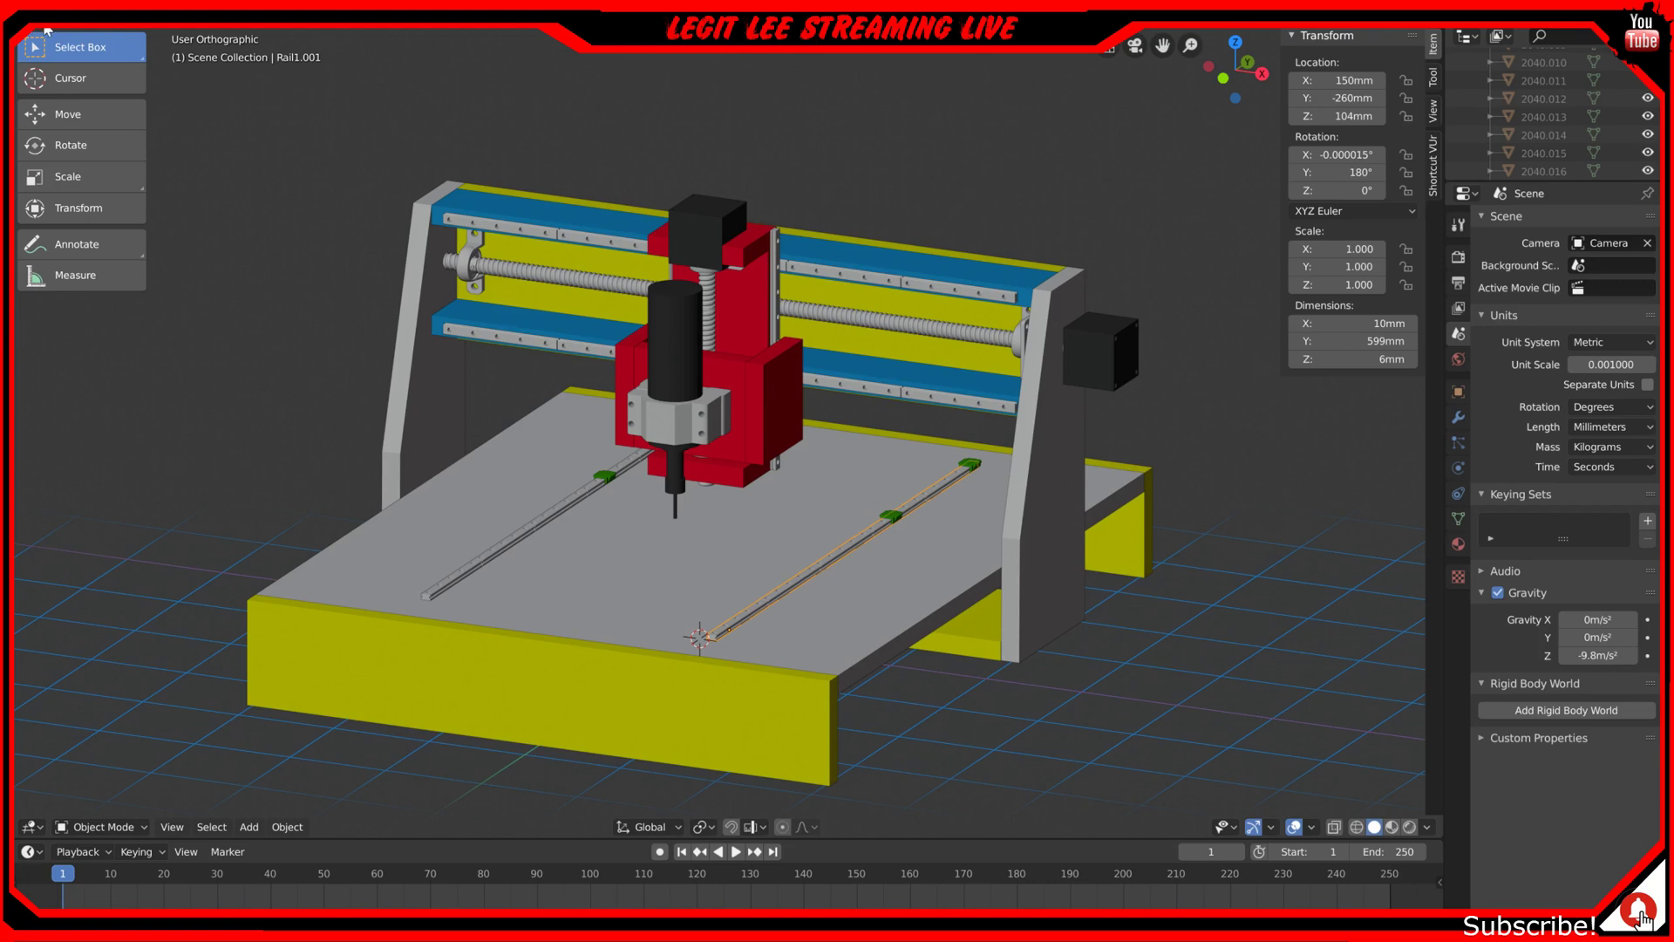
click(51, 26)
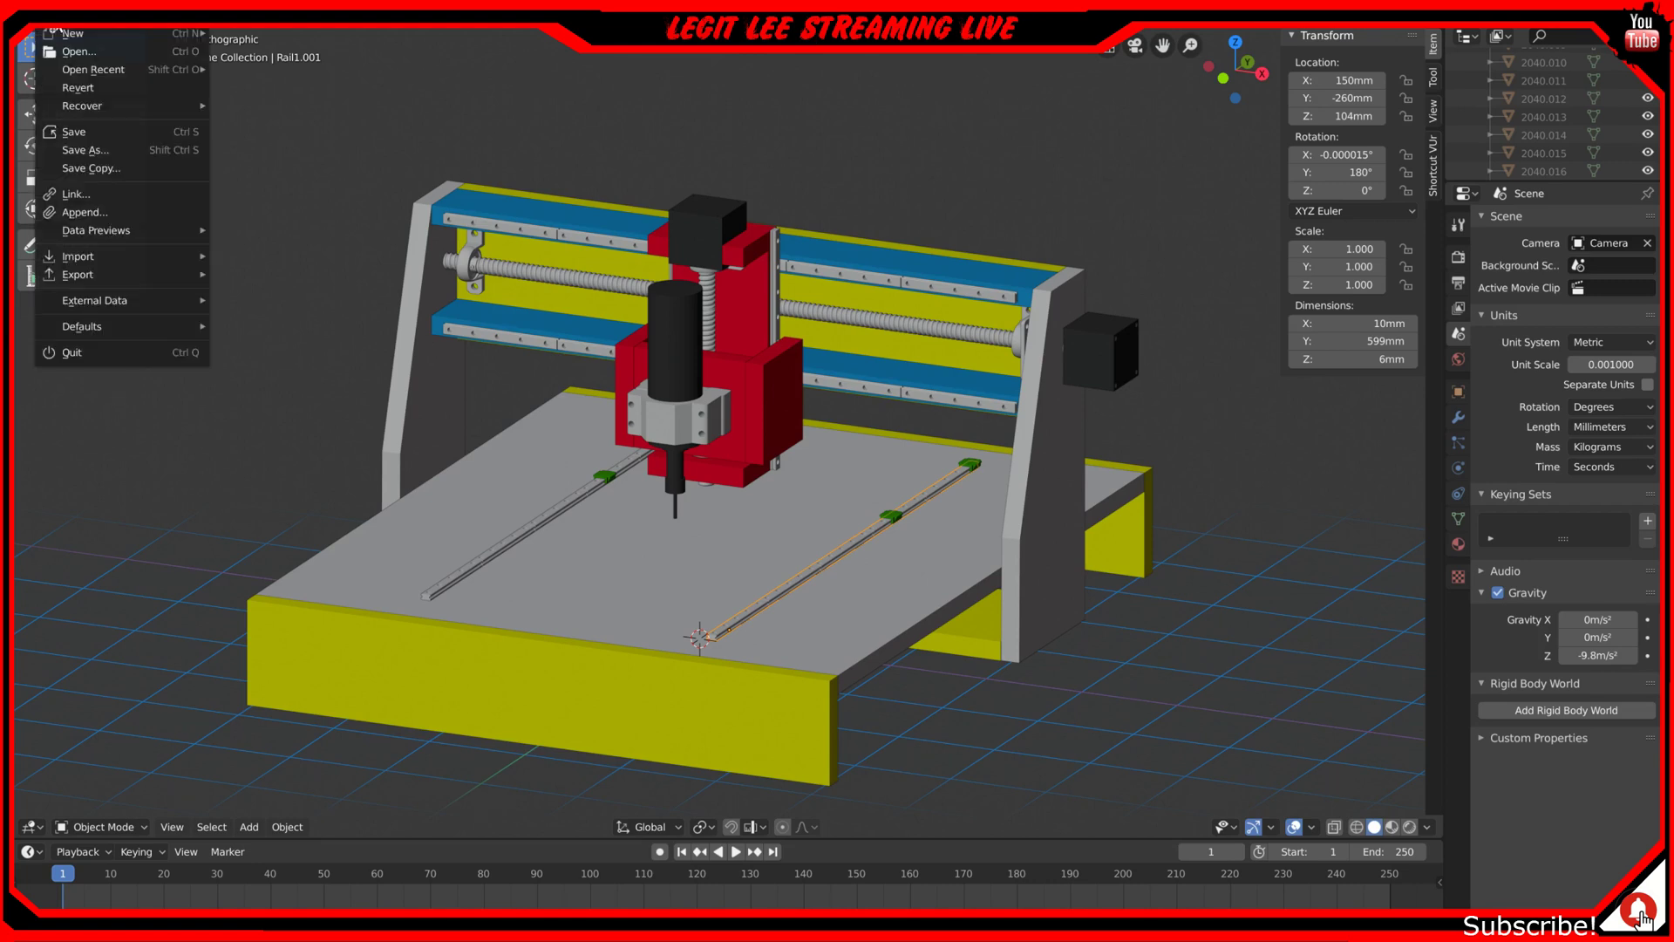
mouse_move(87, 35)
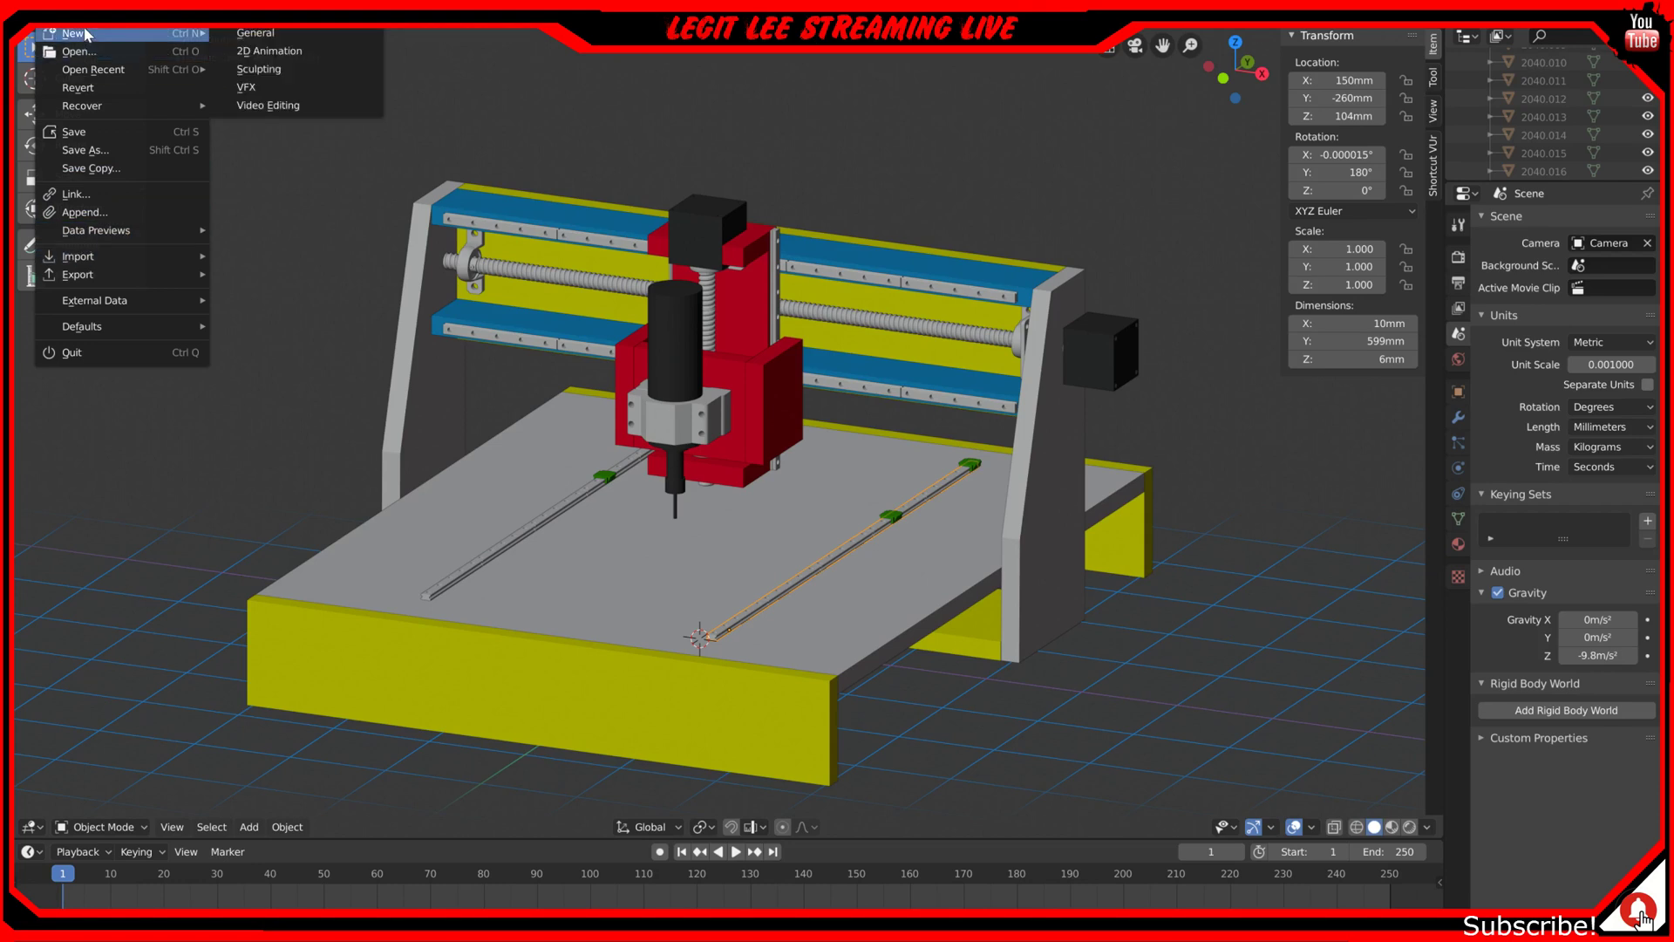
click(149, 248)
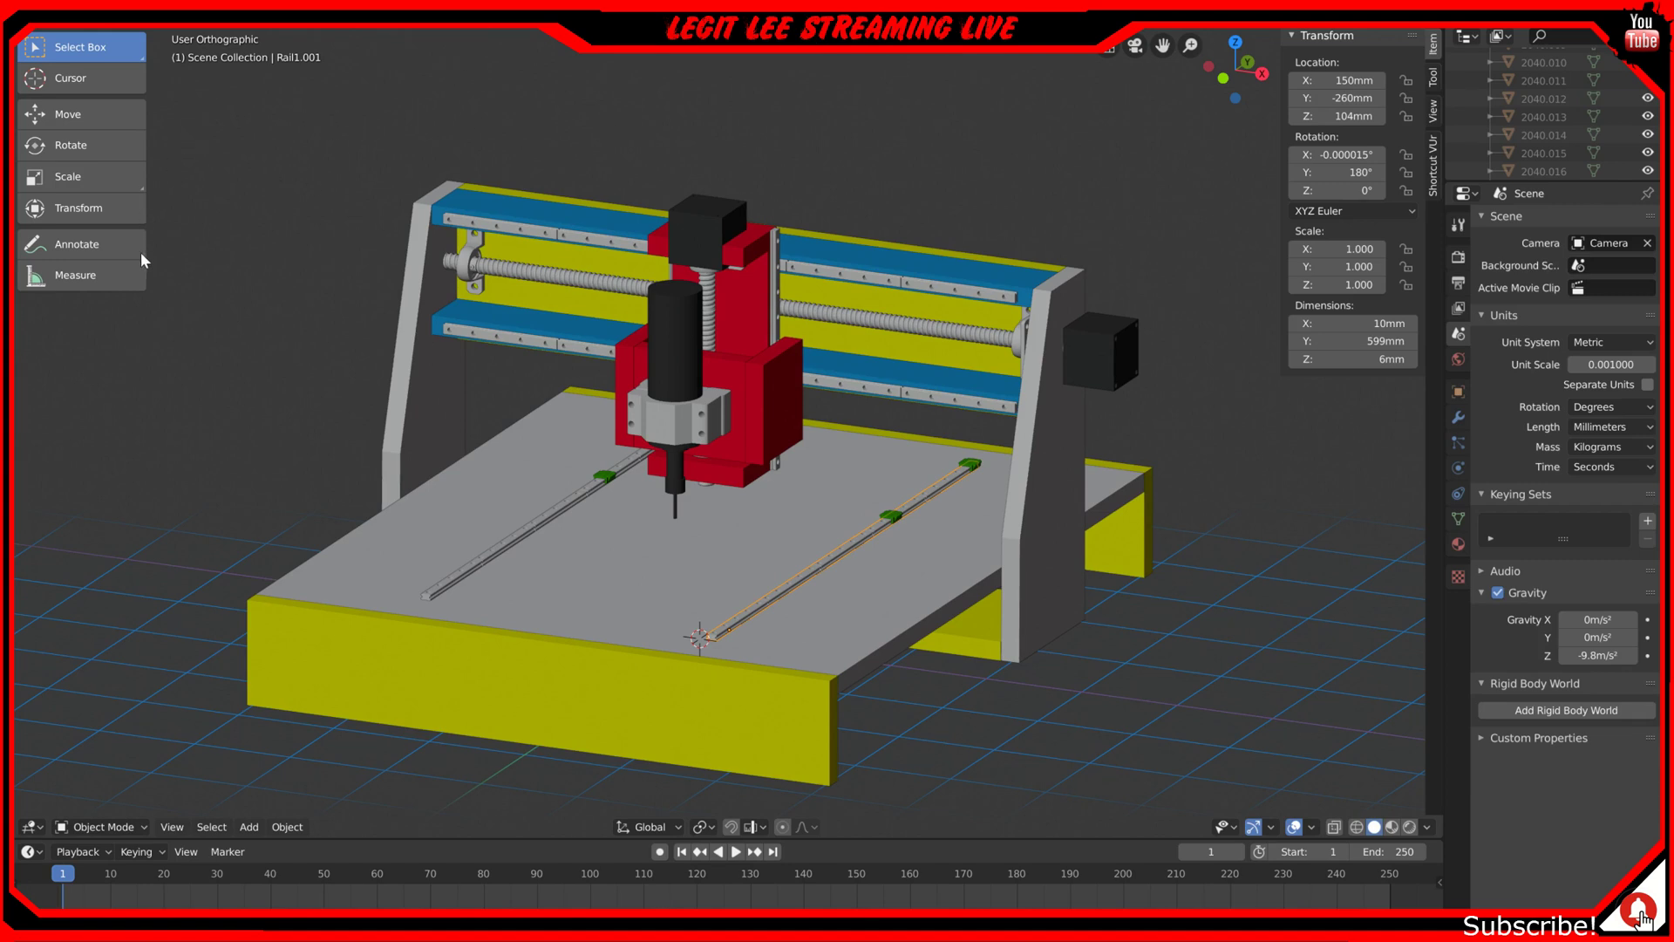
click(80, 30)
Step: Delete the two grey upright side plates of the gantry
scroll(1091, 566, down, 2)
click(950, 518)
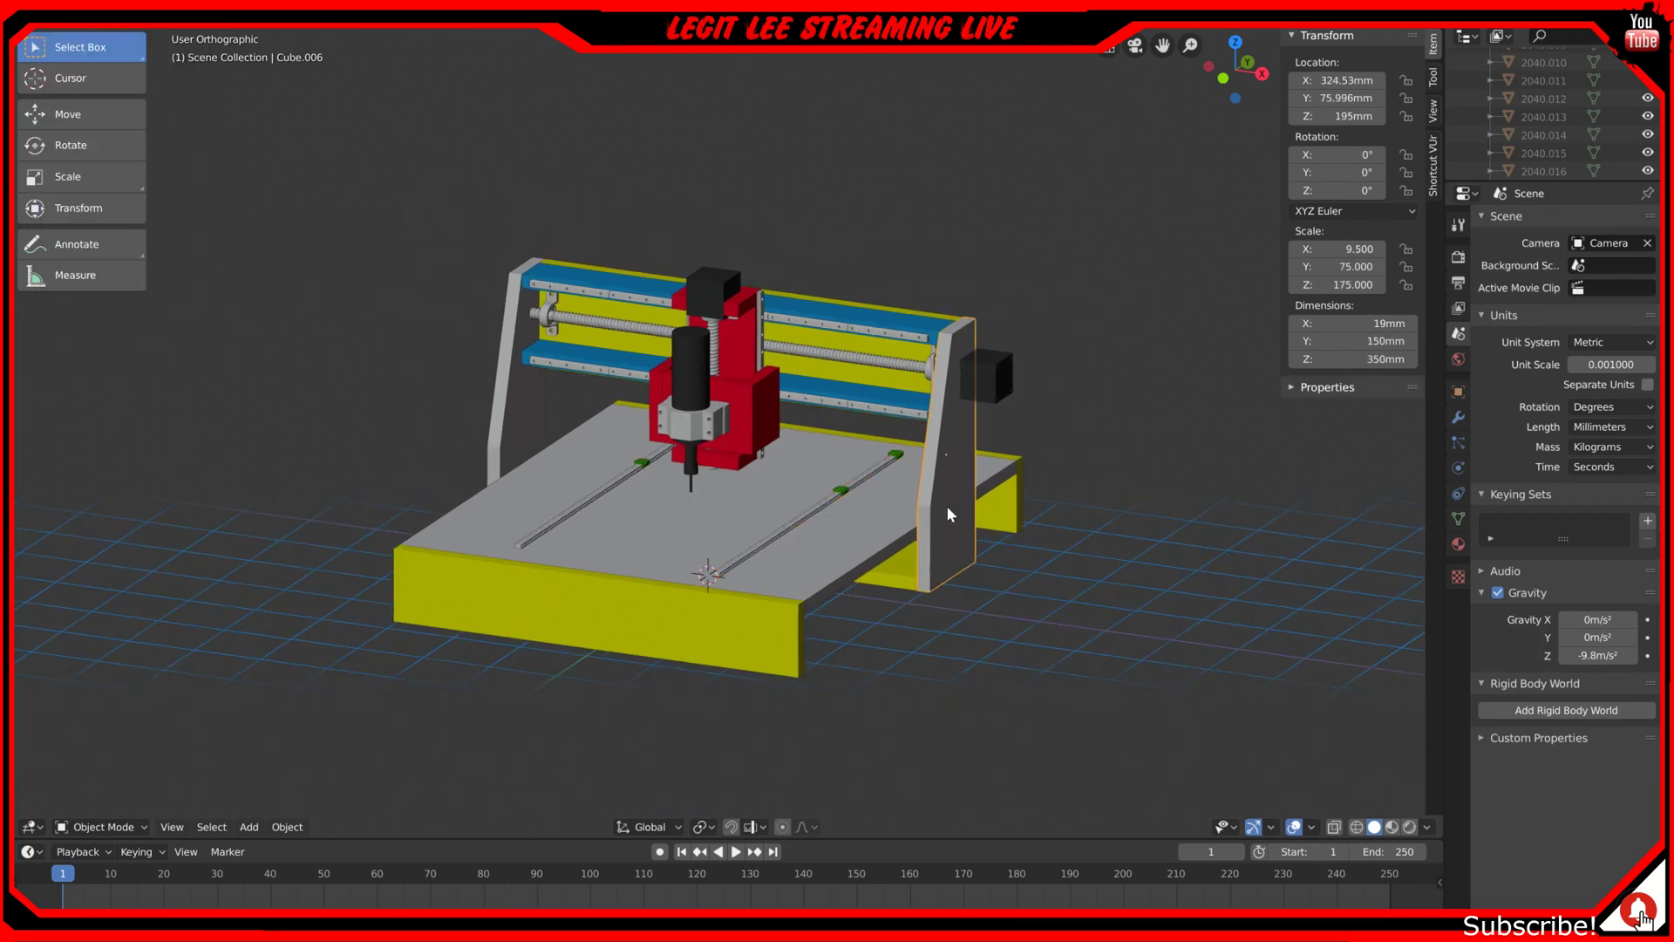
key(x)
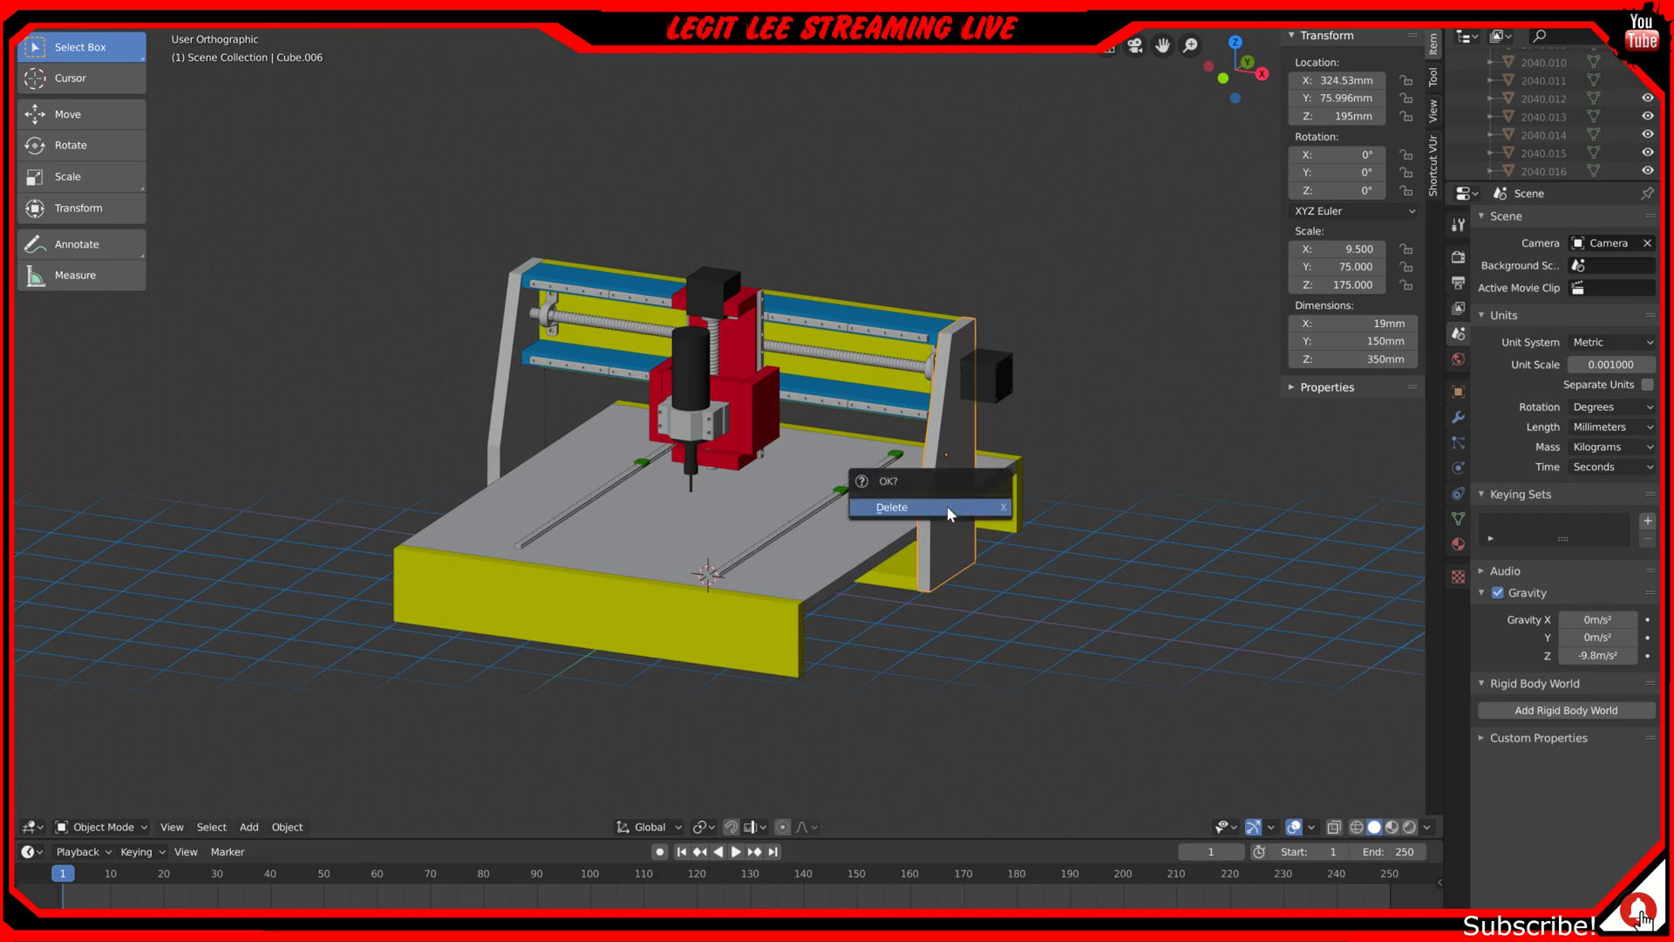
click(945, 505)
click(509, 399)
key(x)
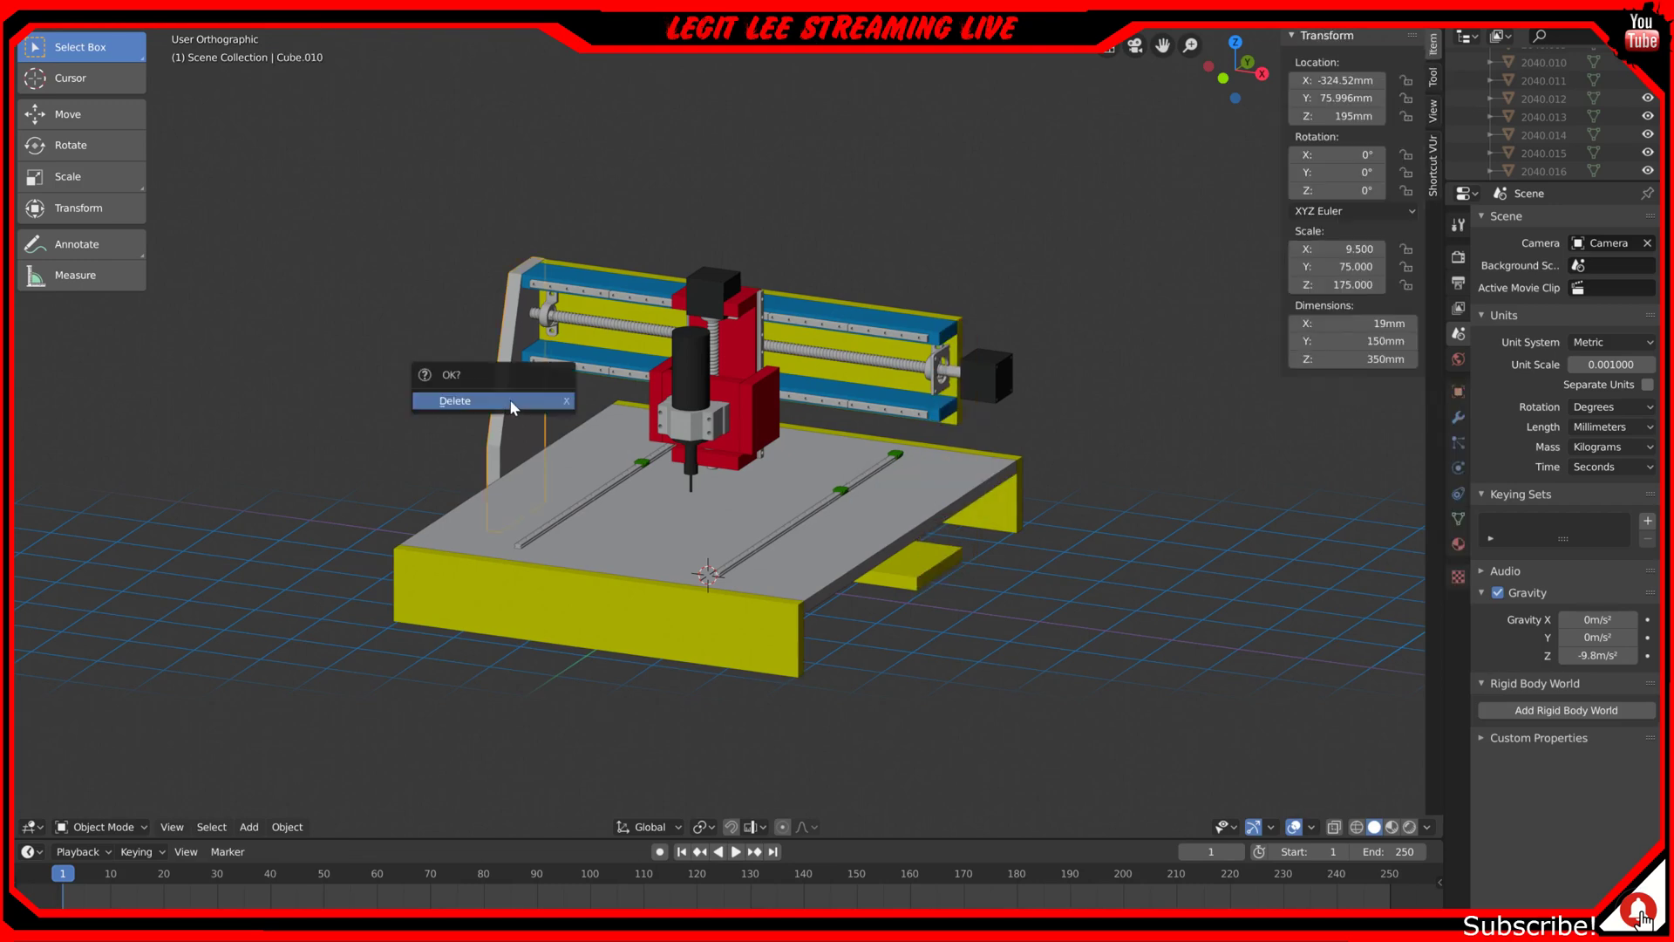
click(511, 404)
Step: Delete the yellow lower crosspiece and the rear and front yellow boards of the base
click(914, 571)
key(x)
click(914, 568)
click(993, 505)
key(x)
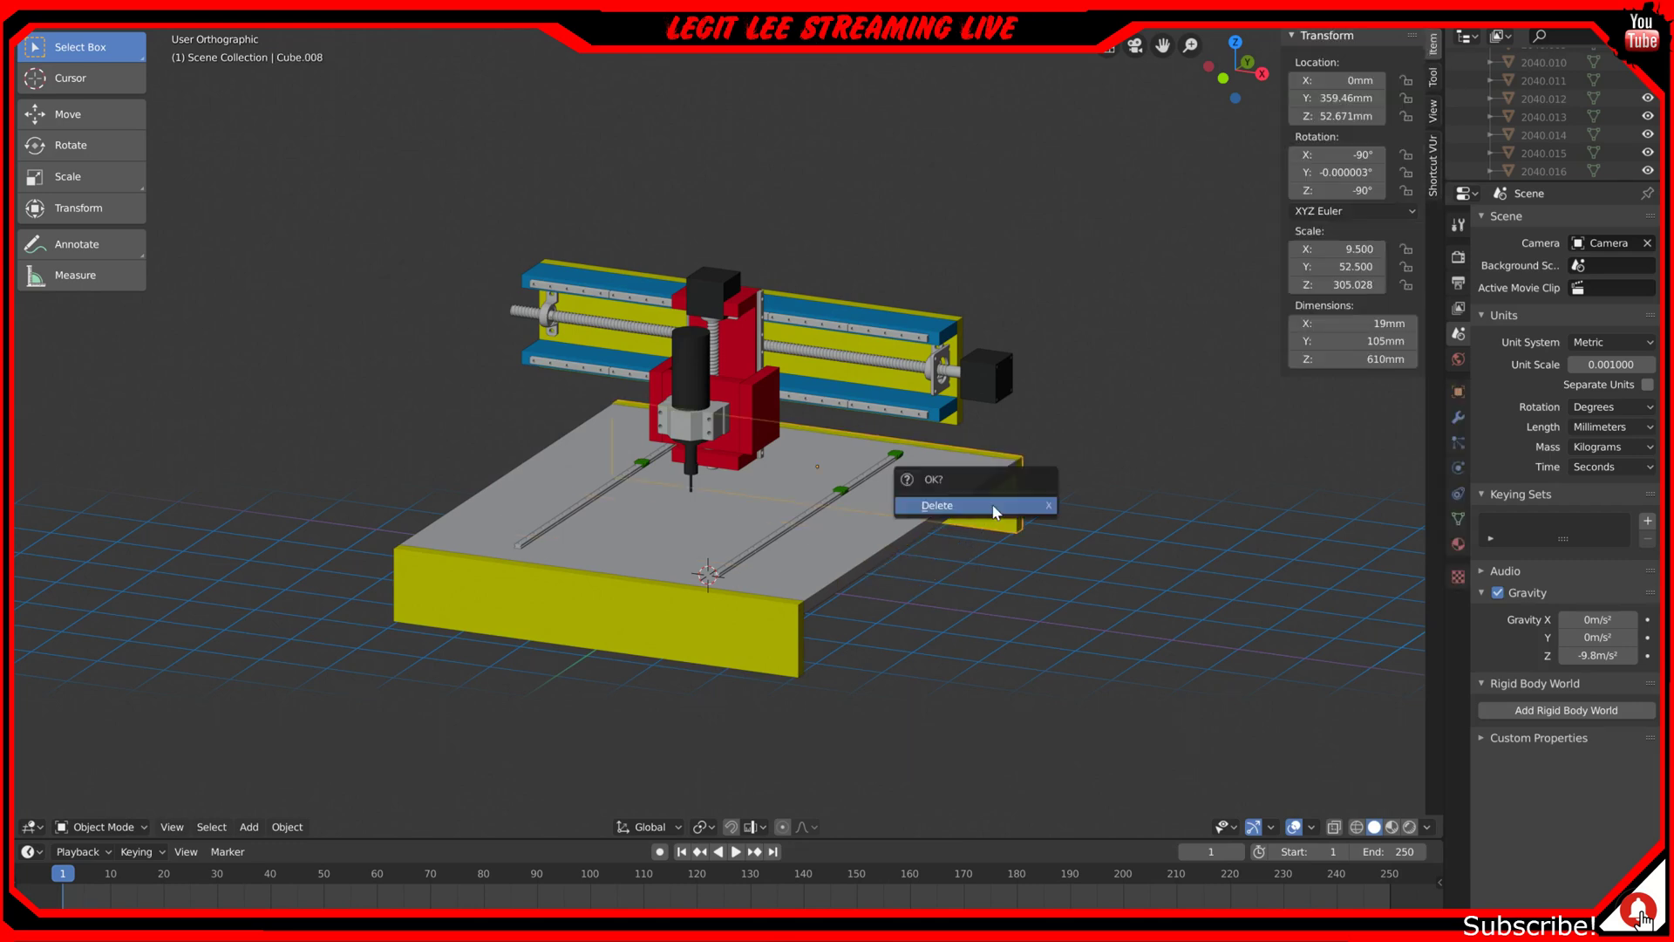
click(992, 505)
click(729, 635)
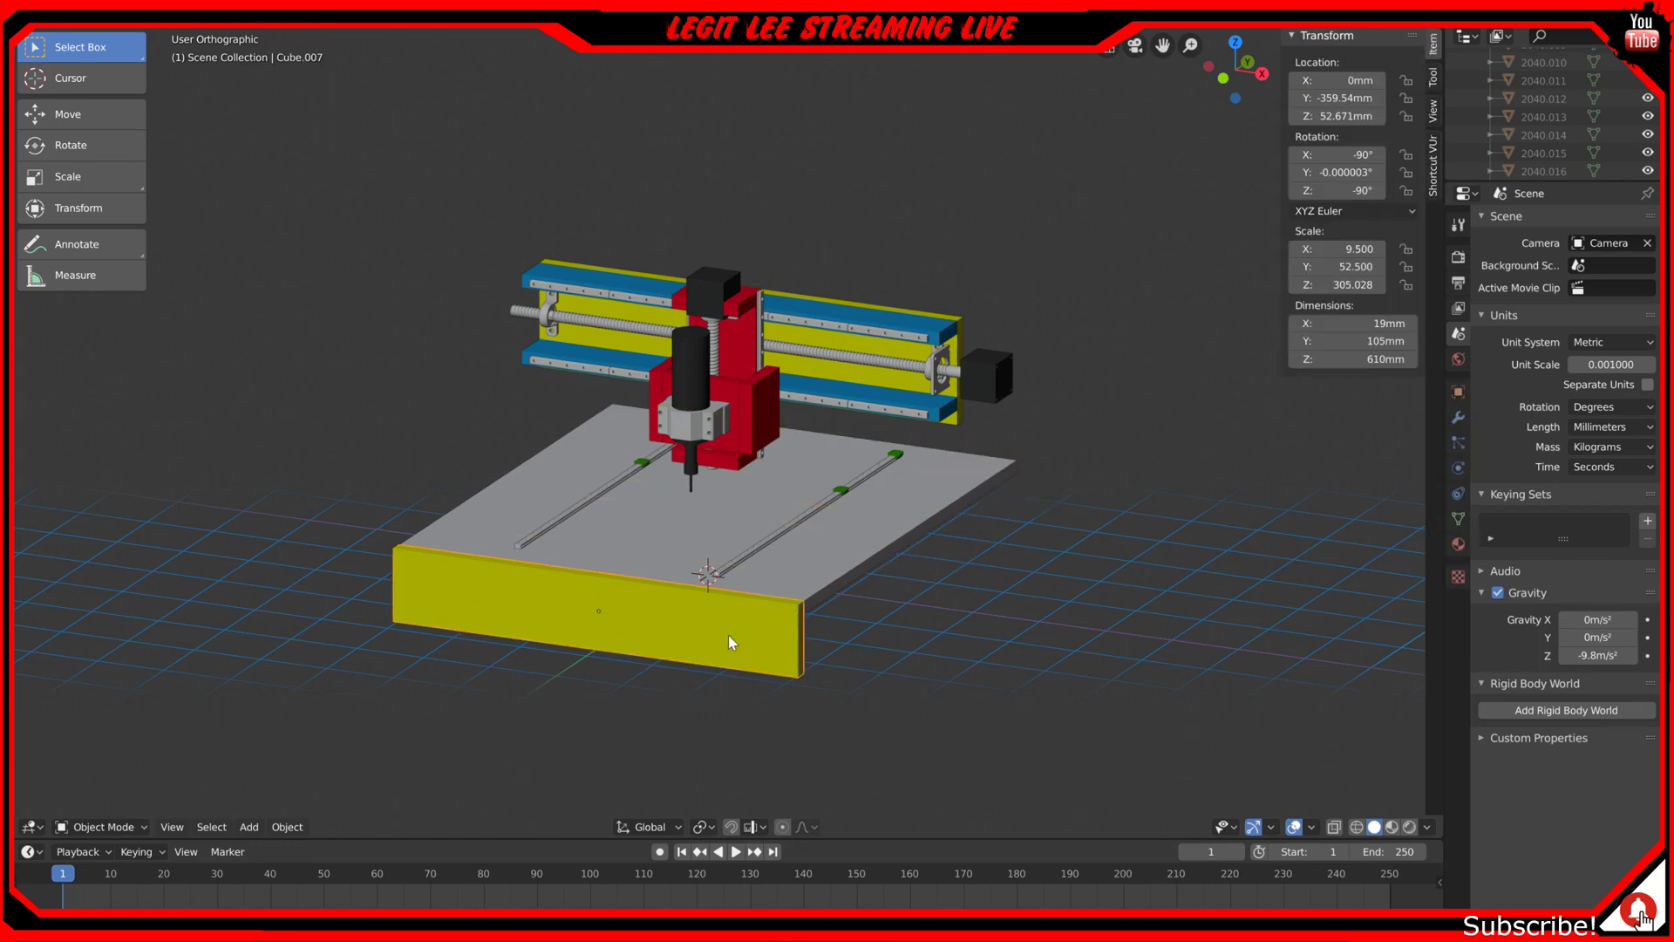
key(x)
click(729, 635)
Step: Delete the two blue gantry beams and the yellow panel behind them
middle_drag(636, 536, 795, 388)
click(857, 333)
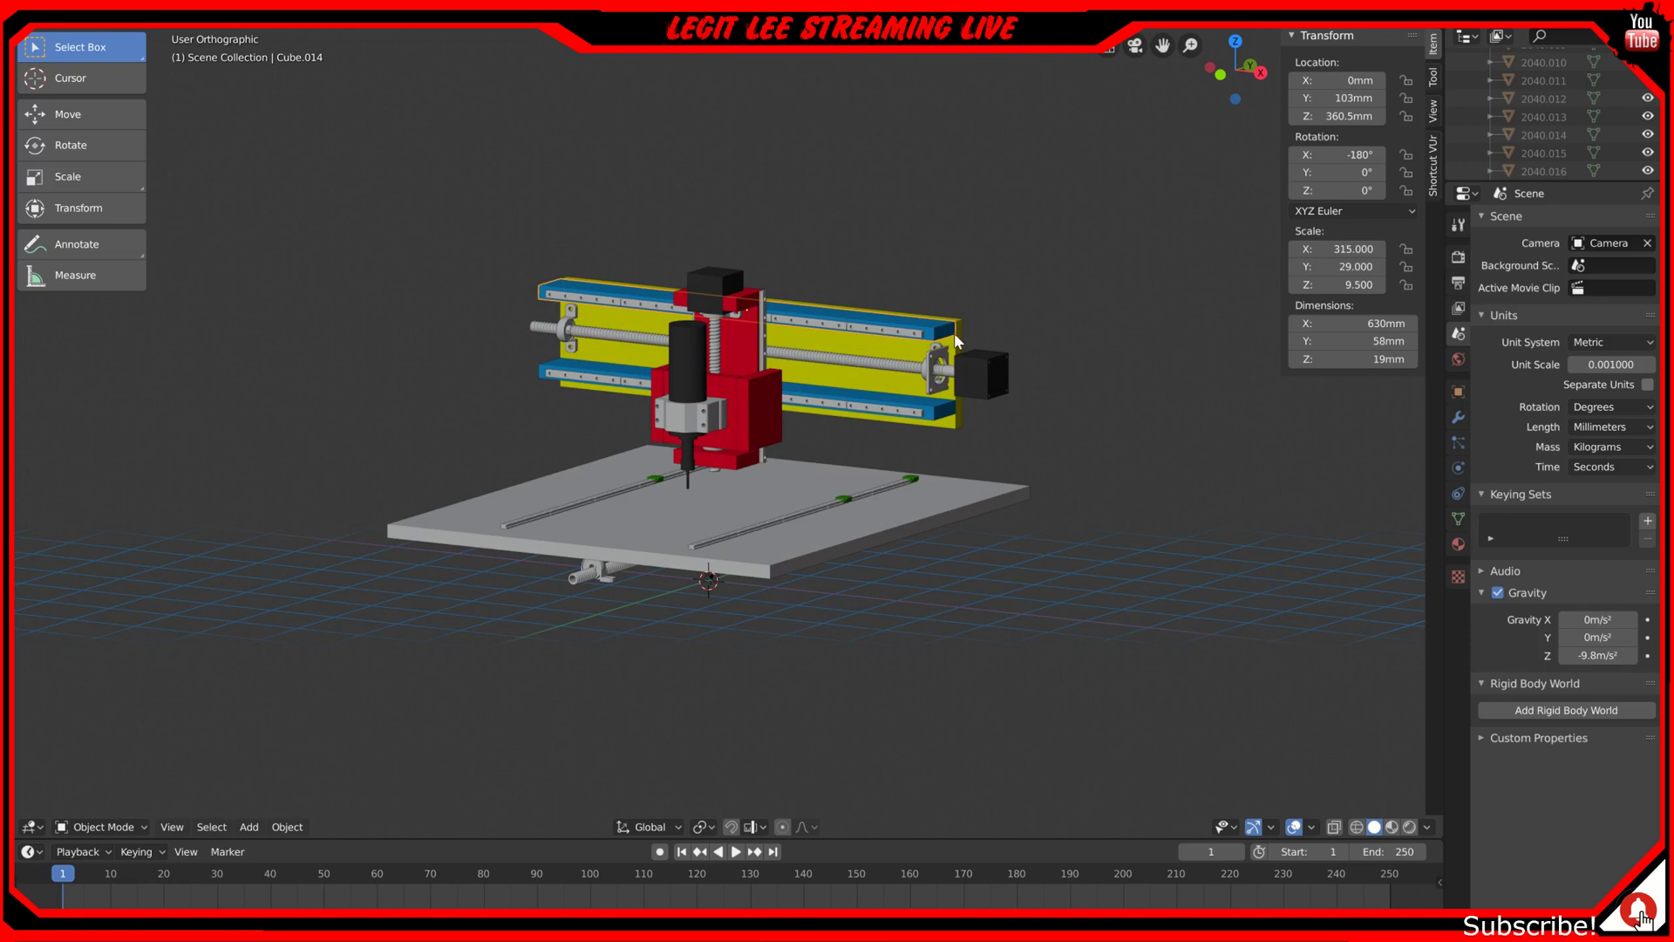
middle_drag(957, 340, 907, 364)
key(x)
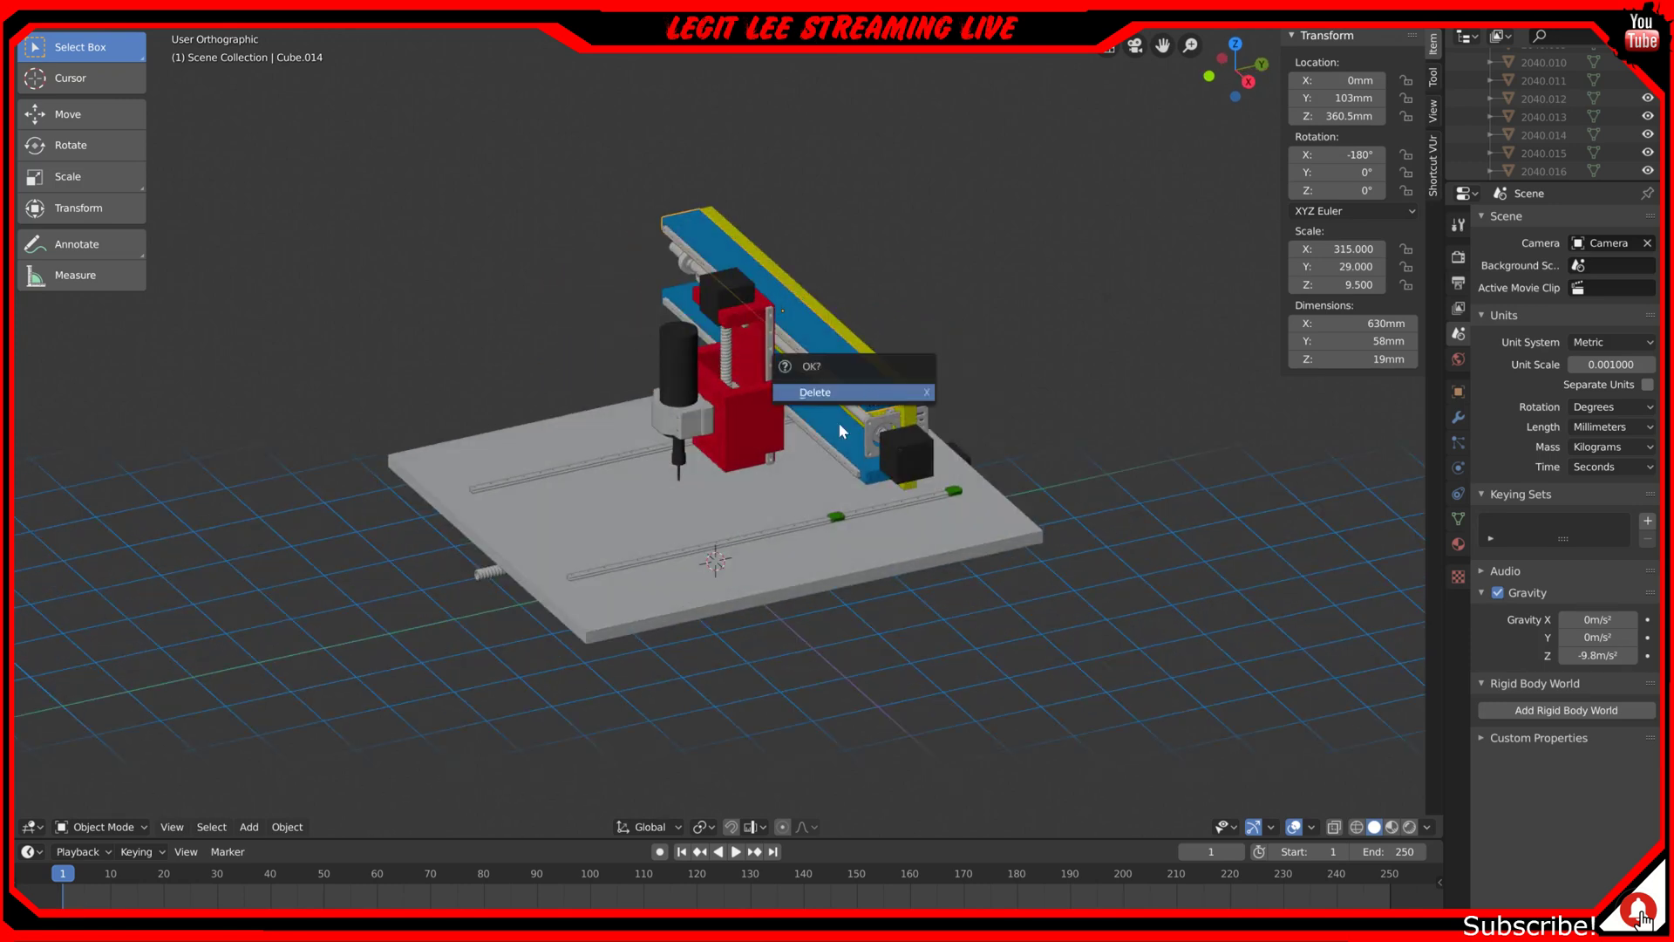
click(838, 399)
click(824, 417)
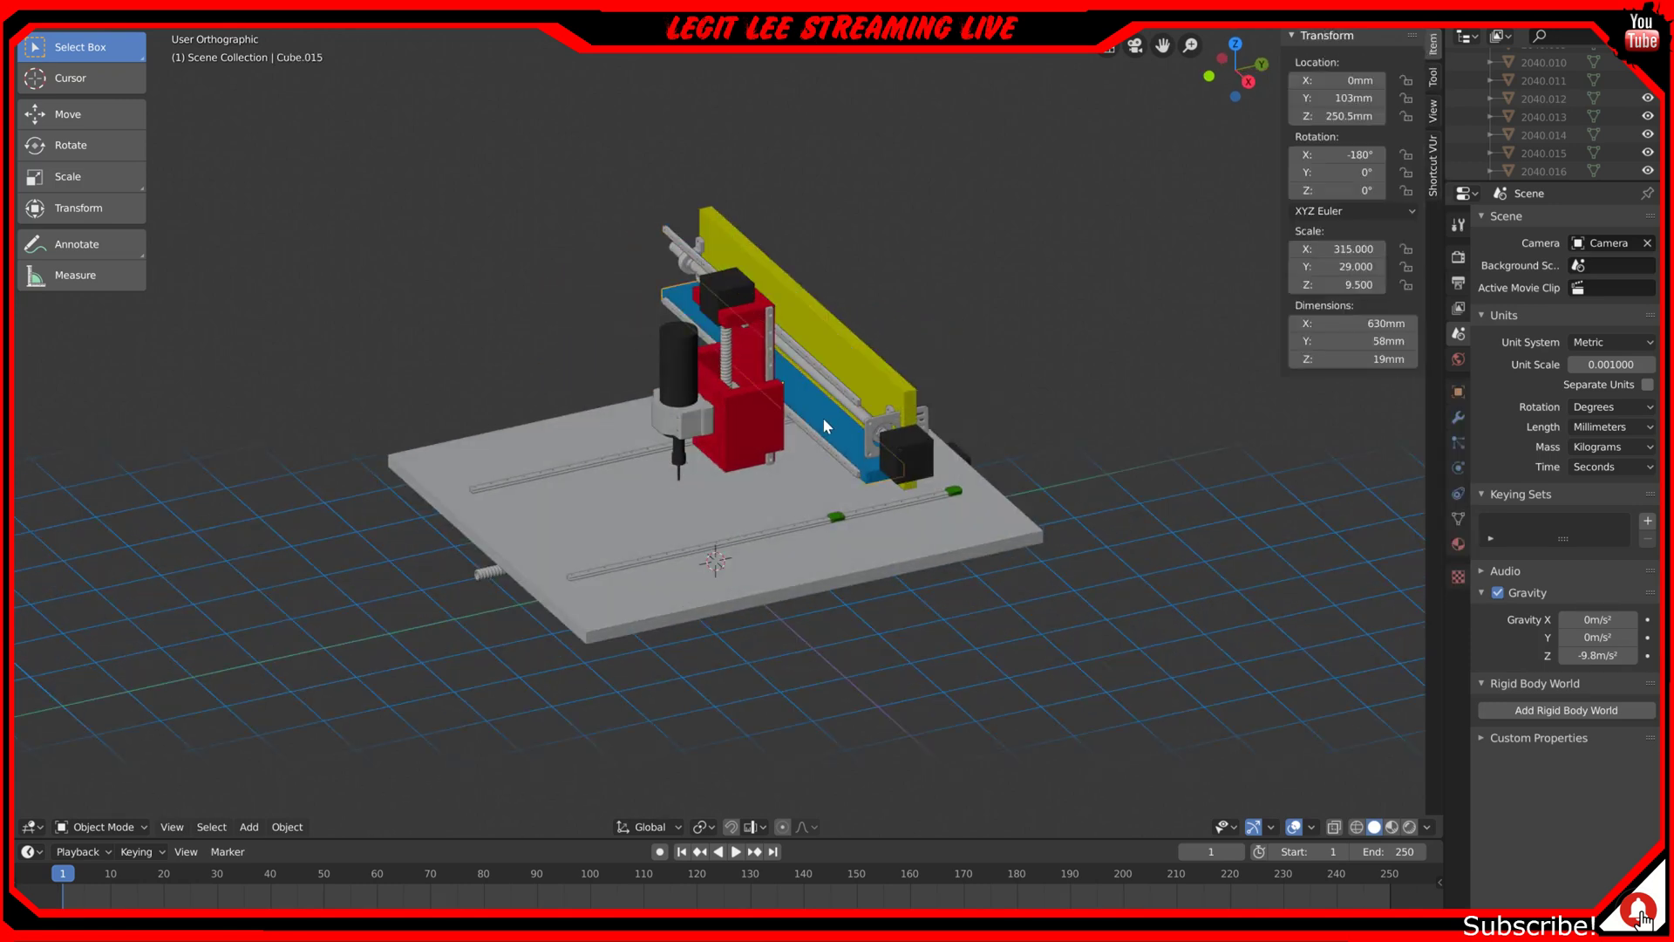
key(x)
click(823, 417)
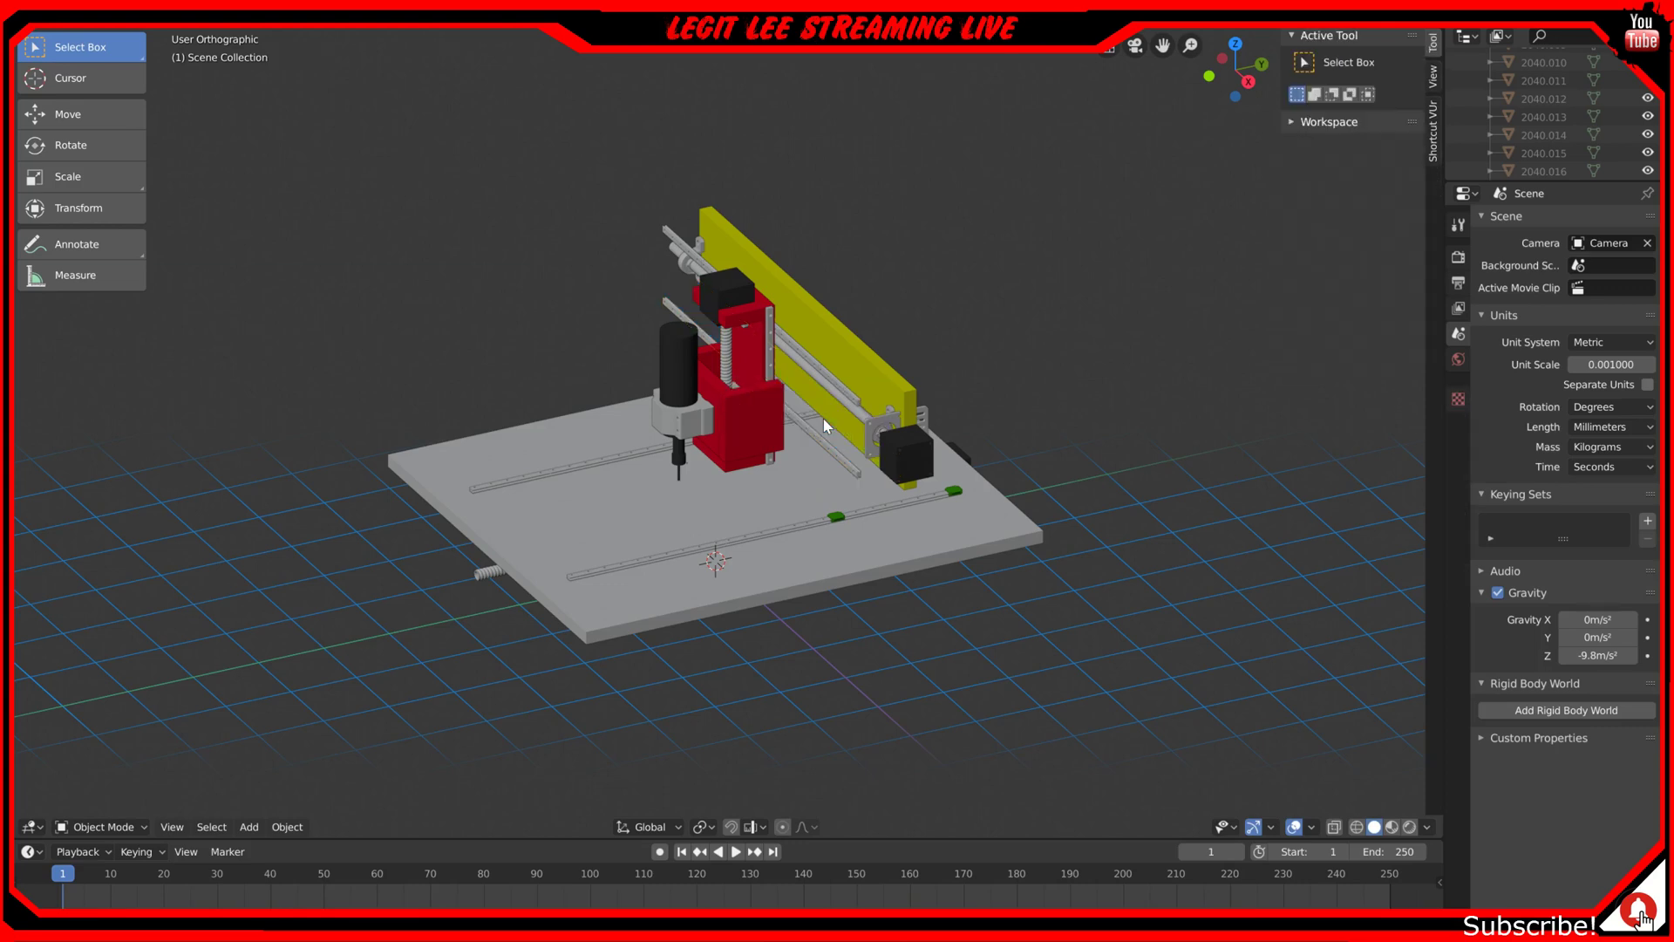
click(877, 368)
key(x)
click(876, 368)
Step: Delete the two red side plates of the Z-axis carriage
middle_drag(738, 516, 759, 579)
middle_drag(666, 553, 707, 393)
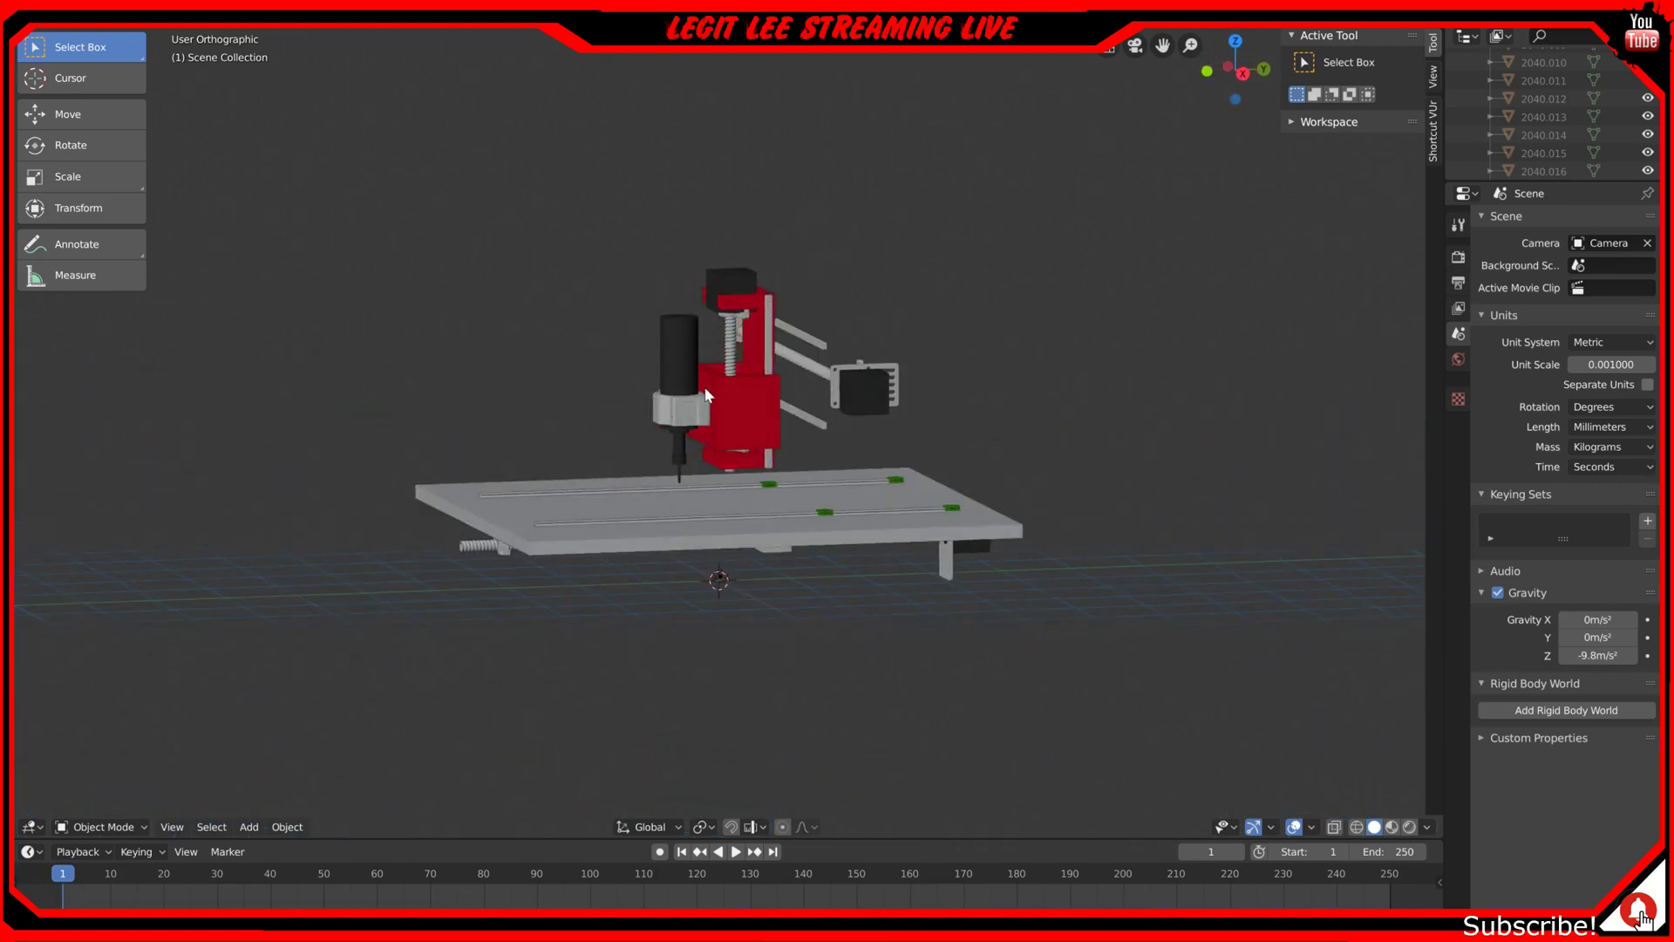
click(752, 396)
key(x)
click(750, 398)
click(720, 411)
middle_drag(724, 445, 838, 449)
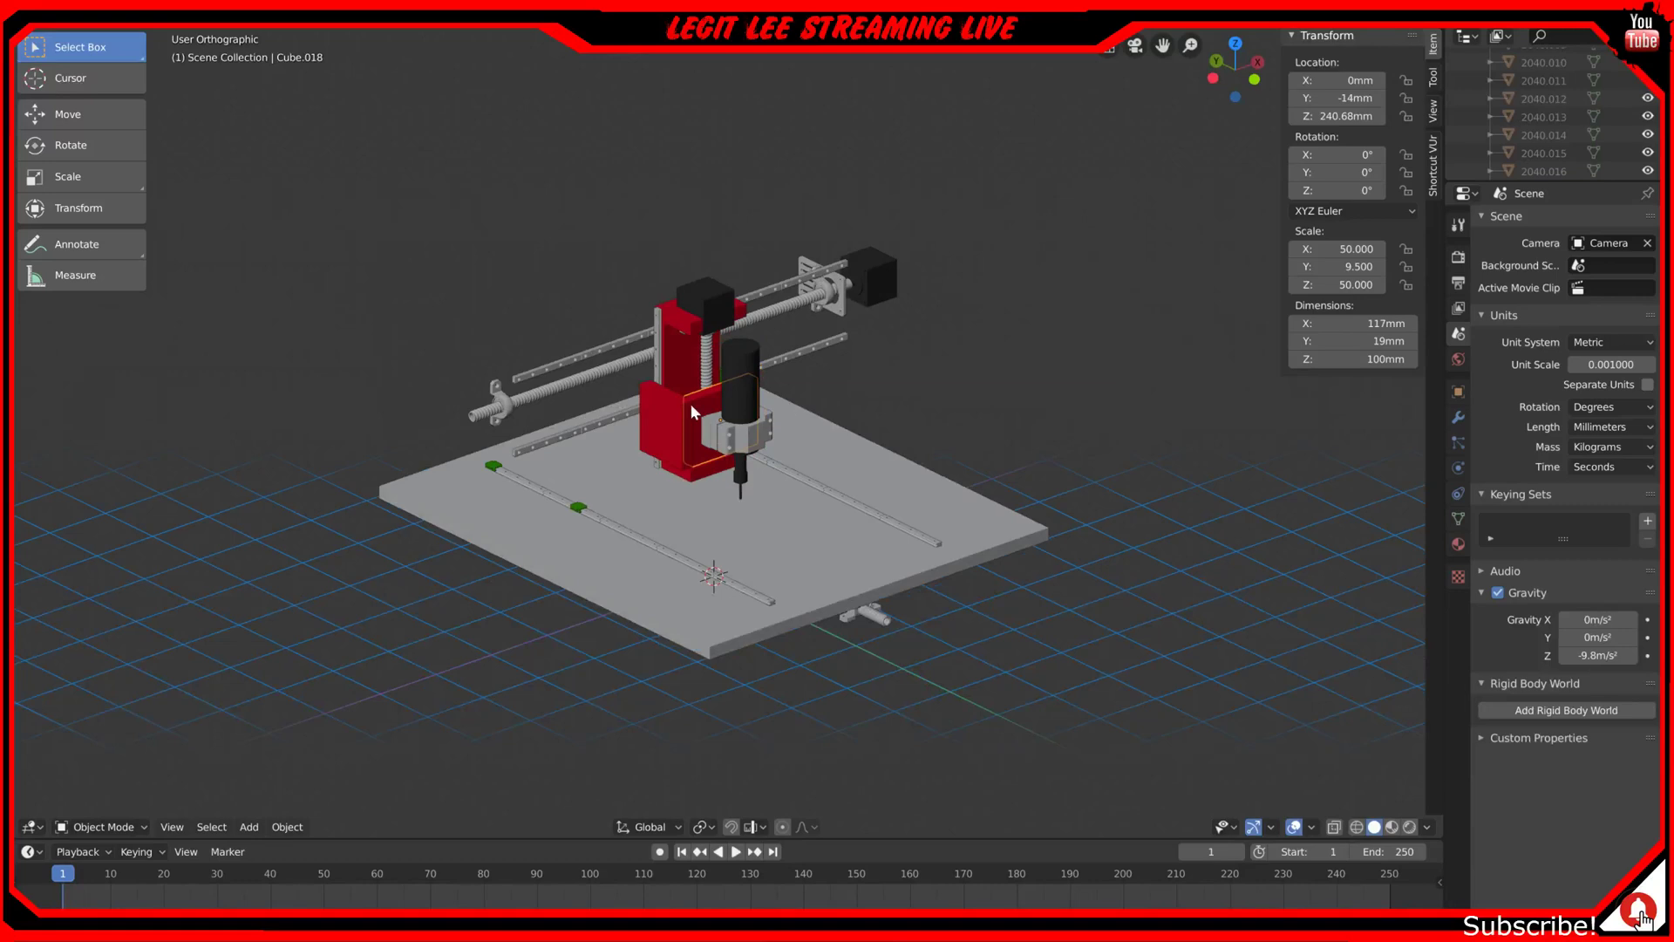
key(Delete)
Step: Delete the remaining red Z-axis panels, keeping only the front plate behind the spindle mount
mouse_move(671, 461)
middle_down()
mouse_move(689, 448)
mouse_move(687, 463)
middle_up()
click(687, 464)
key(x)
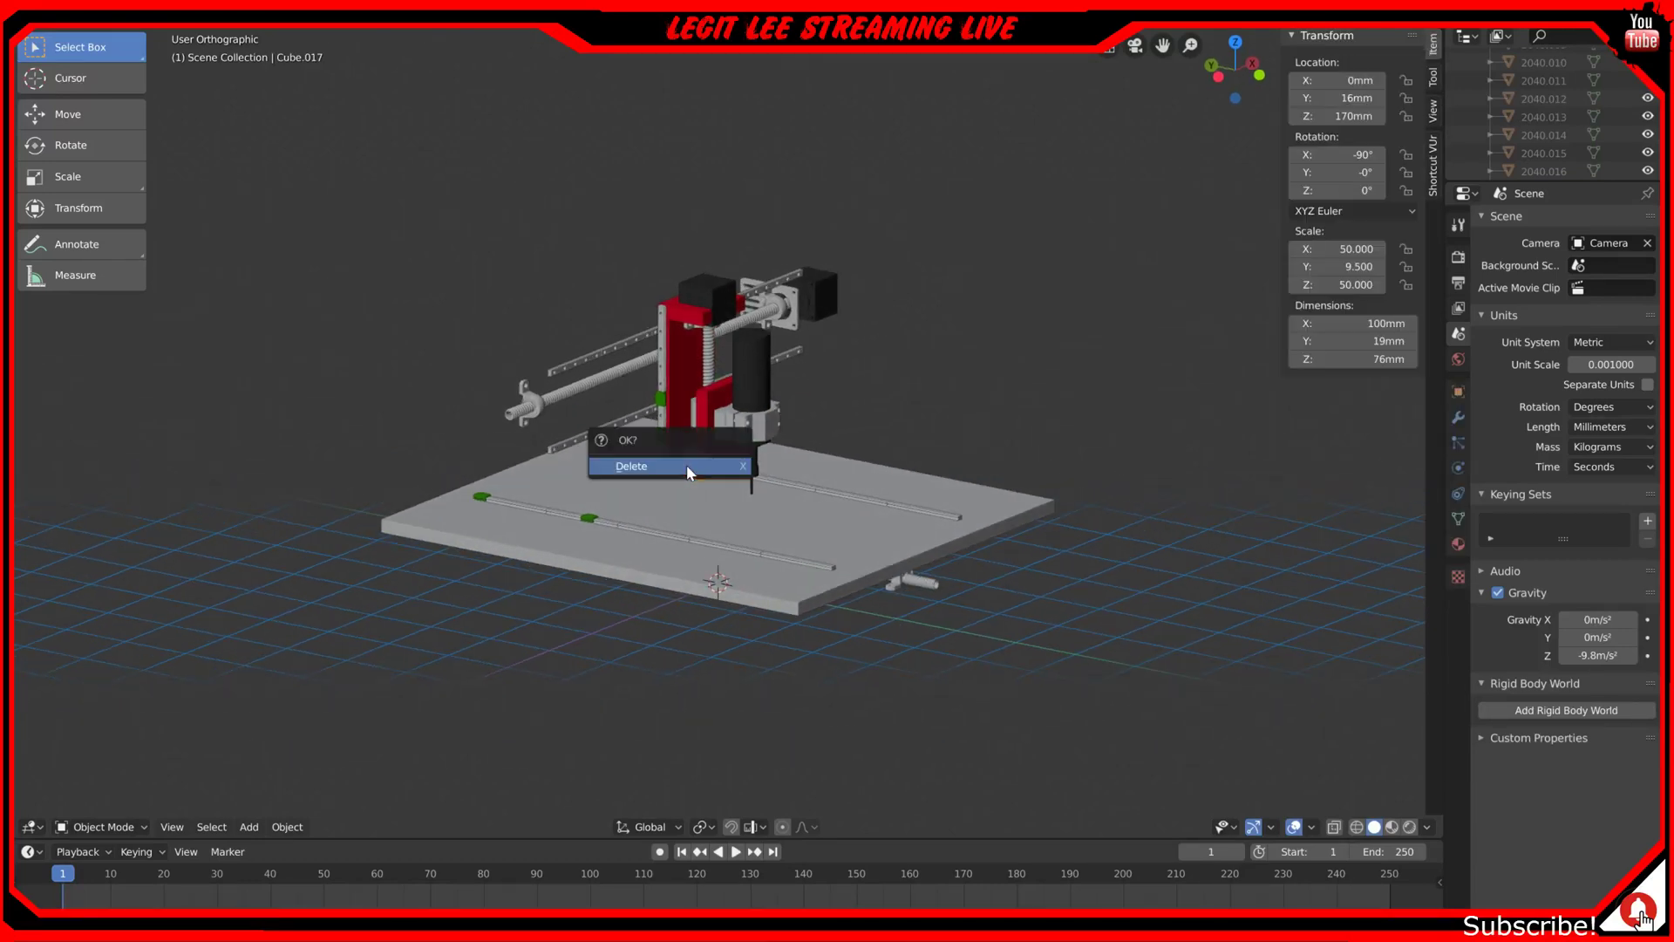
click(687, 464)
click(682, 311)
key(x)
click(681, 327)
click(682, 355)
key(x)
click(693, 372)
middle_drag(692, 371, 693, 414)
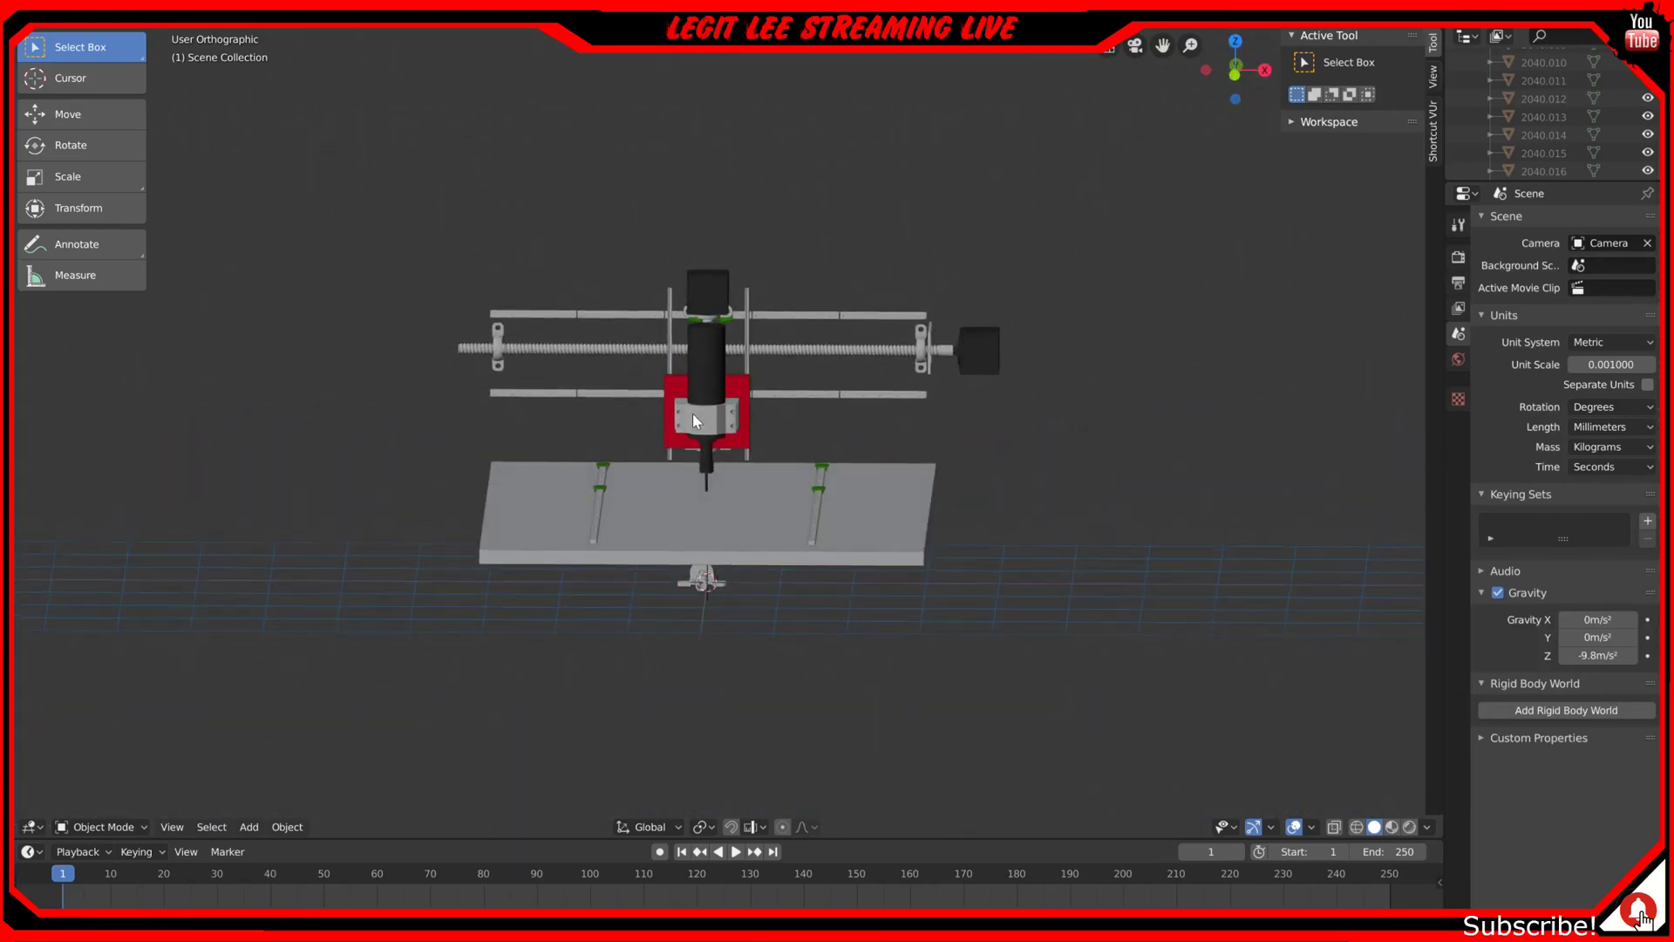
middle_drag(582, 504, 608, 516)
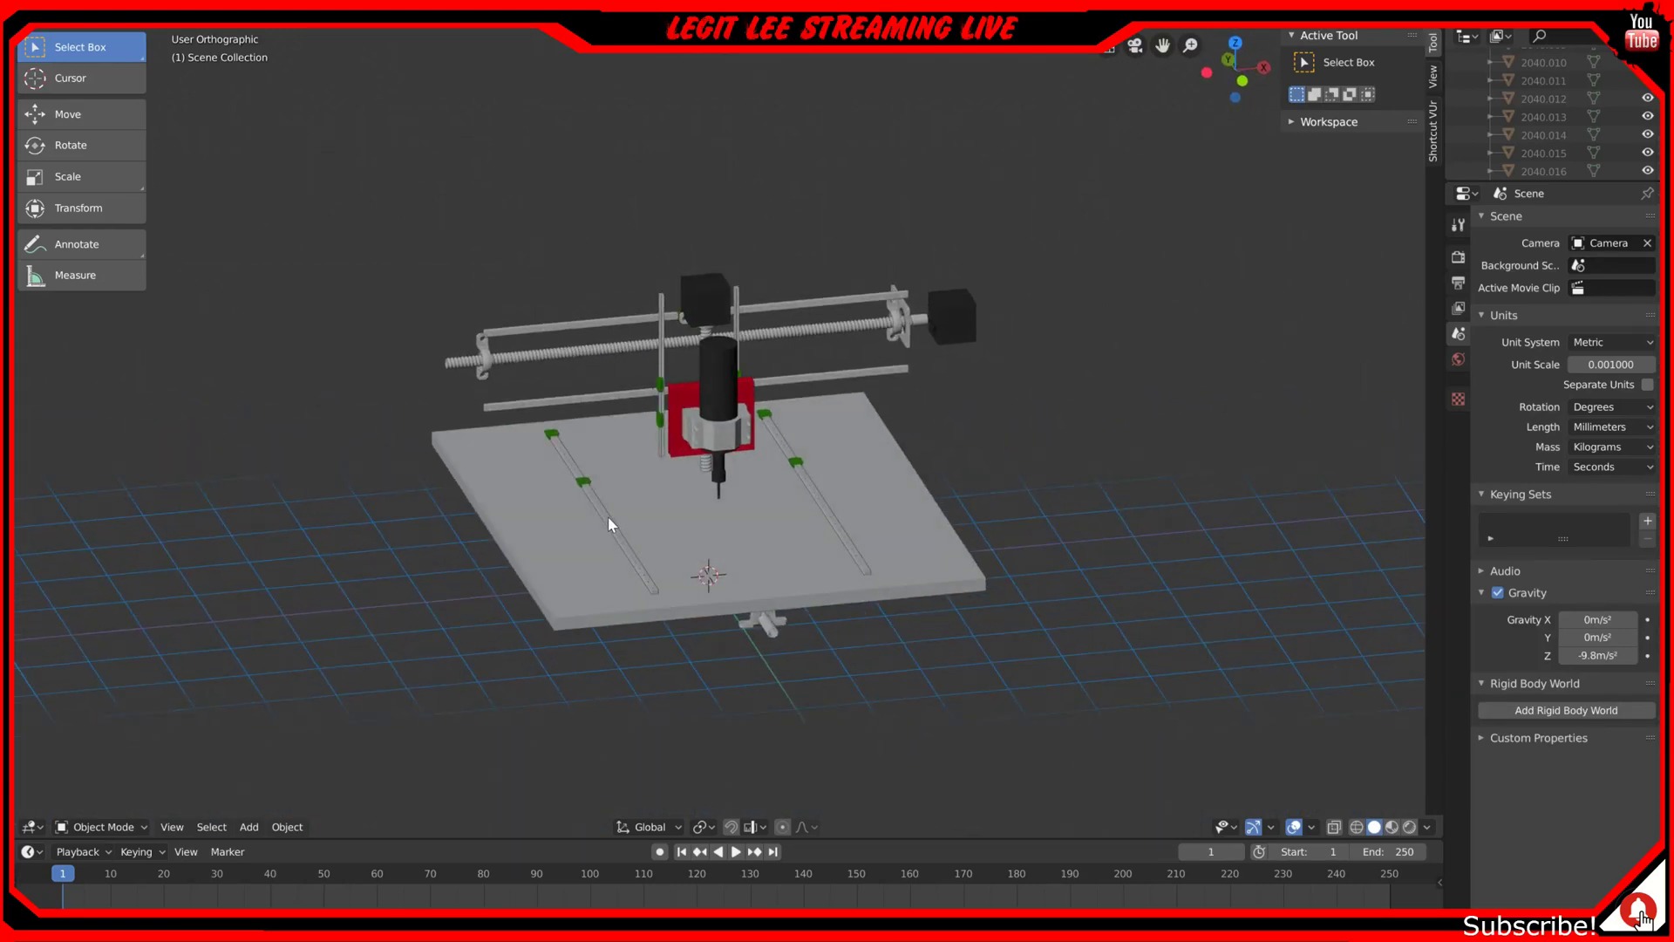
scroll(537, 505, up, 5)
shift+middle_drag(418, 542, 516, 478)
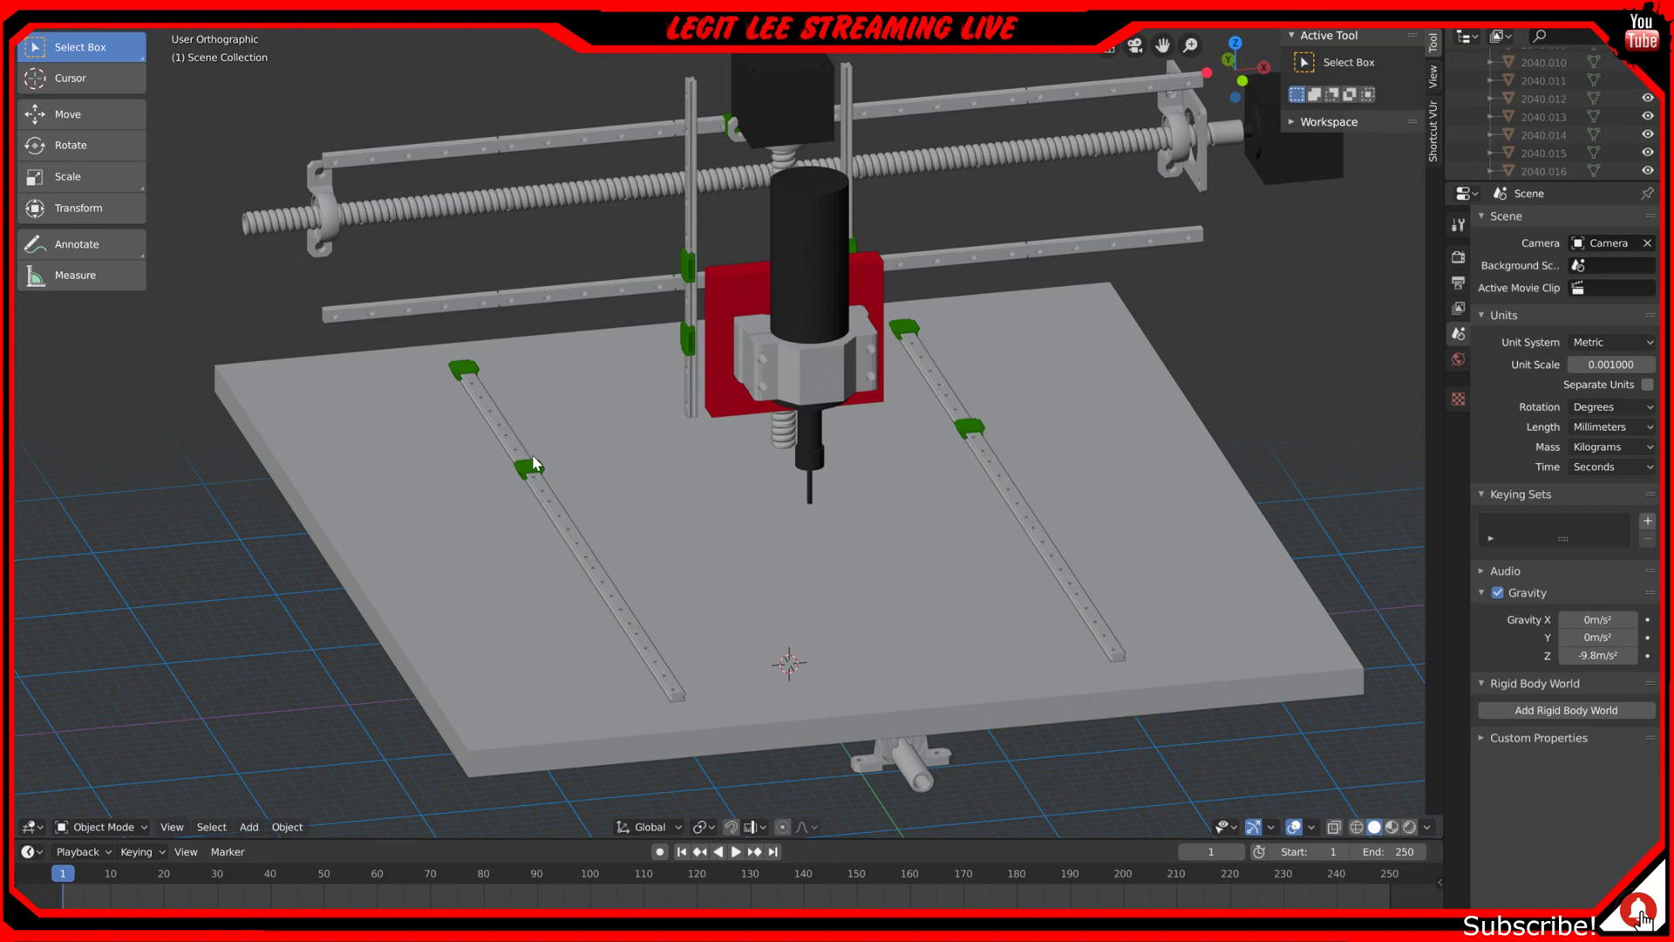
middle_drag(557, 373, 703, 473)
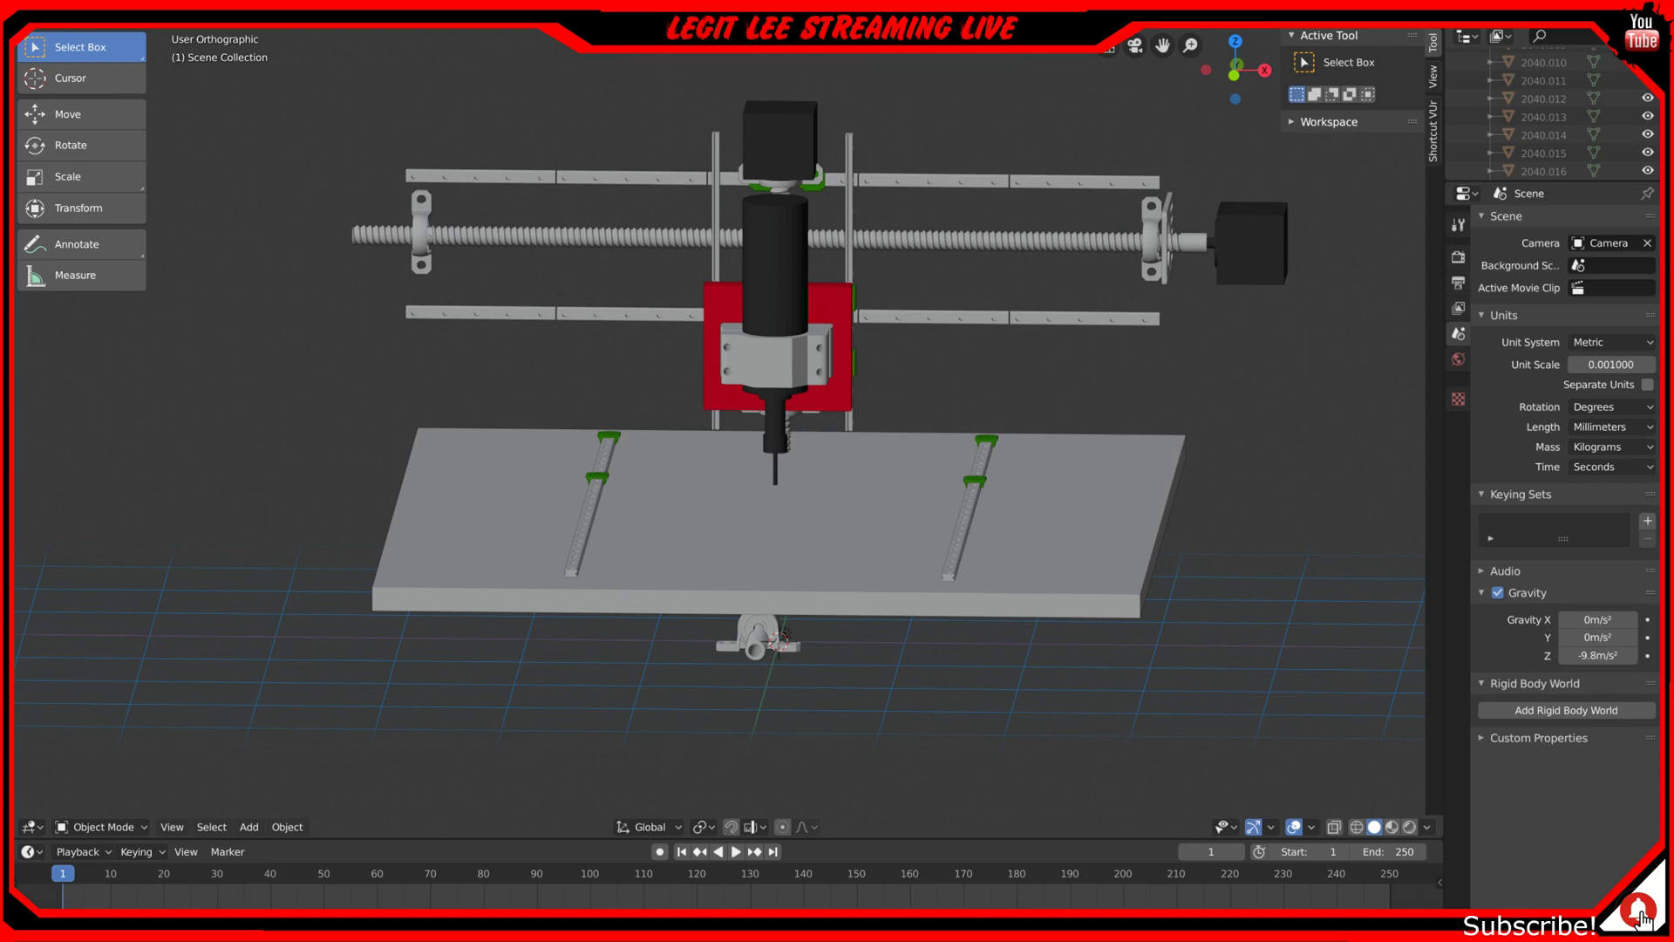
Step: Import the STL model X_AXIS.STL from the files folder in Documents and view it from the front
click(39, 15)
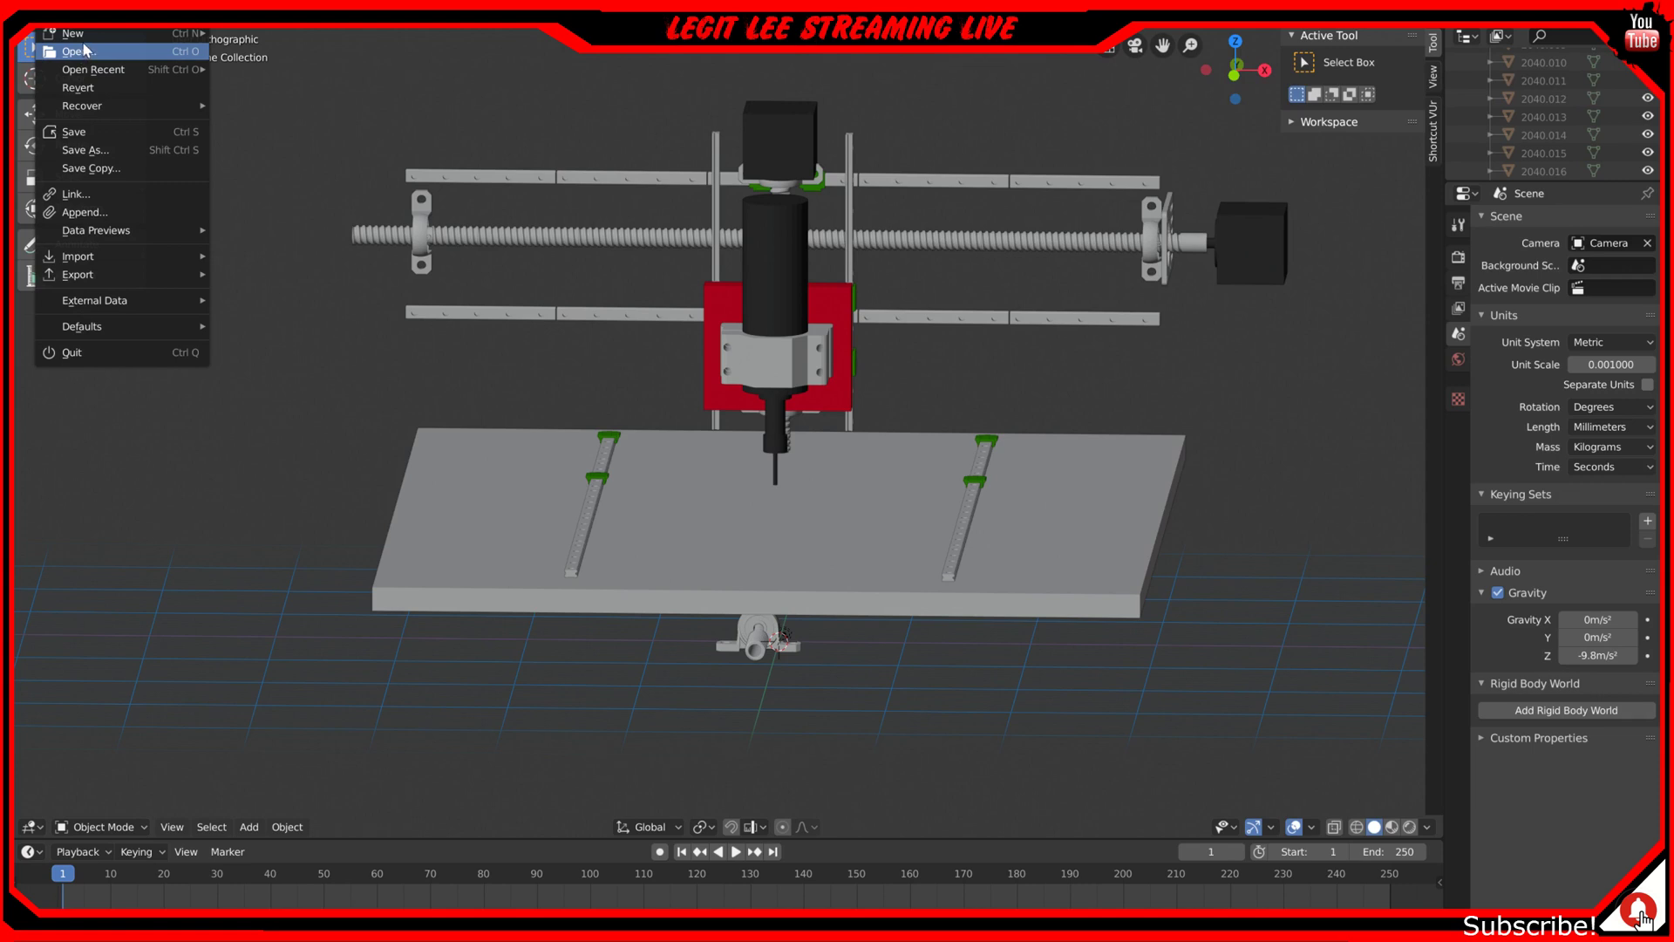
mouse_move(106, 279)
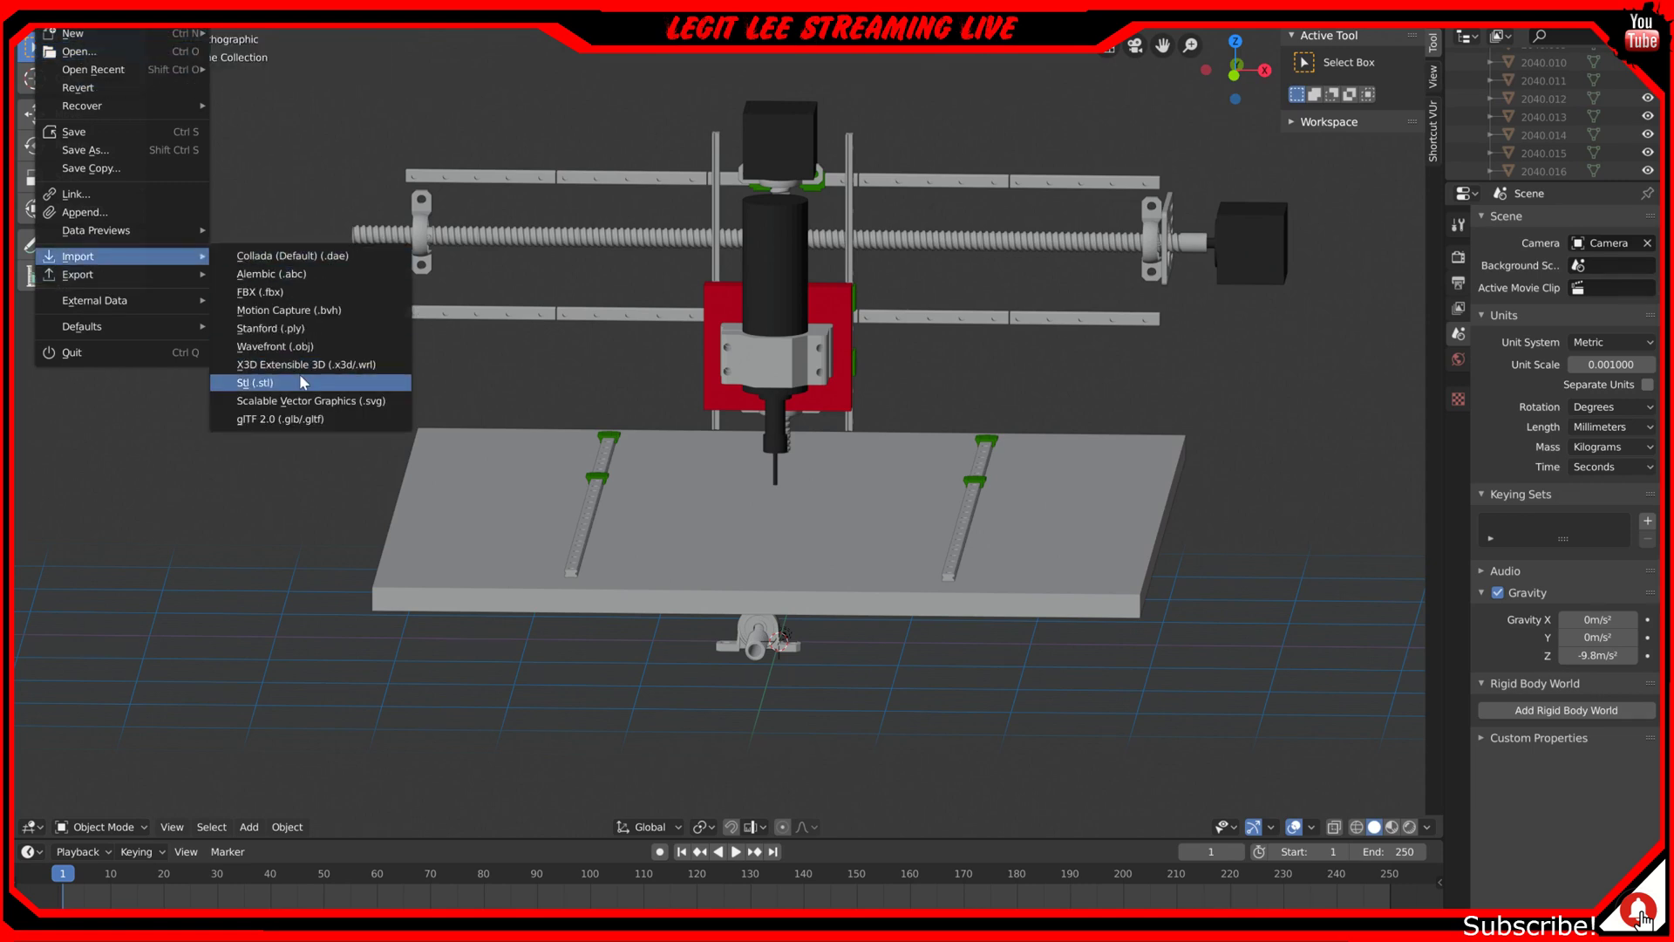
click(300, 382)
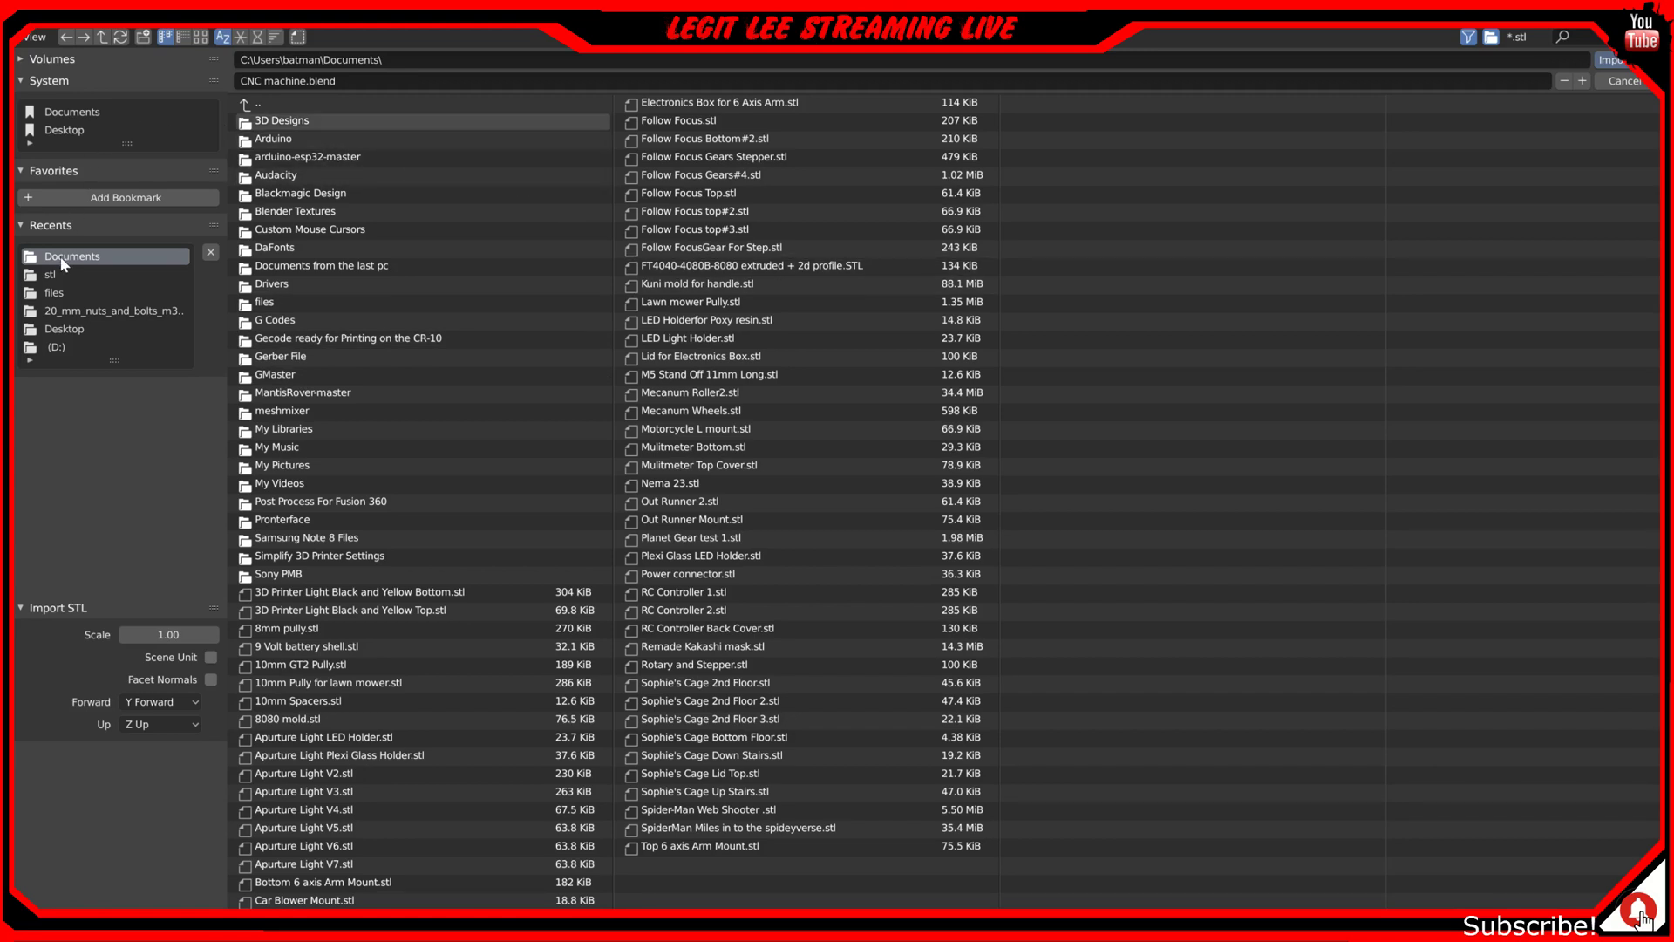
click(297, 298)
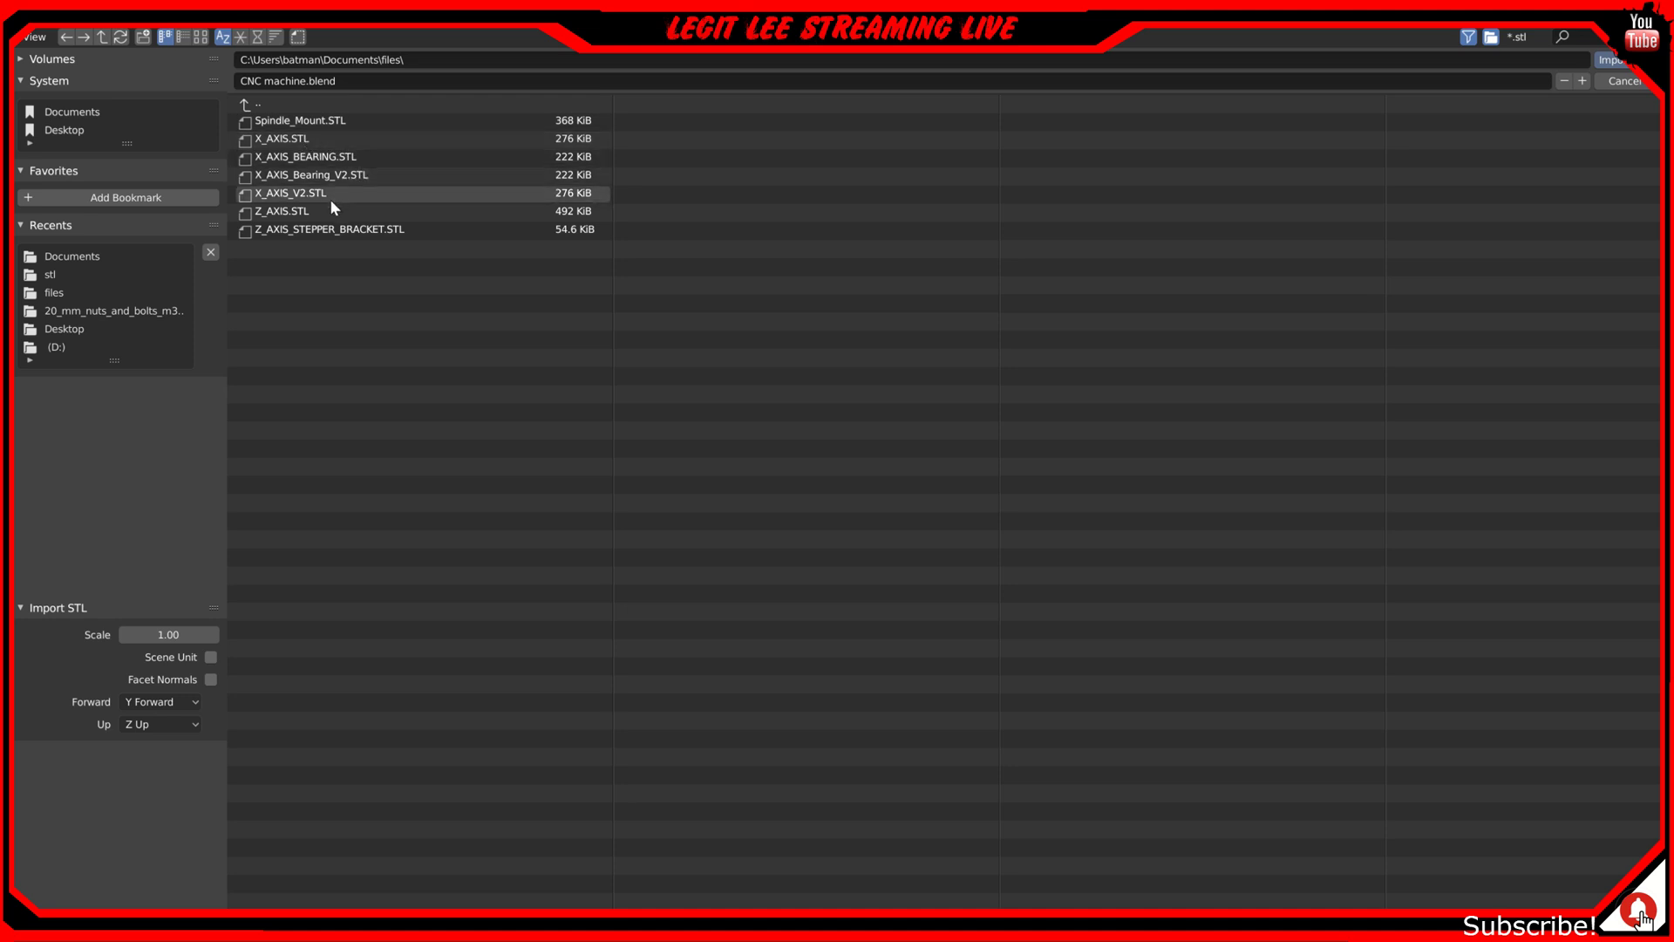
double_click(295, 140)
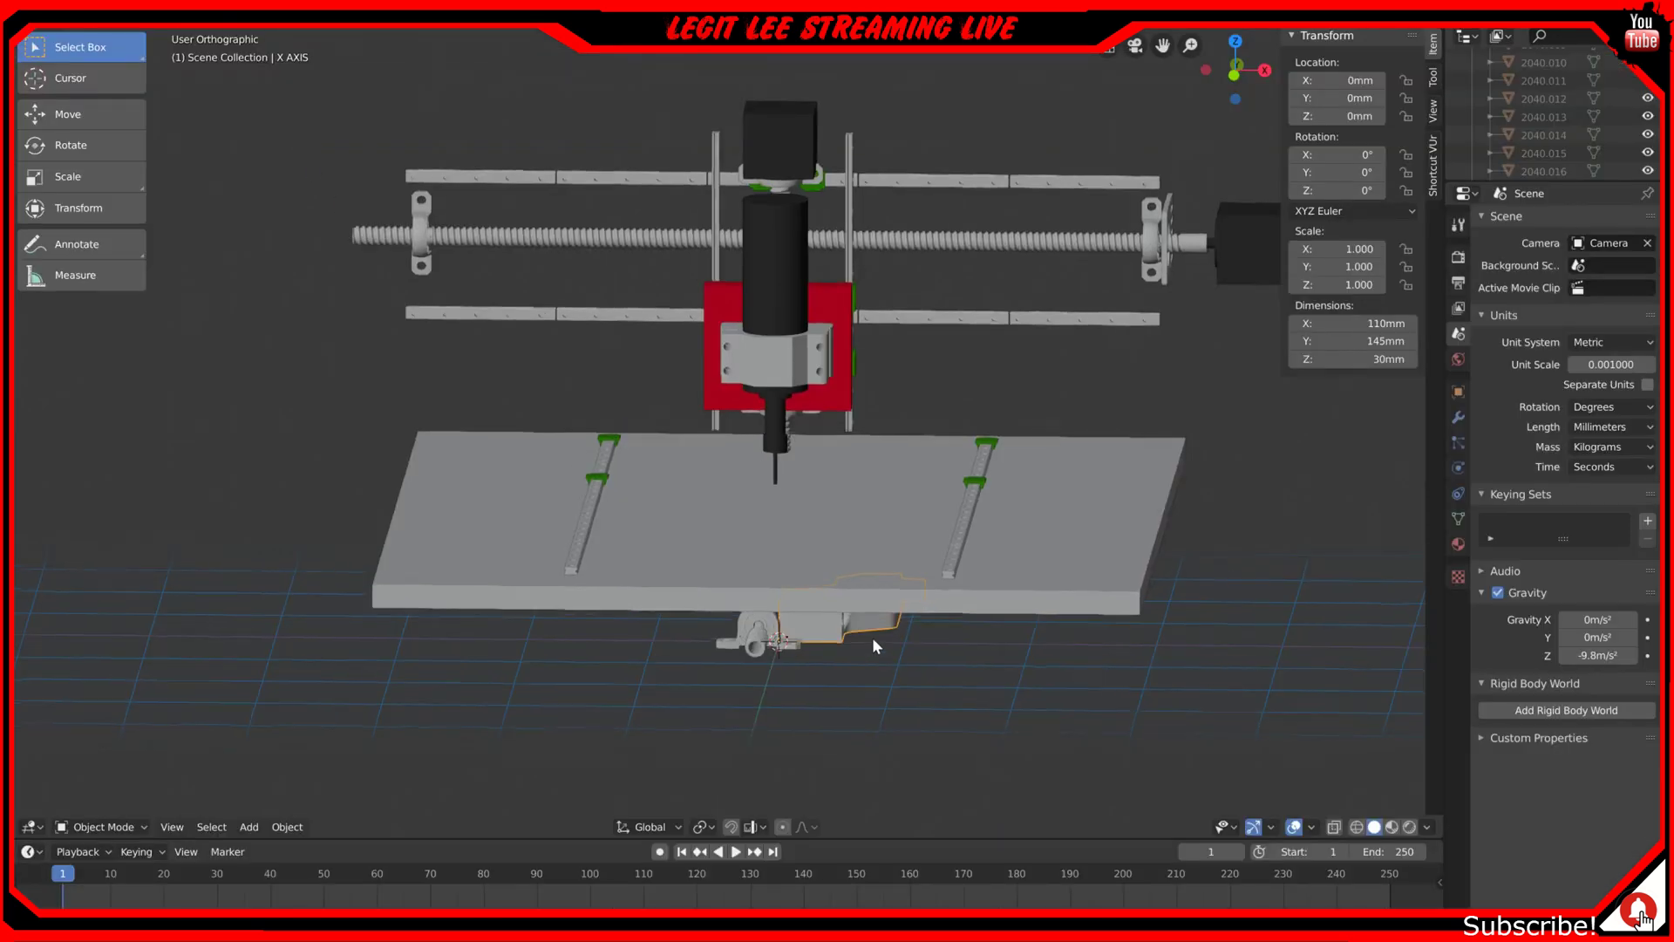
key(KP_1)
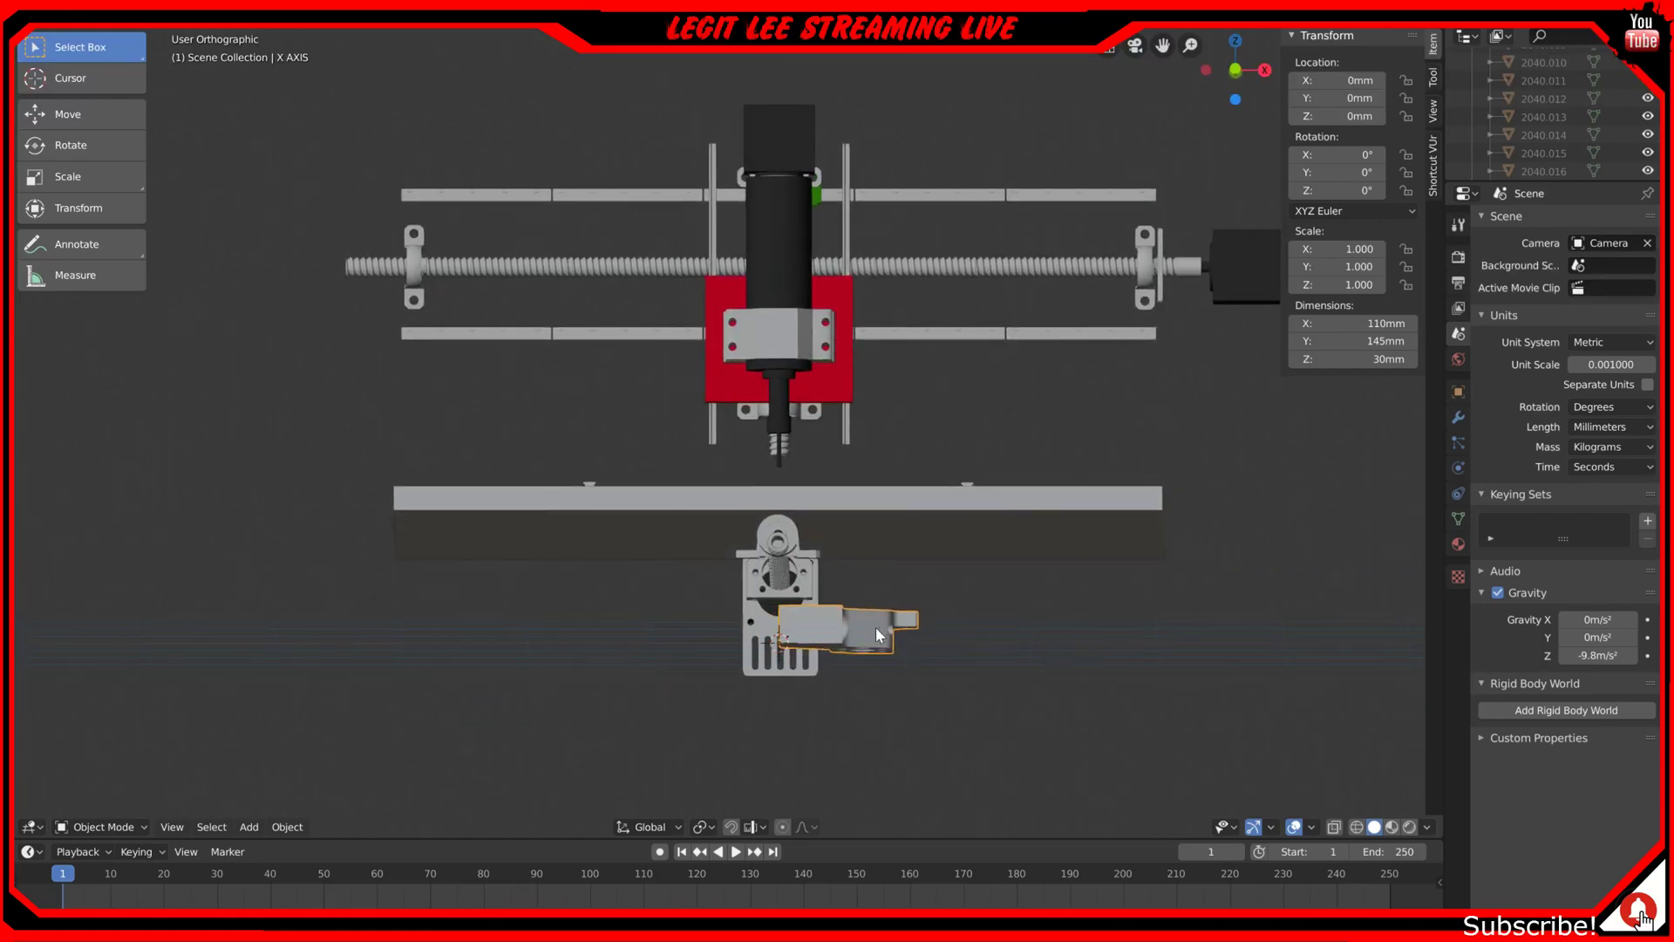
key(KP_1)
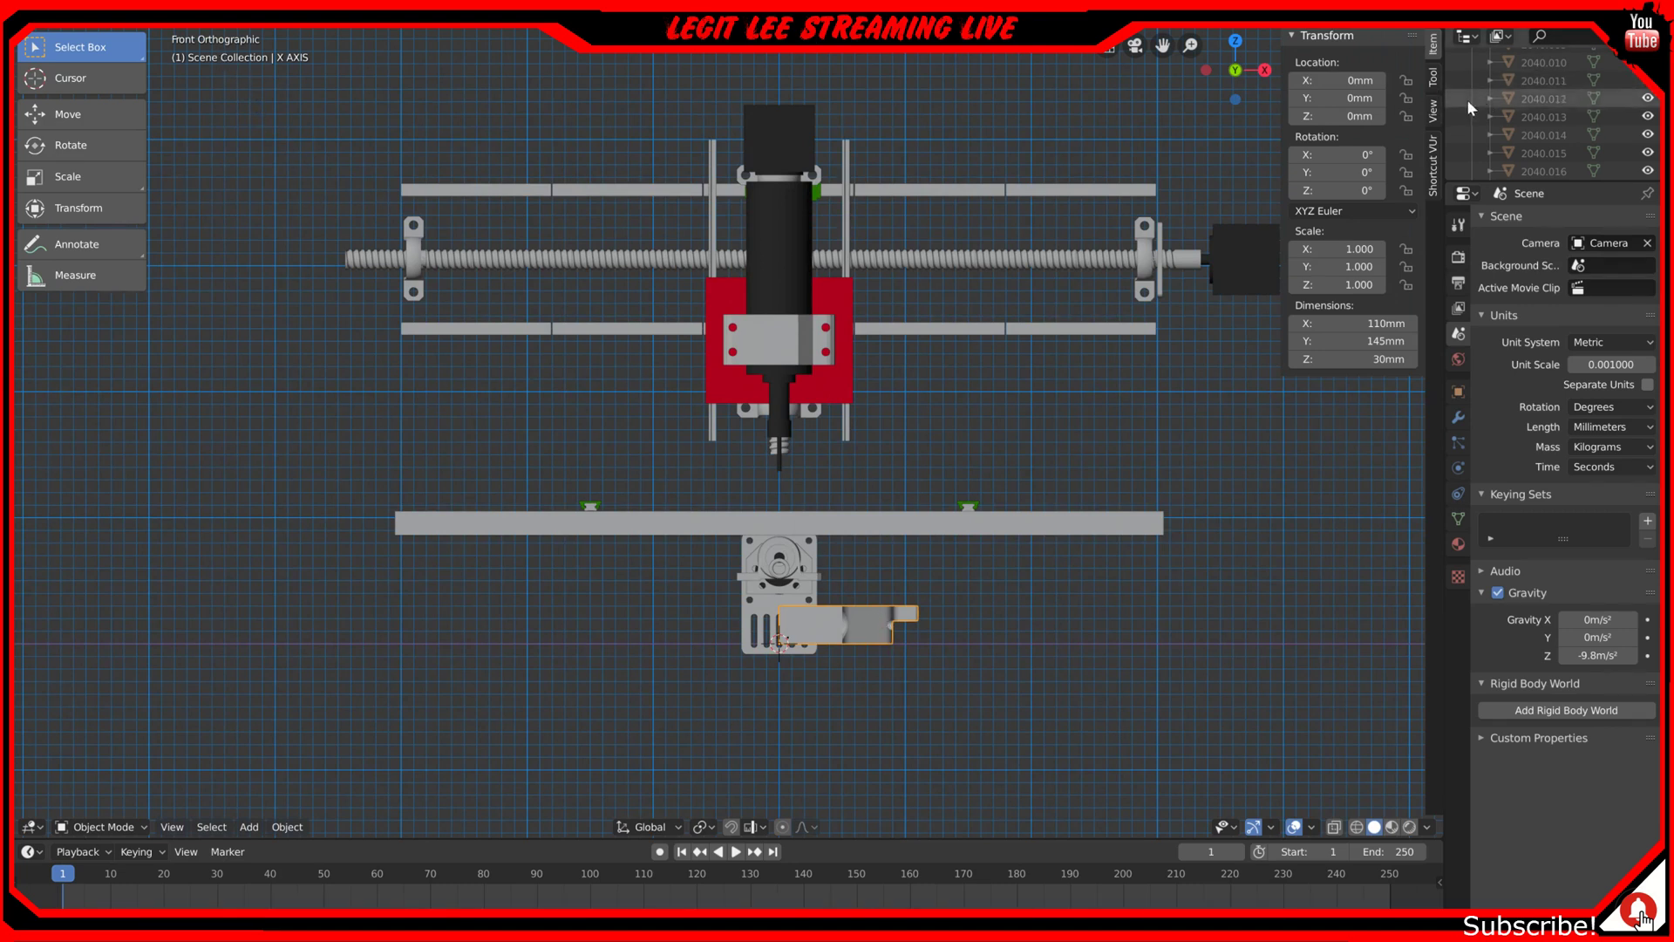
Step: Start the Shortcut VUr input display and dock it to the left
click(1433, 165)
click(1358, 62)
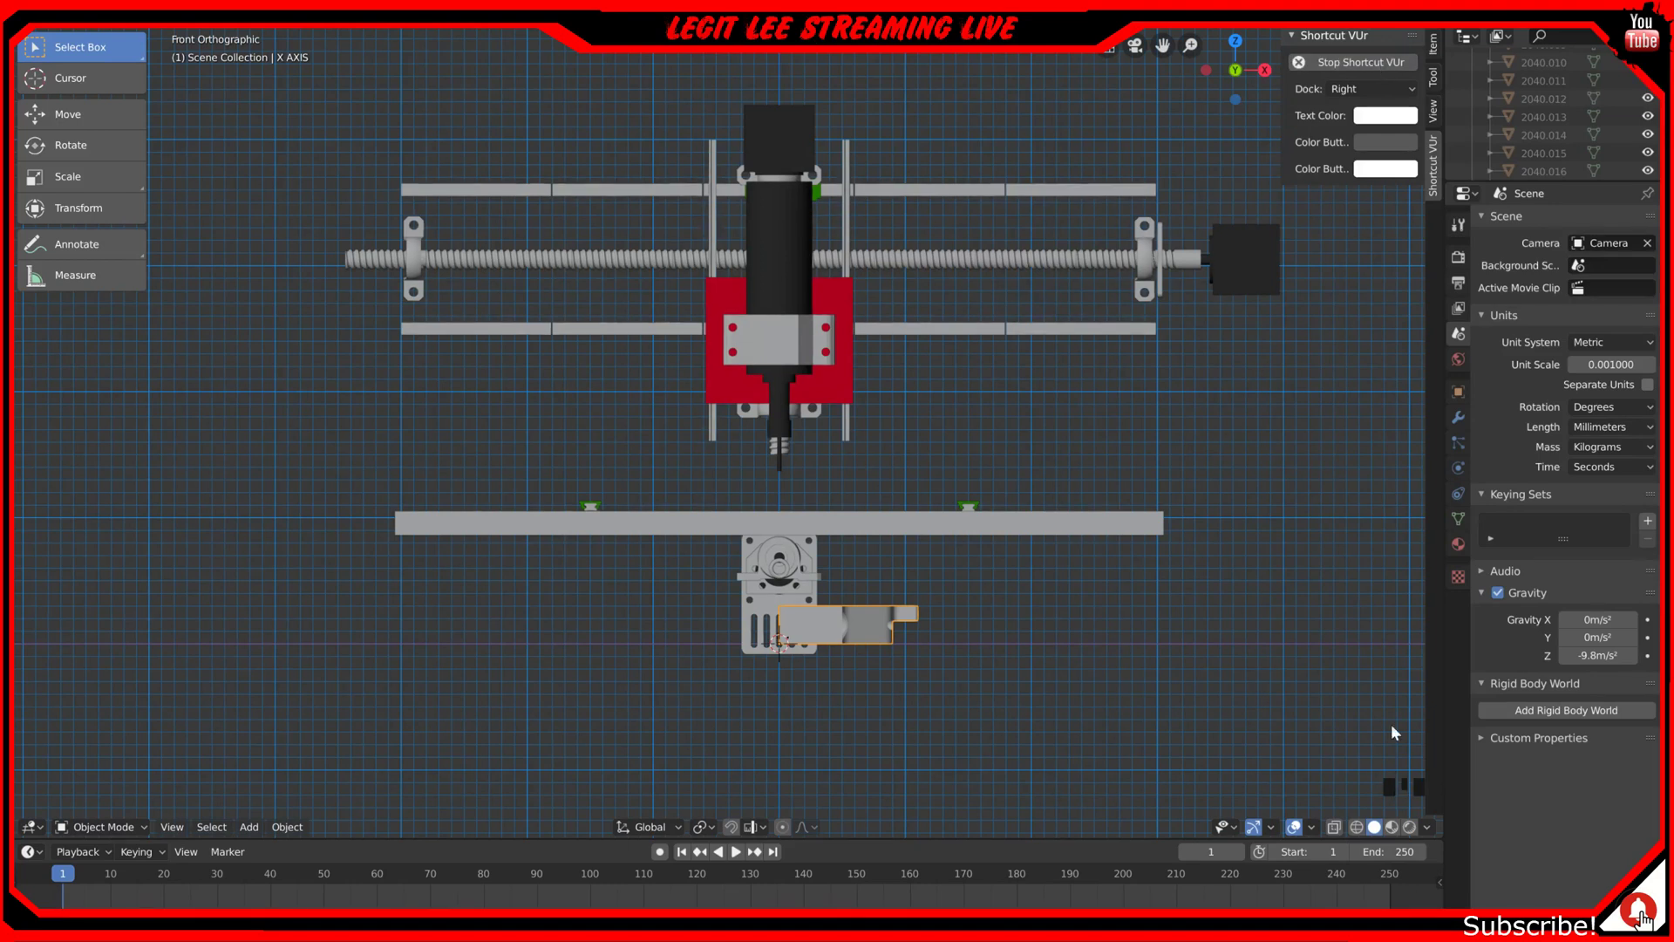
click(1399, 88)
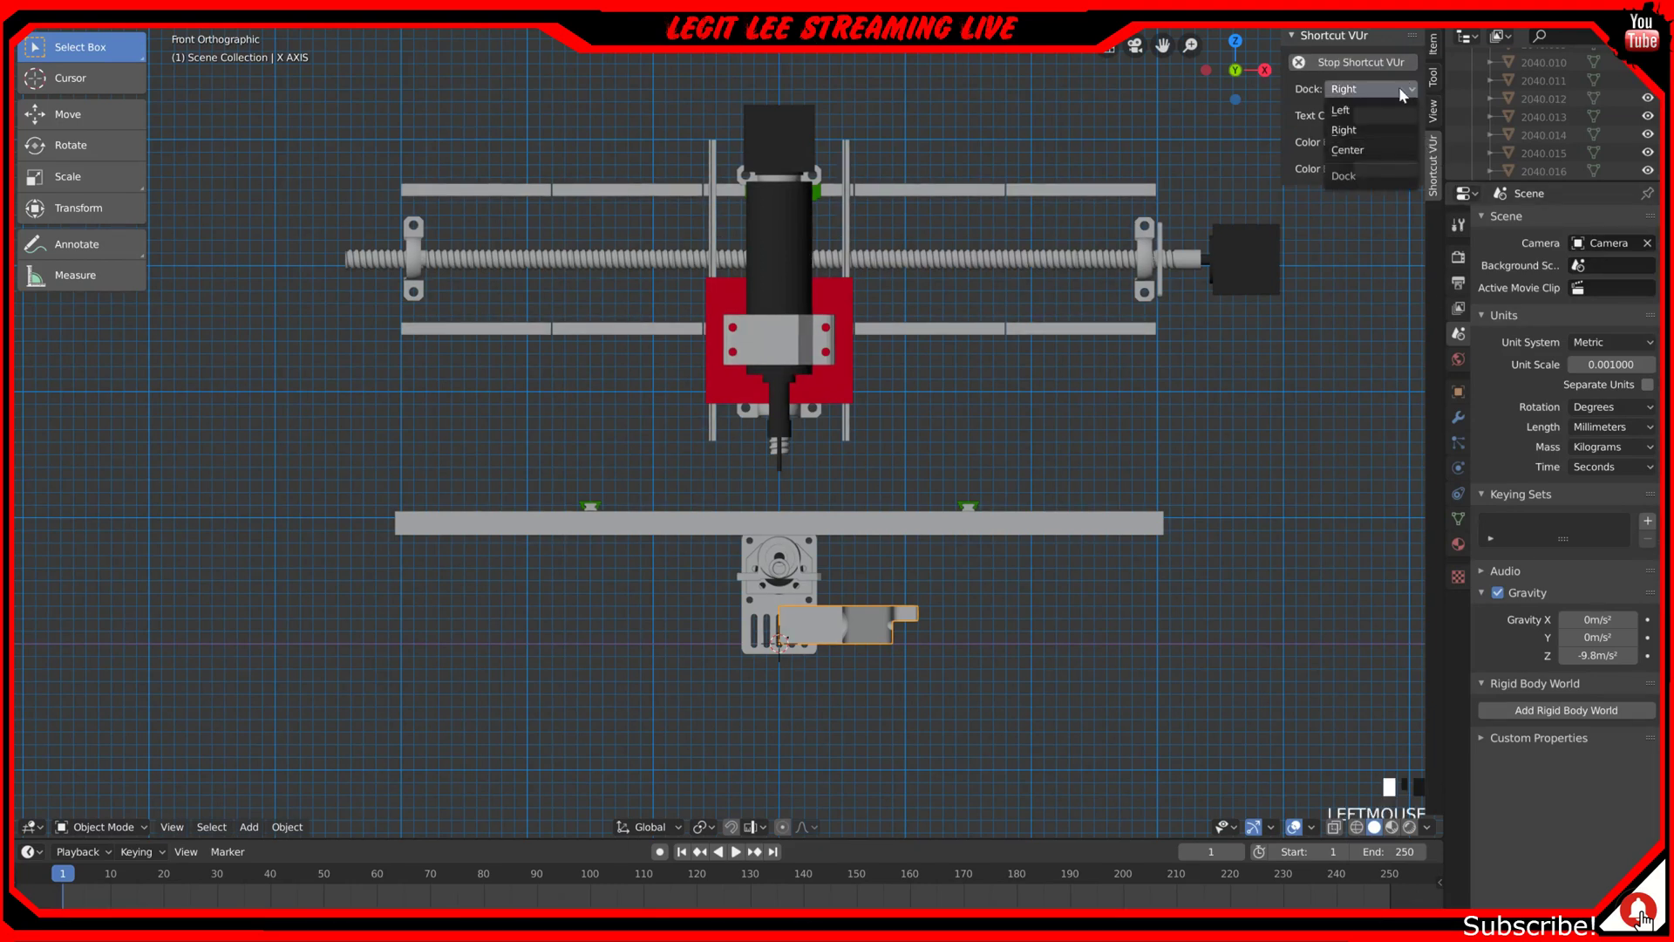
click(1347, 150)
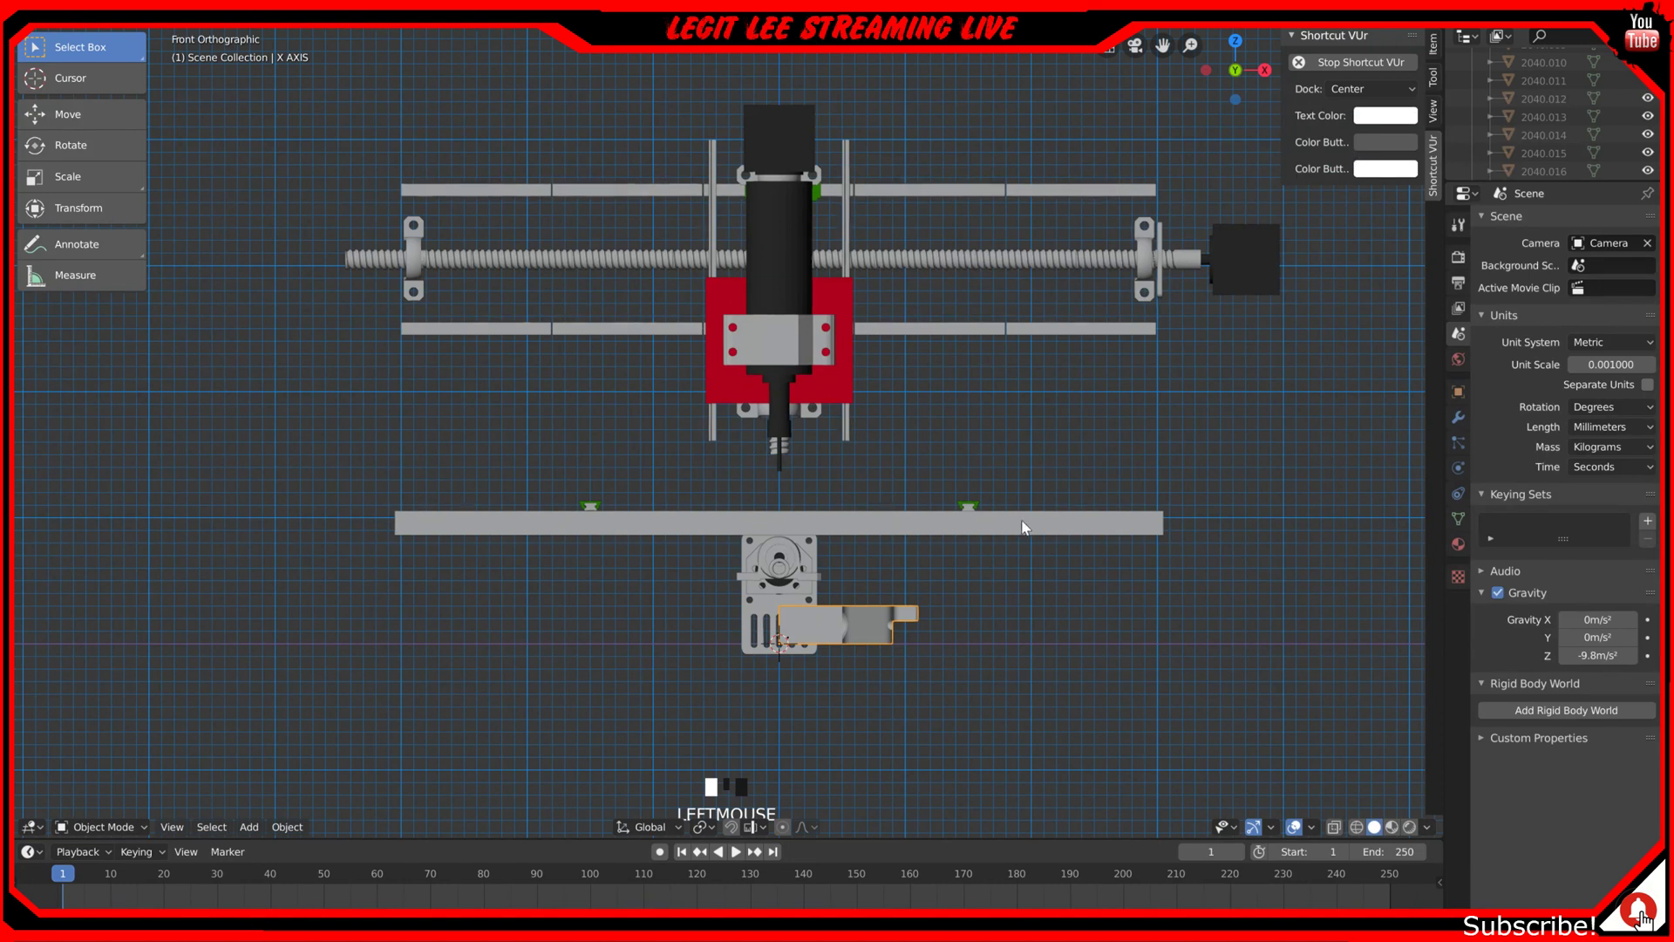
click(1413, 88)
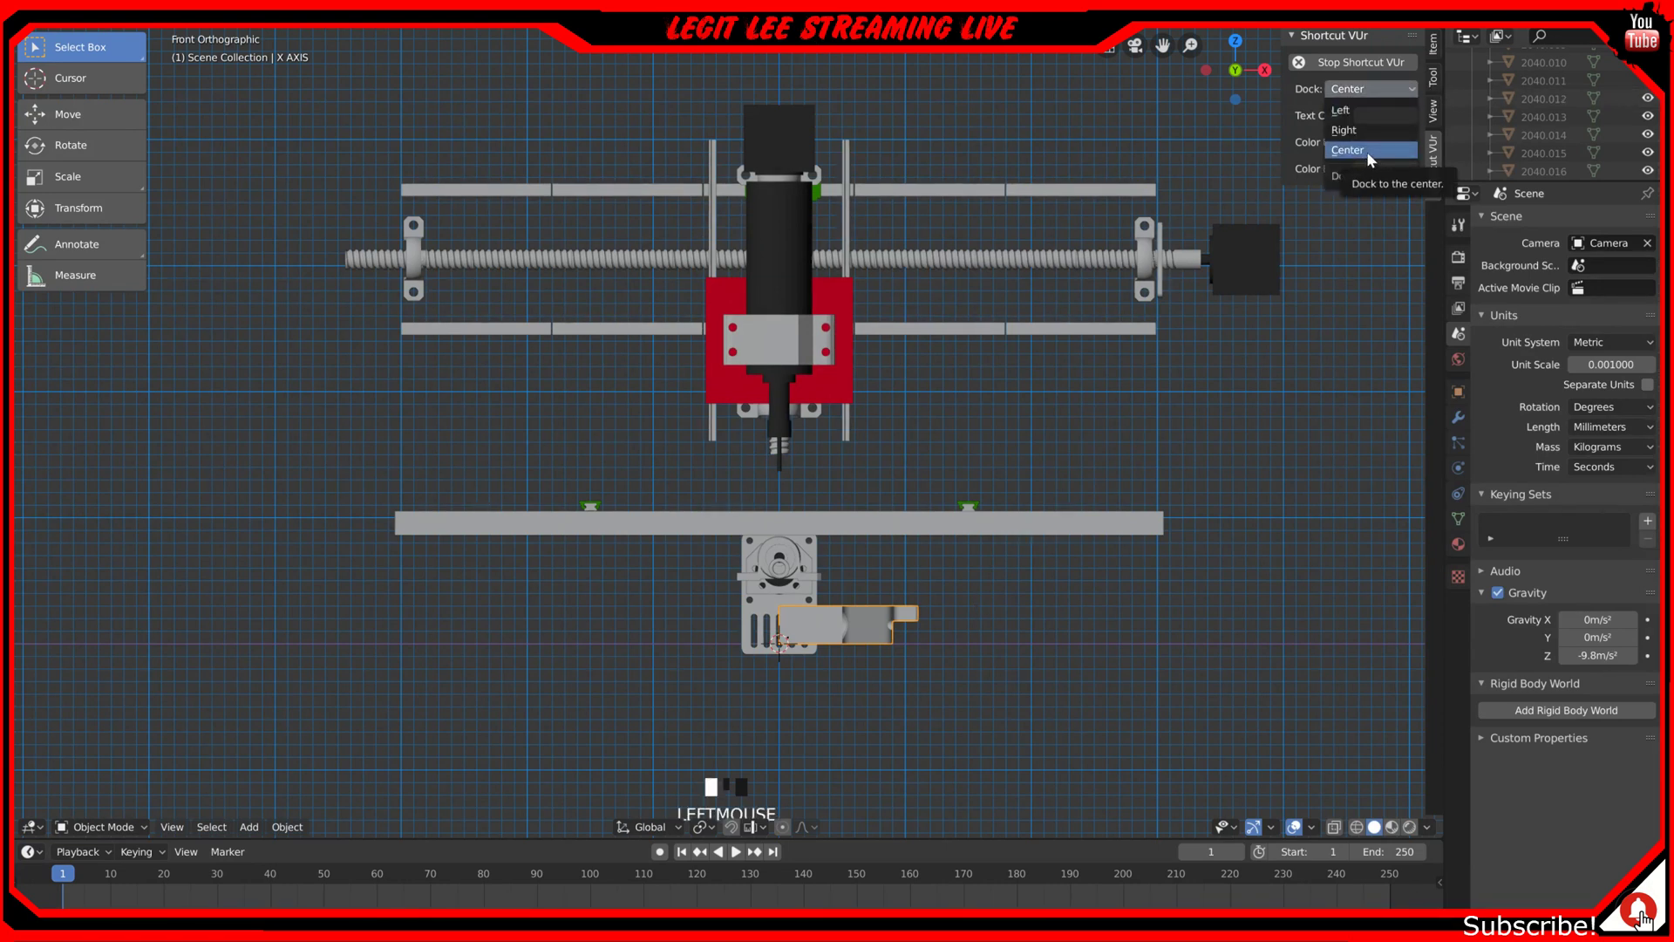
click(1355, 111)
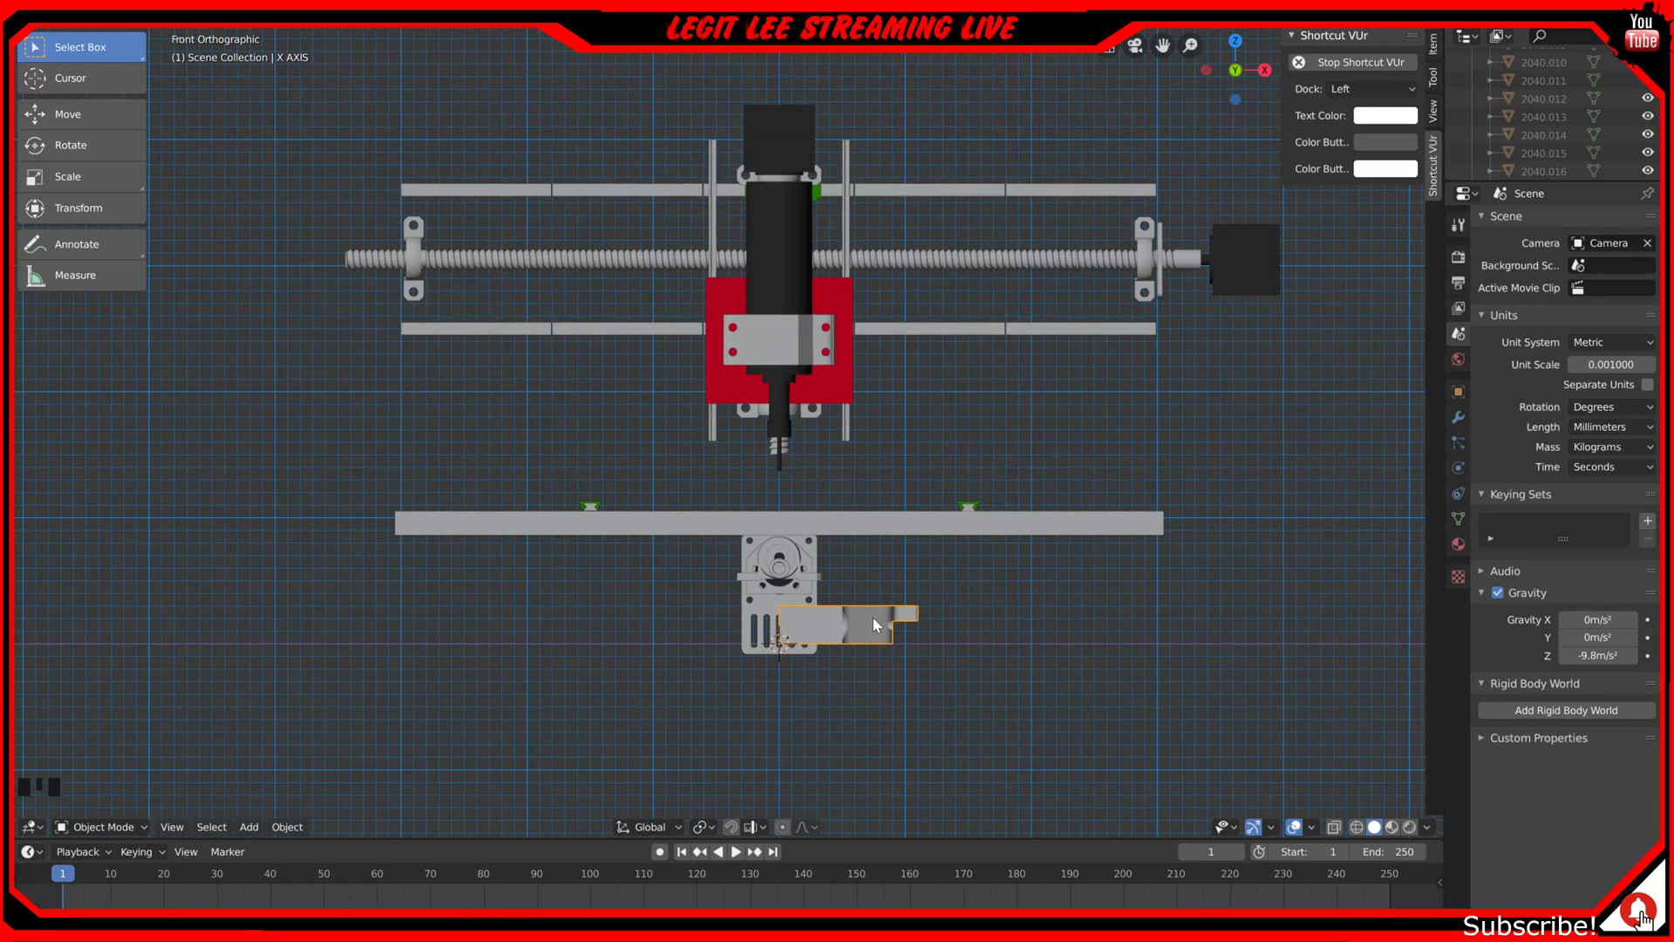
Step: Rotate the X-axis part 90° counterclockwise as seen from the right side so that it stands upright
middle_drag(872, 615, 793, 599)
scroll(851, 595, up, 5)
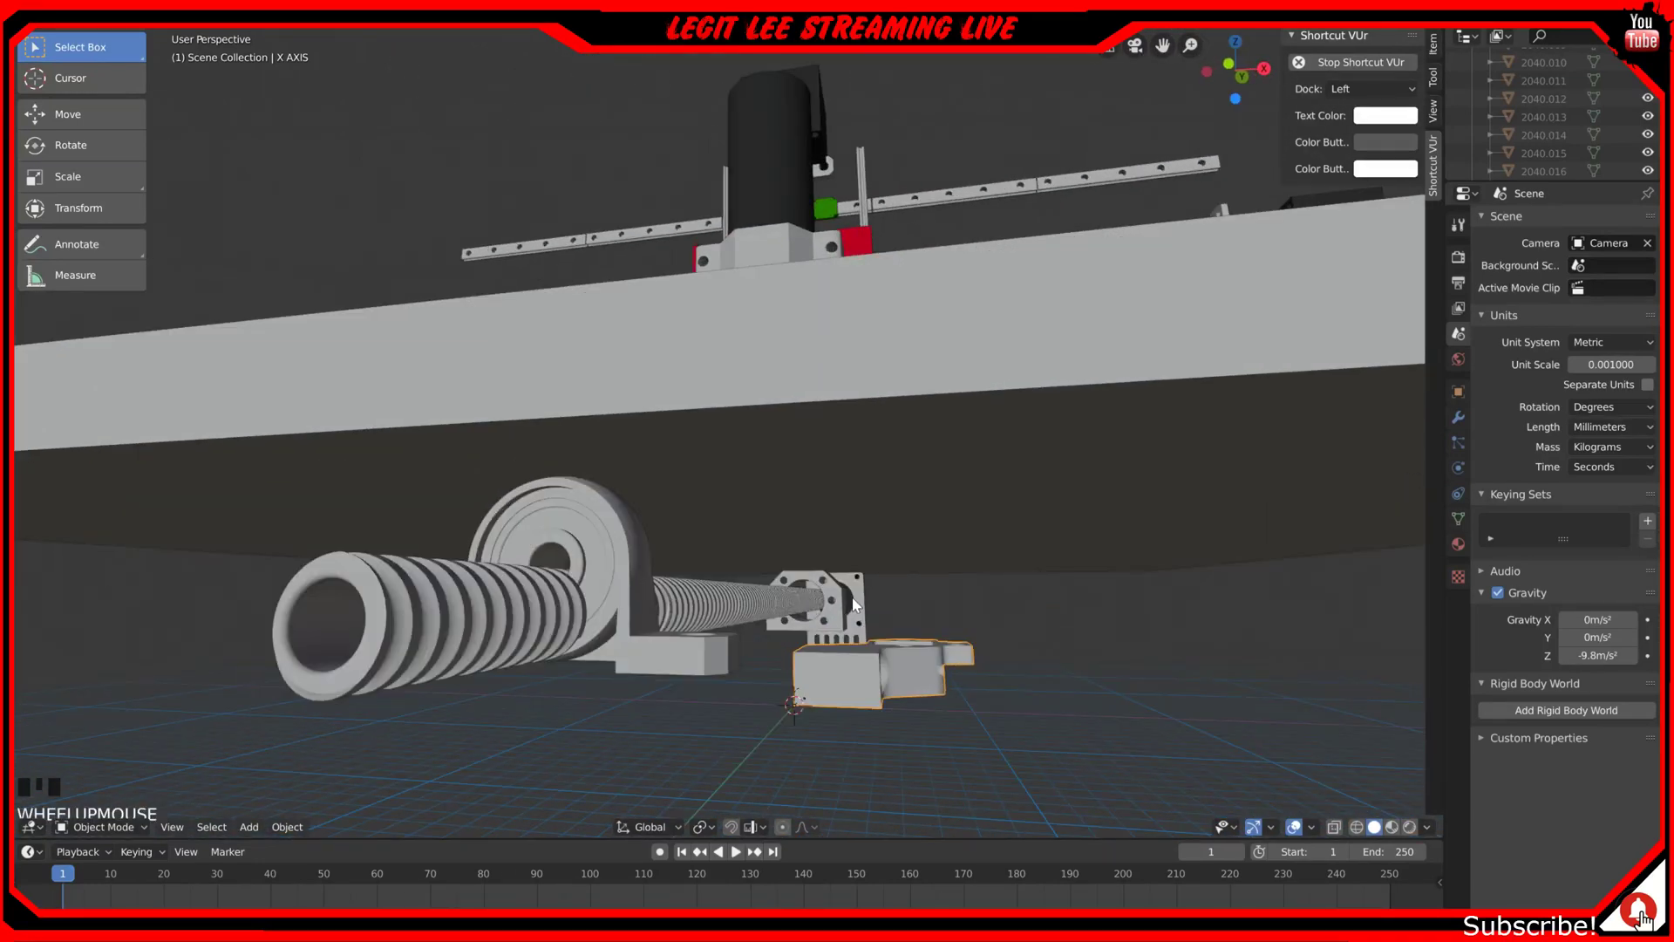
key(KP_1)
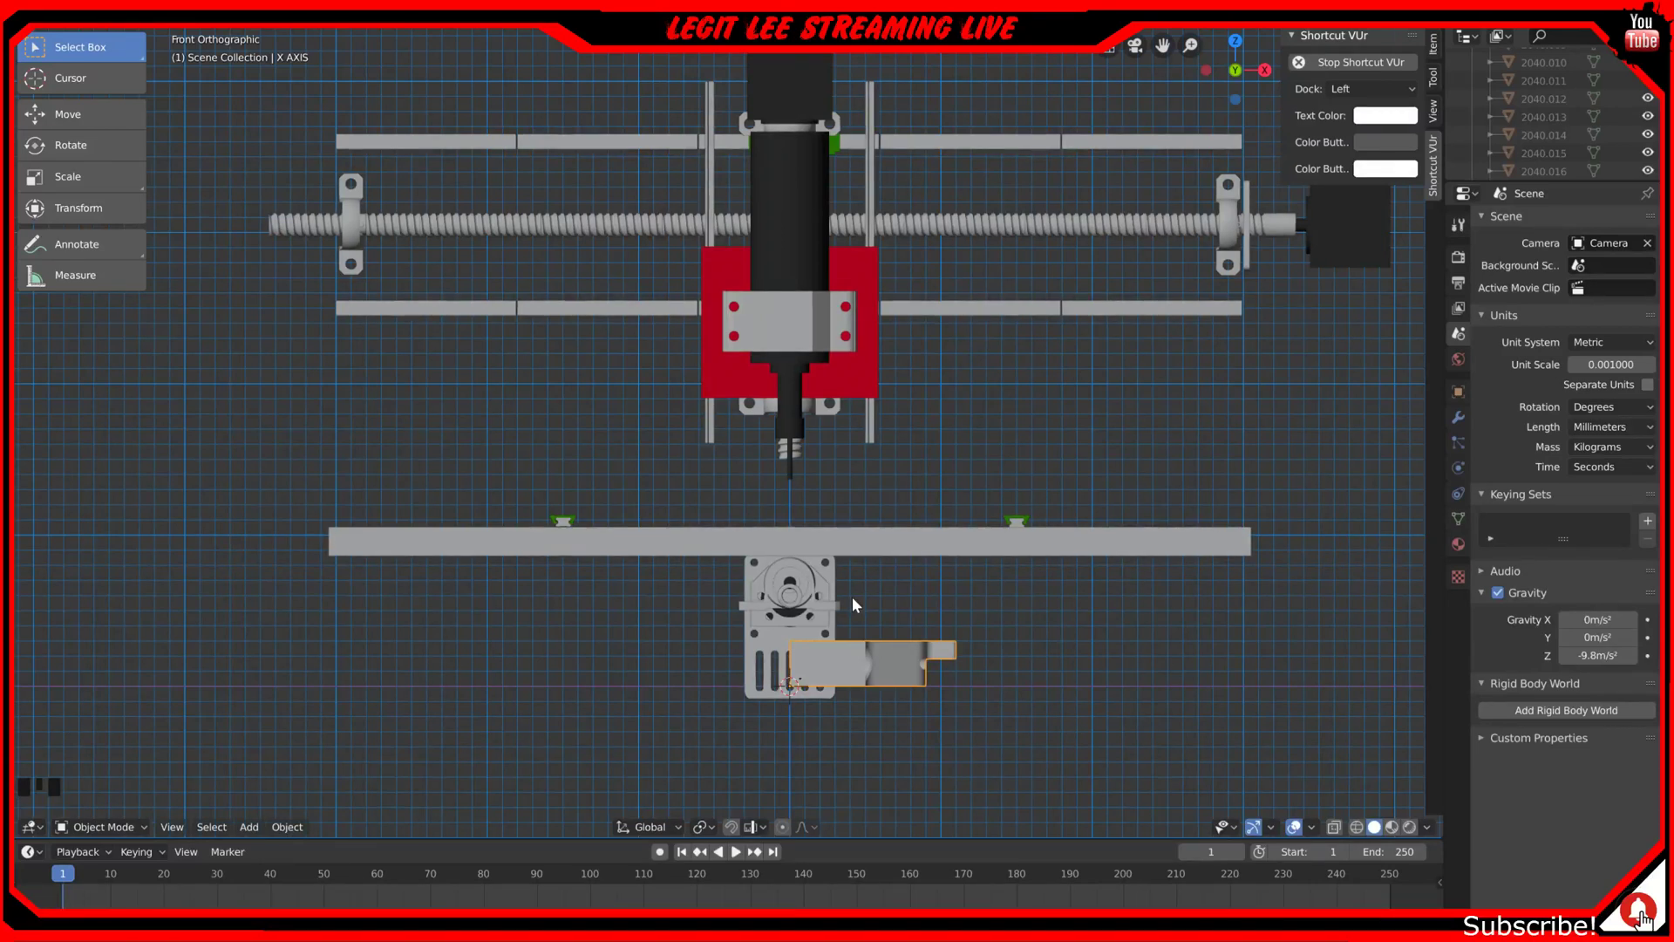
key(KP_3)
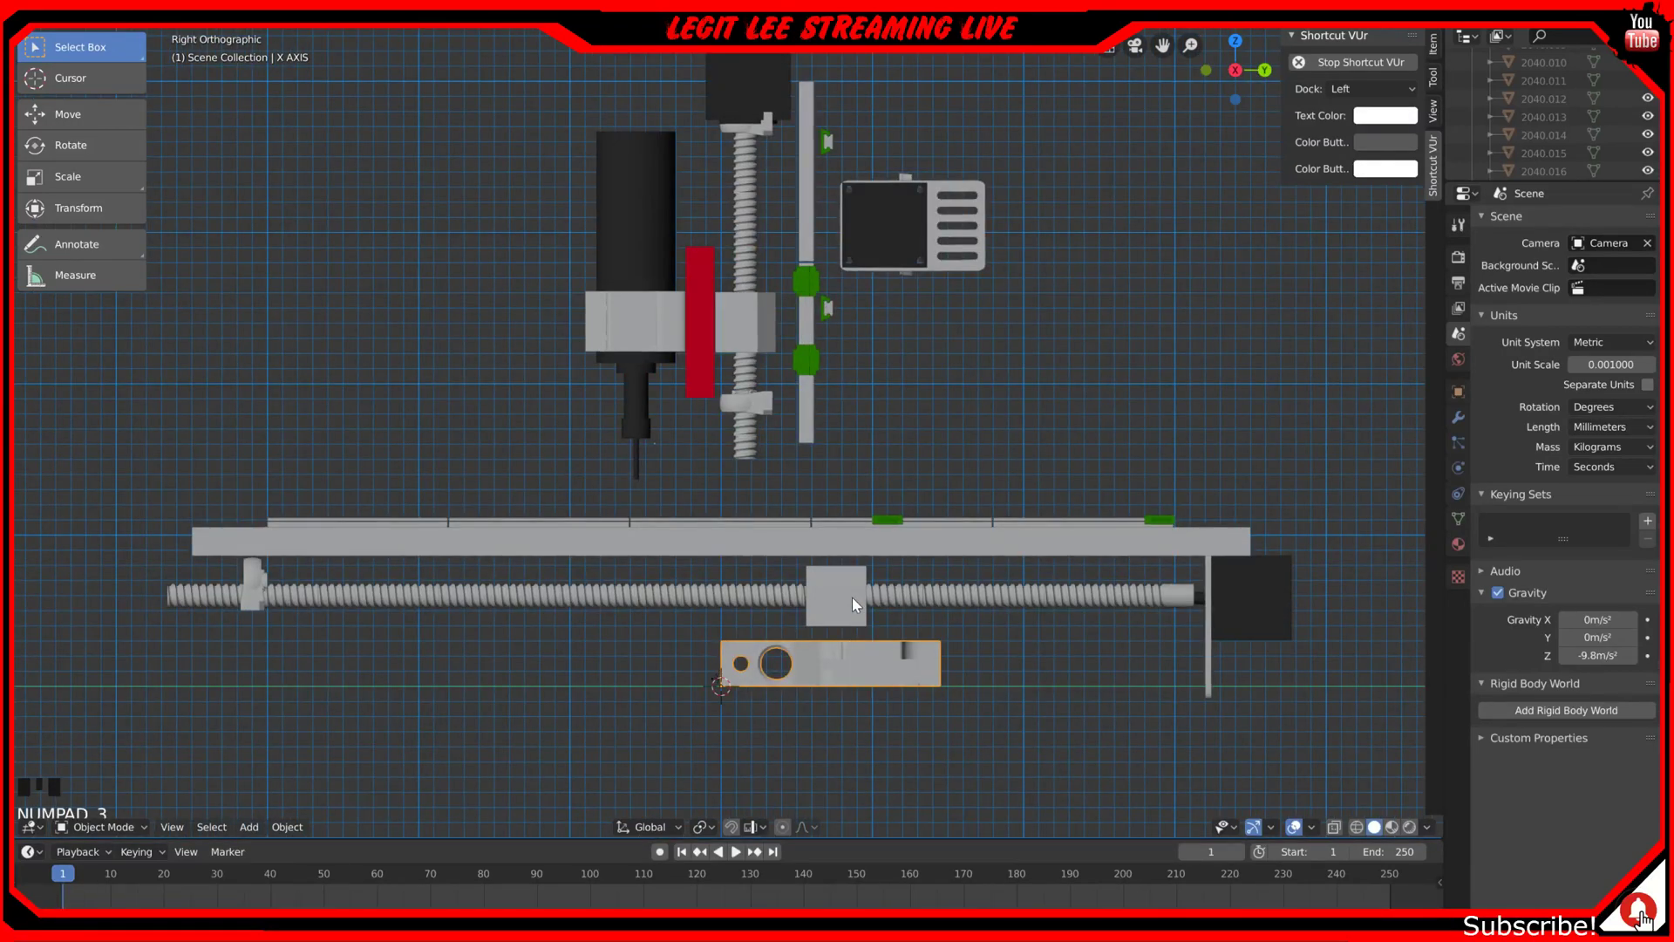
key(r)
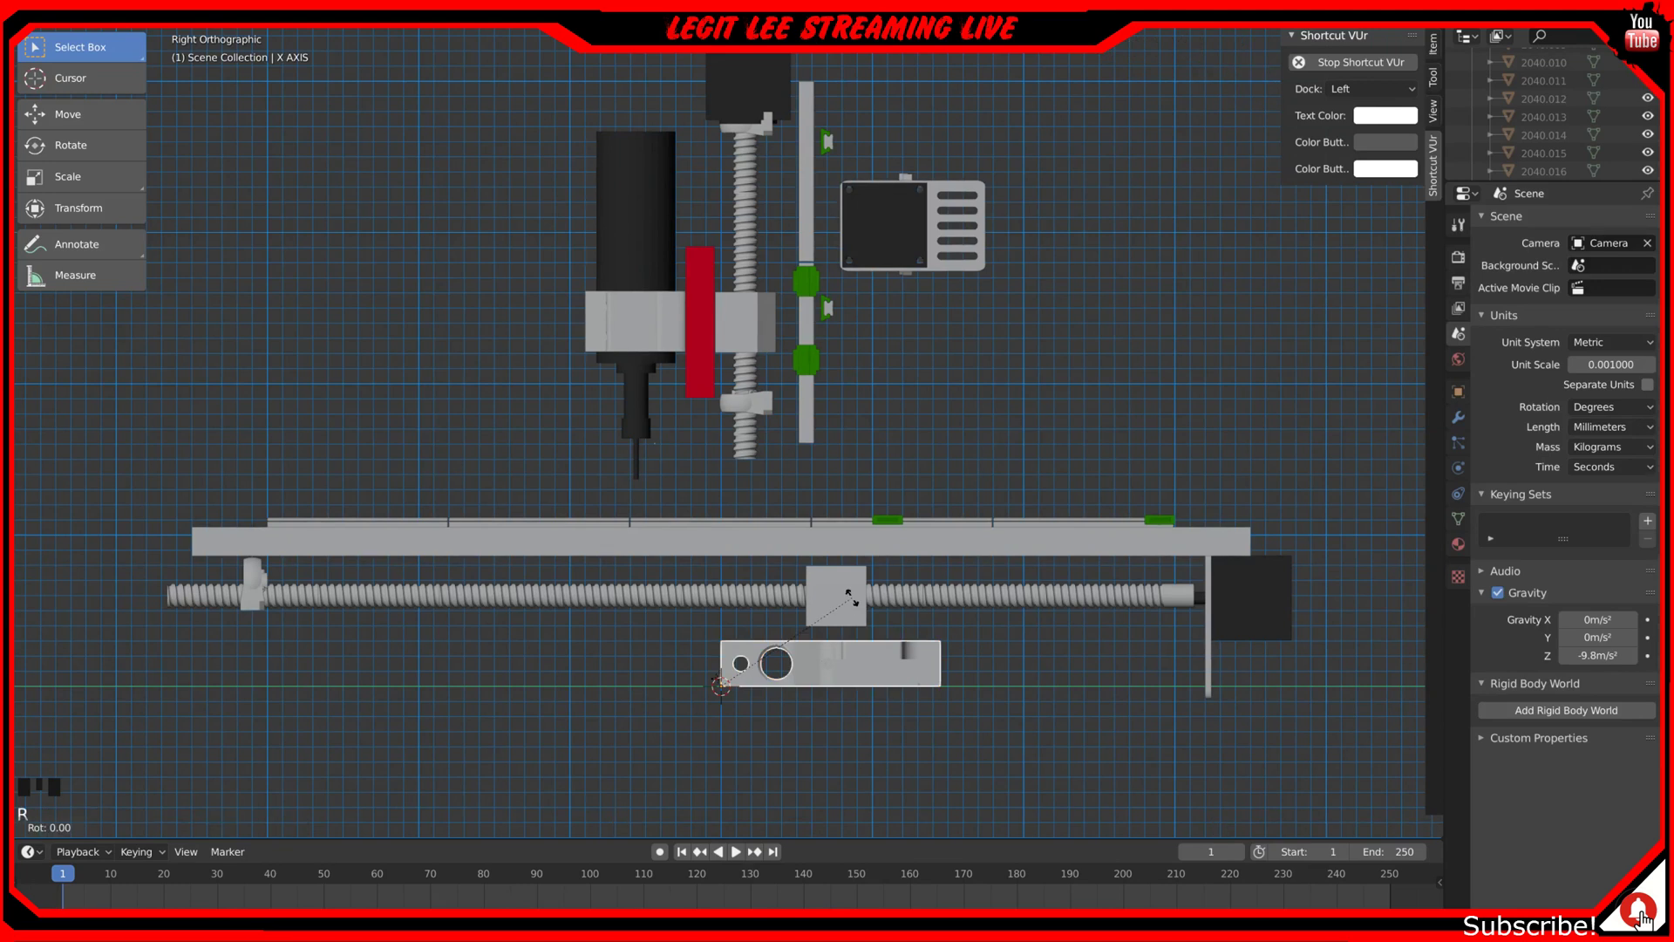
text(9)
key(BackSpace)
text(90)
key(Return)
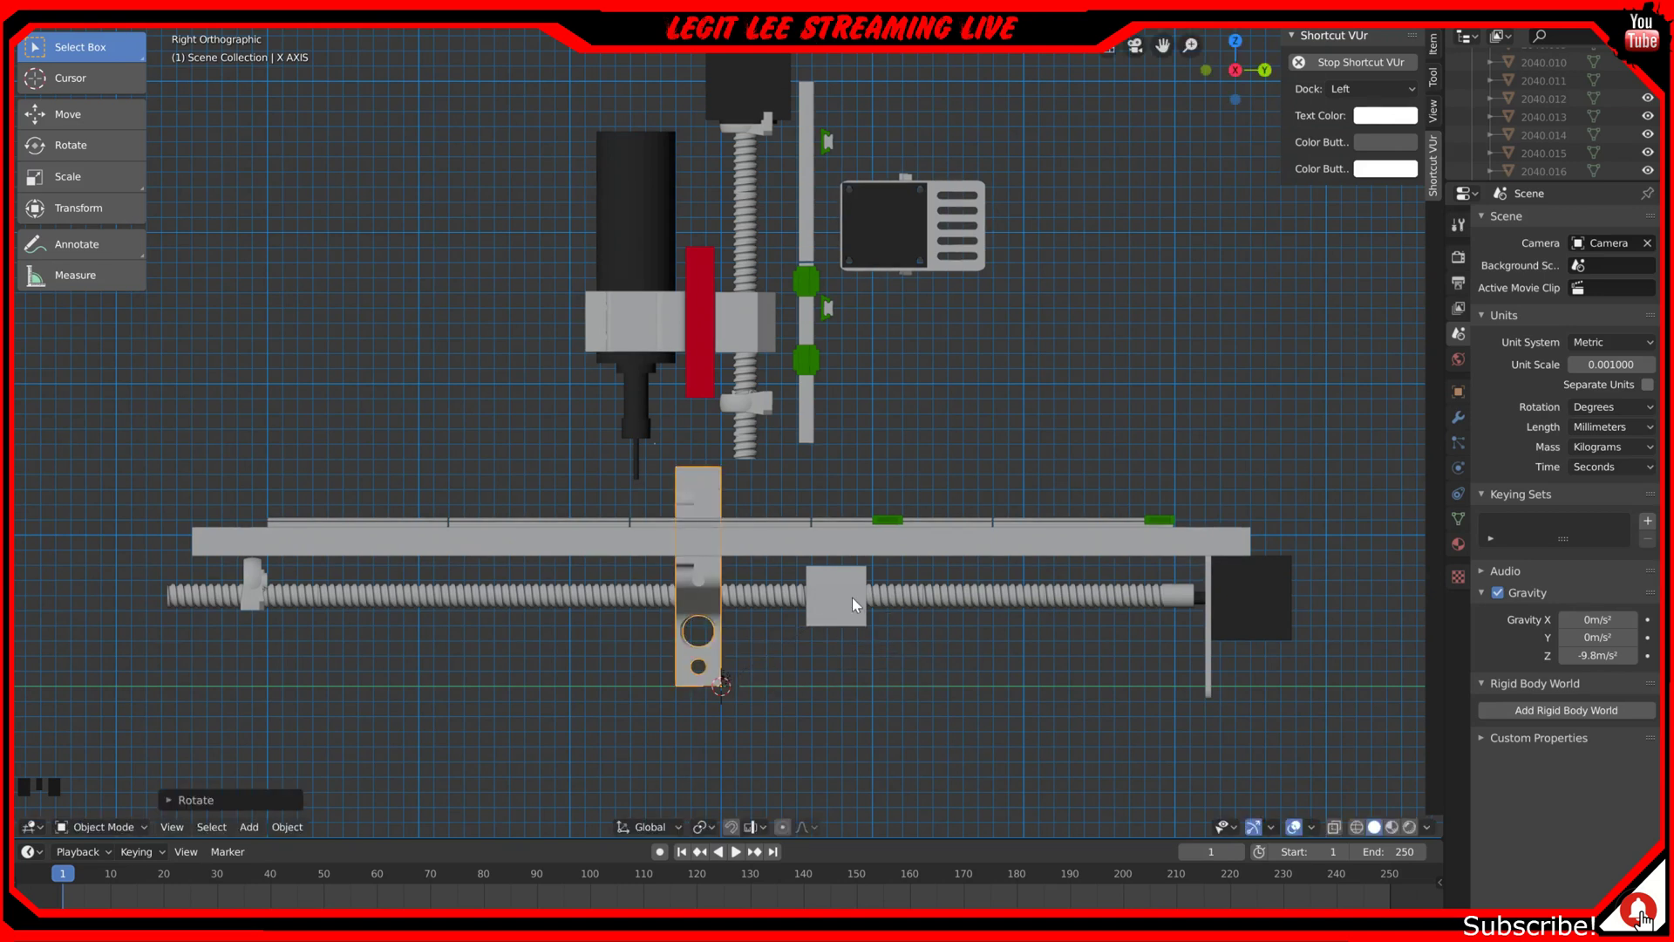
key(KP_1)
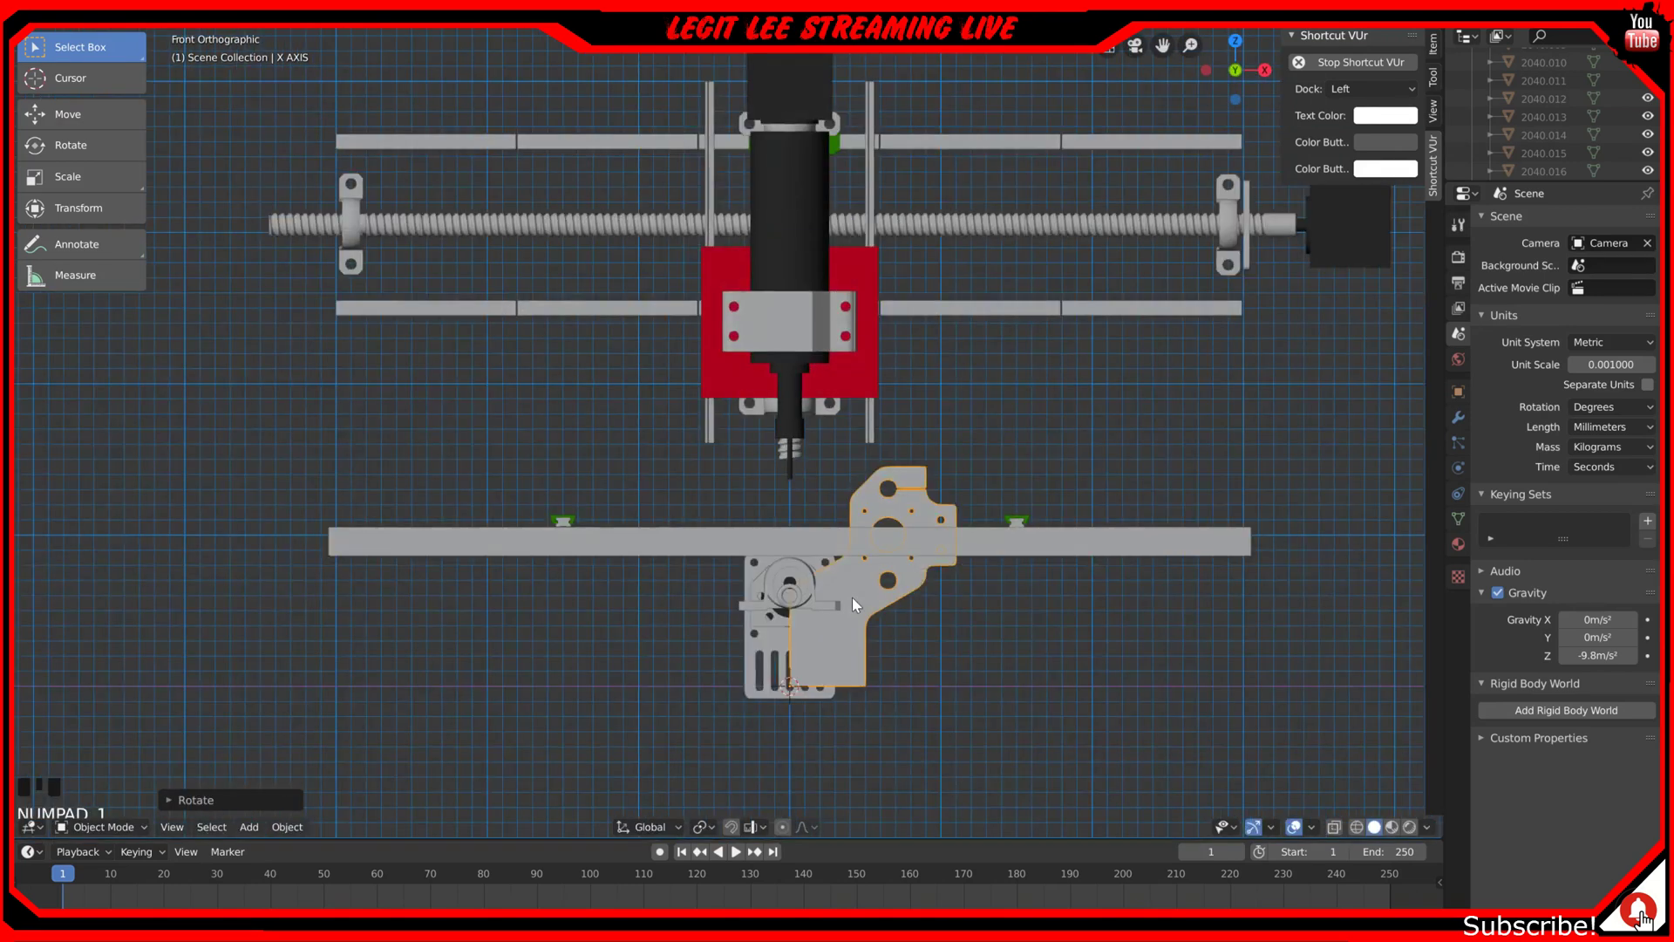
key(KP_7)
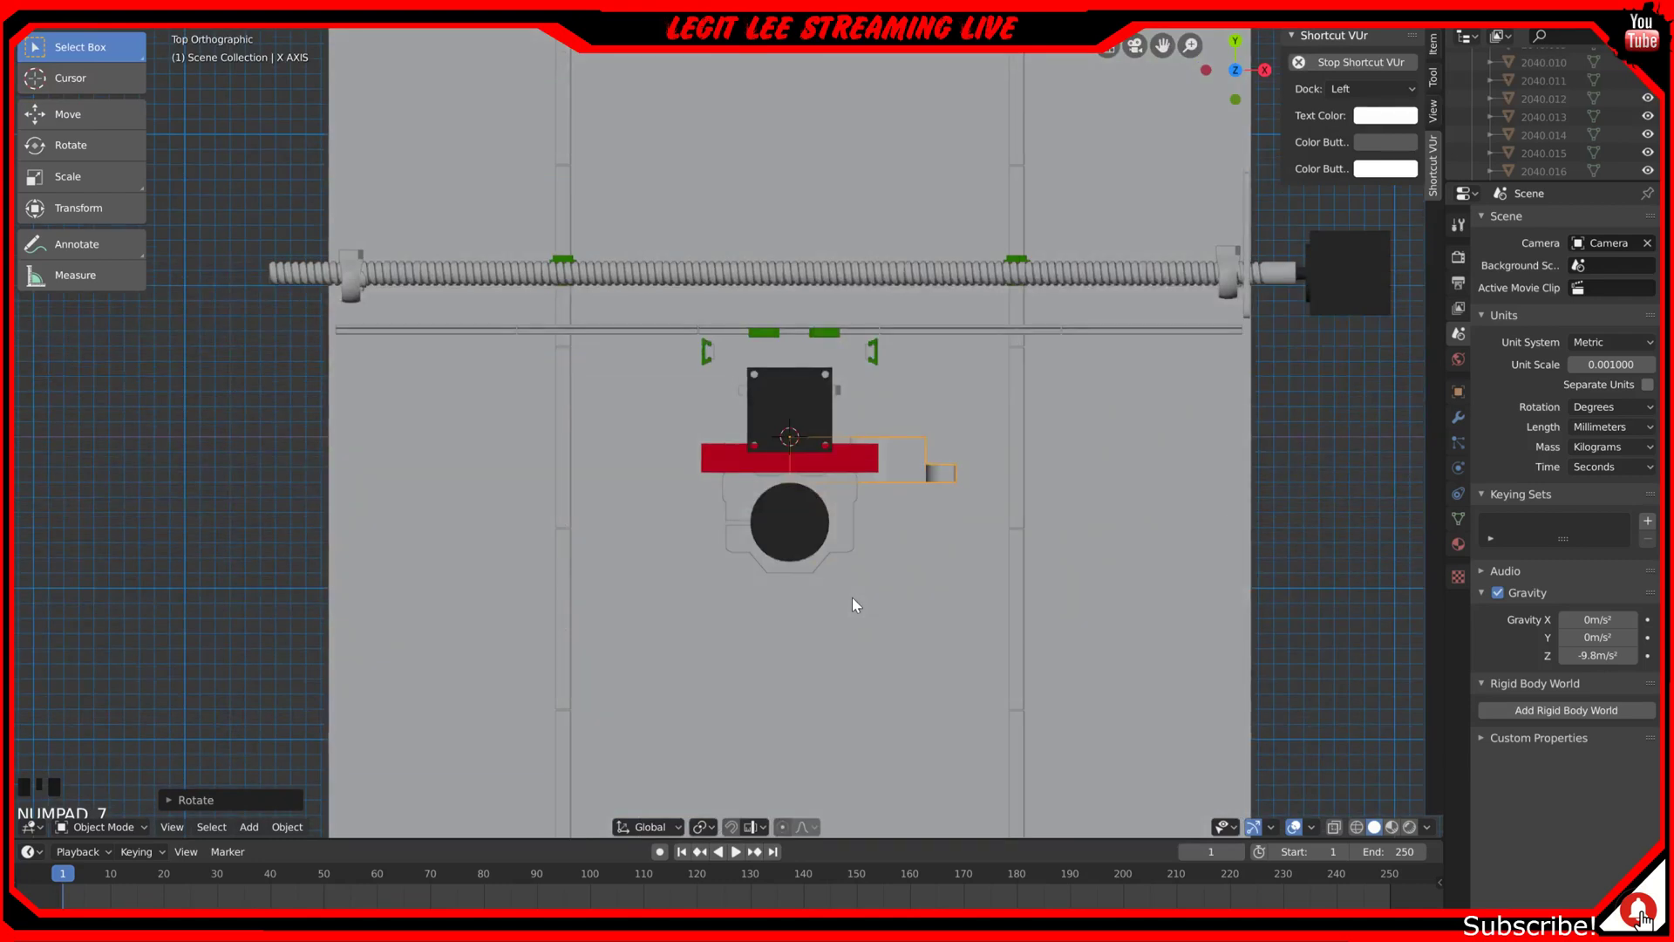
text(r90)
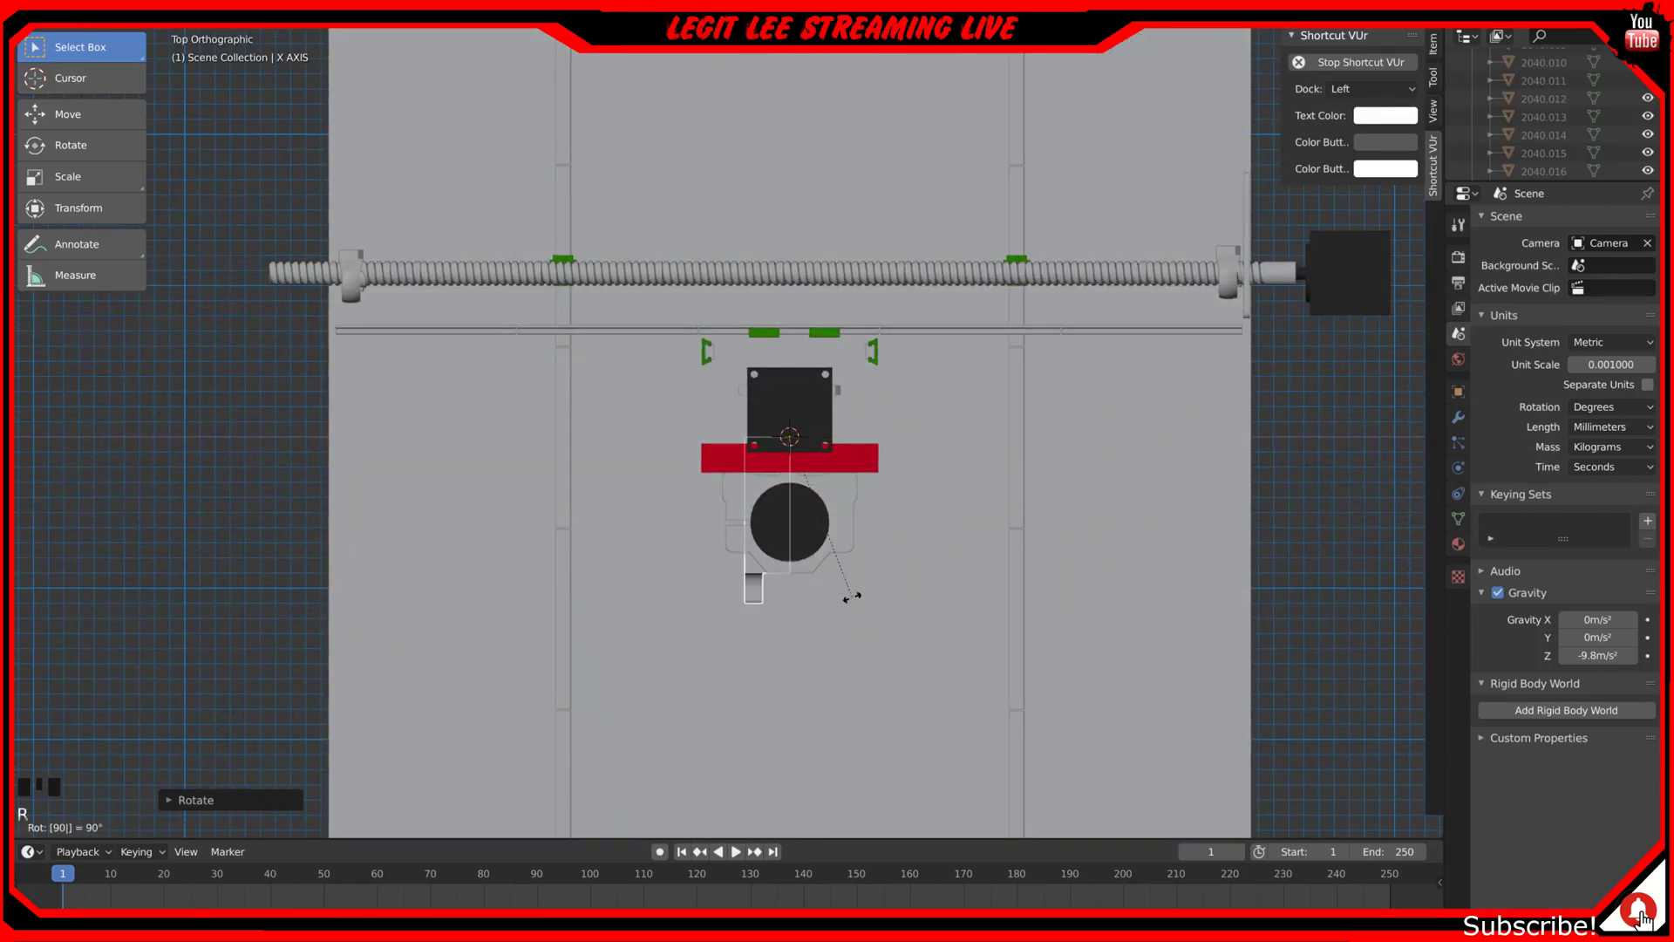
key(Return)
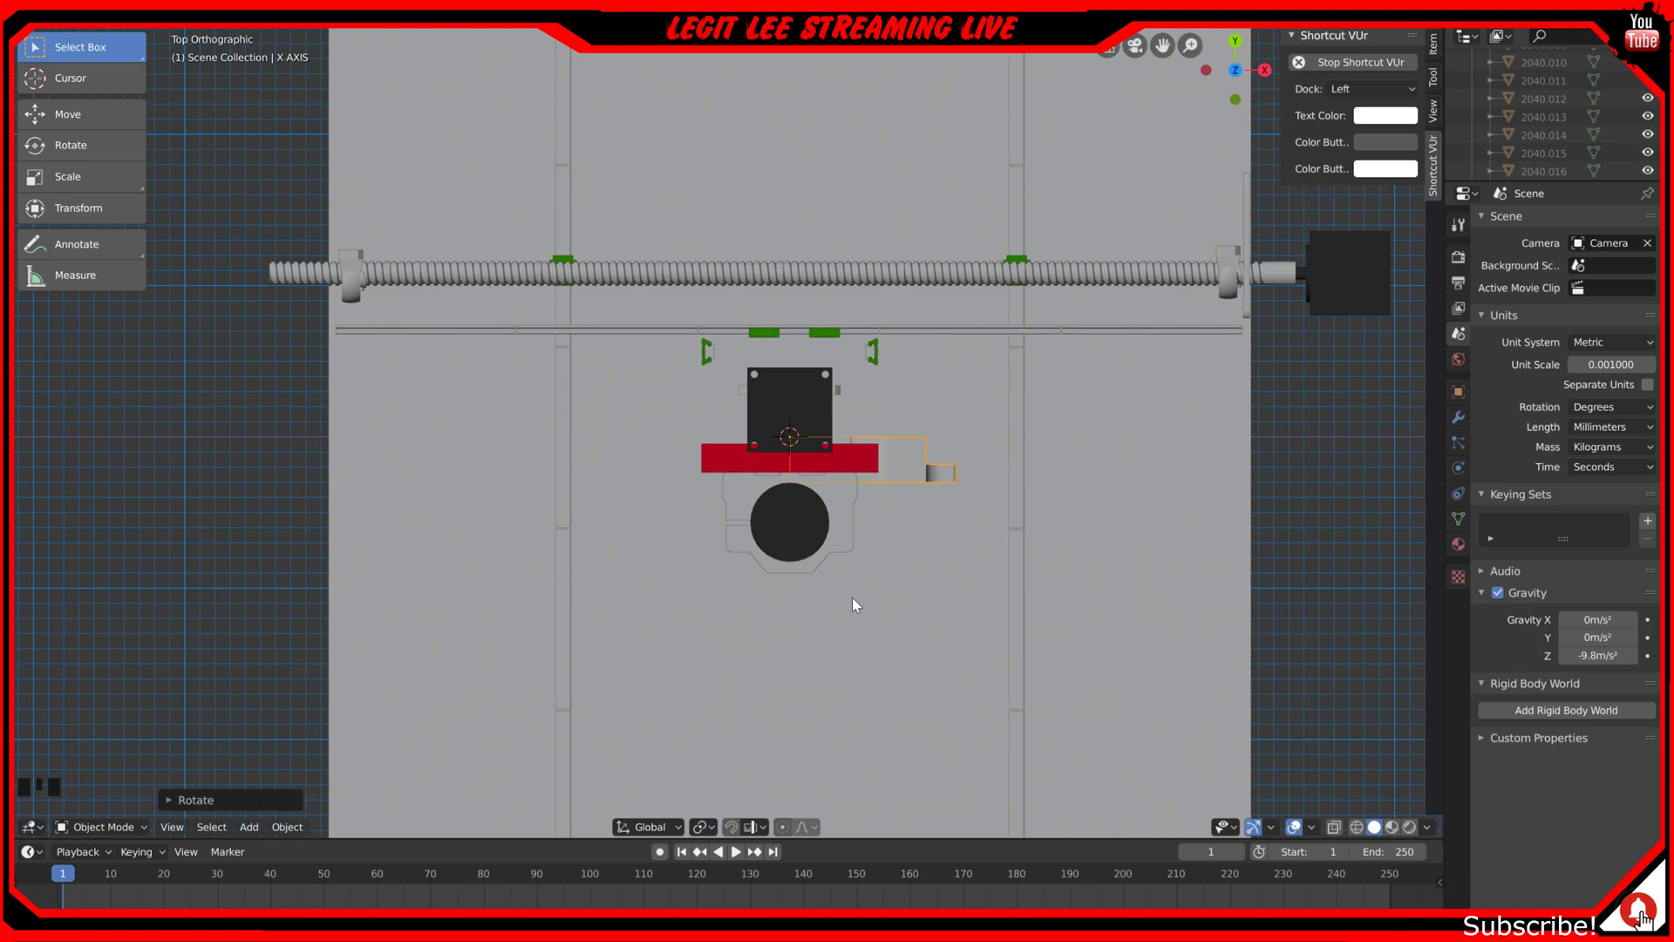
Step: Rotate the upright X-axis part by -90° as seen from the top so that it points toward the lead screw
middle_drag(853, 604, 857, 584)
middle_drag(867, 482, 773, 473)
key(KP_7)
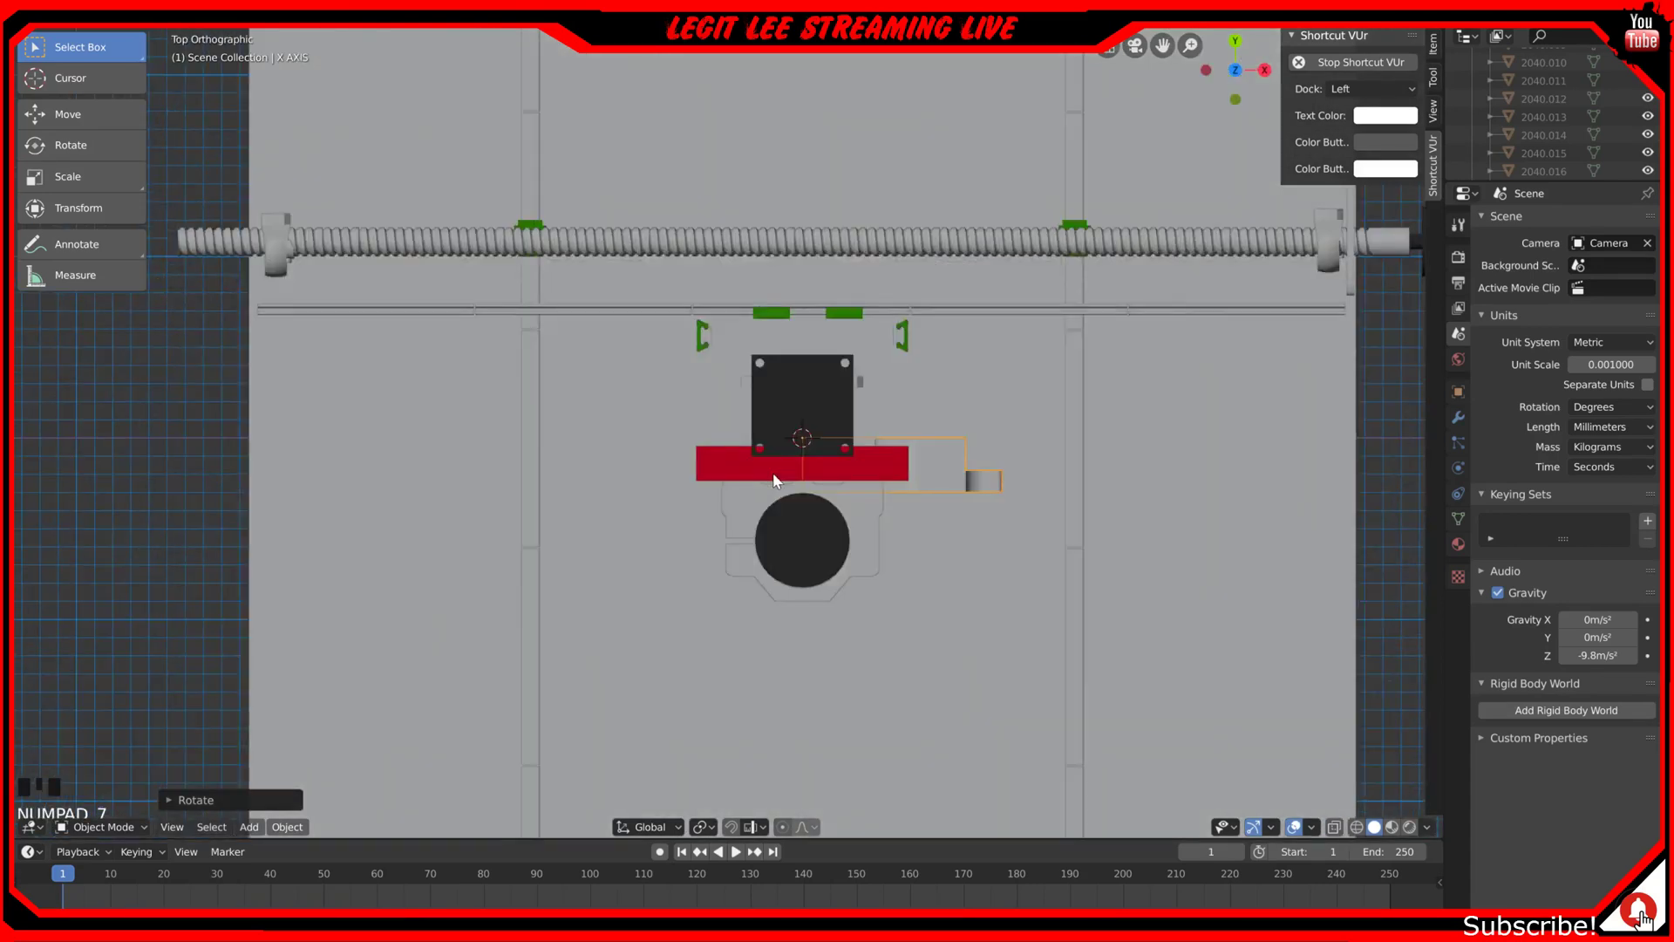
text(r90)
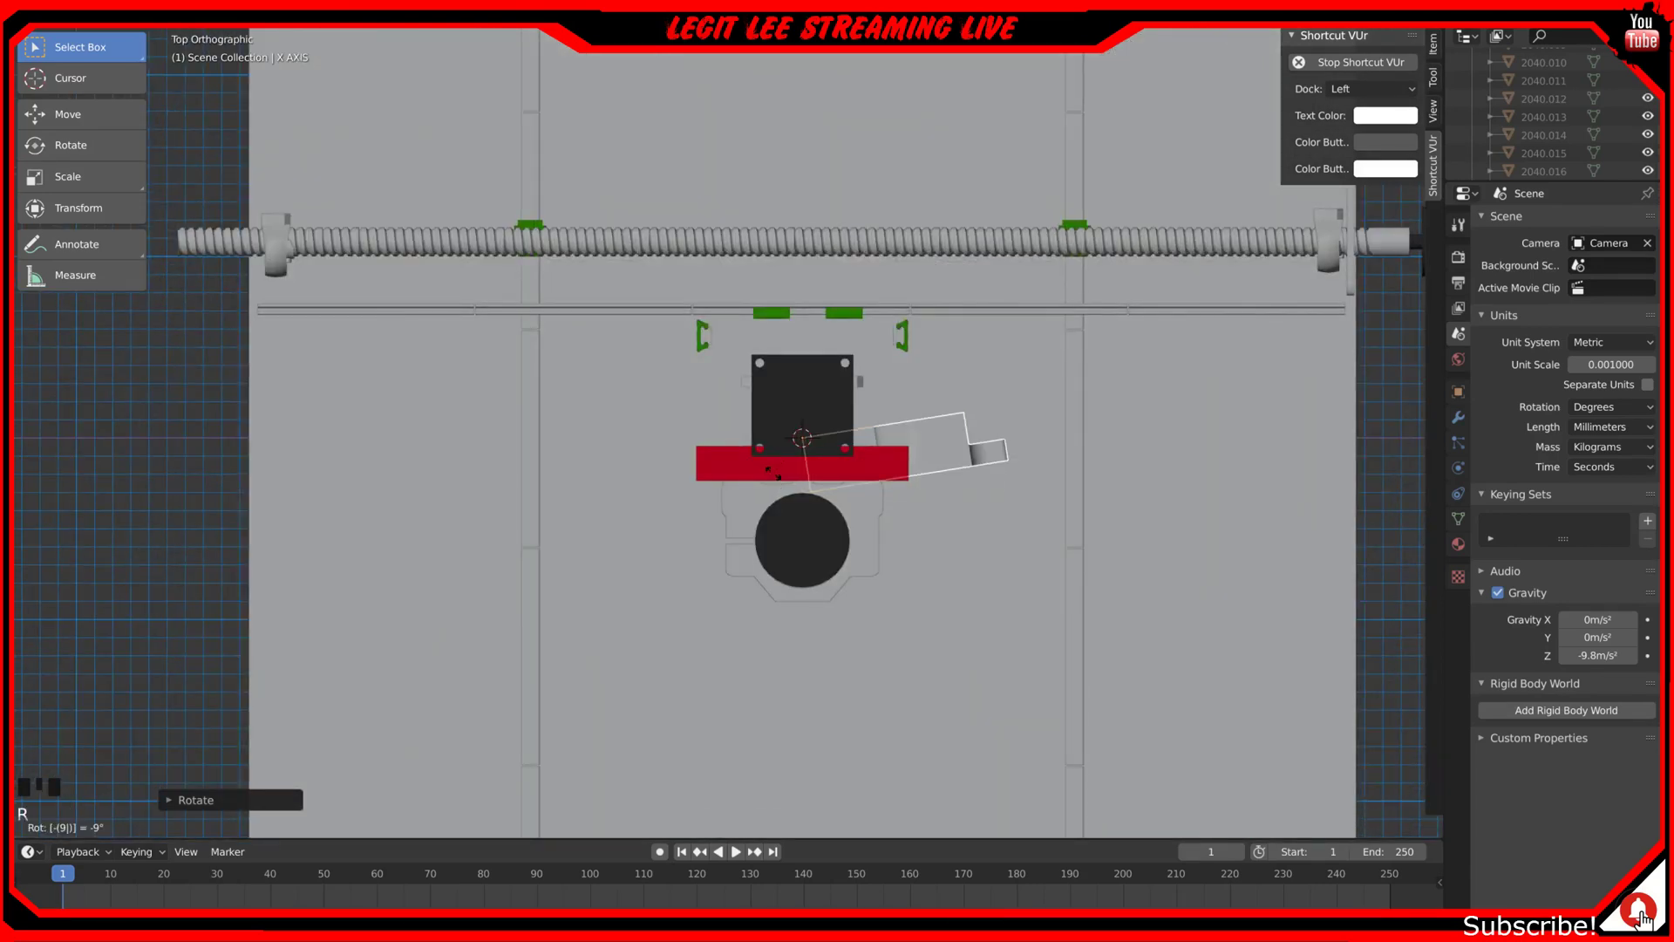
key(Return)
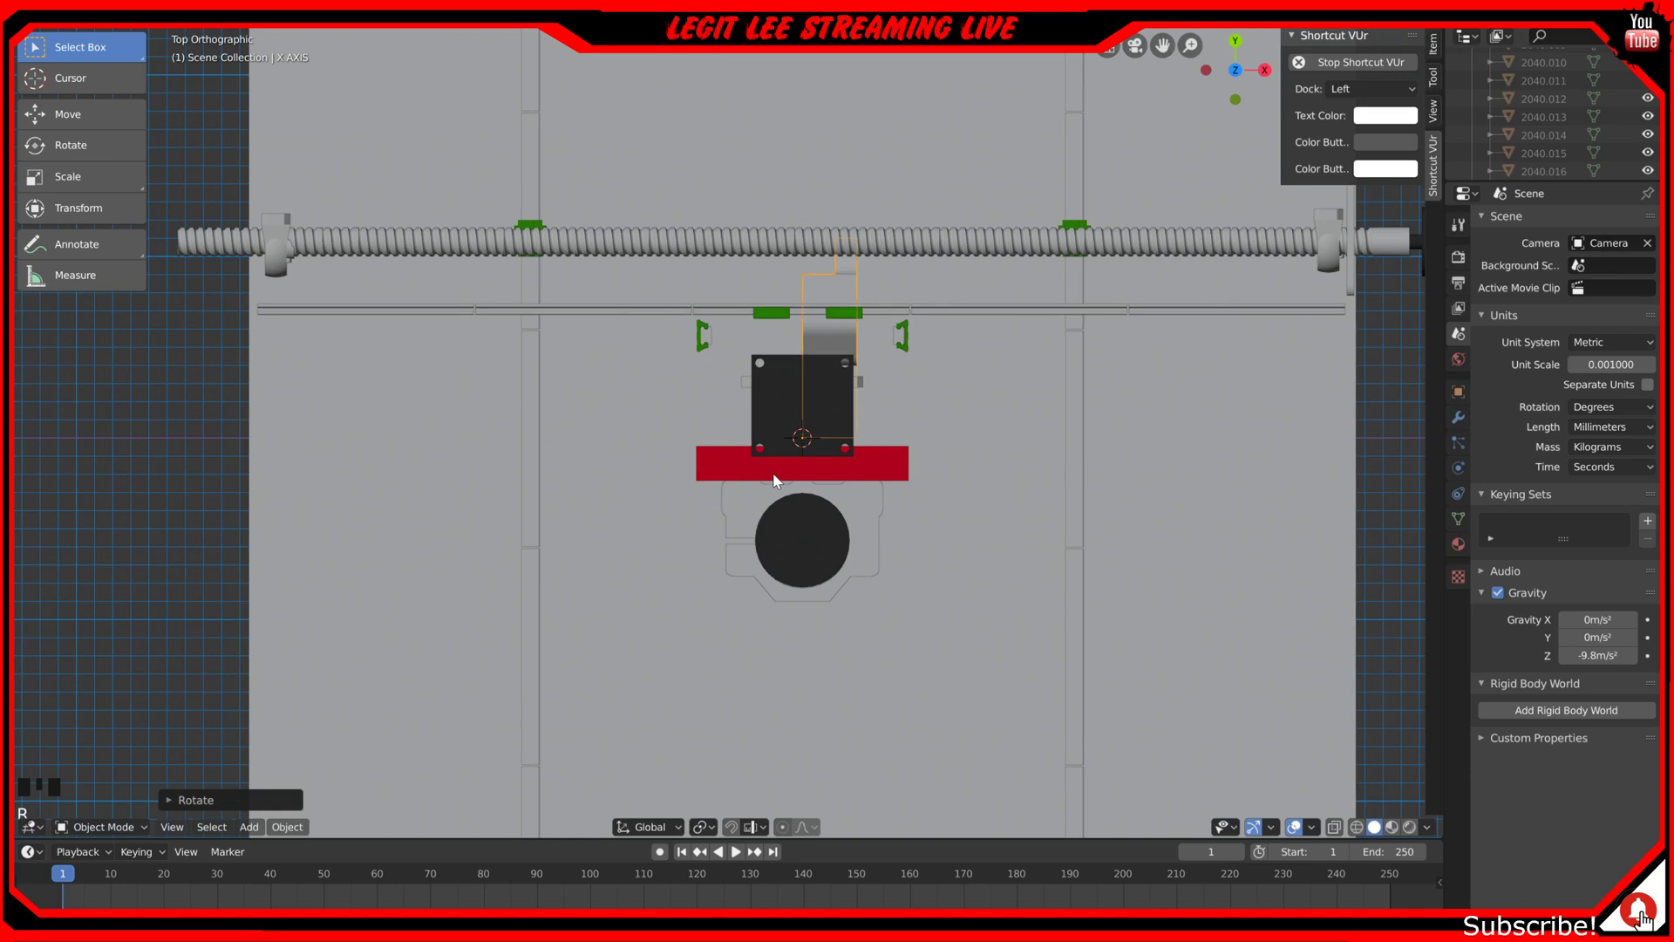
Step: Move the X-axis part along the X axis until it stands just outside the bed on the X motor side
click(816, 321)
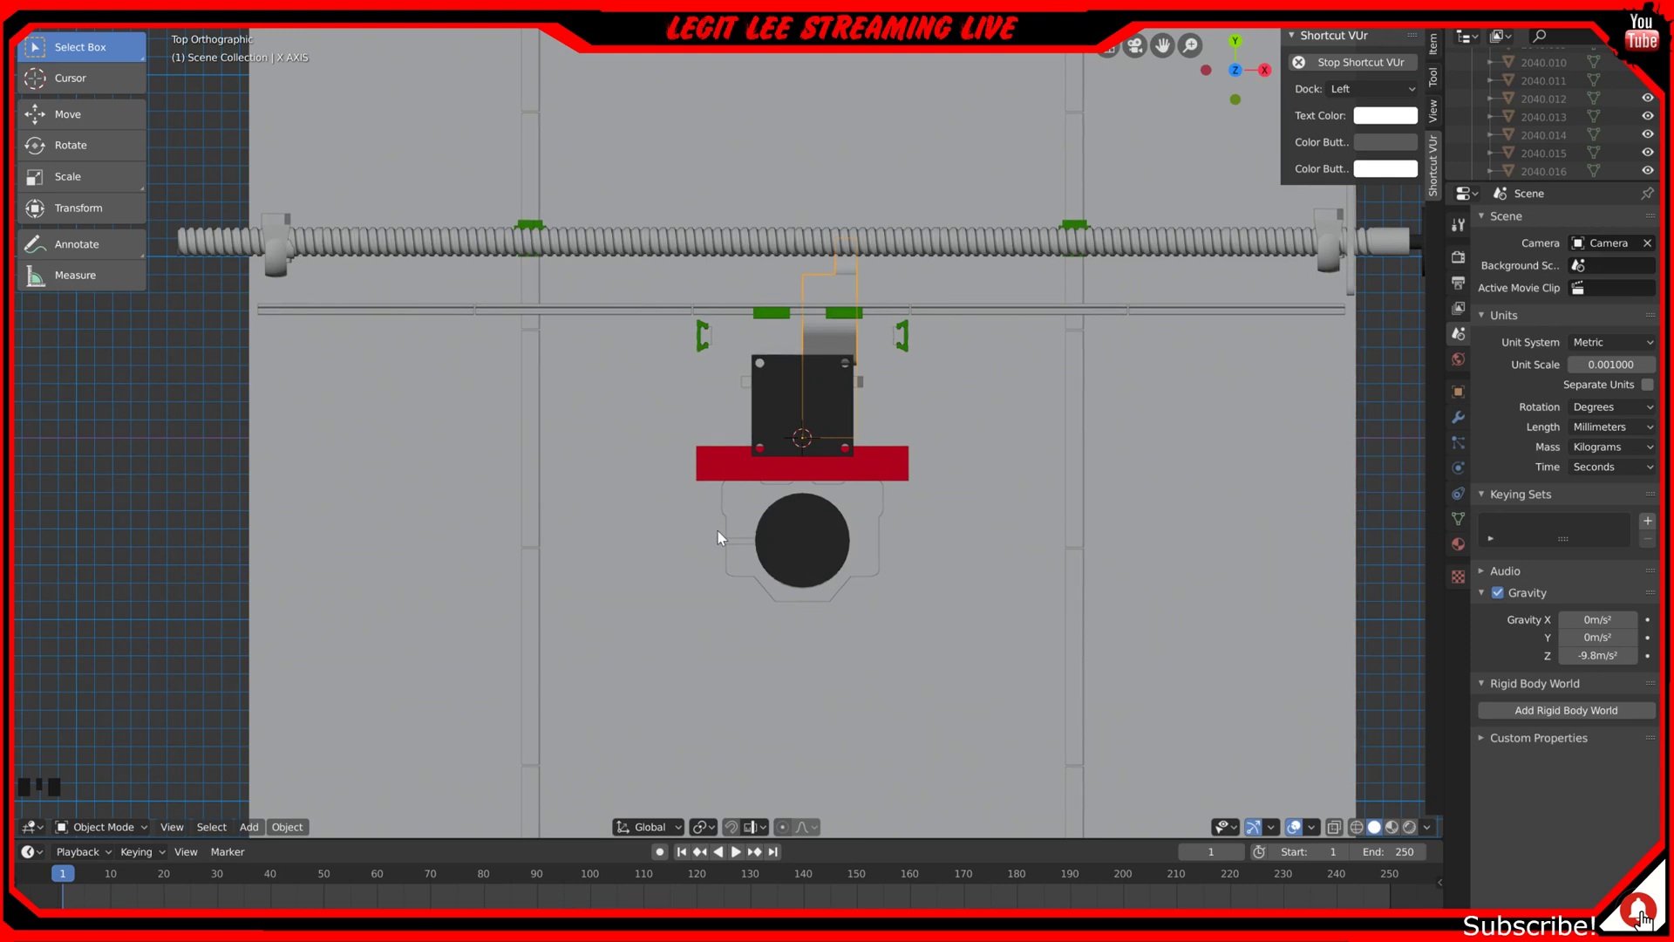
scroll(469, 749, down, 2)
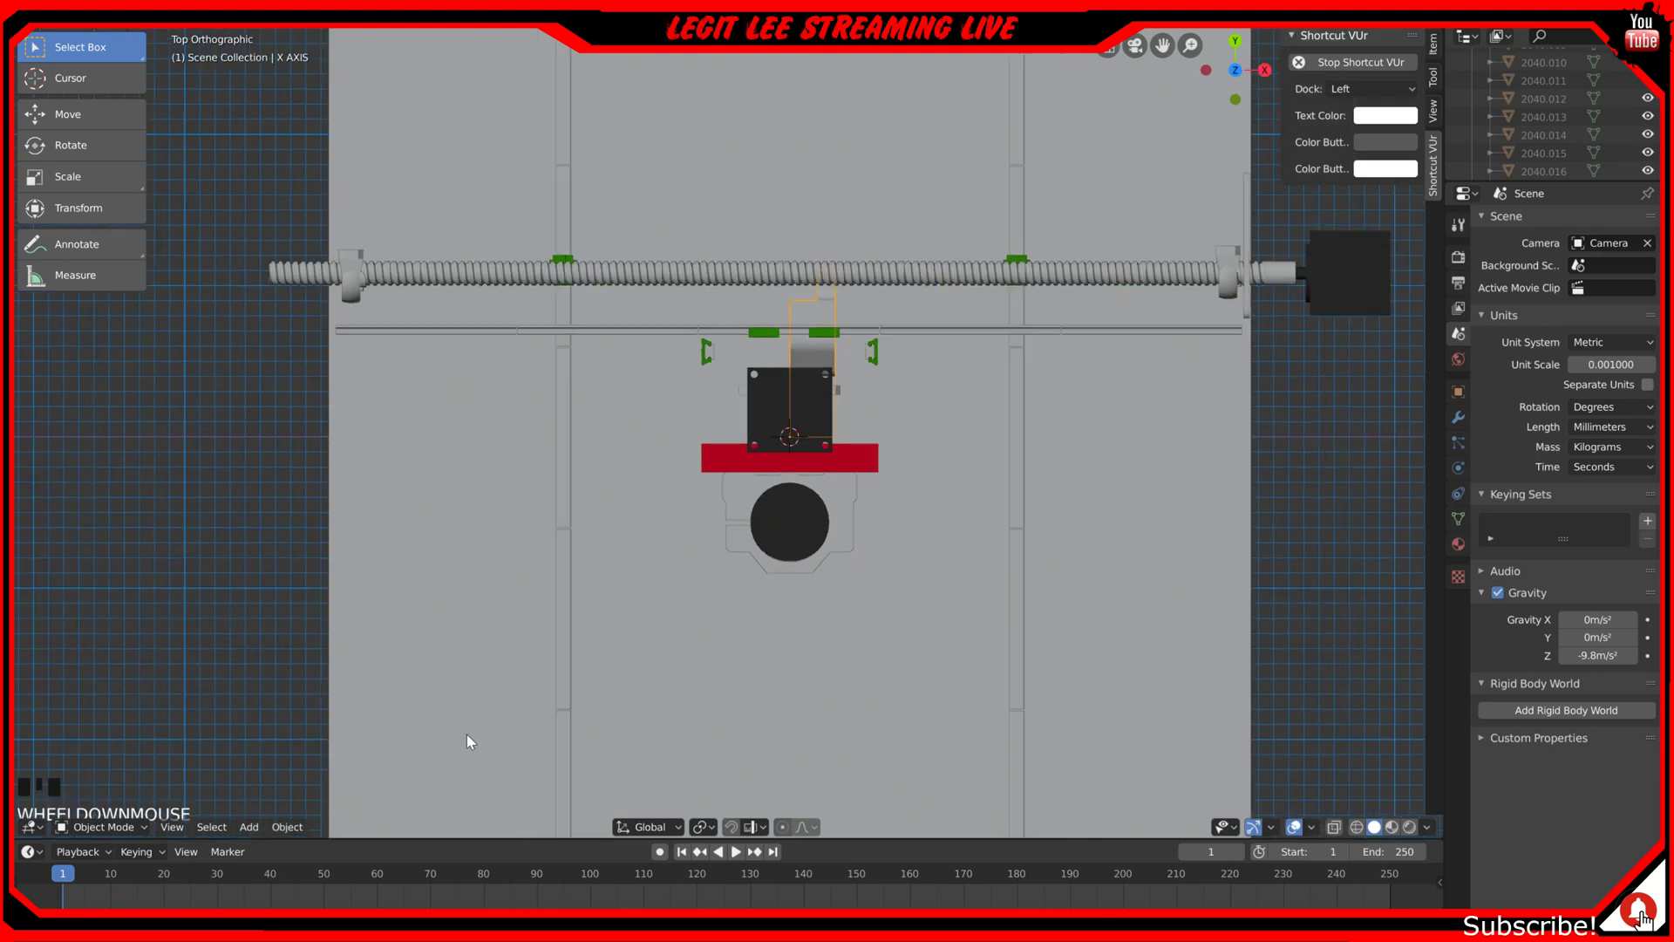
click(820, 356)
scroll(624, 477, down, 1)
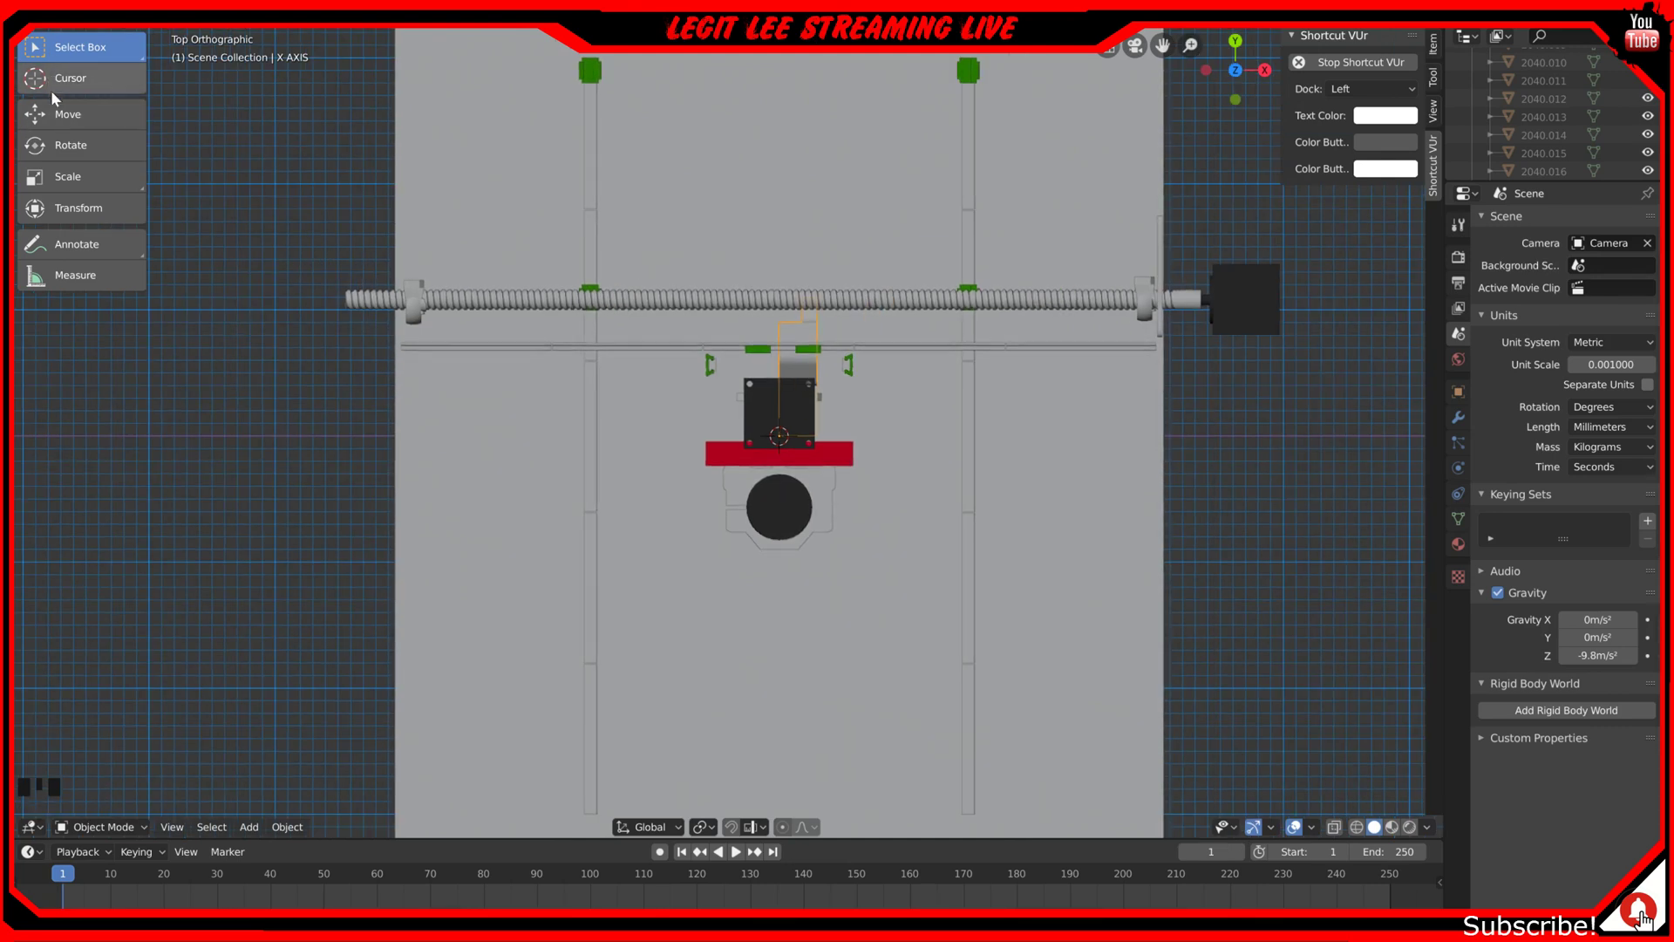
click(65, 122)
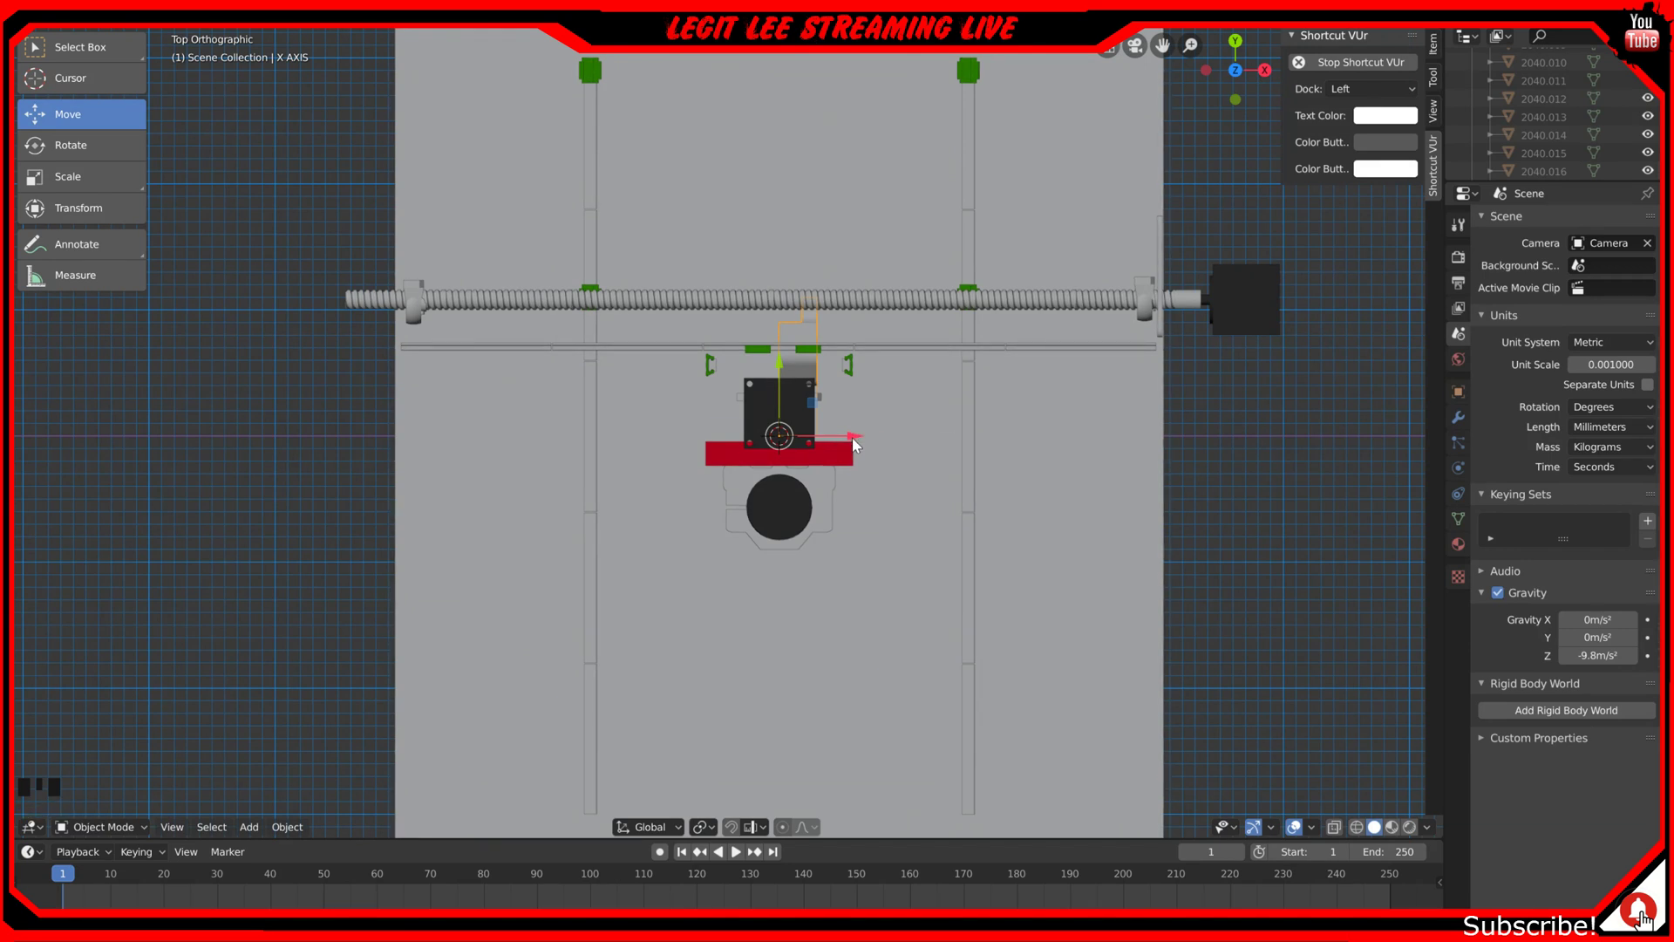
ctrl+drag(851, 435, 1247, 439)
middle_drag(1322, 532, 875, 546)
middle_drag(407, 543, 438, 539)
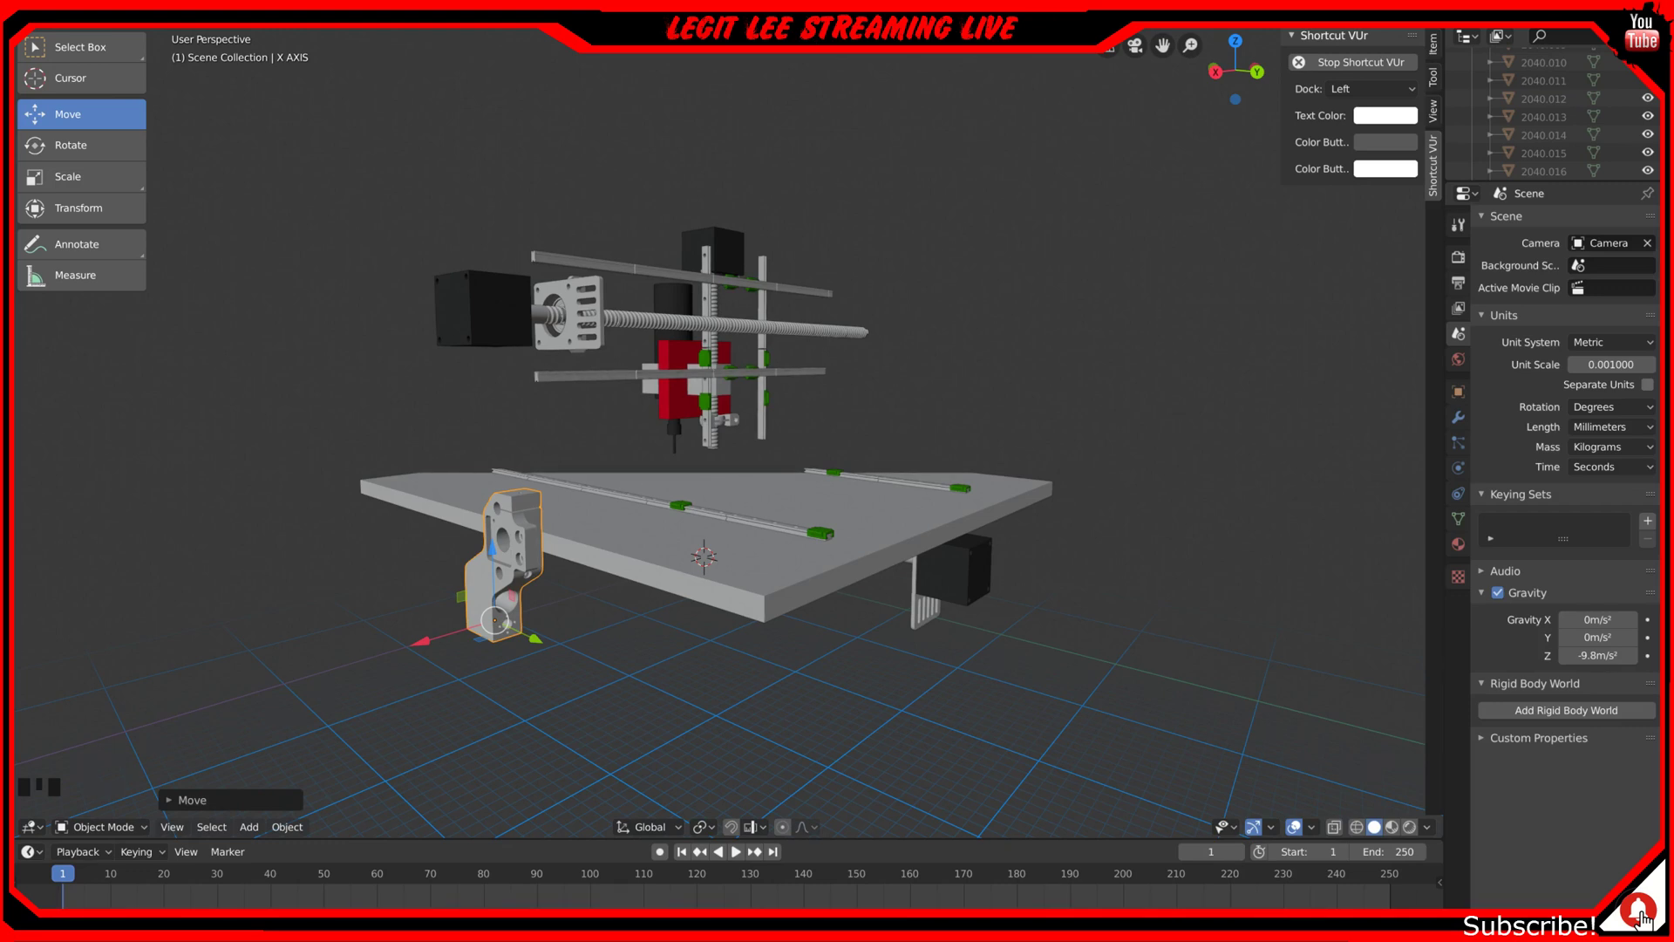
Step: Examine the shape and hole layout of the X-axis part beside the bed from several angles
key(alt+Tab)
mouse_move(921, 344)
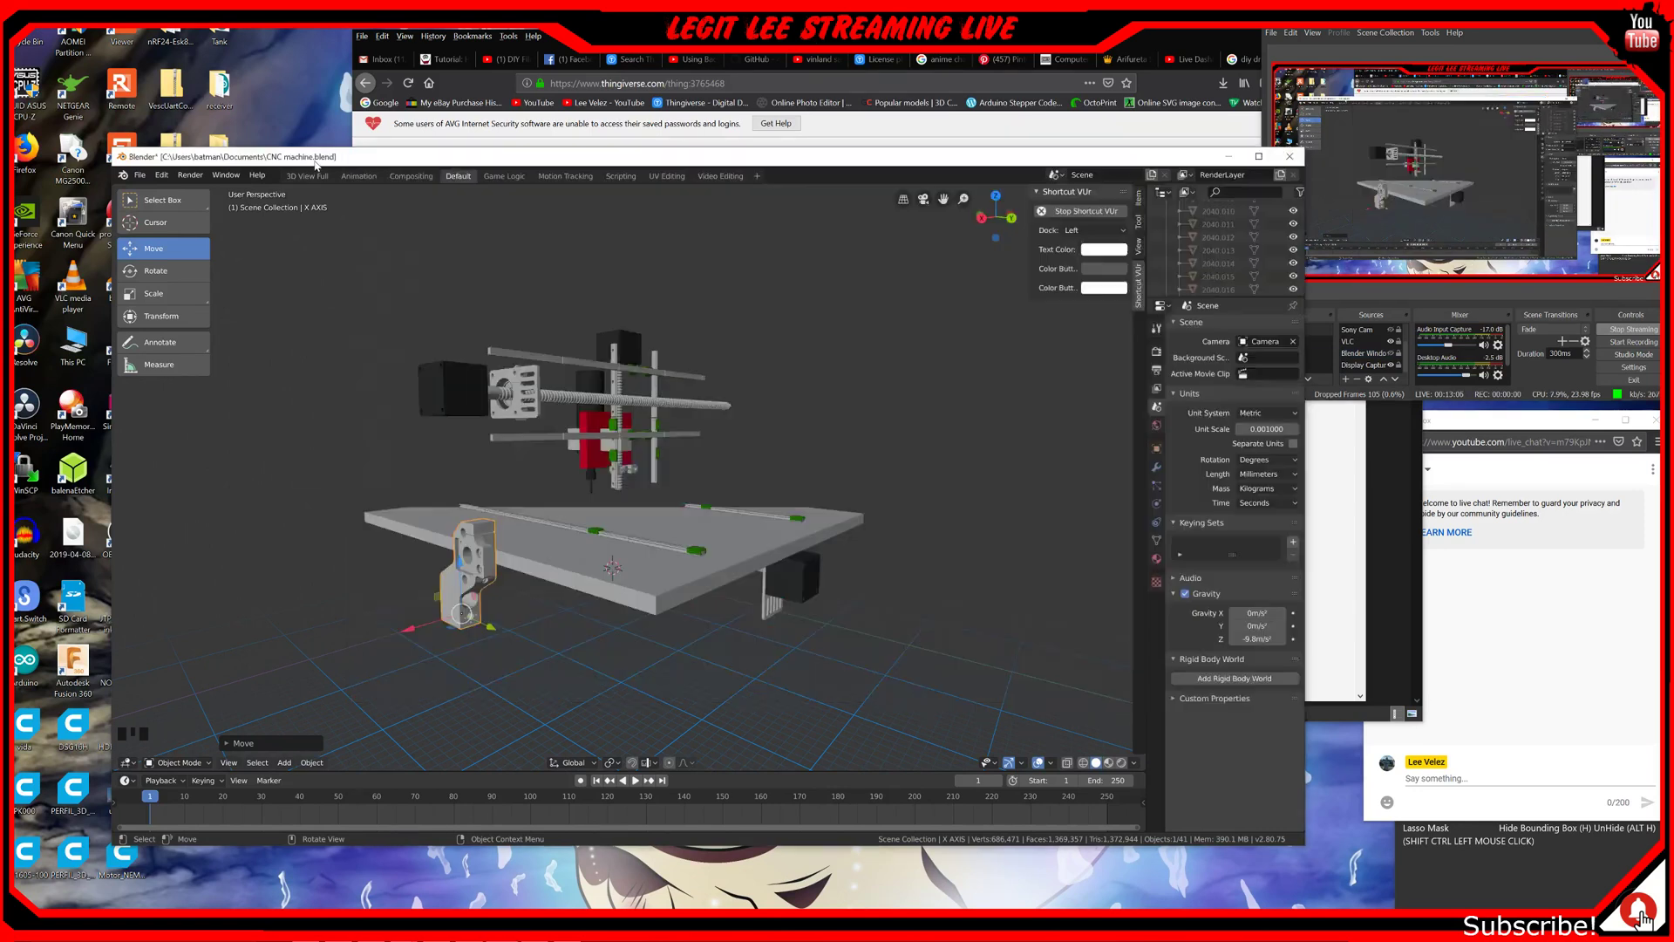
key(alt+Tab)
middle_drag(417, 575, 676, 518)
scroll(647, 603, up, 3)
scroll(647, 603, up, 2)
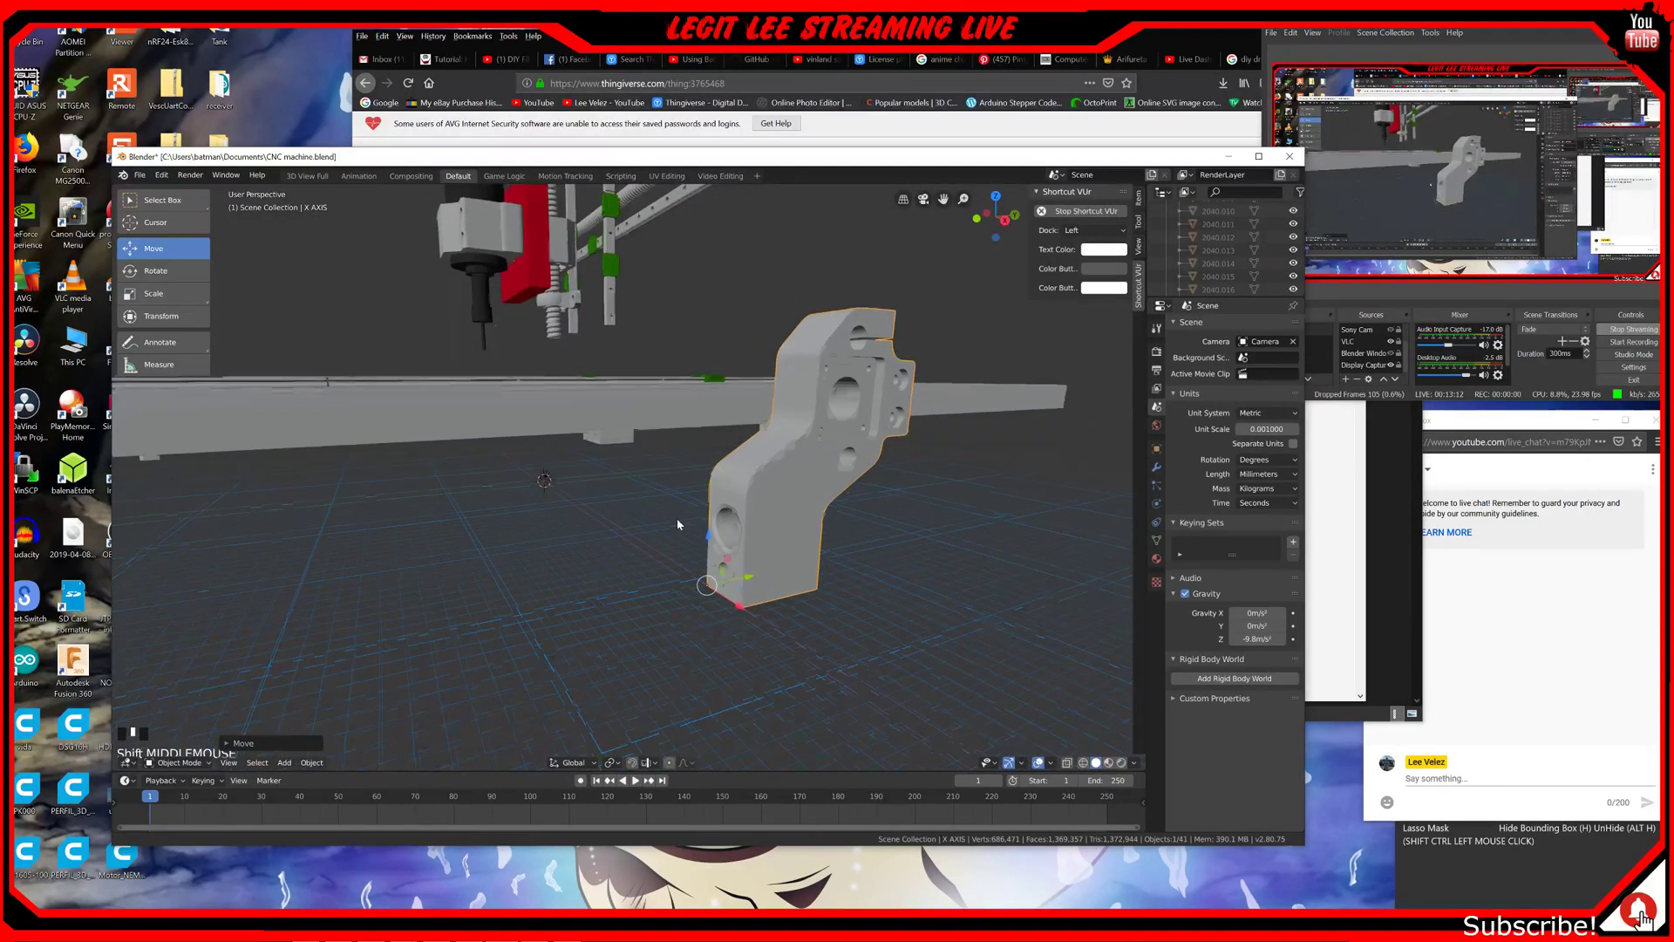
scroll(677, 518, down, 2)
scroll(875, 431, up, 2)
scroll(926, 381, down, 2)
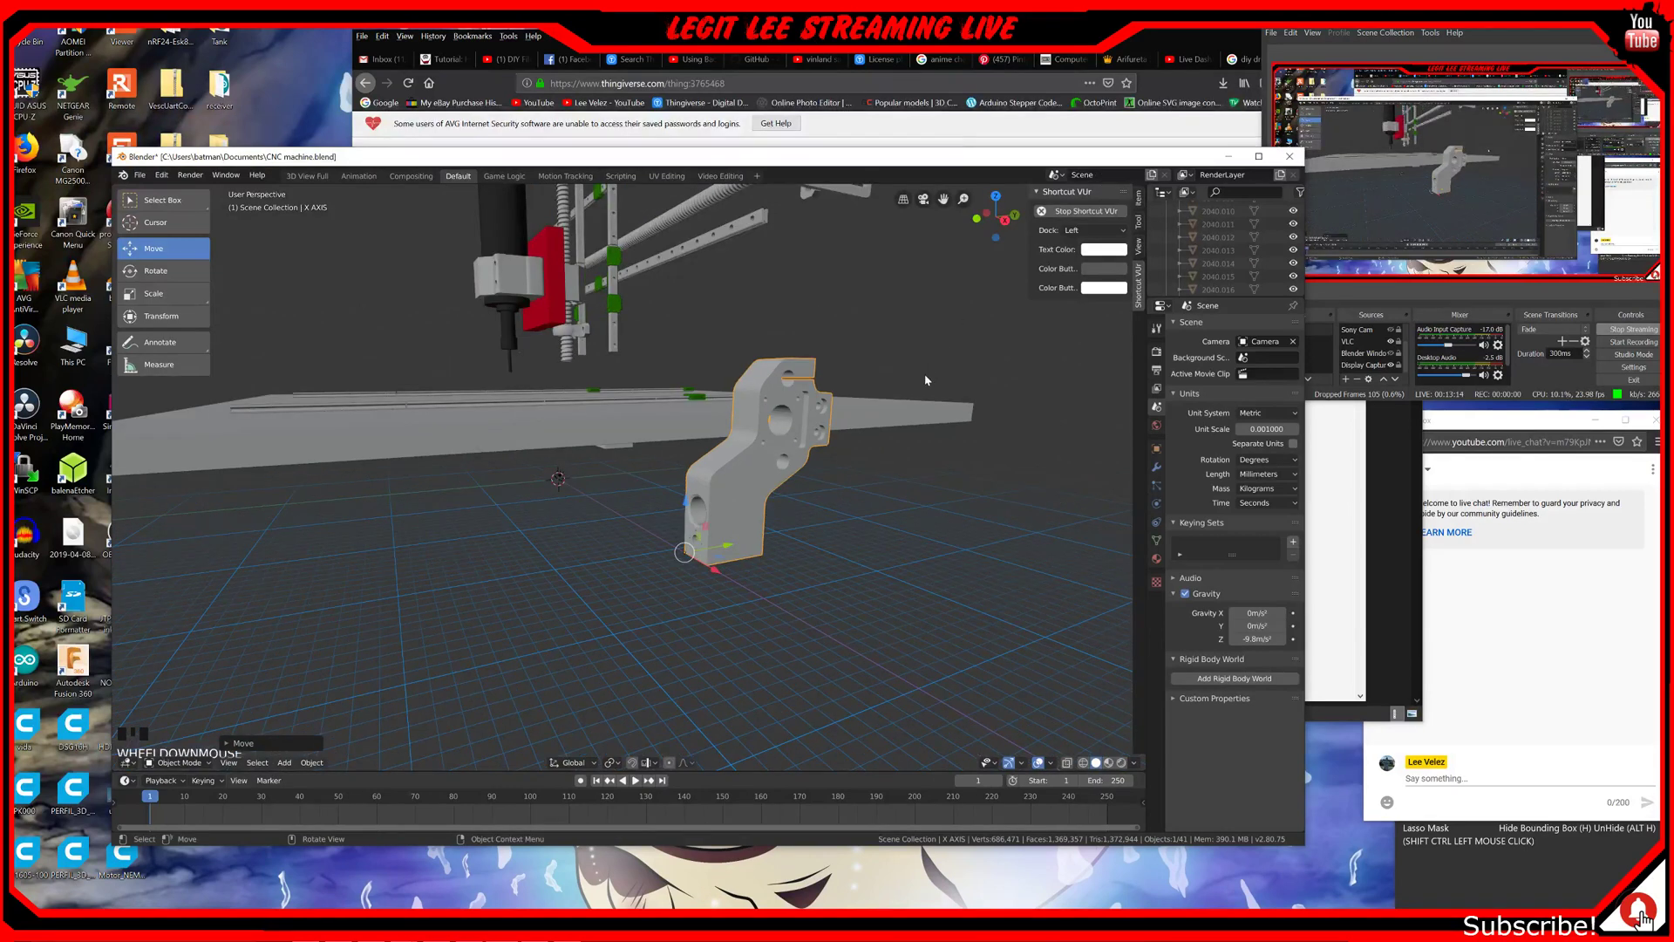
Step: Switch to the browser and compare the X-axis part with the assembled machine pictures on the Thingiverse page
click(932, 70)
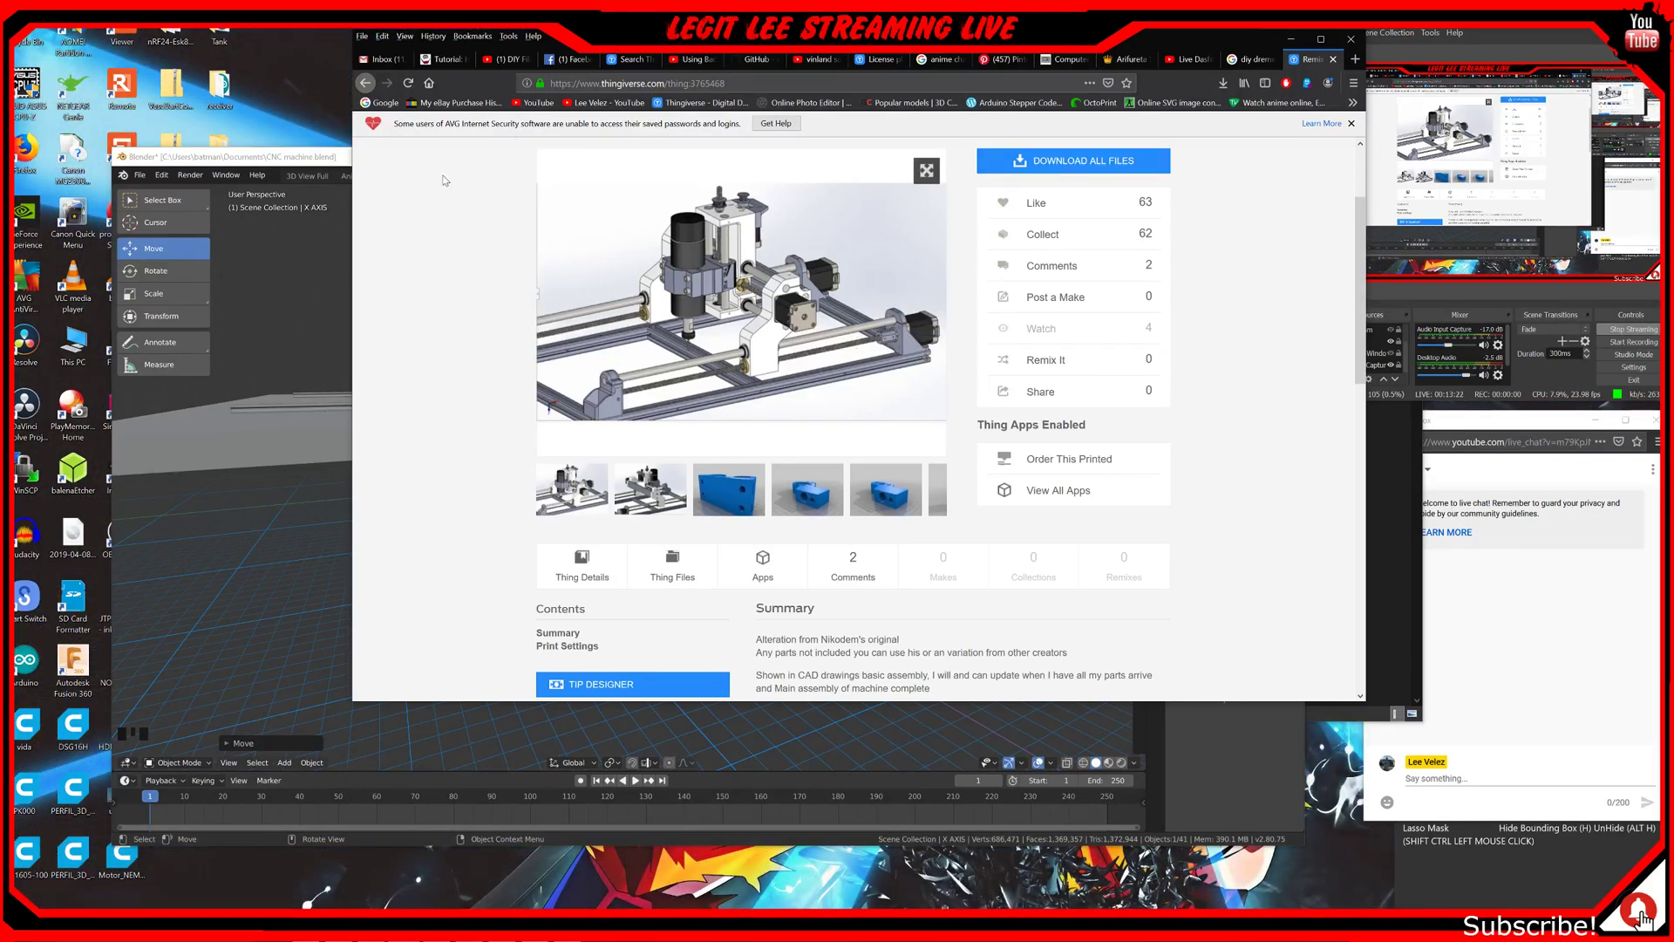
click(314, 164)
middle_drag(657, 496, 648, 505)
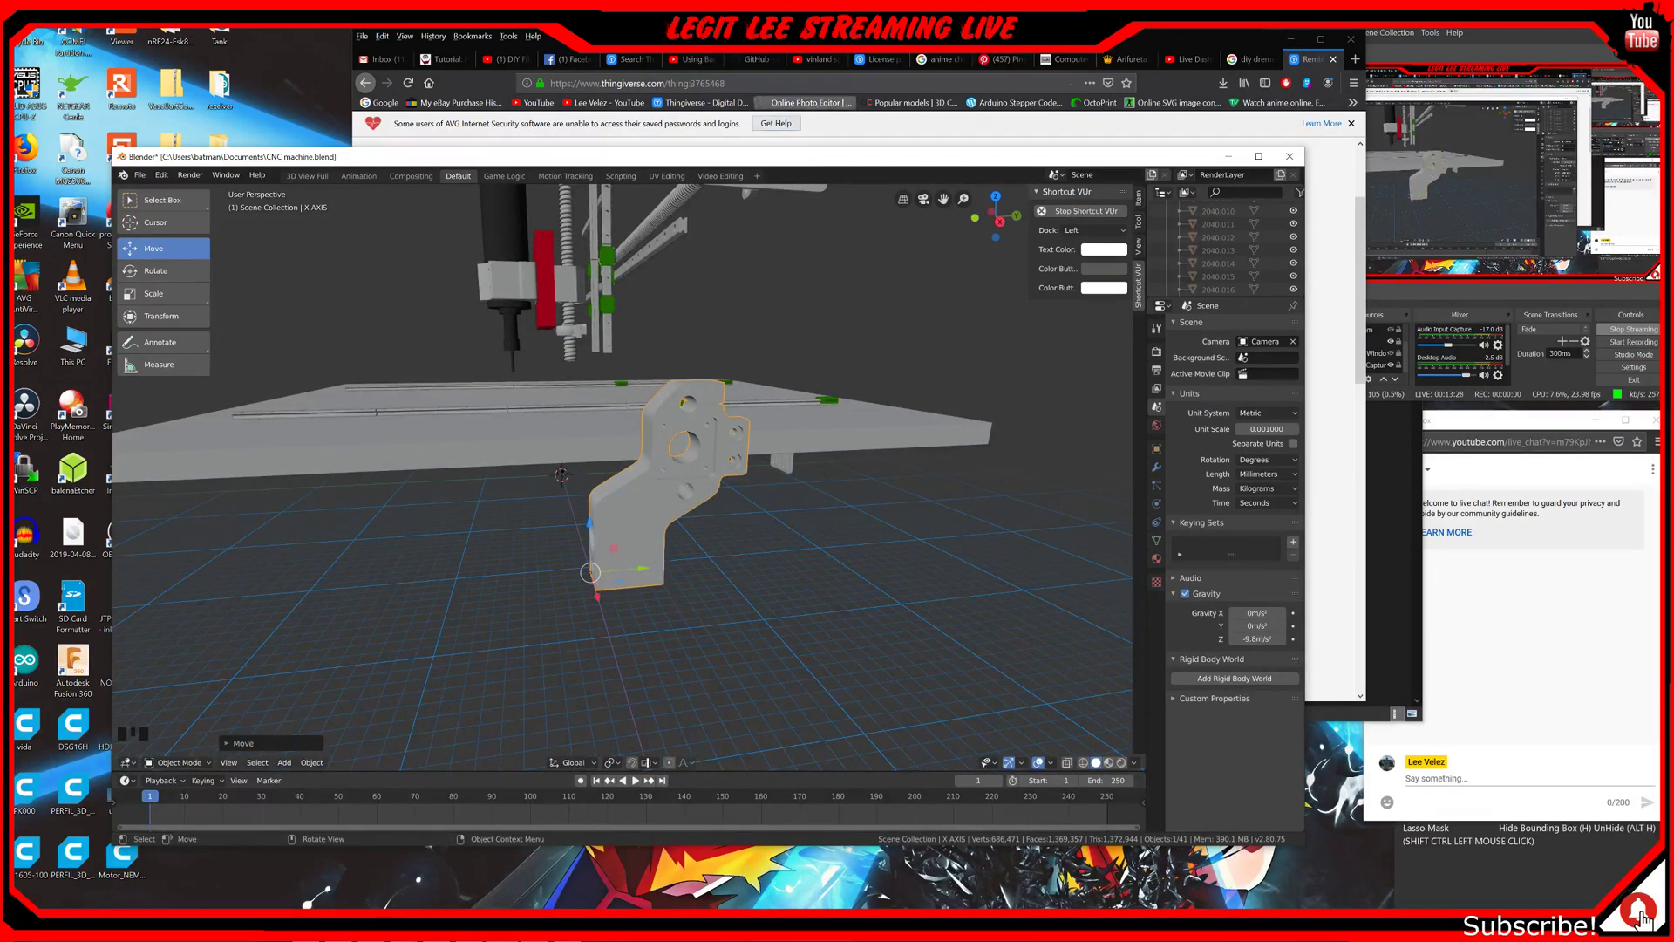
click(710, 141)
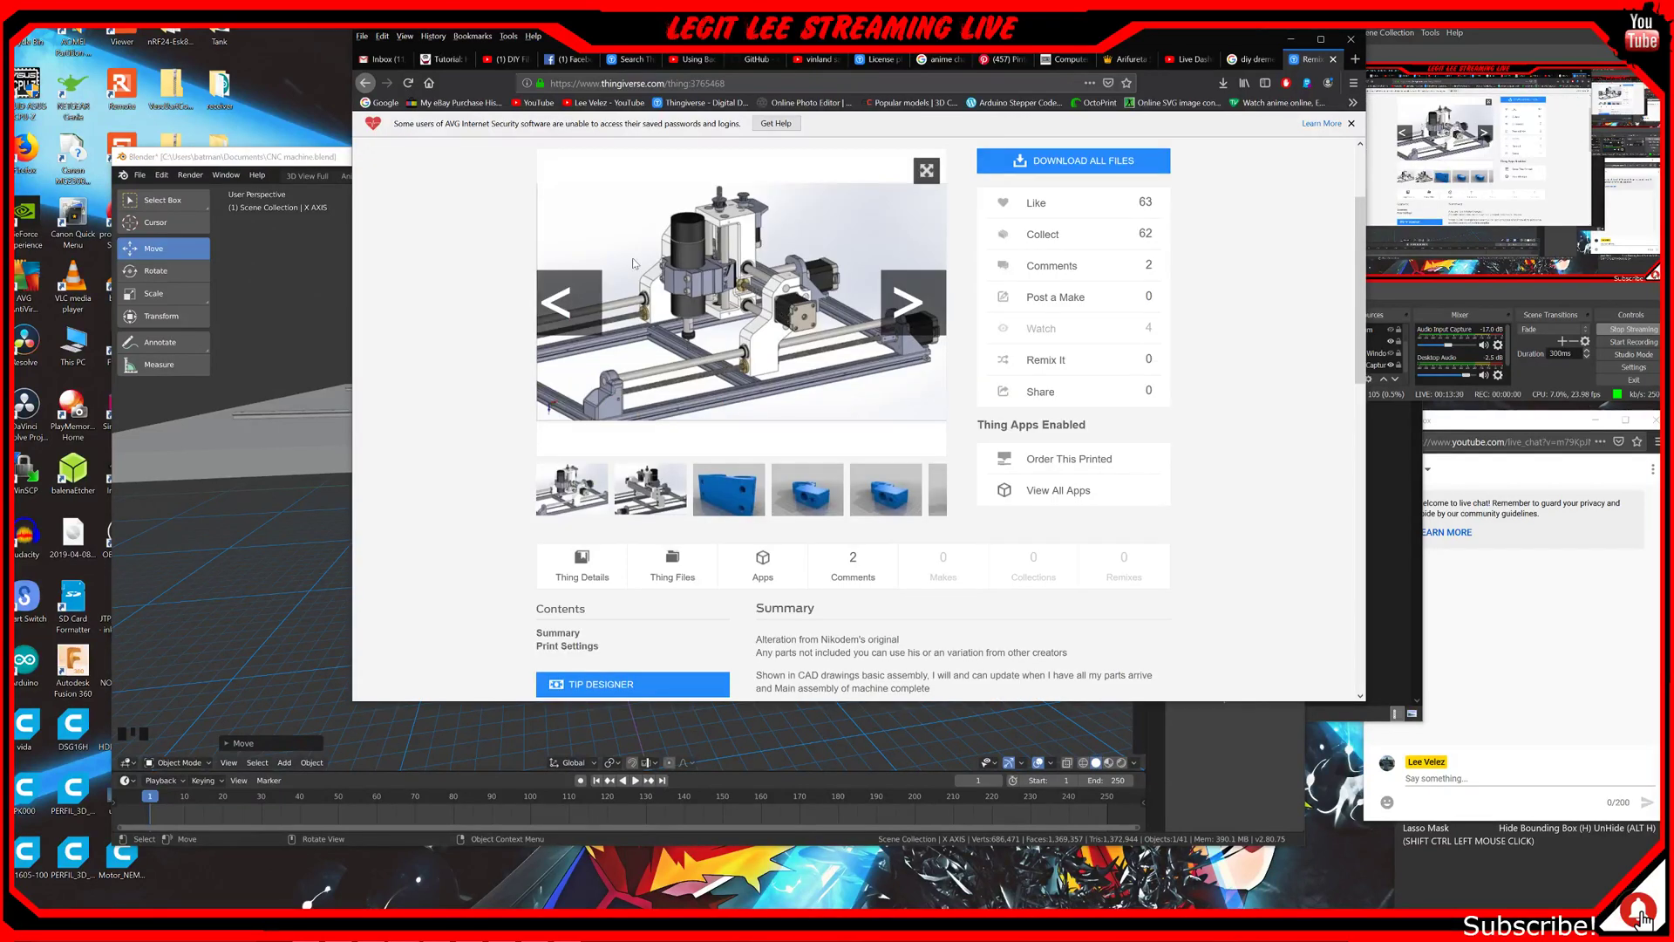
click(647, 464)
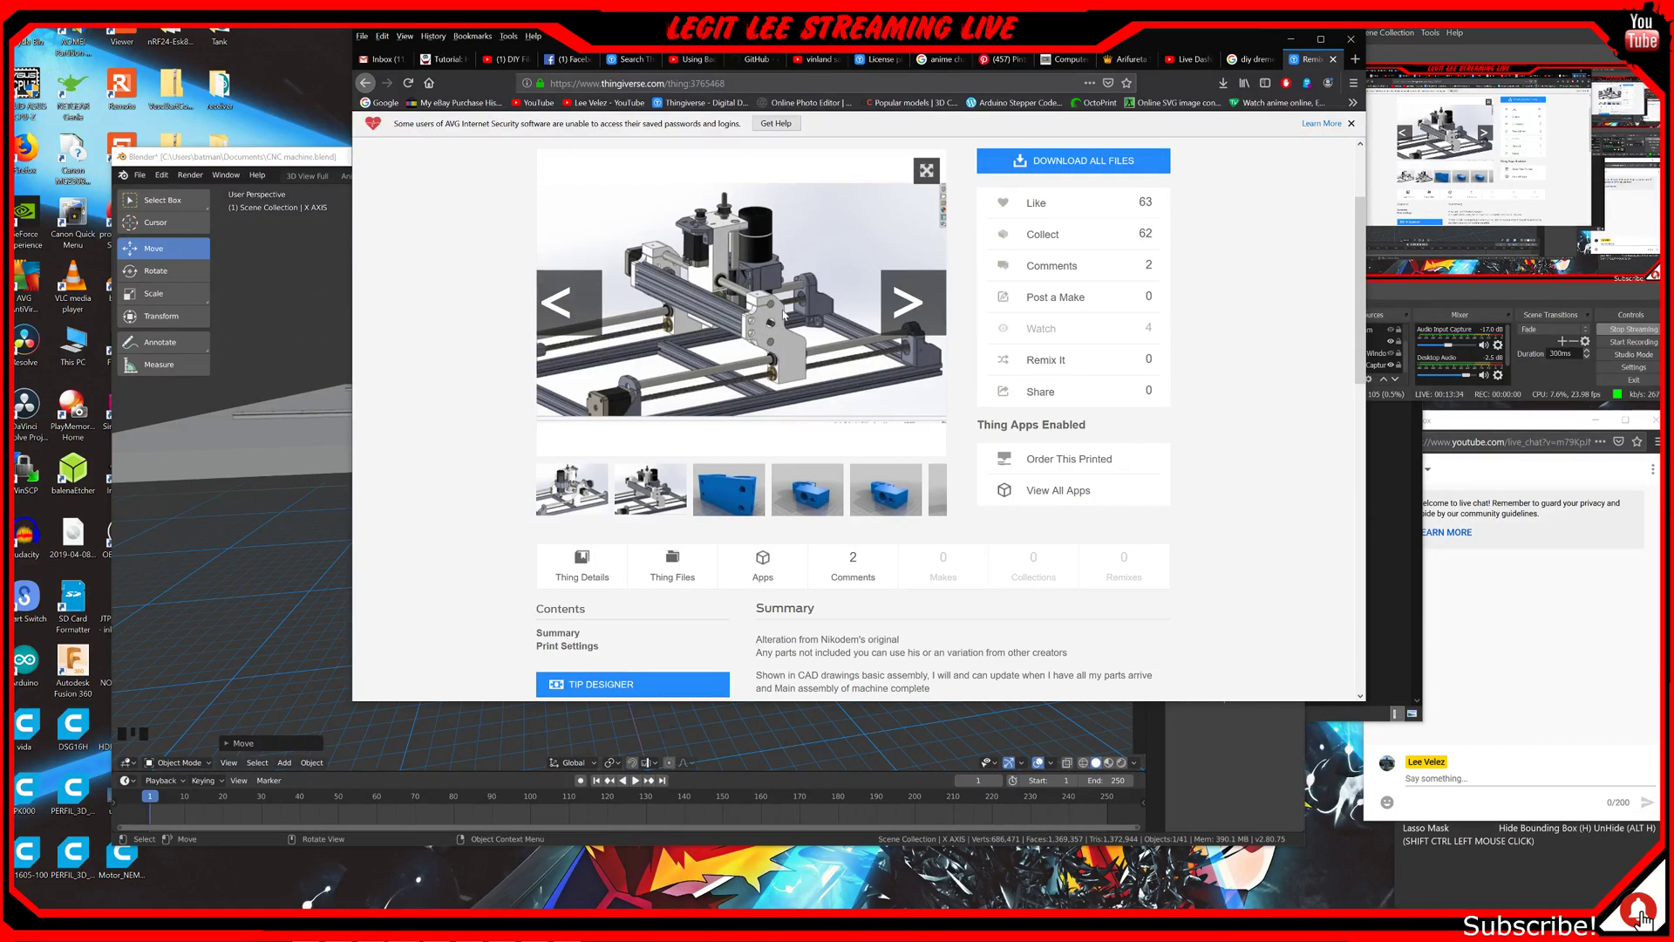
click(322, 173)
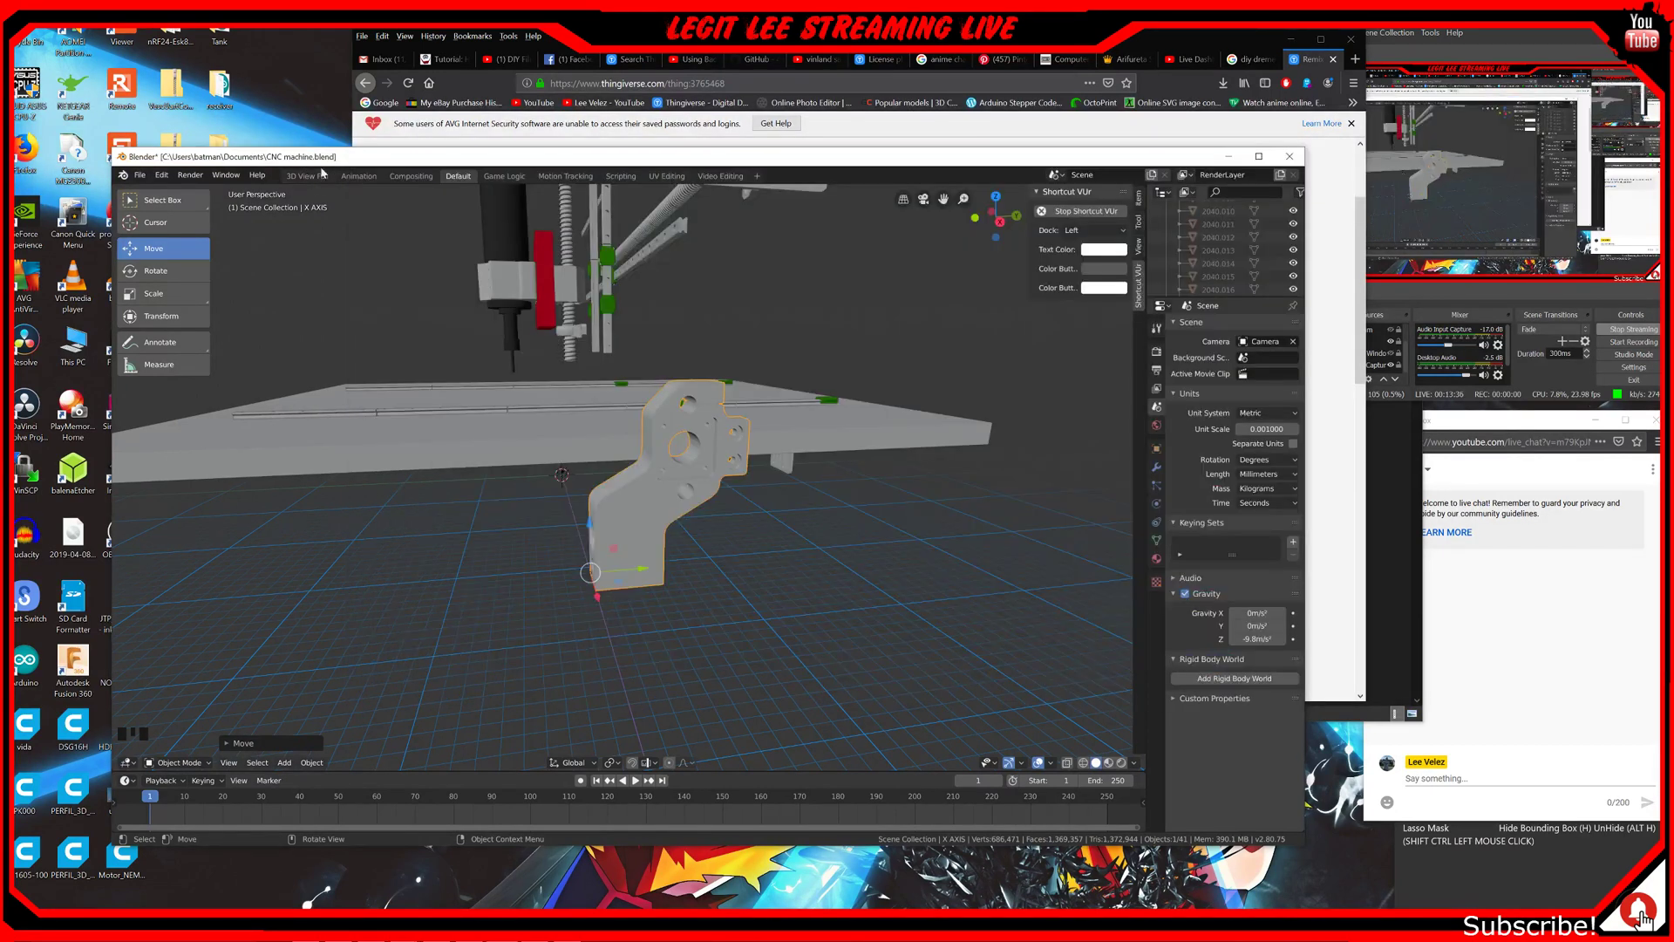
click(140, 175)
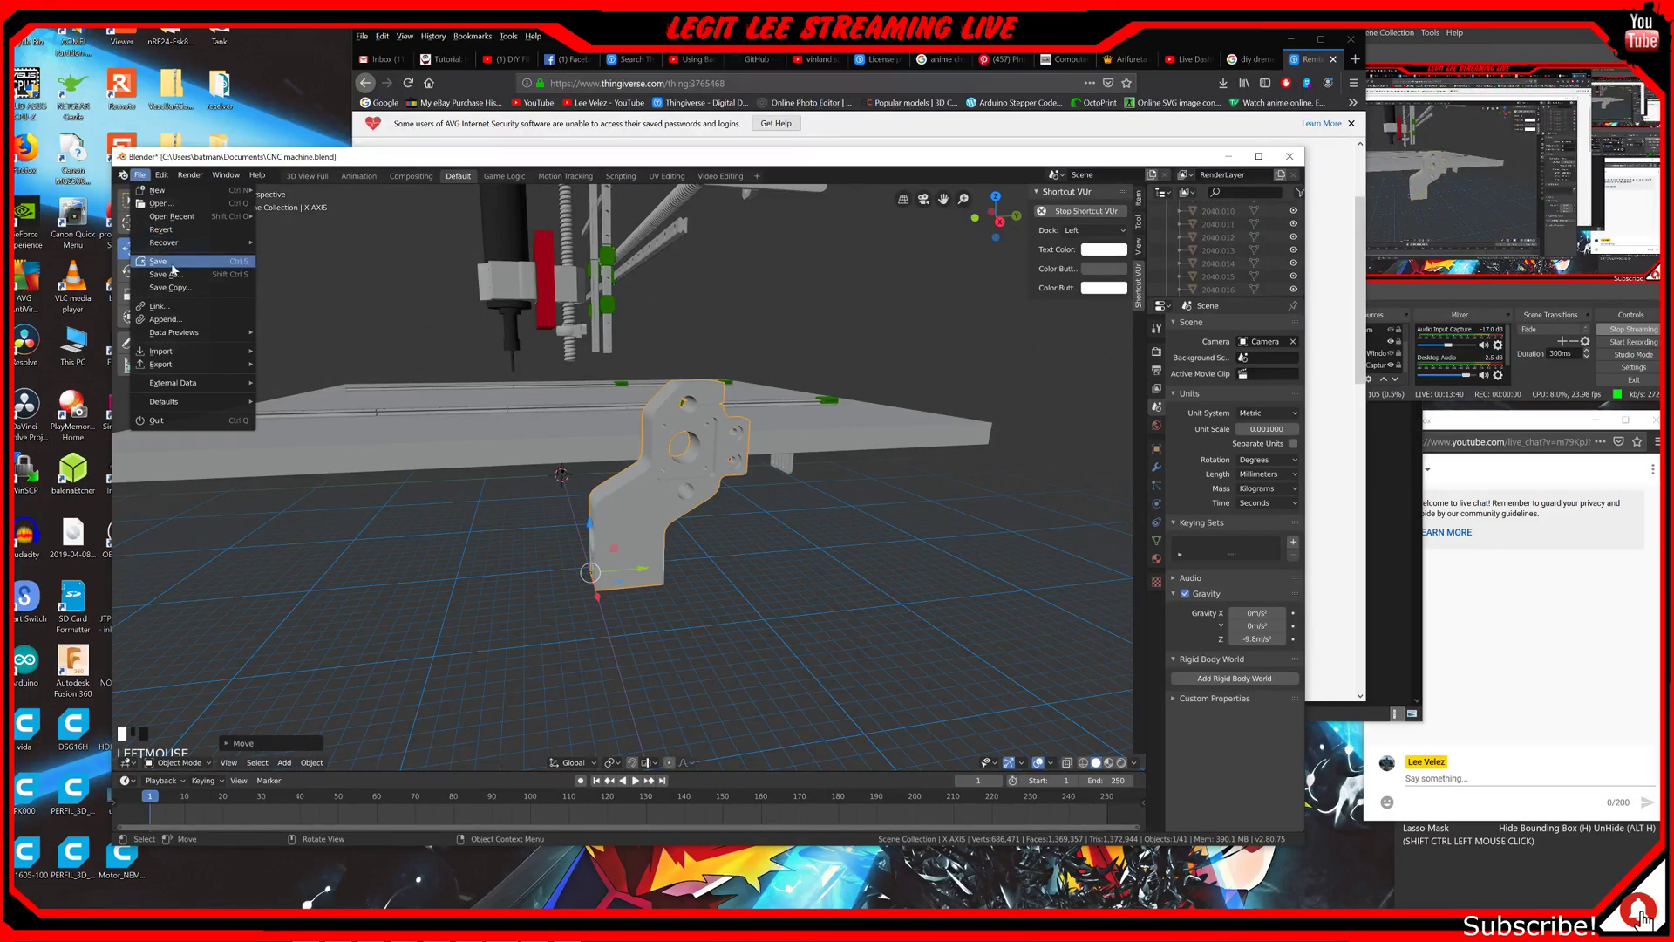
mouse_move(175, 354)
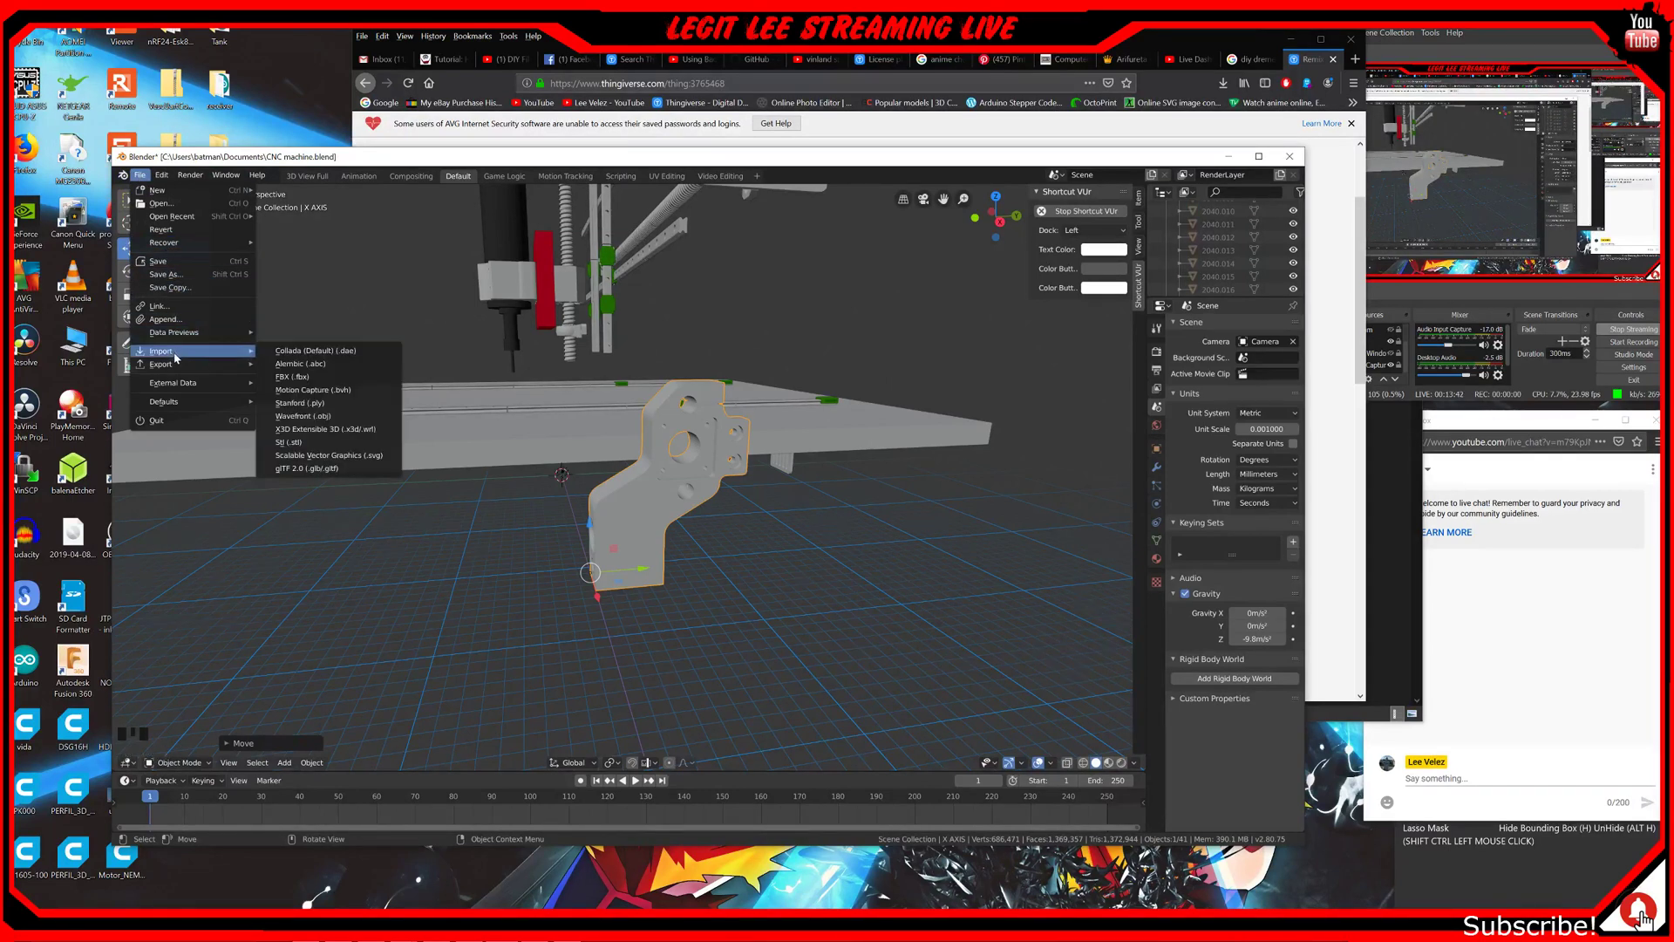
click(1403, 353)
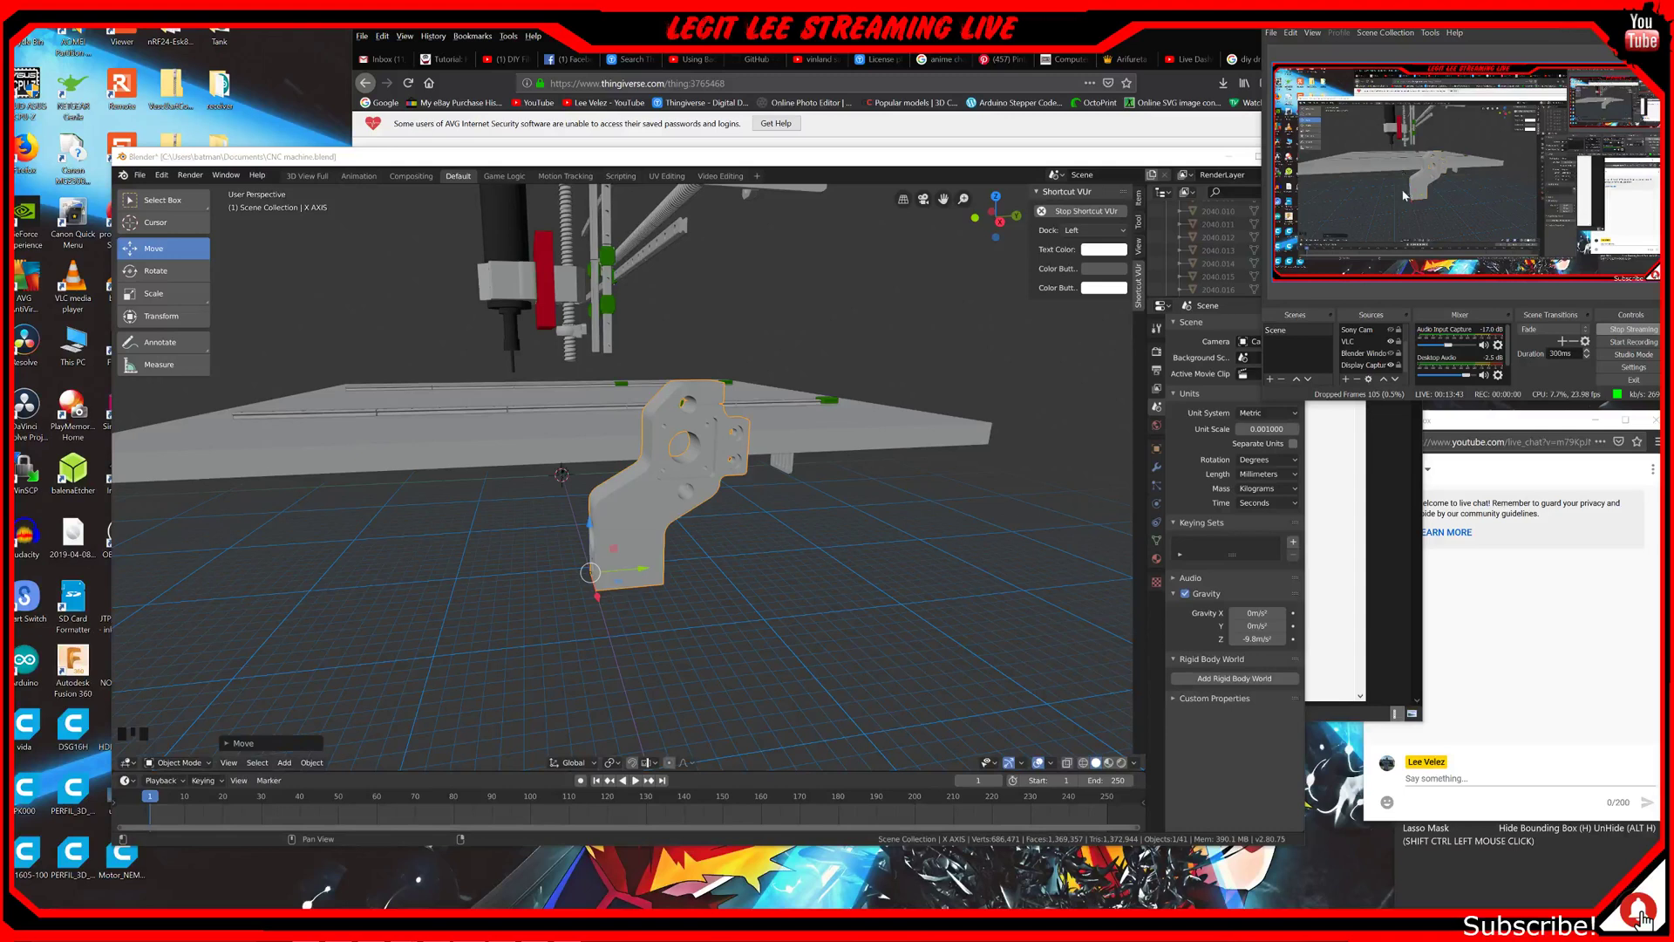
click(1390, 365)
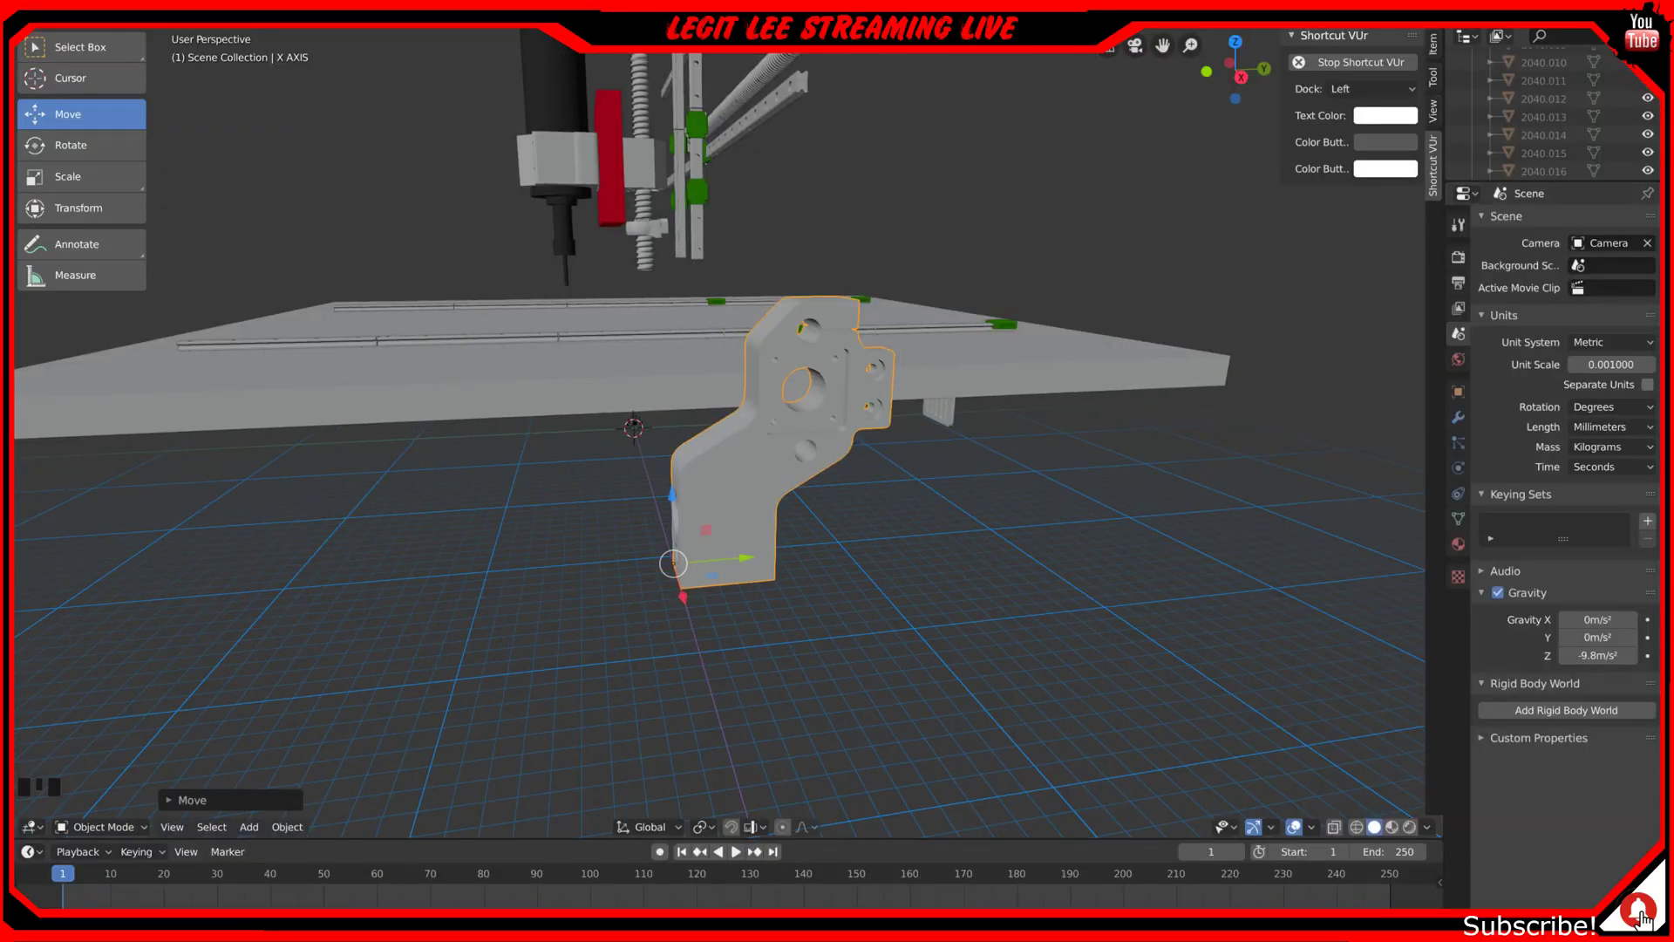
click(50, 12)
mouse_move(187, 277)
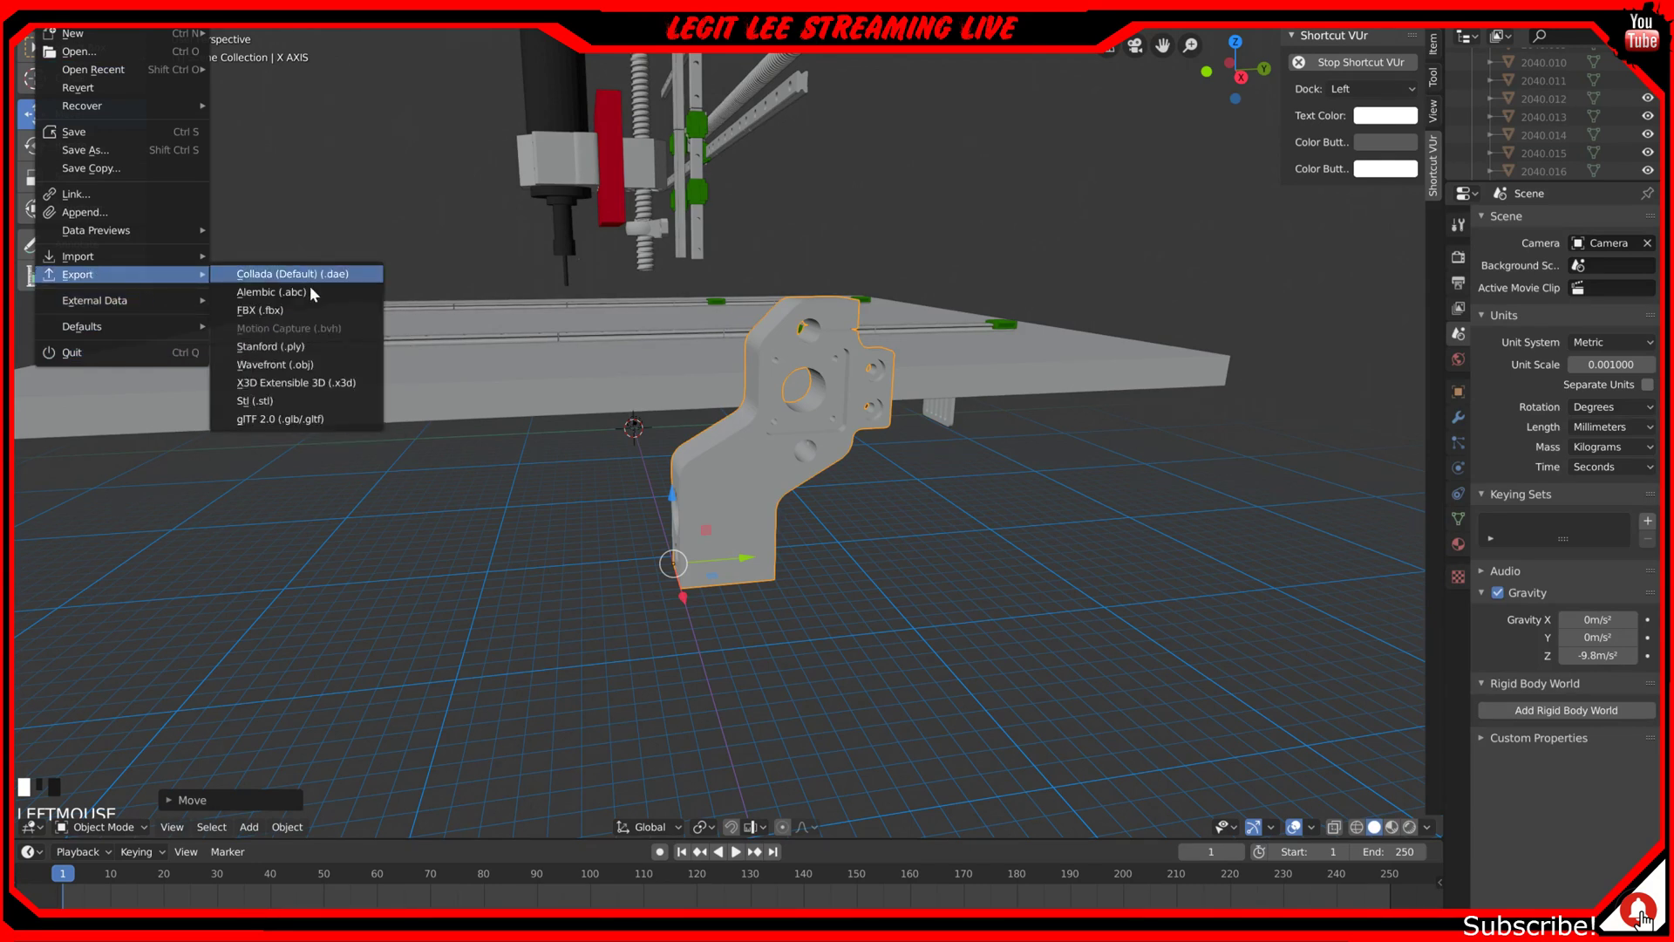
click(312, 403)
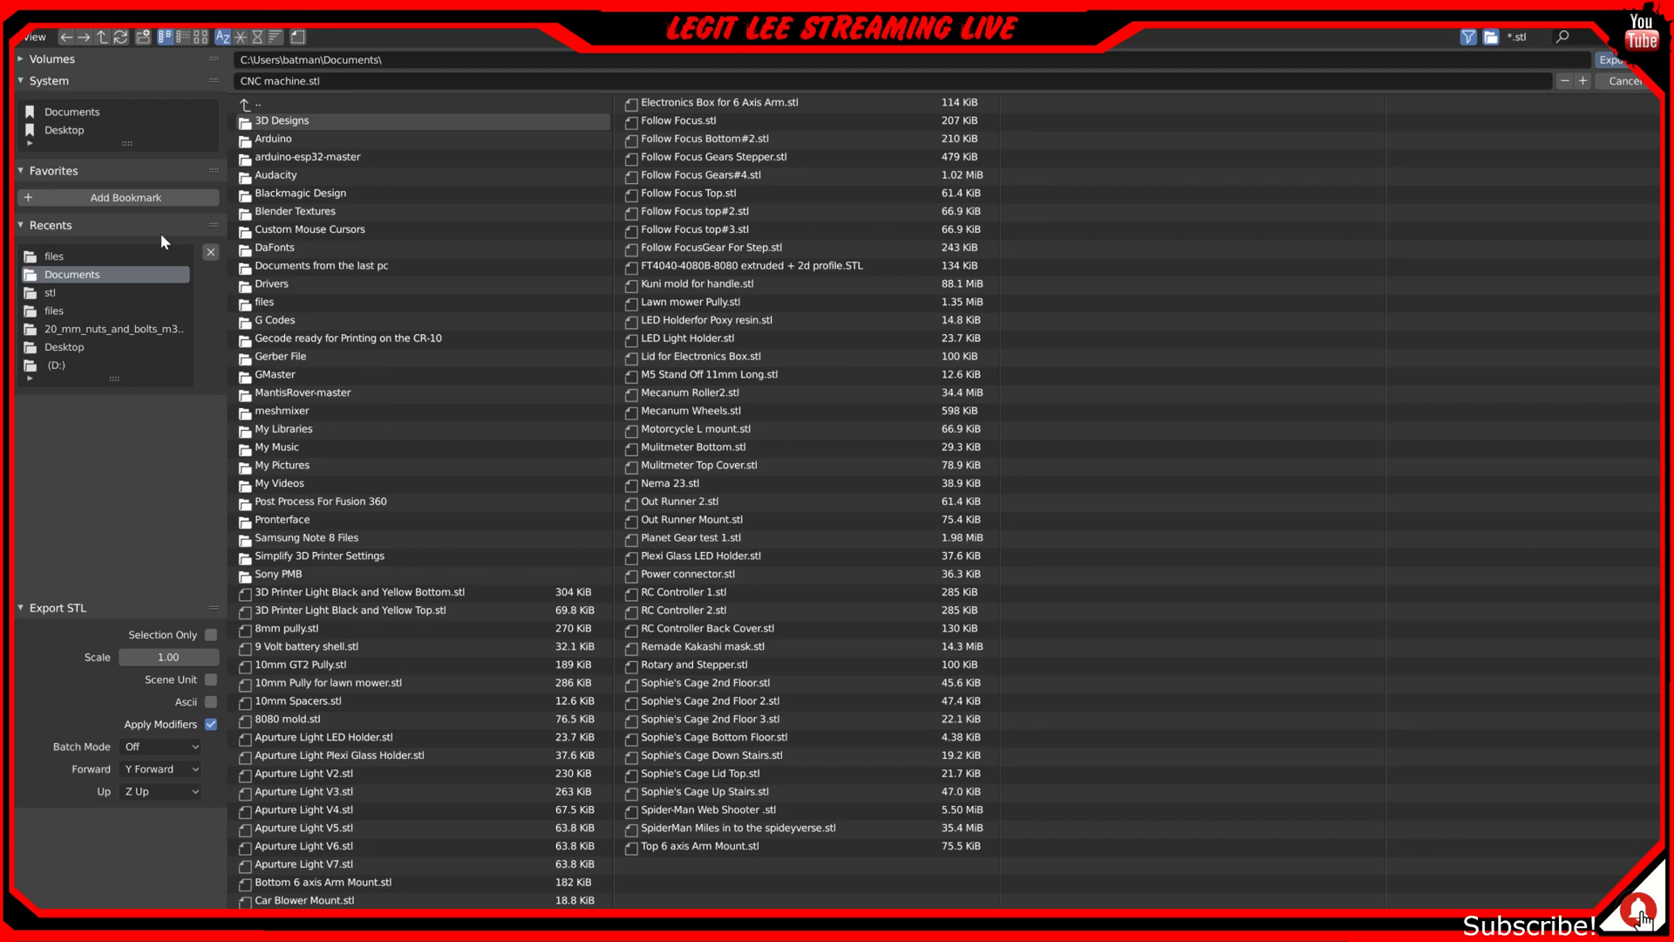
double_click(296, 303)
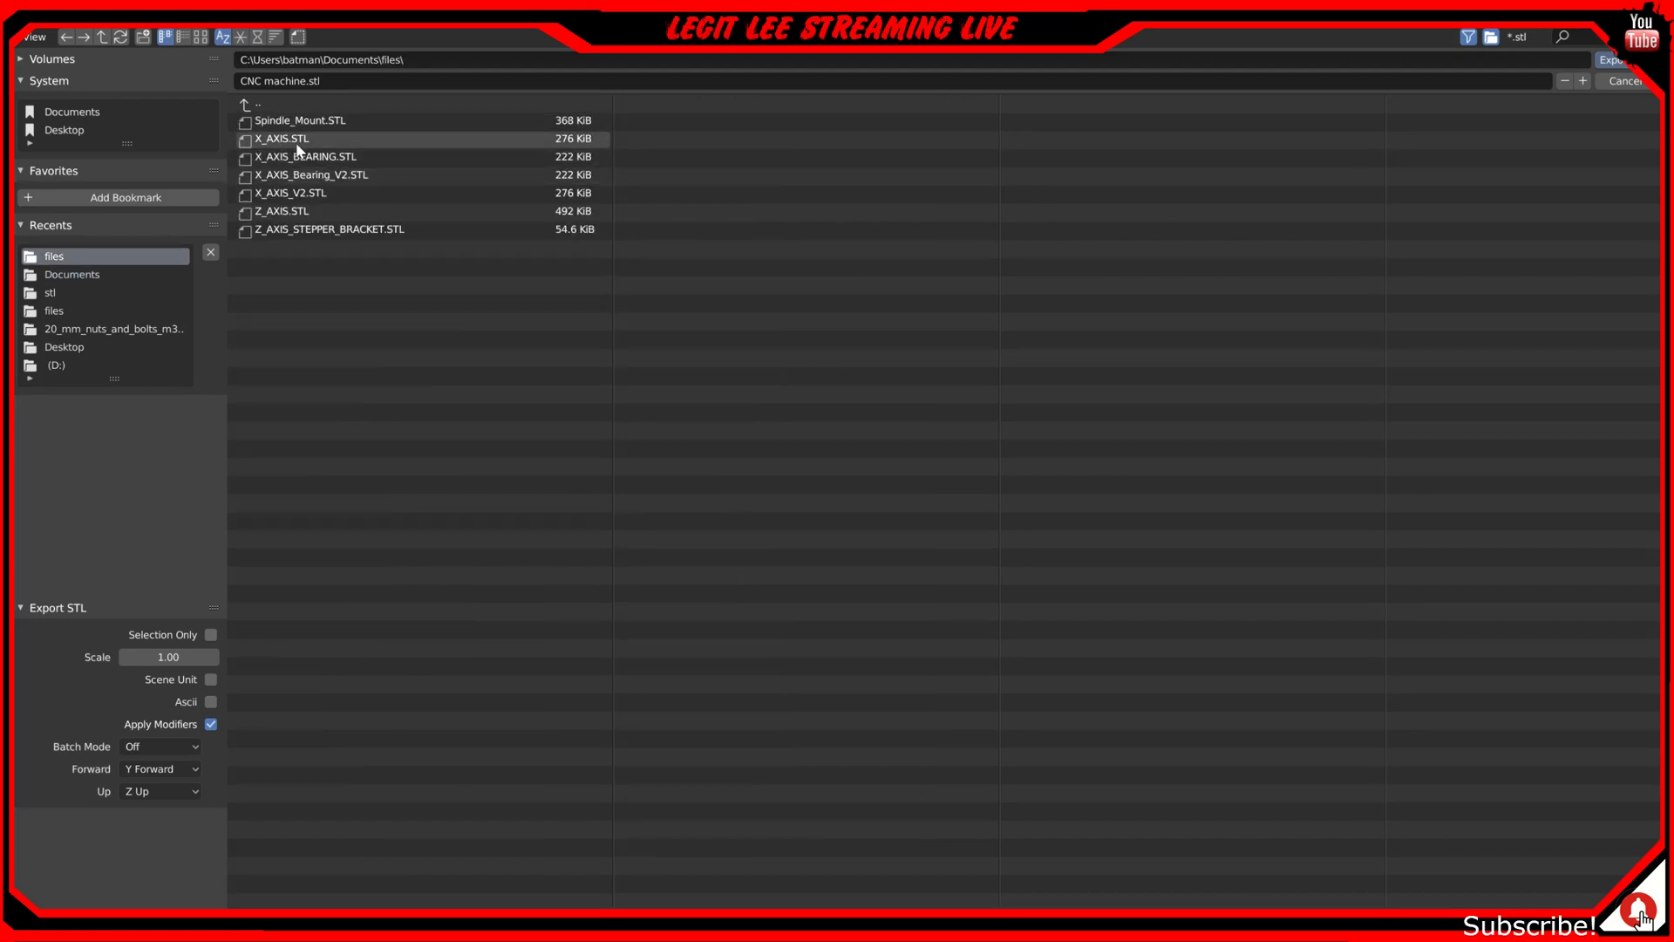
click(306, 178)
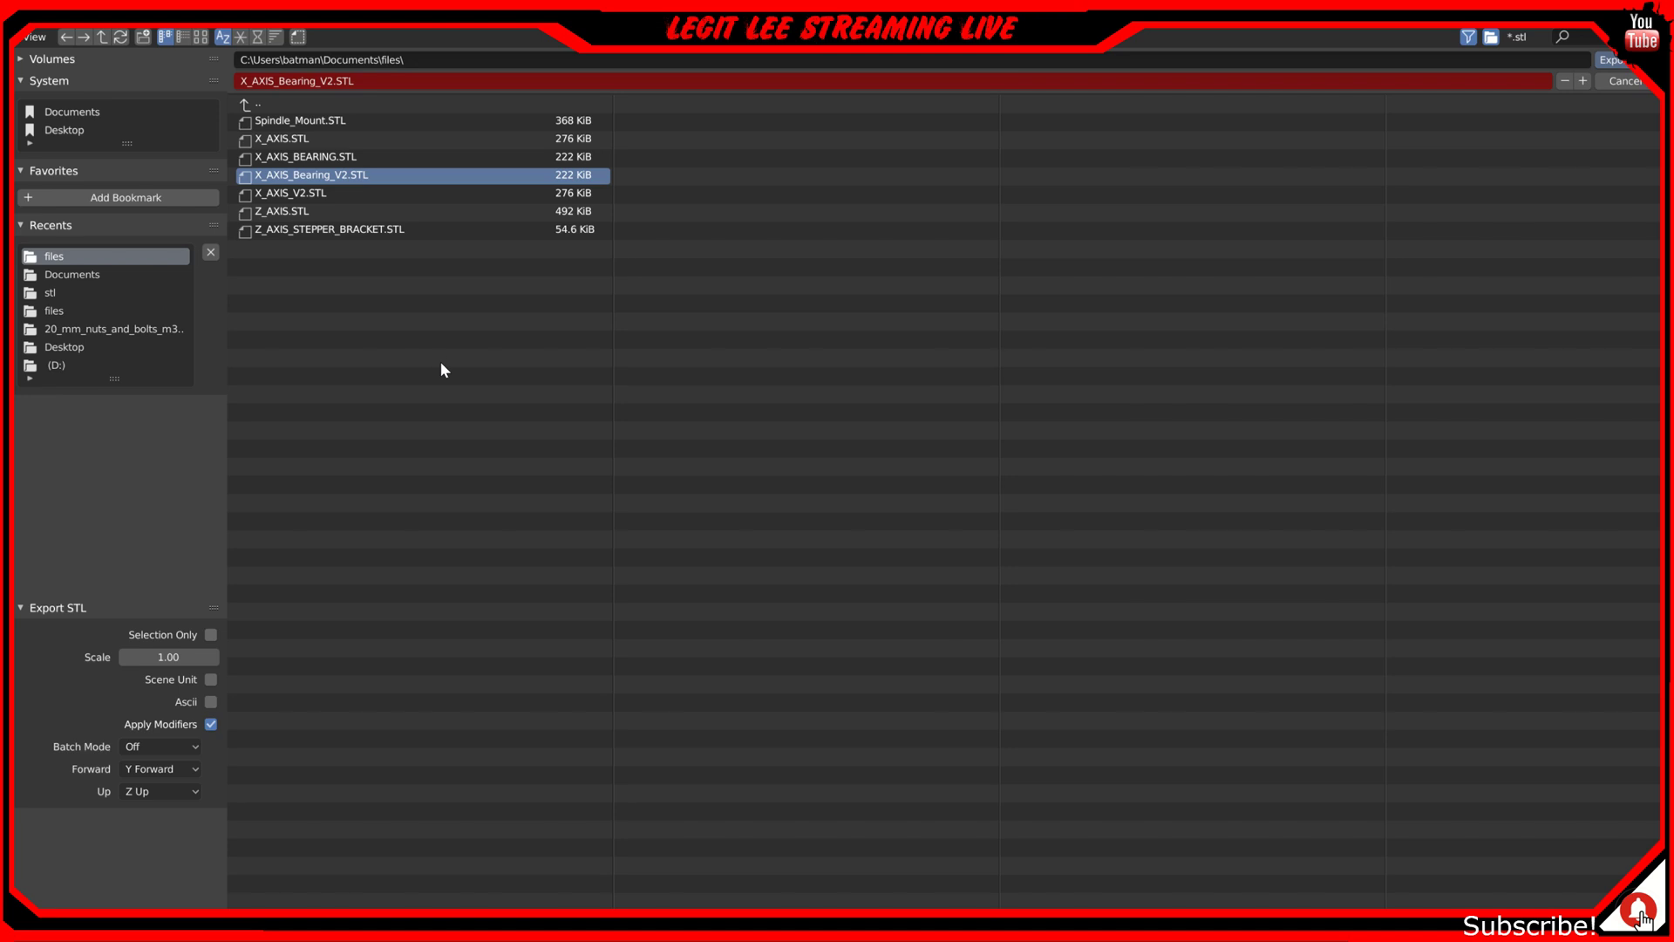
key(Return)
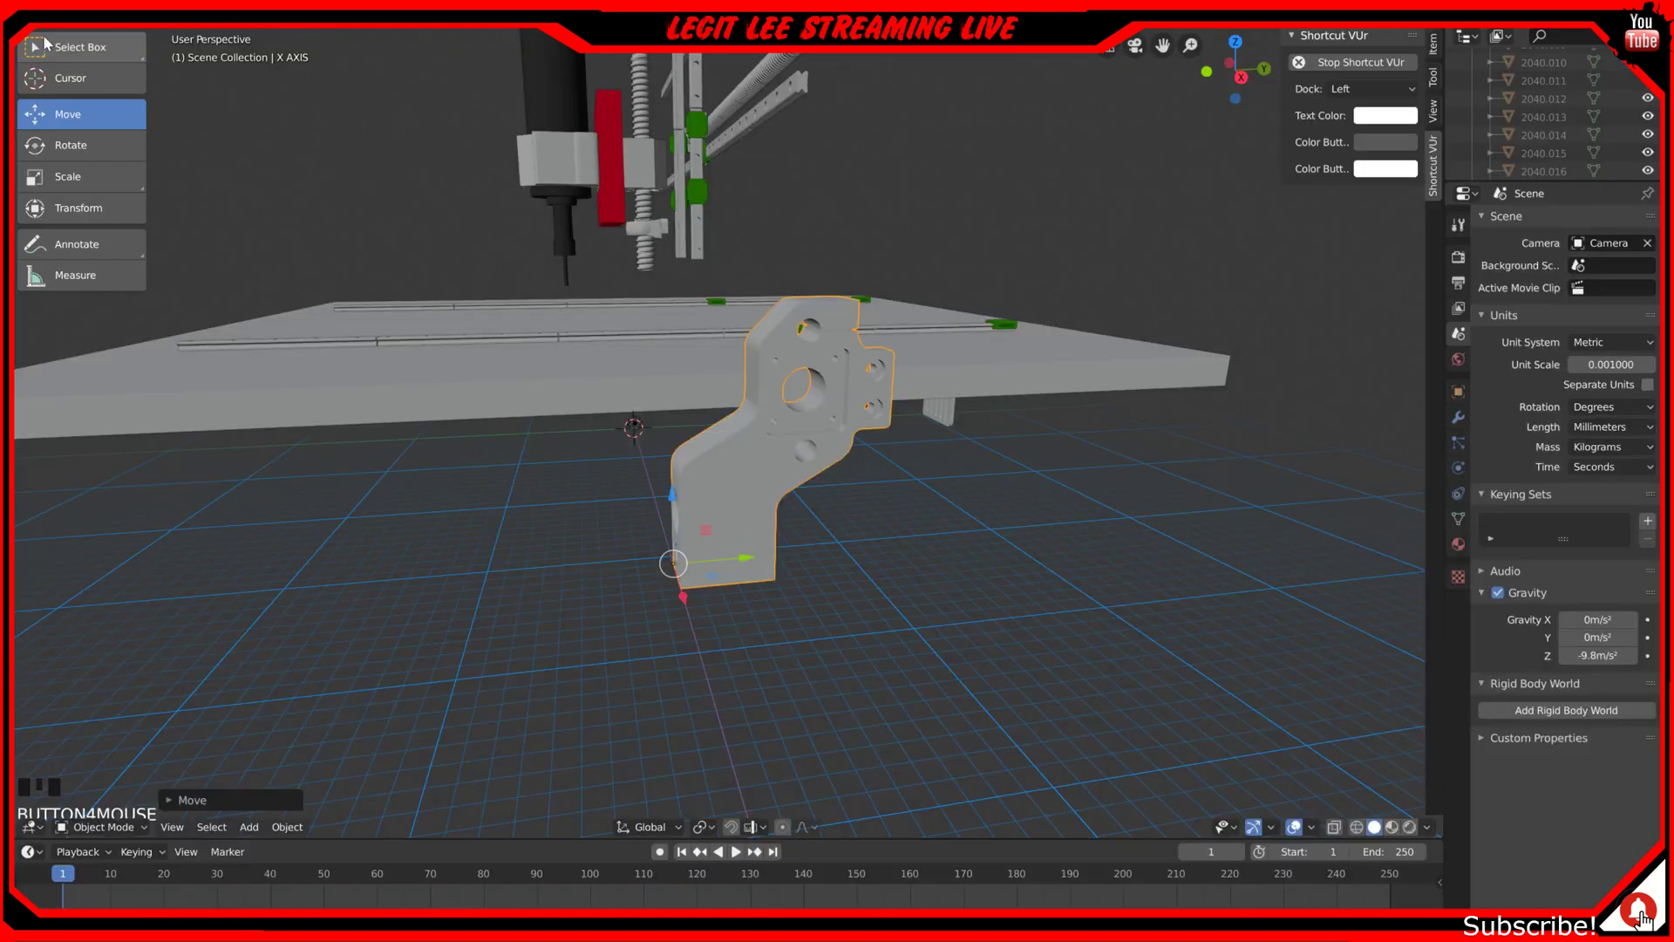
Step: Import the X_AXIS_Bearing_V2.STL model into the scene
click(49, 26)
mouse_move(106, 275)
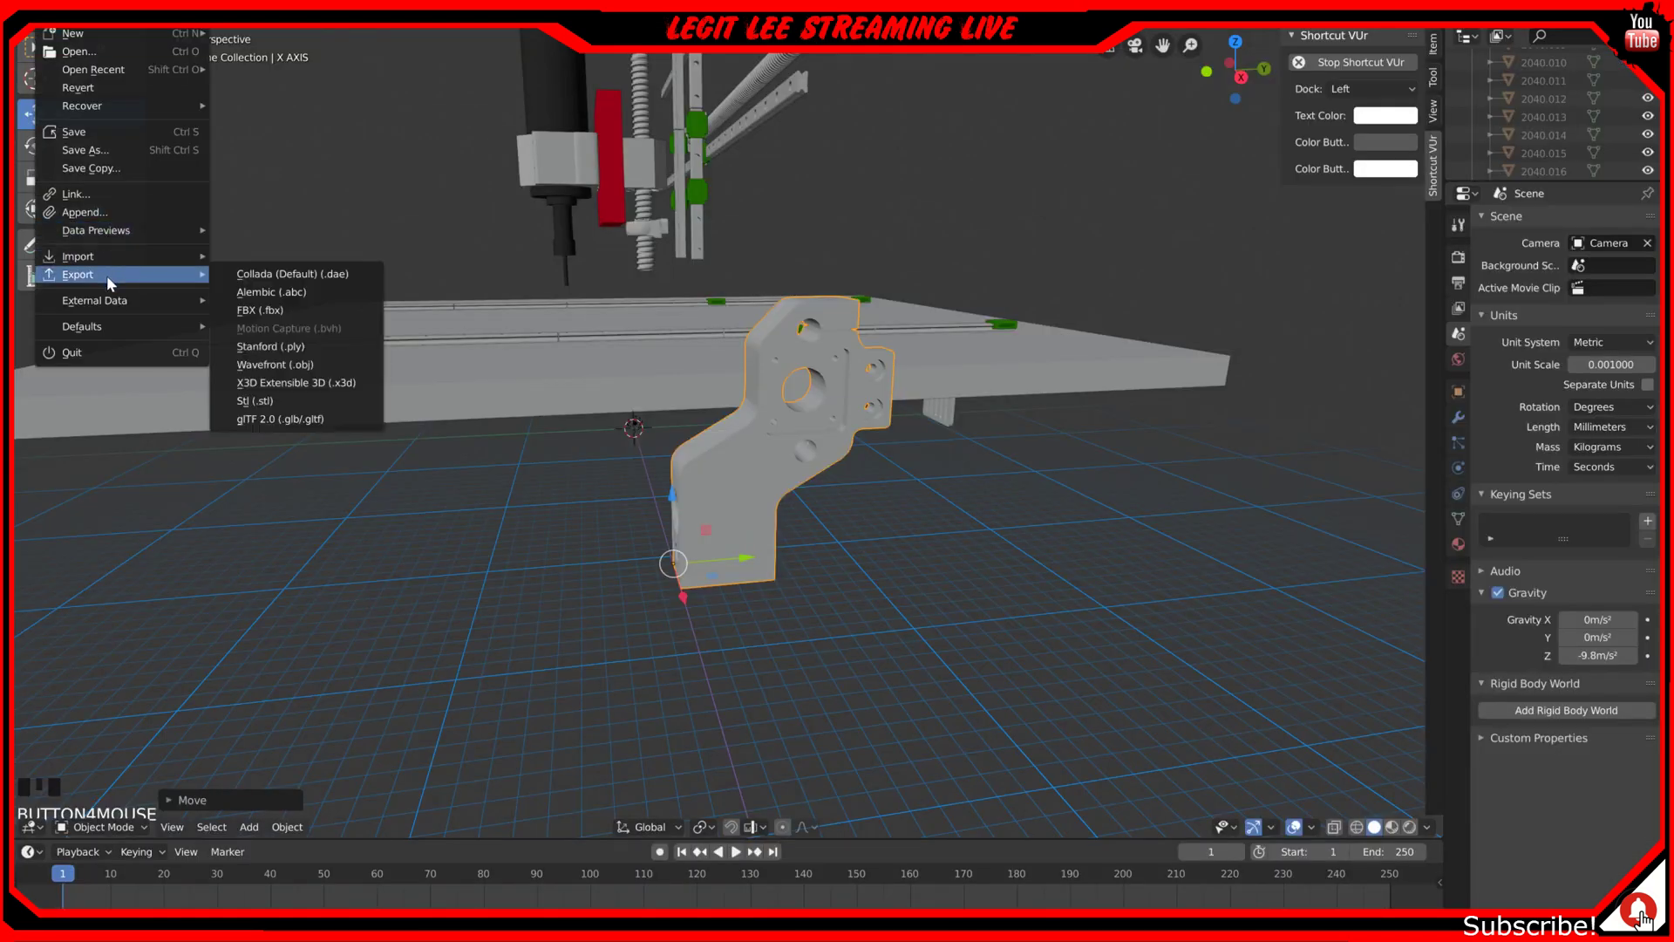
click(282, 387)
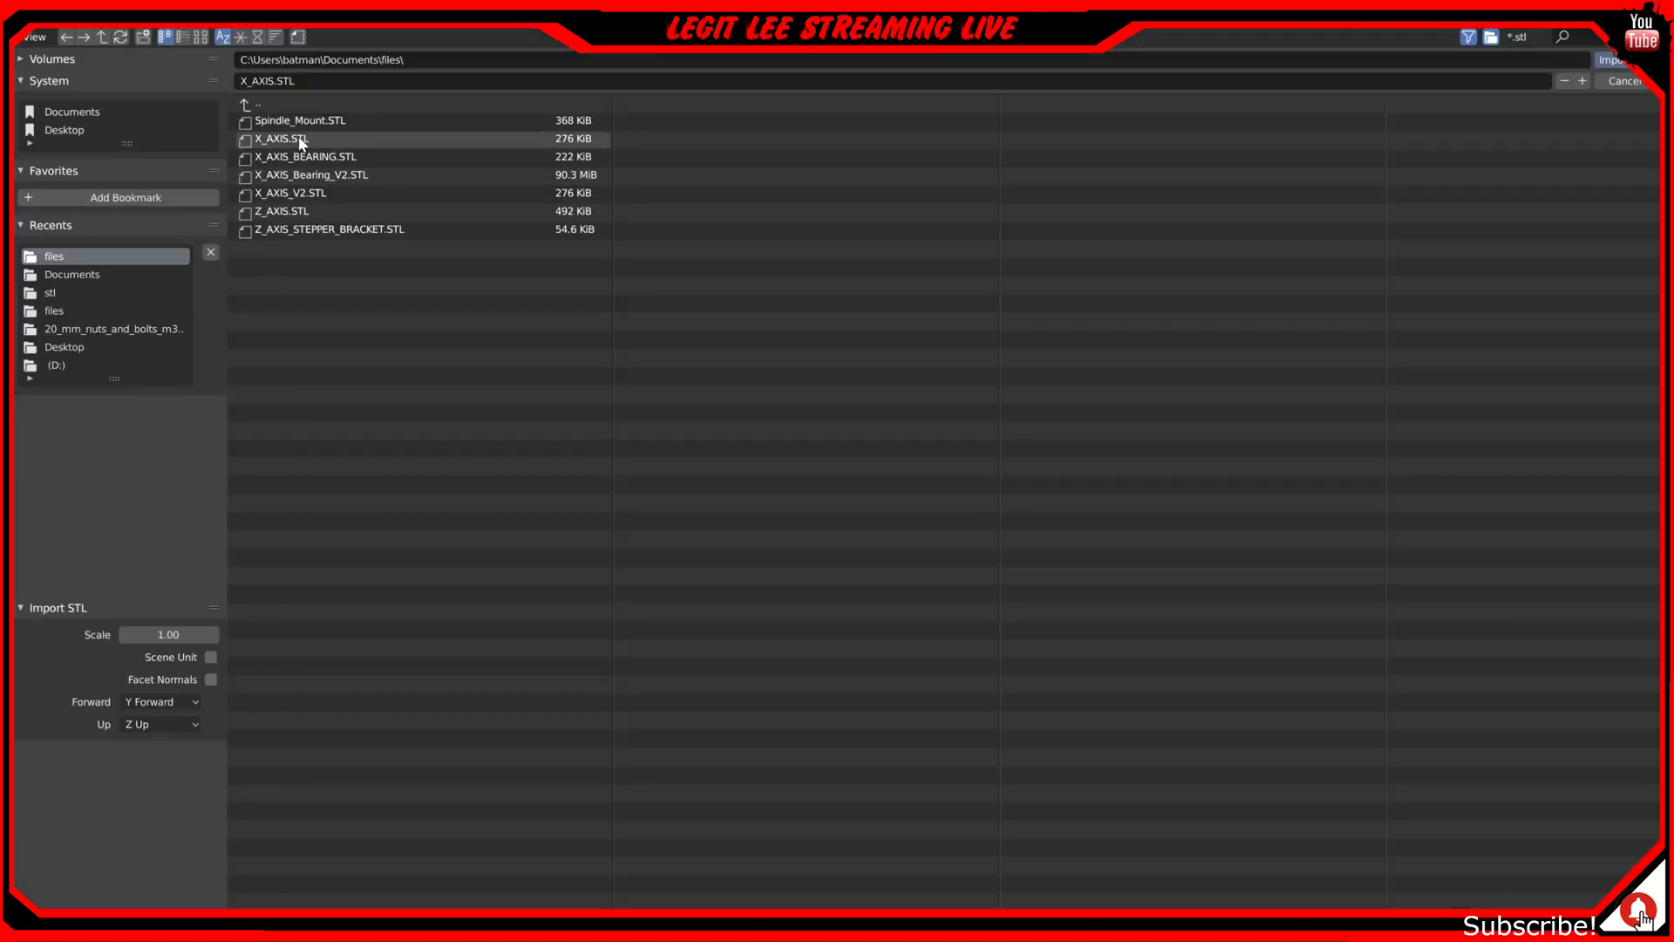
click(332, 176)
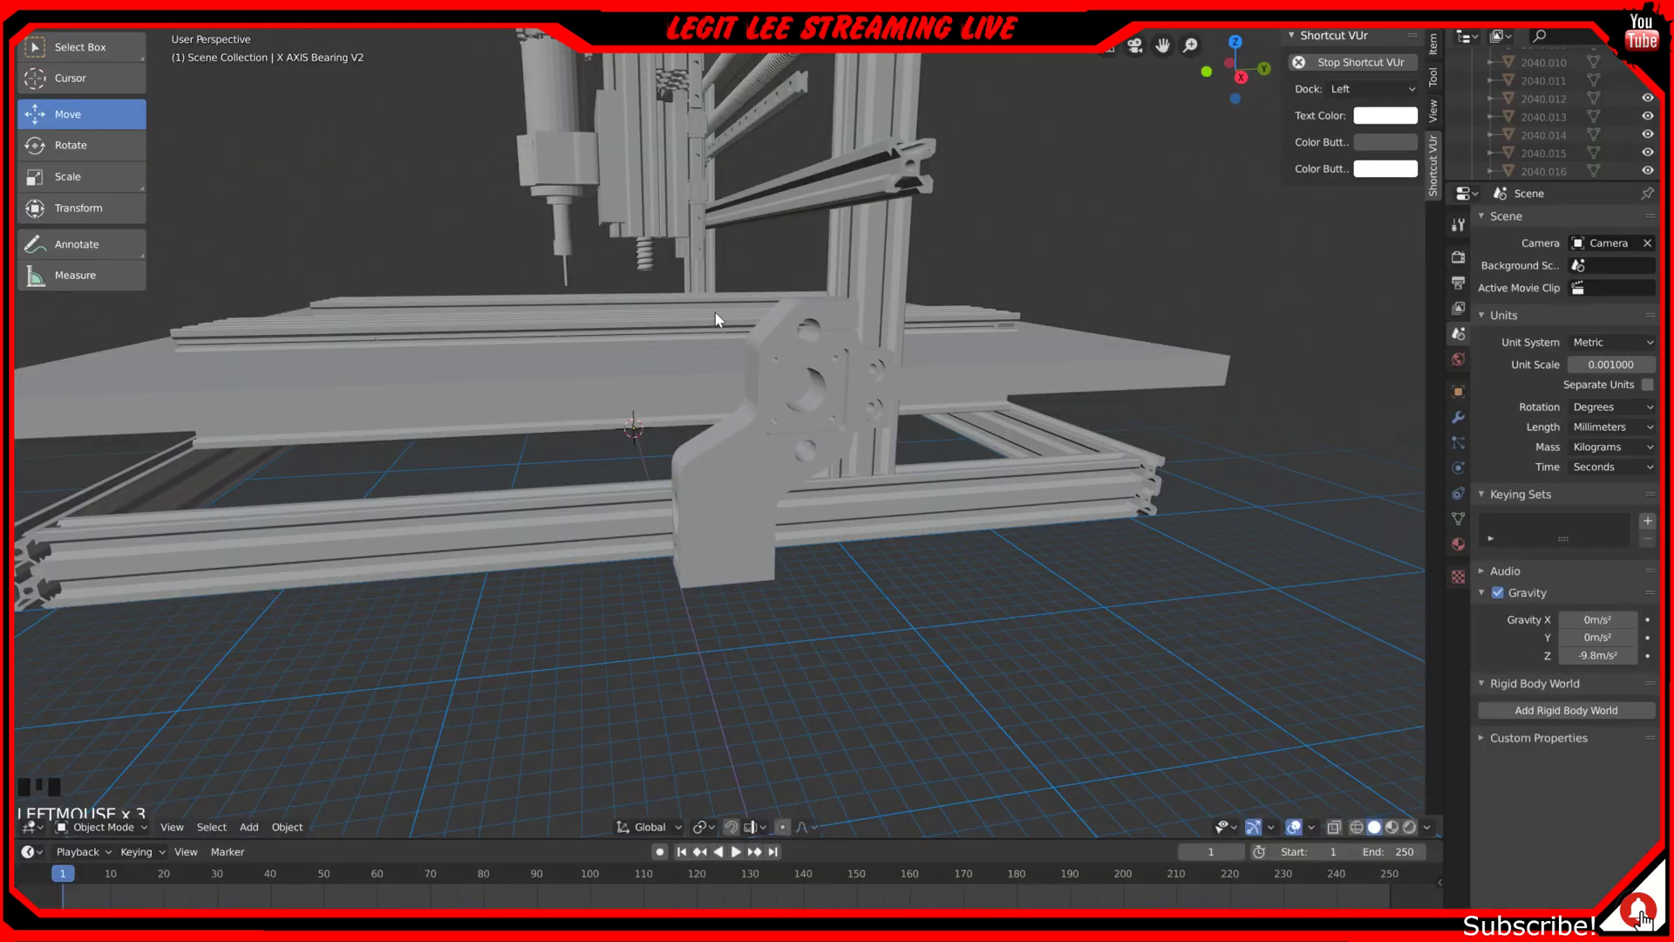
Step: Examine how the imported full assembly overlaps the existing bed and frame, viewing it from the front, above and below
middle_drag(426, 392, 550, 397)
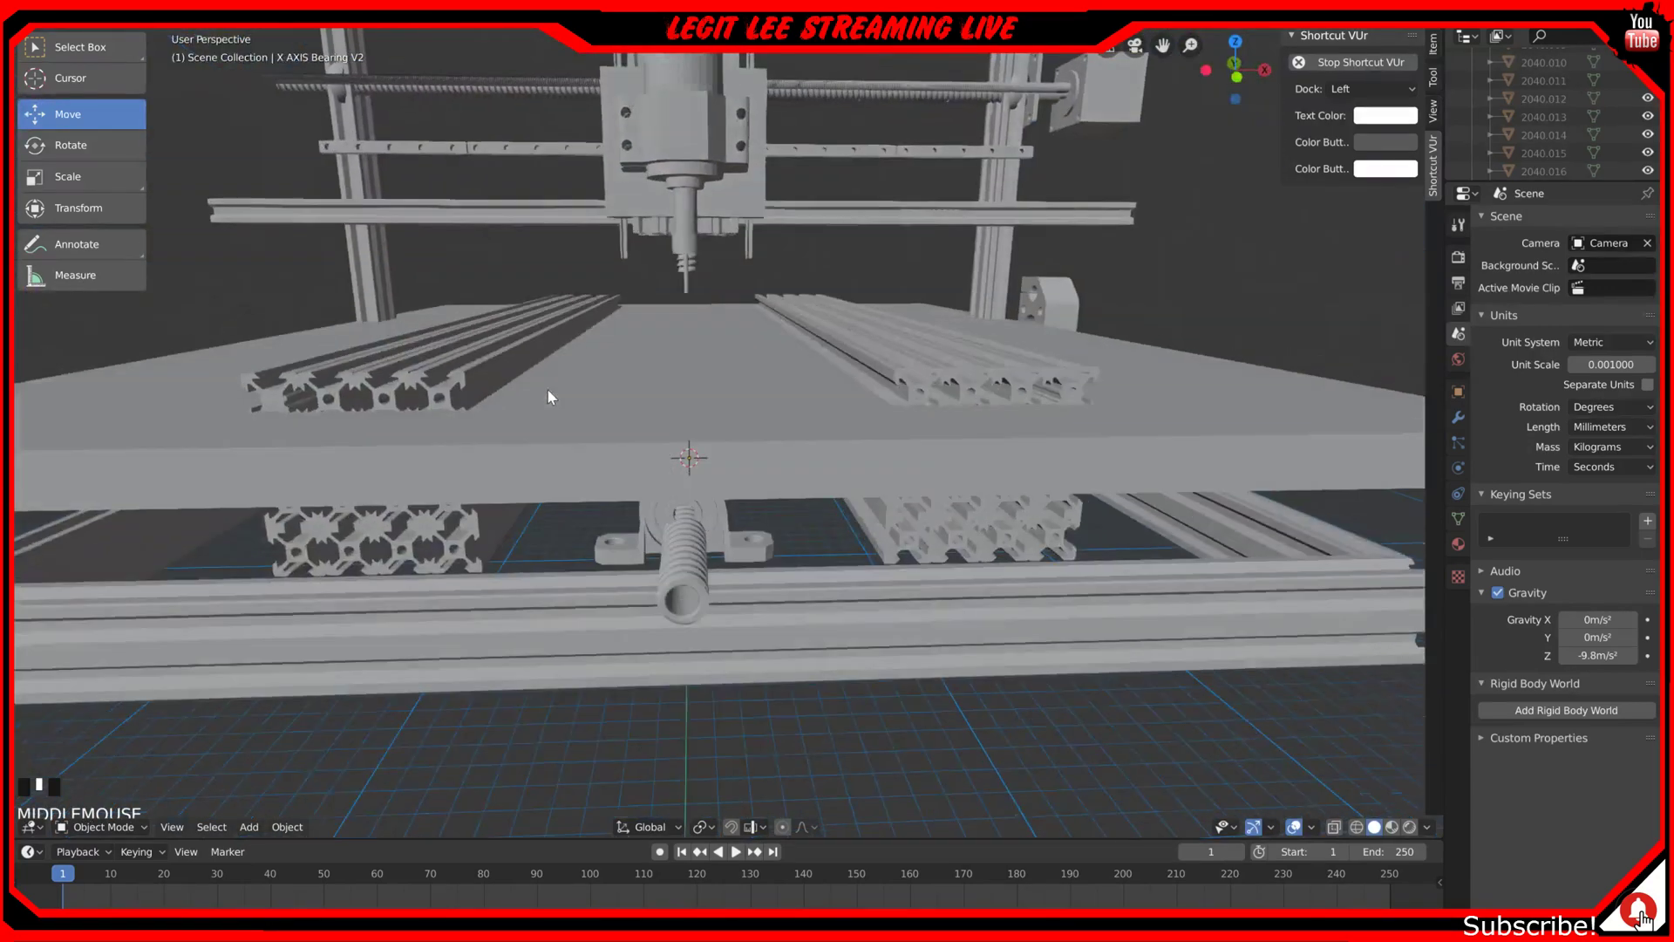
scroll(548, 389, down, 1)
scroll(549, 380, down, 1)
middle_drag(549, 380, 649, 433)
click(870, 248)
scroll(806, 237, up, 3)
scroll(817, 197, down, 7)
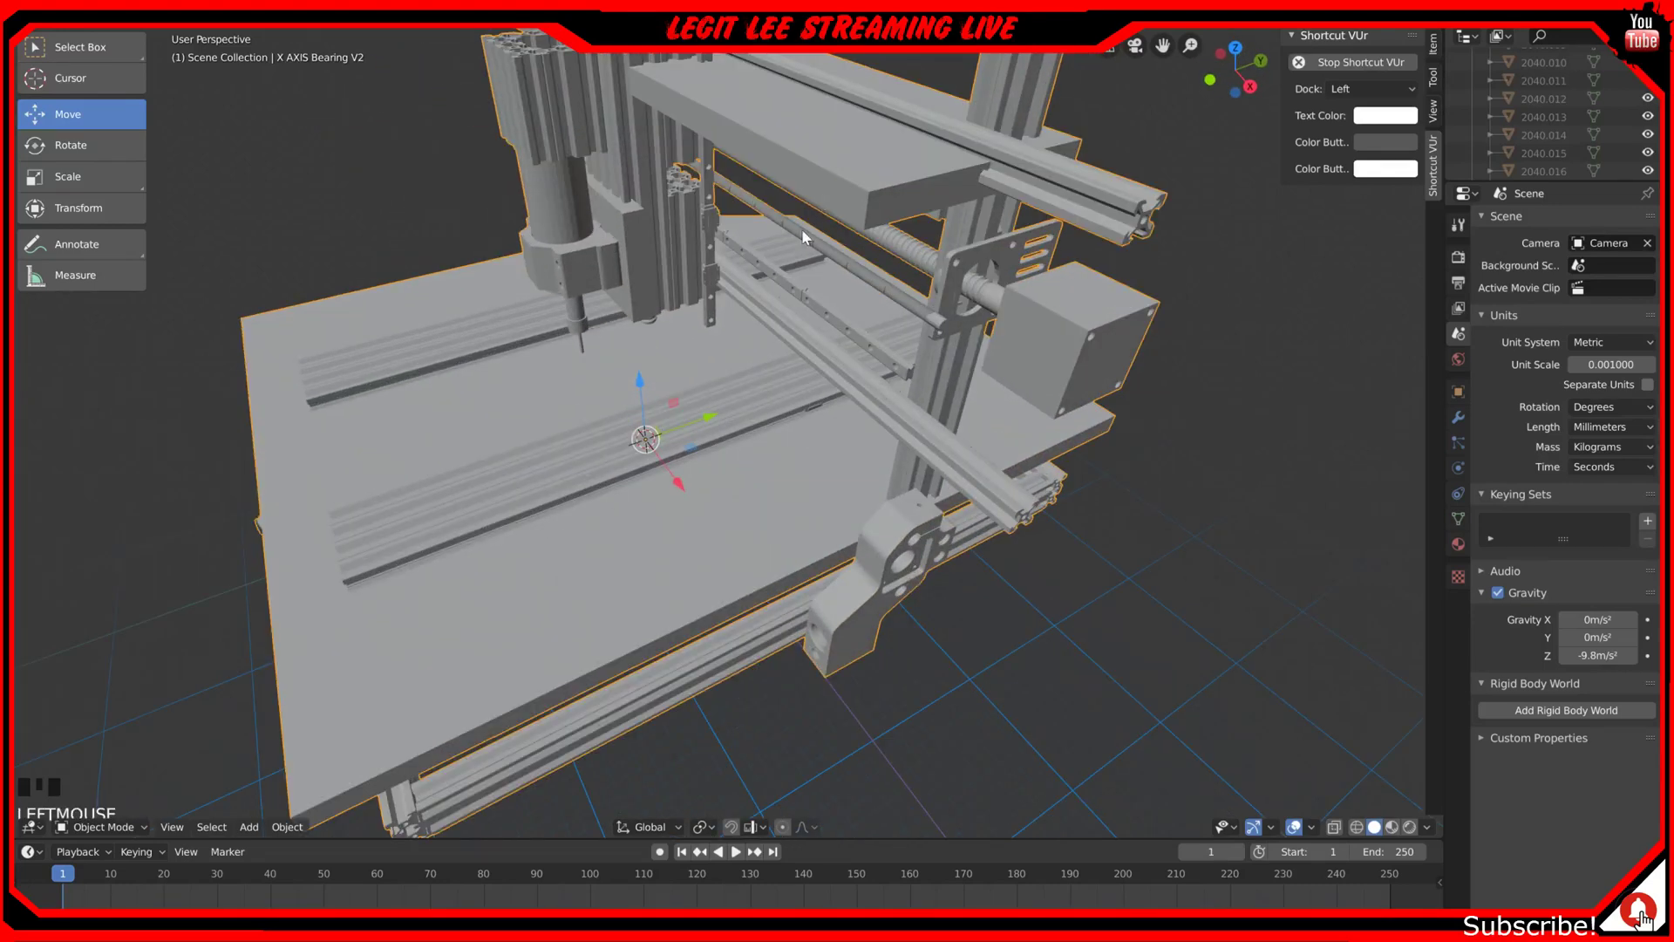
middle_drag(650, 511, 680, 446)
scroll(730, 515, up, 5)
scroll(730, 514, down, 3)
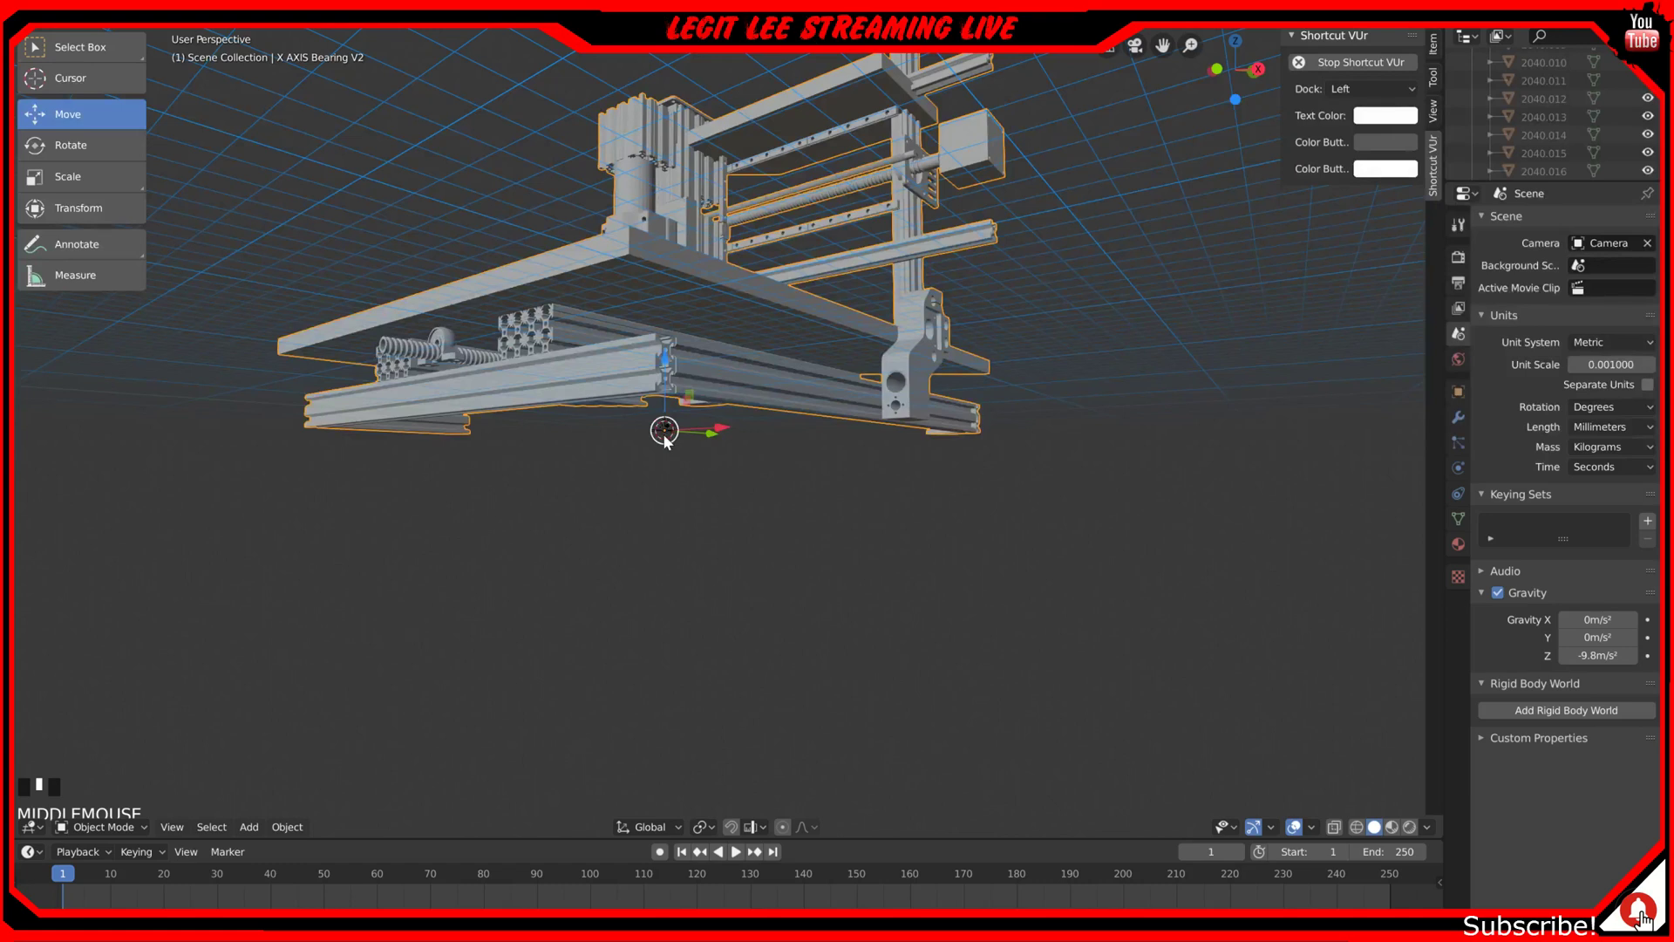
middle_drag(664, 436, 646, 487)
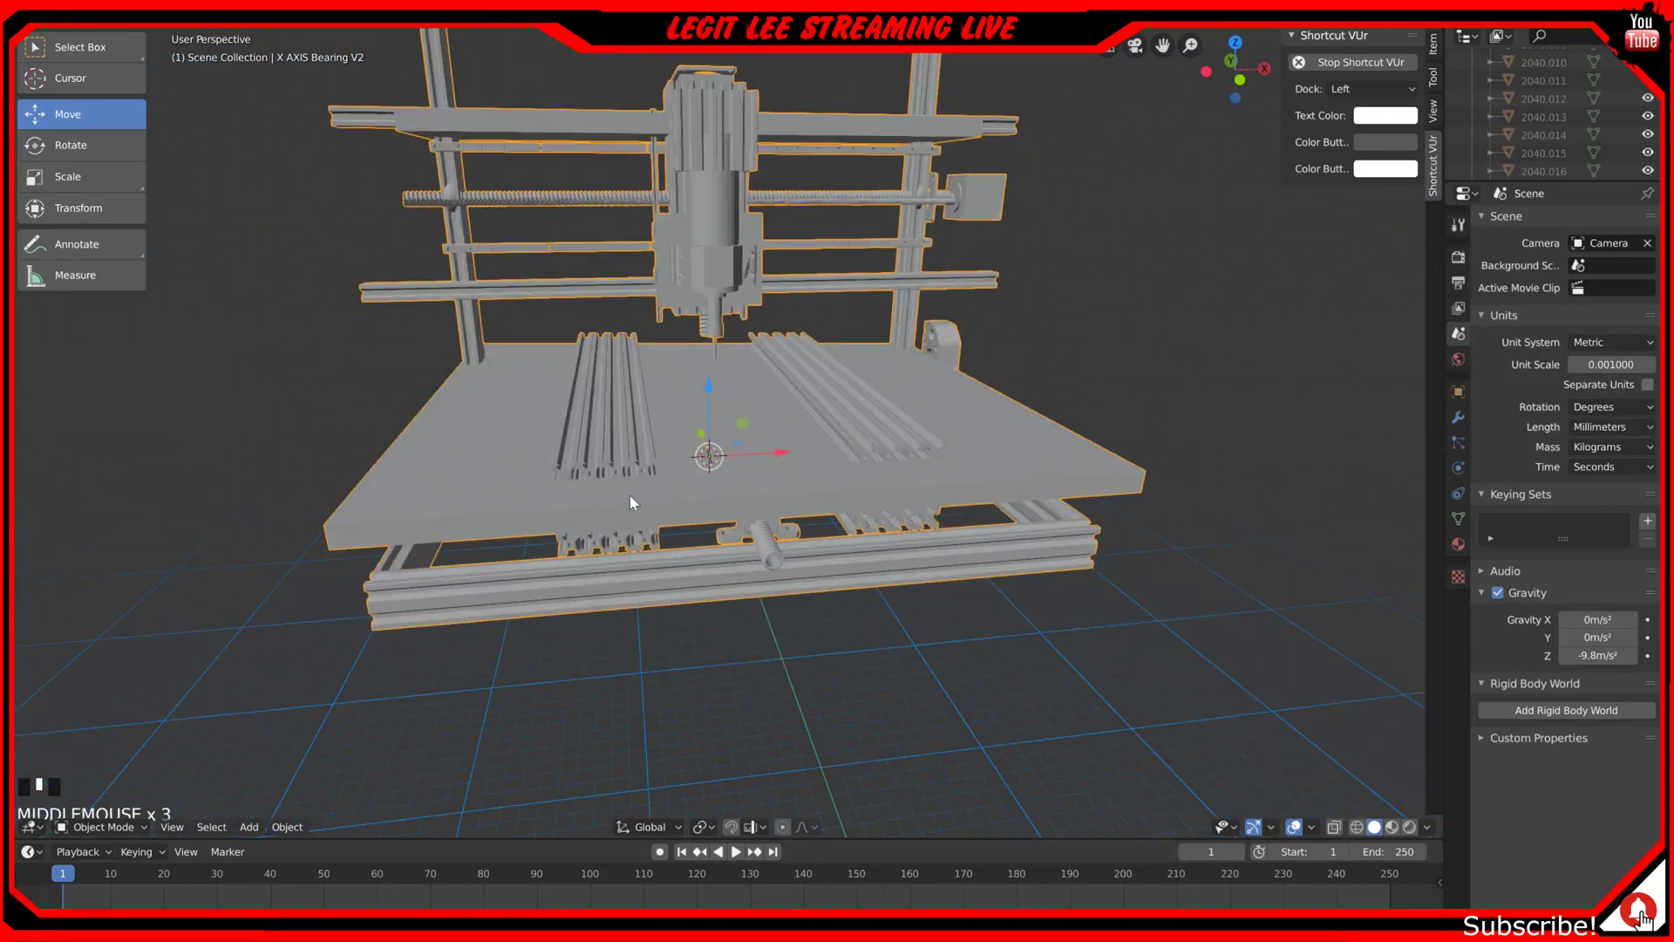
mouse_move(377, 624)
middle_down()
mouse_move(425, 602)
mouse_move(396, 635)
middle_up()
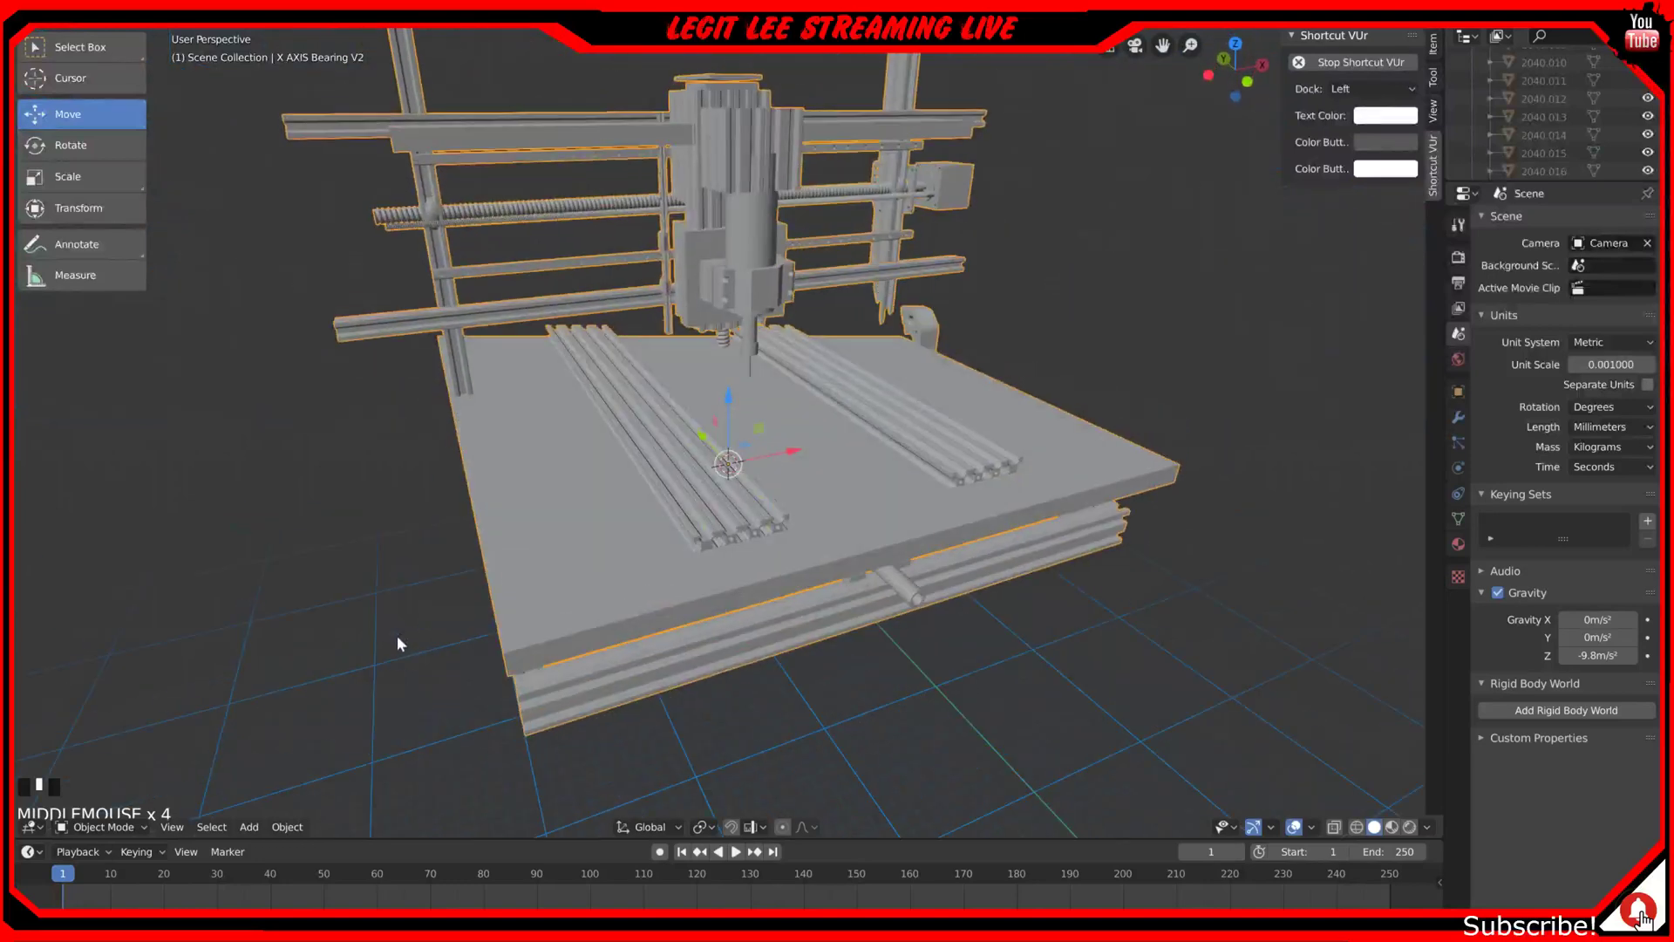
Step: Inspect the imported assembly's gantry beams, lead screw and motor, checking whether individual parts can be picked separately
click(532, 545)
middle_drag(607, 653, 588, 540)
click(682, 400)
scroll(607, 557, down, 2)
middle_drag(608, 550, 620, 552)
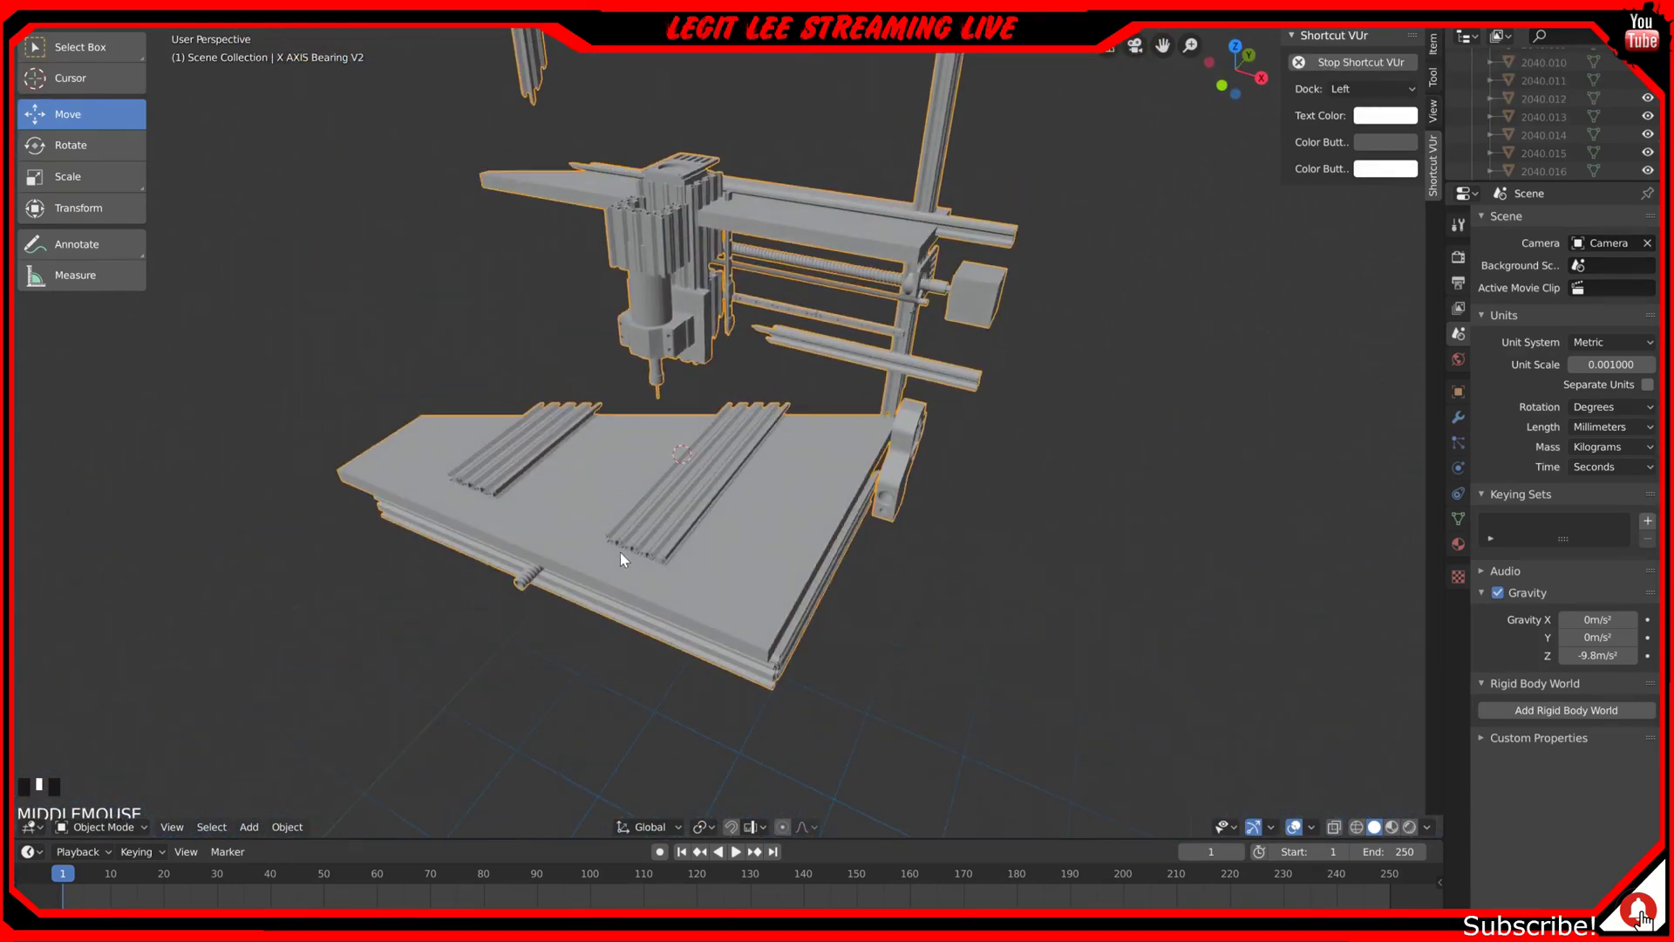
scroll(620, 552, up, 2)
middle_drag(766, 357, 699, 627)
middle_drag(860, 494, 820, 455)
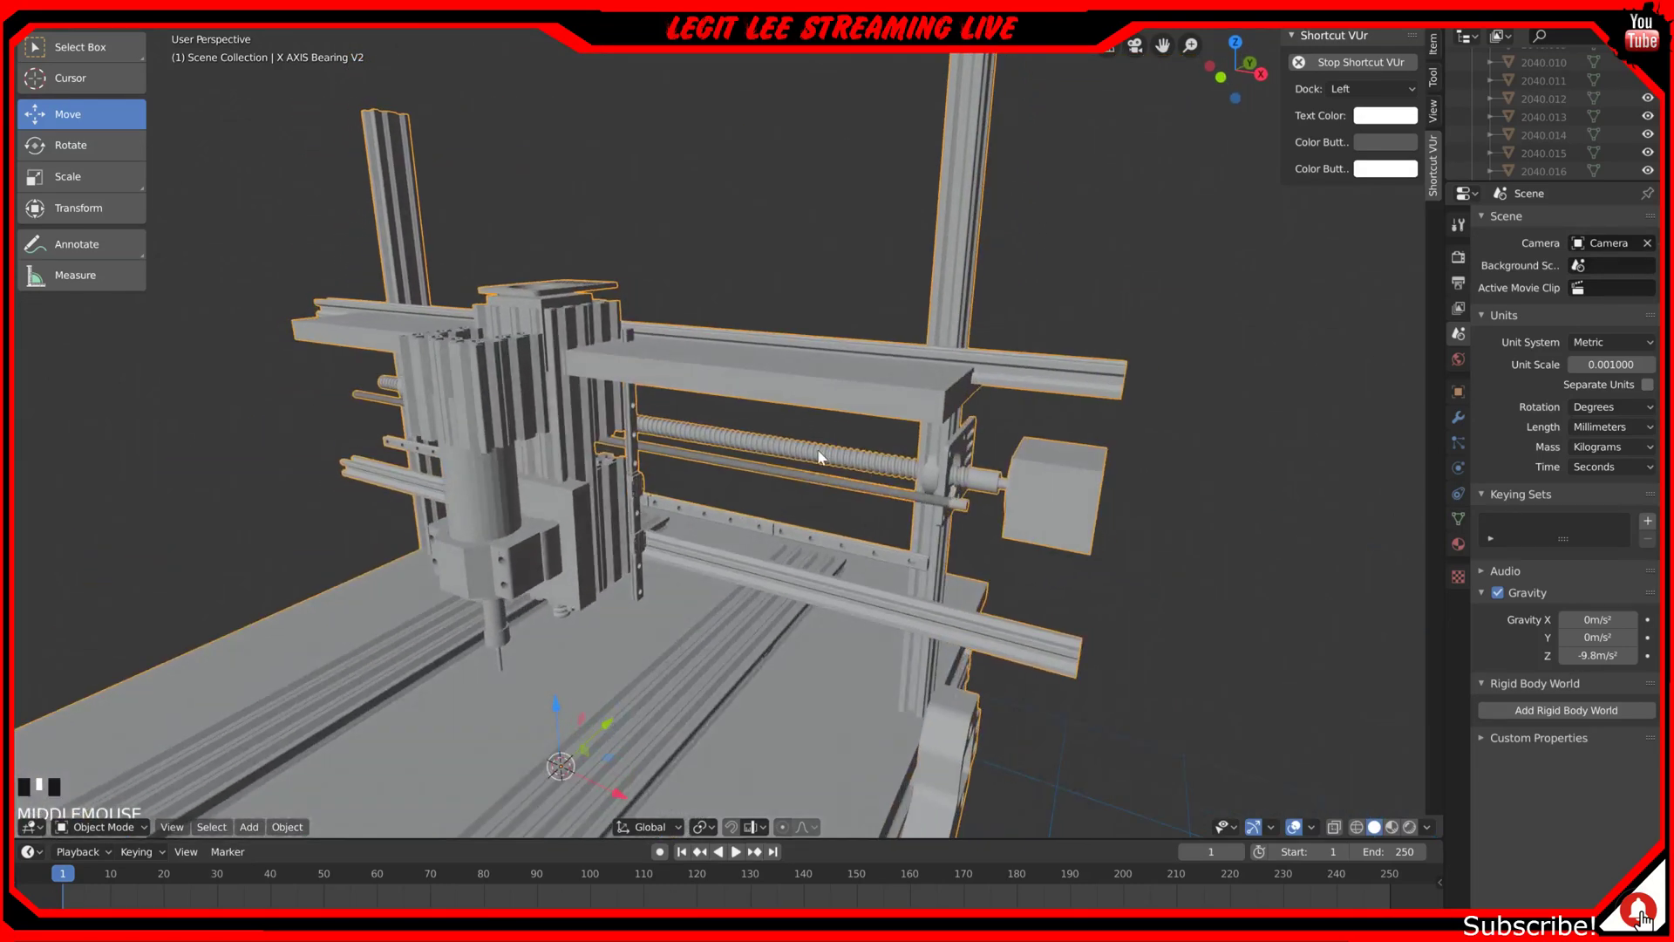
click(572, 410)
click(478, 384)
double_click(754, 539)
scroll(745, 594, down, 2)
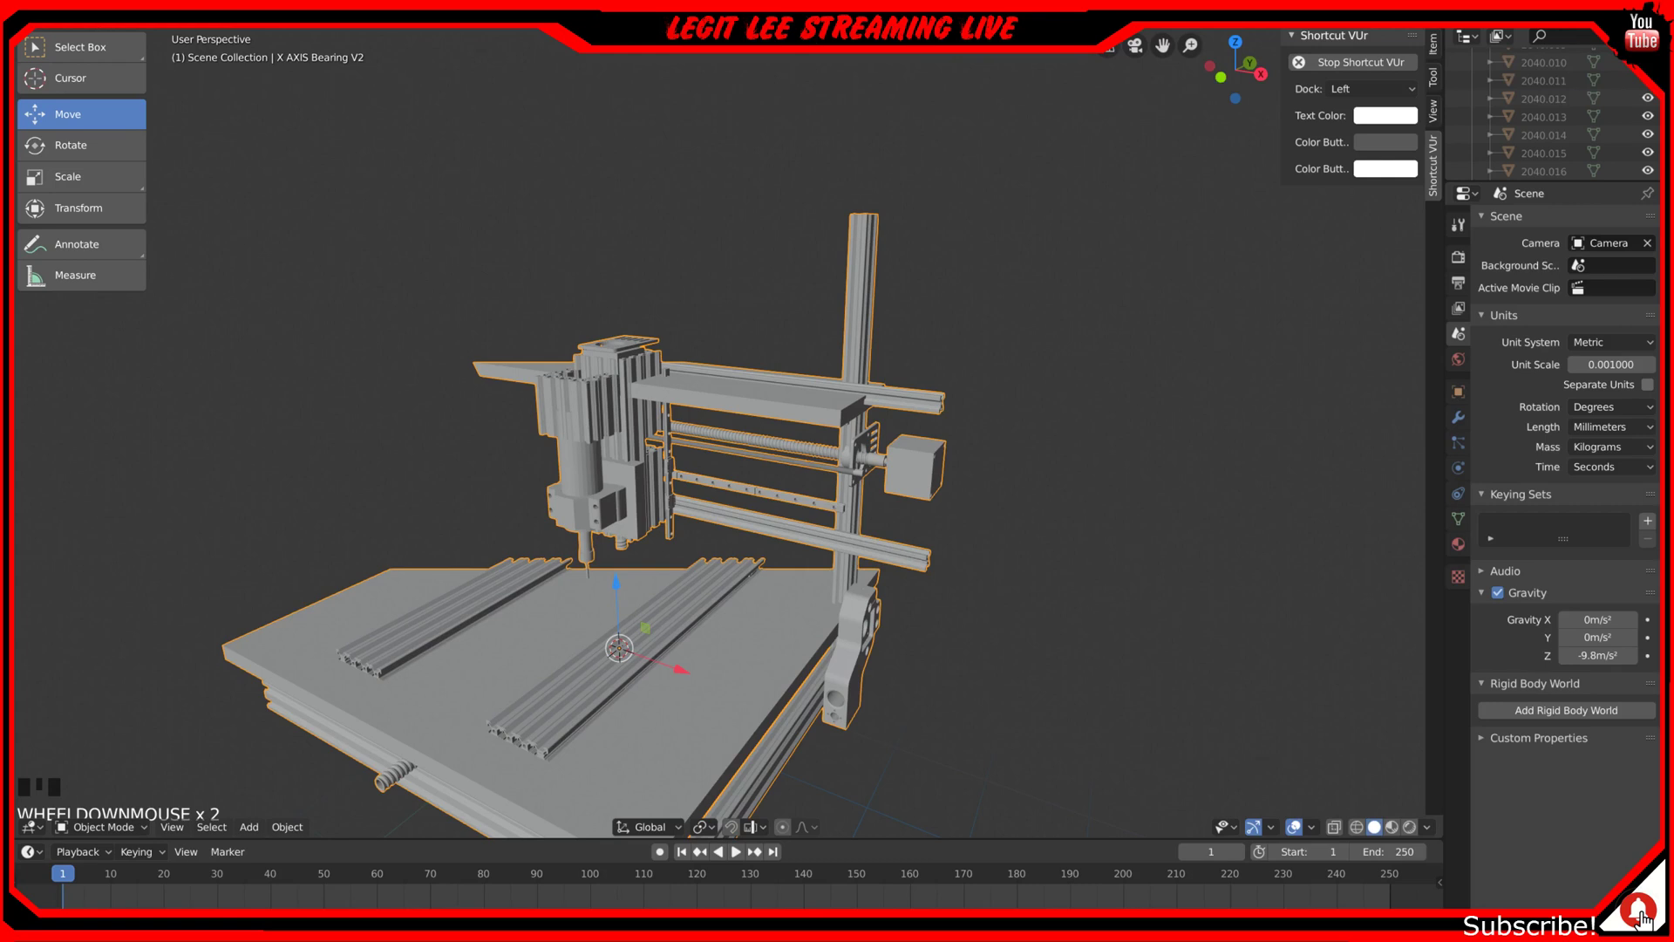
Step: Reopen CNC machine.blend from the Documents folder, discarding the unsaved changes
click(46, 12)
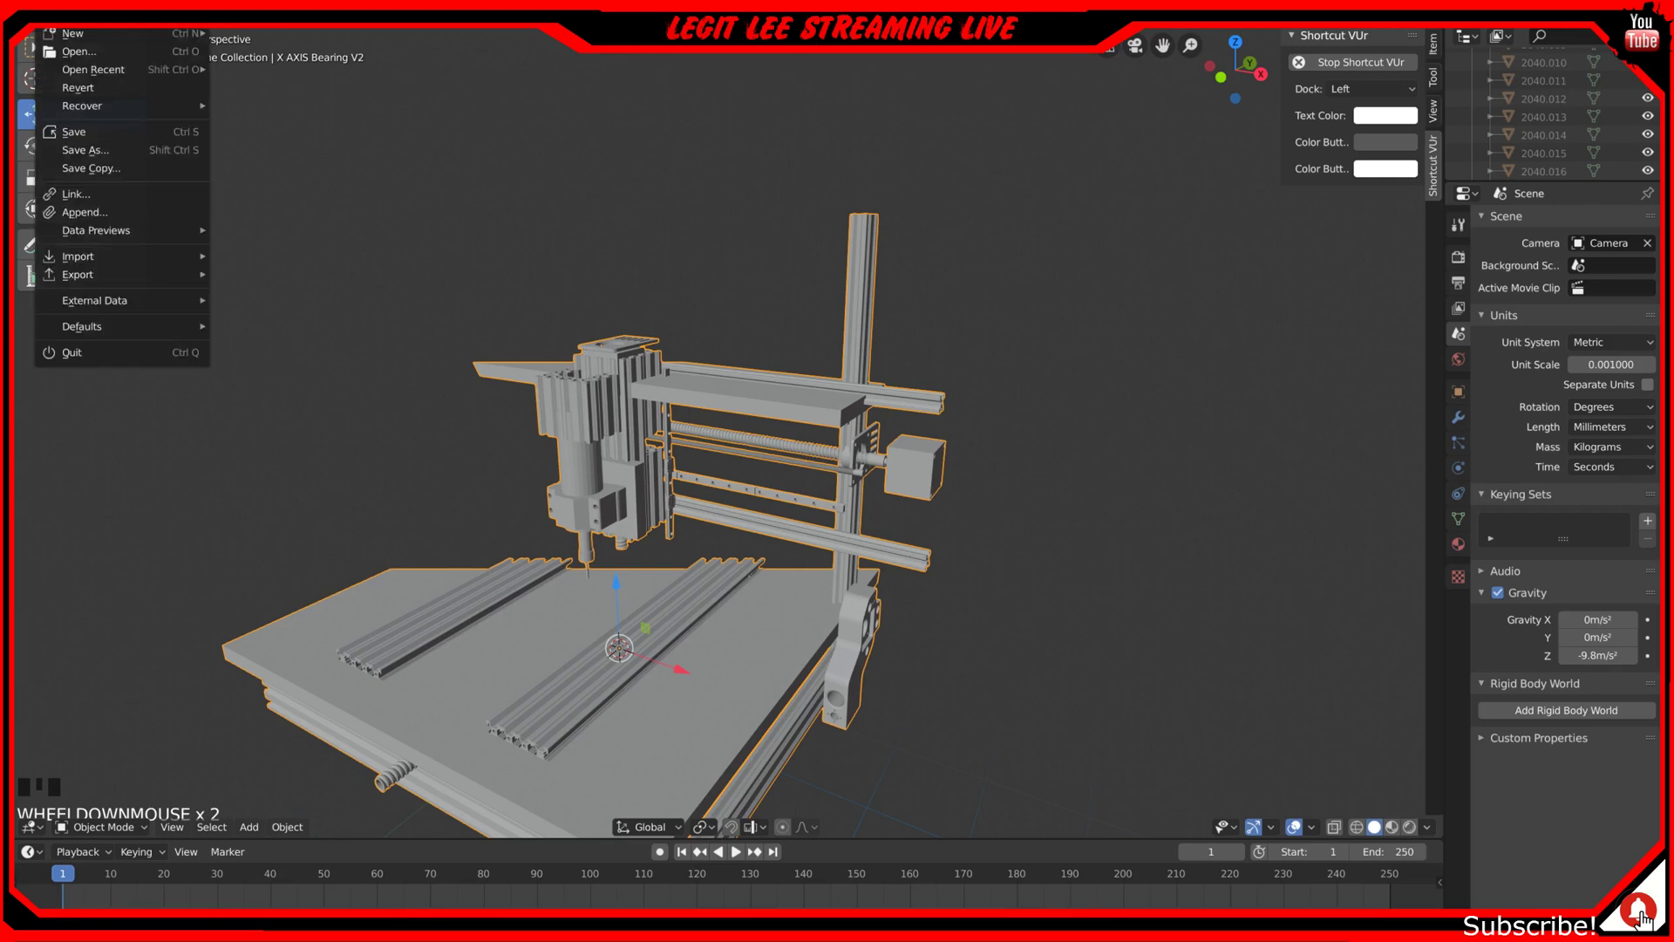
click(86, 51)
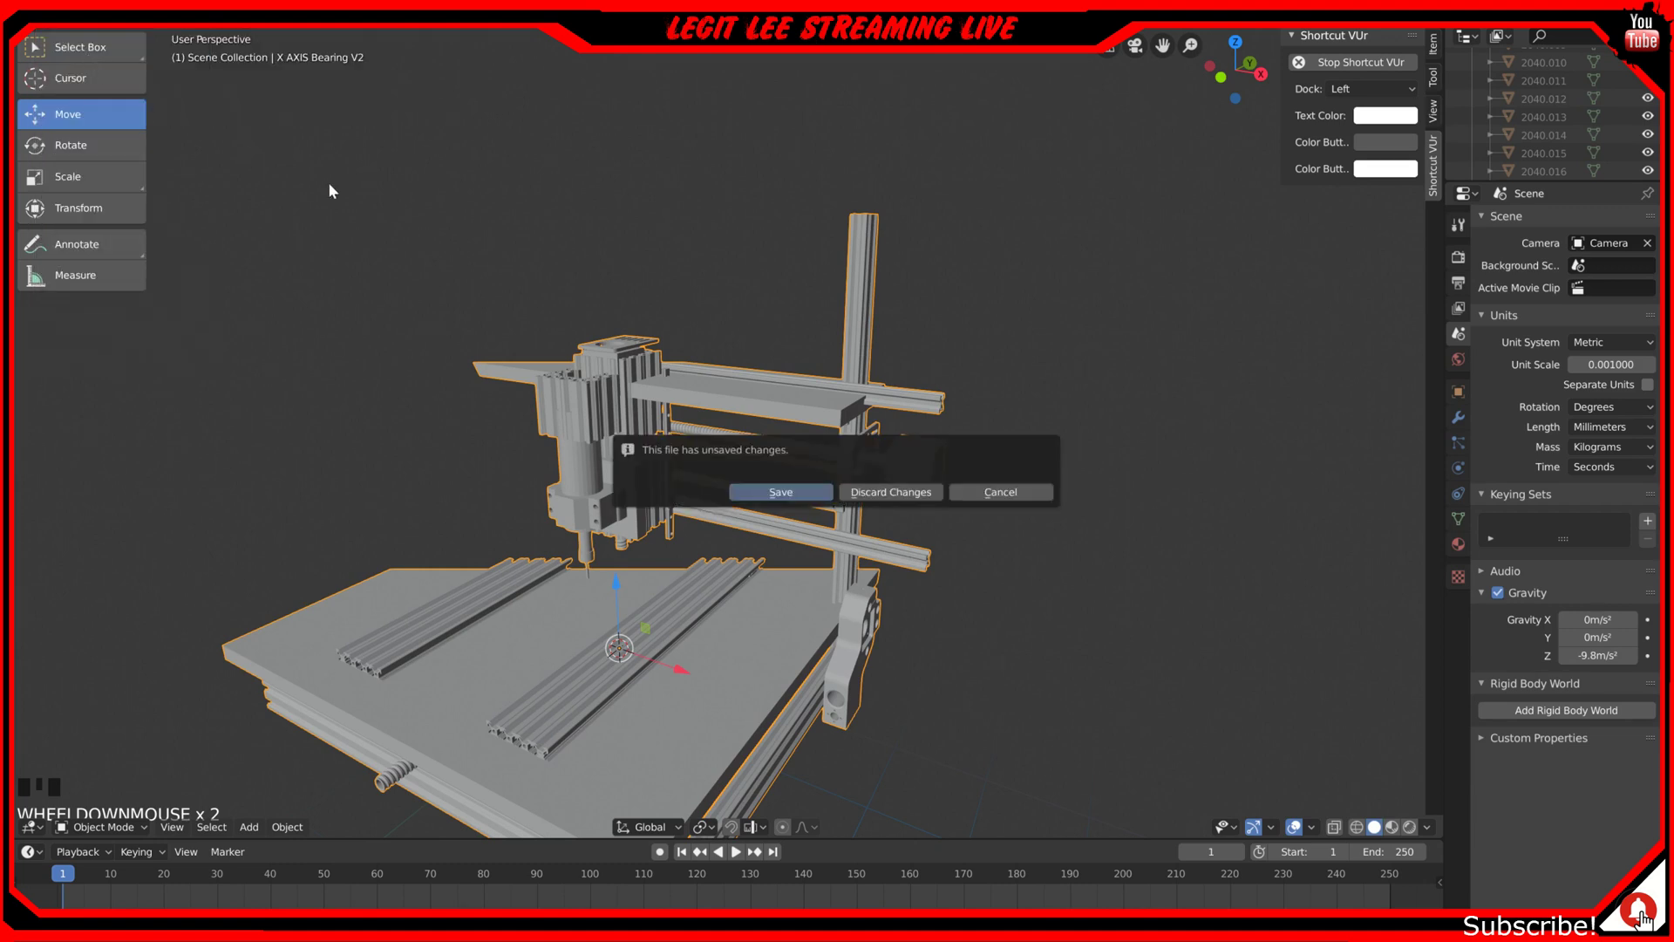
click(924, 495)
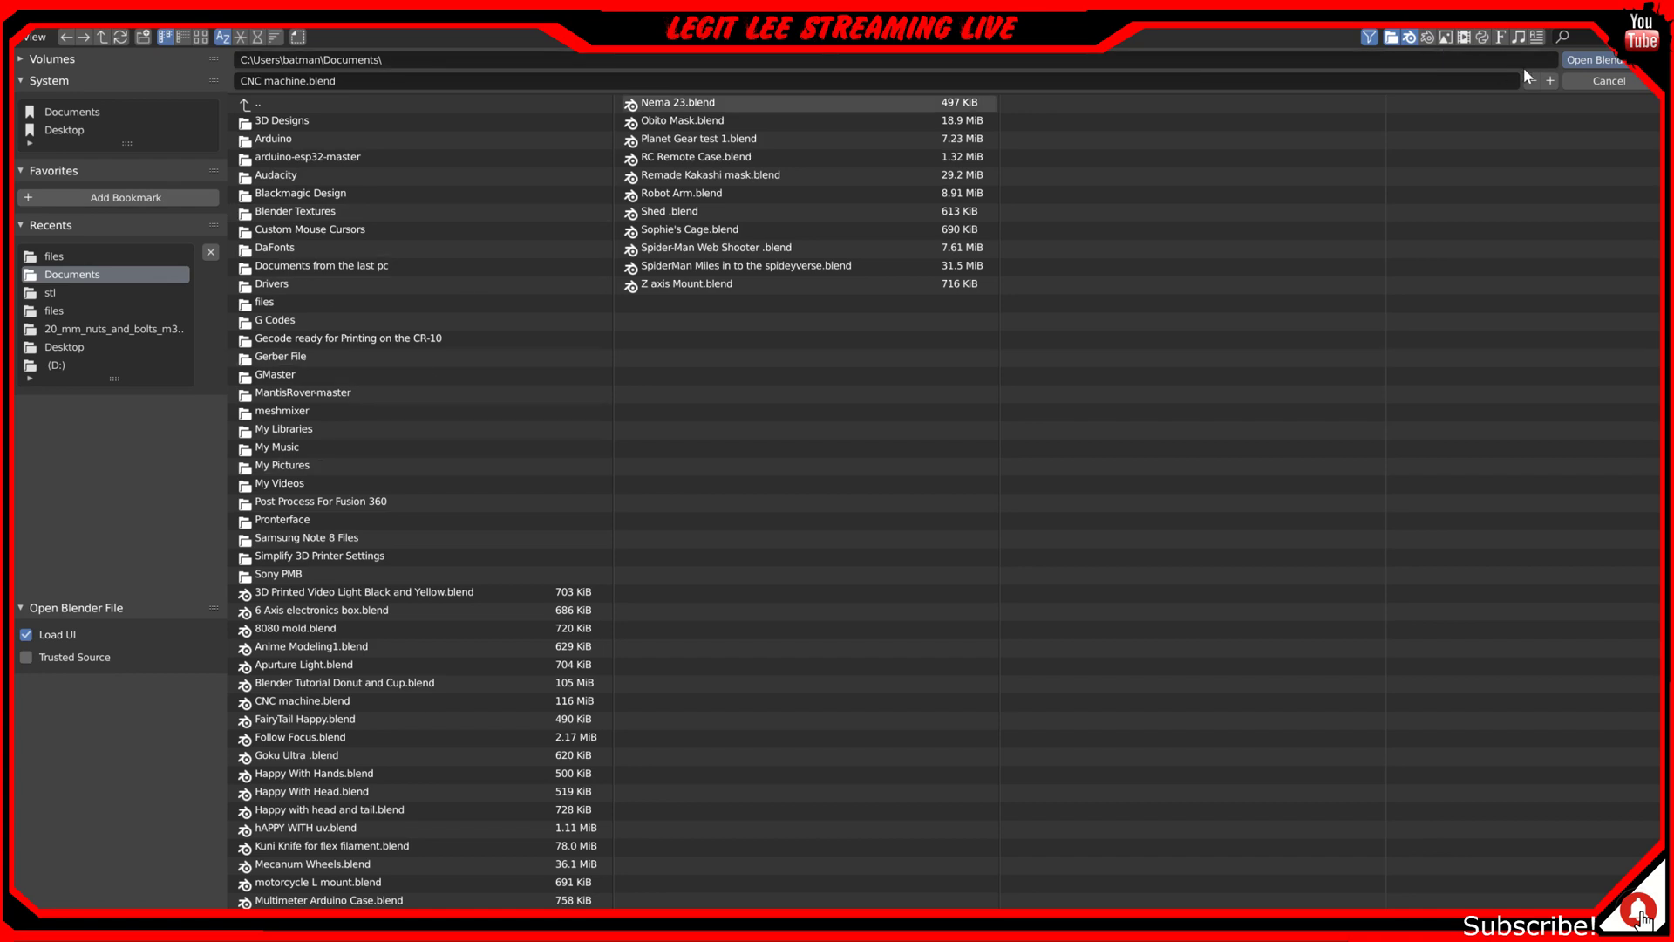
click(1570, 60)
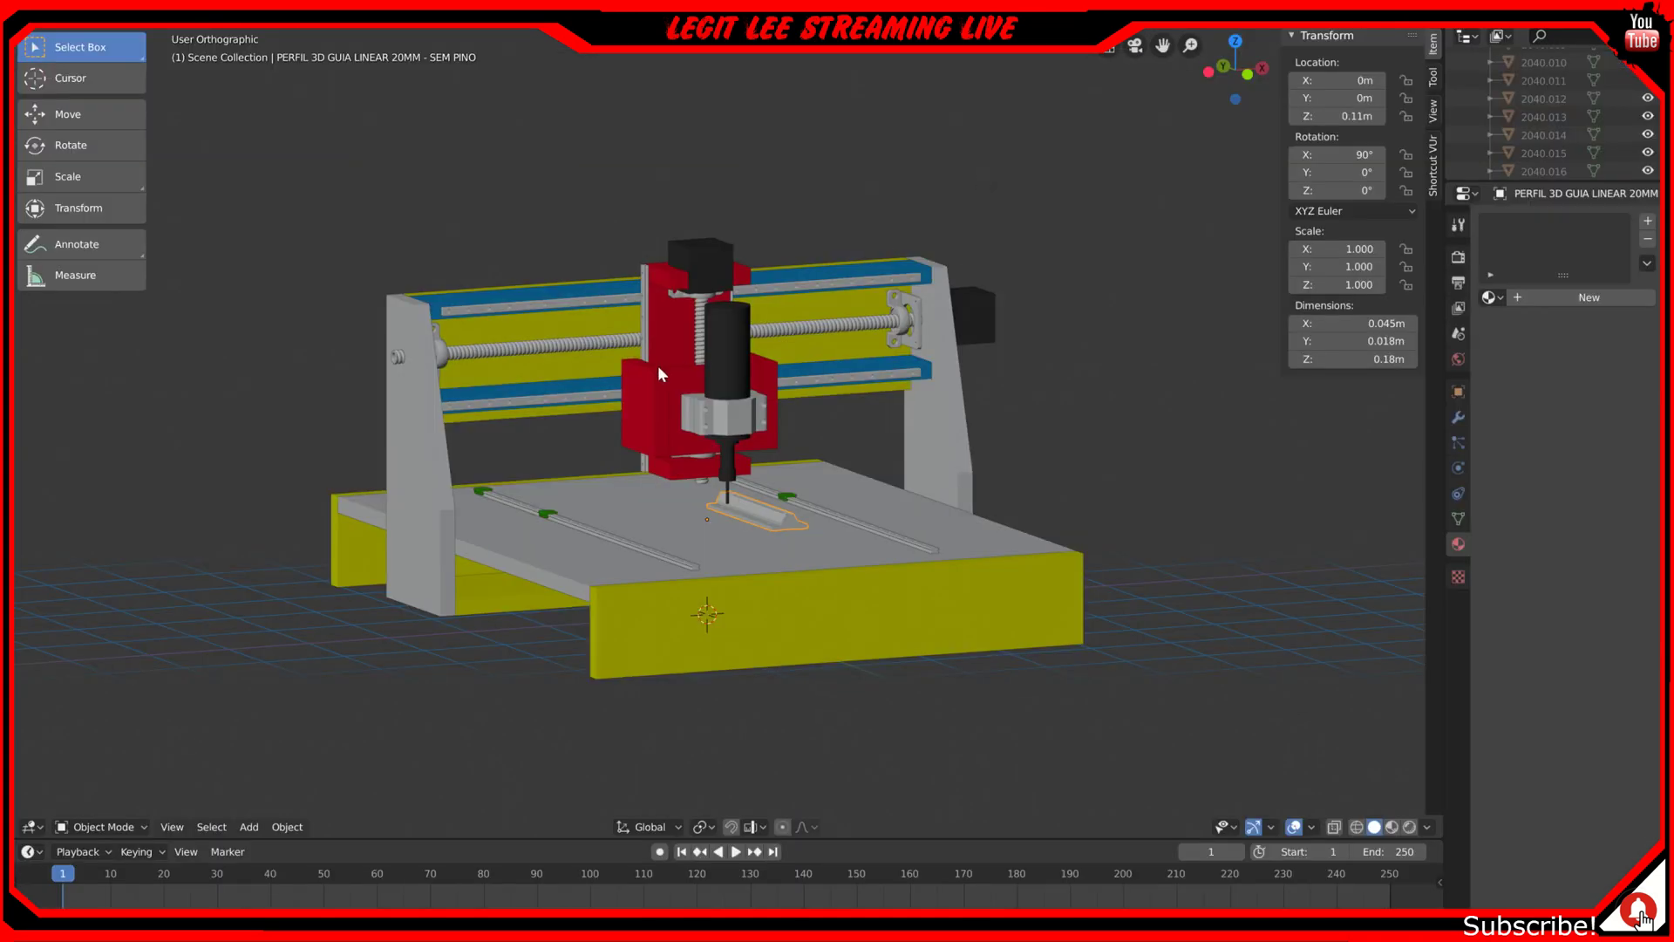
Step: Delete the selected linear guide profile lying on the bed beneath the spindle
key(x)
click(736, 514)
middle_drag(795, 328, 836, 248)
Step: Delete the two blue crossbeams and the yellow back panel of the gantry
click(830, 263)
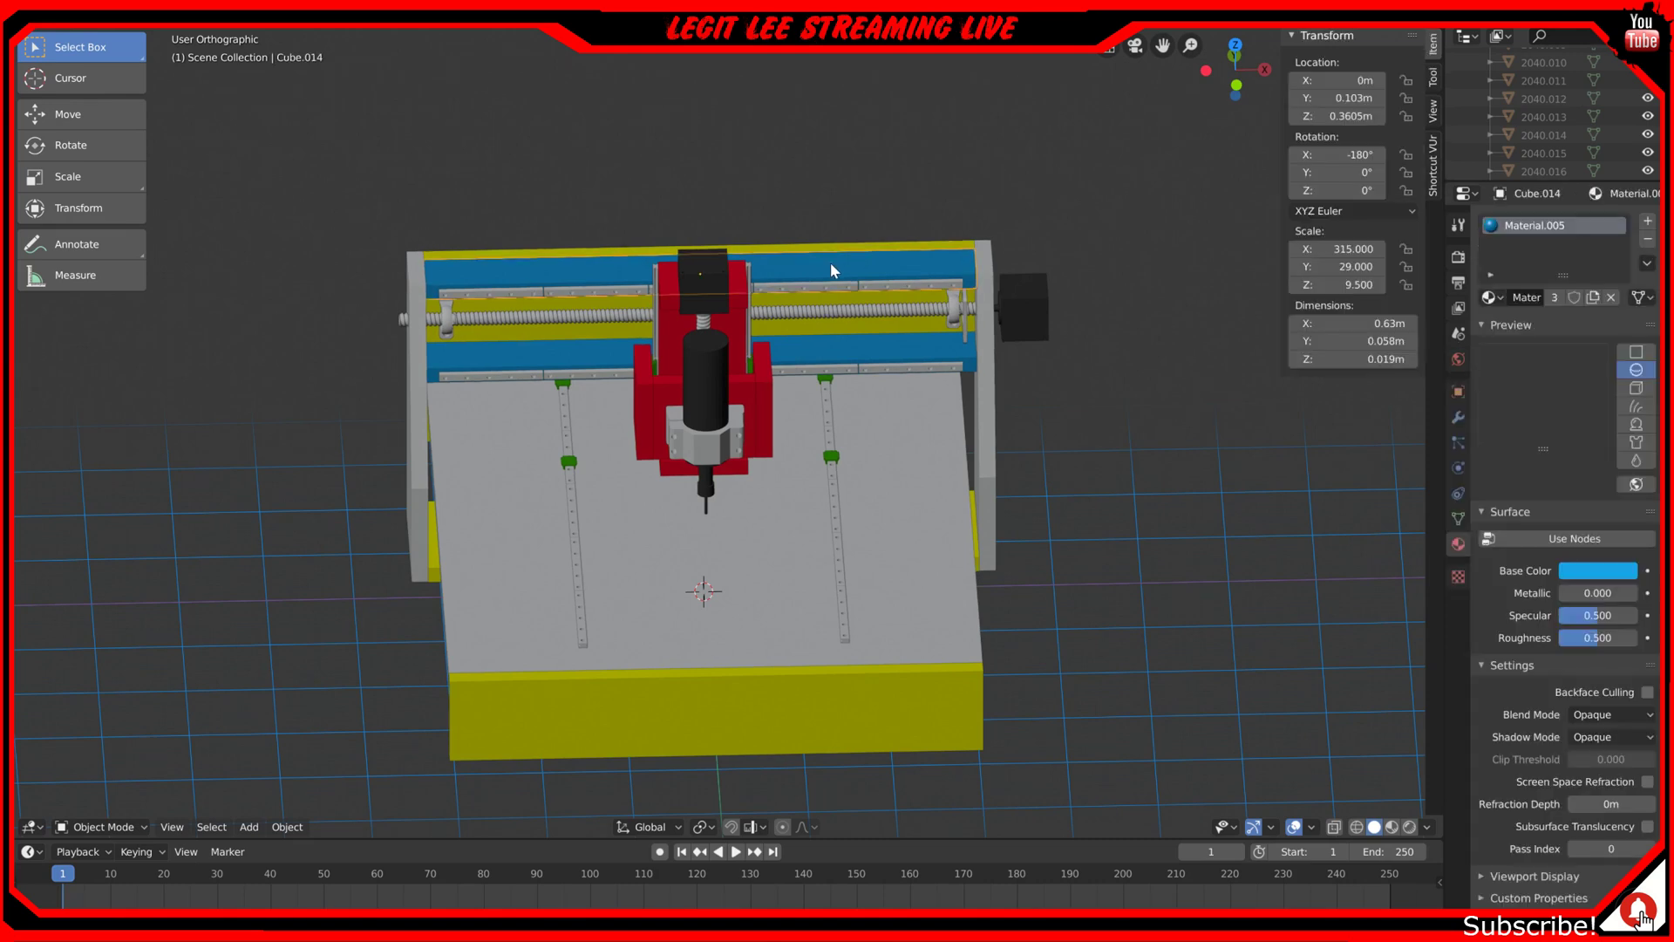
key(x)
key(Return)
click(809, 342)
key(x)
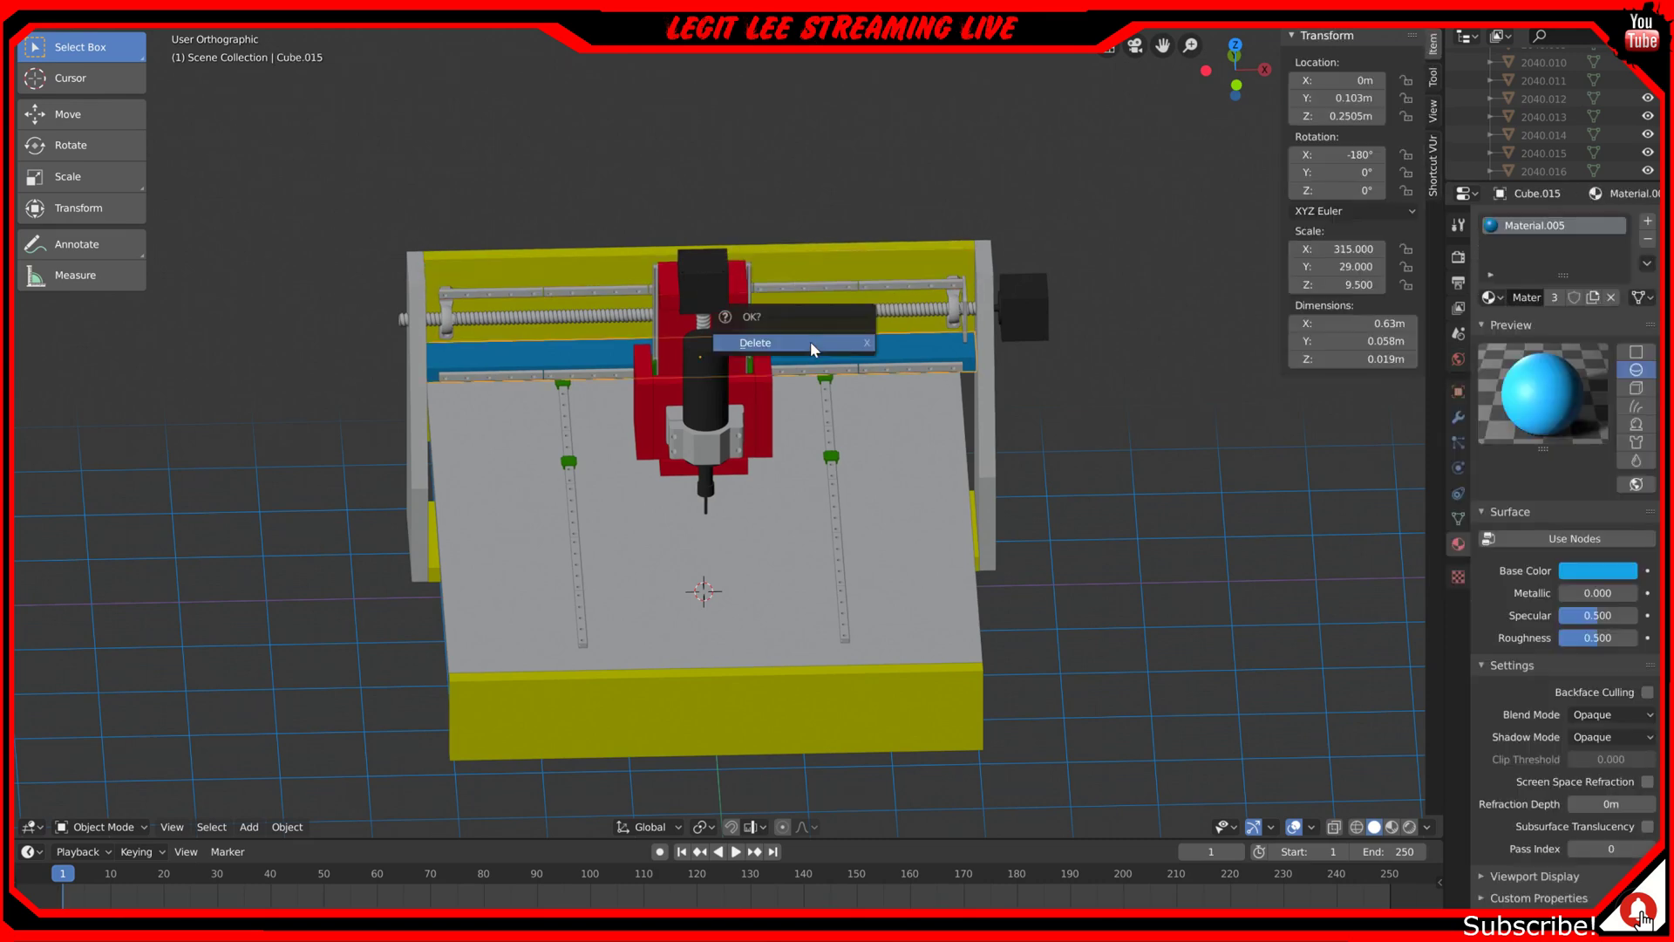
click(810, 342)
click(809, 259)
key(x)
click(809, 260)
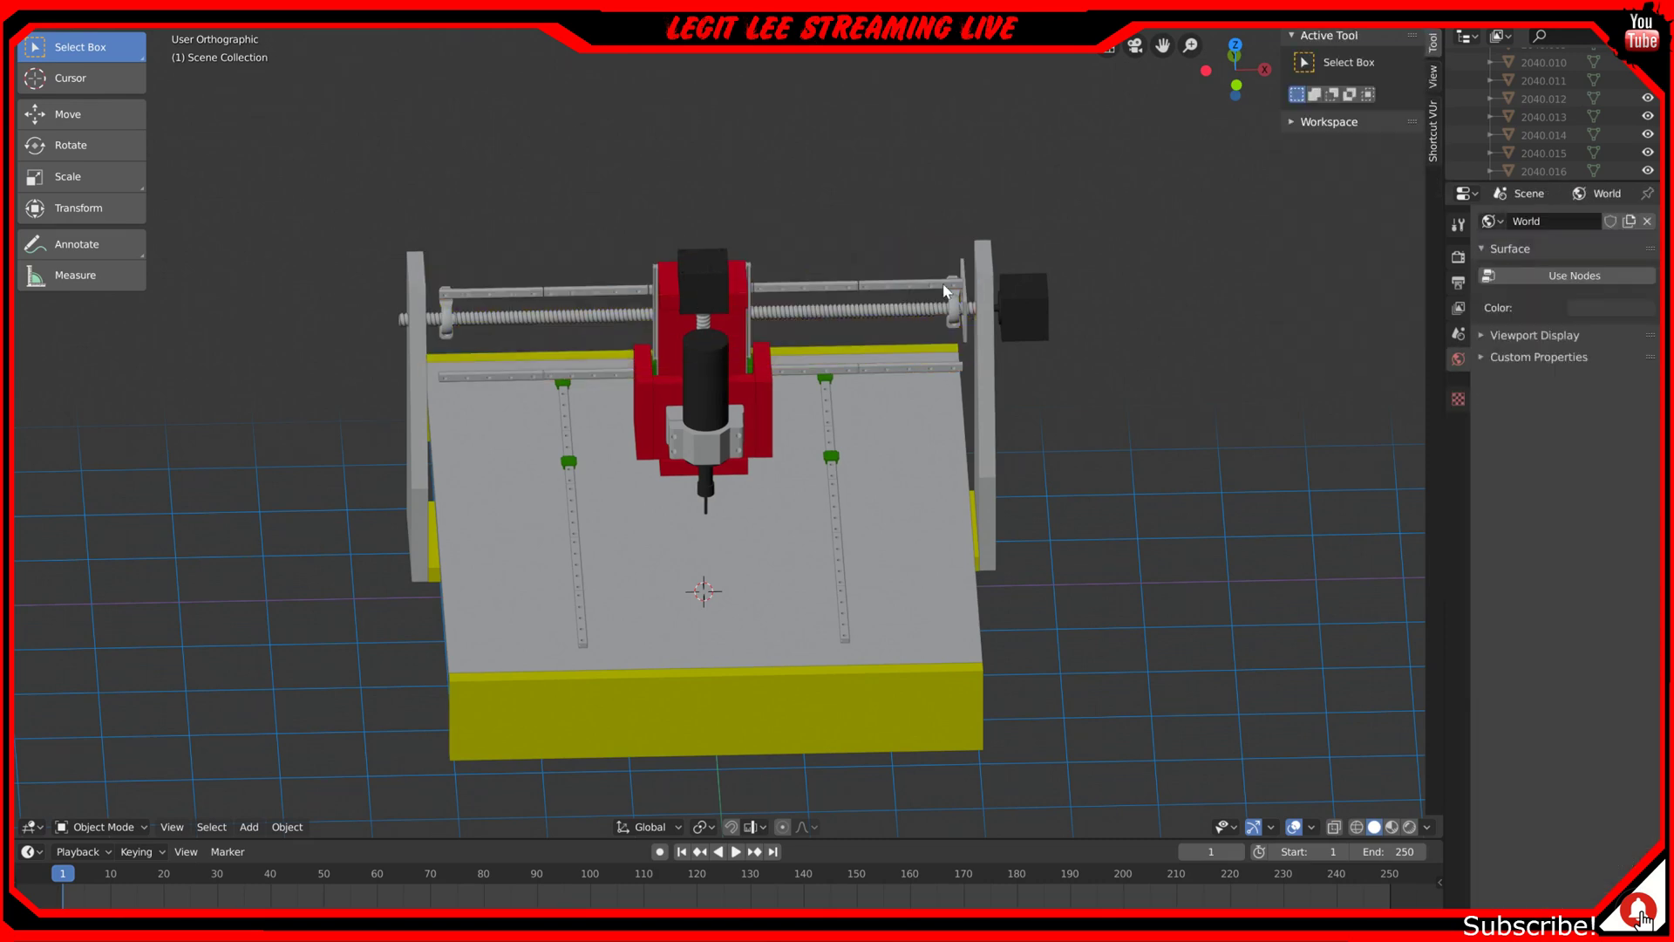
Step: Delete the two grey side uprights that hold the gantry
click(989, 312)
key(x)
click(986, 307)
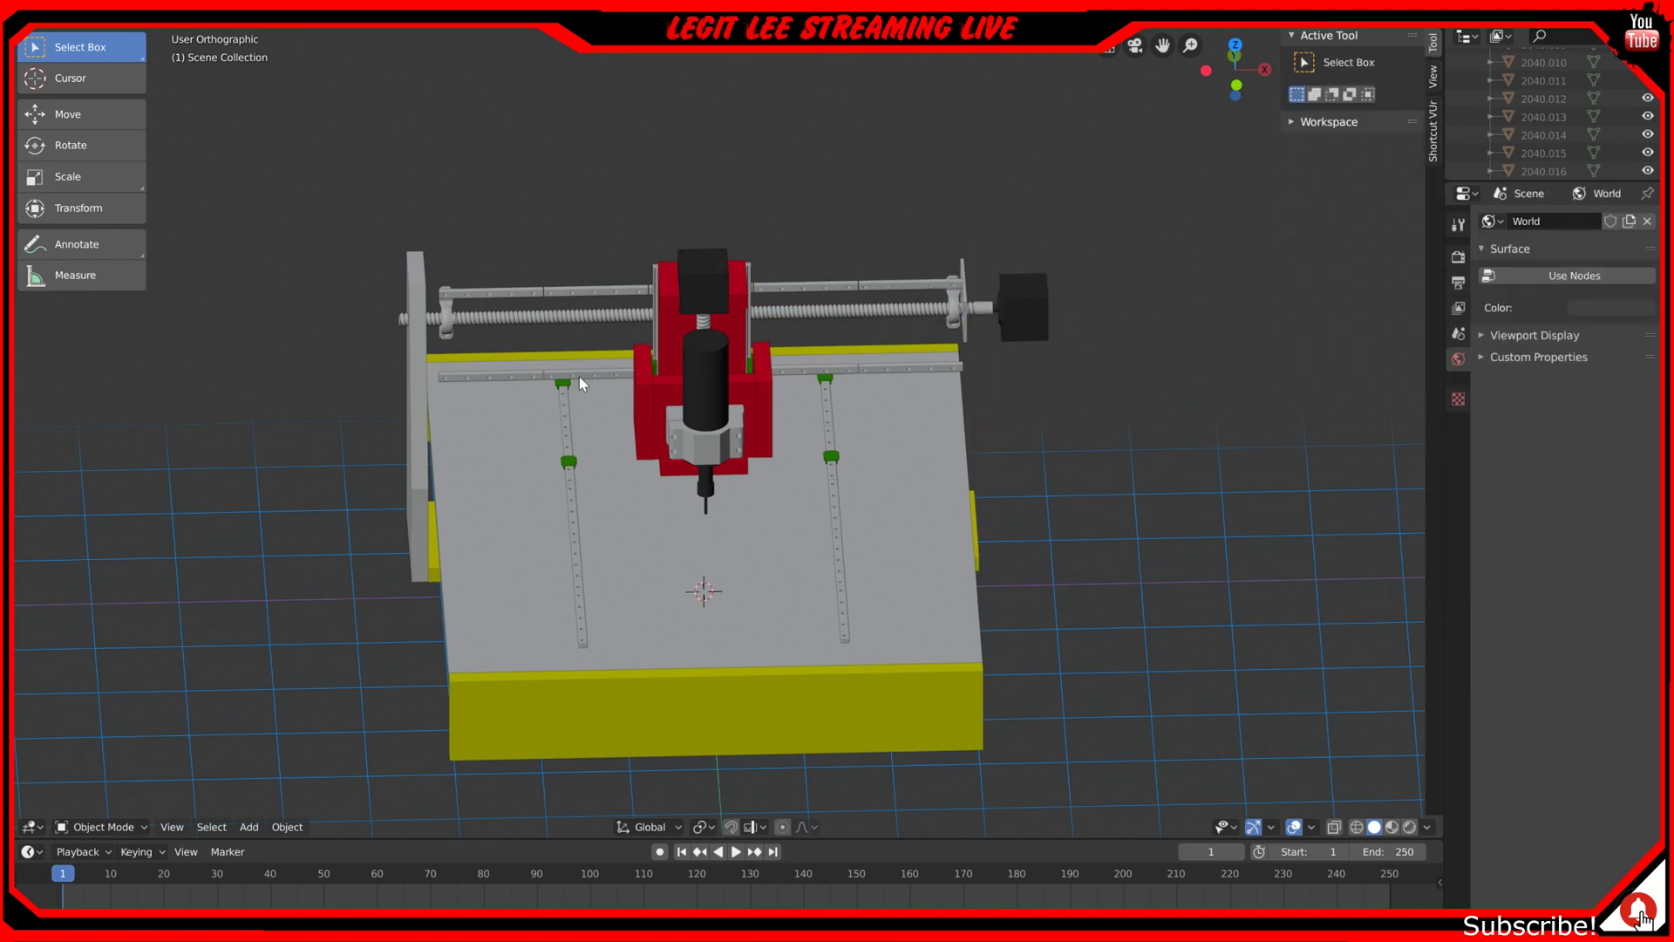
click(410, 389)
key(x)
click(409, 390)
Step: Delete the remaining yellow frame panels behind, beside and in front of the bed
click(454, 353)
key(x)
click(453, 355)
click(432, 547)
key(x)
click(436, 557)
click(488, 665)
key(x)
click(515, 706)
Step: Import X_AXIS.STL from the files folder inside Documents
middle_drag(514, 706, 664, 459)
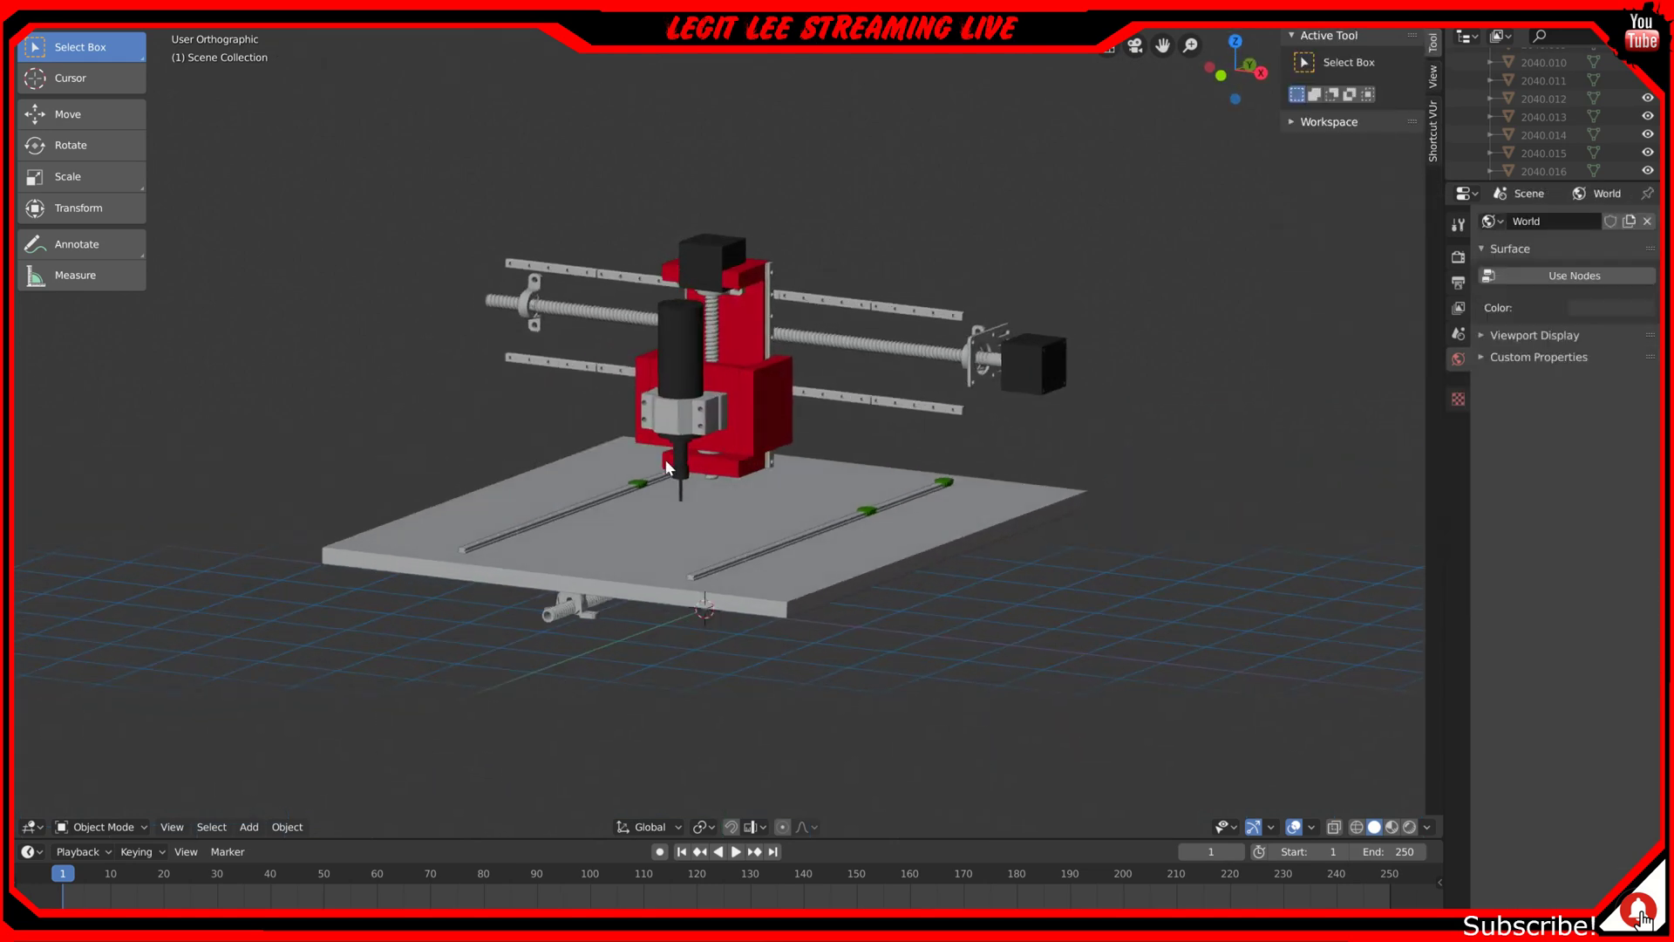
click(38, 21)
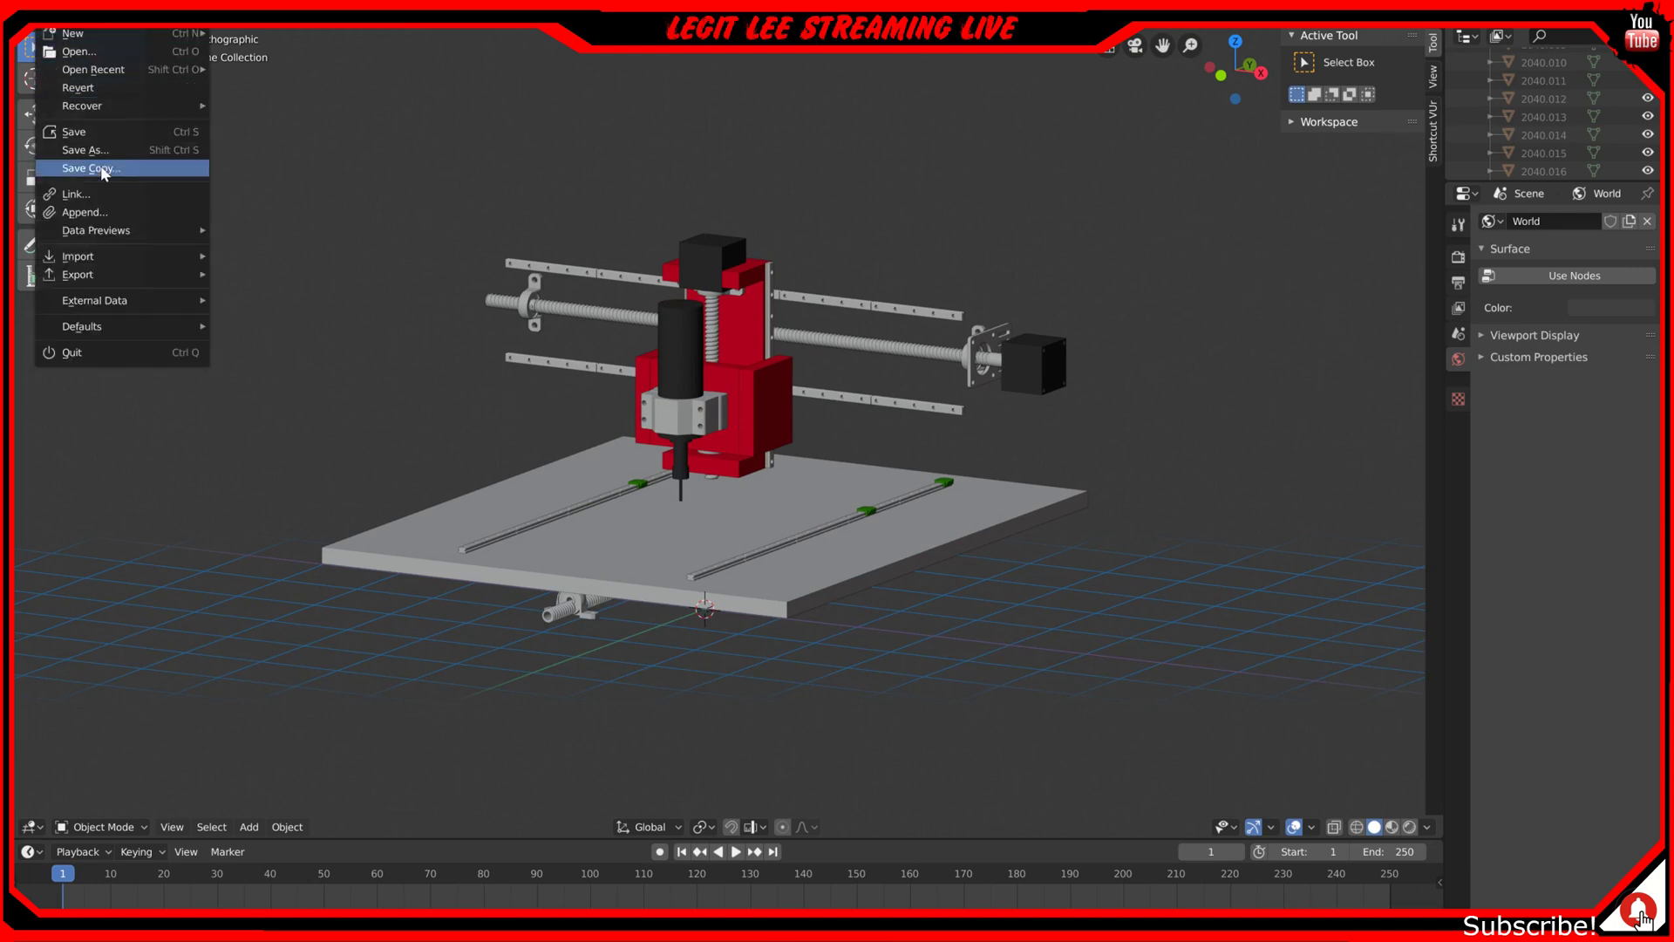
mouse_move(87, 255)
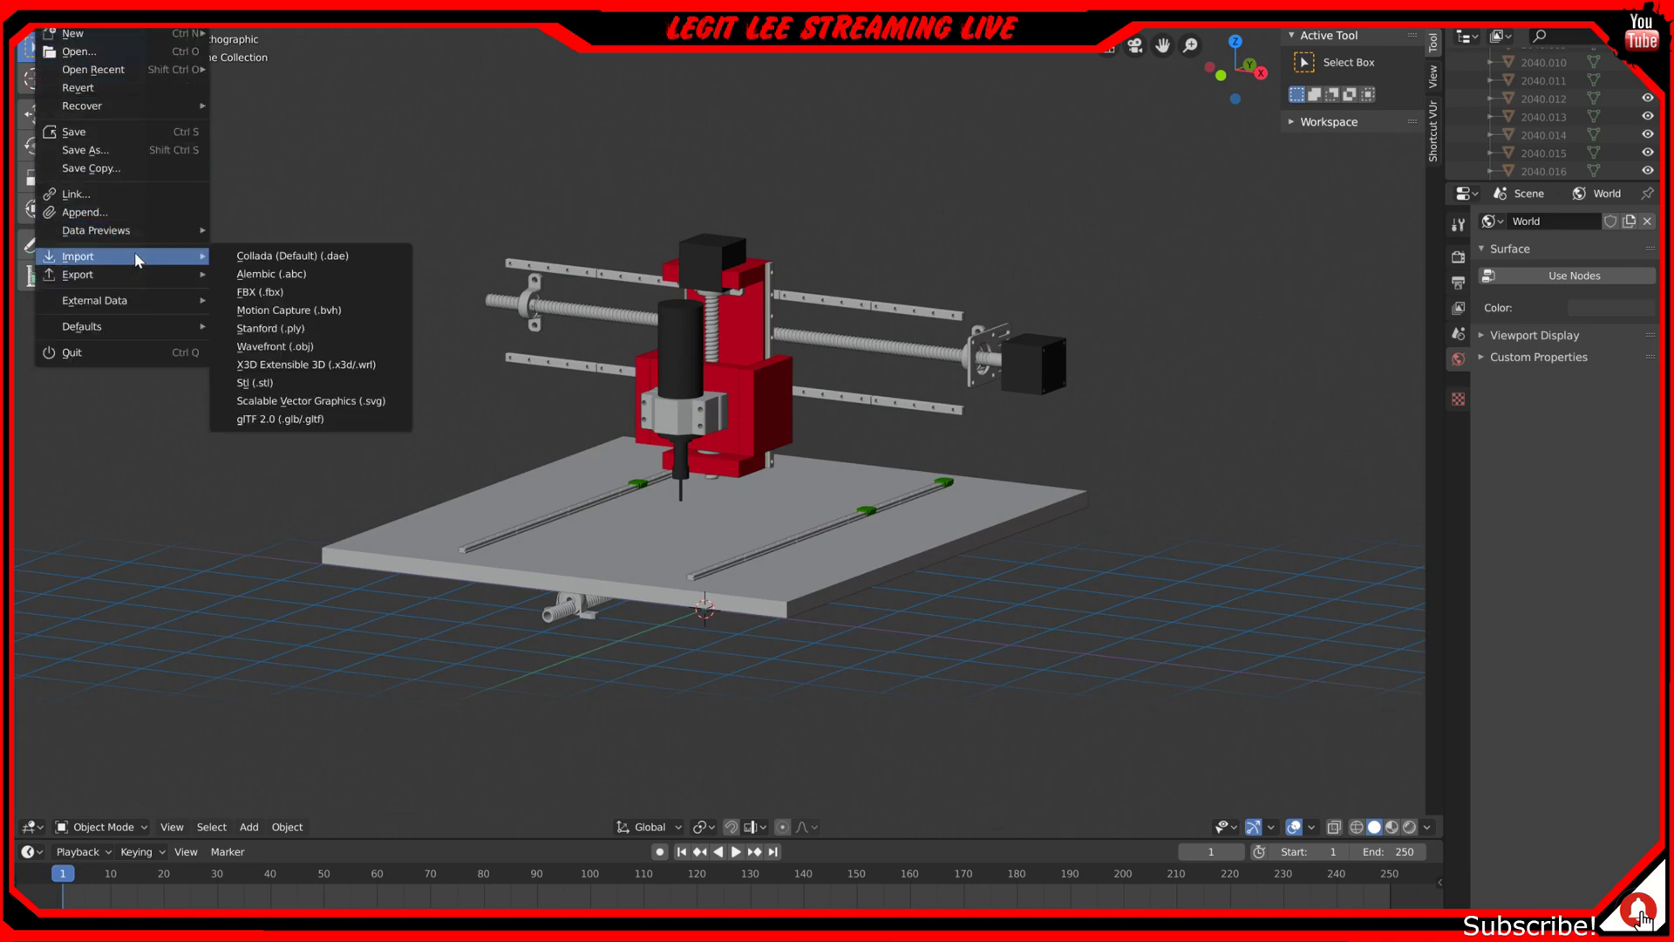
click(278, 380)
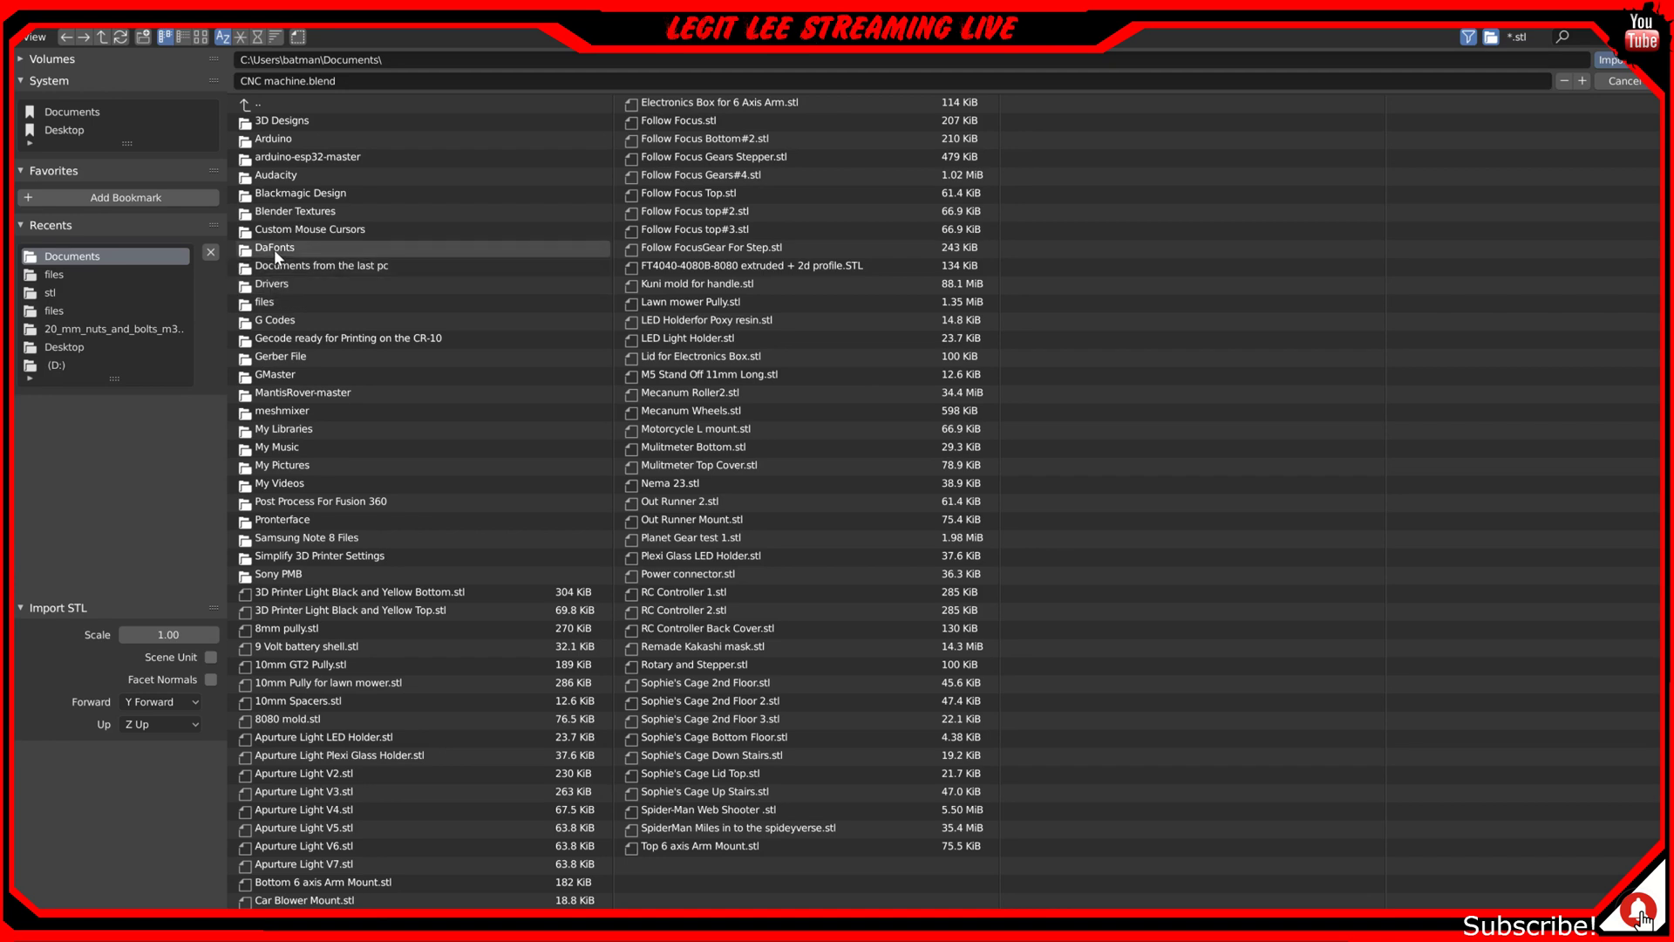
double_click(283, 300)
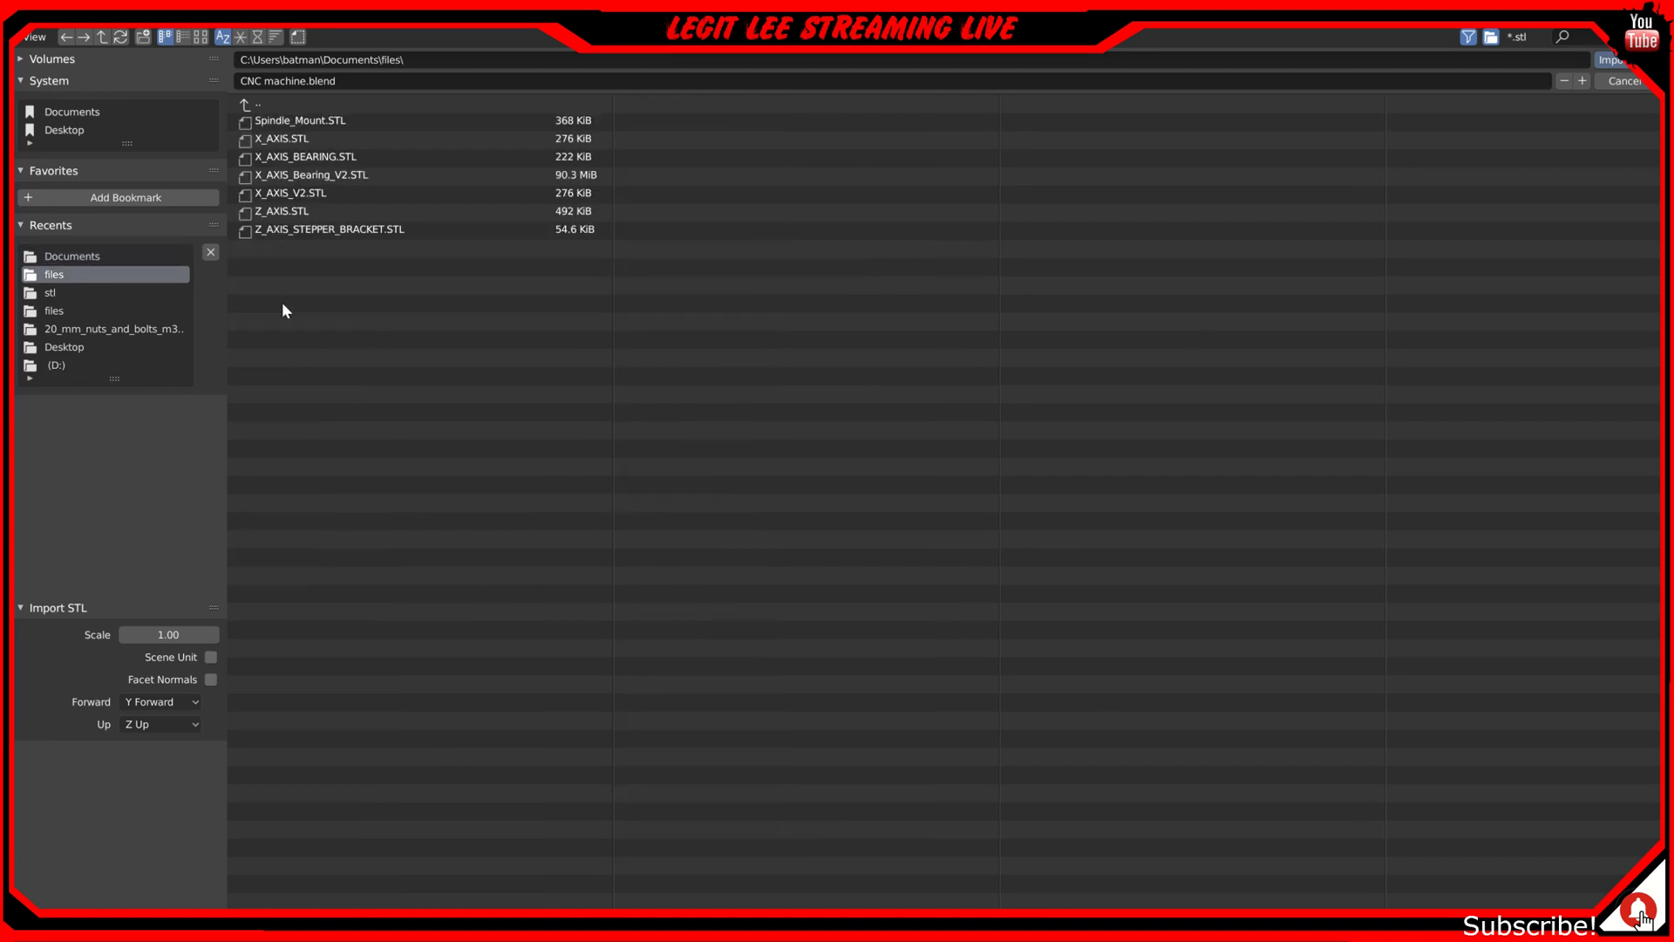
double_click(311, 136)
Step: Import X_AXIS_Bearing_V2.STL from the same folder and check how it sits over the stripped machine
middle_drag(570, 375, 702, 410)
click(43, 11)
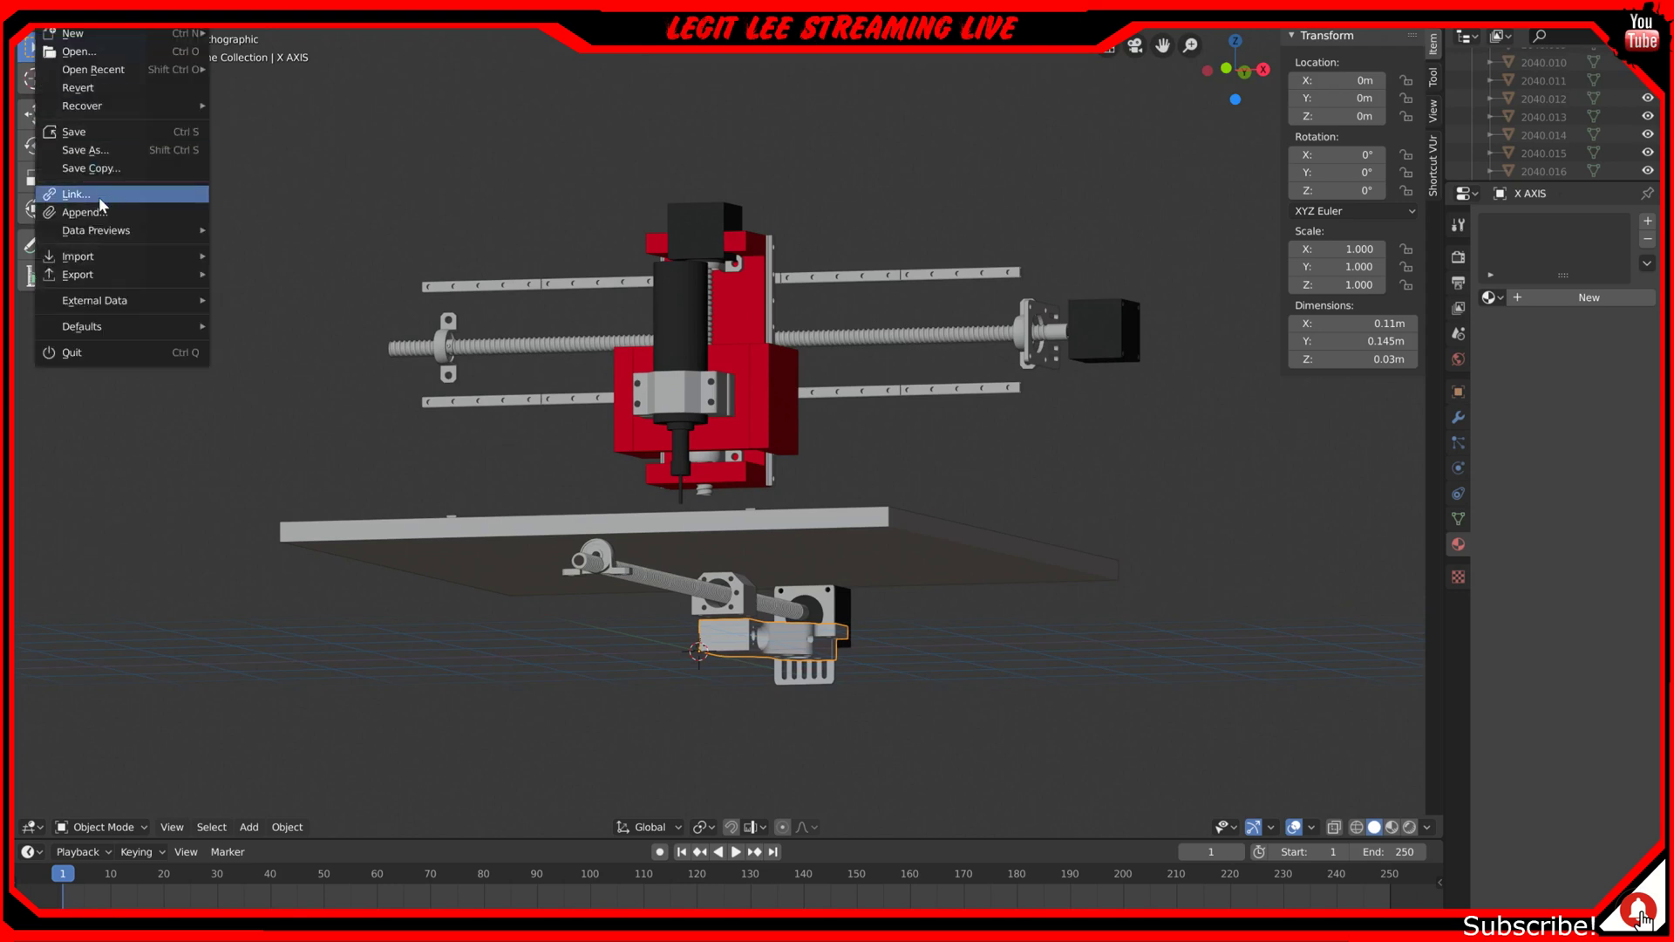
mouse_move(108, 258)
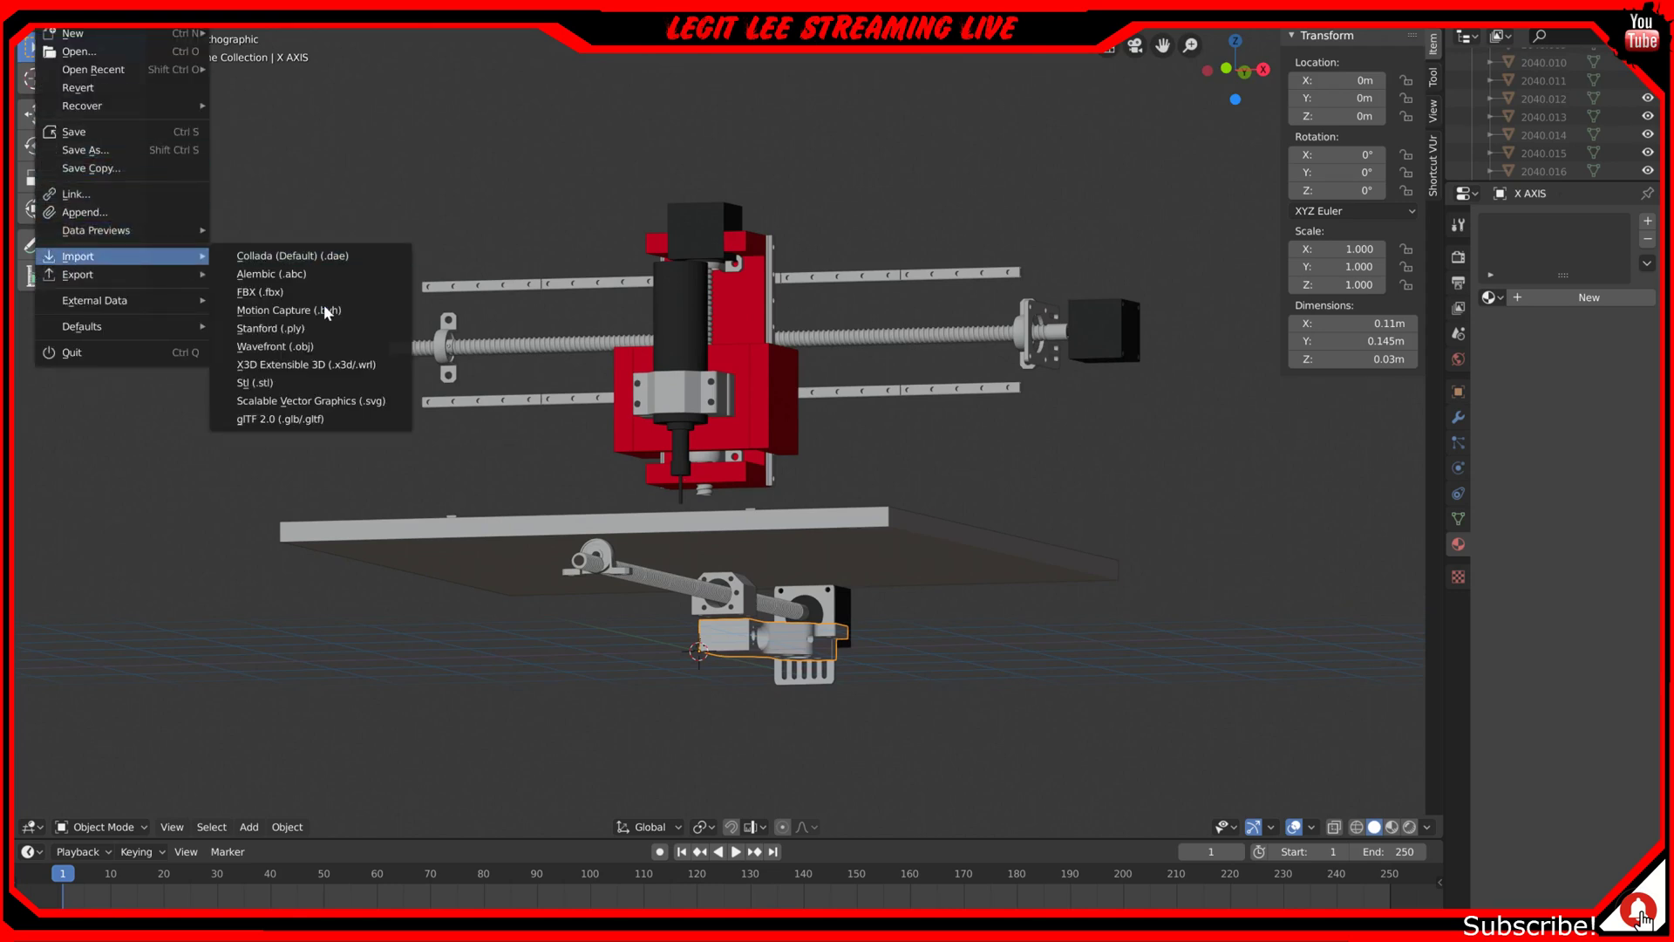
click(255, 383)
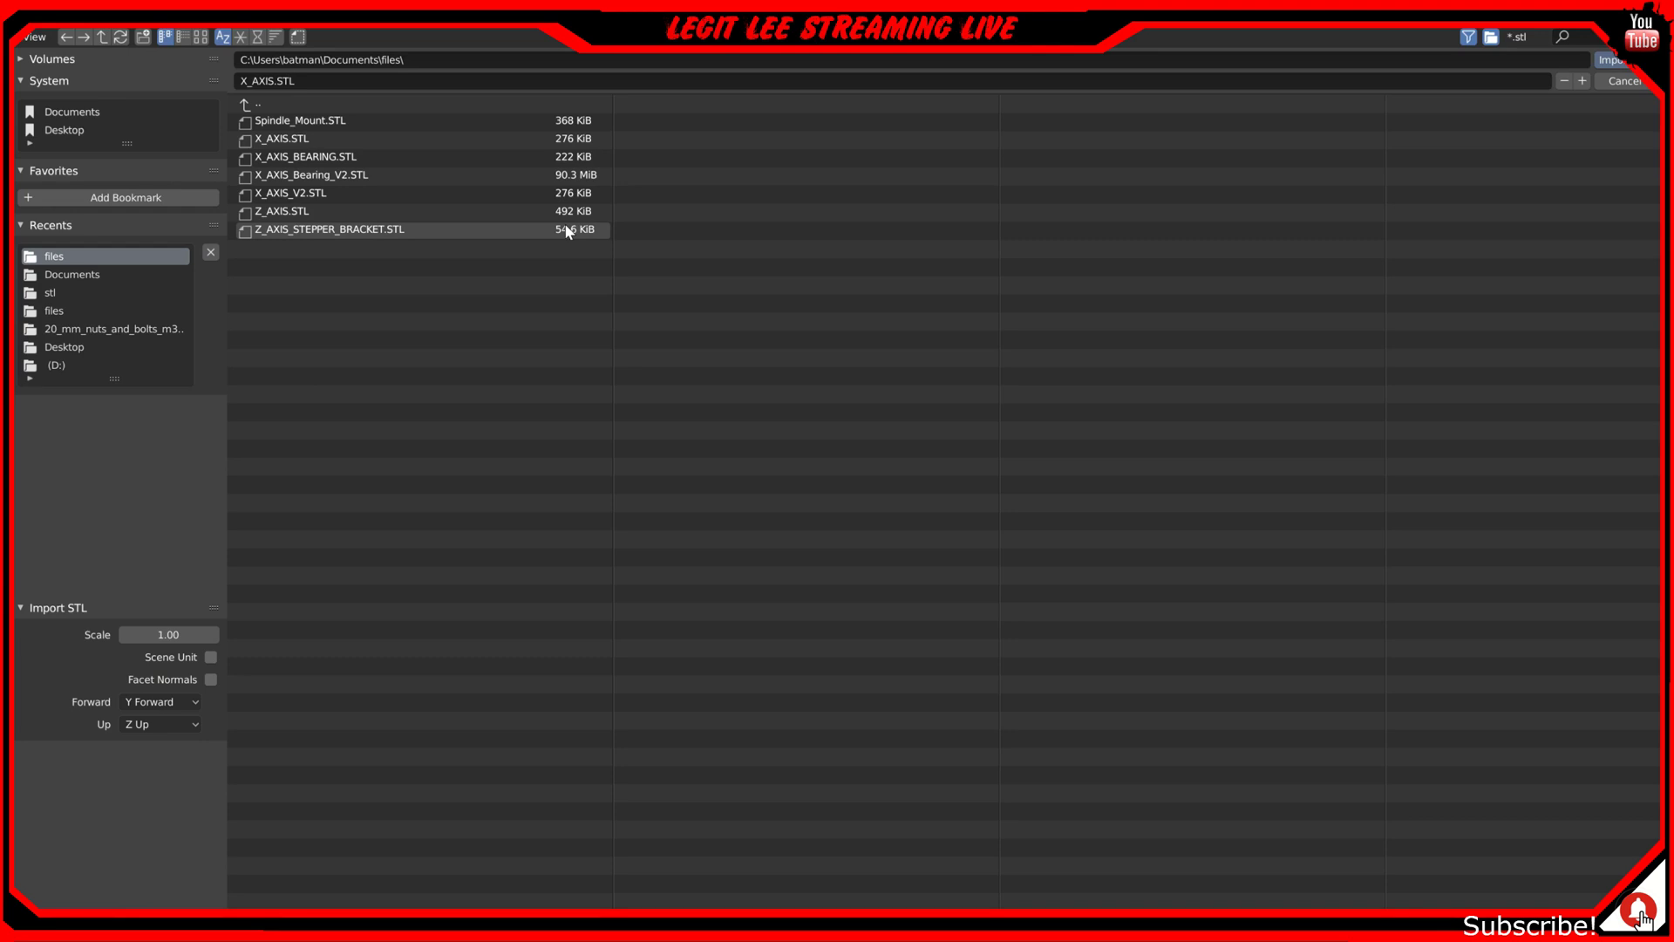
click(347, 177)
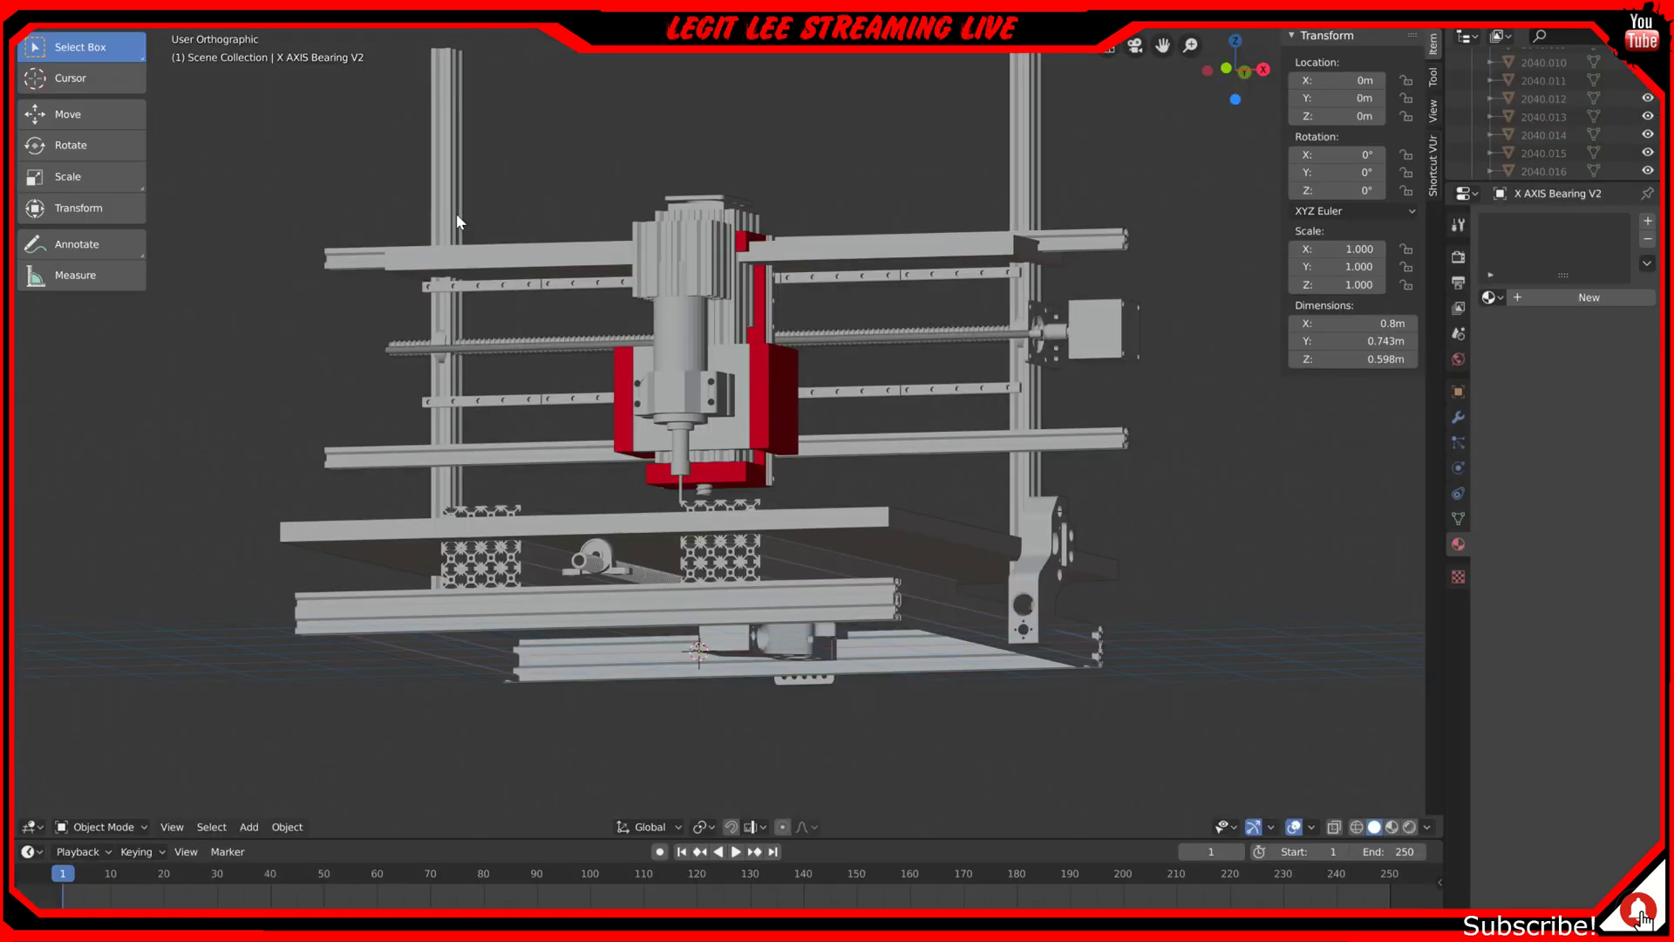
middle_drag(457, 213, 731, 412)
mouse_move(1028, 600)
middle_down()
mouse_move(1034, 558)
mouse_move(1032, 586)
middle_up()
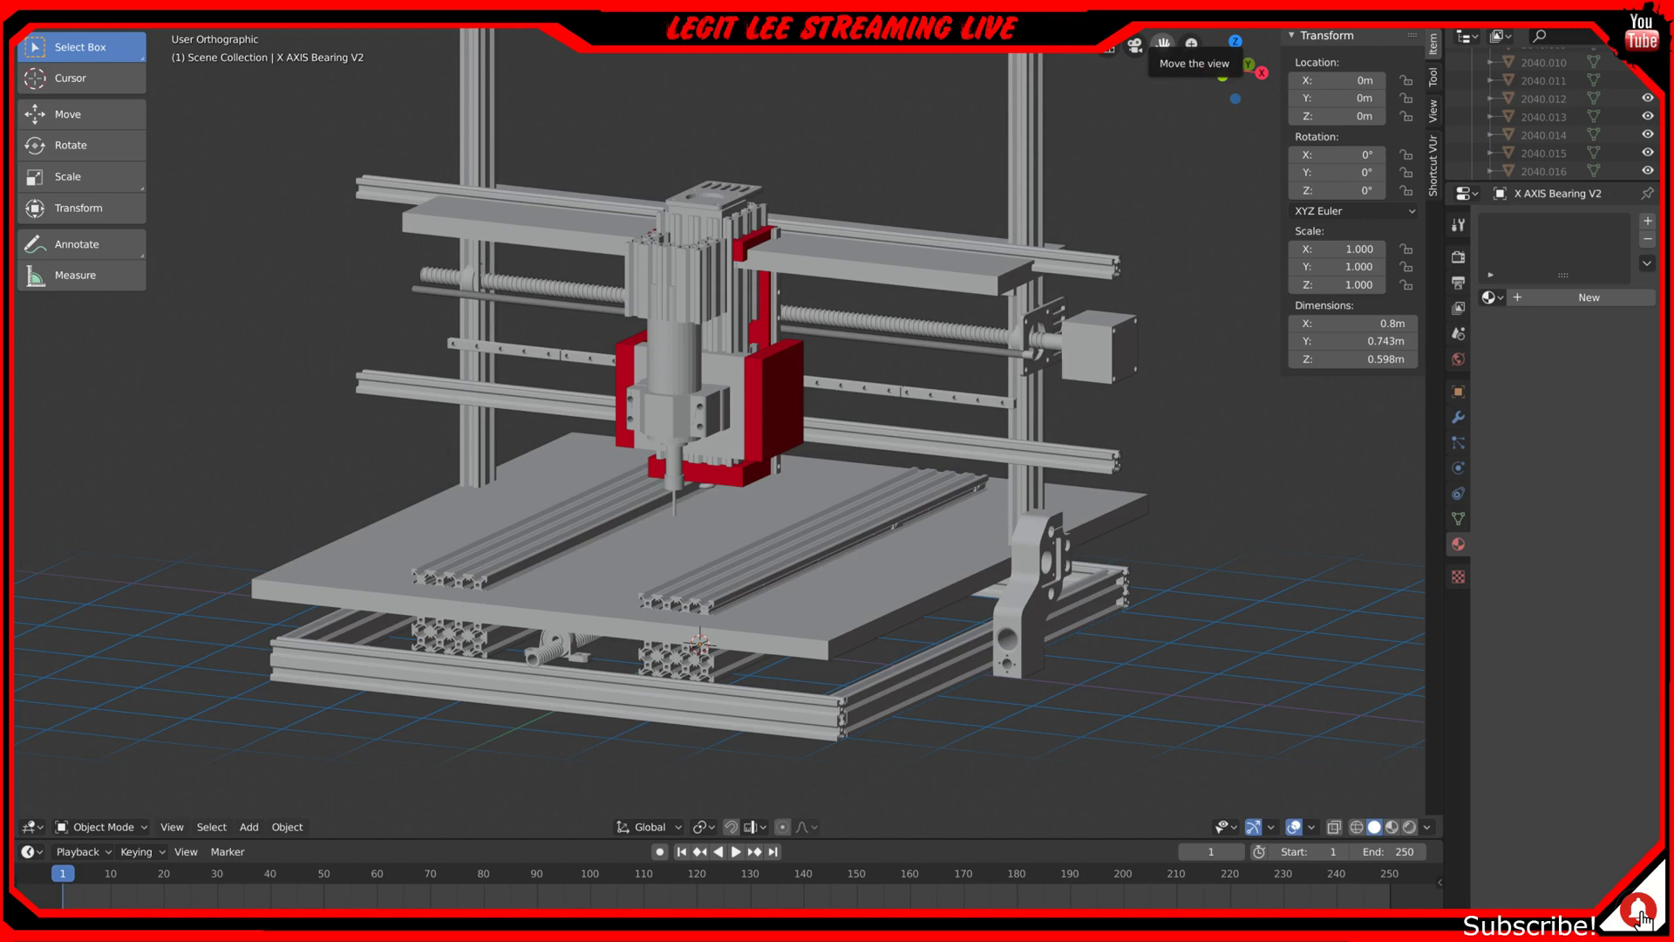
Step: Quit Blender, discarding the unsaved changes, and launch it again from the desktop
key(ctrl+q)
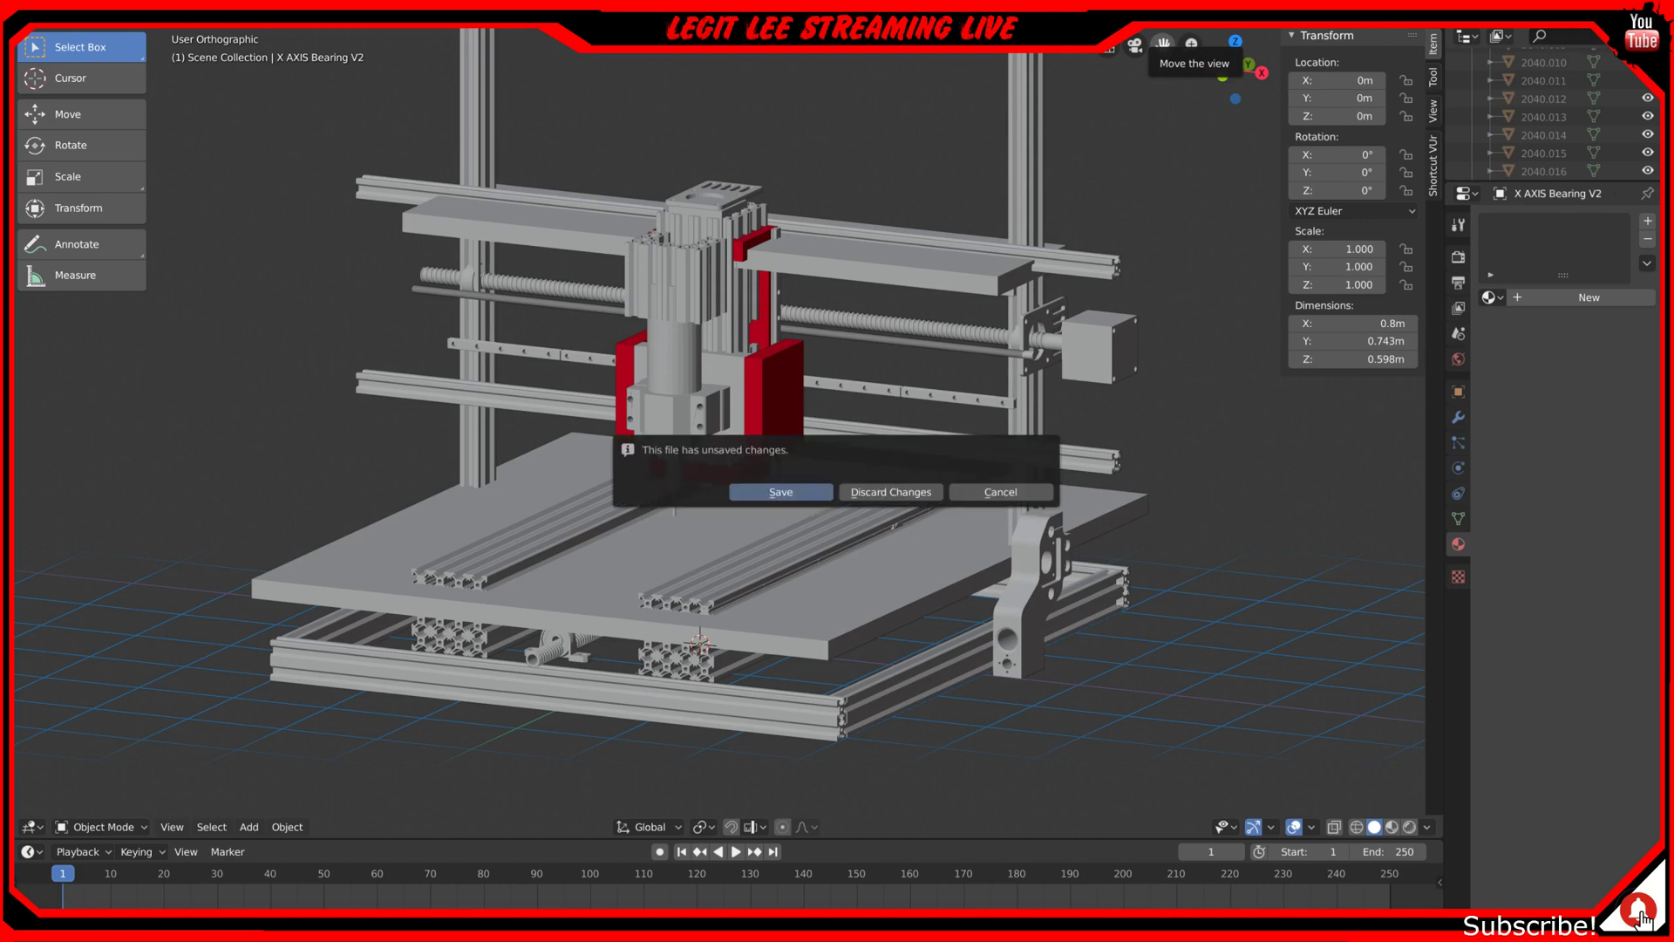
click(866, 494)
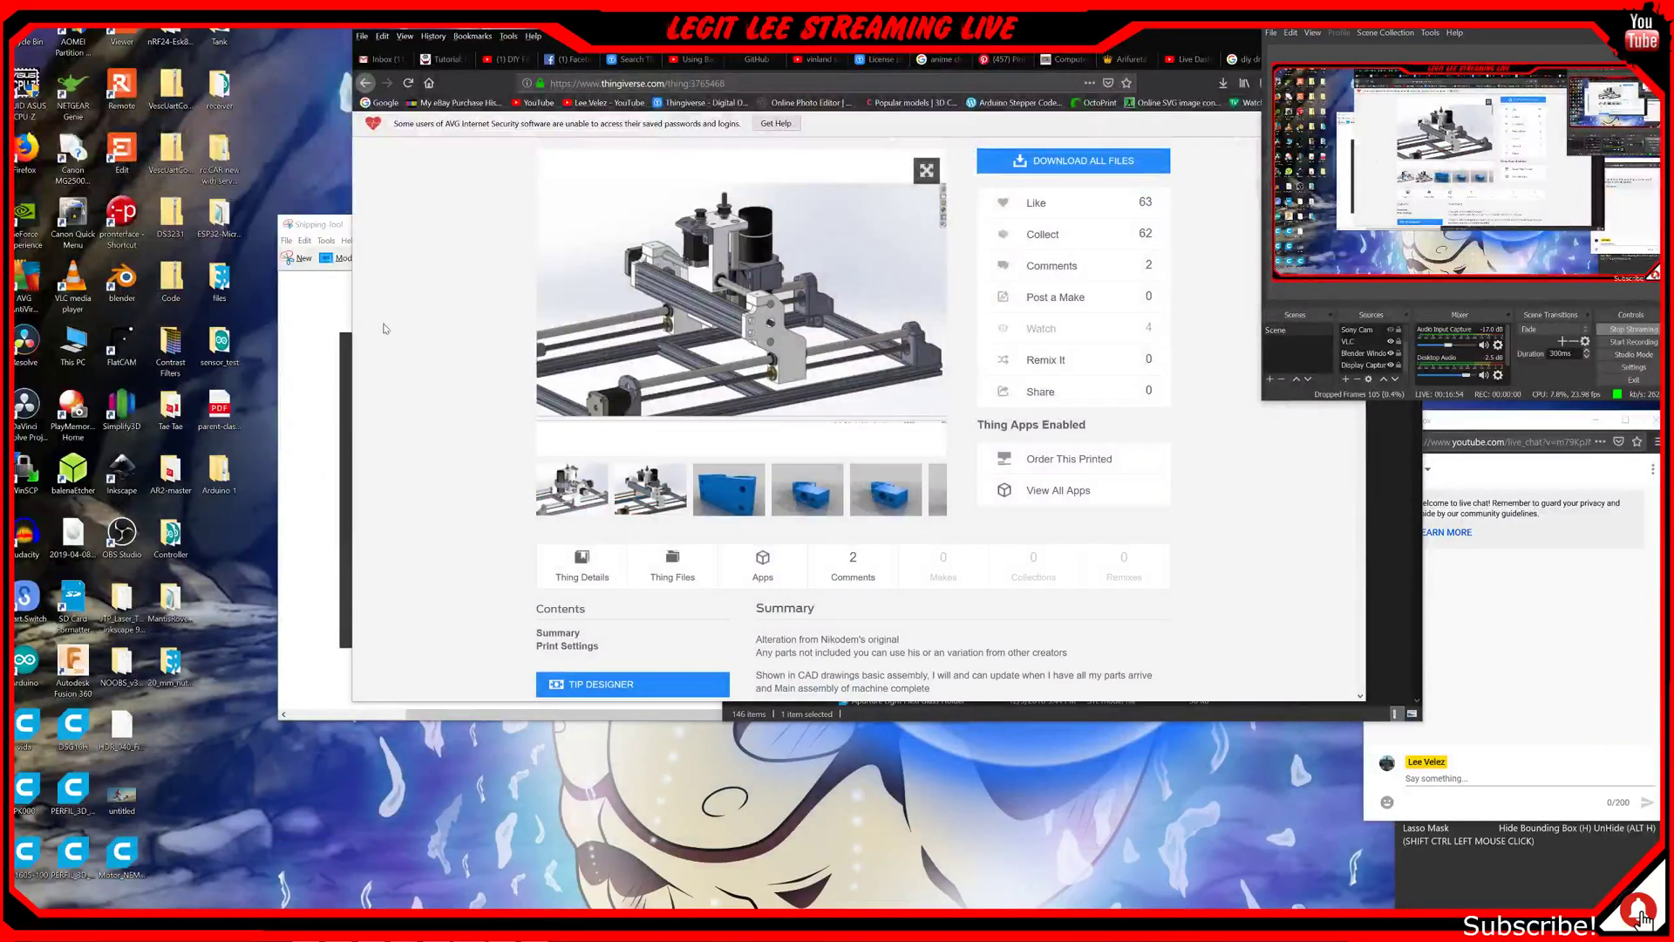
double_click(120, 288)
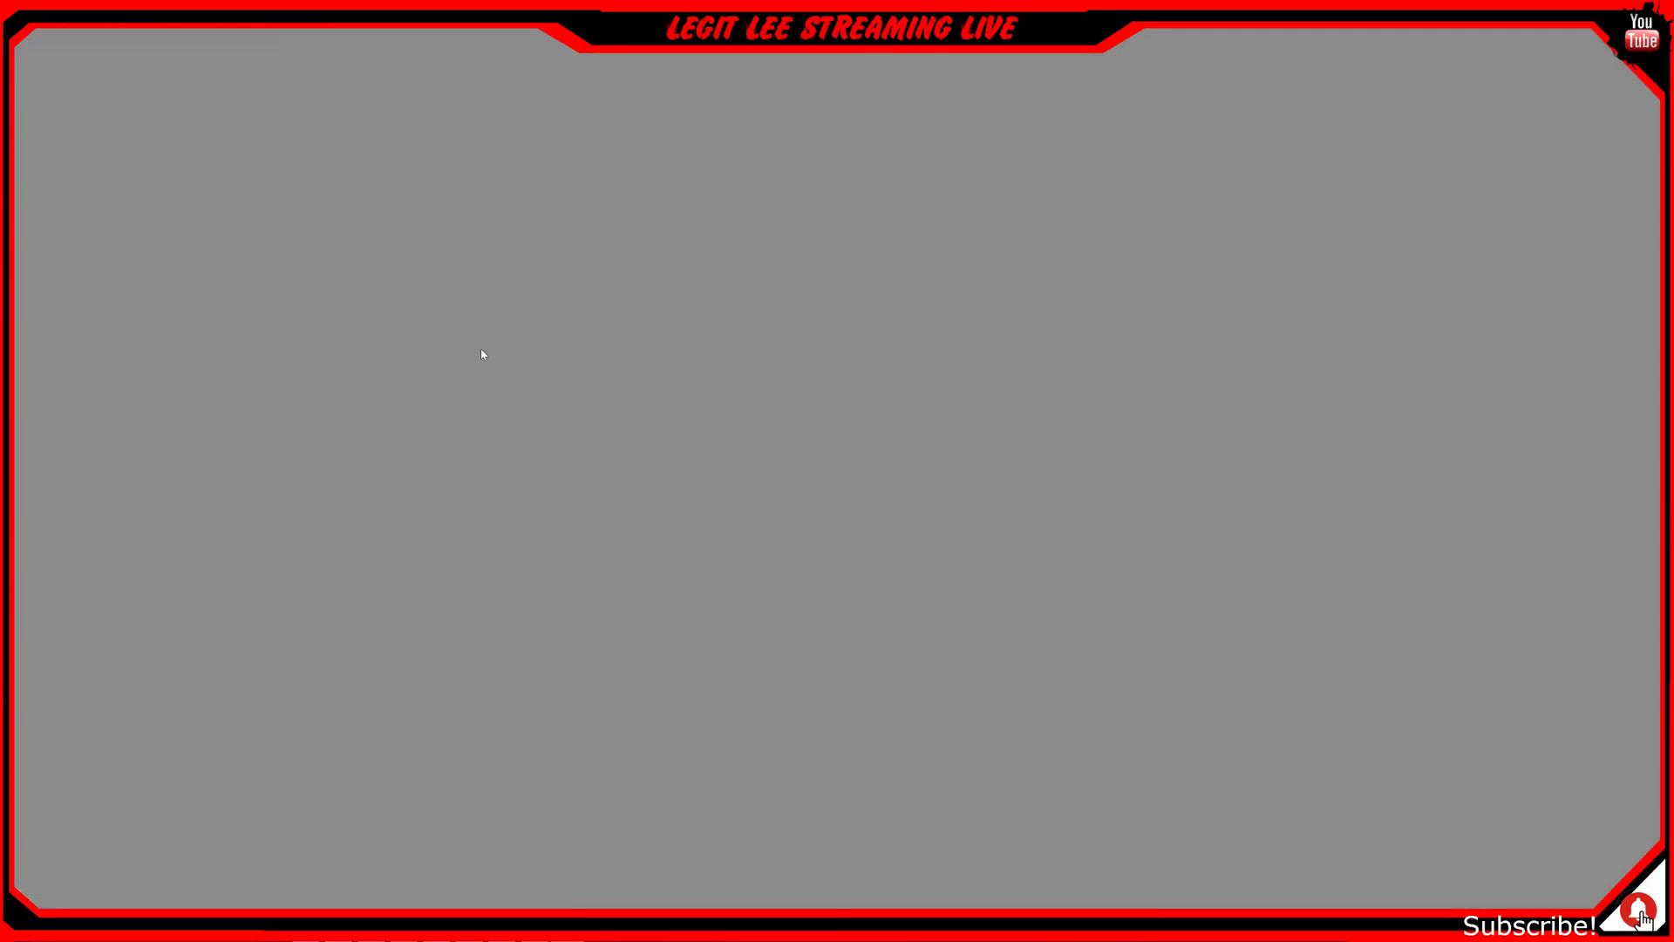
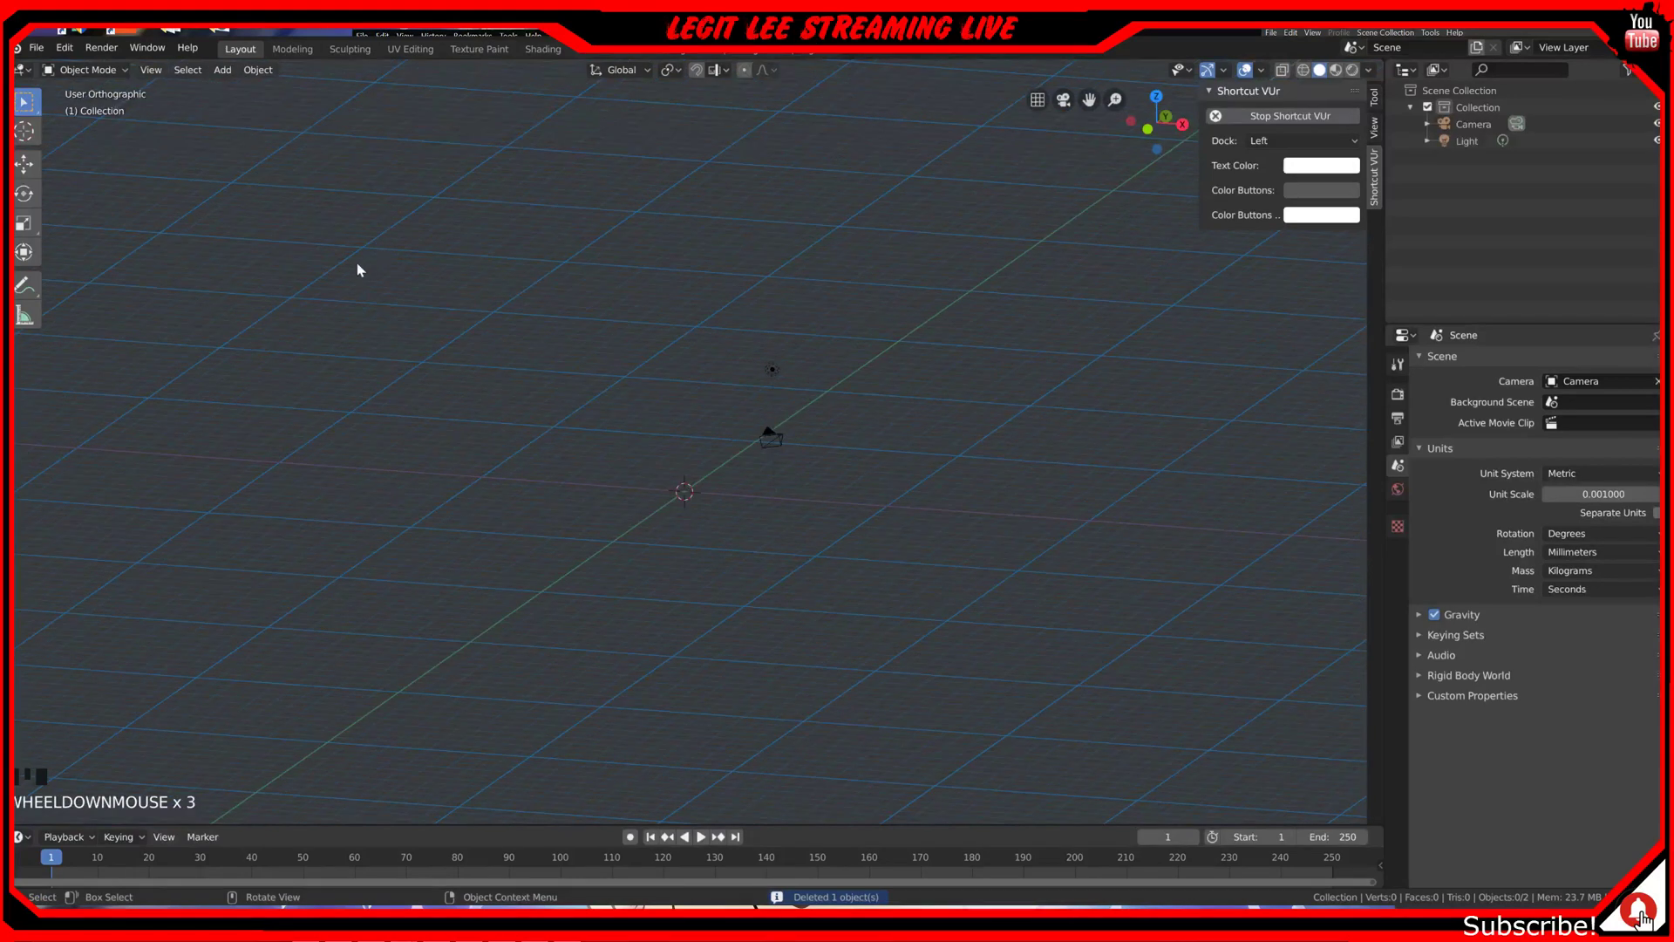
Step: Import X_AXIS.STL from the files folder inside Documents into the empty scene
click(43, 49)
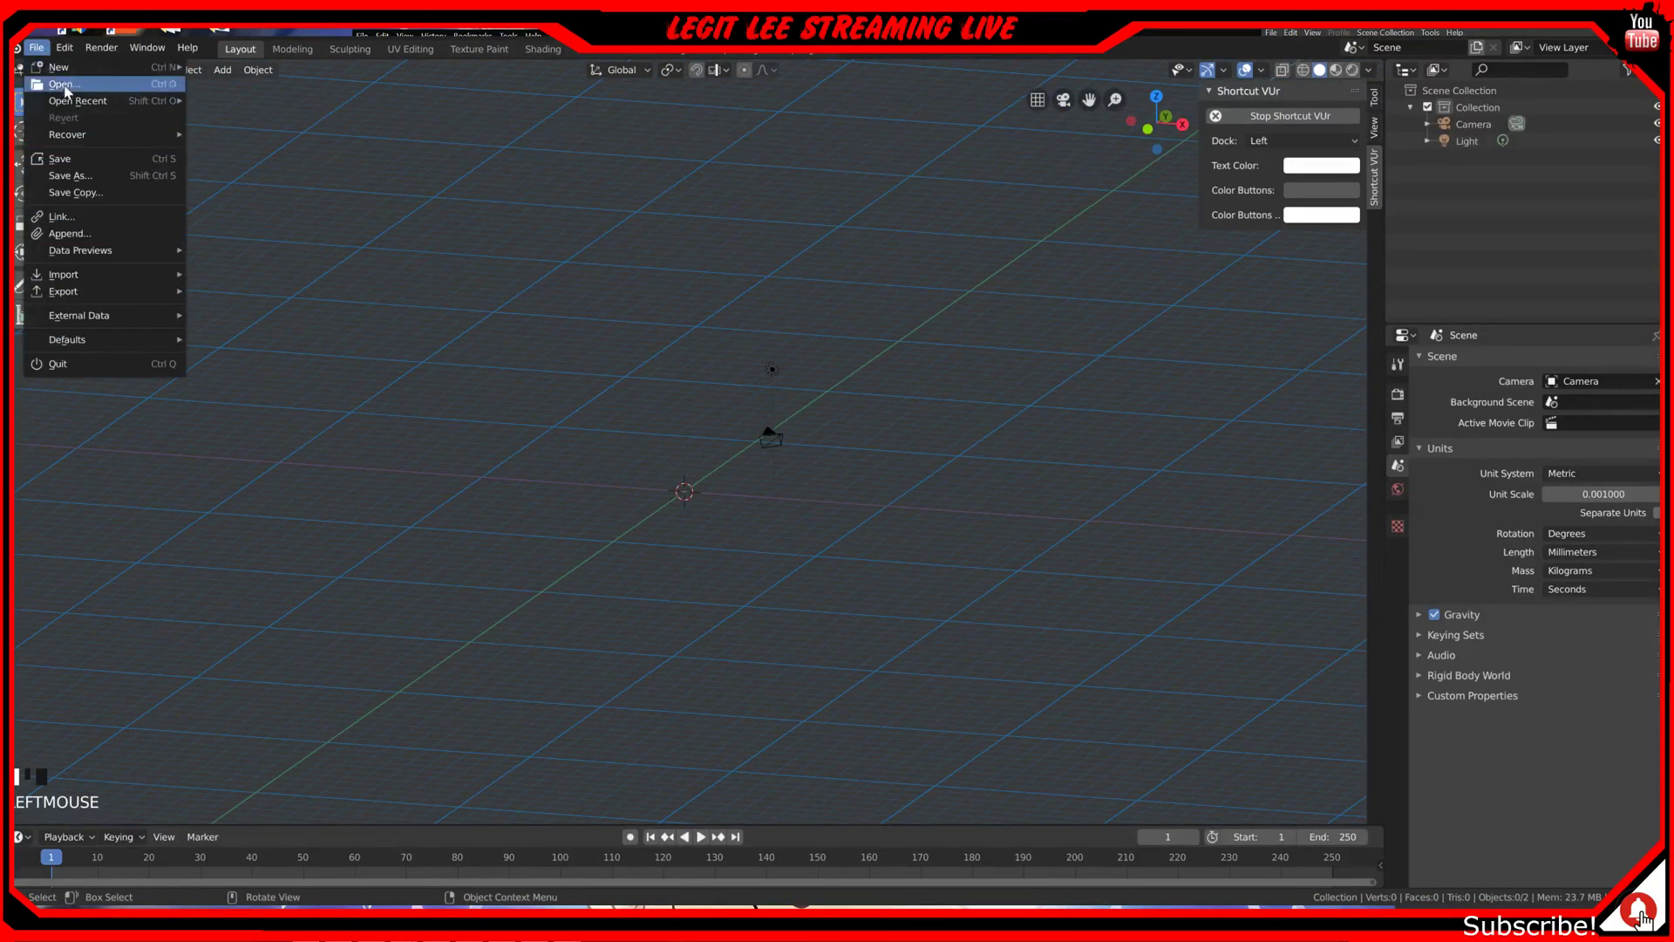
mouse_move(87, 285)
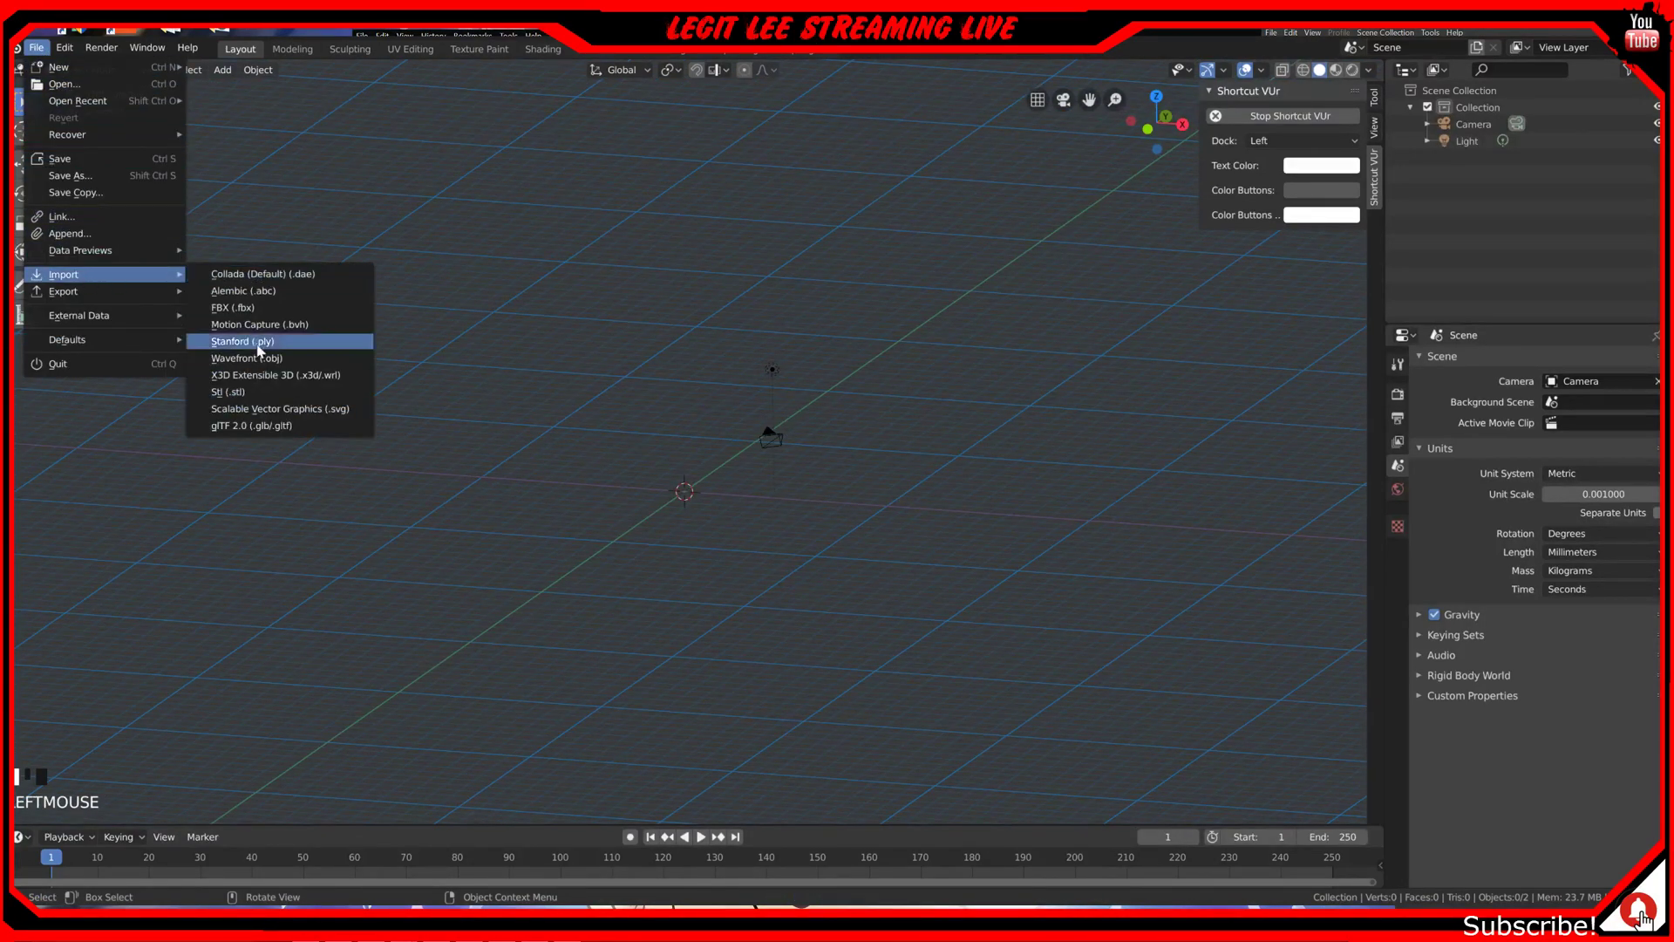
click(244, 392)
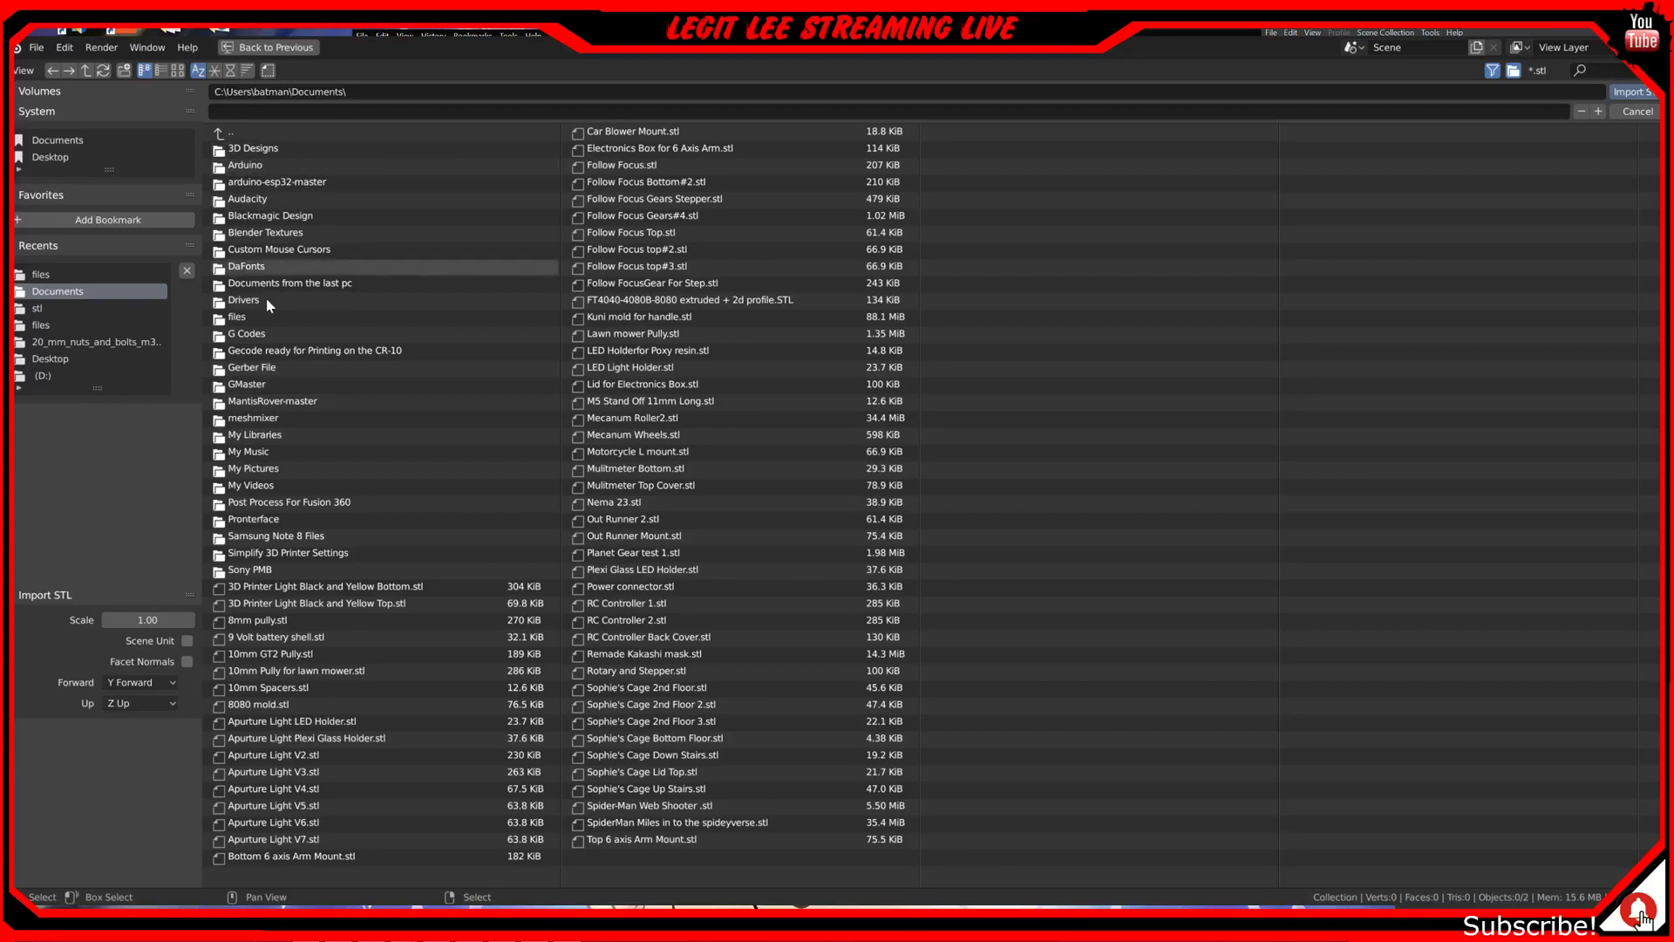
click(238, 316)
click(261, 165)
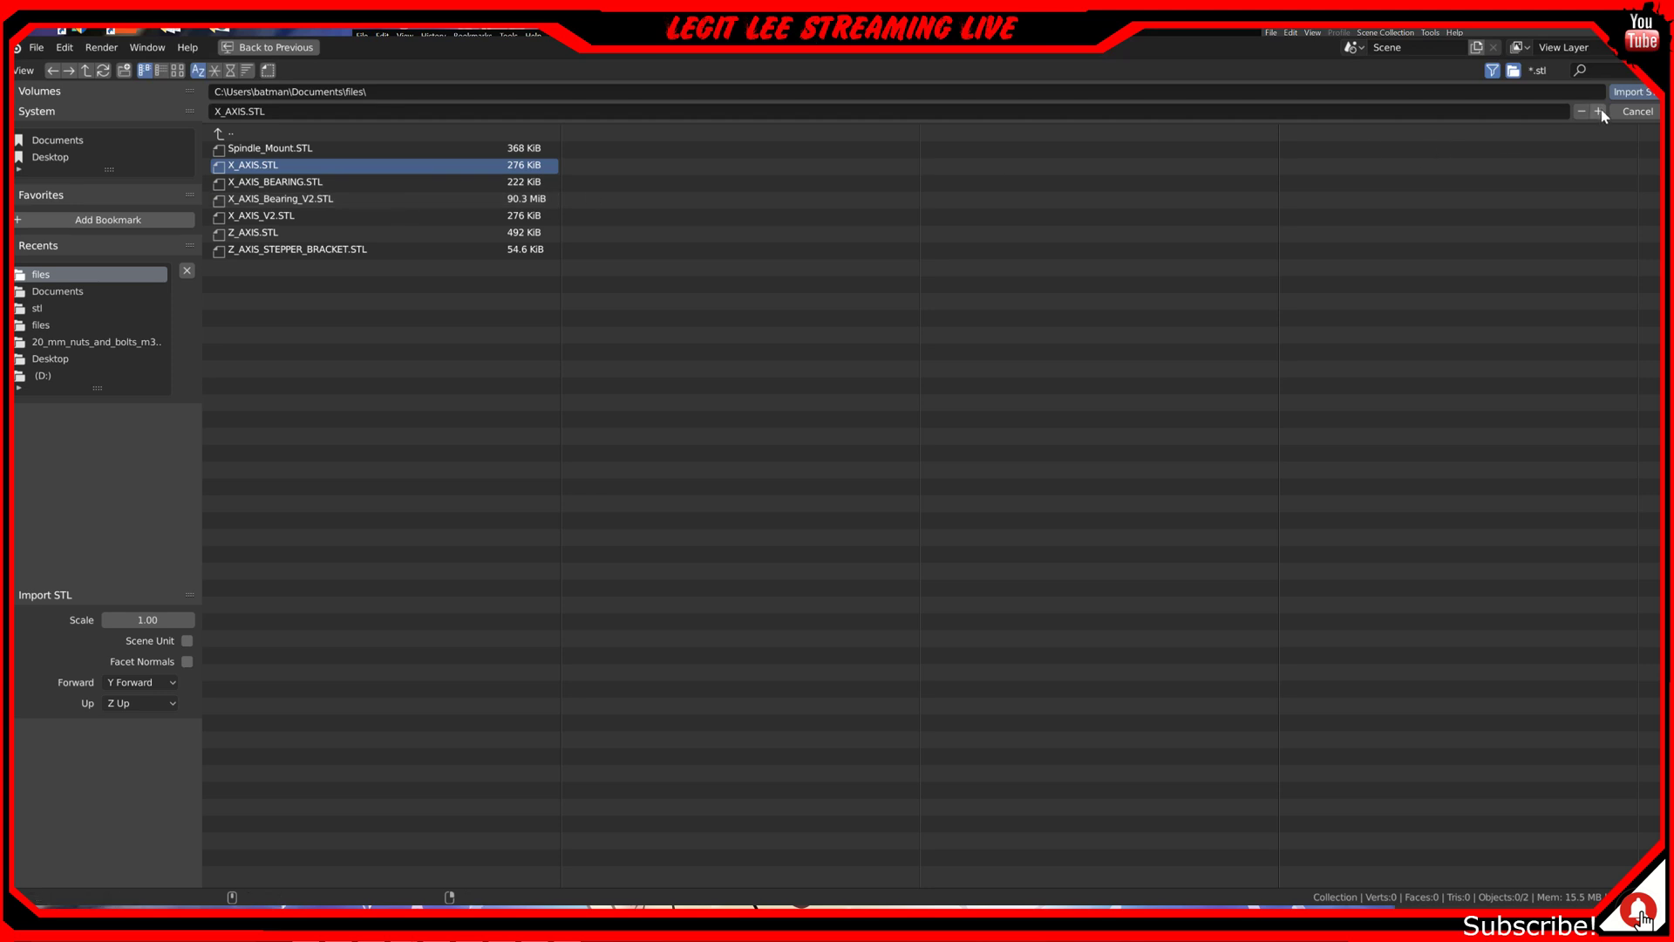
click(1623, 96)
scroll(615, 394, down, 6)
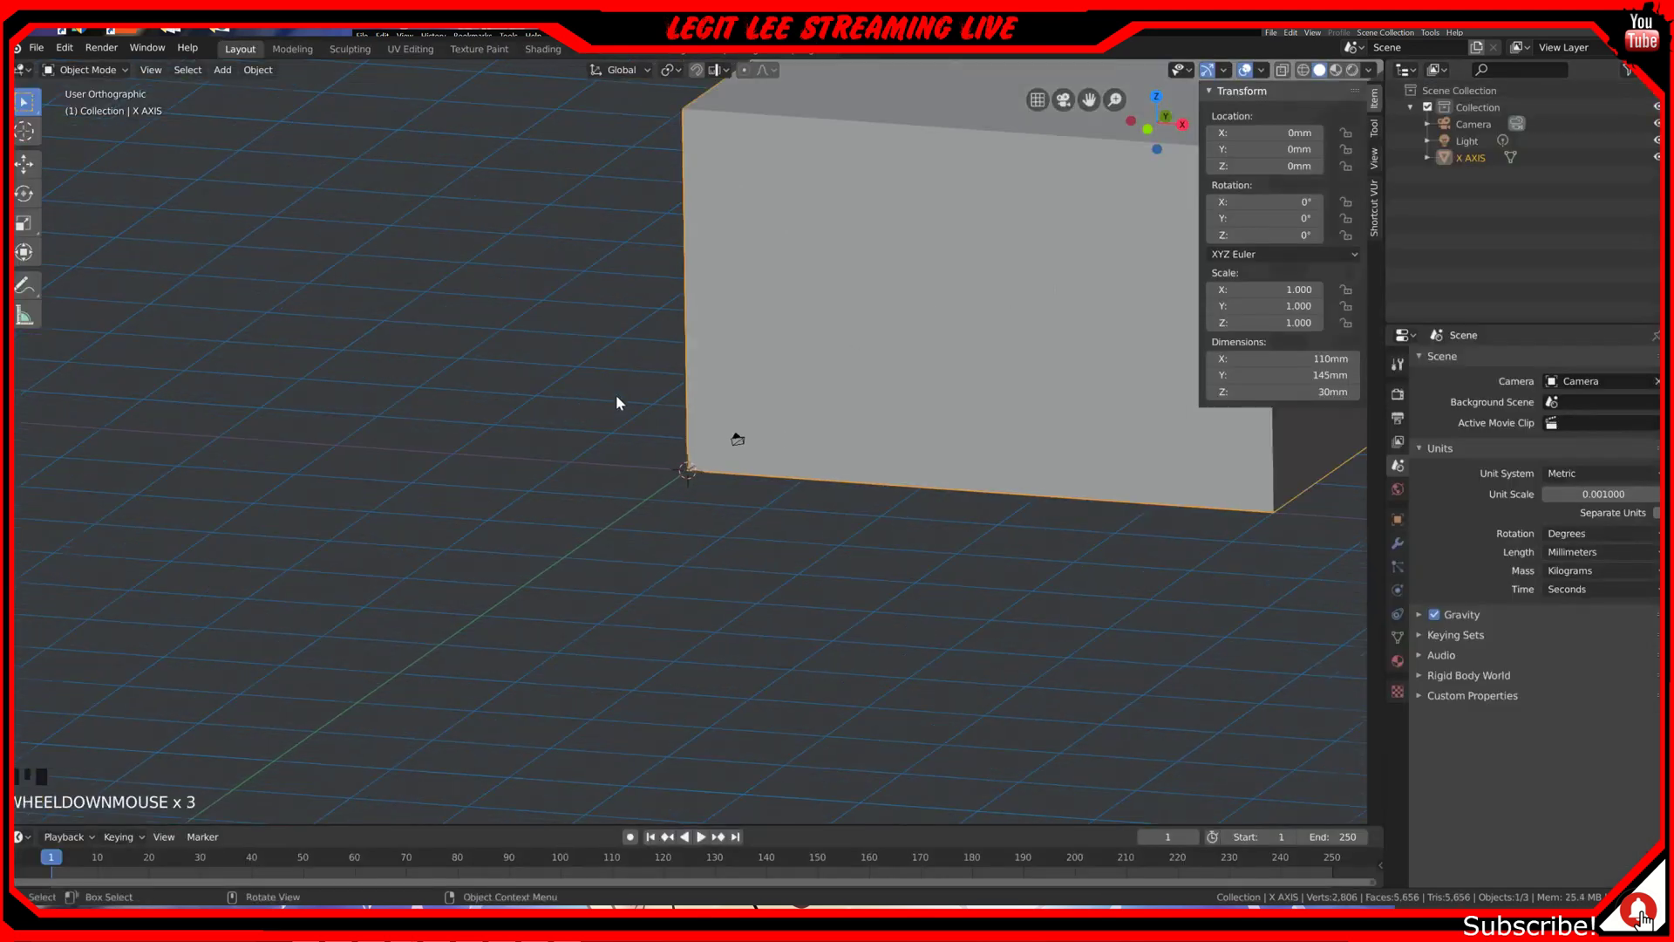
scroll(619, 398, down, 8)
middle_drag(620, 396, 1027, 326)
Step: Set the viewport's clip end distance to 10000 mm and check the imported part when zoomed far out
click(1263, 72)
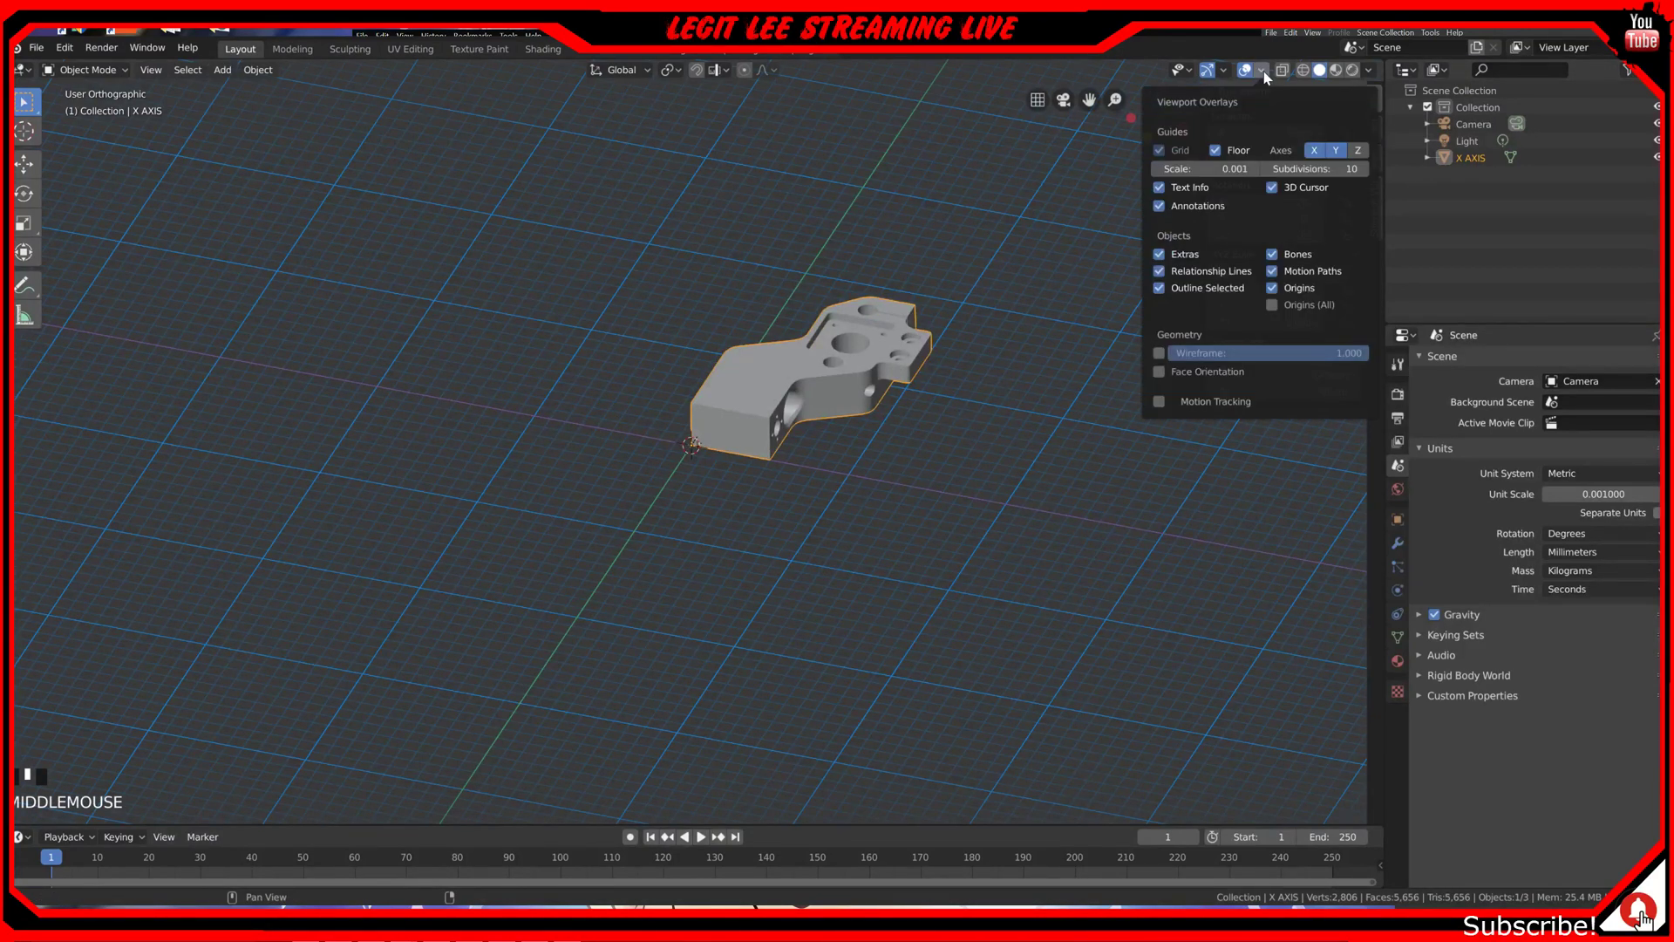
click(1225, 70)
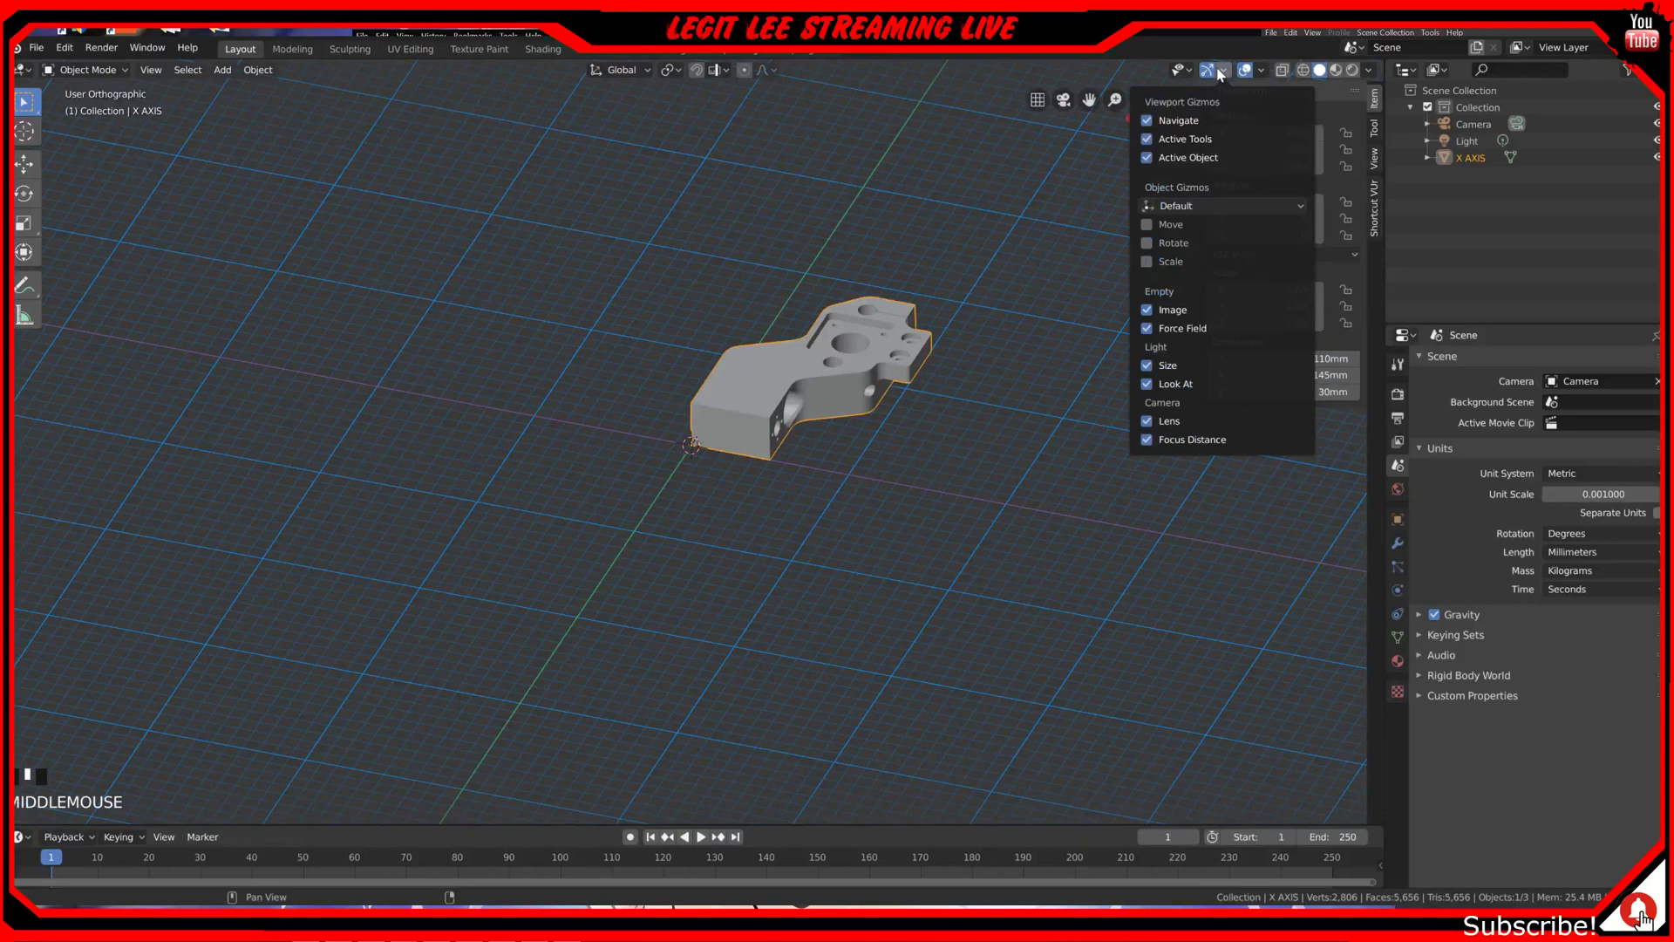
click(1262, 70)
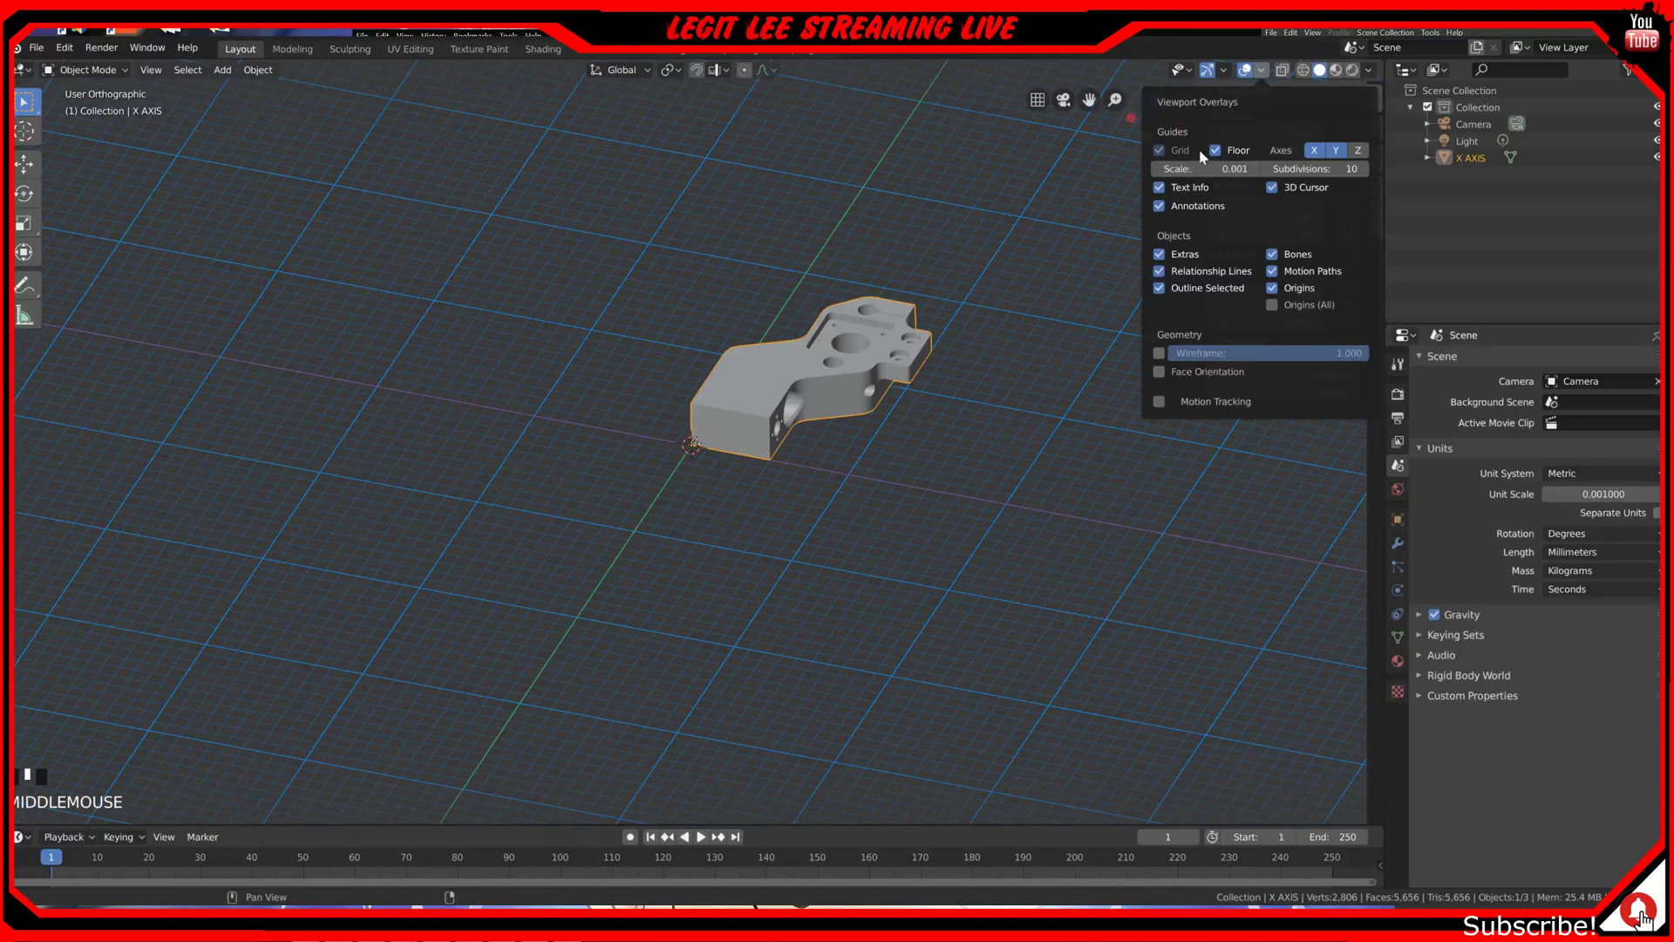
key(n)
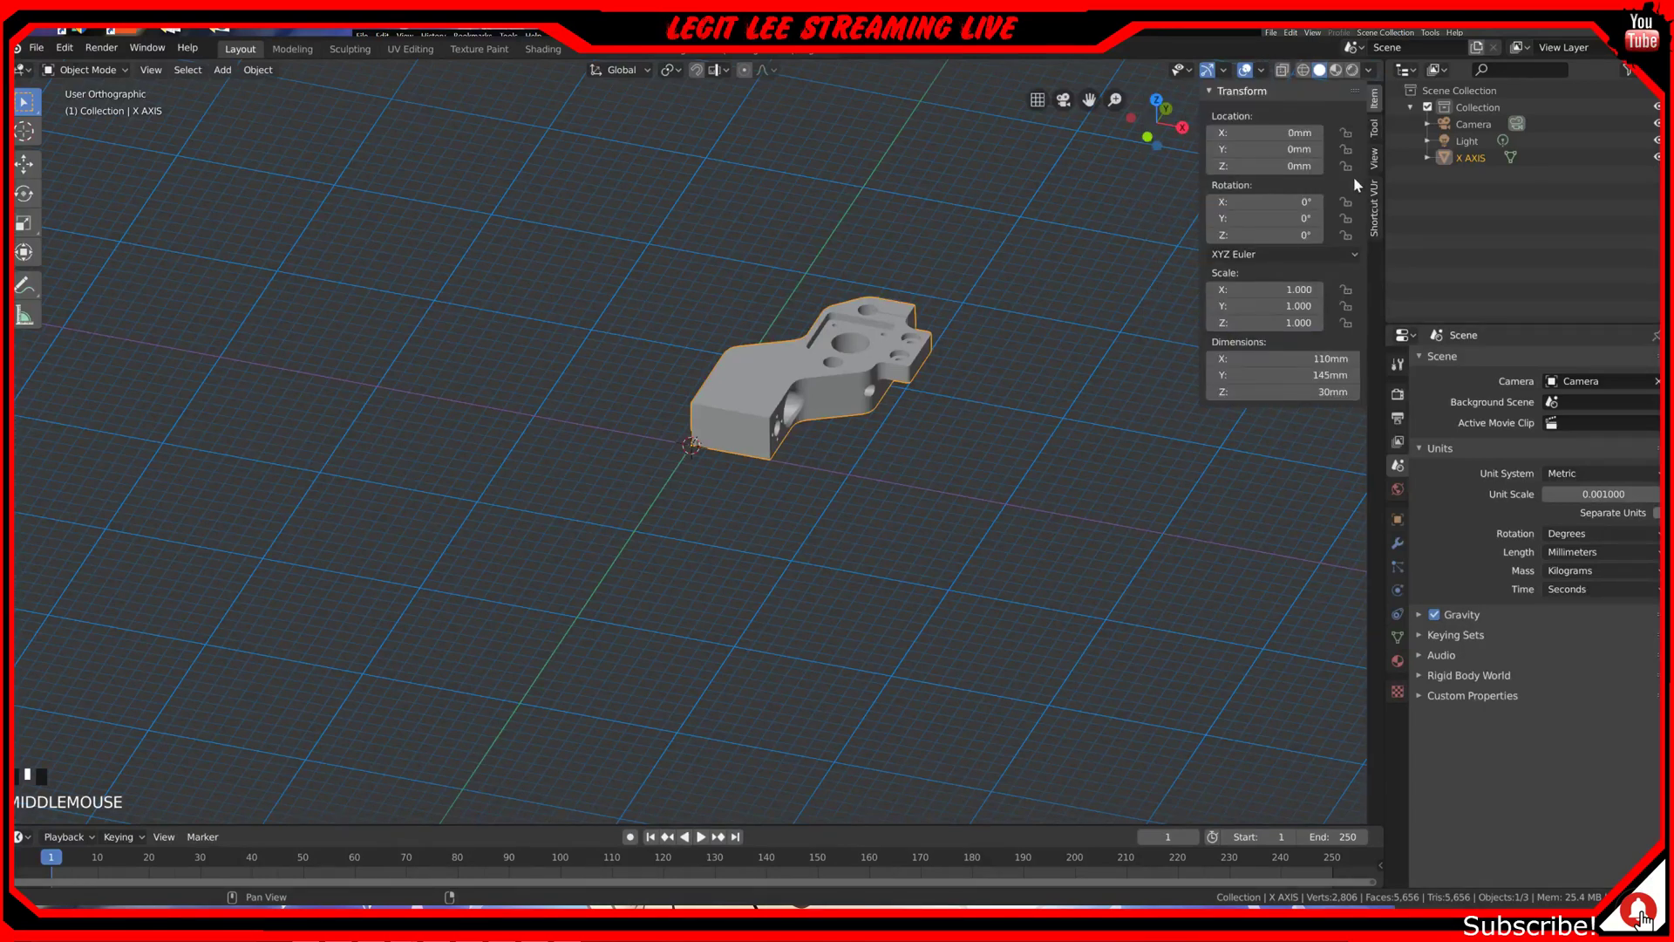
click(1375, 161)
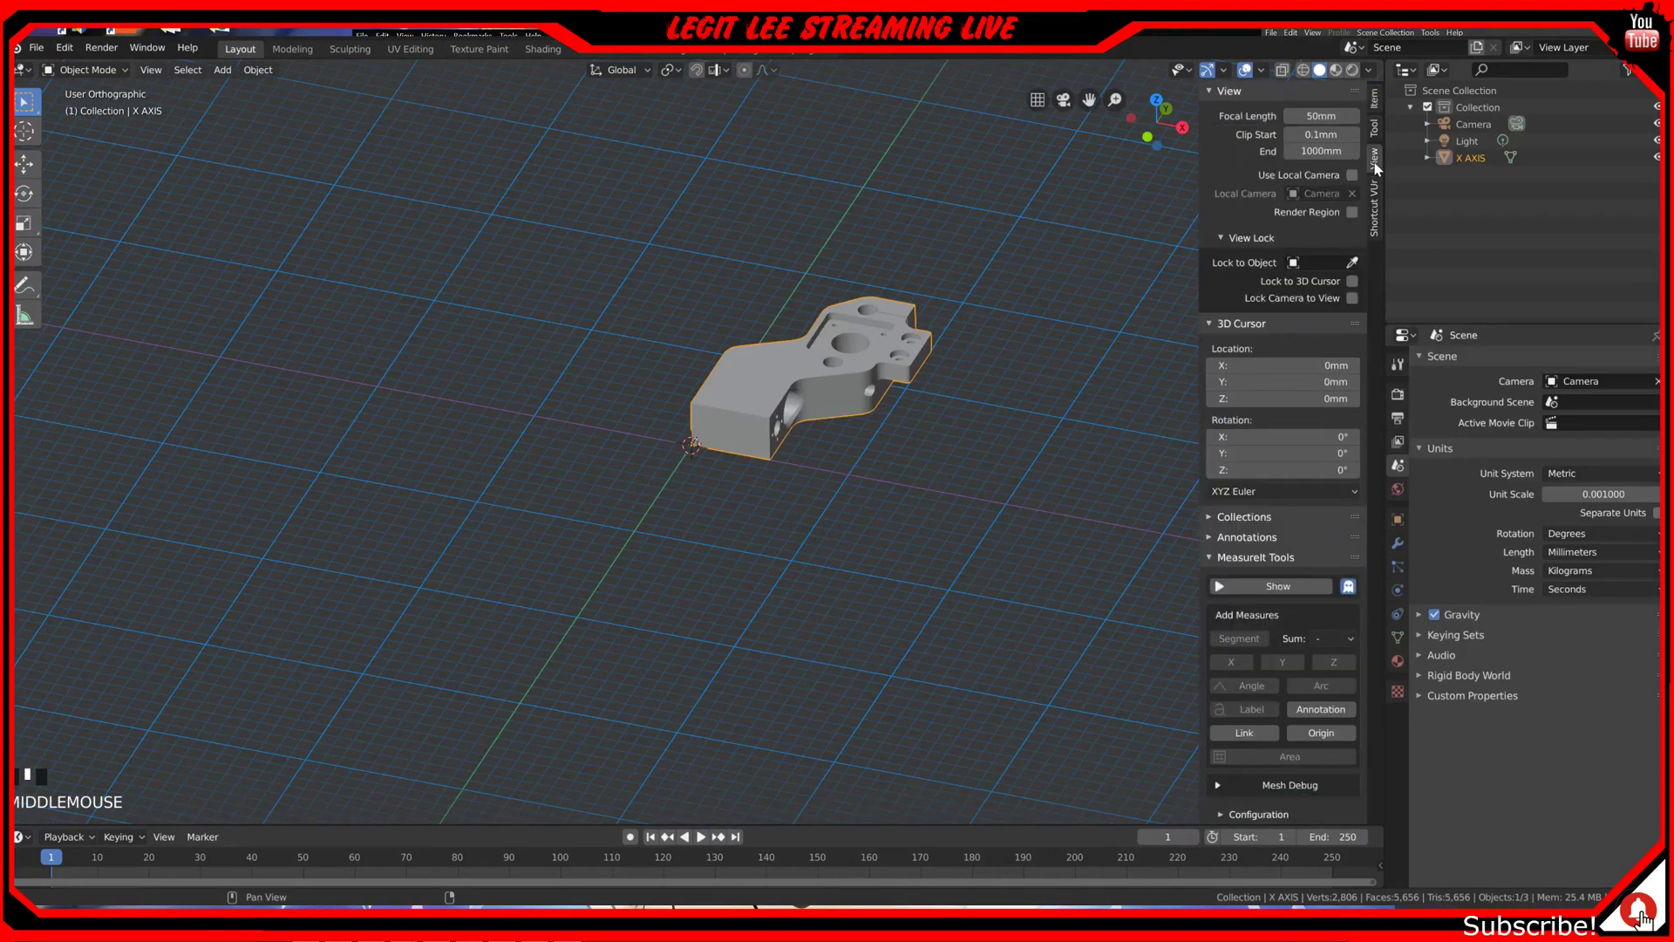
click(1323, 152)
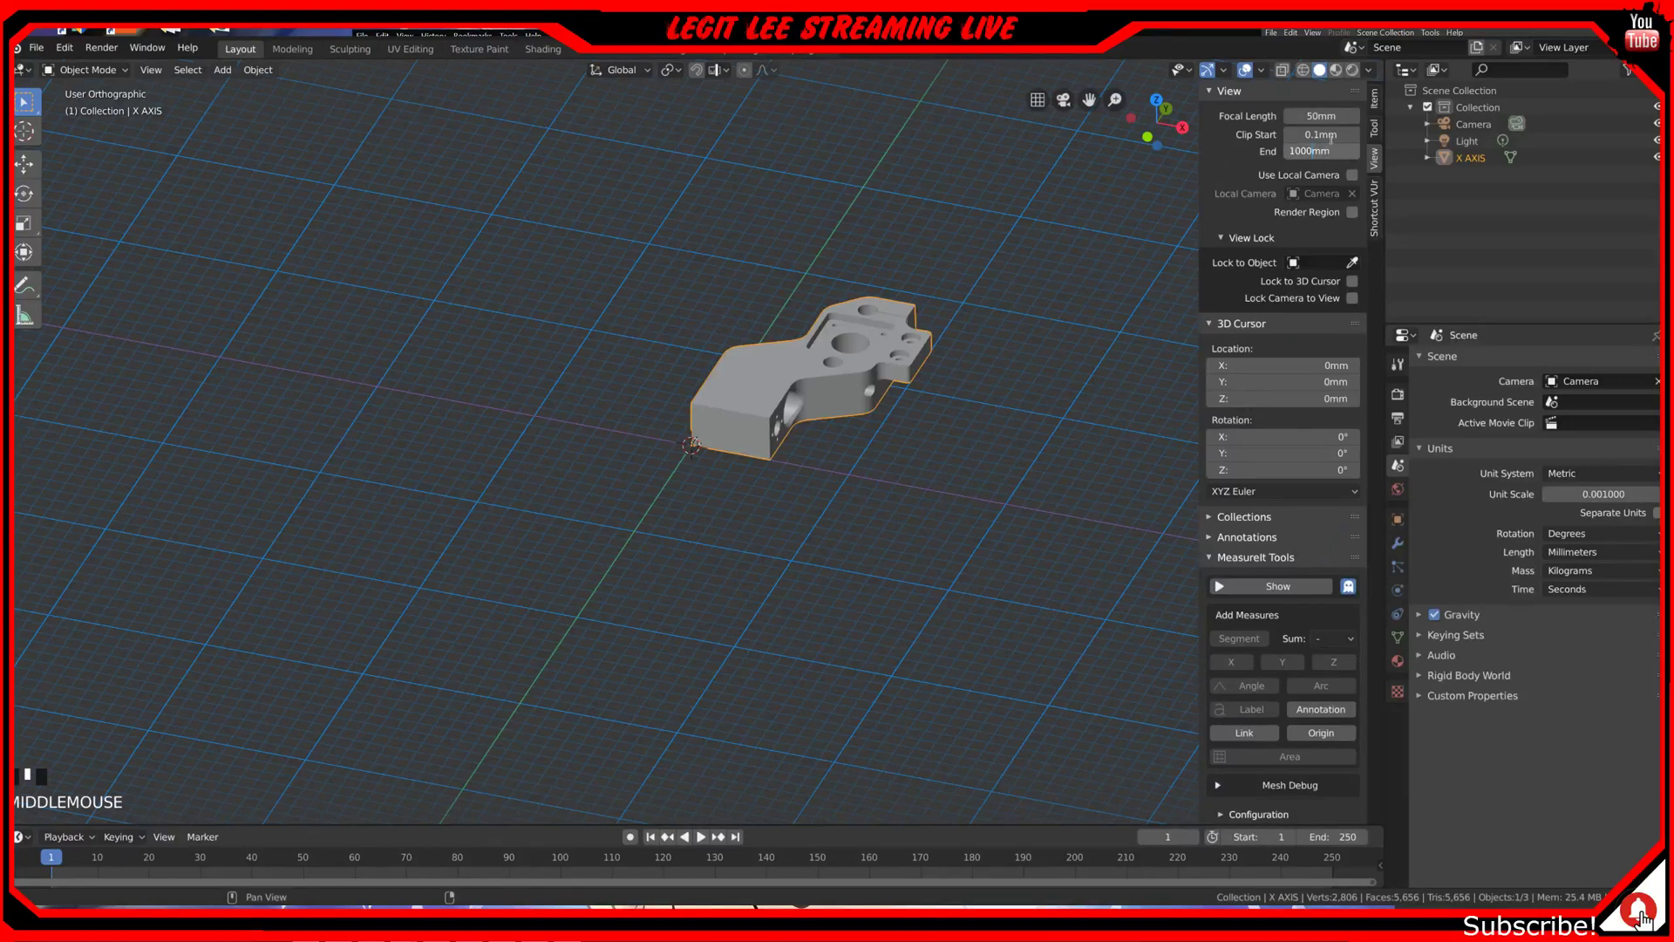
text(0)
key(Return)
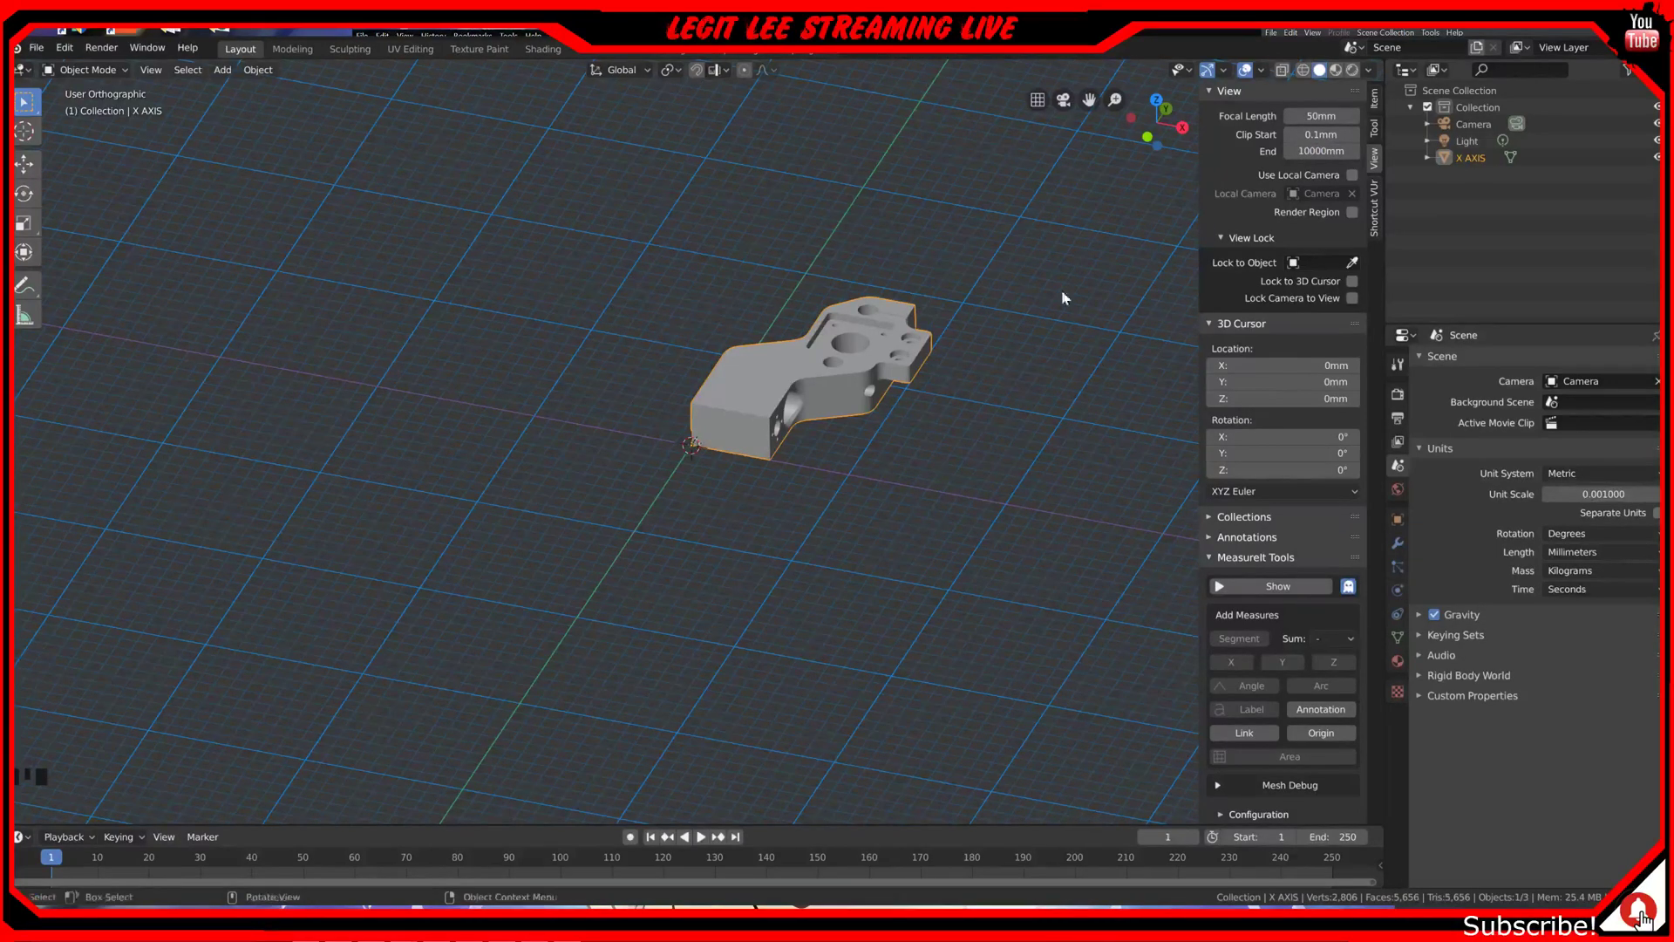
scroll(842, 382, down, 11)
scroll(721, 441, up, 11)
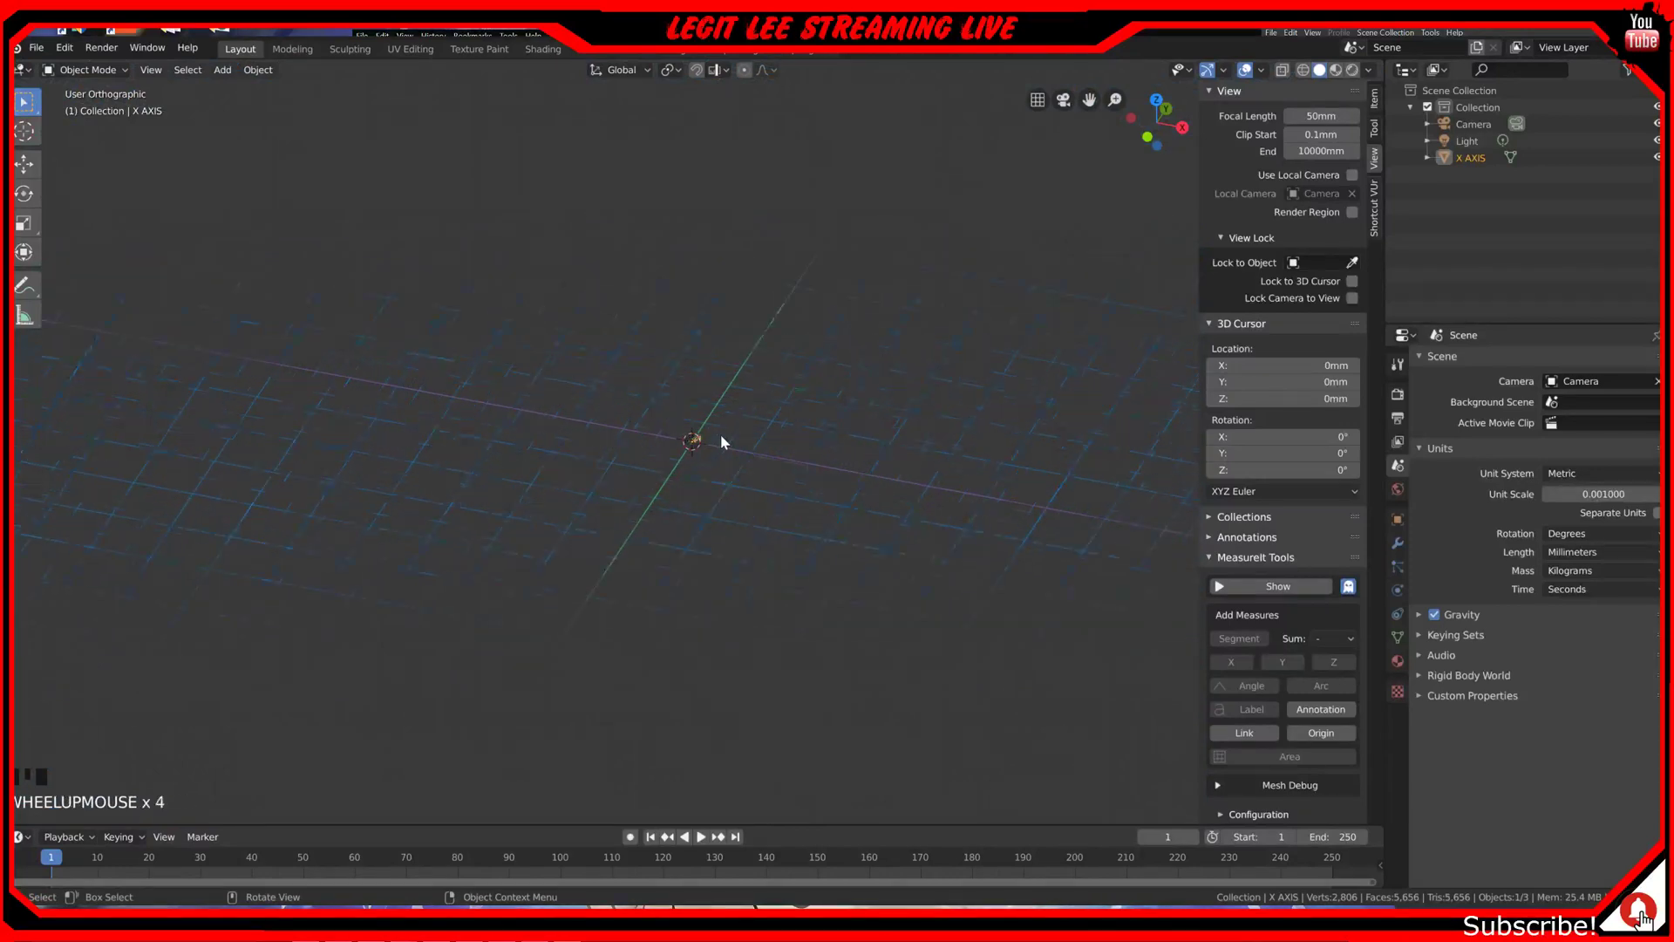
scroll(720, 434, up, 7)
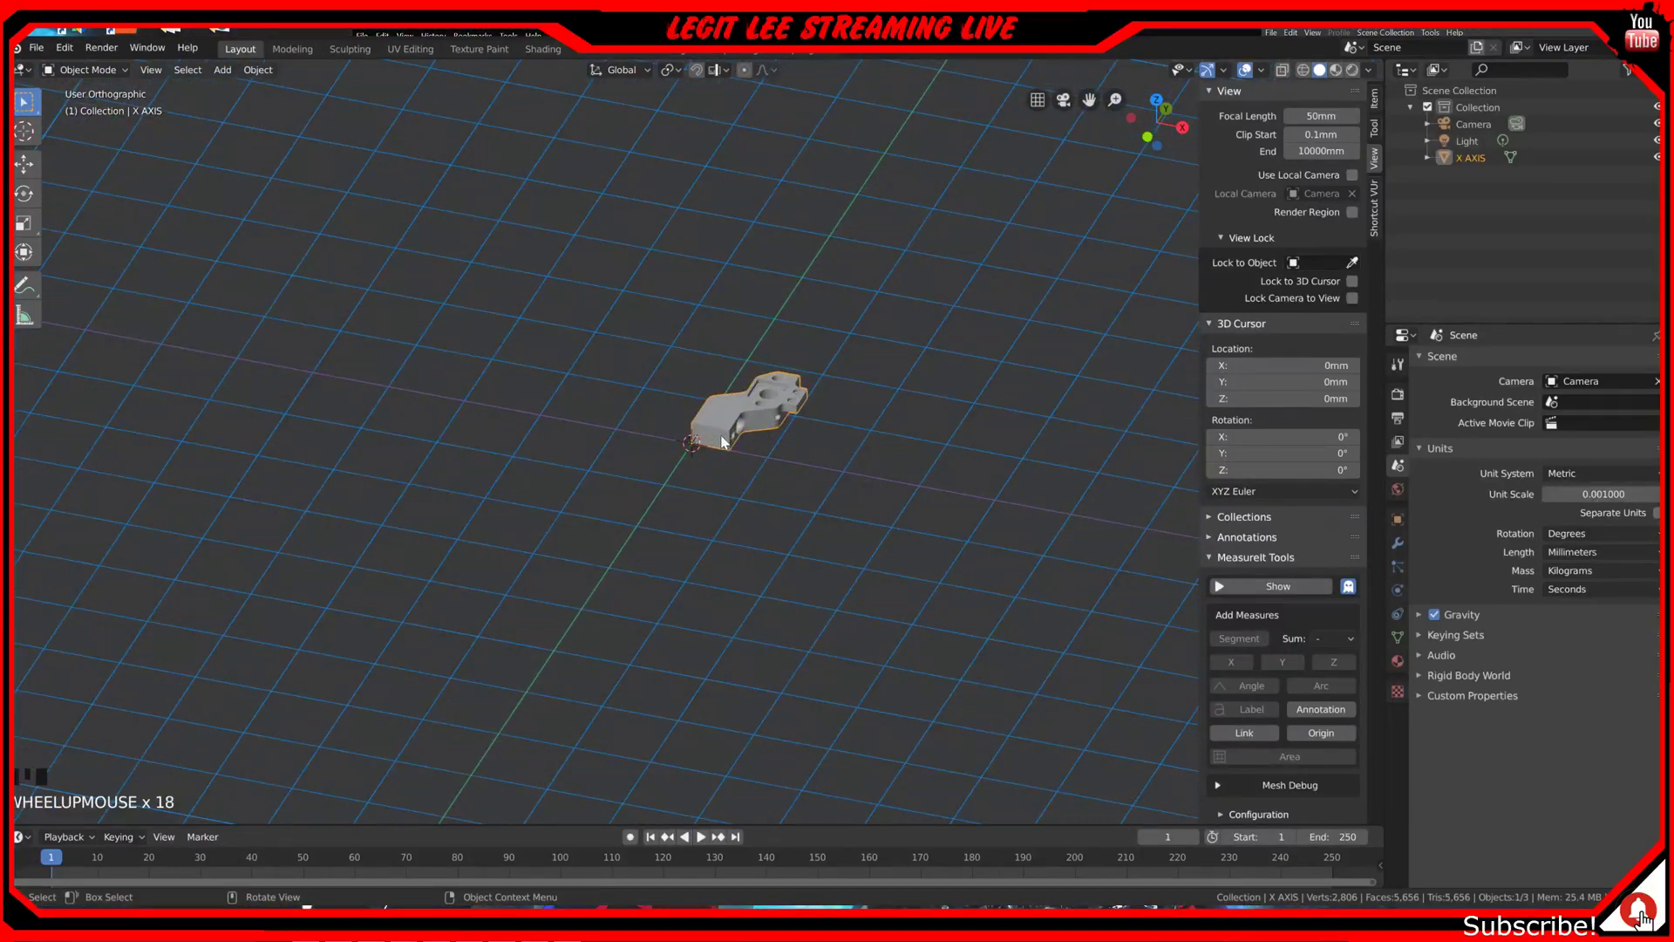
click(1376, 100)
Step: Import X_AXIS_BEARING.STL from the same files folder
middle_drag(837, 419, 418, 148)
scroll(419, 147, up, 1)
scroll(118, 121, up, 2)
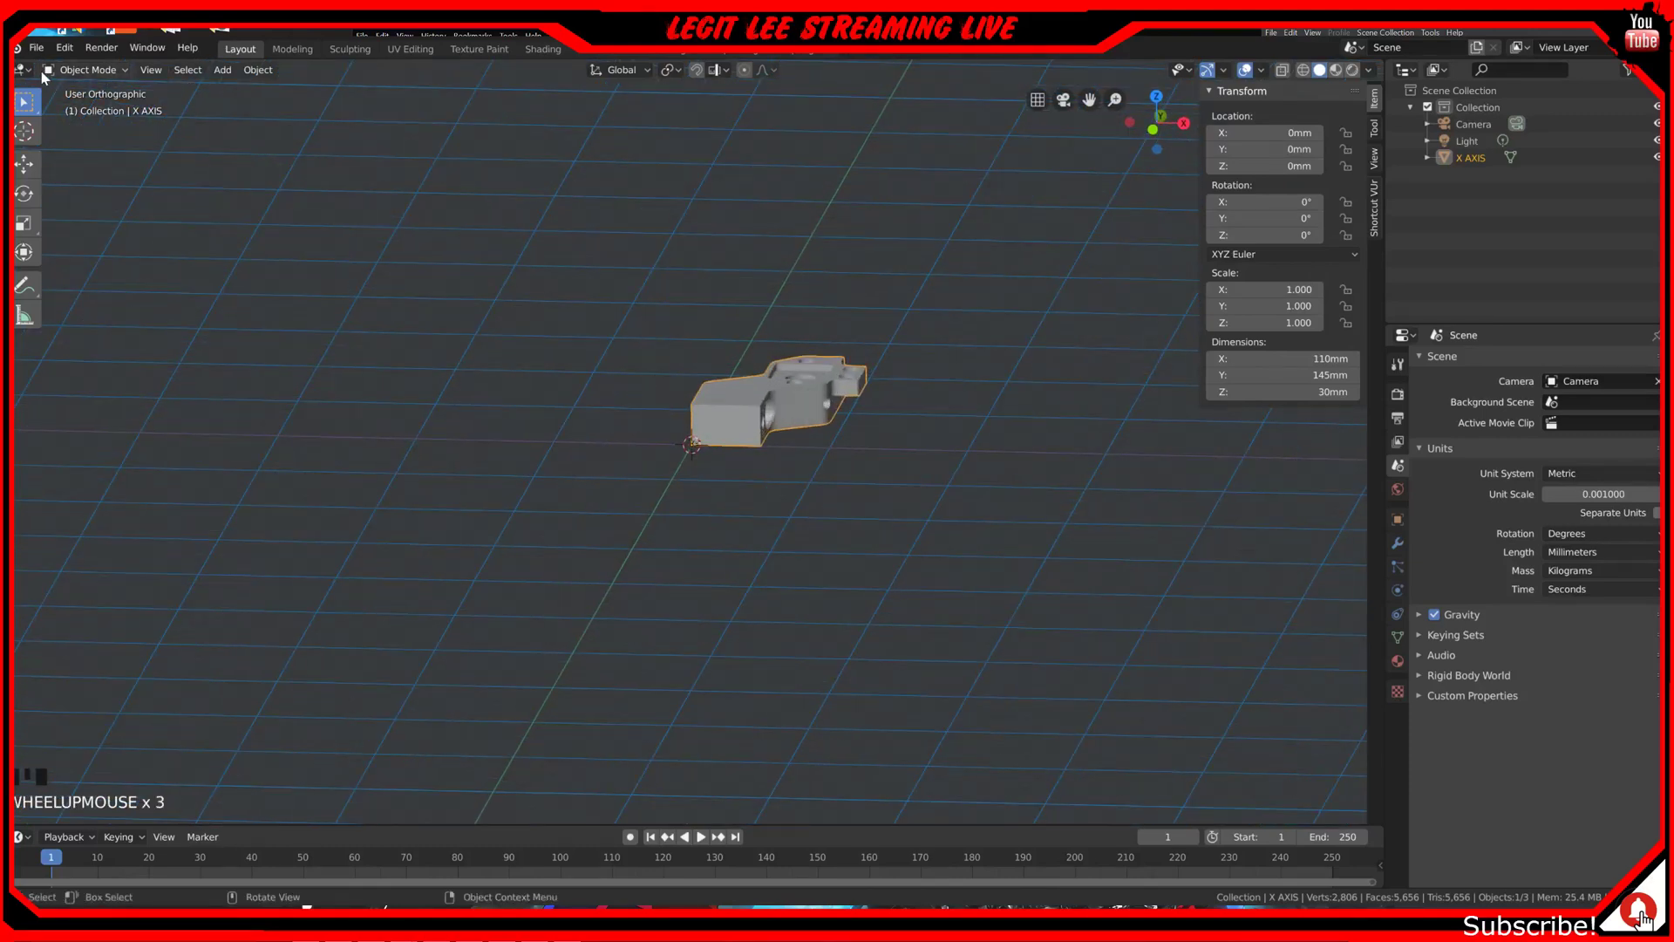
click(36, 47)
mouse_move(88, 284)
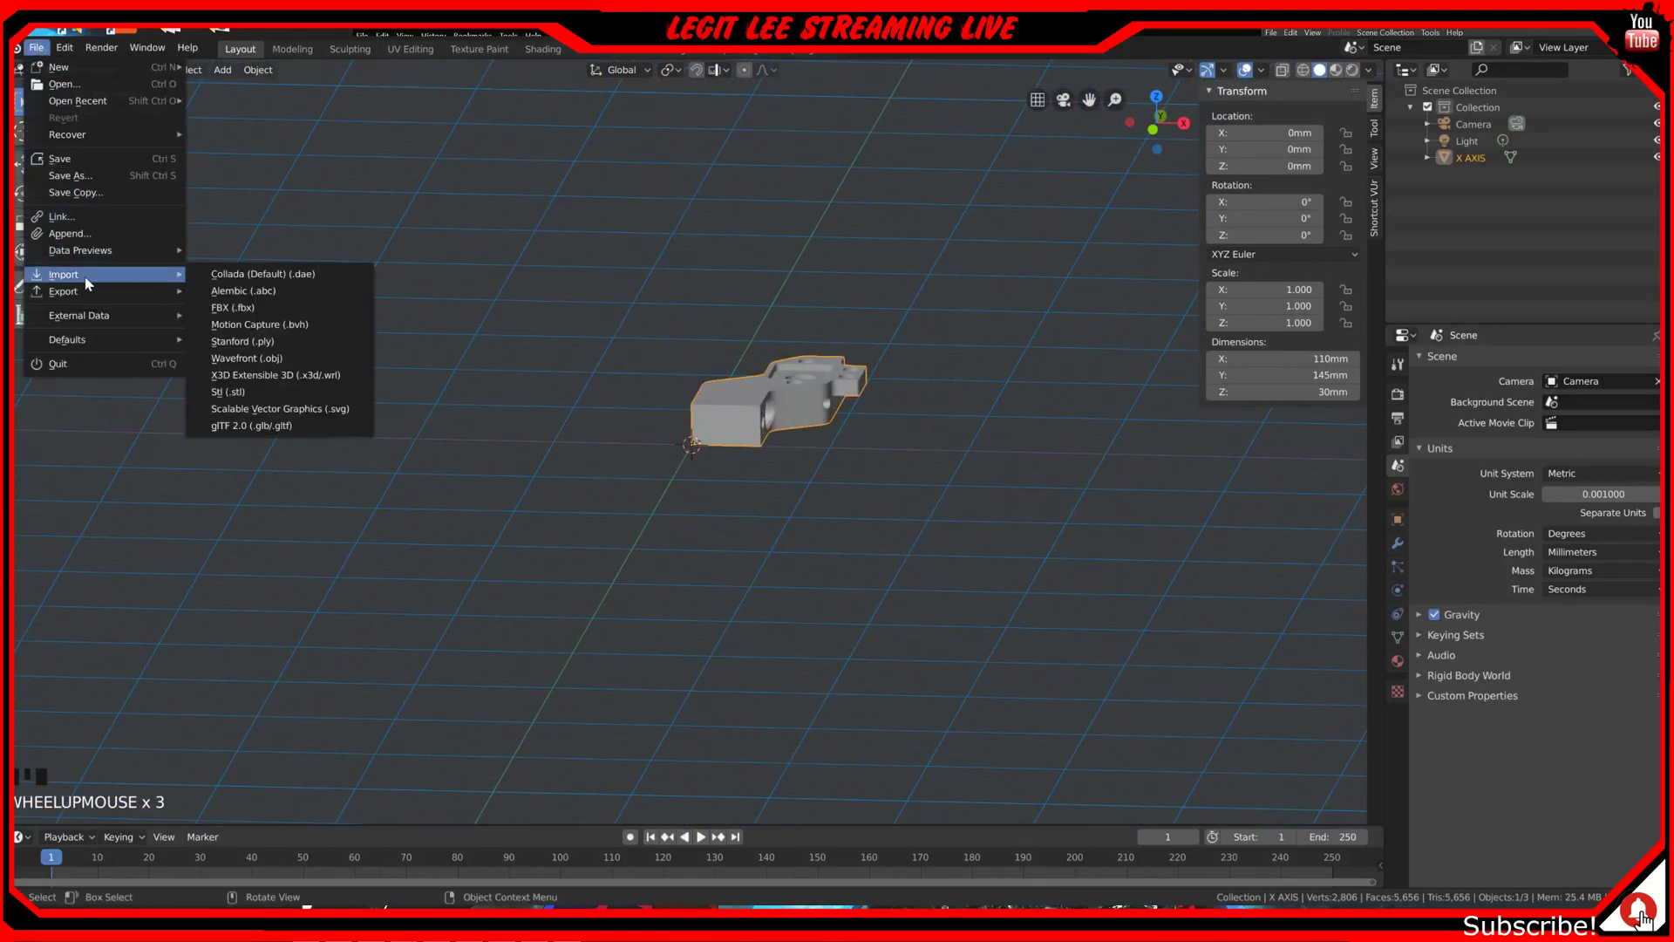
click(234, 392)
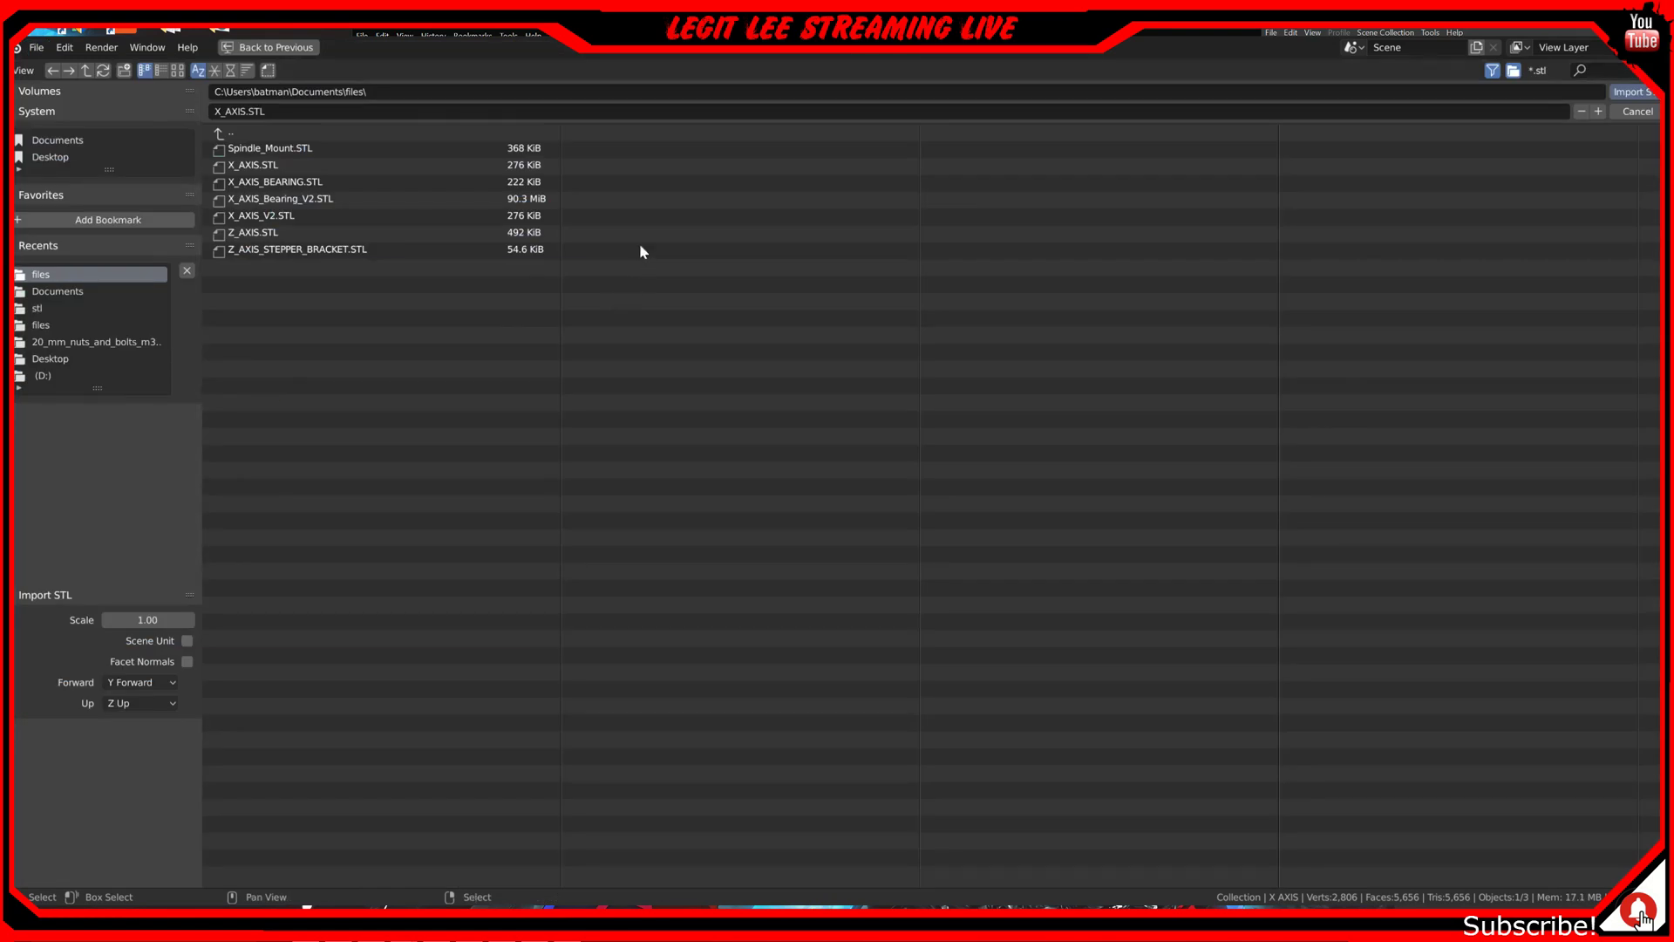
double_click(266, 185)
Step: Stand the X AXIS part upright by rotating it 90° in the right side view
click(791, 410)
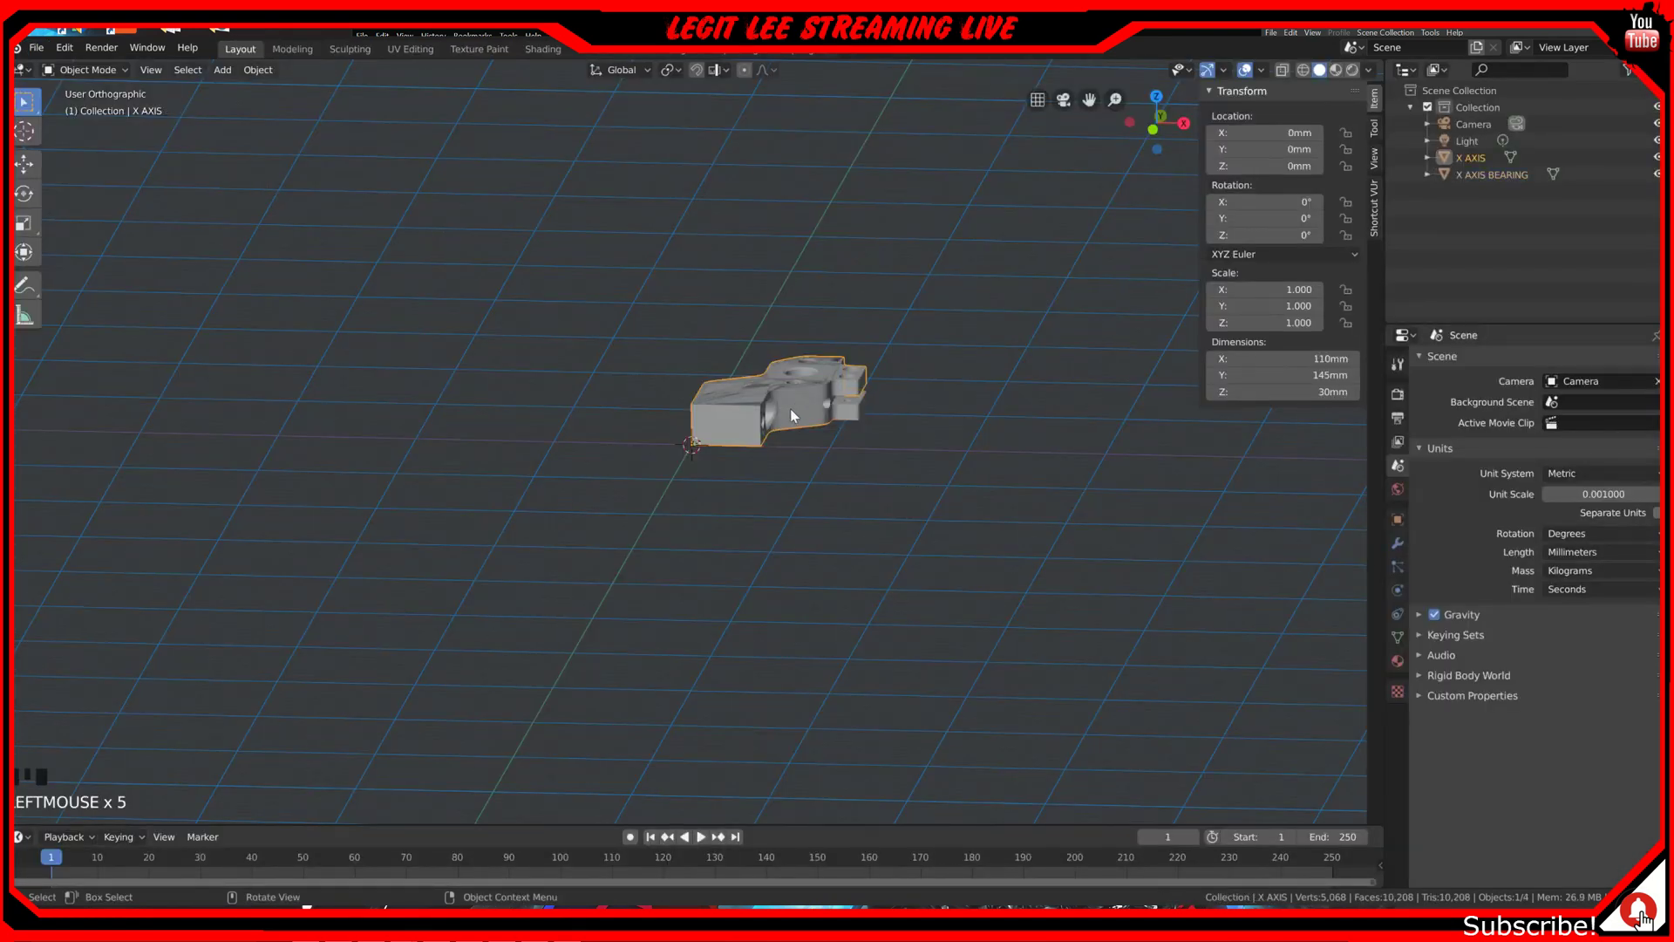
key(KP_1)
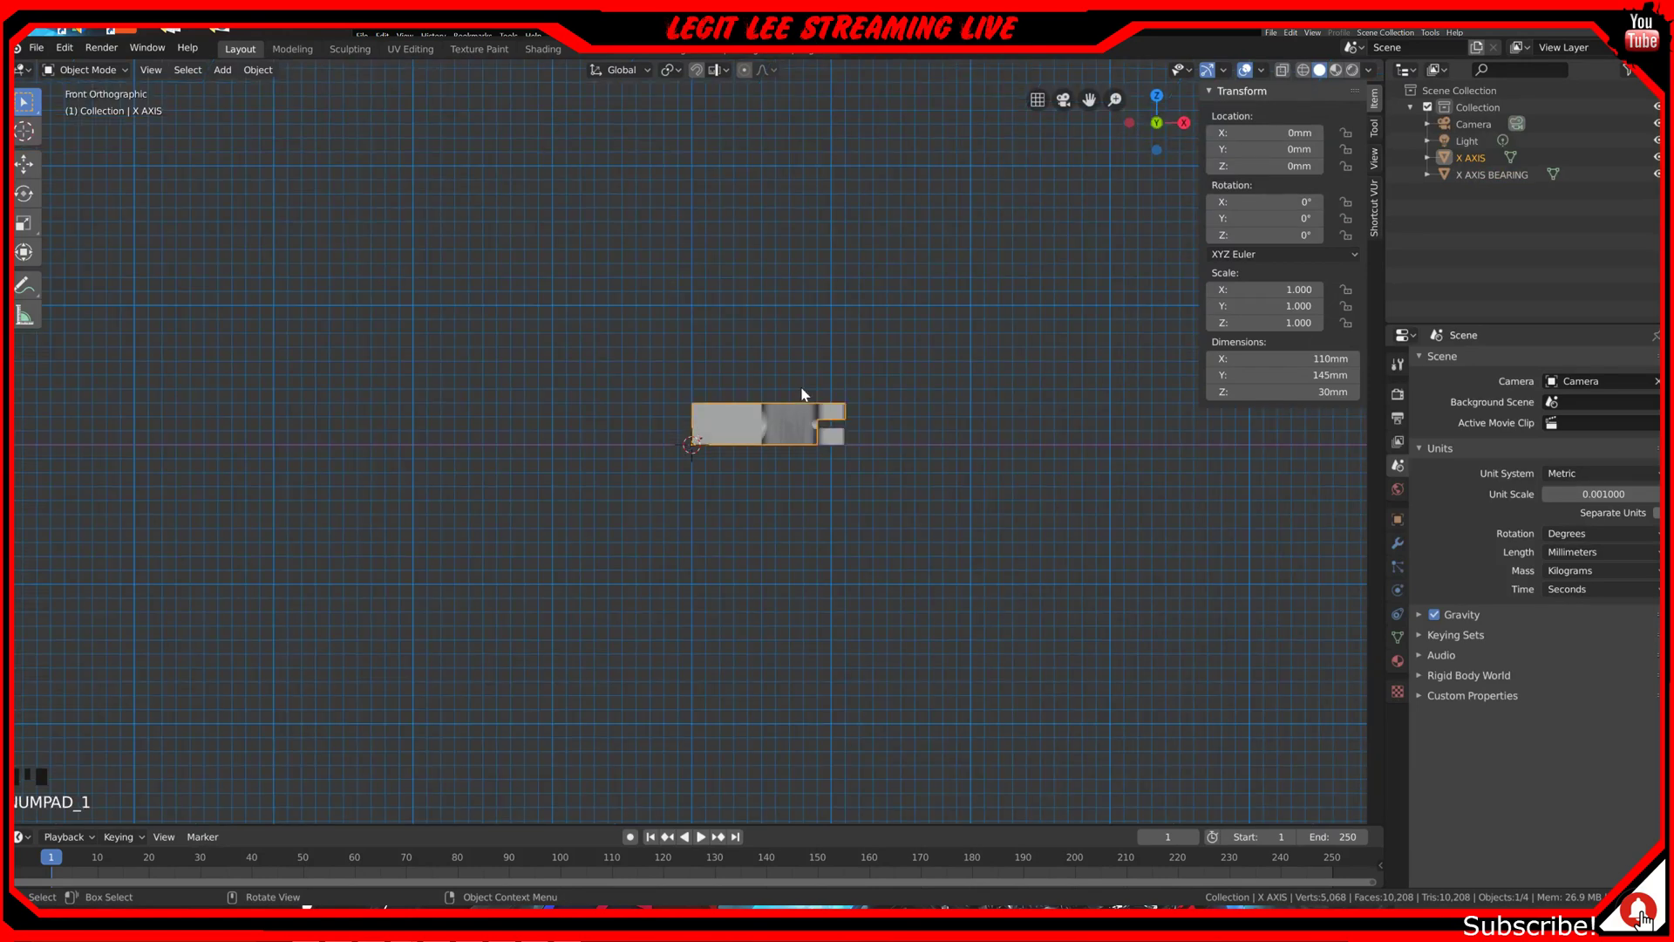
key(KP_3)
key(r)
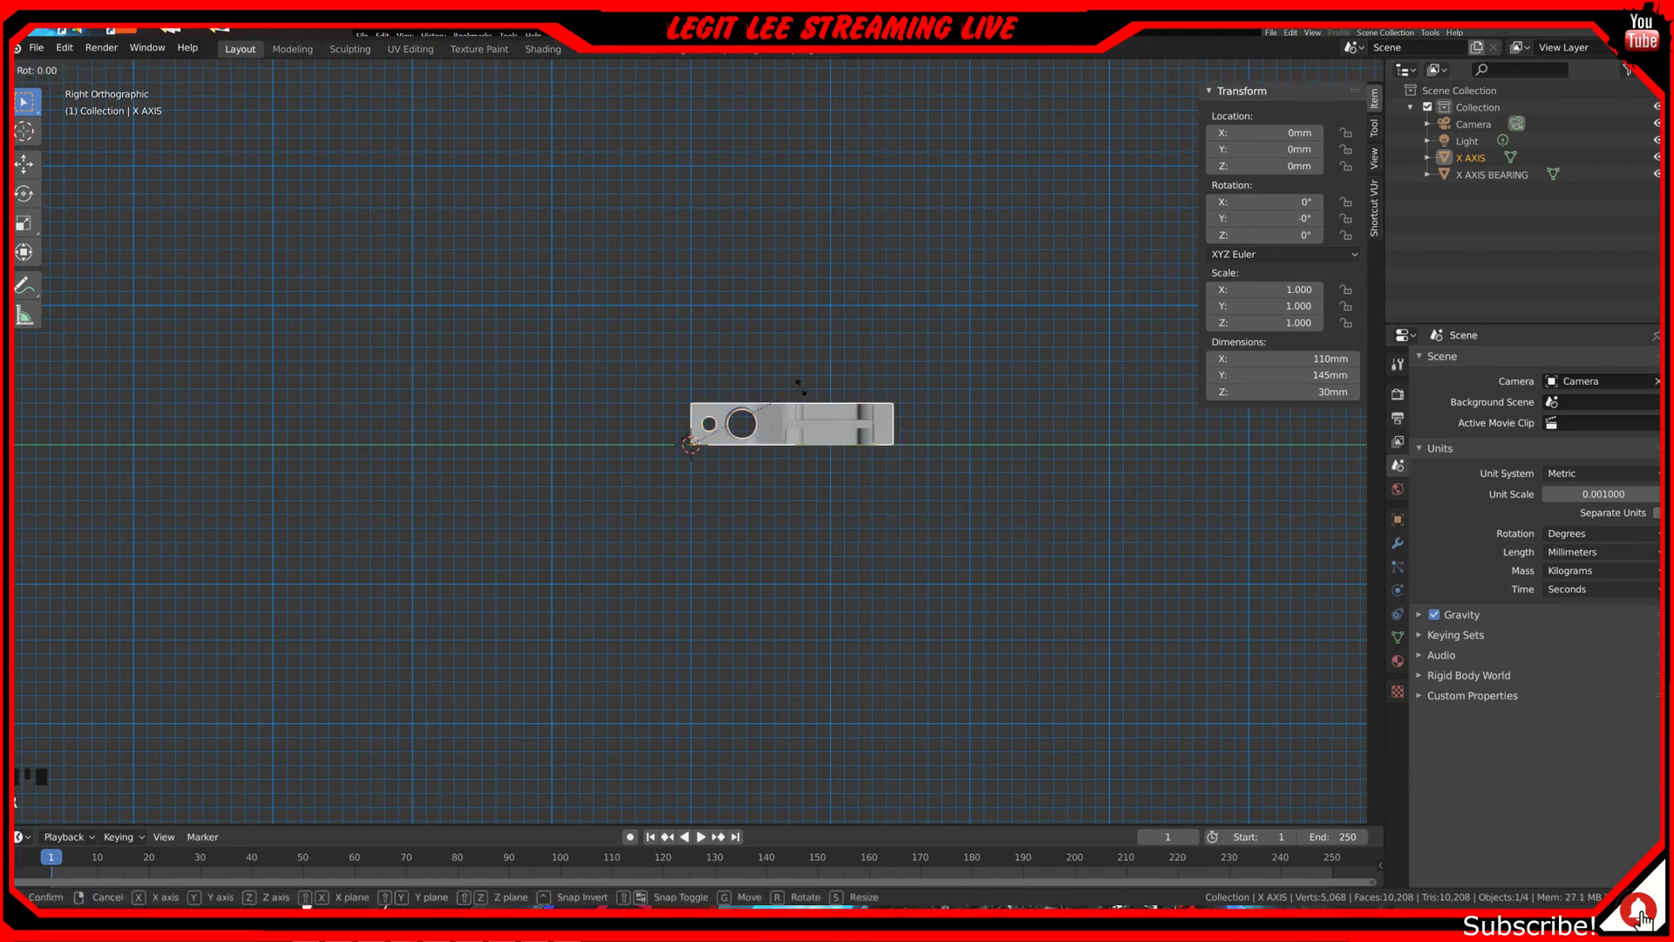
key(9)
key(0)
key(Return)
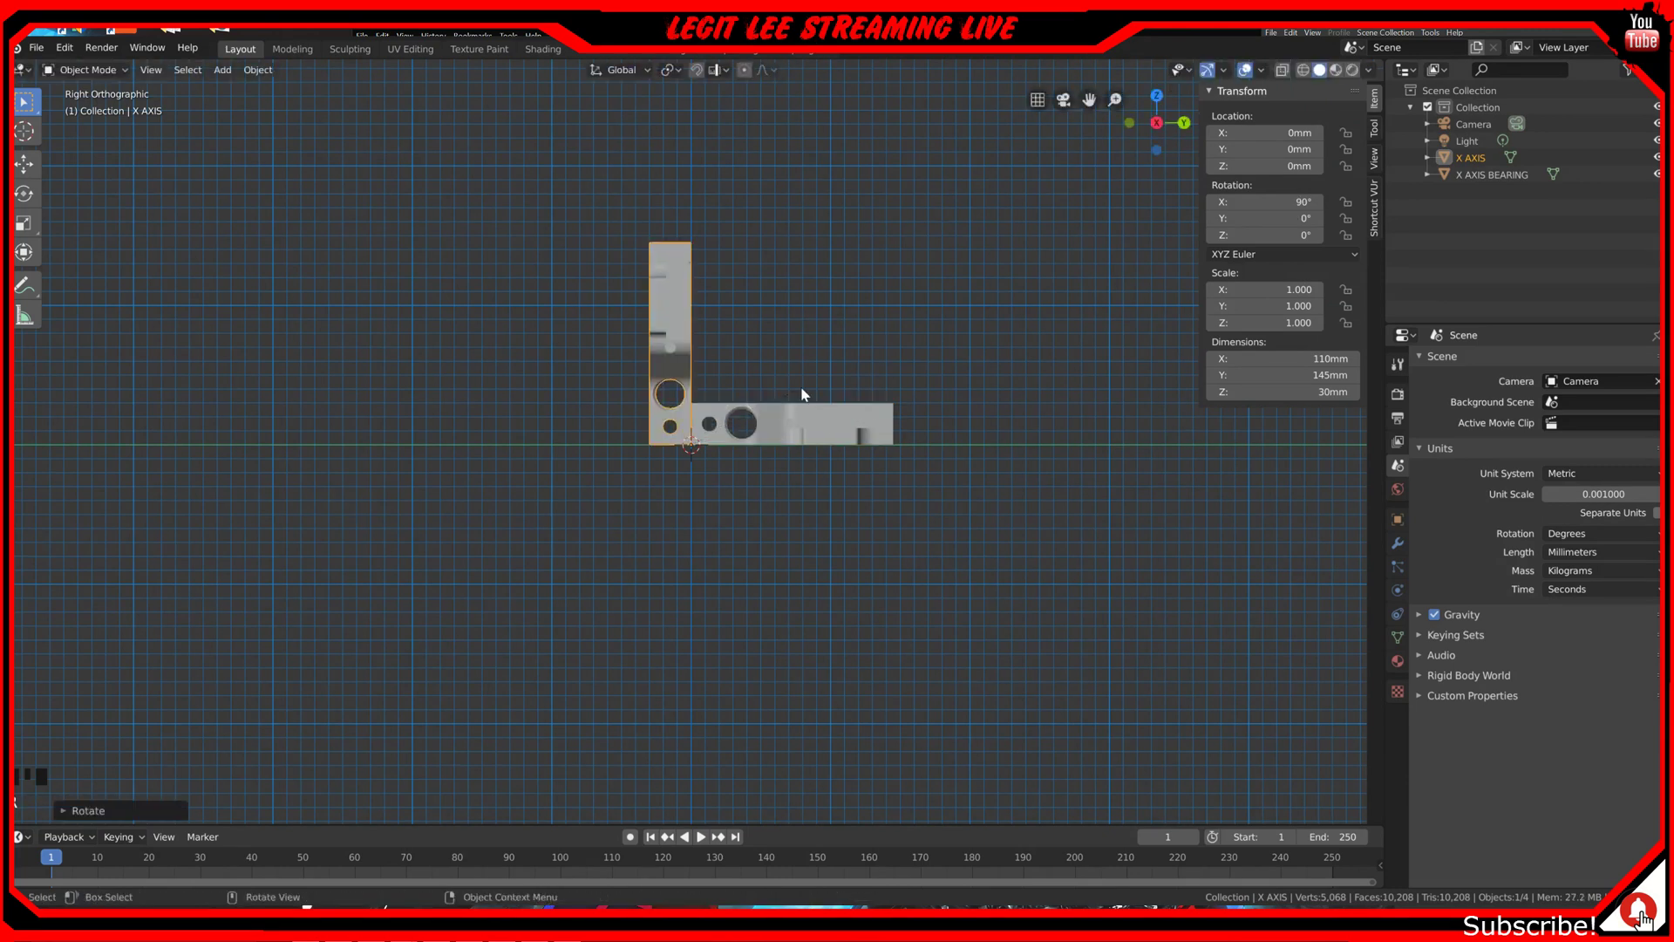
Step: Rotate the X AXIS part 90° in the top view so it lies along the Y axis
key(KP_1)
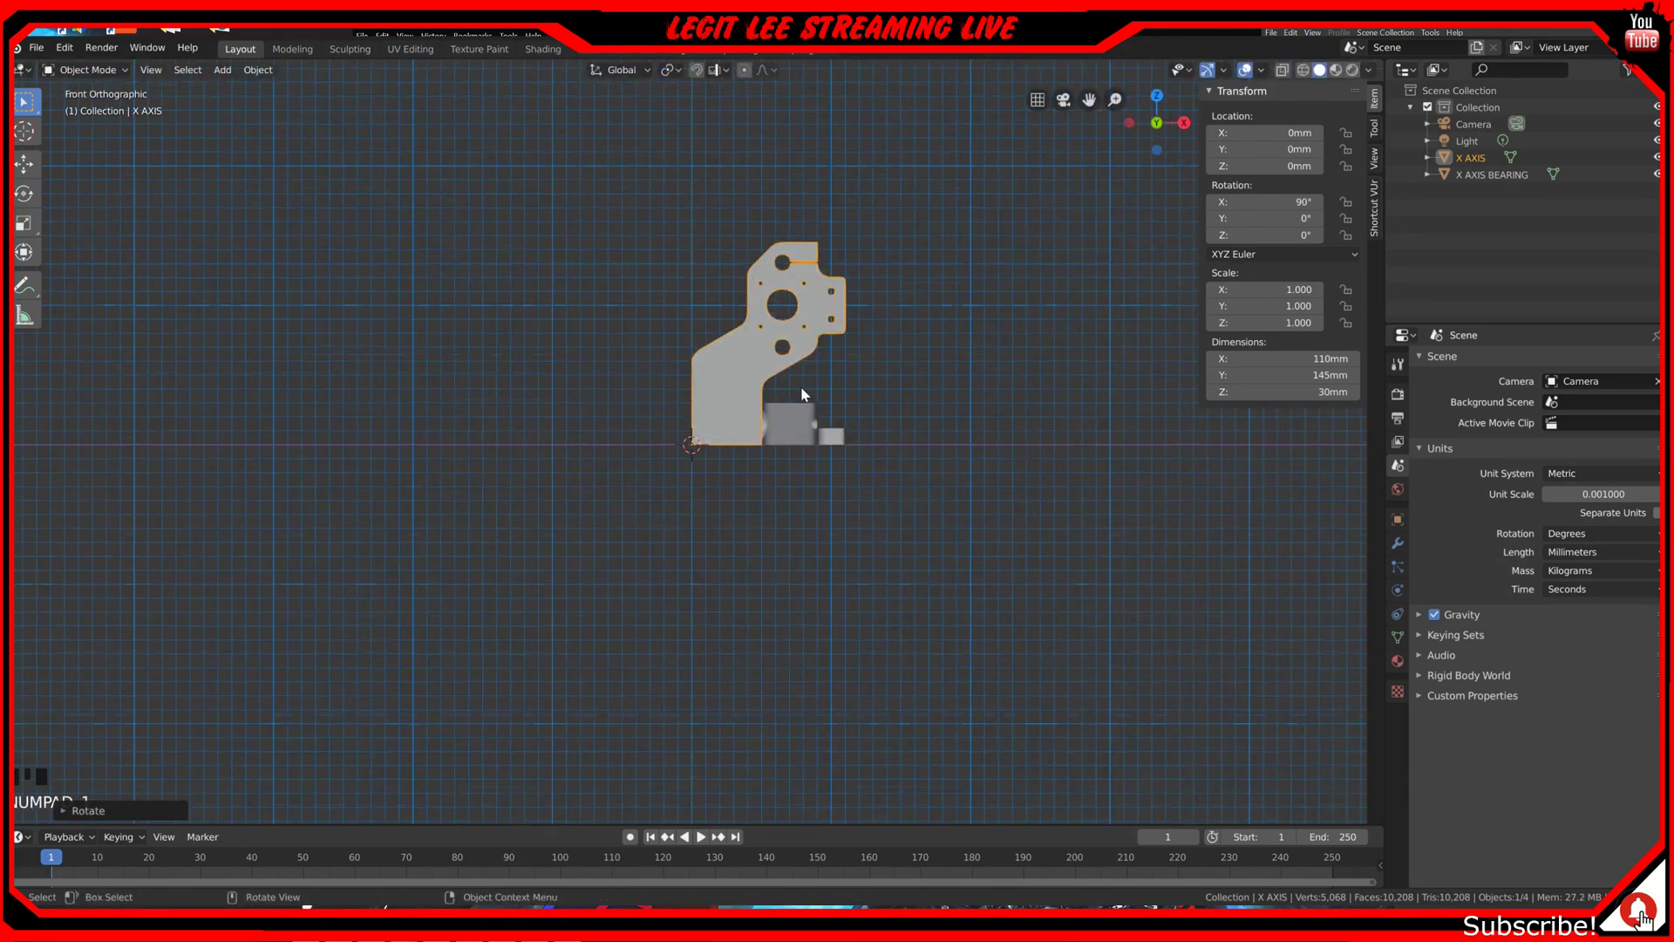
key(KP_7)
key(r)
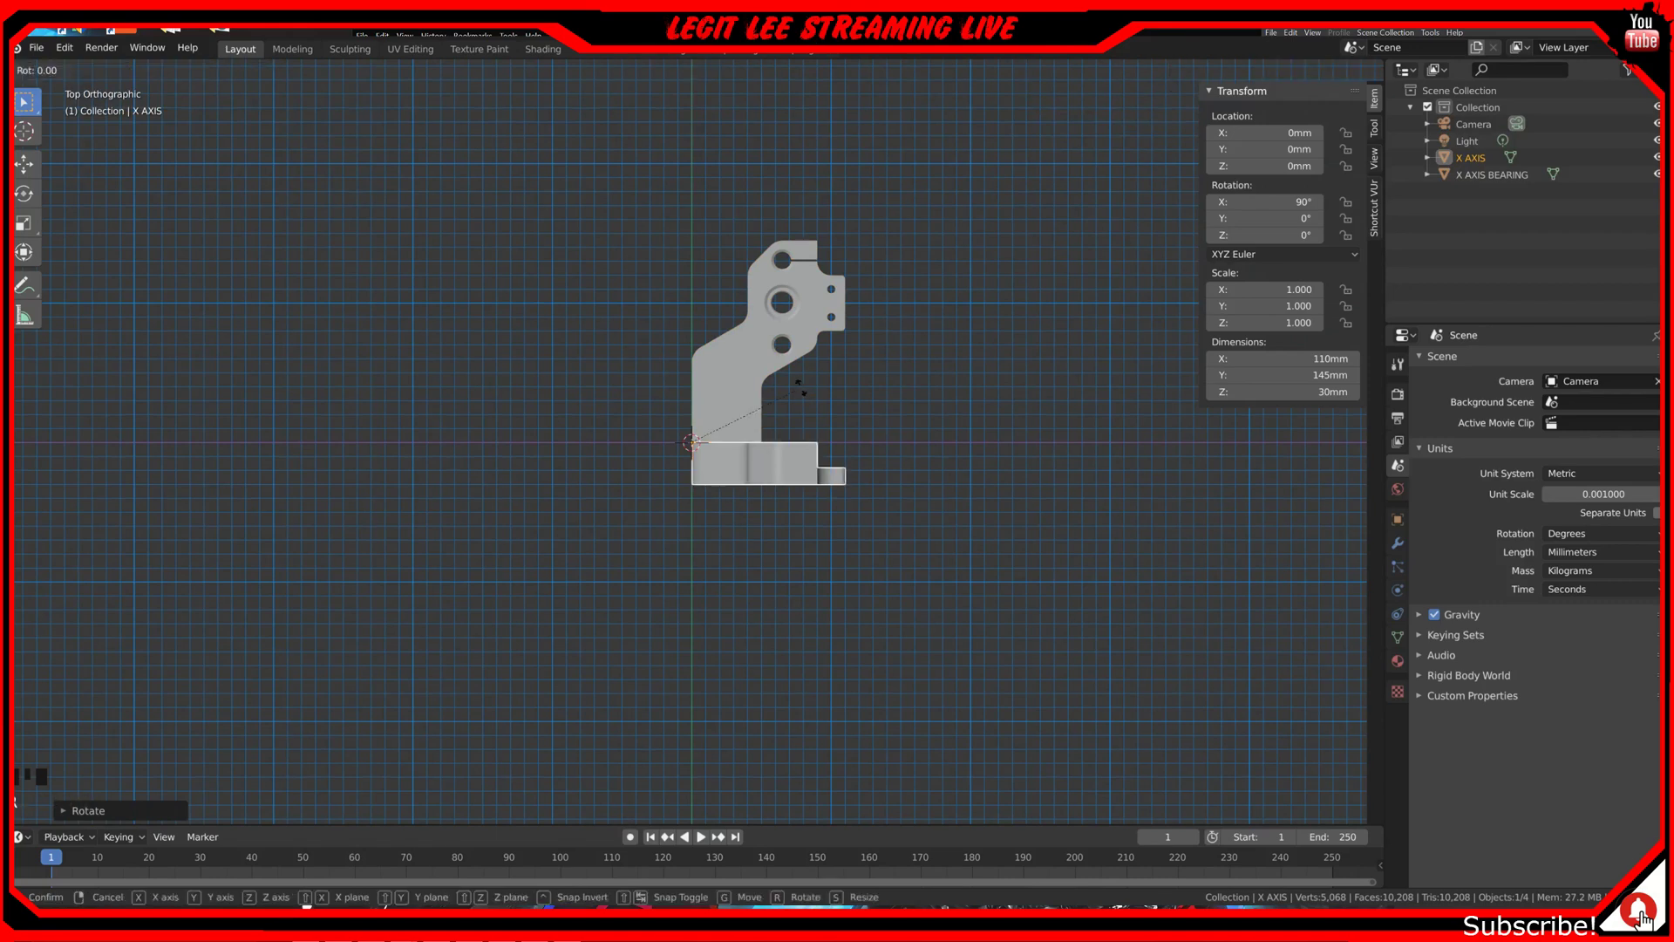
key(9)
key(0)
key(Return)
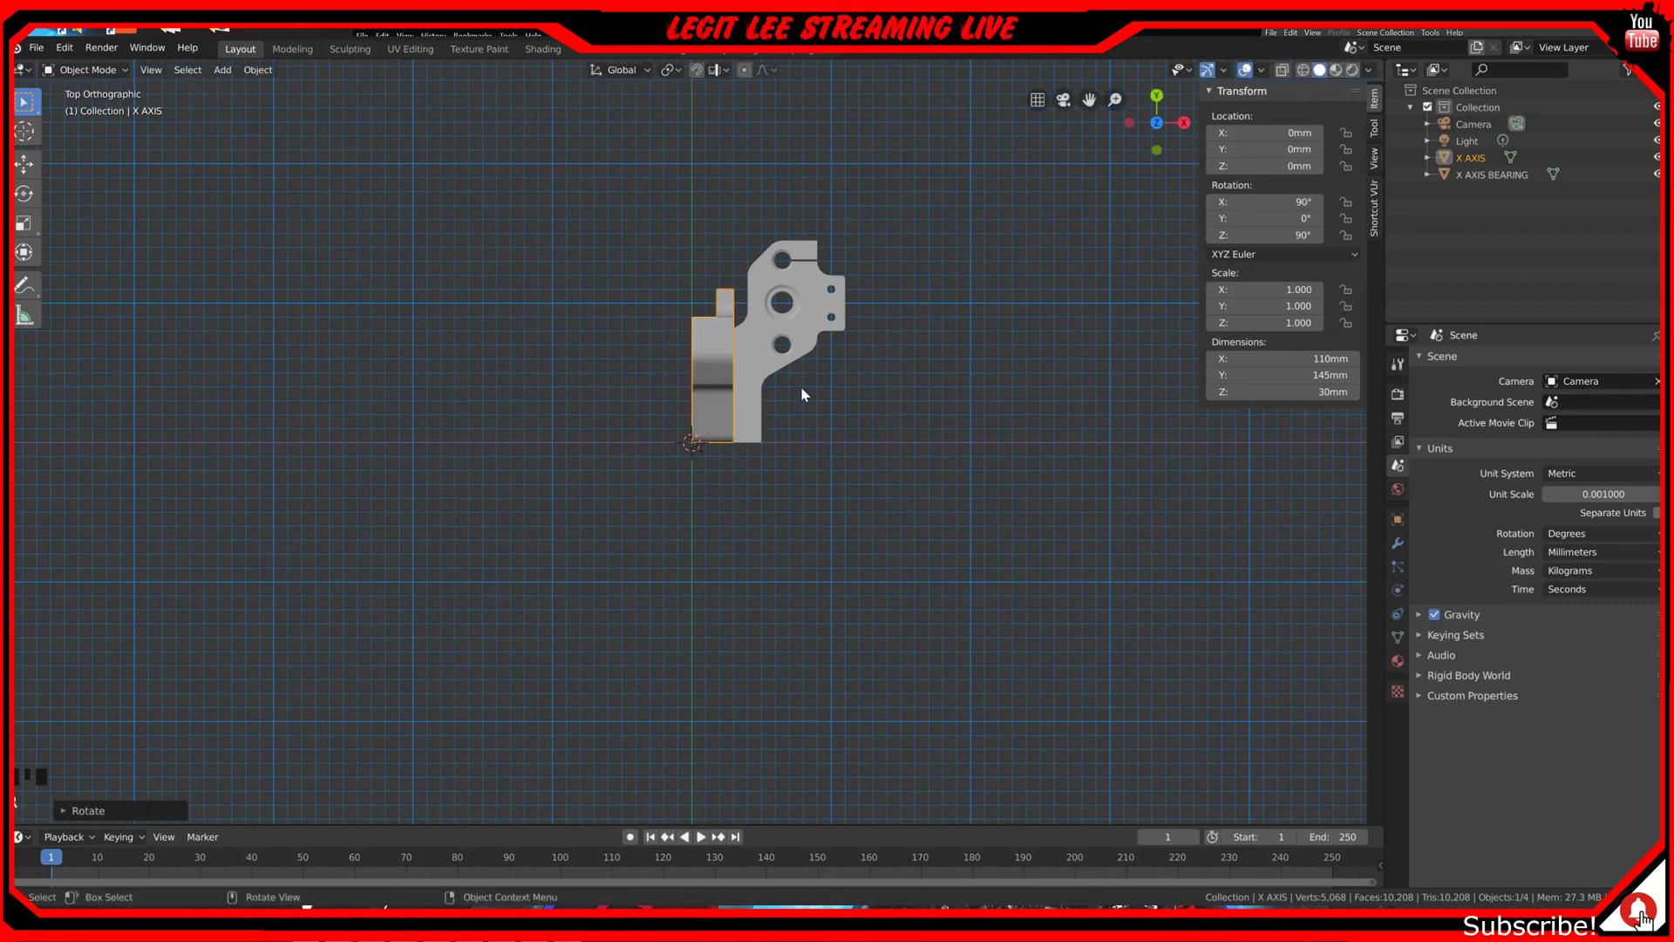
Step: Stand the X AXIS BEARING part upright by rotating it 90° in the right side view
click(795, 356)
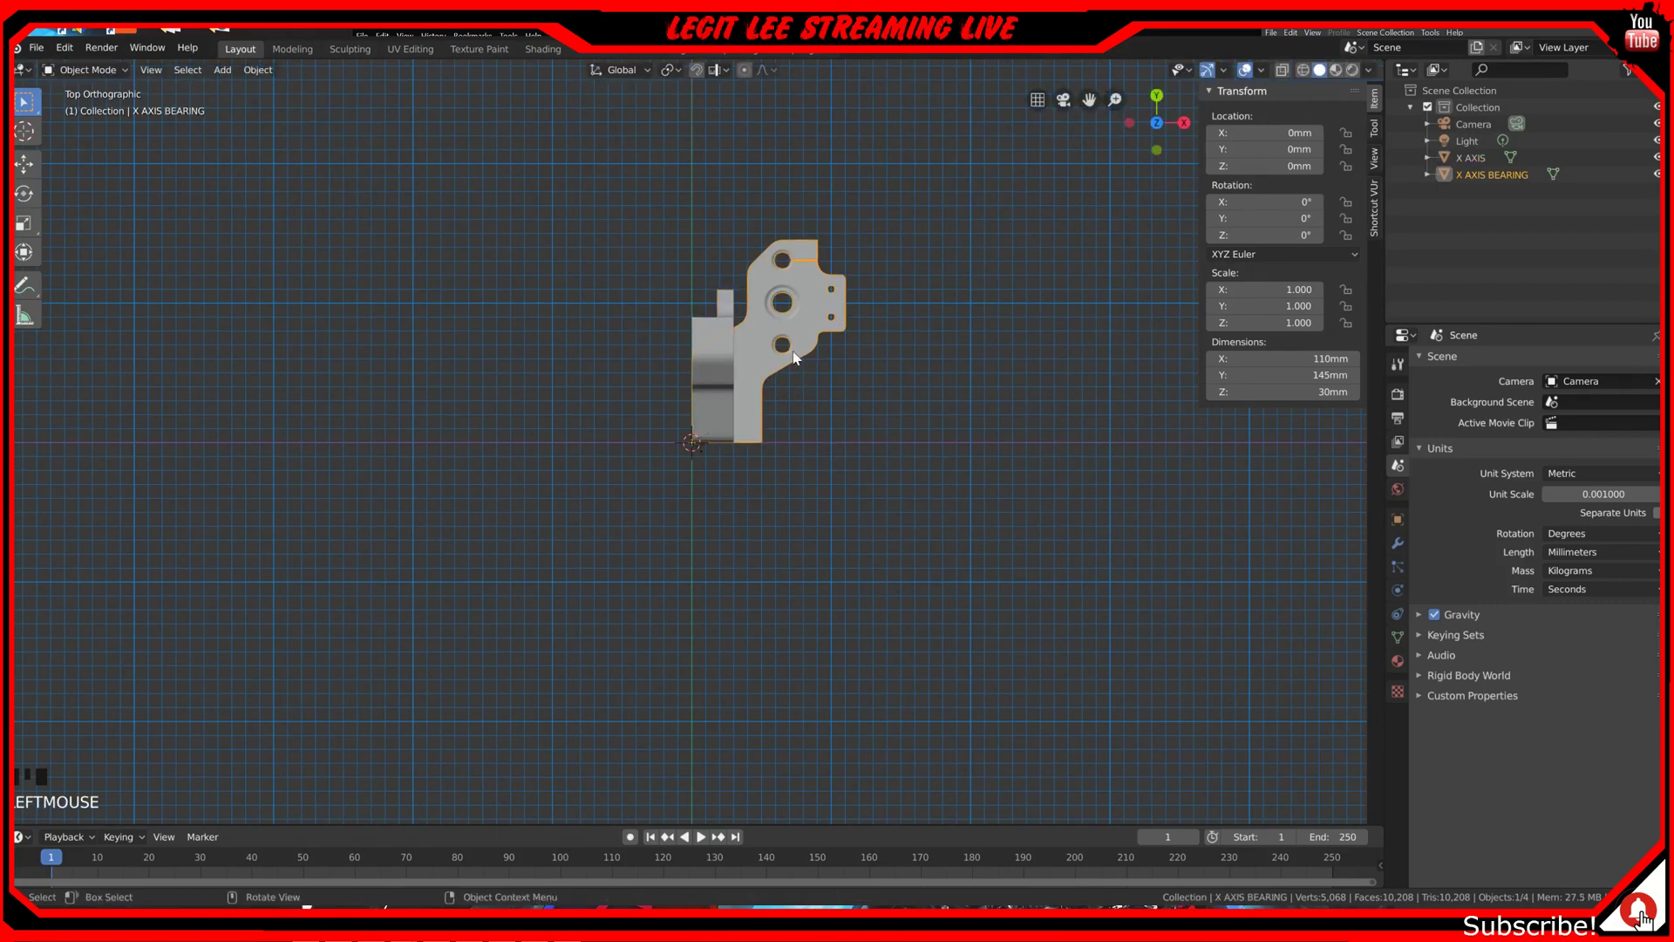
key(KP_1)
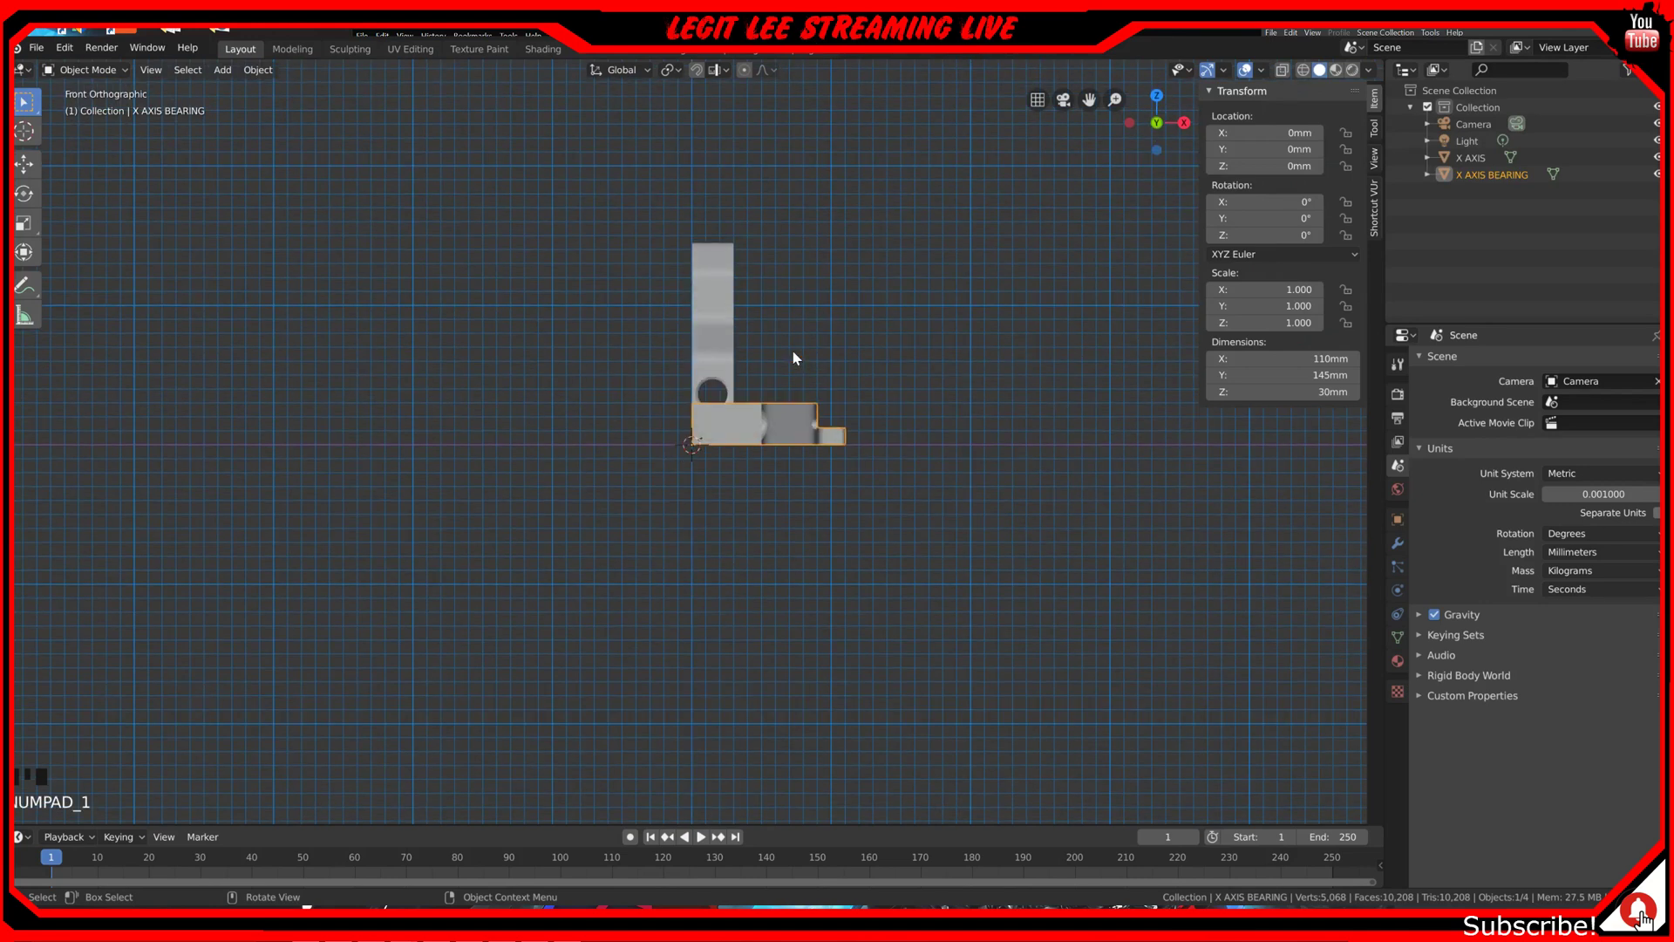
key(KP_3)
key(KP_1)
key(KP_3)
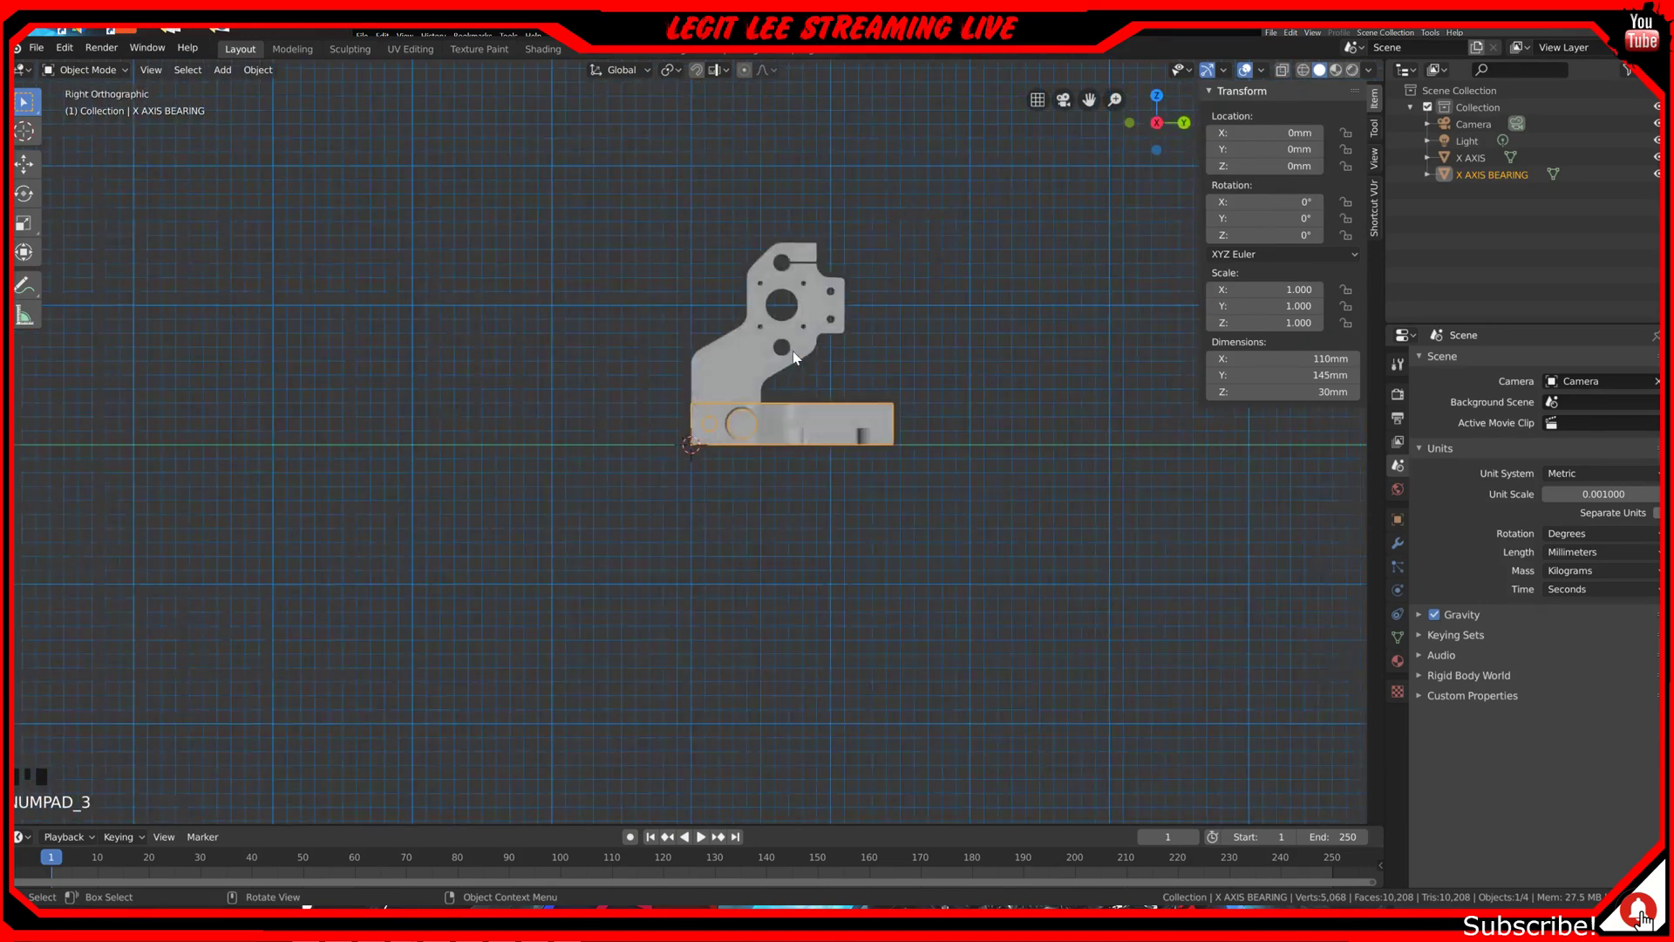
key(KP_7)
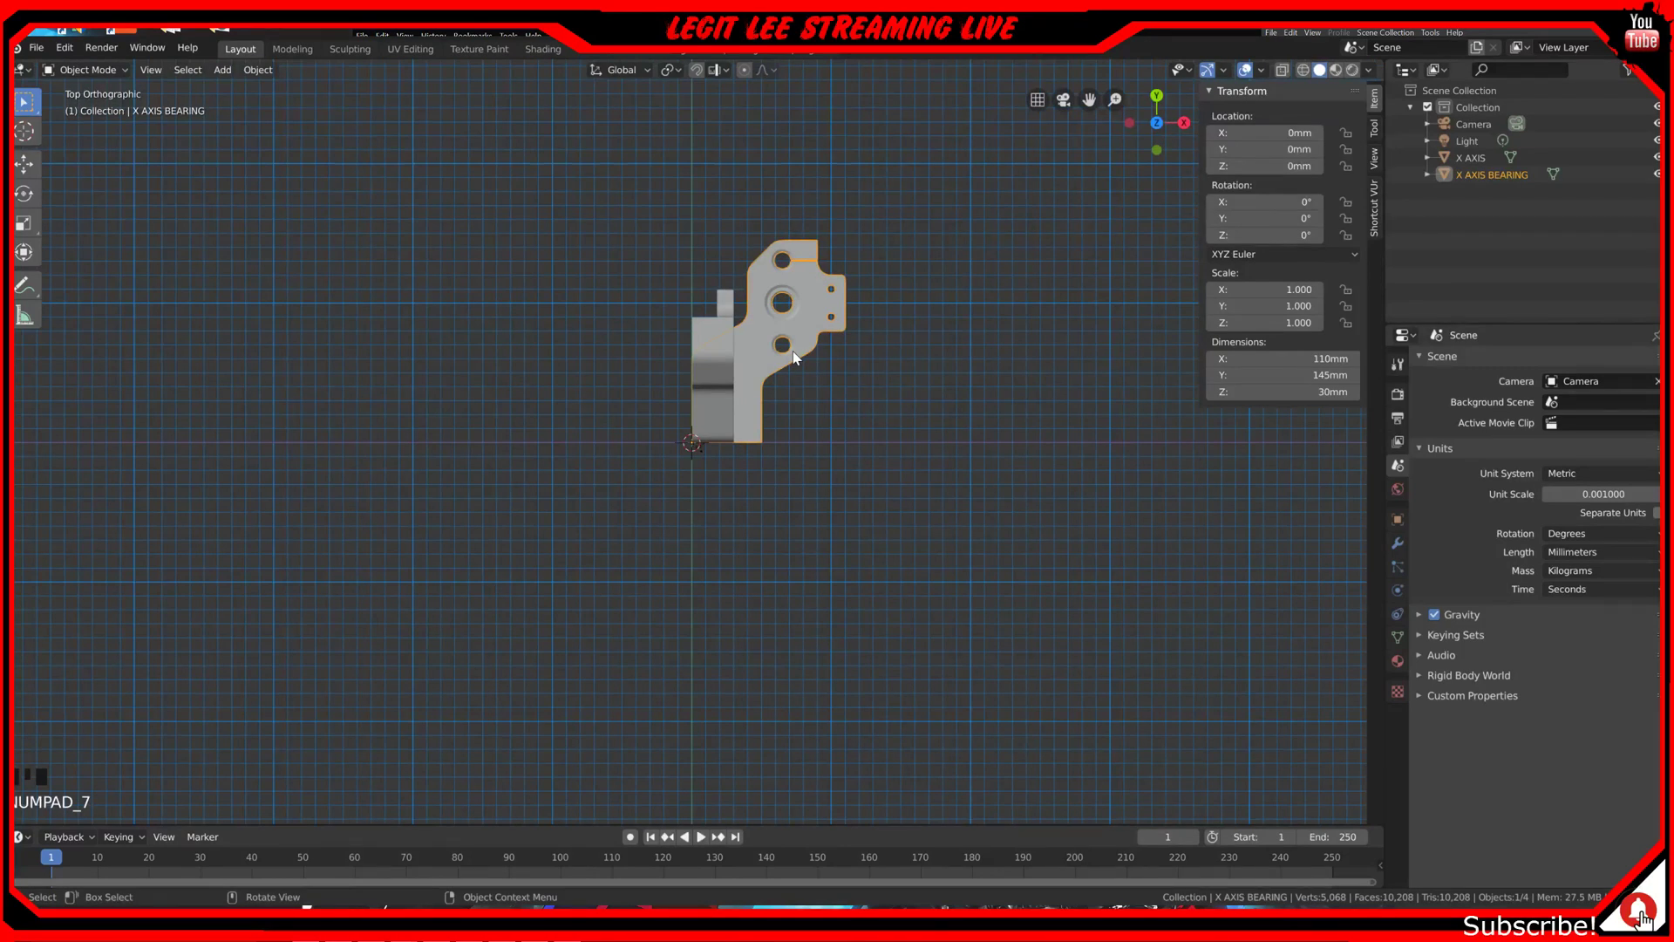
key(KP_3)
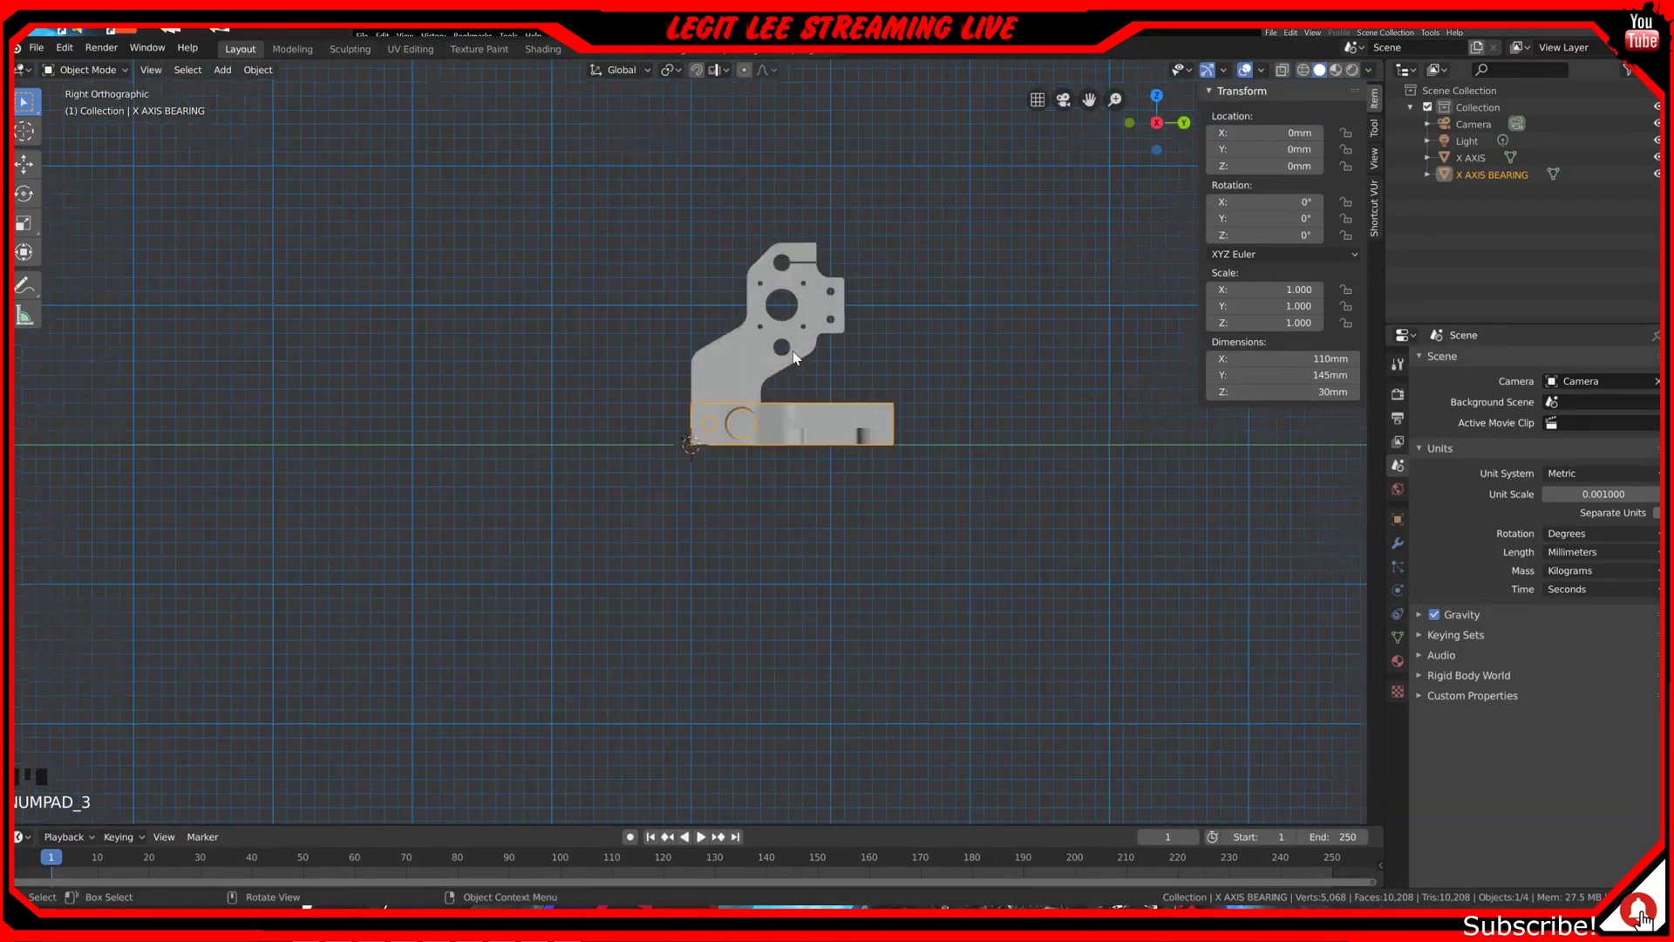
key(r)
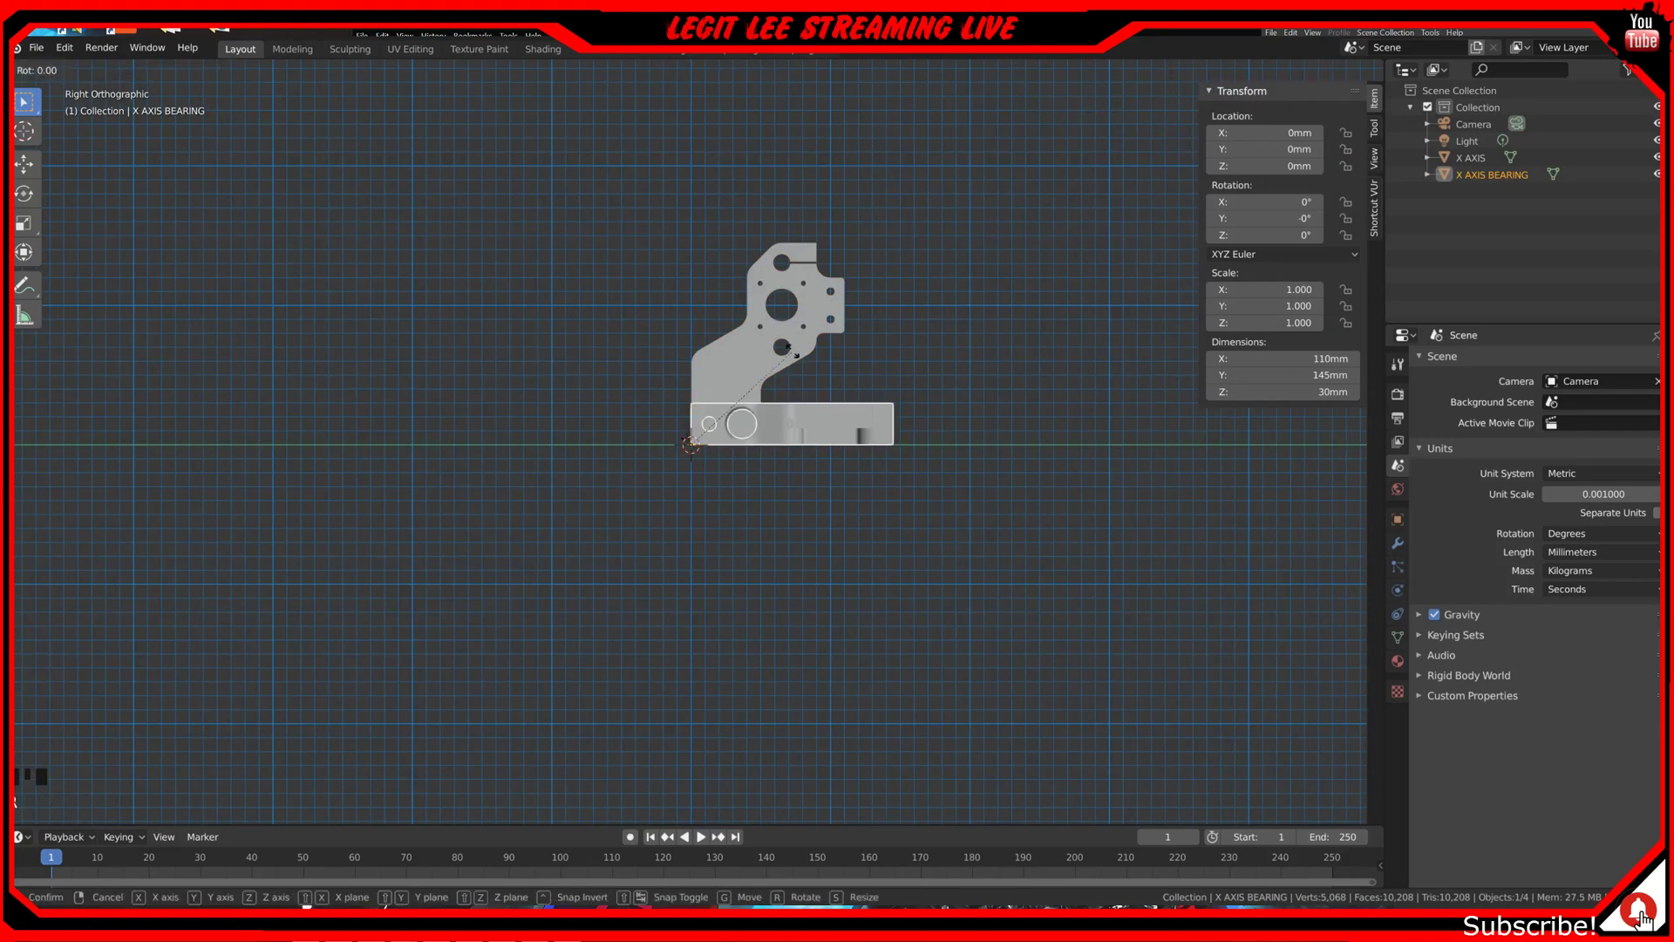
text(90)
key(Return)
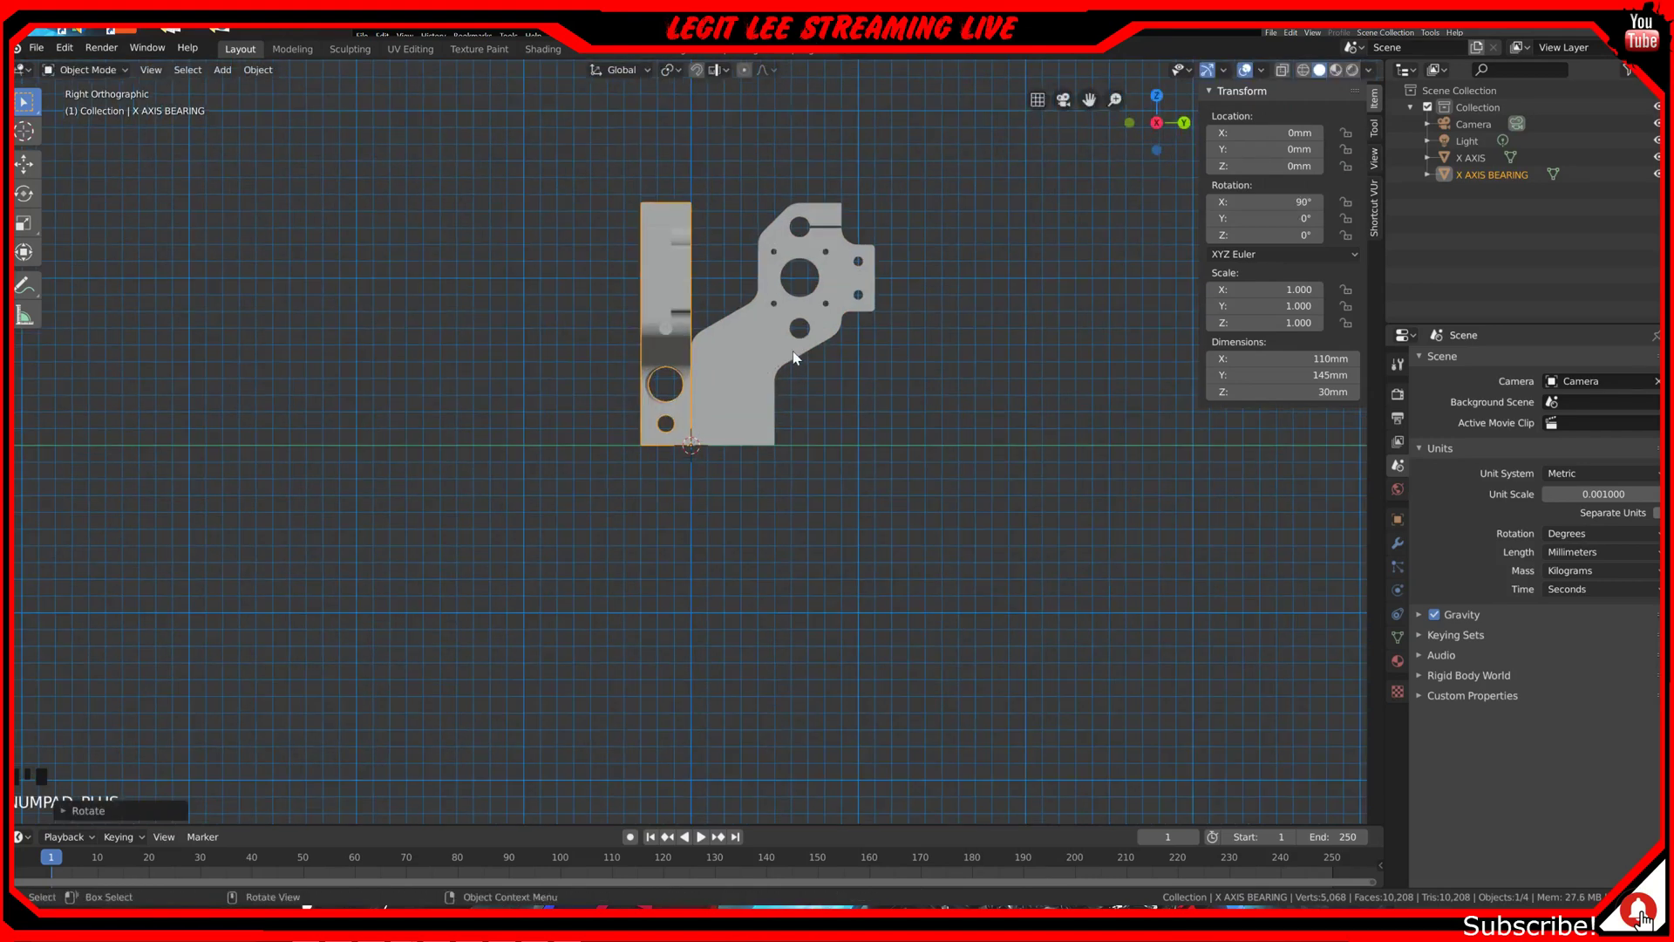
Step: Rotate the X AXIS BEARING part 90° in the top view to align it with the X AXIS part
key(KP_7)
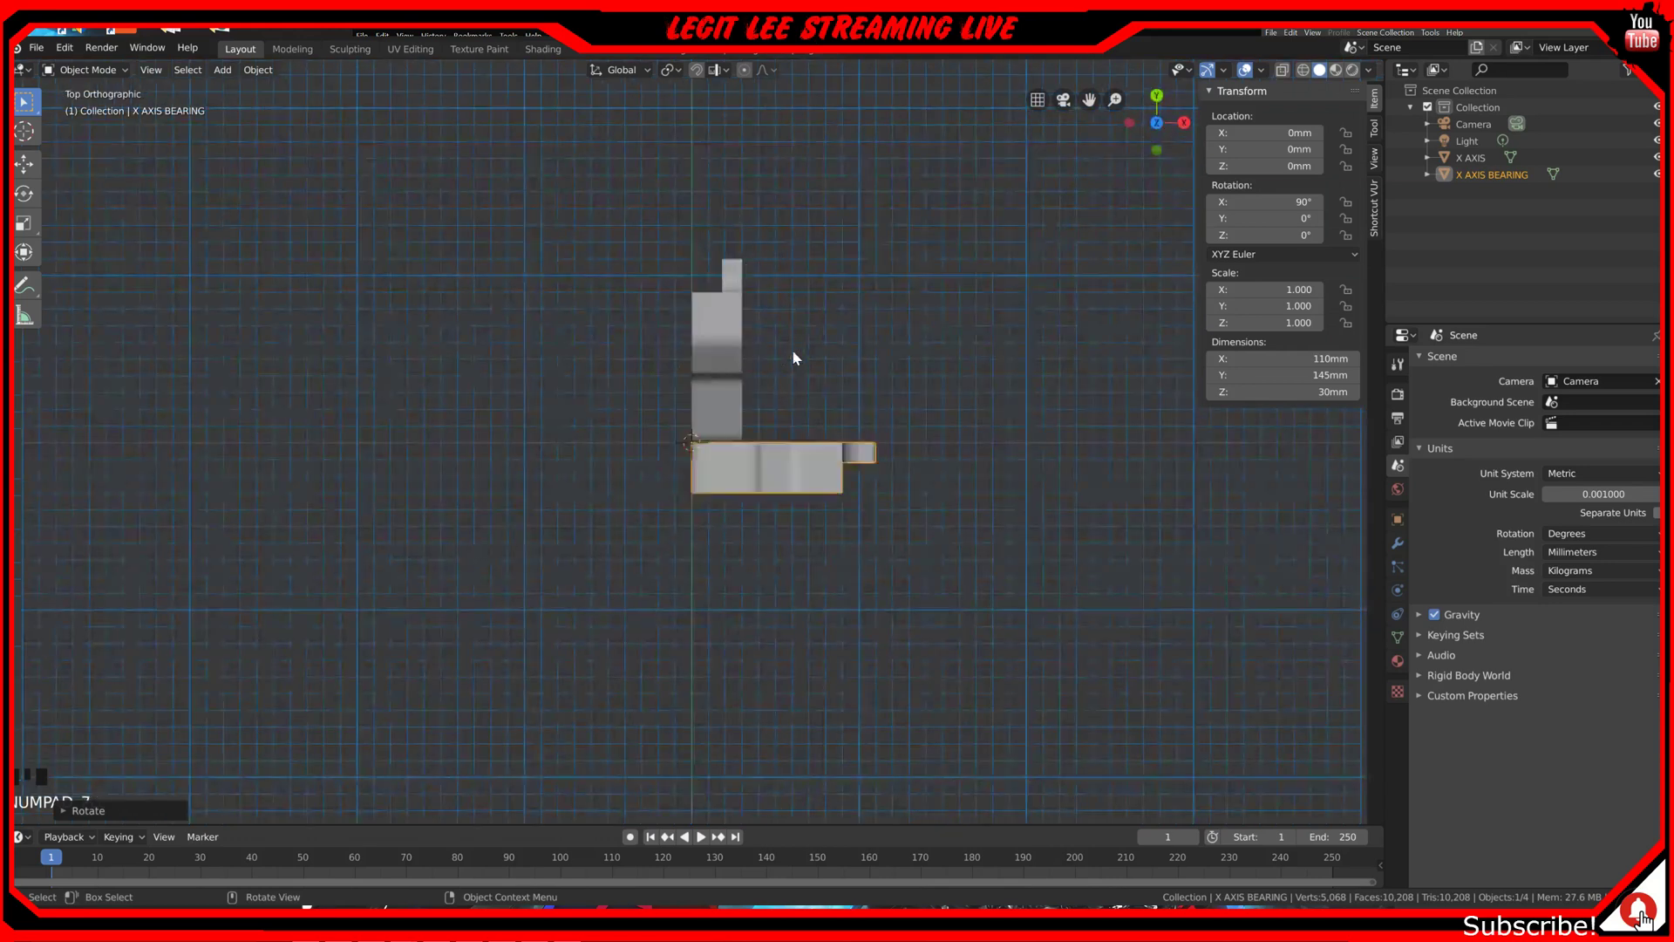
key(r)
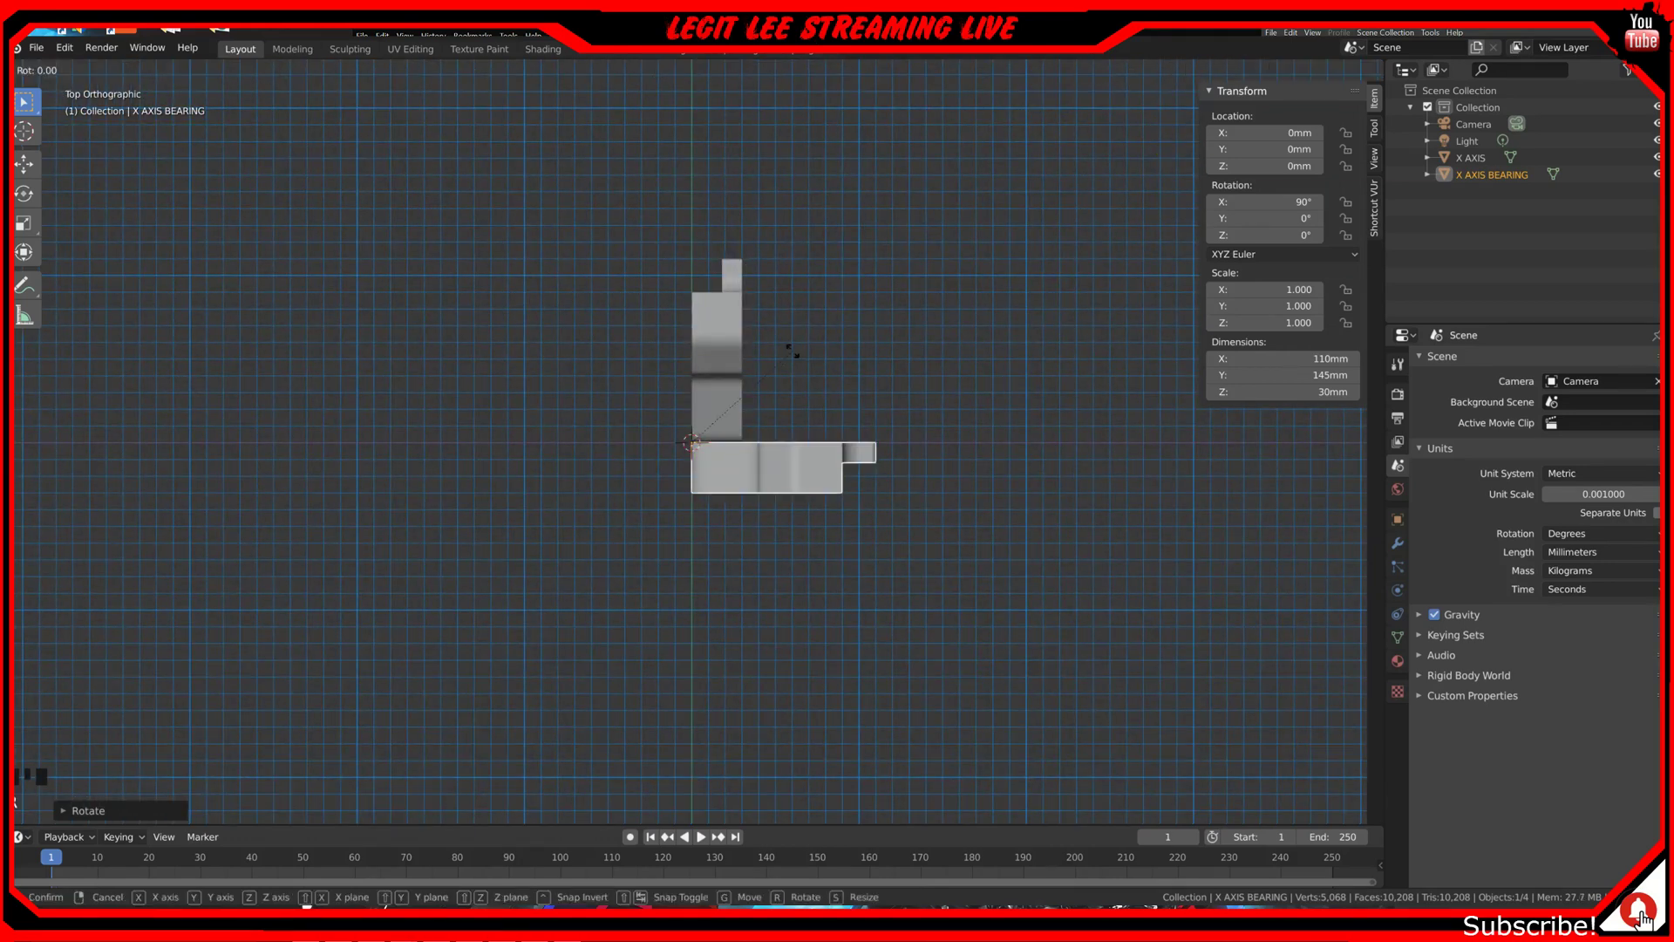
text(90)
key(Return)
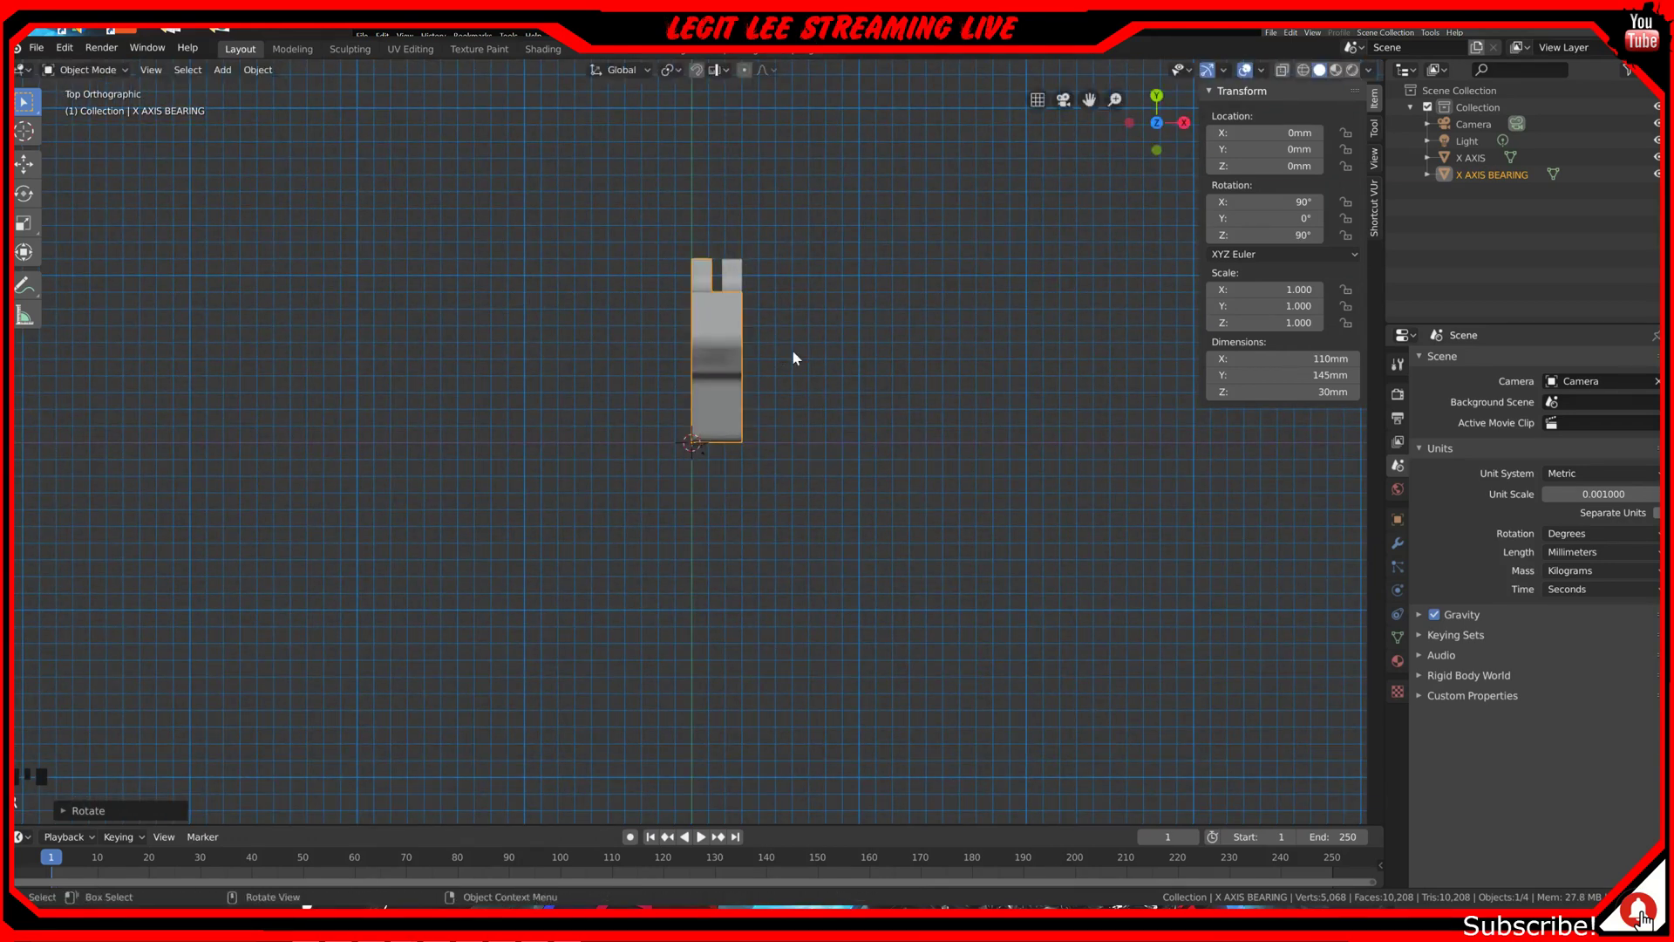
Step: Move the X AXIS part along the X axis to X -230 mm in the top view
click(734, 420)
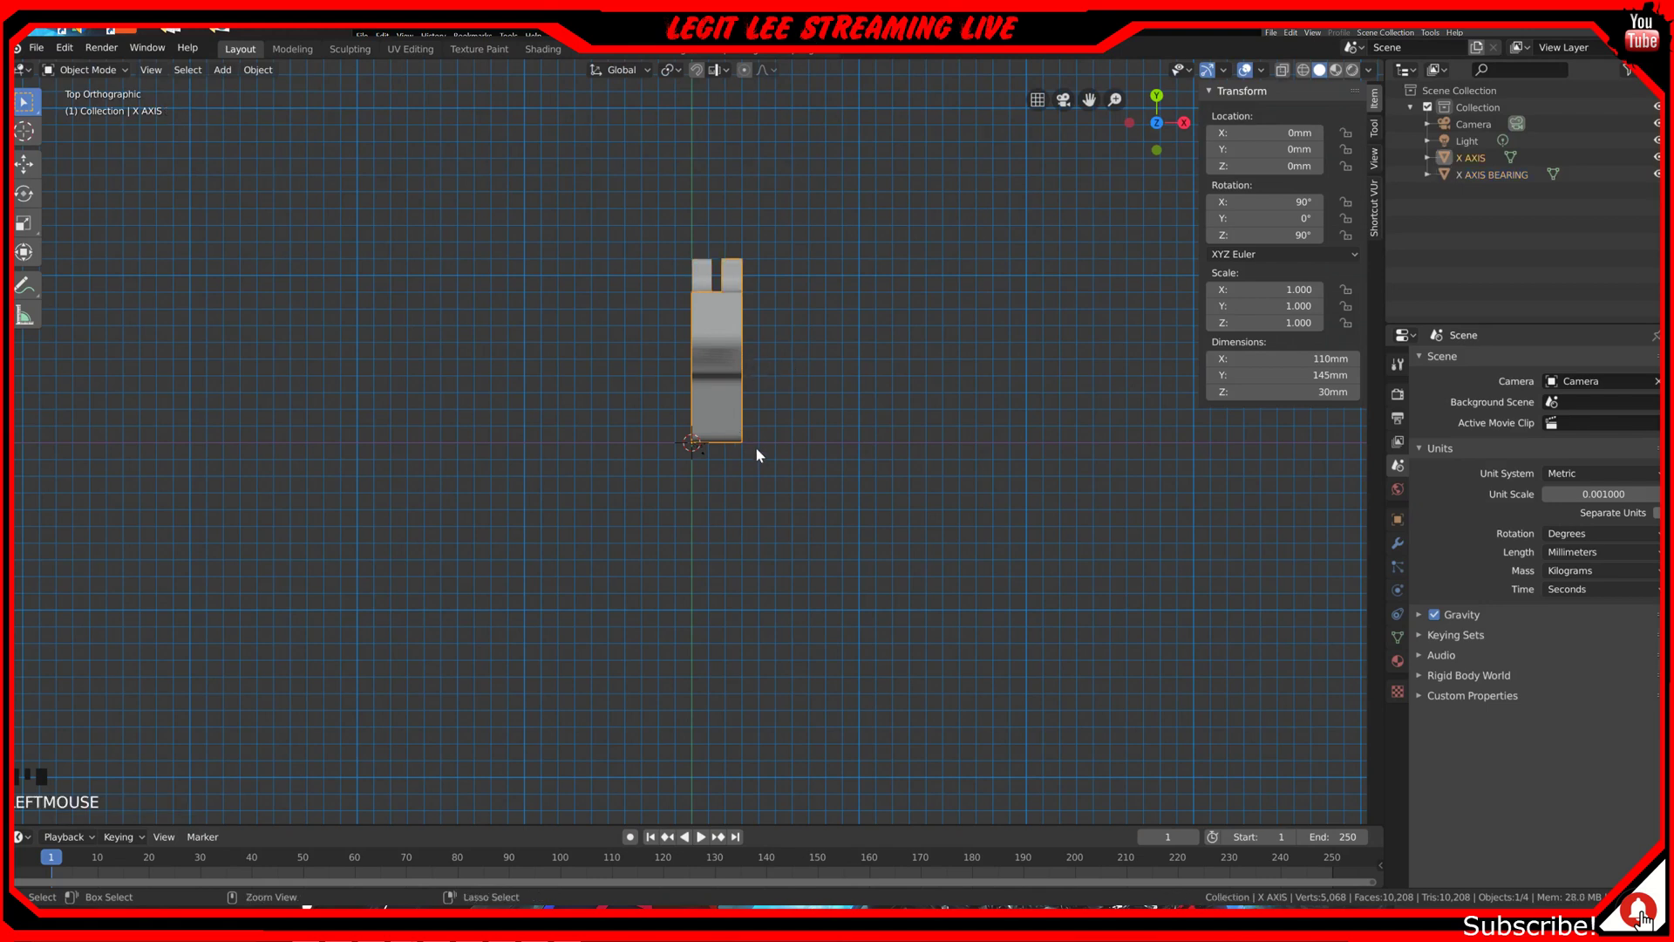
scroll(113, 197, down, 1)
click(25, 163)
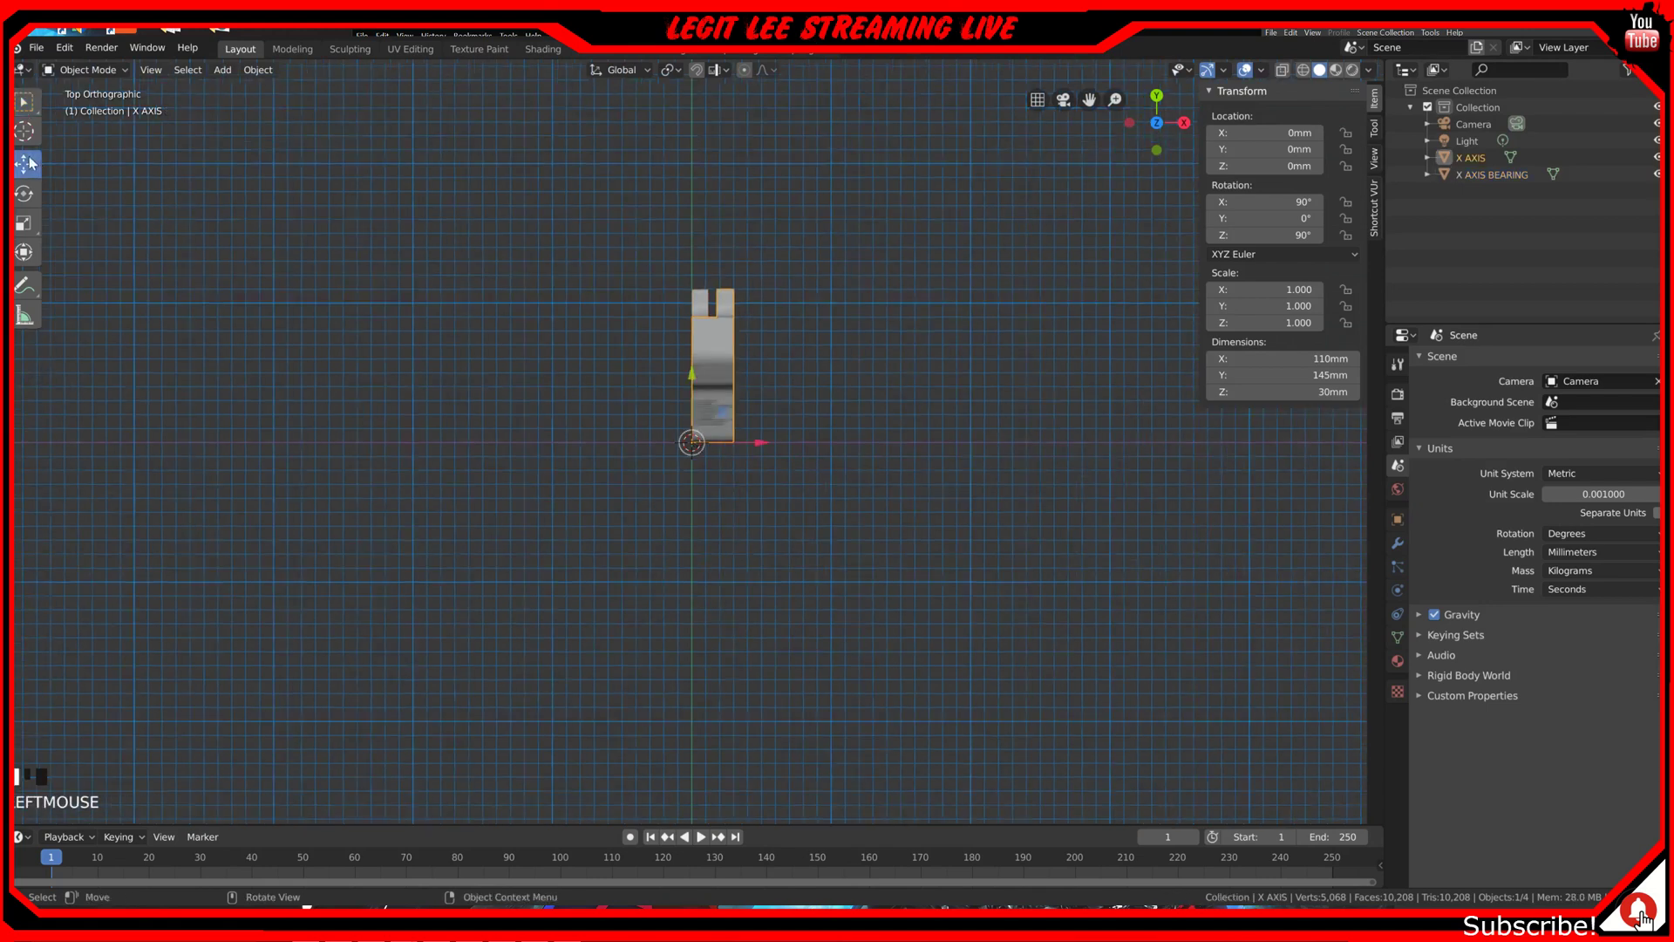
ctrl+drag(757, 450, 458, 443)
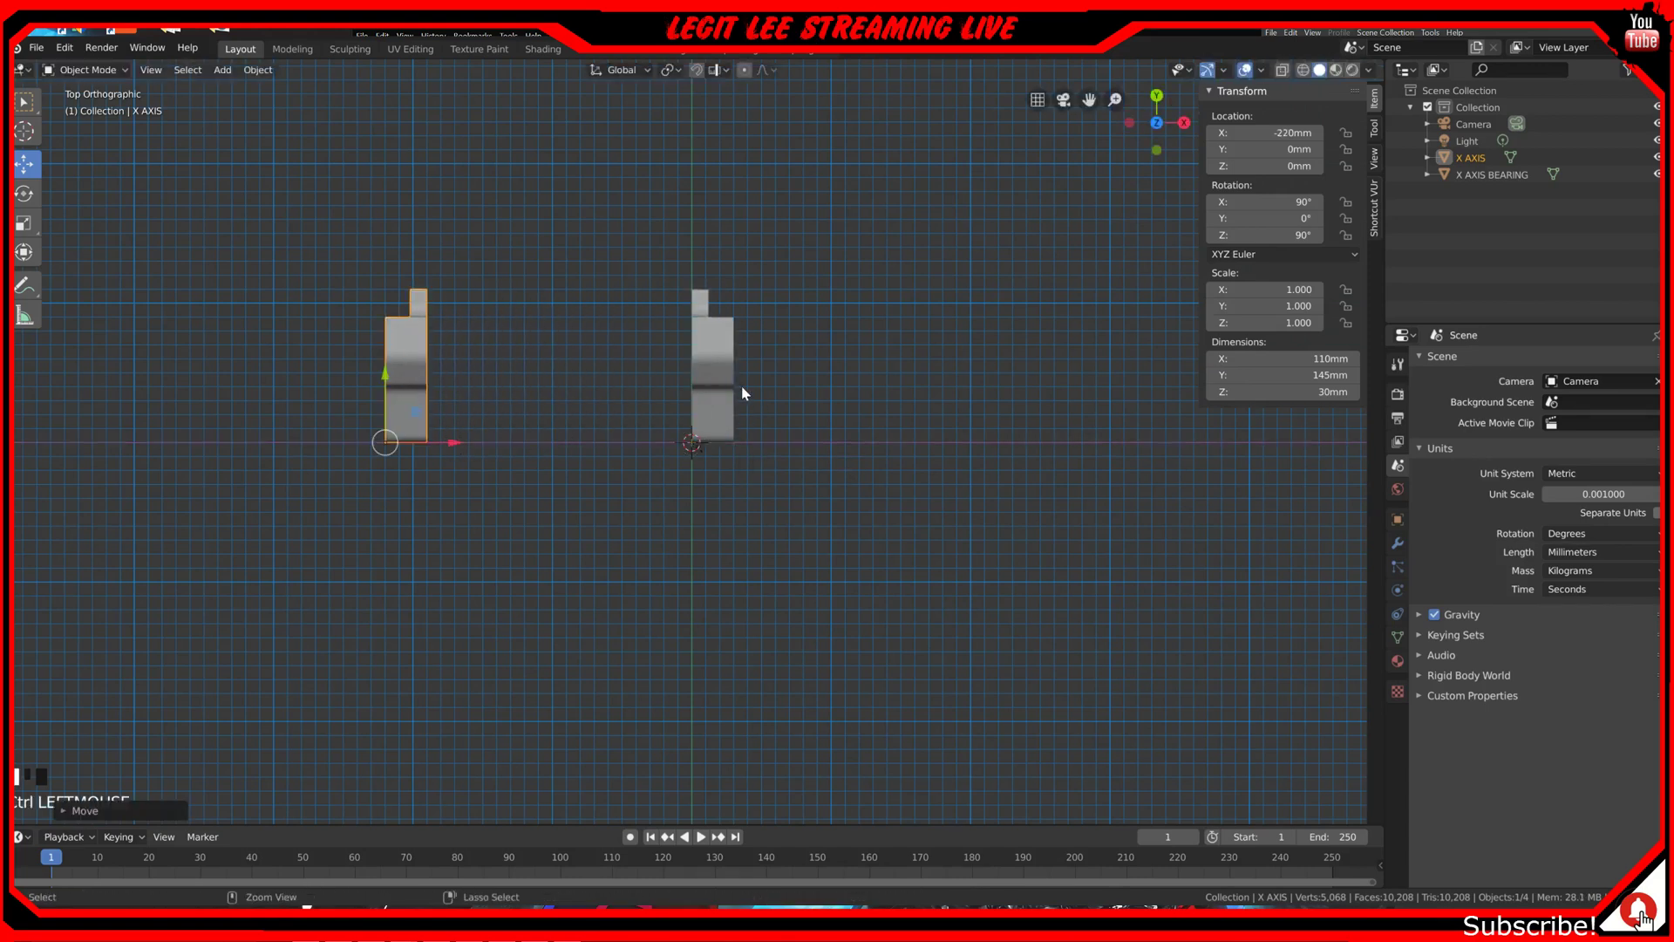
ctrl+drag(452, 443, 441, 445)
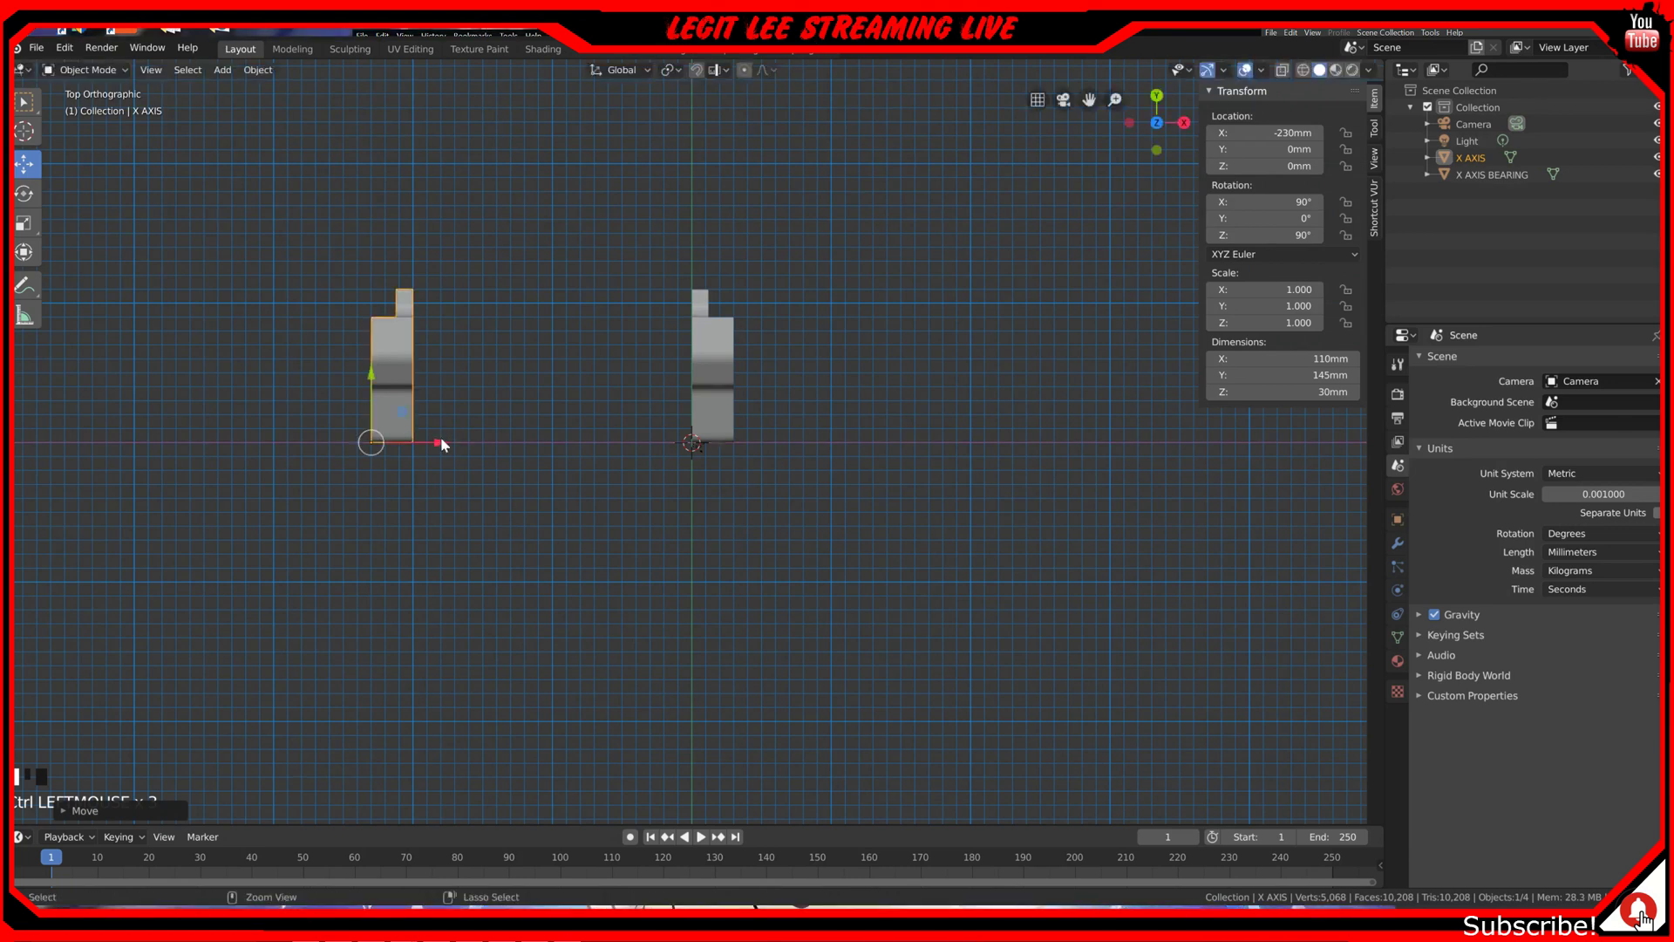
Step: Move the X AXIS BEARING part along the X axis to X 200 mm
click(713, 364)
ctrl+drag(760, 441, 1039, 418)
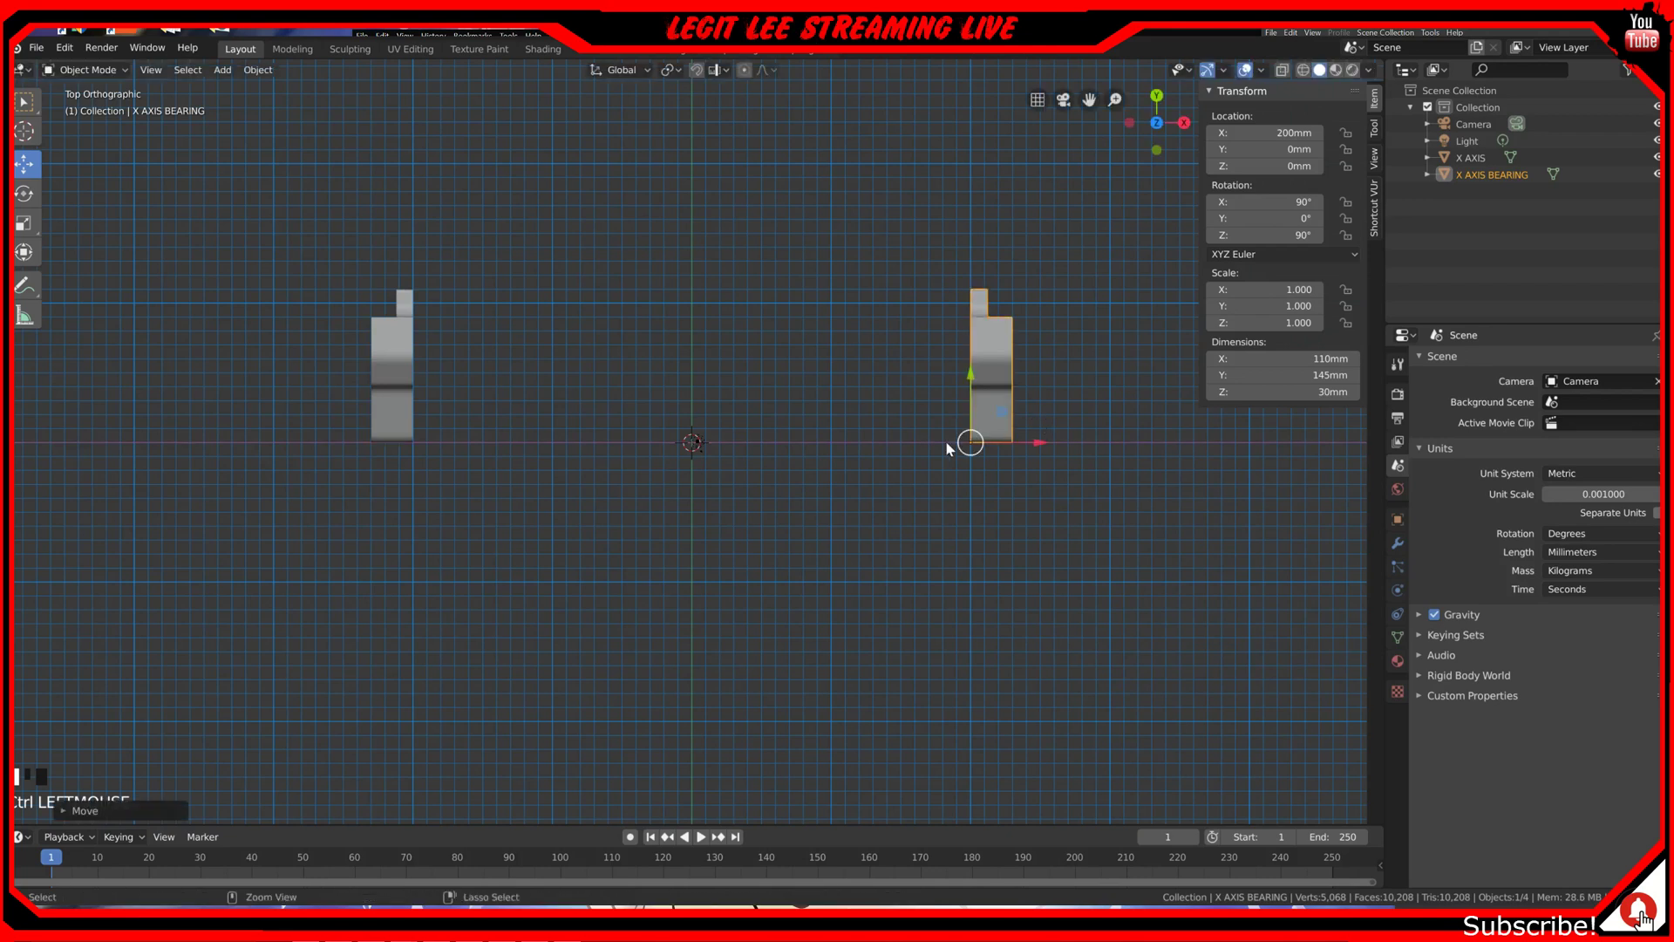
middle_drag(671, 493, 587, 410)
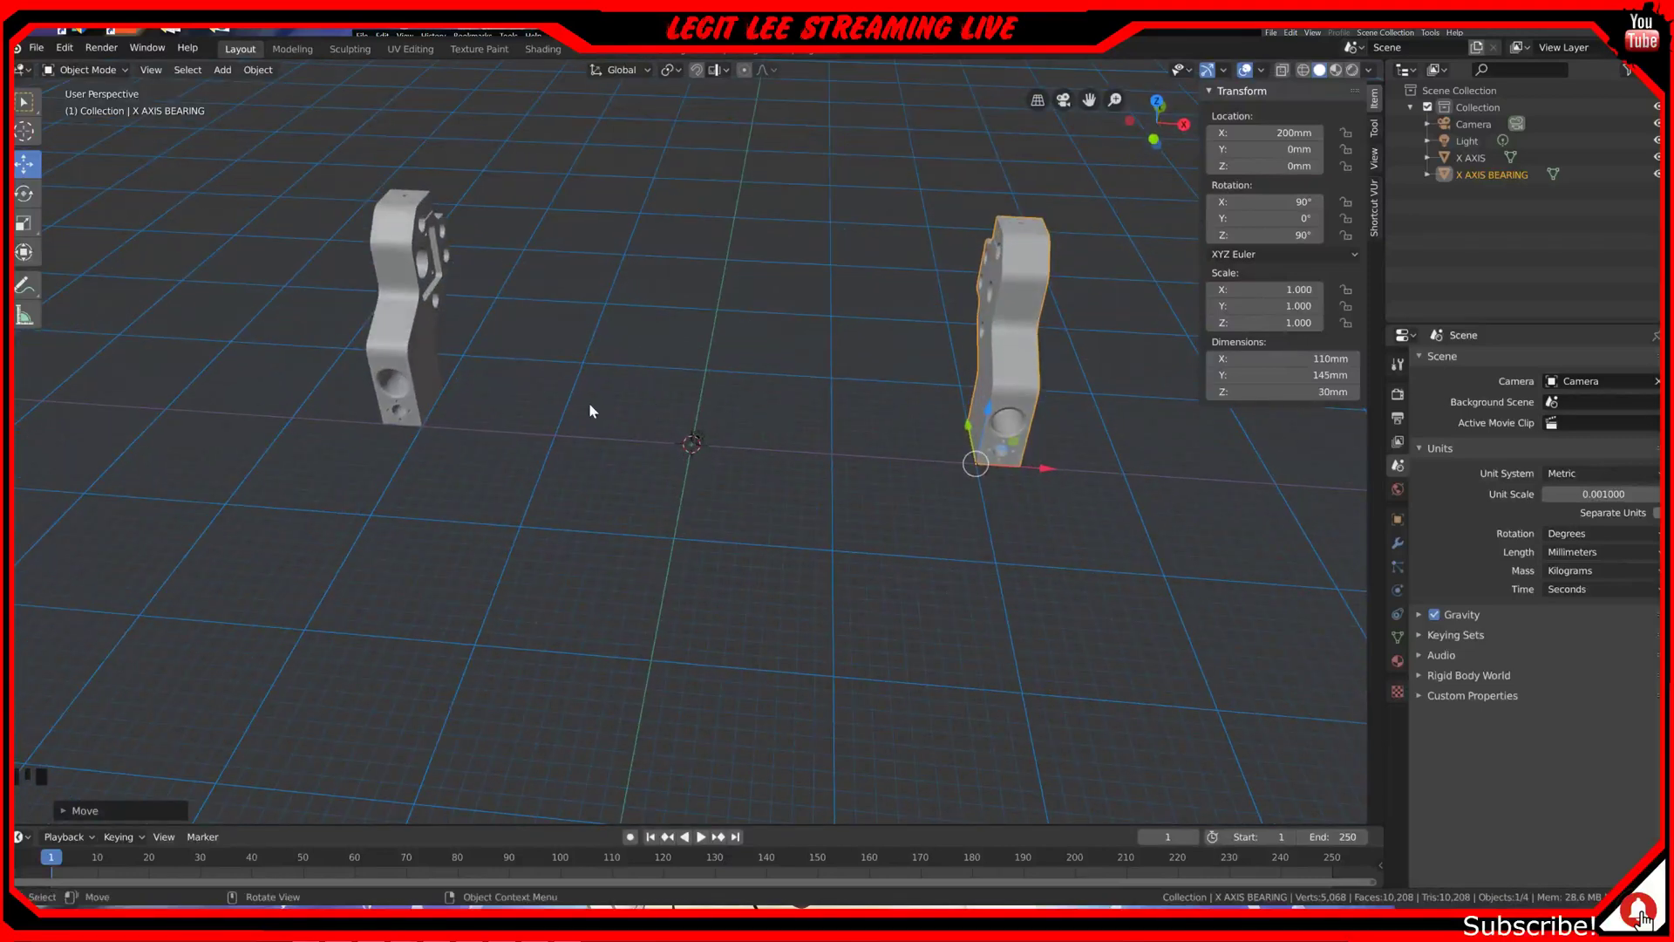
Step: Swap the two side parts, moving X AXIS BEARING to X -230 mm and X AXIS to X 200 mm
key(KP_7)
ctrl+drag(1032, 443, 437, 359)
ctrl+click(424, 330)
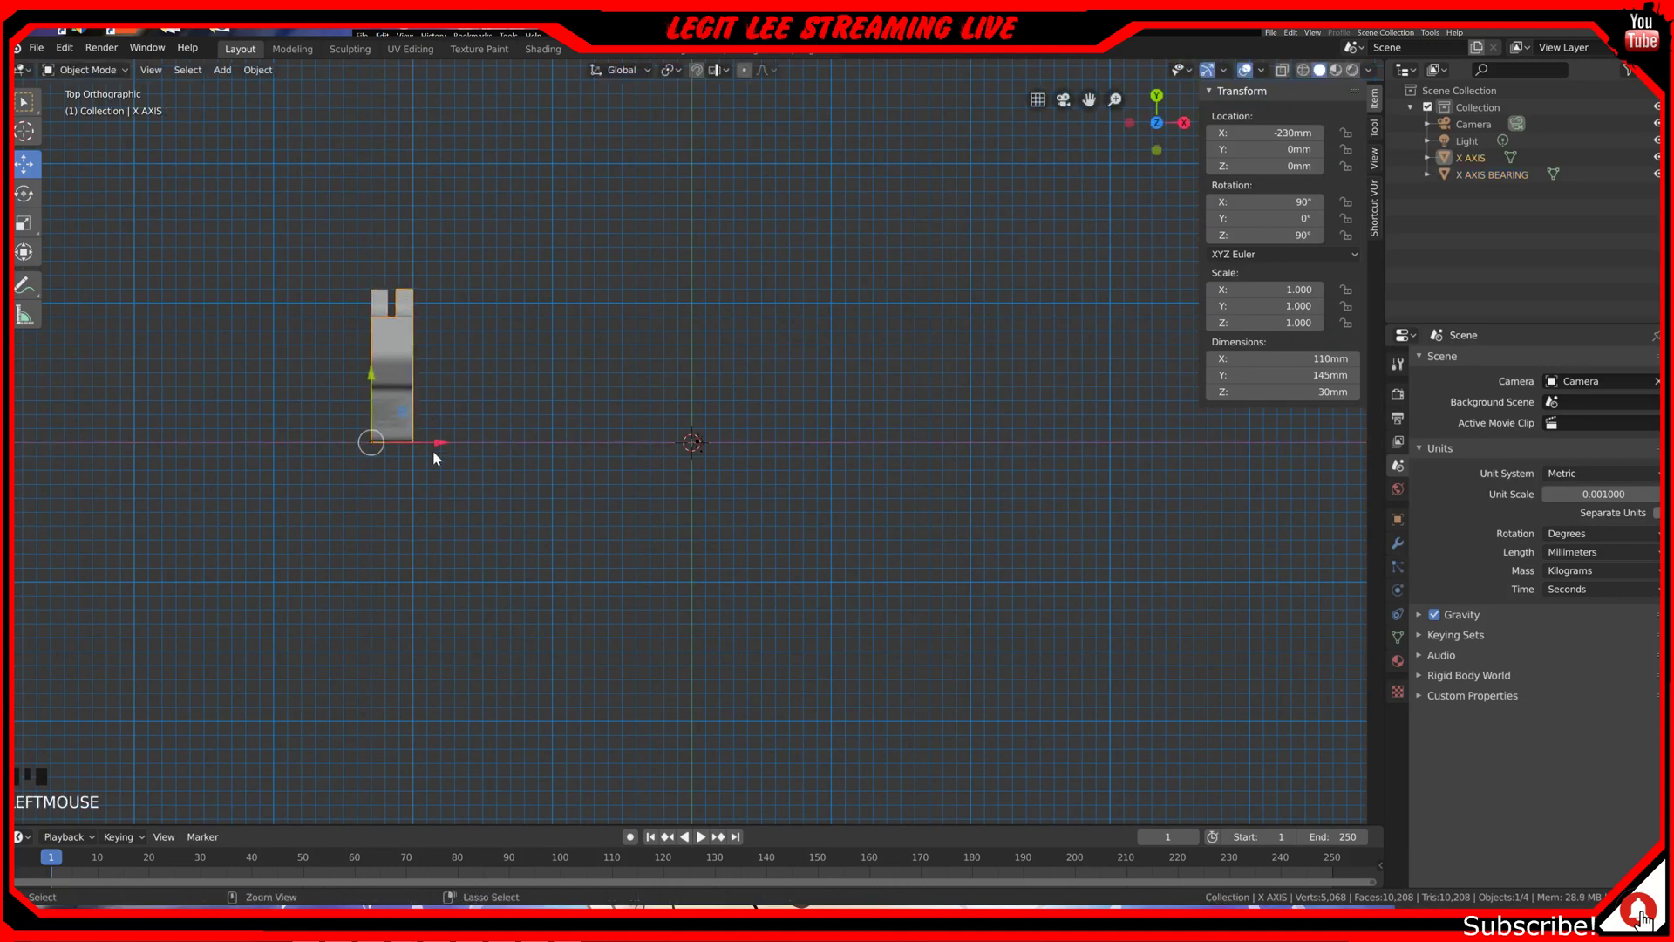
ctrl+drag(439, 444, 1033, 410)
mouse_move(1032, 410)
middle_down()
mouse_move(731, 381)
mouse_move(1017, 396)
middle_up()
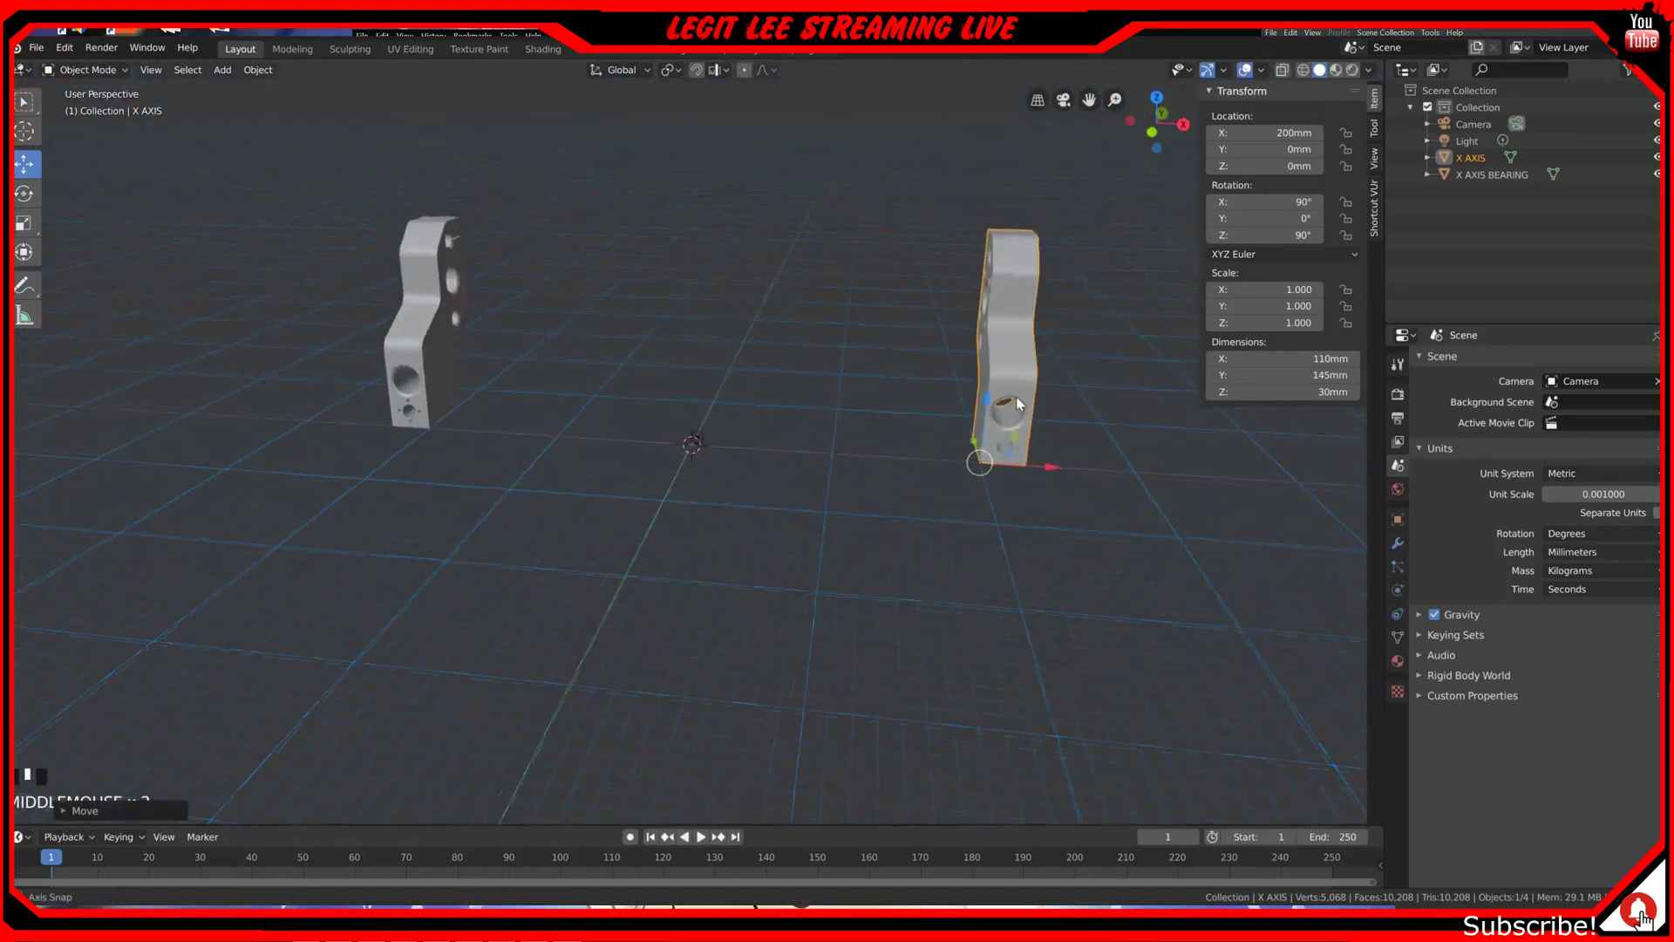
middle_drag(486, 369, 494, 382)
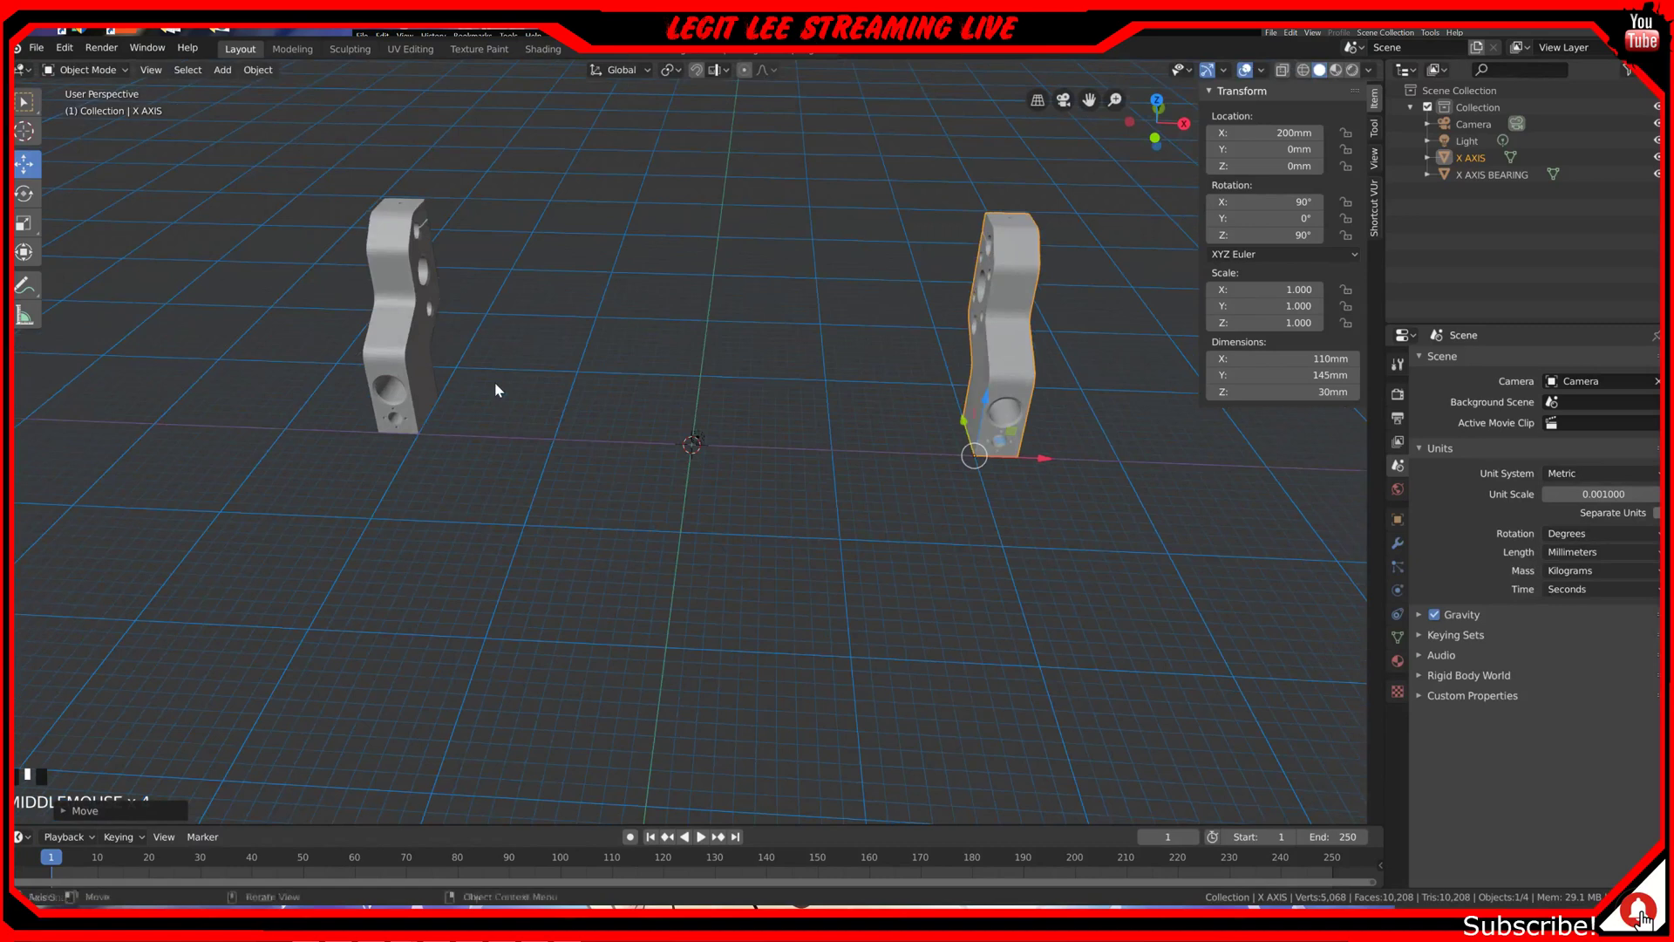
Step: Import X_AXIS_V2.STL, inspect the part, and delete it from the scene
click(36, 47)
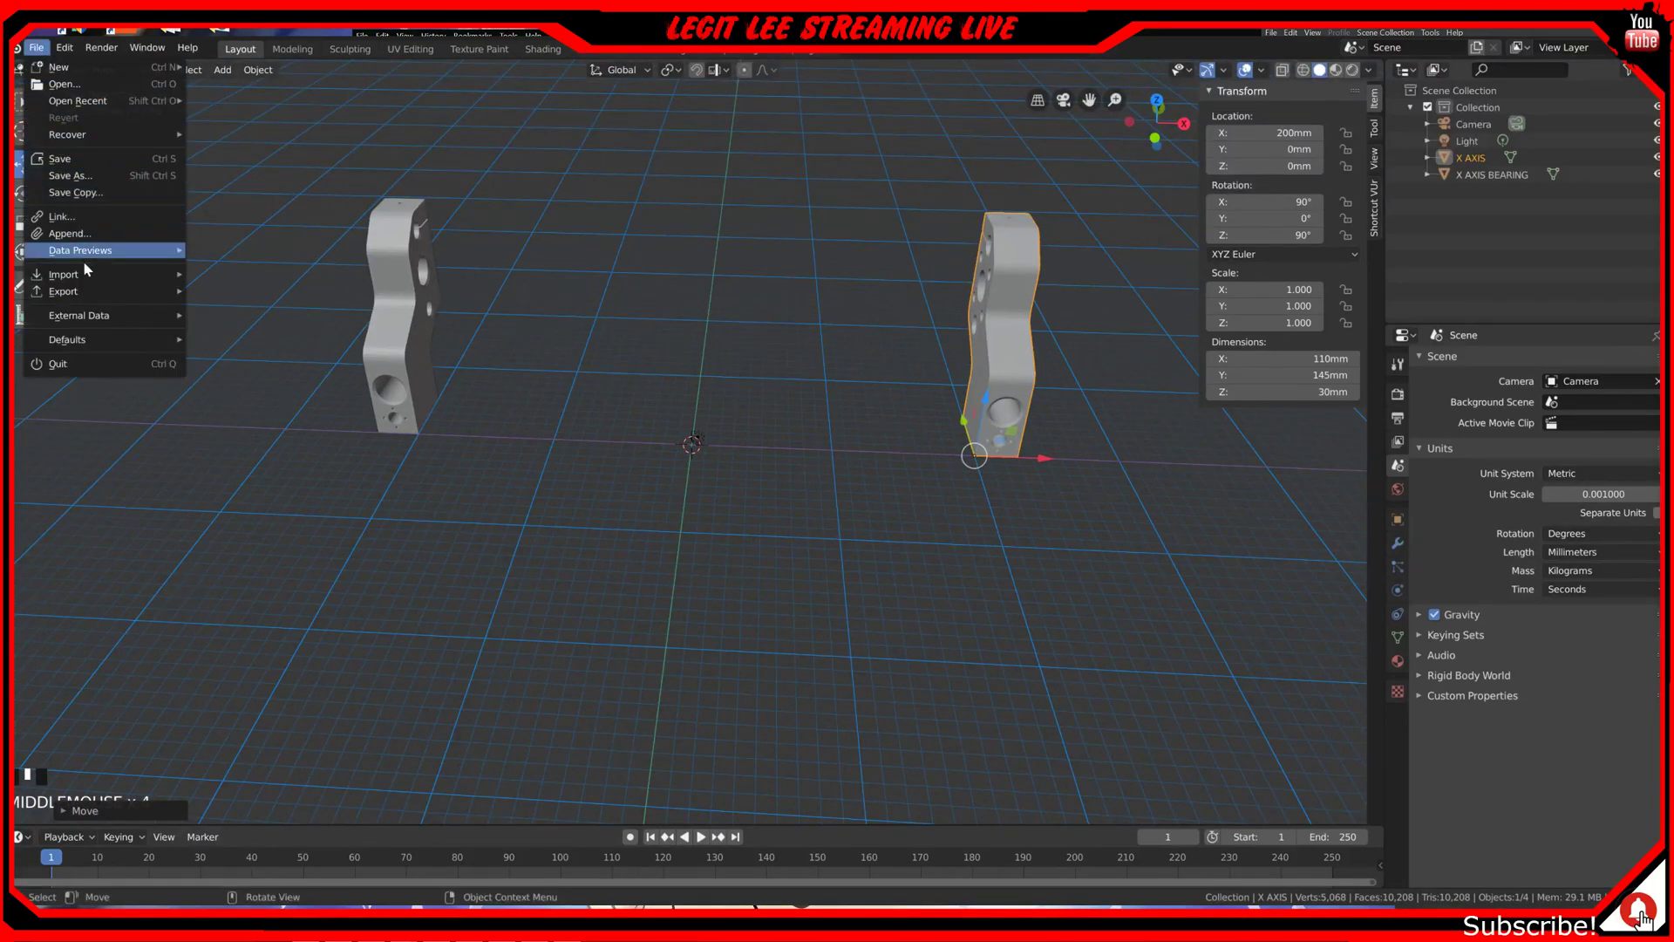
mouse_move(92, 293)
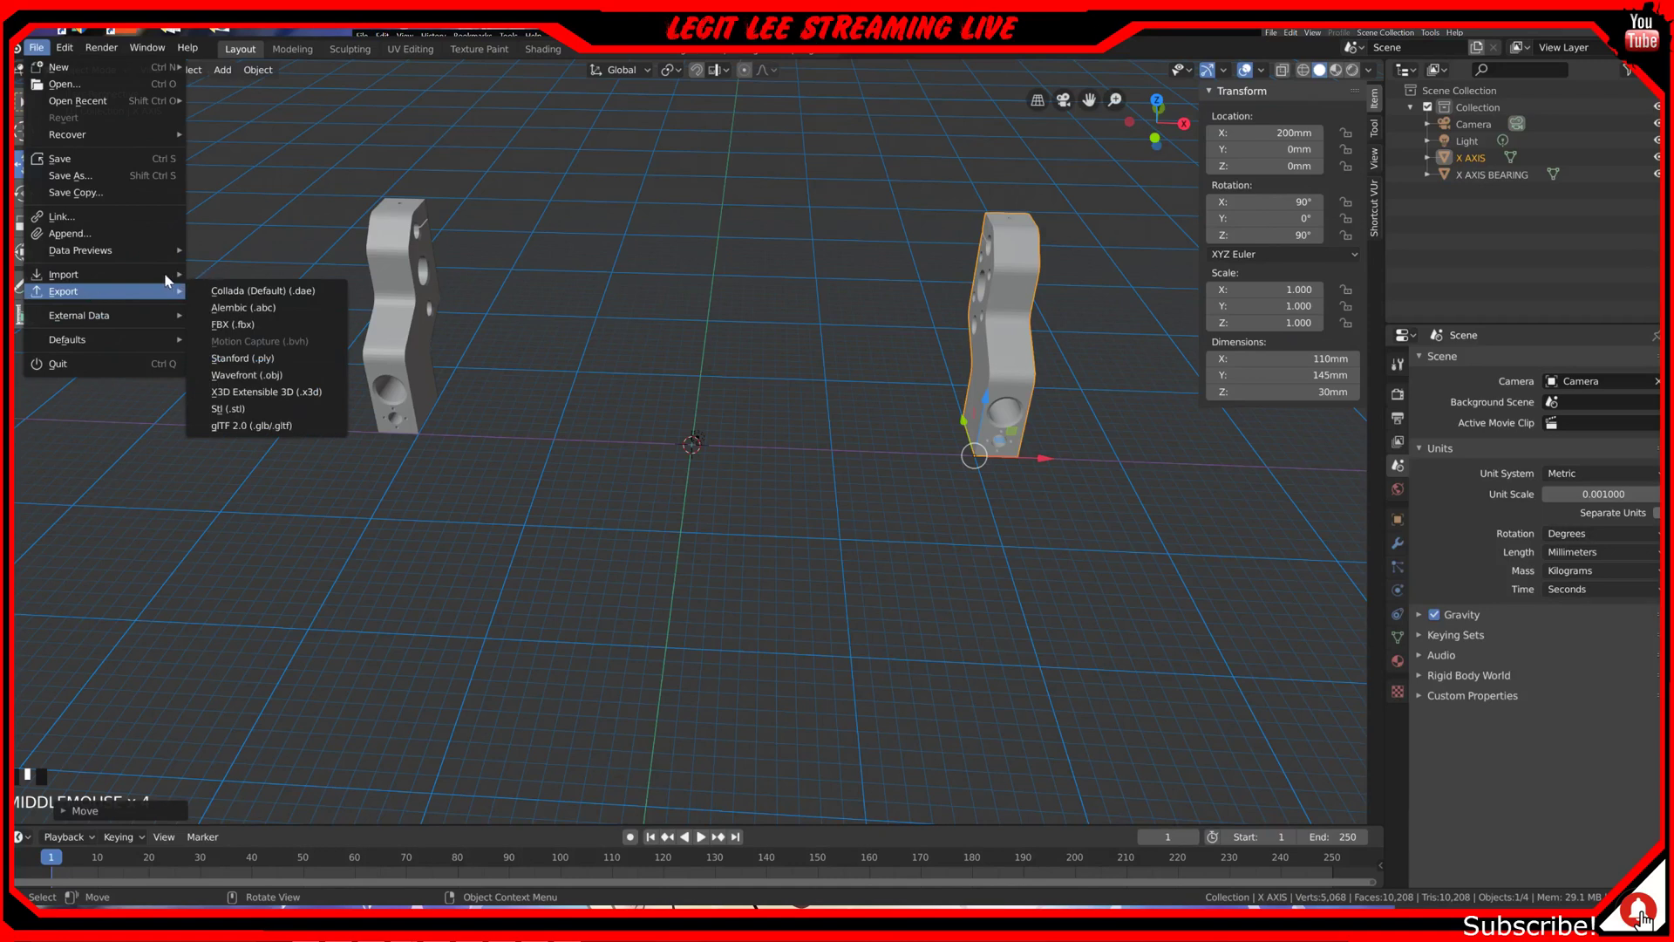
mouse_move(150, 274)
click(253, 392)
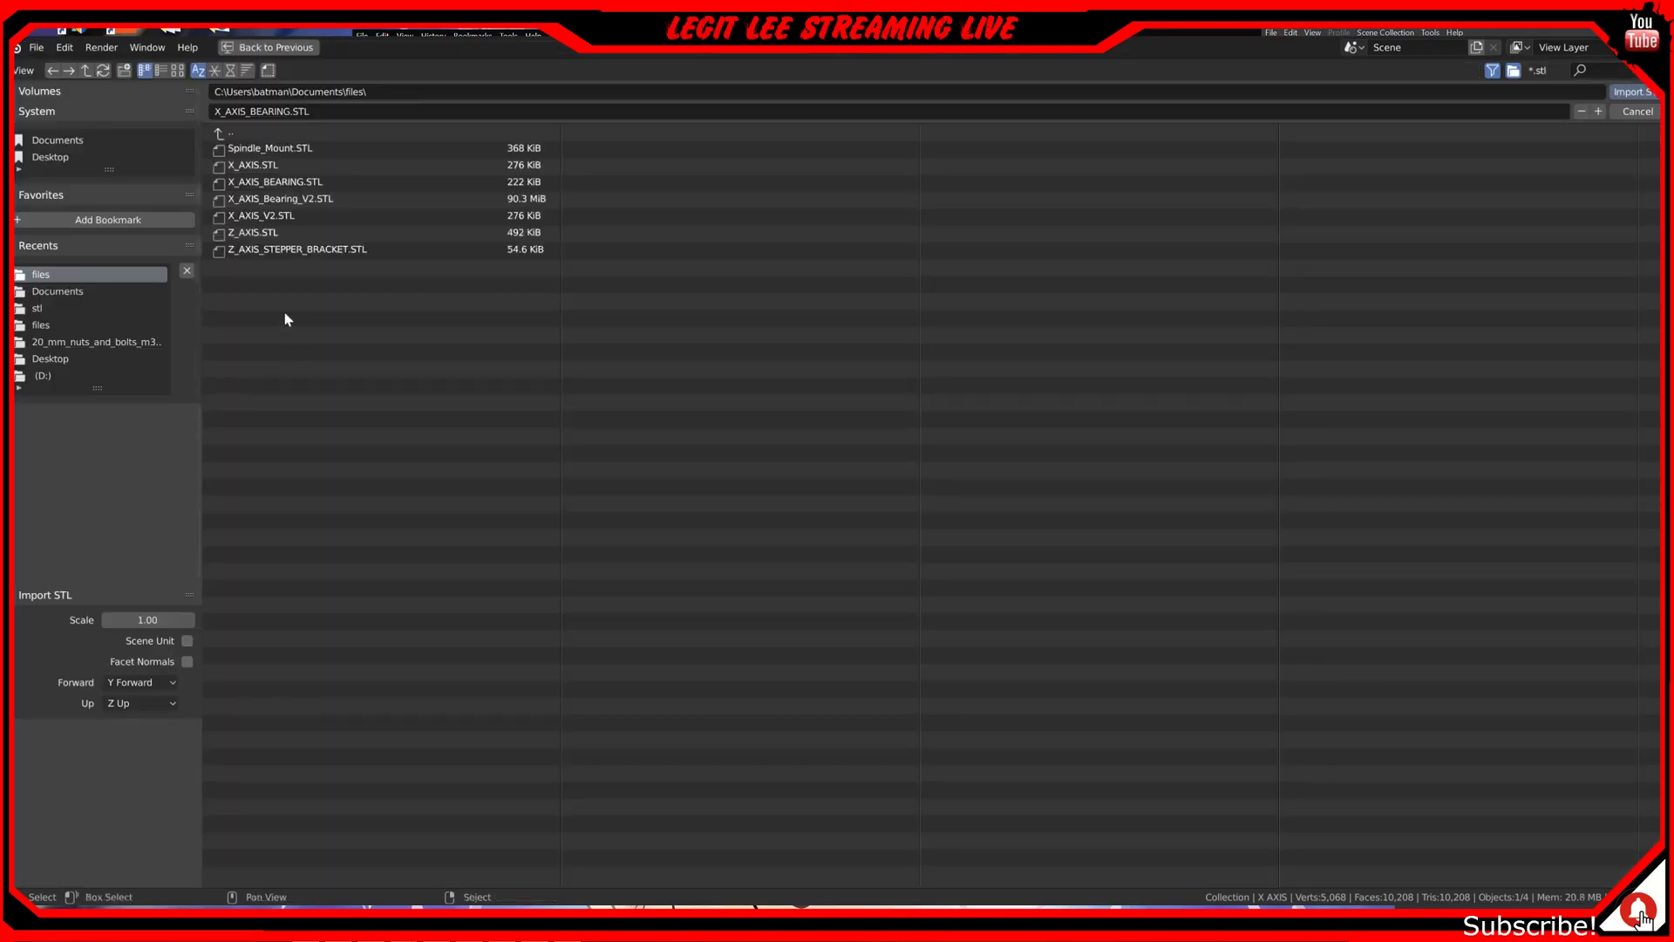
double_click(300, 215)
middle_drag(869, 401, 833, 482)
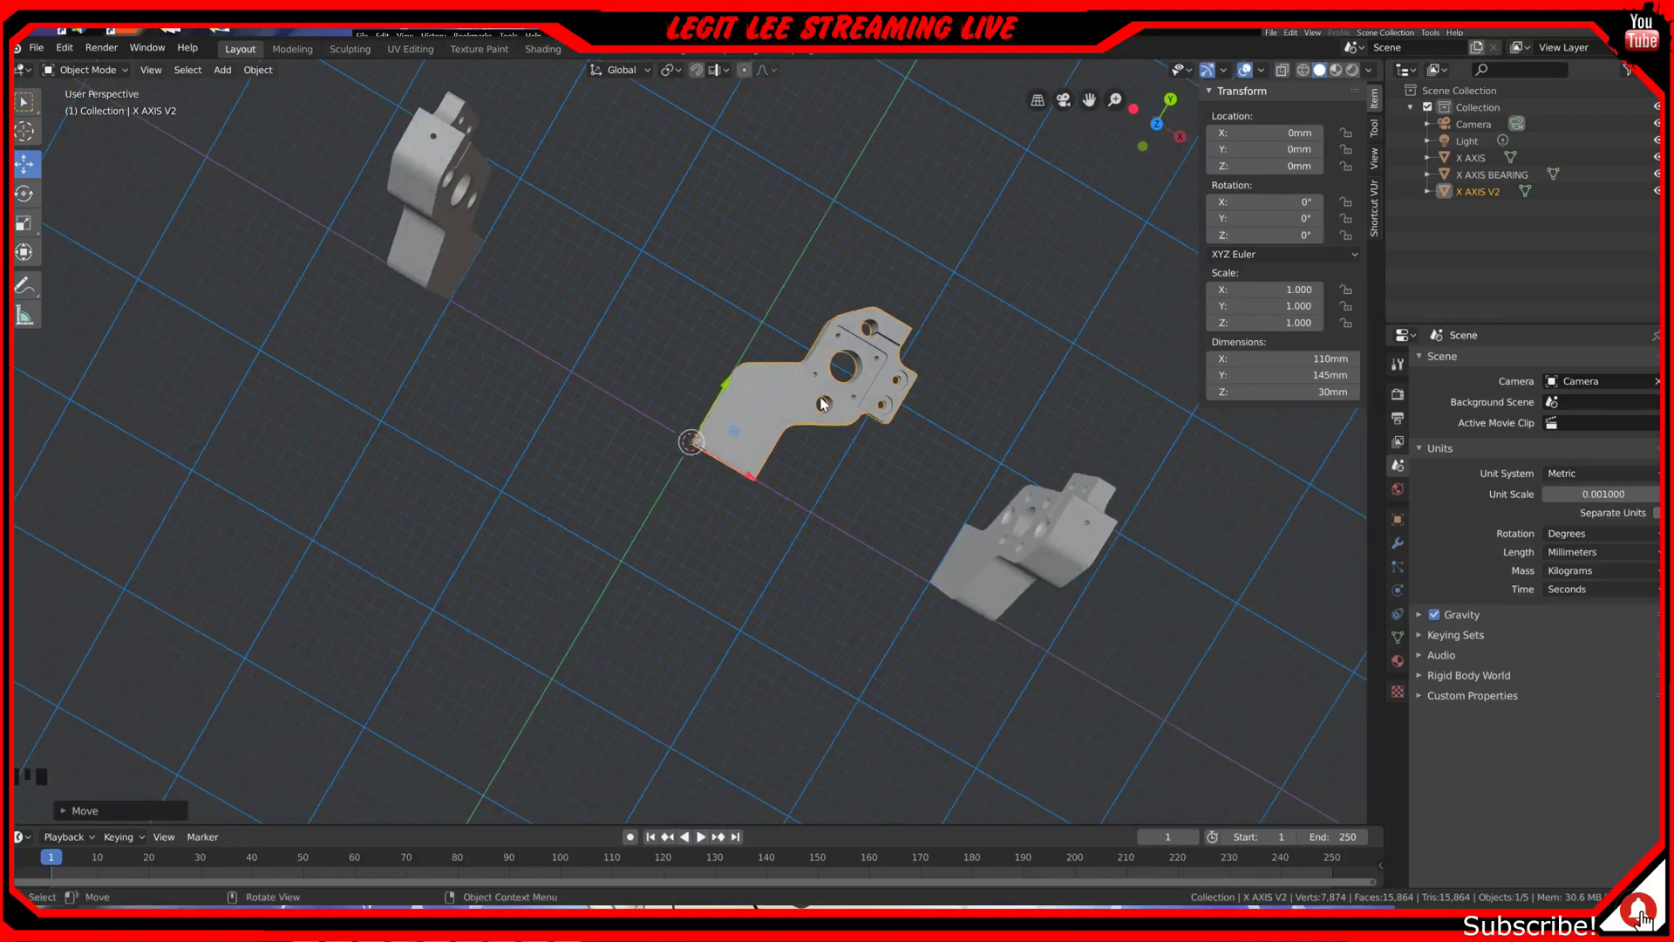
key(Delete)
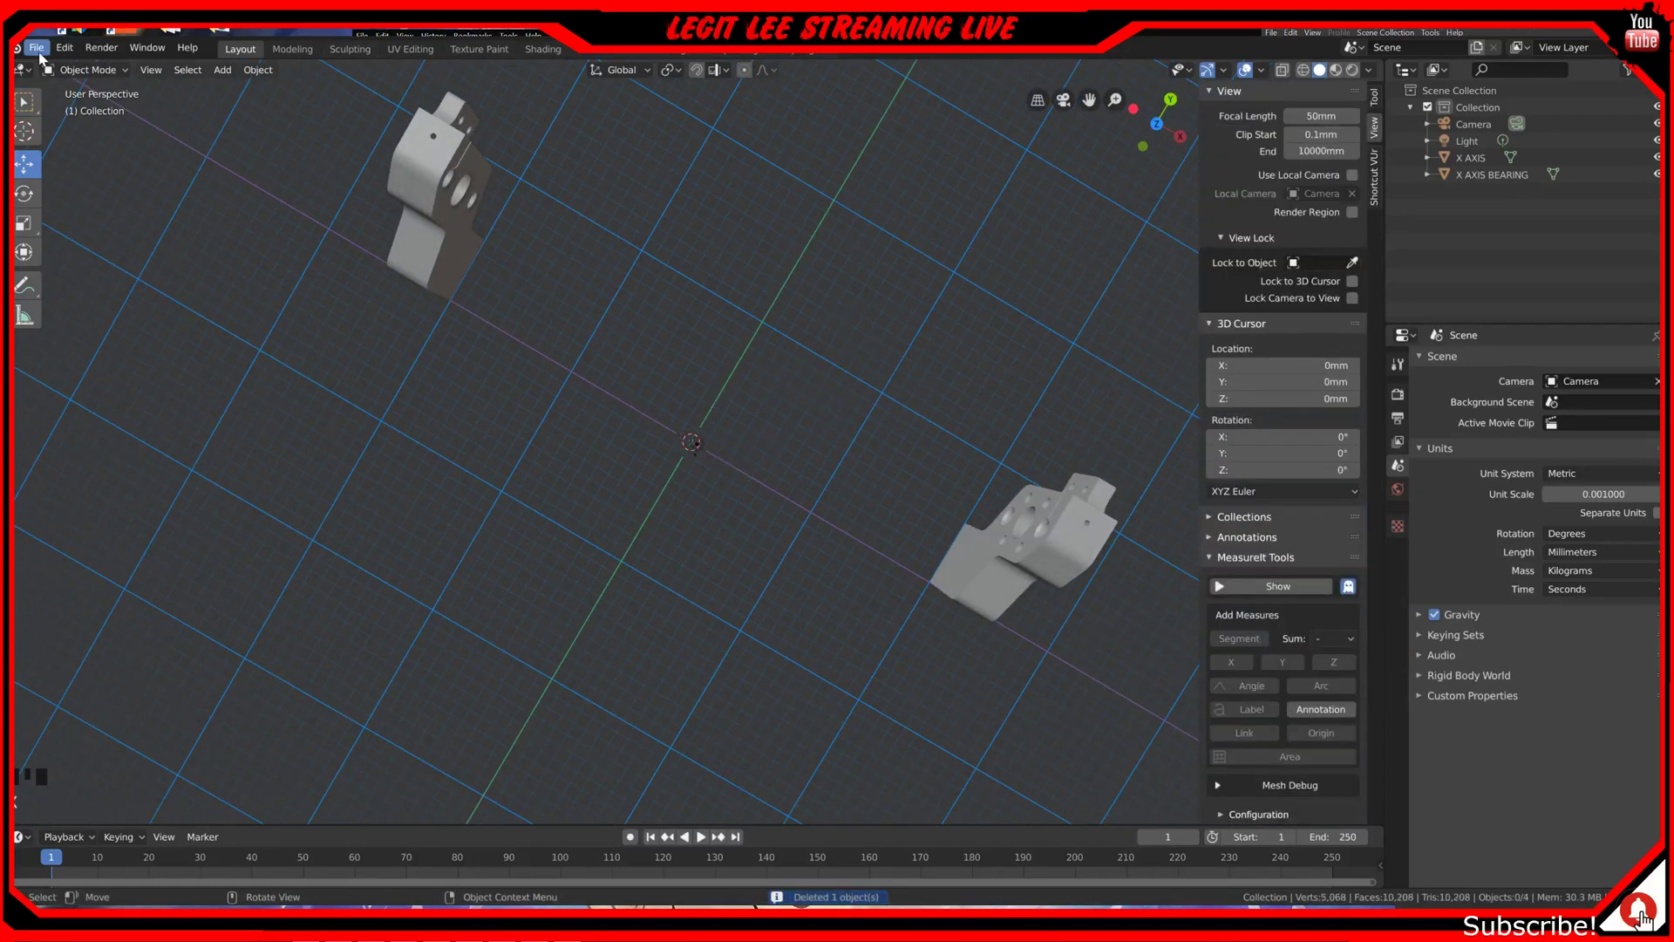
Step: Import Spindle_Mount.STL and hide the spindle mount in the viewport
click(35, 47)
mouse_move(127, 278)
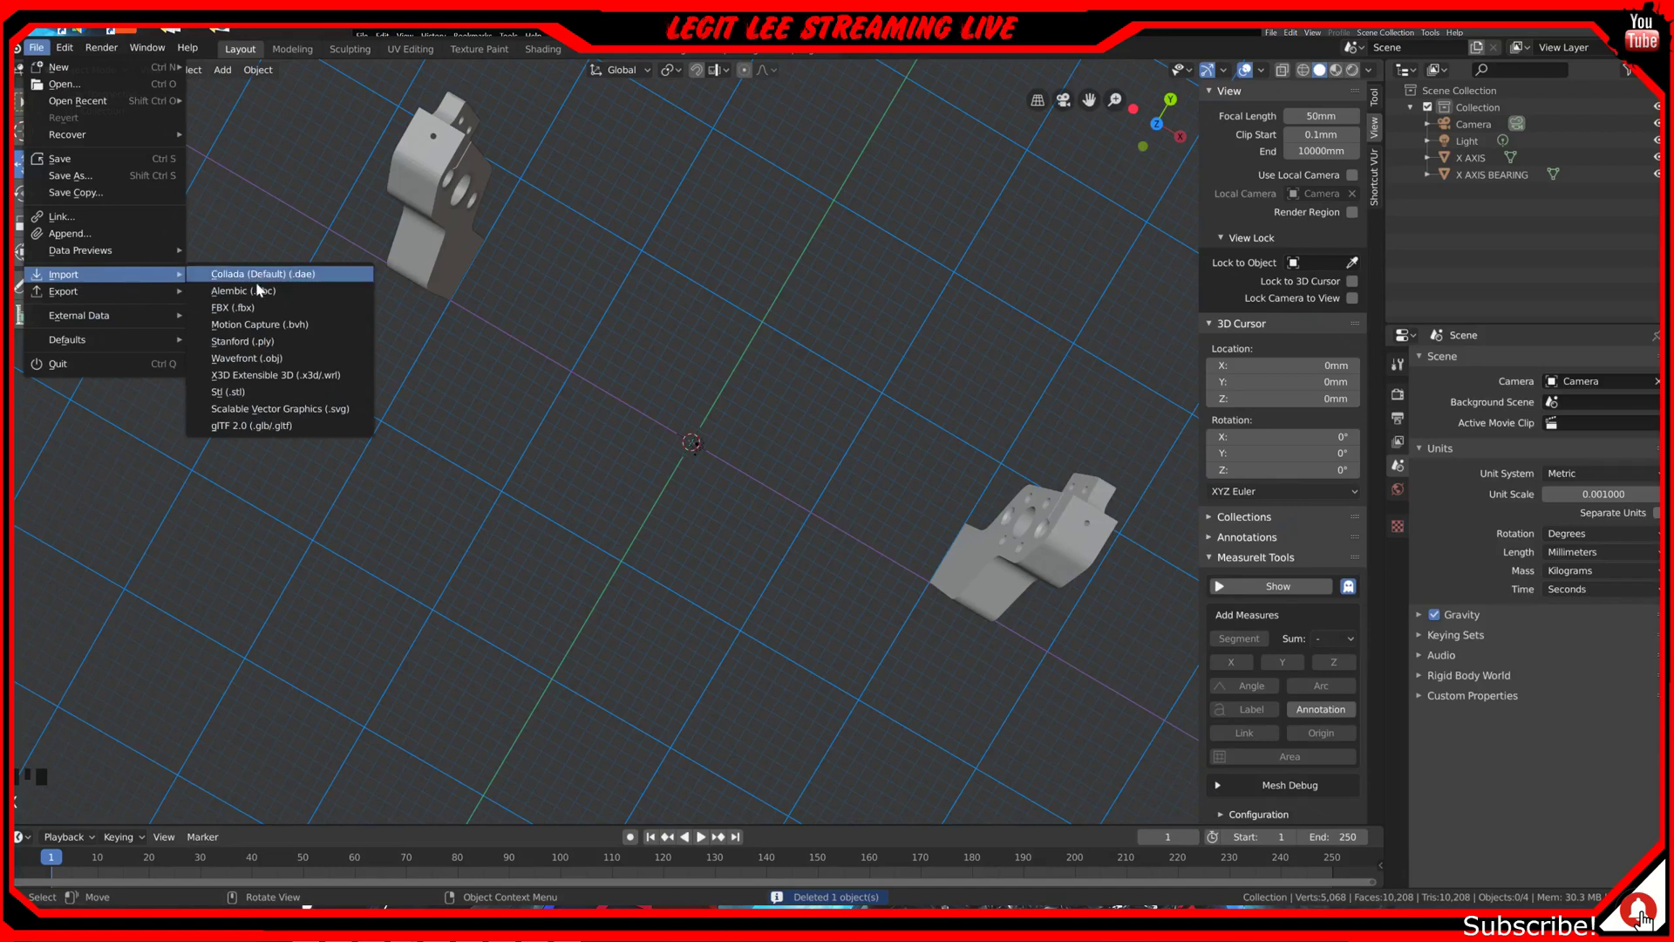
click(265, 391)
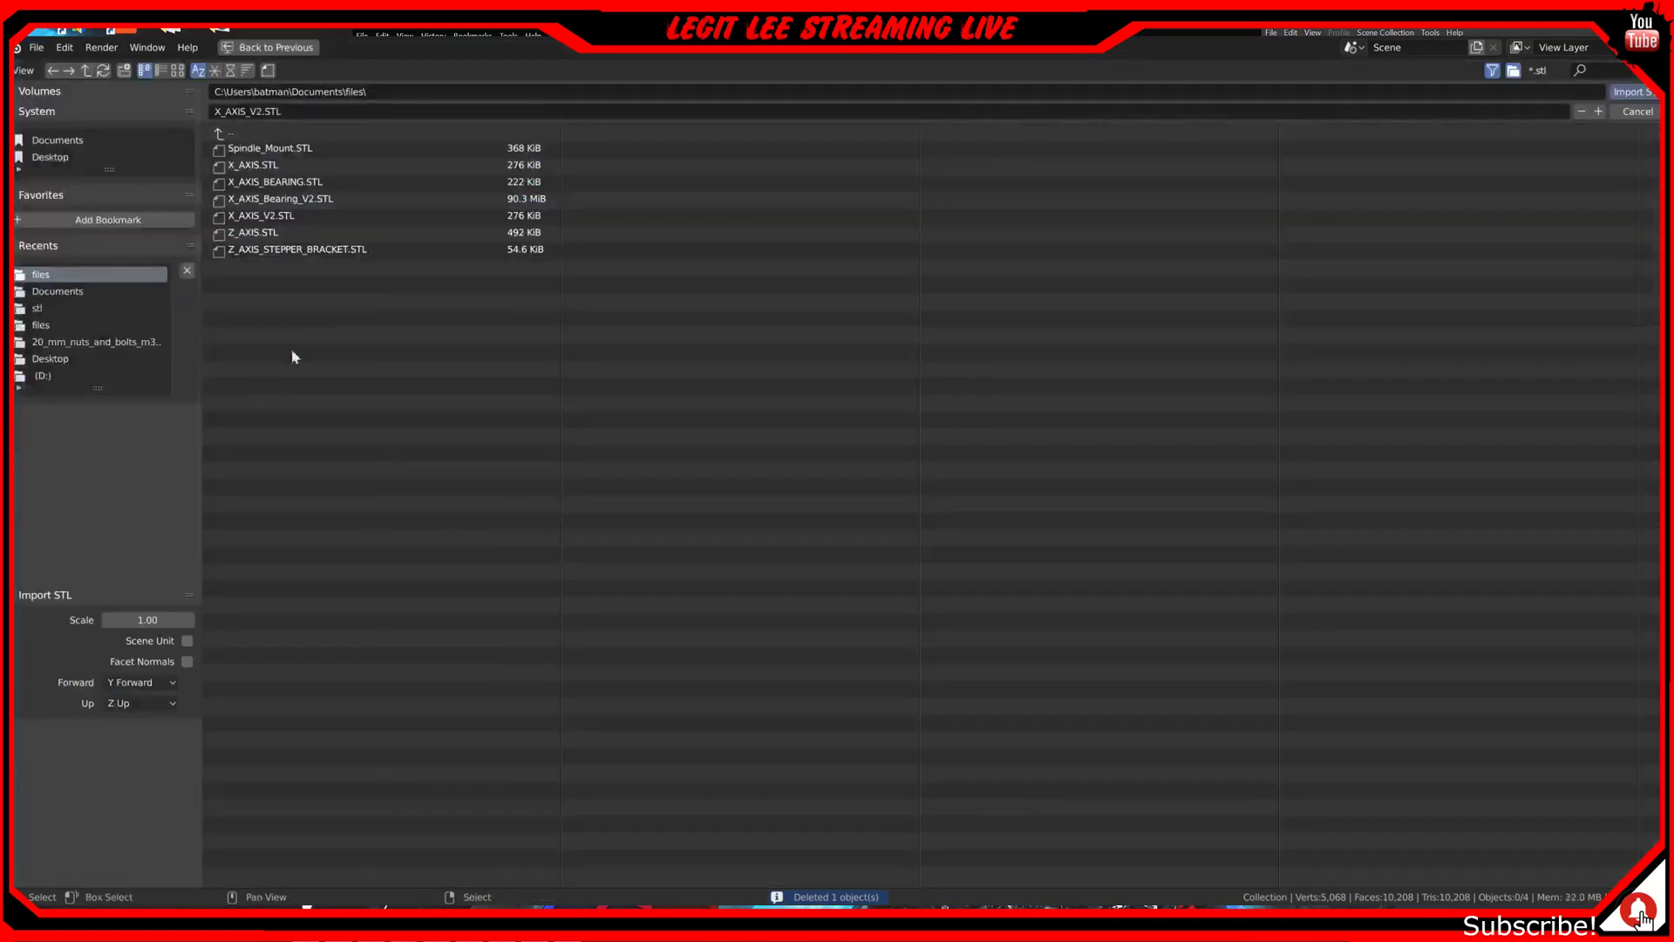
double_click(296, 149)
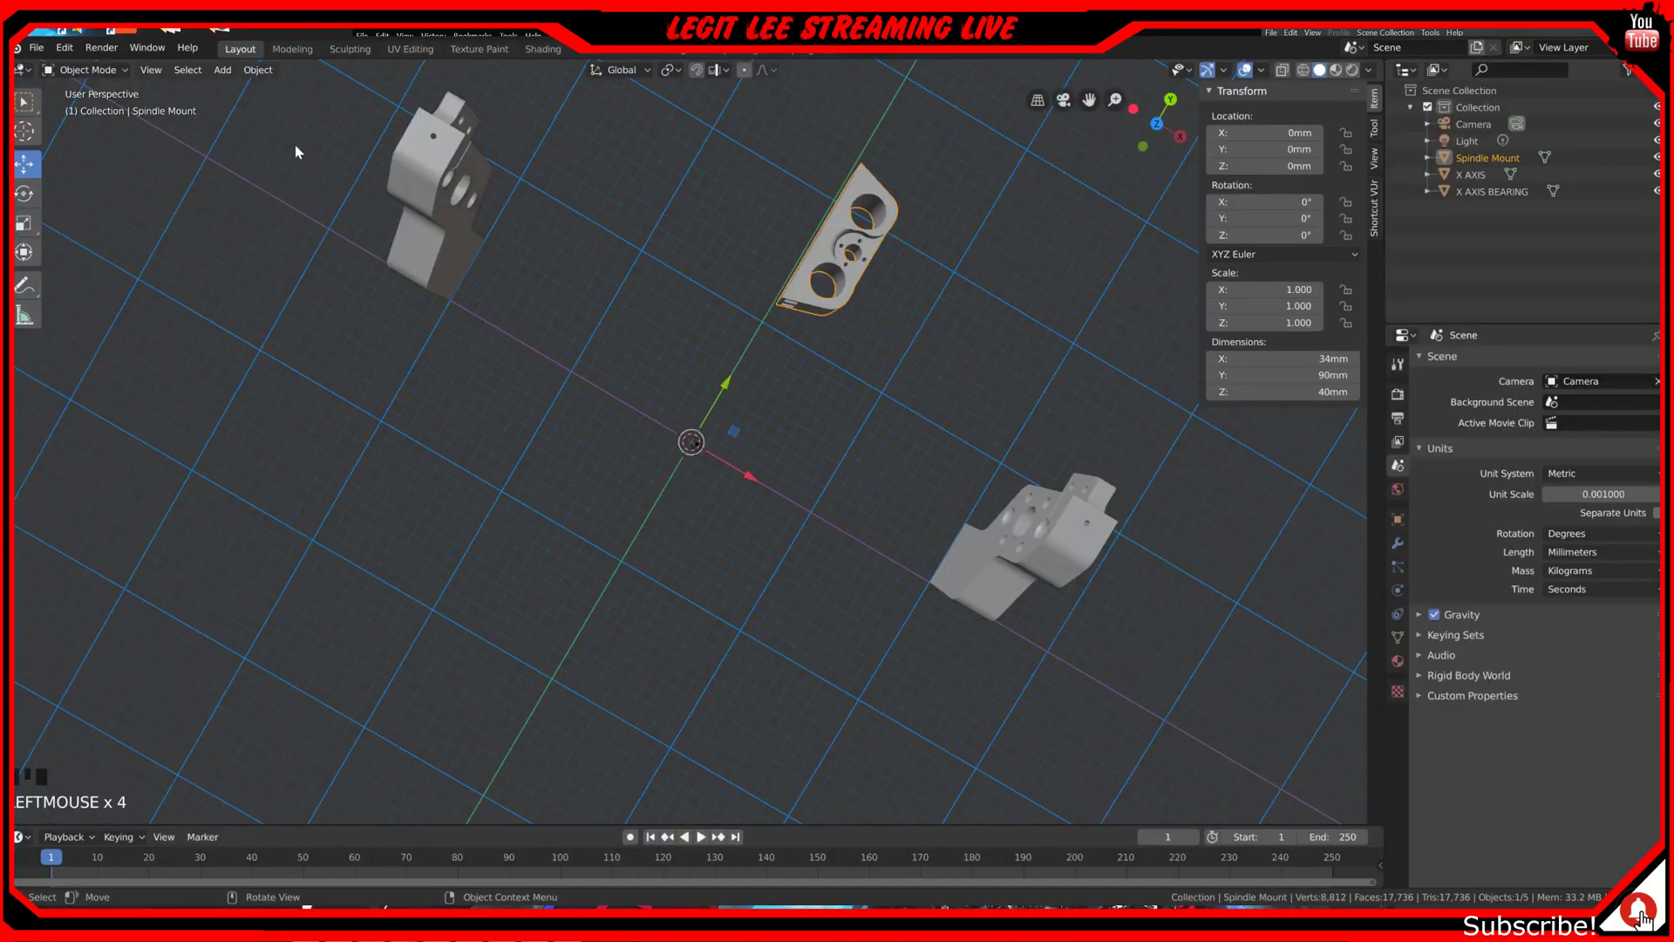
middle_drag(813, 406, 857, 333)
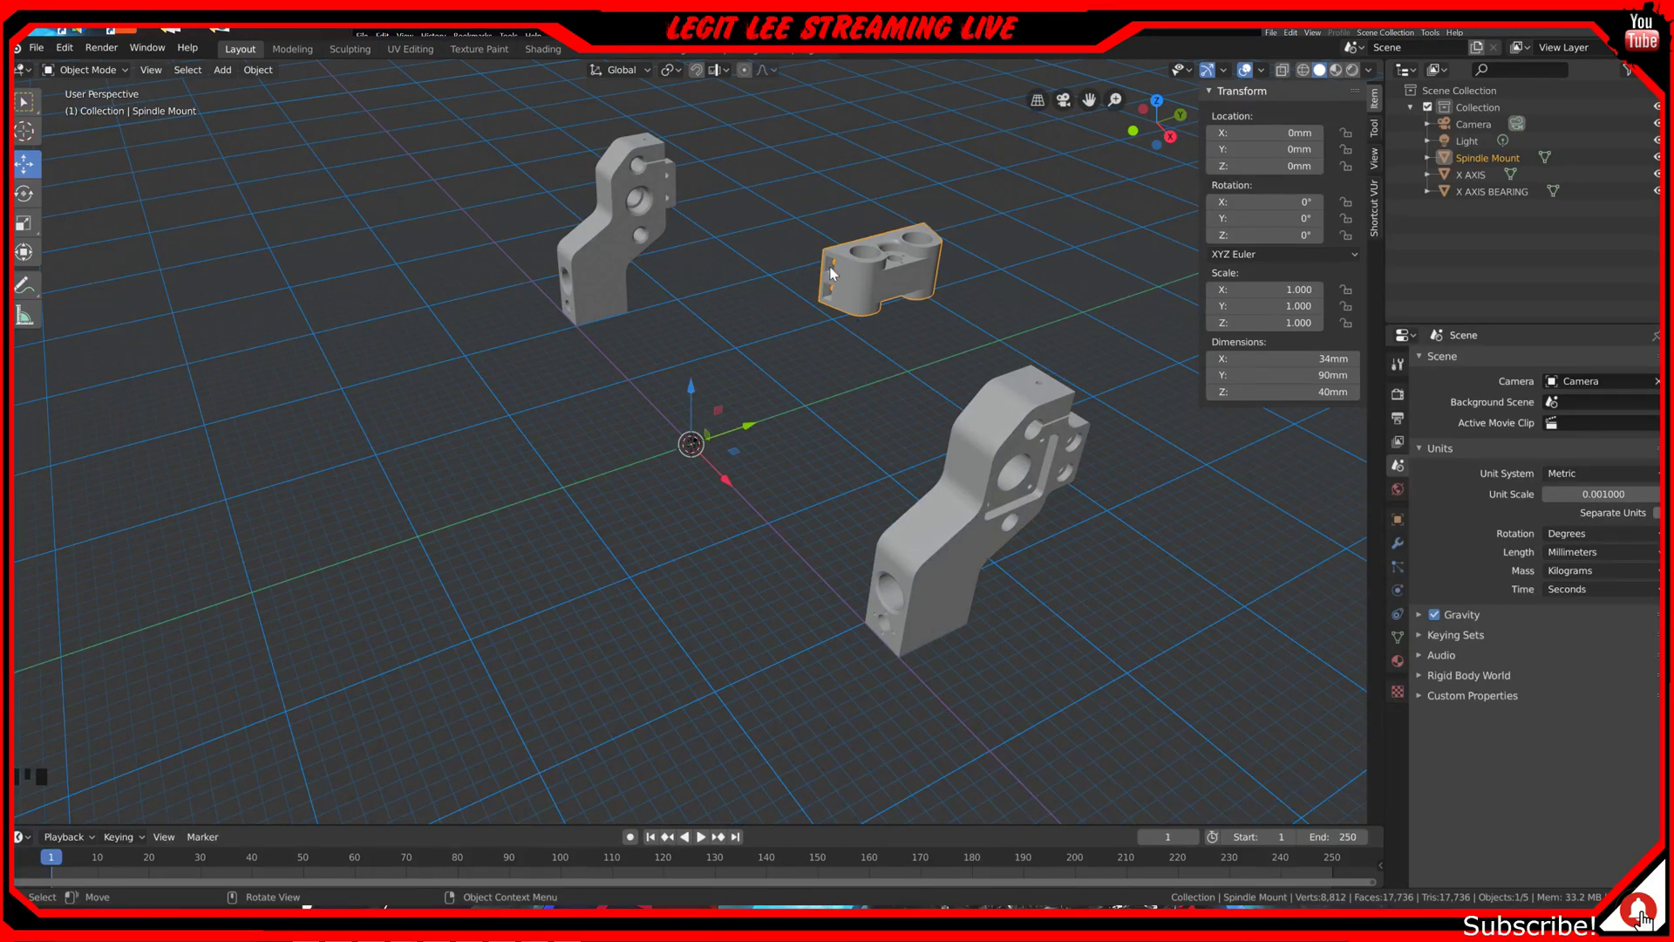
key(h)
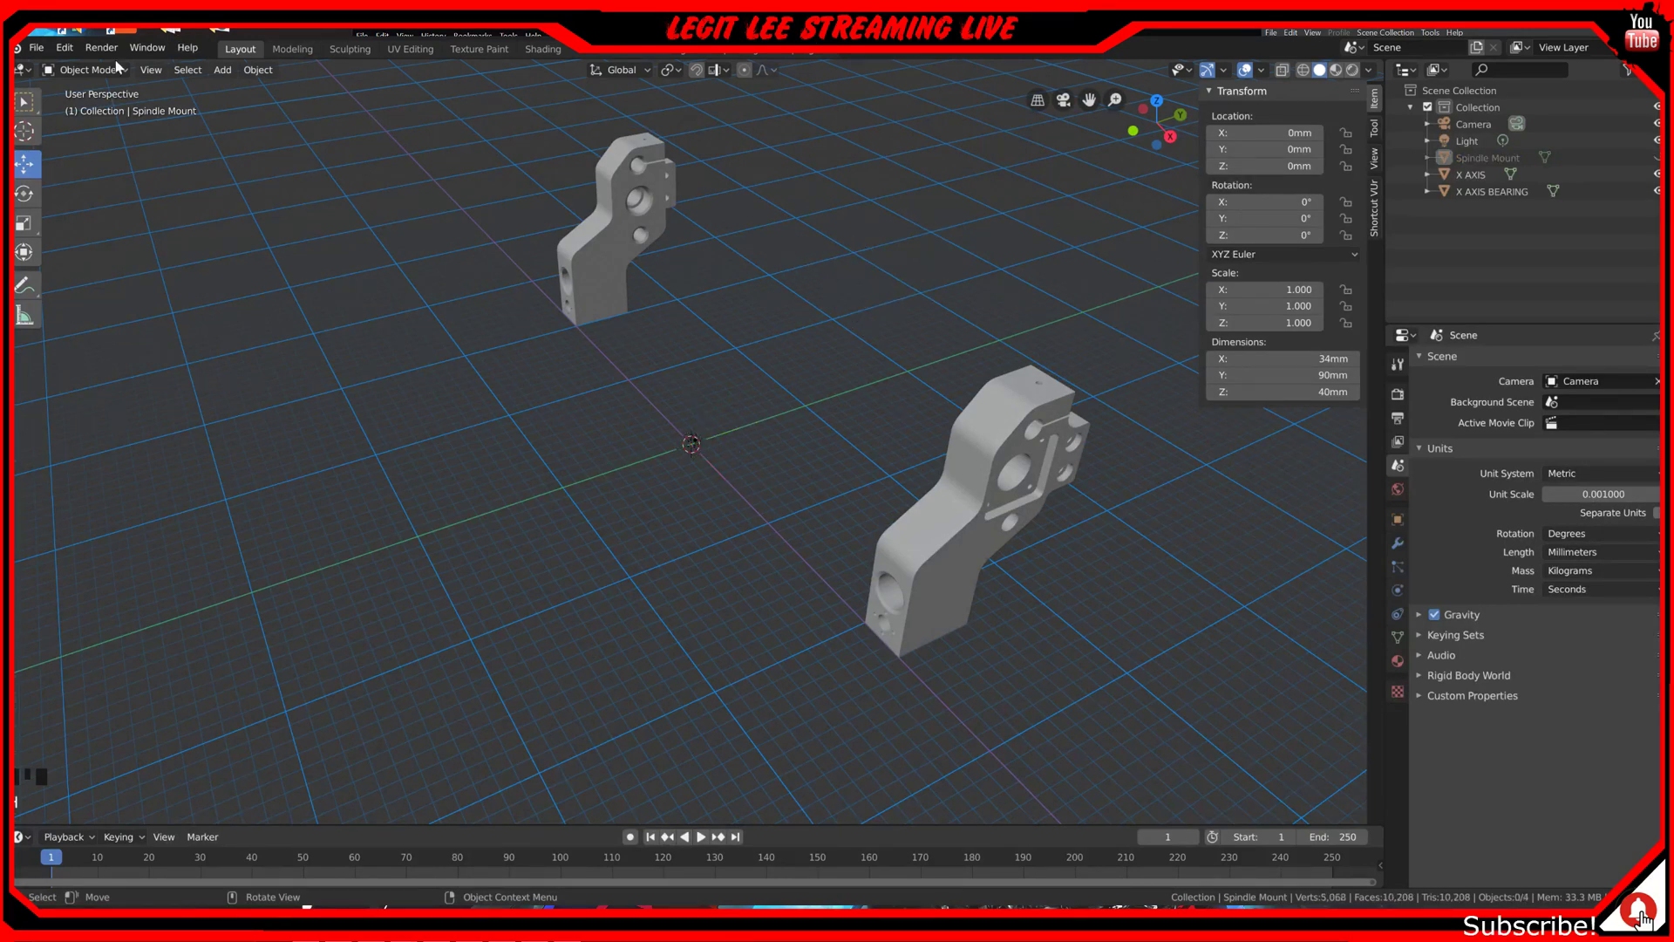
Step: Import Z_AXIS.STL into the scene and look at it from several angles
click(35, 48)
mouse_move(88, 274)
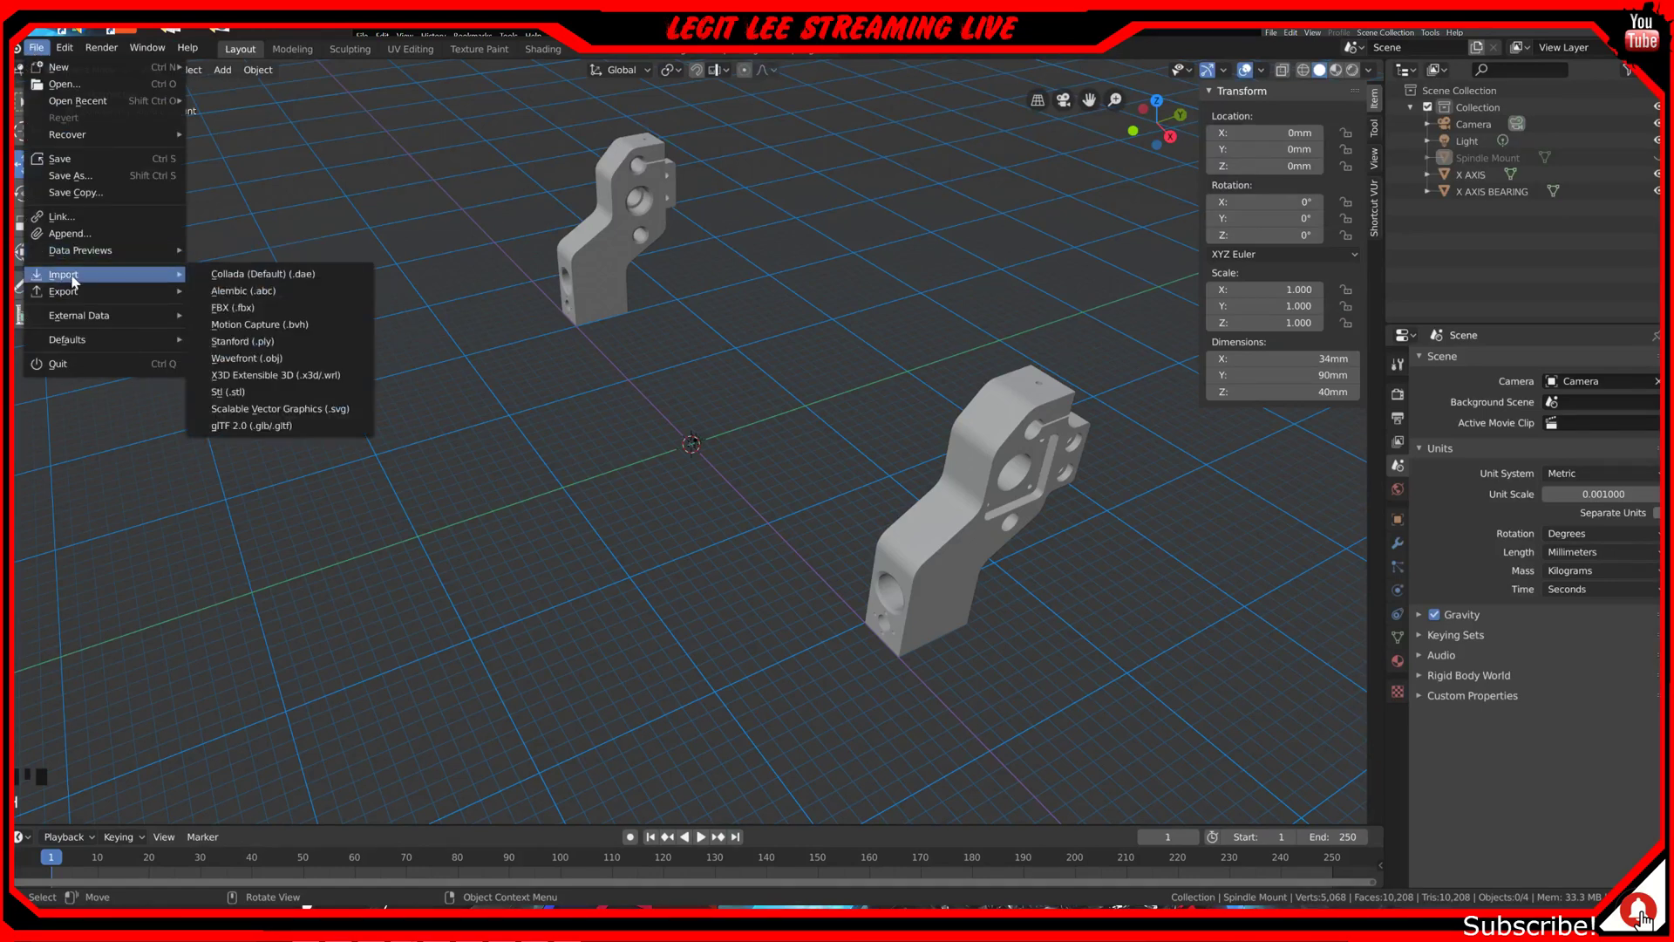
click(270, 392)
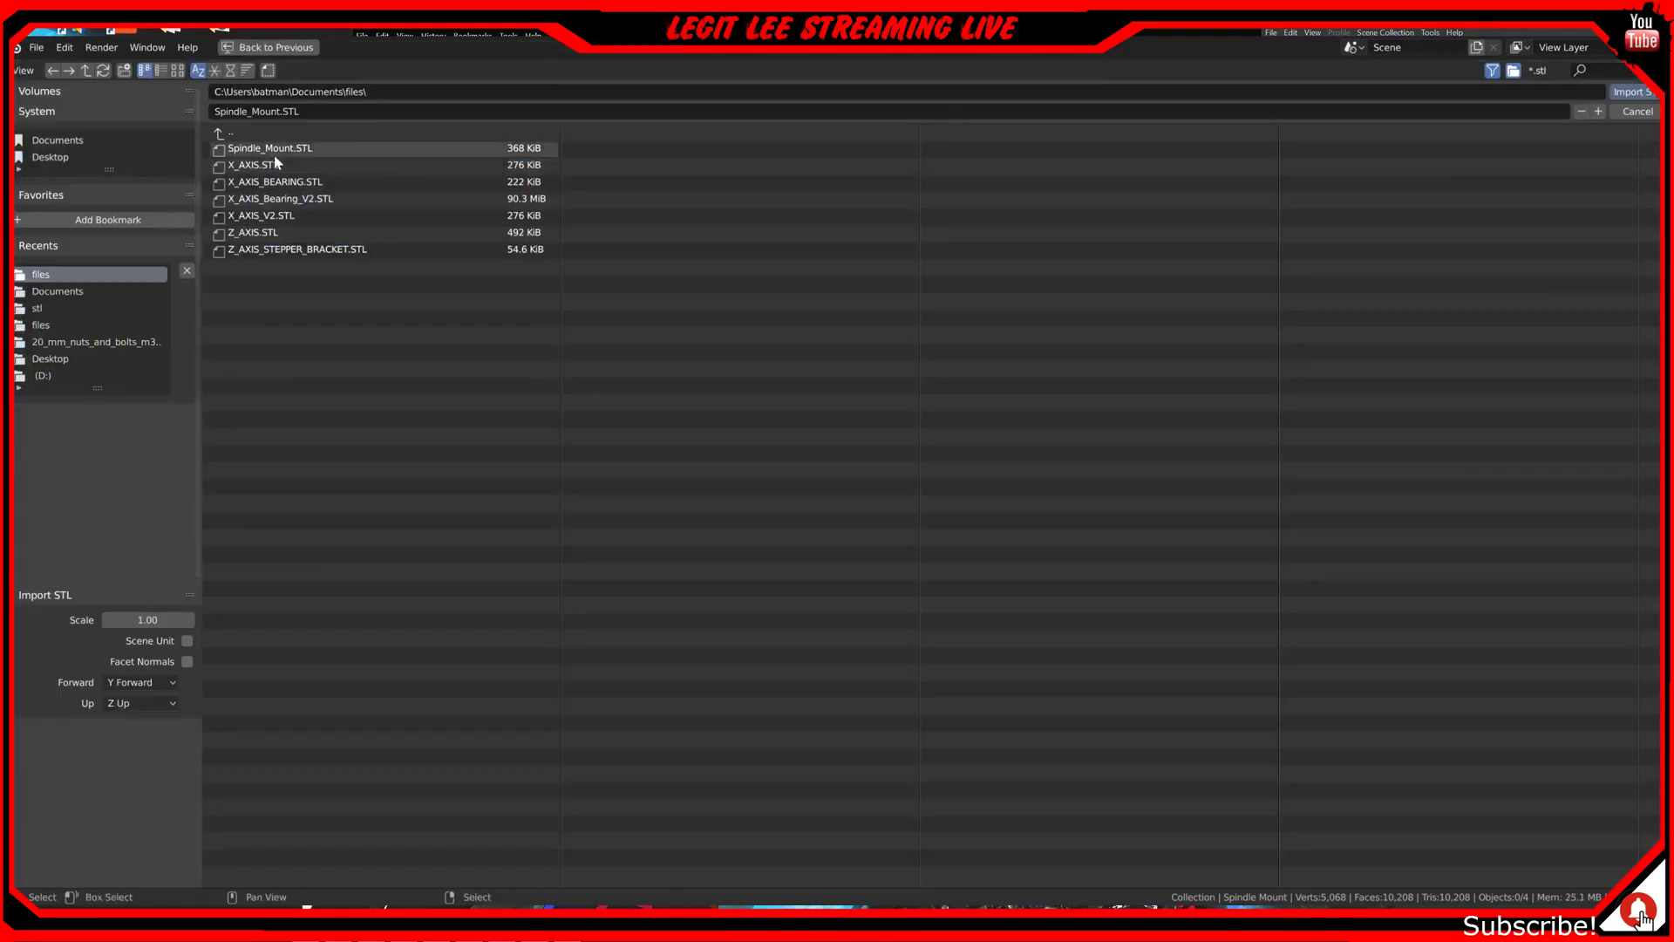
double_click(297, 233)
middle_drag(773, 321, 621, 319)
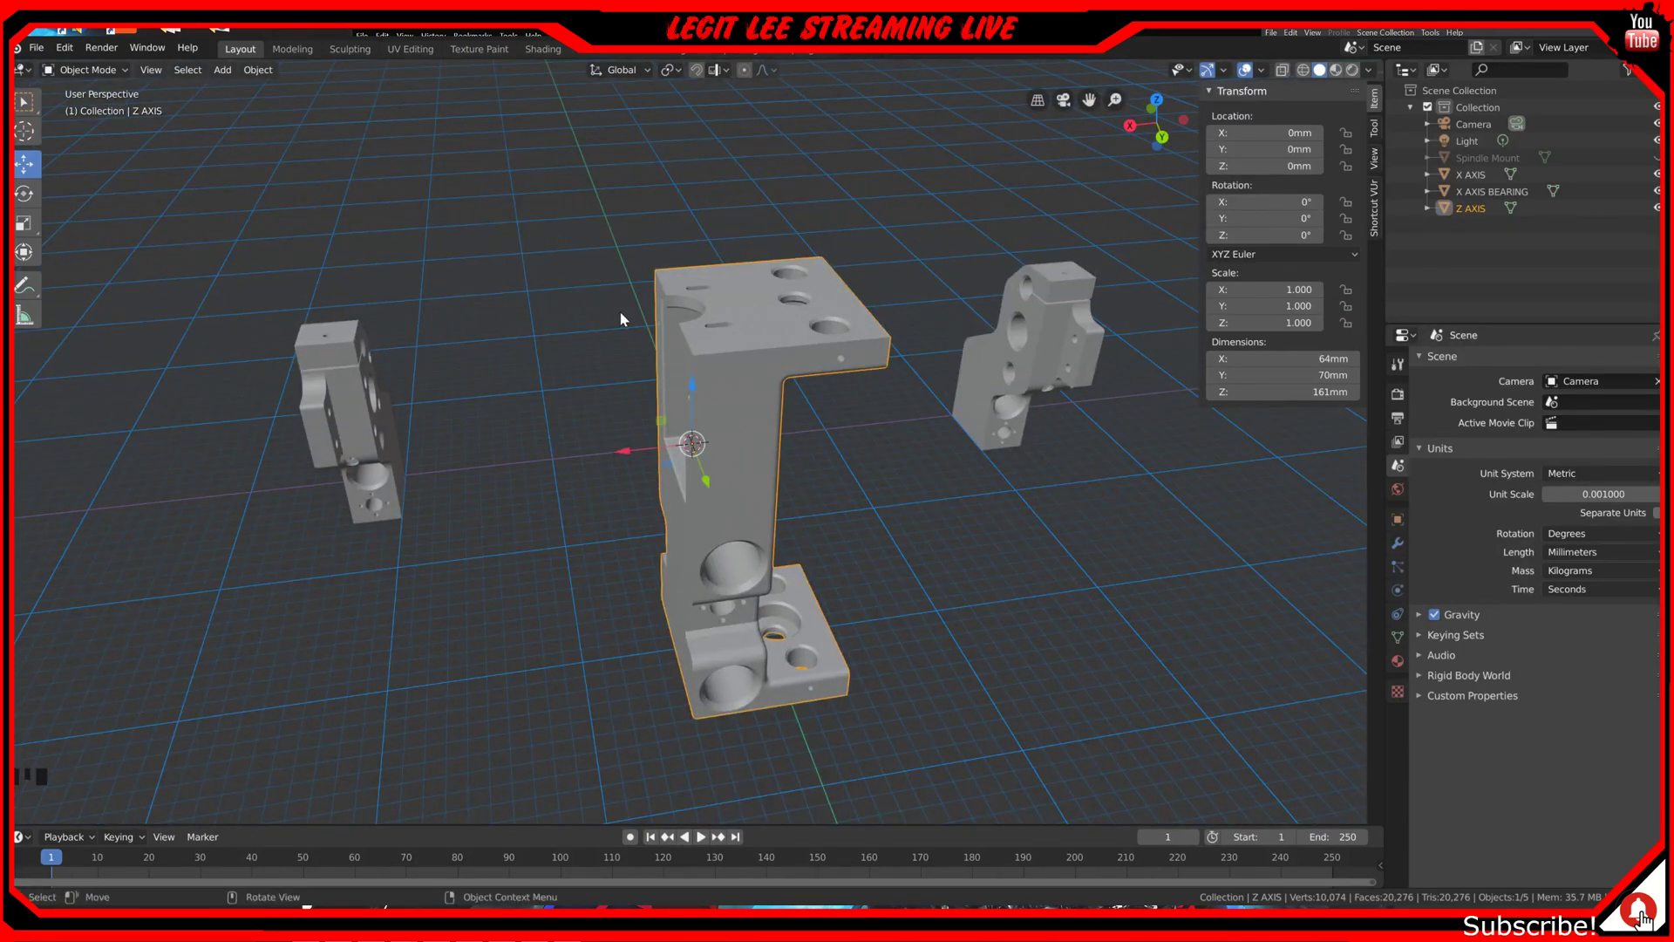
Step: Set the Z AXIS part's origin to its center of mass (volume) and rotate it 90° in the top view
key(KP_7)
scroll(620, 314, down, 2)
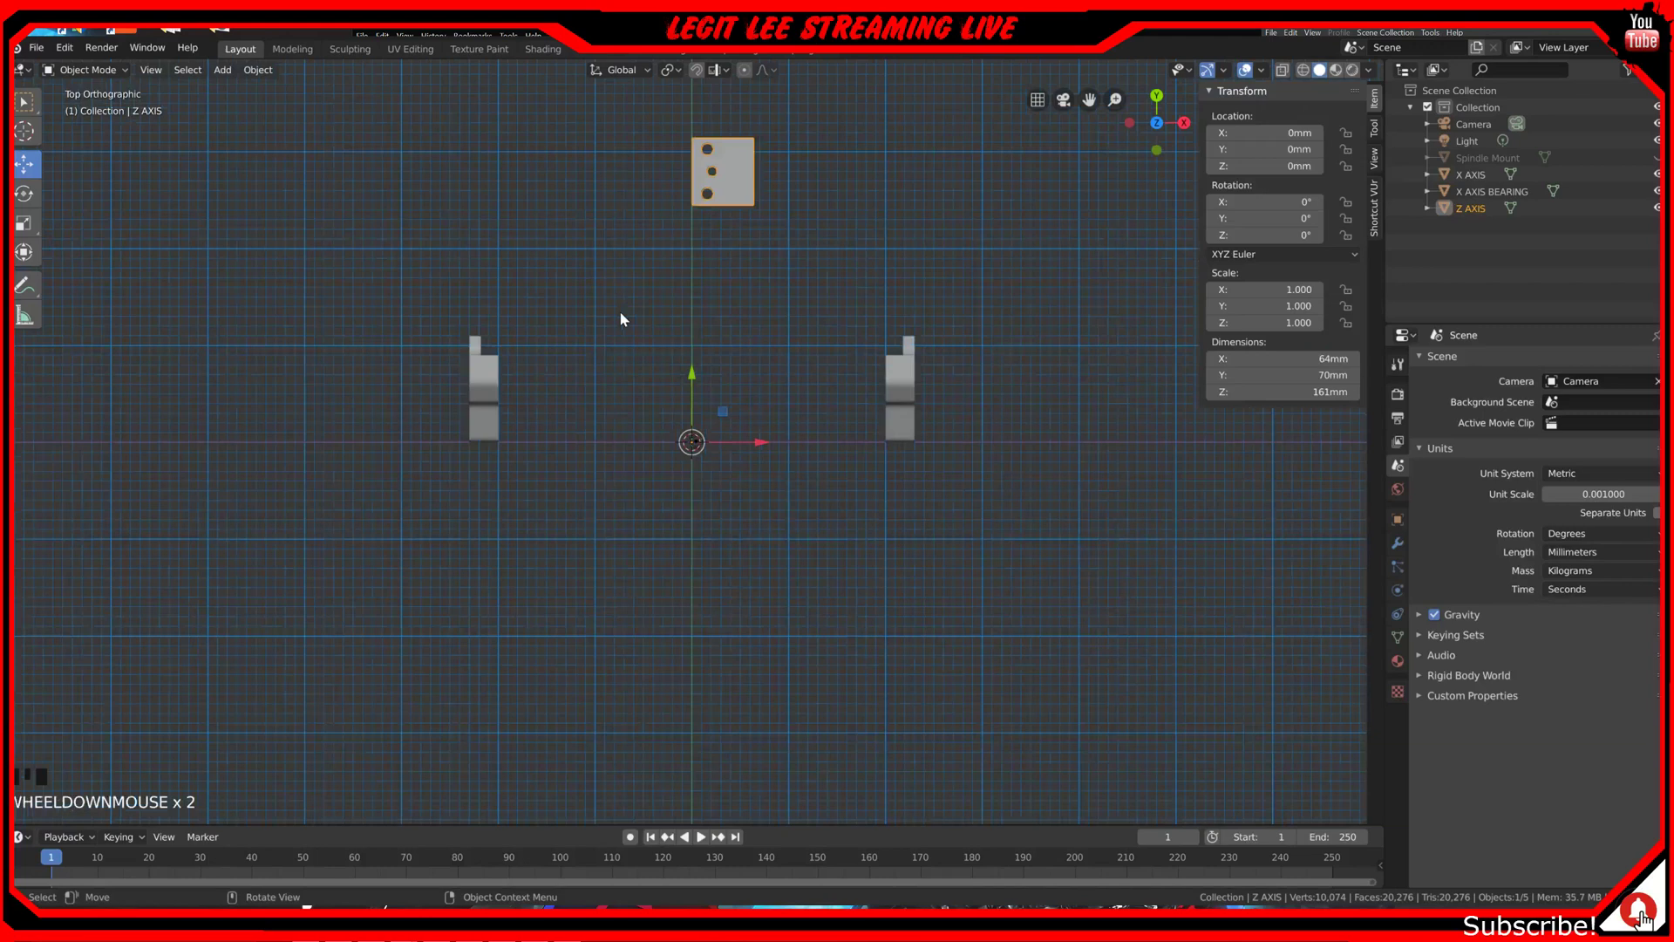
right_click(720, 177)
mouse_move(744, 218)
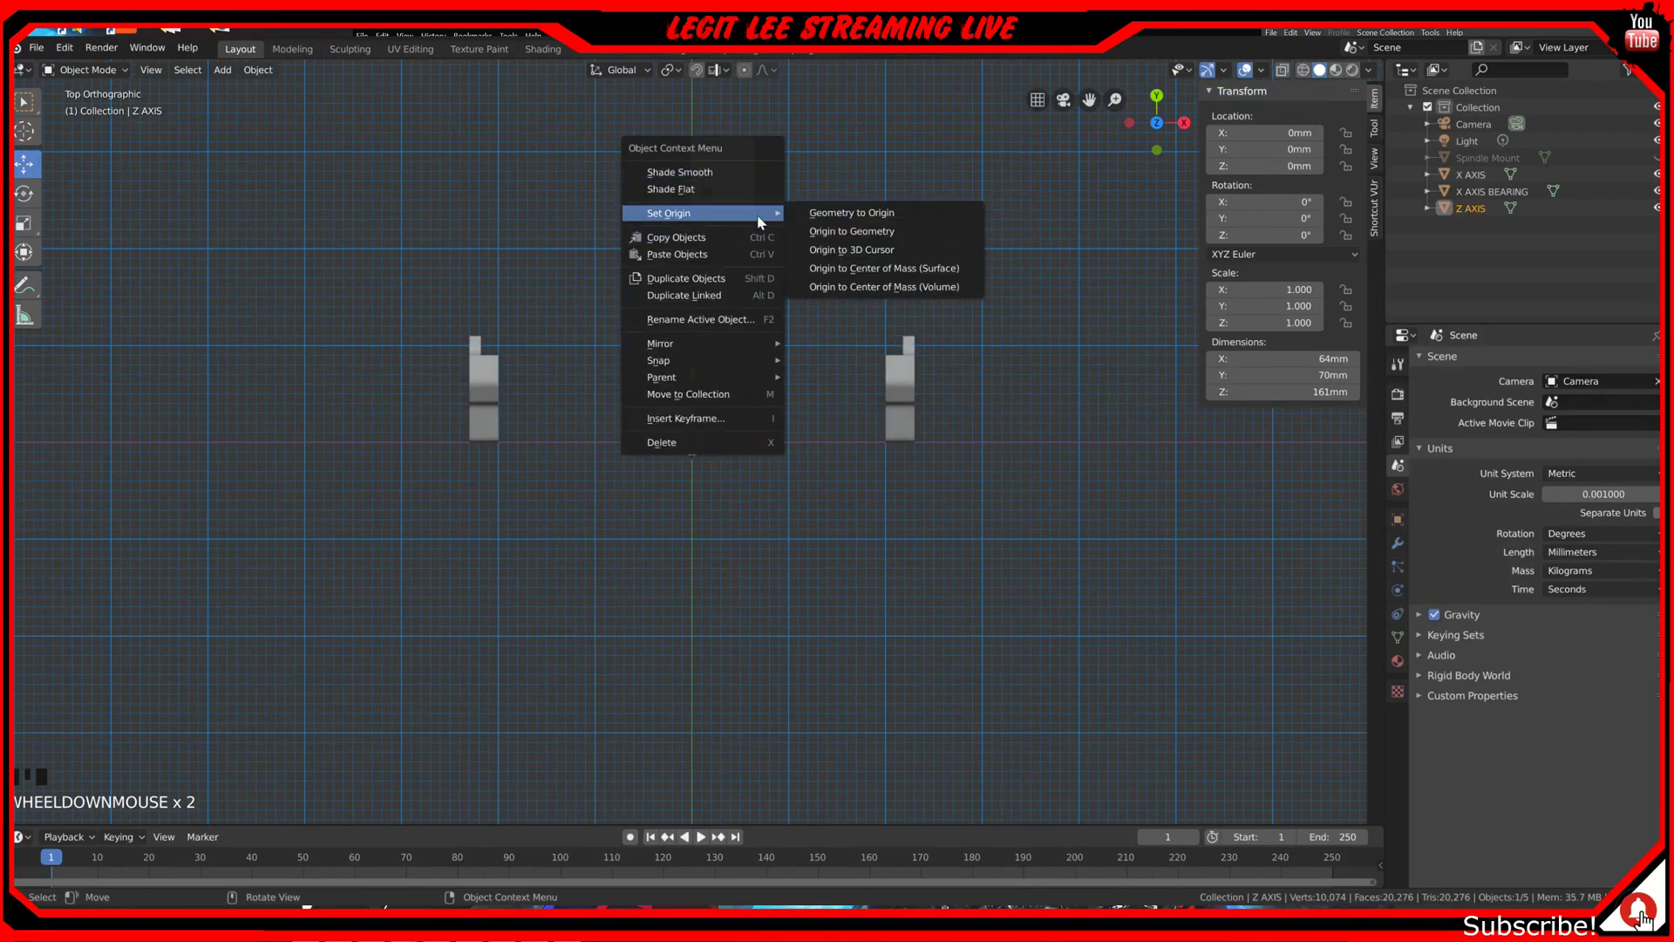
click(867, 288)
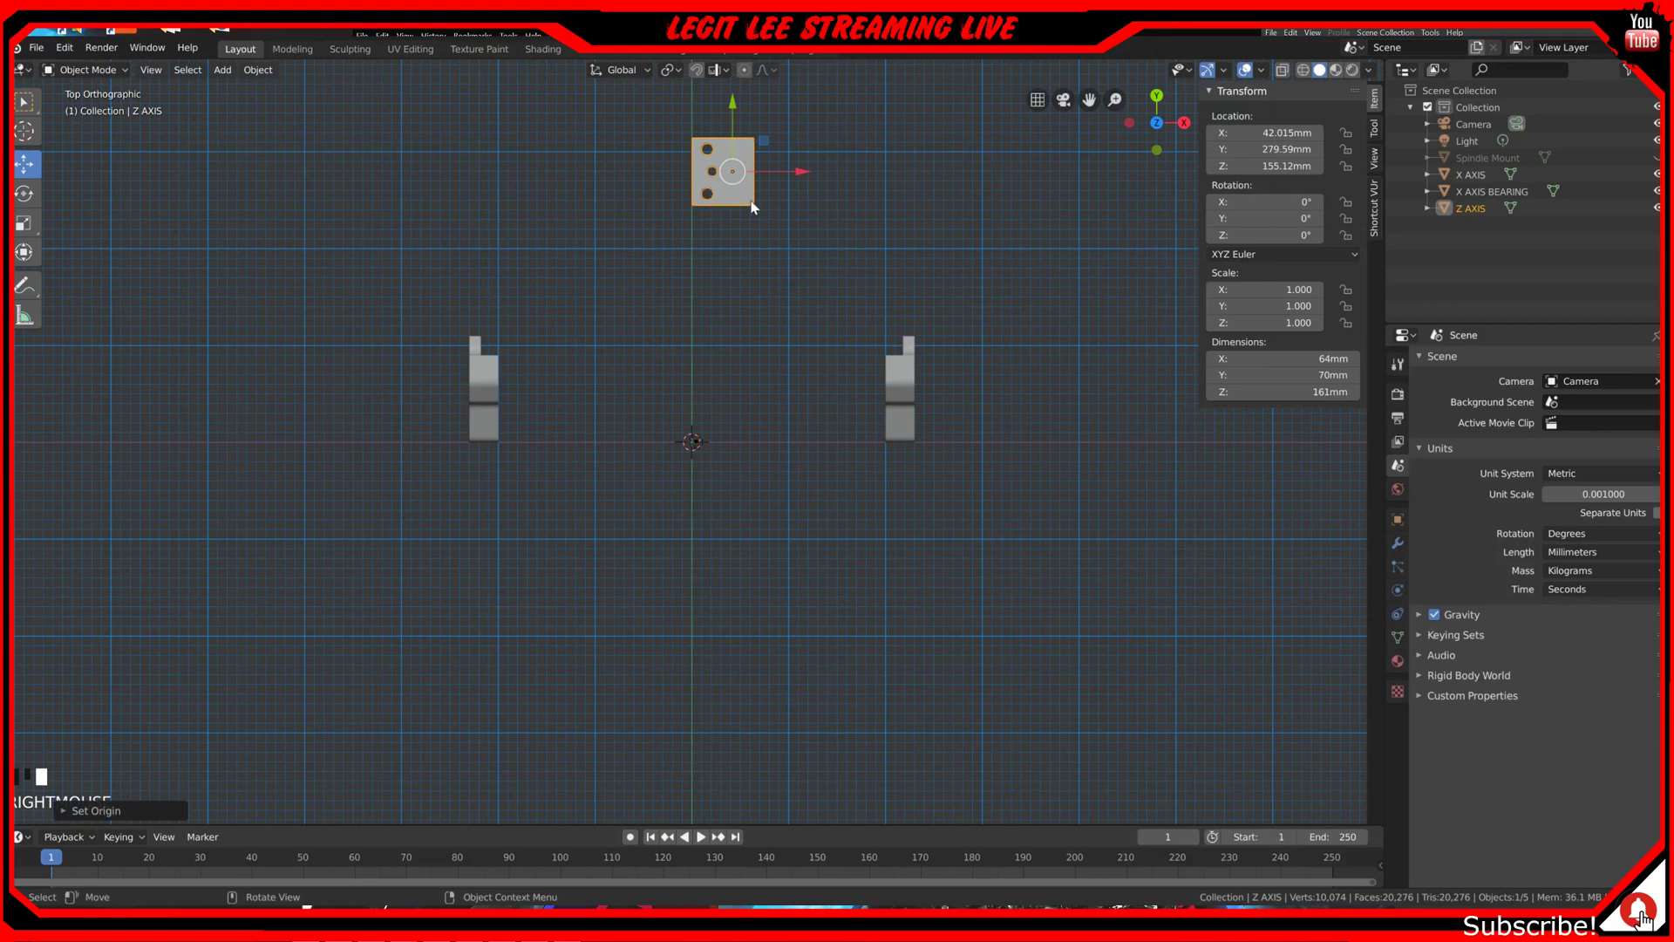
key(r)
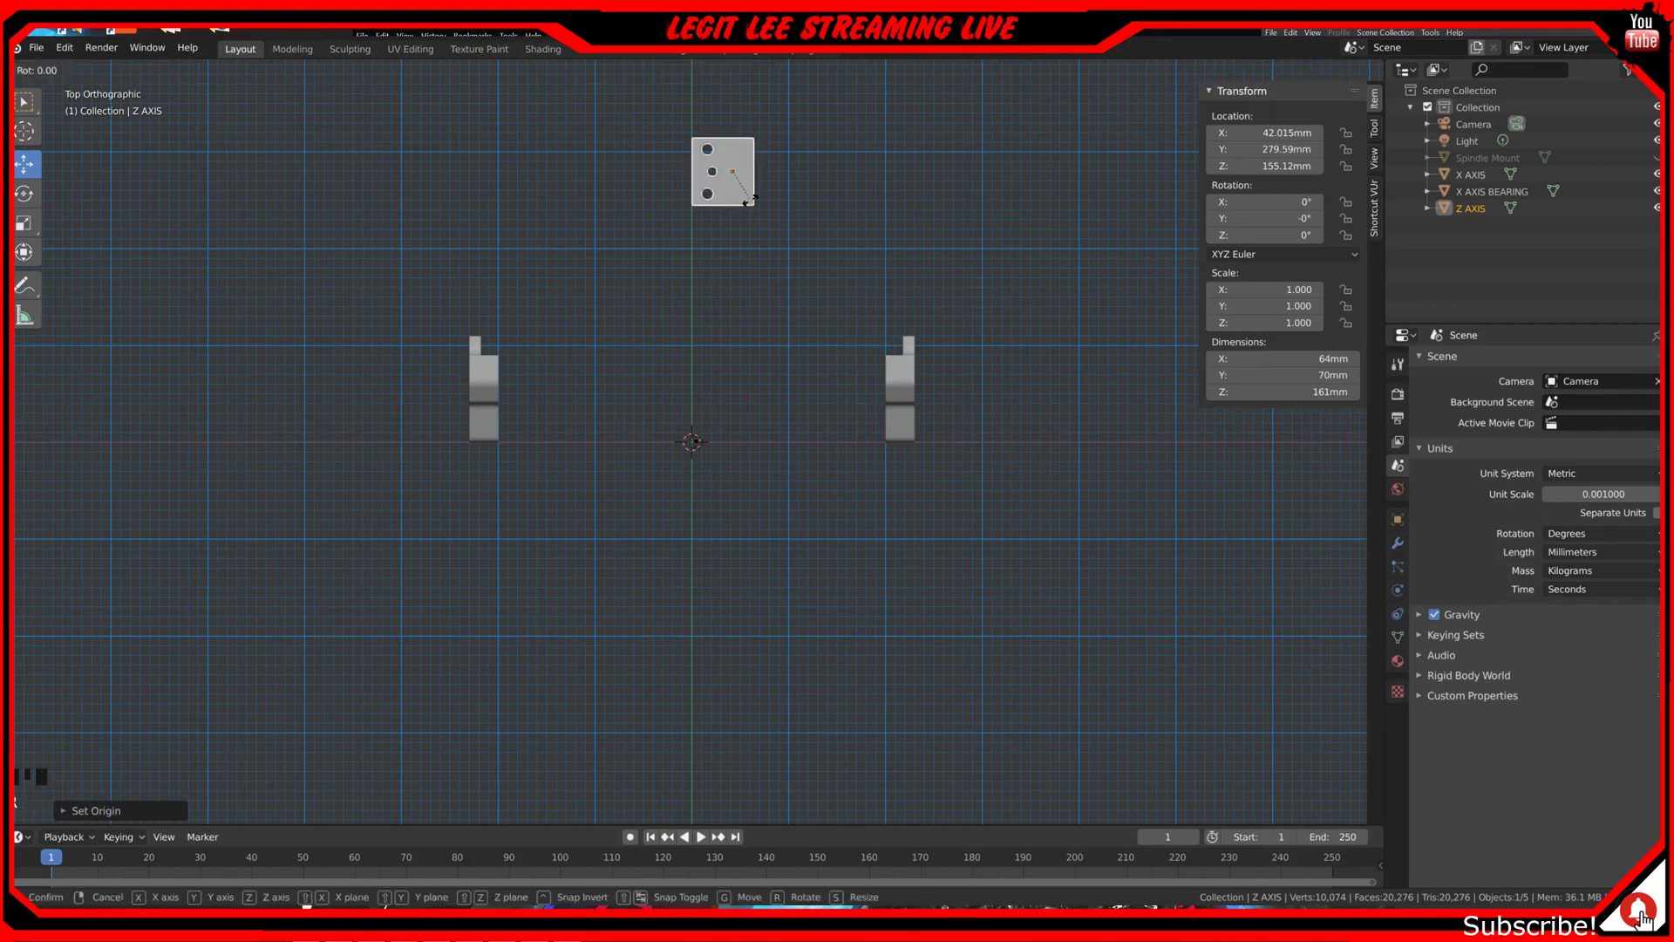
text(90)
key(Return)
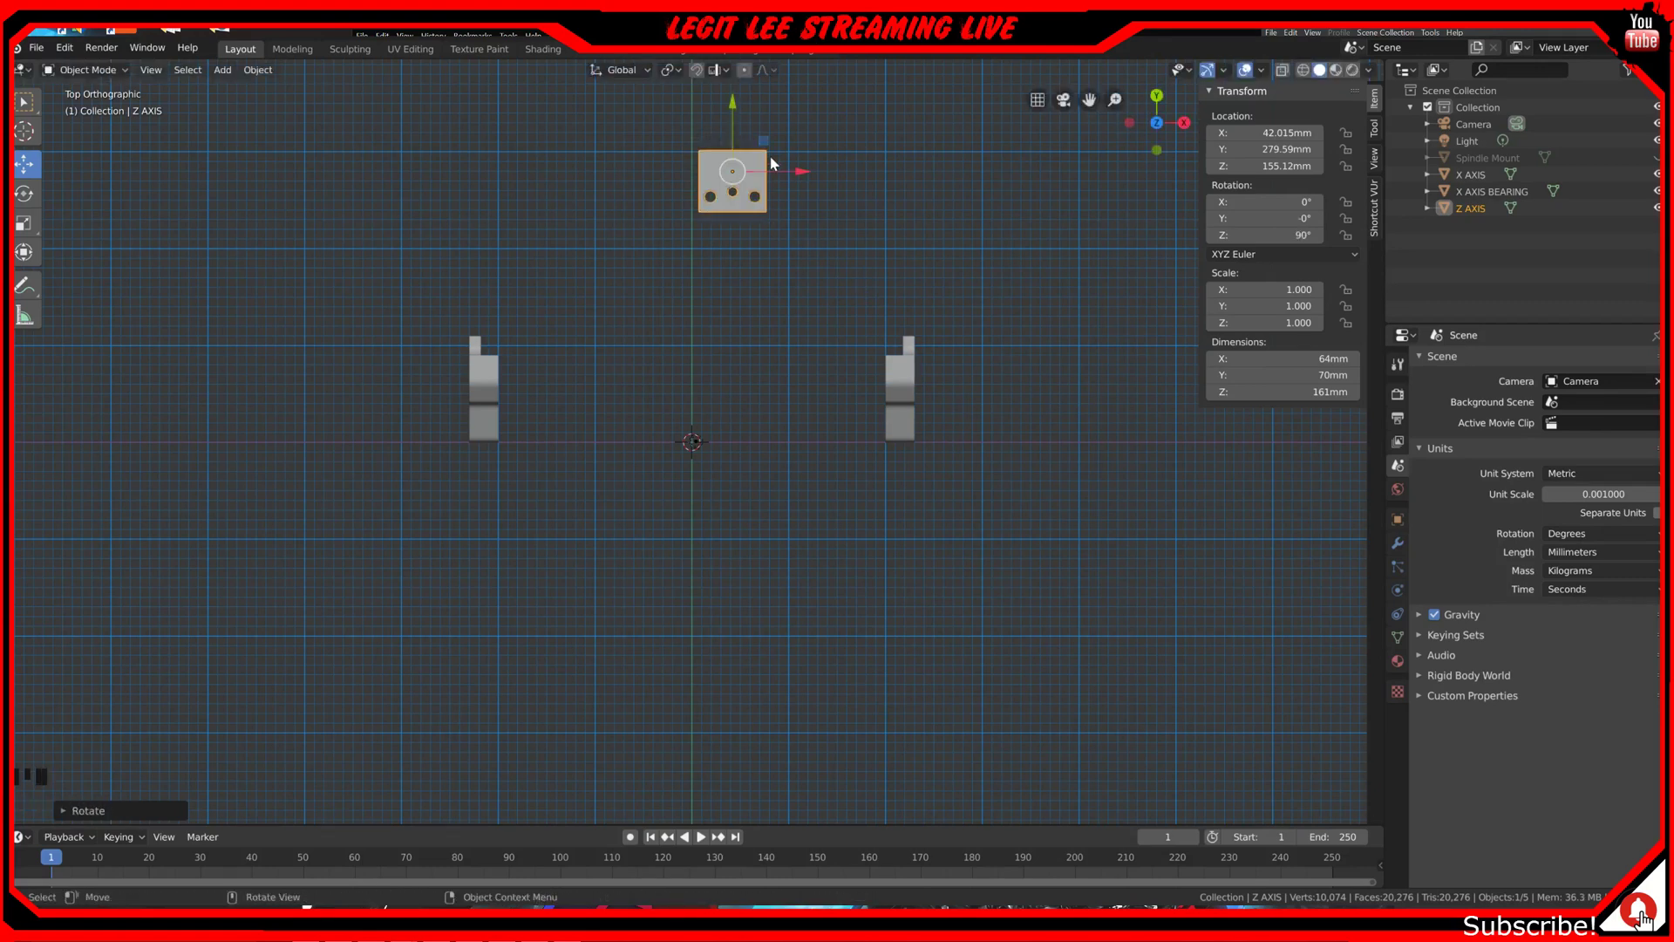
Step: Move the Z AXIS part between the two side parts, to about X 2 mm and Y 69.6 mm
ctrl+drag(734, 101, 707, 305)
ctrl+drag(790, 380, 751, 379)
middle_drag(785, 418, 715, 295)
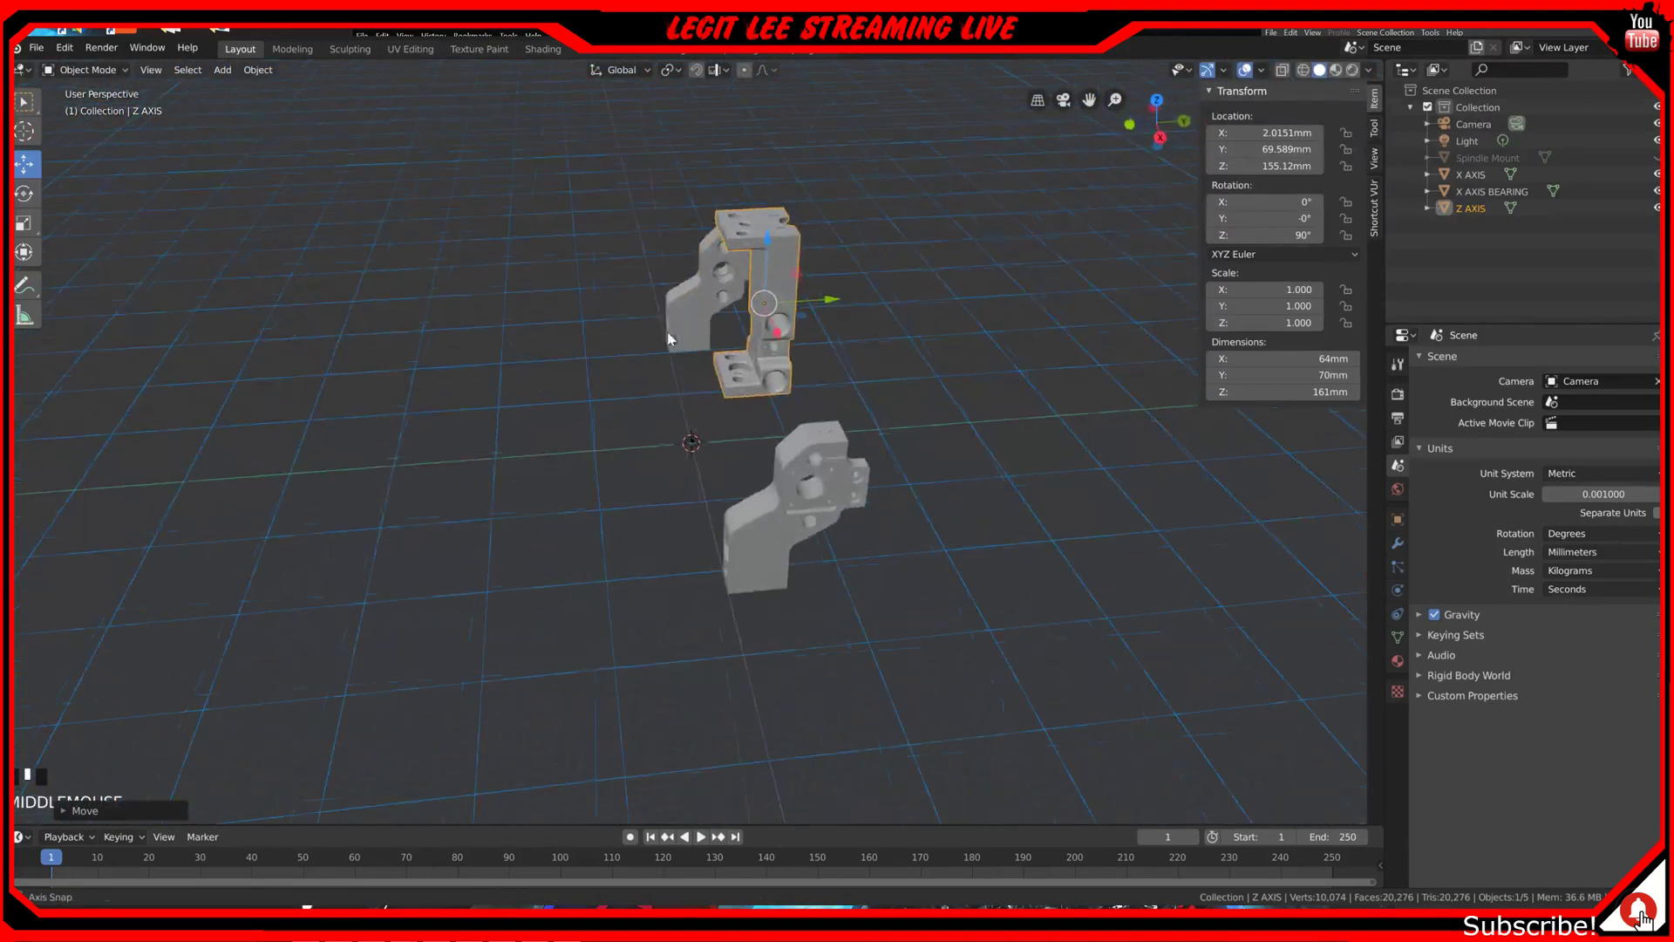
Step: Align the Z AXIS part with the side parts in the right side view, at about Y 59.6 mm and Z 135.1 mm
key(KP_3)
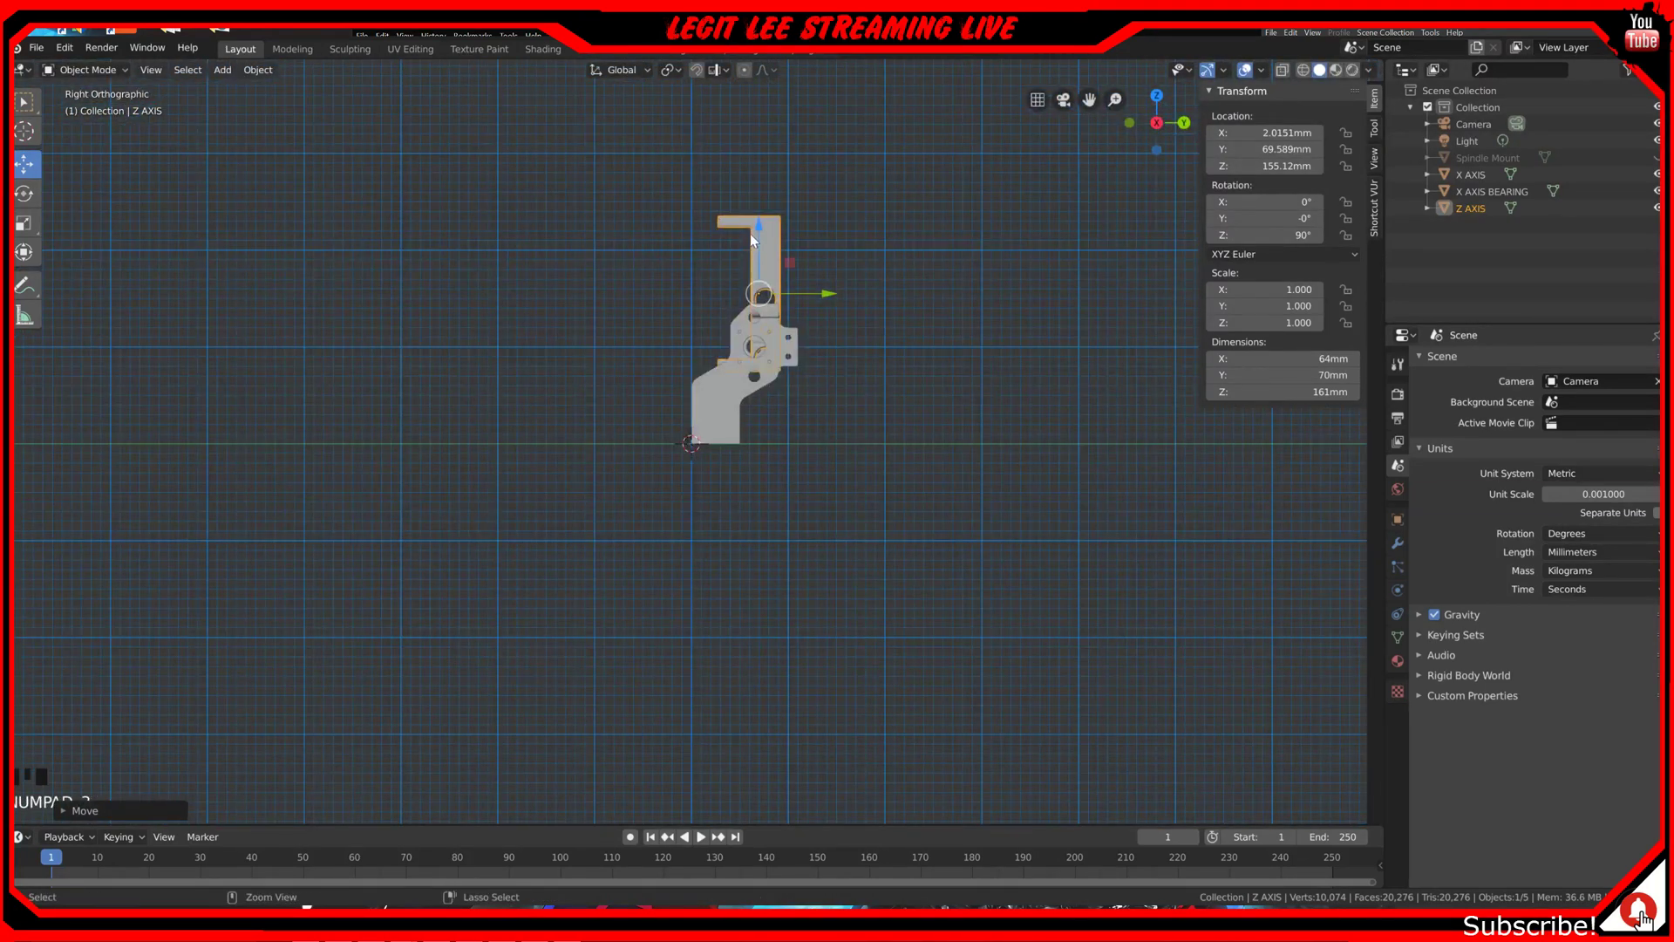
ctrl+drag(757, 223, 758, 270)
ctrl+drag(825, 345, 803, 350)
middle_drag(803, 351, 460, 435)
key(KP_3)
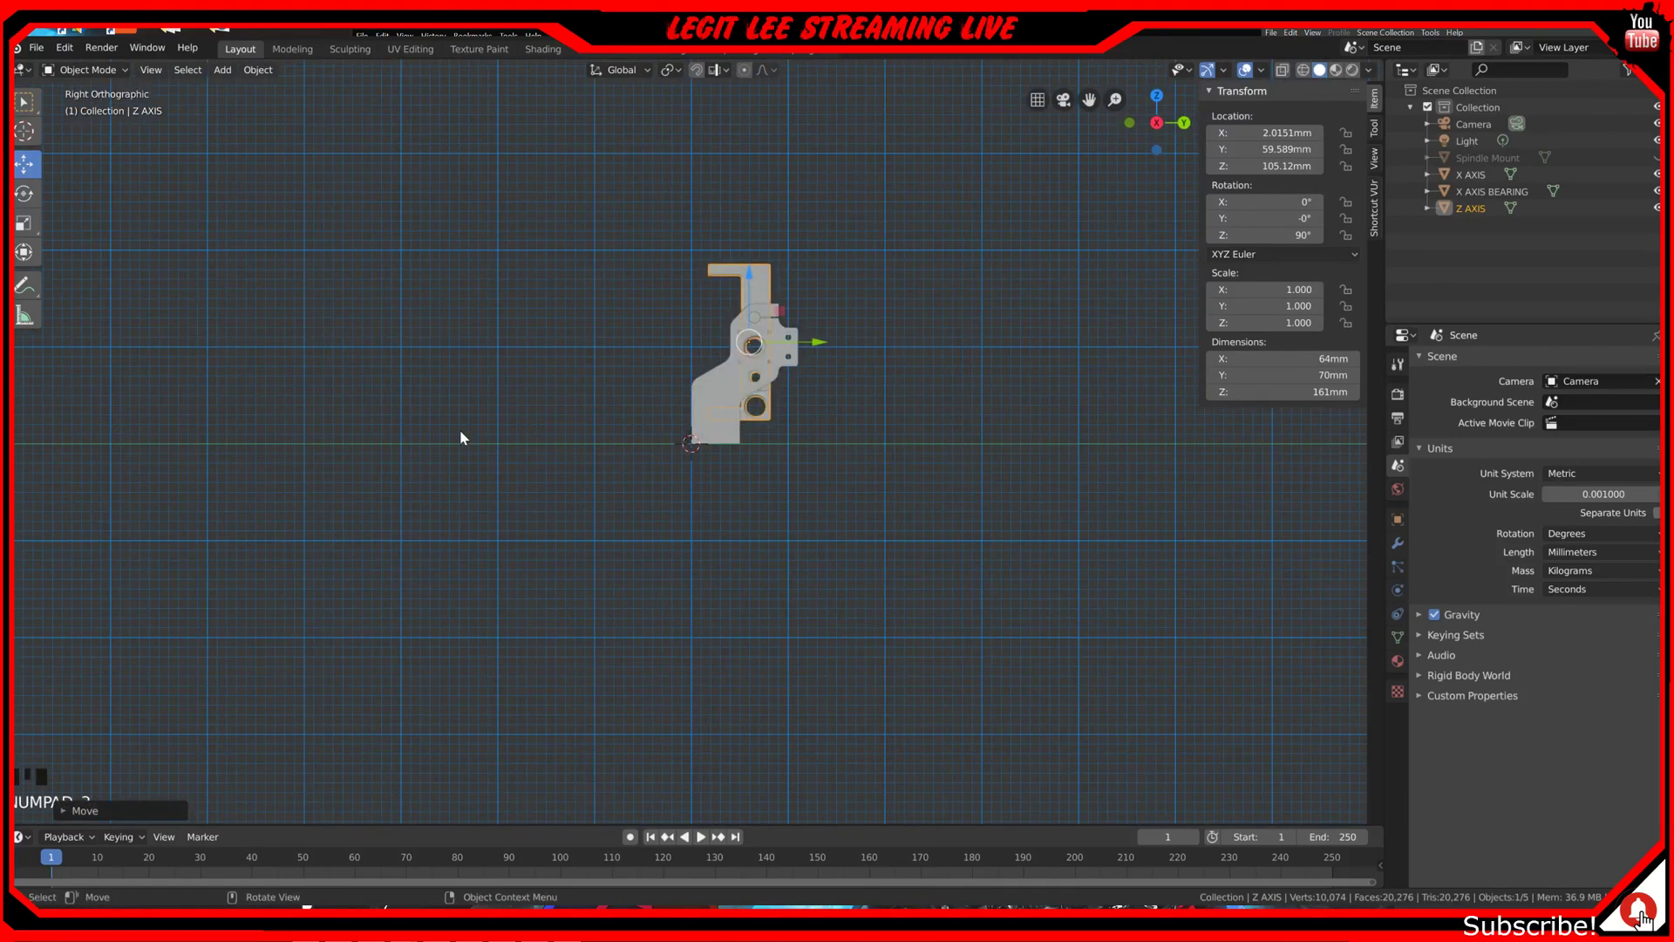
ctrl+drag(746, 270, 750, 238)
middle_drag(568, 322, 609, 397)
scroll(610, 401, down, 2)
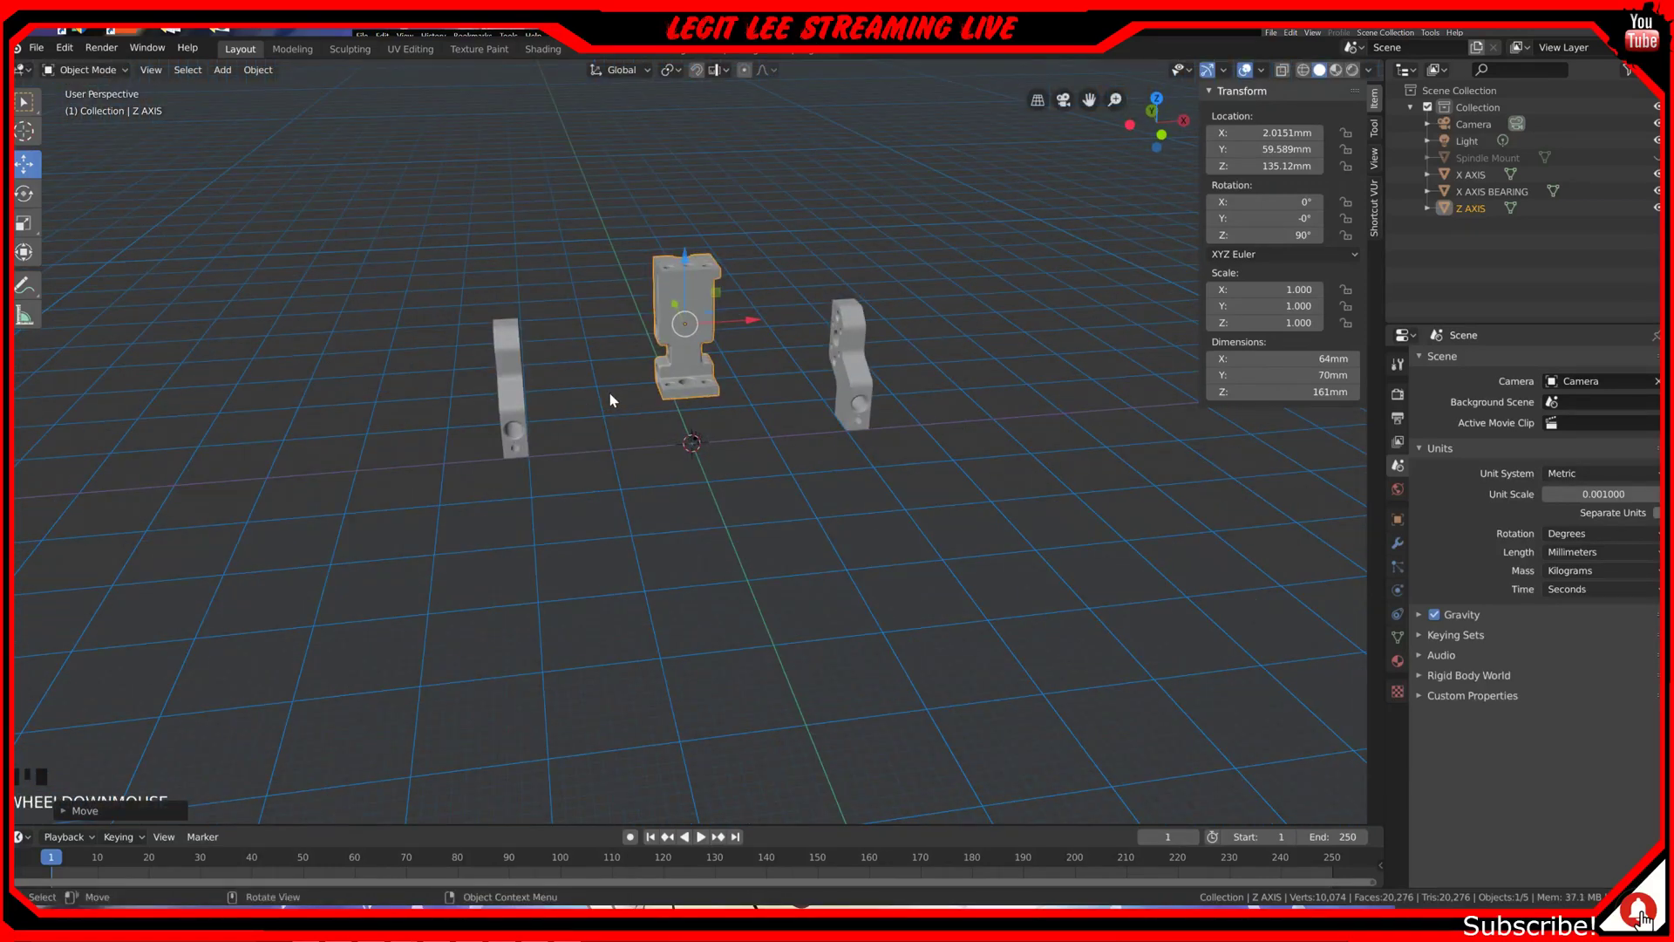
Step: Import Z_AXIS_STEPPER_BRACKET.STL into the scene
click(36, 47)
mouse_move(188, 279)
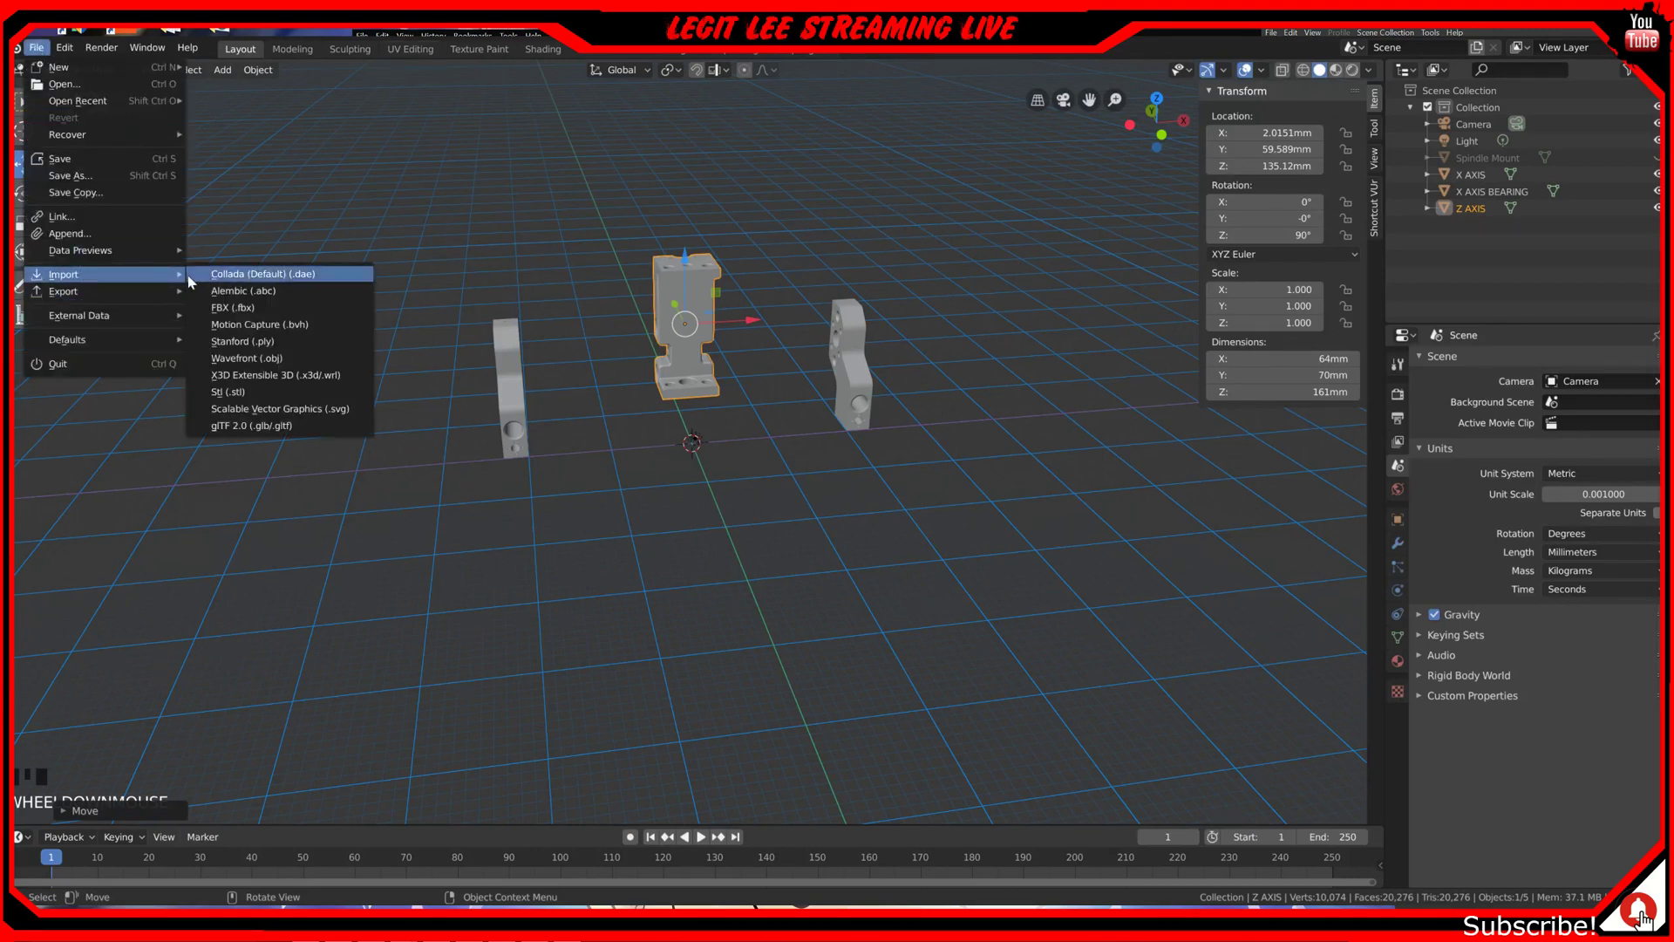
click(292, 392)
double_click(271, 254)
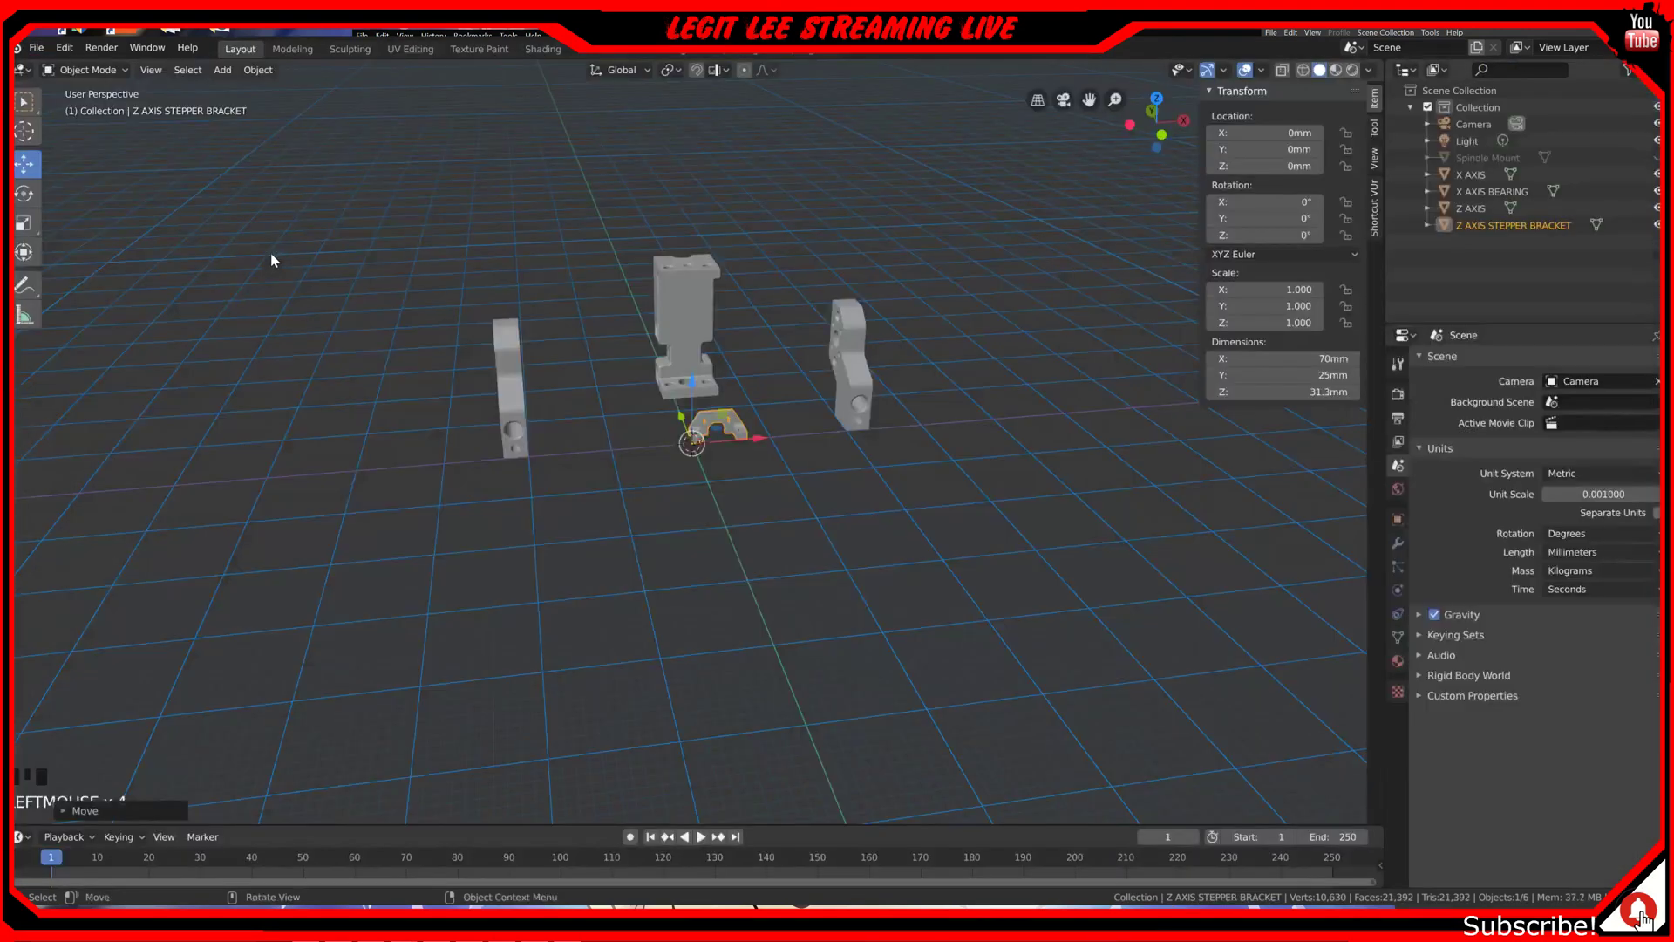
mouse_move(698, 508)
middle_down()
mouse_move(645, 495)
mouse_move(613, 509)
mouse_move(676, 497)
middle_up()
Step: Nudge the Z AXIS STEPPER BRACKET to about X -0.4 mm and Y 1.1 mm, and check it from the right side
drag(724, 445, 762, 462)
middle_drag(764, 463, 670, 430)
scroll(670, 431, up, 2)
key(KP_3)
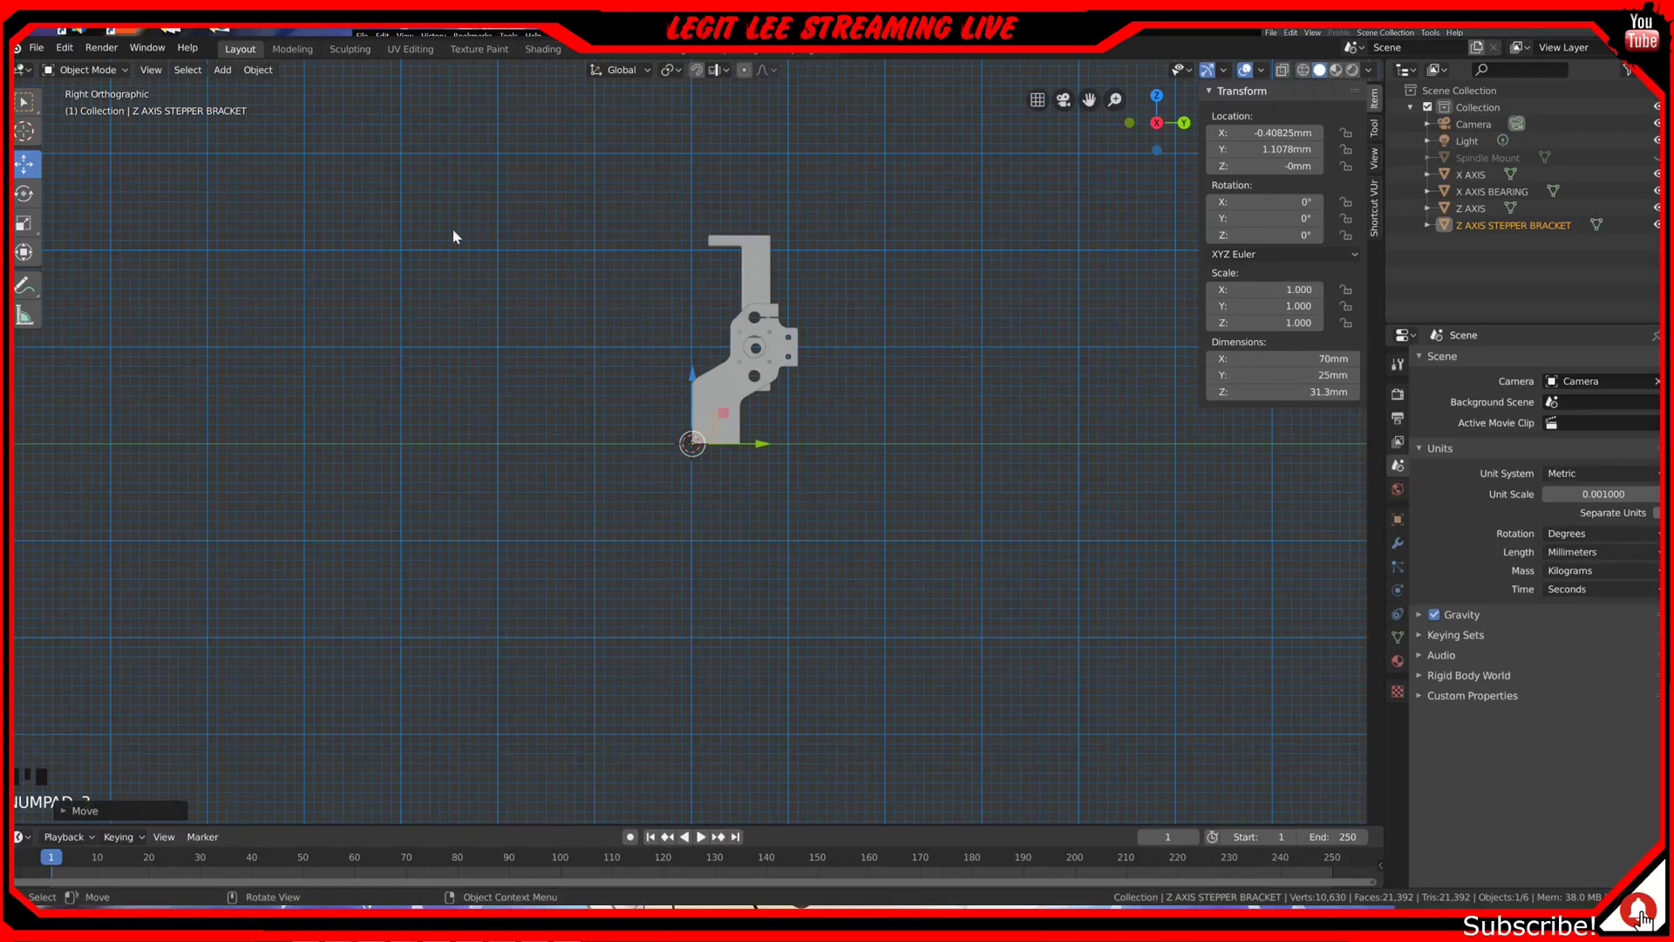
middle_drag(617, 385, 354, 273)
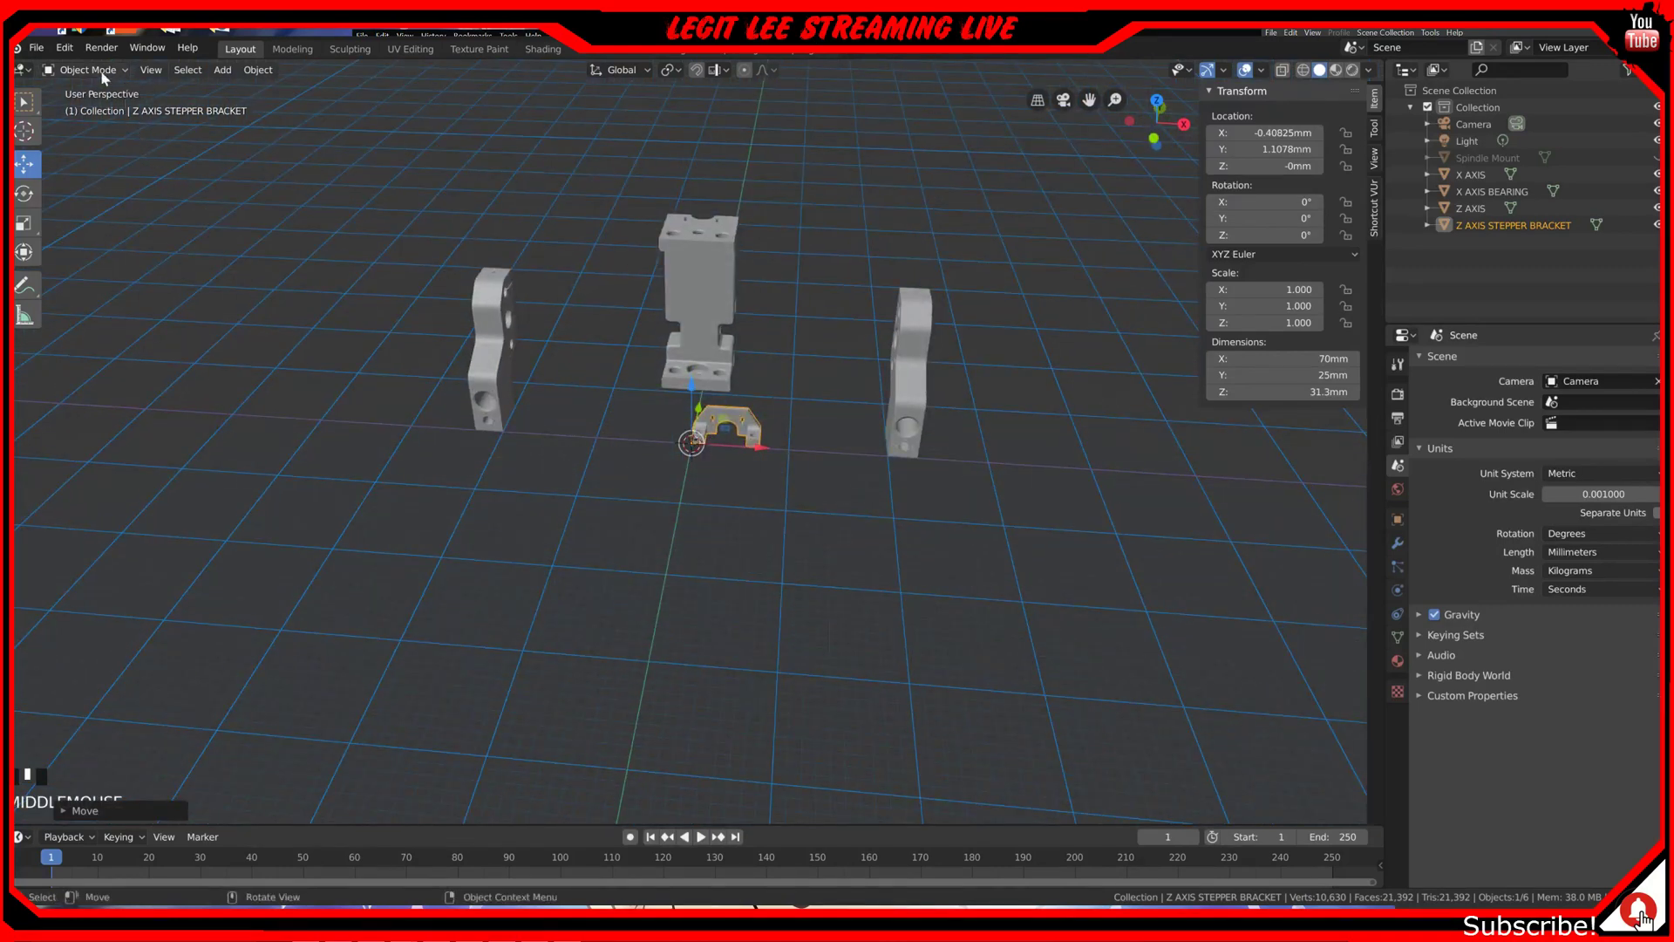
Step: Import y_axis_motor_holder_left.stl from the 43302045\files folder in Documents
click(37, 48)
mouse_move(88, 274)
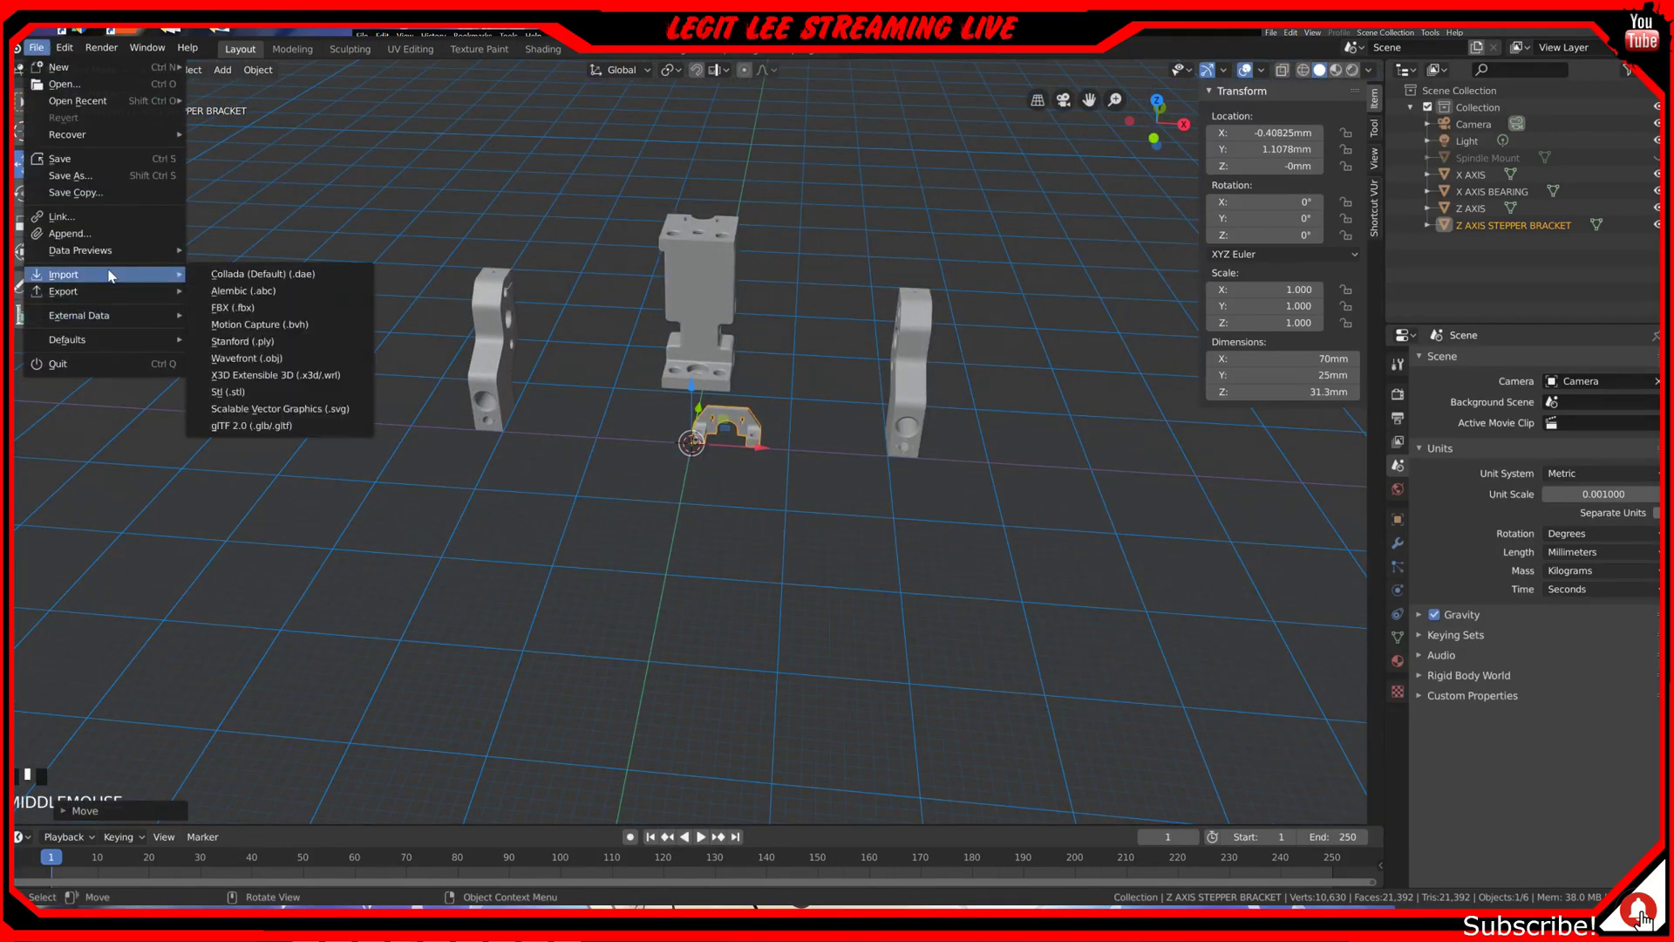
click(251, 375)
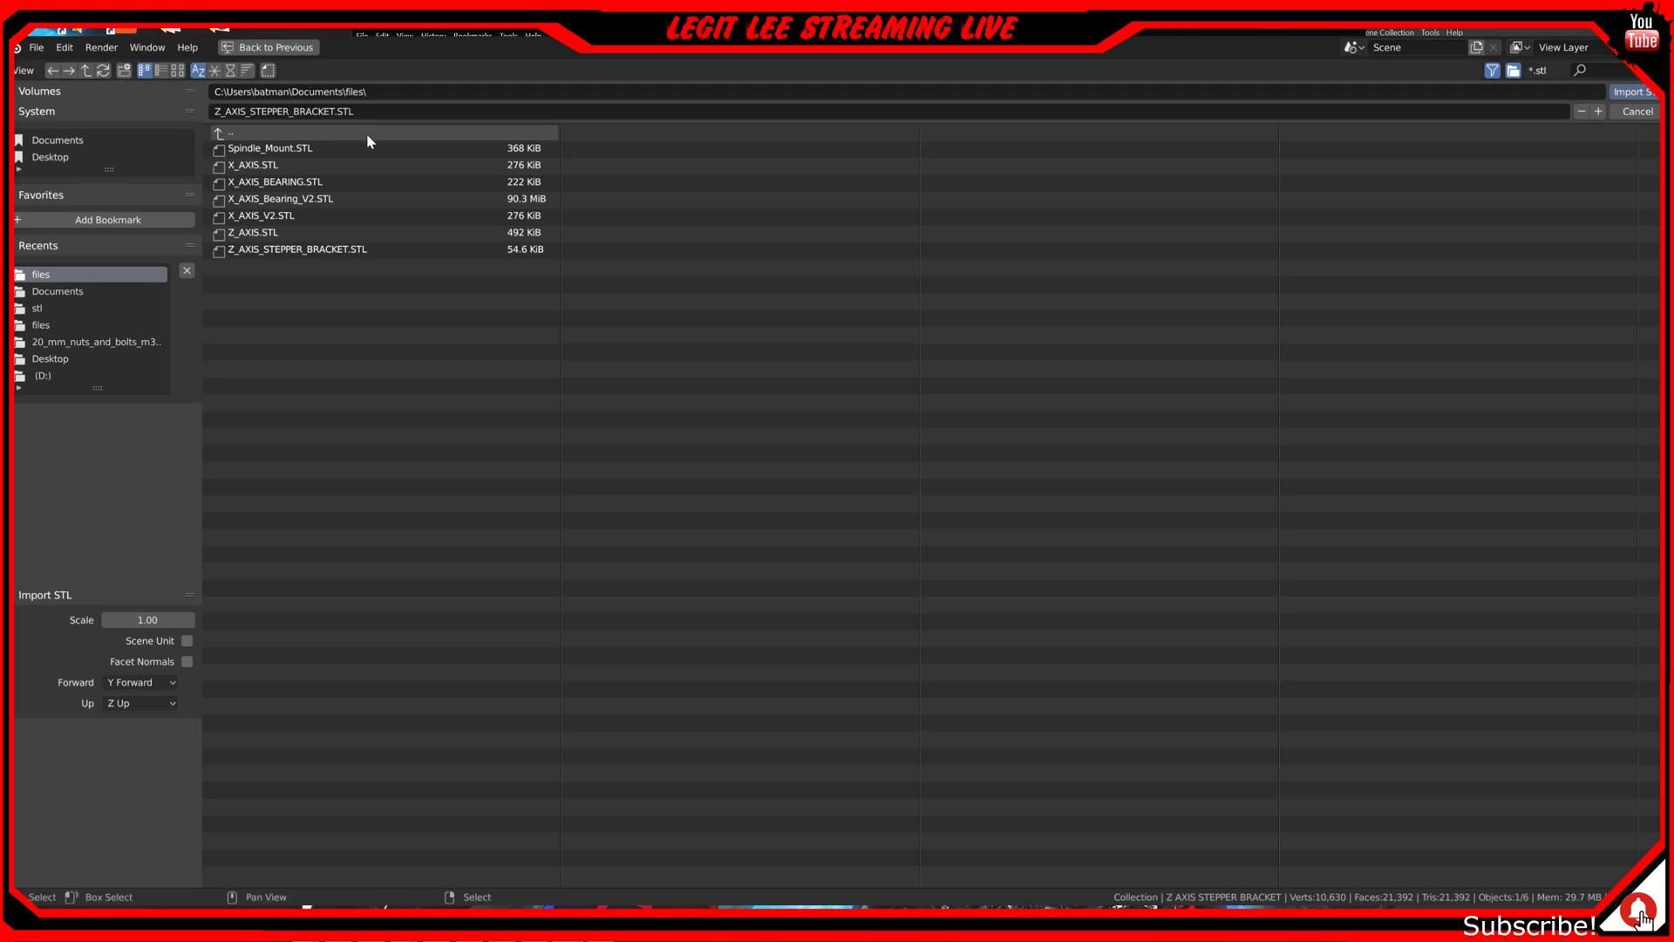
click(47, 291)
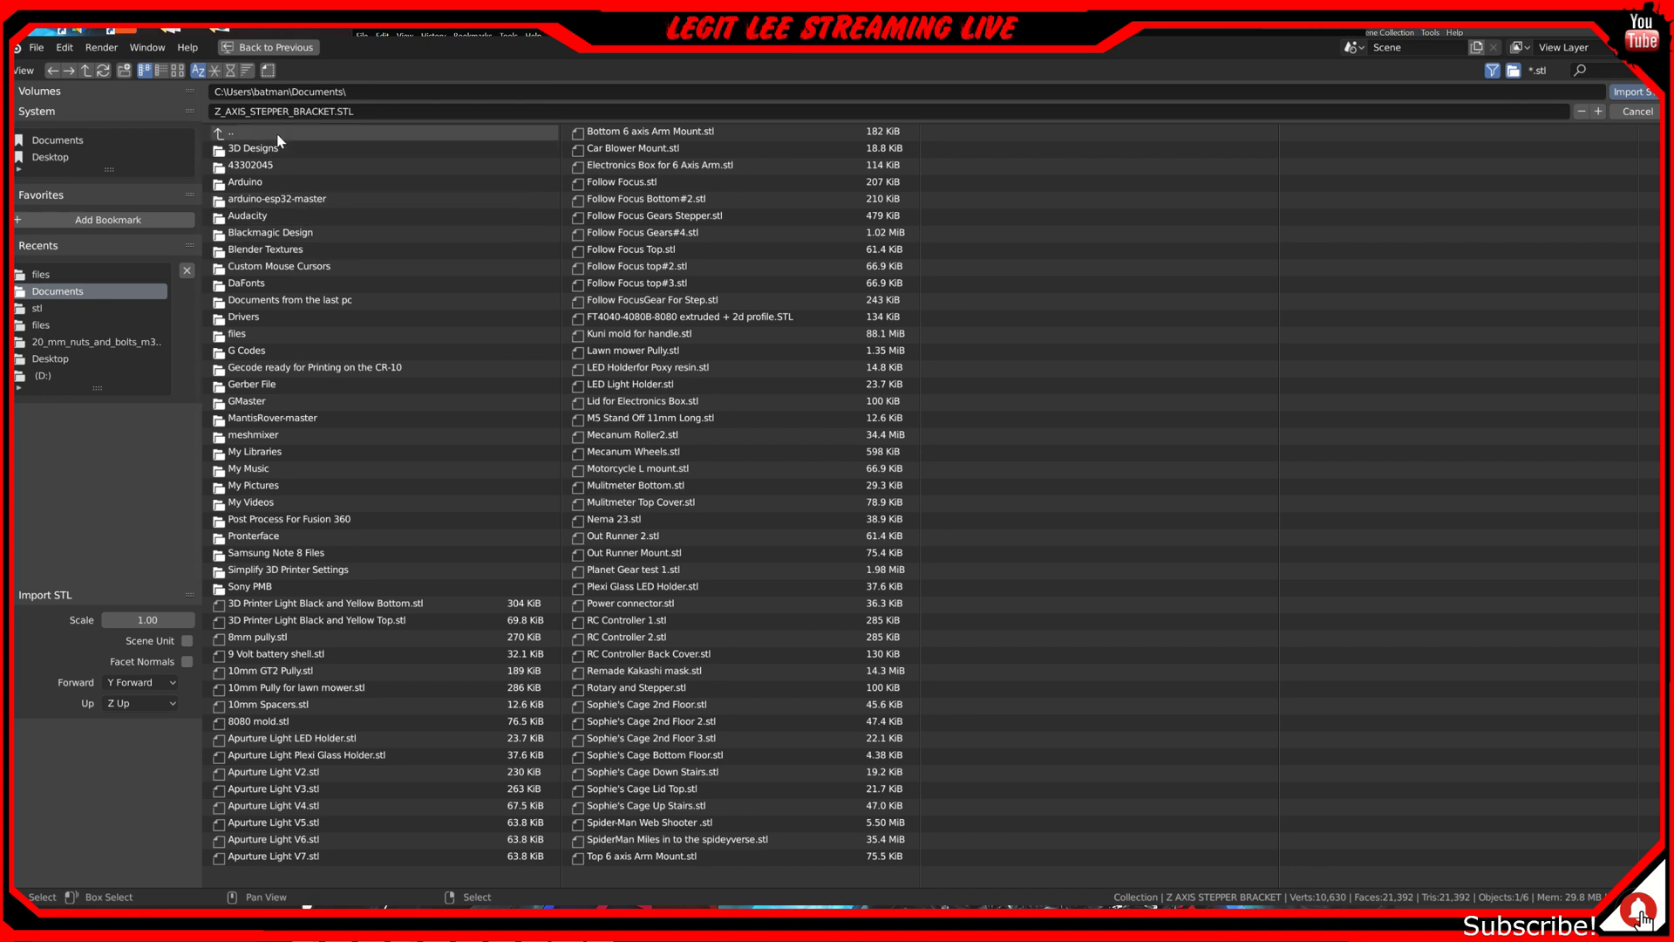
click(274, 164)
click(255, 149)
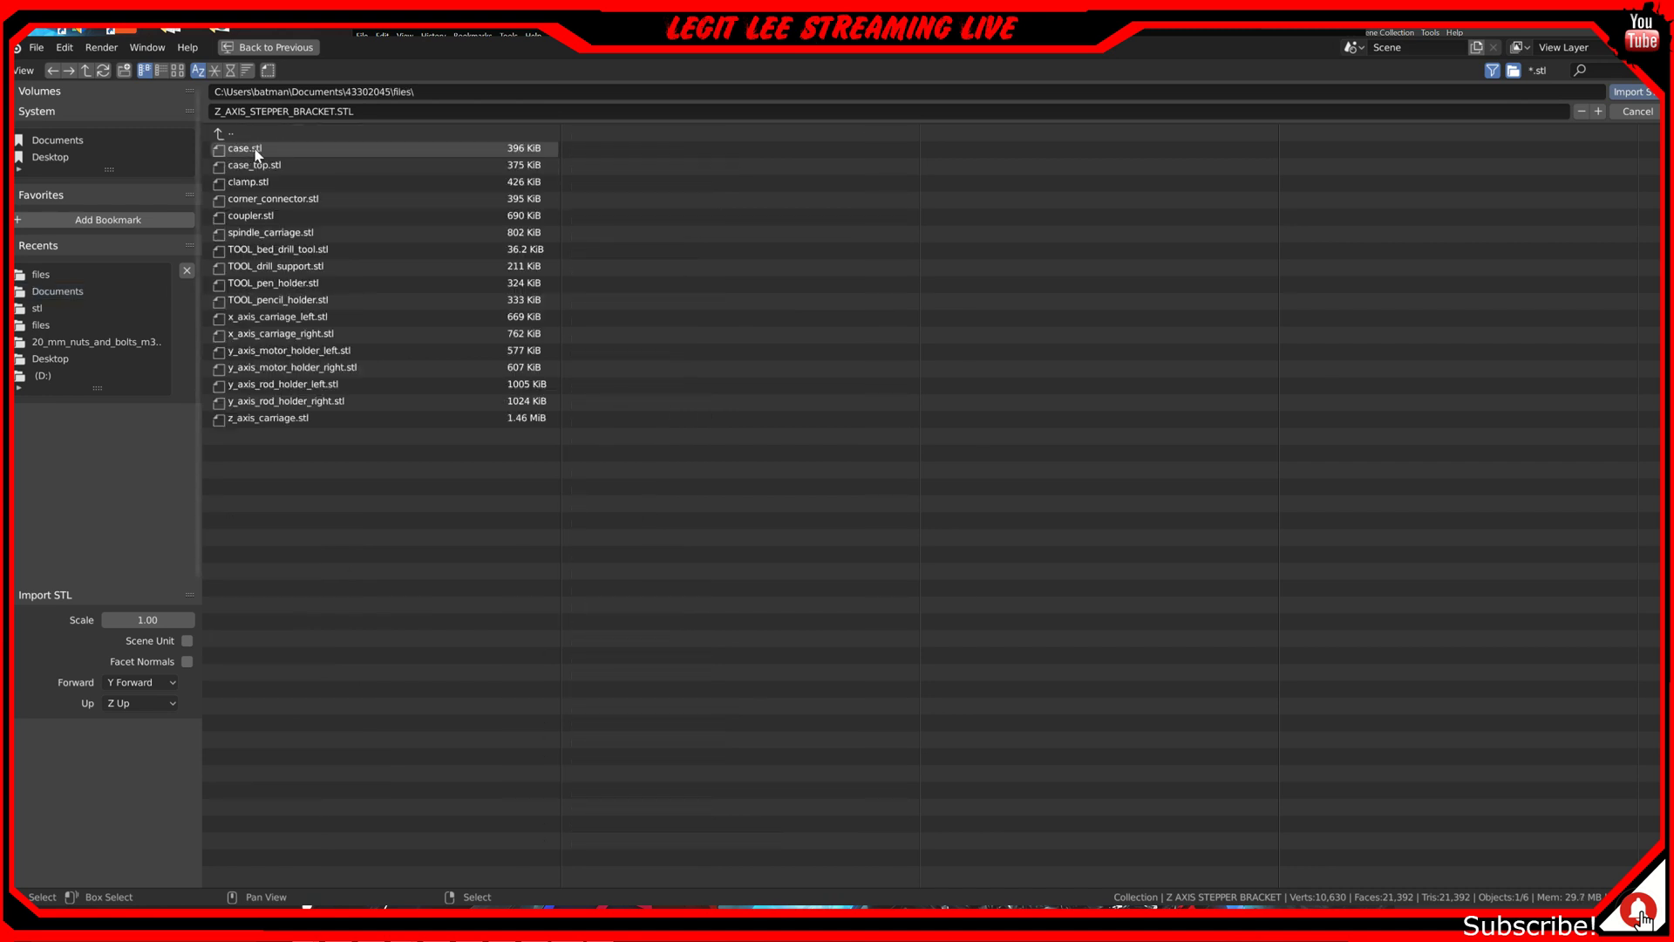
click(311, 356)
double_click(311, 358)
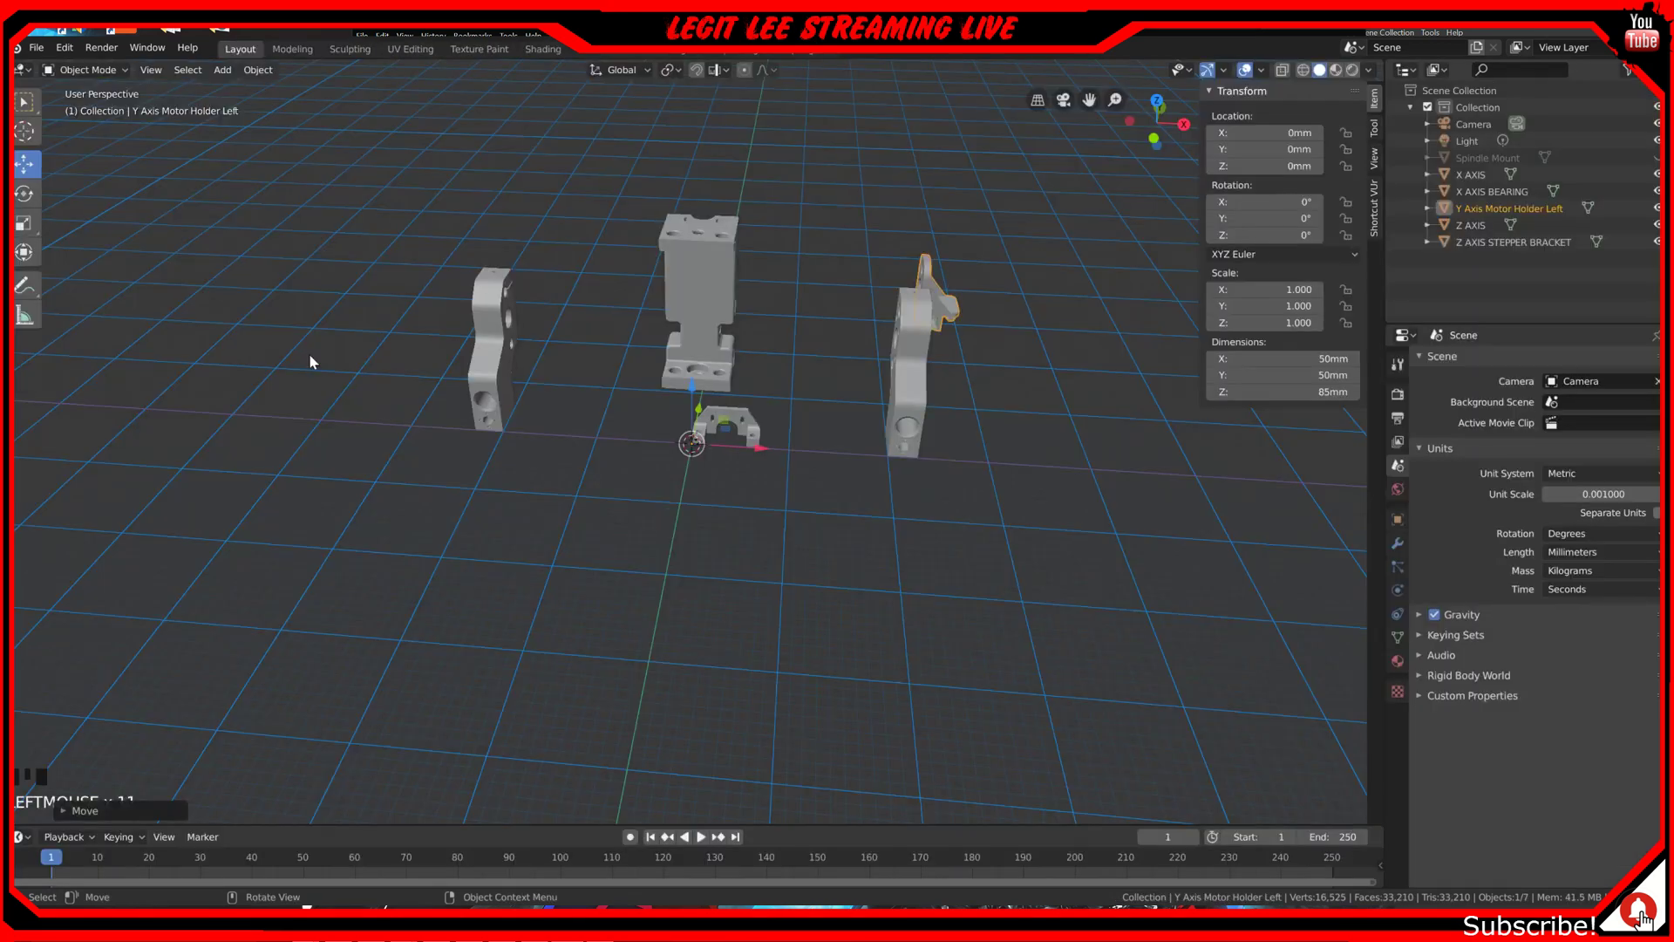
Step: Rotate the Y Axis Motor Holder Left about the Z axis to 90° in the top view
middle_drag(784, 349, 649, 321)
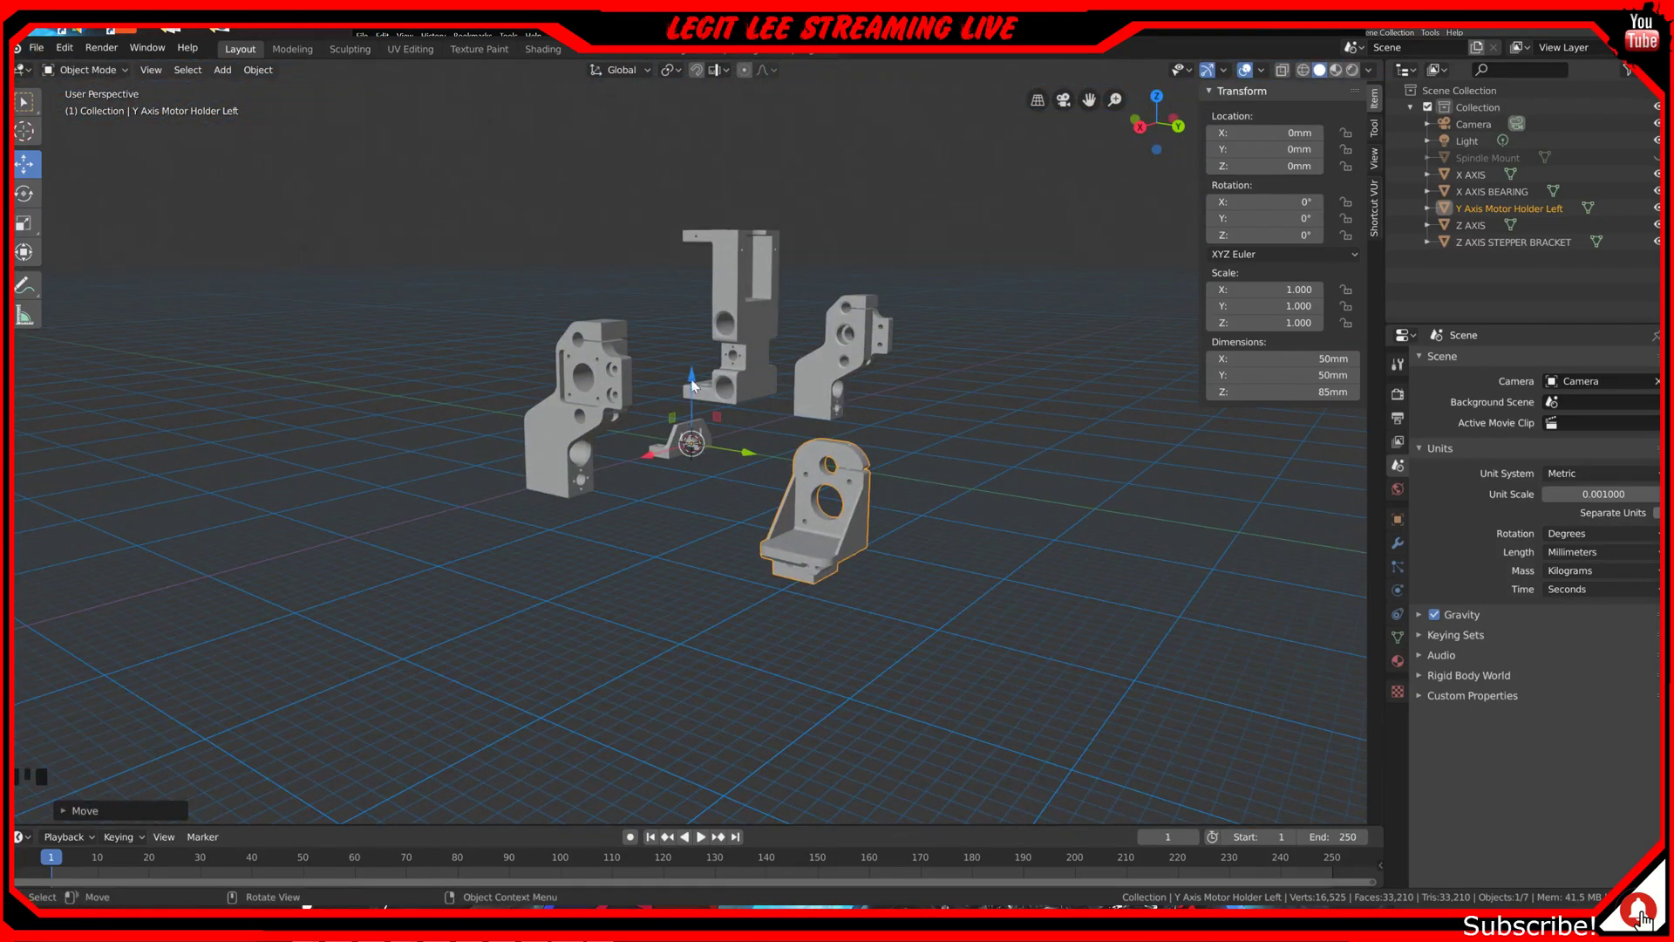
key(KP_3)
key(KP_7)
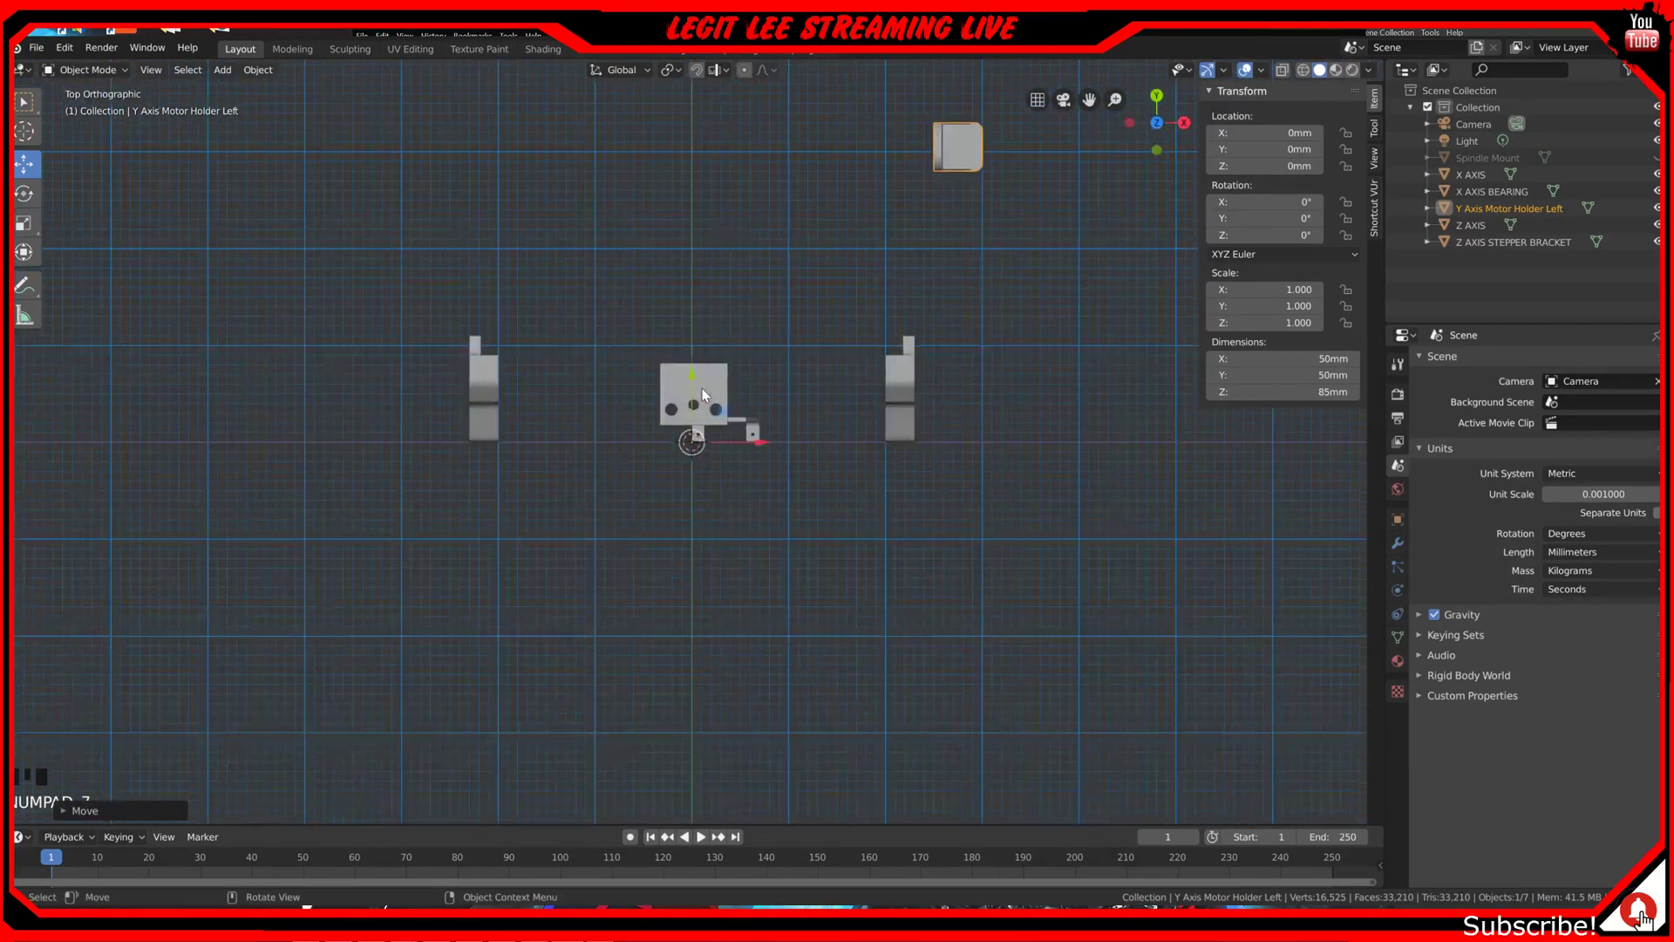
key(r)
key(z)
key(9)
key(0)
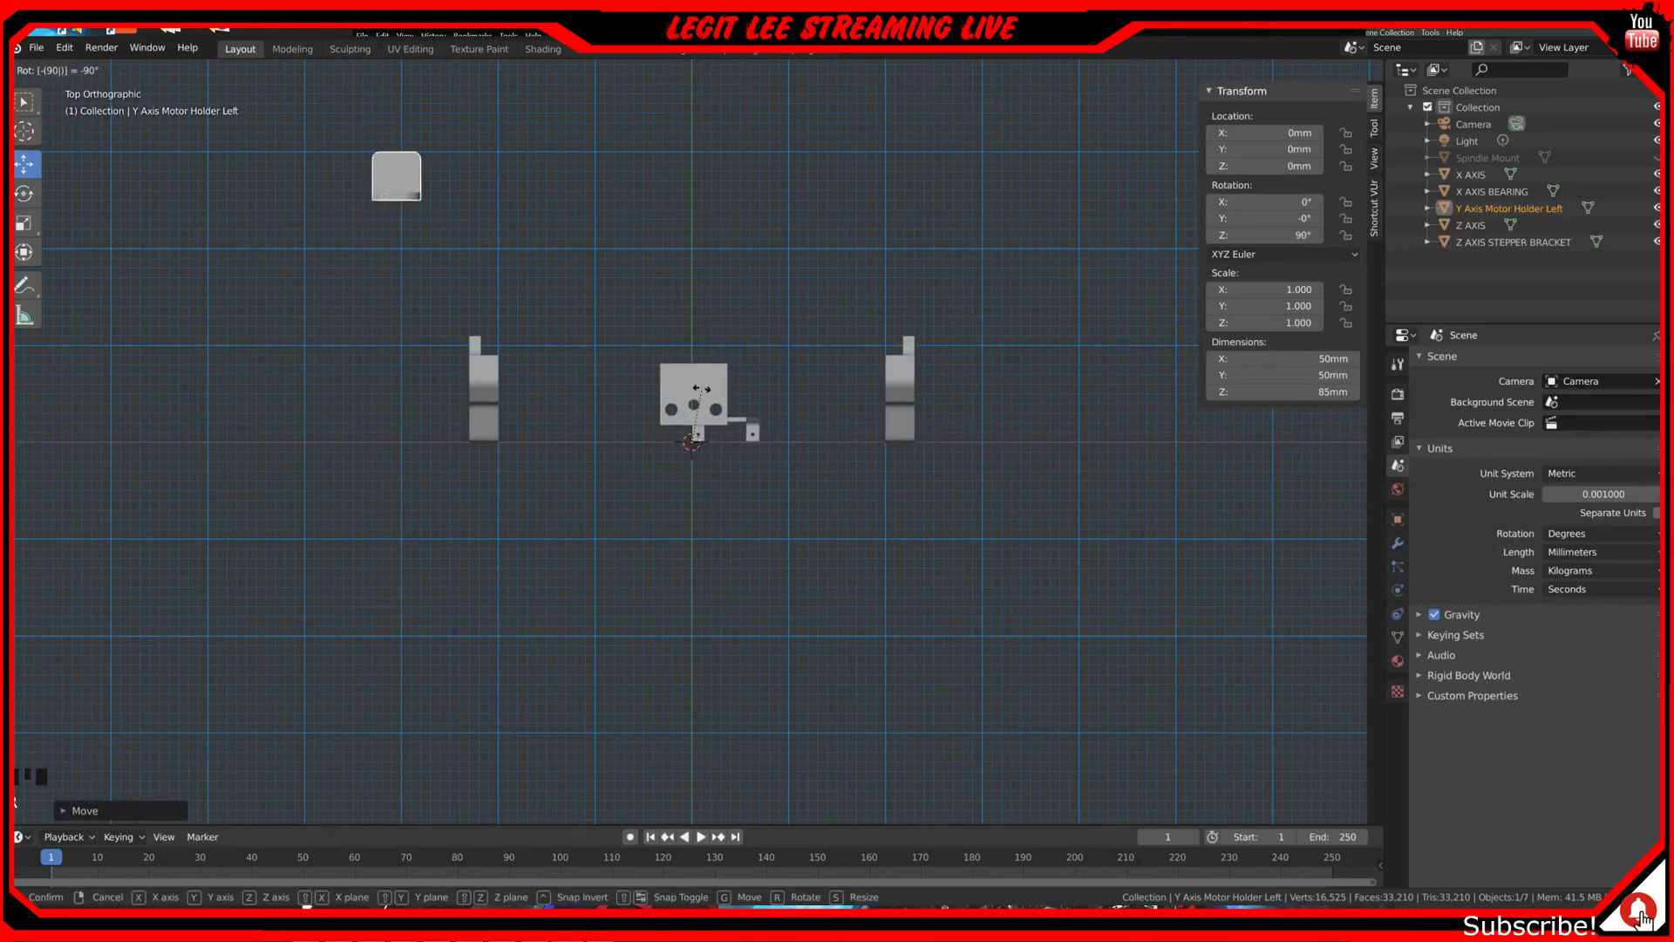
key(Return)
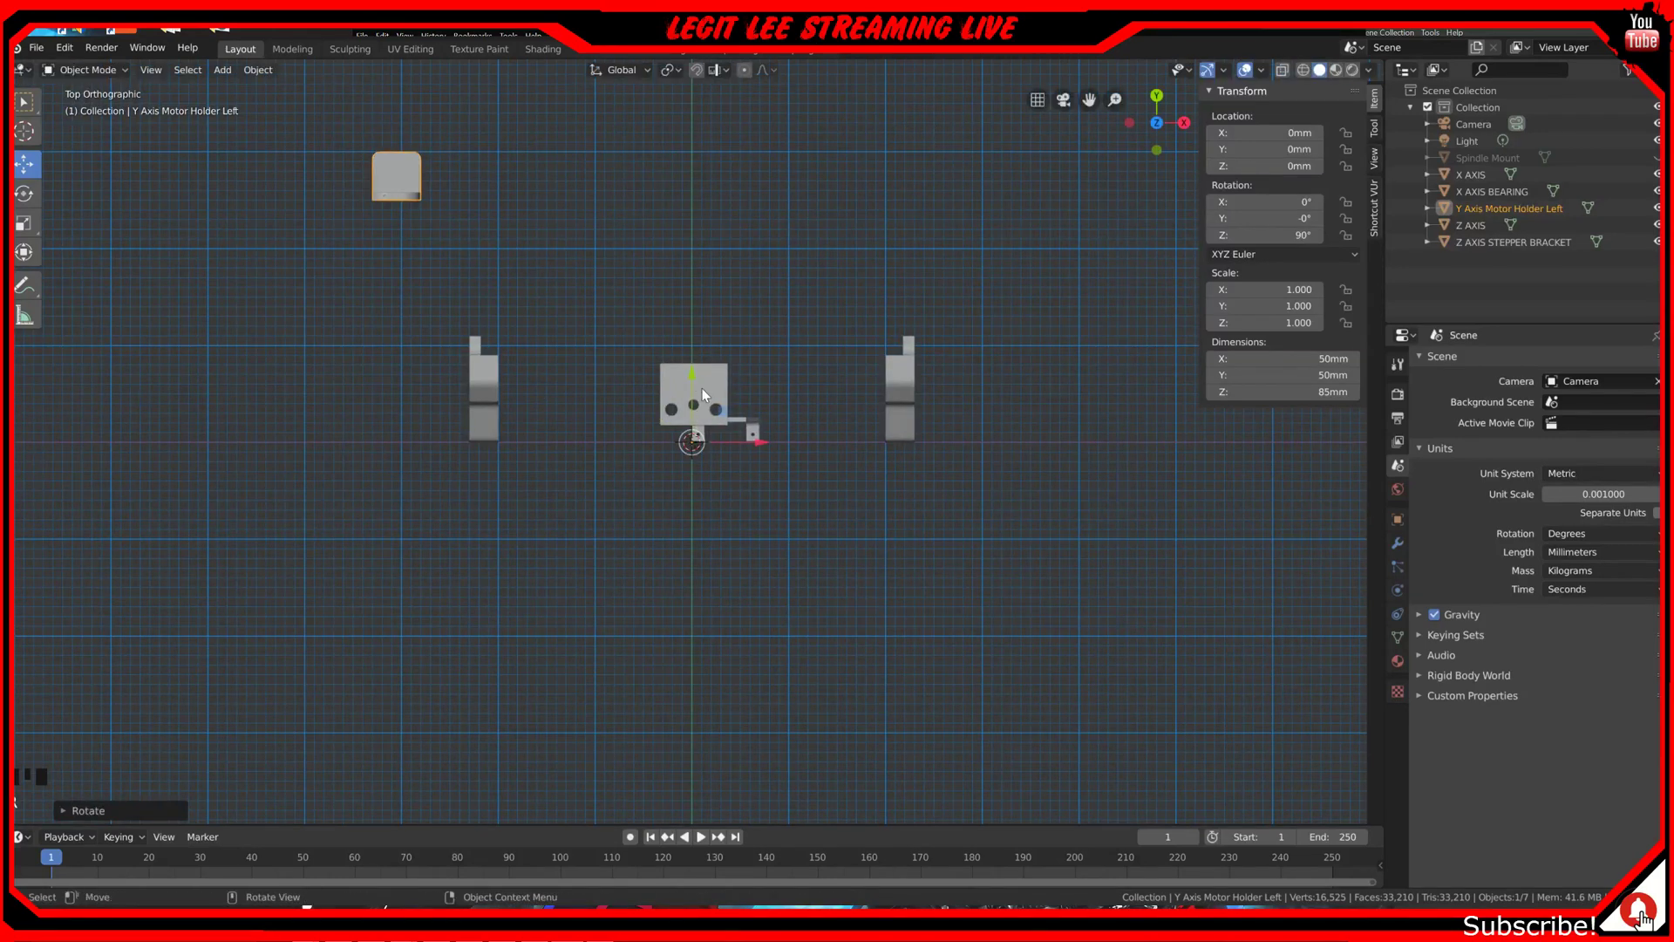
Step: Set the origin of the Y Axis Motor Holder Left to its center of mass (volume)
right_click(711, 338)
mouse_move(711, 335)
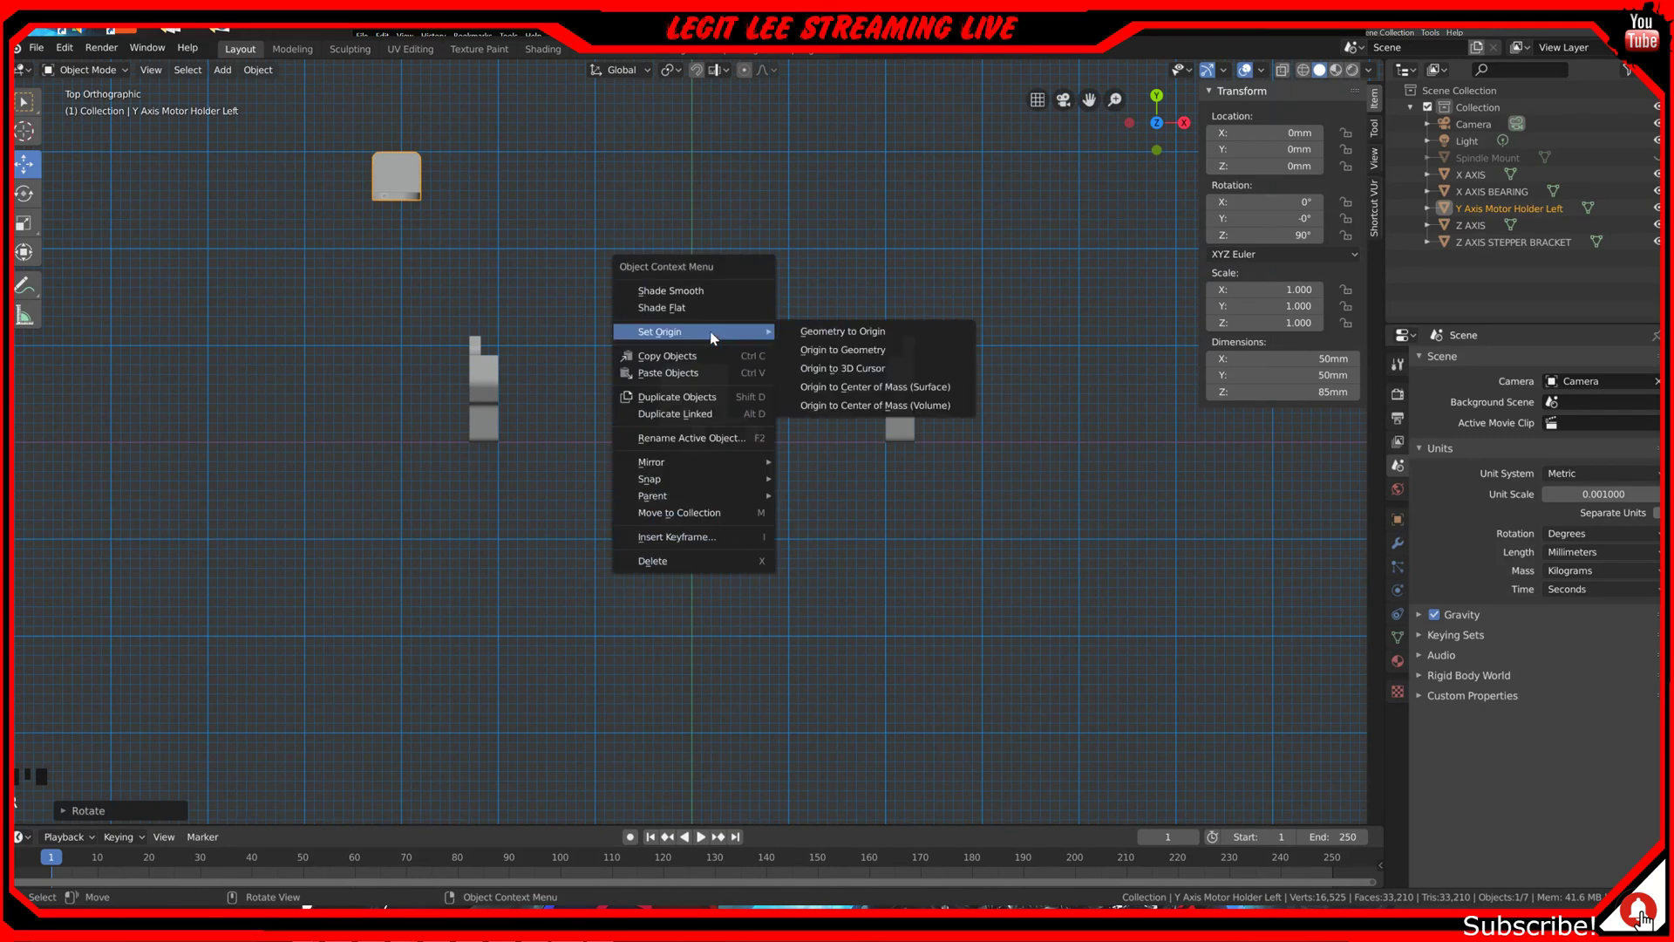
click(852, 408)
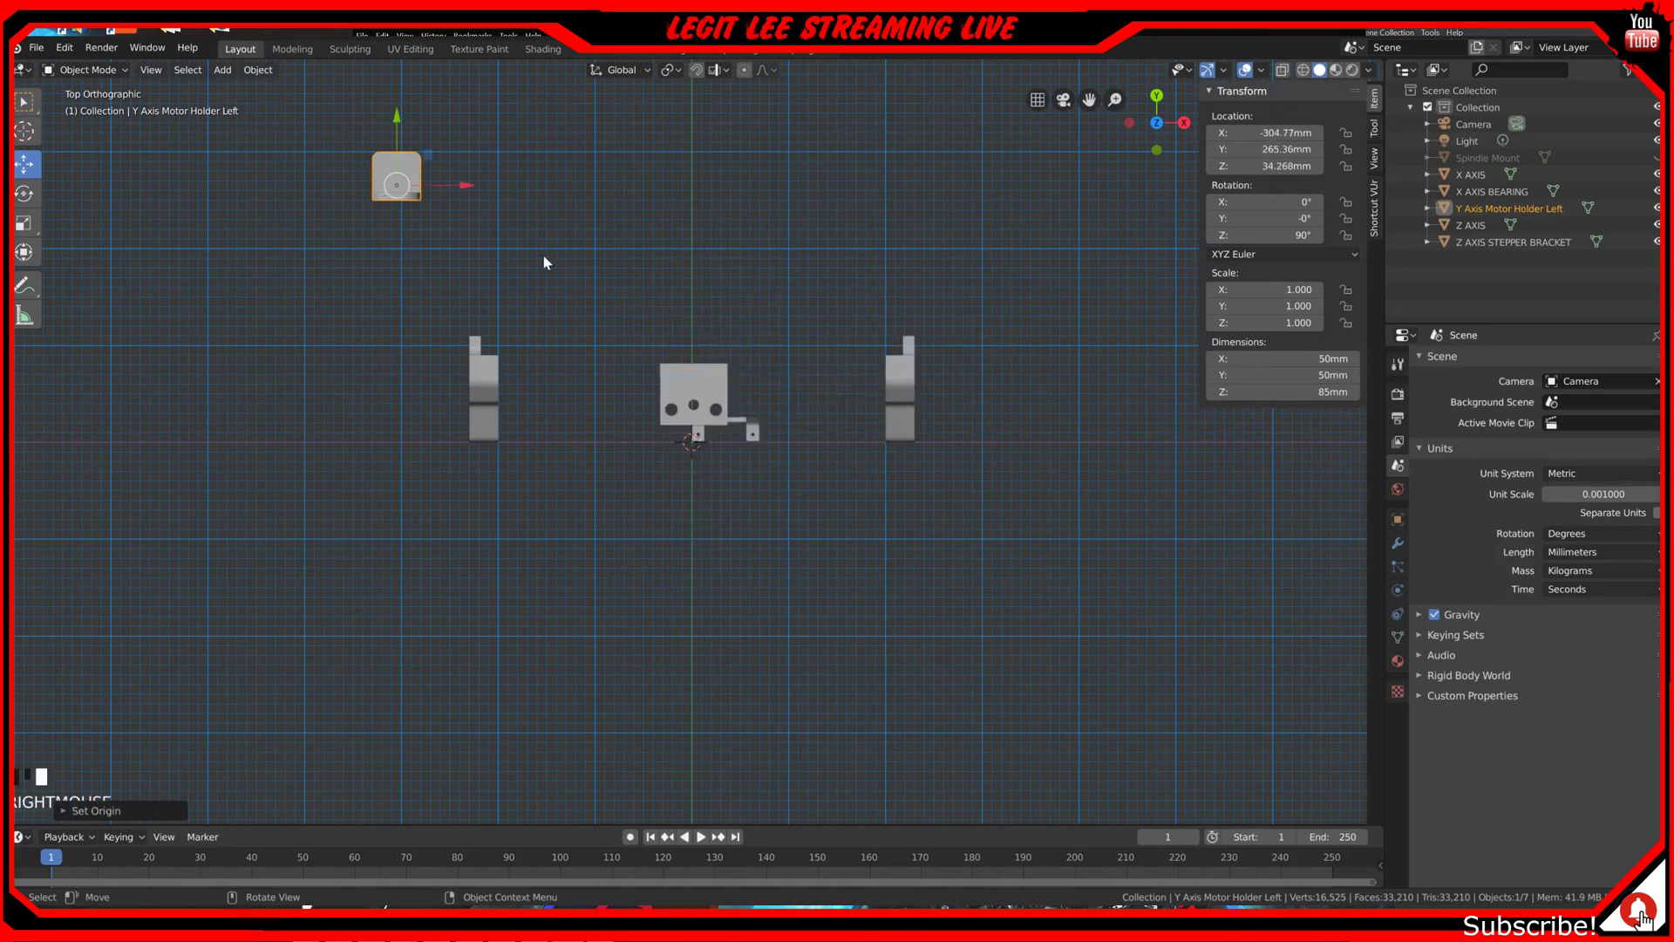
Step: Move the Y Axis Motor Holder Left along X in snapped increments to about 225.2 mm
ctrl+drag(476, 192, 968, 159)
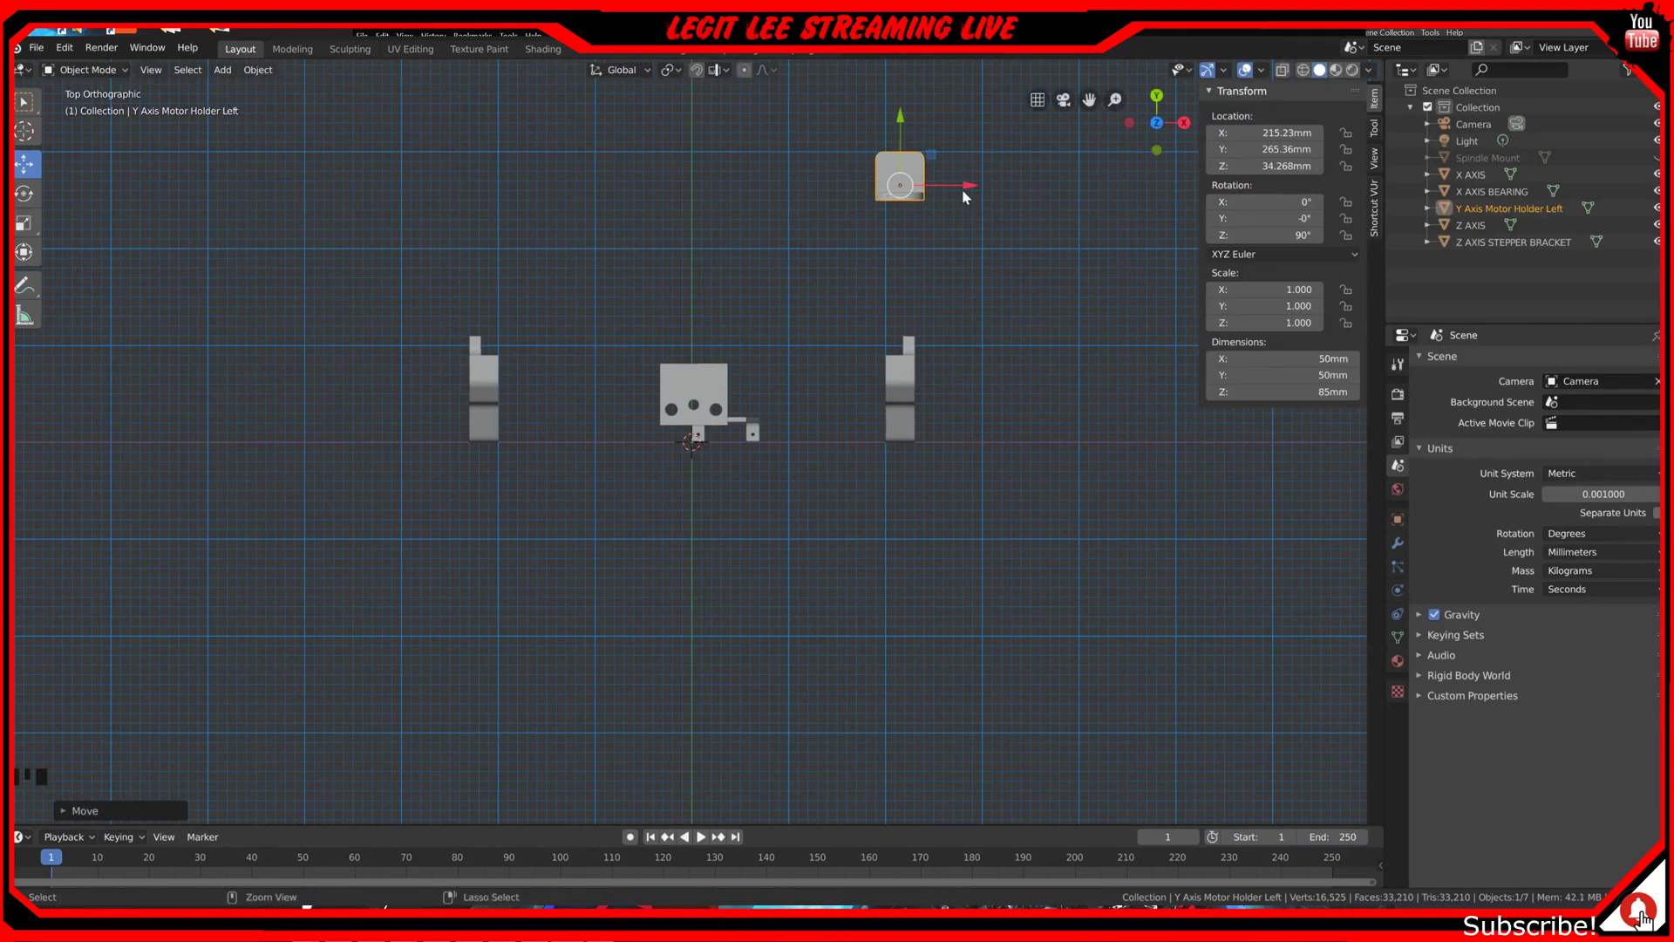
ctrl+drag(961, 189, 974, 186)
middle_drag(974, 186, 675, 280)
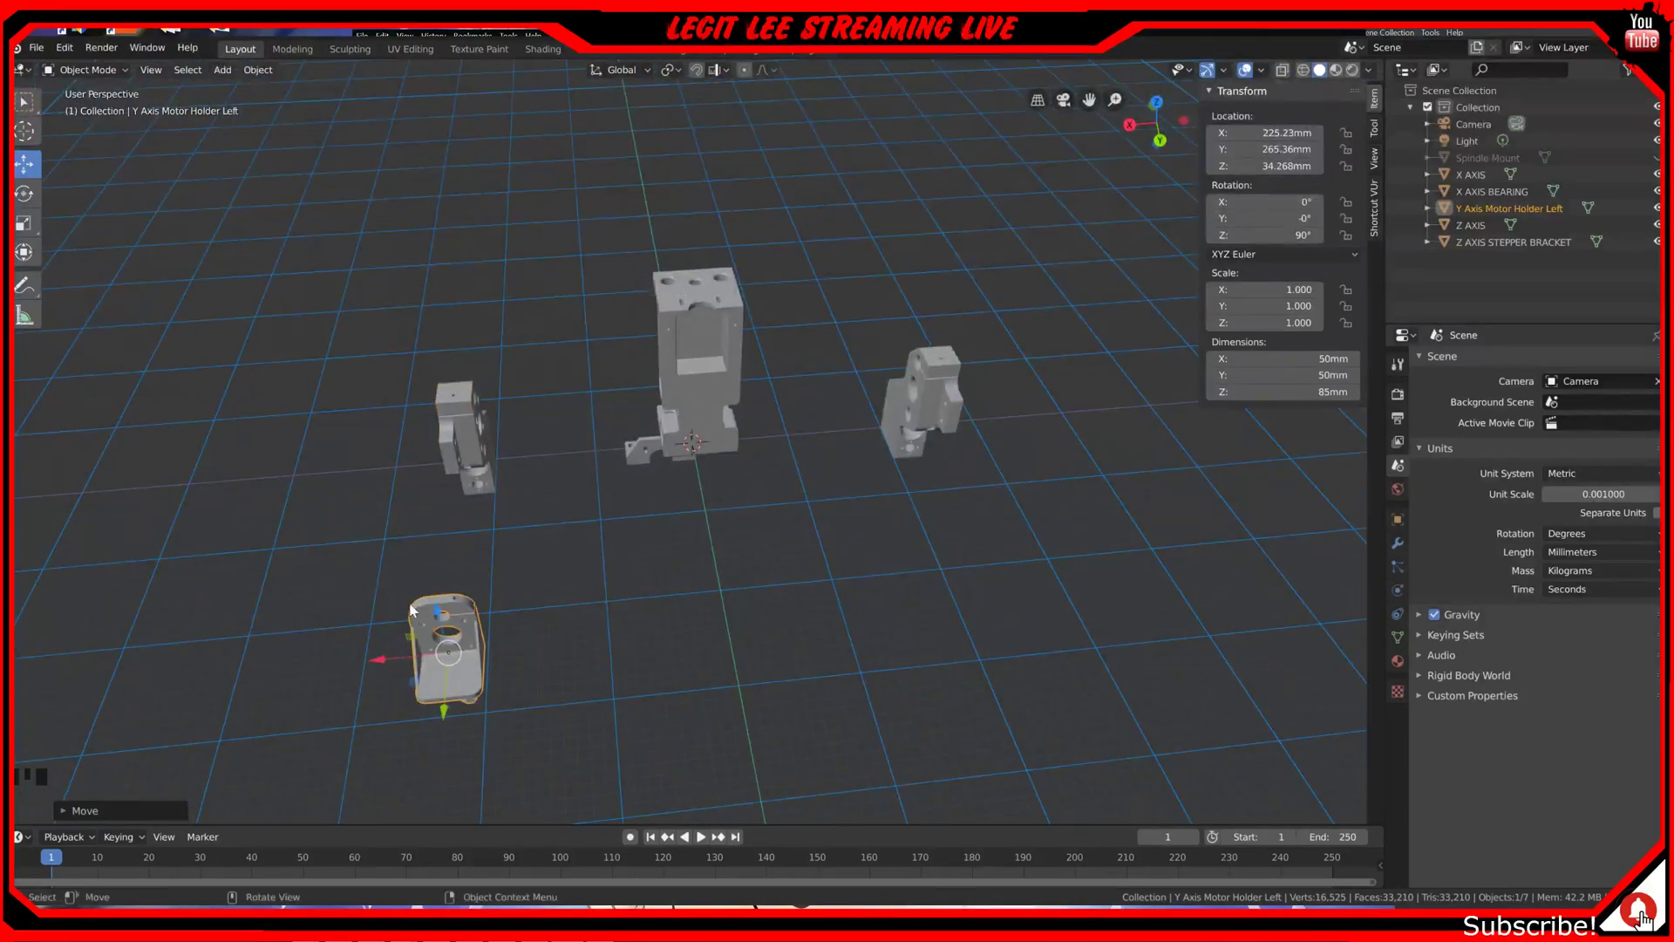
Step: Move the Y Axis Motor Holder Left along X to about -214.8 mm and inspect its orientation from several angles
key(KP_7)
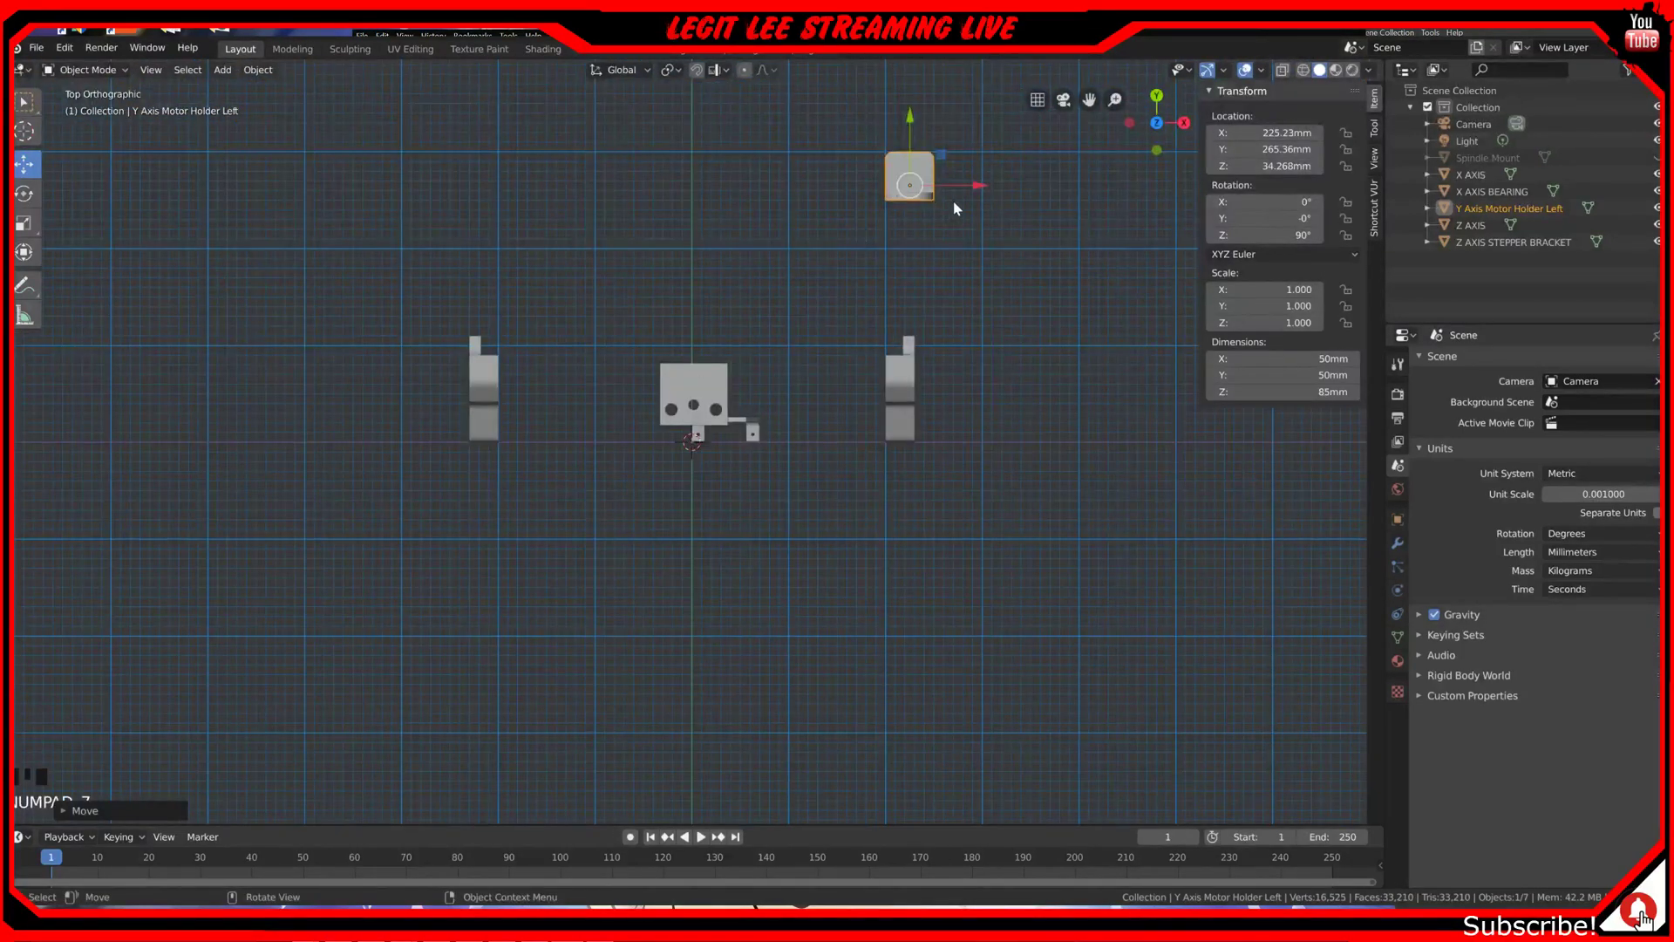
ctrl+drag(974, 189, 547, 201)
middle_drag(547, 201, 609, 789)
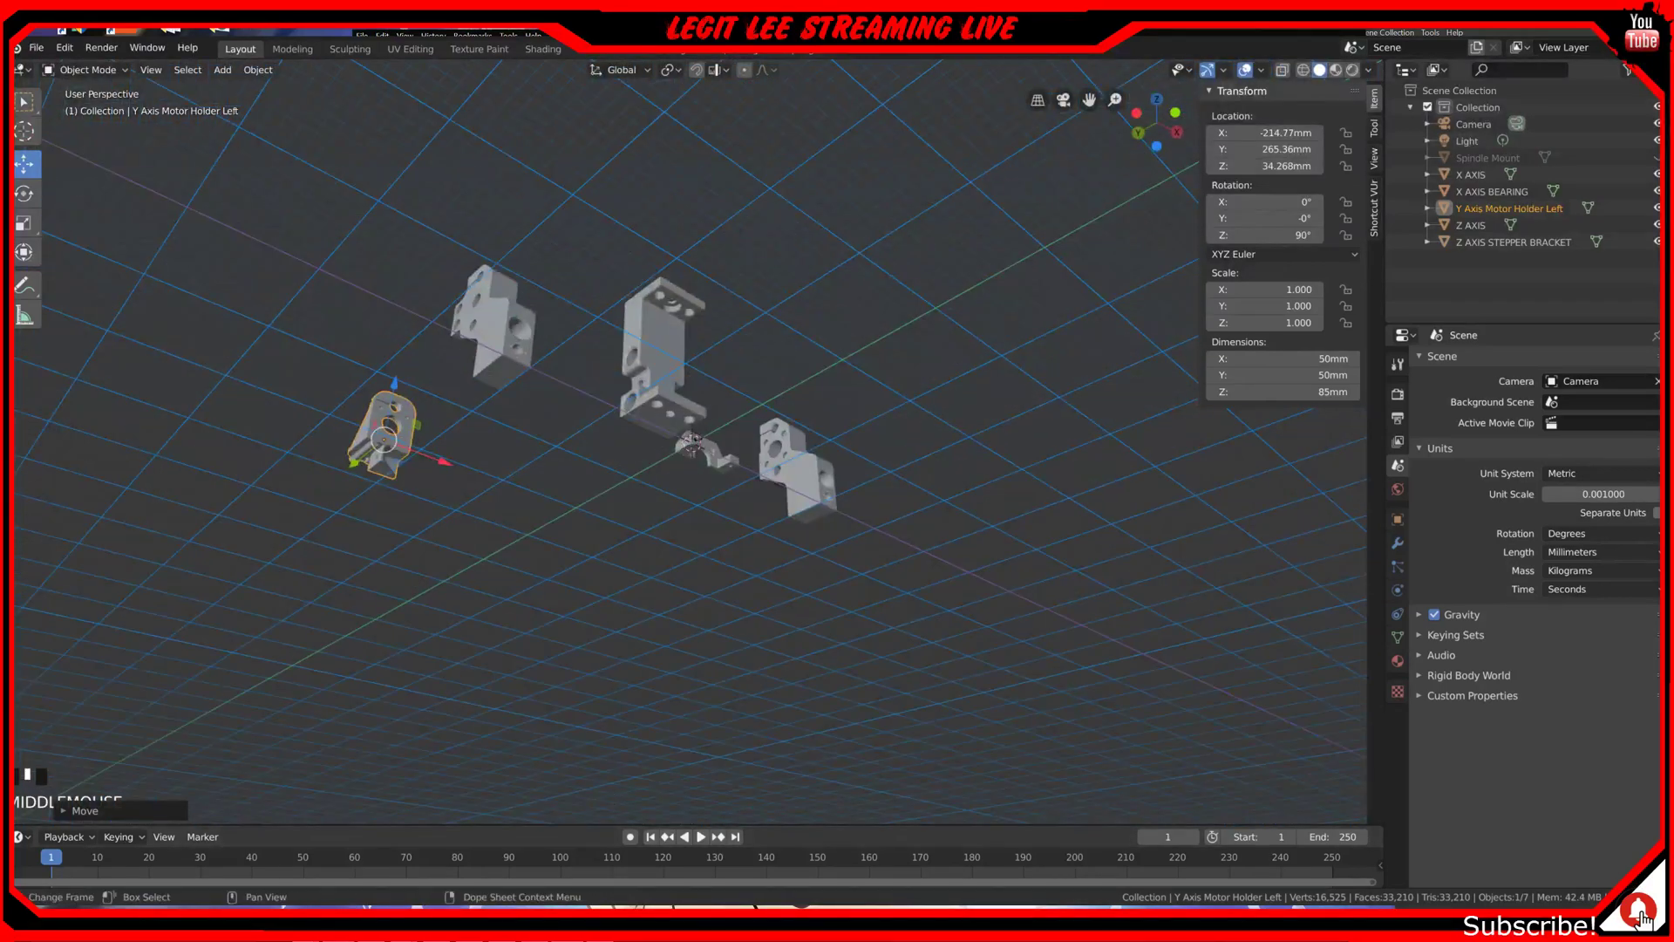
scroll(534, 621, up, 2)
scroll(539, 617, up, 1)
middle_drag(542, 617, 990, 533)
middle_drag(672, 541, 838, 613)
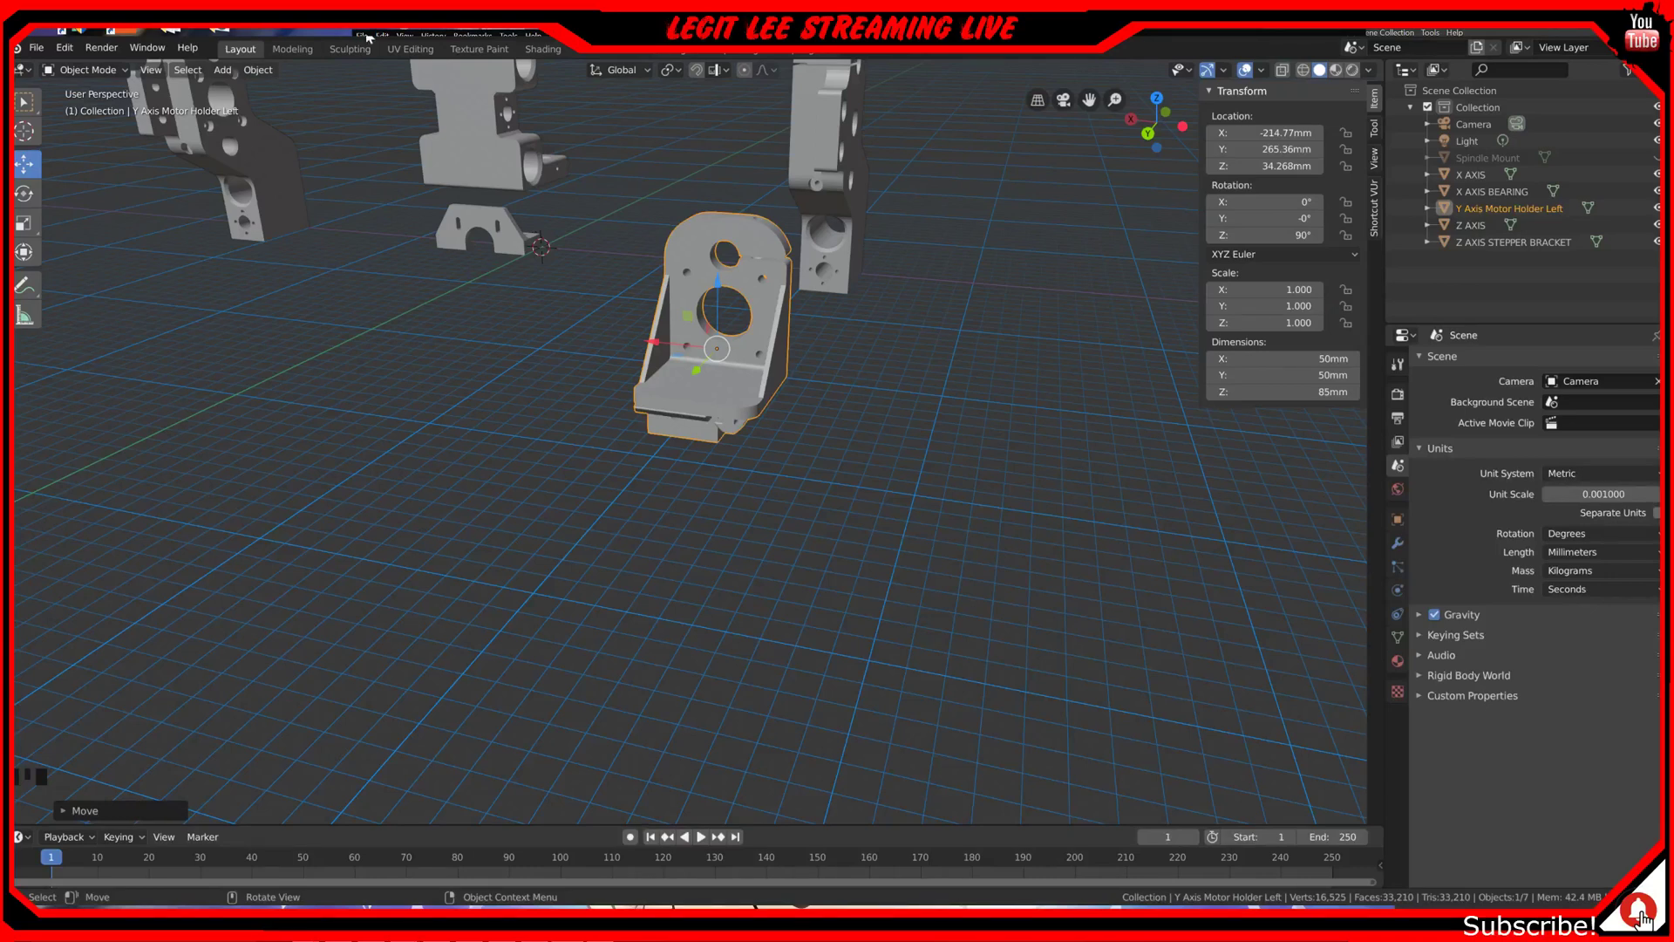
Step: Import y_axis_motor_holder_right.stl into the scene
scroll(448, 288, down, 1)
click(35, 48)
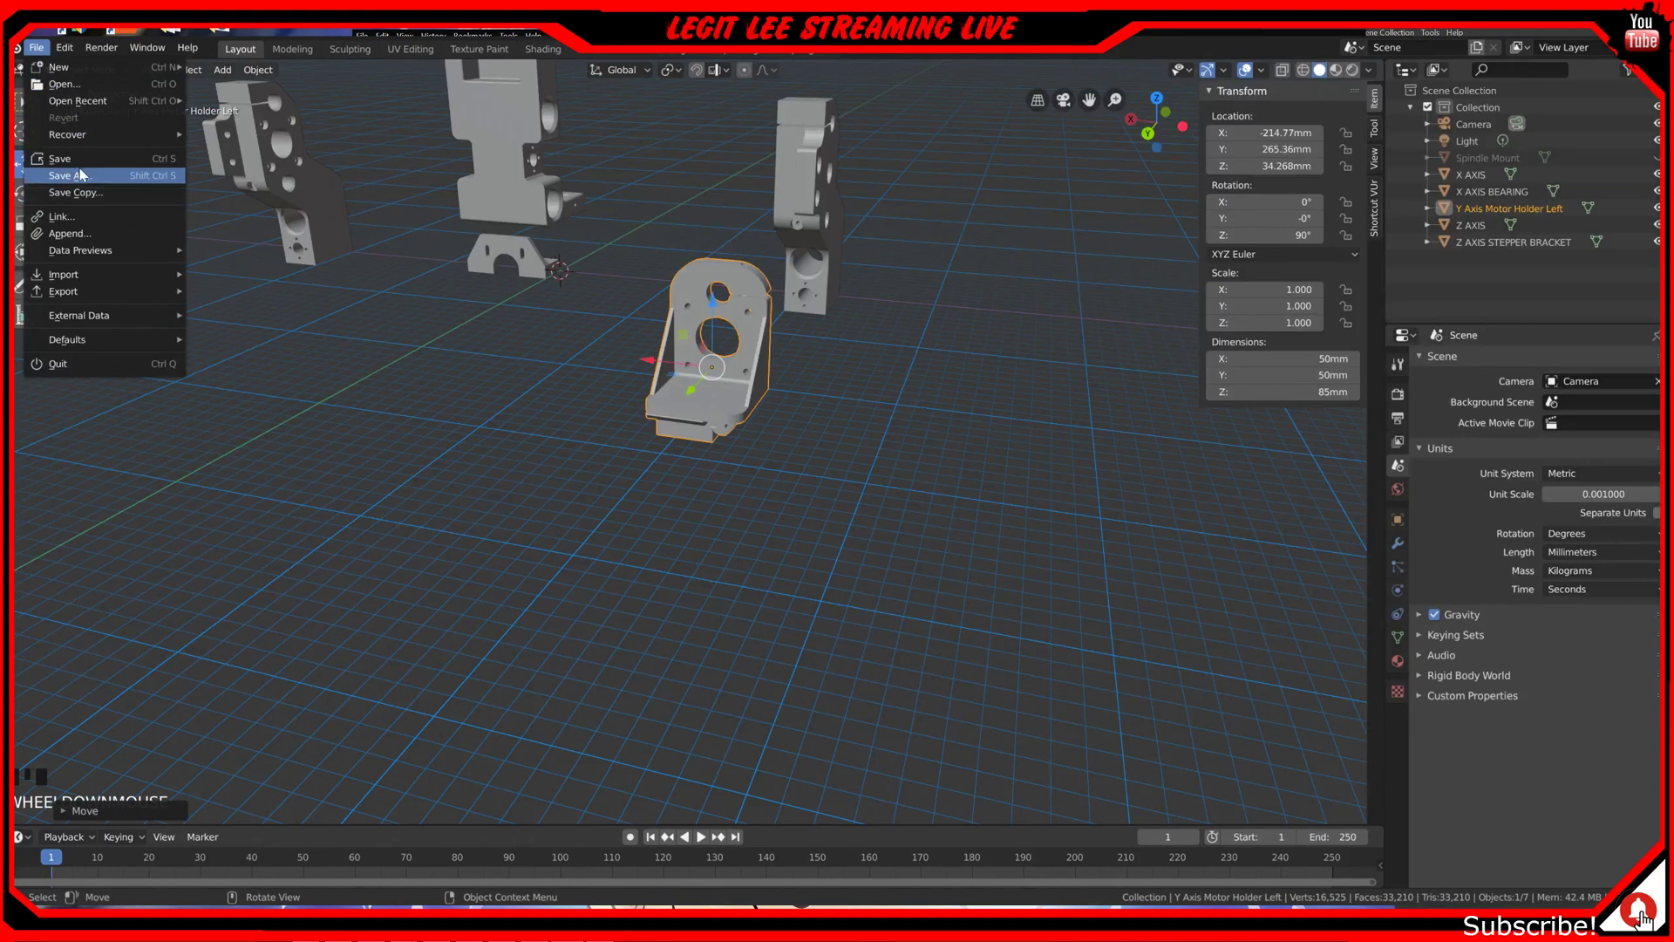
mouse_move(88, 276)
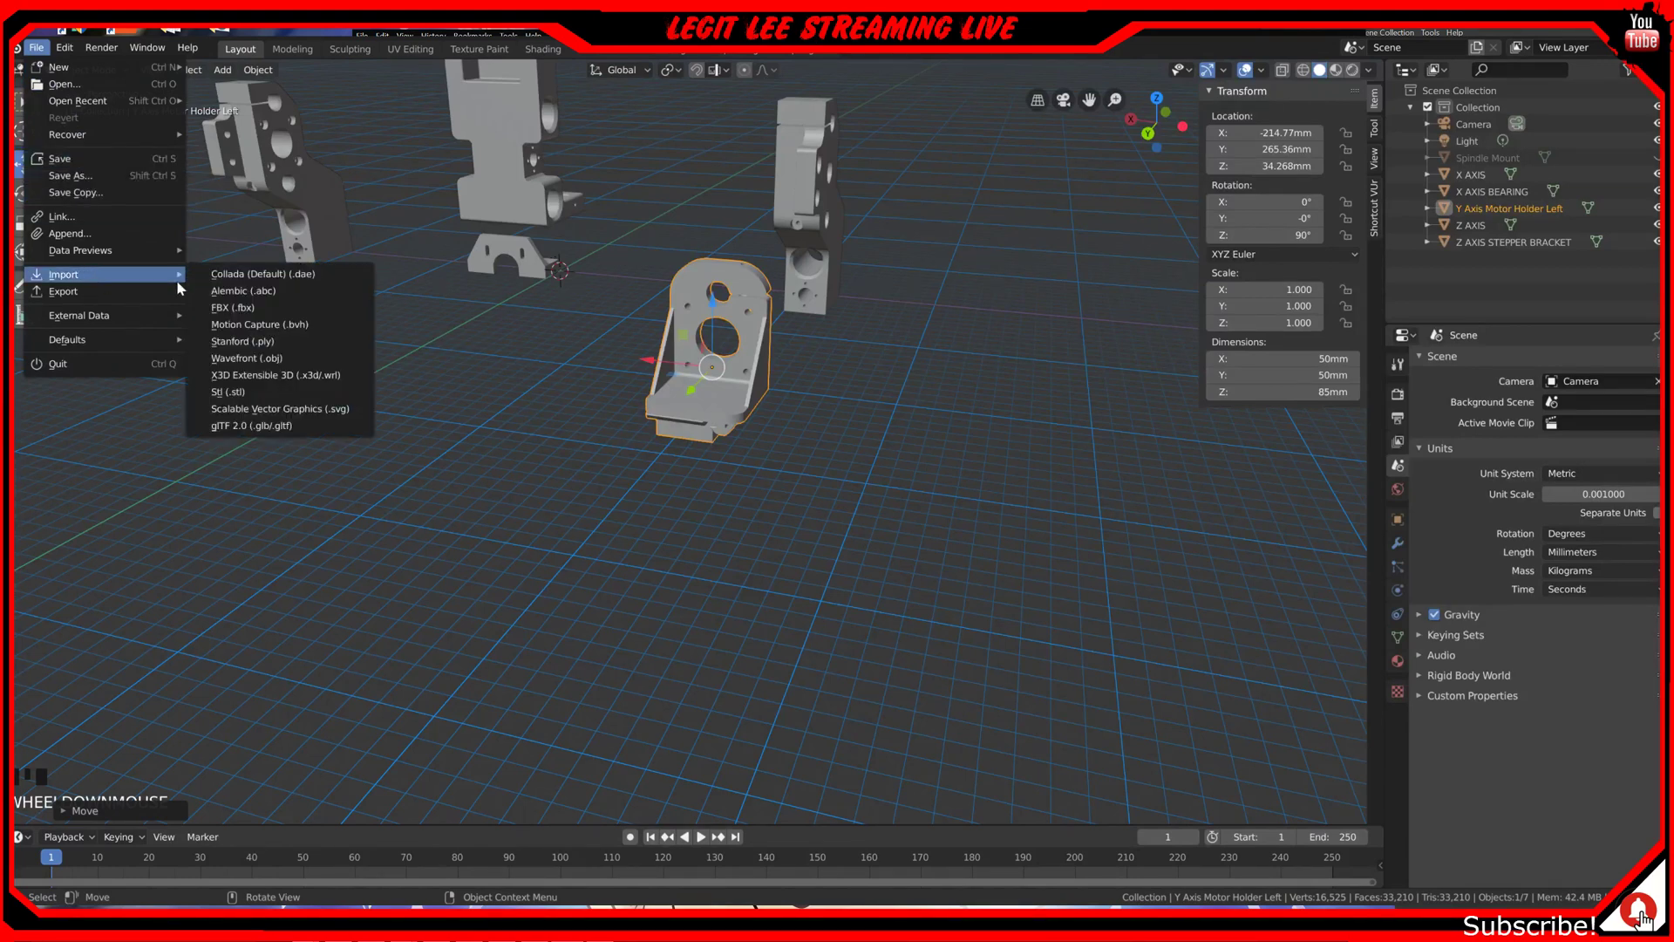
click(270, 398)
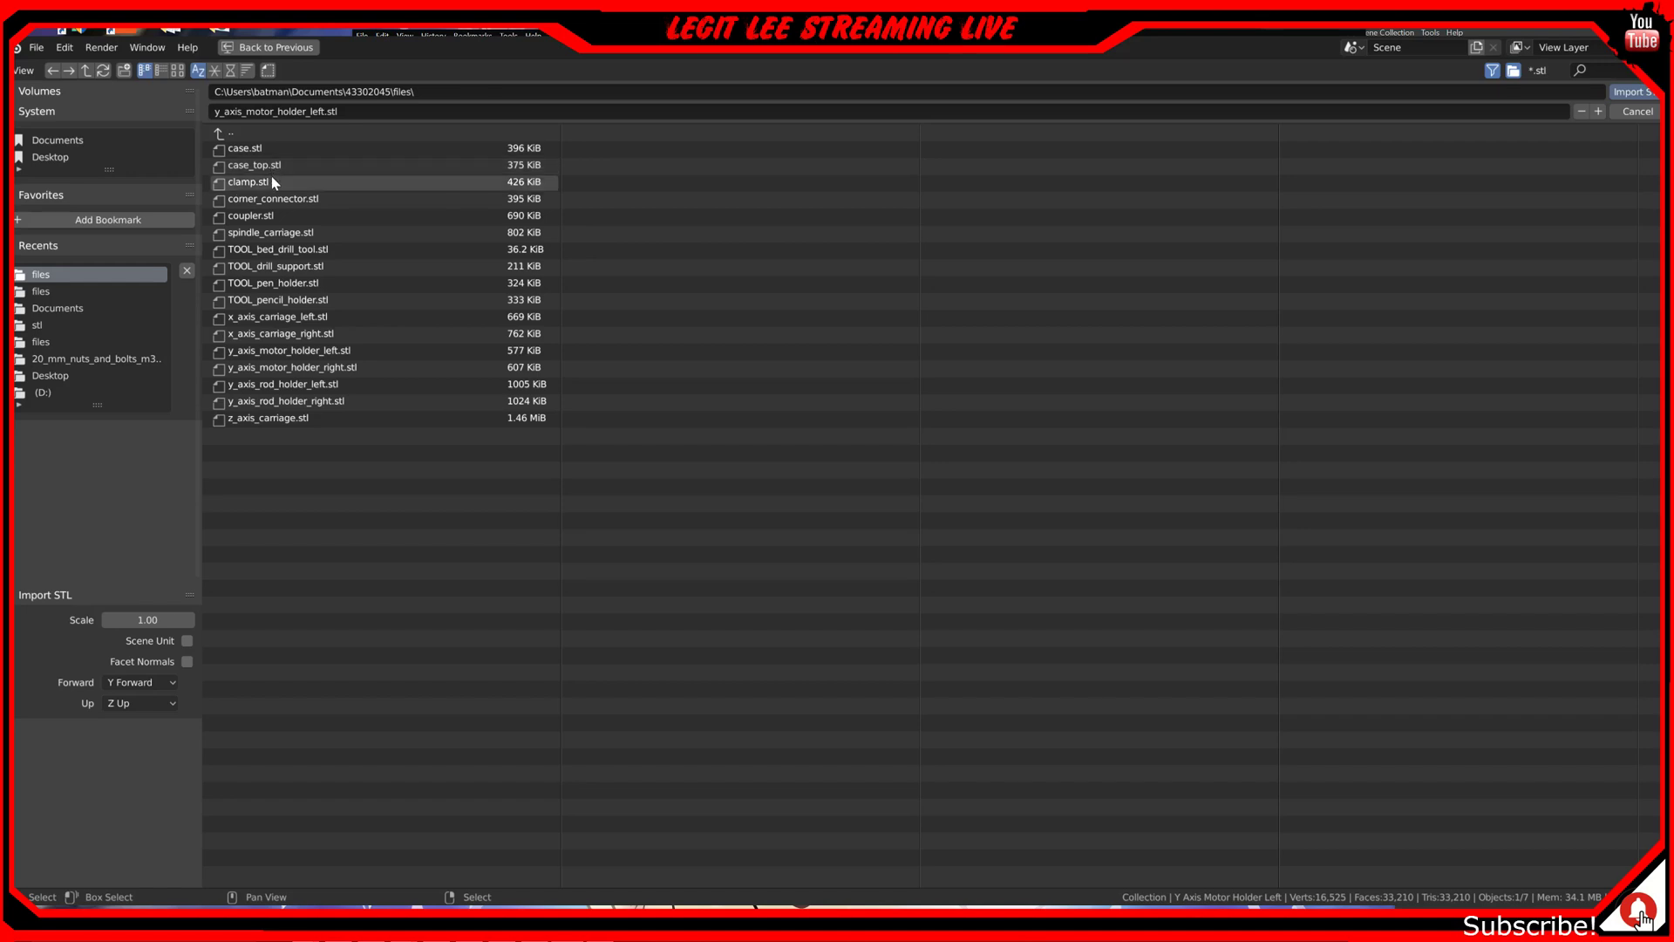
double_click(320, 368)
Step: Set the origin of the Y Axis Motor Holder Right to its center of mass (volume)
scroll(466, 364, down, 2)
middle_drag(465, 366, 665, 468)
shift+middle_drag(766, 463, 453, 440)
right_click(624, 483)
mouse_move(649, 485)
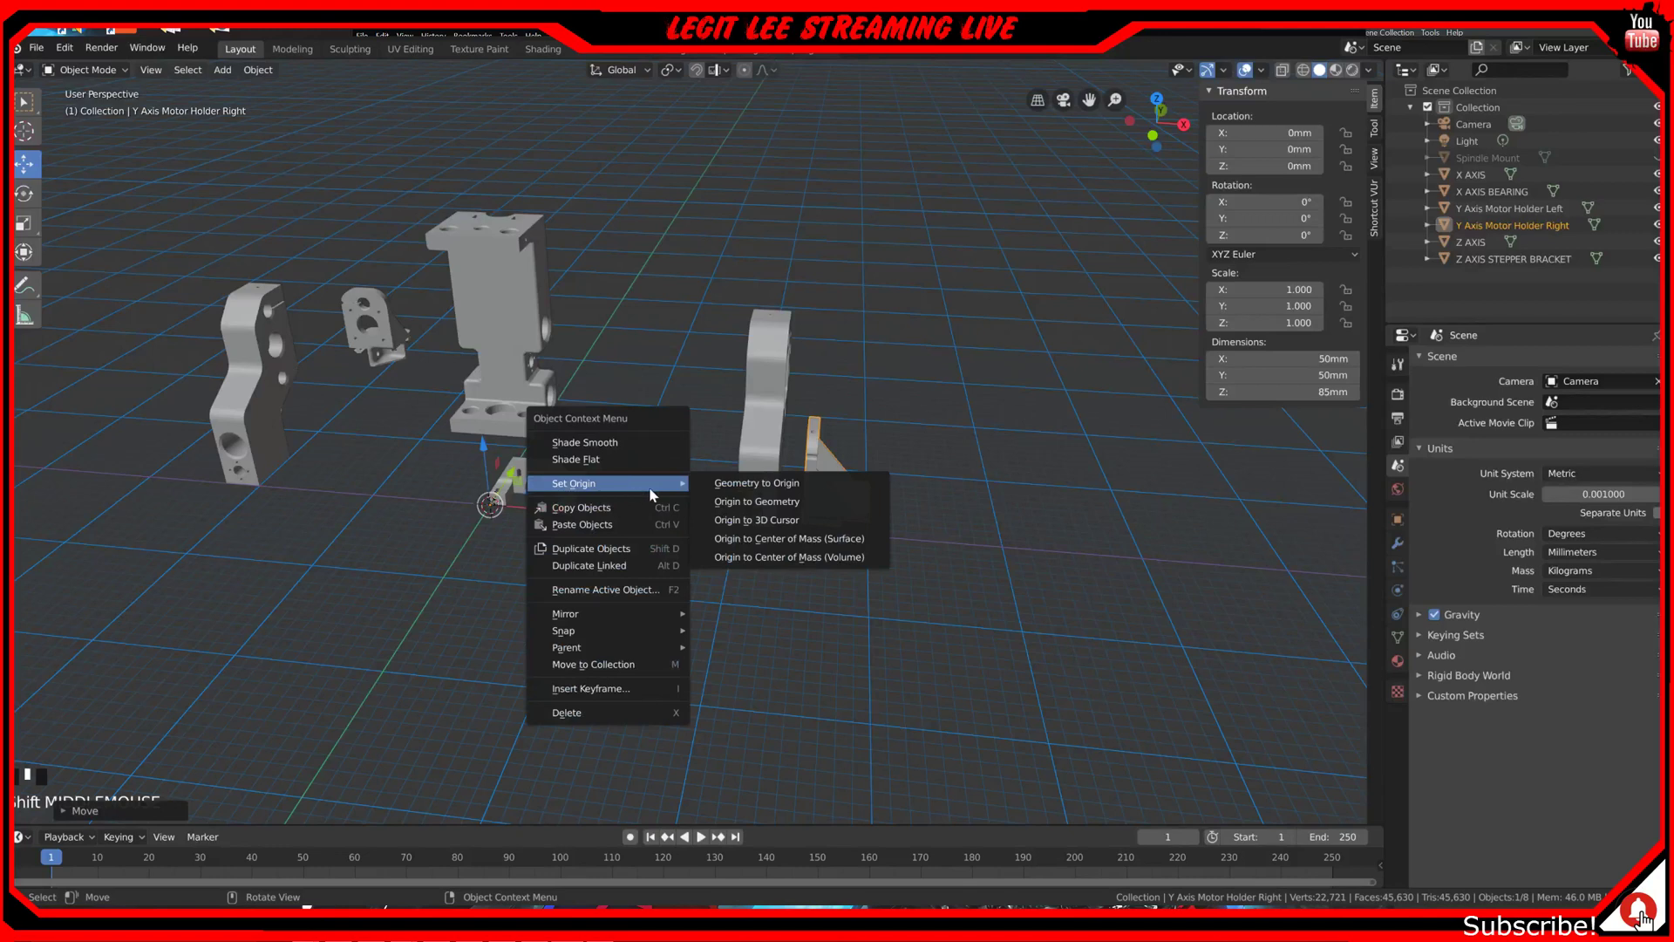
click(781, 556)
Step: Move the Y Axis Motor Holder Right to about X 215.5 mm and Y 275.3 mm, and shift the left motor holder slightly outward along X
key(KP_7)
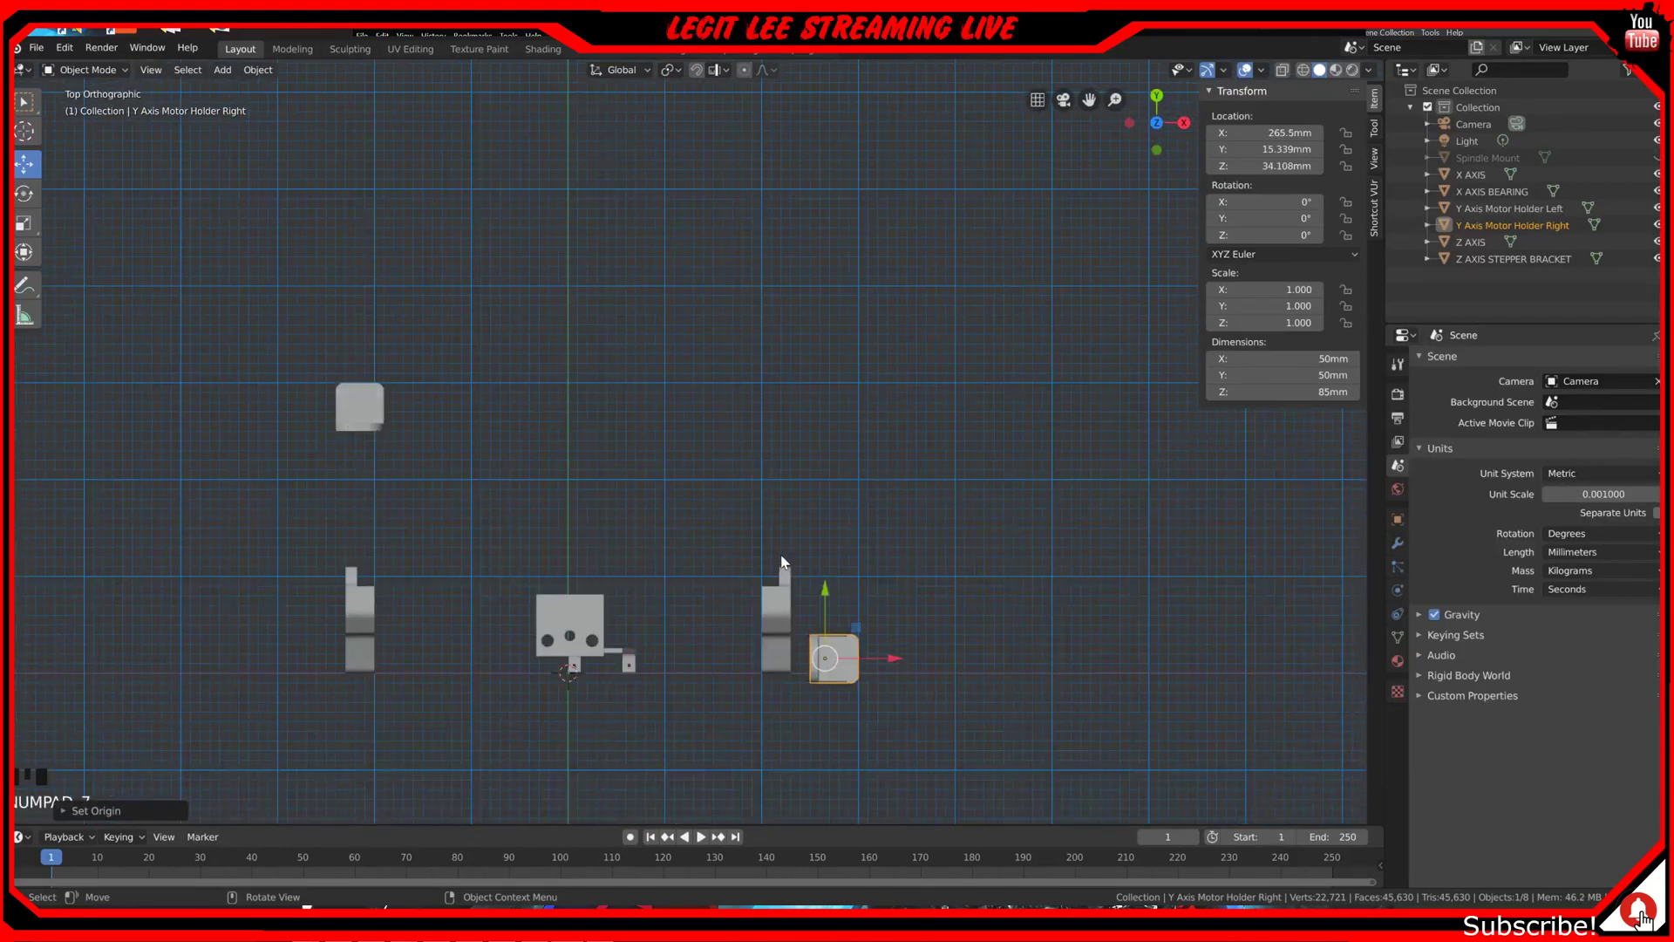
ctrl+drag(825, 592, 777, 337)
ctrl+drag(886, 404, 839, 391)
click(376, 420)
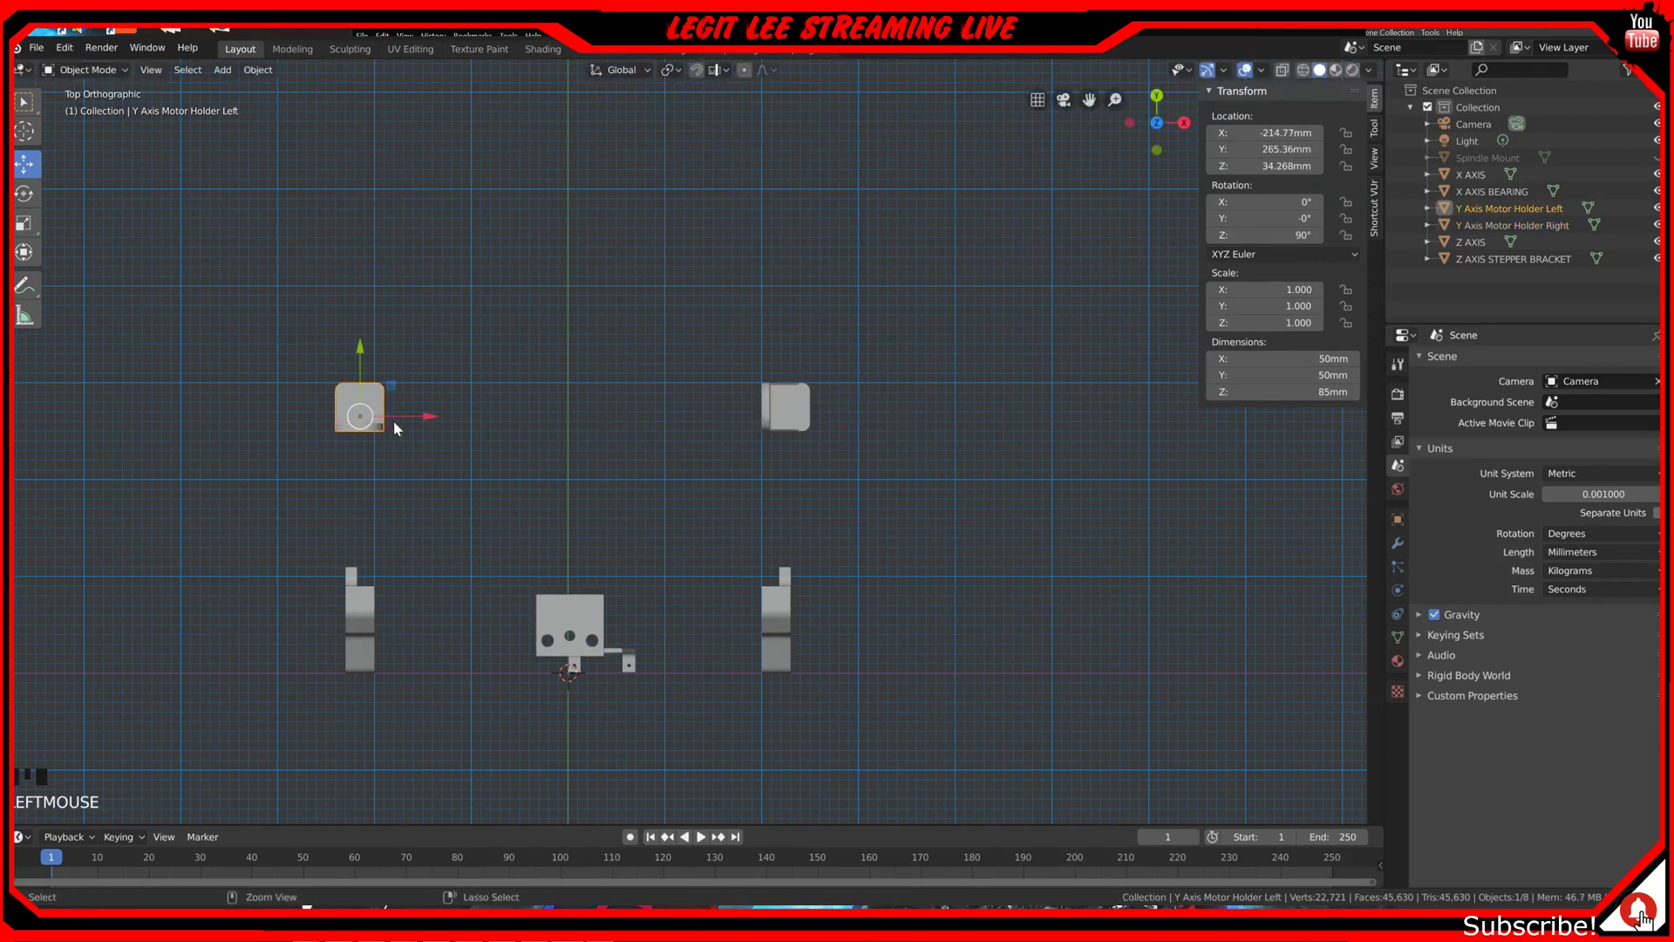
ctrl+drag(426, 419, 409, 408)
Step: Rotate the Y Axis Motor Holder Right about the Z axis to 90°
click(798, 408)
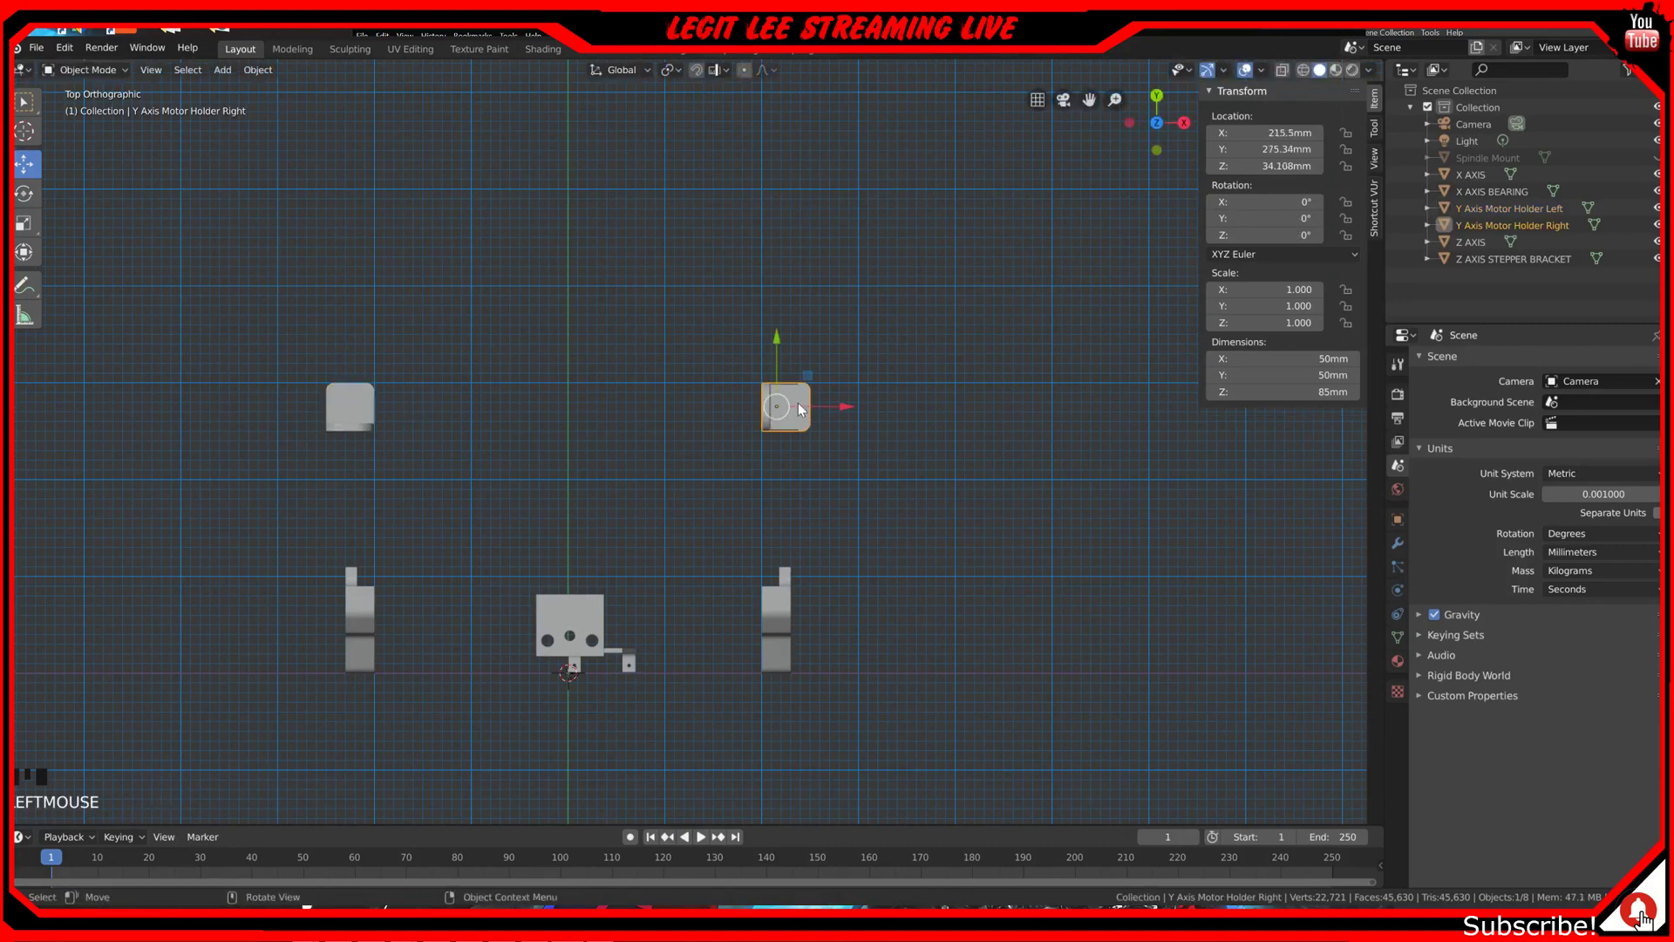
text(r90)
key(Return)
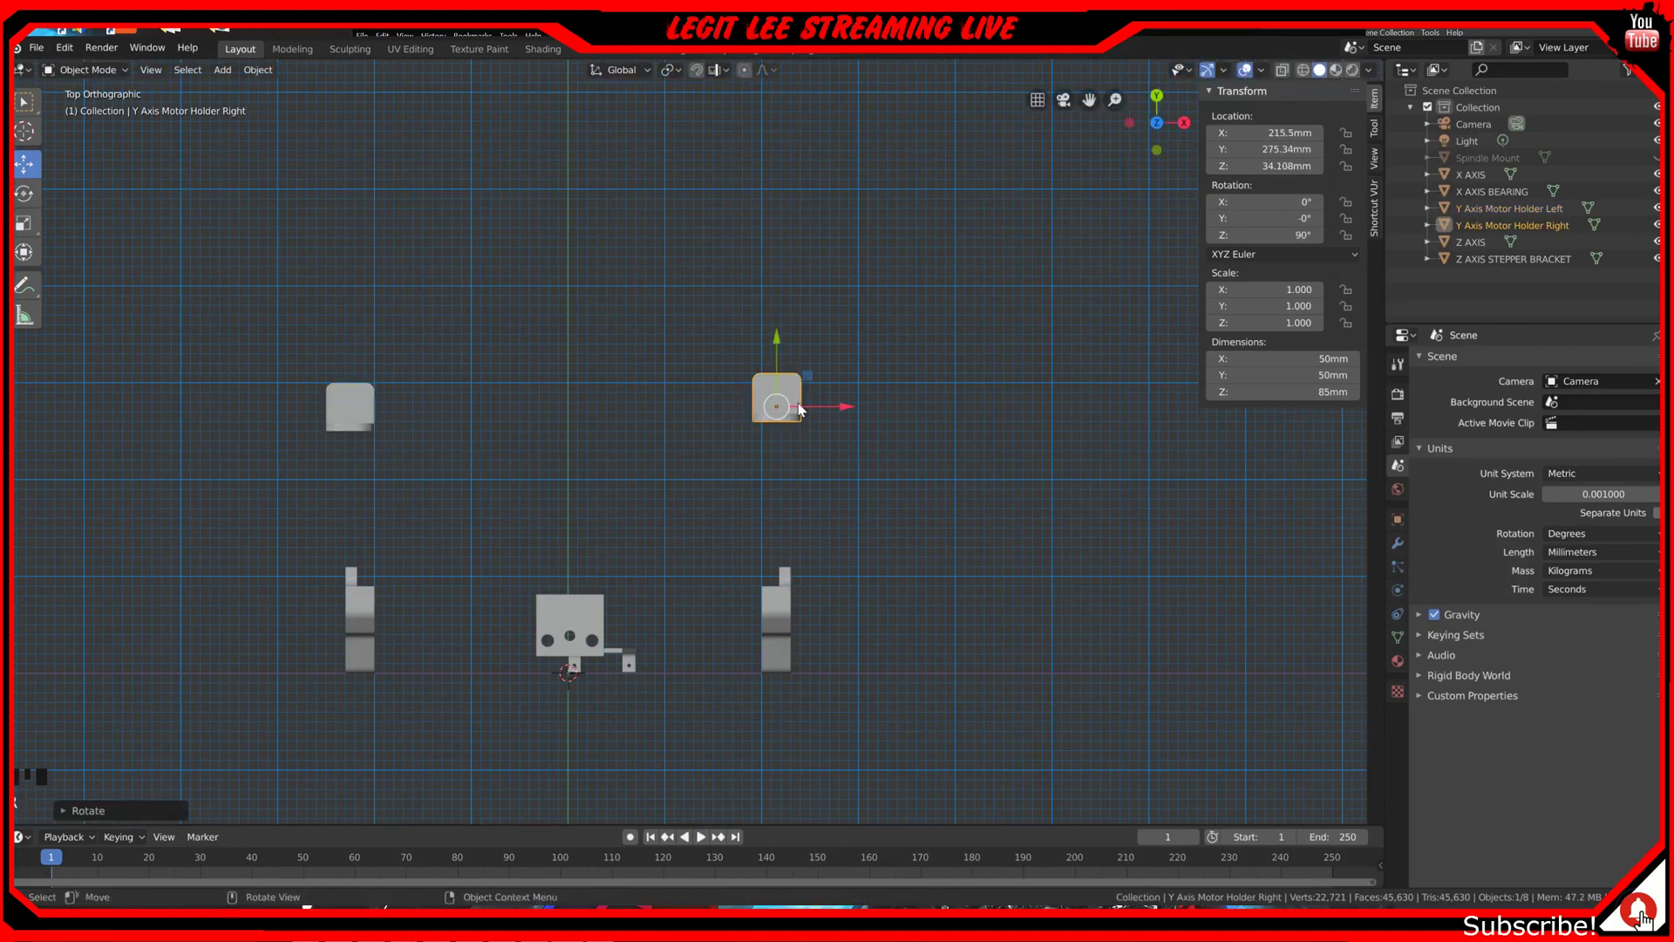
Step: Align the Y Axis Motor Holder Right with the left holder and side part, at about X 225.5 mm and Y 265.3 mm
scroll(798, 409, down, 5)
scroll(768, 411, up, 5)
ctrl+drag(844, 400, 853, 406)
ctrl+drag(787, 343, 786, 352)
middle_drag(786, 353, 745, 598)
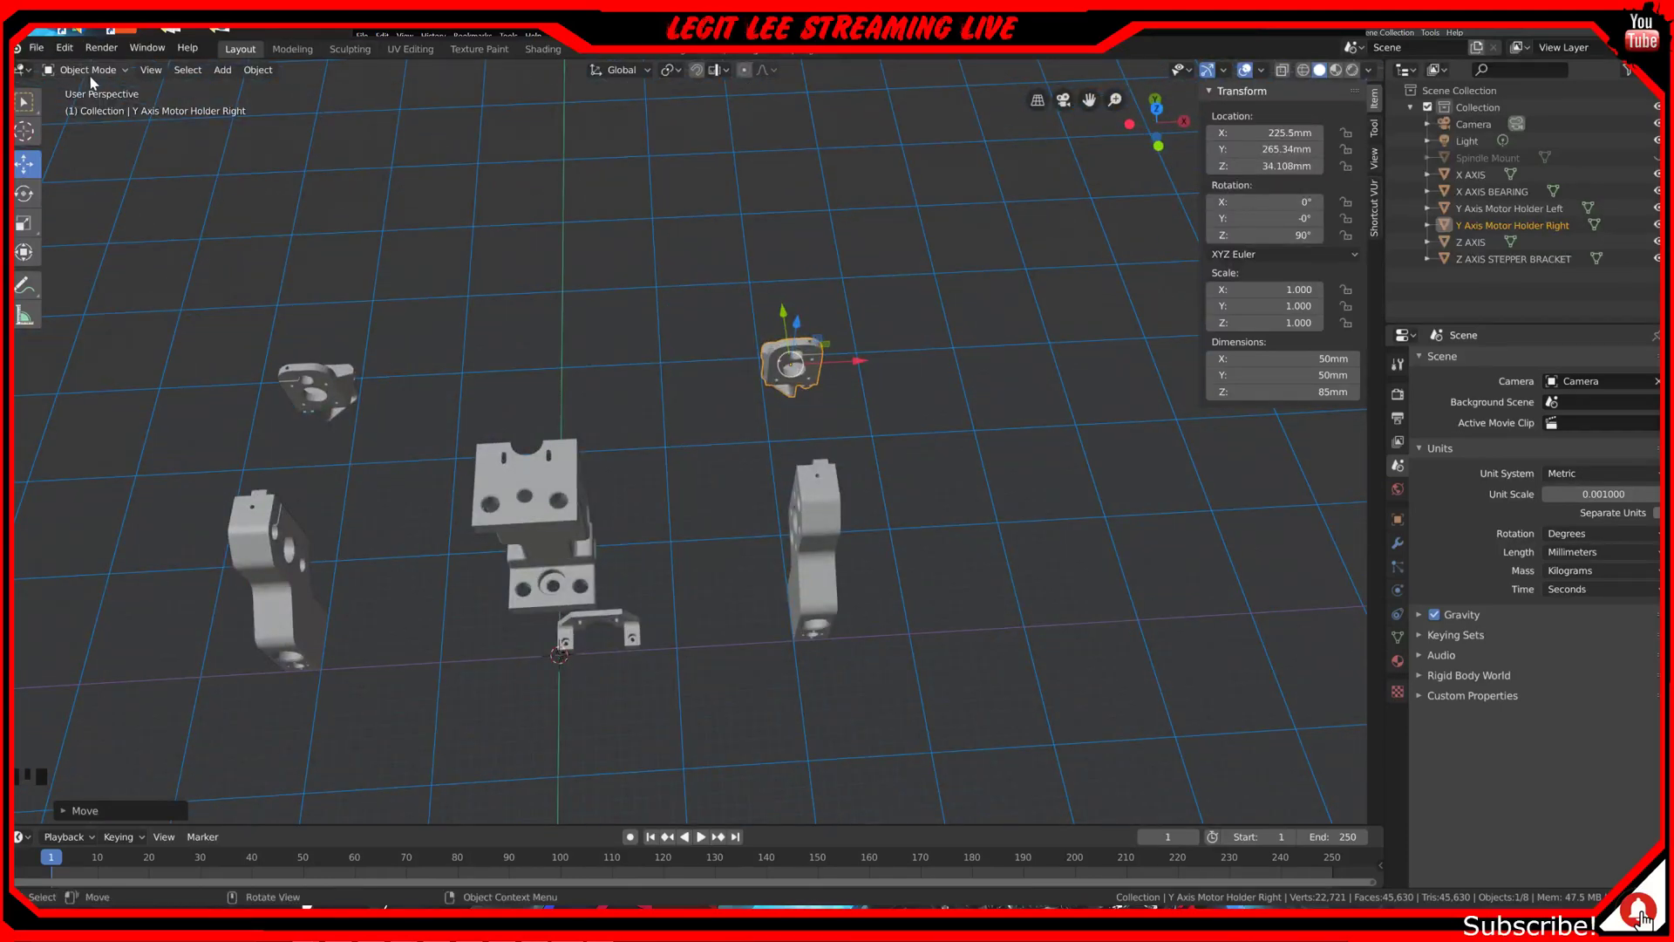
Step: Import y_axis_rod_holder_left.stl into the scene
click(36, 47)
mouse_move(105, 274)
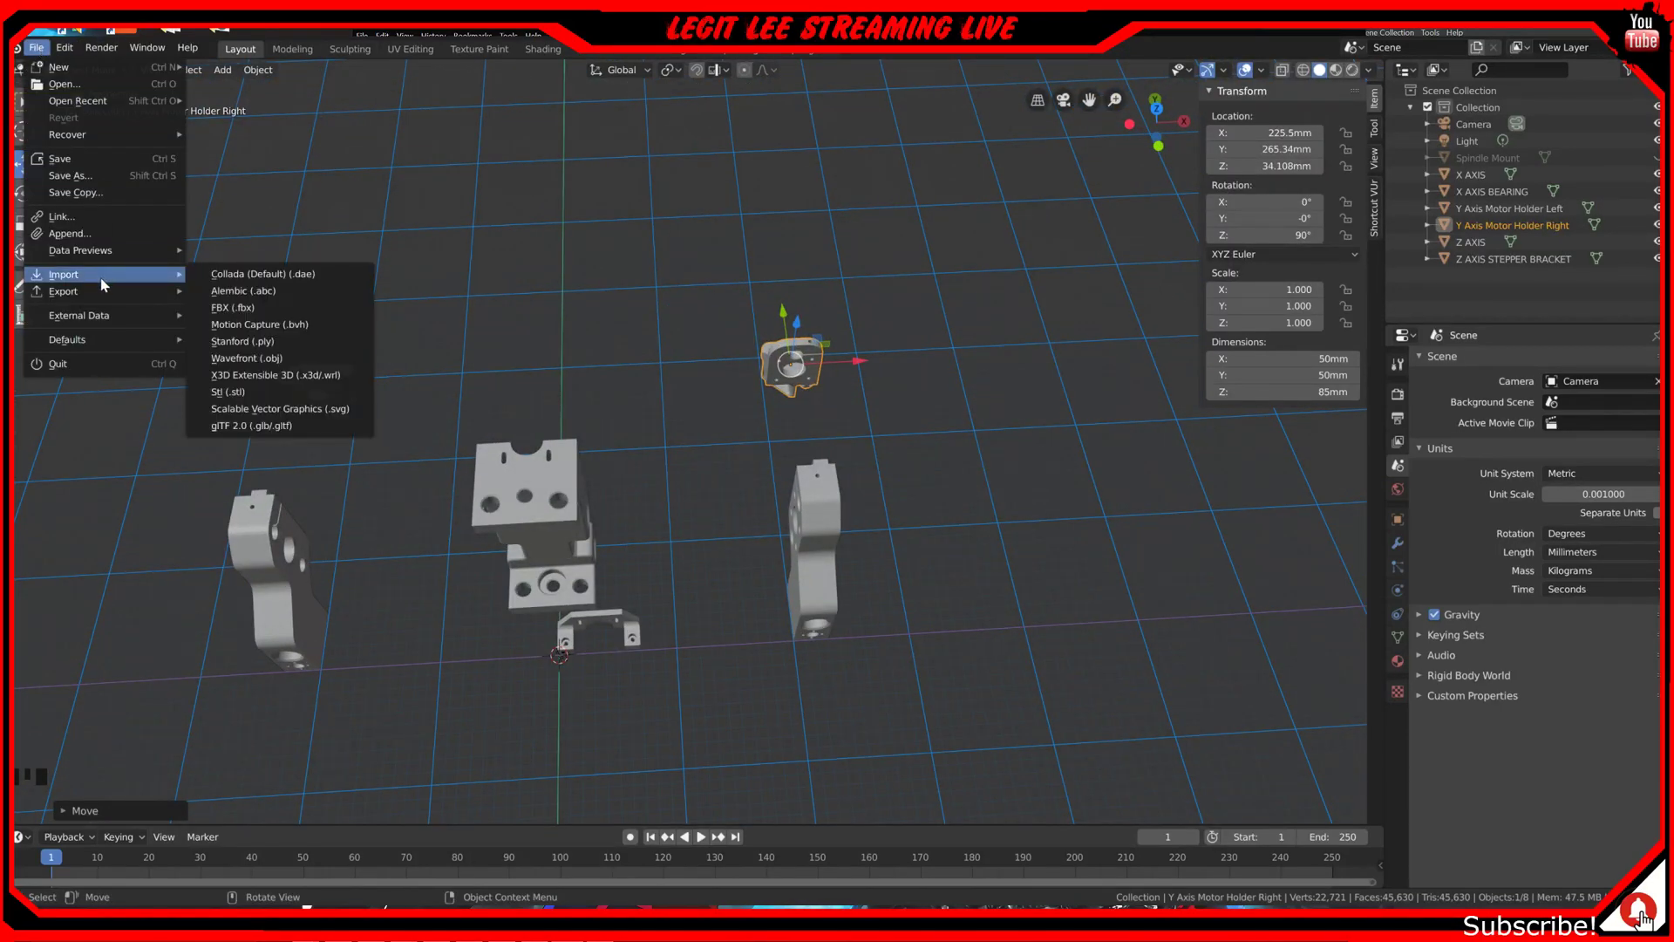
click(228, 392)
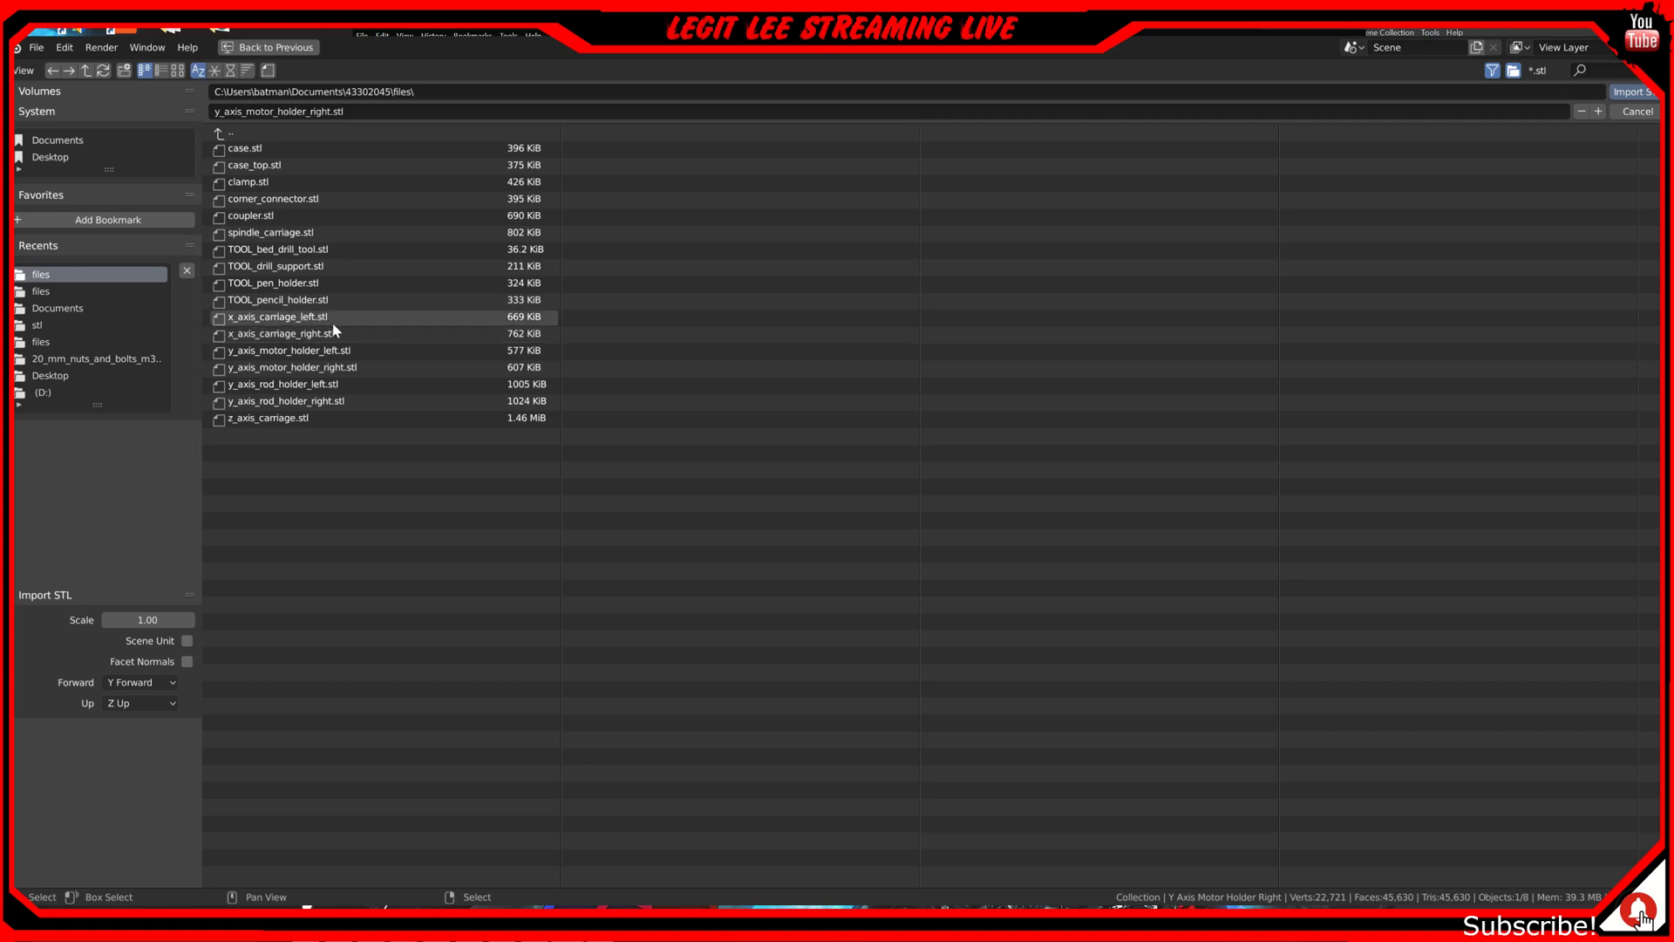
double_click(332, 384)
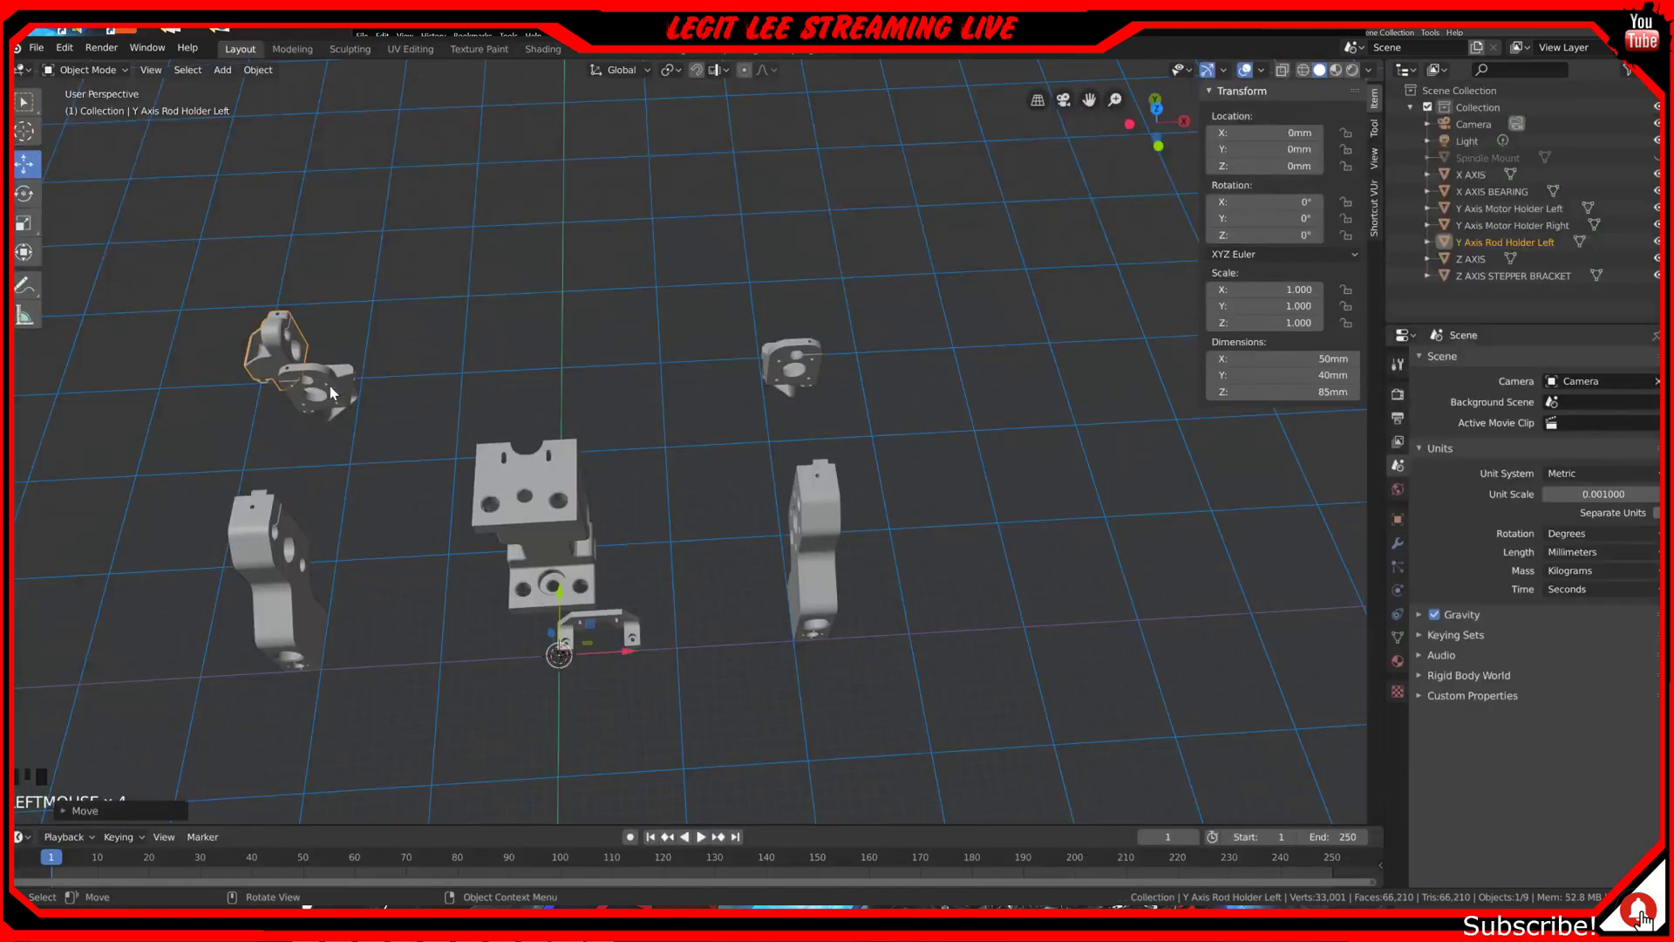
Step: Set the origin of the Y Axis Rod Holder Left to its center of mass (volume)
right_click(621, 533)
mouse_move(669, 537)
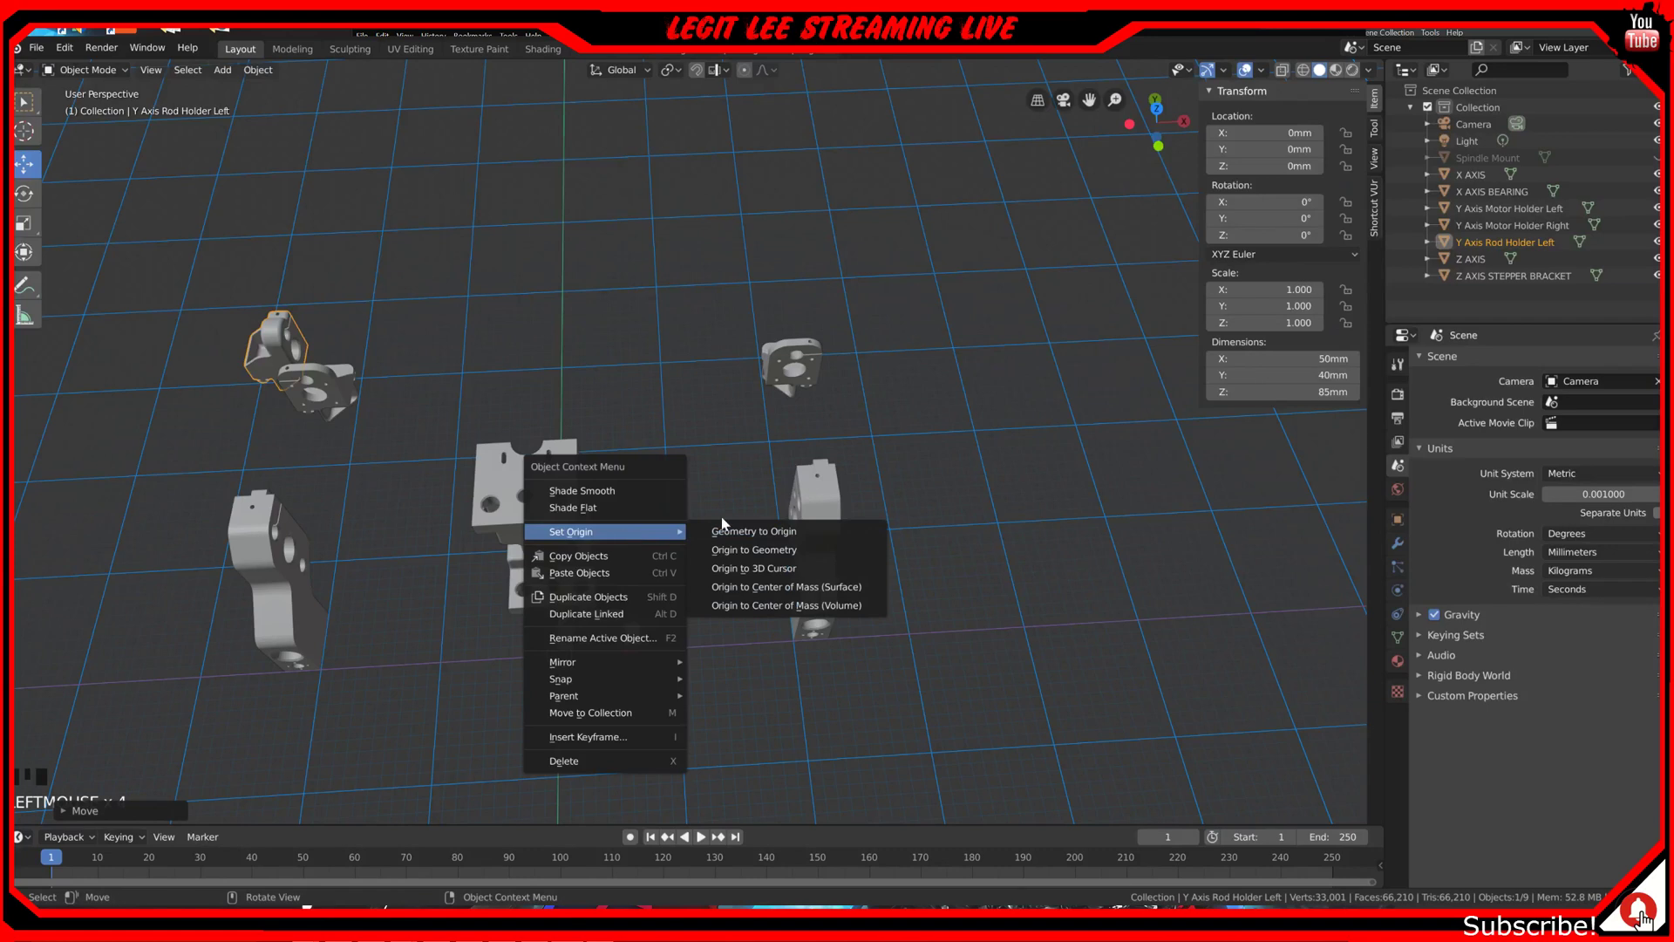
click(782, 610)
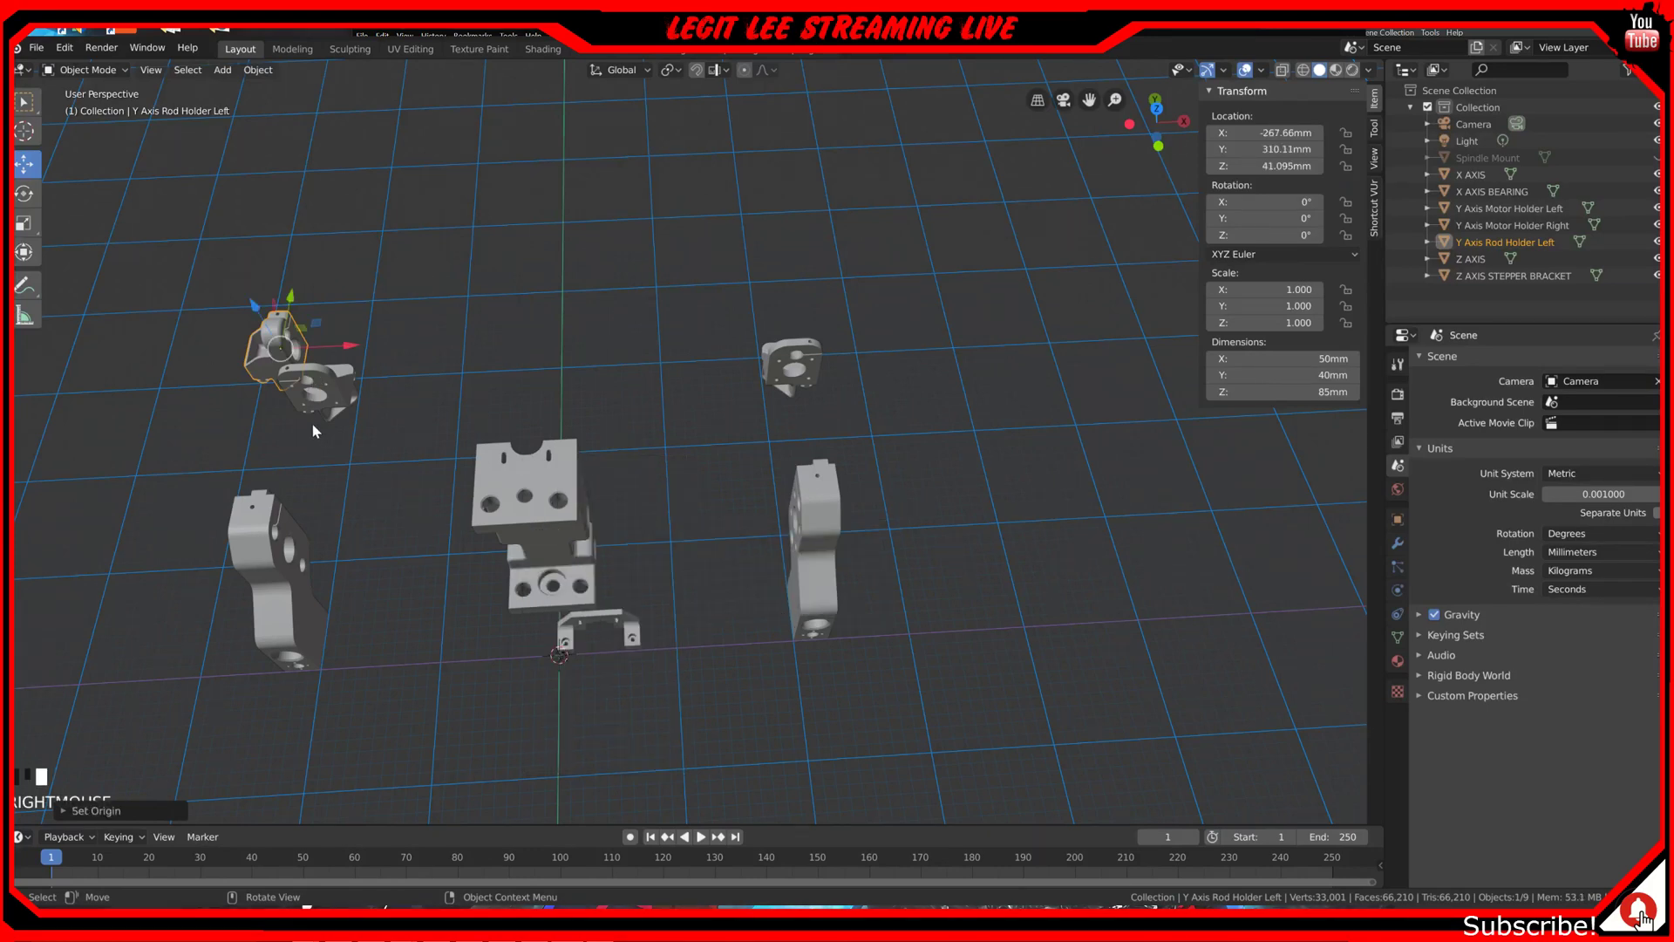
key(KP_7)
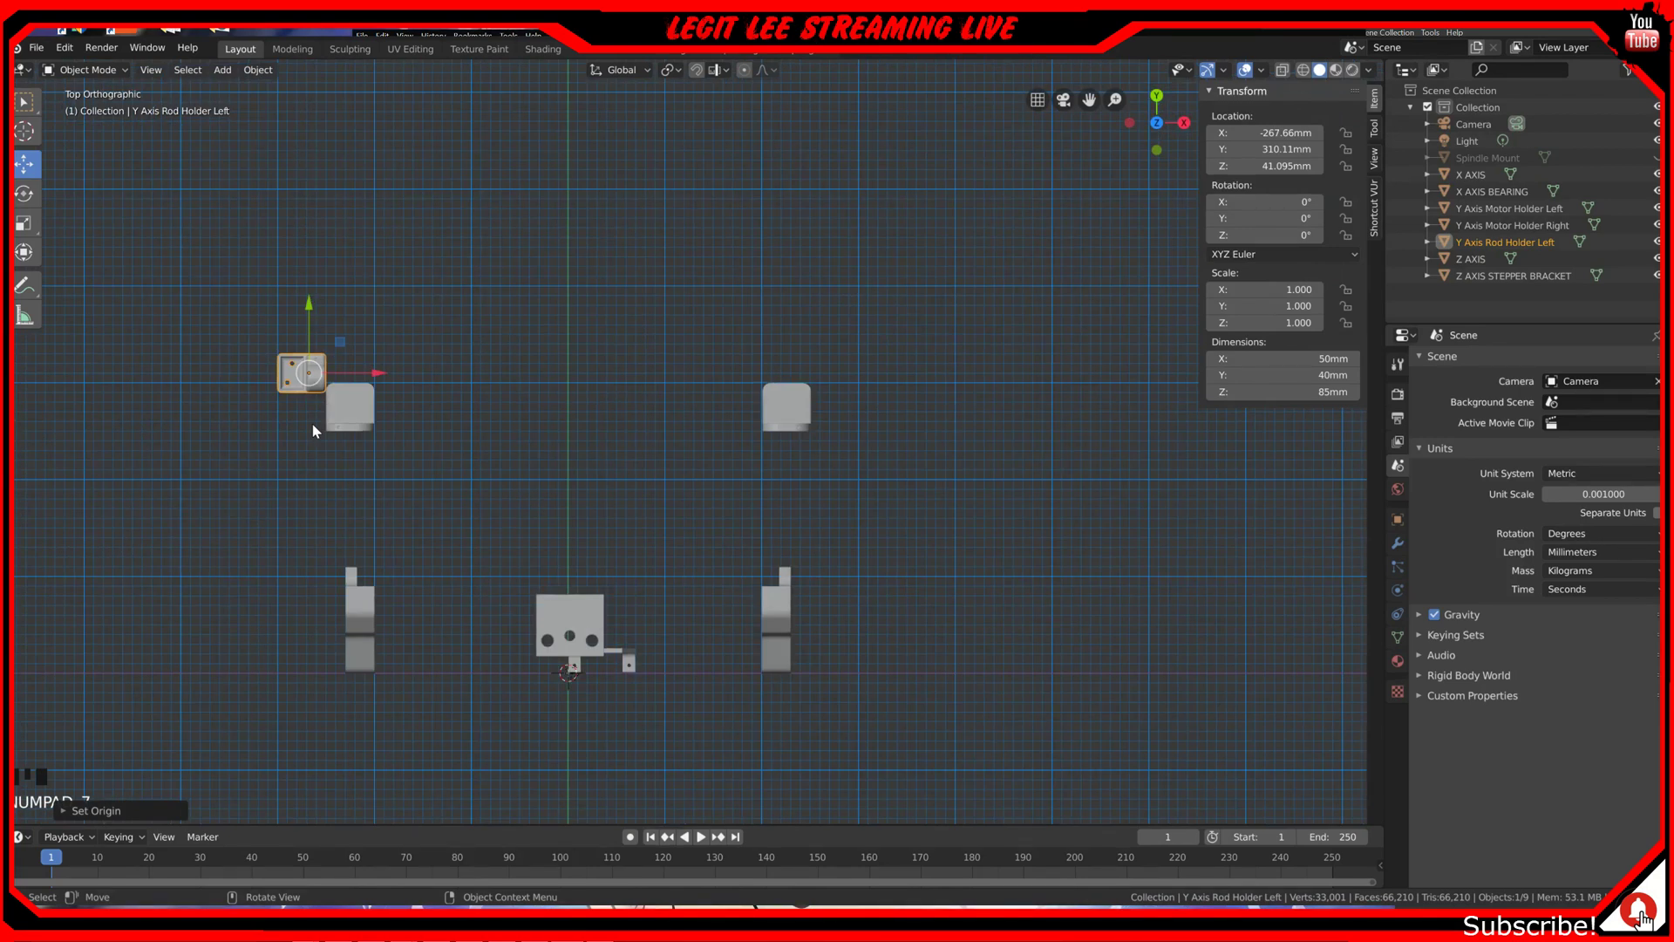
key(r)
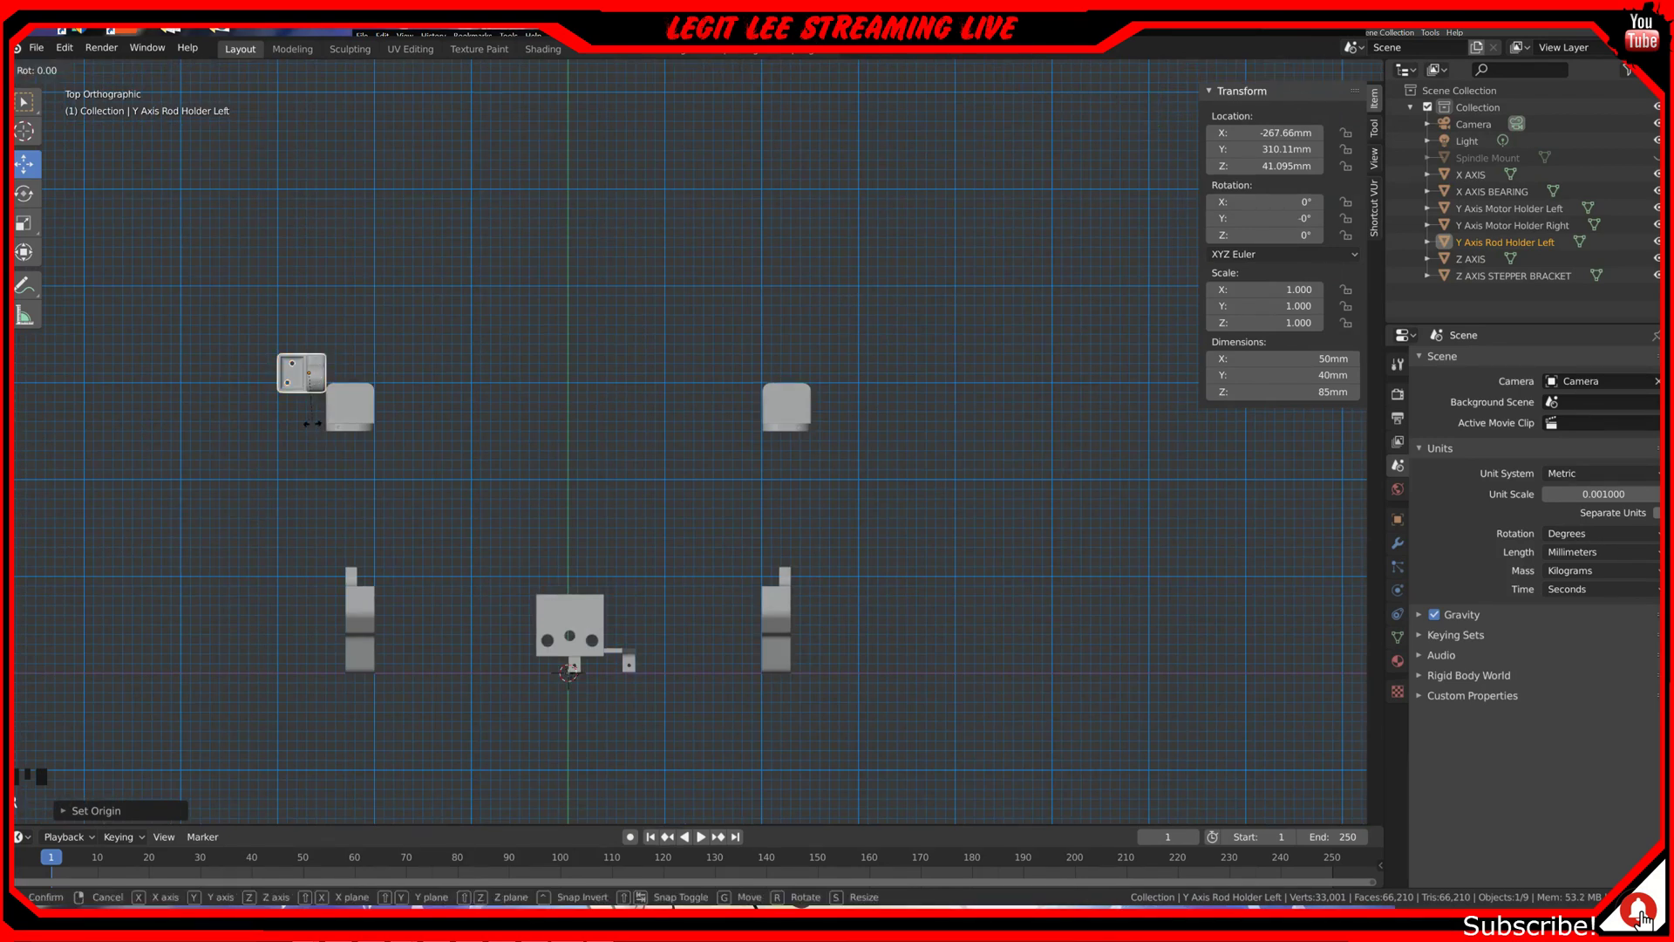
text(90)
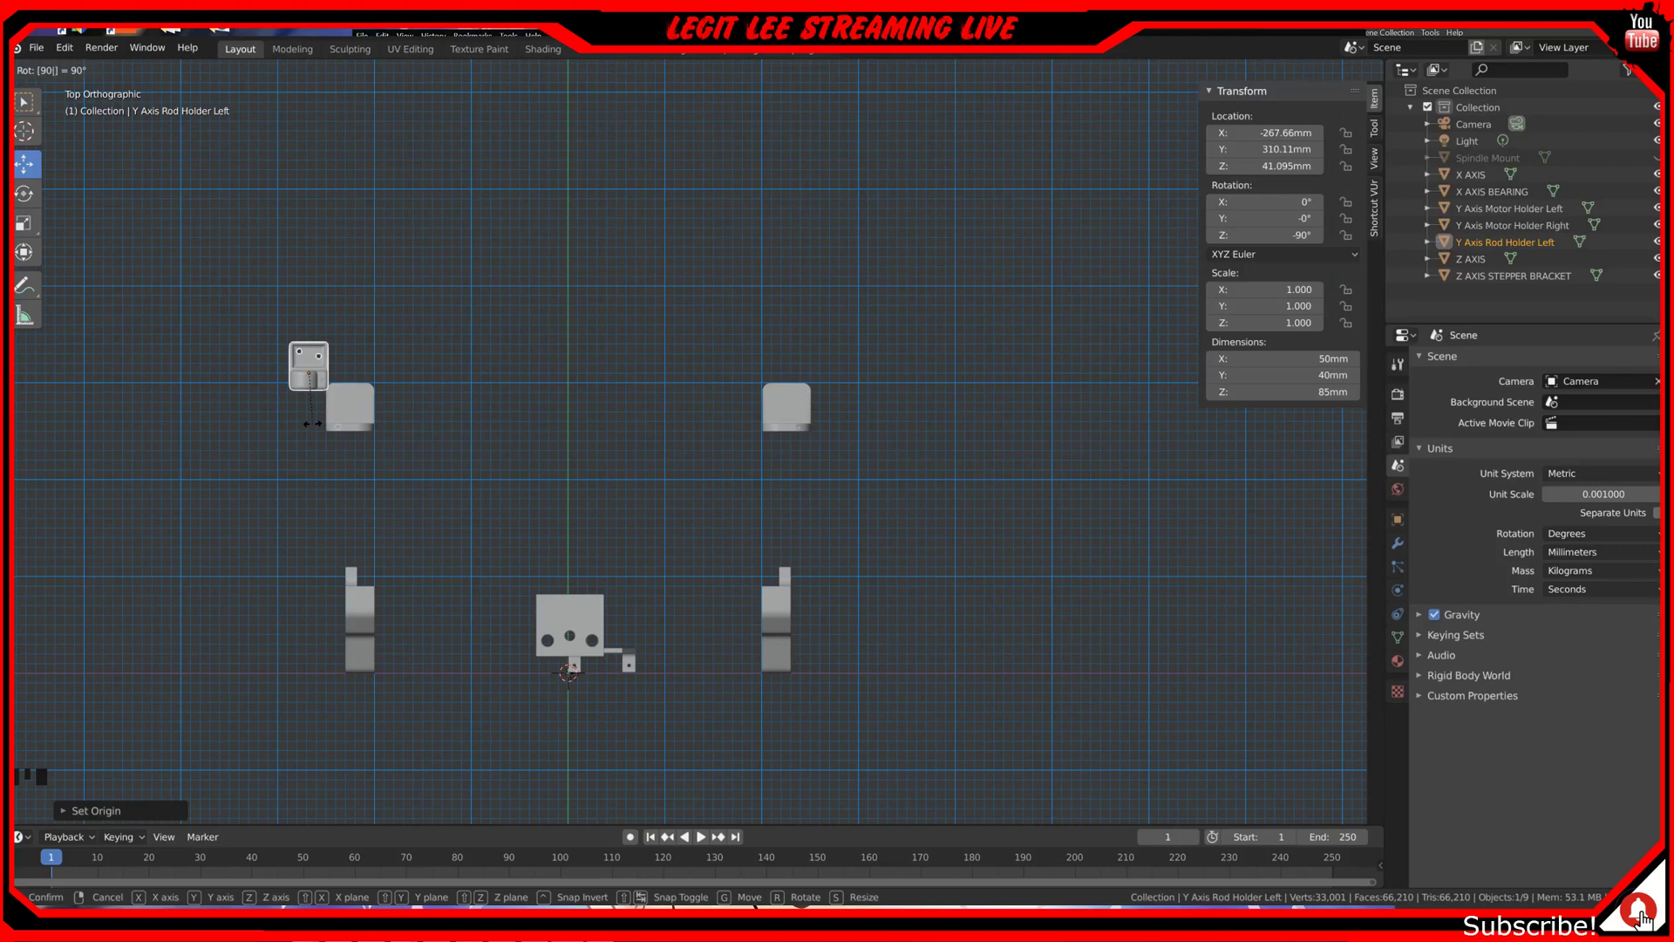
key(Escape)
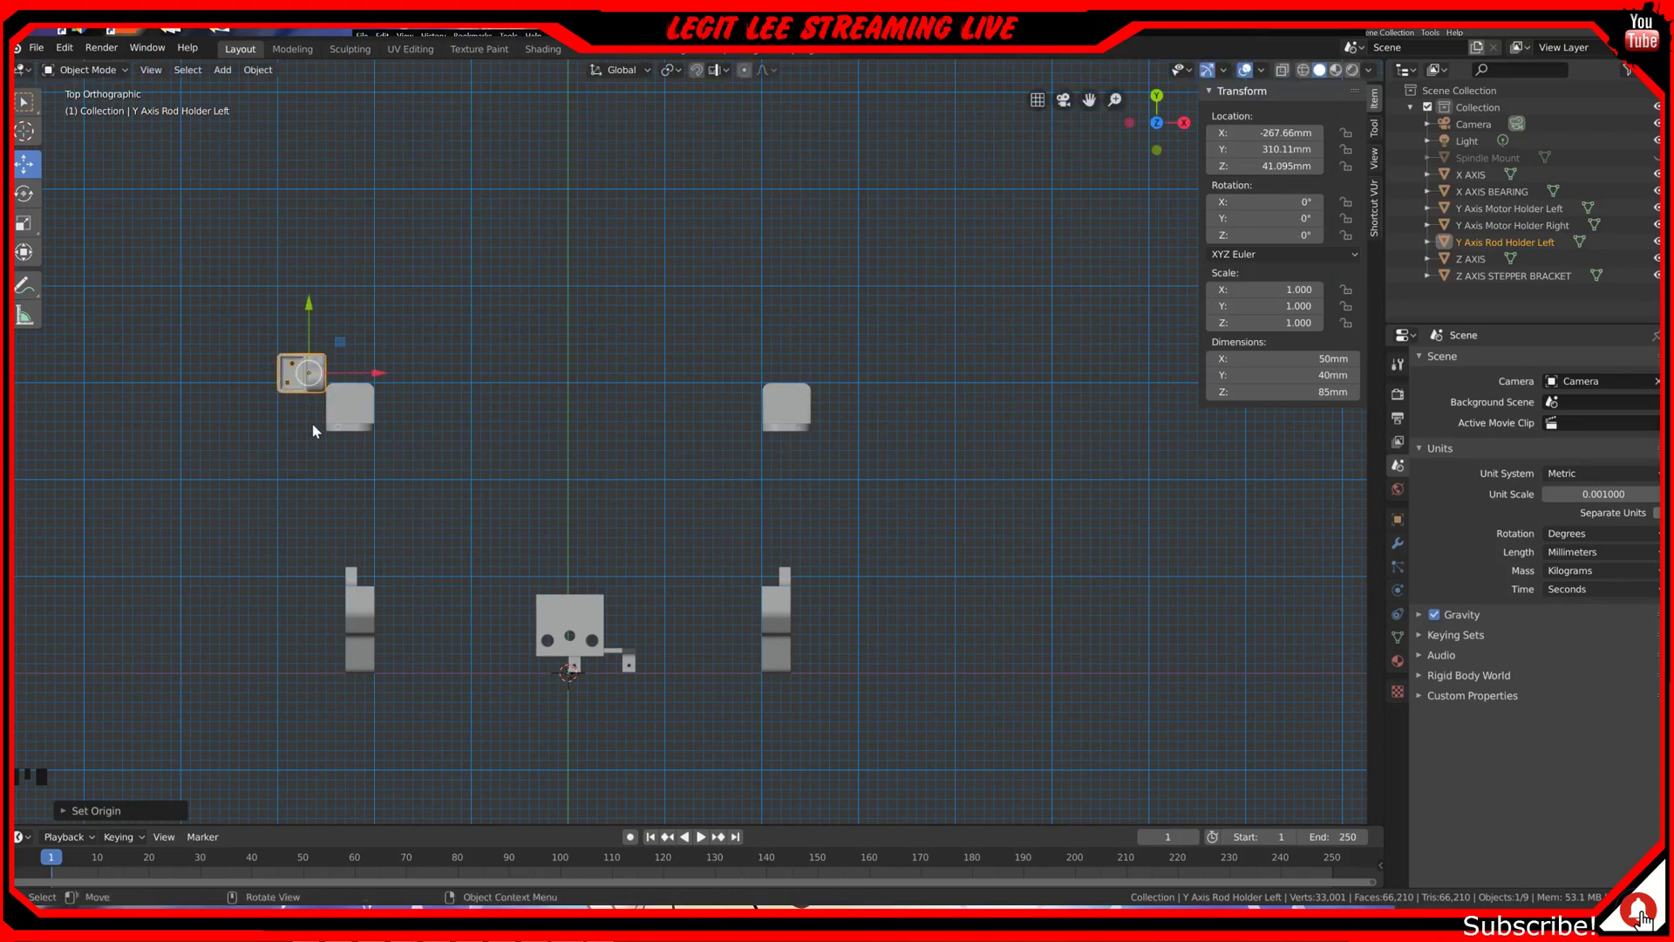
key(KP_0)
right_click(312, 431)
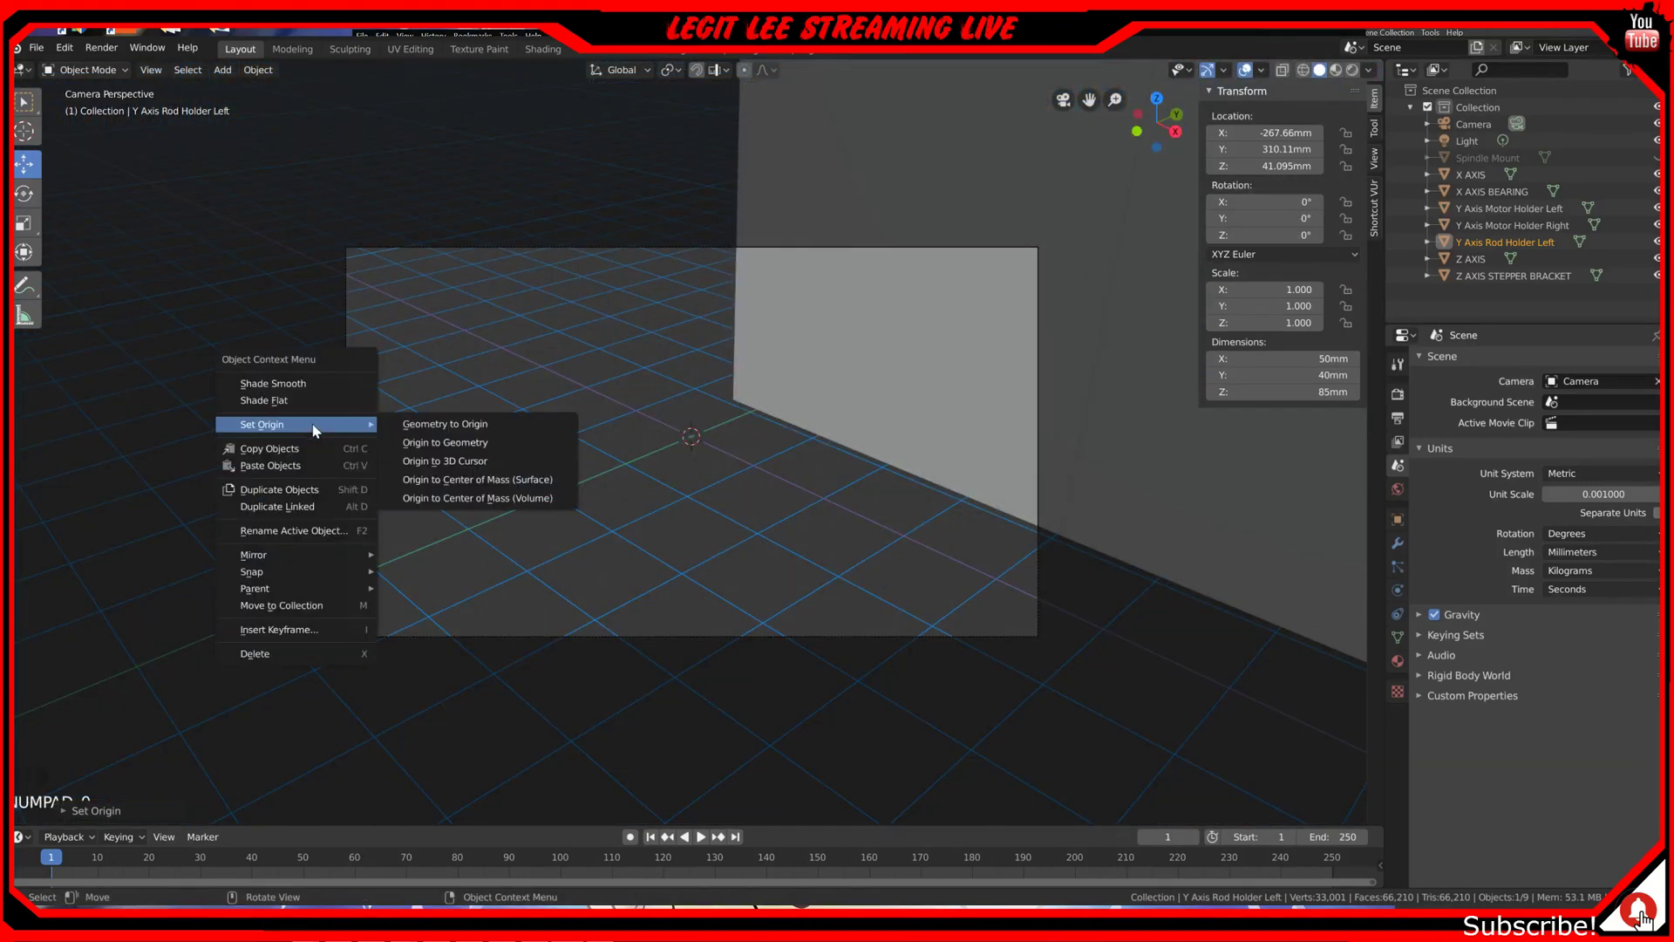
Step: Try rotating the Y Axis Rod Holder Left by -90° about the Z axis, viewed from above
key(KP_7)
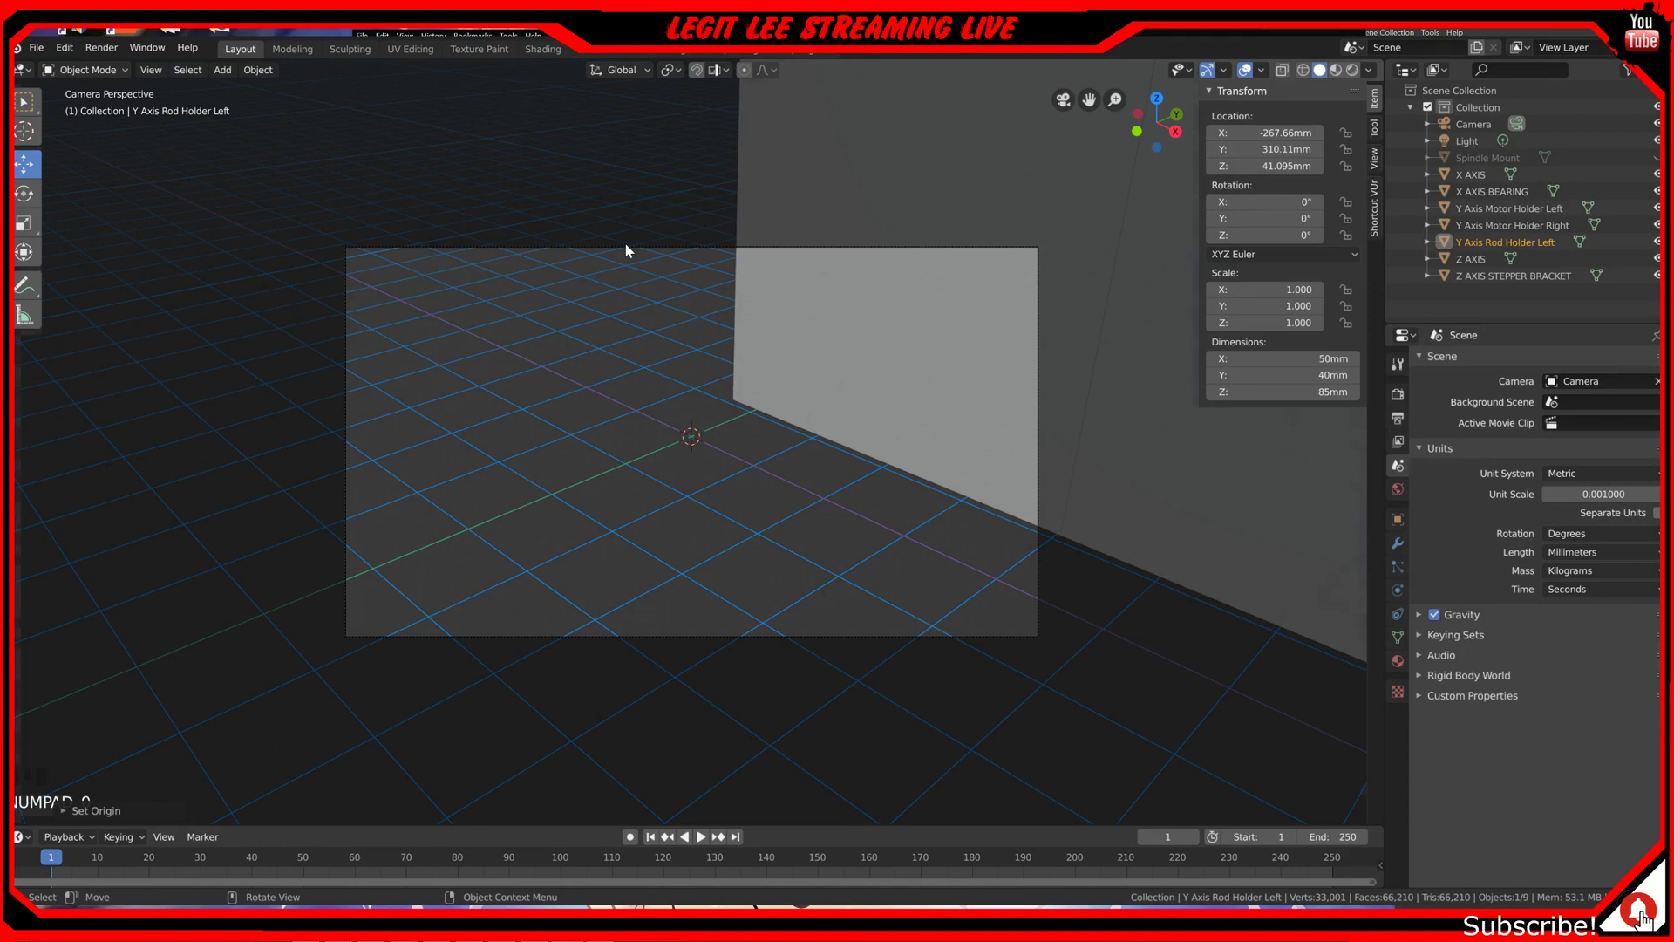
text(r)
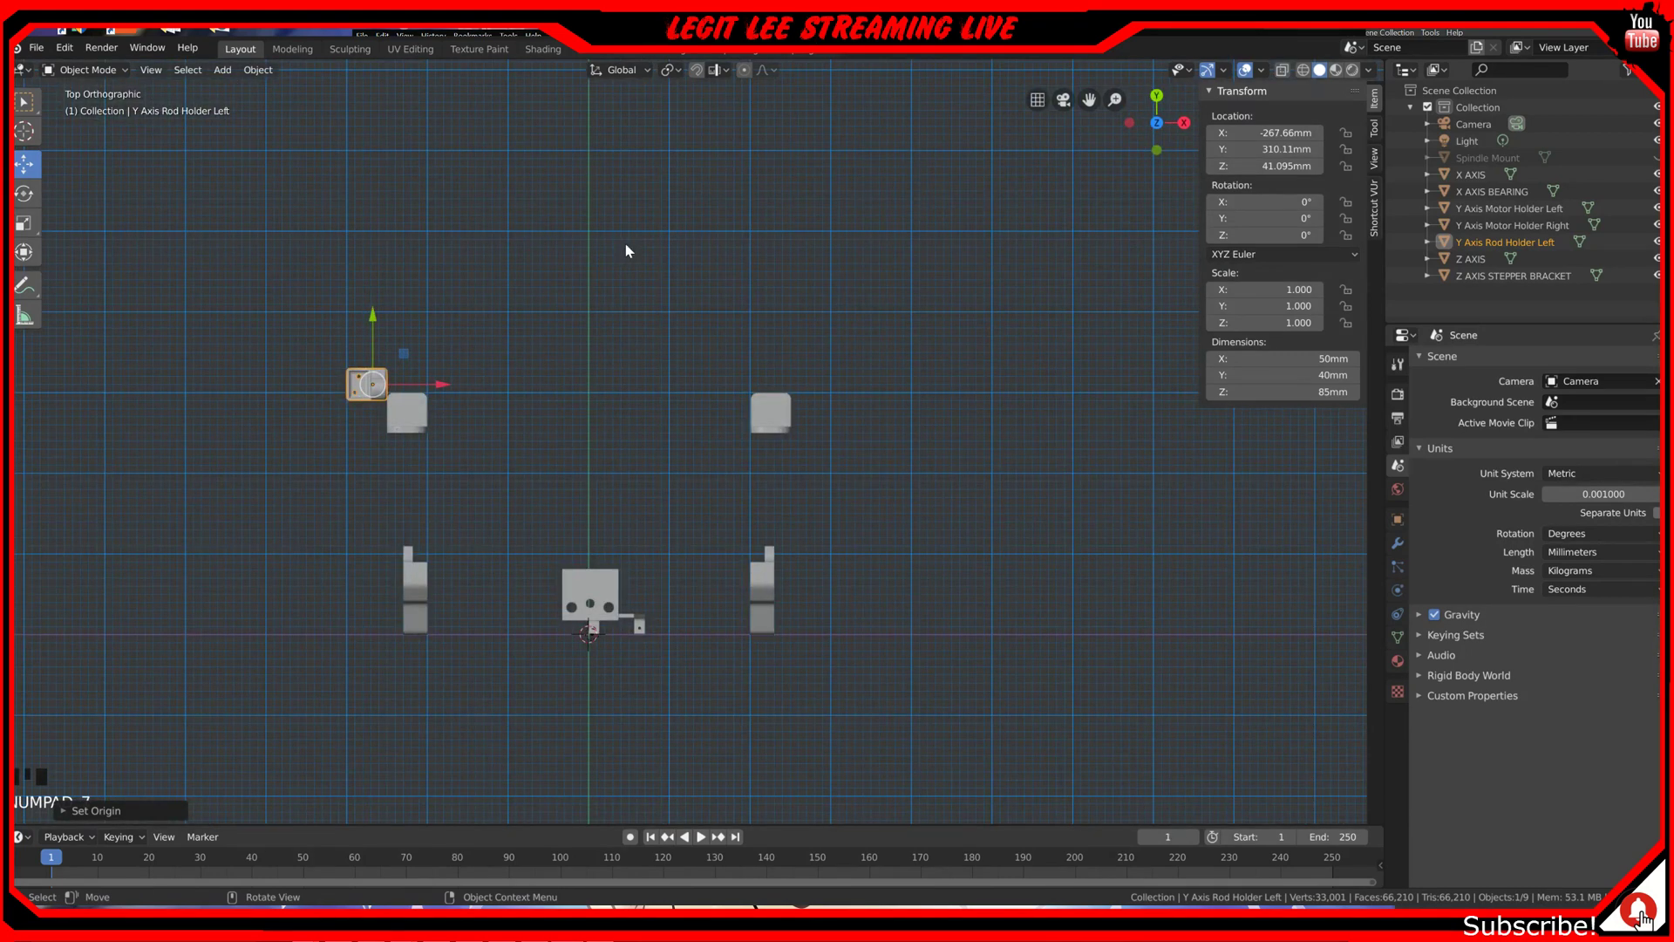
text(z-90)
key(Return)
scroll(625, 251, down, 1)
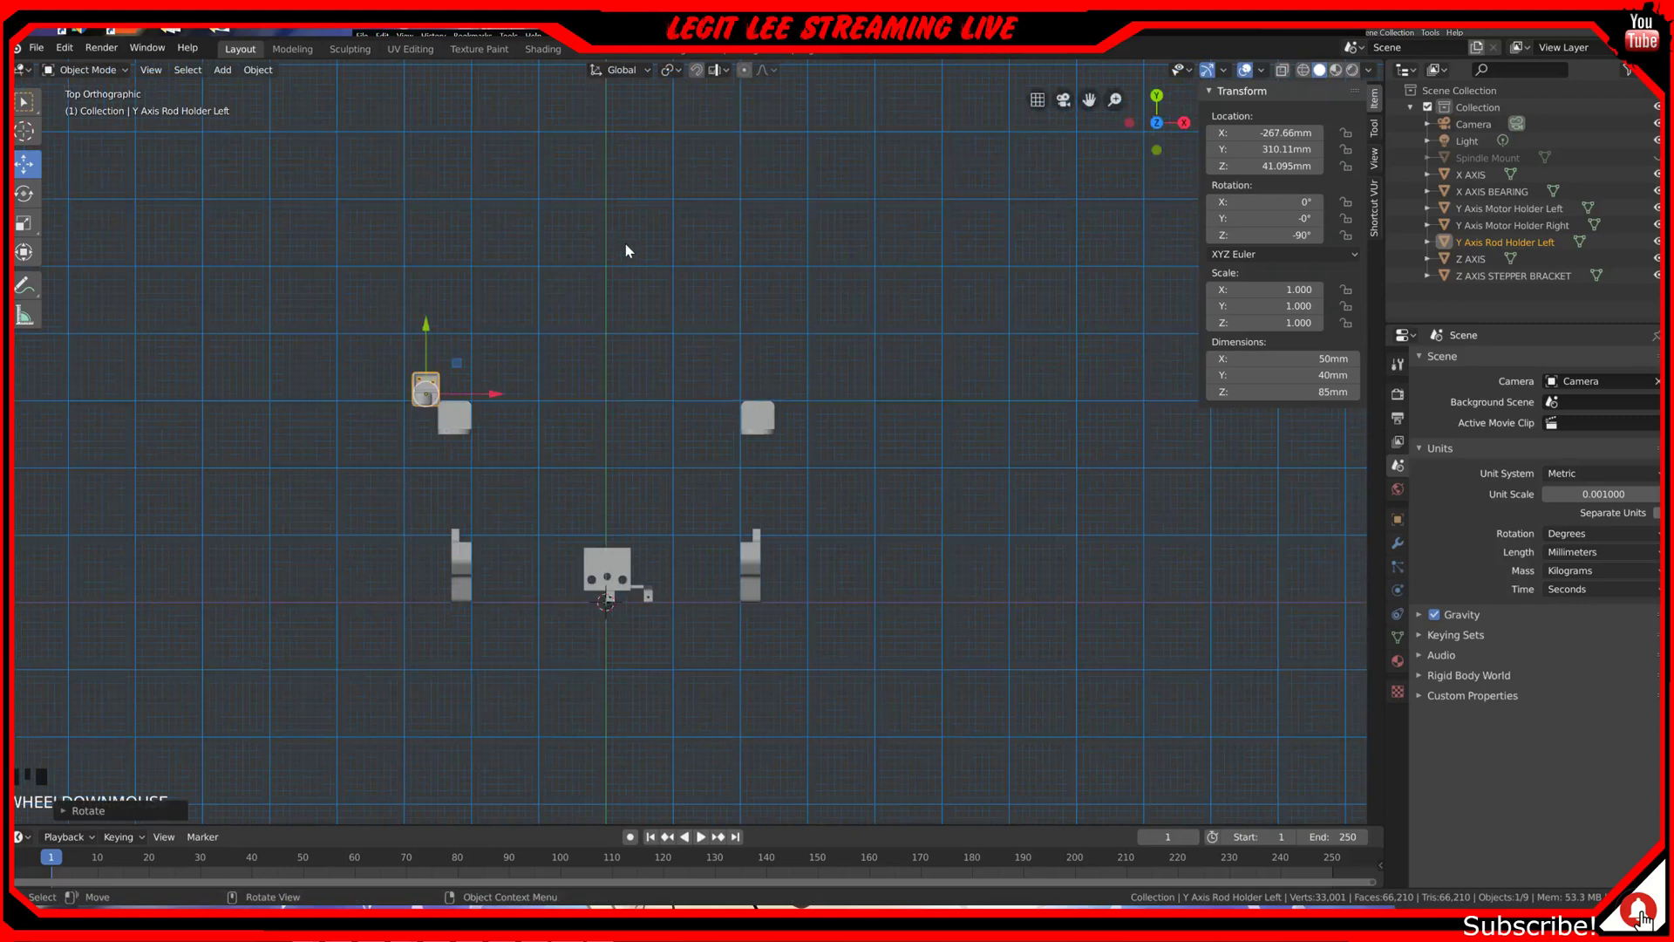
key(ctrl+z)
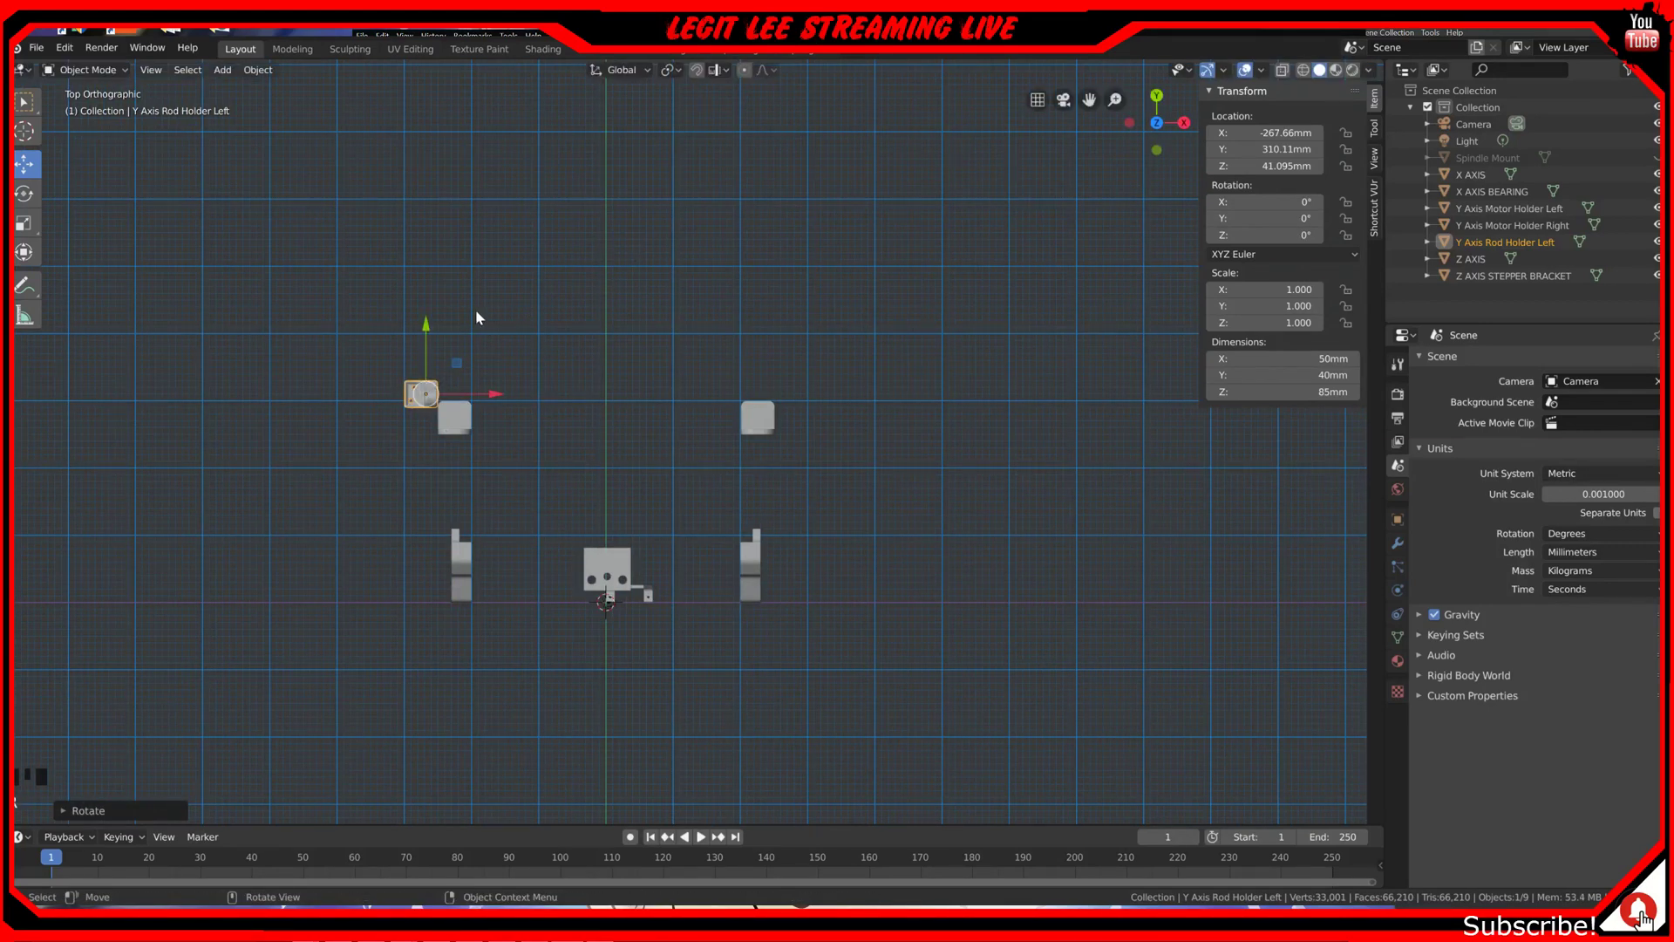
Step: Rotate the Y Axis Rod Holder Left by 90° about the Z axis
text(rz90)
key(Return)
Step: Try moving the Y Axis Rod Holder Left freehand along the Y axis to the front of the machine
key(g)
key(y)
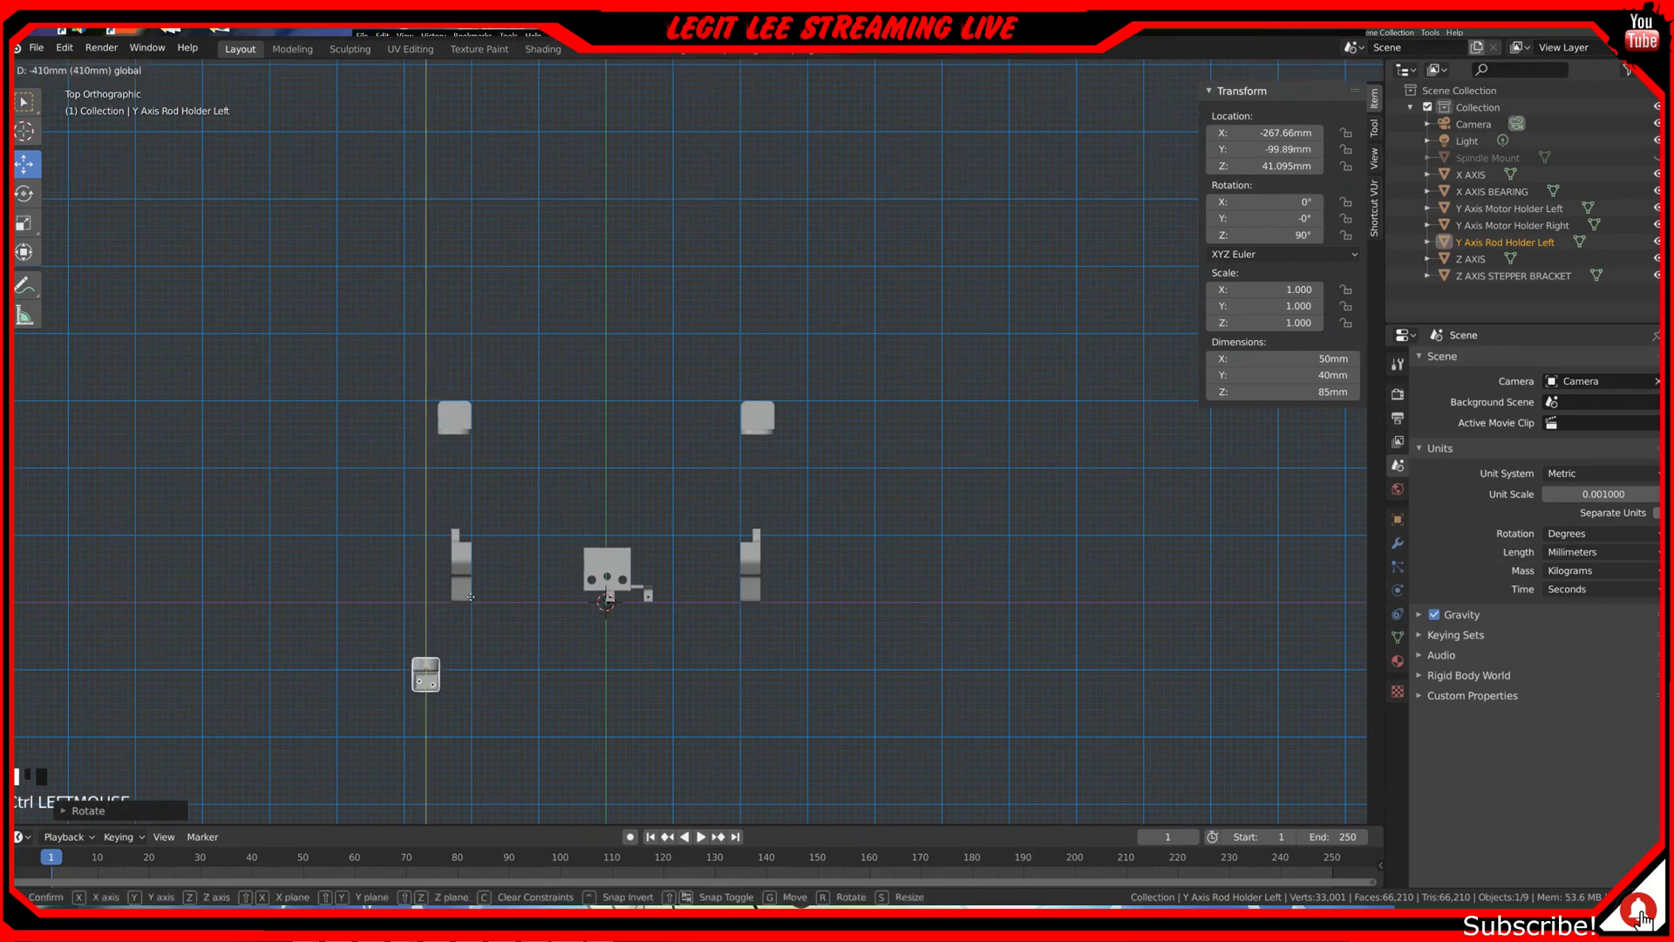
click(484, 642)
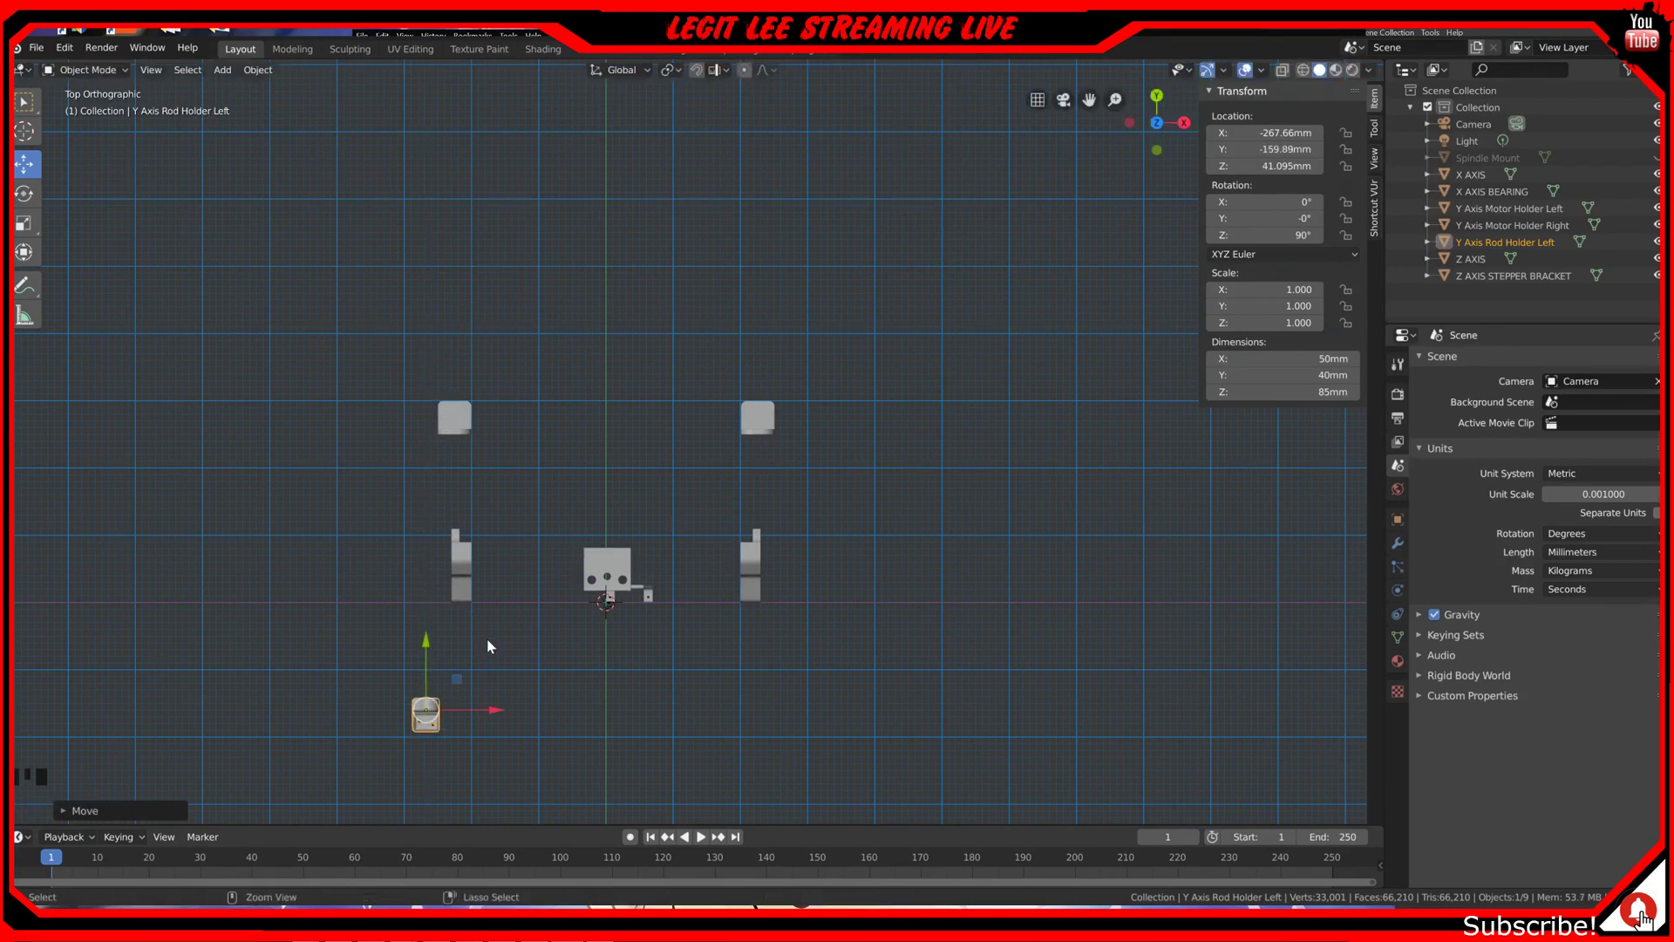
scroll(486, 642, up, 4)
shift+middle_drag(486, 643, 822, 758)
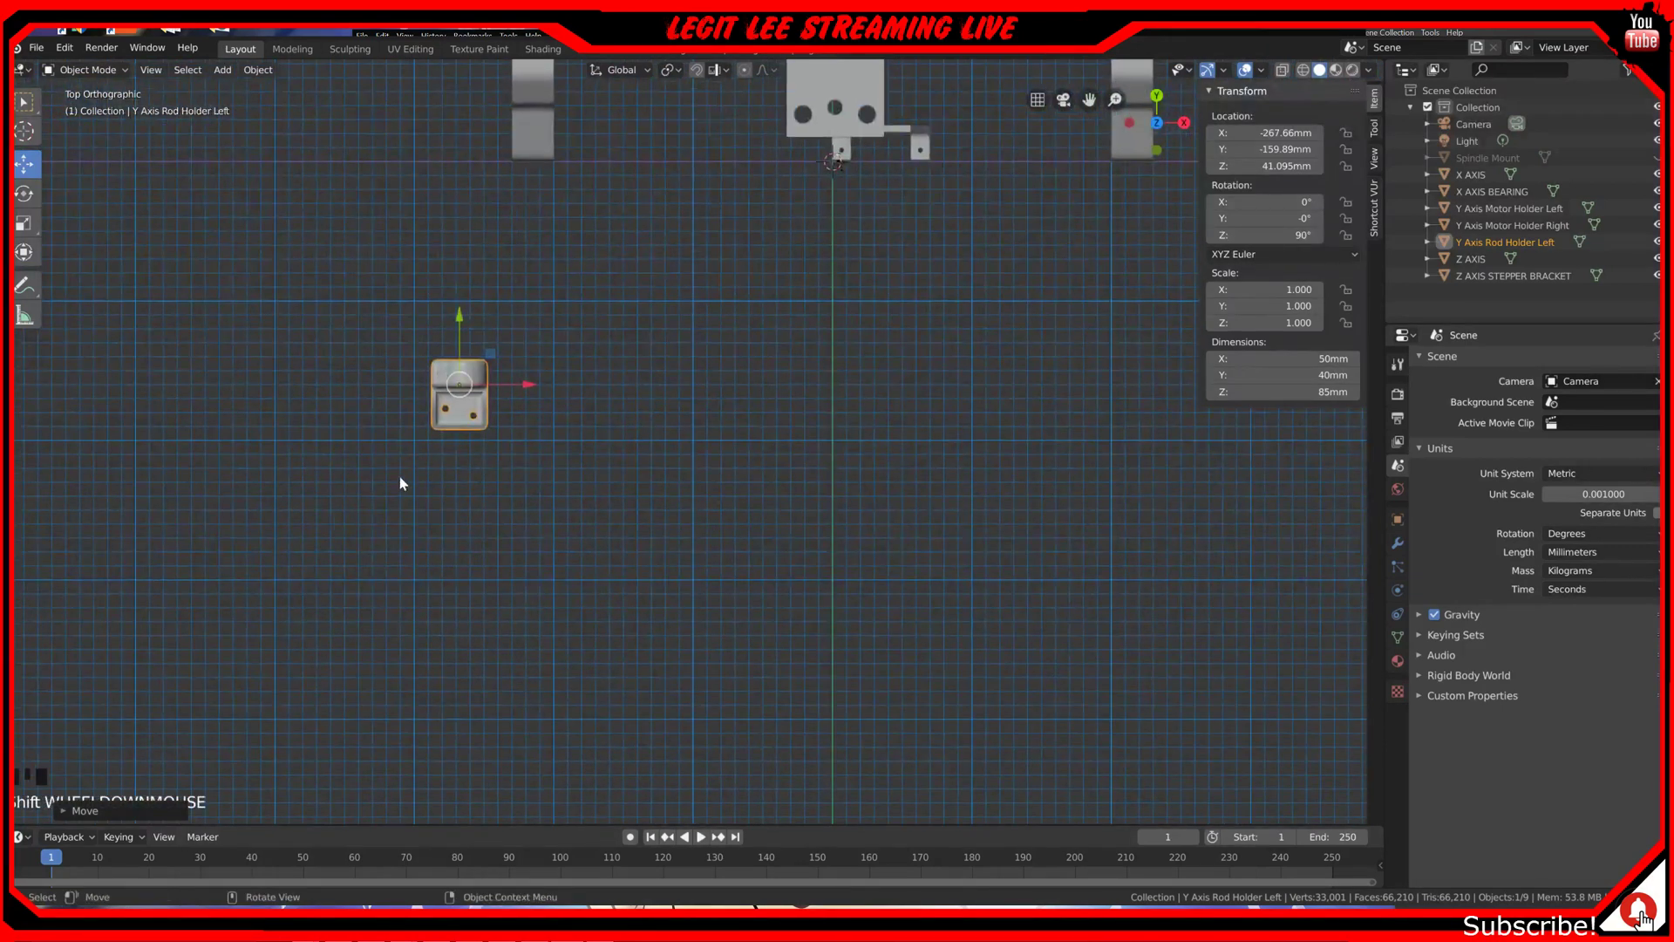
scroll(436, 384, up, 2)
scroll(436, 384, down, 4)
key(ctrl+z)
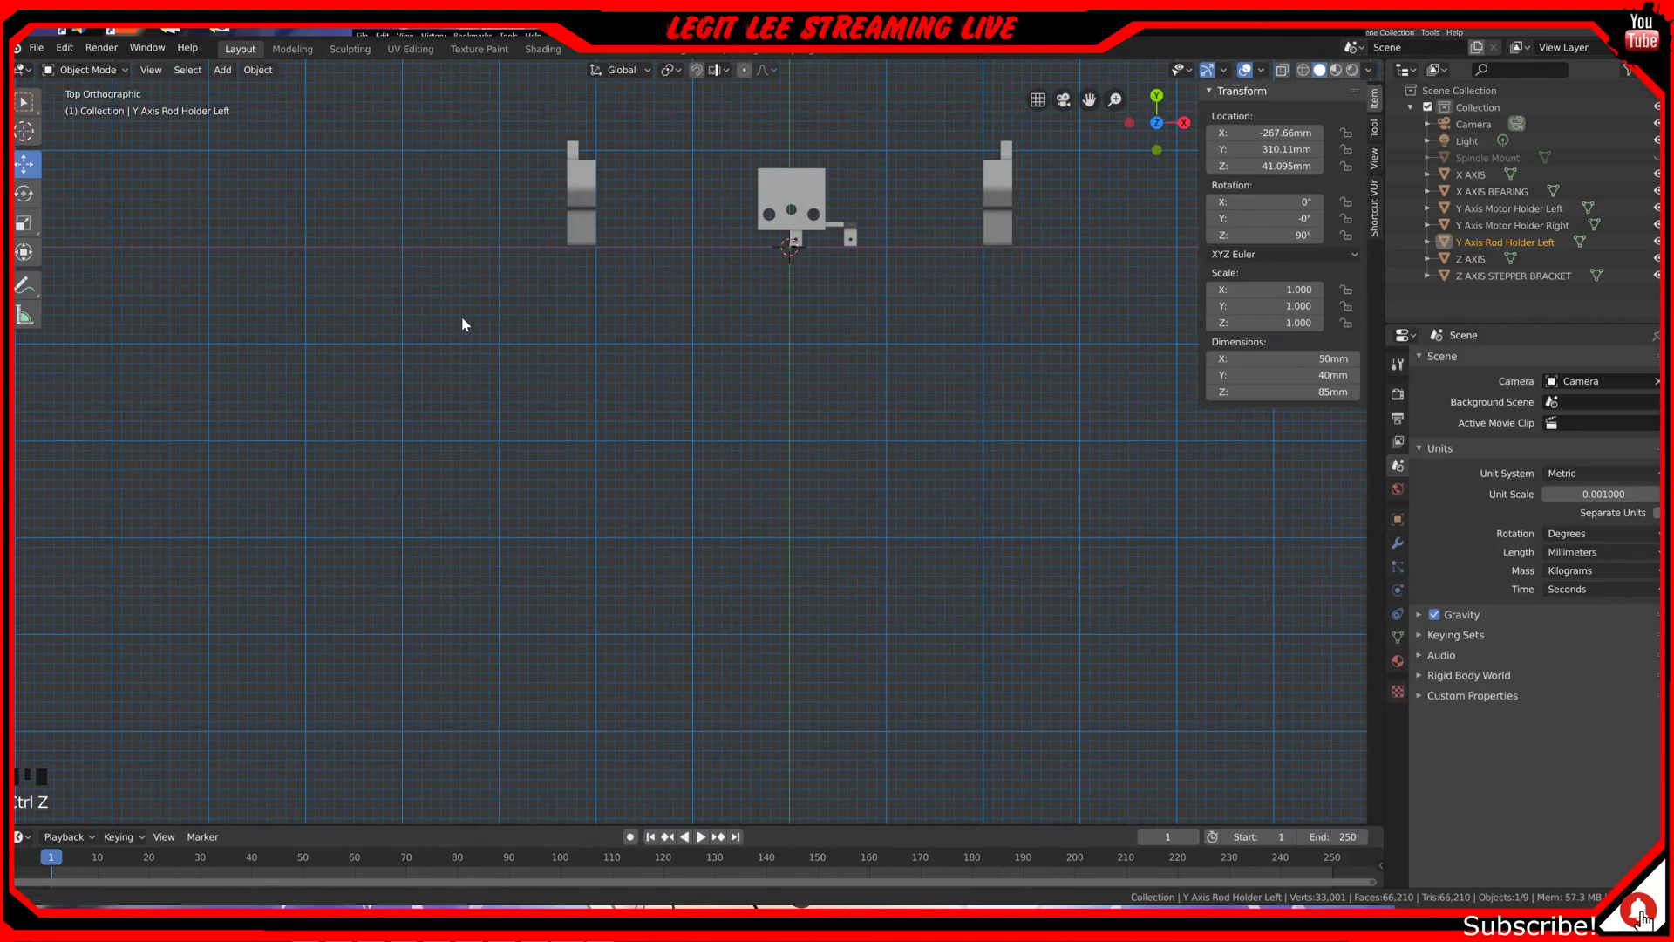
Step: Move the Y Axis Rod Holder Left along the Y axis, in snapped increments, to about Y -159.9 mm
shift+middle_drag(463, 324, 479, 580)
scroll(595, 190, up, 2)
scroll(594, 183, up, 1)
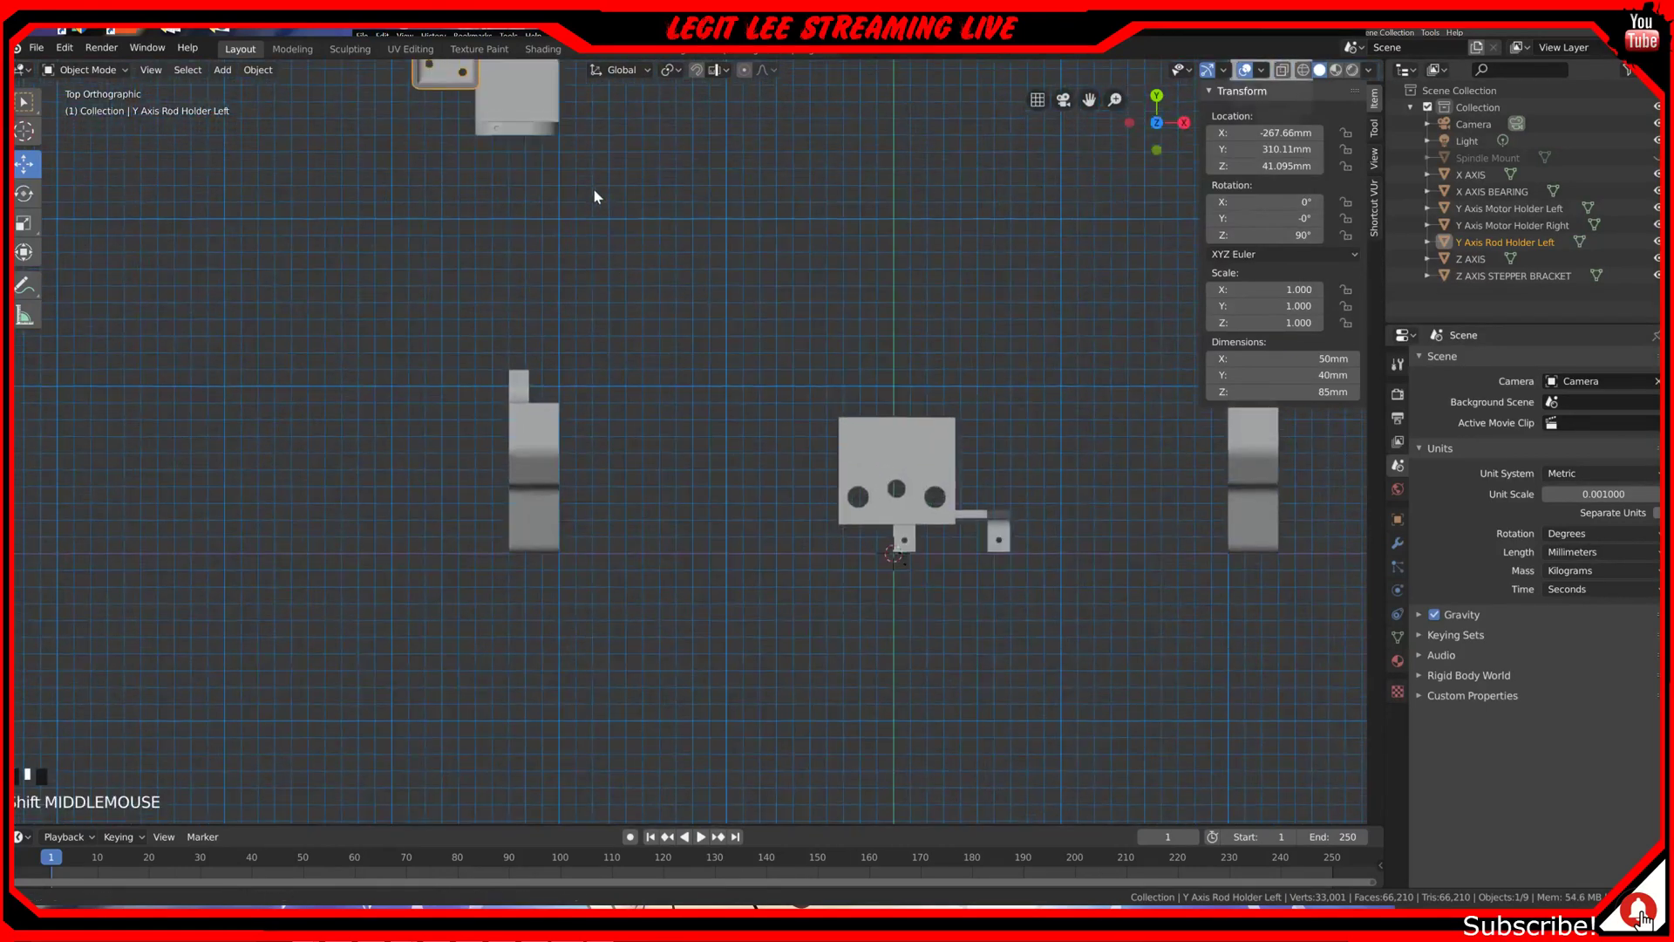
shift+middle_drag(593, 184, 669, 389)
ctrl+drag(521, 166, 536, 577)
shift+middle_drag(537, 578, 548, 355)
ctrl+drag(543, 333, 565, 567)
shift+middle_drag(570, 583, 598, 322)
ctrl+drag(557, 298, 568, 453)
scroll(569, 471, up, 4)
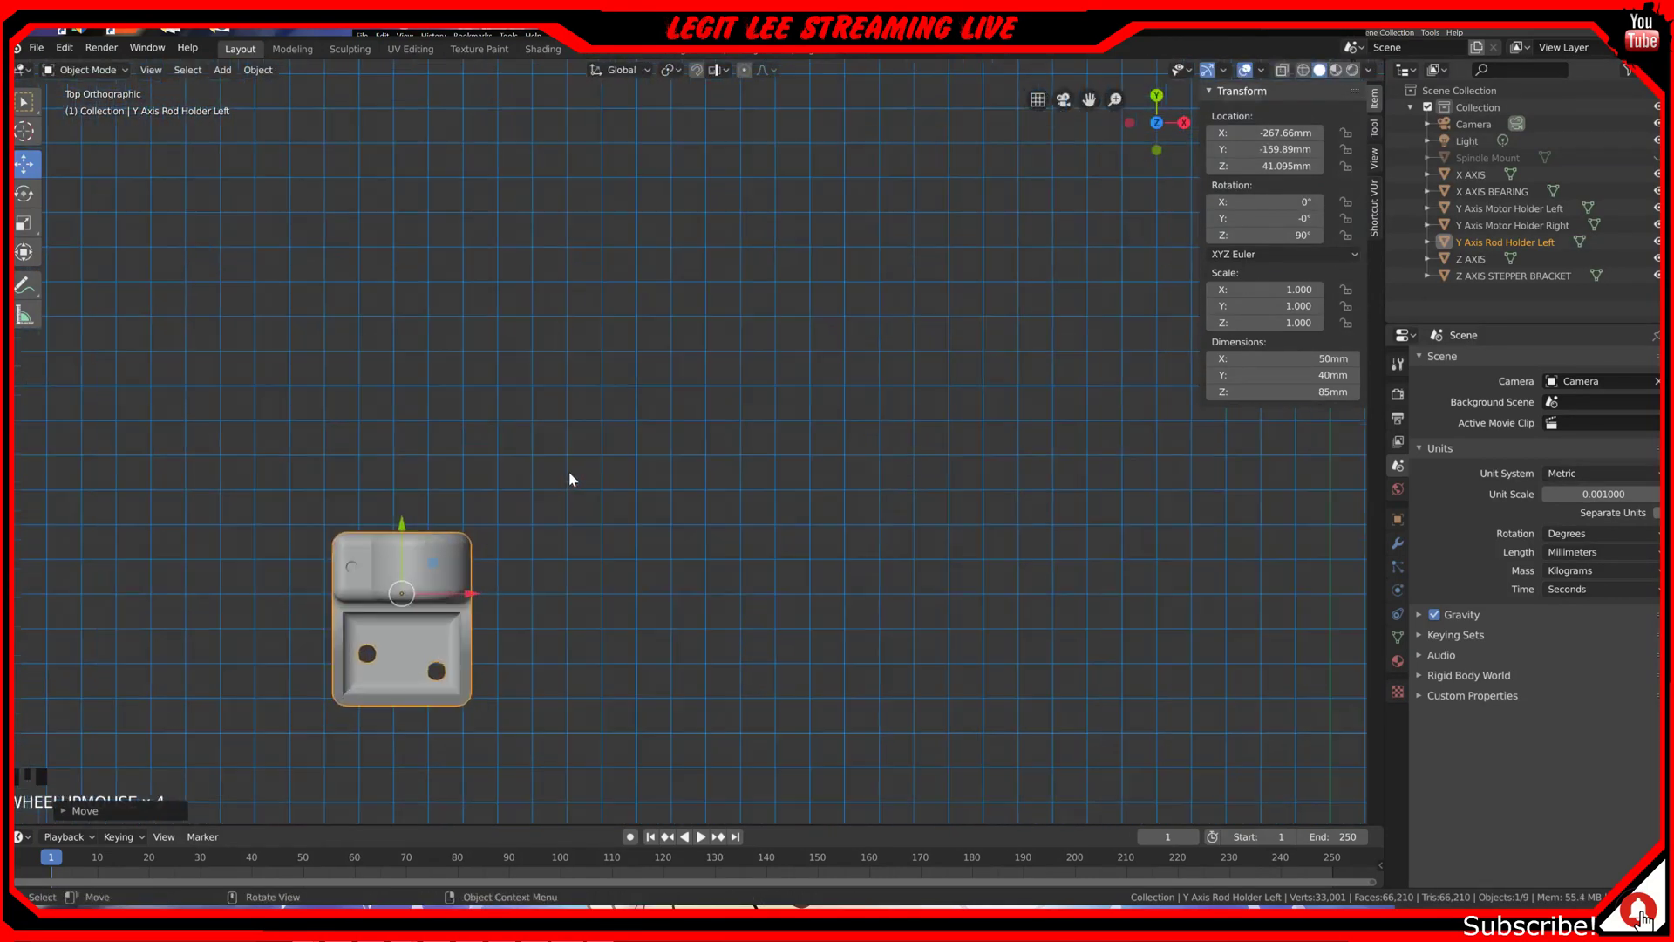
Step: Line up the Y Axis Rod Holder Left with the left-hand parts at about X -217.7 mm and Y -167.9 mm
scroll(536, 523, up, 3)
shift+middle_drag(530, 540, 974, 251)
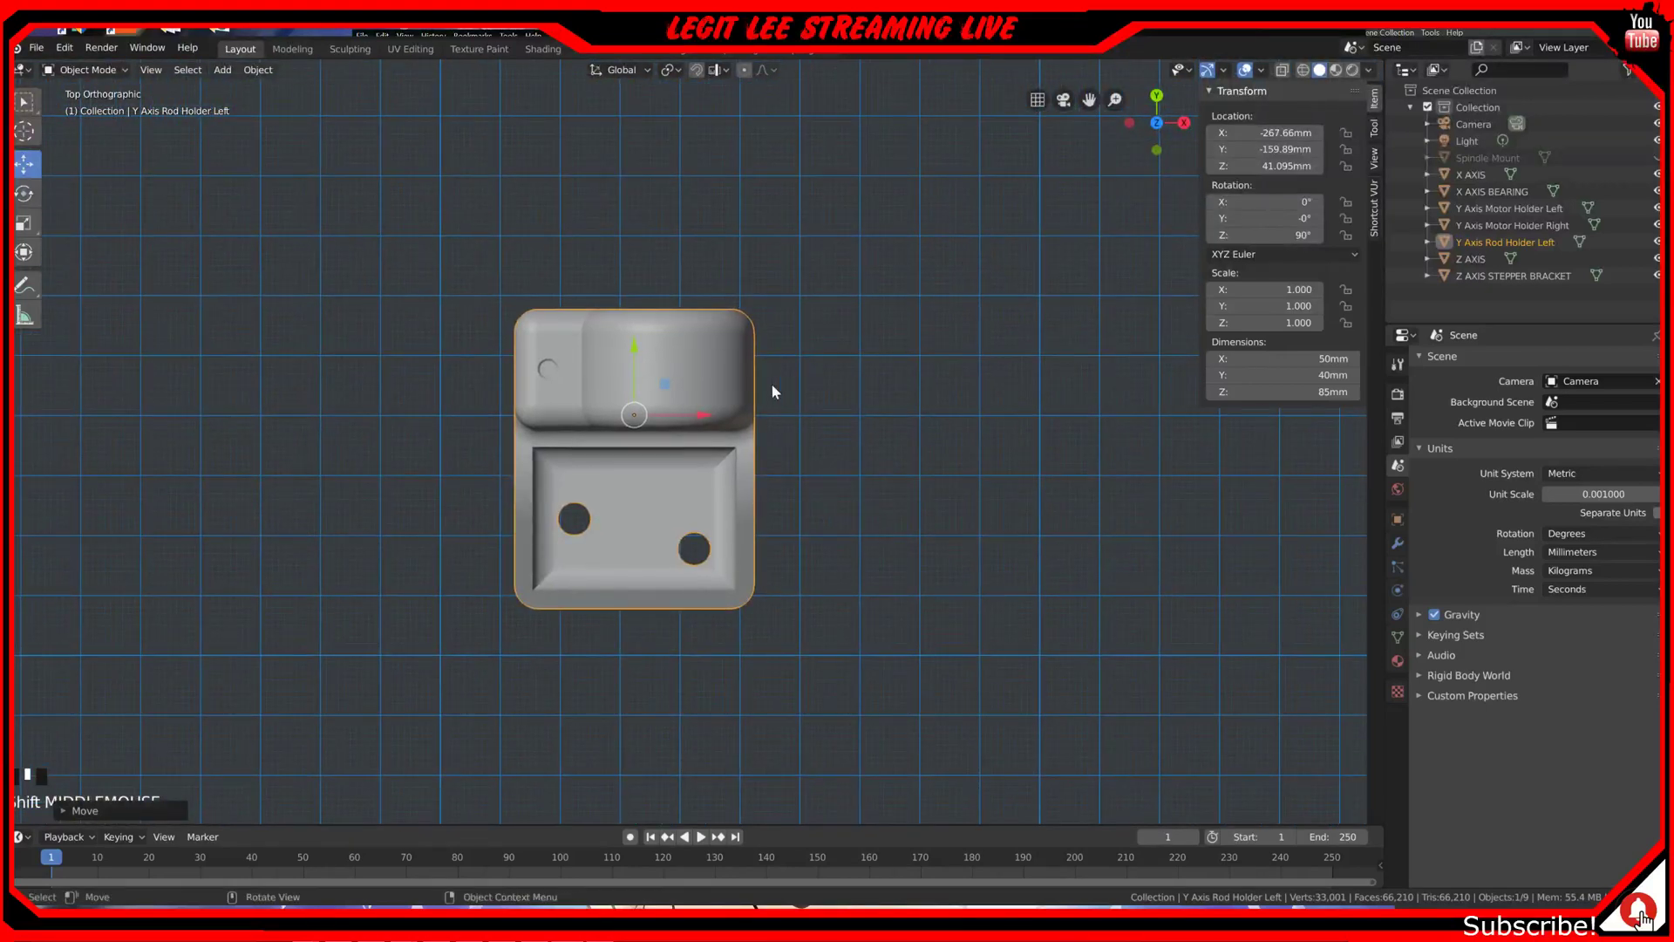
scroll(713, 398, down, 8)
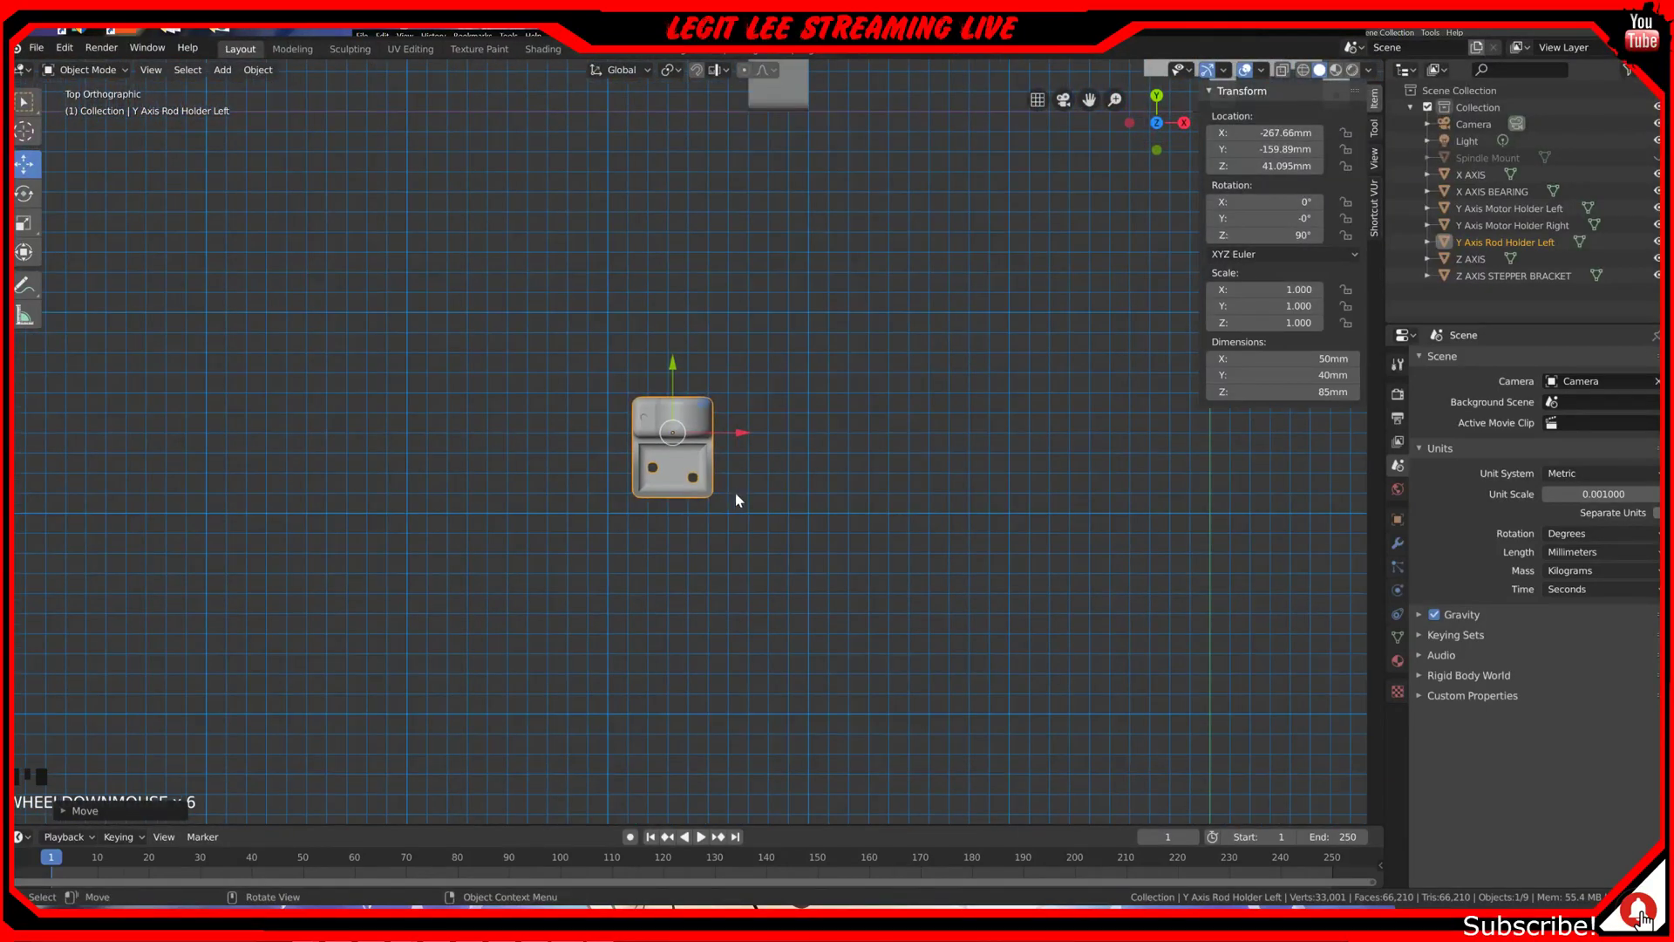
scroll(705, 499, up, 4)
scroll(706, 497, up, 2)
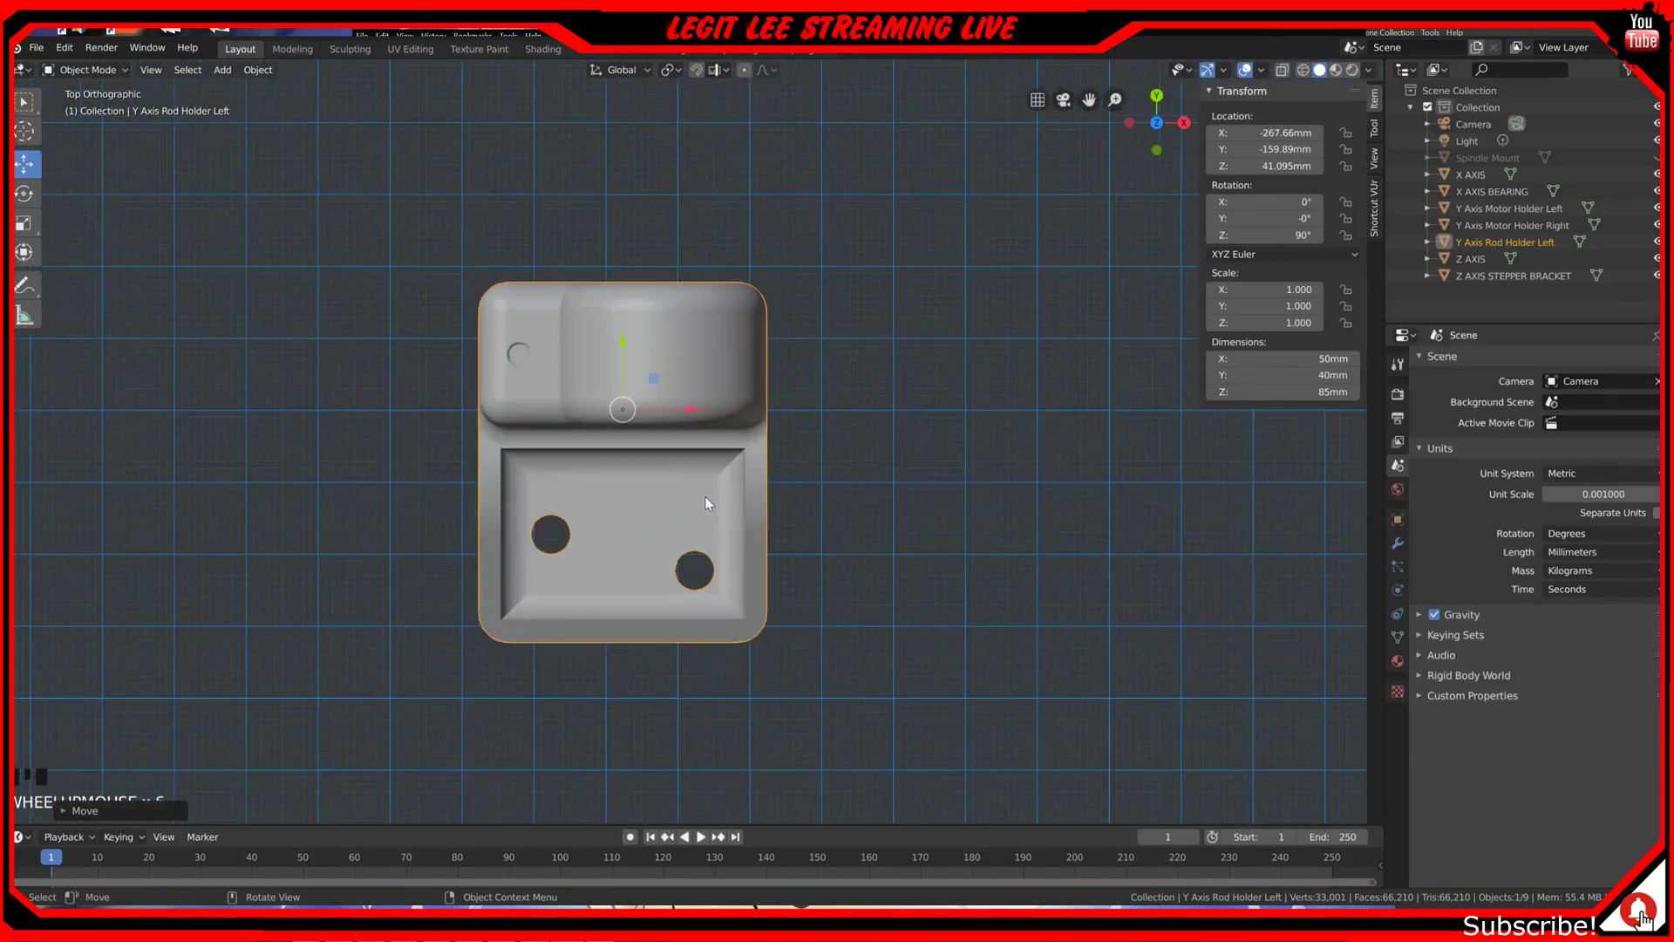
ctrl+drag(624, 327, 624, 395)
scroll(662, 437, down, 8)
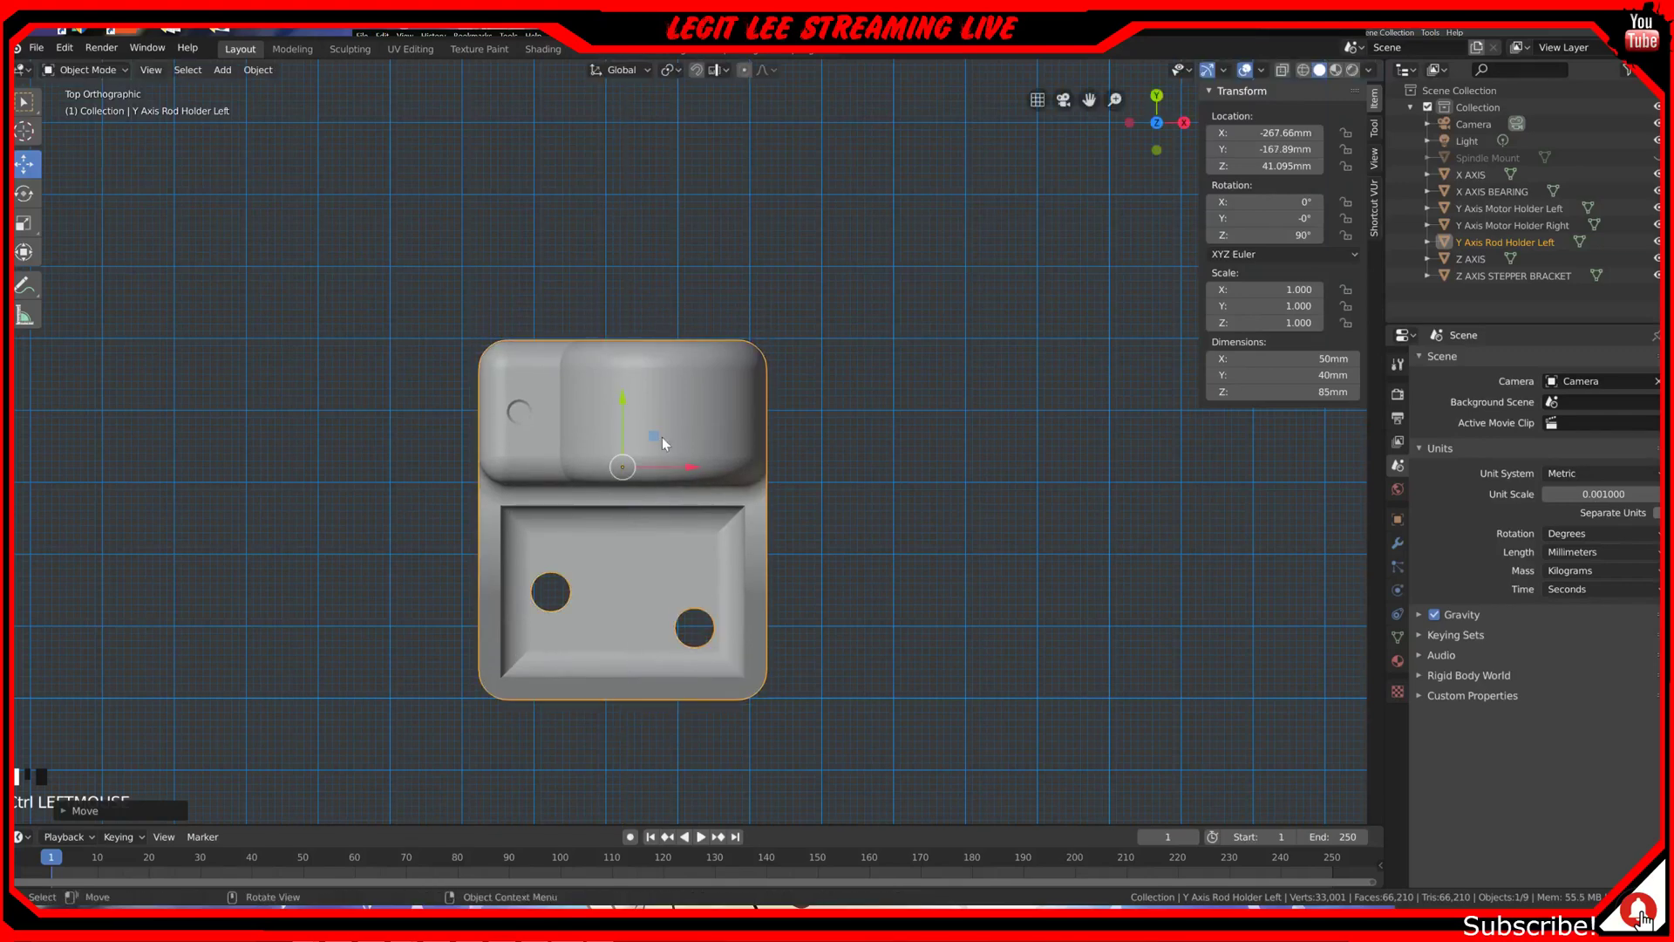
shift+middle_drag(822, 394, 691, 677)
scroll(684, 654, down, 3)
ctrl+drag(679, 600, 740, 590)
middle_drag(661, 289, 587, 250)
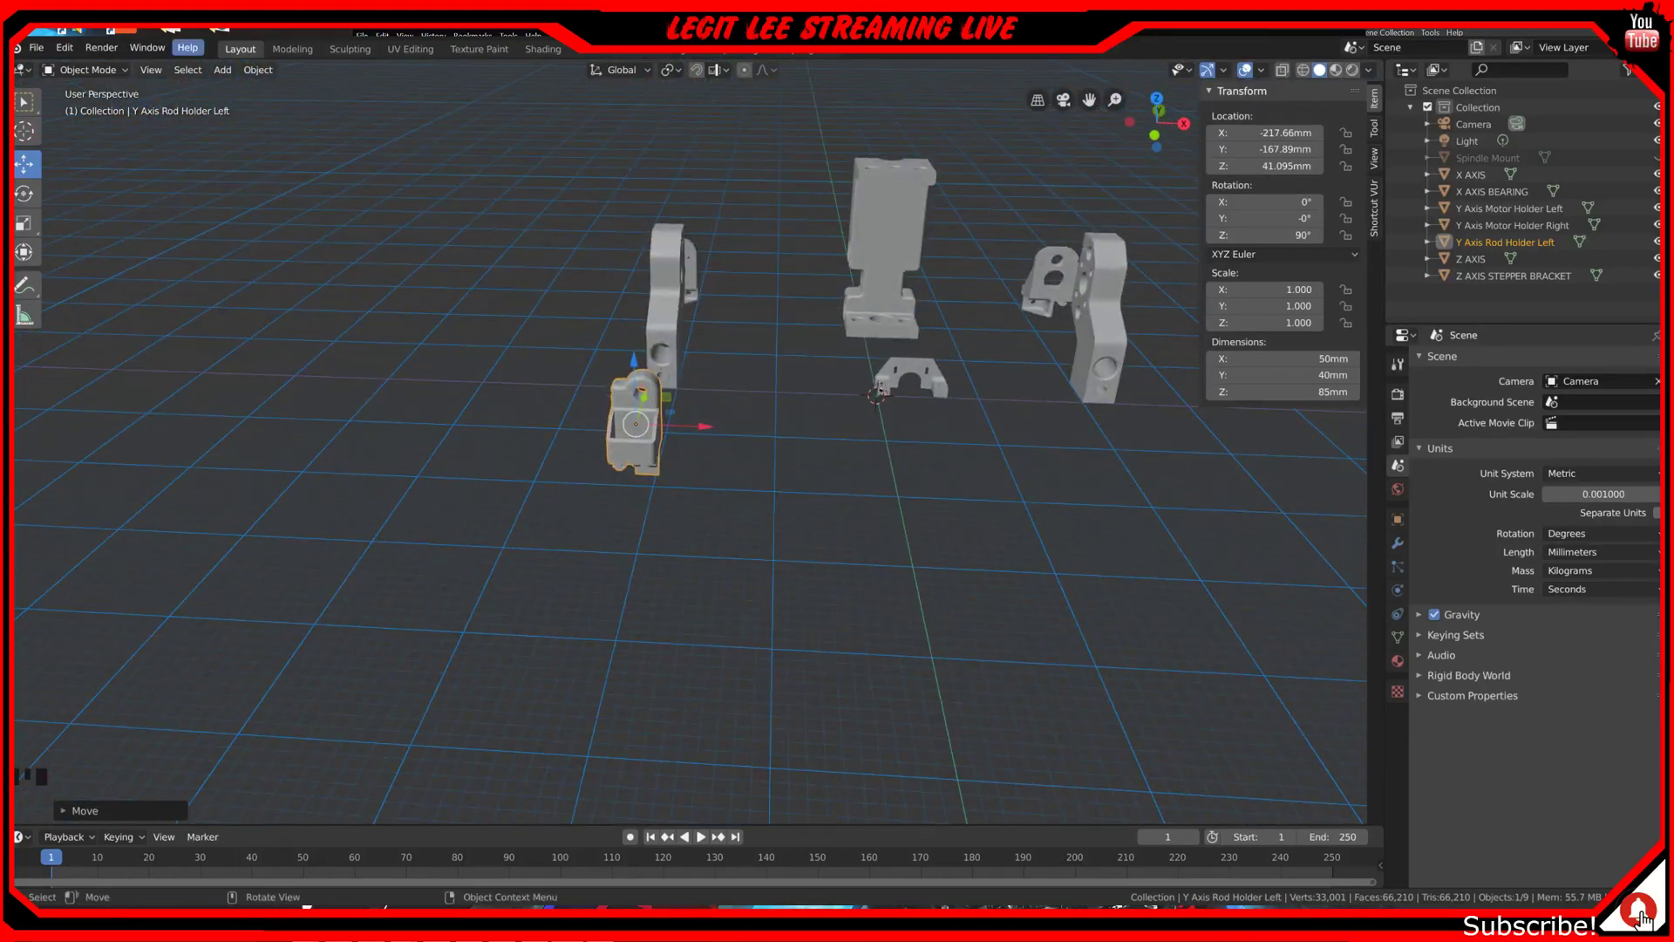
Step: Import y_axis_rod_holder_right.stl into the scene
click(36, 47)
mouse_move(88, 274)
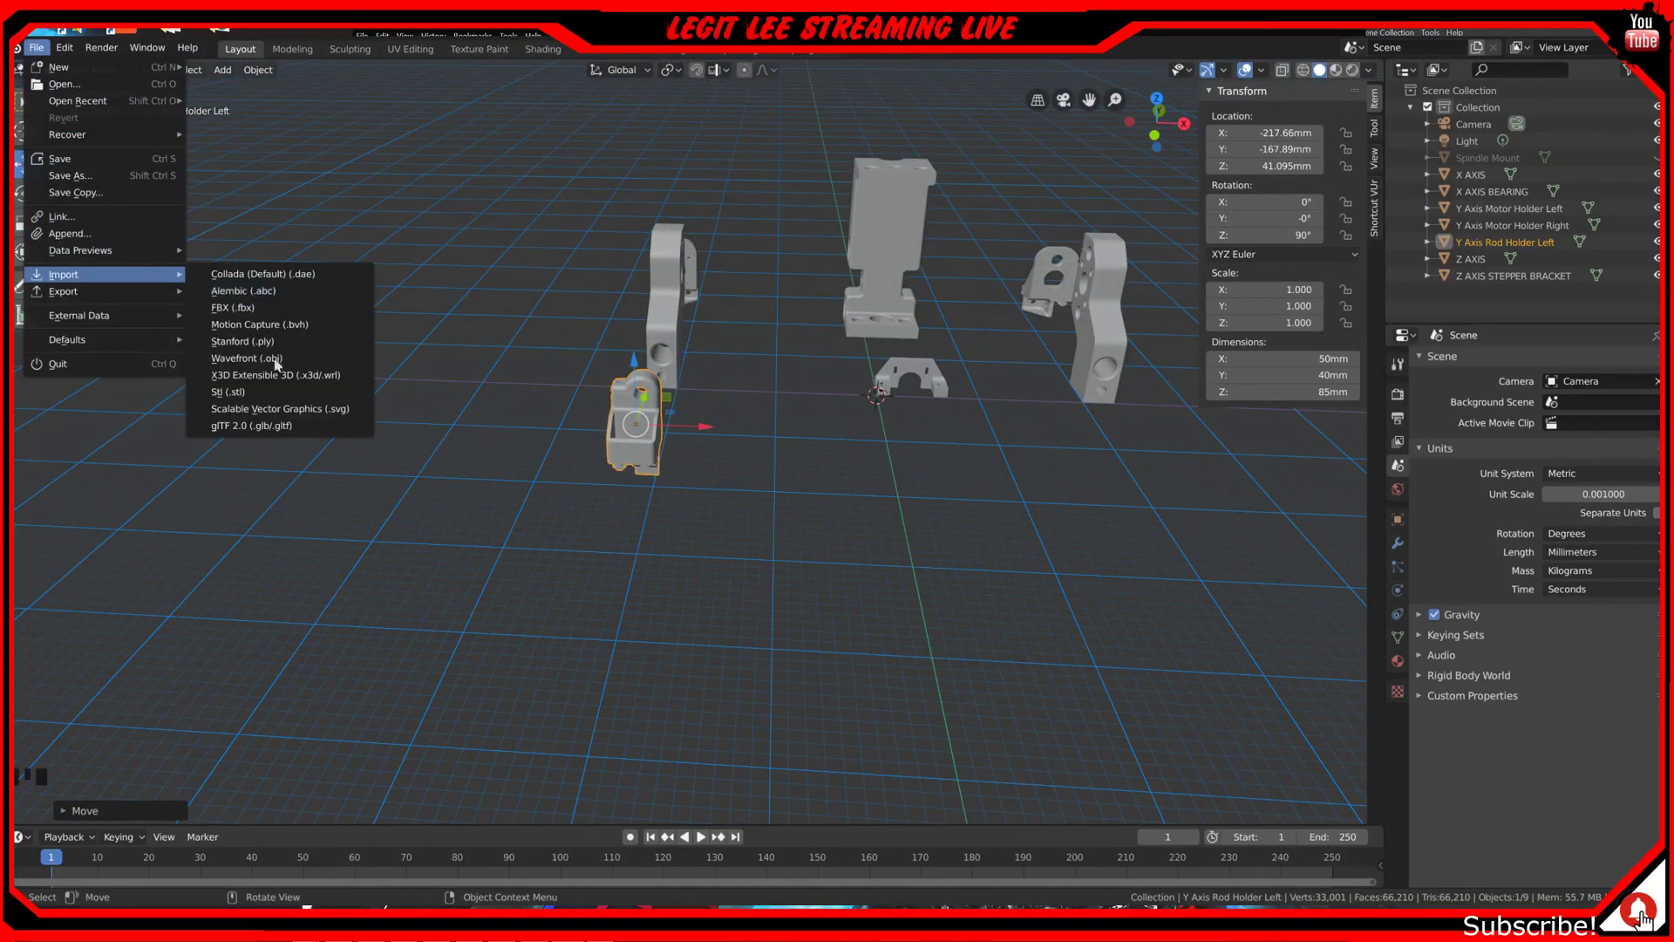
click(230, 391)
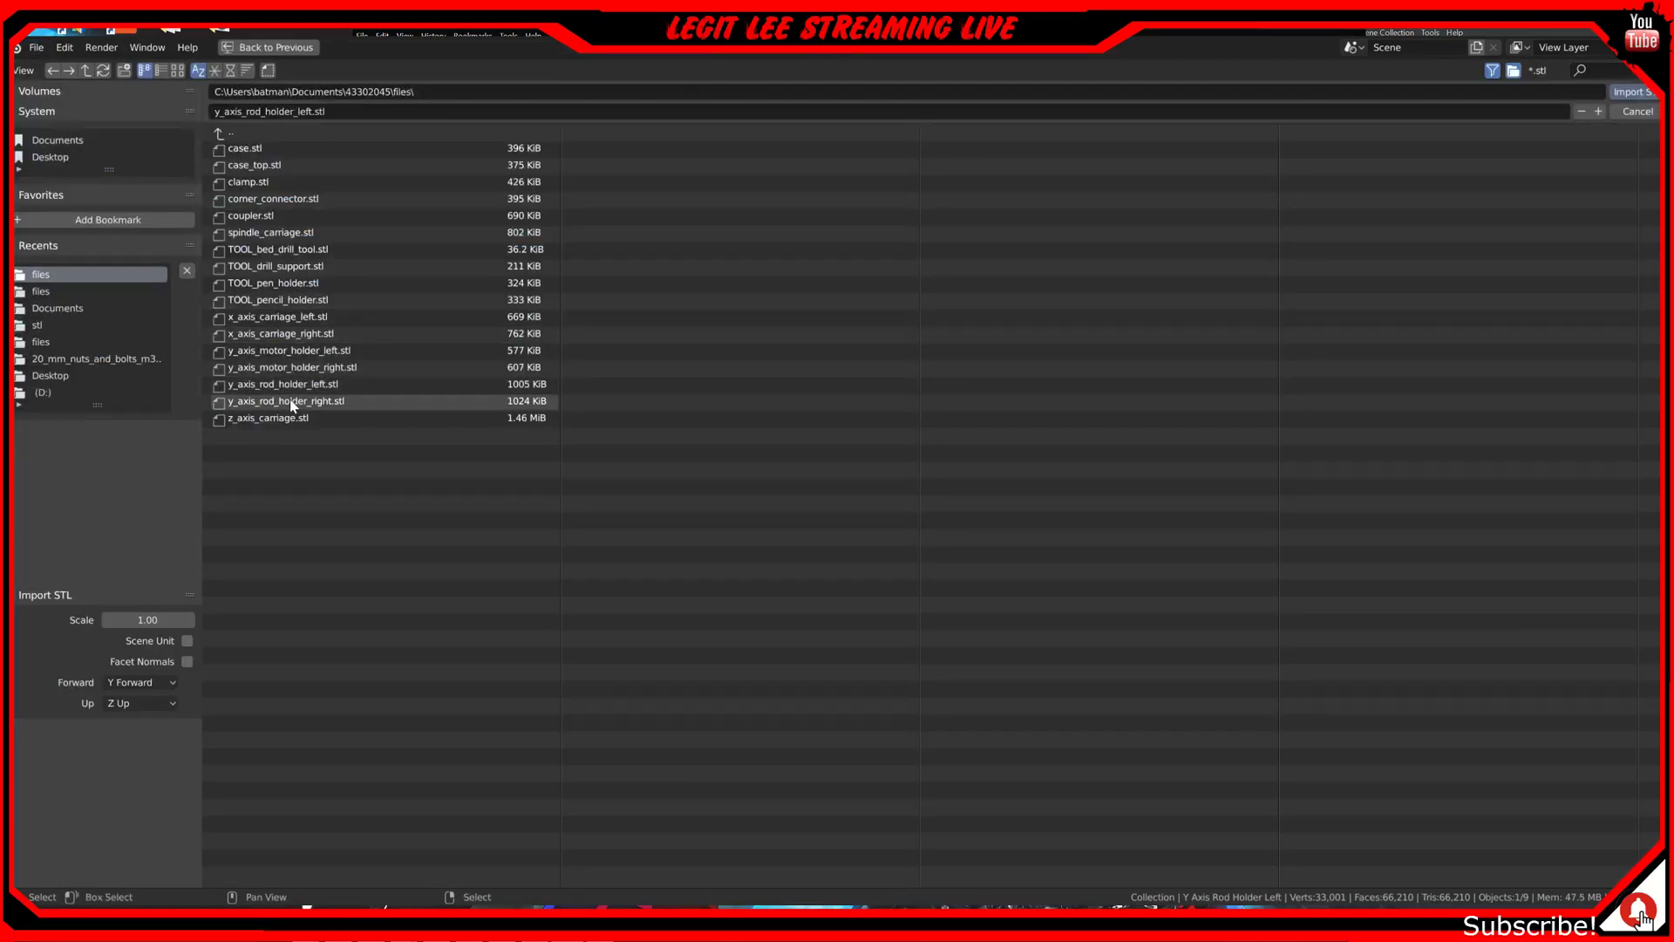
double_click(292, 402)
Step: Set the origin of the Y Axis Rod Holder Right to its center of mass (surface)
right_click(710, 362)
right_click(690, 361)
mouse_move(692, 361)
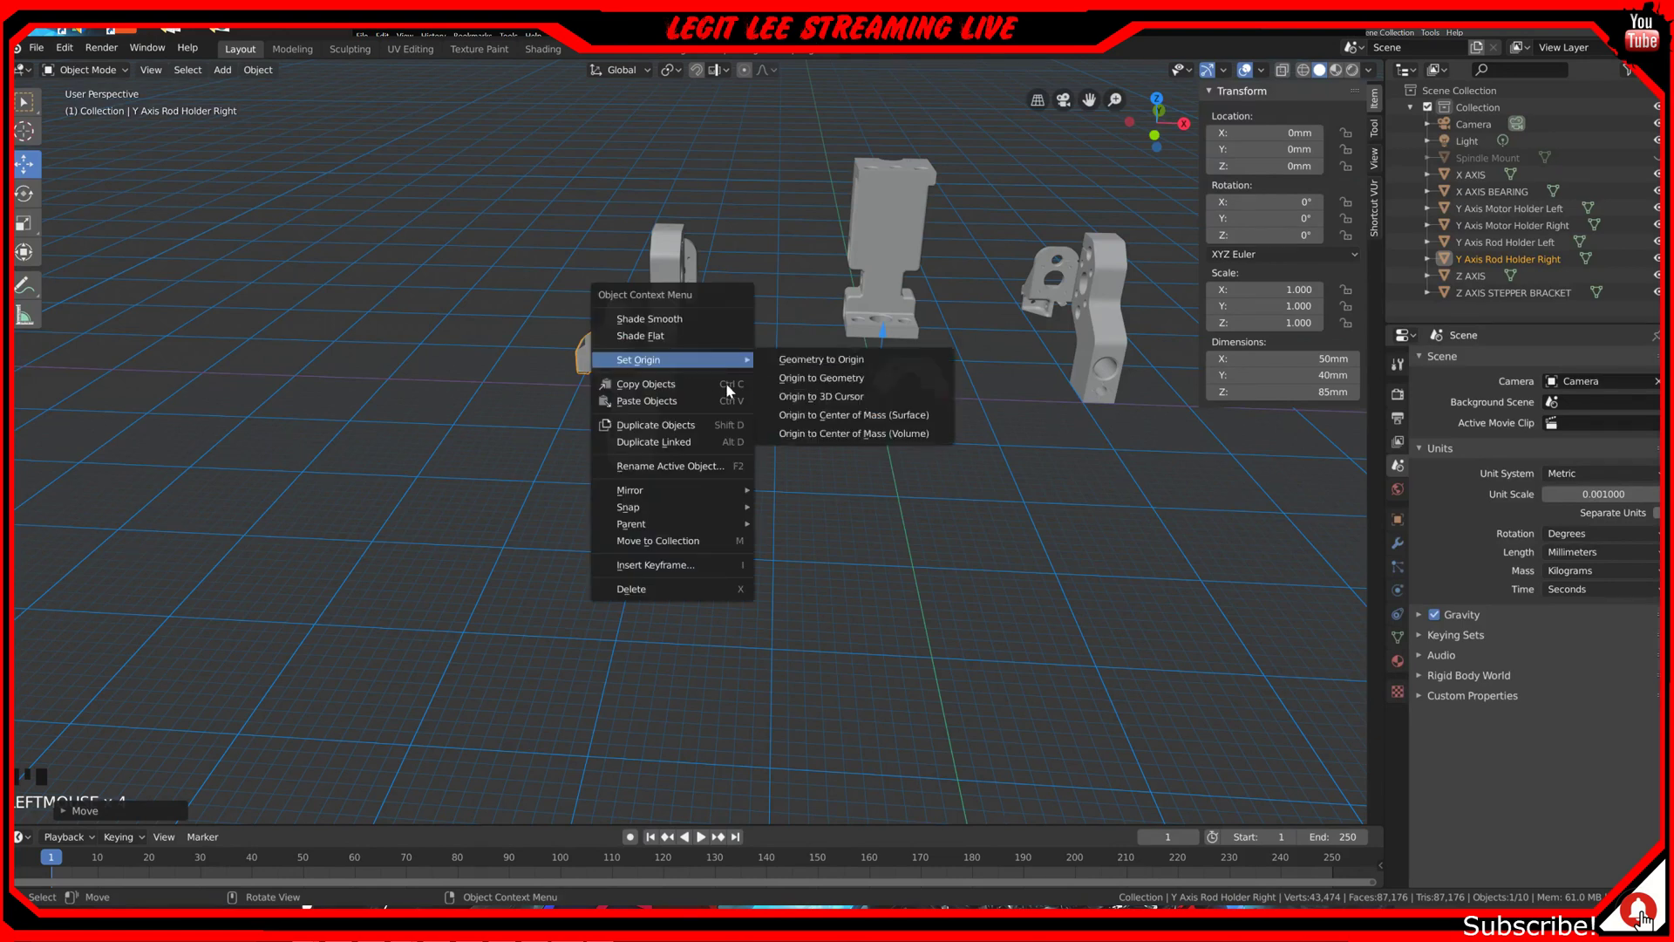
click(831, 420)
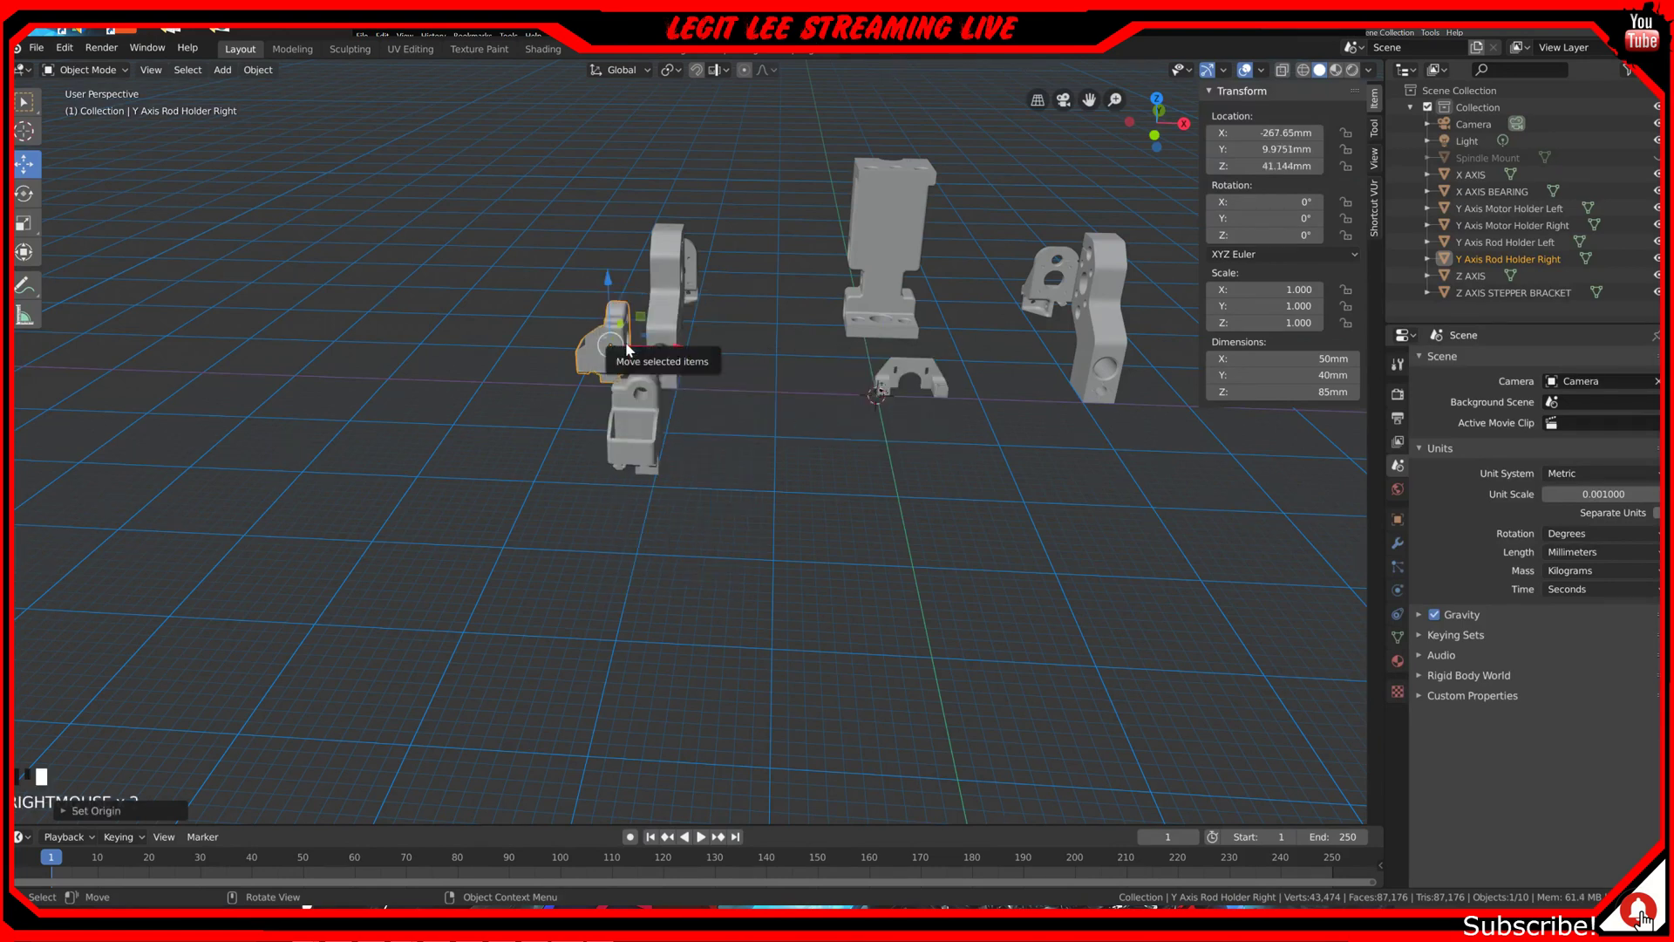
Step: Rotate the Y Axis Rod Holder Right by 90° about the Z axis in top view
key(KP_7)
key(r)
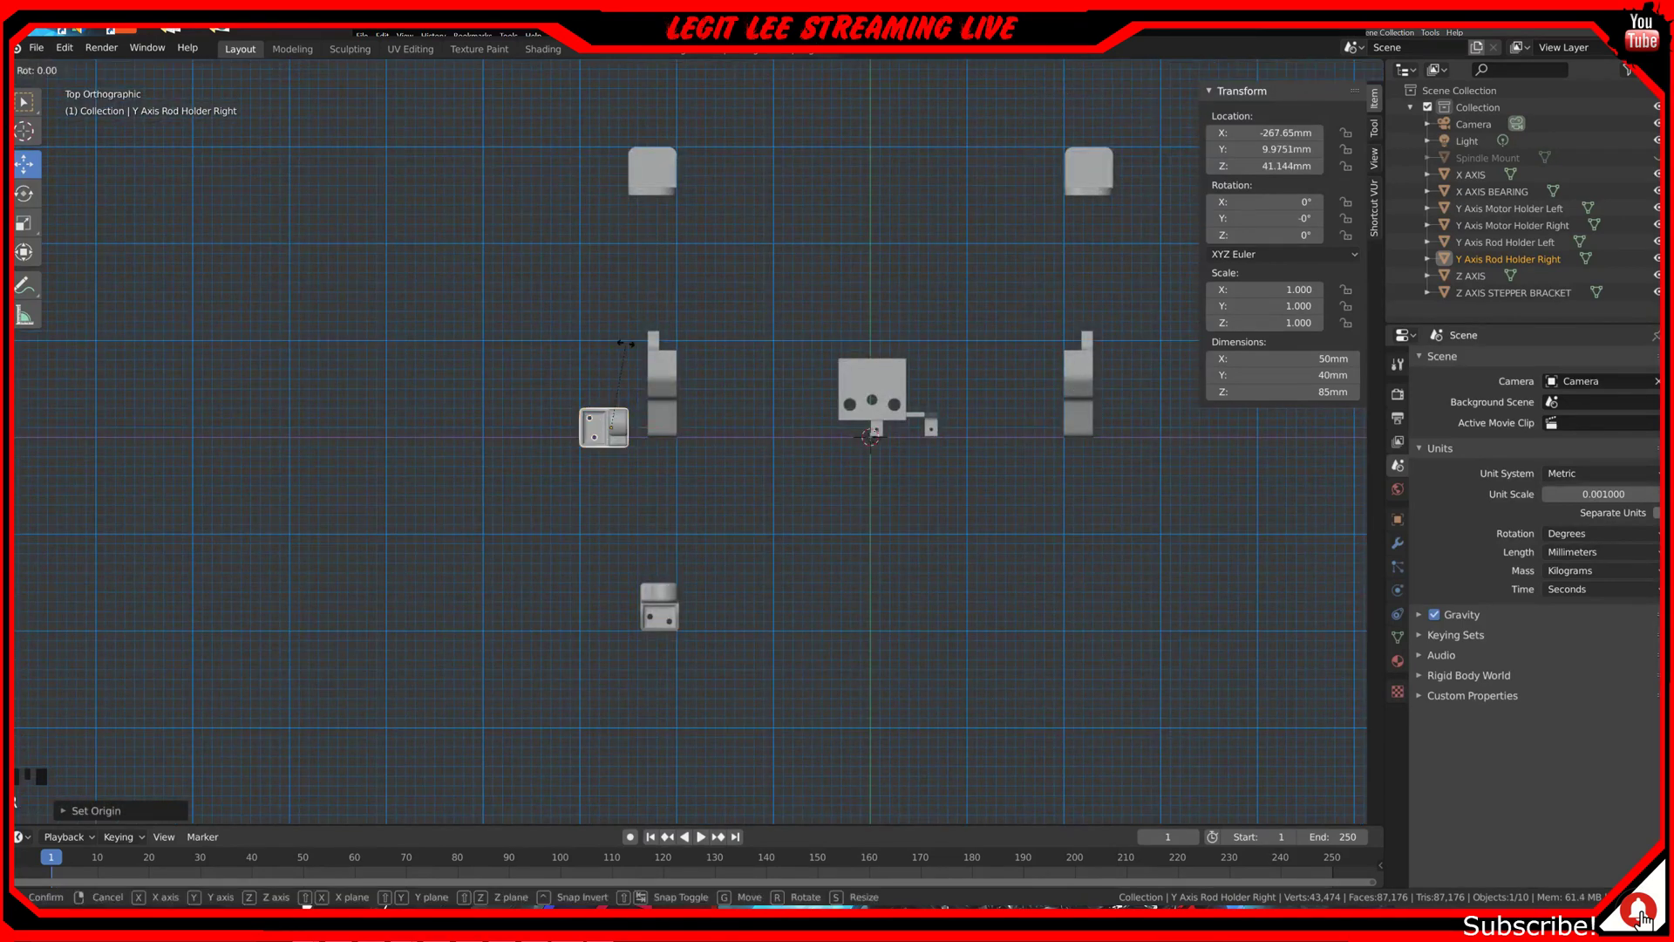
text(90)
key(Return)
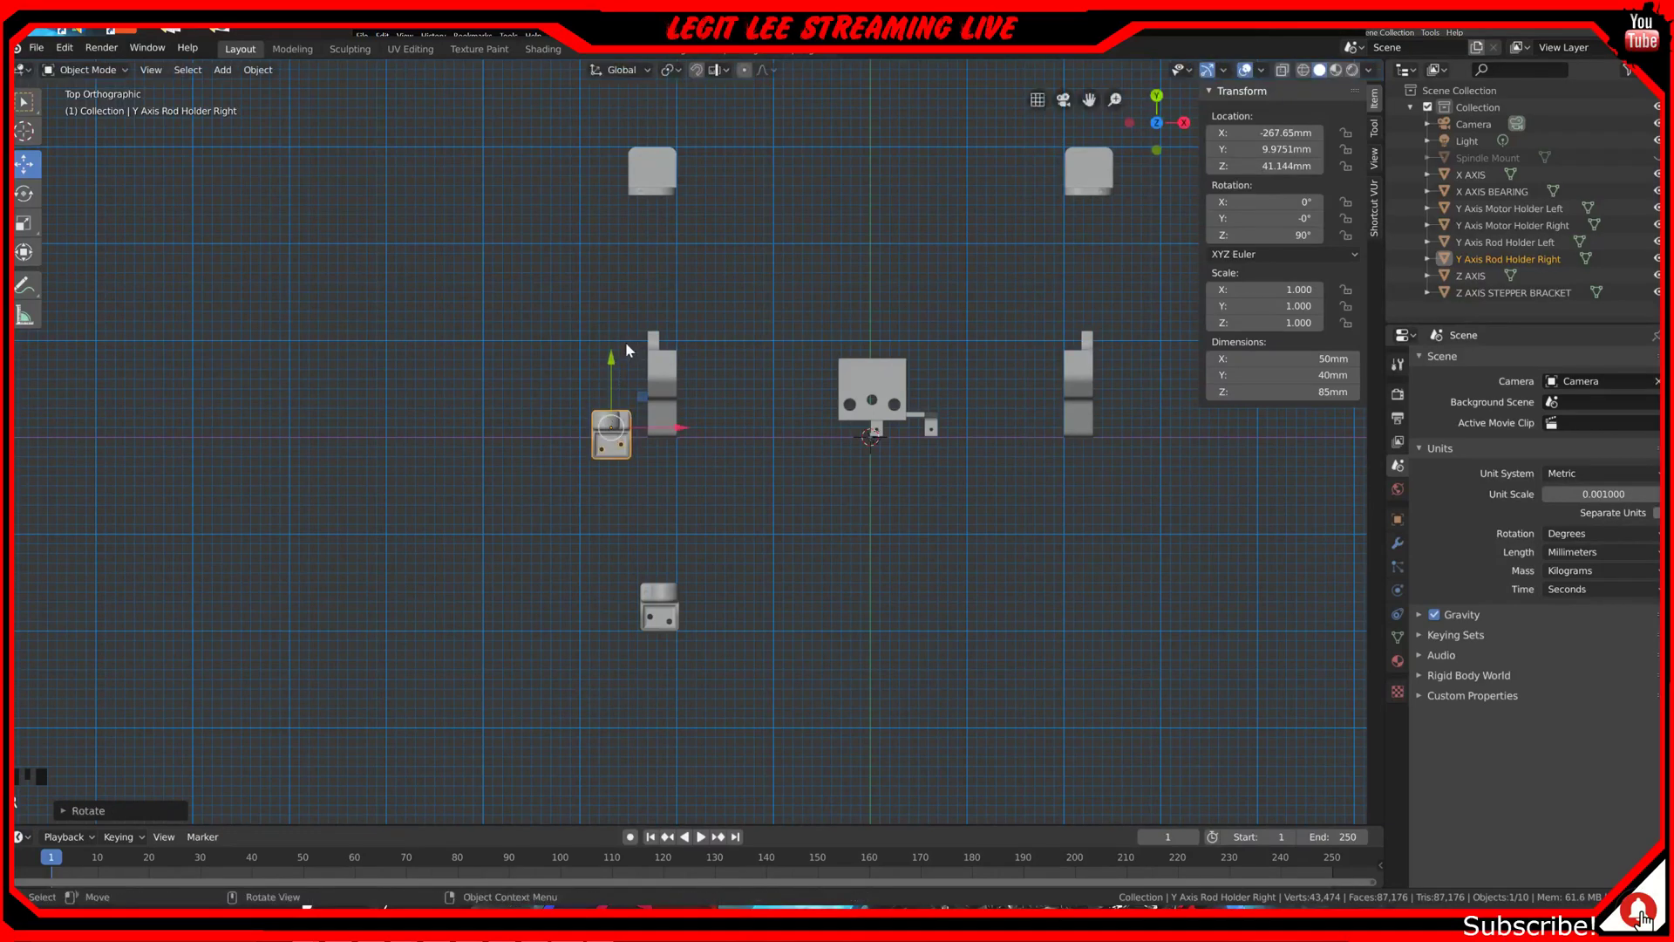
Step: Move the Y Axis Rod Holder Right along the X axis to the right side part, at about X 220.4 mm
ctrl+drag(677, 425, 1139, 439)
scroll(1138, 443, up, 3)
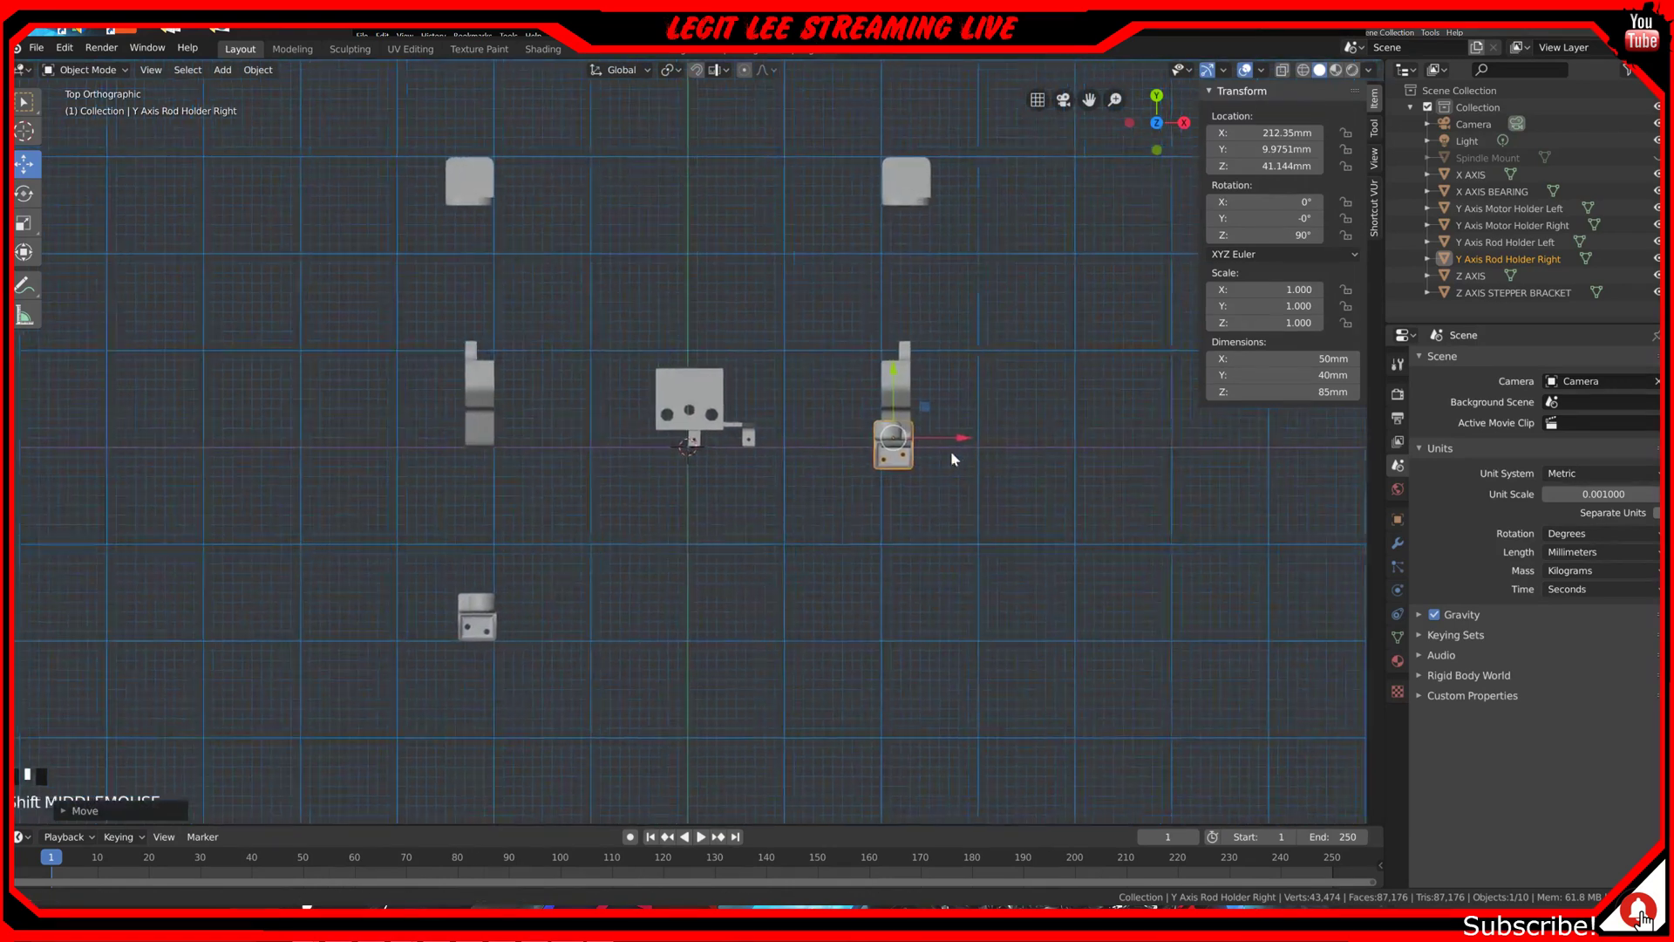
scroll(858, 420, up, 3)
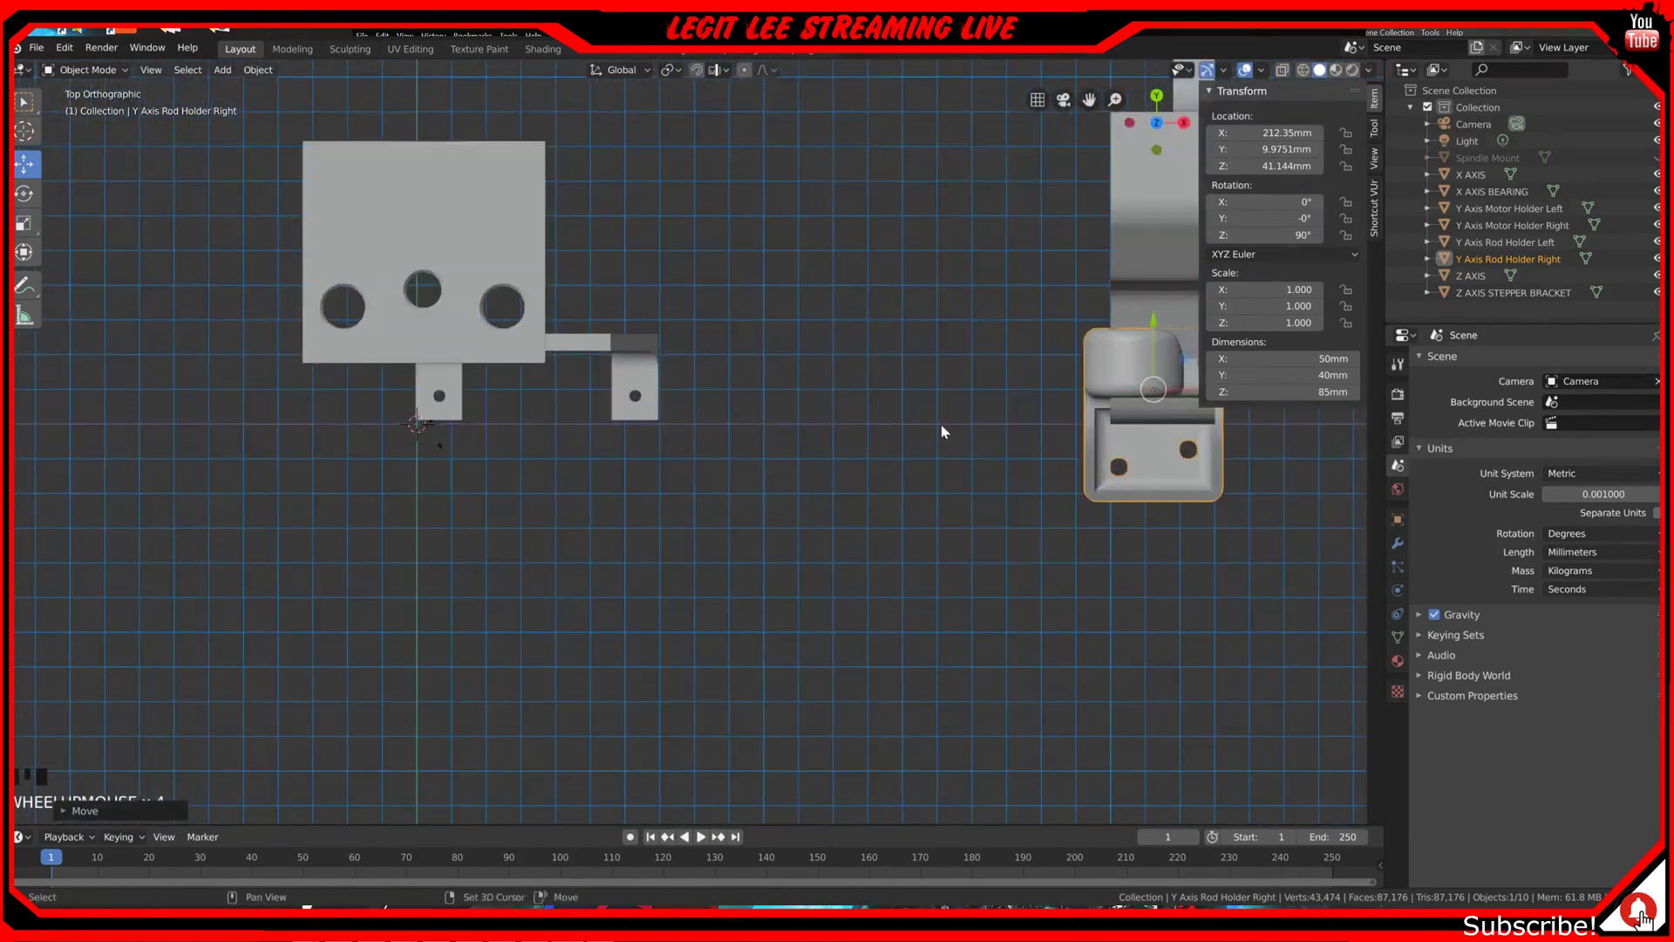
shift+middle_drag(940, 432, 505, 430)
scroll(745, 492, up, 2)
scroll(744, 499, up, 2)
ctrl+drag(804, 335, 844, 336)
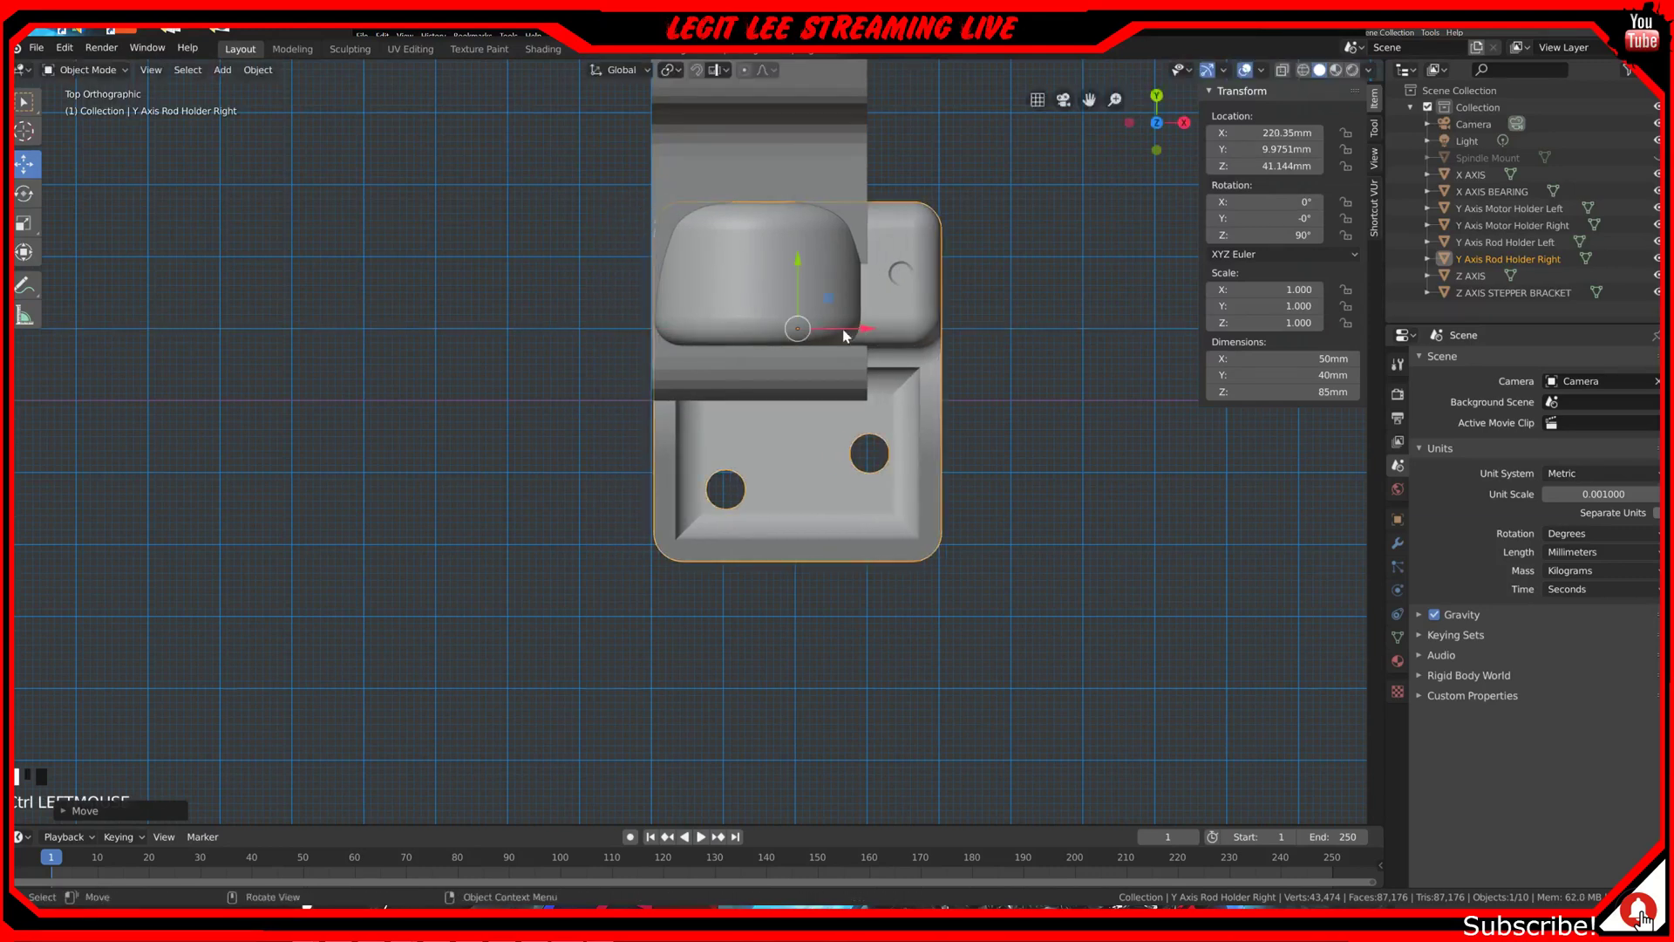
Step: Move the Y Axis Rod Holder Right along the Y axis level with the left rod holder, at about Y -170 mm
scroll(844, 335, down, 6)
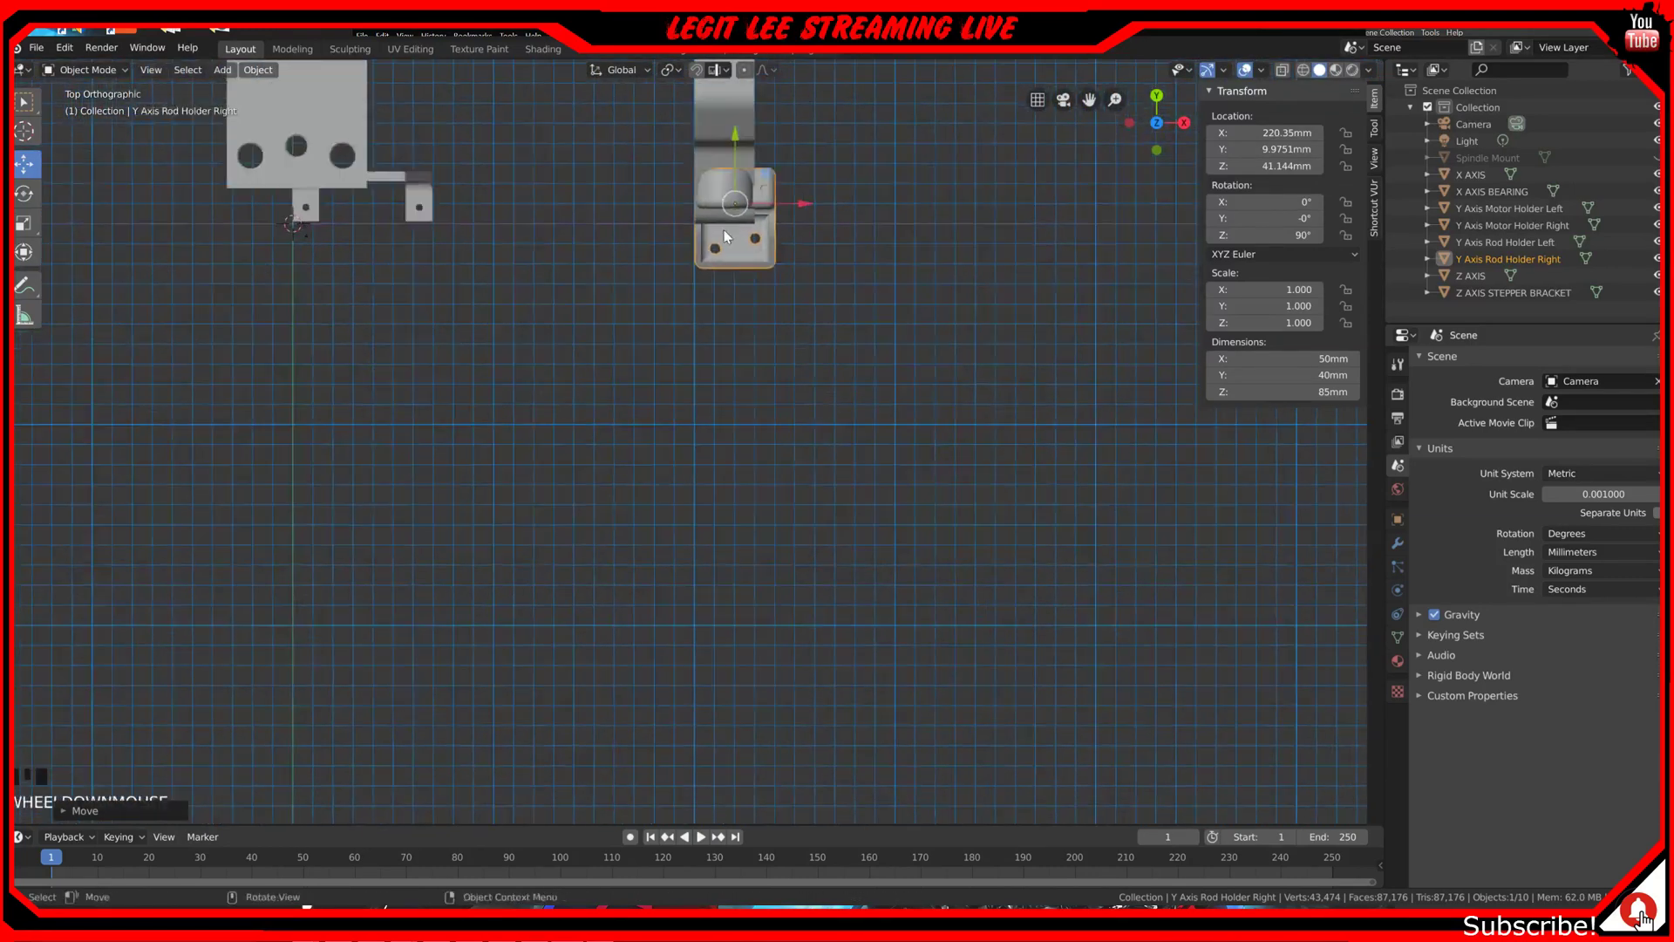
scroll(844, 401, up, 2)
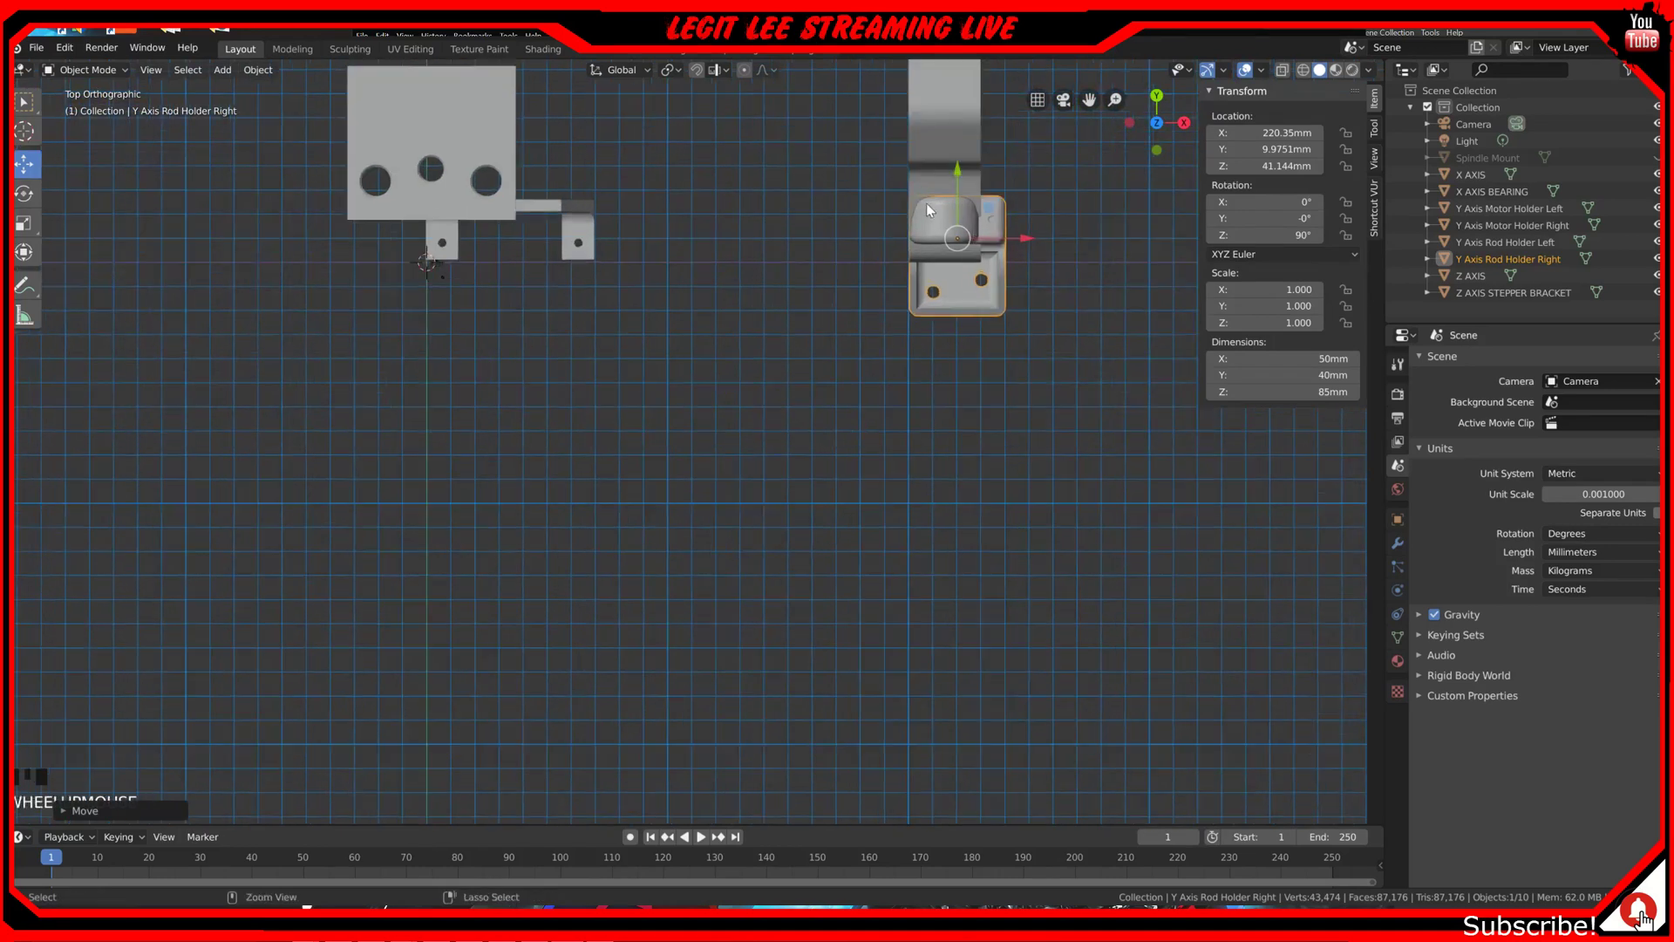
scroll(926, 210, down, 3)
ctrl+drag(846, 257, 877, 602)
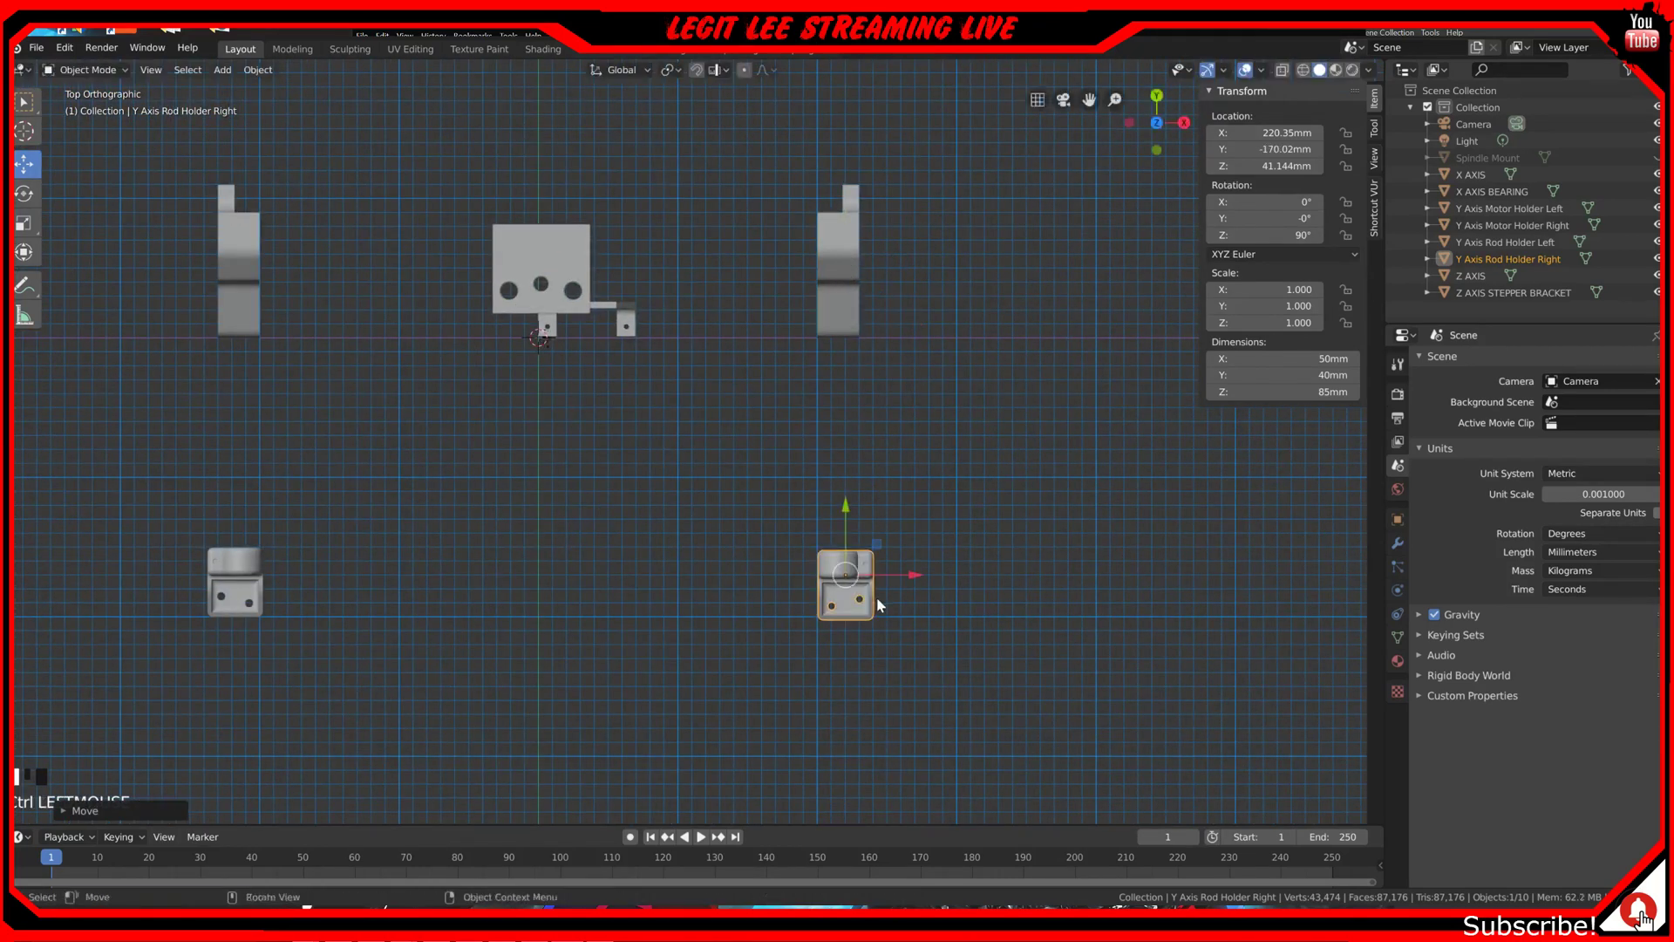
Step: Nudge the Y Axis Rod Holder Right in snapped 1 mm increments along the Y axis to about -168.02 mm
scroll(879, 598, up, 3)
shift+middle_drag(881, 600, 668, 244)
scroll(712, 360, up, 4)
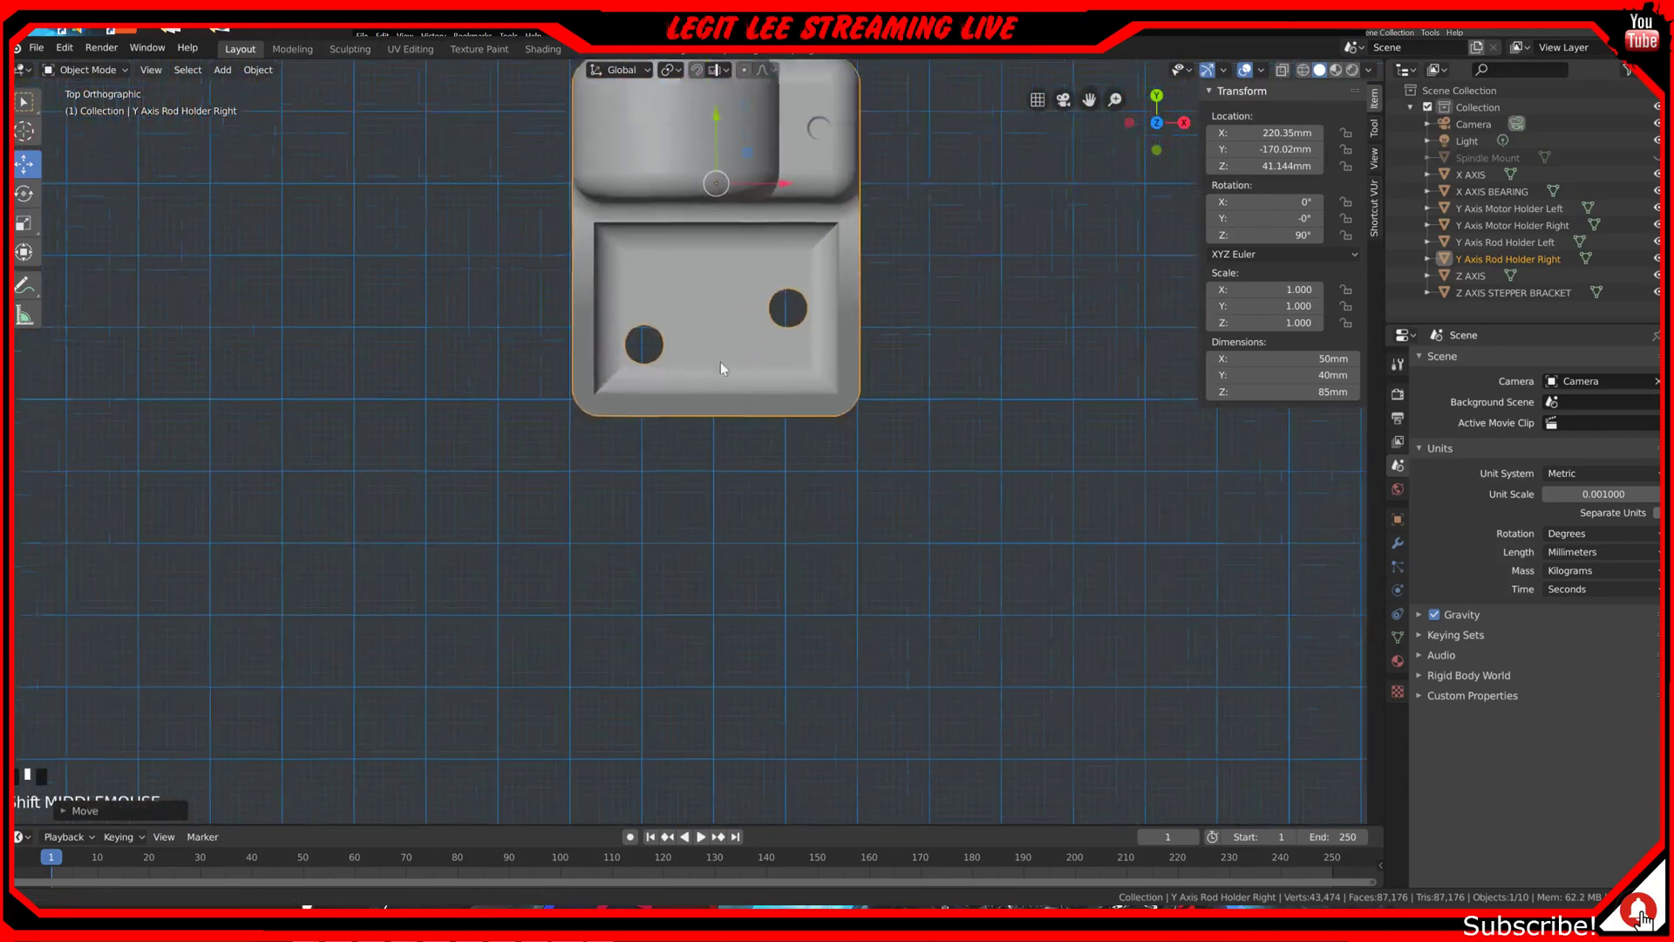
shift+middle_drag(721, 362, 783, 563)
scroll(783, 563, up, 1)
ctrl+drag(796, 378, 803, 358)
scroll(803, 358, up, 3)
shift+middle_drag(800, 452, 655, 358)
ctrl+drag(746, 264, 743, 253)
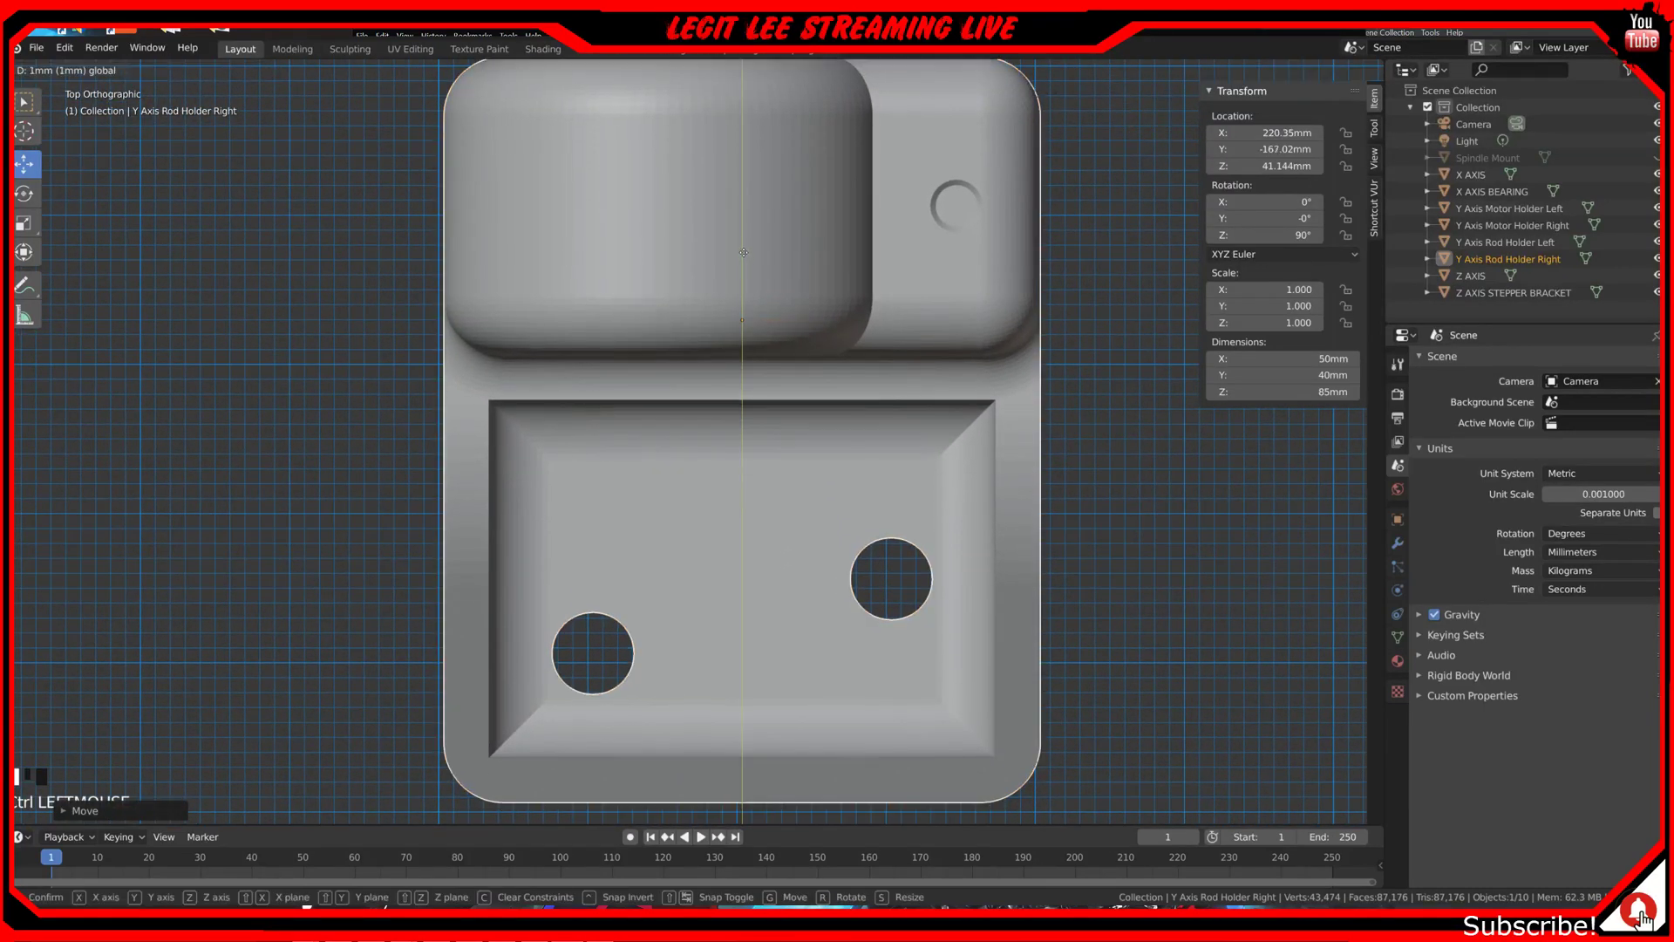
right_click(743, 253)
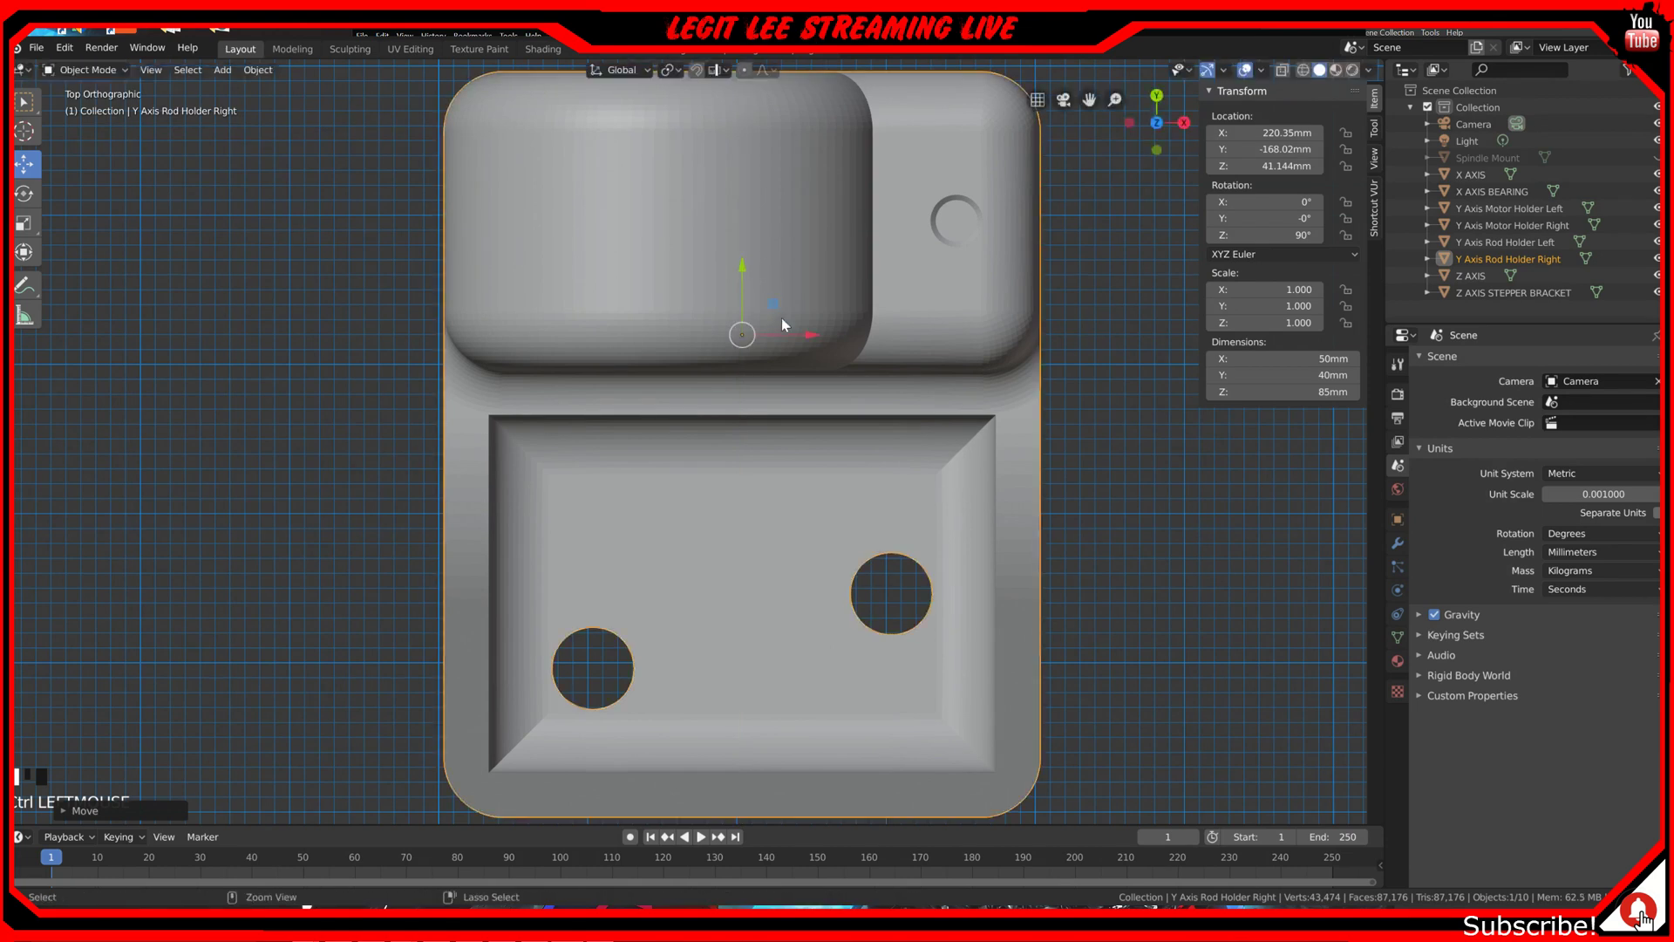
ctrl+drag(811, 340, 669, 423)
right_click(670, 423)
Step: Set the Y Axis Rod Holder Right's location to Y -168 mm and X 220 mm
shift+middle_drag(670, 423, 833, 418)
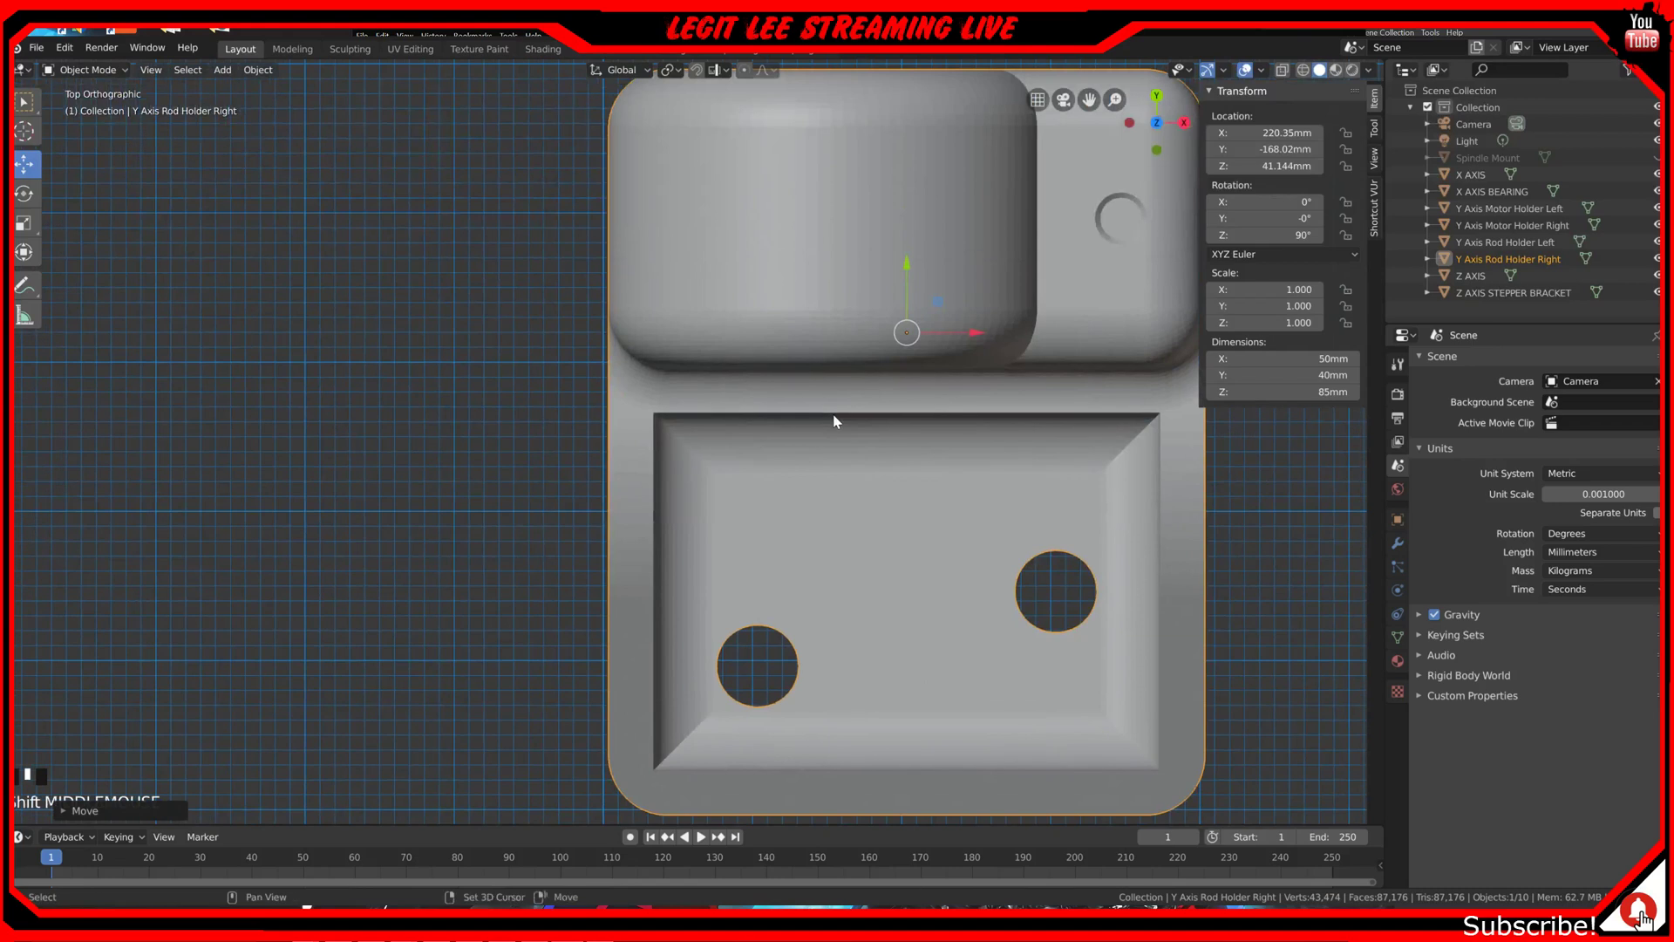
click(1271, 149)
key(ctrl+a)
key(BackSpace)
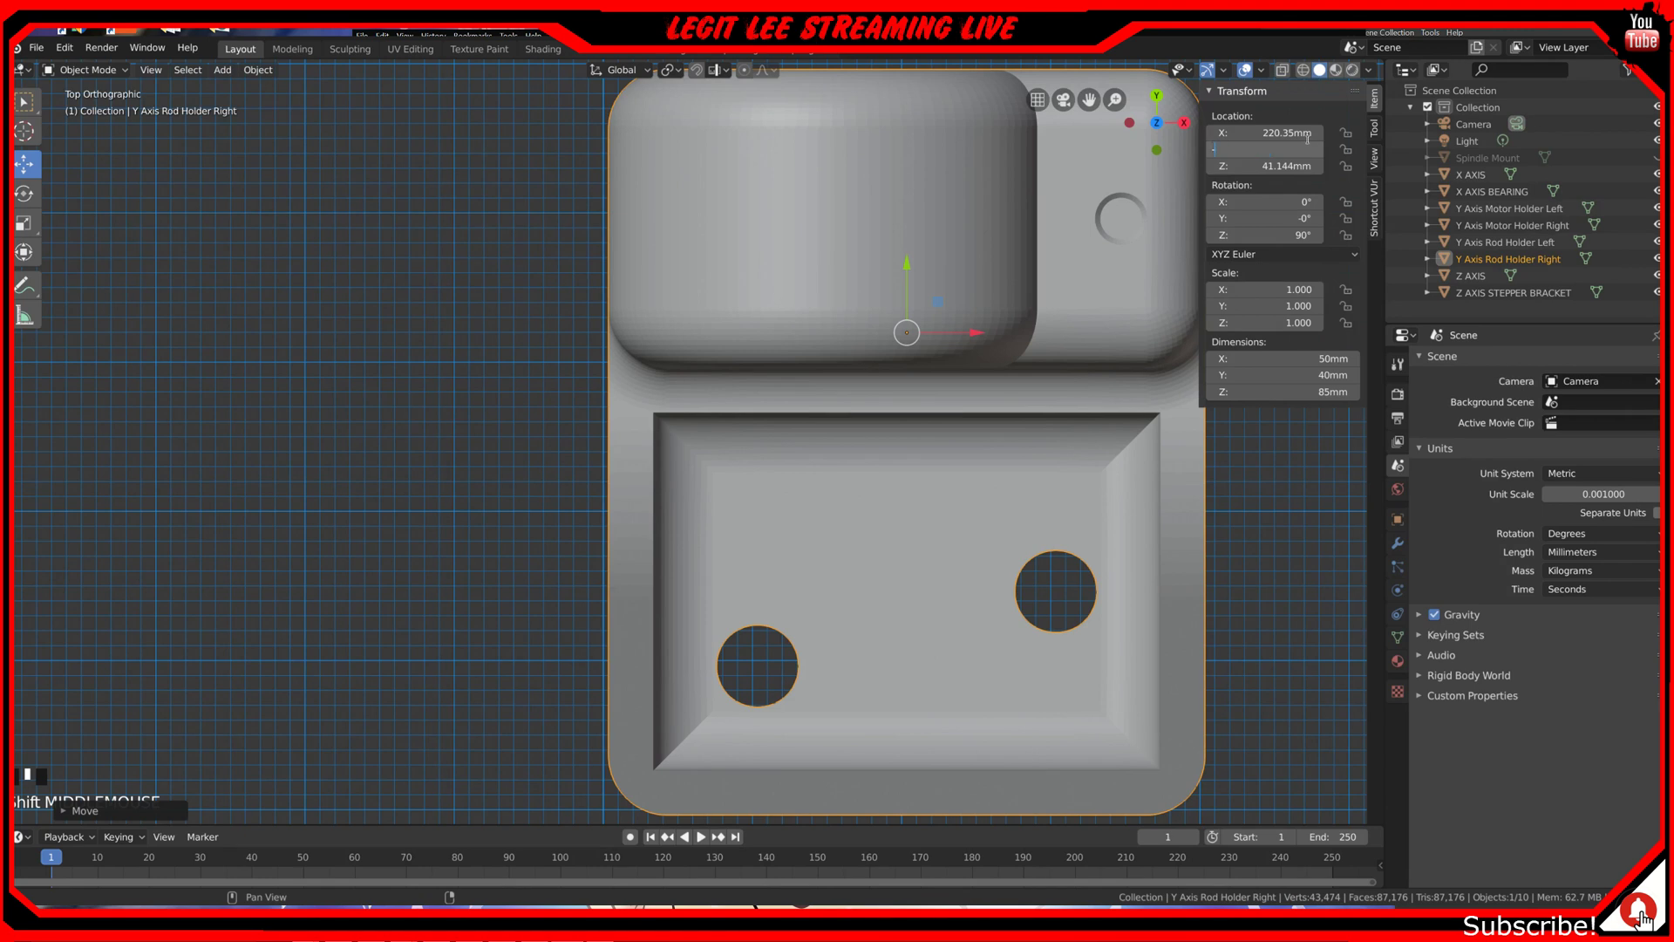
text(-168)
key(Return)
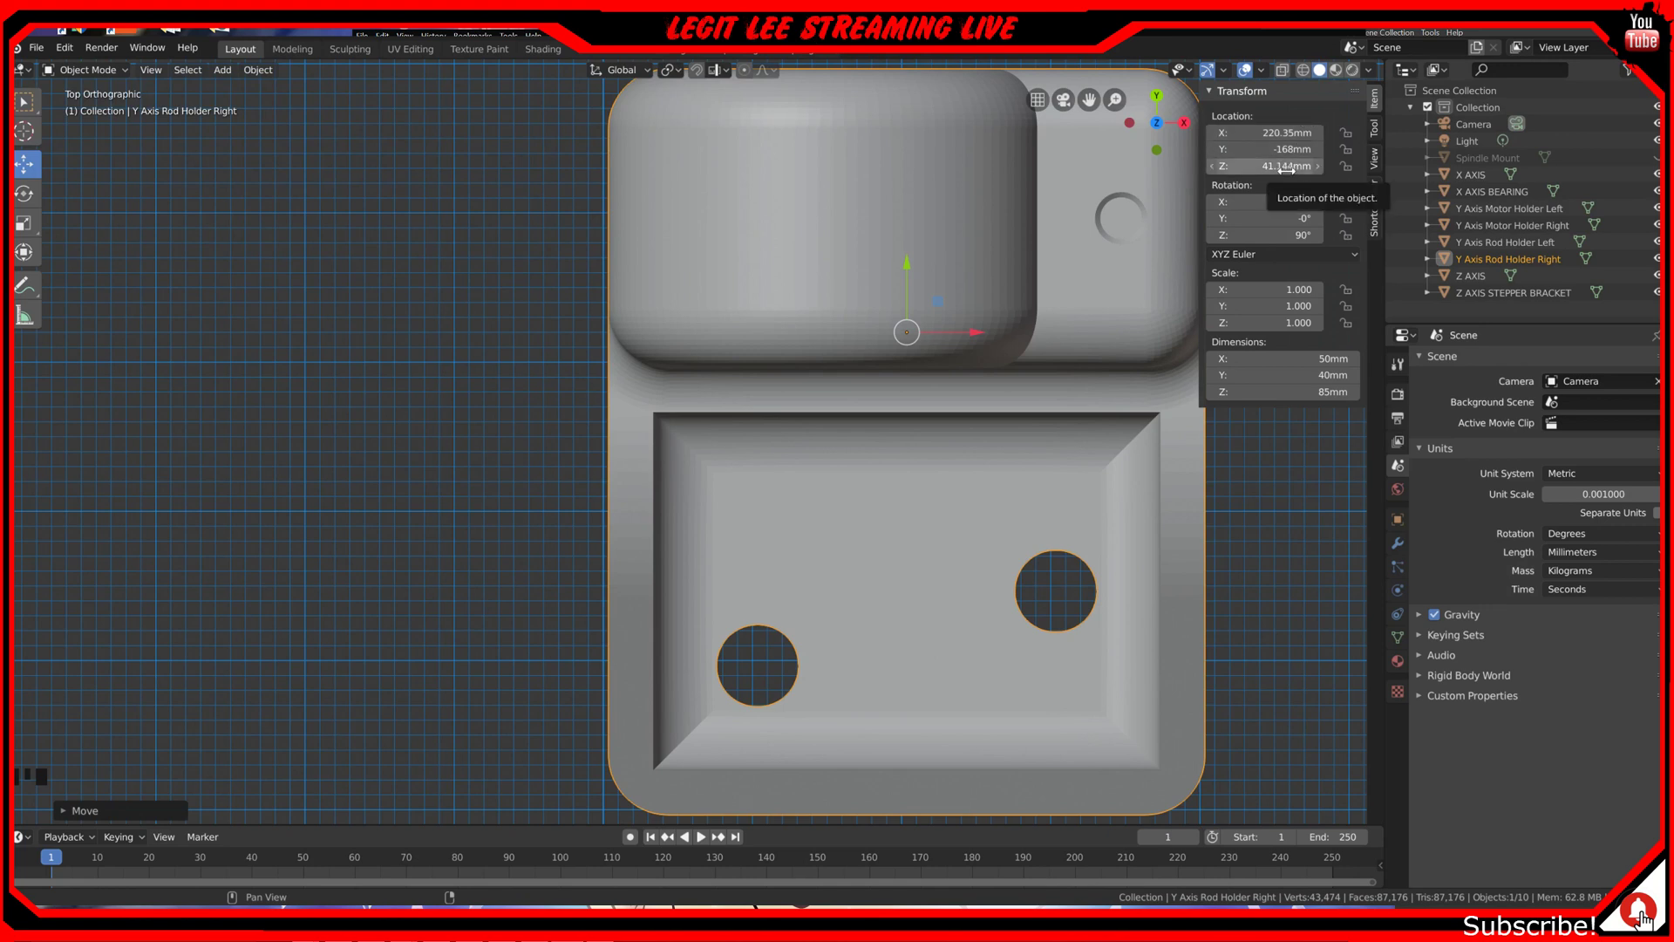
click(1285, 135)
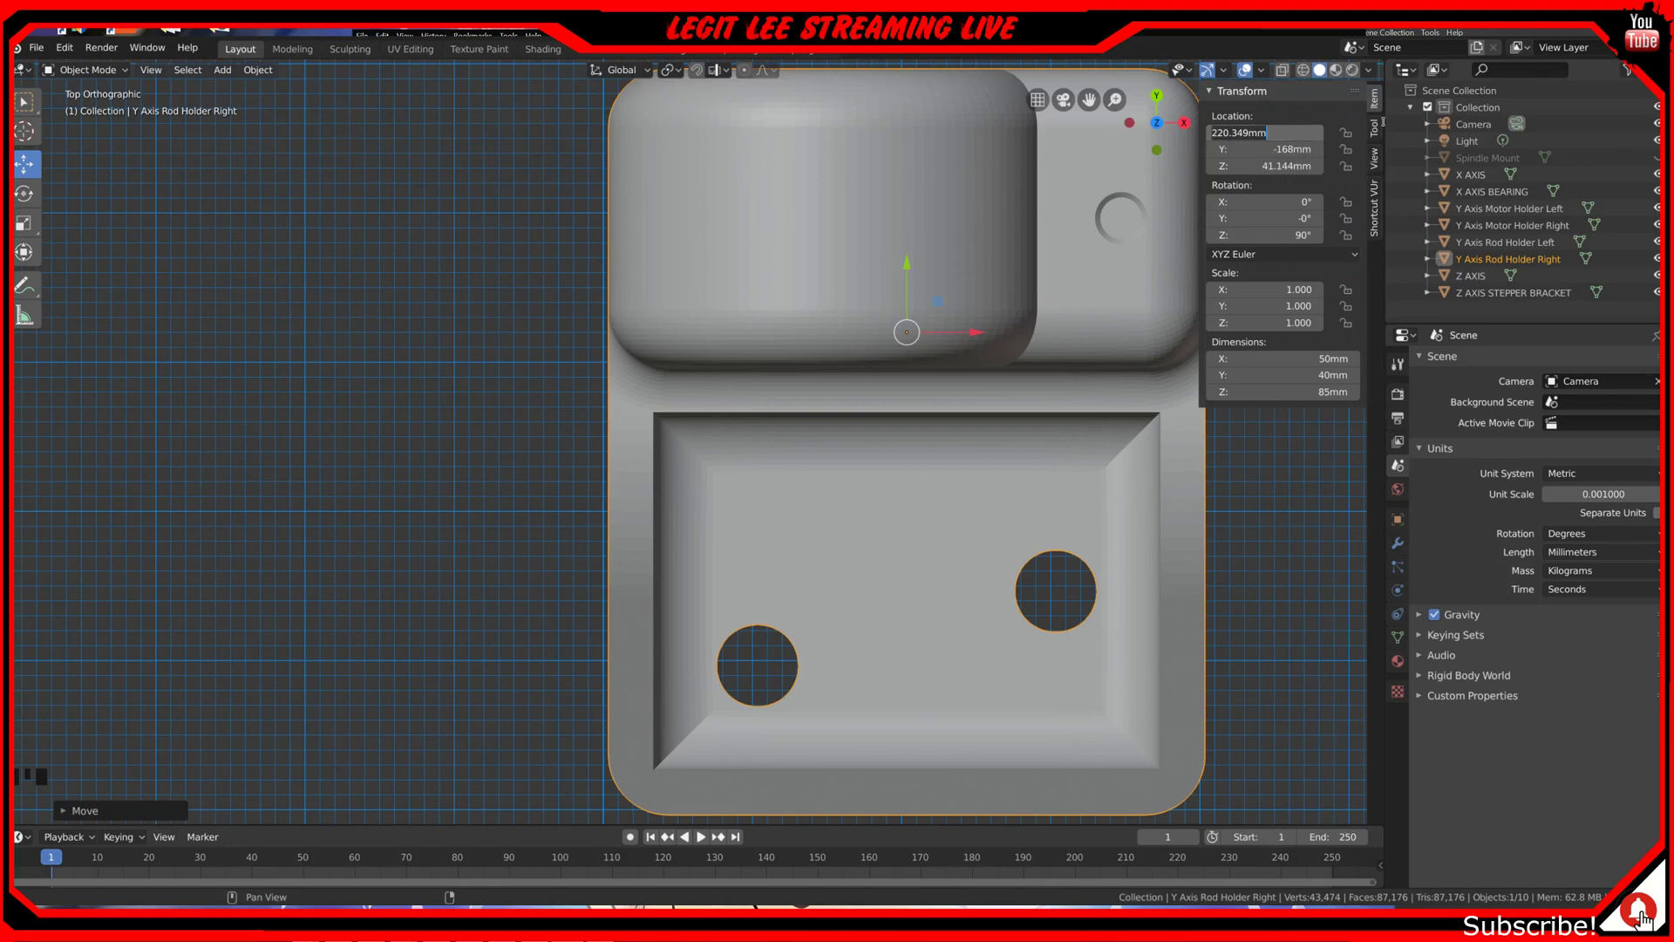
text(220)
key(Return)
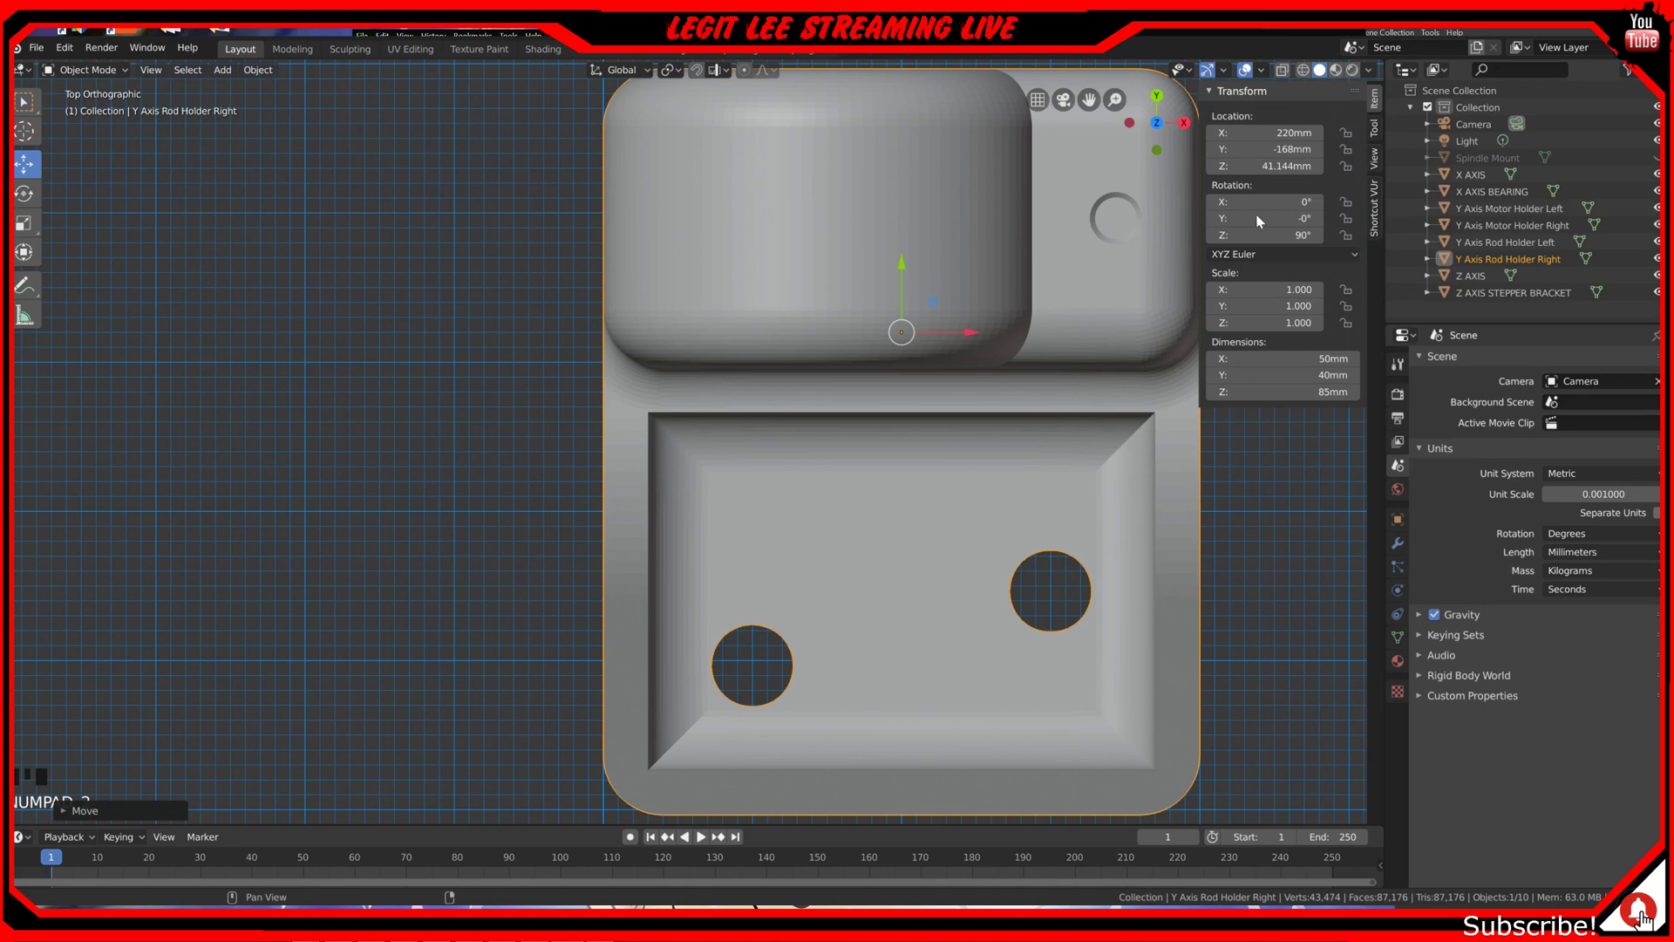
shift+middle_drag(921, 518, 901, 381)
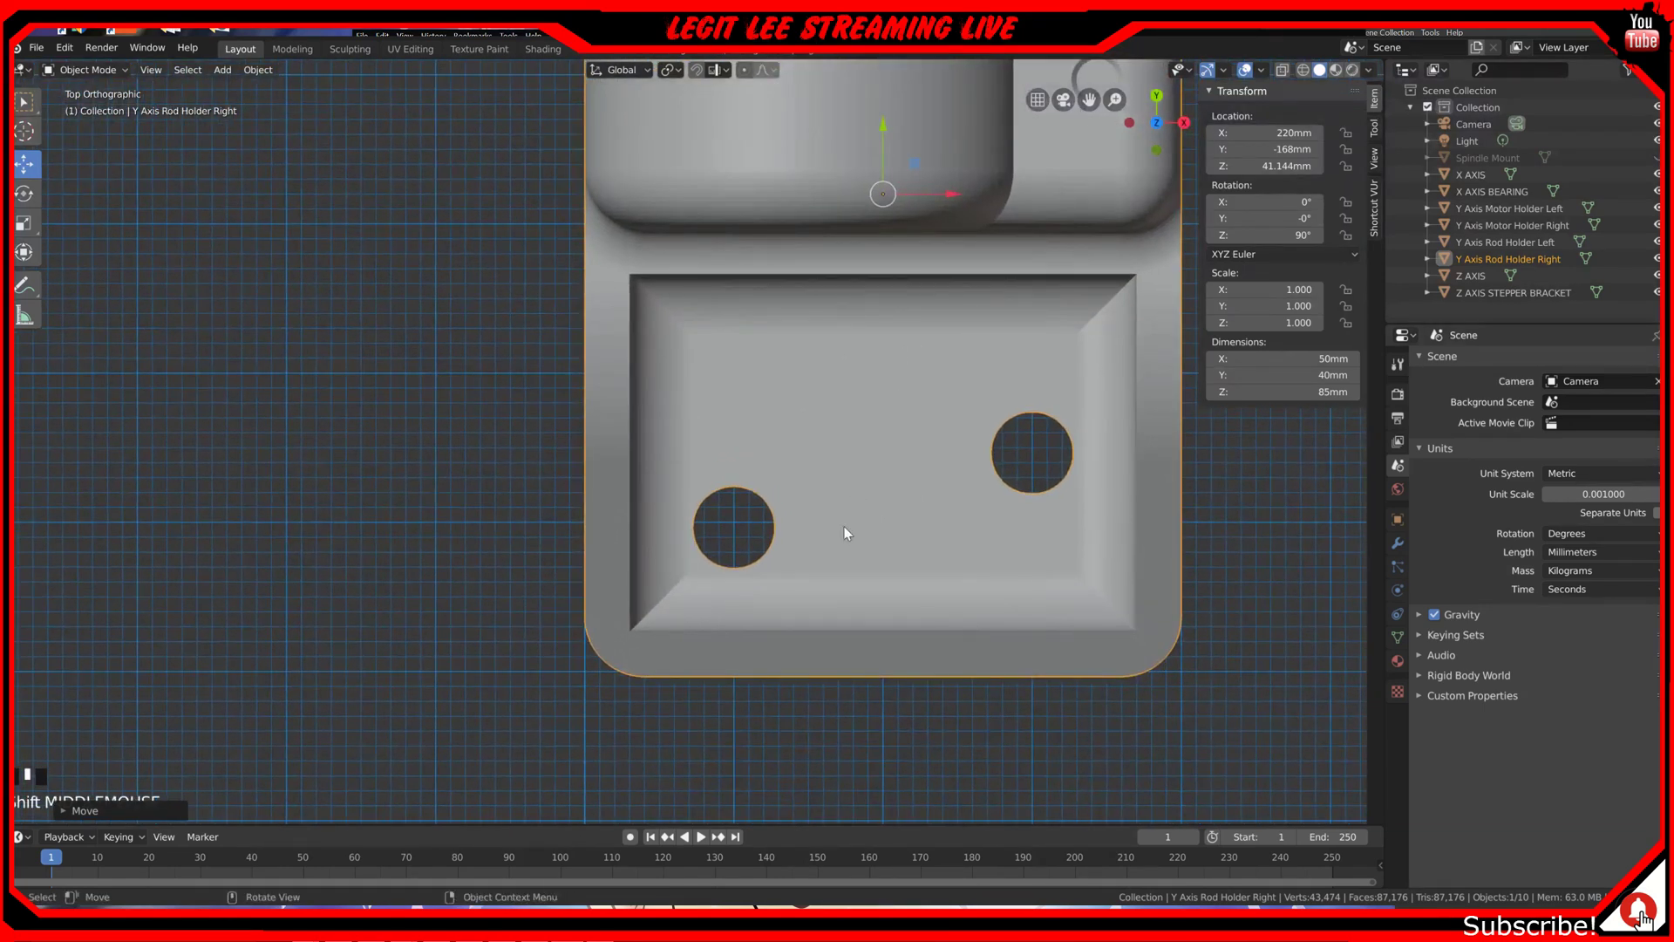
click(1273, 149)
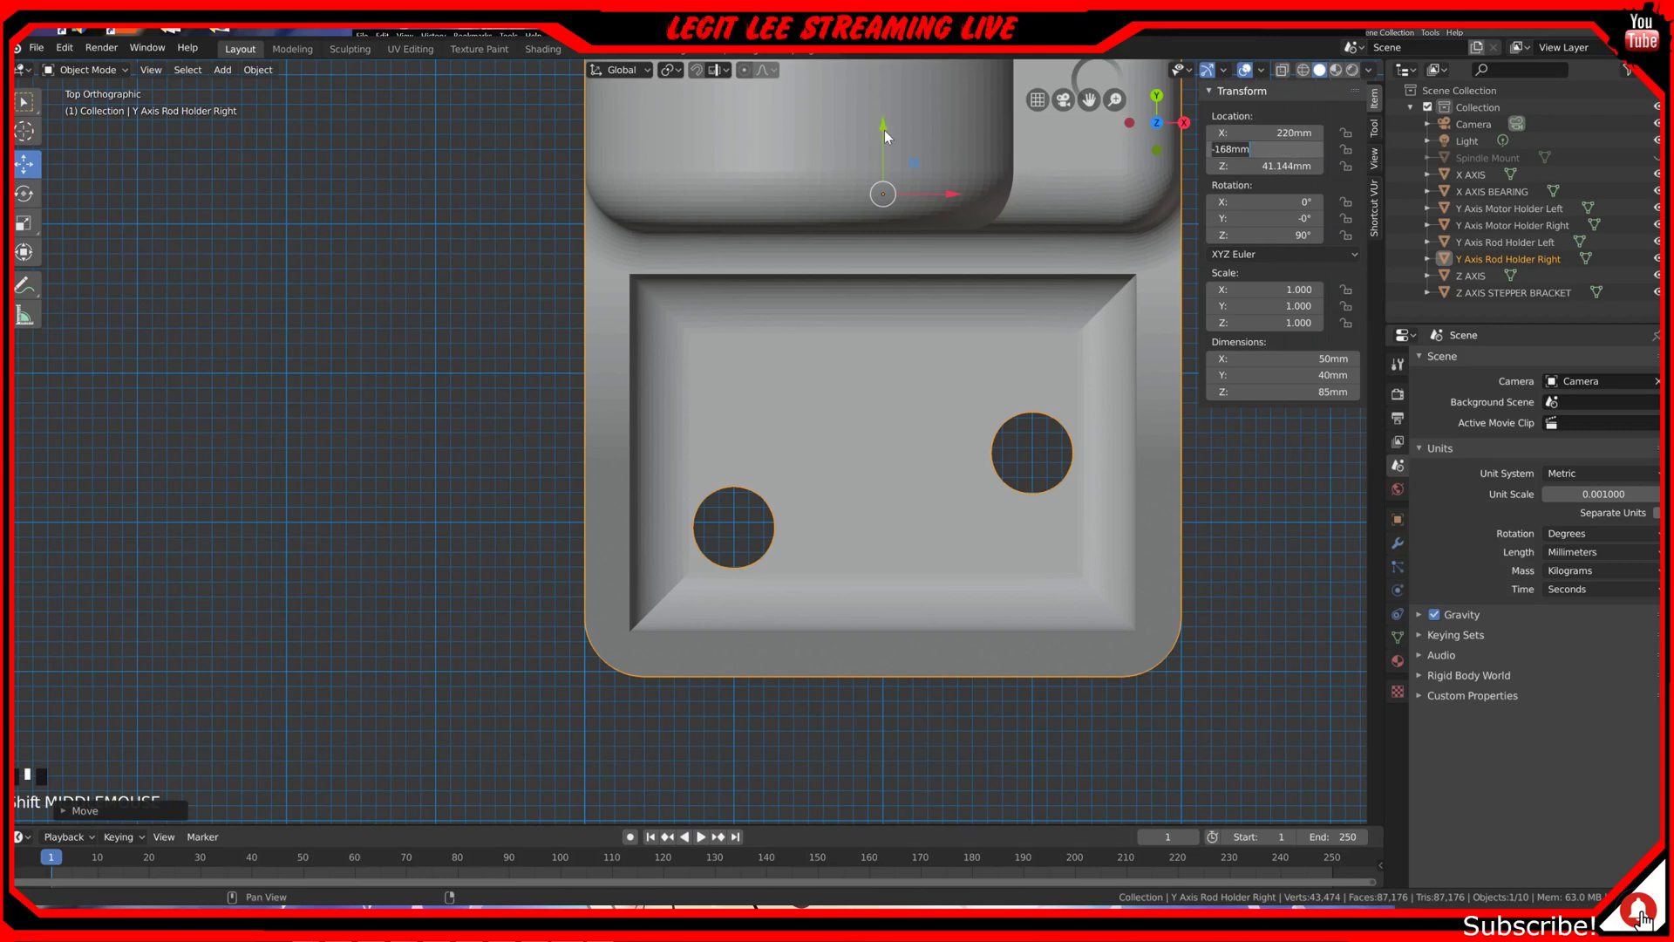
ctrl+drag(884, 127, 883, 113)
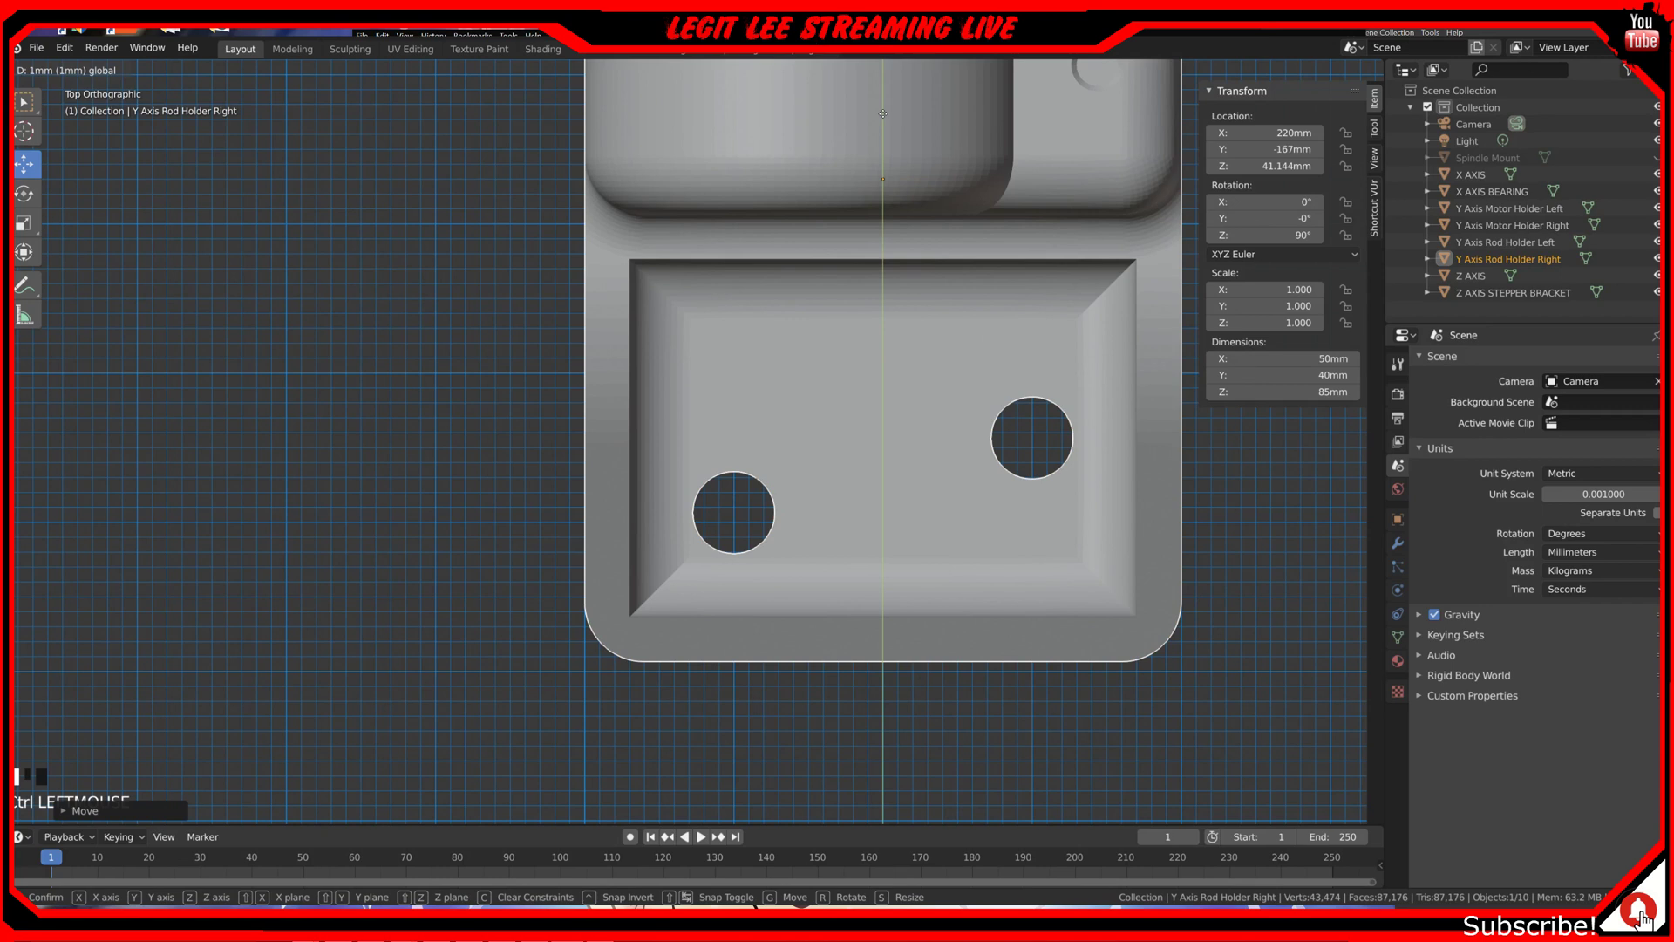
right_click(883, 113)
Step: Try Y locations of -167.5 mm and -167.3 mm for the Y Axis Rod Holder Right
click(1290, 150)
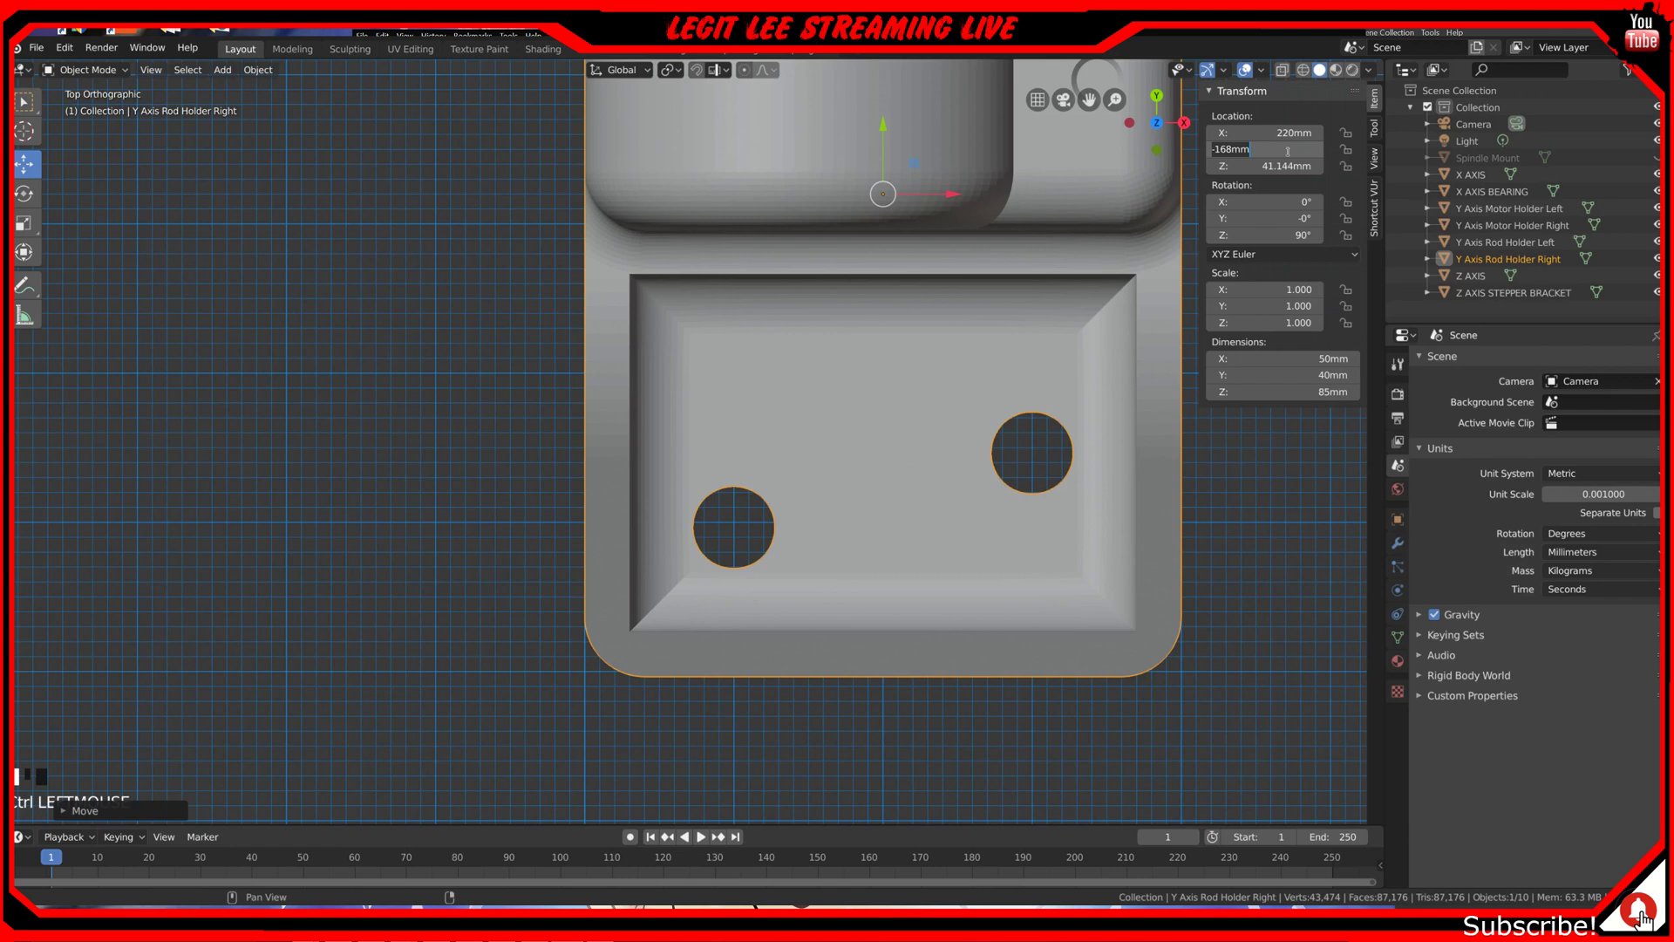
key(BackSpace)
text(-167.5)
key(Return)
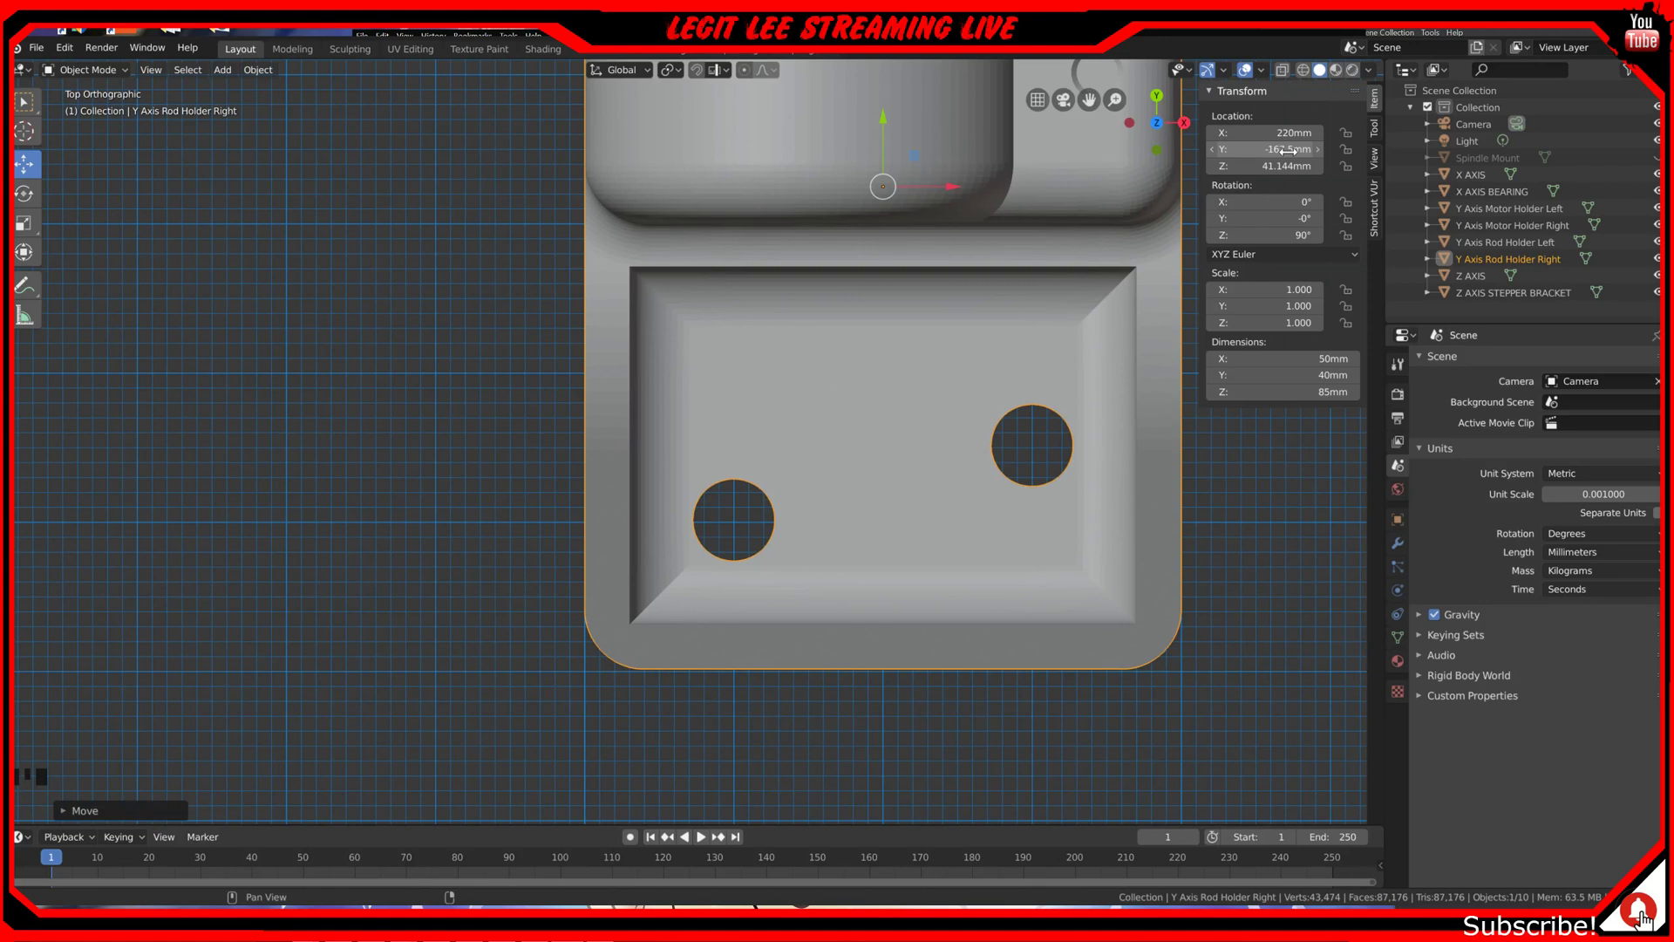
click(1289, 150)
key(Home)
key(Delete)
text(3)
key(Return)
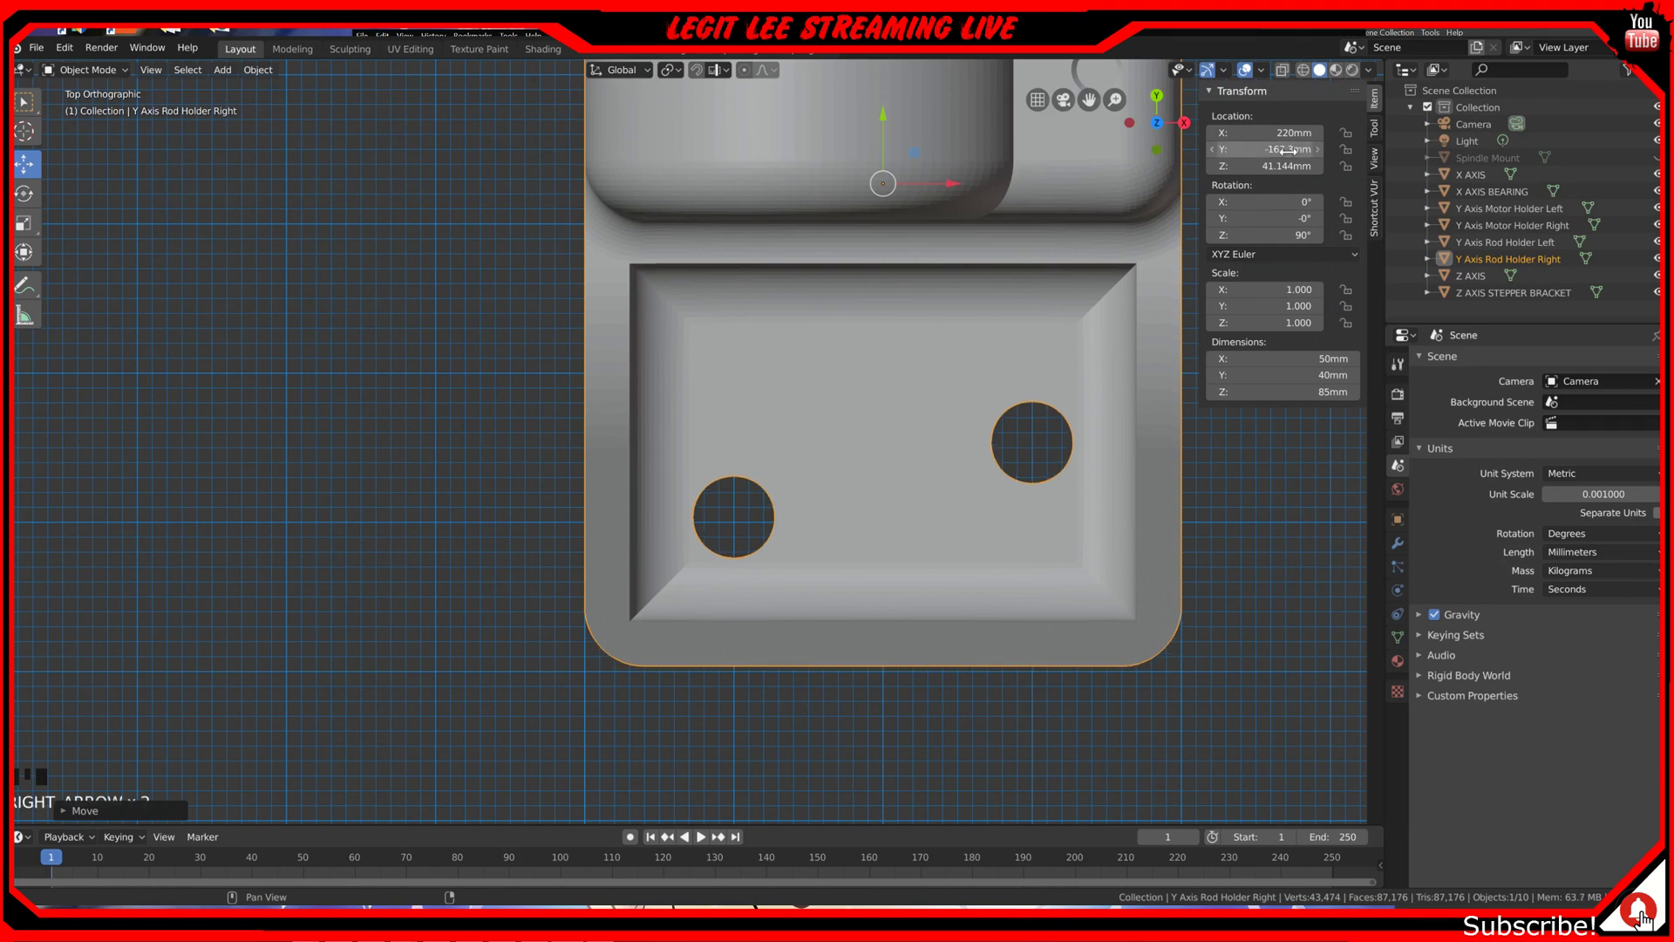
Step: Set the Y Axis Rod Holder Right's Y location to -167.6 mm
click(1289, 150)
key(Home)
key(Return)
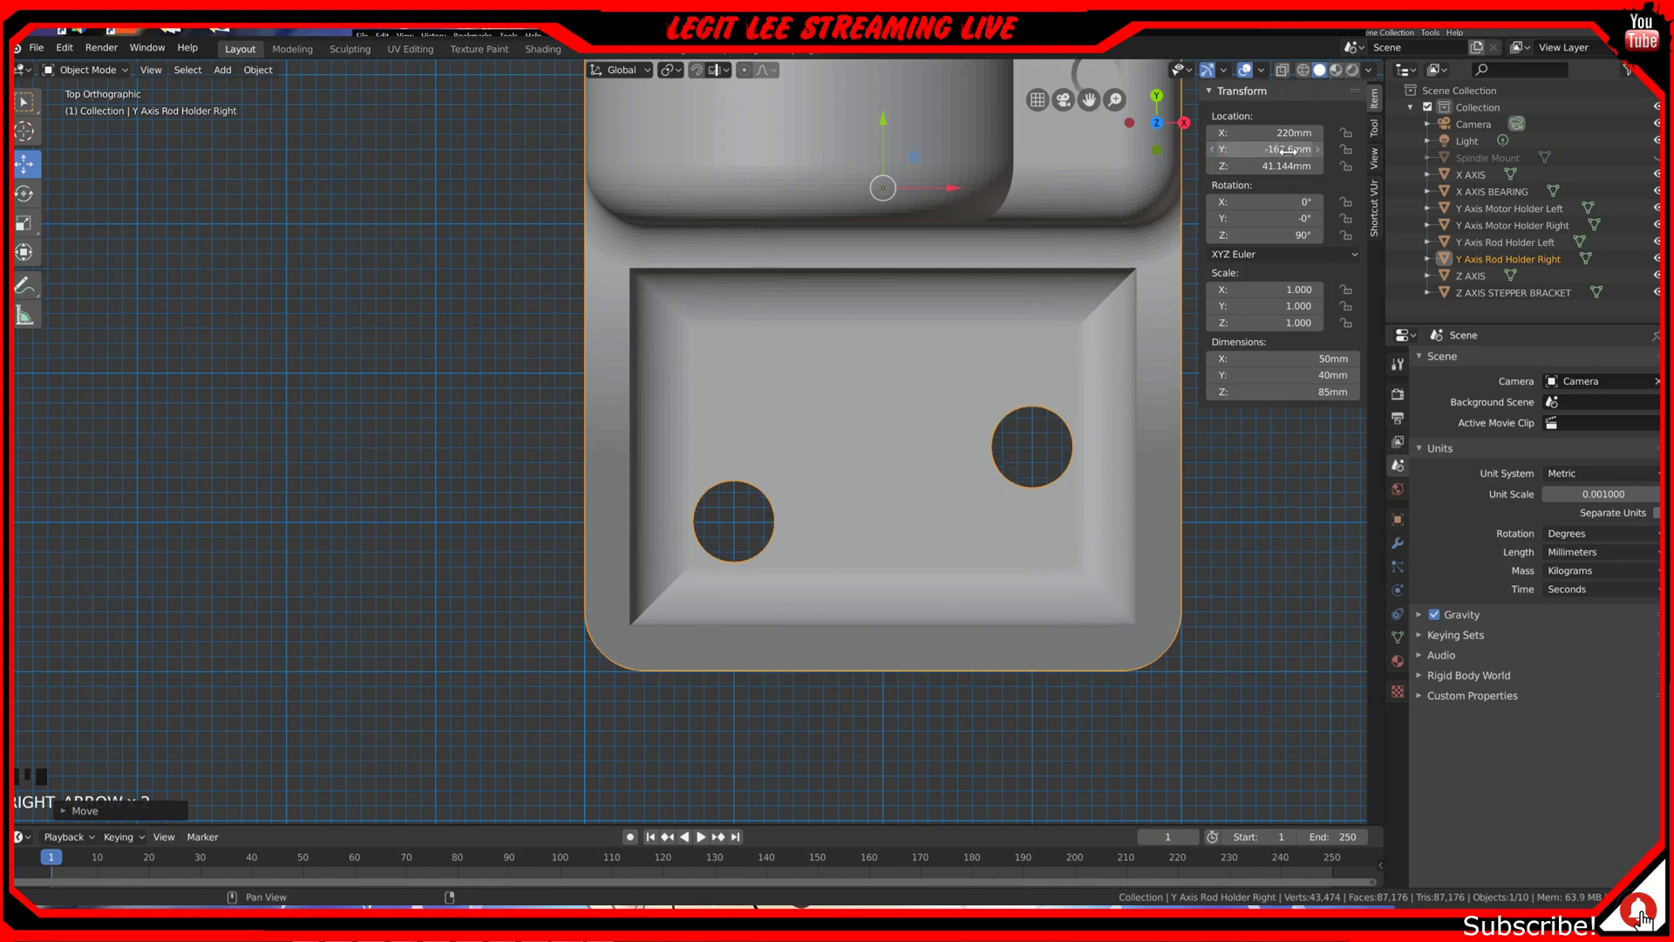
Step: Examine from above how the two Y axis rod holders line up with each other and the rest of the machine
scroll(636, 352, down, 4)
shift+middle_drag(505, 349, 834, 449)
scroll(558, 348, down, 3)
scroll(936, 396, down, 1)
scroll(935, 397, down, 4)
scroll(665, 299, down, 1)
shift+middle_drag(635, 306, 796, 404)
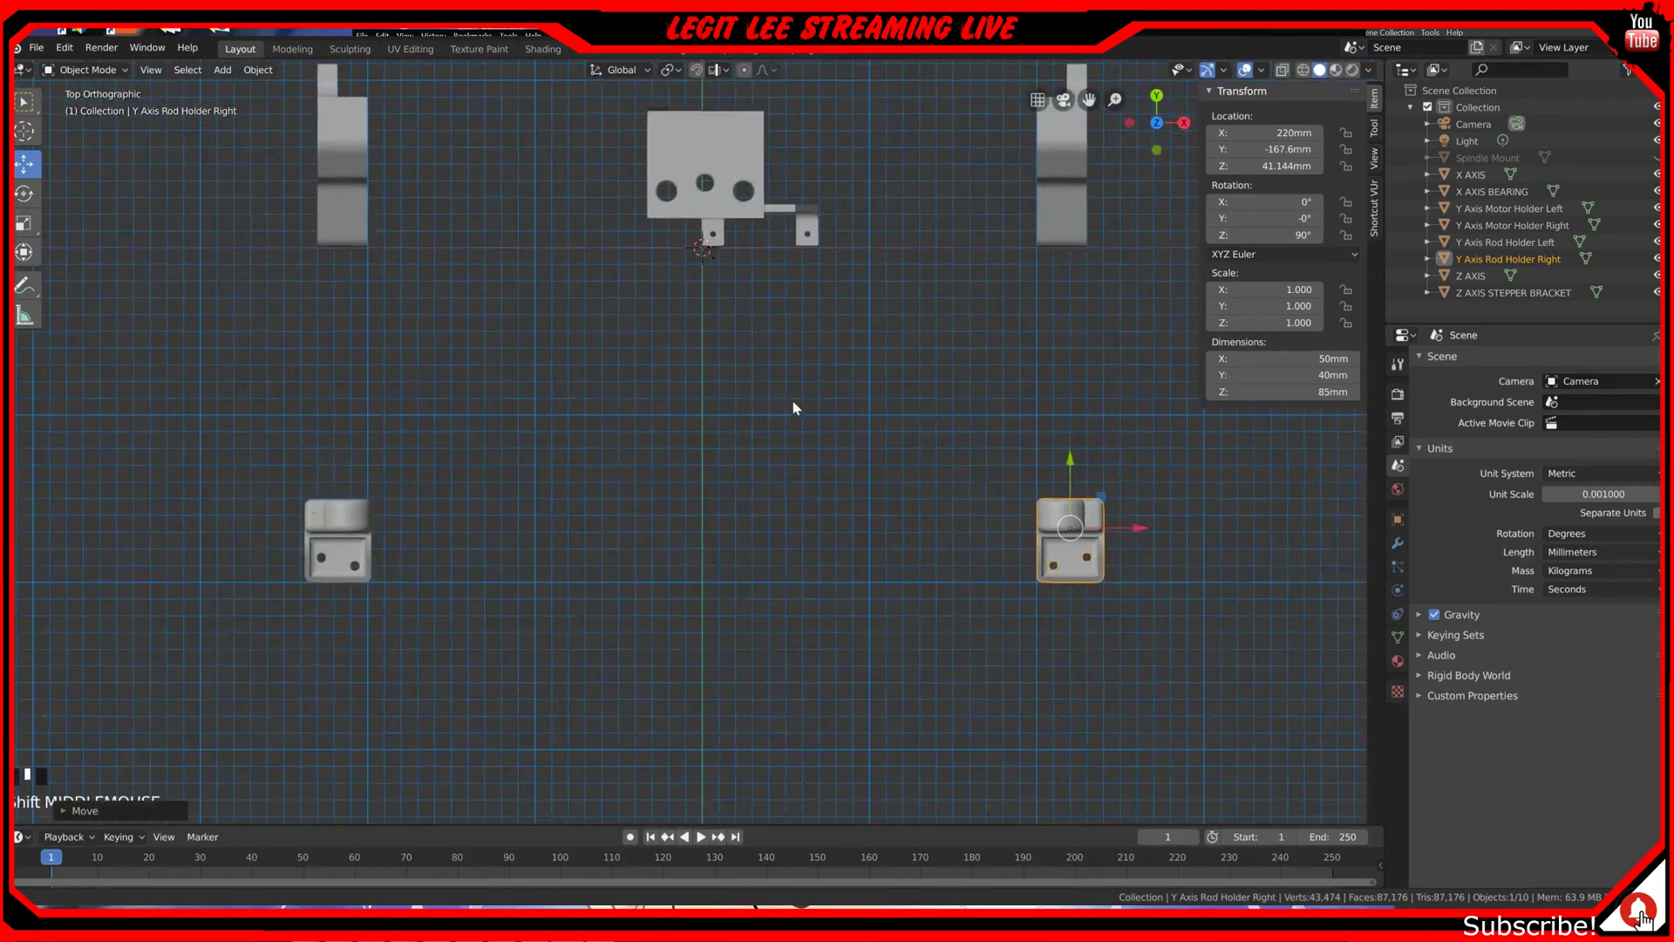
shift+middle_drag(385, 519, 395, 579)
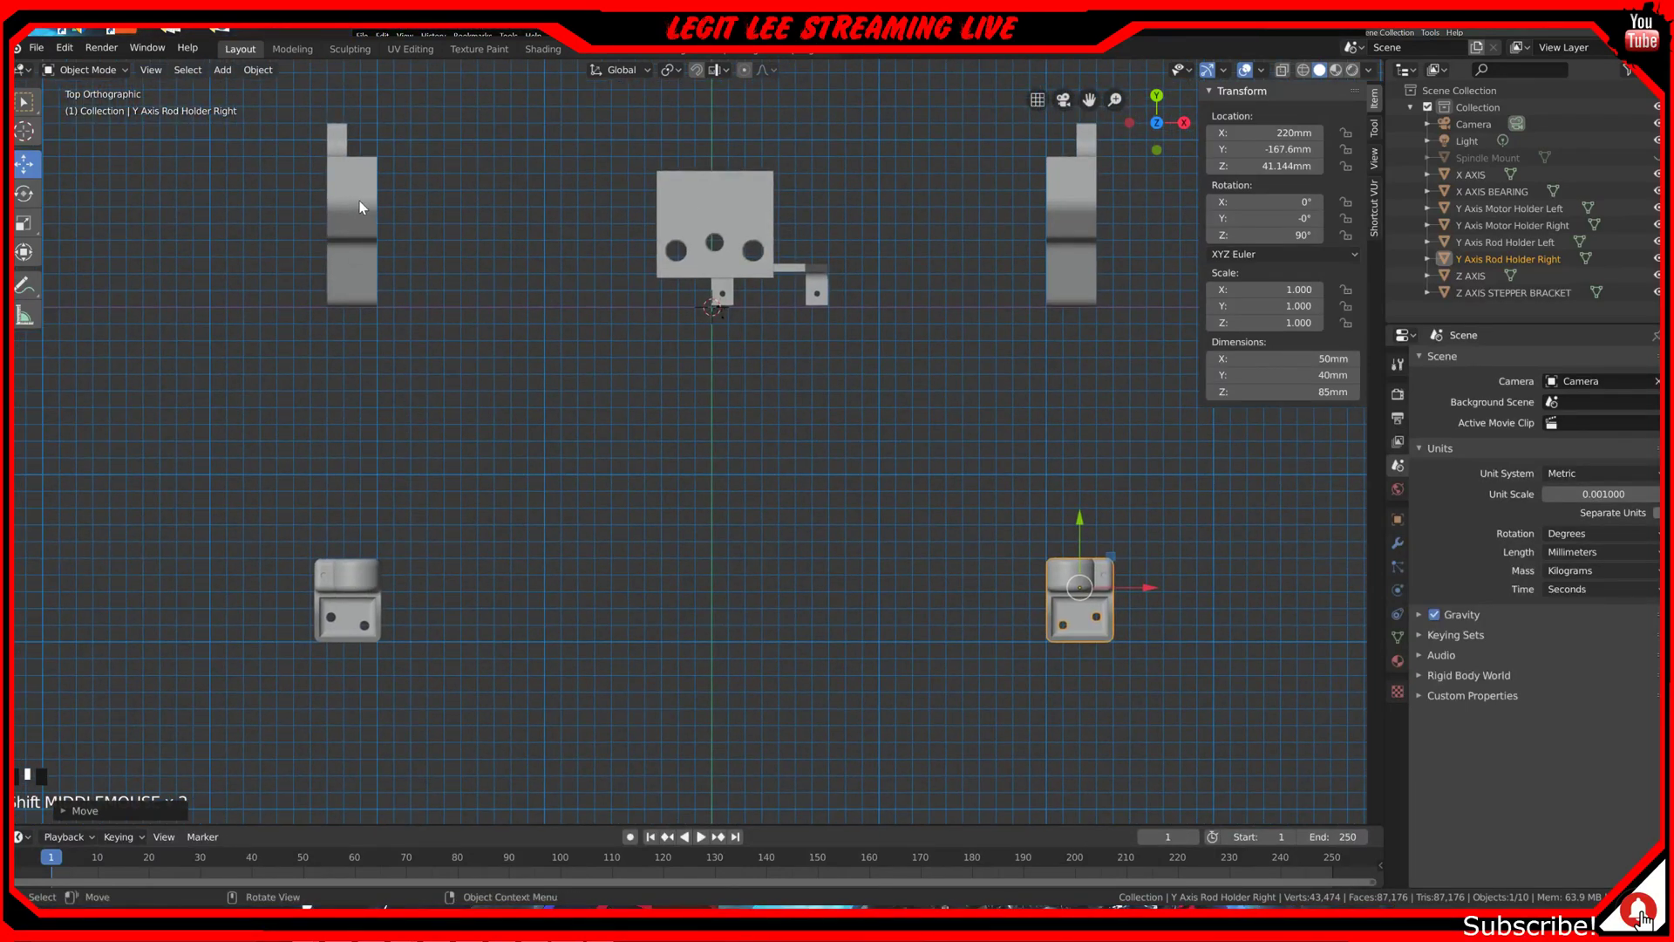
middle_drag(512, 310, 513, 279)
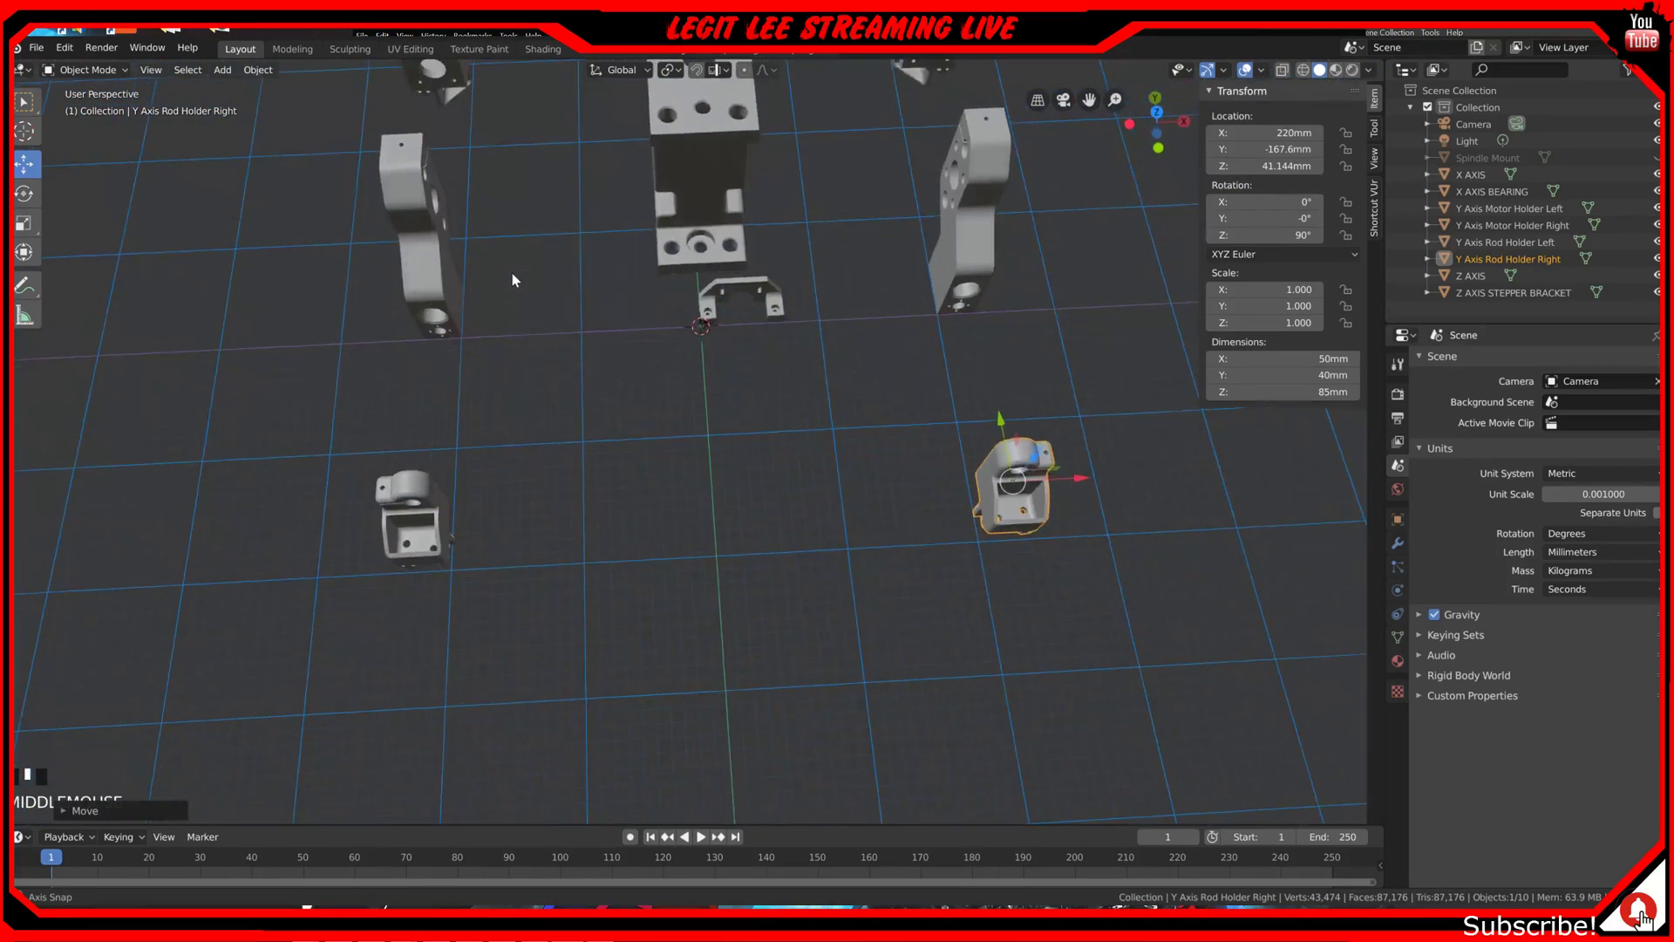
Step: Set the origin of the Z AXIS STEPPER BRACKET to its center of mass (volume)
click(733, 336)
middle_drag(732, 336, 646, 261)
right_click(771, 440)
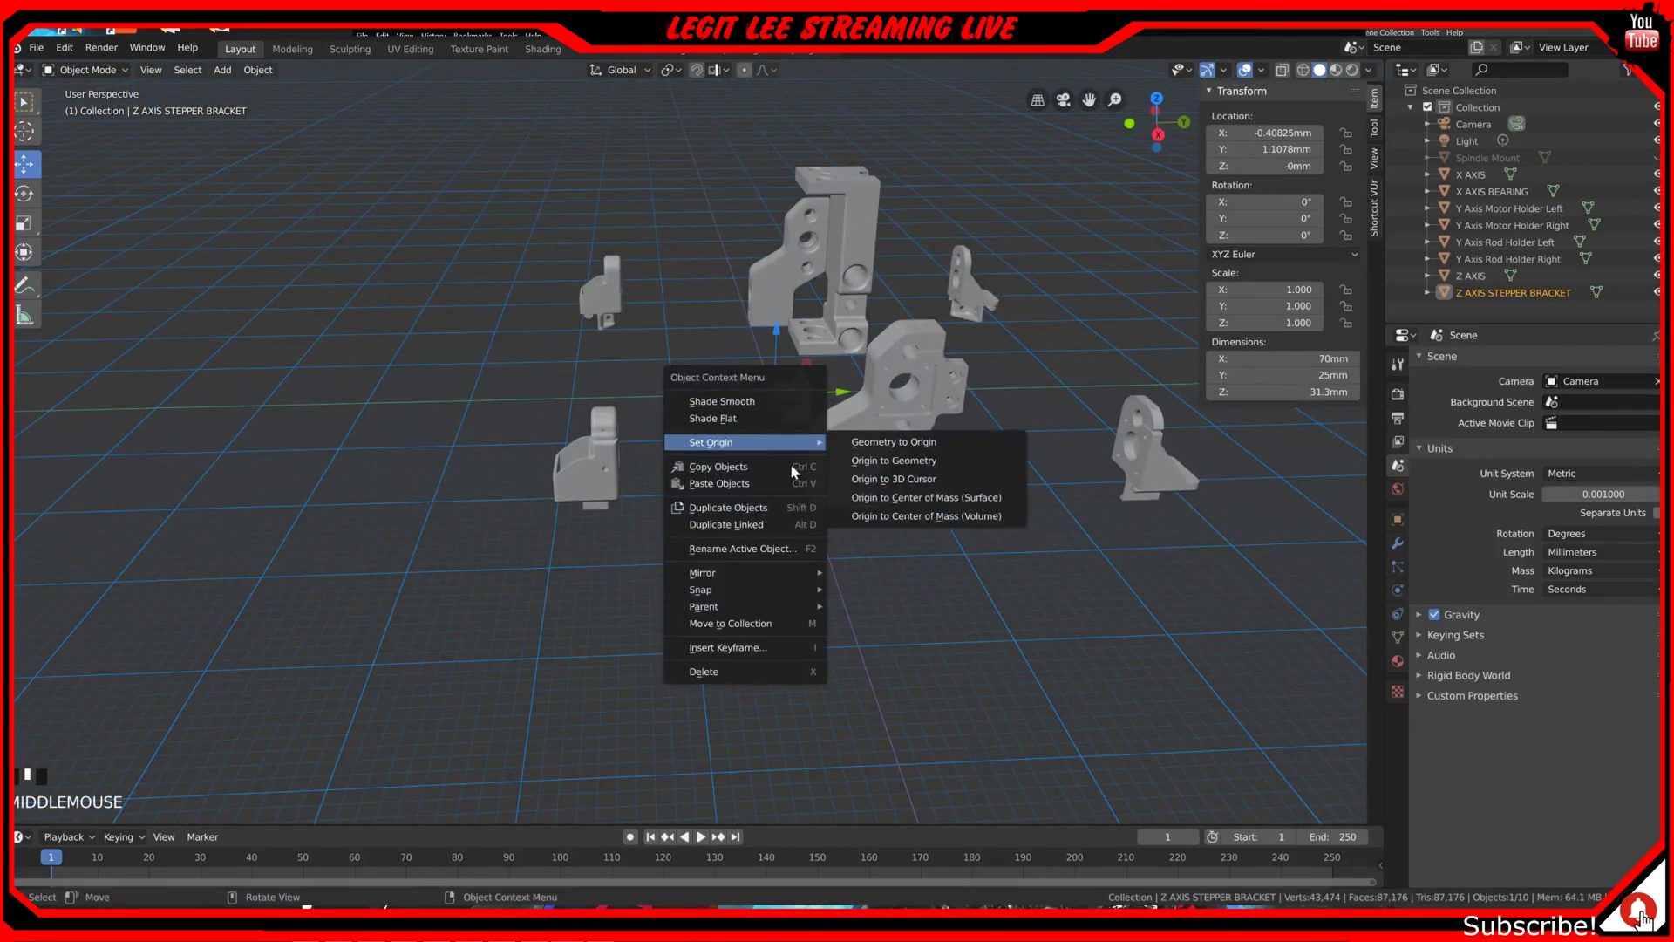
click(948, 518)
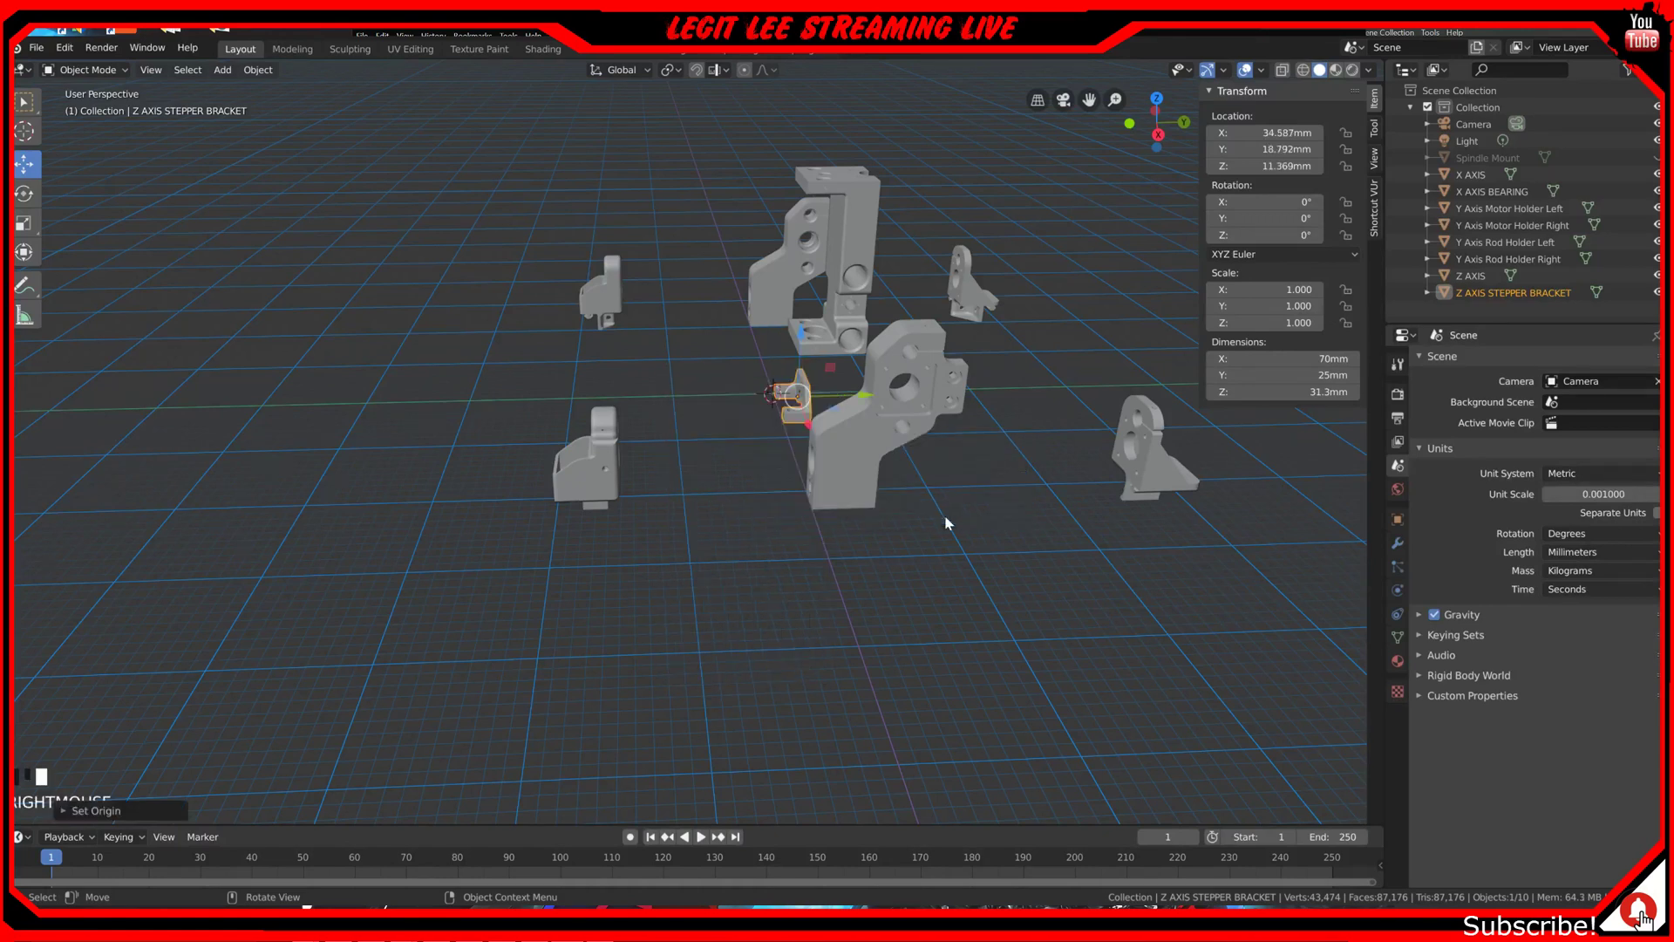
Step: Rotate the Z AXIS STEPPER BRACKET in the right view to an X rotation of 90°
key(KP_3)
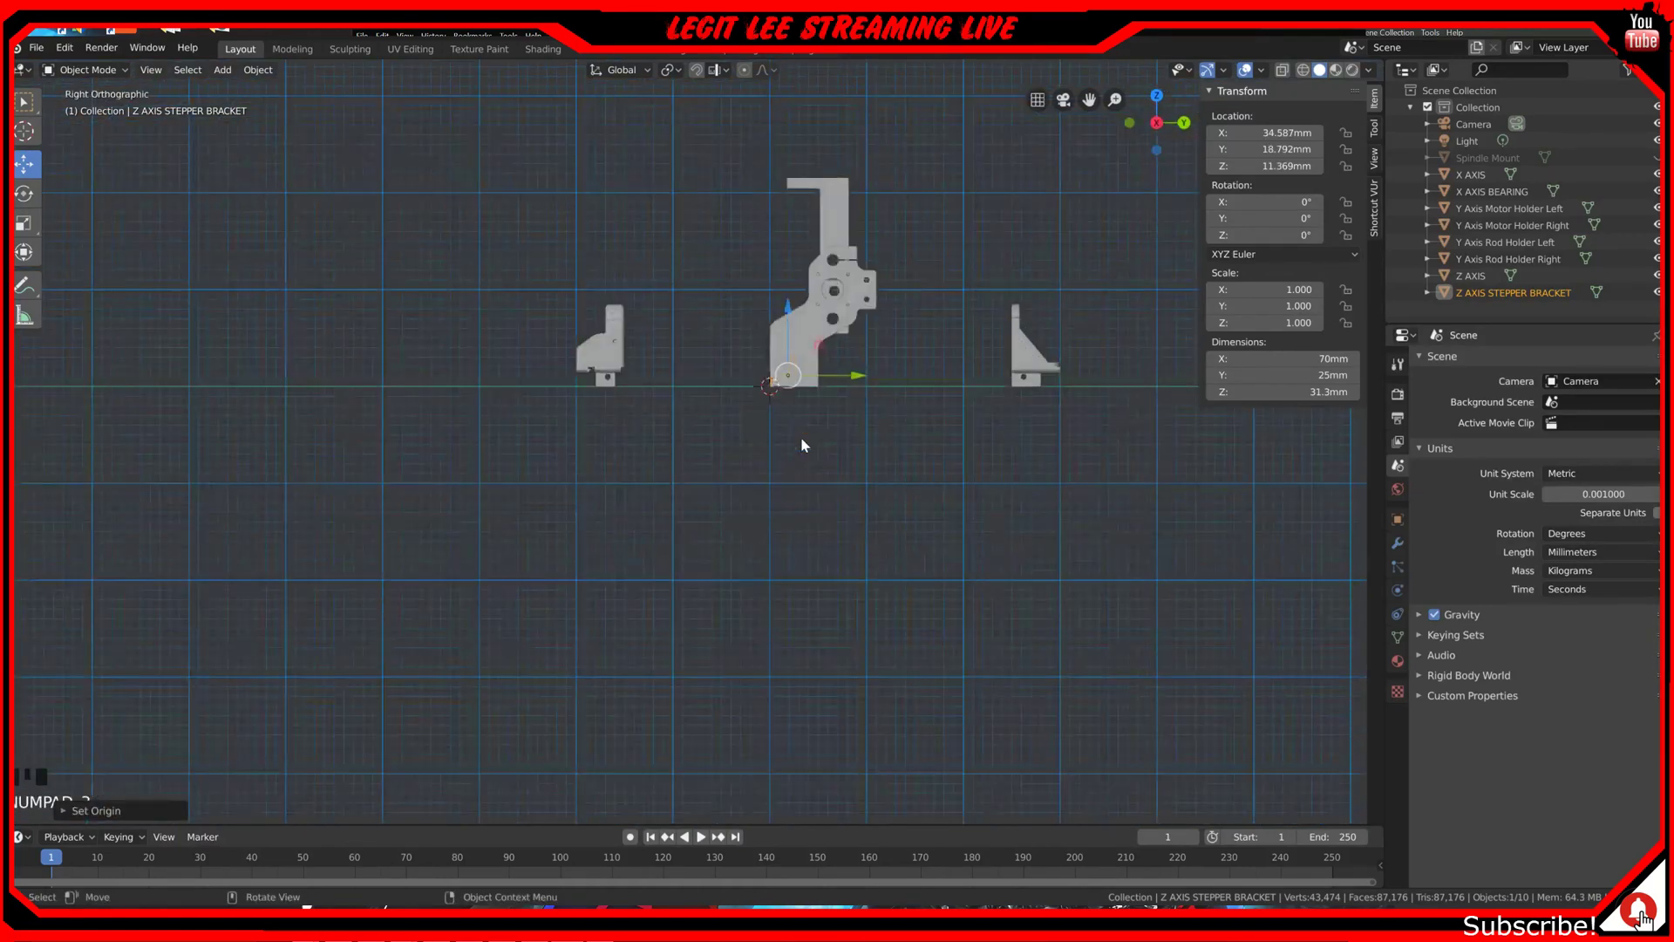
key(r)
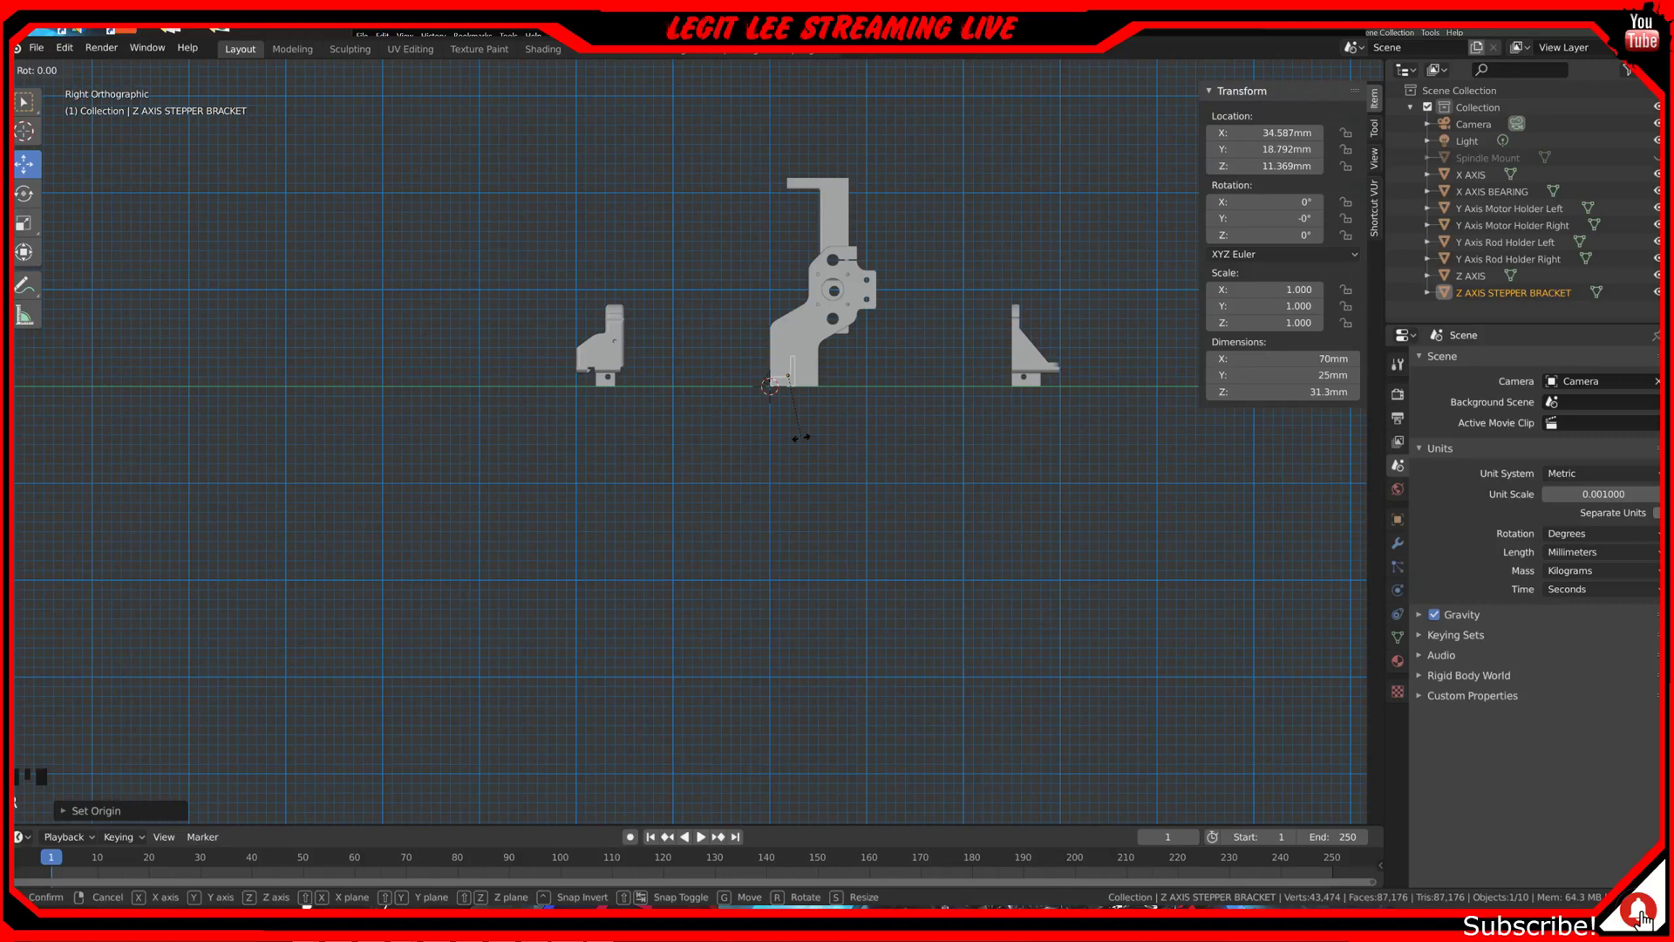
text(90)
key(Escape)
text(r-90)
key(Return)
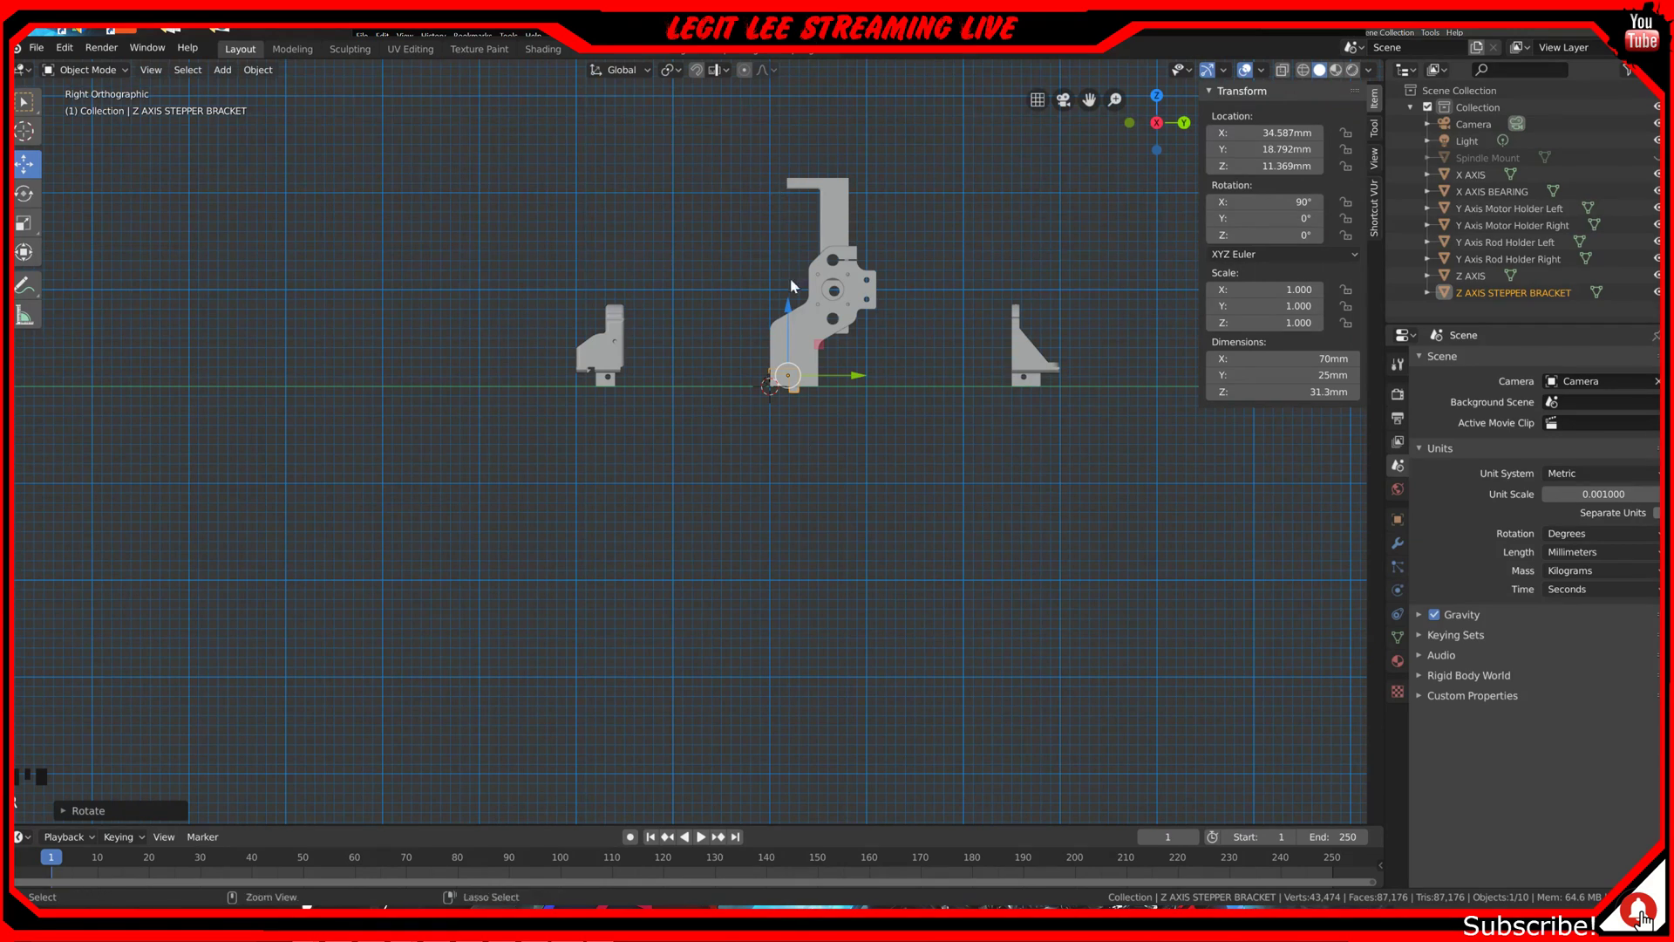
Step: Move the Z AXIS STEPPER BRACKET in snapped increments above the Z axis part, to about Z 241.37 mm and X 4.59 mm
ctrl+drag(789, 305, 810, 76)
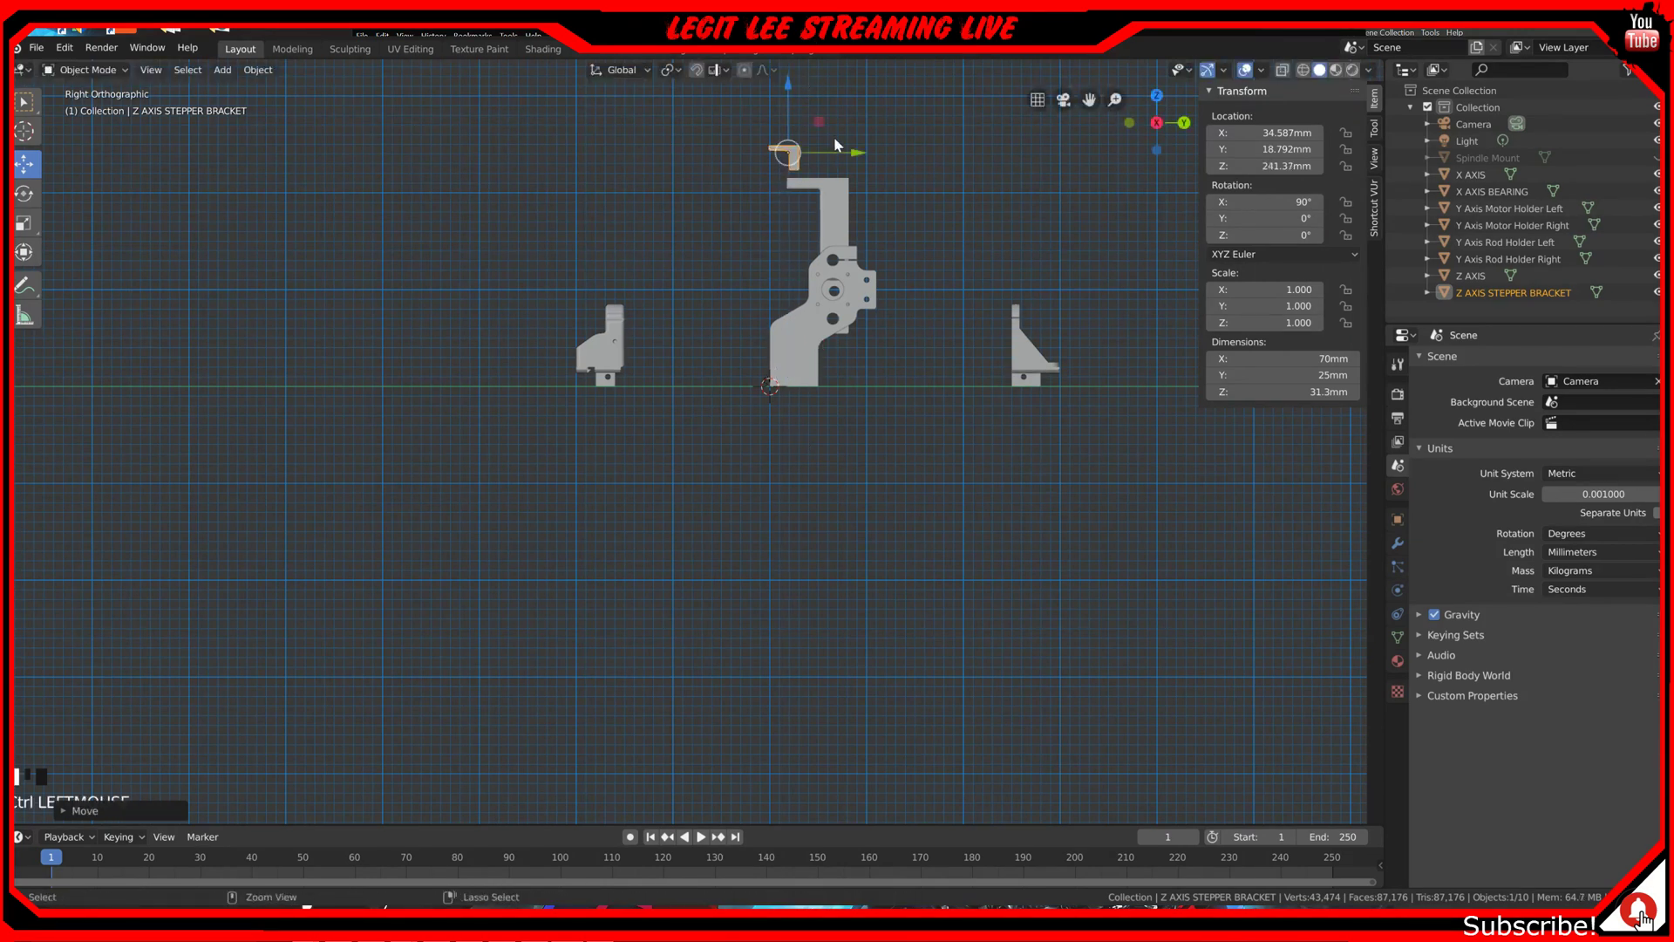
key(KP_1)
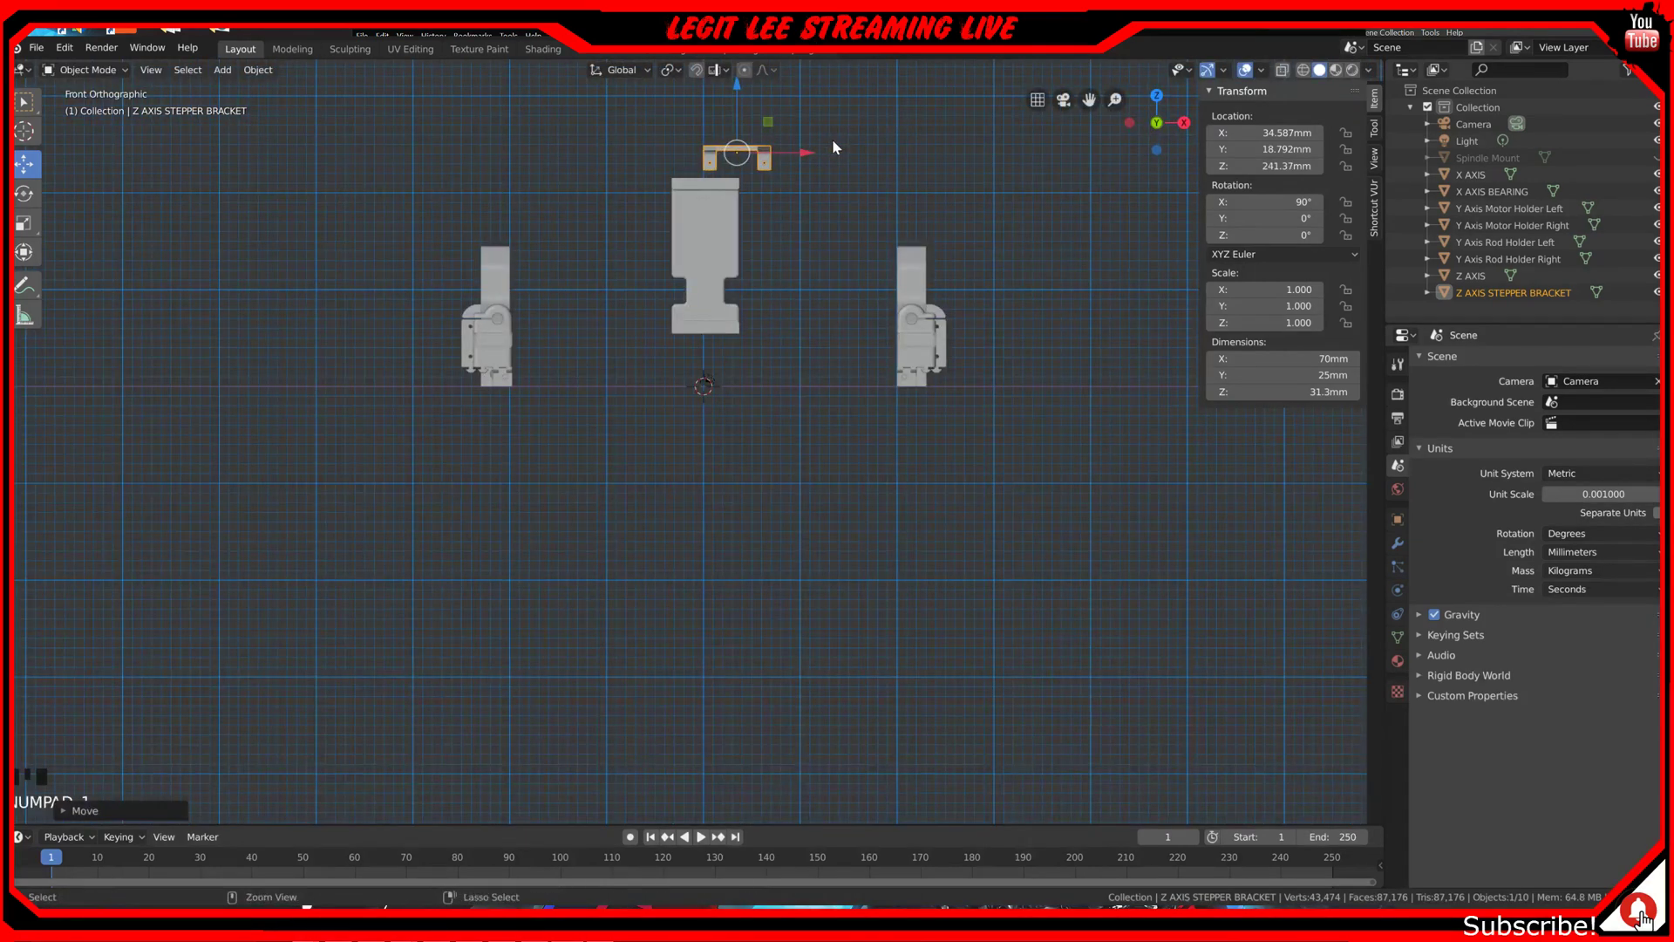
ctrl+drag(809, 148, 768, 151)
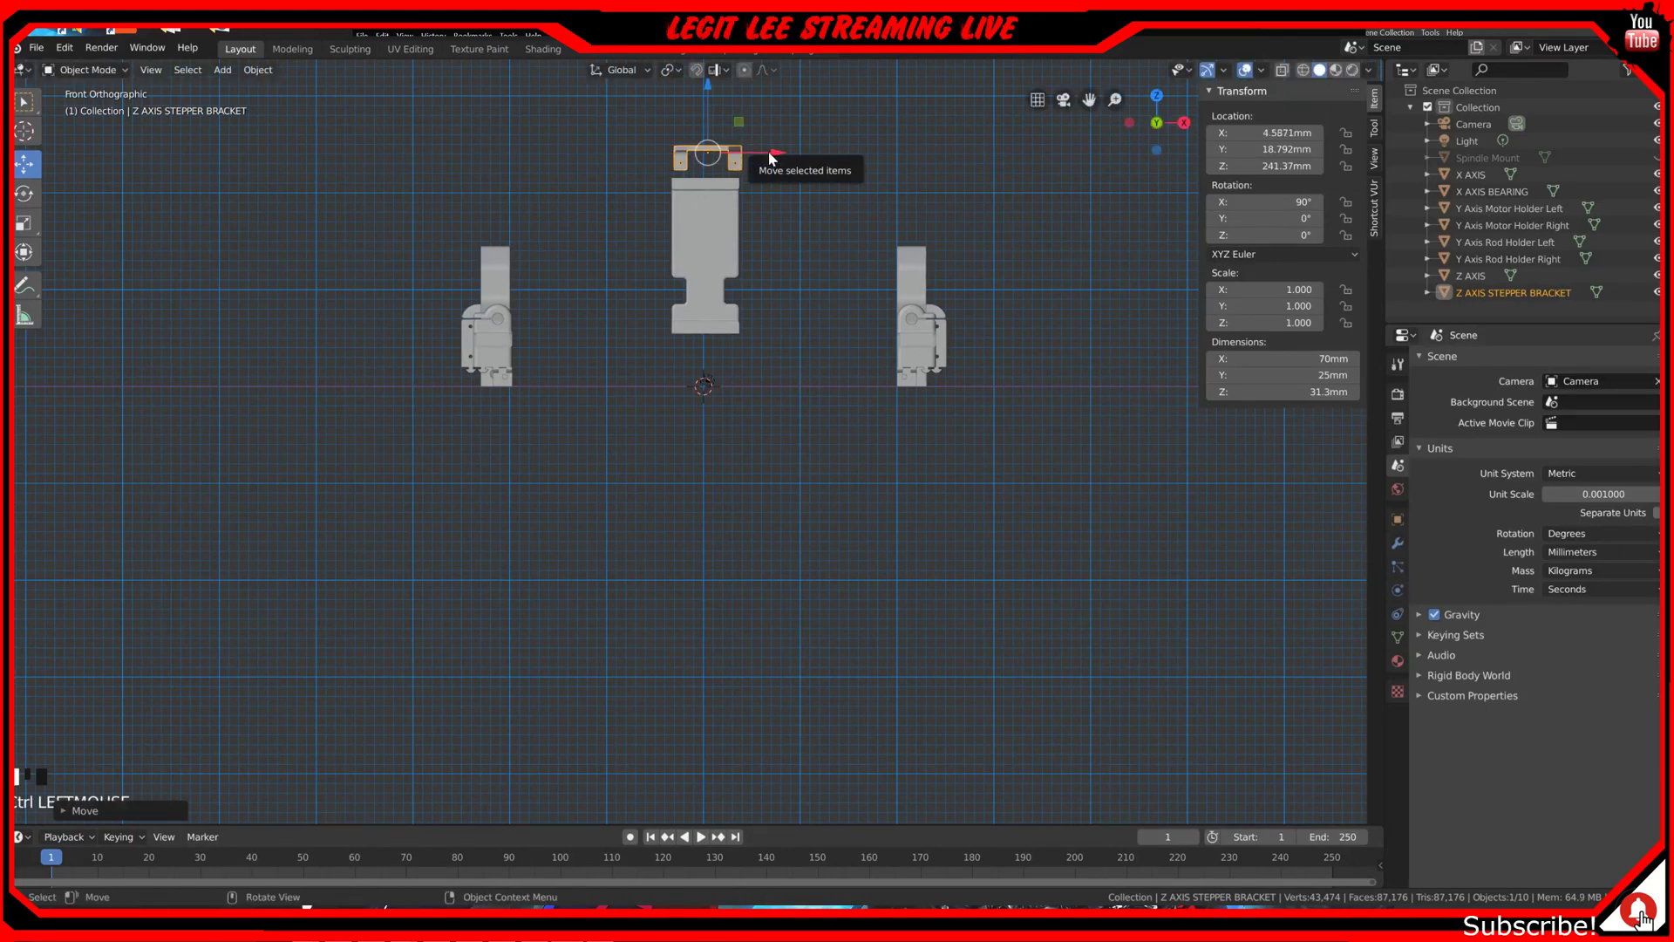
Step: Move the Z AXIS STEPPER BRACKET 10 mm along the Y axis to about Y 28.79 mm
key(KP_7)
key(g)
key(y)
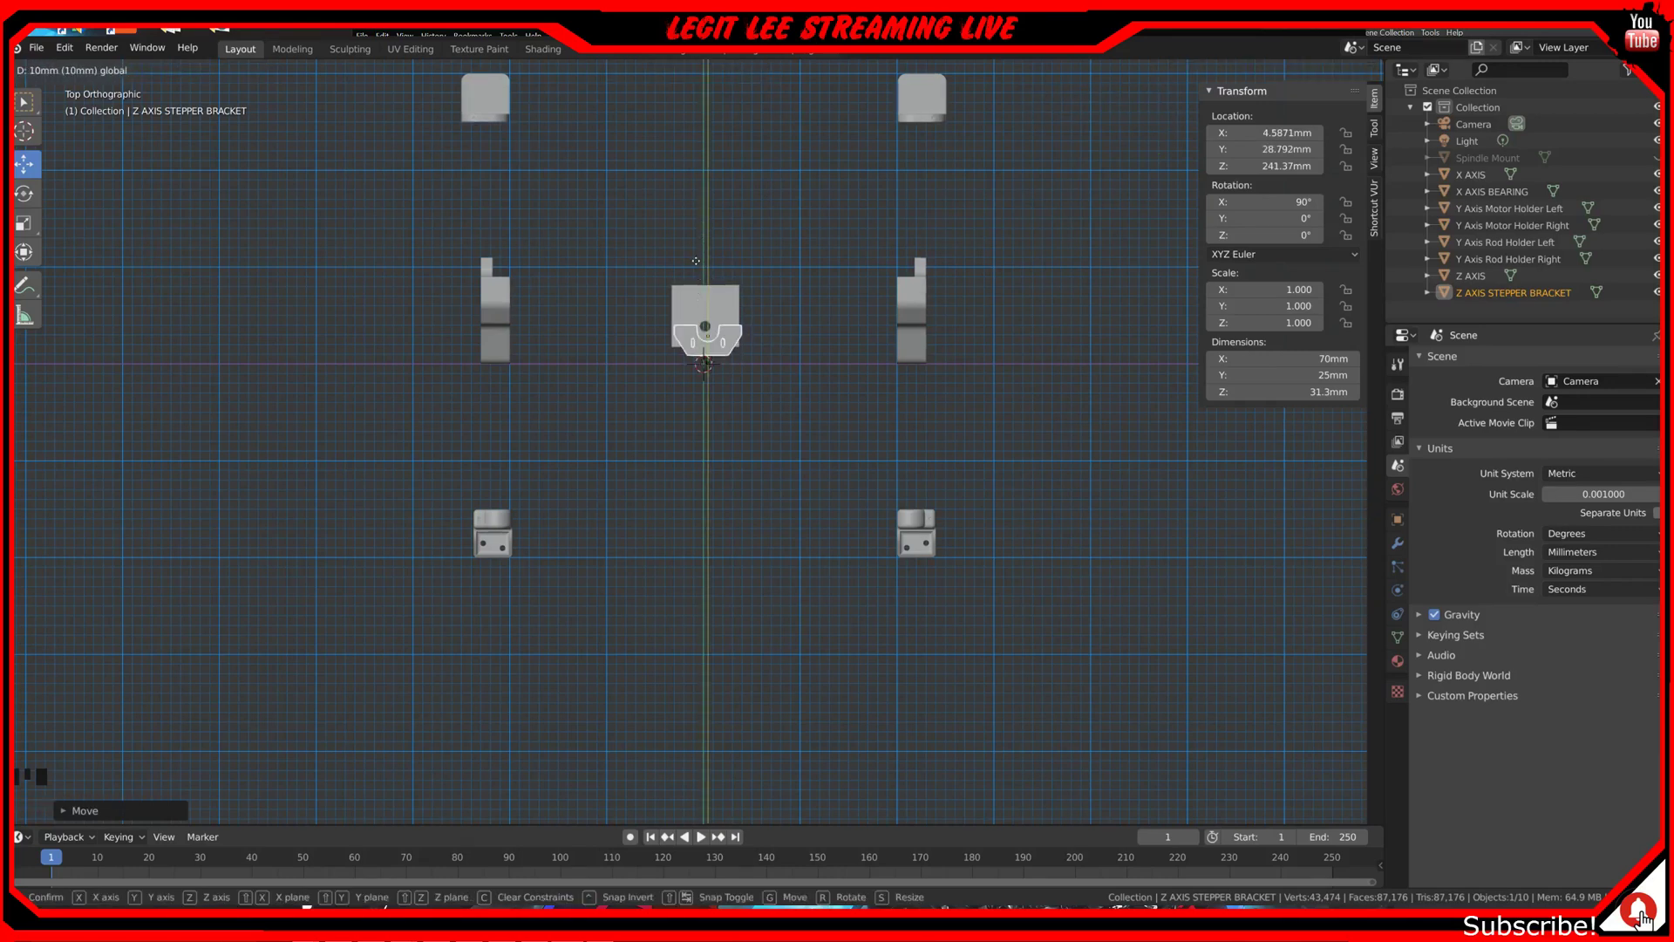
ctrl+click(696, 261)
Step: Center the Z AXIS STEPPER BRACKET over the Z axis part along the X axis, at about X 2.59 mm
key(g)
key(x)
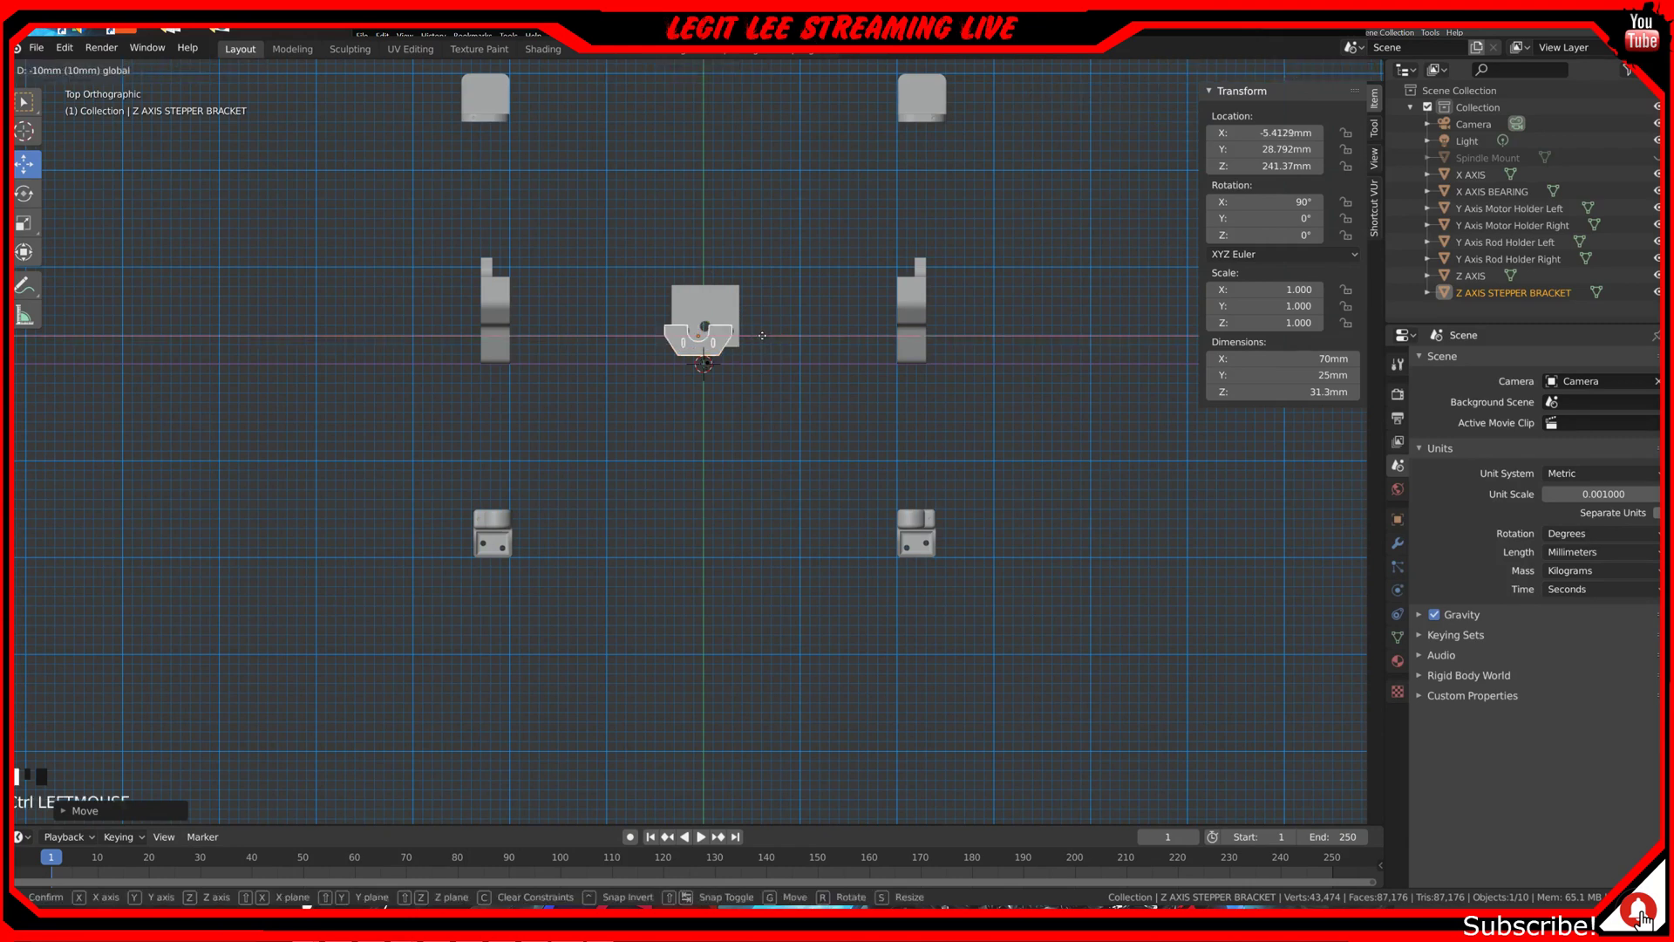
click(765, 338)
scroll(766, 338, up, 4)
shift+scroll(745, 506, down, 3)
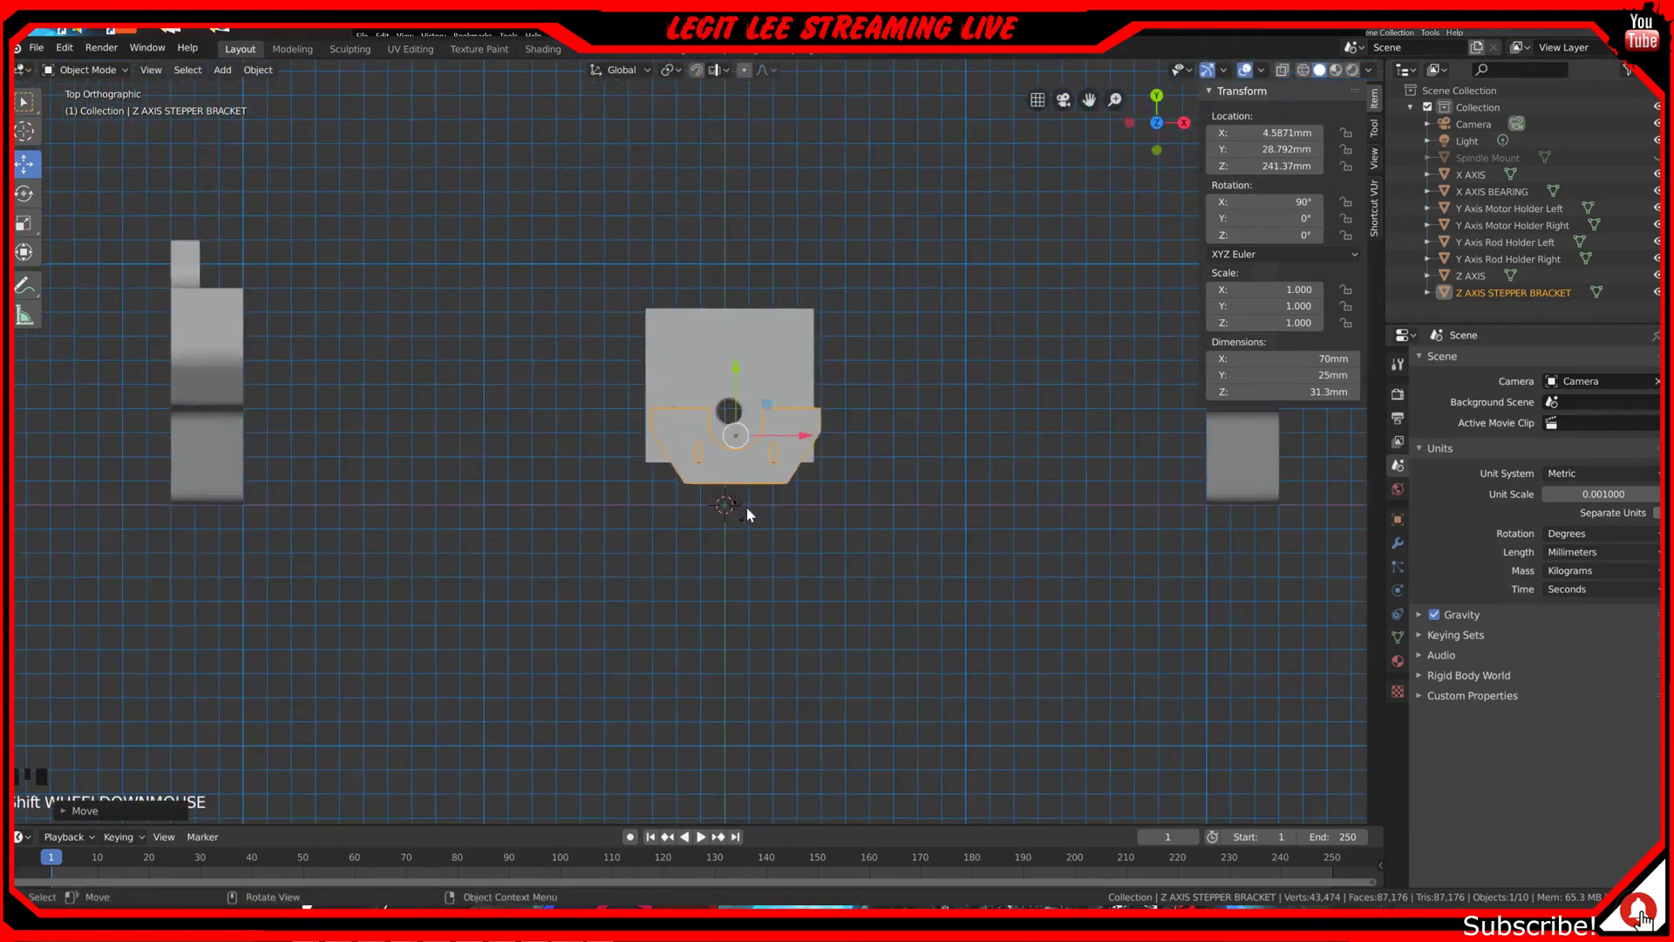
scroll(746, 505, up, 5)
ctrl+drag(874, 426, 864, 425)
Step: Move the Z AXIS STEPPER BRACKET to the rear edge of the Z axis part's top, at about Y 88.79 mm and Z 211.37 mm
scroll(856, 415, down, 3)
scroll(783, 536, down, 3)
middle_drag(783, 535, 799, 412)
scroll(802, 421, down, 4)
middle_drag(785, 312, 714, 288)
key(KP_3)
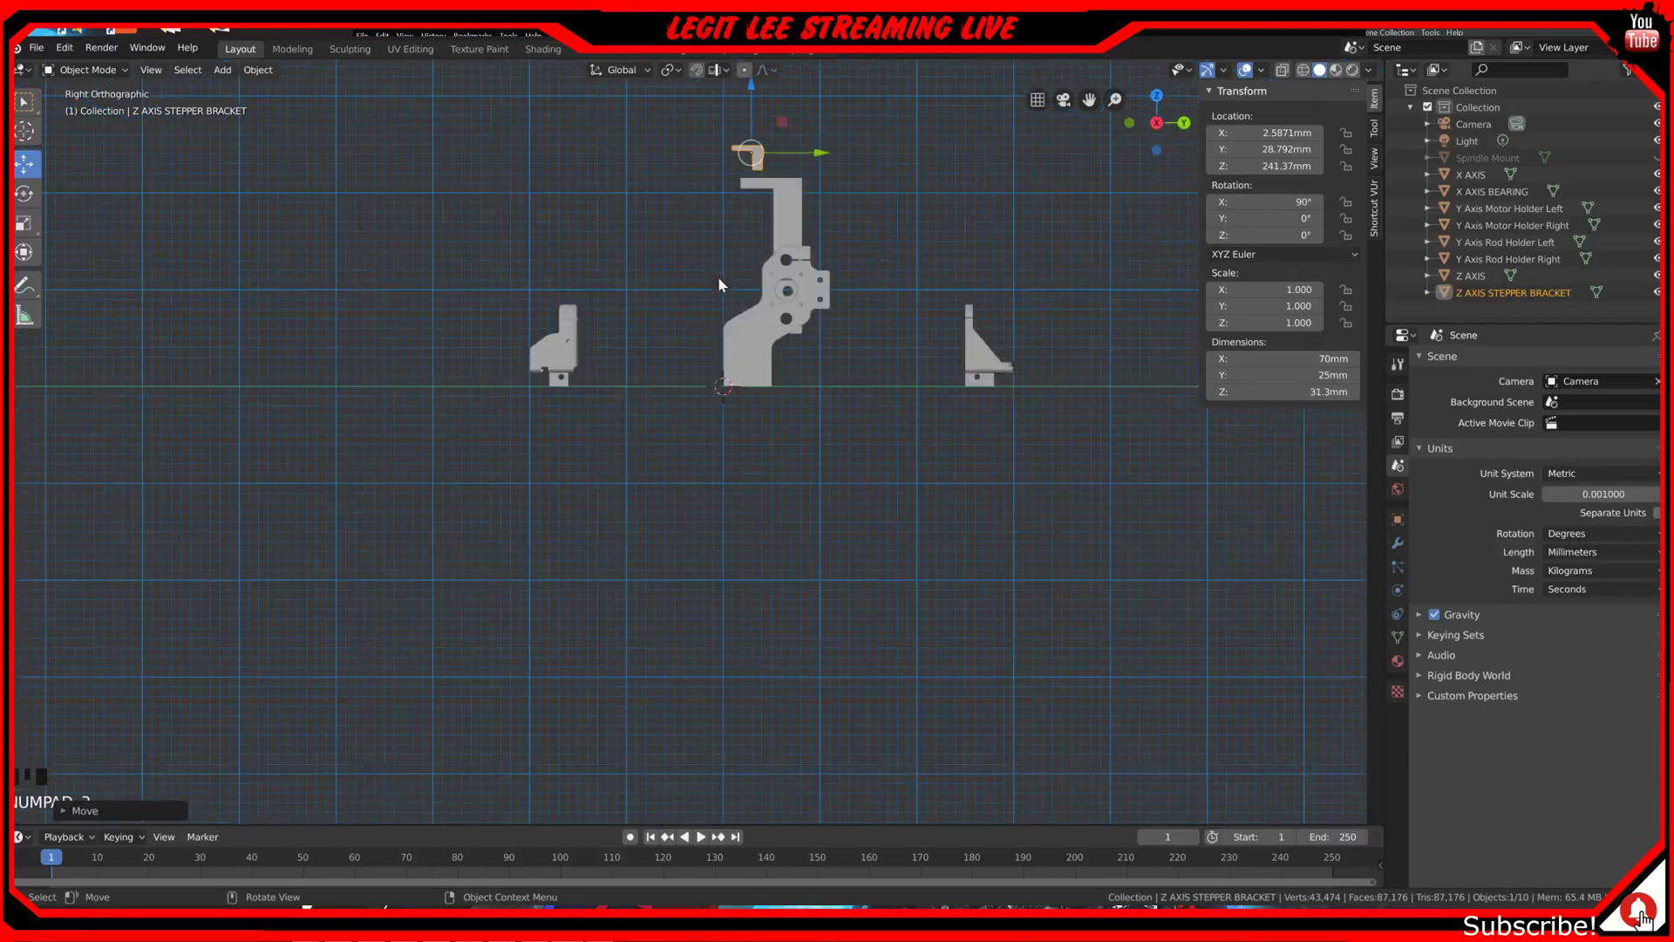
mouse_move(816, 157)
ctrl+mouse_down()
mouse_move(843, 138)
mouse_move(814, 108)
mouse_move(809, 133)
ctrl+mouse_up()
scroll(831, 164, up, 4)
shift+middle_drag(842, 164, 769, 406)
middle_drag(685, 359, 780, 460)
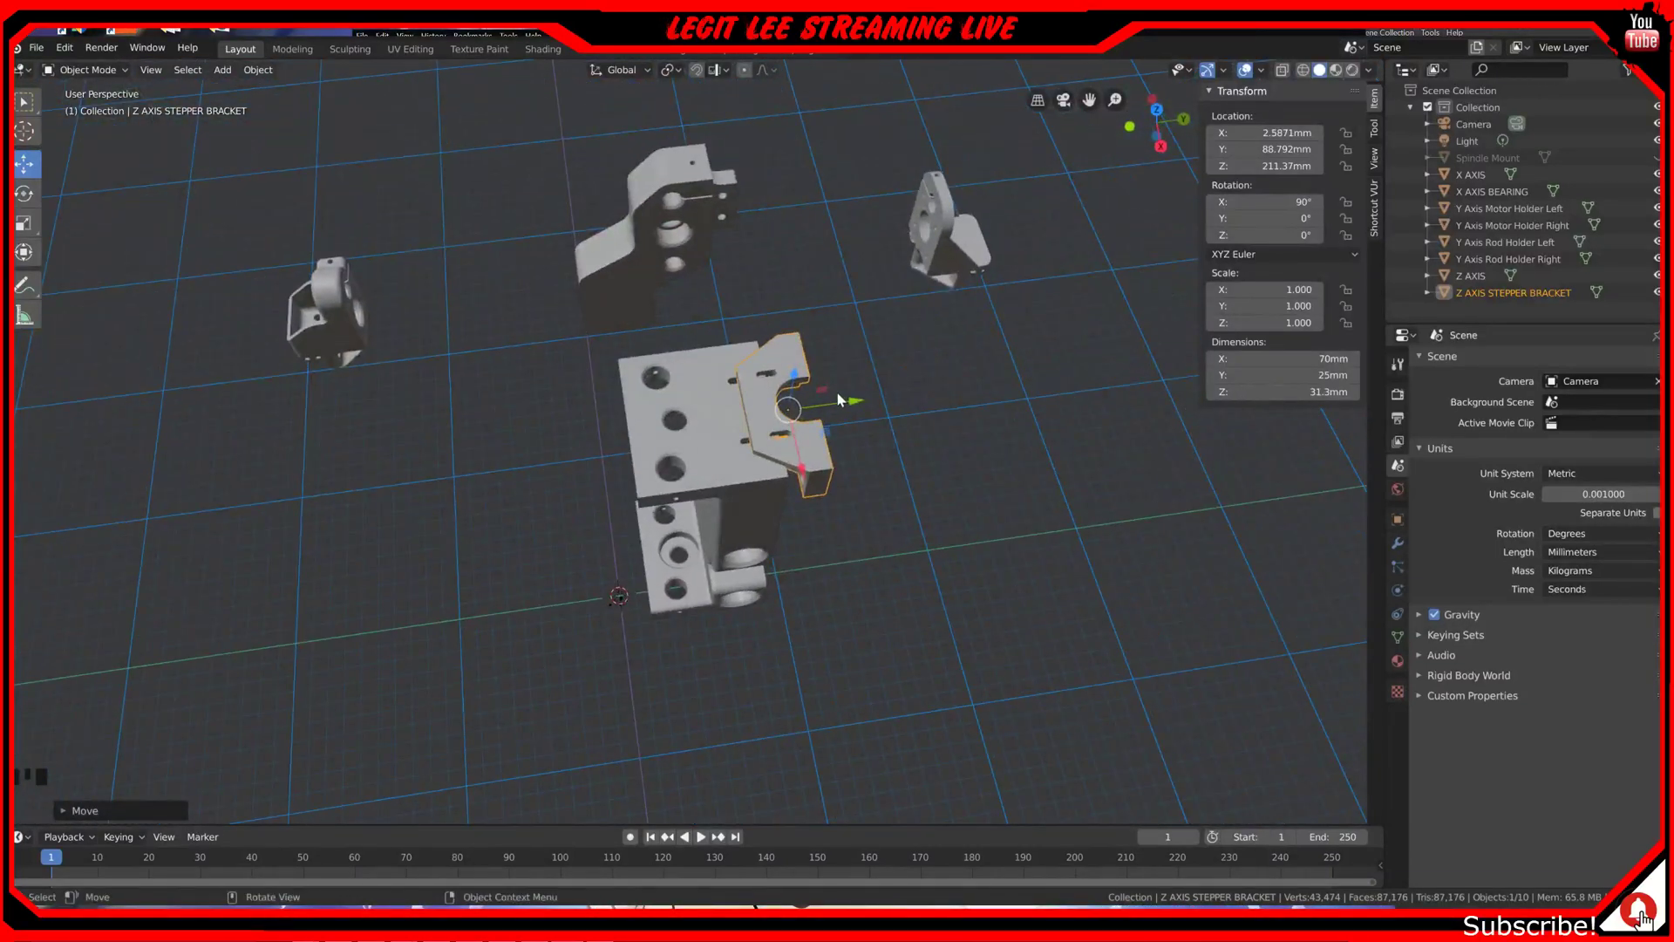
Step: Rotate the Z AXIS STEPPER BRACKET 180° about the Z axis in the top view
key(KP_7)
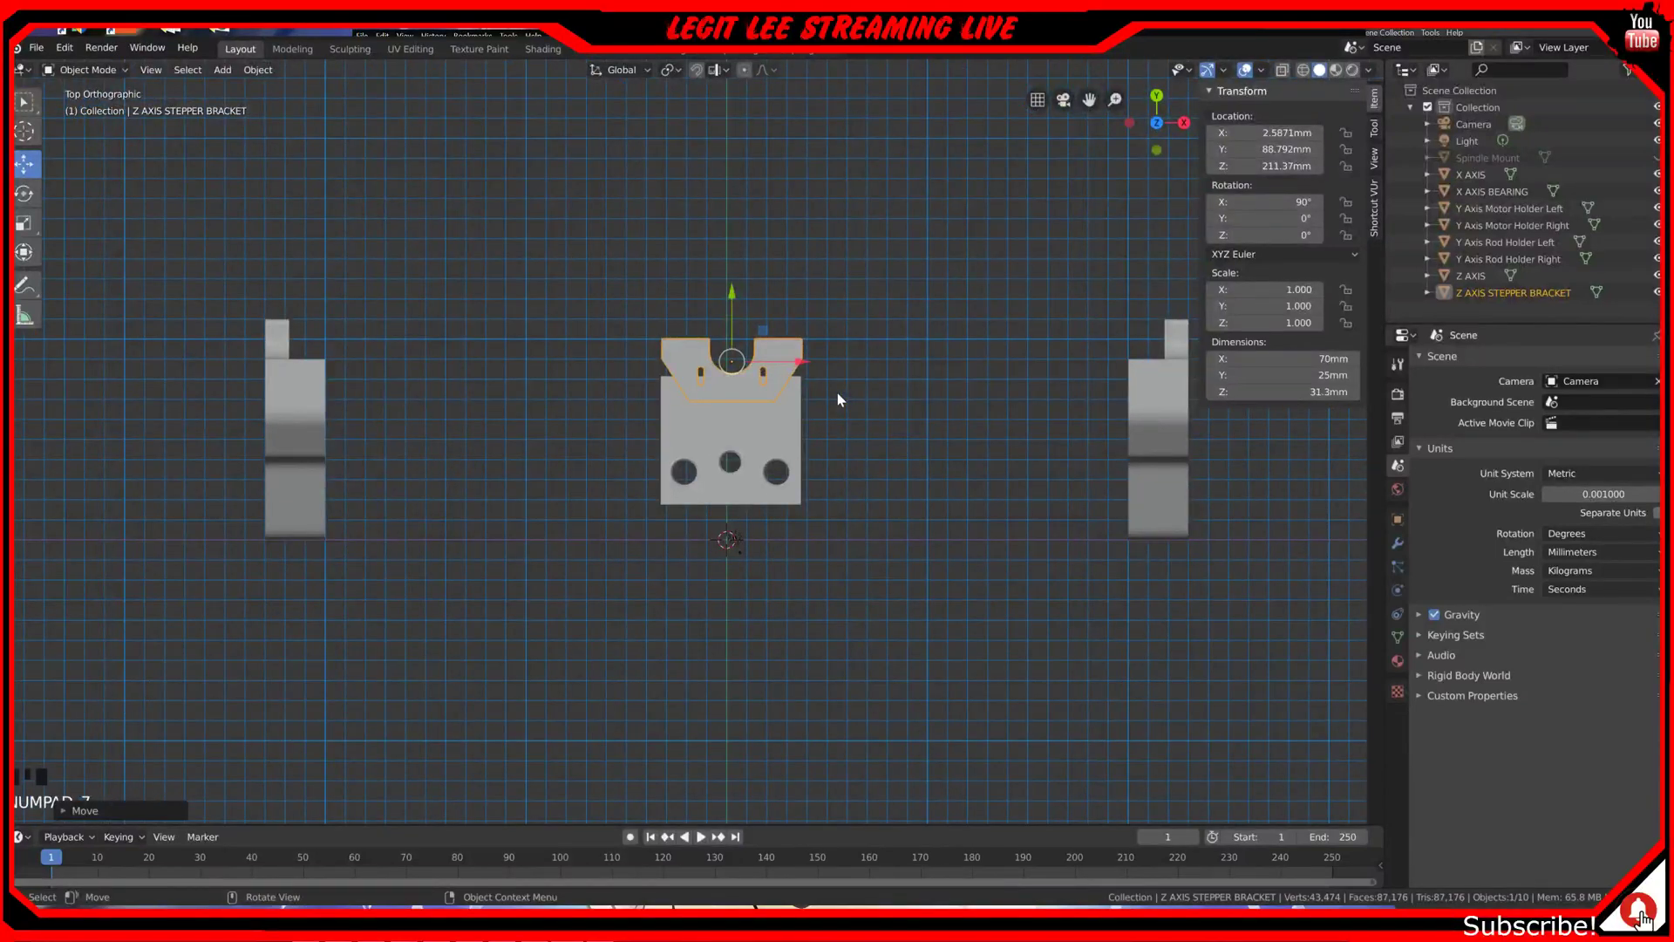
key(r)
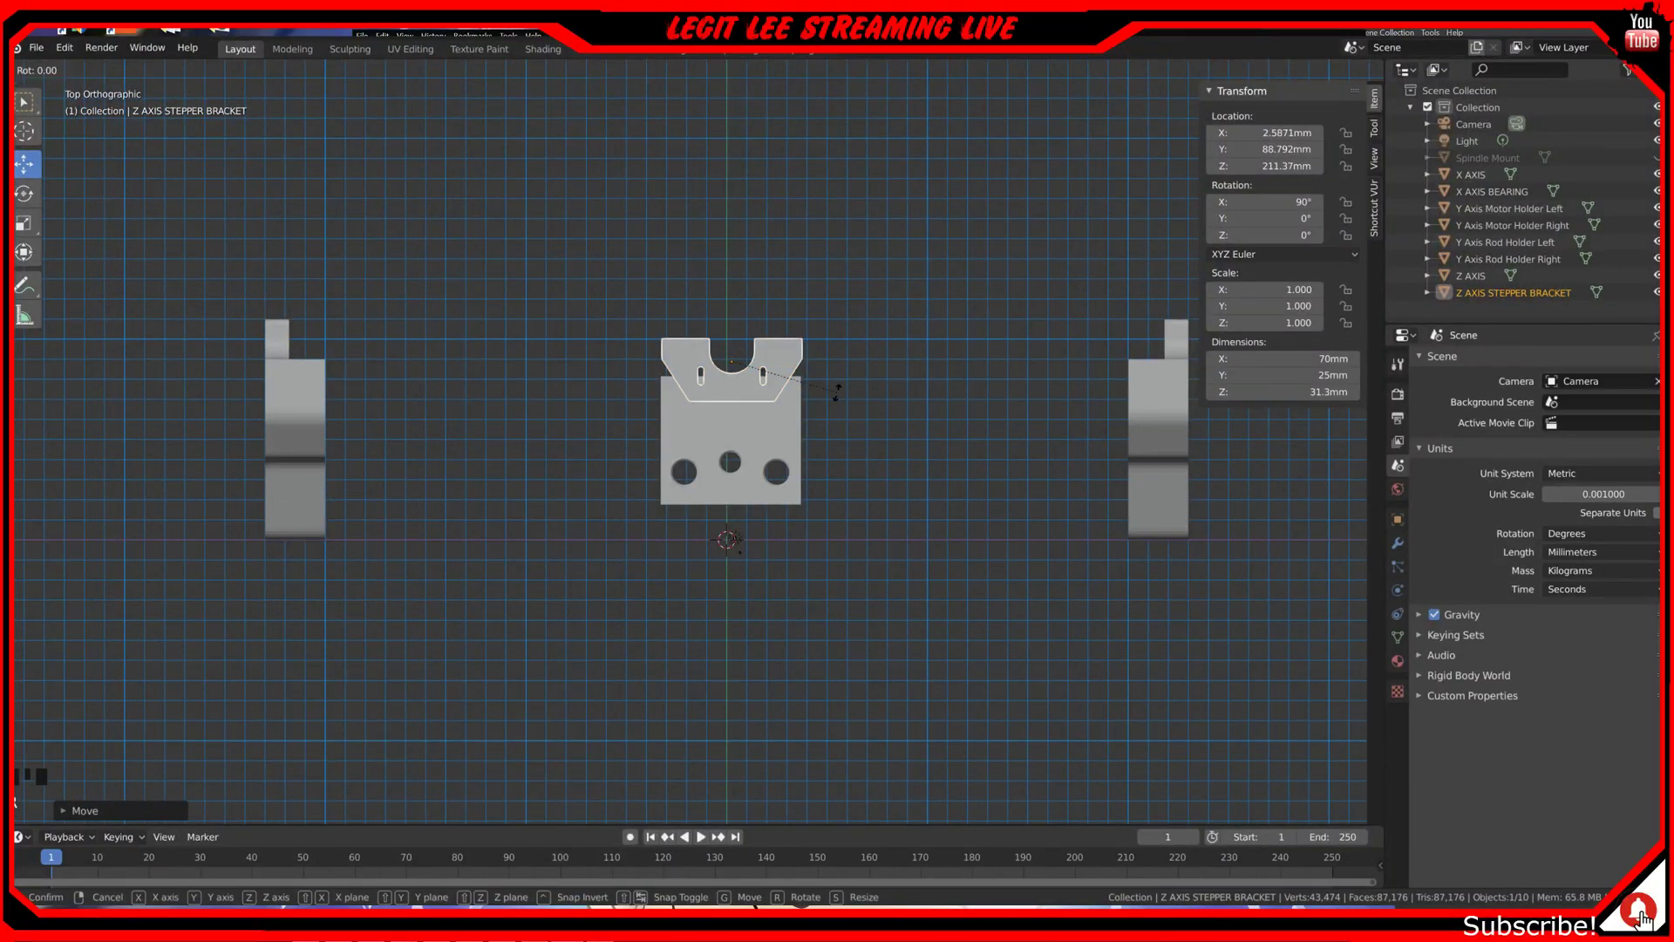
text(180)
key(Return)
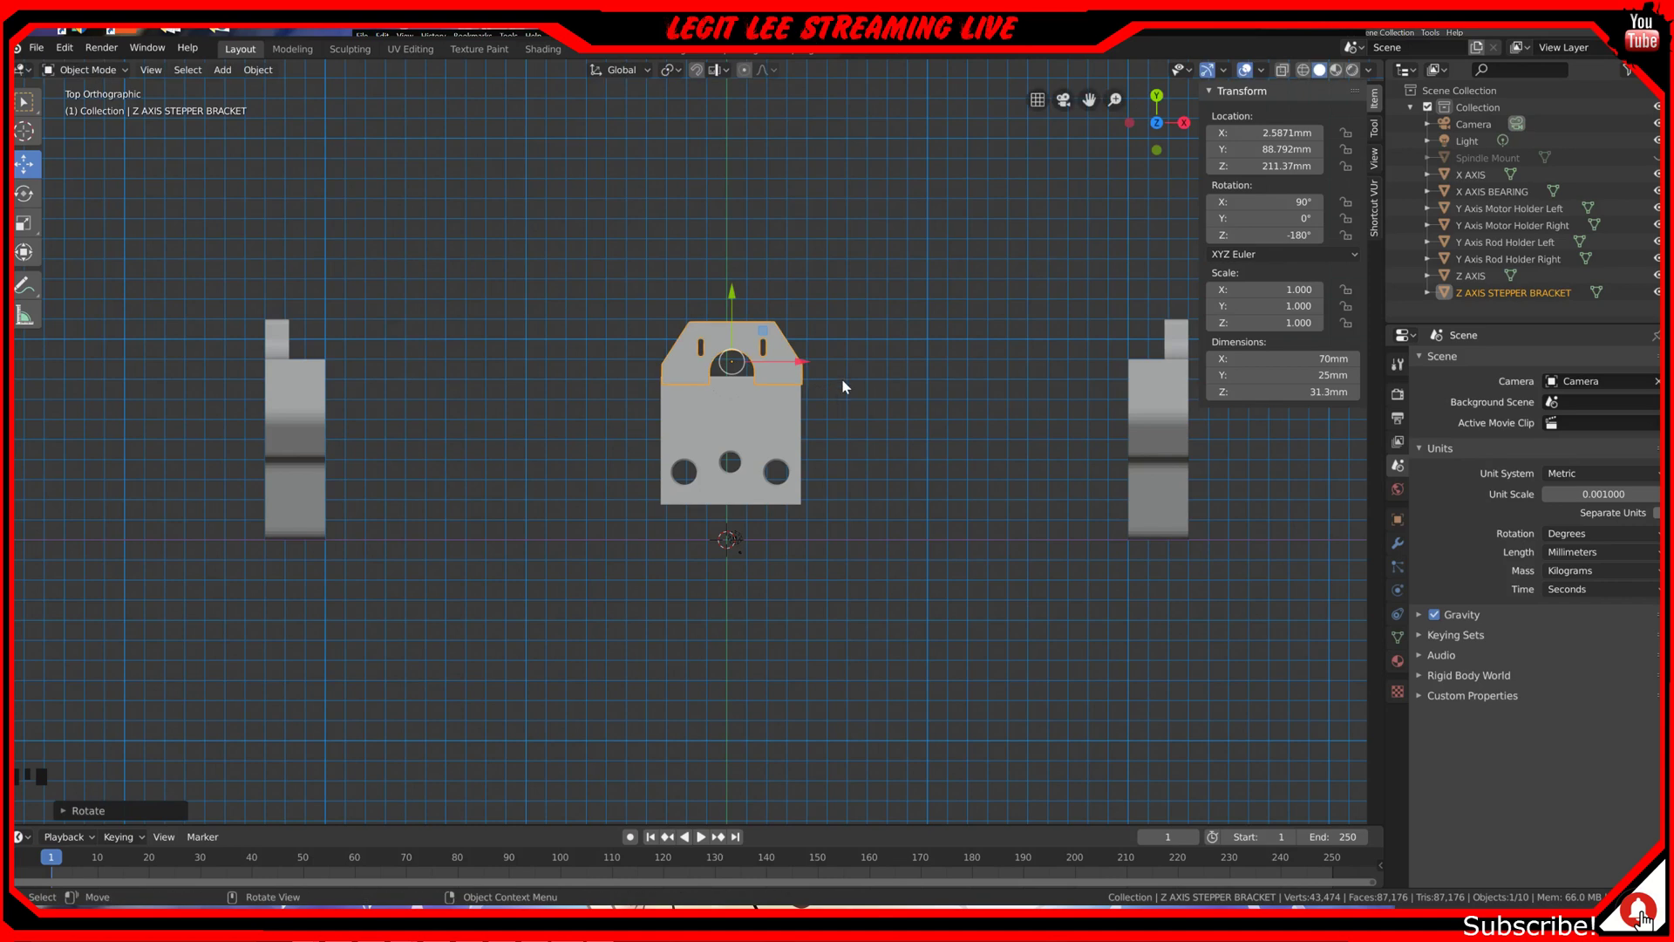
Step: Fit the Z AXIS STEPPER BRACKET against the Z axis part in snapped increments, at about Y 92.79 mm and Z 207.37 mm
ctrl+drag(731, 304, 731, 274)
middle_drag(737, 405, 610, 279)
ctrl+drag(664, 249, 664, 259)
middle_drag(664, 258, 876, 424)
ctrl+drag(876, 424, 858, 464)
middle_drag(858, 464, 764, 541)
middle_drag(279, 244, 258, 271)
scroll(258, 271, up, 1)
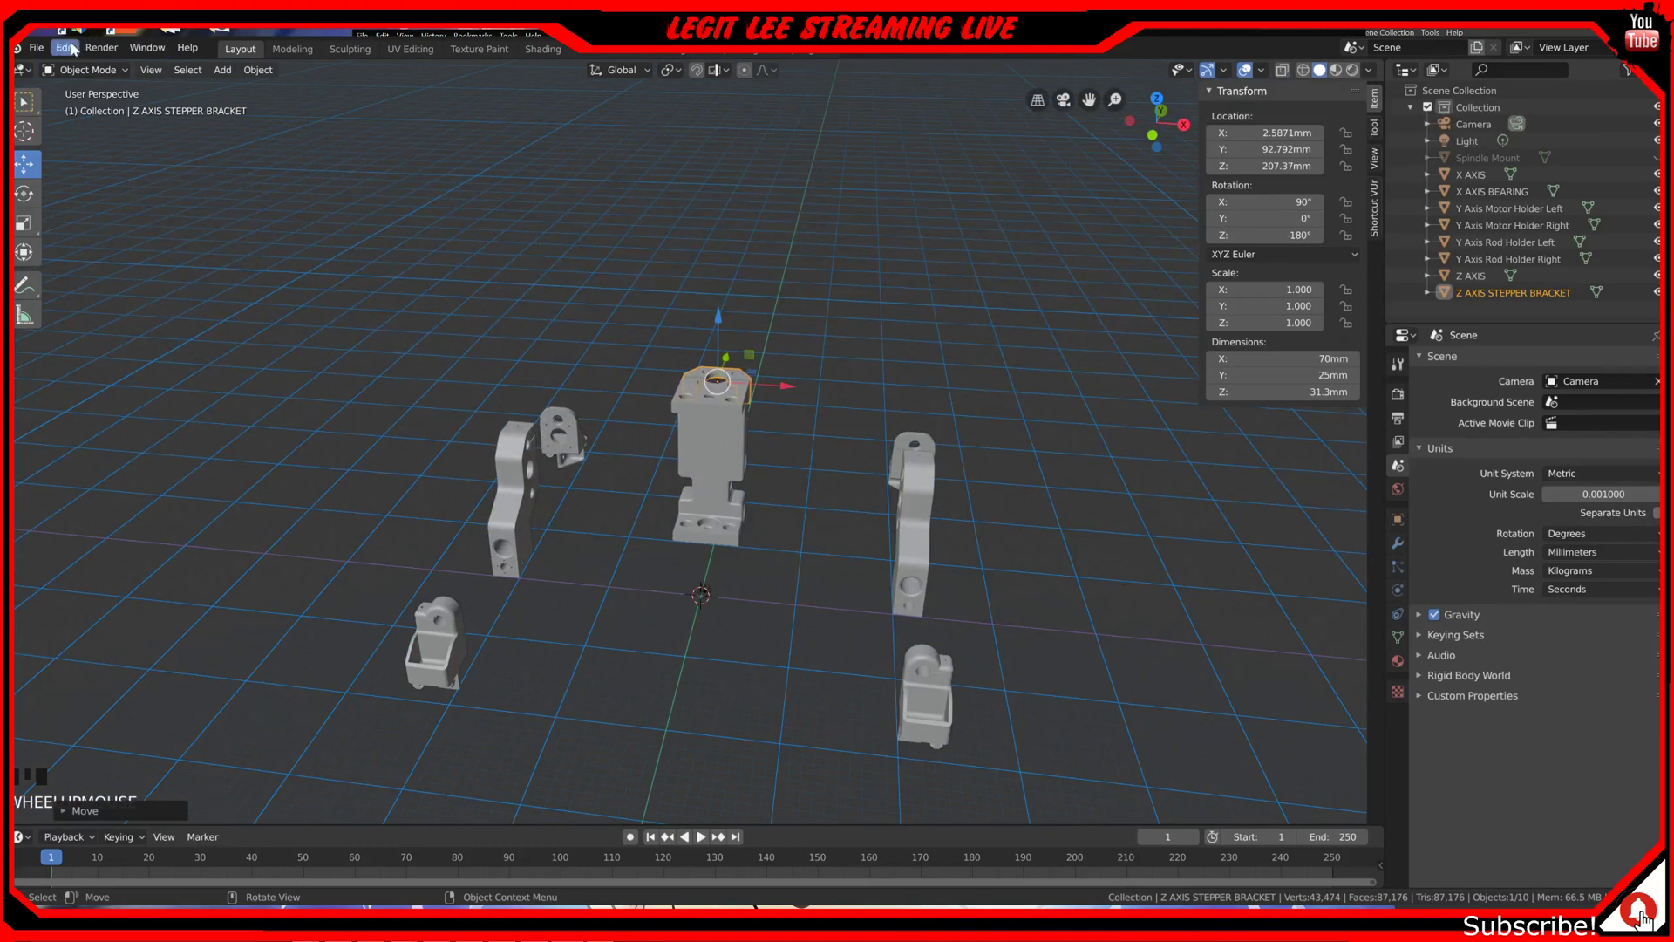
click(35, 48)
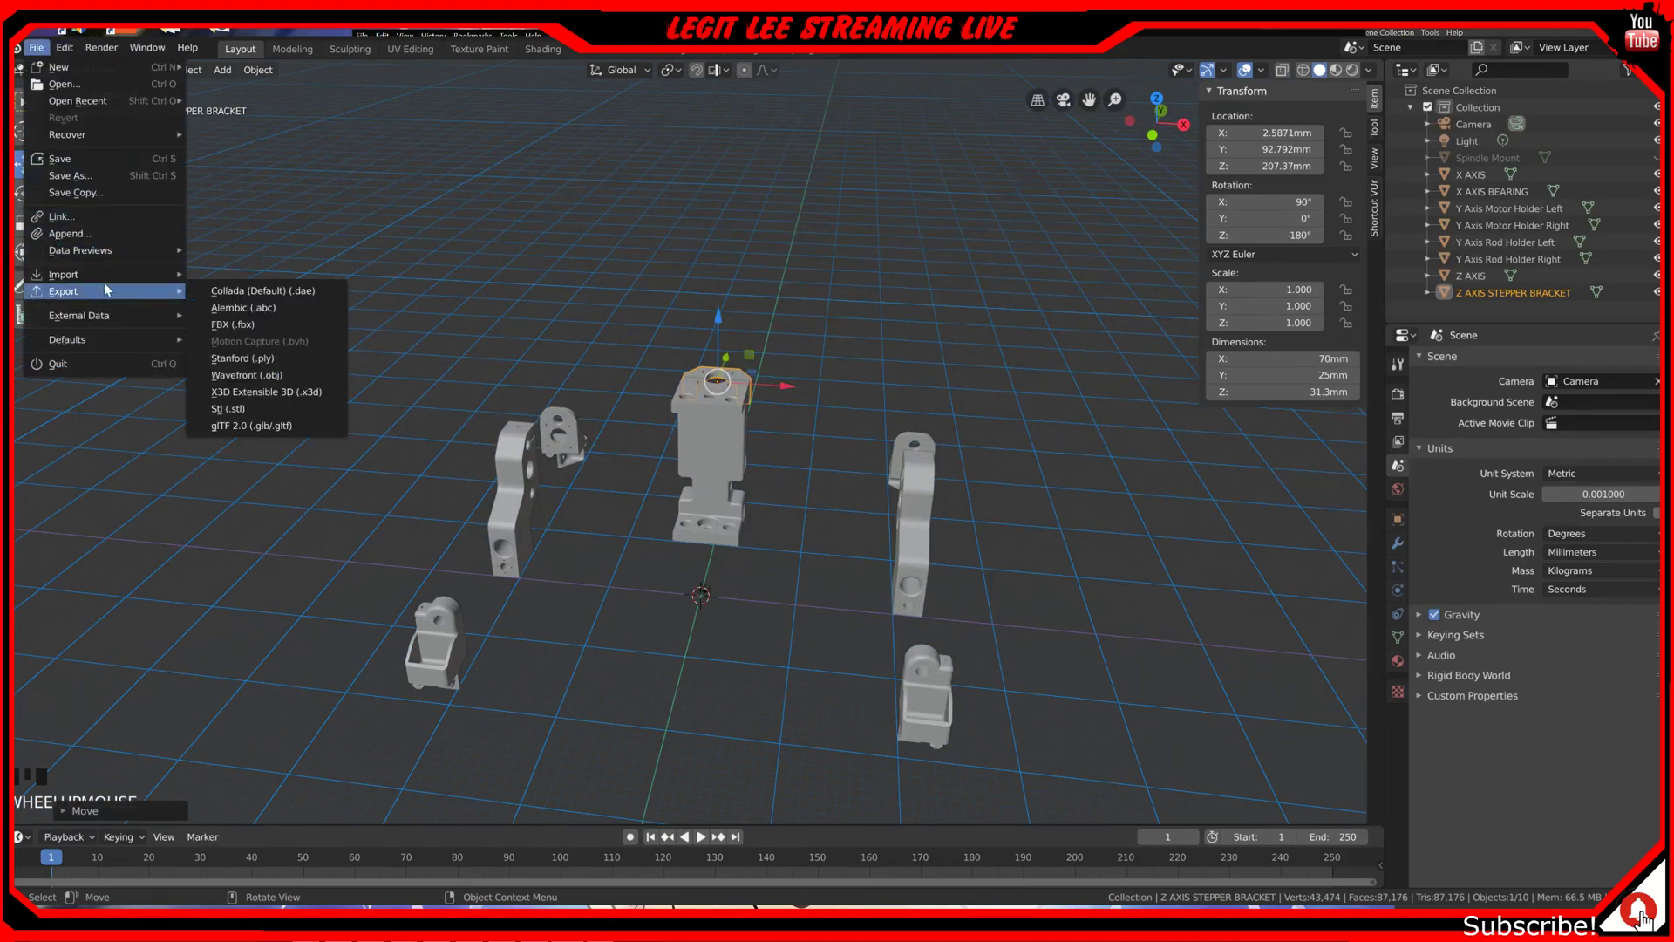
mouse_move(103, 276)
click(303, 394)
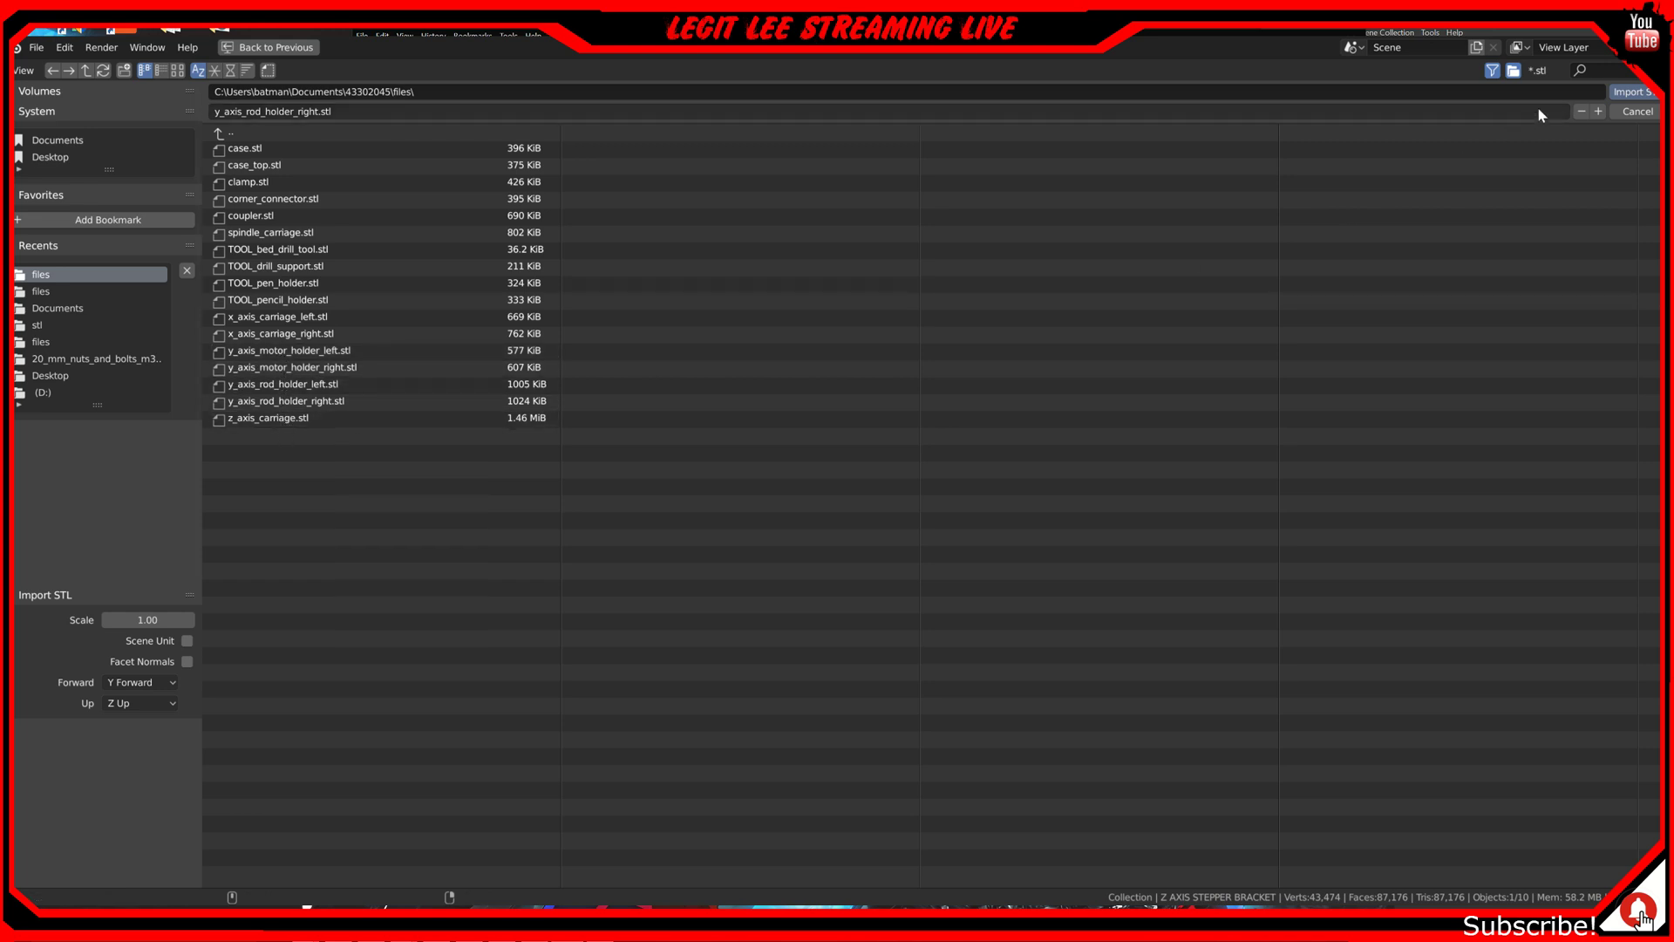
click(1639, 112)
middle_drag(966, 565, 814, 523)
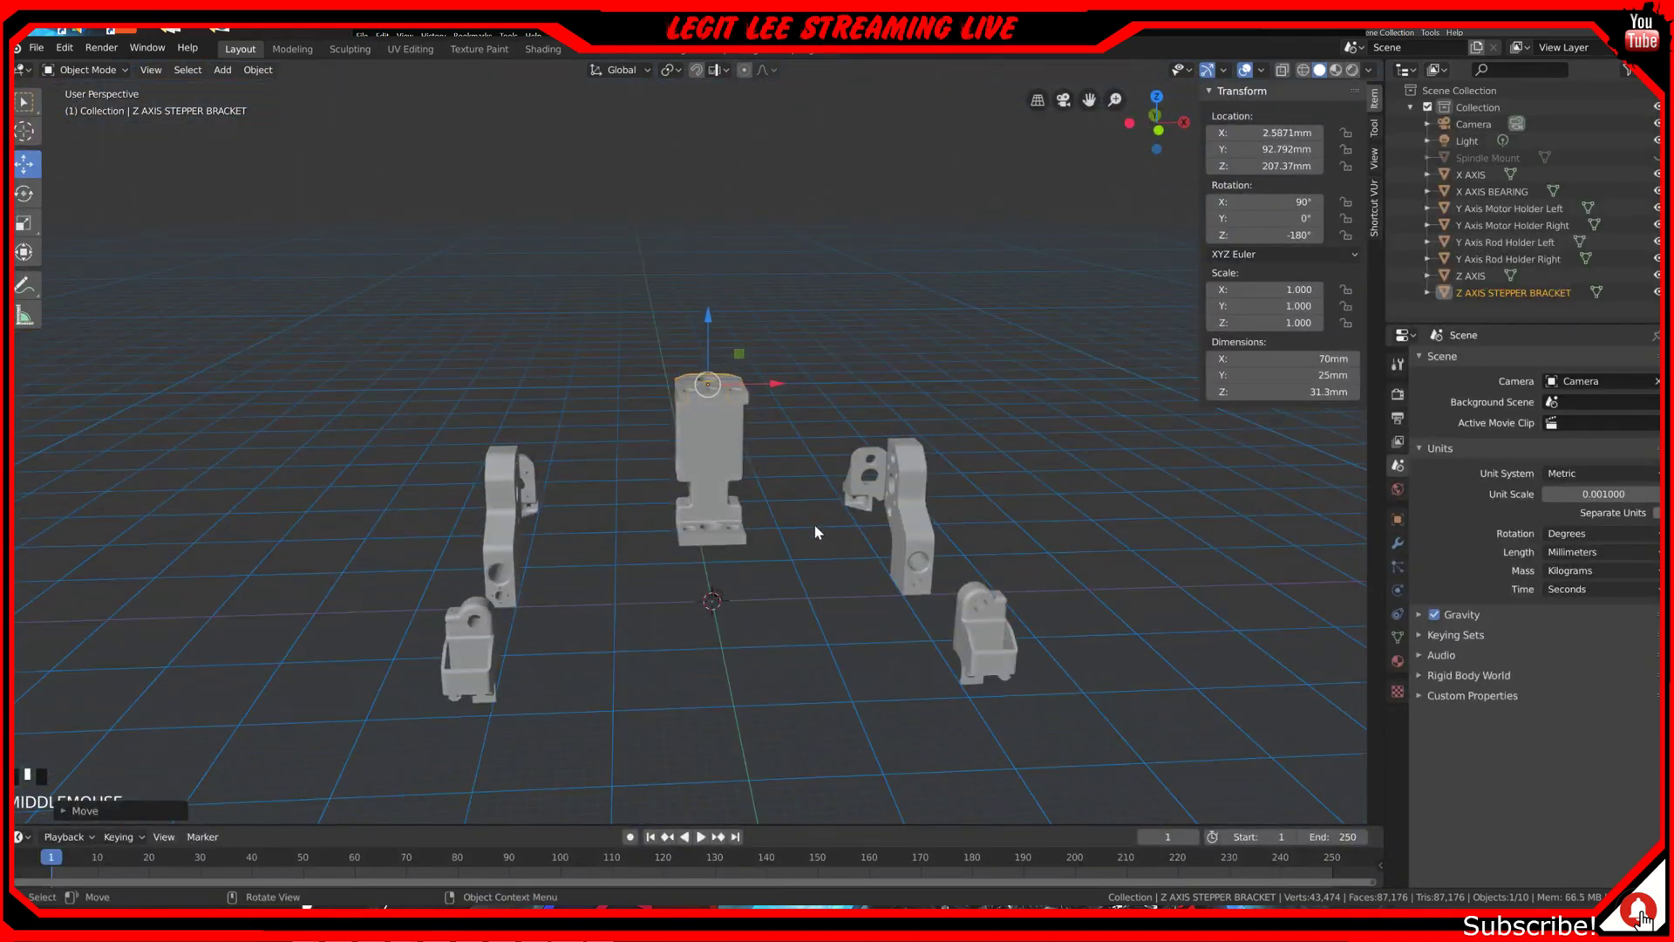
scroll(805, 506, down, 2)
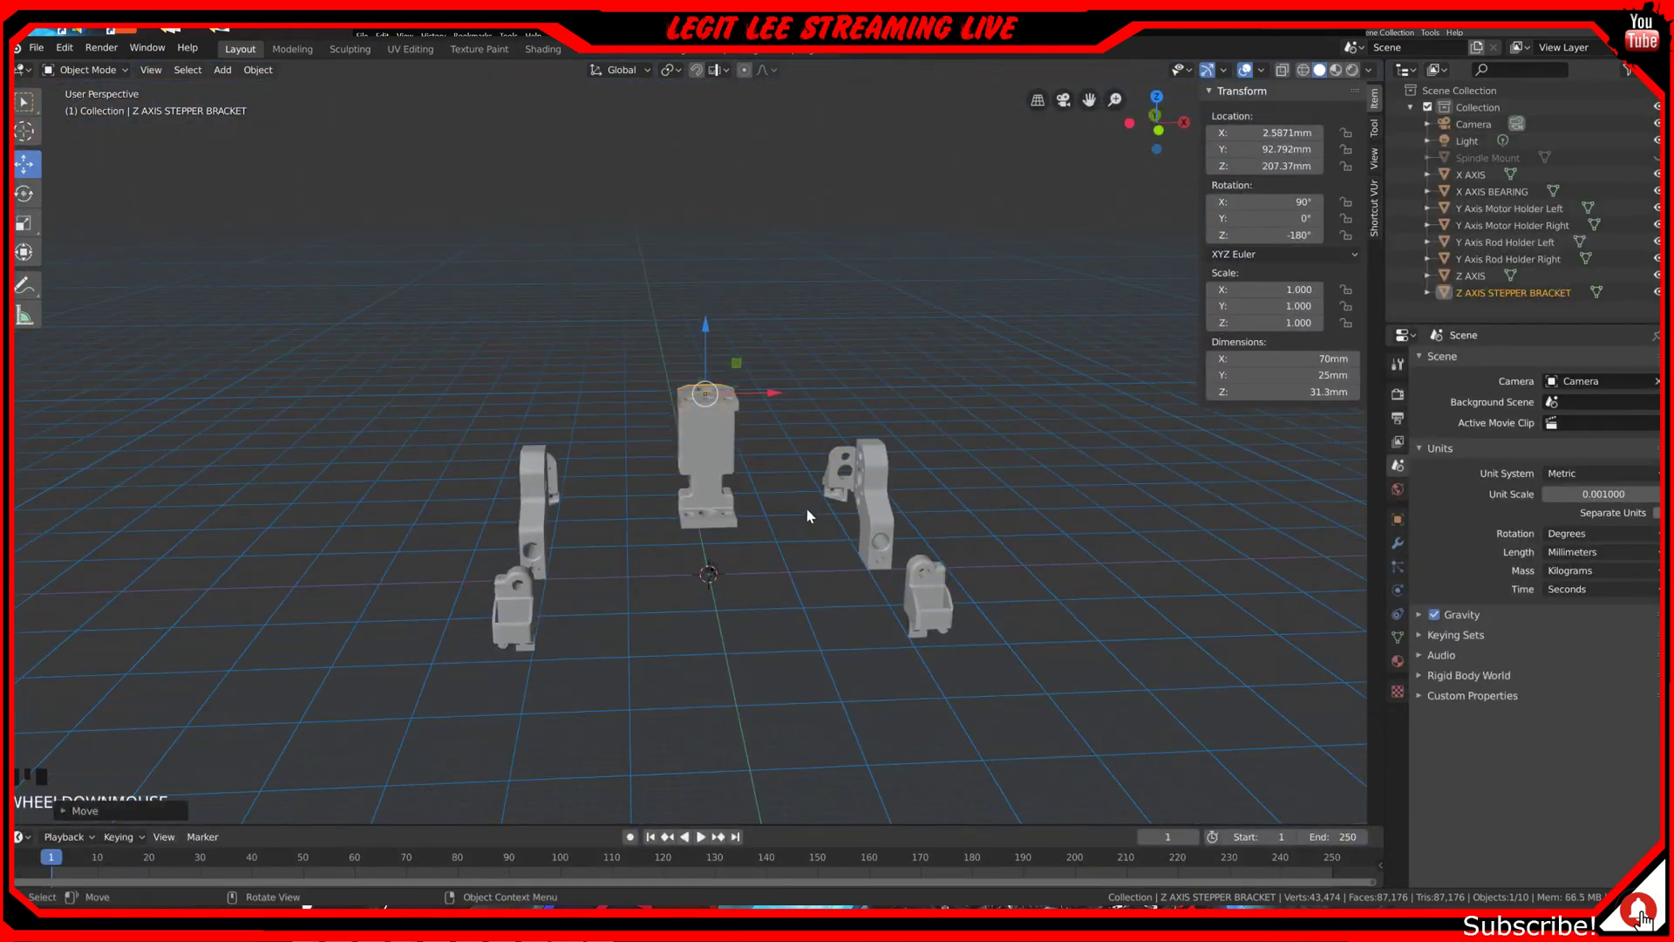
Step: Import the stepper motor model Nema23CL.stl from the 3D Designs folder in Documents
click(40, 46)
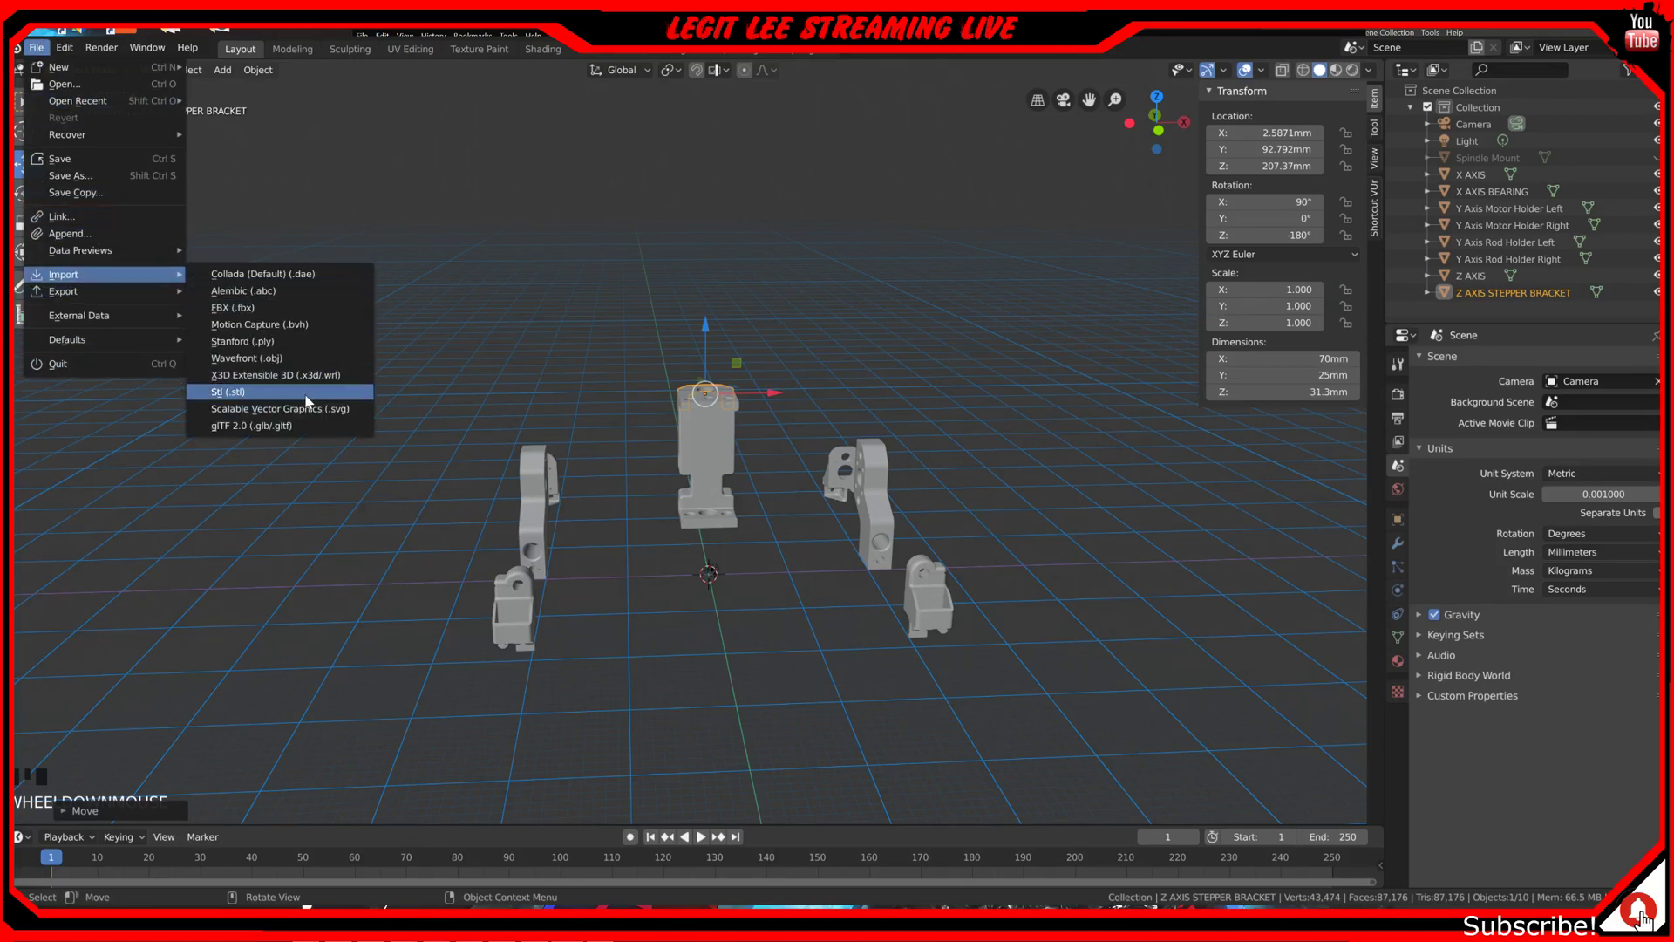
click(341, 392)
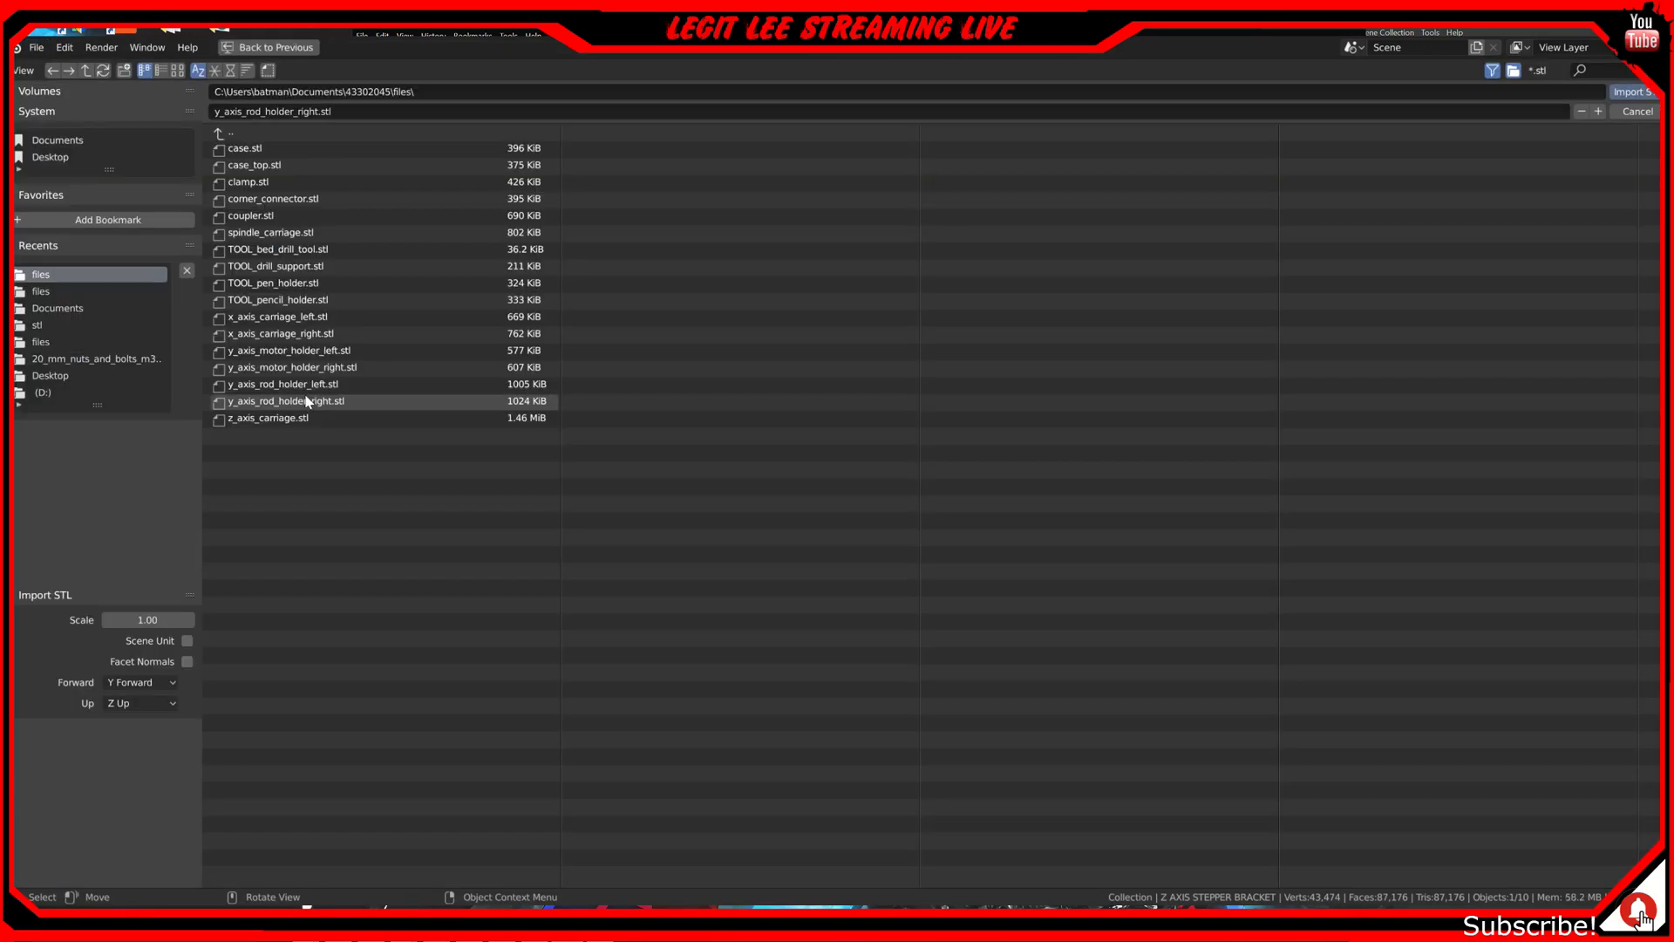
click(54, 307)
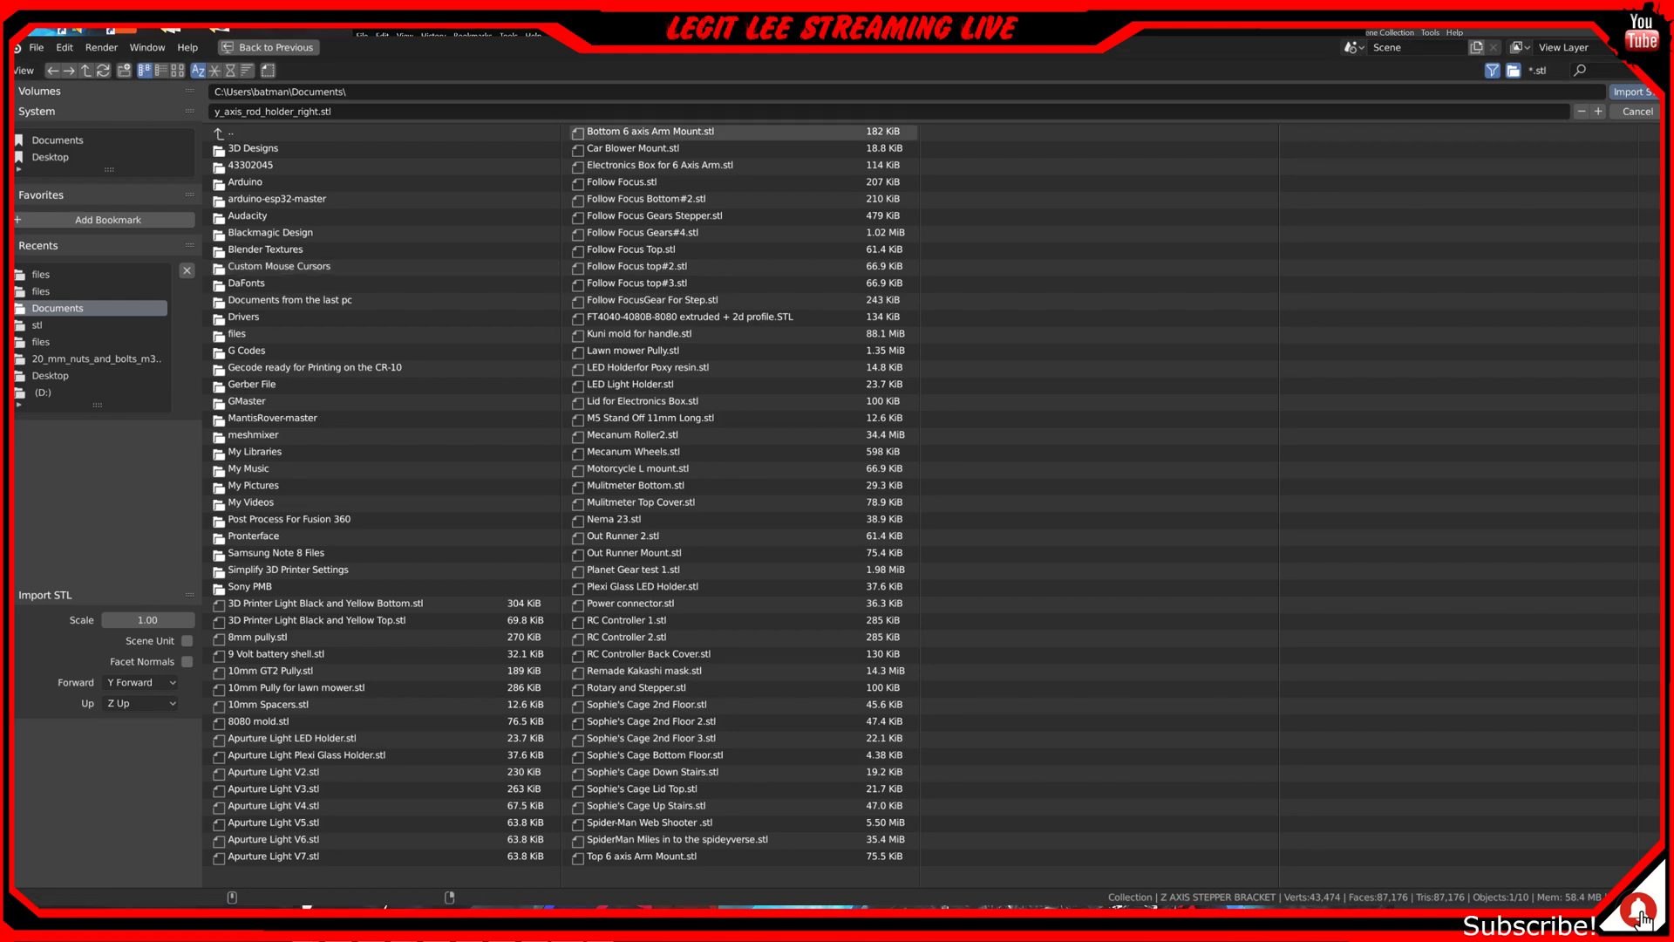
double_click(303, 150)
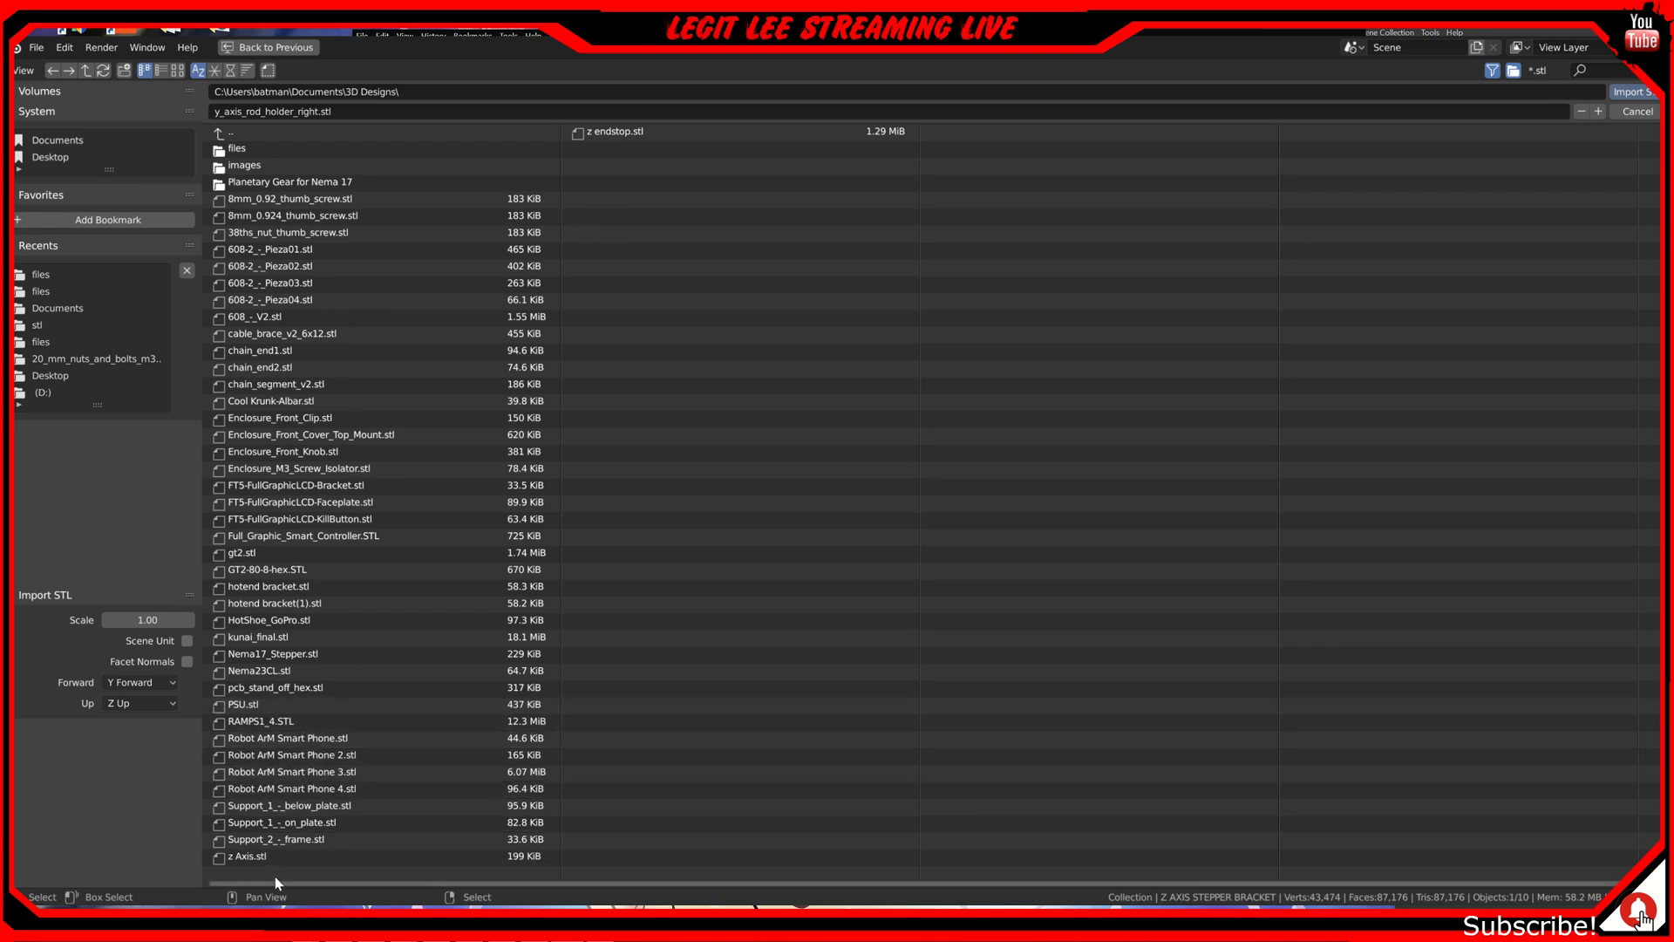
double_click(306, 671)
Step: Lower the Nema23CL motor to about Z 40.99 mm in snapped increments and set its origin to the center of mass (volume)
middle_drag(682, 443, 647, 427)
key(KP_1)
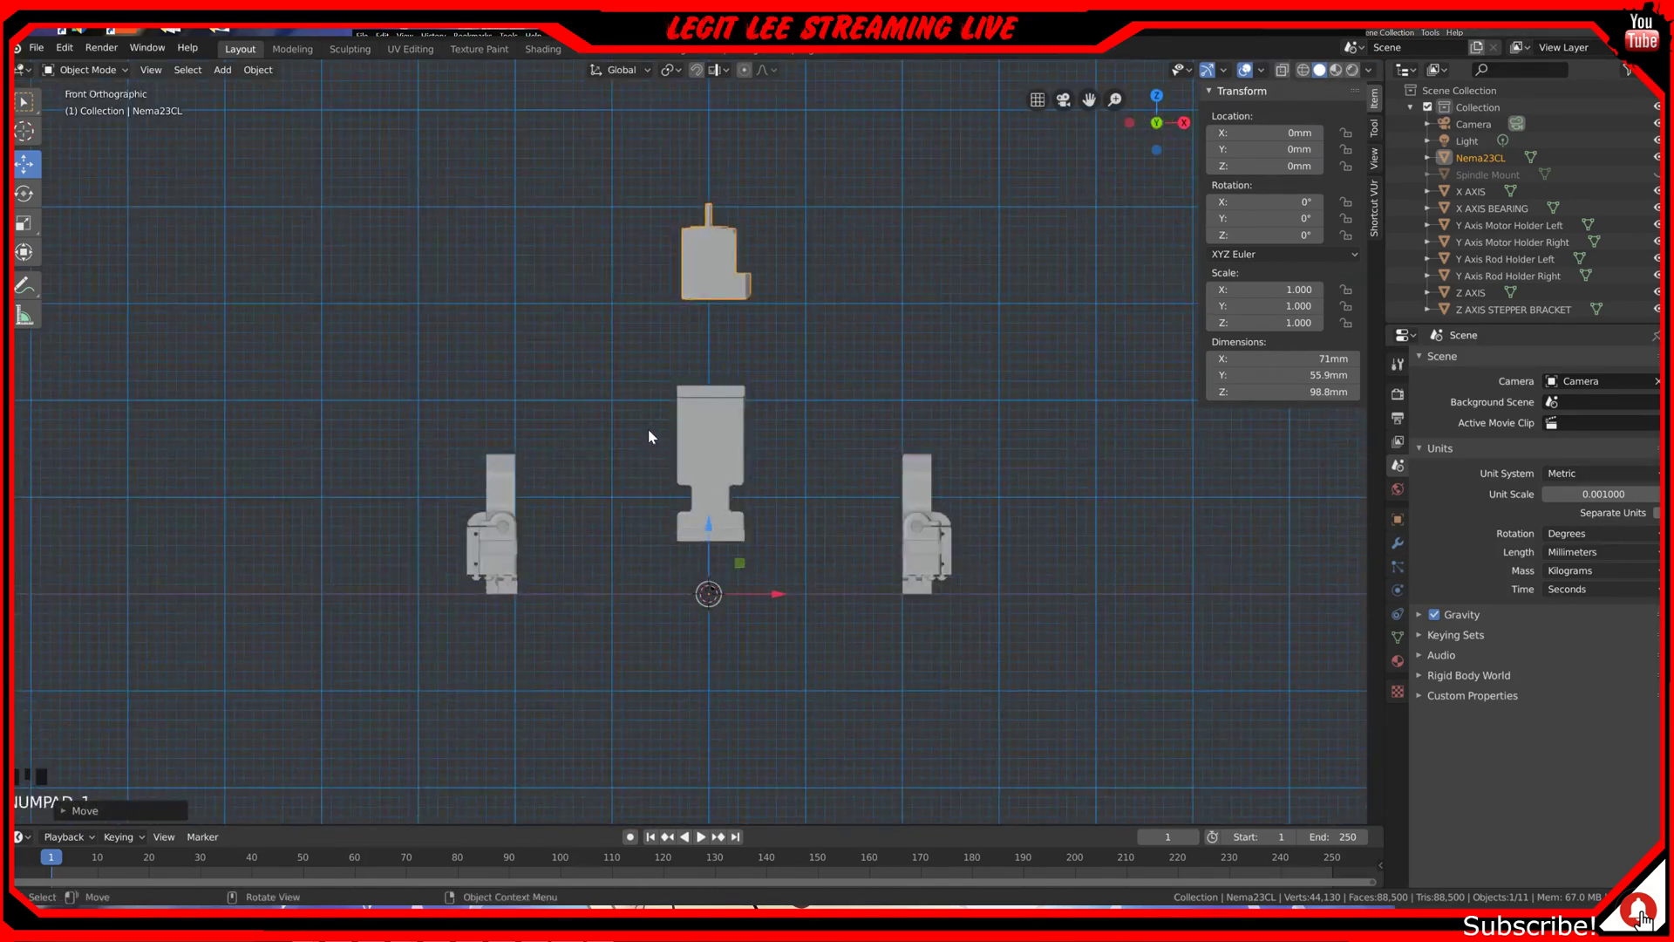
ctrl+drag(708, 525, 730, 807)
right_click(740, 582)
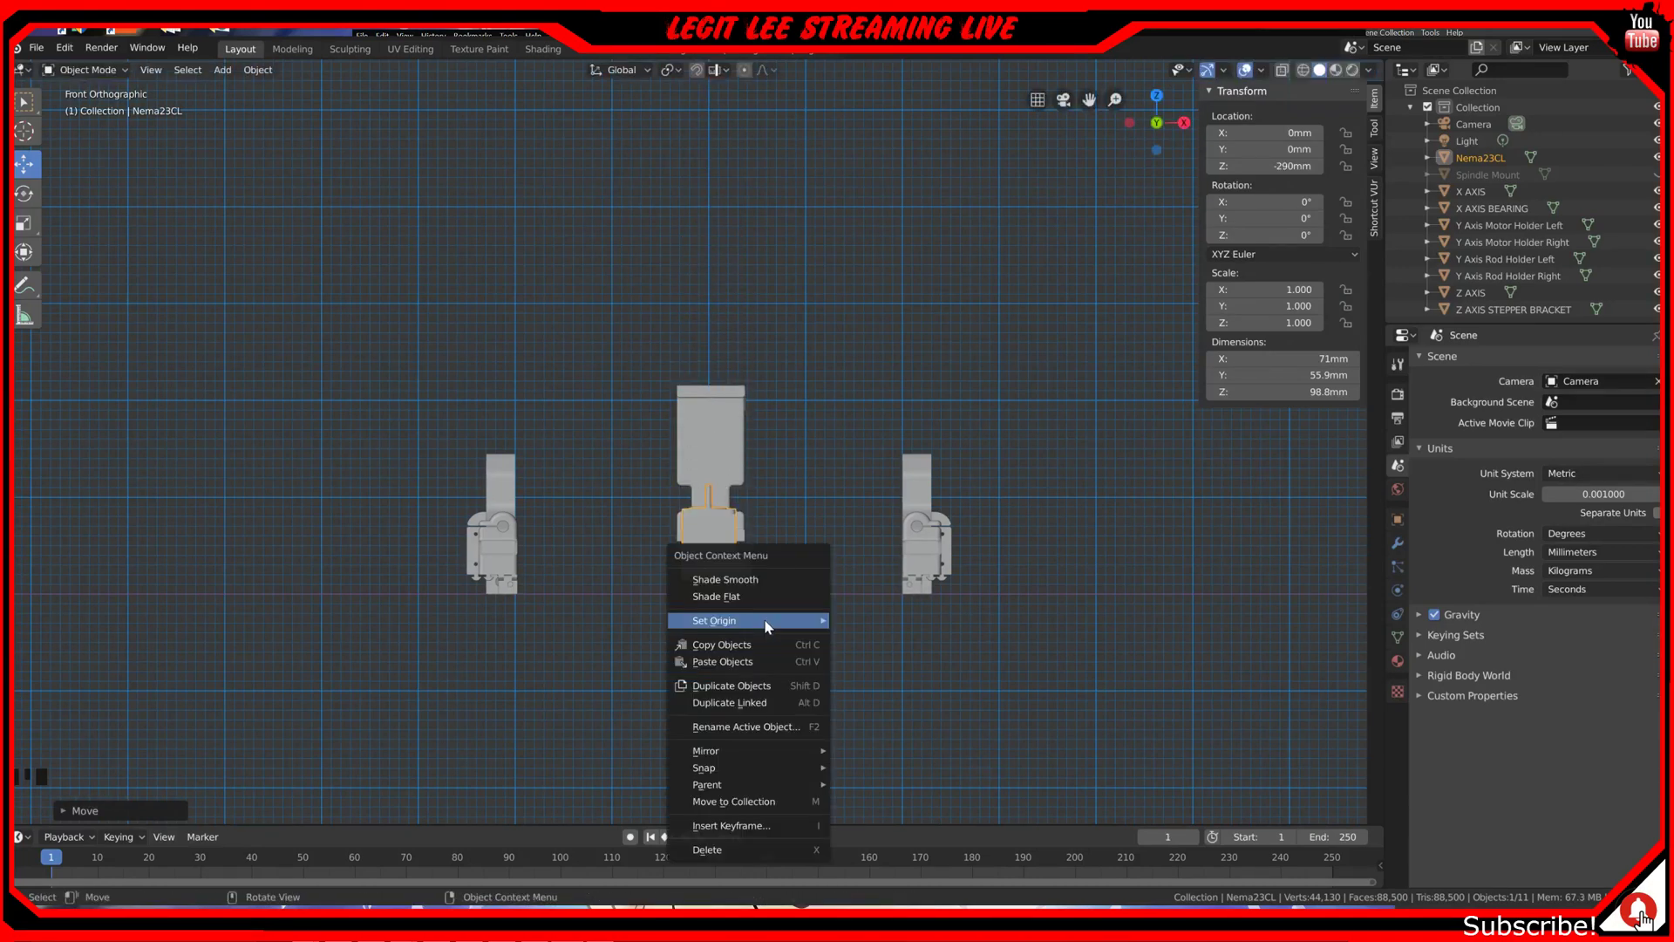
mouse_move(773, 622)
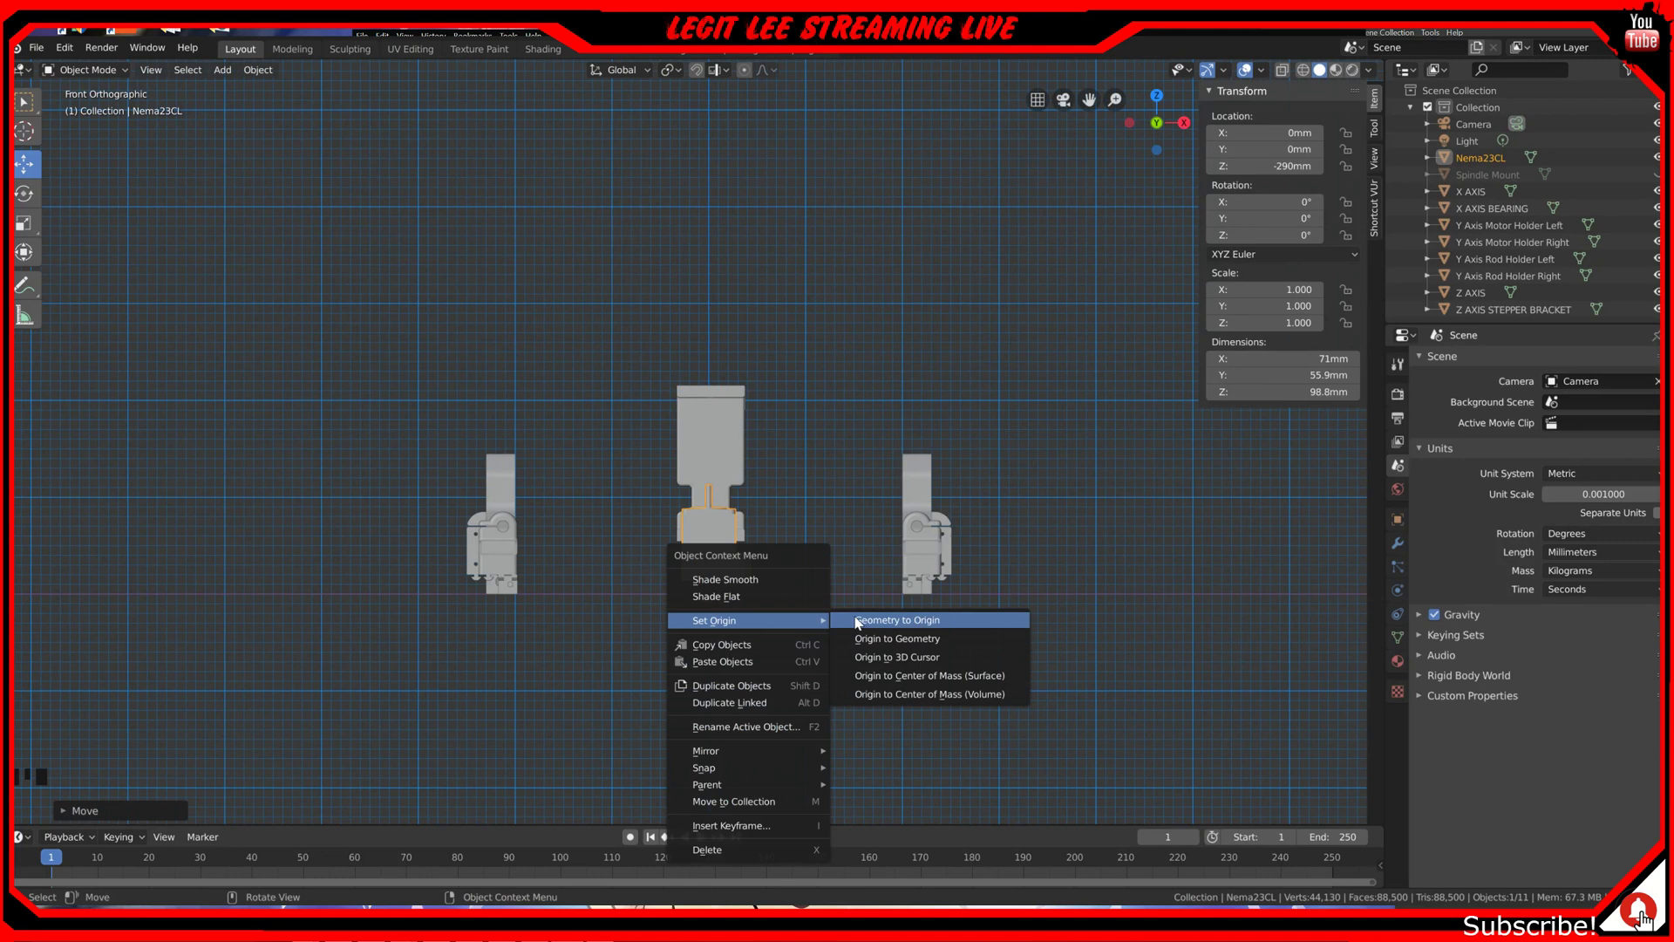
click(929, 695)
ctrl+drag(708, 480, 710, 497)
middle_drag(710, 497, 623, 495)
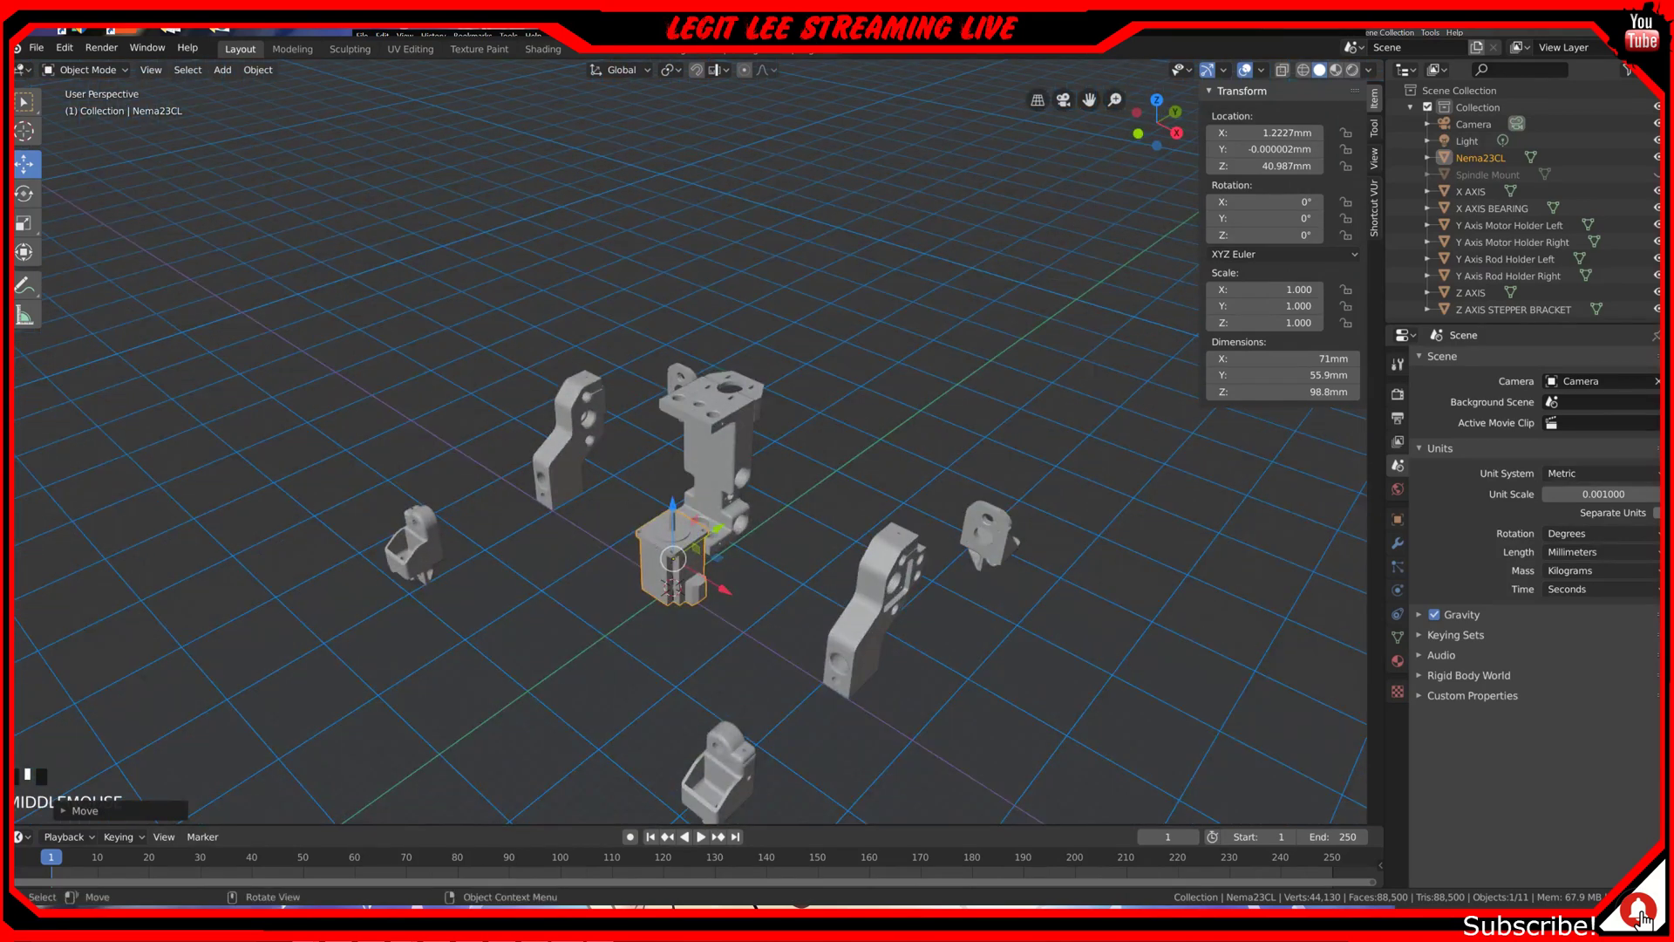
Step: Look through the 3D Designs files for an aluminium extrusion and import 2020_50.stl from the Documents folder
click(37, 48)
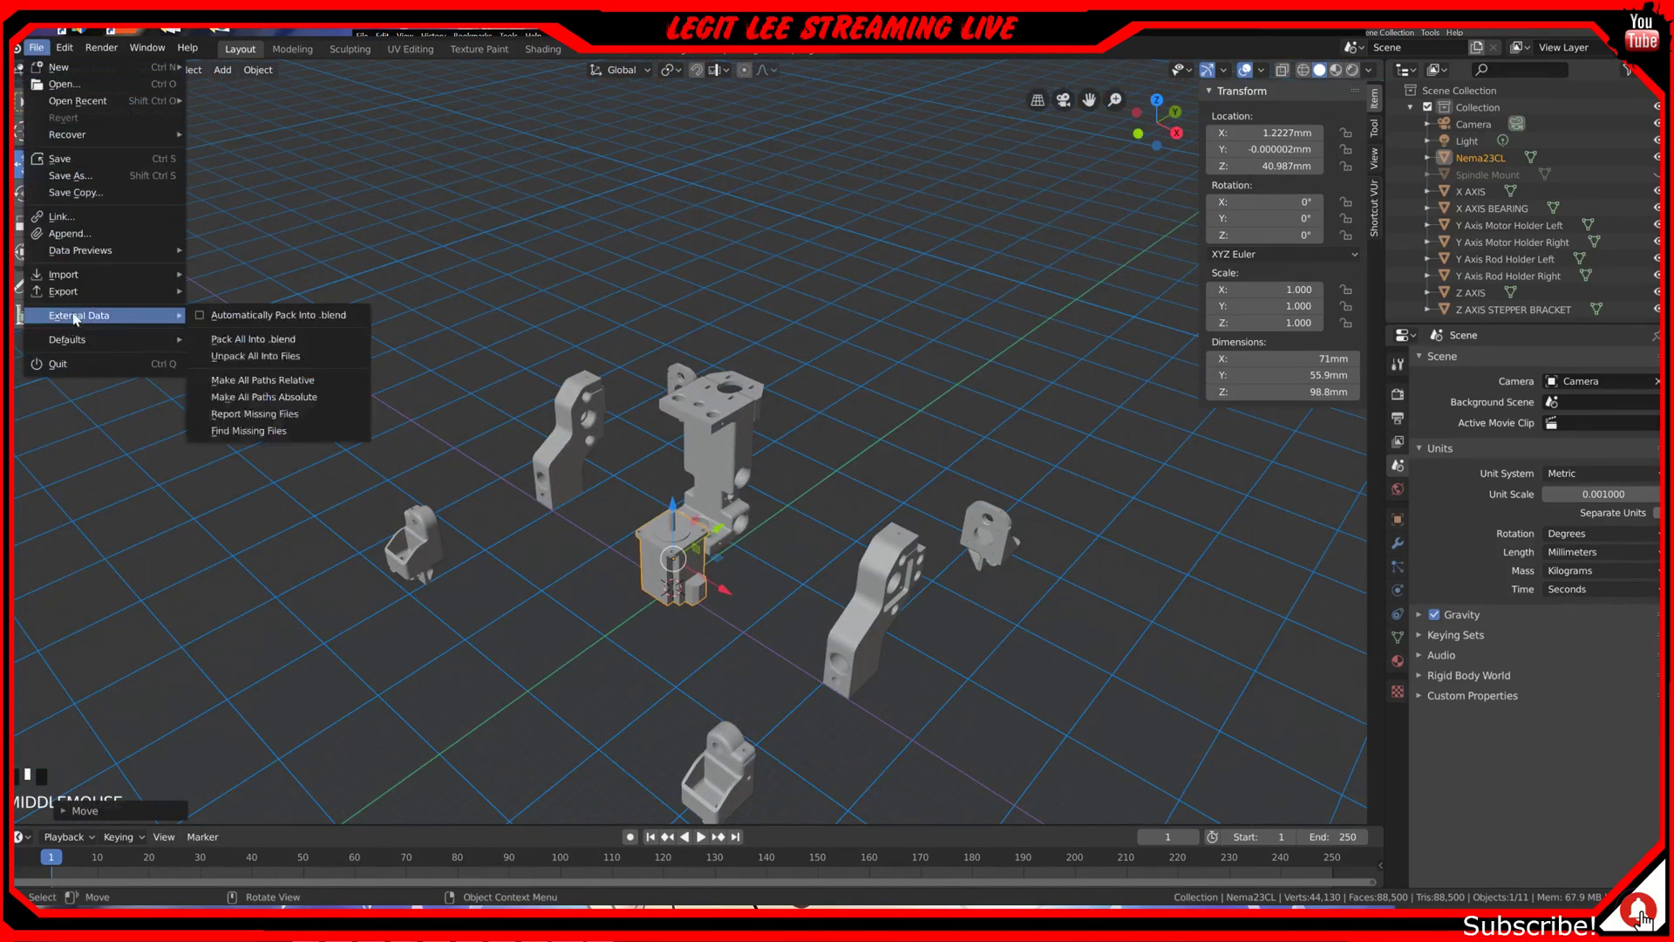
mouse_move(87, 279)
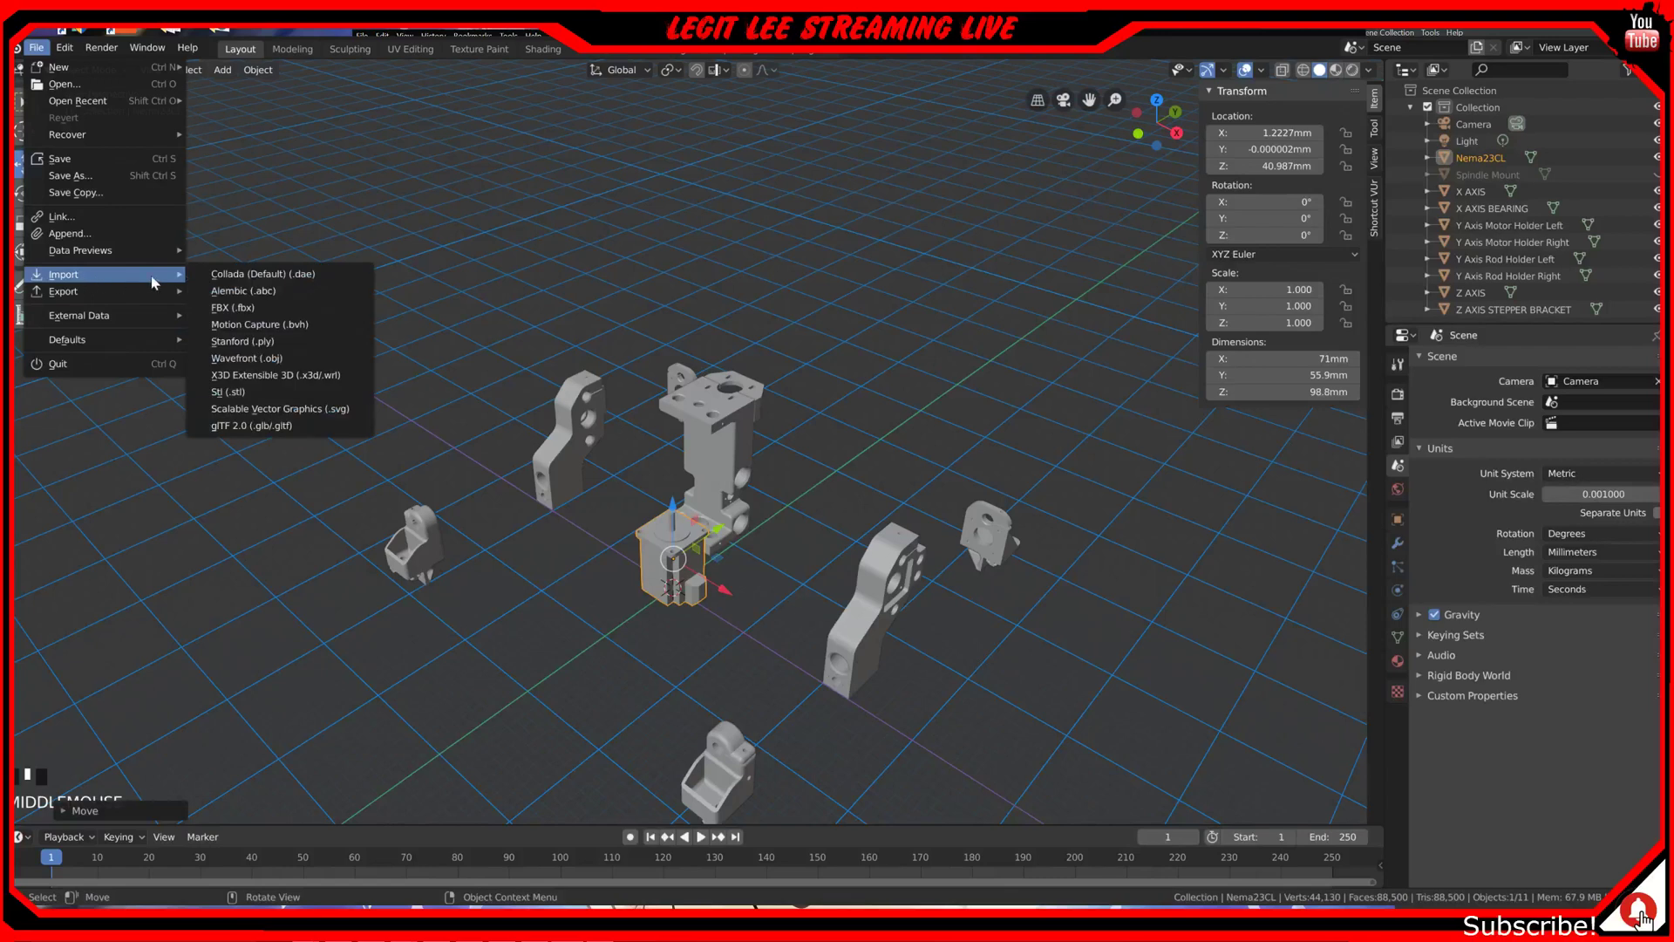
click(240, 391)
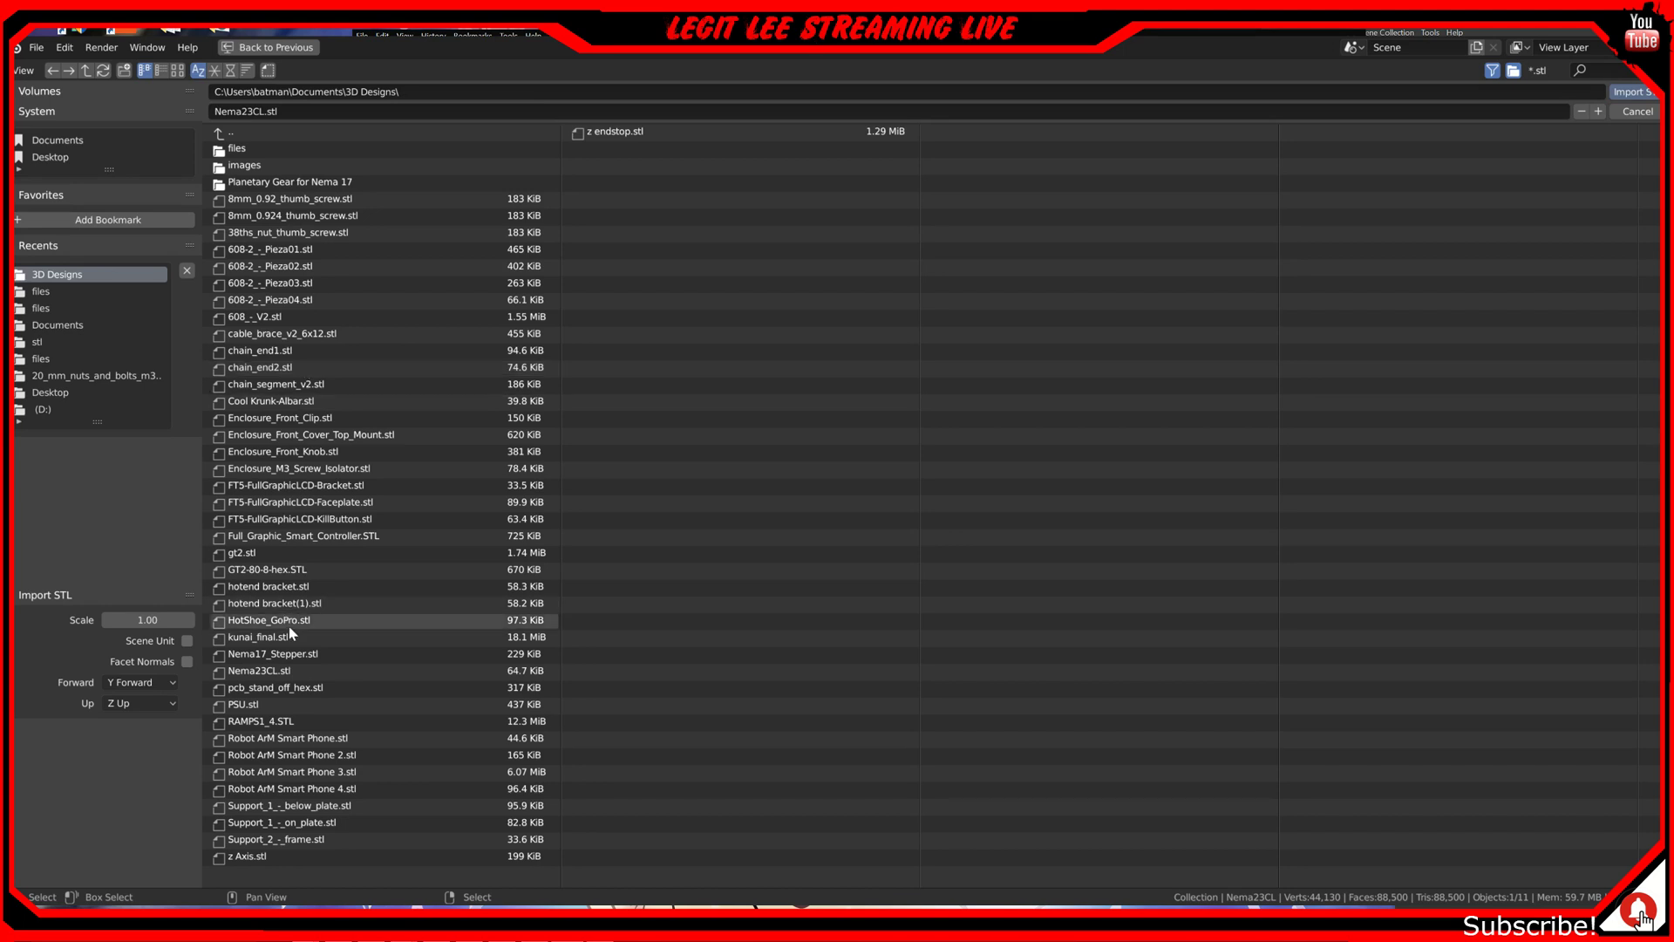
click(251, 150)
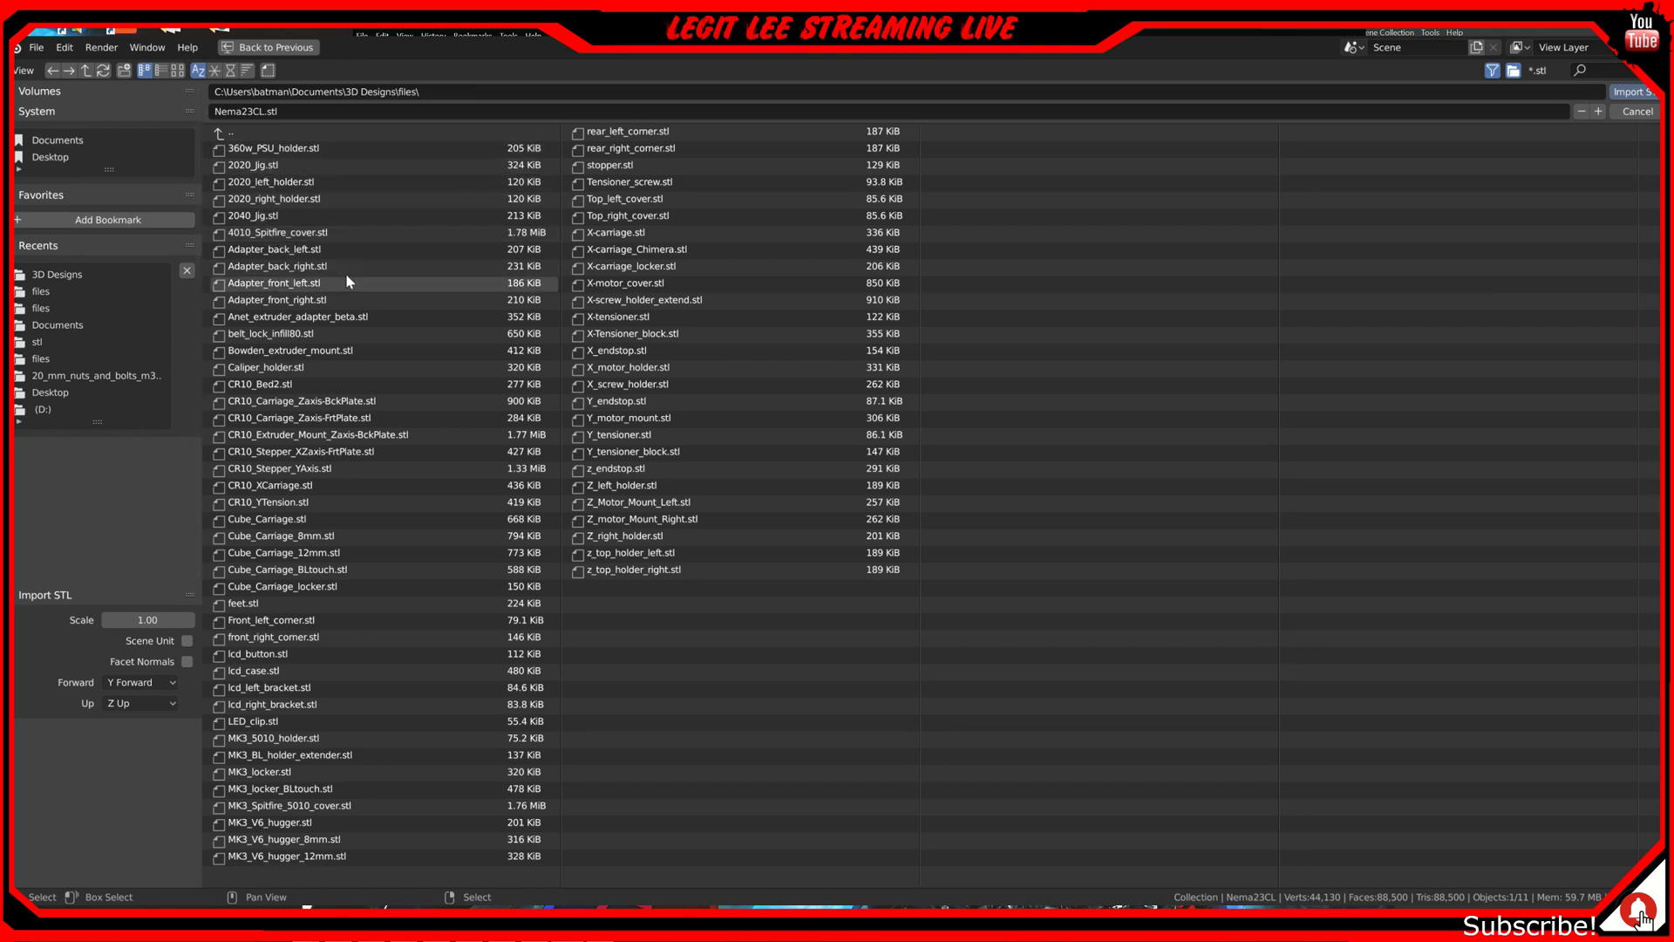
key(BackSpace)
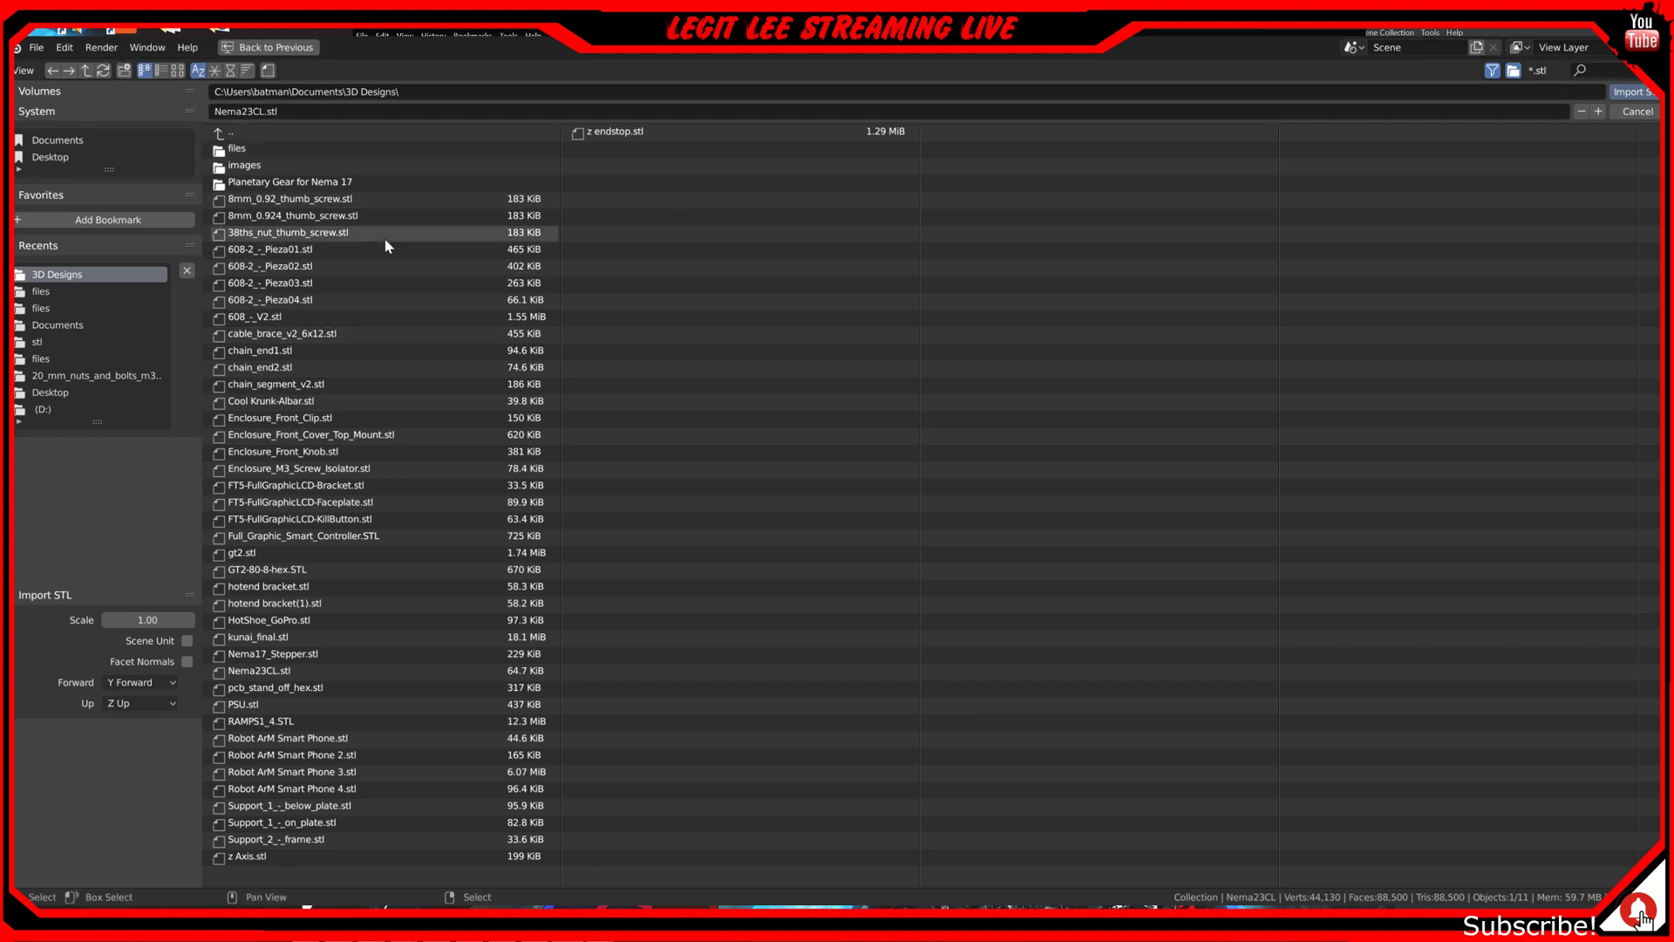
click(52, 324)
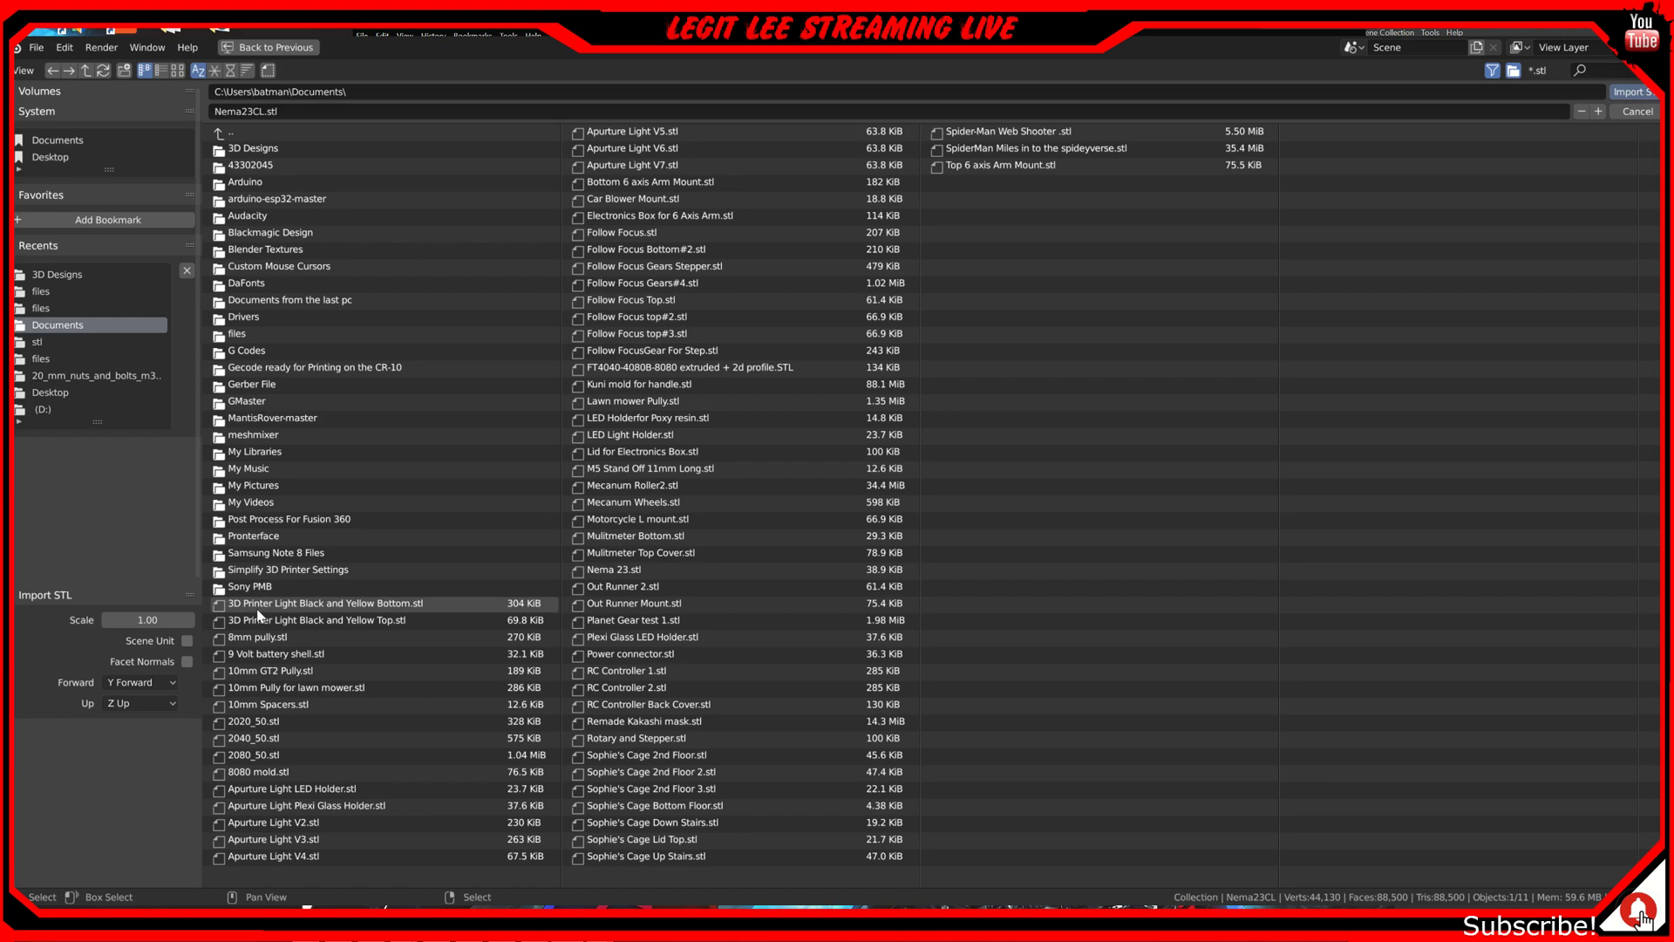
double_click(295, 722)
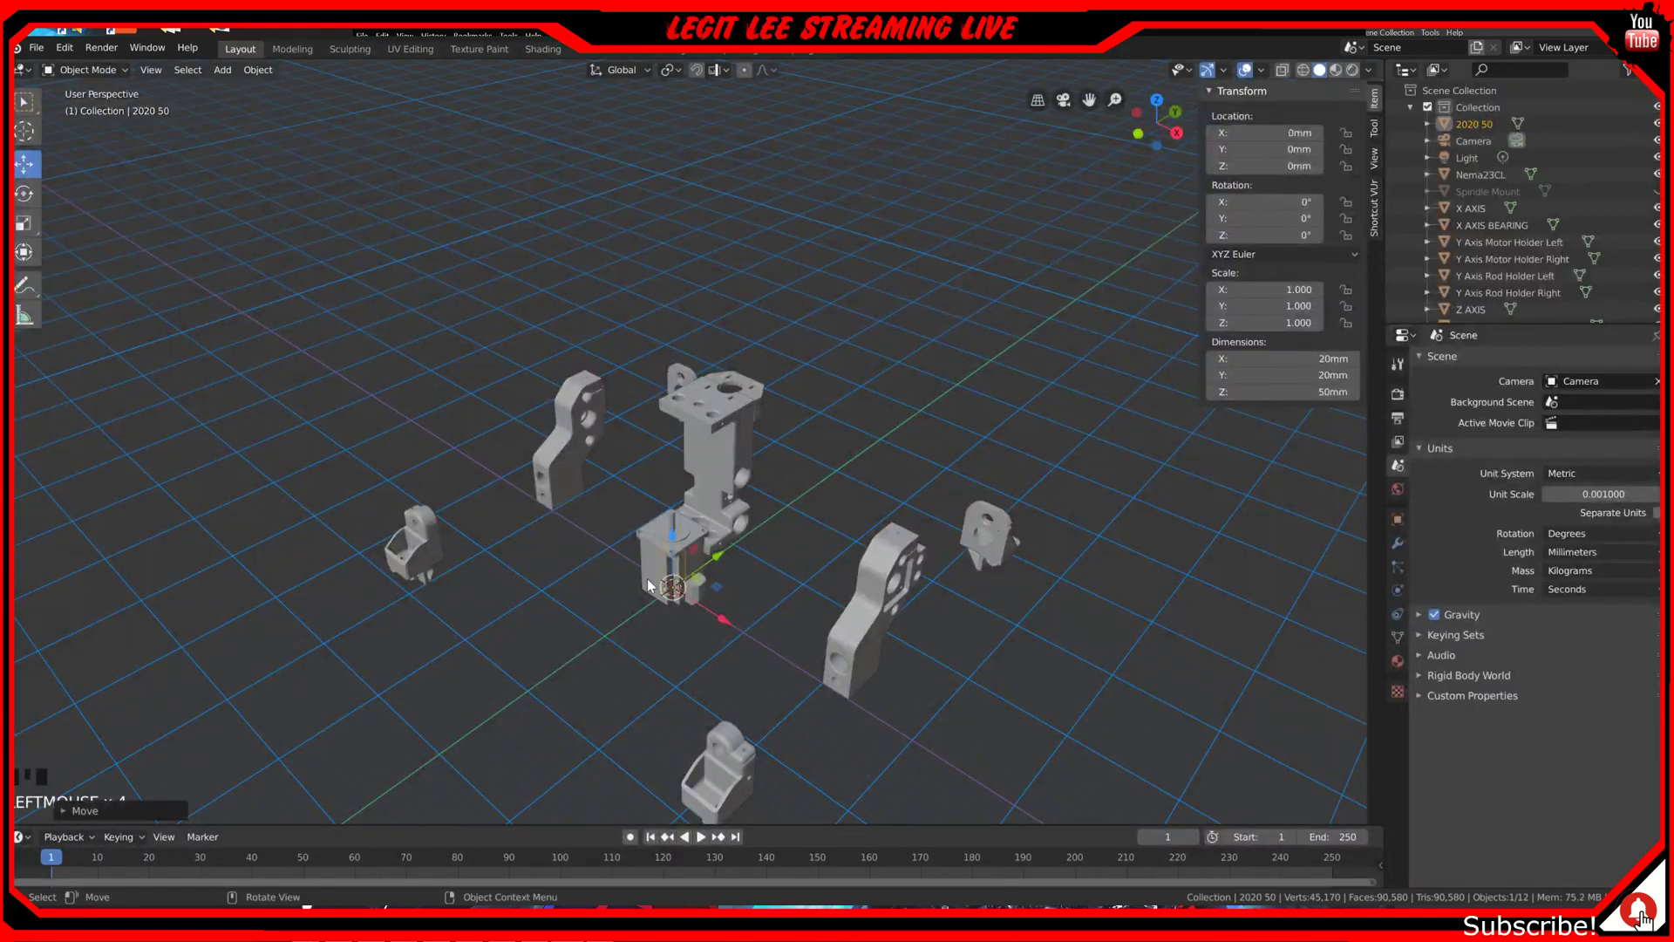
Step: Import the wider extrusion model 2040_50.stl from the Documents folder
click(37, 48)
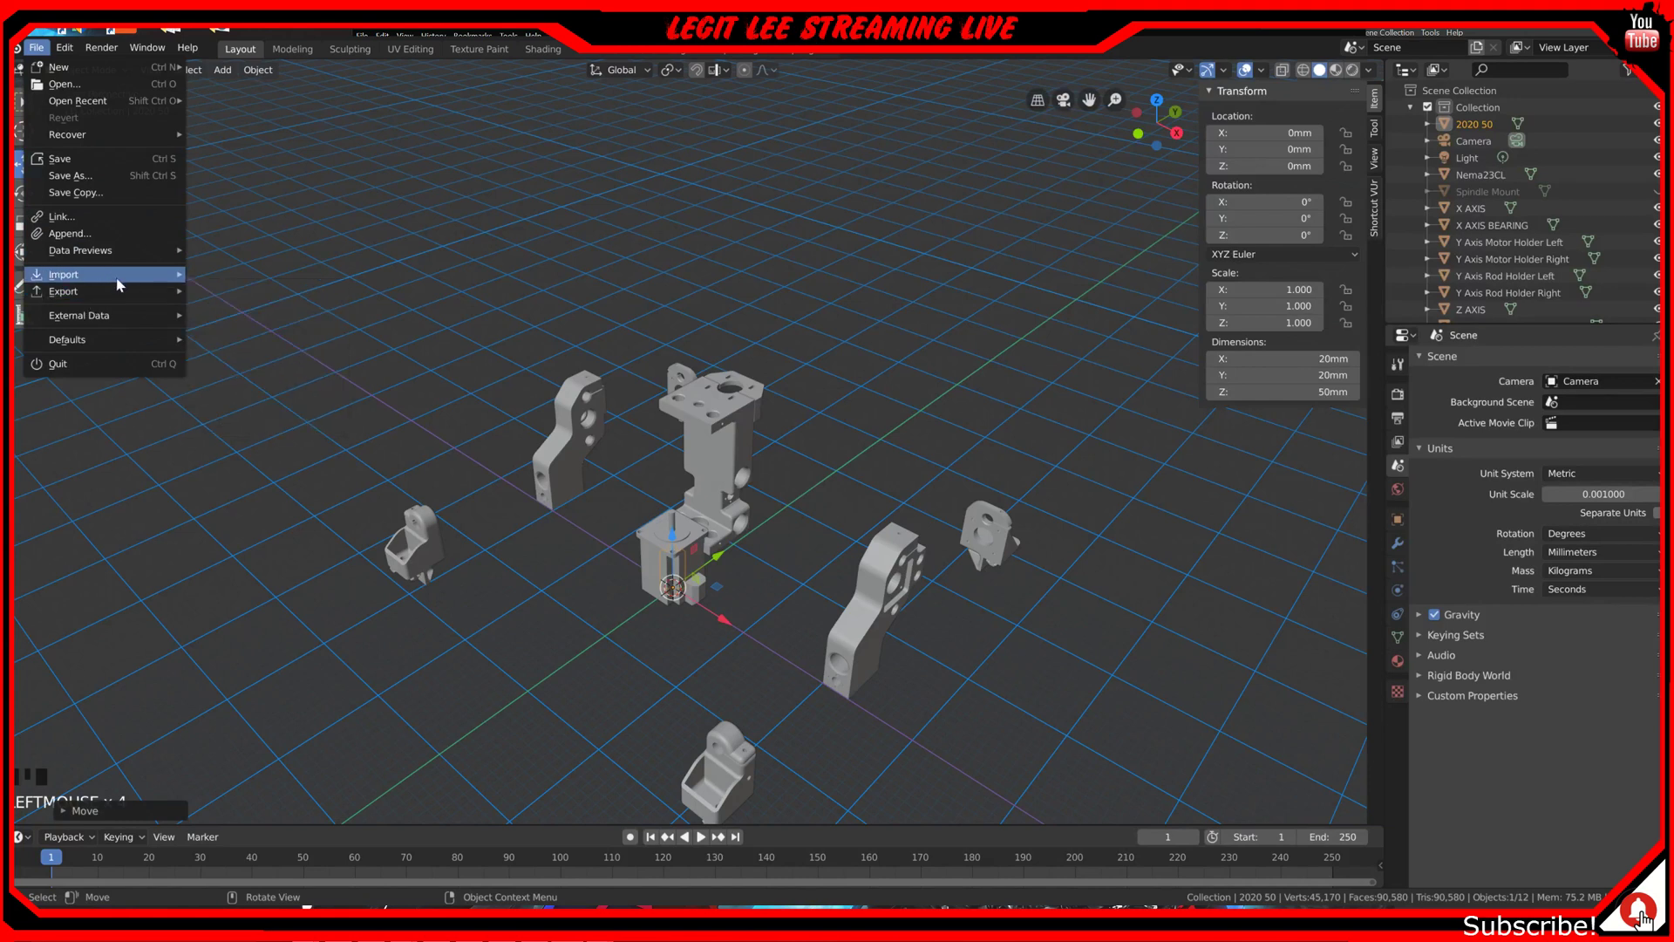
mouse_move(120, 277)
click(256, 400)
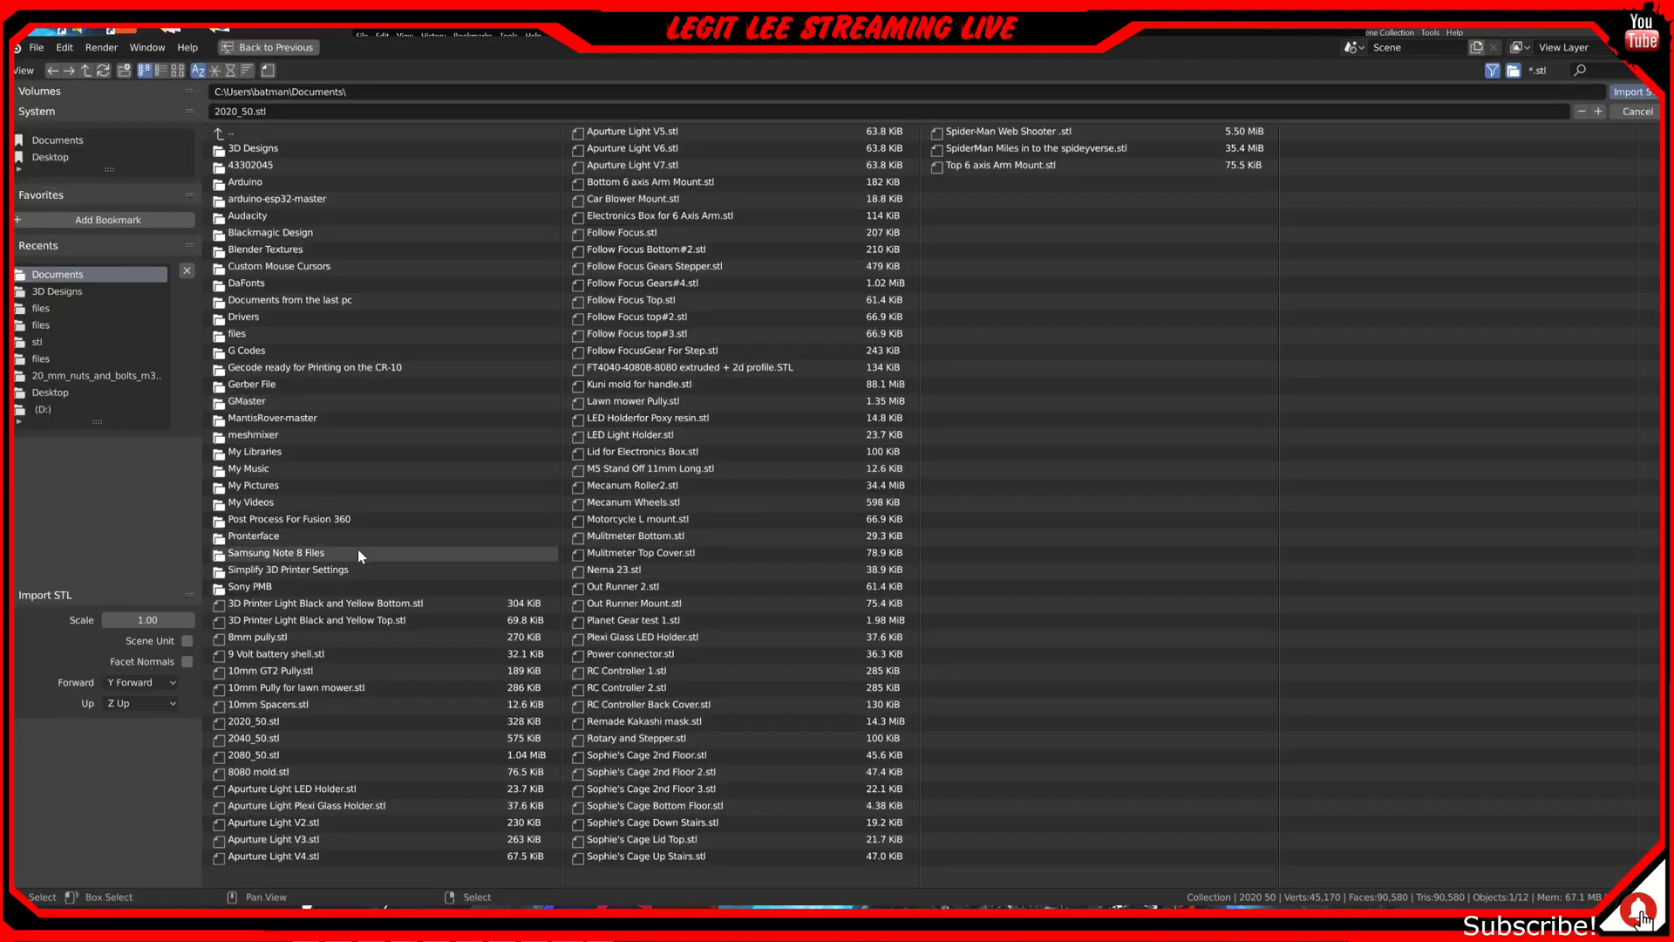
click(274, 738)
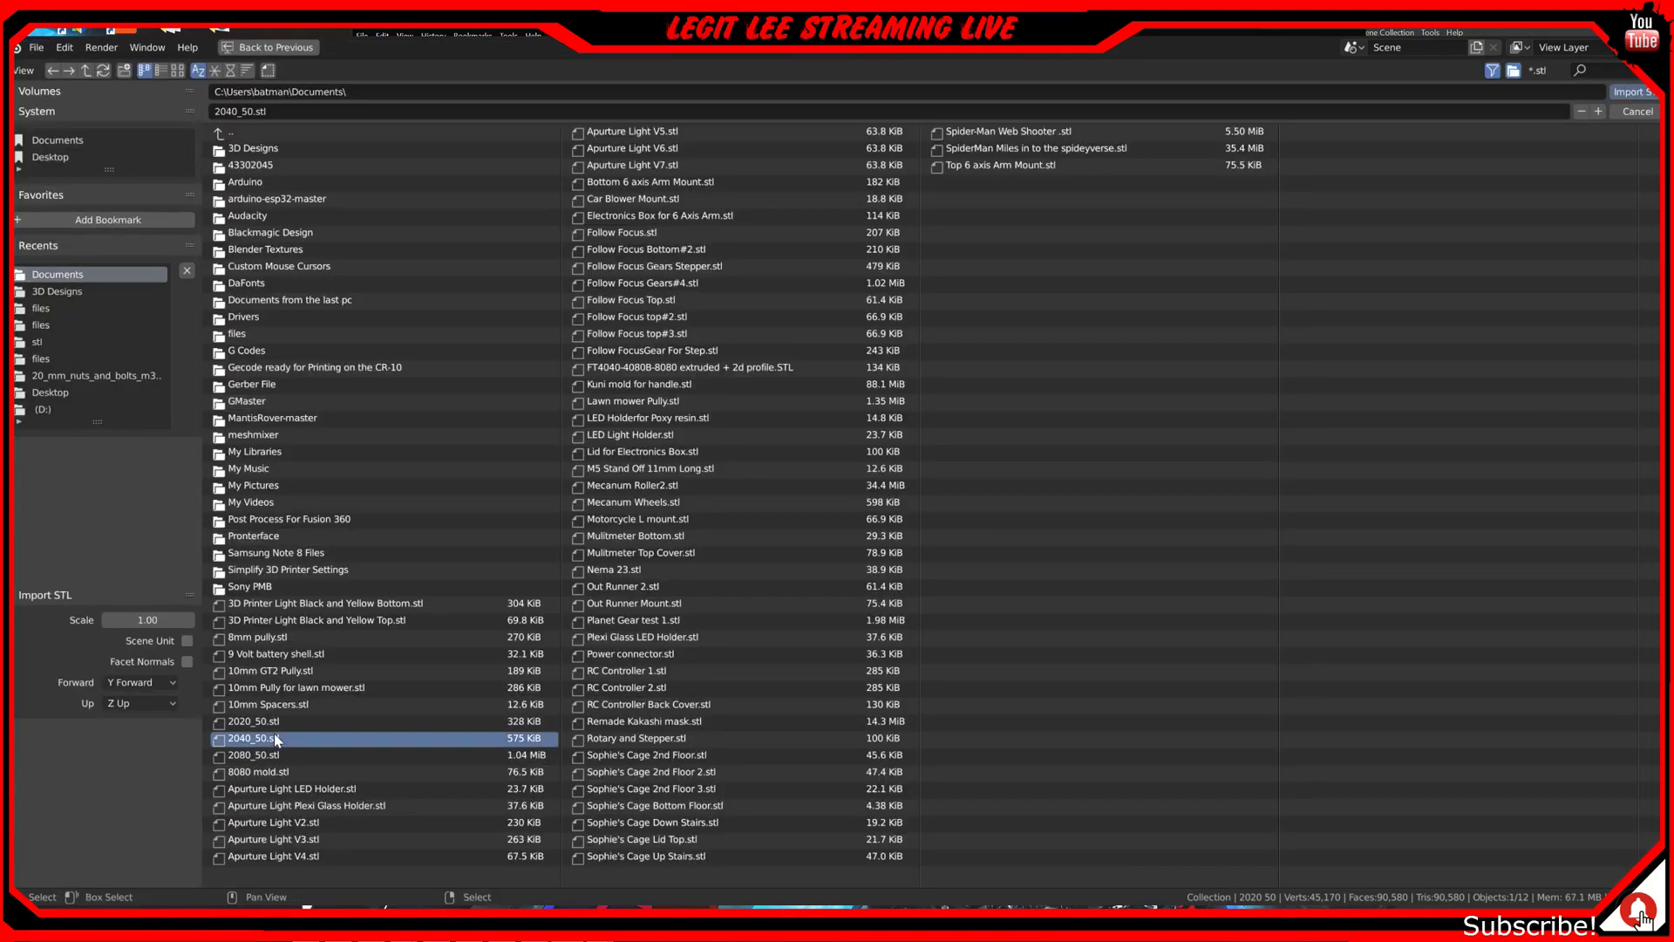
double_click(274, 738)
Step: Hide the Nema23CL motor that covers the imported extrusions at the scene origin
middle_drag(616, 594, 653, 569)
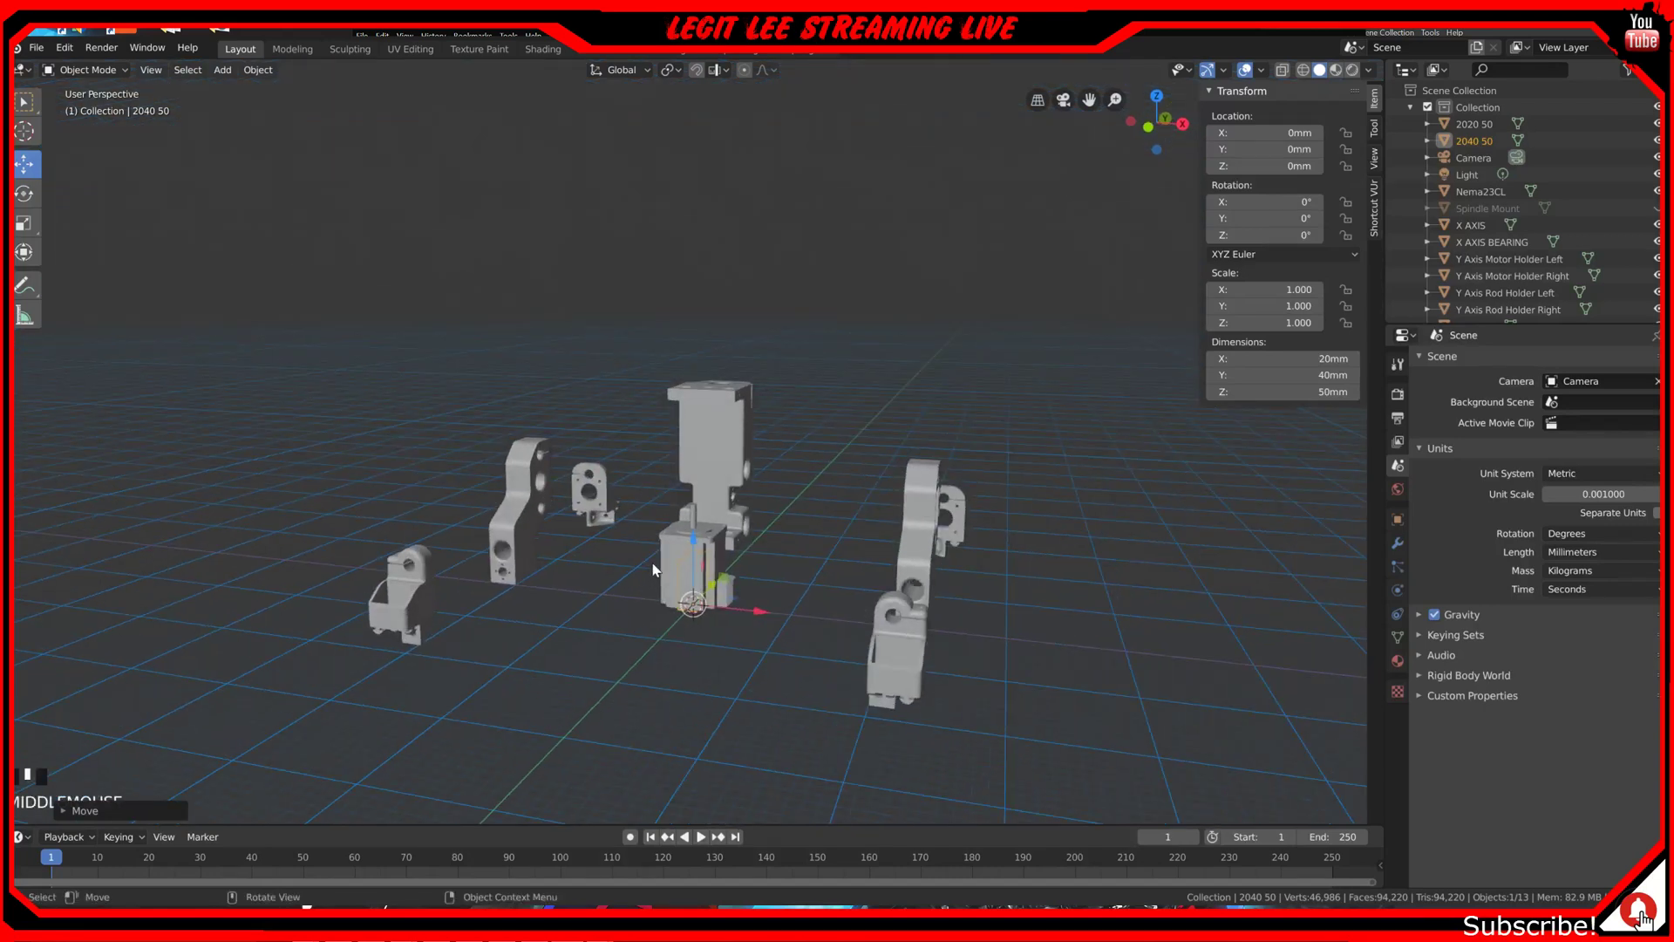
key(KP_1)
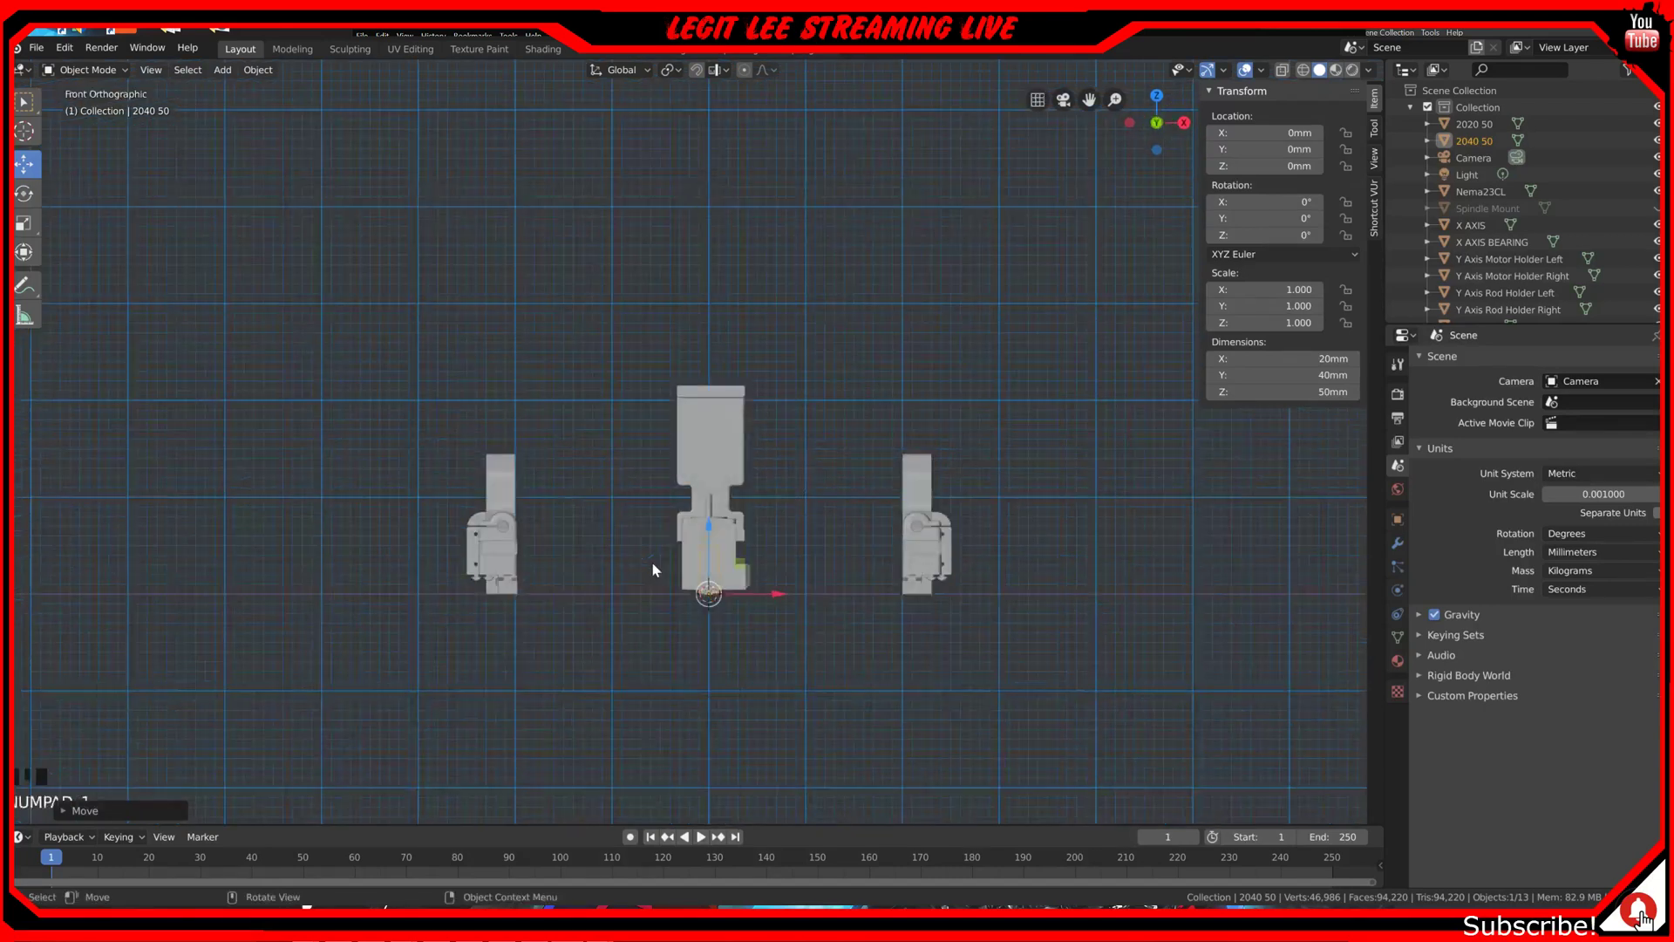
scroll(761, 532, up, 2)
right_click(761, 532)
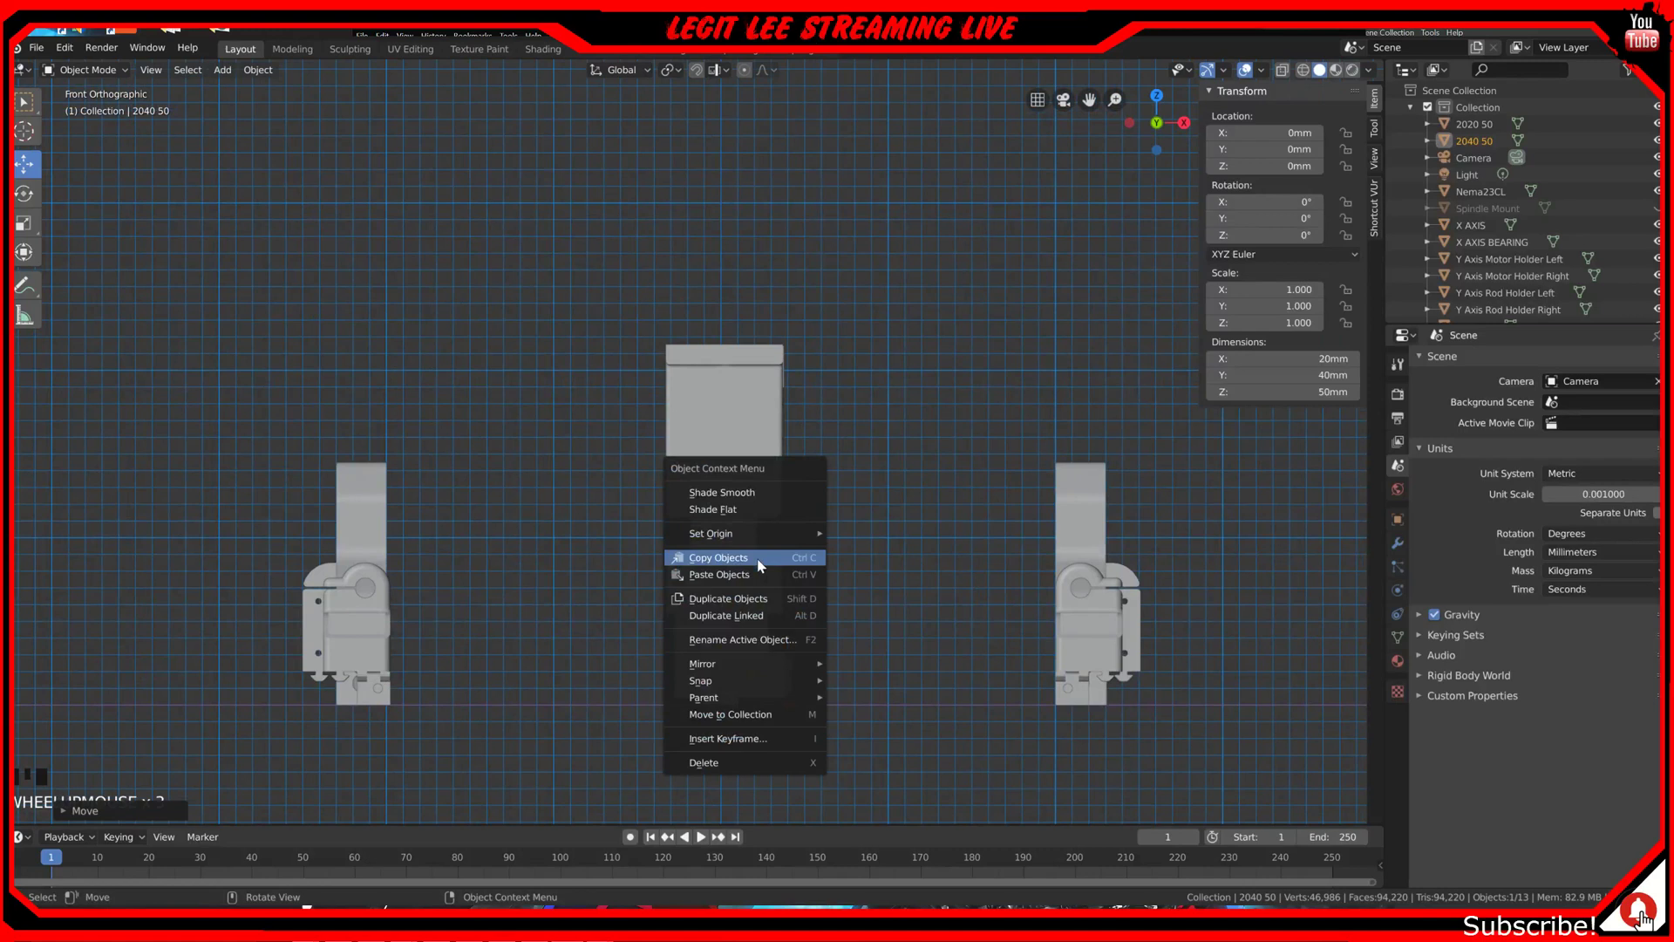
click(897, 420)
middle_drag(819, 561, 705, 771)
click(706, 713)
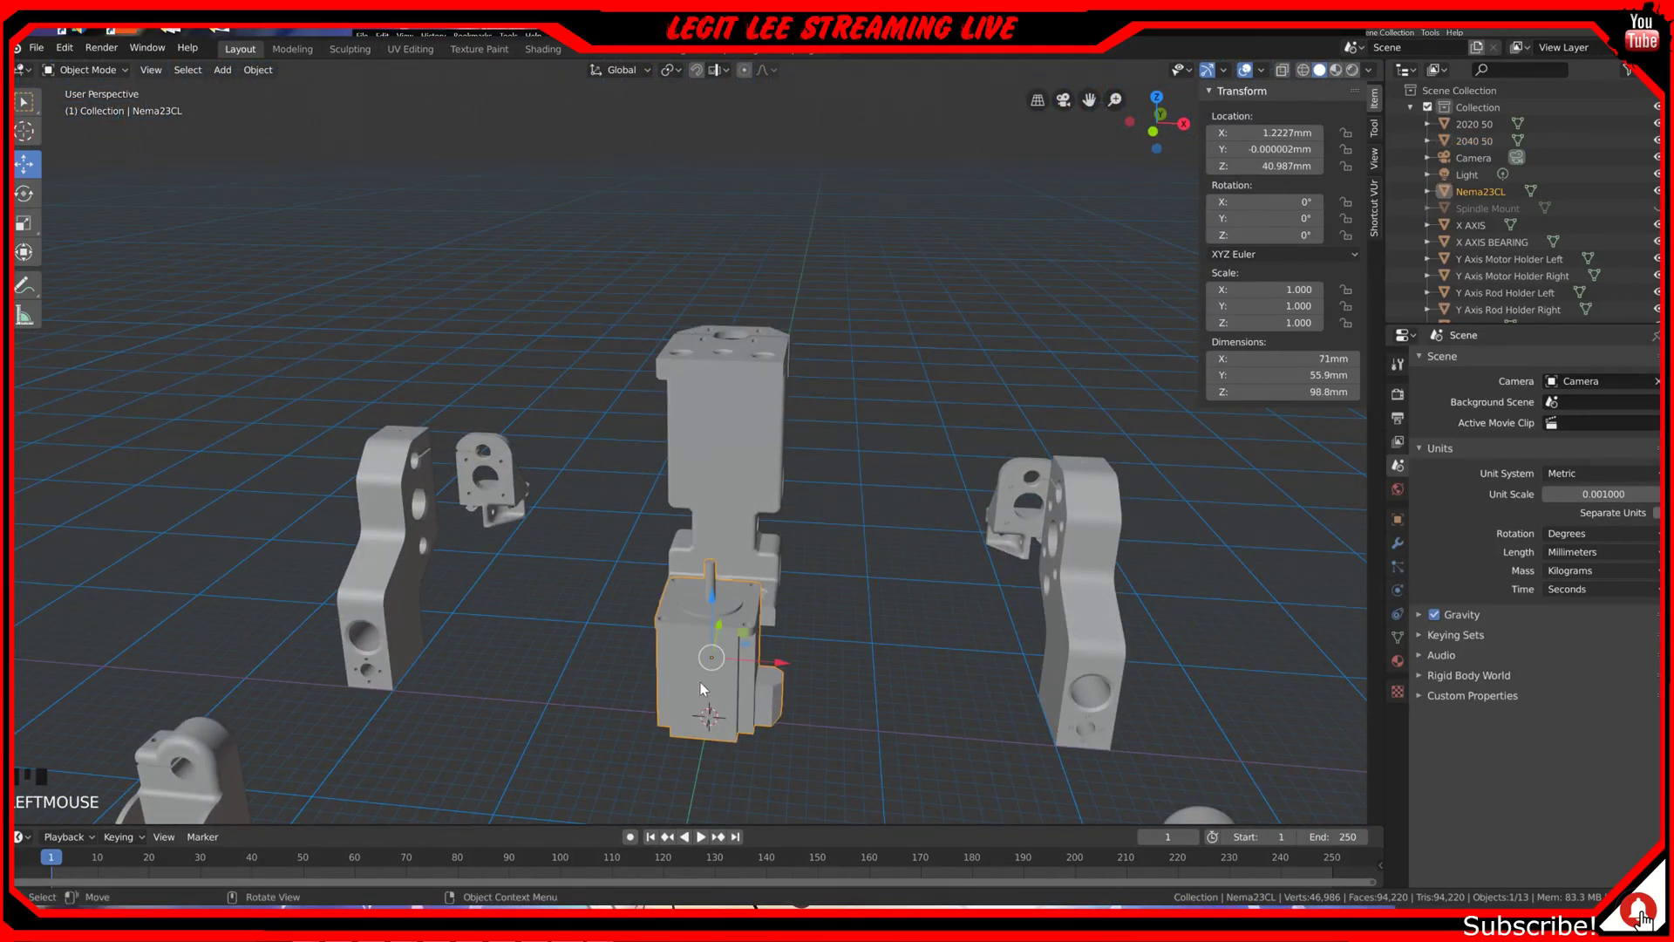
key(h)
Step: Raise the 2040 50 extrusion 79 mm along the Z axis and set its origin to the center of mass (volume)
click(697, 674)
mouse_move(697, 674)
middle_down()
mouse_move(713, 621)
mouse_move(679, 655)
middle_up()
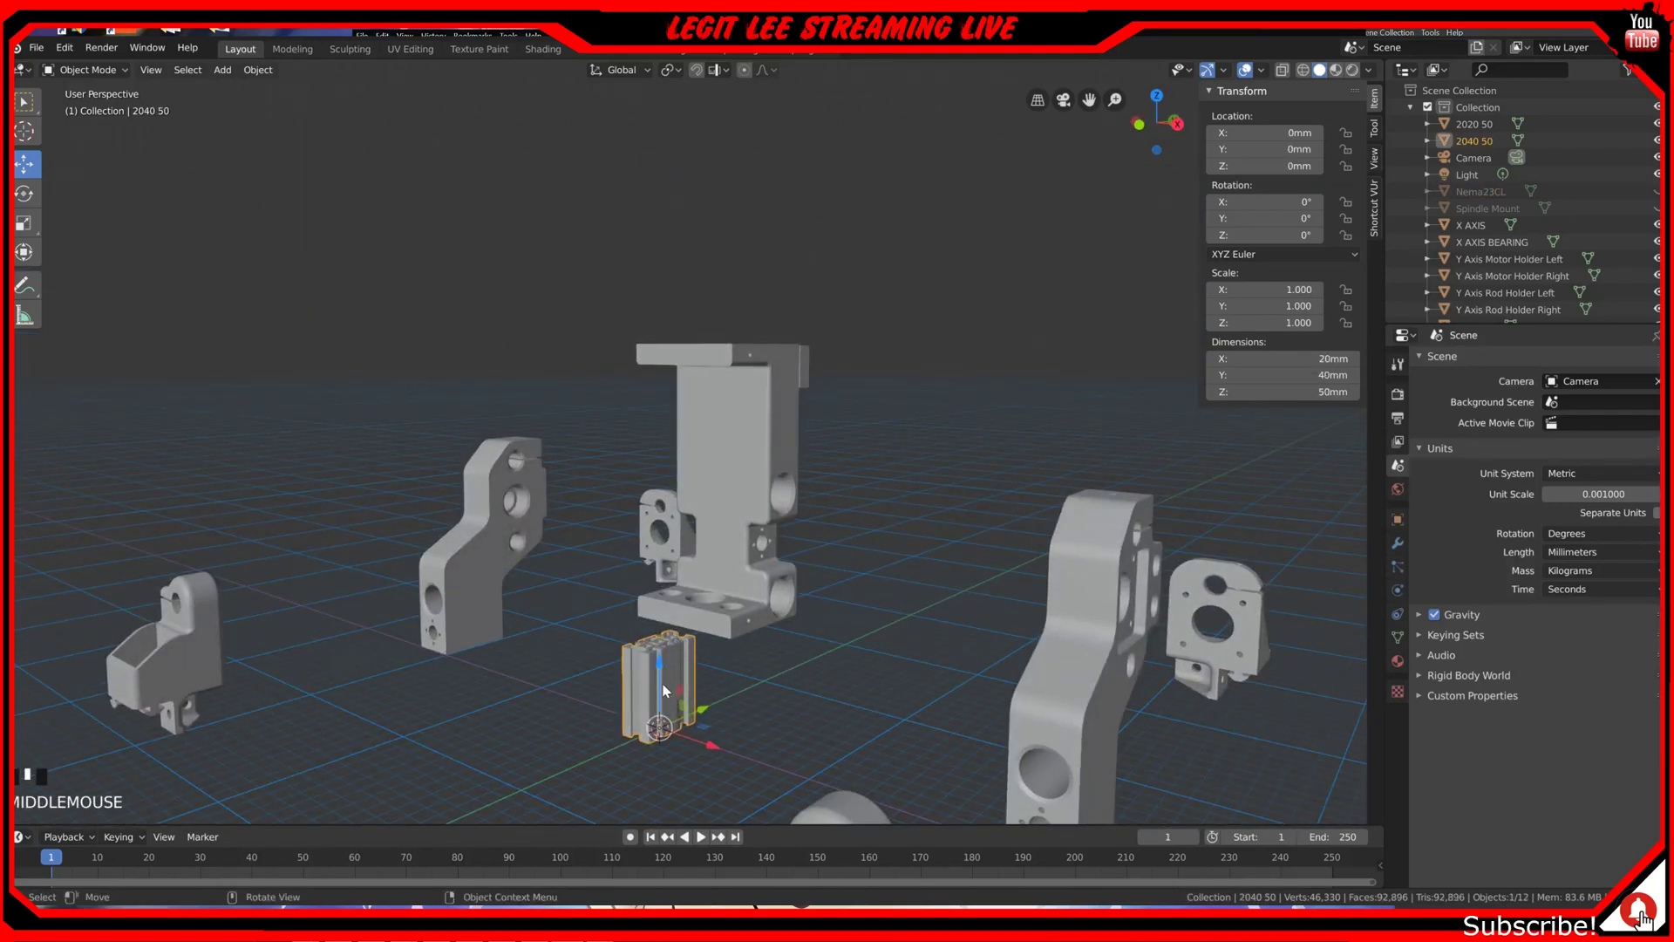
drag(659, 670, 652, 526)
right_click(656, 532)
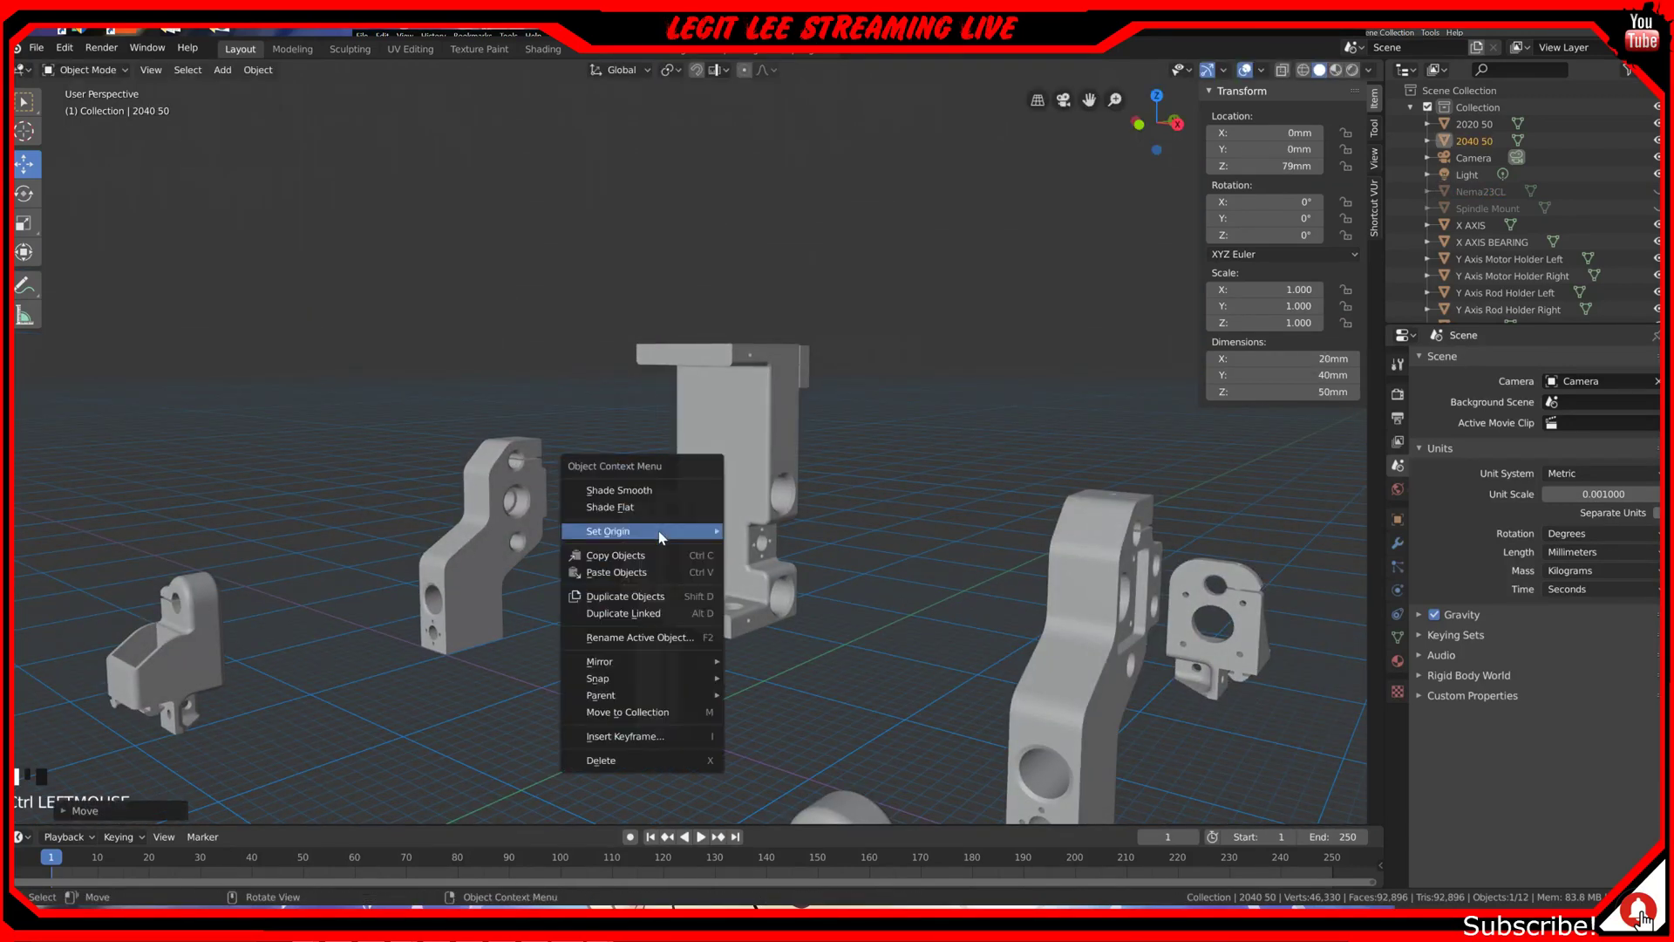
mouse_move(661, 538)
click(785, 606)
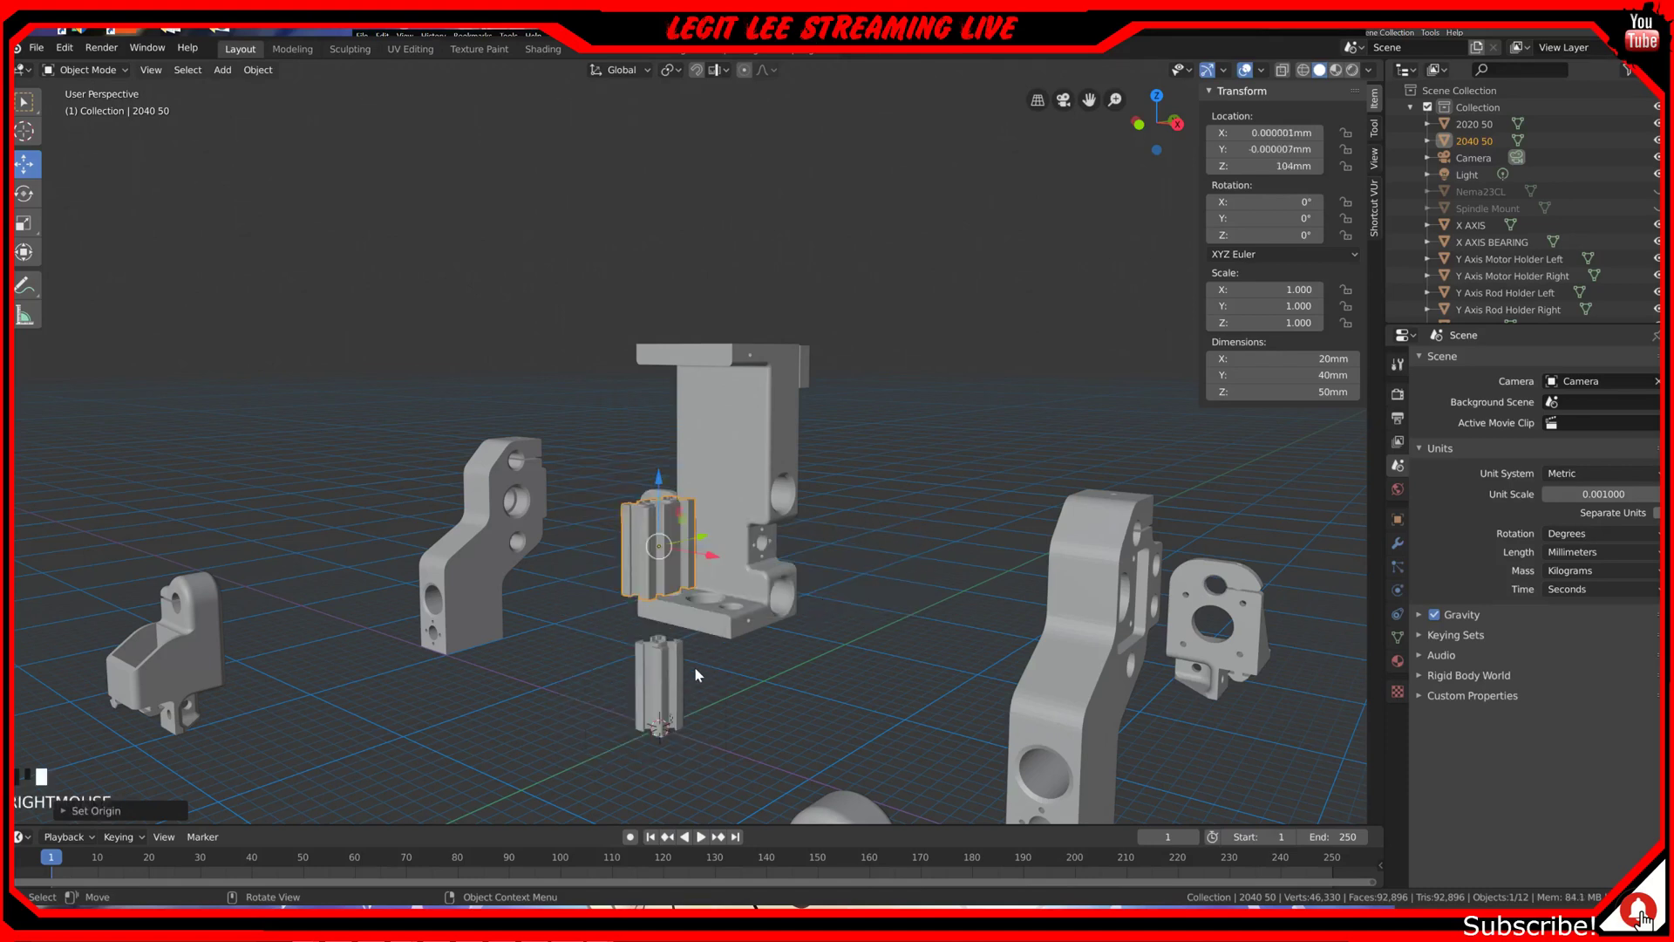
Step: Set the origin of the 2020 50 extrusion to its center of mass (volume)
click(678, 677)
right_click(678, 676)
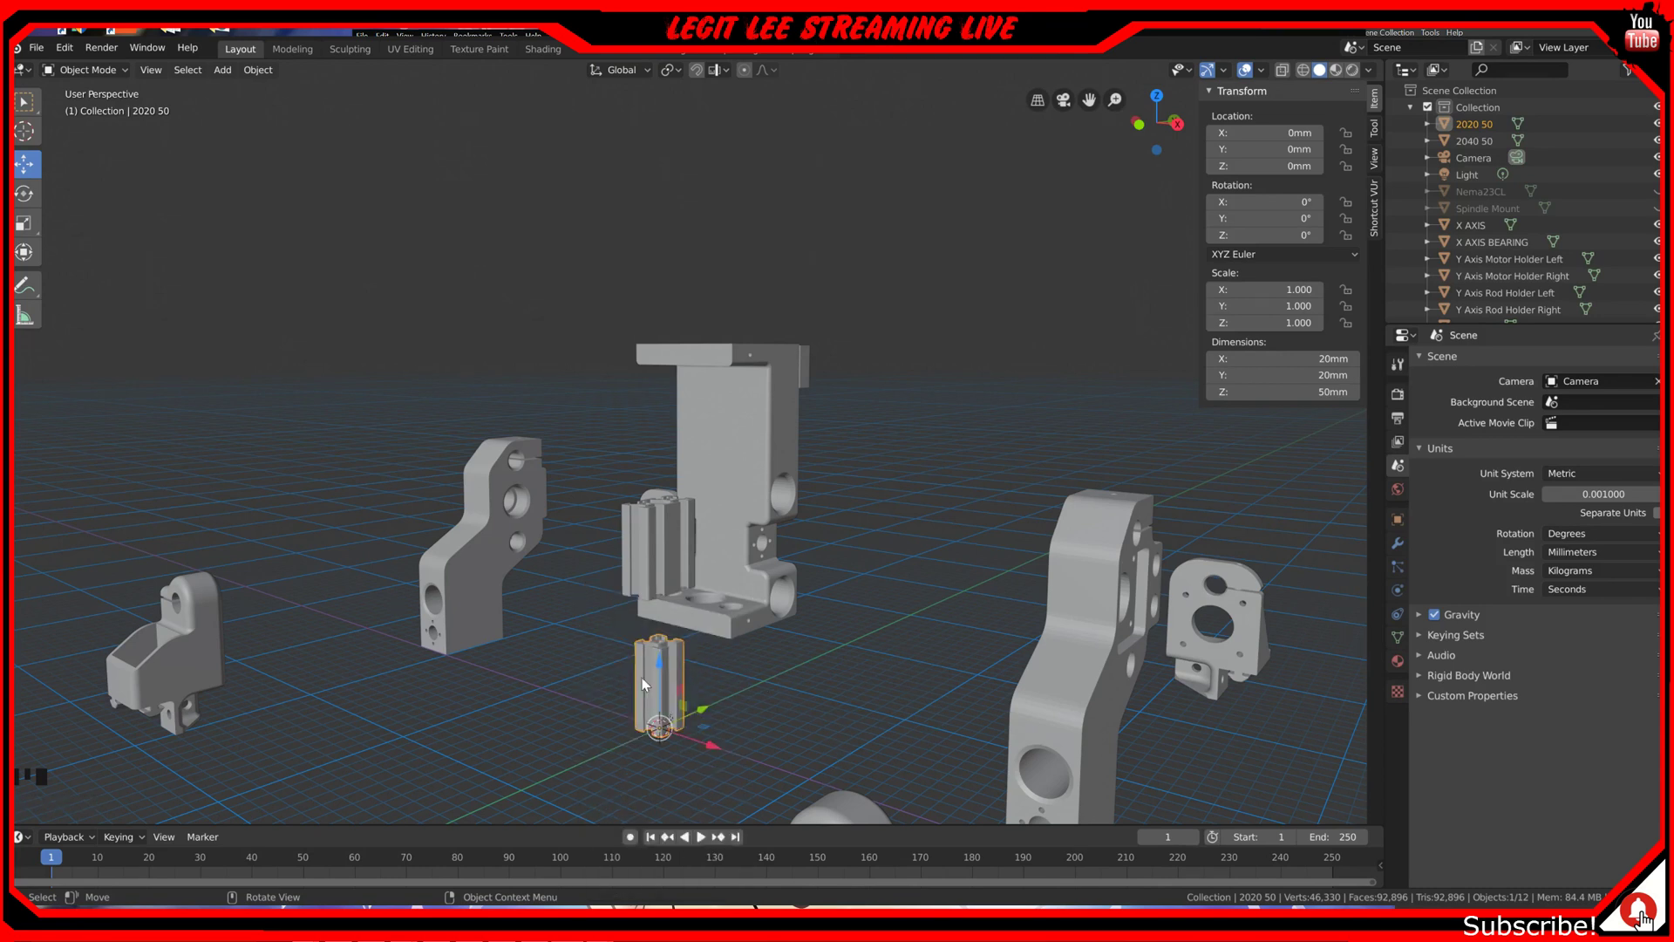
right_click(654, 681)
mouse_move(672, 657)
click(807, 732)
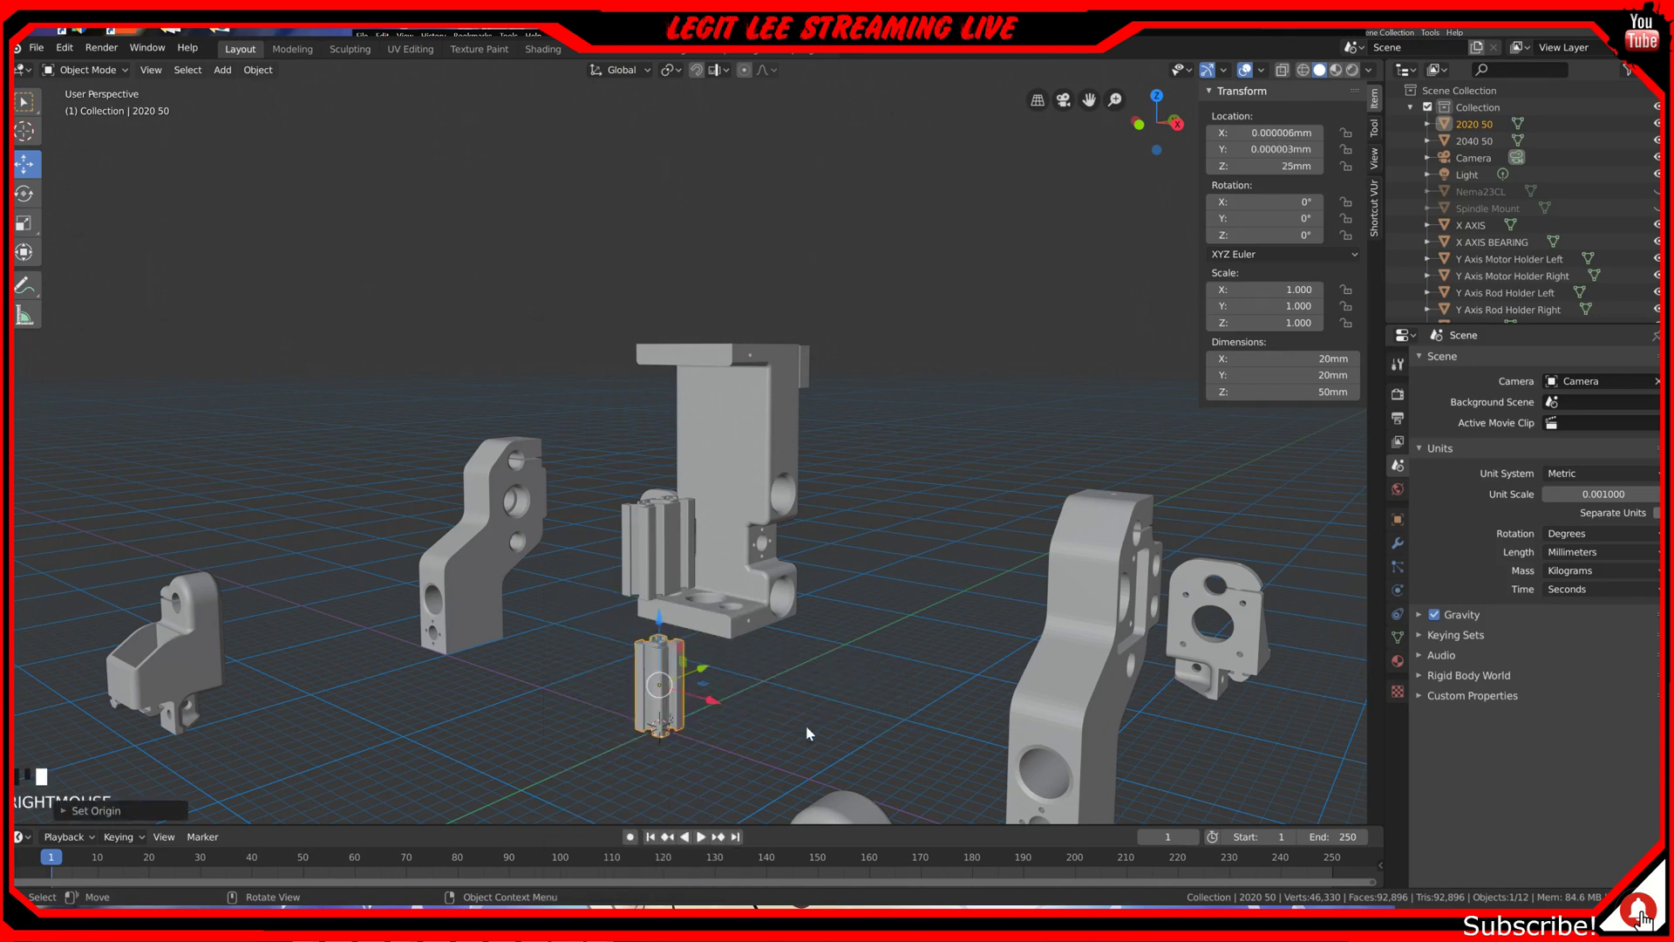
Step: Rotate the 2040 50 extrusion to -90° about the X axis in the right view
middle_drag(709, 649, 602, 569)
click(721, 573)
scroll(720, 573, down, 4)
scroll(601, 569, up, 2)
key(KP_3)
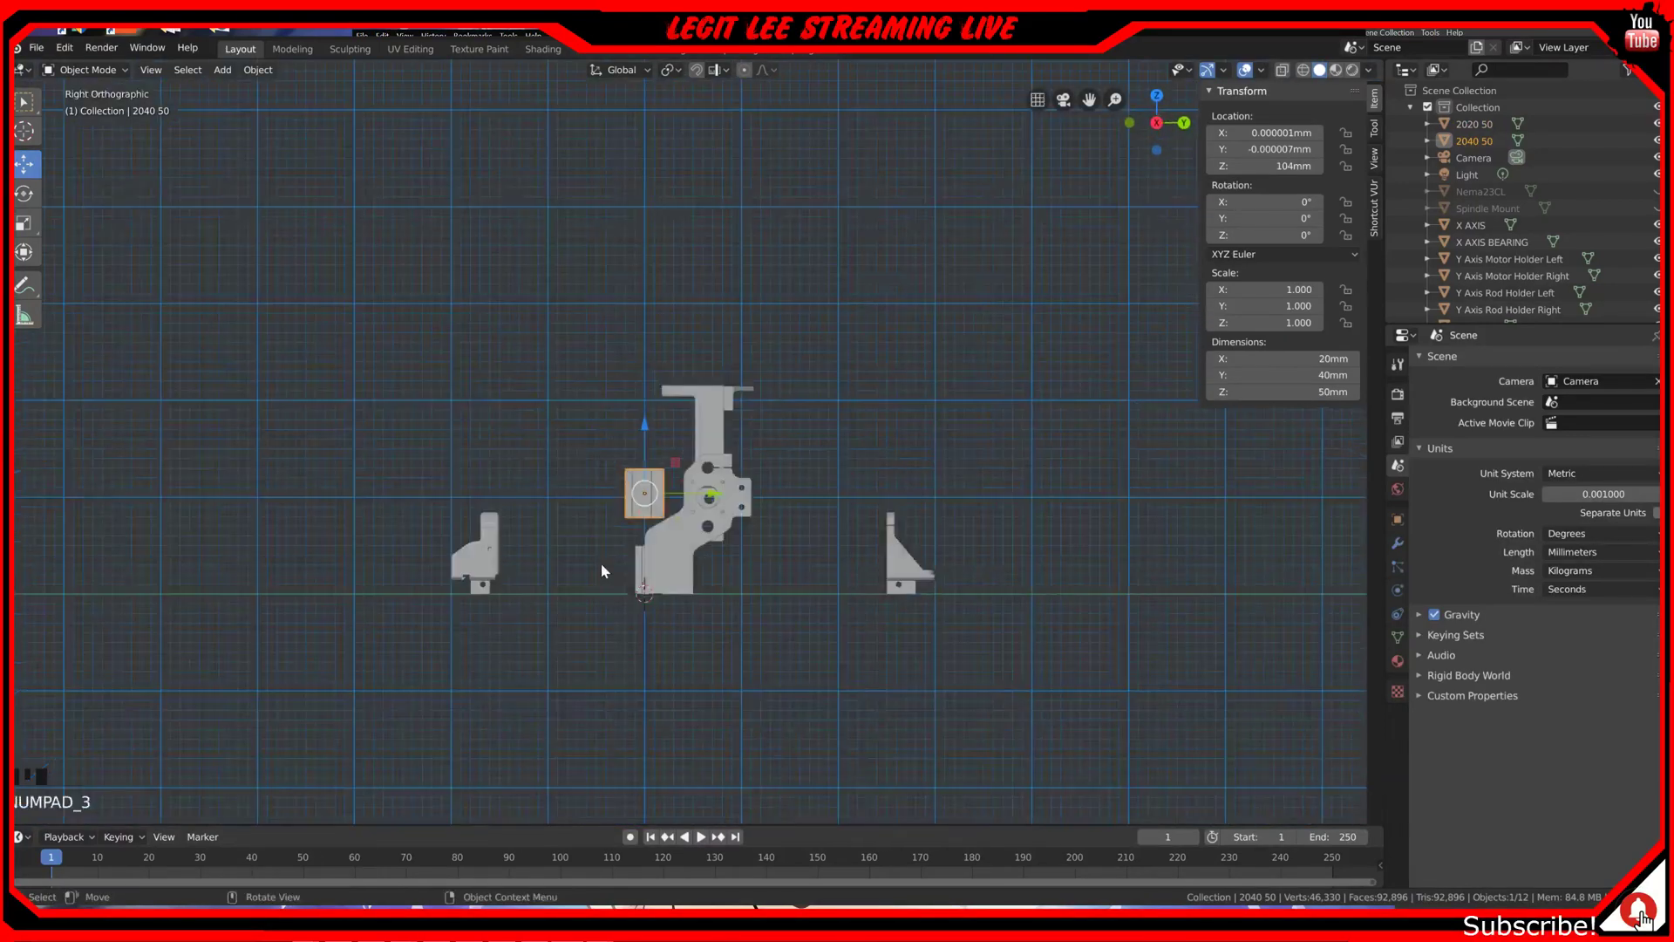
text(rx-90)
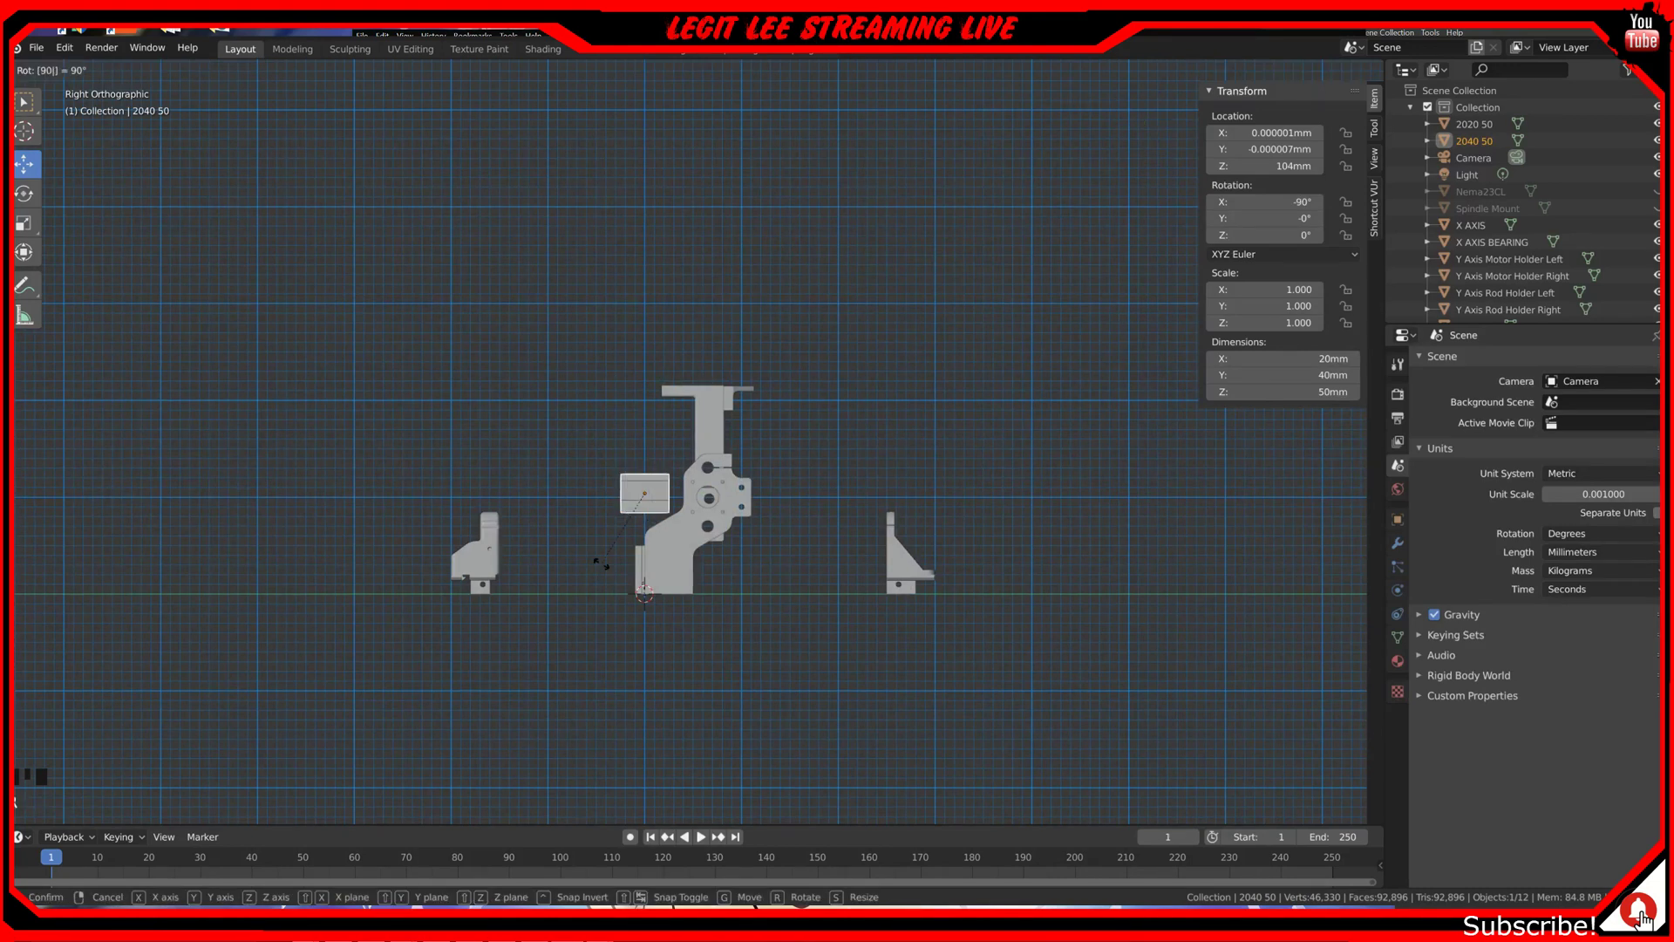
key(Return)
Step: Examine the rotated 2040 50 extrusion beside the Z axis part from the front and right, and open the preferences
scroll(601, 568, up, 1)
key(KP_1)
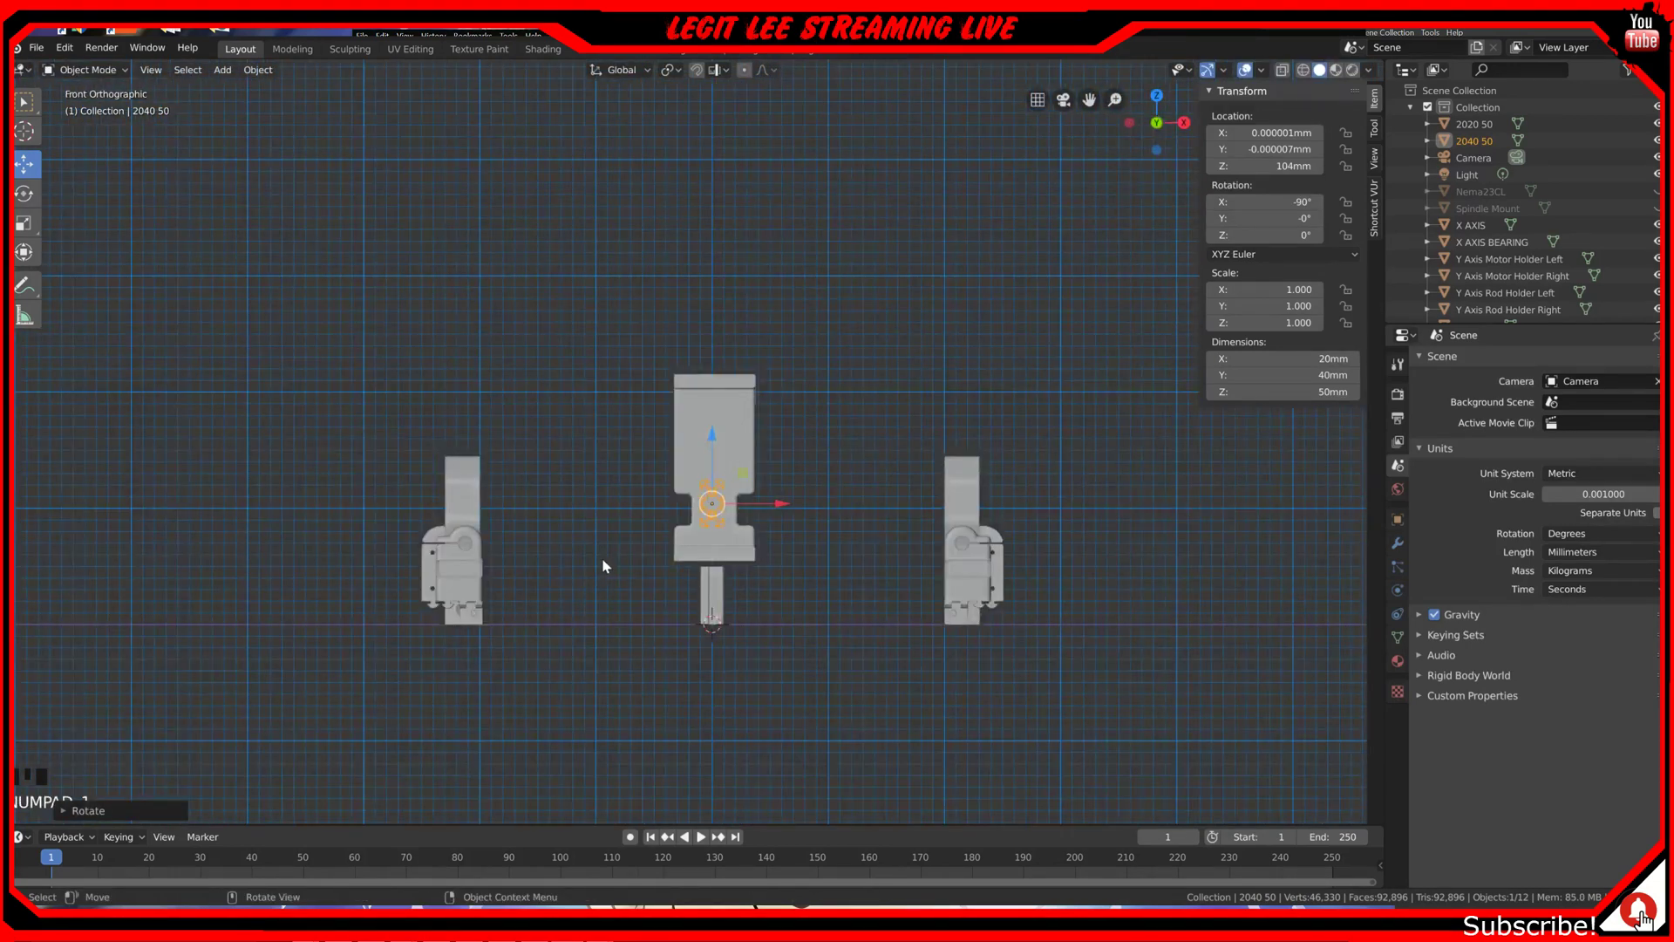
scroll(601, 560, up, 2)
key(KP_3)
scroll(608, 554, up, 2)
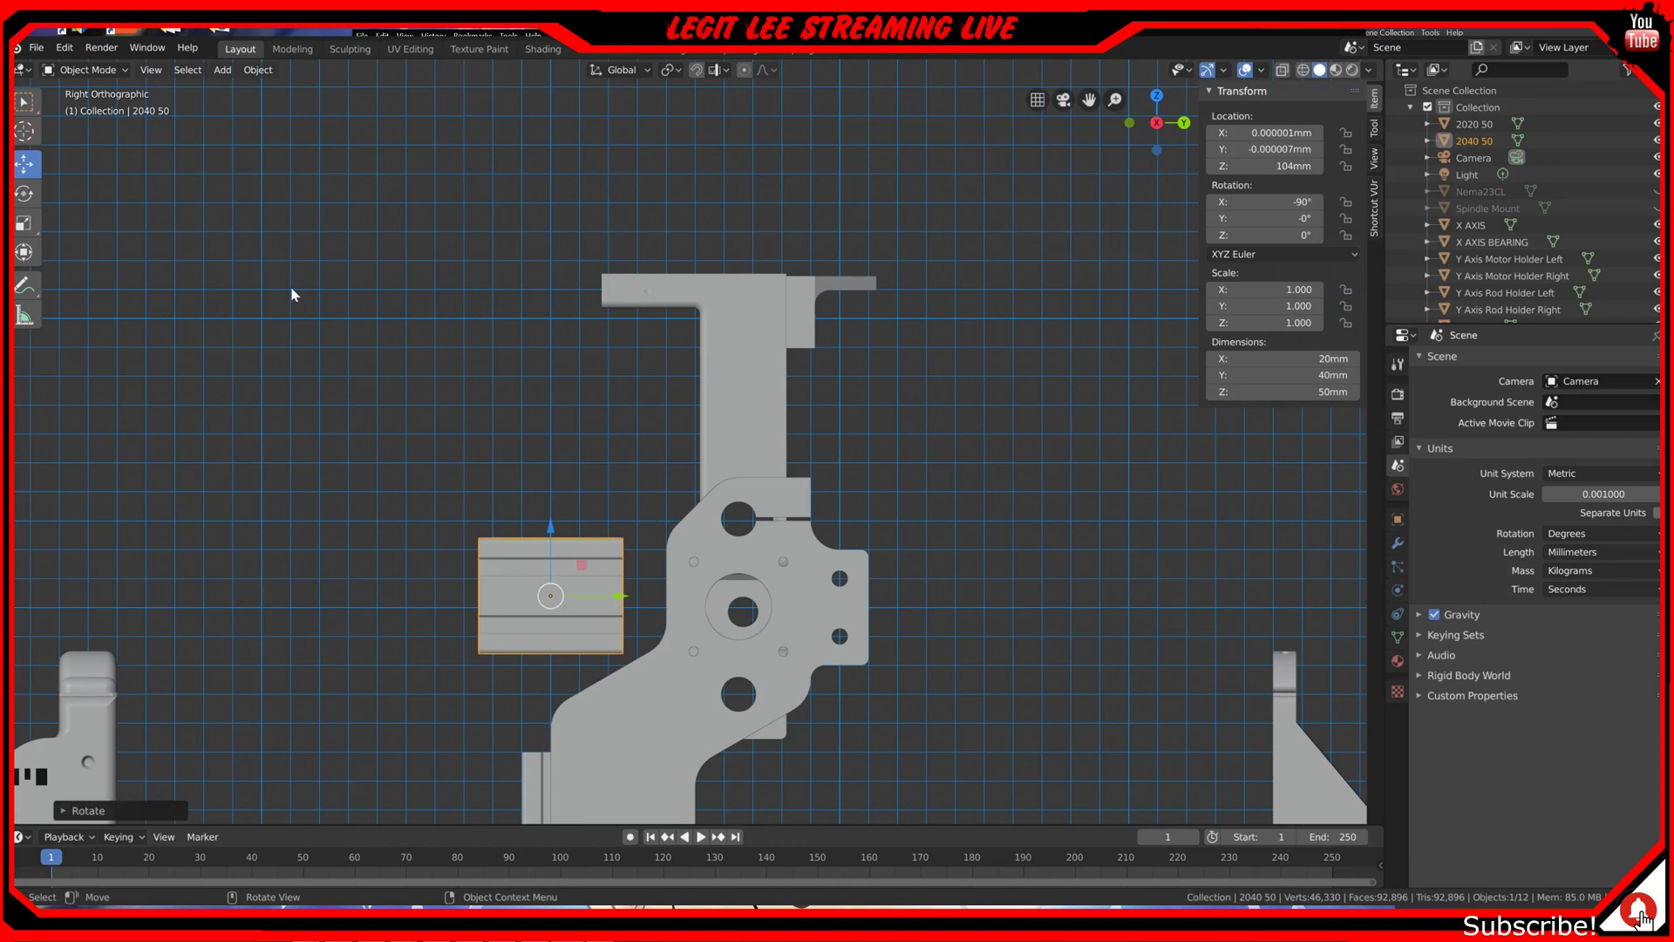
click(63, 49)
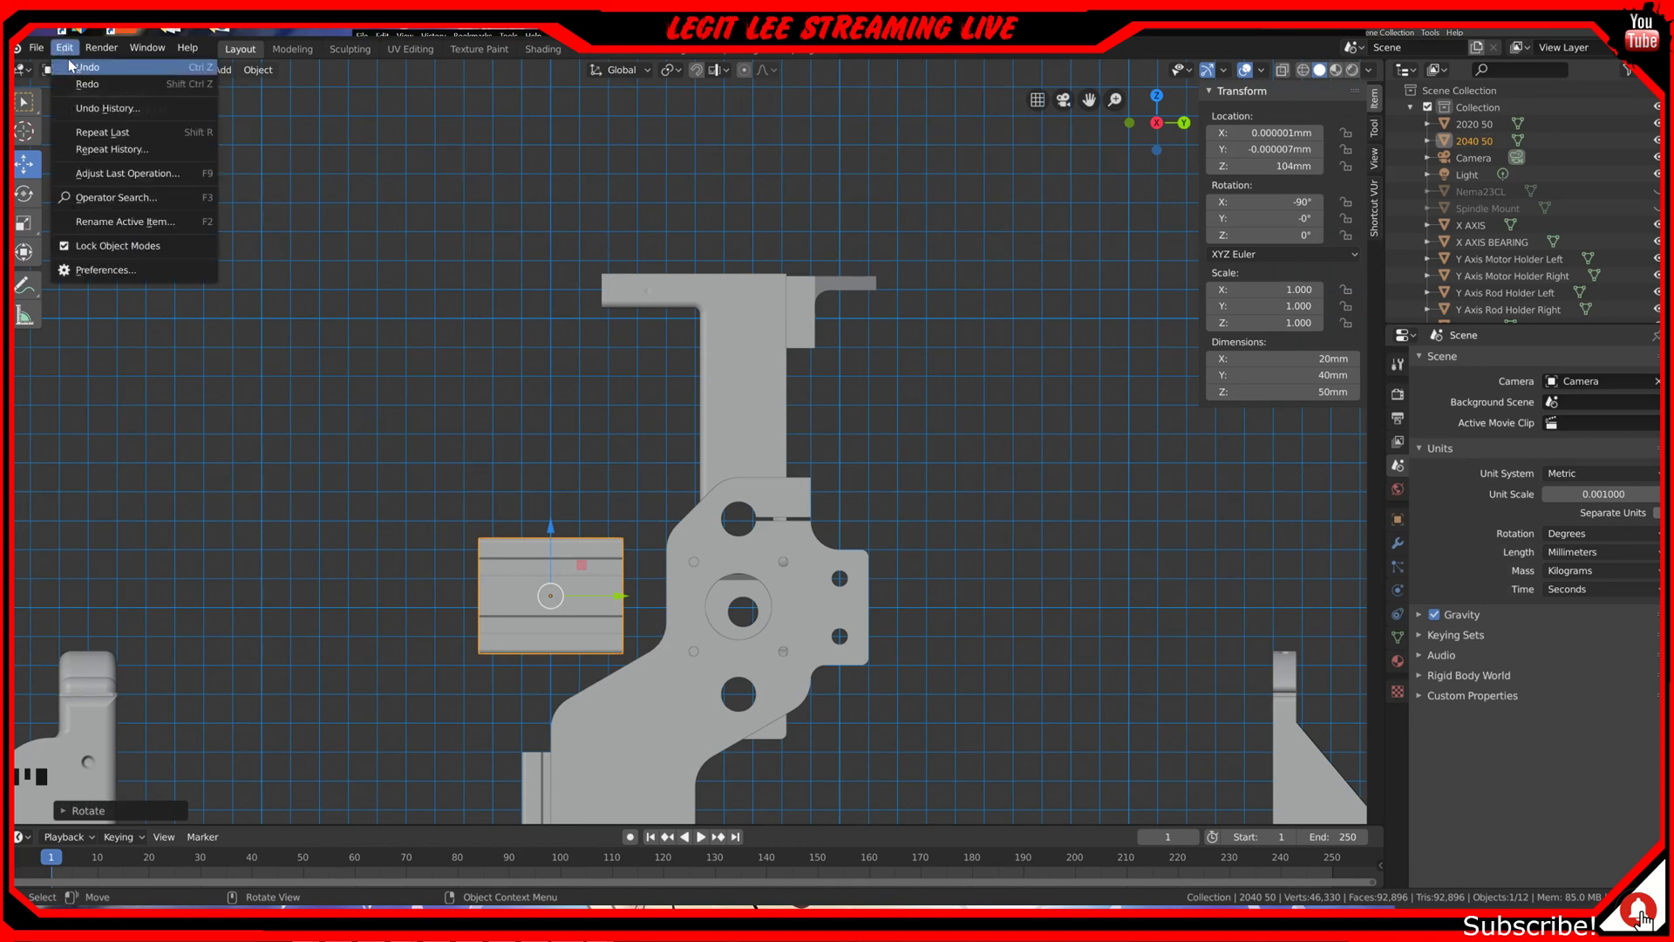
click(98, 270)
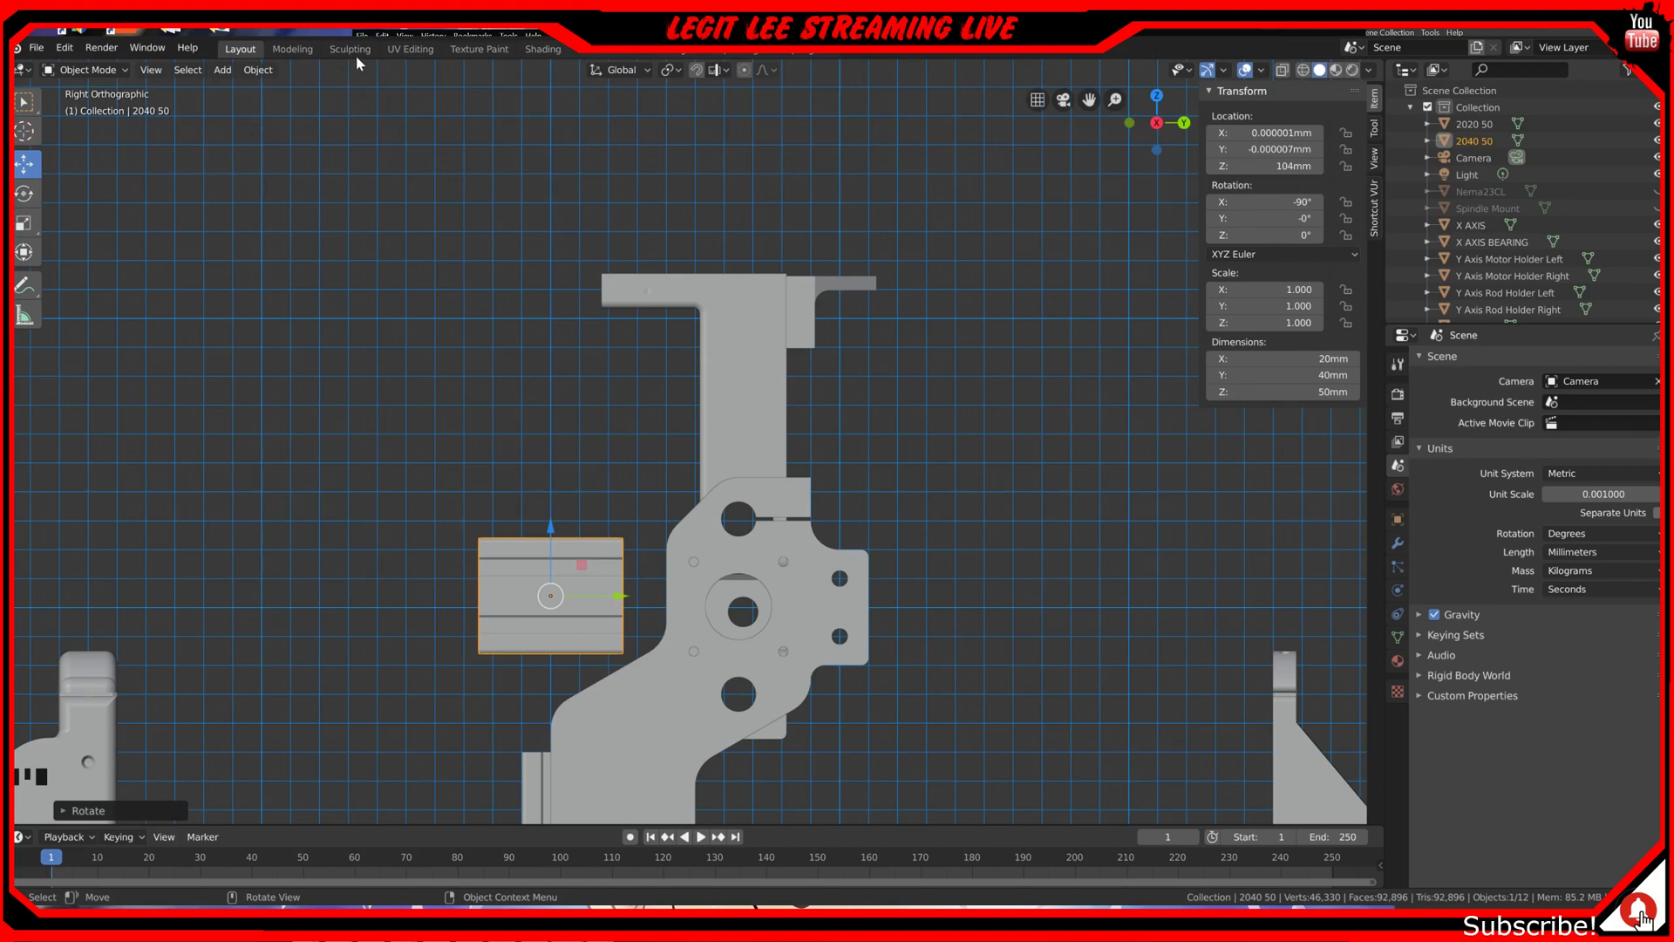
shift+middle_drag(462, 557, 449, 466)
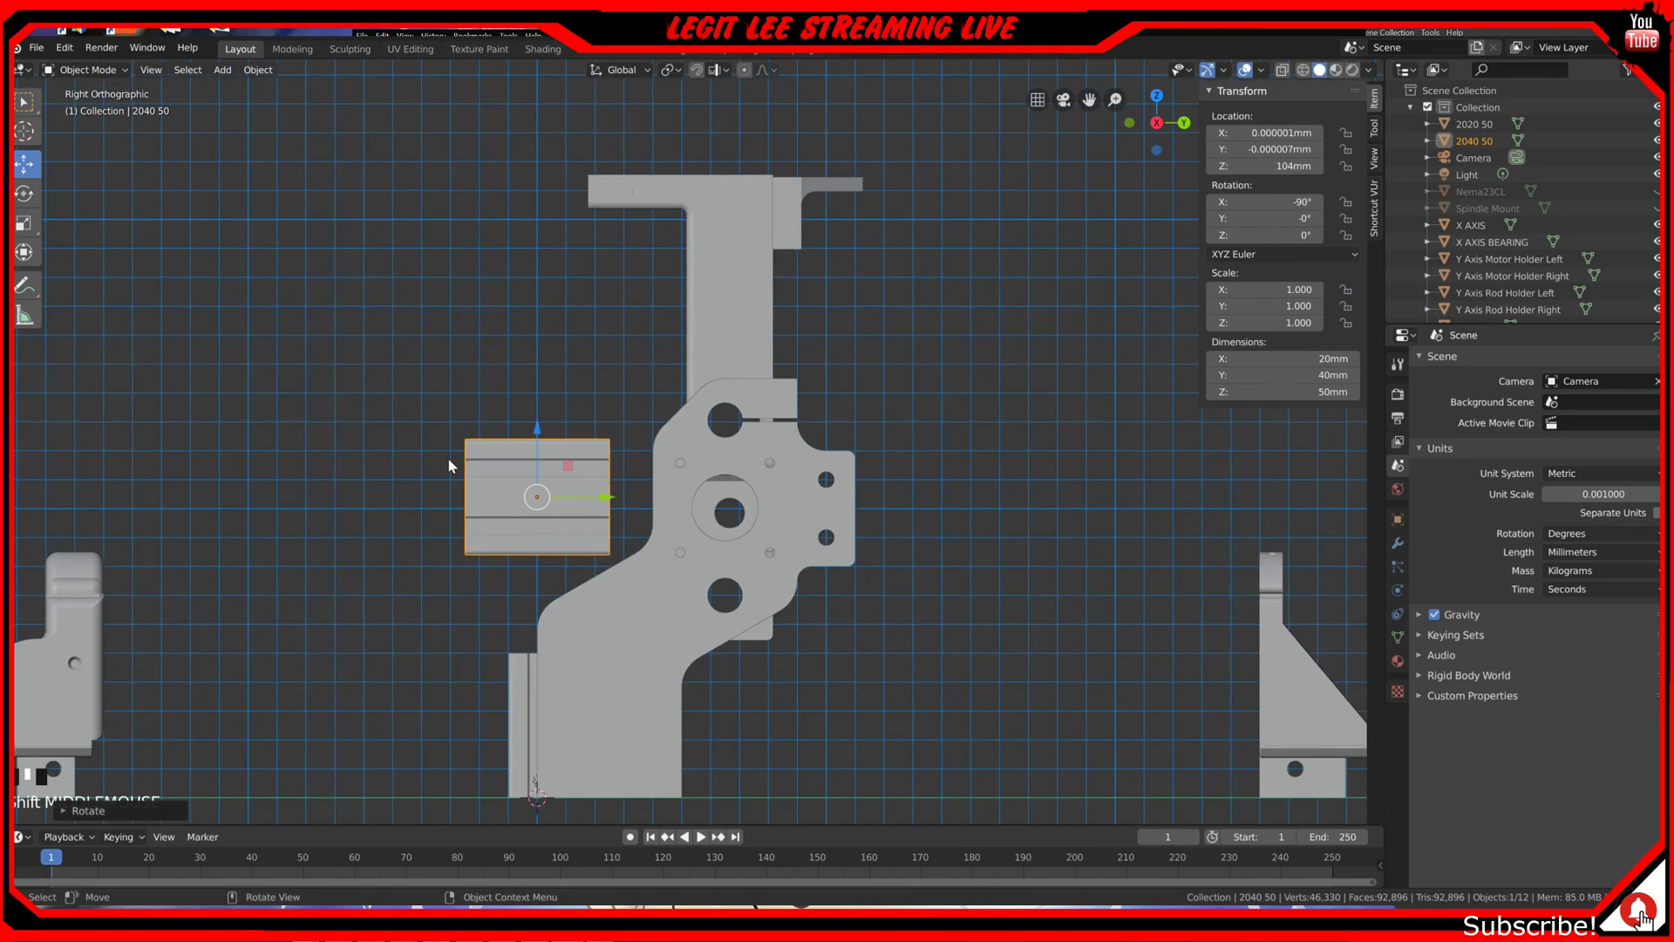
scroll(959, 367, up, 1)
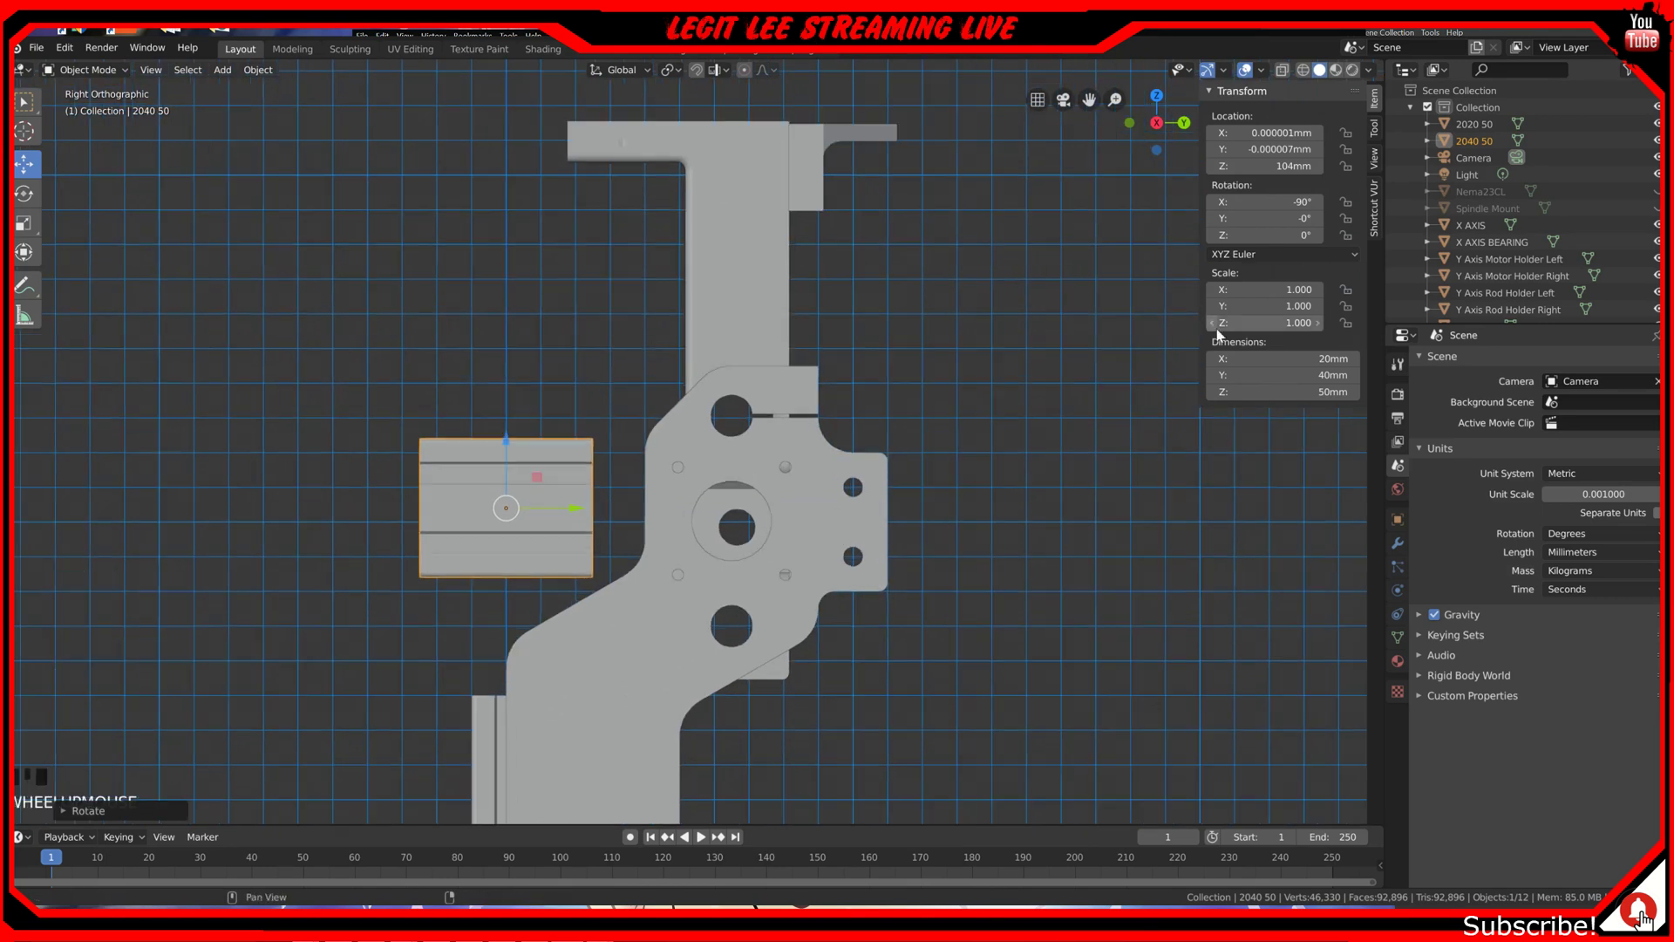
Step: Start editing the 2040 50 extrusion's mesh in the right view with solid shading and deselect all of its vertices
key(Tab)
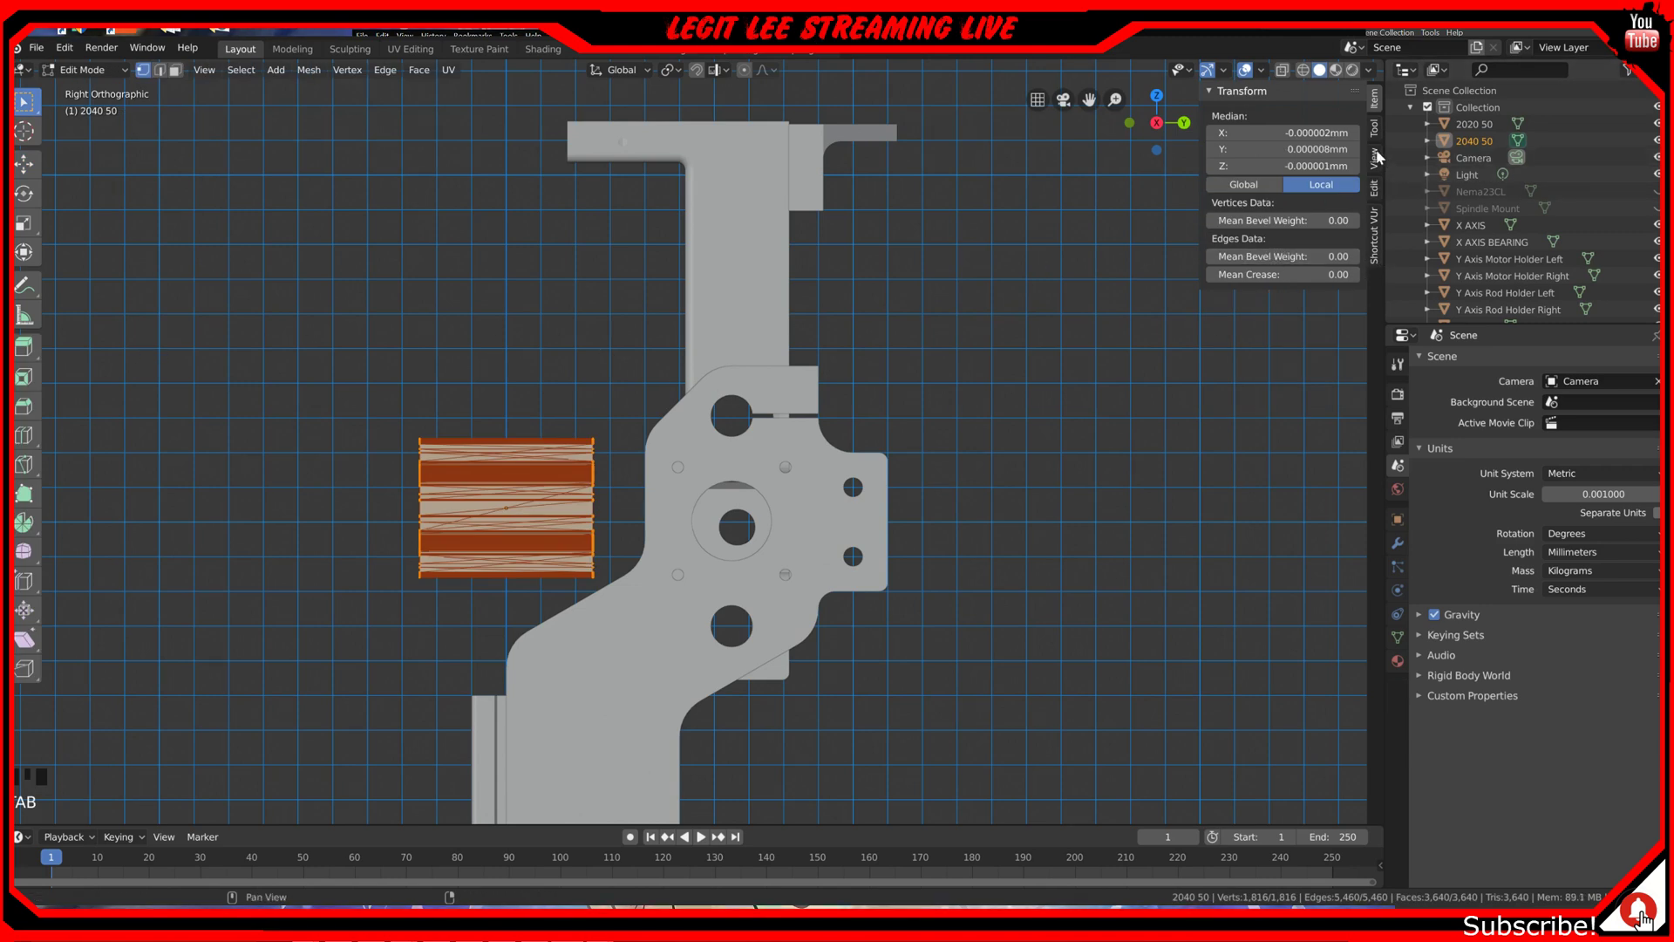
middle_drag(418, 426, 504, 497)
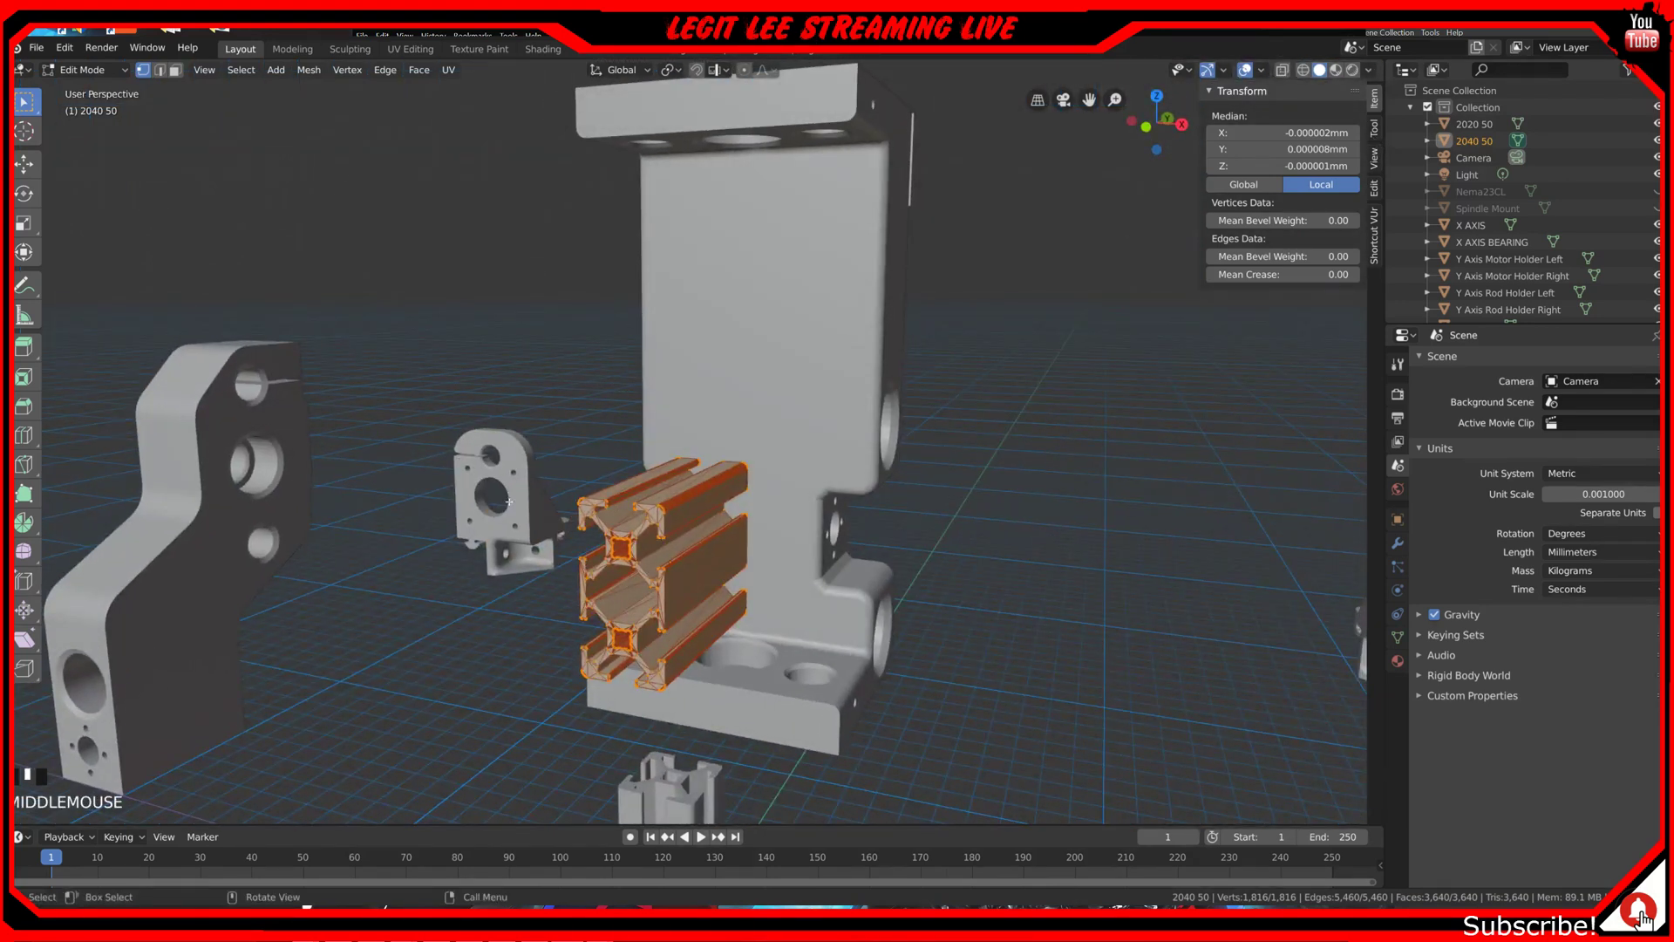
key(KP_3)
scroll(541, 492, up, 3)
shift+middle_drag(567, 488, 579, 489)
shift+scroll(579, 489, down, 2)
key(z)
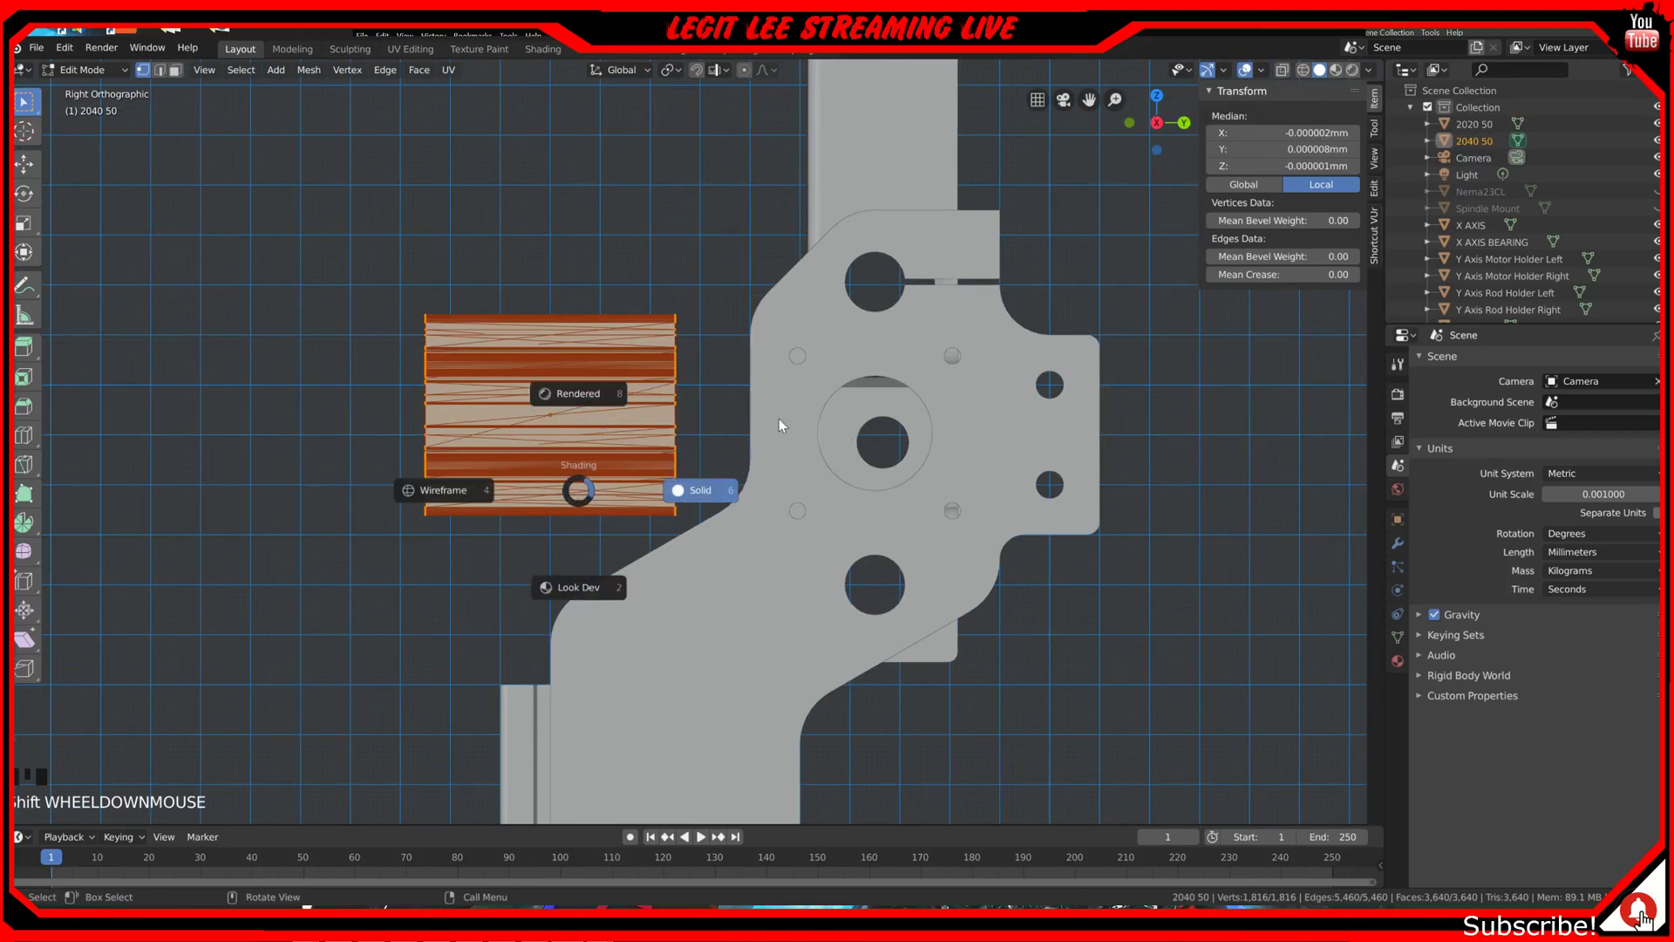
click(698, 490)
click(695, 478)
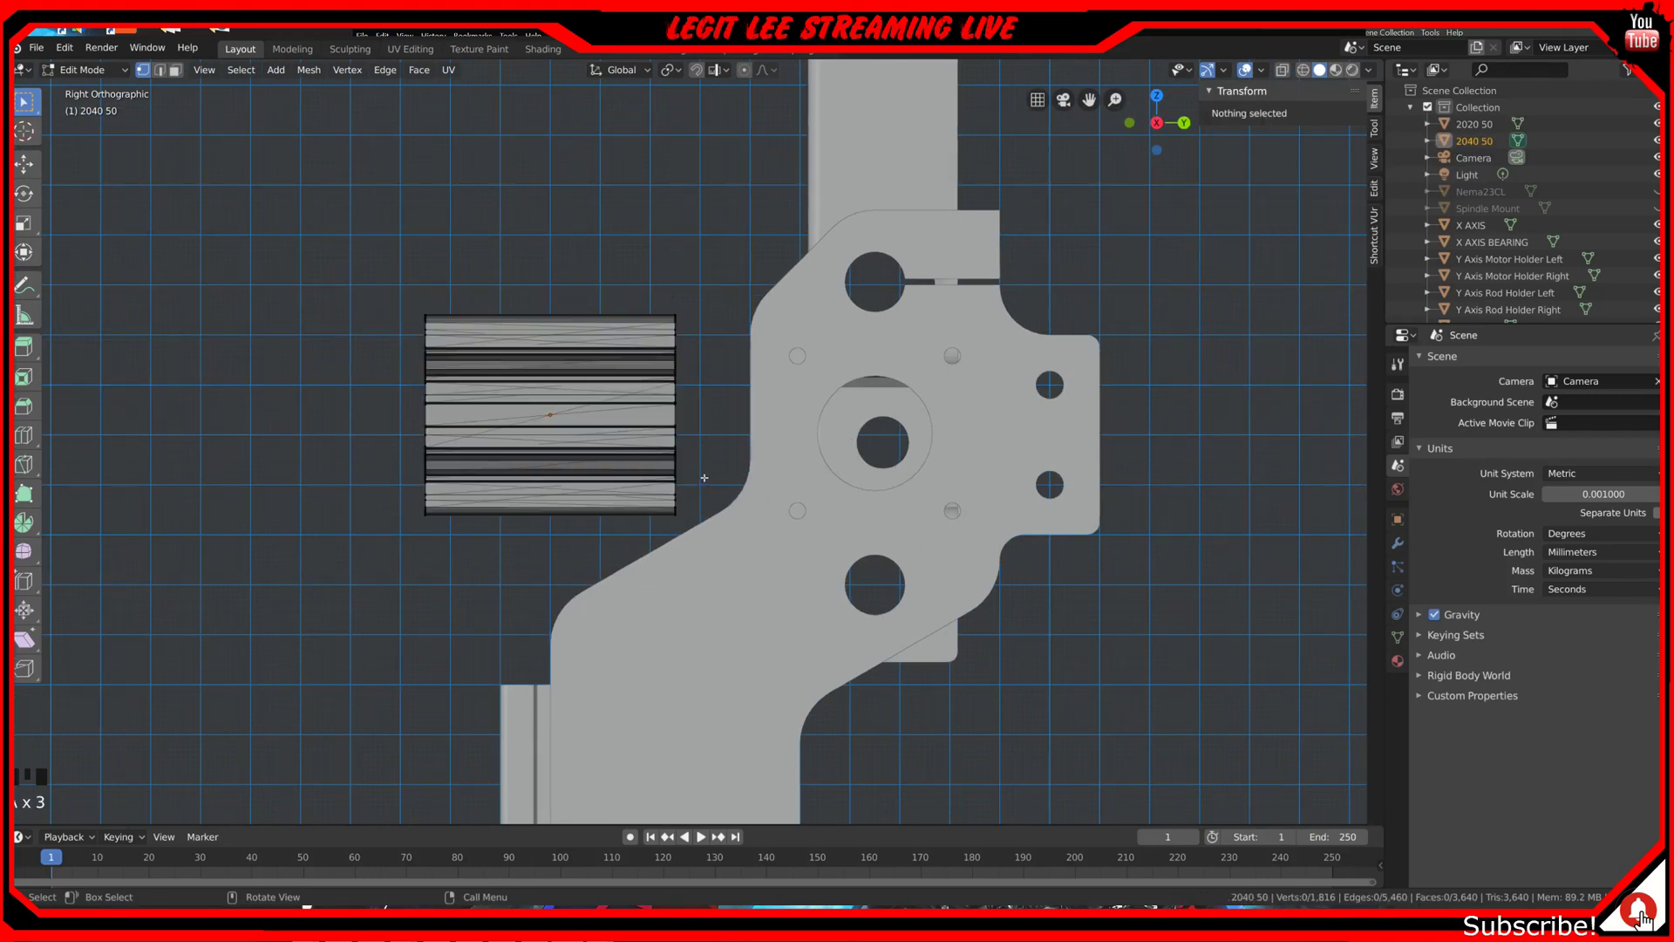
Step: Select the two opposite end vertices of a lengthwise edge near the lower side of the 2040 50 extrusion
scroll(398, 538, up, 3)
scroll(397, 537, down, 1)
middle_drag(397, 537, 529, 446)
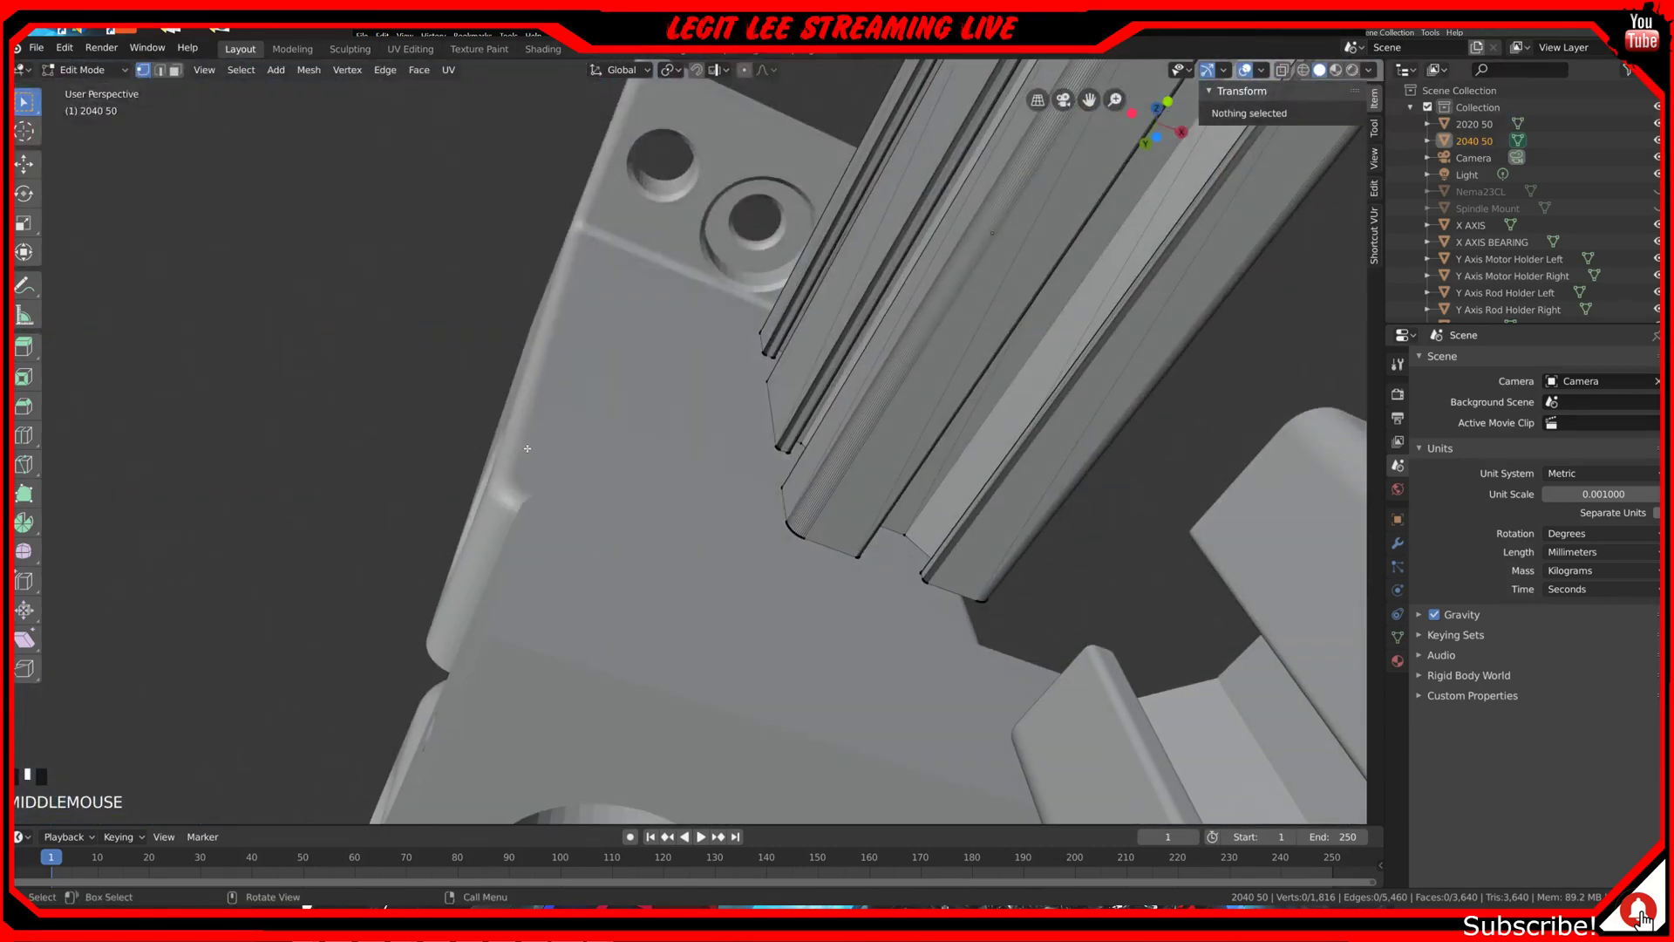
key(KP_3)
shift+middle_drag(528, 448, 992, 401)
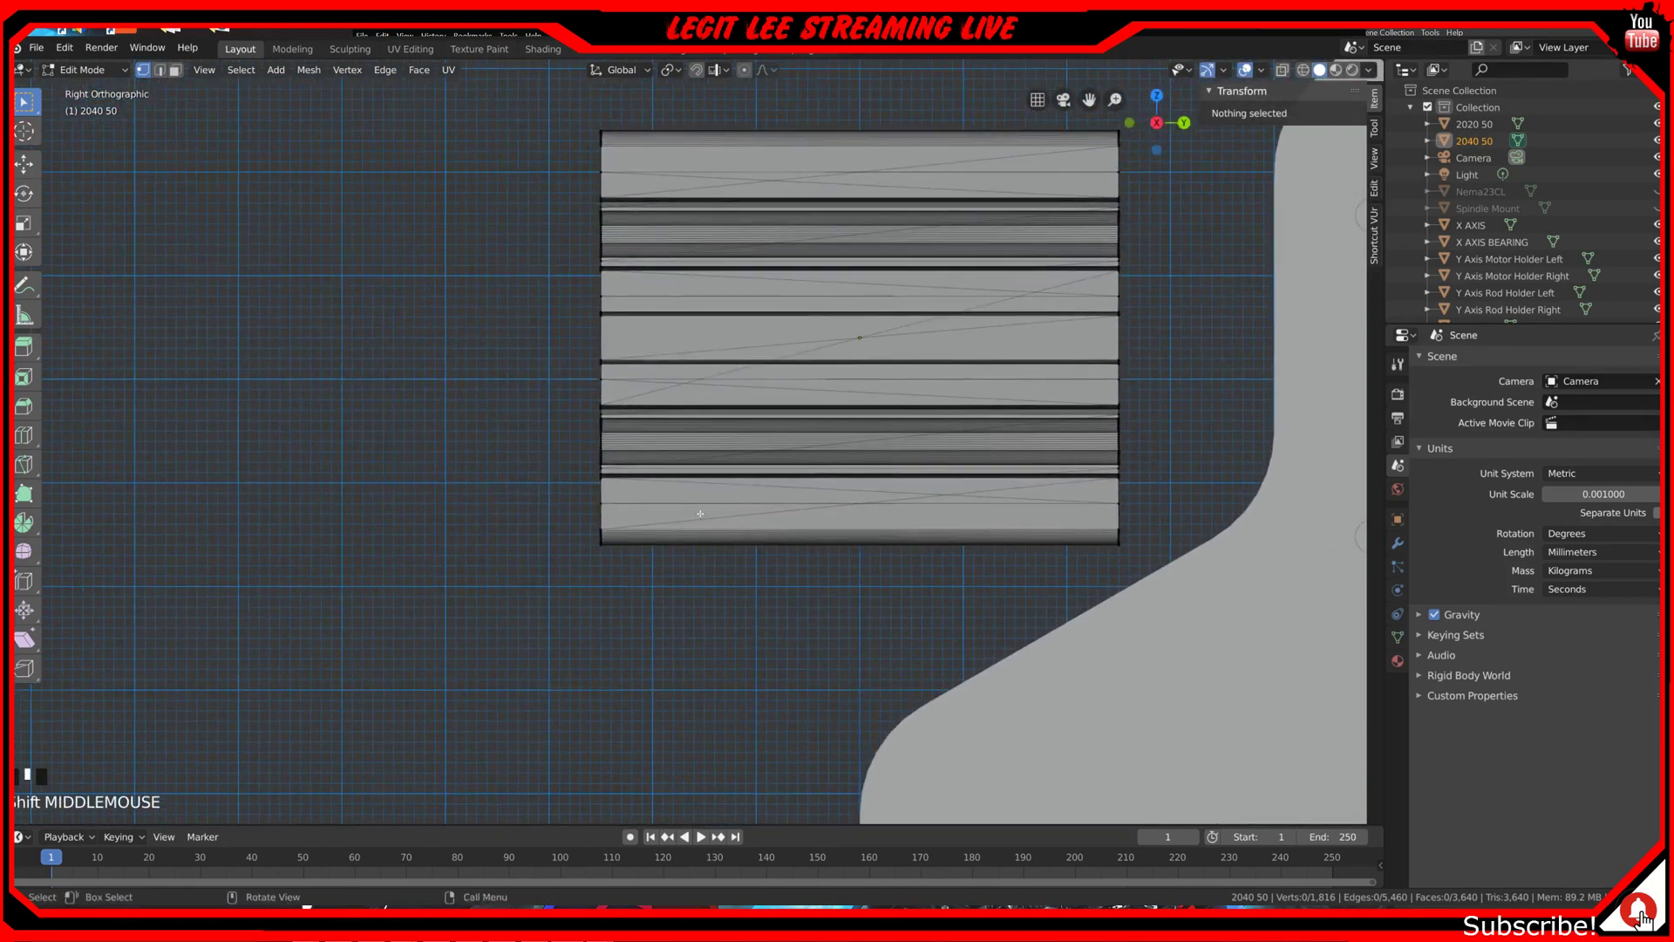
click(603, 502)
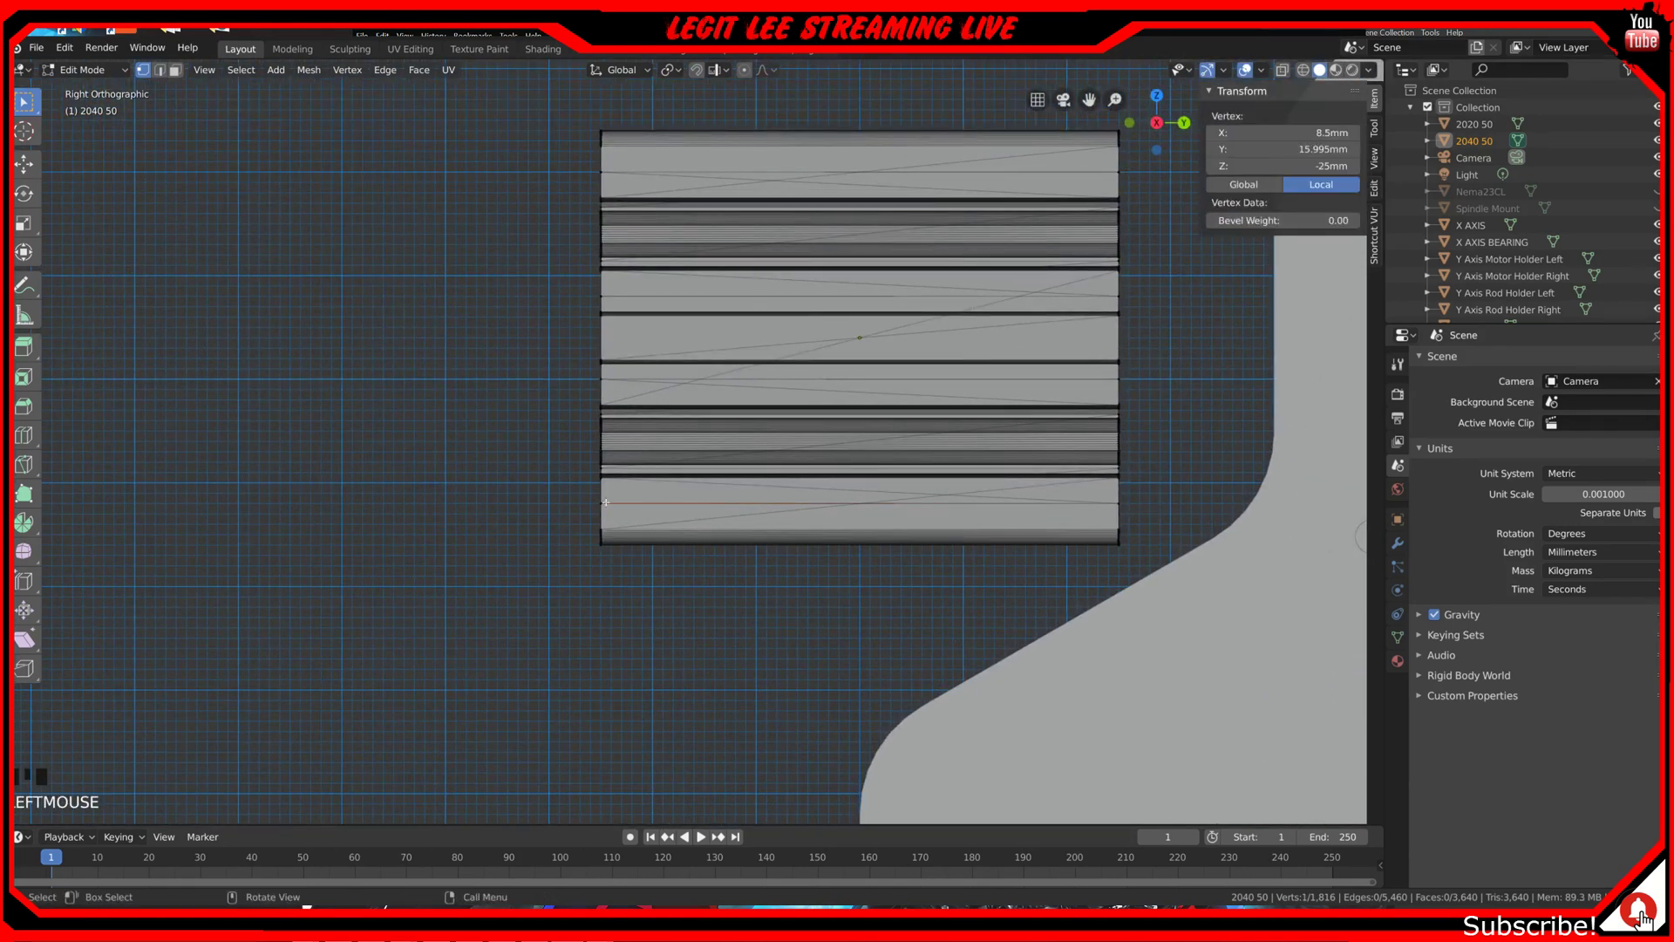
shift+click(1118, 503)
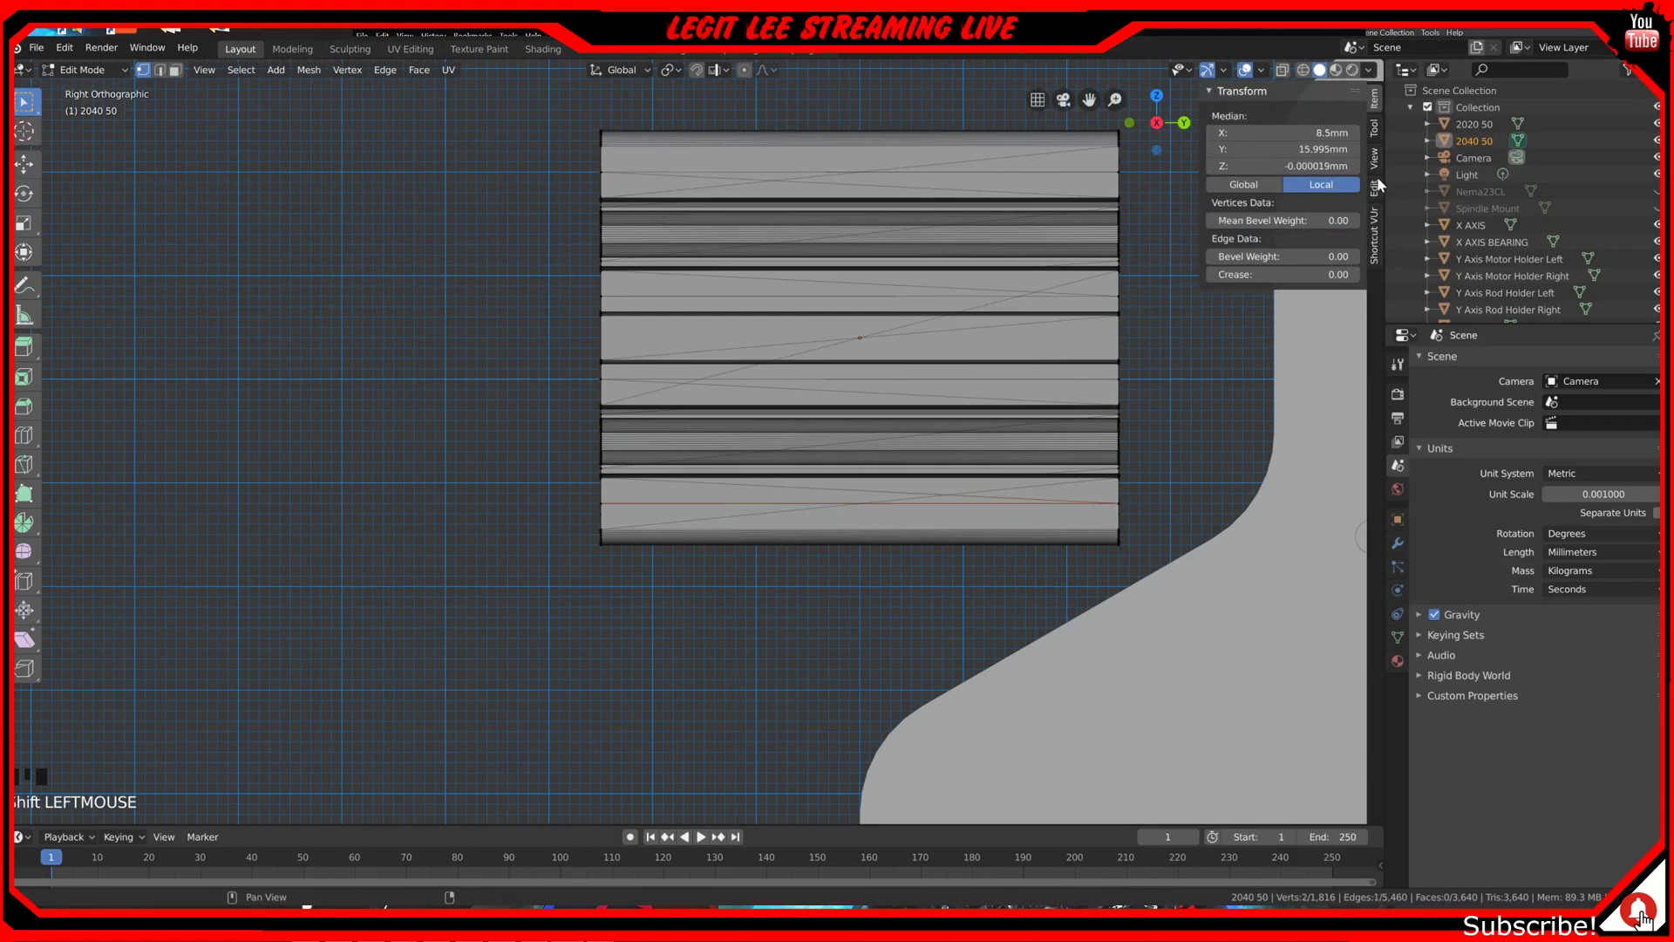
Step: Change the MeasureIt measurement text color to pink in its configuration settings
click(1377, 131)
click(1375, 158)
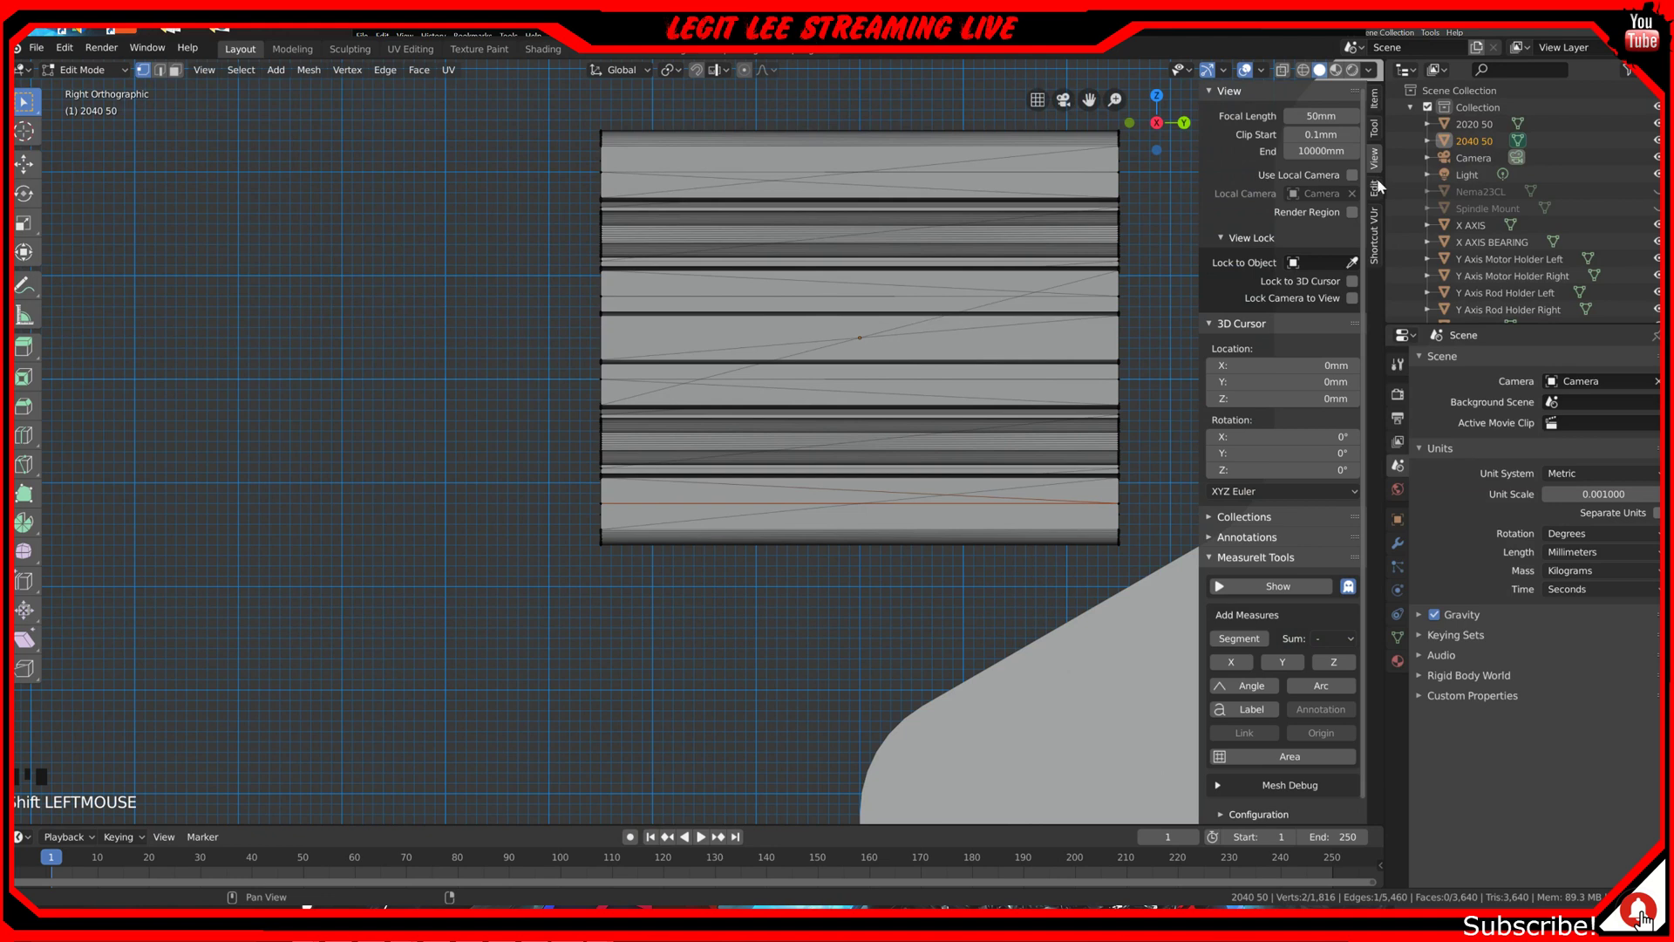
scroll(1278, 436, down, 2)
scroll(698, 436, down, 7)
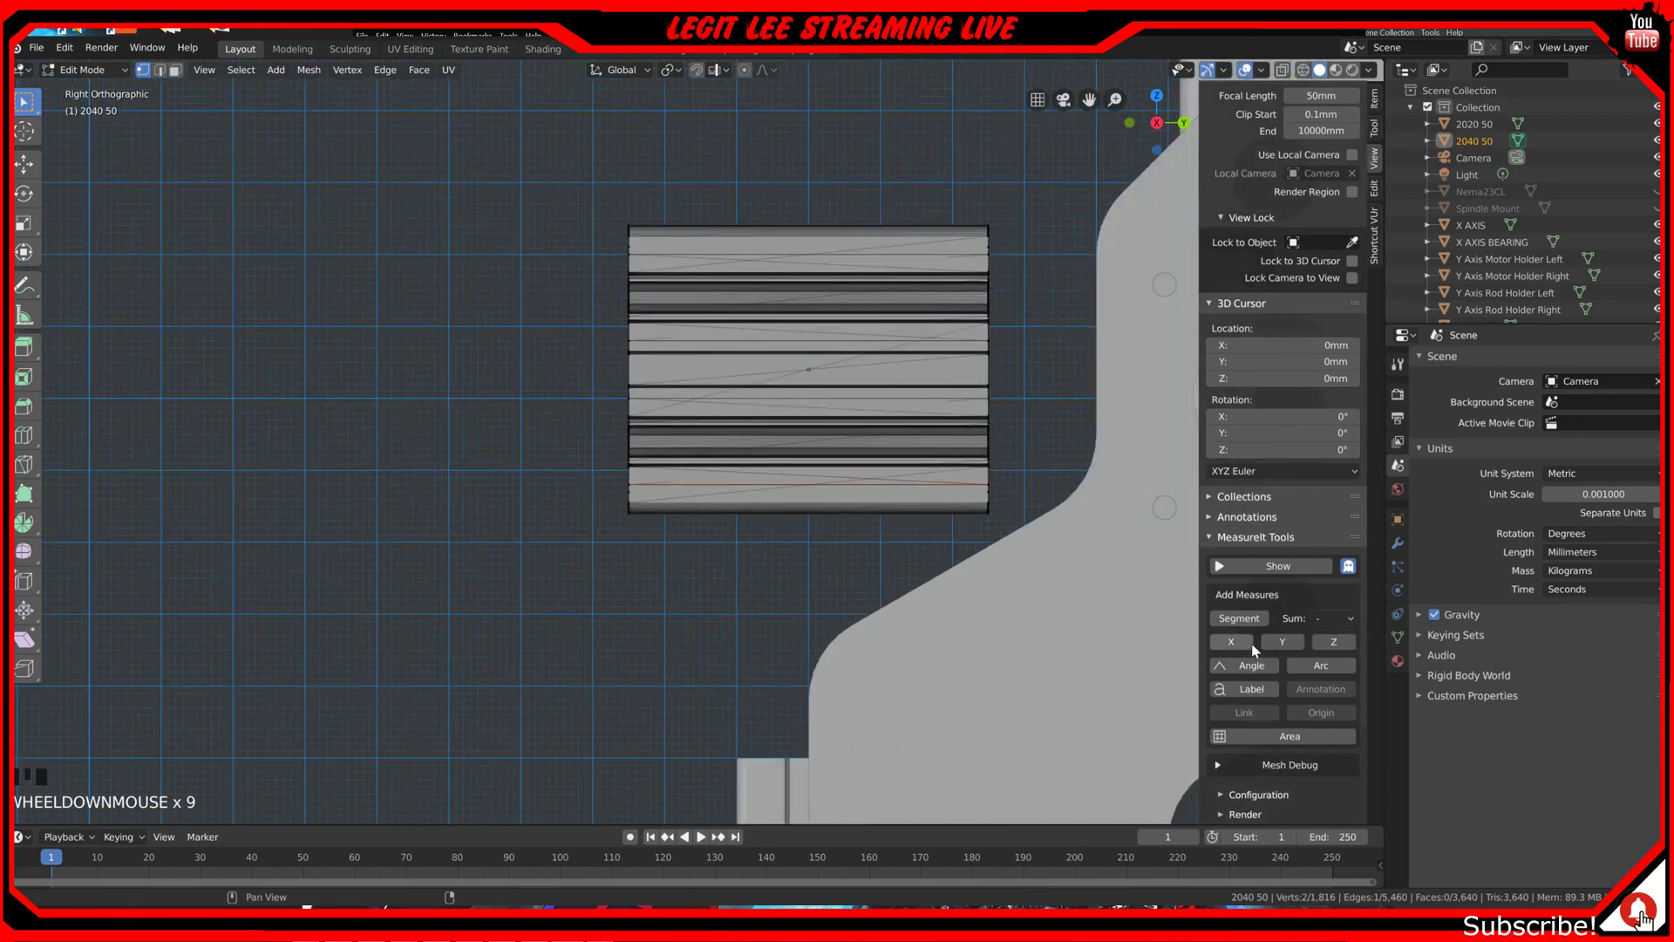
click(1258, 794)
scroll(1260, 796, down, 2)
click(1257, 756)
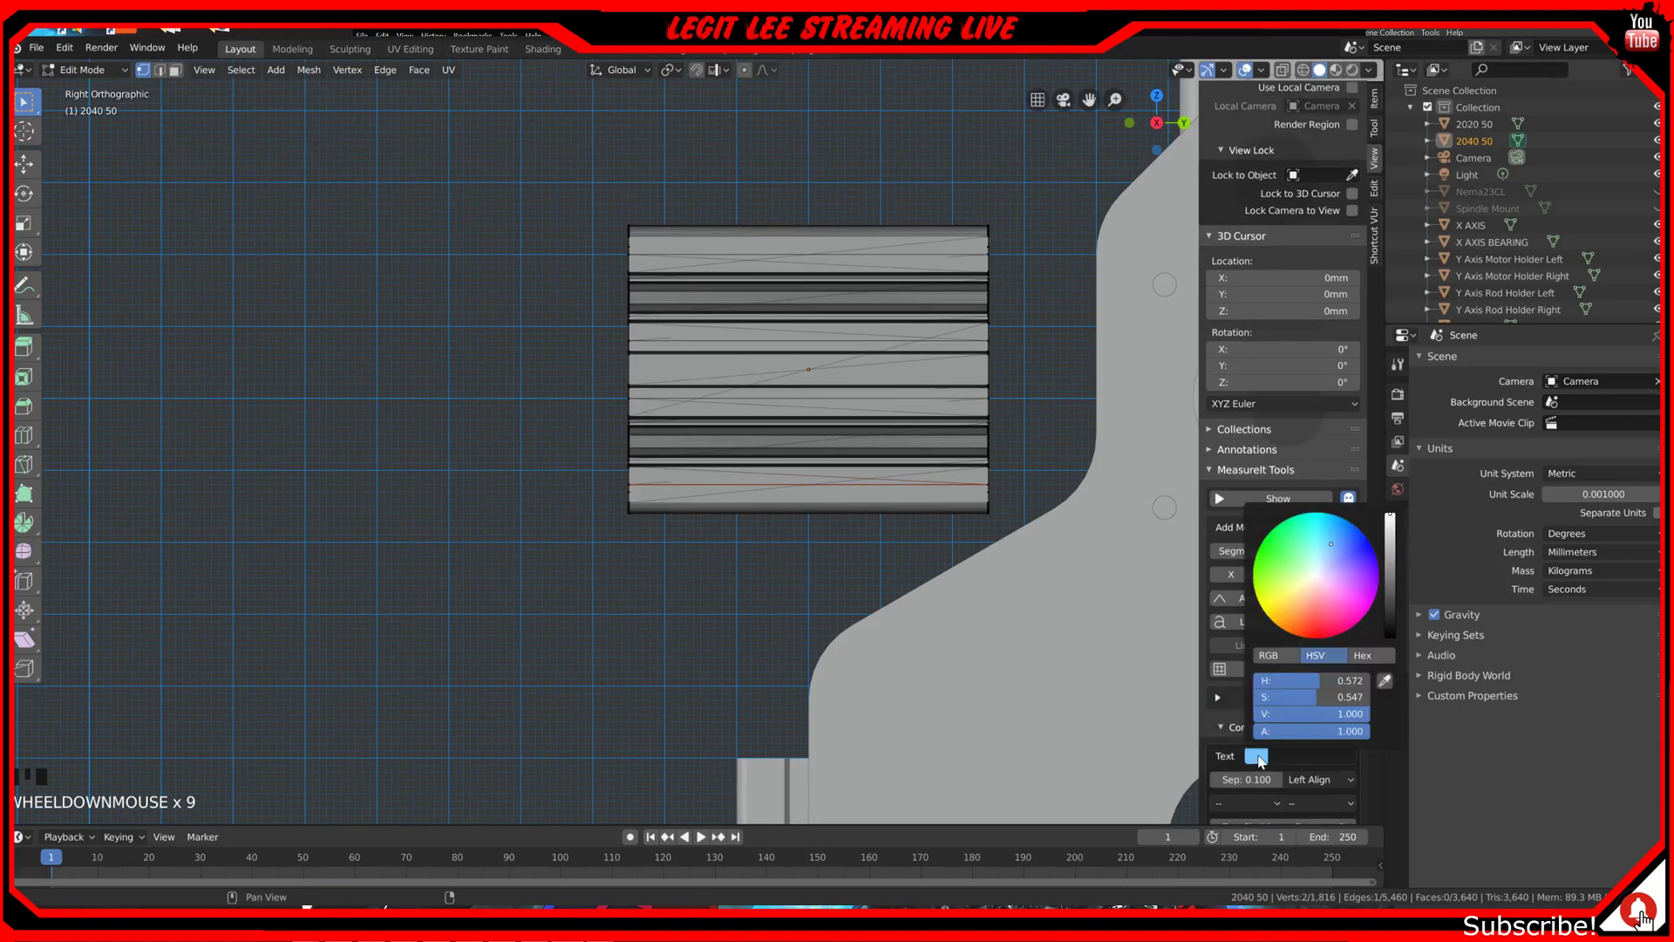
click(1321, 607)
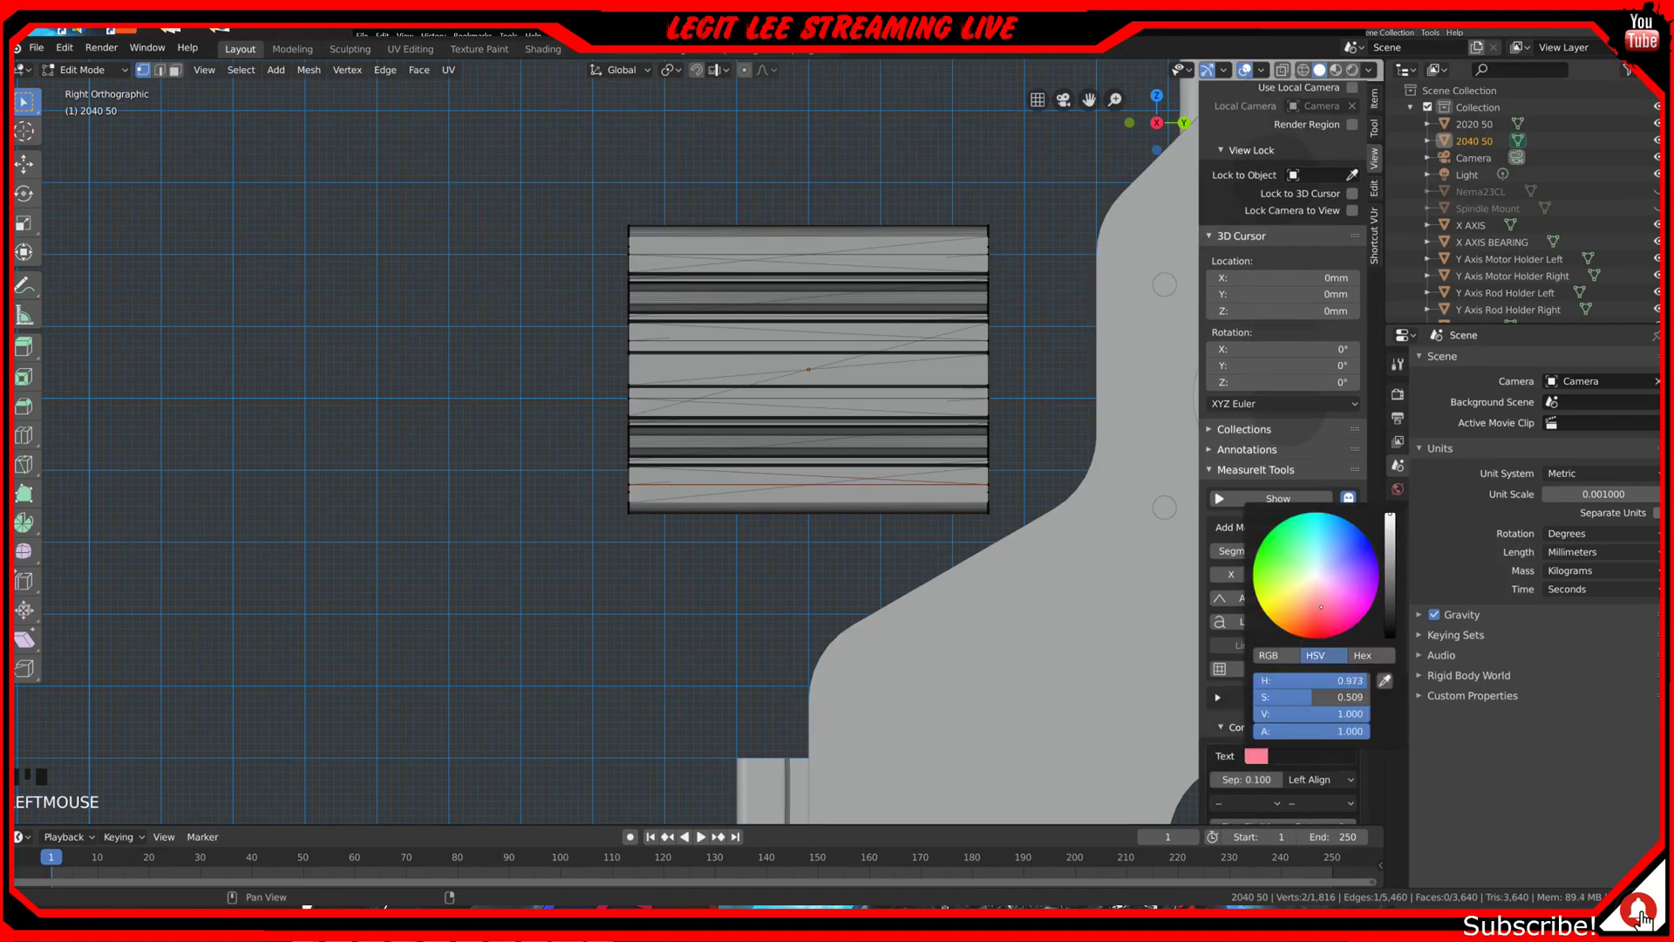
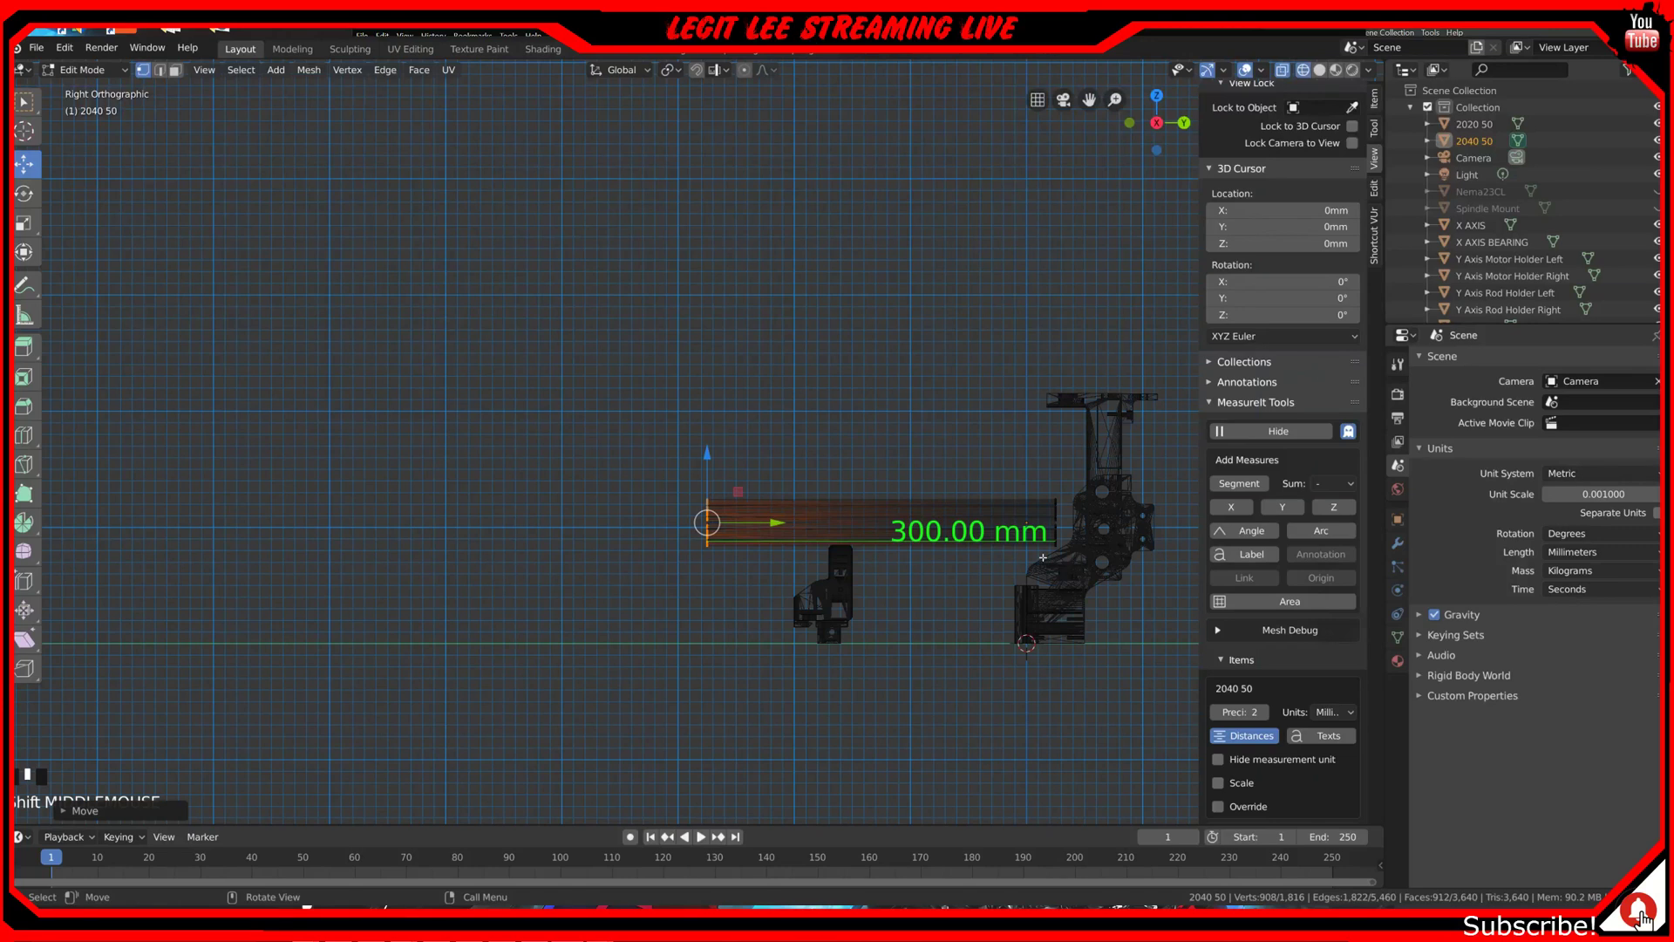
Step: Extend the 2040 50 extrusion to 600 mm by moving its selected end vertices along Y, and return to object mode
ctrl+drag(778, 523, 427, 512)
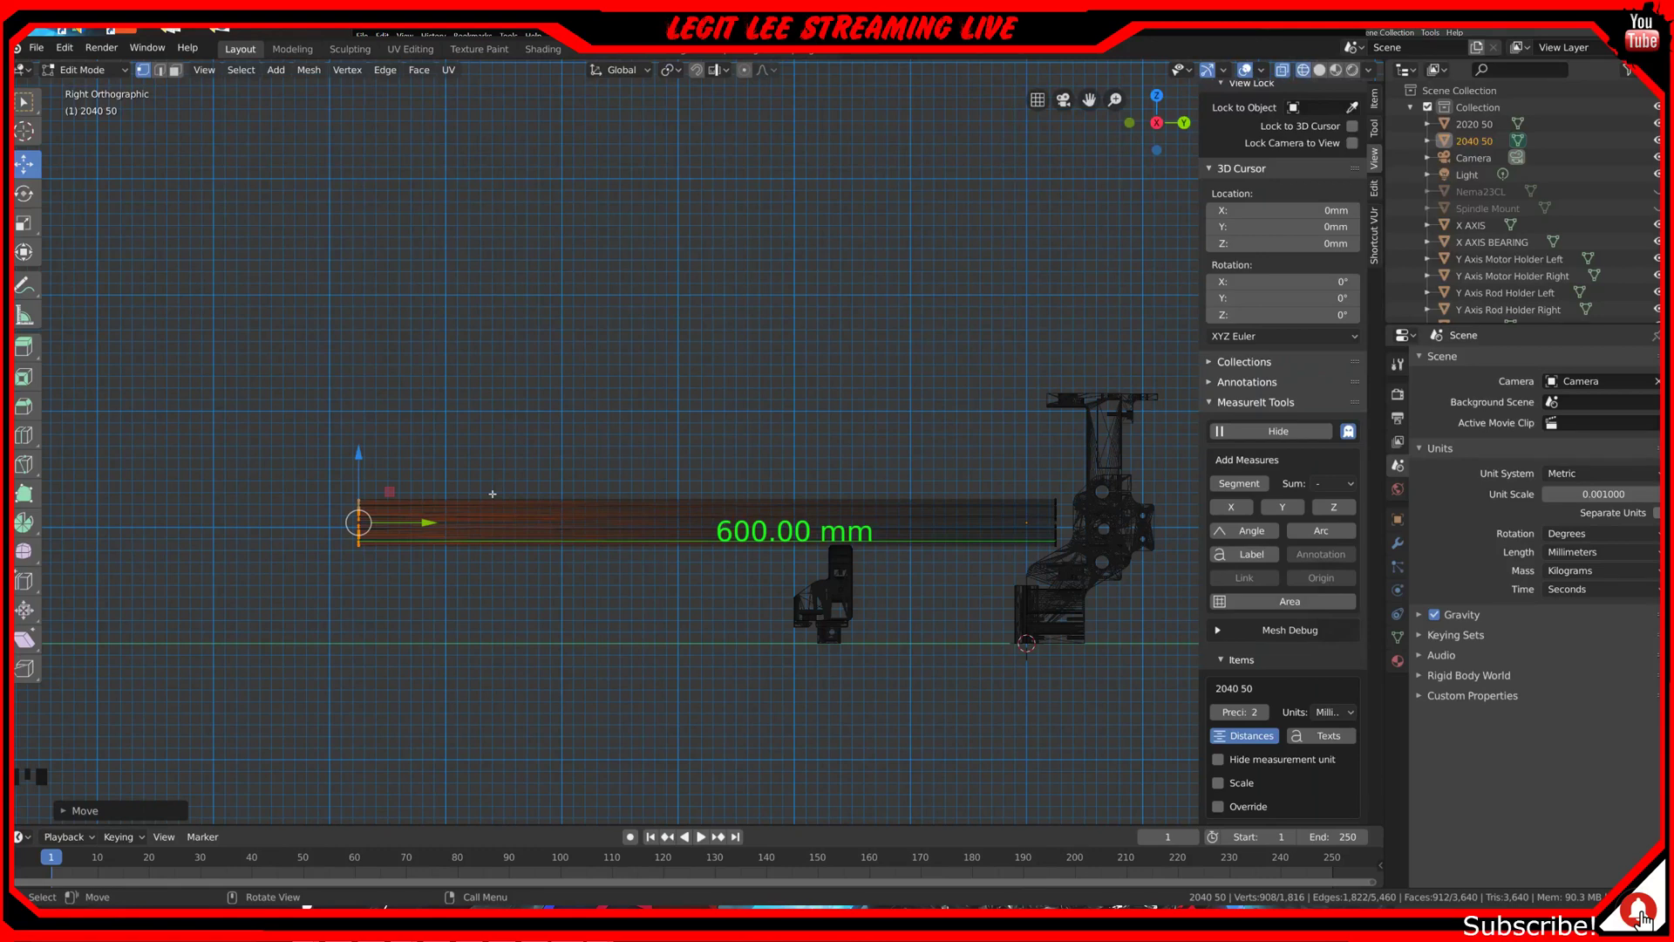
key(KP_7)
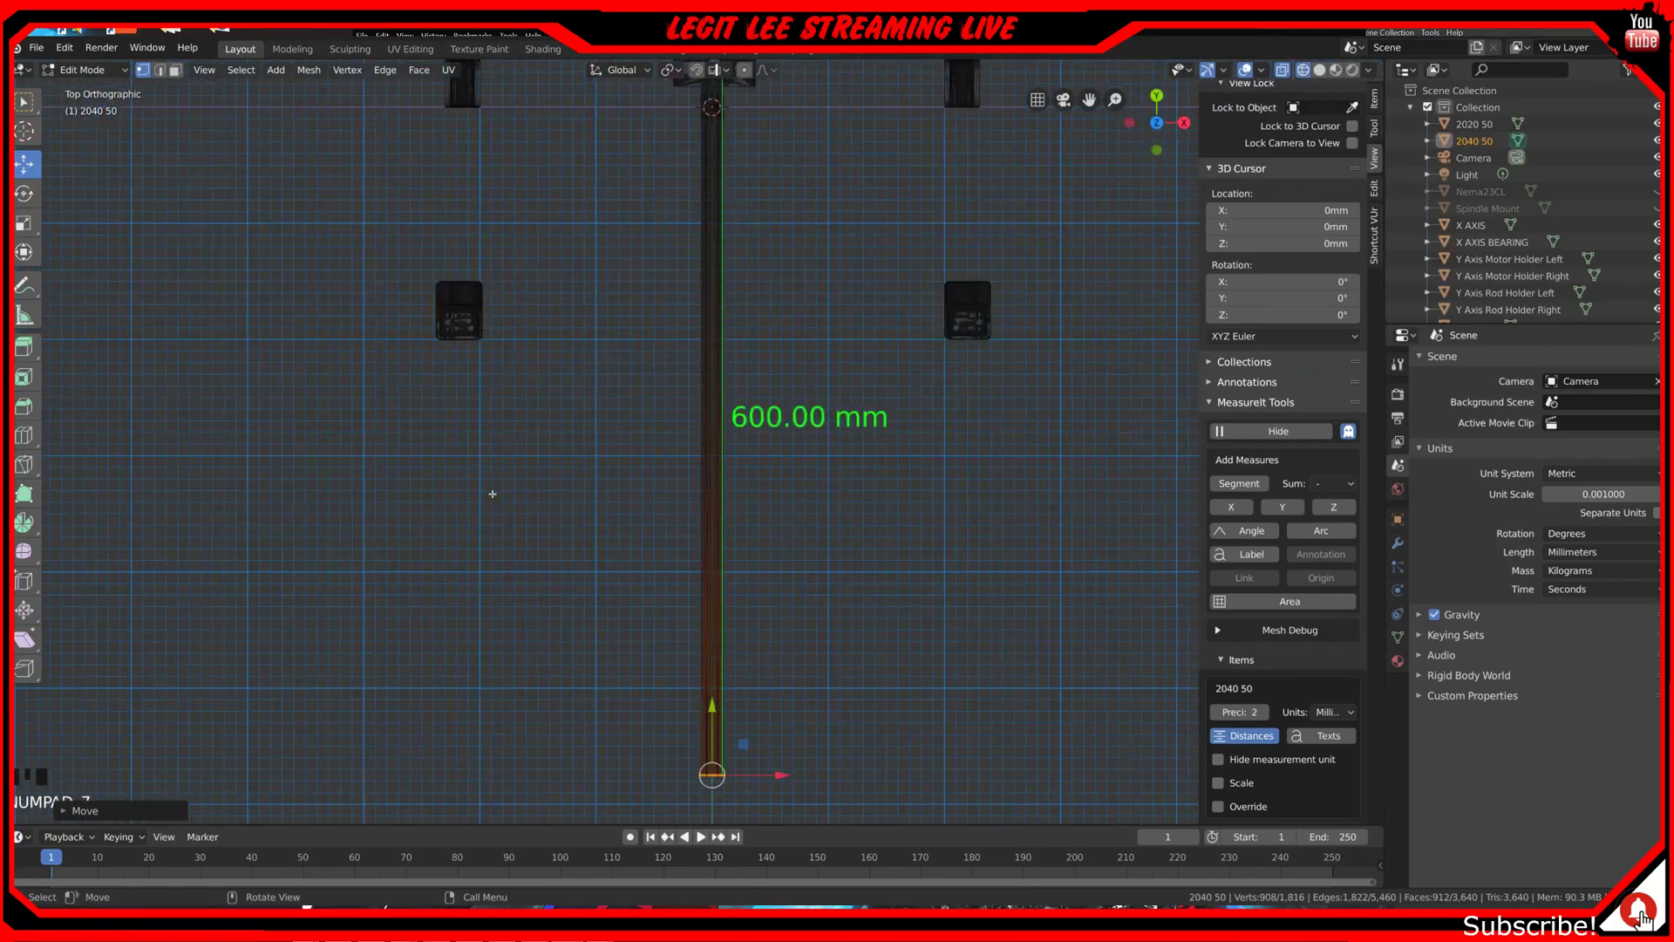
scroll(603, 403, down, 3)
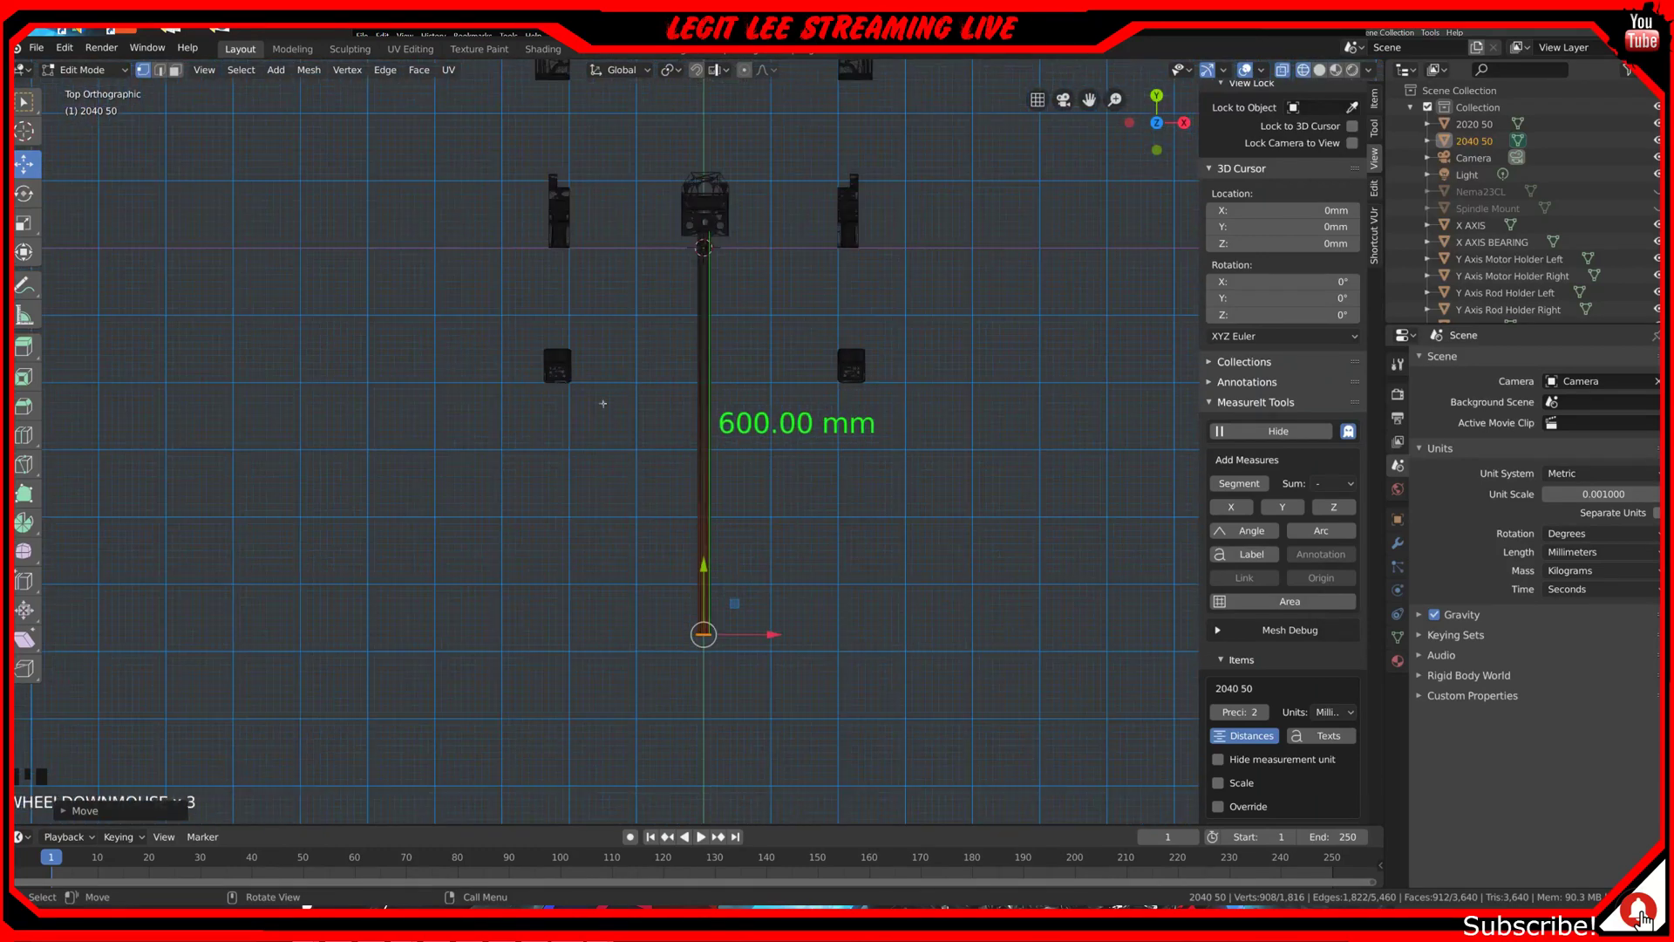
key(Tab)
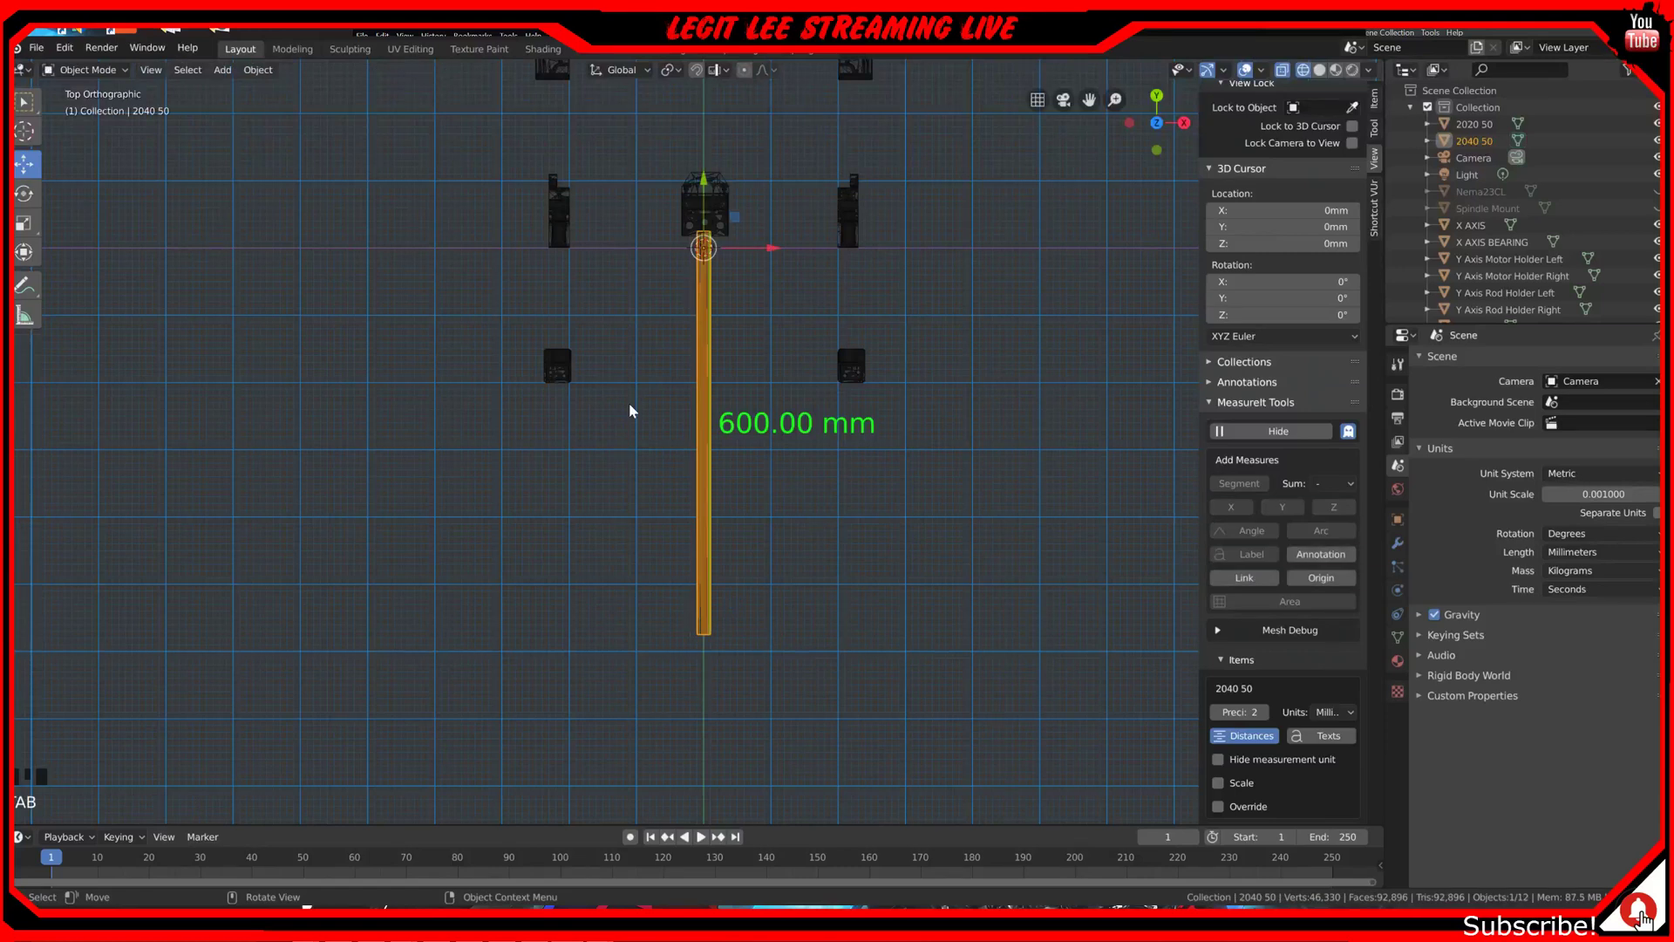
Step: Duplicate the 600 mm extrusion along X onto the left Y axis parts, and move the original onto the right ones
key(shift+d)
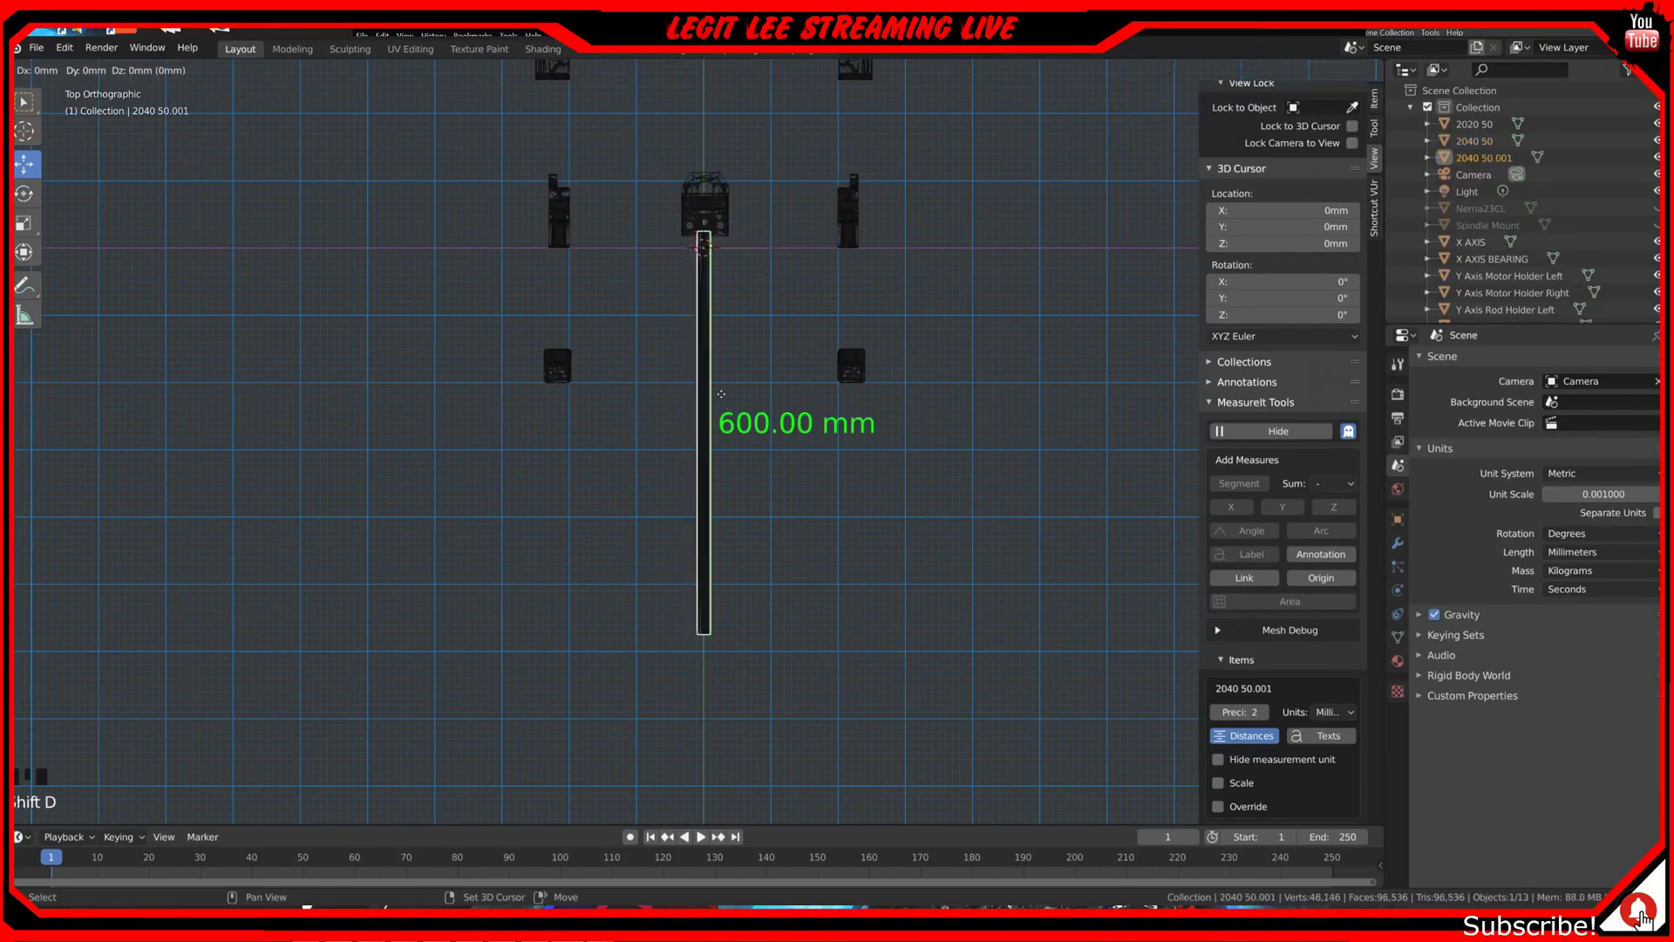
key(x)
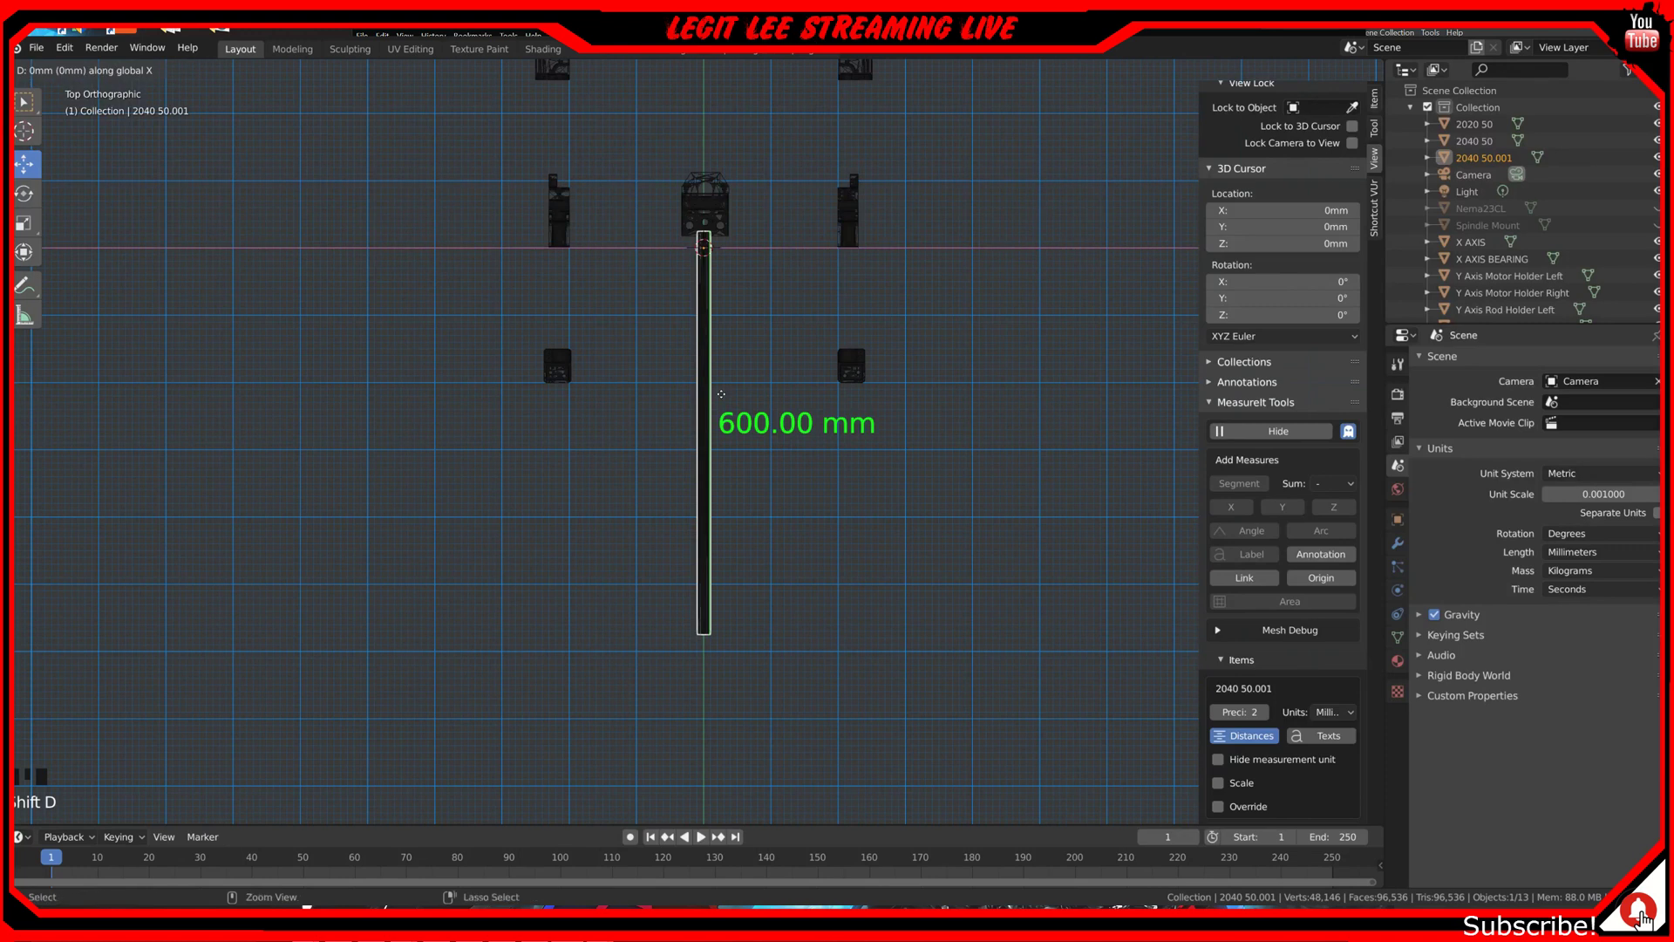
key(minus)
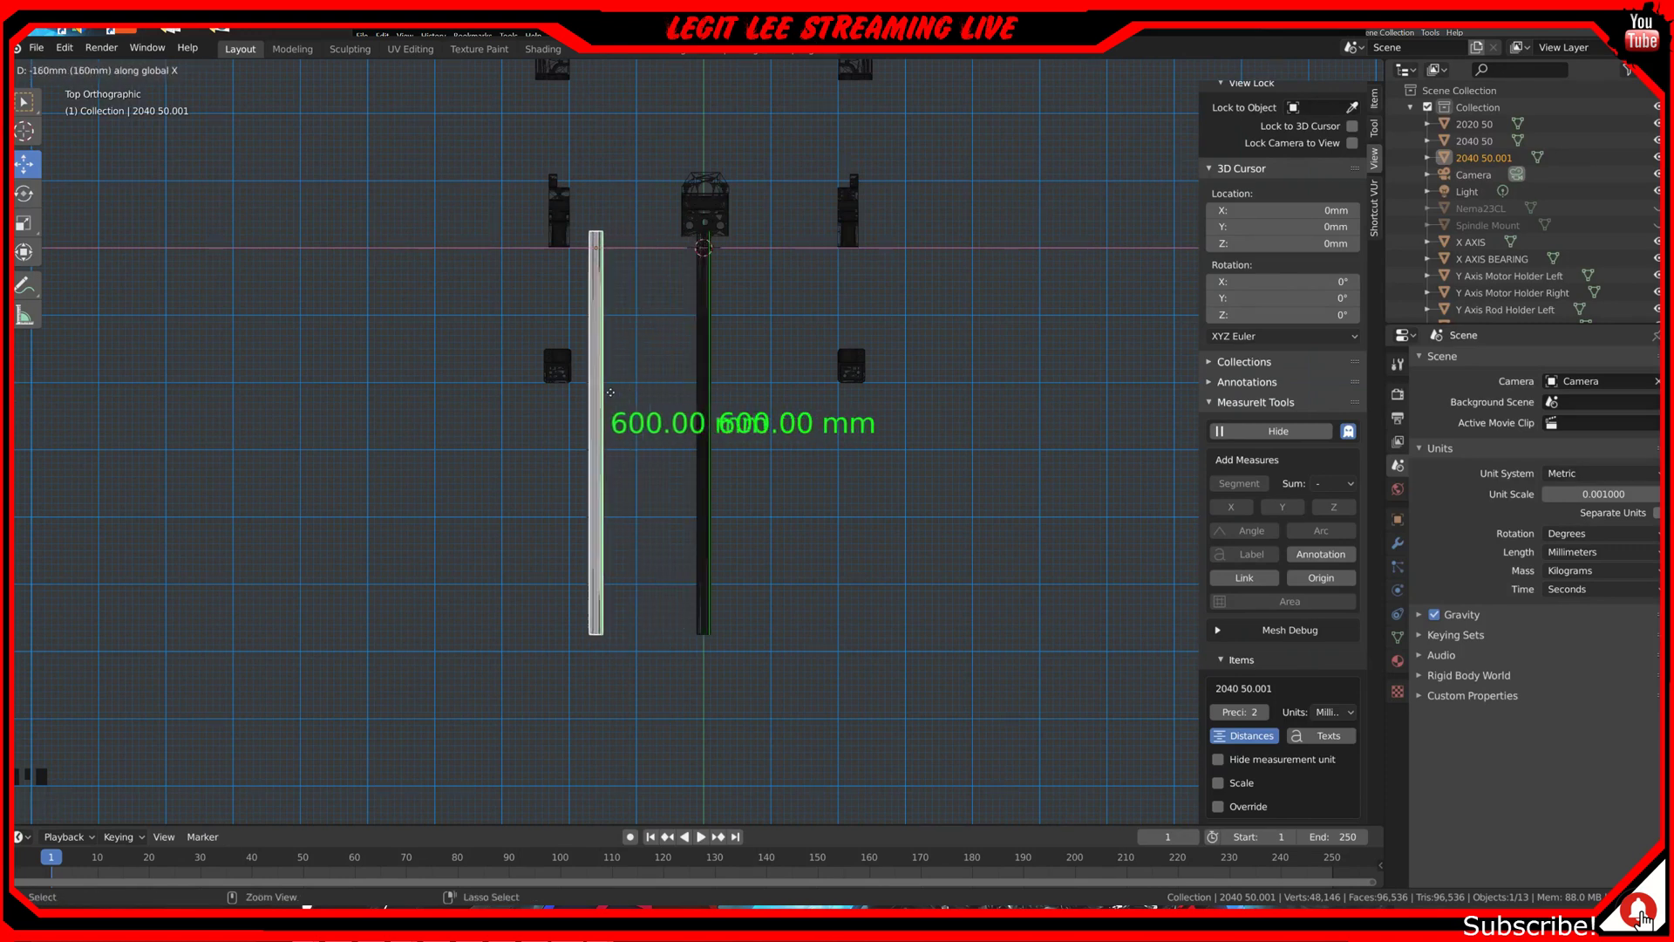
click(582, 393)
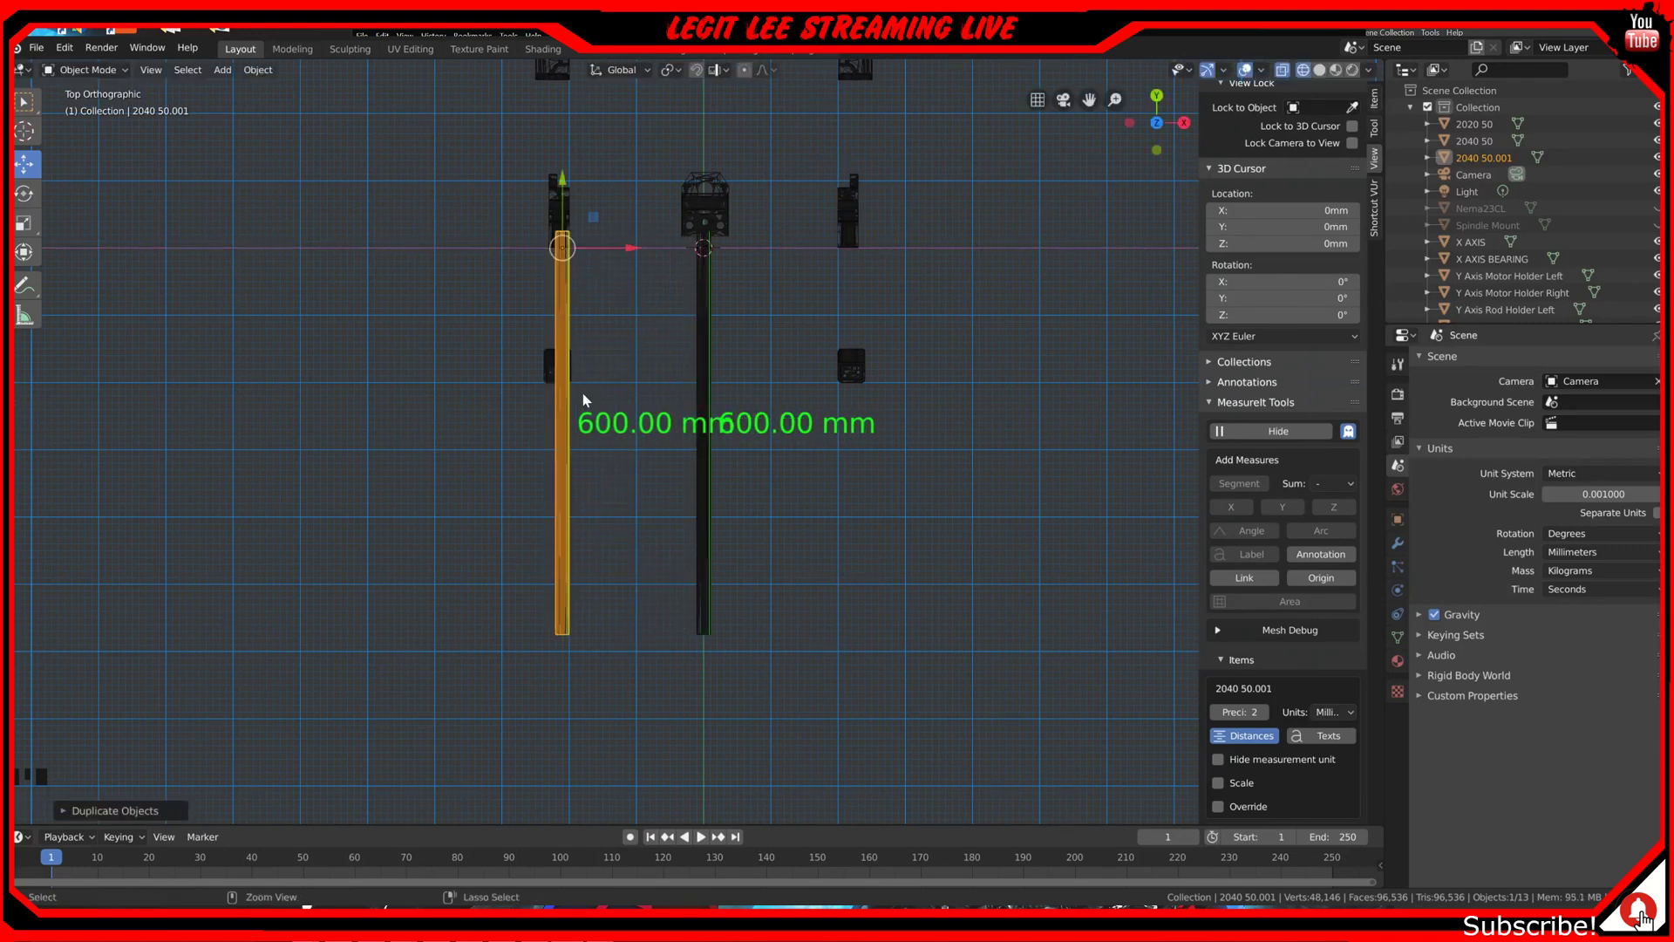
click(703, 371)
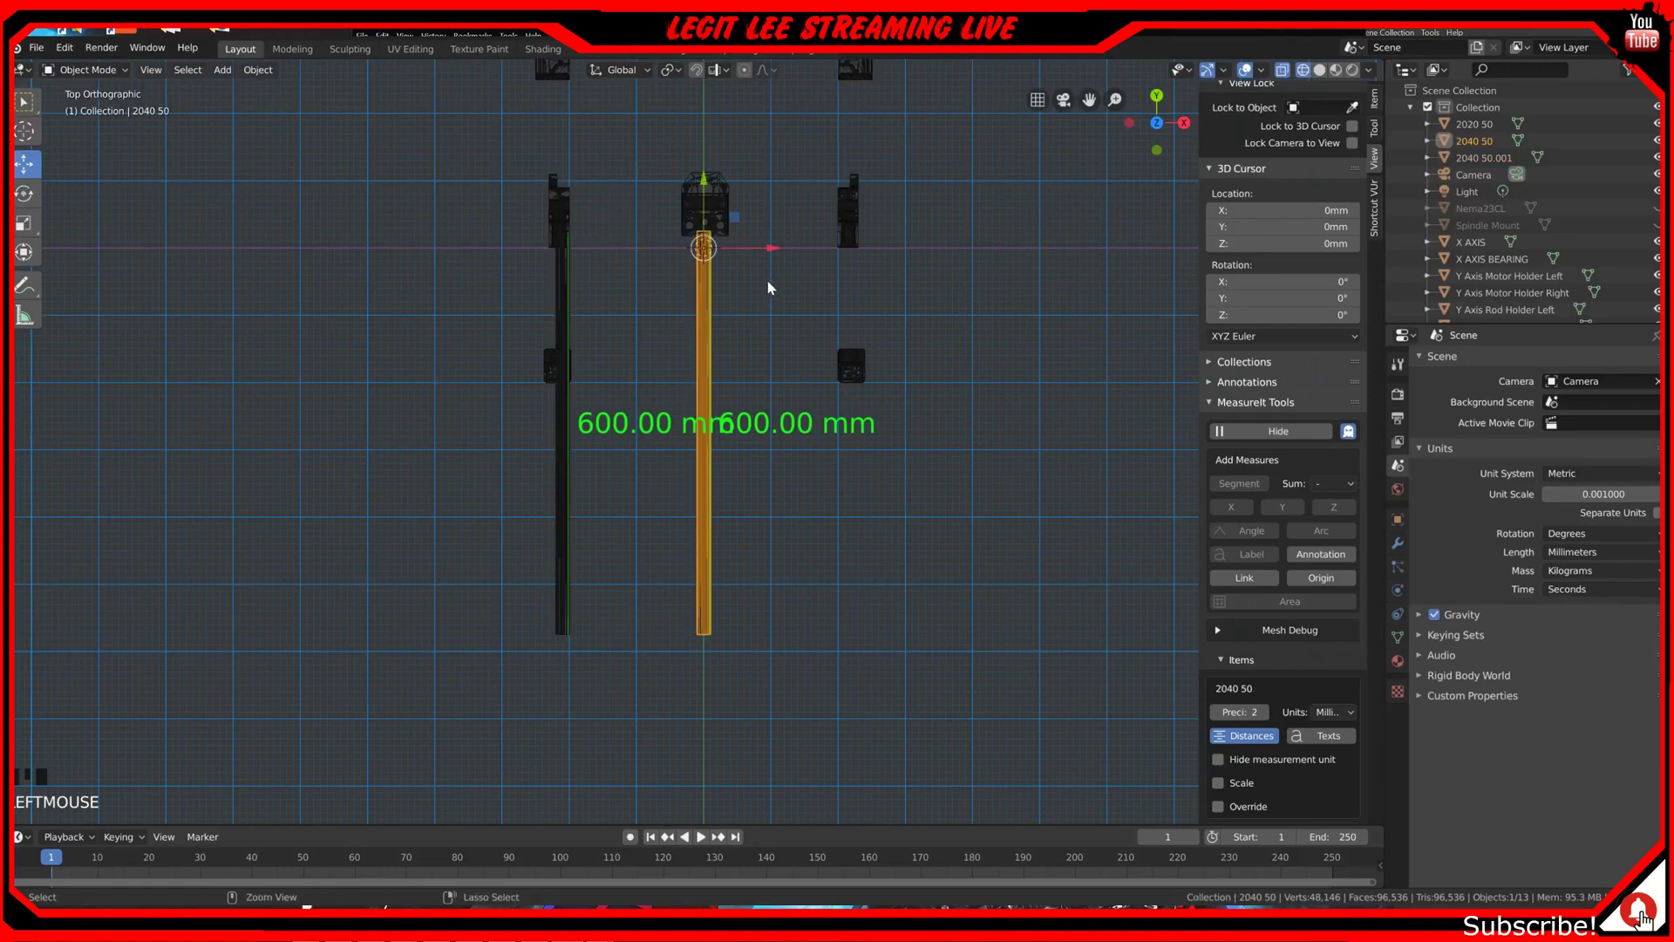
ctrl+drag(769, 247, 914, 234)
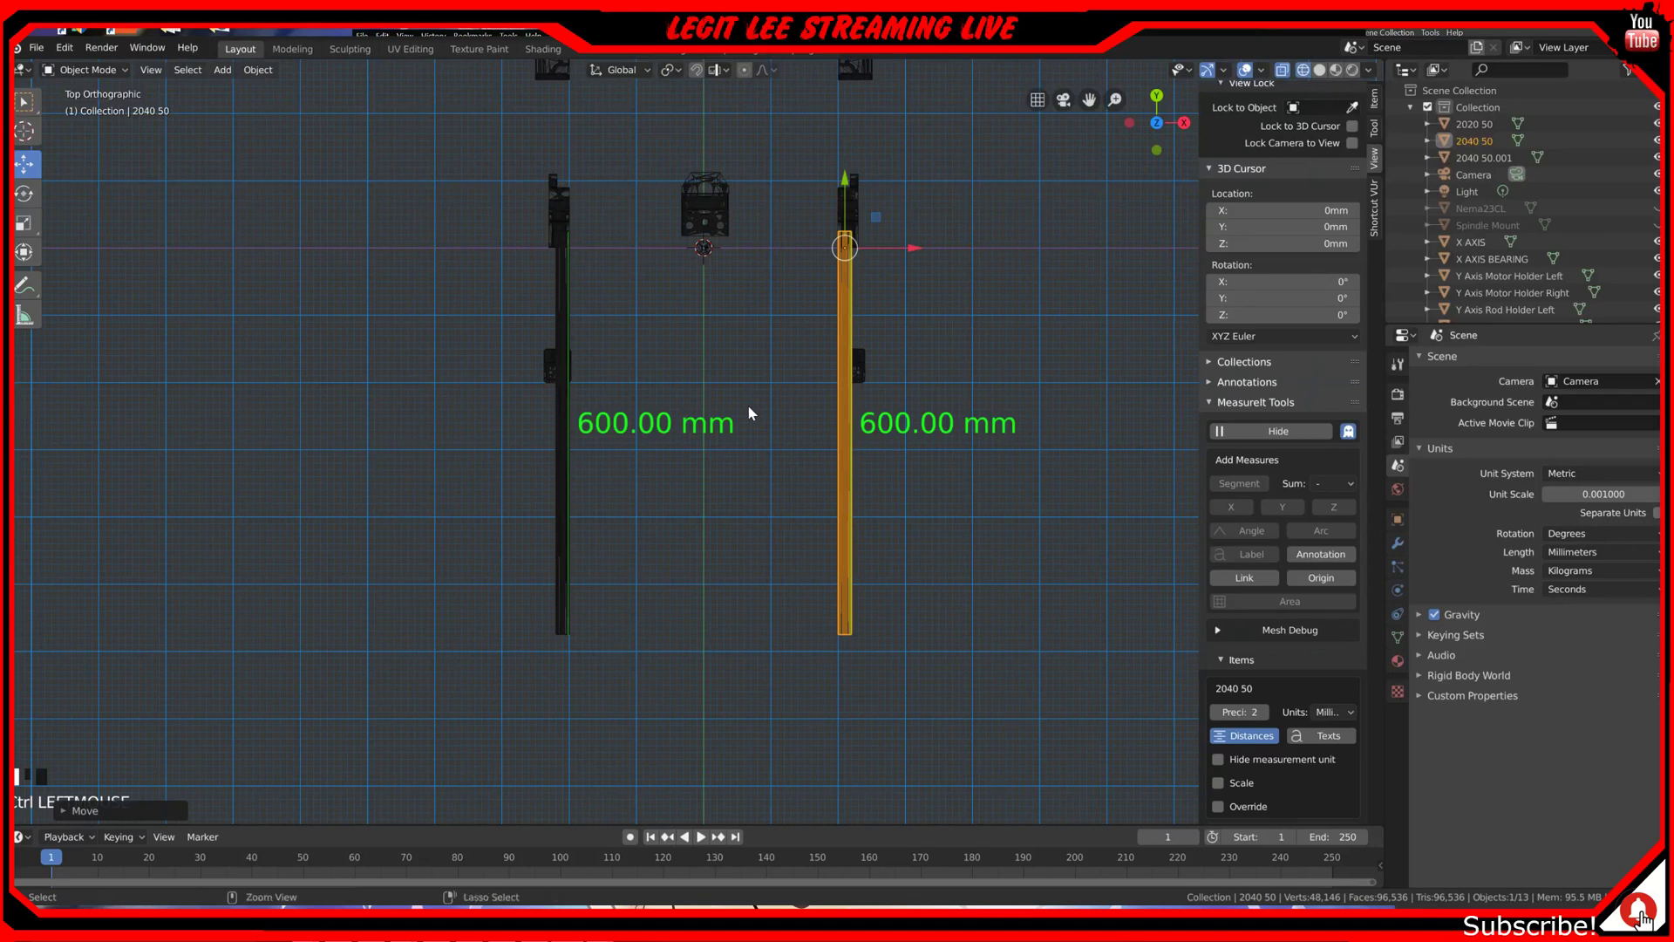
Step: Duplicate the right extrusion 100 mm along X and repeat the duplication twice for three evenly spaced copies
key(shift+d)
key(x)
key(ctrl)
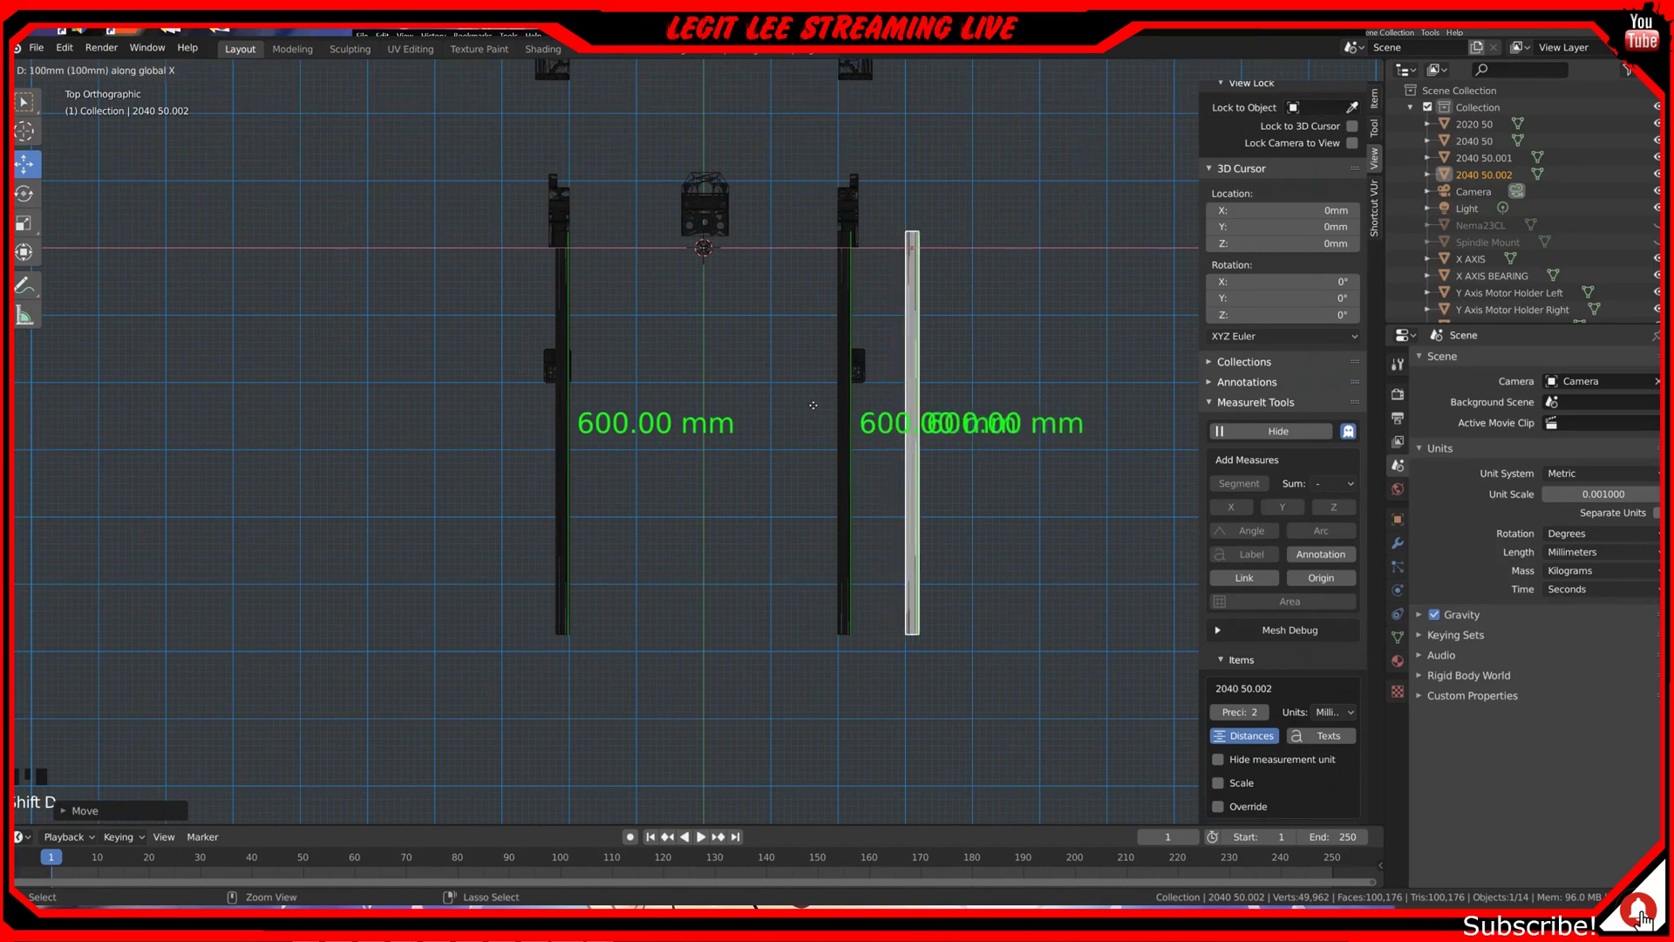
click(812, 405)
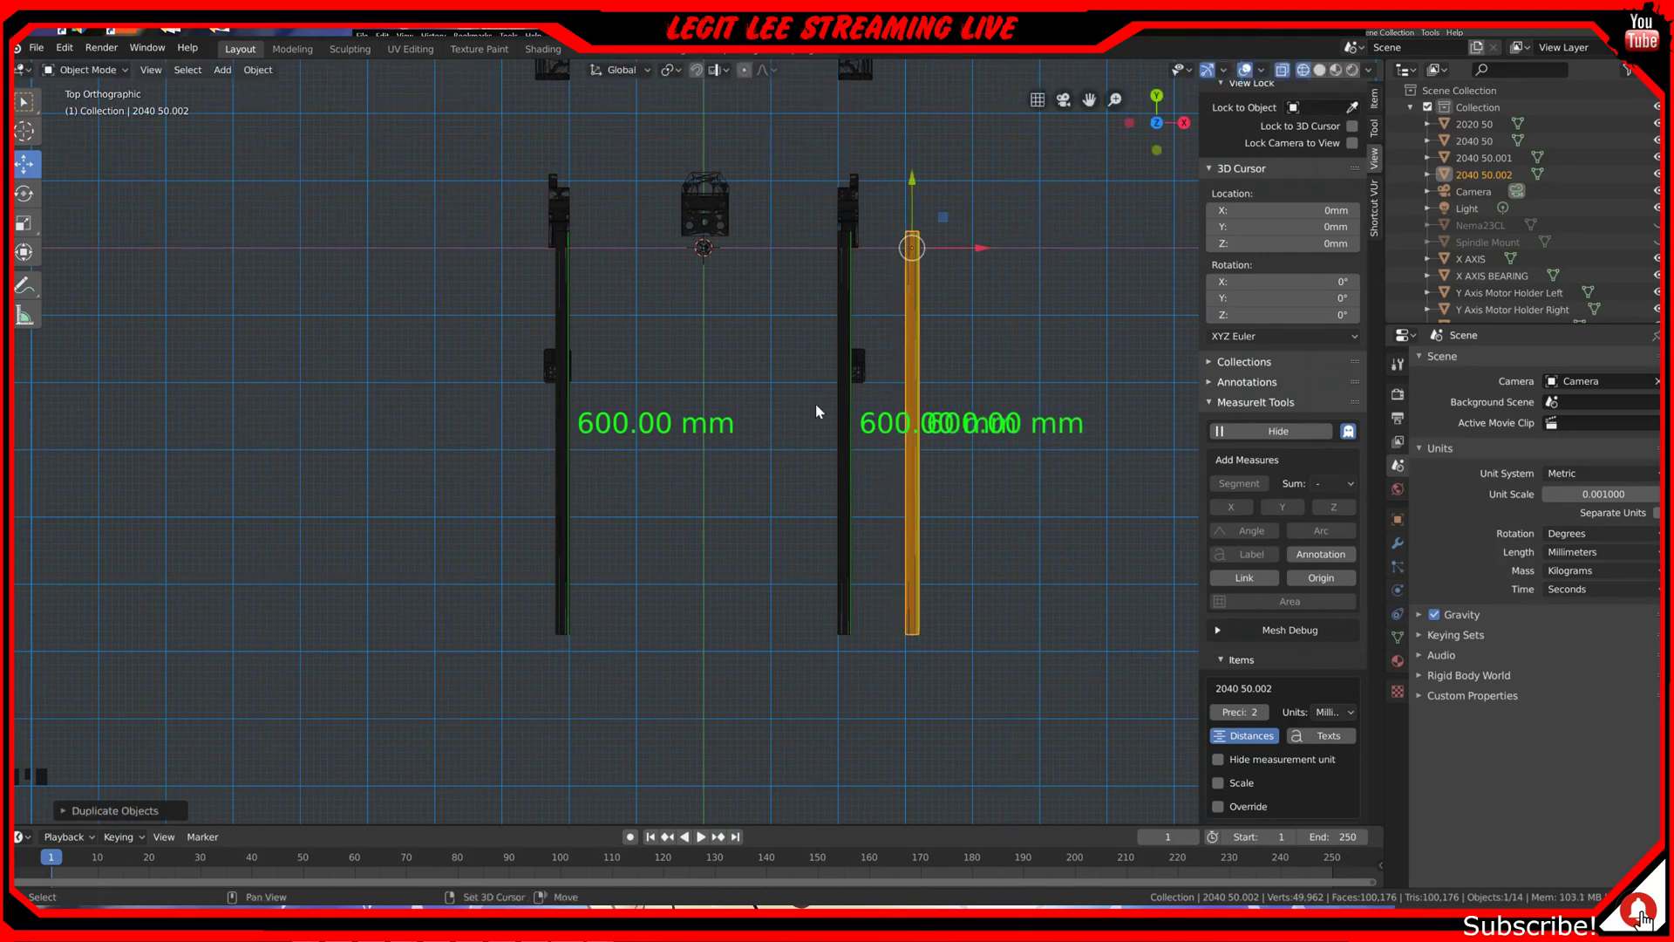
key(shift+r)
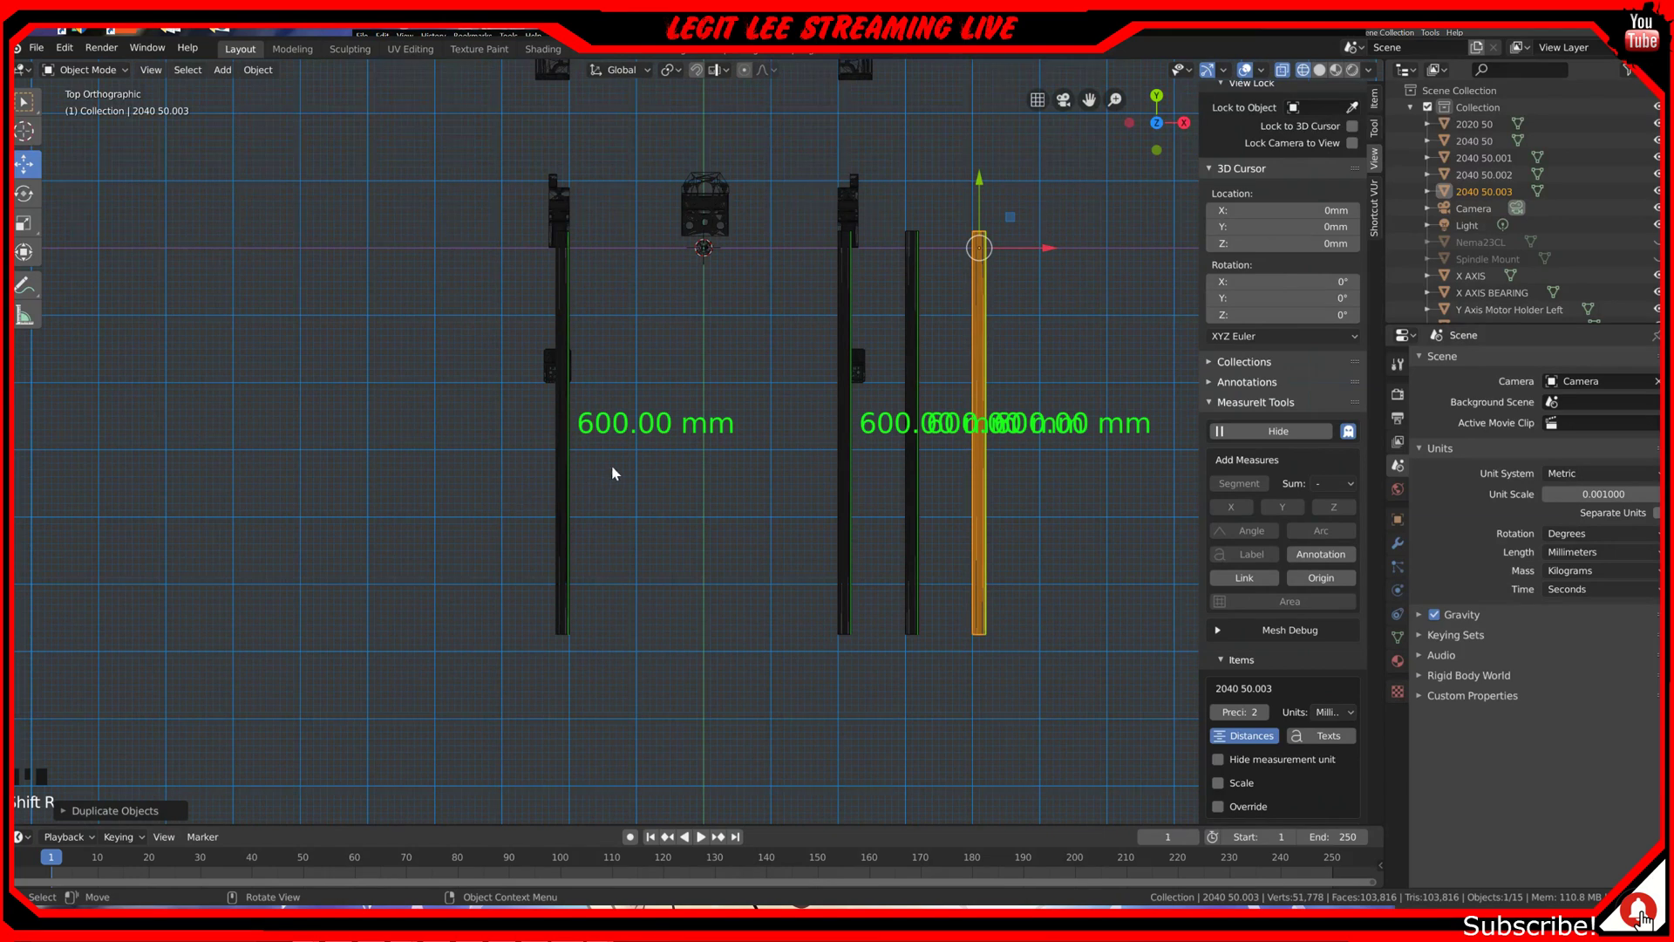
key(shift+r)
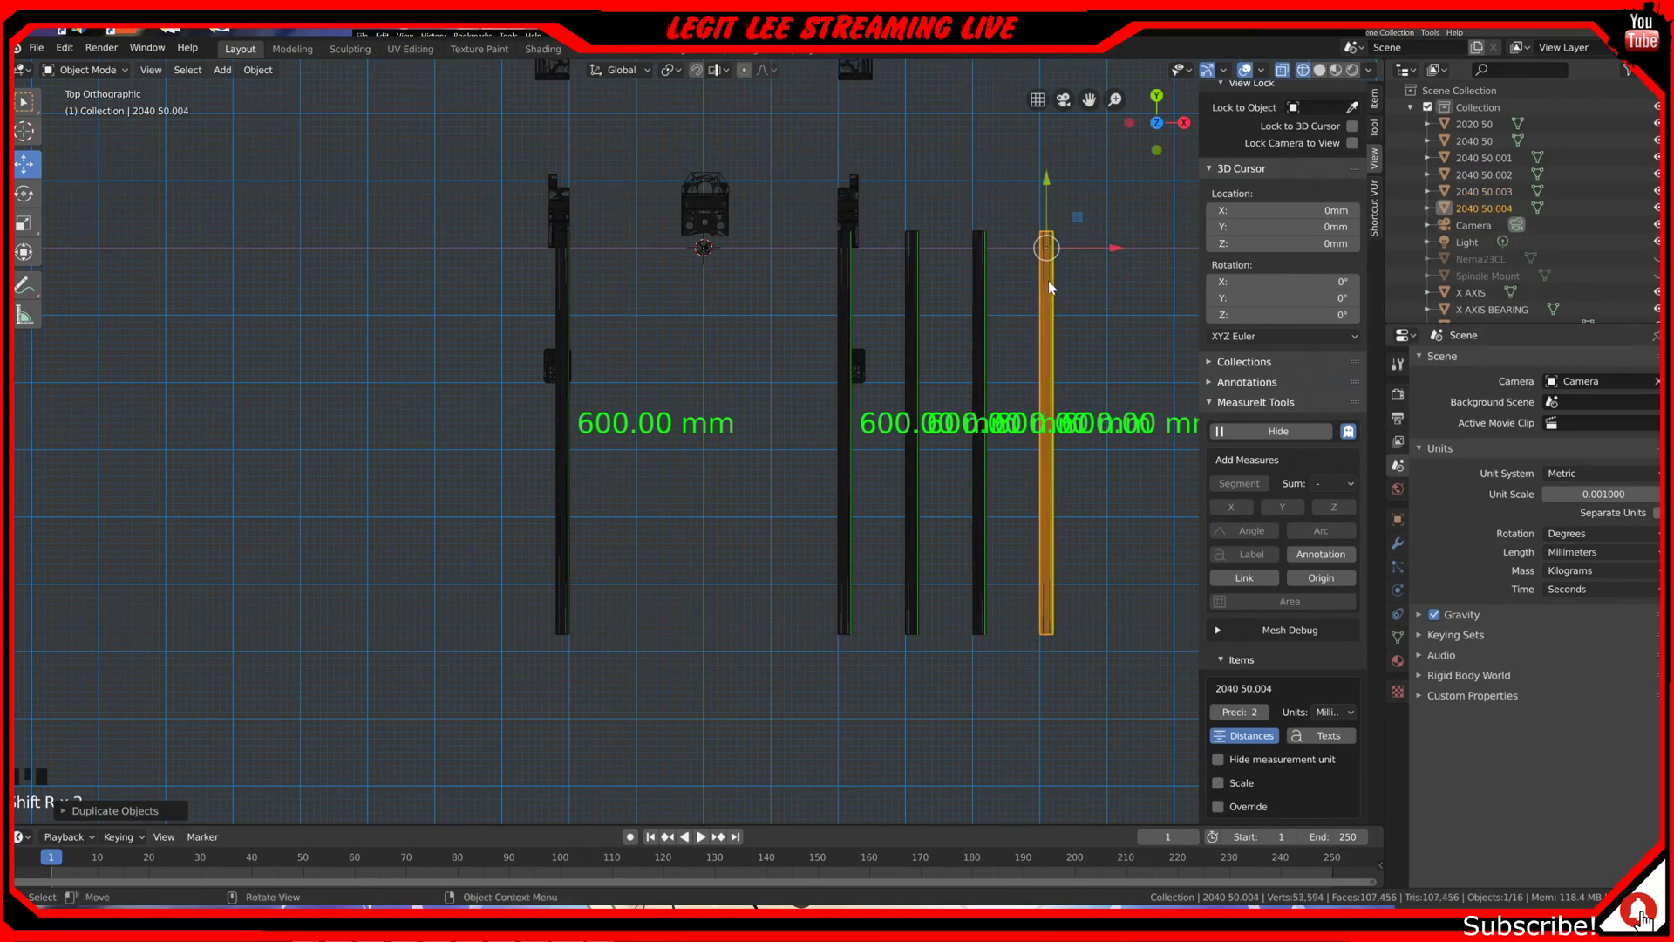
Step: Shorten the outermost extrusion copy to 560 mm by moving its end vertices along Y in the right view
key(Tab)
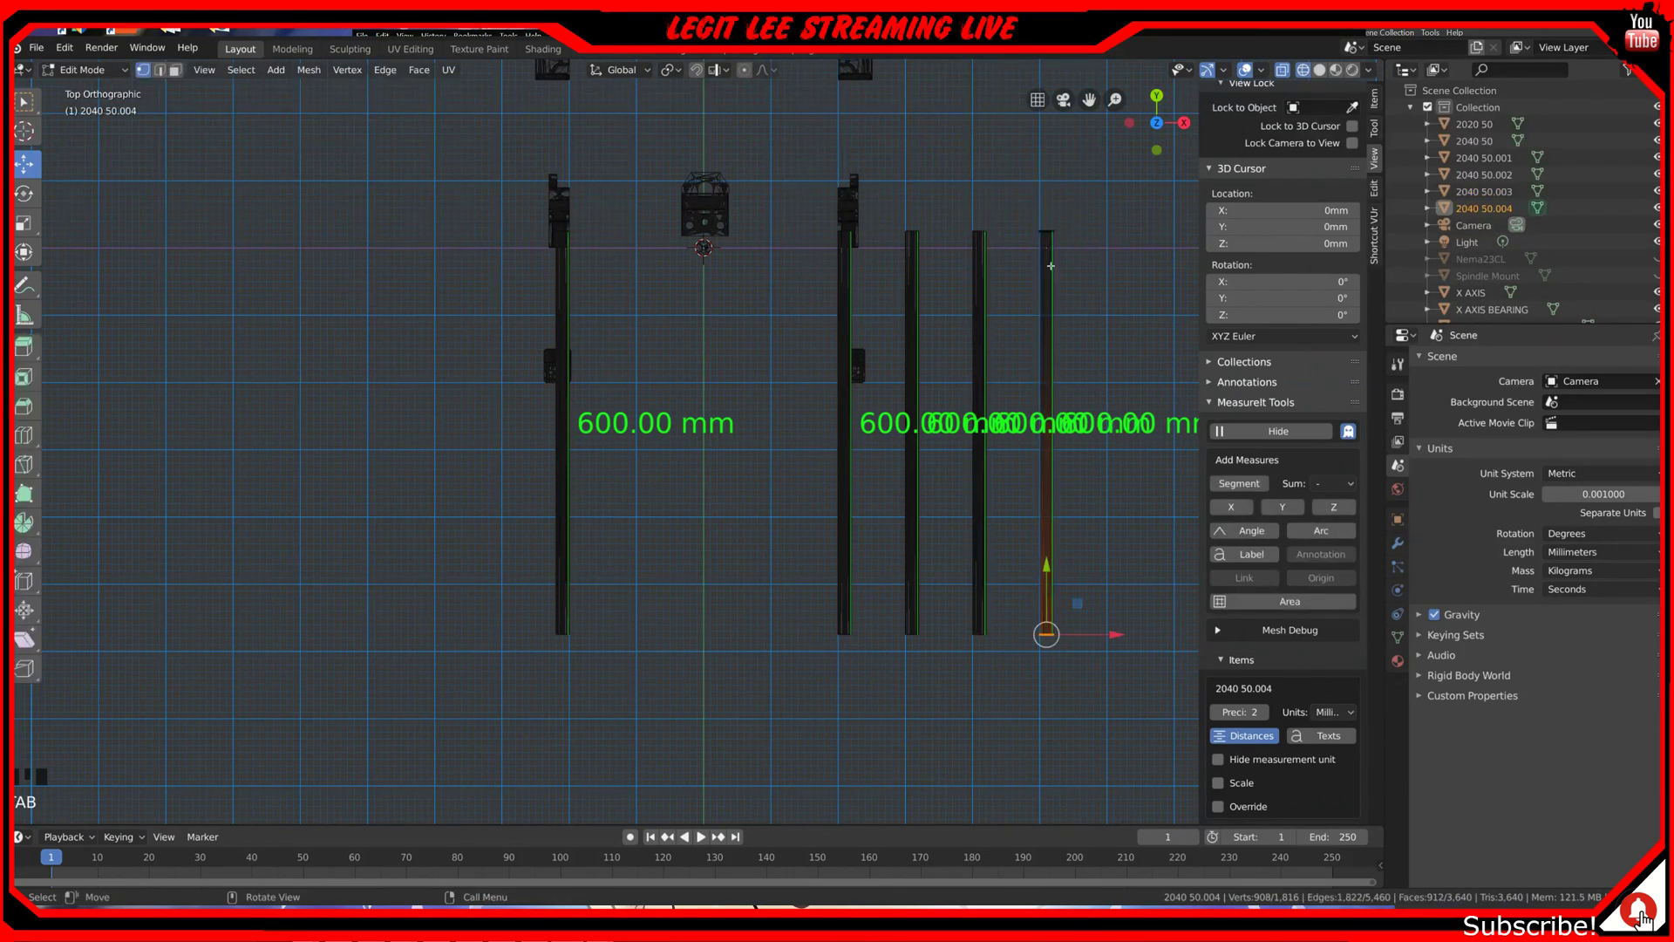
key(KP_3)
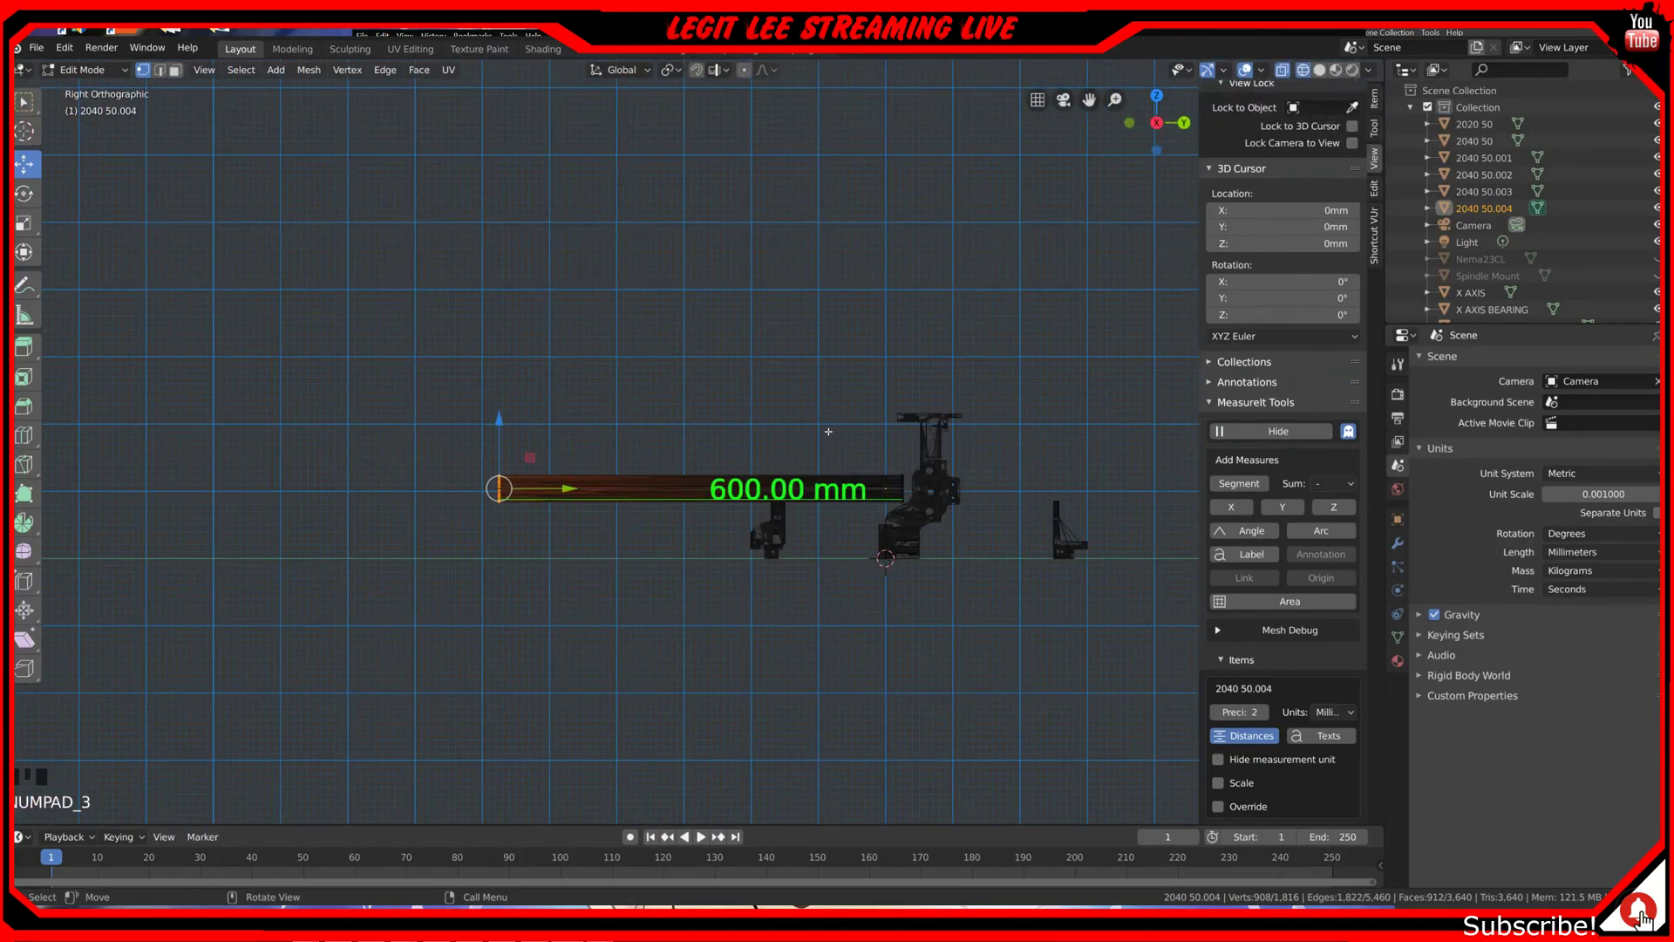
scroll(764, 469, up, 4)
scroll(764, 469, down, 2)
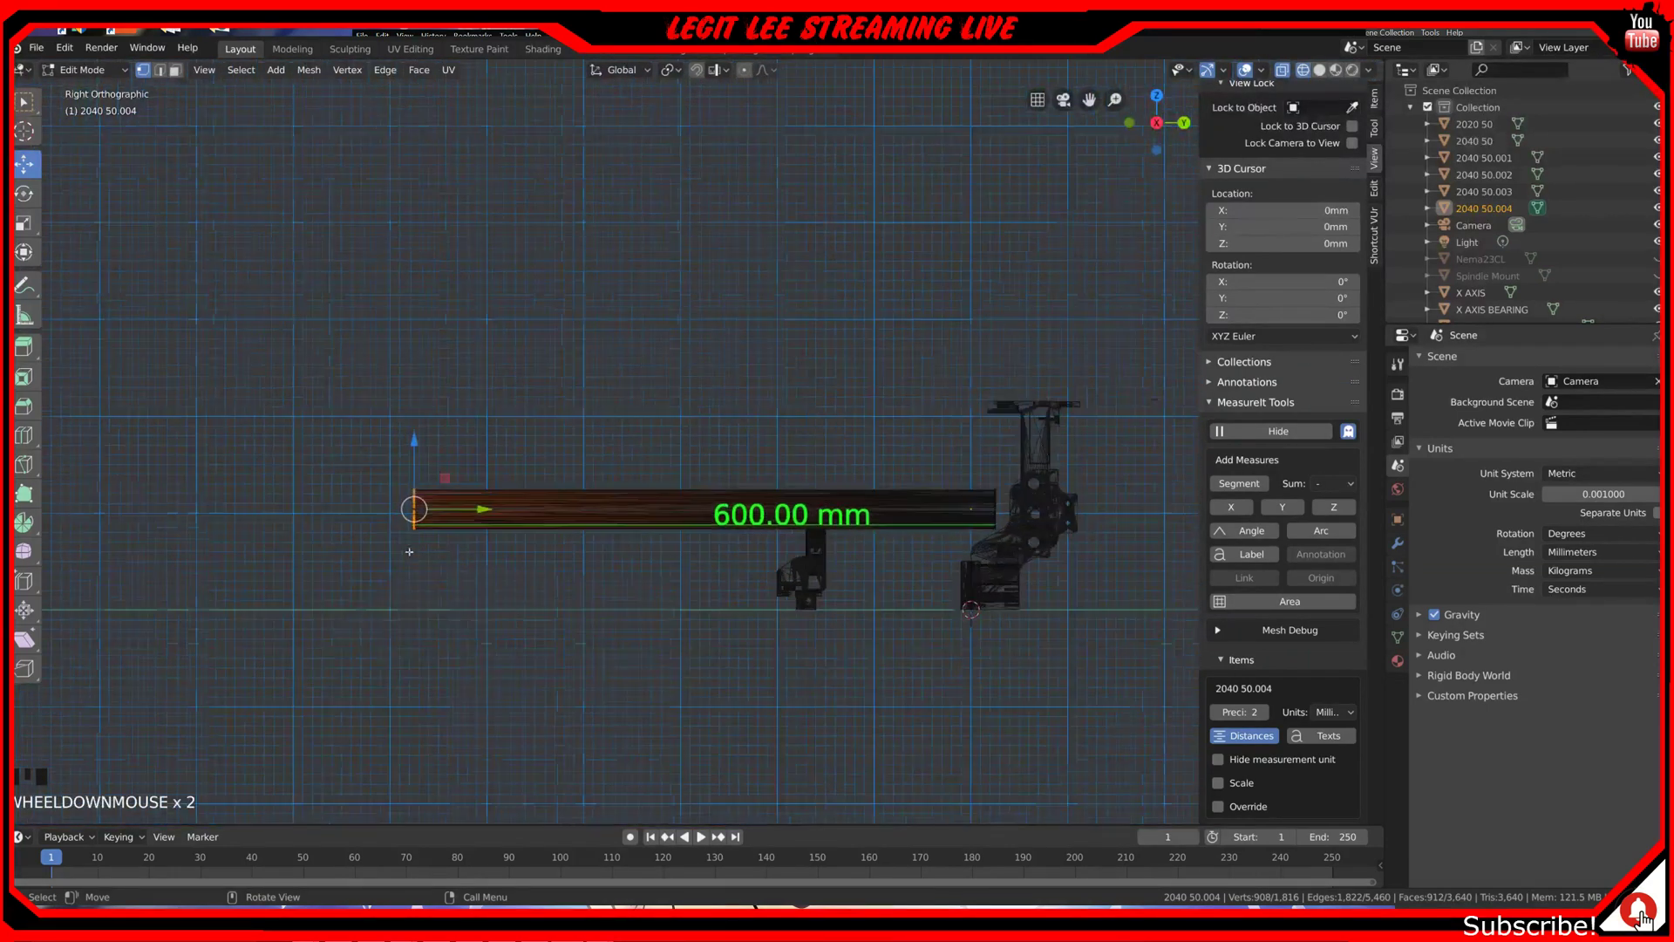
ctrl+drag(476, 510, 554, 513)
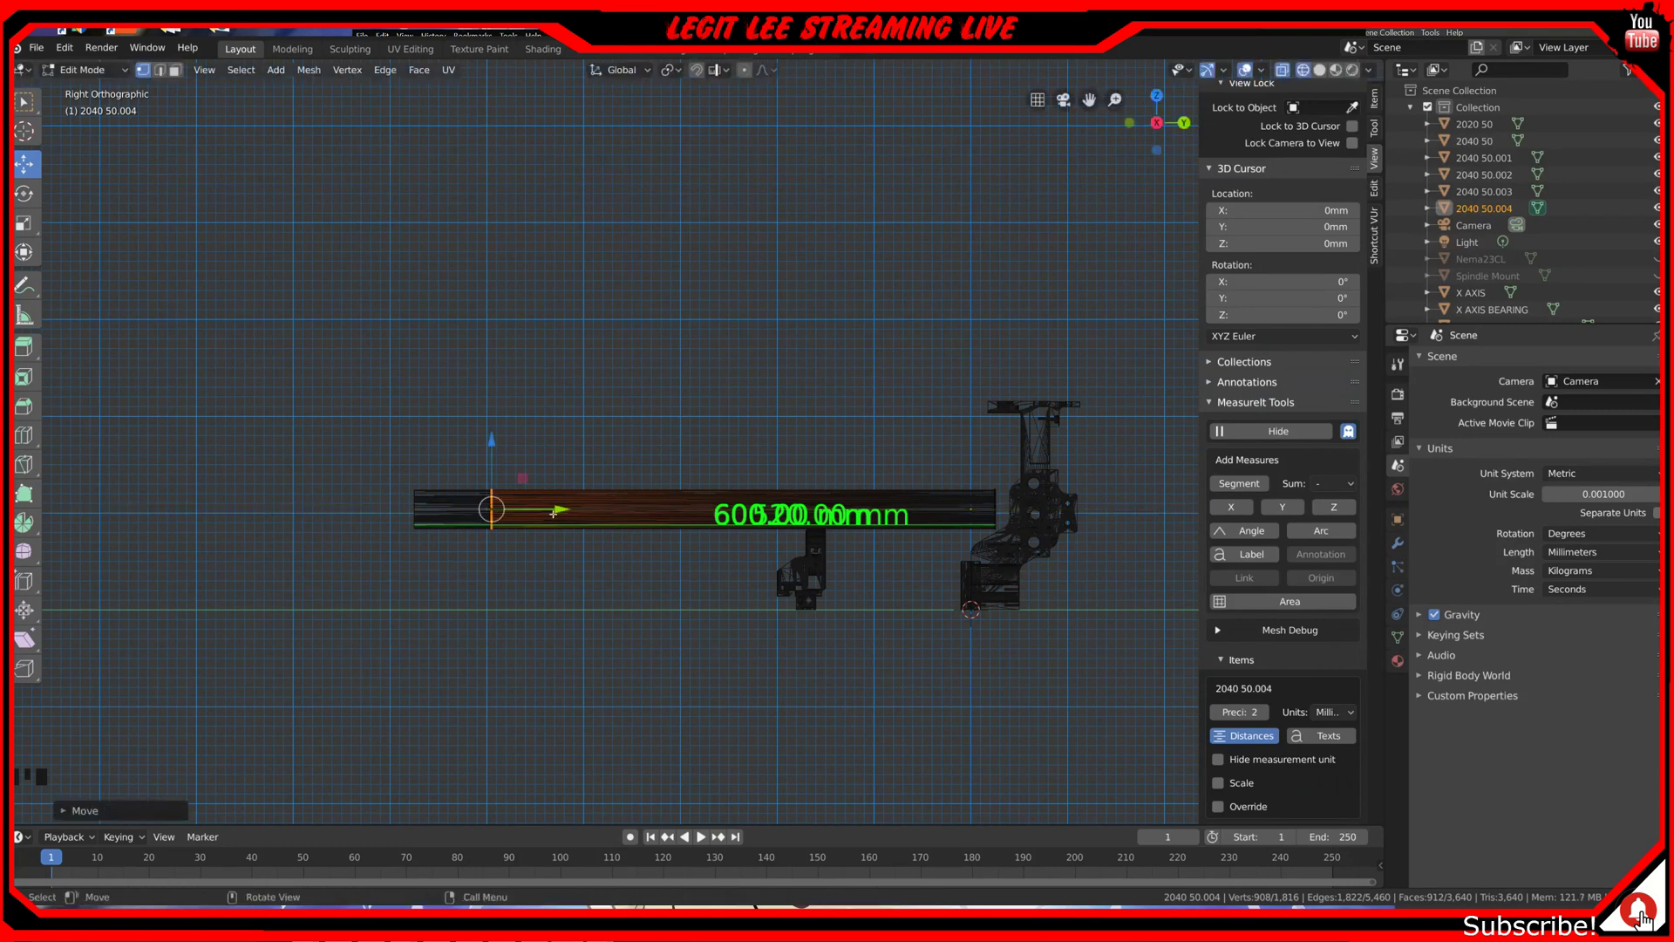
scroll(615, 502, up, 5)
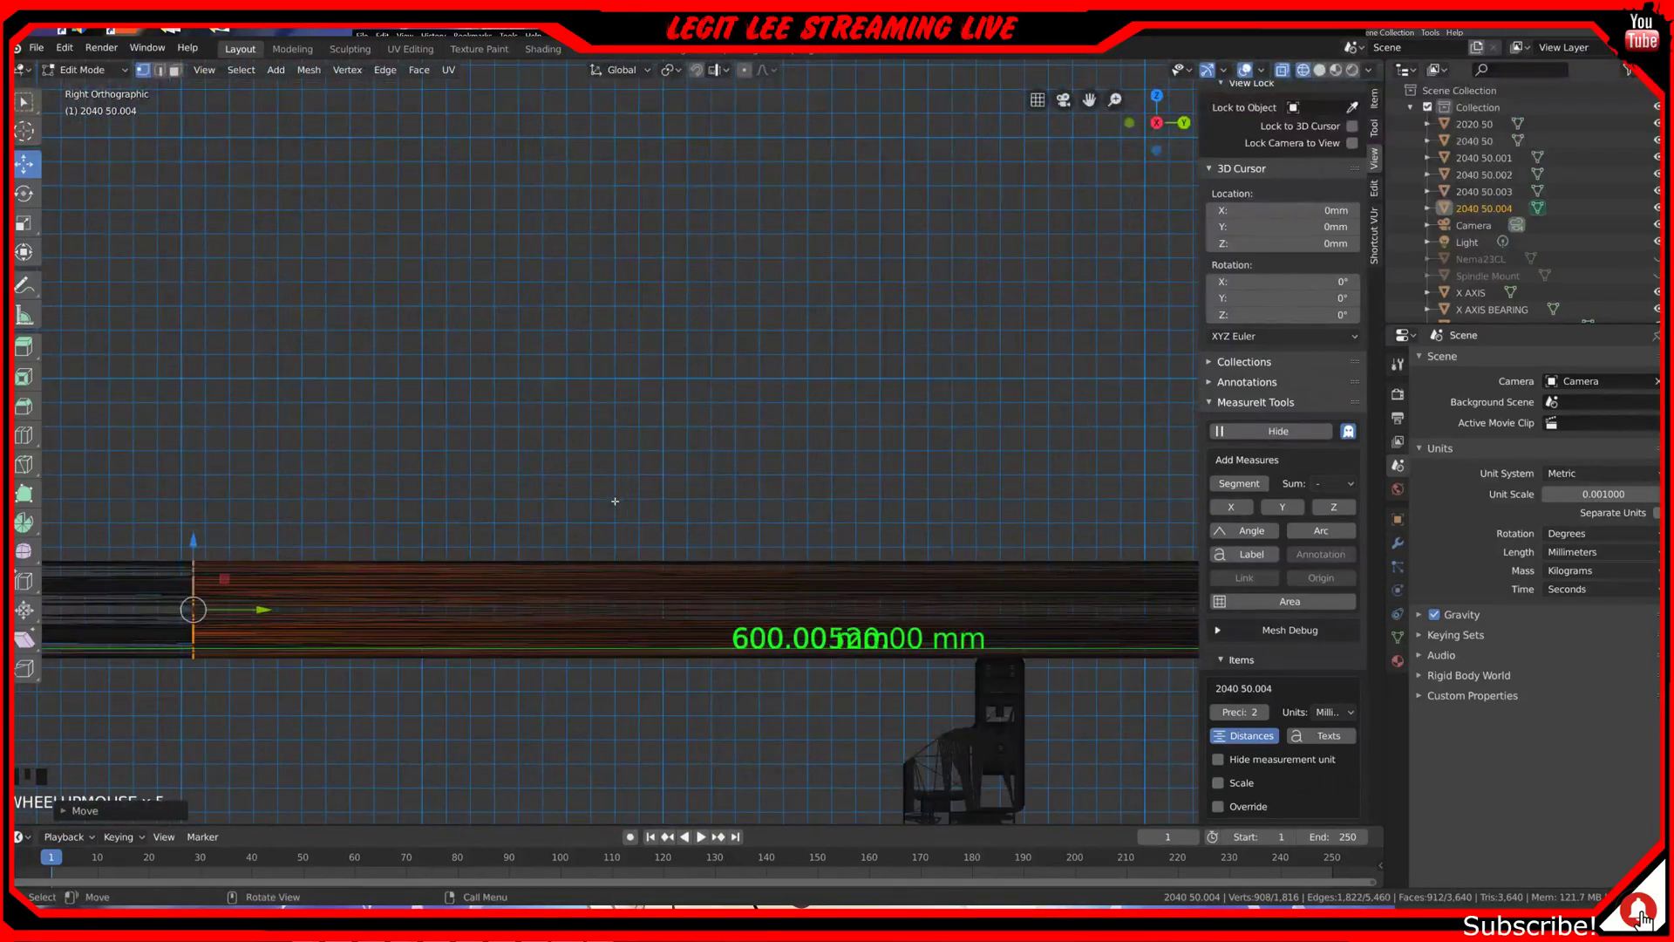
scroll(615, 501, up, 1)
scroll(615, 501, down, 3)
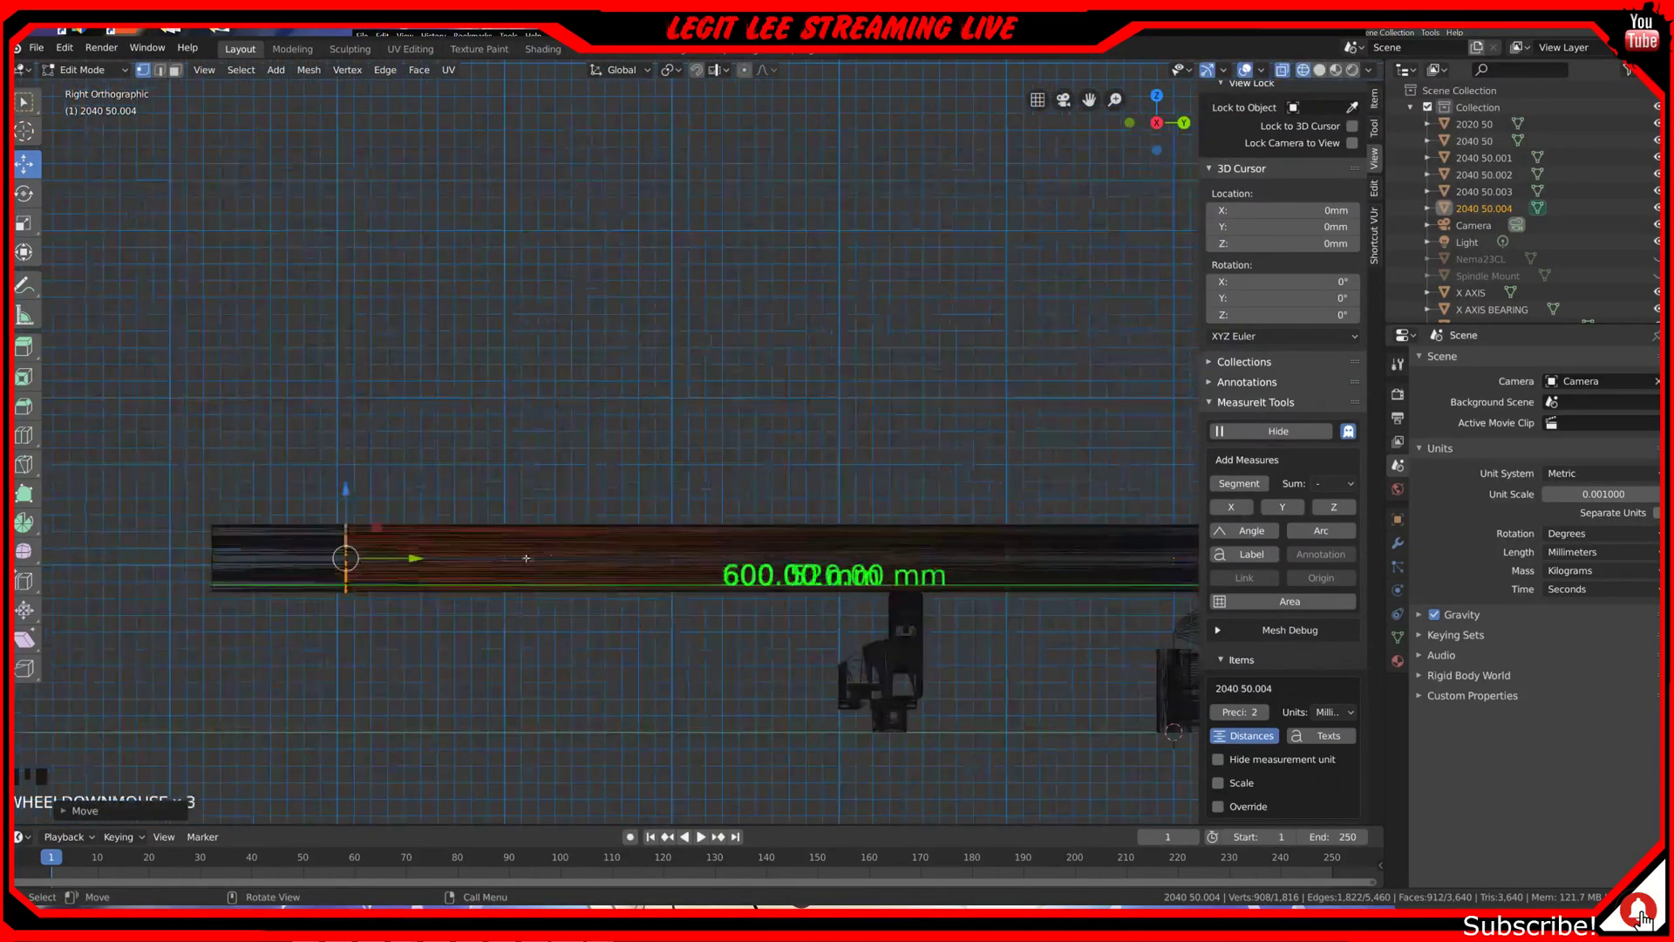
ctrl+drag(409, 553, 353, 557)
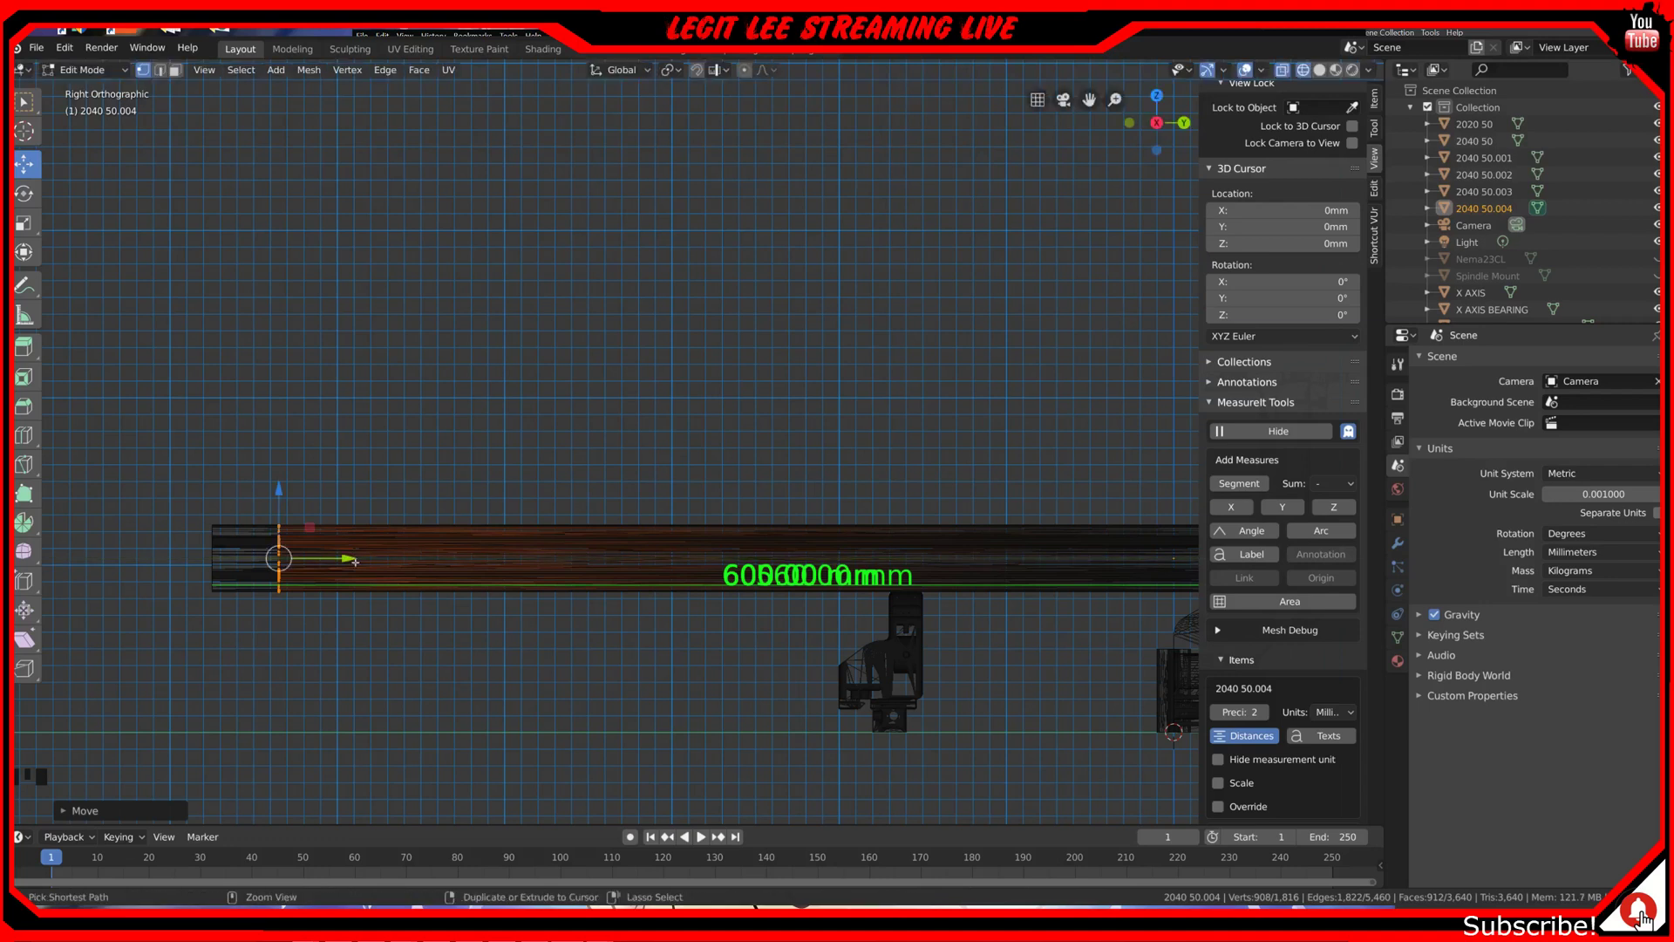
scroll(368, 579, down, 2)
middle_drag(368, 580, 509, 570)
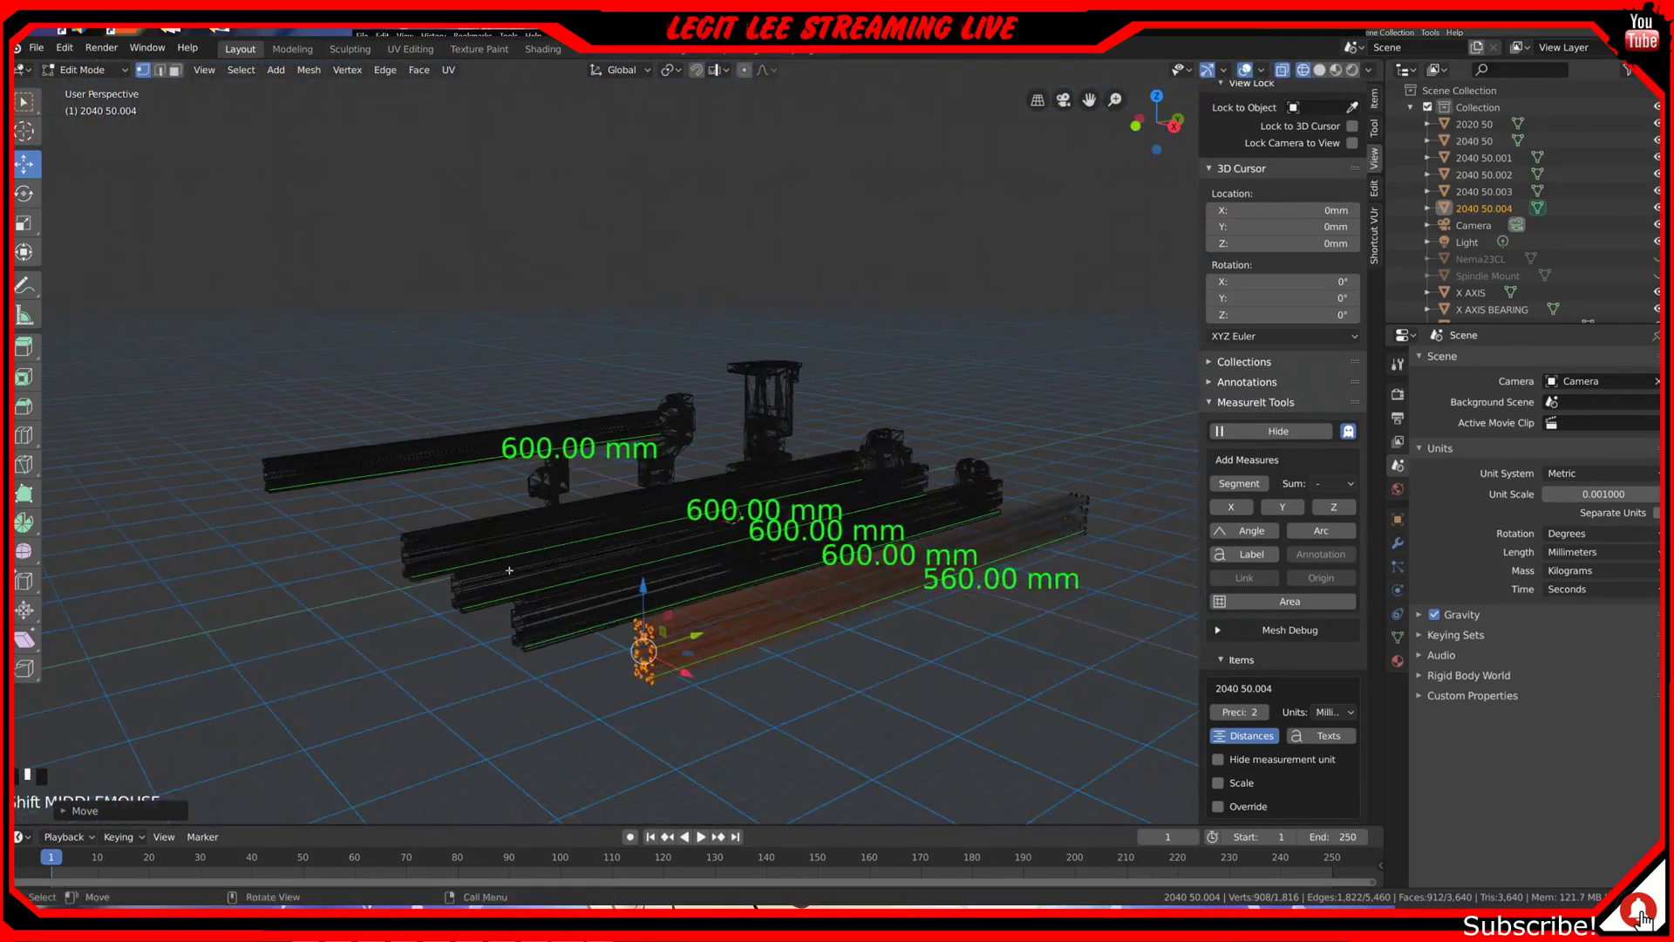
Step: Return to object mode and duplicate the 560 mm extrusion 100 mm along X in the top view
key(Tab)
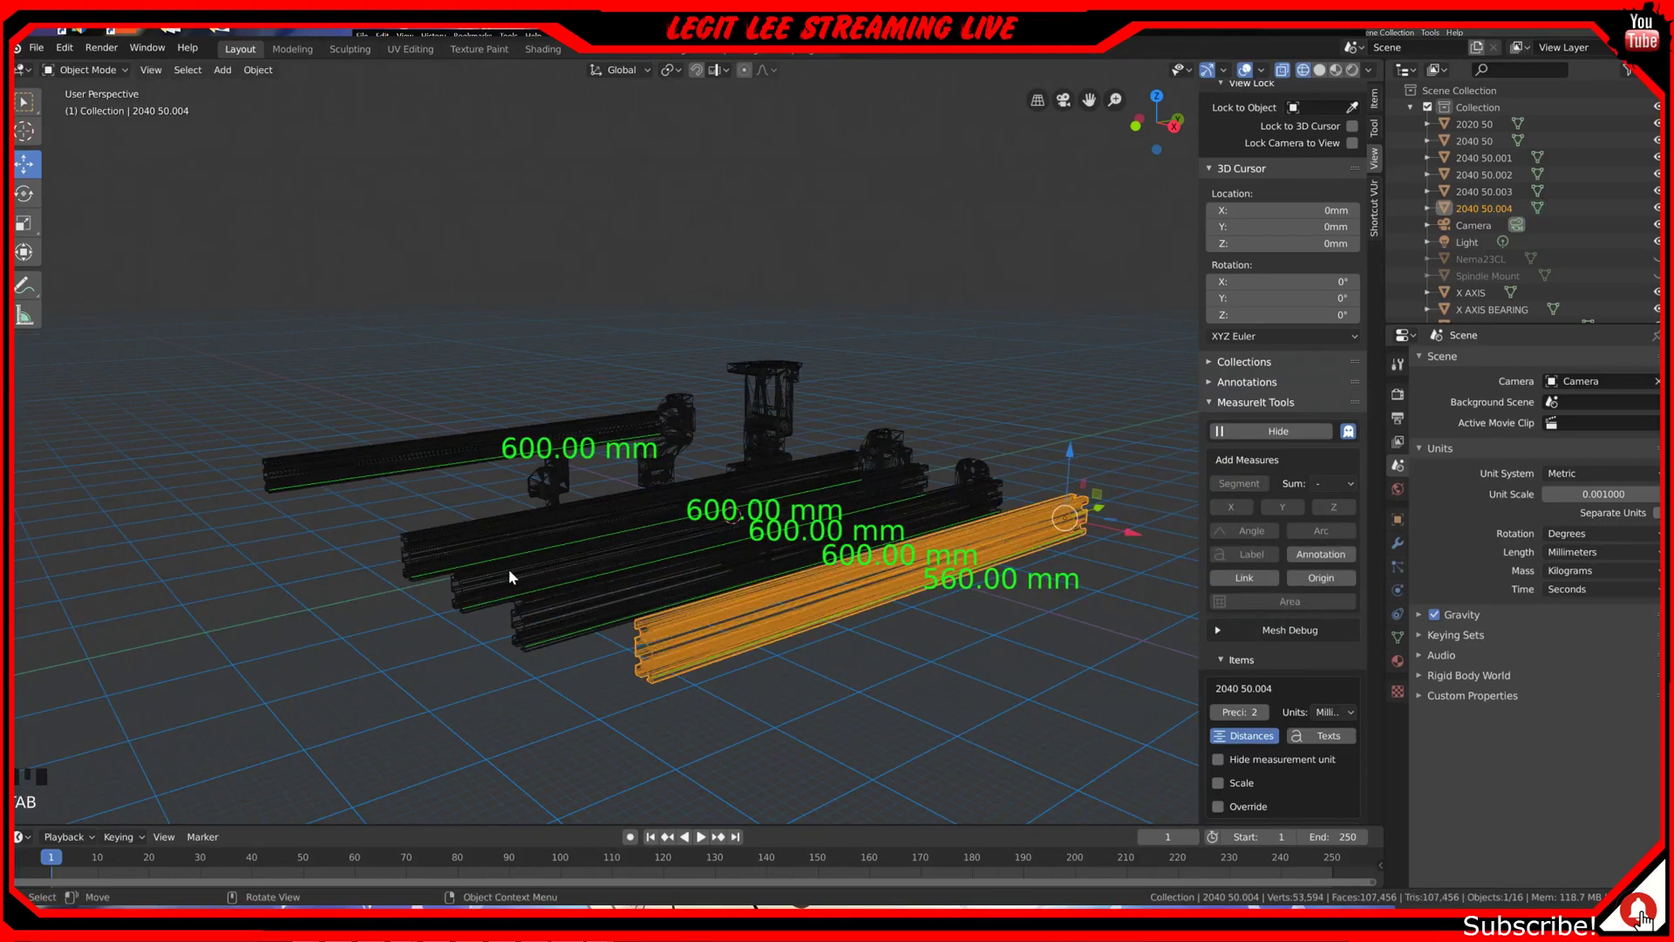
key(KP_7)
scroll(824, 497, down, 3)
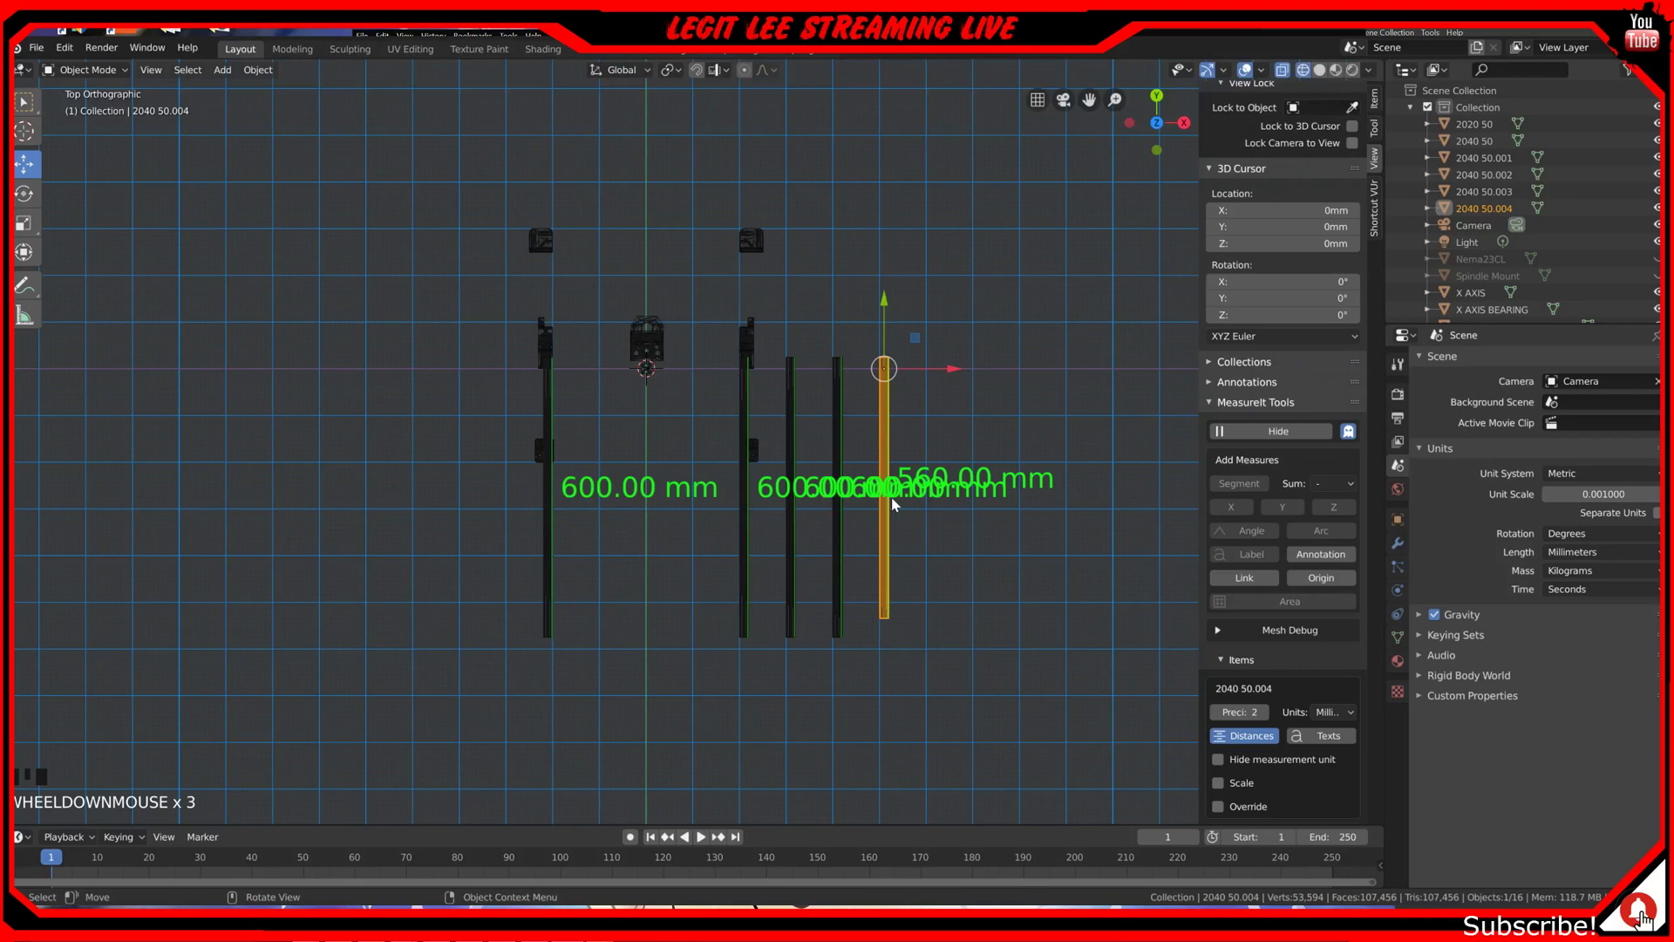
key(shift+d)
key(x)
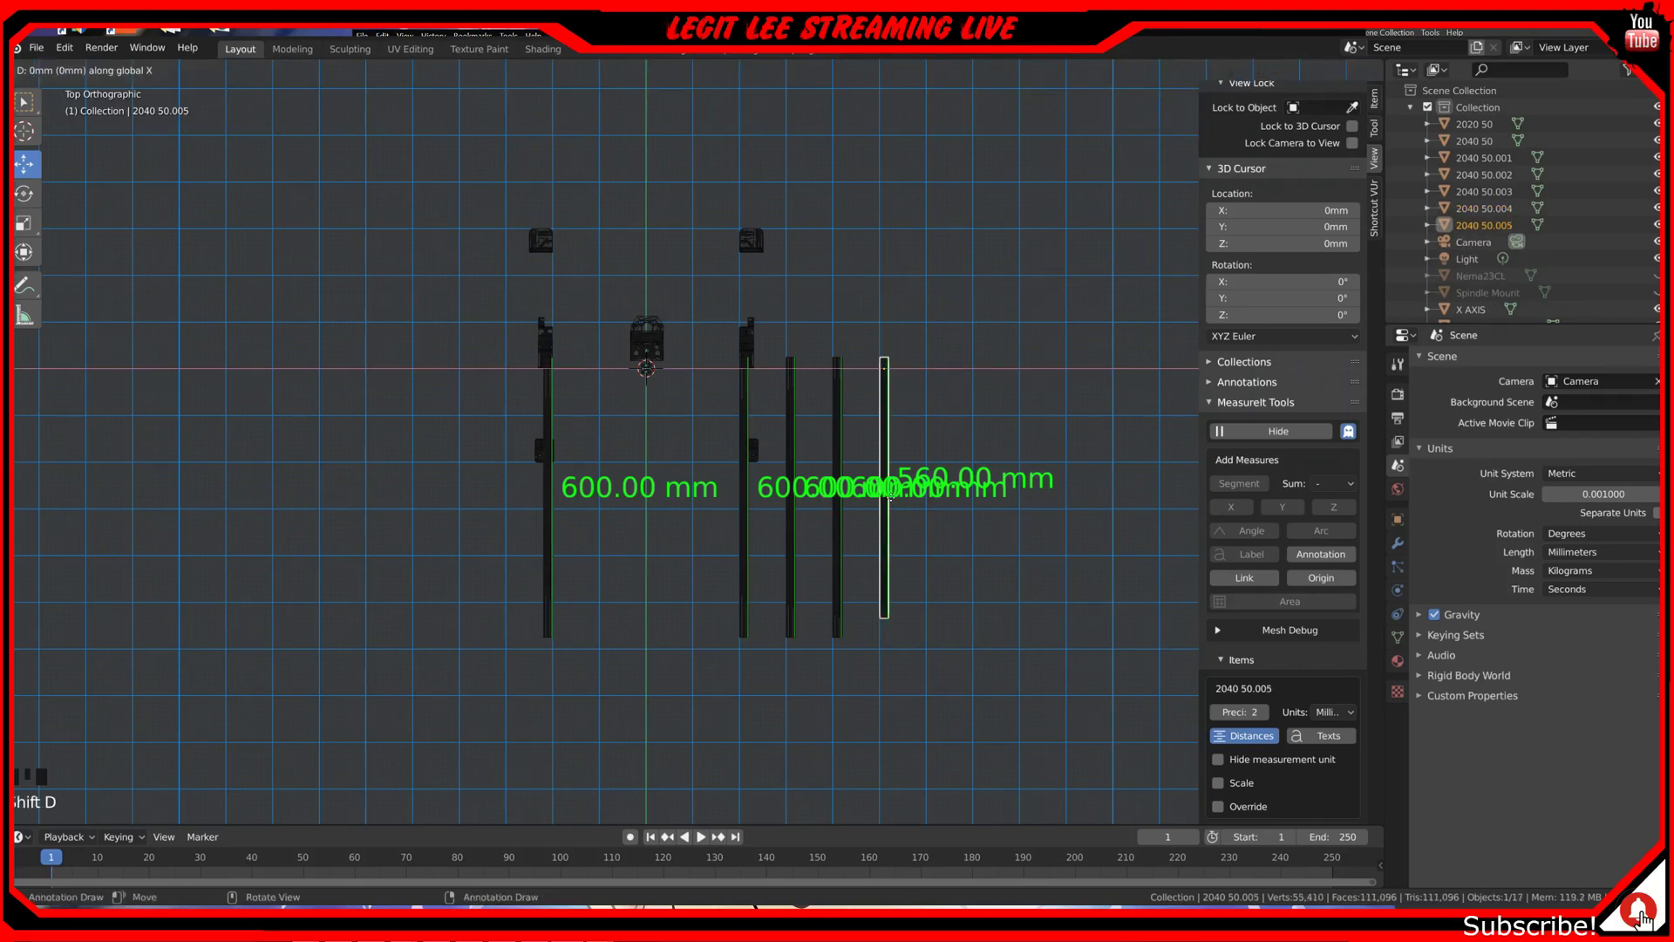
text(100)
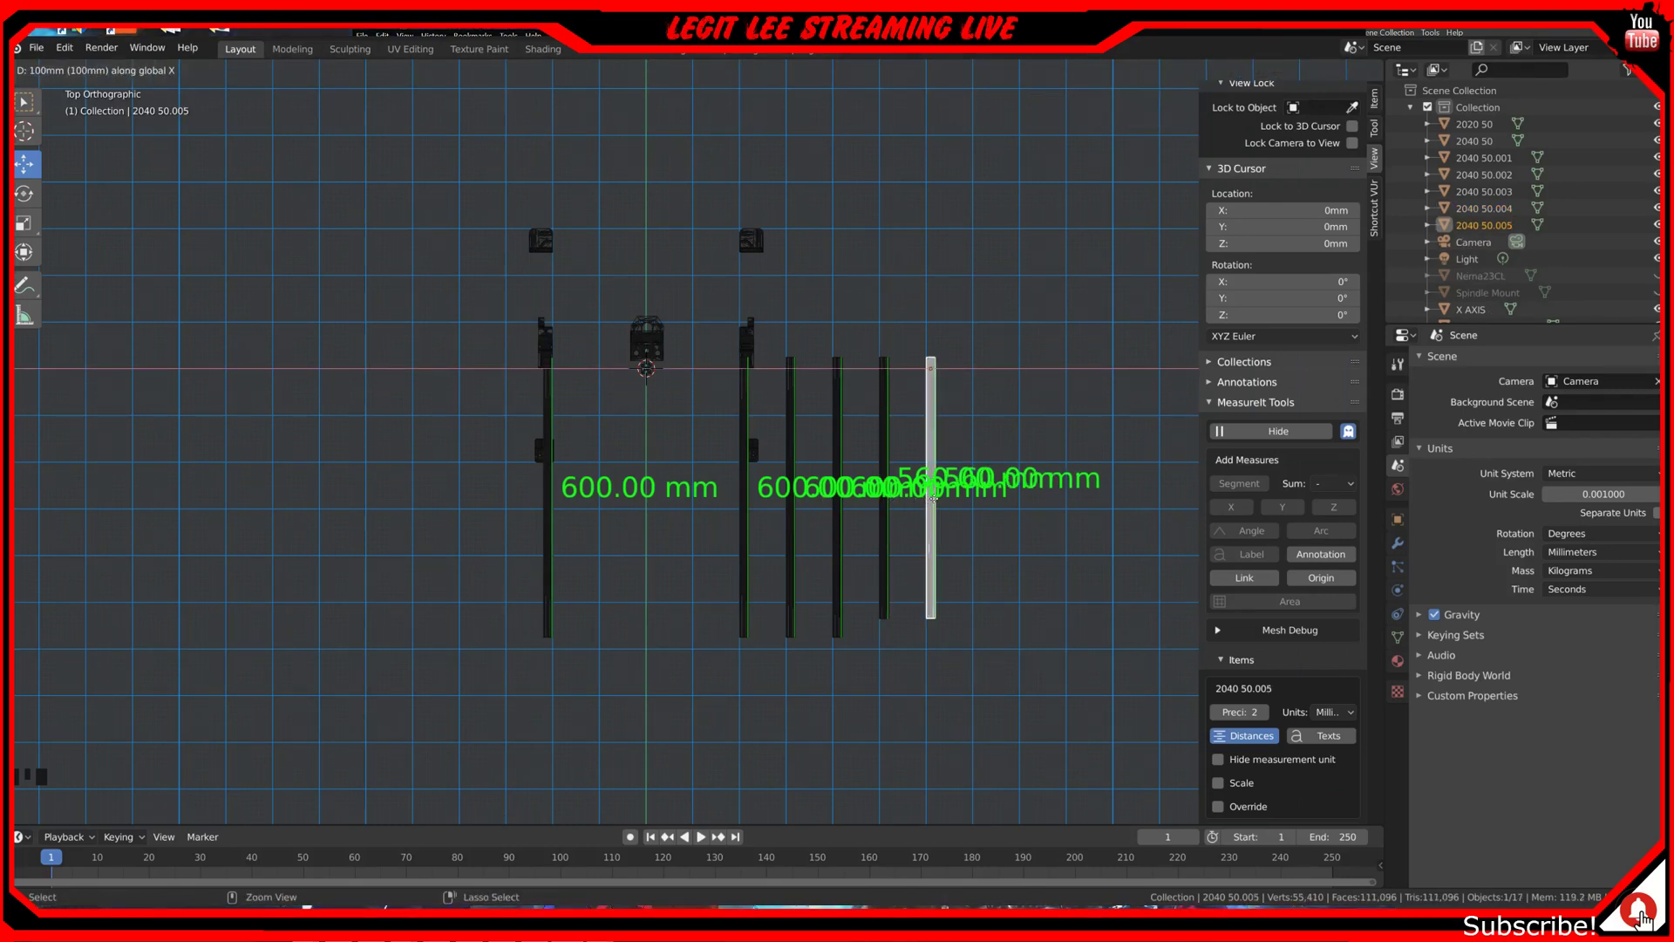
key(Return)
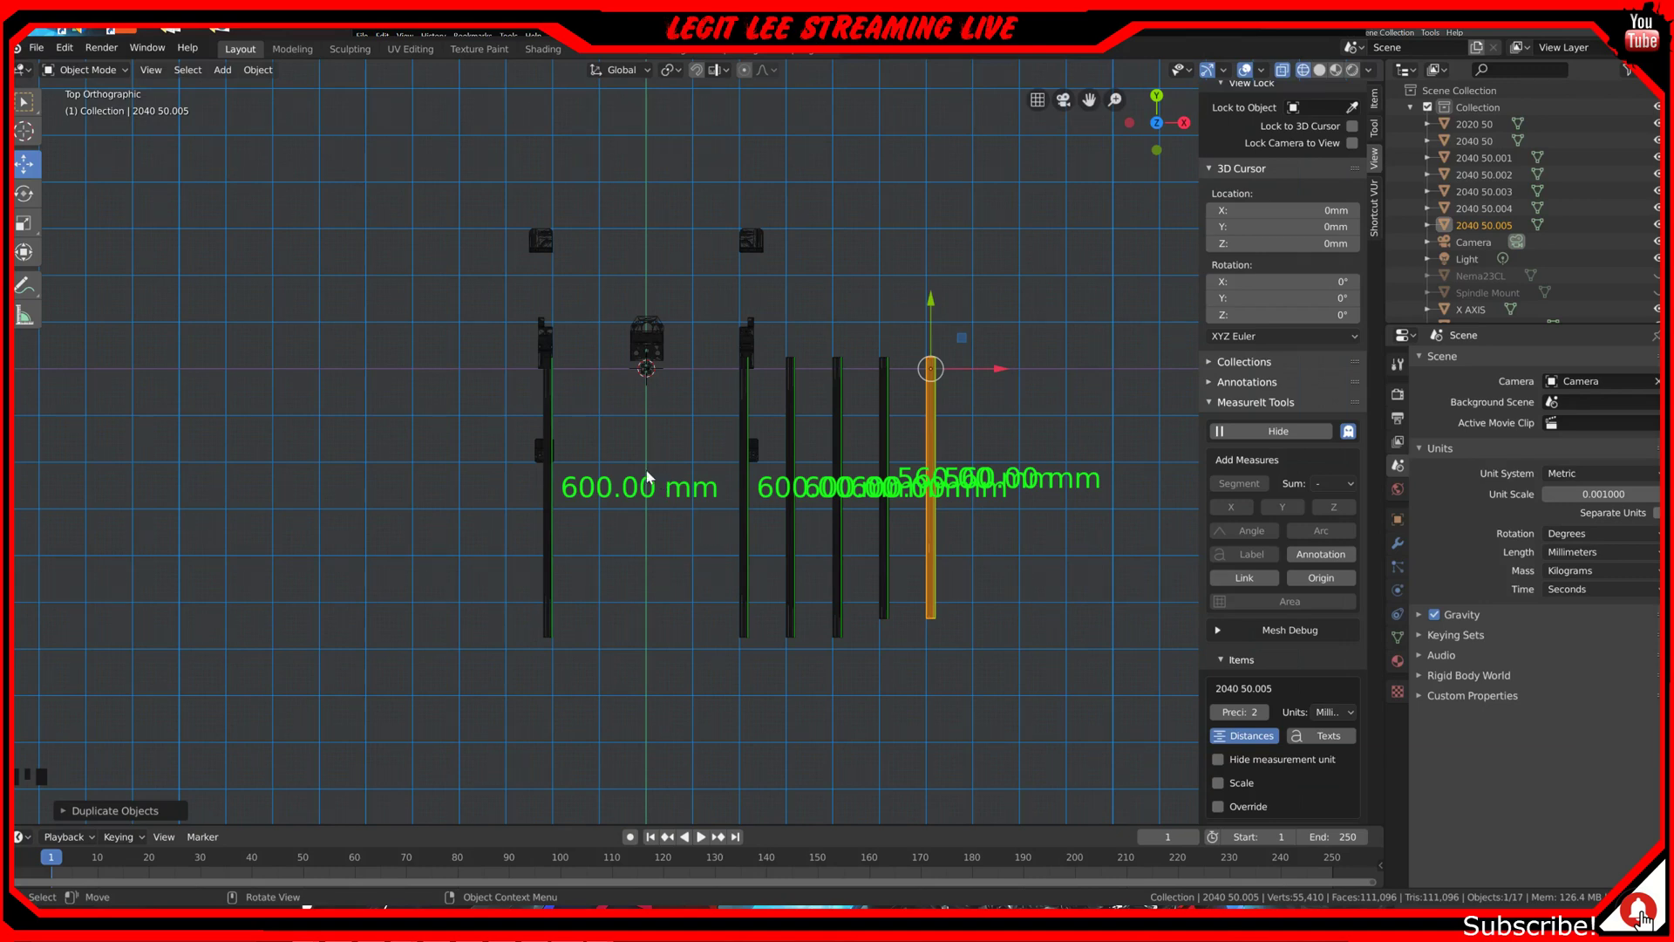
Step: Select the short 2020 50 extrusion at the origin and rotate it 90 degrees in the right view so it lies along Y
key(KP_1)
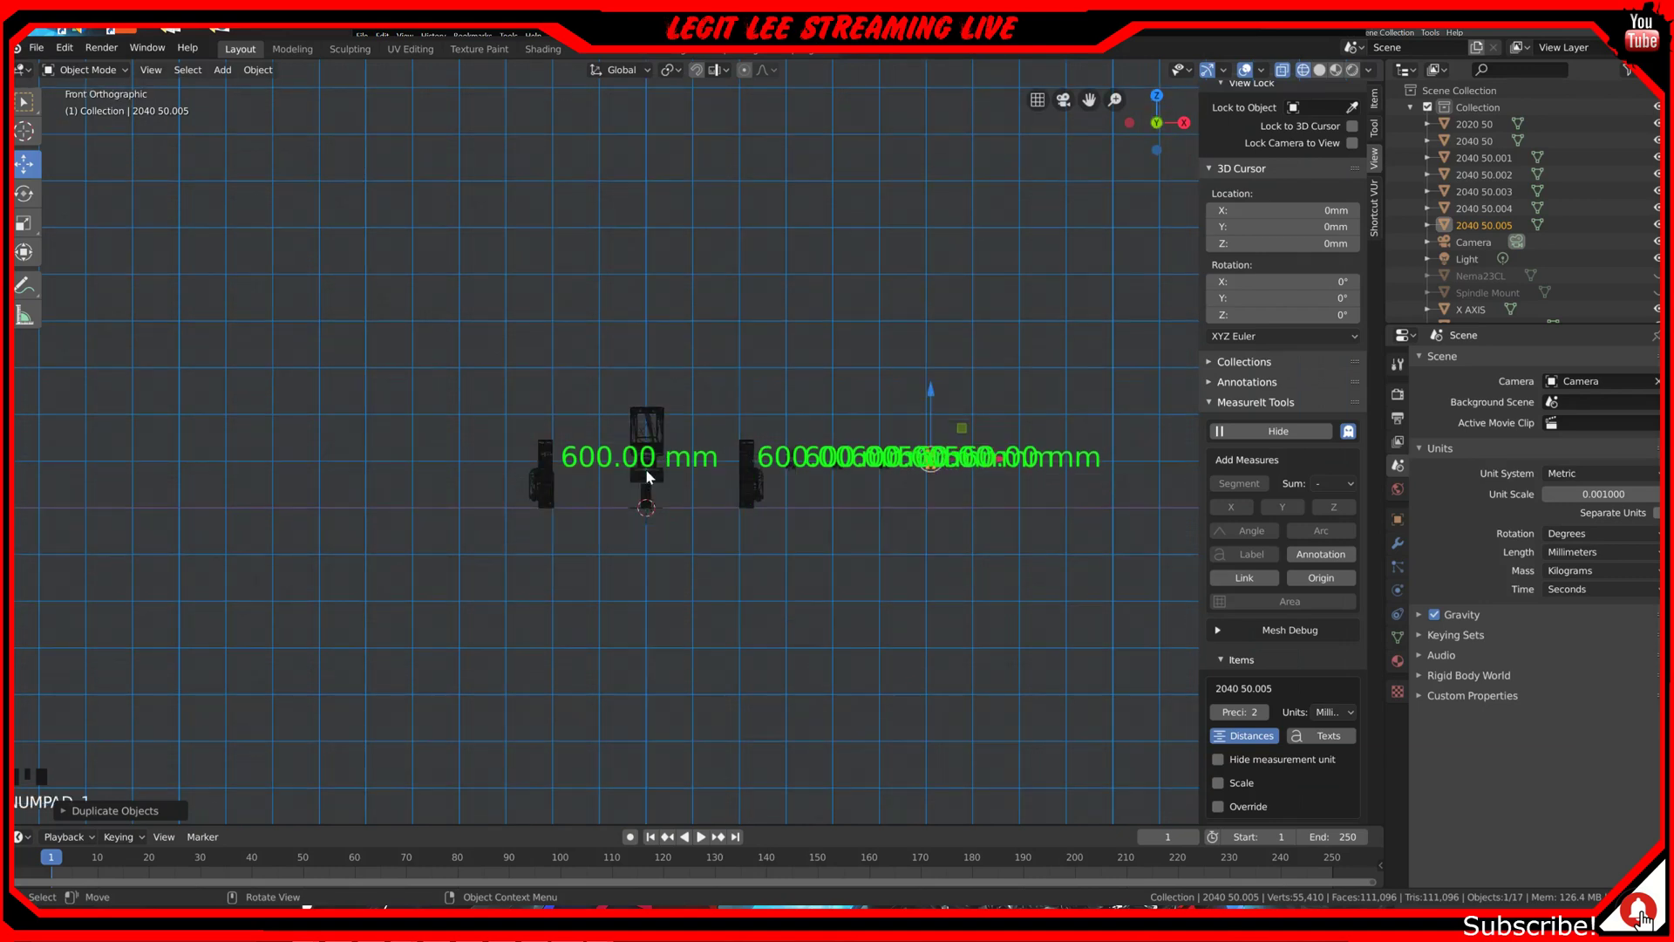
scroll(647, 473, up, 5)
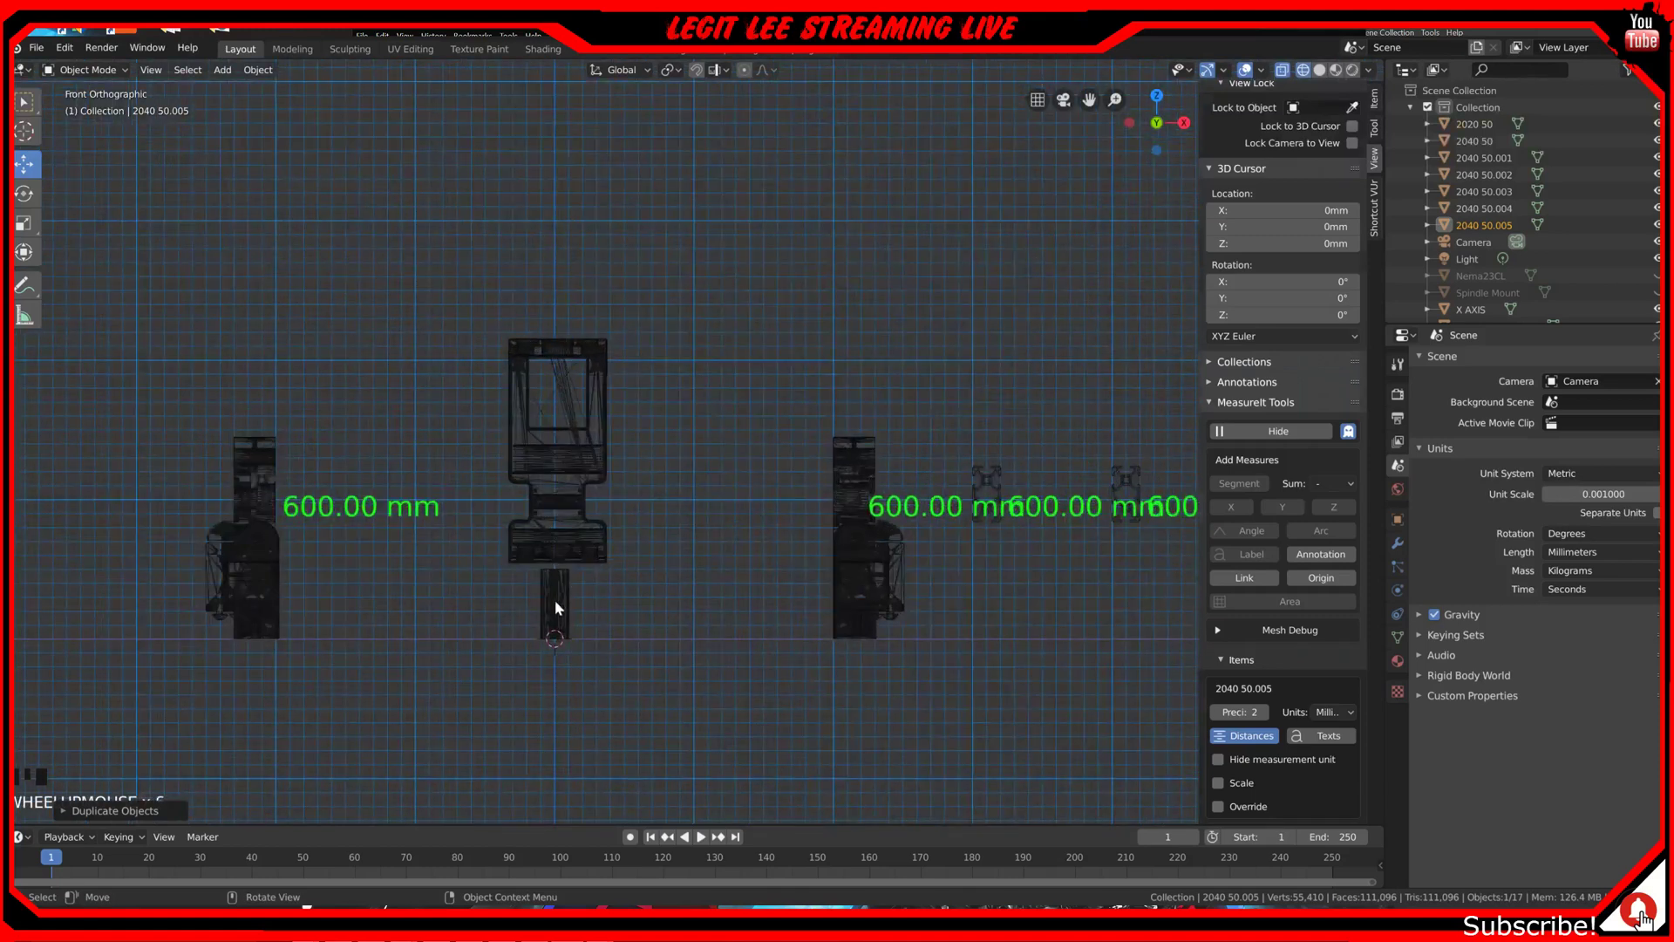
click(554, 602)
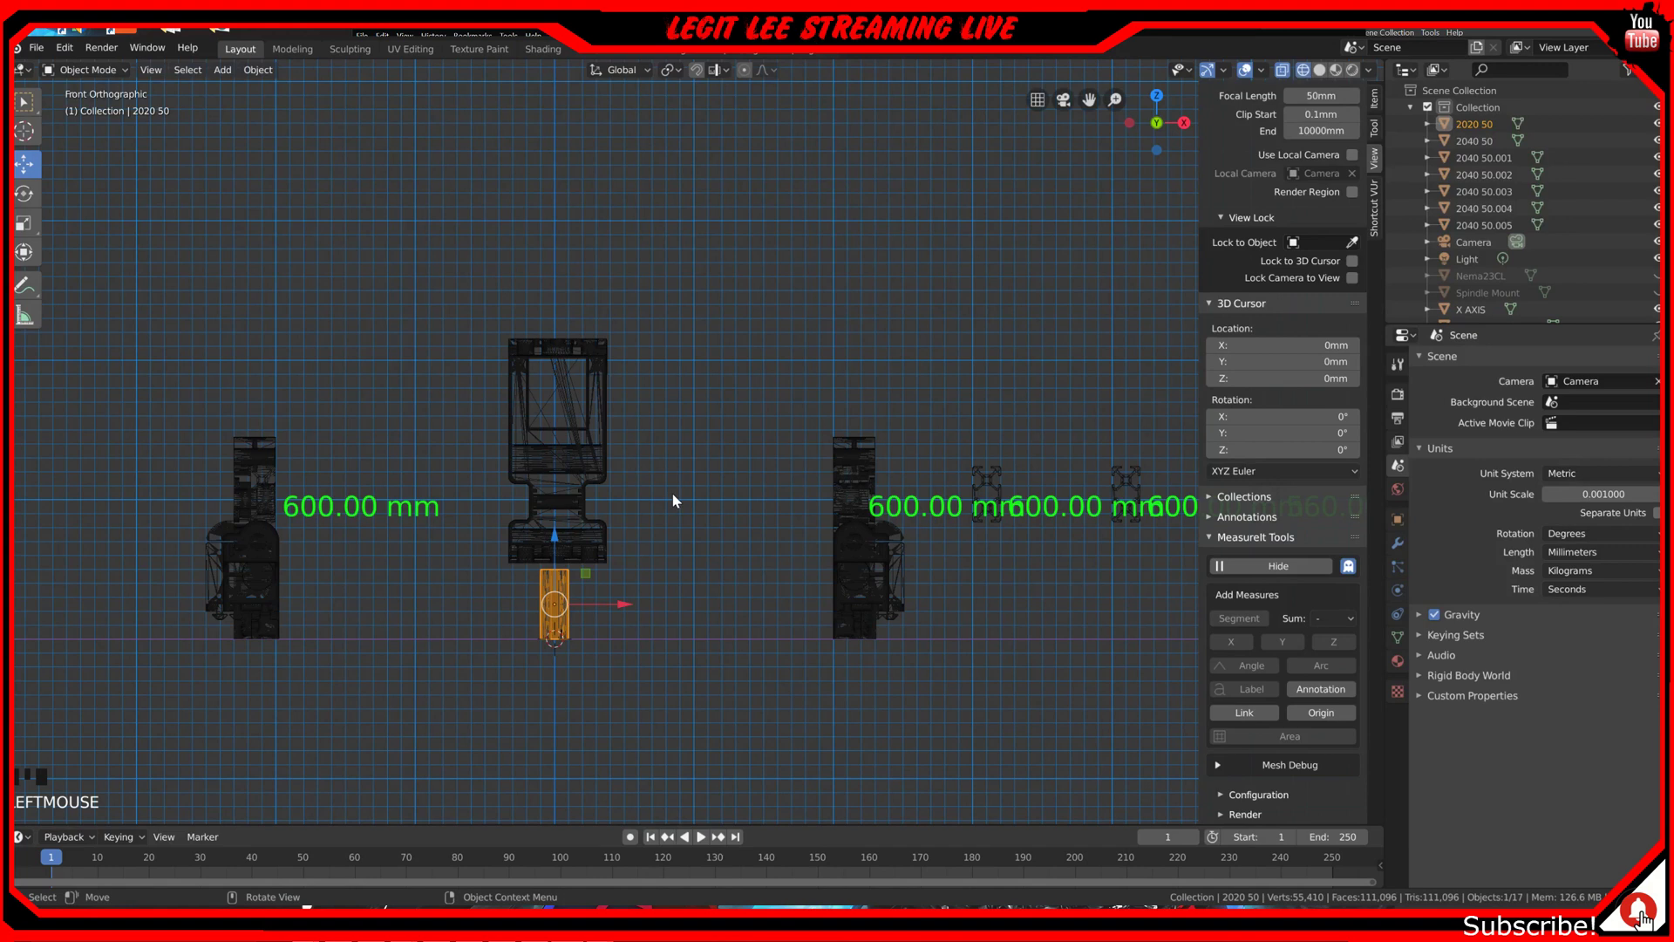
key(KP_3)
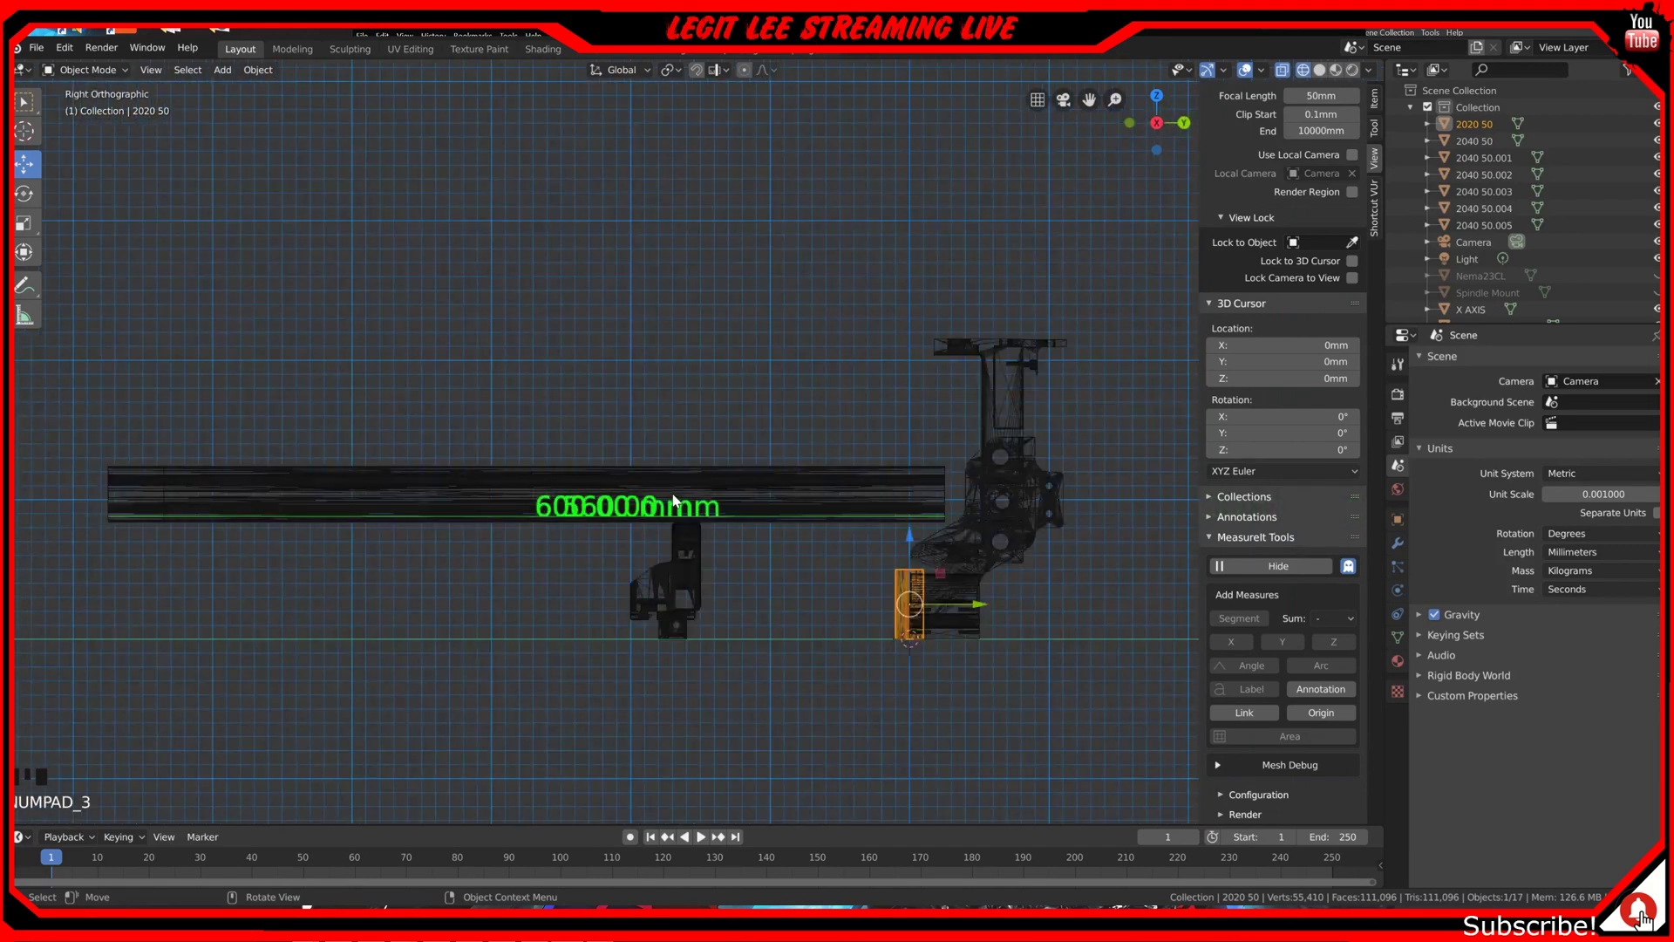
text(r)
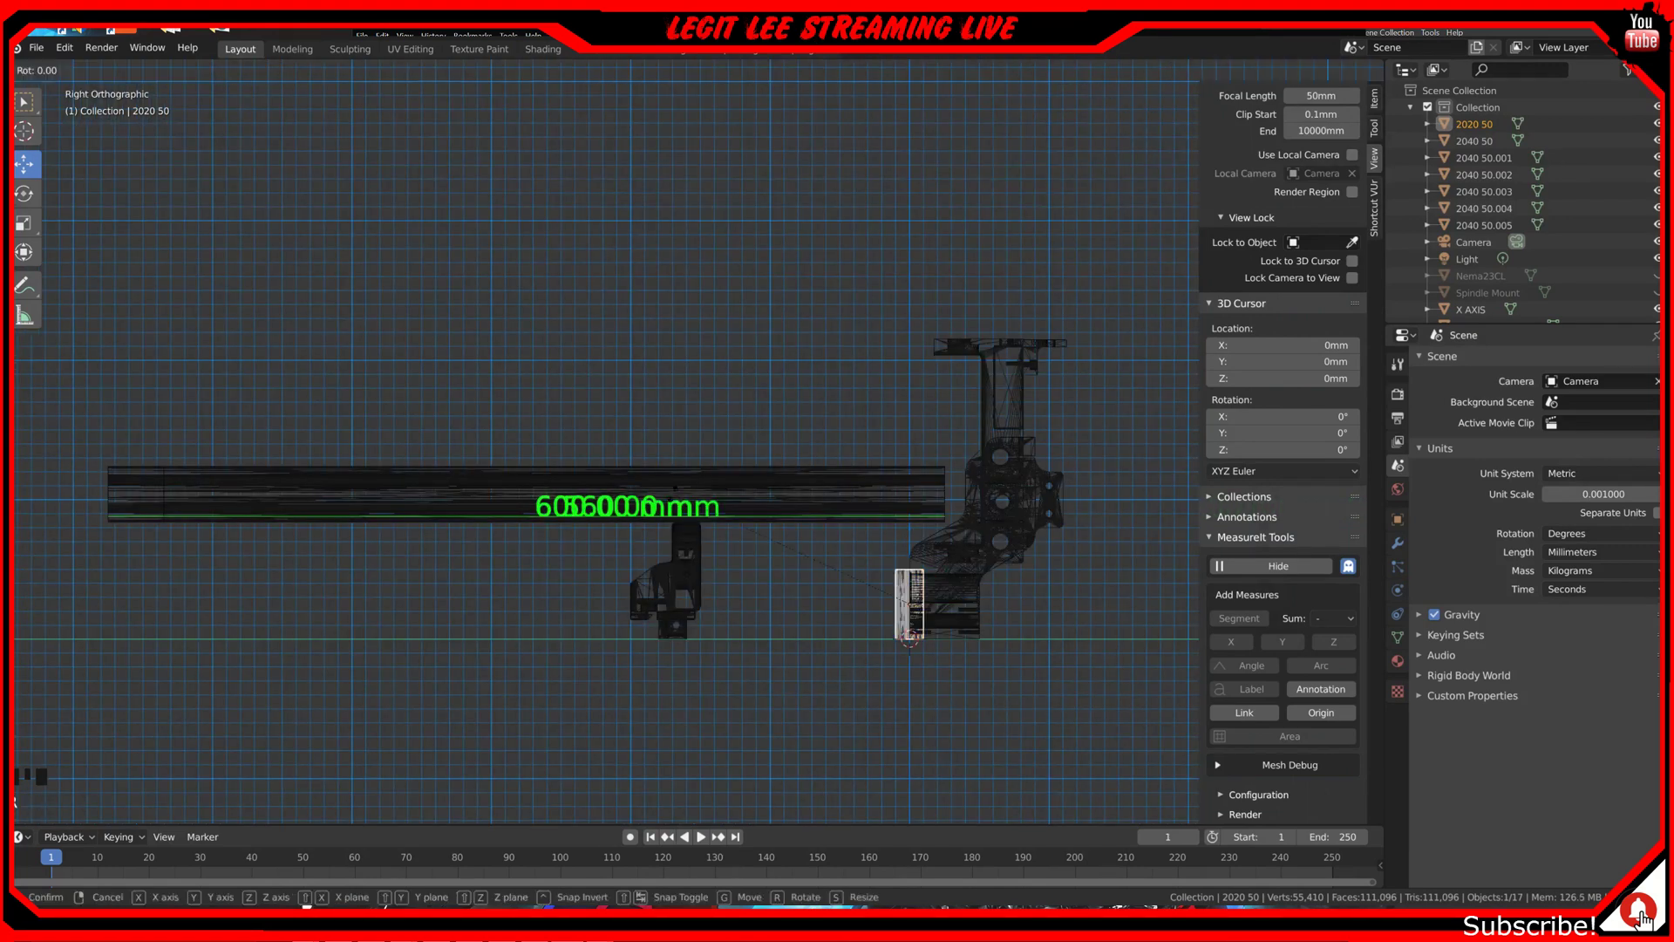
text(90)
key(Return)
shift+middle_drag(673, 499, 523, 460)
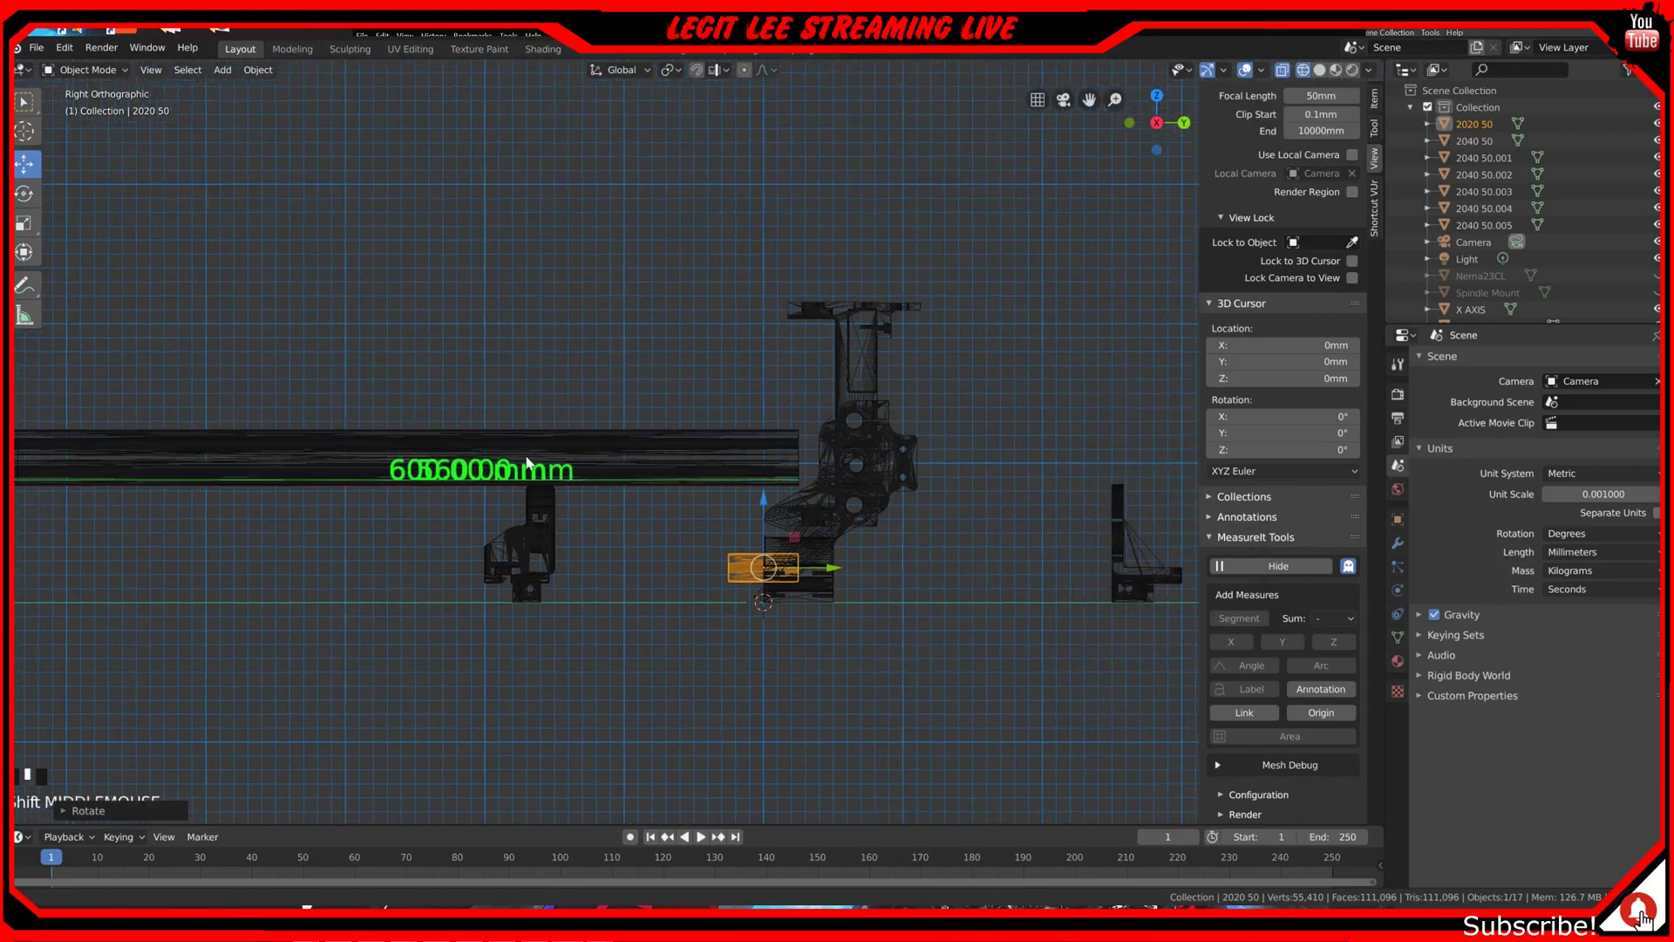
scroll(892, 614, up, 3)
shift+middle_drag(893, 614, 769, 419)
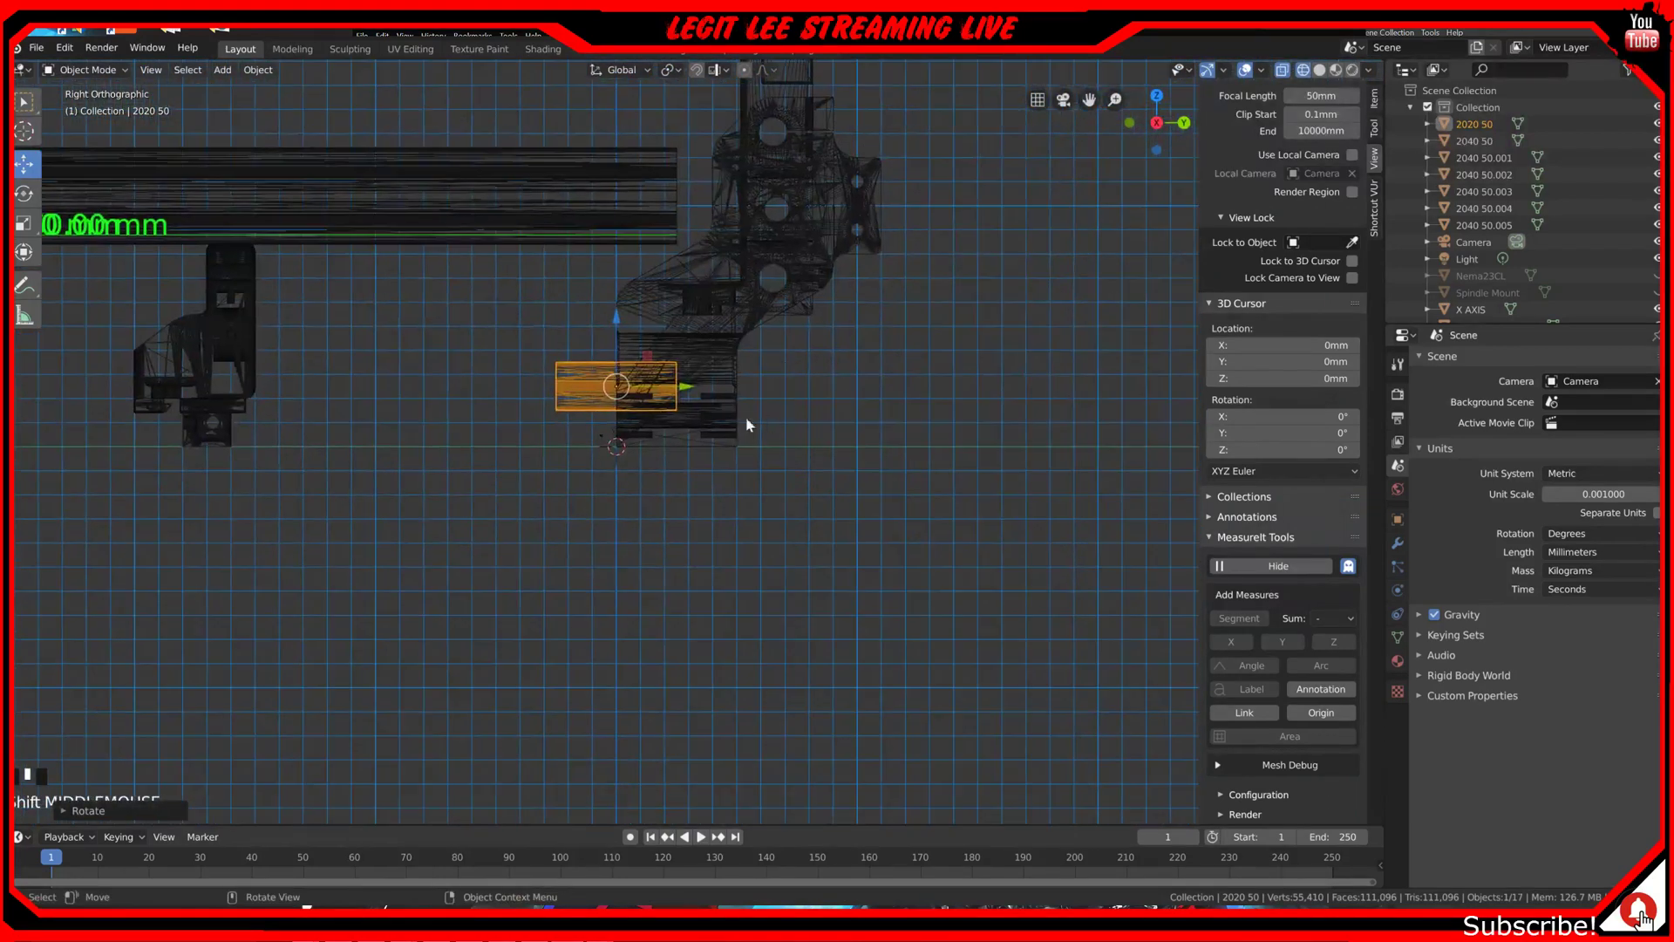
scroll(689, 426, up, 3)
shift+middle_drag(576, 431, 731, 654)
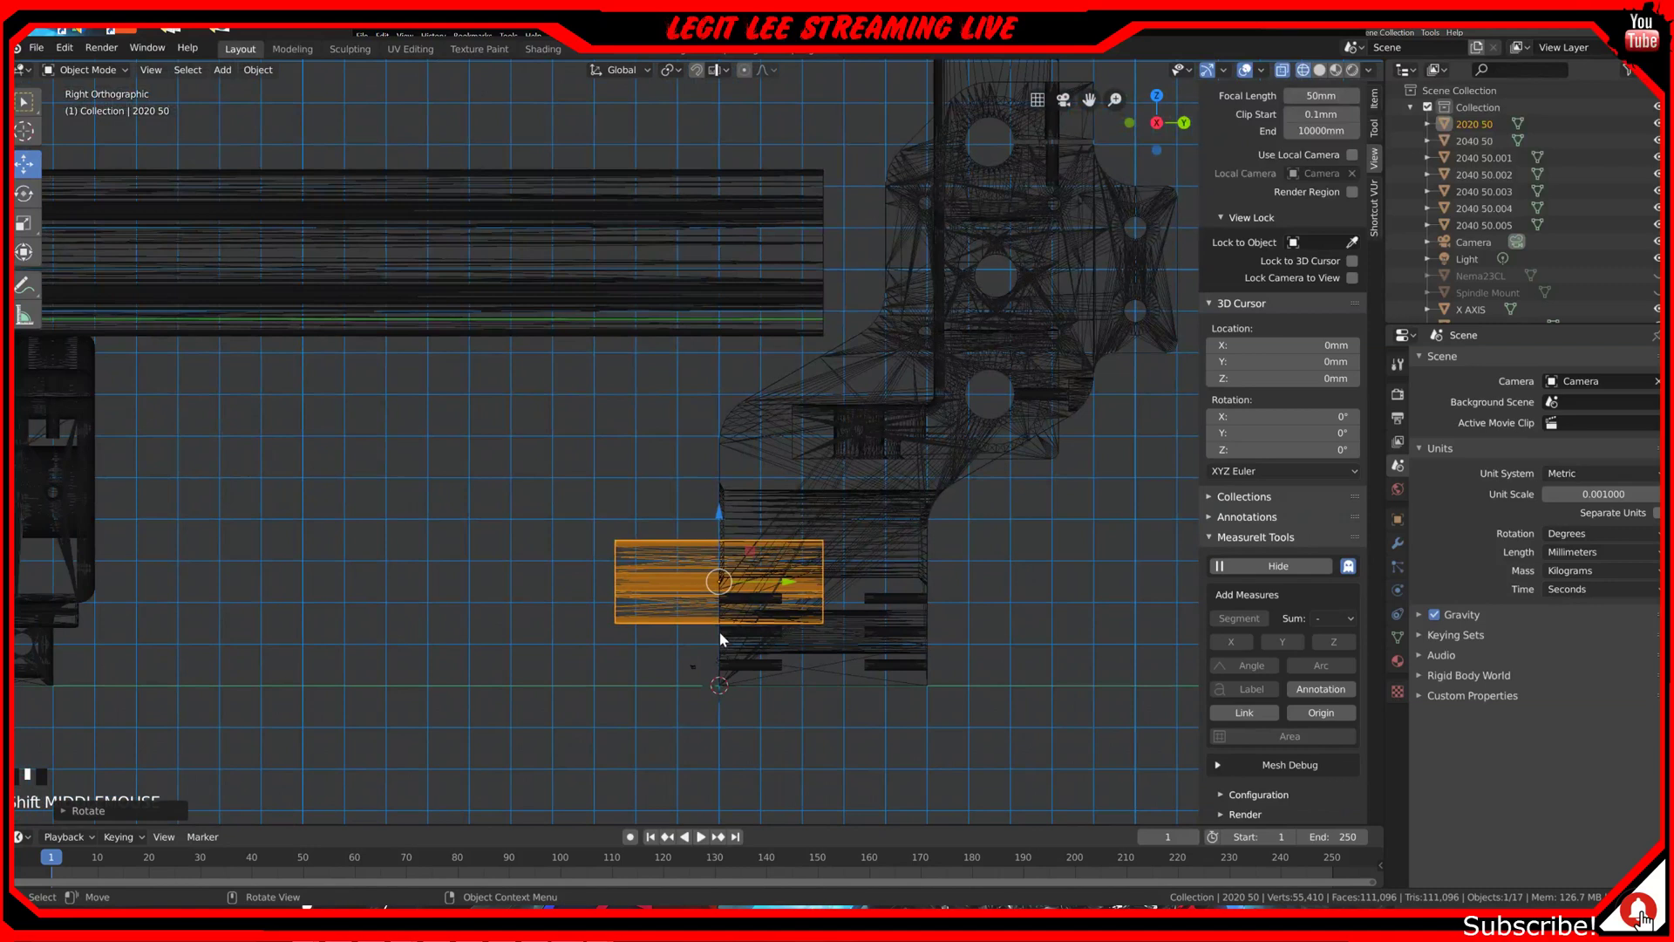
scroll(689, 571, up, 3)
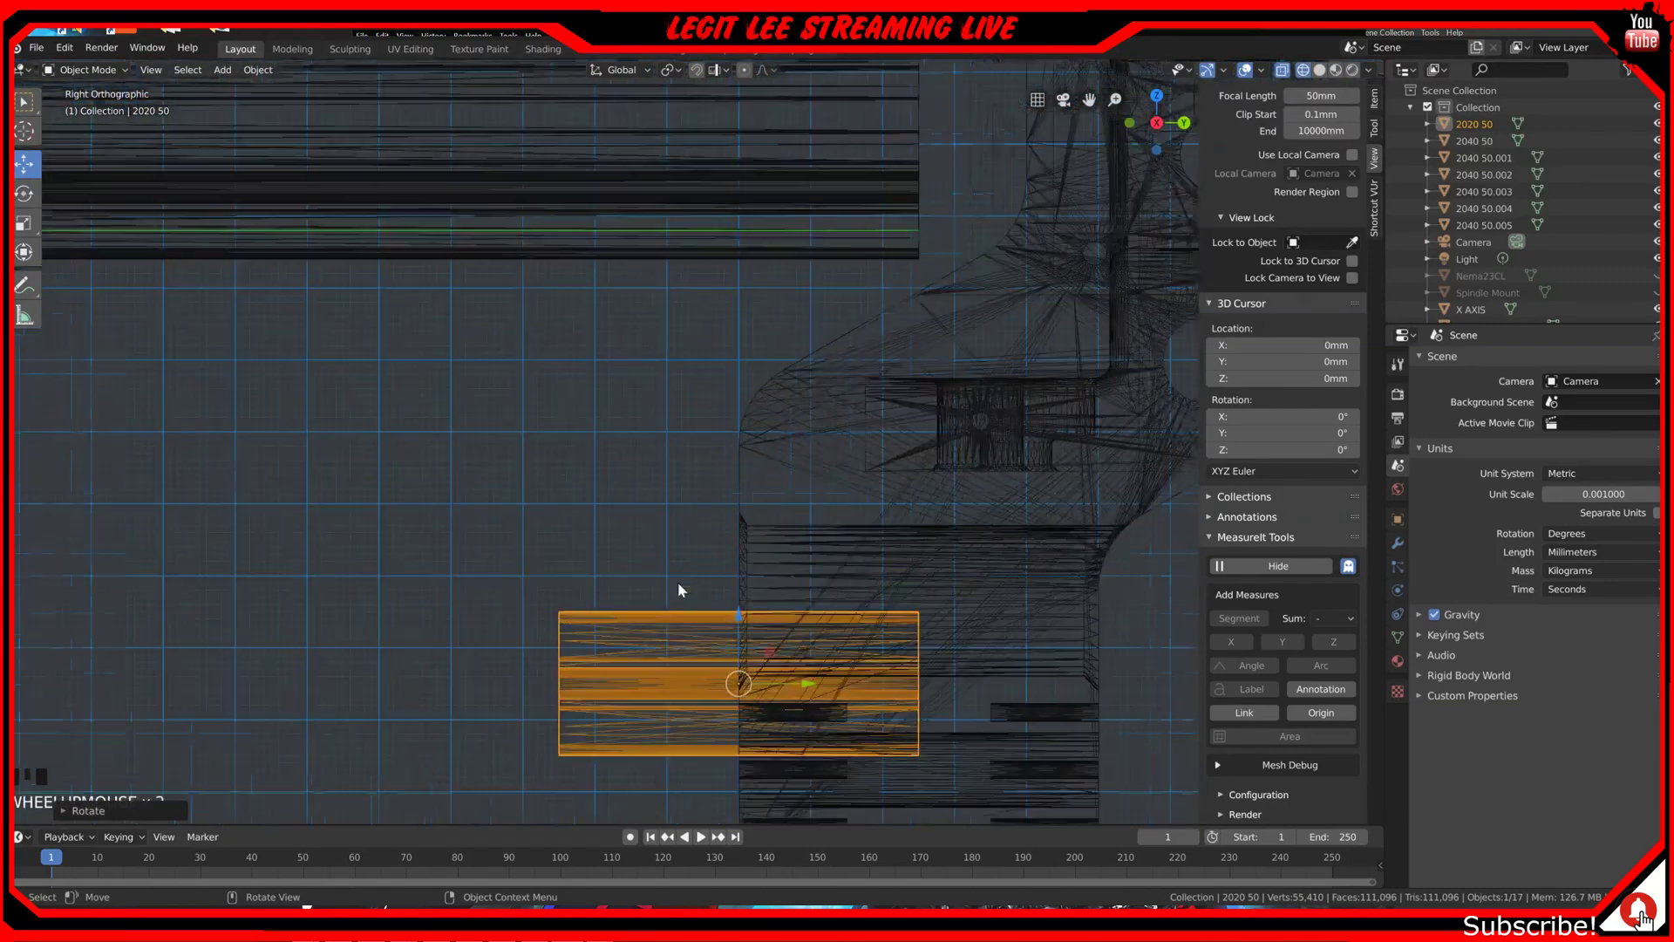
scroll(665, 611, down, 2)
shift+middle_drag(657, 617, 696, 568)
scroll(693, 574, down, 1)
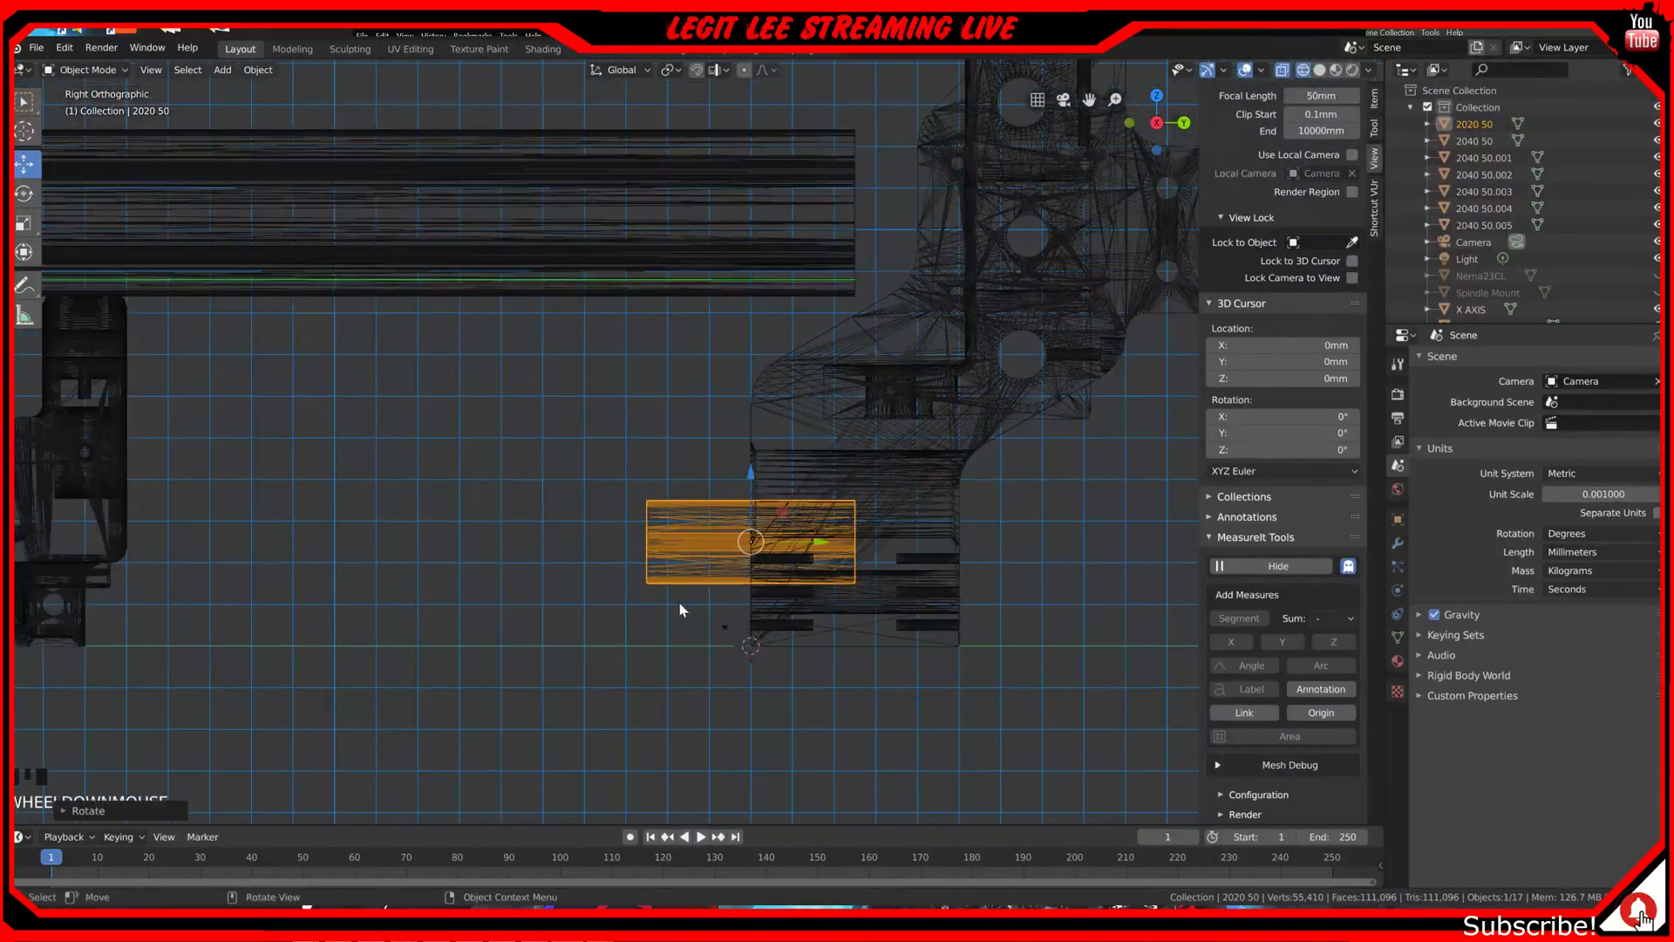
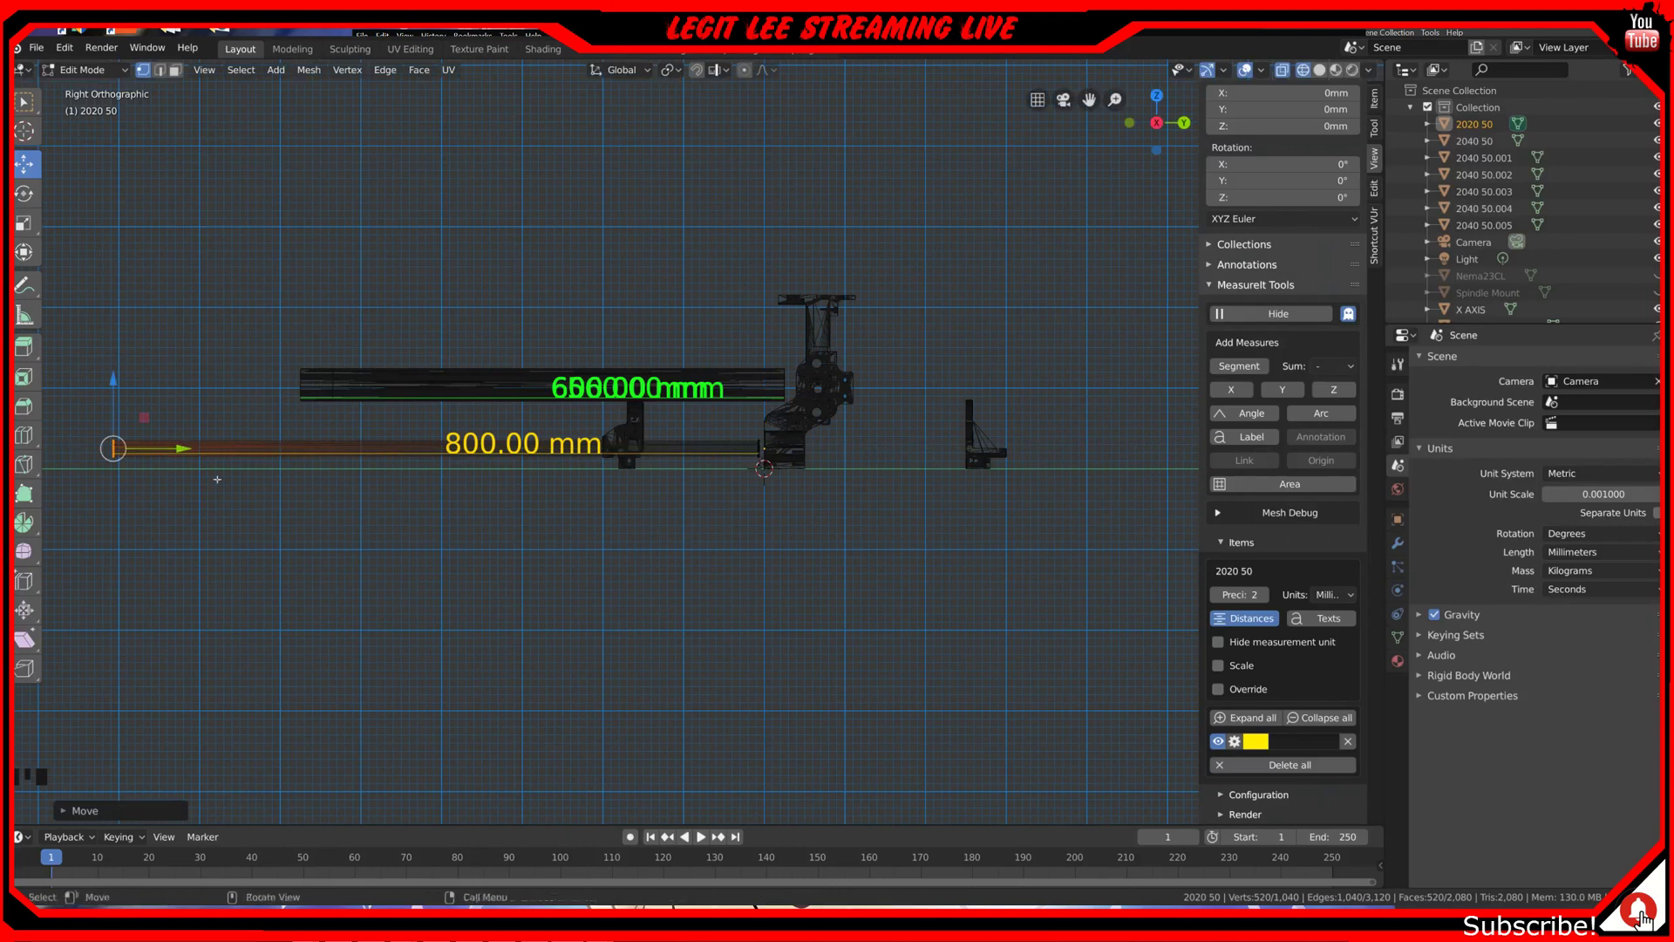
Step: Finish editing the 800 mm 2020 extrusion, duplicate it 100 mm along negative X, and repeat the duplication twice
key(Tab)
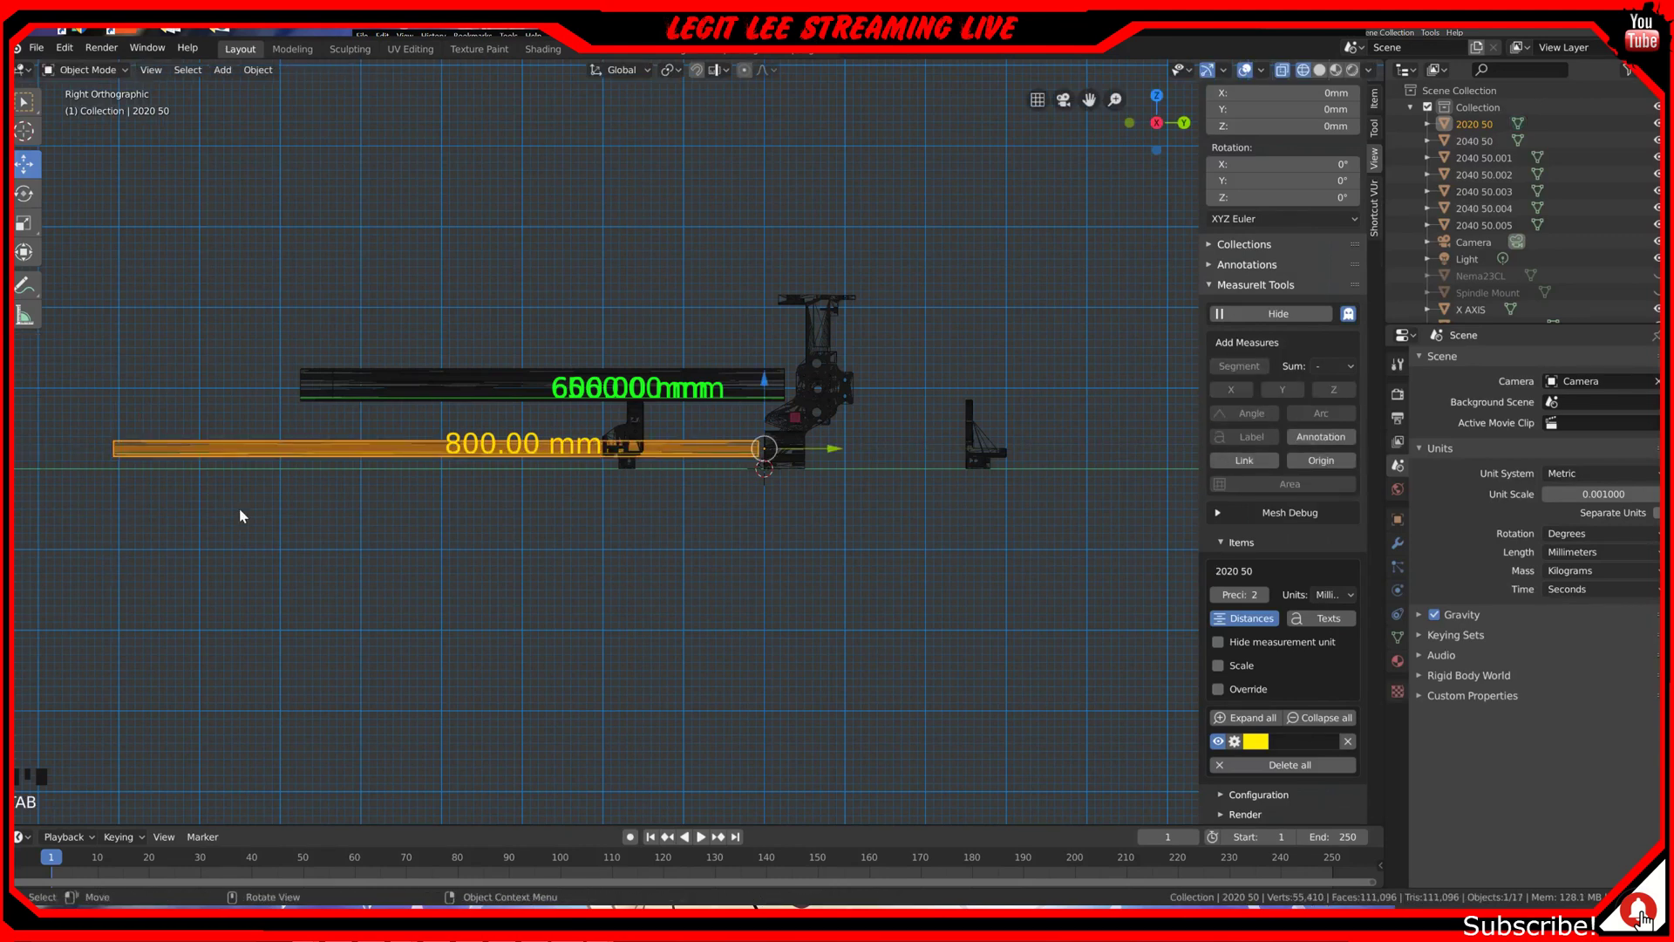
key(KP_7)
scroll(241, 515, down, 6)
shift+middle_drag(583, 580, 487, 475)
key(shift+d)
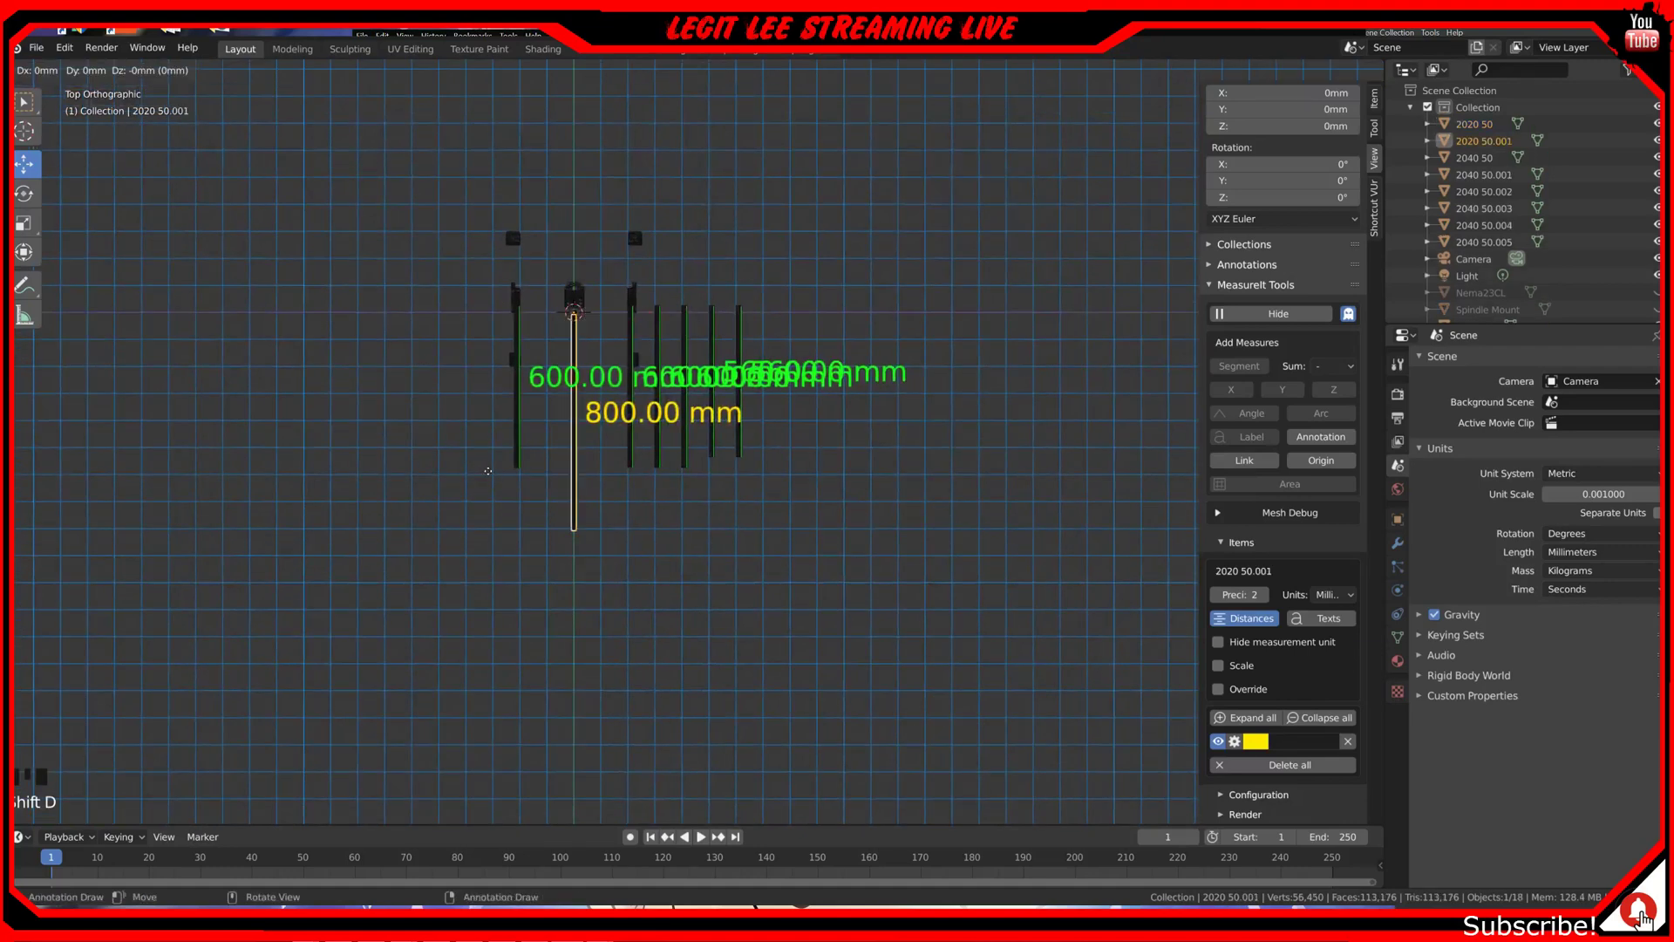
key(x)
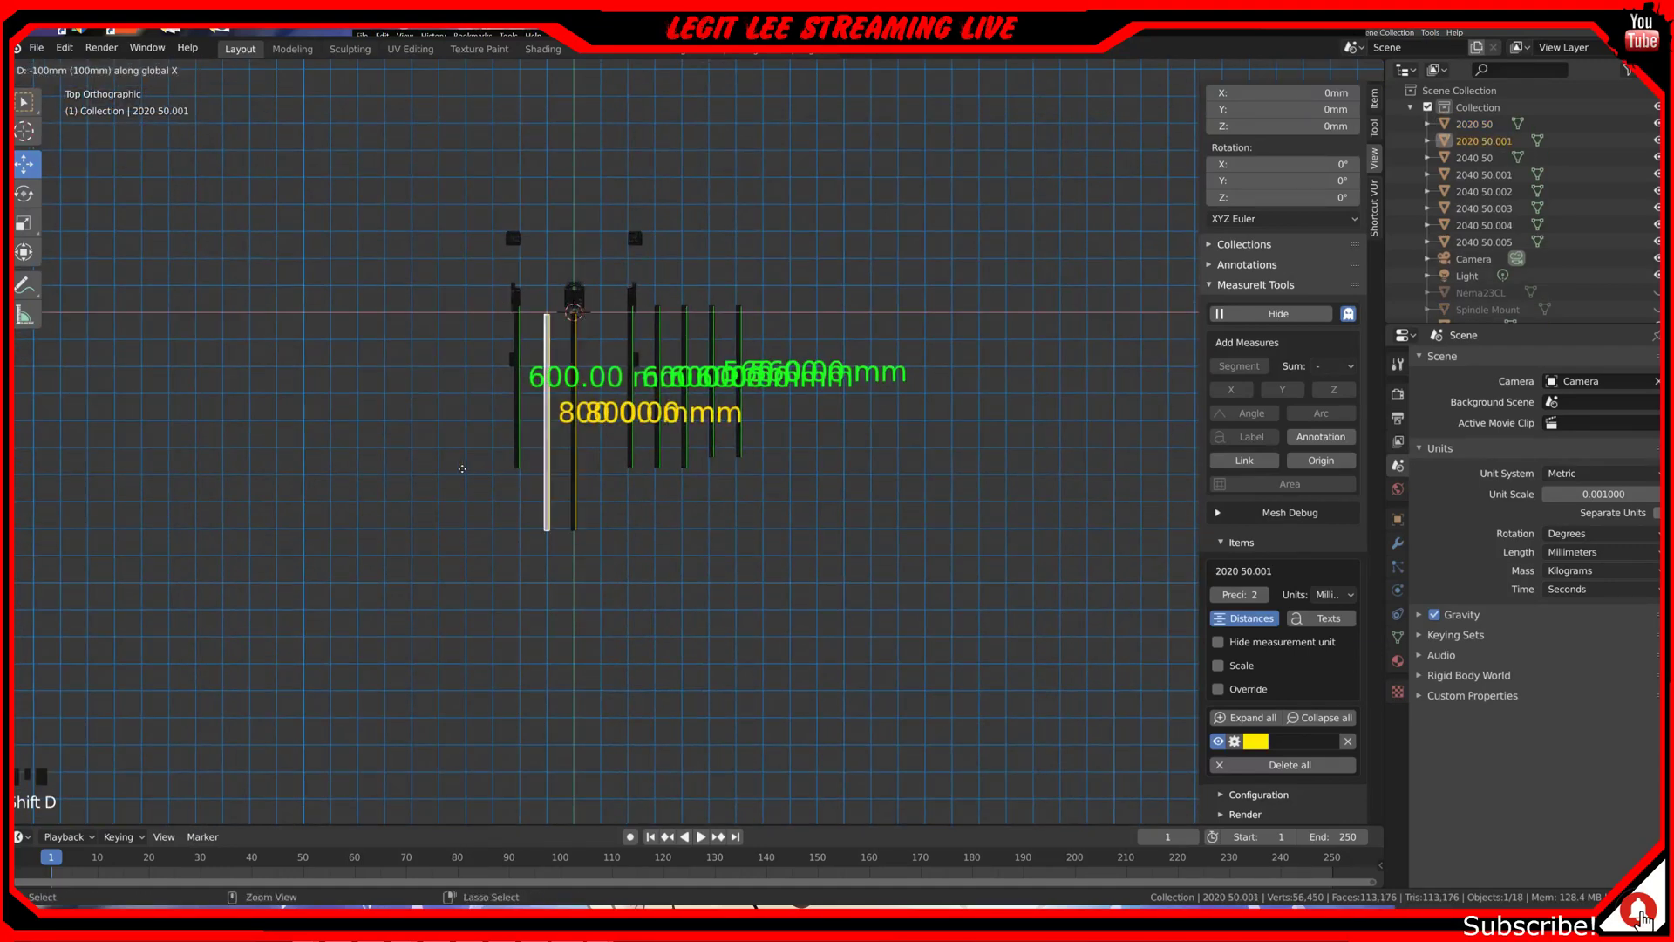
click(460, 468)
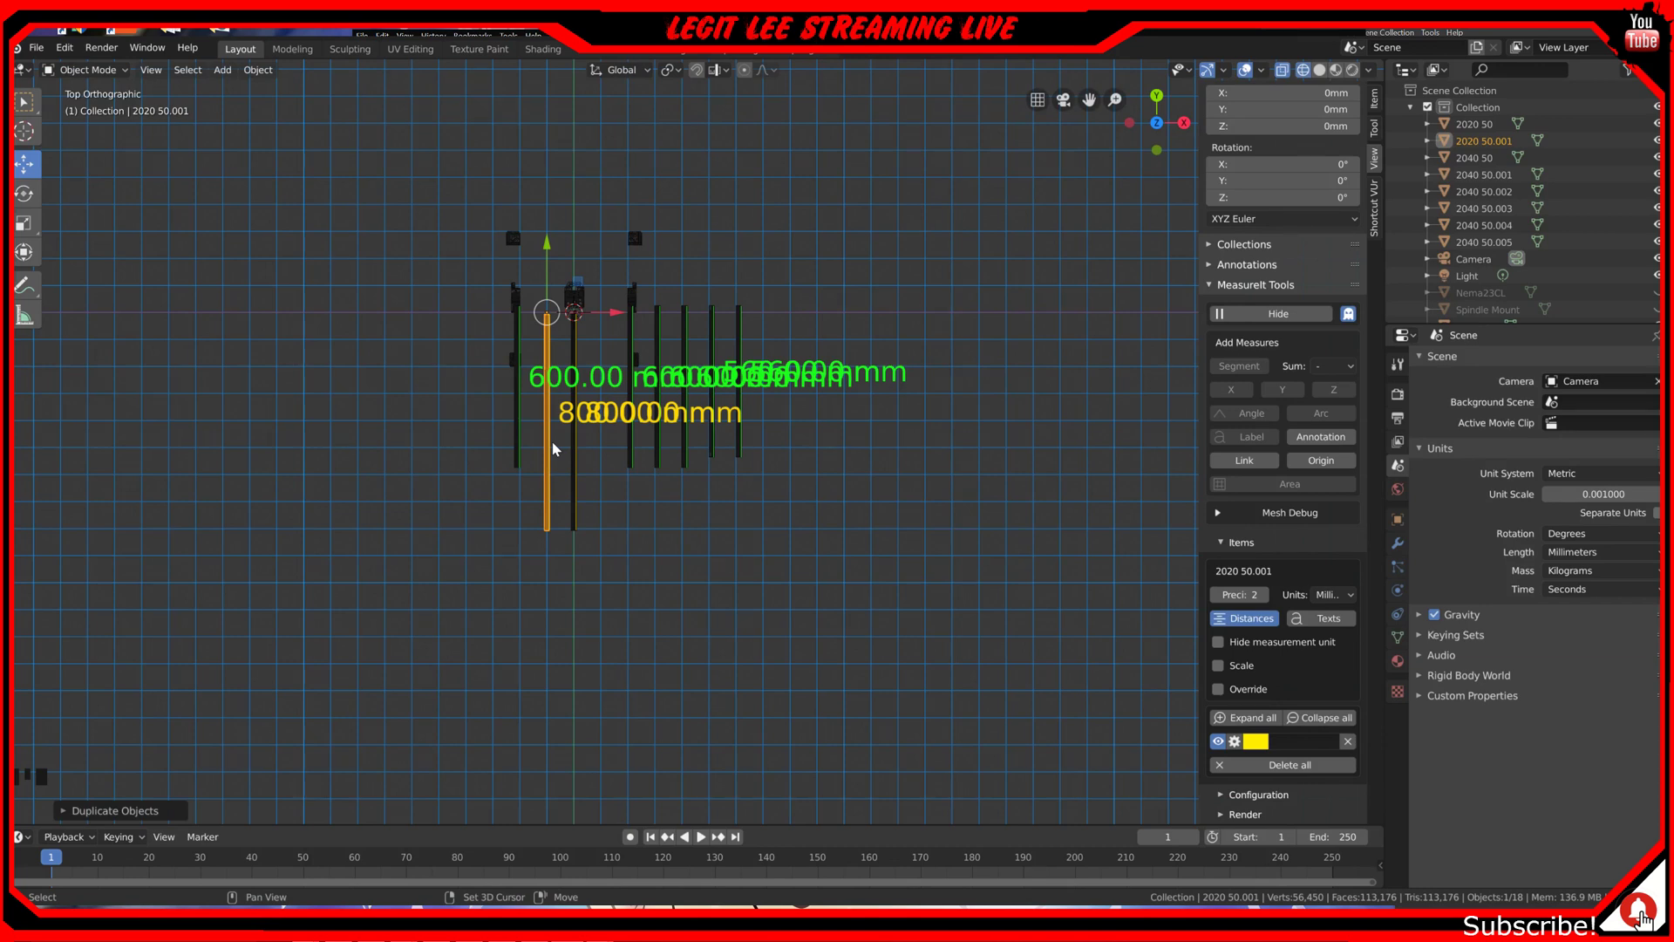
key(shift+r)
key(shift+r)
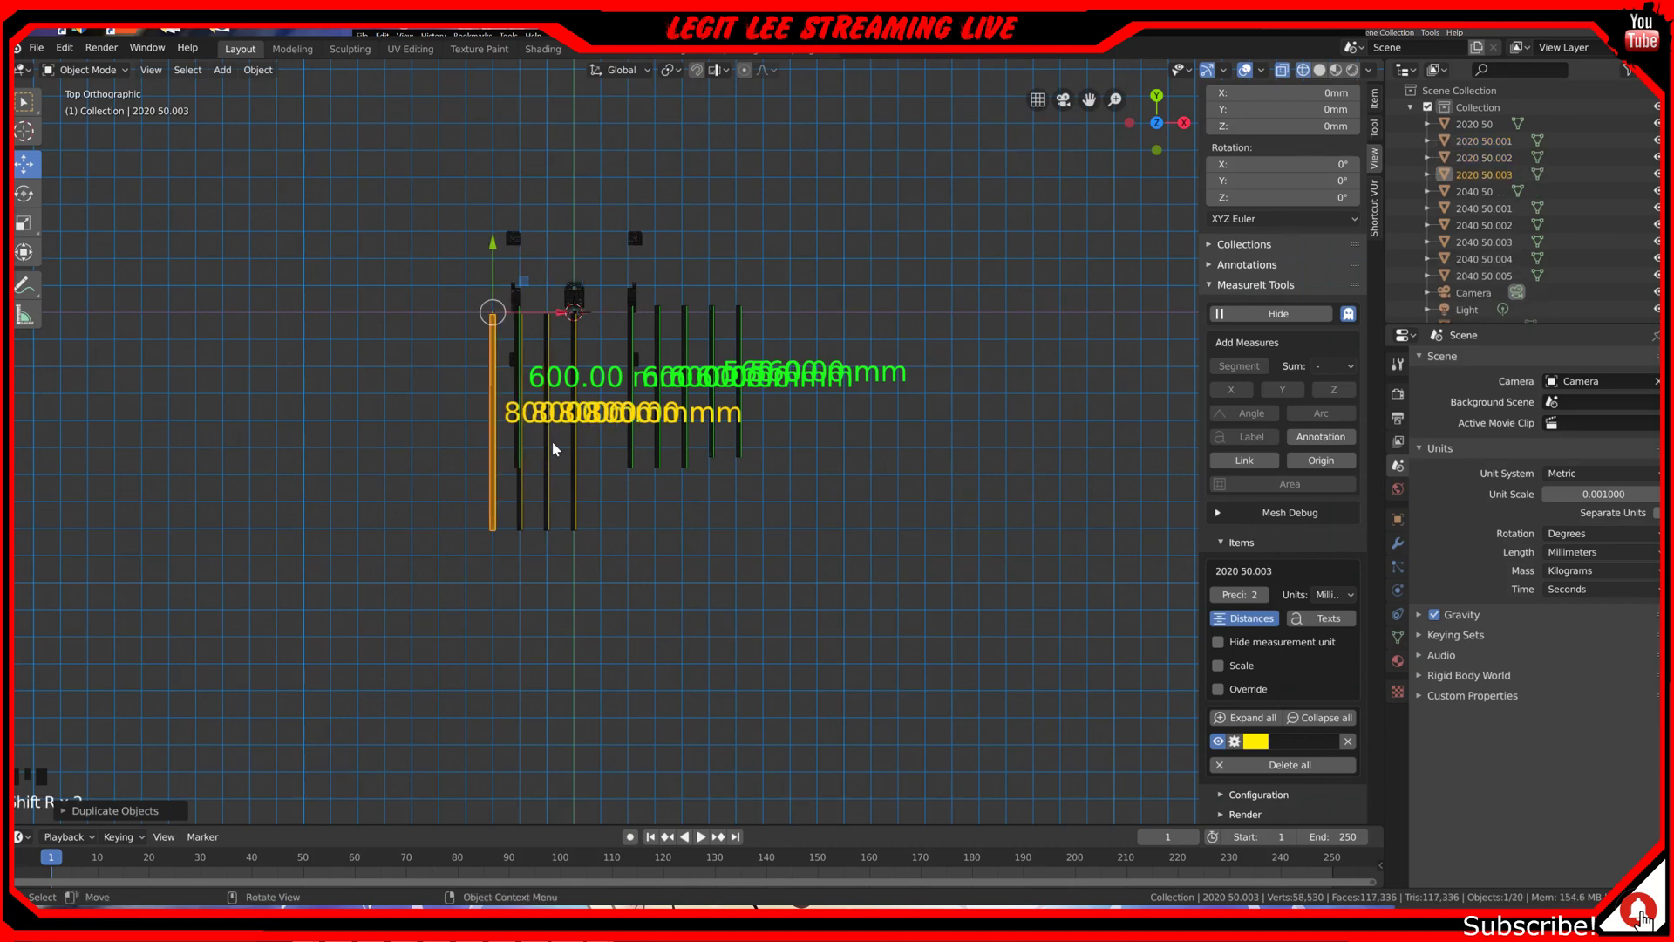
Step: Set the origins of all four 800 mm 2020 extrusions to their center of mass (volume)
scroll(553, 449, up, 4)
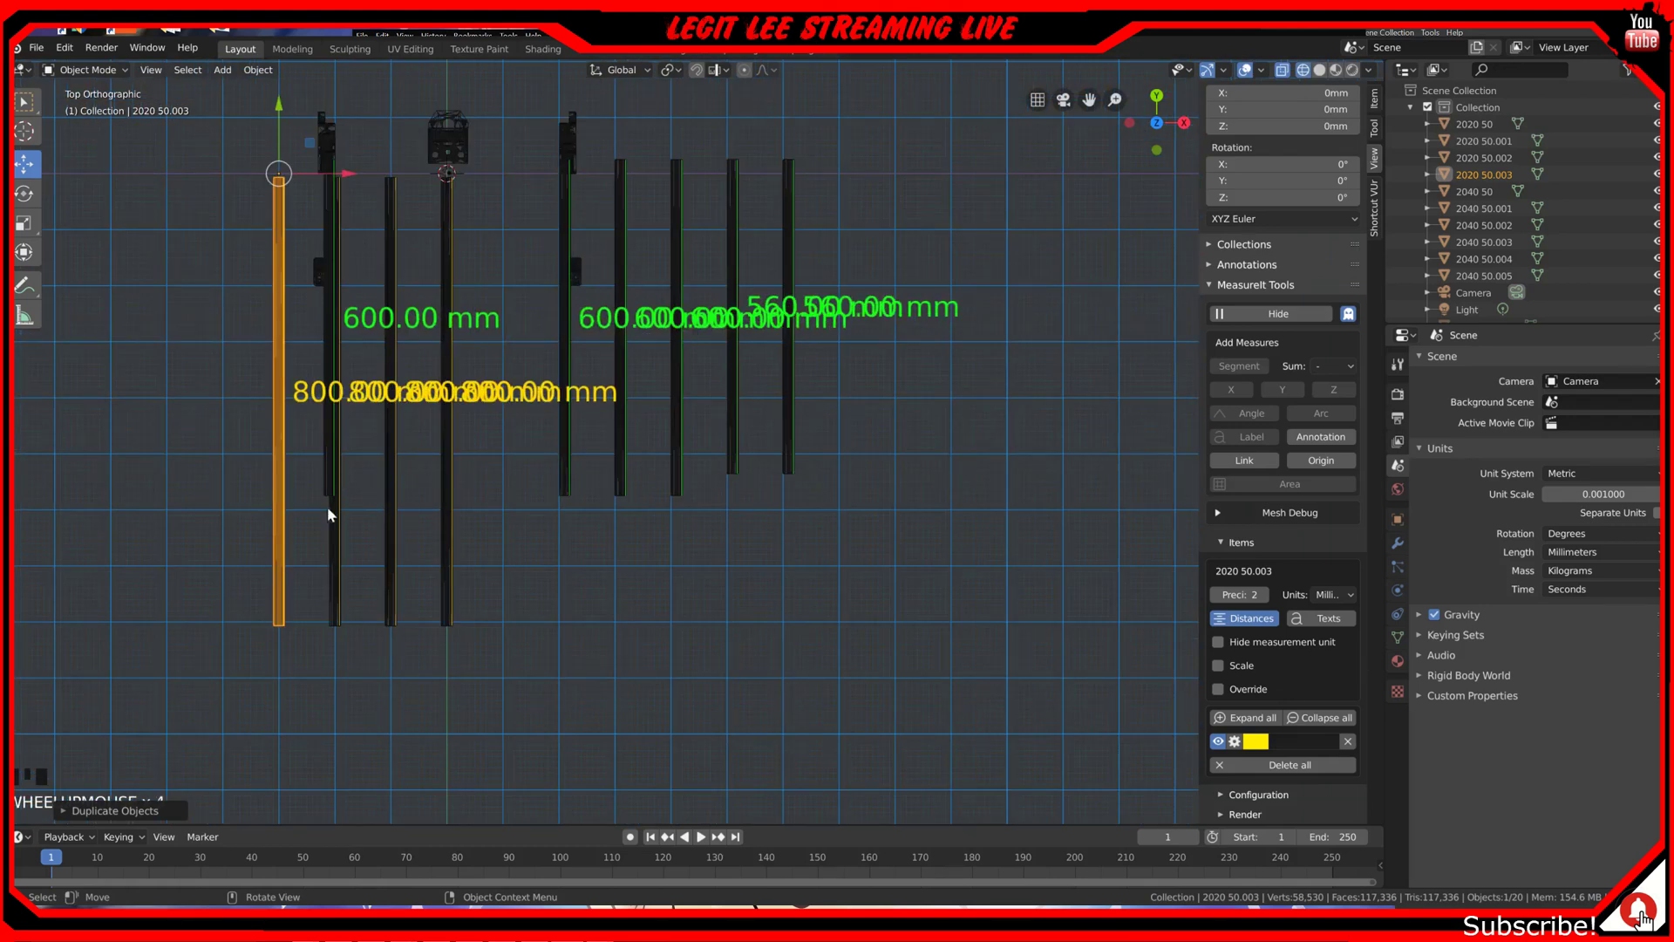
shift+click(335, 523)
shift+click(390, 515)
shift+click(447, 510)
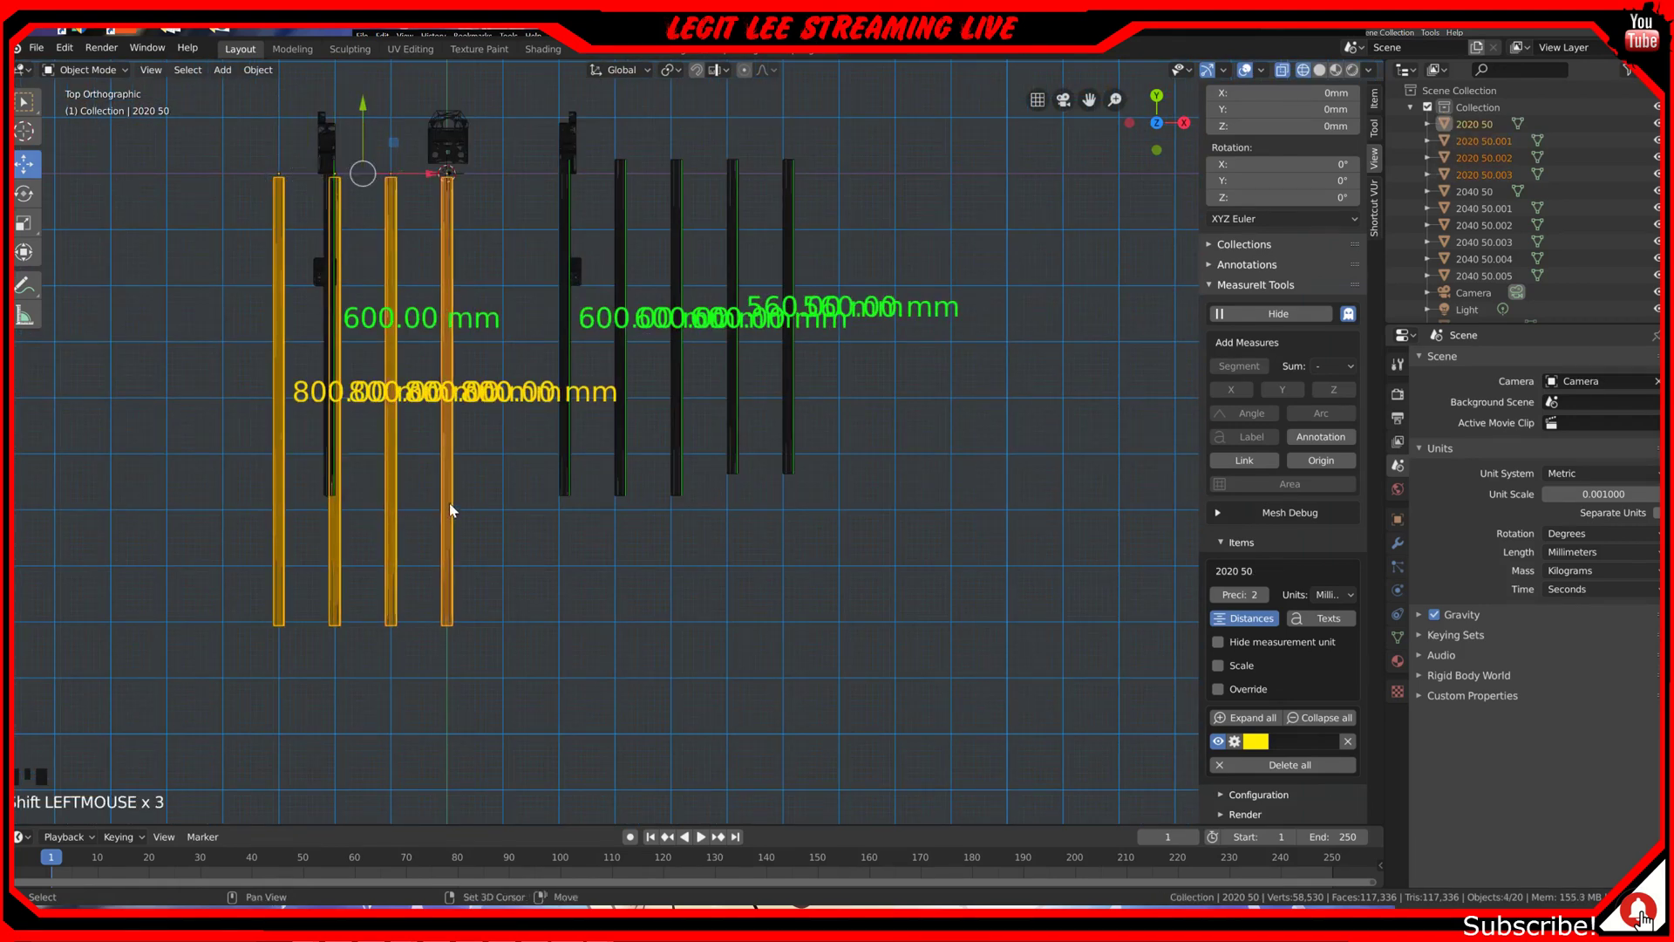
right_click(428, 291)
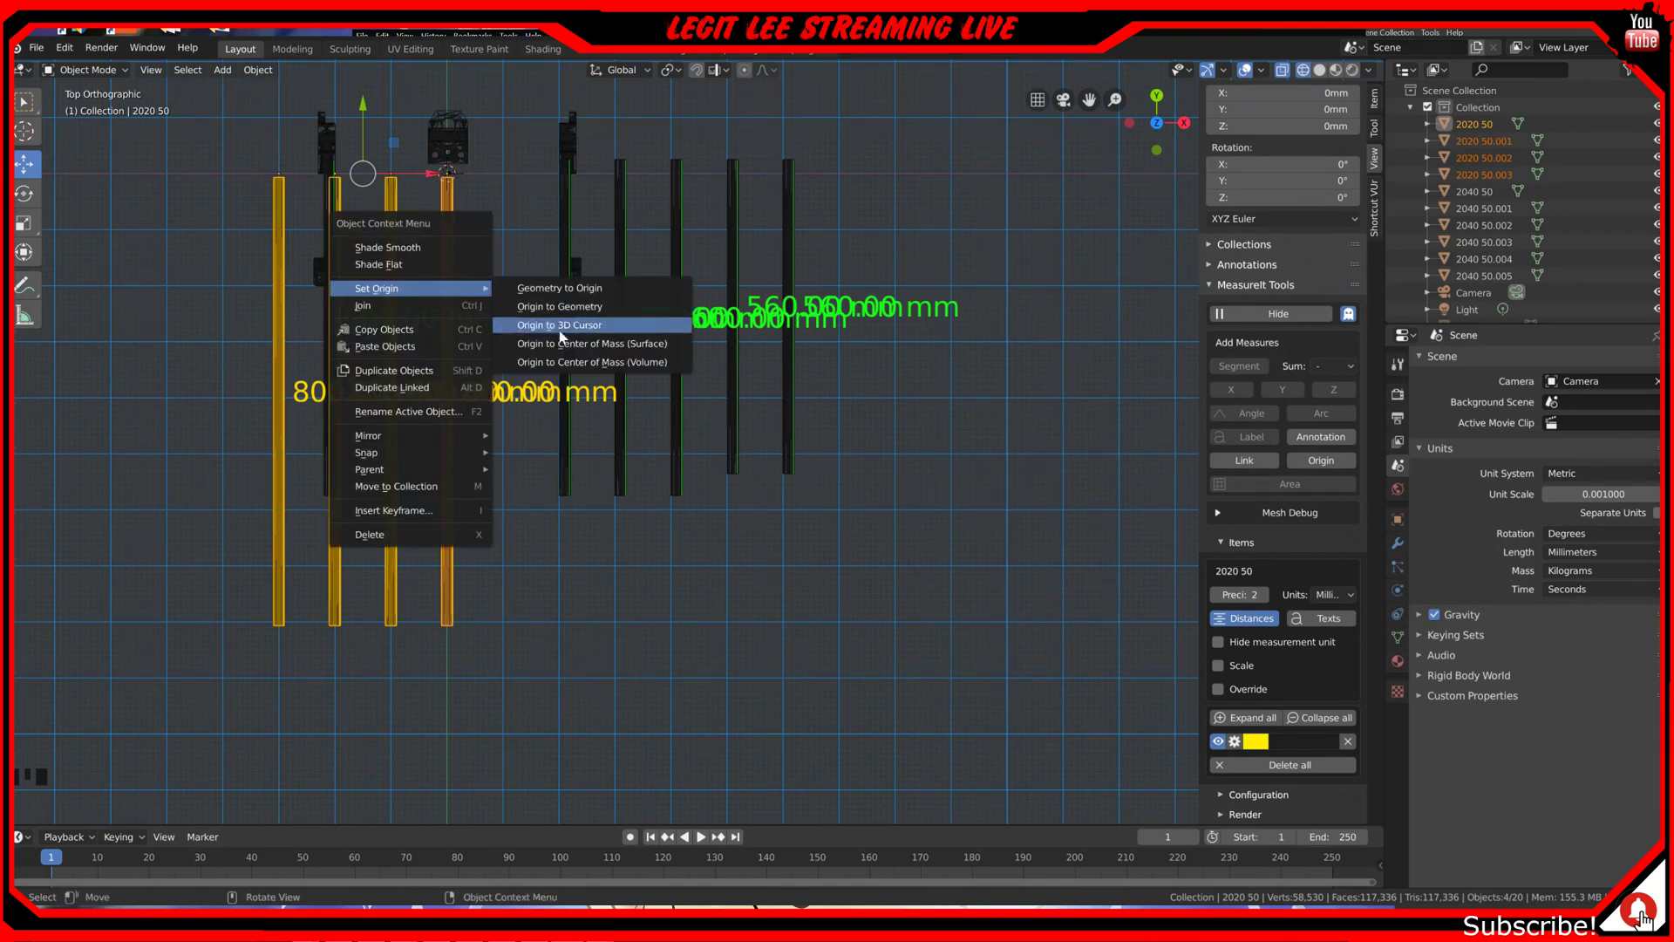
click(576, 362)
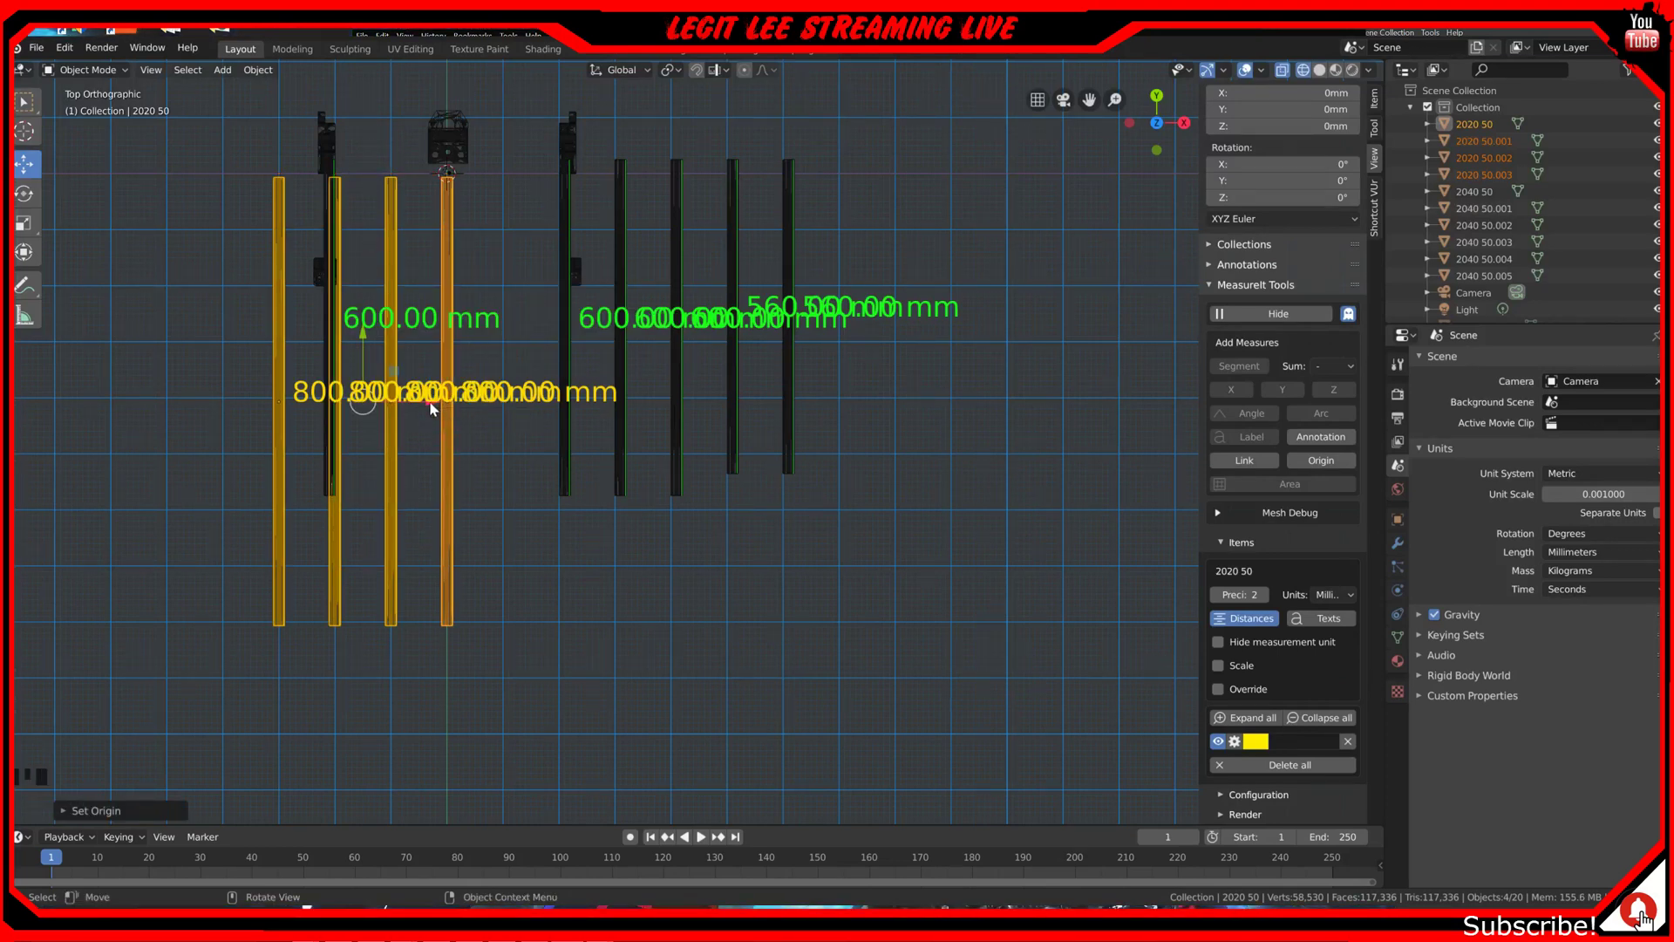
Step: Move the four 2020 extrusions together about 300 mm along negative X with snapping, clear of the machine parts
mouse_move(363, 403)
shift+mouse_down()
mouse_move(402, 399)
mouse_move(382, 400)
shift+mouse_up()
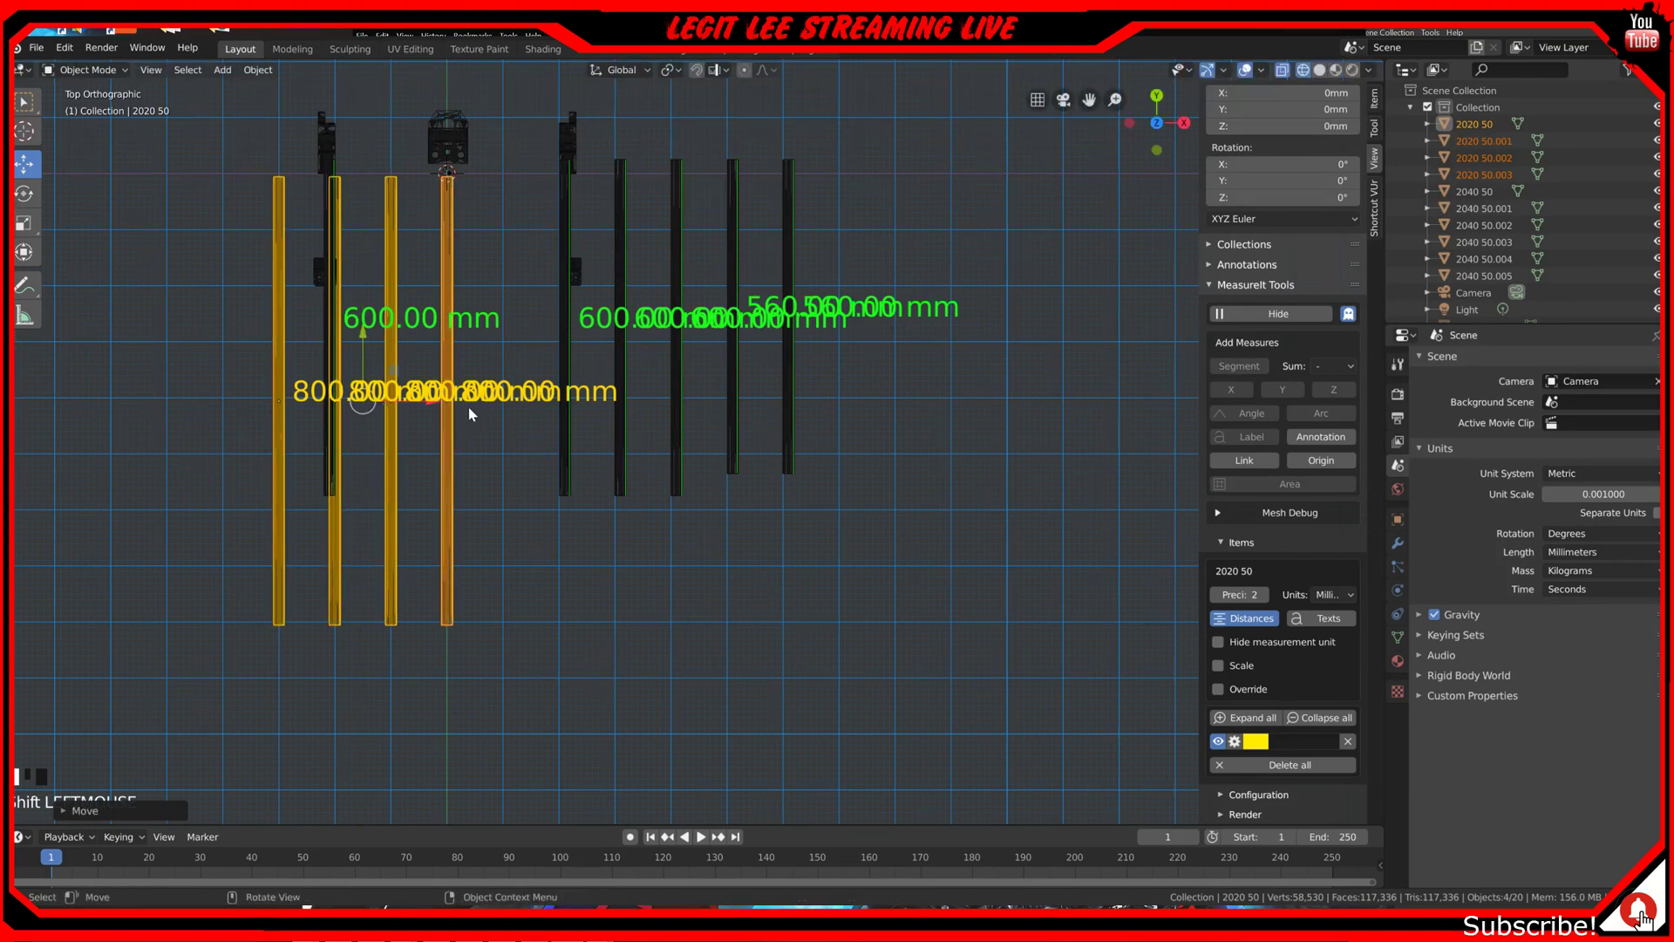
key(ctrl+z)
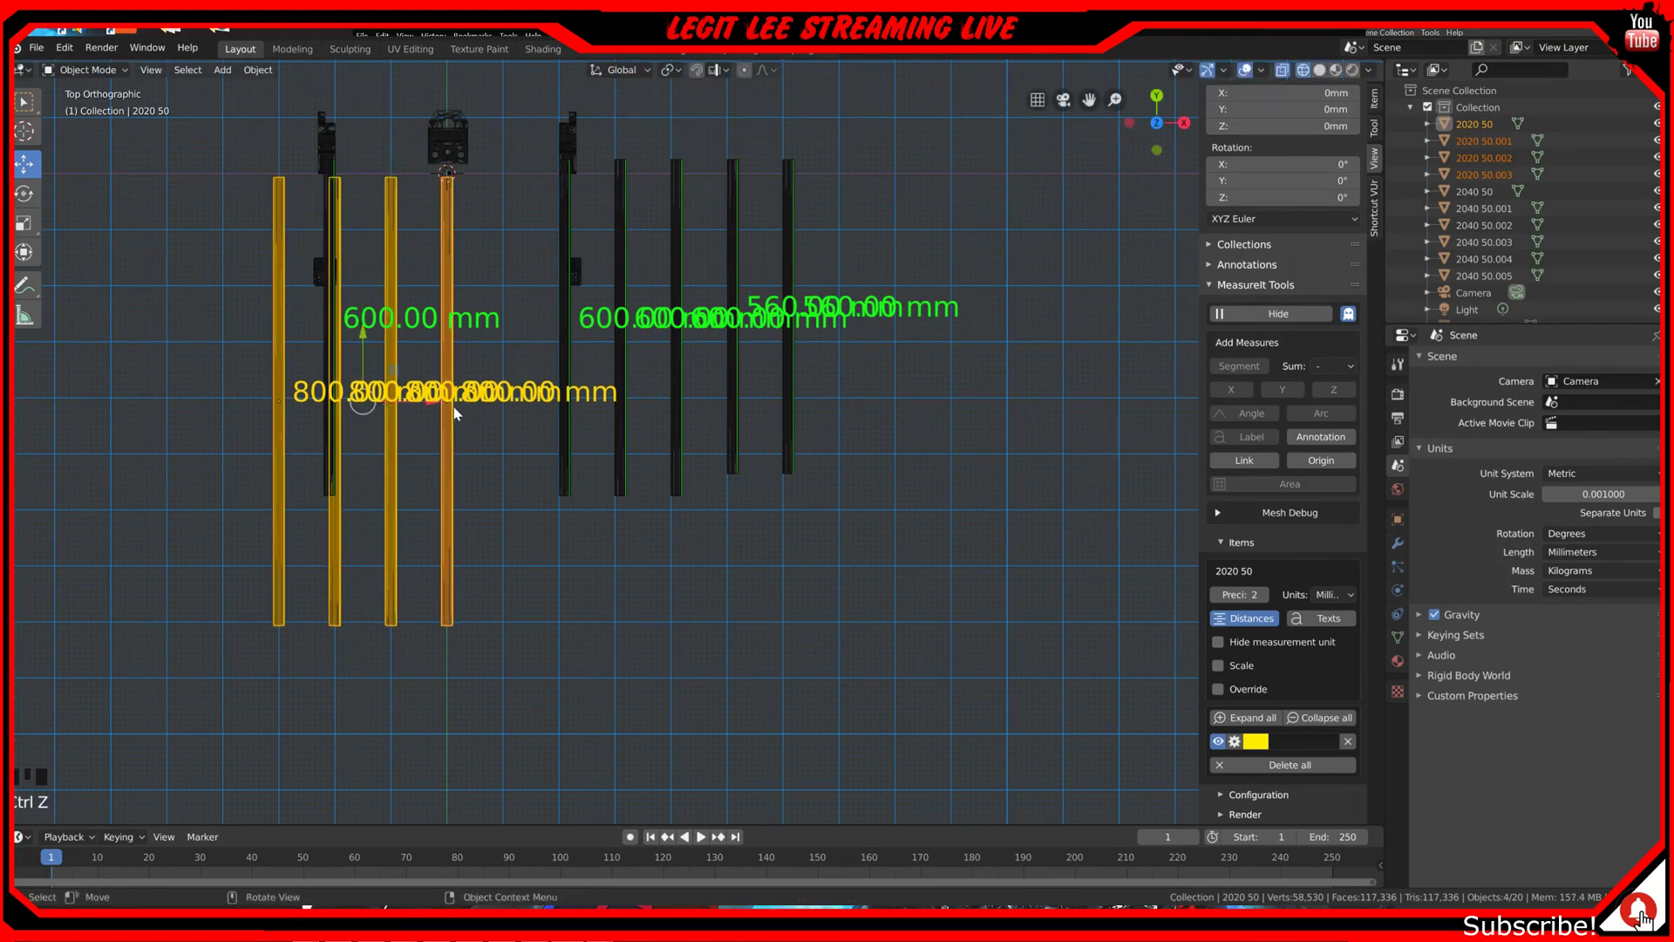
ctrl+drag(437, 399, 279, 398)
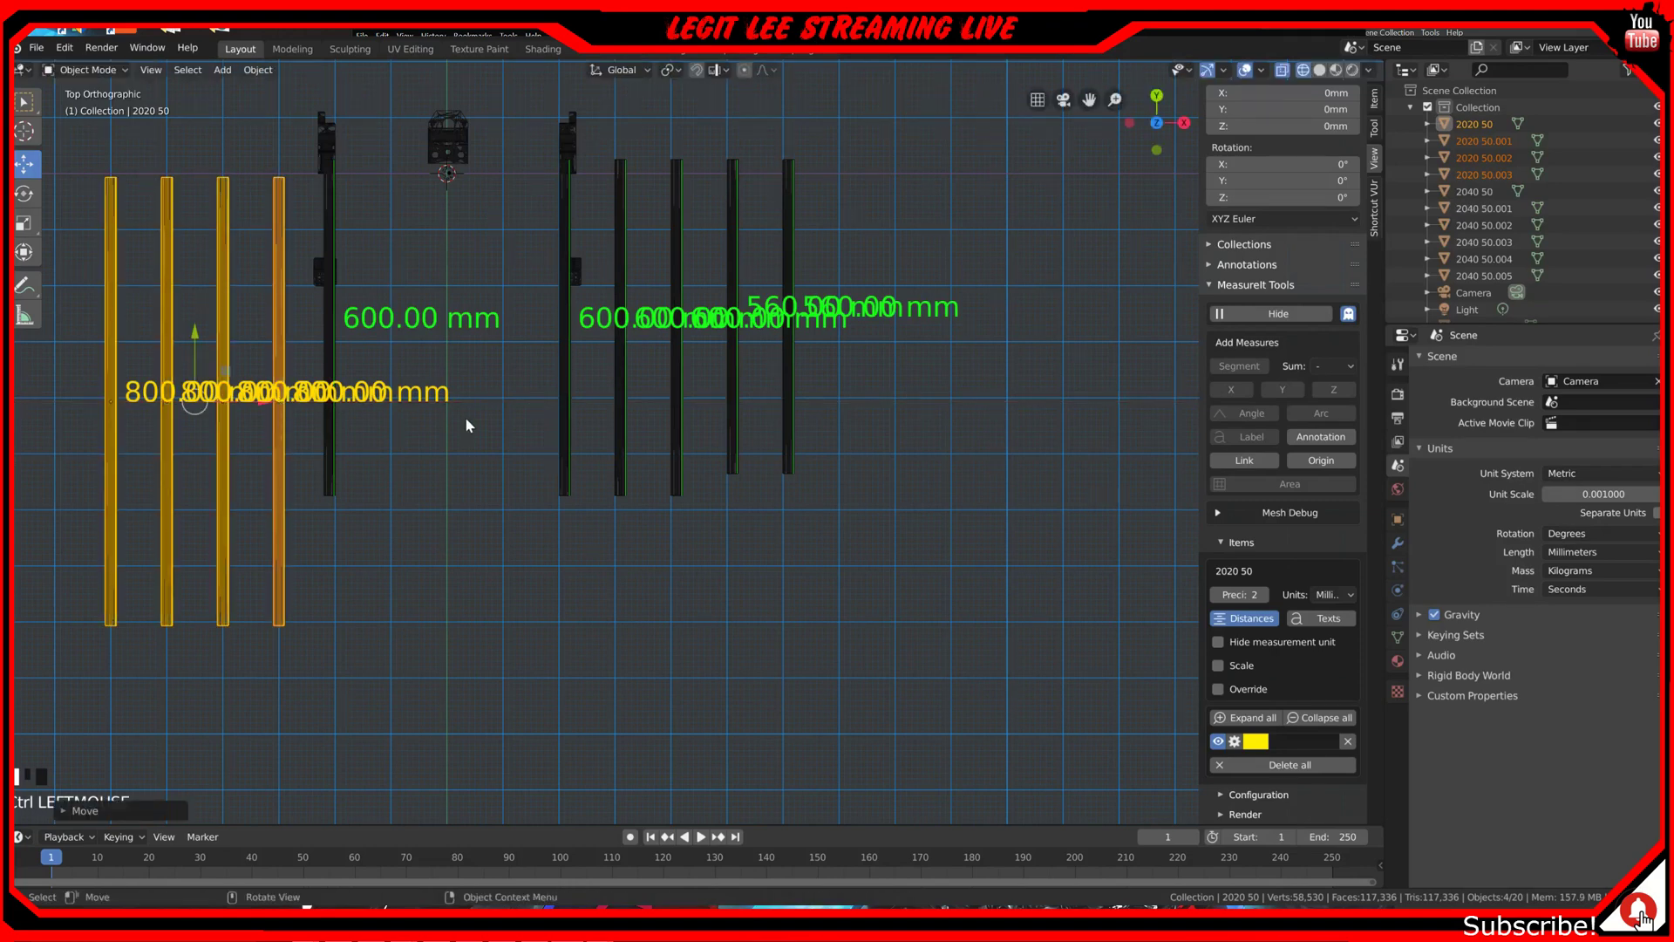
Step: Delete the MeasureIt length measurement from the original extrusion, 2020 50
middle_drag(457, 436, 464, 401)
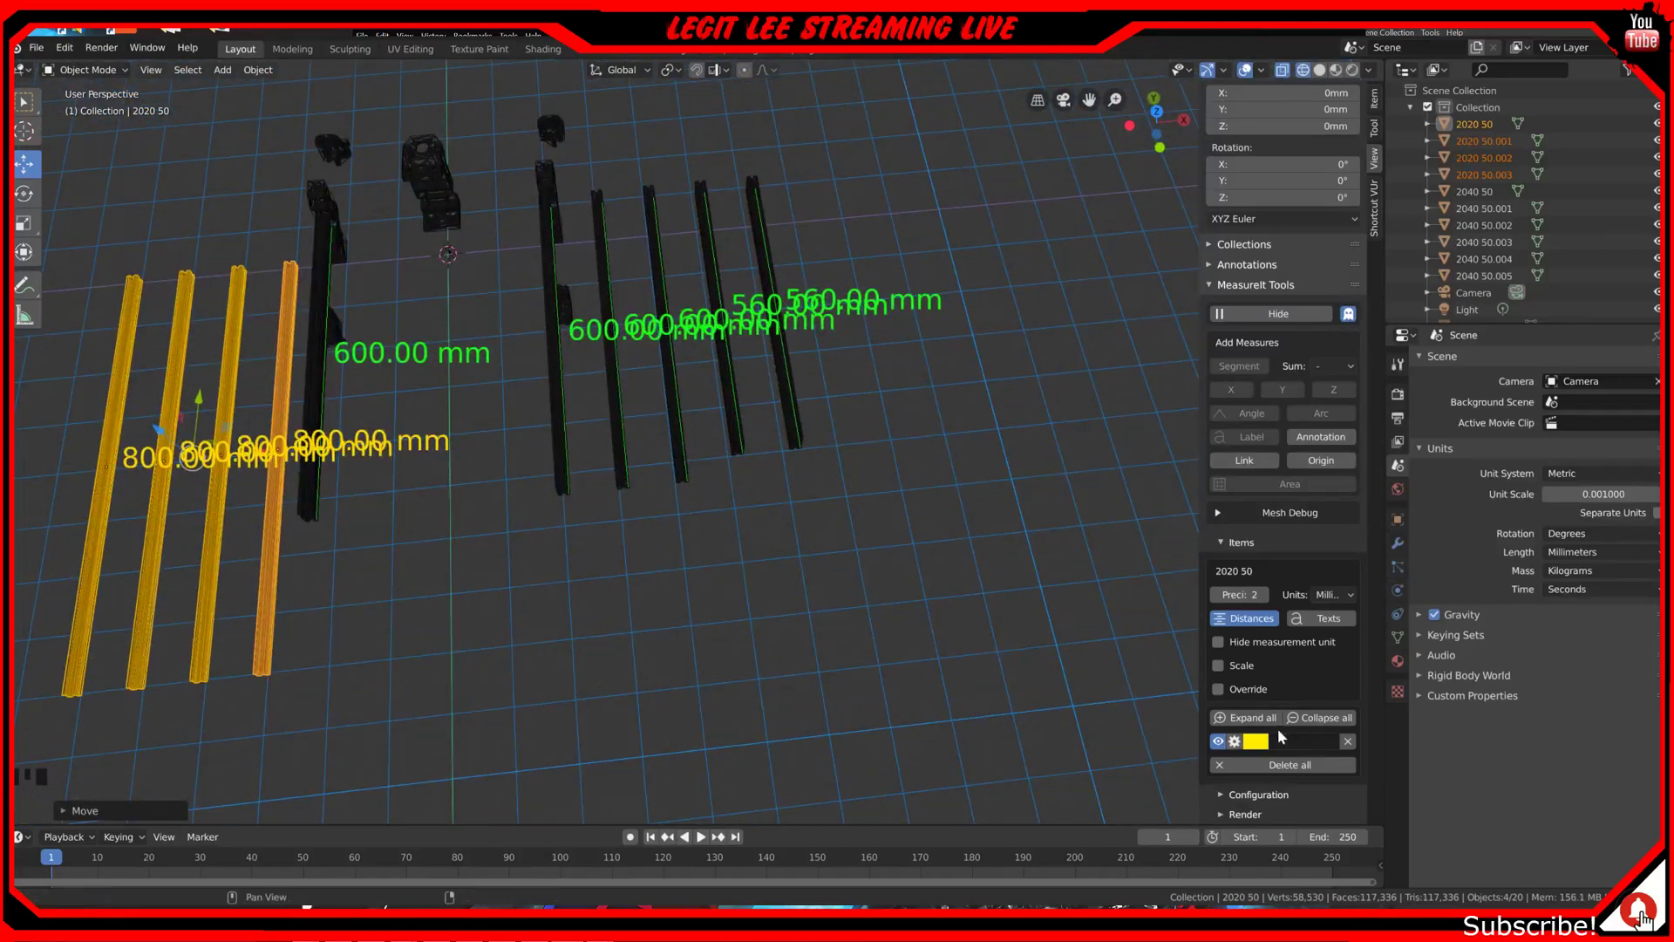
click(1348, 742)
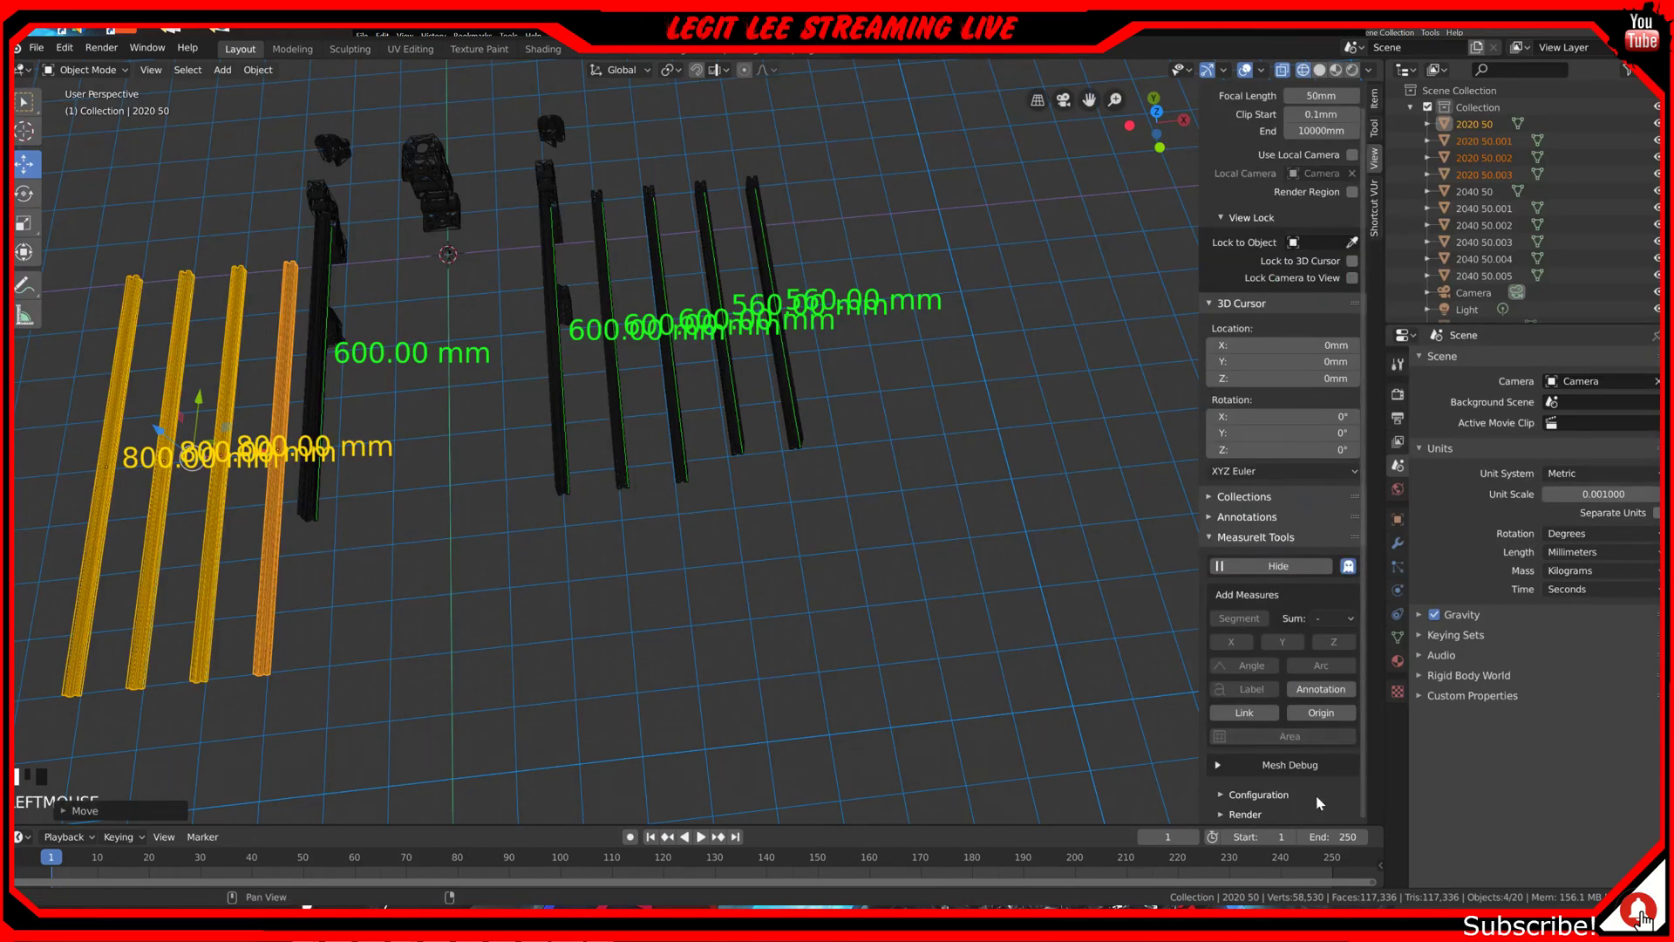
scroll(1297, 719, up, 1)
click(1271, 586)
middle_drag(428, 510, 590, 607)
click(1269, 588)
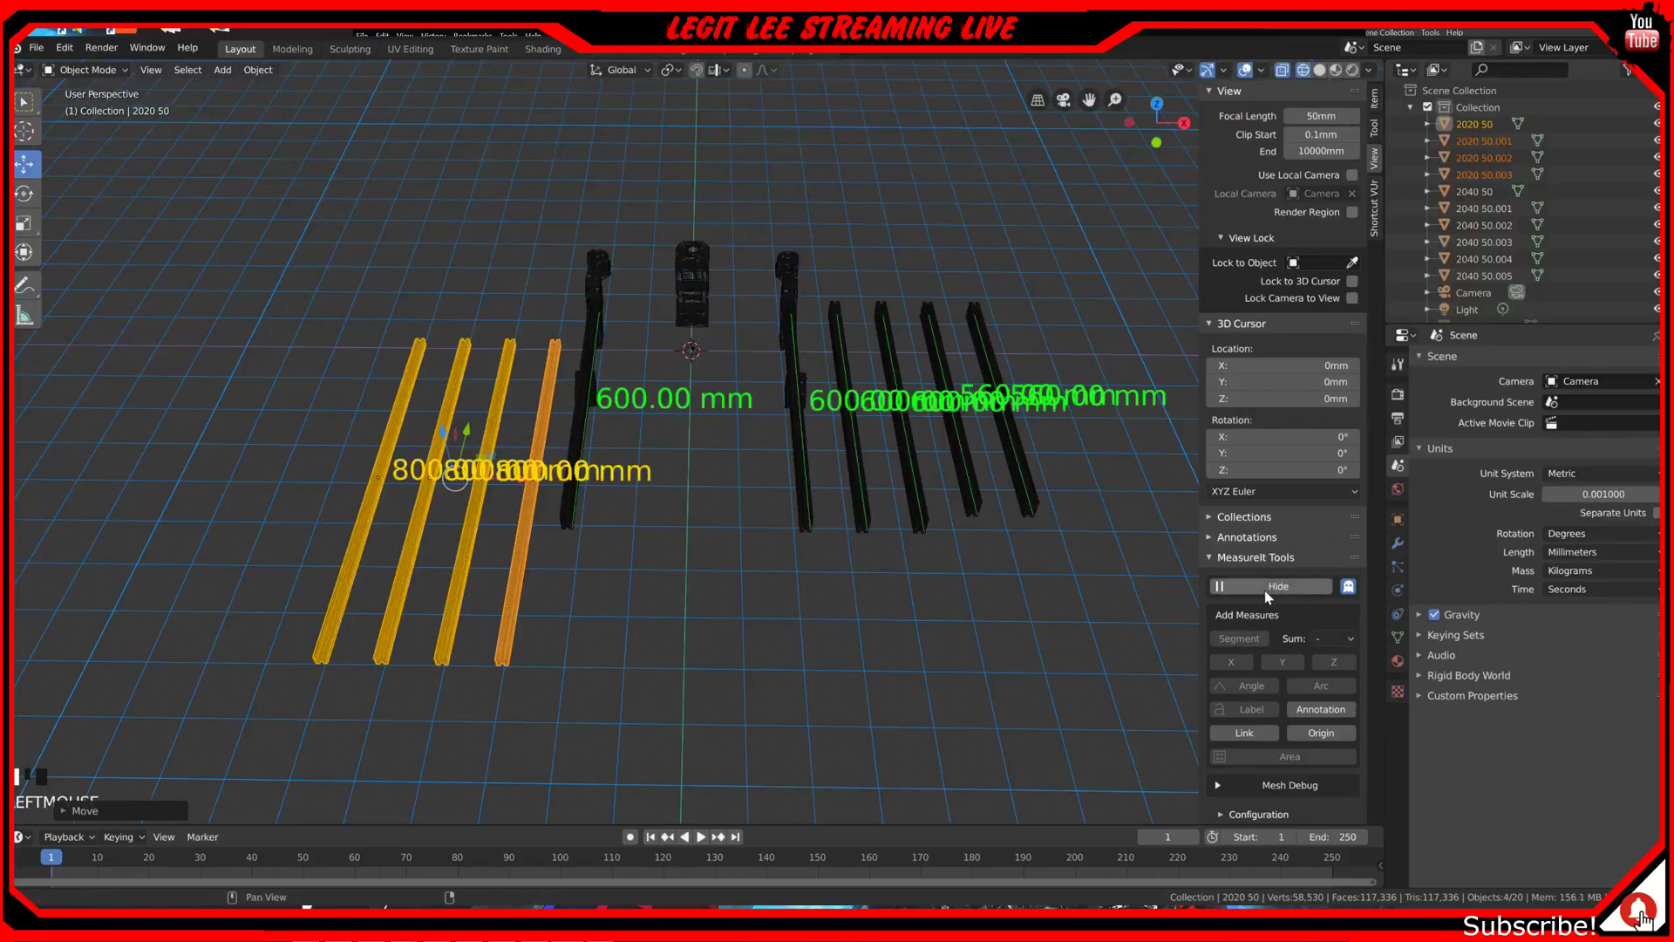
scroll(1286, 676, down, 1)
scroll(584, 467, up, 1)
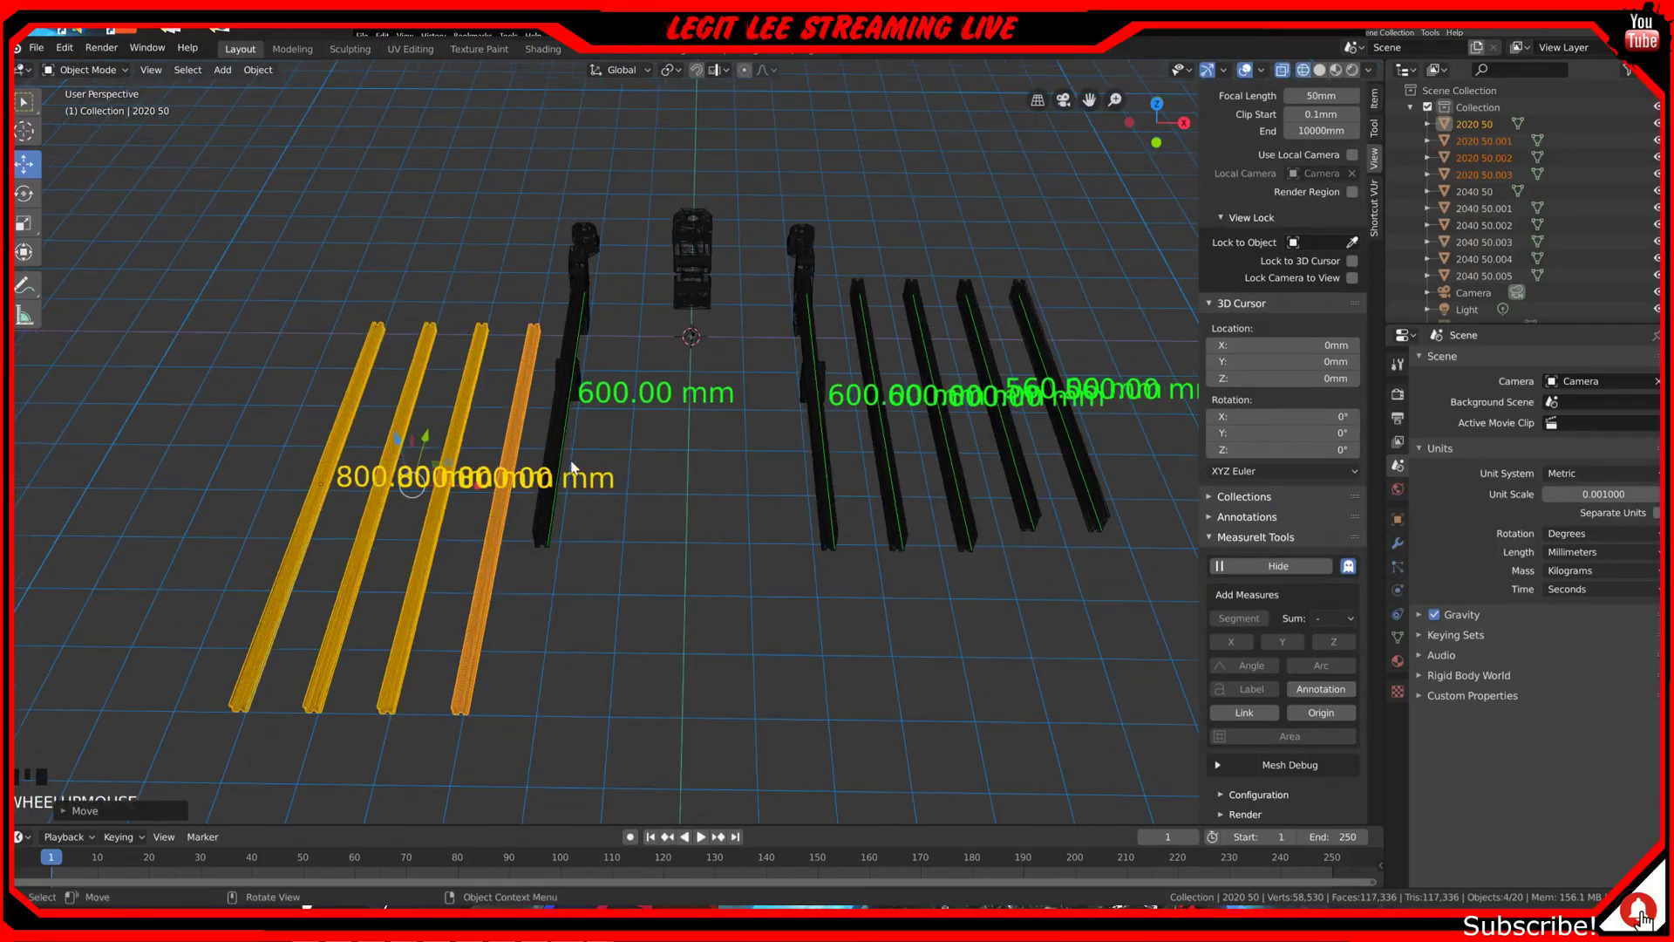
Step: Delete the MeasureIt length measurement from the extrusion 2020 50.001
click(504, 532)
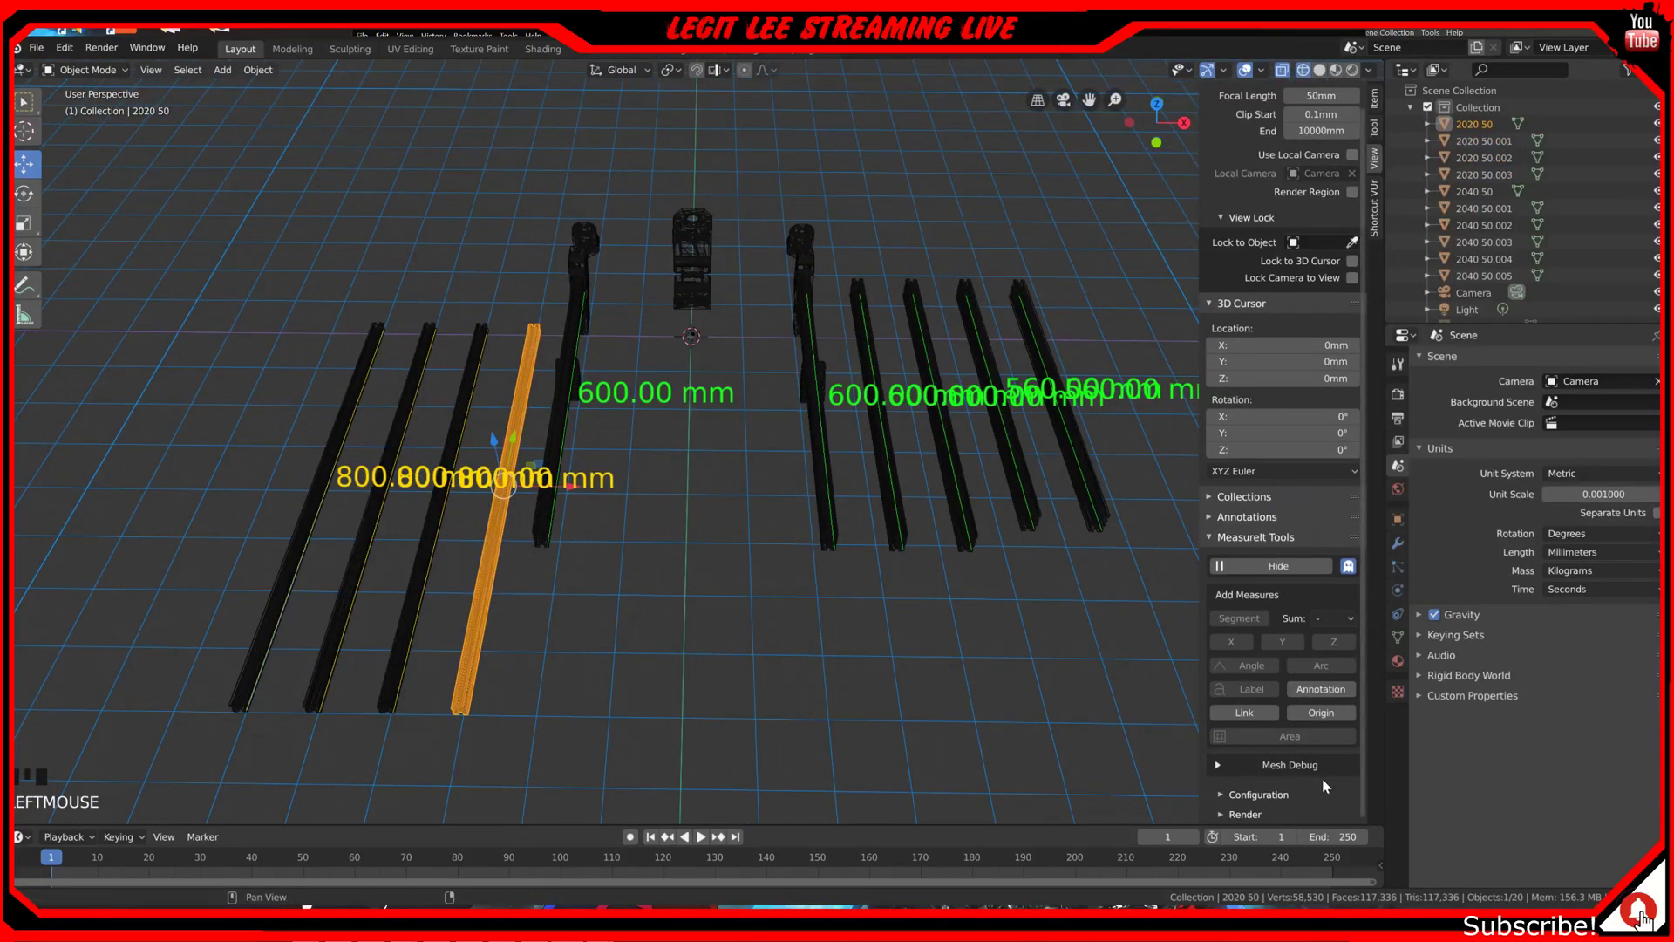
click(425, 516)
click(433, 520)
scroll(1299, 761, down, 5)
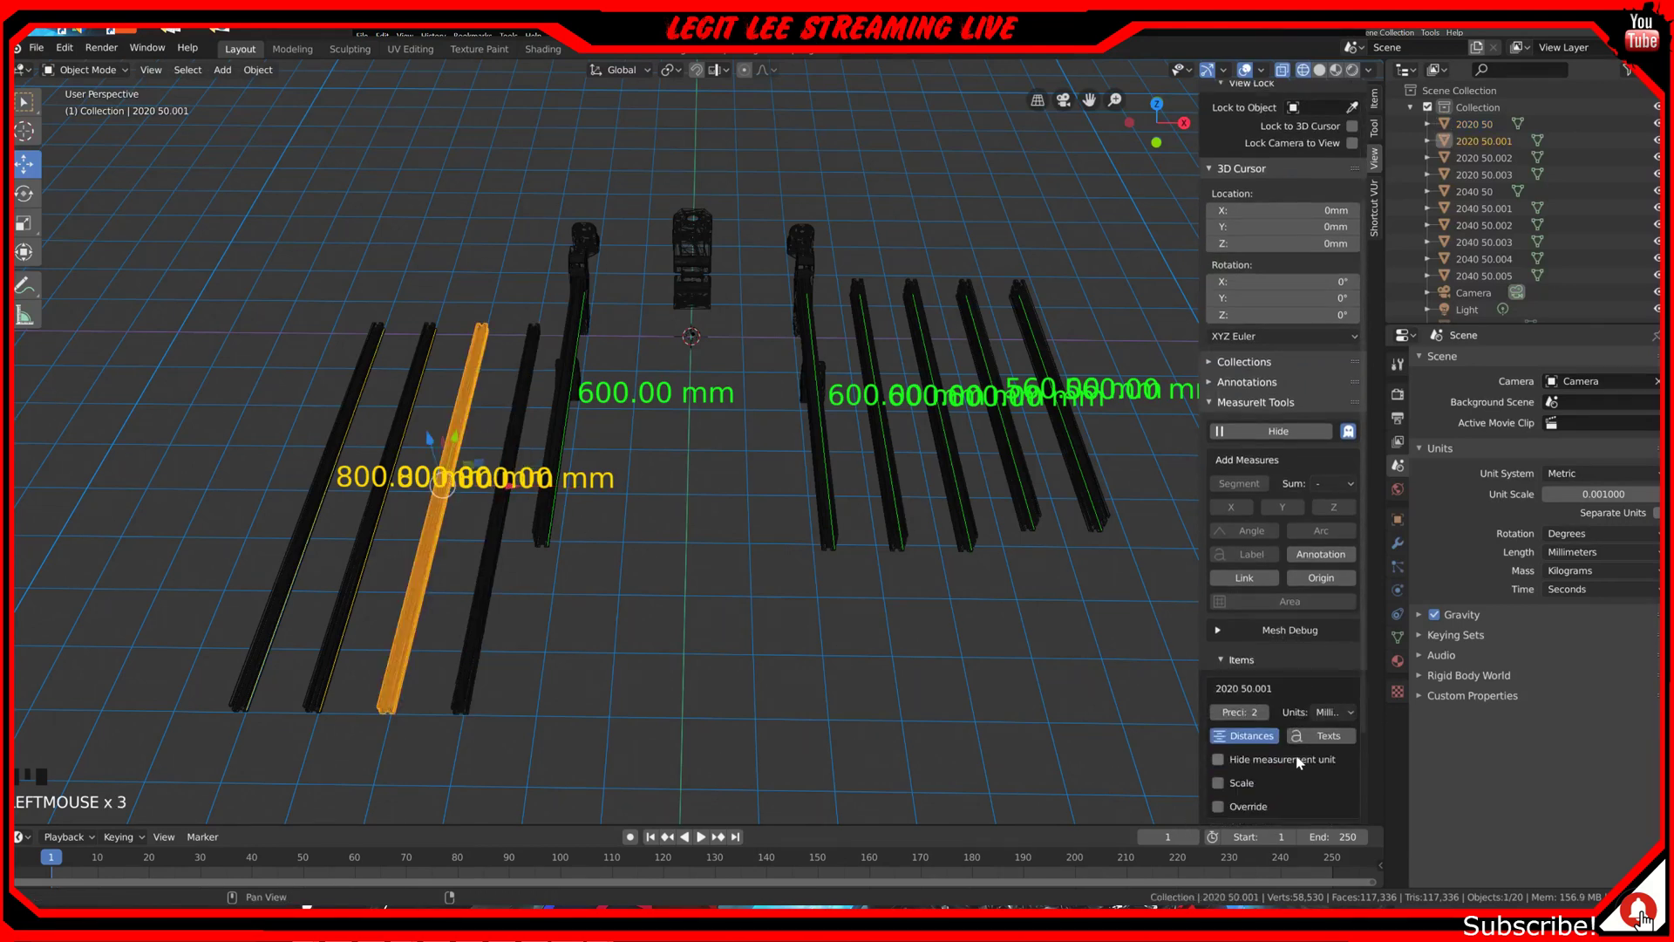
scroll(1343, 740, up, 3)
Step: Delete the MeasureIt length measurement from the extrusion 2020 50.002
click(426, 585)
click(421, 581)
click(365, 571)
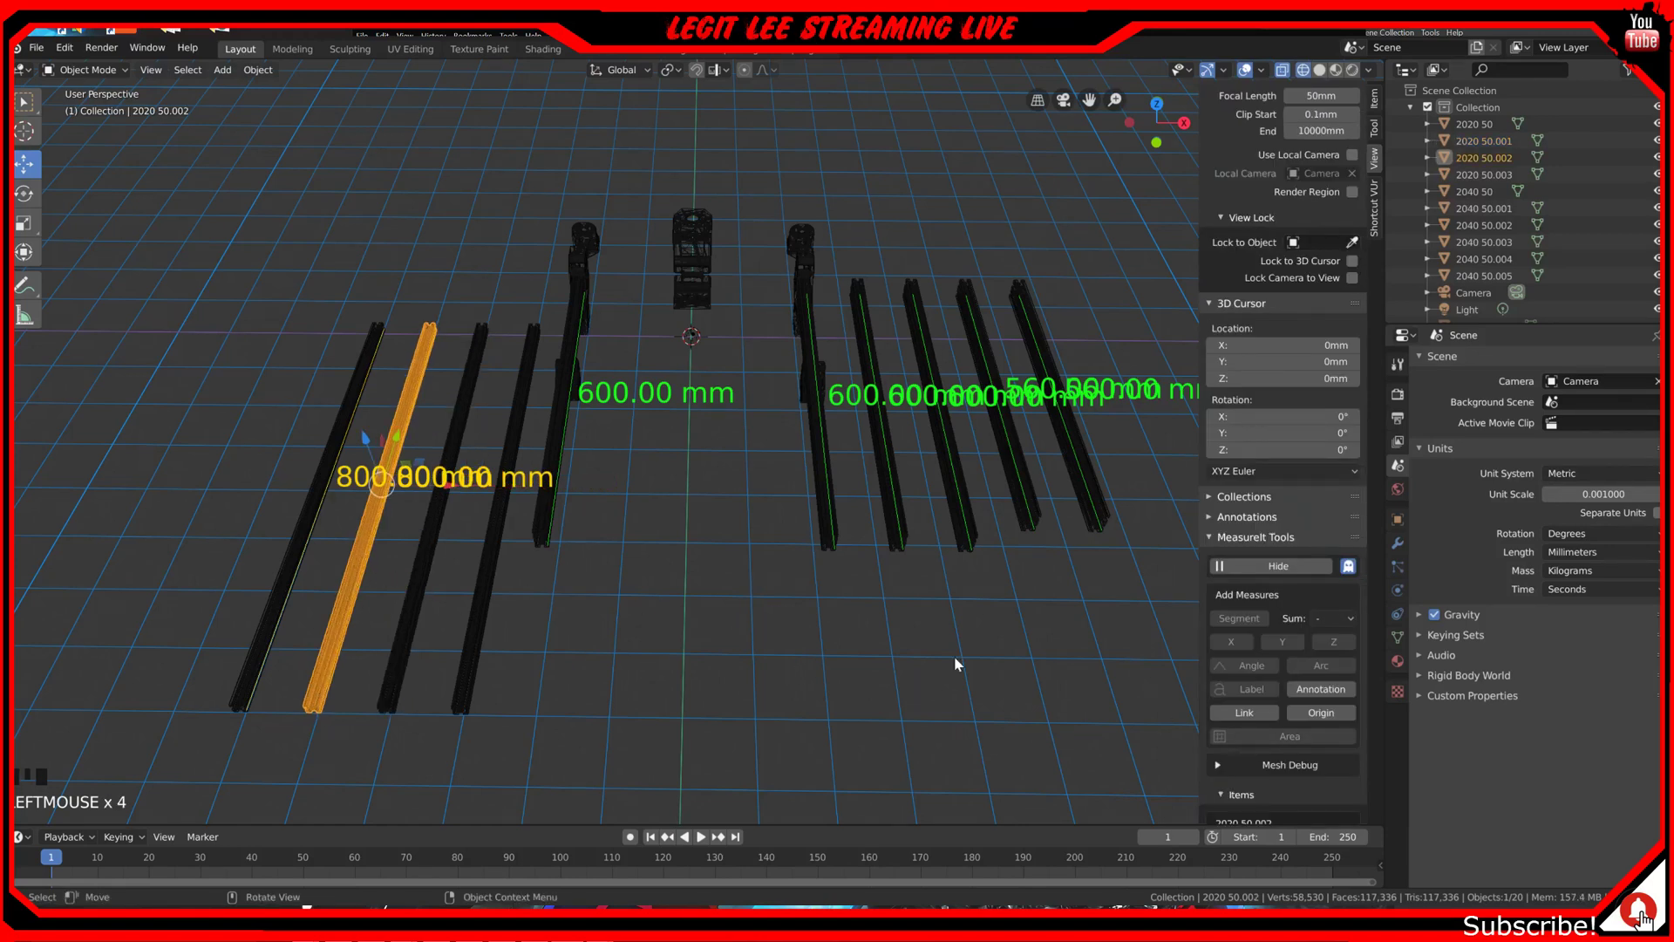
scroll(1299, 698, down, 5)
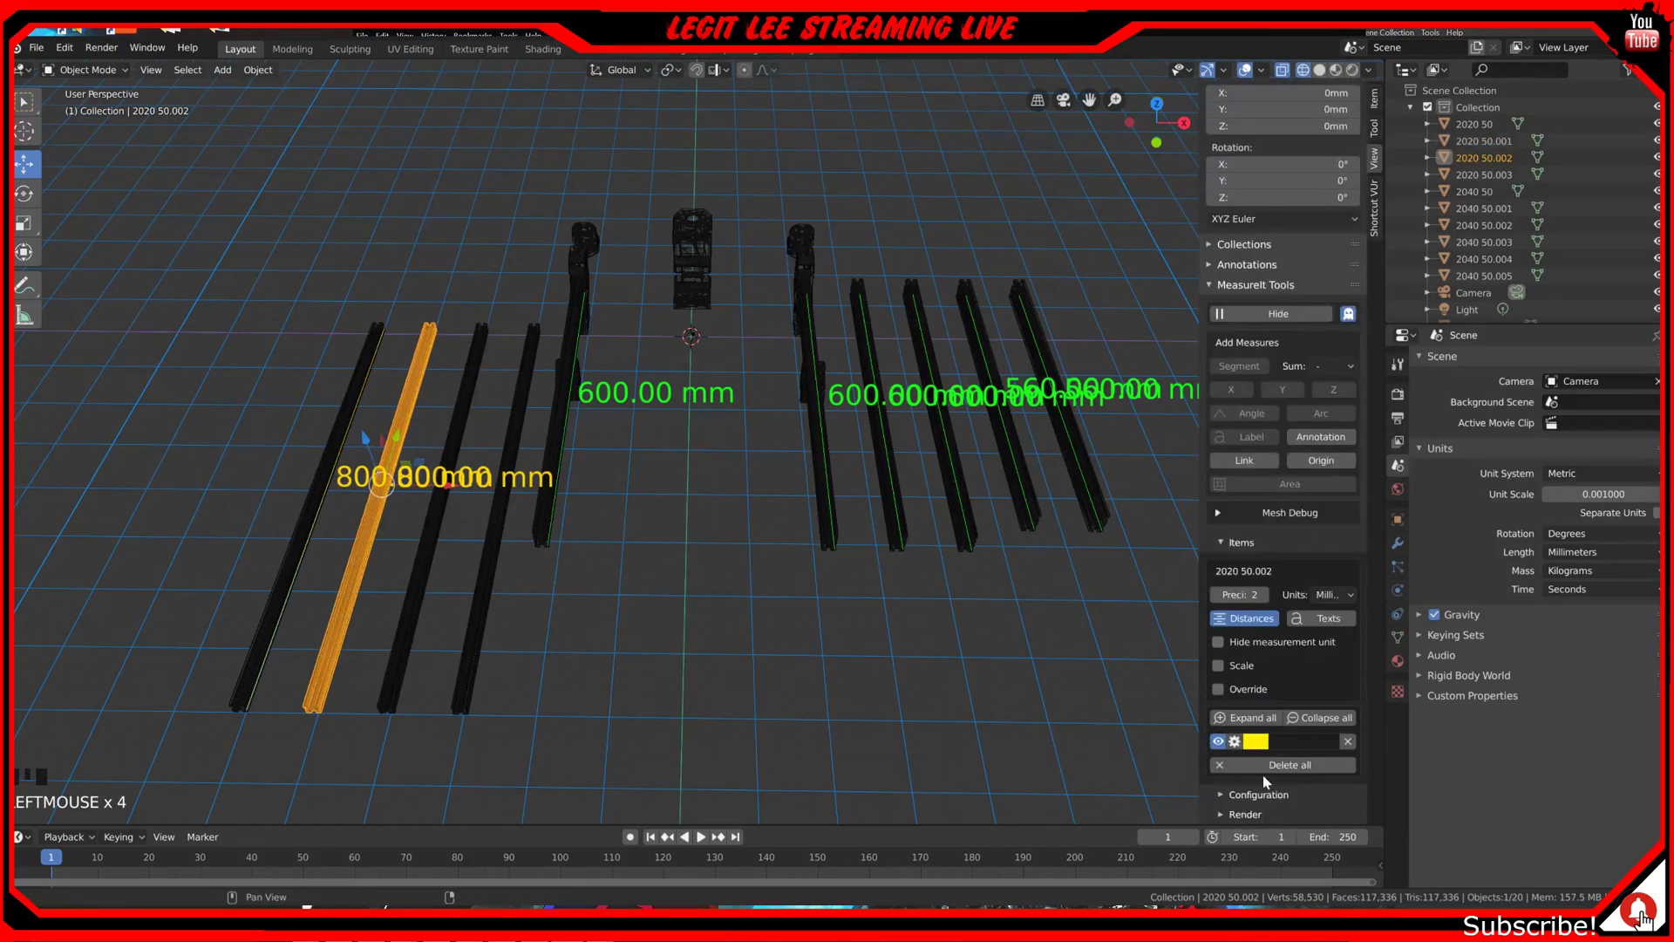
click(1348, 743)
Step: Delete the MeasureIt length measurement from the outermost 2020 extrusion, 2020 50.003
click(363, 588)
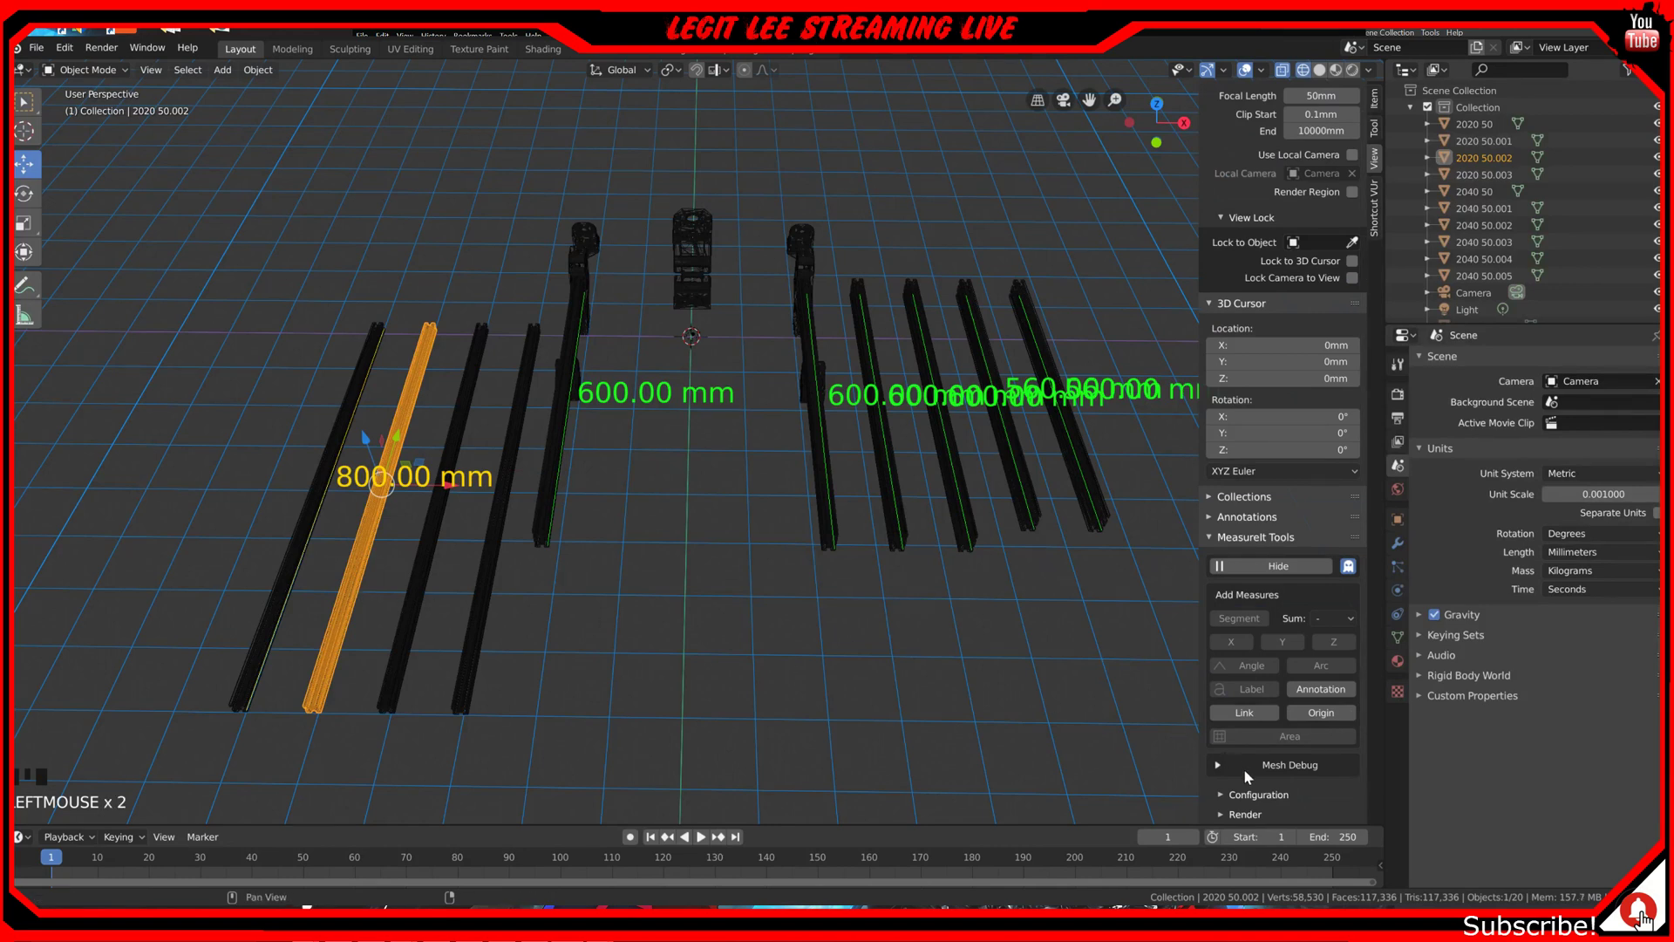
scroll(374, 609, down, 10)
scroll(599, 523, up, 6)
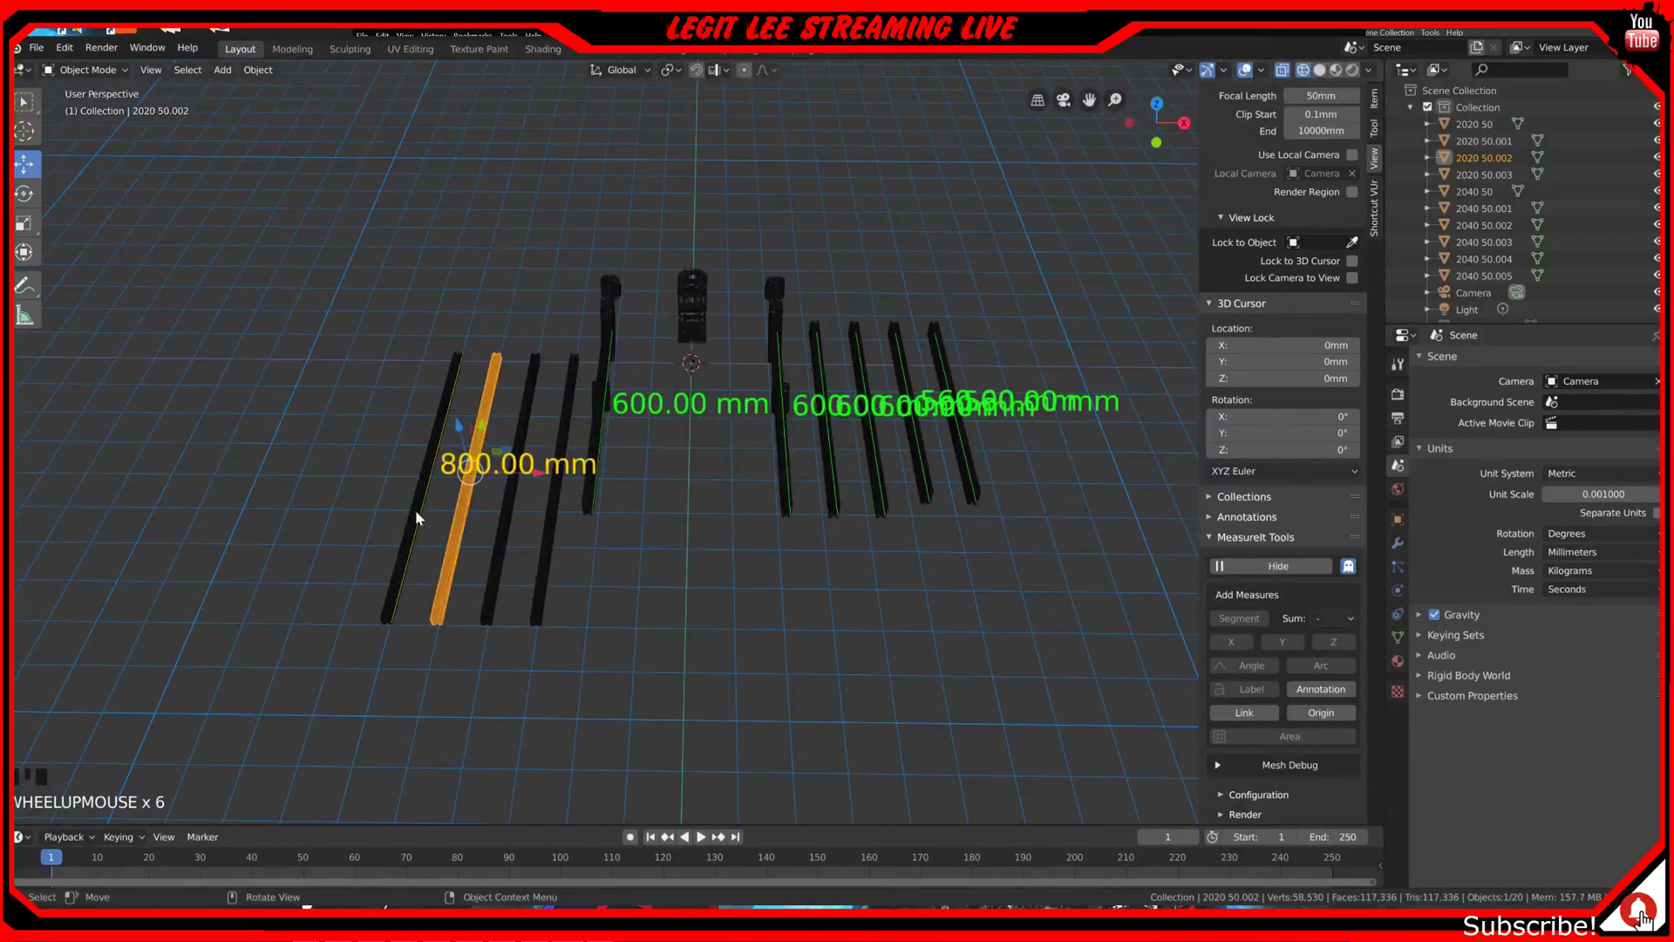
click(417, 512)
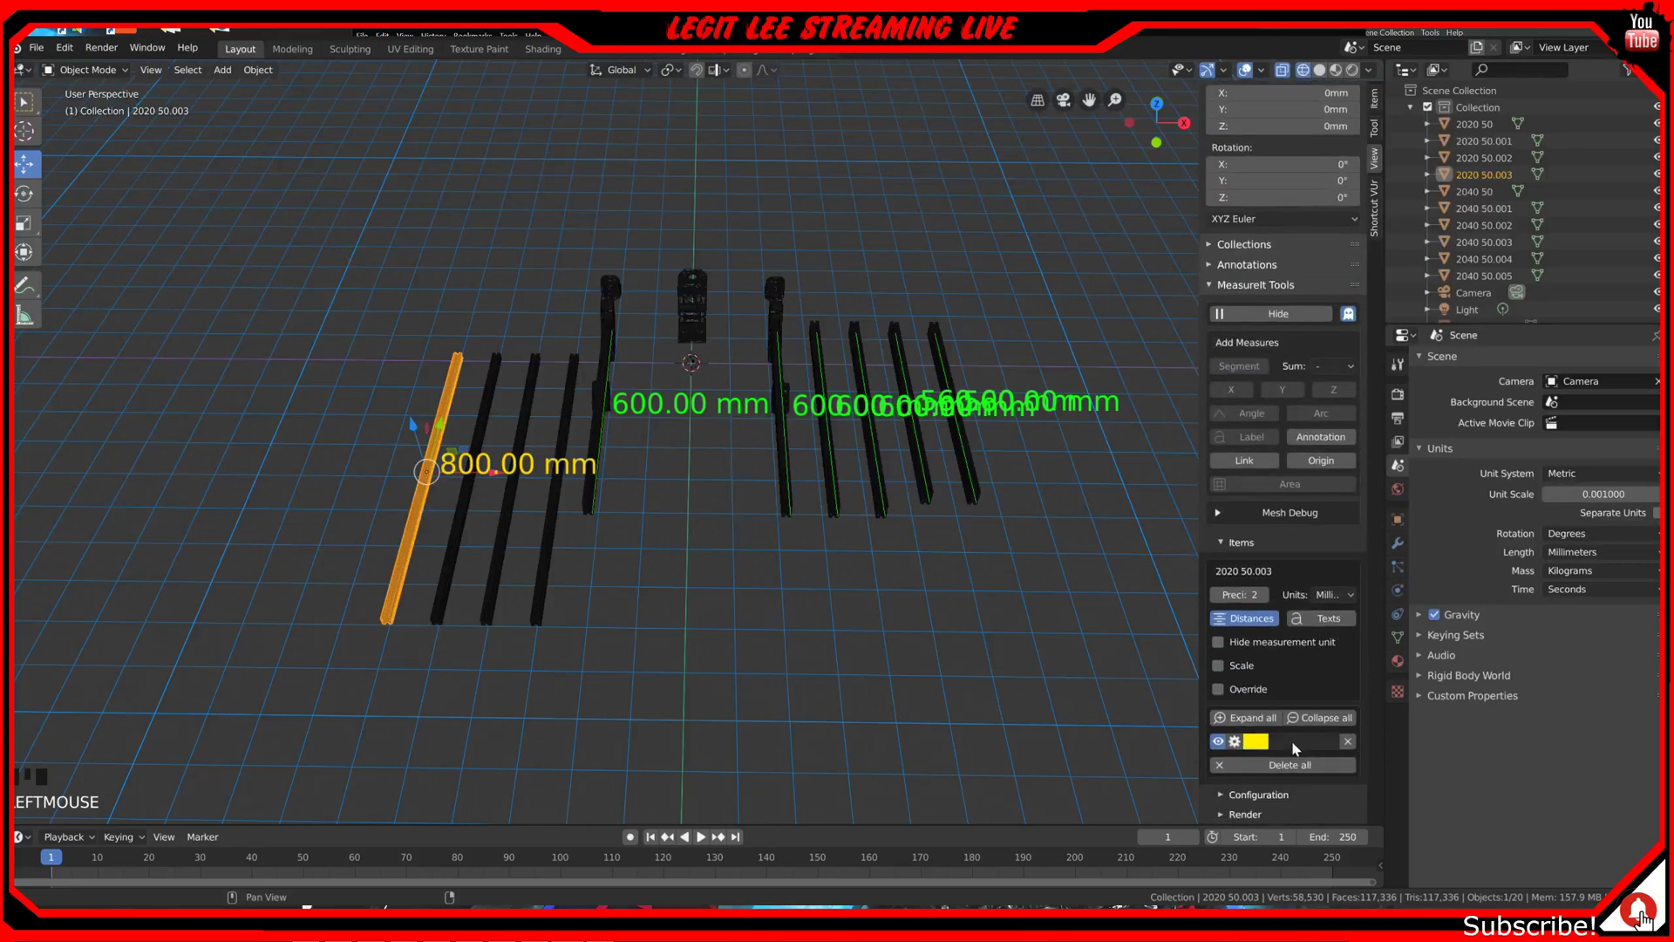
scroll(1294, 748, up, 5)
Step: Delete the MeasureIt length measurements from the two 2040 extrusions attached to the side brackets, 2040 50.001 and 2040 50
click(600, 451)
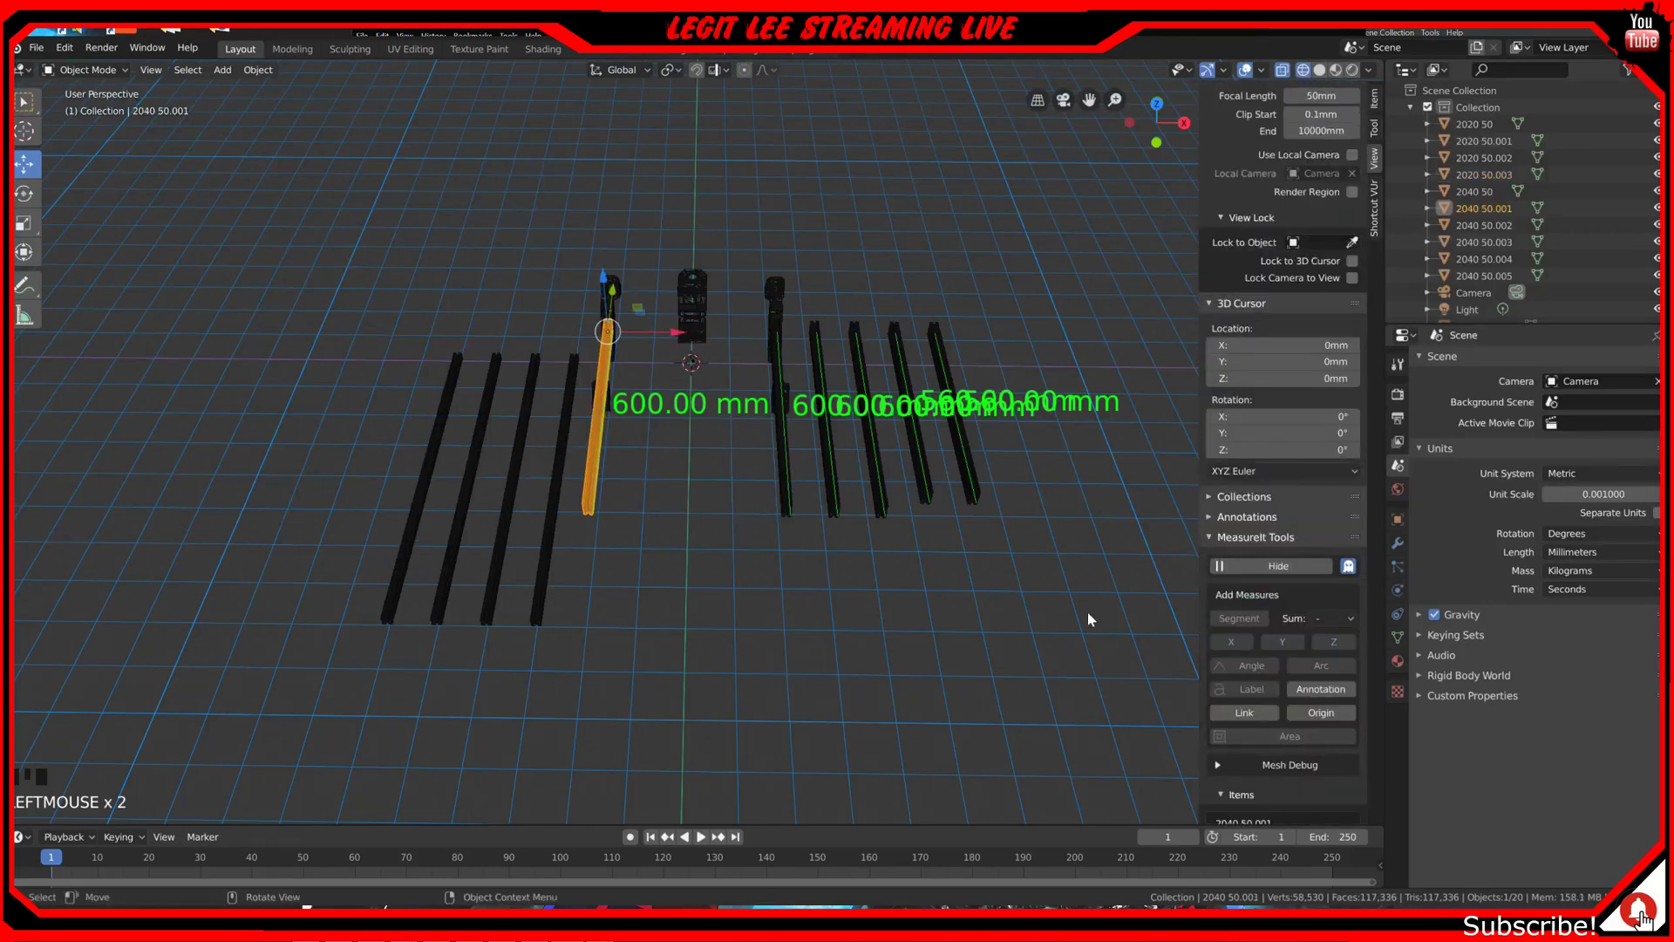
scroll(1282, 750, down, 5)
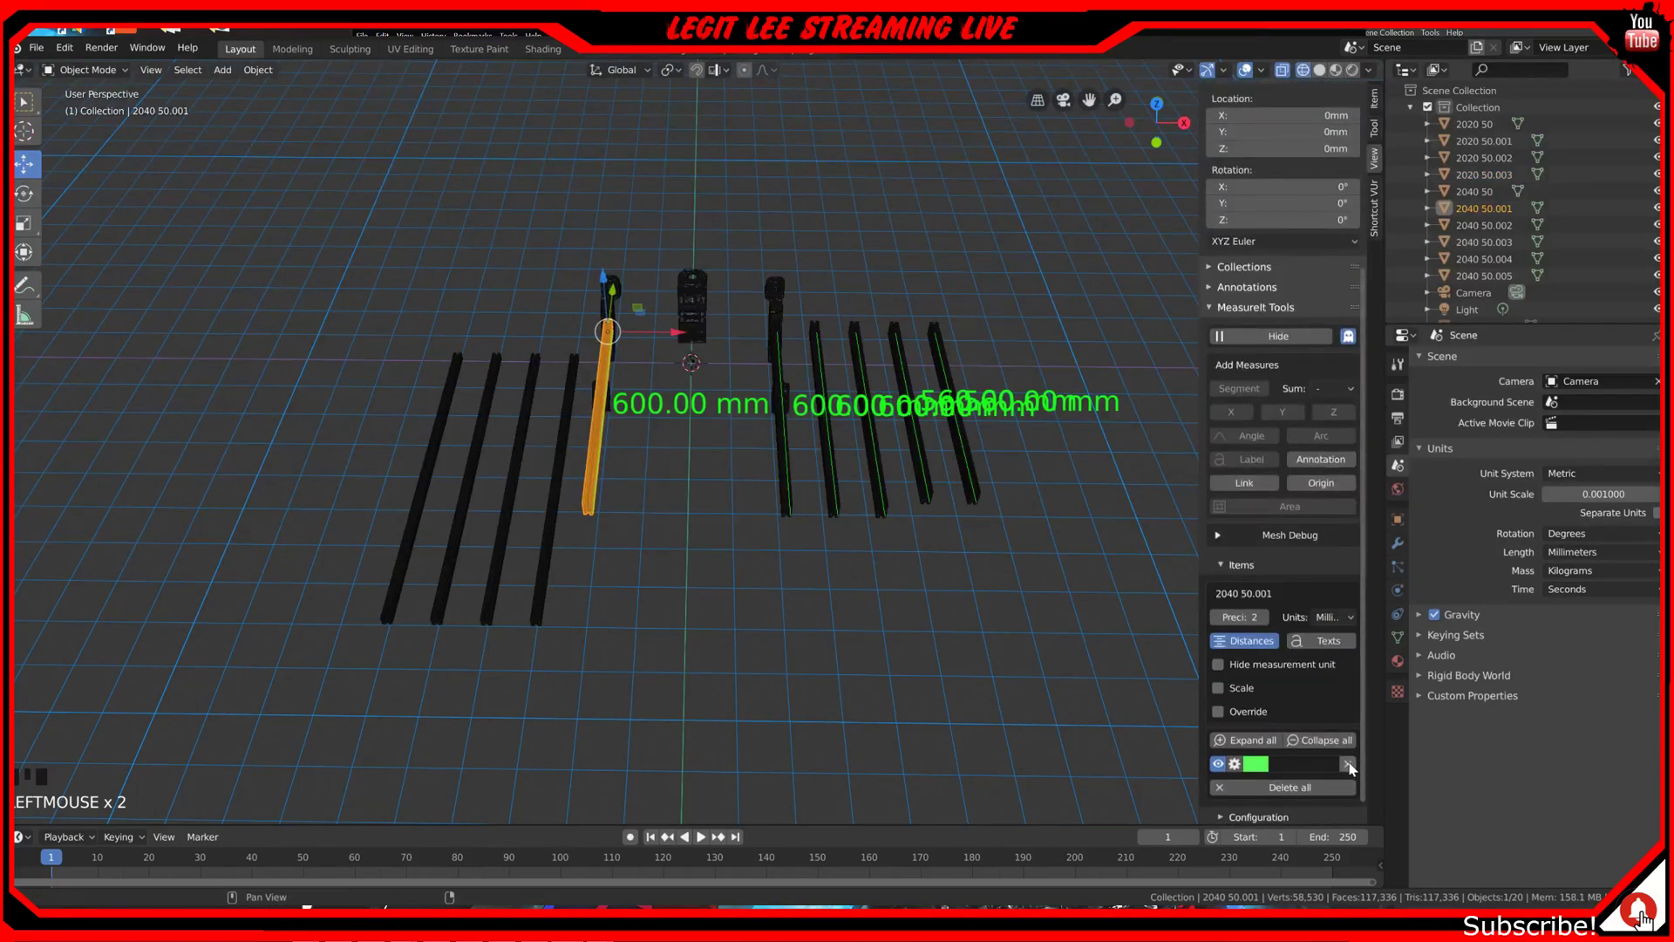
click(1349, 765)
click(792, 481)
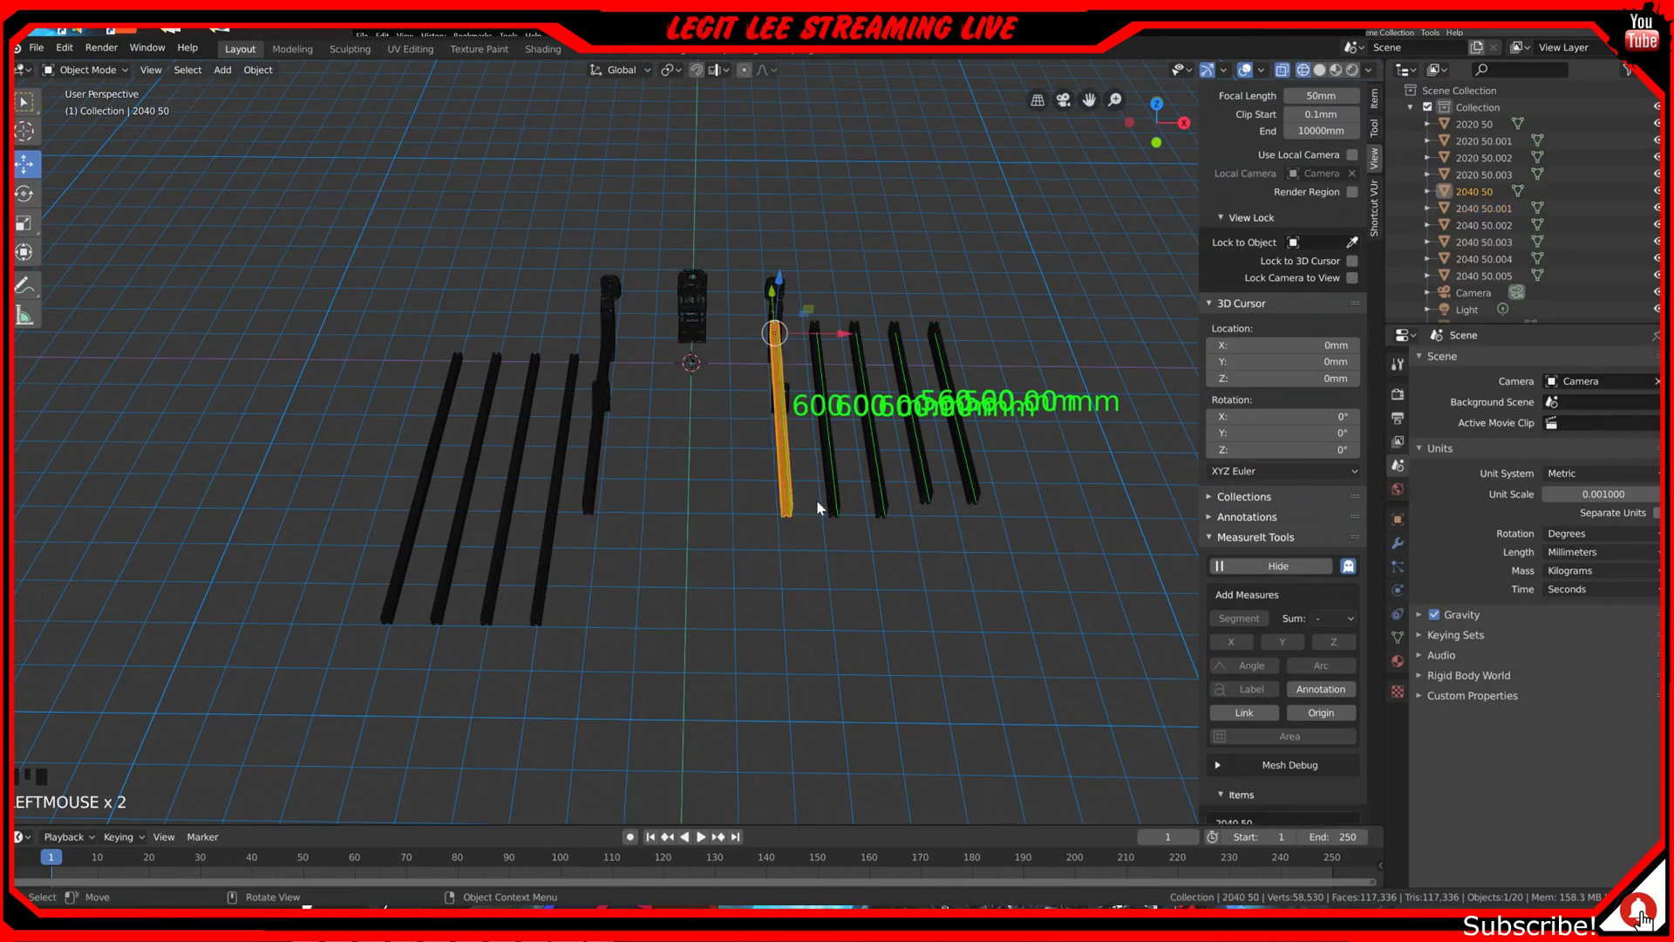
scroll(1334, 767, down, 5)
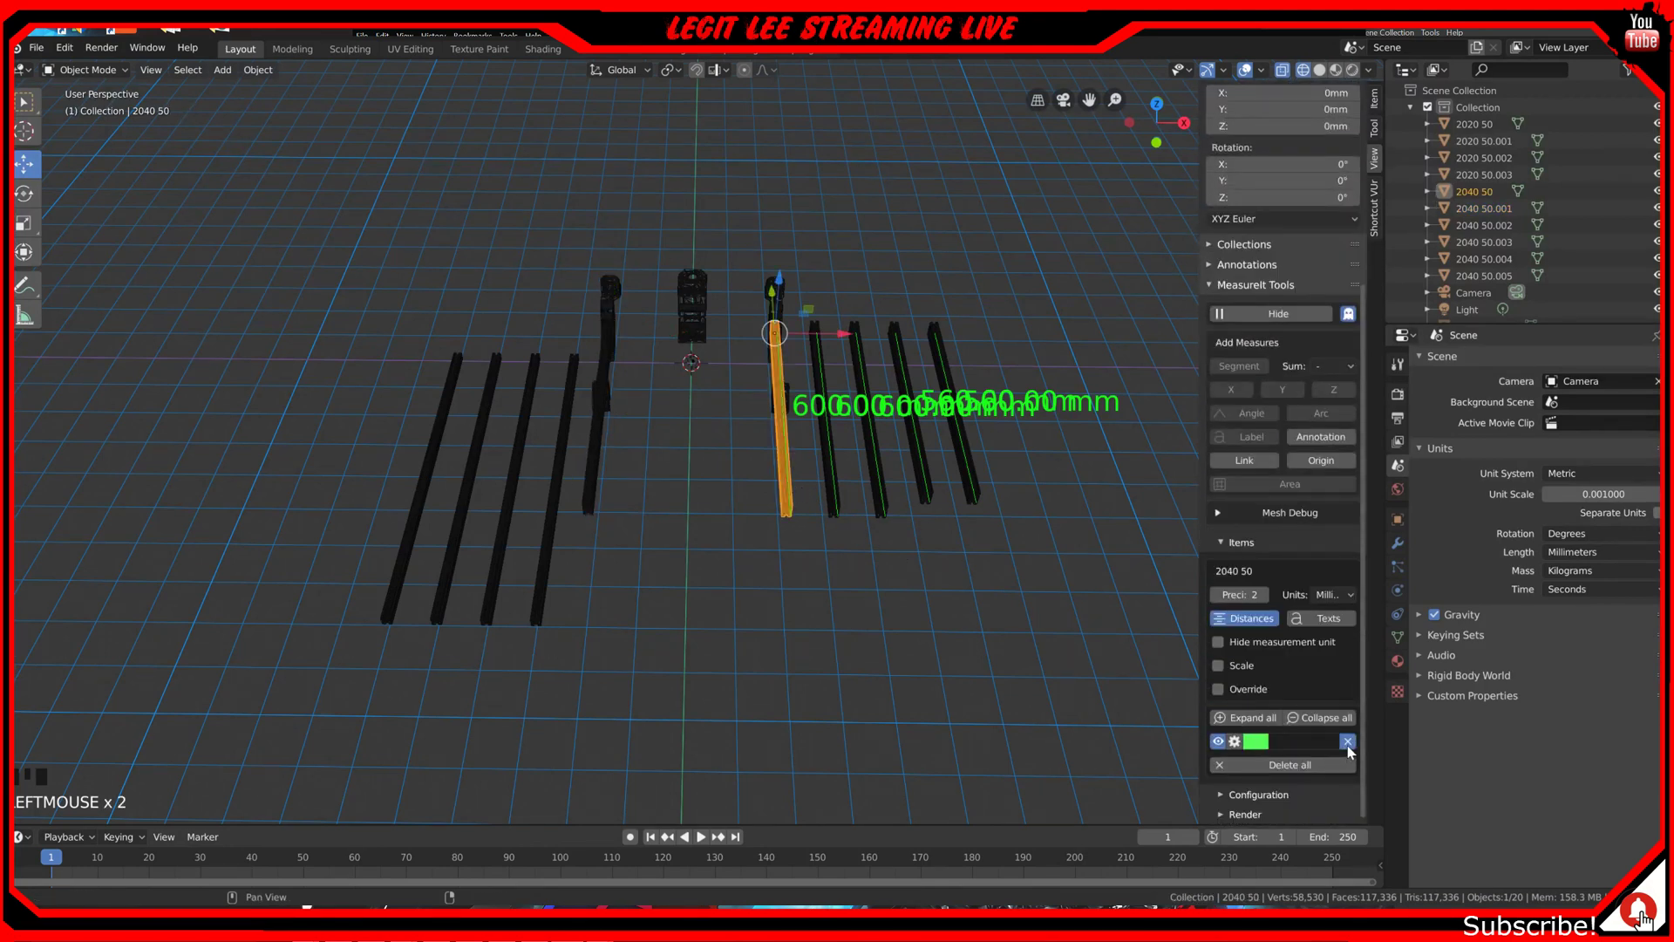
click(1348, 743)
Step: Delete the MeasureIt length measurements from the loose extrusions 2040 50.003 and 2040 50.004
click(866, 443)
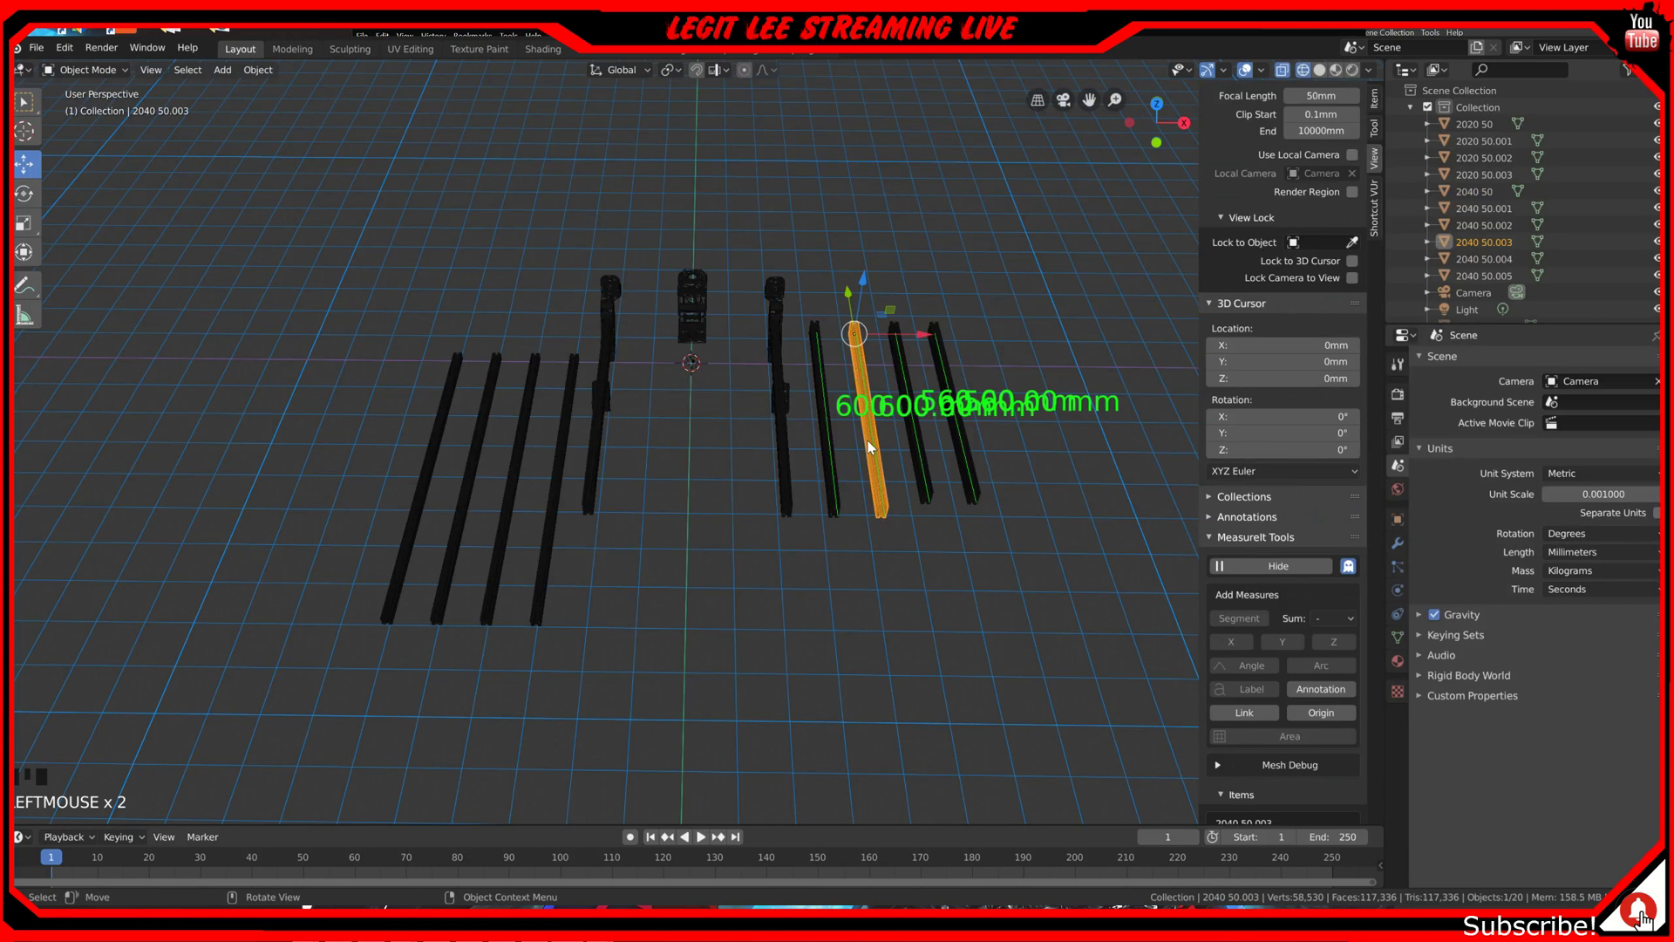
scroll(1284, 762, down, 5)
click(1349, 742)
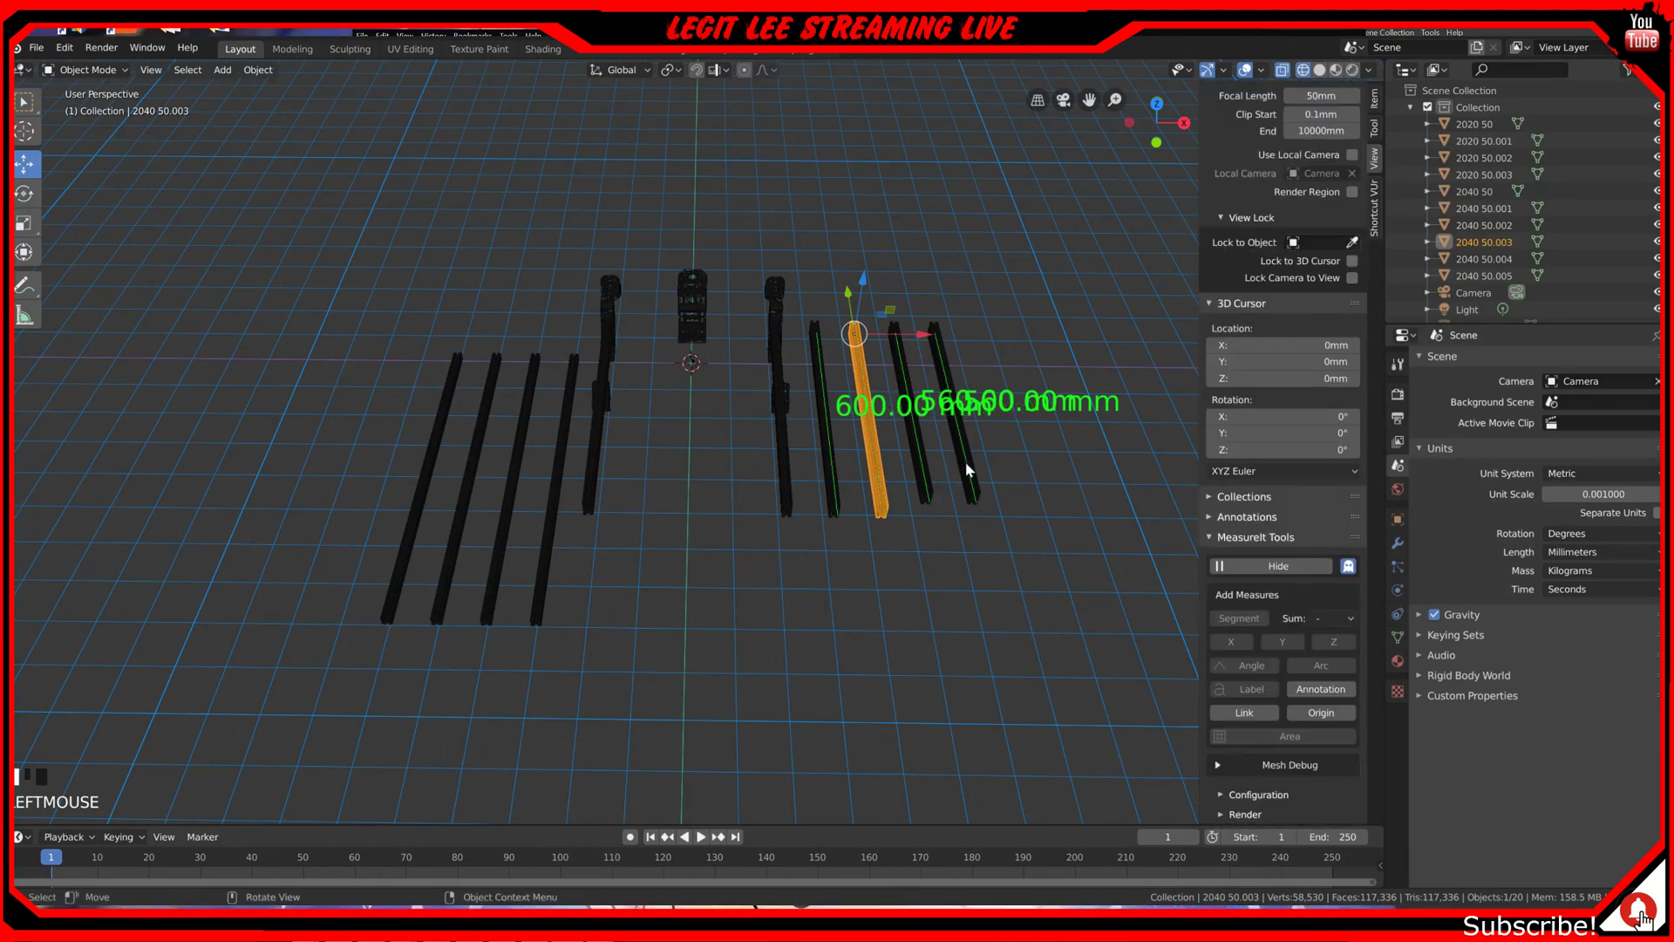
click(931, 459)
scroll(1221, 612, down, 5)
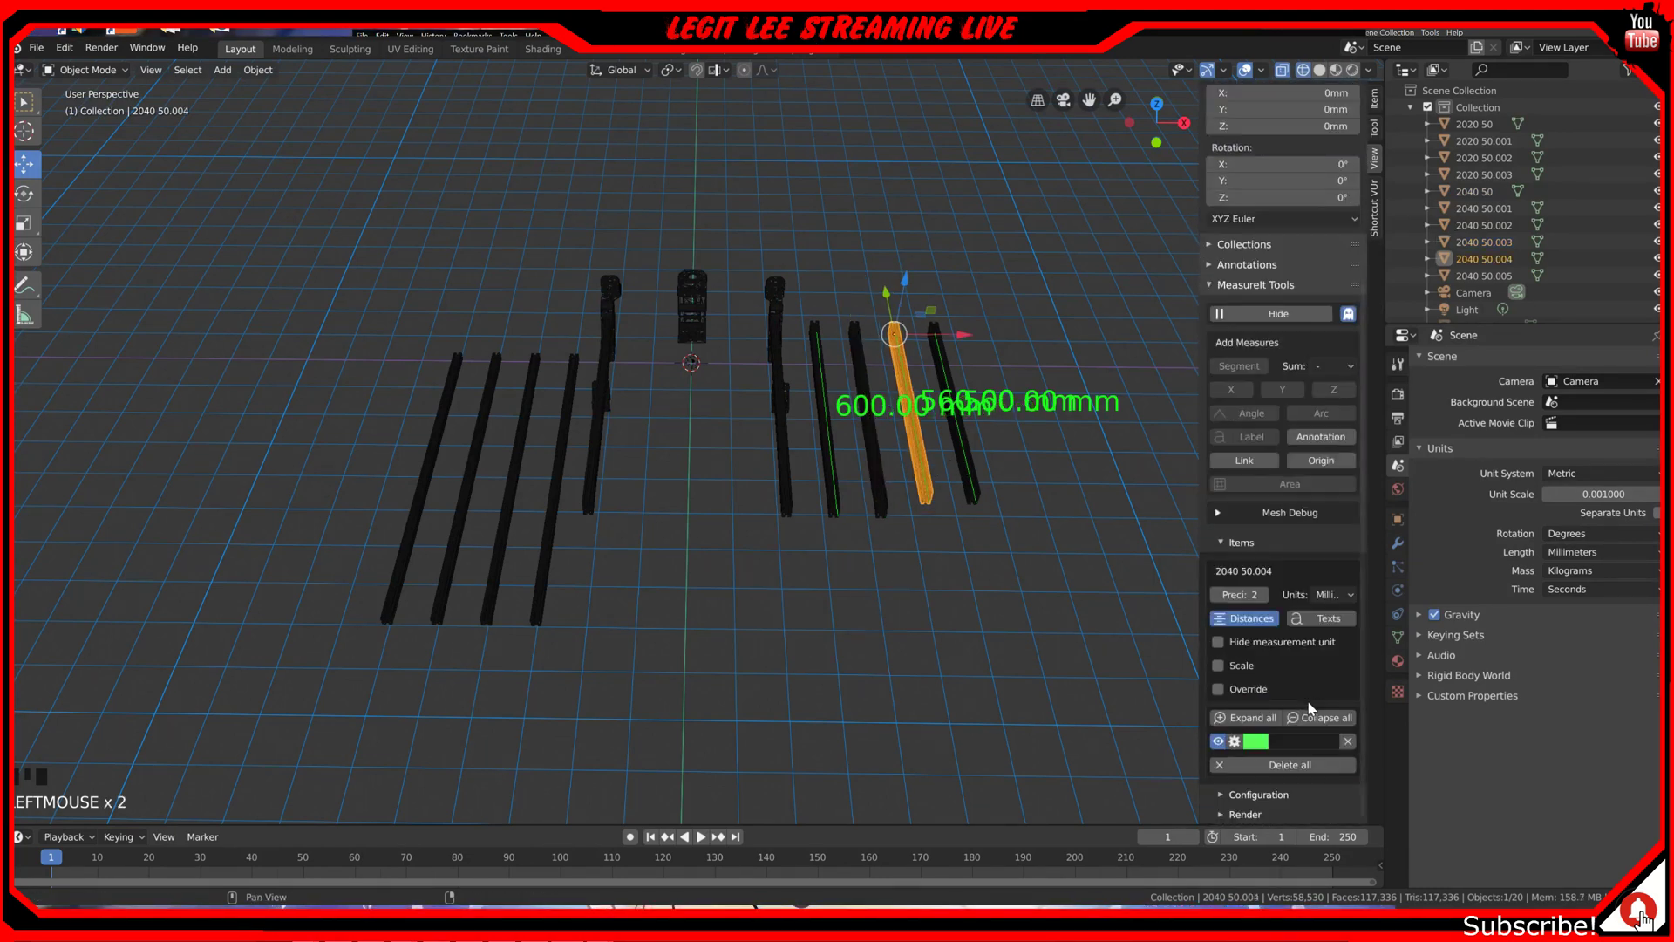
click(1348, 741)
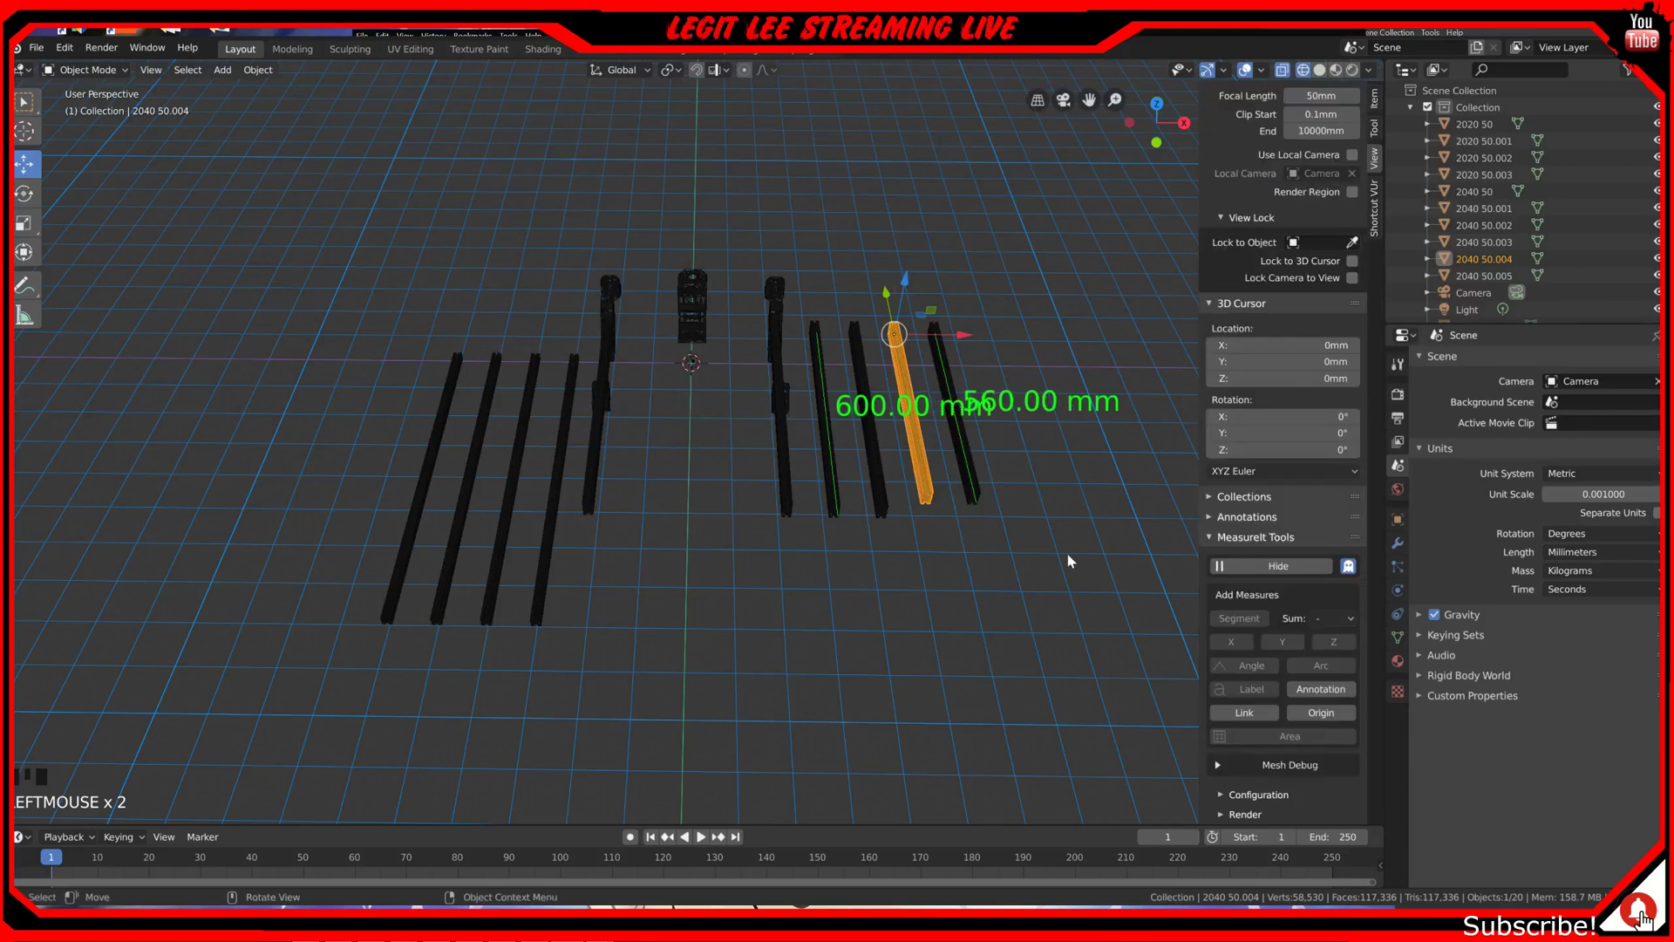
Step: Delete the MeasureIt length measurements from the outermost 2040 extrusion, 2040 50.005, and from 2040 50.002
click(960, 448)
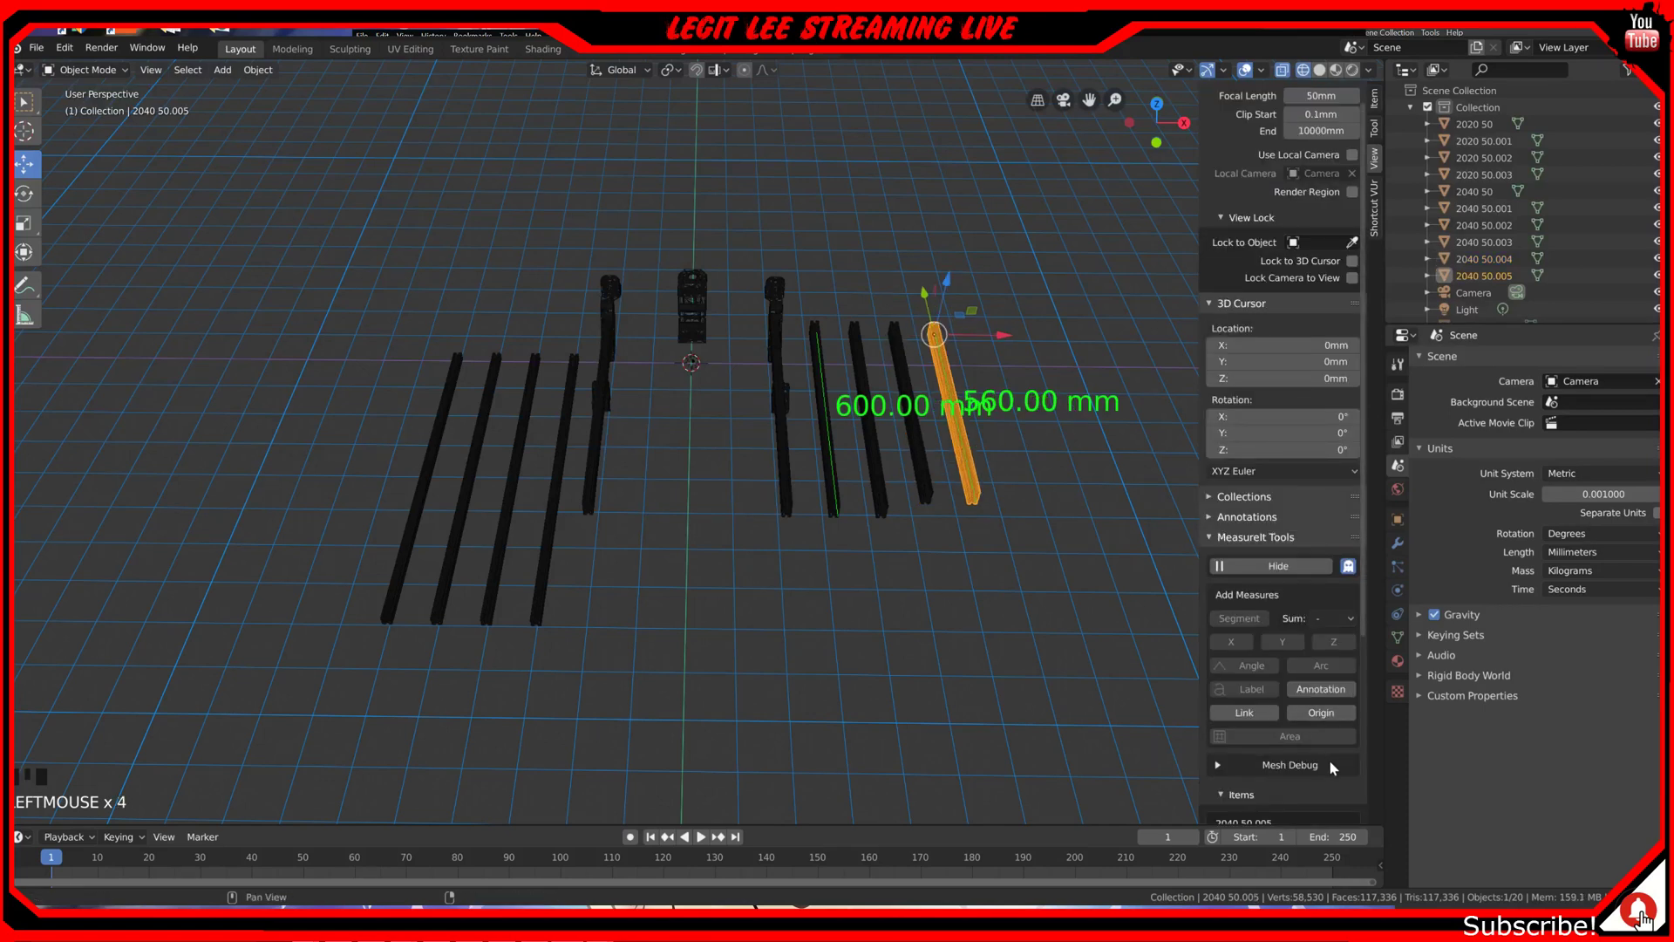
scroll(1329, 759, down, 5)
click(1348, 742)
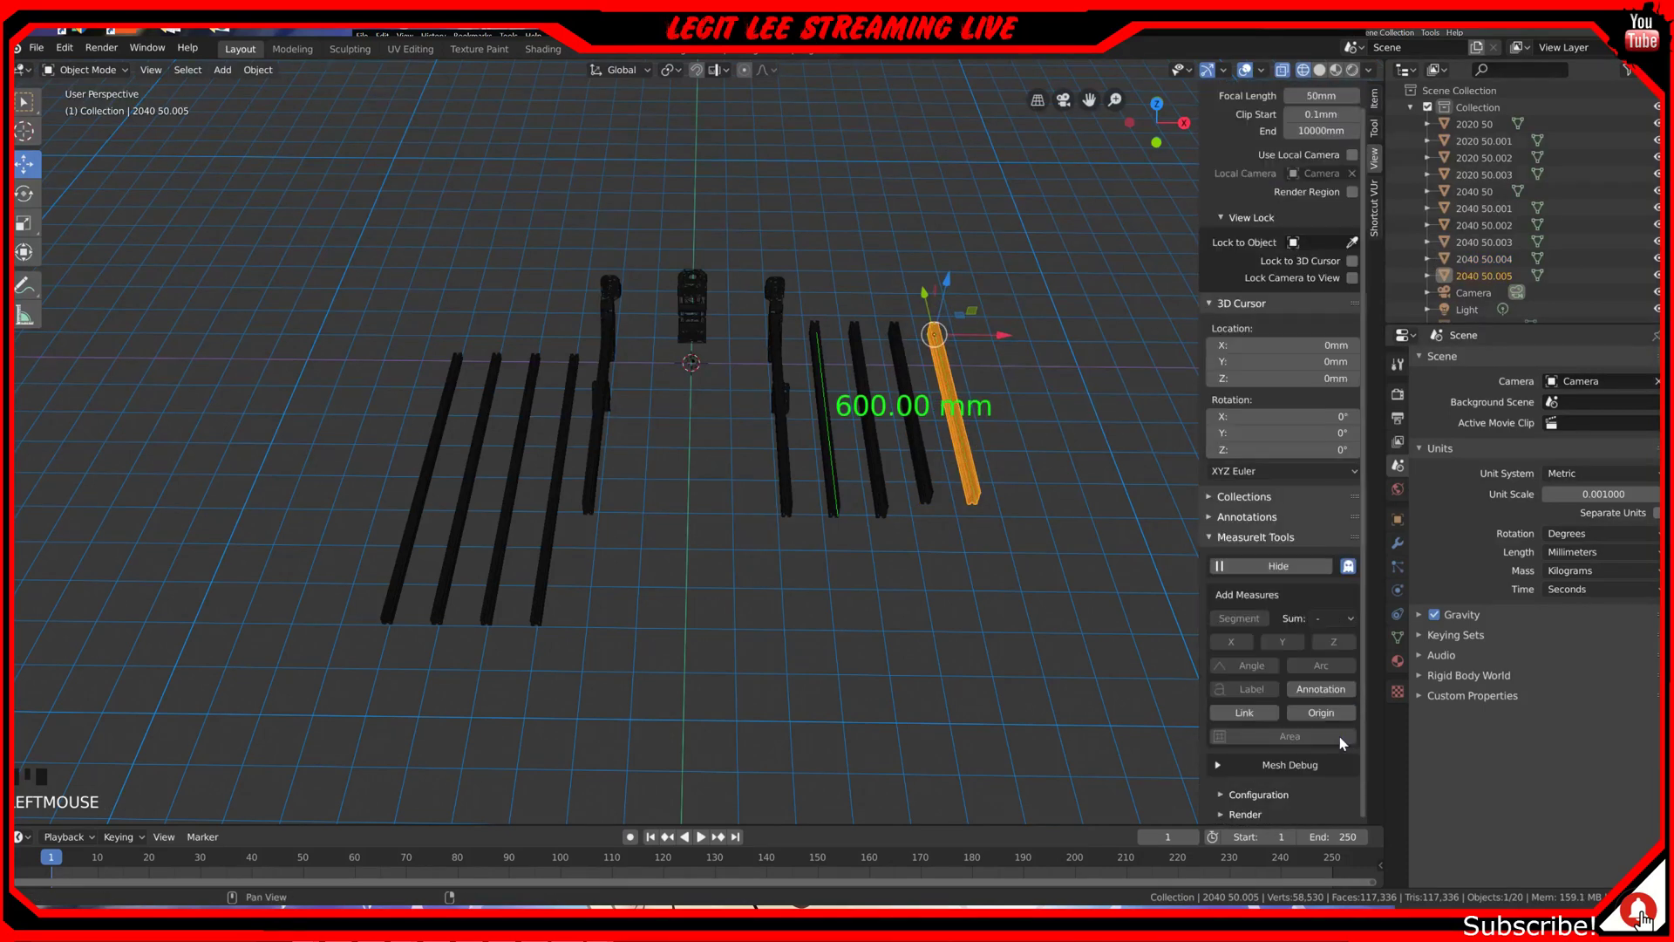
click(923, 455)
click(881, 486)
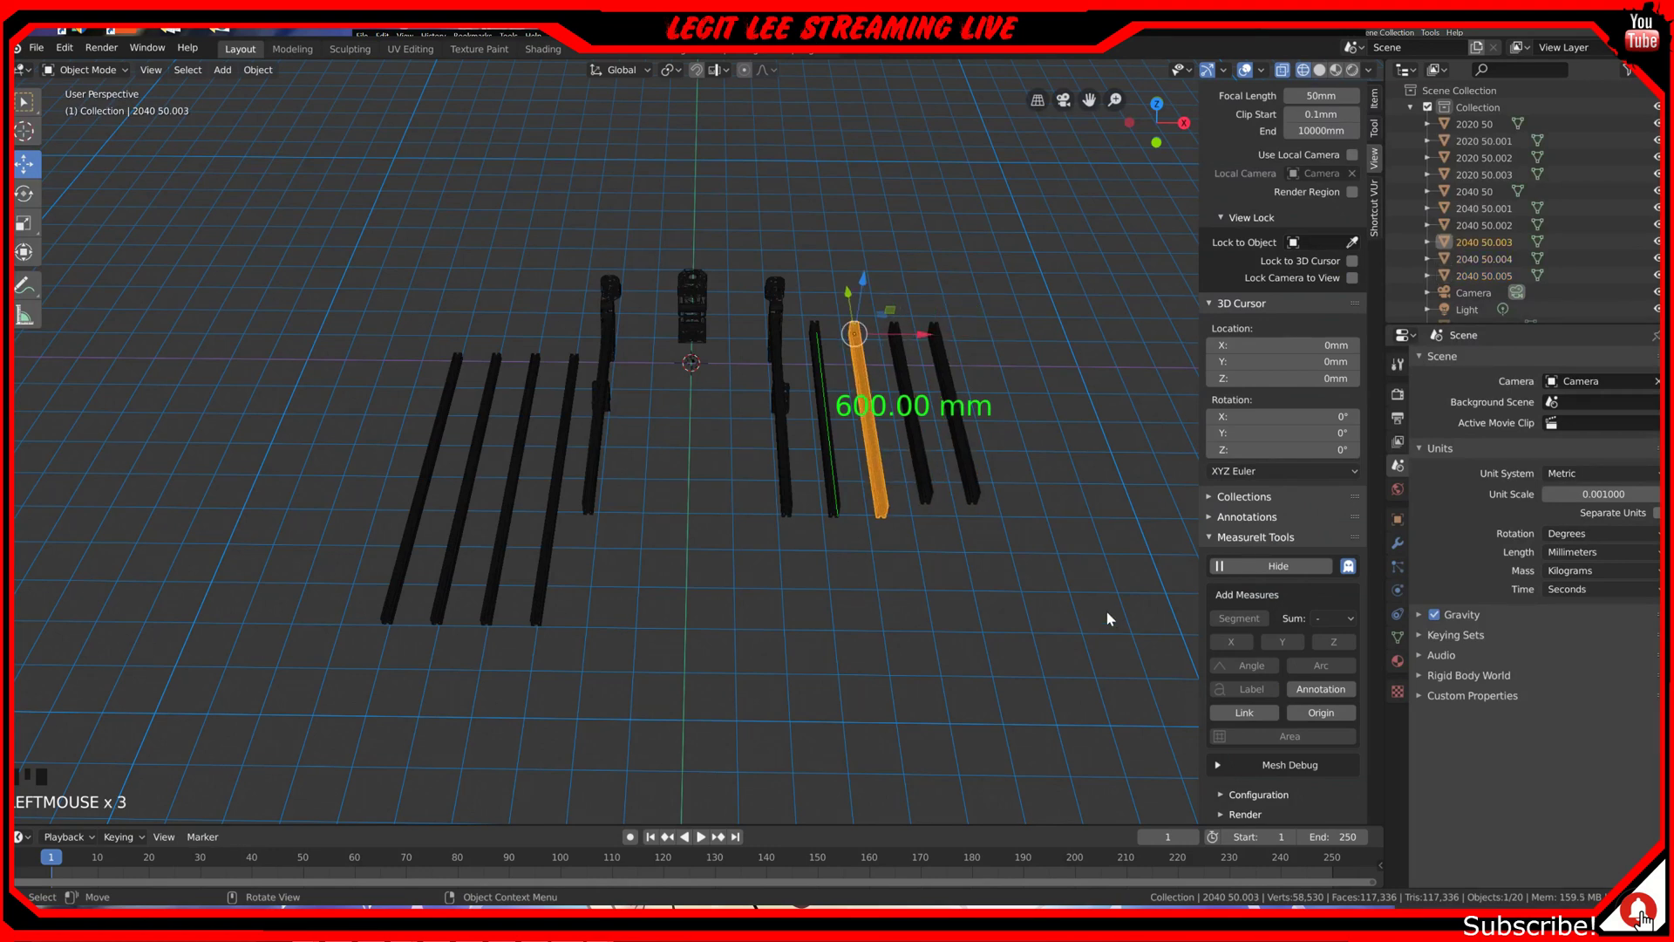
click(824, 436)
scroll(1308, 697, down, 6)
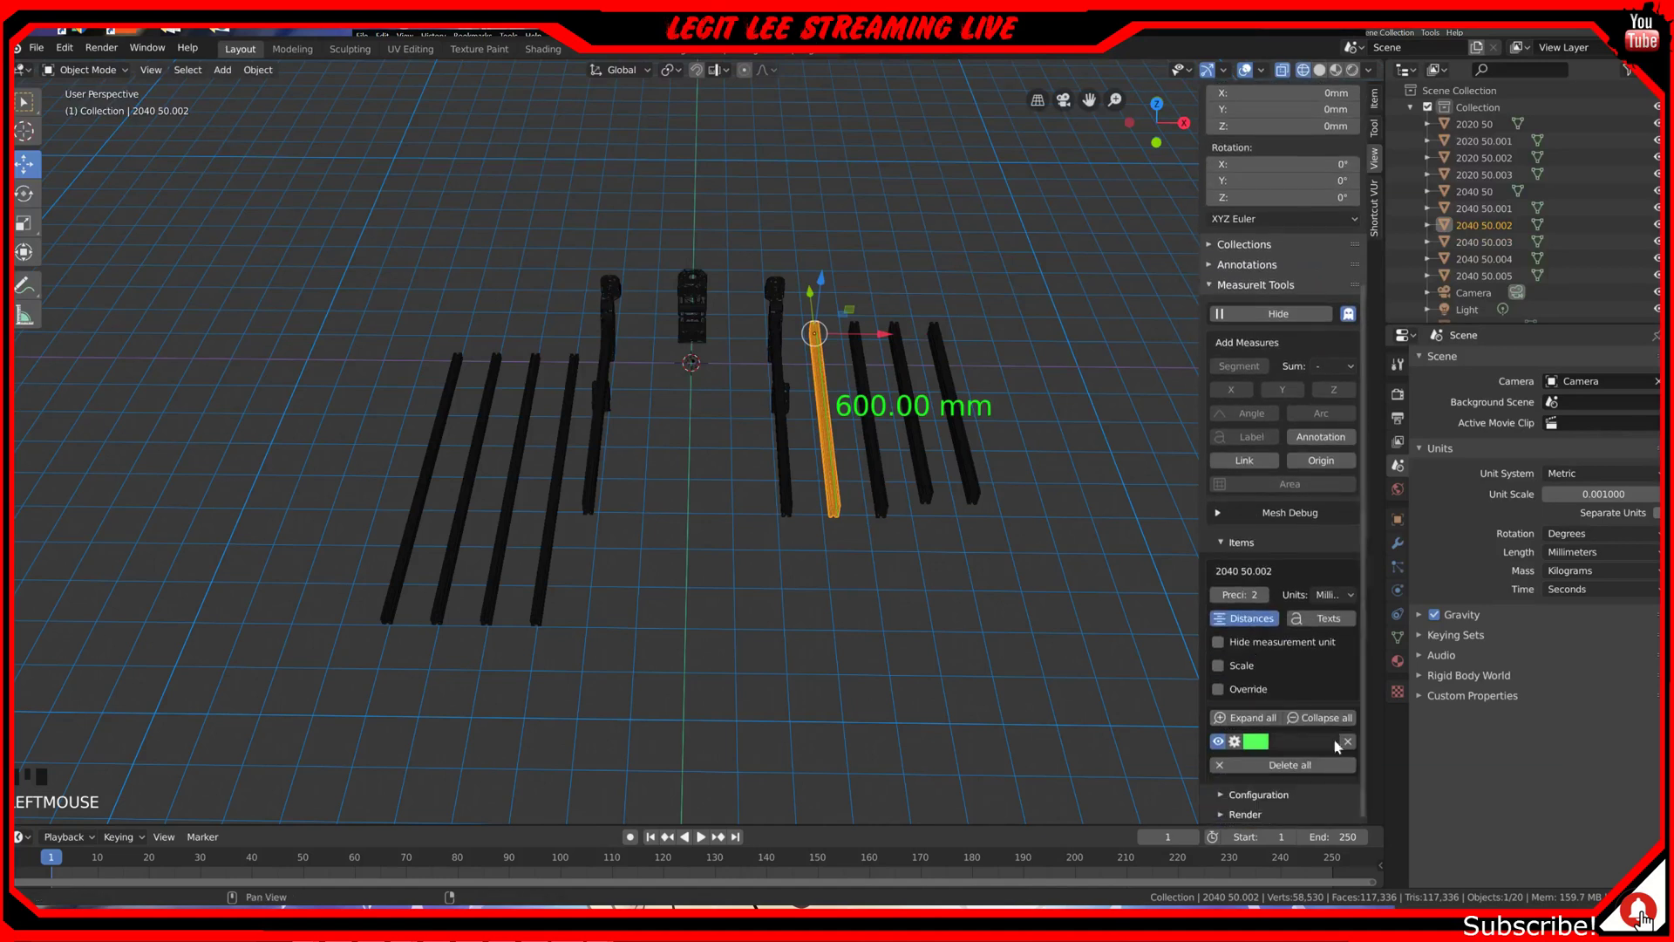
click(1342, 741)
Step: Switch the viewport shading from wireframe to solid
scroll(731, 480, up, 2)
mouse_move(729, 476)
shift+middle_down()
mouse_move(783, 515)
mouse_move(779, 494)
shift+middle_up()
key(z)
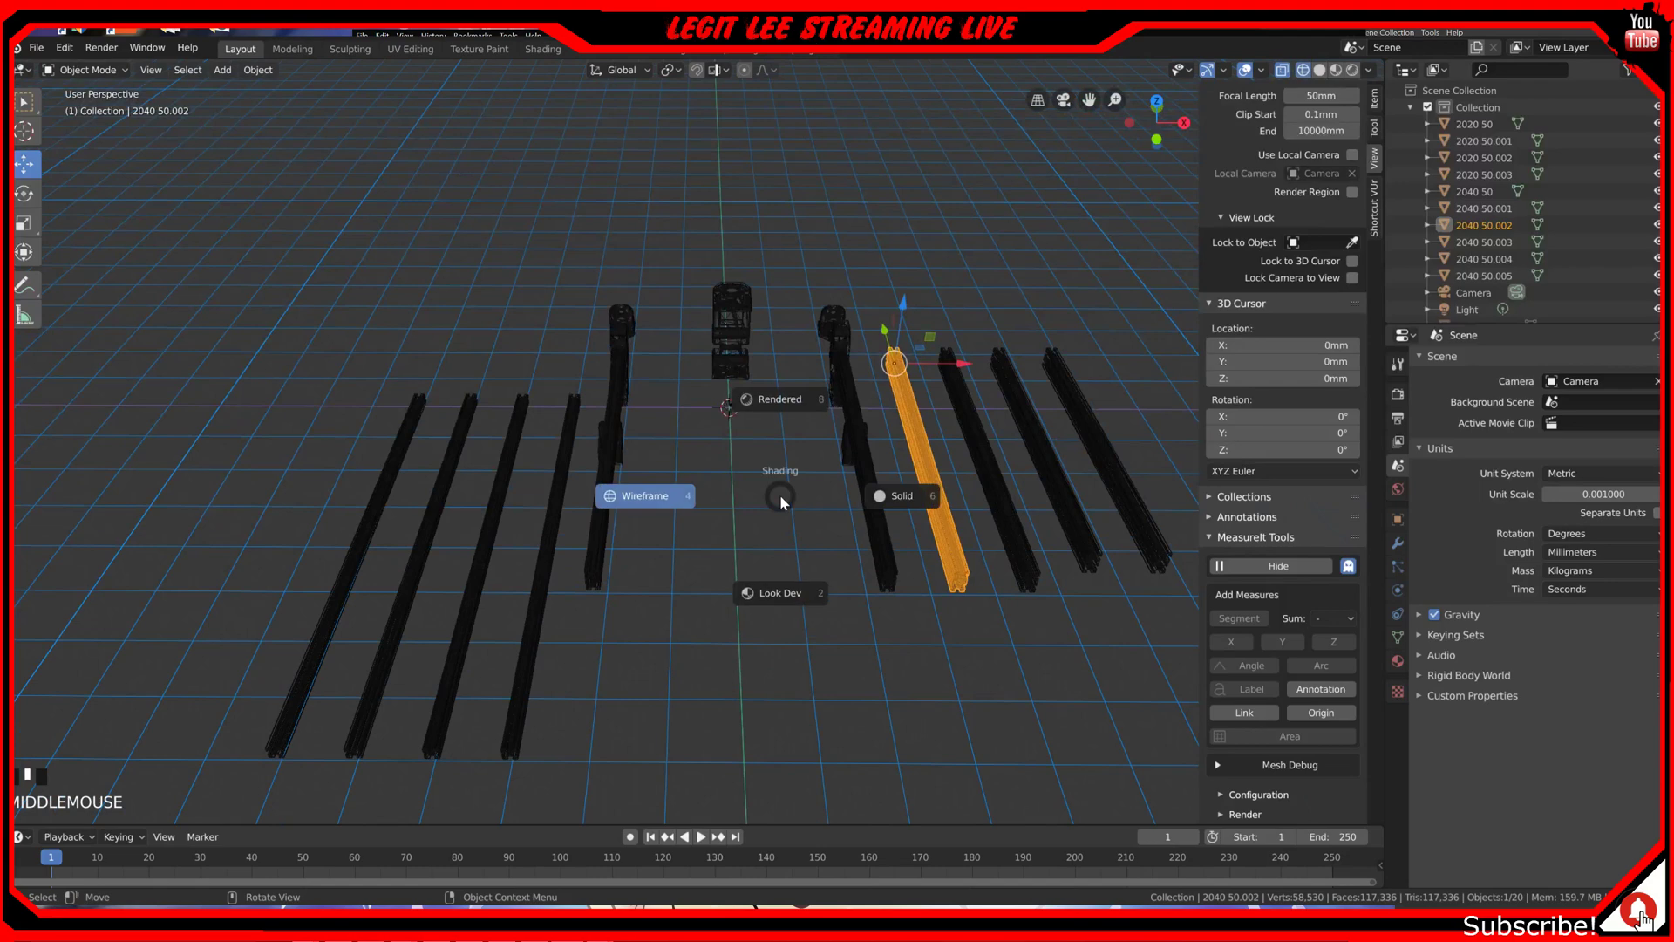
click(855, 520)
scroll(718, 553, down, 2)
scroll(688, 552, up, 4)
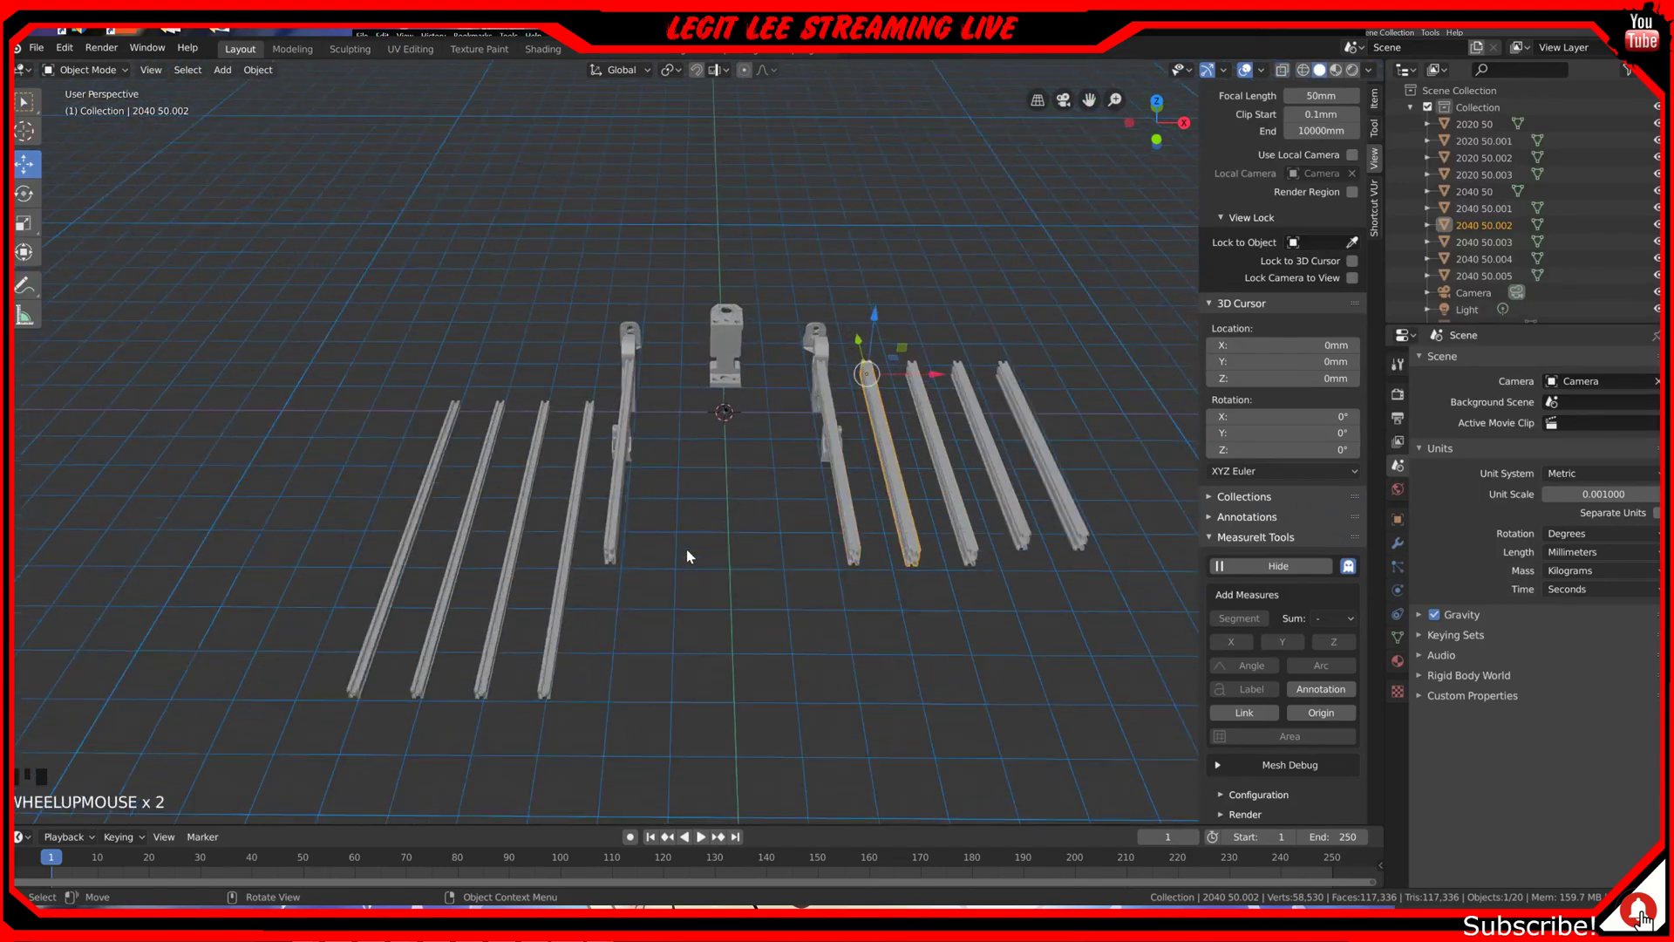
Step: Select all six 2040 extrusions and lower them along Z onto the ground plane in the front view
scroll(536, 520, down, 1)
middle_drag(537, 520, 546, 465)
scroll(745, 501, down, 4)
middle_drag(745, 500, 783, 509)
shift+click(800, 488)
shift+click(877, 497)
shift+click(921, 493)
shift+click(959, 490)
shift+click(641, 485)
key(KP_1)
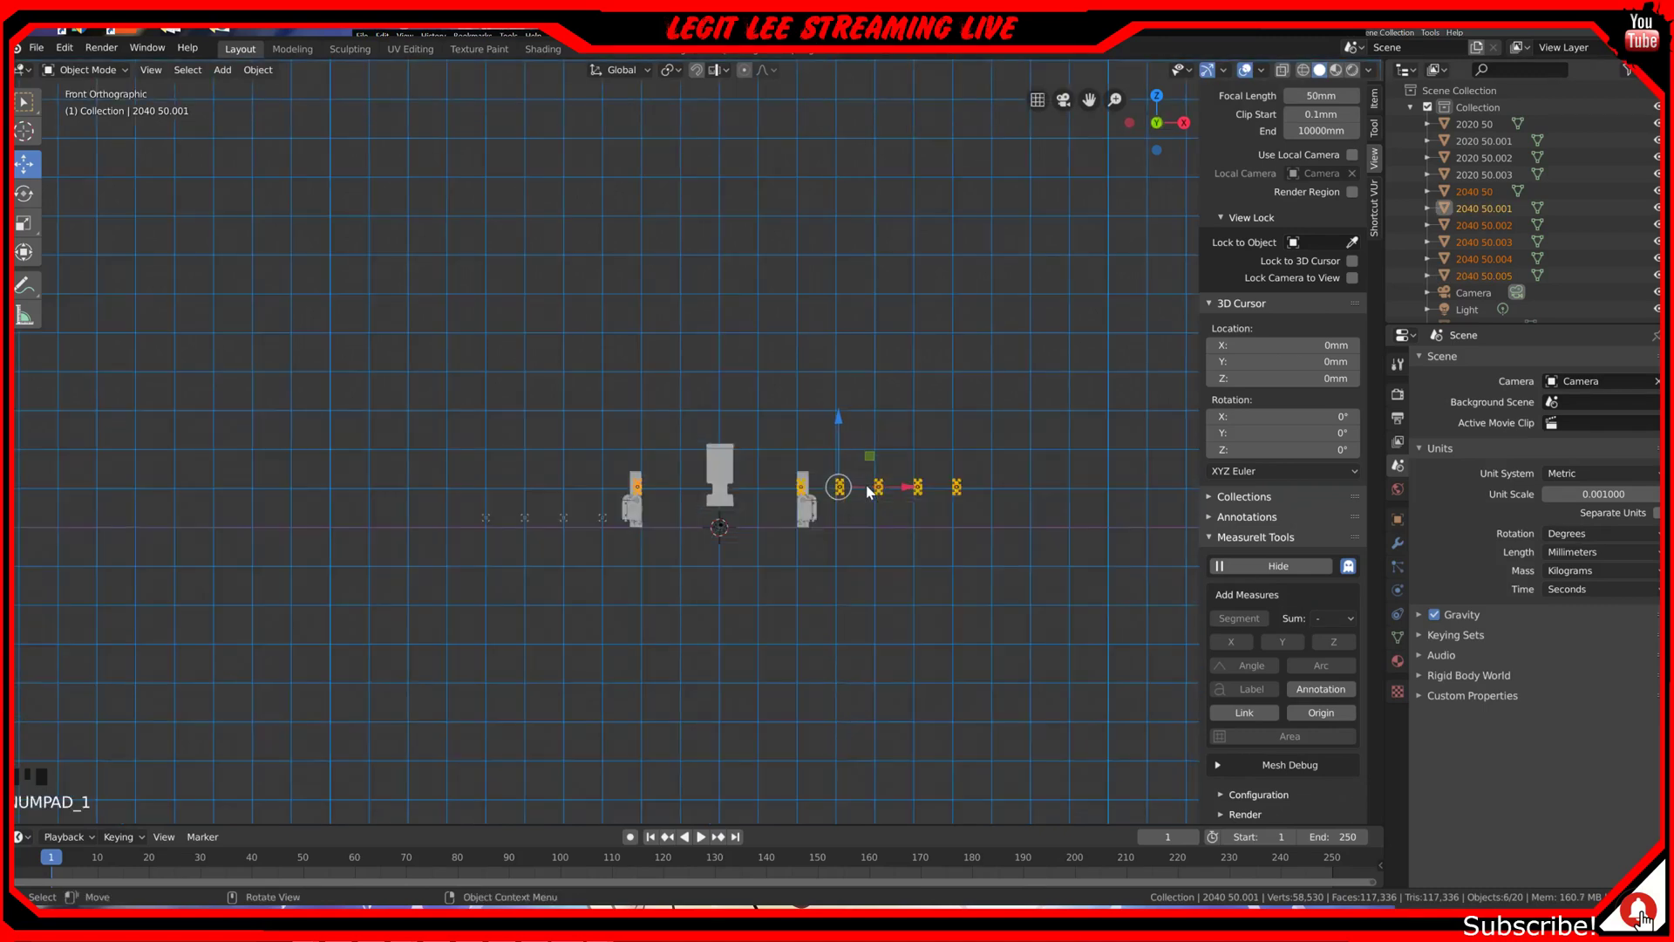
ctrl+drag(835, 413, 836, 439)
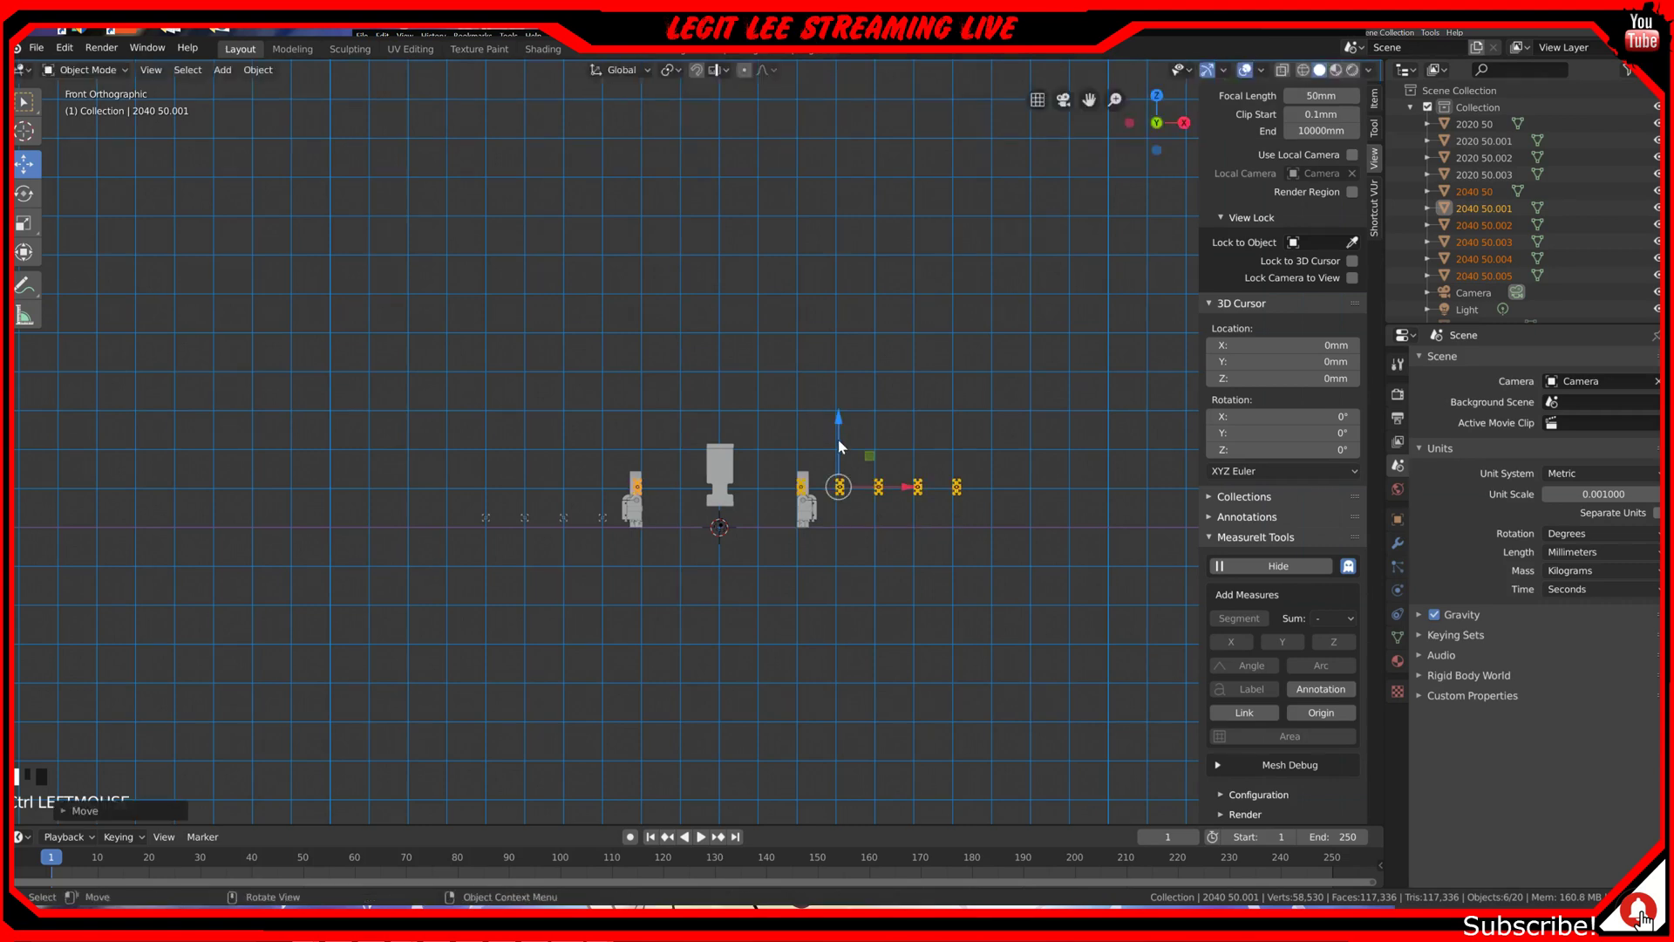
scroll(839, 439, up, 4)
ctrl+drag(996, 477, 1004, 535)
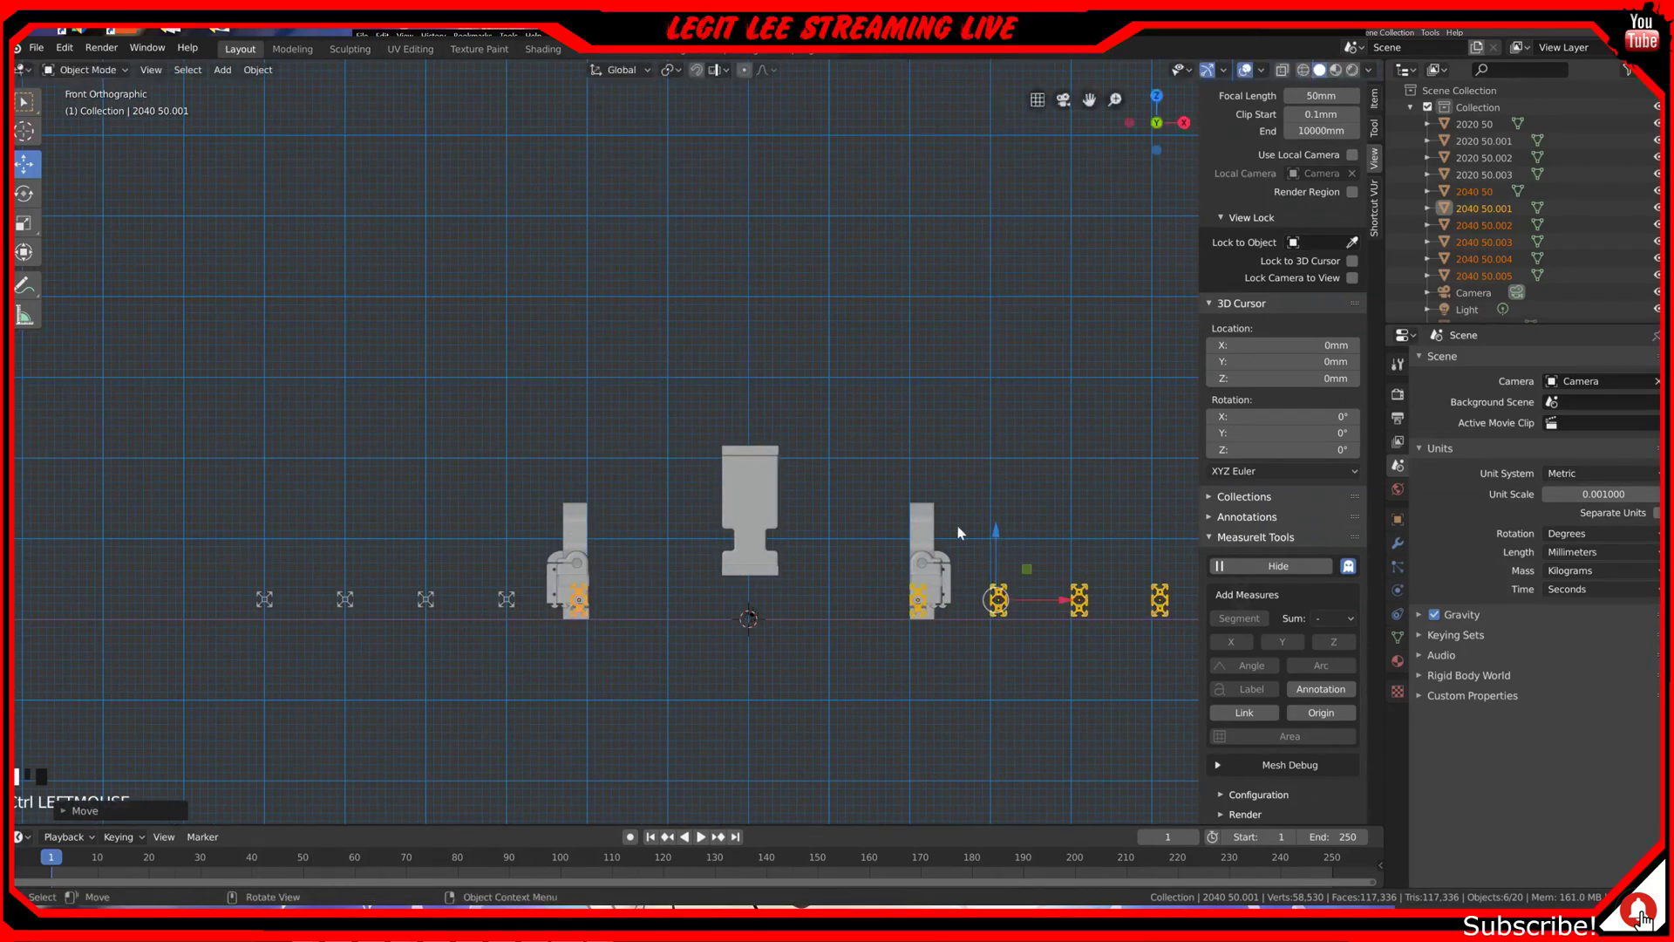
Step: Move extrusion 2040 50.001 across to join the other 2040 extrusions, and shift all six along X clear of the brackets
click(582, 613)
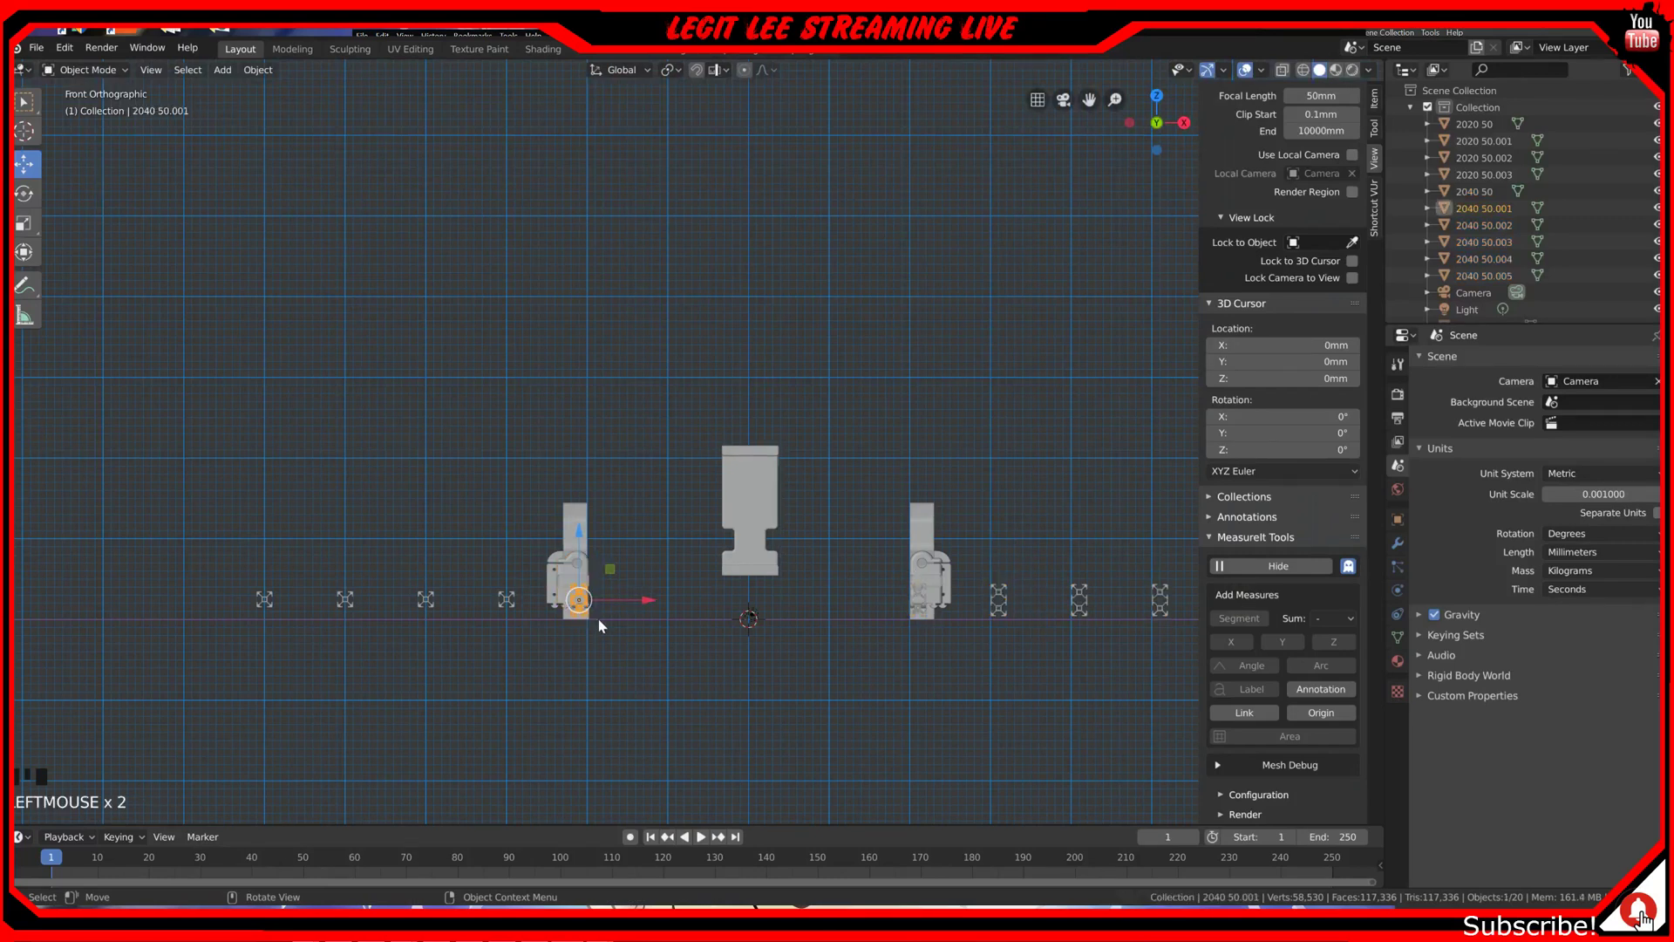
ctrl+drag(642, 603, 917, 613)
shift+click(921, 604)
shift+click(998, 602)
shift+click(1078, 599)
shift+click(1160, 600)
scroll(1141, 627, down, 3)
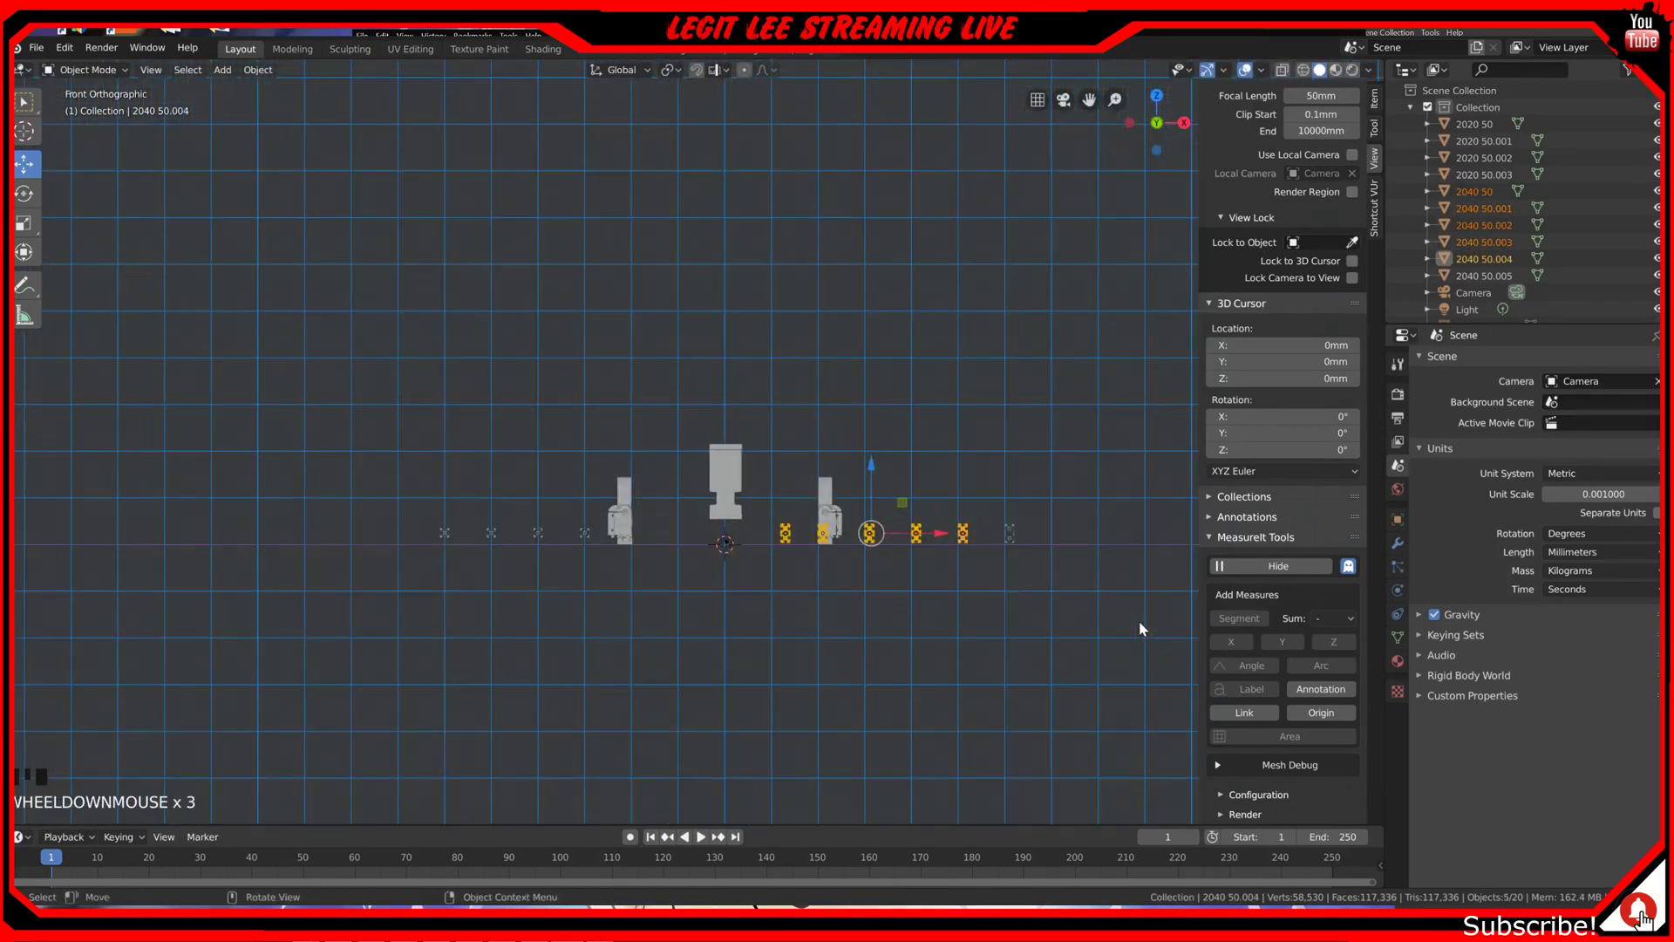
shift+click(1010, 529)
ctrl+drag(951, 534, 1042, 538)
Step: Examine the layout of the brackets and extrusions from above, in perspective and from the front
middle_drag(677, 519, 680, 626)
shift+middle_drag(699, 437, 620, 549)
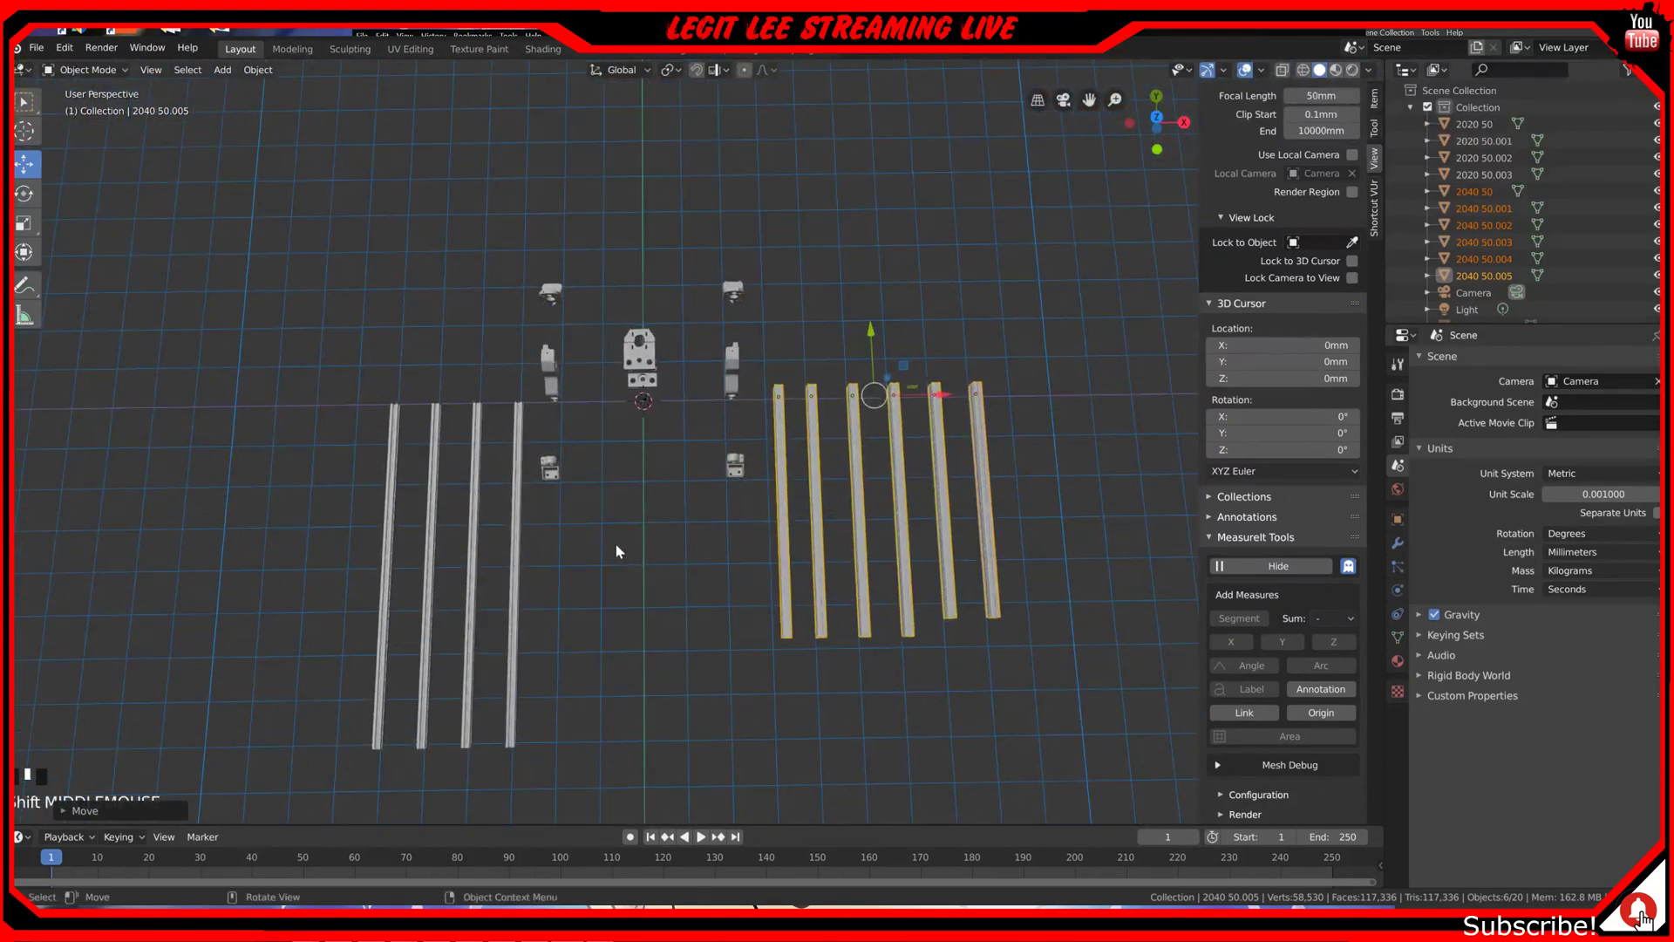
key(KP_7)
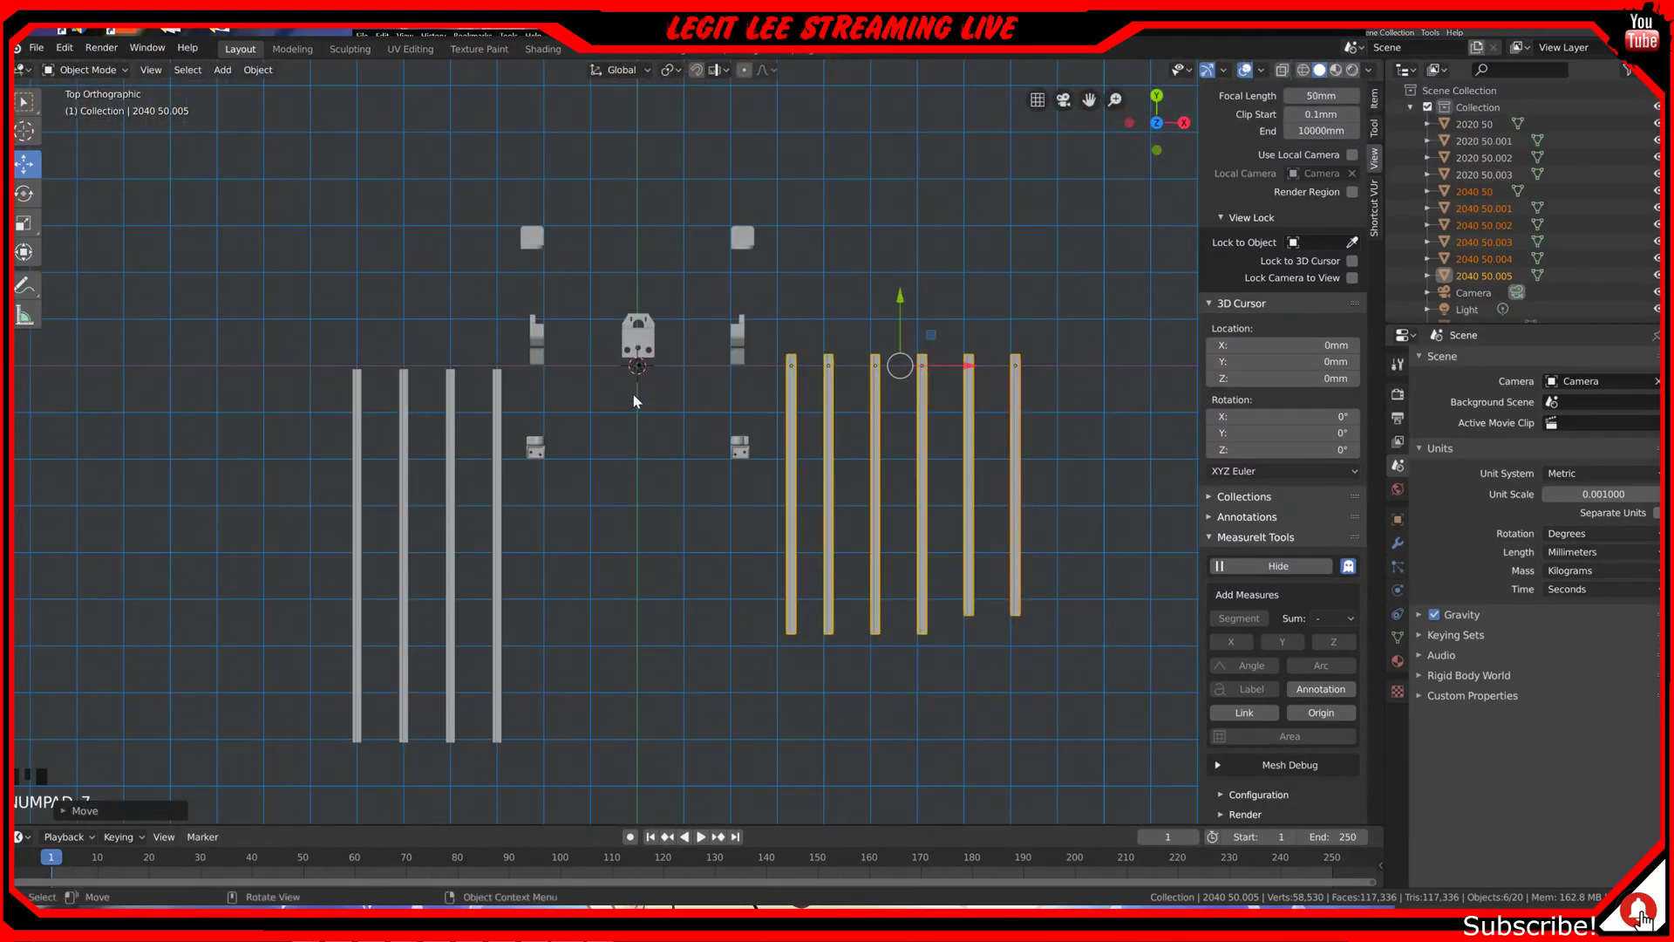
scroll(631, 426, up, 1)
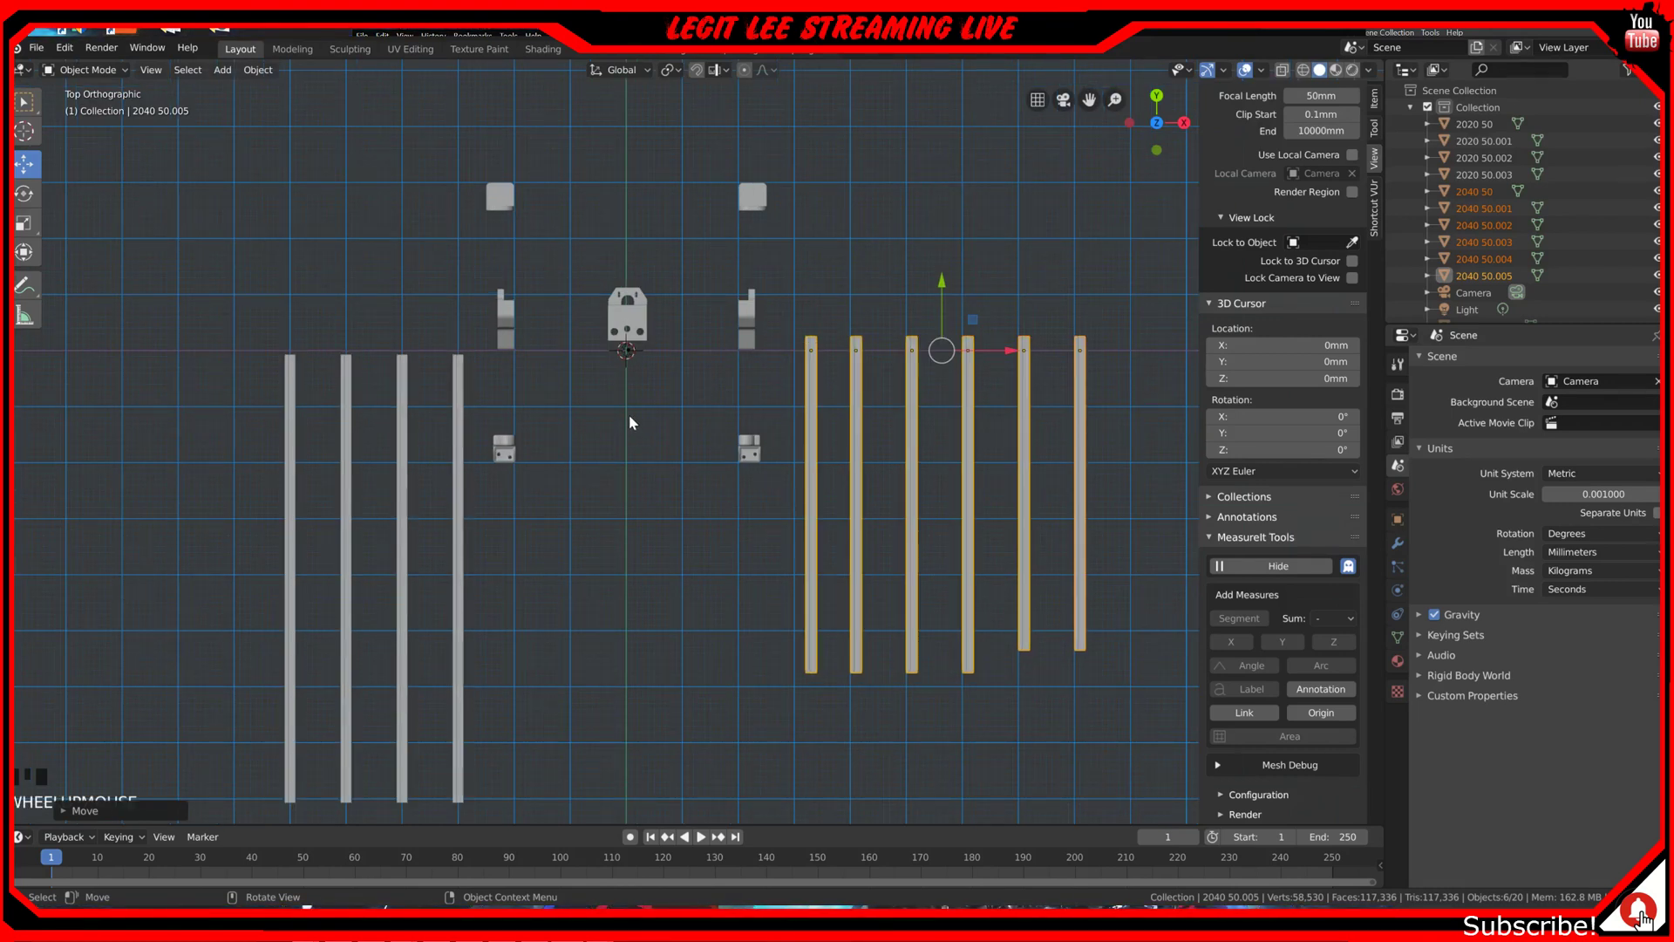
middle_drag(630, 417, 706, 326)
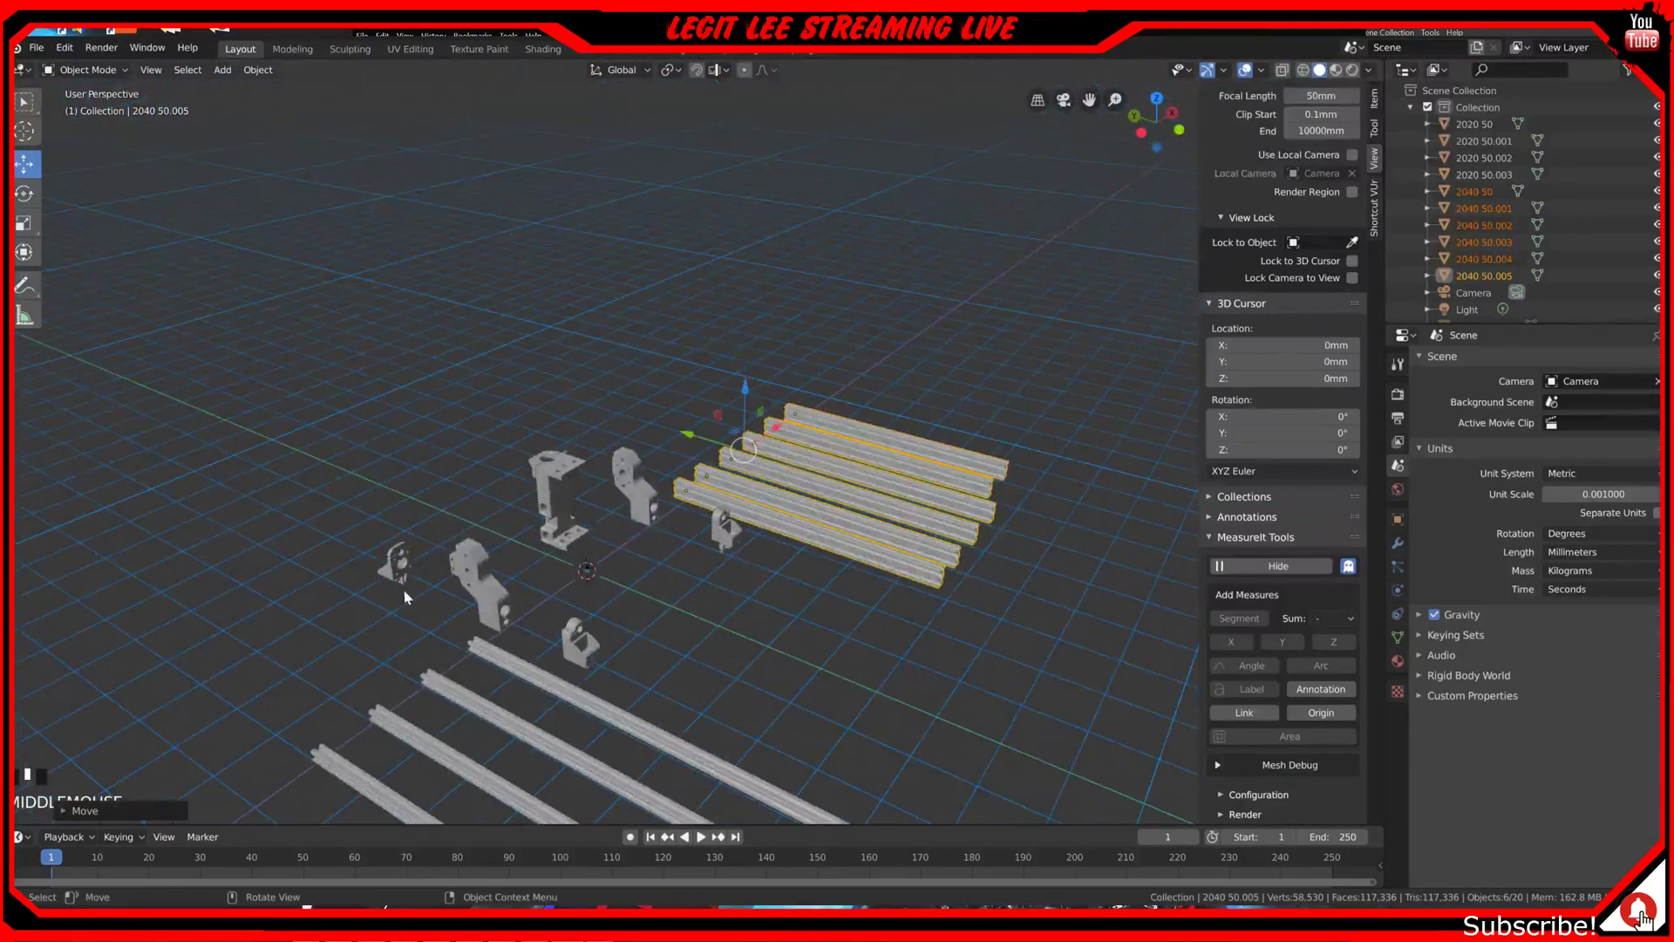
mouse_move(489, 523)
middle_down()
mouse_move(524, 504)
mouse_move(535, 469)
mouse_move(502, 500)
middle_up()
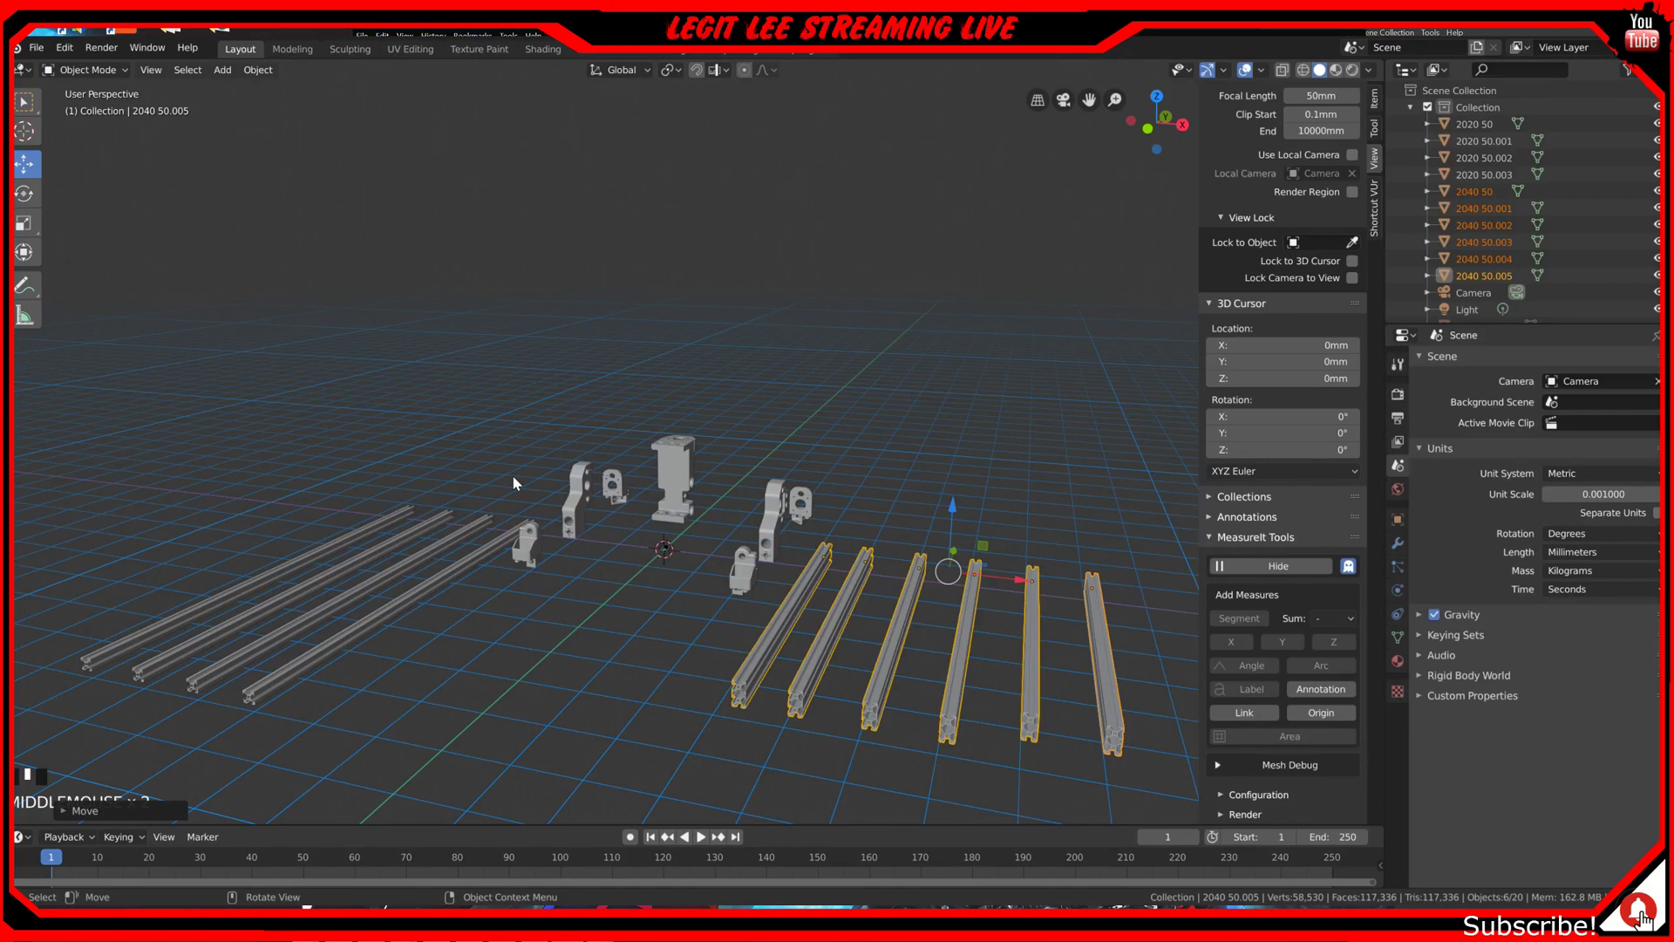
scroll(513, 477, down, 1)
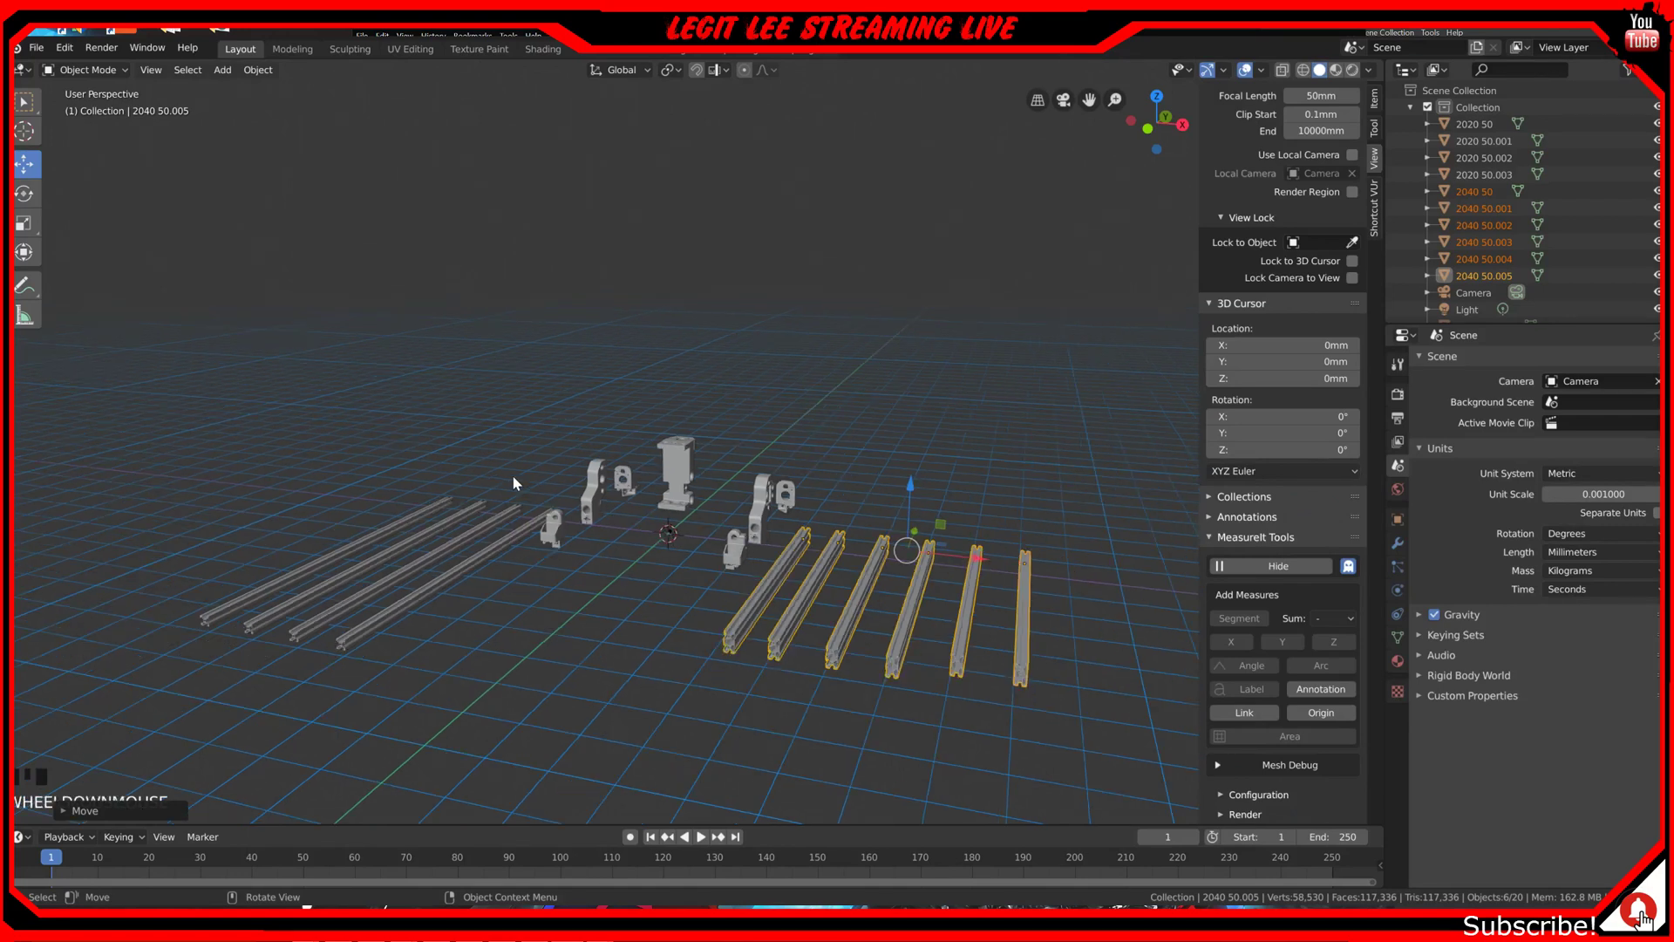
key(KP_1)
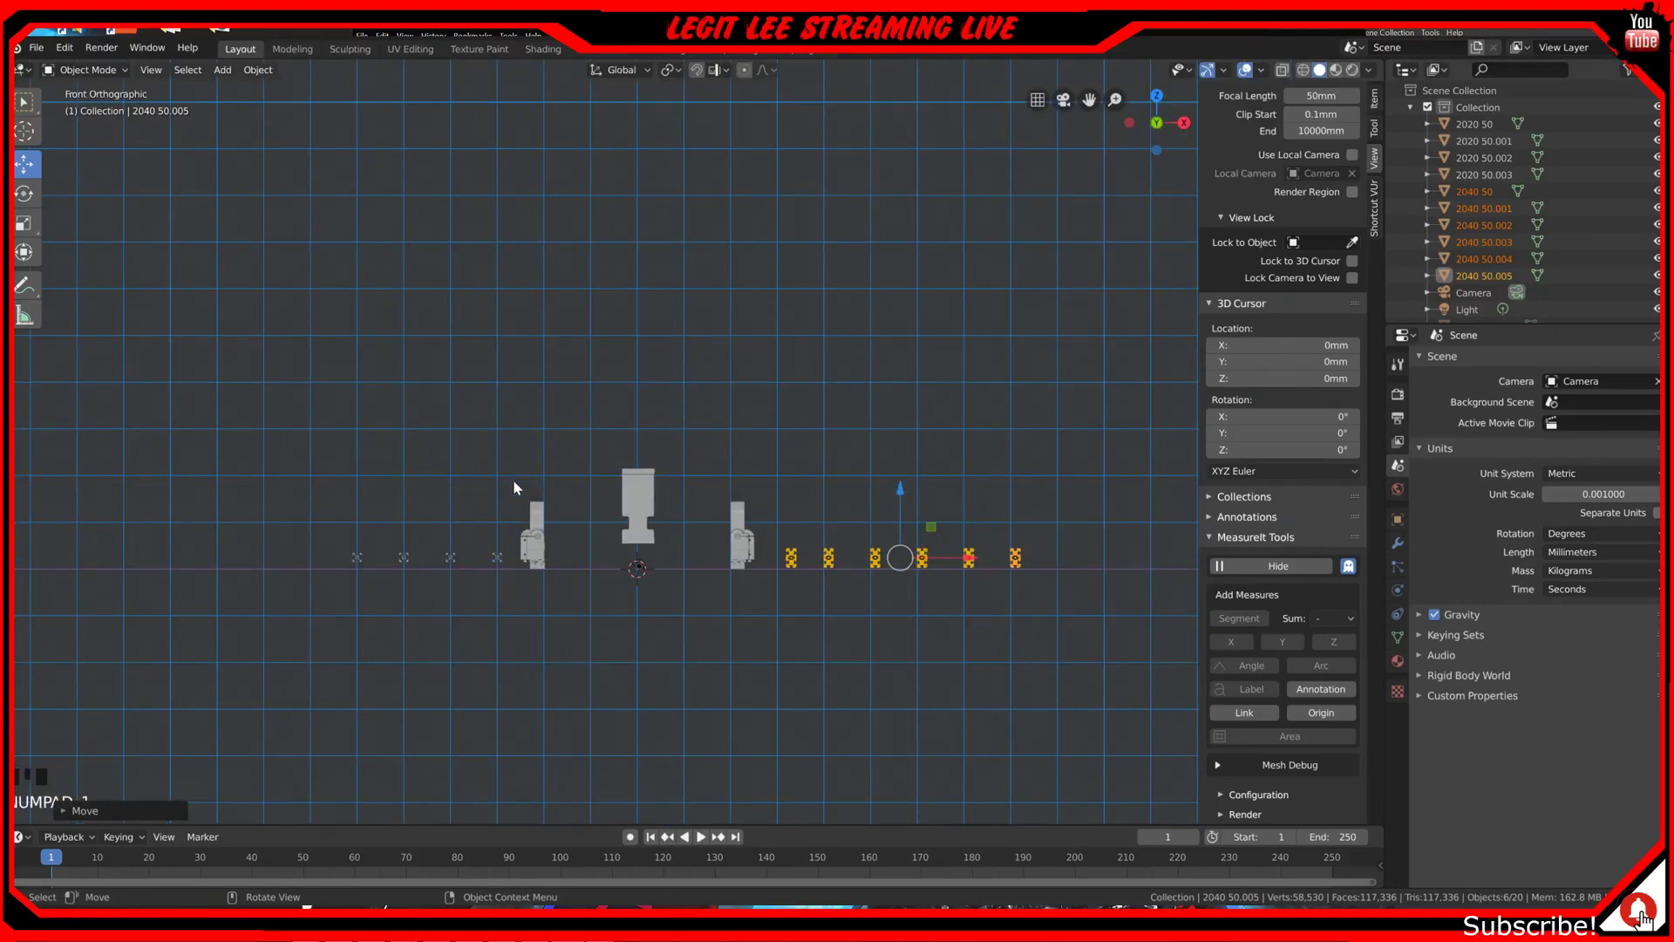
middle_drag(515, 482, 513, 535)
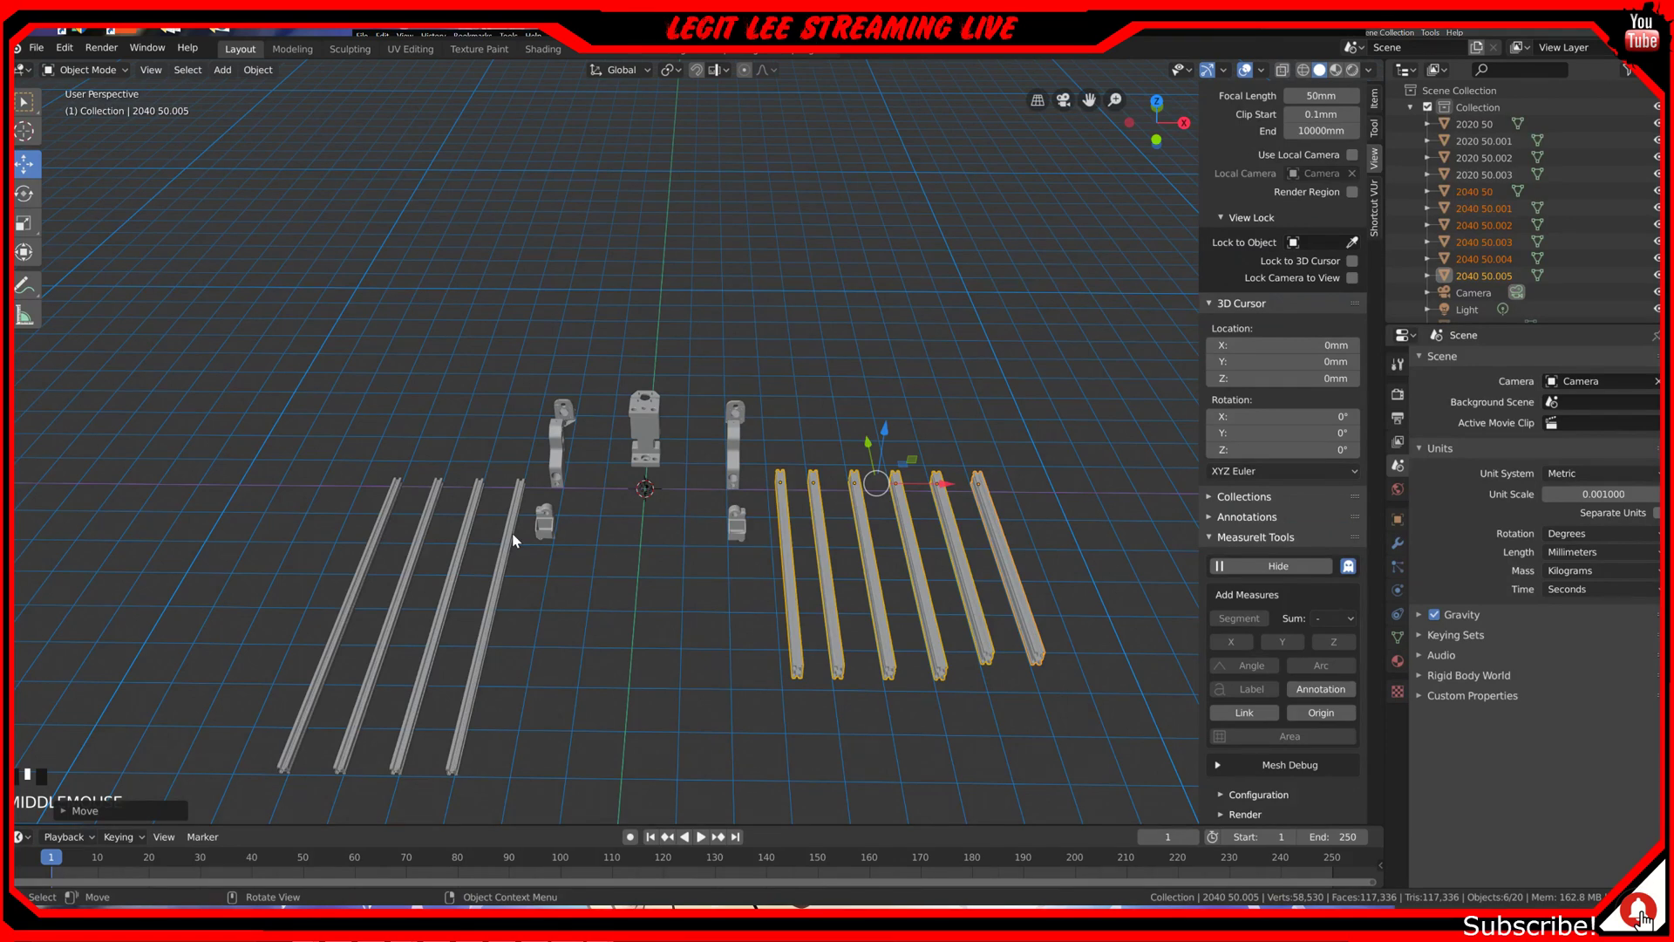
Step: Add a mesh cube in the top view and move it along Y to -200 mm
key(KP_7)
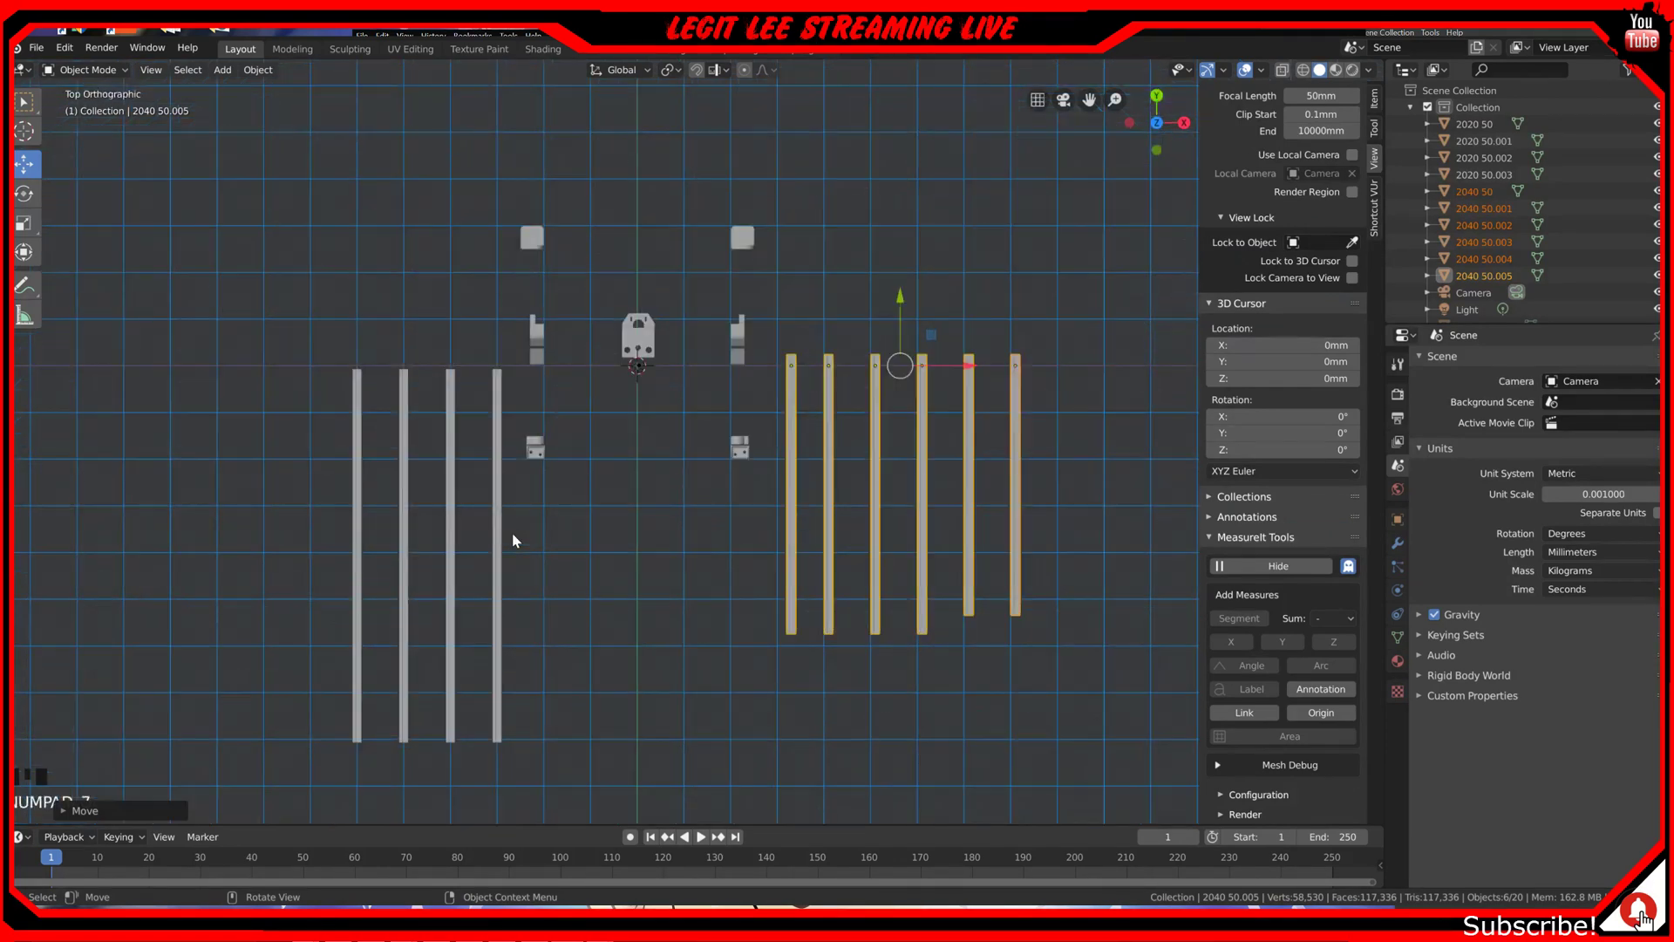
key(shift+a)
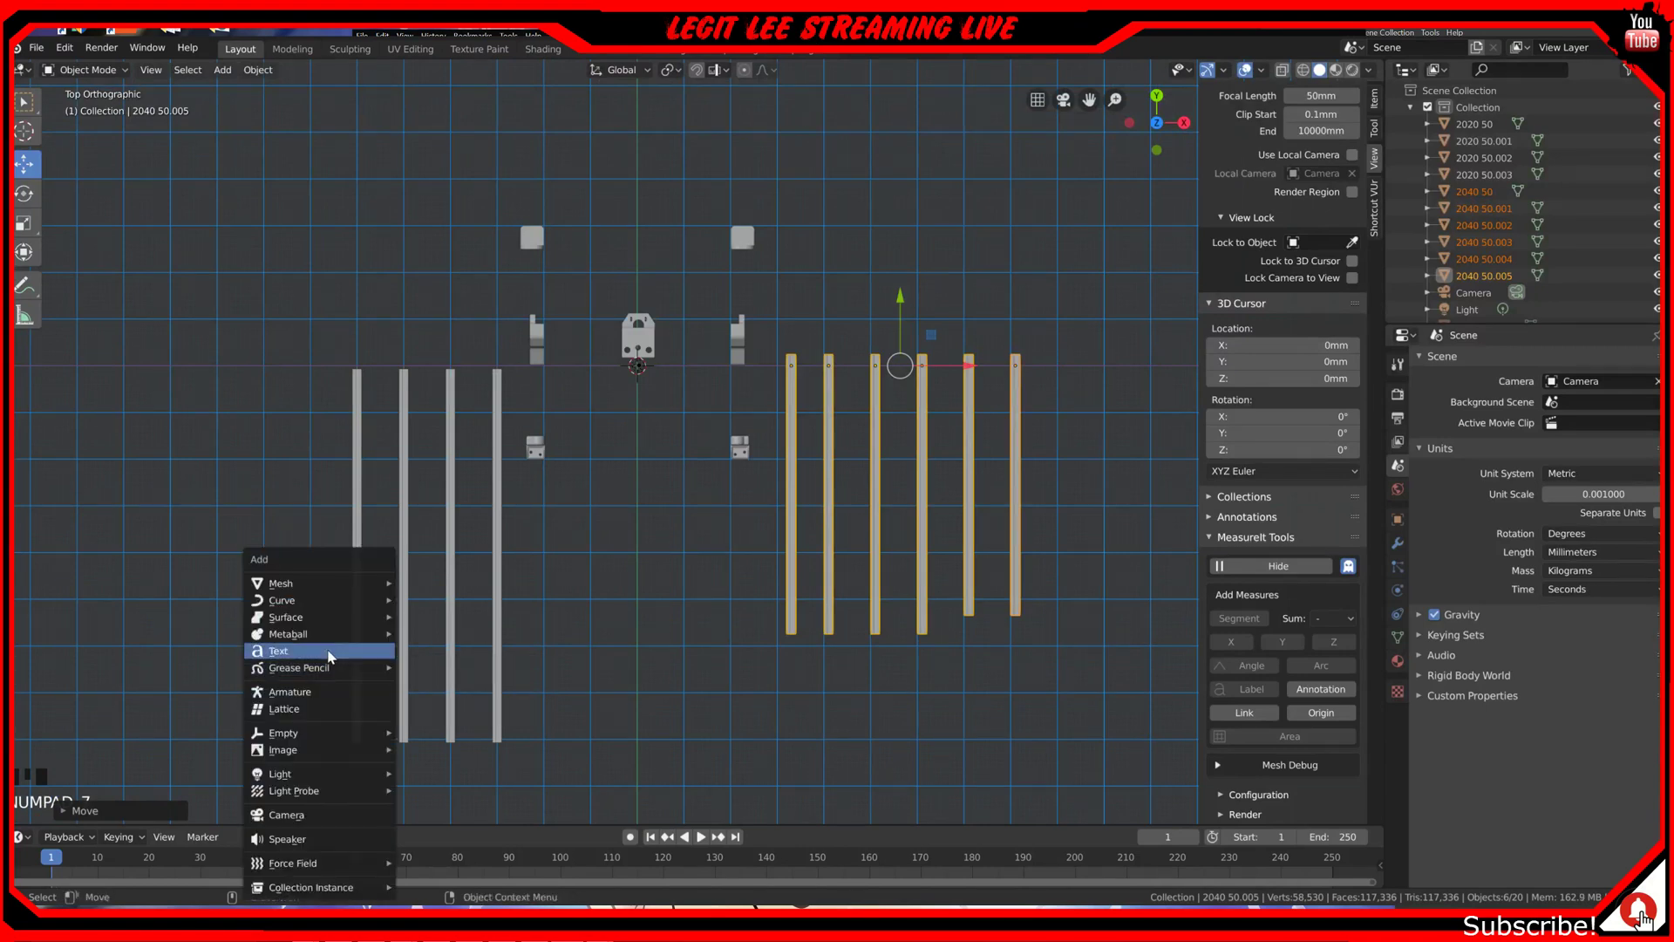
mouse_move(316, 584)
click(432, 600)
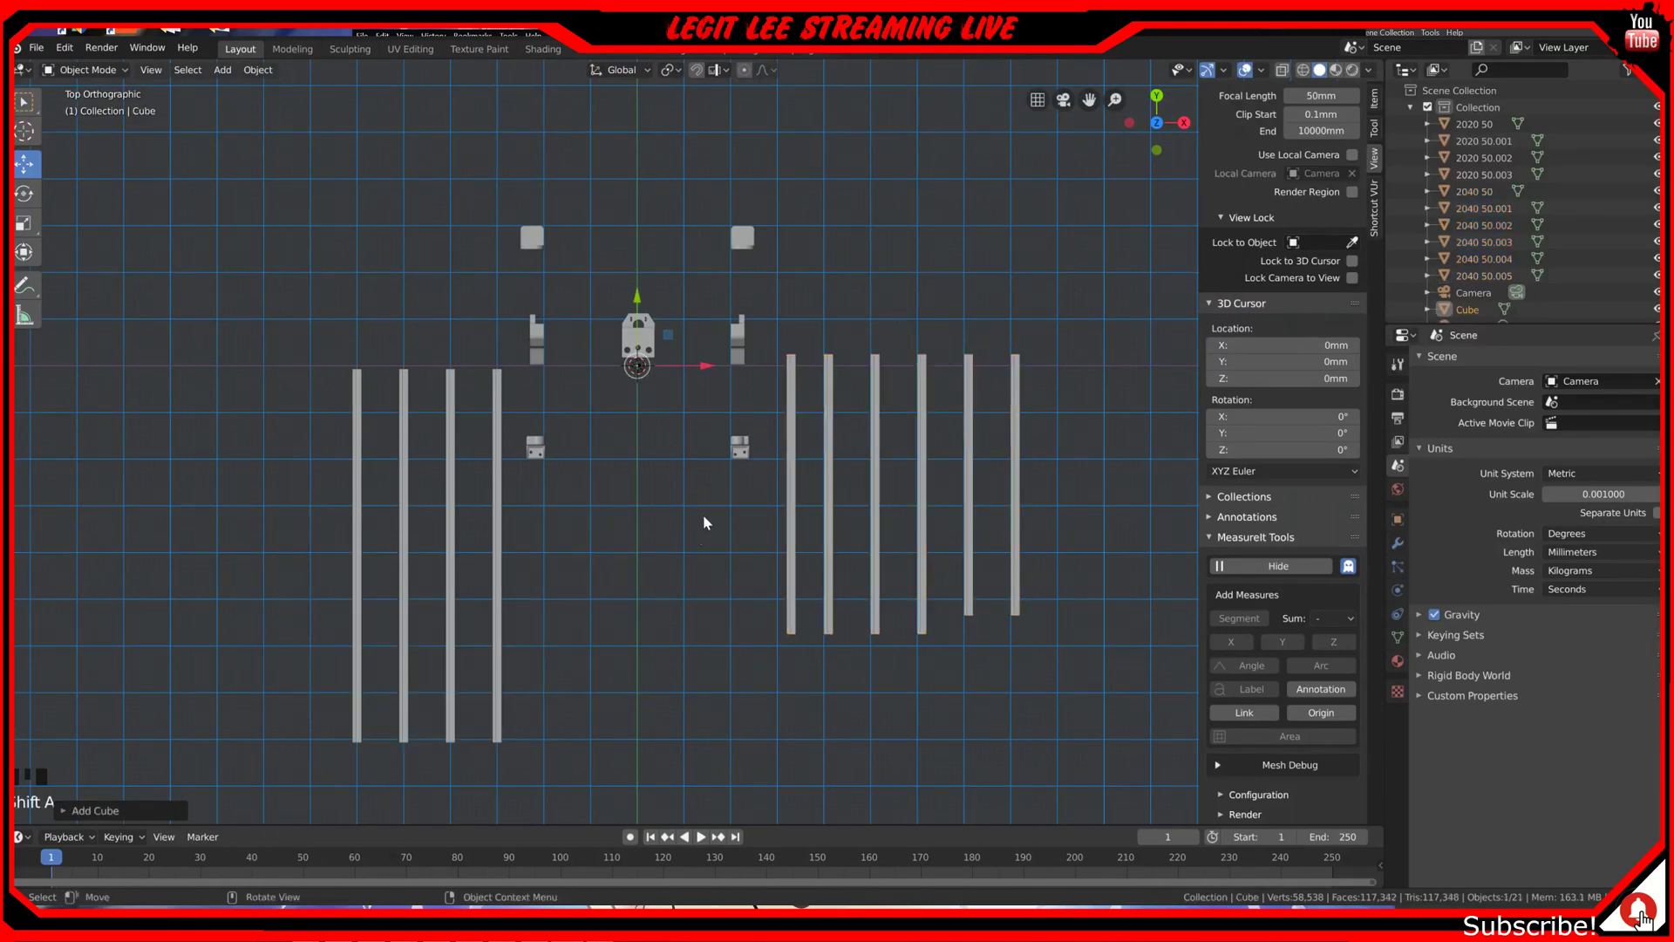
ctrl+drag(637, 297, 646, 361)
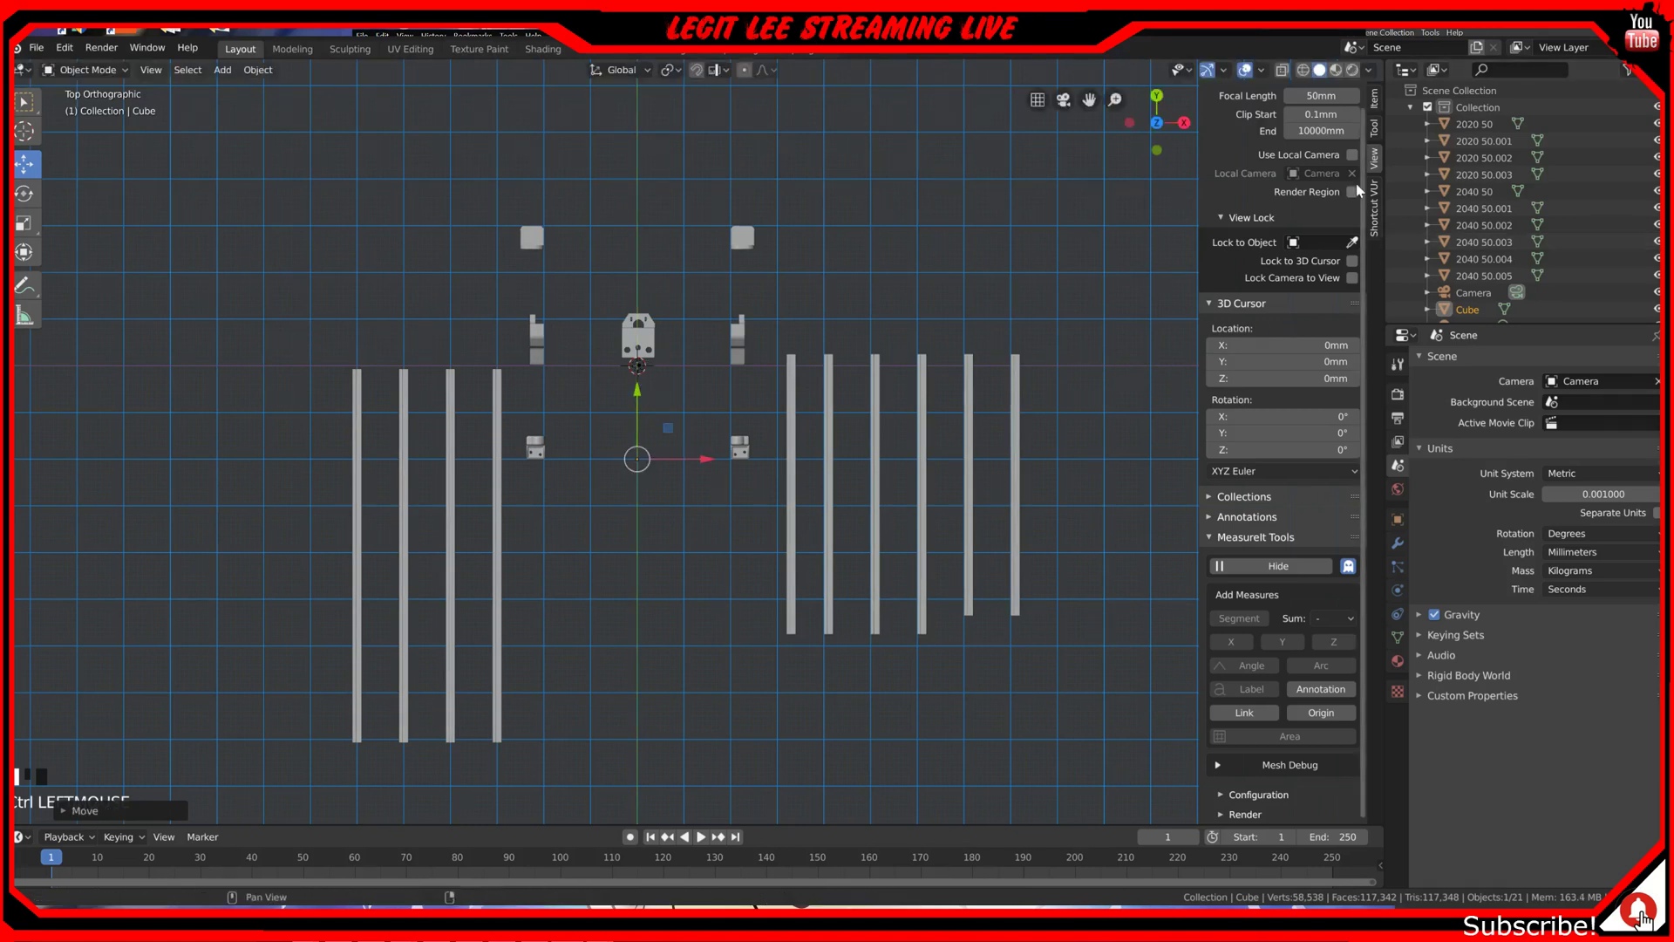
Step: Set the cube's dimensions to 34 mm in X, 58.8 mm in Y and 20 mm in Z
click(1375, 98)
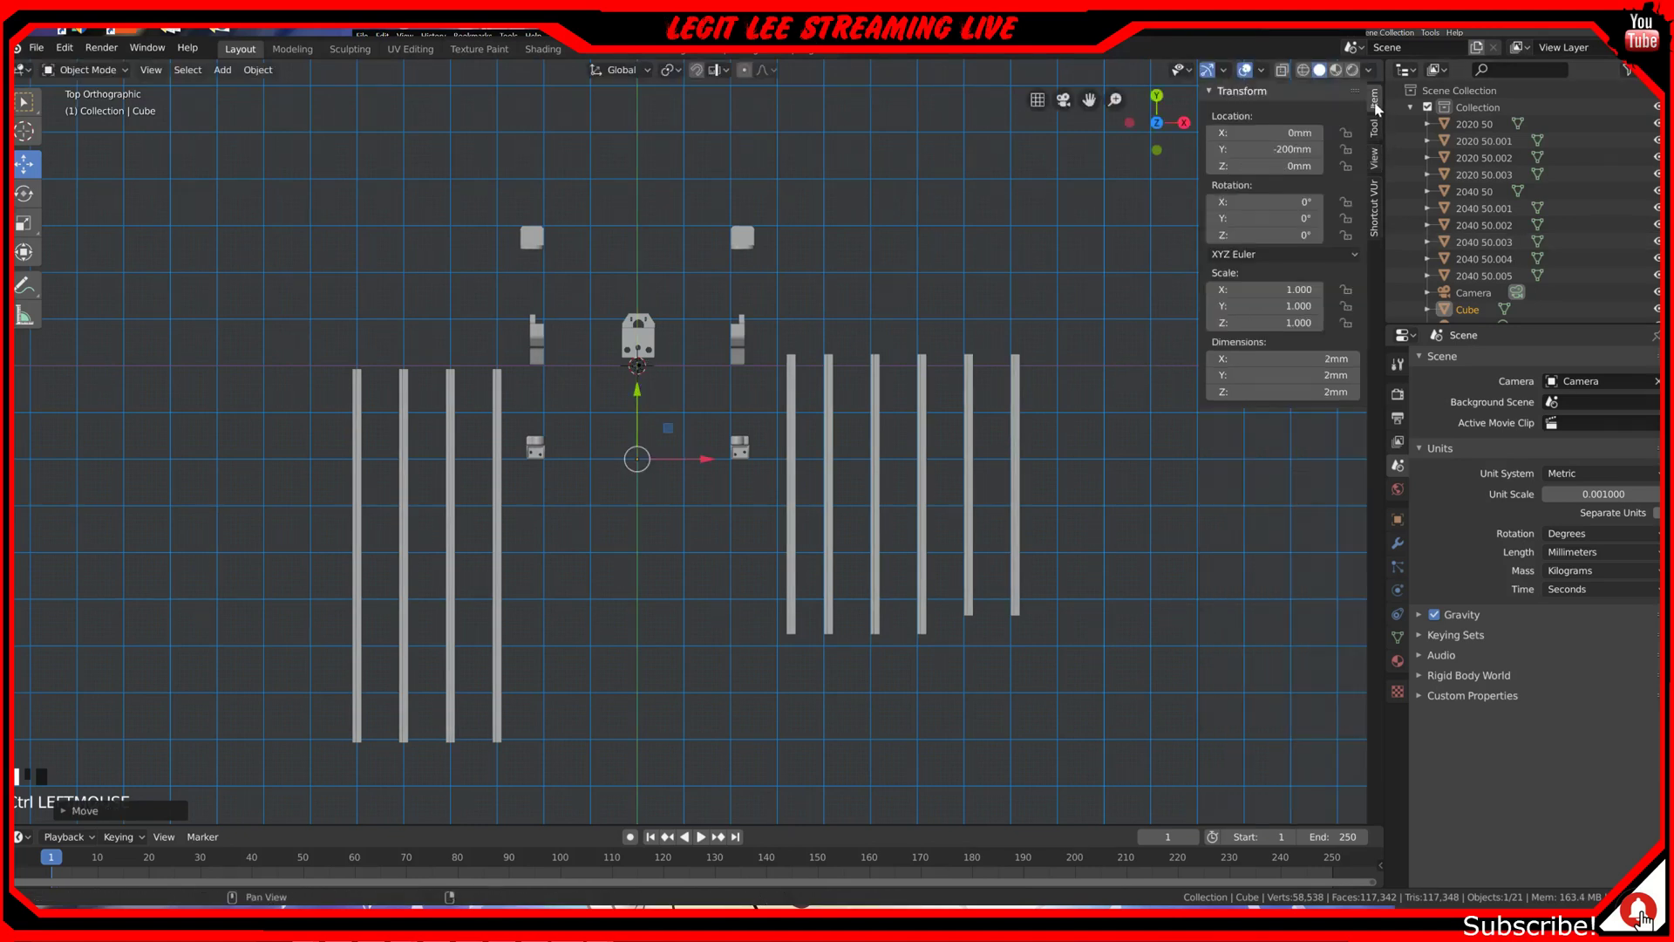
click(1323, 360)
click(1323, 360)
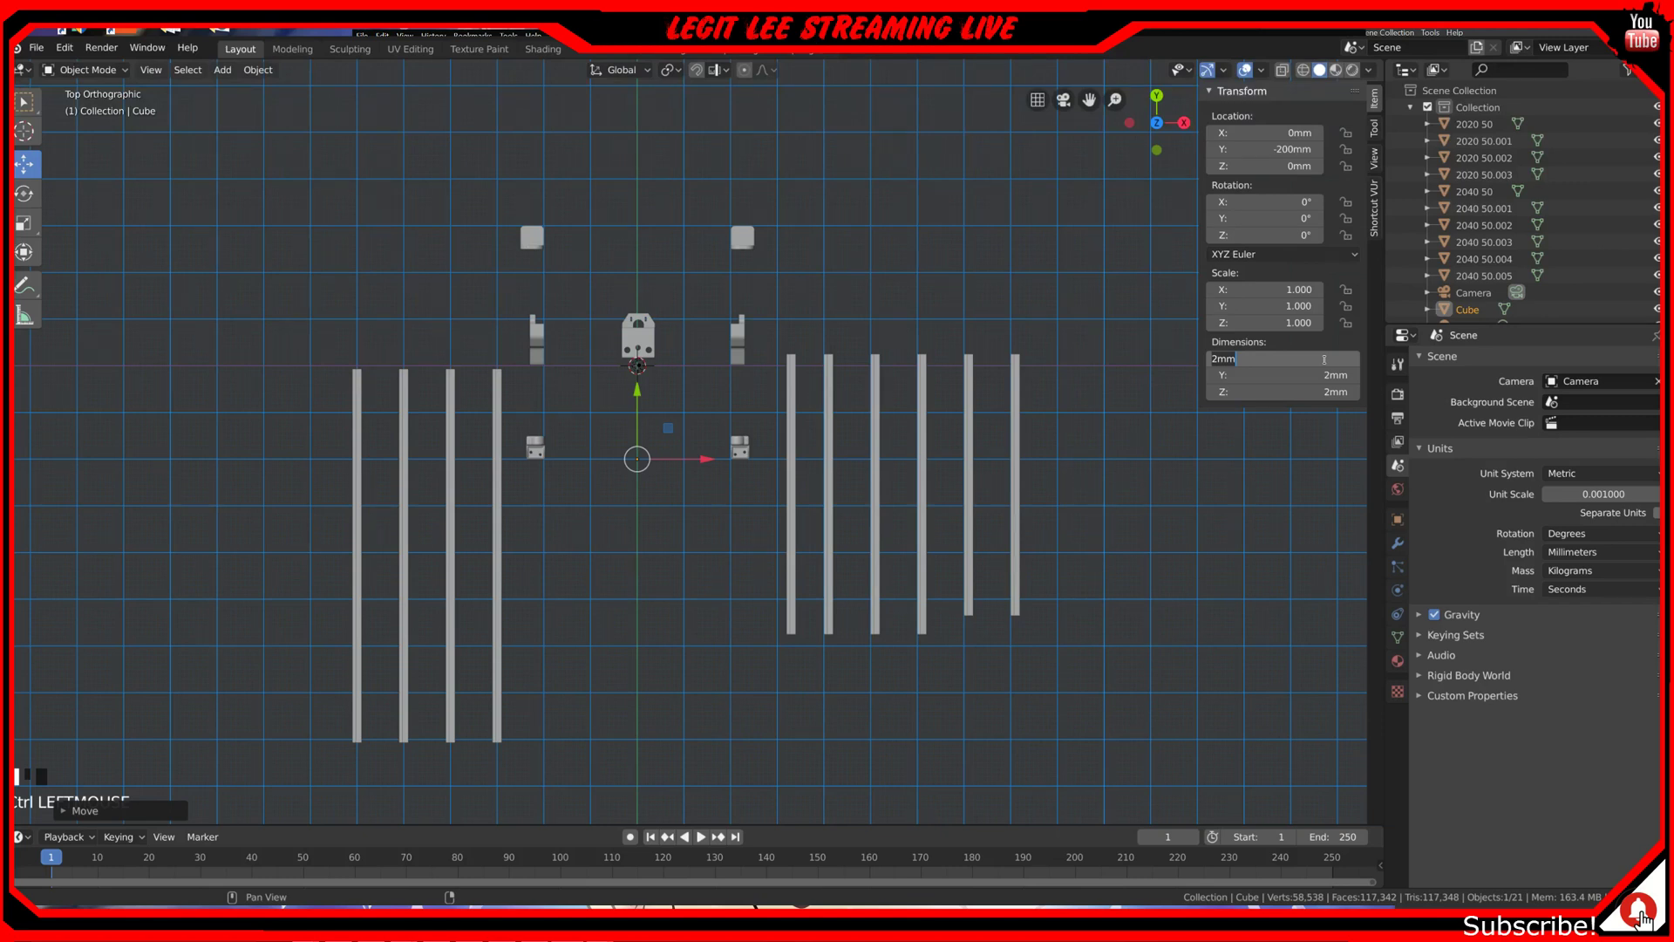
text(34)
key(Tab)
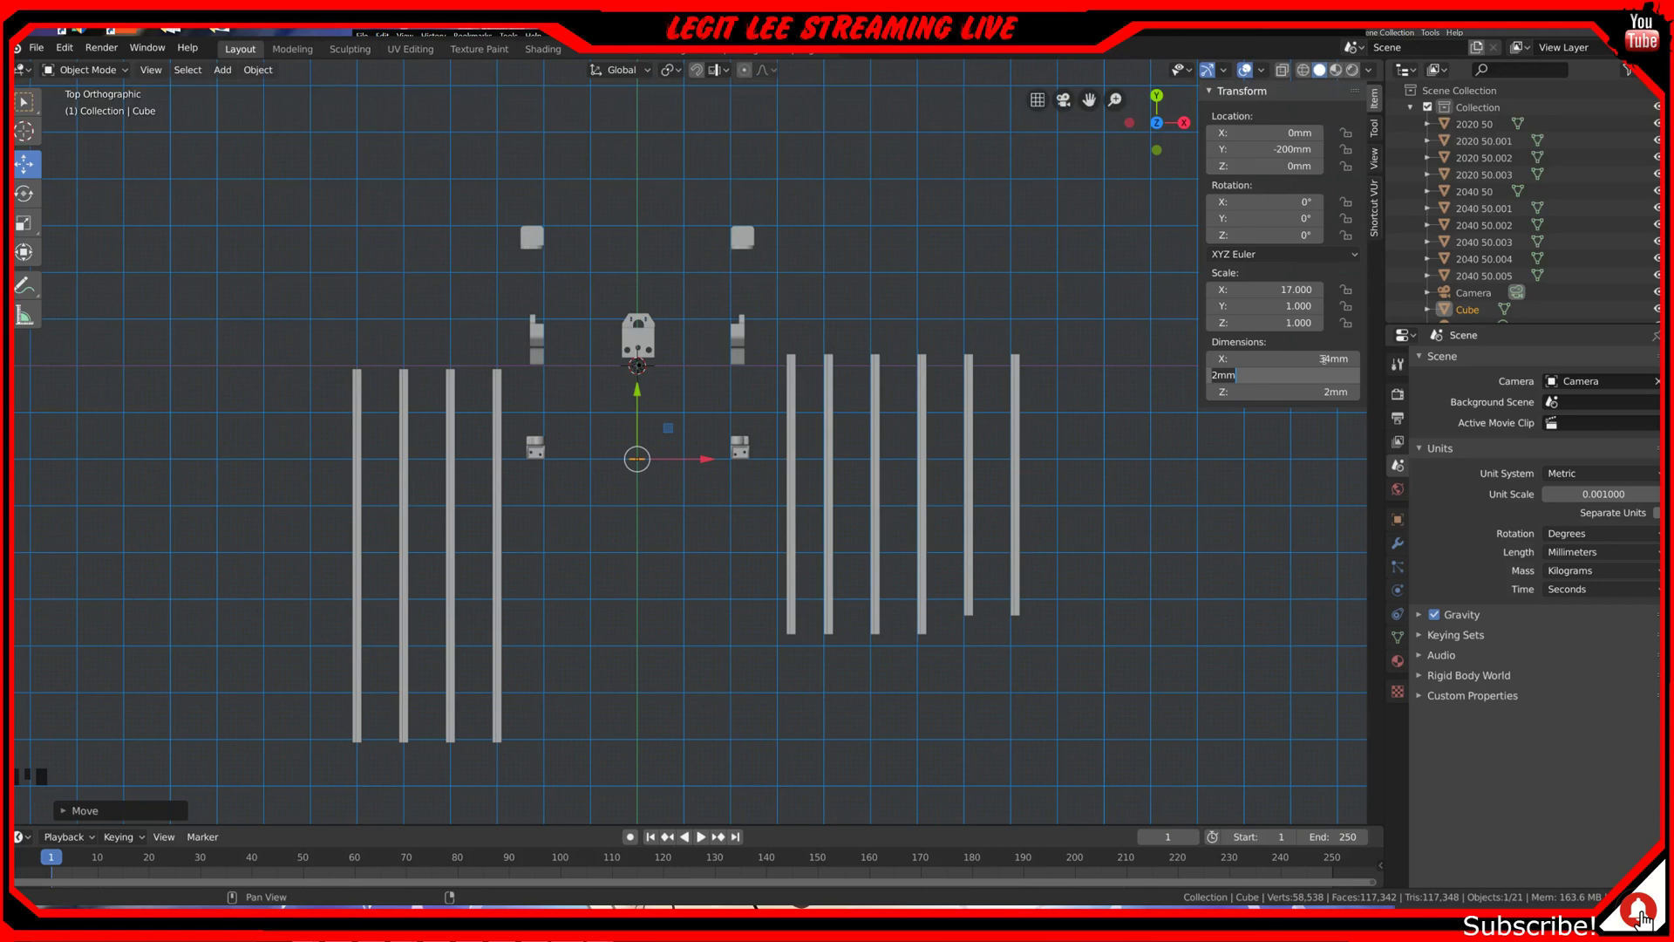
text(58.8)
key(Tab)
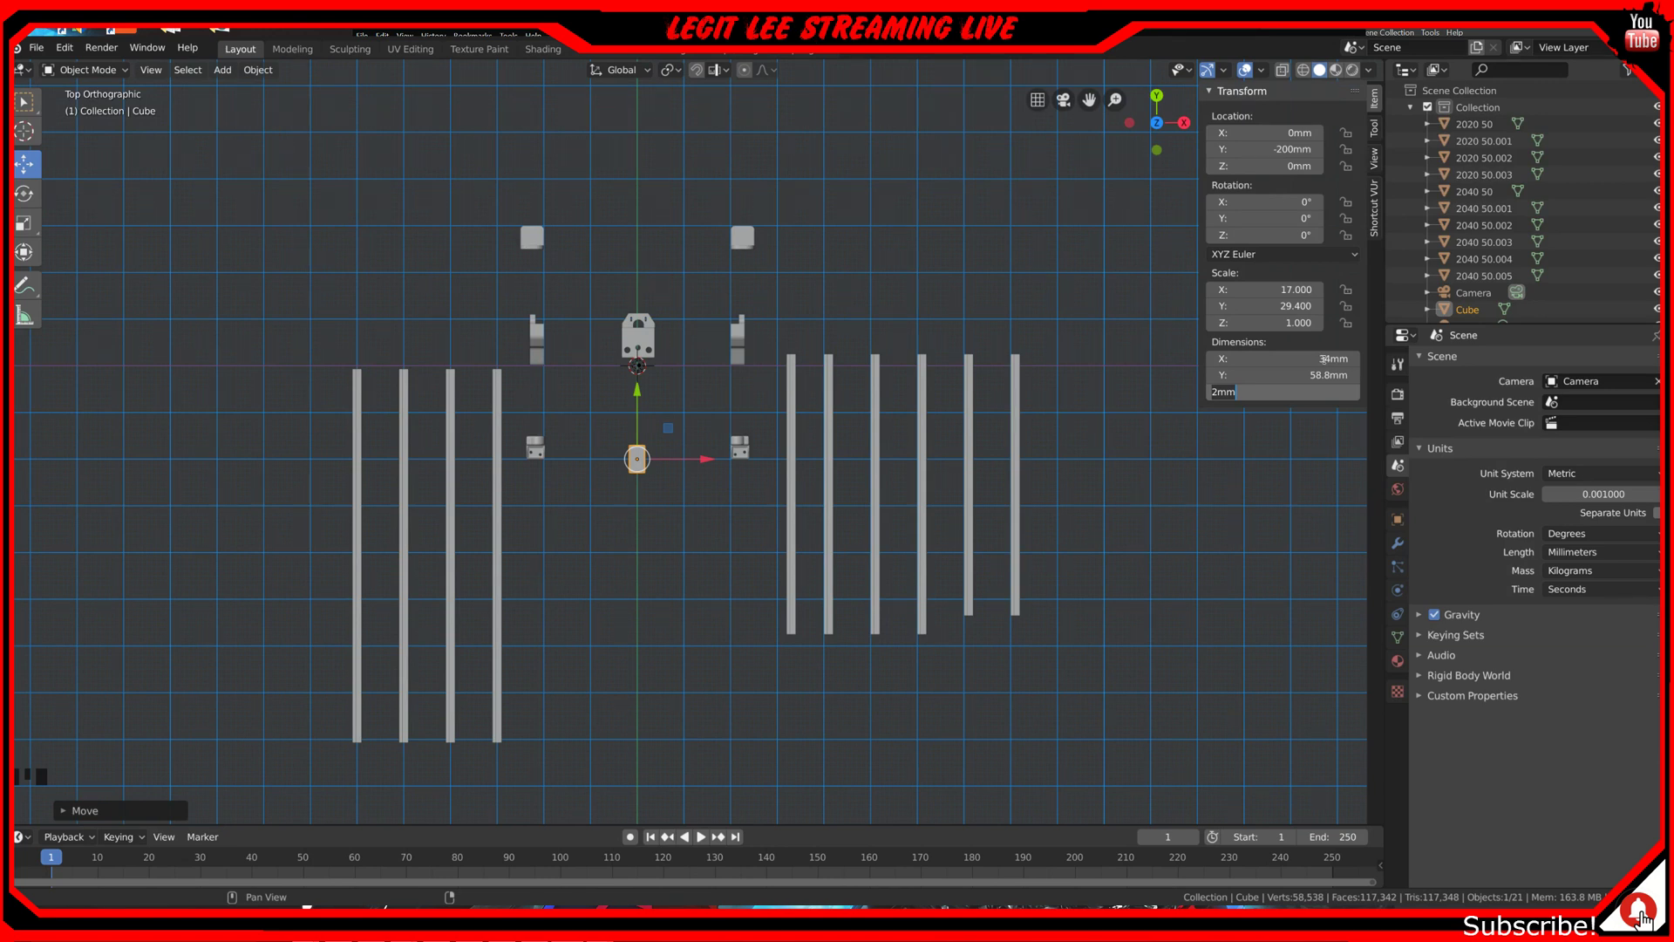
text(20)
key(Return)
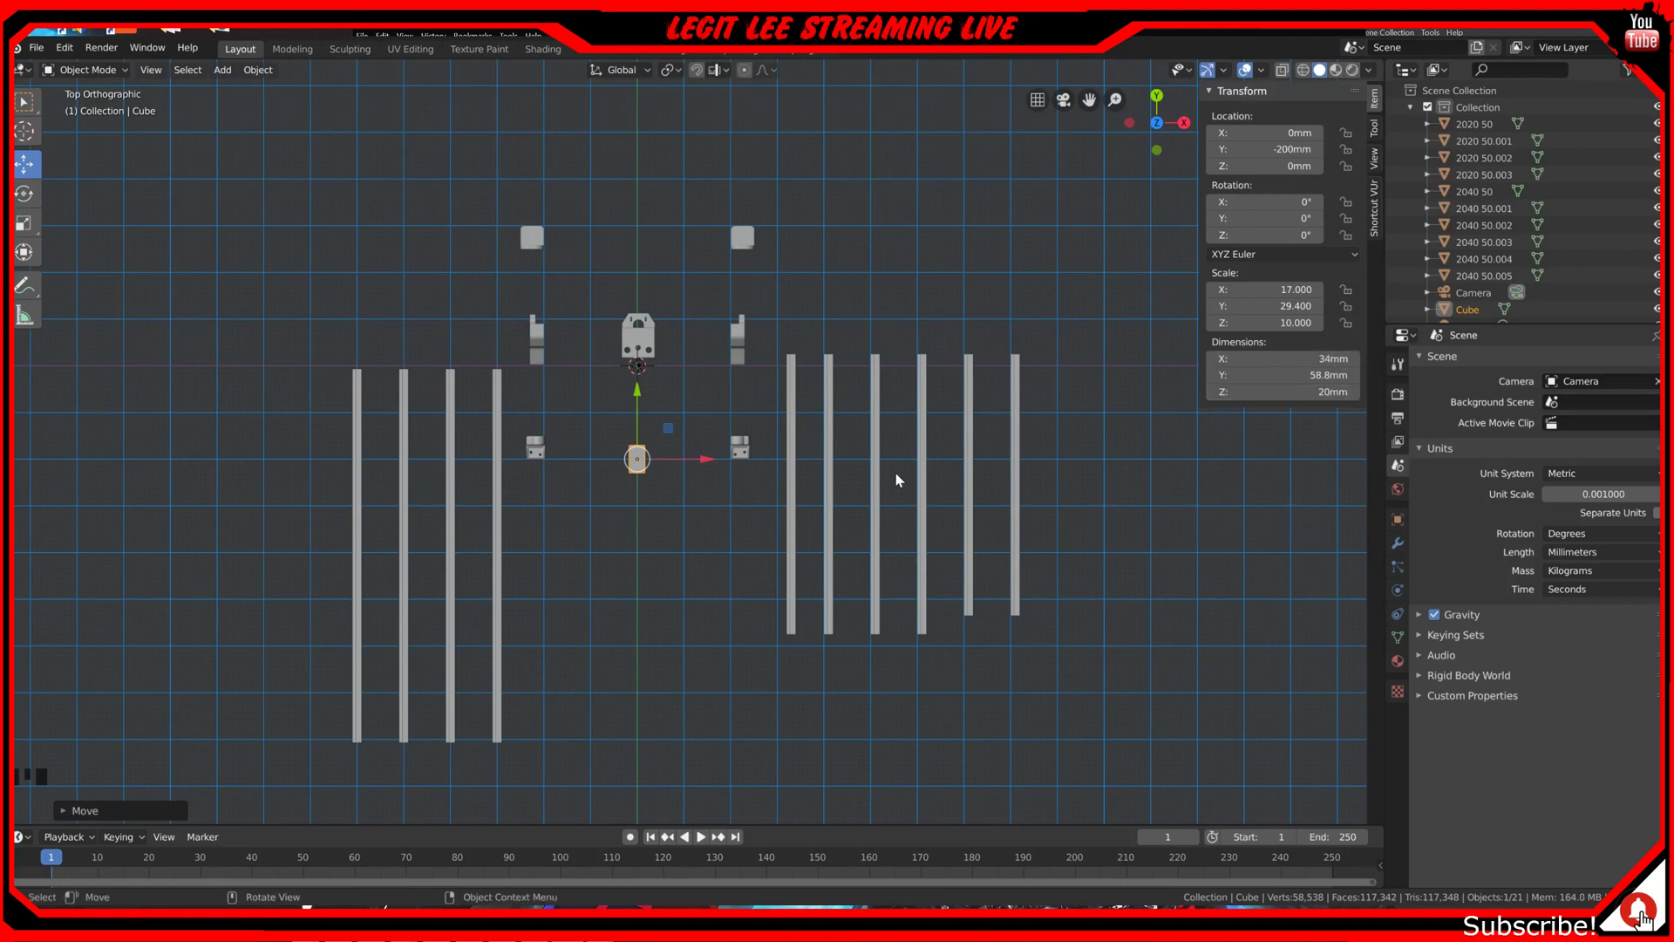
Step: Raise the block by 10 mm along Z so it rests on the ground plane
key(KP_1)
scroll(754, 535, up, 4)
scroll(752, 532, down, 2)
middle_drag(647, 602, 673, 528)
key(KP_1)
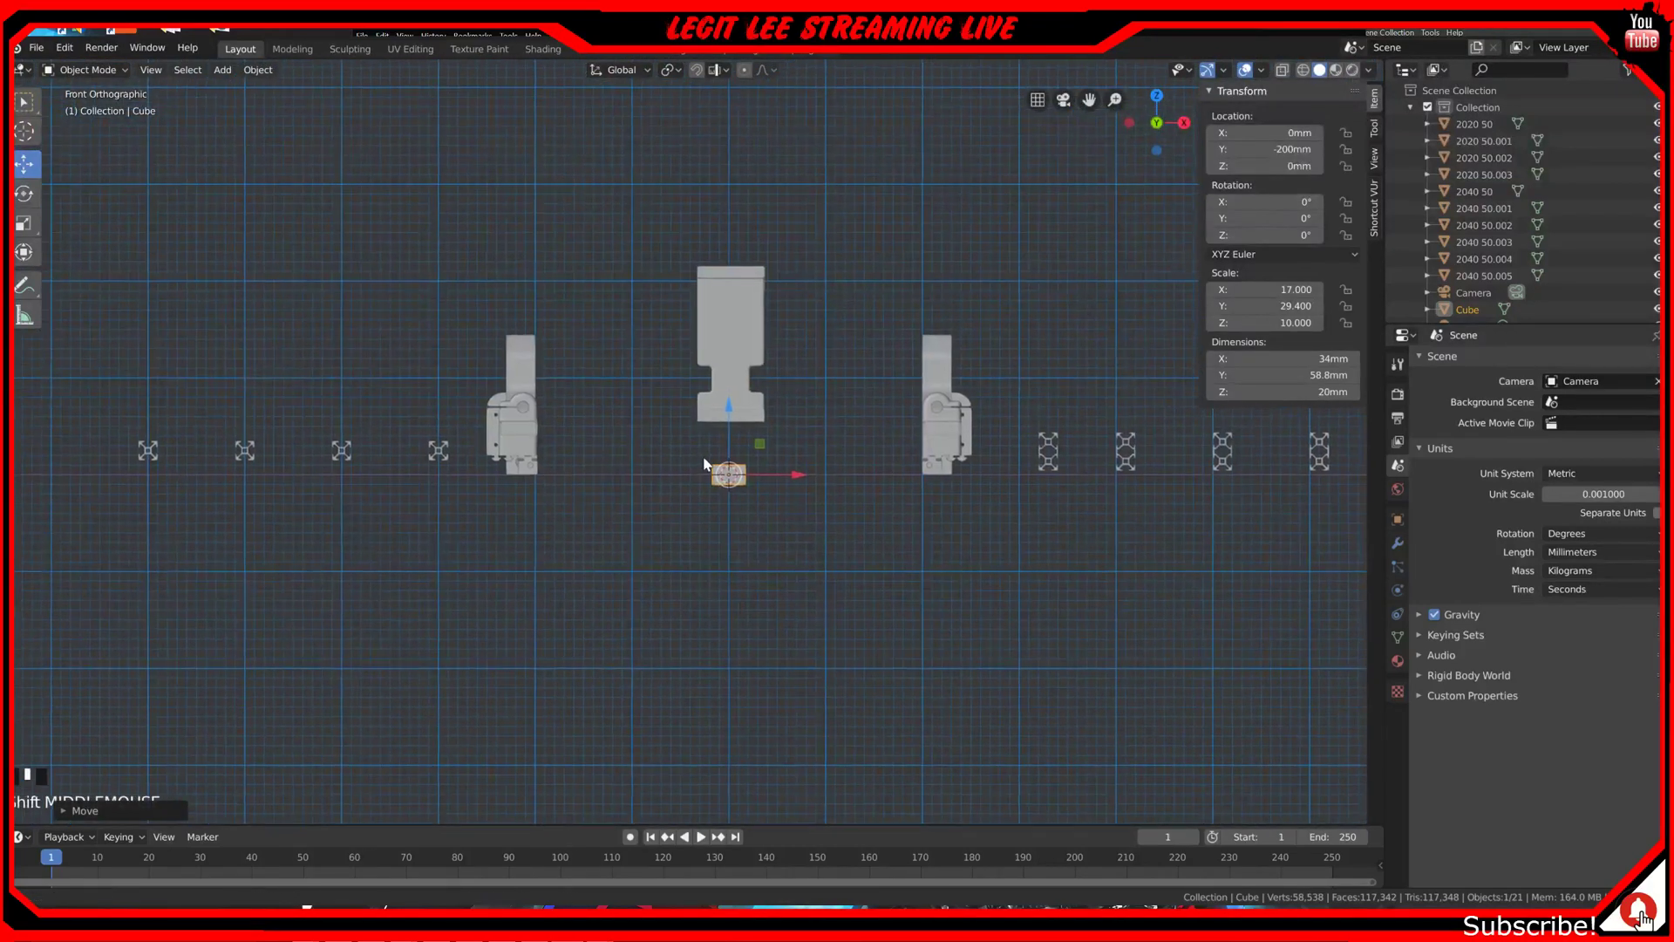
scroll(750, 419, up, 5)
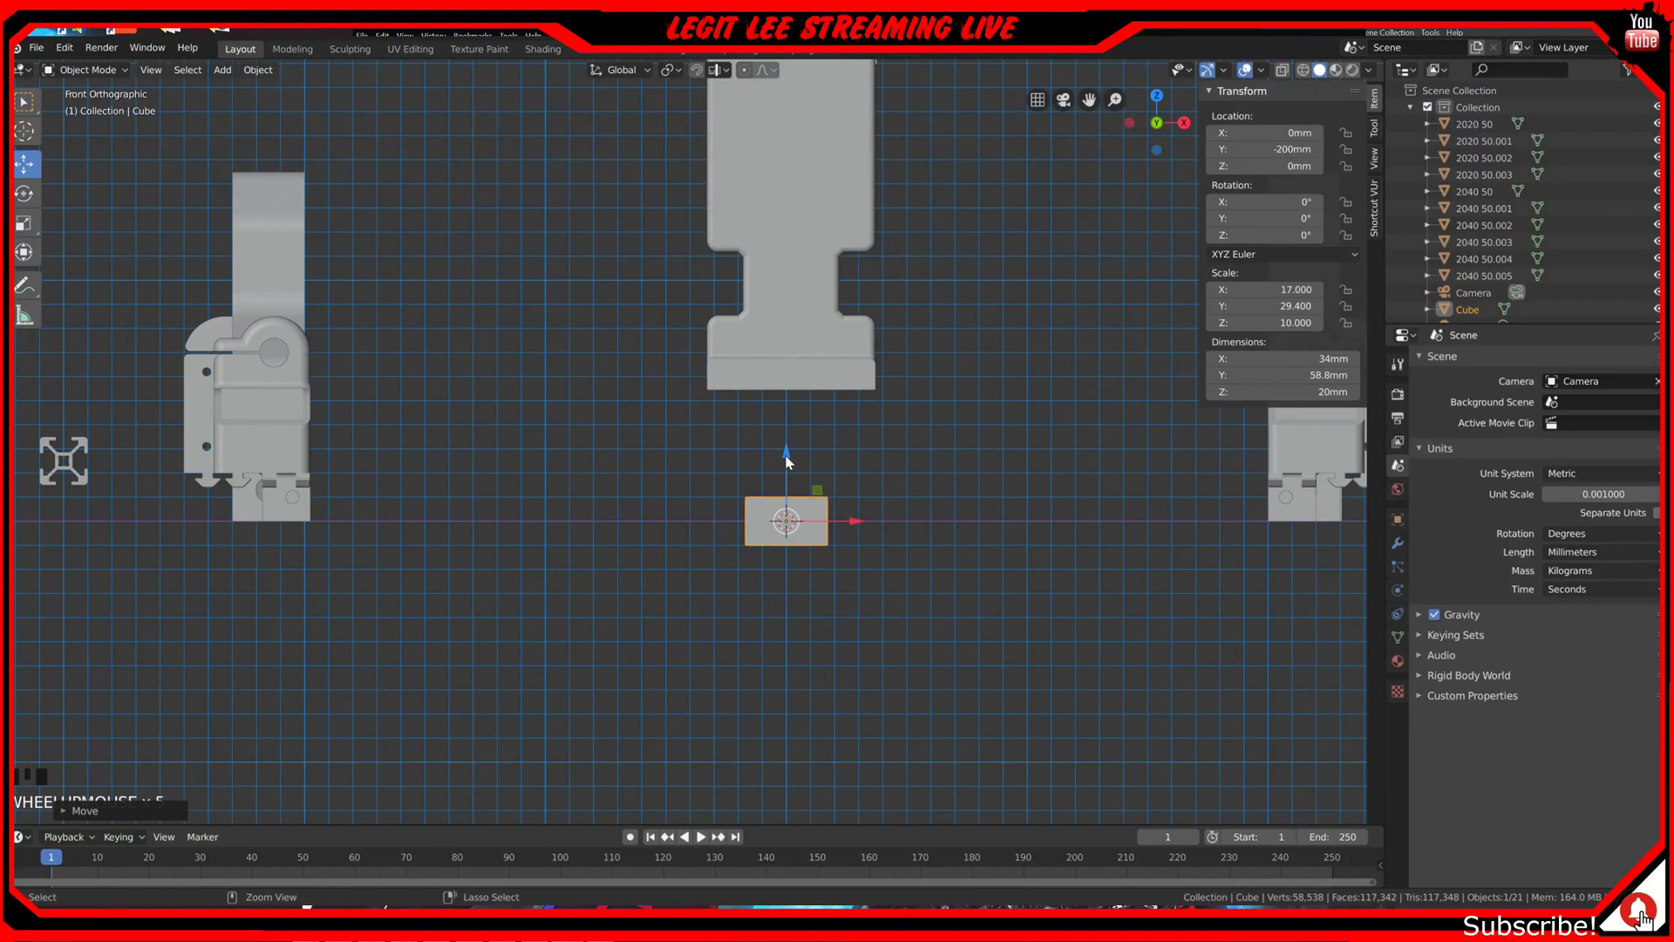
text(gz10)
key(Return)
Step: Move the block along X to -180 mm, close to the front bracket
scroll(809, 475, down, 2)
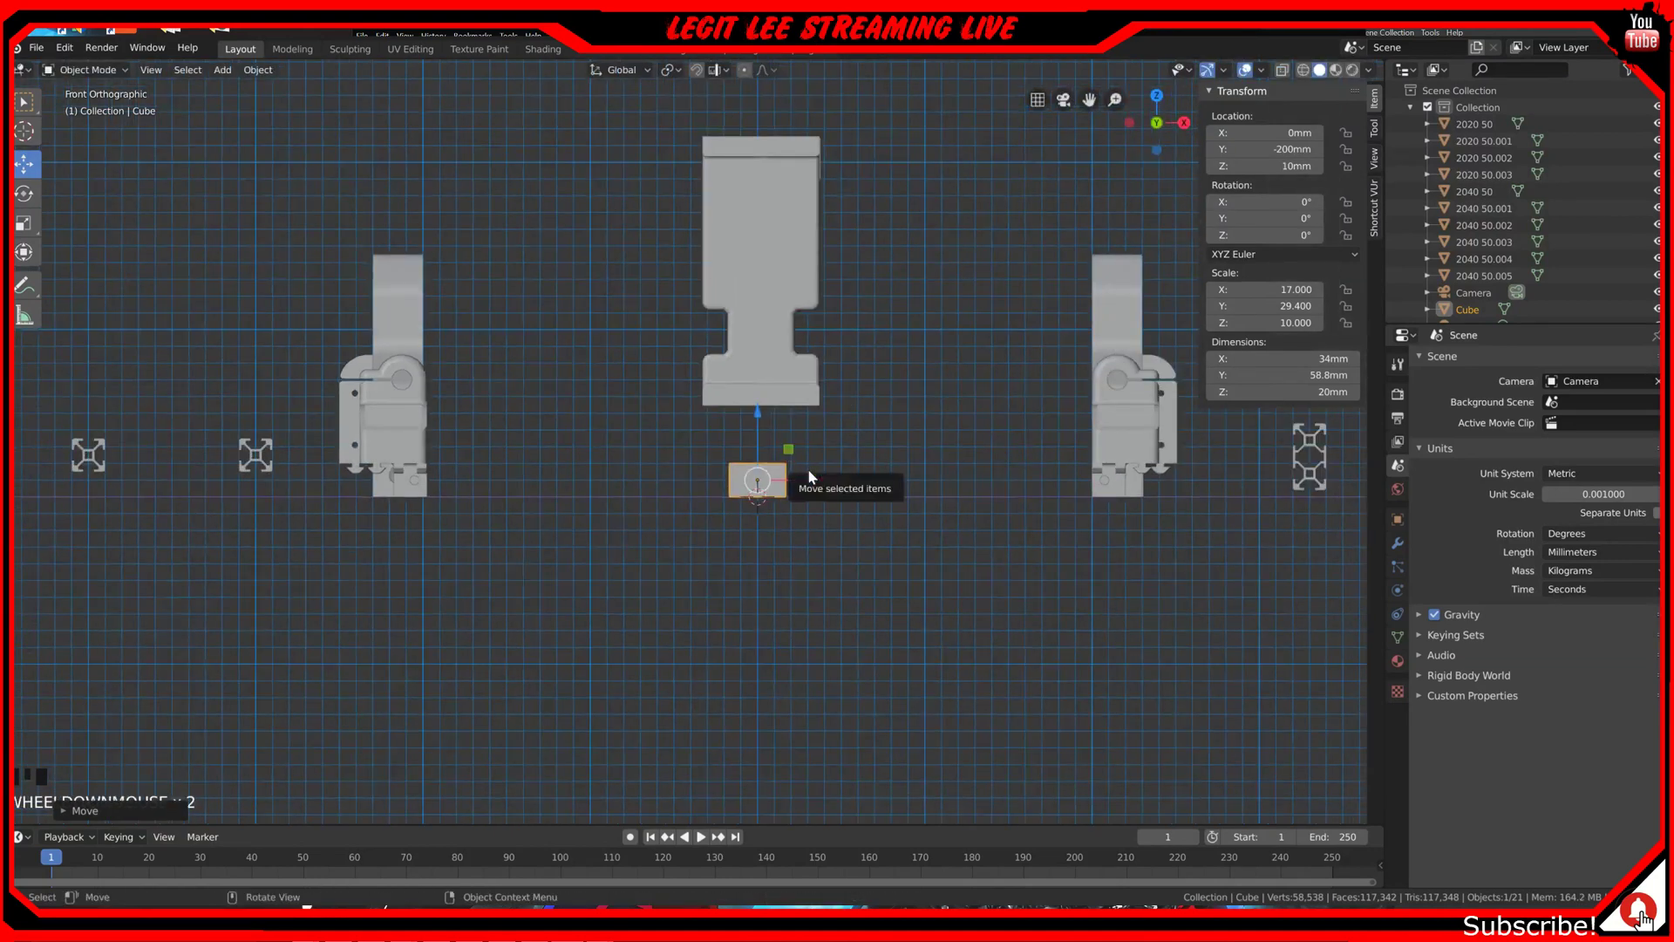
ctrl+drag(816, 480, 515, 515)
middle_drag(515, 515, 669, 406)
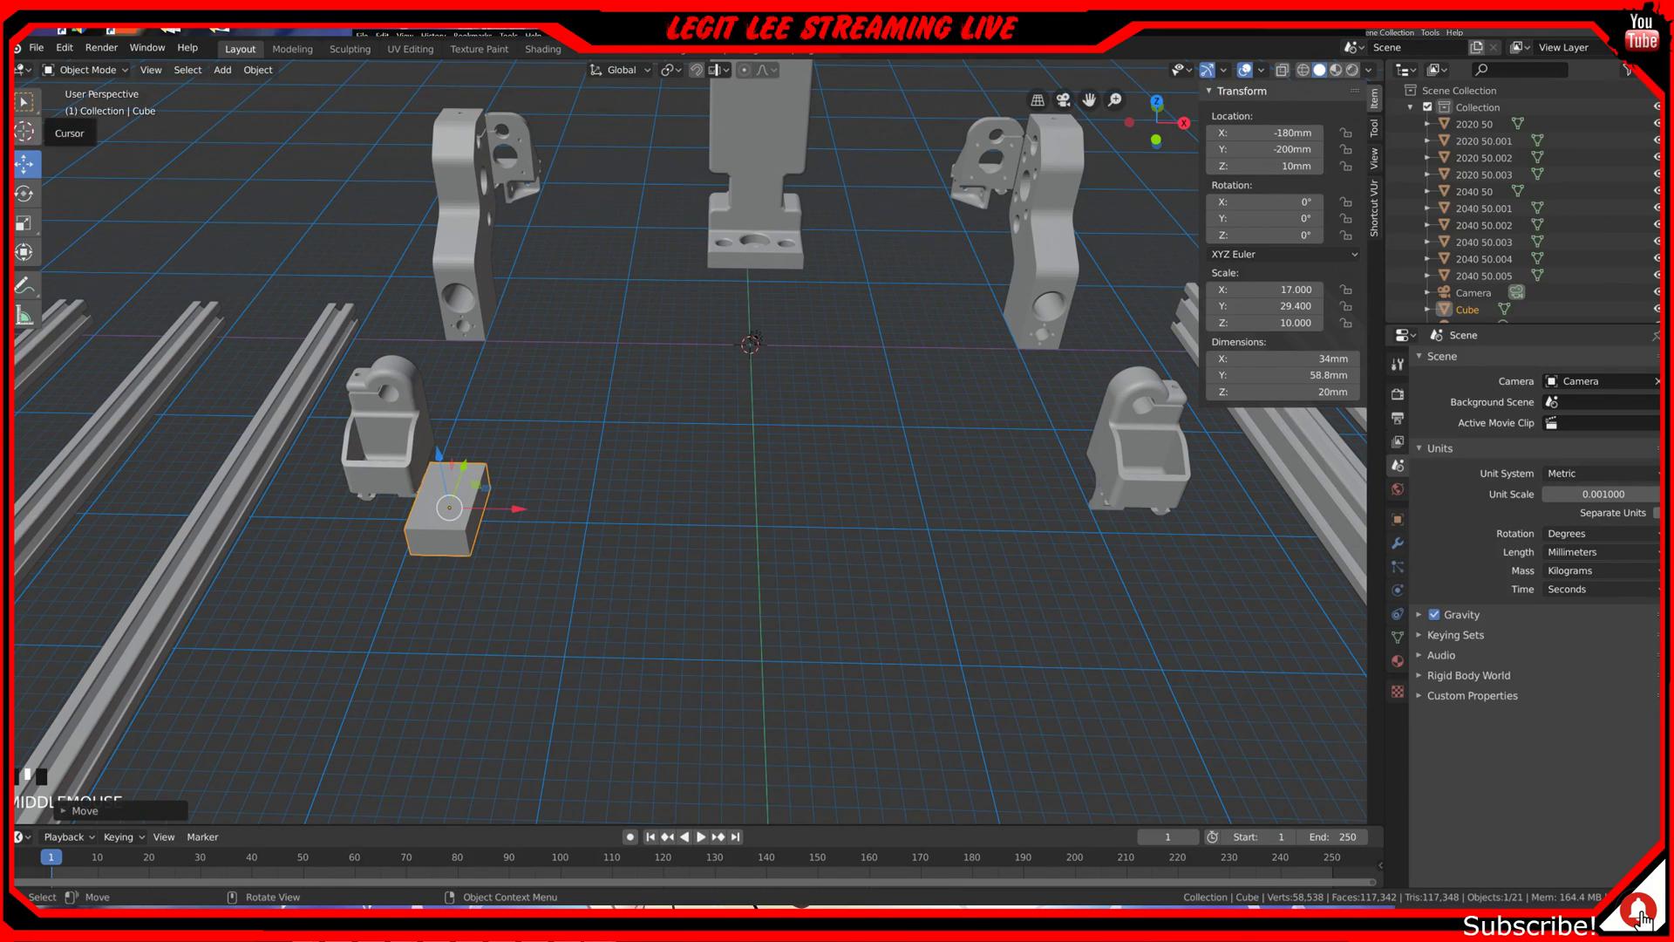
click(33, 50)
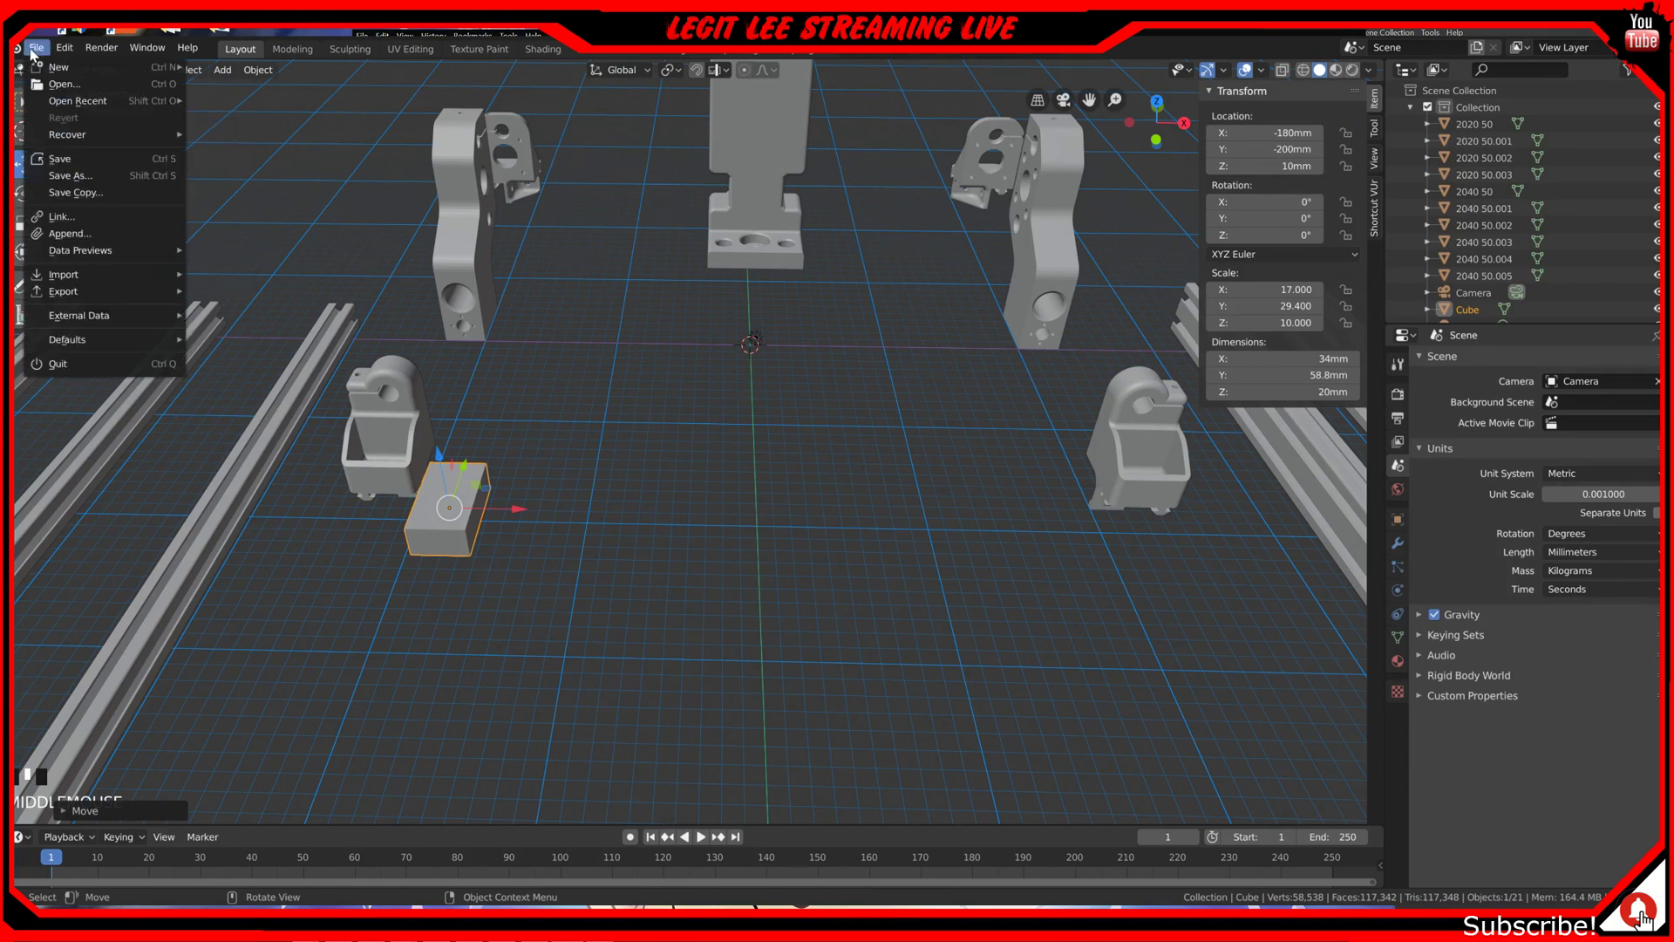
mouse_move(84, 279)
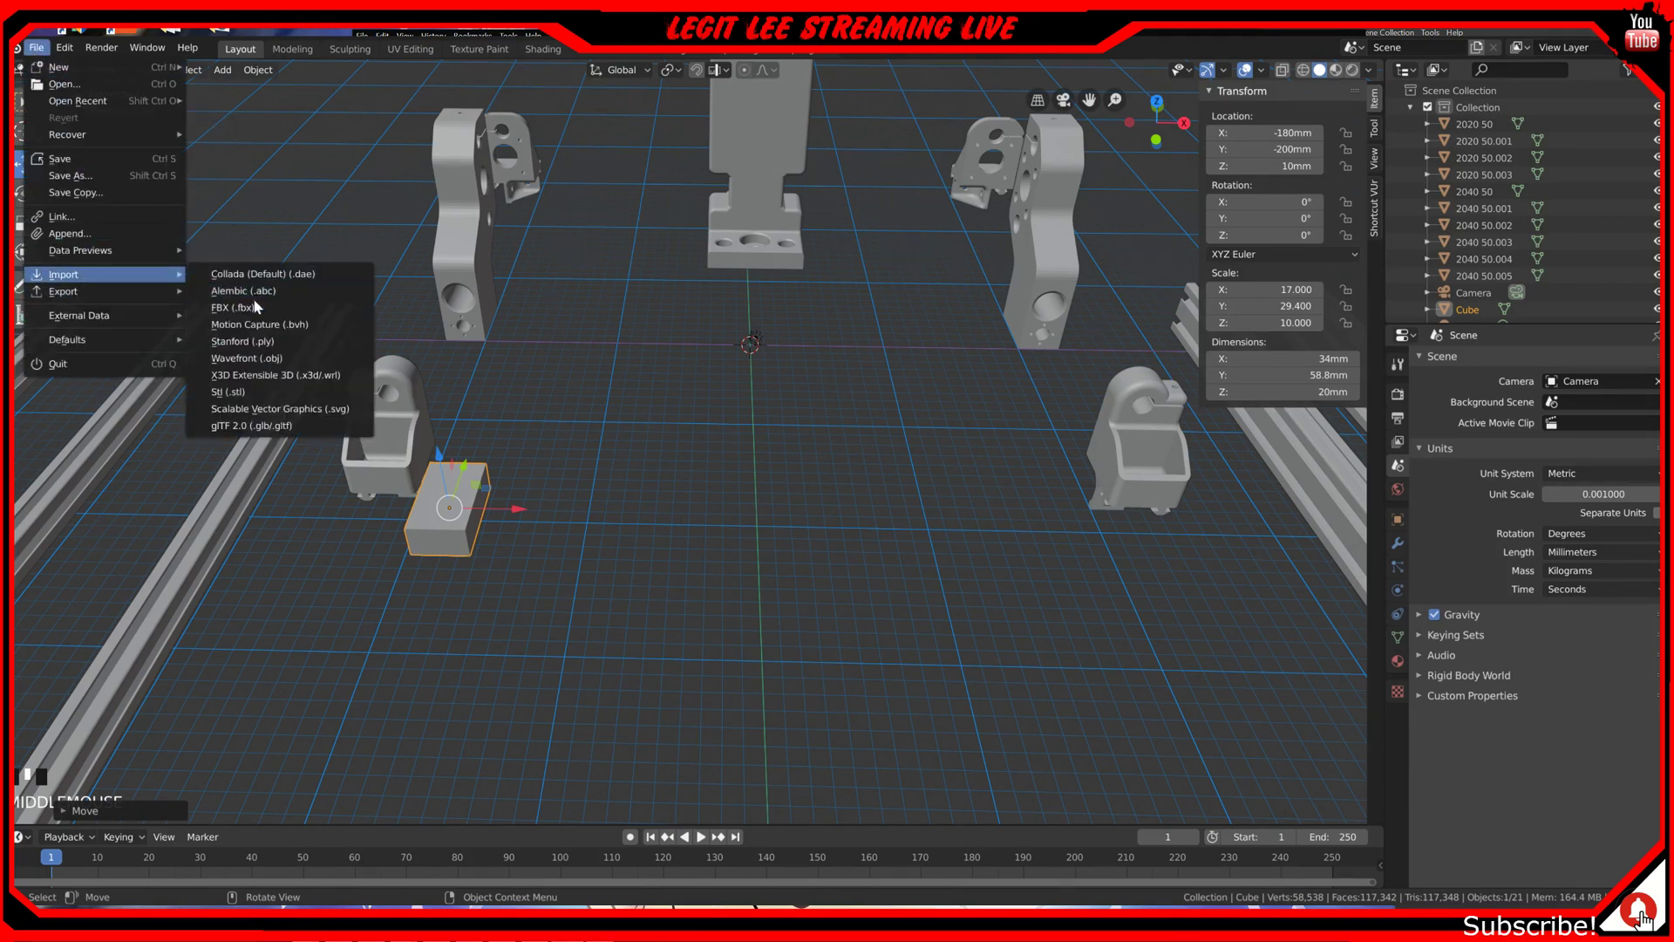
click(258, 394)
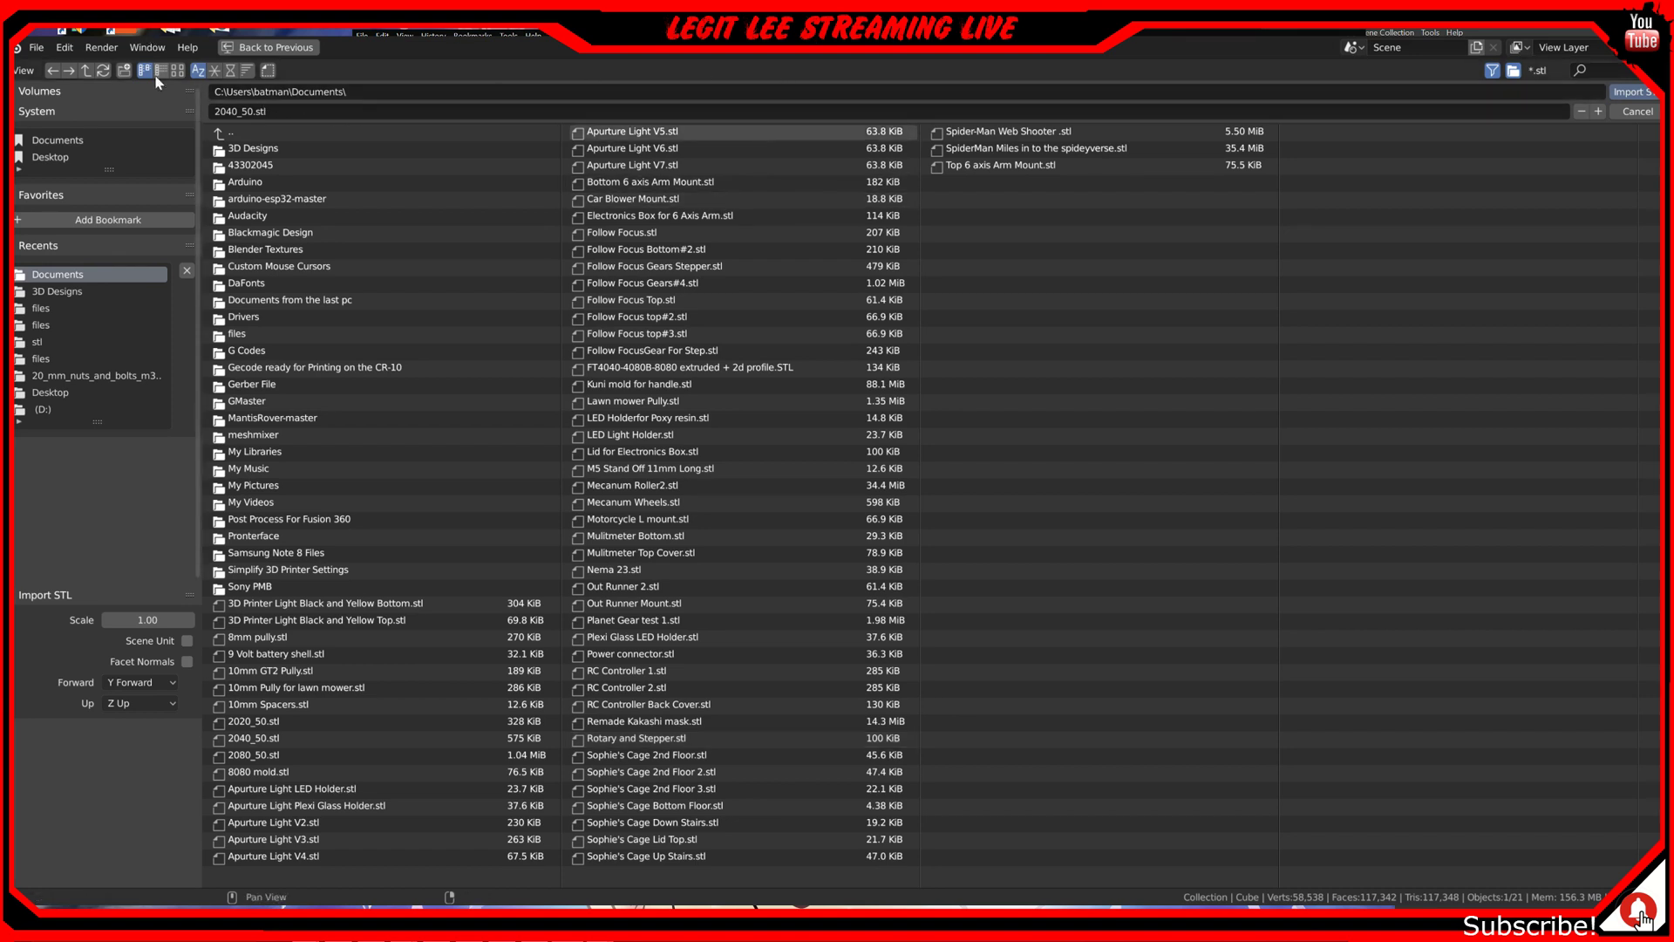
click(36, 47)
mouse_move(75, 281)
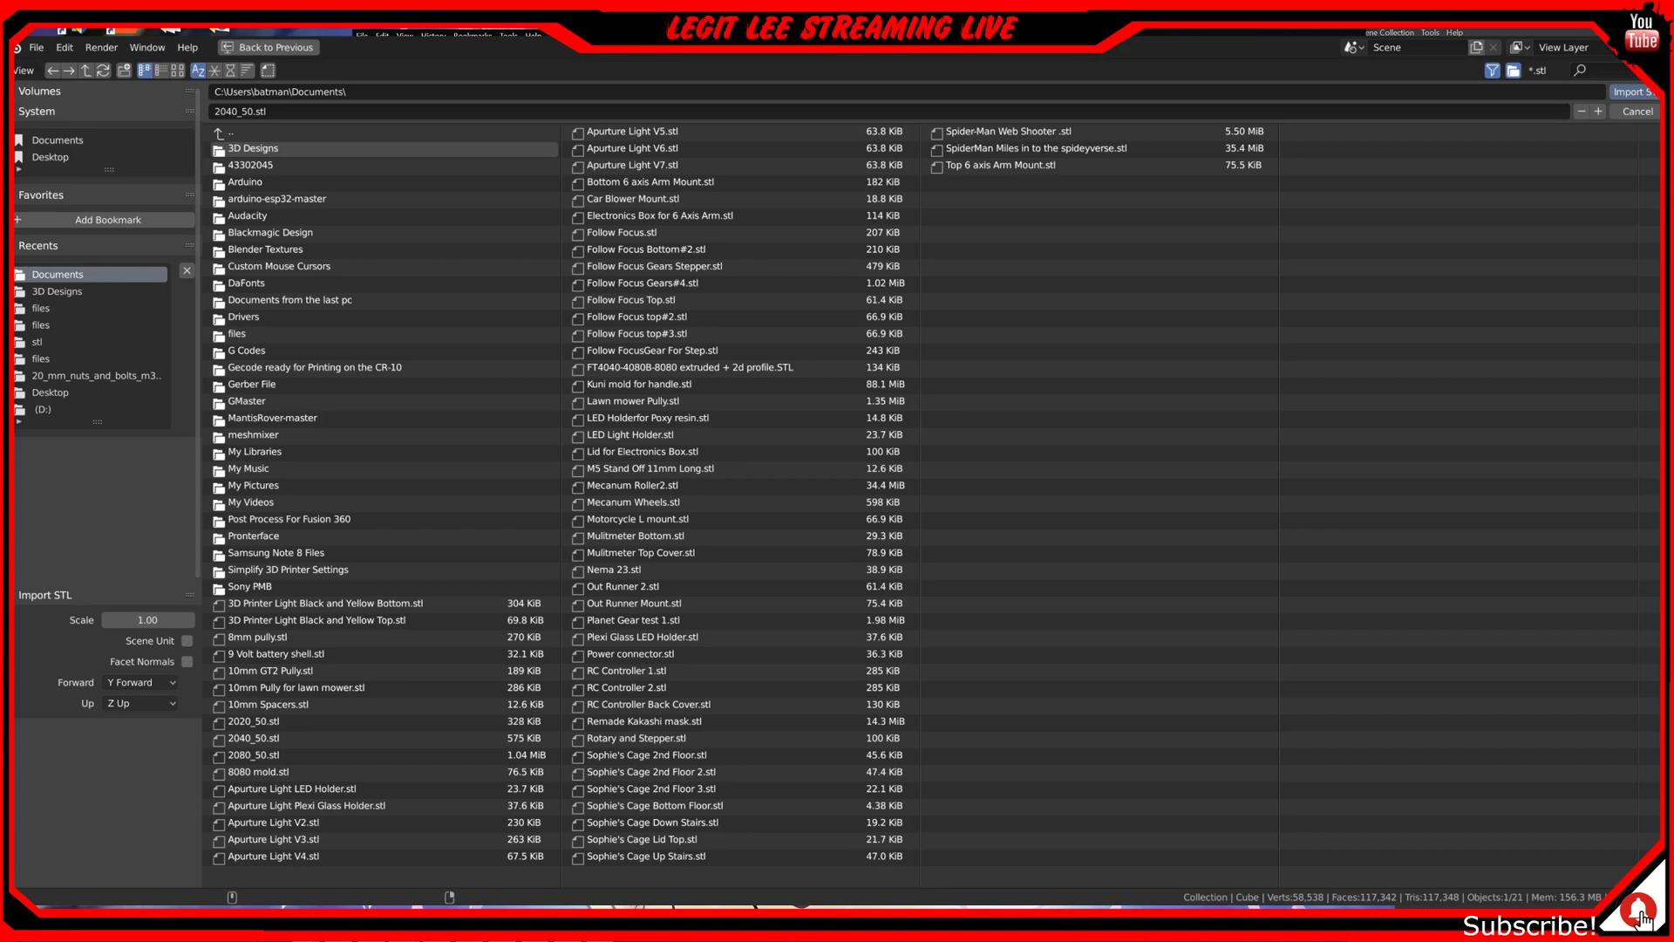
click(1613, 91)
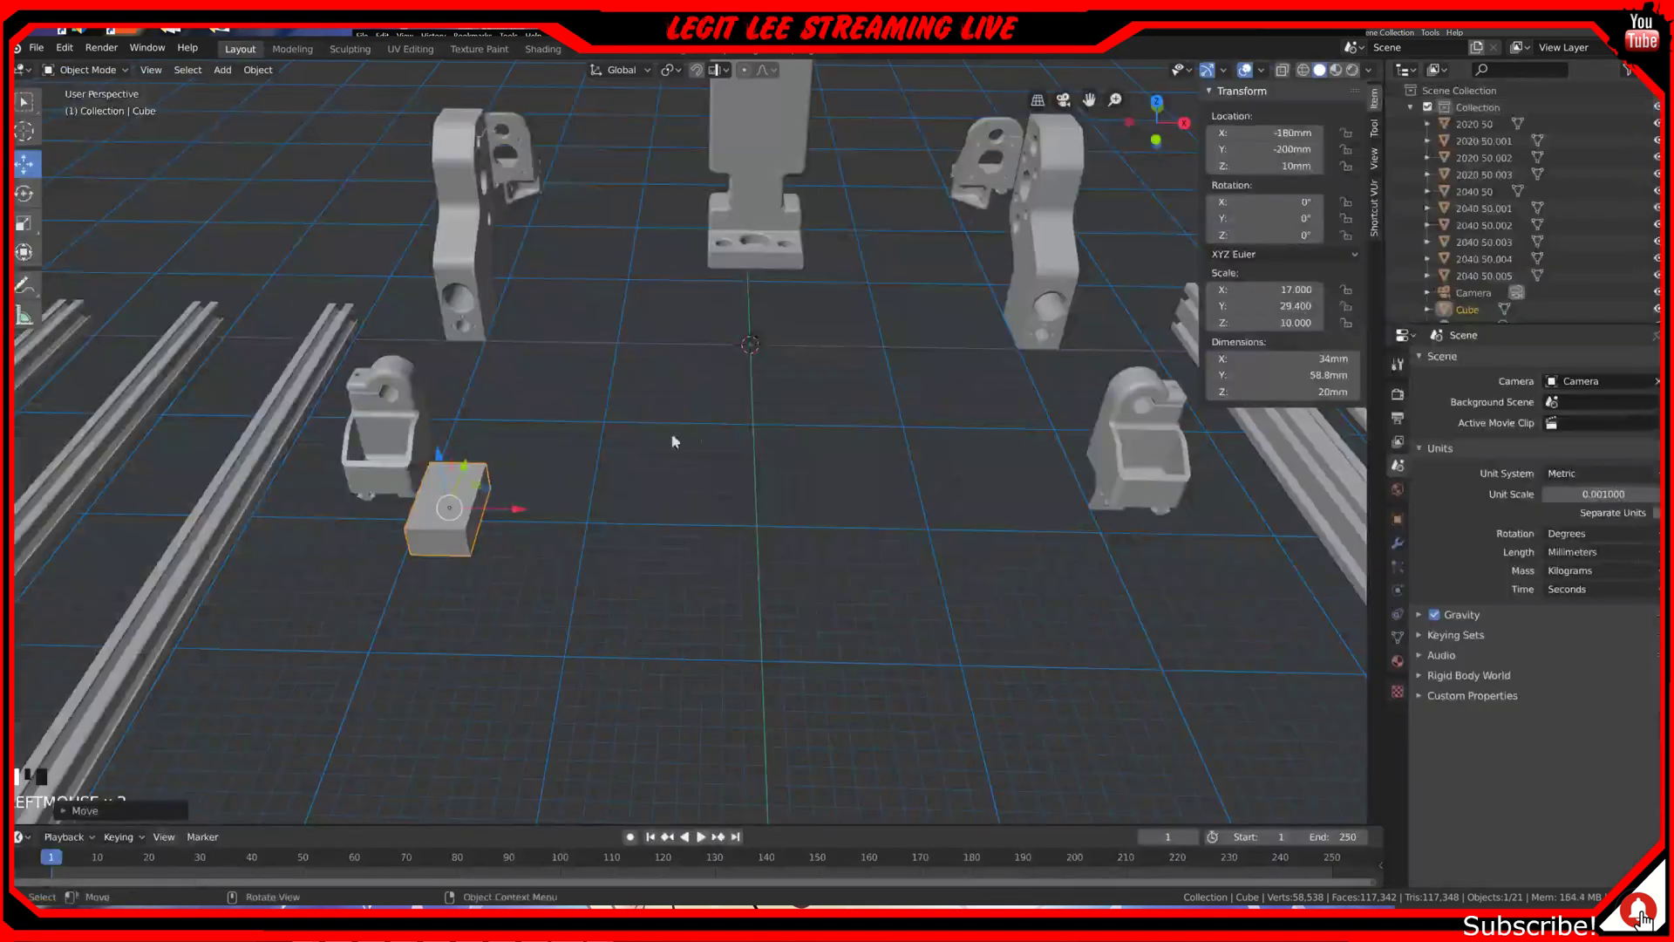
Step: Examine the block's placement beside the front bracket in perspective, top and right side views
middle_drag(627, 453, 632, 432)
scroll(636, 430, down, 3)
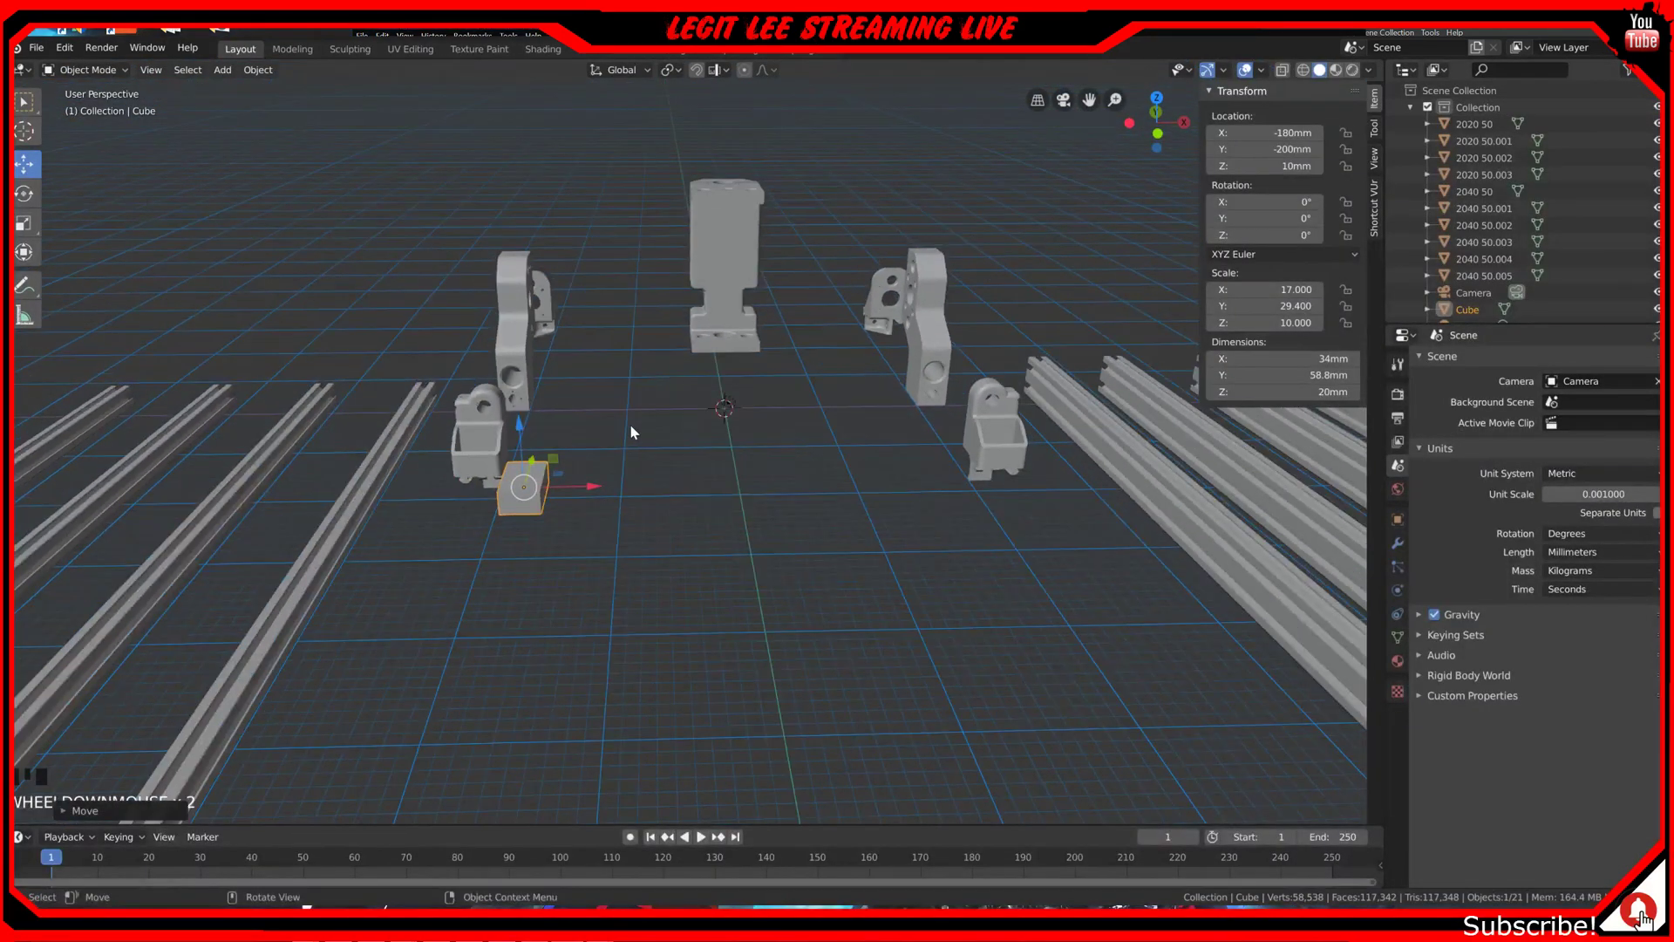
scroll(540, 515, up, 2)
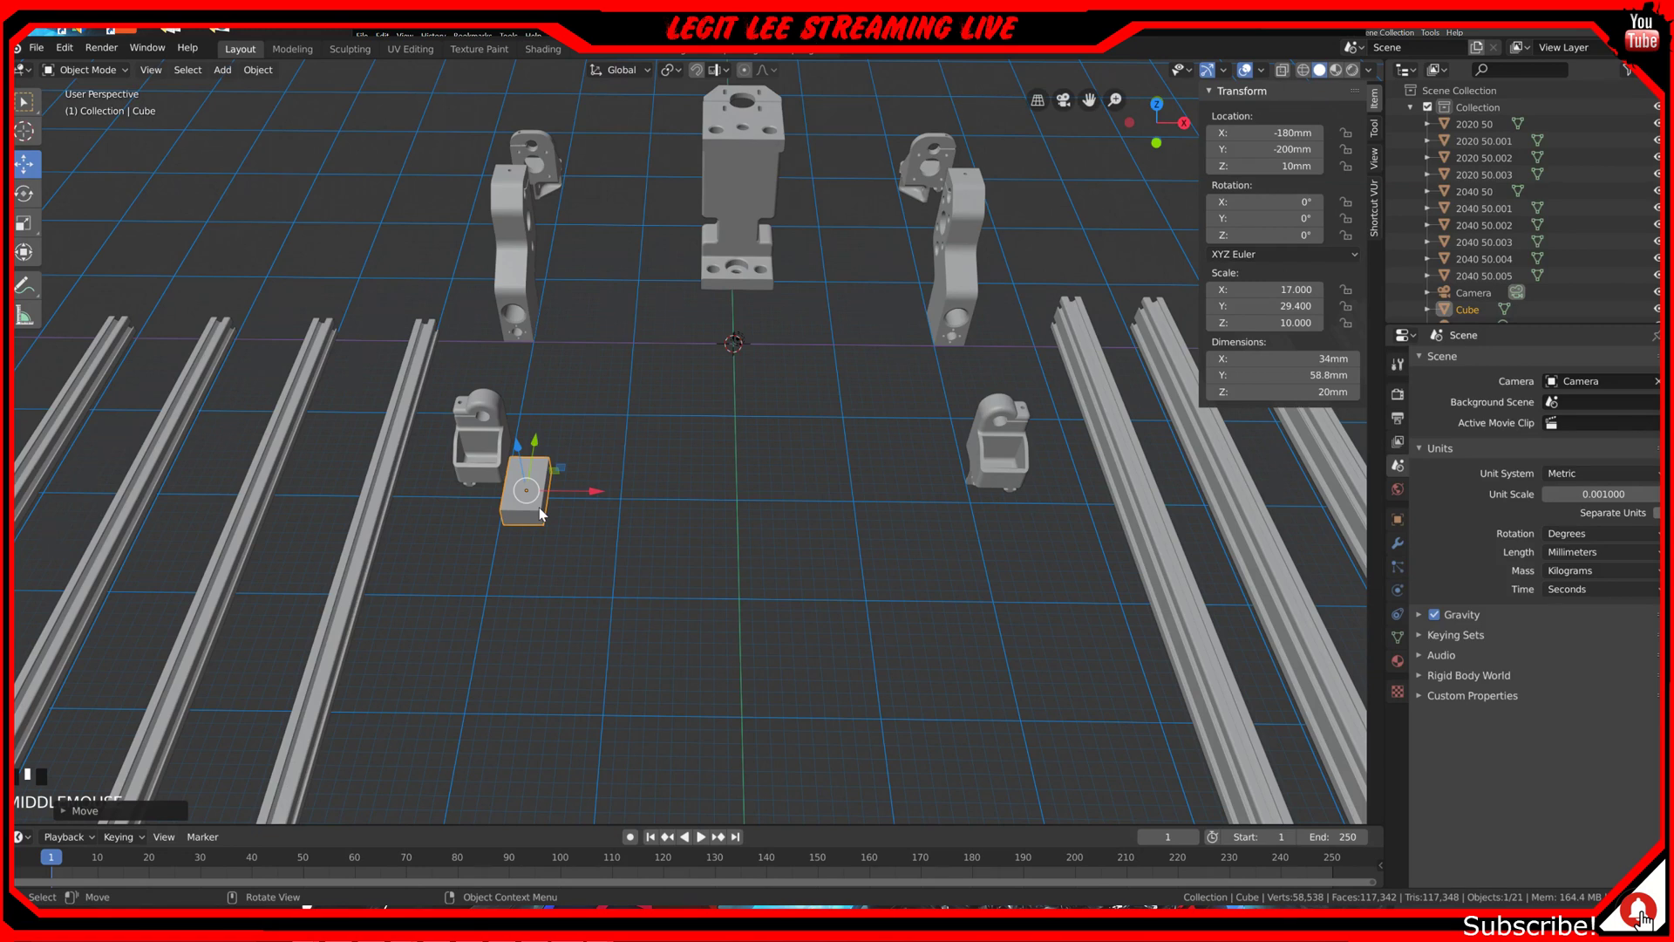
key(KP_7)
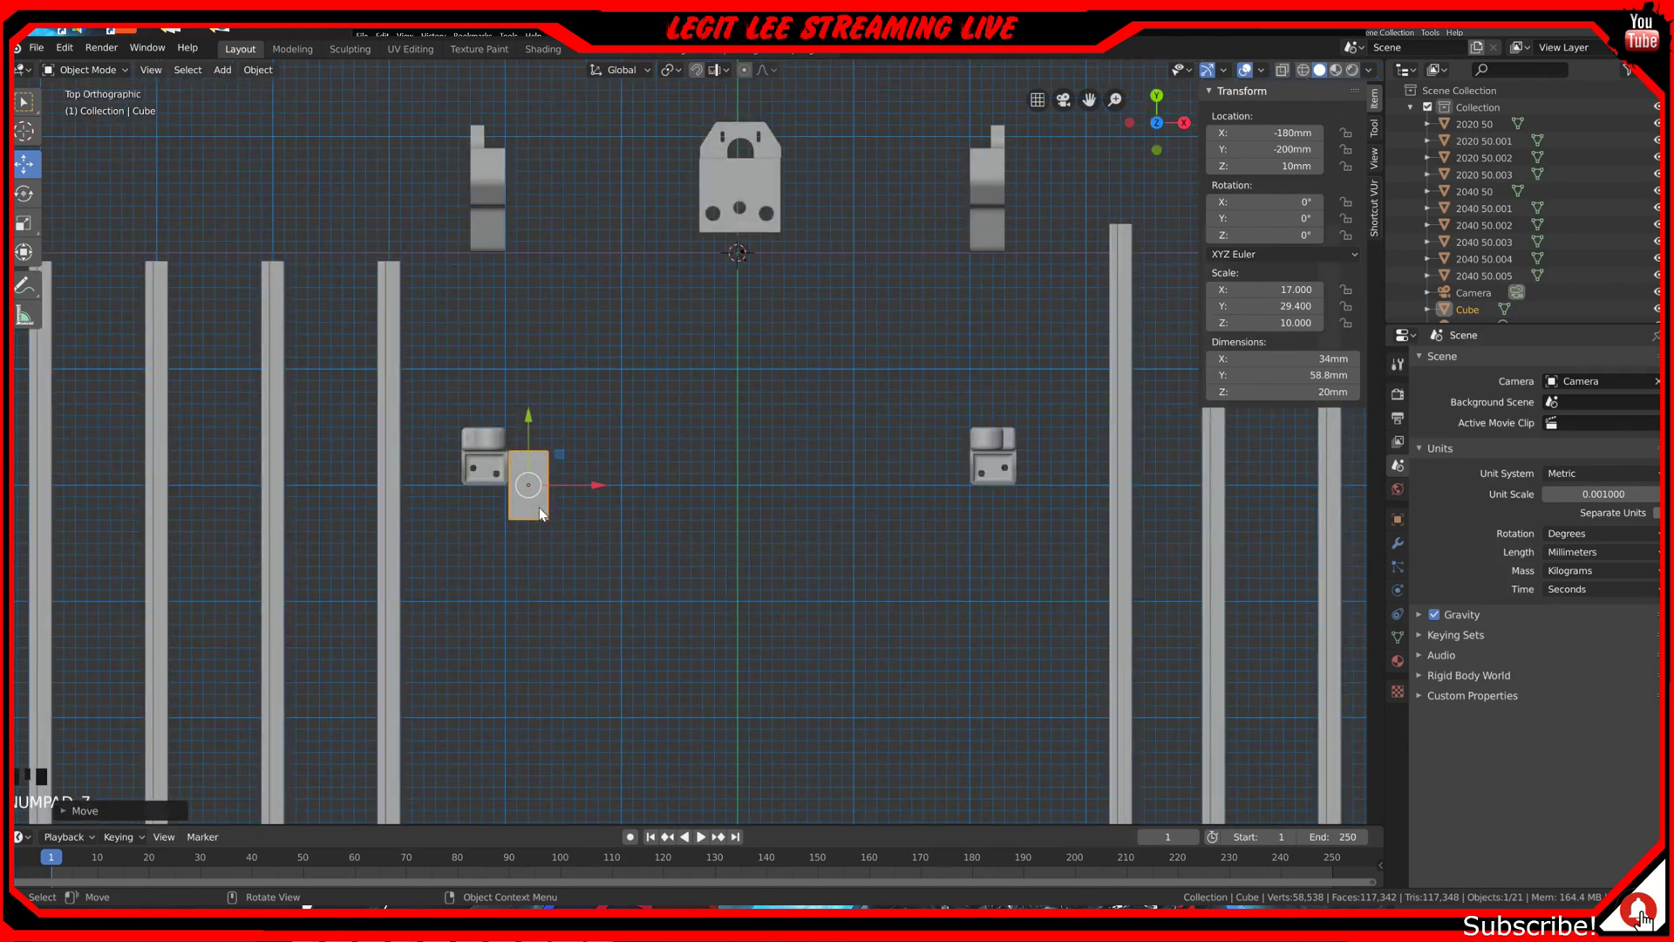
key(KP_3)
scroll(534, 454, up, 2)
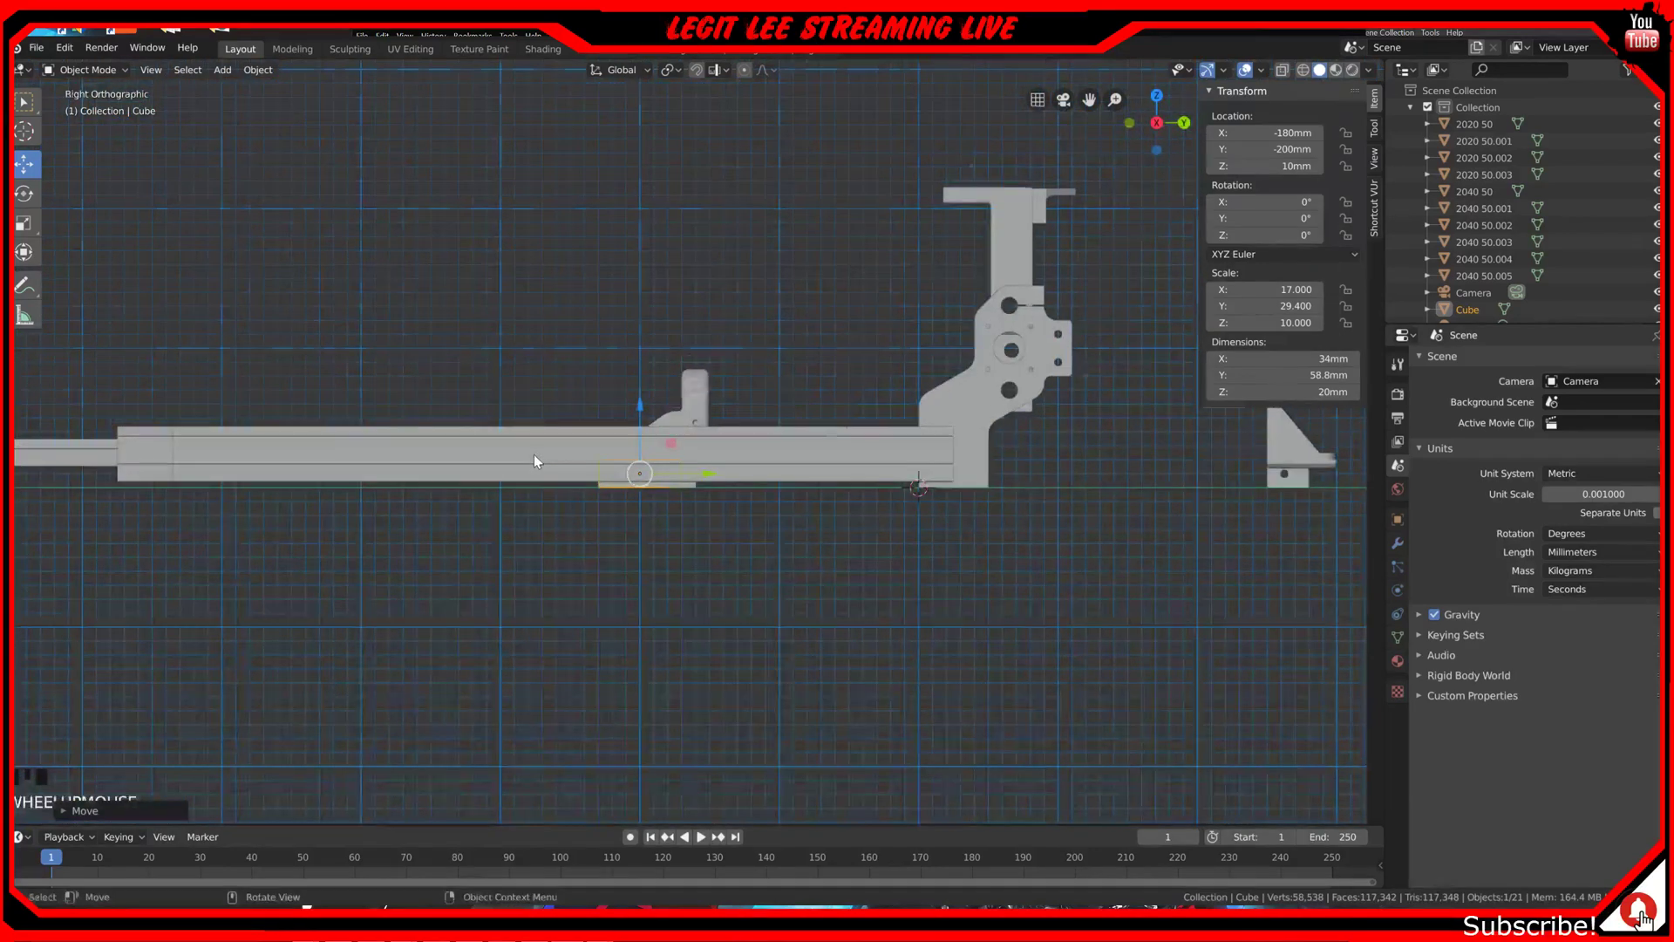
middle_drag(533, 454, 643, 514)
scroll(643, 515, down, 2)
Step: Hide every object in the scene except the 34 x 58.8 x 20 mm block
click(558, 425)
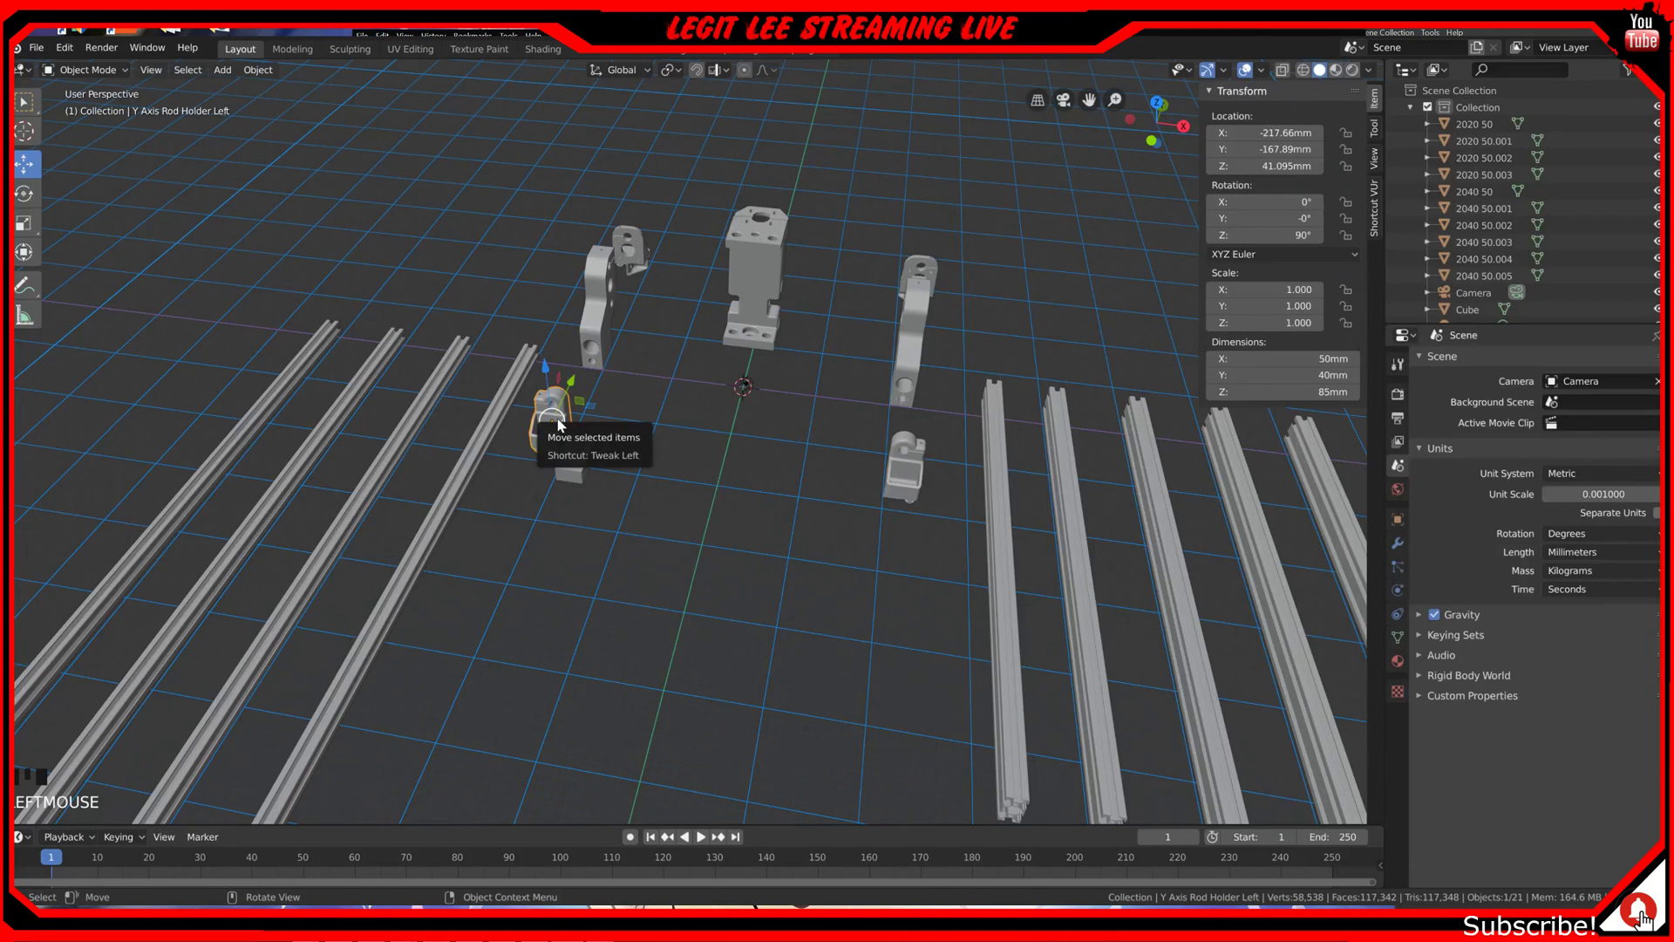
key(a)
key(a)
key(a)
key(a)
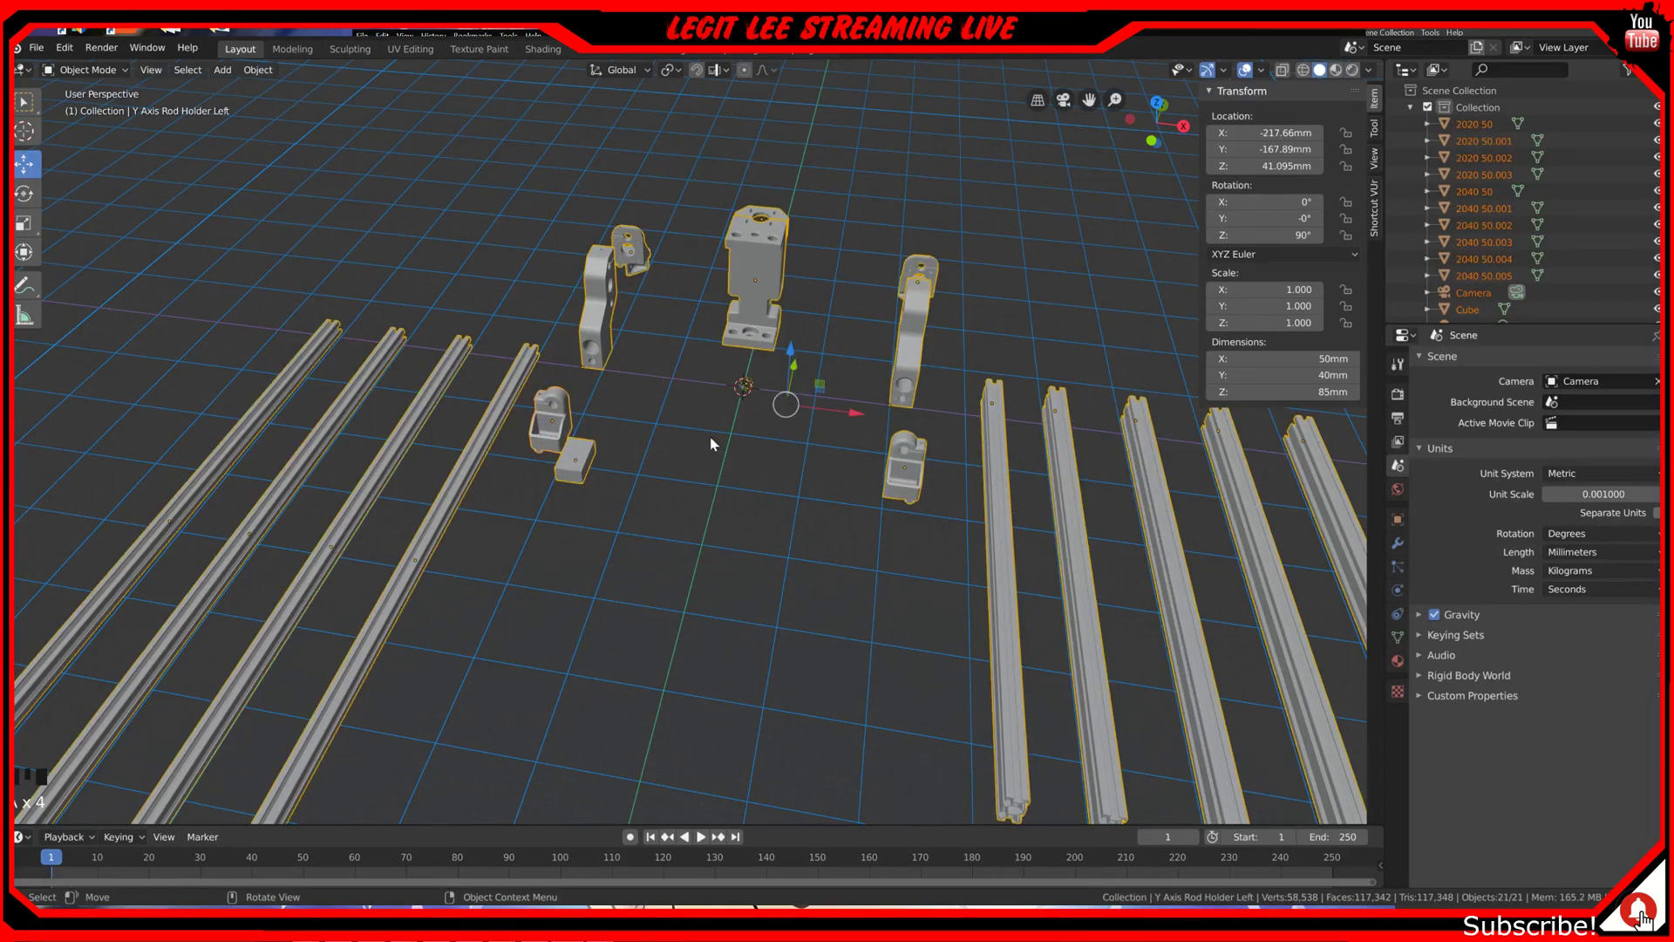
shift+click(578, 476)
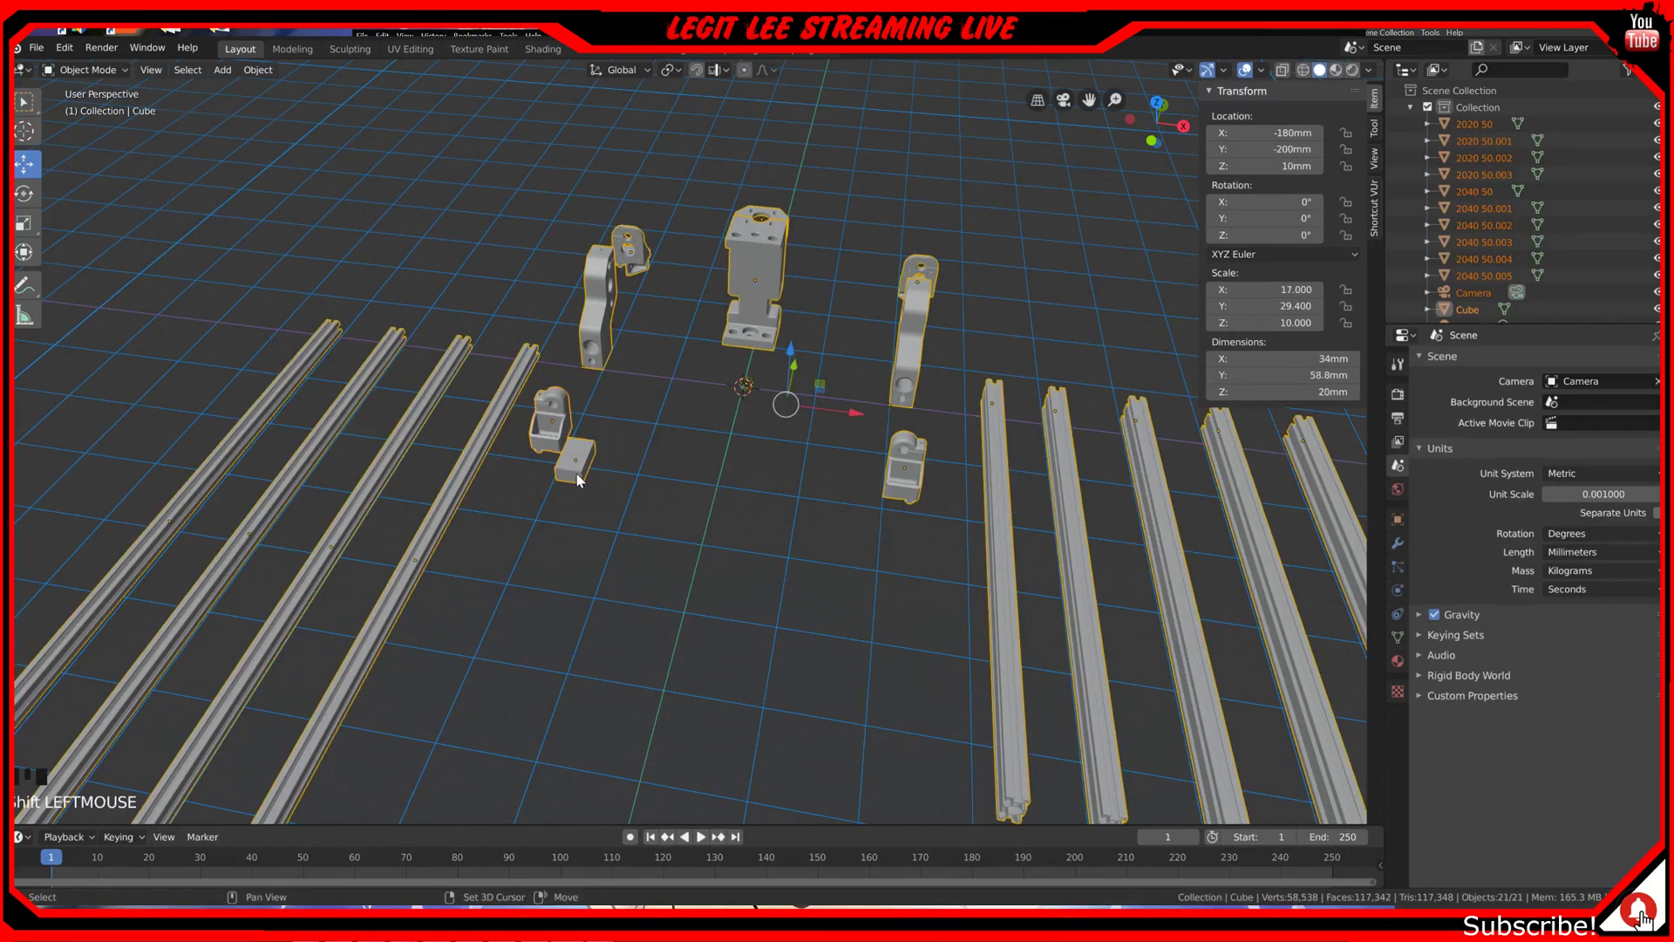
shift+click(584, 468)
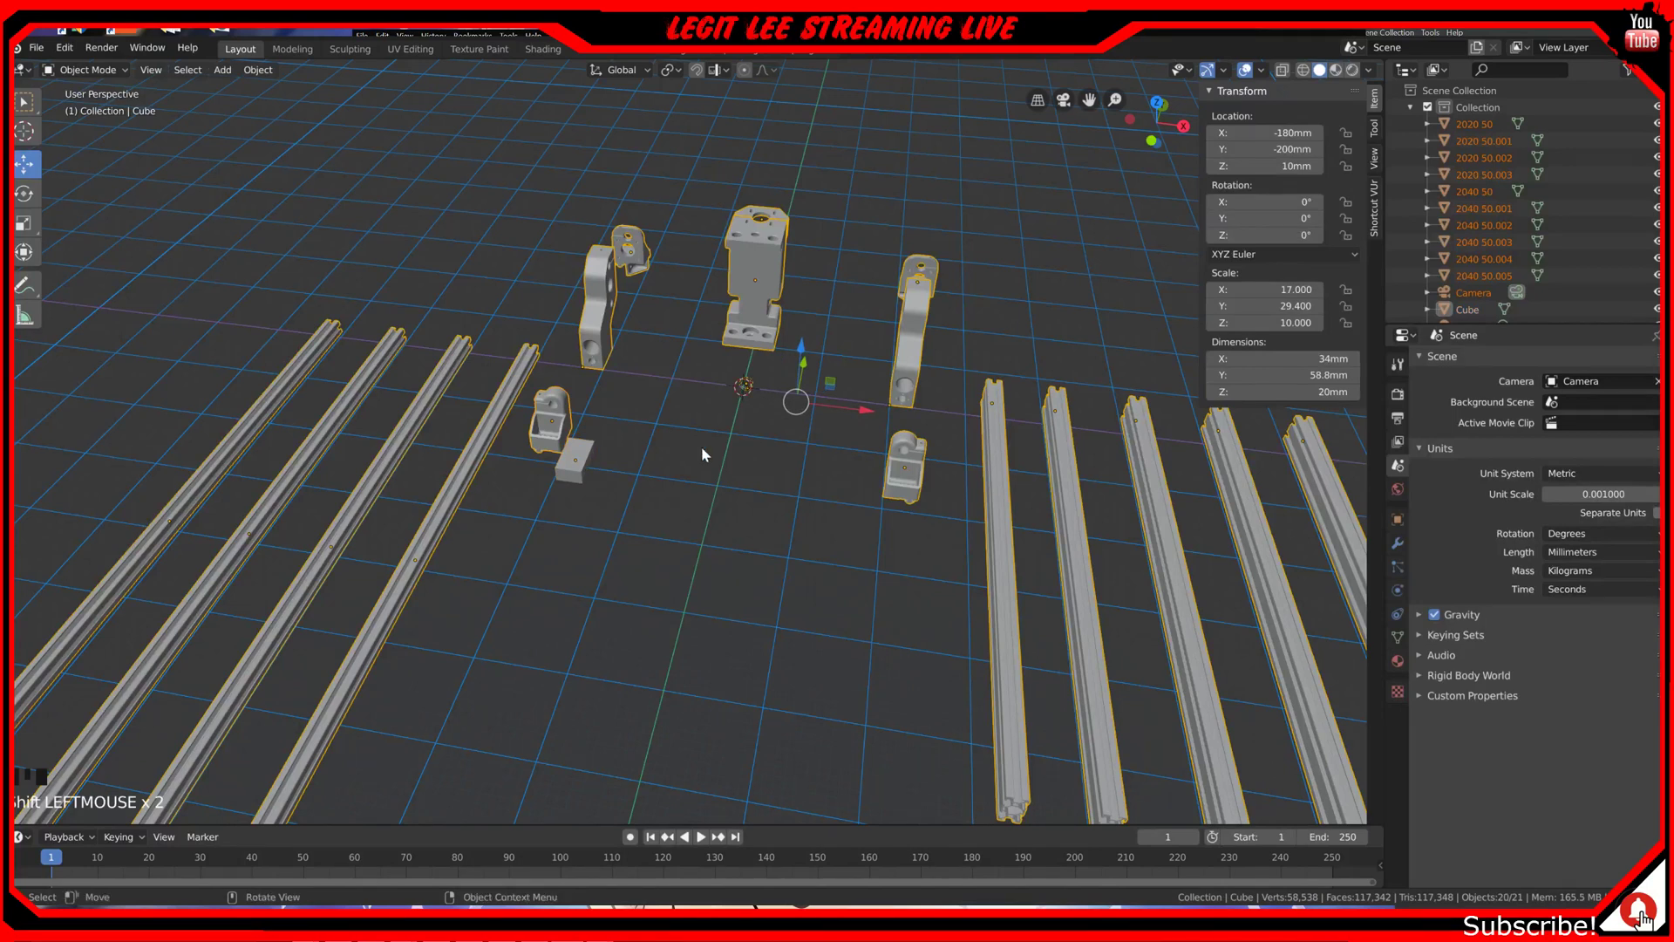
key(h)
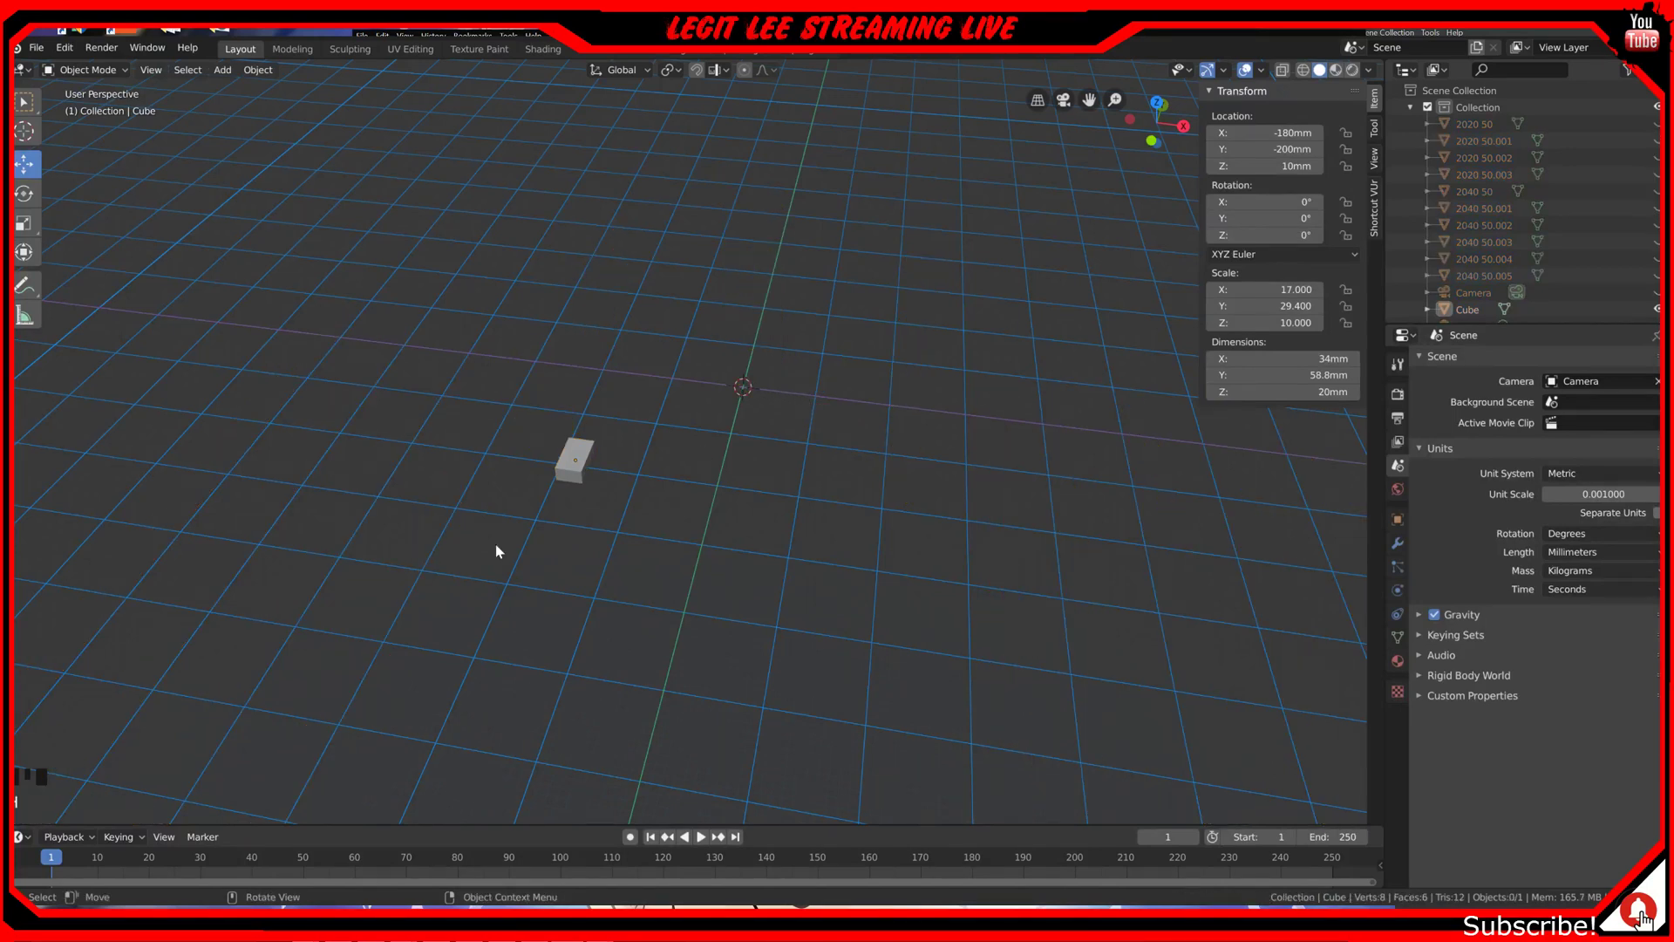
Step: In Edit Mode, divide the block along its Y length with two evenly spaced loop cuts
click(563, 478)
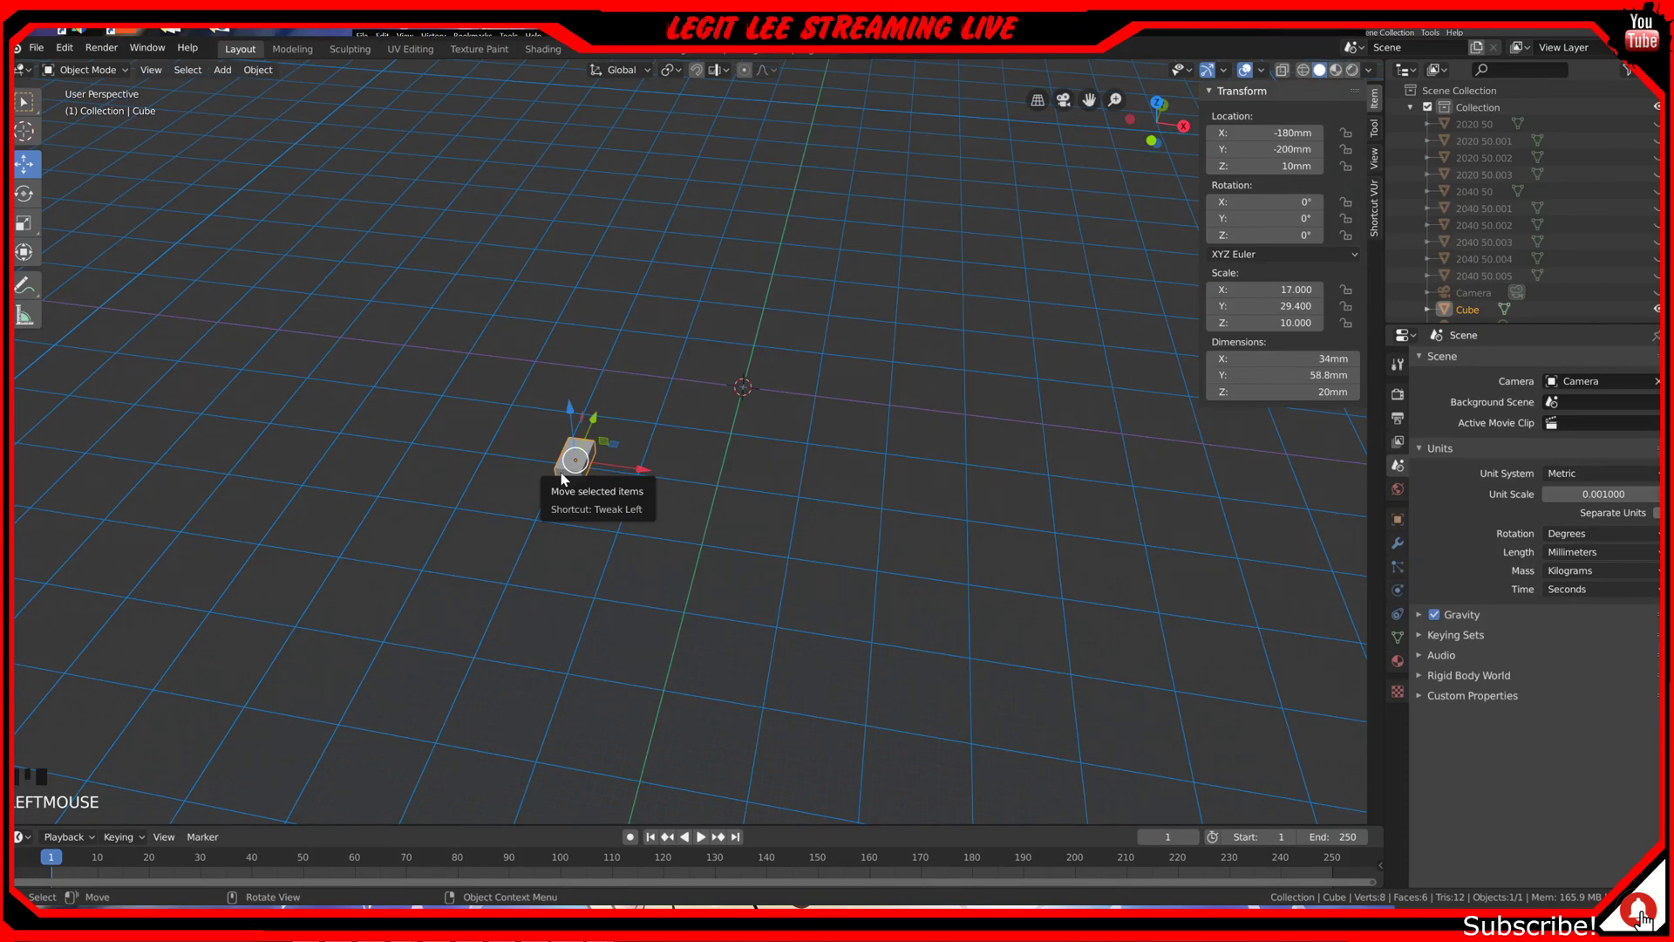
key(KP_7)
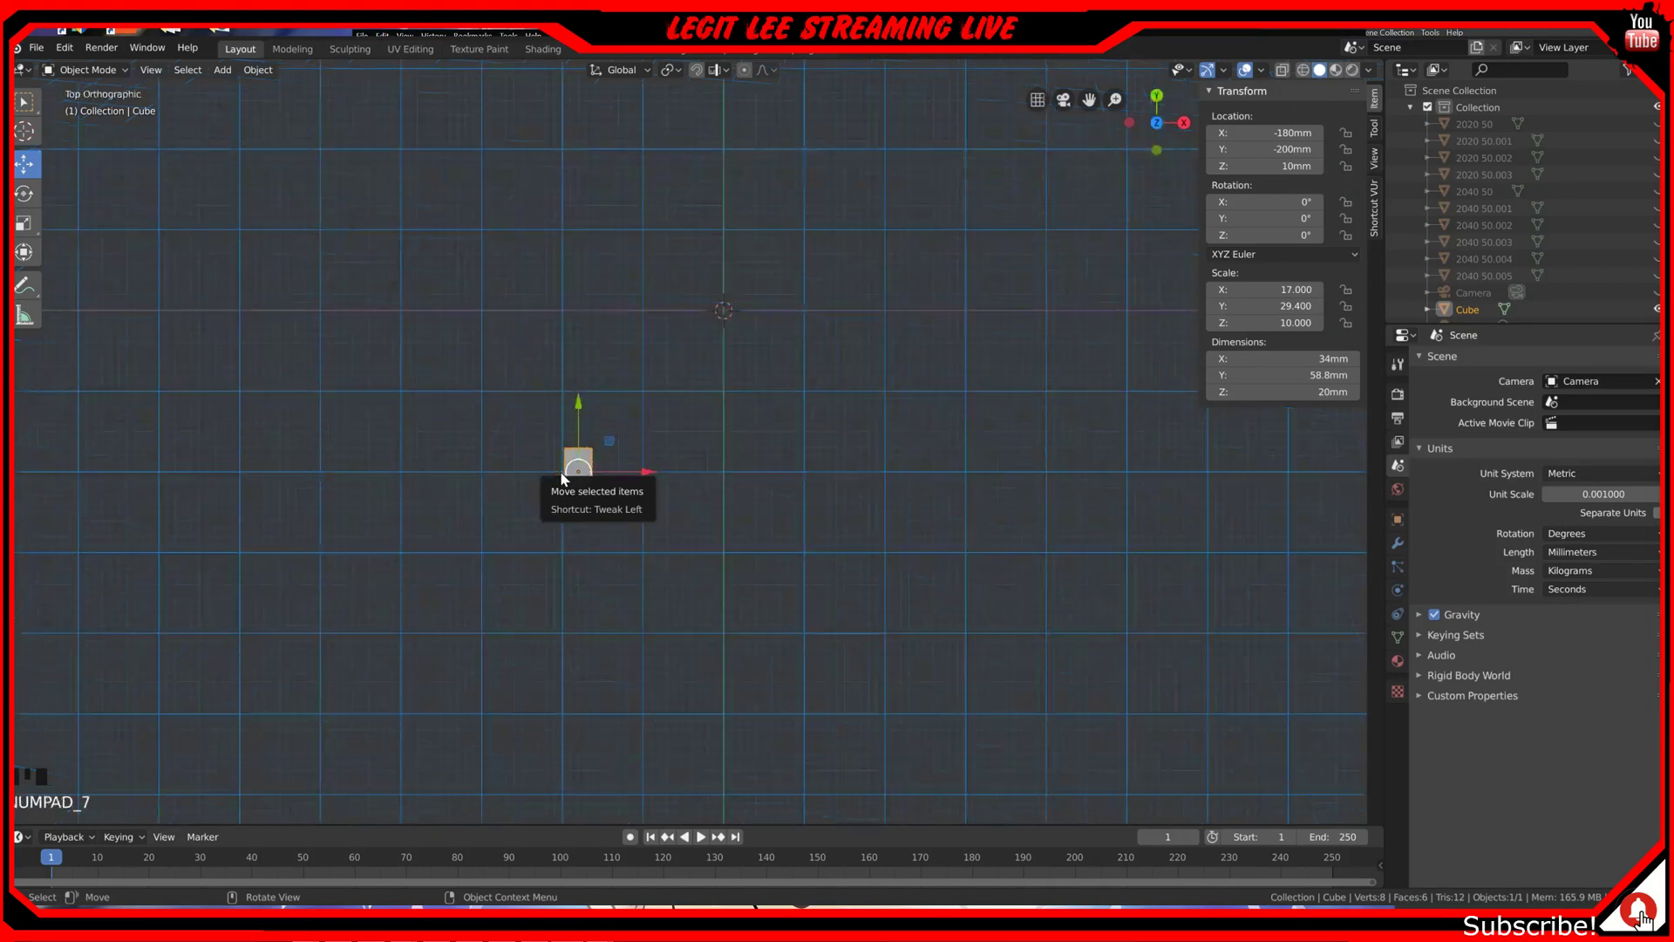
key(KP_3)
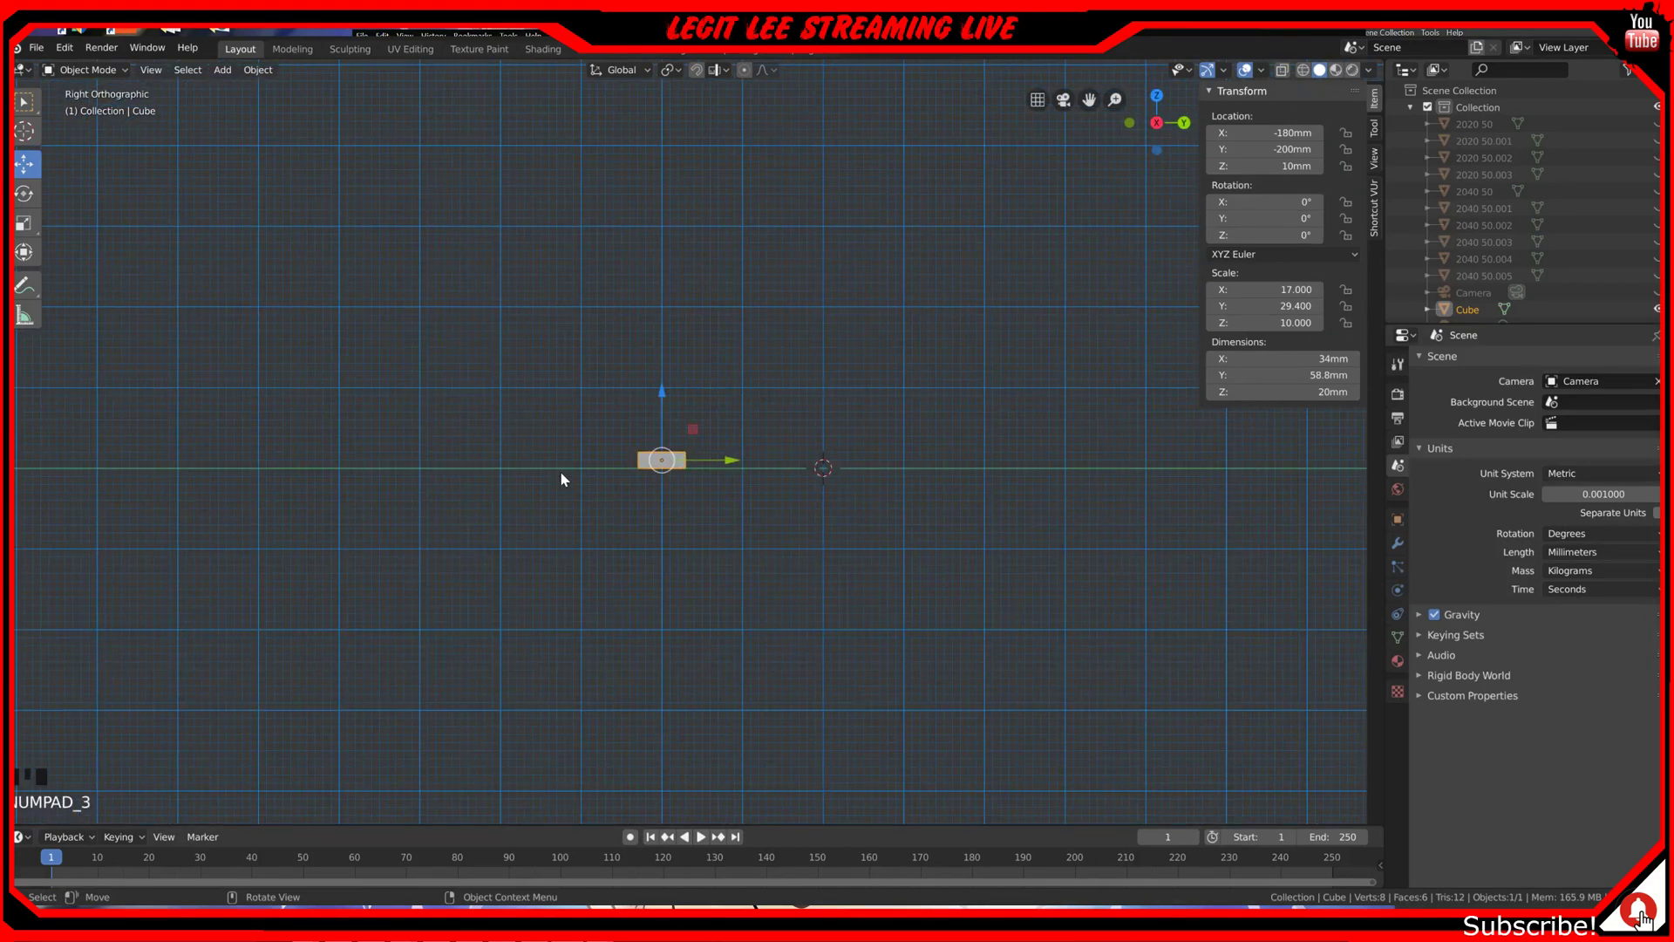
scroll(561, 479, up, 11)
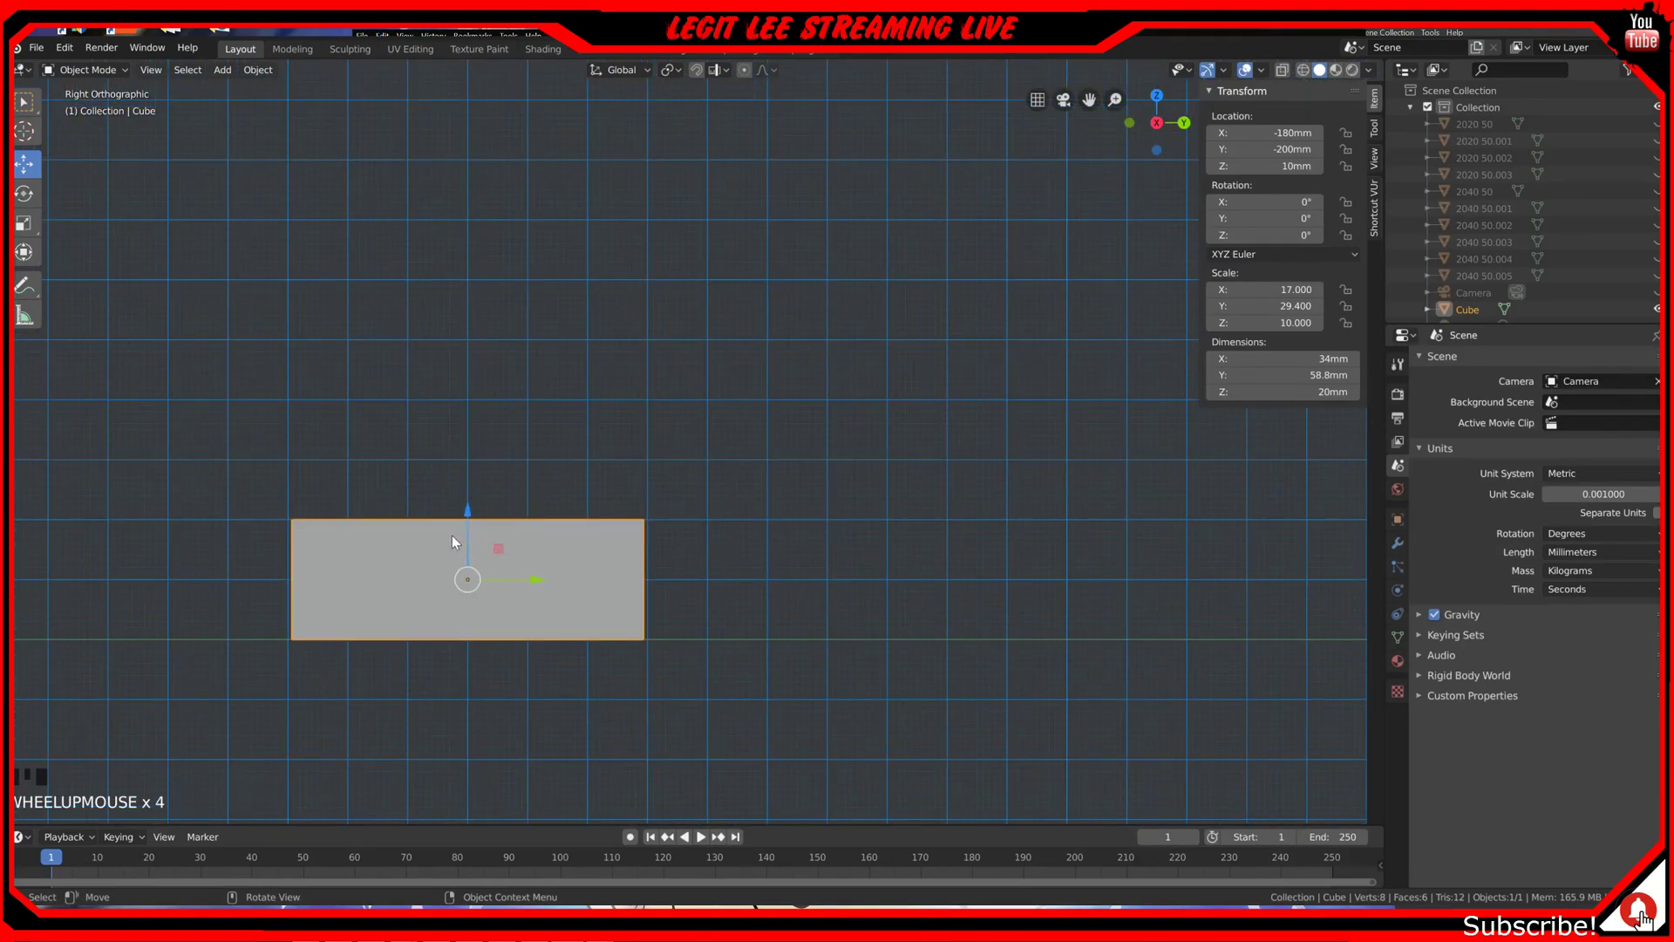
key(Tab)
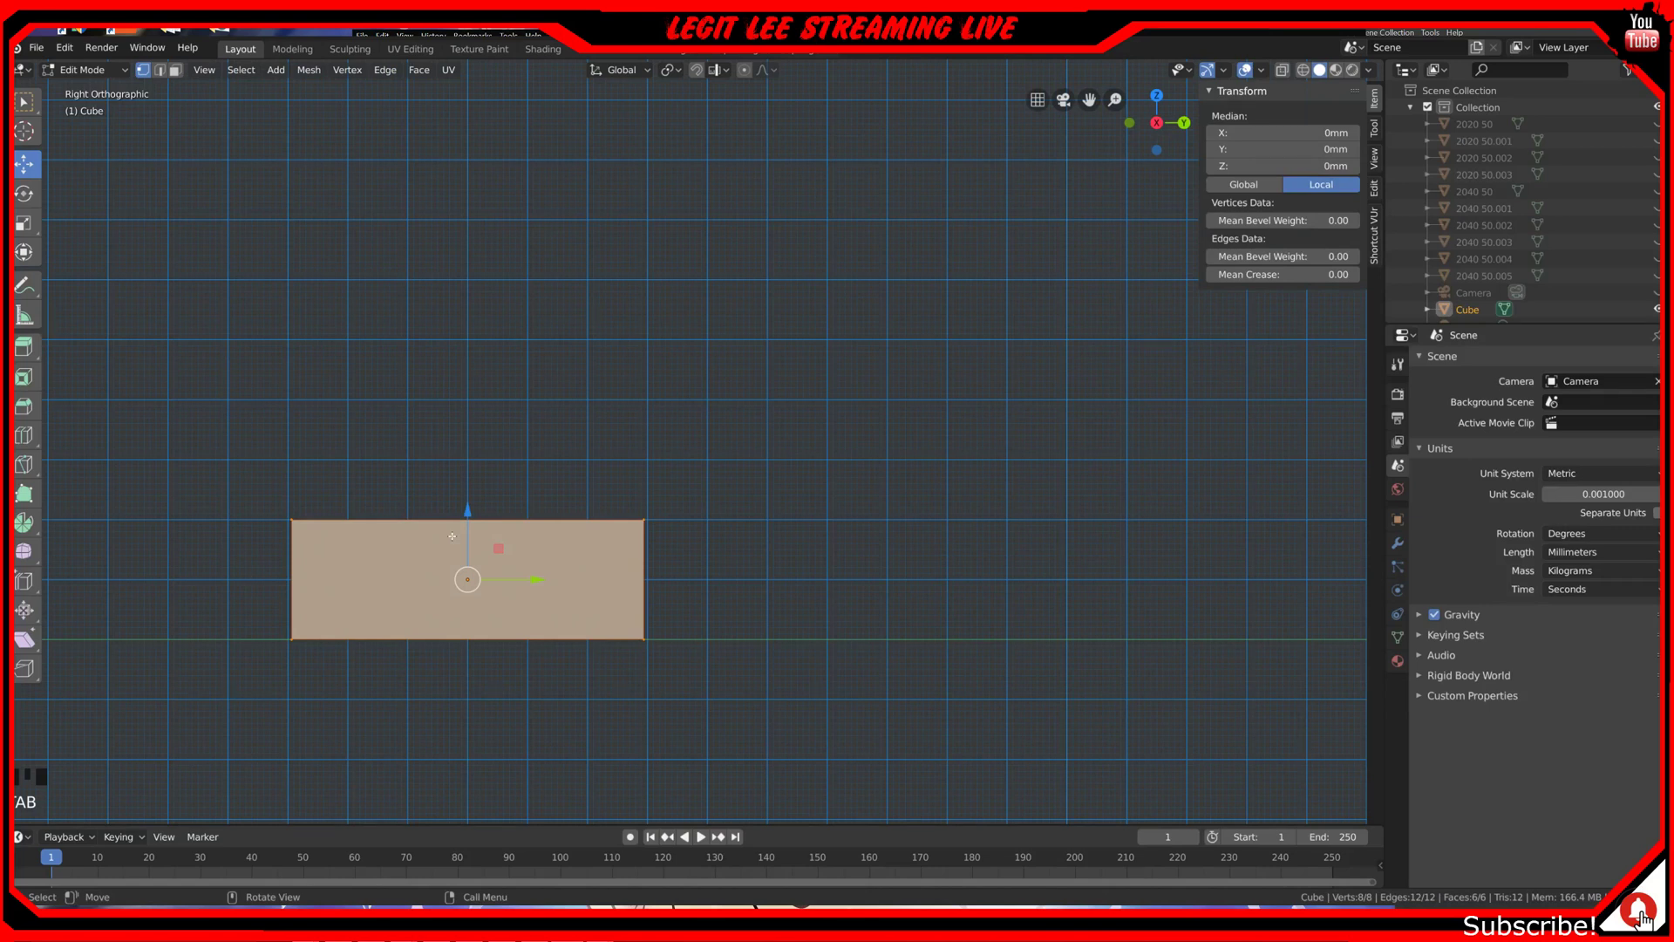
key(KP_7)
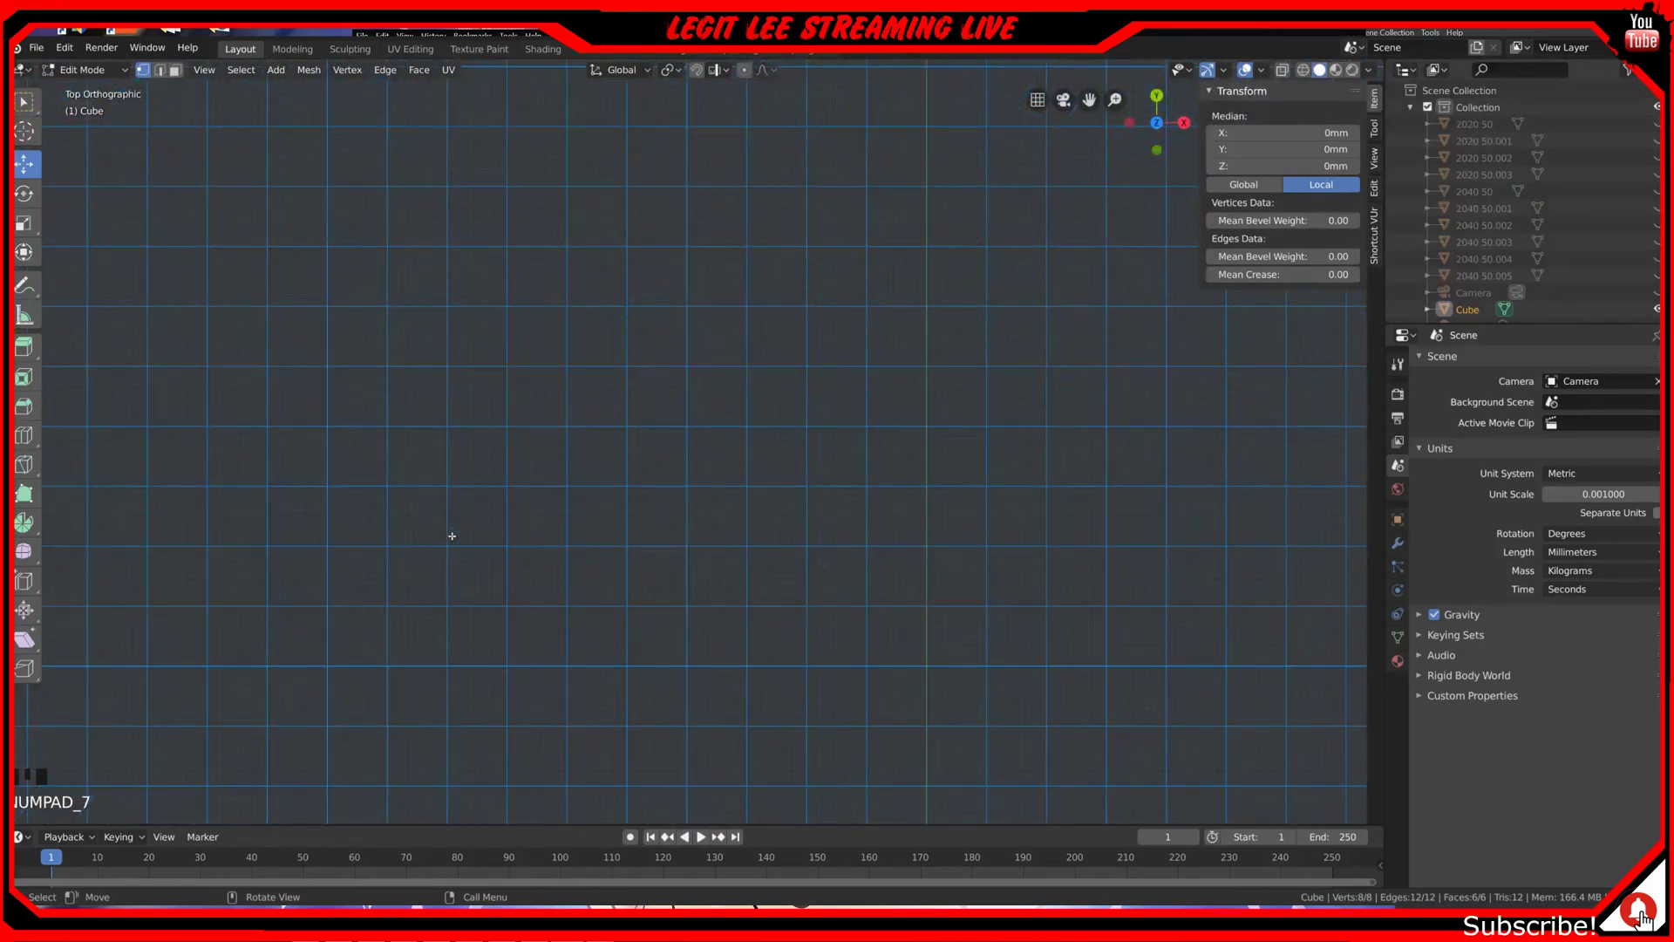
scroll(452, 536, down, 2)
shift+middle_drag(365, 560, 829, 553)
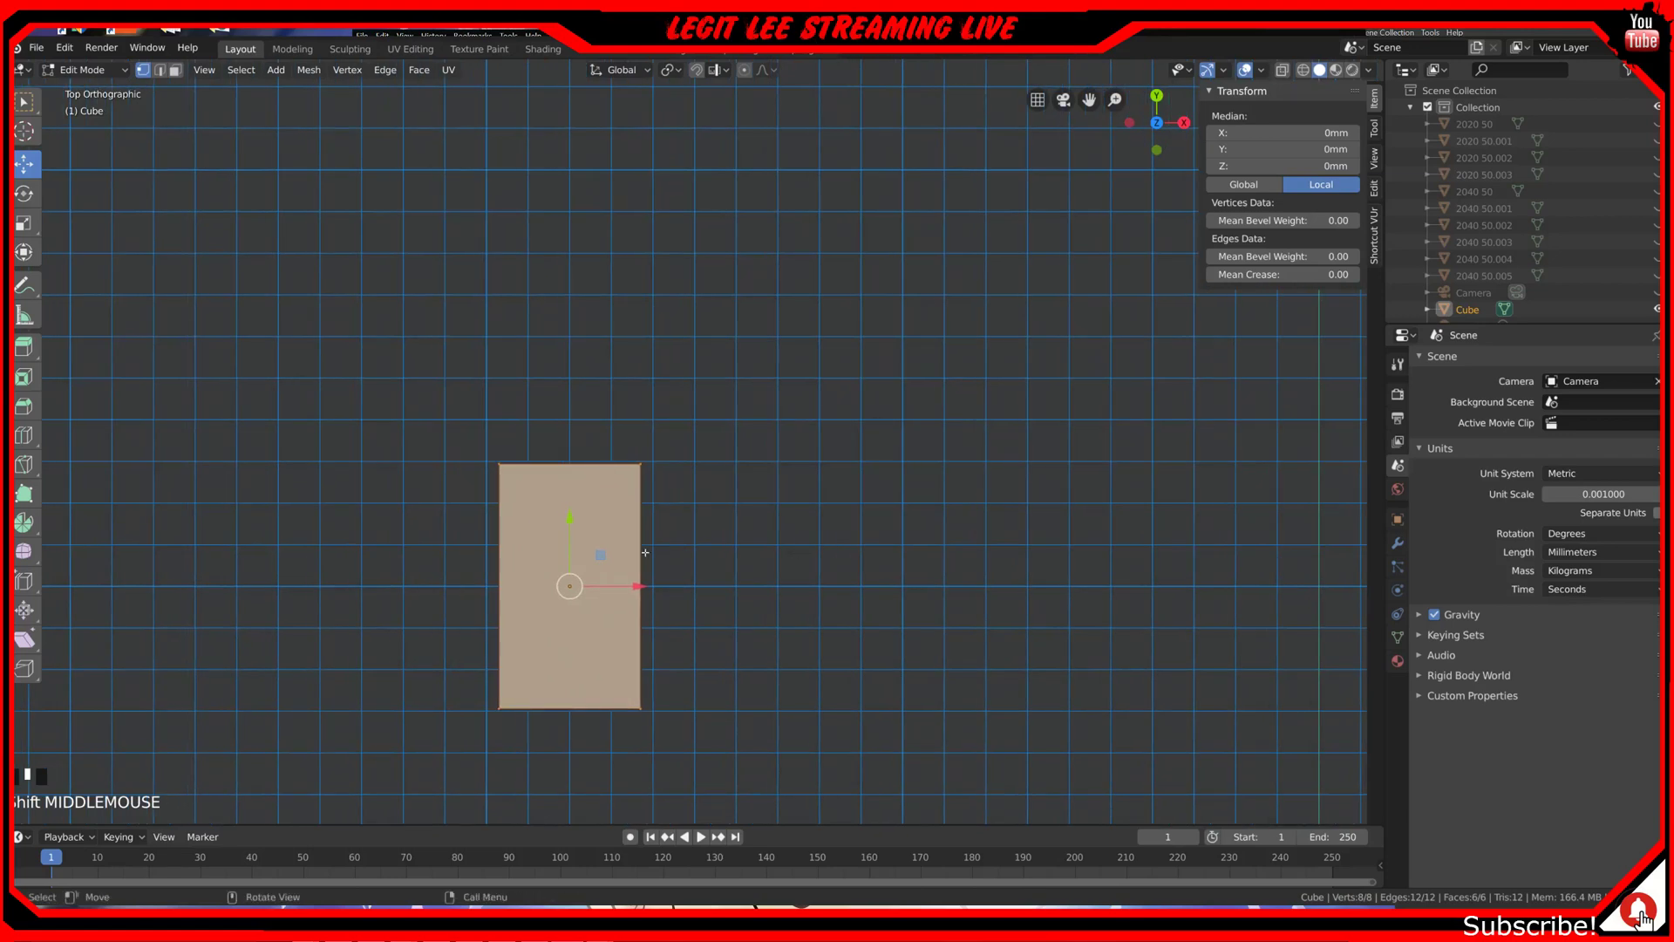
key(ctrl+r)
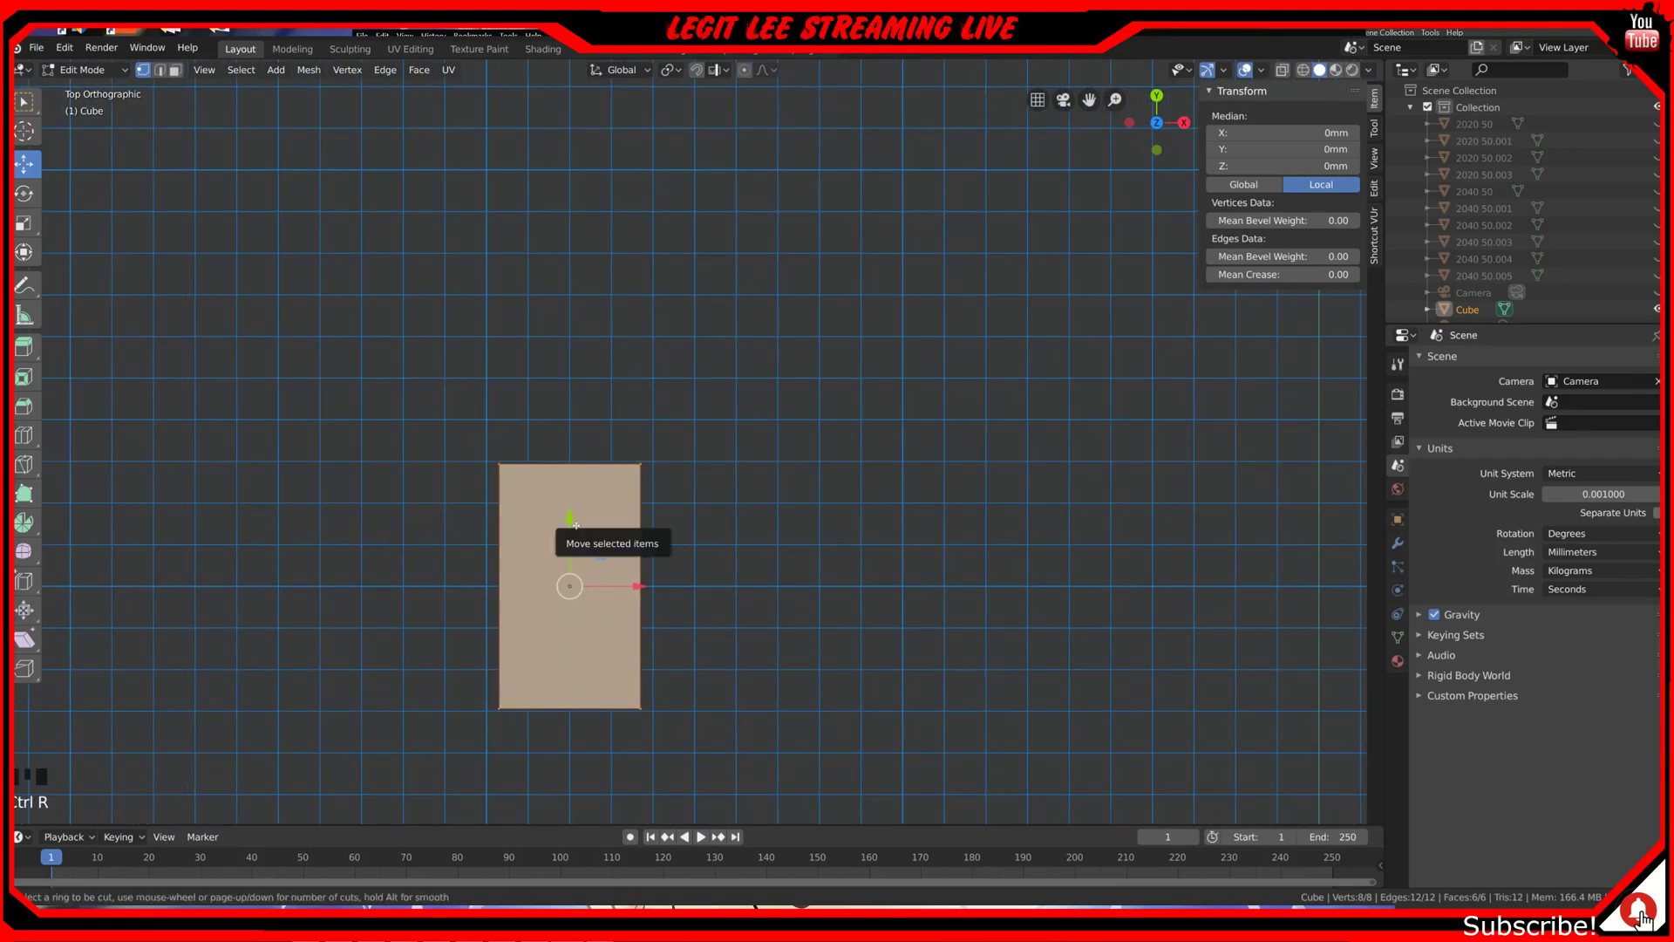
scroll(632, 518, up, 1)
click(631, 518)
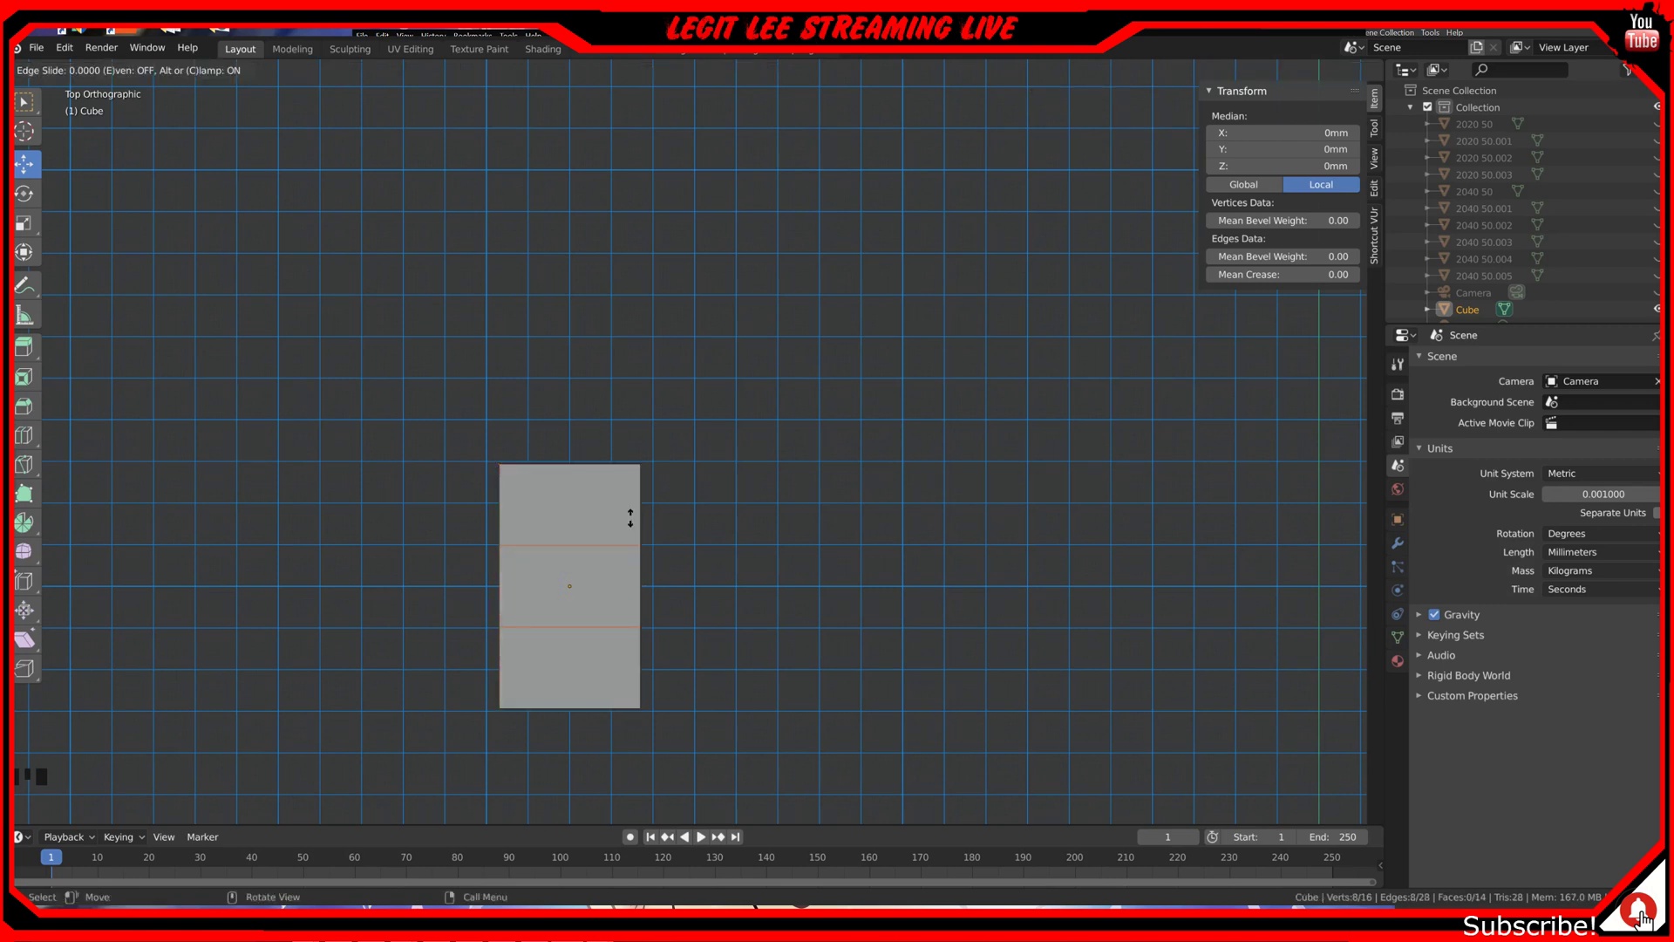
right_click(631, 518)
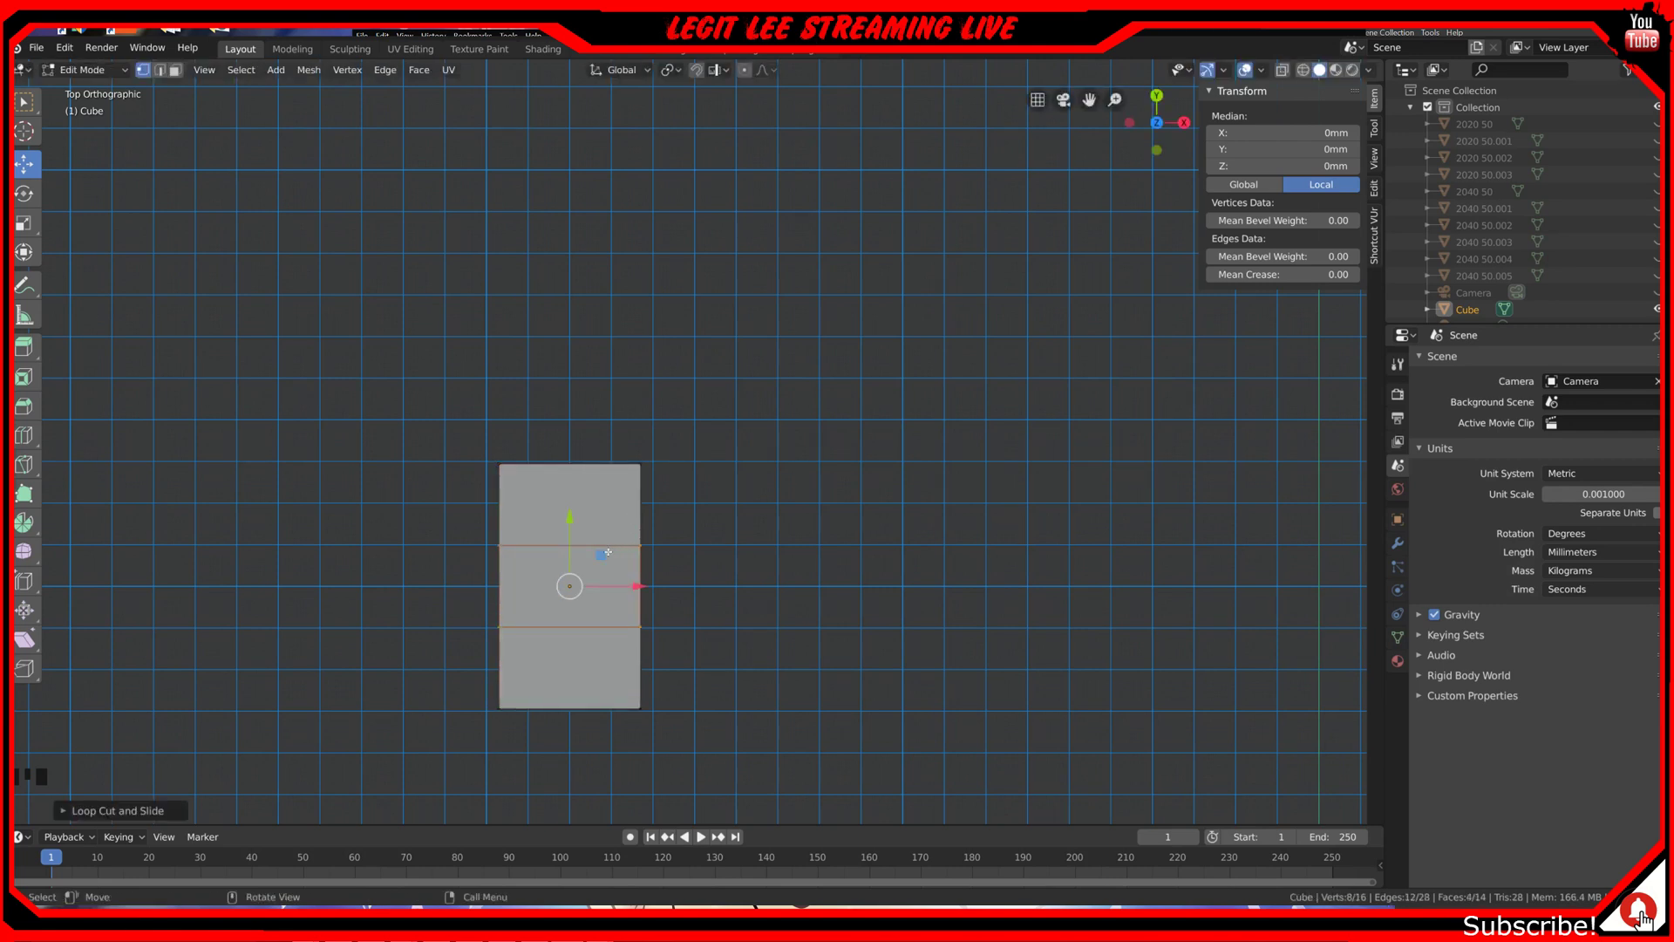
Step: Move the edge loop nearer the block's +Y end by 10 mm along Y in the right side view
alt+click(609, 551)
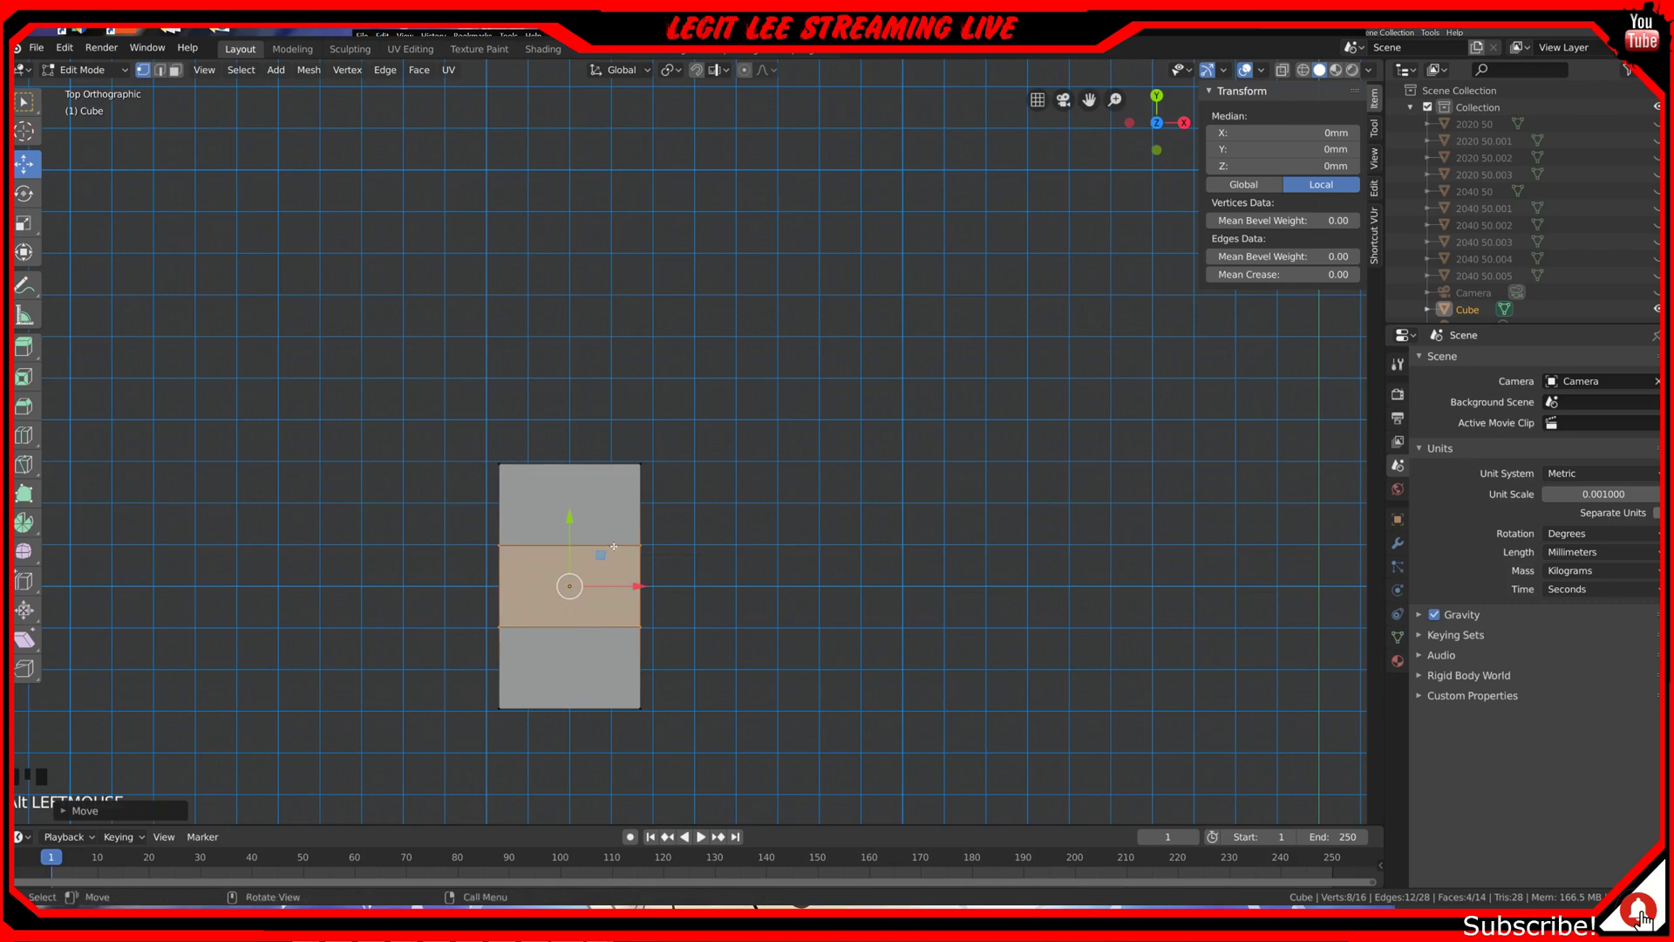
alt+click(614, 546)
middle_drag(614, 547, 459, 545)
scroll(461, 544, up, 2)
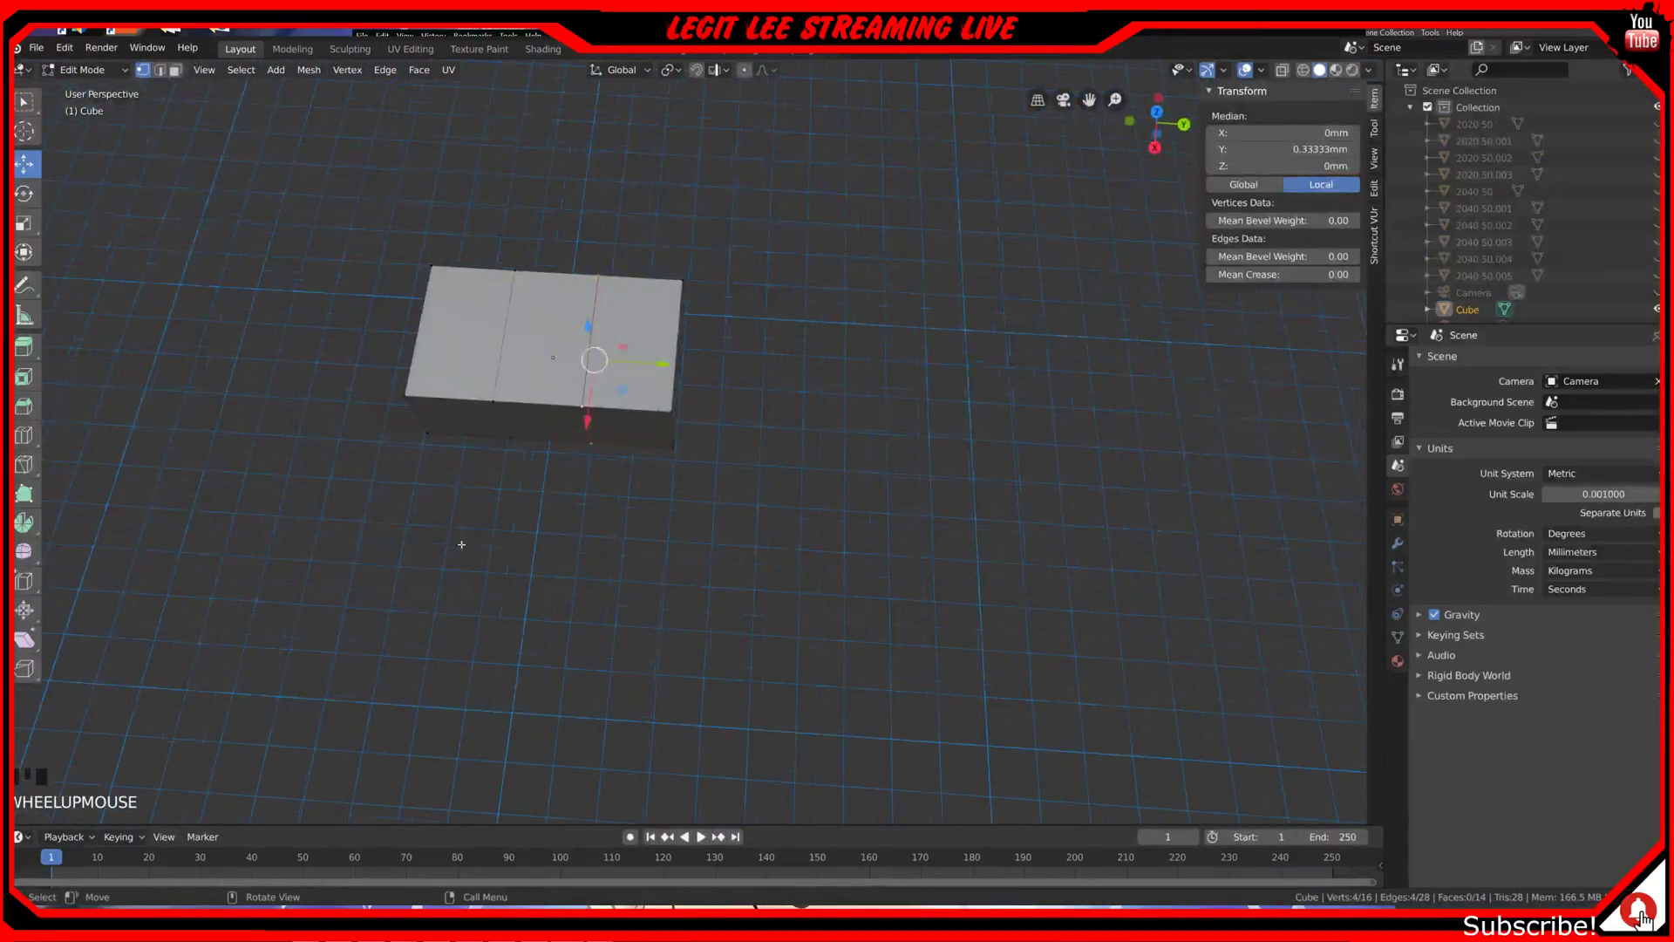
key(KP_3)
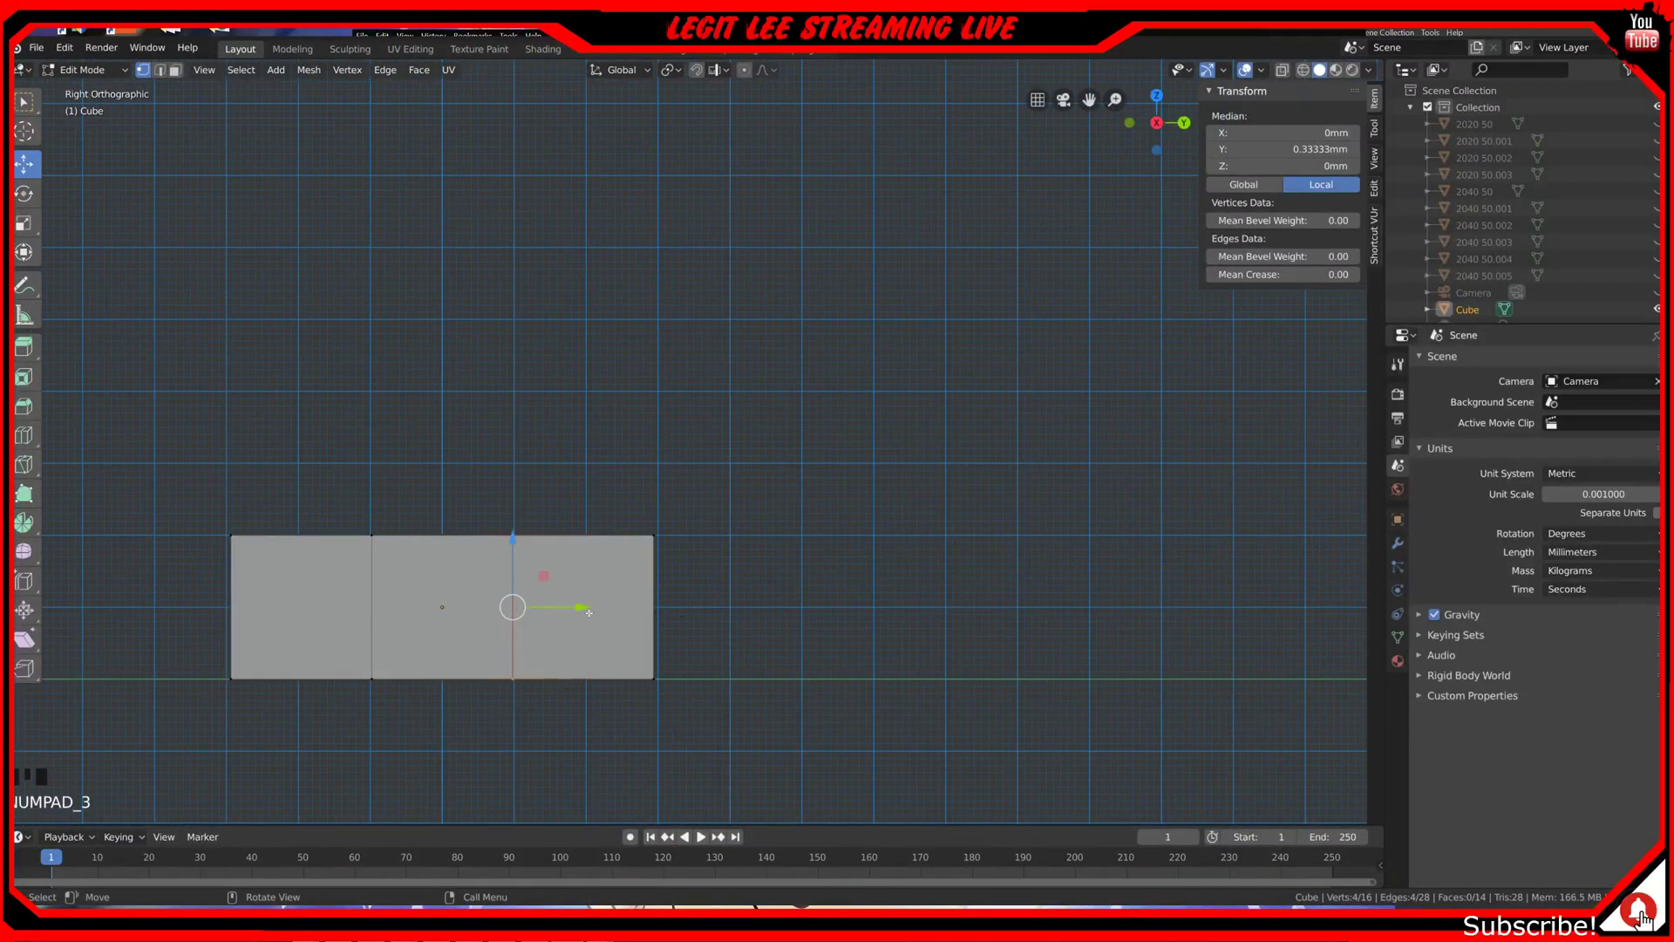
scroll(568, 627, up, 3)
scroll(568, 628, down, 2)
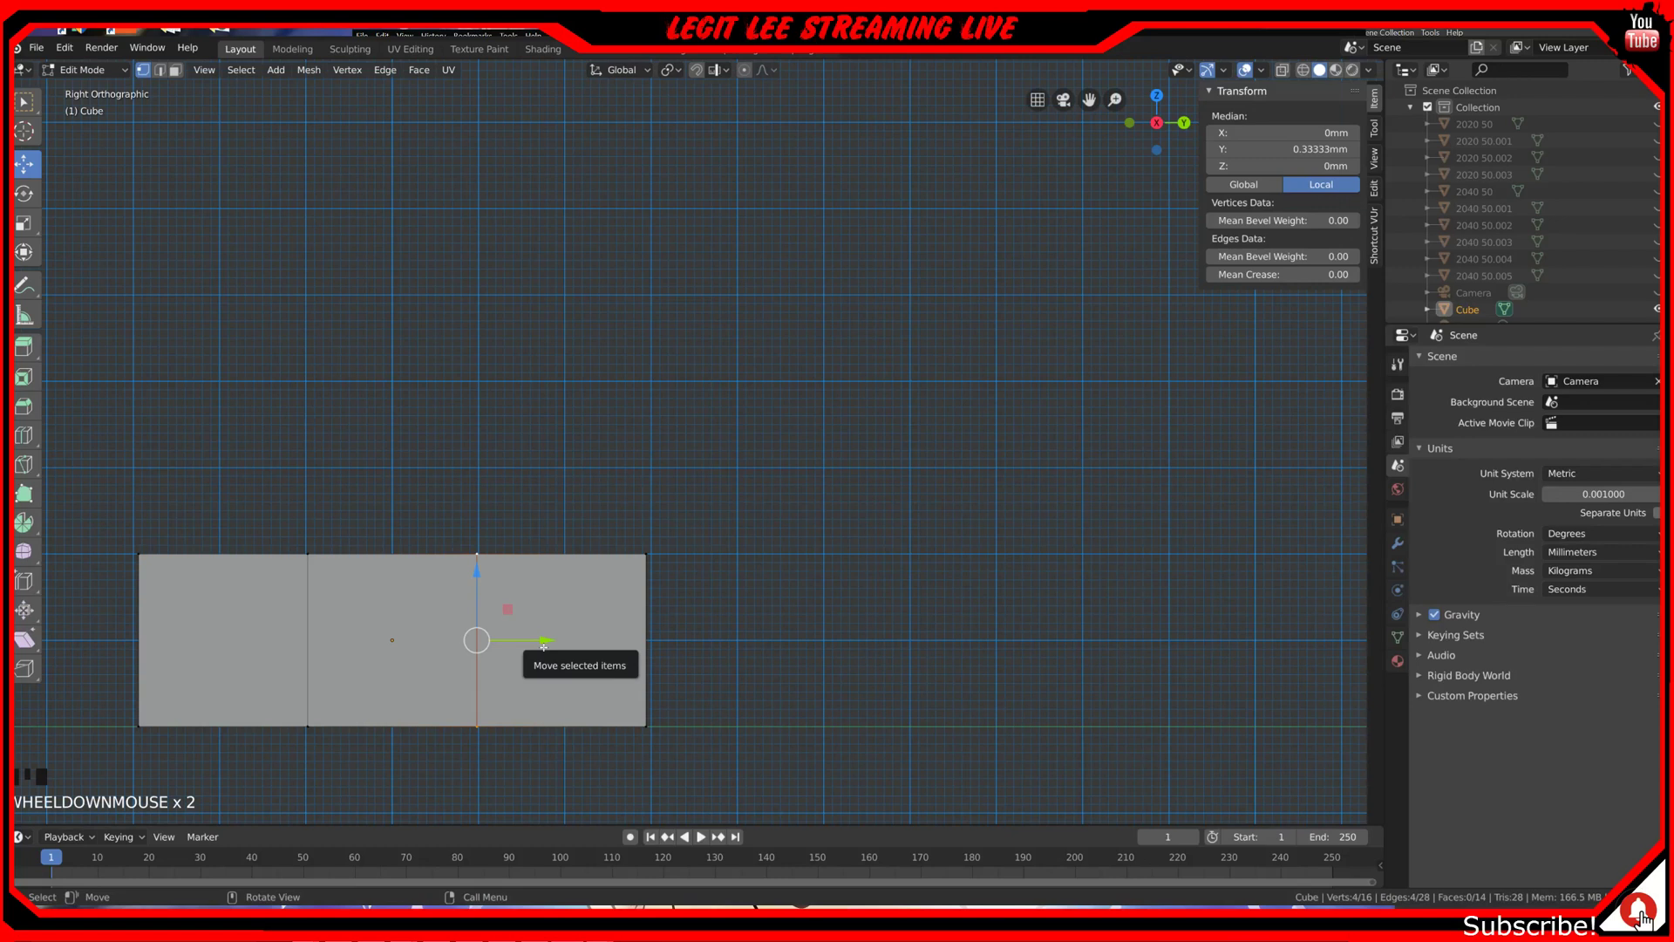
key(g)
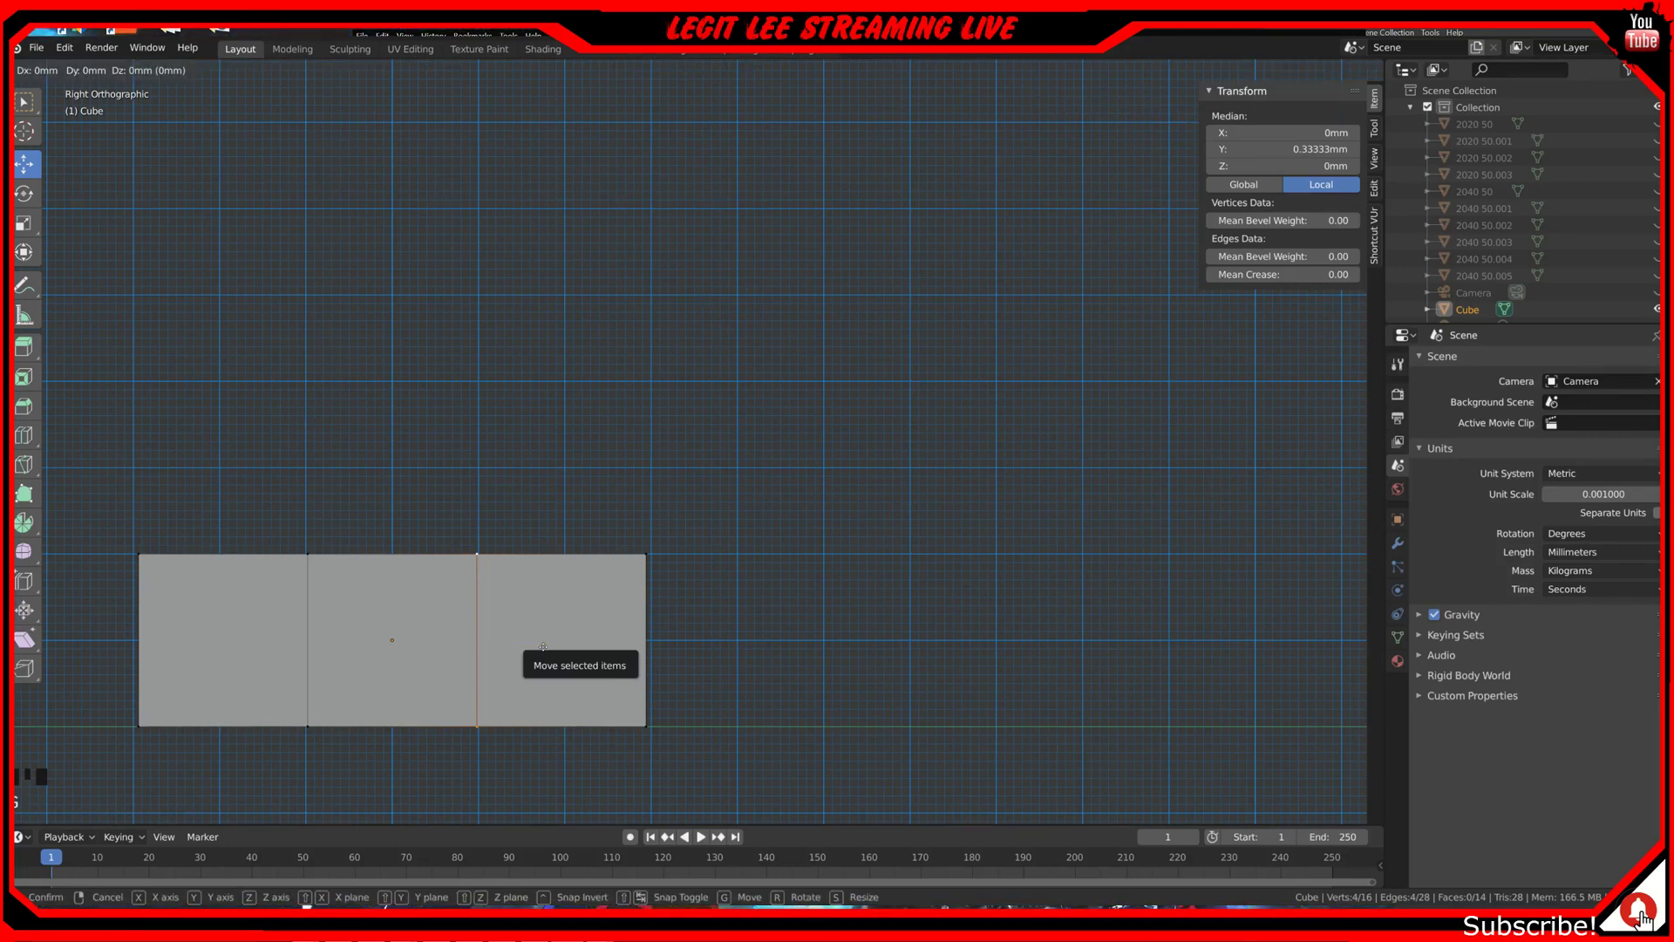
key(y)
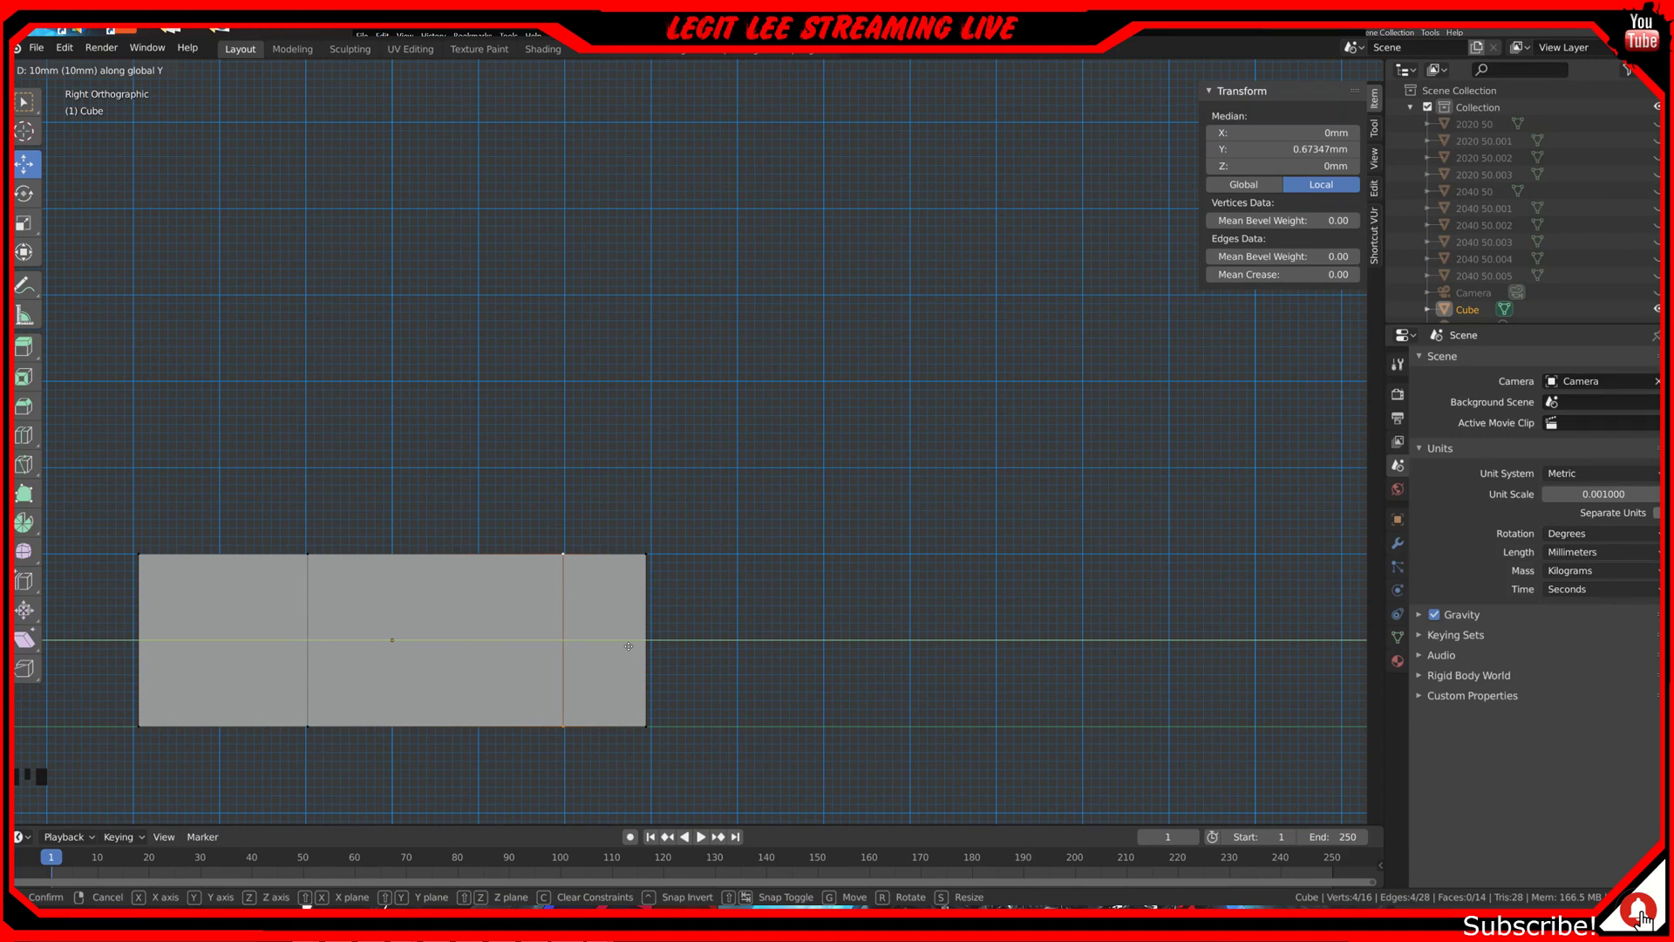
click(628, 646)
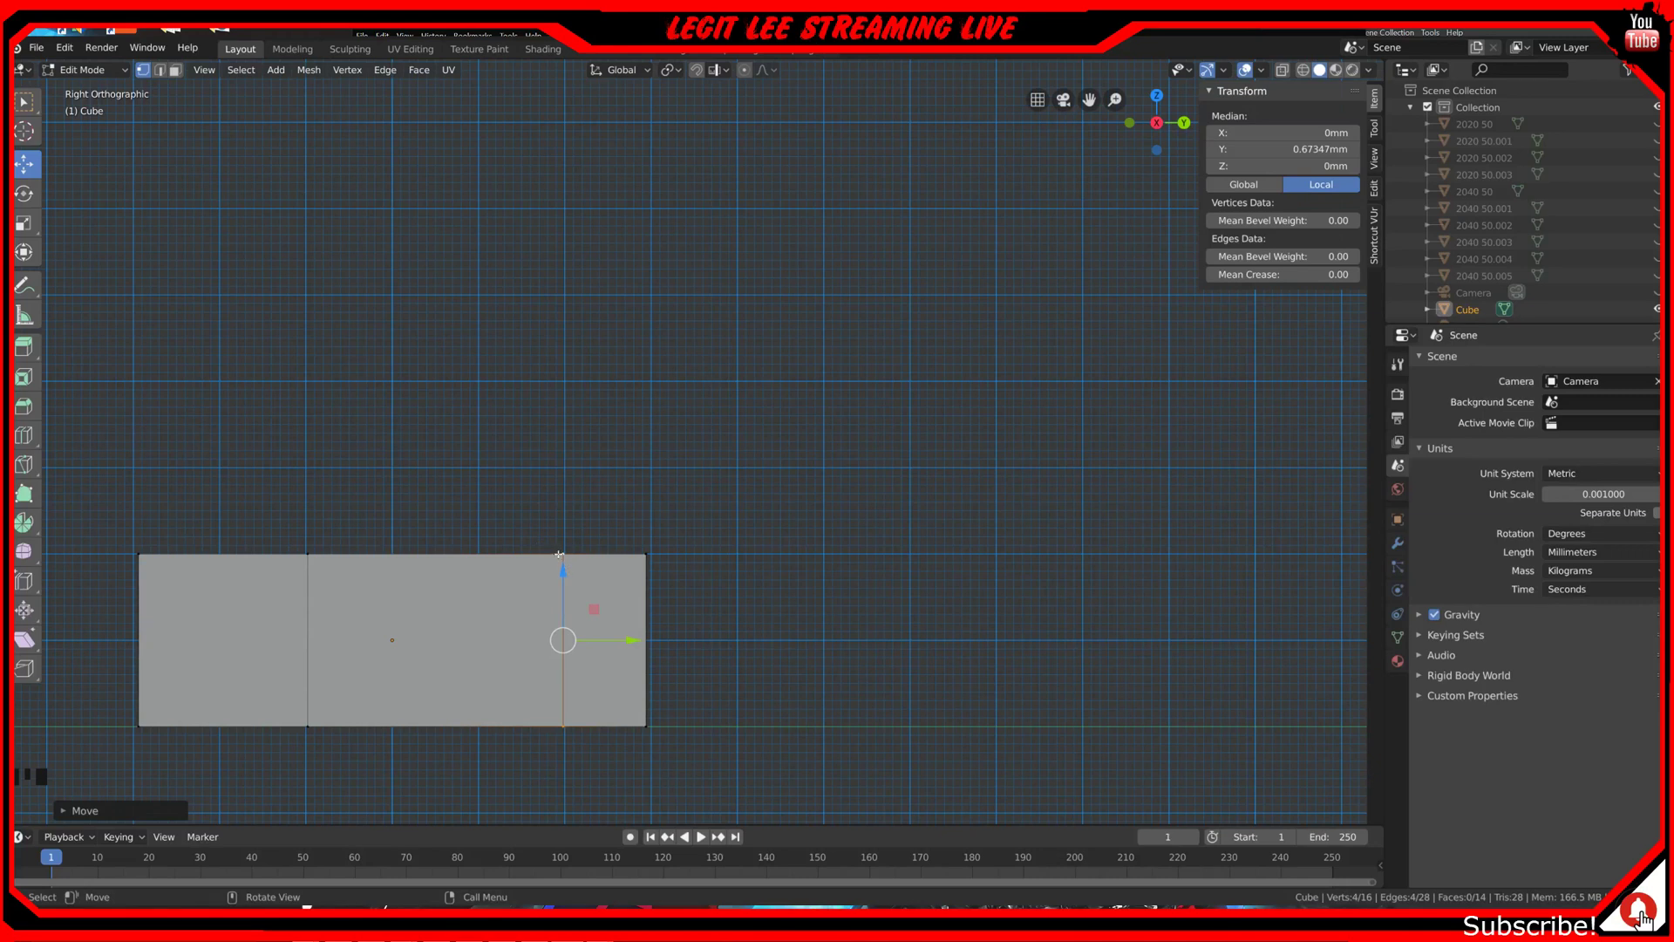
Step: Add a MeasureIt segment between the moved loop's upper vertex and the block's upper corner at the +Y end
click(559, 554)
shift+click(649, 558)
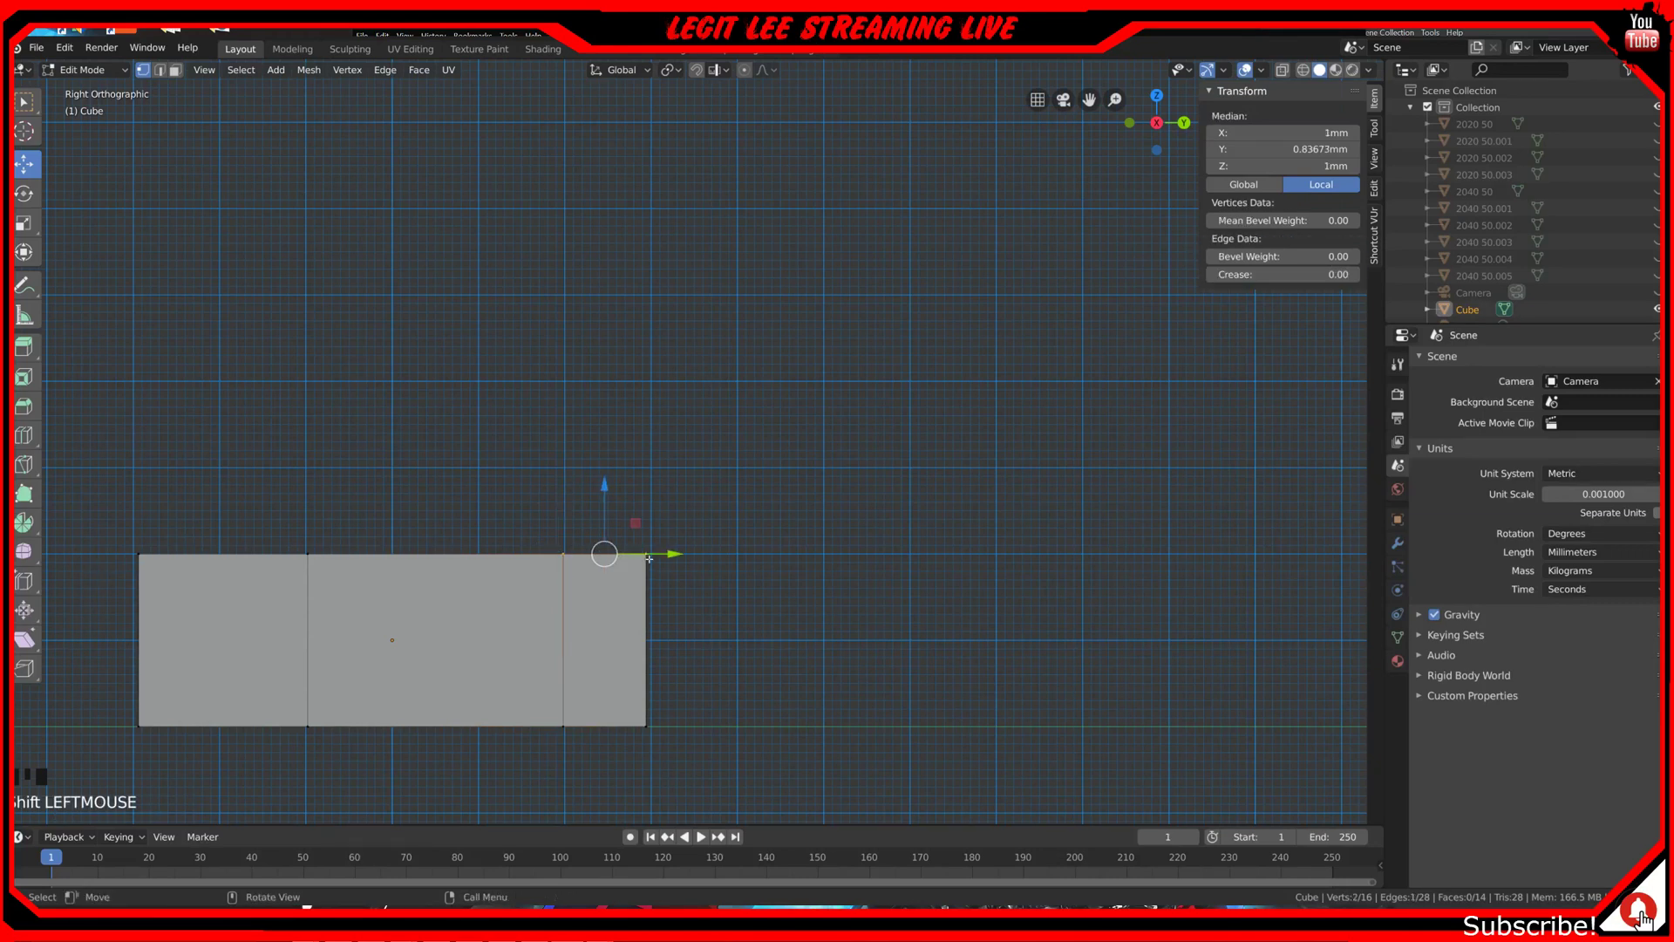
click(1376, 173)
scroll(1282, 566, down, 1)
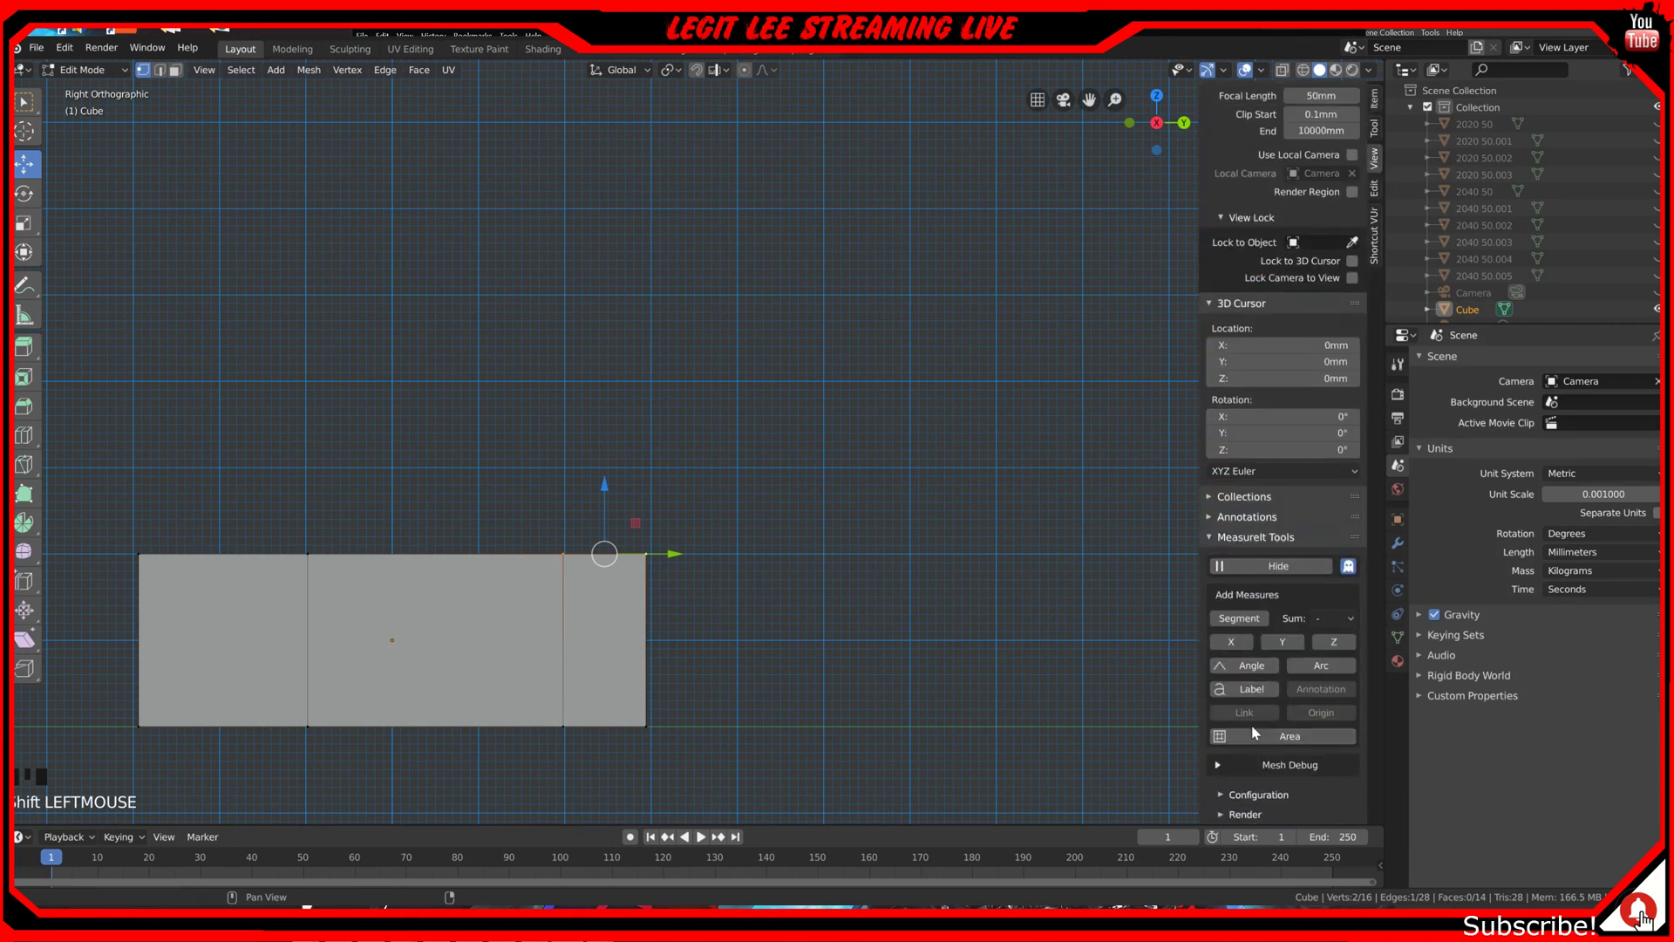
click(1239, 618)
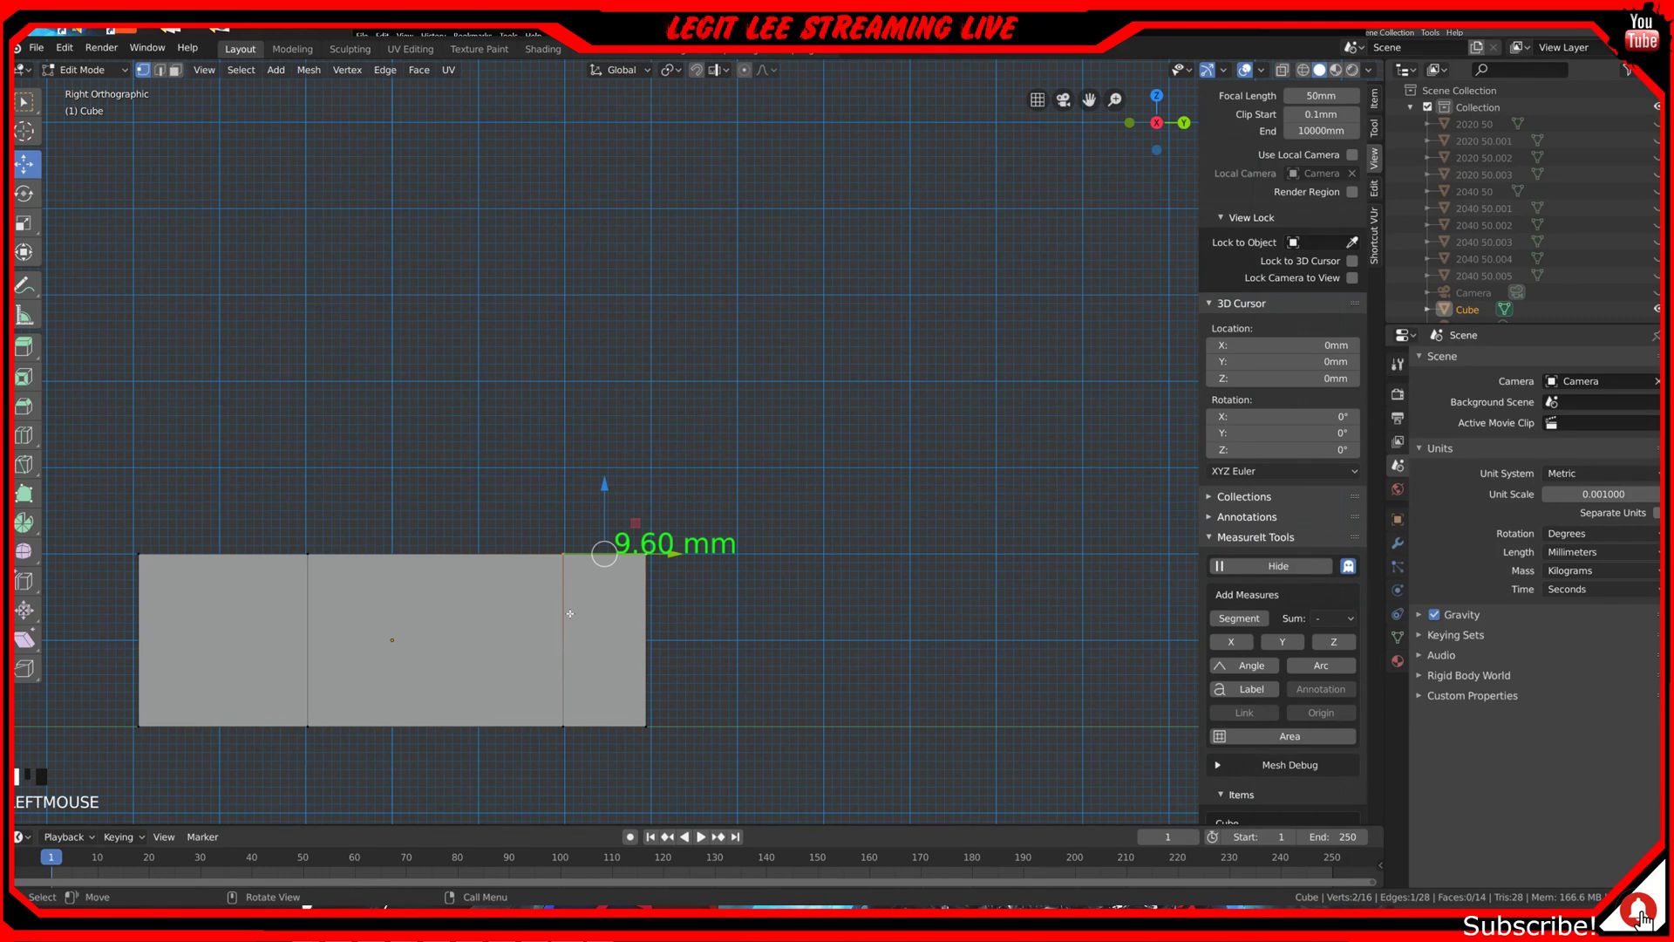
Step: Select the edge loop nearest the block's +Y end and move it along Y to 9.50 mm from that end
key(alt+a)
alt+click(558, 597)
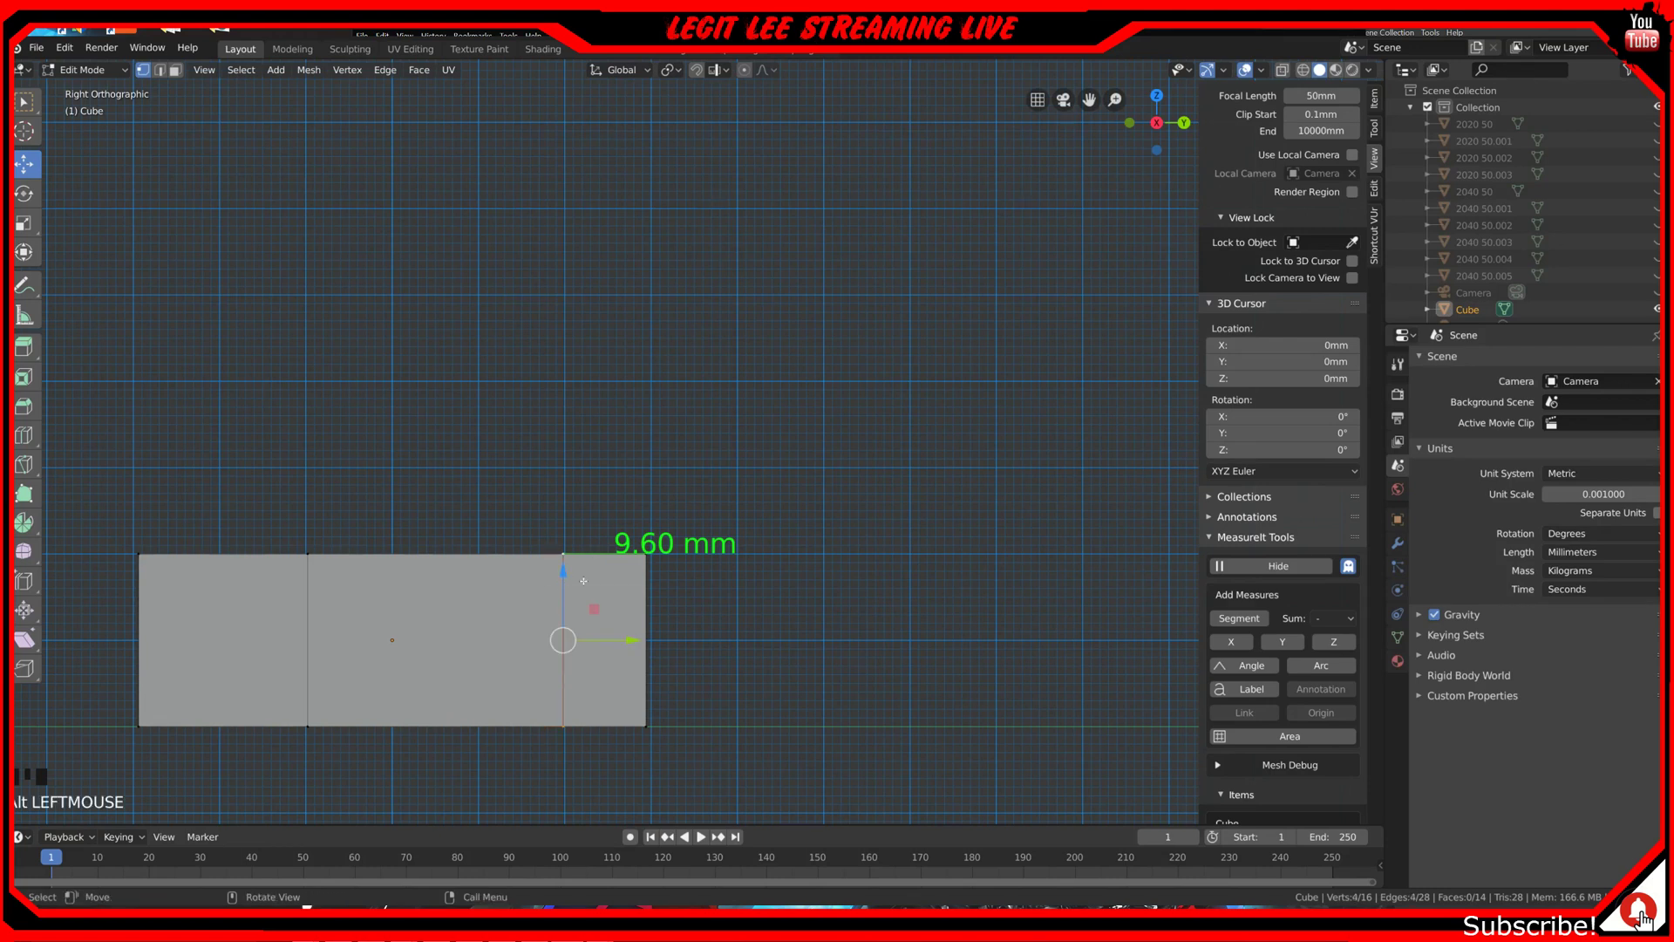
key(g)
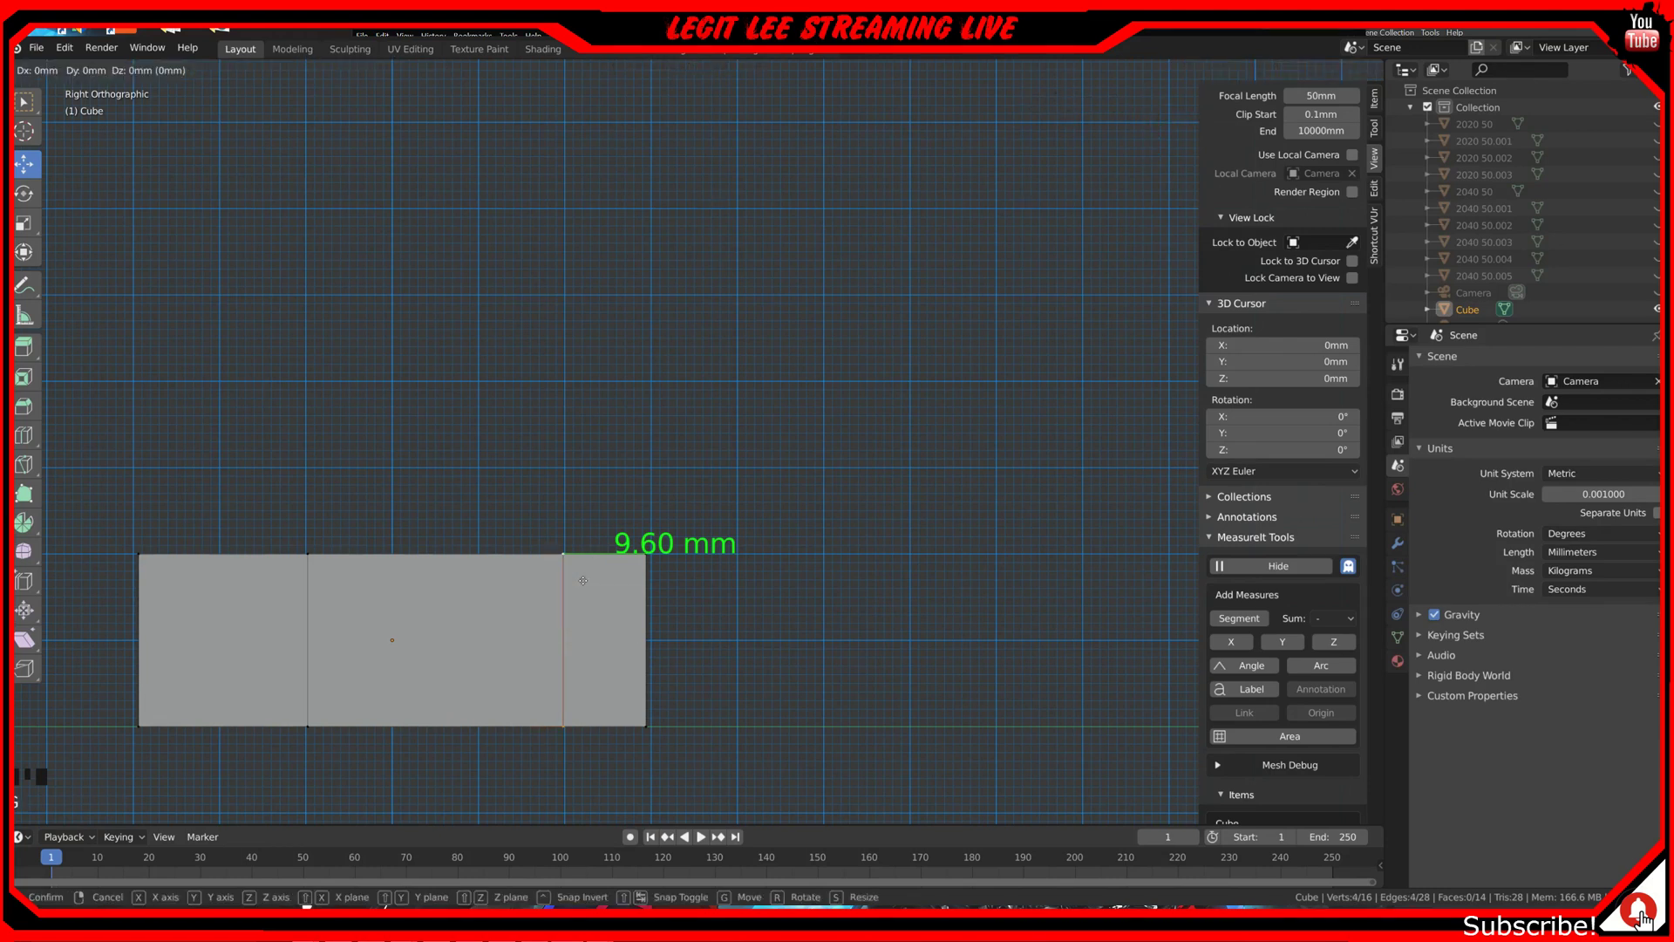
key(y)
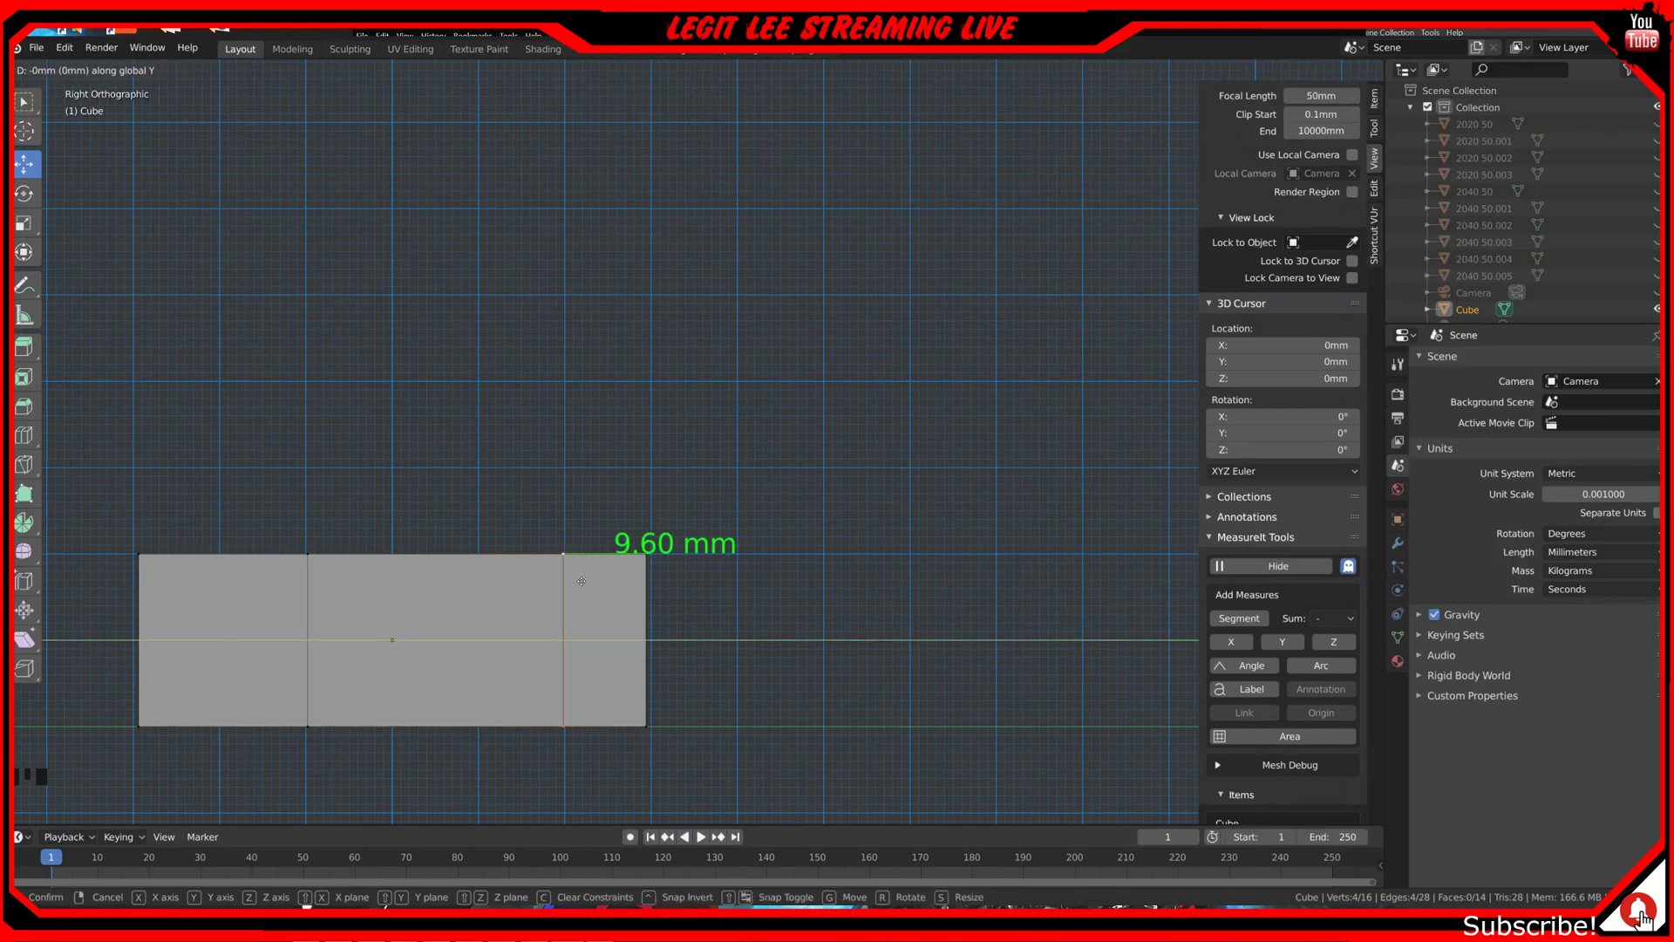
click(582, 581)
shift+middle_drag(582, 580, 508, 648)
scroll(754, 328, up, 3)
scroll(698, 436, up, 4)
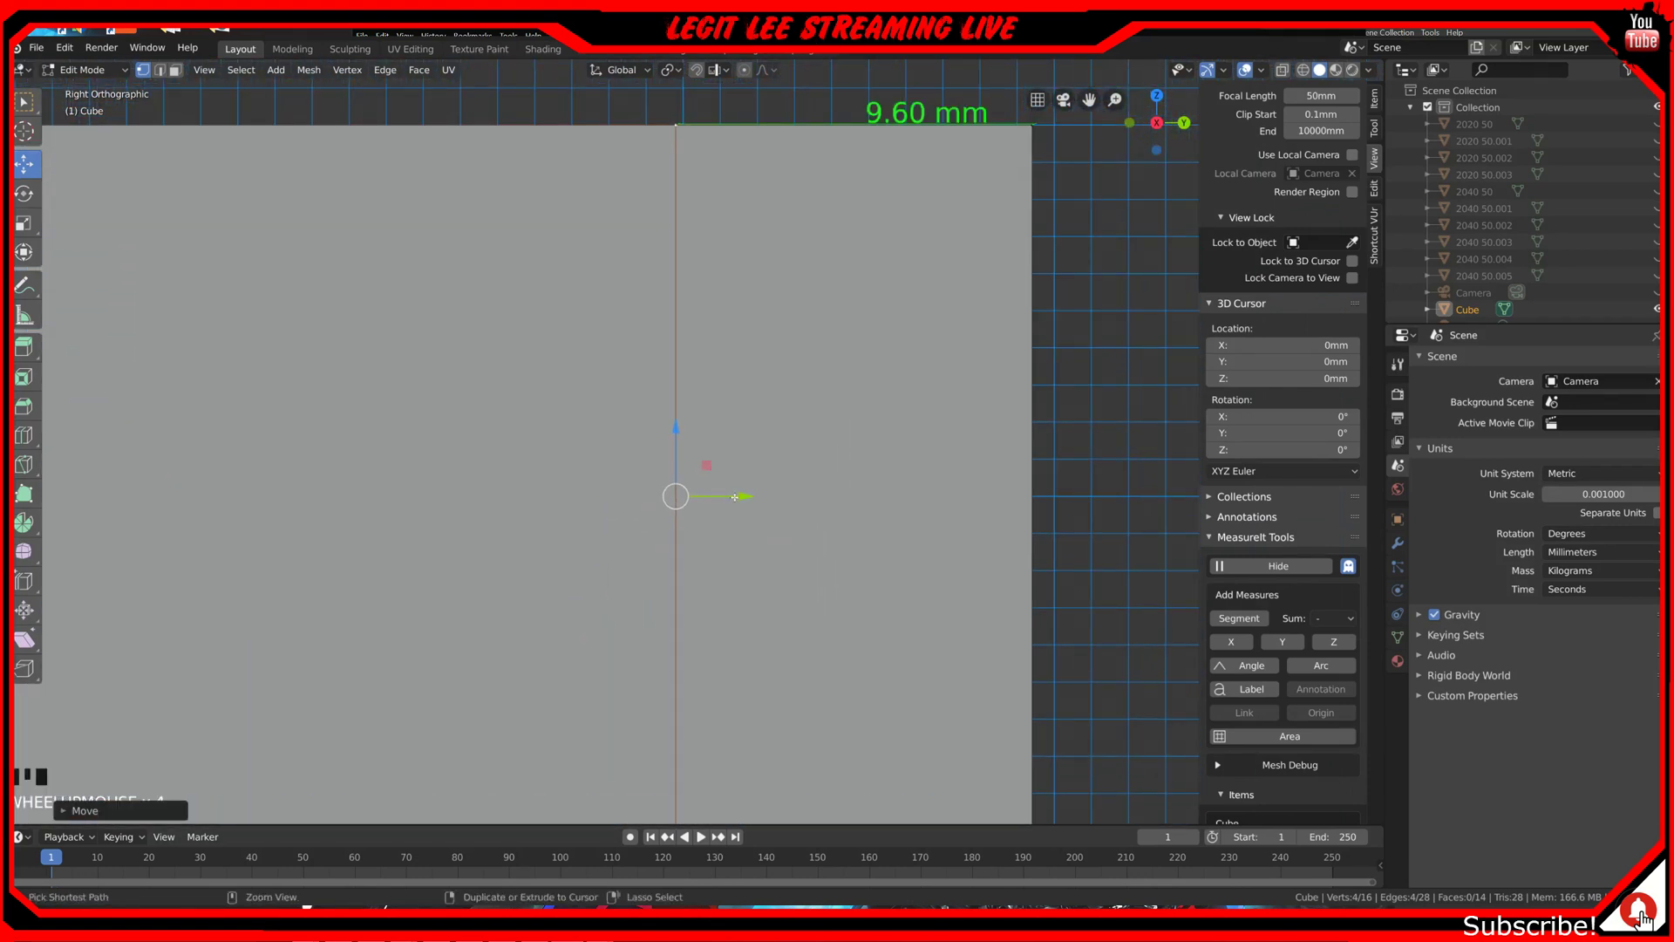
mouse_move(739, 499)
ctrl+mouse_down()
mouse_move(788, 501)
mouse_move(749, 500)
ctrl+mouse_up()
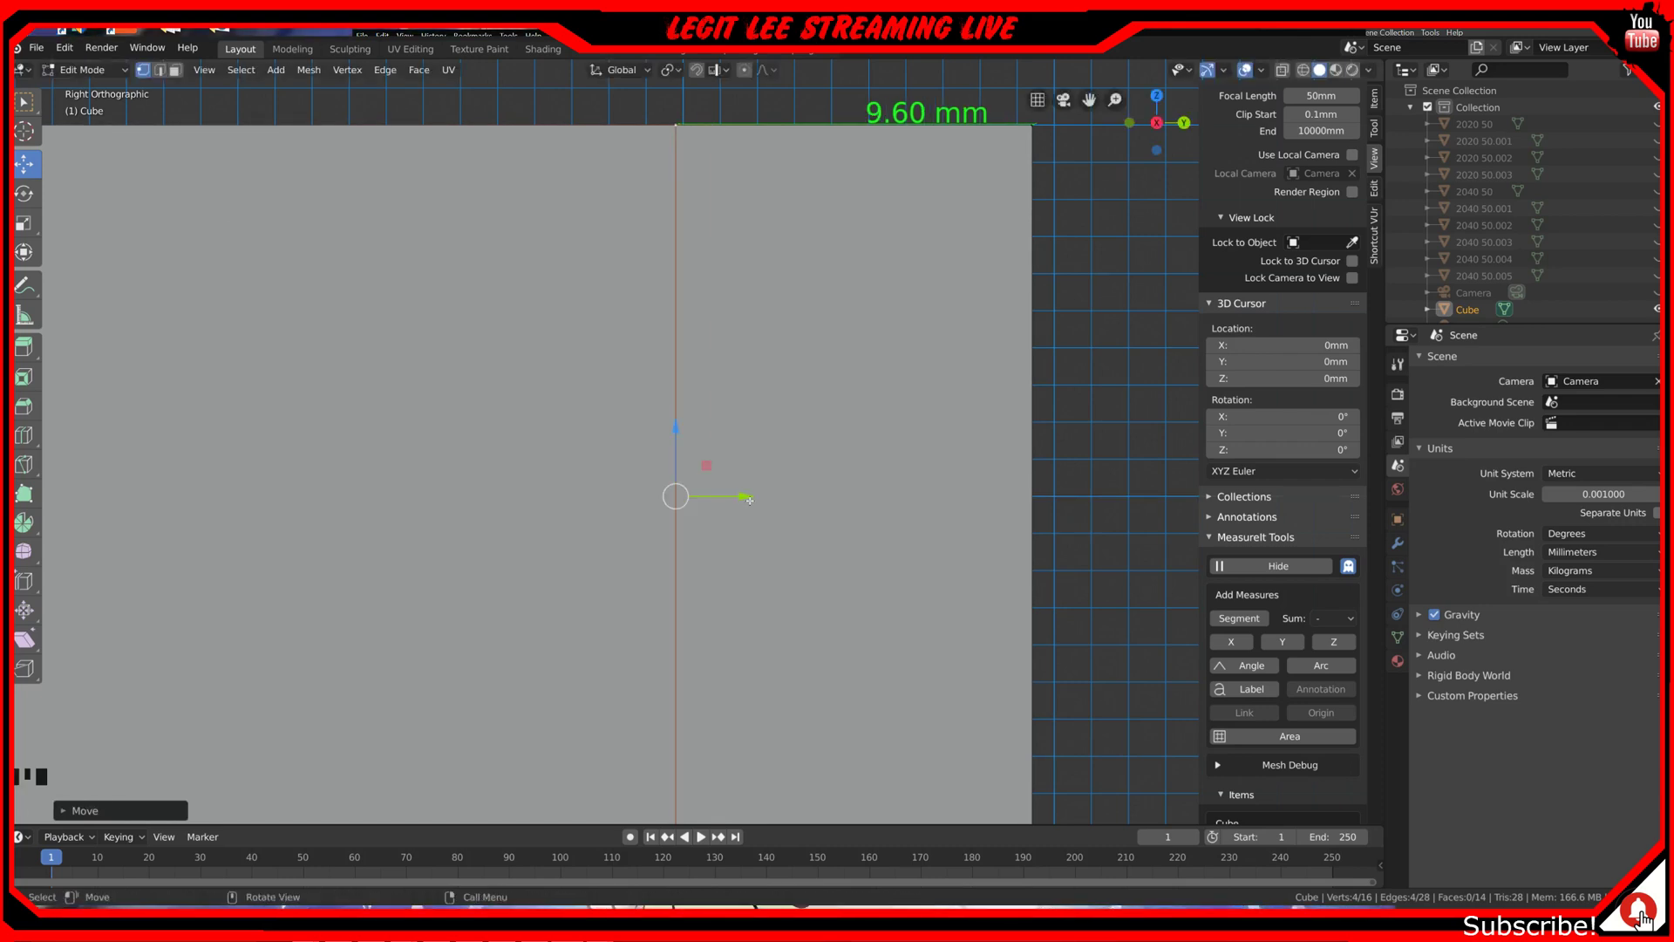
scroll(749, 500, down, 3)
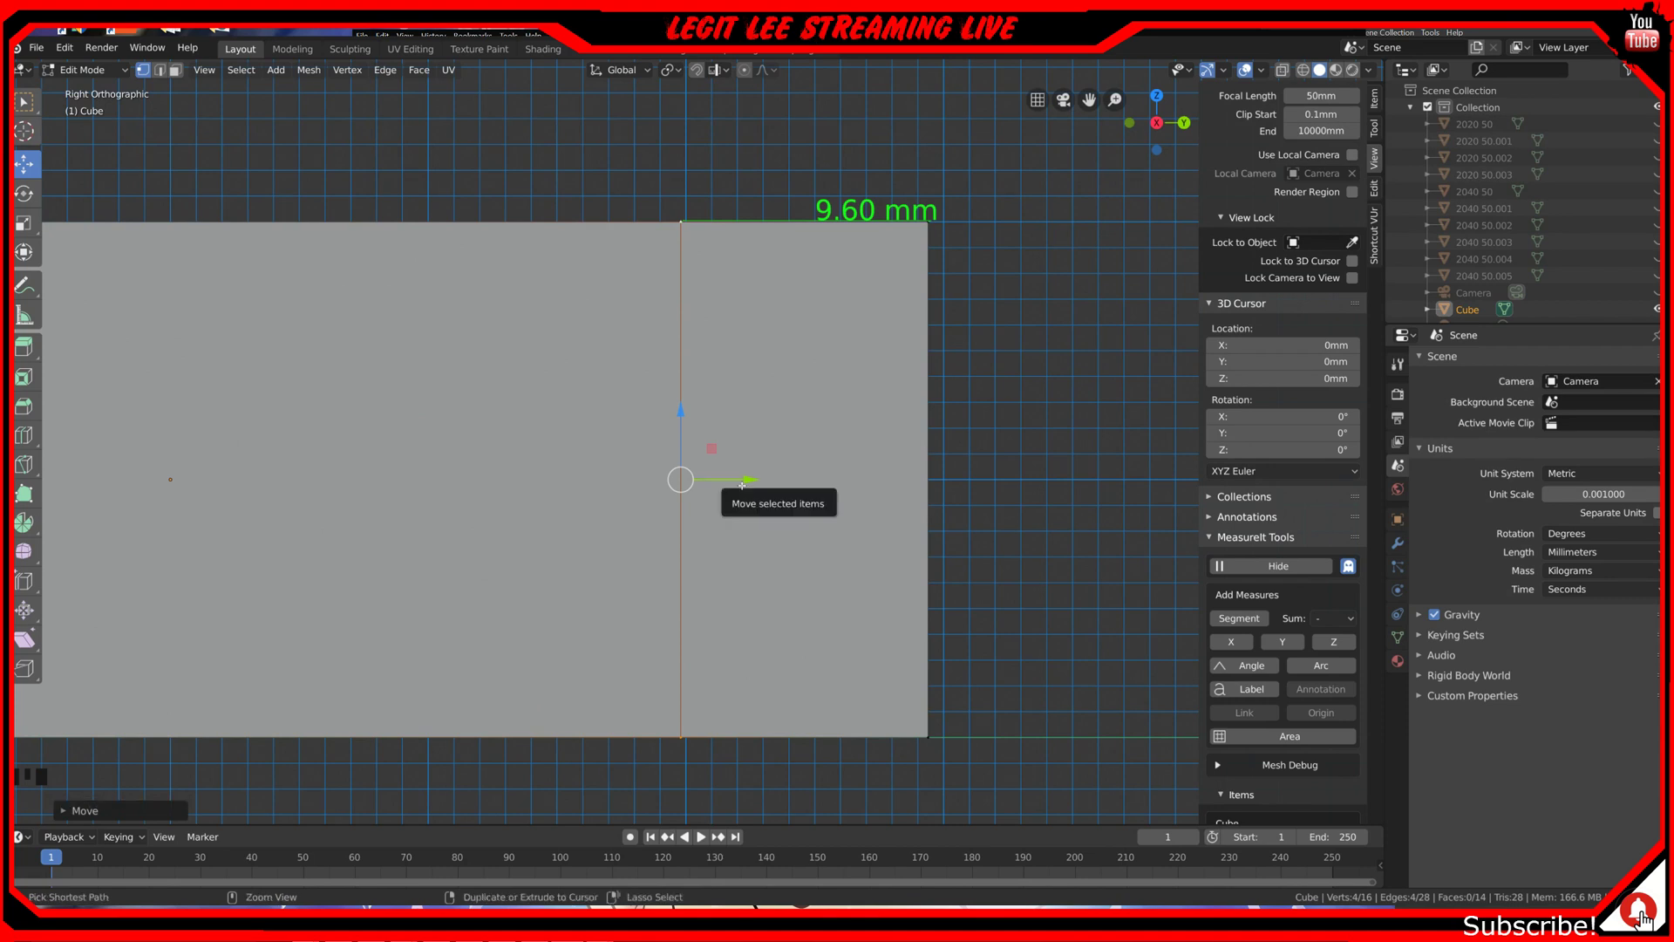
ctrl+drag(742, 481, 758, 478)
scroll(756, 480, up, 4)
shift+middle_drag(752, 480, 730, 704)
shift+scroll(729, 704, down, 1)
ctrl+scroll(737, 677, up, 1)
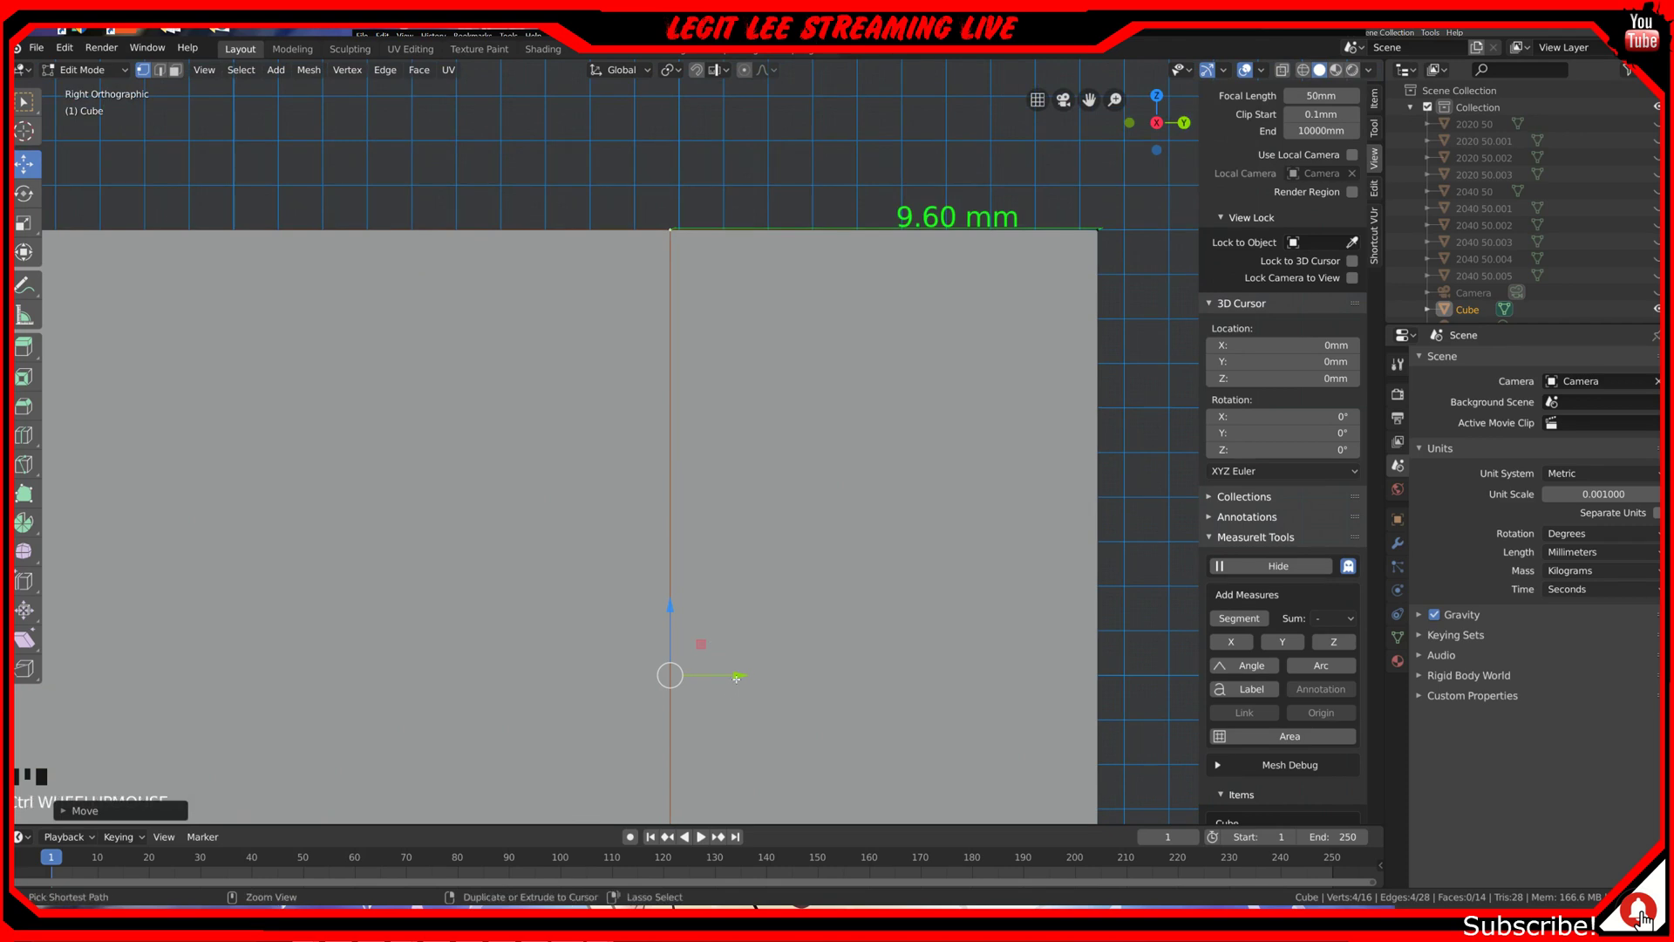
mouse_move(738, 675)
ctrl+mouse_down()
mouse_move(801, 677)
mouse_move(755, 676)
ctrl+mouse_up()
scroll(736, 647, up, 2)
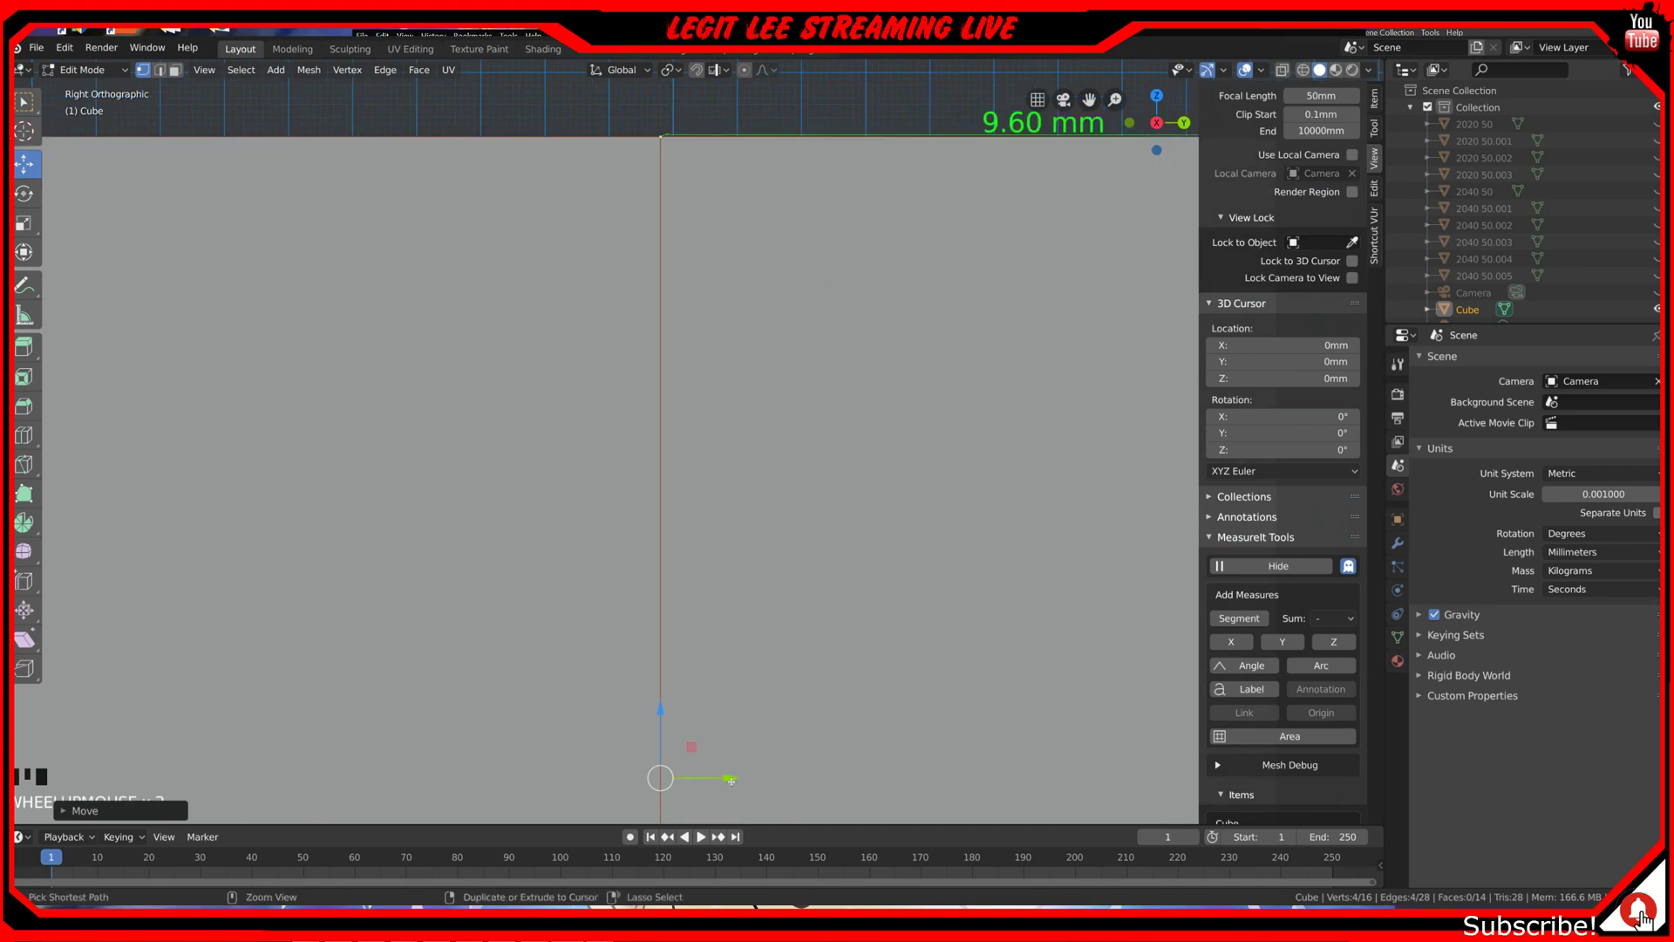
scroll(712, 624, down, 7)
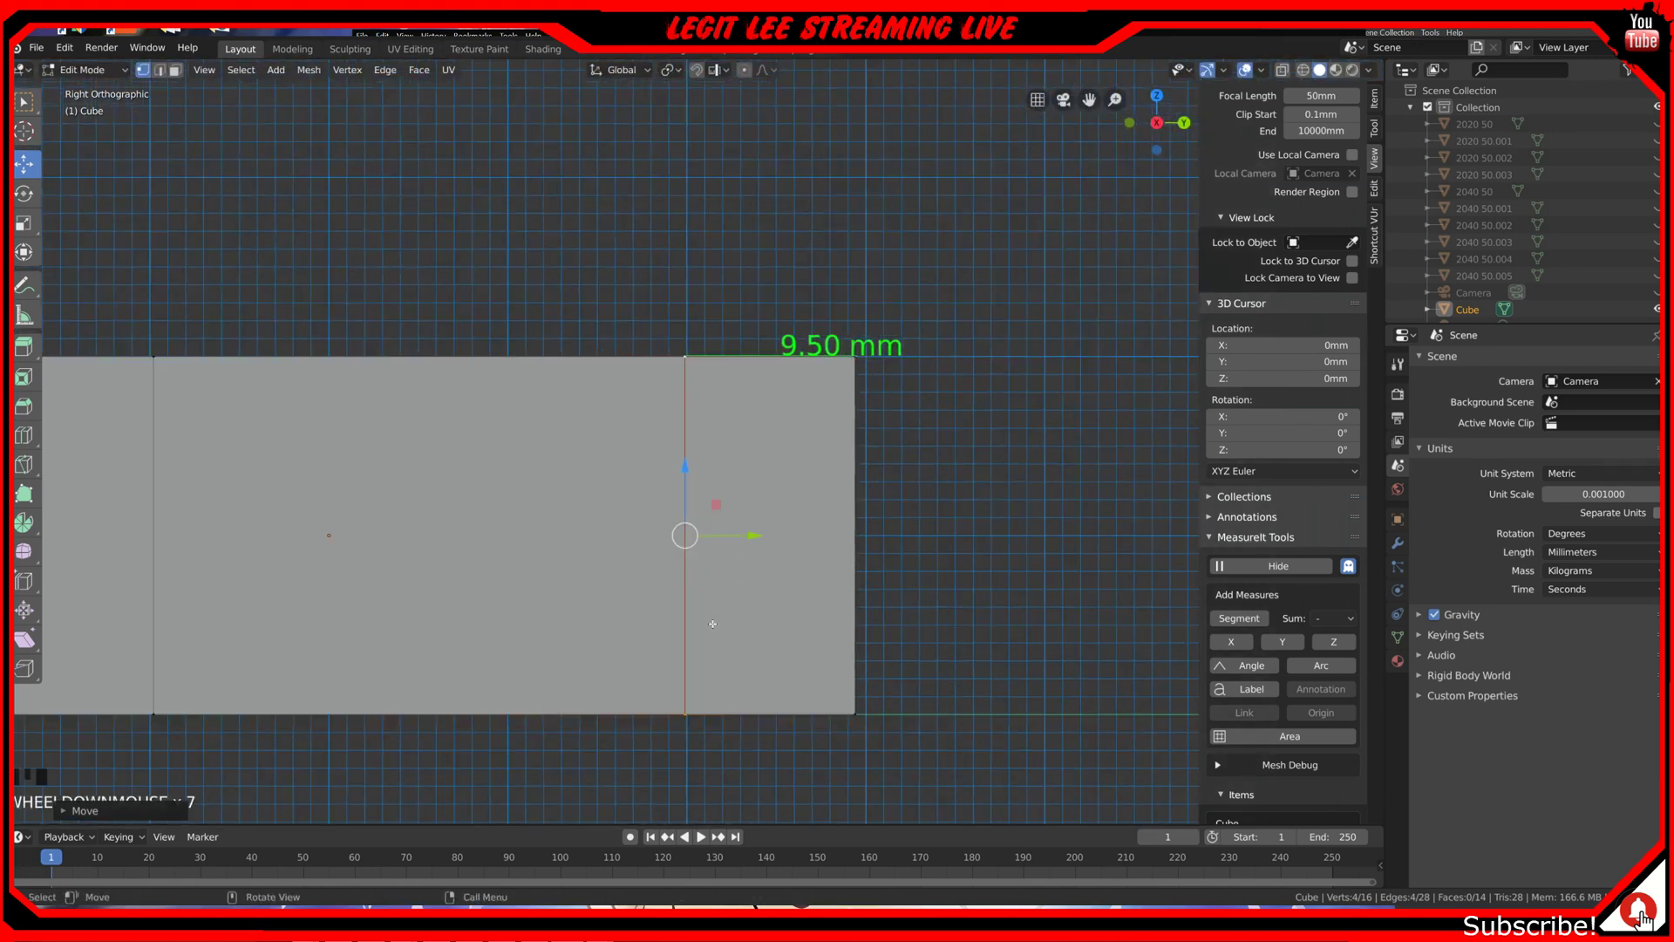
Step: Add a MeasureIt segment between the upper vertex of the -Y side loop and the block's upper corner at the -Y end
scroll(712, 624, down, 2)
shift+middle_drag(338, 435, 642, 511)
alt+click(651, 463)
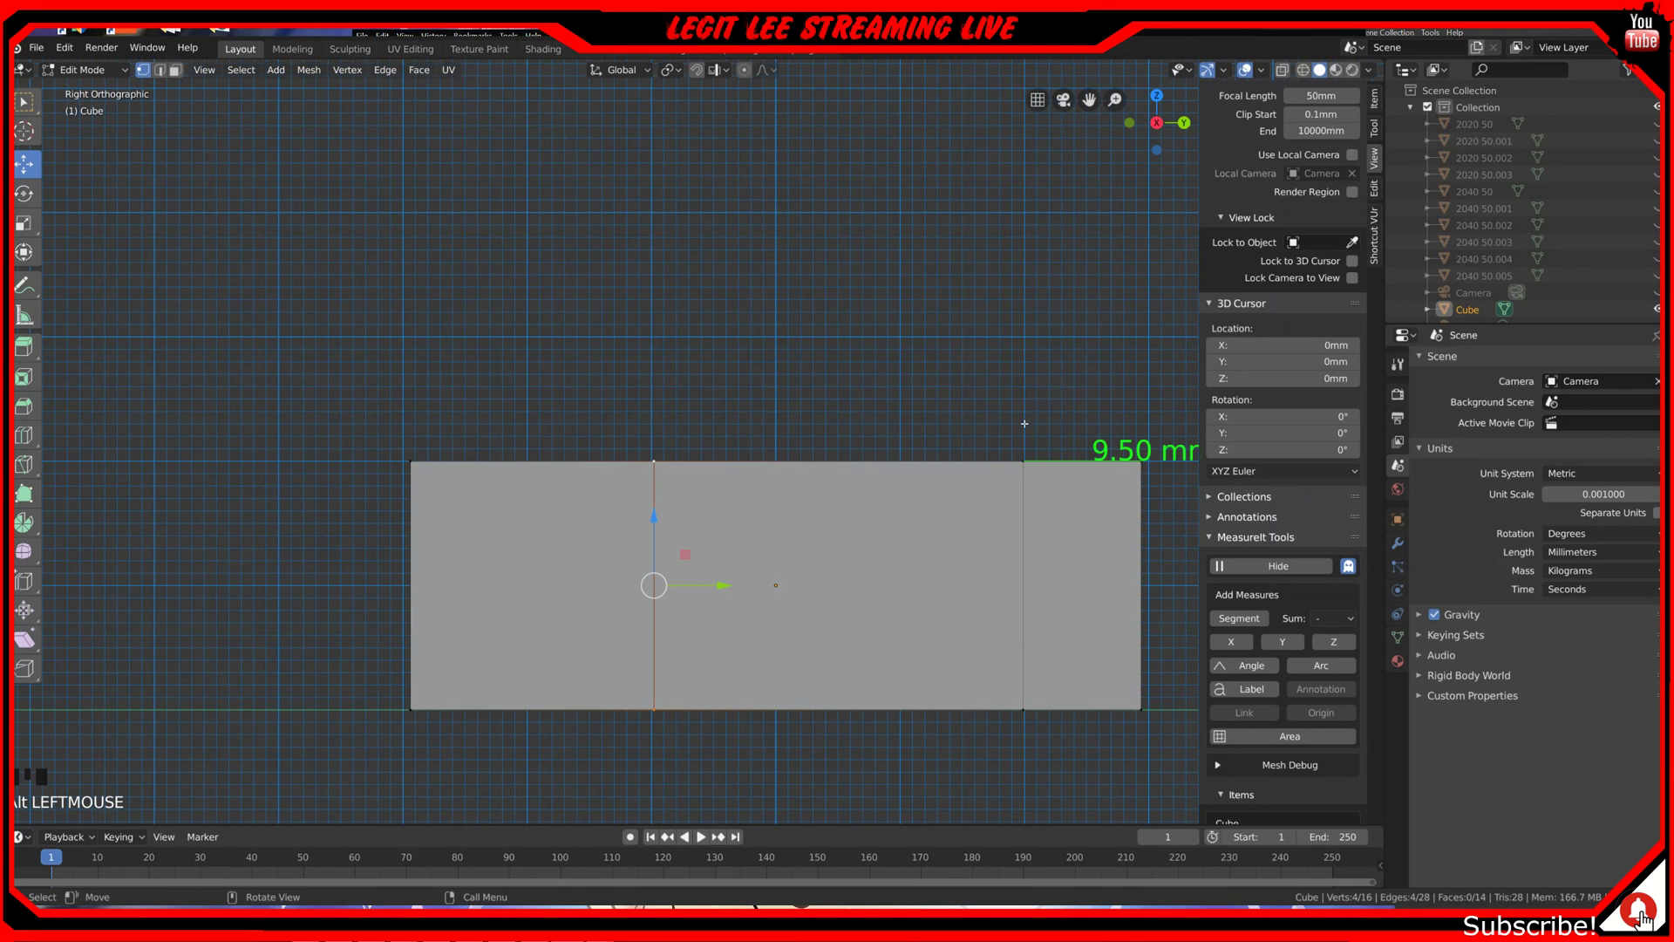
click(654, 462)
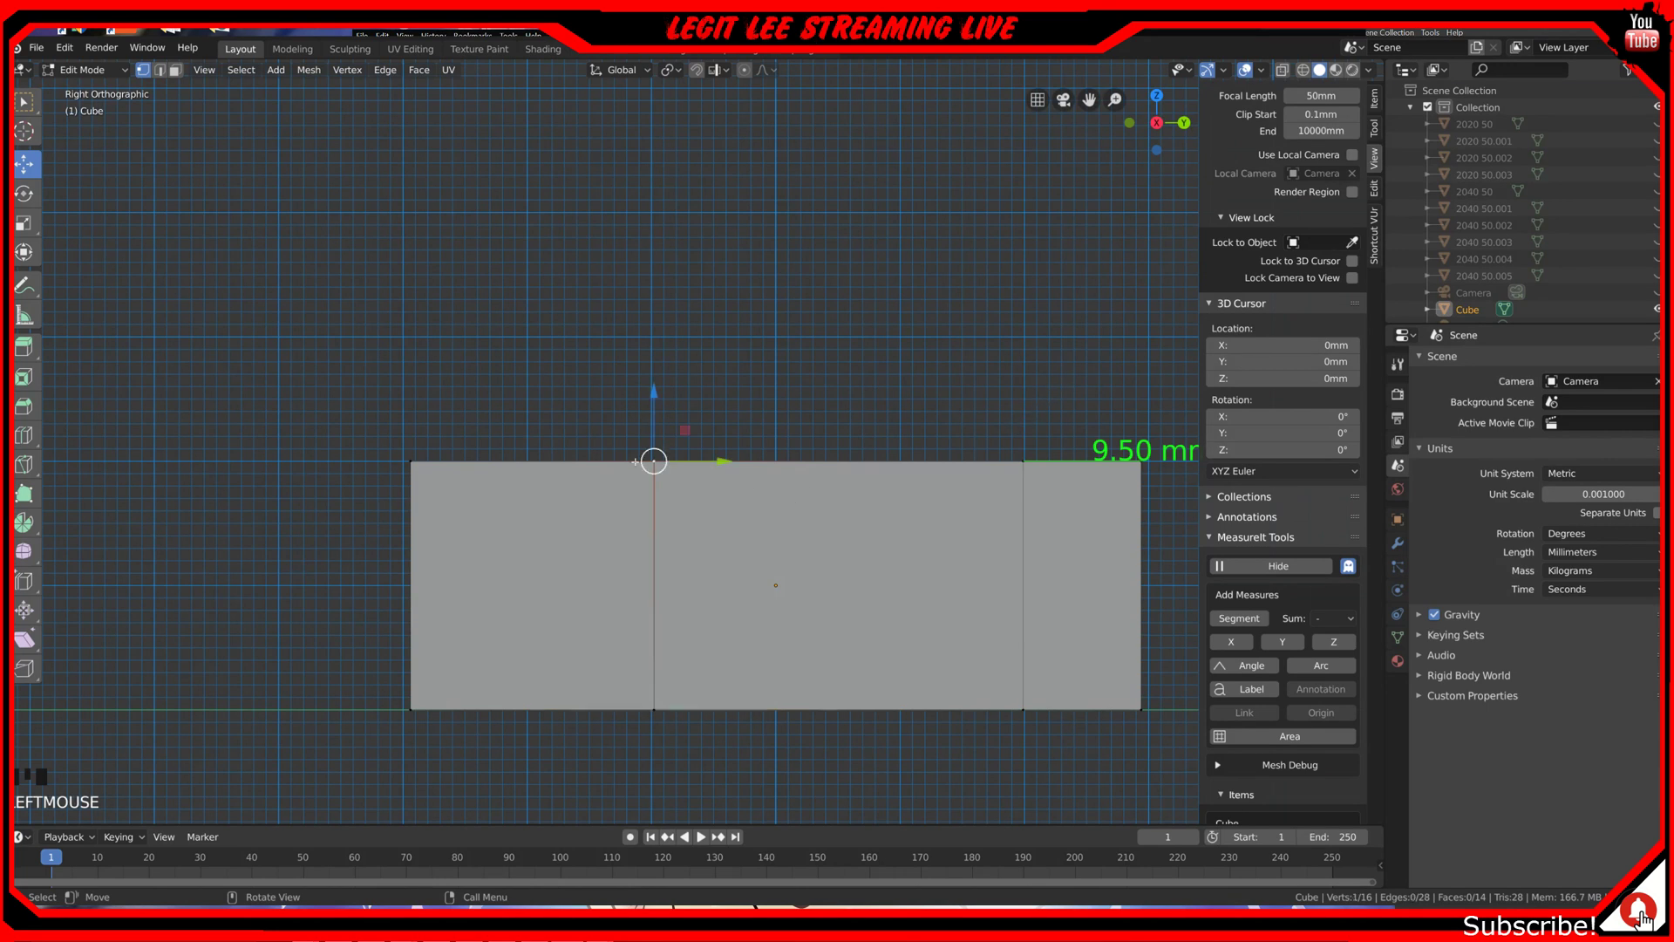
shift+click(410, 461)
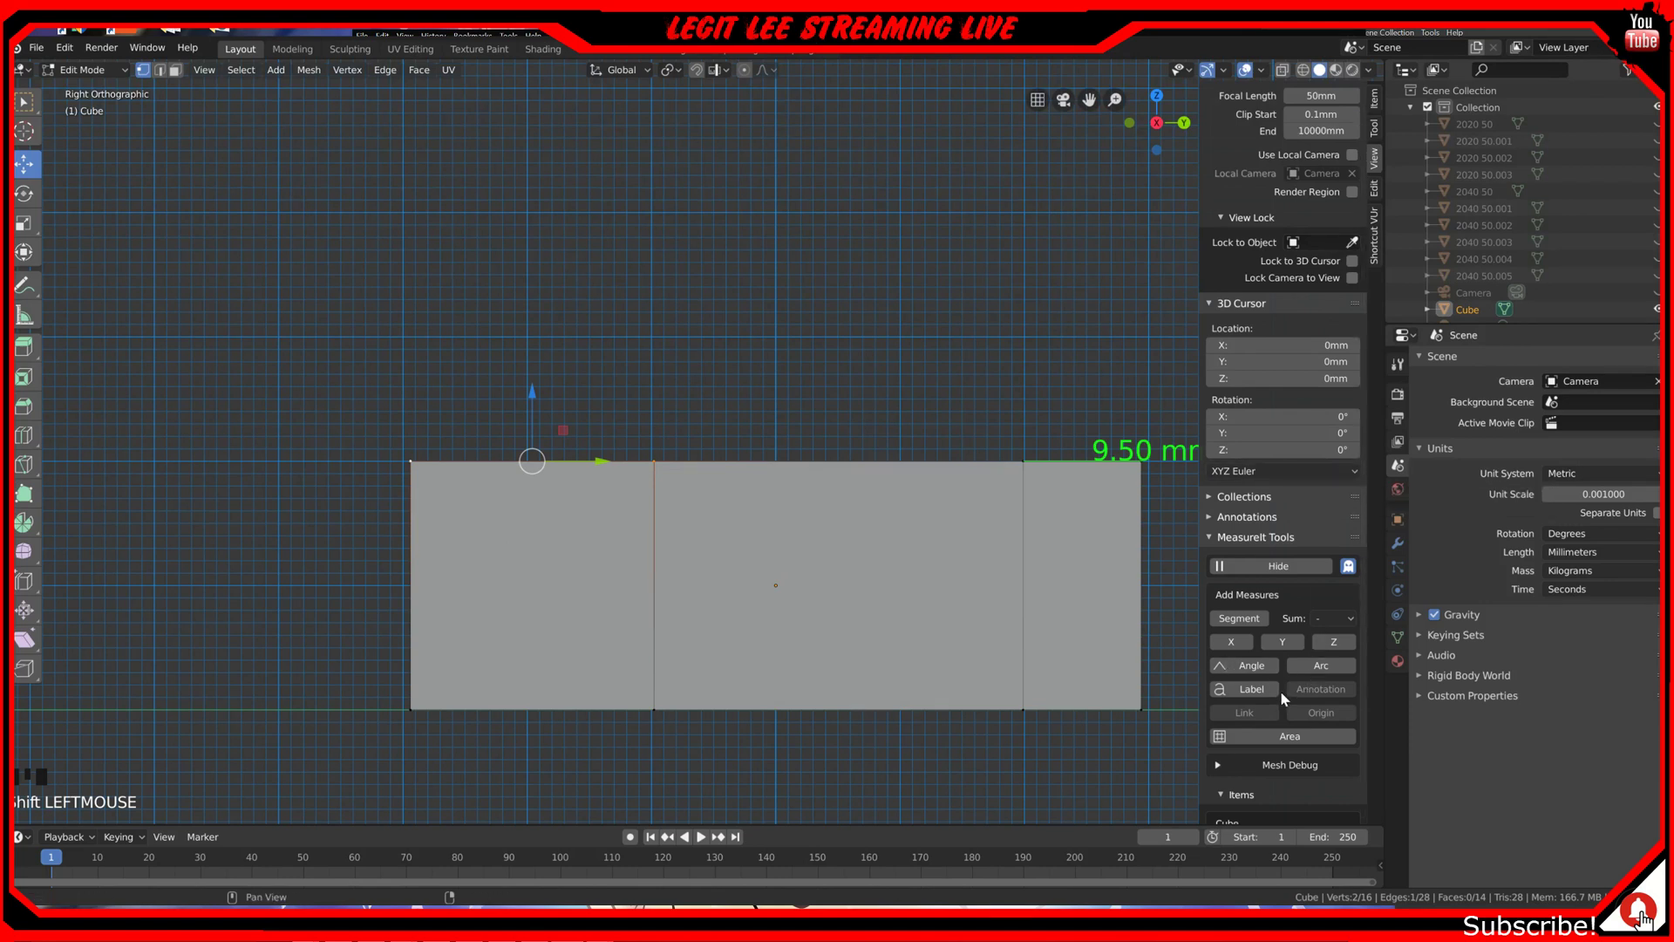
click(1238, 618)
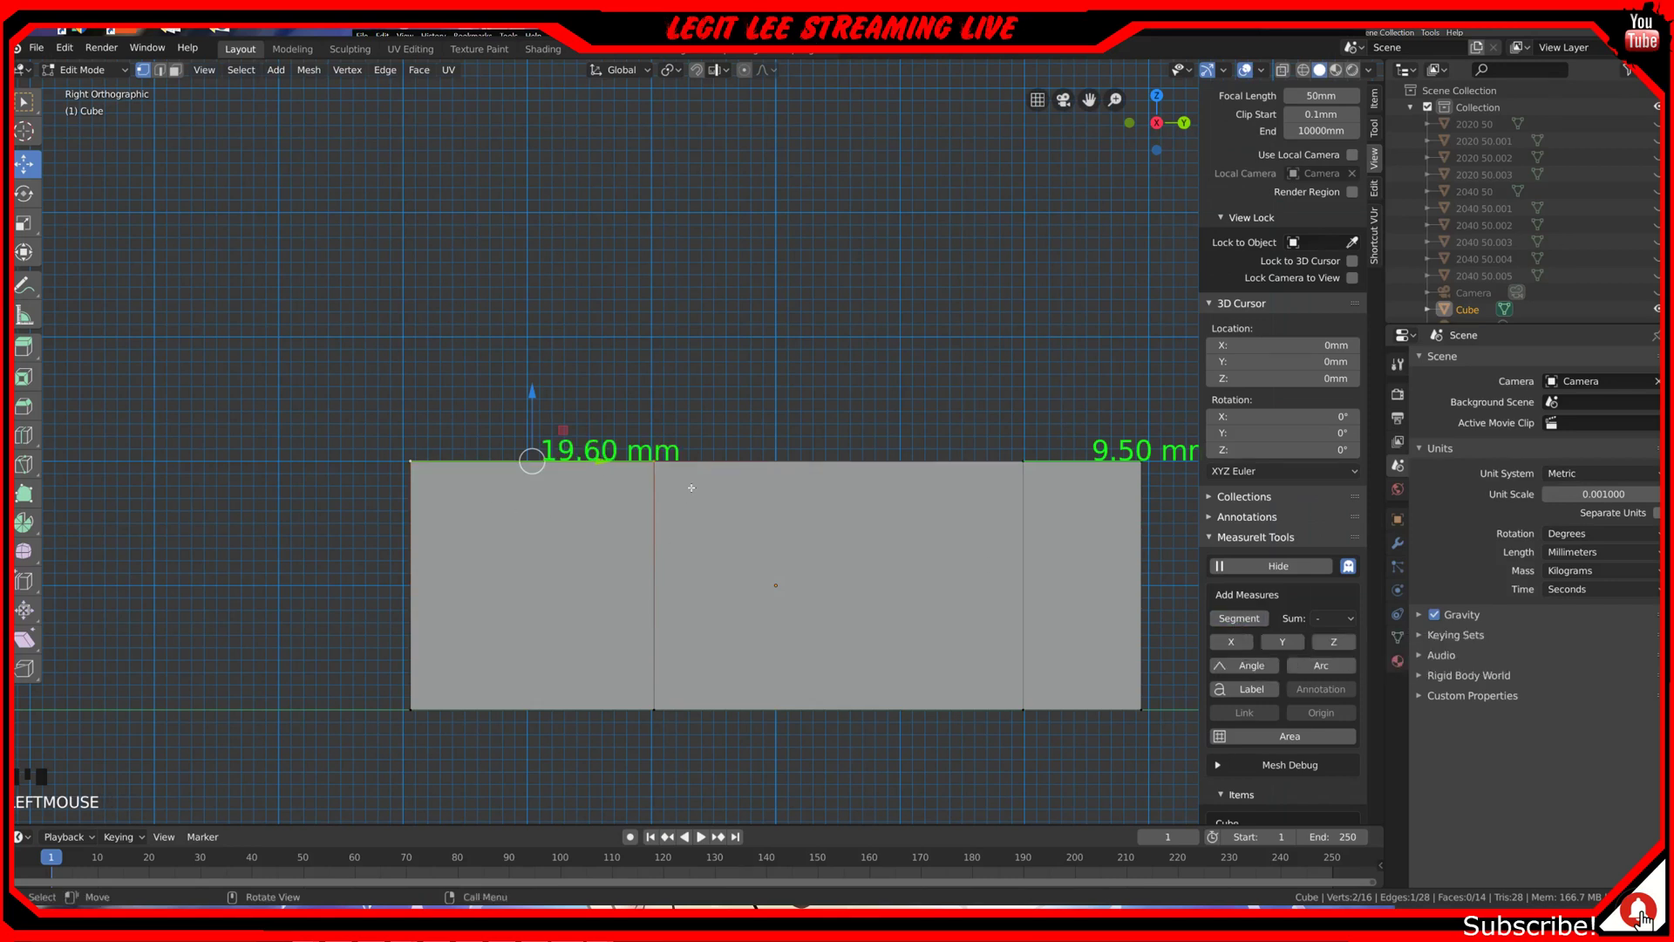
Step: Move the edge loop nearest the block's -Y end along Y to 9.50 mm from that end
click(655, 464)
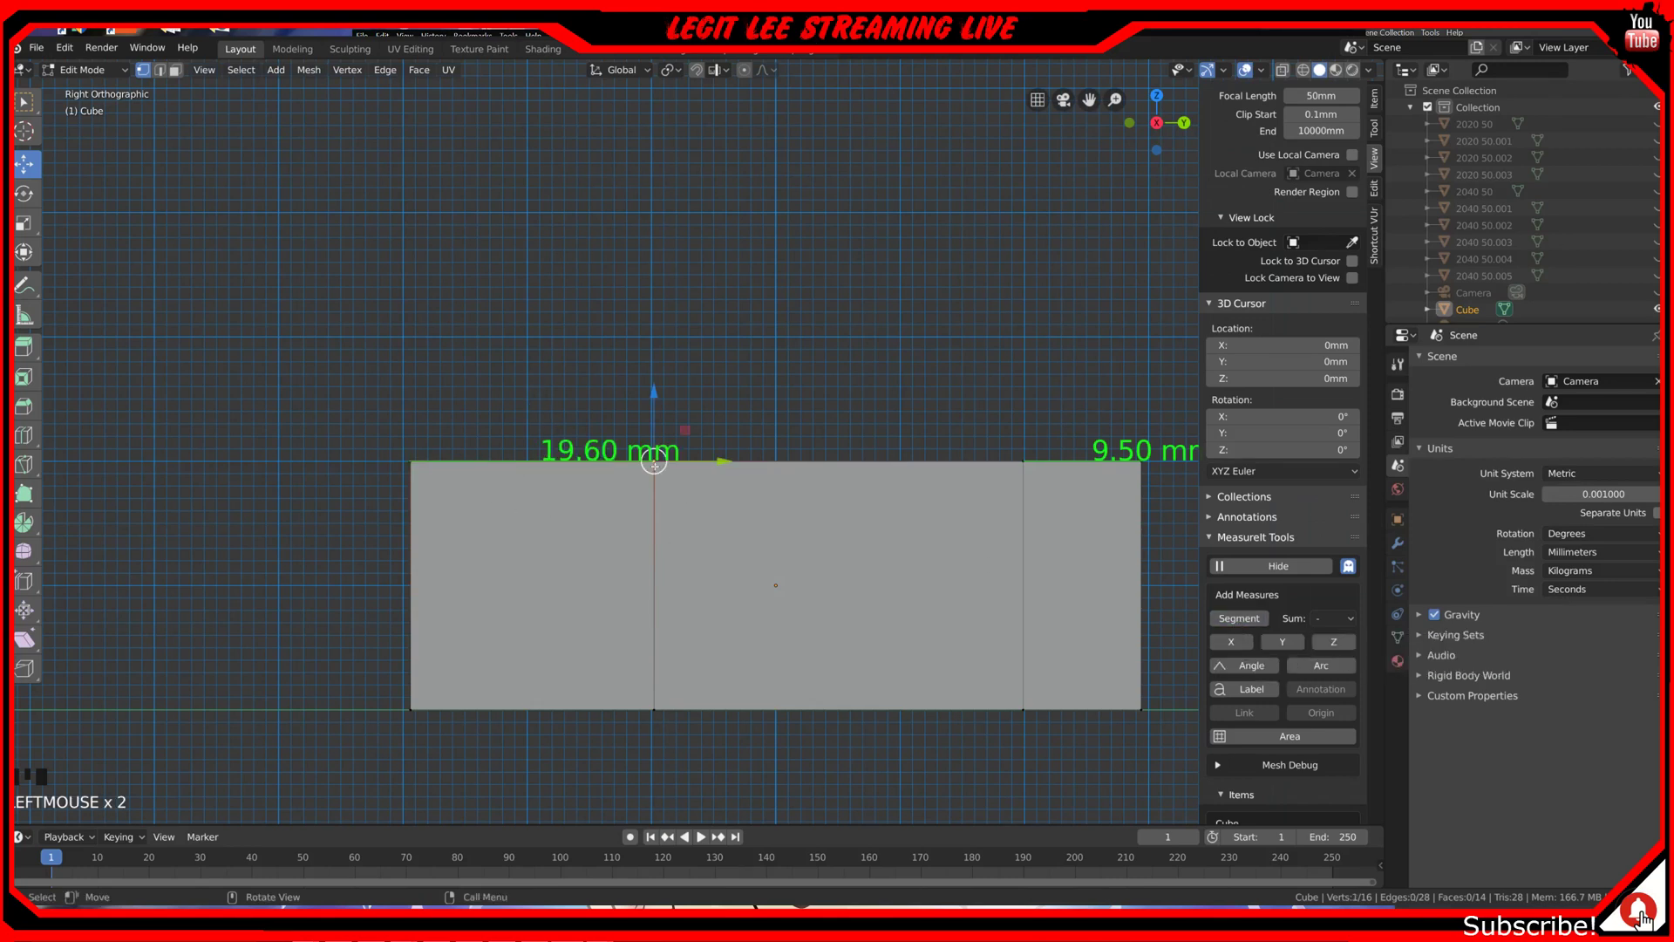
alt+click(653, 516)
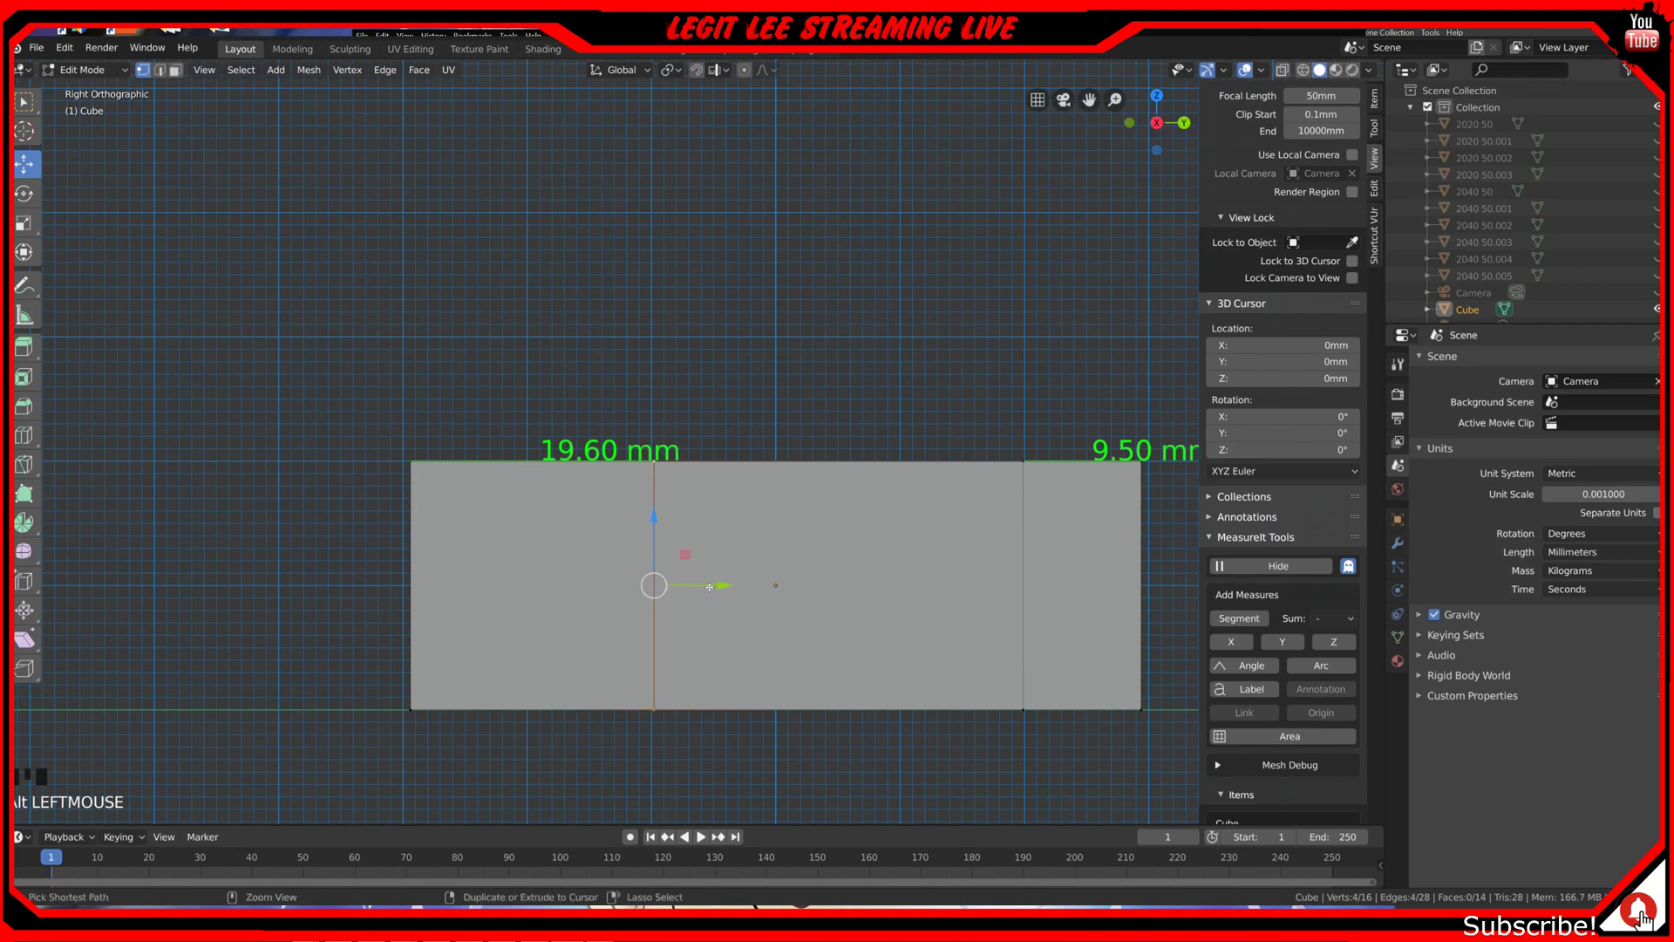
ctrl+drag(718, 589, 596, 586)
scroll(580, 564, up, 2)
scroll(811, 389, up, 2)
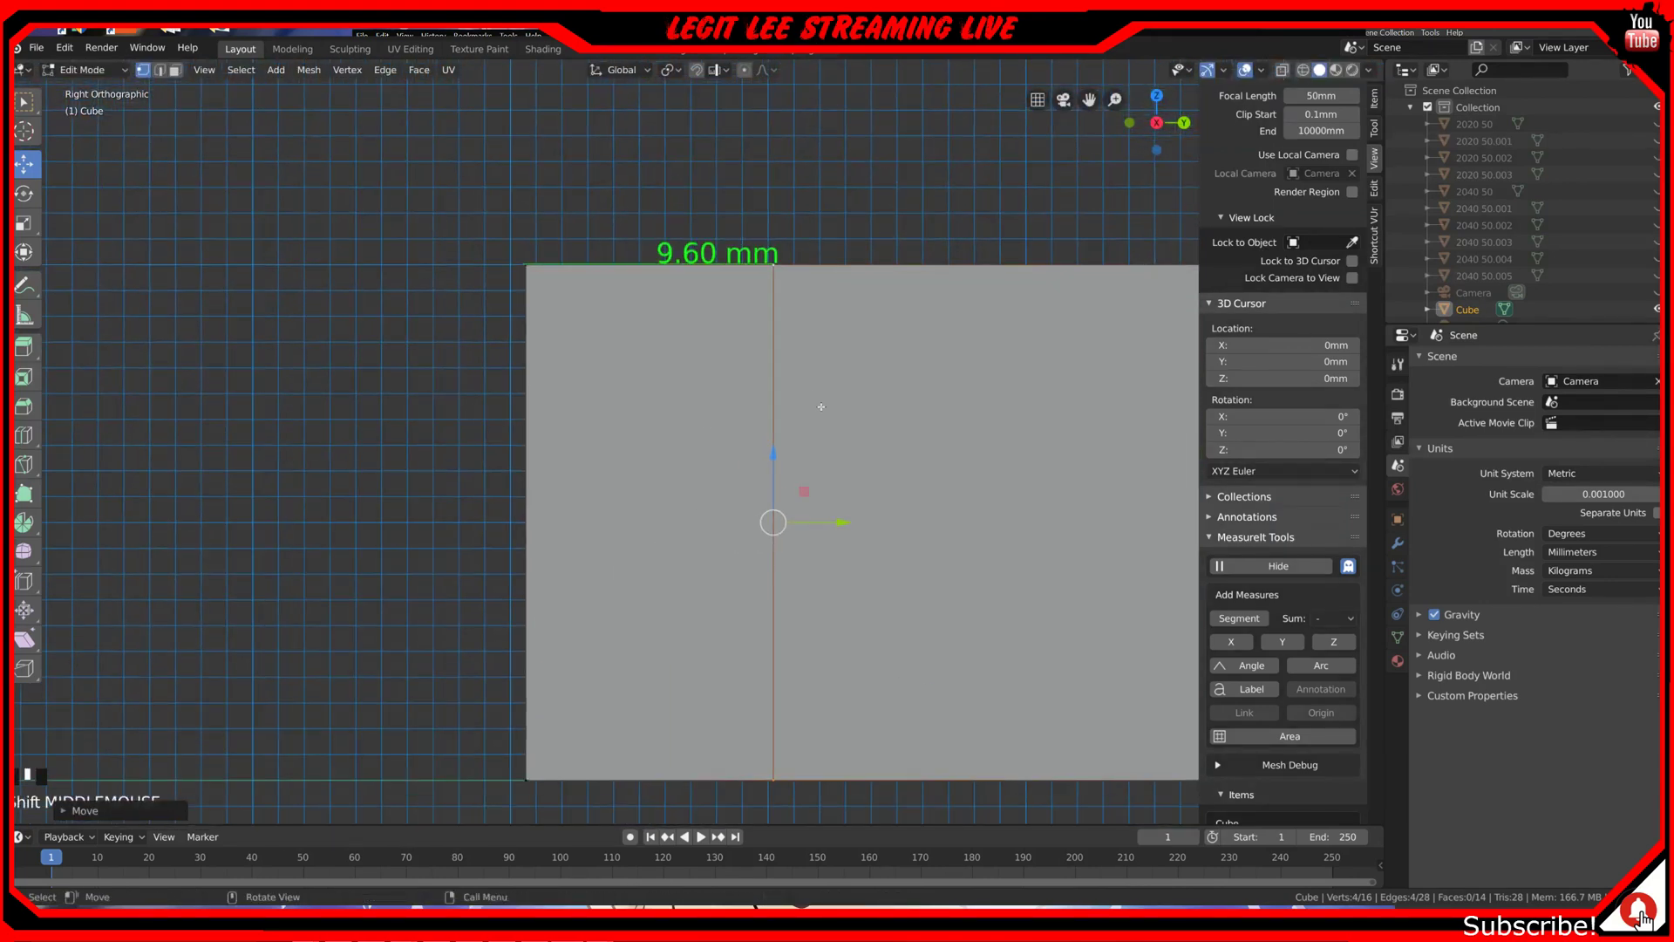
shift+middle_drag(936, 605, 904, 703)
ctrl+drag(904, 703, 878, 708)
scroll(878, 702, up, 2)
shift+middle_drag(875, 703, 835, 716)
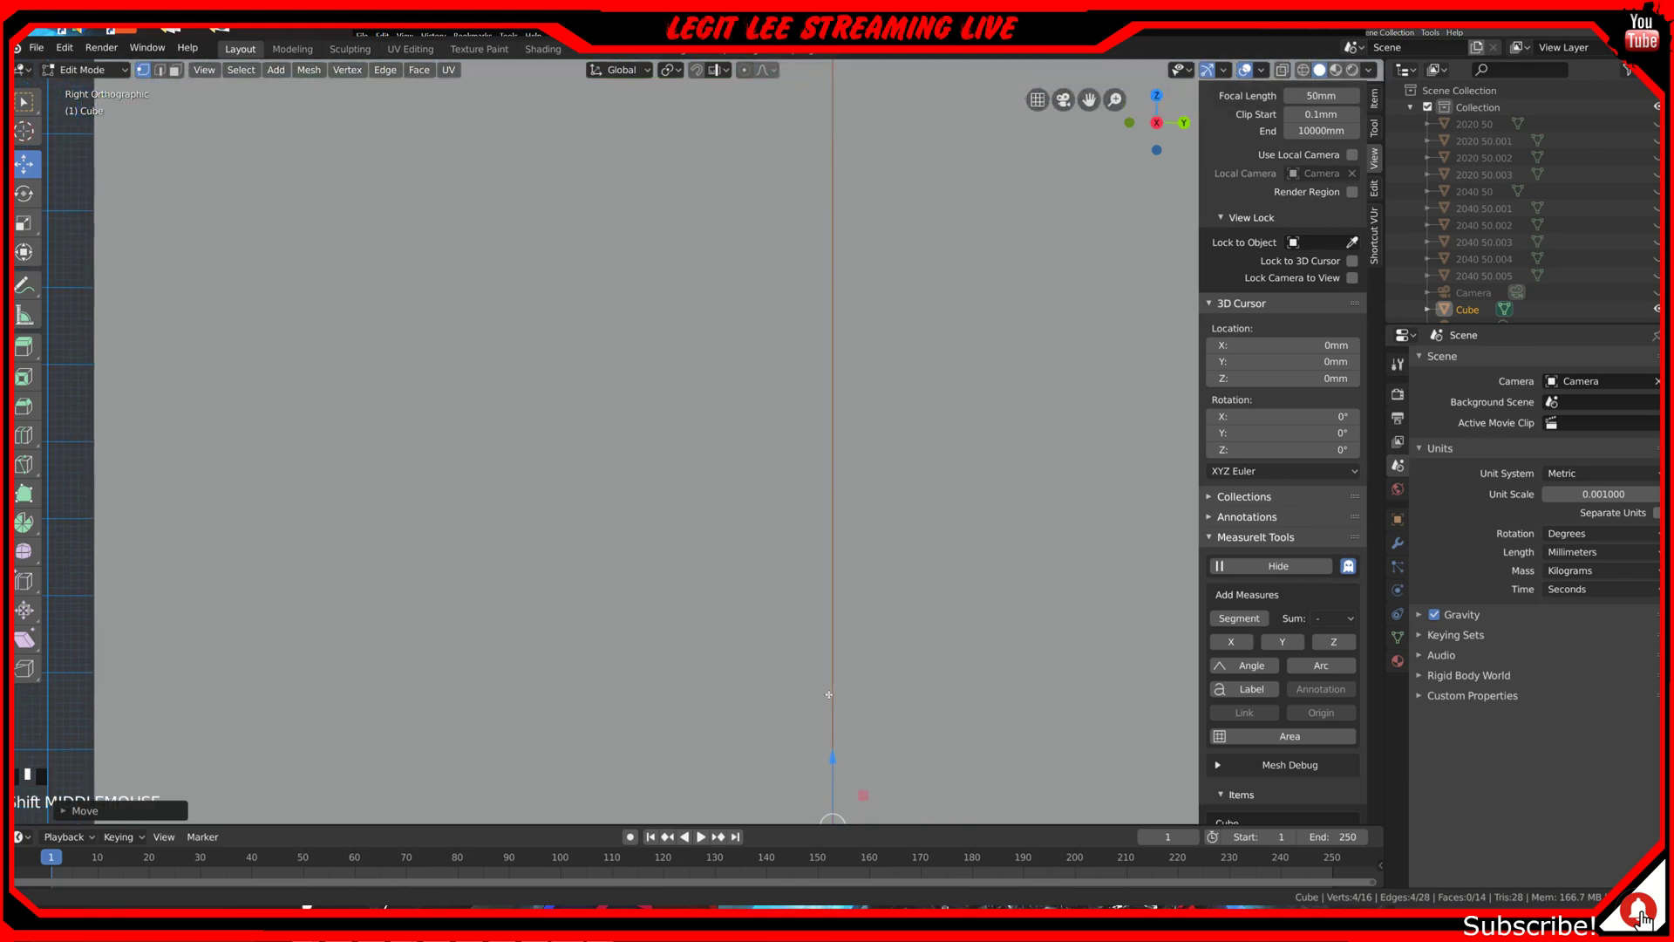
scroll(850, 731, down, 1)
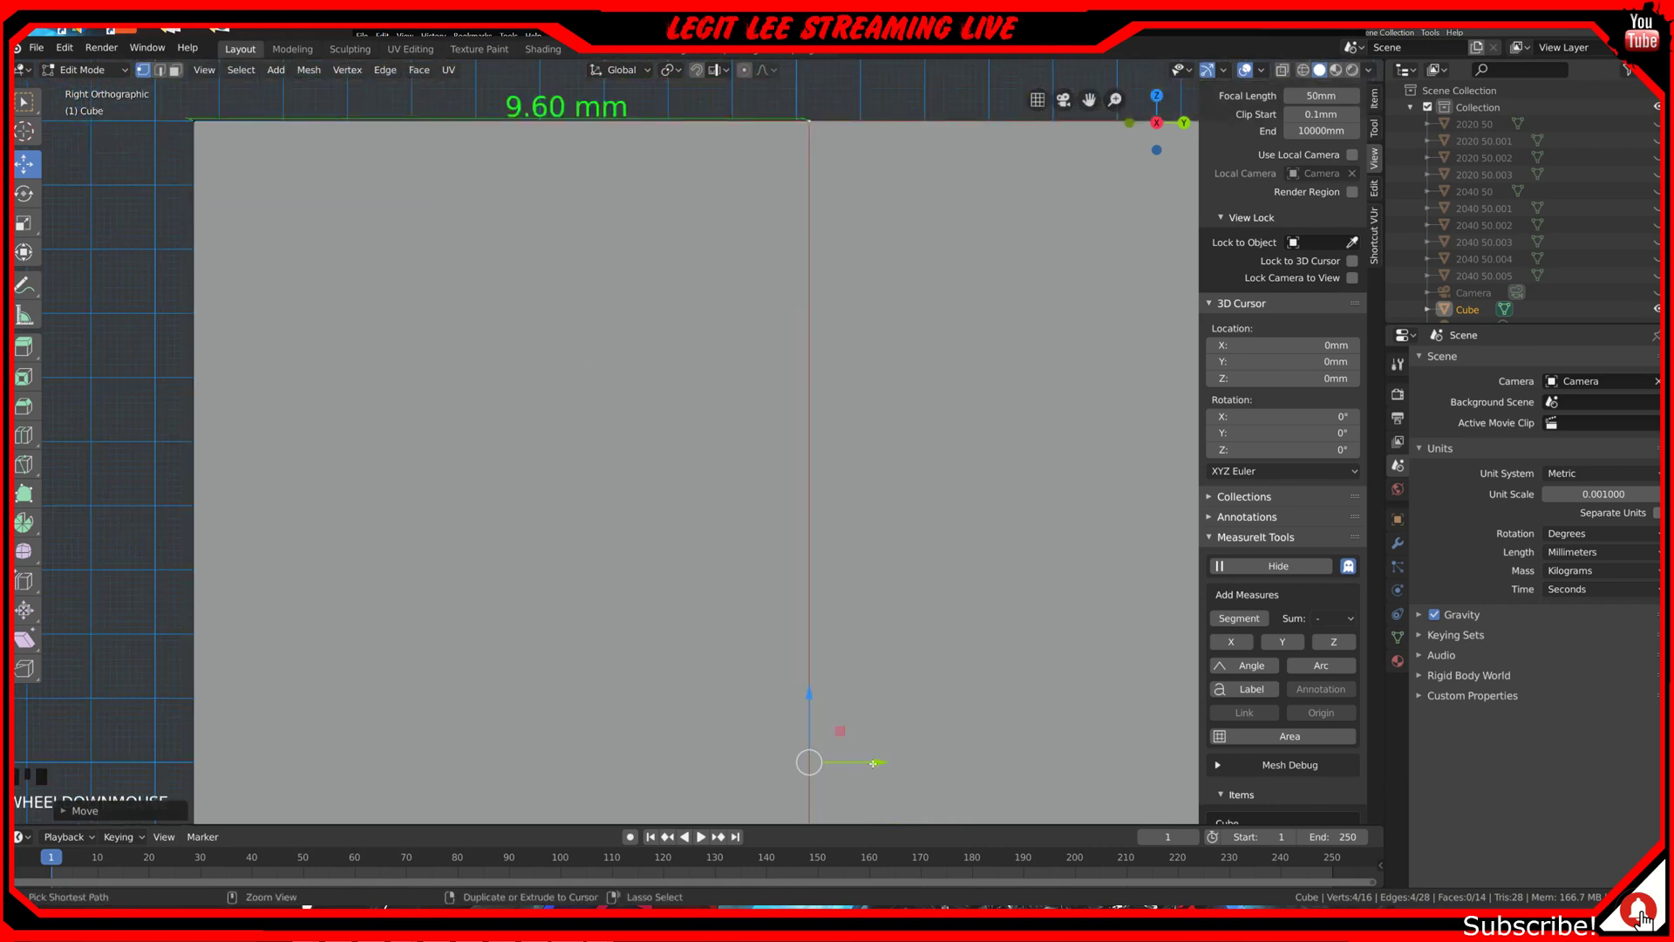
scroll(848, 568, down, 6)
middle_drag(848, 568, 620, 528)
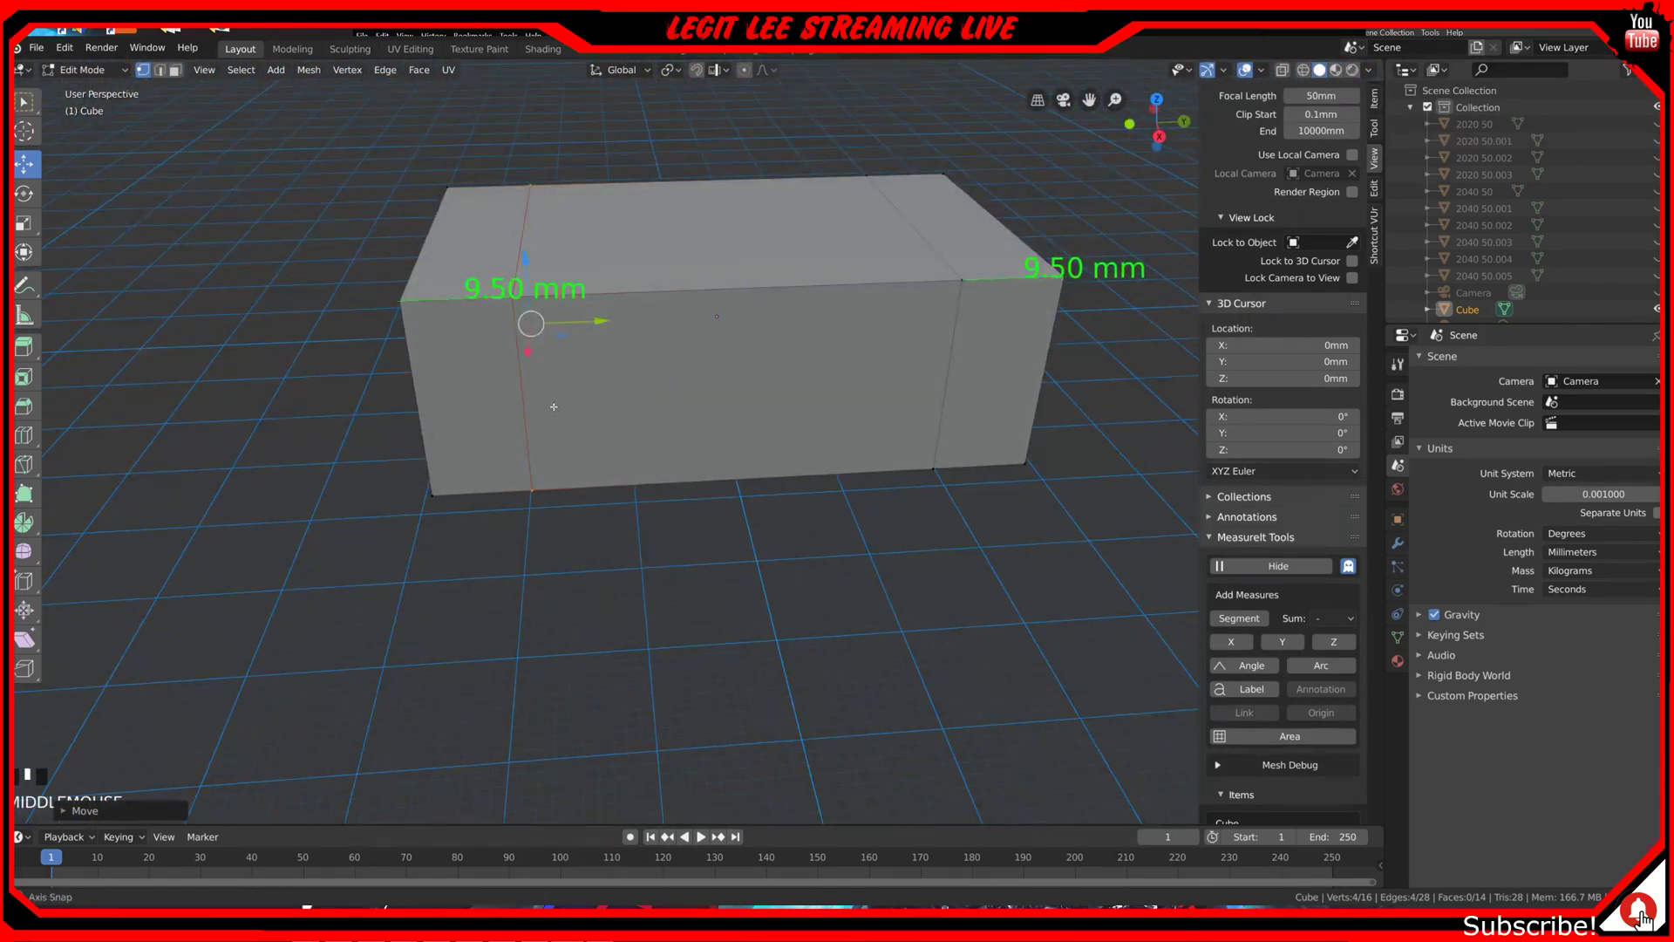
Step: Select the middle face on the block's top between the two loops and extrude it 3 mm upward
scroll(549, 410, up, 5)
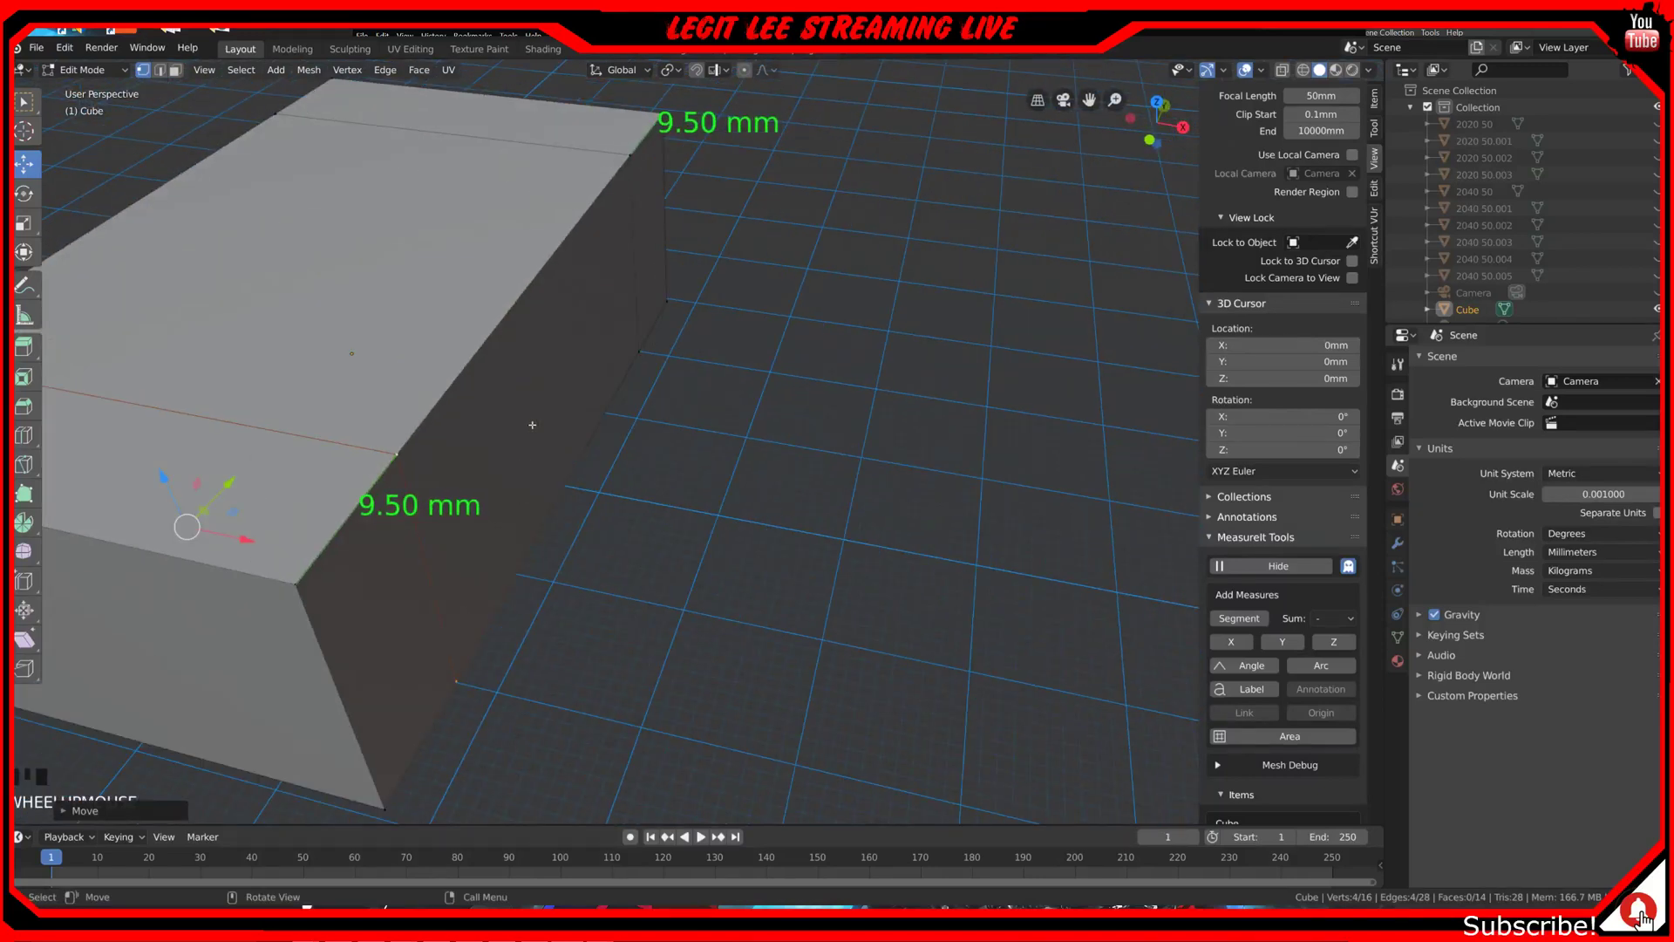
key(KP_1)
key(KP_7)
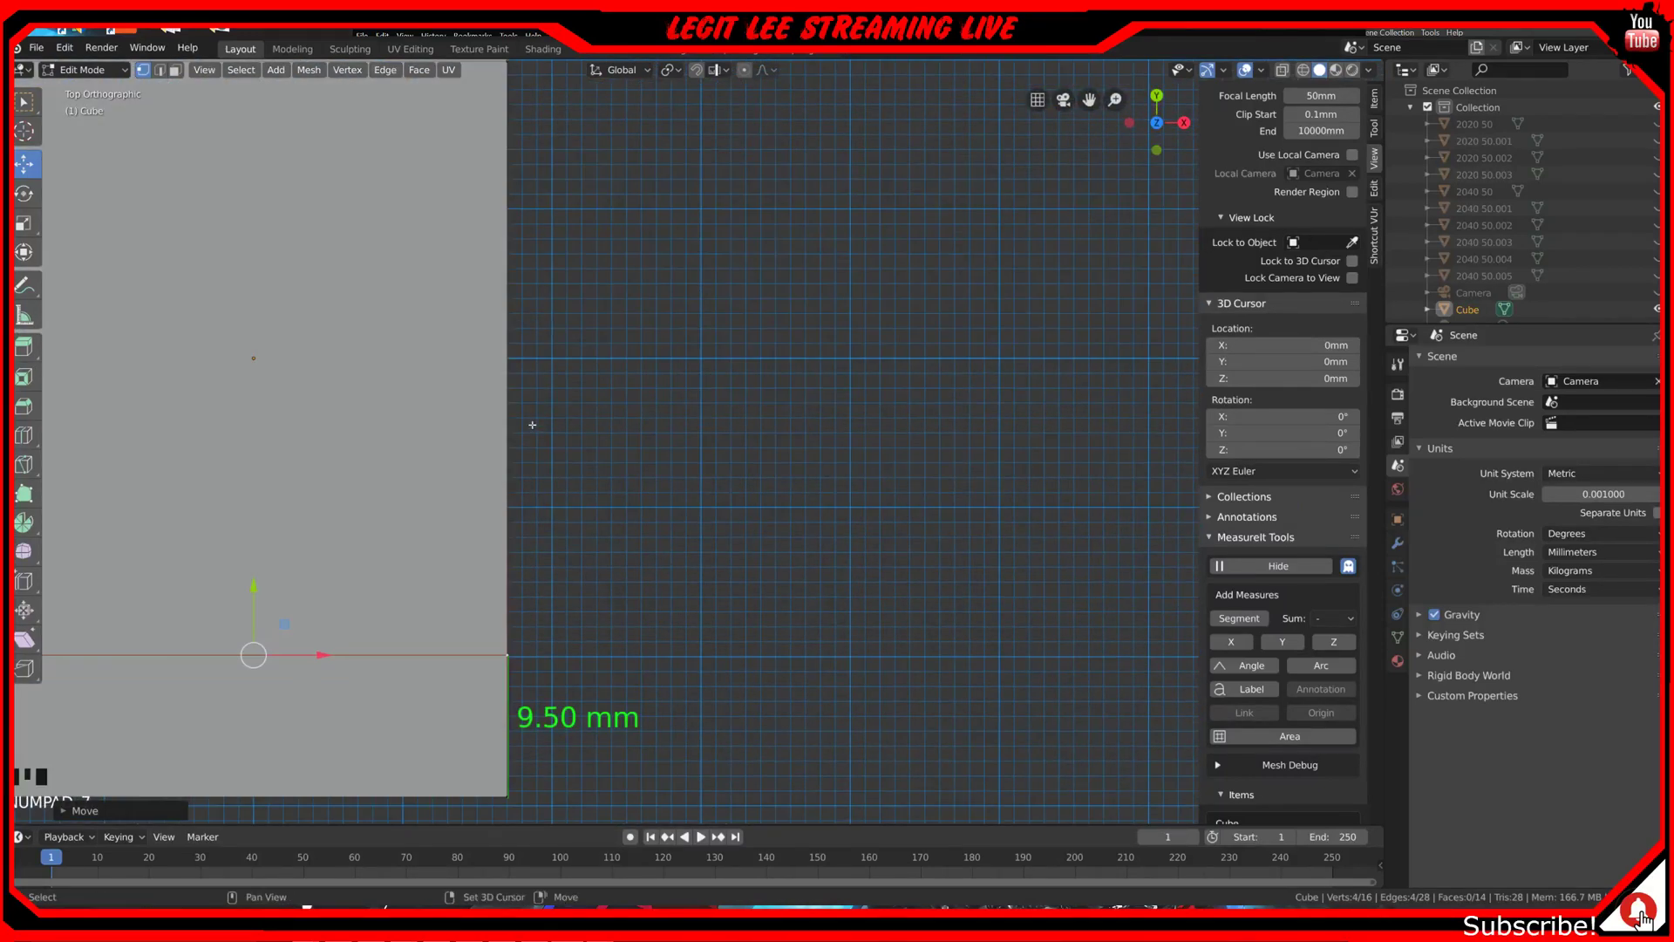
shift+middle_drag(530, 424, 881, 553)
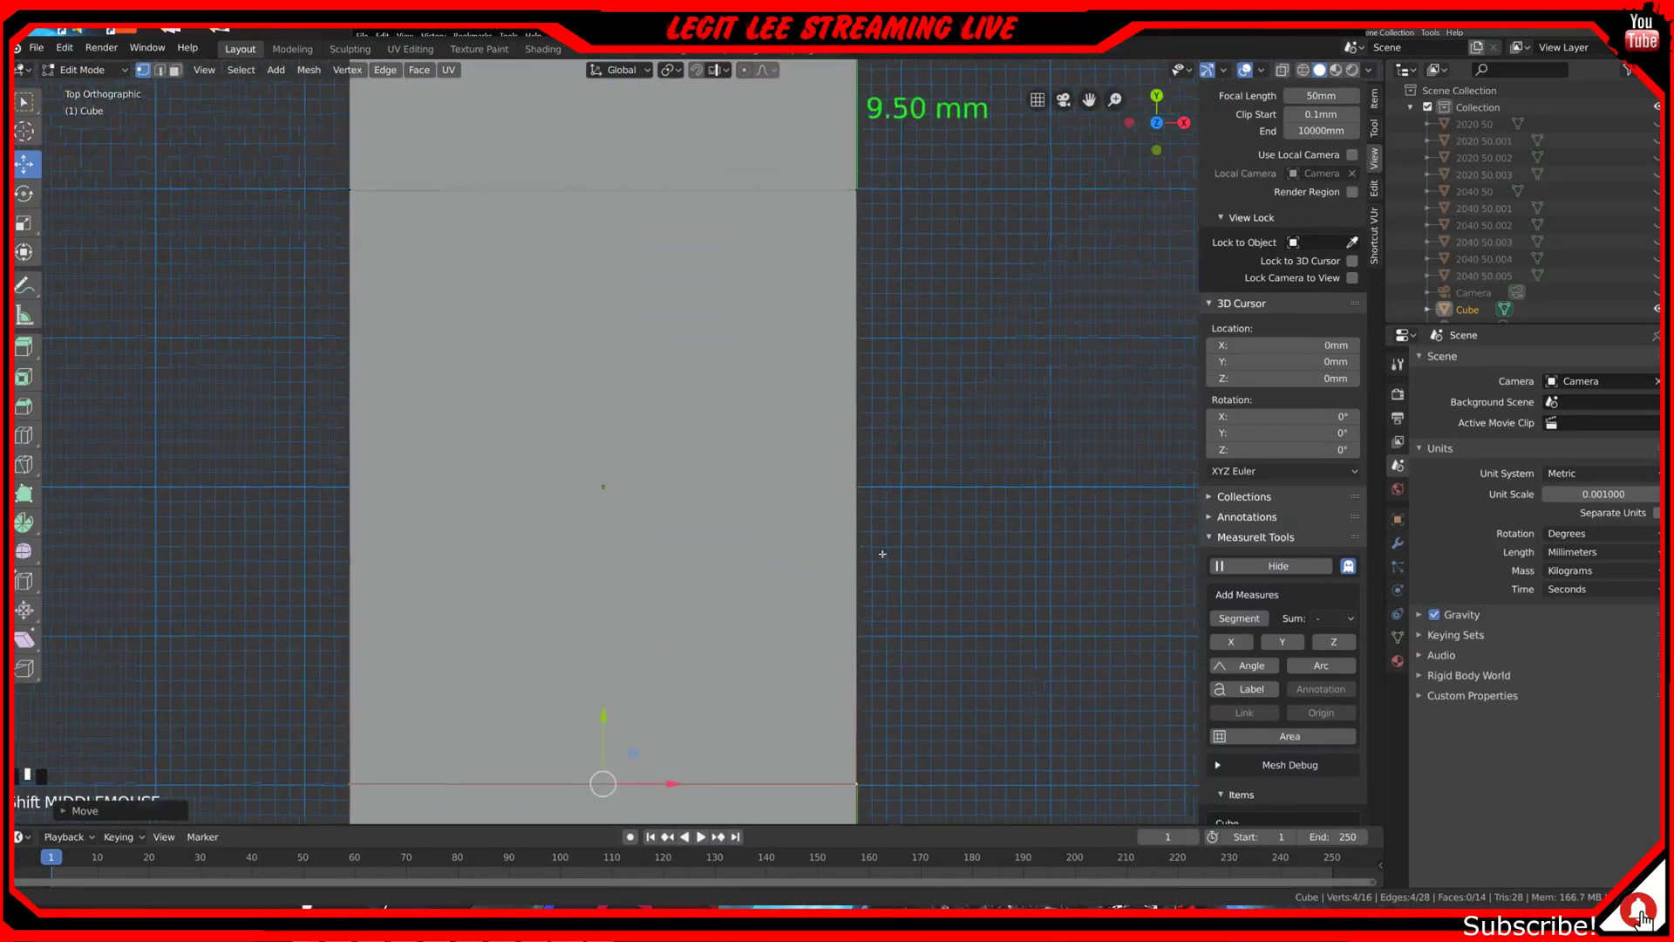
click(174, 70)
click(806, 531)
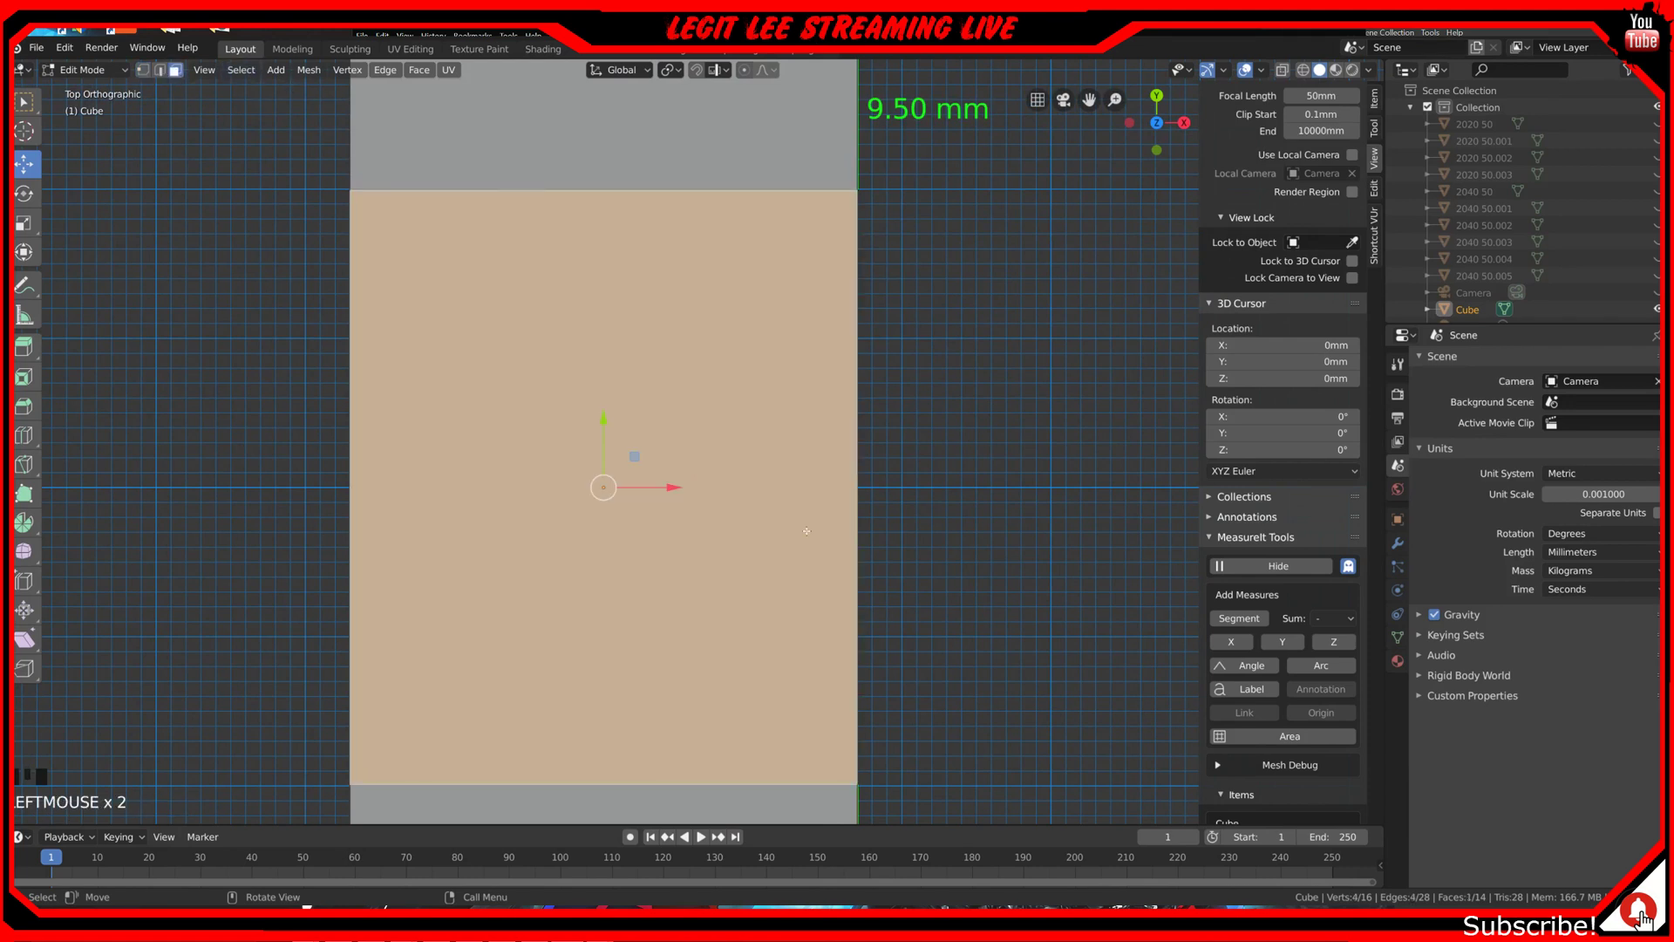
key(KP_3)
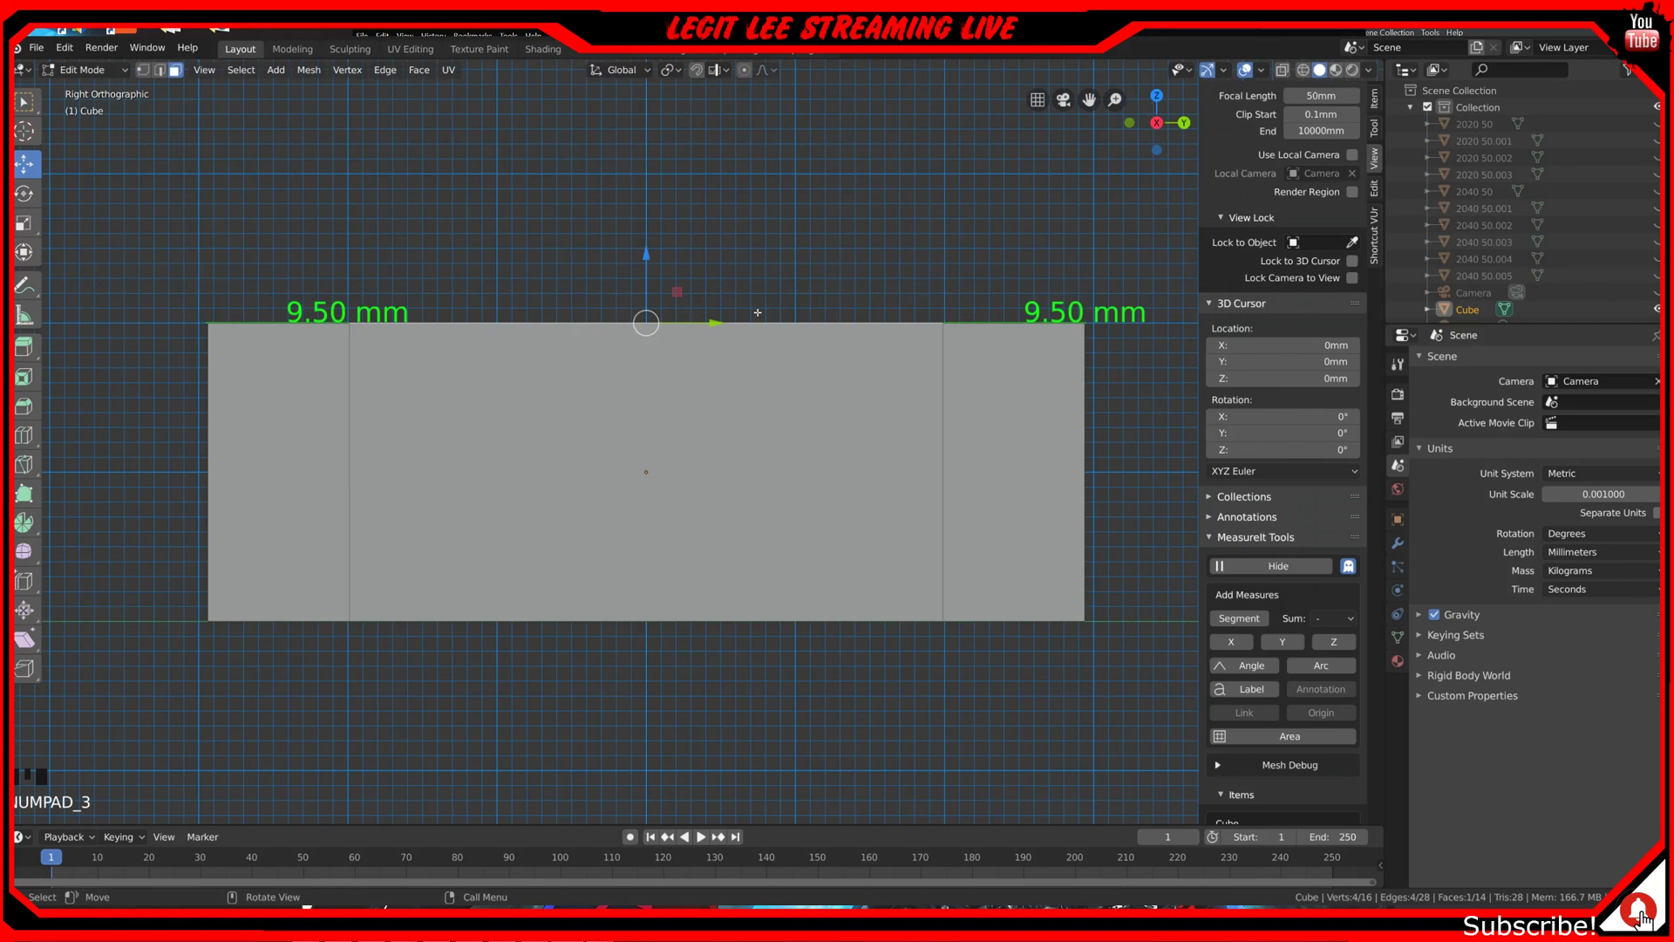
key(e)
key(ctrl)
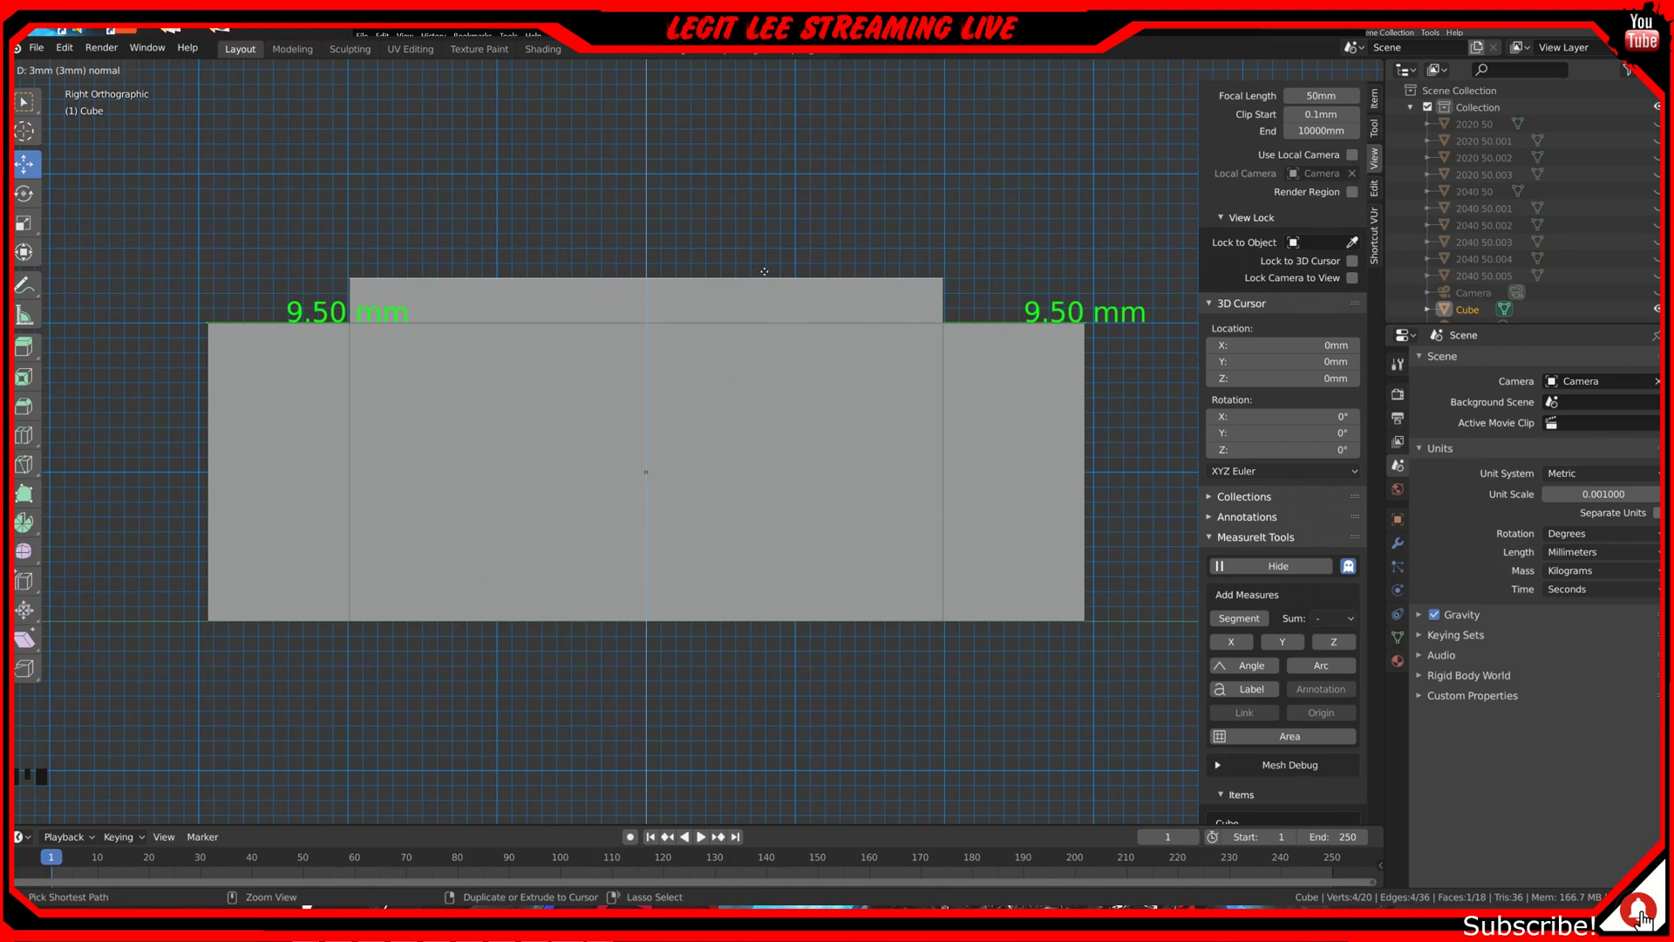
click(763, 271)
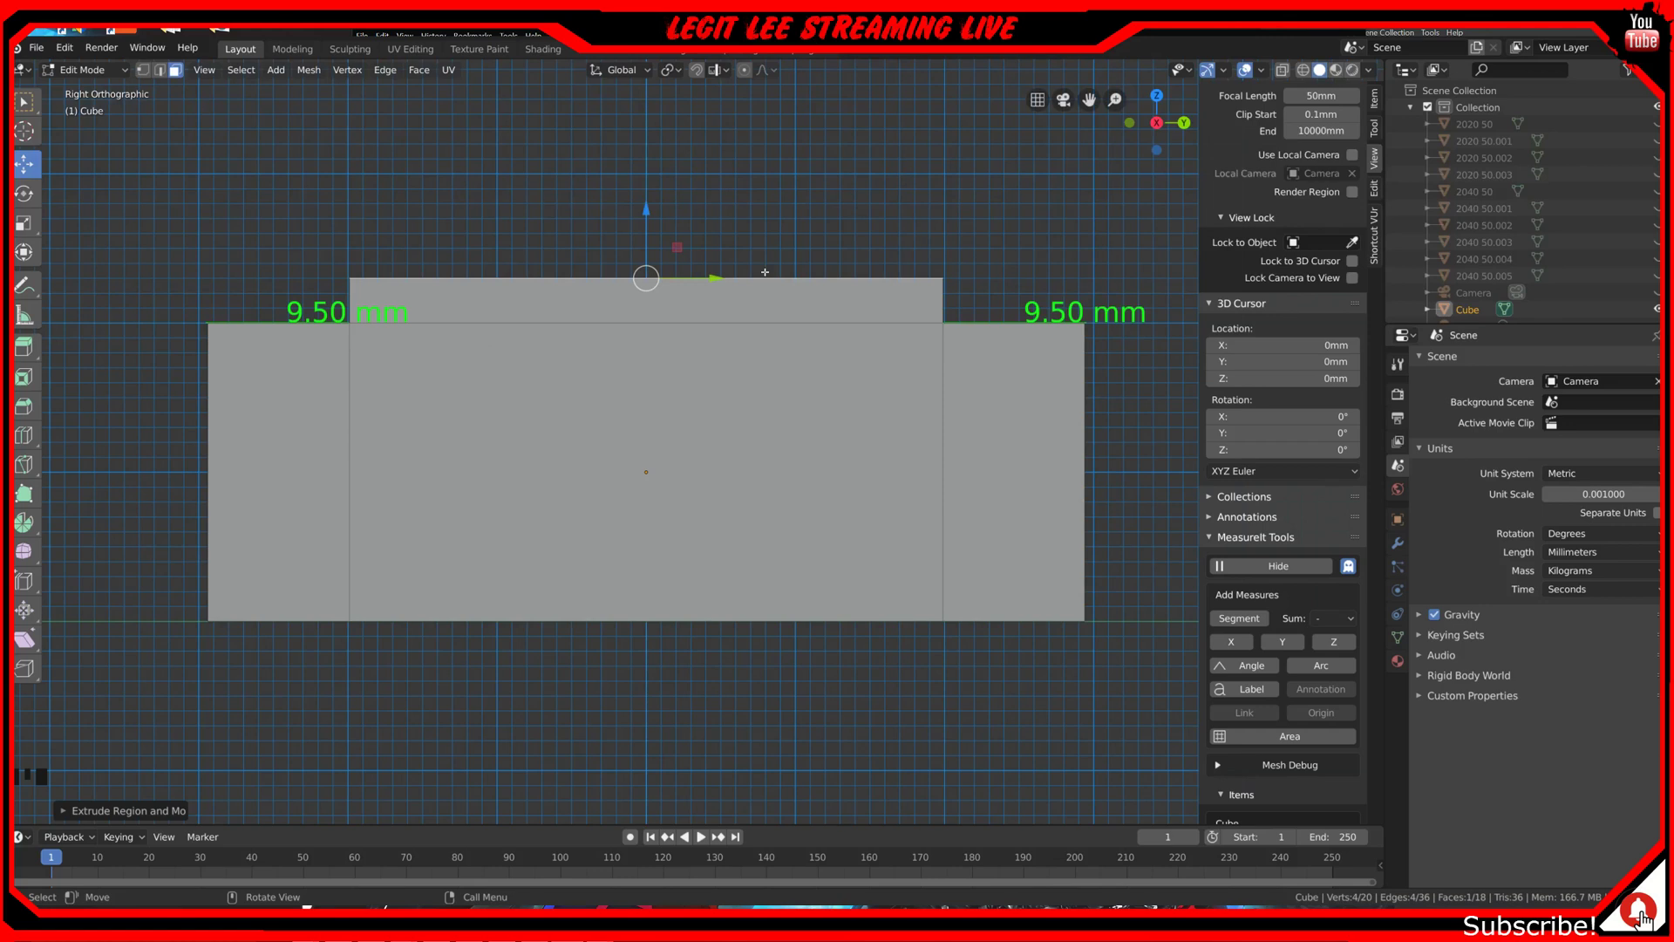
Step: Add a MeasureIt segment from the raised section's +Y upper vertex straight down to the block's bottom edge
click(142, 69)
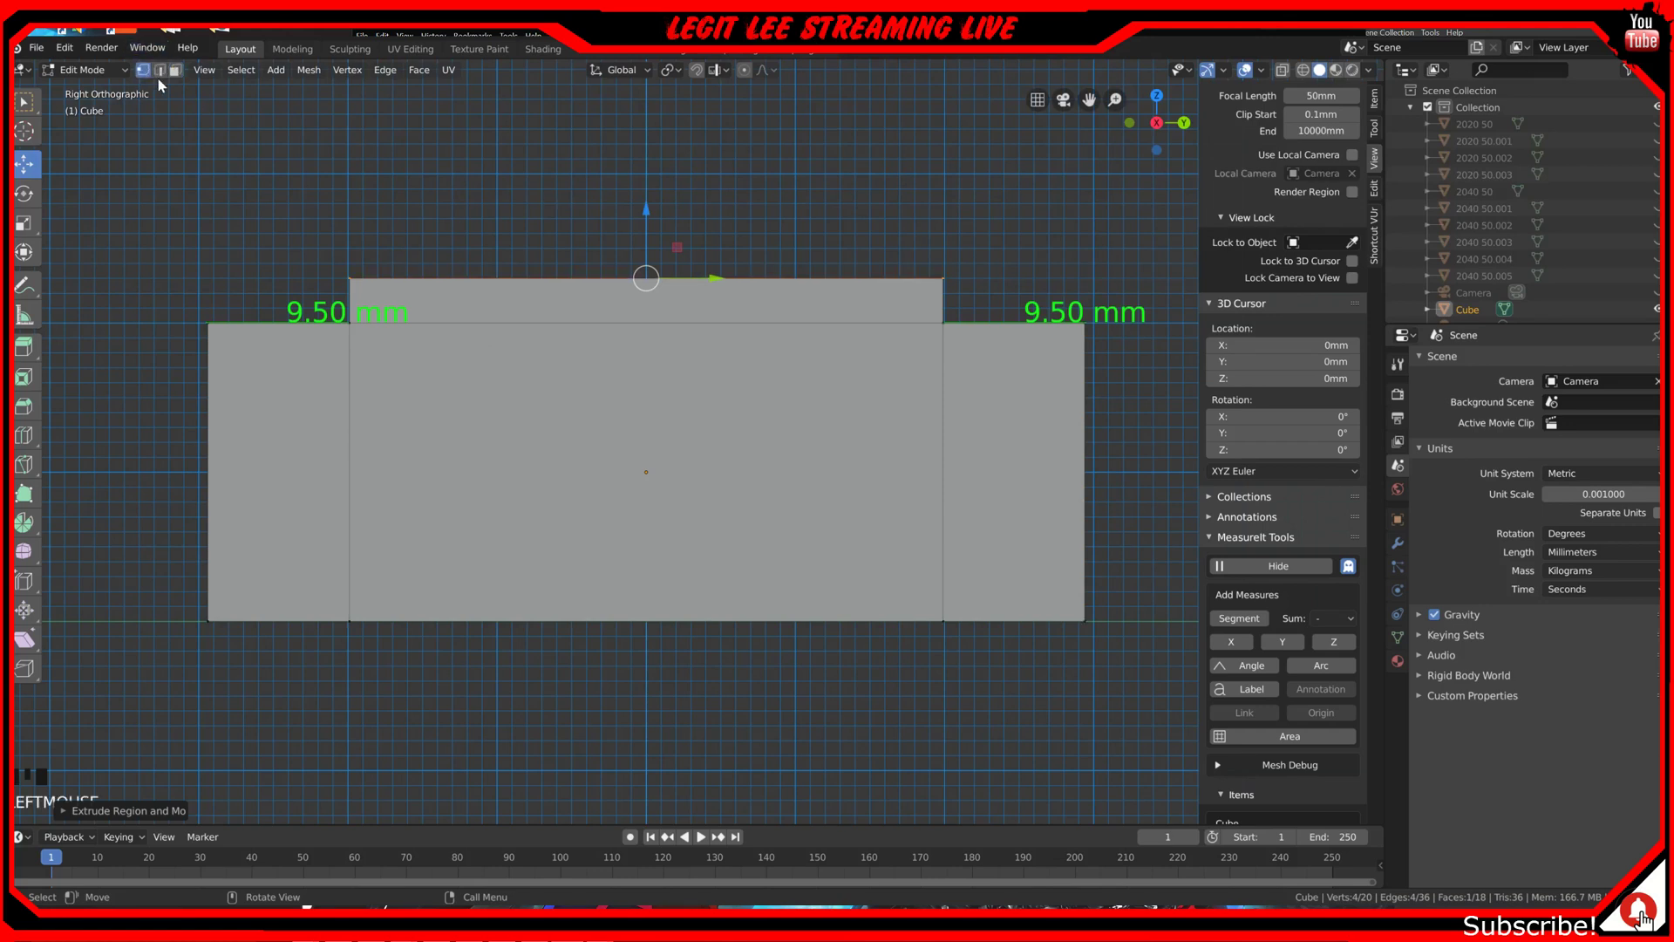
click(942, 278)
shift+click(939, 635)
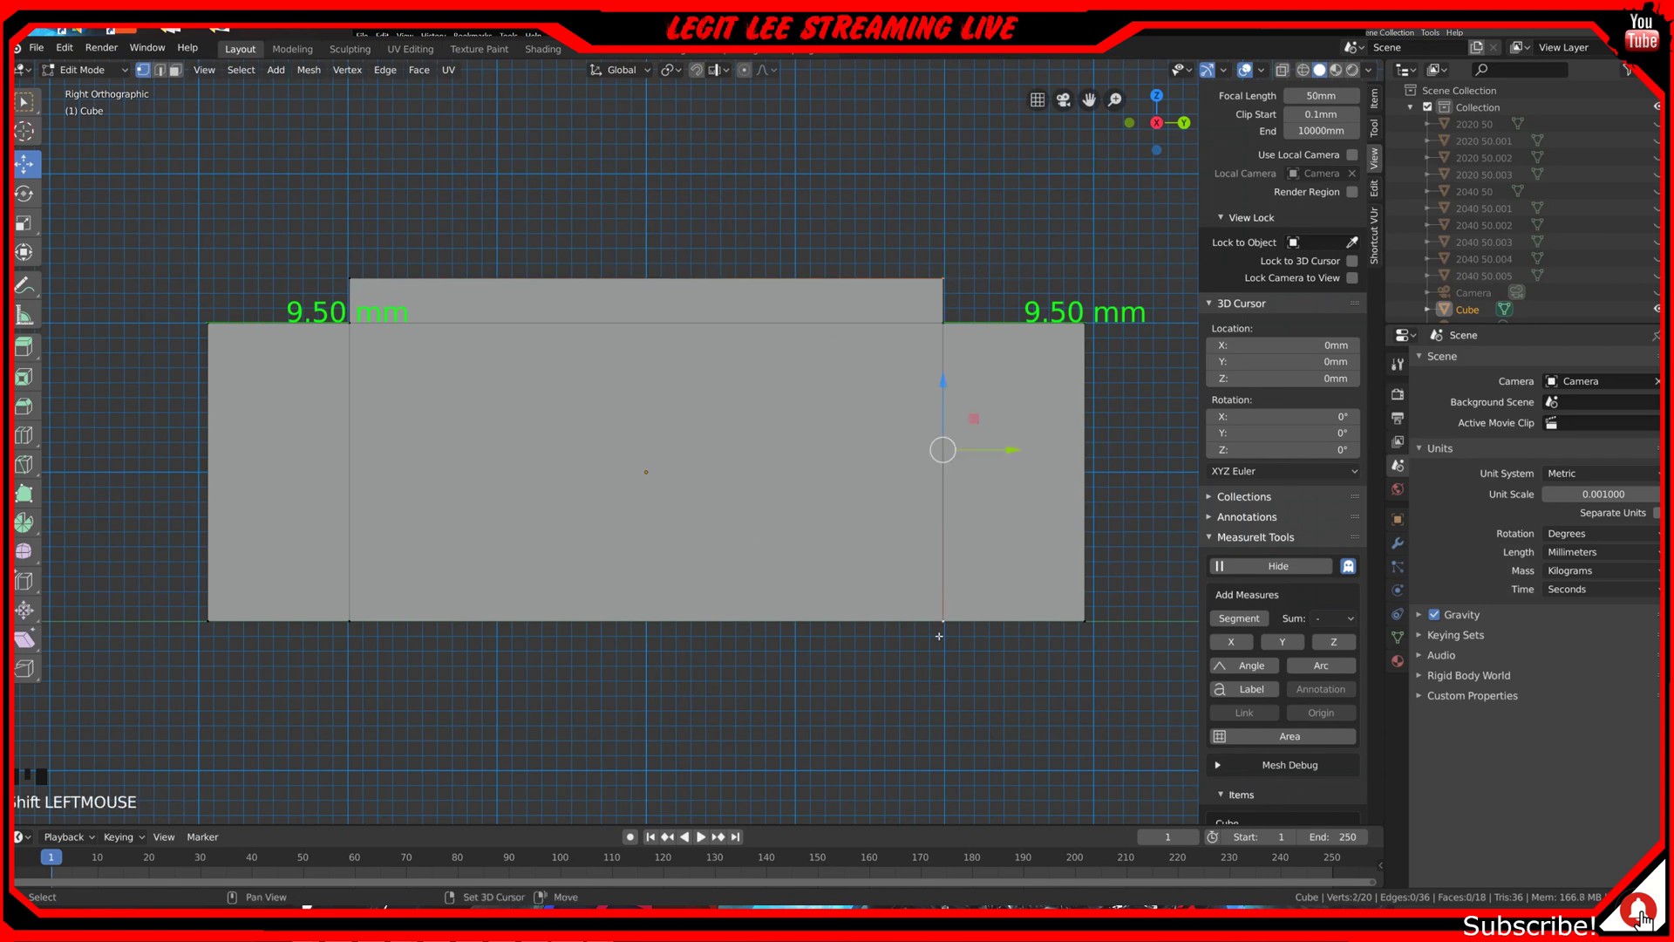
click(1255, 618)
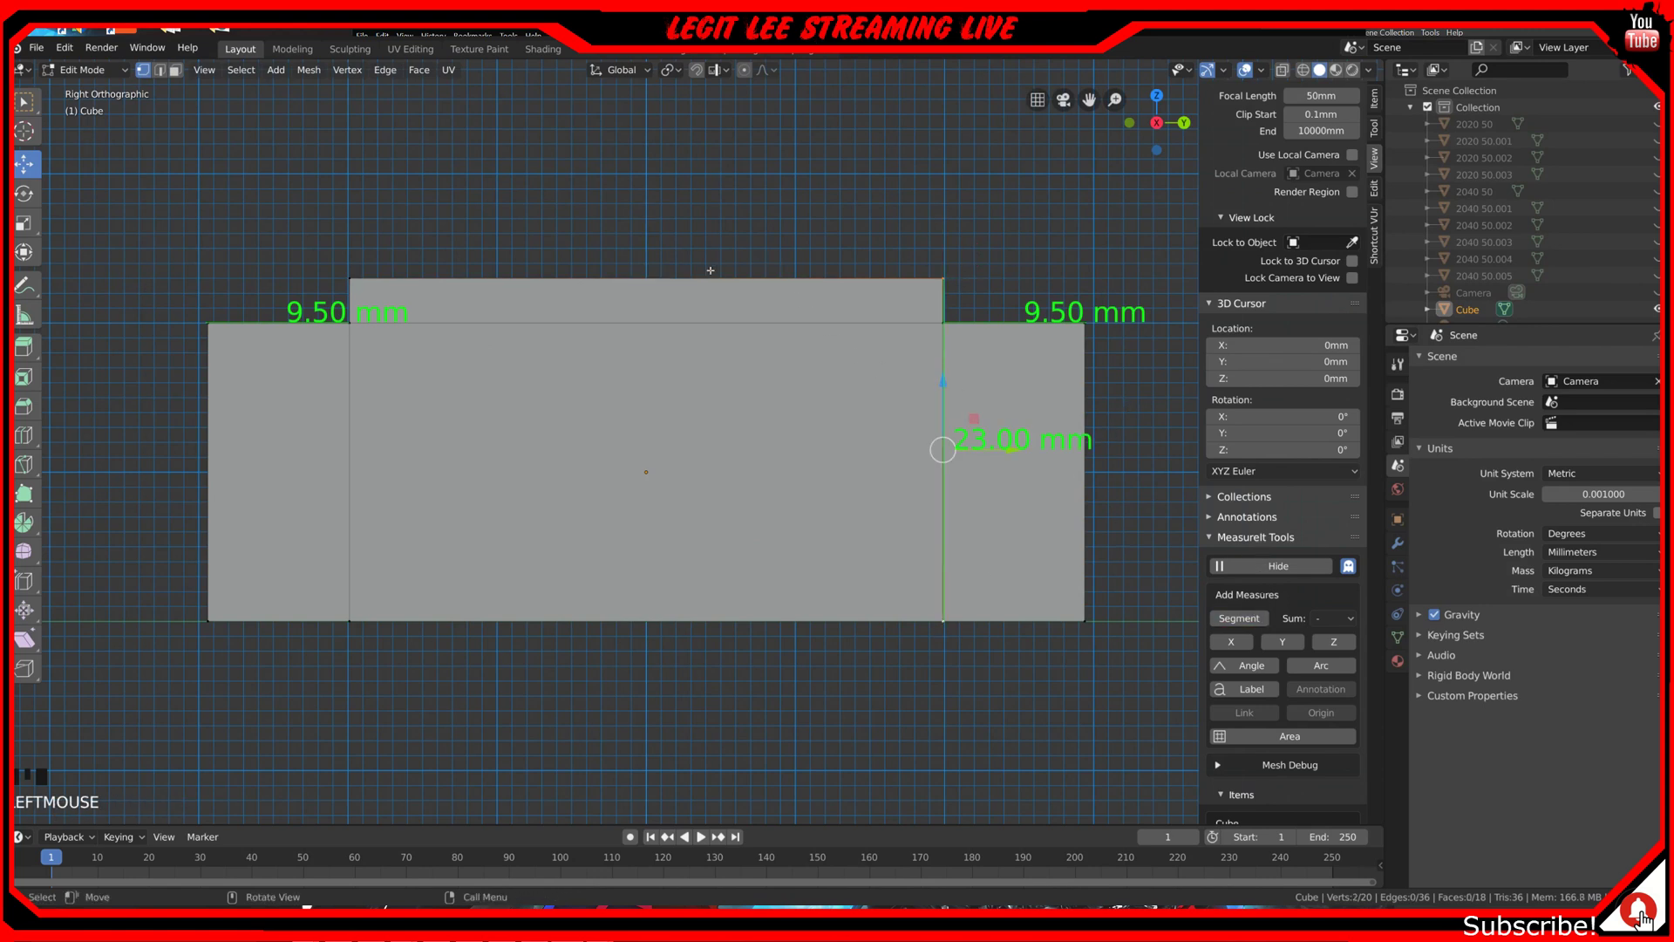
Step: In wireframe shading, box-select the raised section's top vertices and move them up 1 mm along Z for a 24 mm overall height
click(642, 278)
key(z)
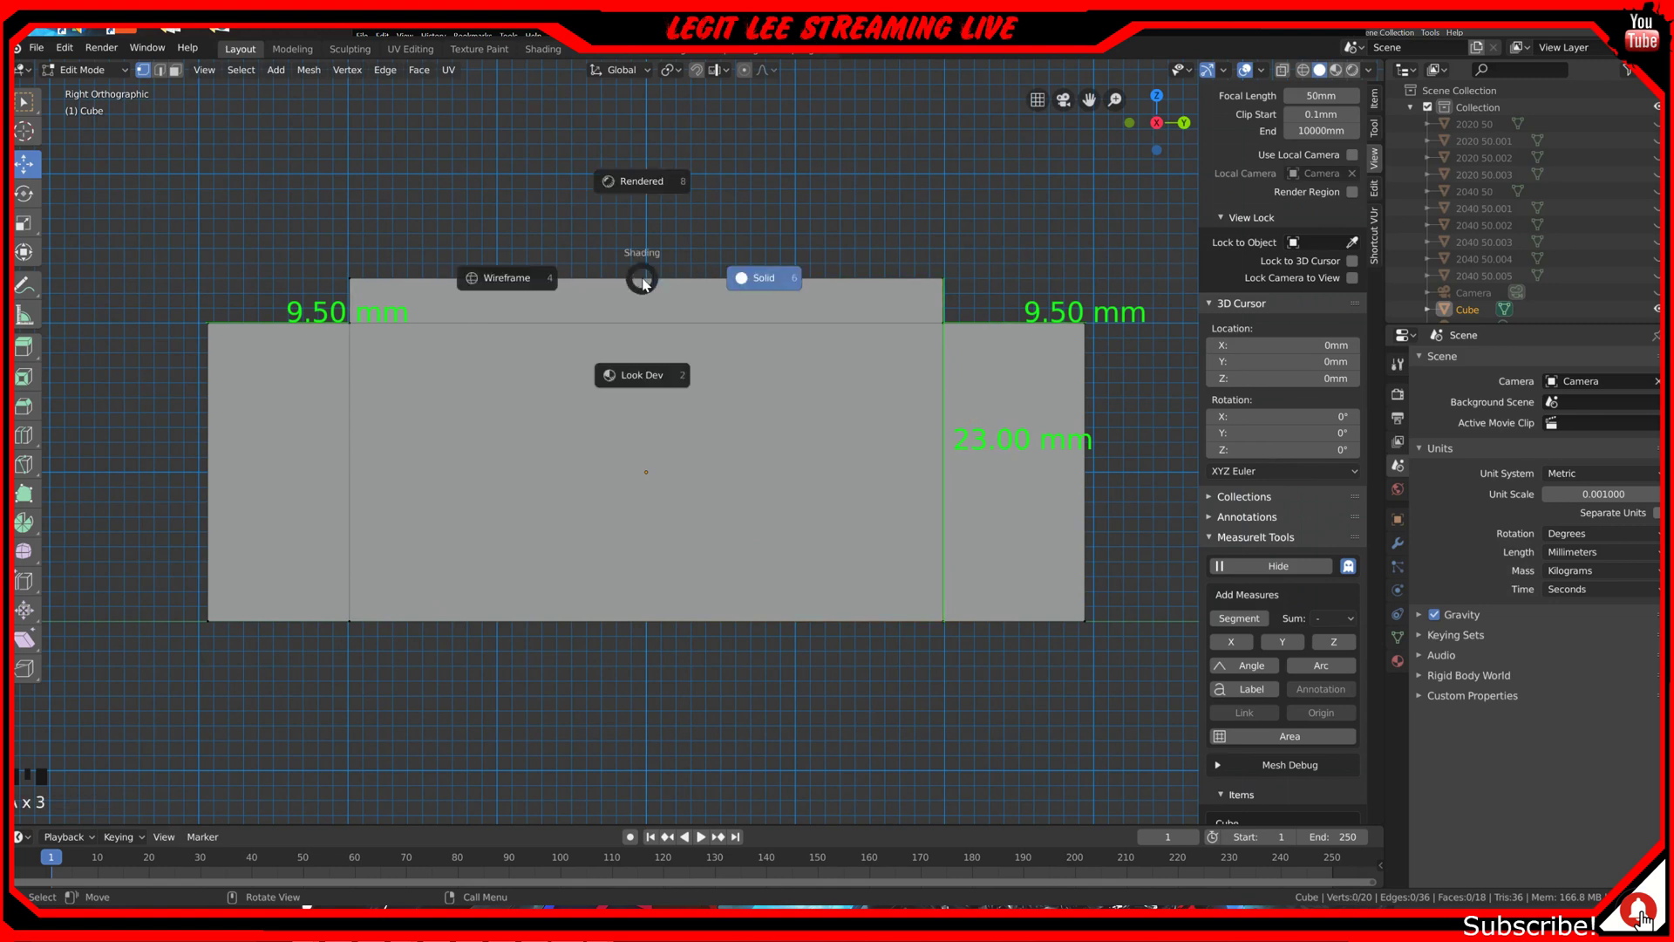
click(563, 275)
key(b)
drag(304, 246, 1003, 303)
ctrl+drag(648, 203, 648, 187)
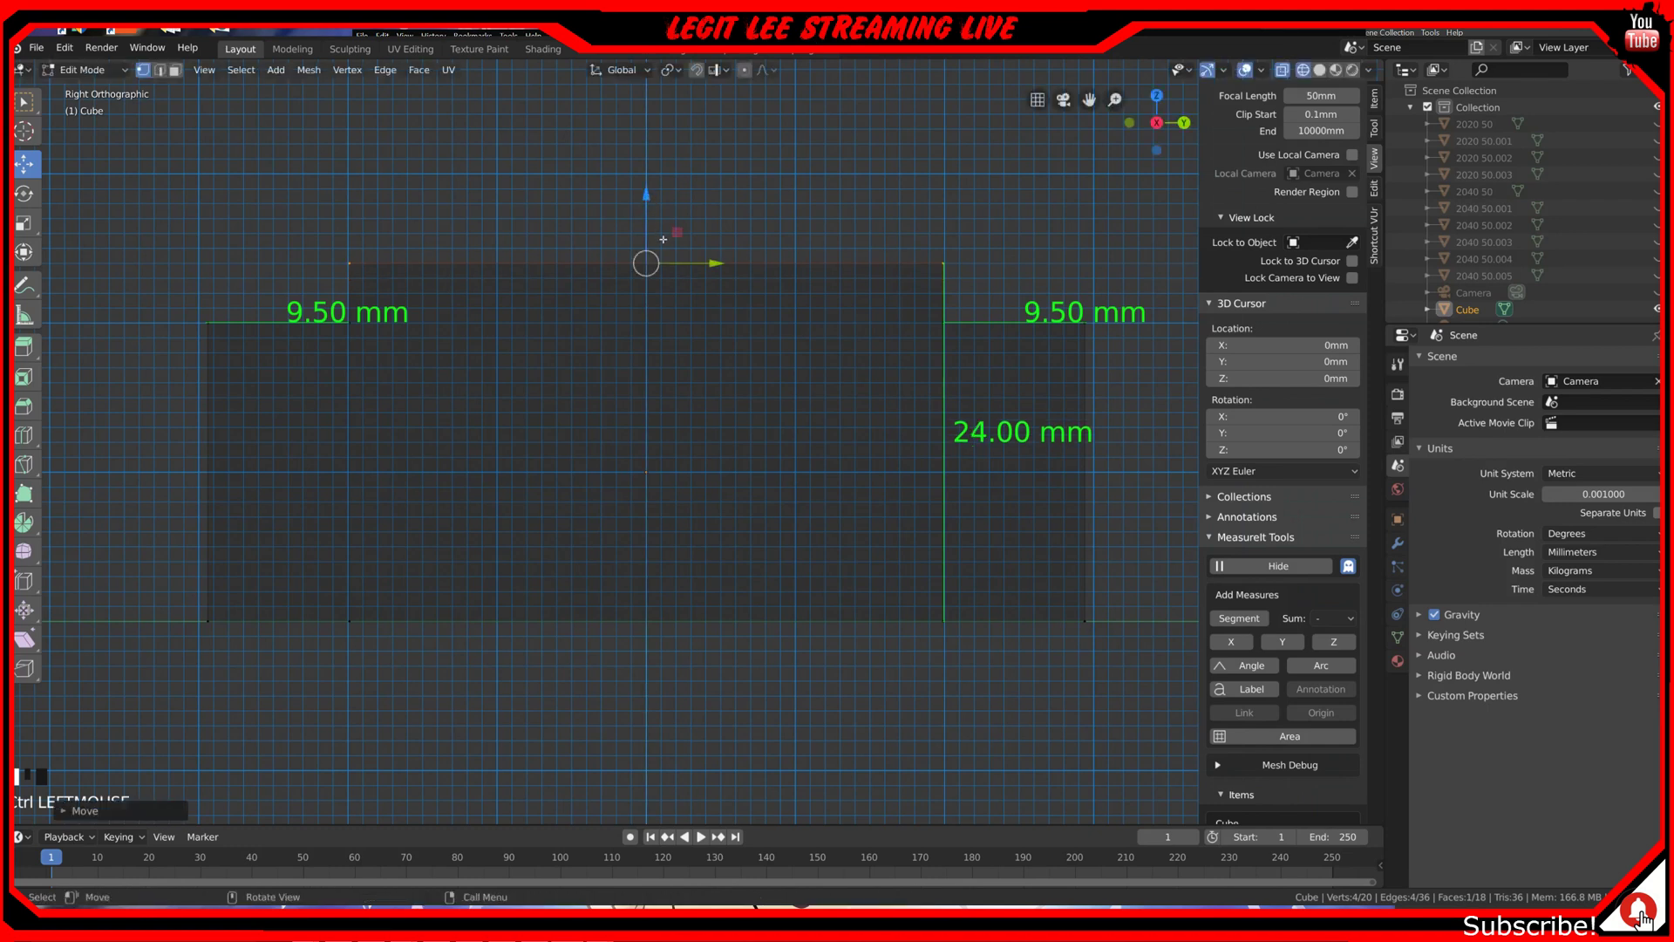
Step: Clear the mesh selection and return the viewport to solid shading
key(a)
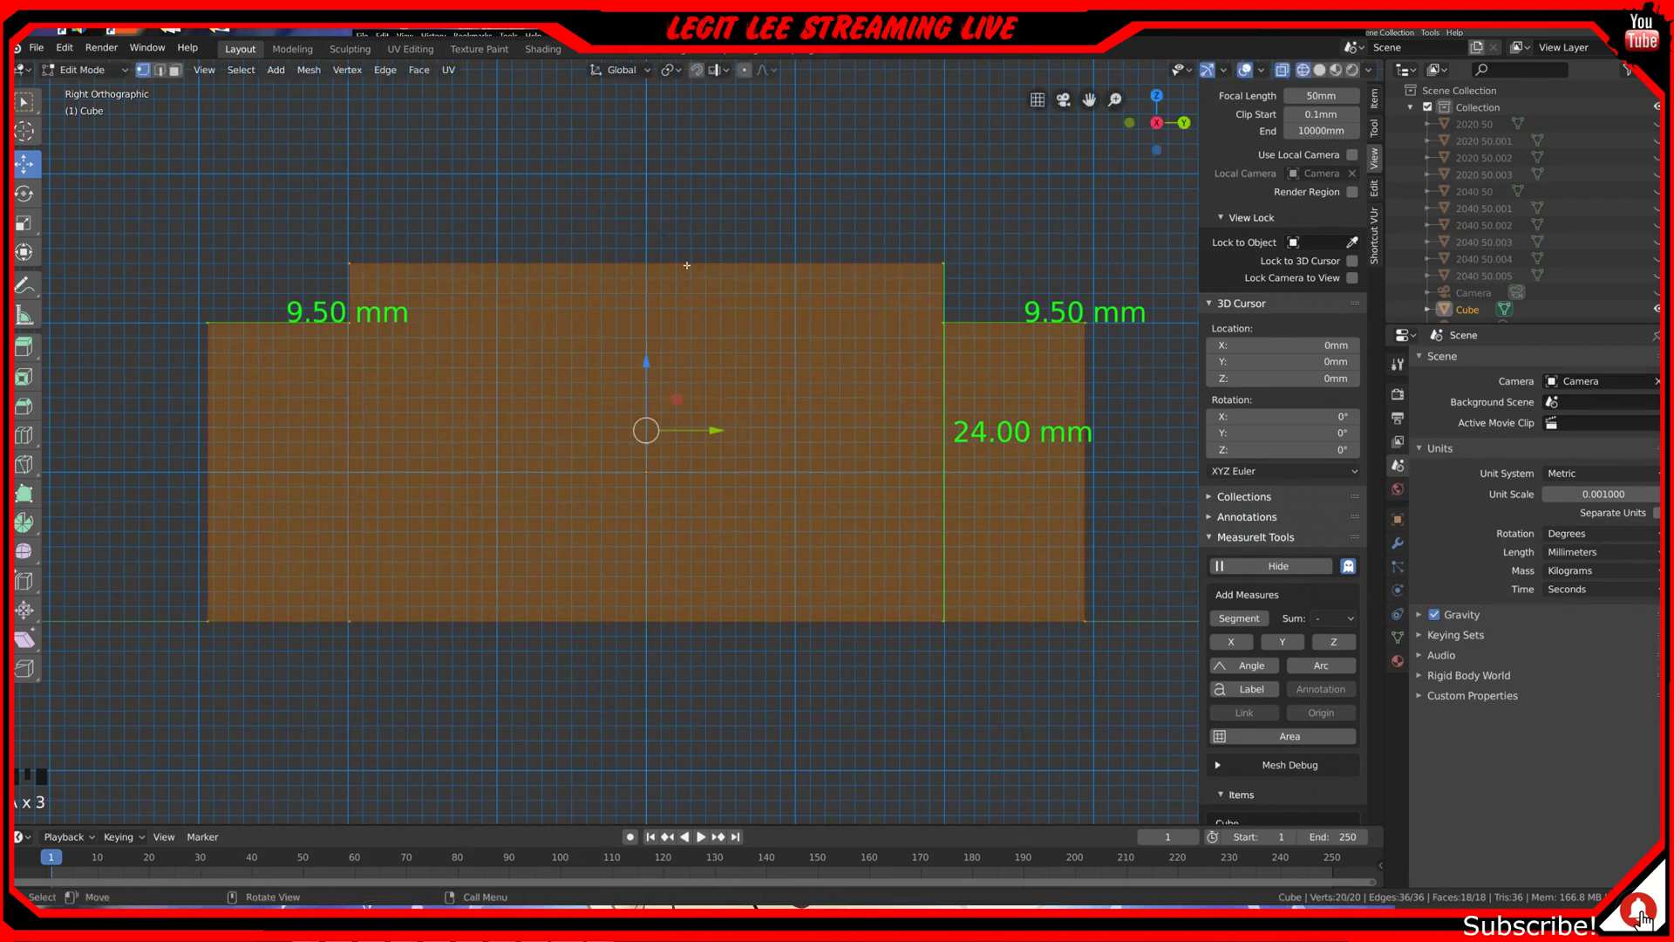
key(a)
key(a)
key(z)
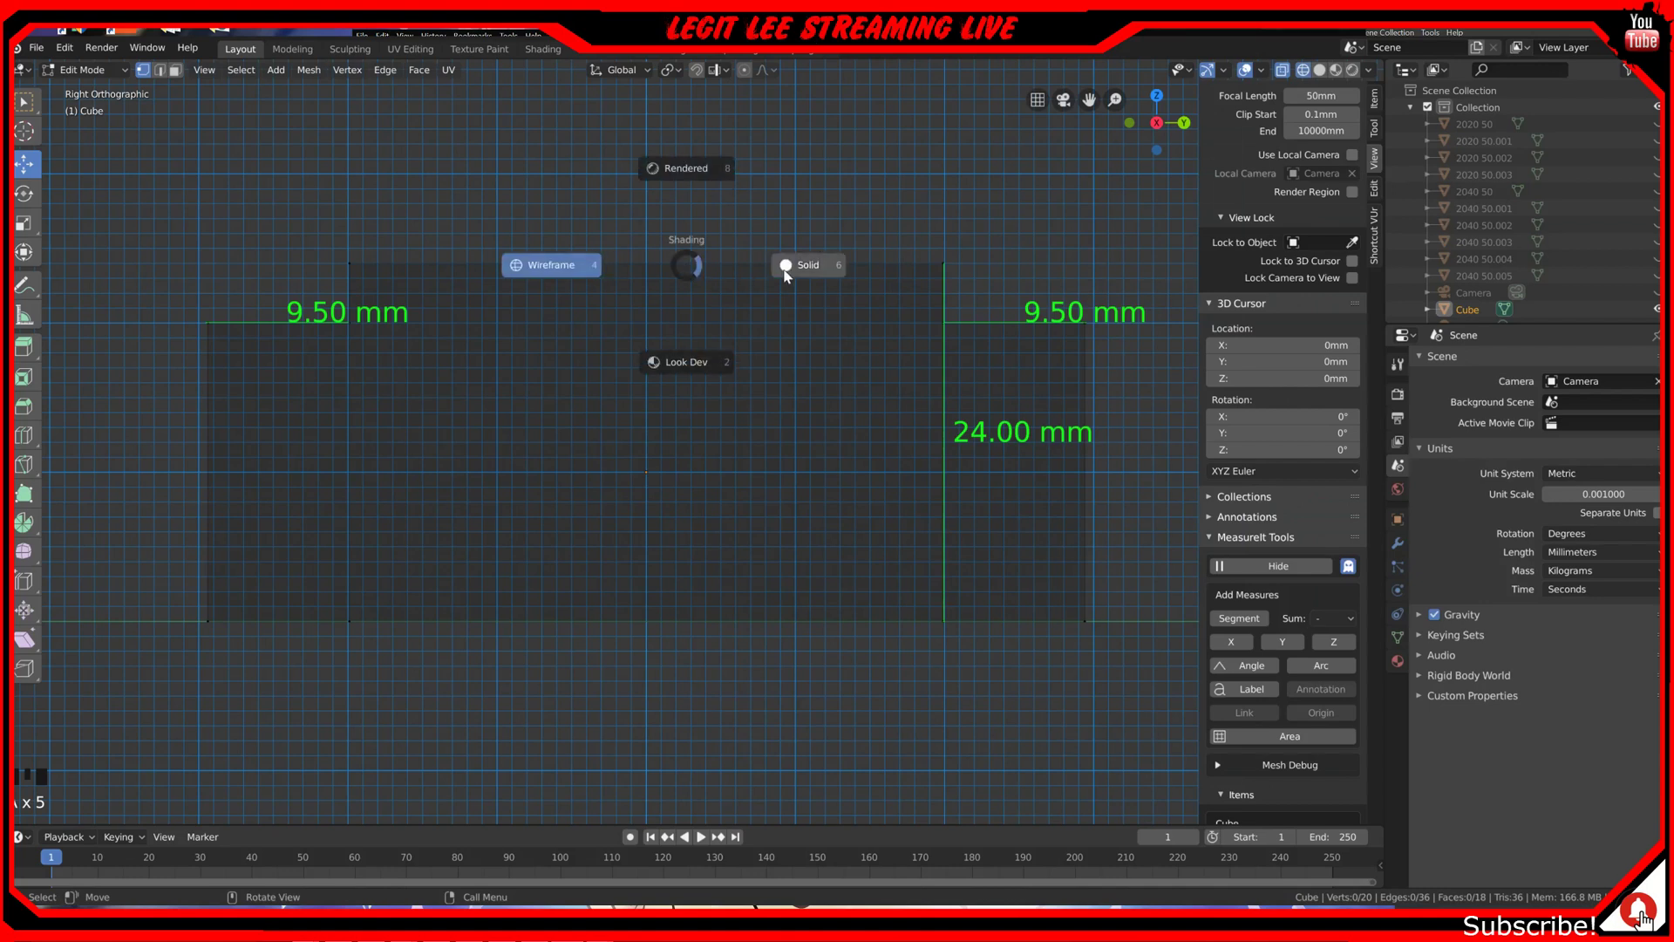
click(789, 265)
mouse_move(789, 265)
middle_down()
mouse_move(538, 463)
mouse_move(586, 475)
mouse_move(595, 510)
mouse_move(598, 491)
middle_up()
scroll(558, 470, down, 3)
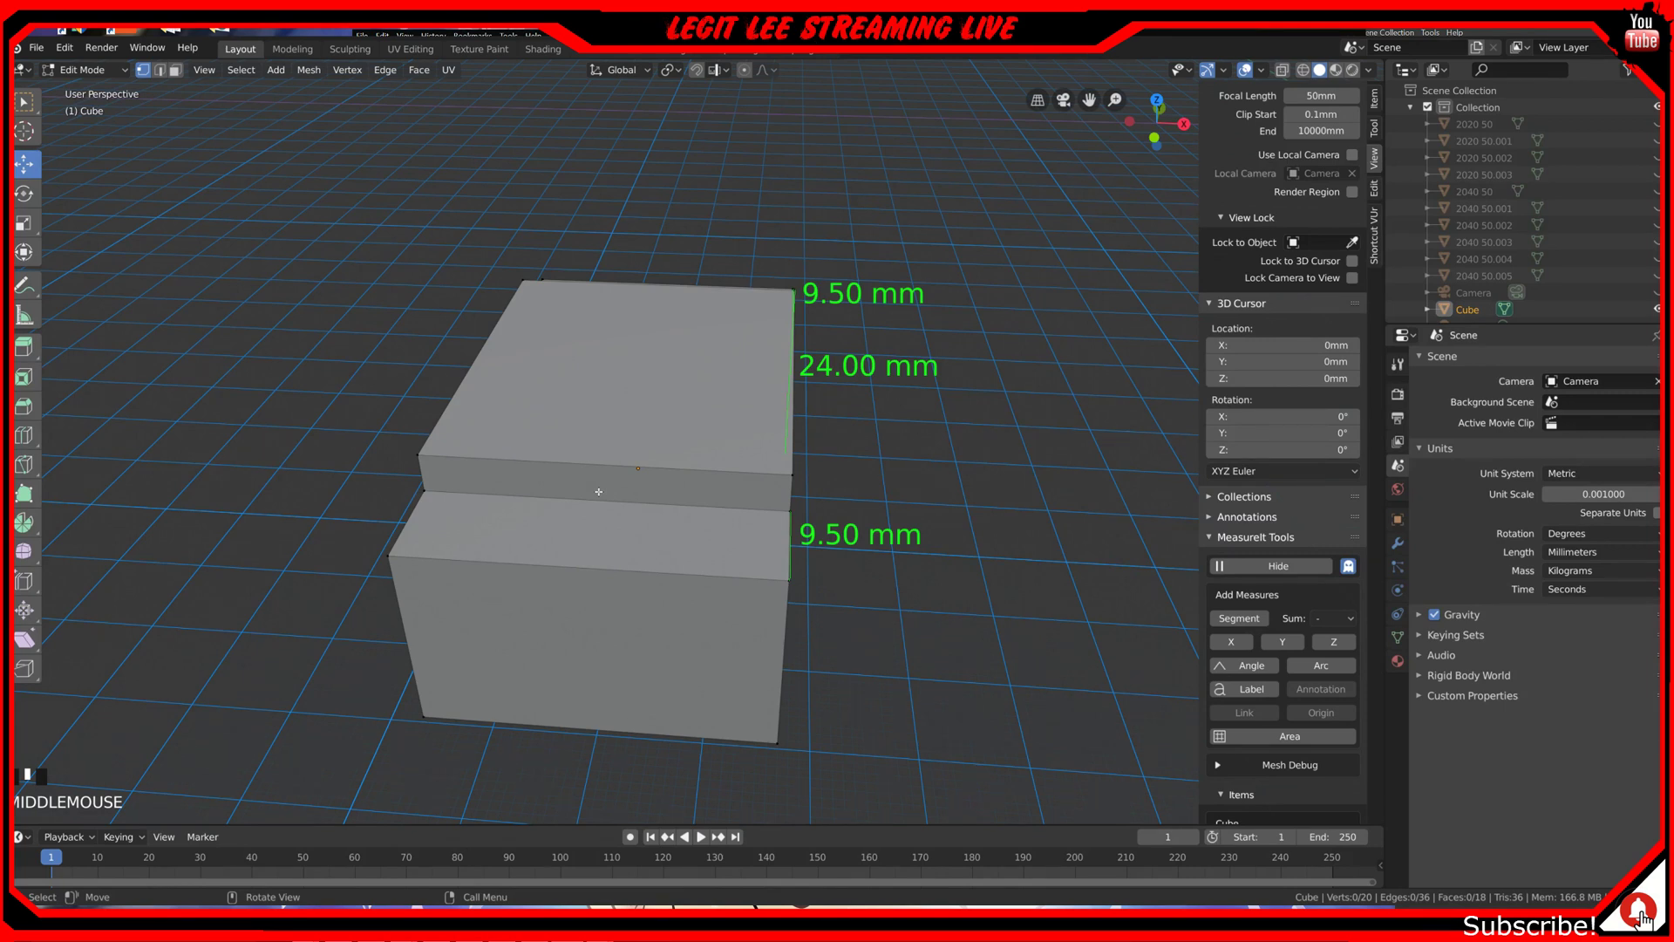
key(KP_7)
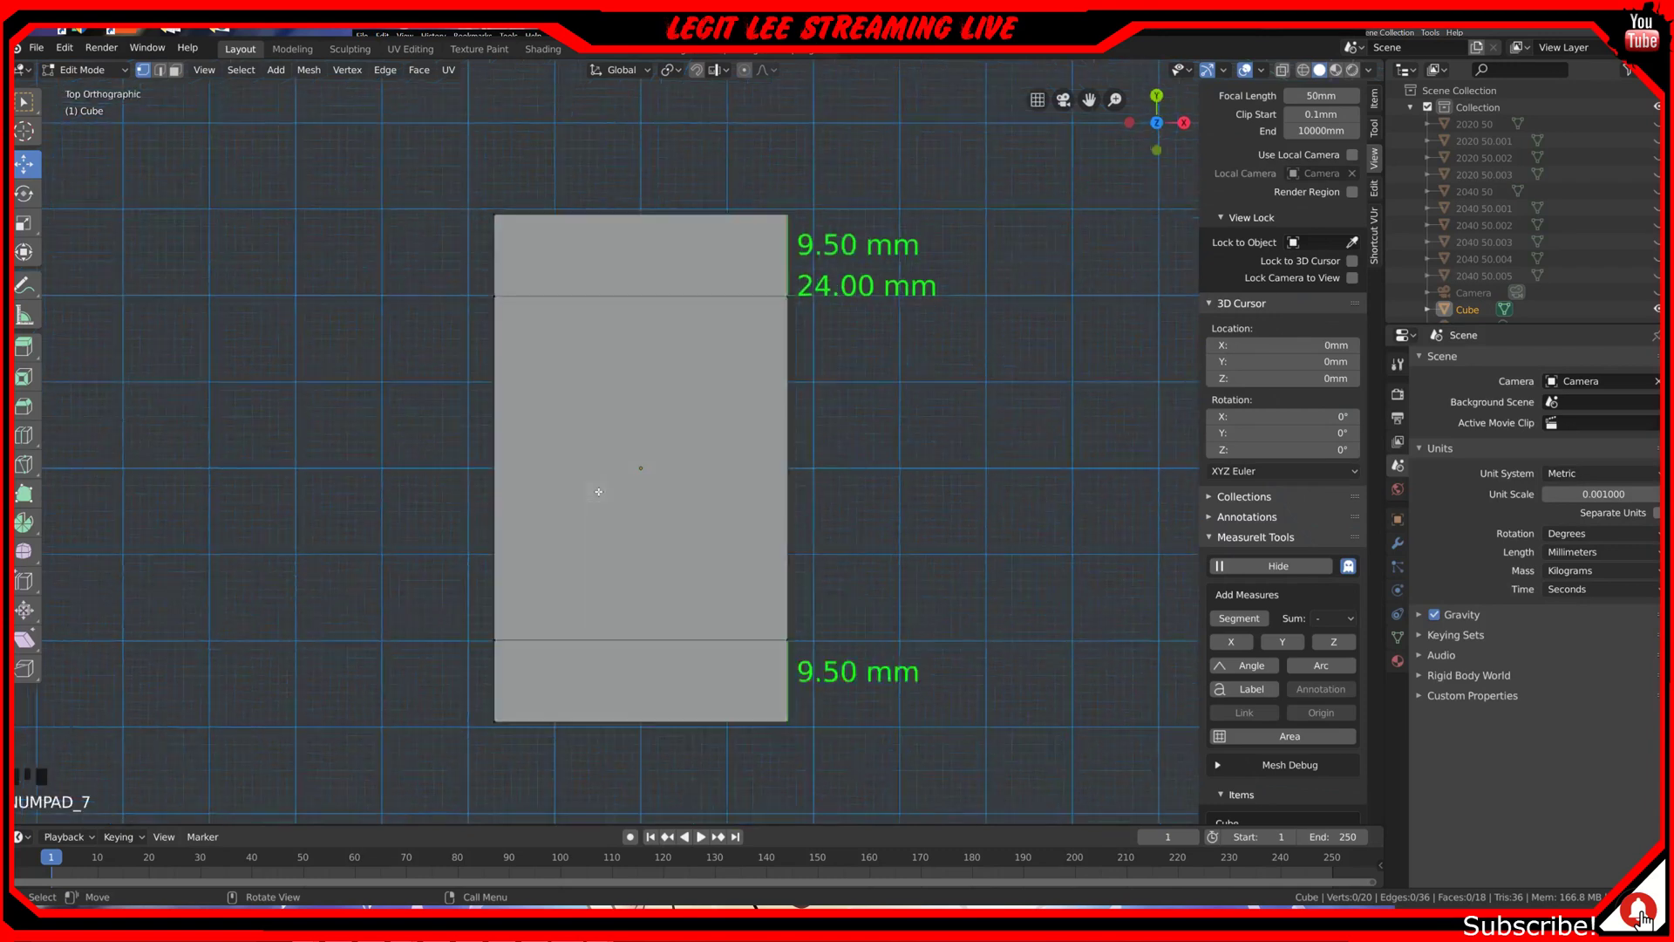
Step: Return the block to Object Mode and add a cylinder mesh to the scene
scroll(599, 491, down, 5)
scroll(640, 534, up, 2)
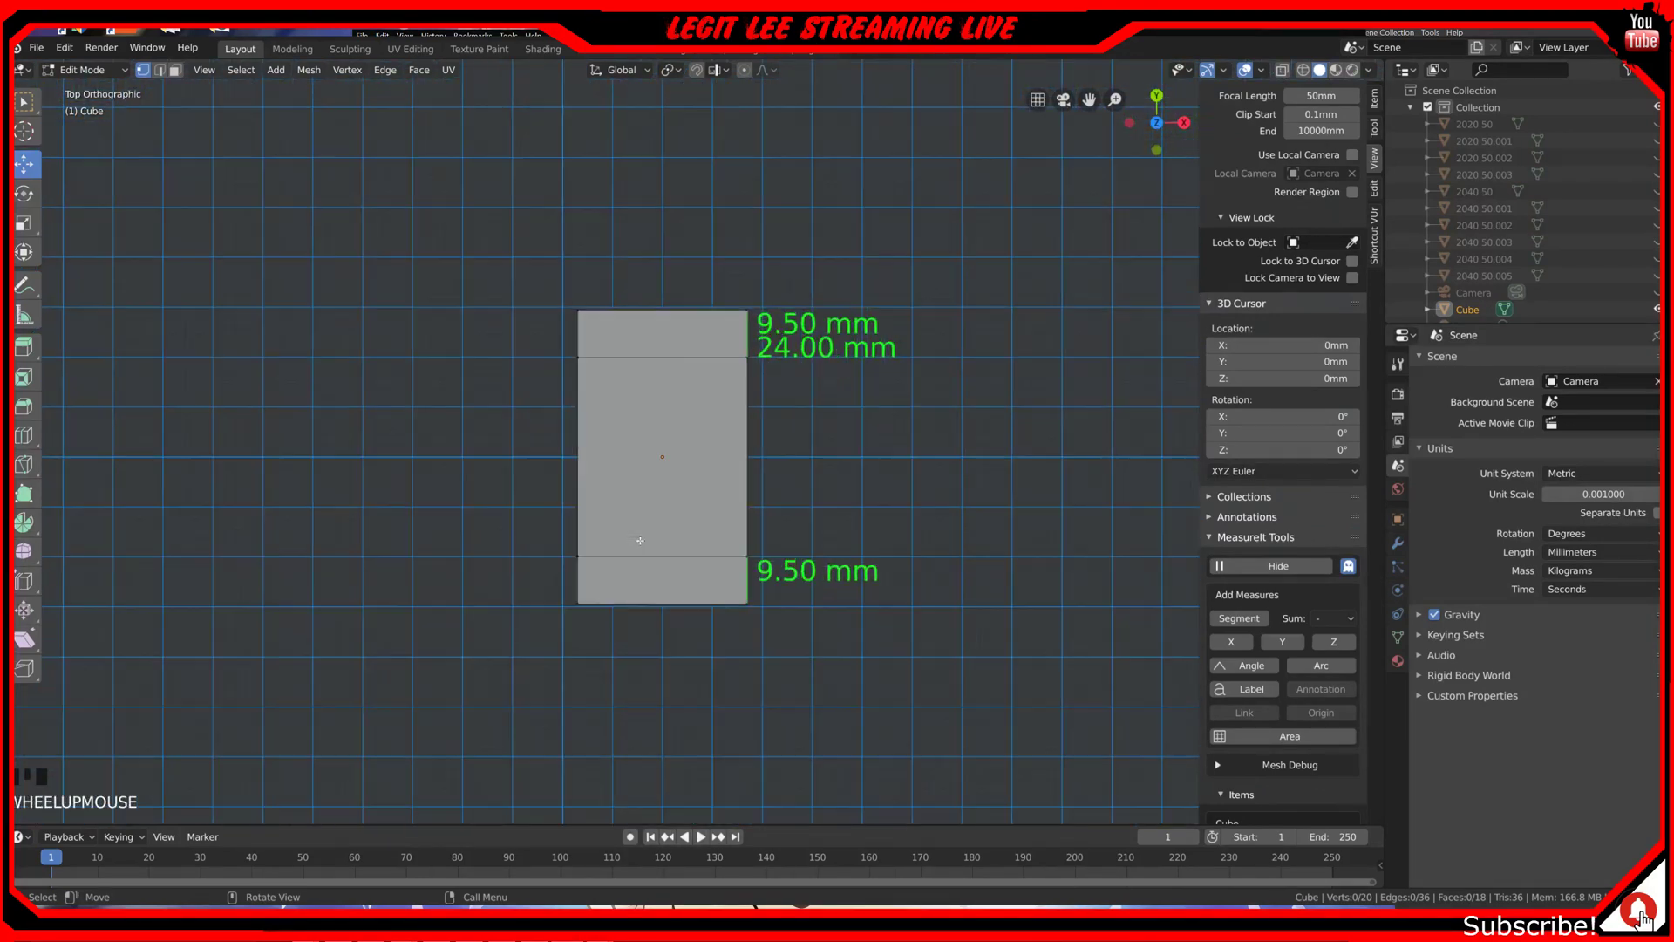
key(Tab)
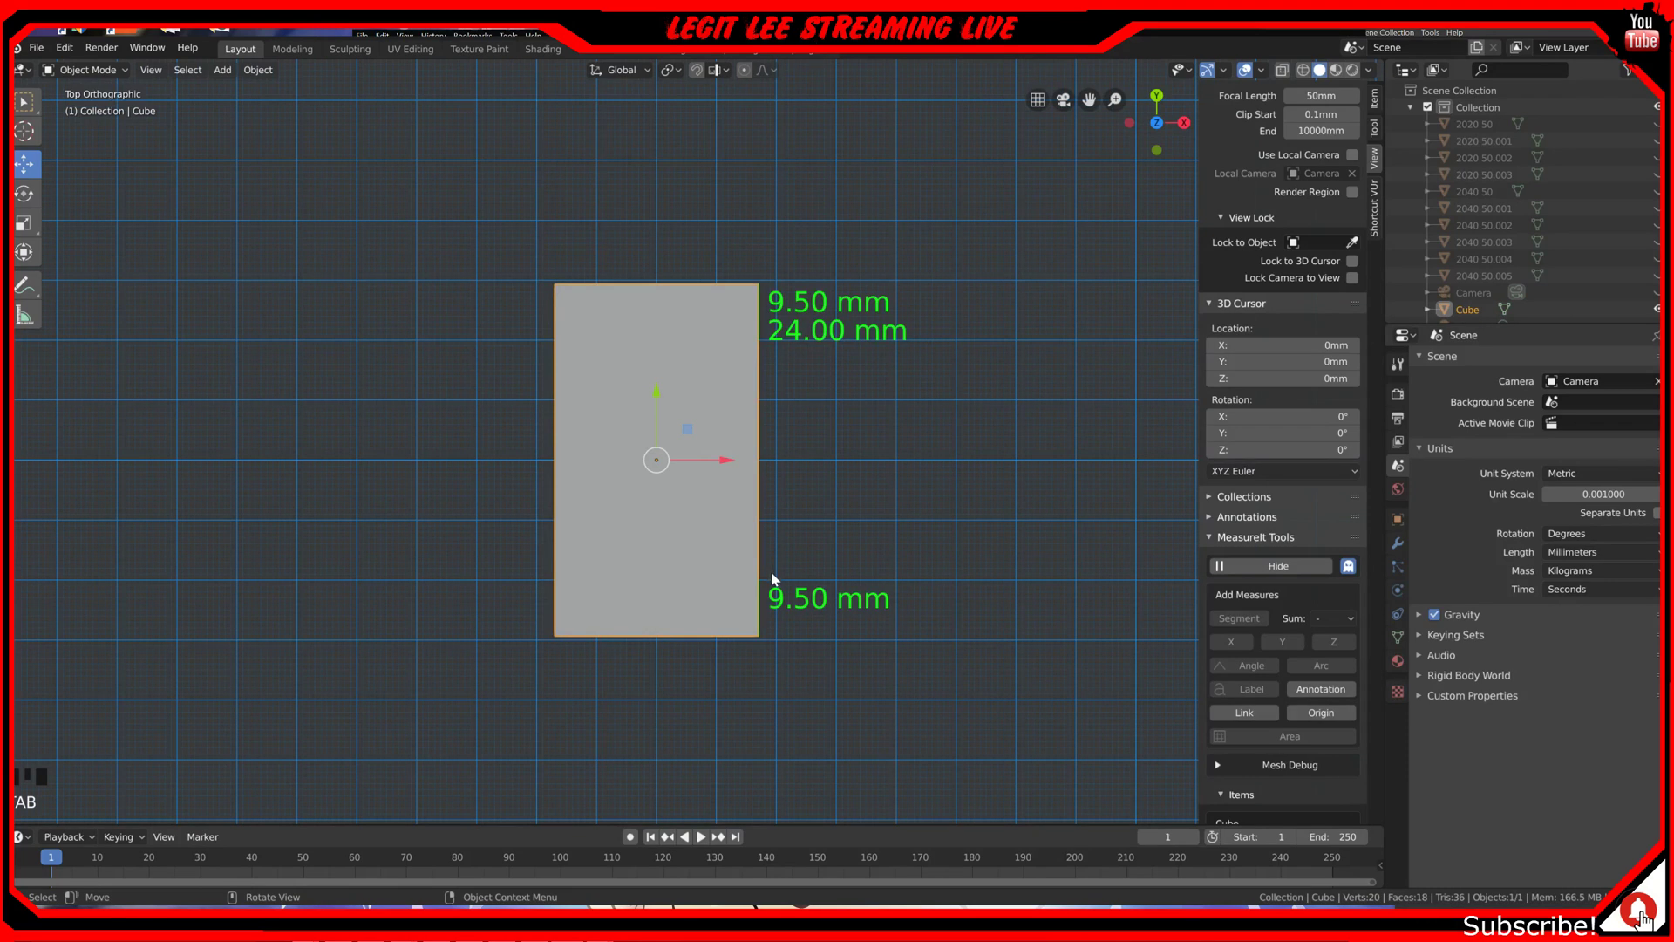
key(shift+a)
mouse_move(783, 573)
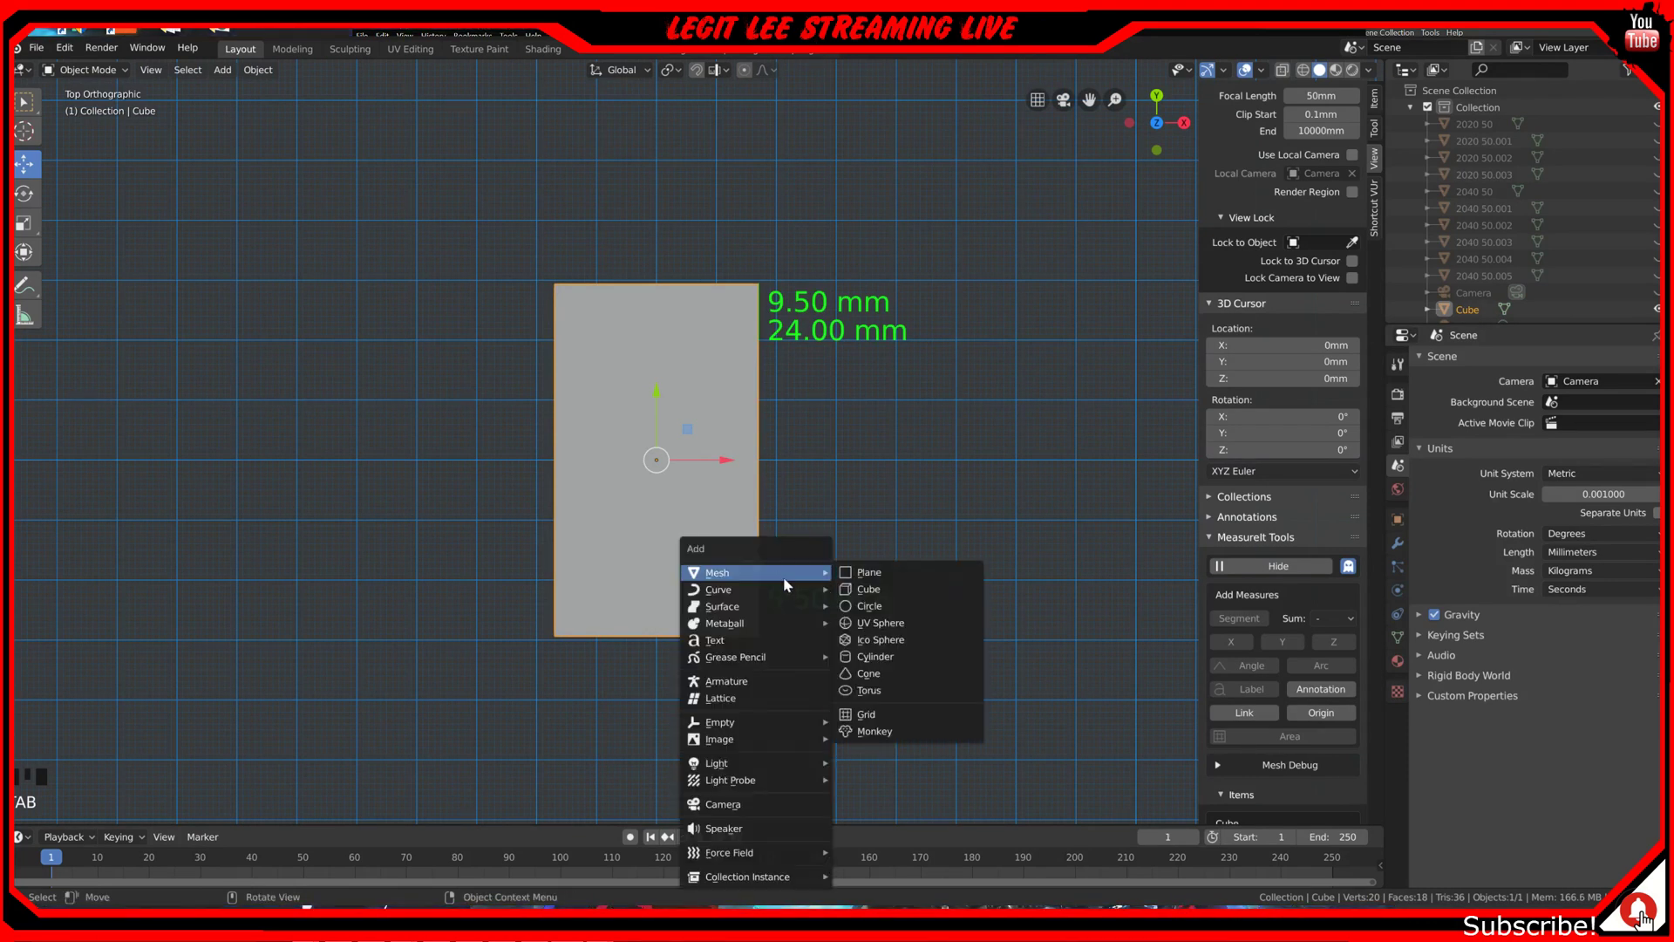
click(893, 661)
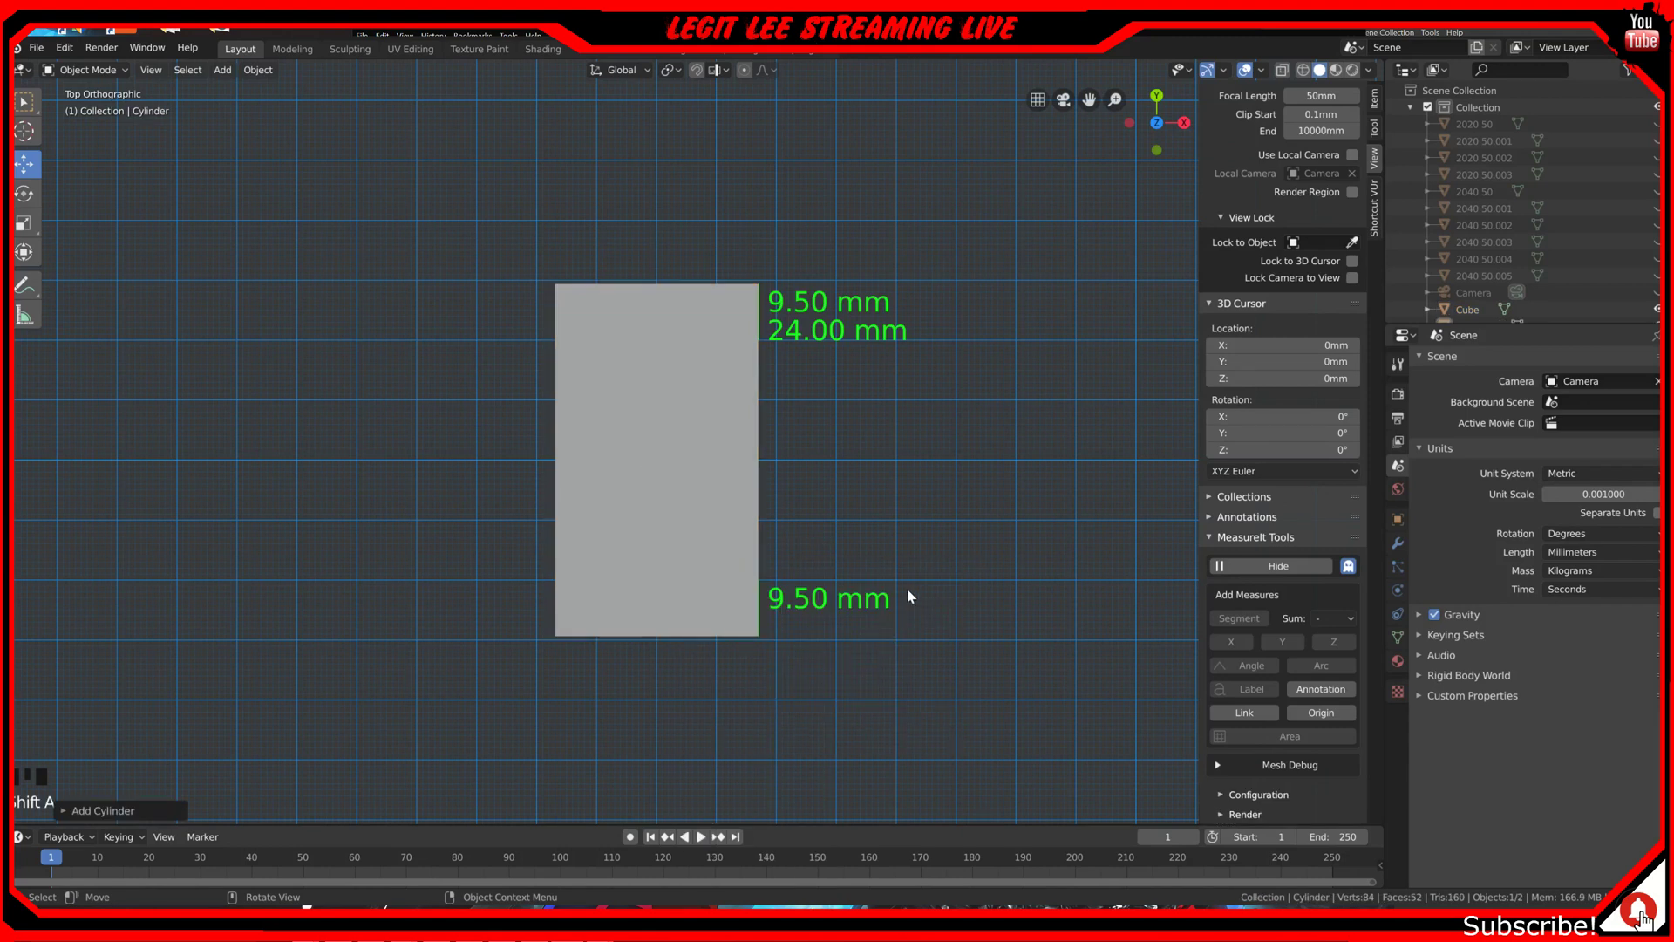
Step: Set the cylinder's dimensions to 4 mm in X, 4 mm in Y and 30 mm in Z
click(1374, 98)
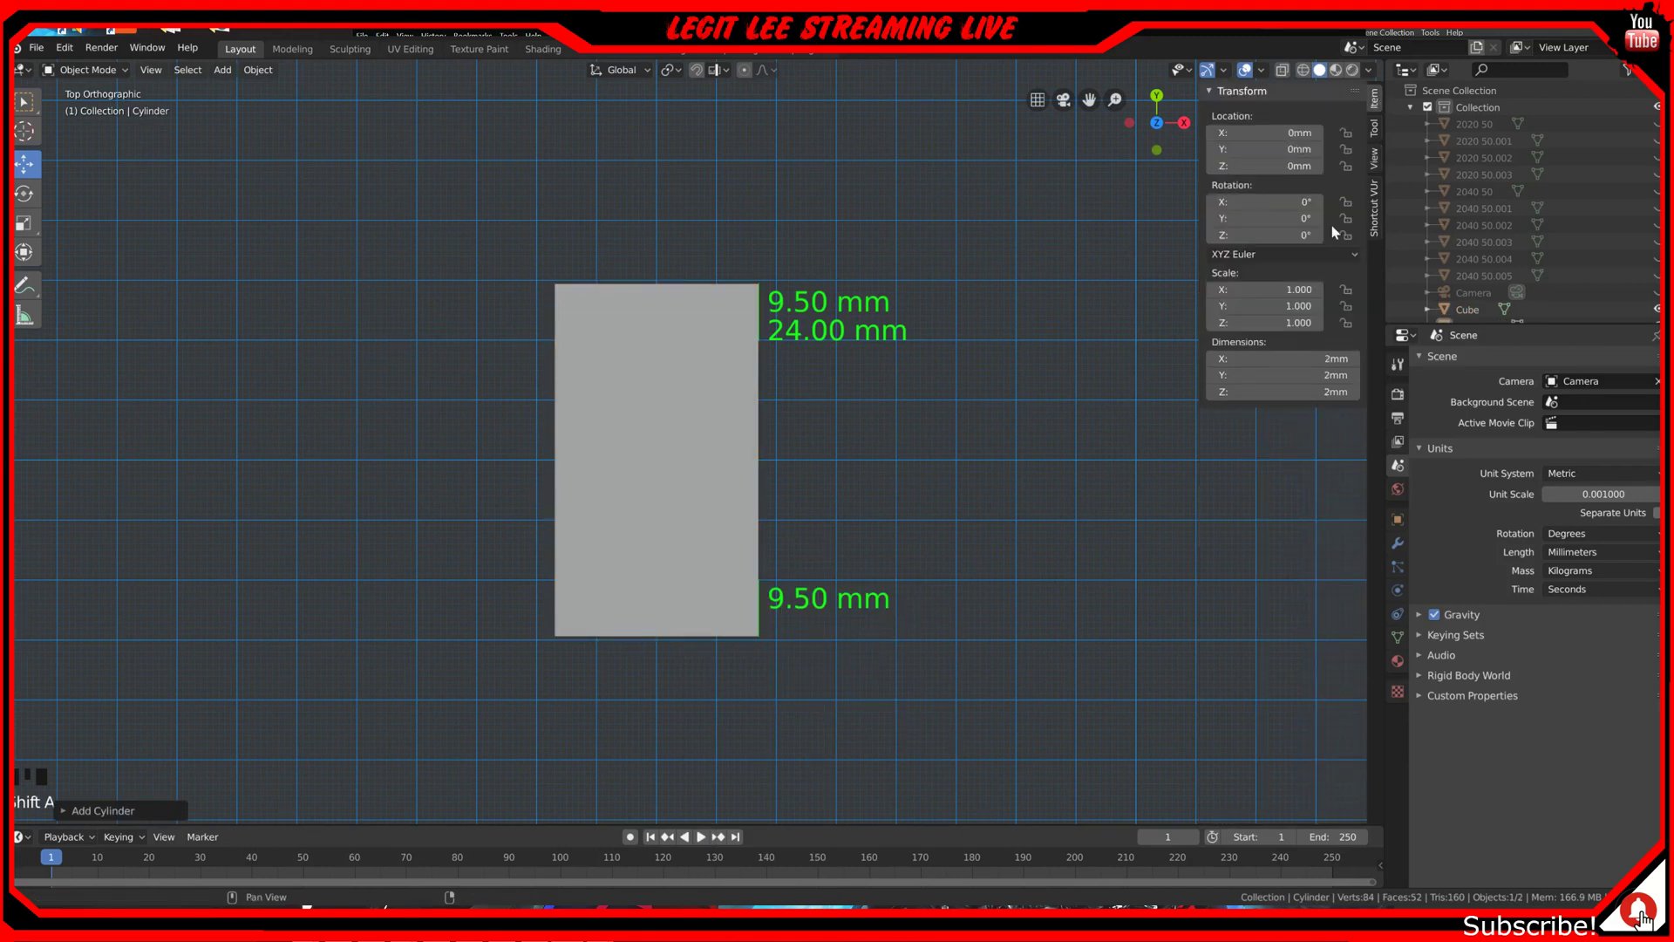
click(1316, 359)
text(4)
key(Tab)
text(4)
key(Tab)
text(30)
key(Return)
Step: In the front view, move the cylinder with snapping to X -170 mm and Z 20 mm, in line with the block
middle_drag(1034, 468, 820, 560)
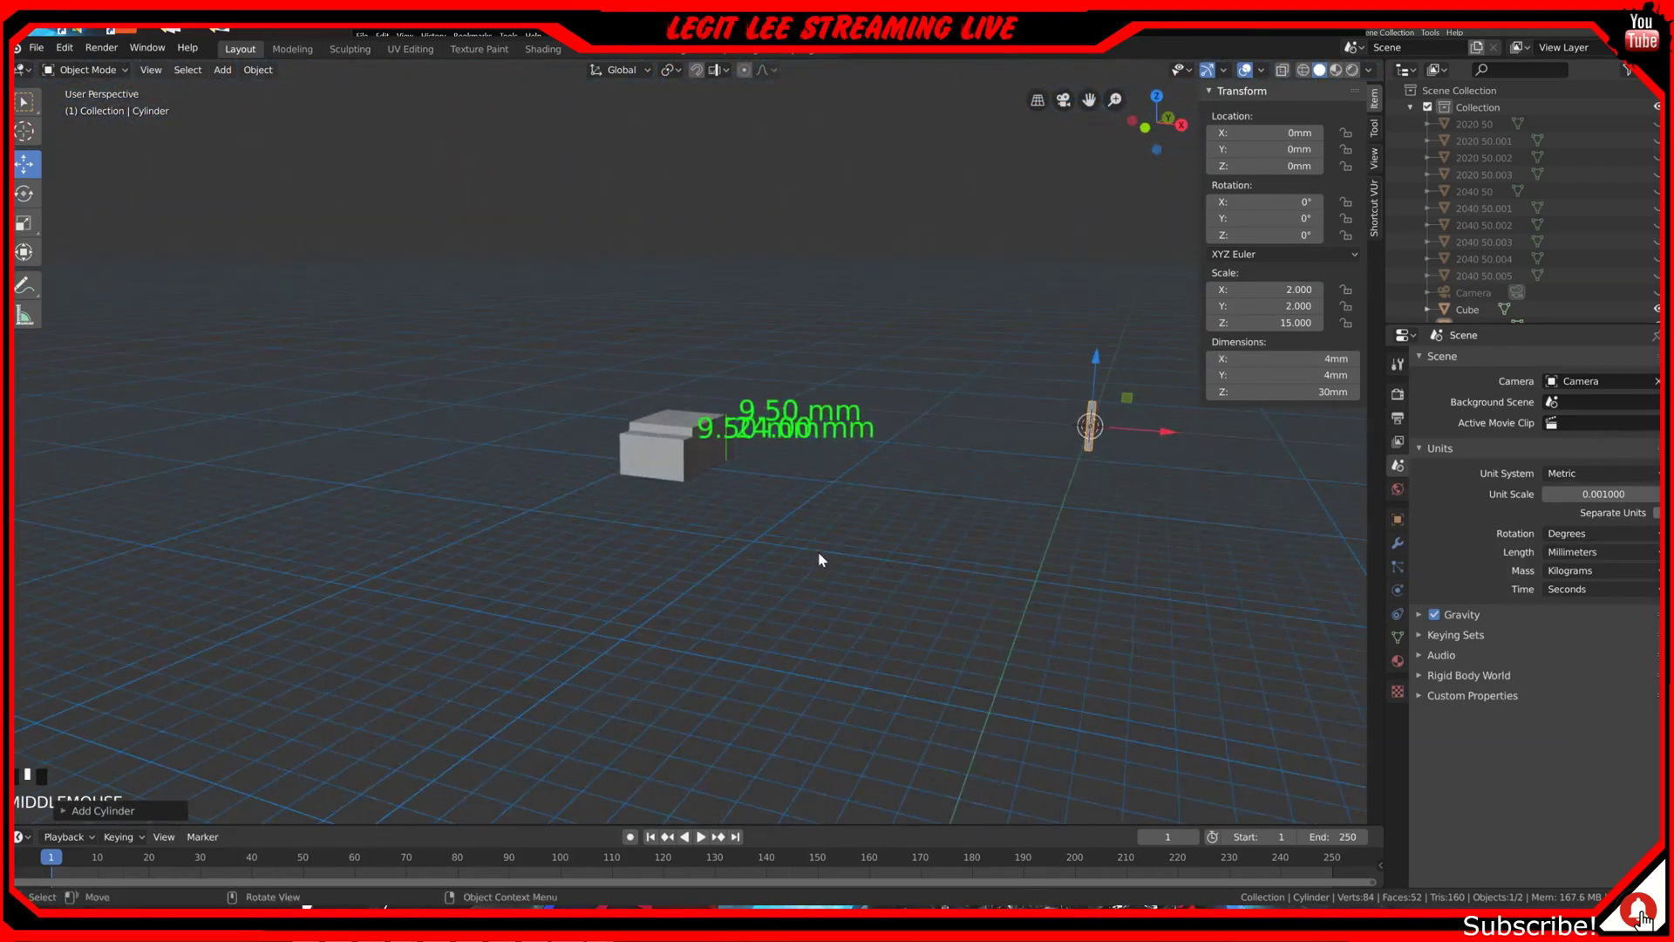
key(KP_1)
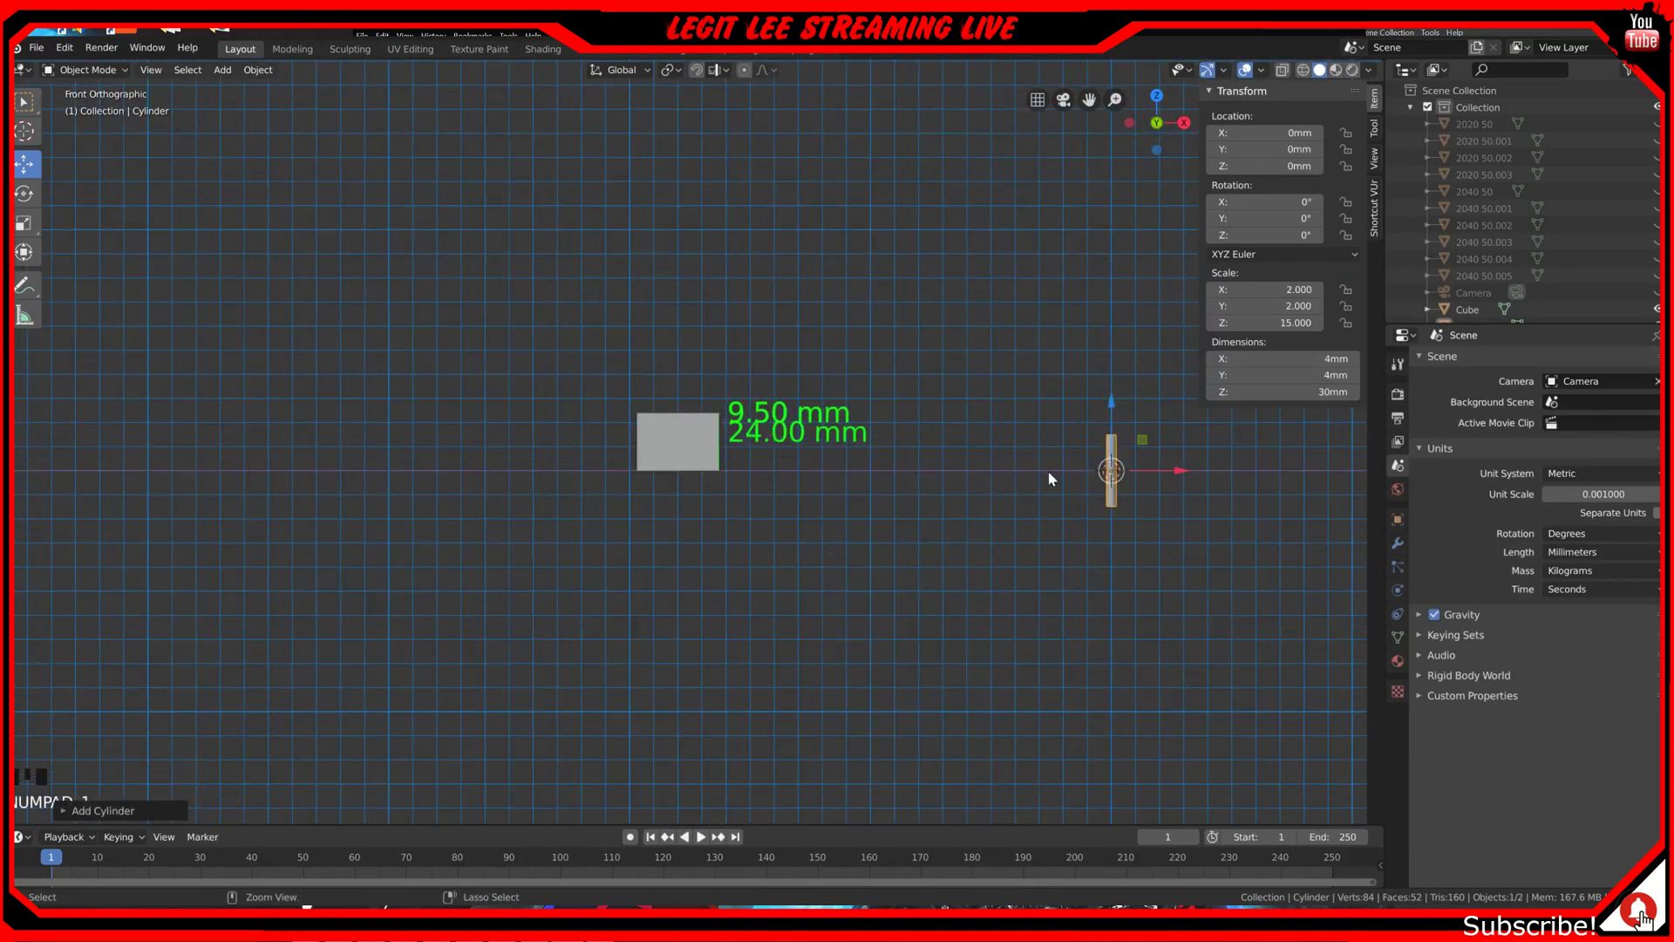
ctrl+drag(1181, 471, 705, 480)
ctrl+drag(706, 420, 701, 357)
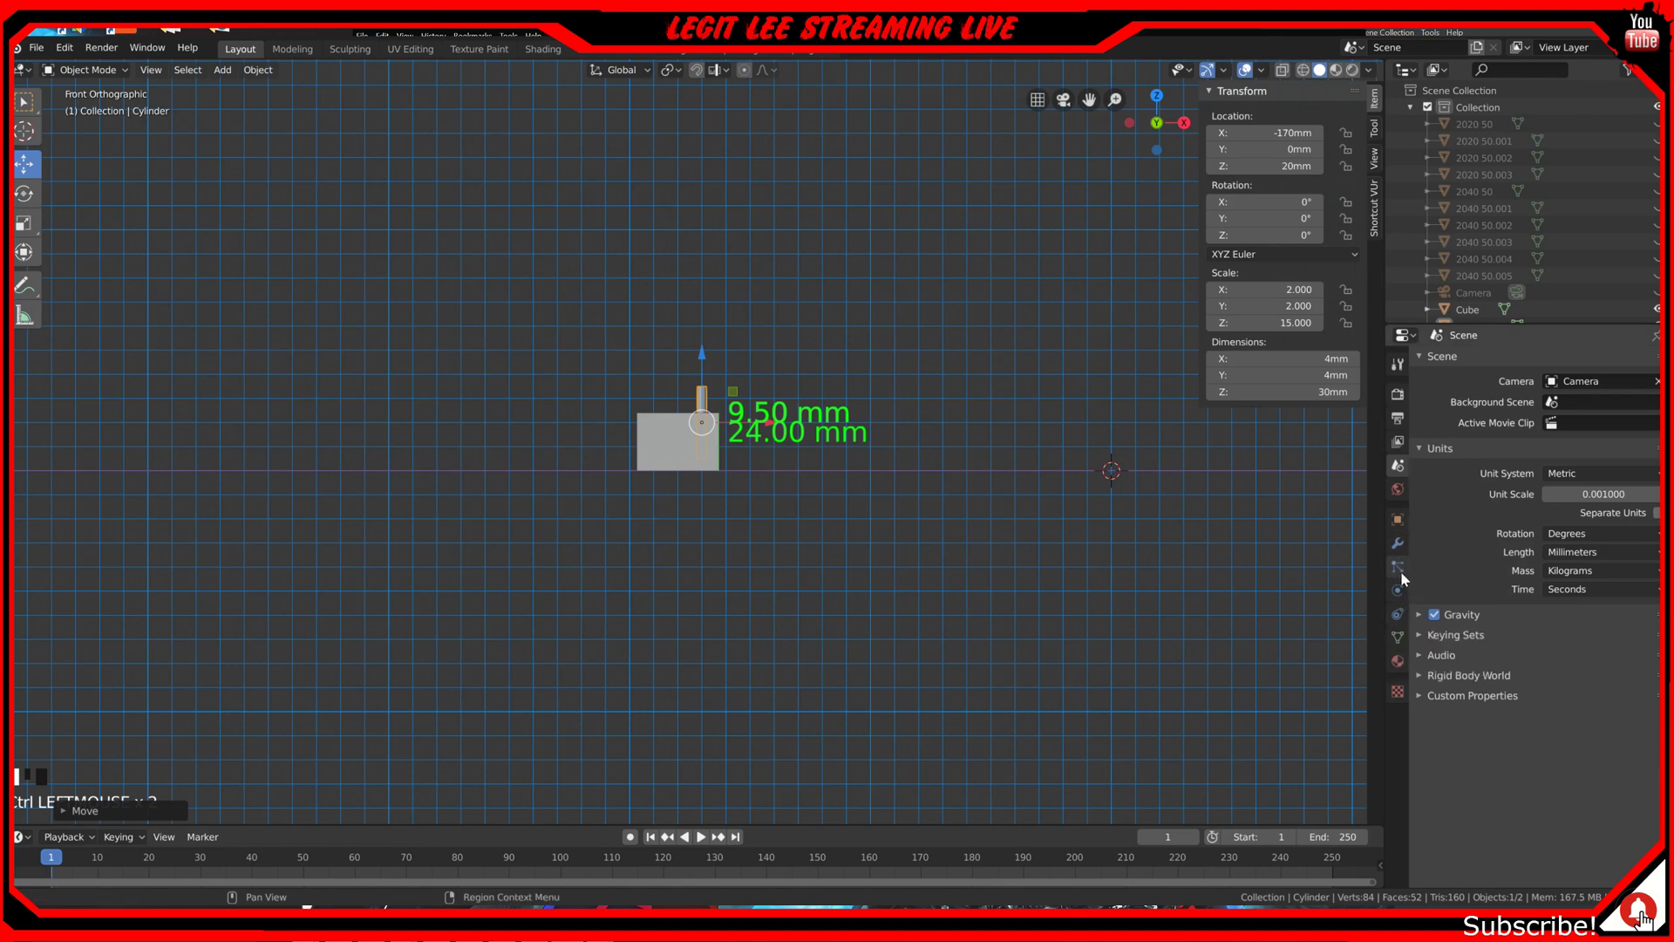
Step: Create a new material on the cylinder and name it Mounting Hole
click(1398, 661)
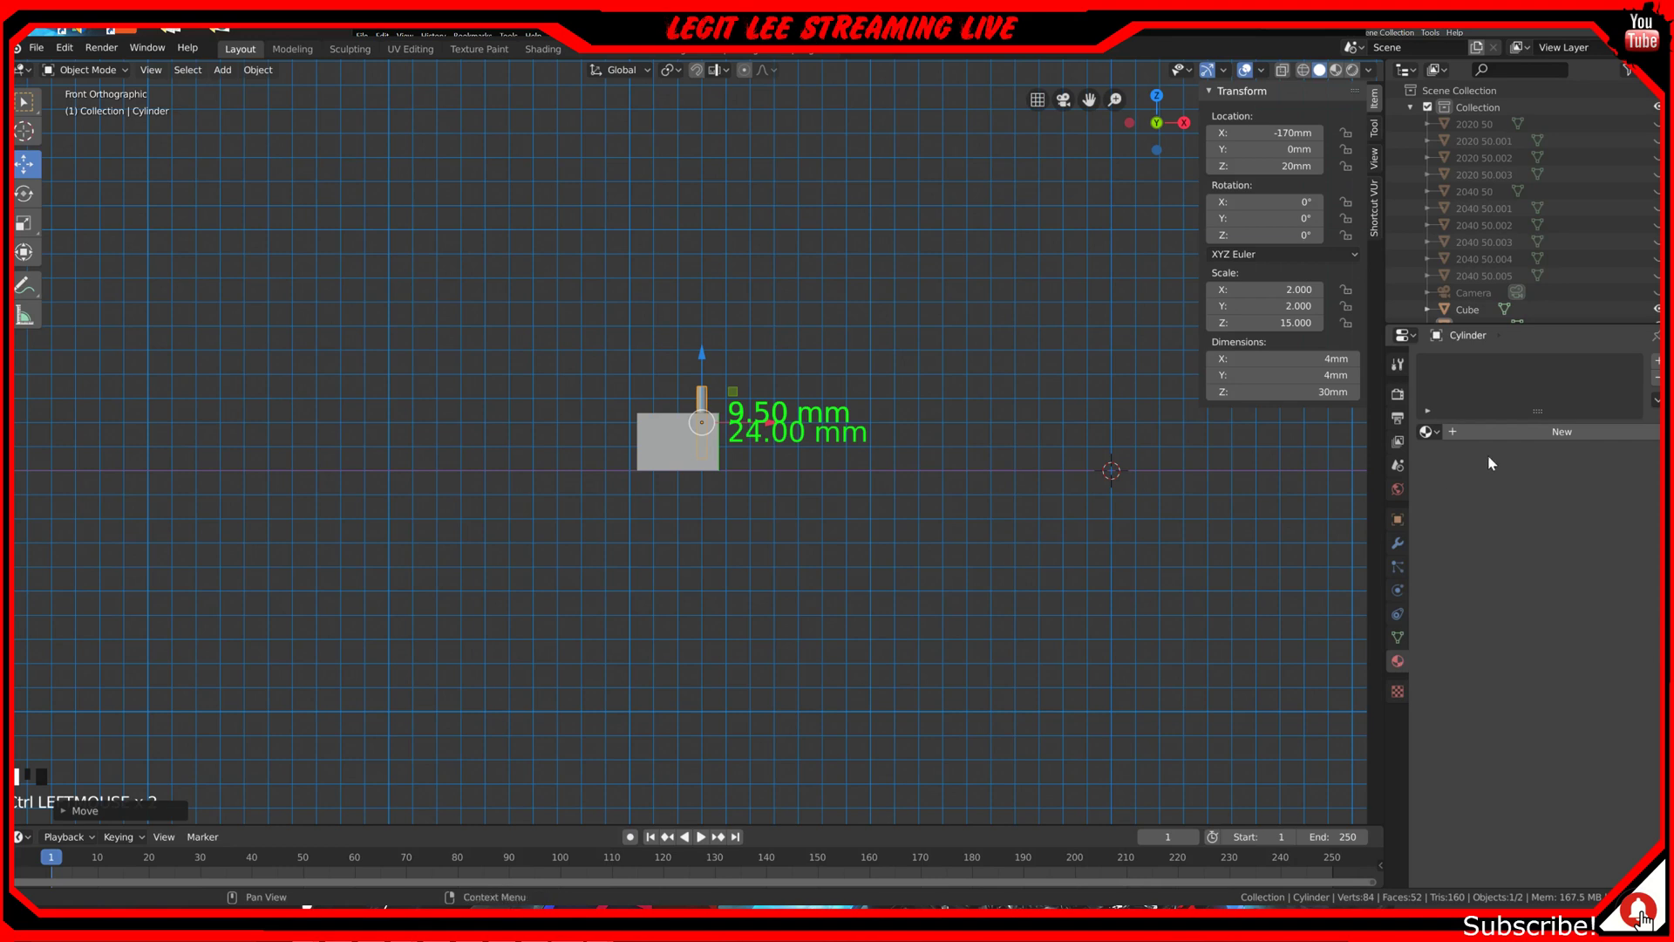
click(1539, 437)
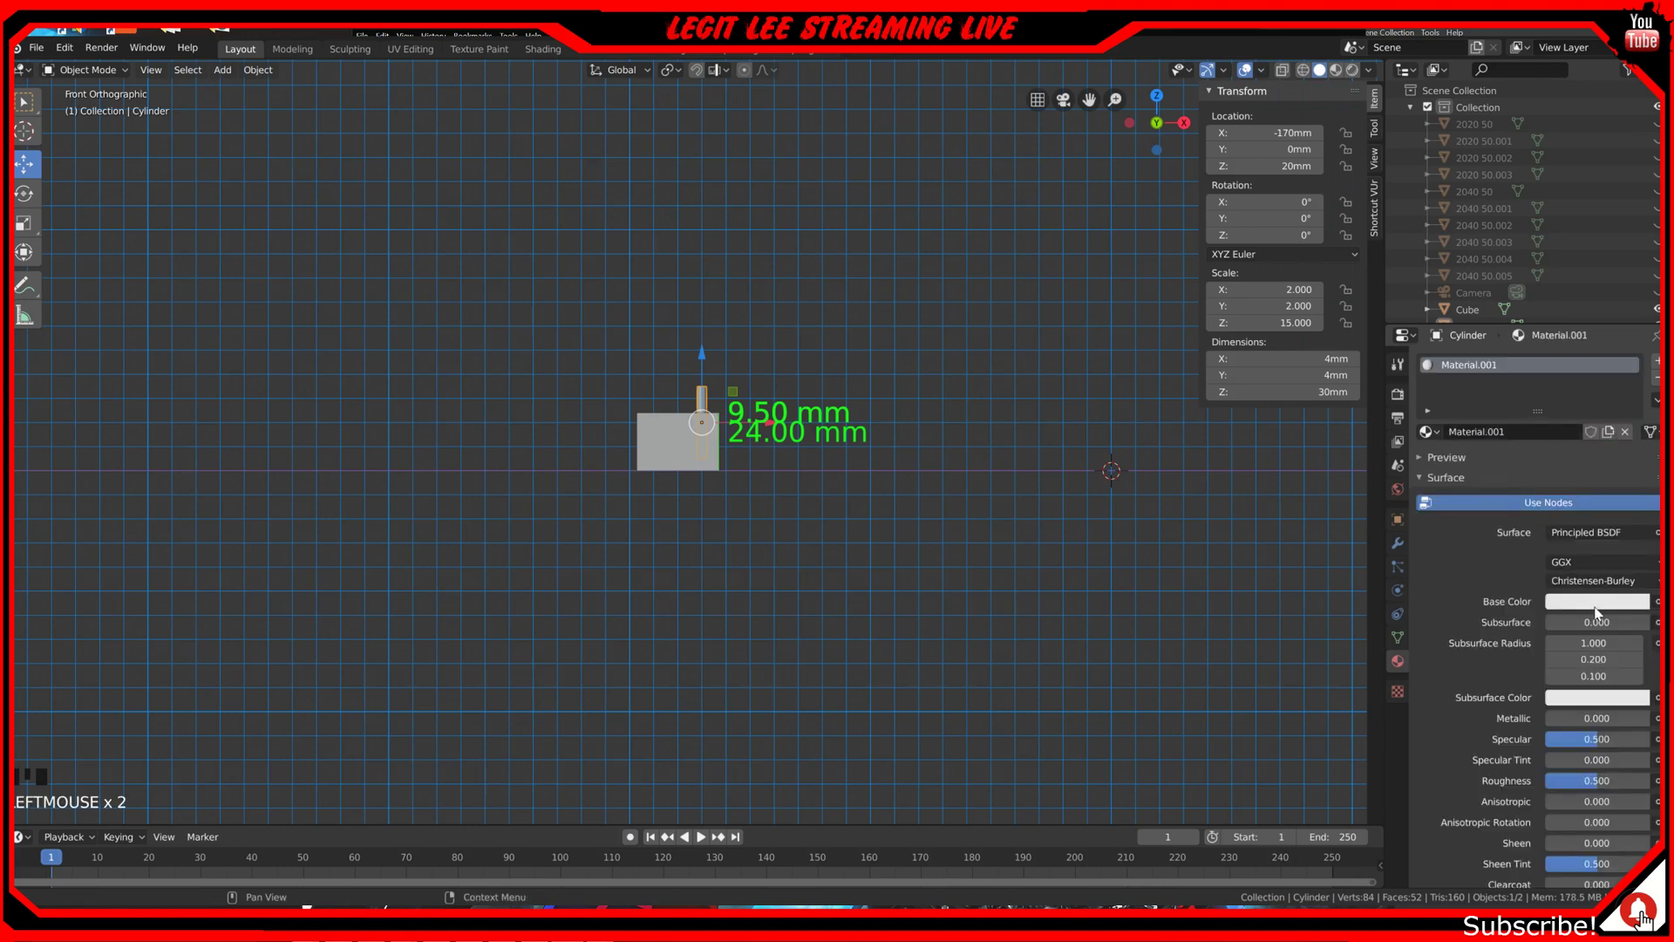
click(1510, 433)
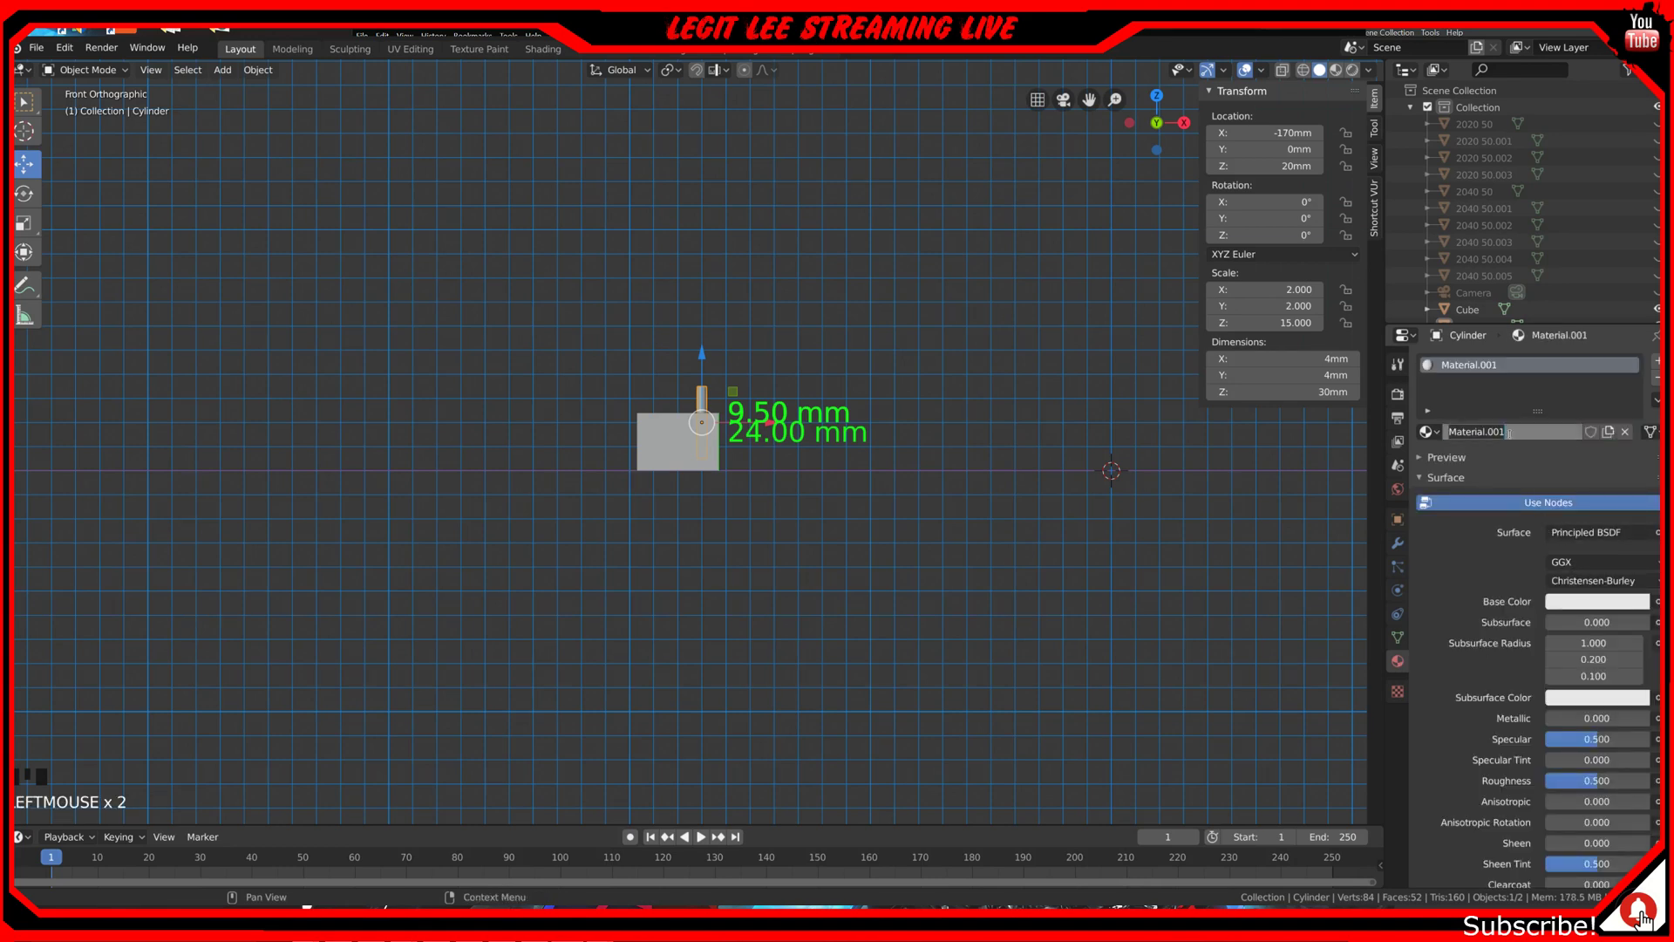
key(BackSpace)
text(Mounting H)
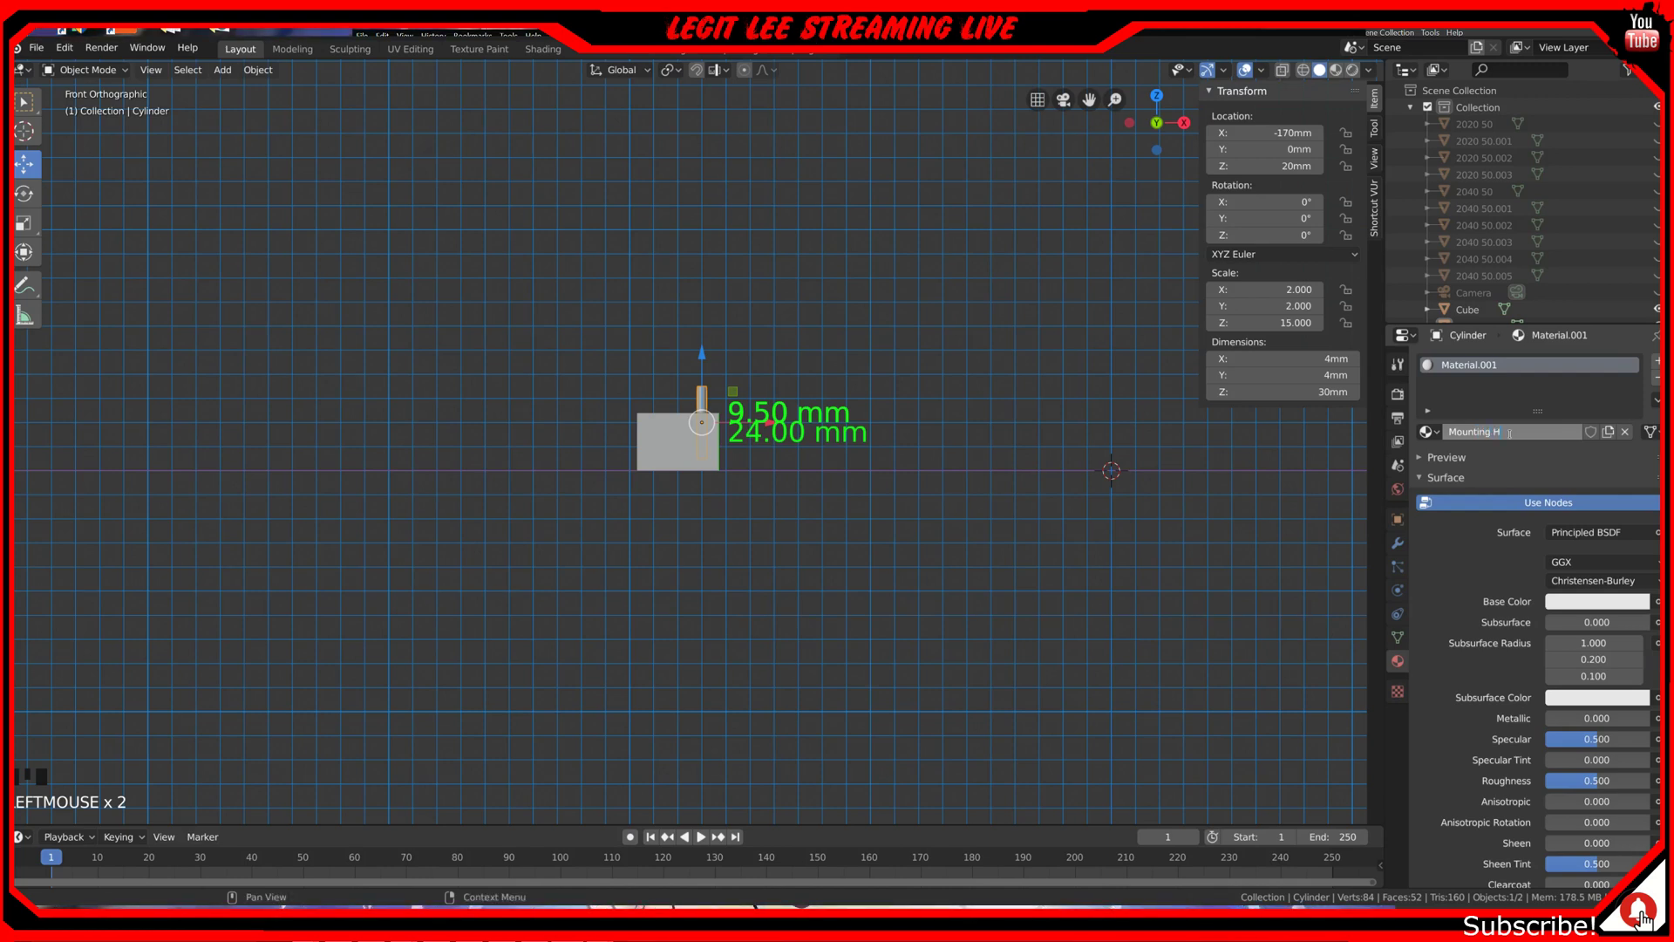
text(ole)
key(Return)
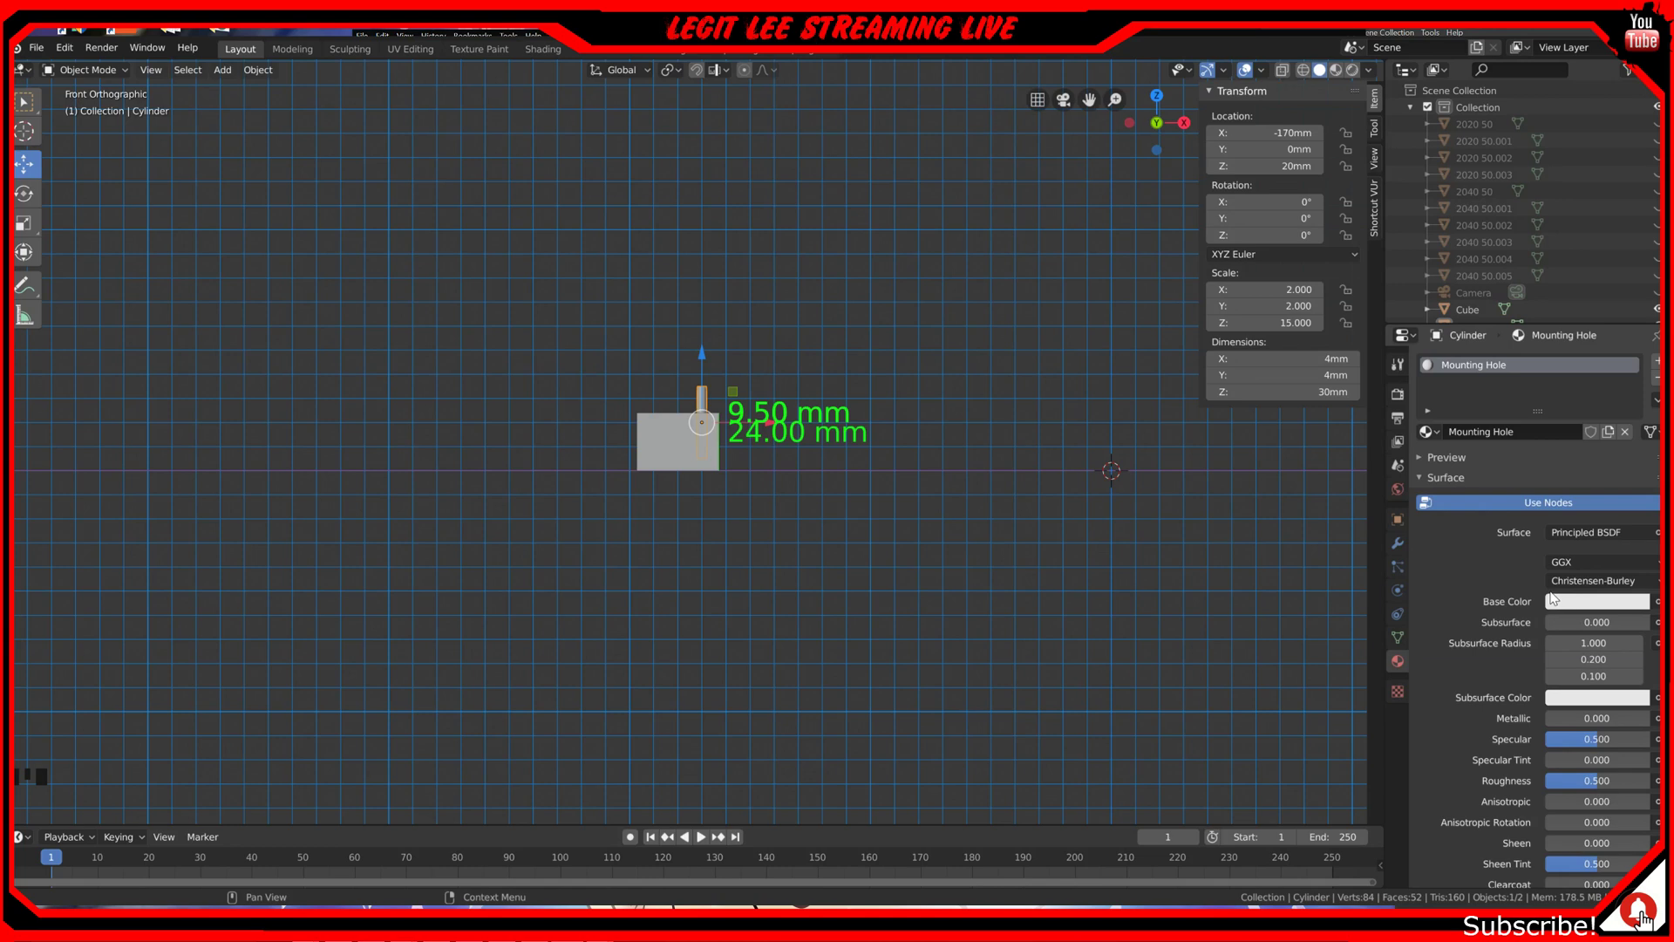
Step: Set the Mounting Hole material's base color to red and display the viewport in material preview shading
click(1601, 604)
drag(1541, 444, 1573, 489)
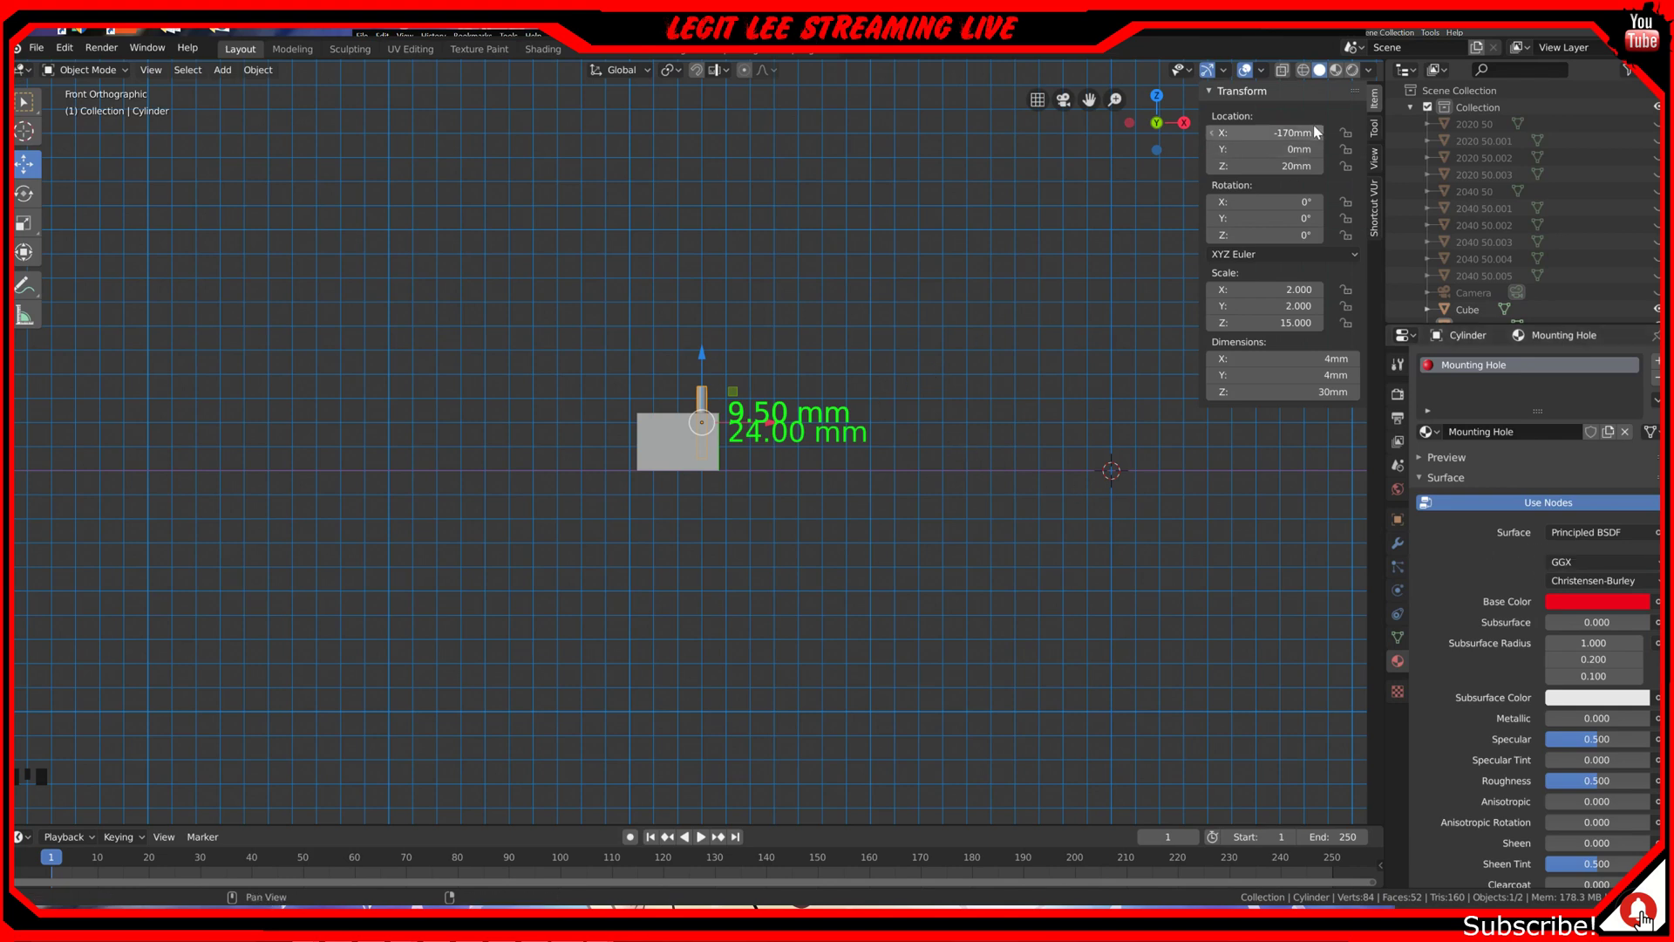
click(1336, 69)
middle_drag(813, 333, 804, 395)
scroll(804, 395, down, 1)
scroll(804, 395, down, 1)
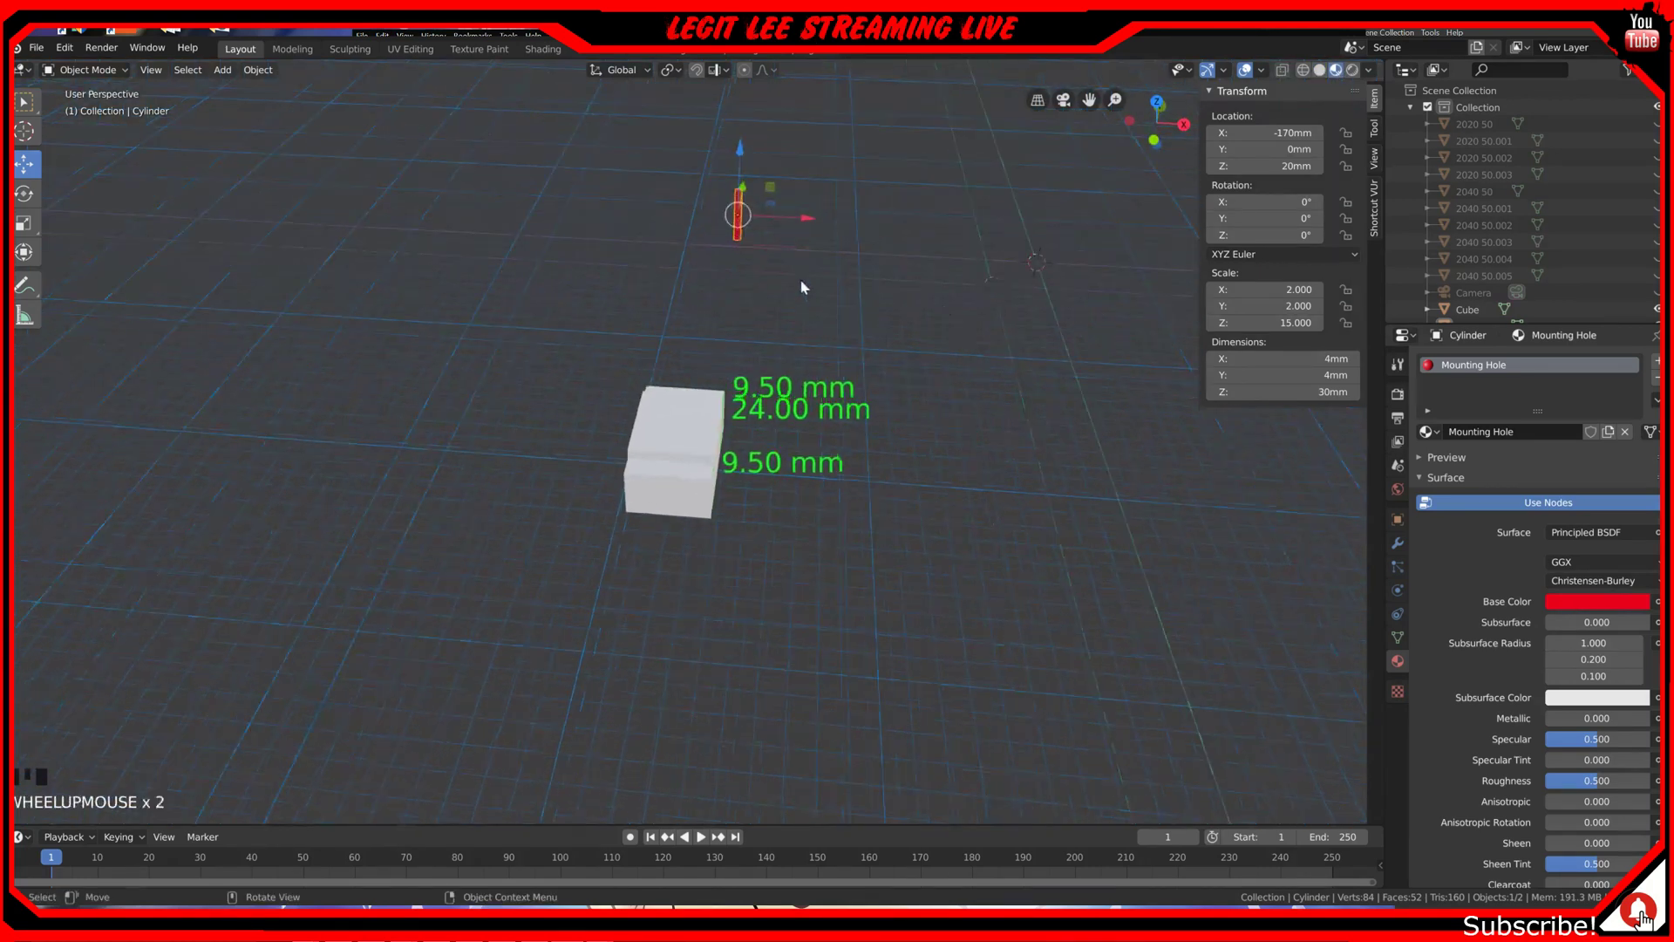
Step: In the top view, move the cylinder with snapping along Y to -180 mm, onto the block's +Y end
key(KP_7)
scroll(793, 283, down, 3)
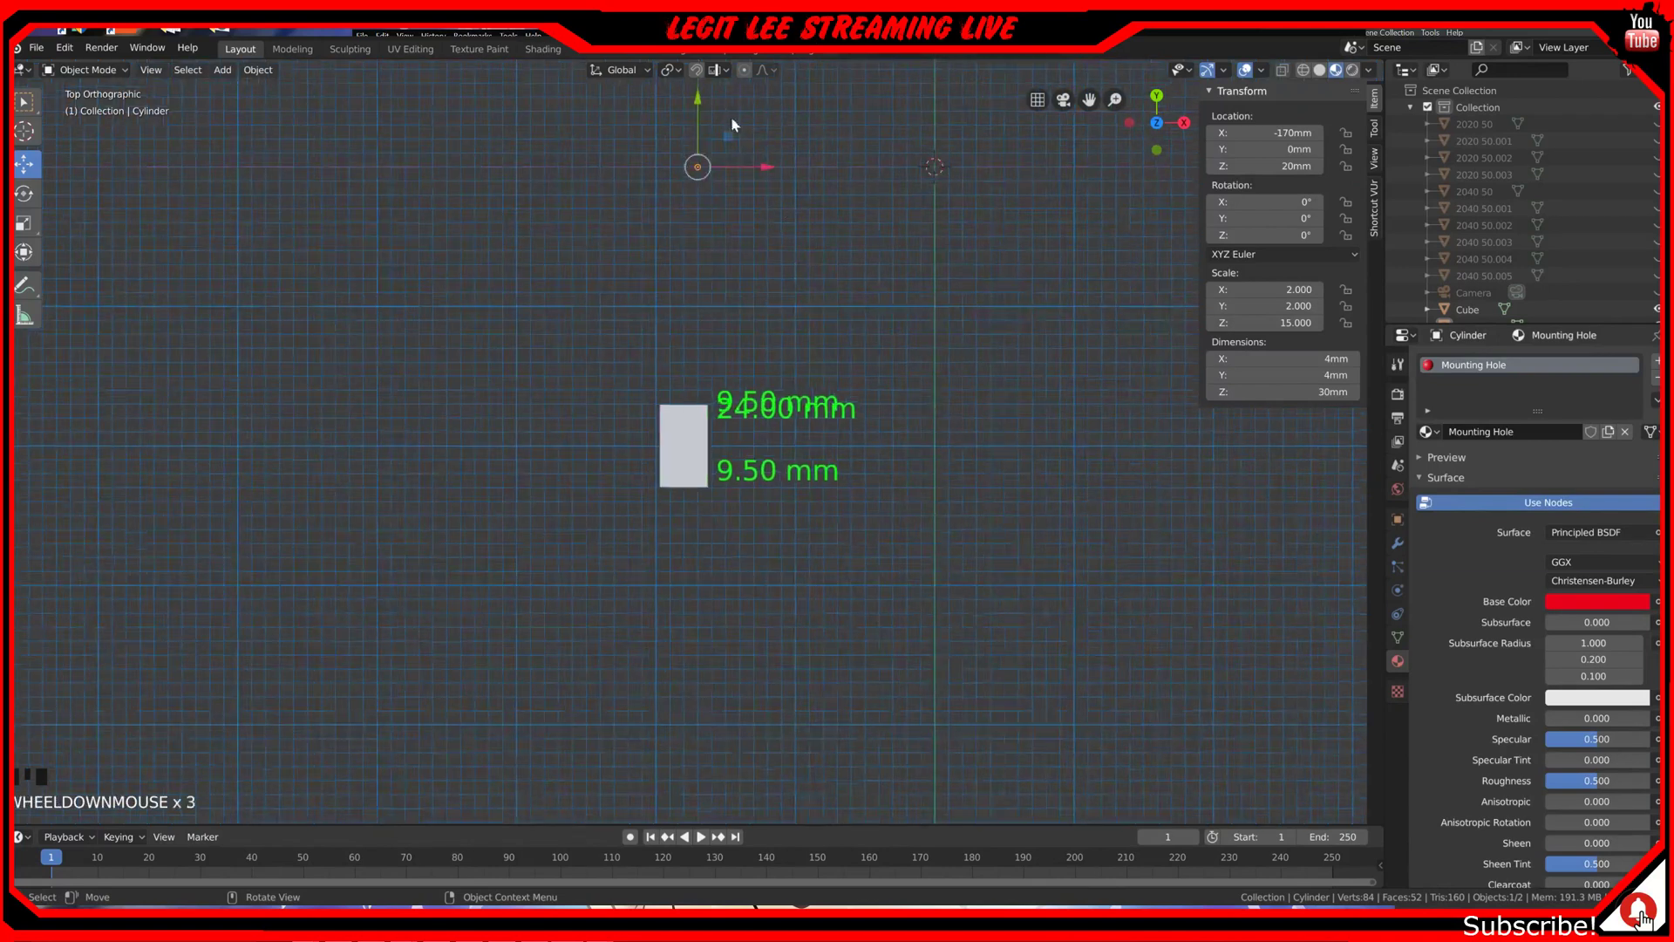
ctrl+drag(699, 122, 736, 504)
scroll(736, 504, up, 5)
scroll(732, 447, up, 2)
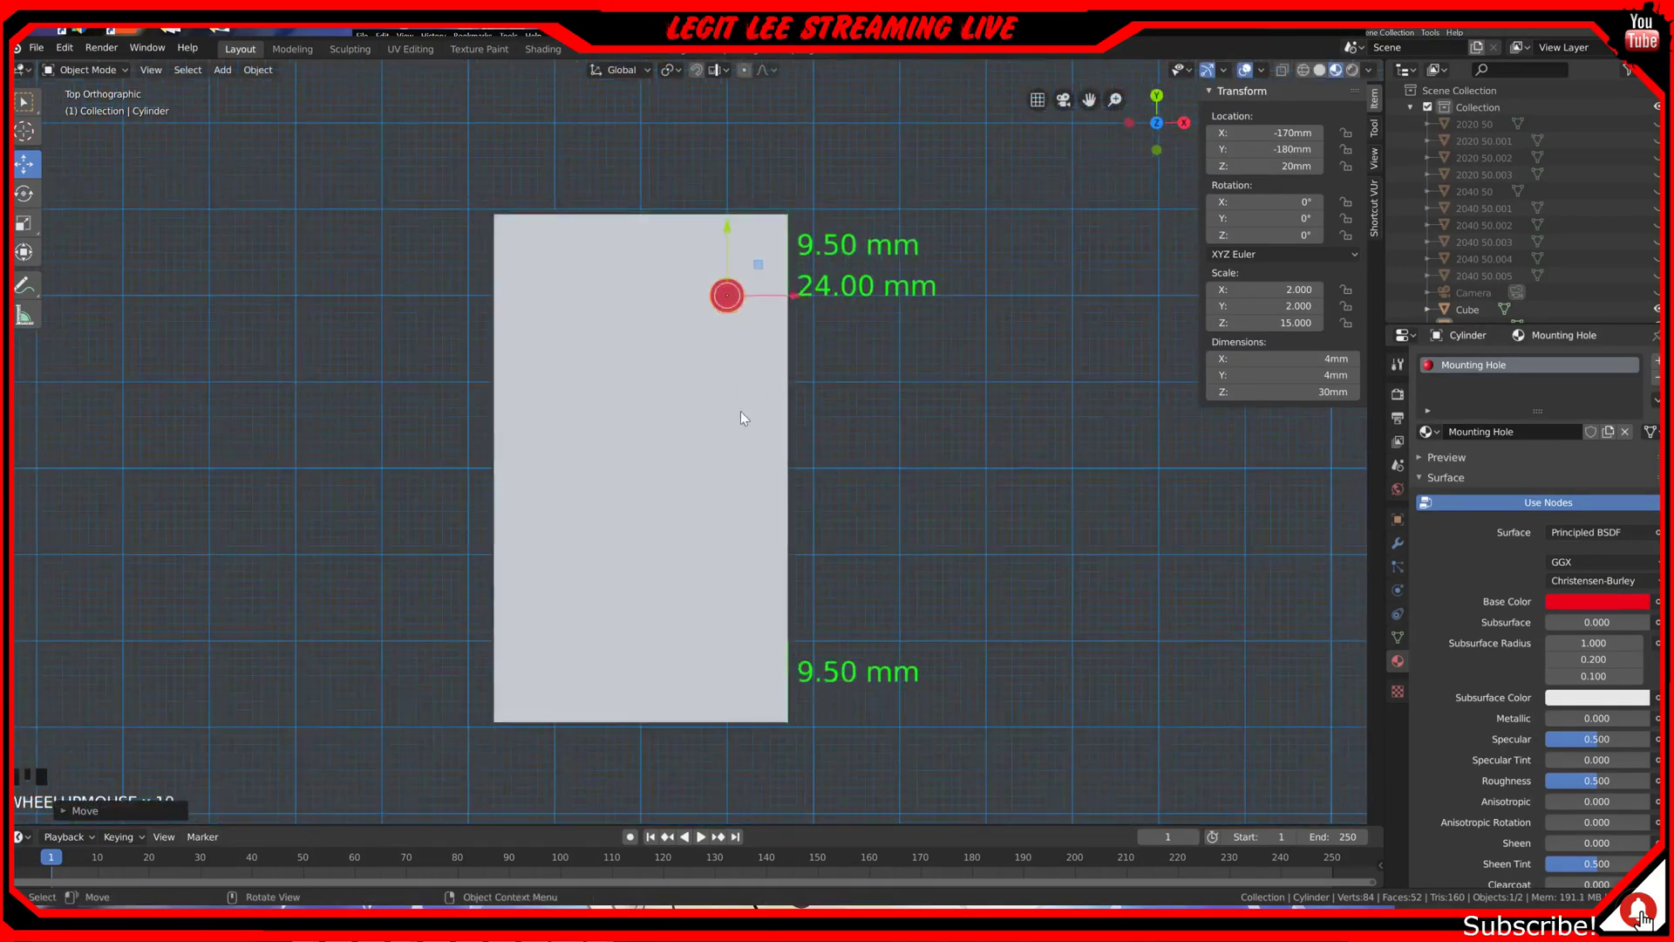
Step: Examine from the right and top views how the cylinder sits against the vertical step face of the raised section
middle_drag(744, 419, 748, 460)
key(KP_3)
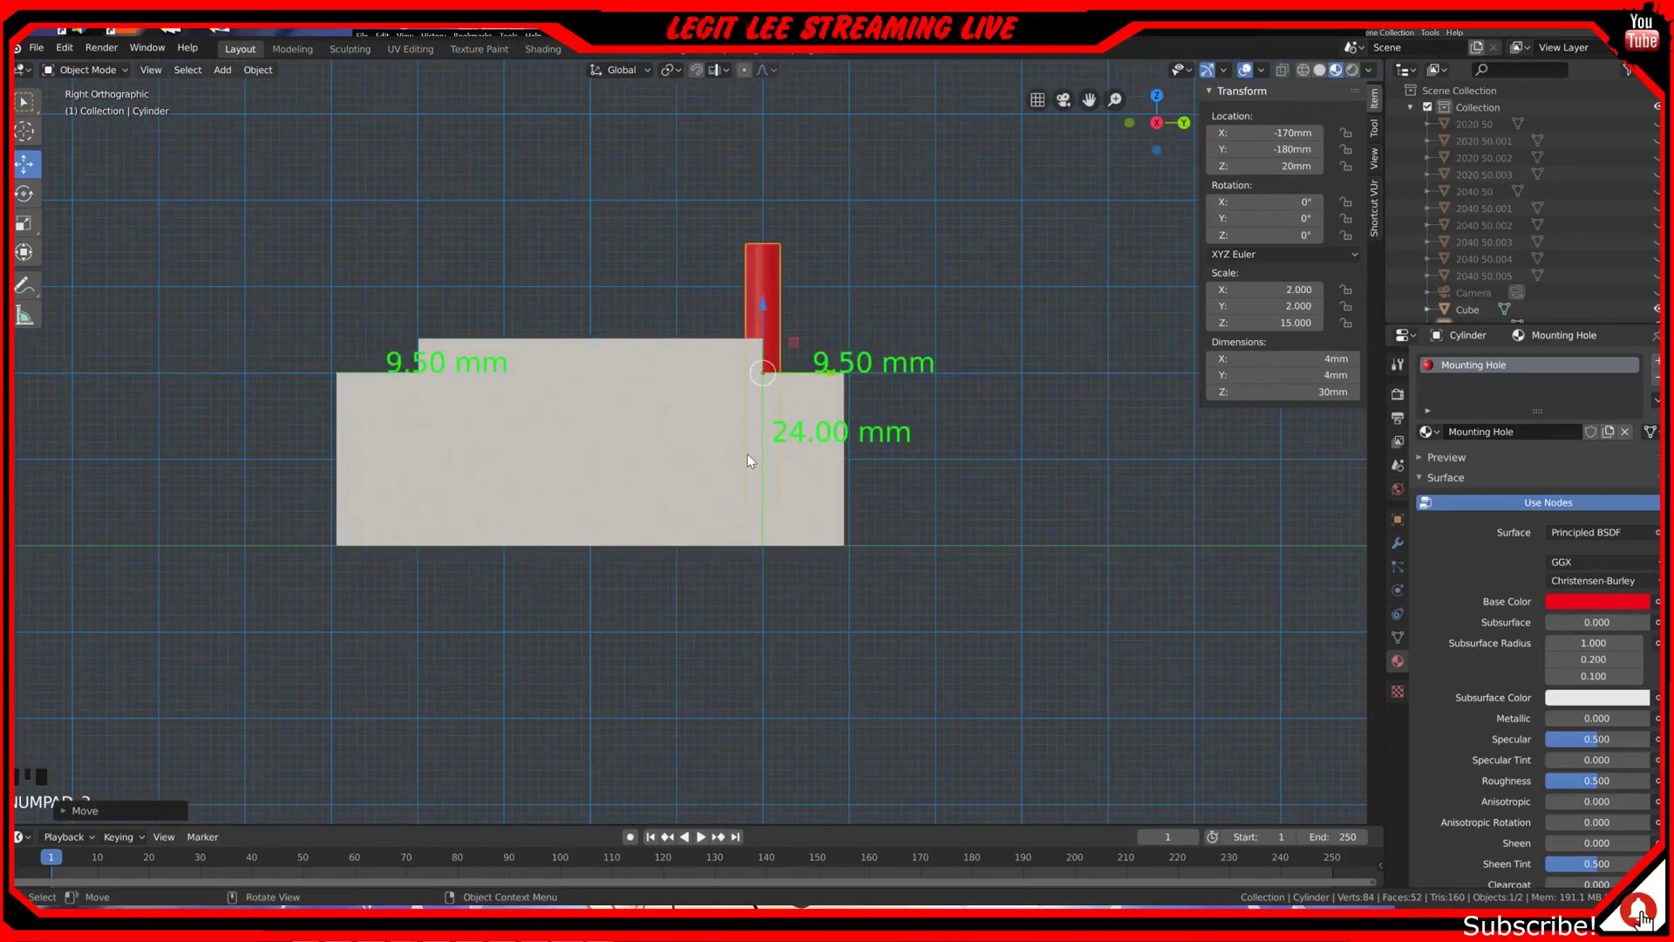
scroll(758, 410, up, 2)
shift+middle_drag(787, 329, 761, 532)
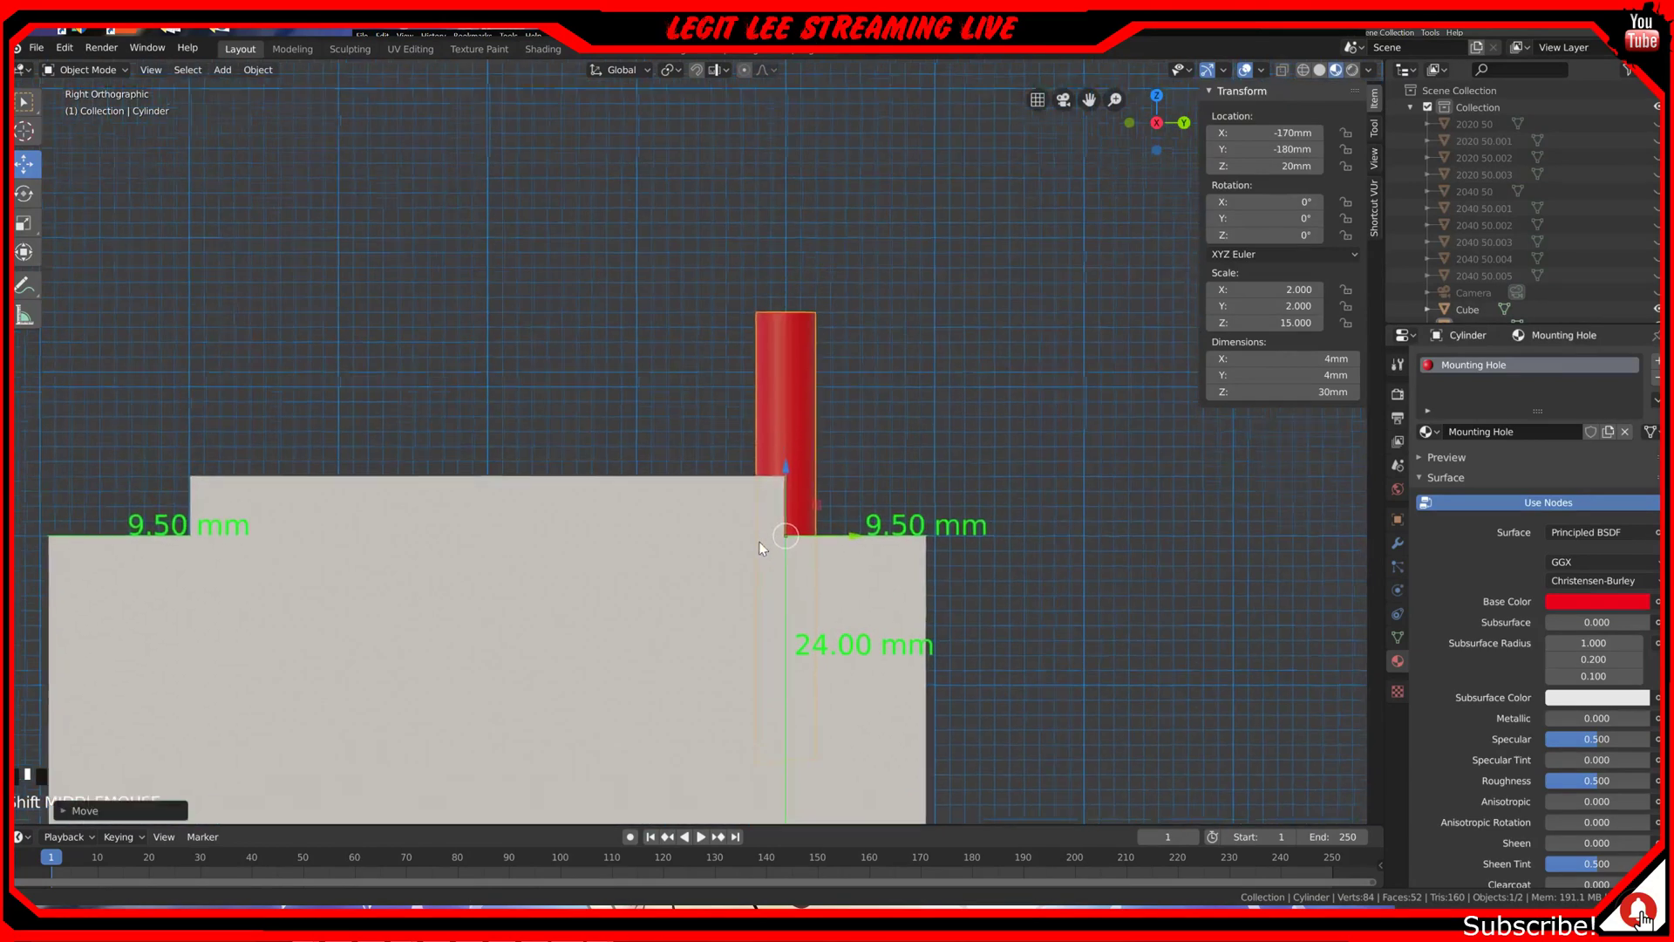
scroll(793, 552, up, 3)
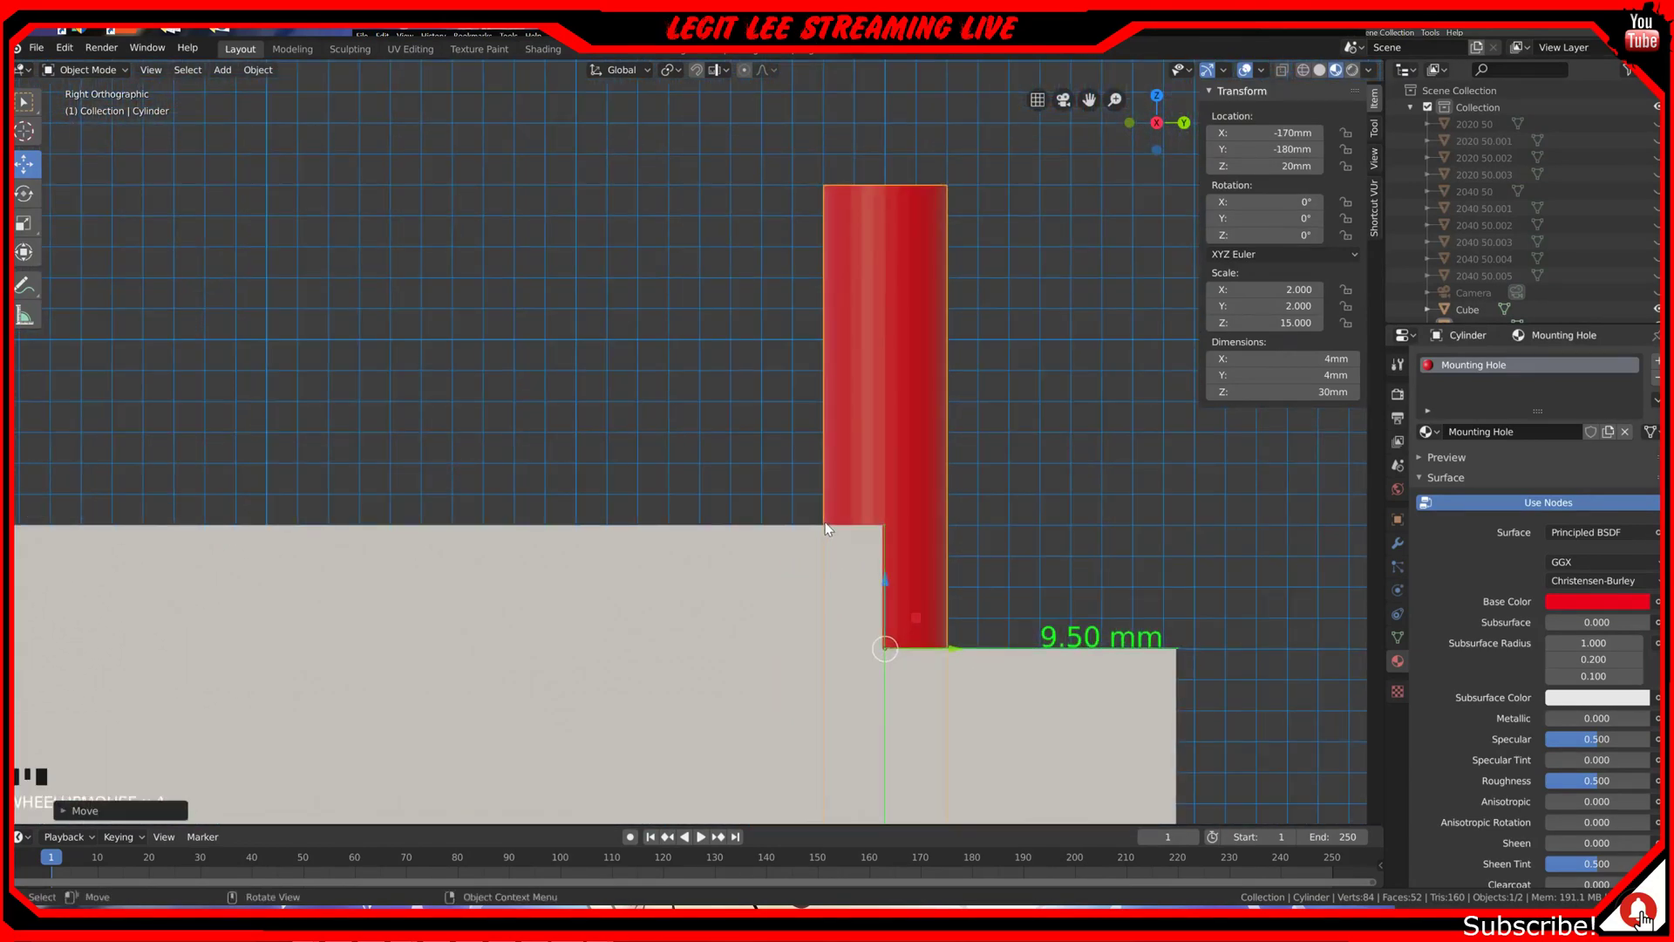
key(KP_7)
scroll(827, 452, down, 2)
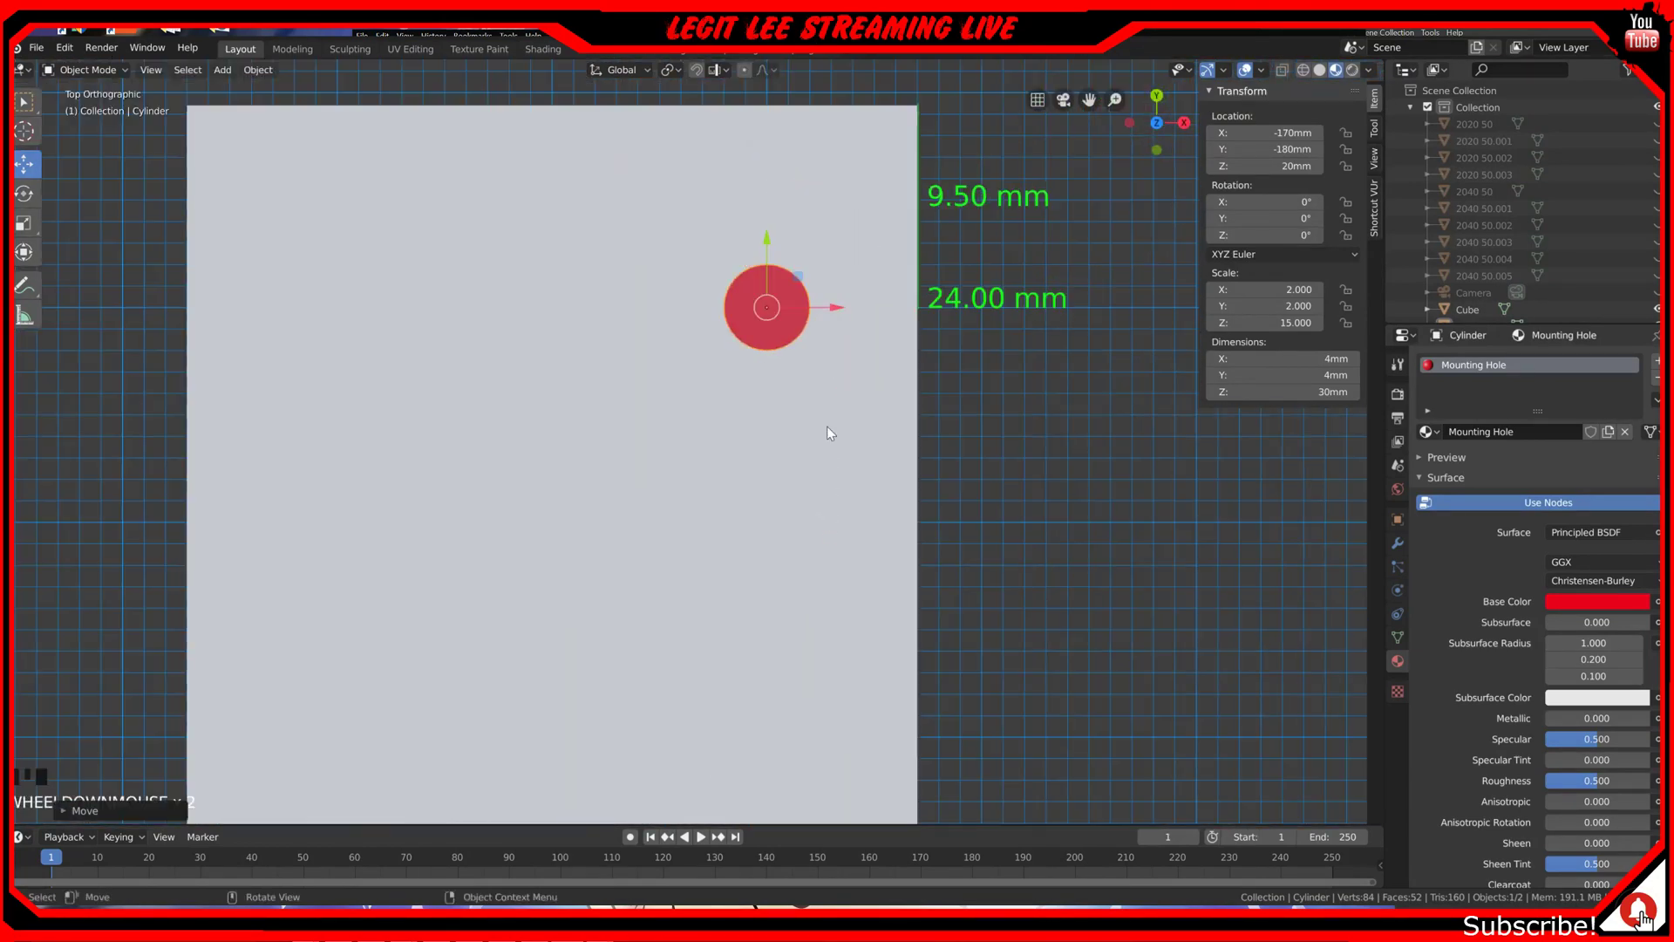
middle_drag(662, 487, 551, 443)
key(KP_3)
scroll(893, 558, up, 1)
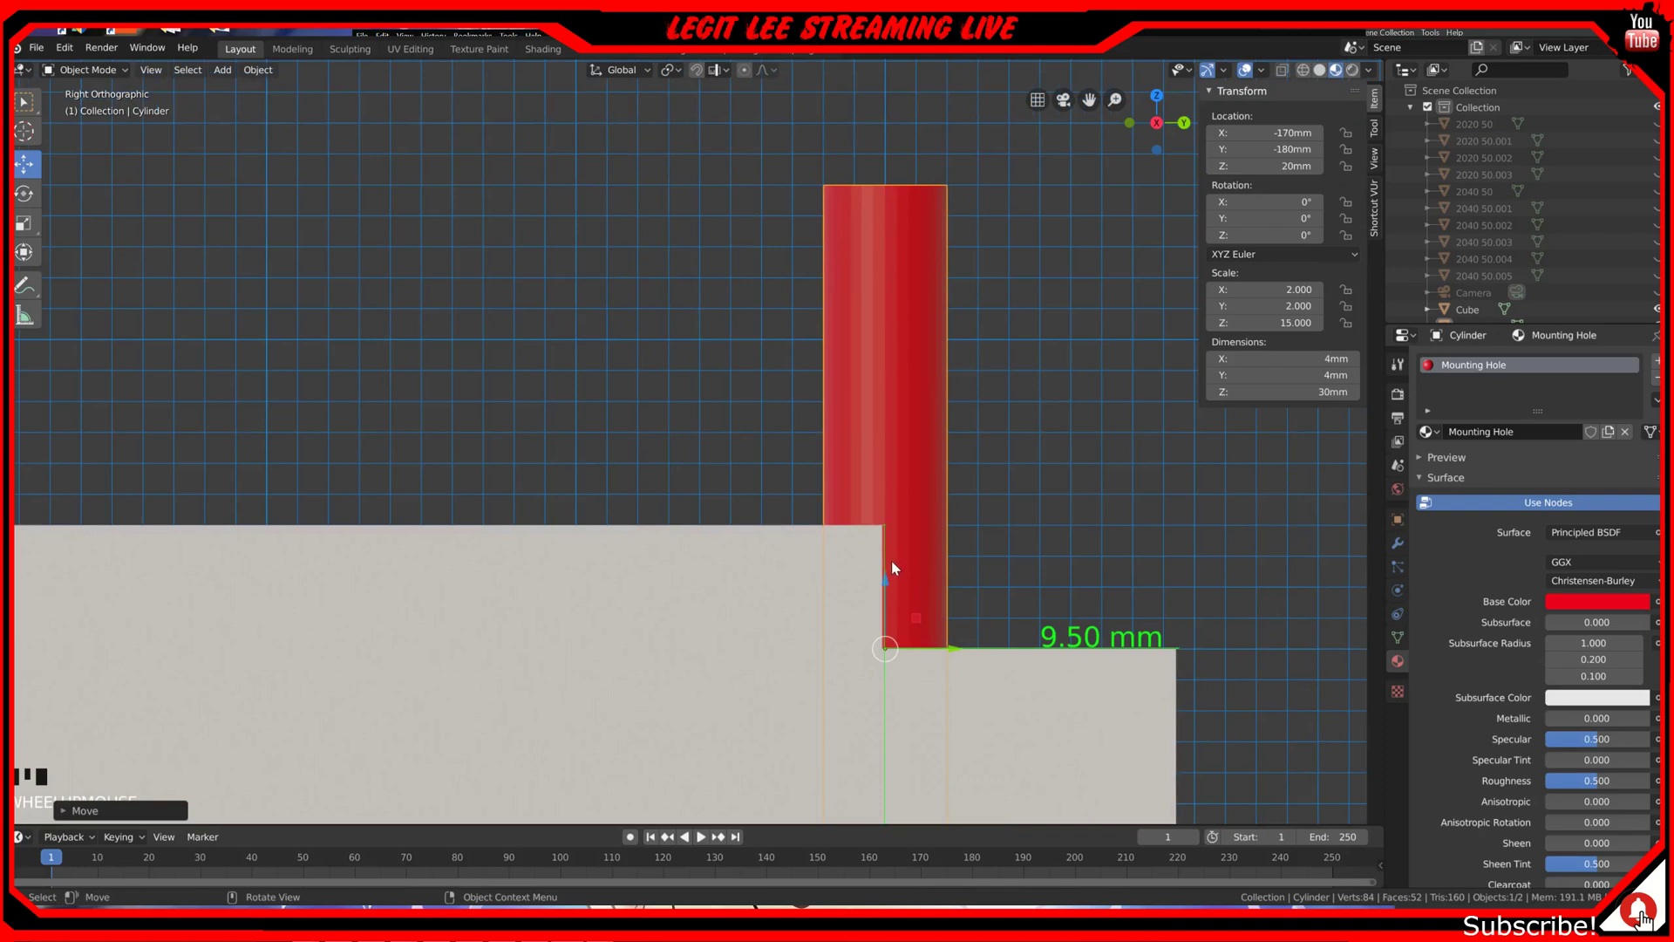
shift+middle_drag(905, 589, 830, 405)
scroll(854, 460, up, 2)
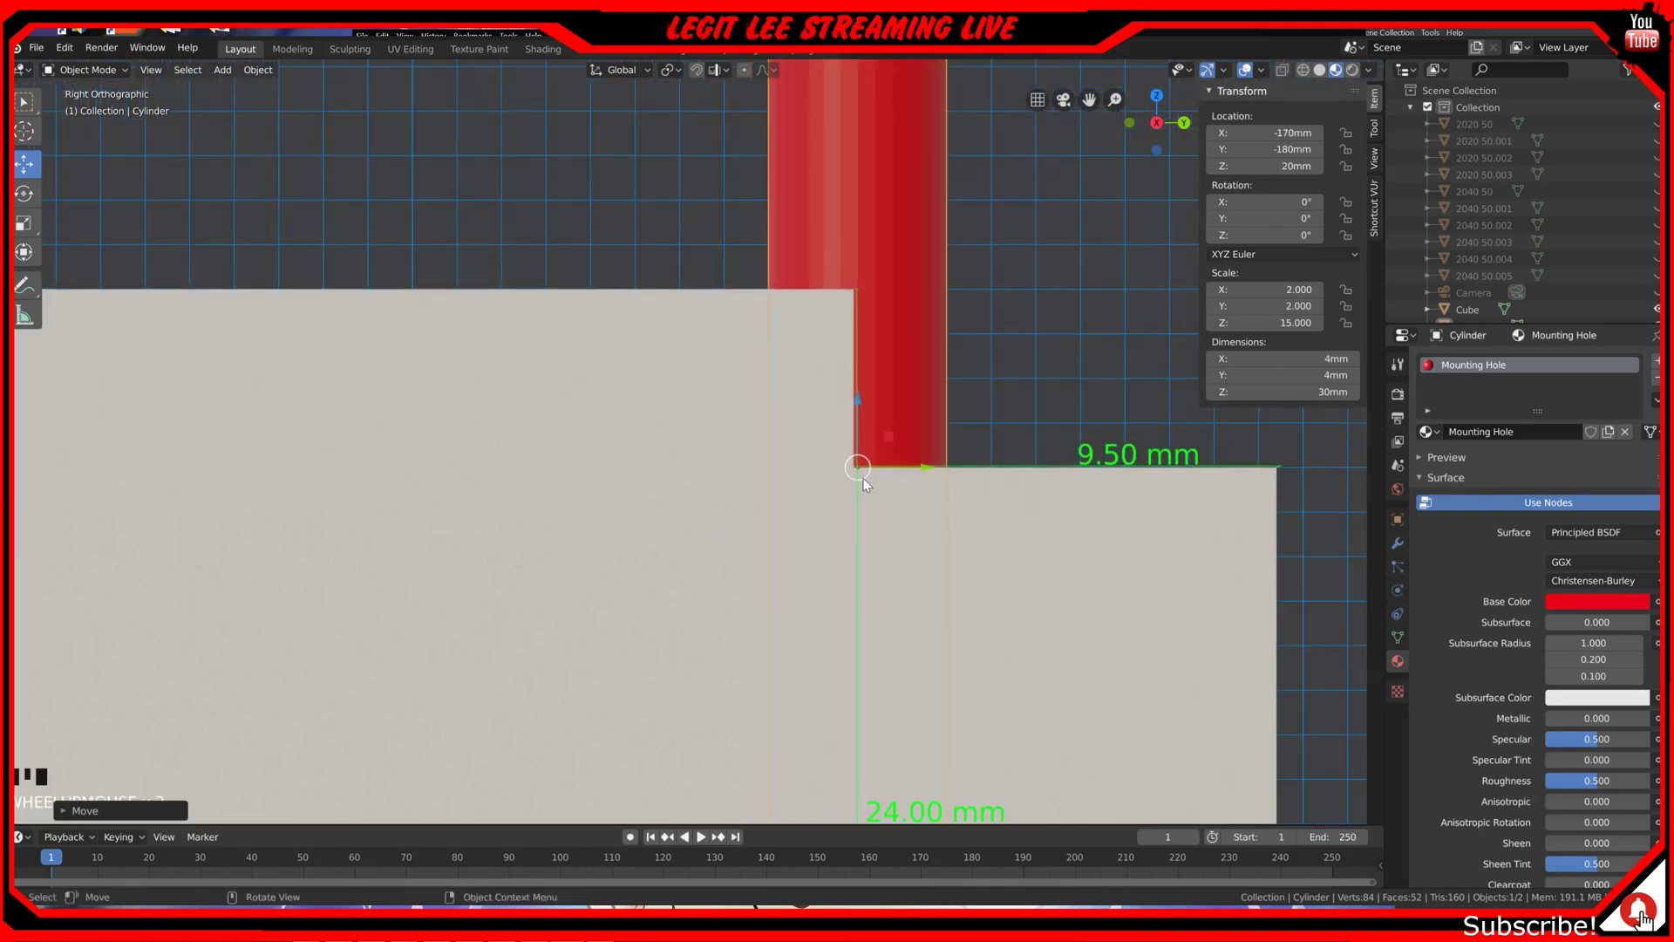
Step: In the right view, move the cylinder along Y to -182.1 mm so its outer side lines up with the step face
ctrl+drag(965, 473, 852, 465)
shift+middle_drag(863, 564, 805, 414)
scroll(806, 411, up, 3)
shift+middle_drag(908, 284, 893, 422)
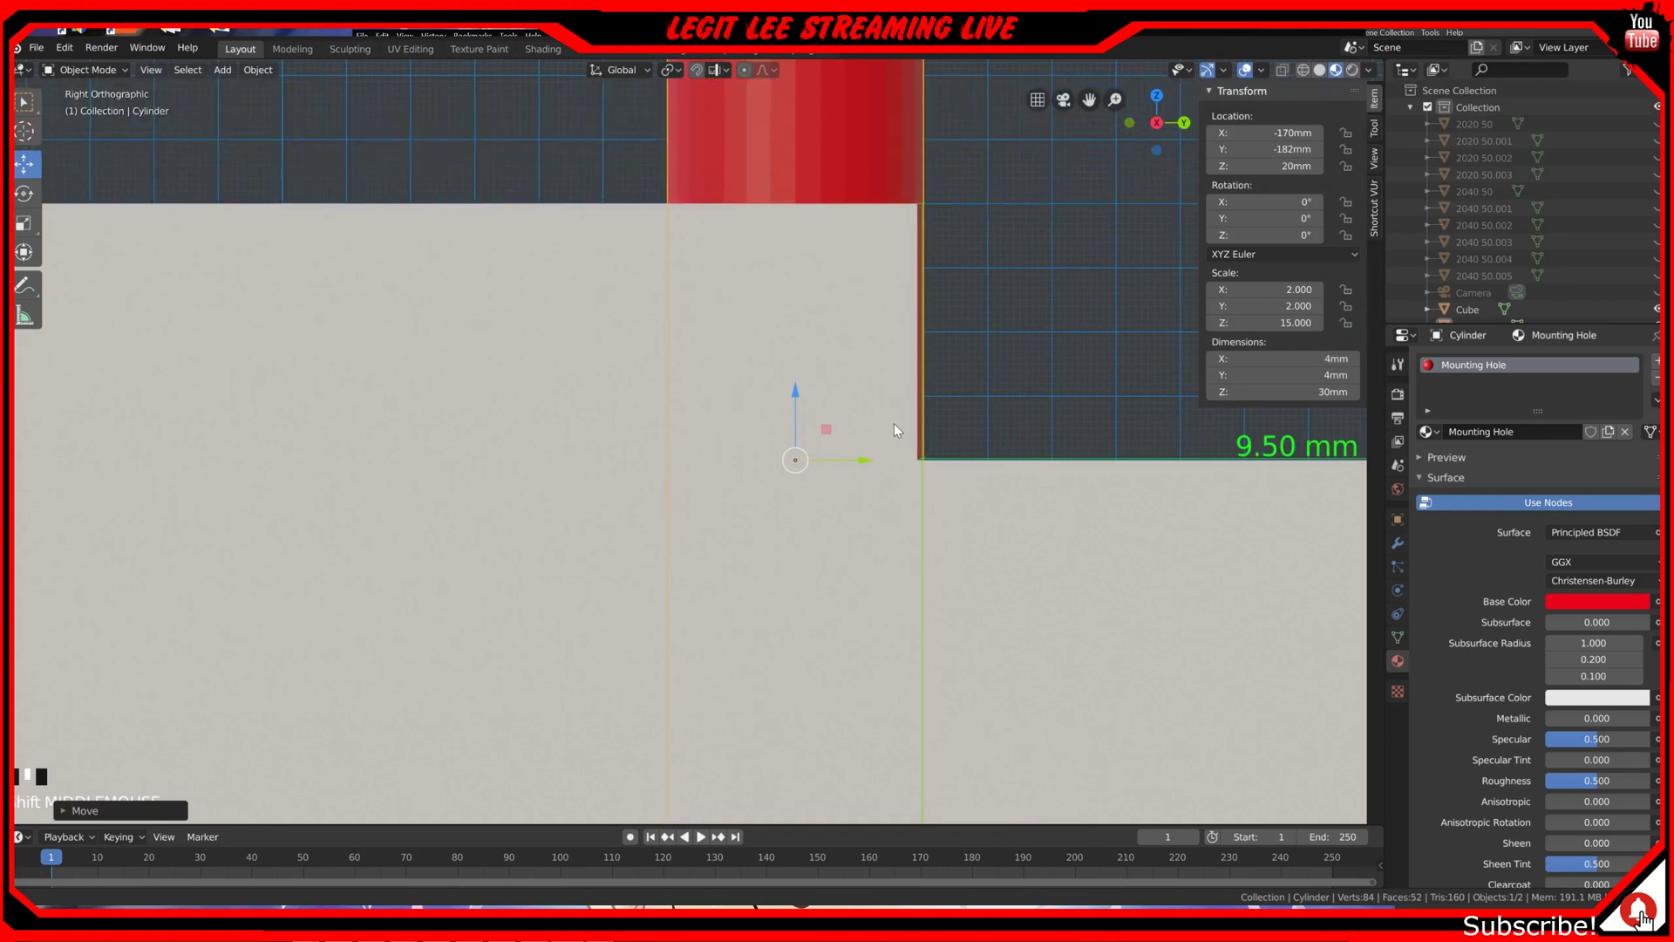
ctrl+drag(866, 458, 860, 459)
scroll(858, 463, down, 2)
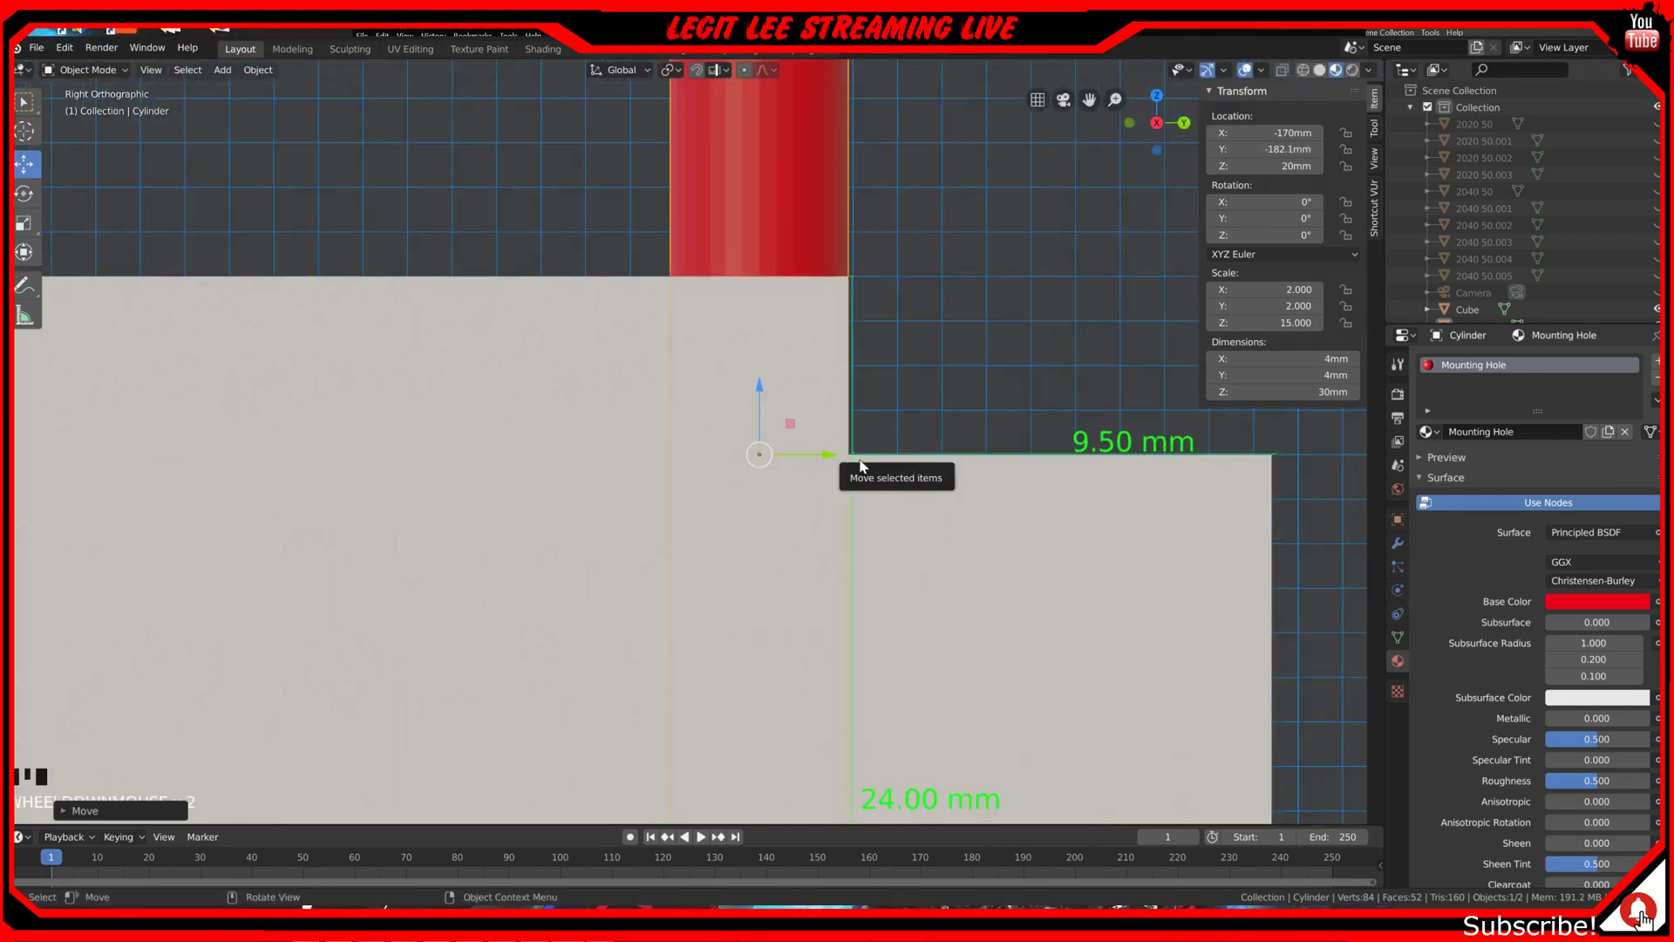
Step: Move the cylinder 2 mm back along Y to -180.1 mm and check its centre against the step edge
ctrl+drag(833, 455, 898, 455)
middle_drag(896, 457, 891, 484)
scroll(887, 490, down, 3)
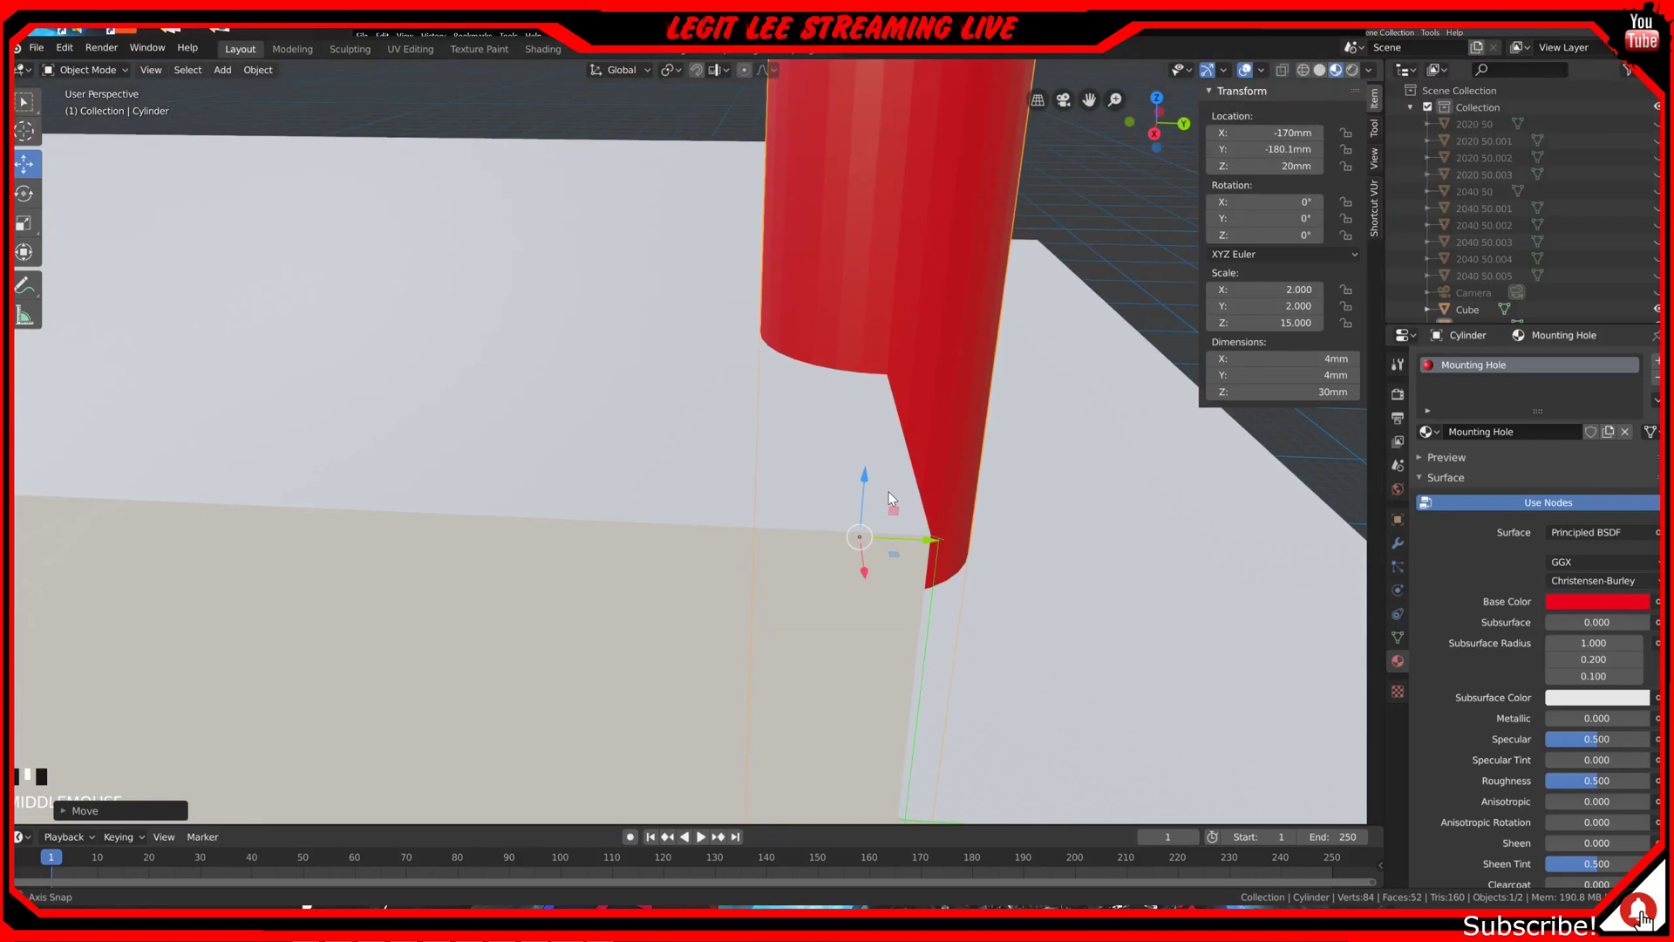
key(KP_7)
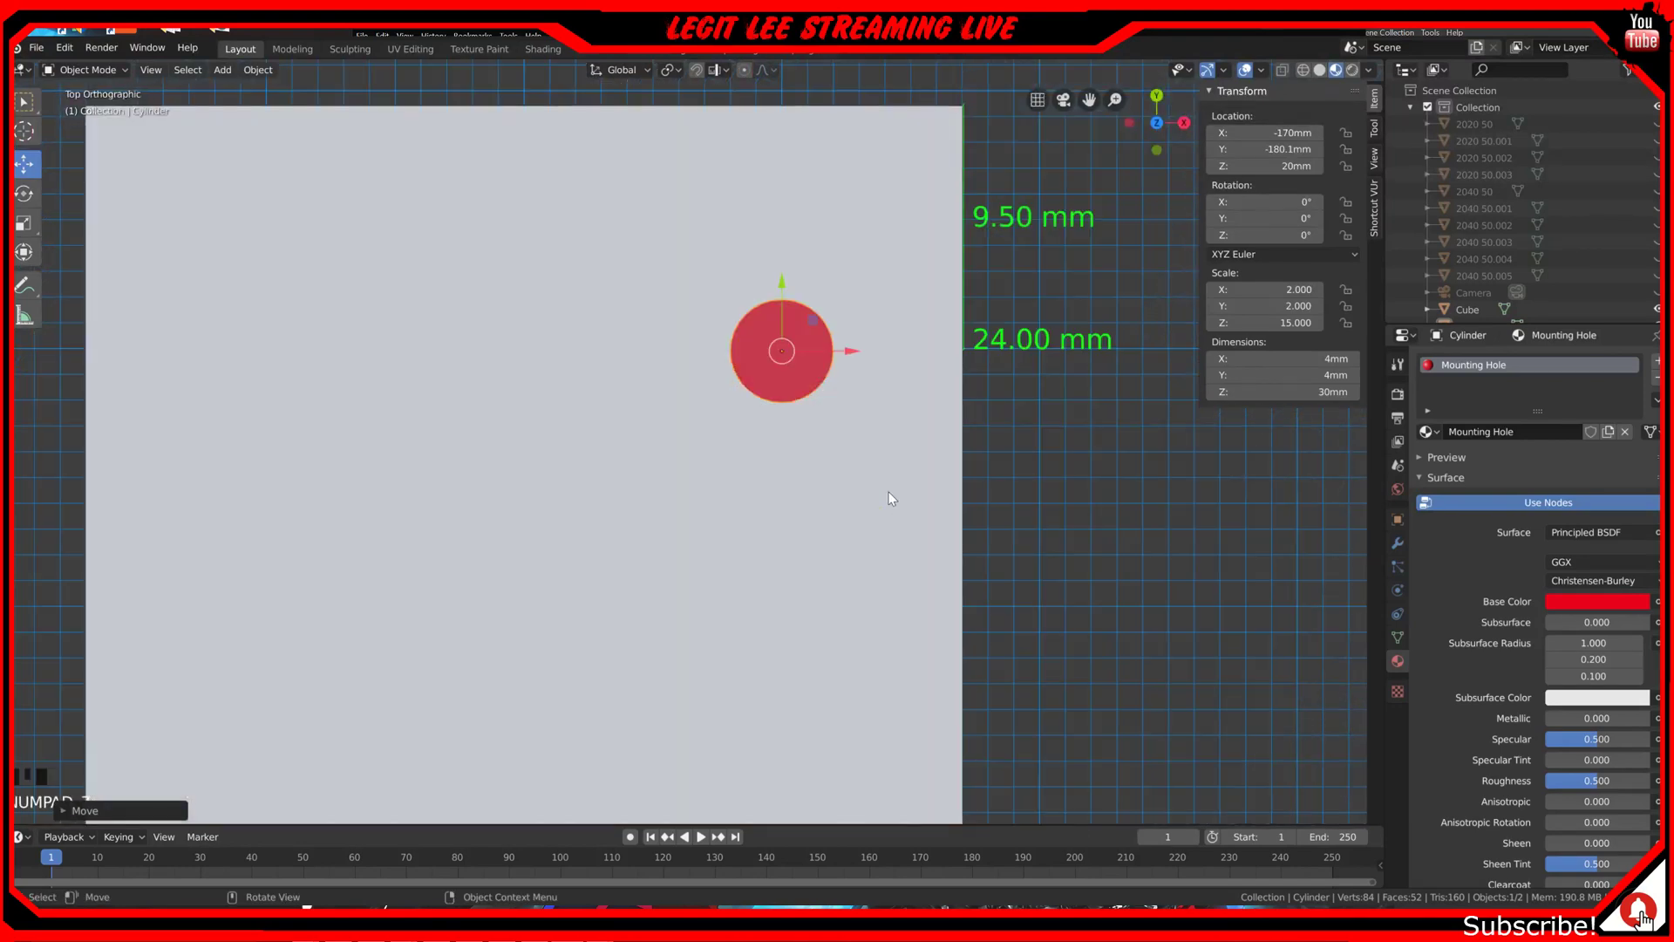
key(KP_3)
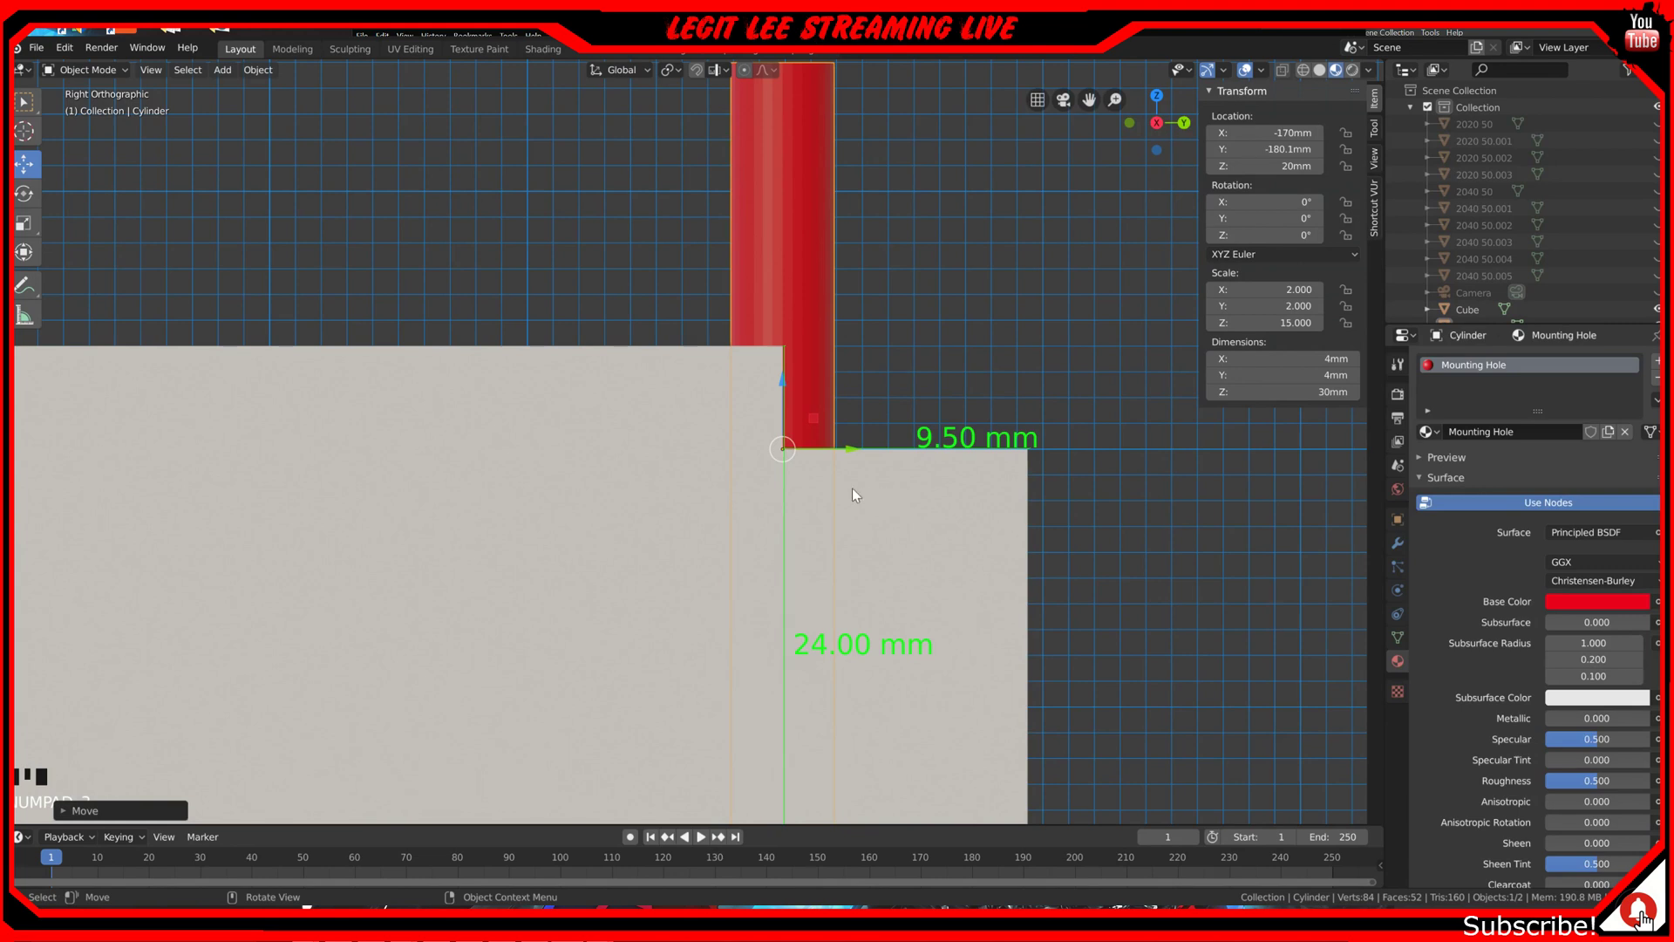
scroll(771, 429, up, 4)
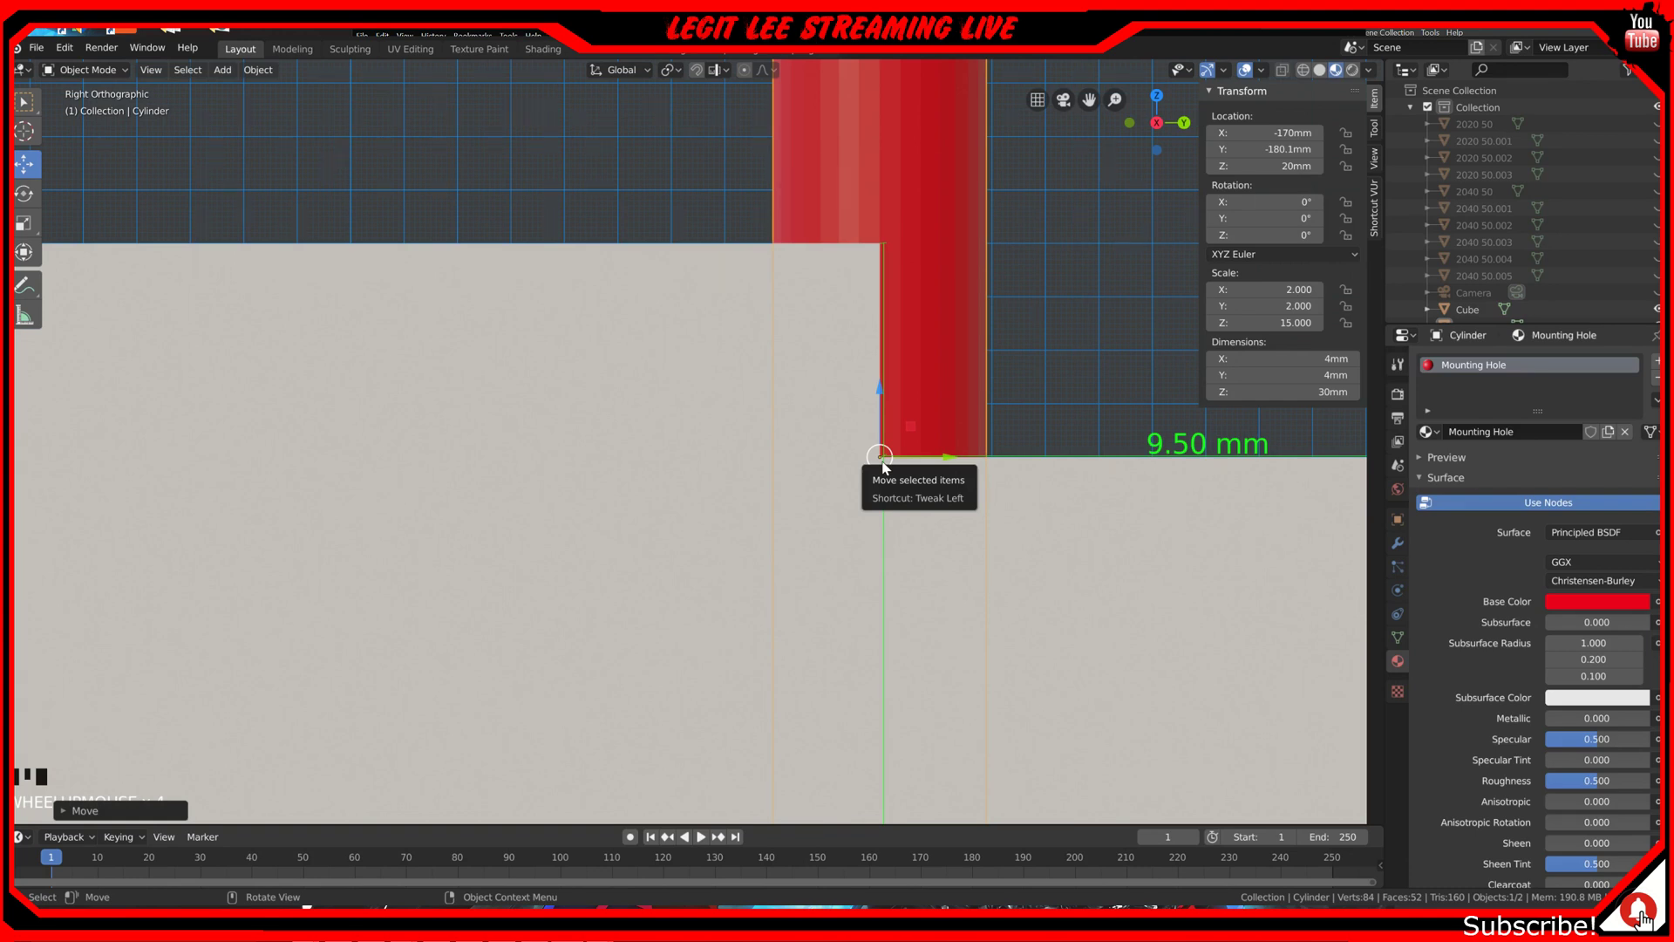
Step: Select the stepped block and open its mesh for editing in the top view
scroll(696, 344, down, 2)
middle_drag(589, 365, 579, 439)
scroll(567, 449, down, 1)
click(533, 476)
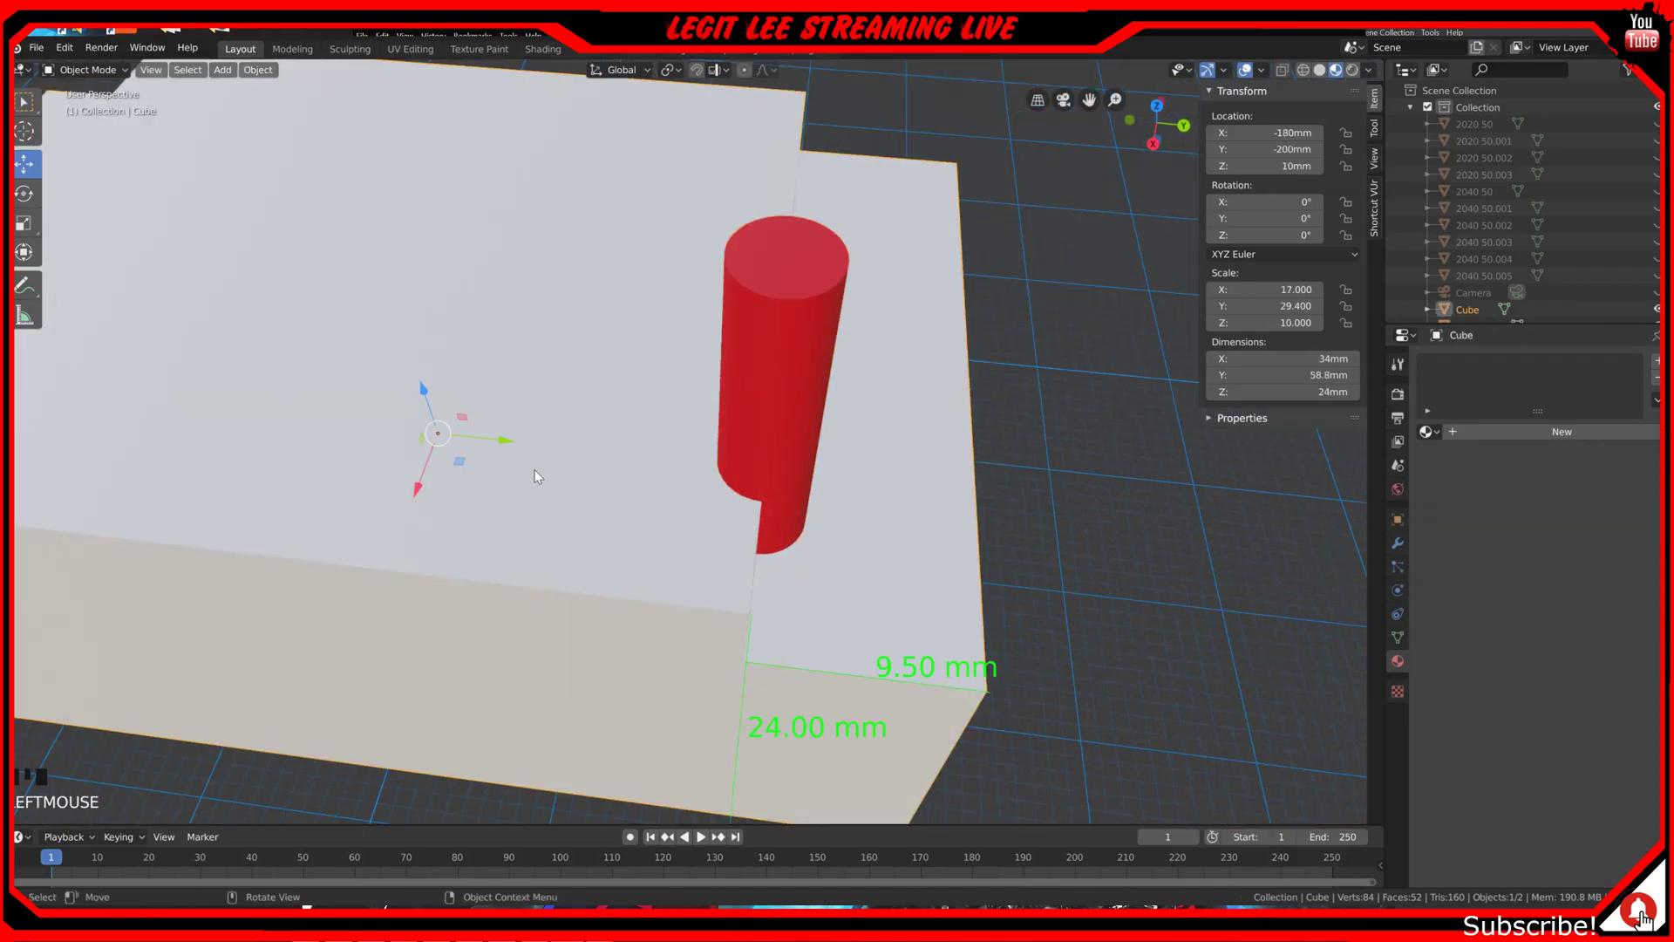
key(KP_7)
key(shift)
key(Tab)
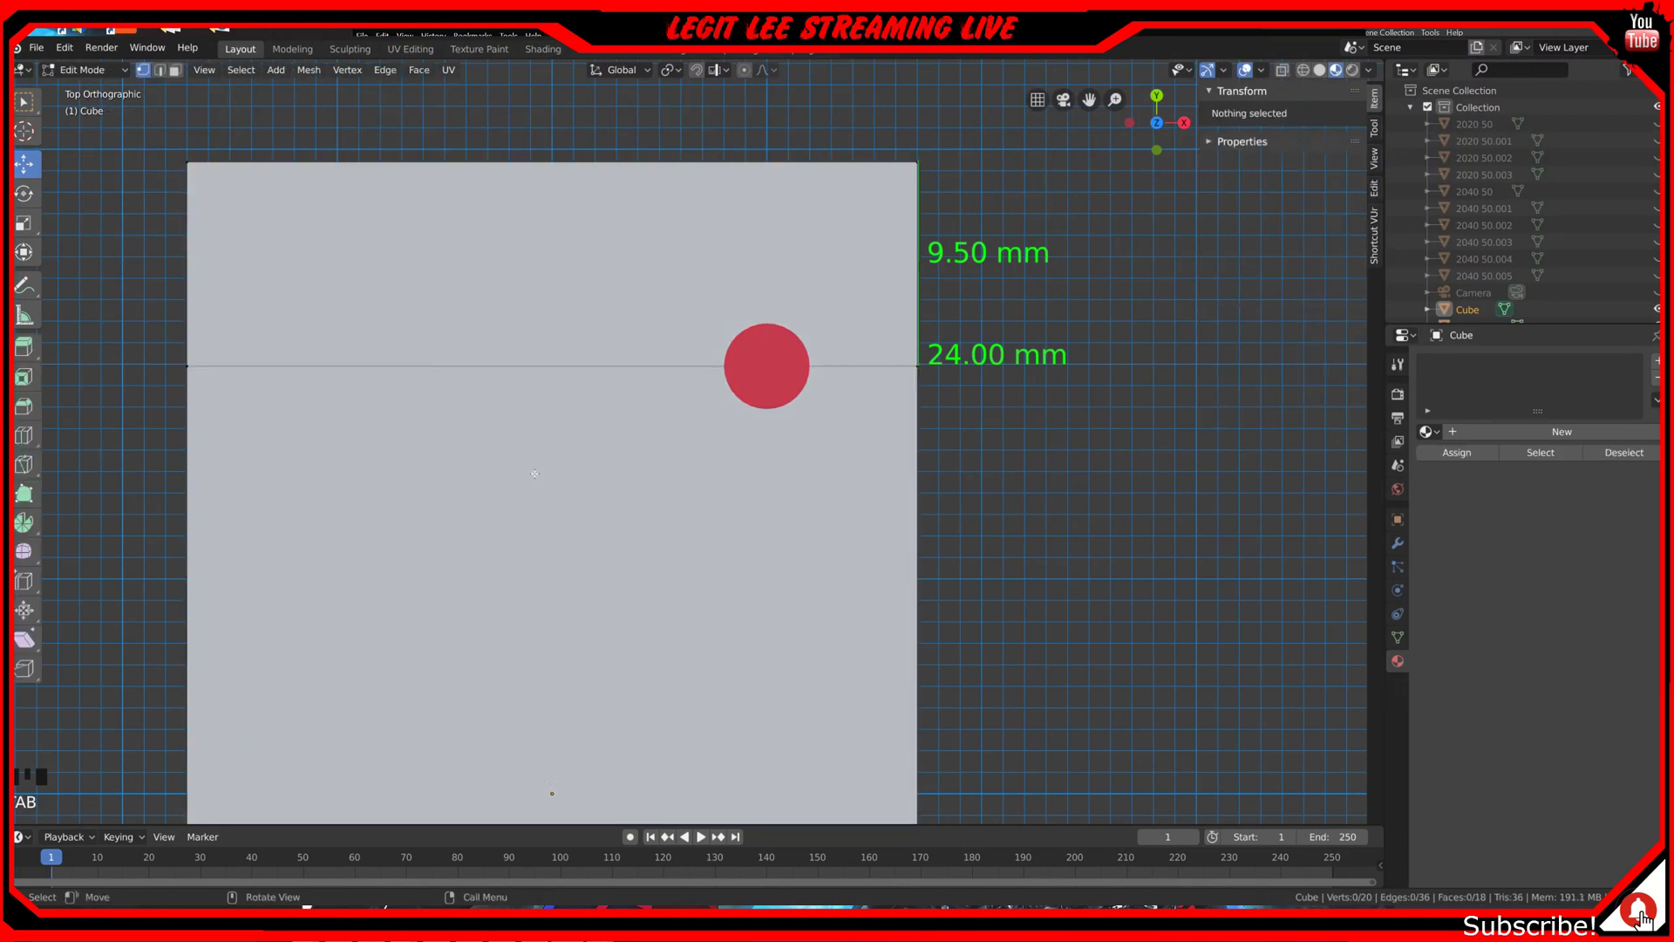
Step: Add two evenly spaced loop cuts across the block's raised section, without sliding them
middle_drag(535, 473, 447, 479)
scroll(796, 524, up, 2)
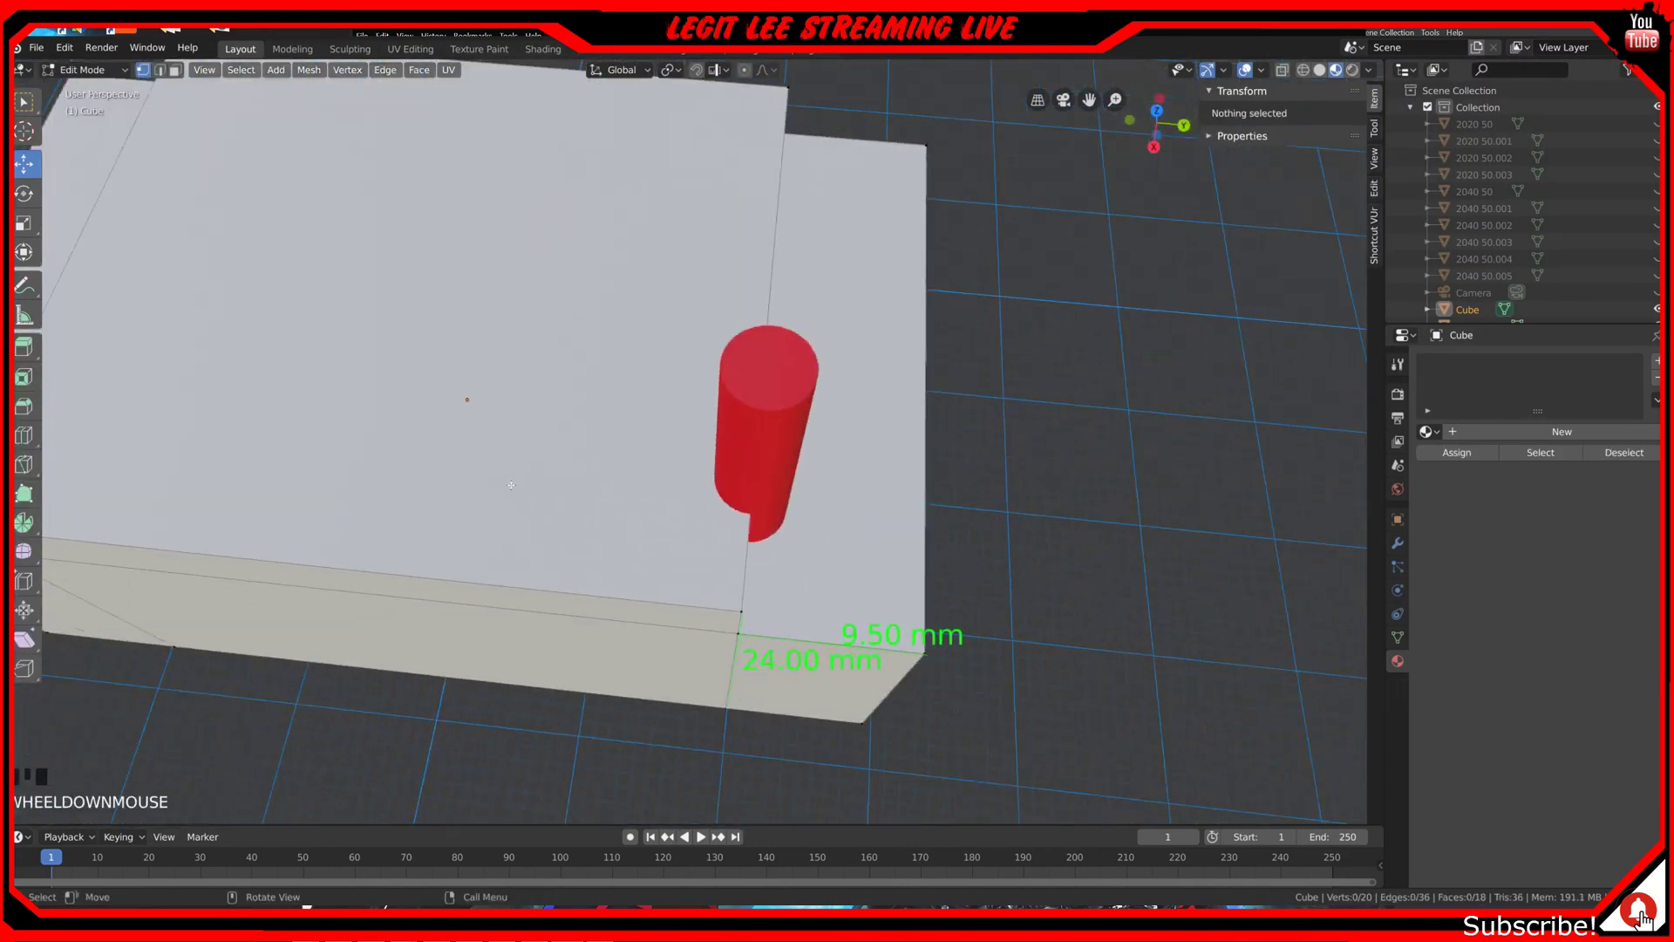
middle_drag(748, 525, 527, 535)
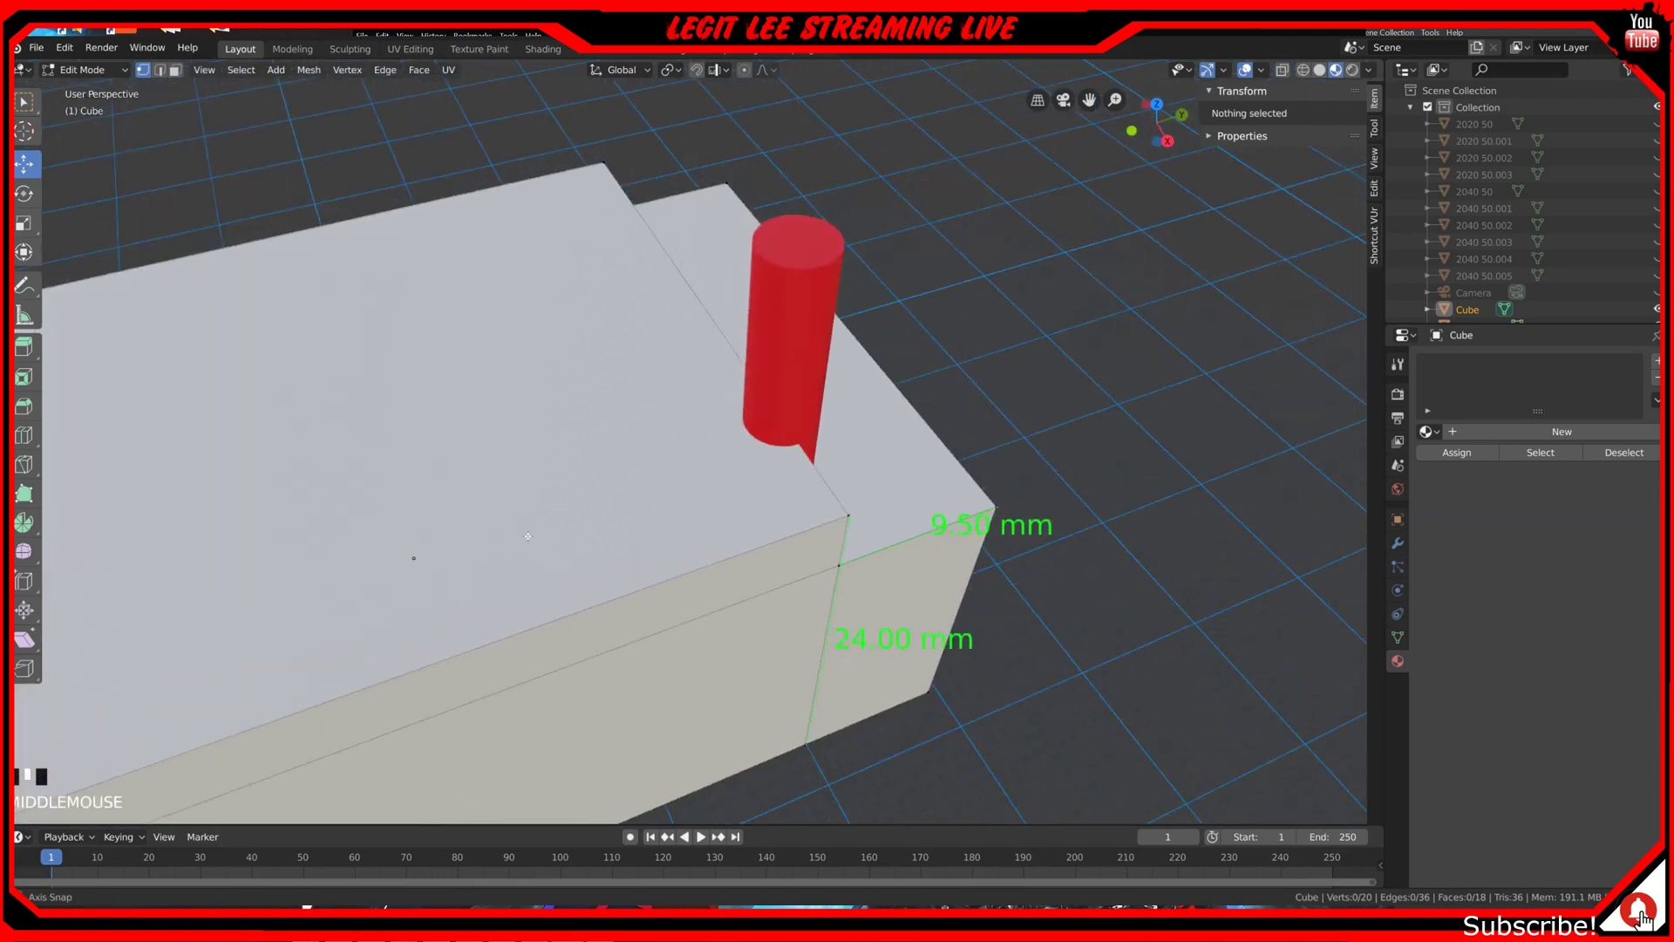
scroll(527, 535, down, 1)
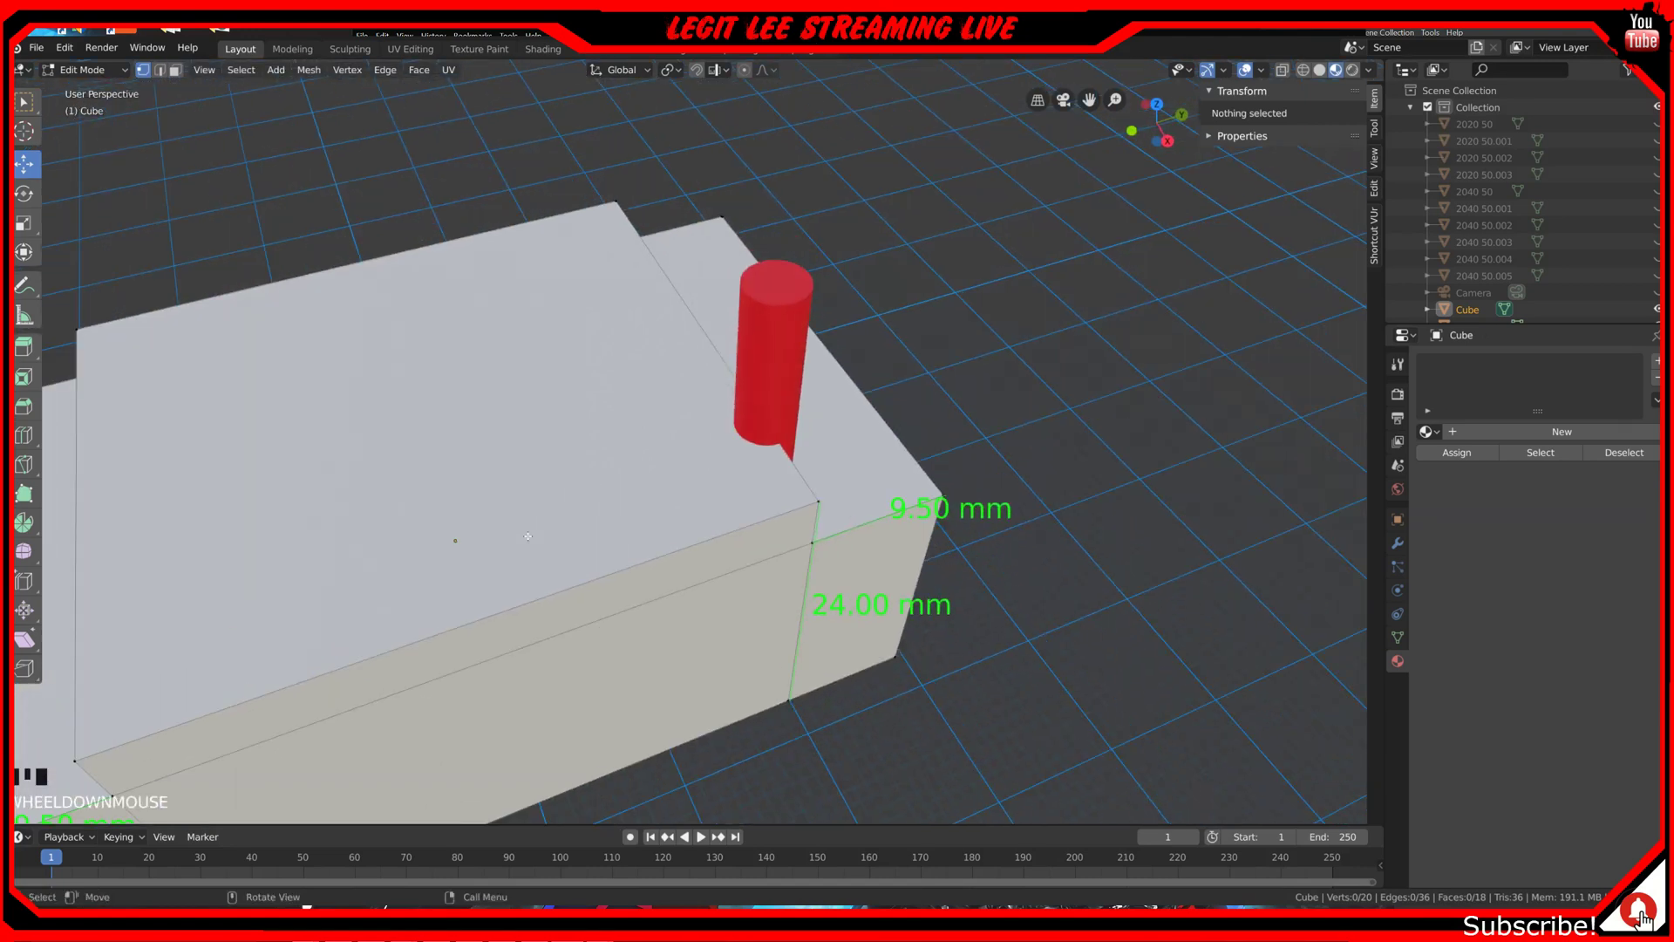
key(ctrl+r)
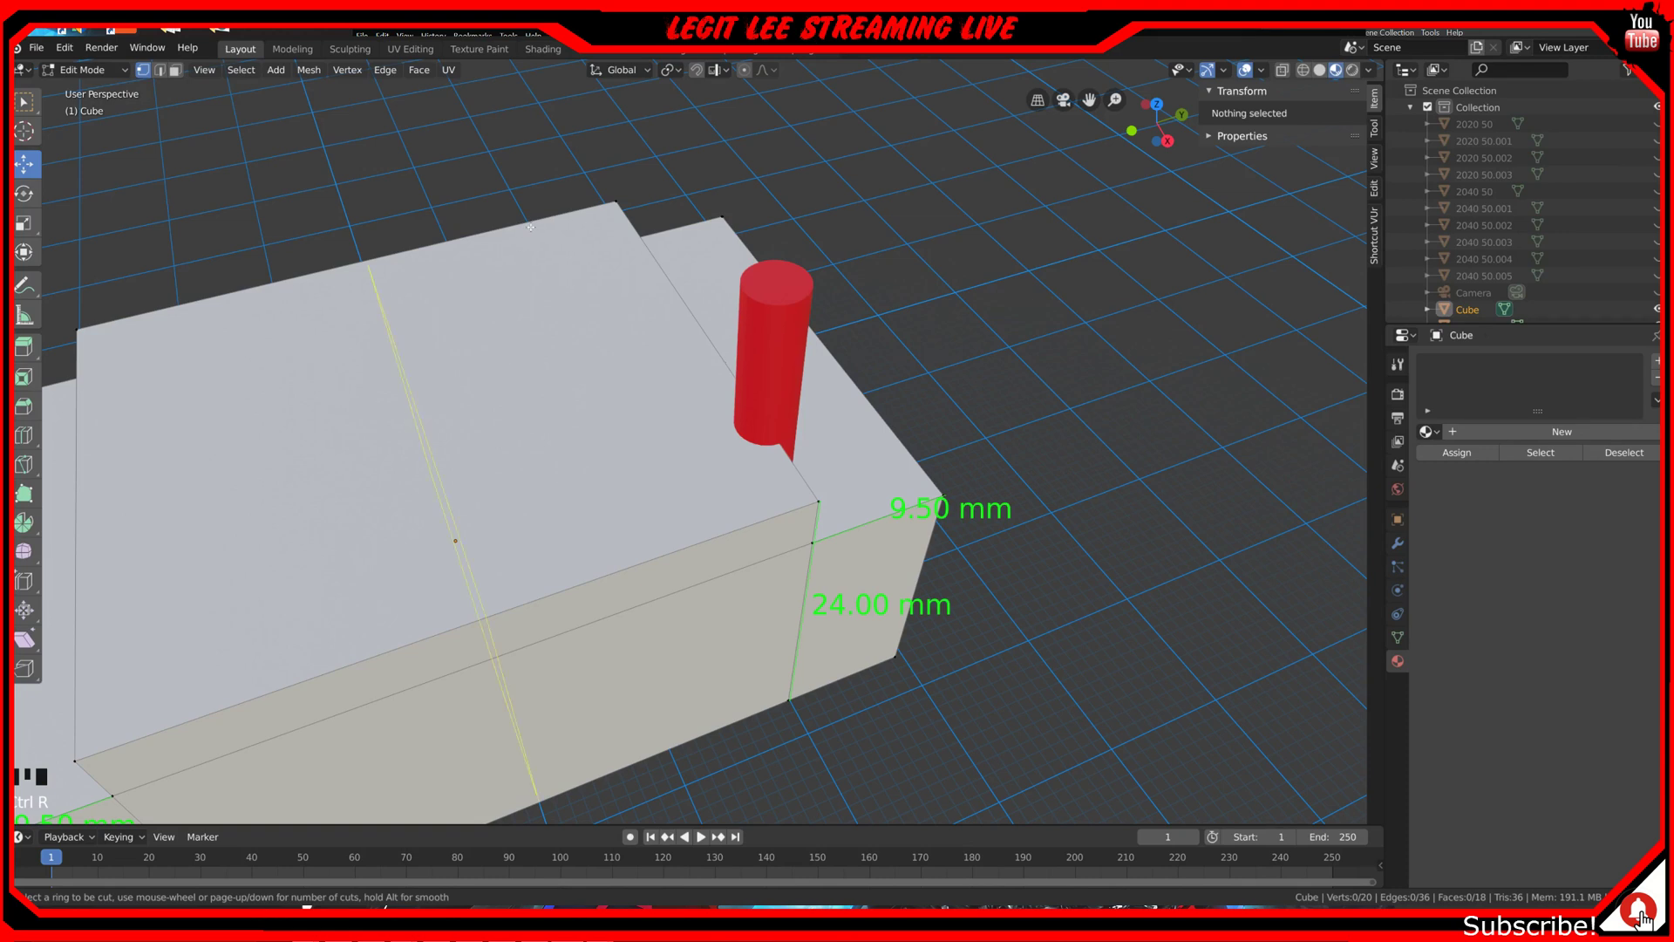
scroll(455, 540, up, 1)
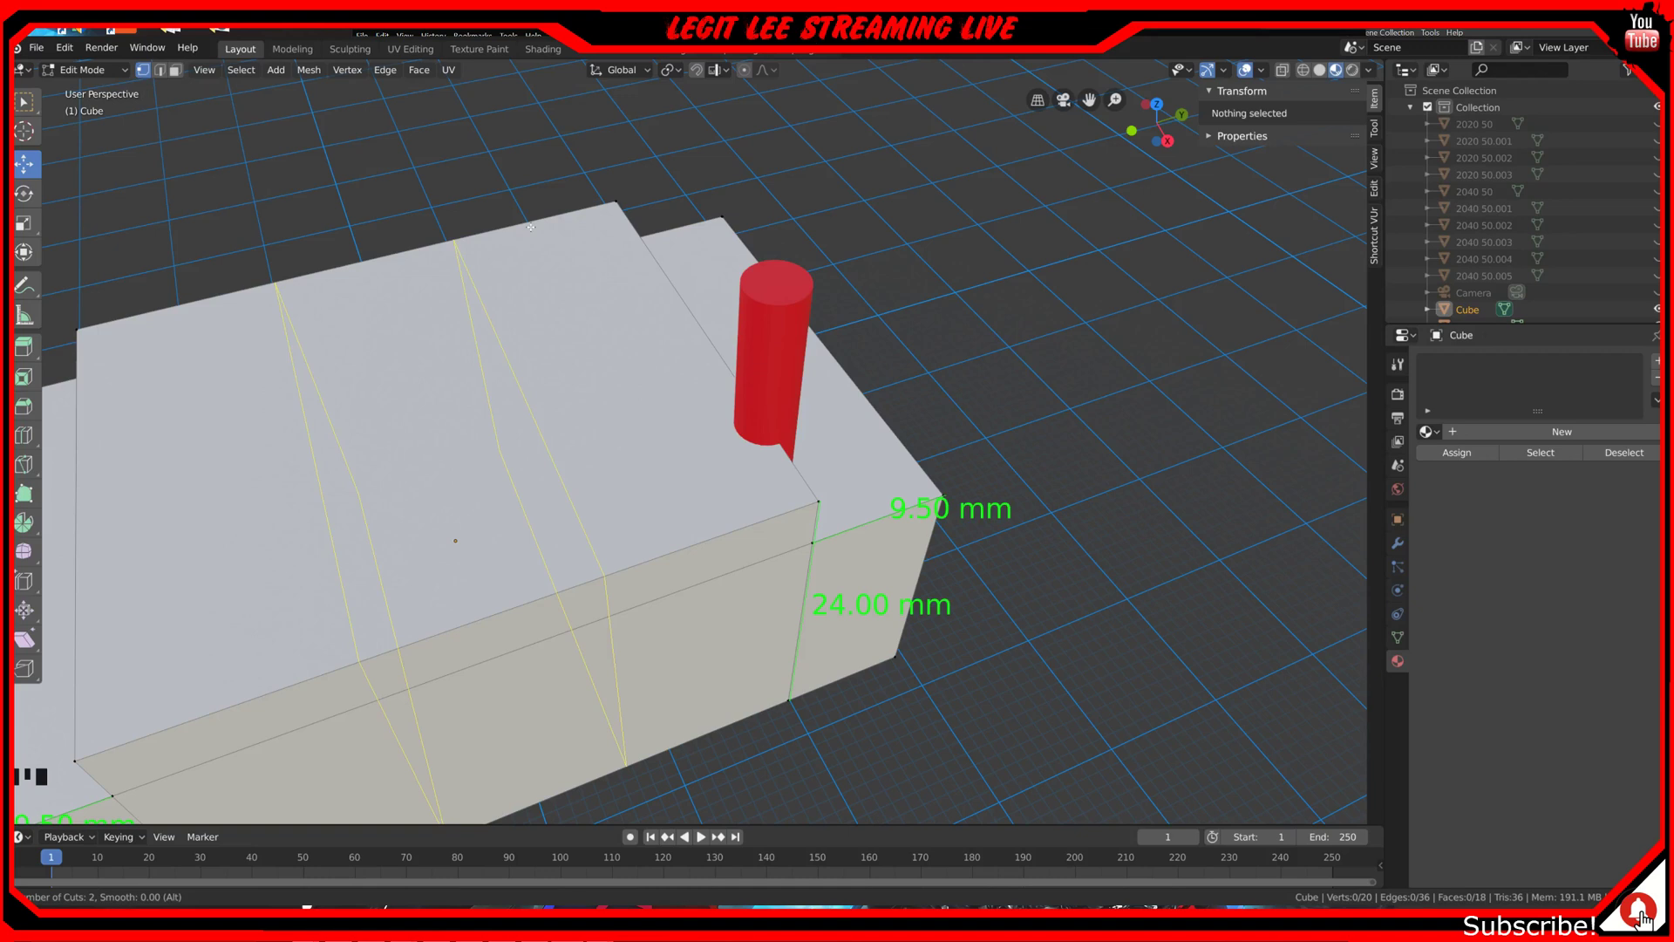
click(531, 227)
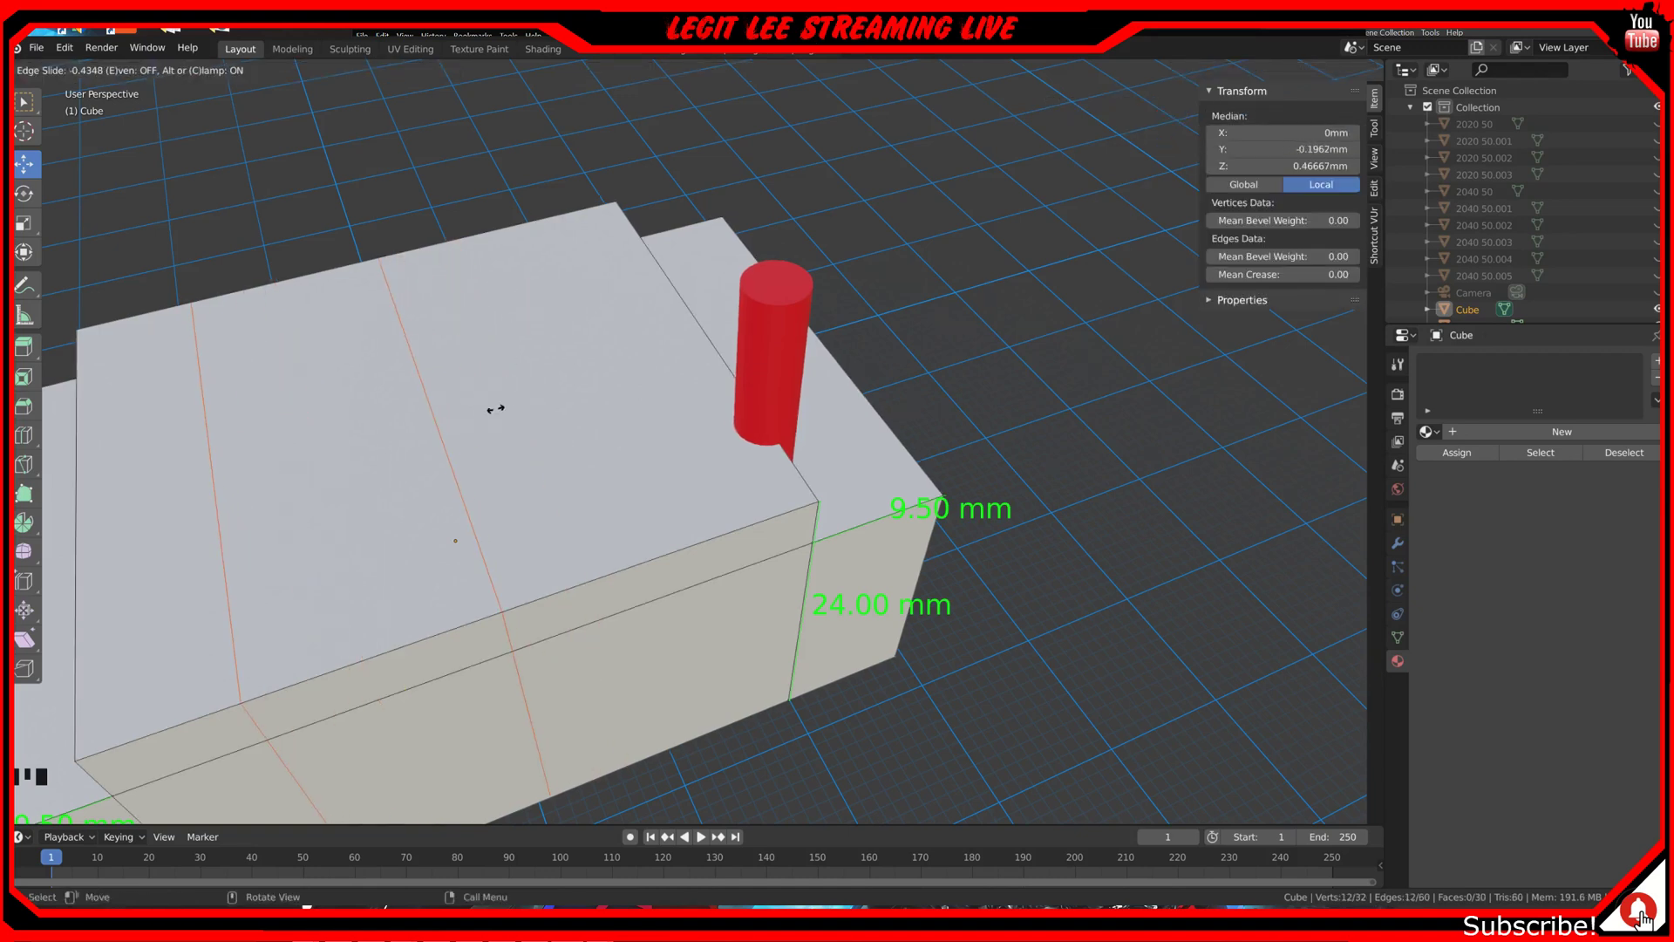
right_click(523, 383)
middle_drag(610, 494, 547, 436)
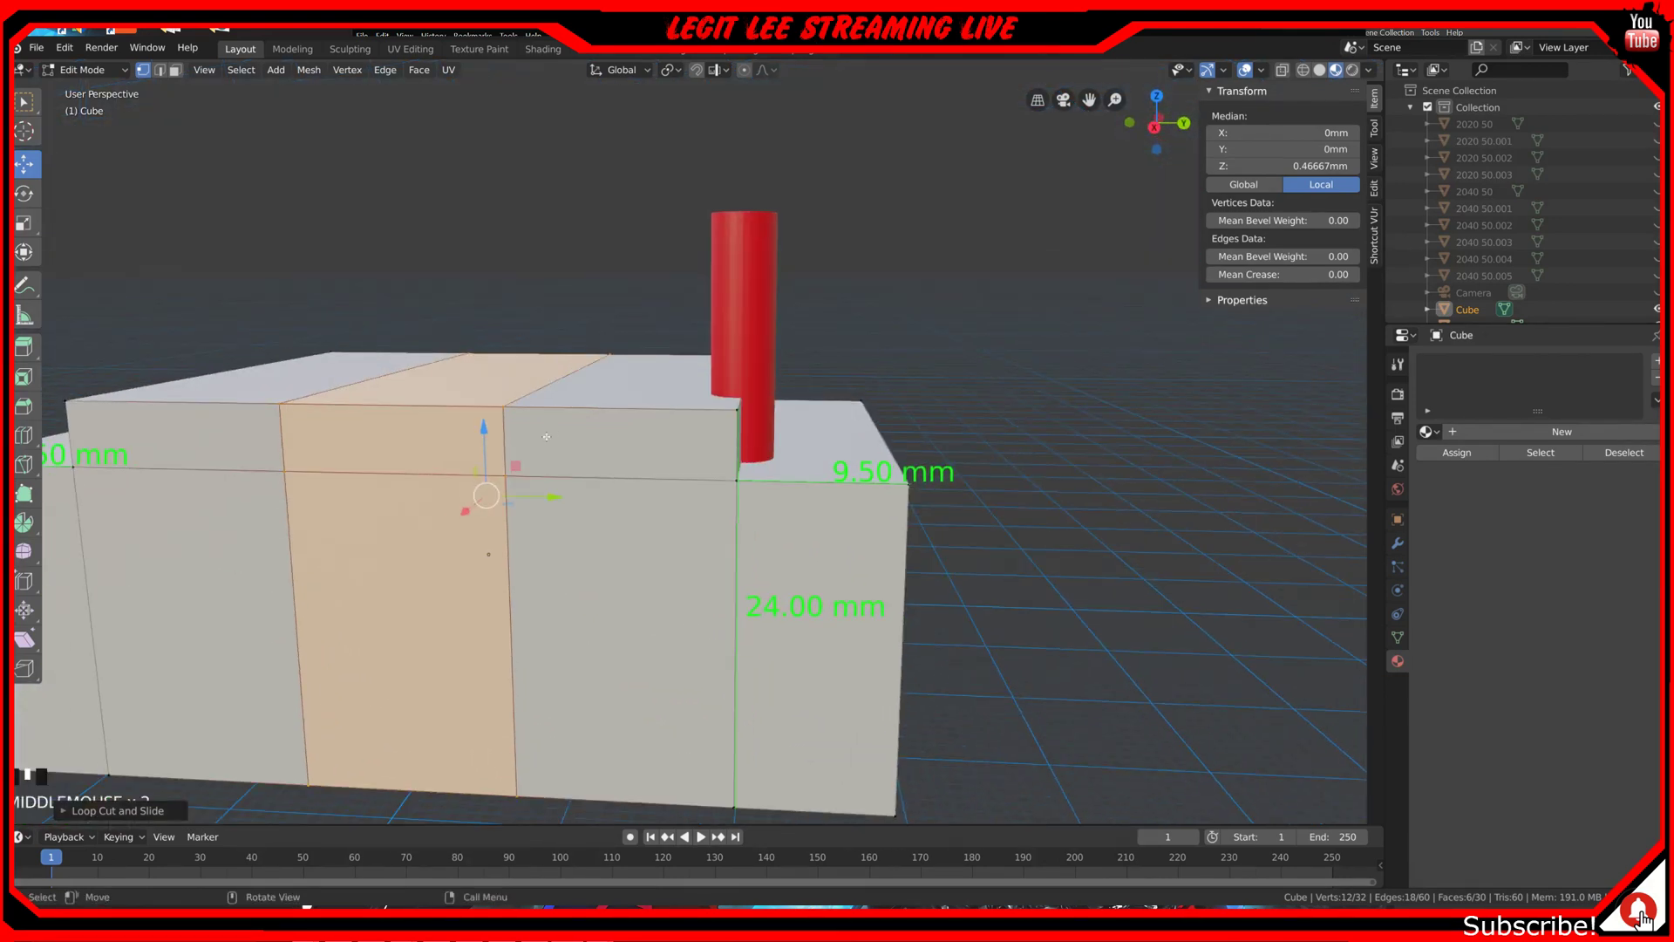
Step: Select only the loop cut nearest the cylinder and move it along Y with snapping to about 5.3 mm from the +Y step edge
key(alt+a)
key(alt)
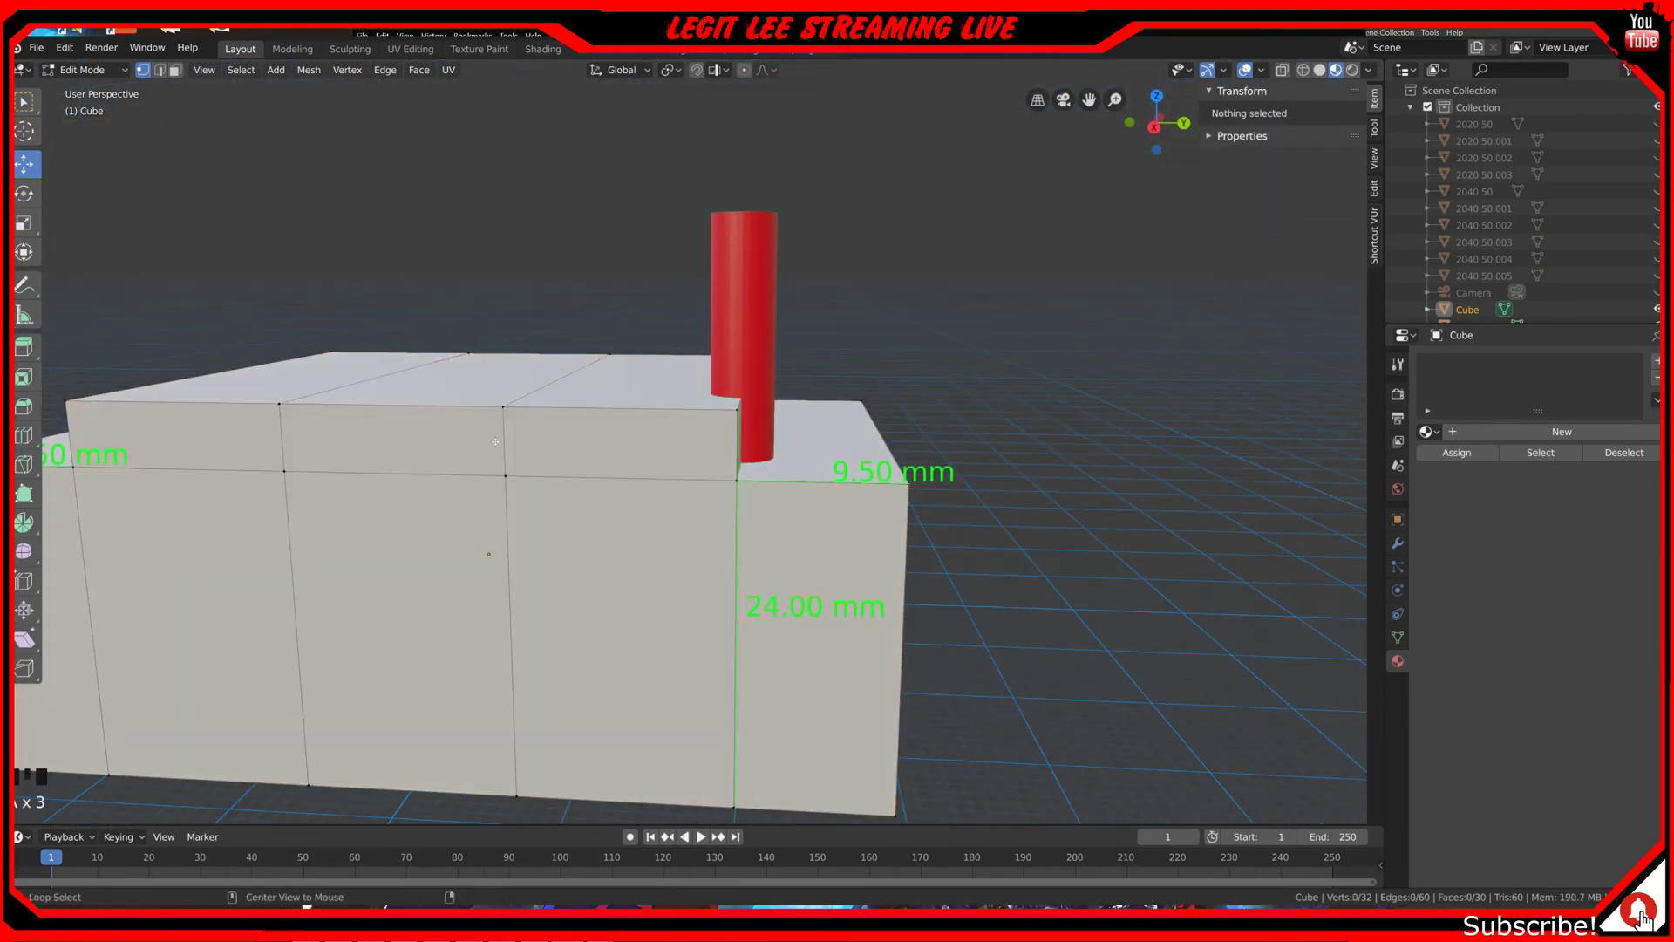
alt+click(495, 423)
middle_drag(505, 432, 524, 447)
key(KP_3)
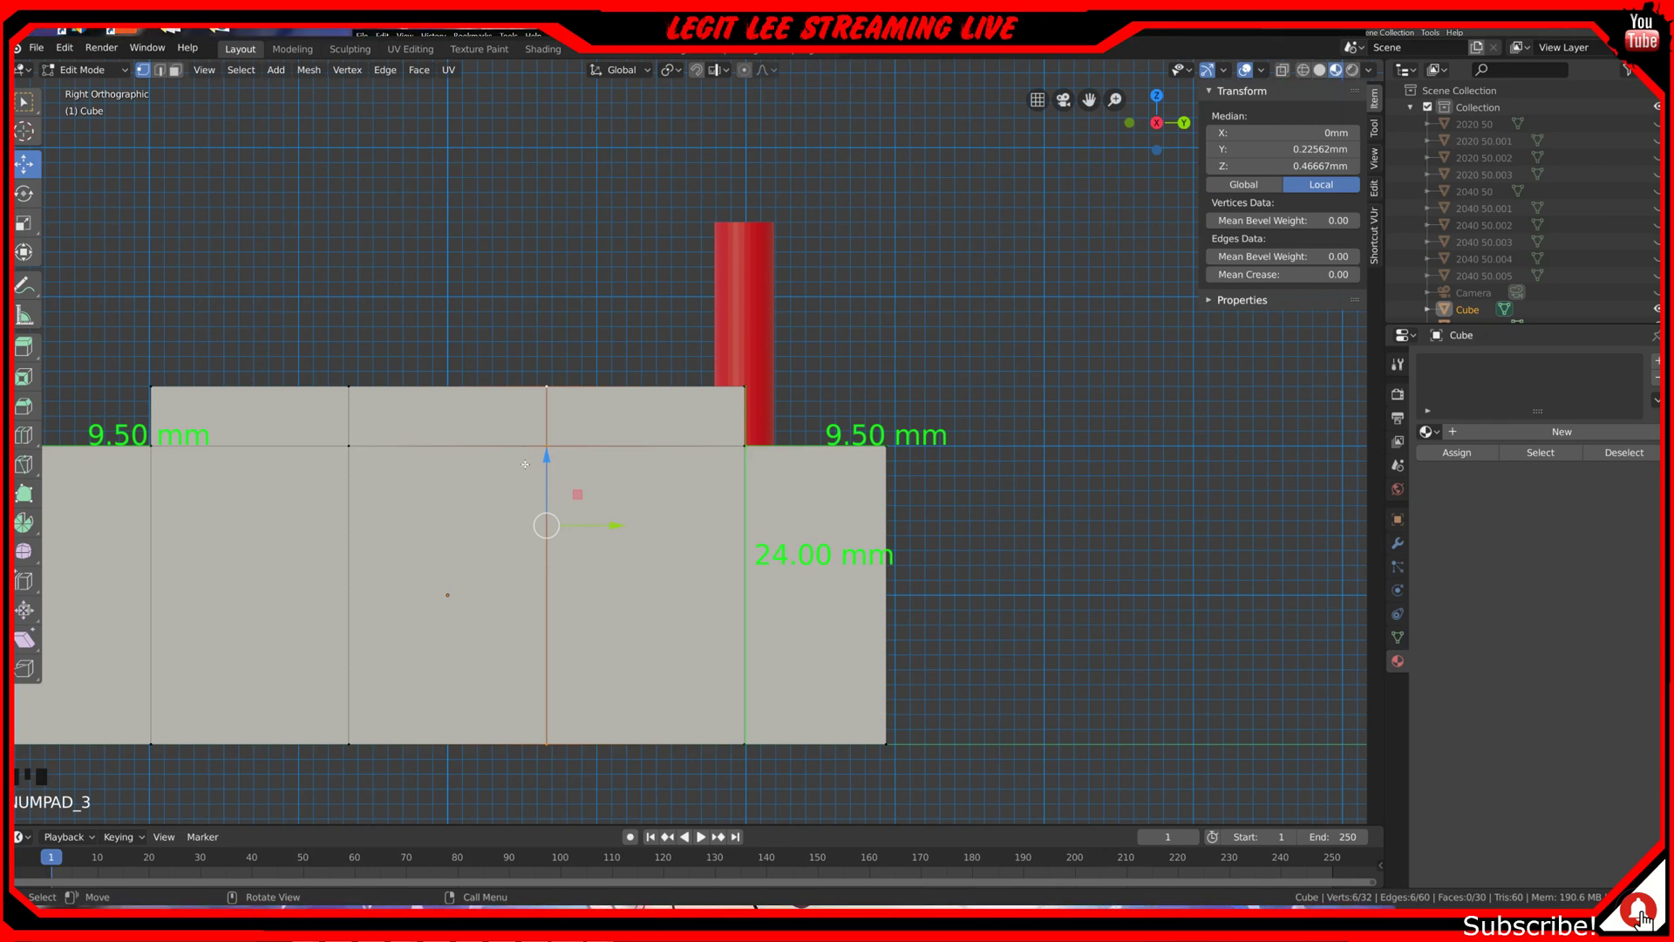
scroll(524, 447, up, 3)
scroll(524, 464, up, 2)
scroll(438, 607, up, 2)
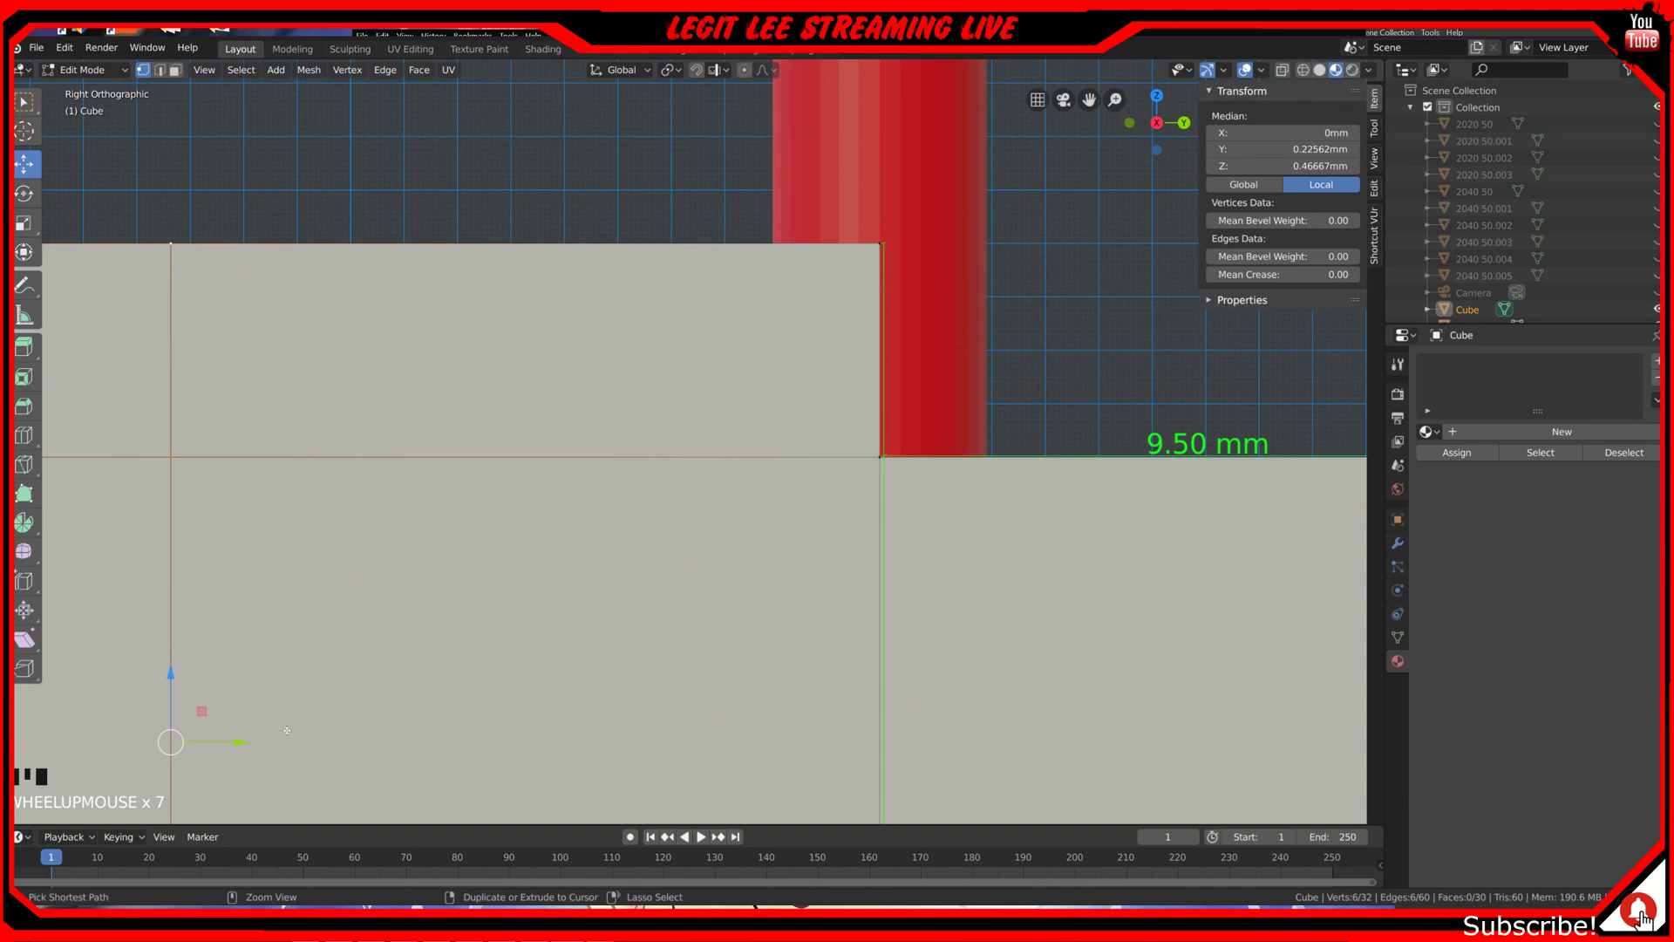
ctrl+drag(228, 748, 644, 689)
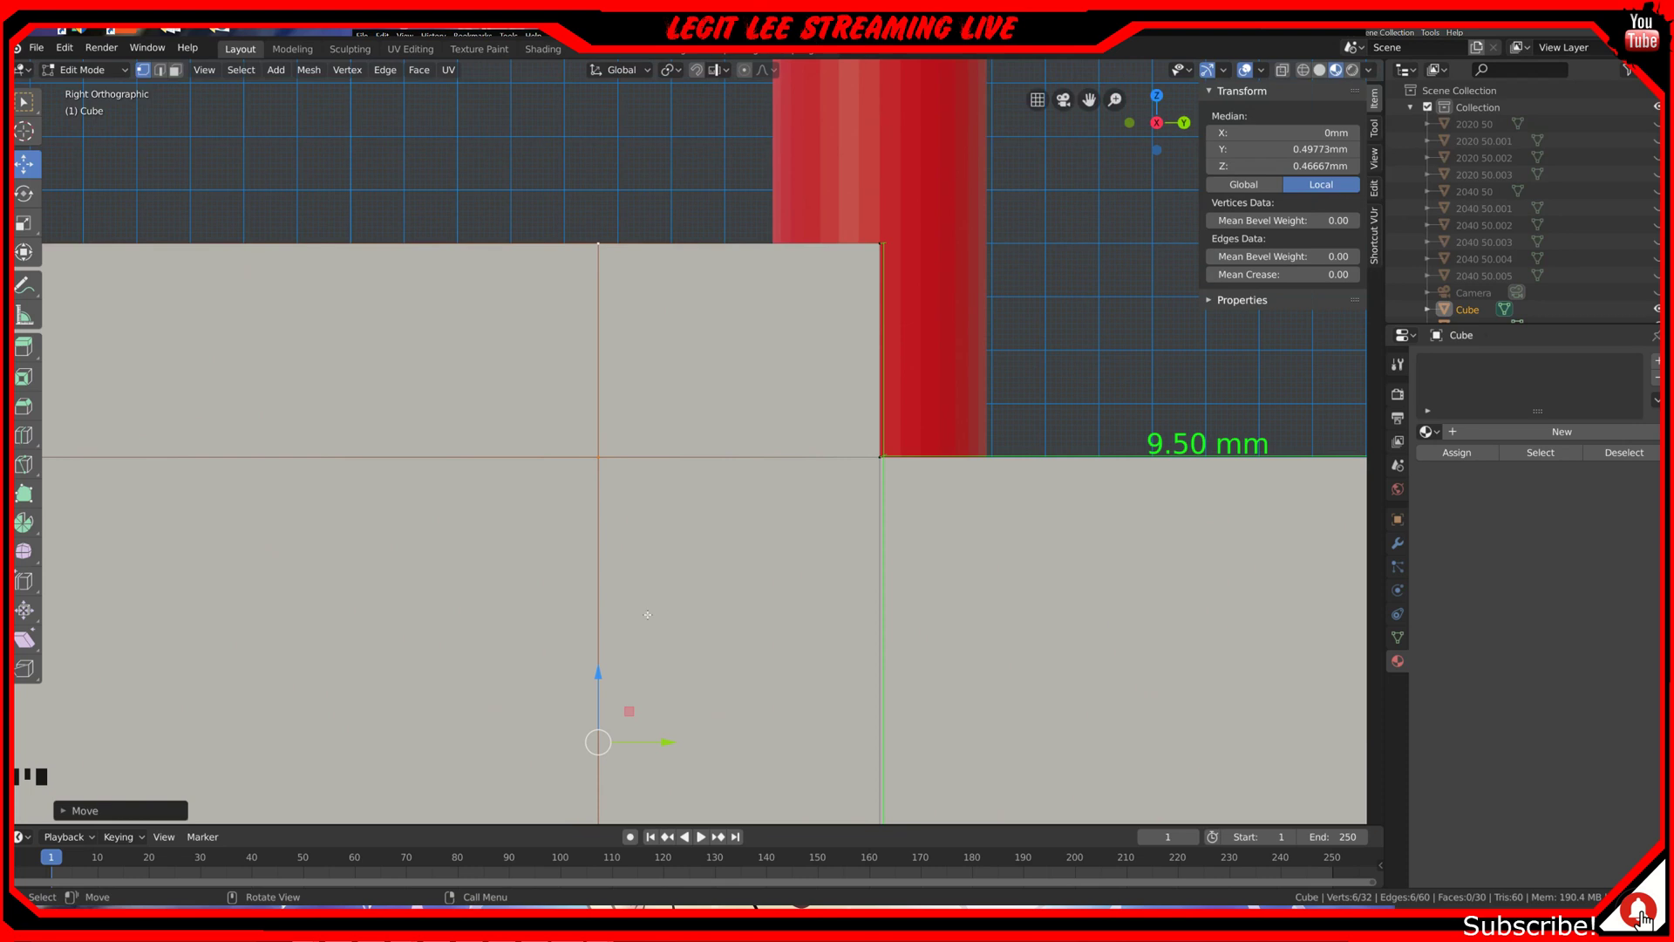
Step: Add a segment measurement between the moved loop's top vertex and the top corner of the +Y step
click(624, 248)
shift+click(881, 244)
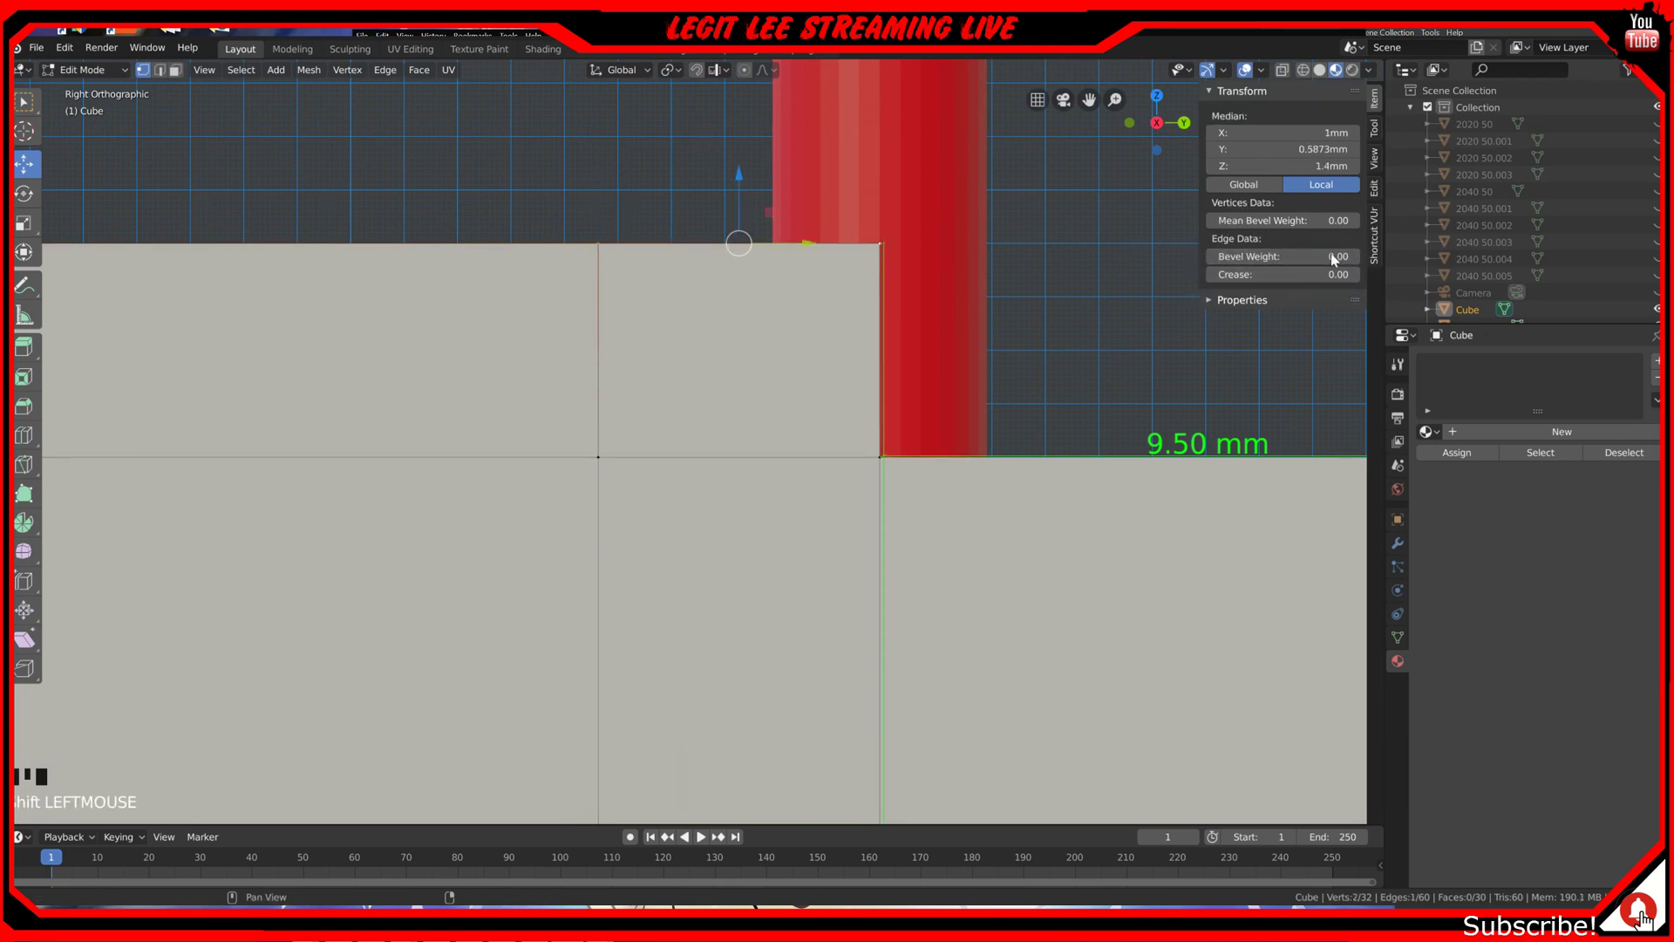
click(1375, 162)
scroll(1280, 558, down, 8)
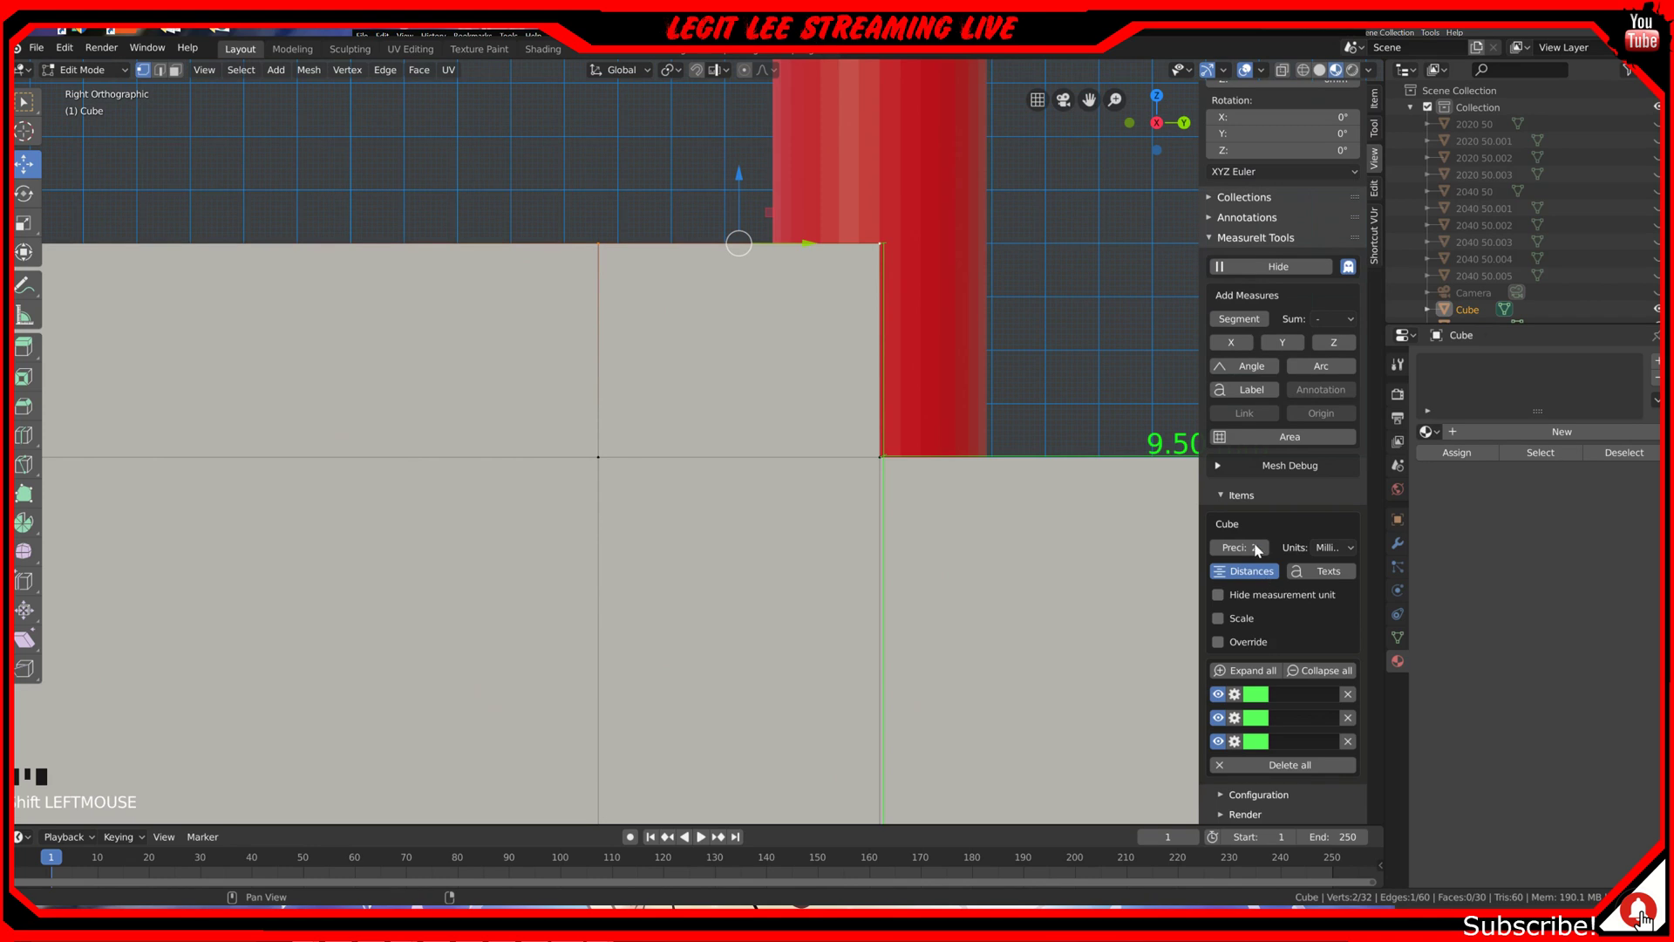
scroll(1265, 577, up, 1)
click(1239, 341)
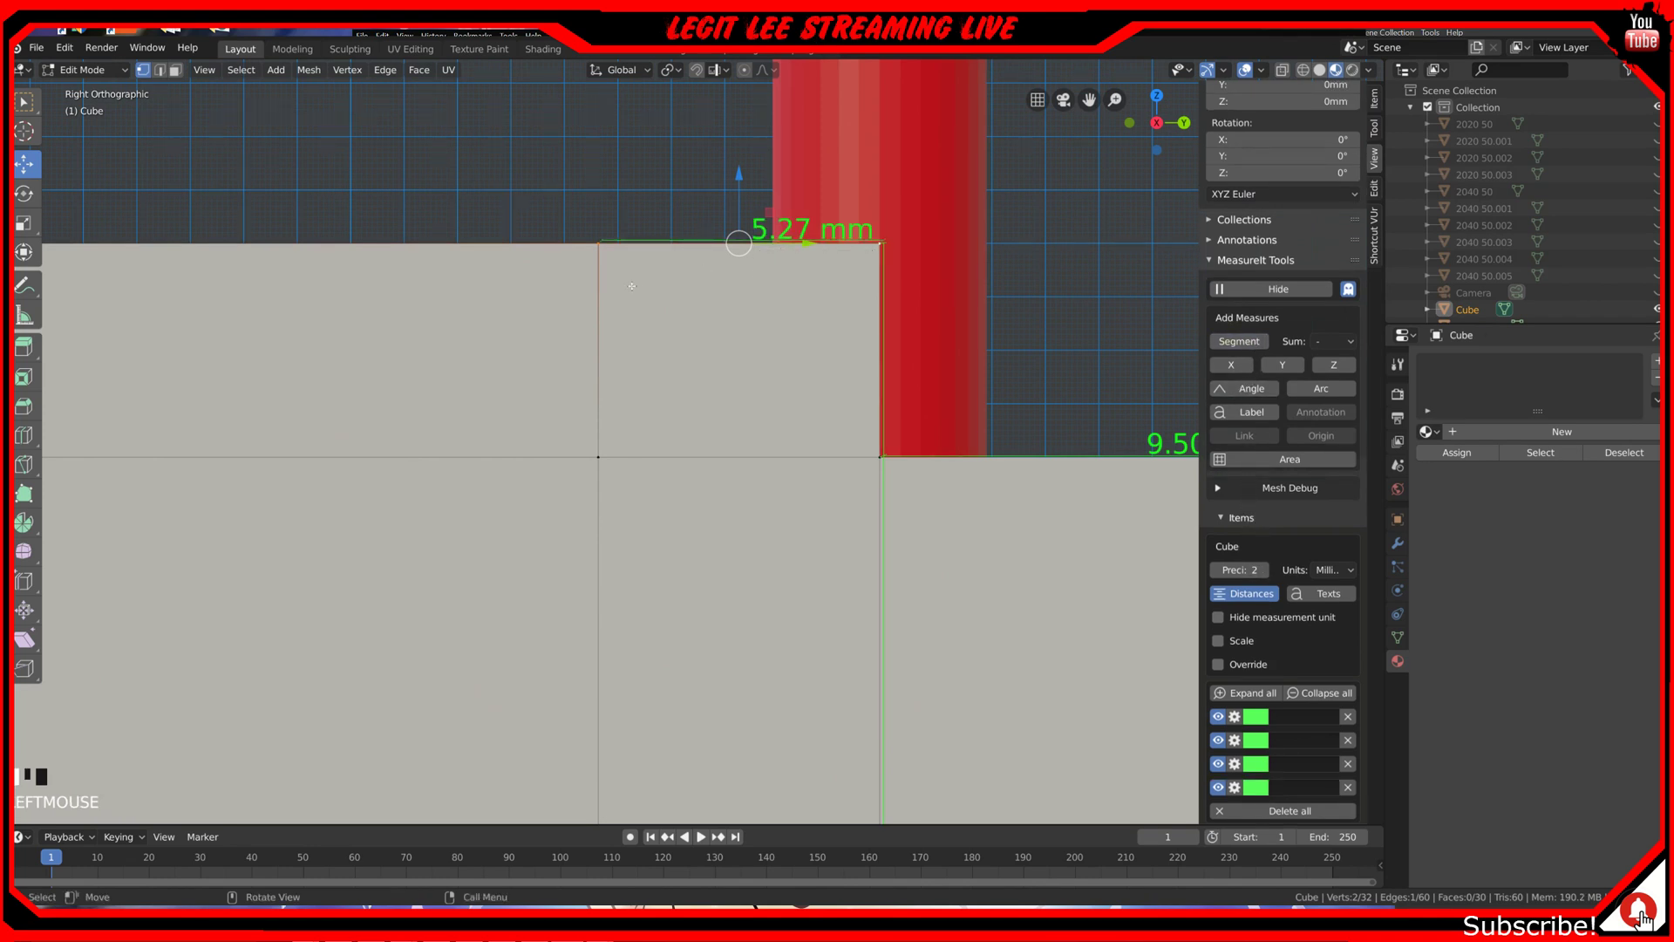
Step: Move the loop nearest the cylinder along Y until it lies 6.50 mm from the +Y step edge
scroll(623, 307, up, 1)
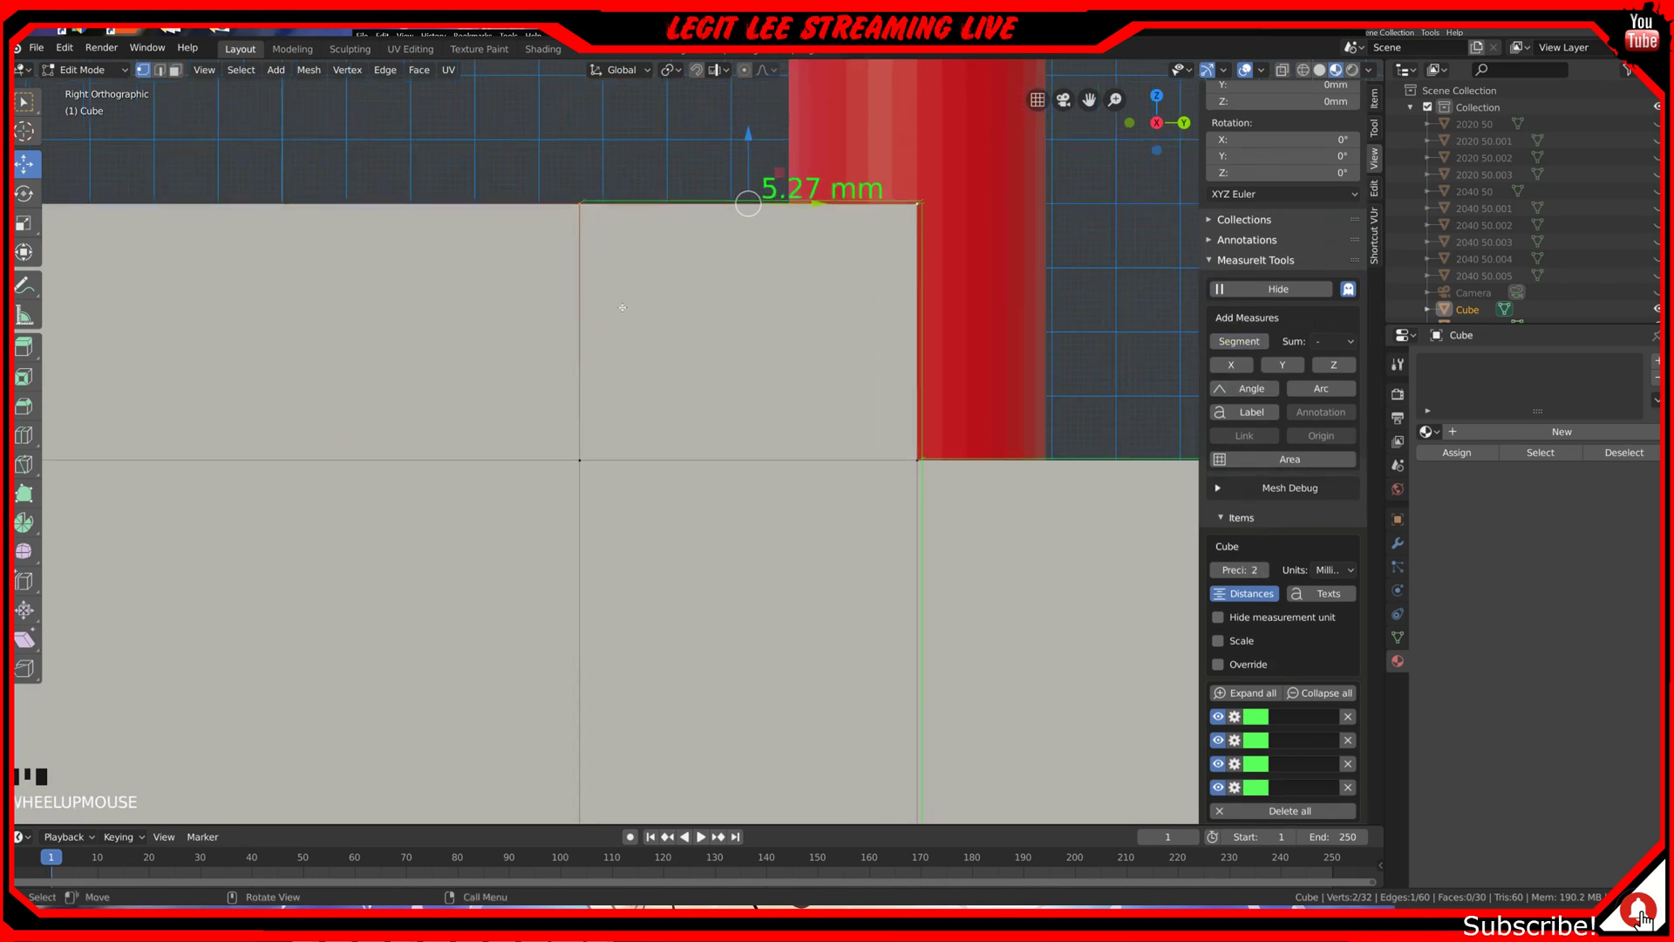
alt+click(581, 234)
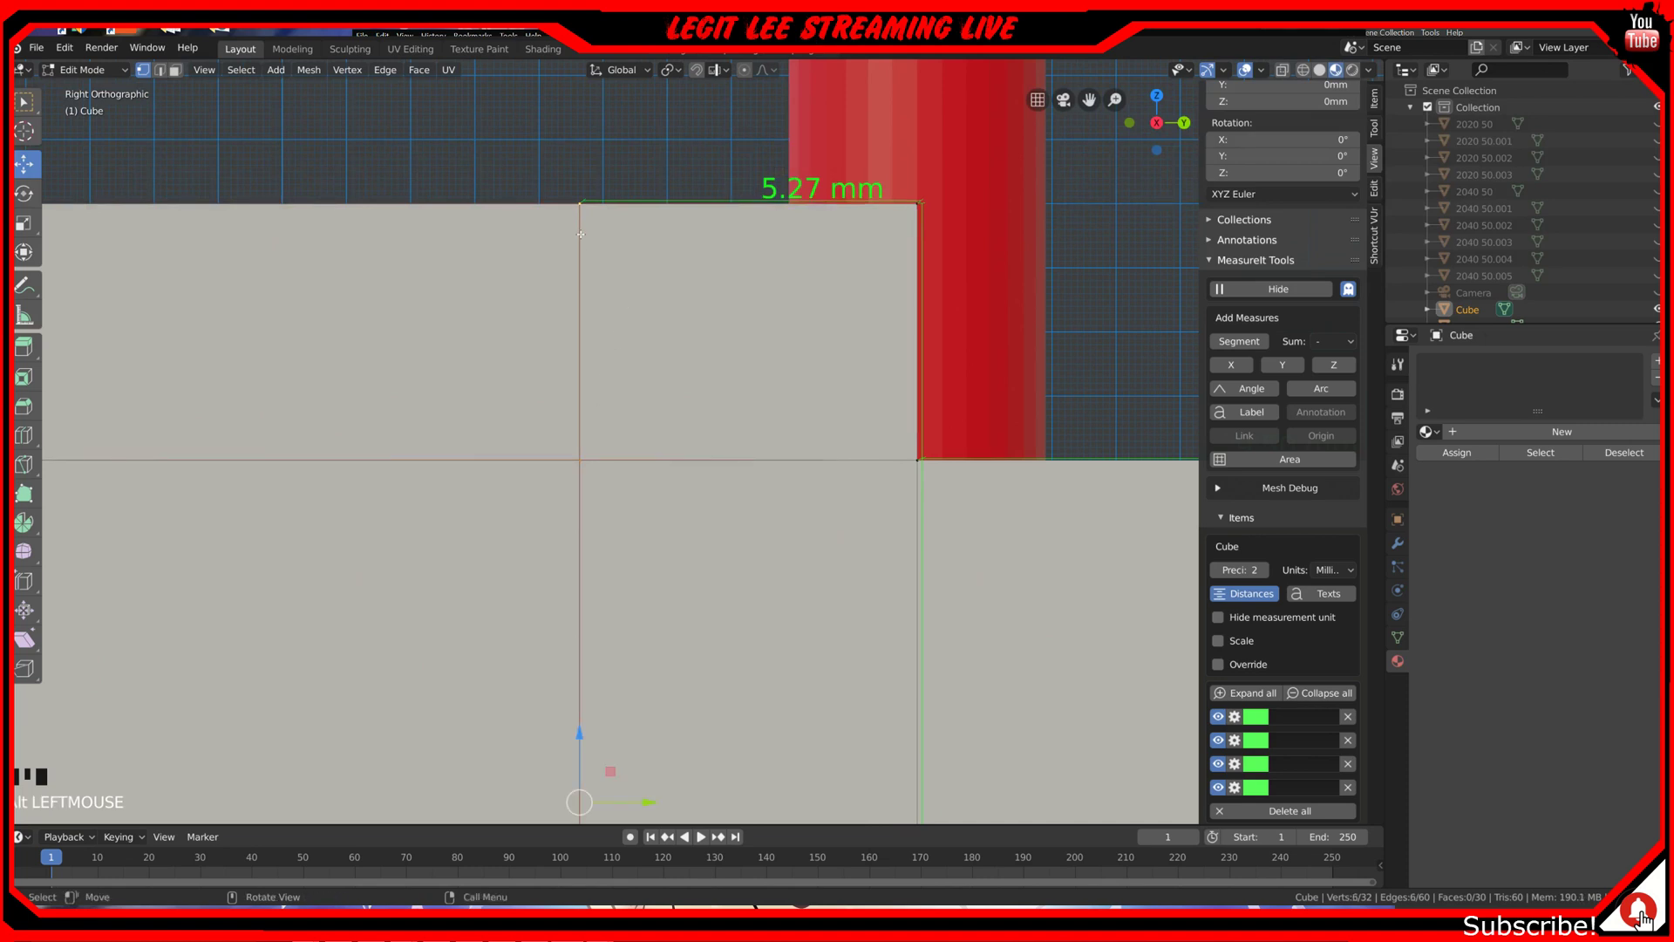
ctrl+drag(648, 802, 594, 805)
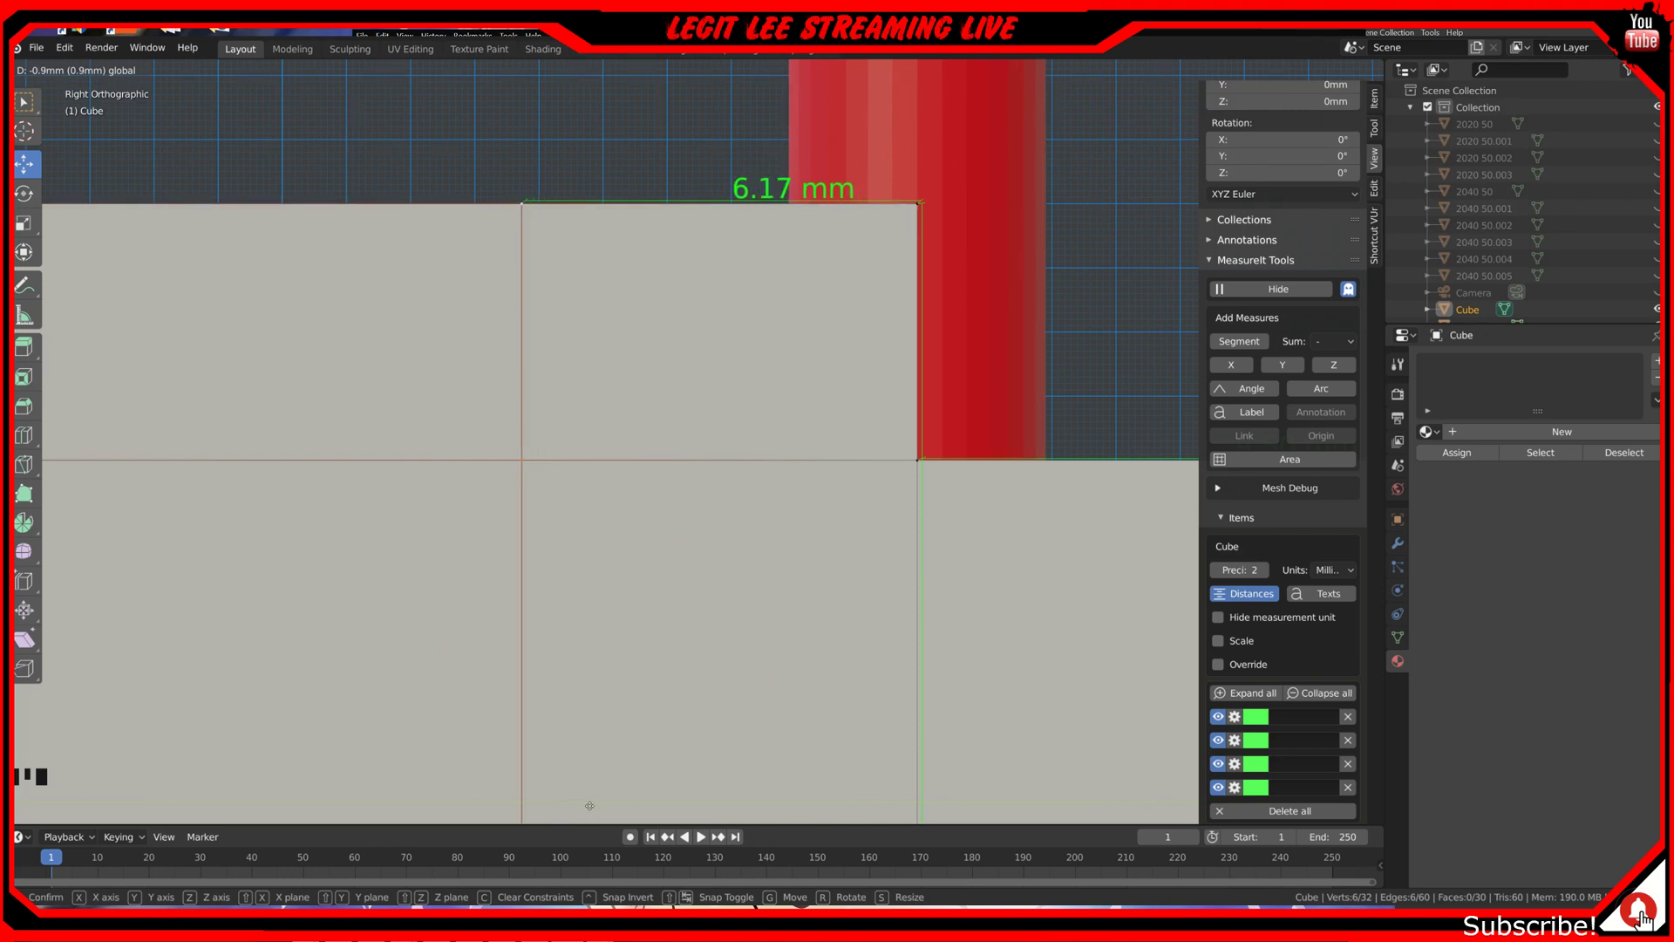
drag(589, 805, 584, 805)
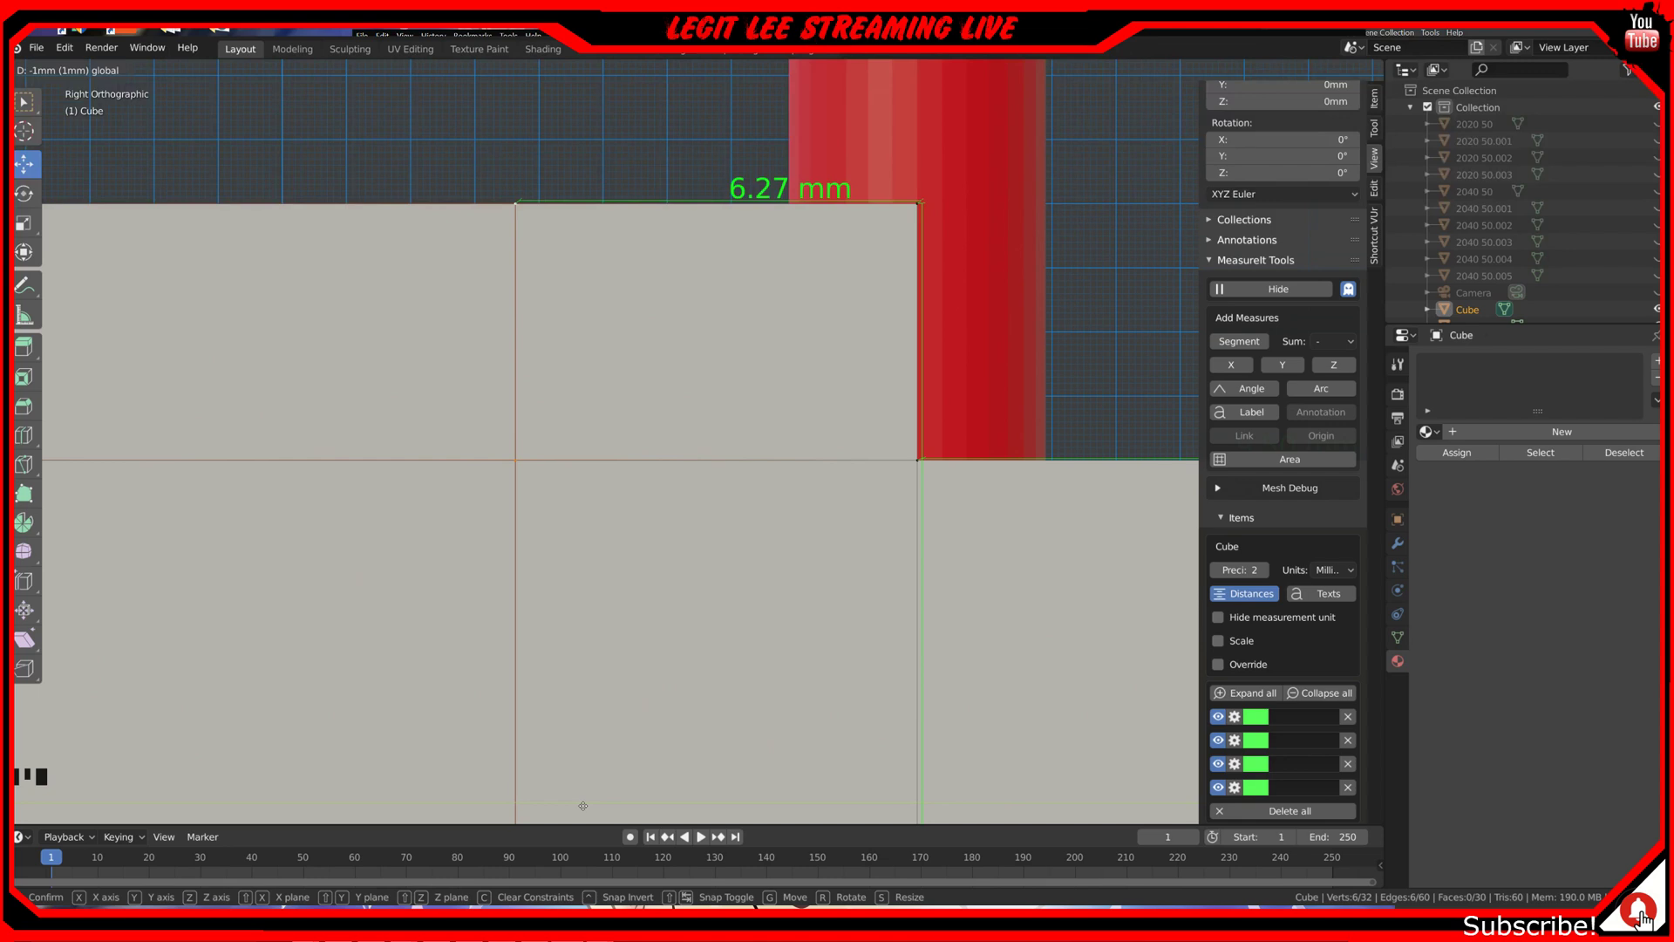
drag(584, 805, 569, 806)
scroll(563, 755, up, 1)
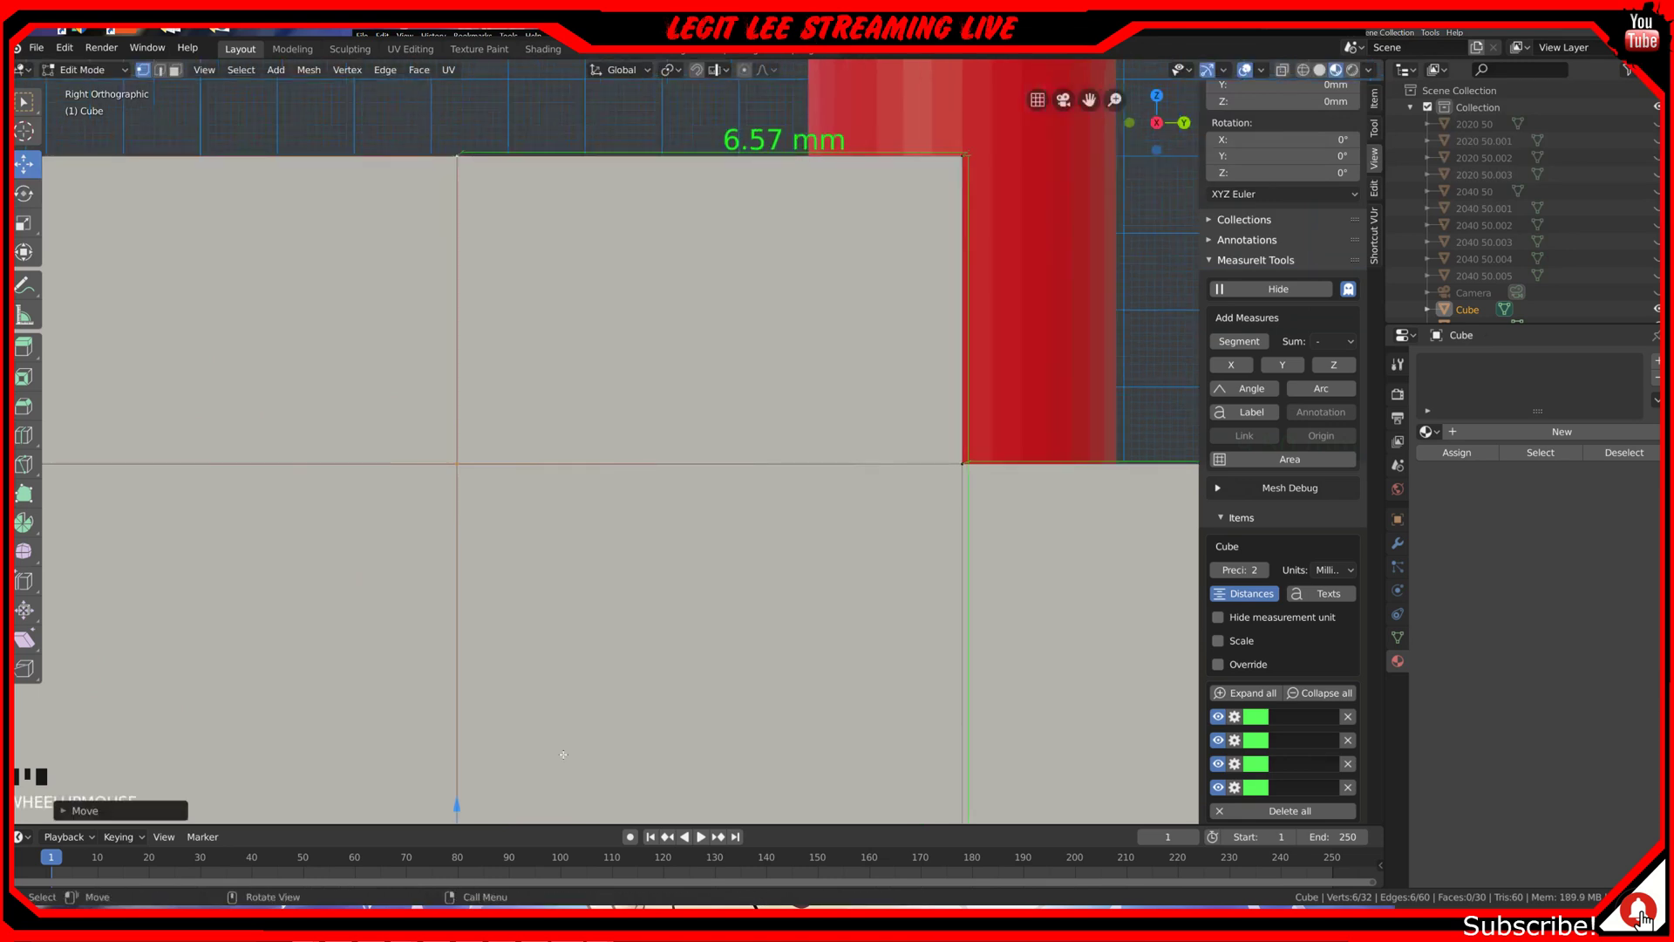
scroll(564, 754, down, 2)
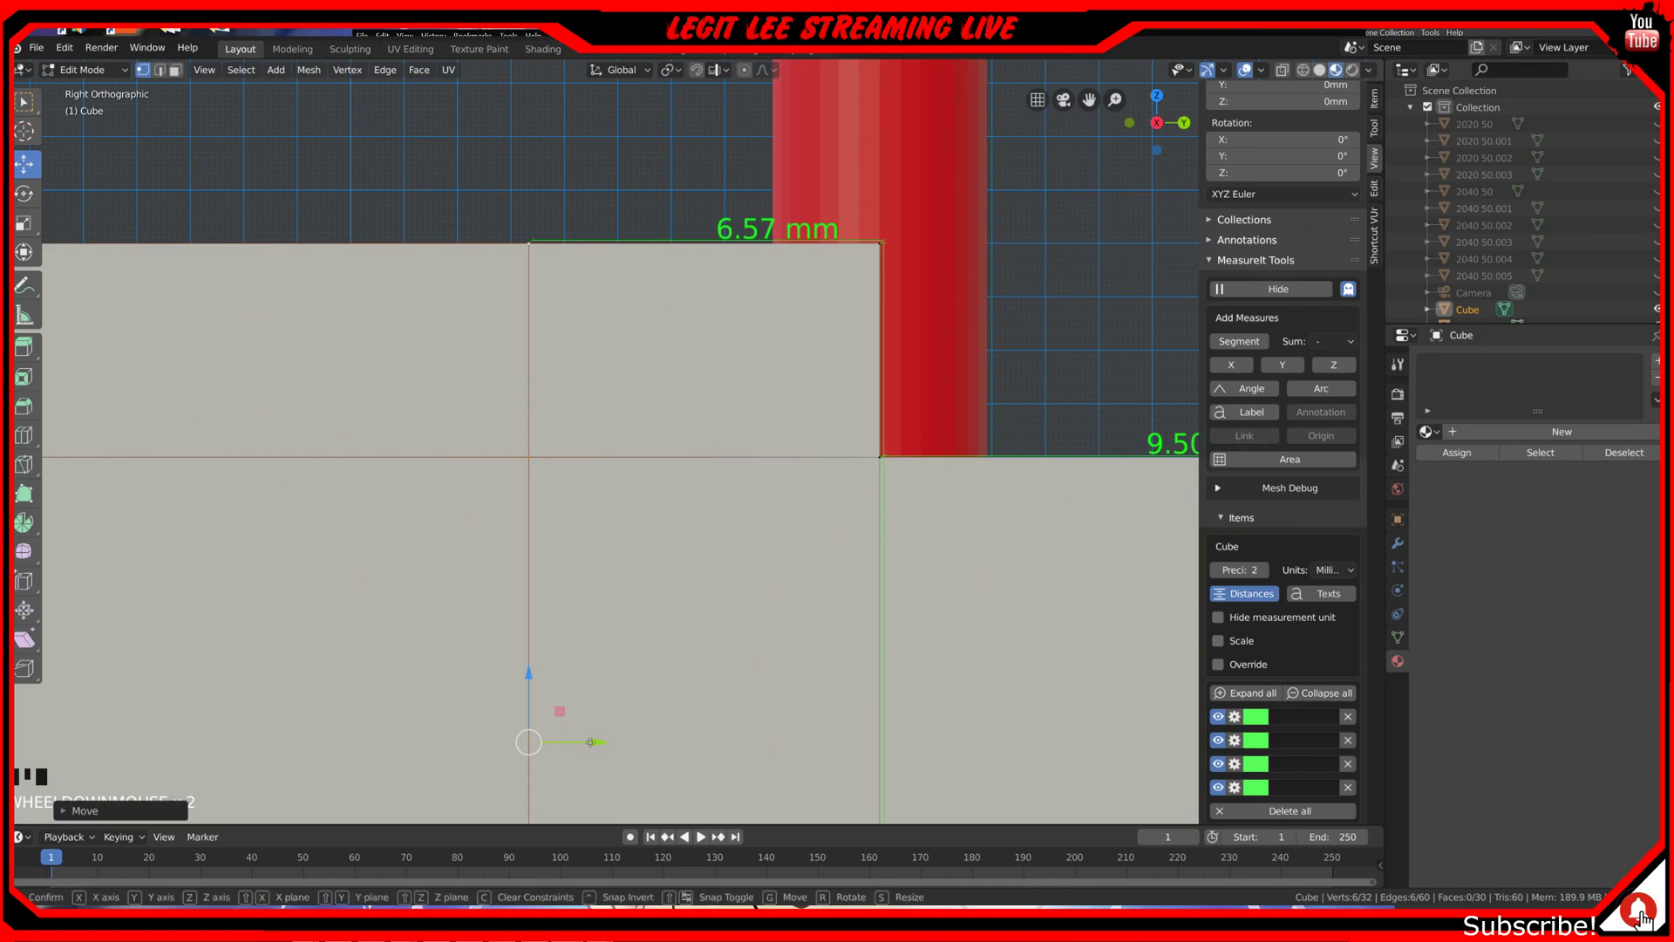
drag(582, 744, 593, 741)
scroll(611, 595, down, 3)
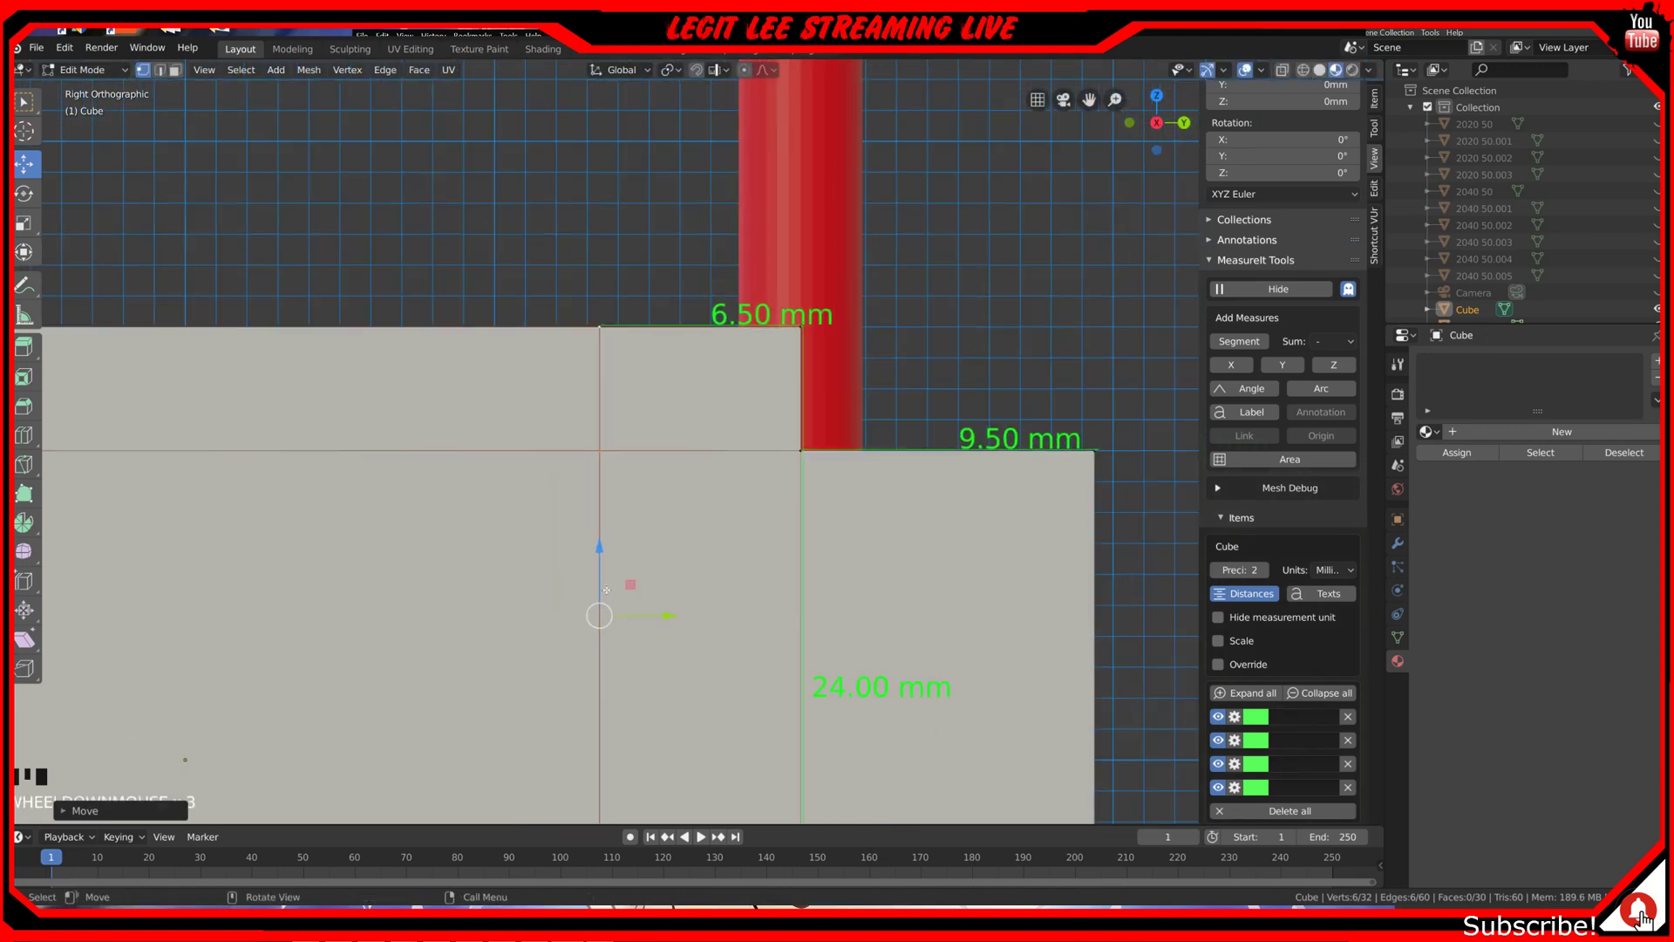
Step: Add a segment measurement between the other cross loop's top vertex and the top corner of the -Y step
scroll(531, 485, down, 1)
shift+middle_drag(389, 506, 538, 496)
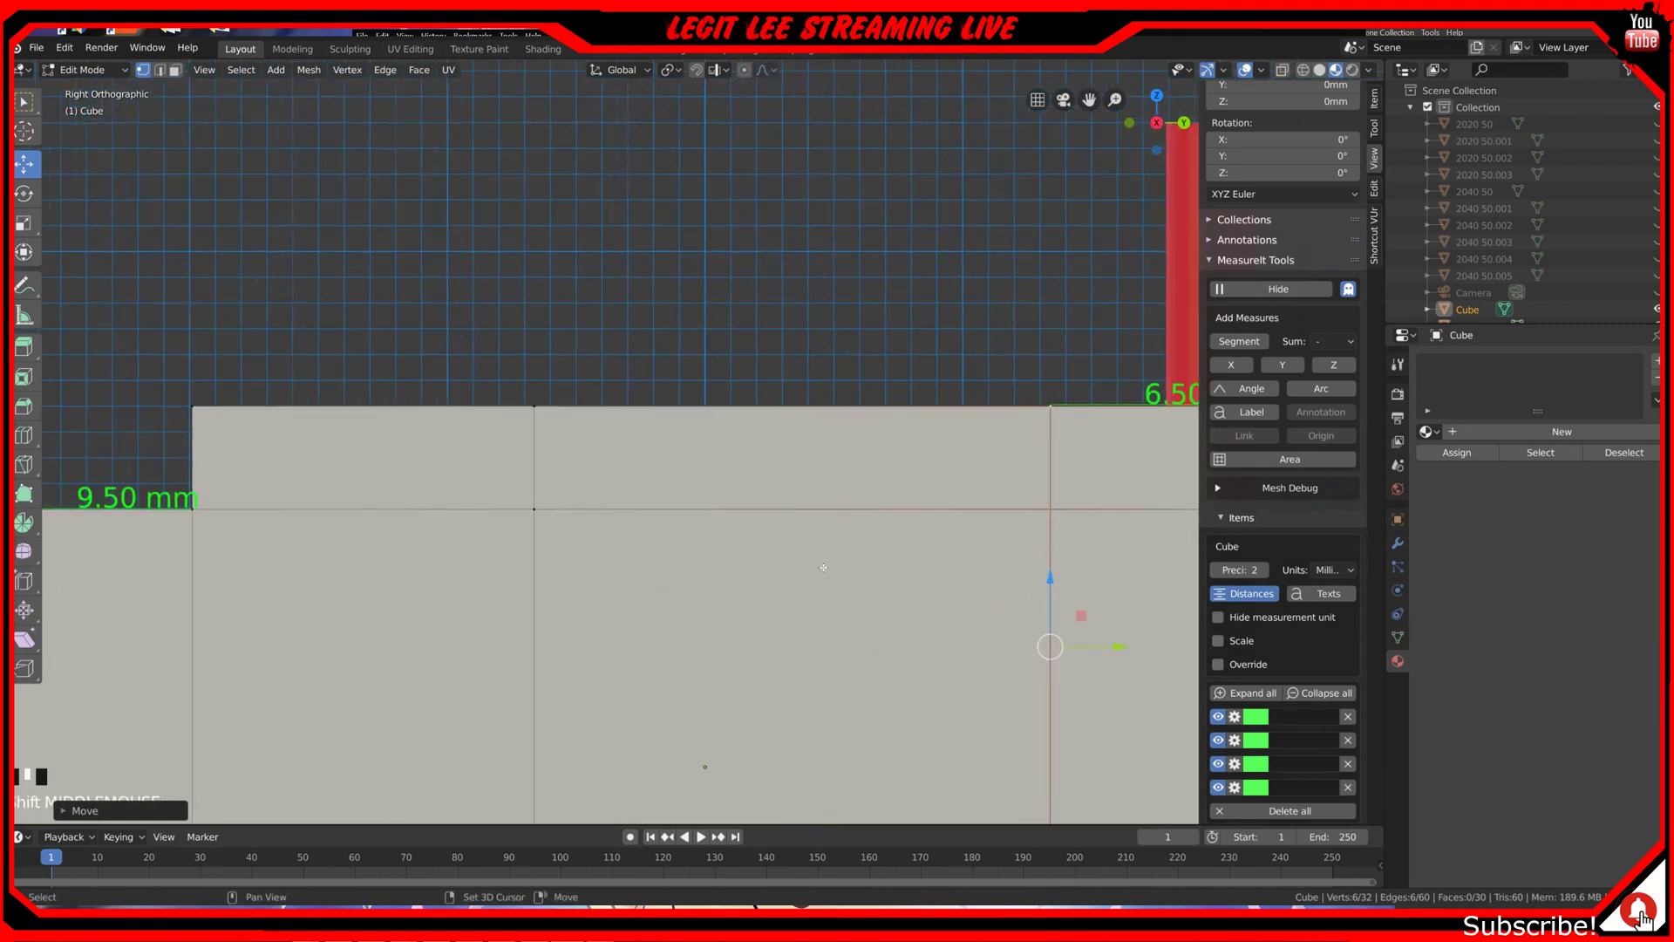
click(527, 403)
shift+click(193, 406)
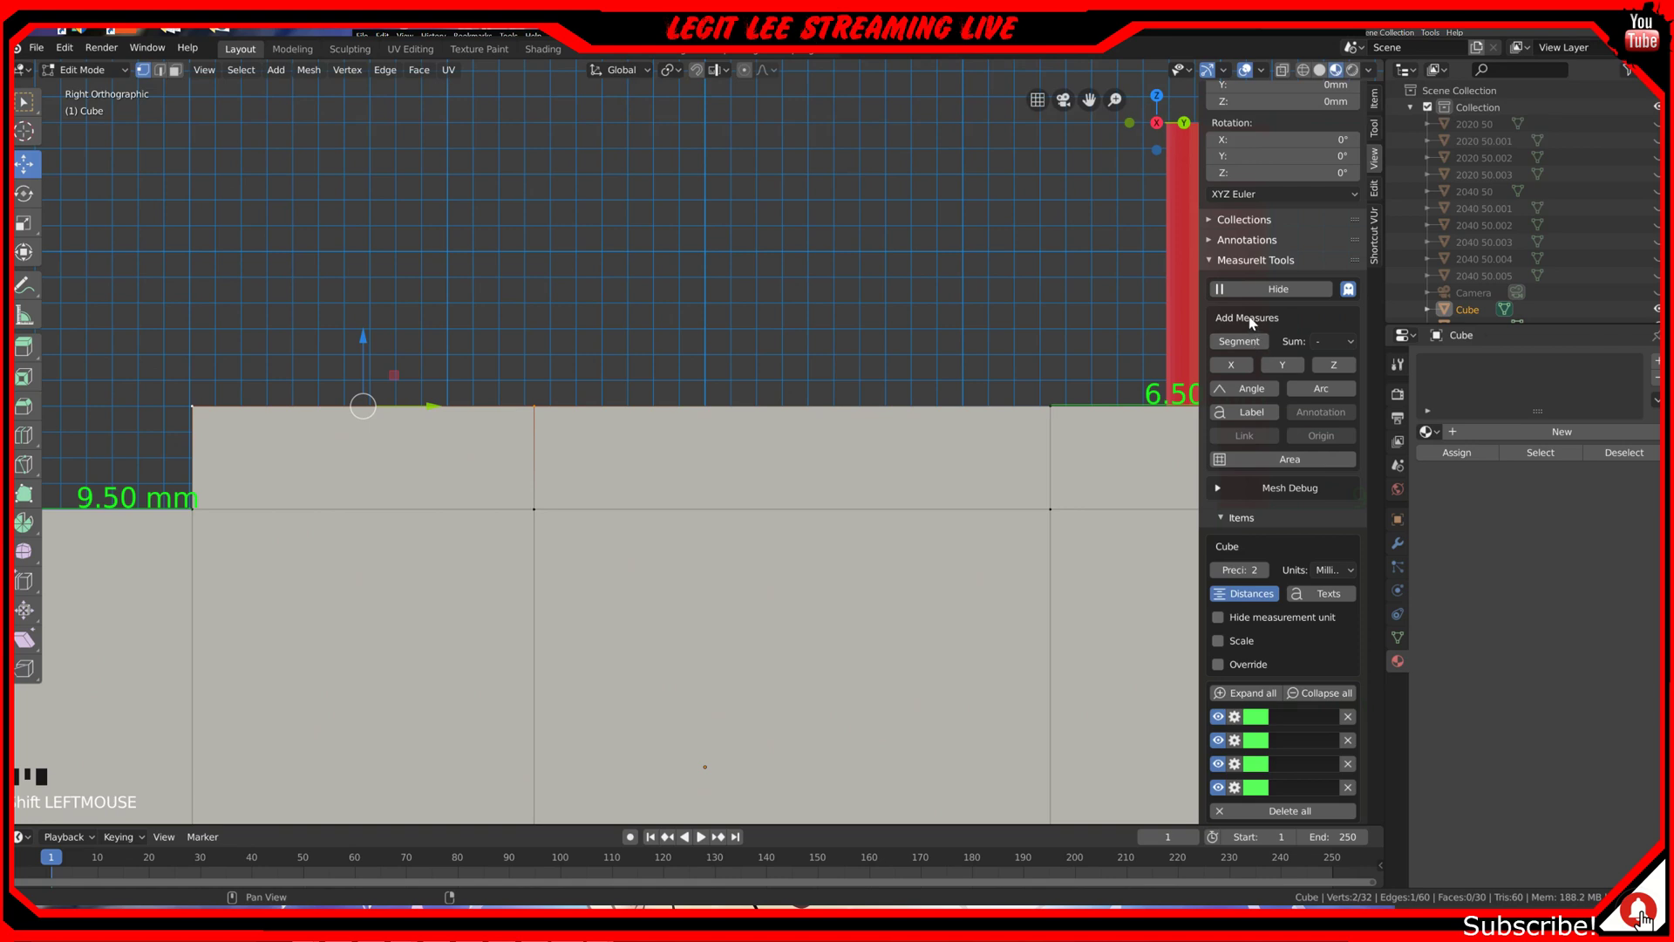
click(1239, 341)
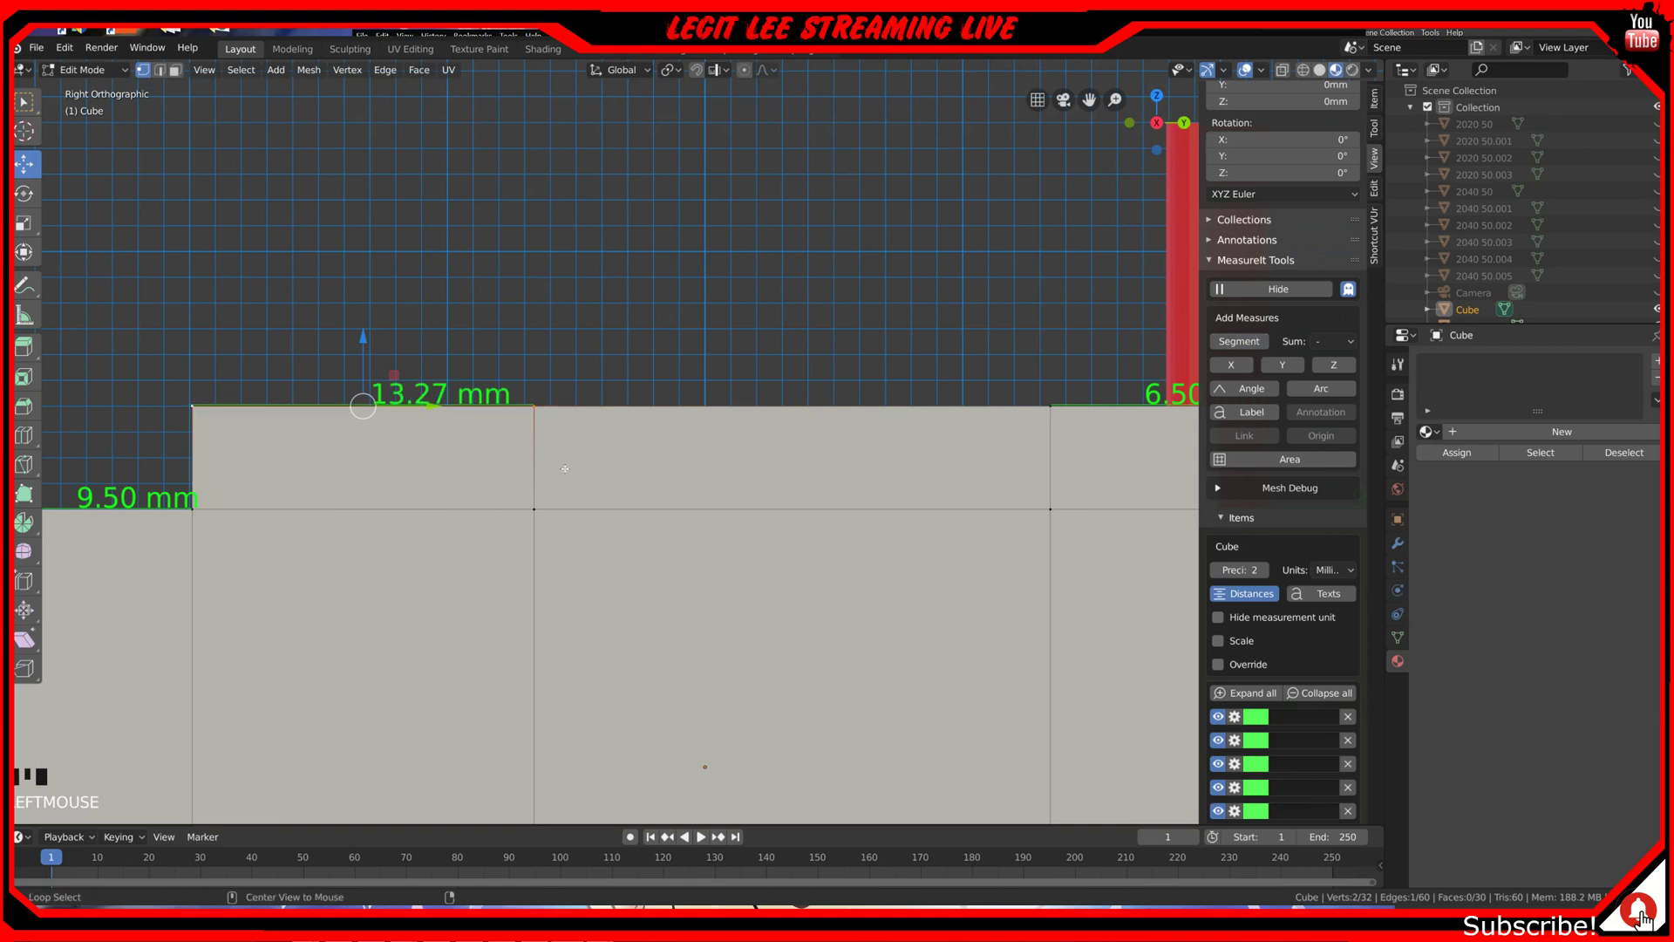
Step: Move the other cross loop along Y until it lies 6.50 mm from the -Y step edge
alt+click(534, 461)
ctrl+drag(603, 646, 423, 643)
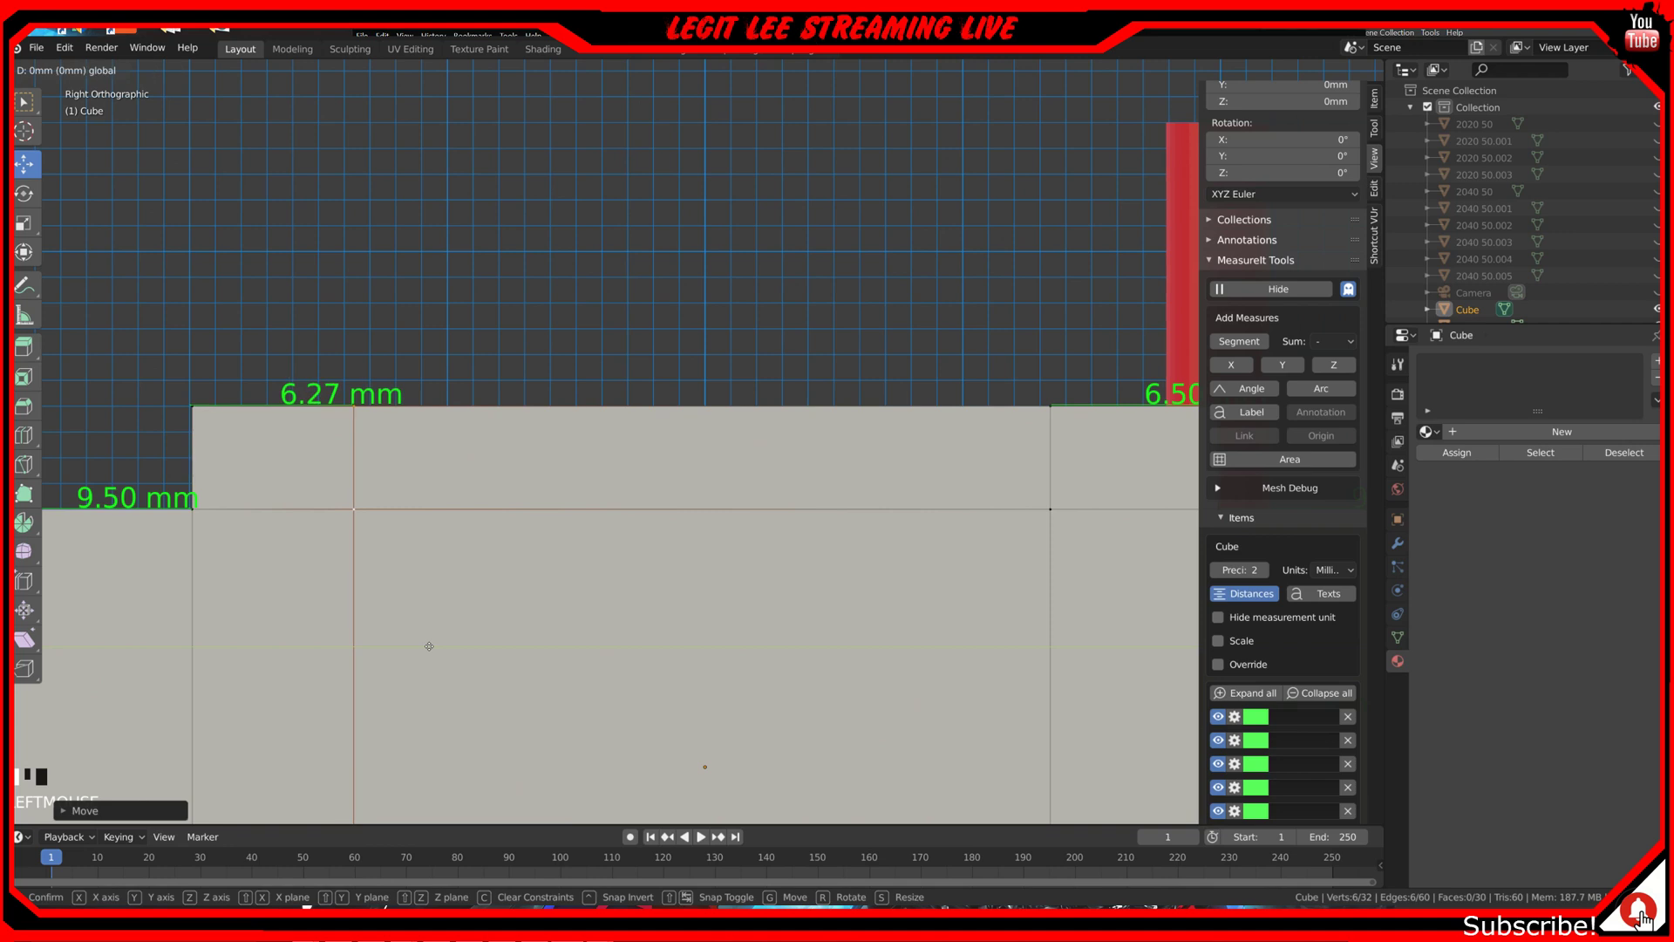
click(430, 647)
scroll(410, 628, up, 2)
shift+middle_drag(395, 617, 683, 452)
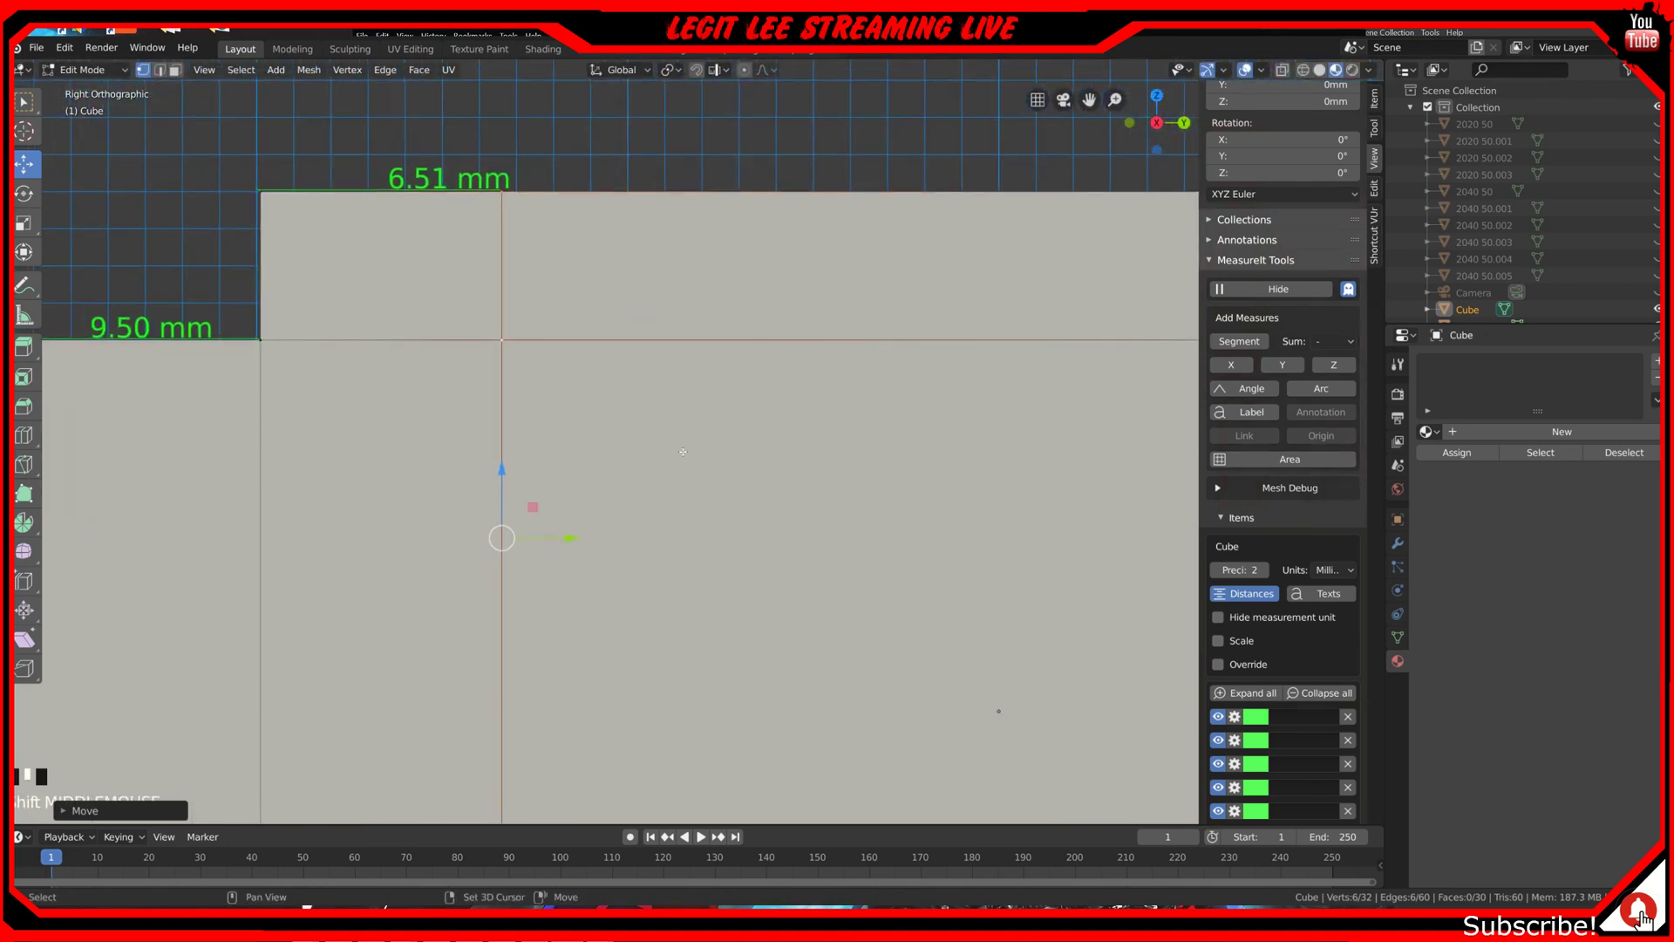
scroll(682, 452, up, 1)
scroll(610, 523, up, 1)
scroll(567, 558, down, 1)
shift+middle_drag(555, 562, 711, 634)
drag(682, 628, 669, 666)
scroll(681, 663, up, 1)
click(669, 667)
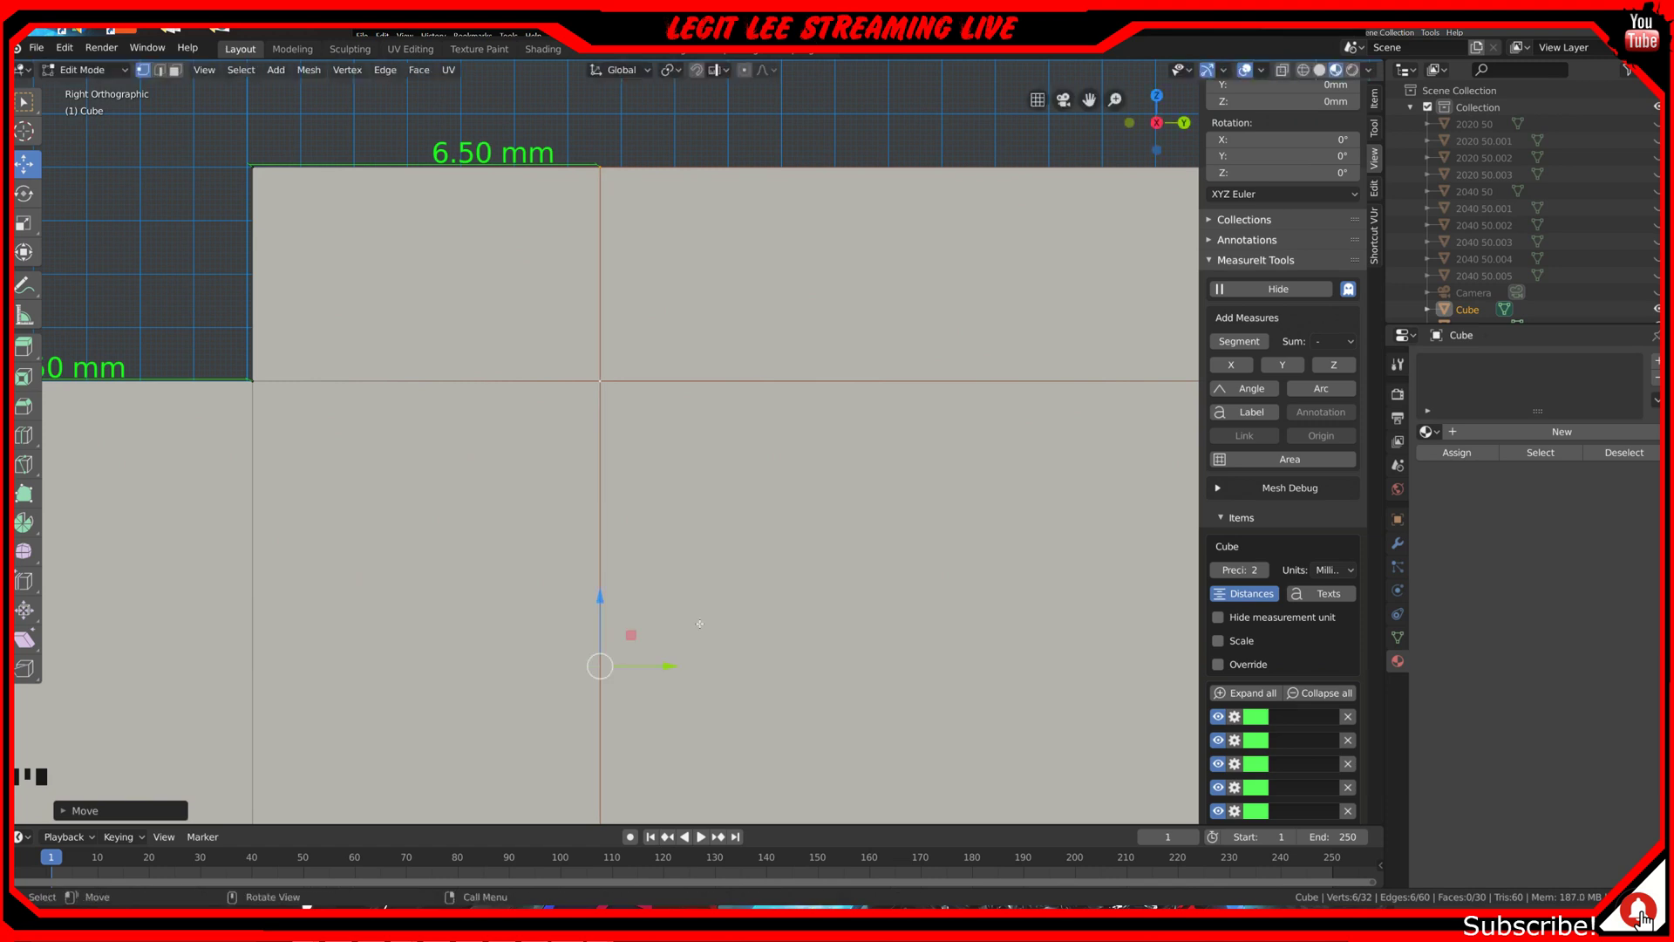
Step: Add two evenly spaced loop cuts running lengthwise along the block, without sliding them
scroll(669, 666, down, 4)
shift+middle_drag(740, 534, 772, 684)
scroll(675, 605, down, 2)
scroll(772, 684, down, 2)
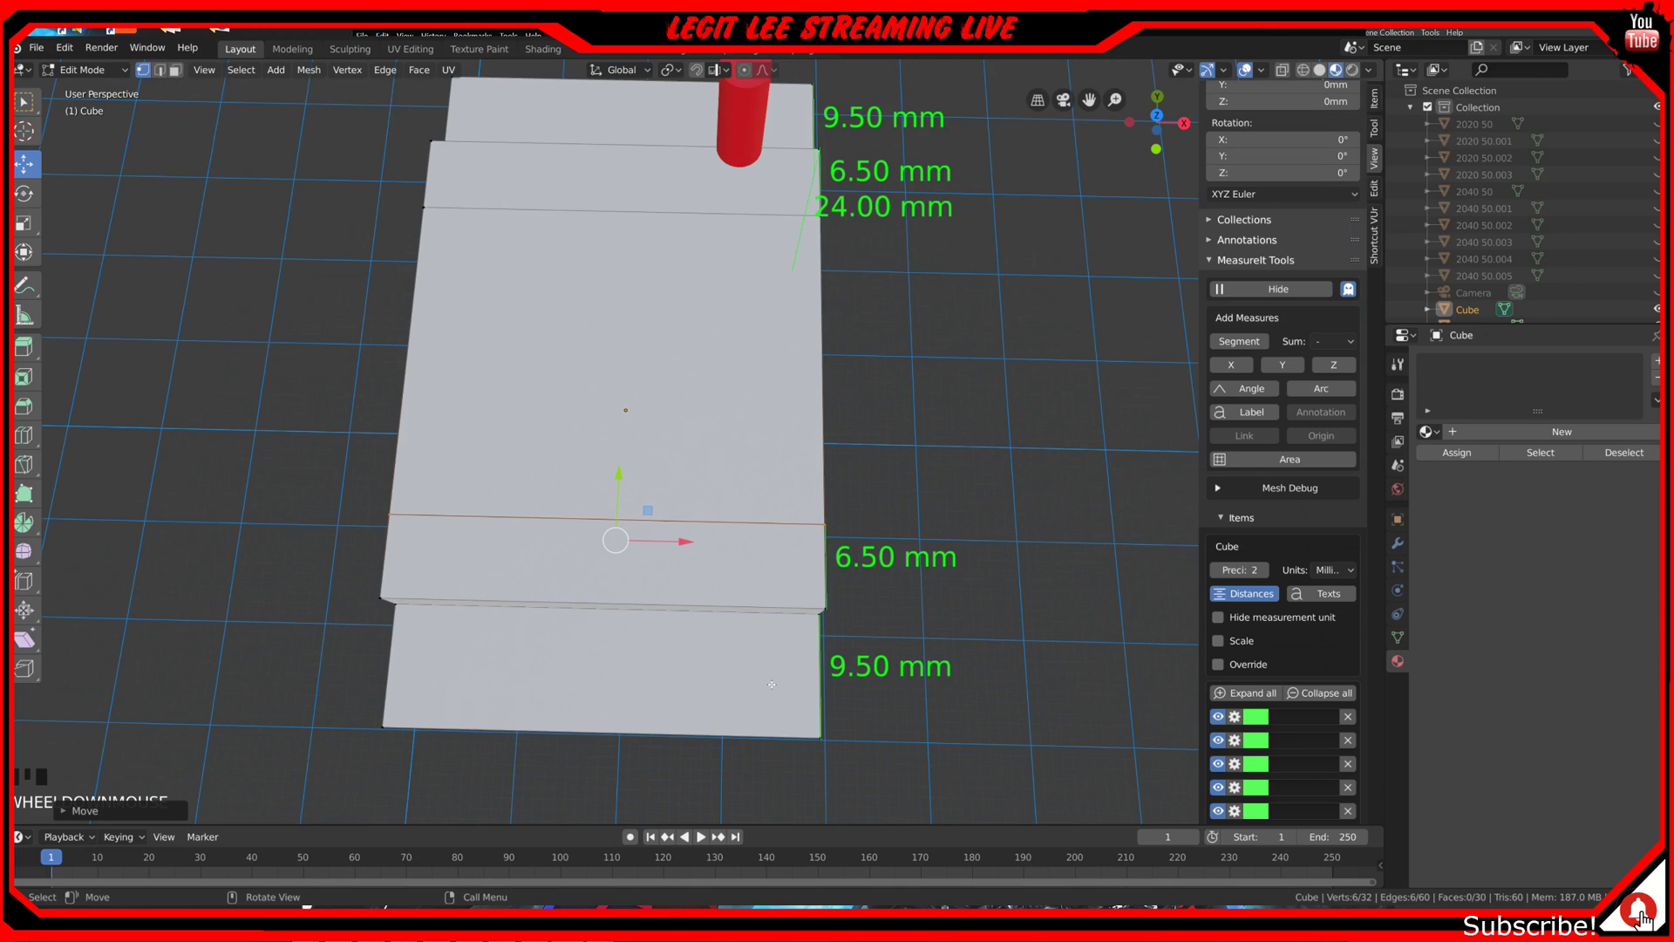
key(ctrl+r)
scroll(601, 516, up, 1)
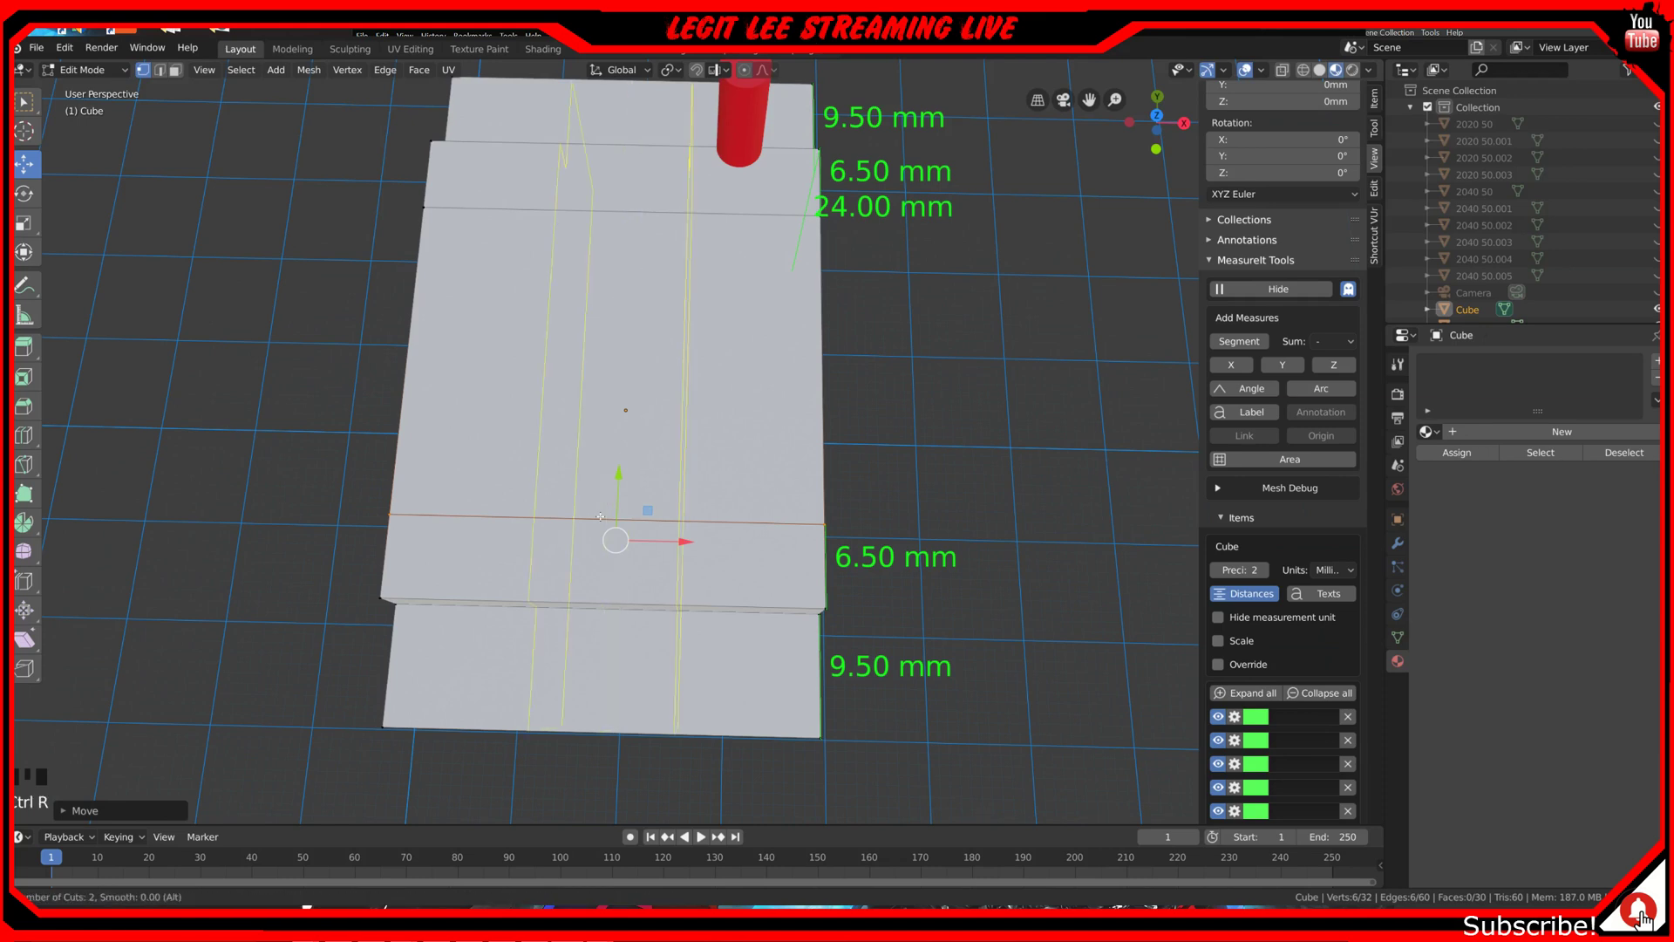
click(601, 517)
right_click(600, 516)
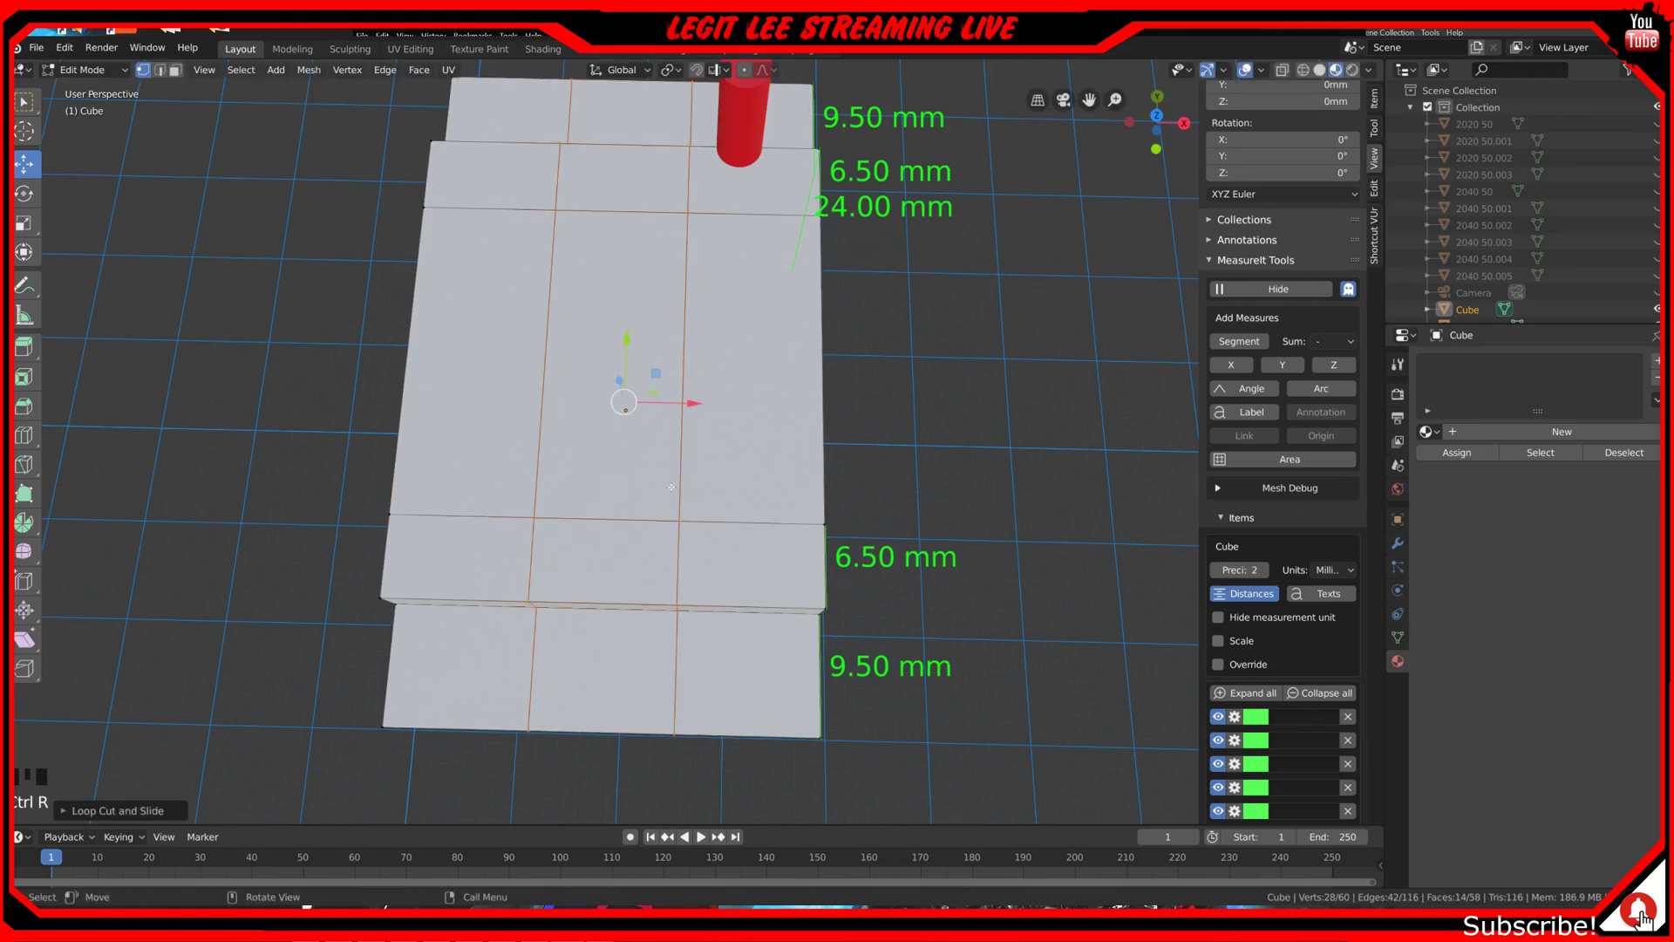
Step: Add a red segment measurement on the top face from the +X lengthwise loop's vertex on the -Y cross loop to the +X edge
click(682, 524)
alt+click(680, 523)
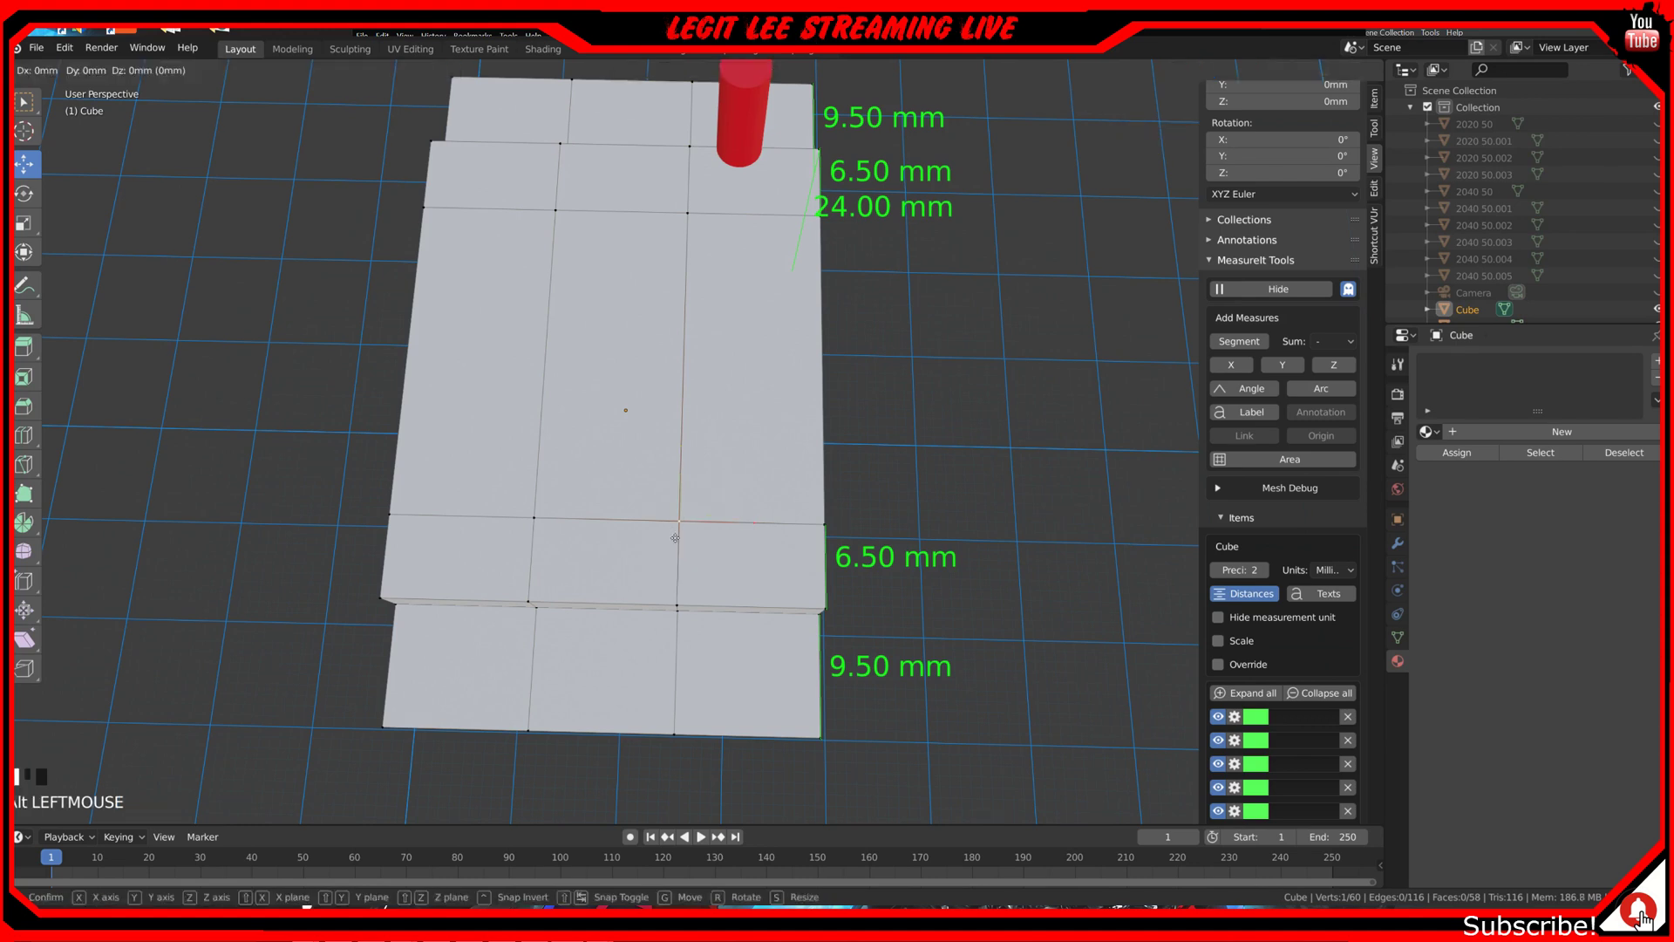
alt+click(681, 549)
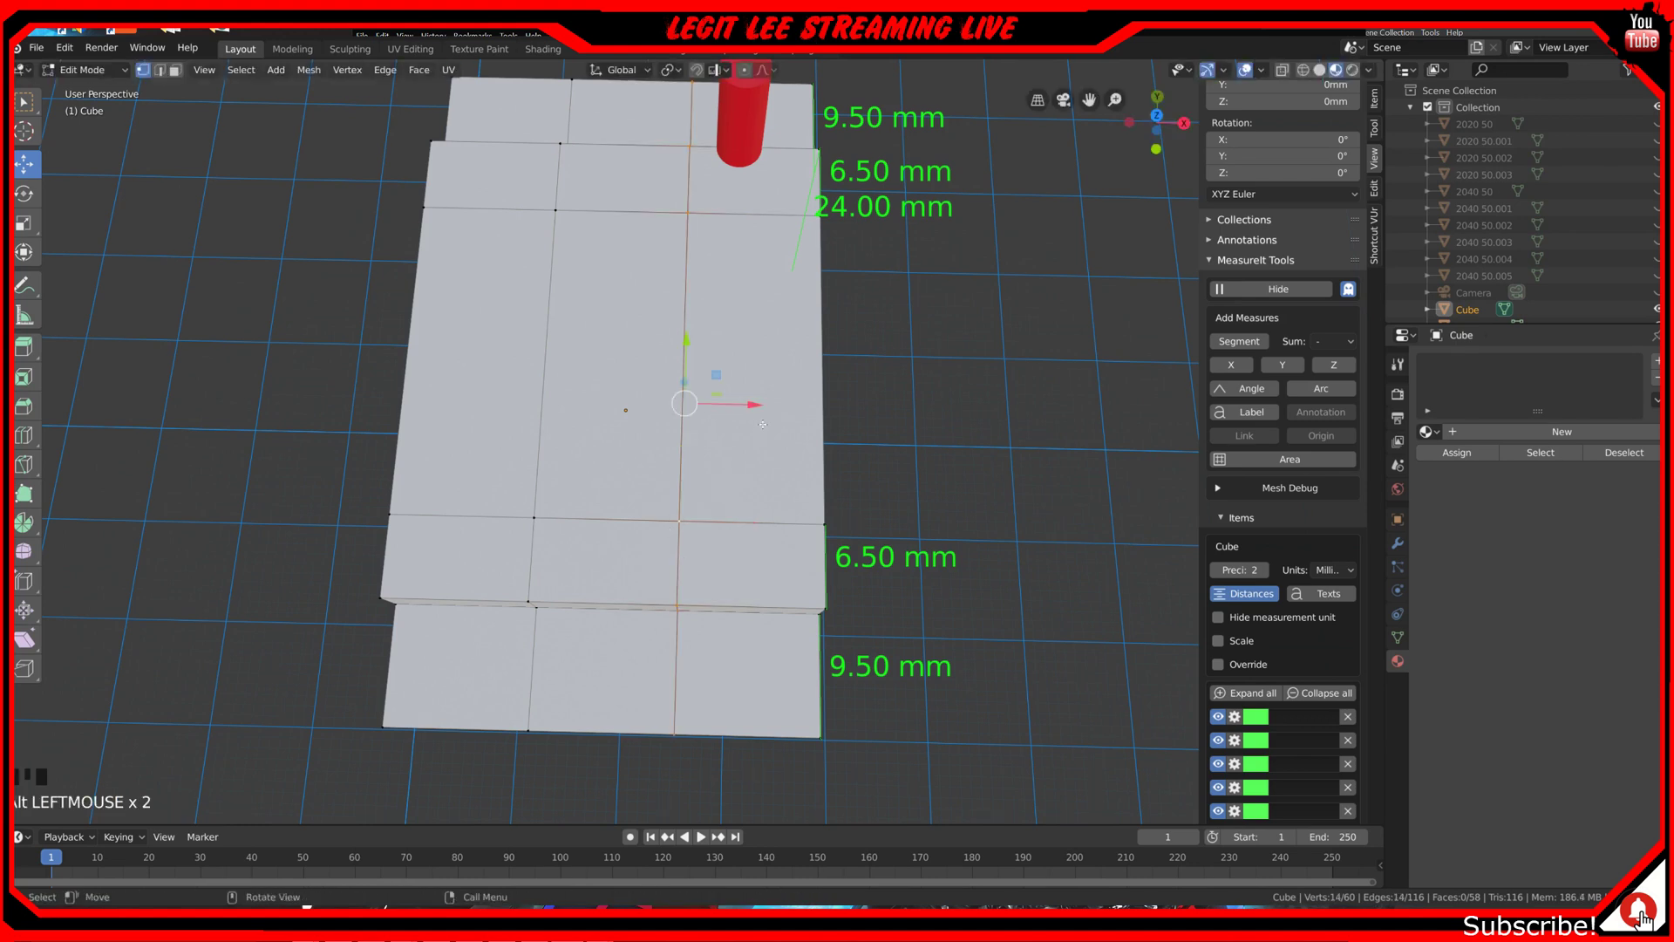
key(KP_7)
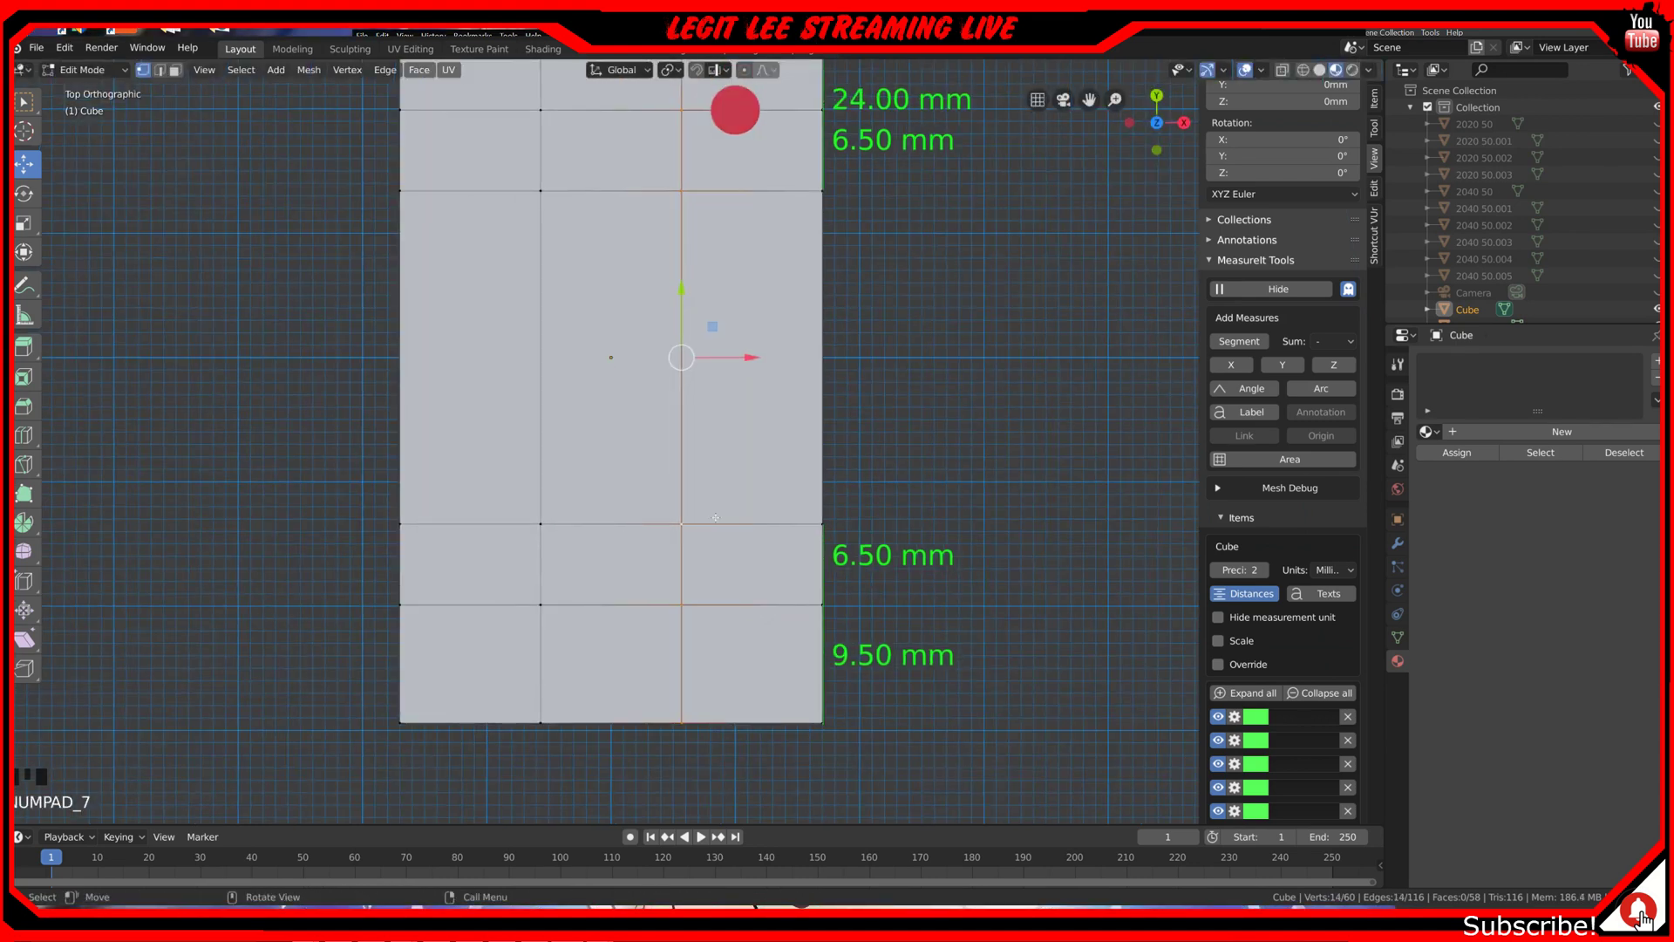
click(684, 528)
shift+click(821, 523)
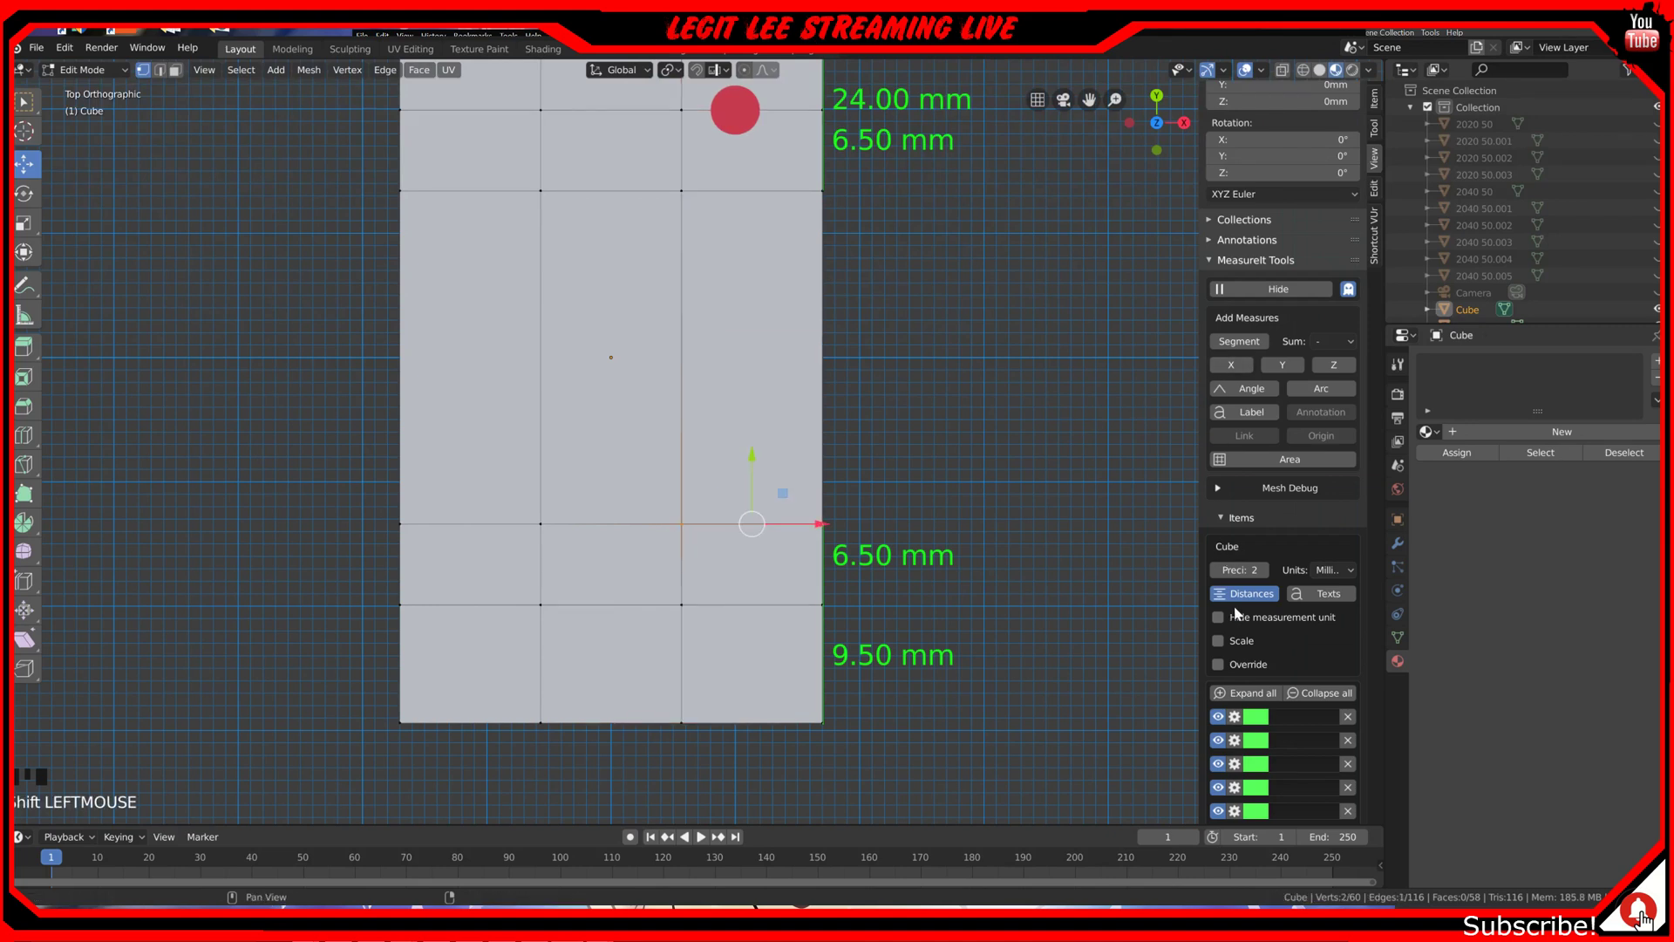
click(1222, 361)
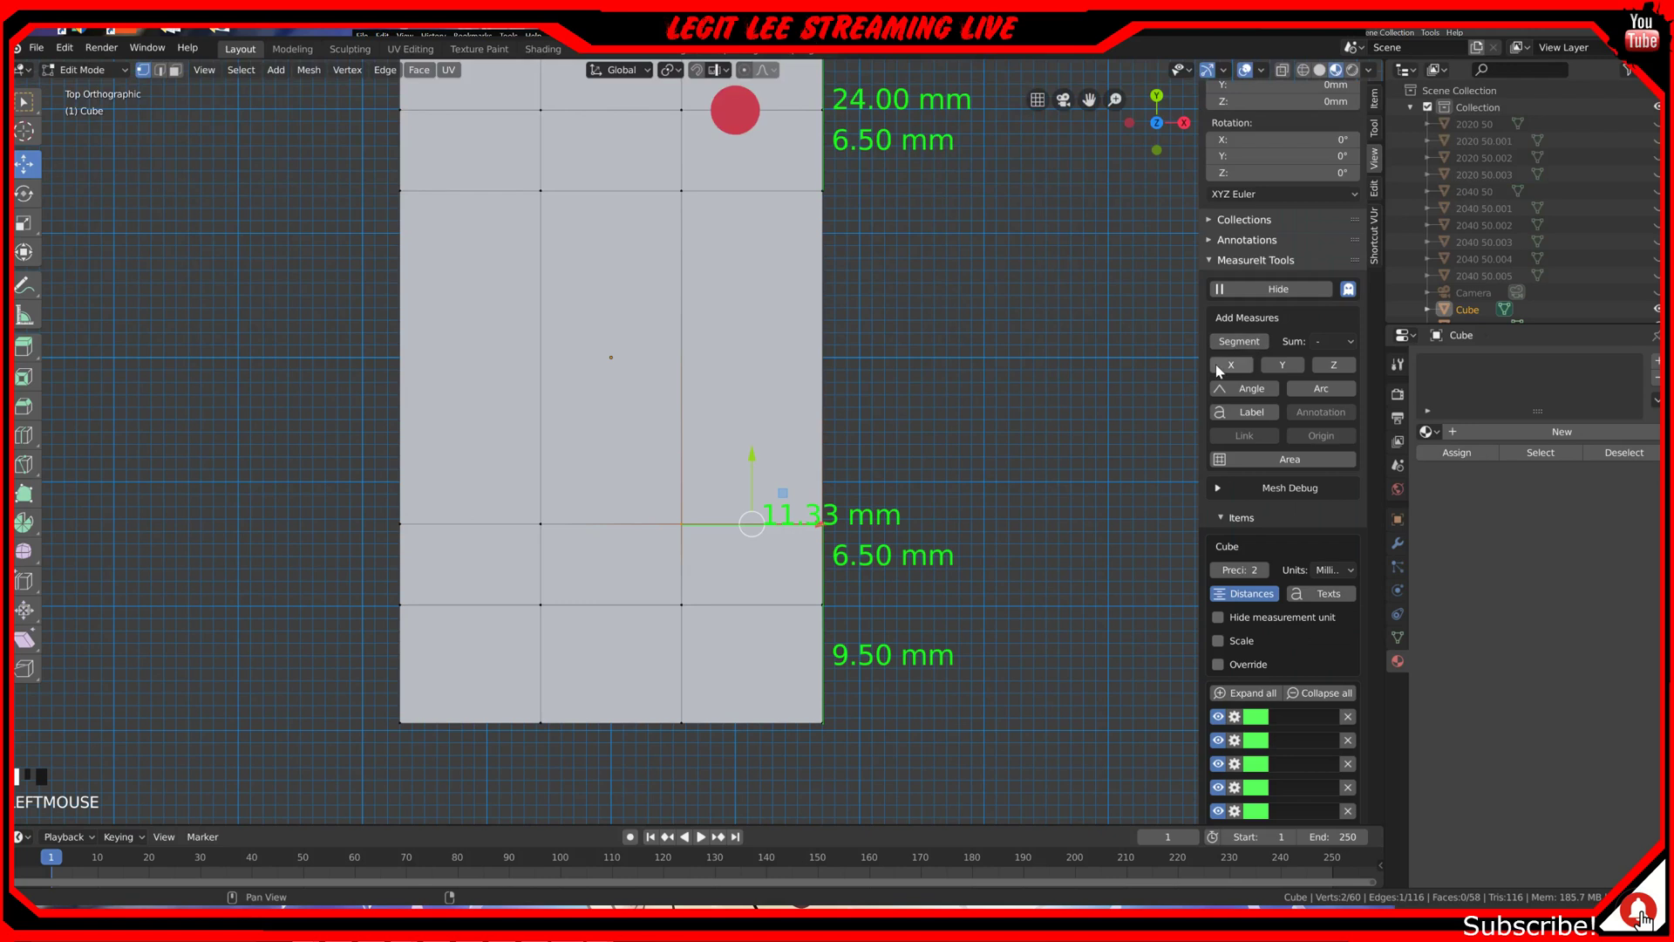
scroll(1256, 454, down, 3)
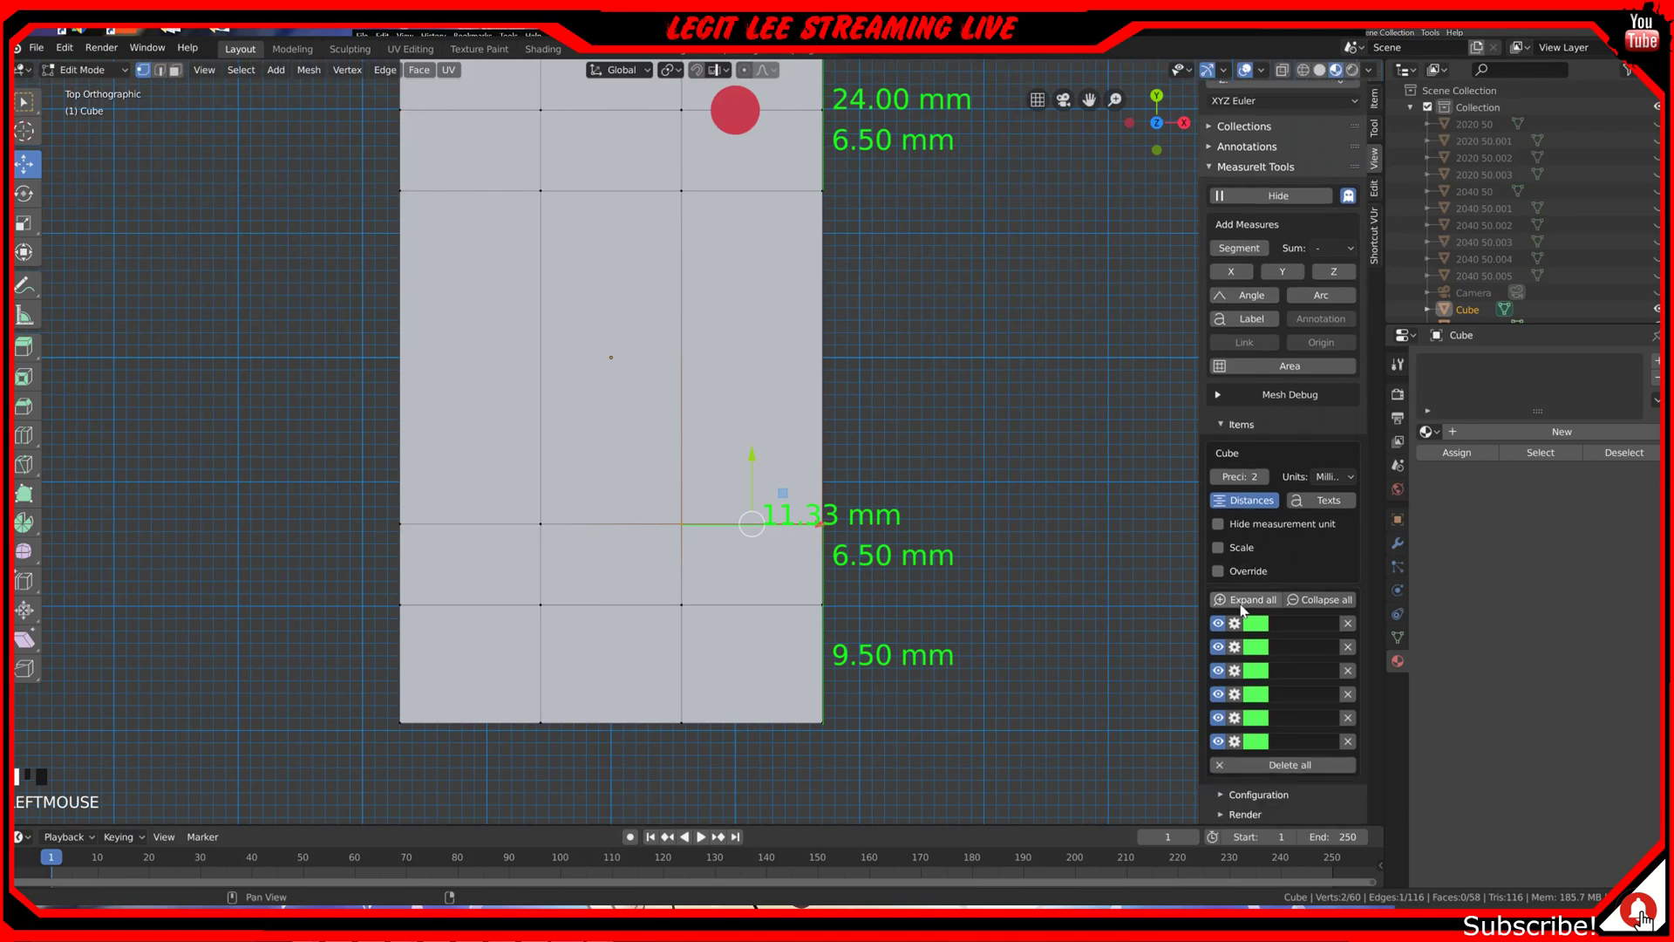
click(1256, 741)
click(1306, 615)
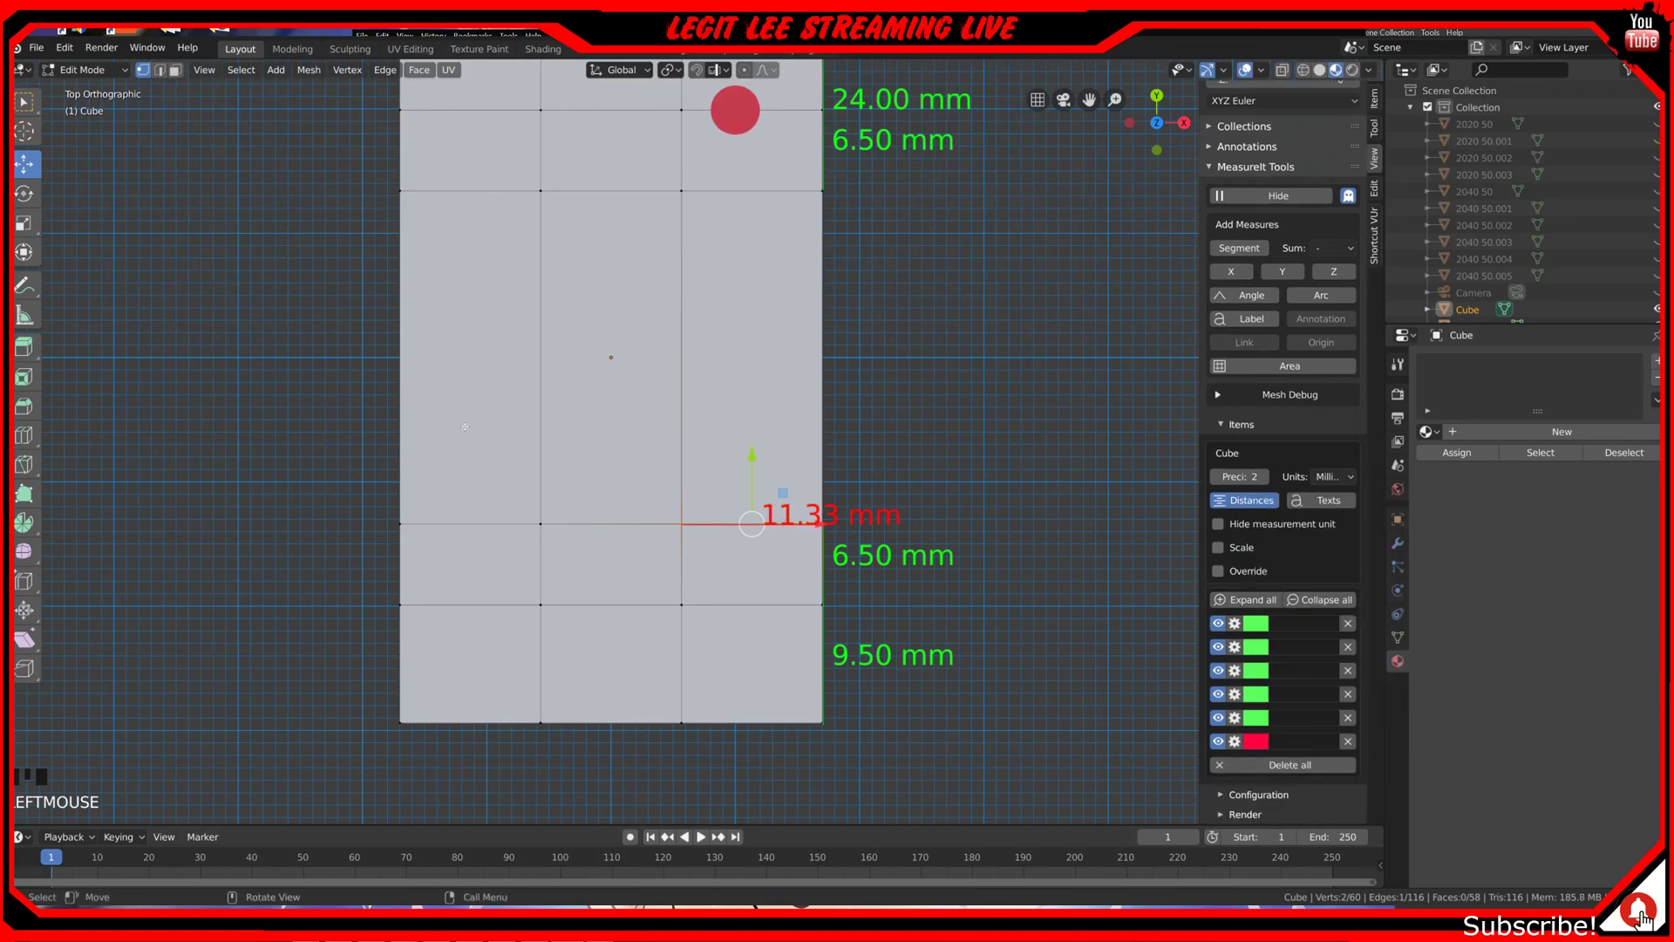
Step: Move the +X lengthwise loop along X until it lies 4.00 mm from the block's +X edge
alt+click(682, 443)
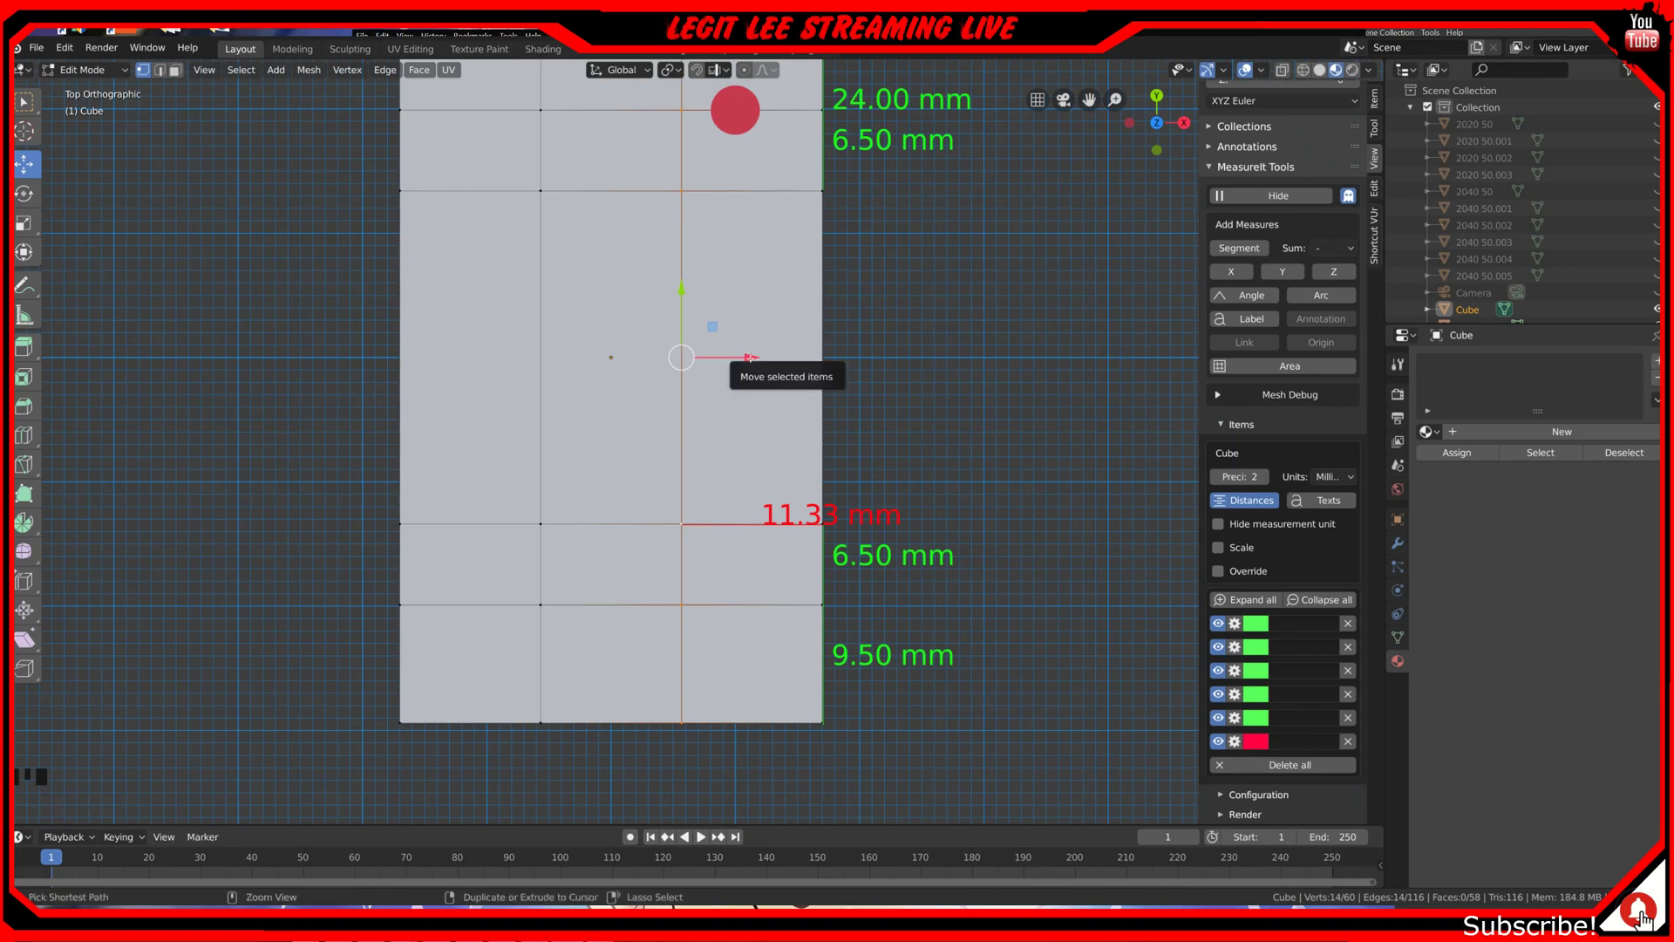
ctrl+drag(750, 358, 880, 319)
scroll(828, 378, up, 2)
scroll(880, 320, up, 2)
drag(959, 232, 961, 210)
scroll(961, 205, up, 2)
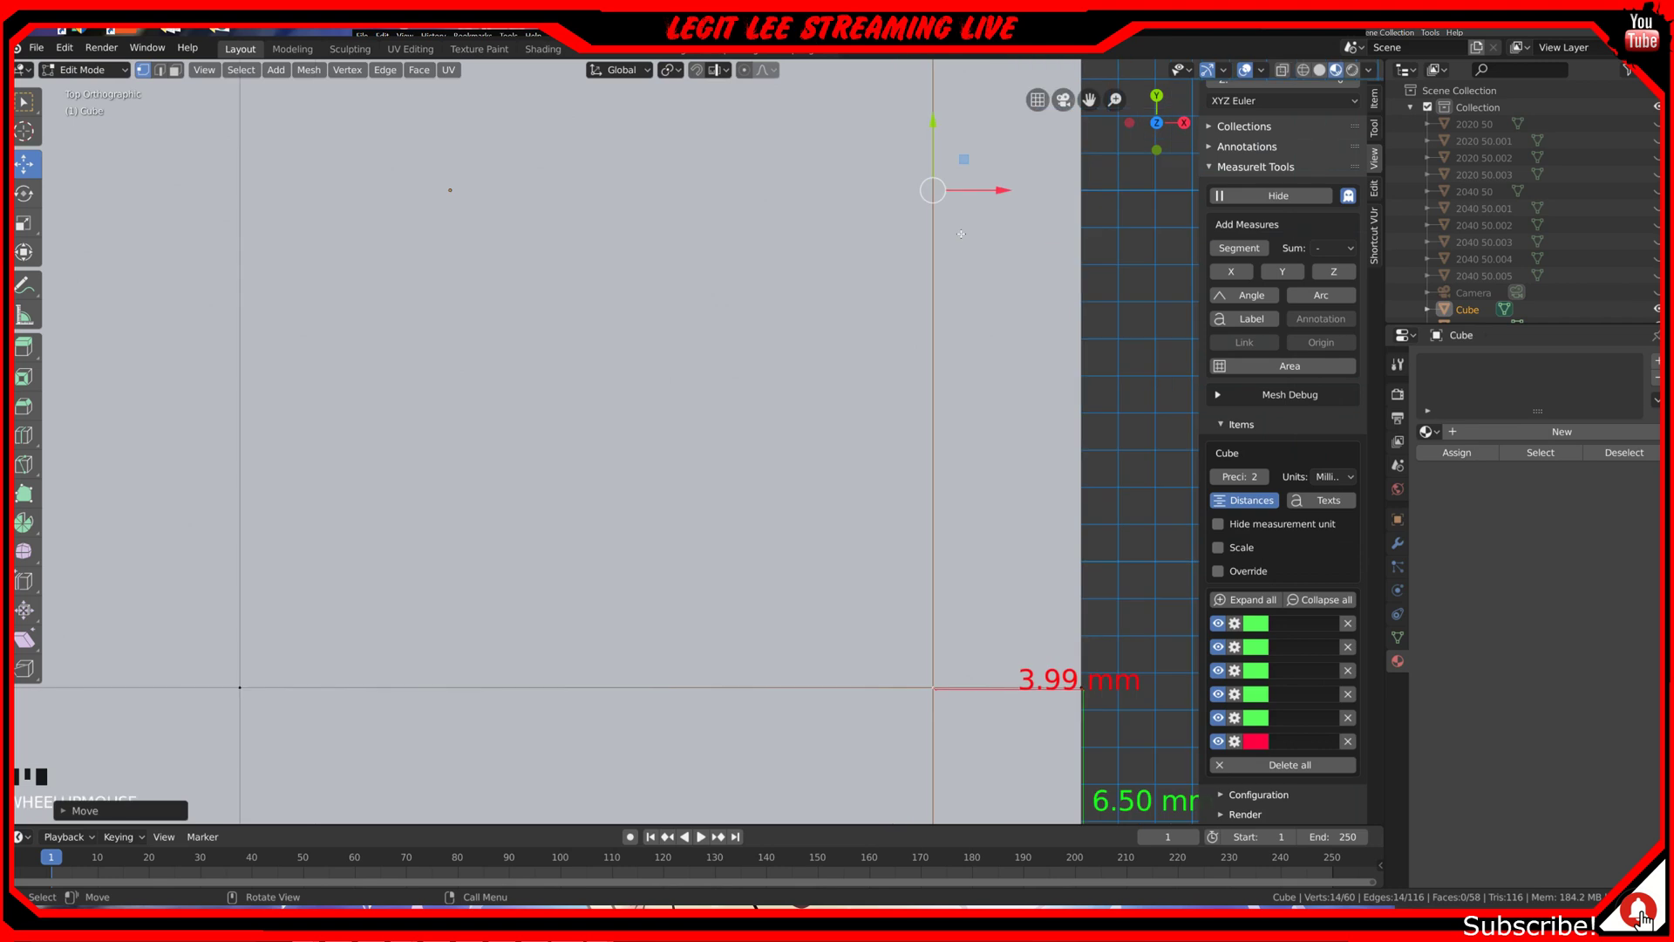
drag(1047, 142, 1047, 169)
Step: Add a red segment measurement from the -X lengthwise loop's vertex on the -Y cross loop to the block's -X edge
scroll(1047, 169, down, 3)
shift+middle_drag(538, 425, 652, 460)
scroll(573, 633, up, 1)
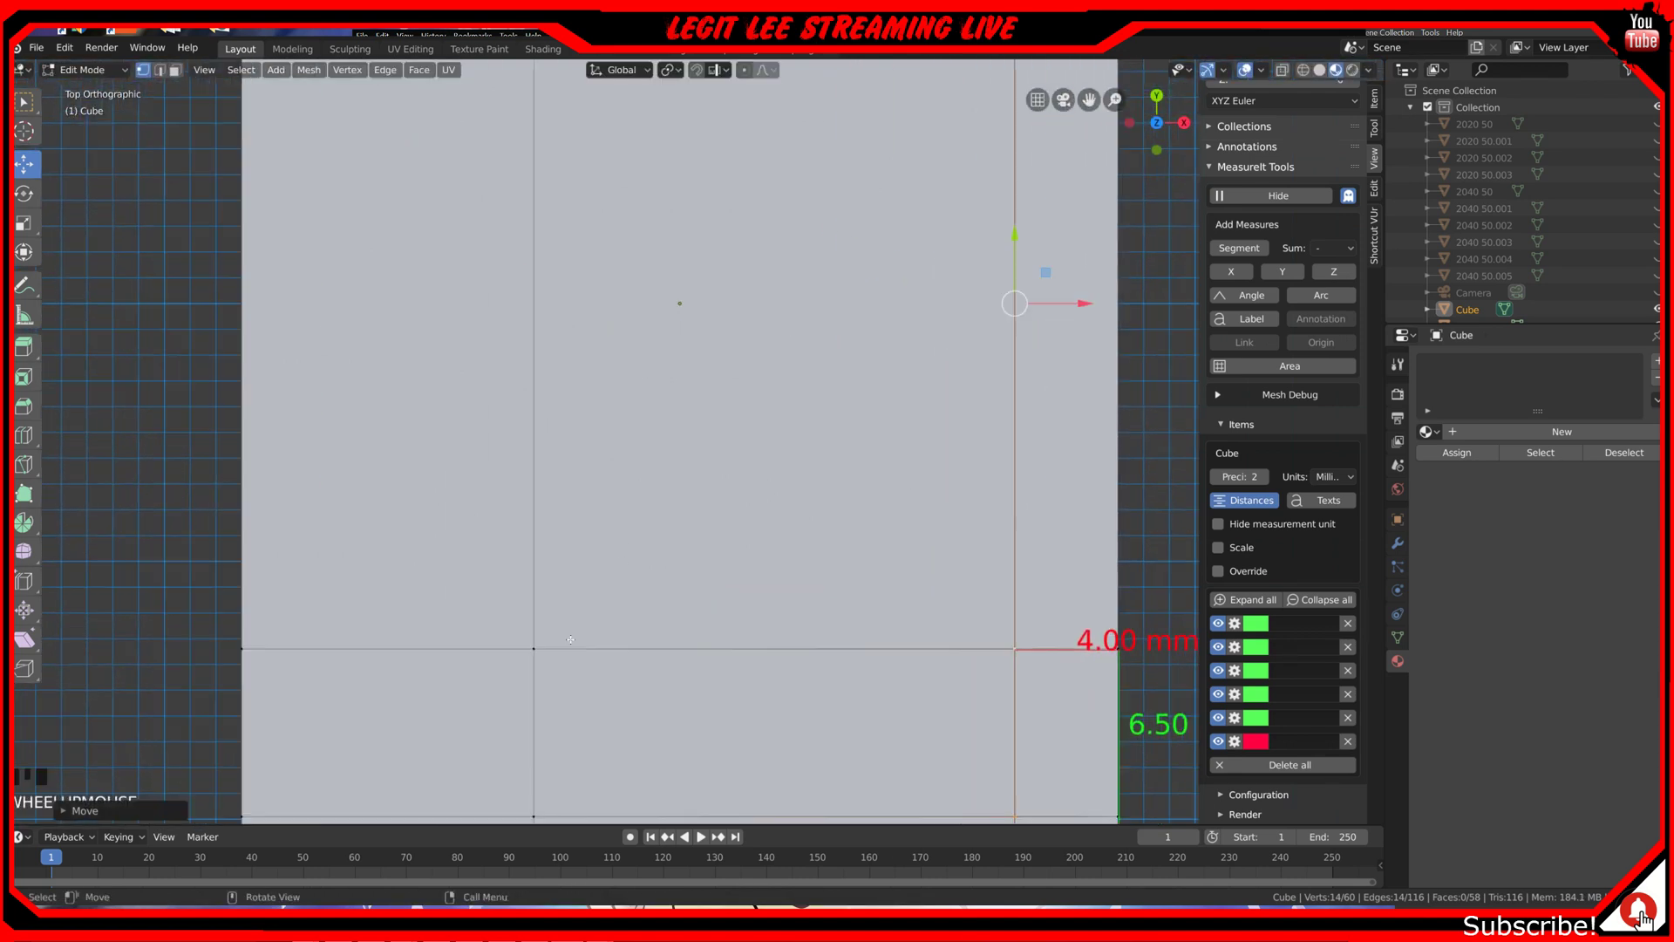
alt+click(533, 658)
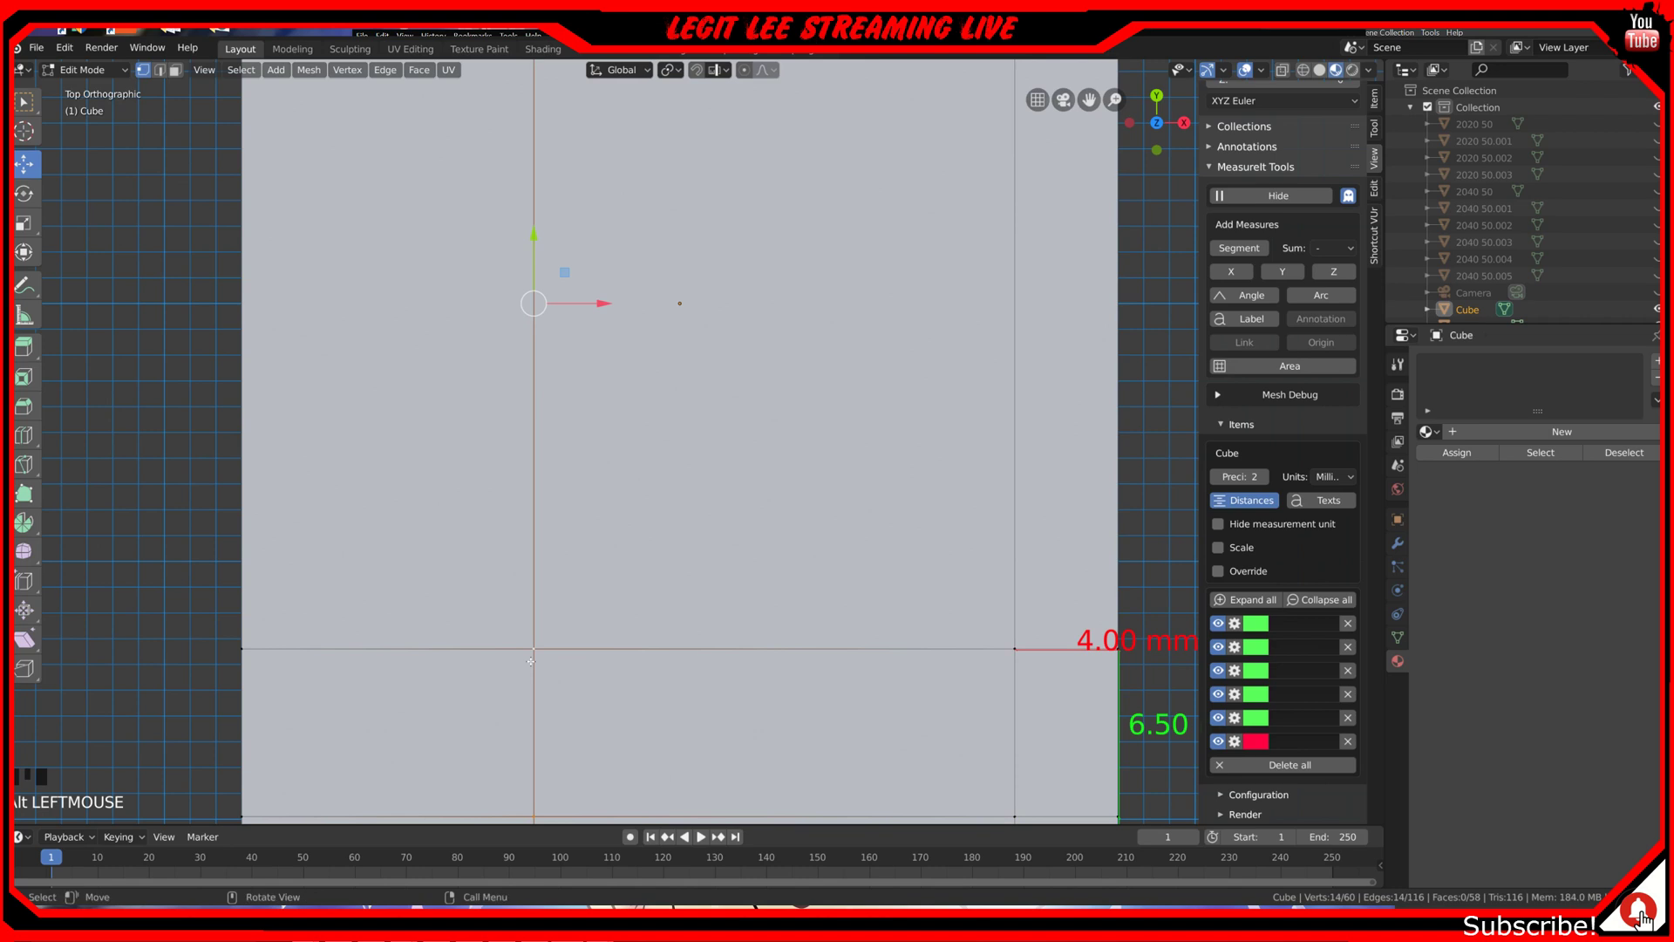
click(530, 649)
shift+click(243, 648)
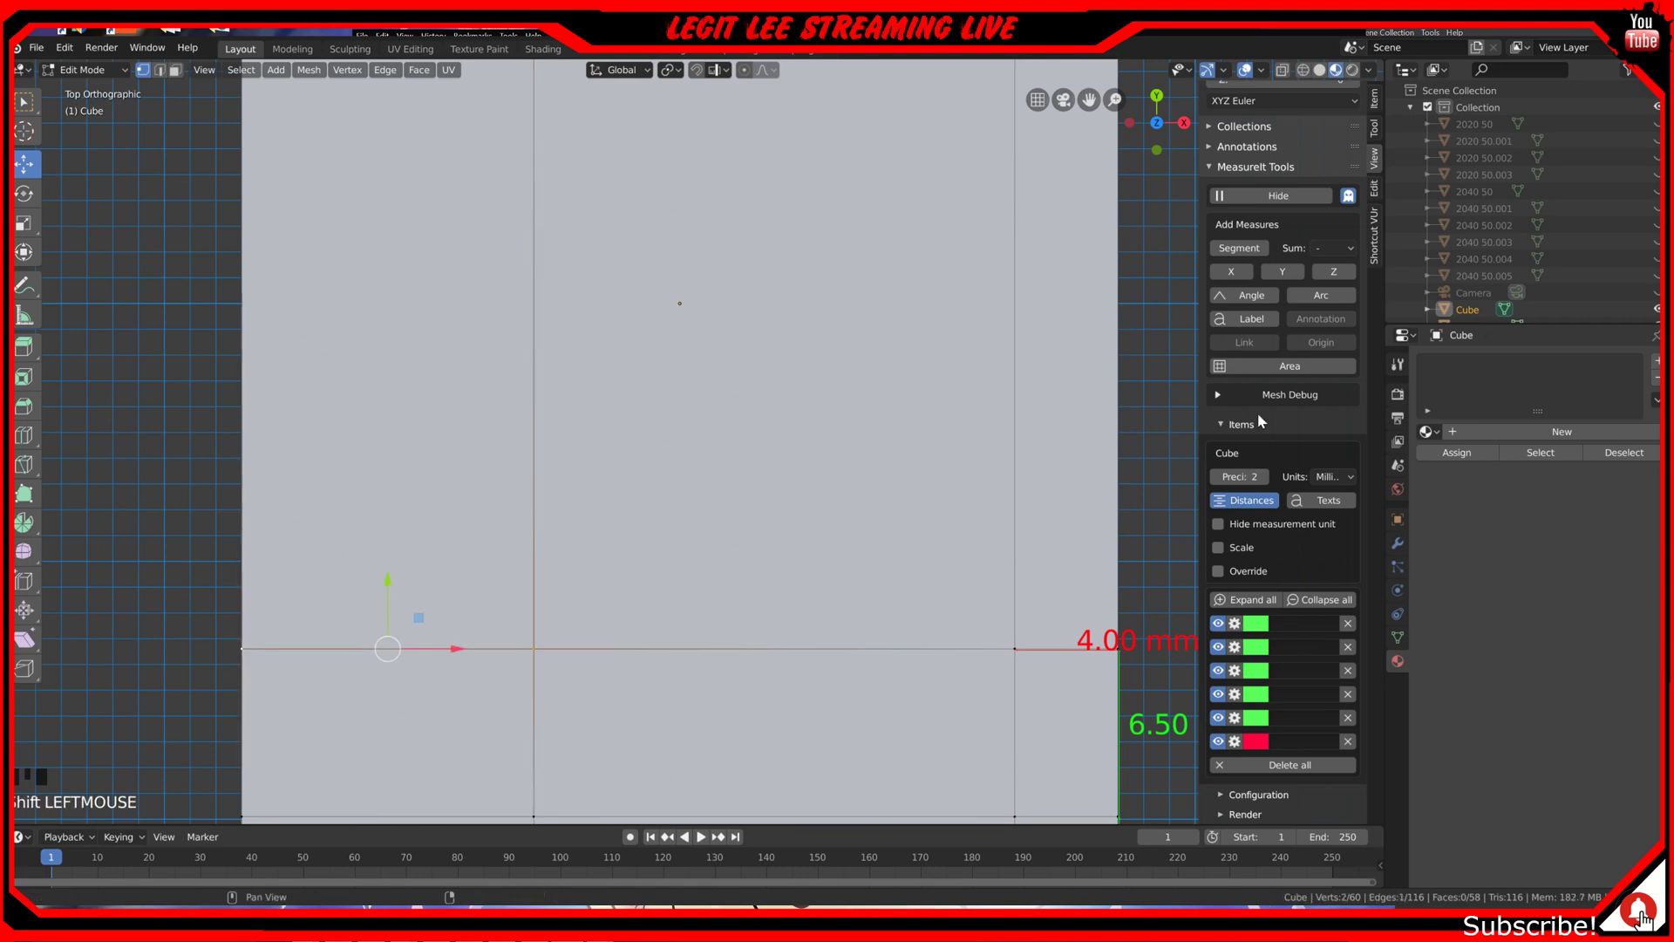
click(1239, 249)
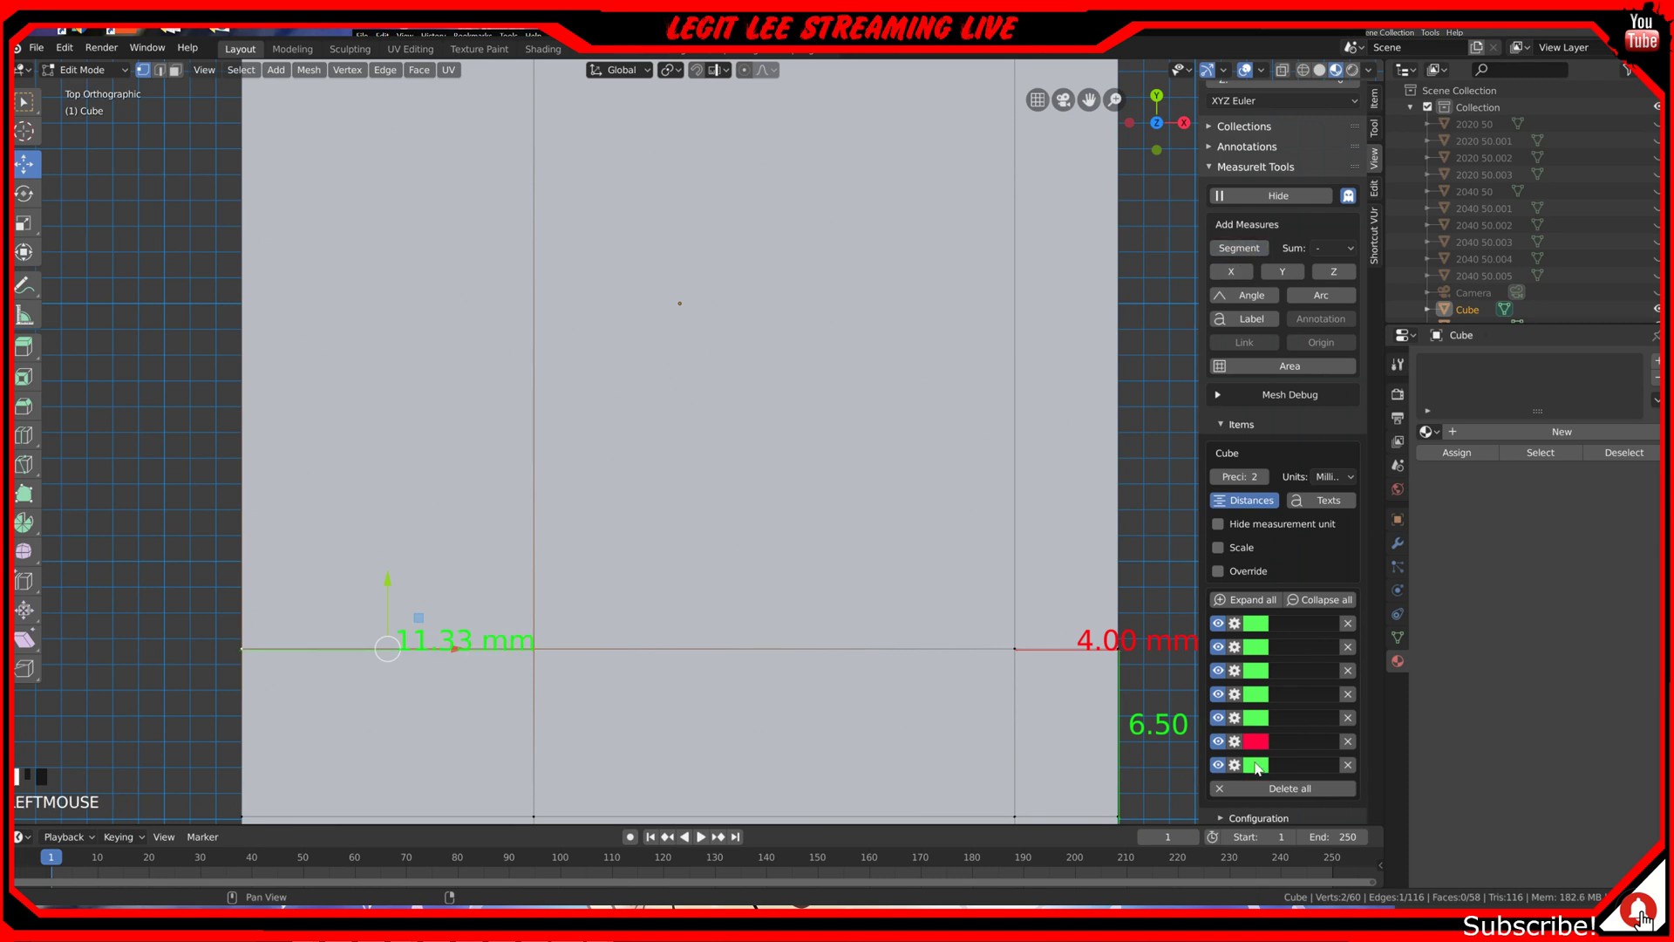
click(1256, 764)
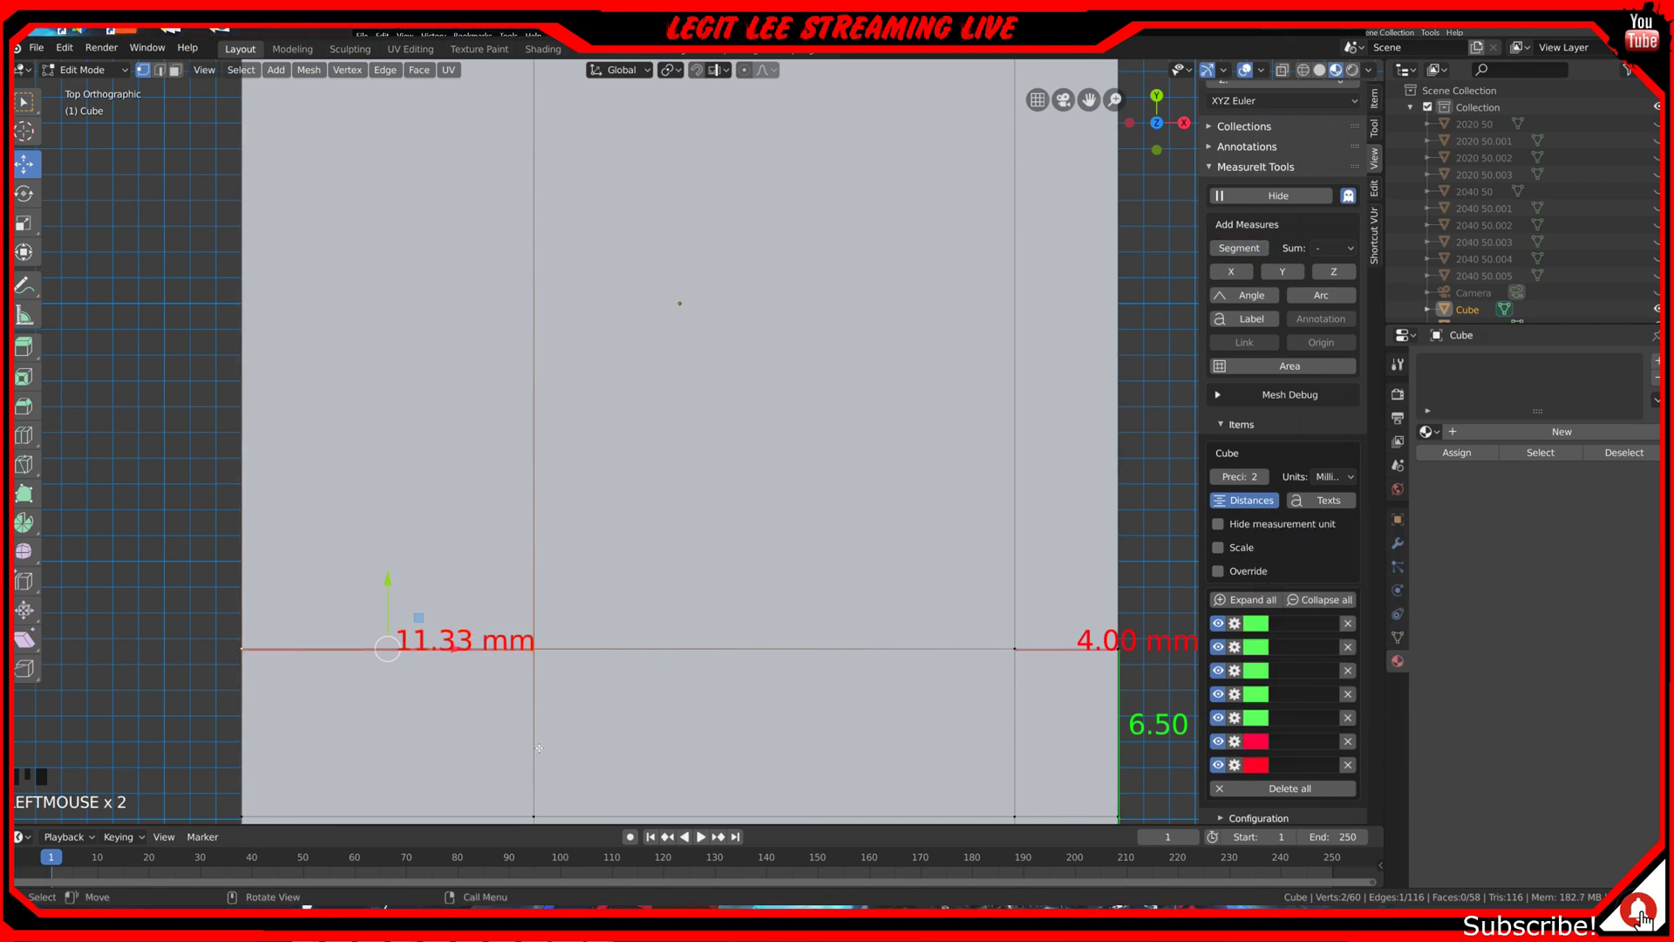
Step: Move the -X lengthwise loop along X until it lies 4.00 mm from the block's -X edge
click(533, 648)
alt+click(541, 686)
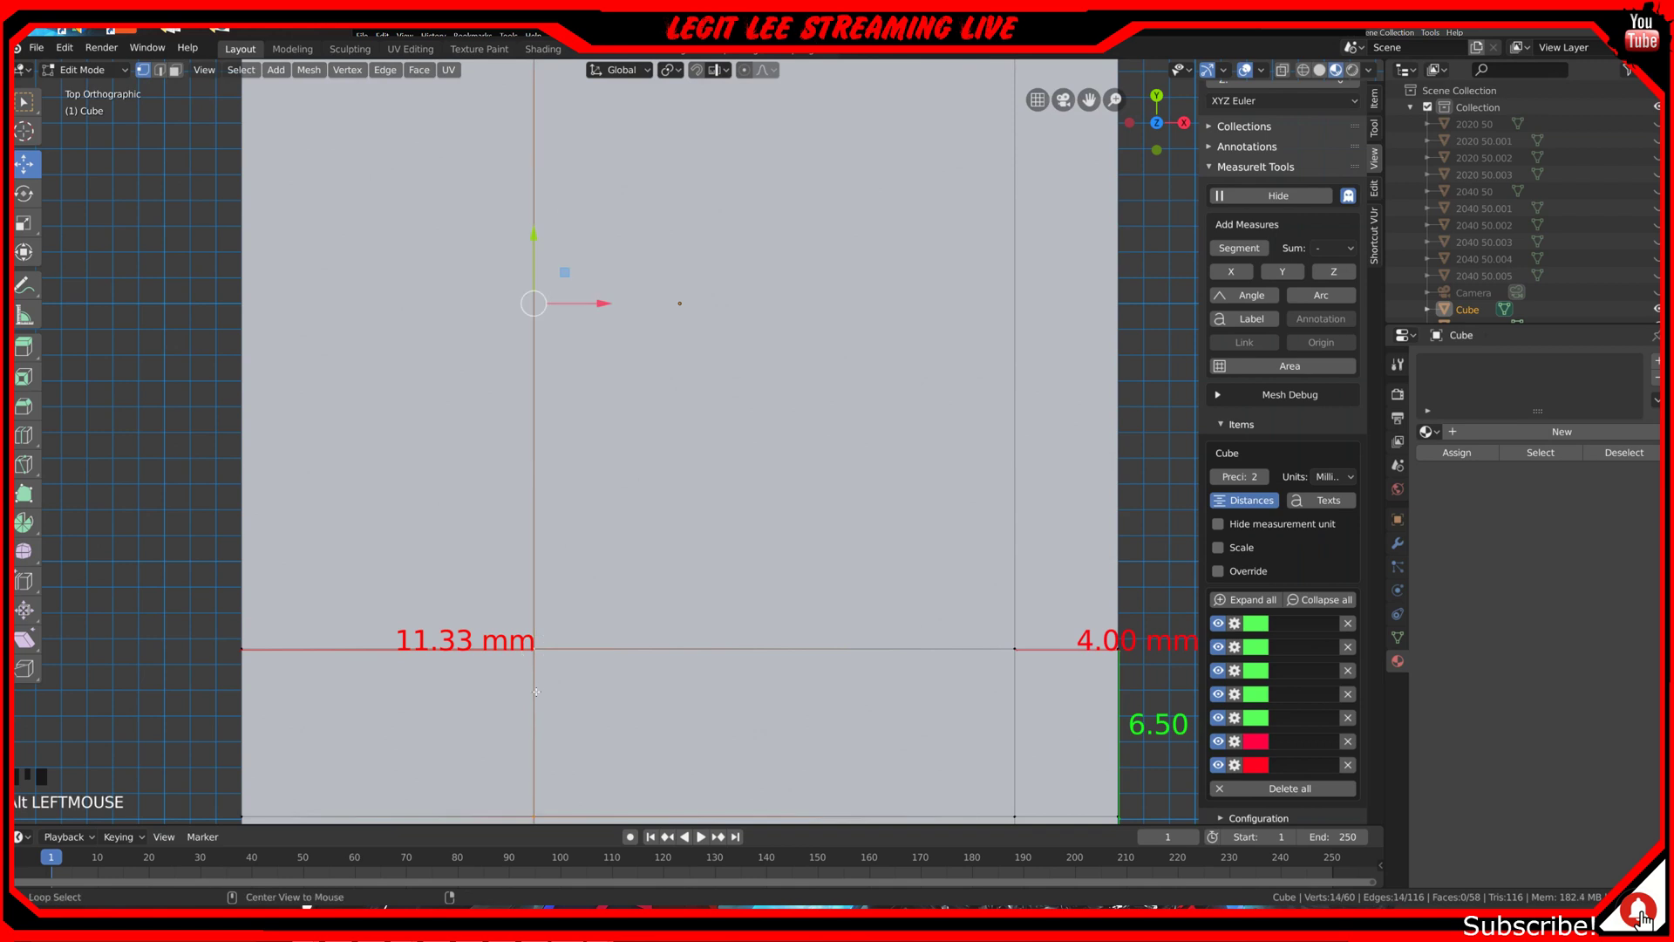
shift+middle_drag(607, 692, 881, 323)
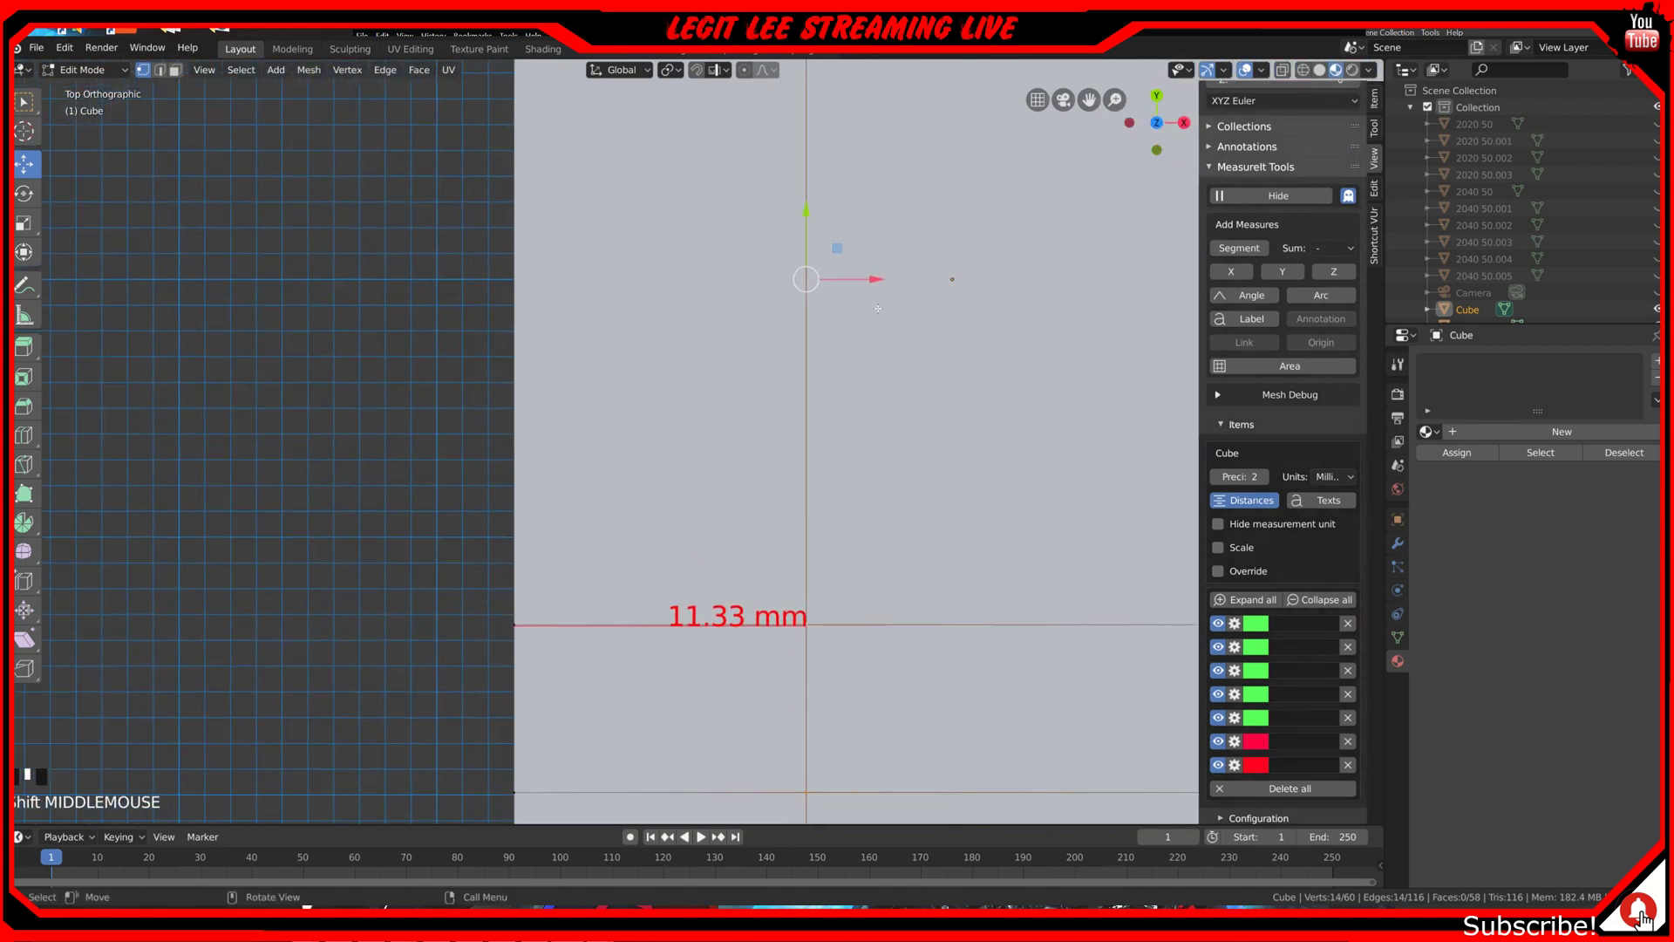
ctrl+drag(874, 279, 687, 283)
scroll(686, 284, up, 3)
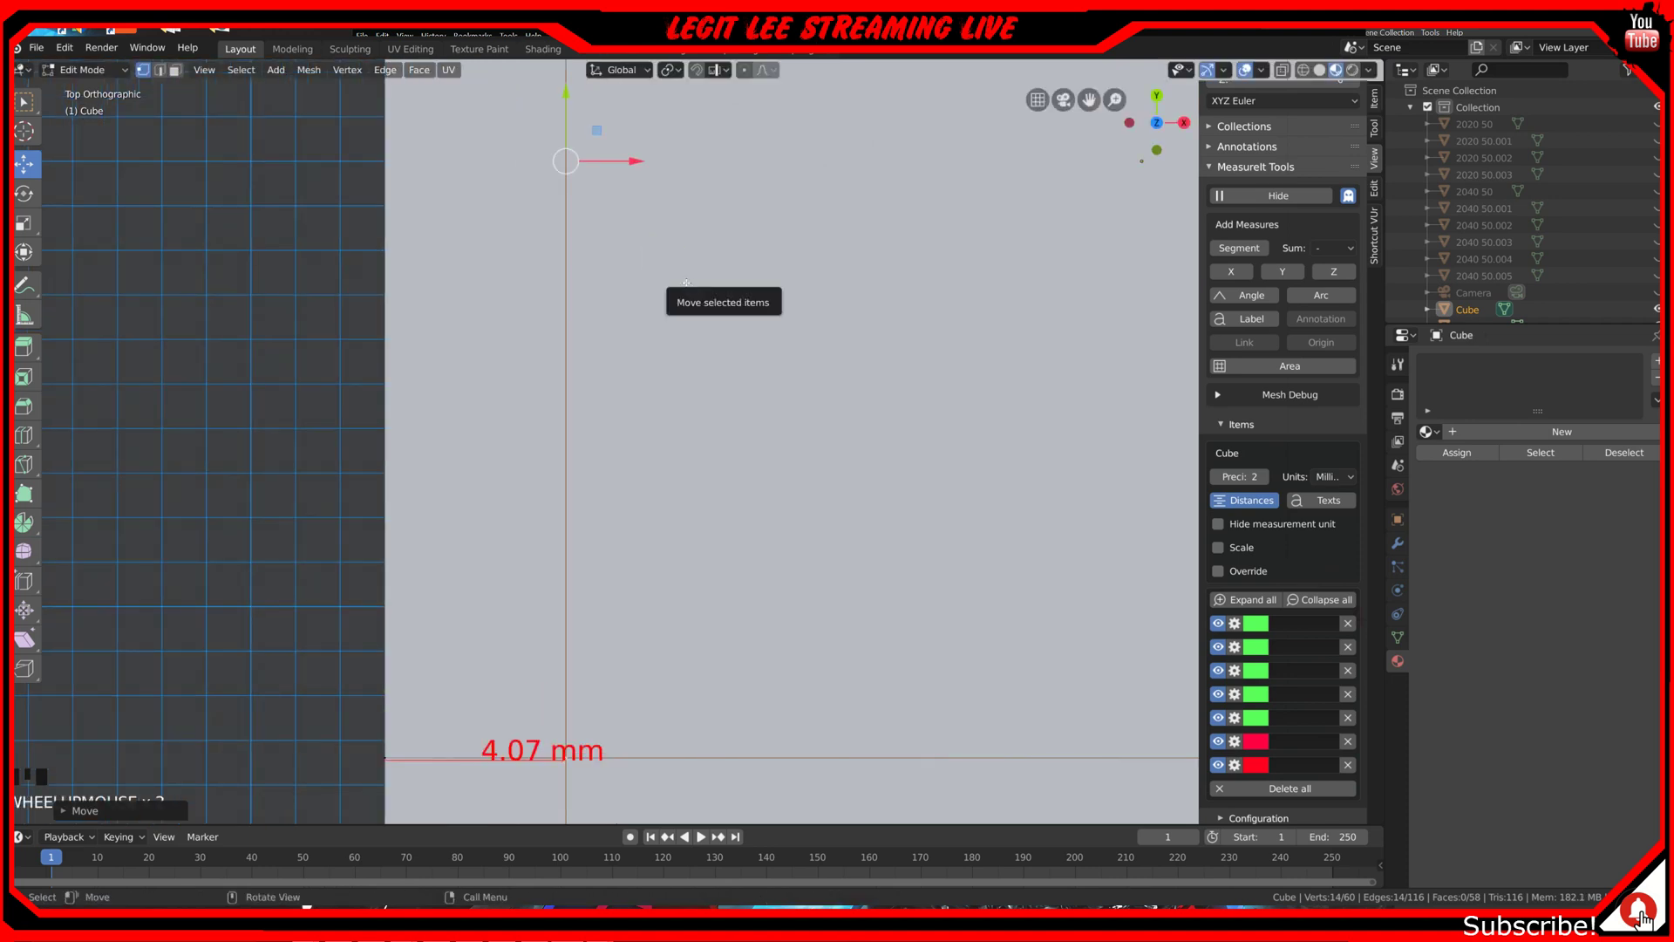
drag(636, 164, 632, 164)
Step: Move the red mounting-hole cylinder along -Y and +X toward the +X, +Y loop intersection, and compare it with the block's loops
scroll(665, 234, down, 4)
shift+middle_drag(725, 386, 635, 467)
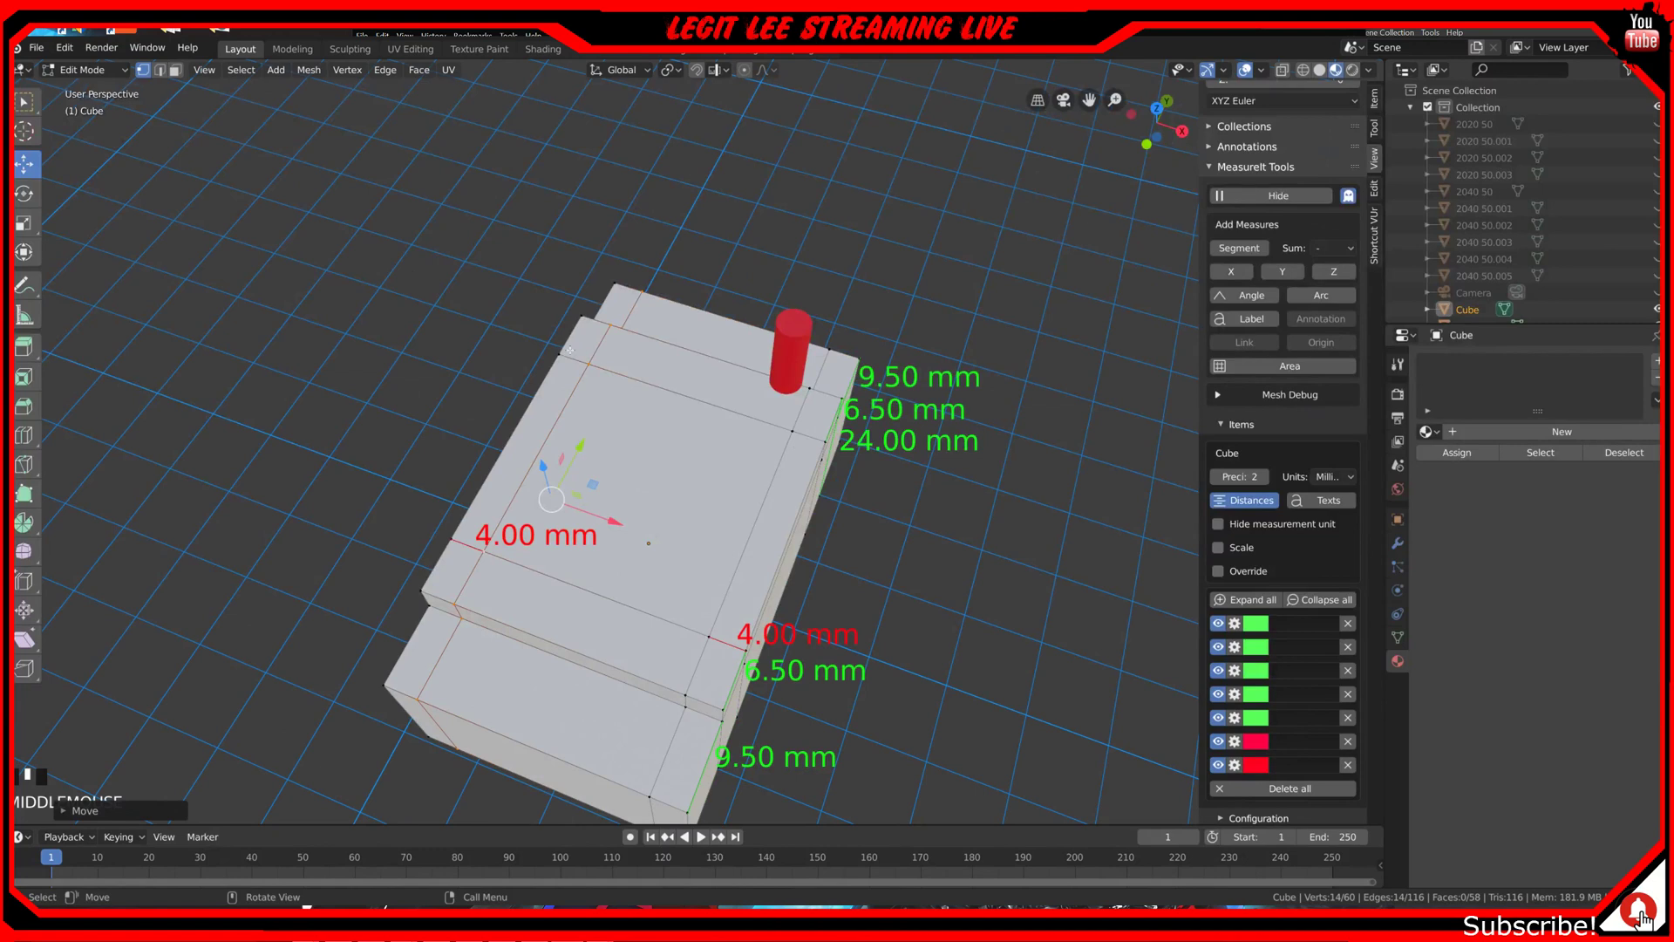
middle_drag(635, 611, 867, 321)
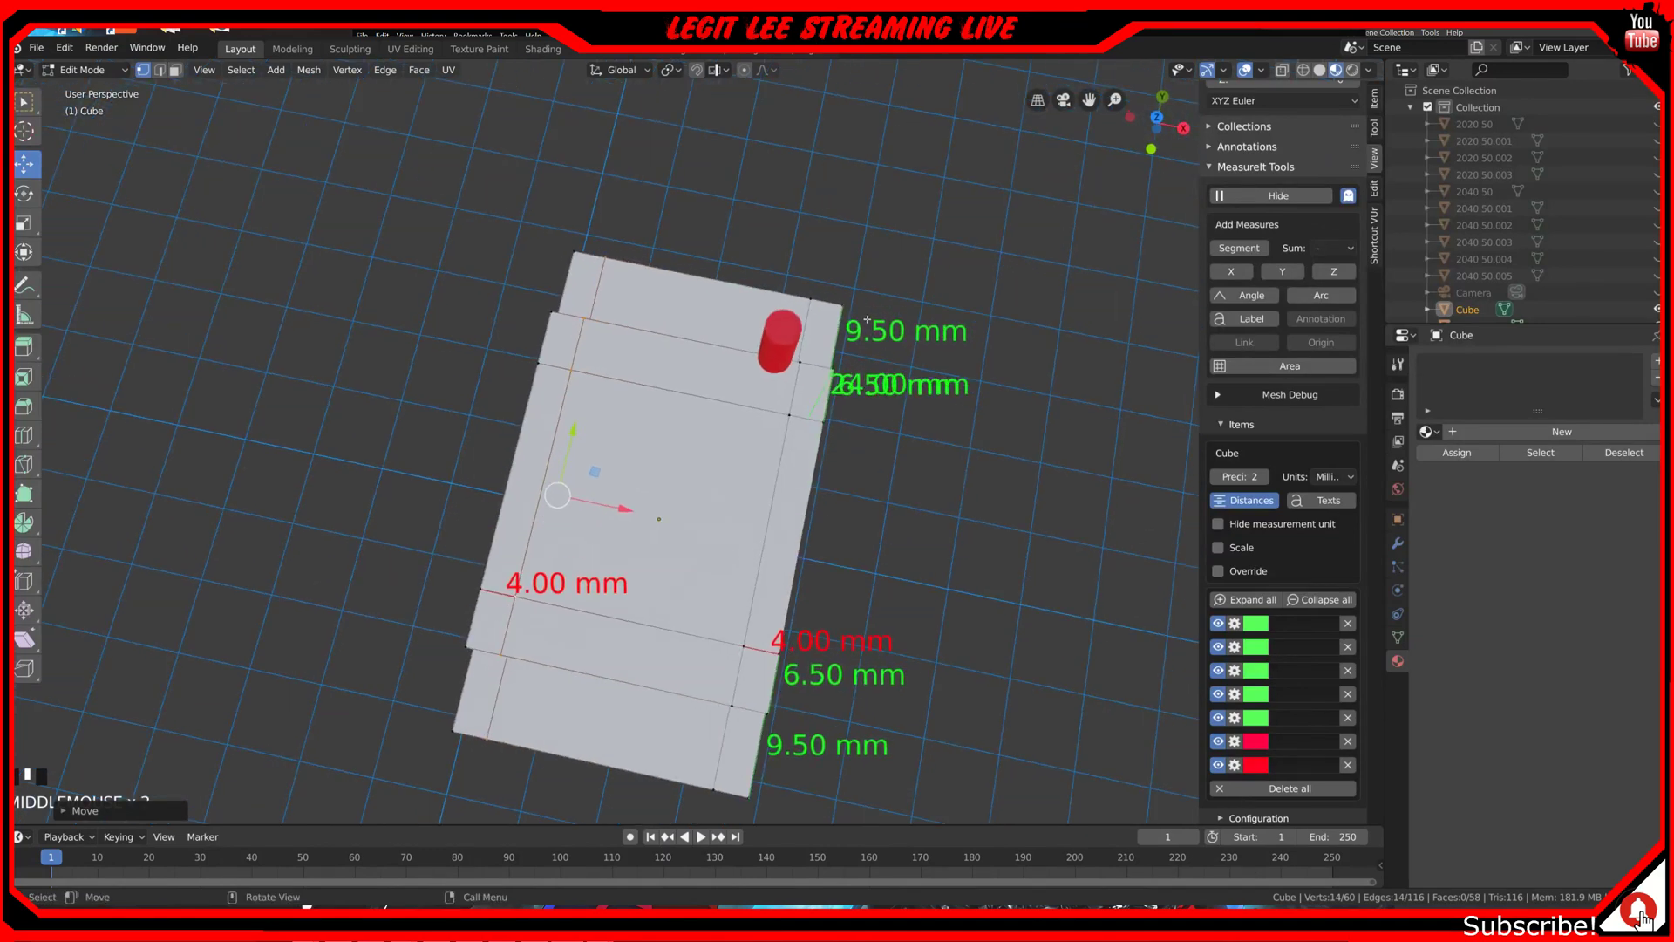
middle_drag(766, 501, 848, 521)
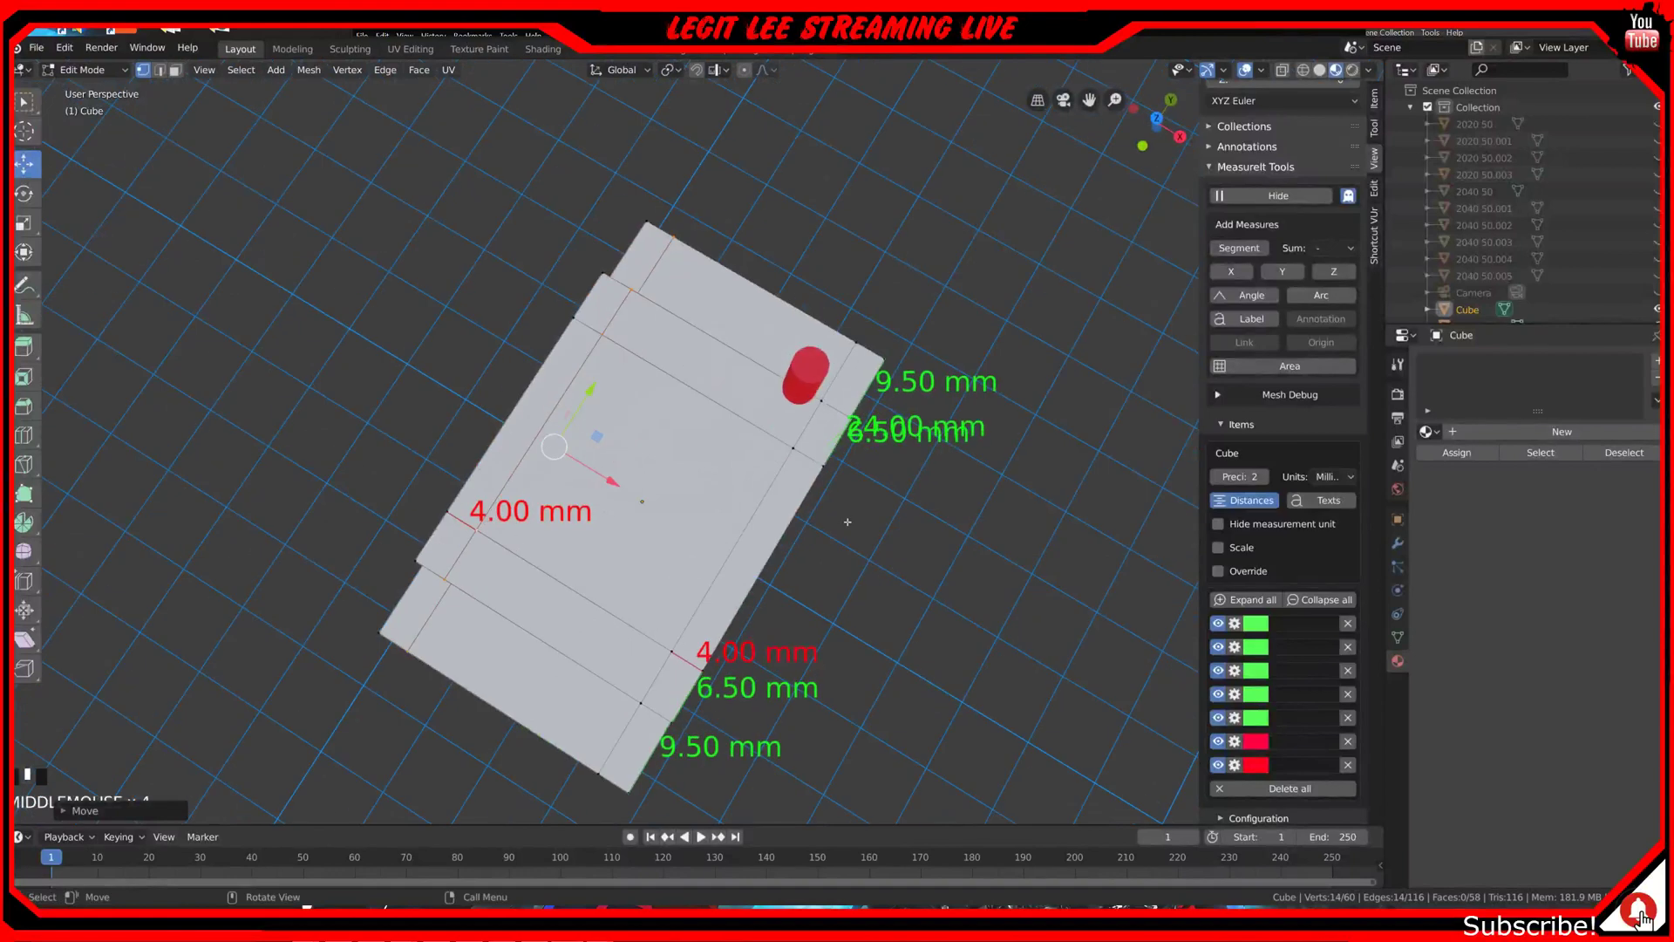
click(815, 382)
key(Tab)
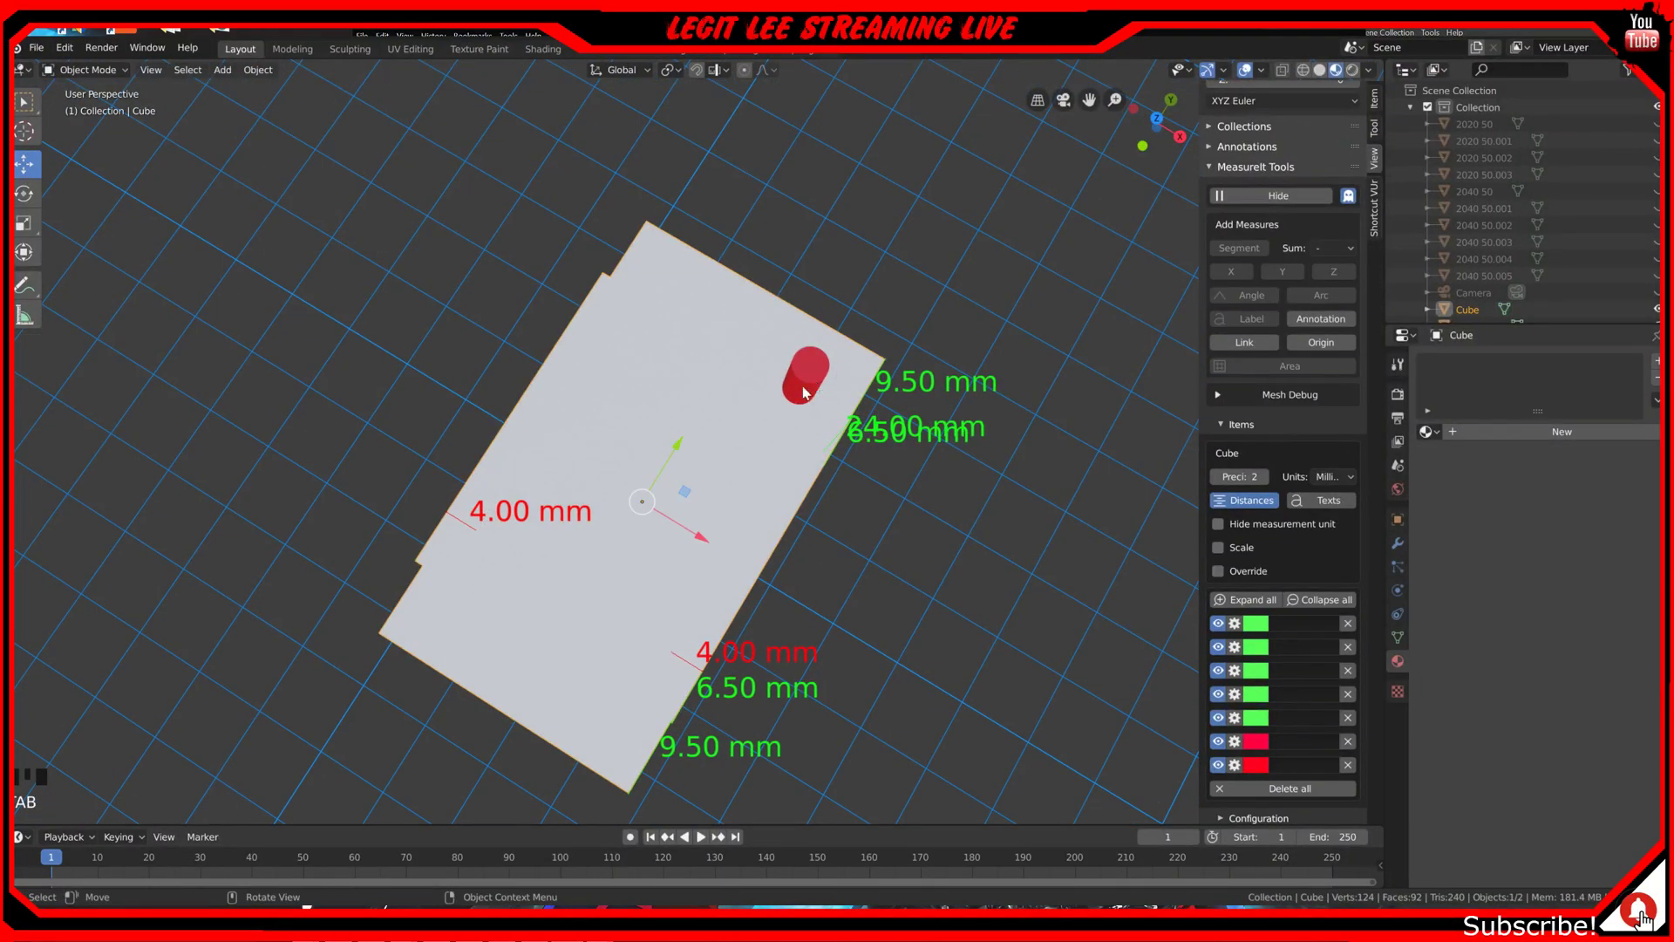
click(797, 394)
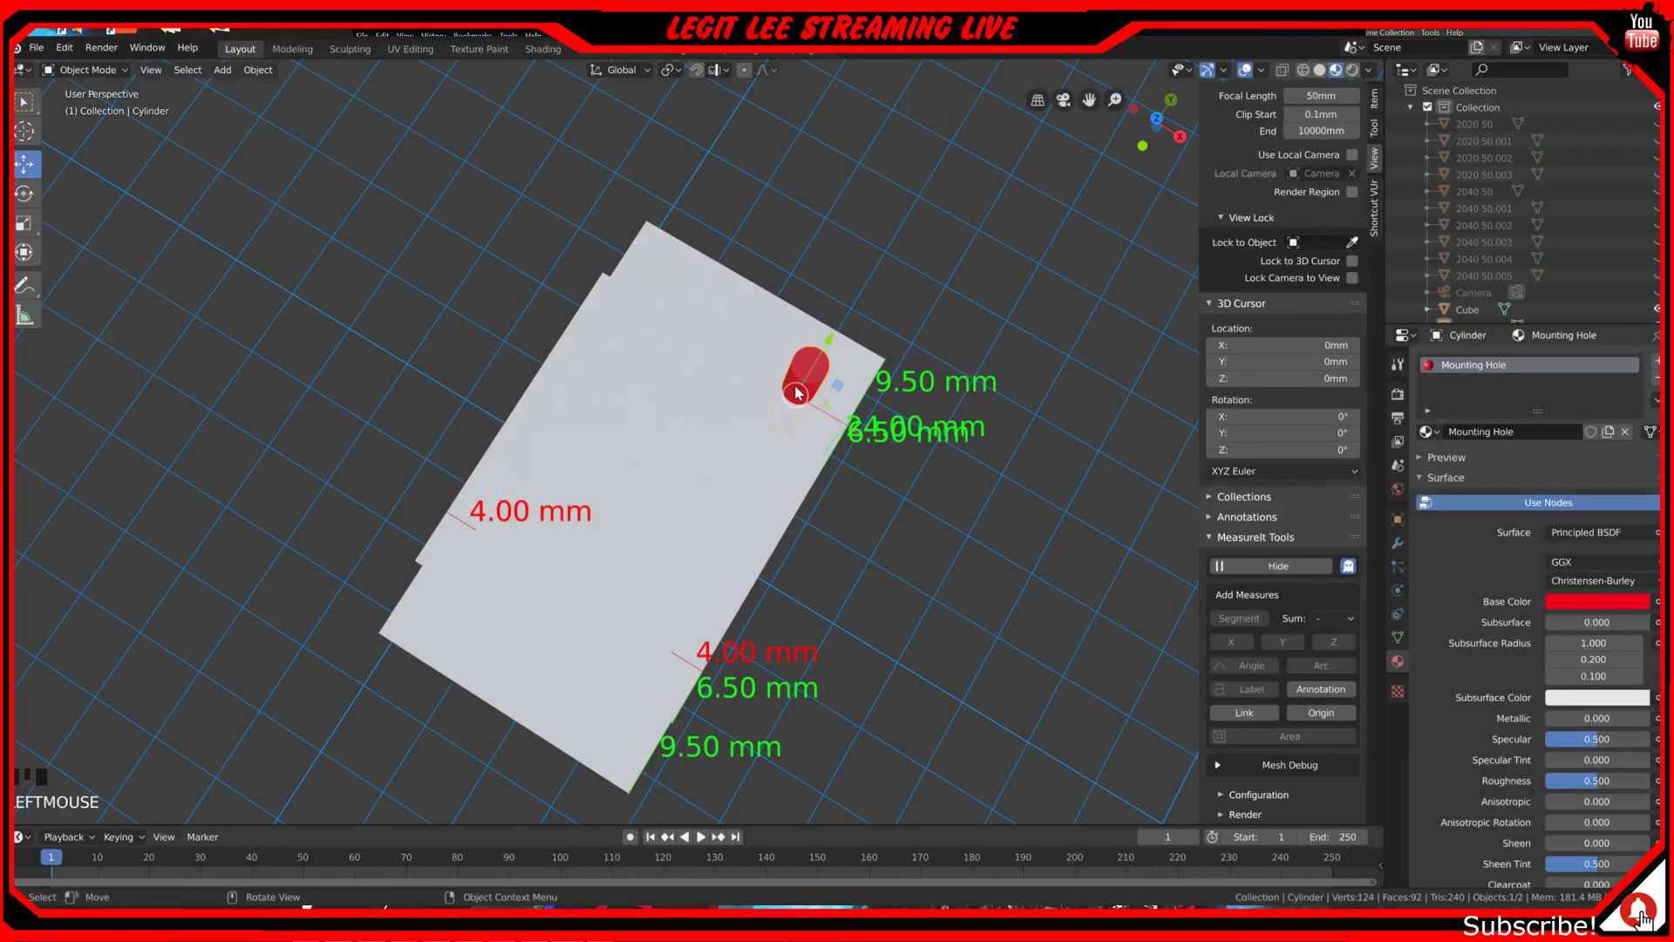
key(KP_7)
scroll(805, 398, up, 2)
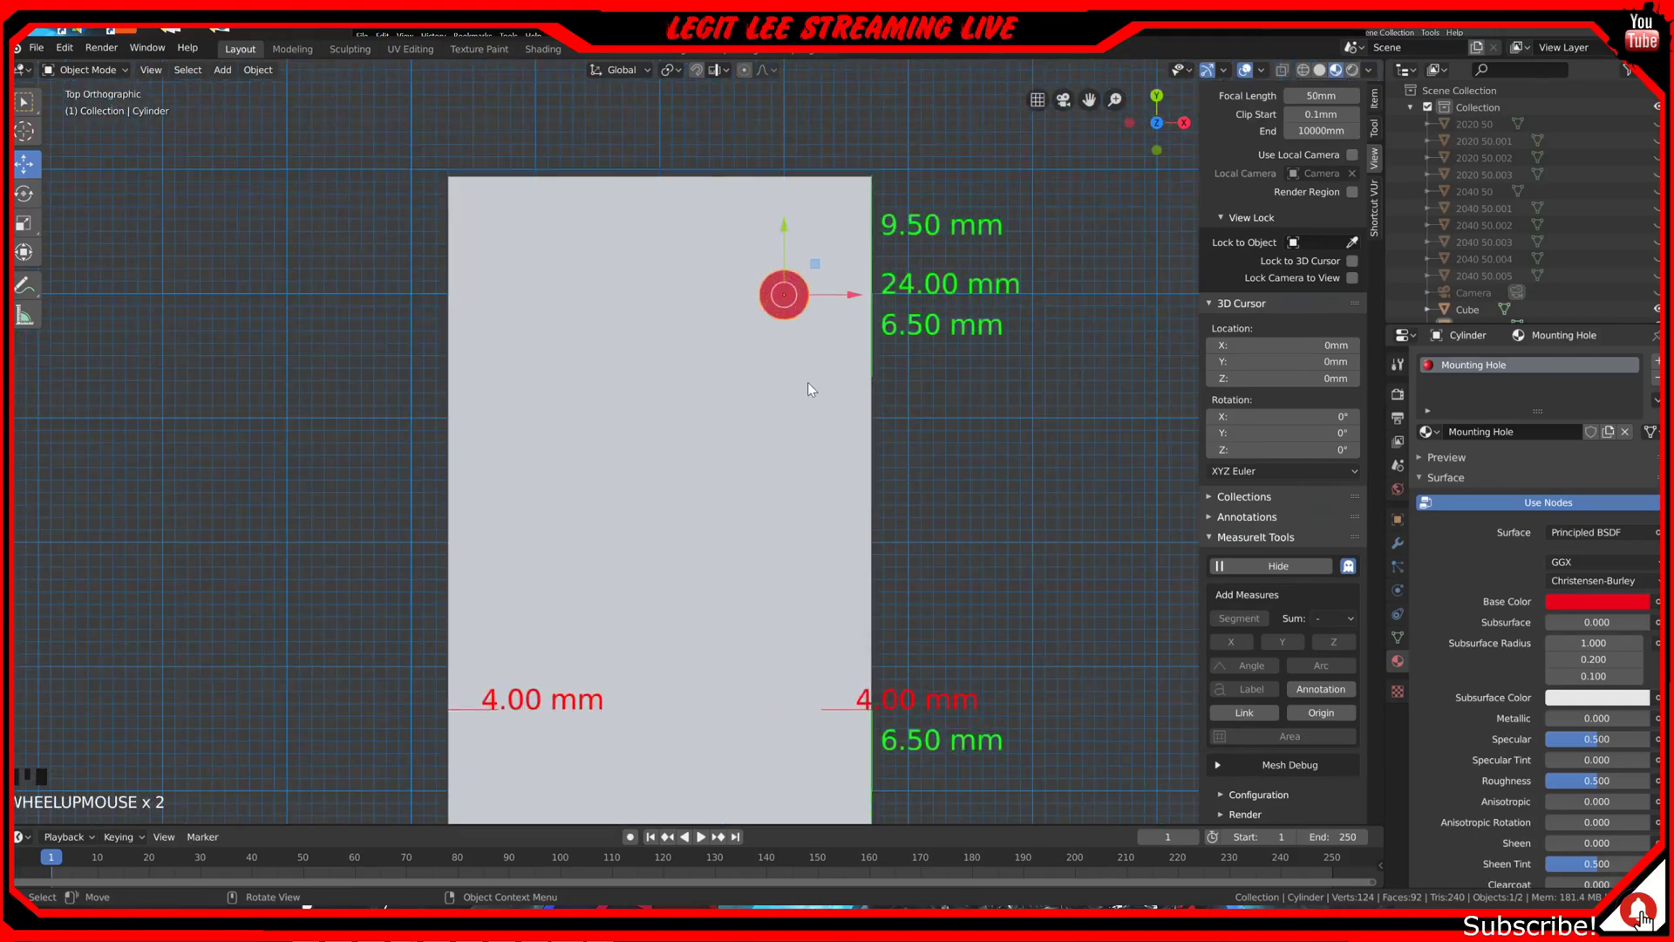
drag(783, 228, 780, 254)
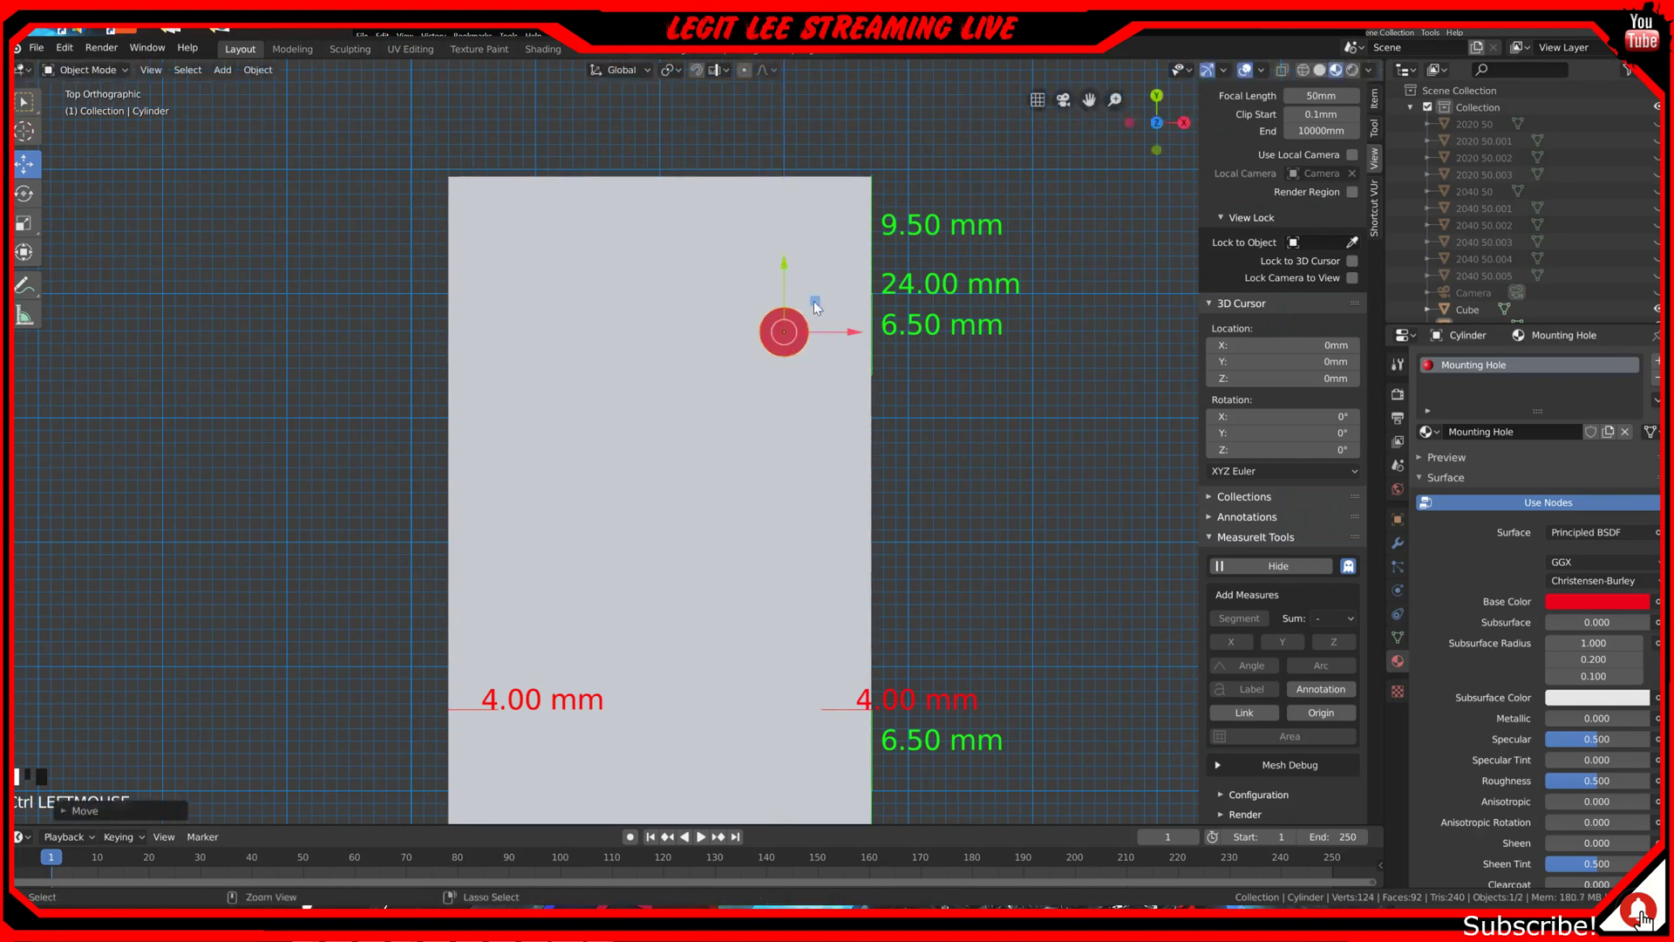
ctrl+drag(840, 334, 868, 340)
click(833, 431)
key(Tab)
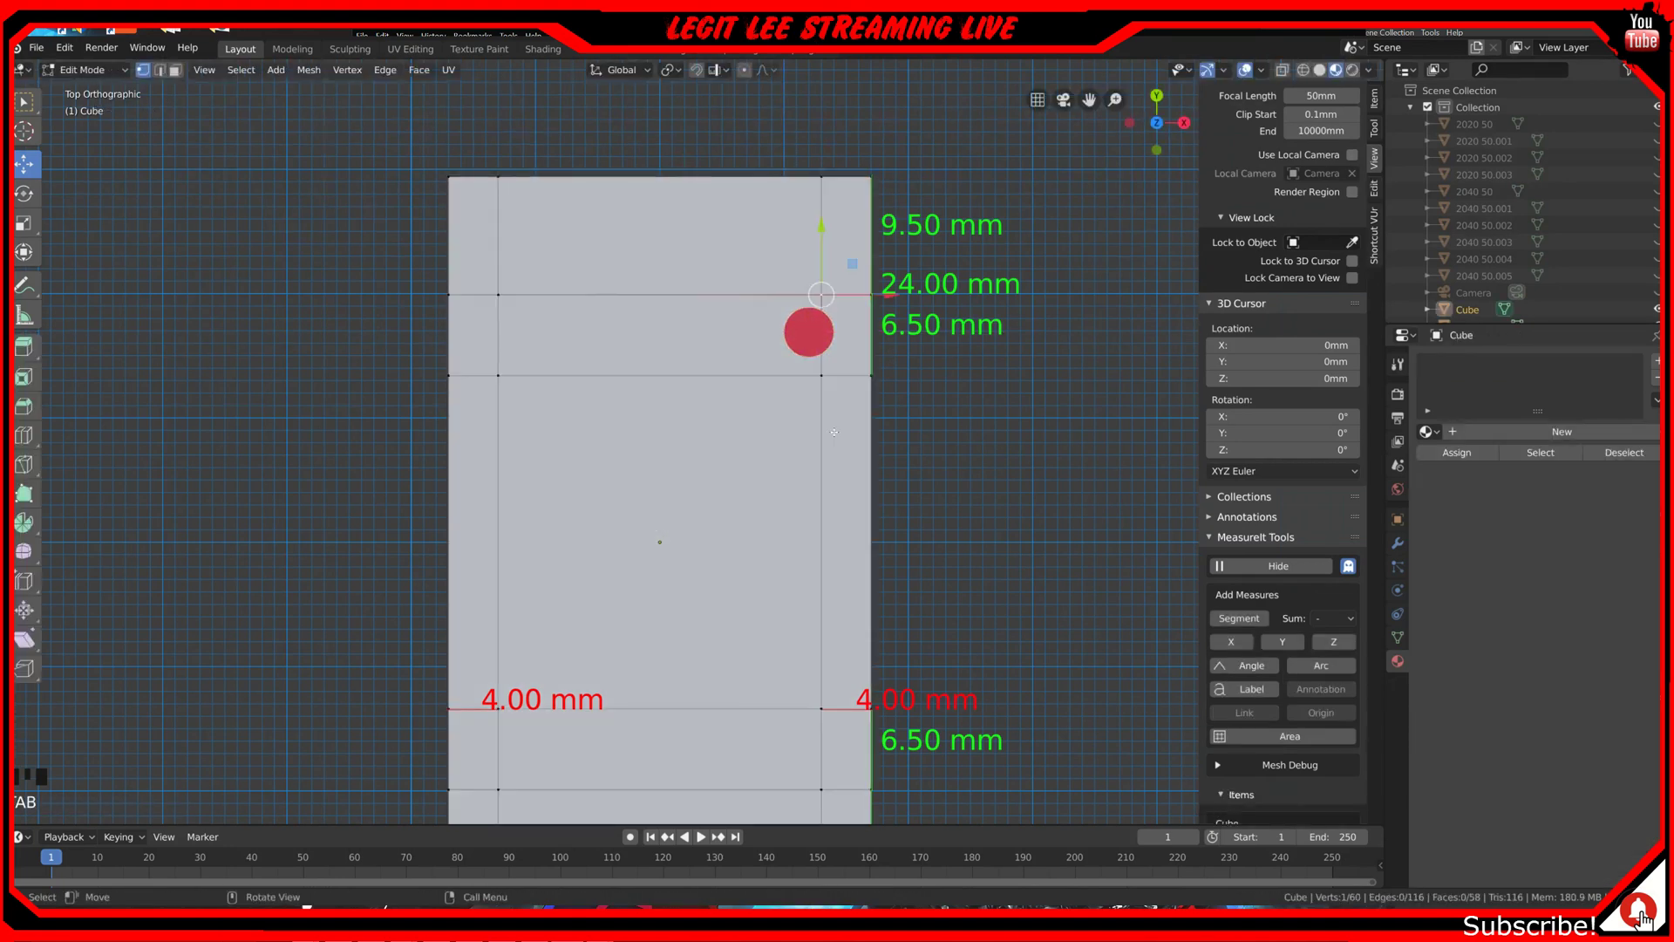
Step: Centre the mounting-hole cylinder on the +X lengthwise loop, move it farther along -Y toward the inner cross loop, and compare it with the loops
click(818, 330)
key(Tab)
click(816, 325)
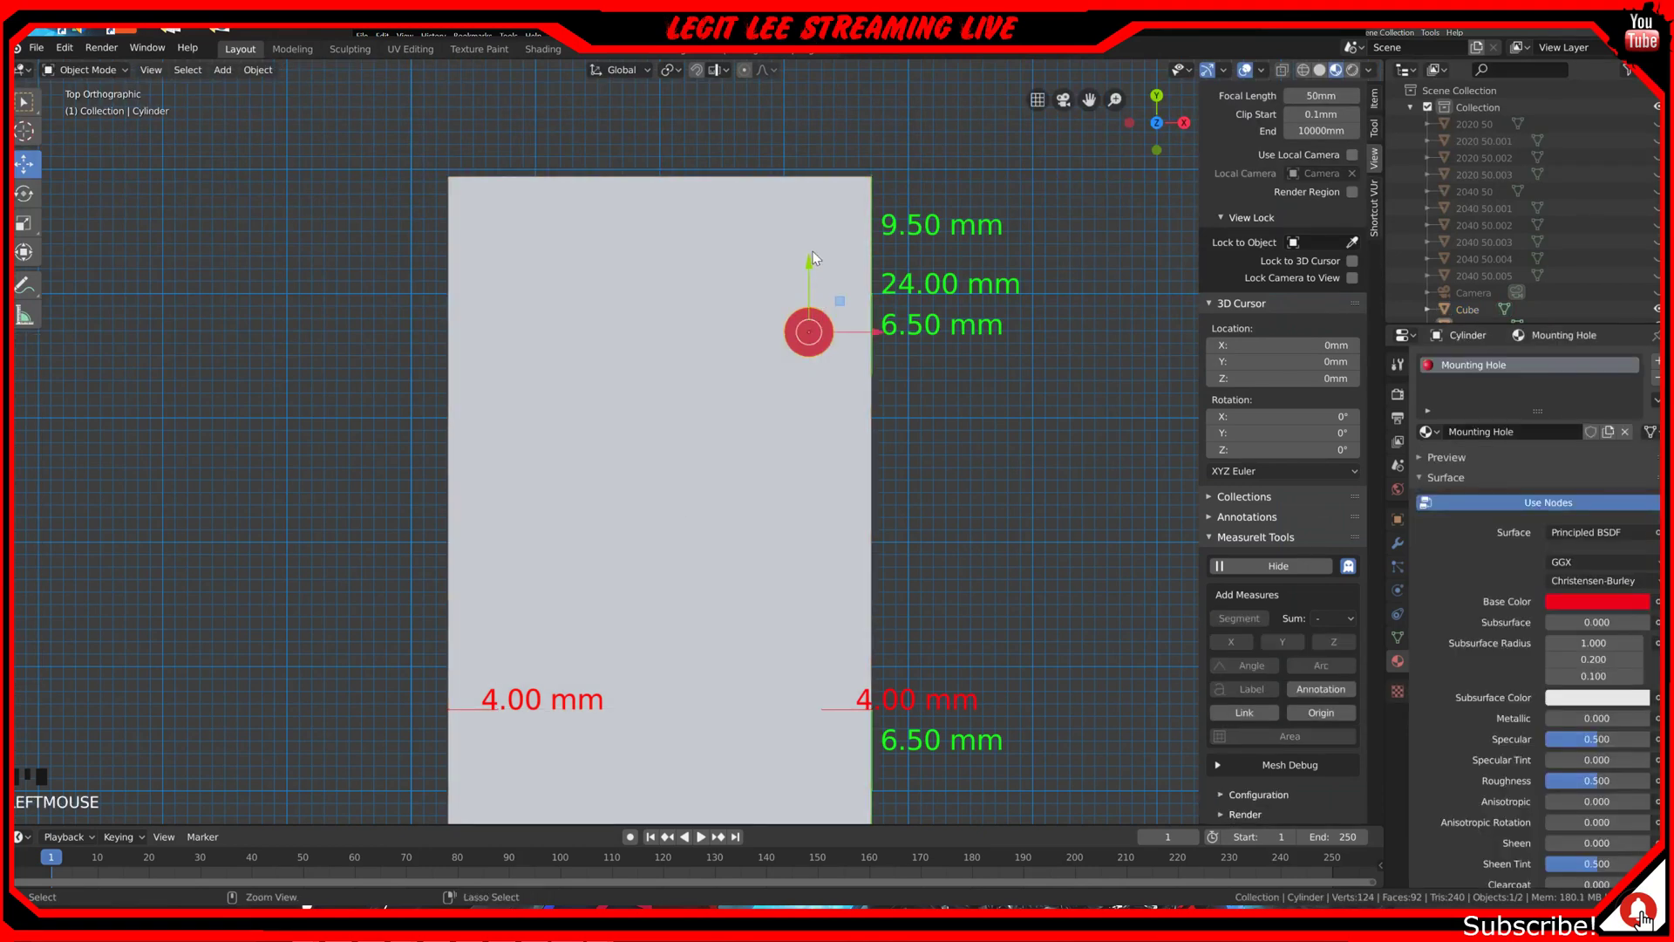
ctrl+drag(809, 274, 889, 384)
key(Tab)
key(Tab)
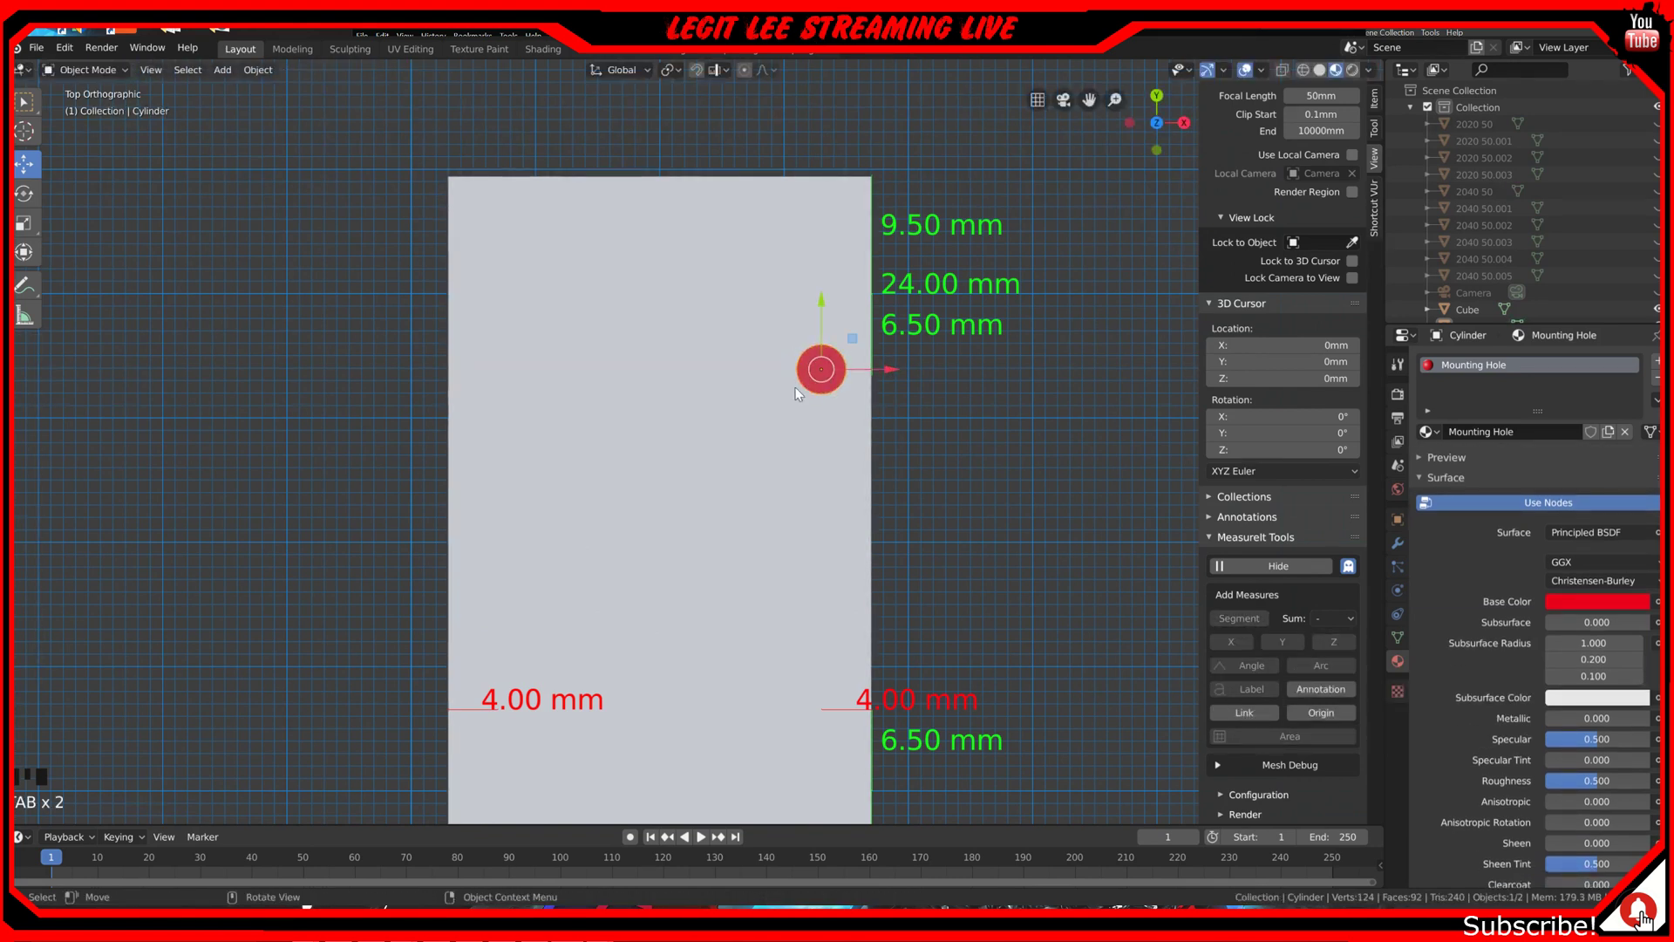
click(752, 418)
key(Tab)
scroll(837, 354, up, 2)
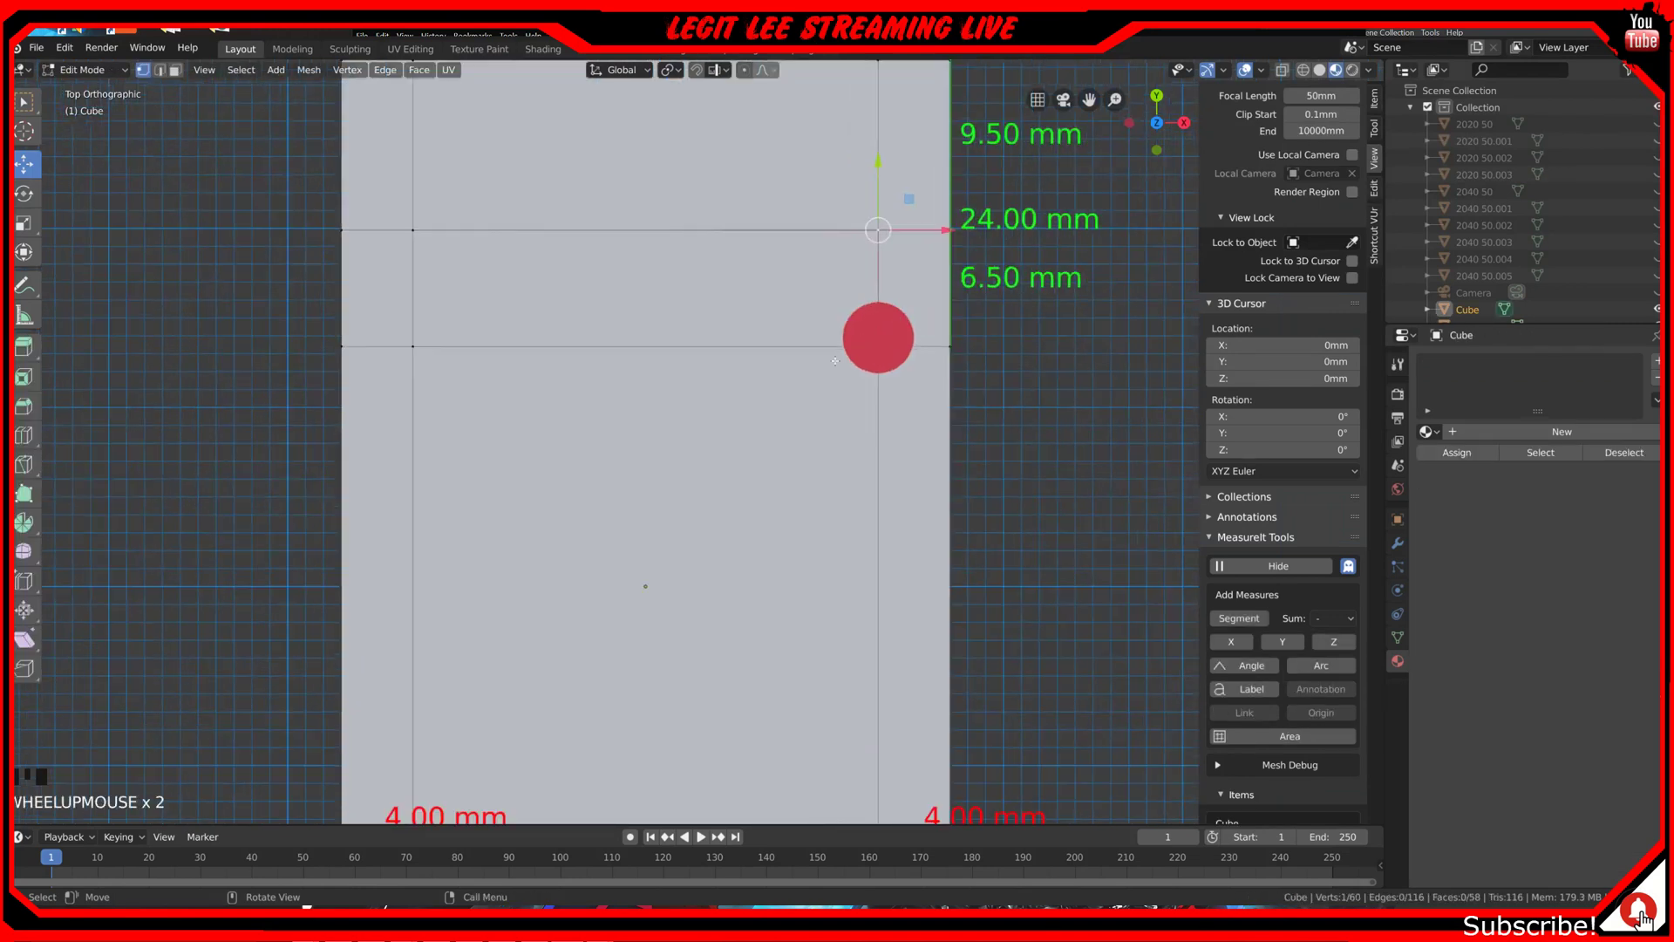
scroll(840, 362, up, 2)
shift+middle_drag(1020, 340, 837, 479)
scroll(837, 479, up, 2)
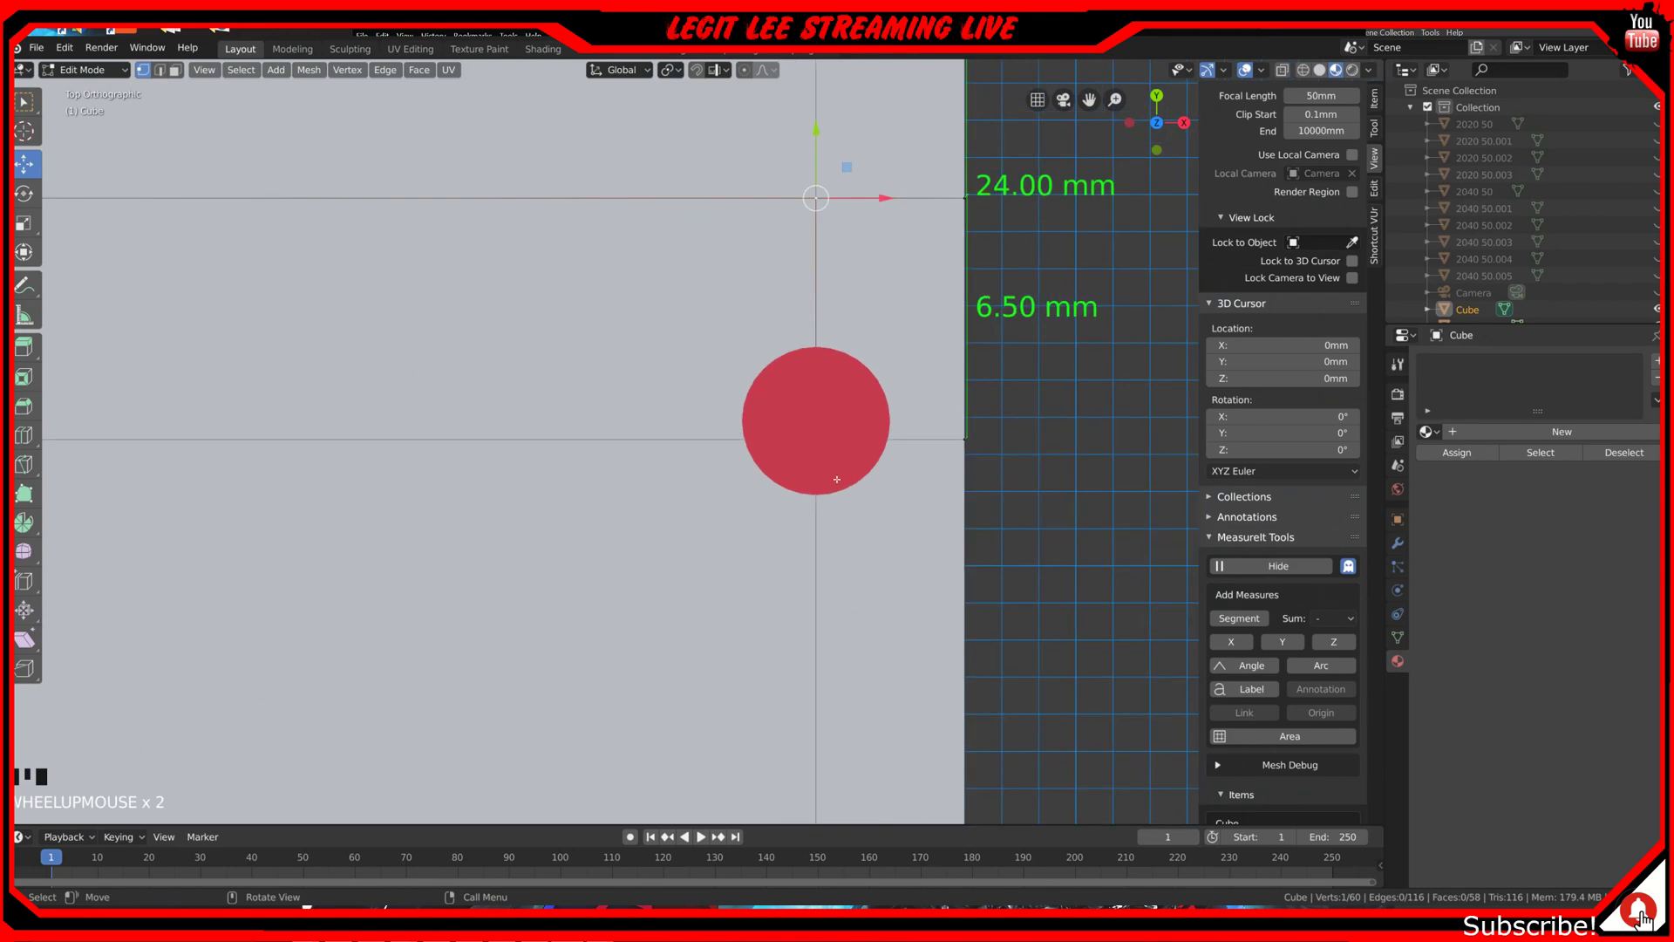
click(854, 420)
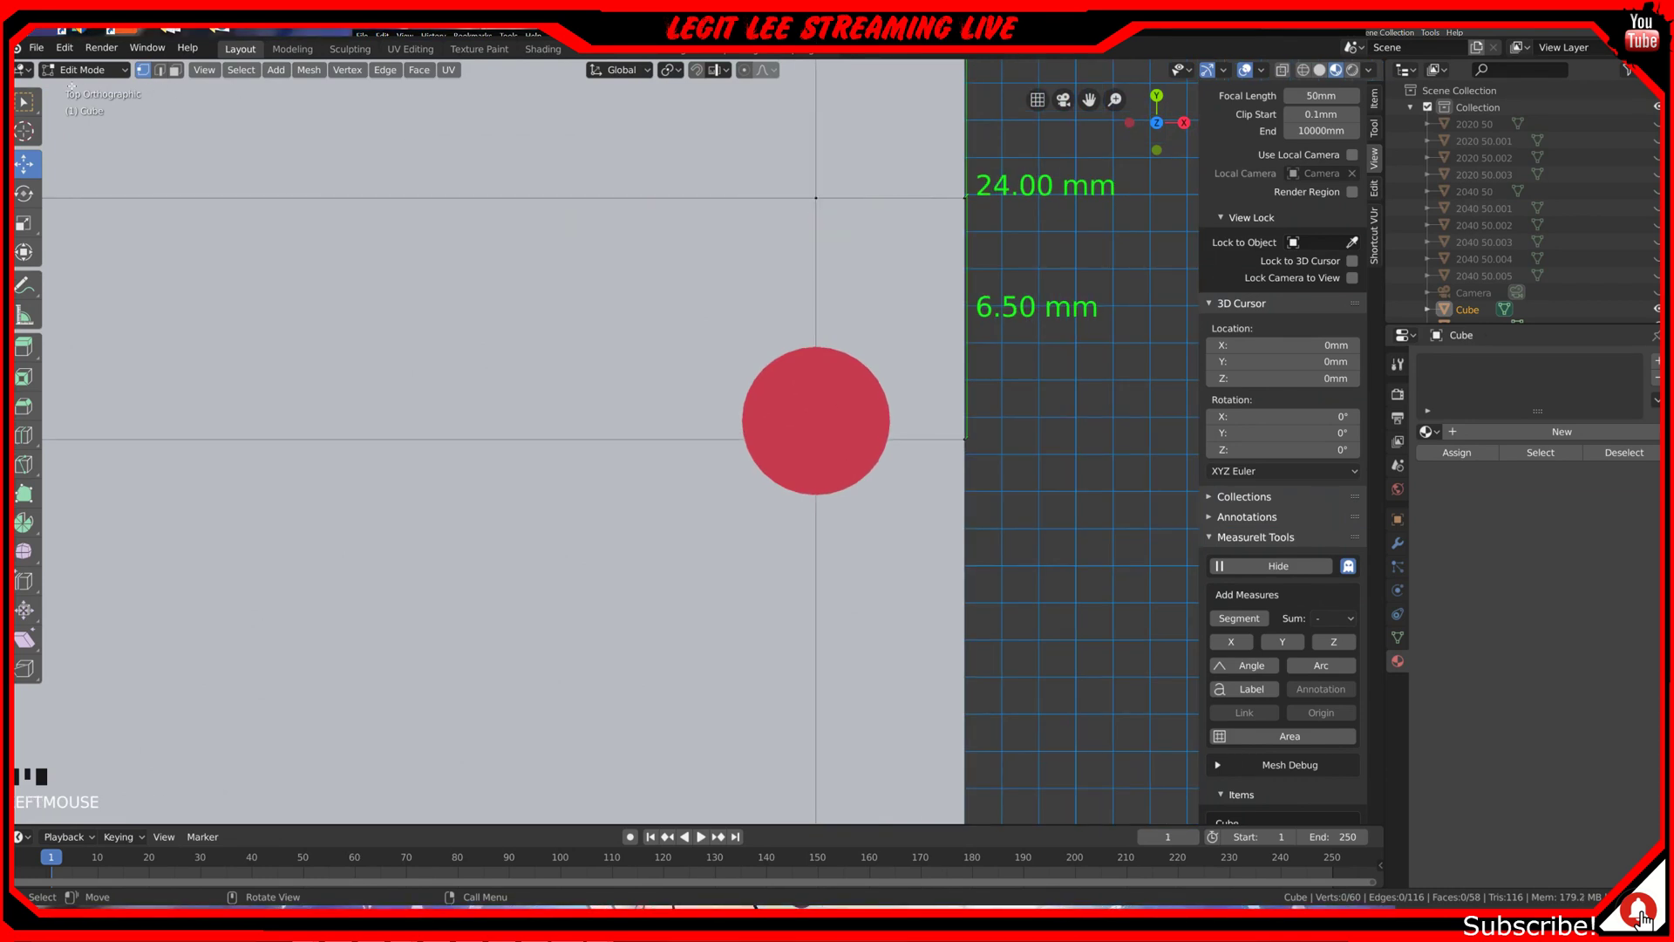
Step: Move the mounting-hole cylinder one small increment along -Y and compare it with the inner cross loop
key(Tab)
click(825, 389)
ctrl+drag(815, 362, 819, 375)
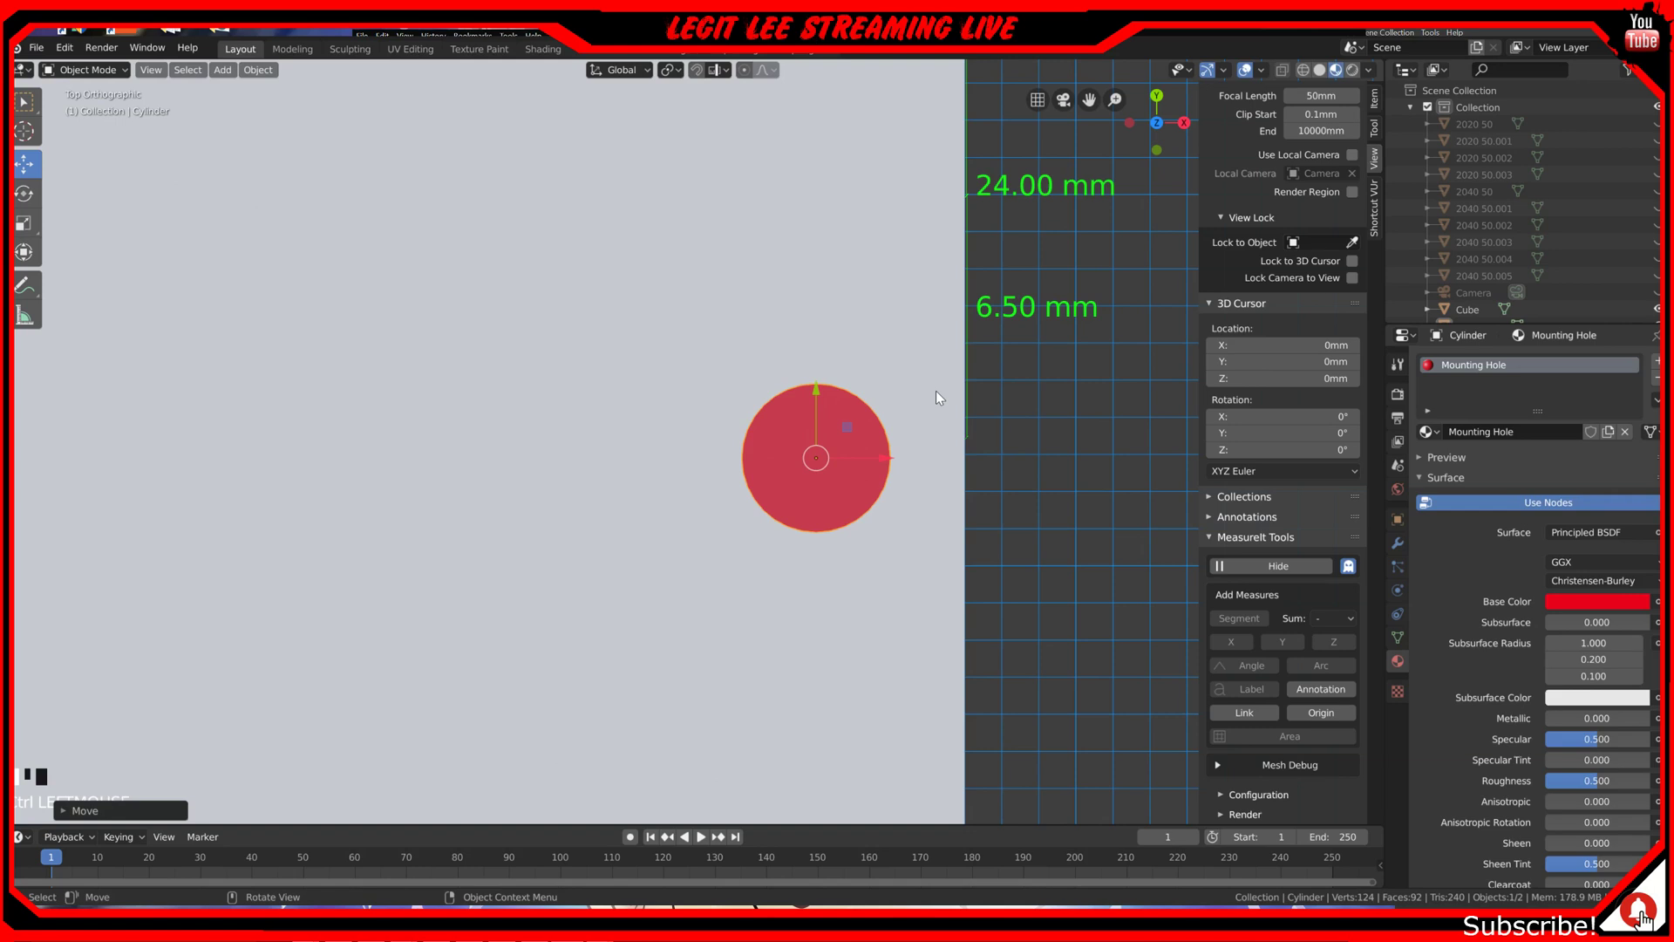
click(745, 330)
key(Tab)
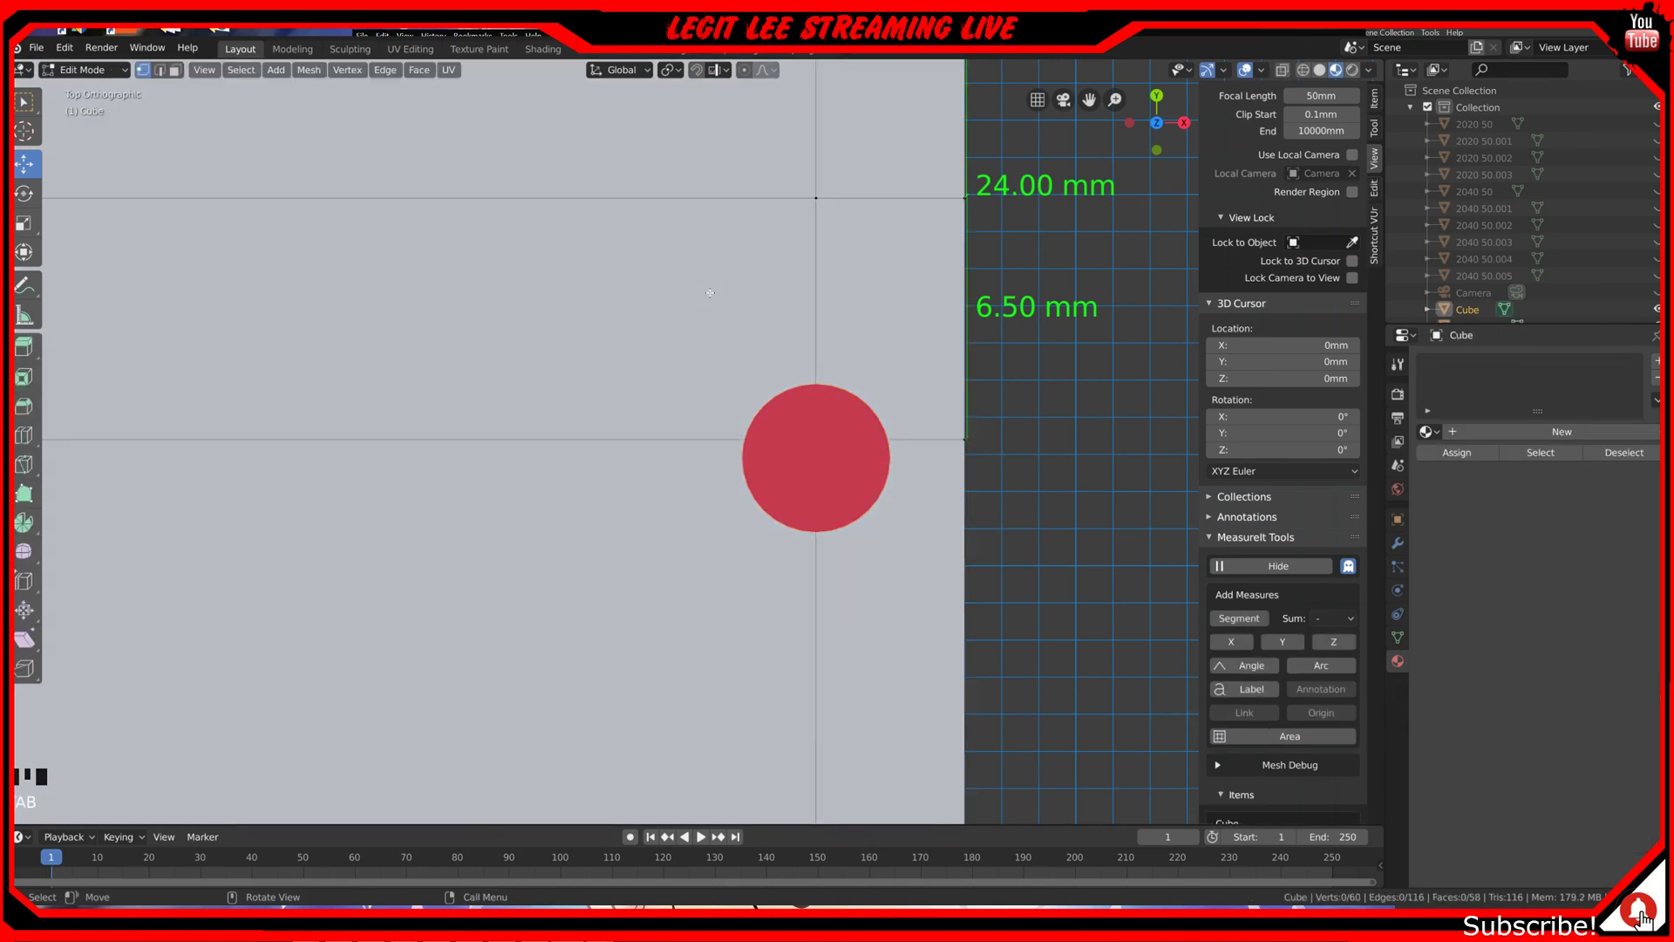
Step: Move the mounting-hole cylinder slightly along +Y, back toward the inner cross loop, and compare it with the block's loops
key(Tab)
click(830, 436)
scroll(837, 440, up, 3)
mouse_move(907, 414)
ctrl+mouse_down()
mouse_move(907, 391)
mouse_move(907, 408)
ctrl+mouse_up()
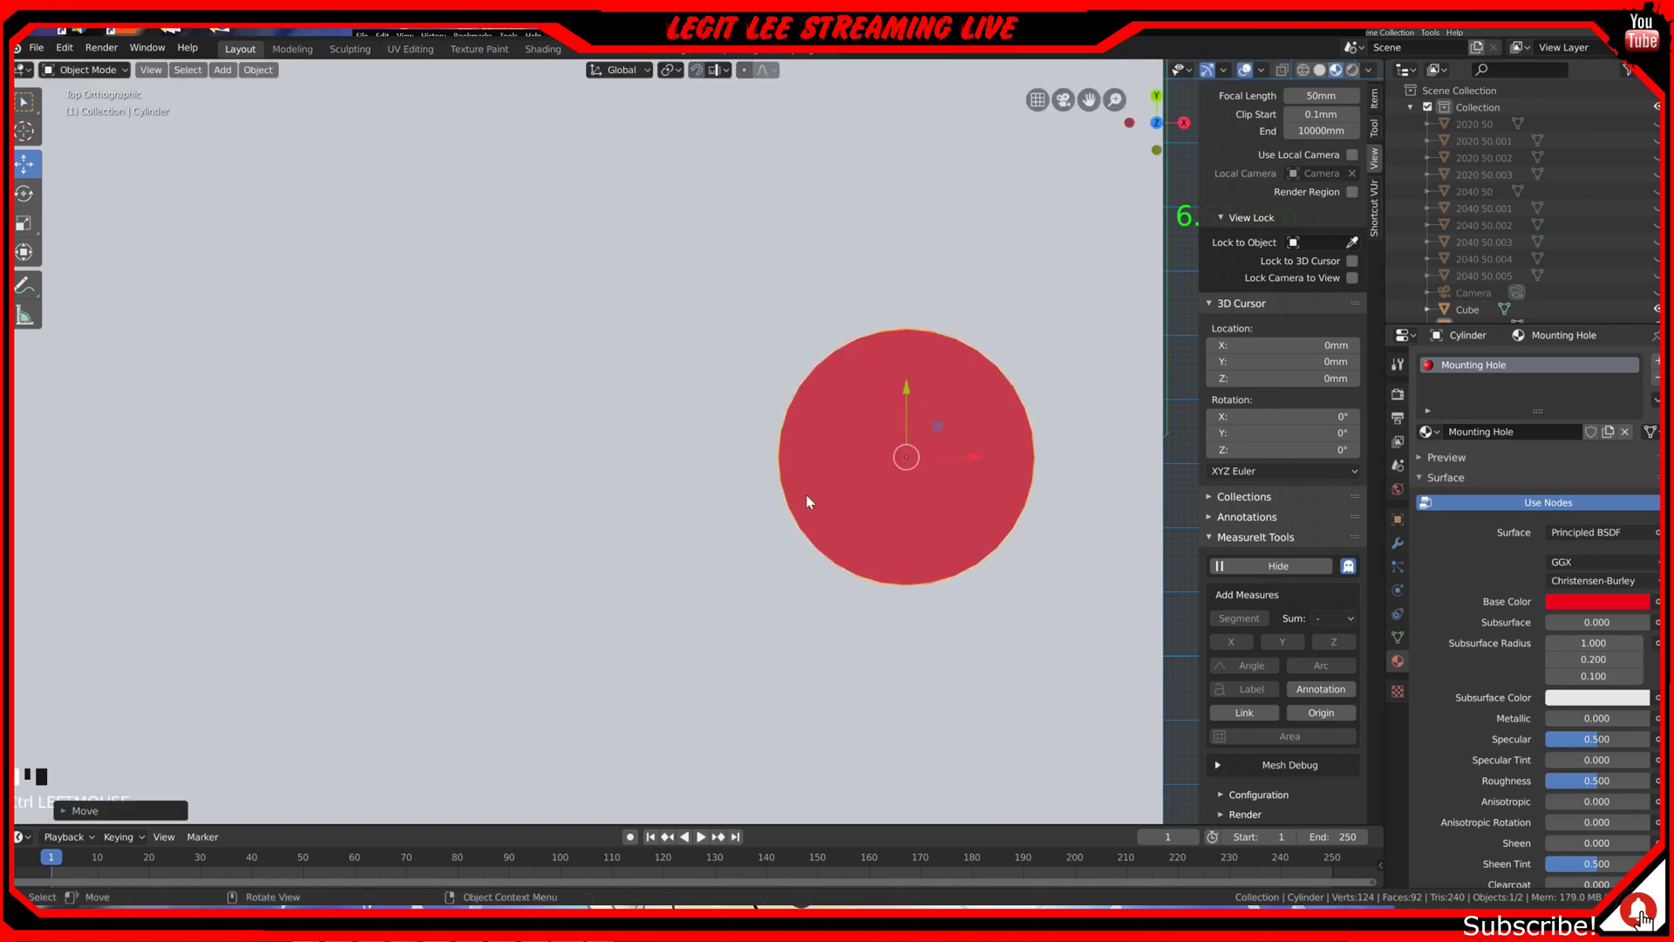
key(Tab)
key(Tab)
click(757, 489)
key(Tab)
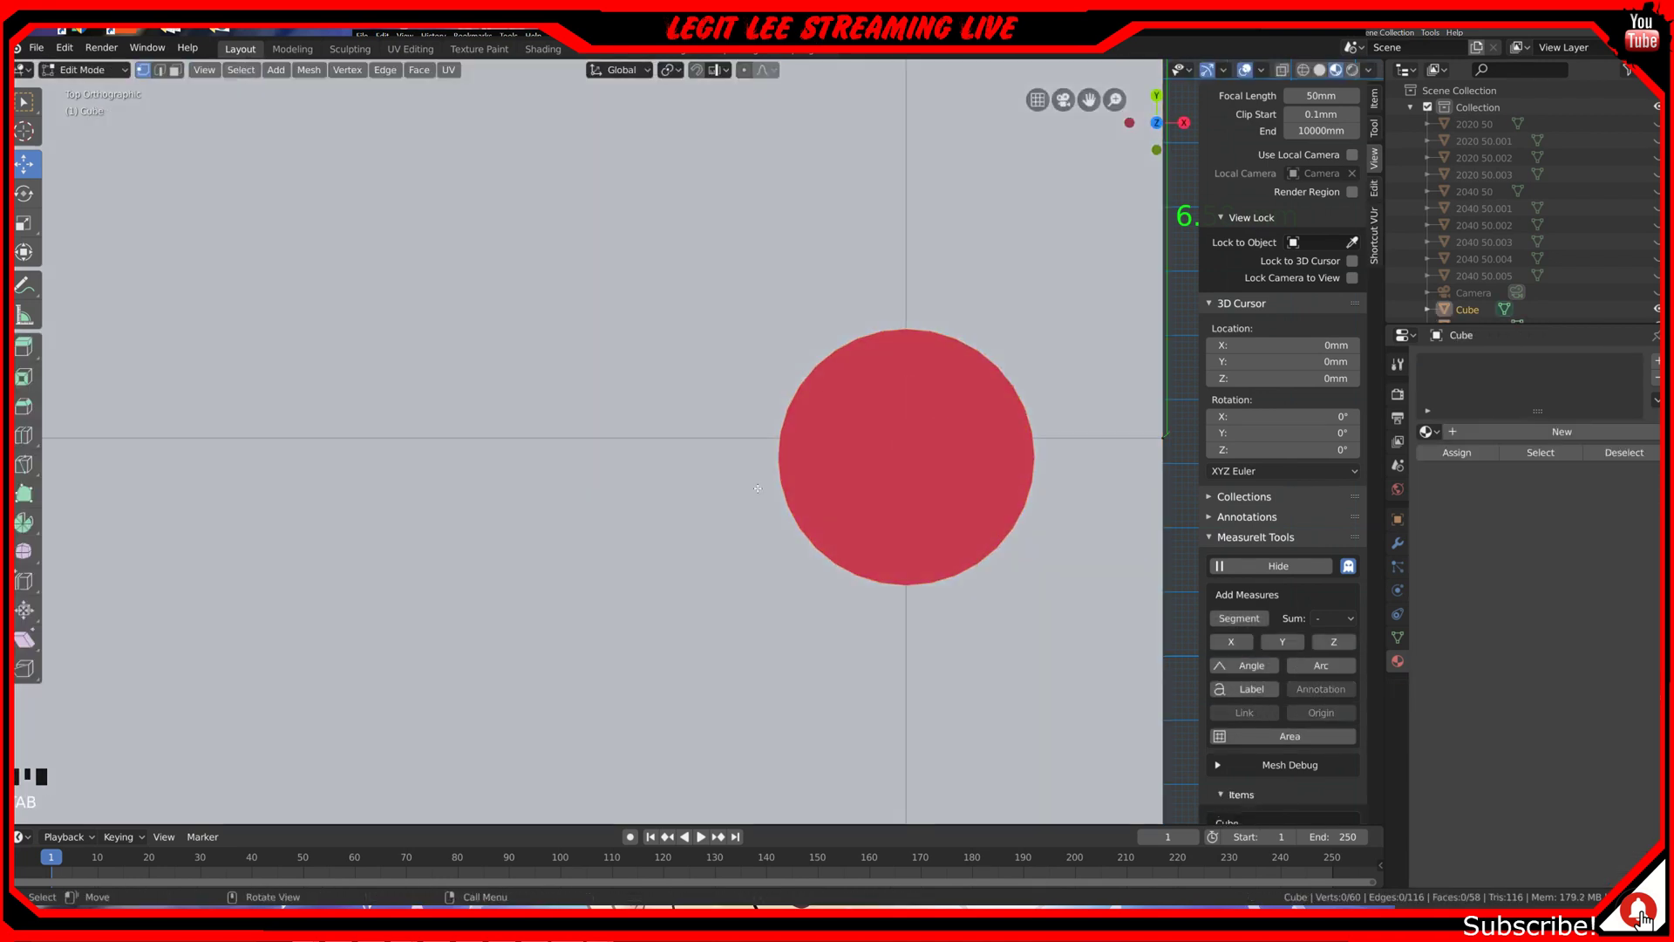
Step: Move the mounting-hole cylinder another small increment along +Y, closer to the inner cross loop, and show the block's loops
key(Tab)
click(806, 488)
ctrl+drag(908, 390, 906, 376)
click(729, 384)
key(Tab)
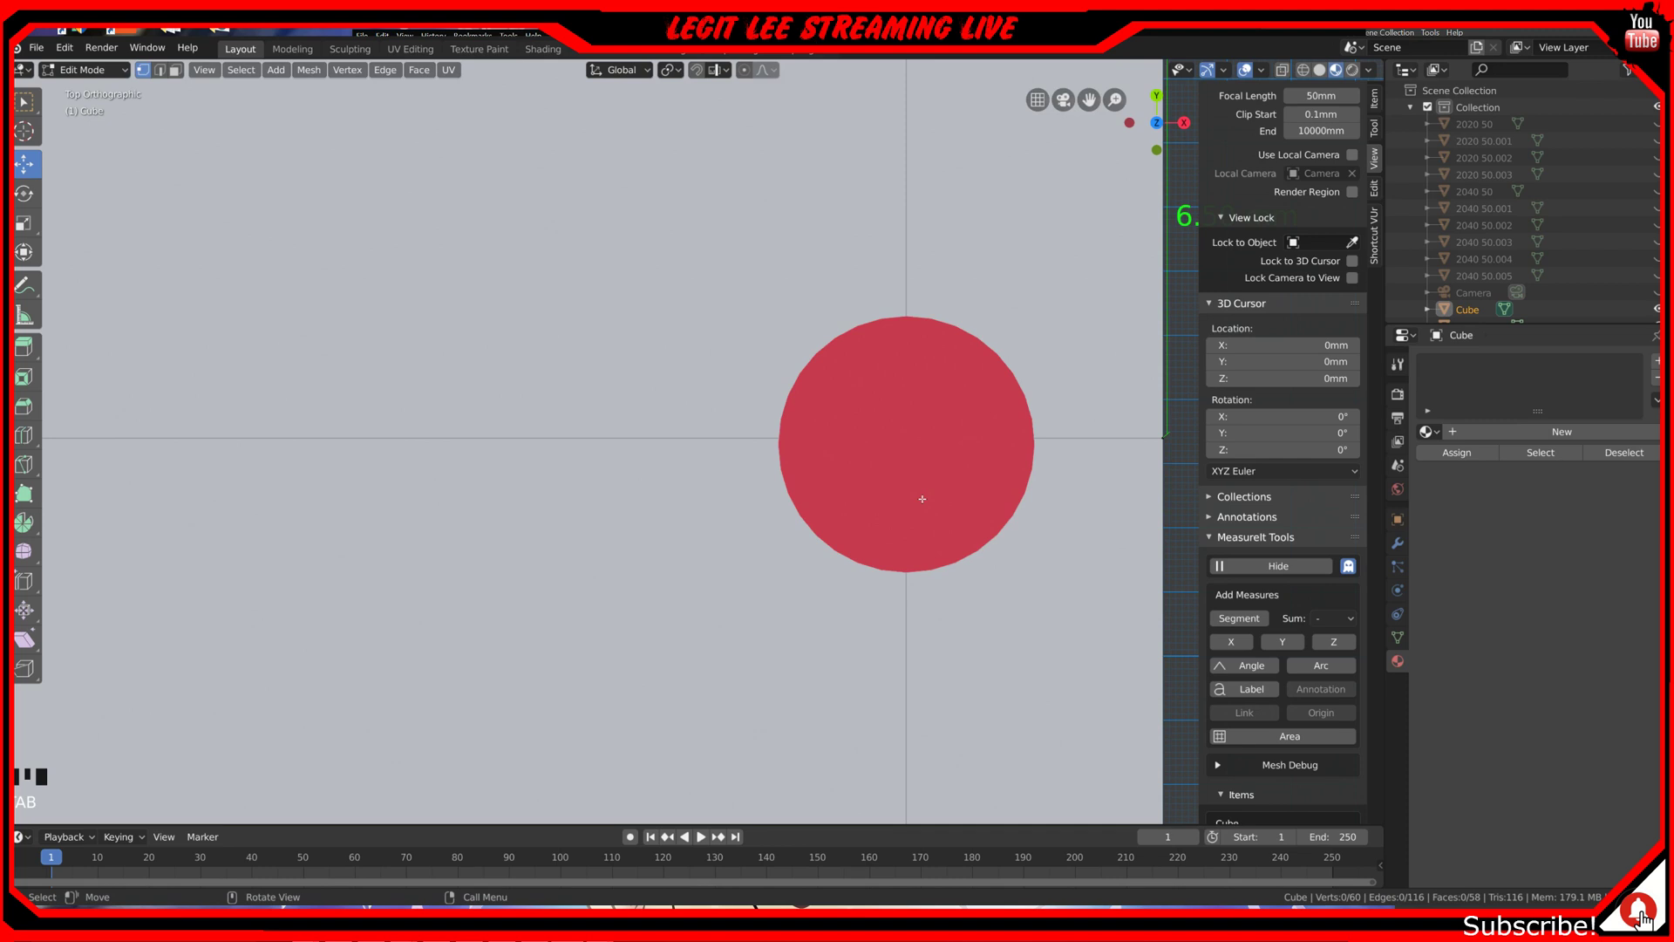
Step: Examine the mounting-hole cylinder's base against the inner cross loop in perspective and from the block's +X side
middle_drag(923, 499, 812, 457)
scroll(812, 457, down, 4)
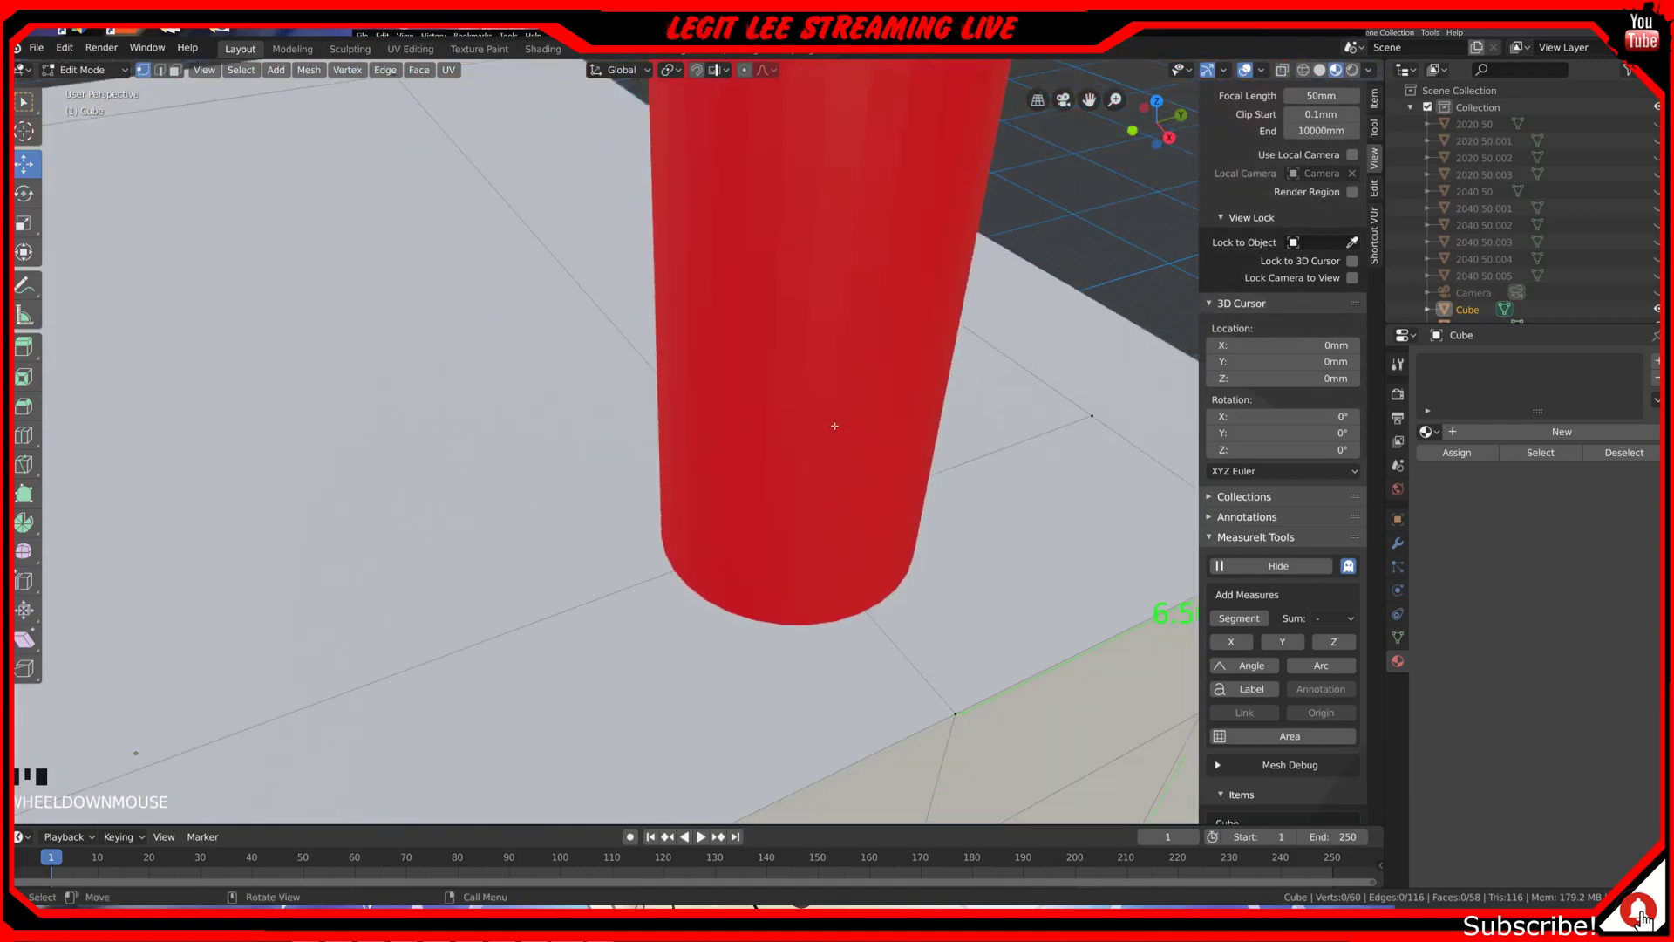
scroll(757, 500, down, 1)
middle_drag(757, 500, 638, 556)
key(KP_3)
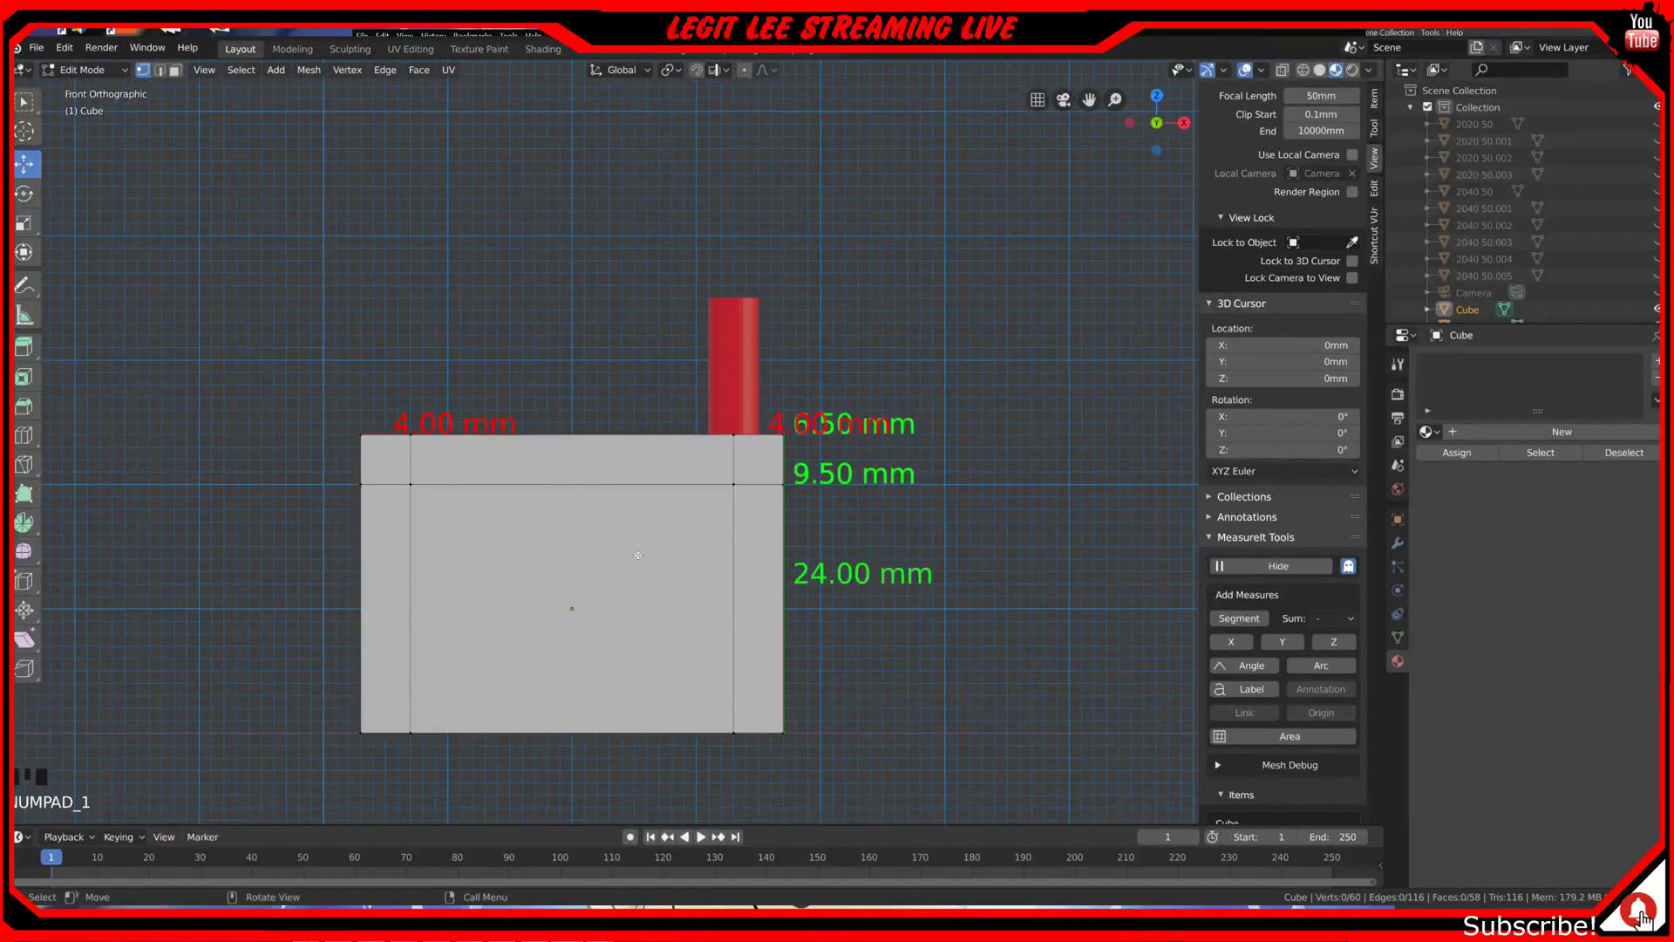
key(KP_1)
key(KP_3)
scroll(638, 551, up, 4)
scroll(634, 532, up, 6)
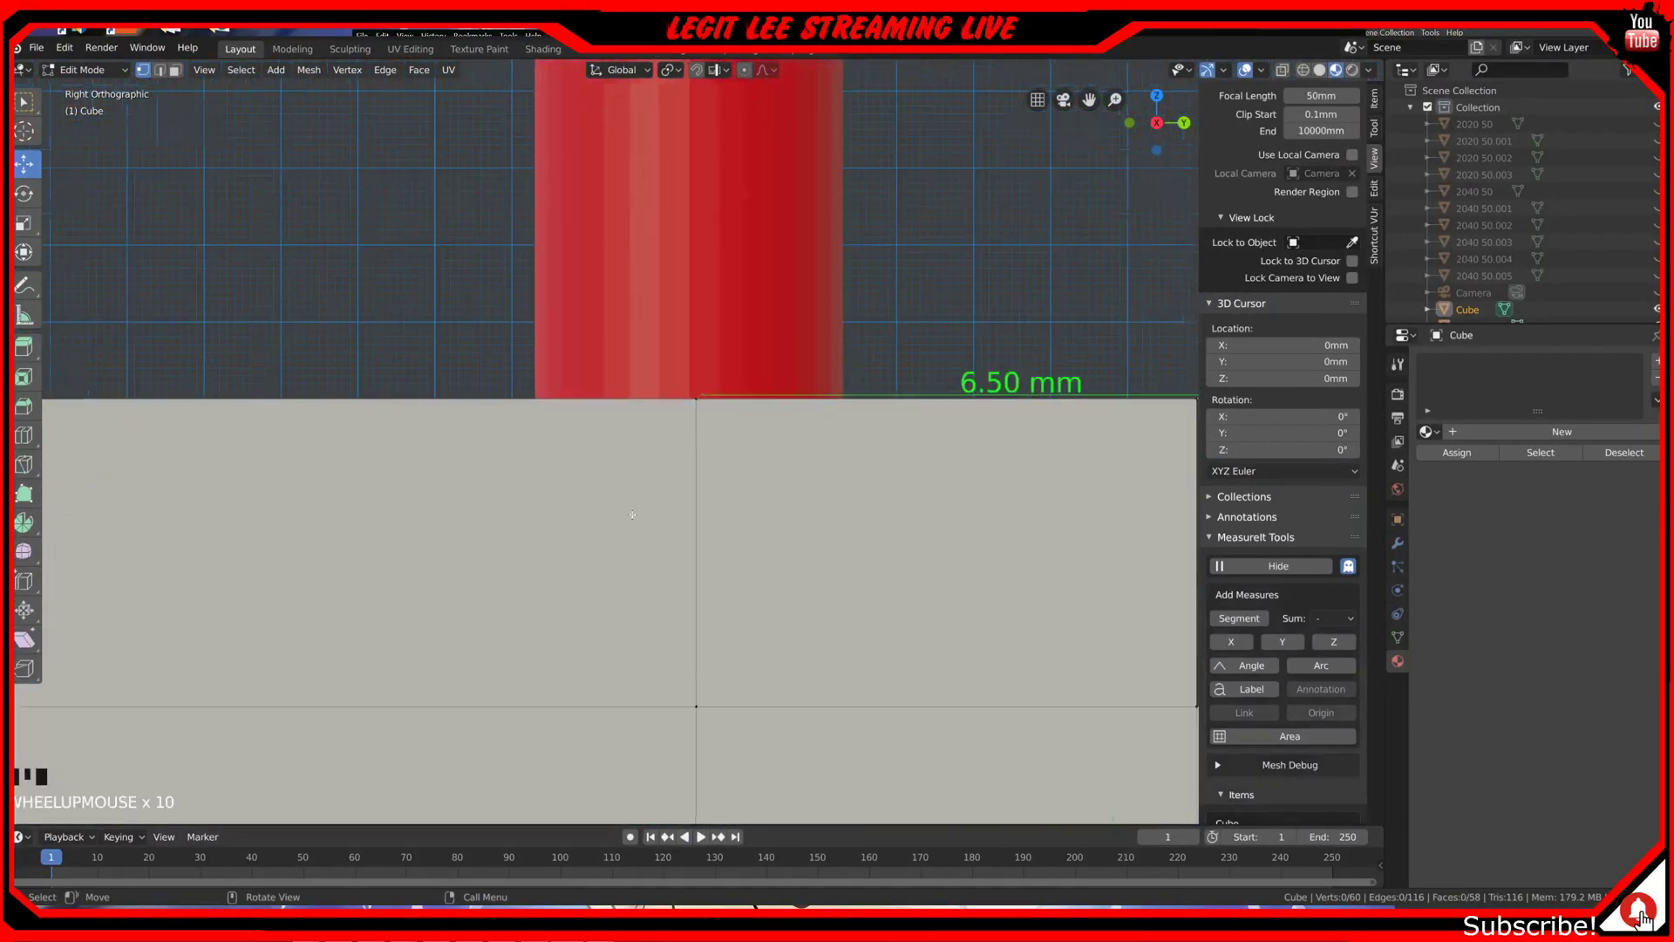
scroll(682, 384, up, 5)
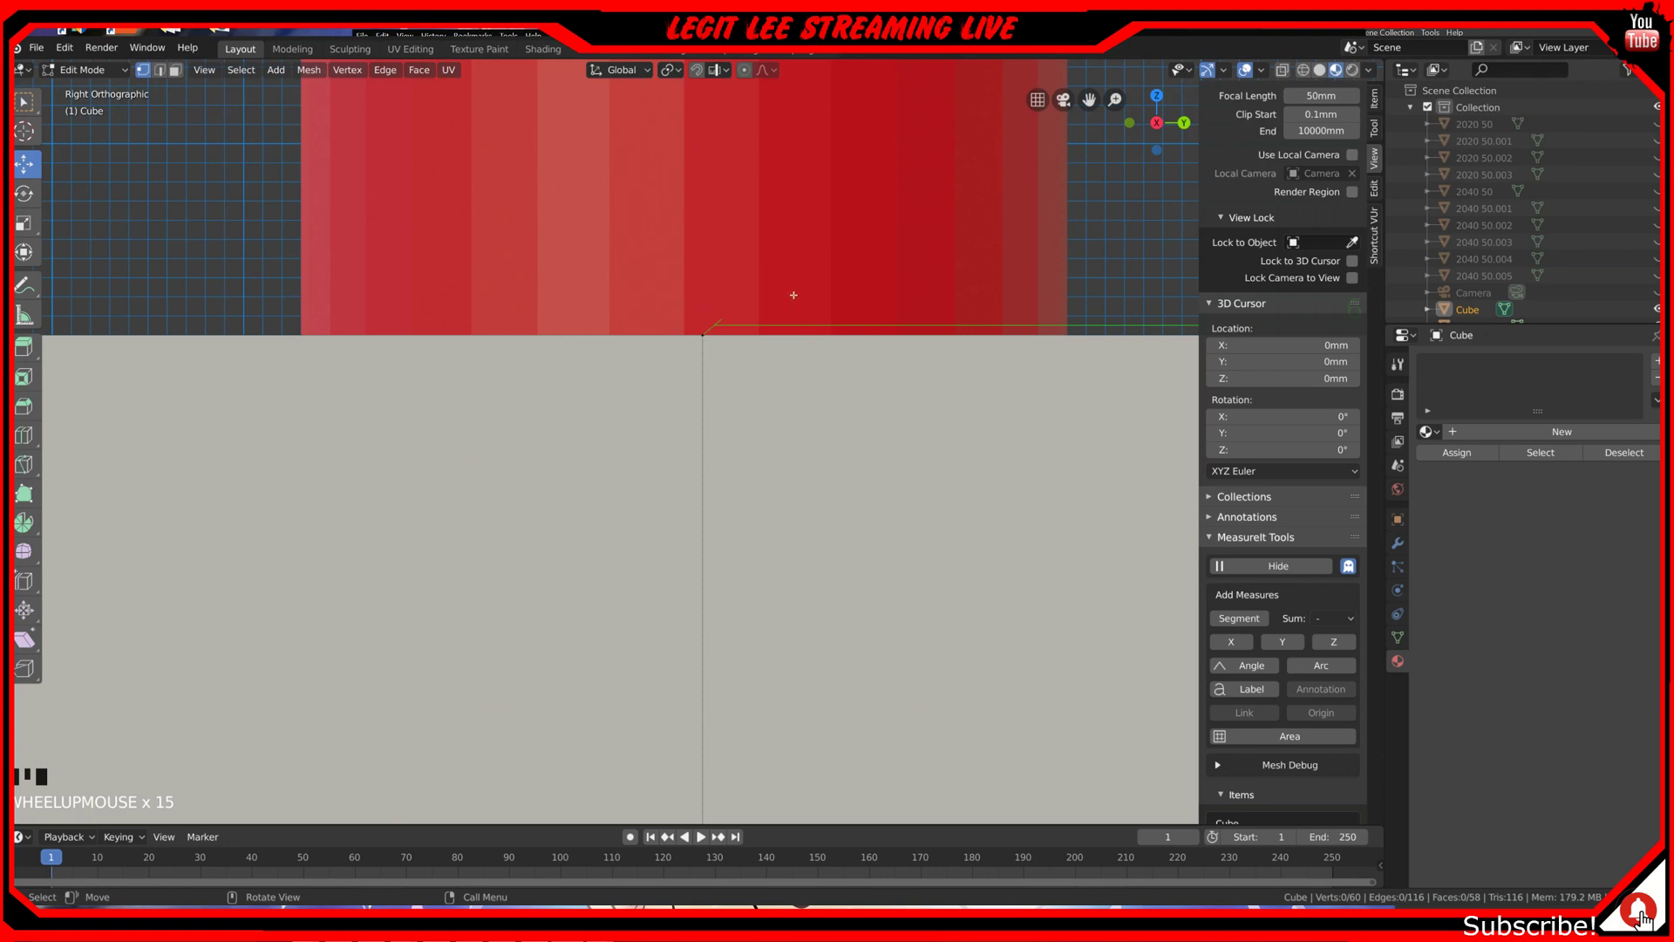
Step: Move the mounting-hole cylinder slightly along +Y in the right view to centre it on the inner cross loop
key(Tab)
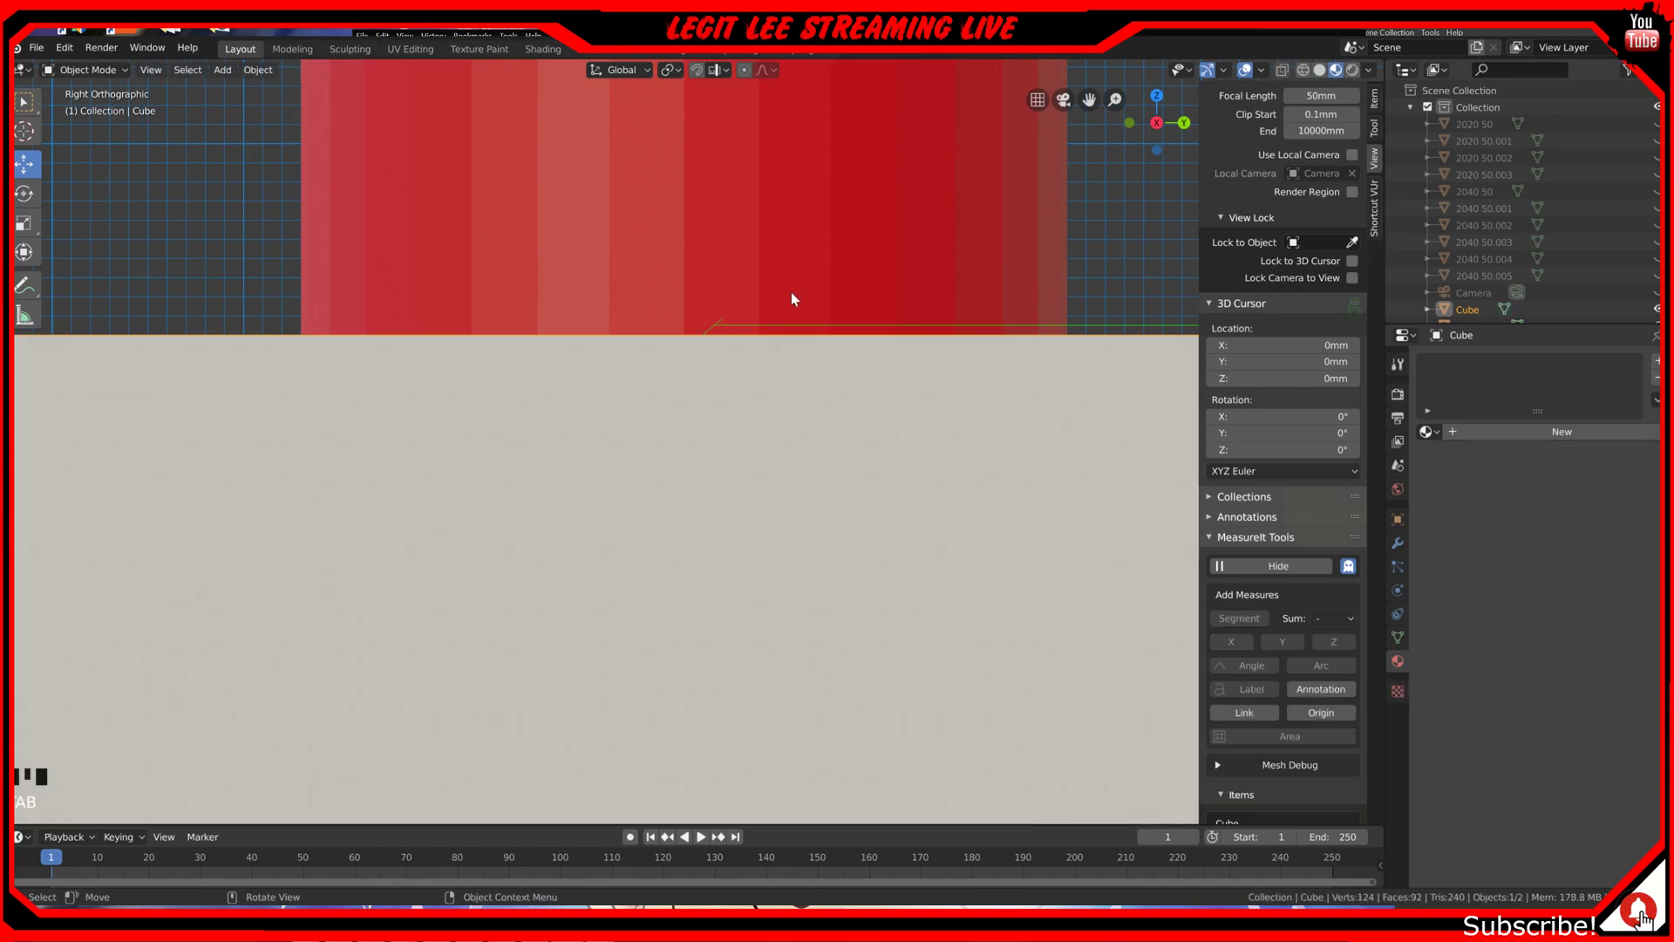
click(771, 275)
scroll(771, 299, up, 1)
scroll(771, 304, down, 5)
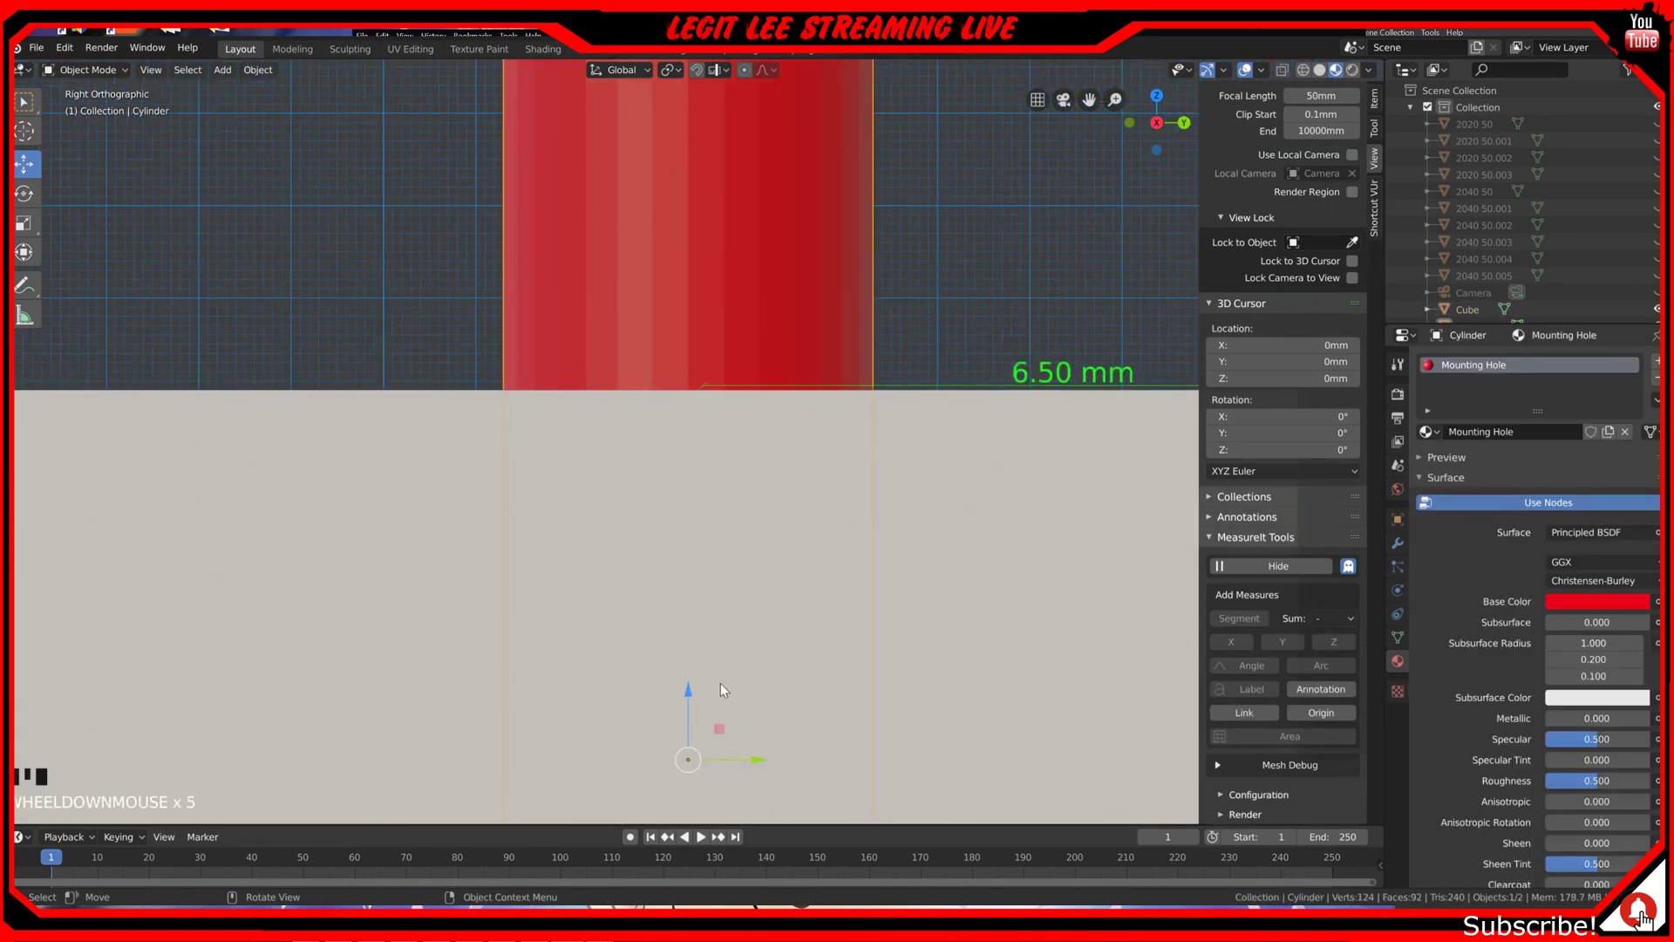
mouse_move(757, 761)
ctrl+mouse_down()
mouse_move(788, 760)
mouse_move(765, 765)
ctrl+mouse_up()
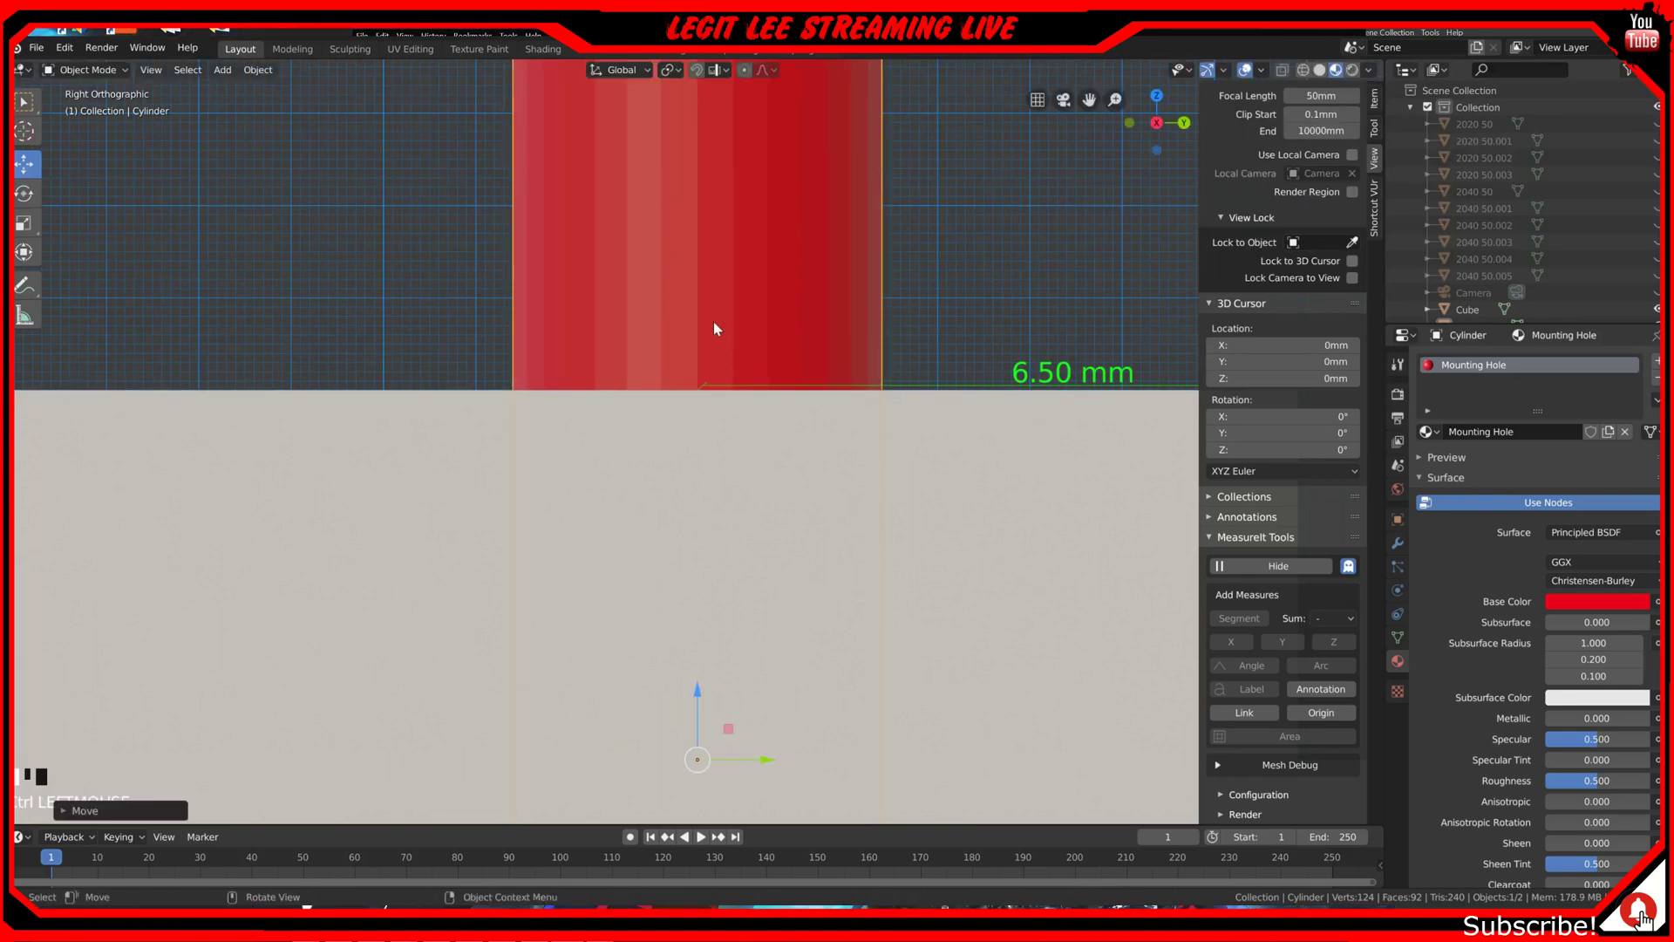
Step: Check the mounting-hole cylinder's centring on both block loops in the right, front and top views
click(682, 442)
key(Tab)
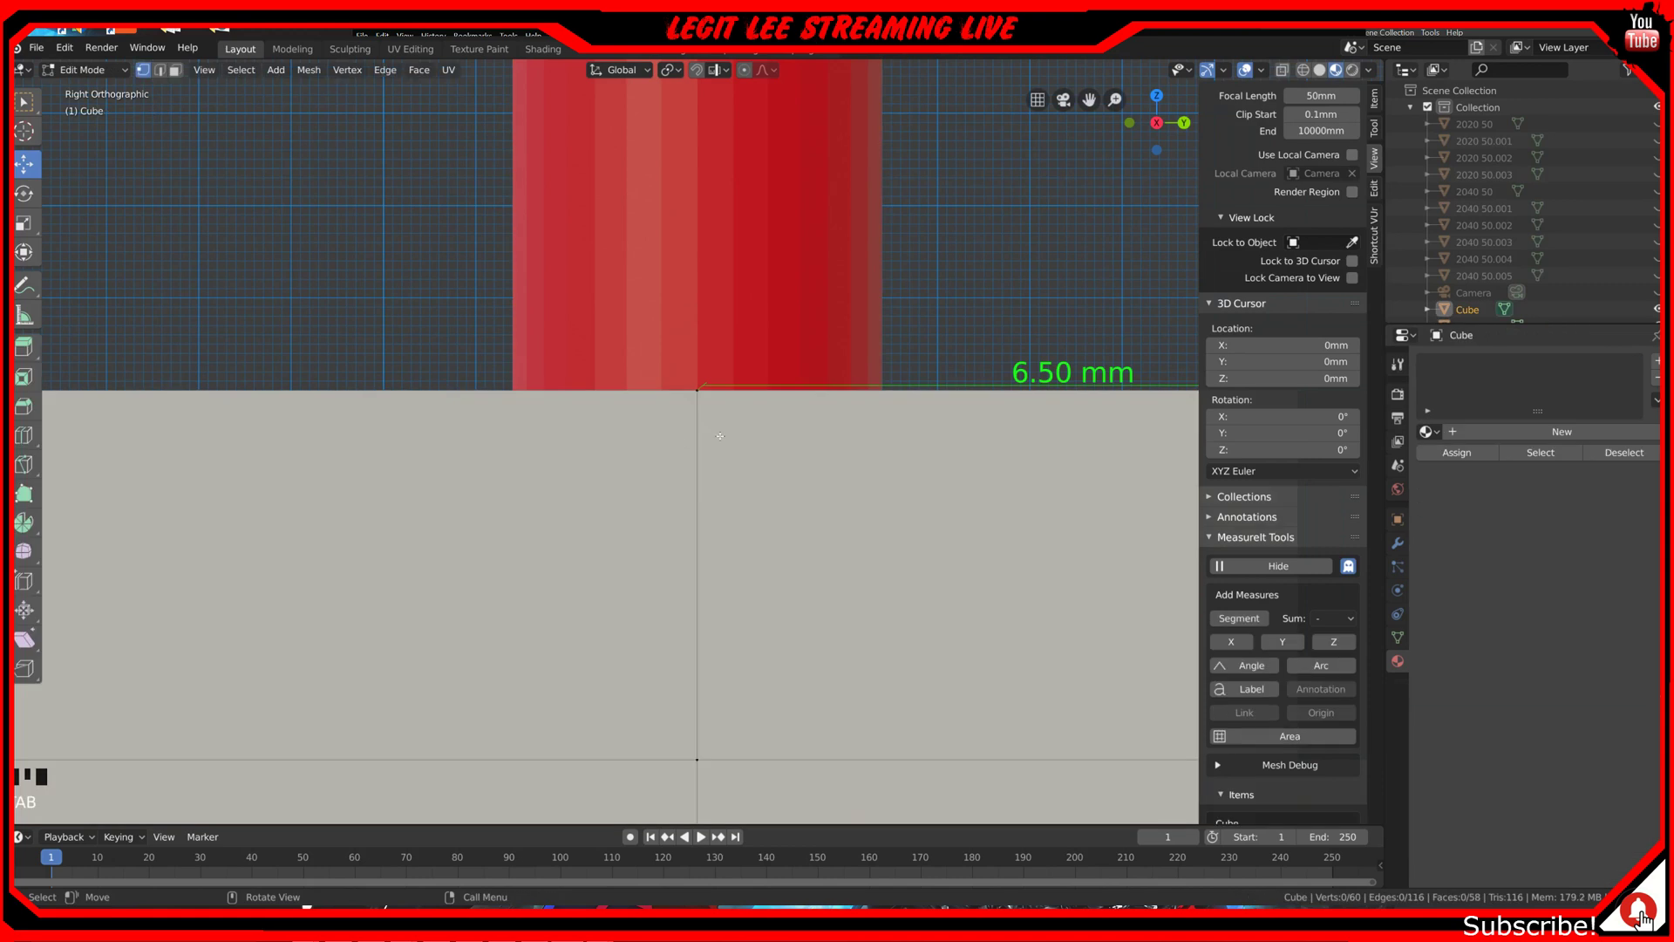
scroll(721, 436, up, 4)
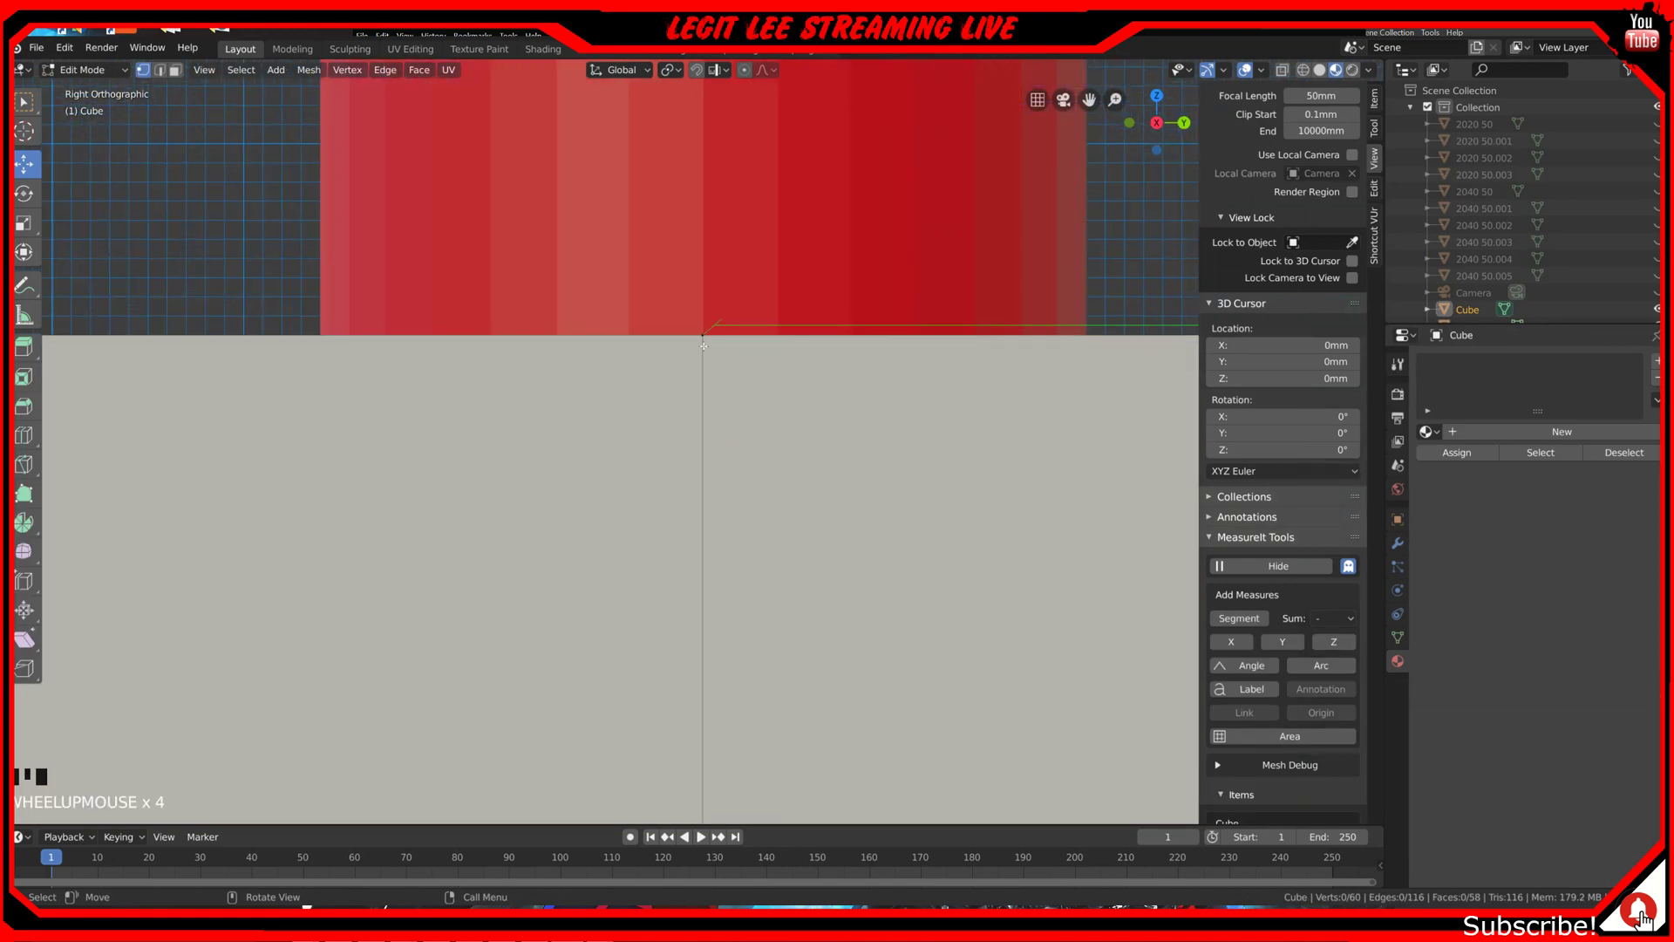
scroll(704, 346, up, 1)
key(KP_1)
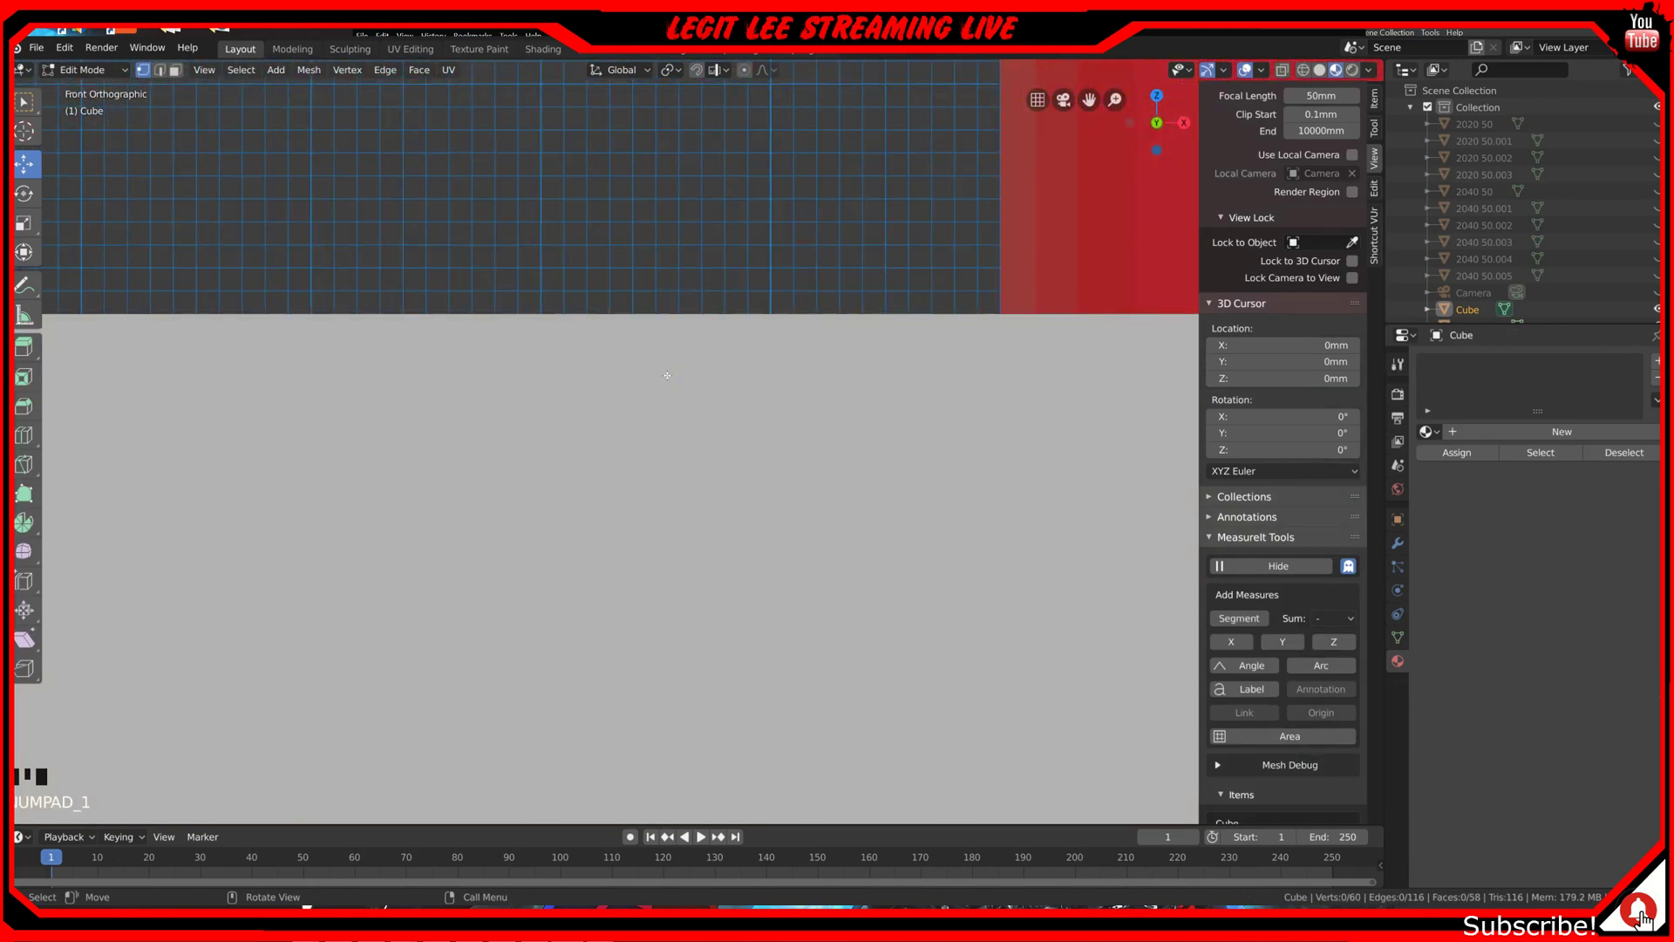
shift+middle_drag(667, 375, 732, 547)
scroll(733, 546, up, 1)
scroll(794, 499, down, 4)
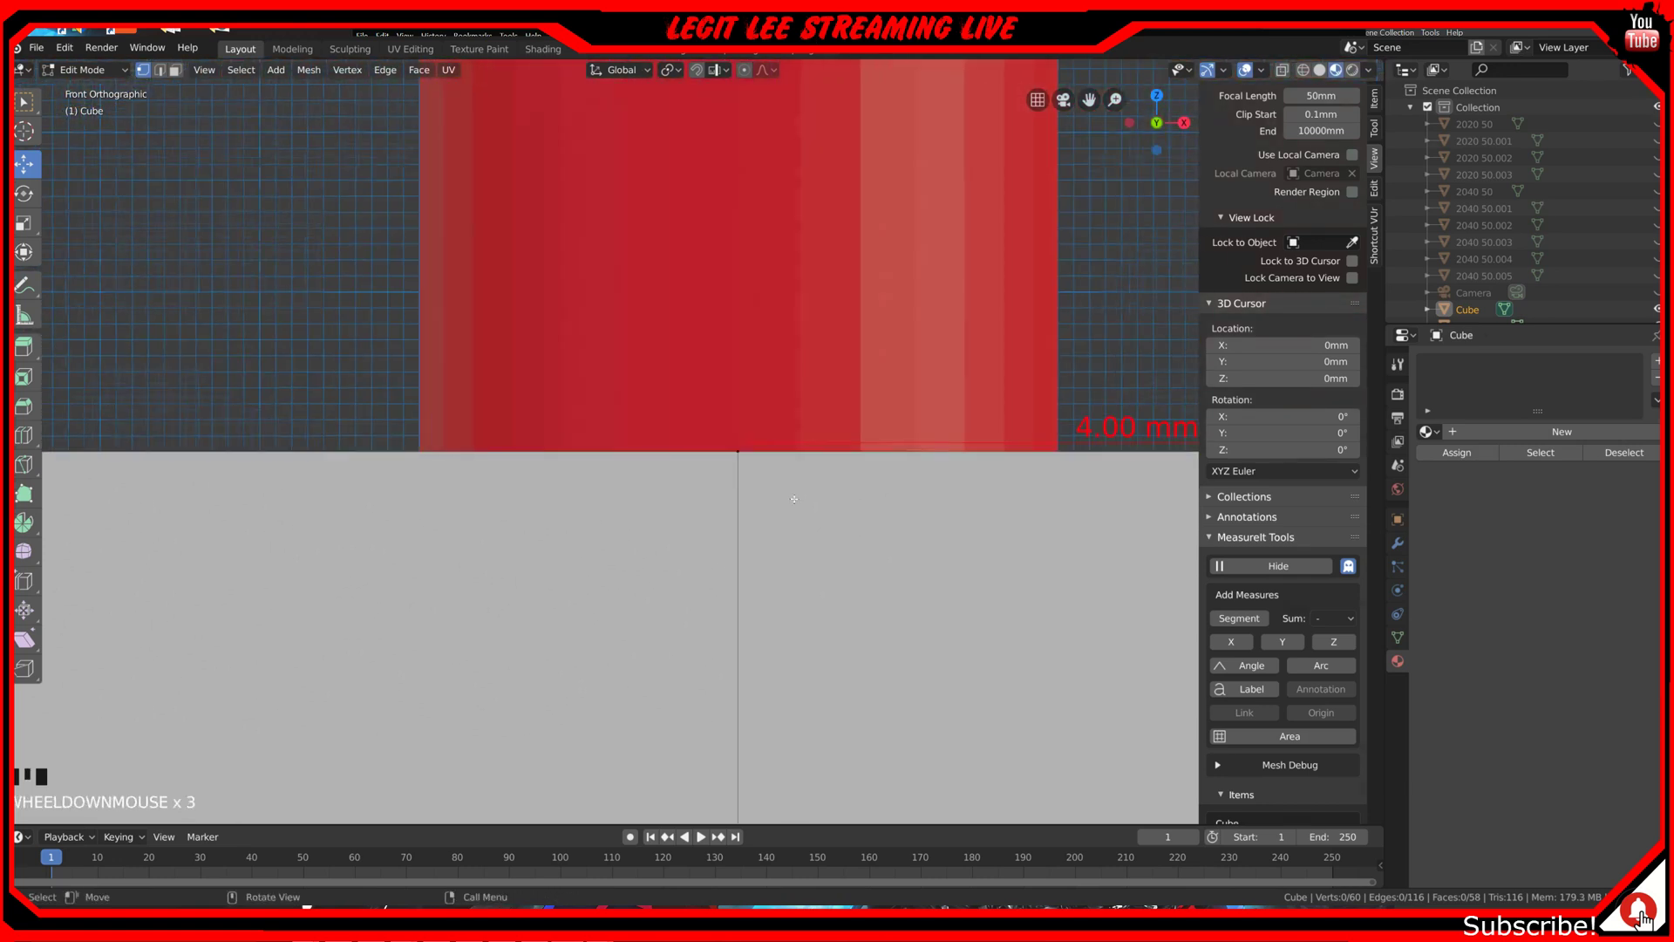
key(KP_7)
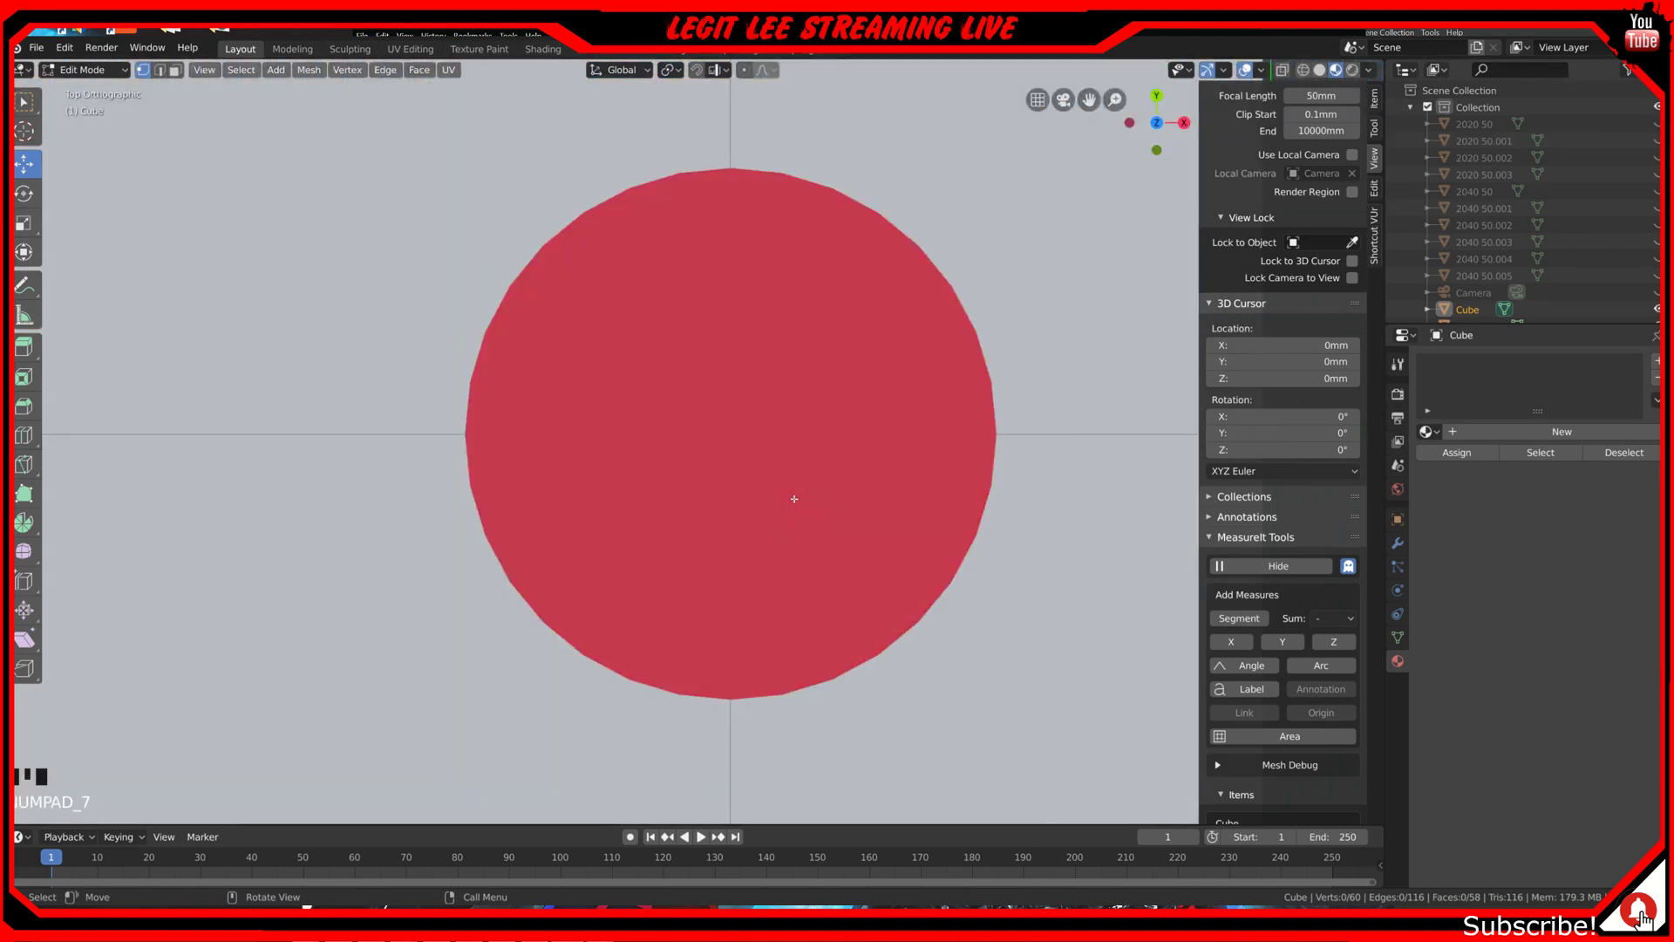
Step: Duplicate the mounting-hole cylinder 27 mm along -Y, to the opposite inner cross loop on the +X lengthwise loop
scroll(795, 499, down, 7)
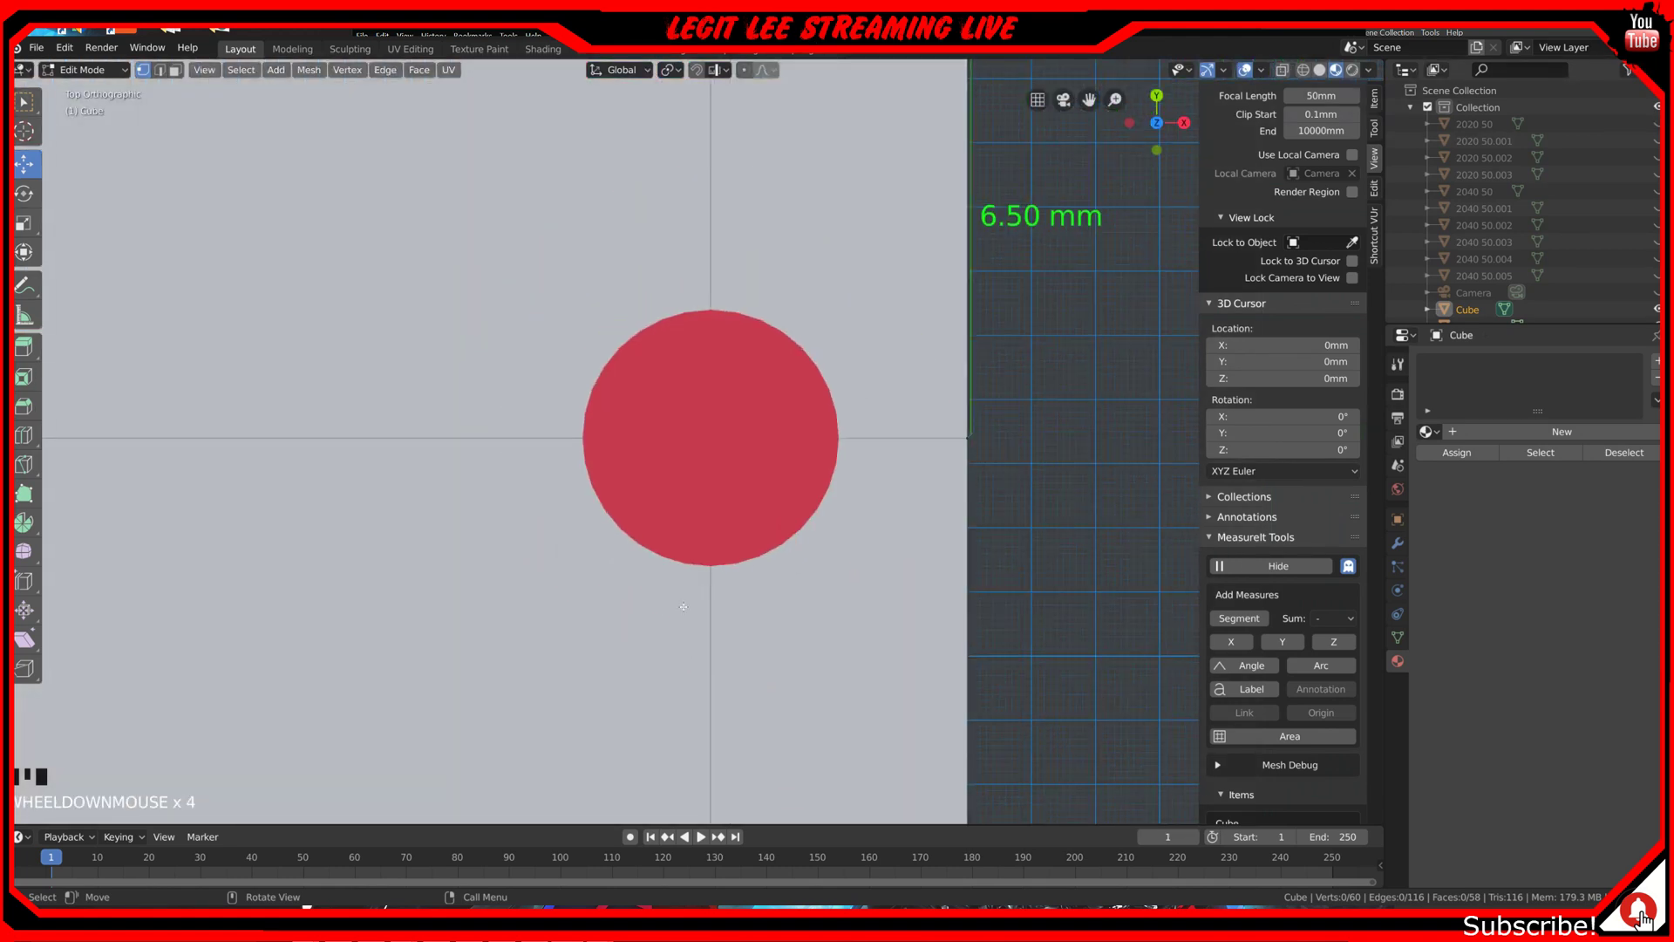
shift+middle_drag(612, 632, 759, 538)
scroll(759, 538, down, 2)
shift+middle_drag(766, 699, 772, 475)
scroll(739, 496, down, 2)
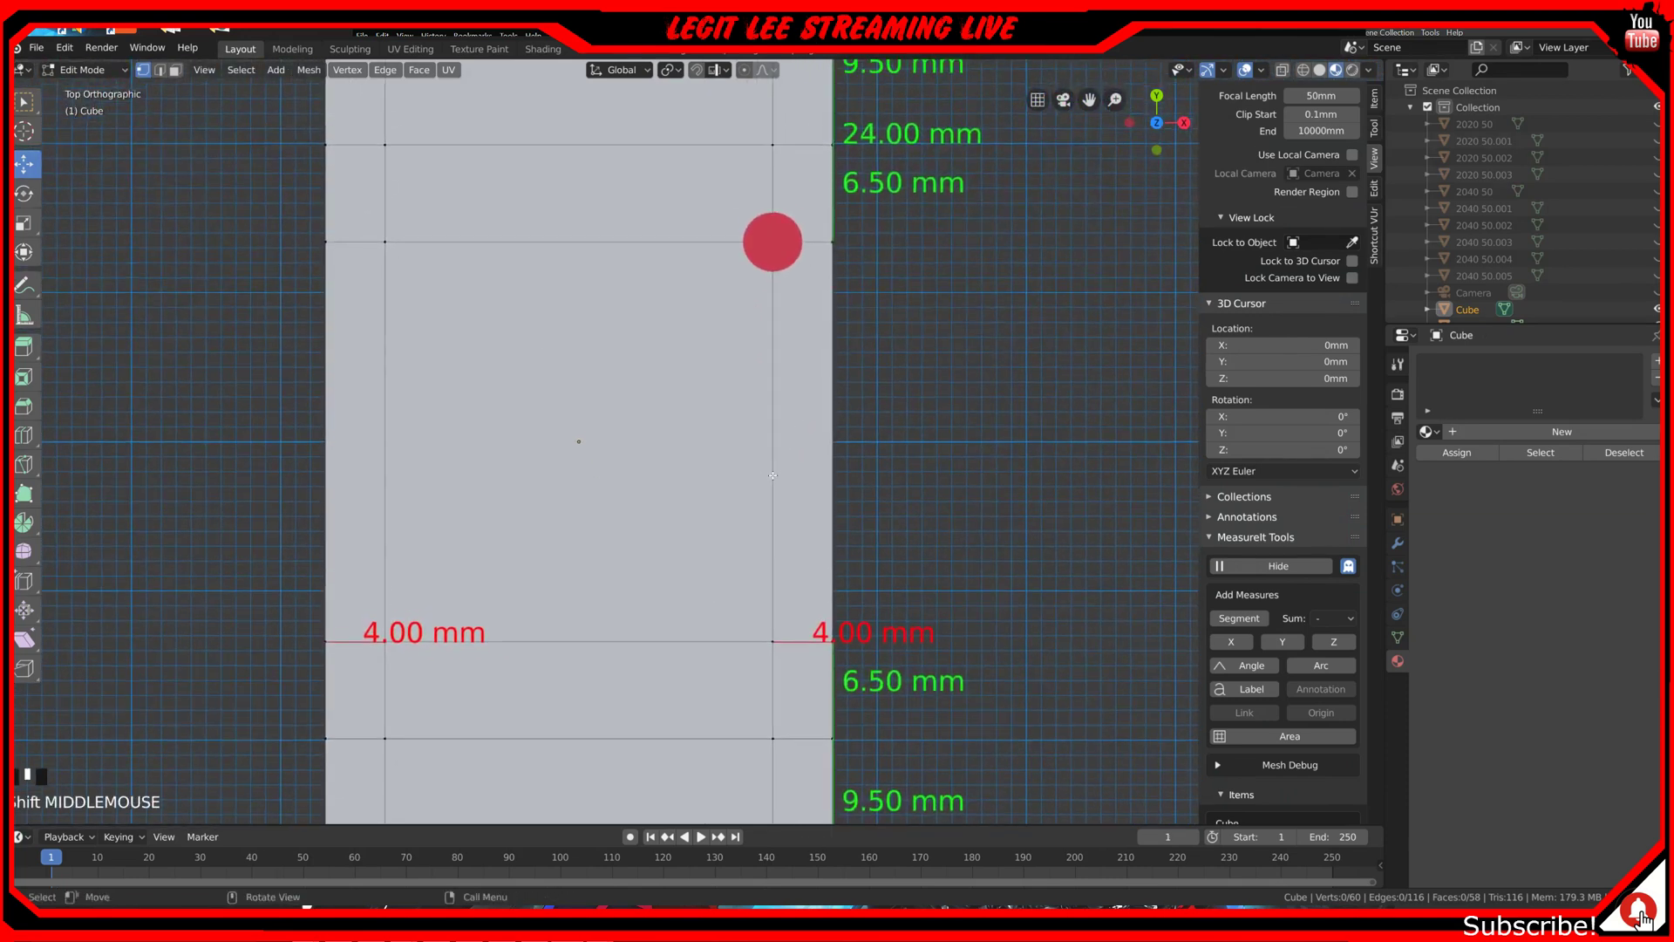
key(Tab)
click(794, 253)
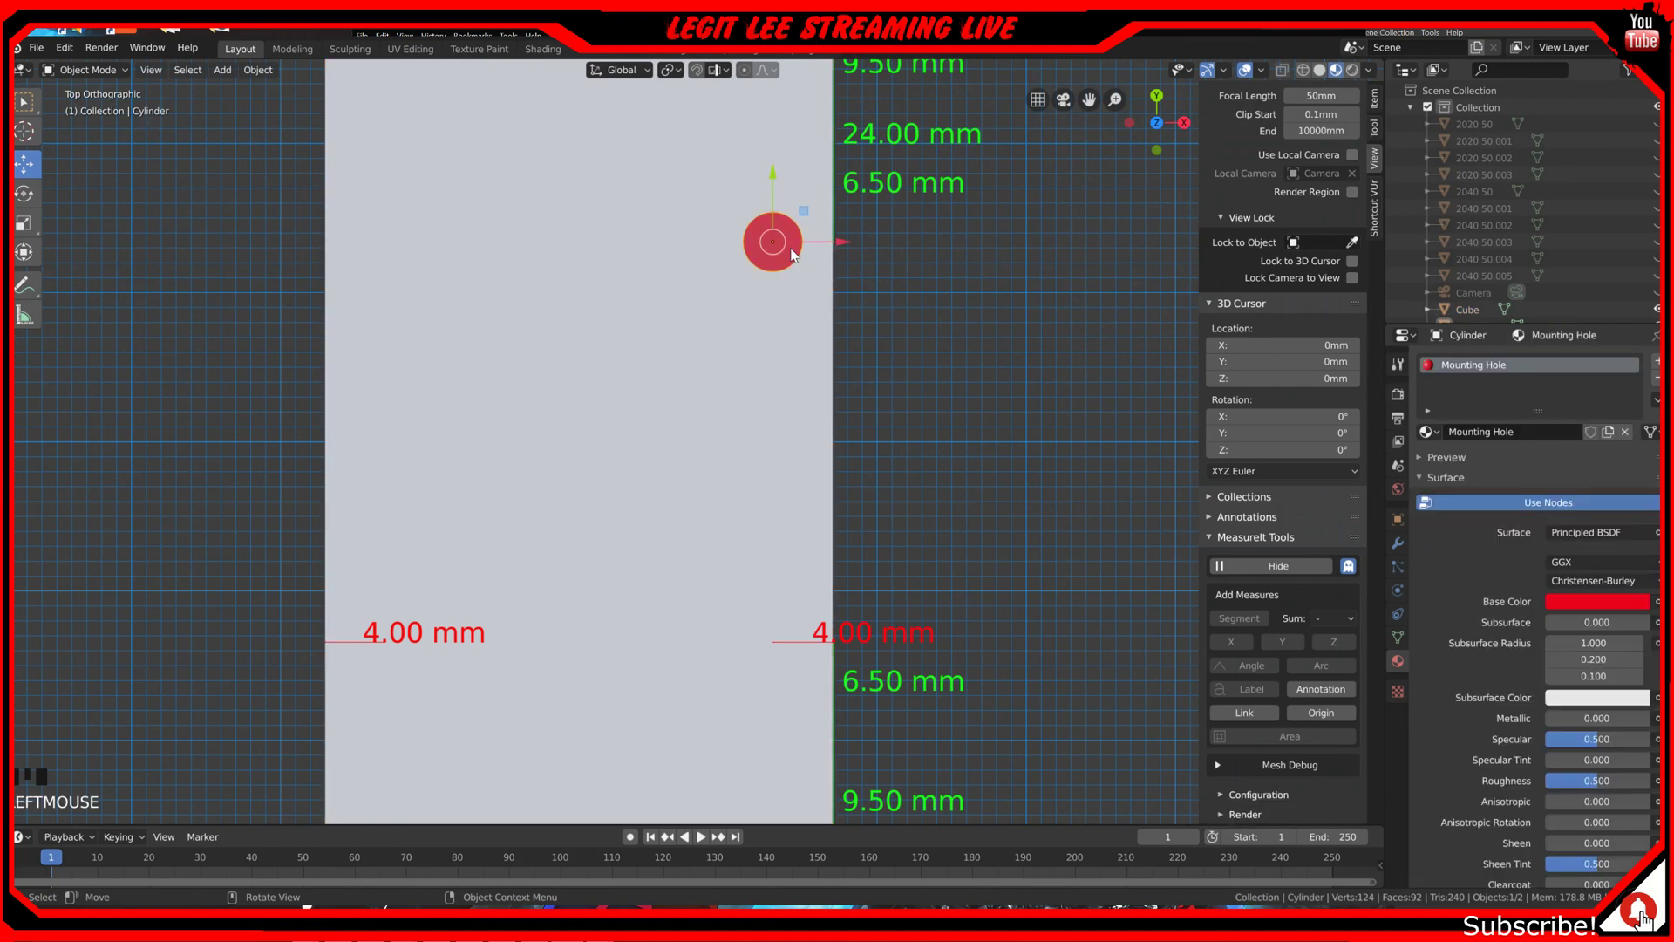
key(shift+d)
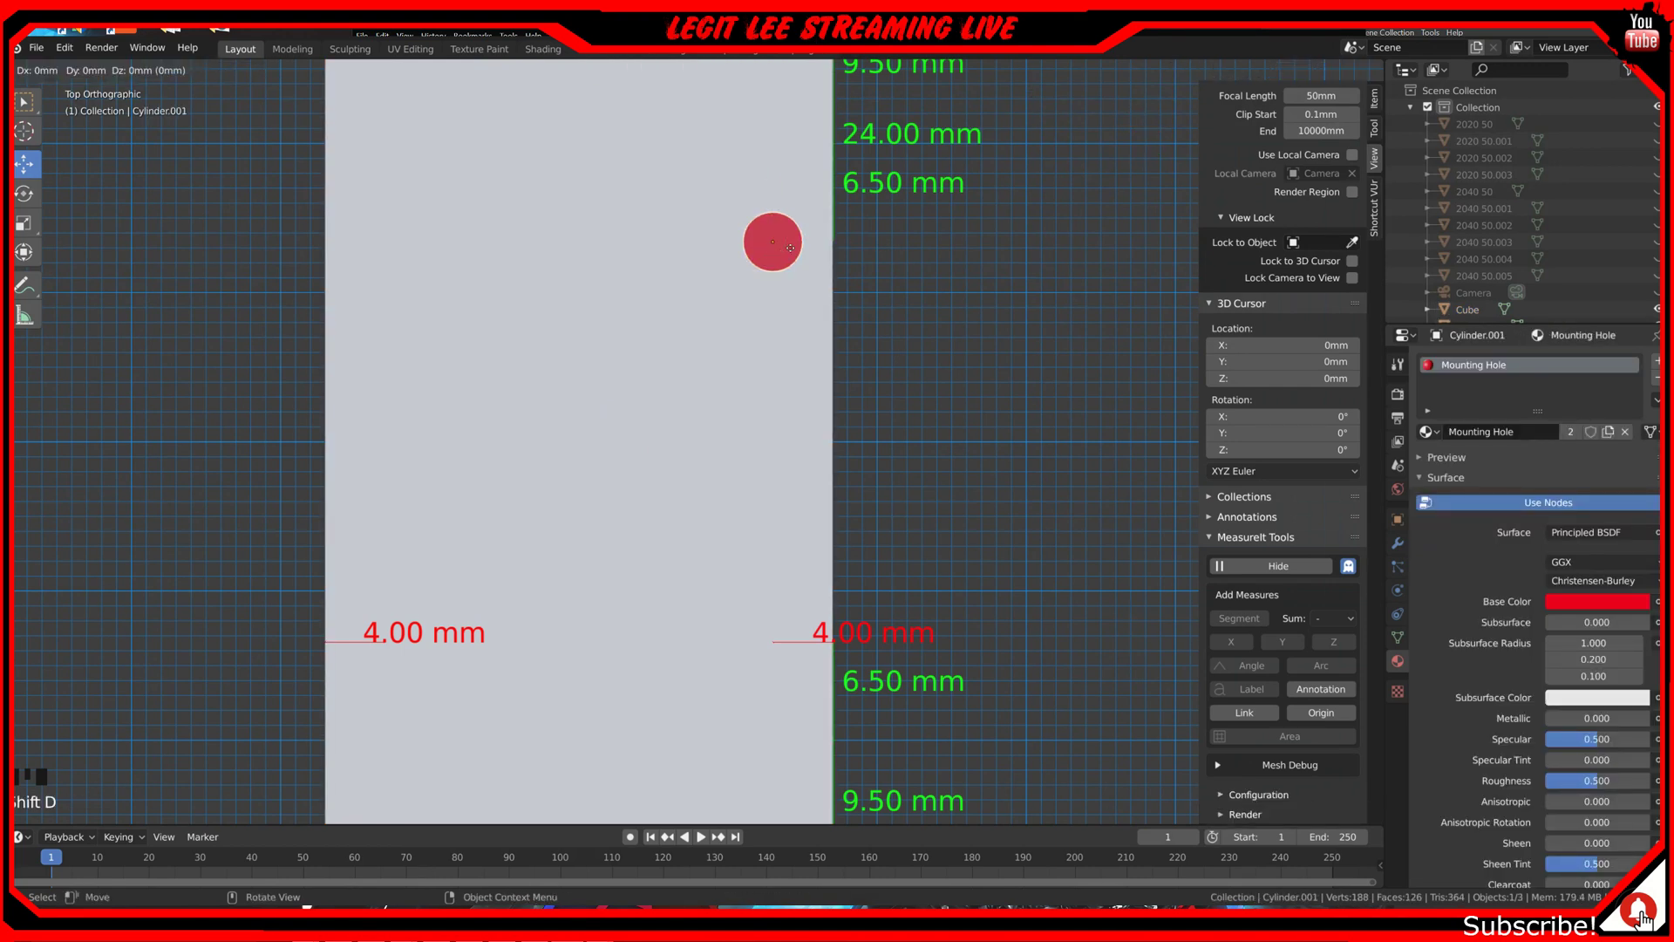
key(y)
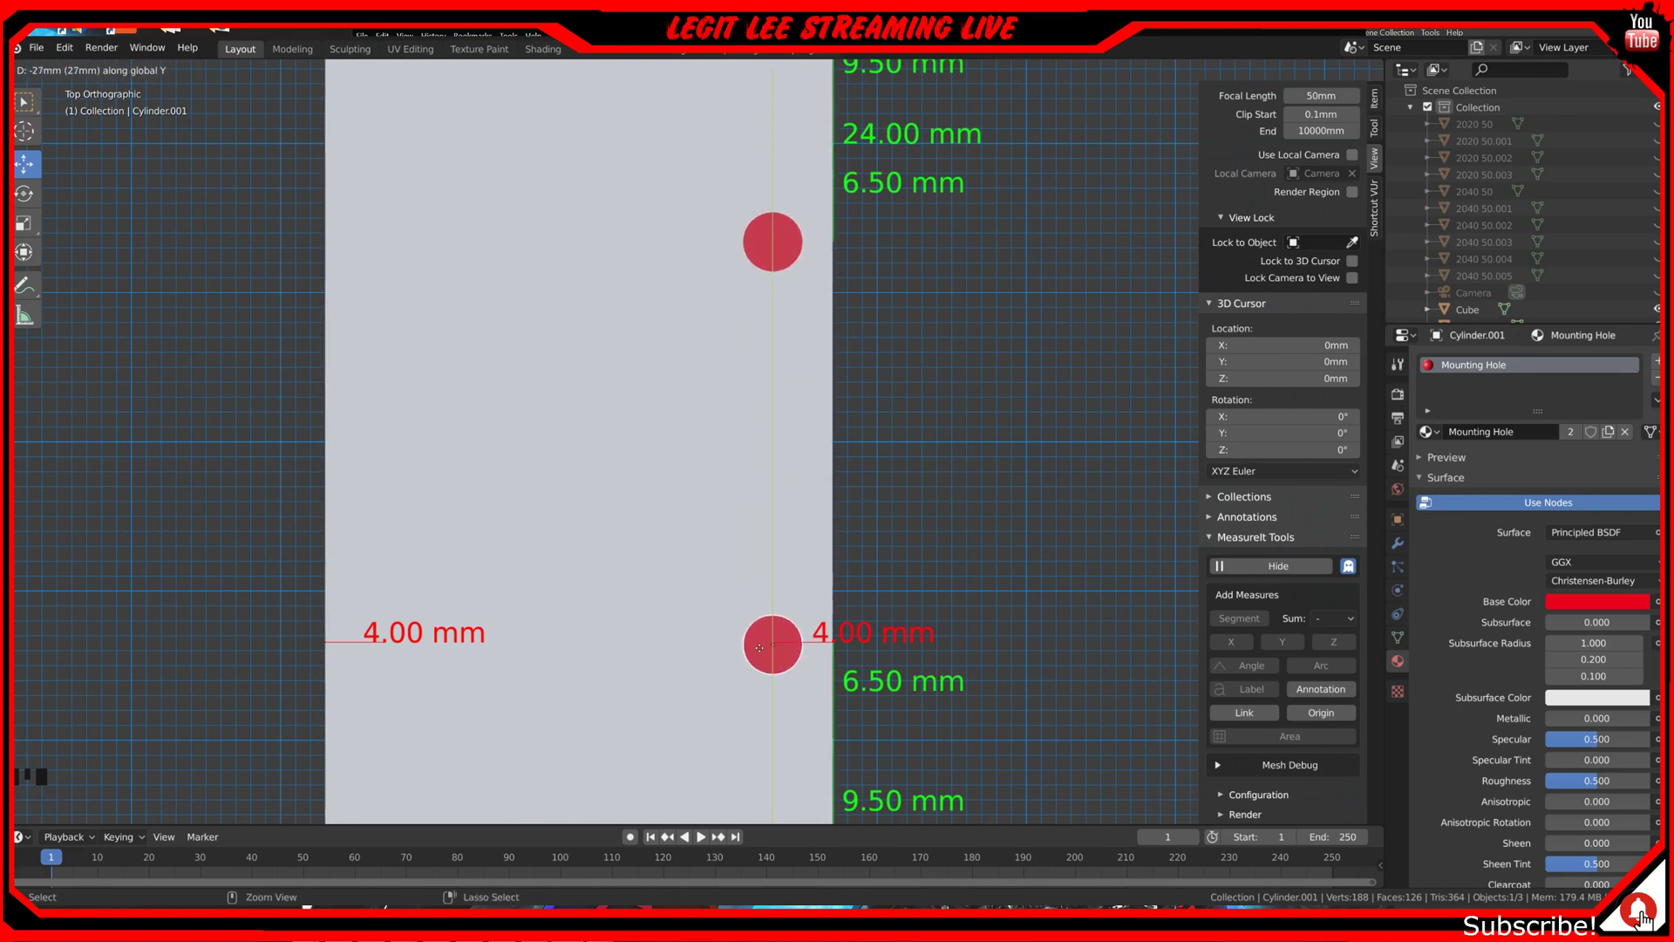
click(760, 645)
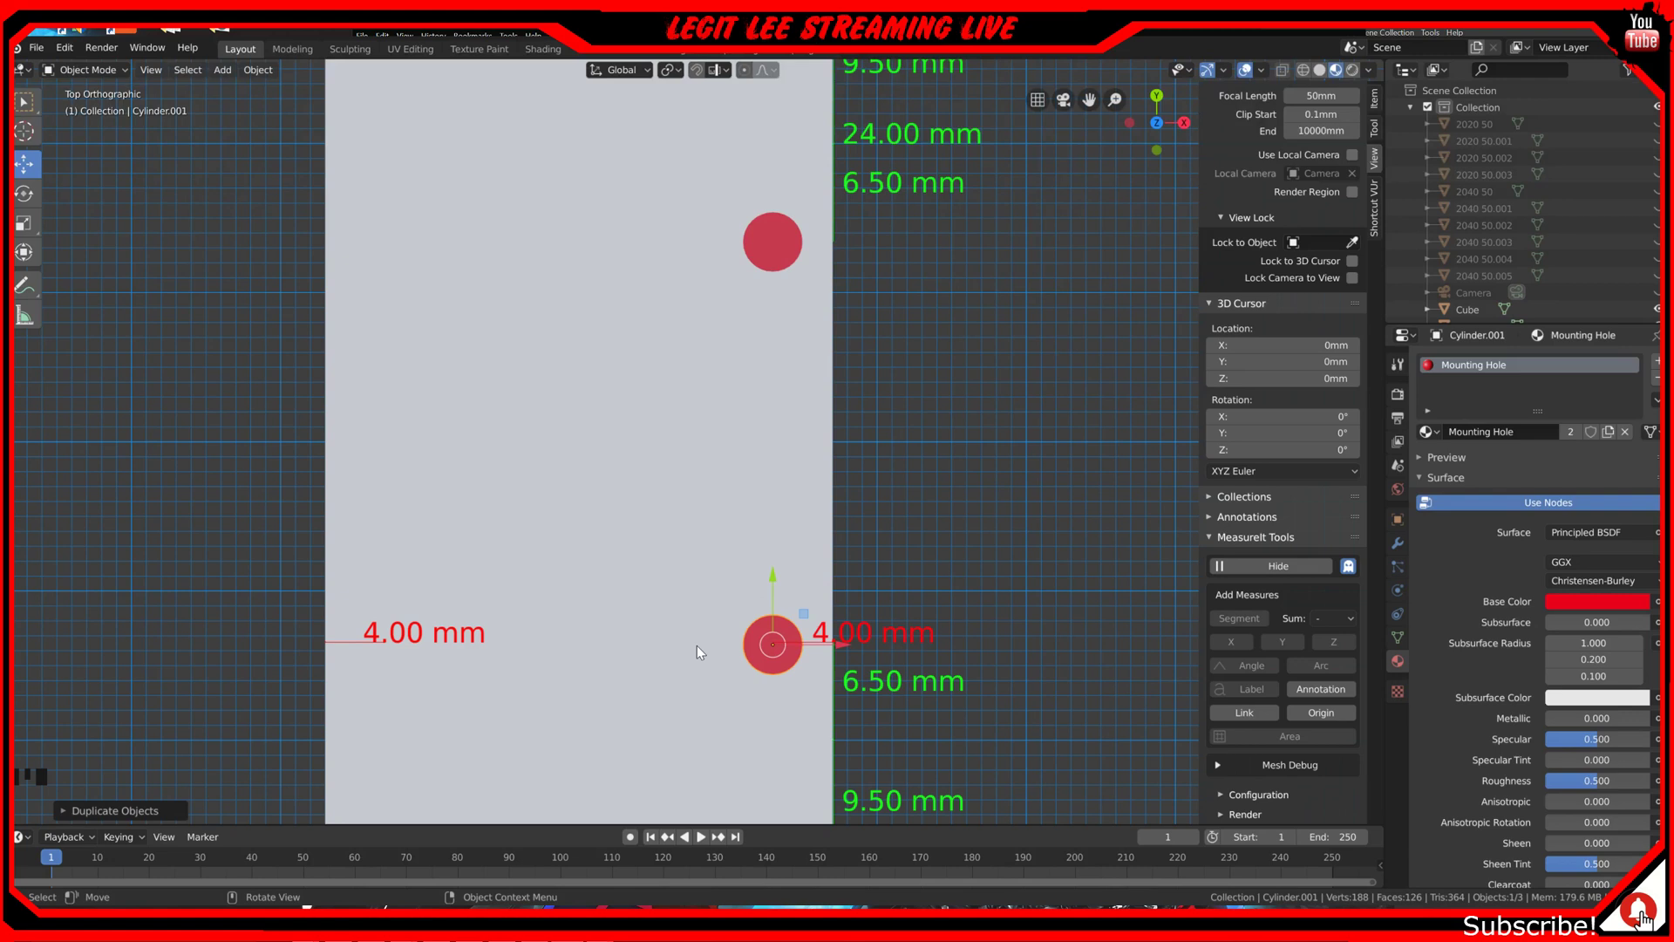
Step: Move the duplicated cylinder a small increment along +Y and compare it with the -Y inner cross loop from the right view
scroll(697, 645, up, 1)
scroll(698, 645, up, 2)
shift+middle_drag(698, 646, 688, 340)
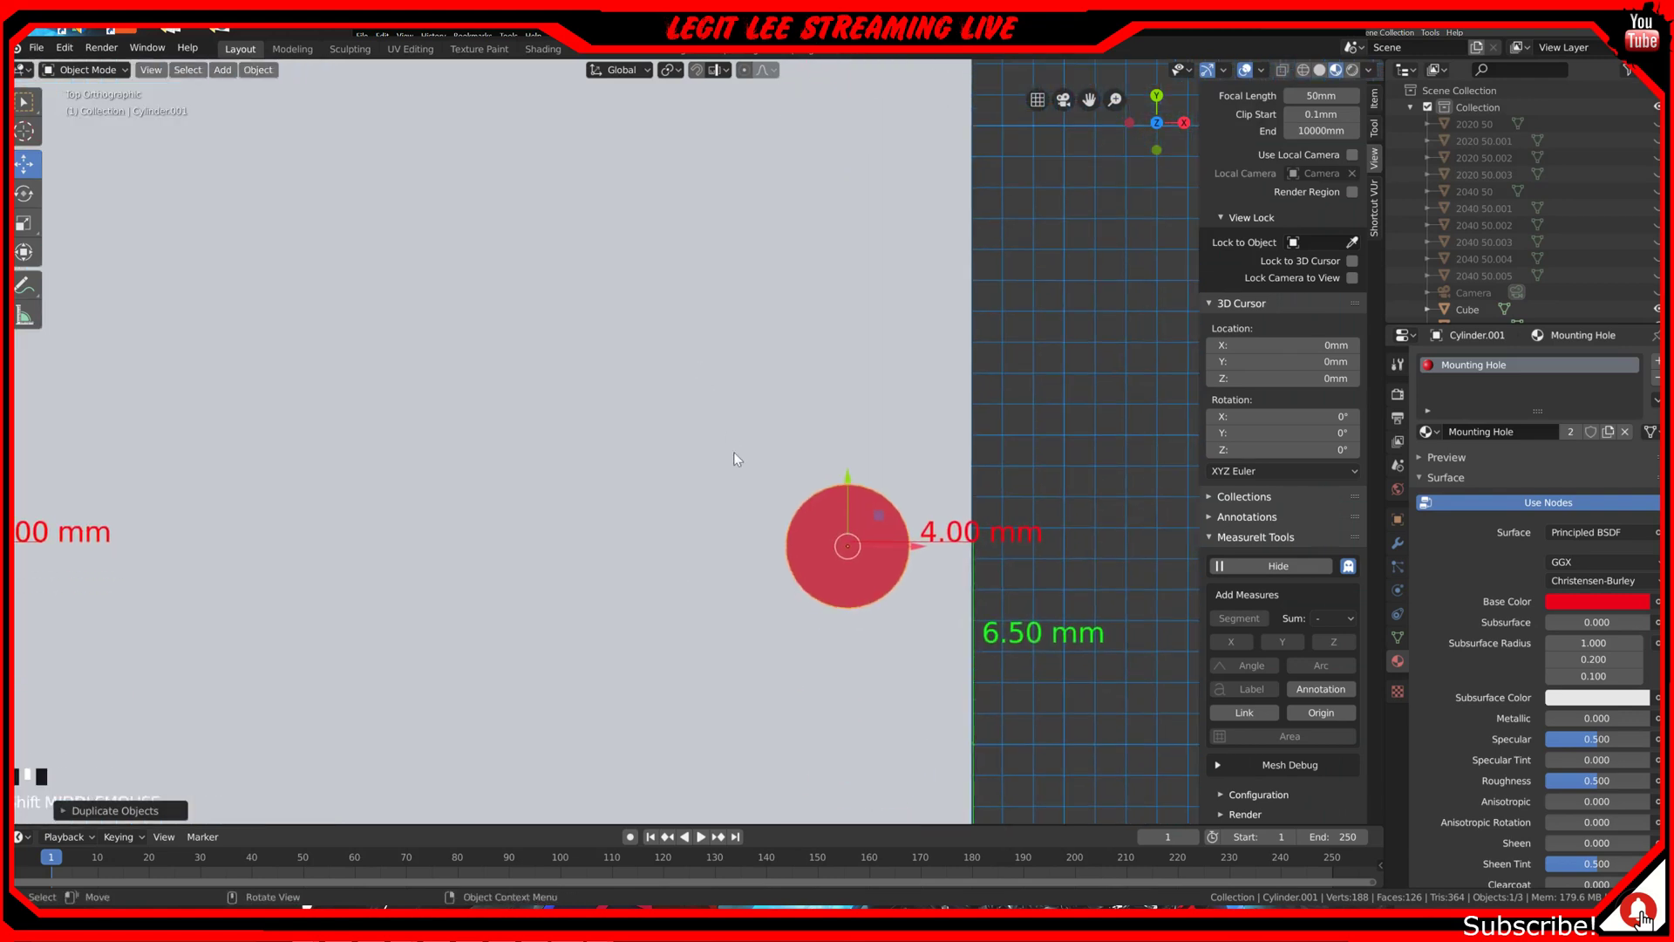
scroll(750, 515, up, 1)
shift+middle_drag(762, 536, 598, 541)
scroll(579, 349, up, 2)
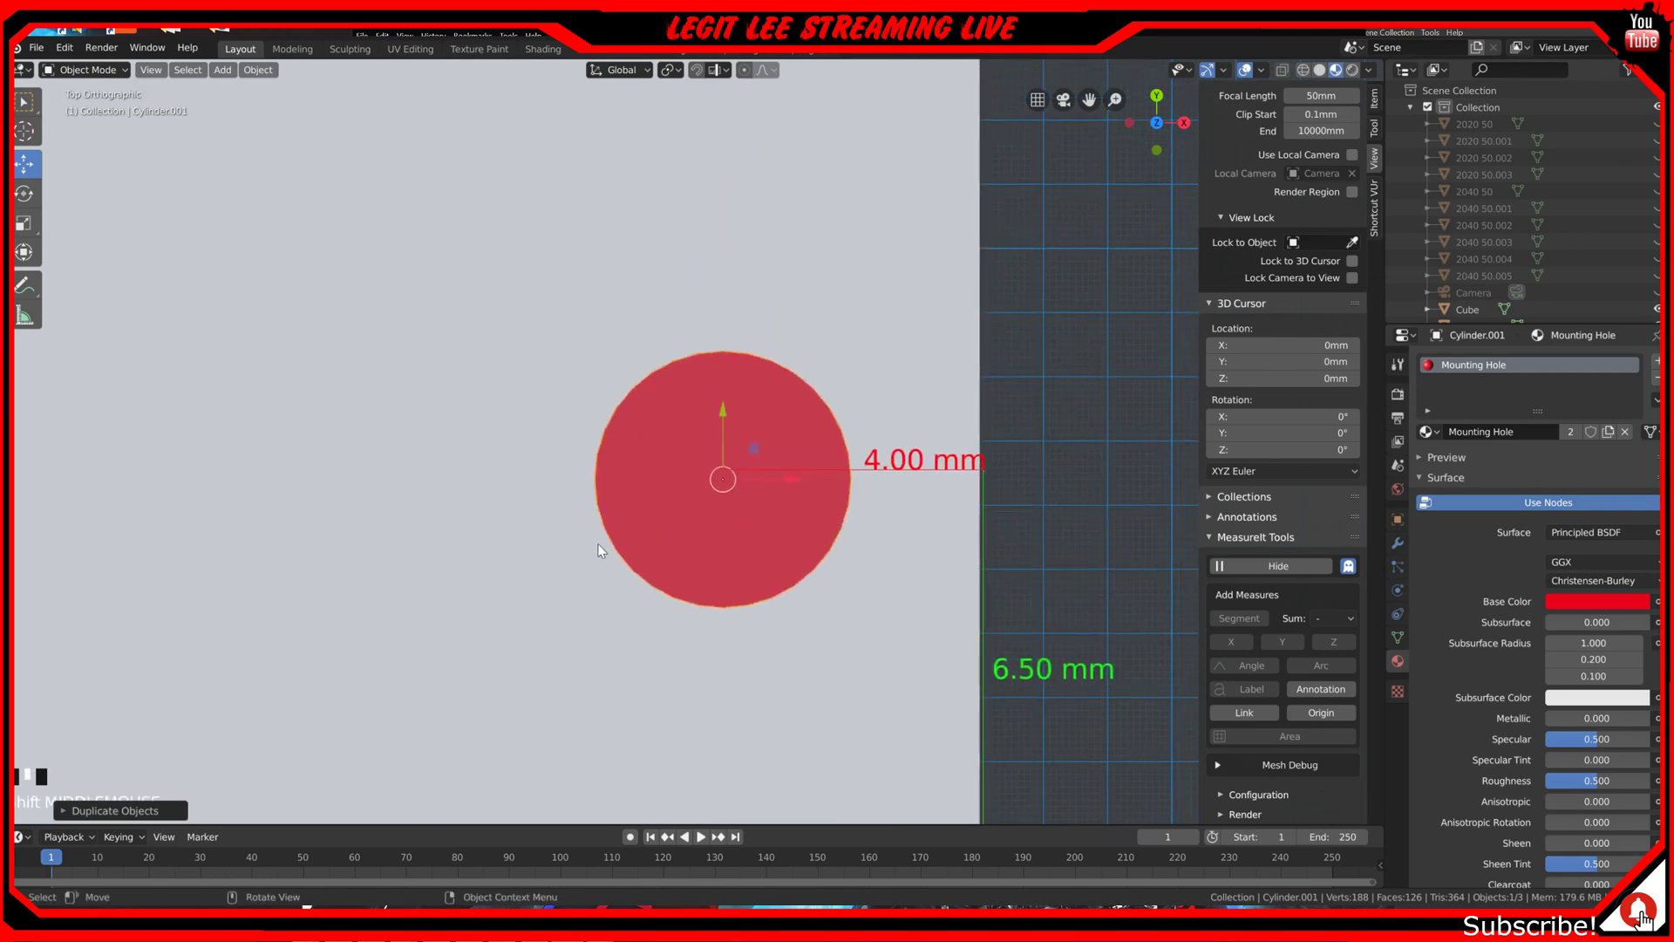
ctrl+drag(723, 410, 723, 403)
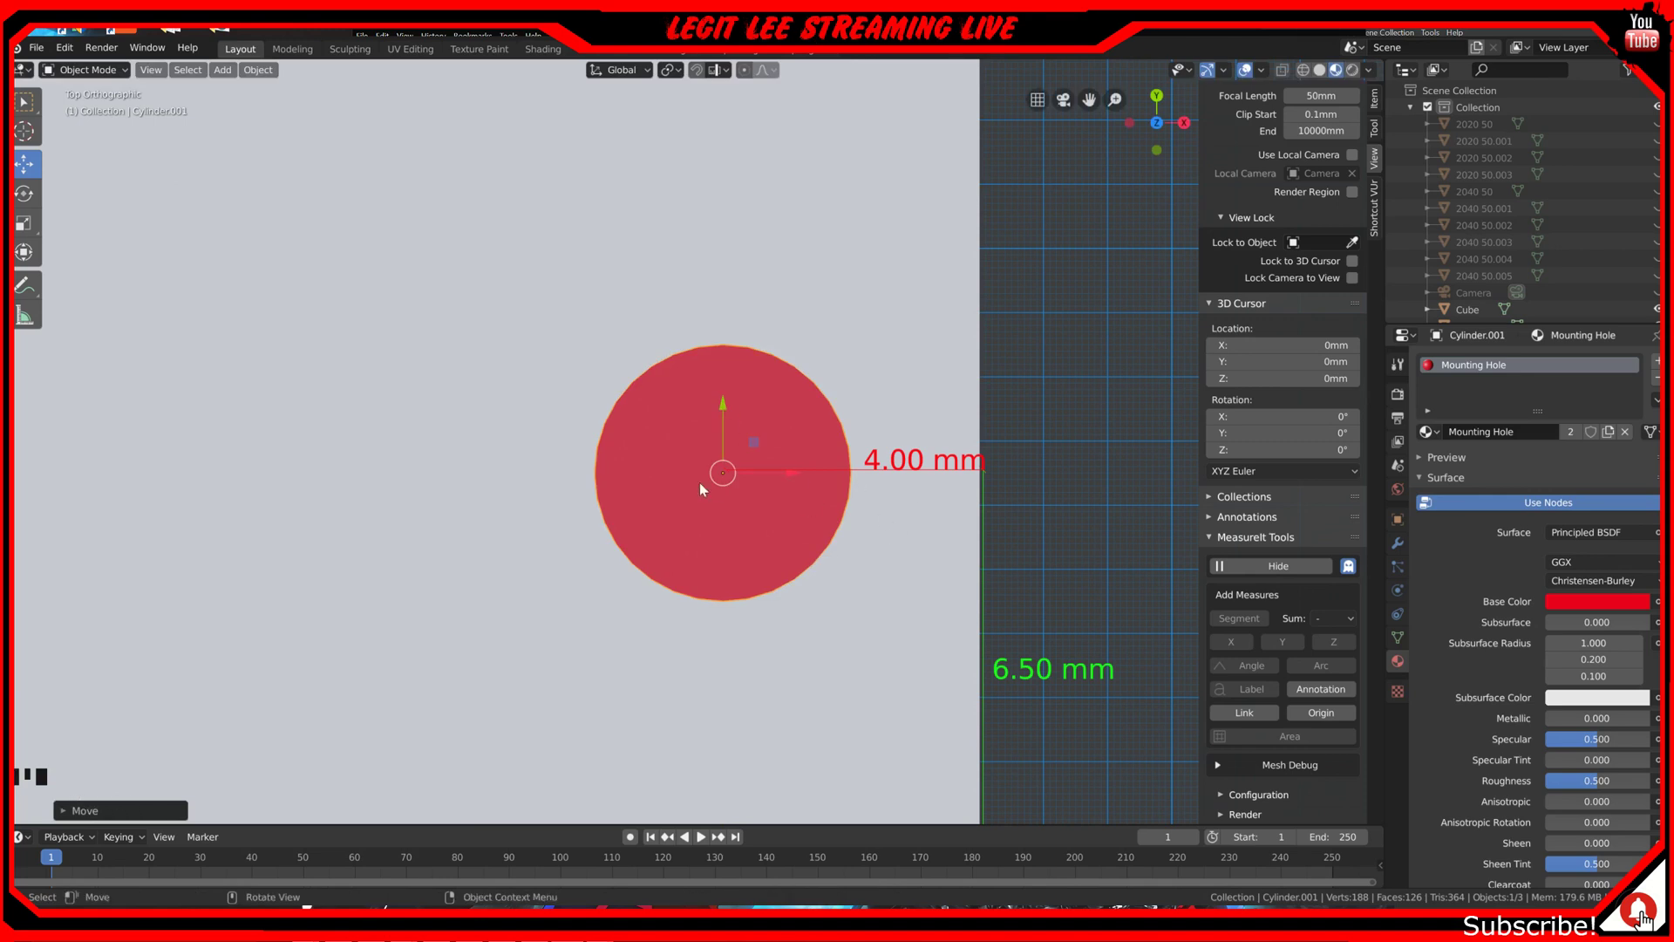
key(KP_3)
scroll(703, 490, up, 2)
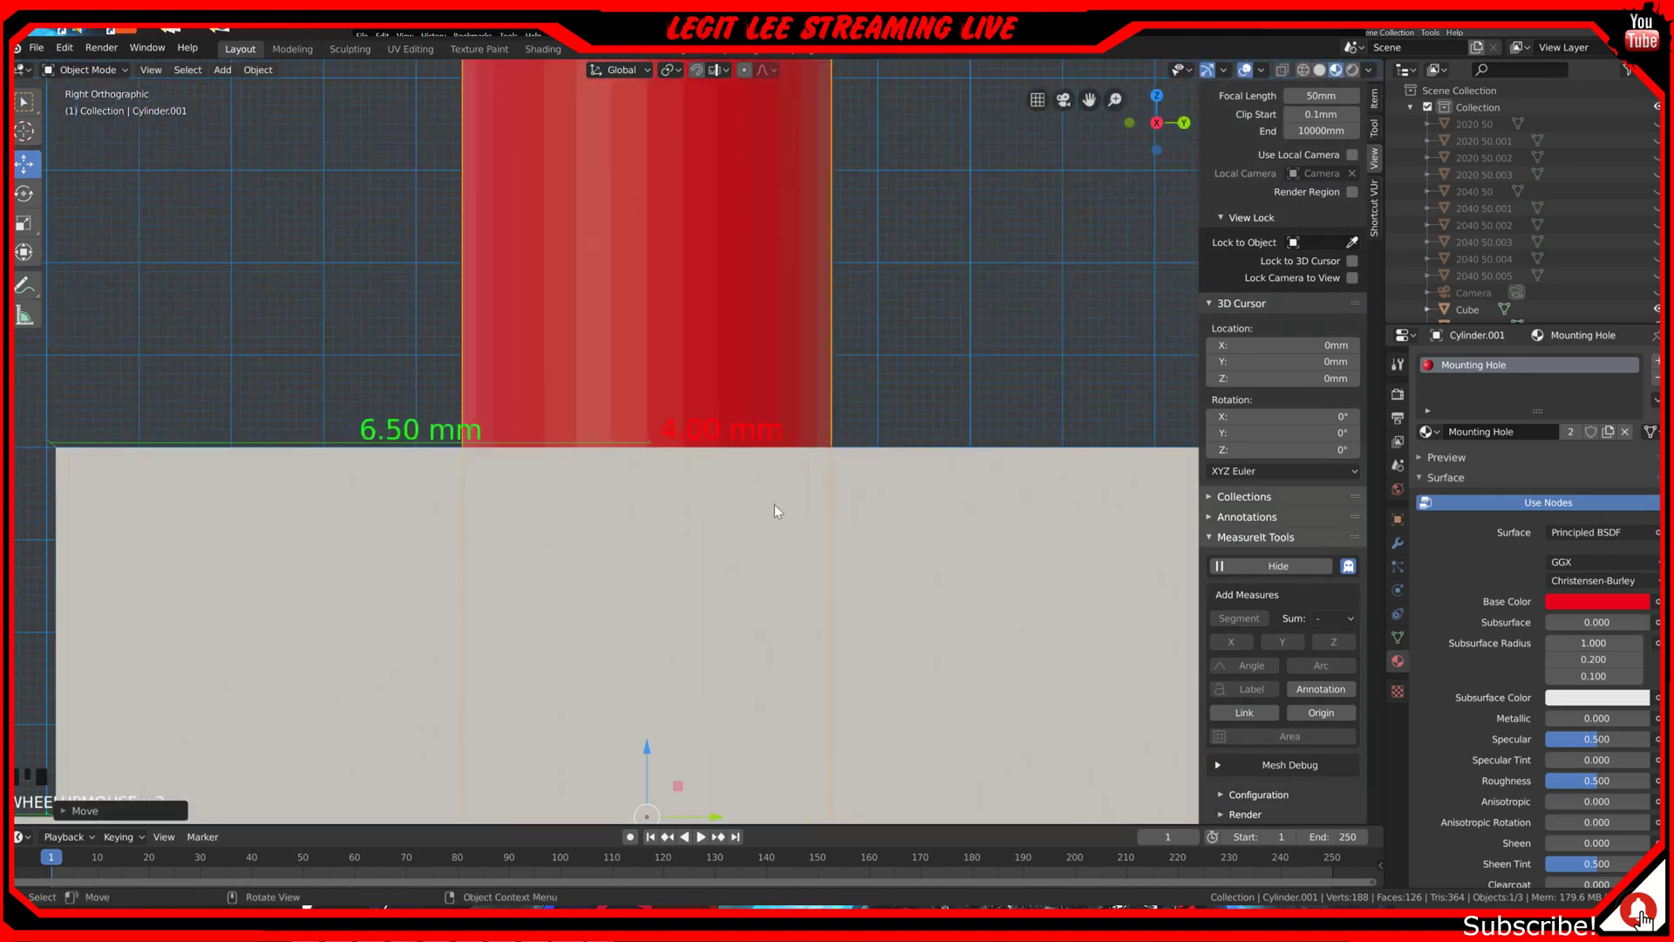
click(957, 496)
key(Tab)
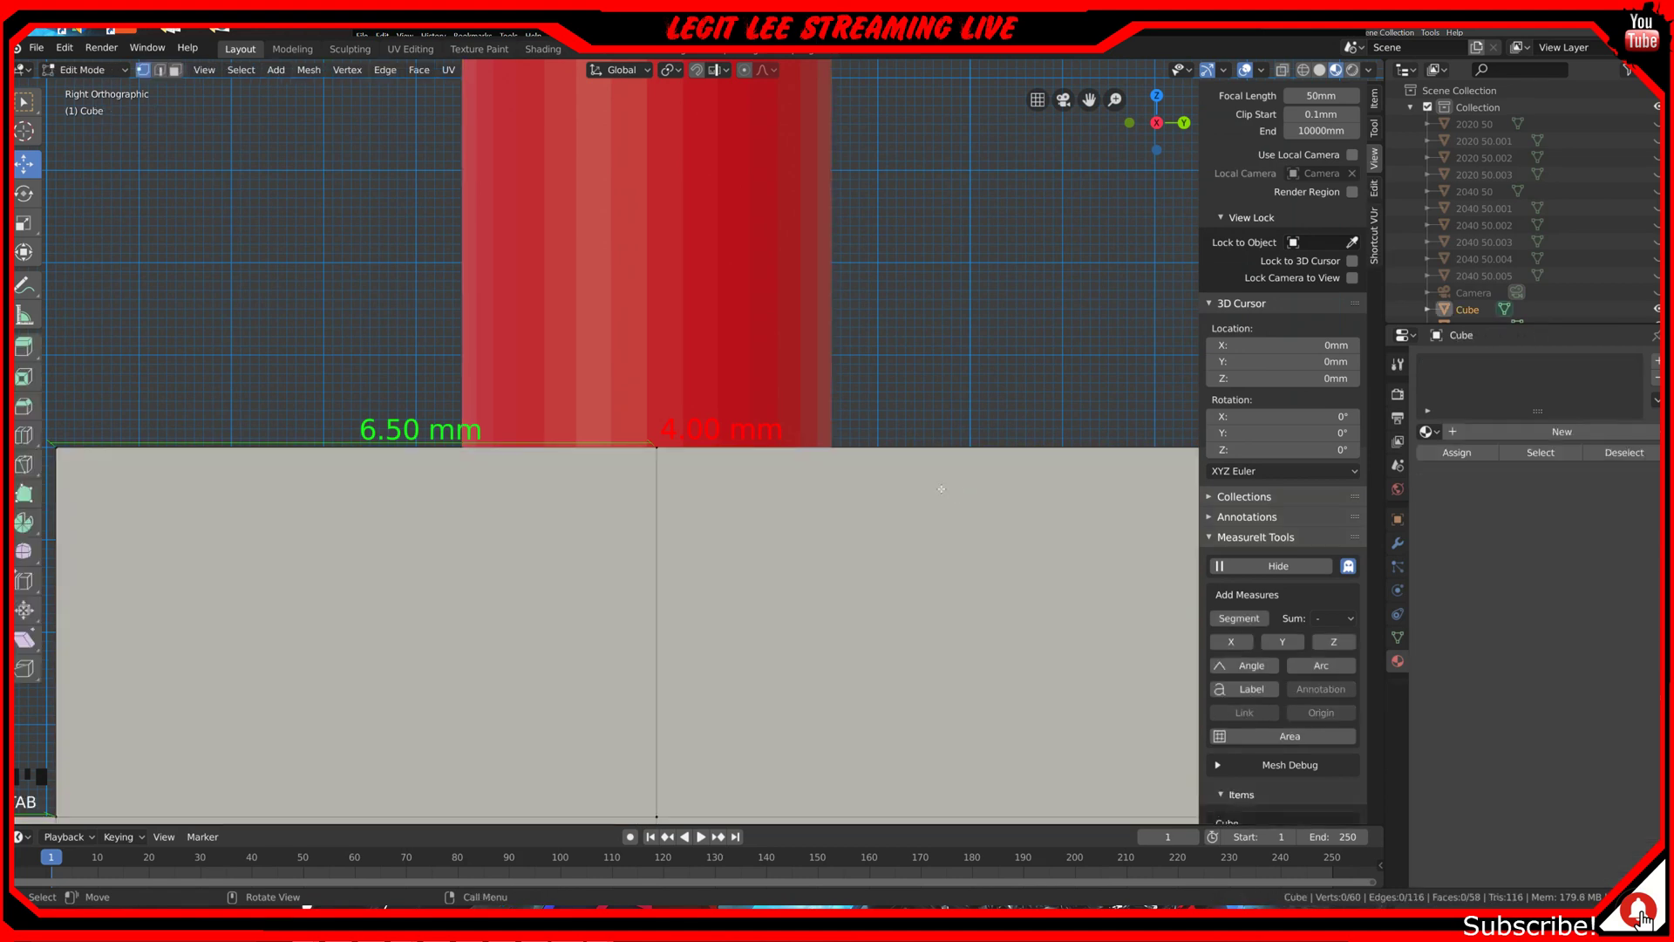
scroll(682, 412, up, 3)
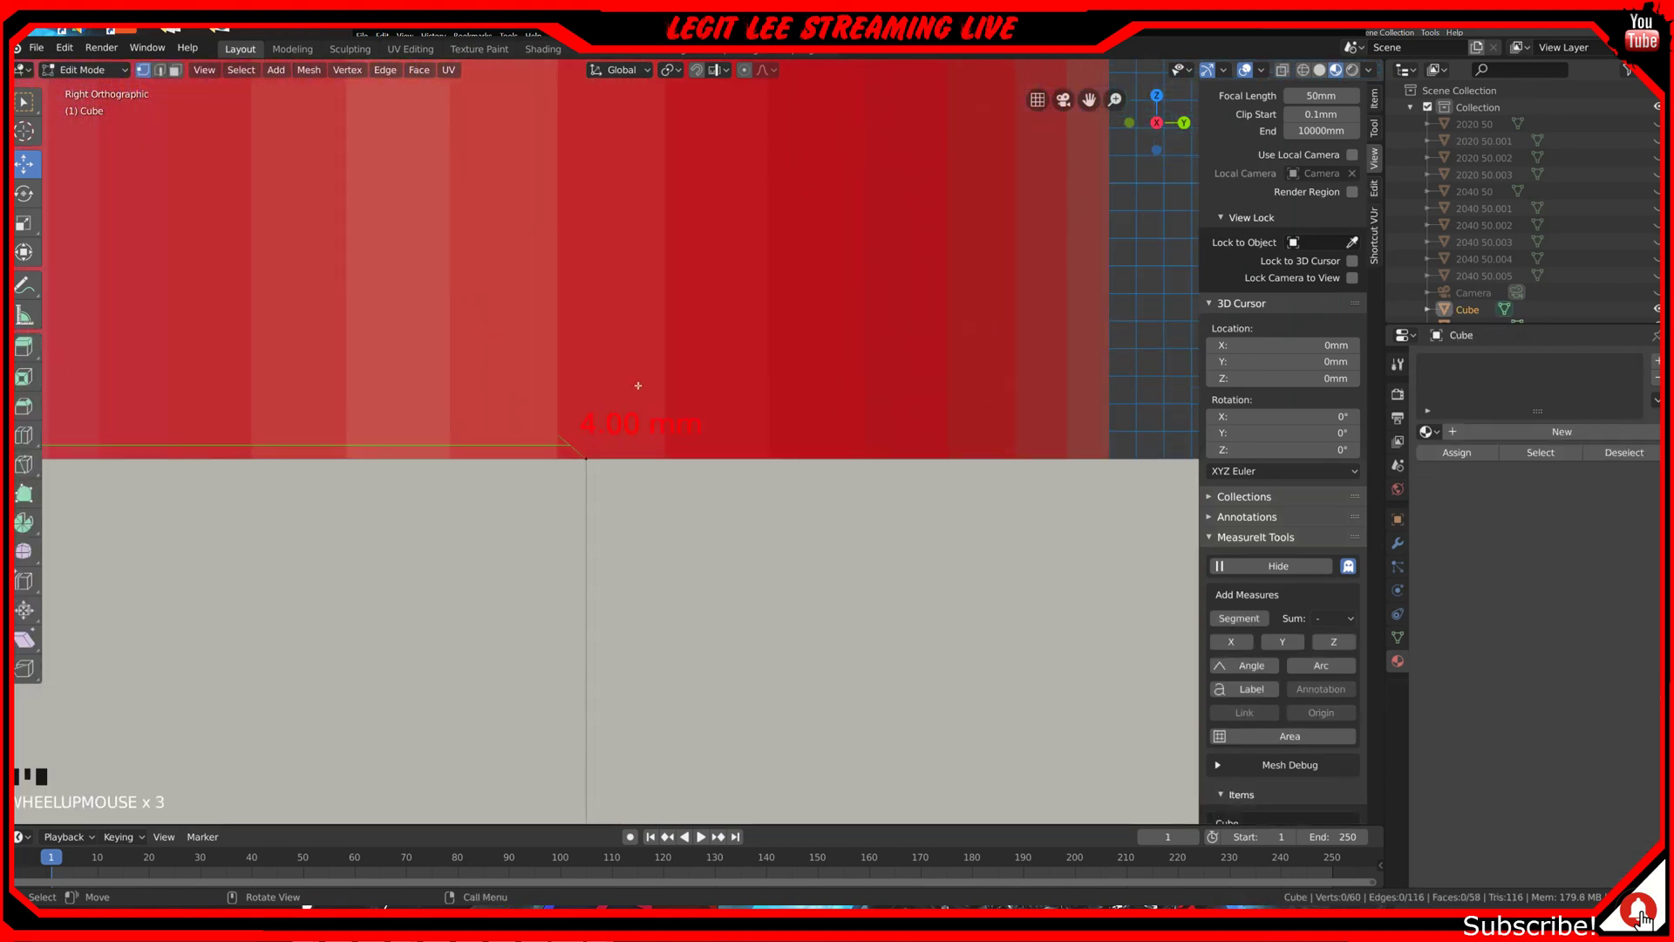
scroll(637, 386, down, 3)
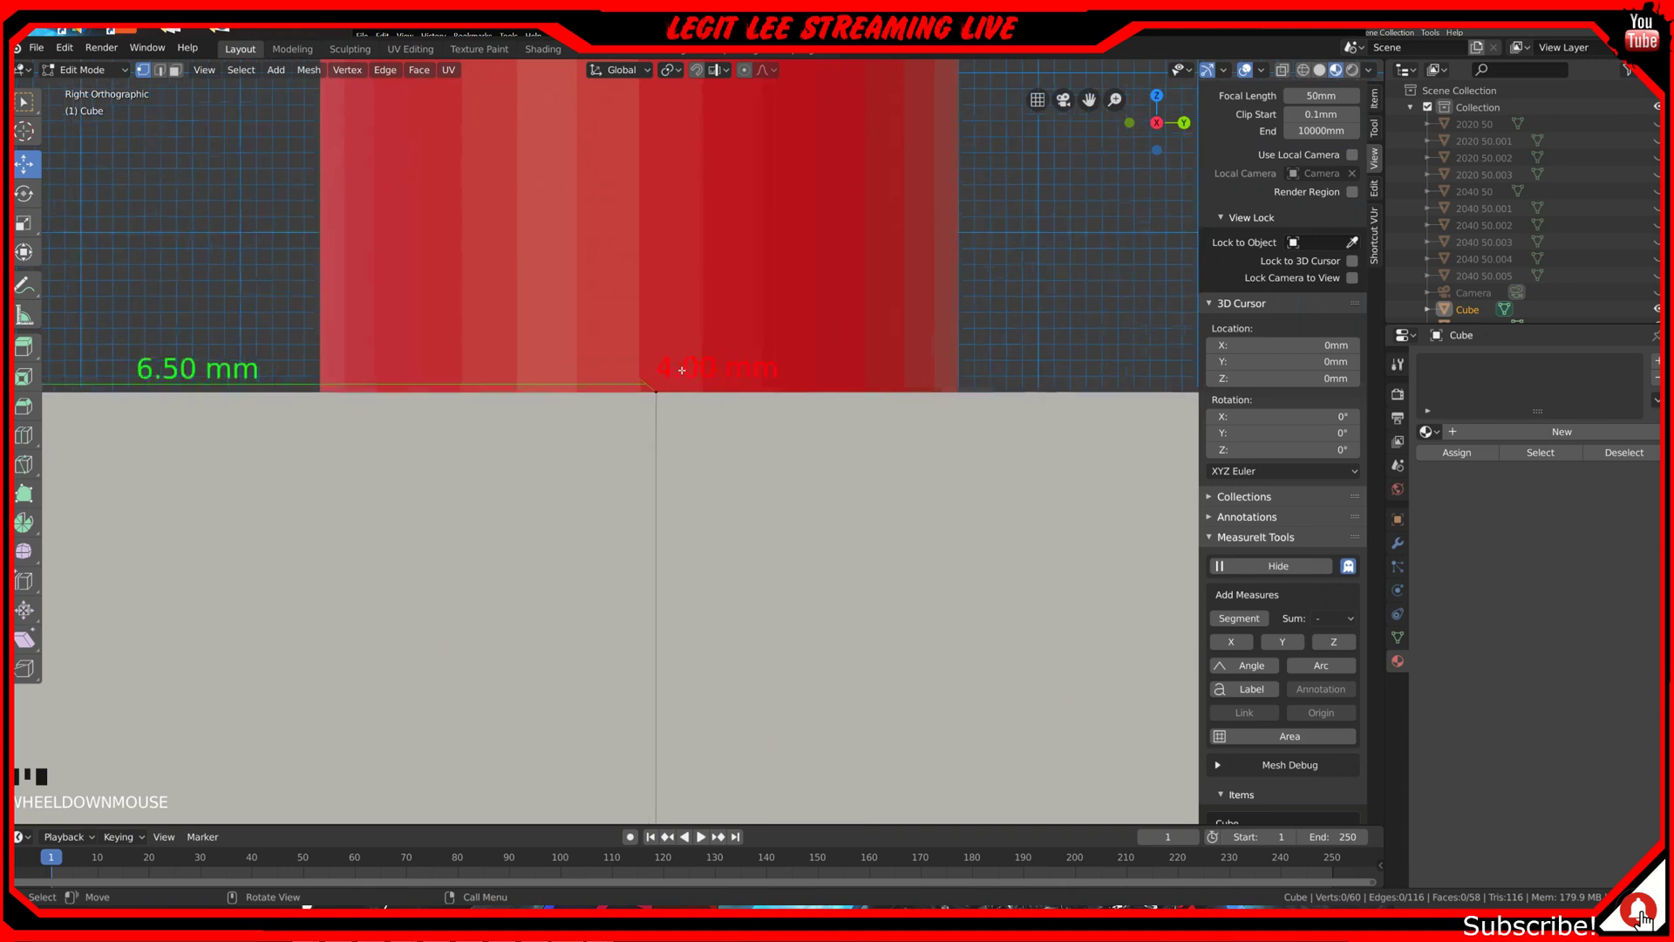
Step: Centre the duplicated cylinder on the -Y inner cross loop by moving it slightly along +Y in the right view
scroll(682, 370, down, 1)
key(Tab)
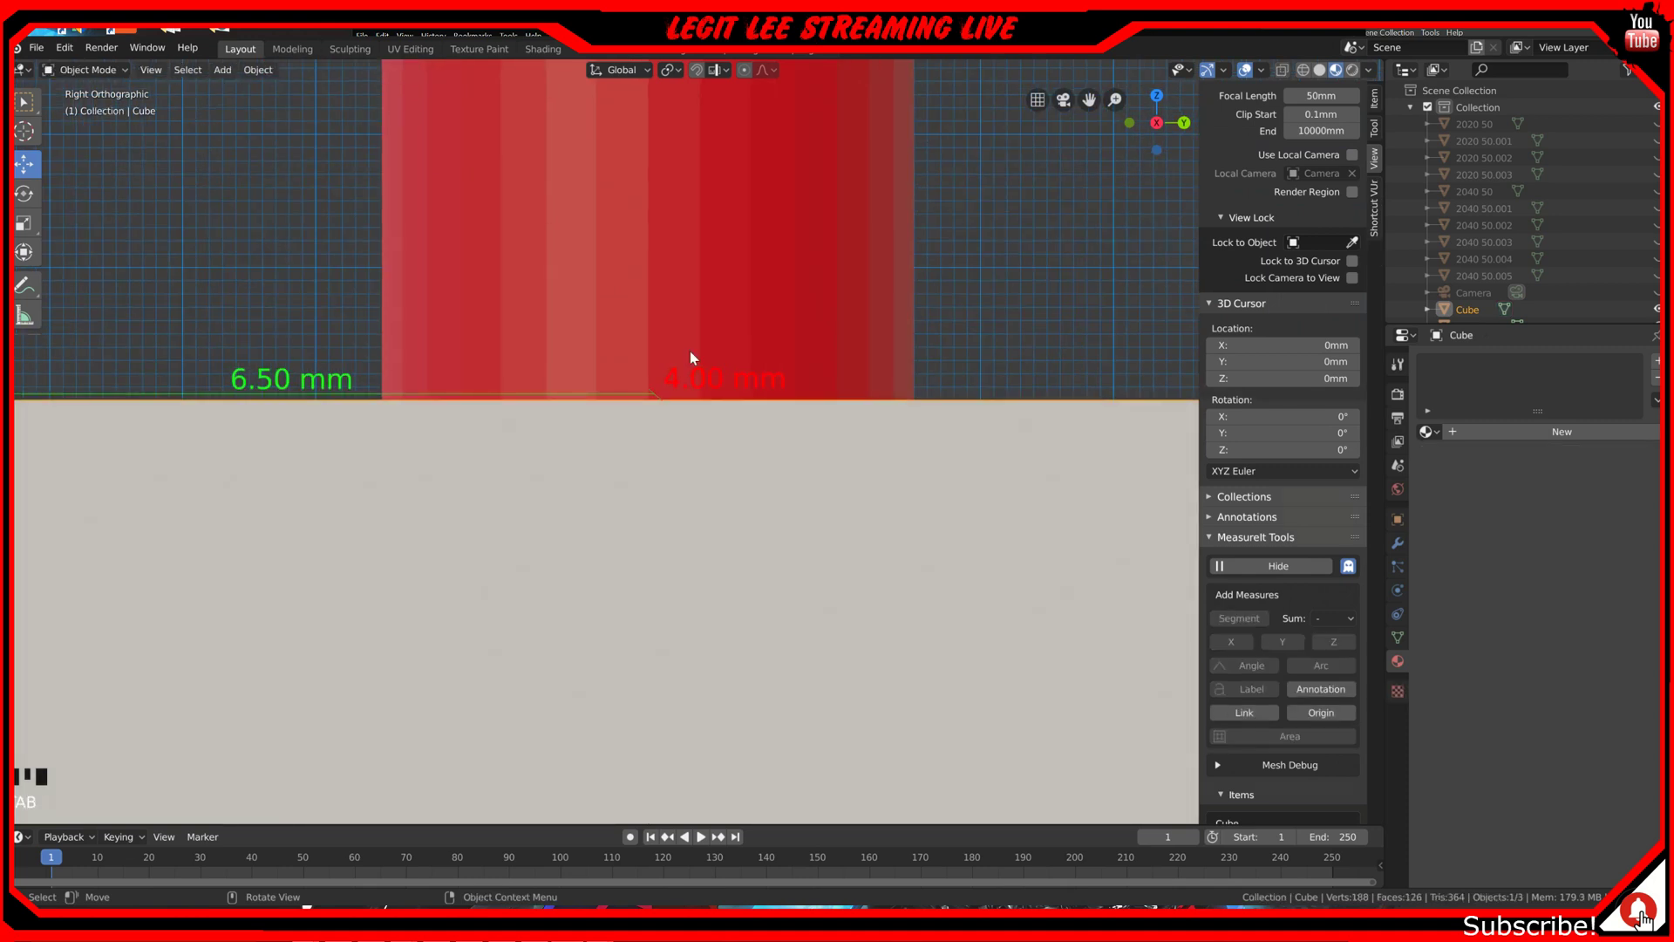
scroll(689, 350, down, 1)
click(700, 311)
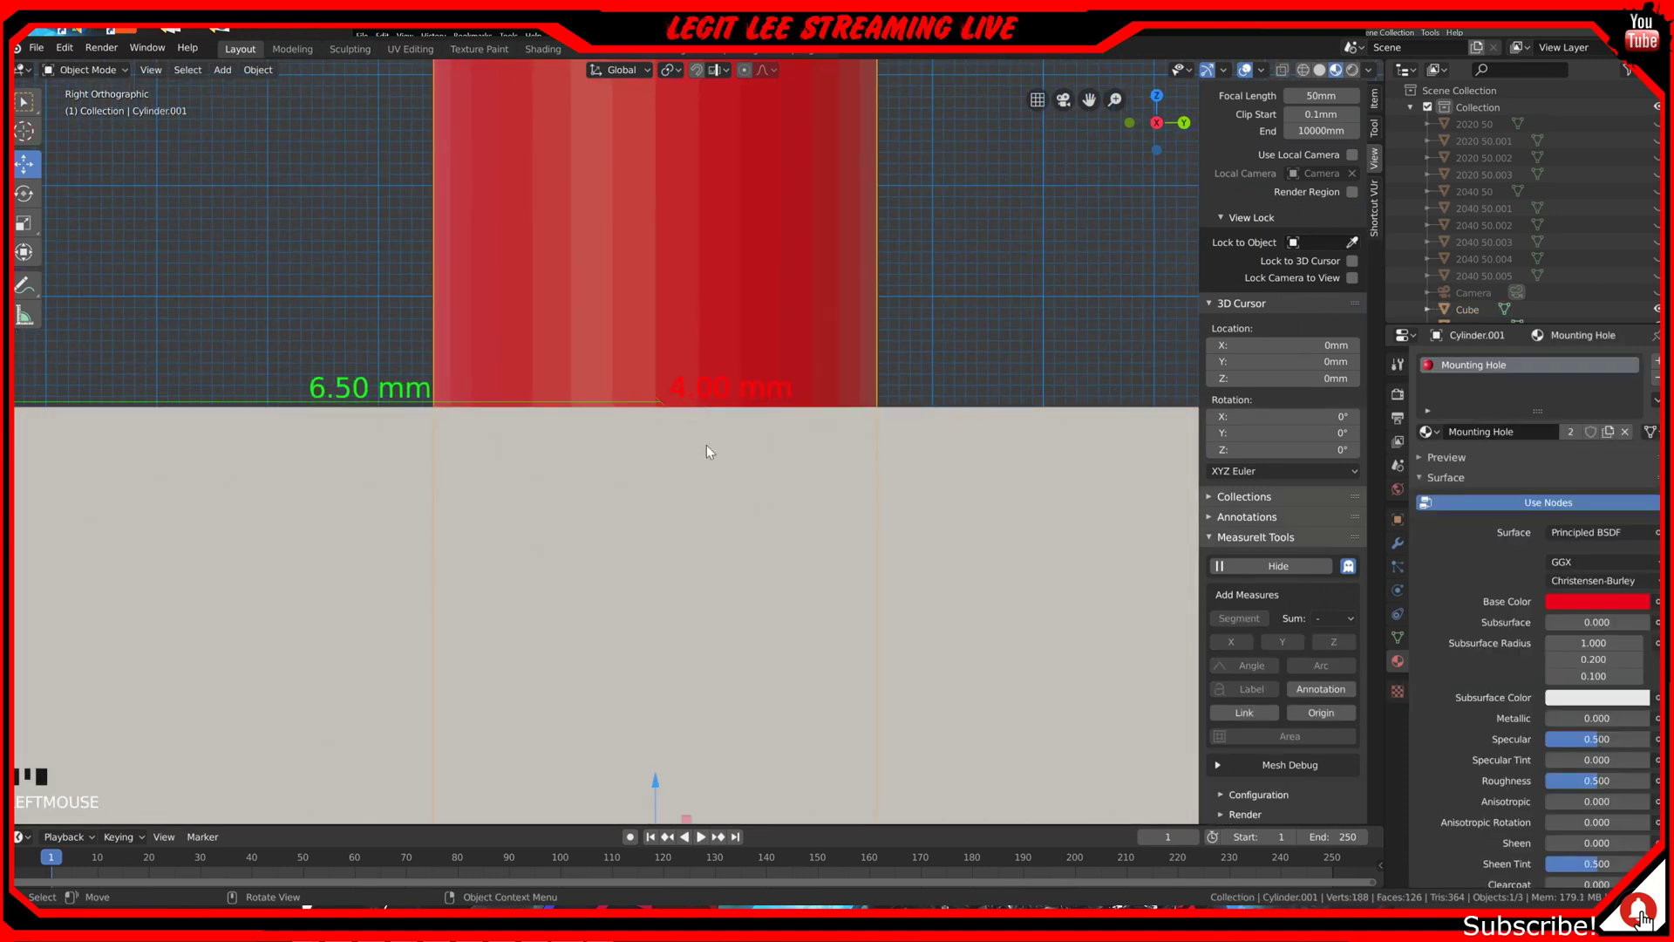
scroll(689, 562, down, 2)
scroll(689, 583, up, 1)
mouse_move(732, 783)
ctrl+mouse_down()
mouse_move(757, 802)
mouse_move(741, 782)
ctrl+mouse_up()
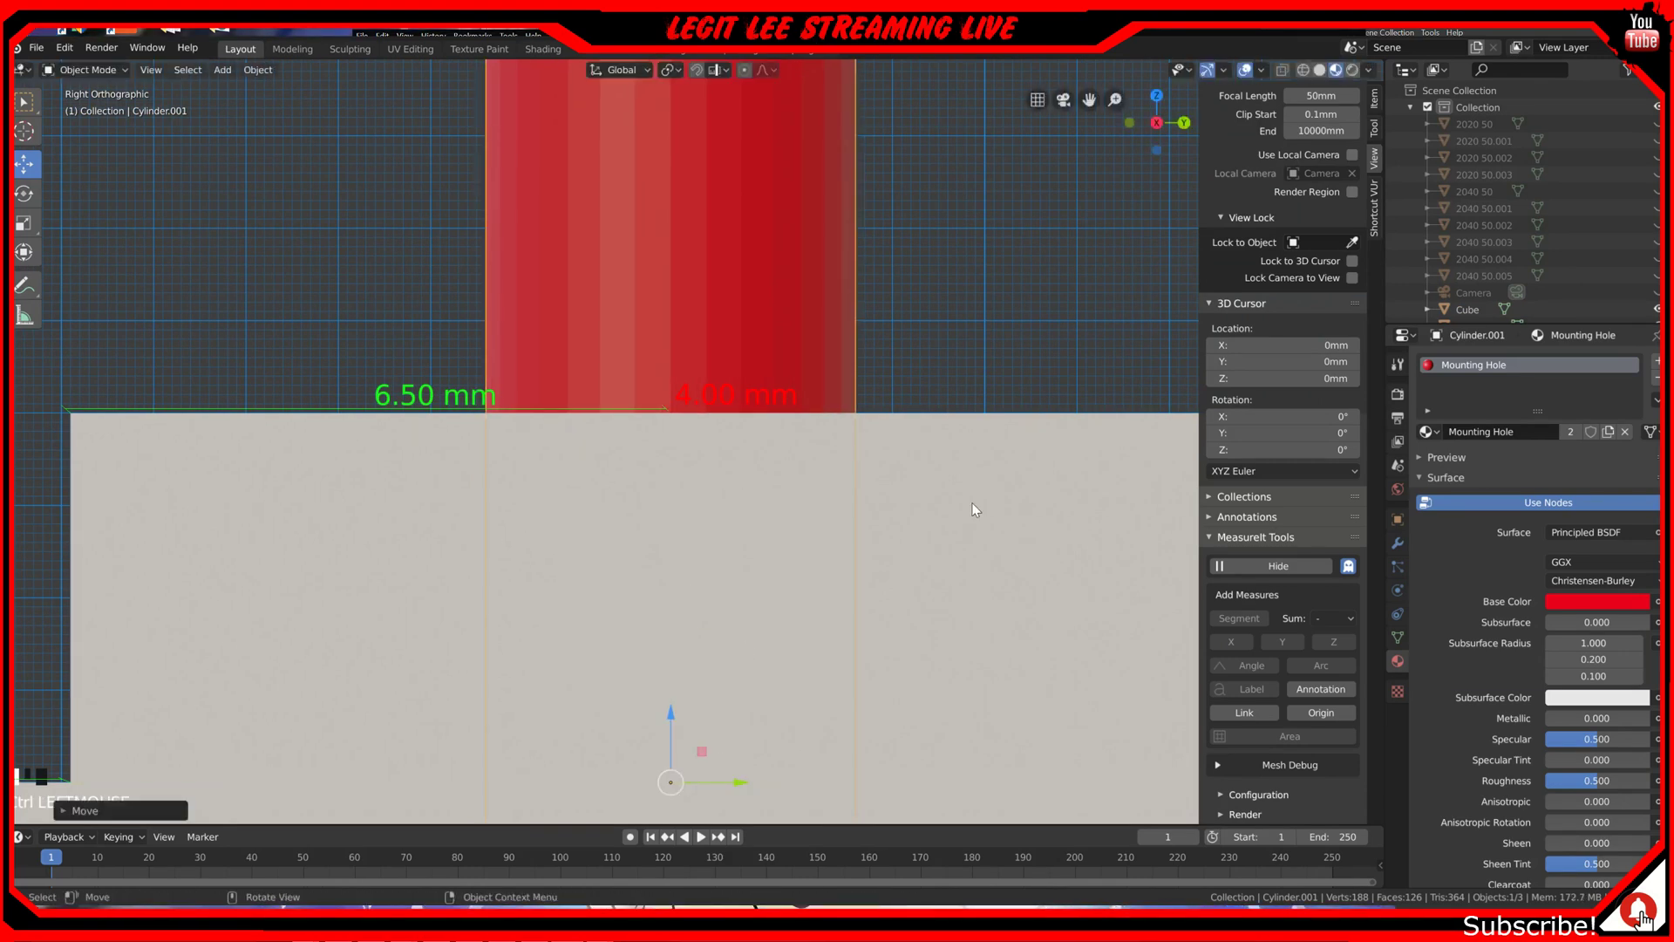
Step: Check the duplicated cylinder's position against the block's loop intersection from the top and in perspective
click(971, 512)
key(Tab)
middle_drag(972, 512, 907, 600)
scroll(906, 607, down, 3)
scroll(906, 608, down, 2)
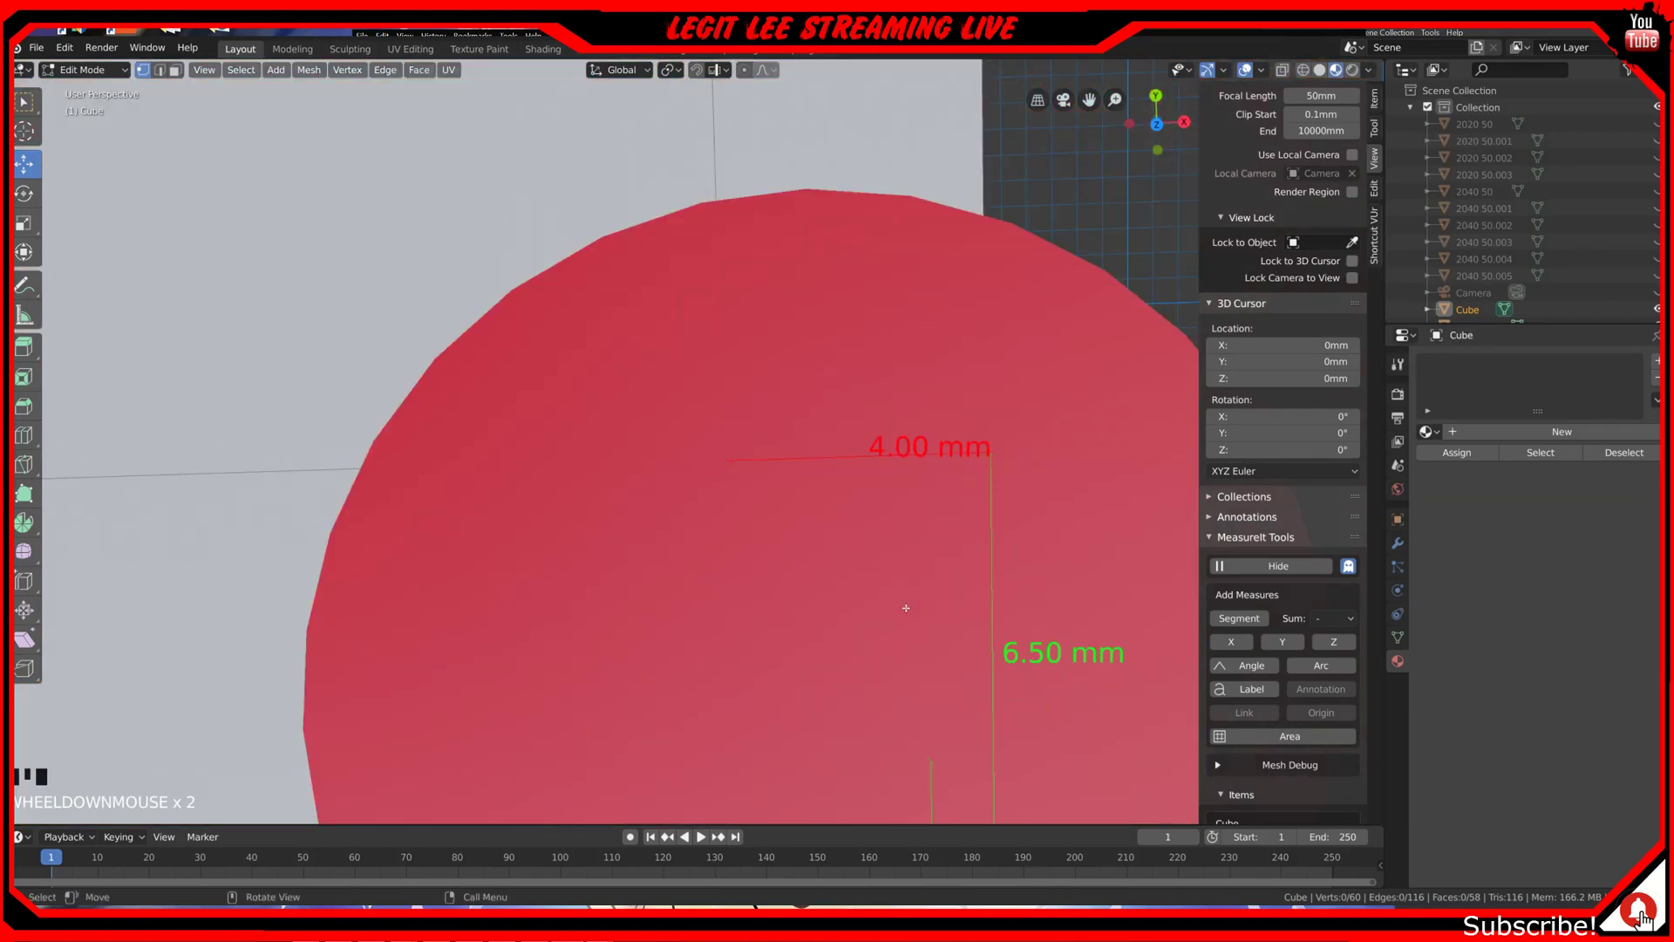
key(KP_7)
scroll(906, 608, up, 1)
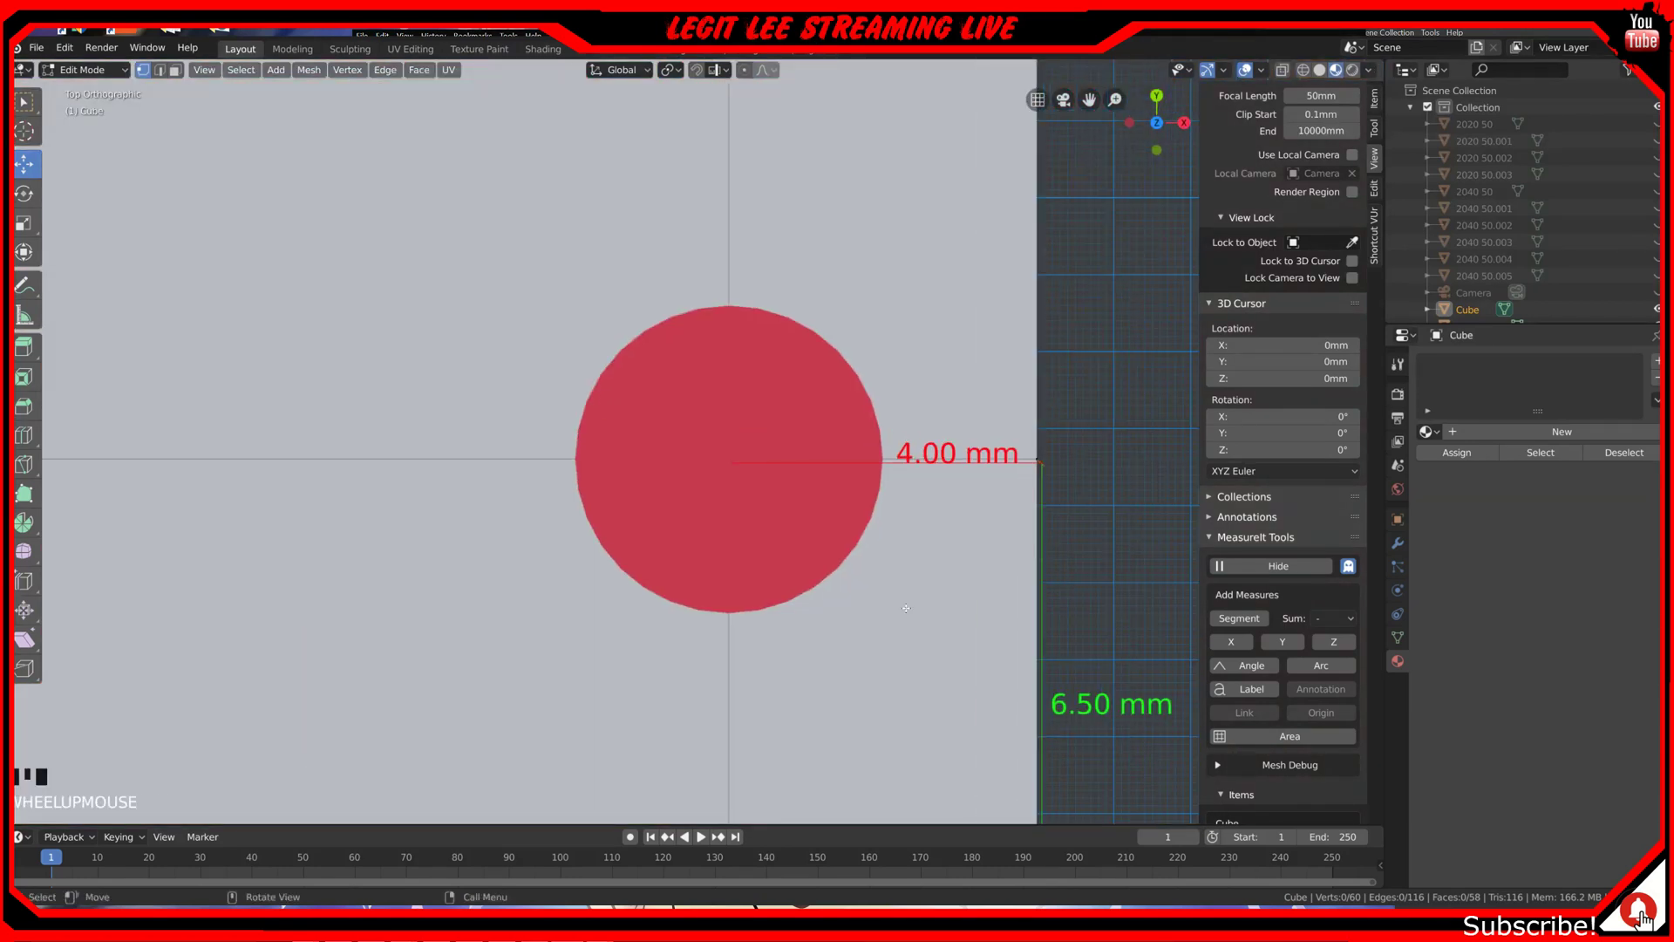
scroll(611, 538, down, 2)
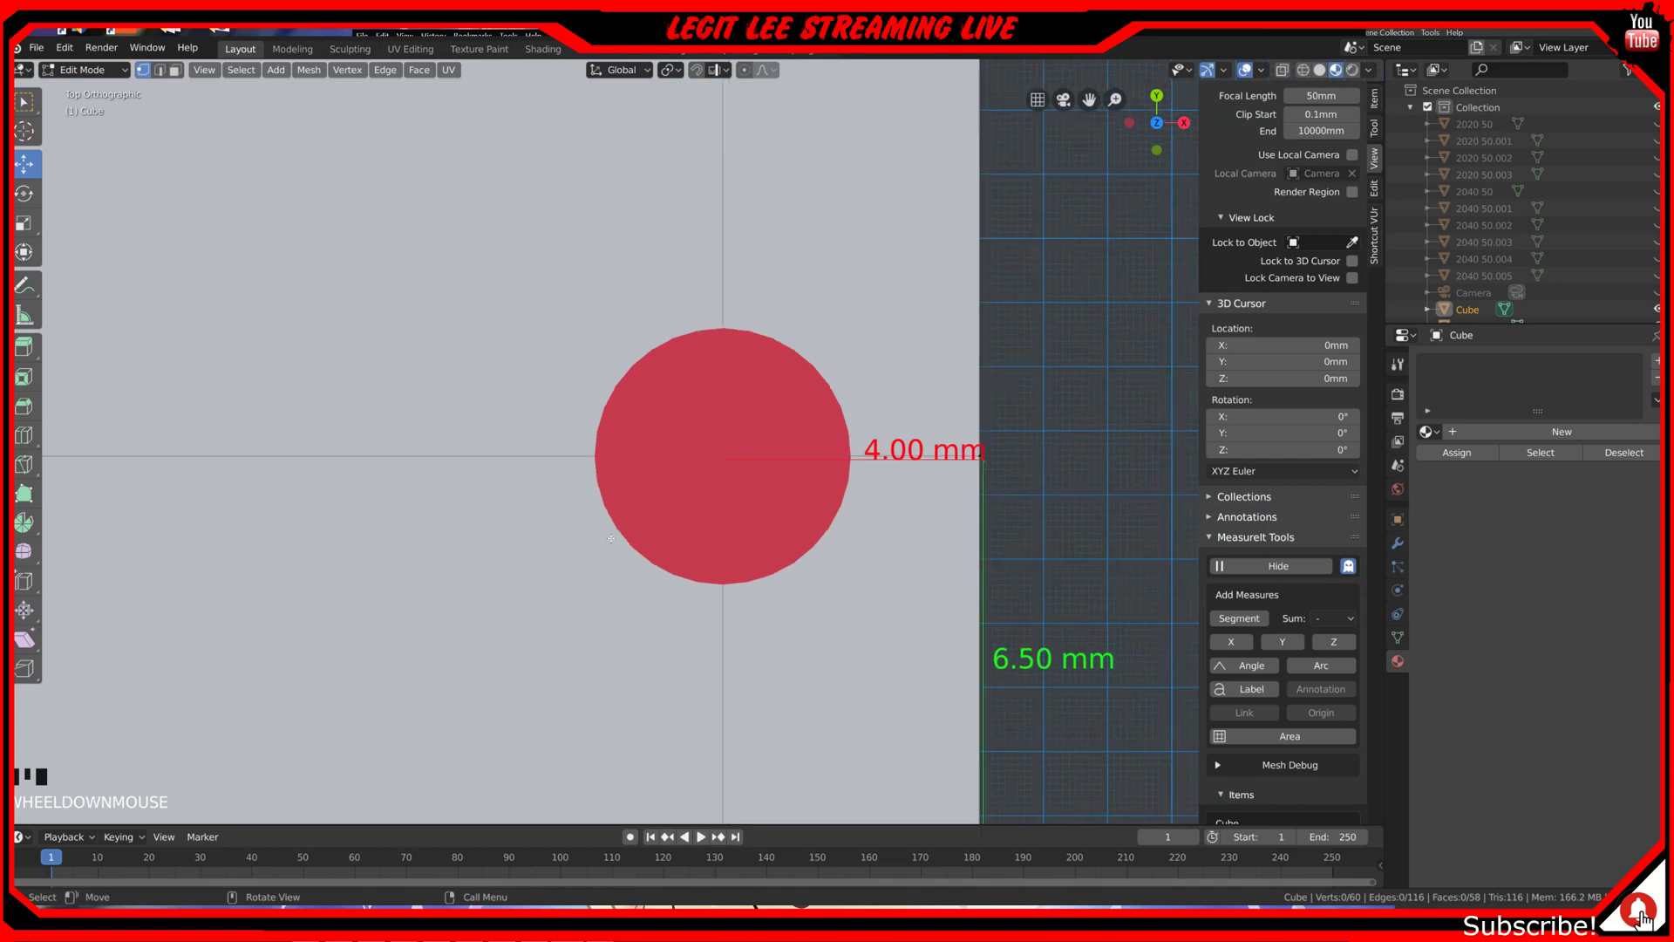
middle_drag(611, 538, 663, 508)
scroll(662, 508, down, 2)
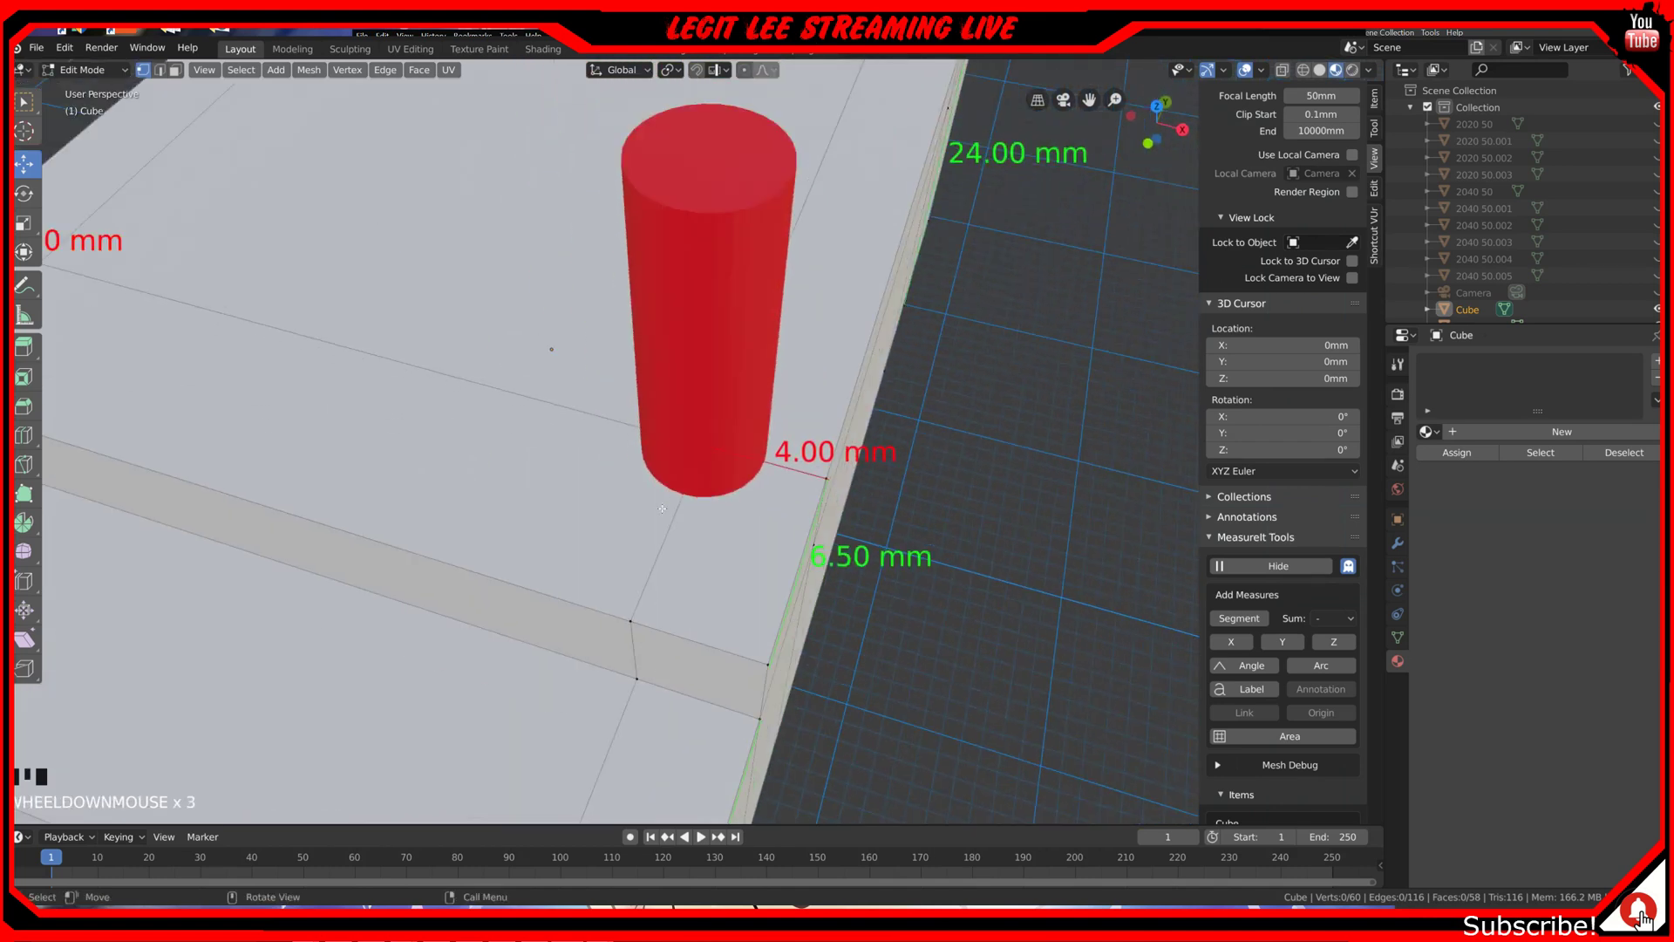
Step: Leave mesh editing of the block and show it with both mounting-hole cylinders from the top
key(Tab)
scroll(657, 505, down, 3)
middle_drag(657, 505, 705, 463)
scroll(642, 479, down, 3)
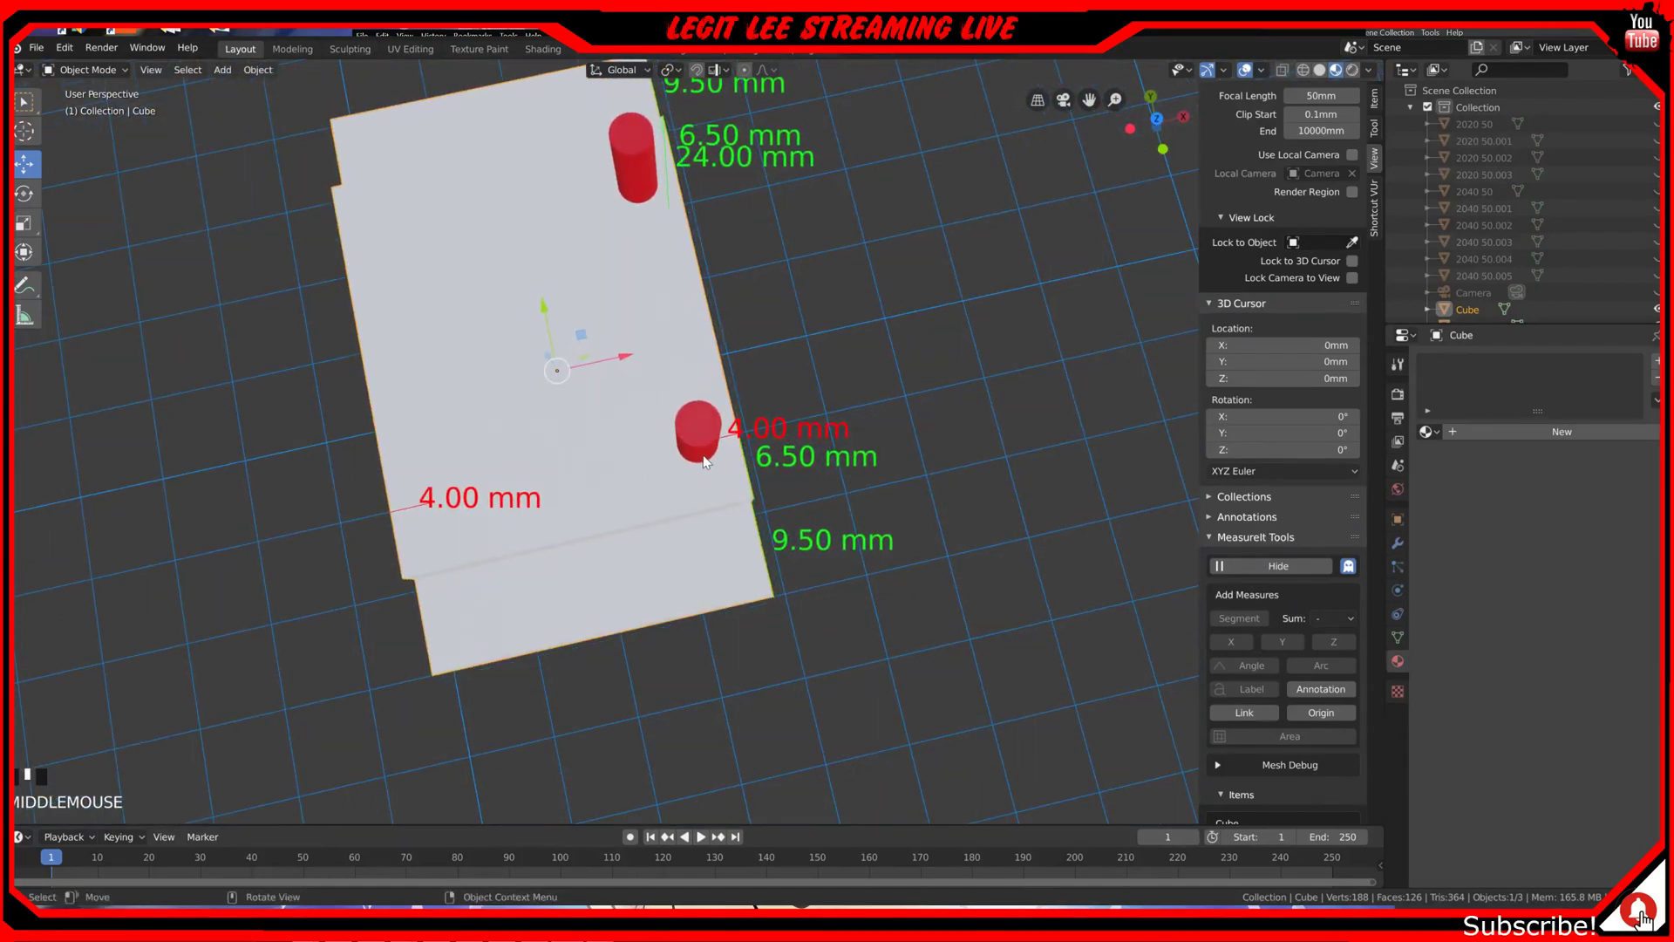
key(KP_7)
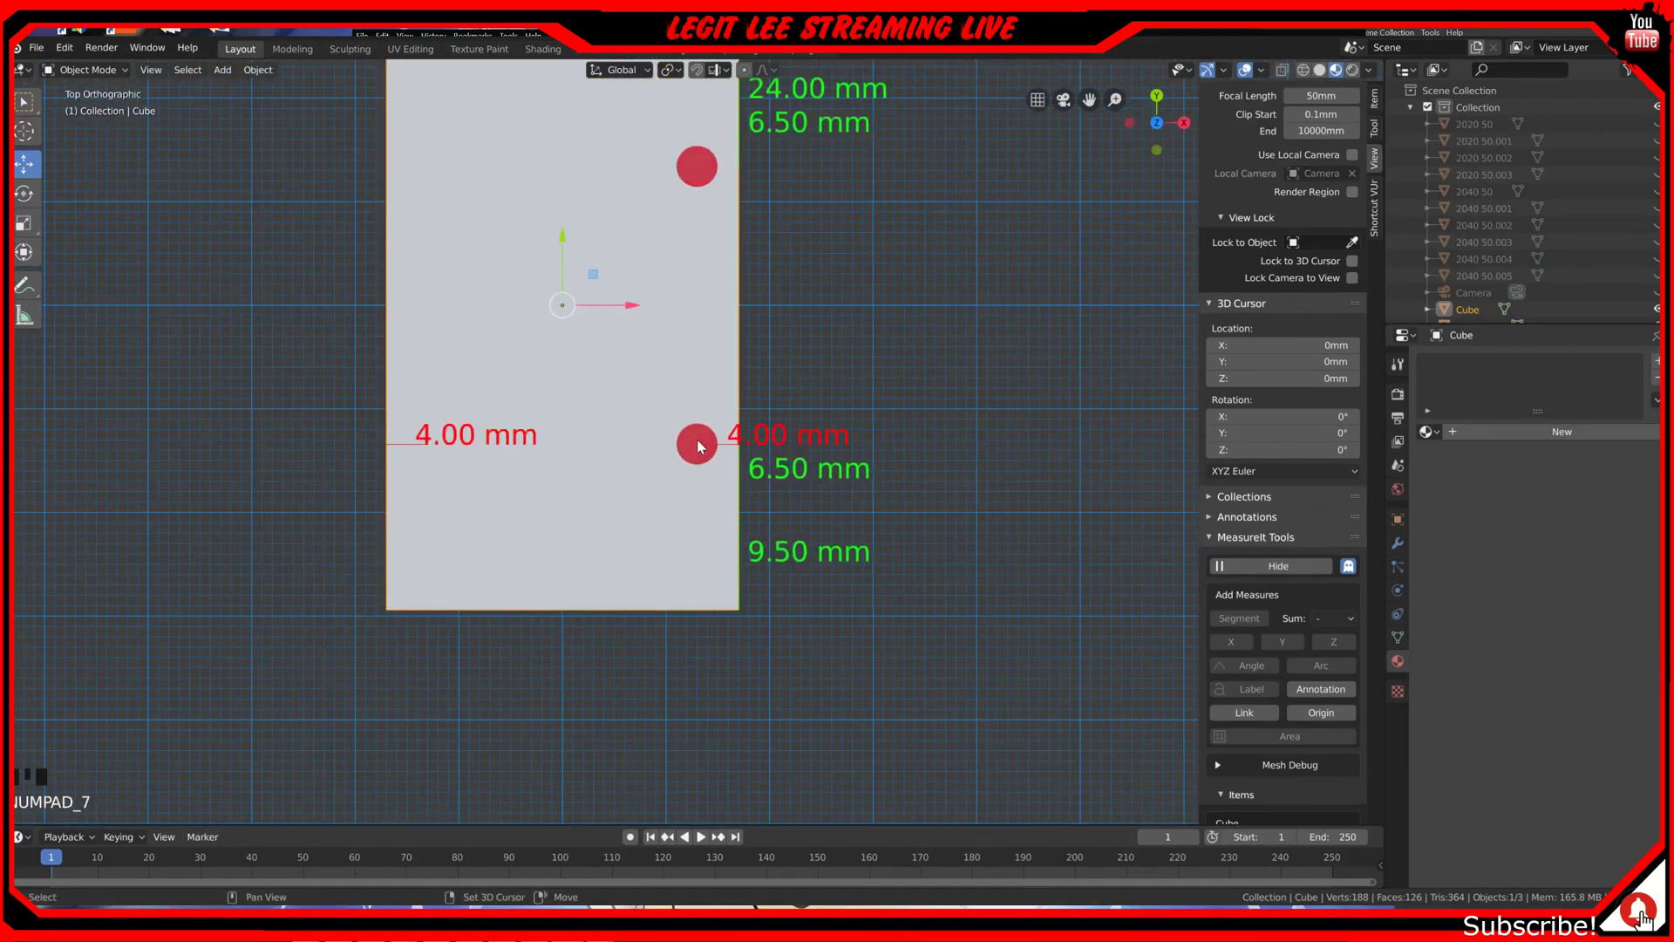
shift+click(698, 441)
shift+click(704, 162)
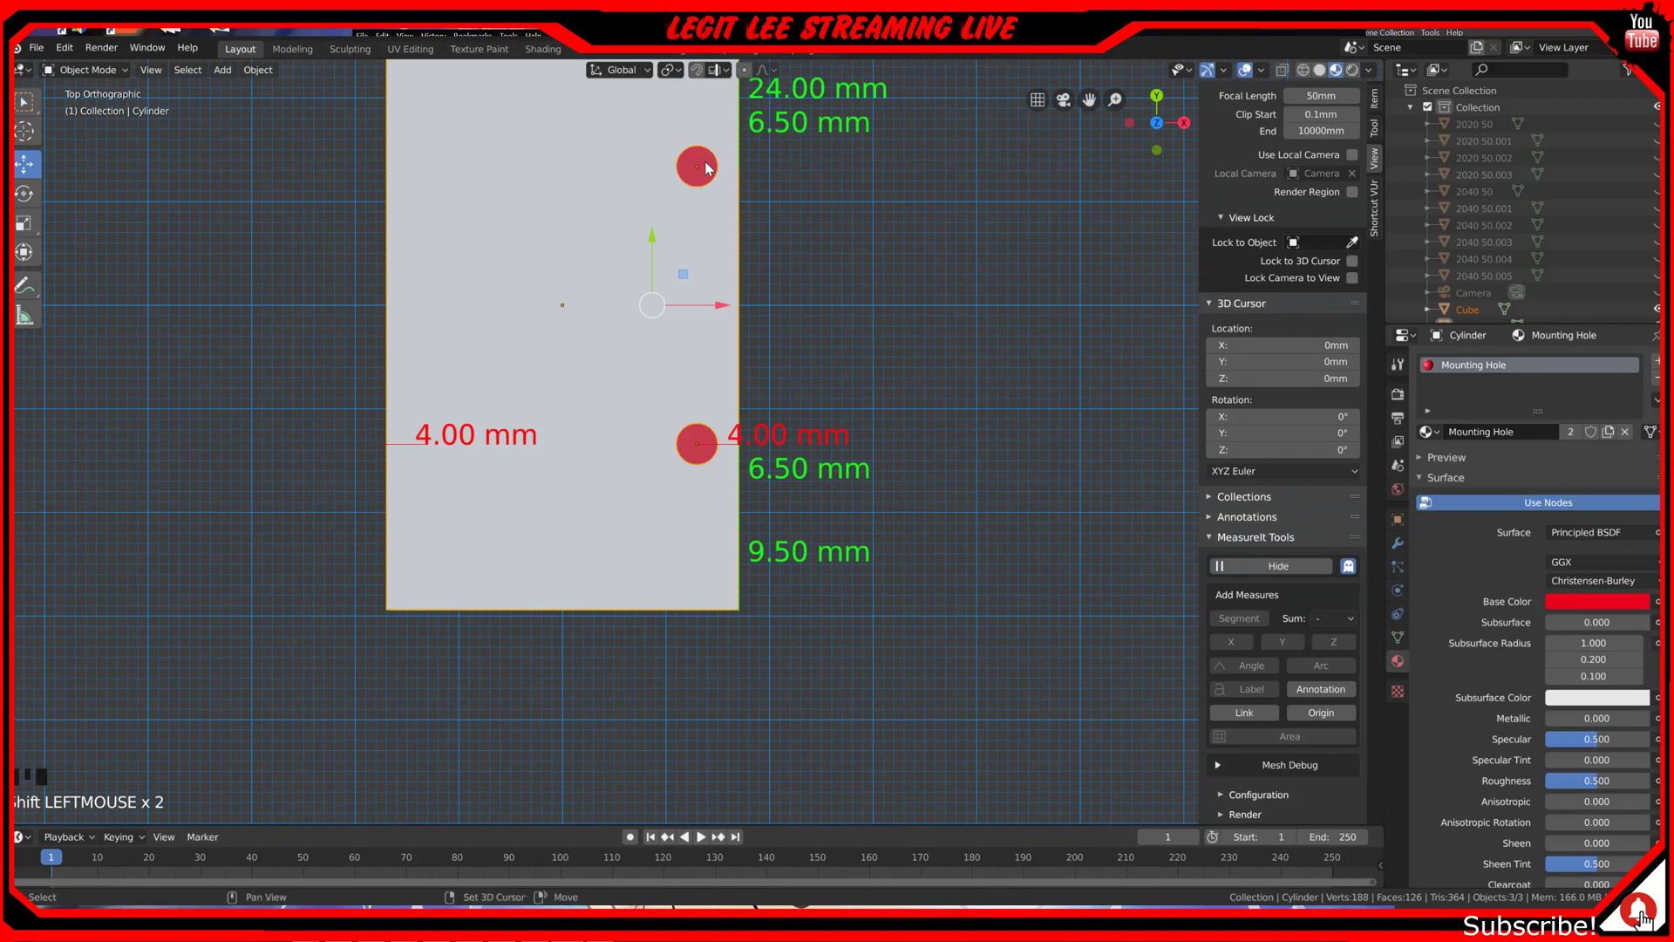
key(shift+d)
key(x)
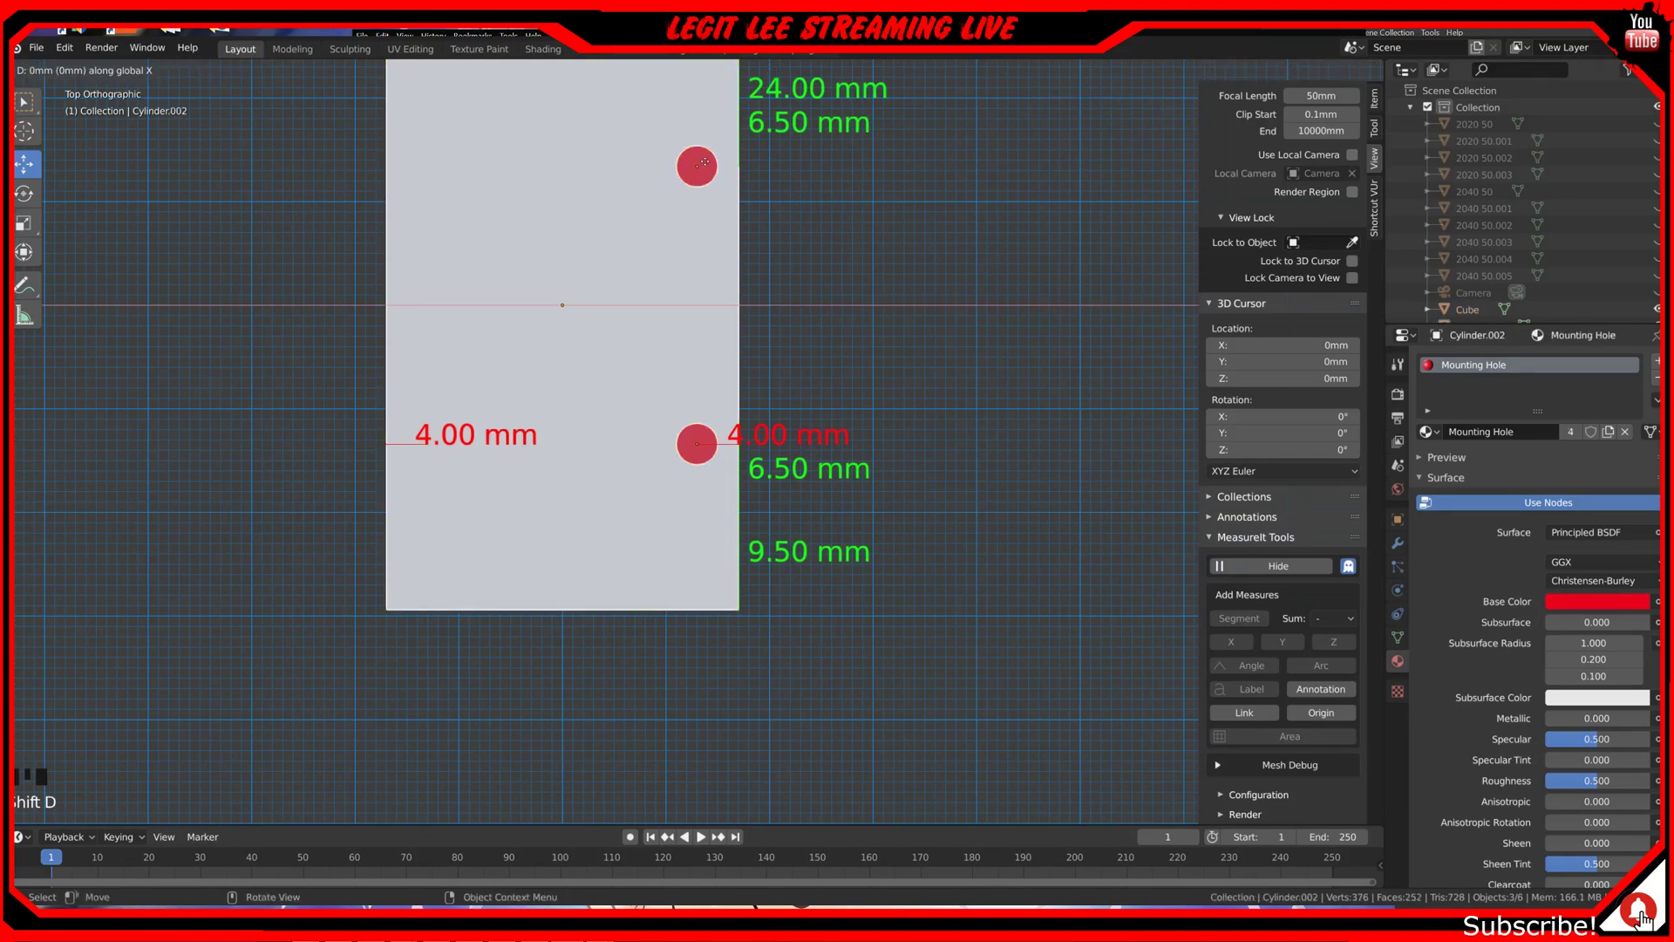
right_click(583, 176)
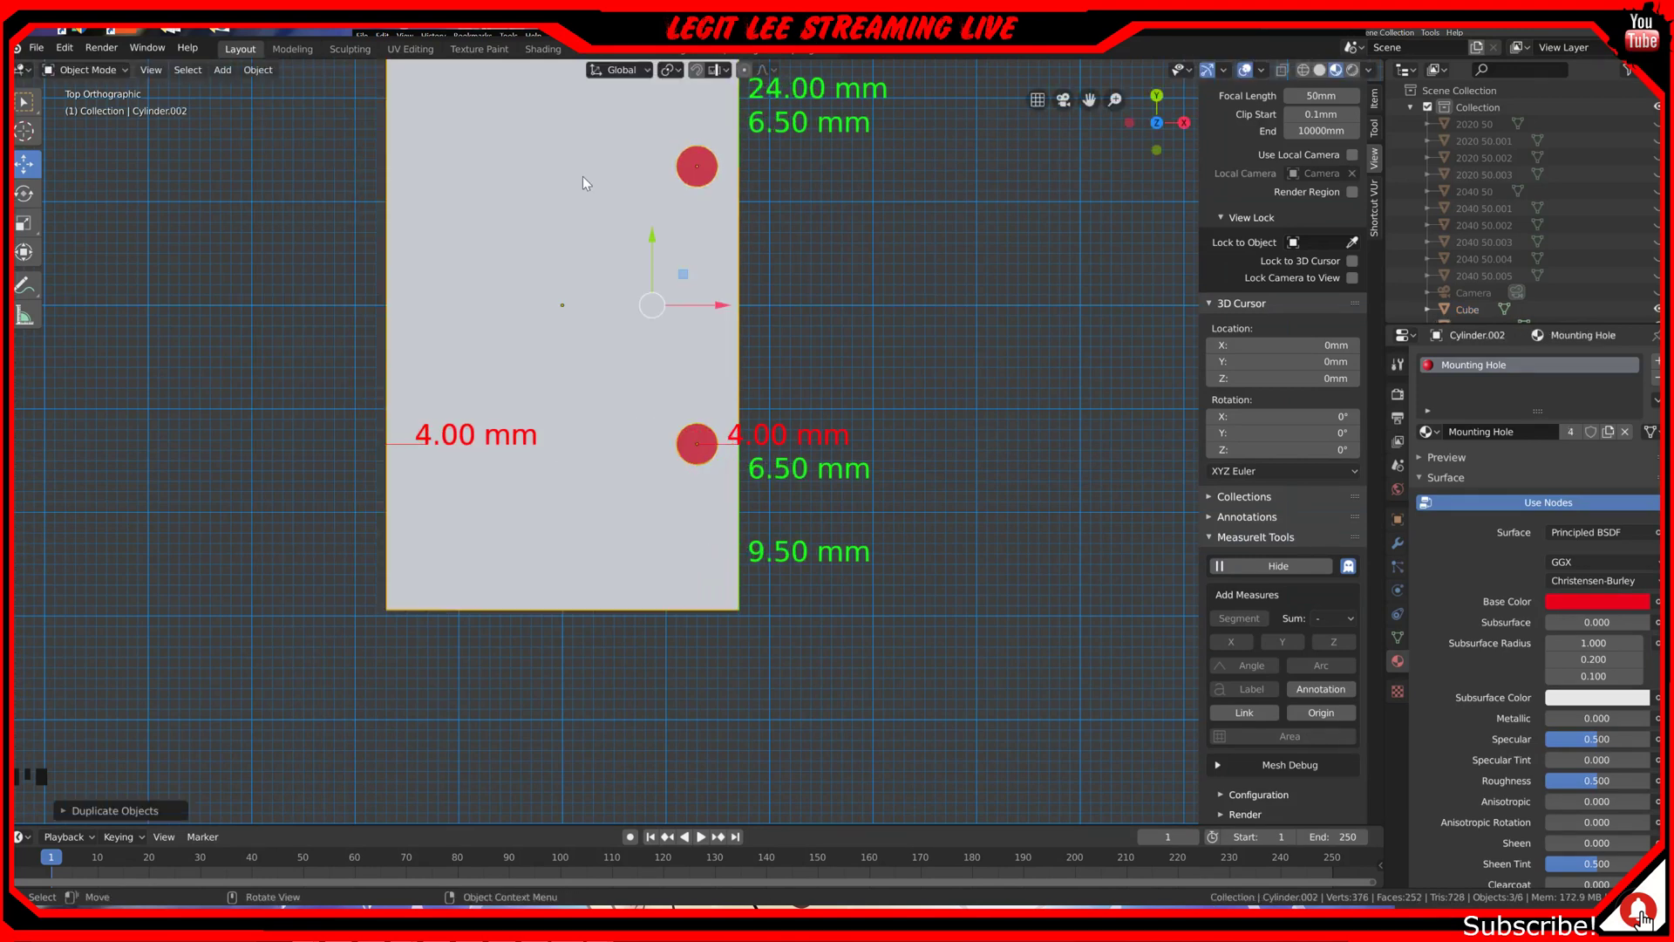
key(ctrl+z)
key(ctrl+z)
key(ctrl+z)
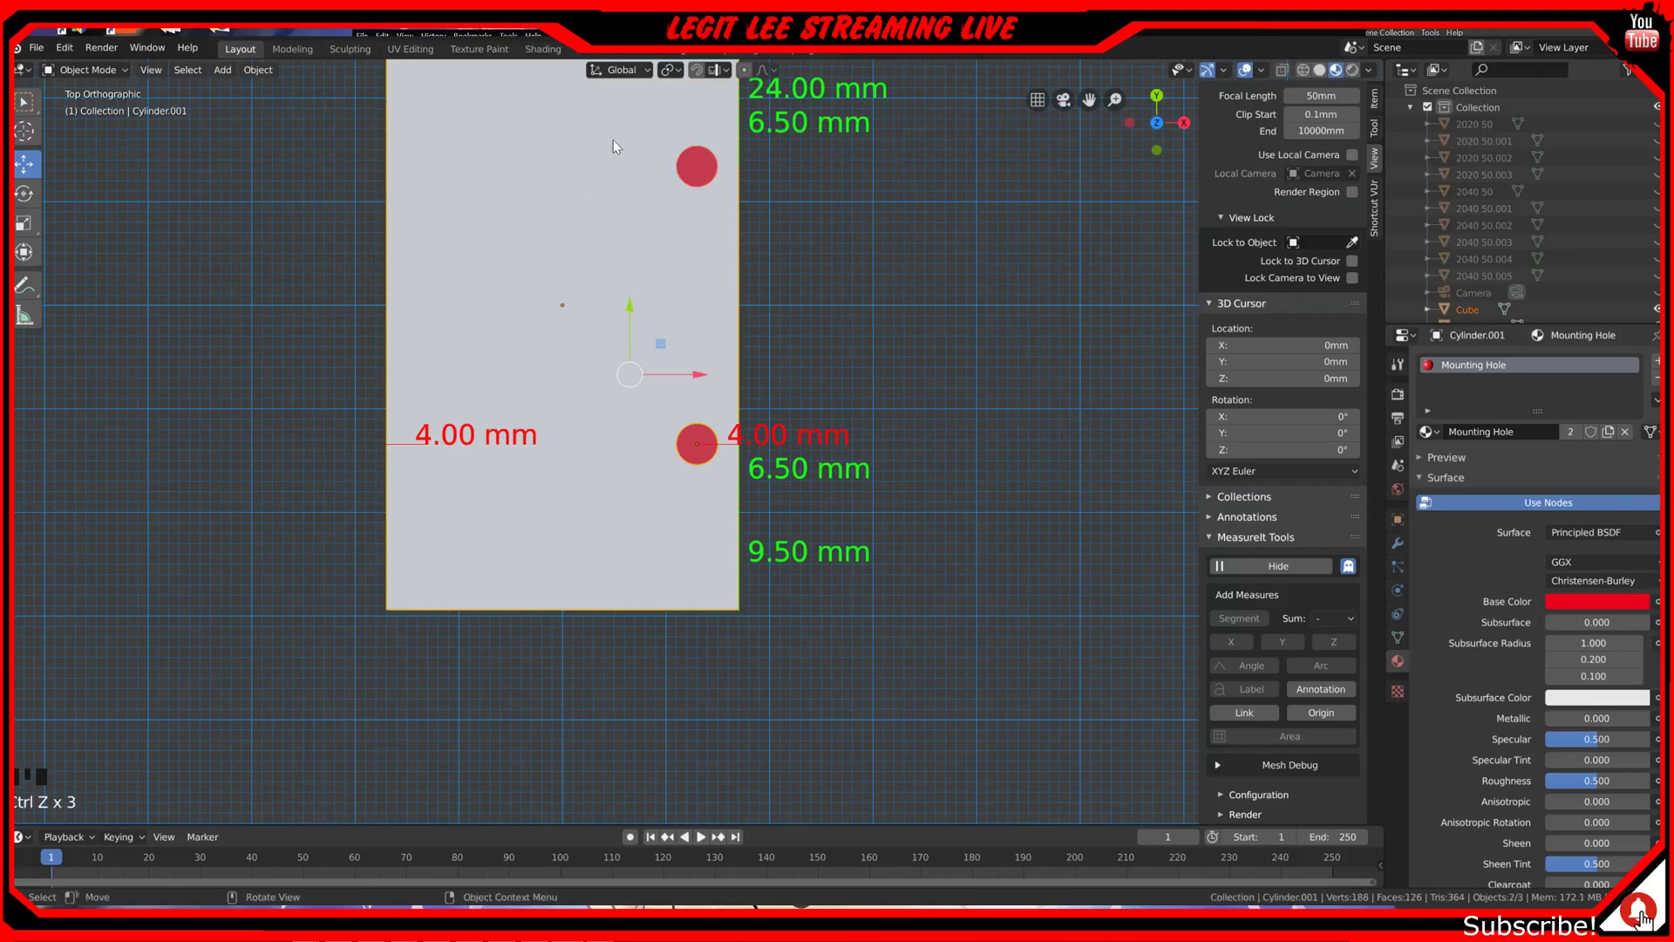
Step: Duplicate only the two mounting-hole cylinders 26 mm along -X onto the block's opposite lengthwise loop
click(690, 162)
shift+click(700, 460)
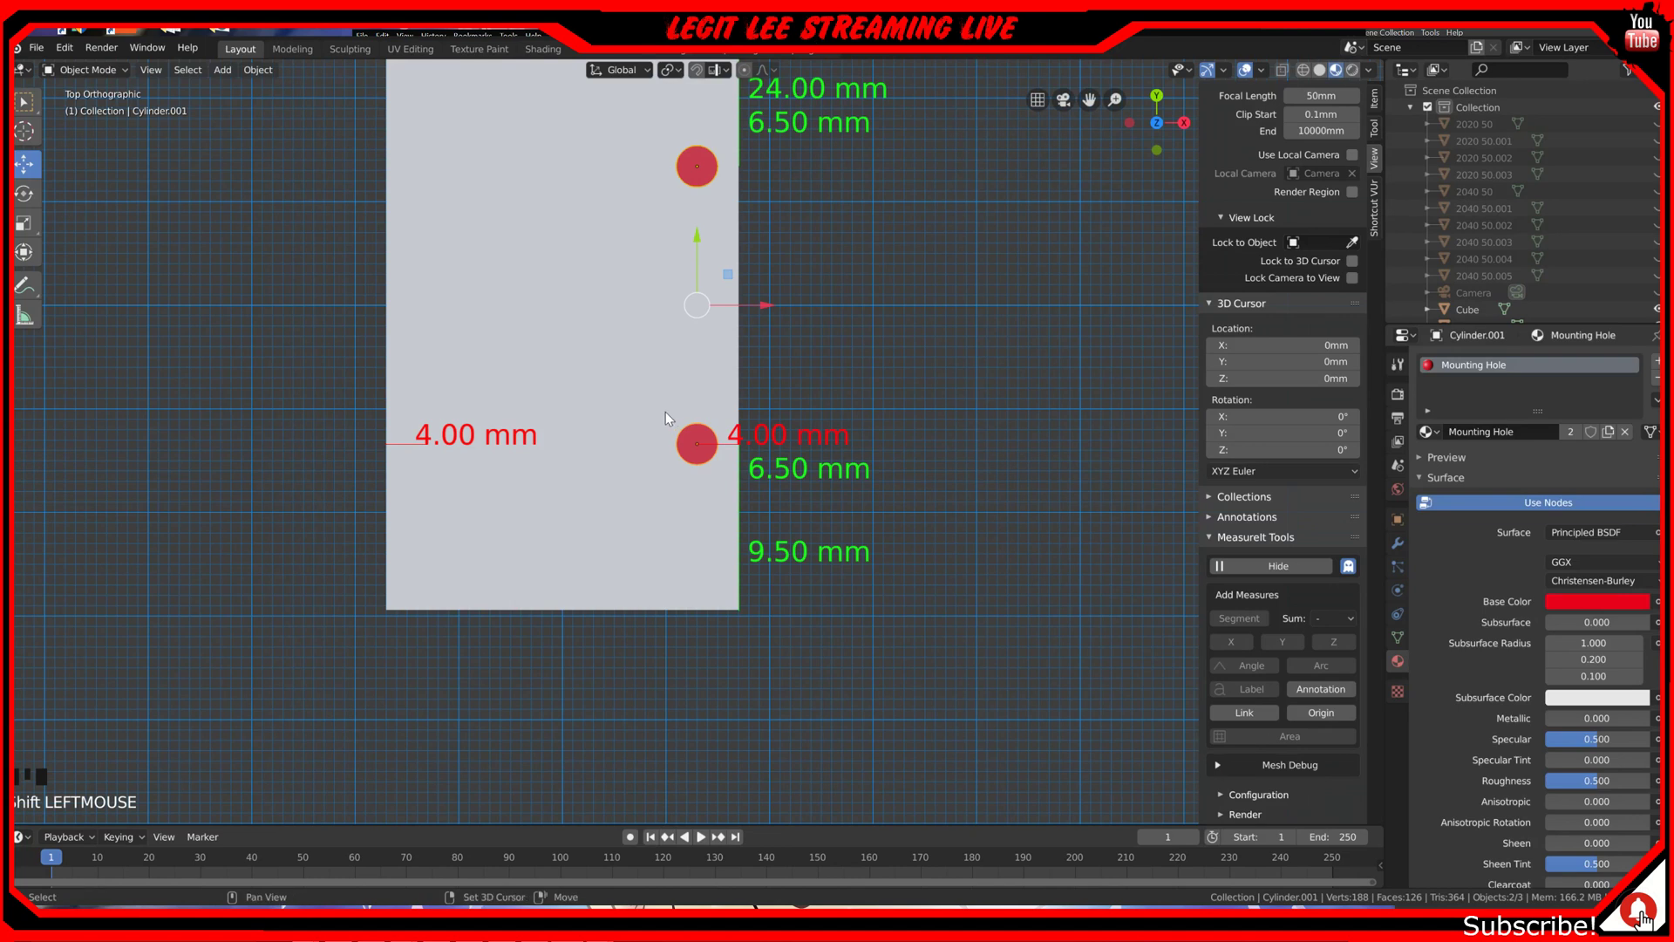
key(shift+d)
key(x)
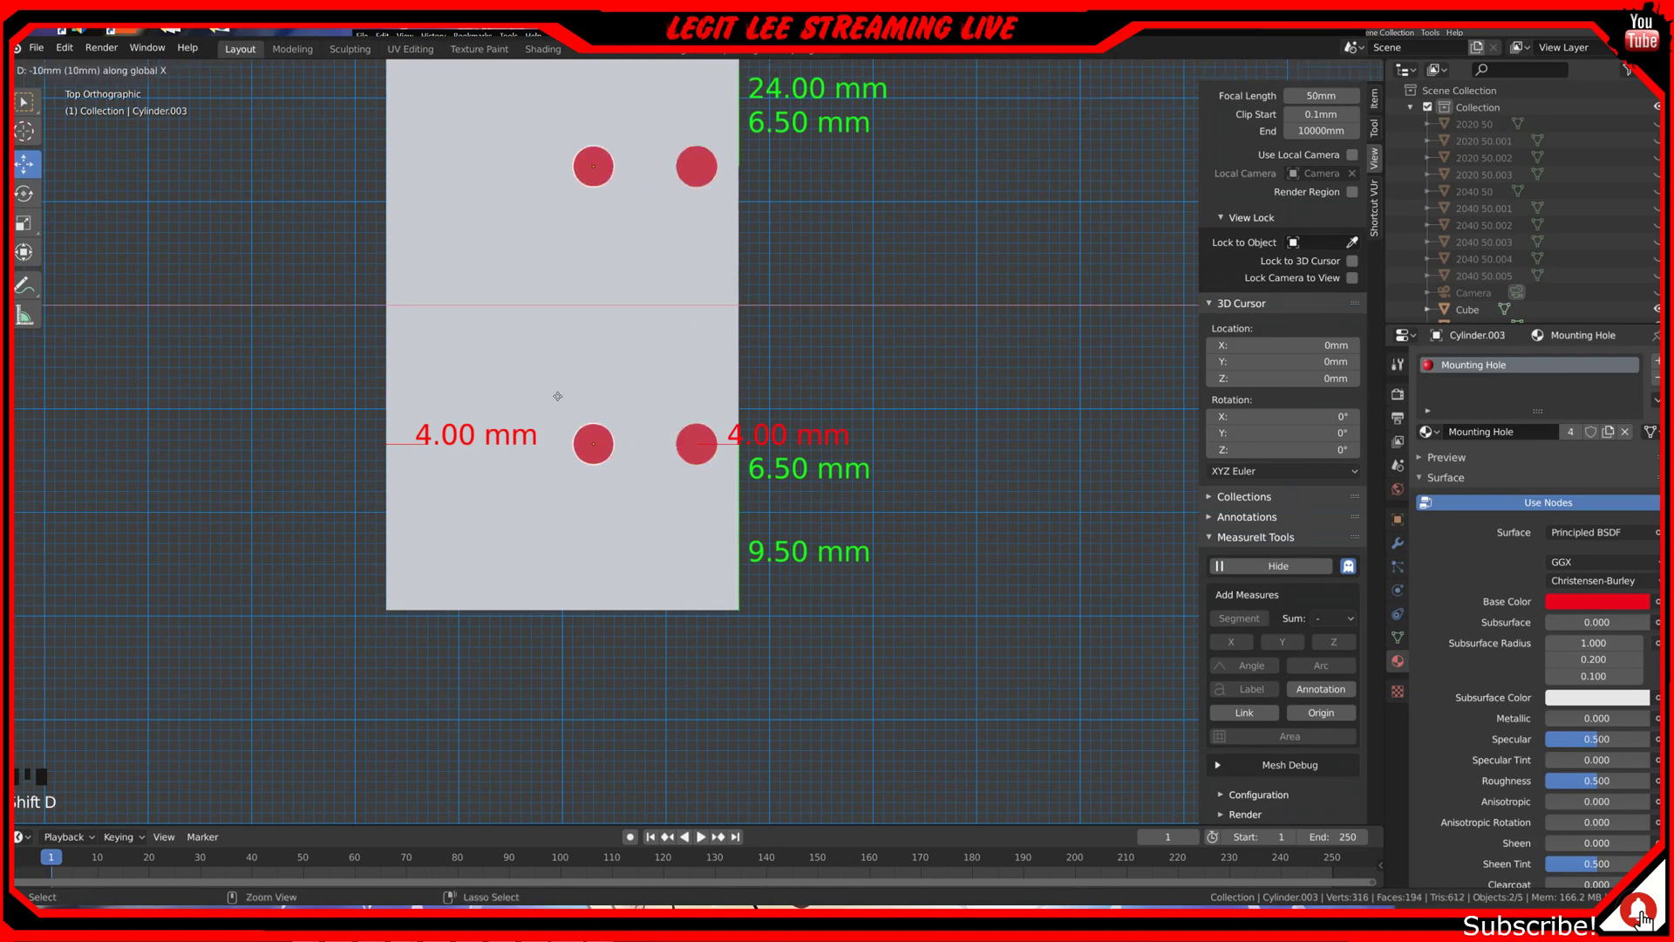
click(399, 387)
shift+middle_drag(426, 382, 642, 443)
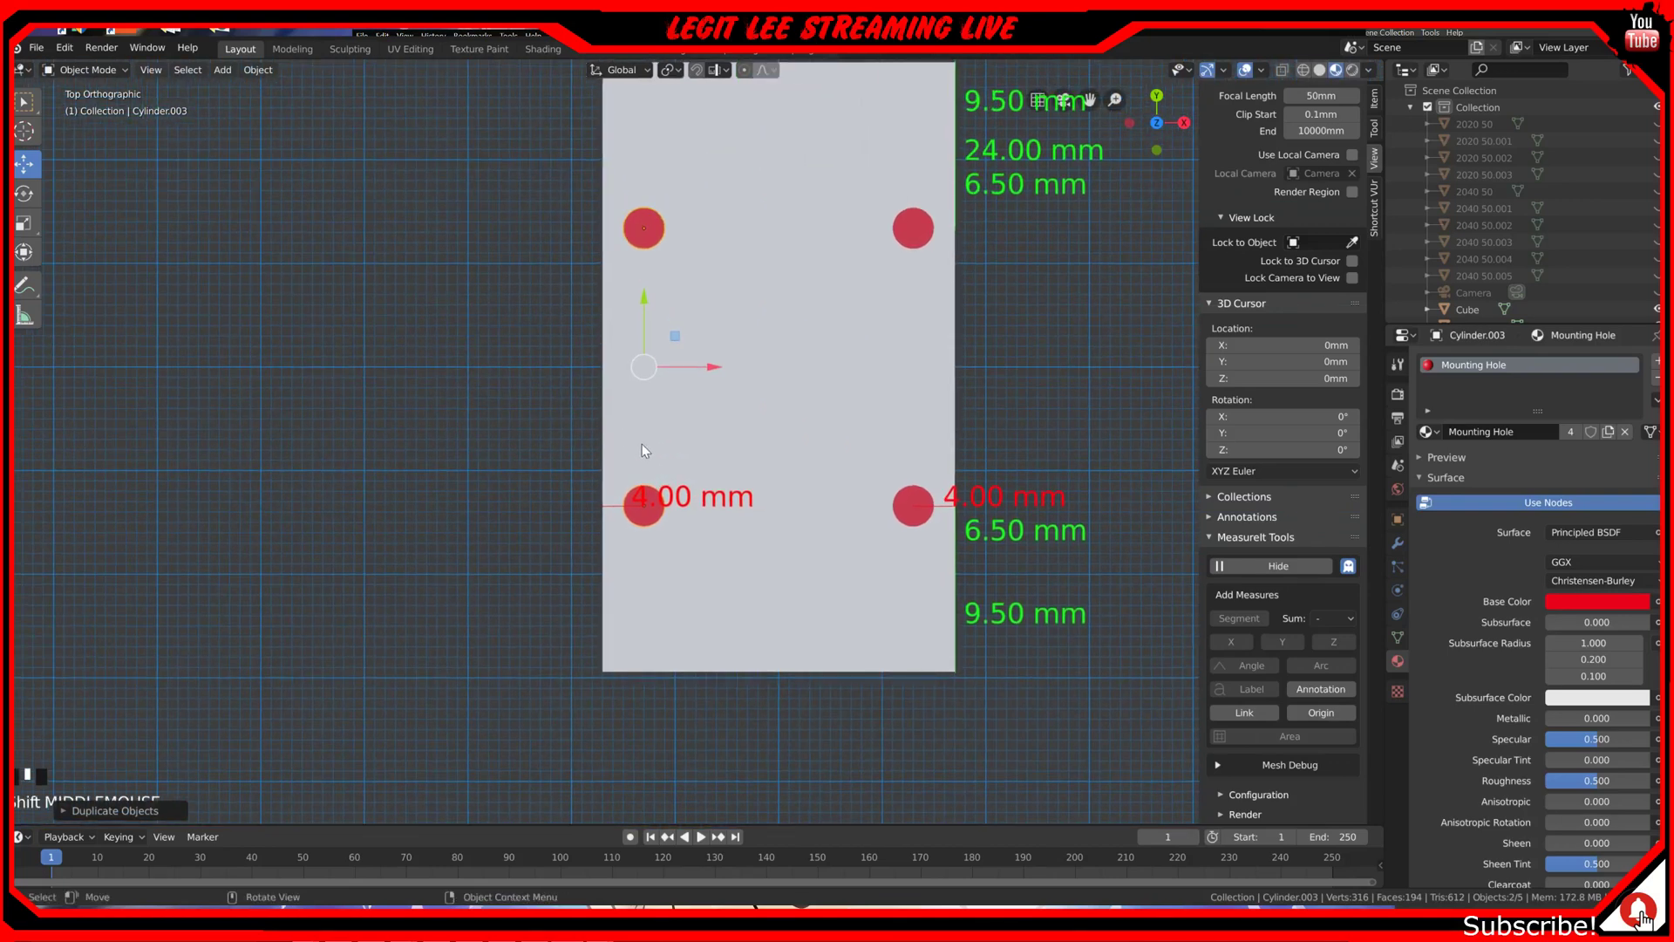
Step: Compare the duplicated cylinders with the block's loop intersections in the top view, showing the block's mesh edges
scroll(642, 444, up, 2)
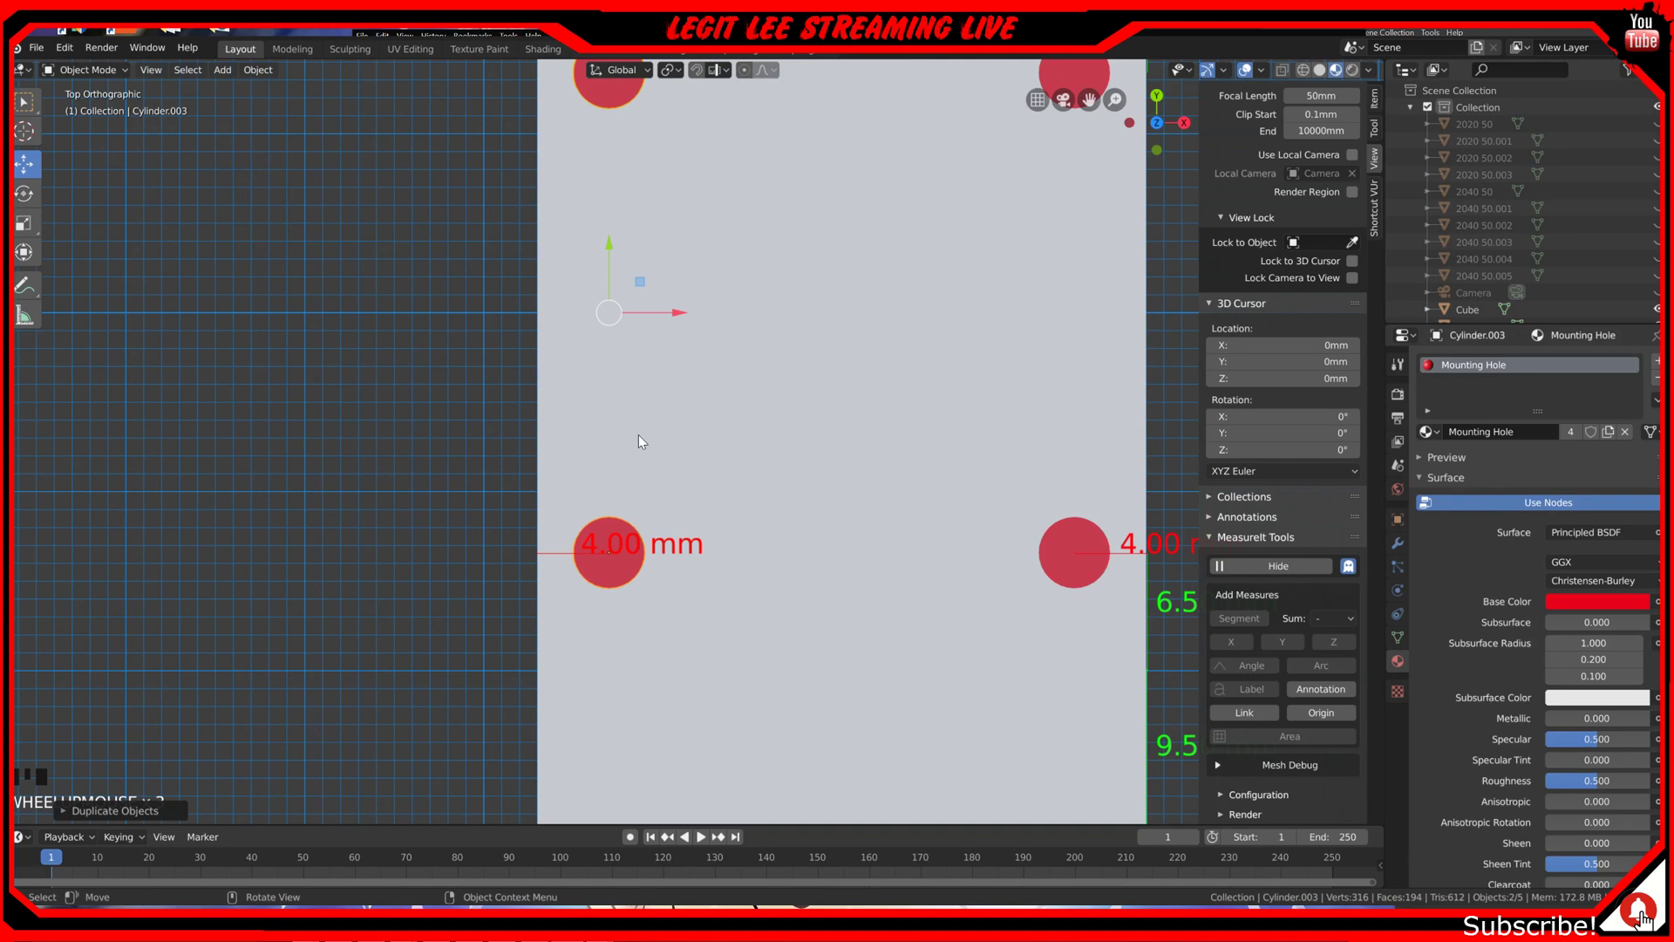
click(734, 397)
key(Tab)
scroll(636, 458, up, 4)
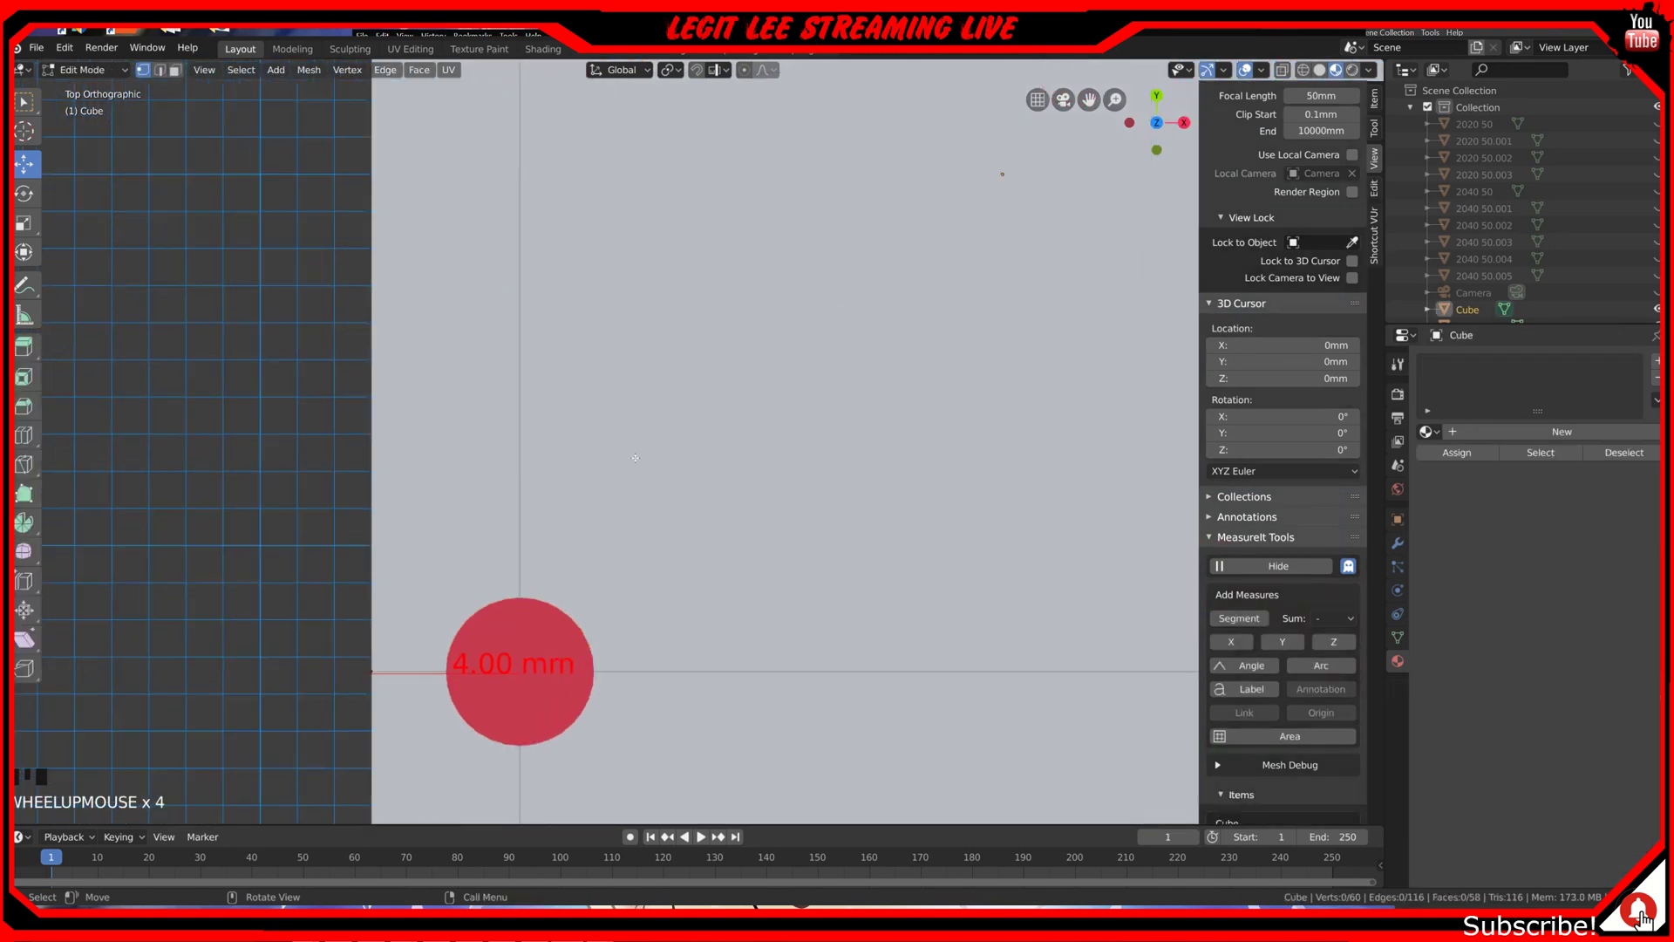
scroll(636, 458, up, 2)
shift+middle_drag(635, 458, 815, 215)
scroll(688, 459, up, 1)
scroll(688, 460, up, 2)
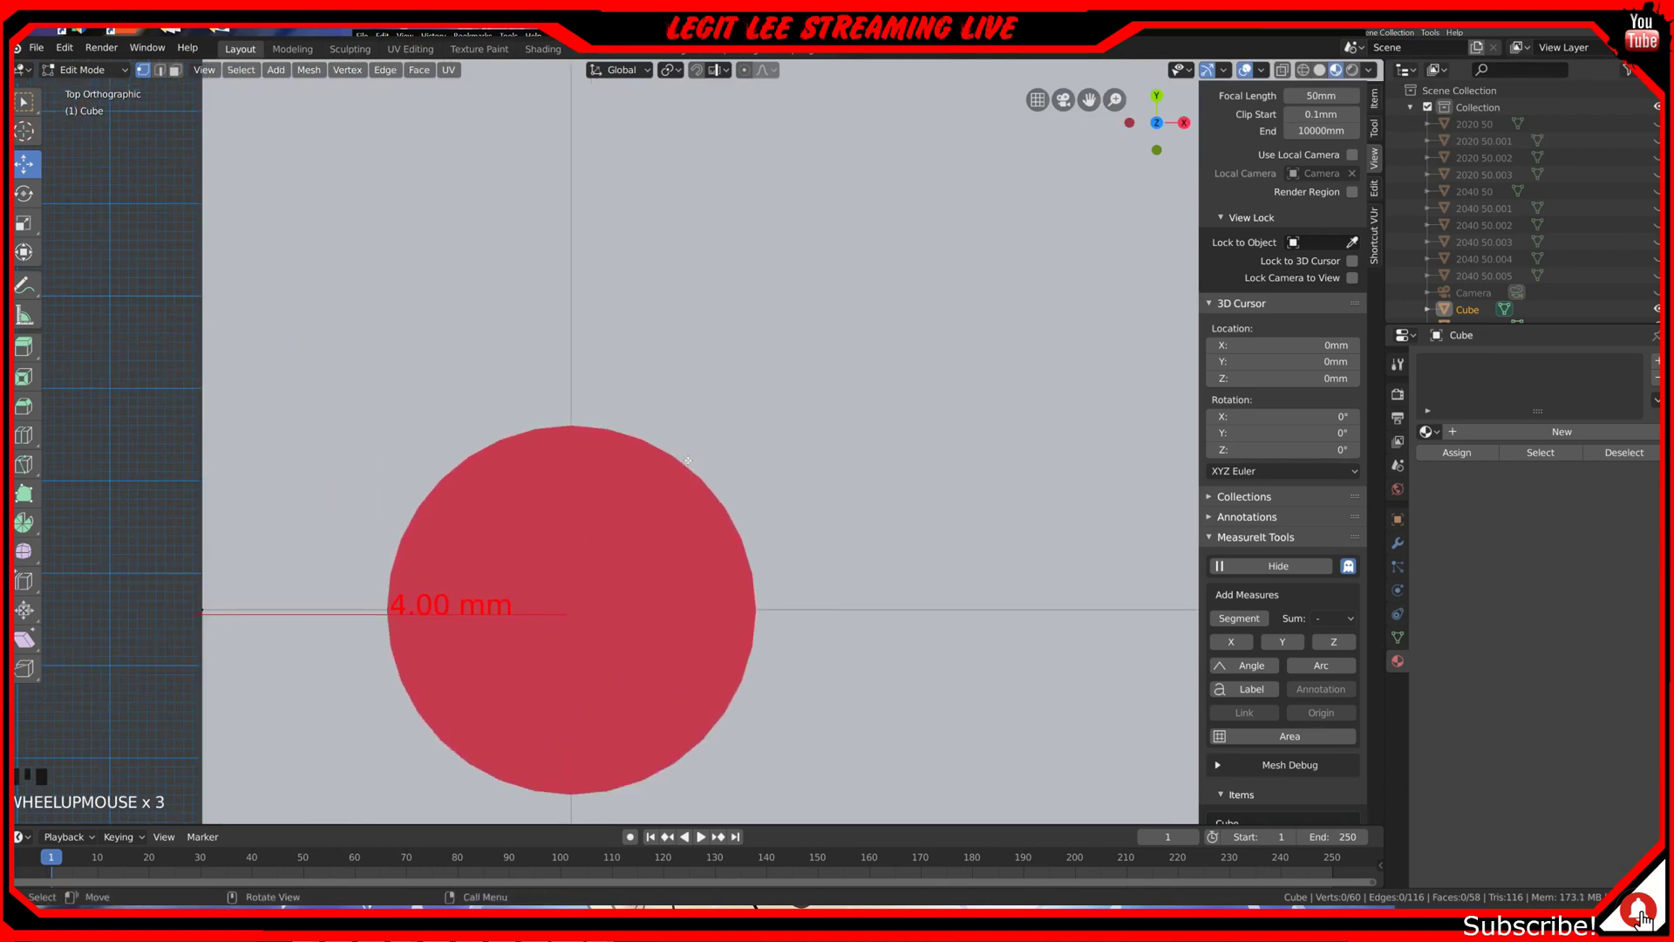
scroll(688, 459, down, 11)
shift+middle_drag(728, 406, 624, 629)
scroll(708, 589, up, 2)
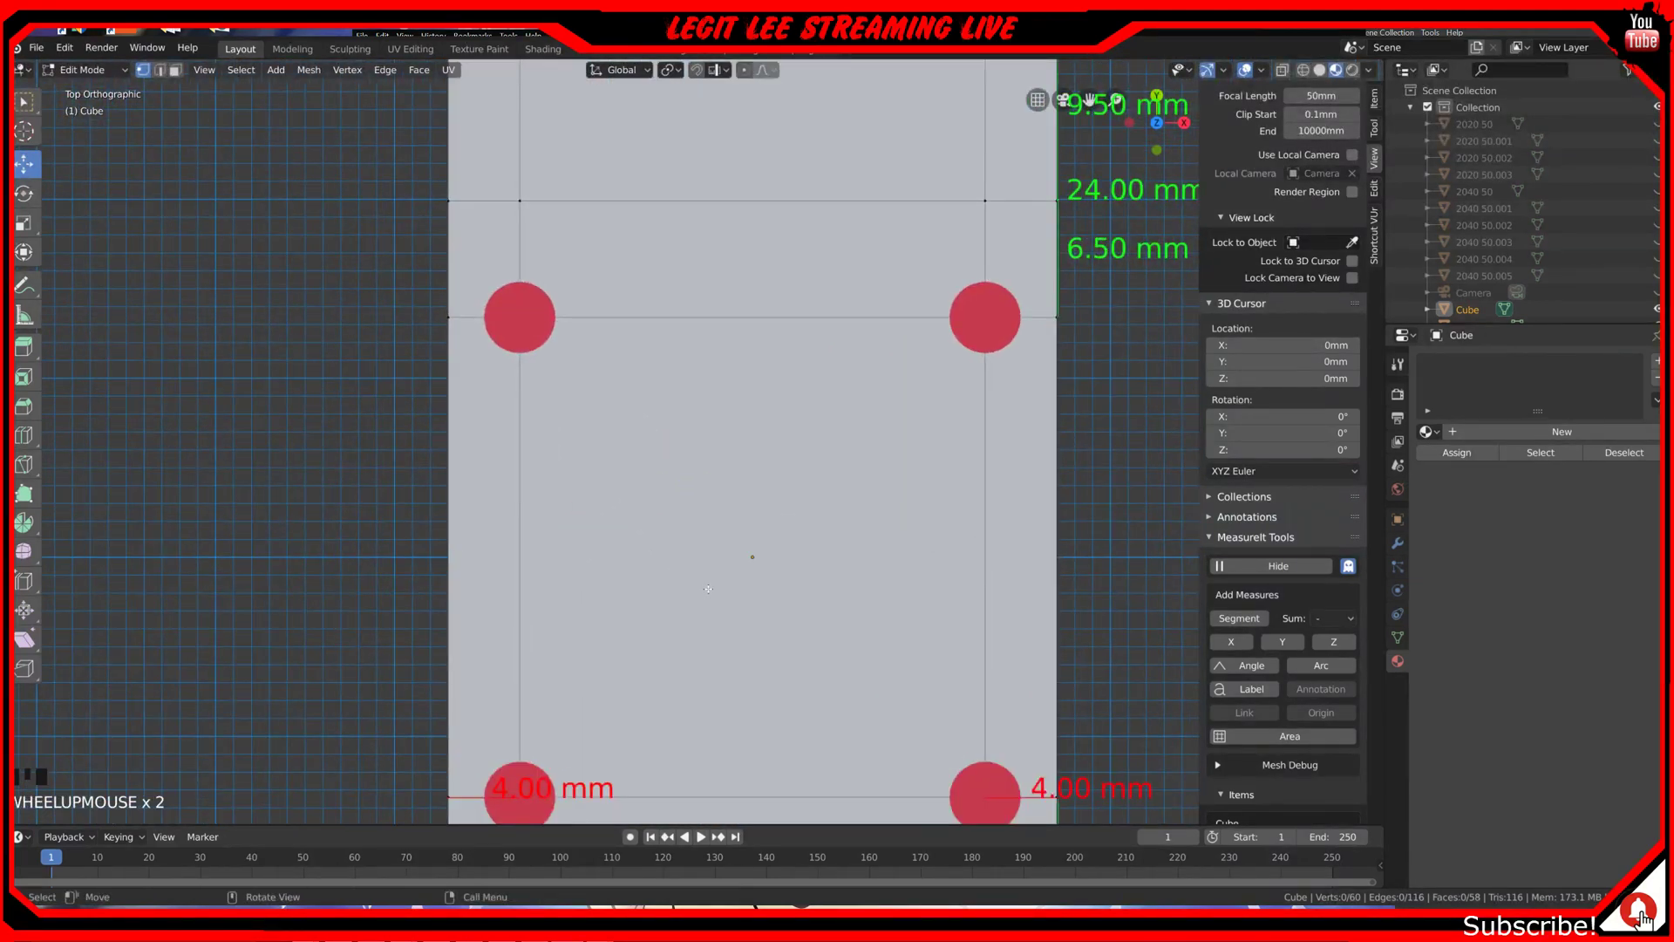
Step: Check the cylinders' alignment with the block's loops from the back, front, left and top, and in perspective
key(ctrl+KP_1)
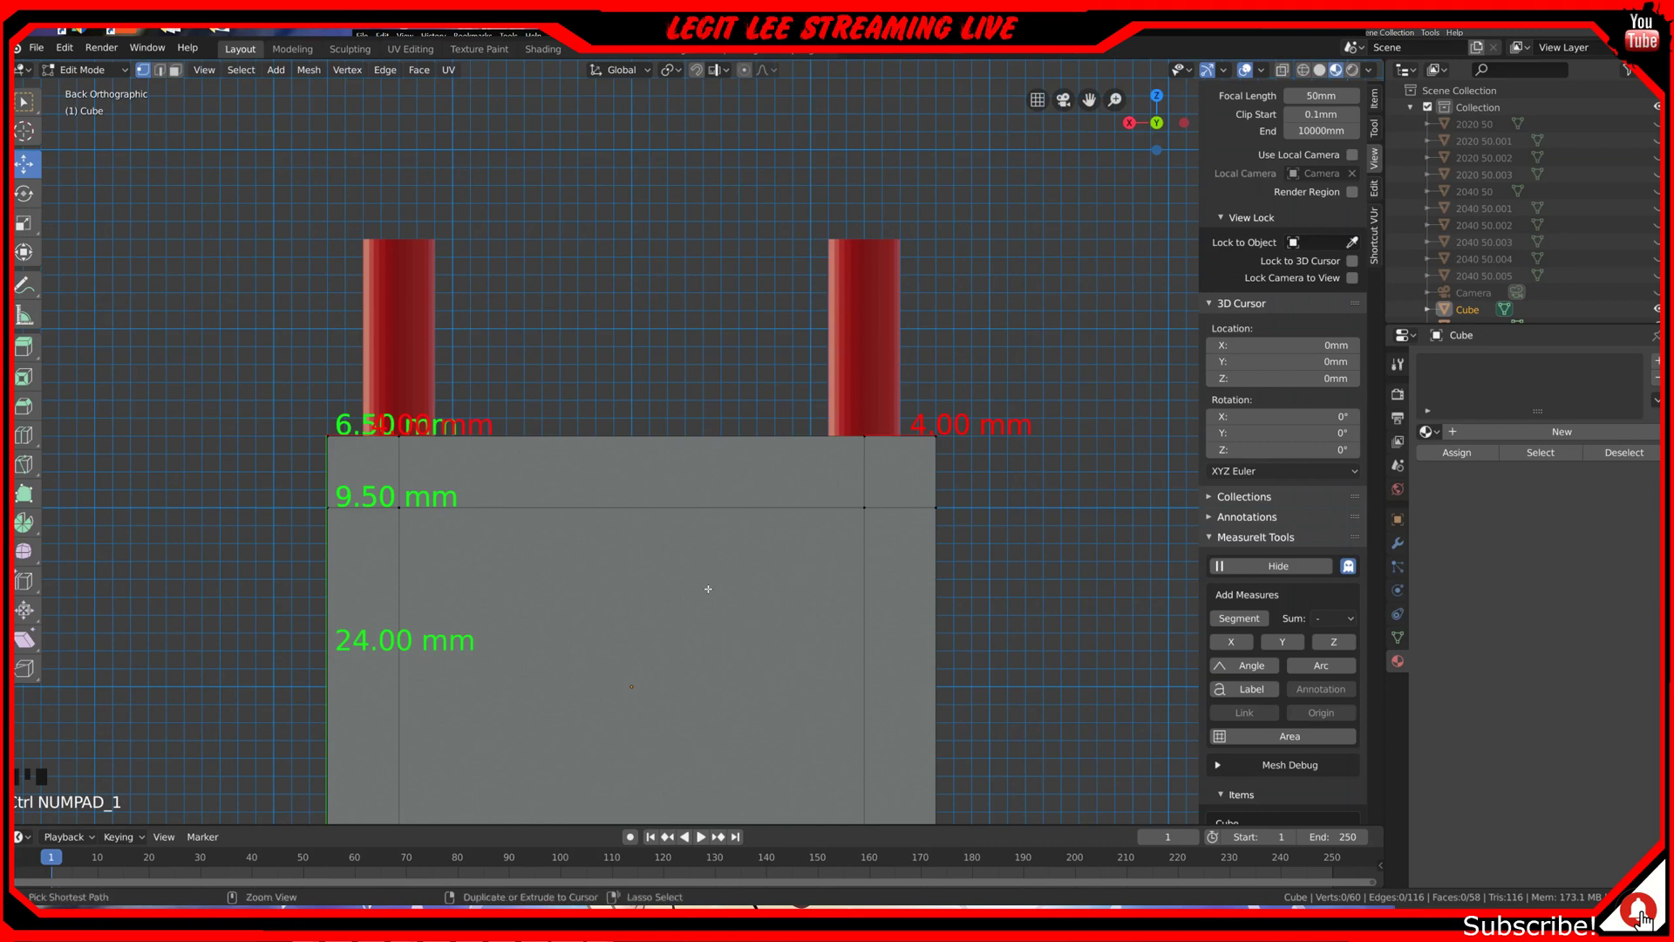
key(KP_1)
key(KP_1)
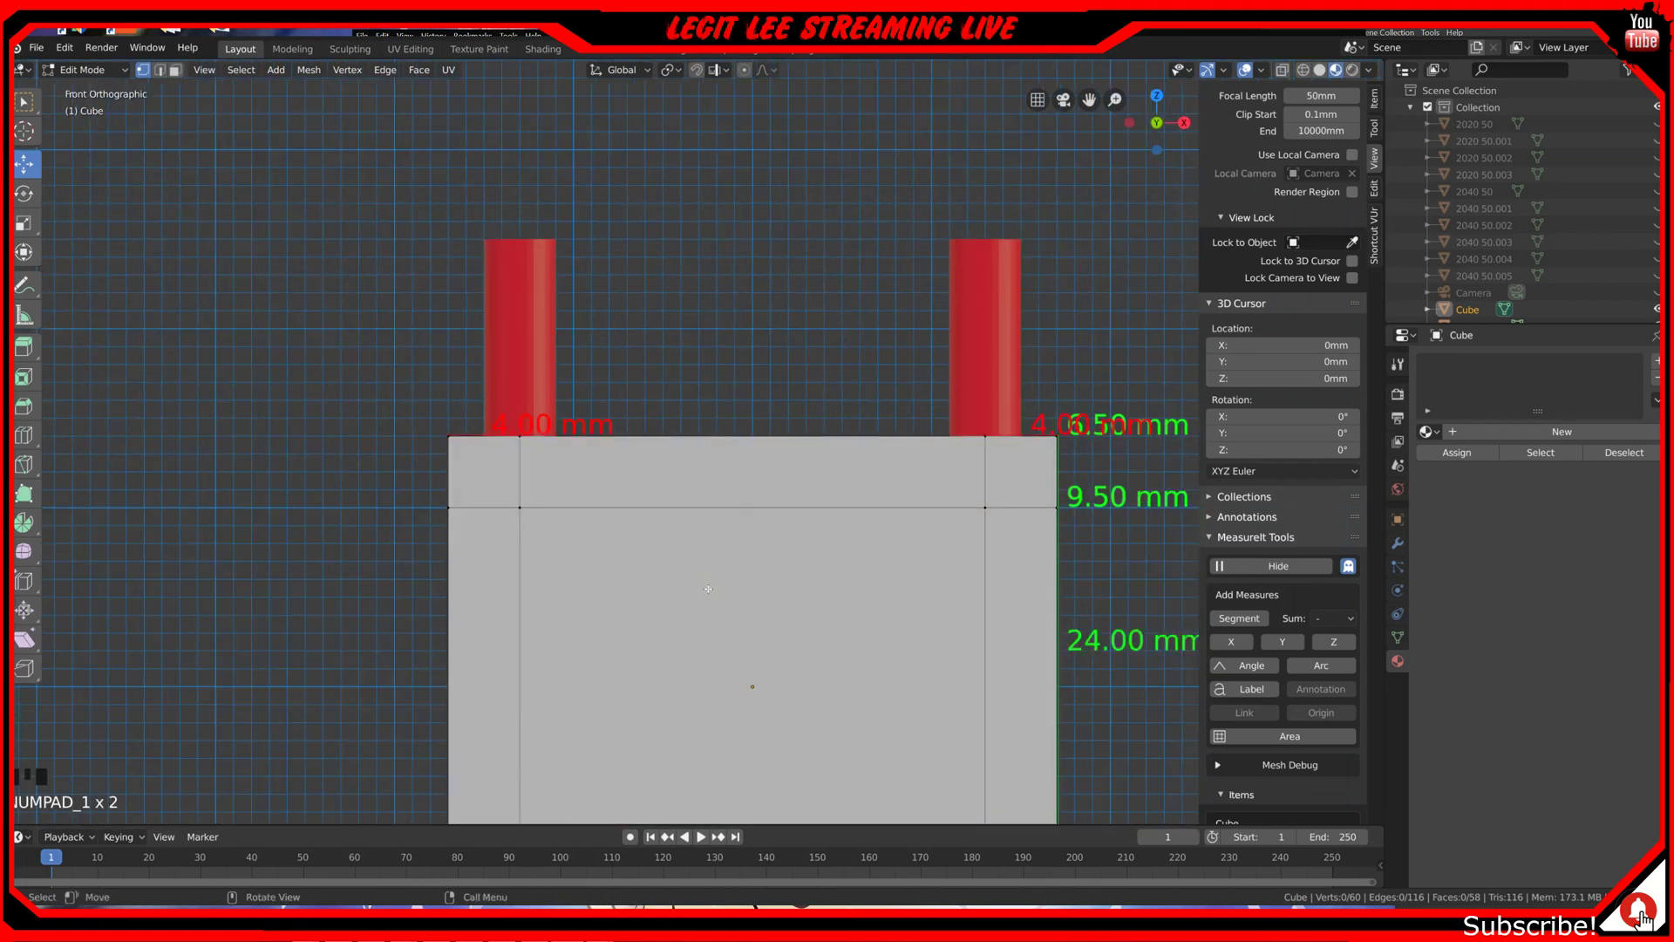
key(ctrl+KP_3)
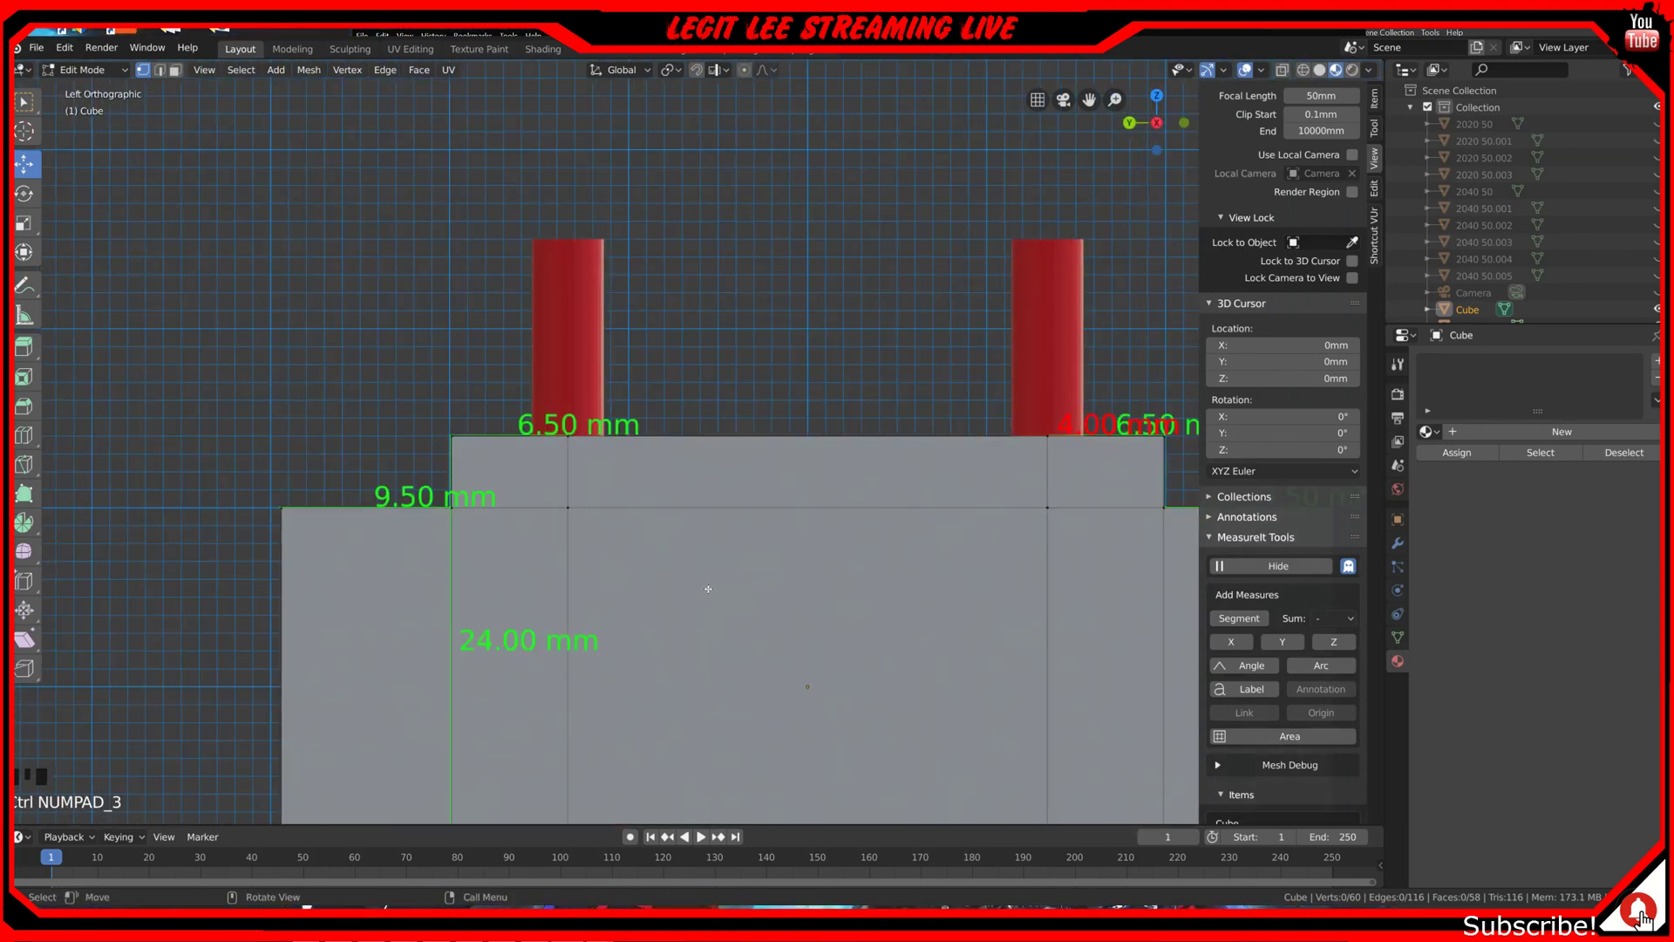
scroll(708, 589, up, 7)
scroll(651, 523, up, 1)
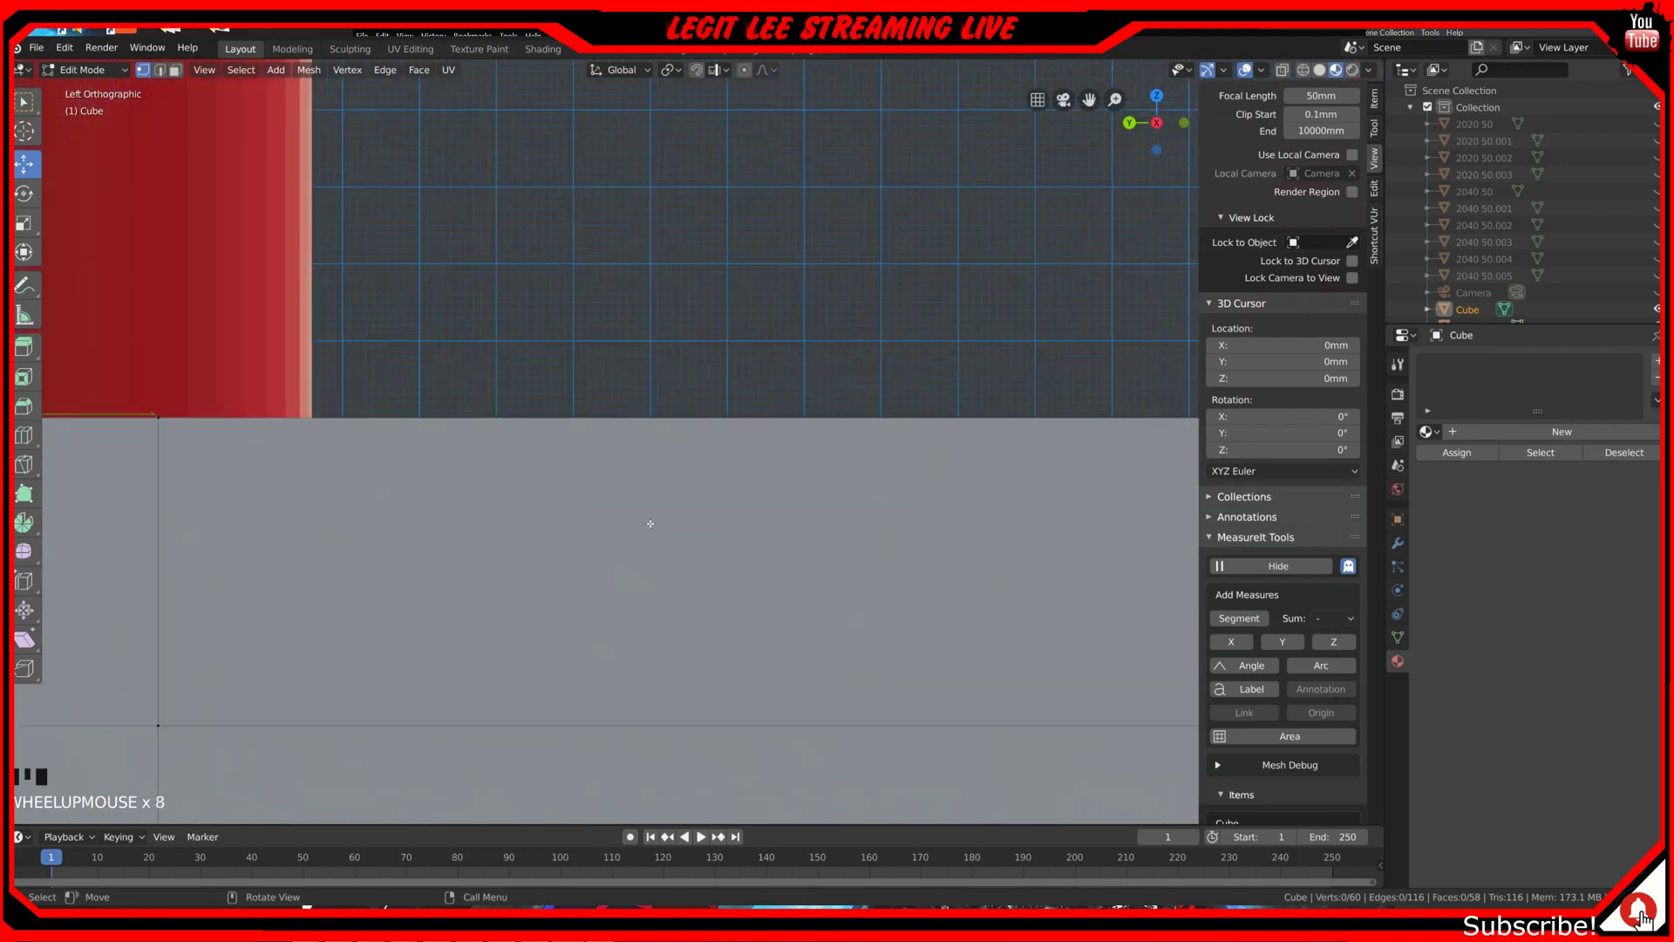
shift+middle_drag(651, 523, 555, 534)
scroll(911, 626, down, 2)
scroll(908, 625, up, 1)
scroll(555, 533, down, 4)
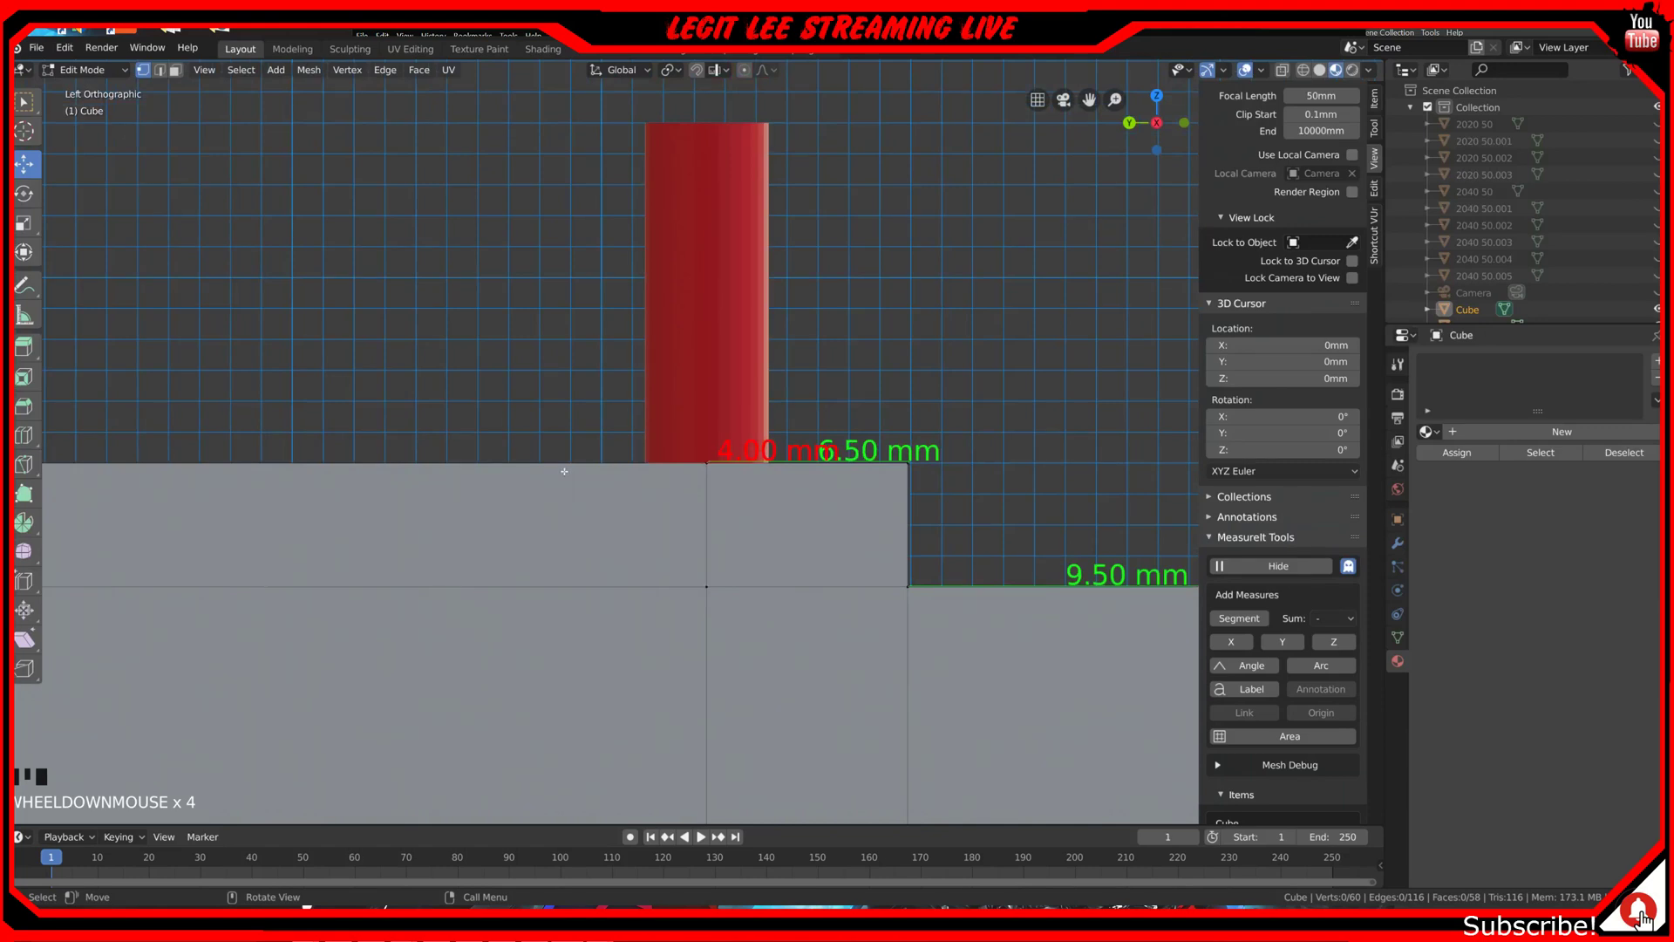
key(KP_7)
scroll(577, 422, down, 5)
middle_drag(577, 422, 986, 499)
scroll(633, 302, down, 1)
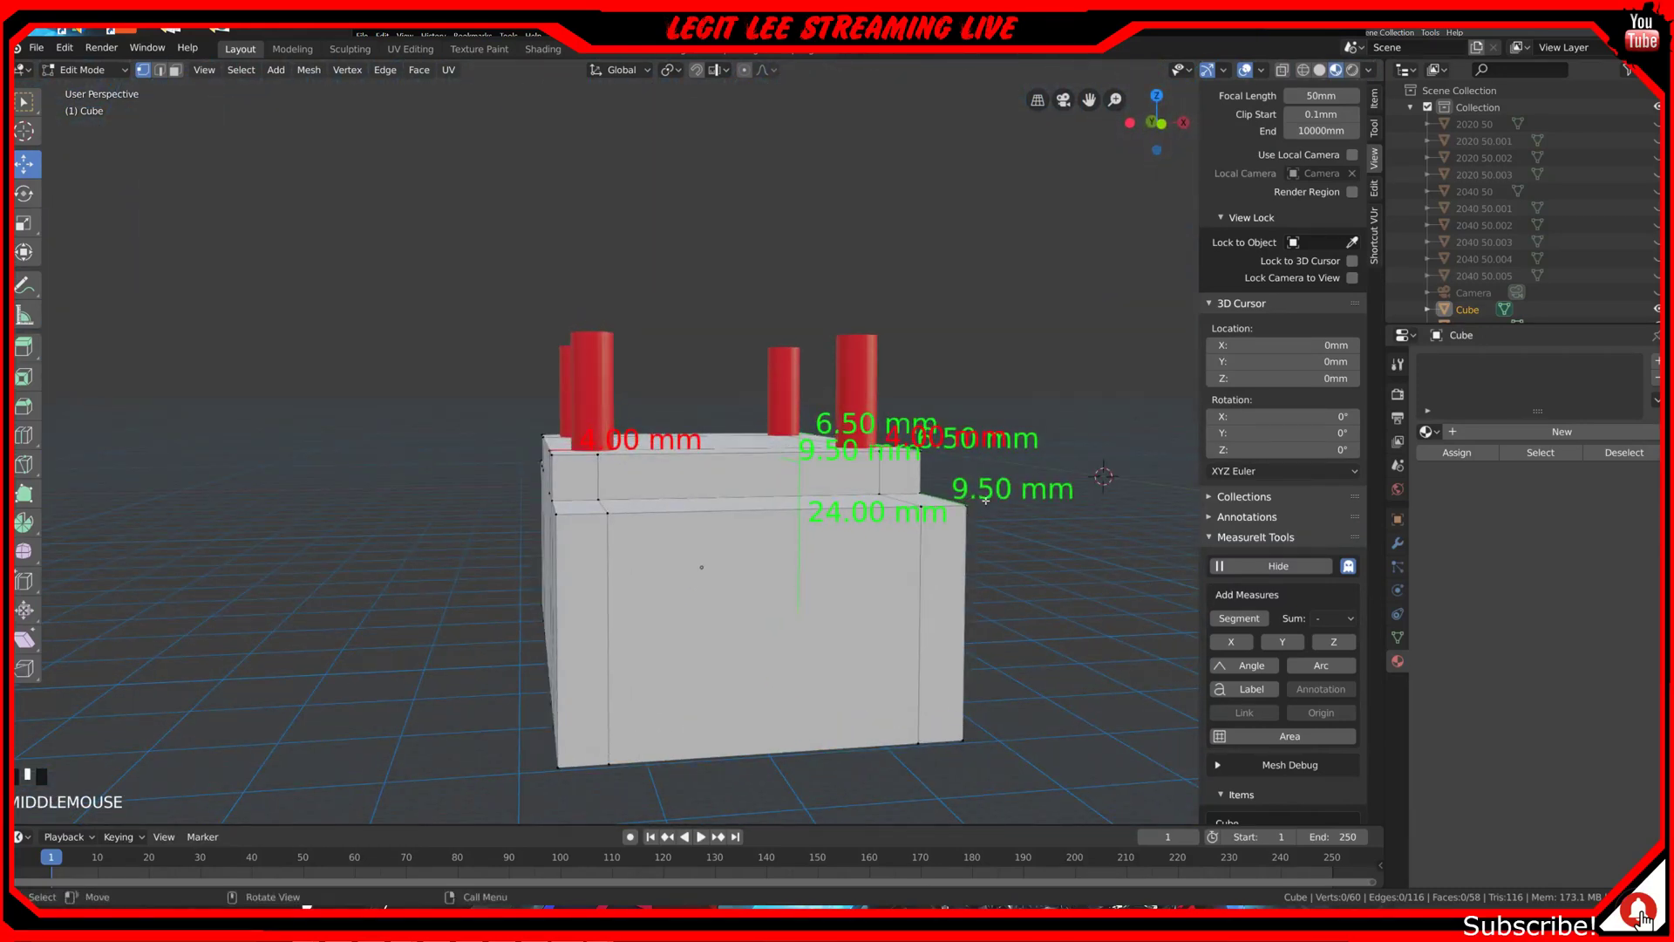
Step: Raise all four mounting-hole cylinders along Z in the front view so their lower ends meet the block's top face
key(Tab)
click(837, 364)
shift+click(783, 367)
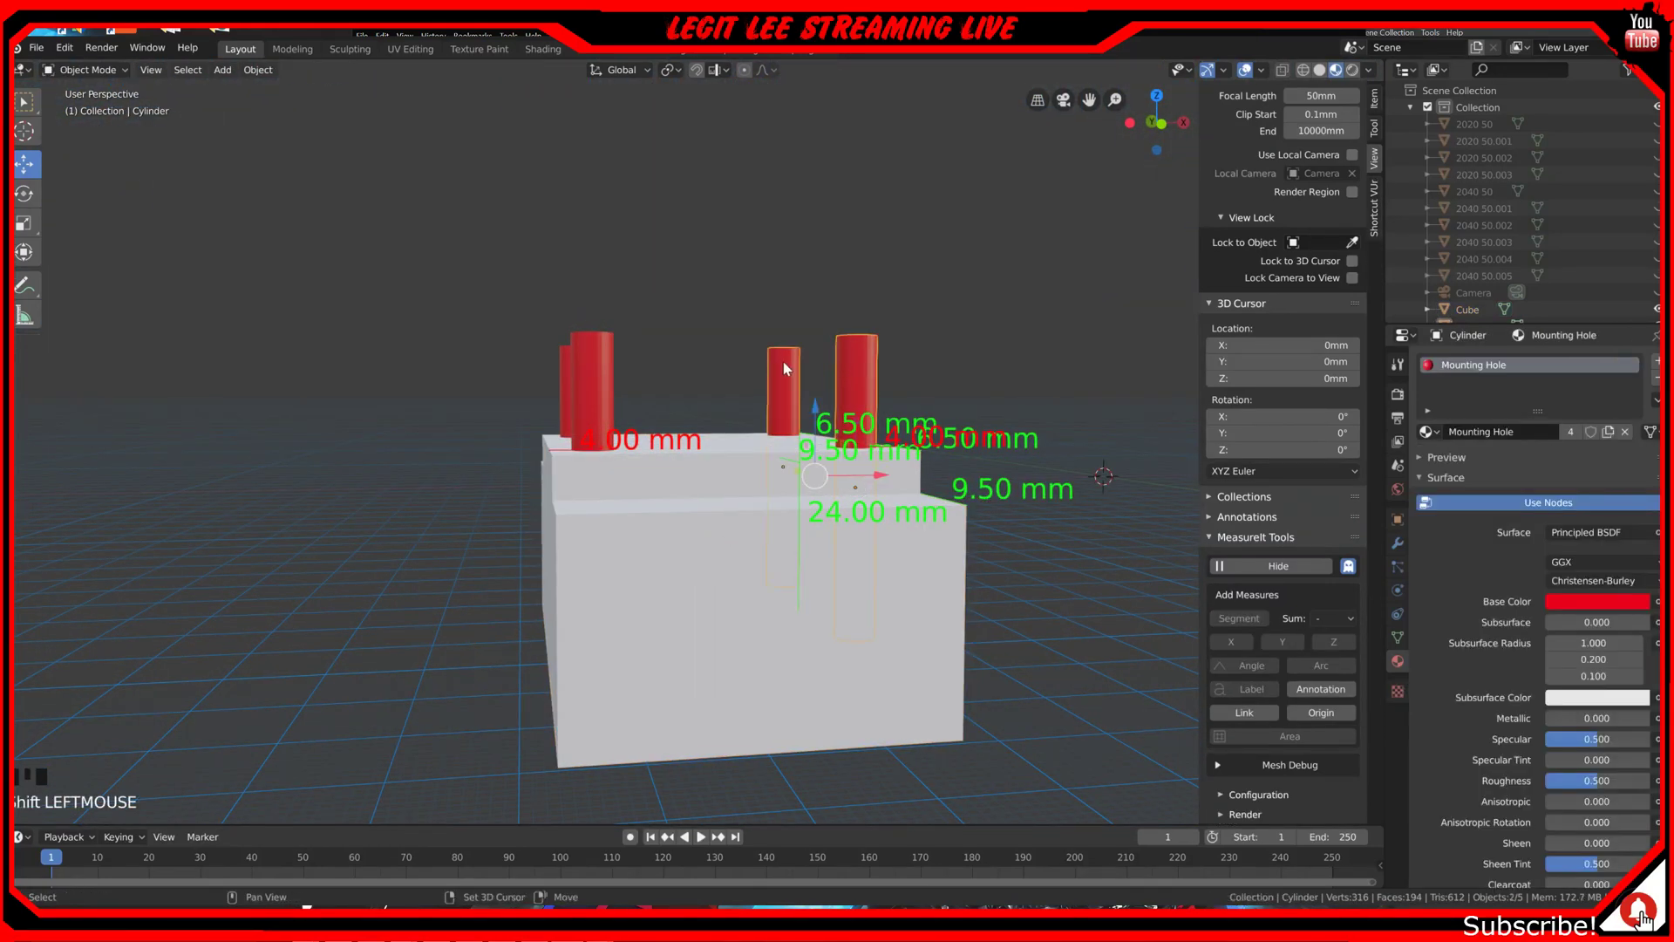
shift+click(576, 371)
shift+click(562, 358)
key(KP_1)
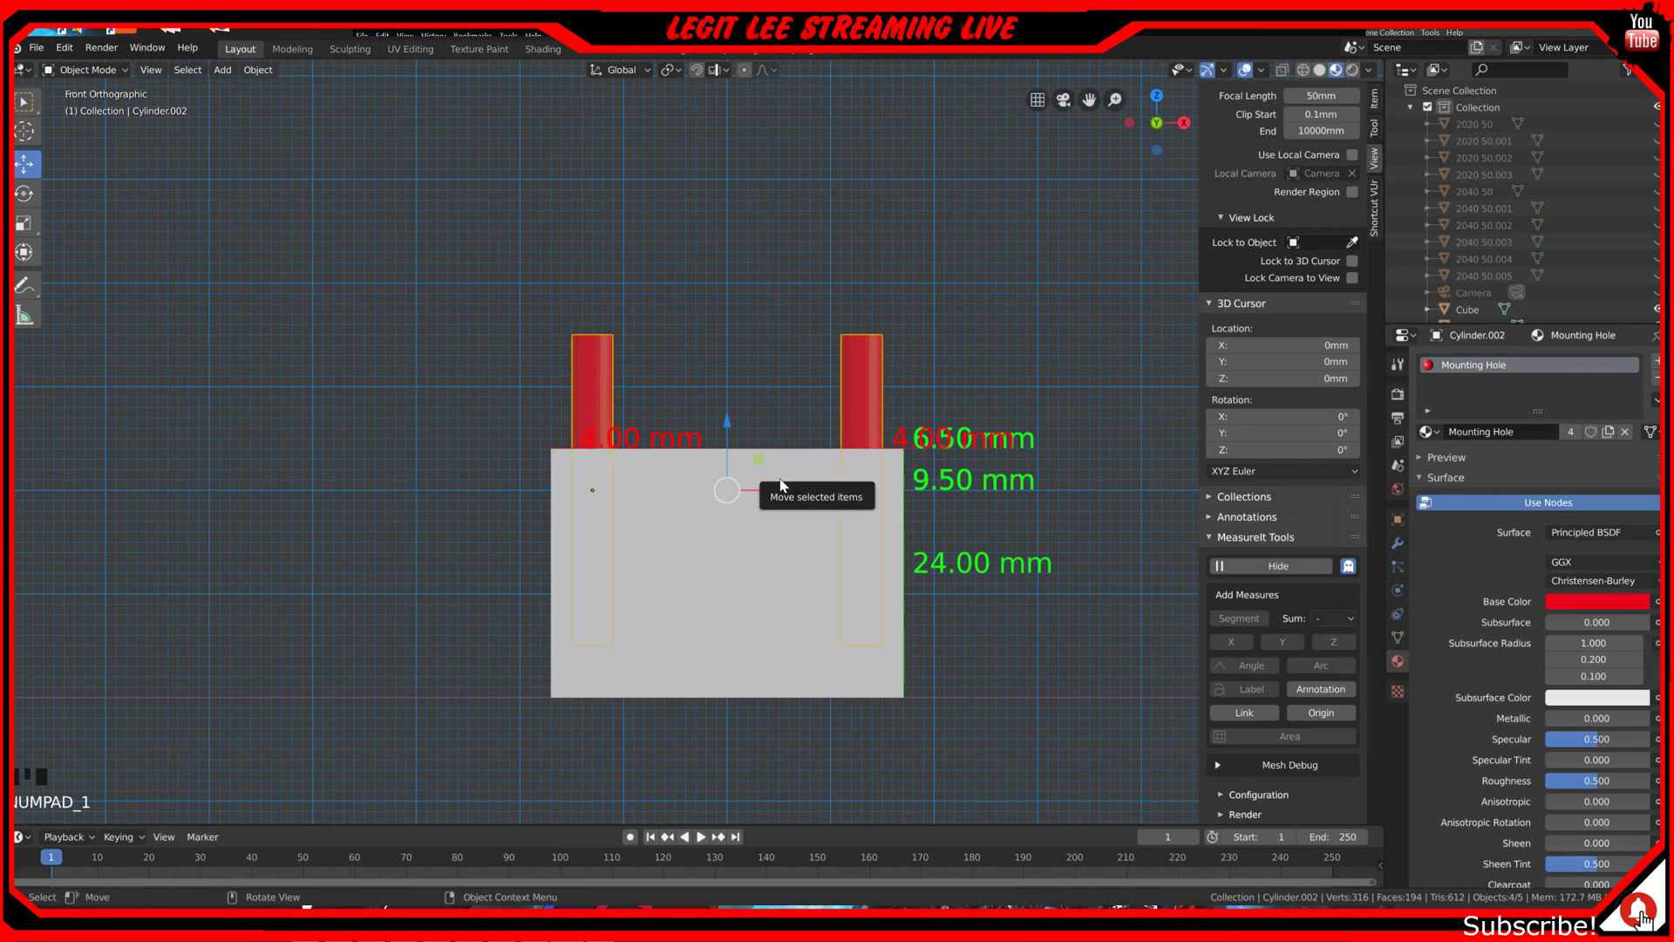
scroll(772, 375, up, 3)
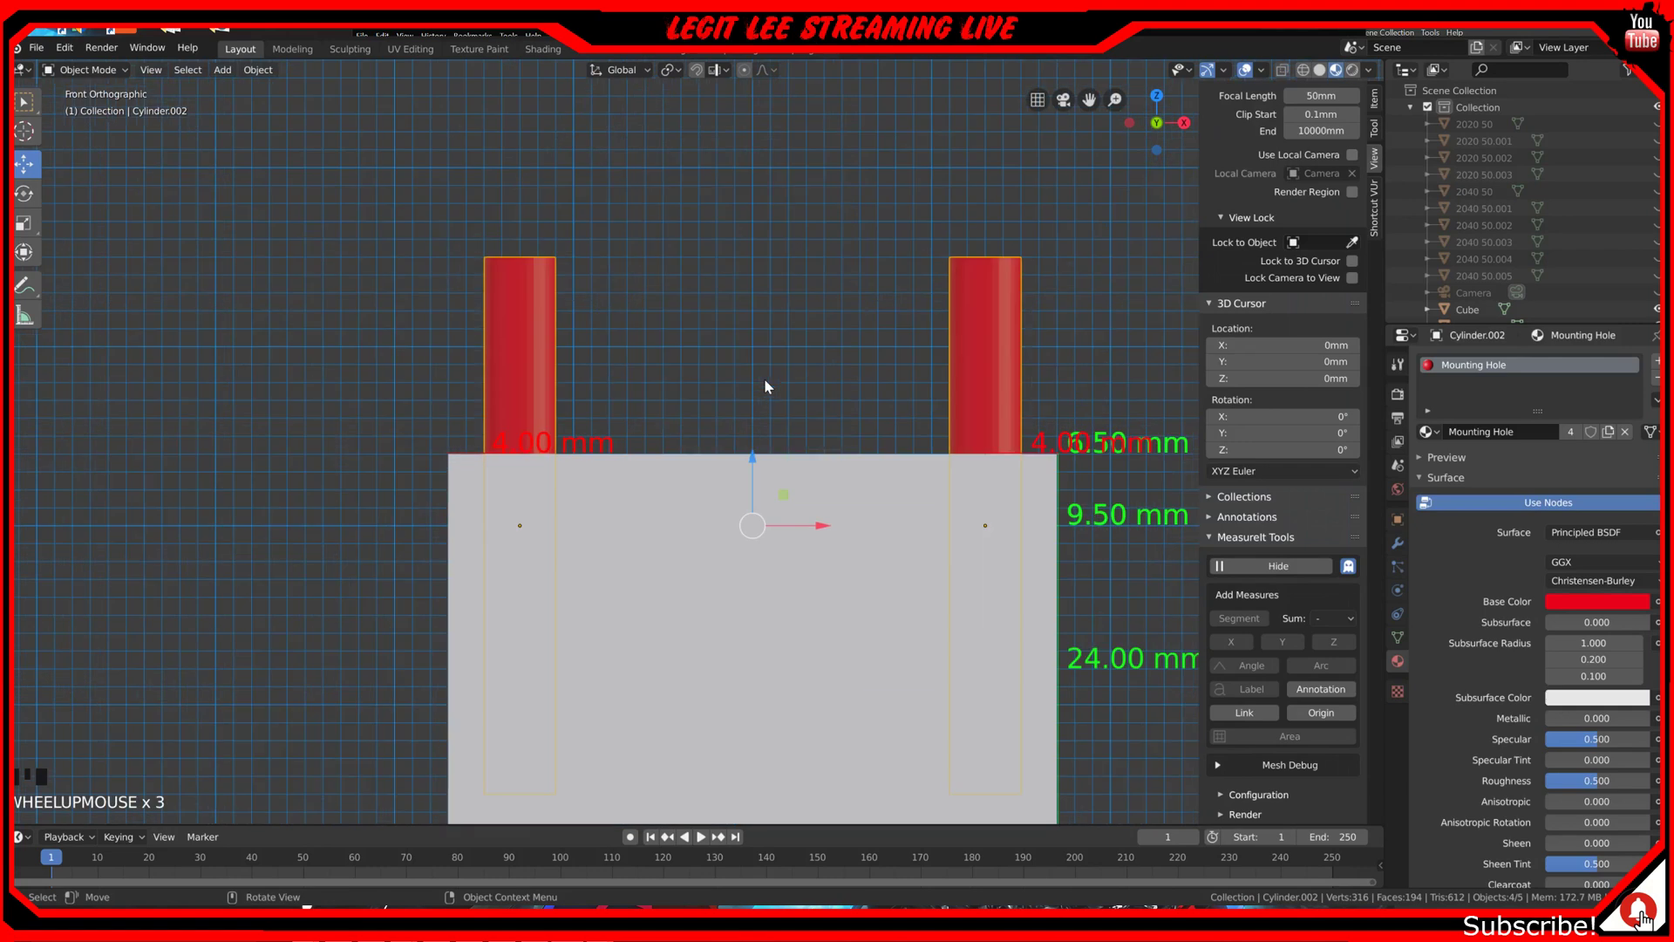
scroll(789, 419, up, 3)
scroll(590, 295, down, 2)
scroll(636, 342, up, 2)
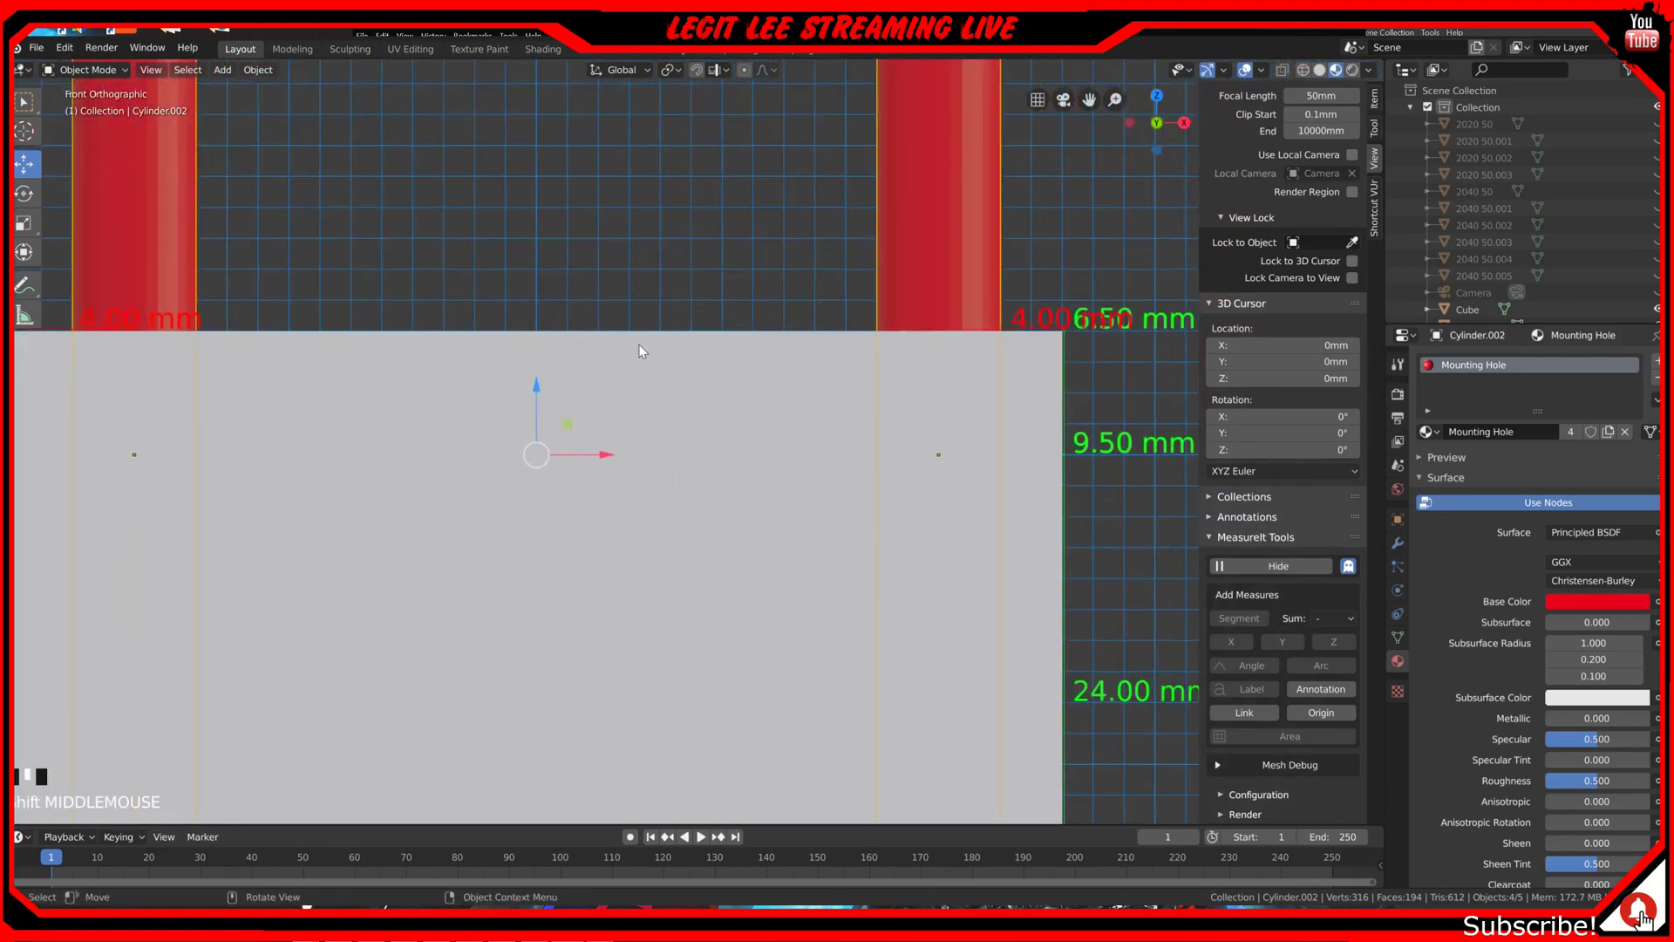
scroll(640, 351, up, 1)
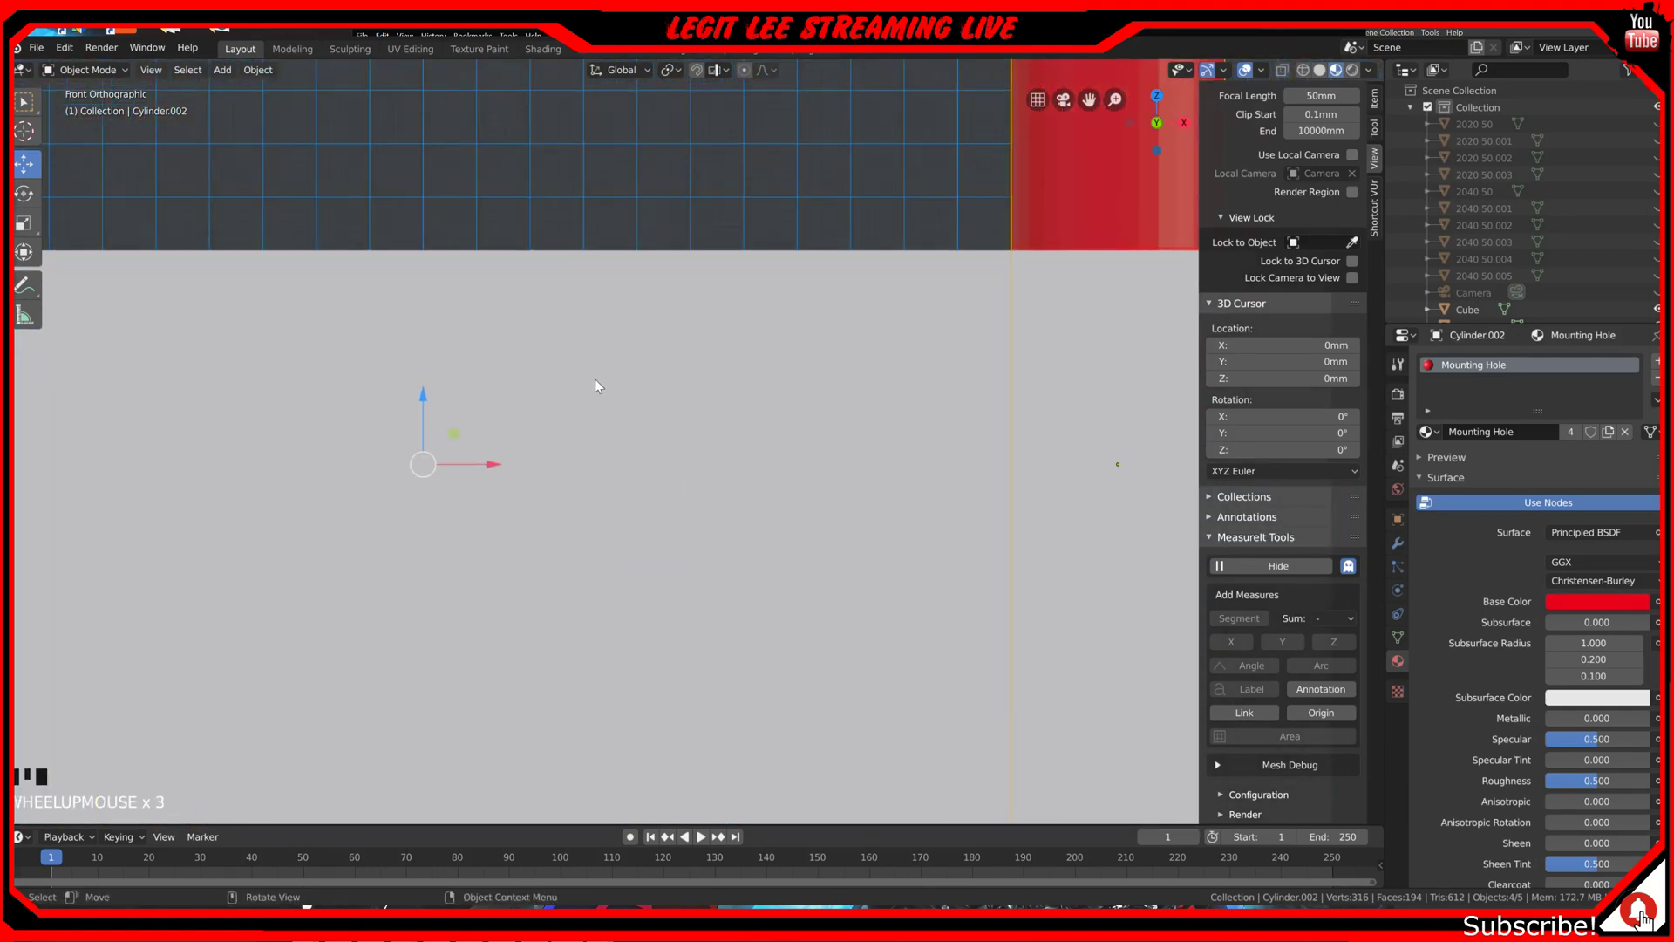
ctrl+drag(423, 398, 425, 365)
ctrl+drag(450, 744, 526, 153)
scroll(598, 326, down, 2)
scroll(735, 501, down, 2)
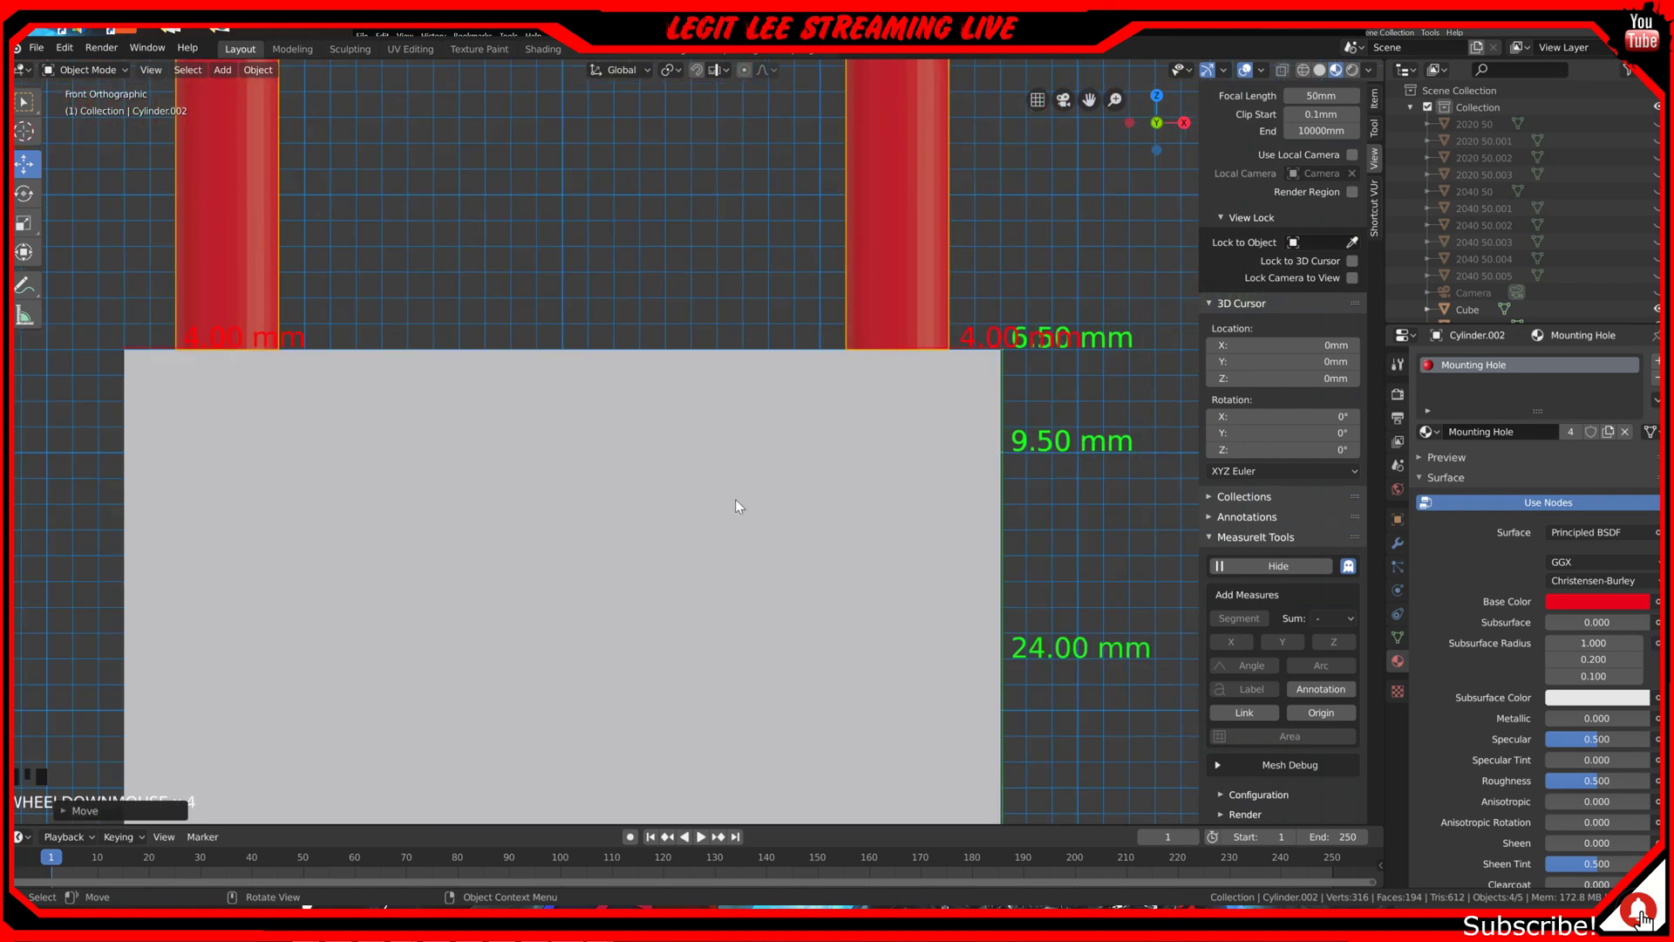
Step: Set the Z location of the -X, +Y mounting-hole cylinder to 32 mm
click(1375, 98)
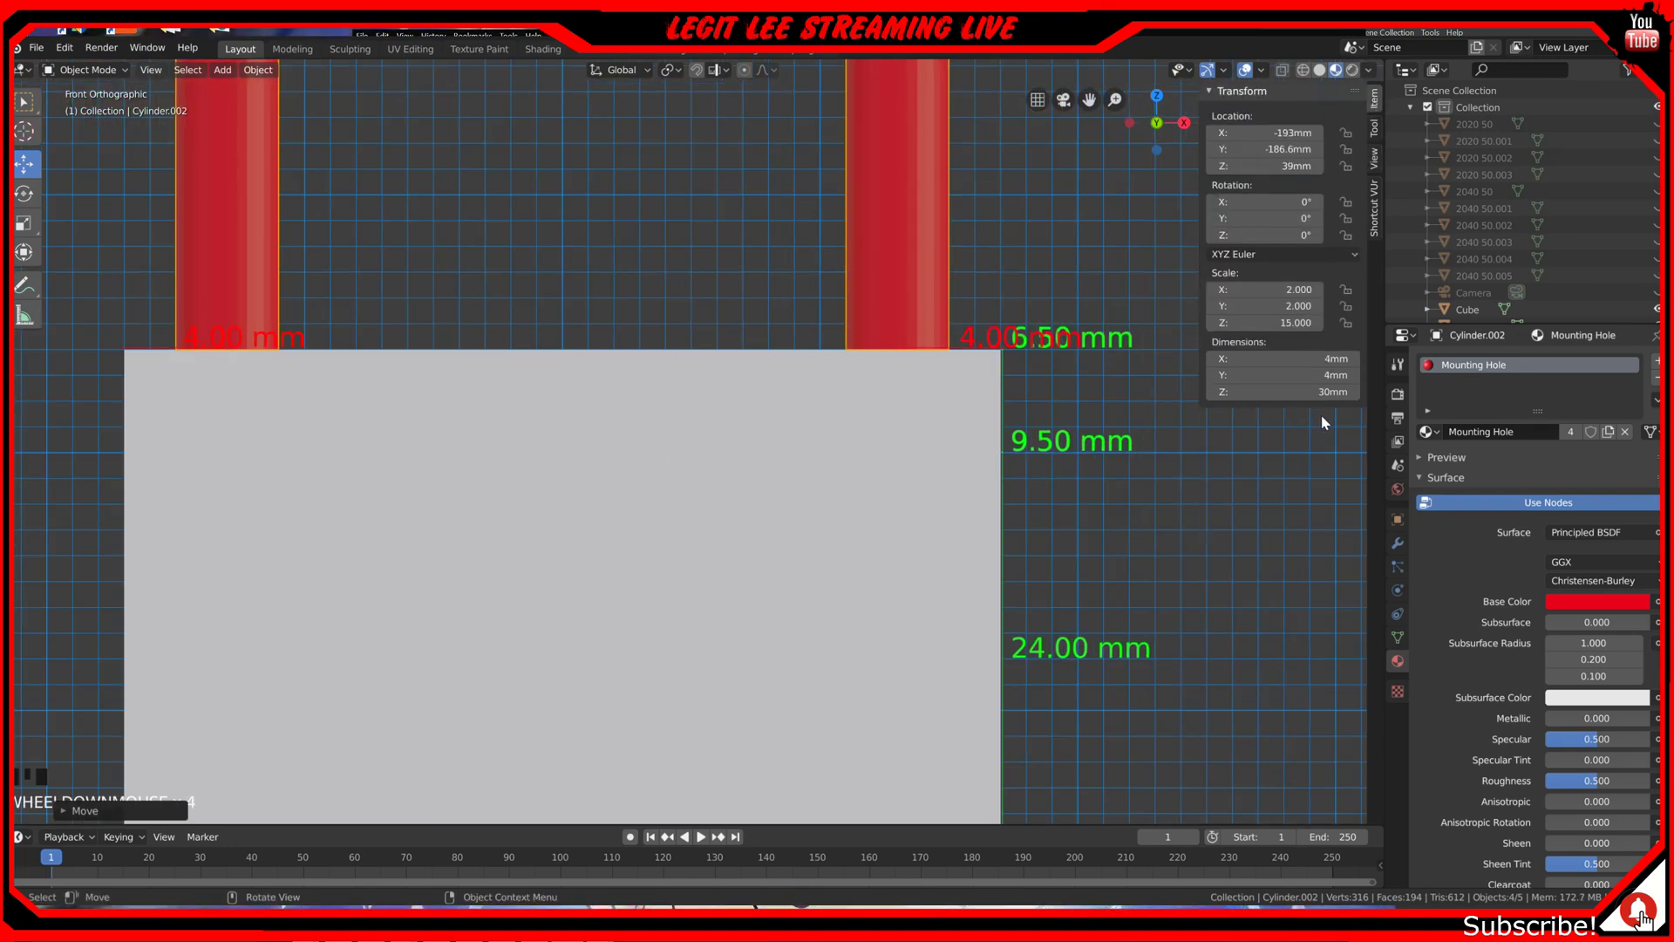
click(1294, 166)
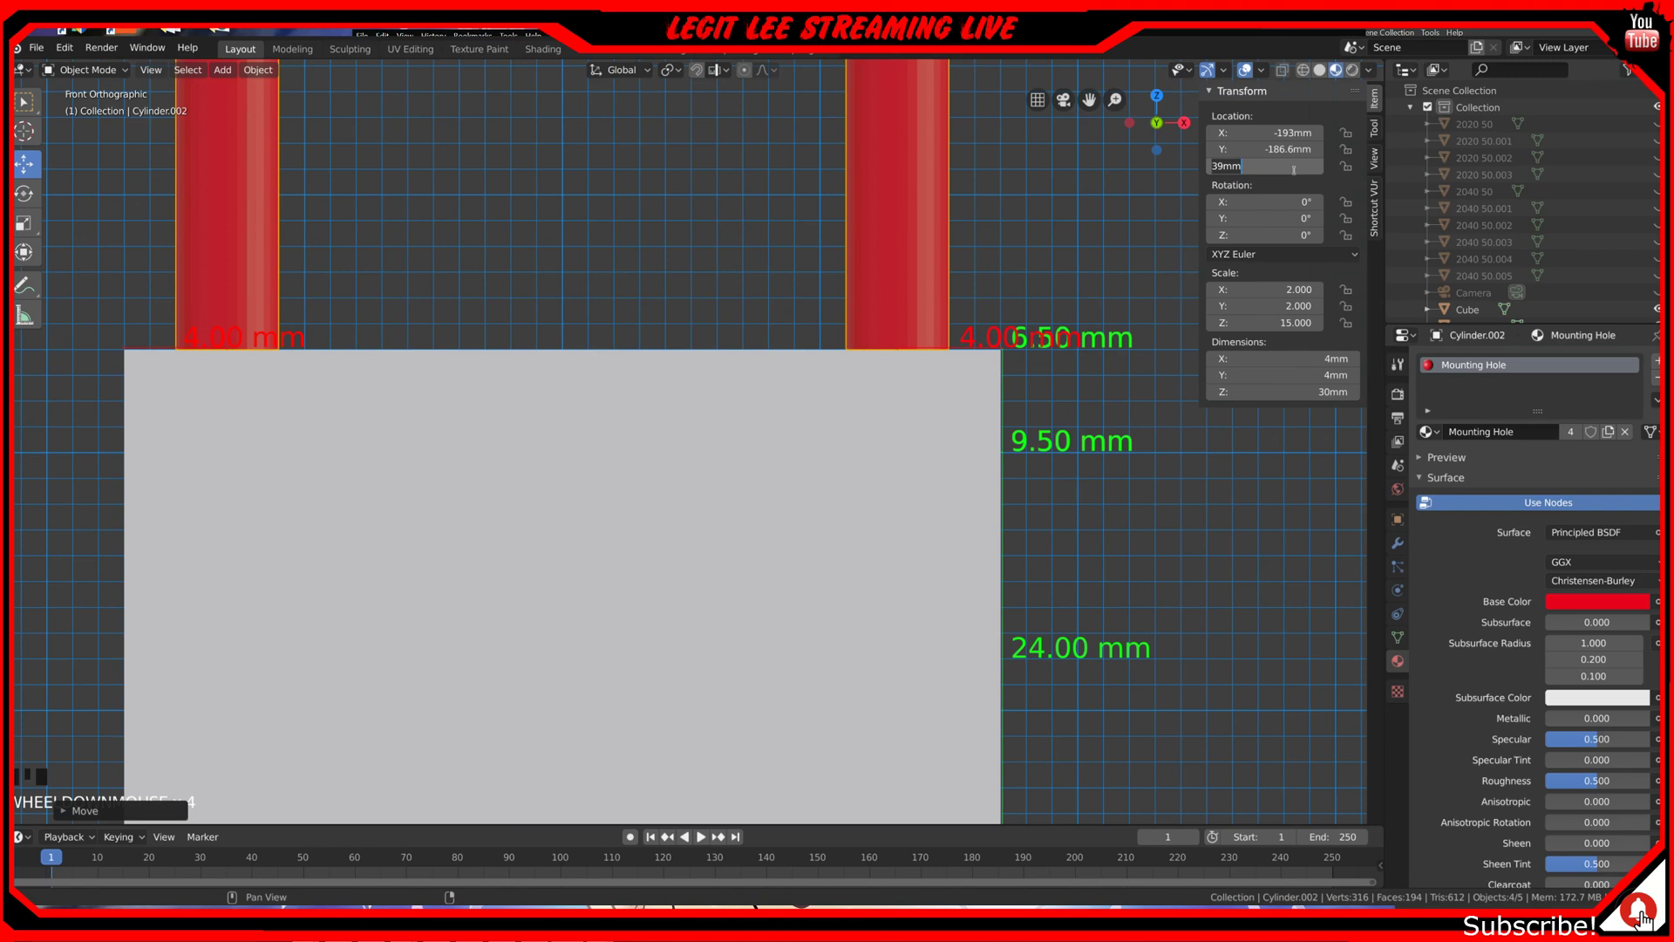
text(32)
key(Return)
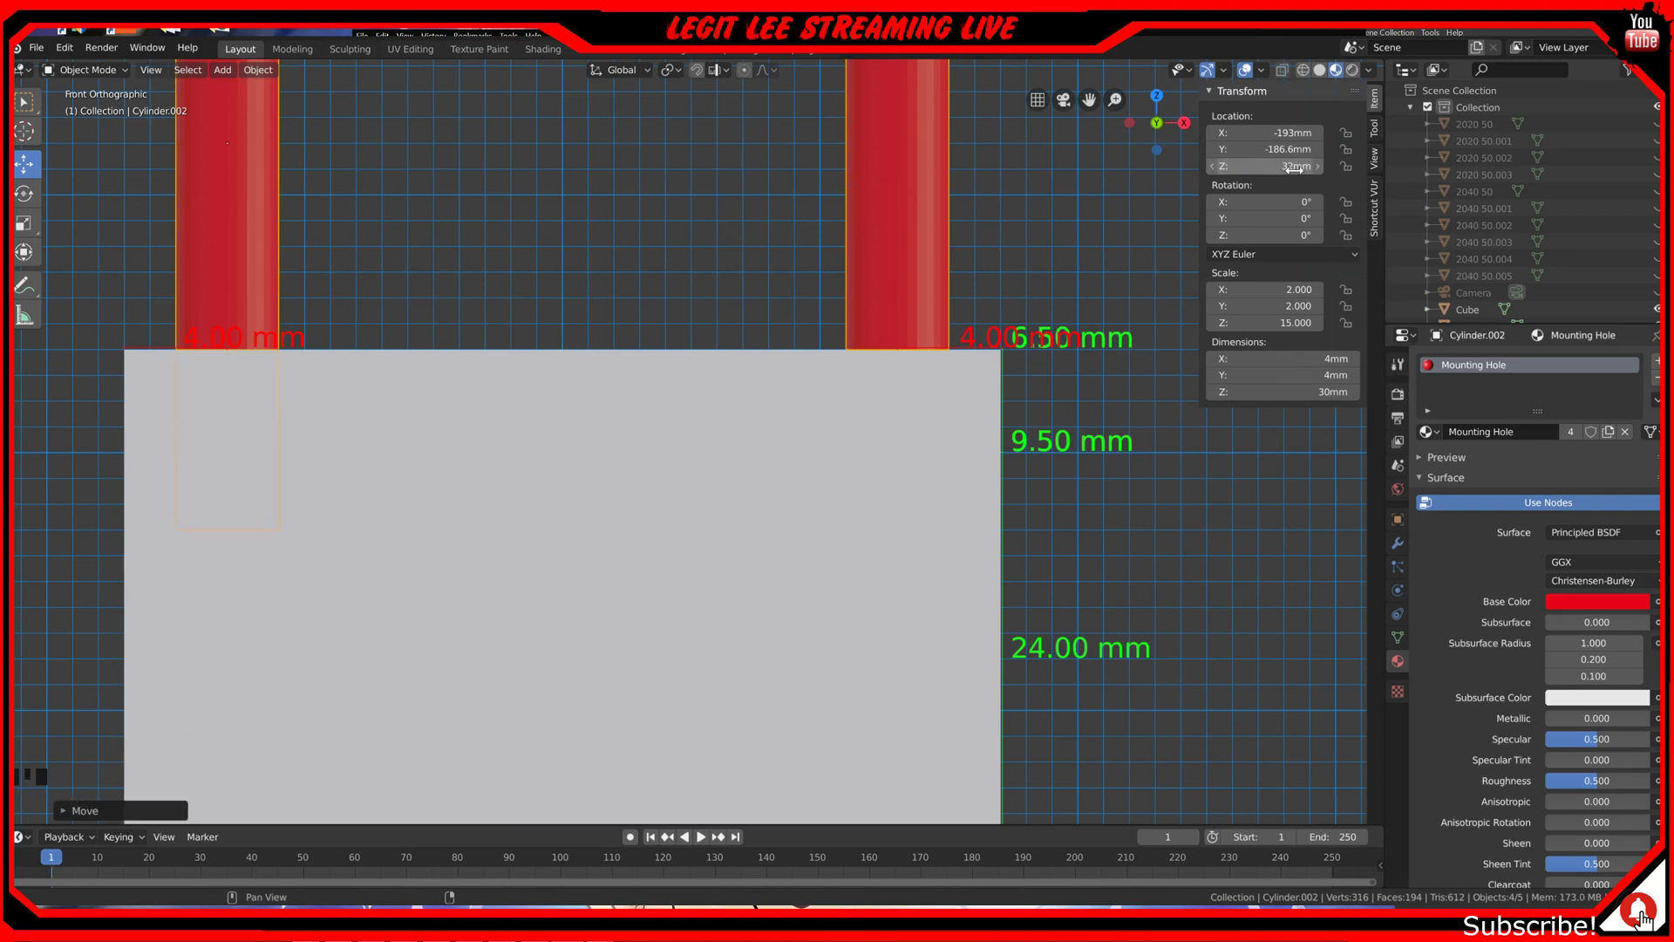
scroll(877, 432, down, 3)
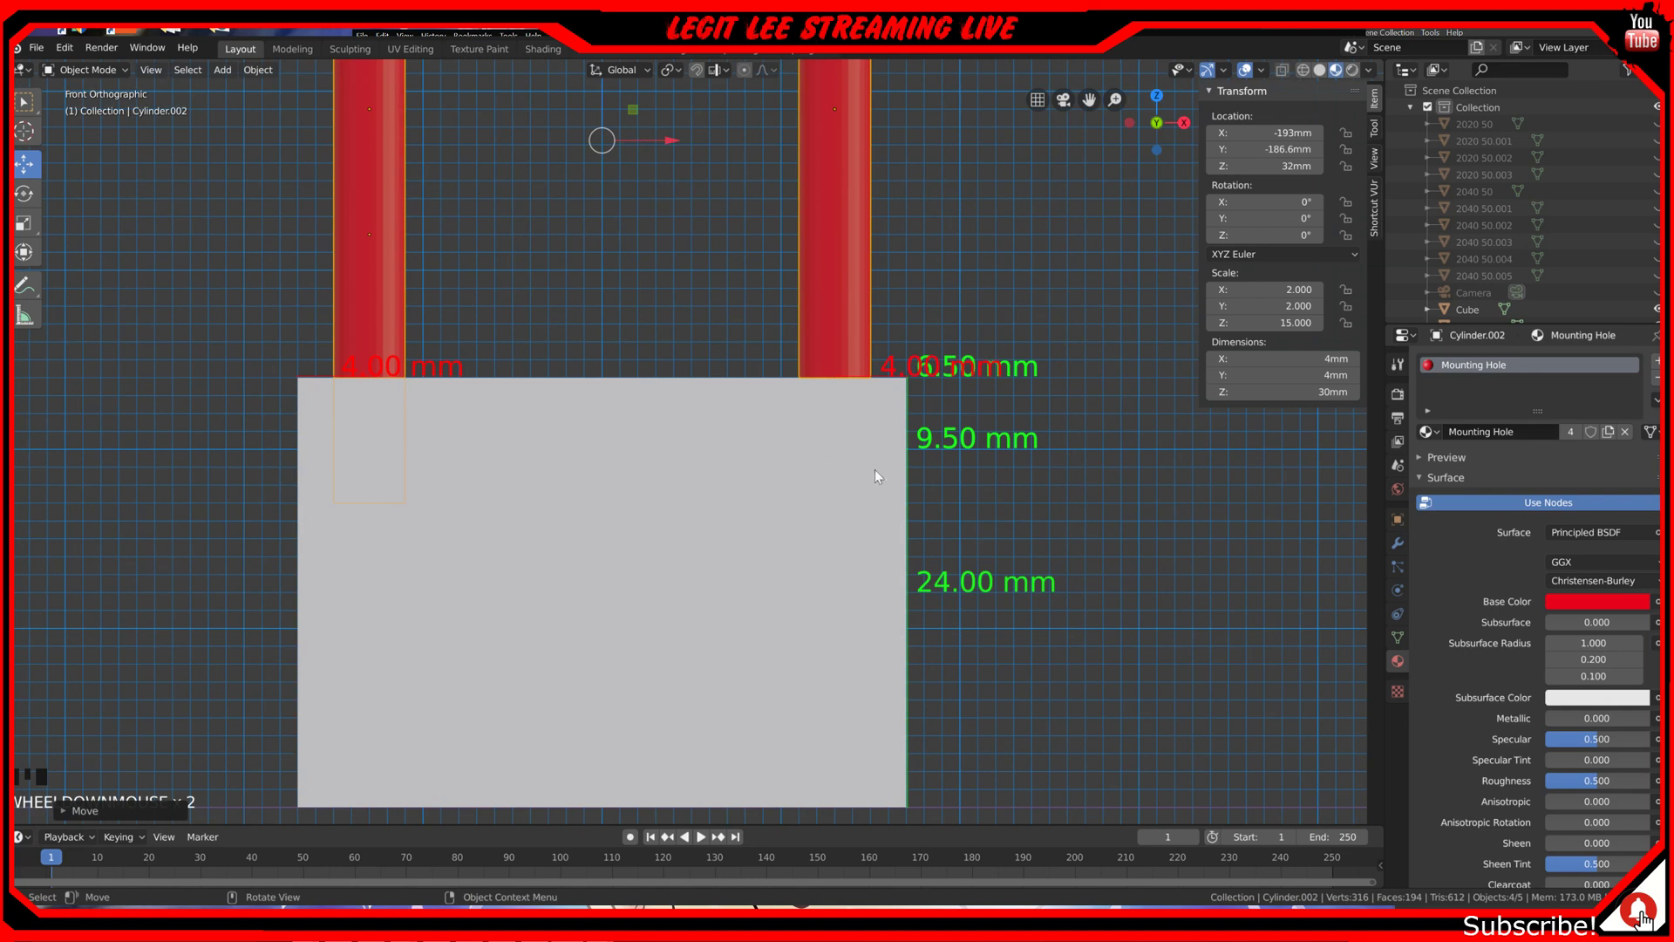
Step: Set the Z location of the -X, -Y mounting-hole cylinder to 32 mm
middle_drag(963, 443, 864, 472)
scroll(888, 480, down, 1)
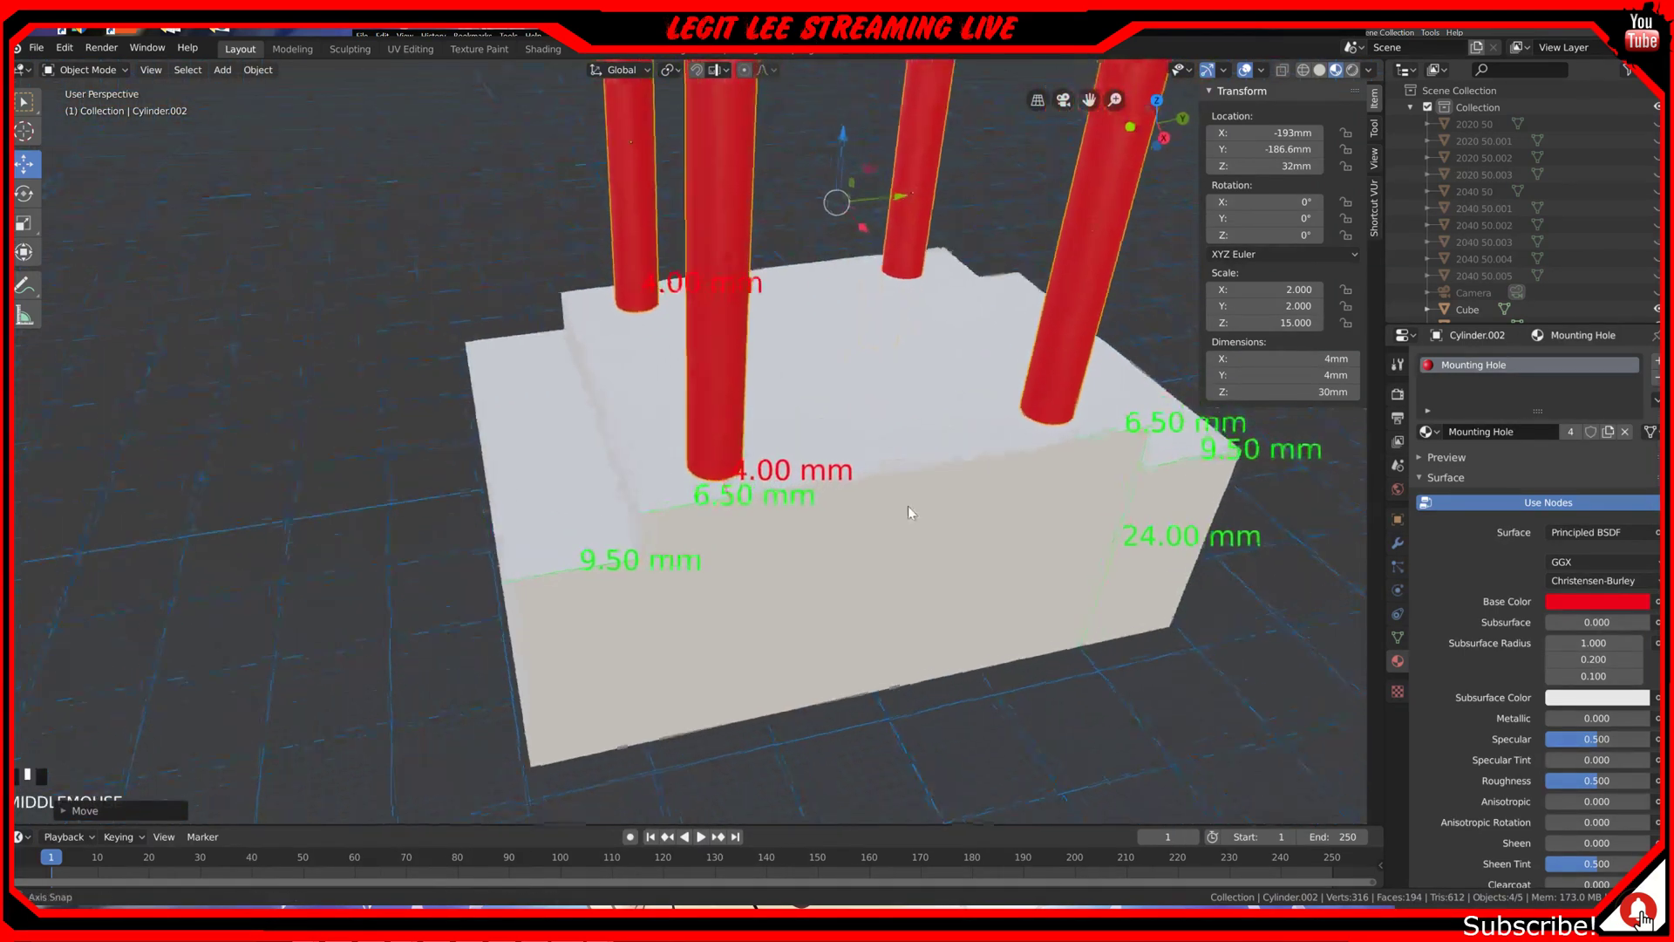
middle_drag(804, 476, 1023, 437)
middle_drag(668, 436, 630, 427)
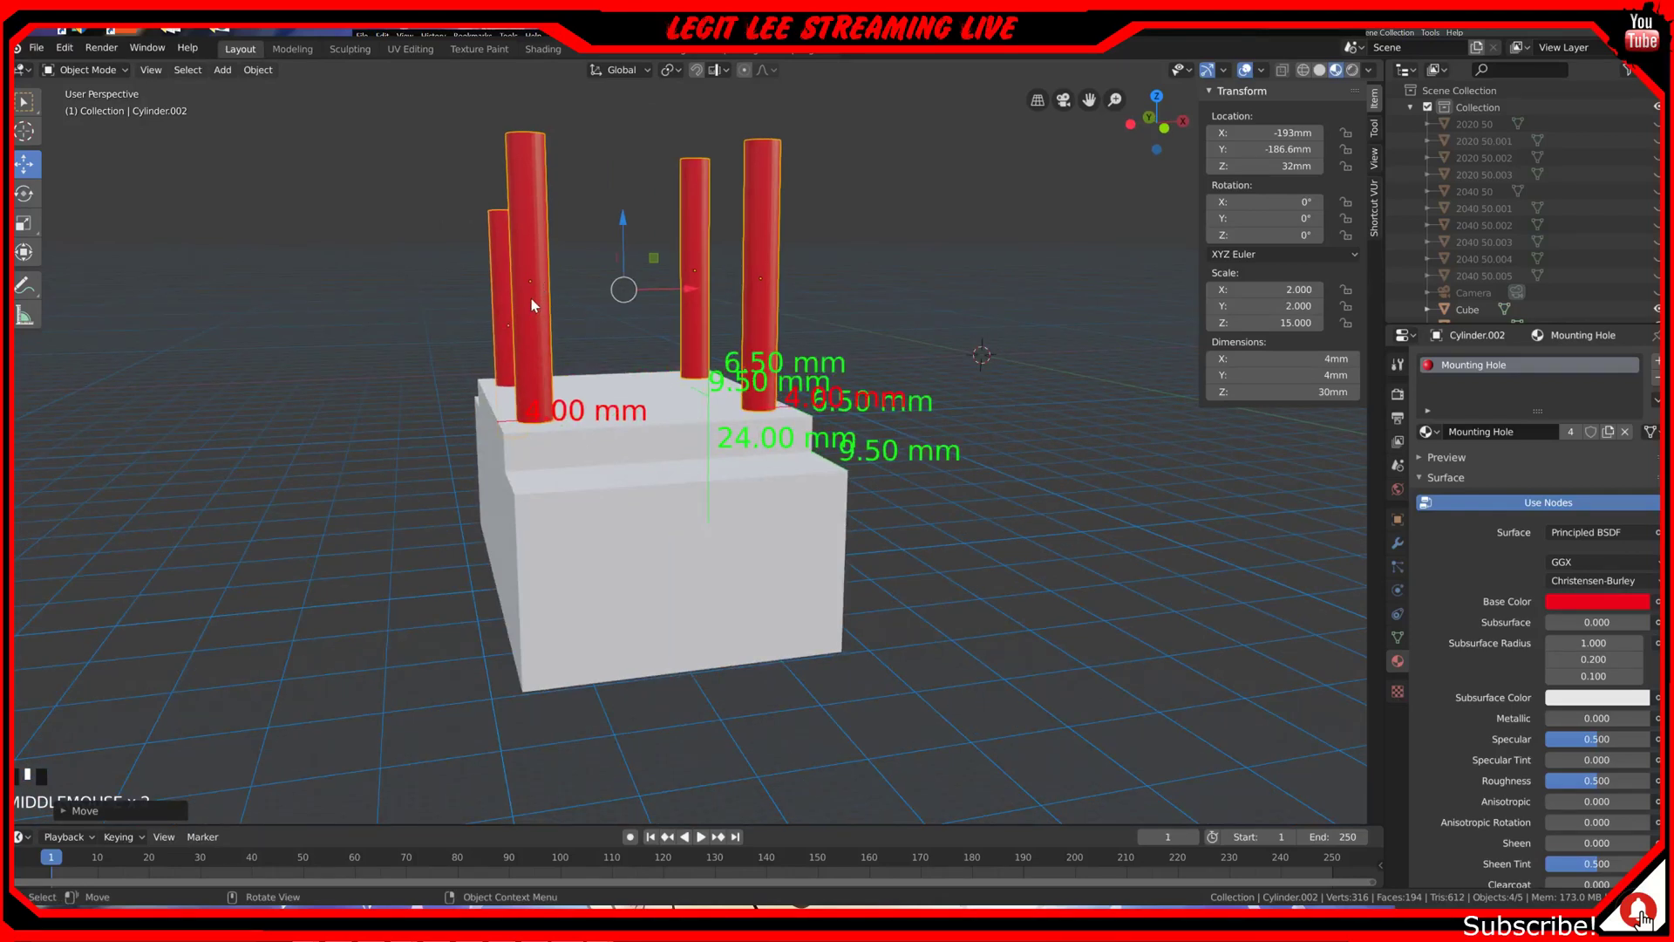
scroll(534, 306, up, 1)
key(KP_1)
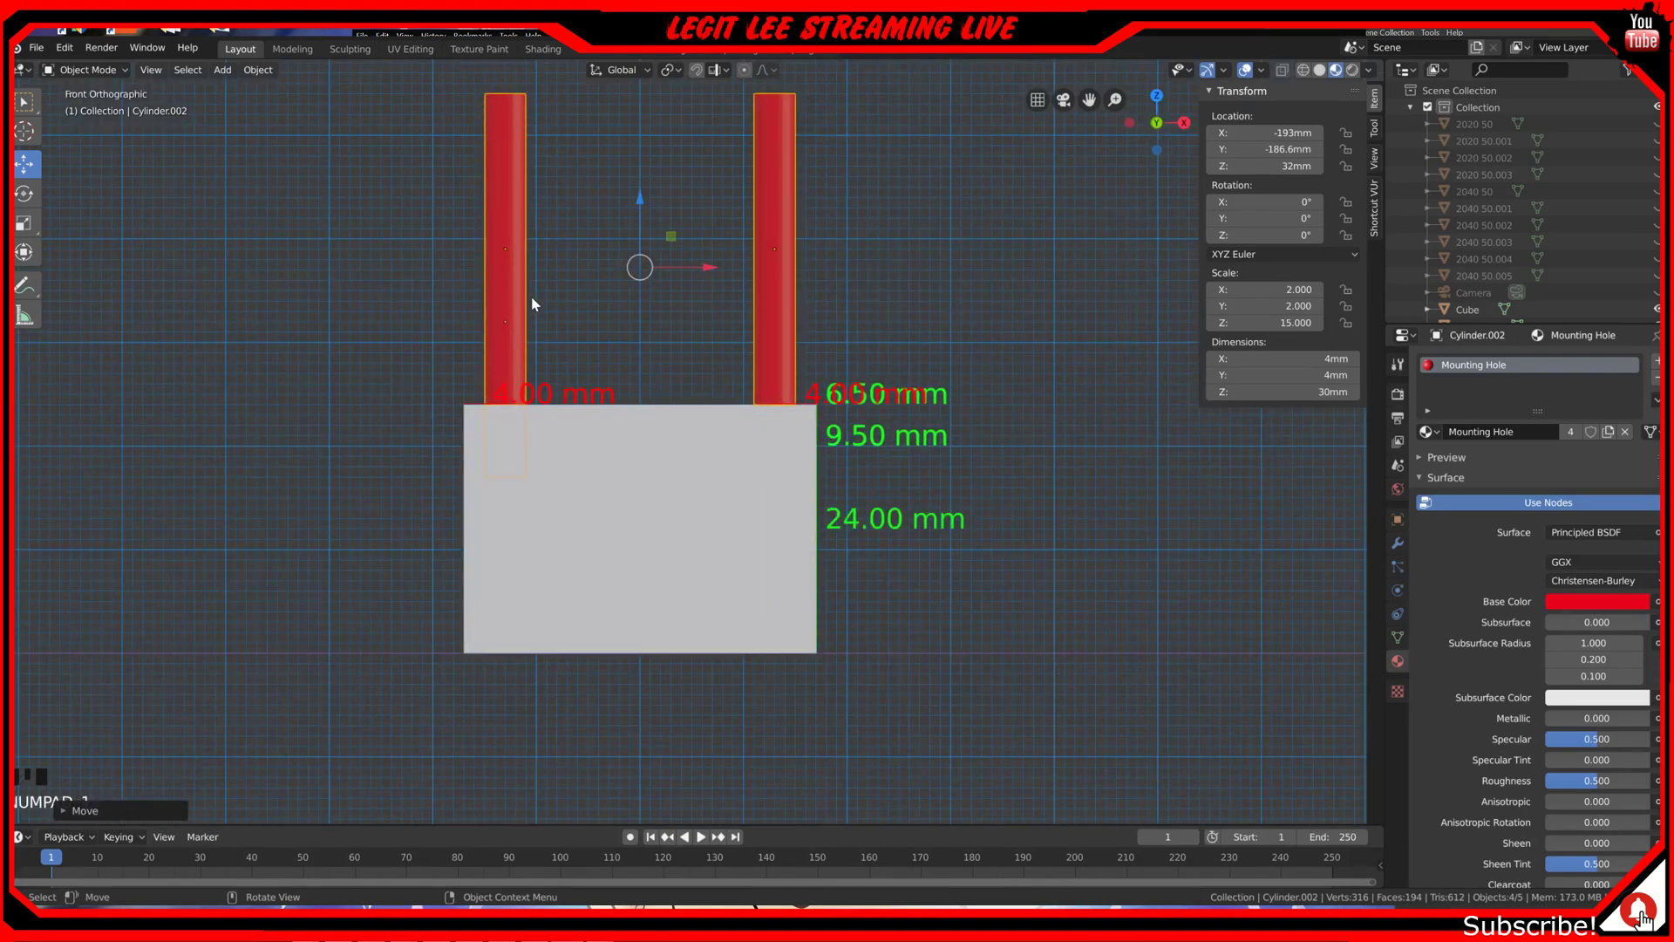
click(515, 184)
ctrl+drag(506, 186, 505, 181)
click(1305, 168)
text(3)
key(Return)
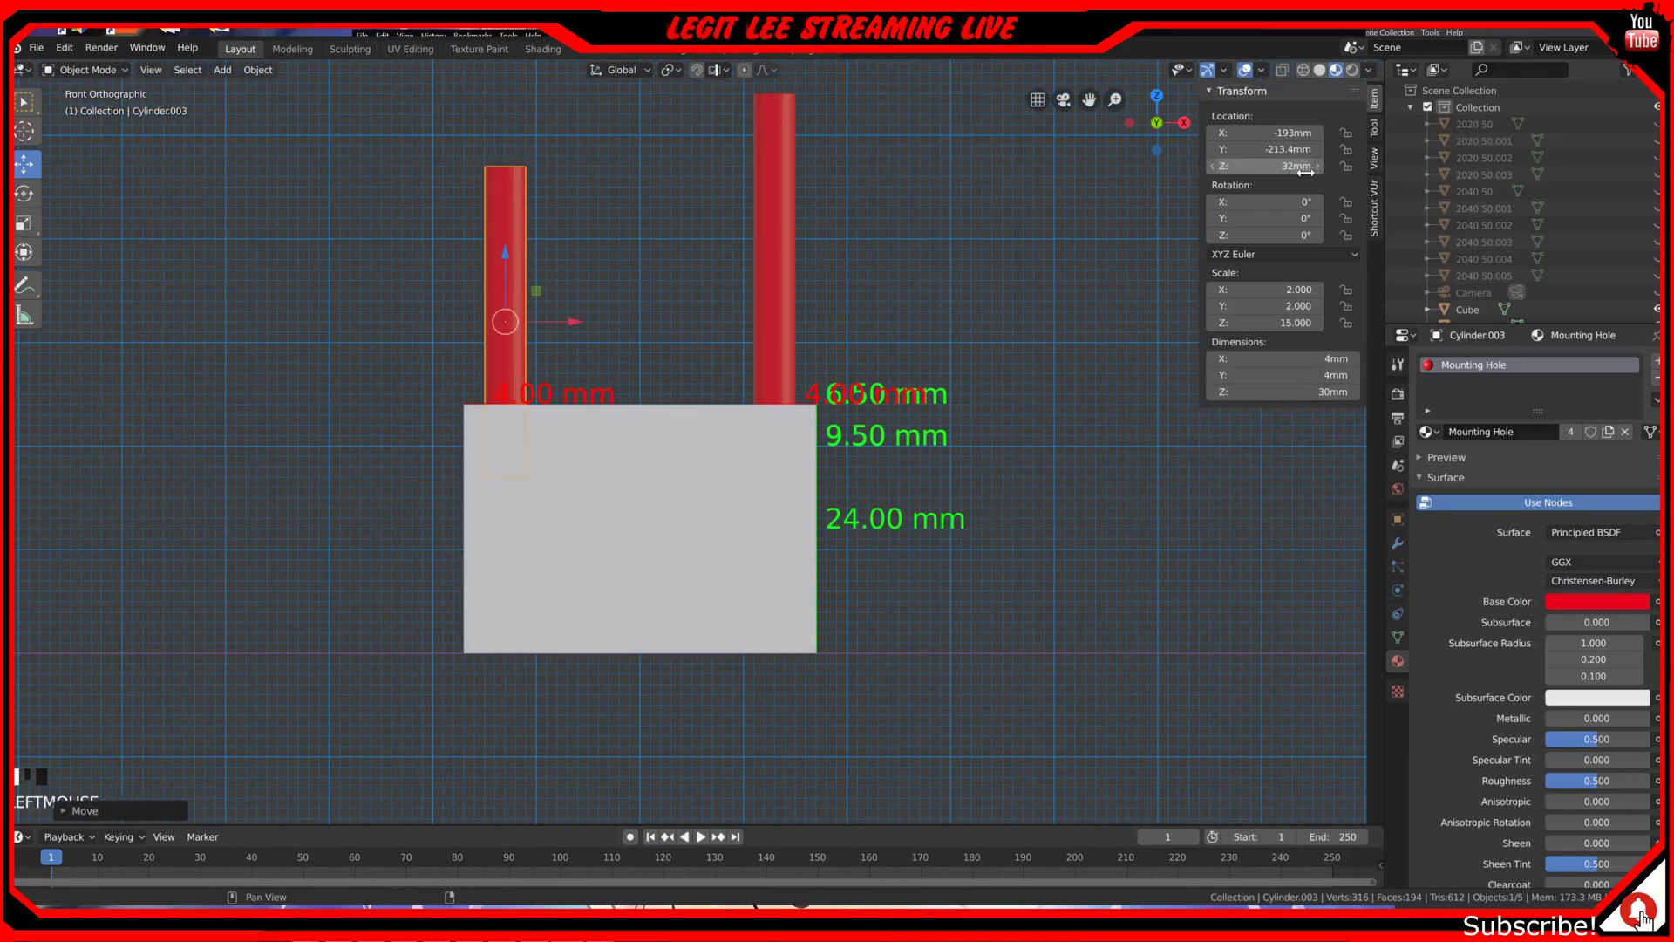
Step: Set the Z location of the +X, -Y mounting-hole cylinder to 32 mm
click(790, 245)
click(1310, 166)
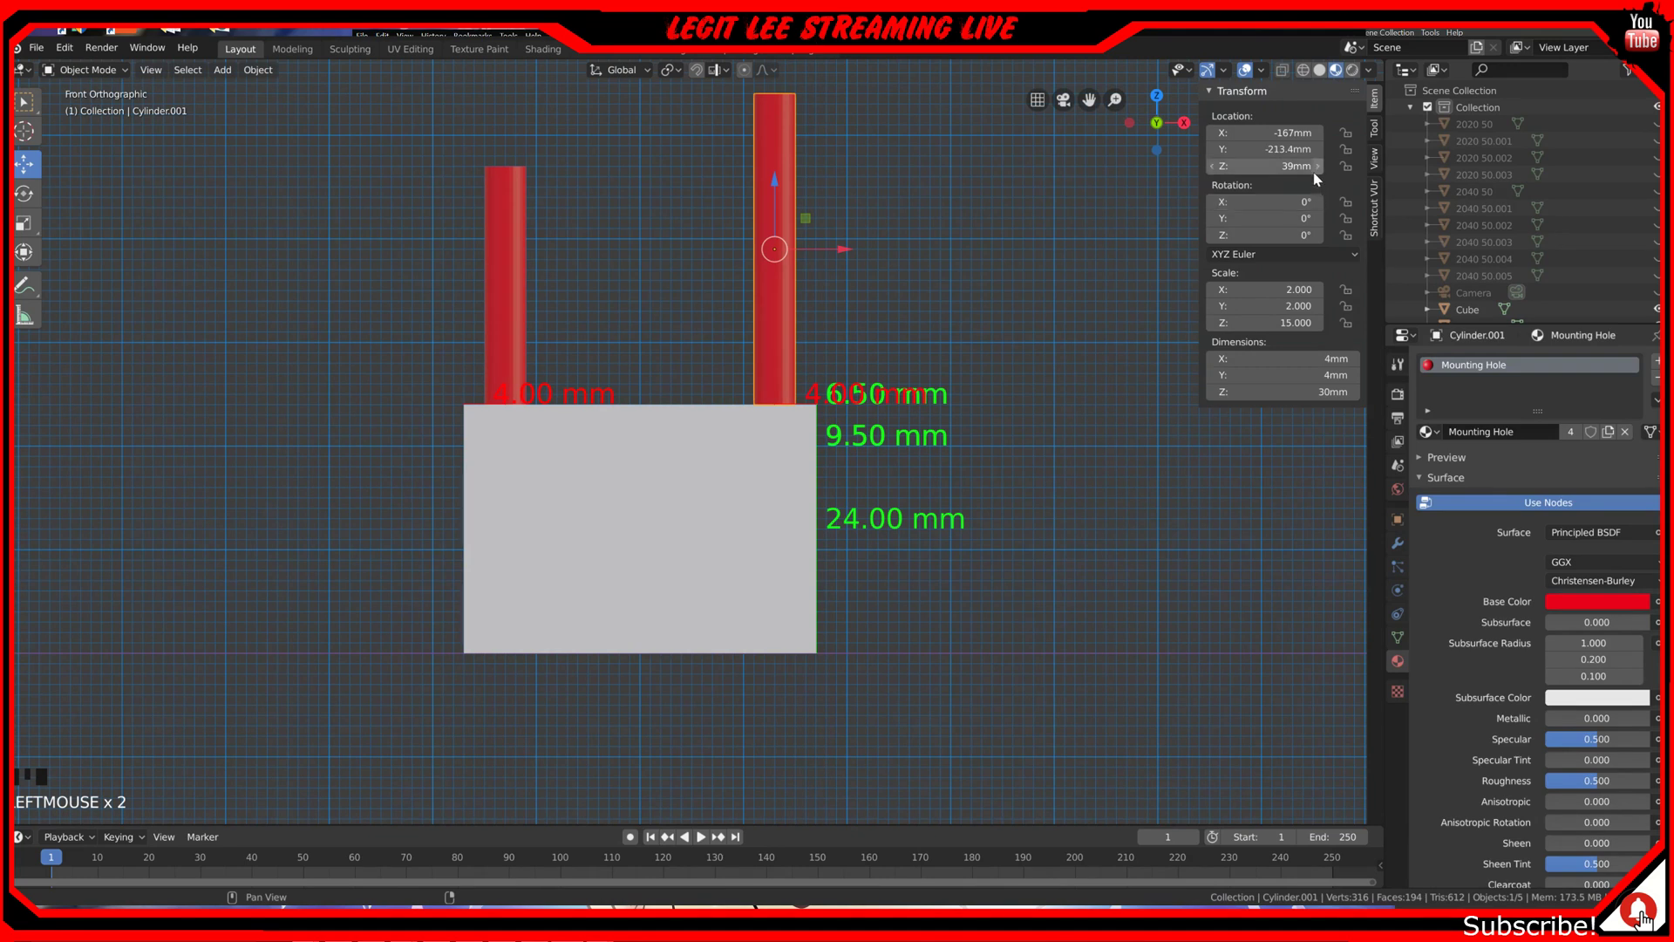
click(1264, 187)
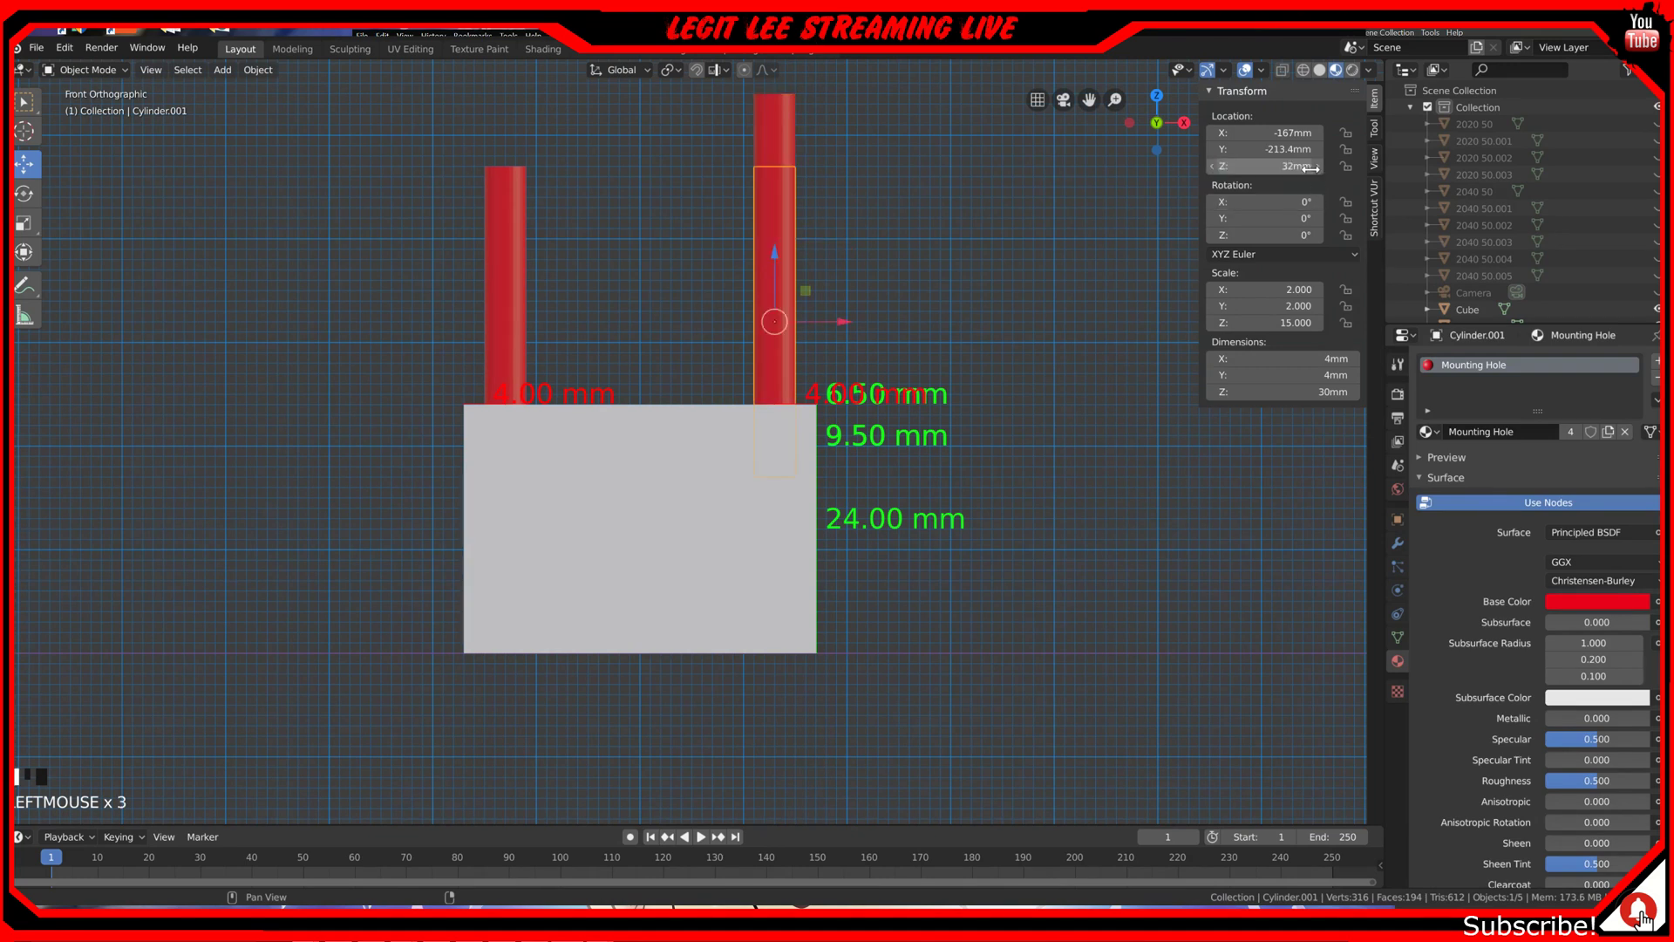
Step: Set the Z location of the +X, +Y mounting-hole cylinder to 32 mm
click(791, 148)
click(1299, 167)
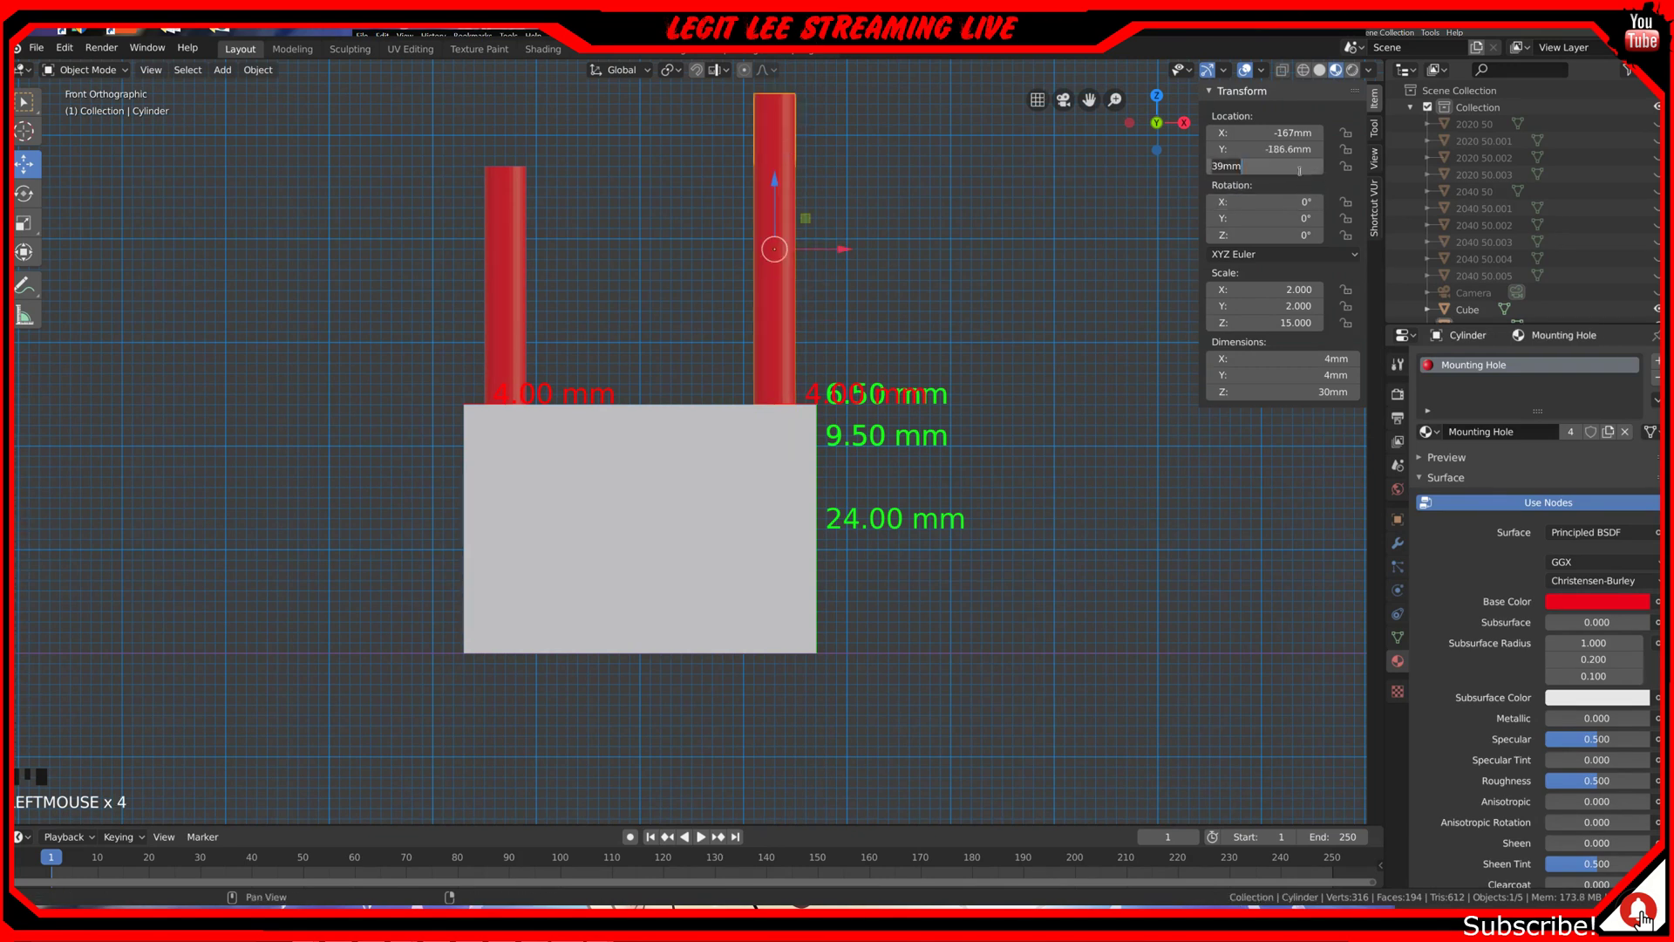
text(32)
click(1029, 228)
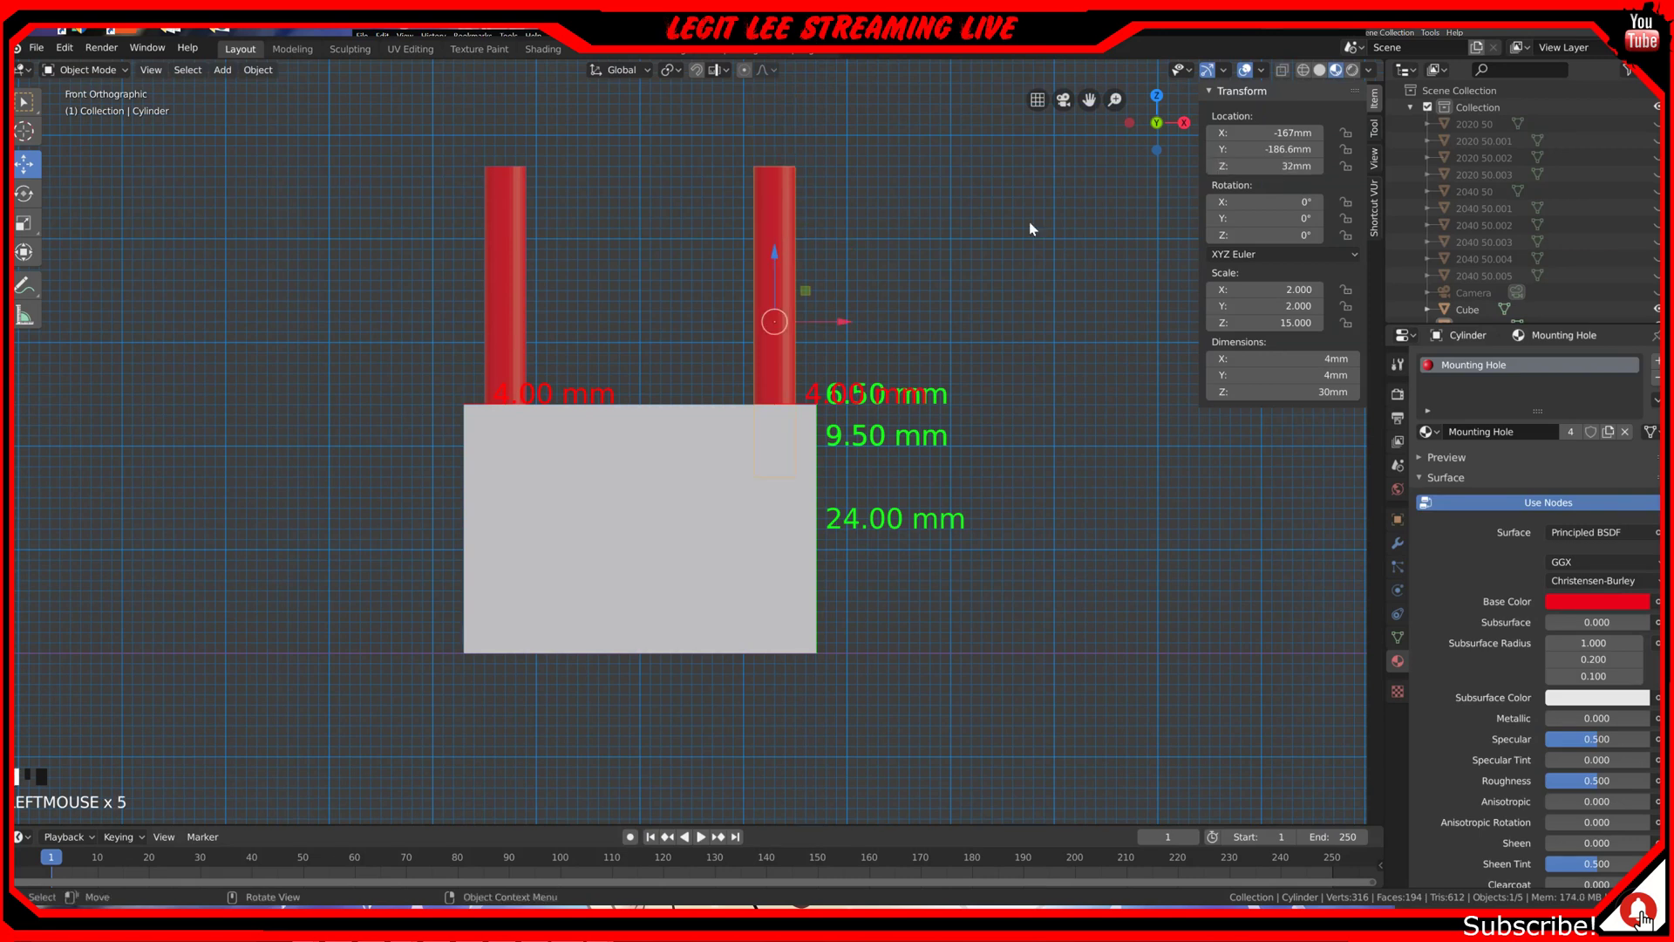
middle_drag(663, 380, 700, 445)
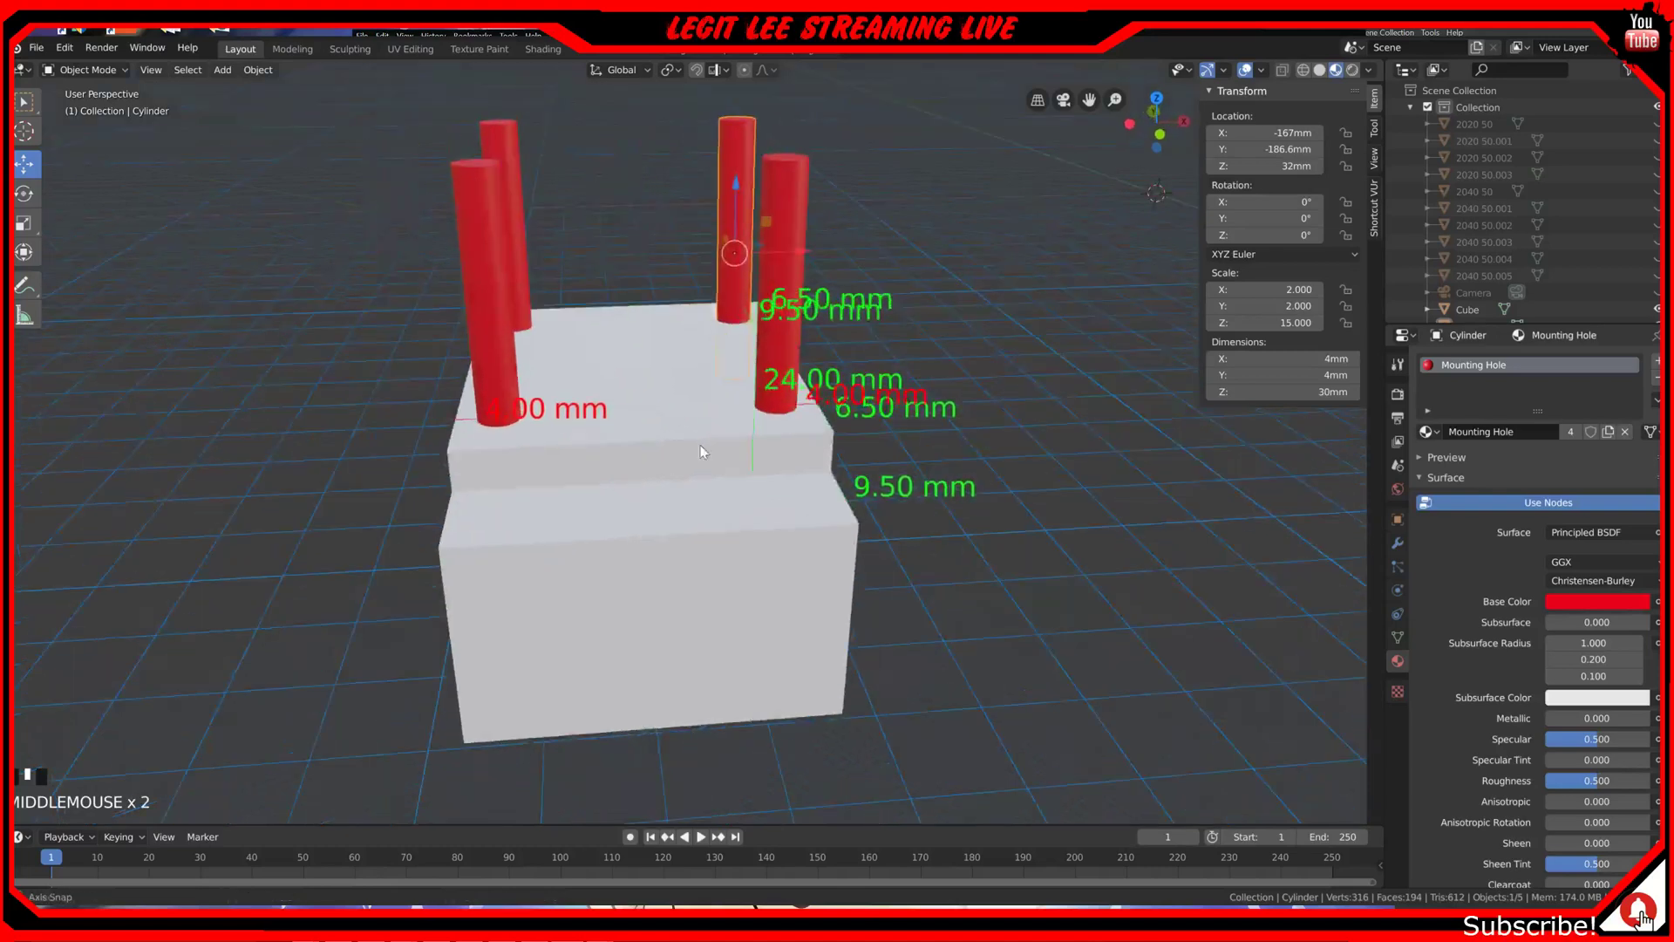
click(795, 213)
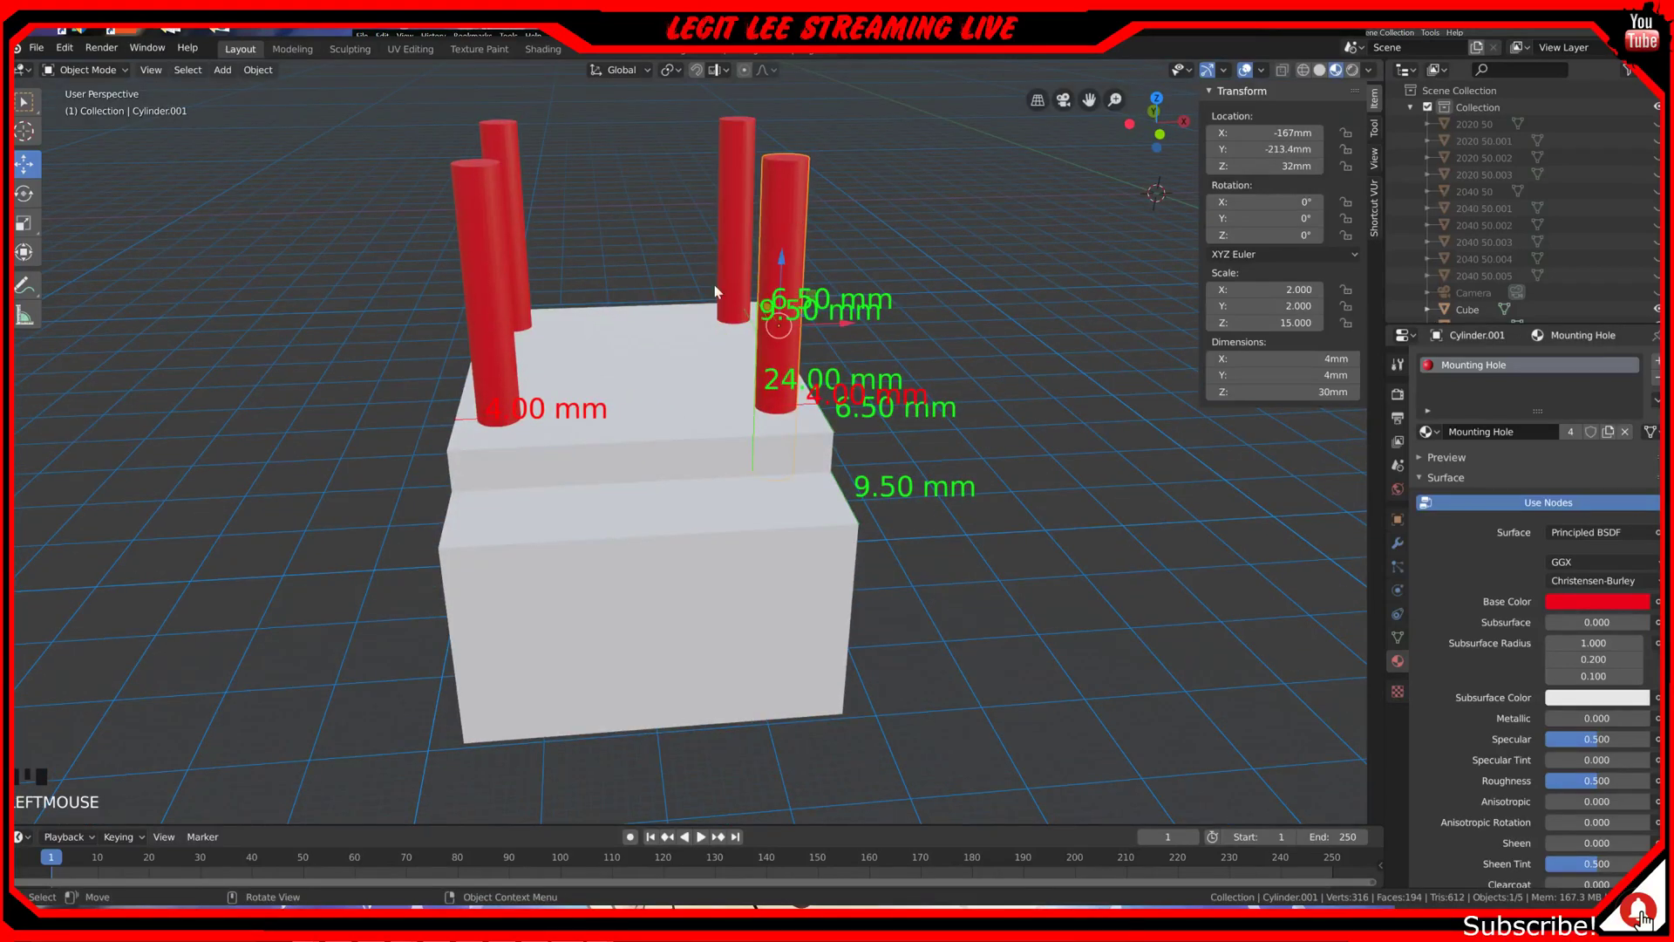
click(690, 406)
middle_drag(1012, 434, 883, 450)
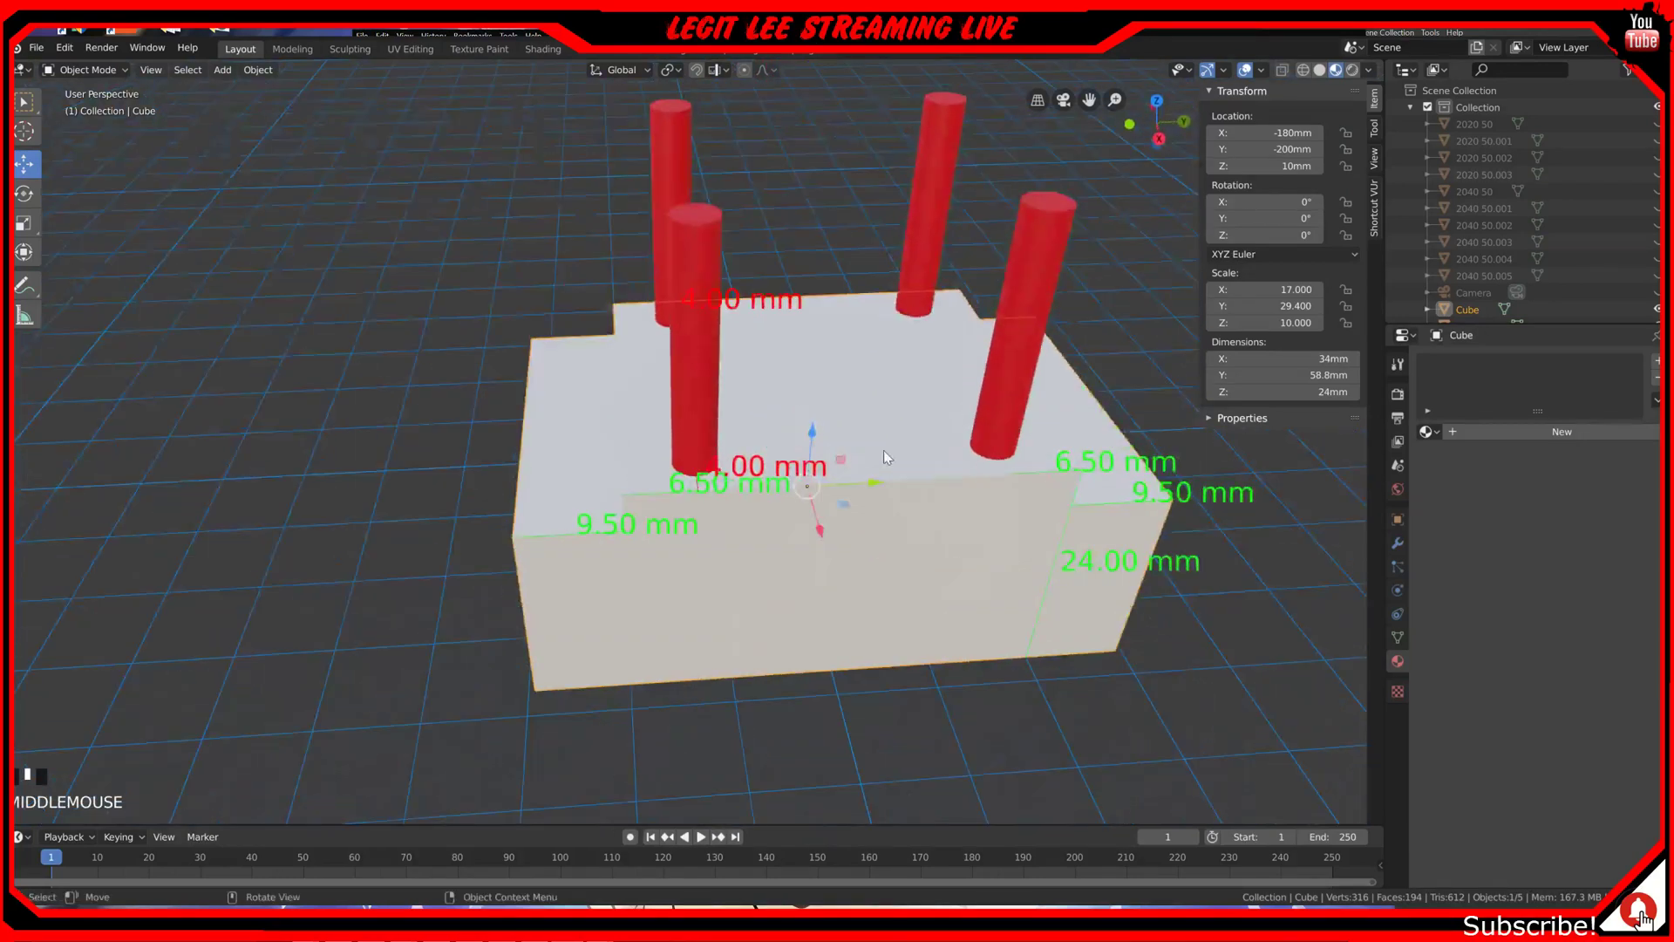
click(869, 431)
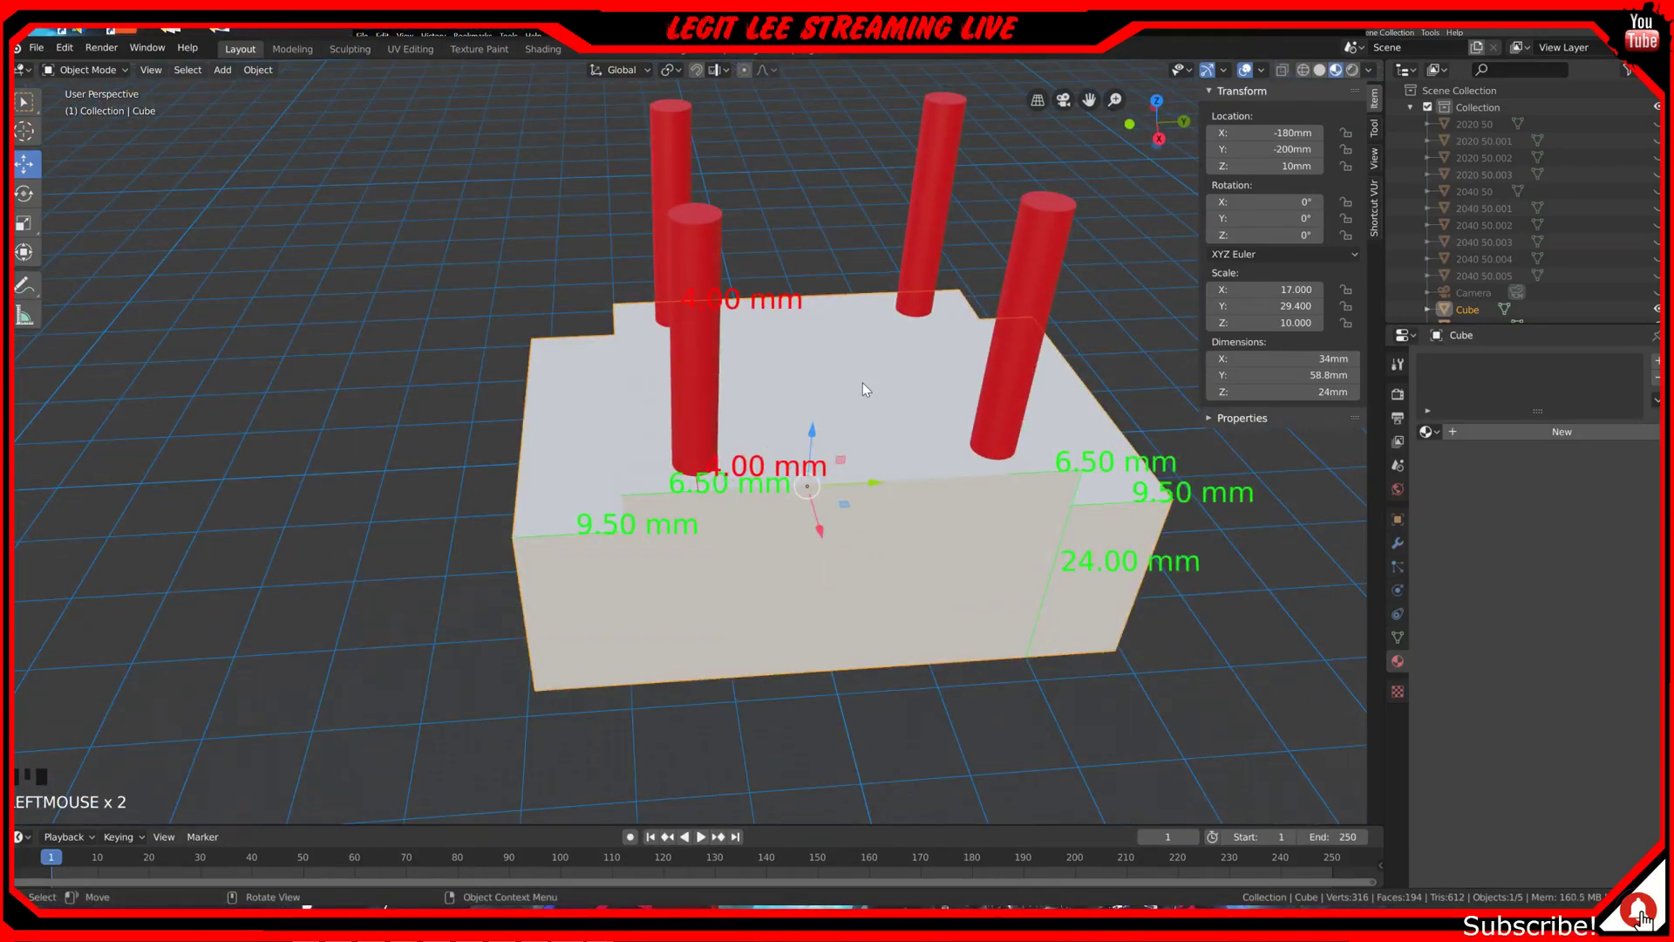
key(Tab)
key(ctrl)
key(Tab)
click(863, 416)
click(872, 372)
key(Tab)
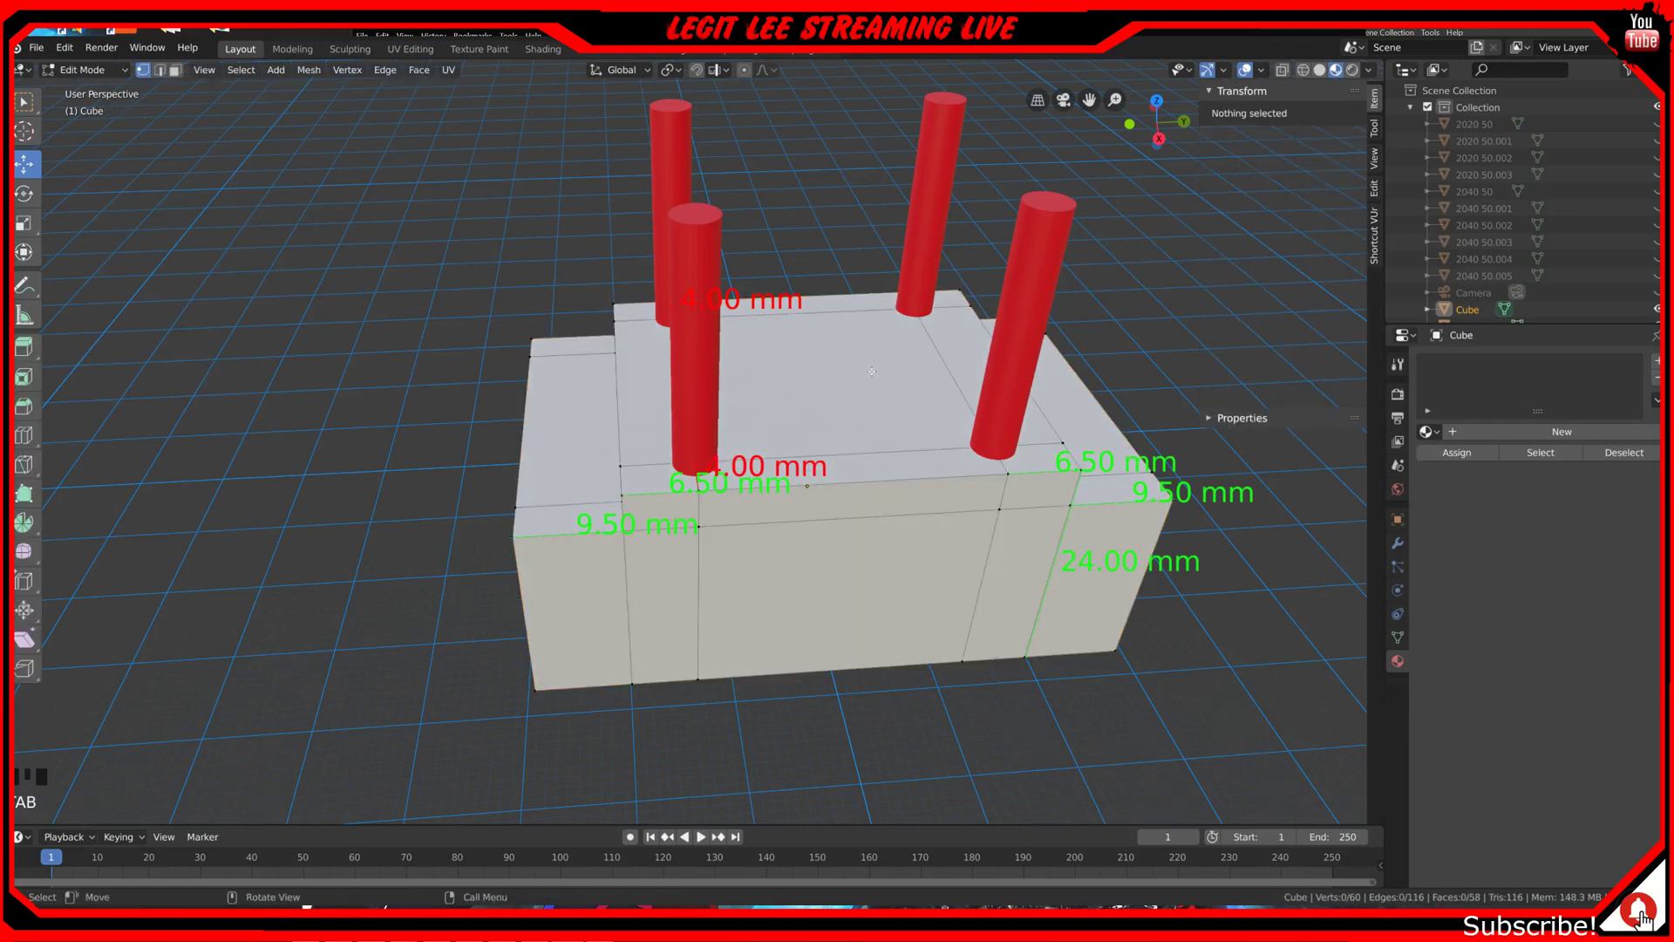
key(Tab)
click(832, 428)
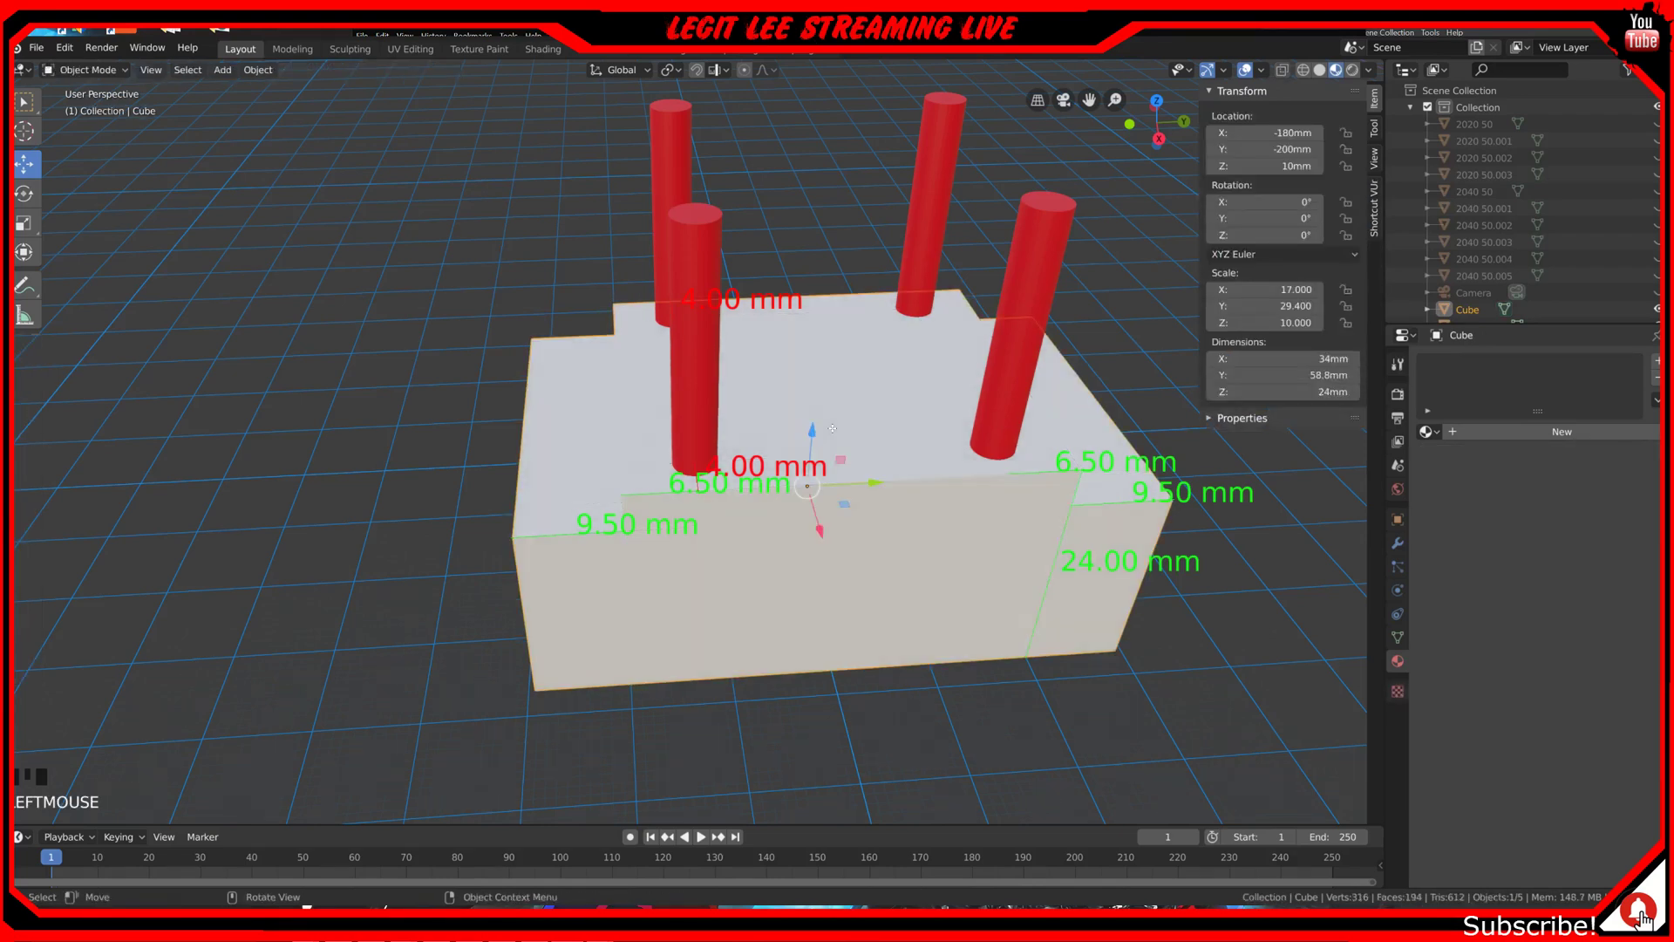
key(Tab)
middle_drag(860, 443, 759, 475)
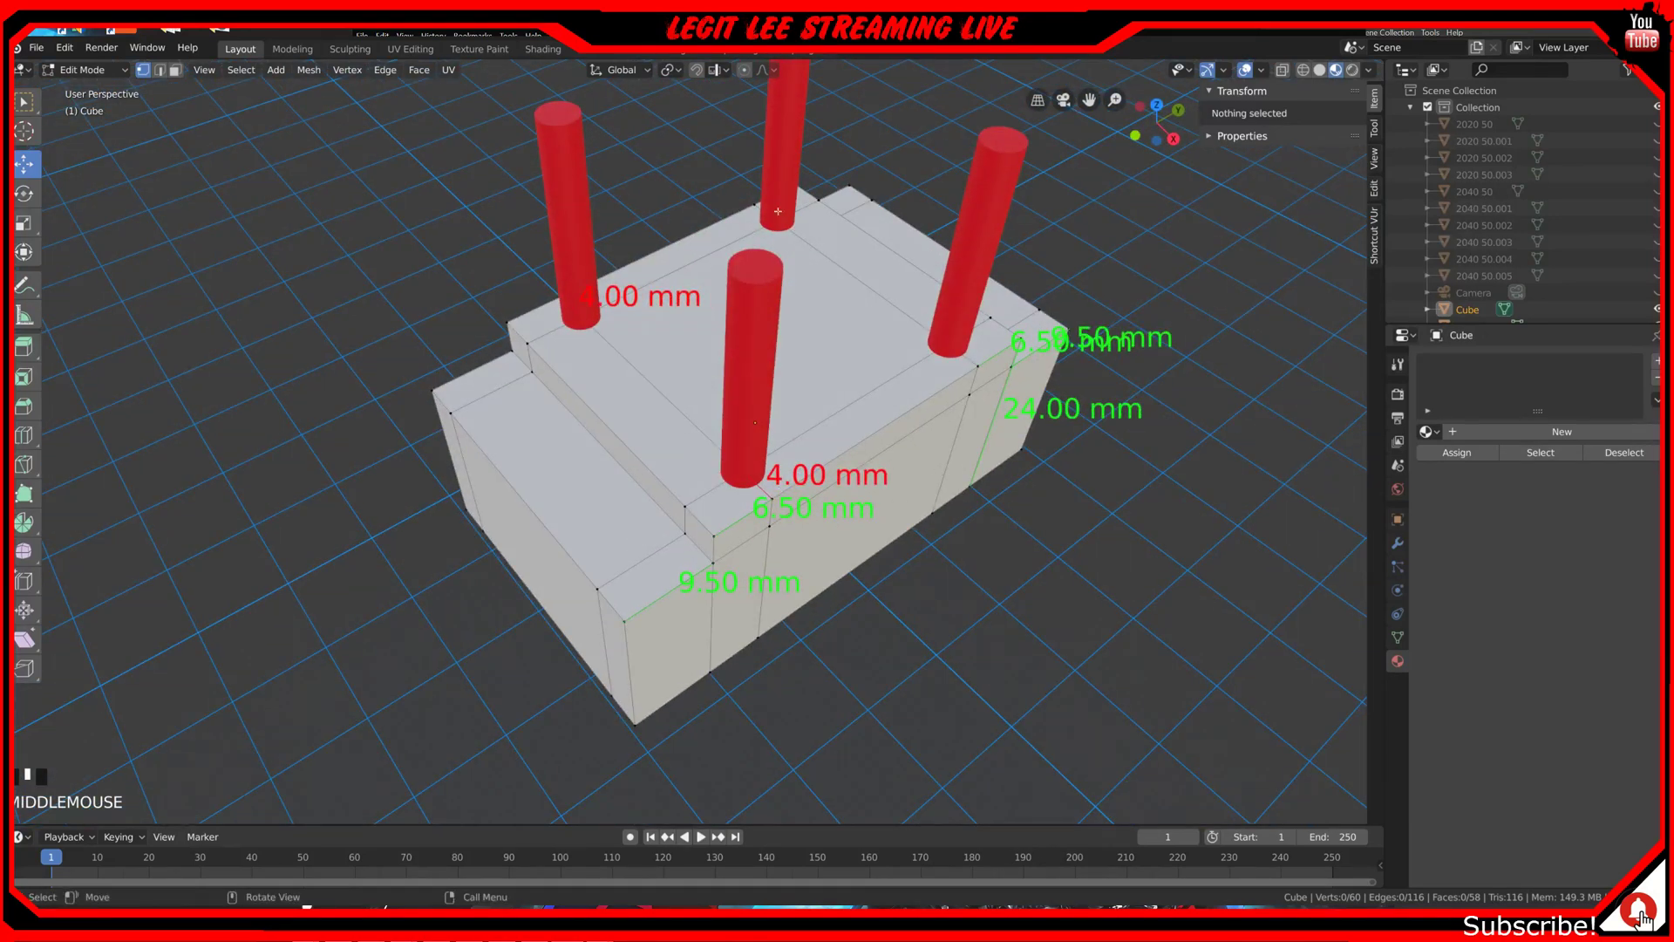
middle_drag(792, 473, 851, 464)
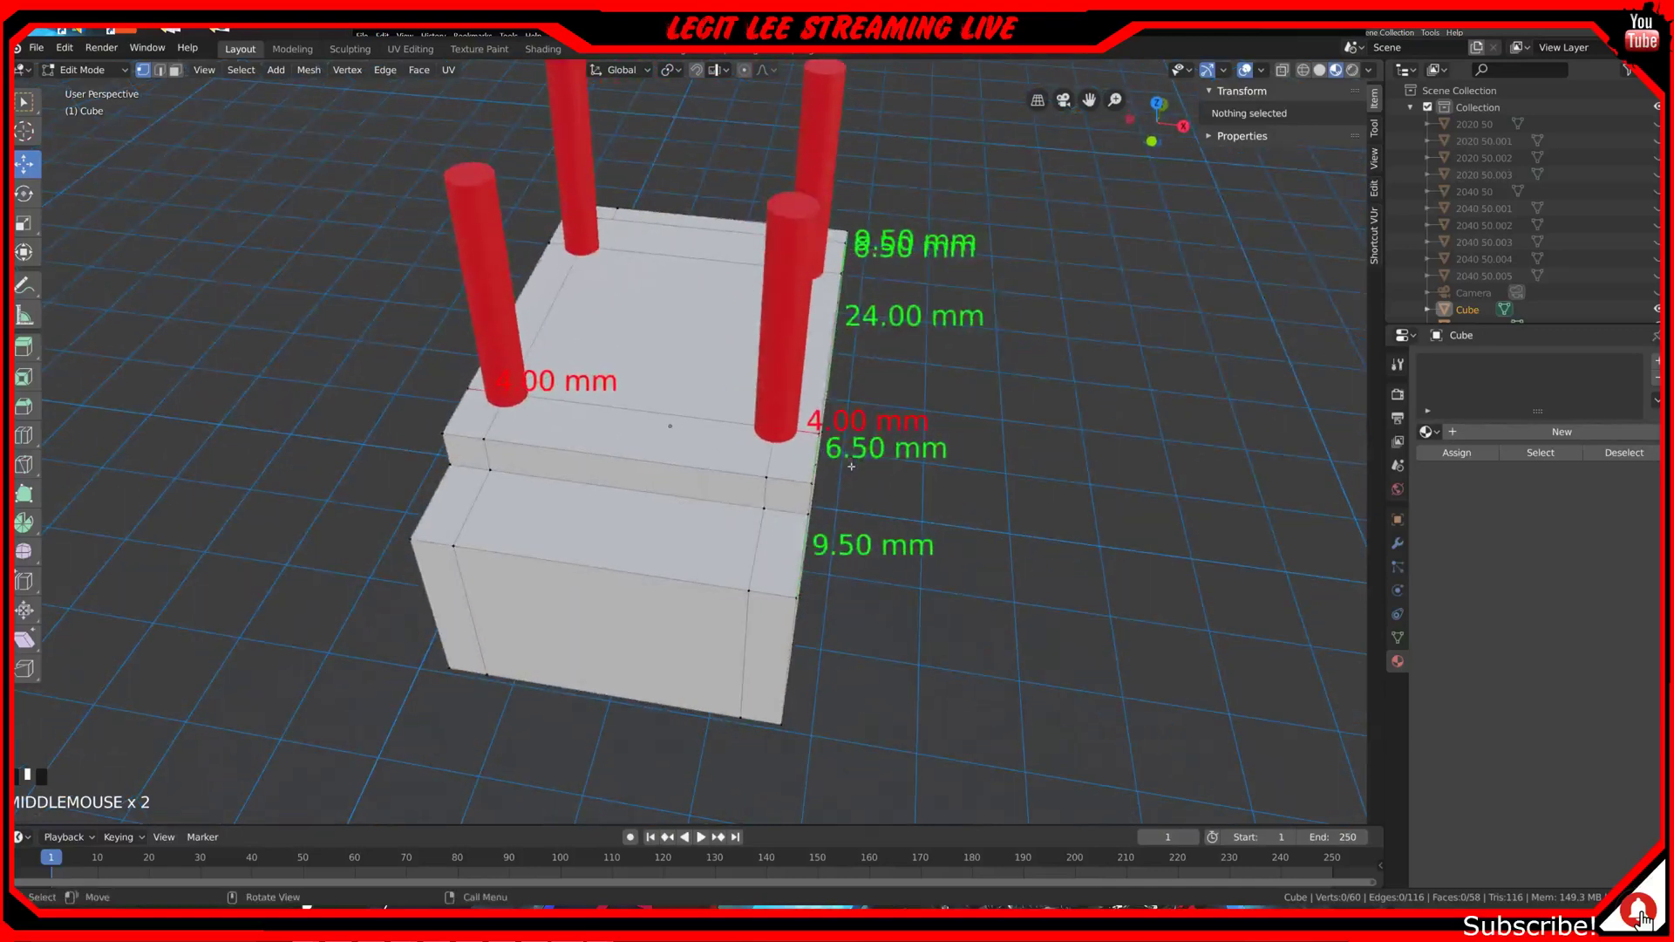
key(Tab)
middle_drag(968, 404, 930, 415)
Step: Add a Boolean Difference modifier to the stepped block using the +X, -Y mounting-hole cylinder and apply it
click(751, 328)
click(628, 368)
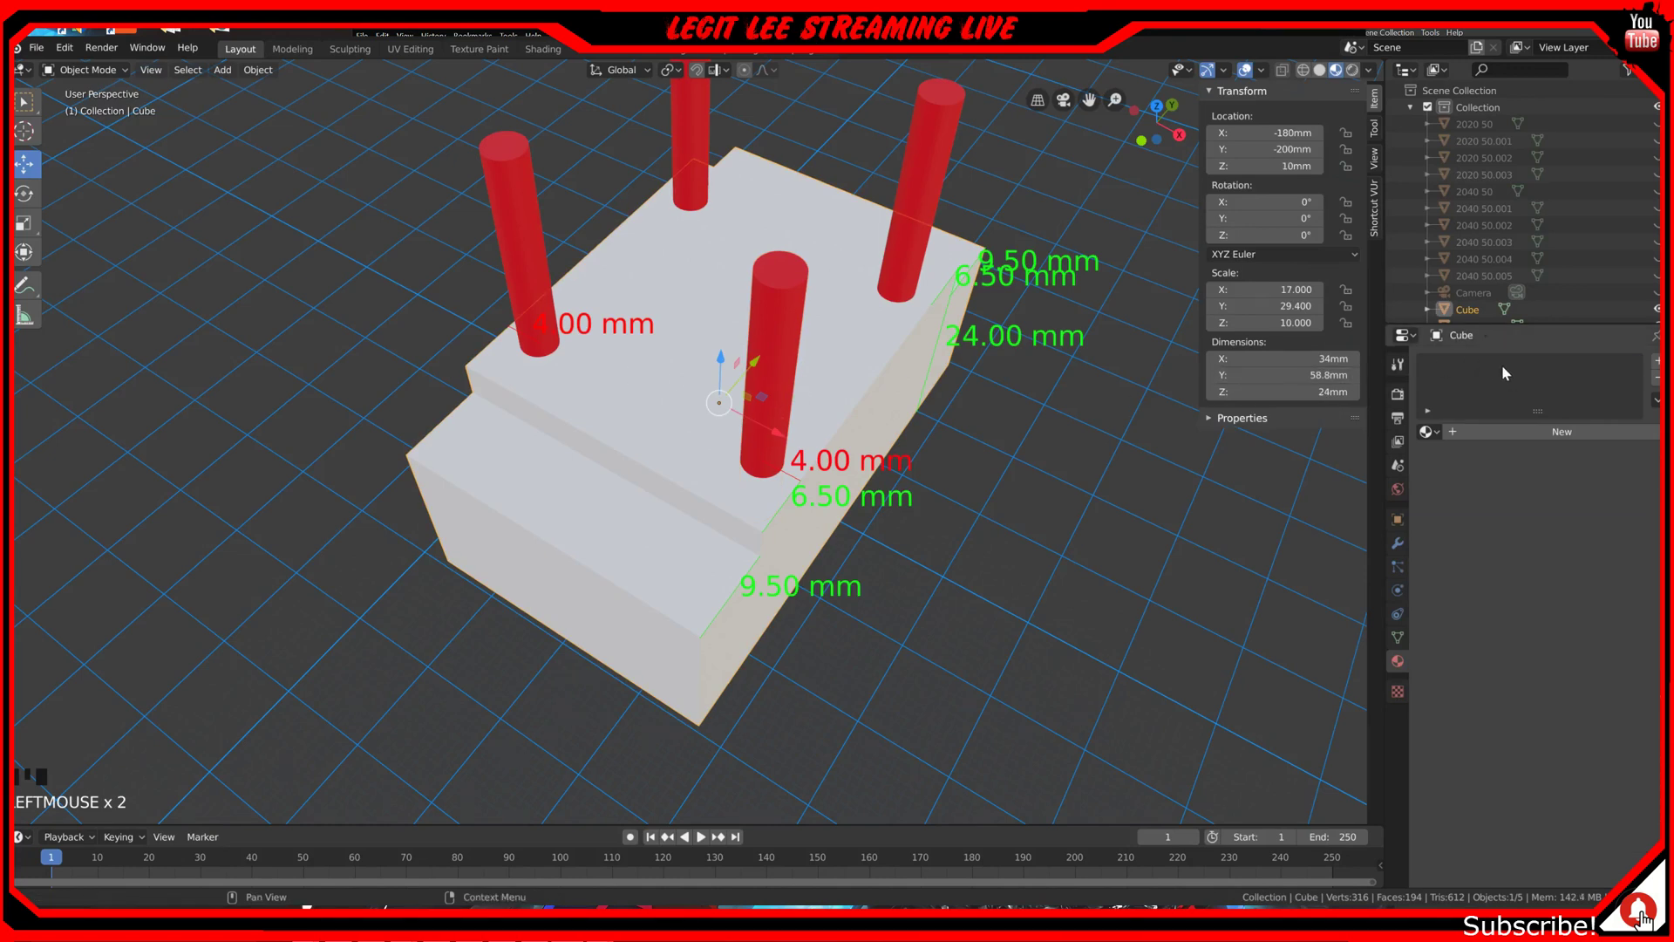
middle_drag(1073, 408, 1048, 445)
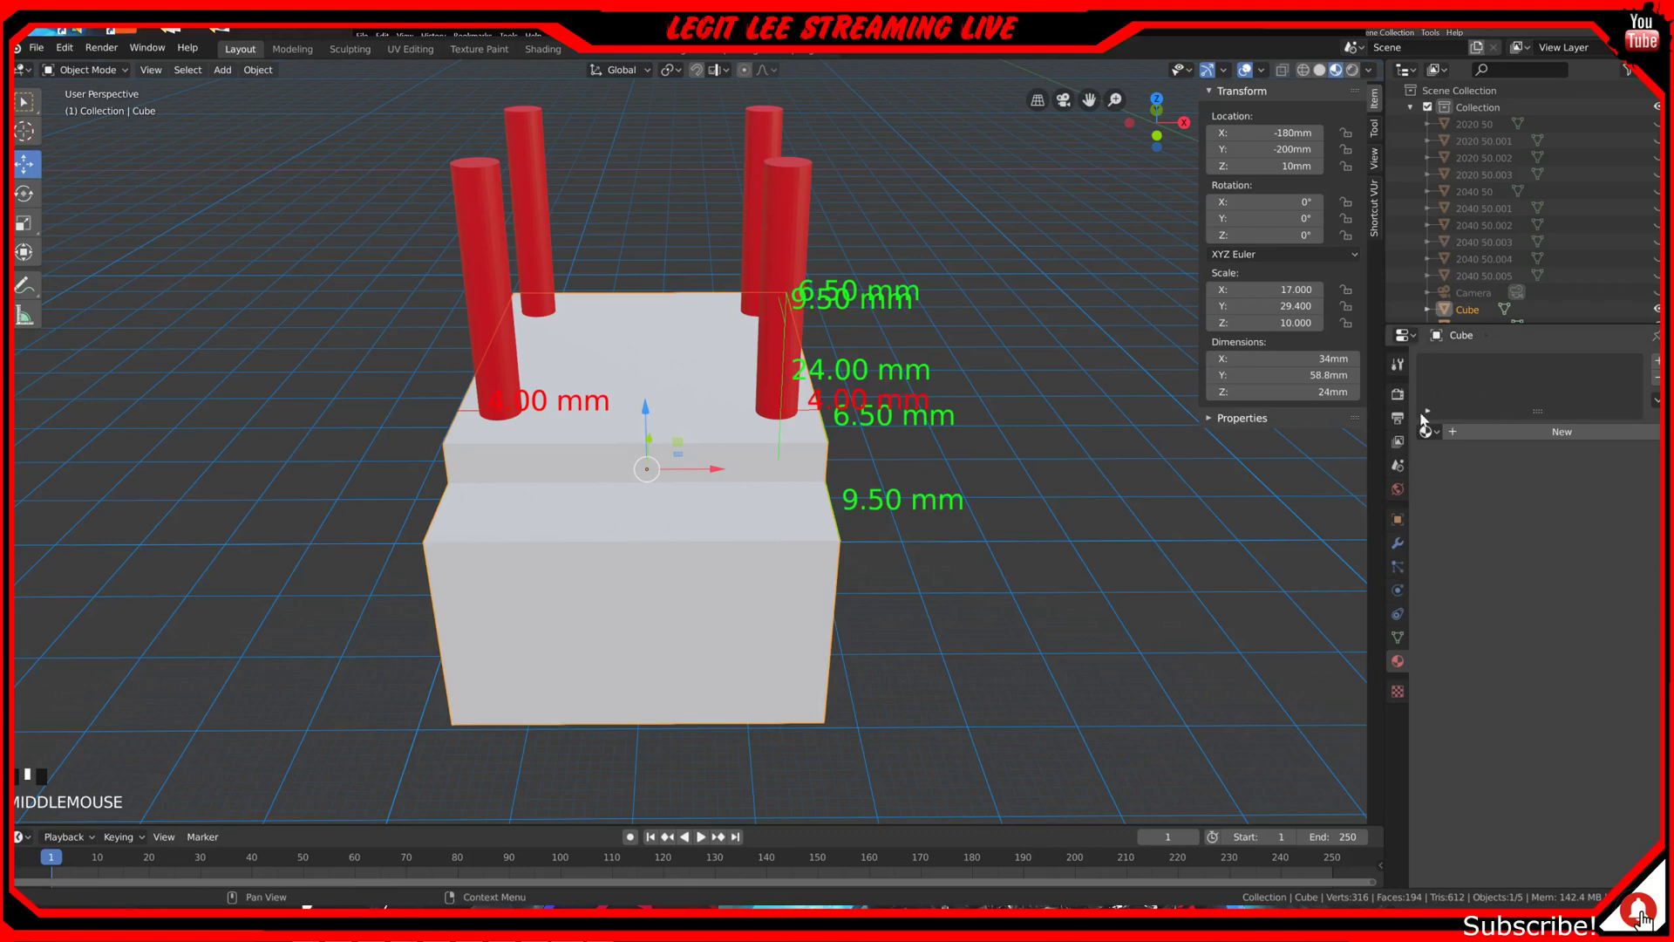
click(1399, 365)
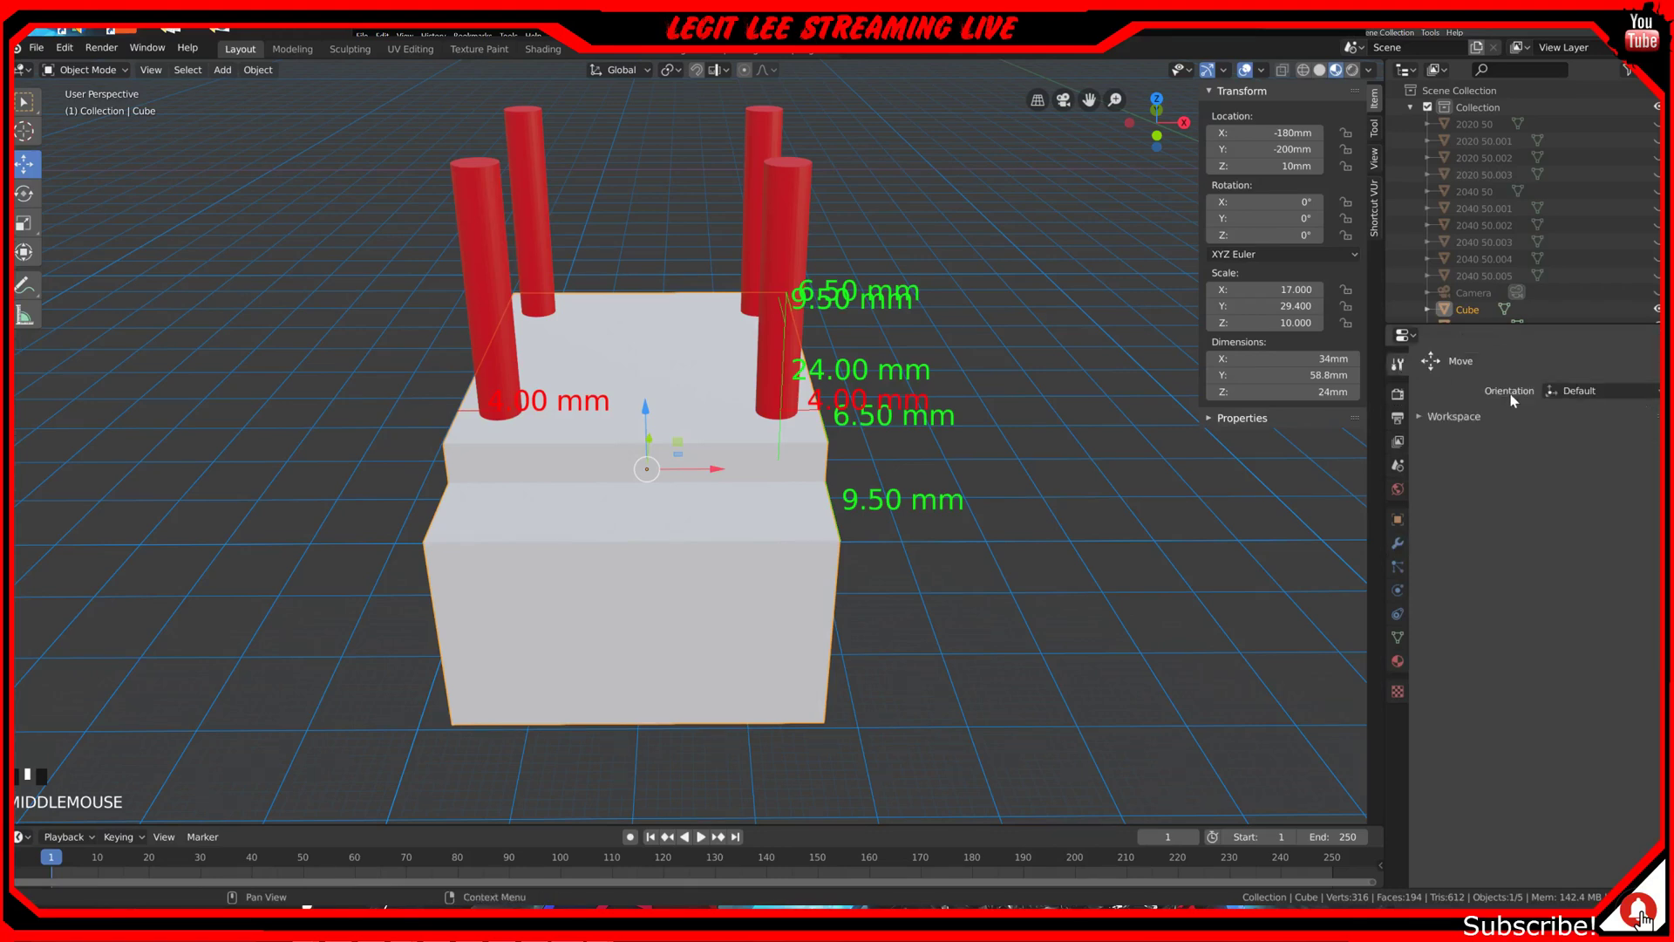
click(1398, 543)
click(1495, 360)
click(706, 470)
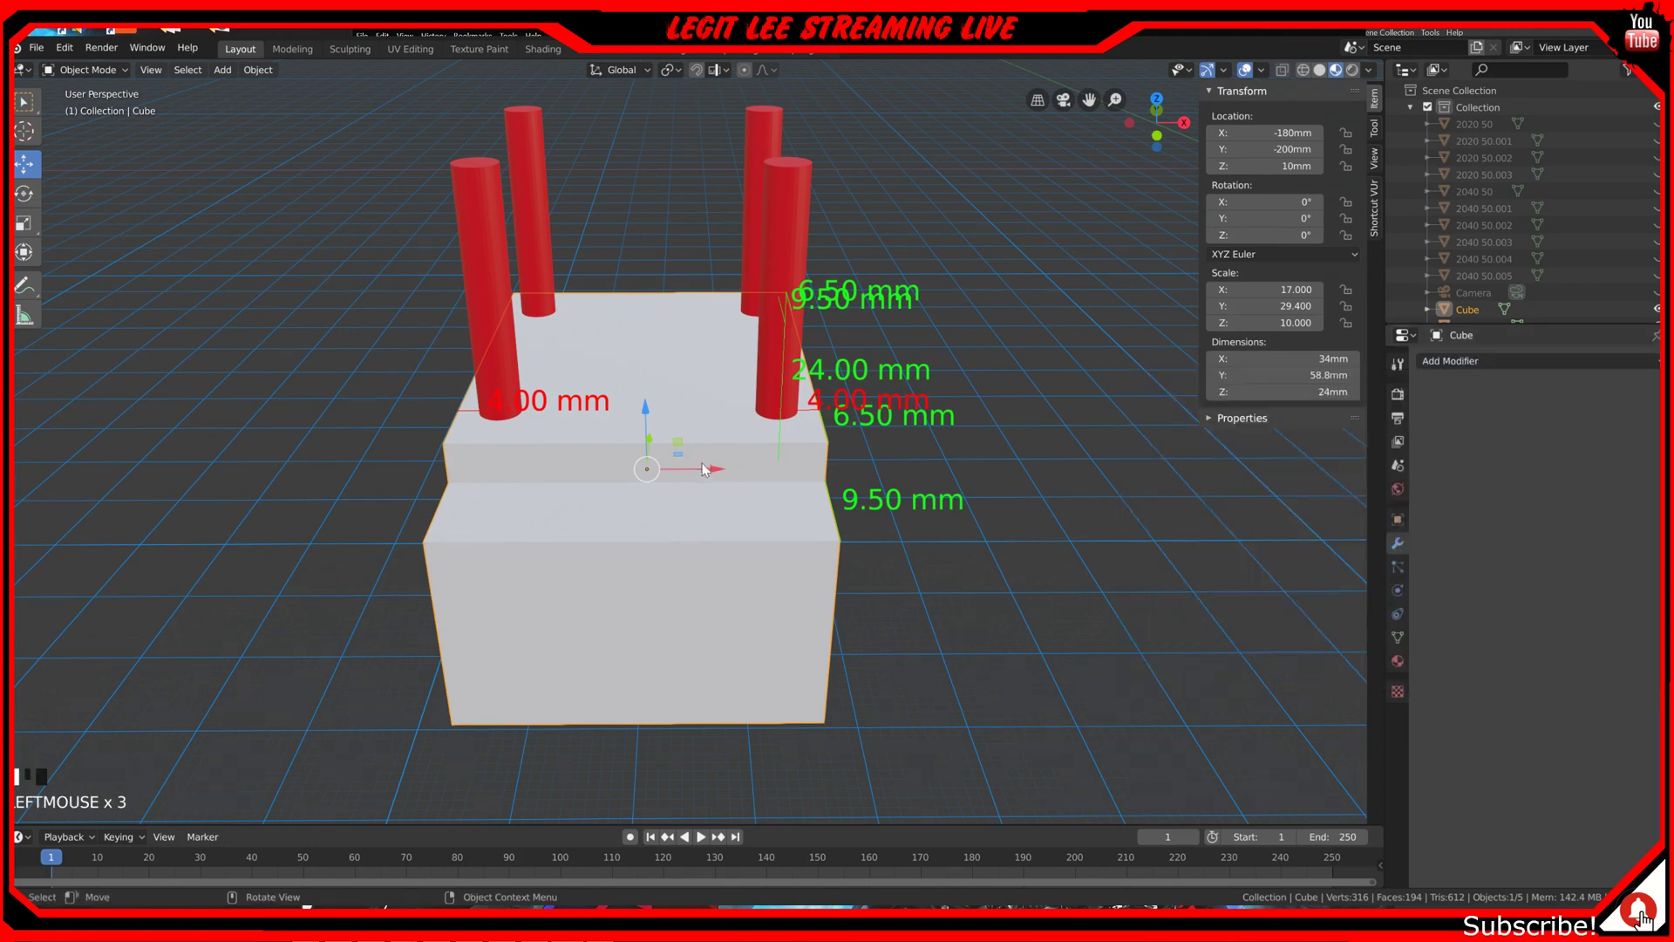
click(1484, 361)
click(1321, 440)
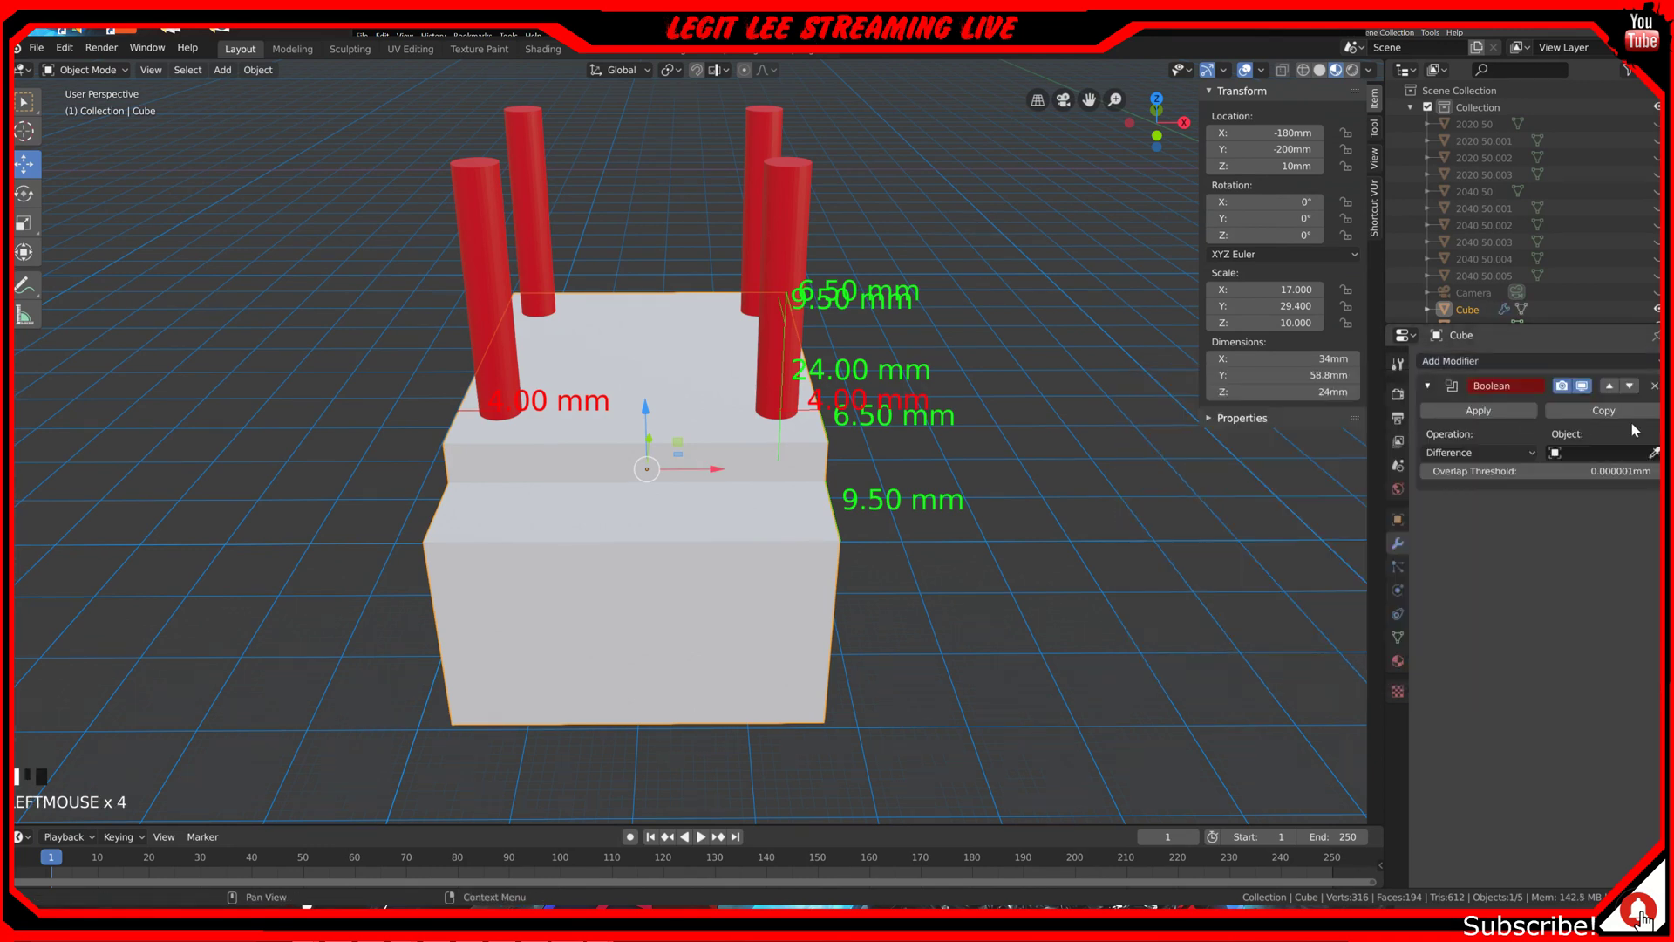
click(1654, 453)
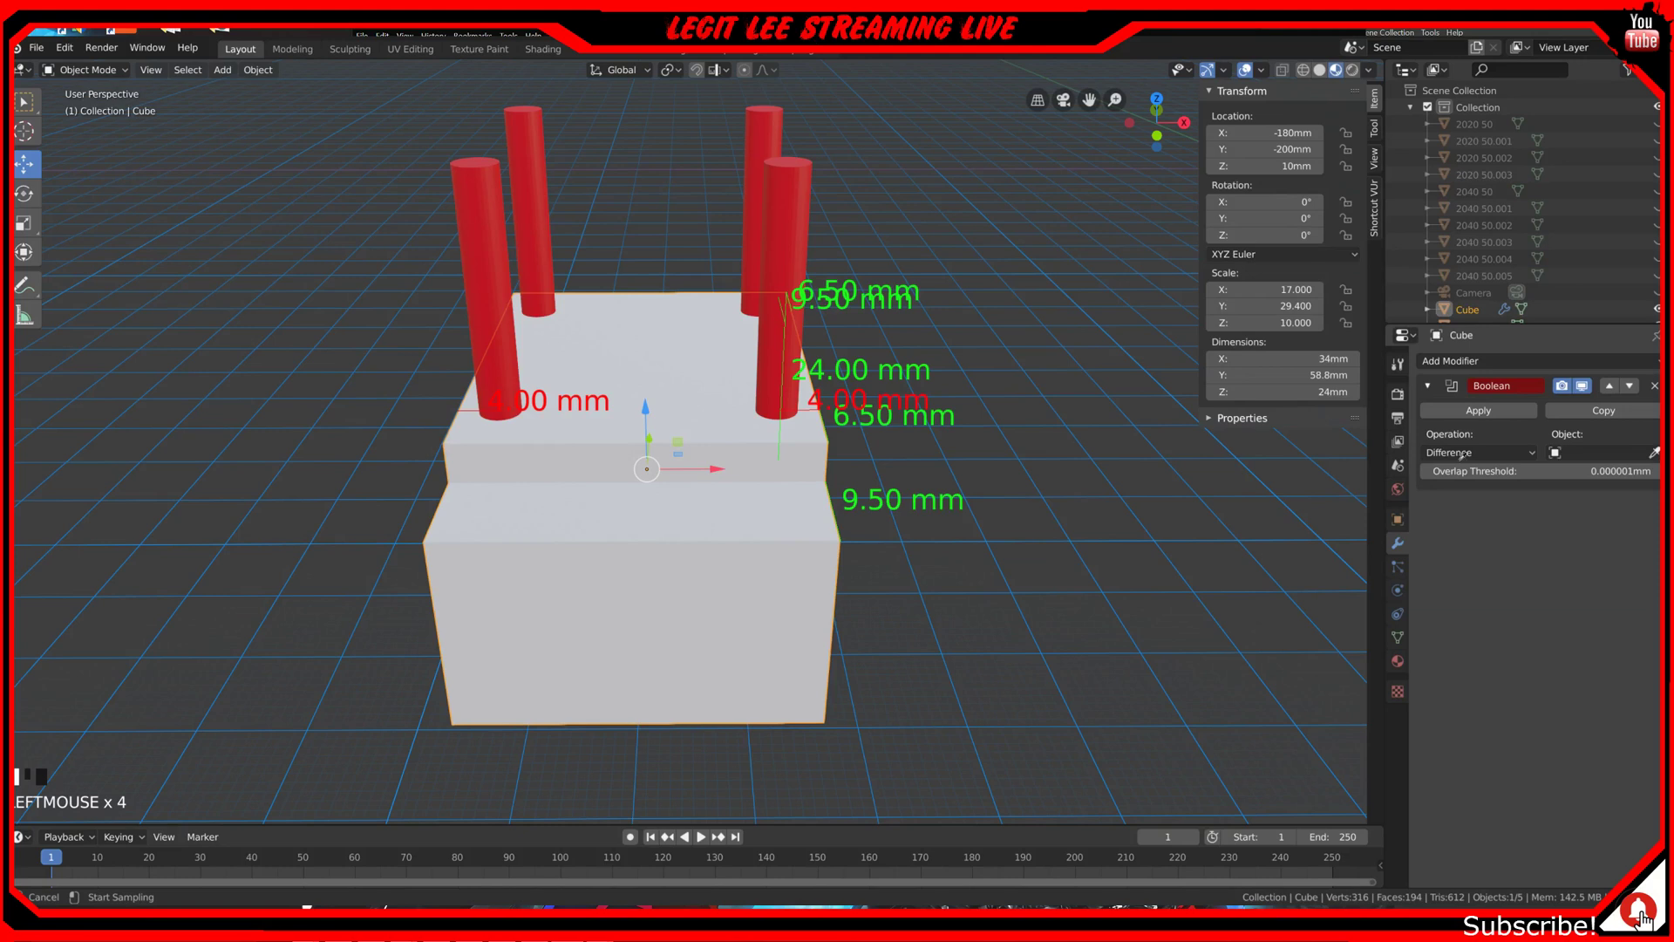
click(786, 219)
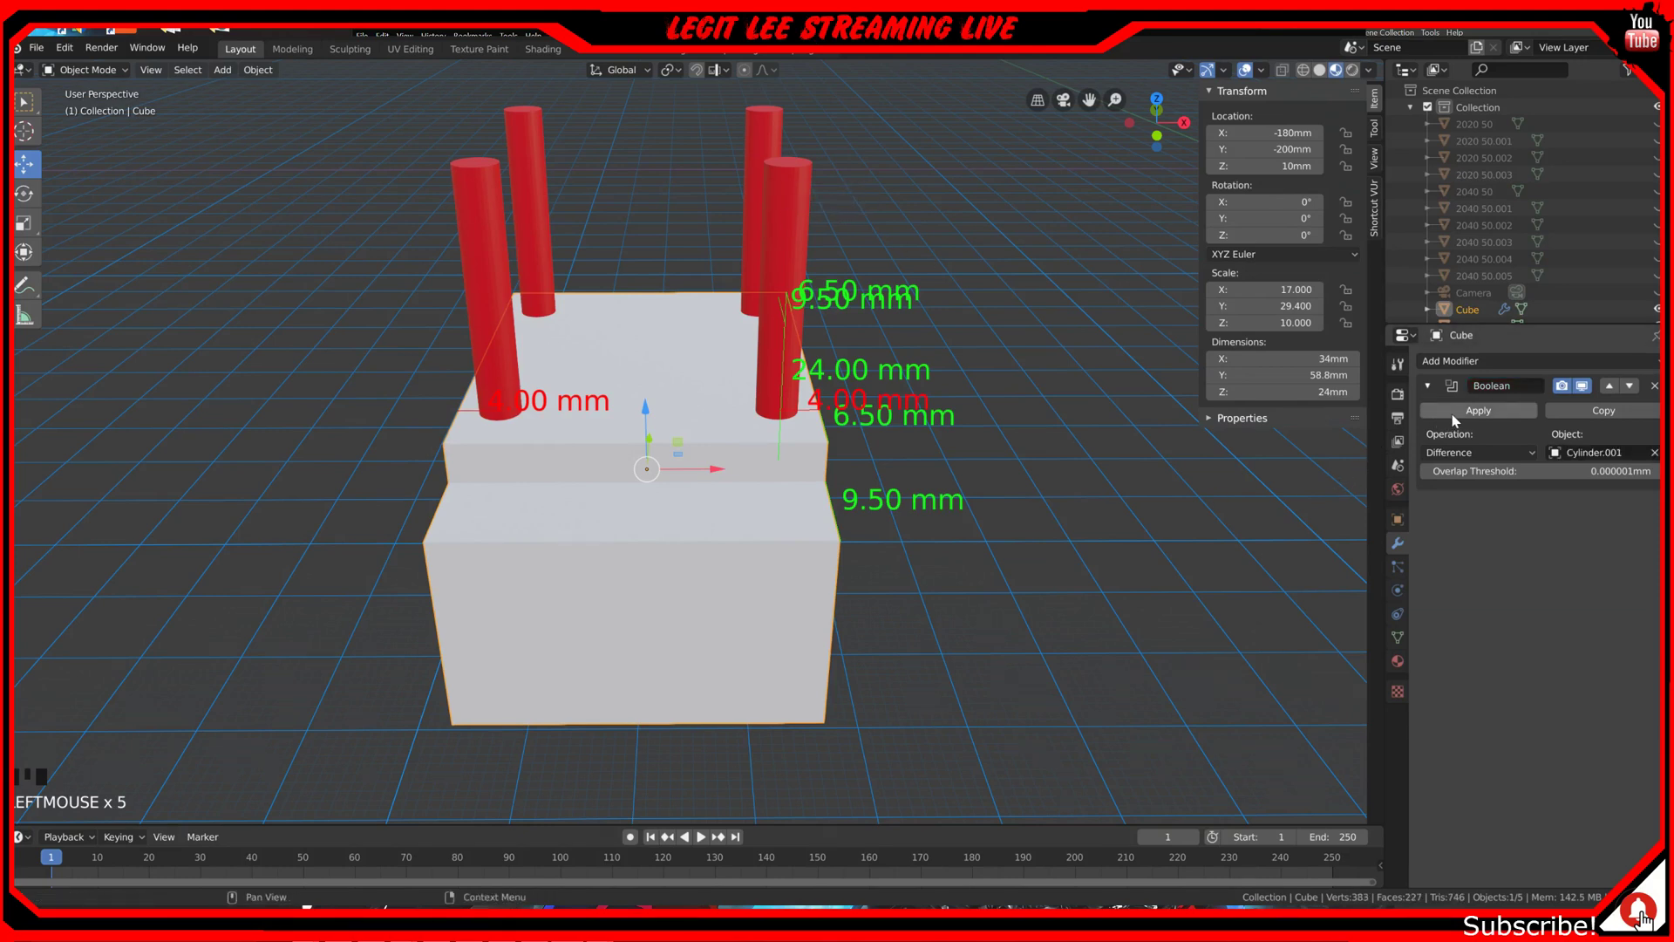
click(1479, 409)
Step: Delete the +X, -Y mounting-hole cylinder
click(795, 279)
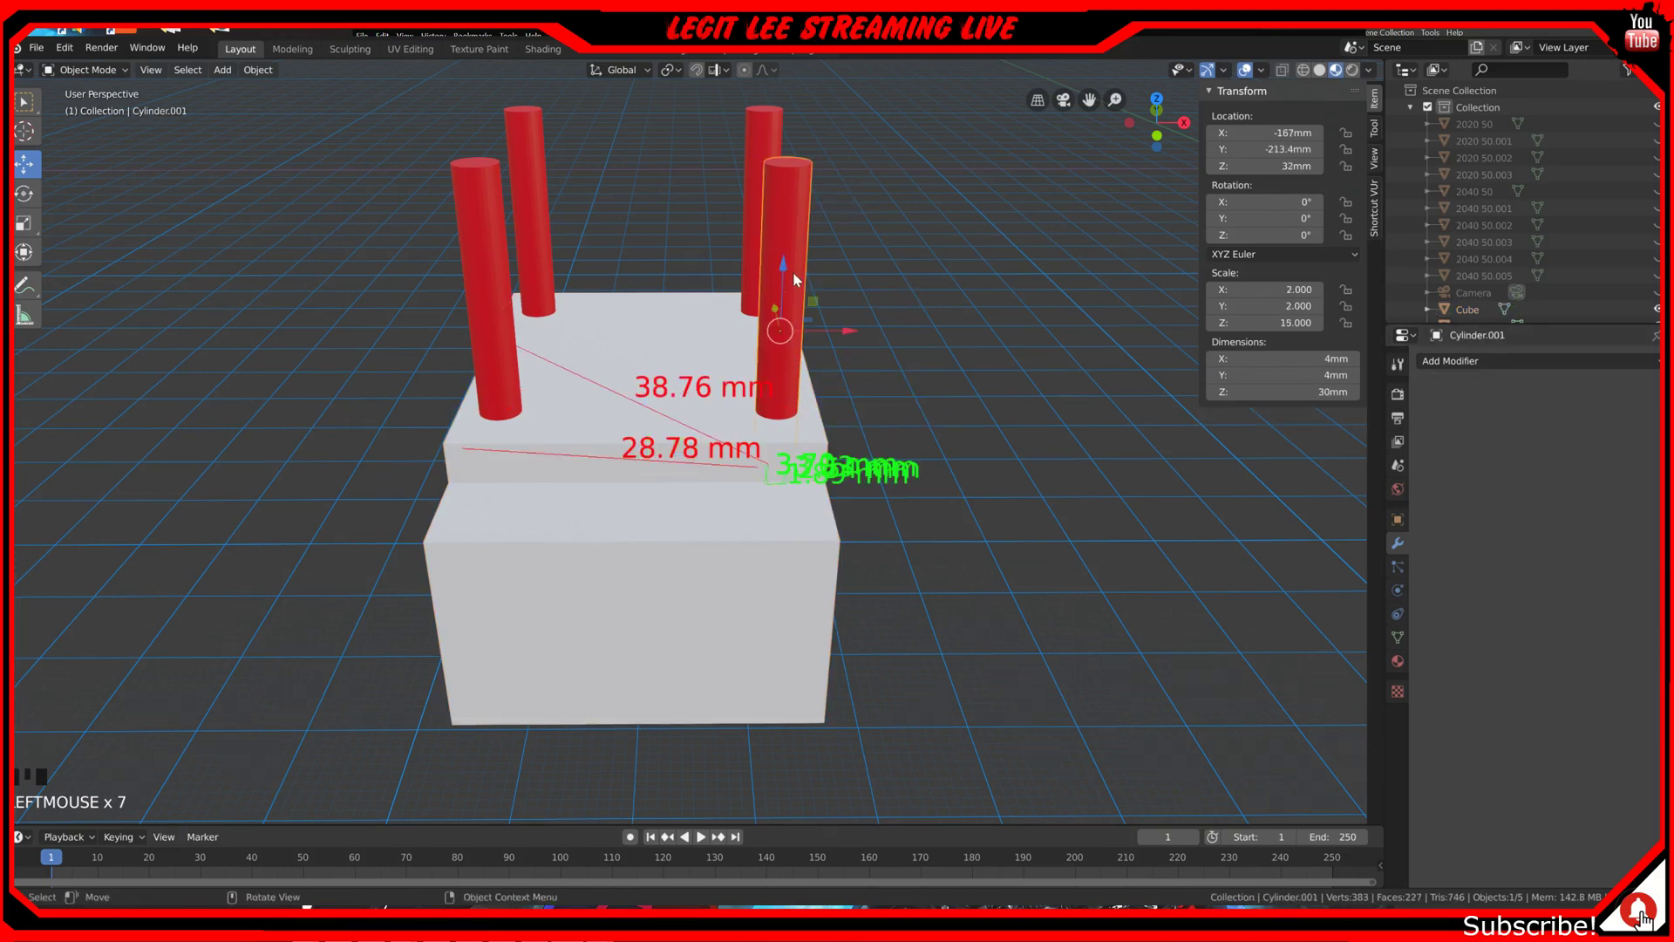
key(x)
click(796, 277)
Step: Cut the +X, +Y mounting hole into the block with an applied Boolean Difference modifier using the cylinder there
middle_drag(778, 373, 839, 380)
scroll(839, 379, up, 2)
click(951, 288)
click(1398, 535)
click(1500, 360)
click(1339, 436)
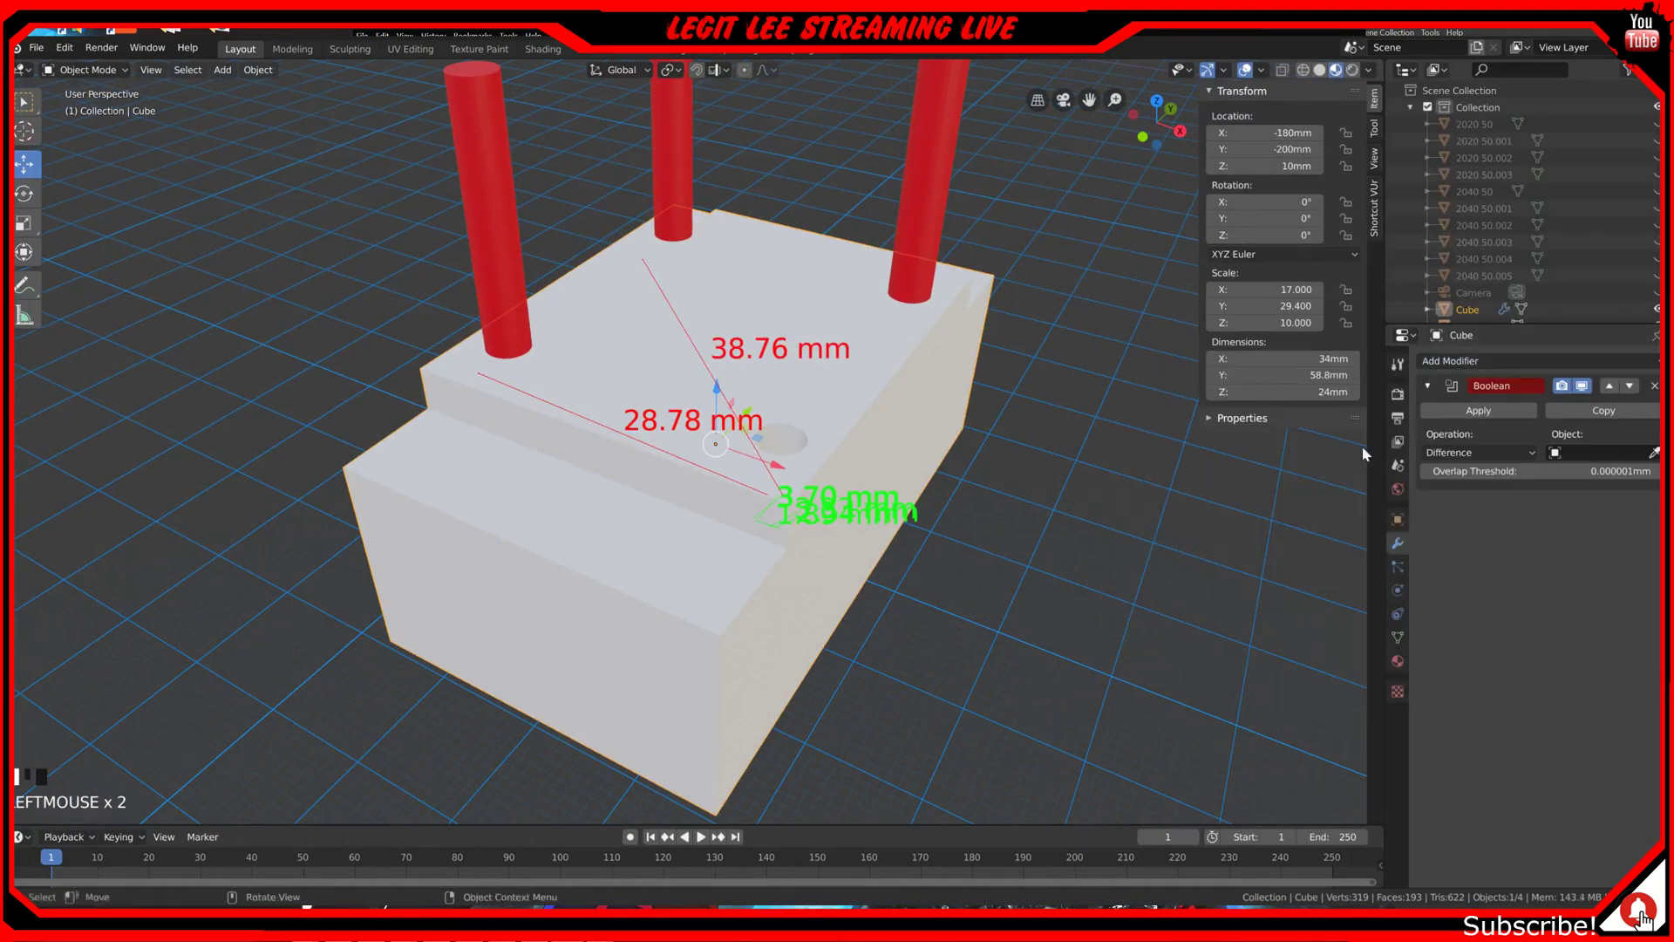
click(1654, 454)
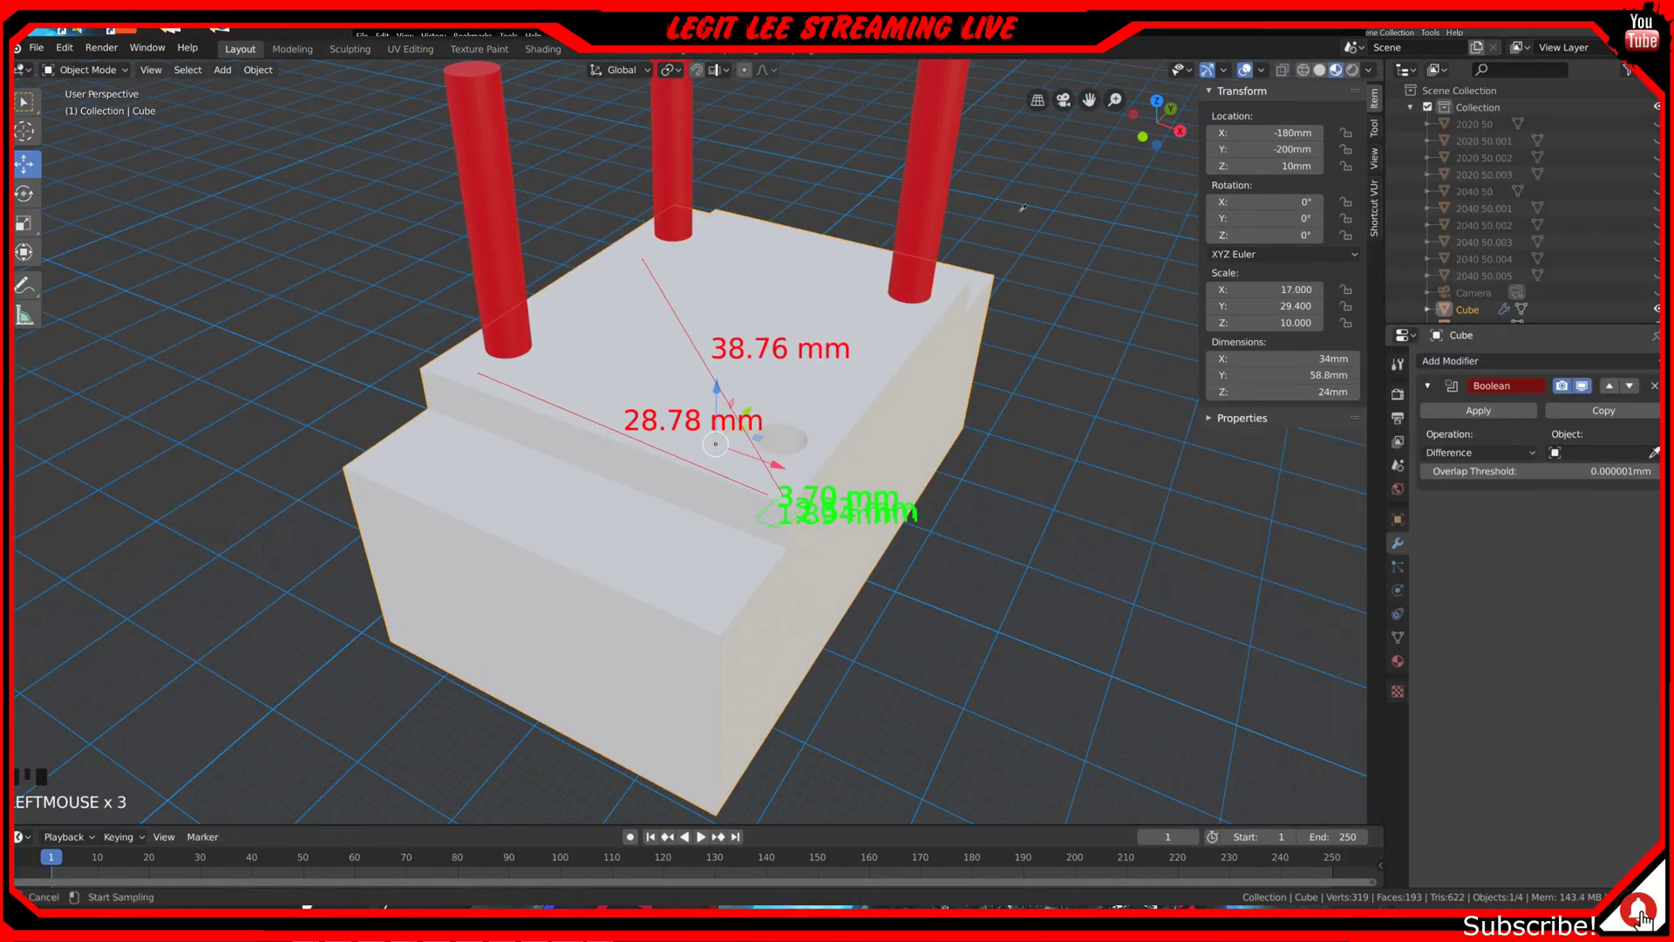
click(939, 188)
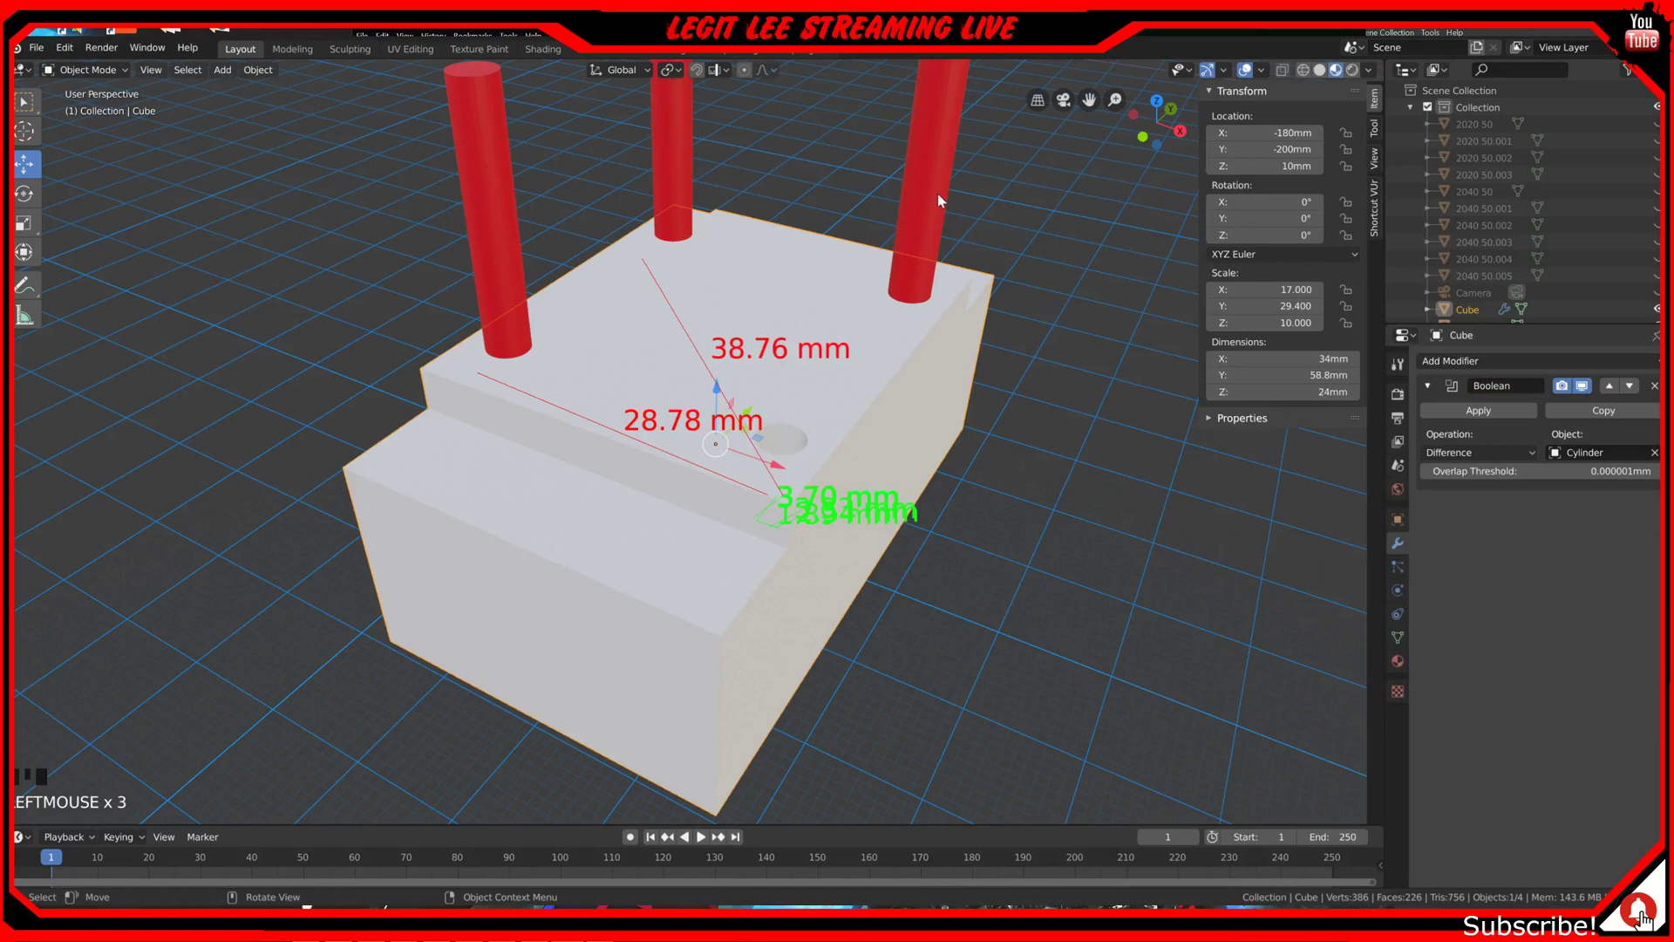
click(1493, 411)
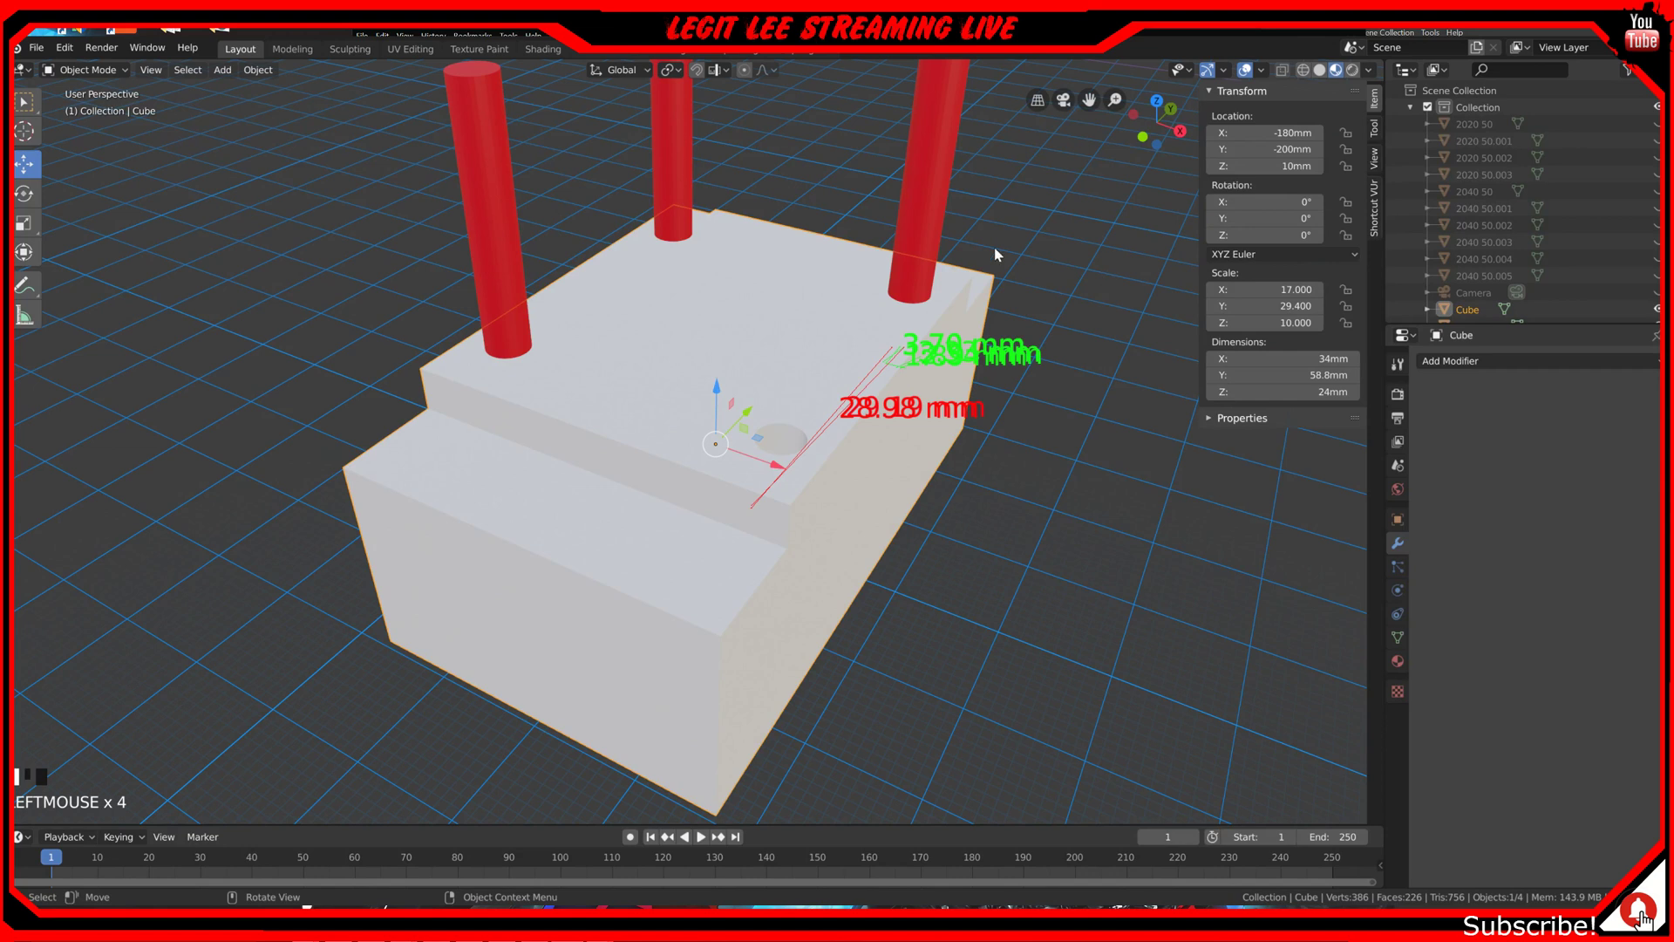
Step: Delete the +X, +Y mounting-hole cylinder
click(931, 206)
key(x)
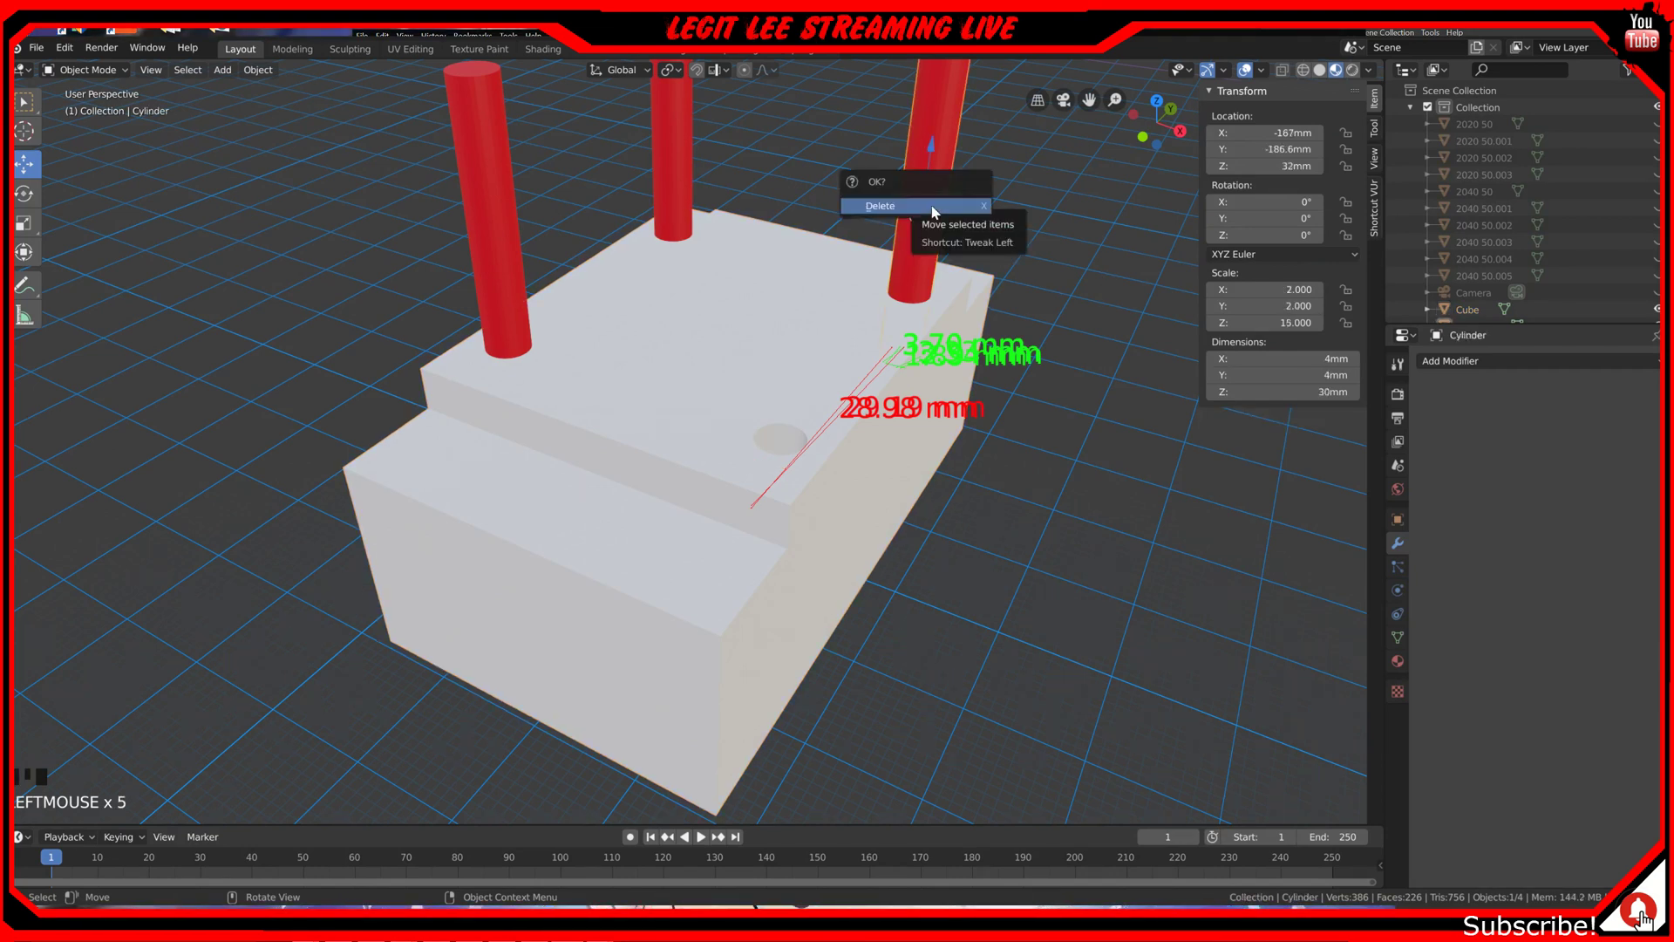
click(932, 214)
Step: Cut the -X, +Y mounting hole into the block with an applied Boolean Difference modifier using the cylinder there
click(785, 262)
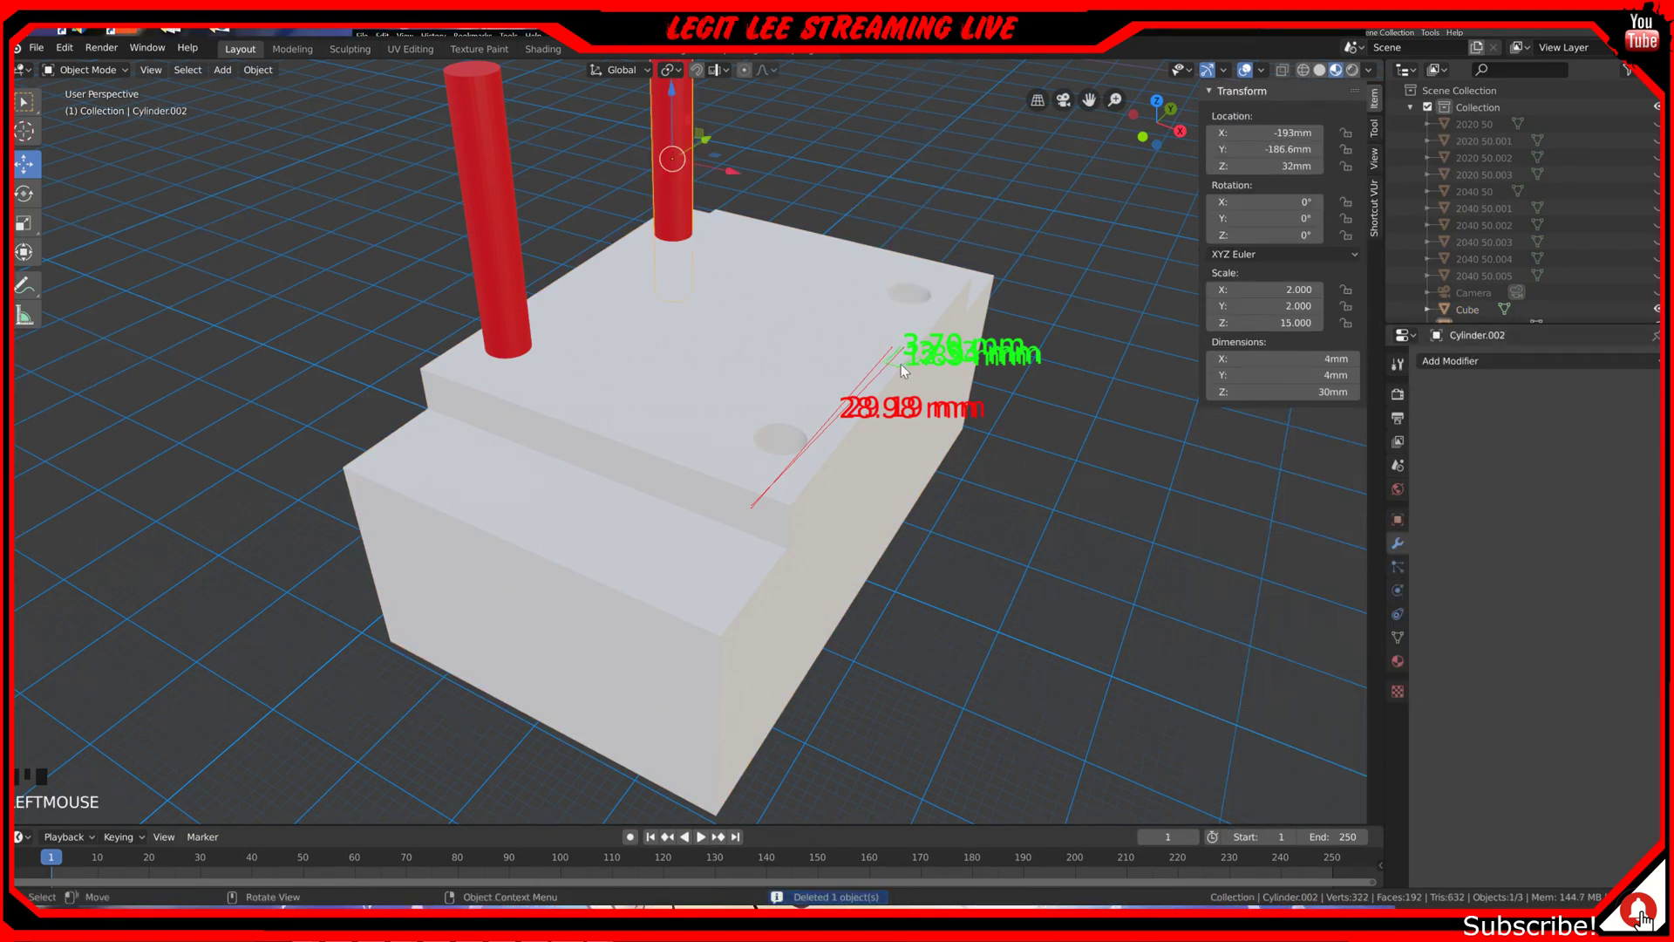
click(1482, 361)
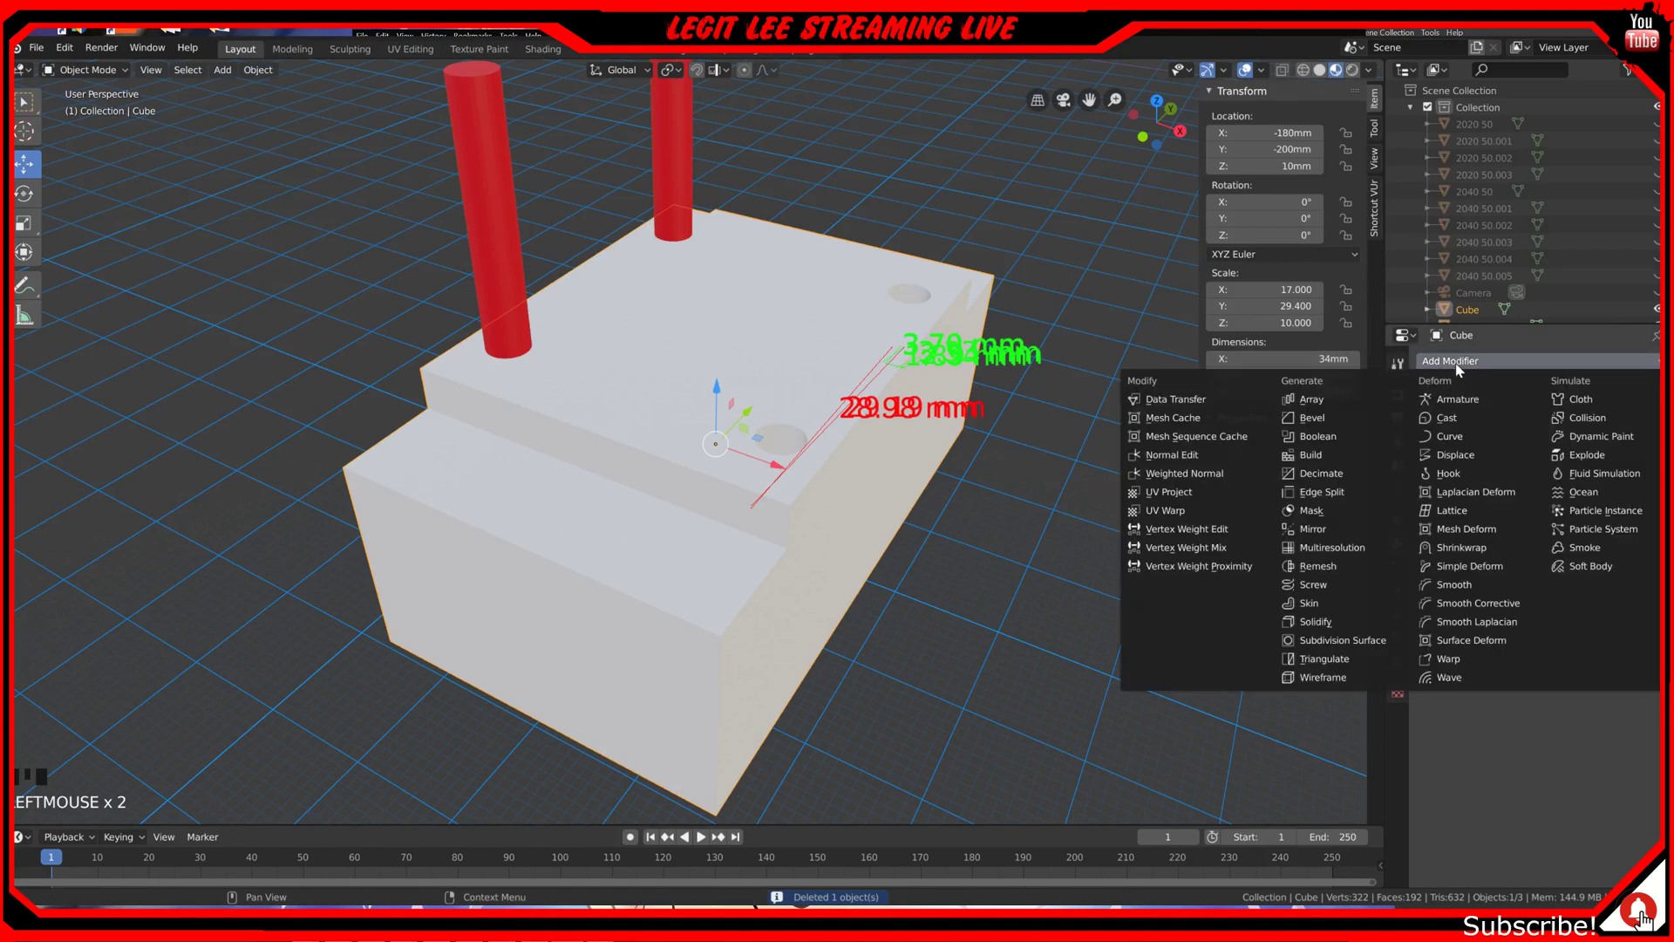
click(1334, 434)
click(1654, 451)
click(667, 144)
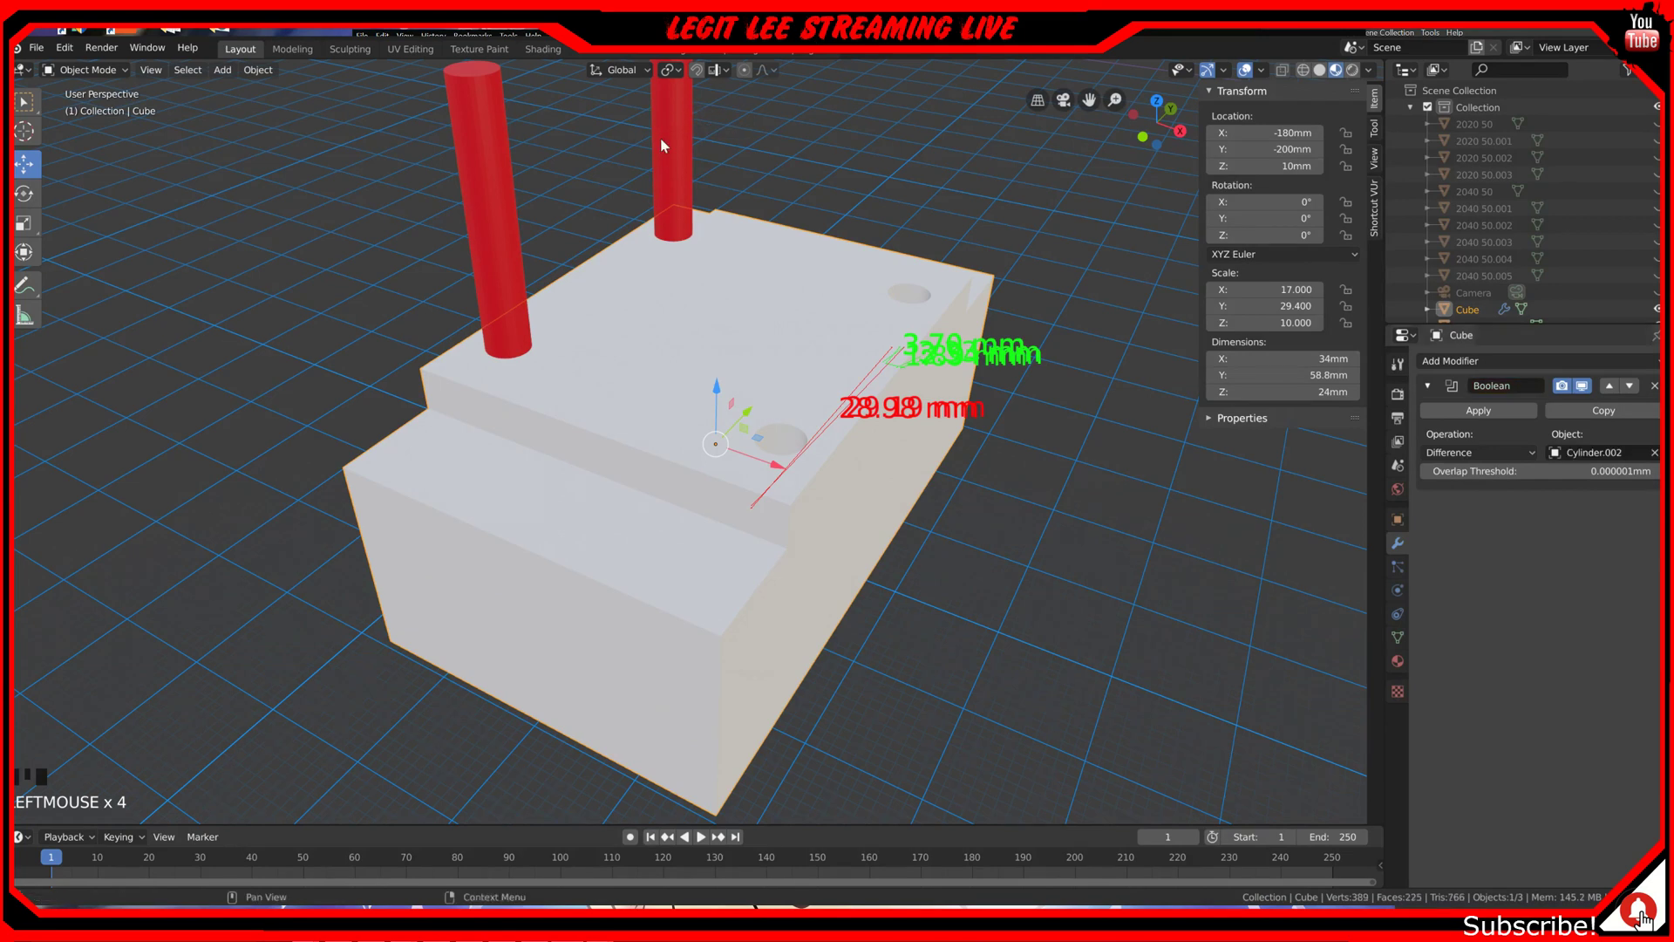
click(1476, 411)
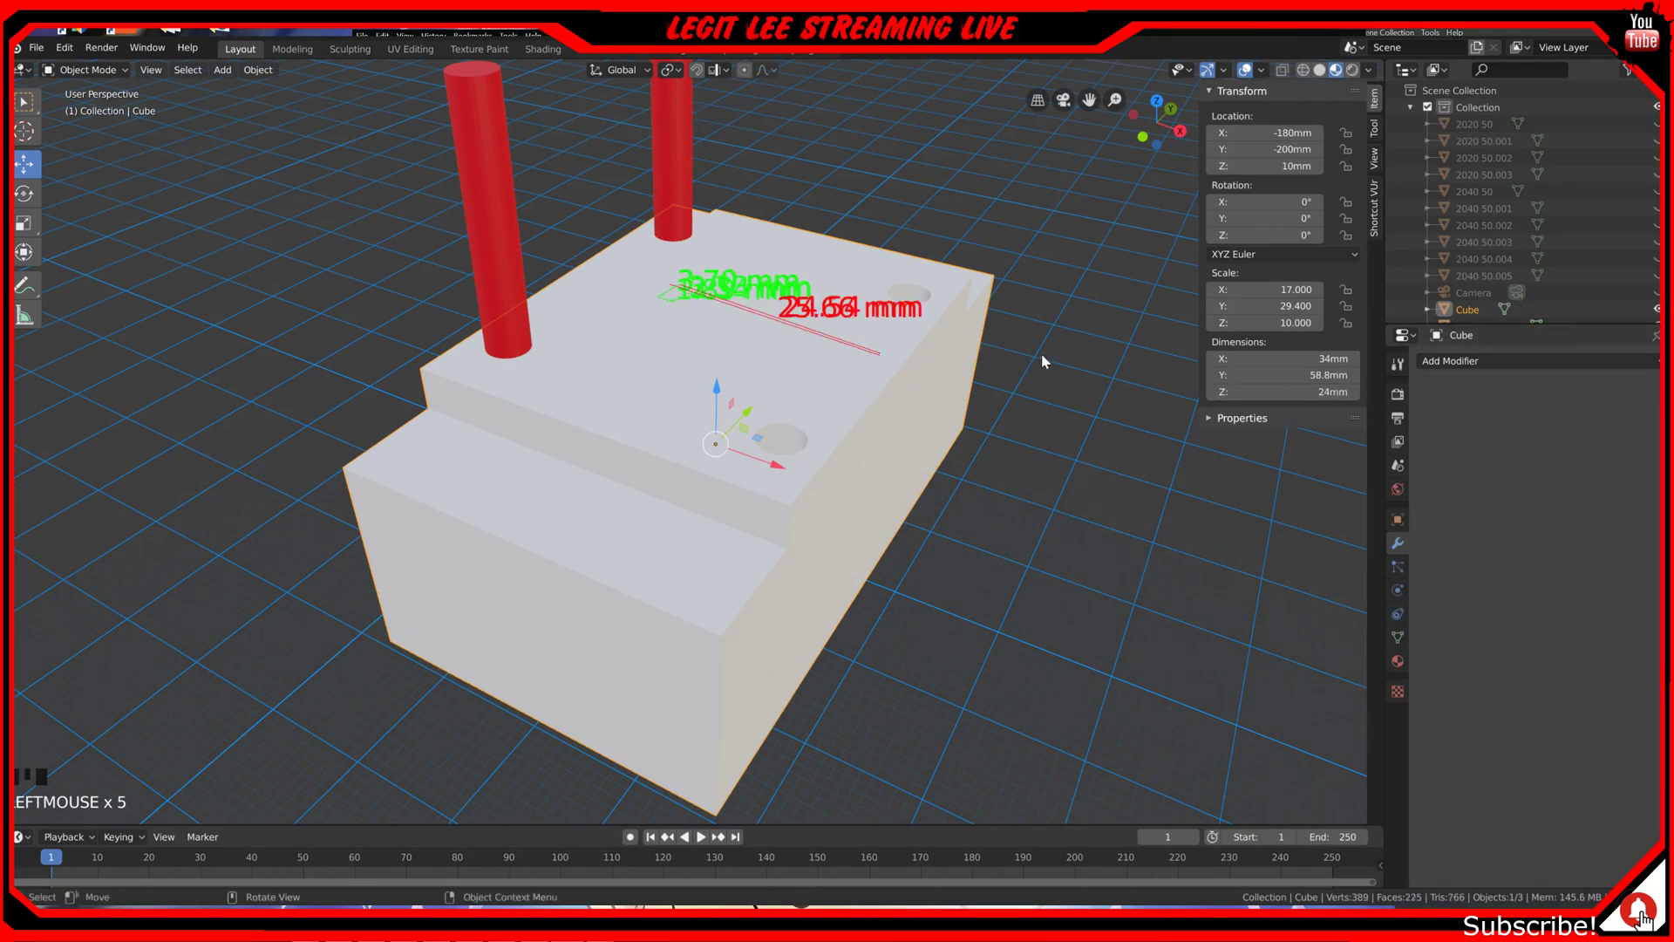
Step: Cut the -X, -Y mounting hole into the block with an applied Boolean Difference modifier using the cylinder there
click(1472, 362)
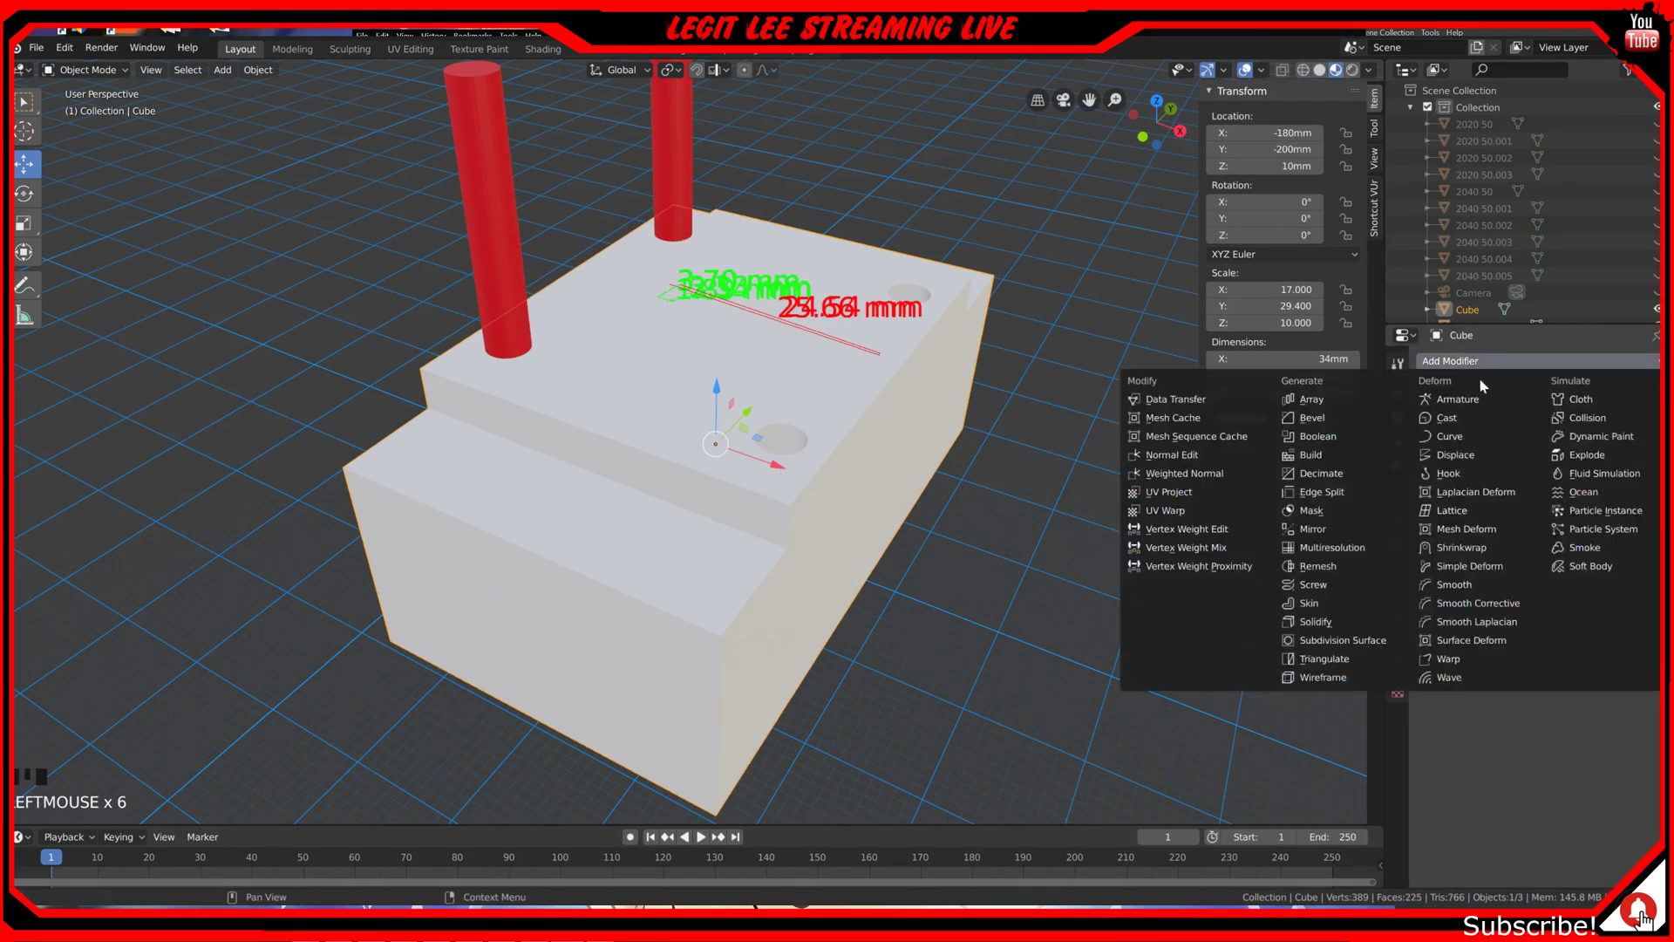
click(1330, 435)
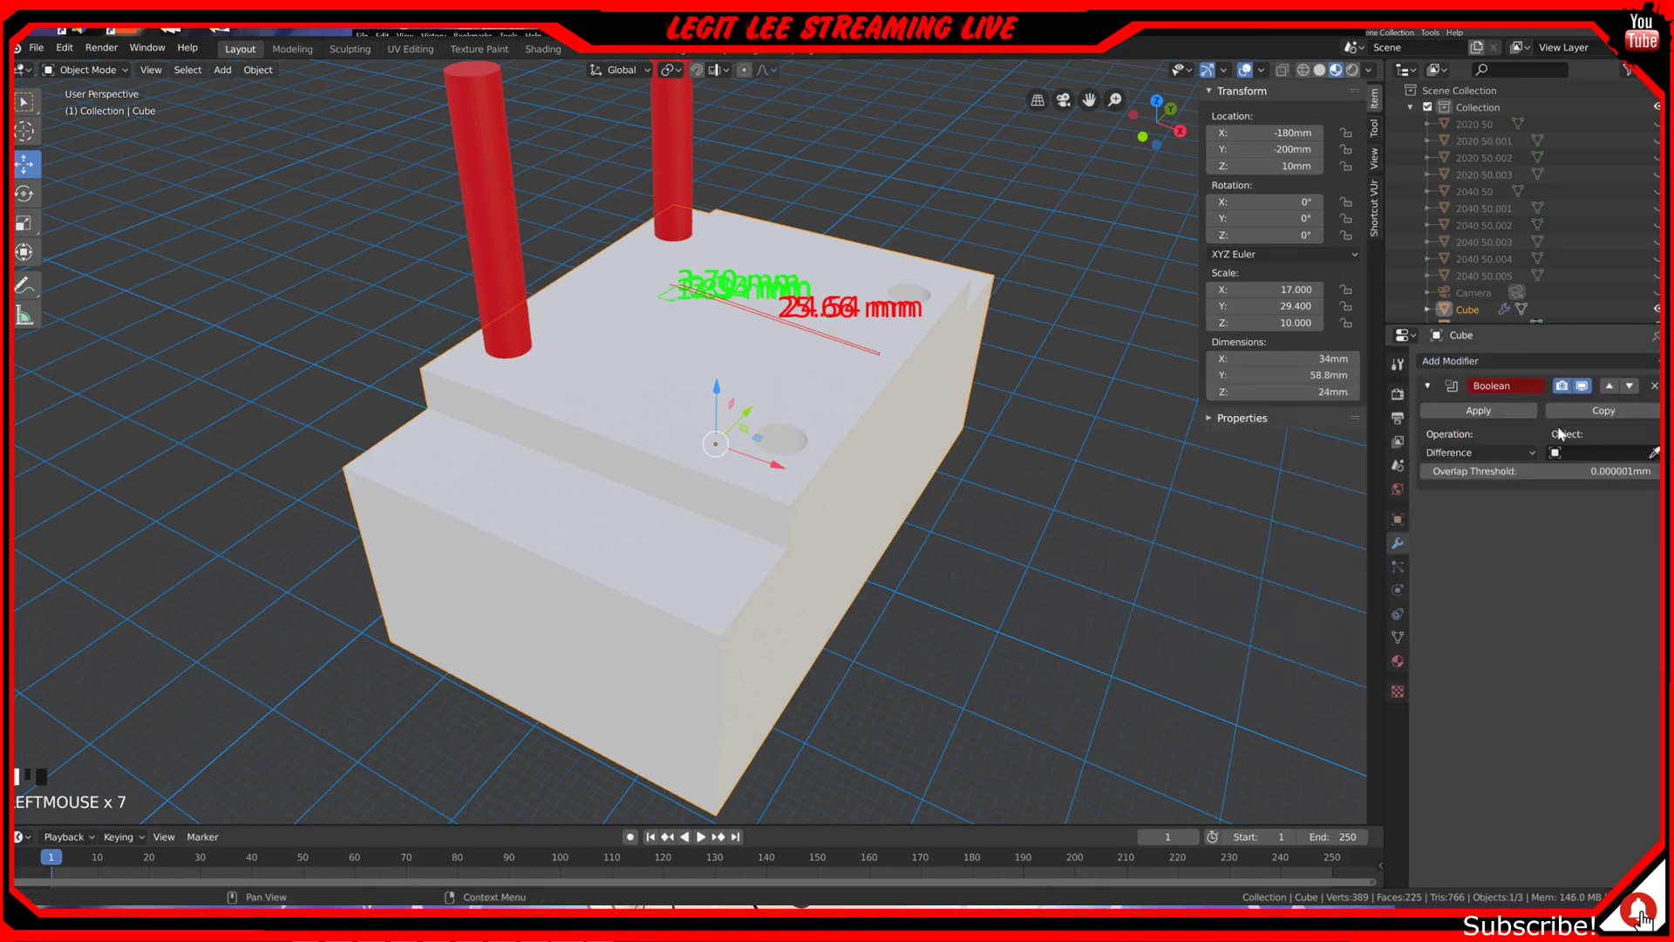
click(1655, 453)
click(475, 122)
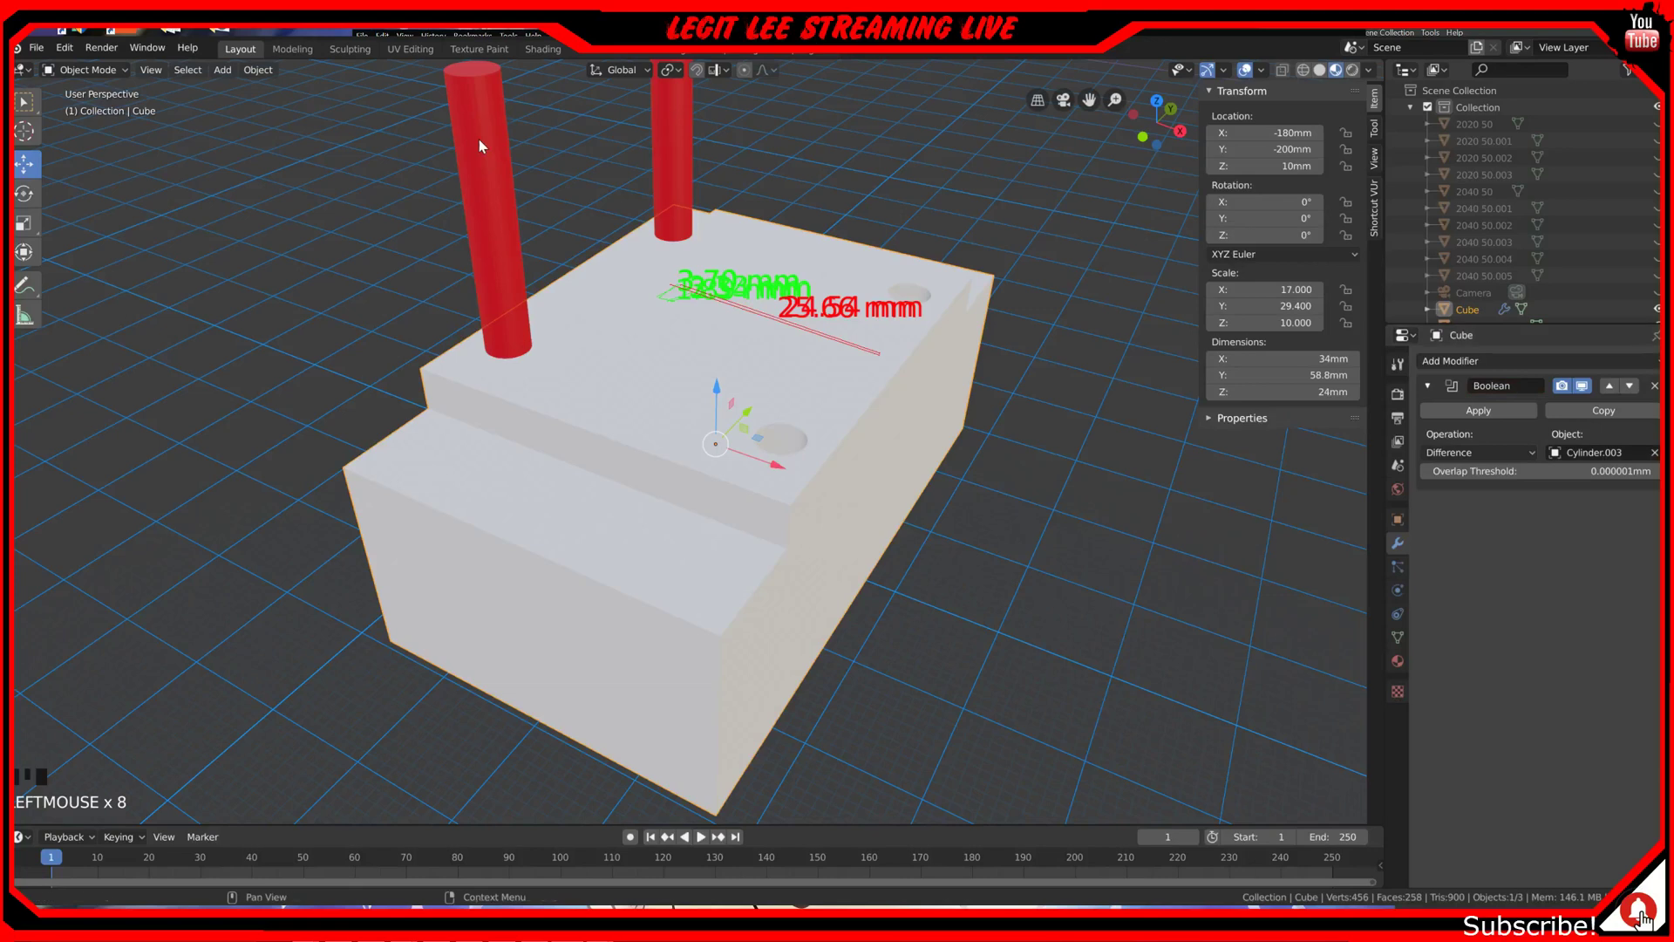
click(1500, 410)
Step: Delete the two remaining mounting-hole cylinders on the -X side of the block
click(674, 166)
key(Delete)
click(468, 223)
key(x)
click(468, 217)
middle_drag(687, 346, 698, 436)
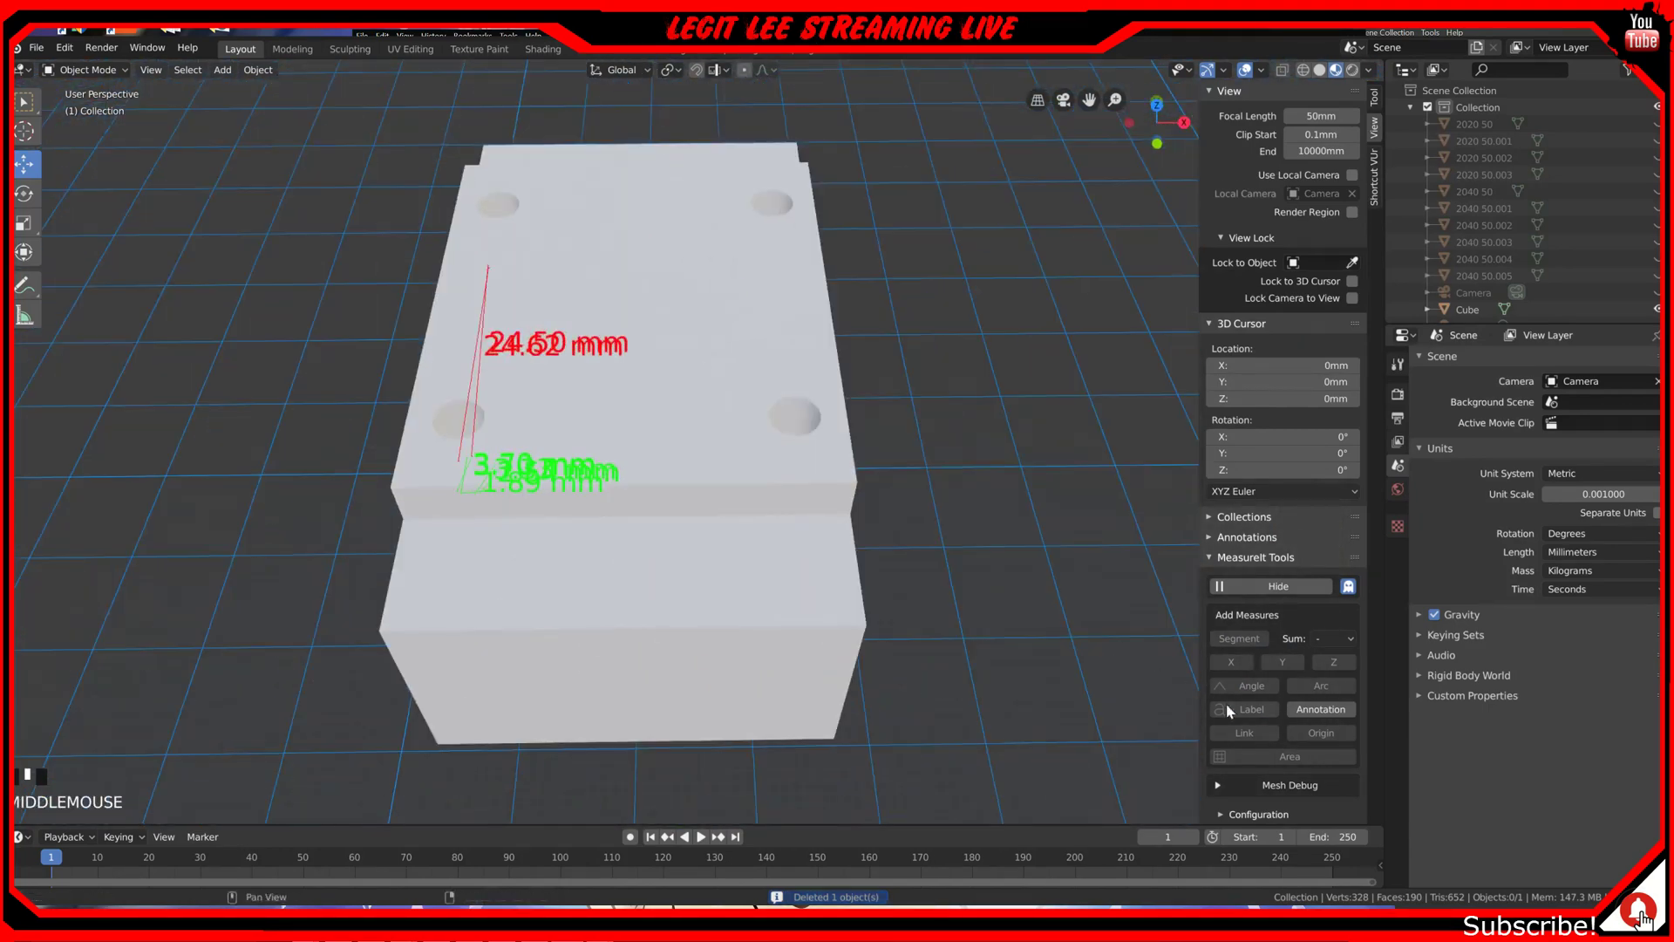
Step: Delete all seven leftover MeasureIt measurements from the stepped block one by one
scroll(1282, 393, down, 1)
scroll(711, 515, down, 20)
scroll(699, 485, down, 3)
scroll(702, 472, up, 9)
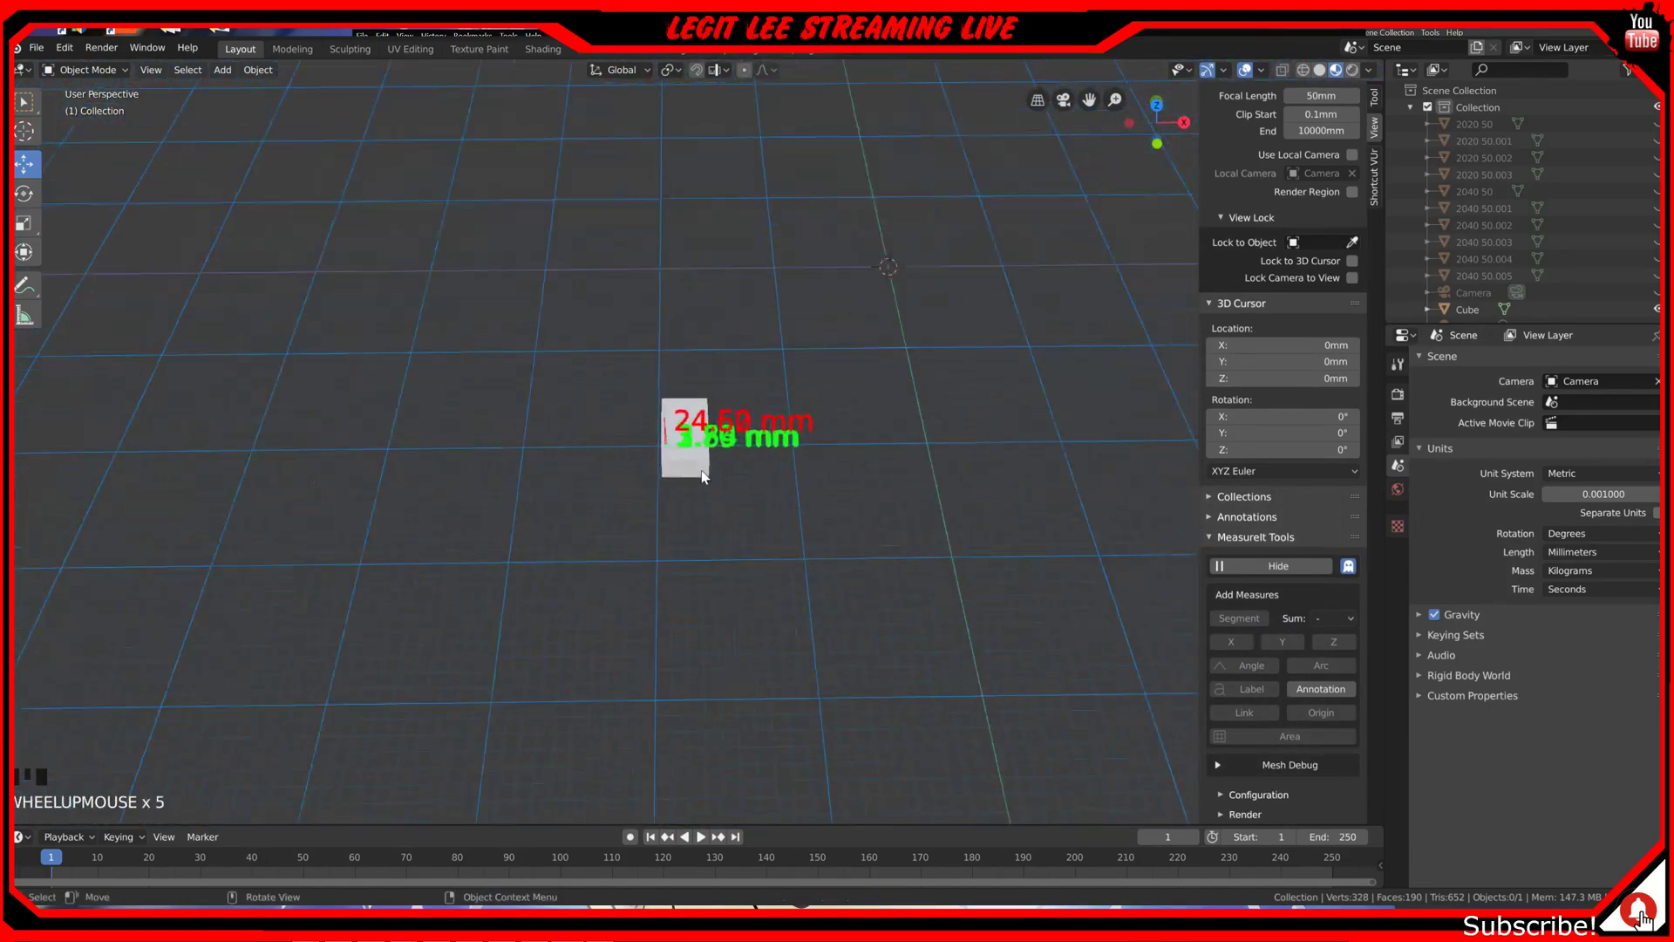
click(693, 453)
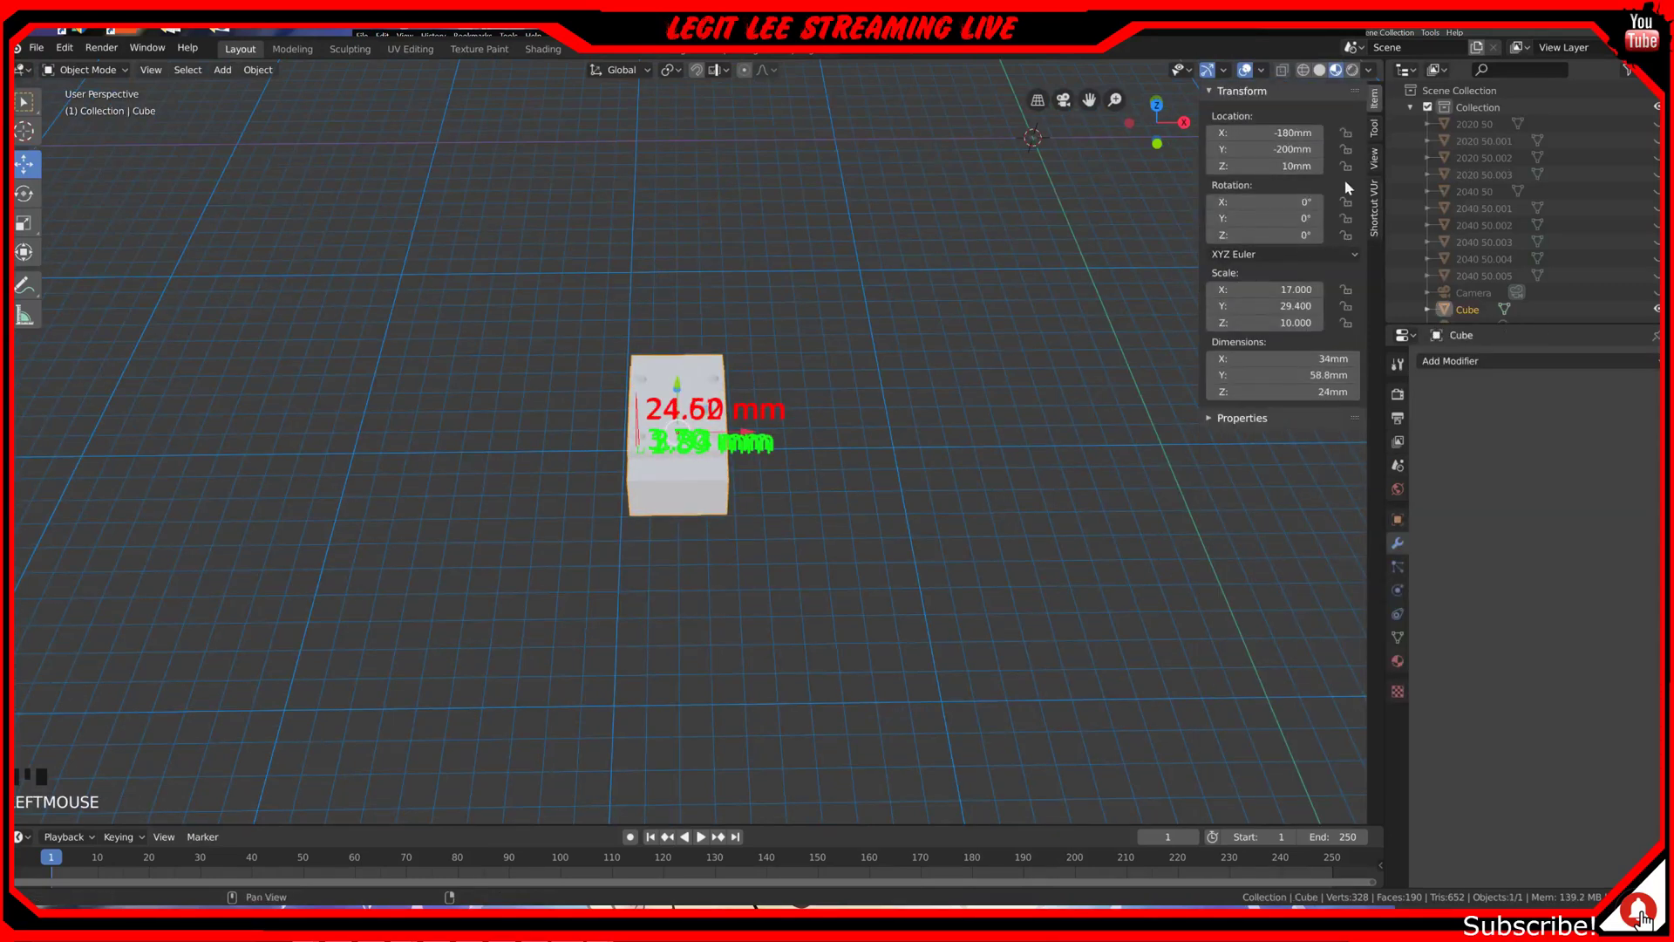
click(1374, 160)
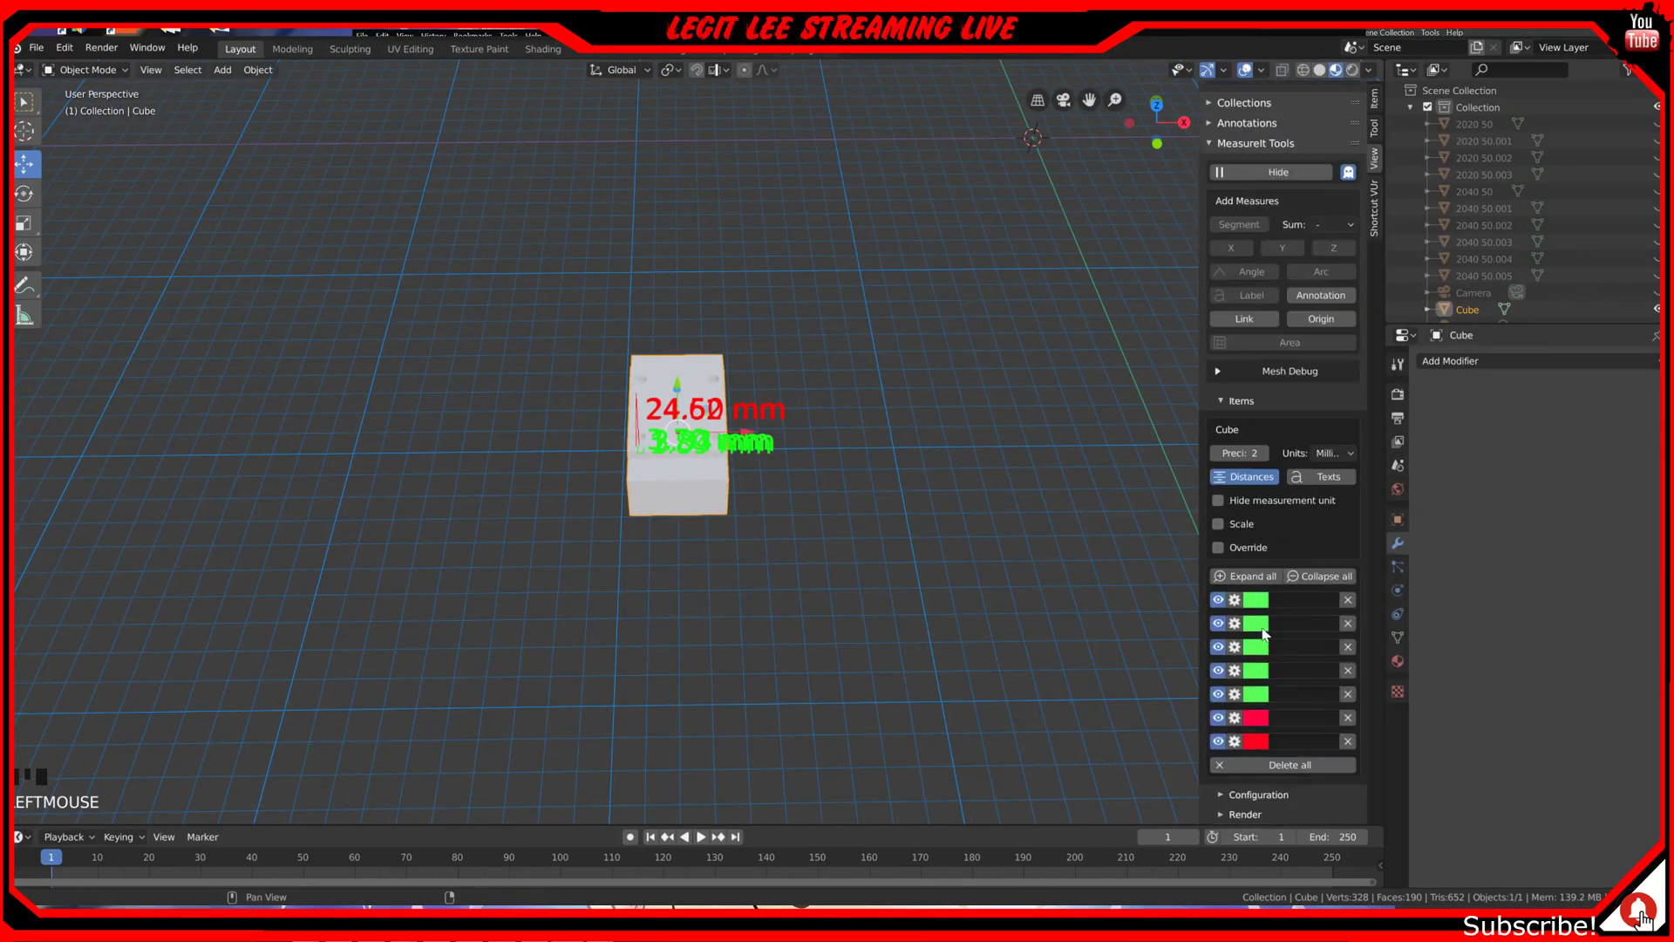
click(1349, 601)
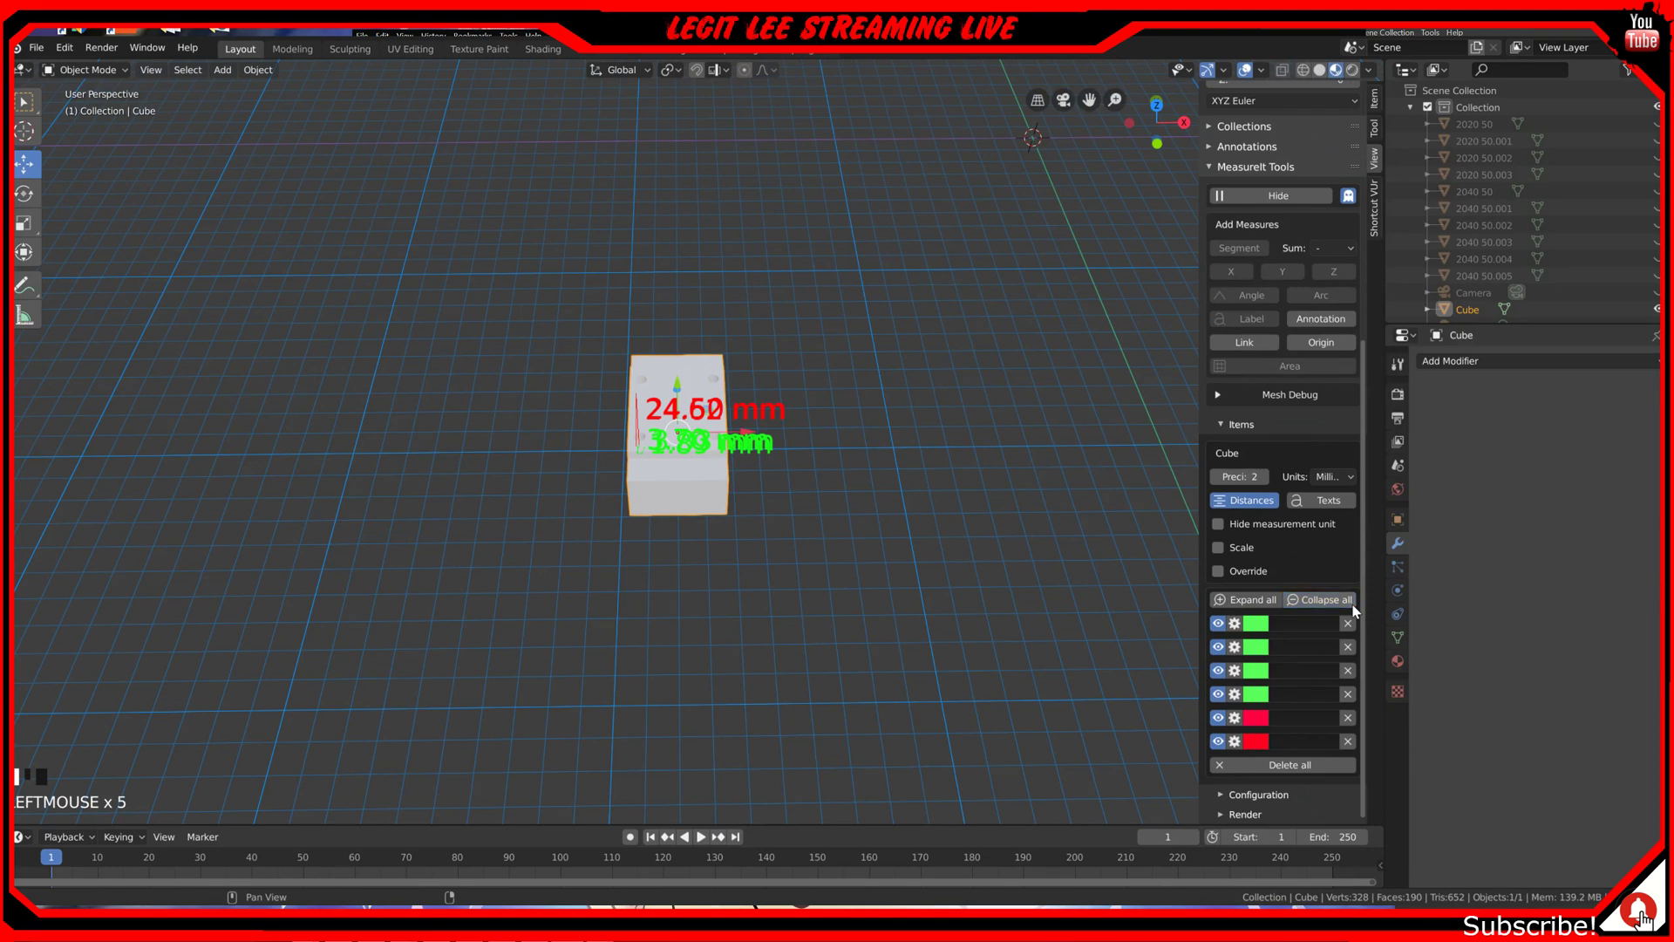
click(1347, 623)
click(1348, 646)
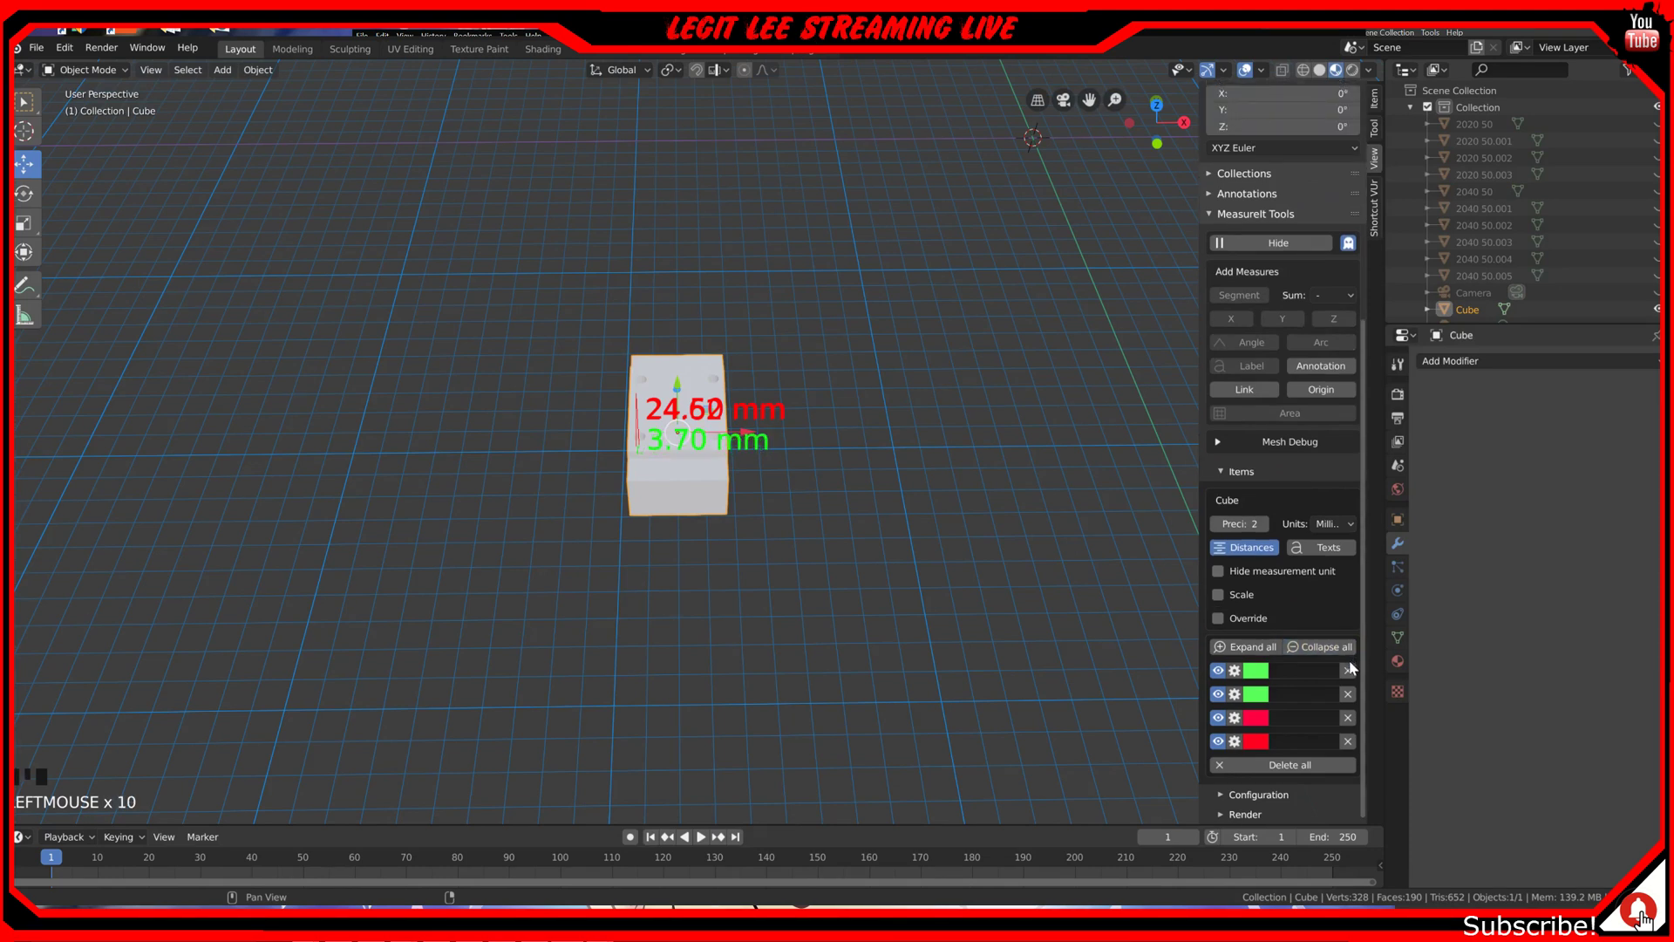
click(1349, 669)
click(1348, 694)
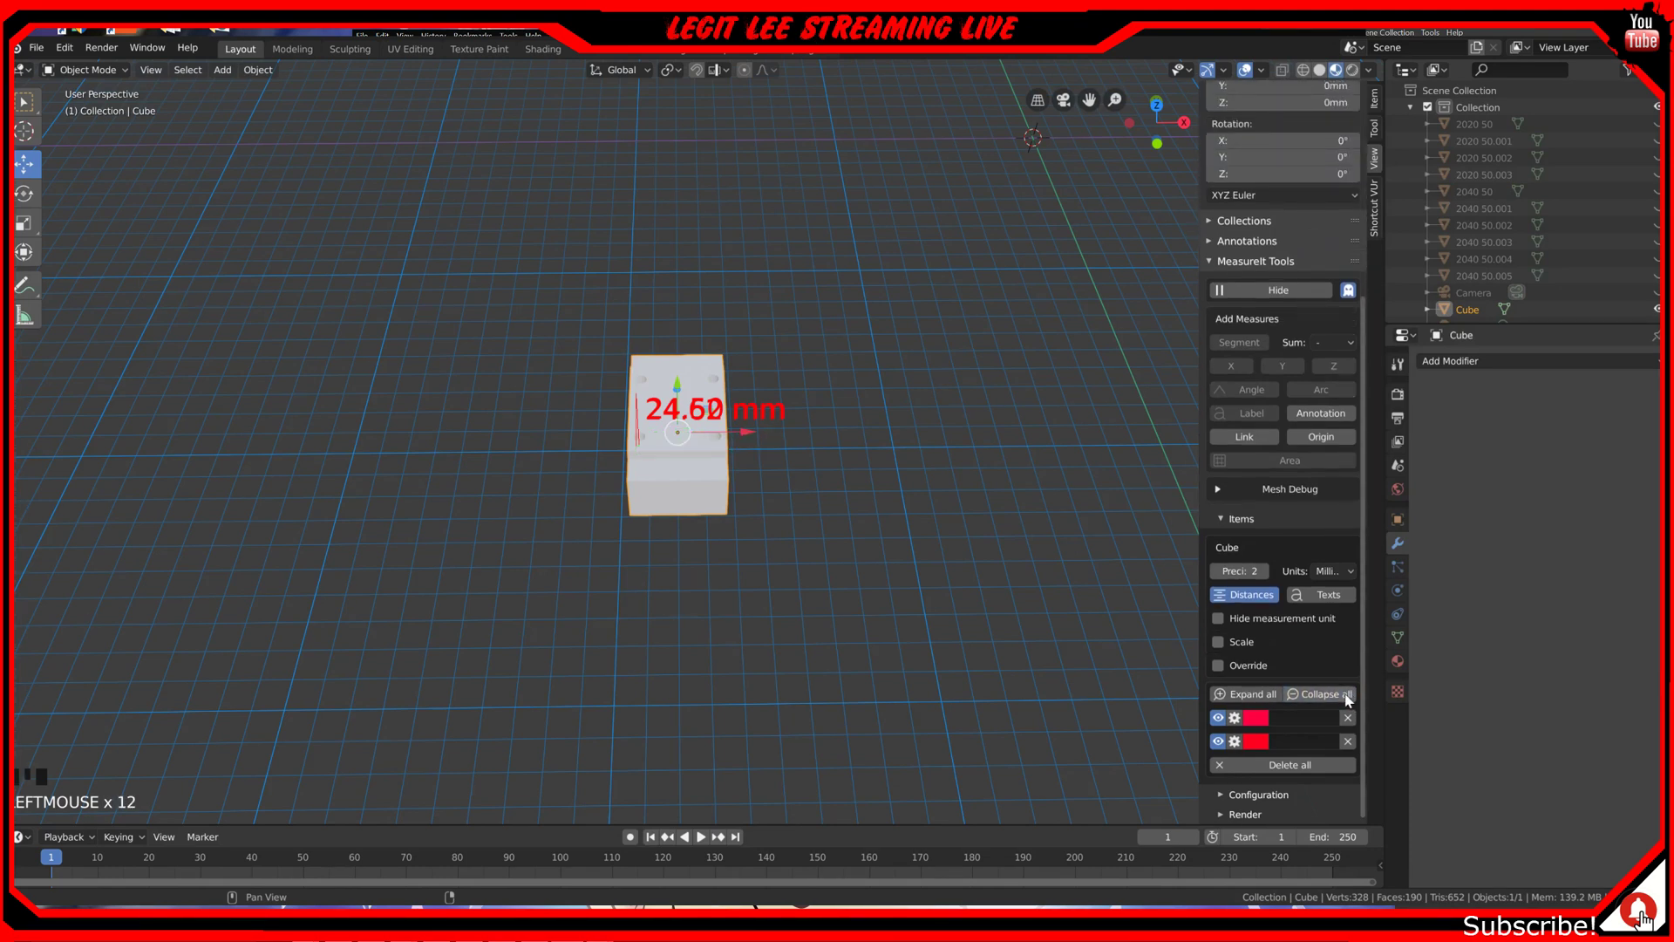
click(1348, 717)
click(1348, 741)
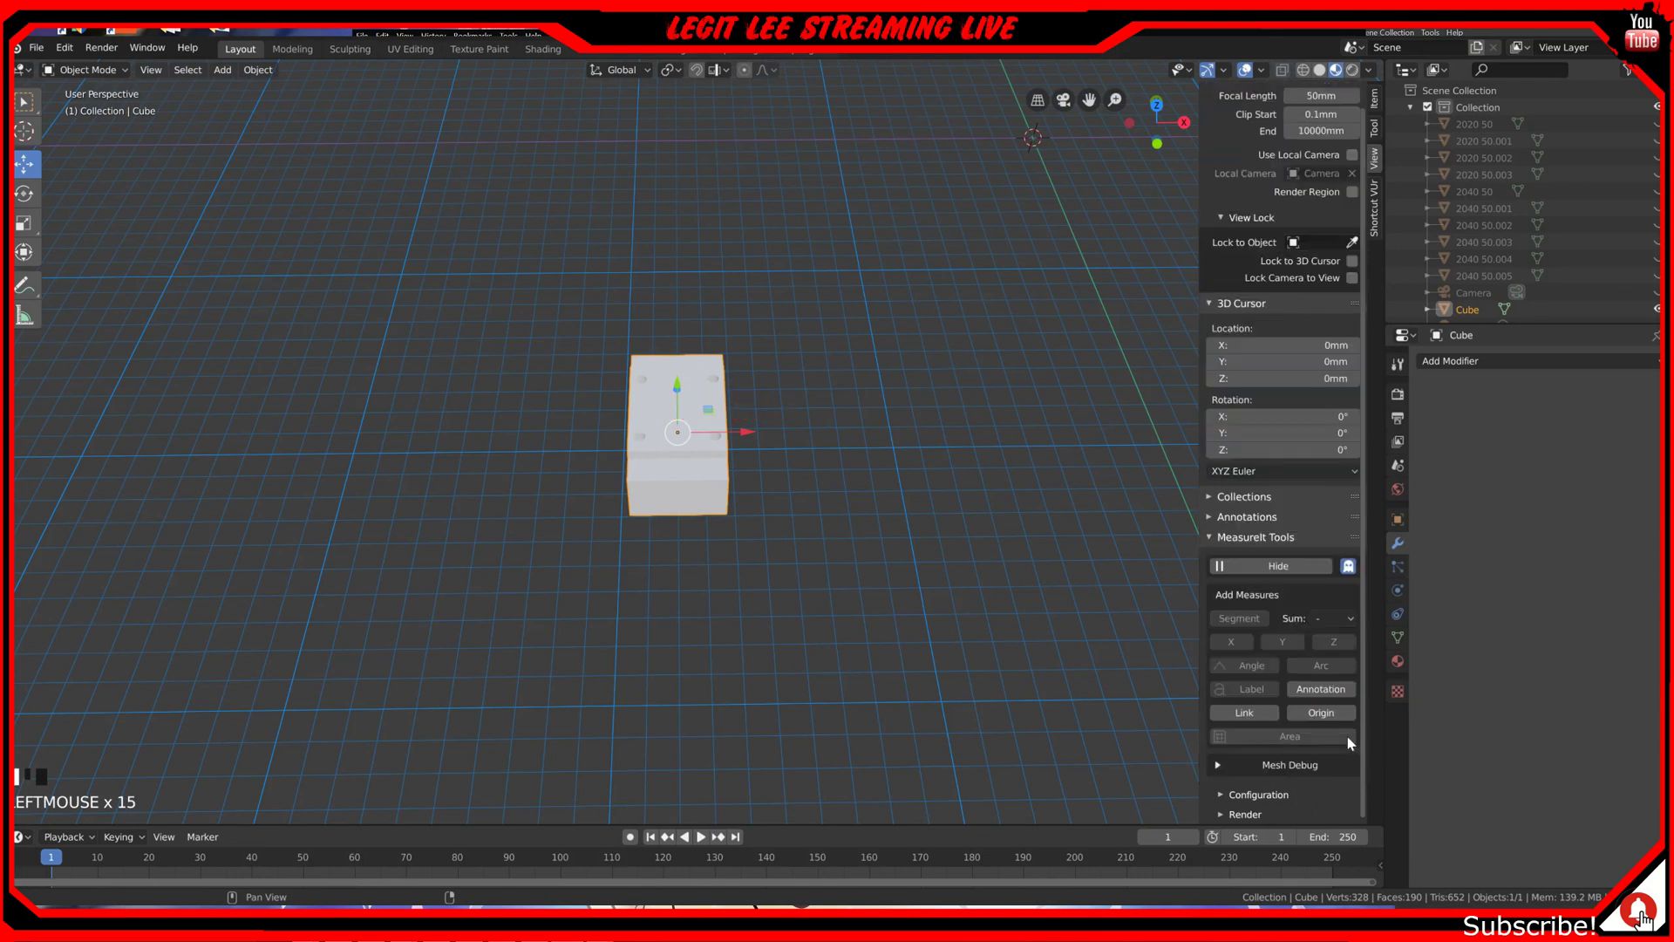
Step: Examine the stepped block and its four mounting holes close up, at an angle and from the front
scroll(708, 462, up, 4)
scroll(708, 462, up, 5)
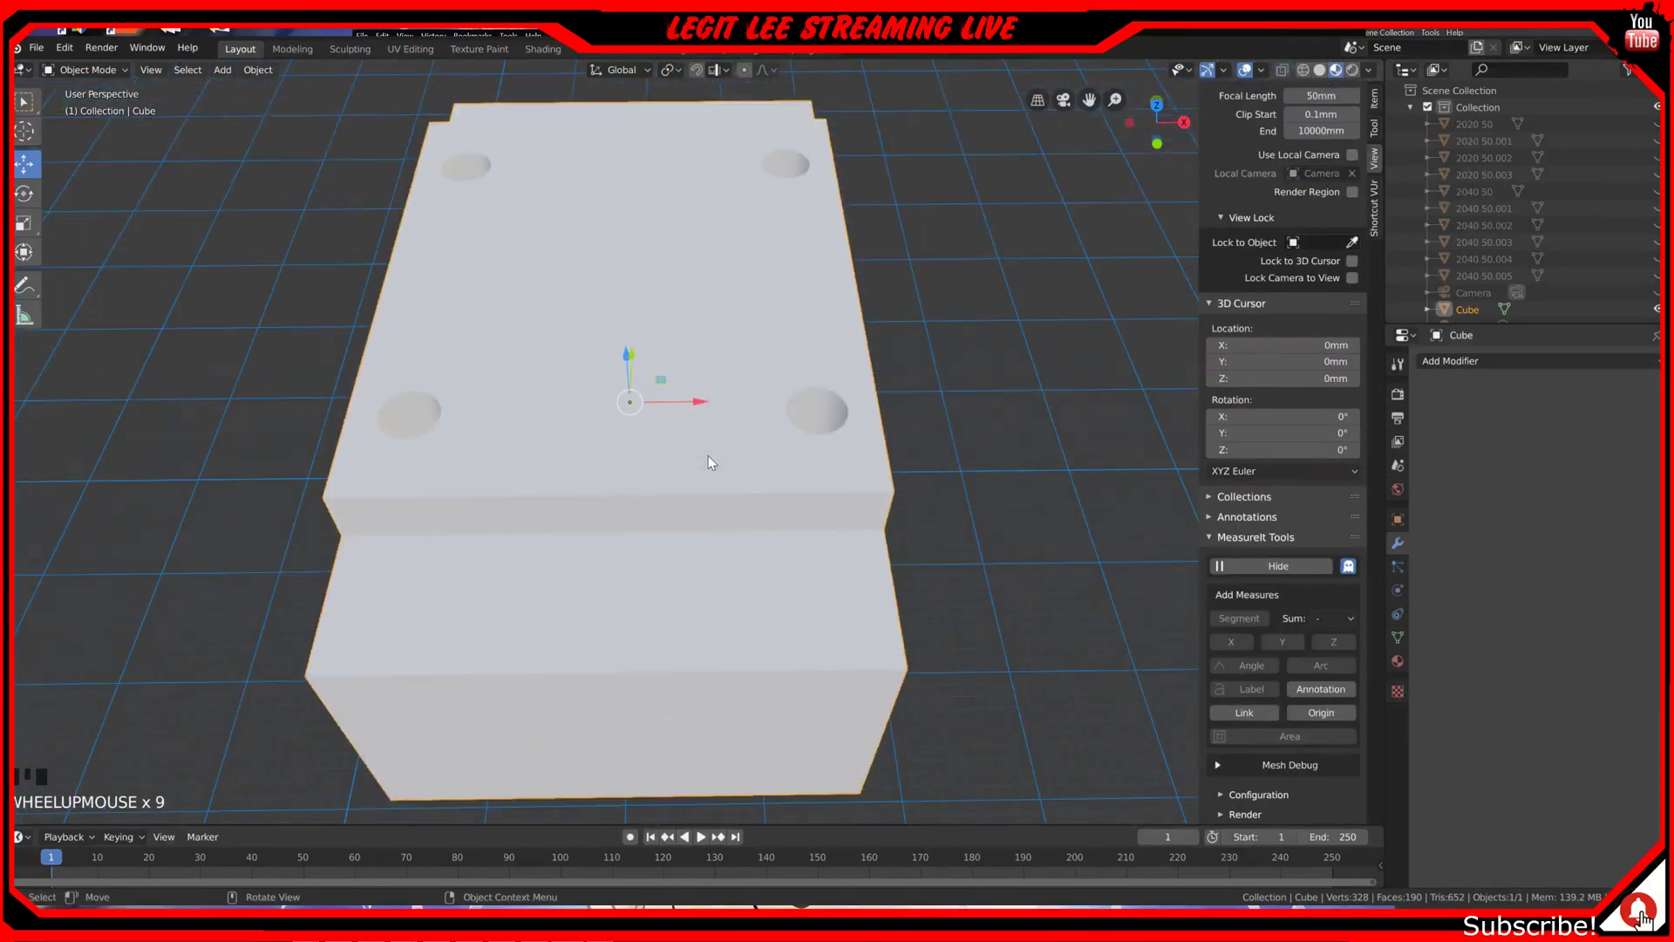
scroll(708, 462, down, 3)
click(708, 457)
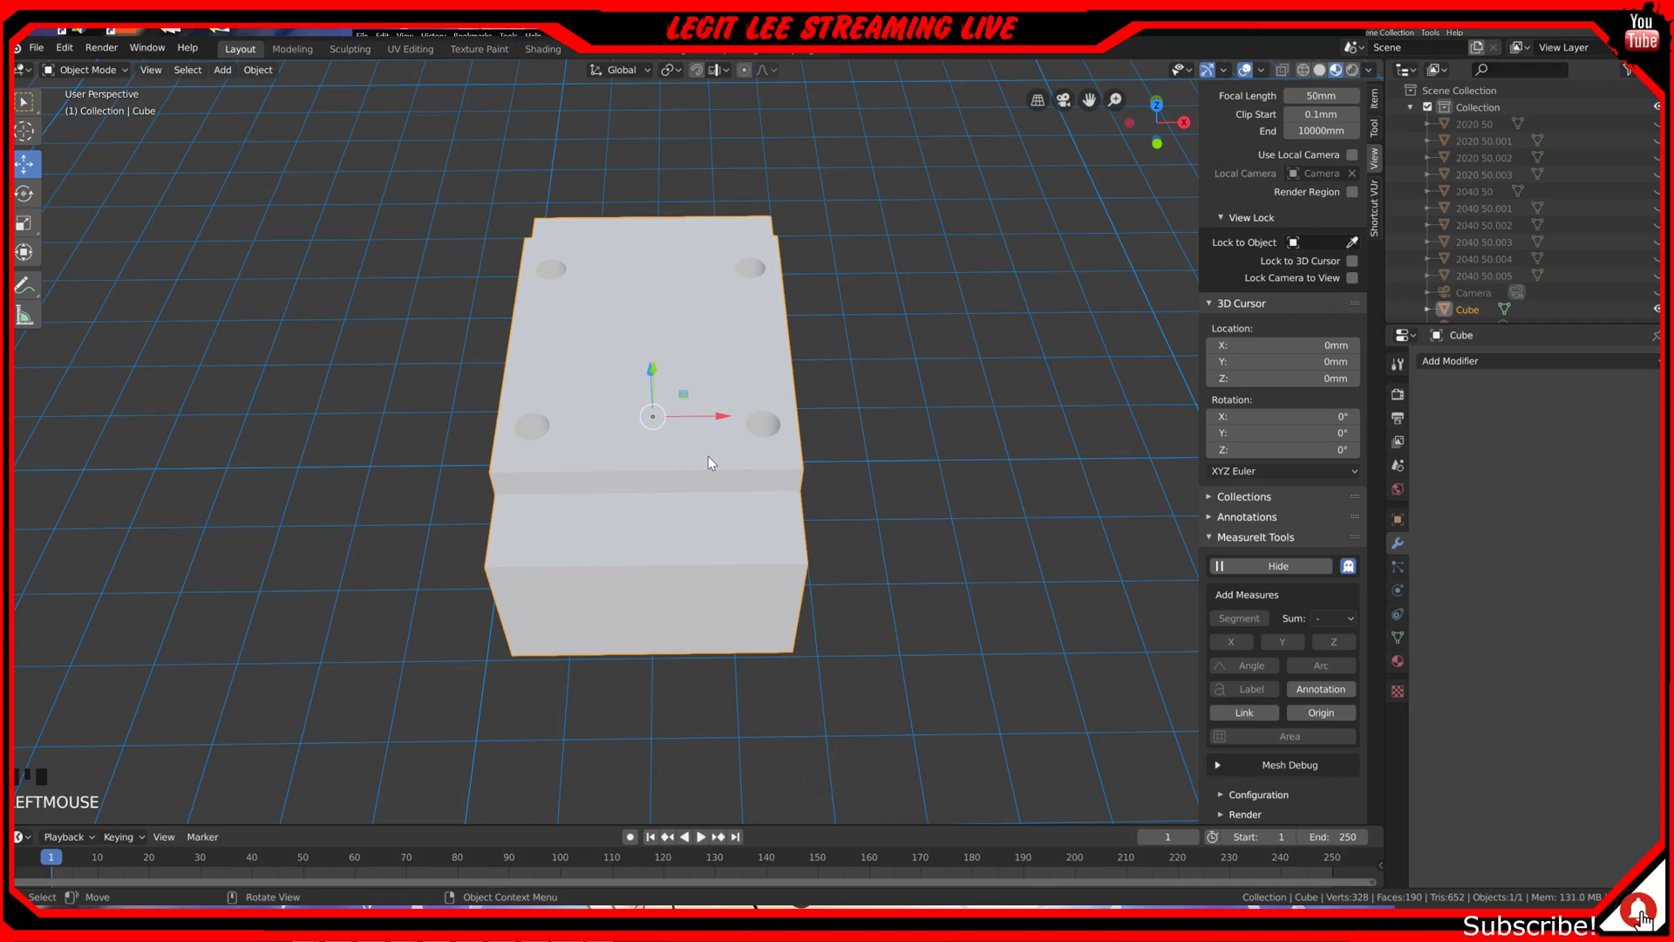
key(Tab)
middle_drag(708, 457, 651, 459)
key(Tab)
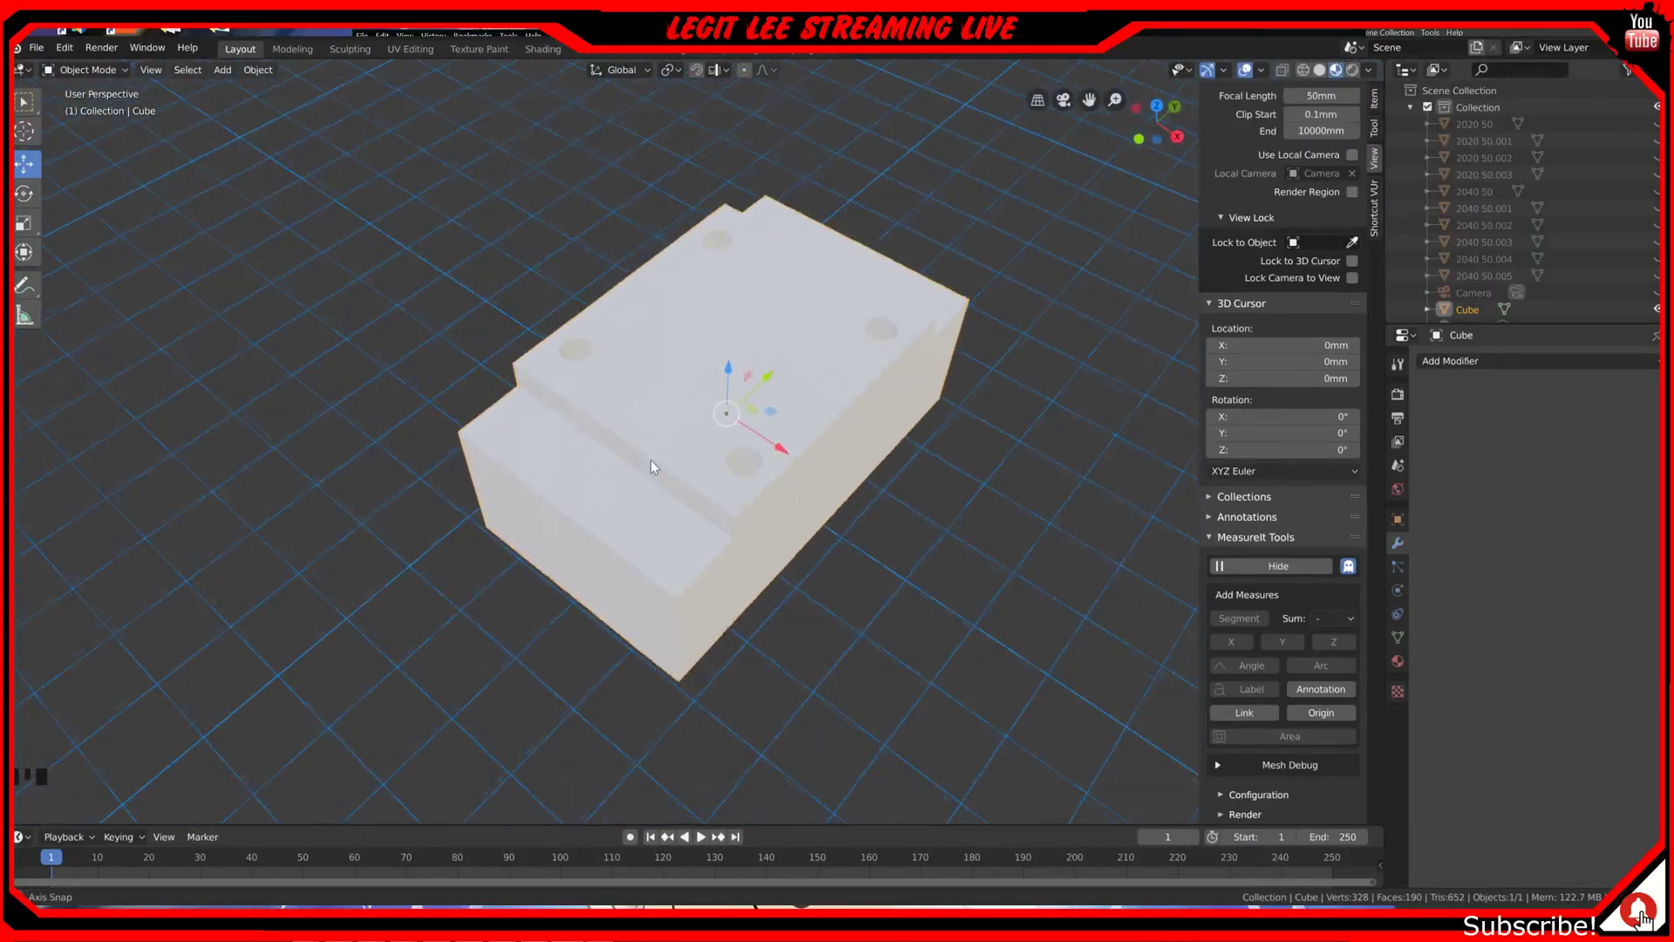
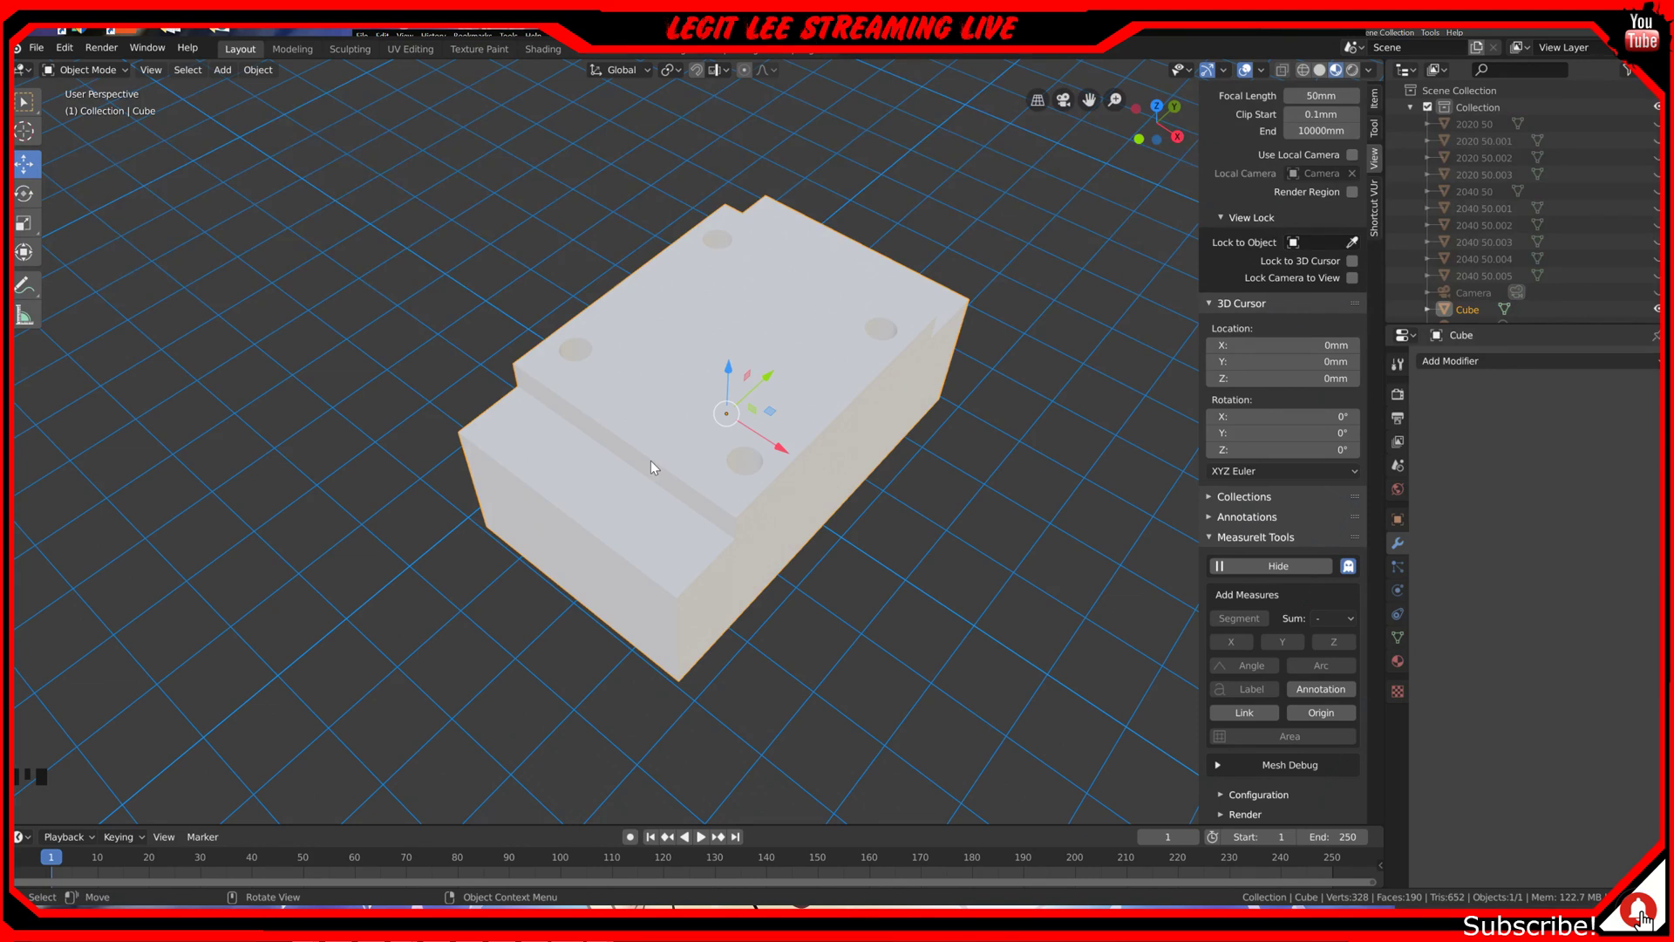
scroll(651, 462, down, 3)
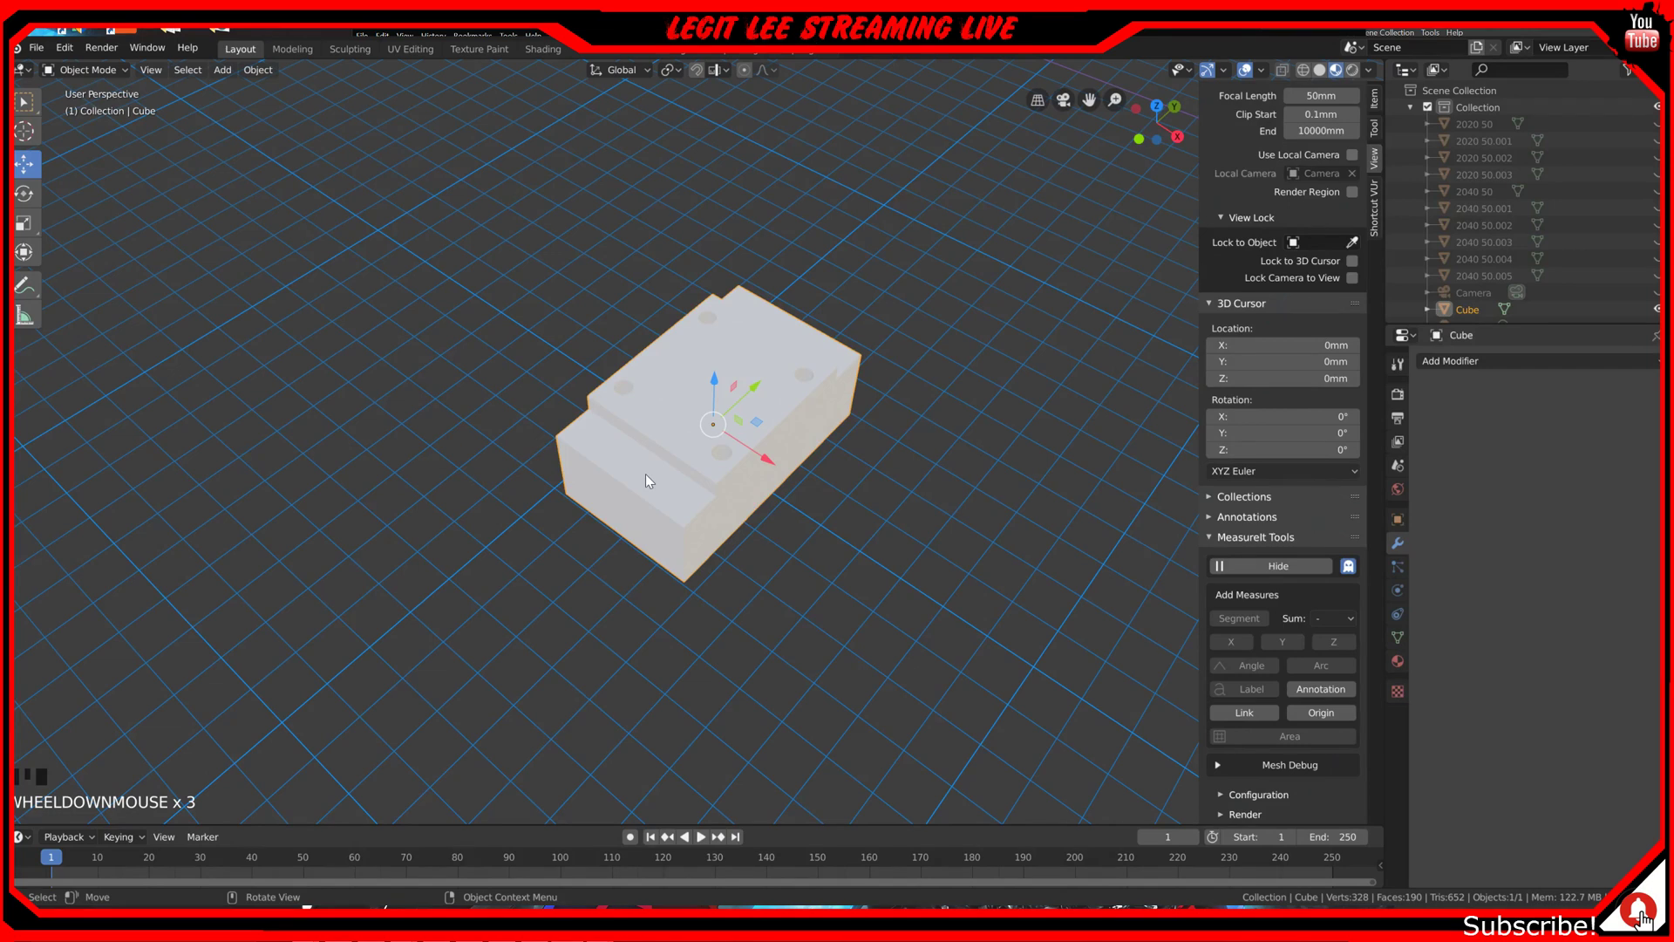
scroll(617, 539, down, 1)
scroll(616, 539, up, 1)
key(KP_1)
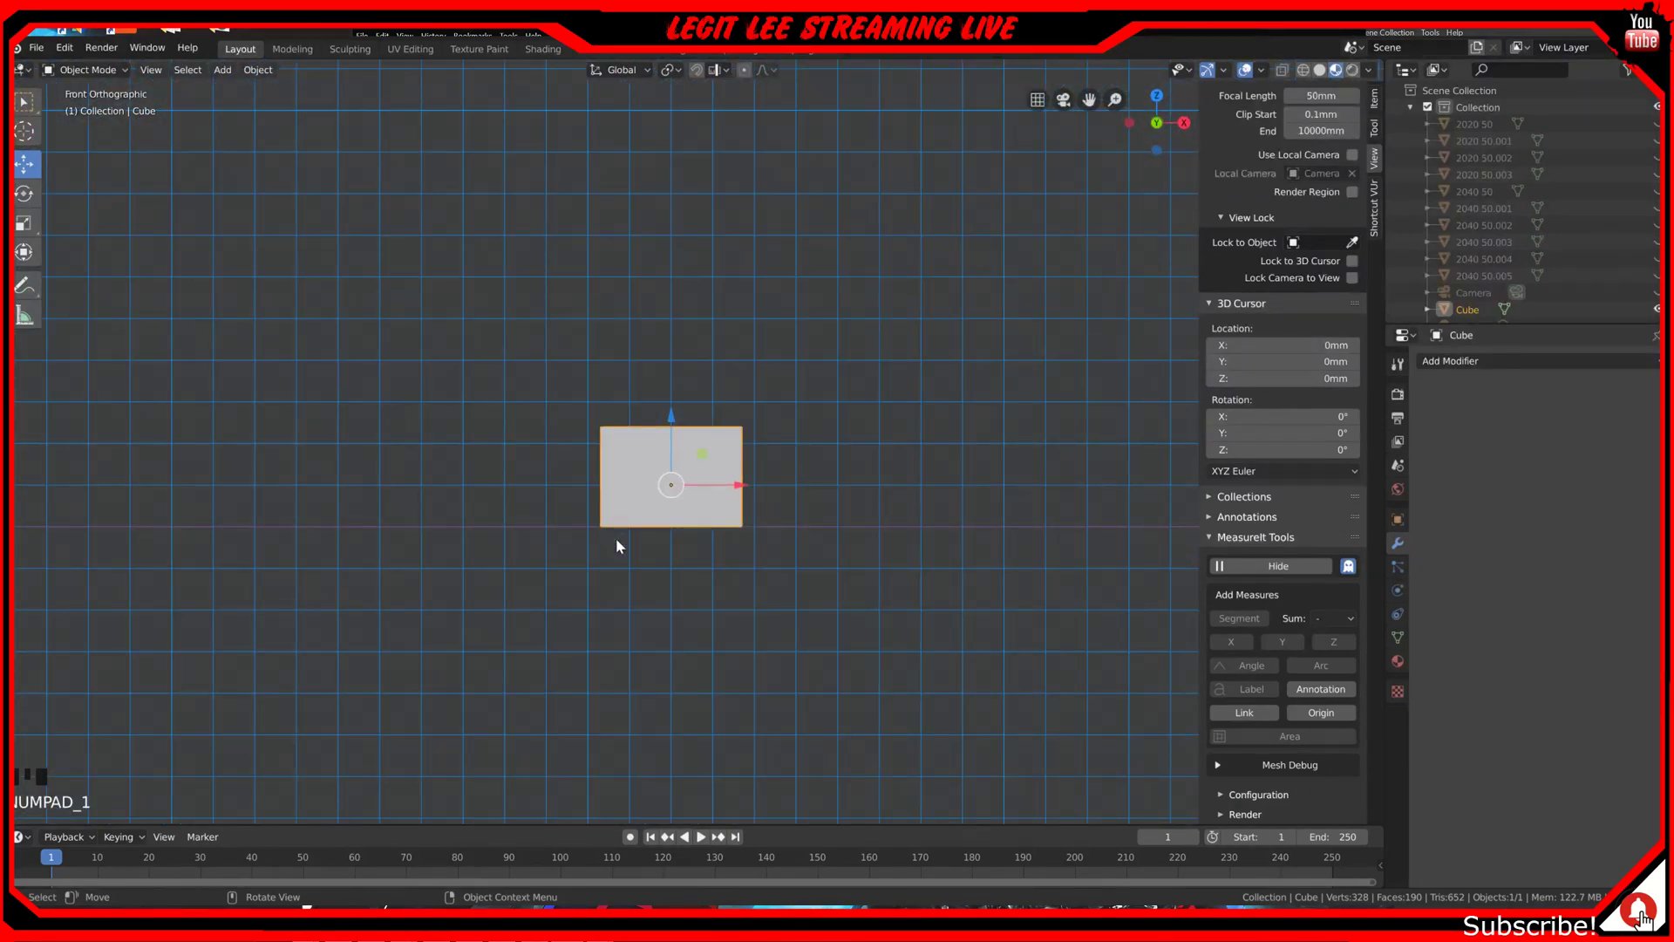
middle_drag(616, 546, 600, 565)
Step: Add a new cube mesh at the 3D cursor and set its X dimension to 15 mm
key(shift)
key(shift+a)
mouse_move(602, 560)
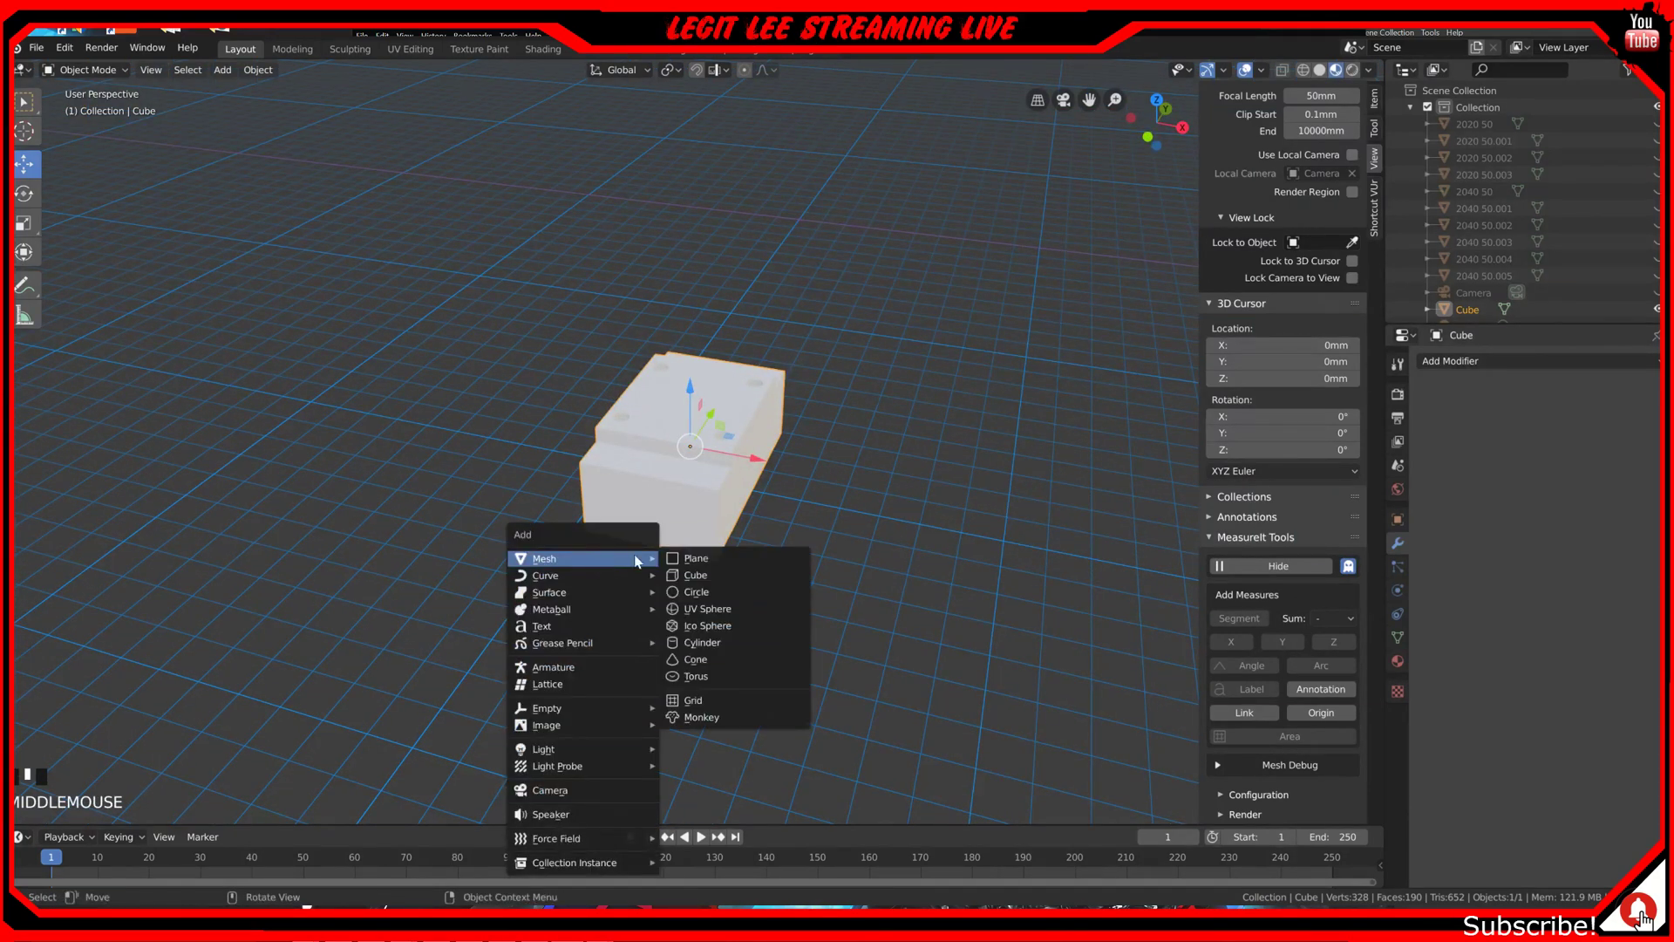
click(717, 579)
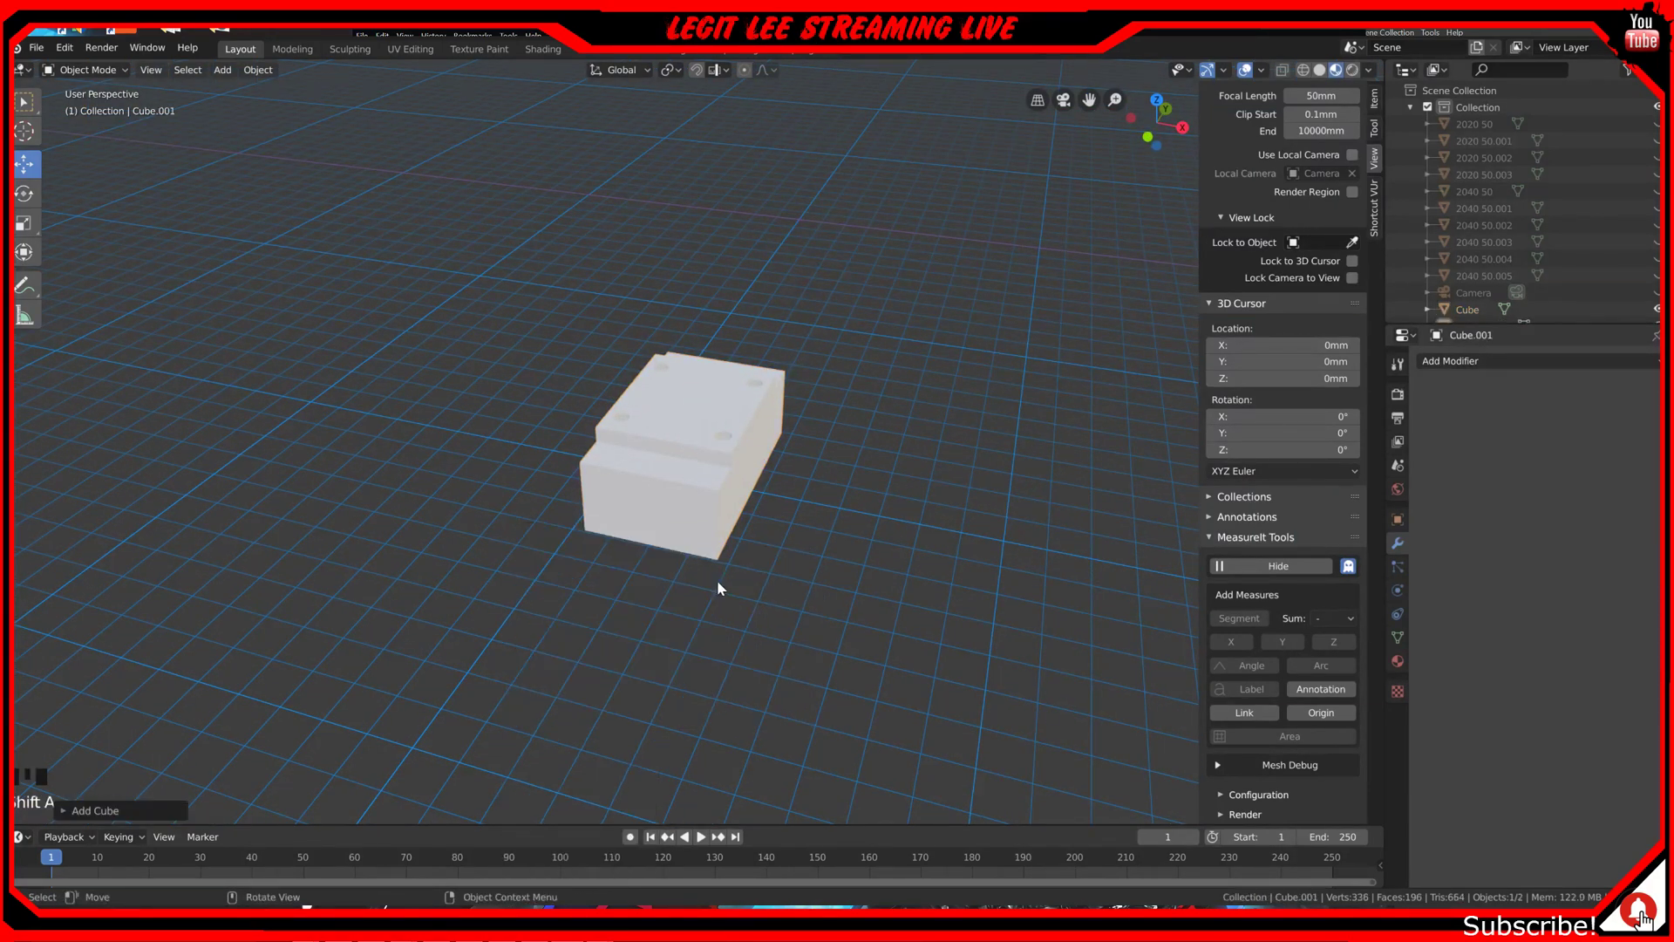
scroll(754, 556, down, 4)
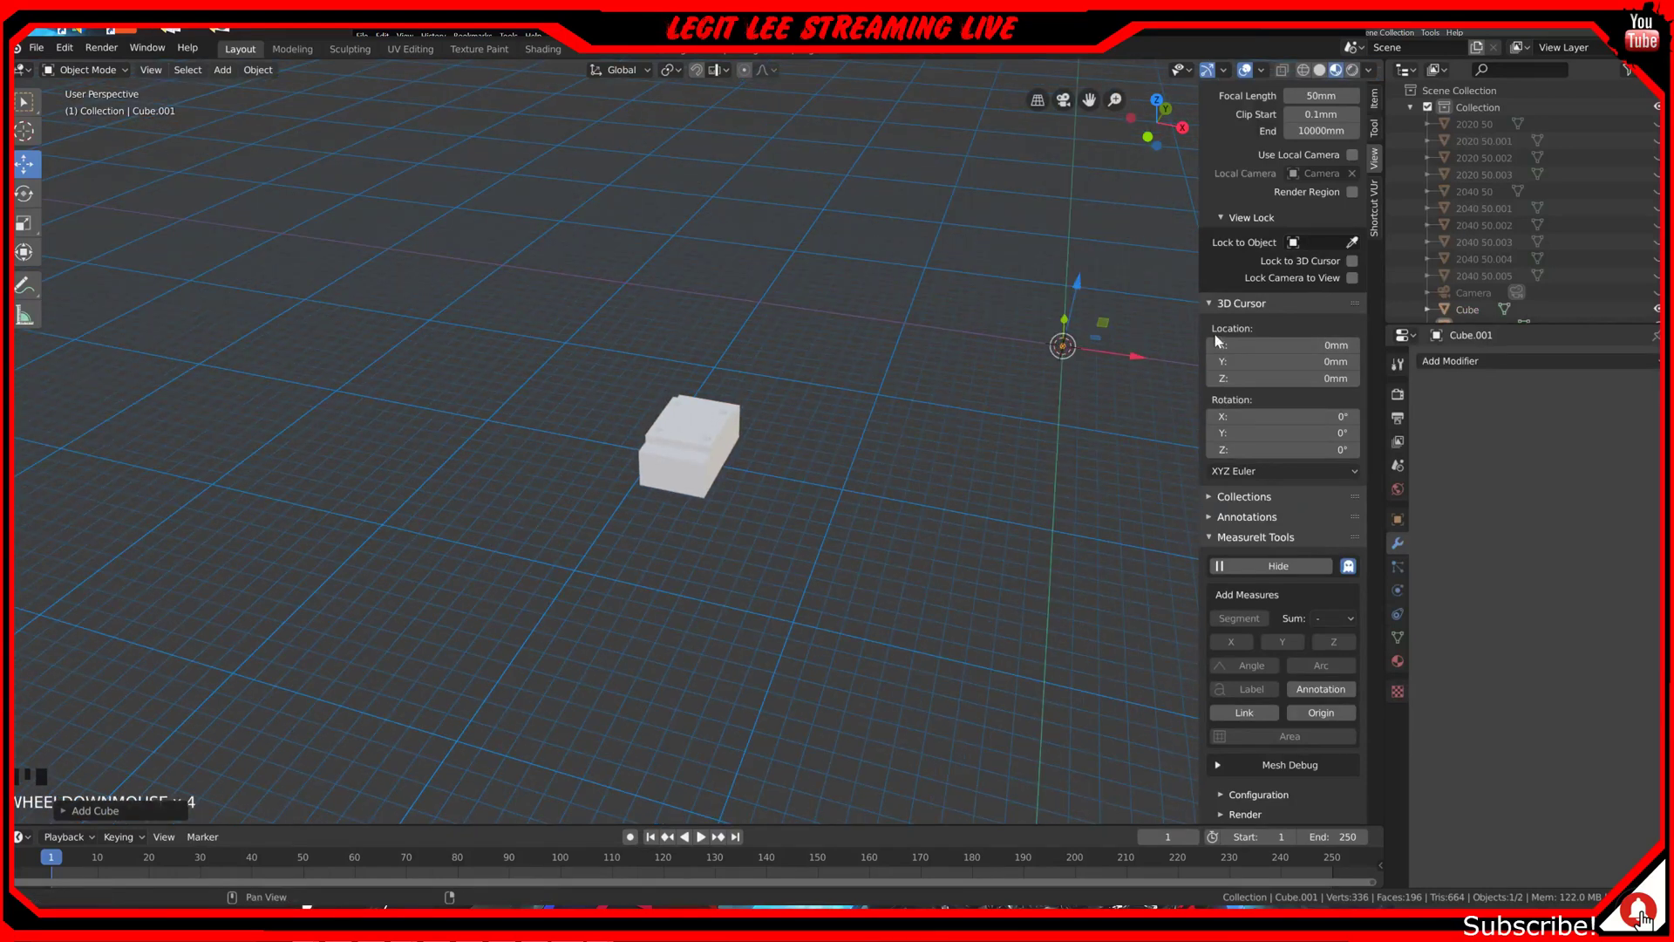
click(1372, 103)
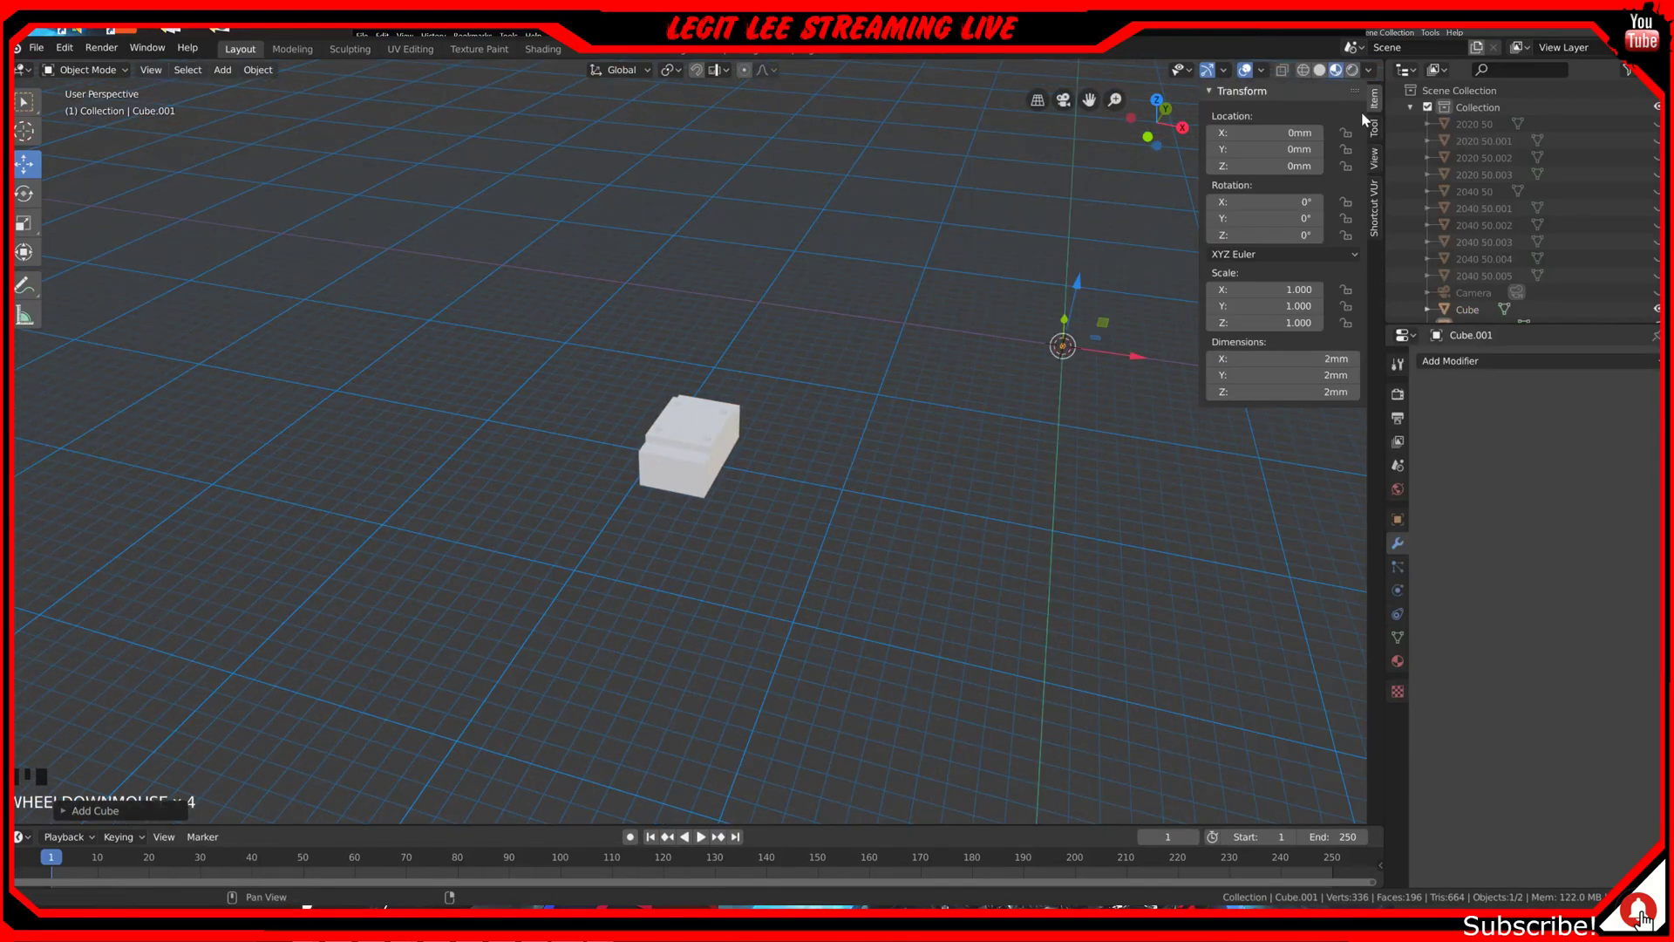
click(1322, 360)
text(15)
click(1337, 377)
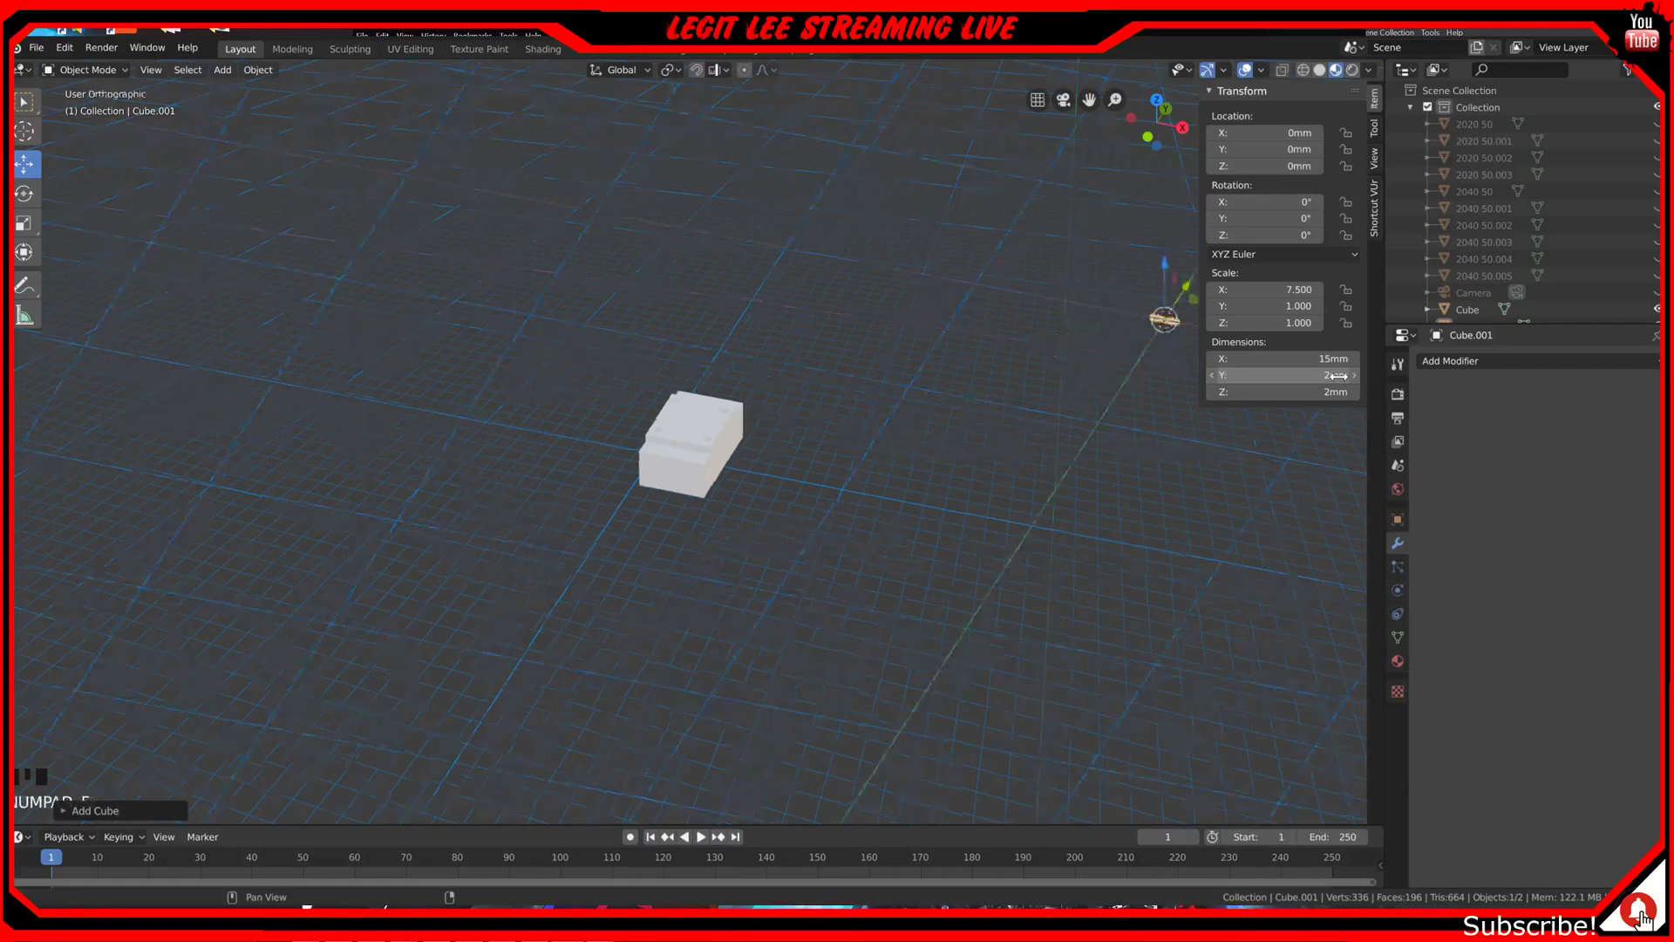
key(KP_0)
key(KP_Enter)
click(1304, 376)
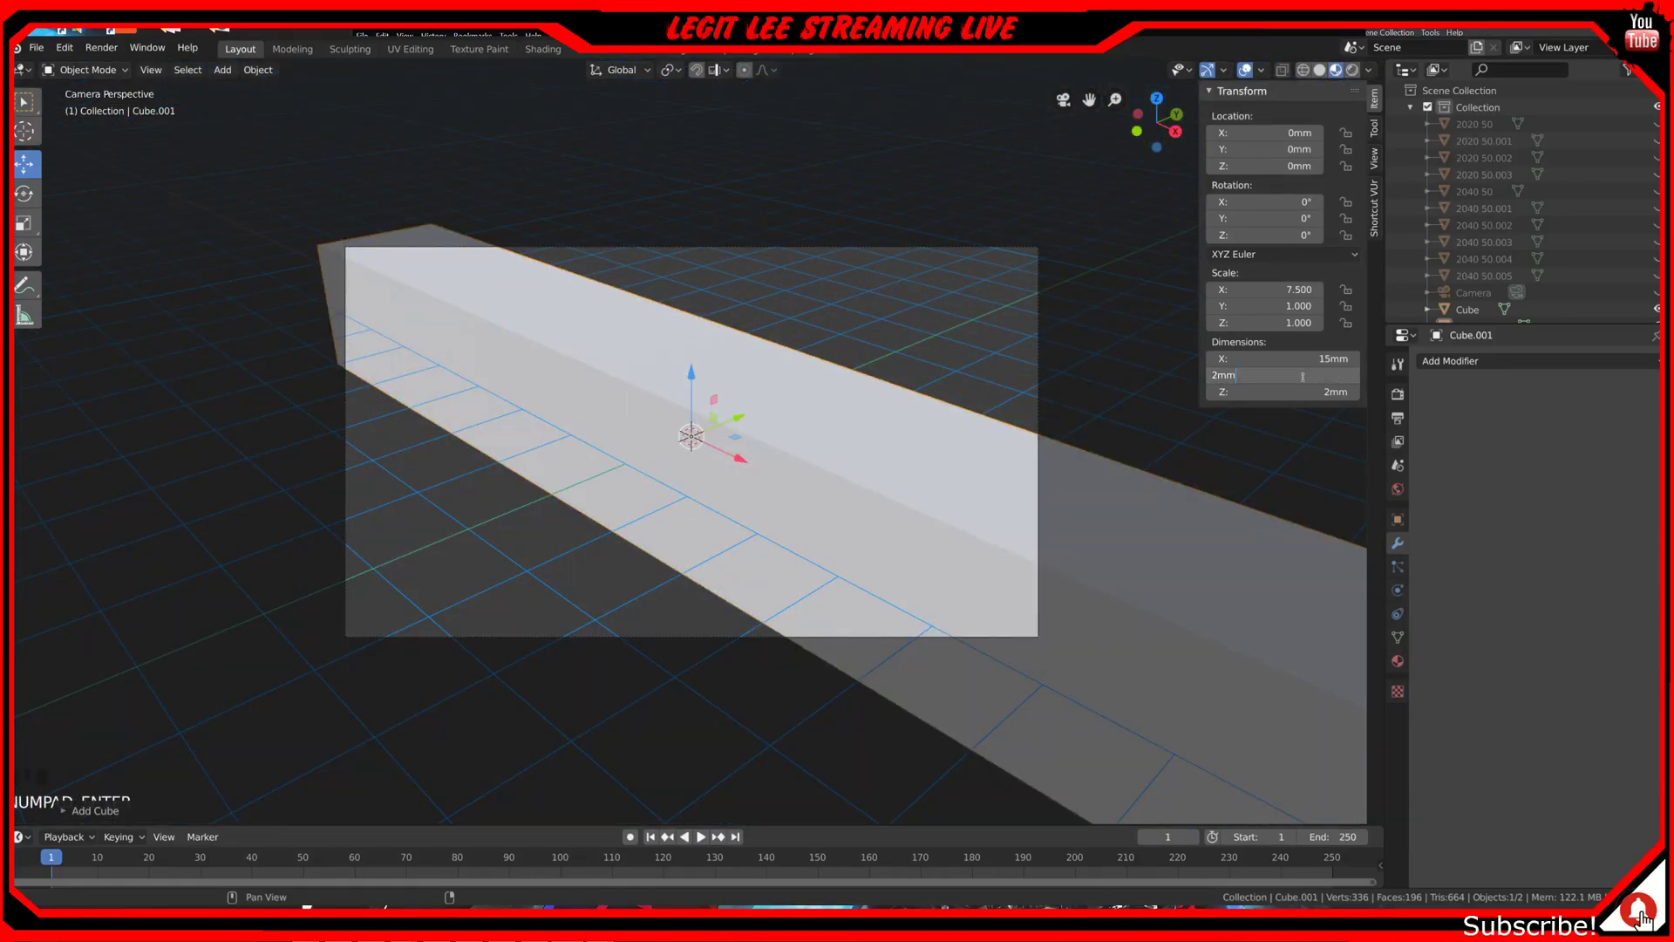
click(1044, 355)
key(KP_1)
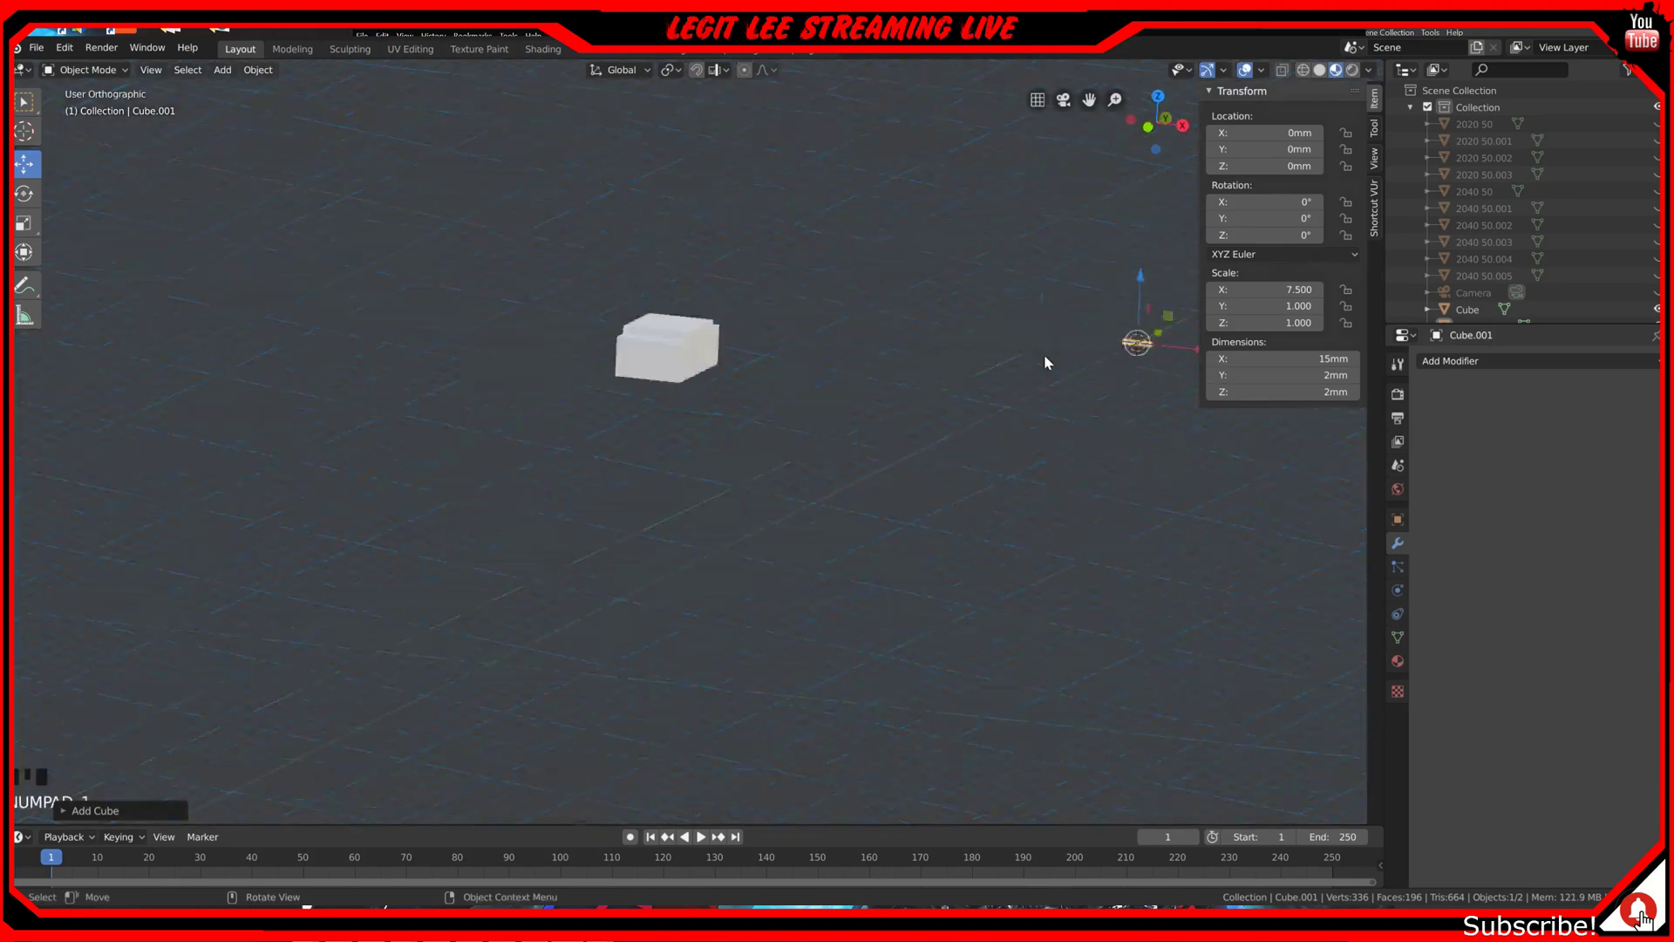
middle_drag(1044, 354, 1033, 483)
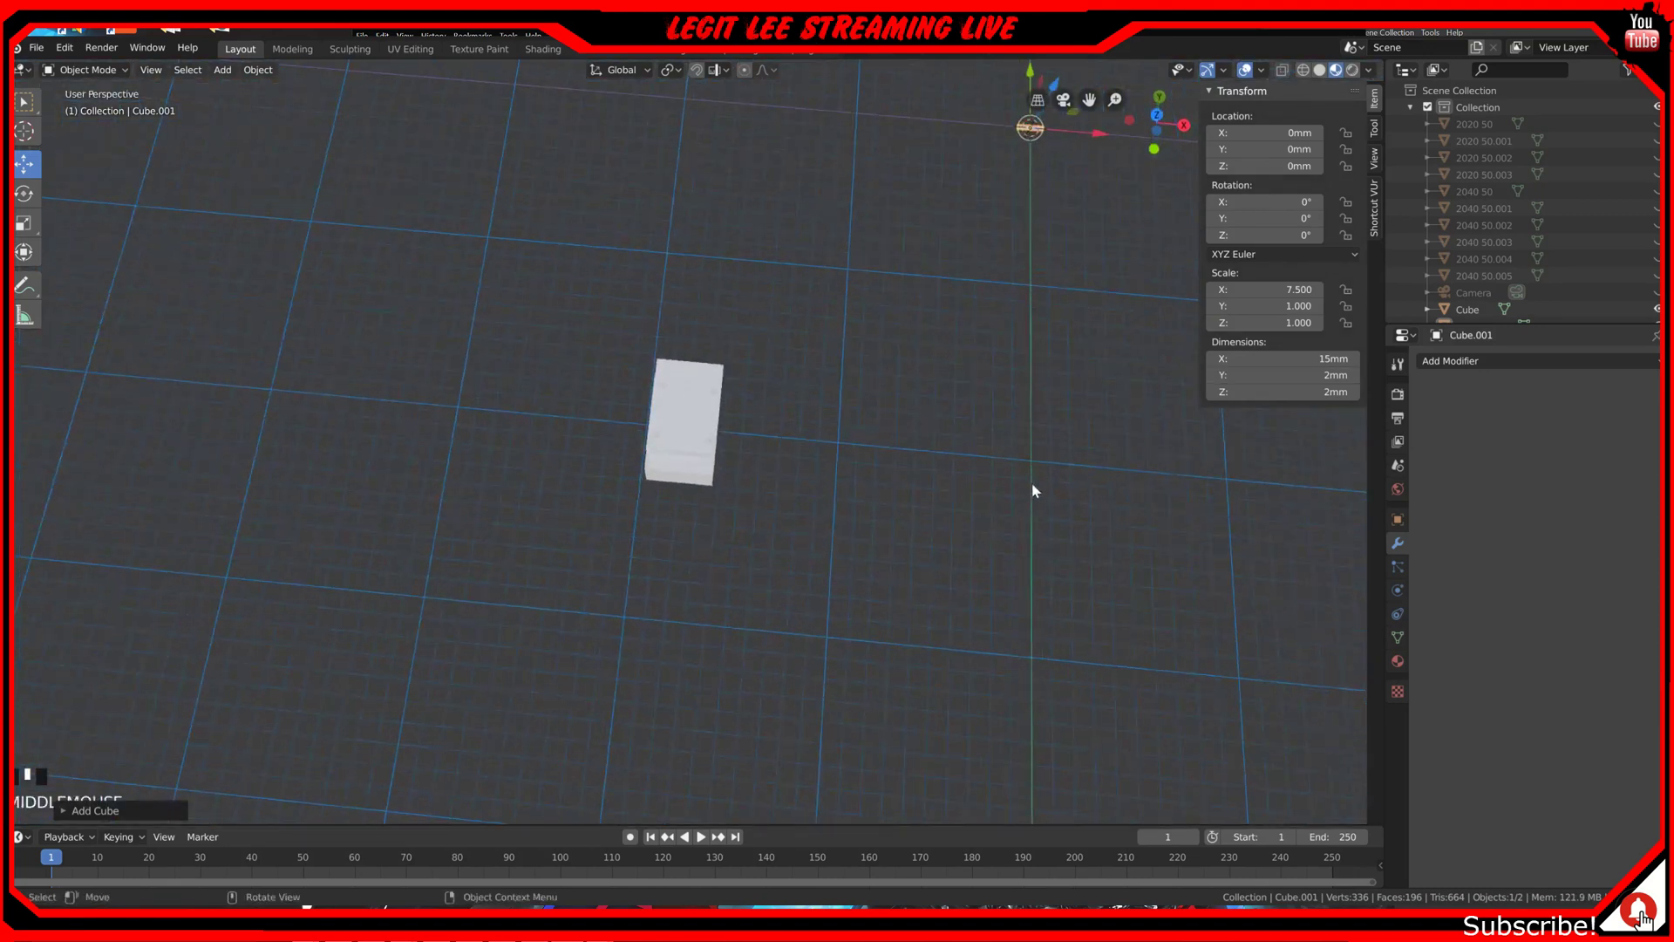
Step: Set the new cube's Y dimension to 50 mm
click(1310, 378)
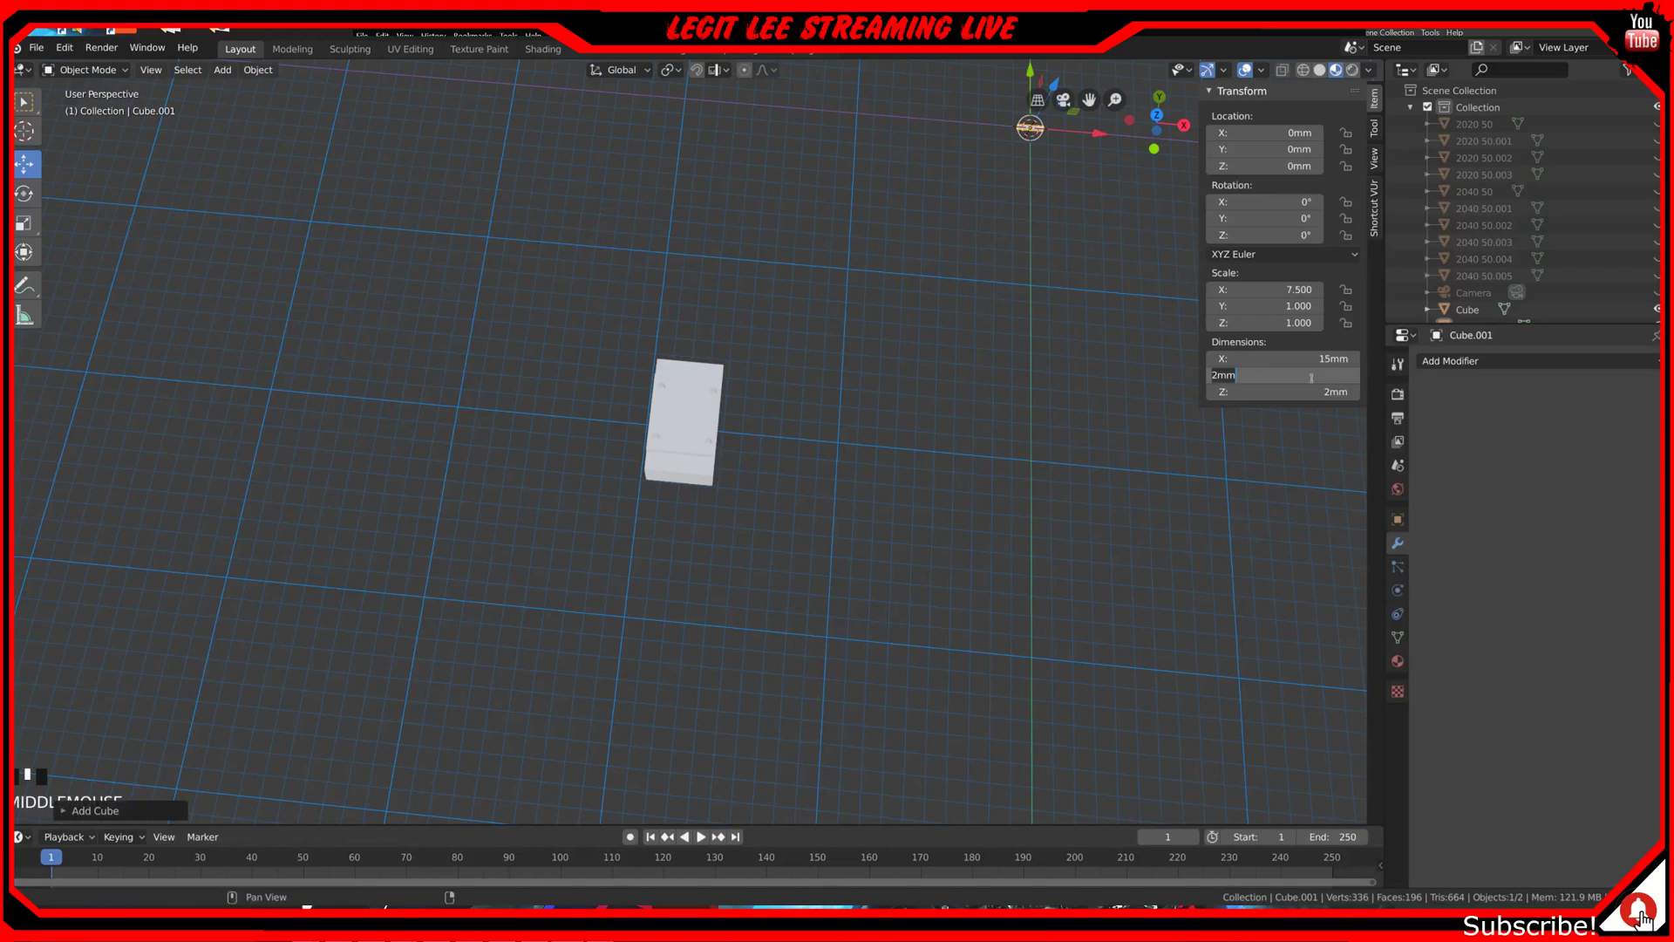
text(50)
key(Return)
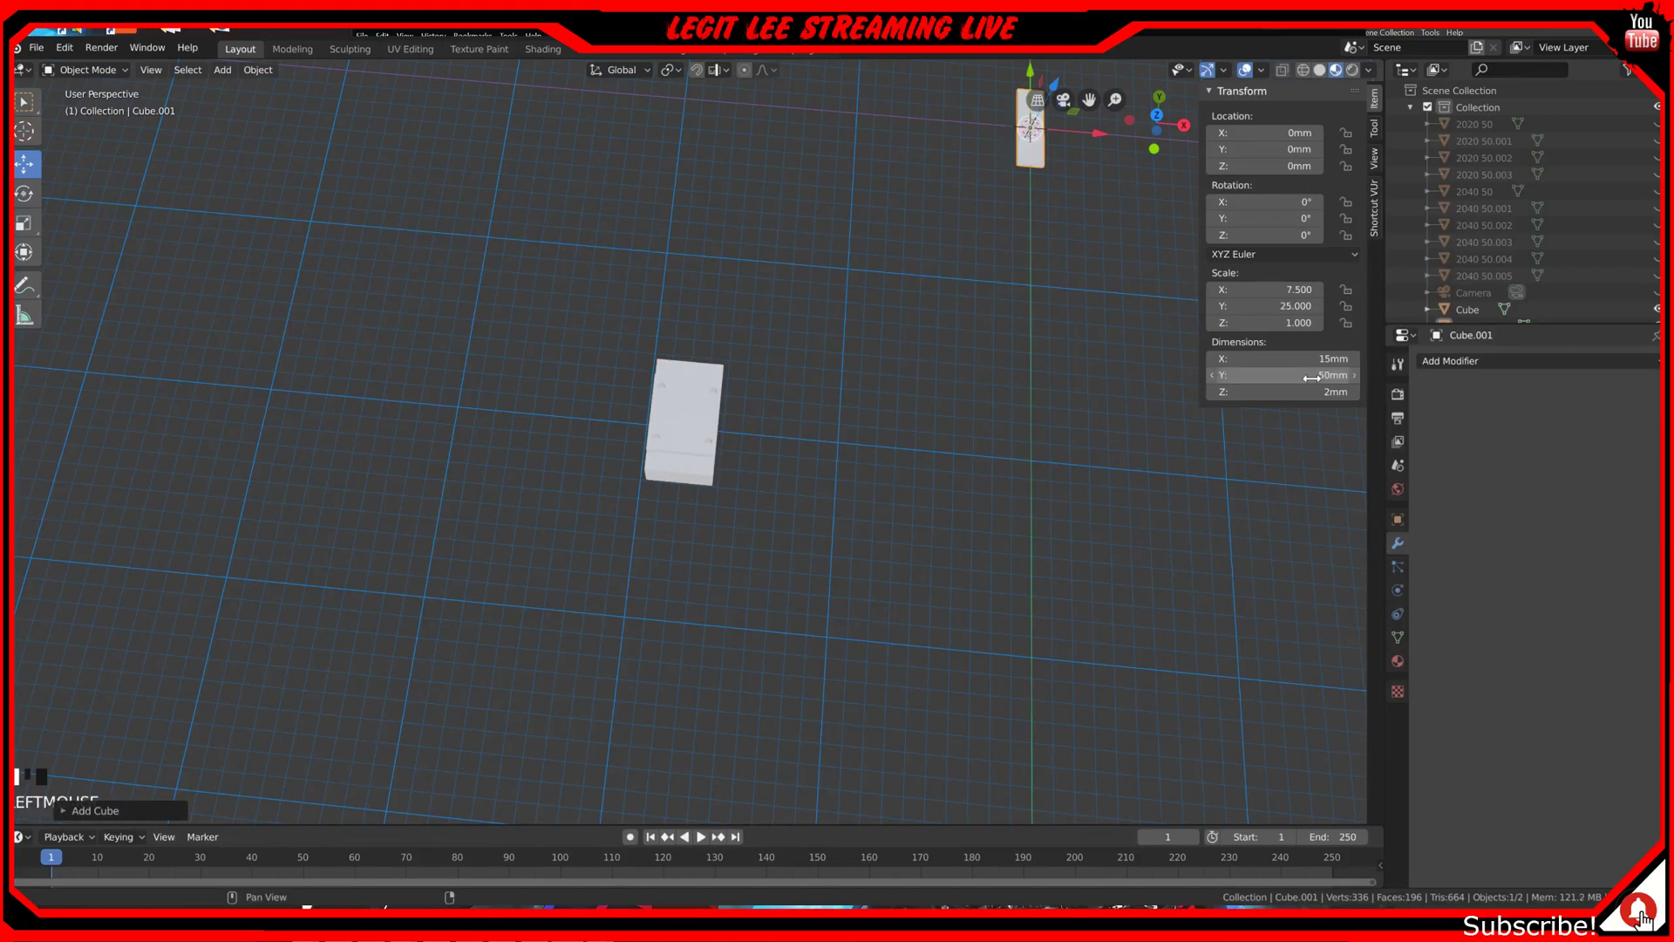
Step: Set the new block's Z dimension to 15 mm
click(1329, 396)
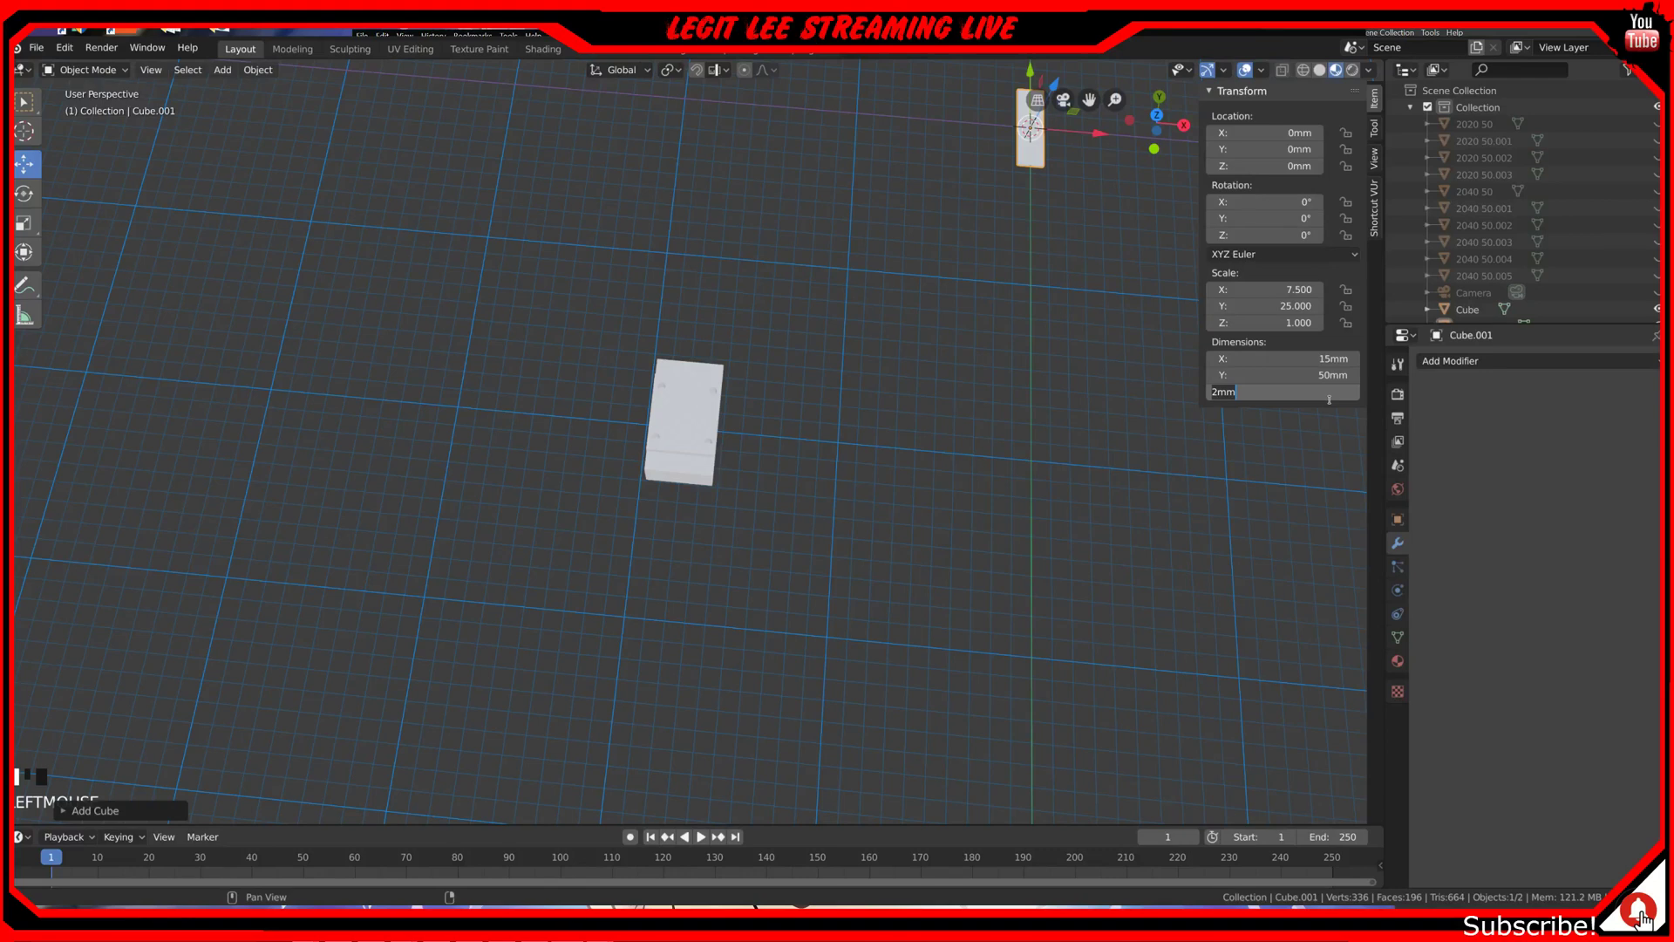
text(15)
key(Return)
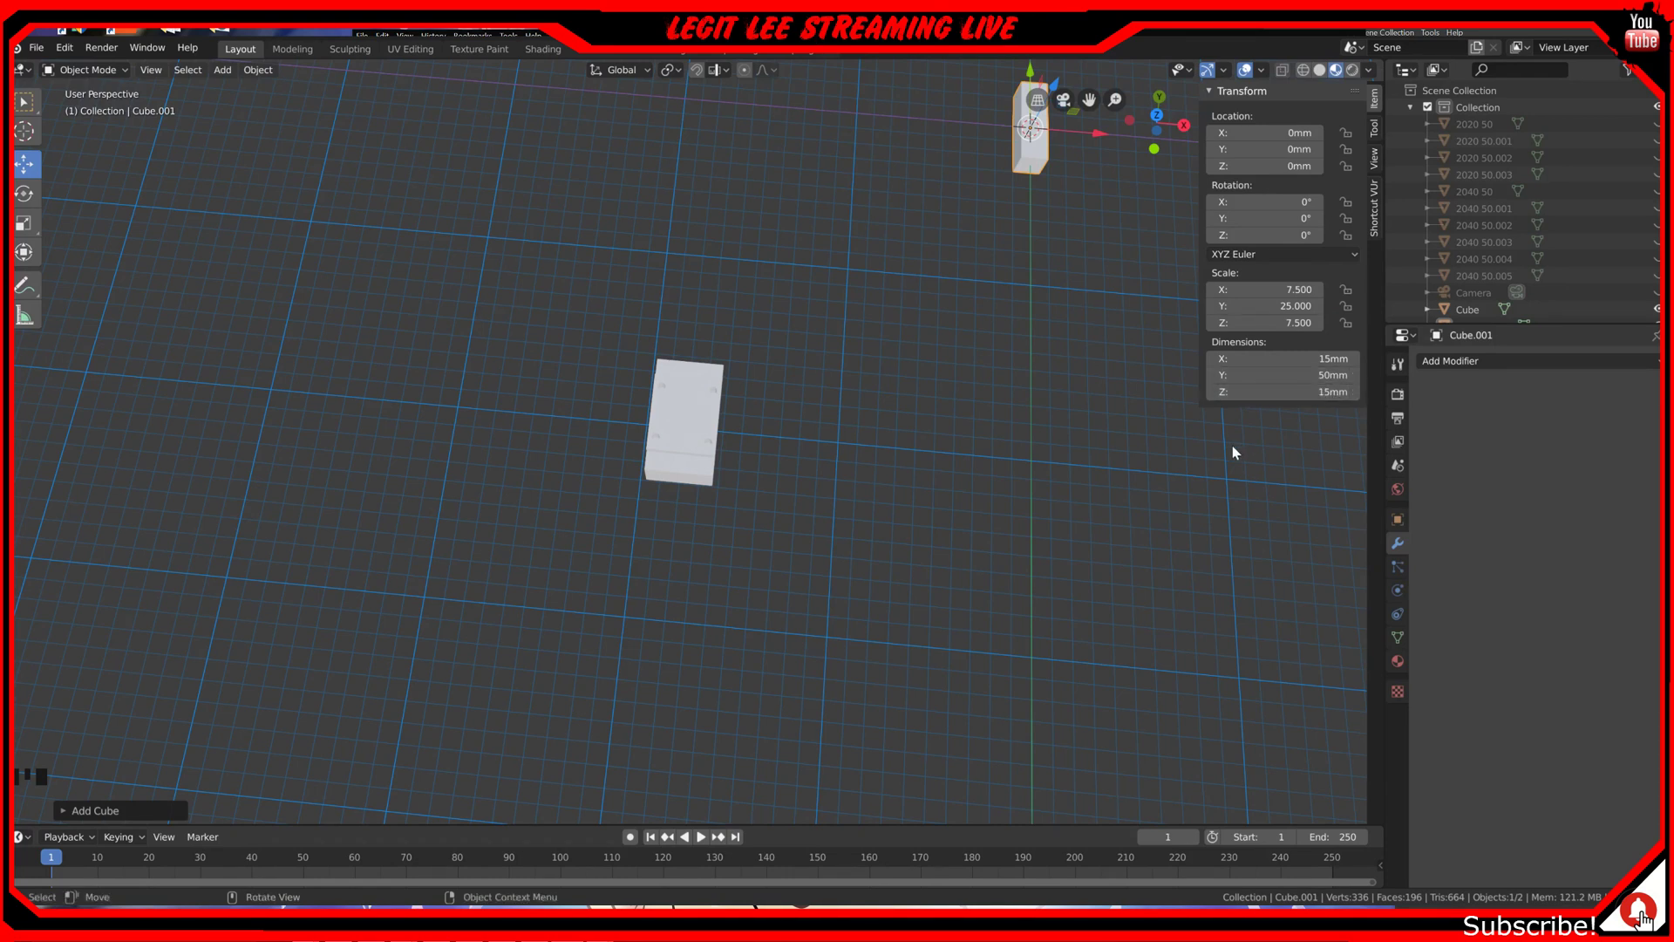
Step: In front view, raise the block about 8 mm along Z with snapping
middle_drag(1013, 479, 1013, 418)
scroll(1012, 422, up, 1)
key(KP_1)
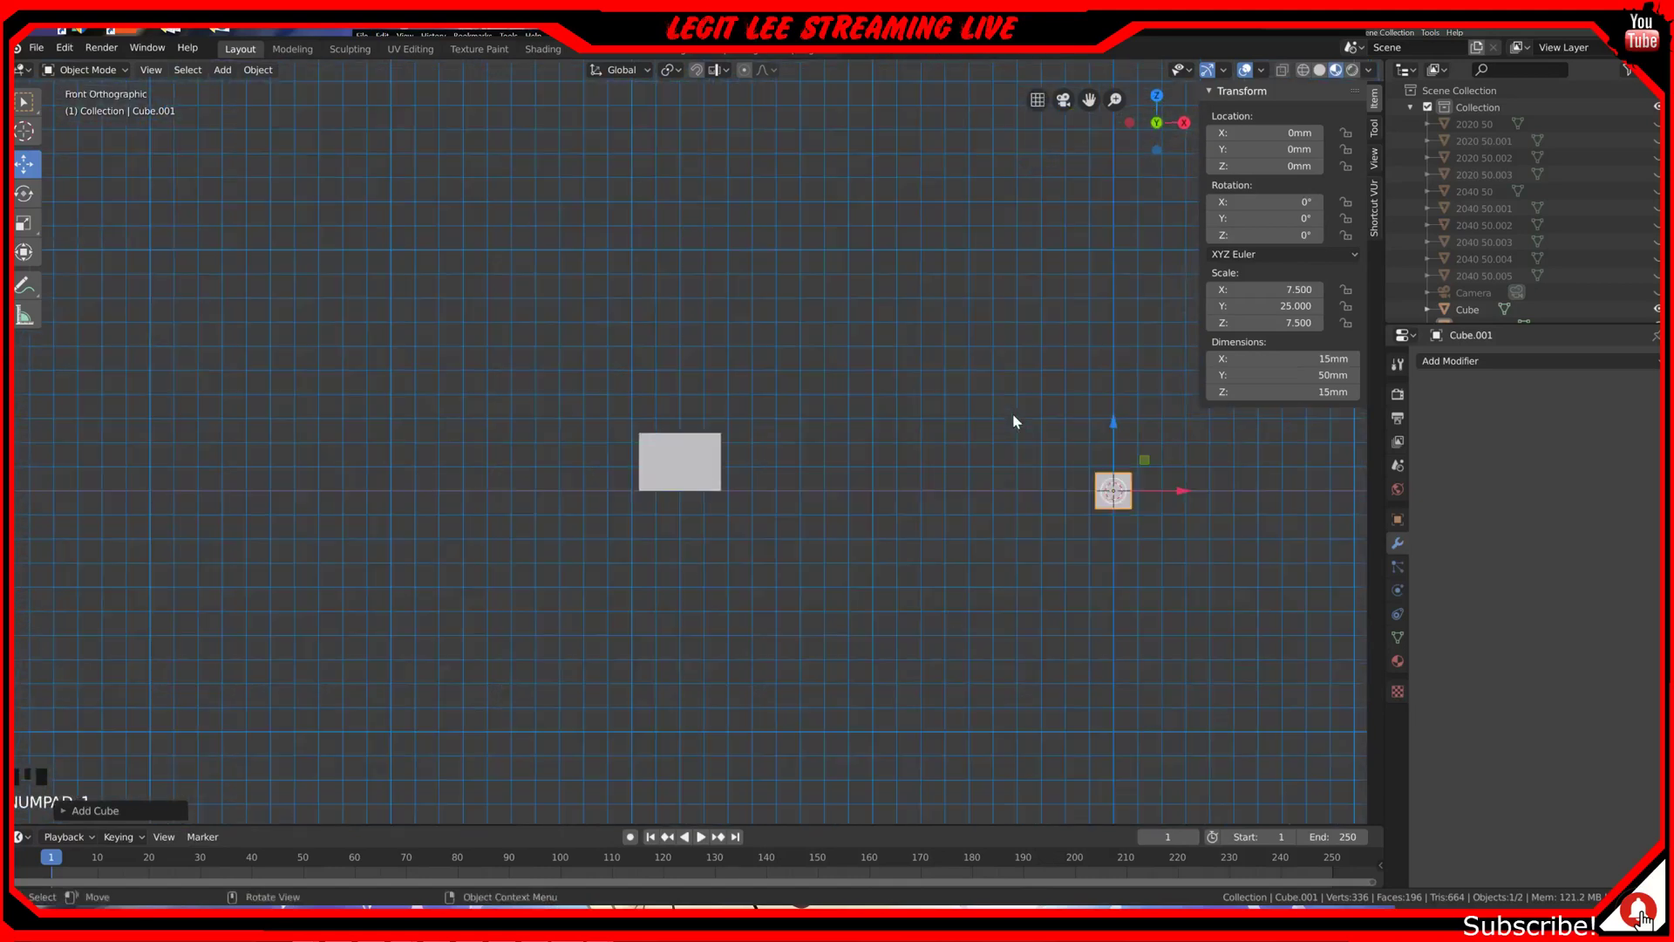
scroll(1099, 453, up, 2)
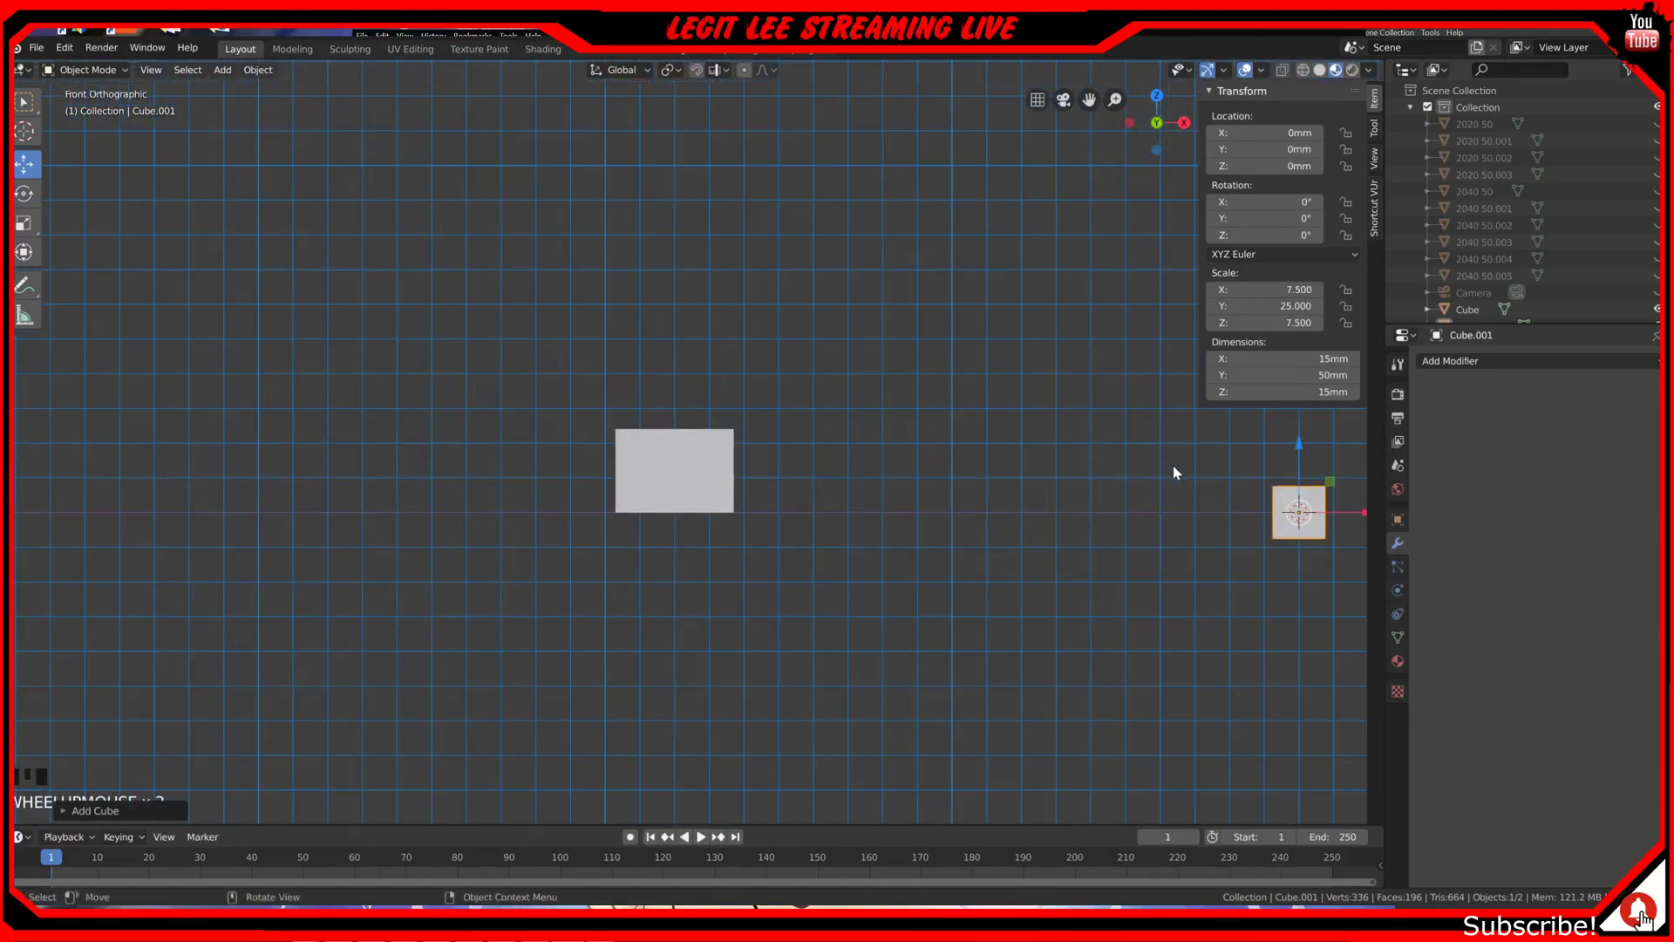
ctrl+scroll(1107, 478, down, 5)
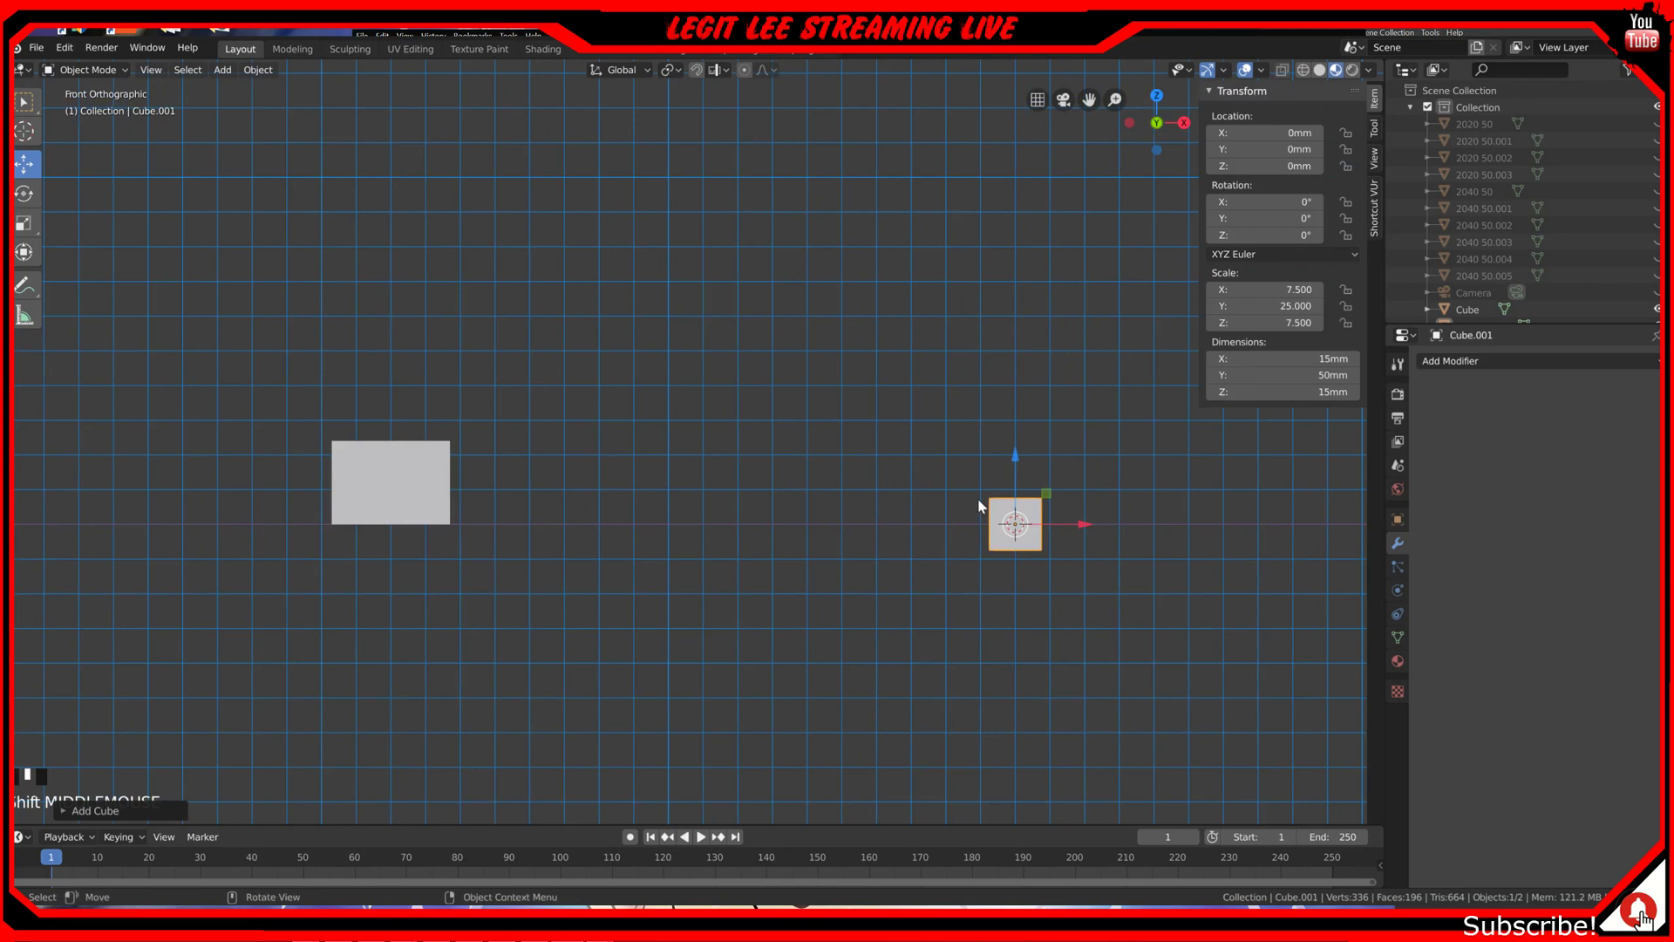
scroll(1021, 464, up, 1)
mouse_move(1079, 475)
ctrl+mouse_down()
mouse_move(1082, 445)
mouse_move(1084, 475)
ctrl+mouse_up()
scroll(1096, 476, up, 4)
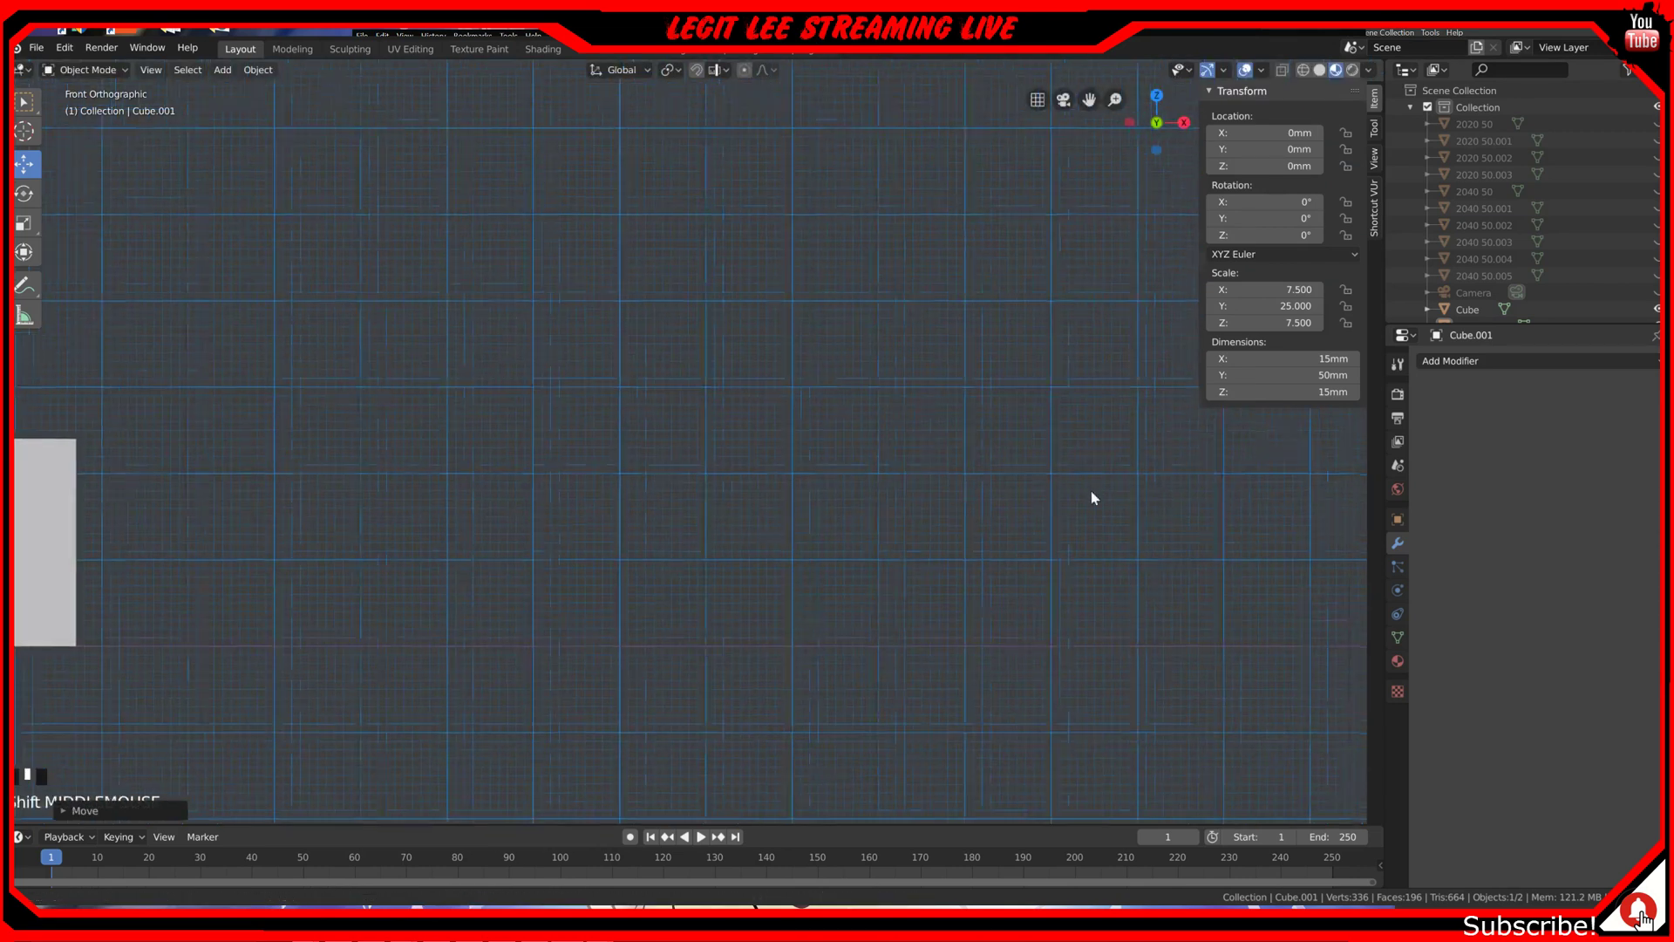
shift+middle_drag(1091, 491, 507, 485)
ctrl+drag(824, 549, 825, 485)
scroll(839, 505, up, 2)
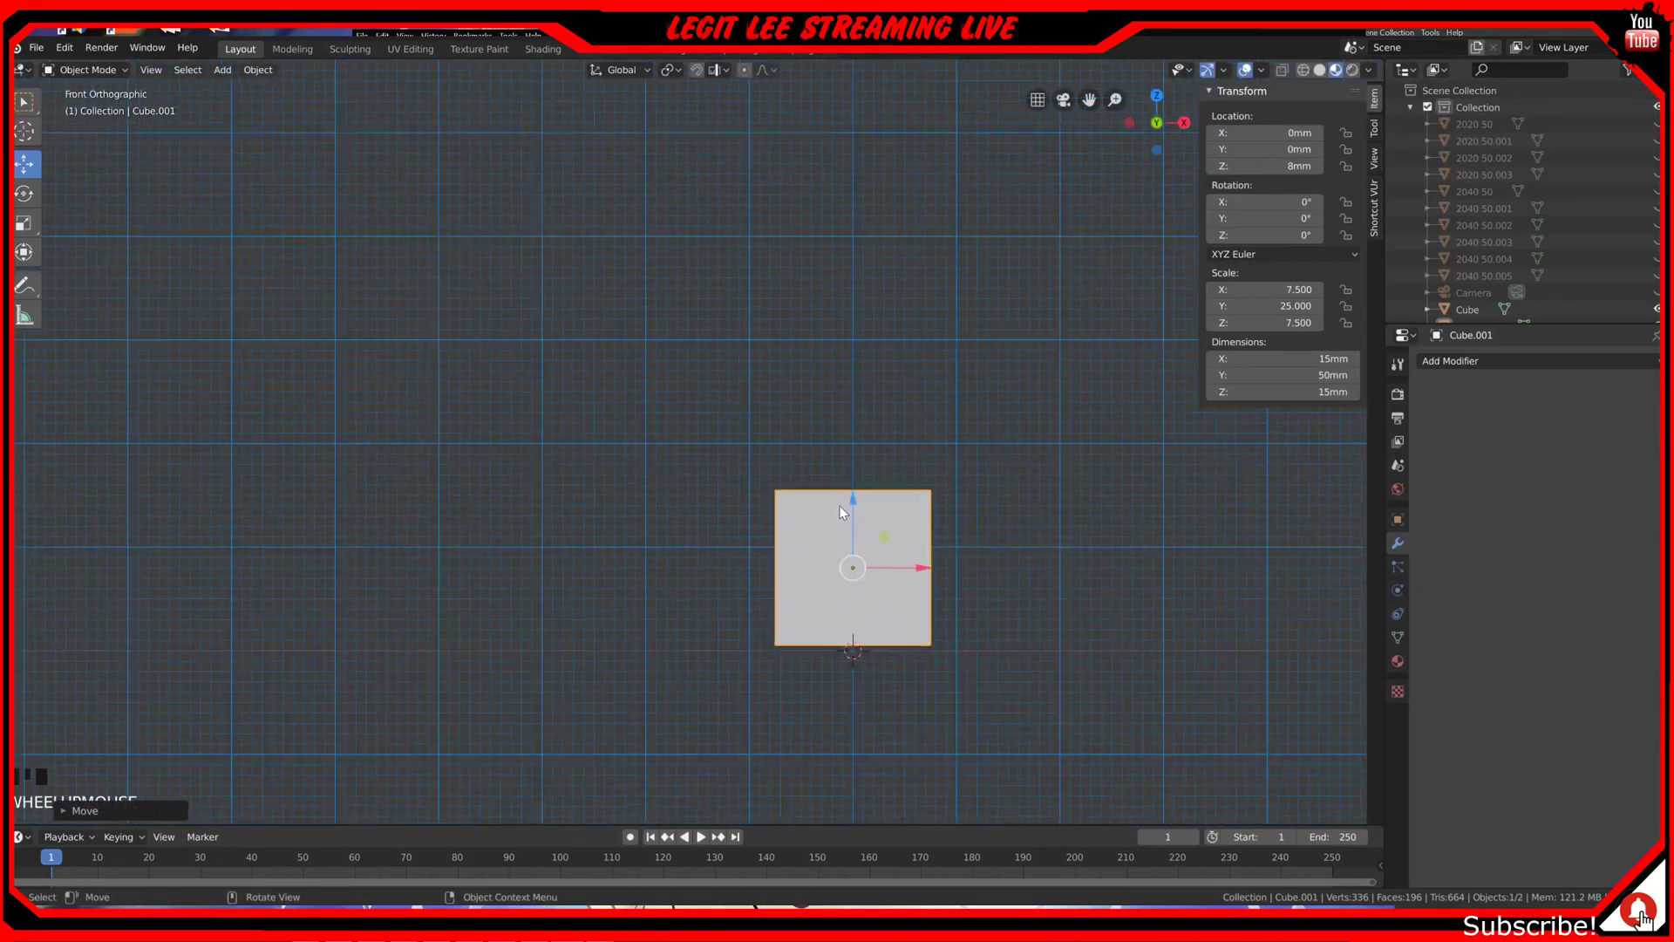
shift+middle_drag(855, 534, 822, 437)
scroll(902, 520, up, 3)
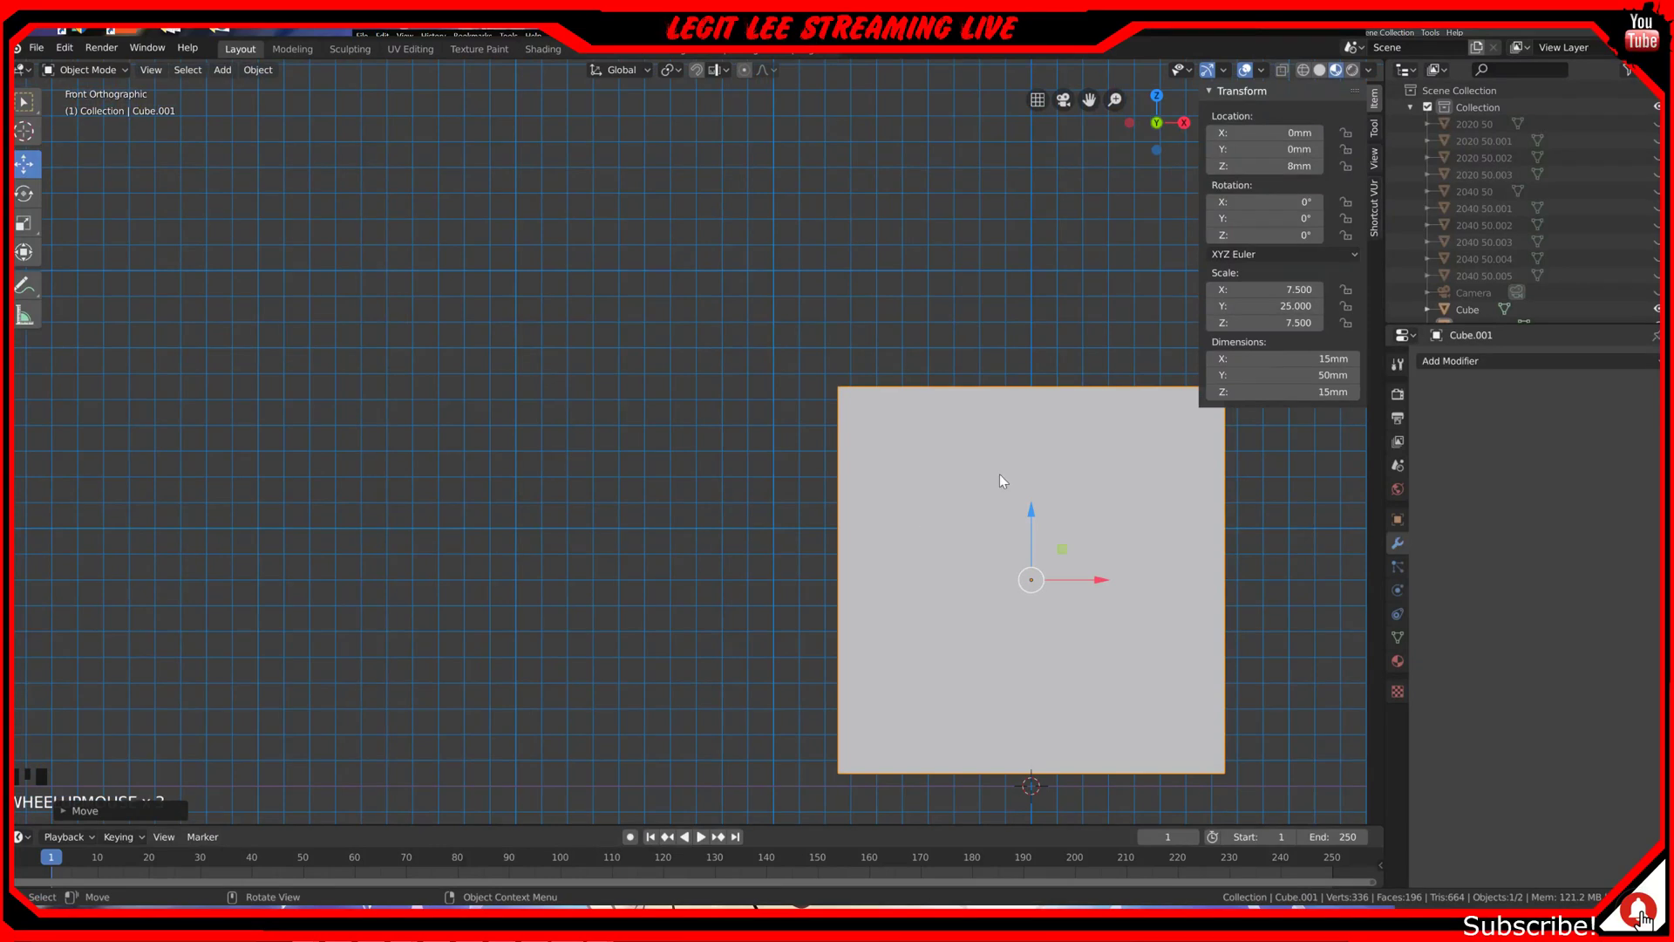
scroll(999, 474, down, 3)
Step: Set the block's Z location to 7.5 mm so its underside rests on the ground plane
click(1301, 165)
text(0)
key(Return)
click(1301, 166)
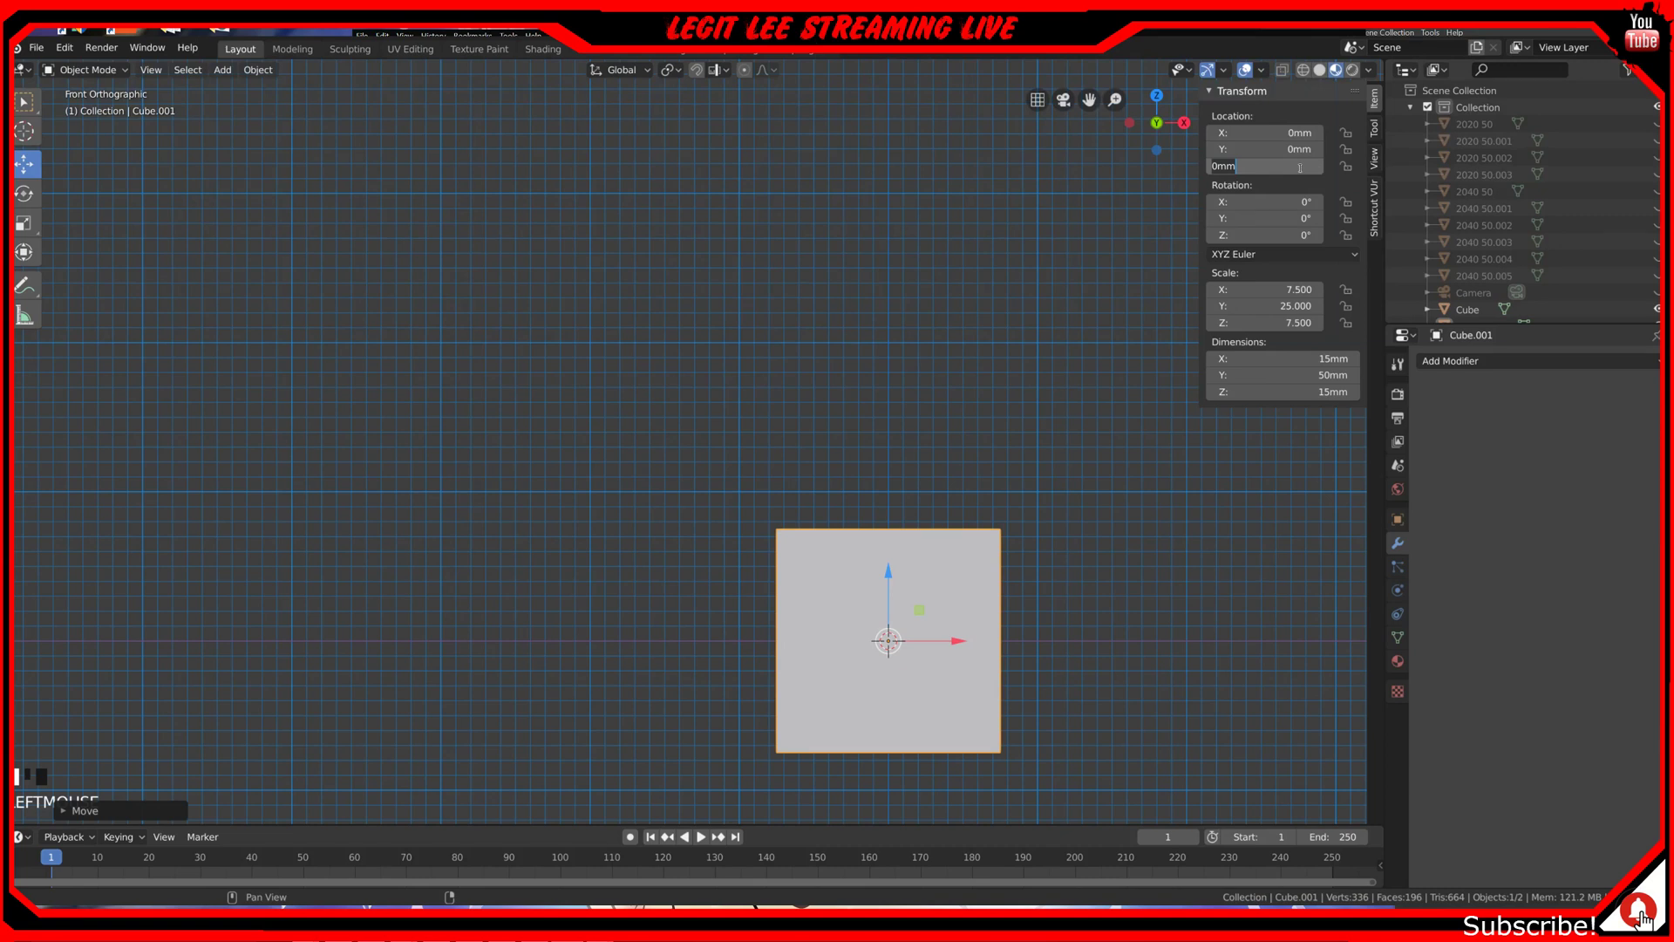
text(7)
key(Return)
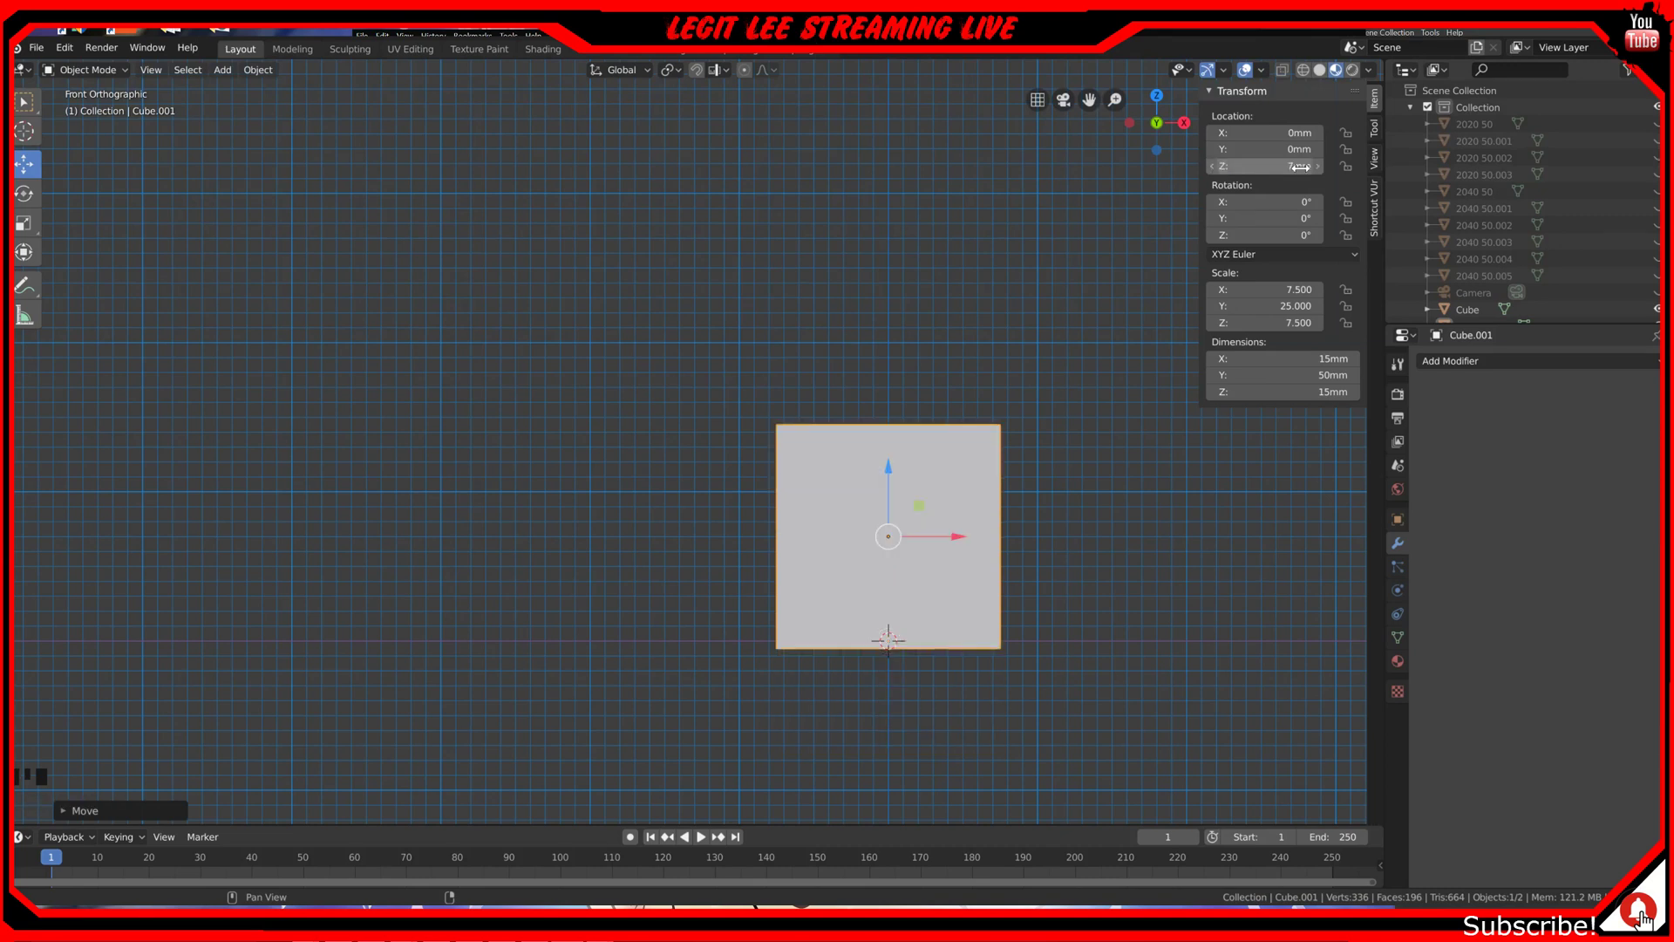
click(1300, 166)
text(8)
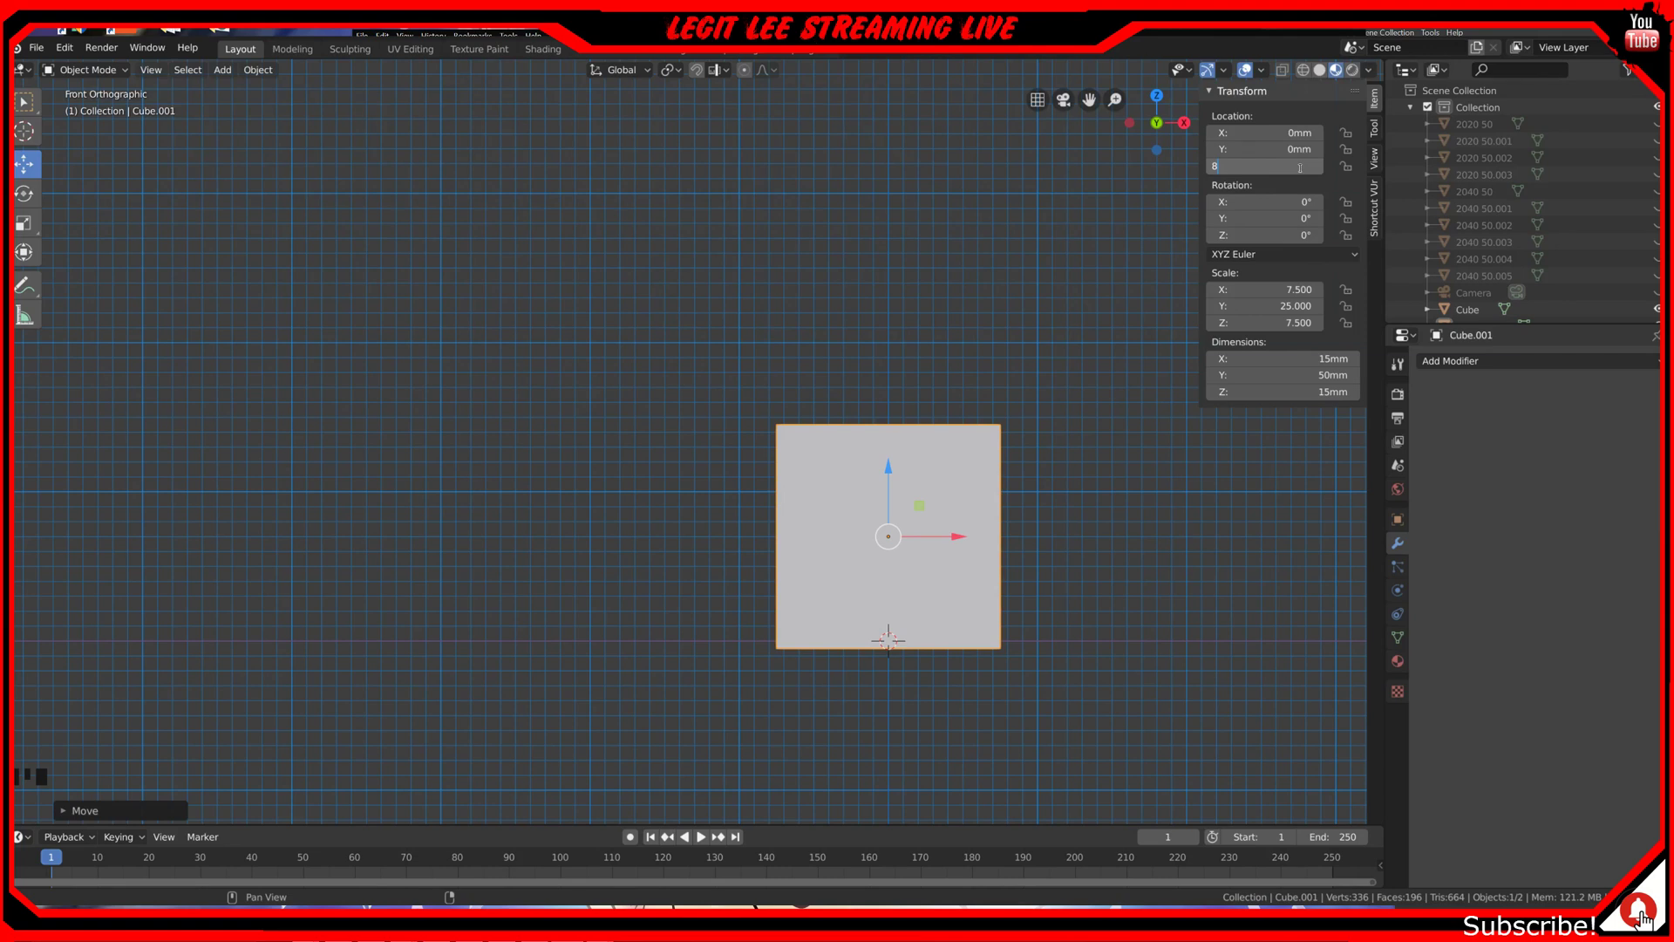
key(BackSpace)
text(7.5)
key(Return)
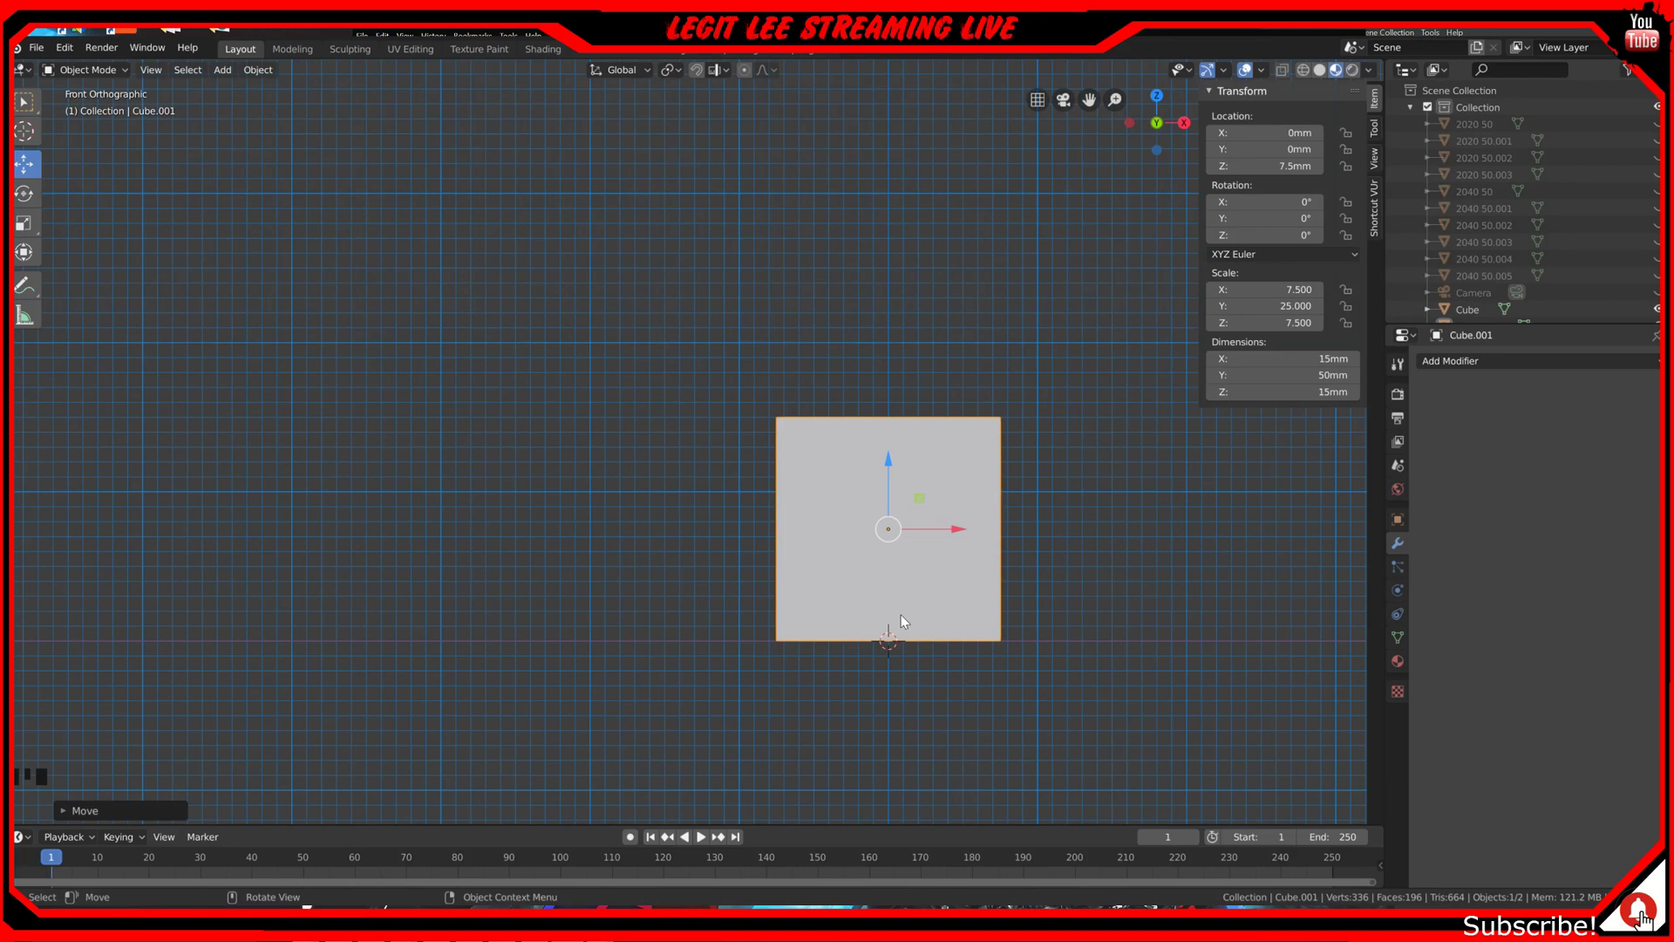
Step: Add a horizontal loop cut around the block in Edit Mode and slide it to about 4 mm above the bottom edge
key(Tab)
scroll(900, 615, up, 3)
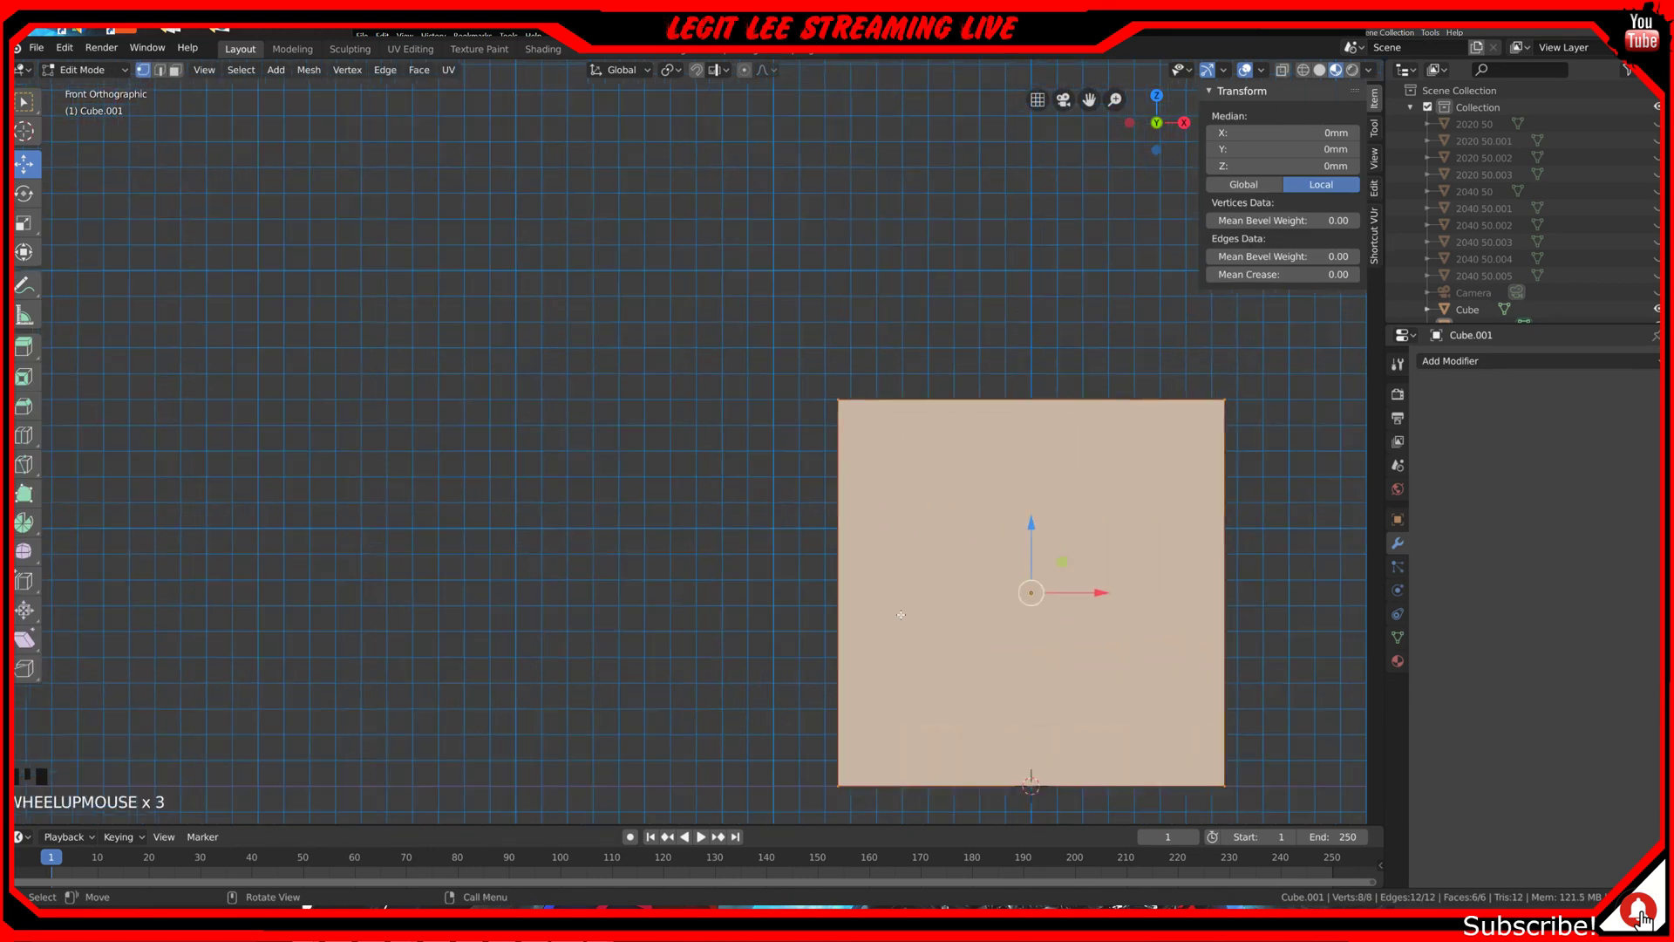
key(ctrl+r)
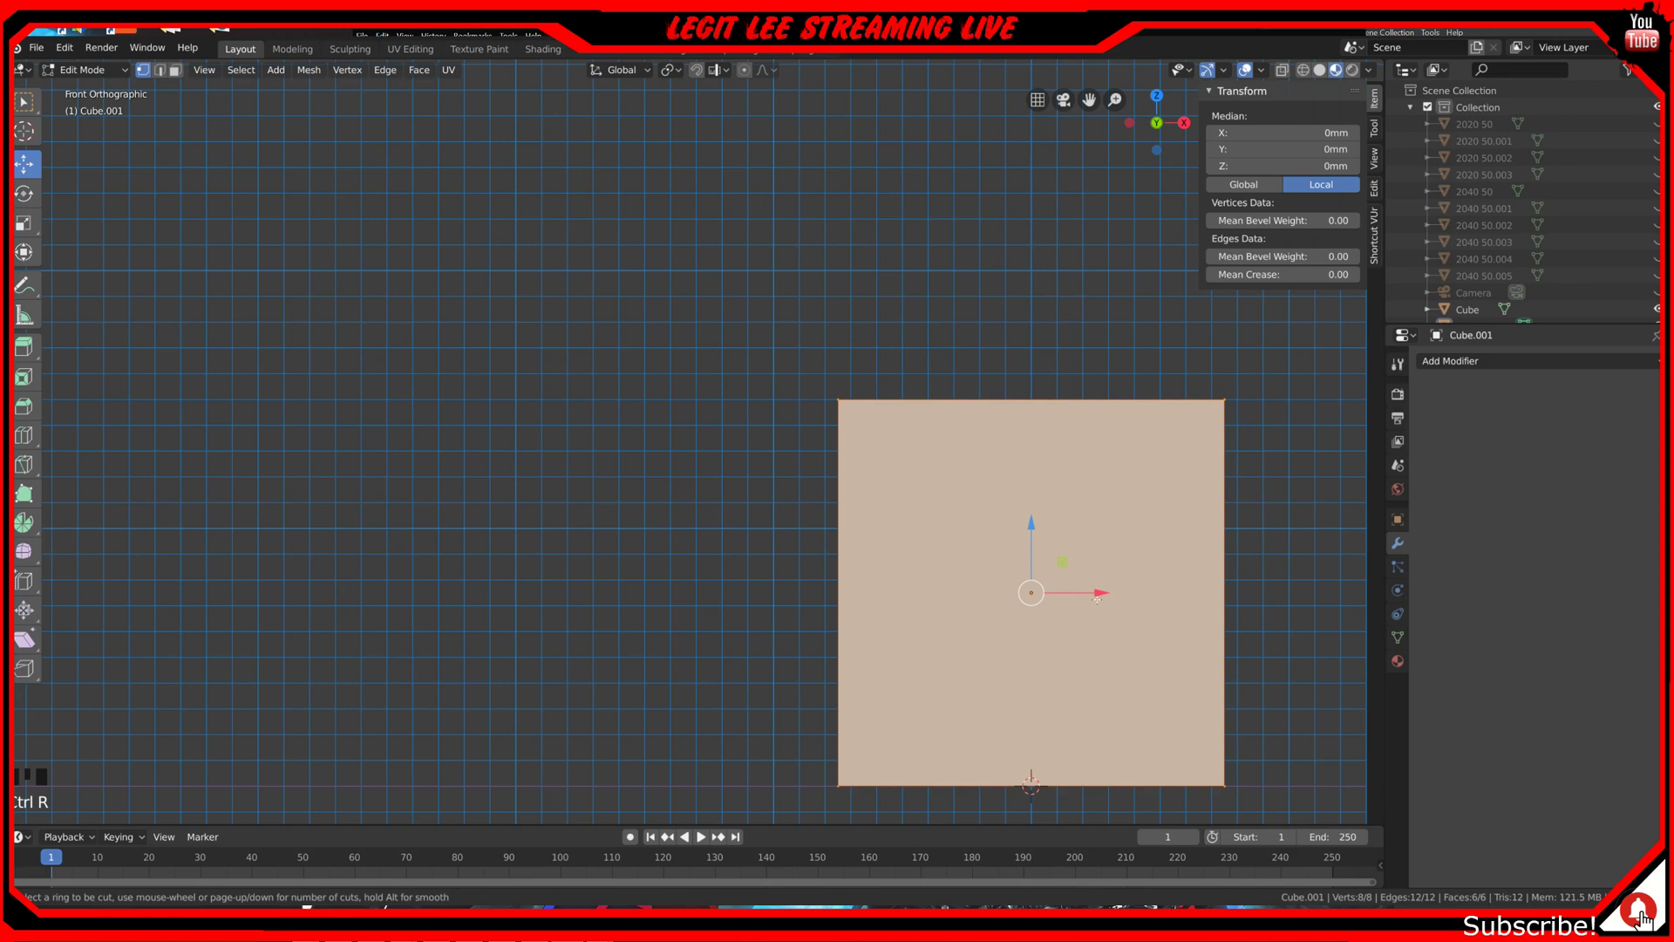
click(1212, 613)
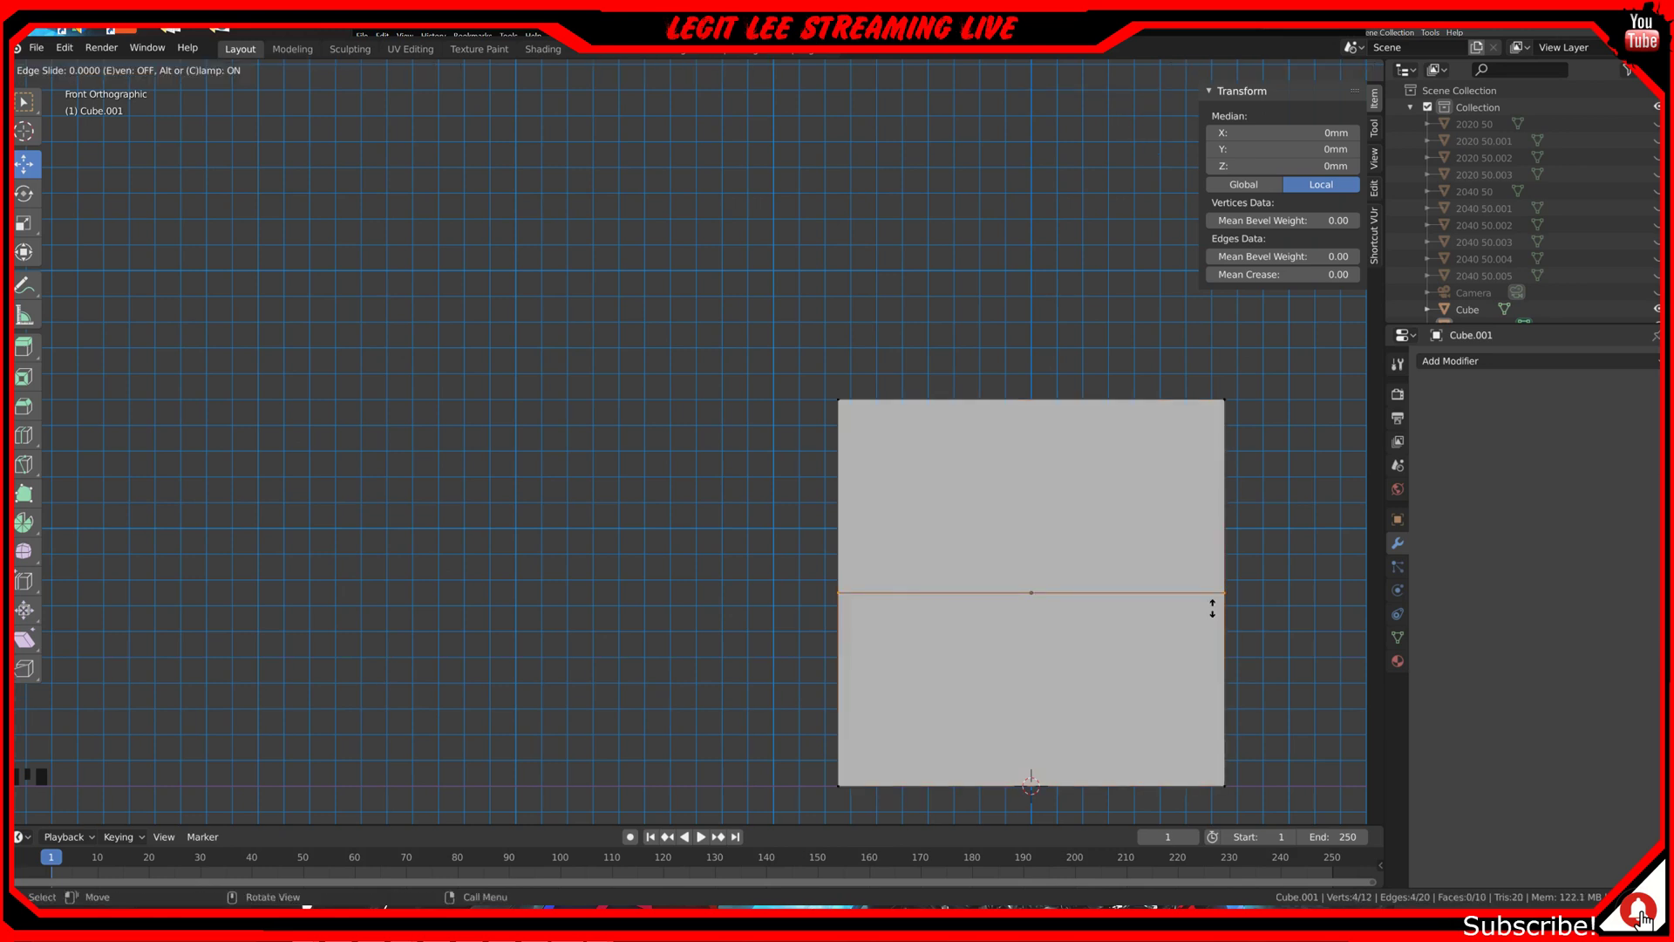
drag(1212, 607, 1200, 711)
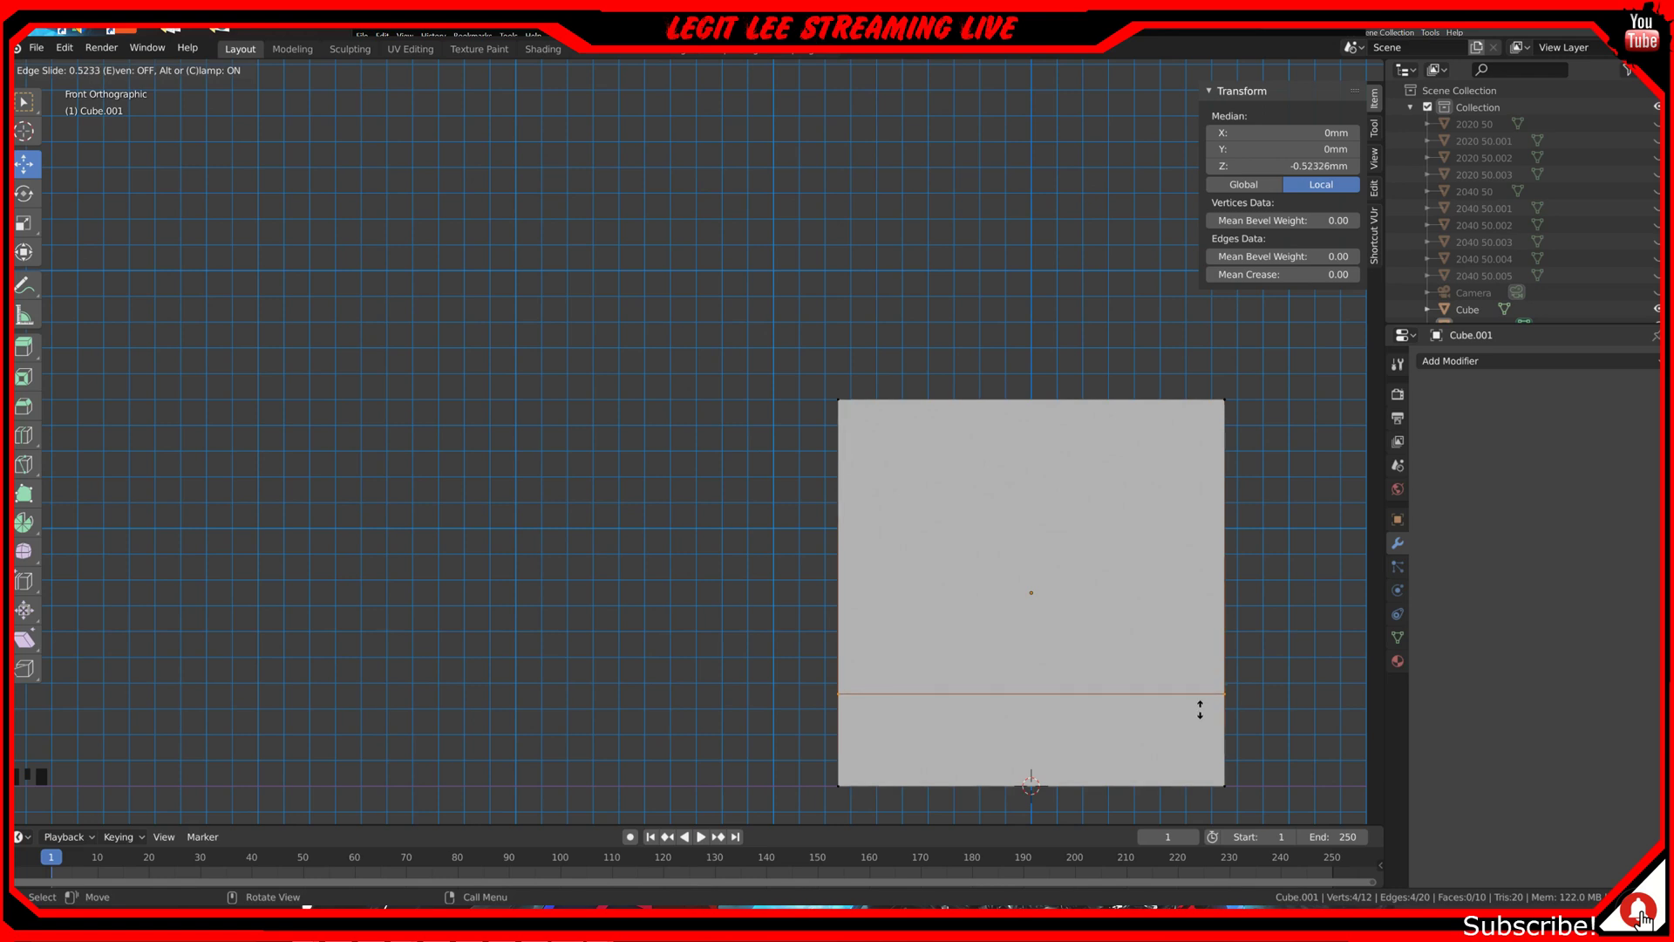
mouse_move(1200, 709)
mouse_down()
mouse_move(1203, 659)
mouse_move(1206, 699)
mouse_up()
Step: Add a MeasureIt segment between the loop cut's vertex and the bottom corner on the block's right side
shift+middle_drag(1070, 726, 792, 473)
scroll(1168, 393, up, 4)
shift+middle_drag(1172, 390, 1006, 445)
click(1046, 486)
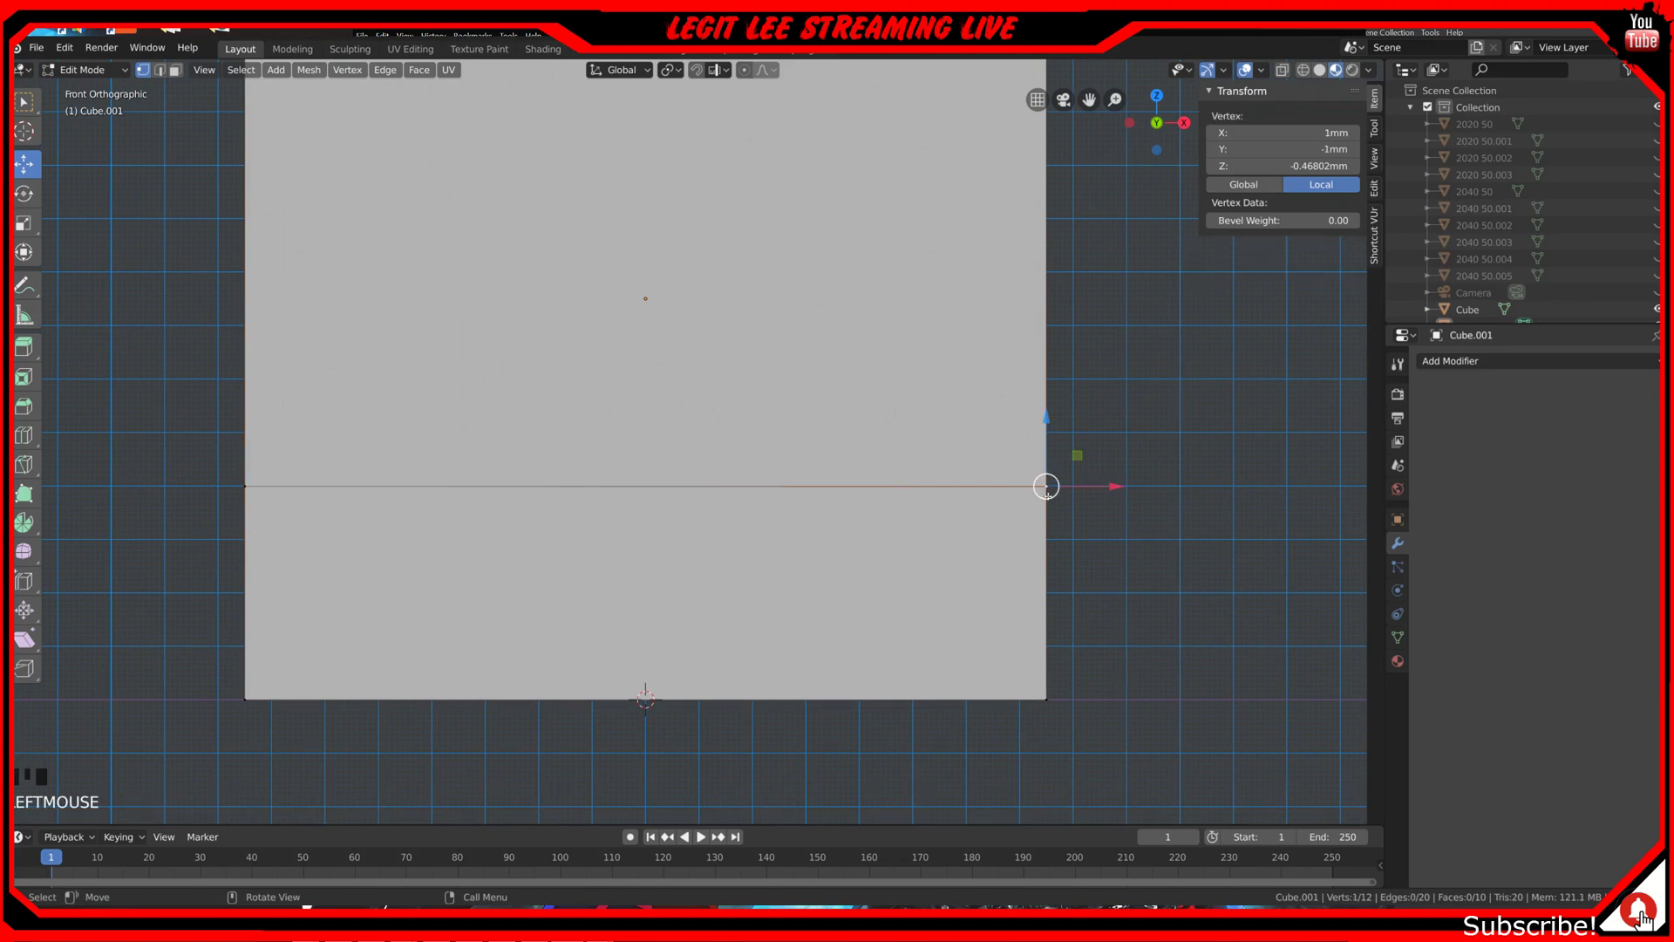
shift+click(1045, 694)
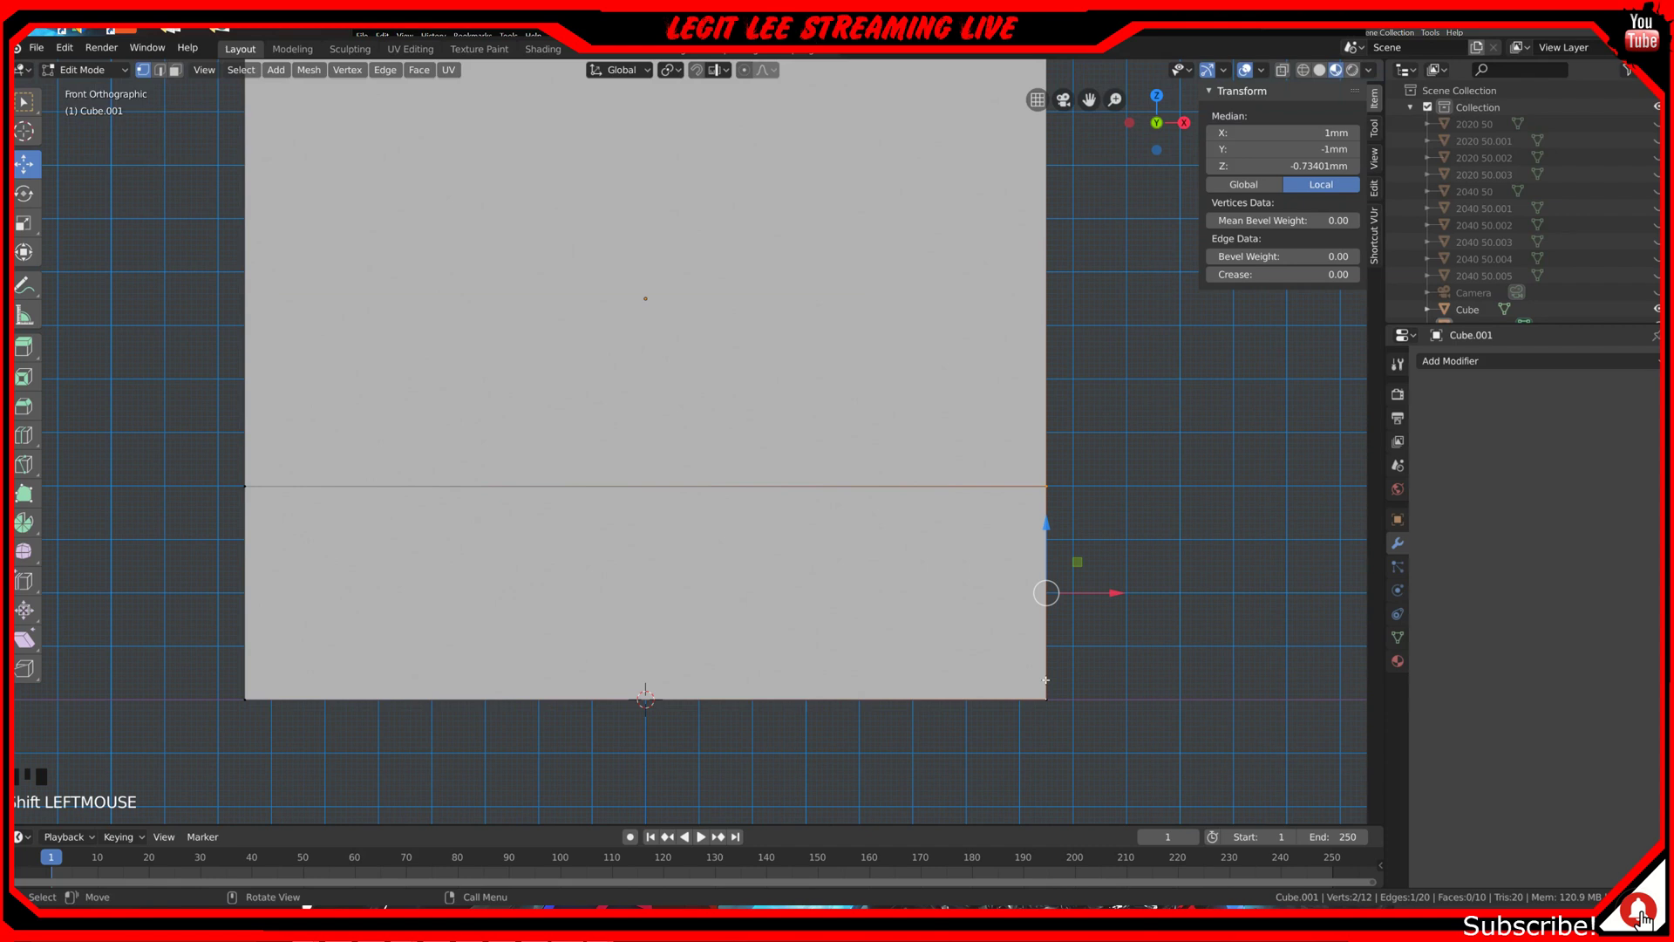
click(1375, 158)
scroll(1282, 532, down, 1)
scroll(1268, 615, up, 1)
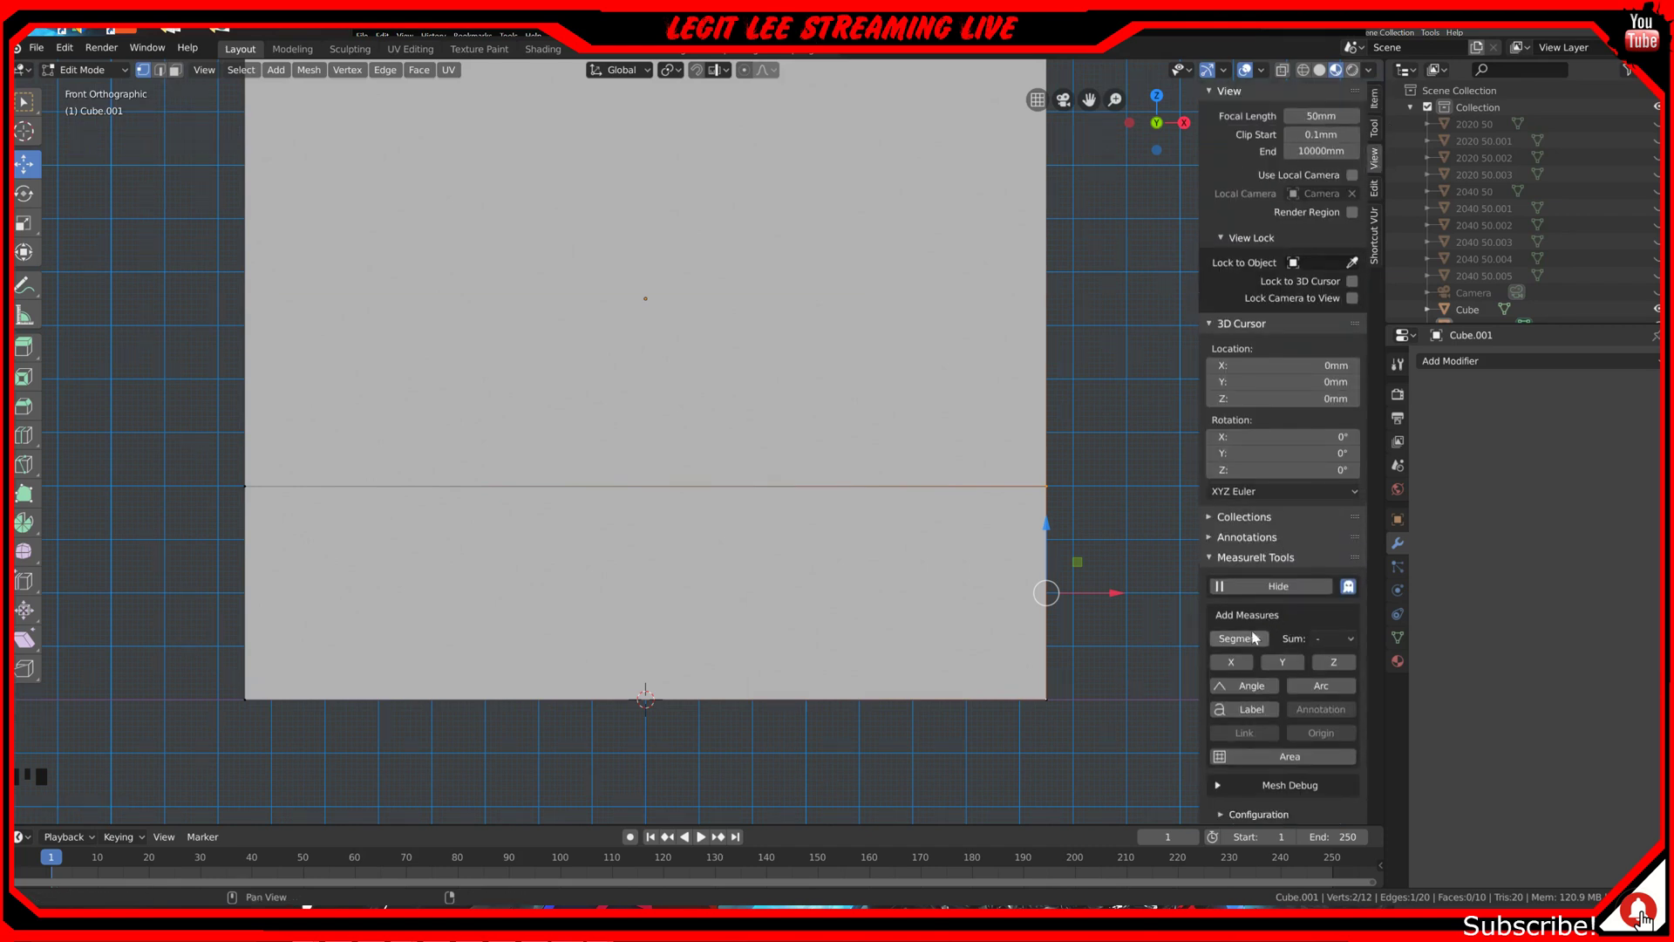
click(1254, 638)
scroll(1253, 722, down, 2)
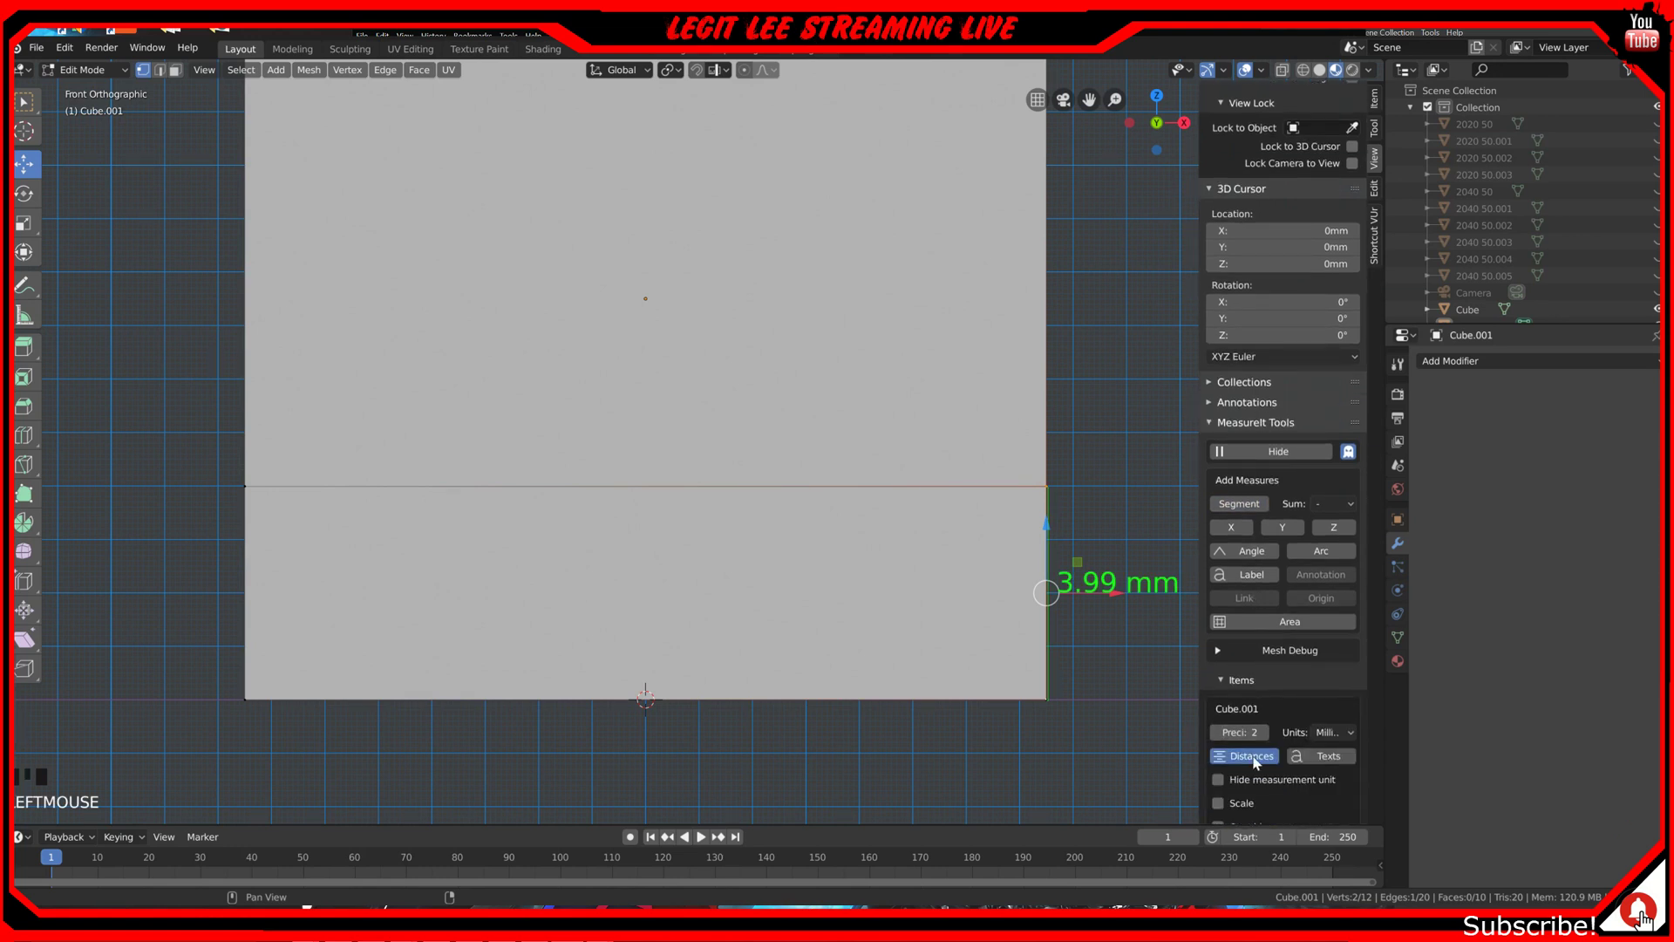
Step: Change the segment measurement's color to yellow
scroll(1258, 758, down, 1)
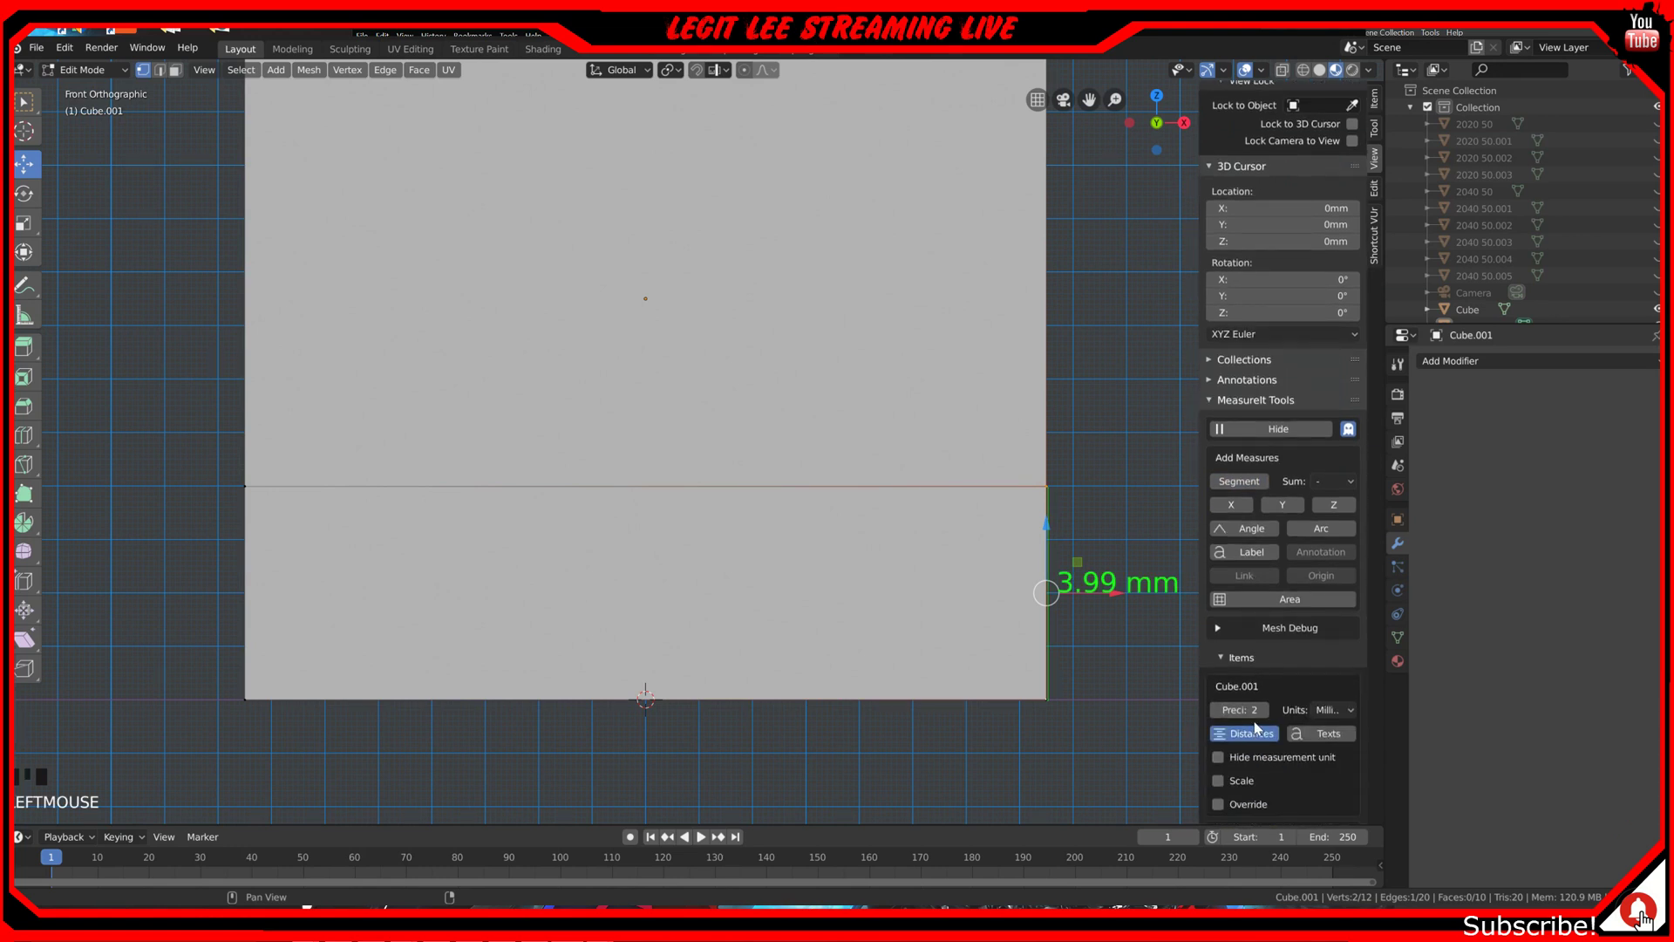
scroll(1249, 750, down, 4)
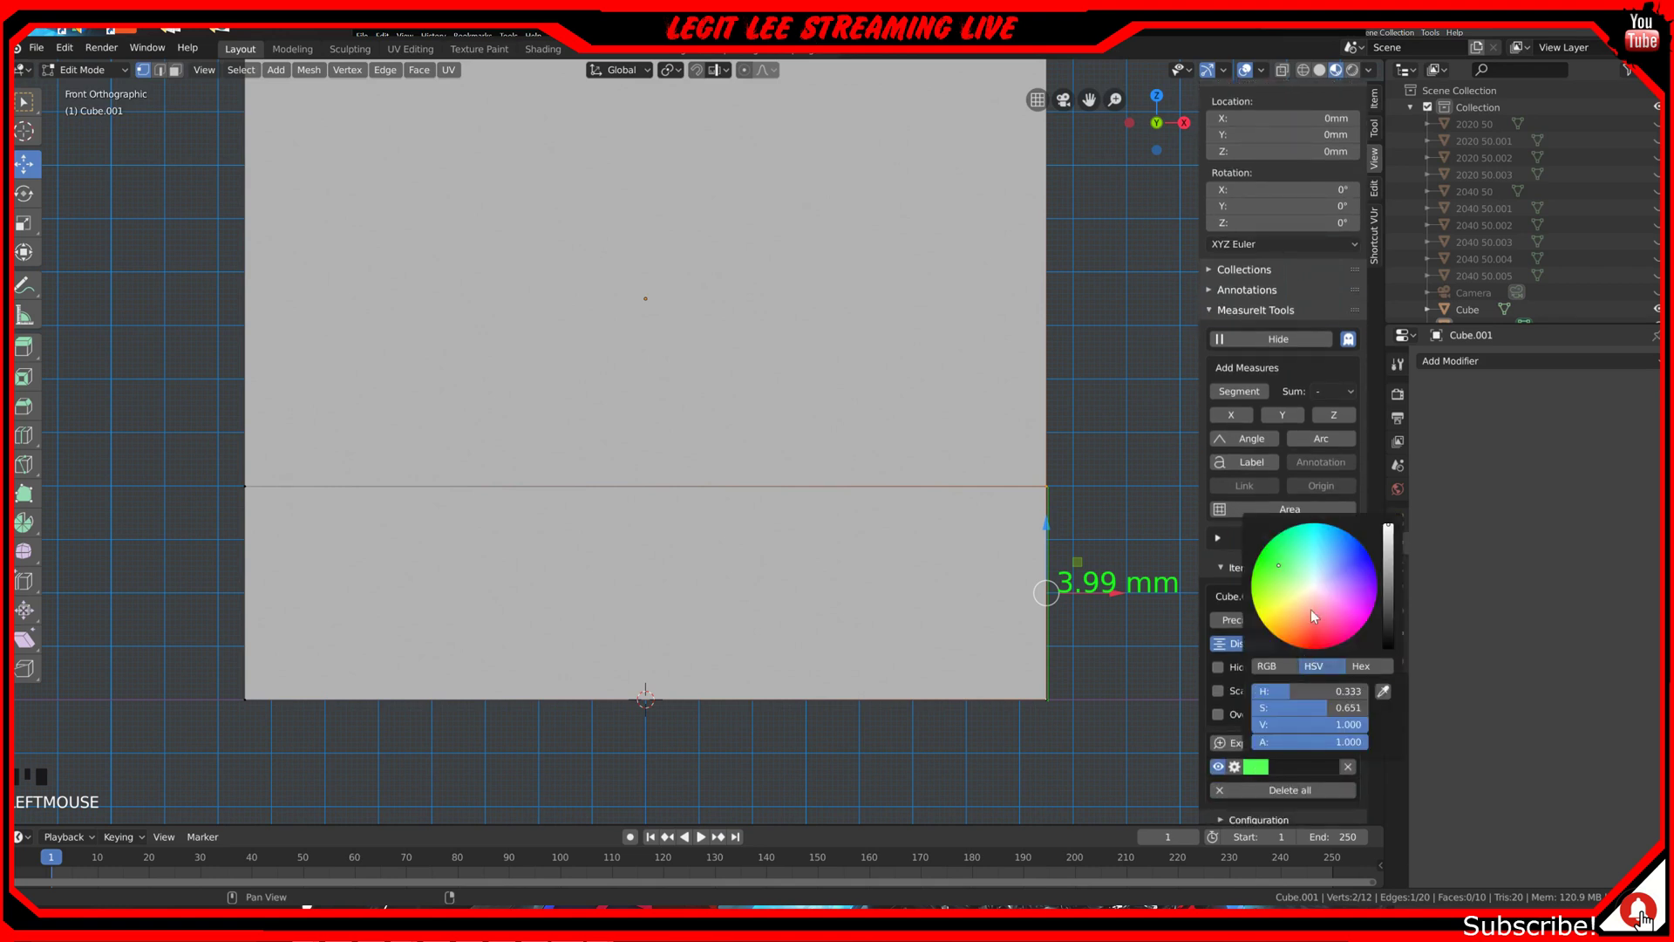
click(1359, 542)
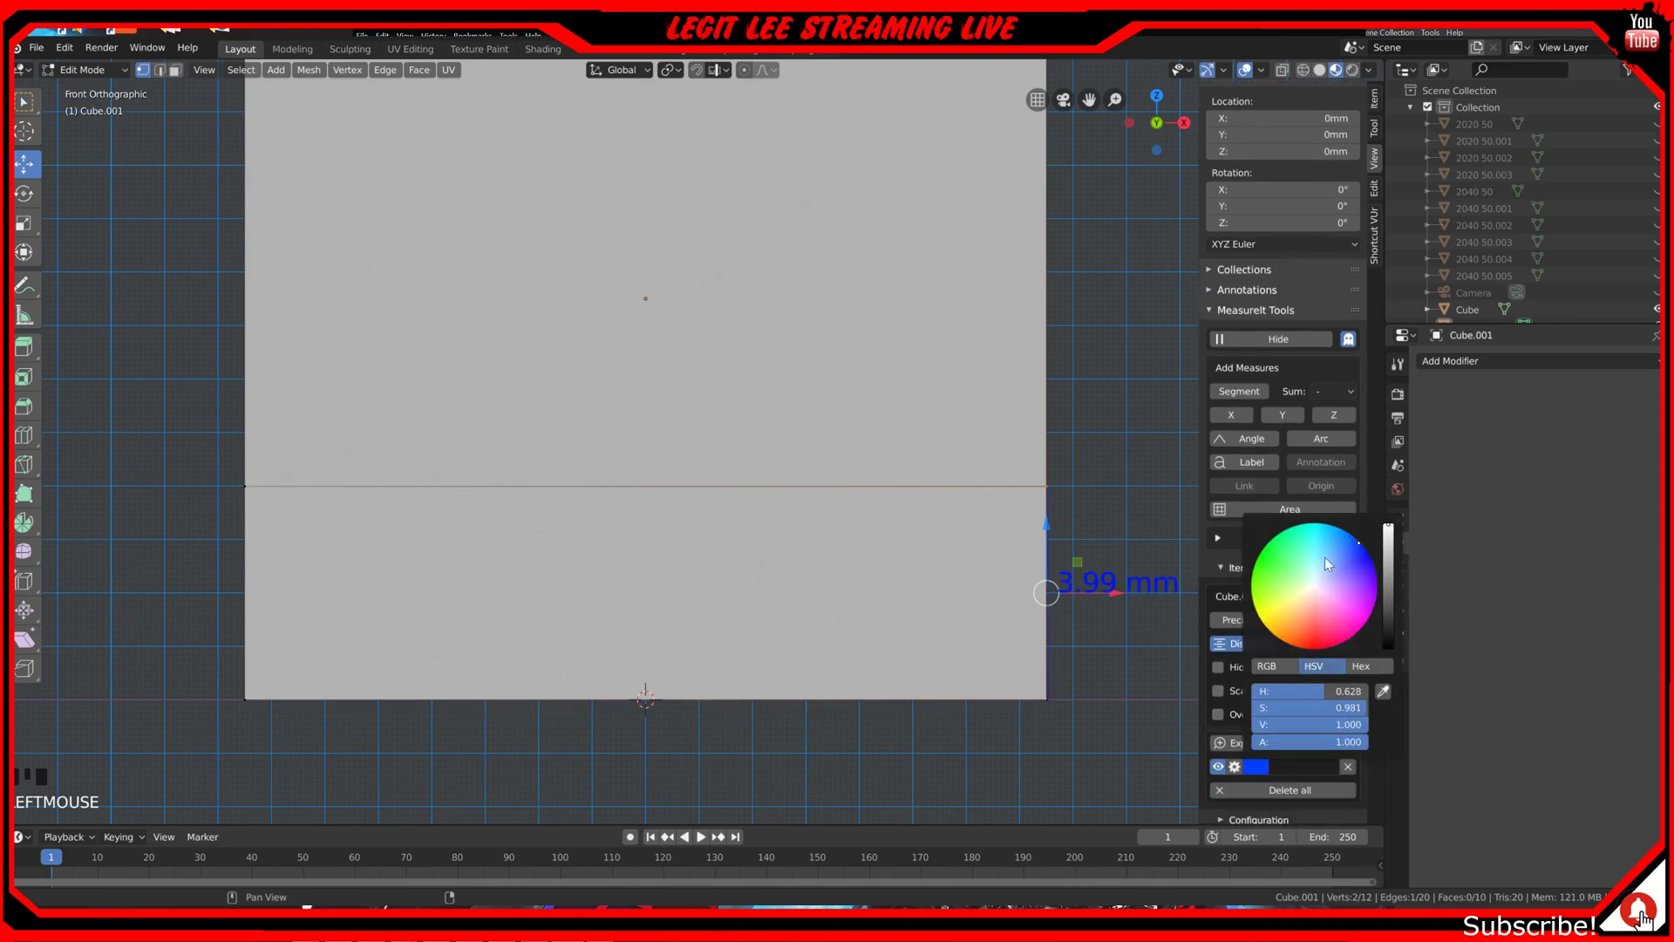
mouse_move(1367, 554)
mouse_down()
mouse_move(1283, 640)
mouse_move(1259, 618)
mouse_up()
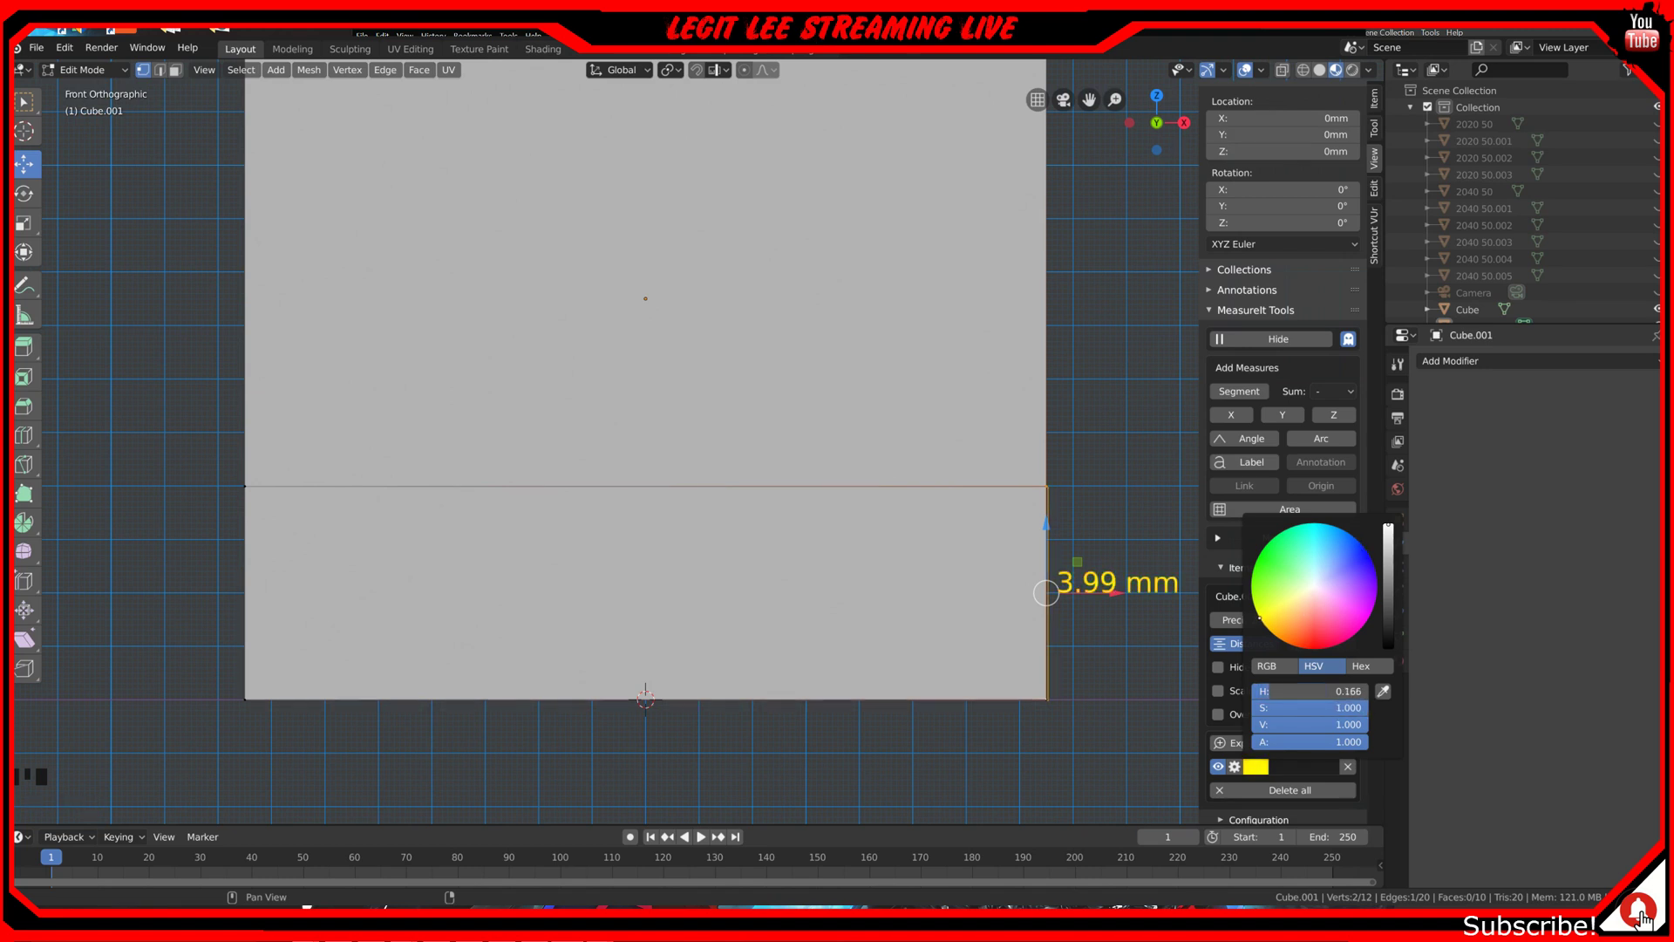
Step: Select the whole edge loop and raise it slightly until it sits 4.00 mm above the block's bottom
click(968, 487)
alt+click(967, 487)
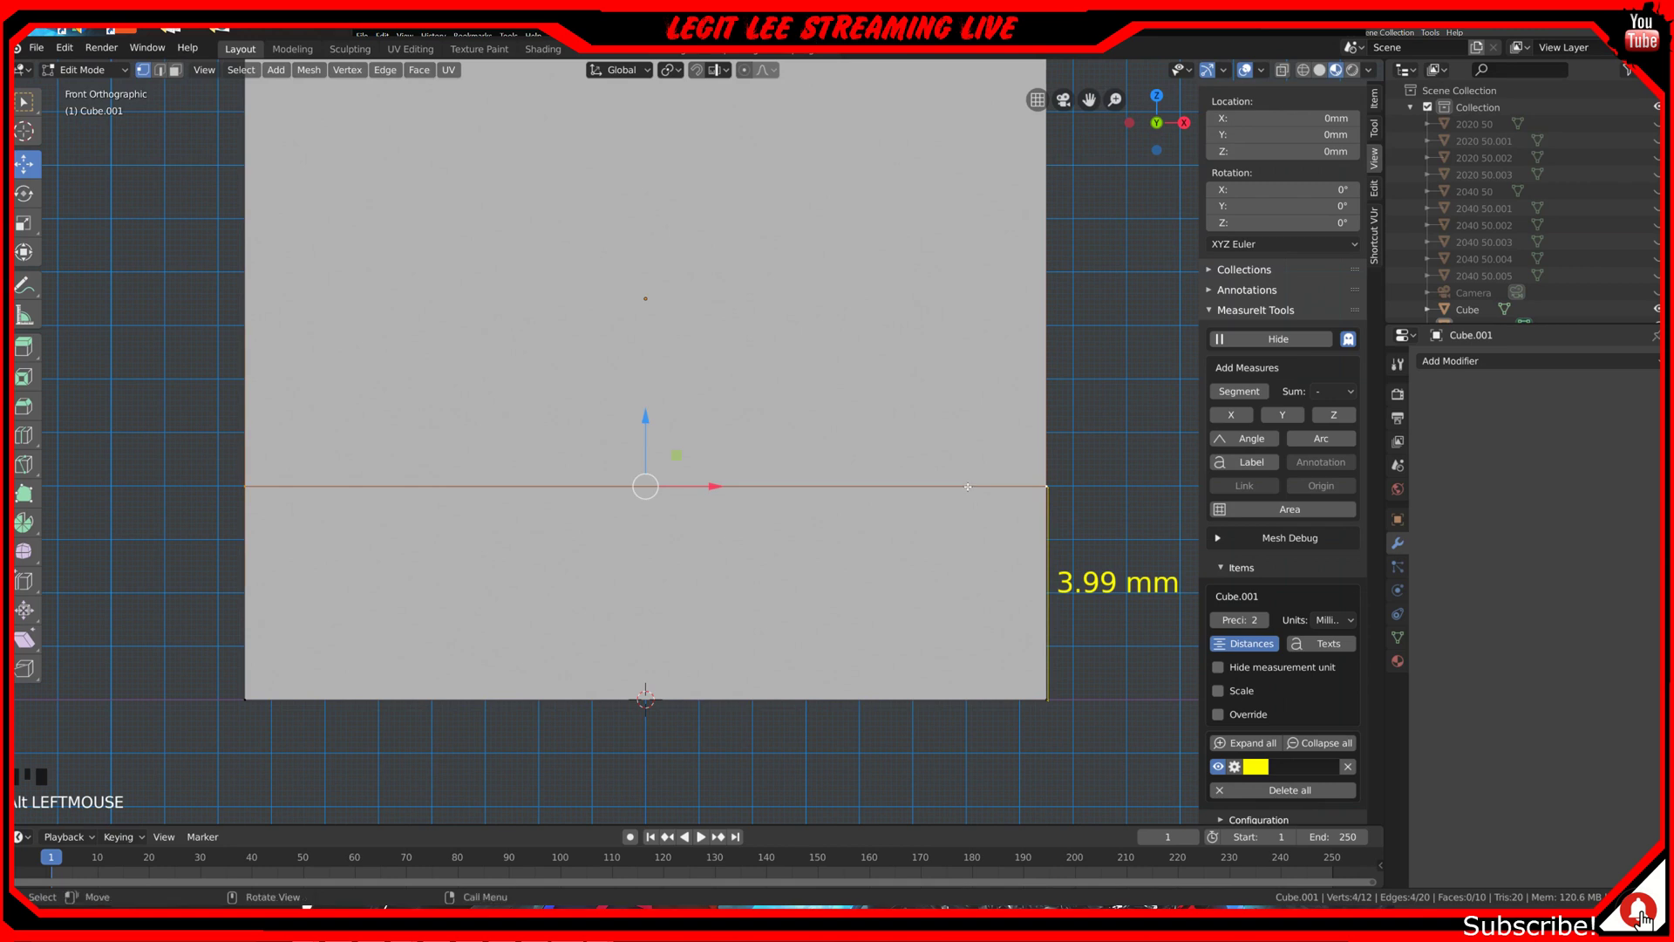
scroll(642, 419, up, 1)
shift+middle_drag(643, 419, 354, 401)
scroll(526, 425, up, 2)
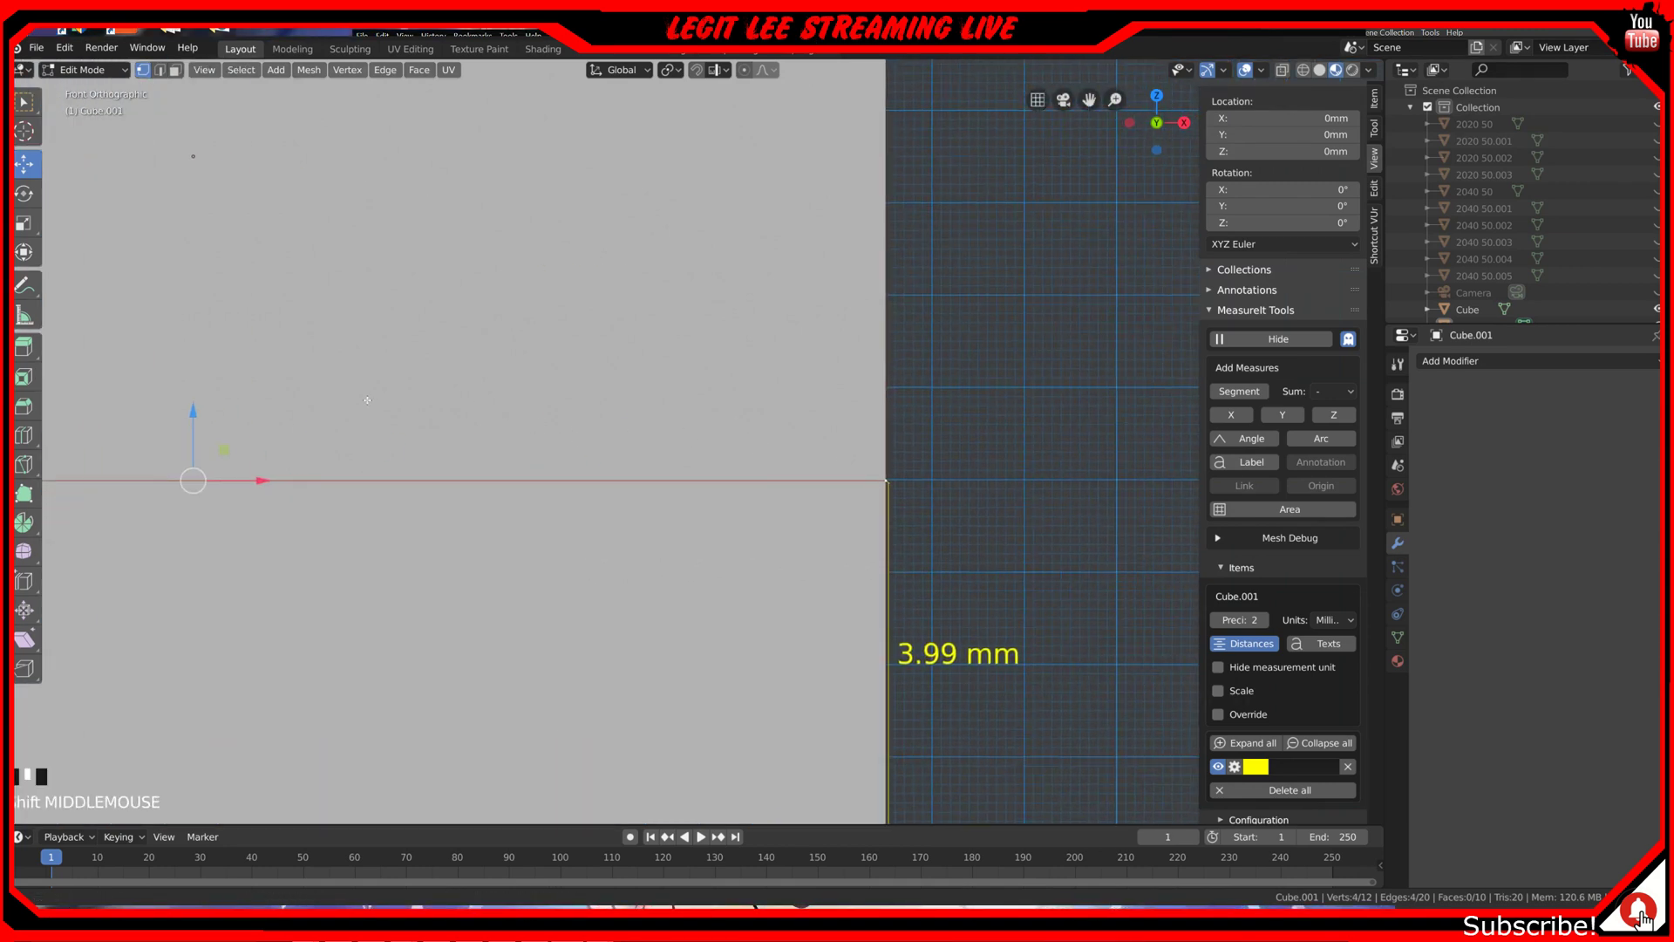
drag(191, 412, 192, 411)
scroll(433, 481, down, 4)
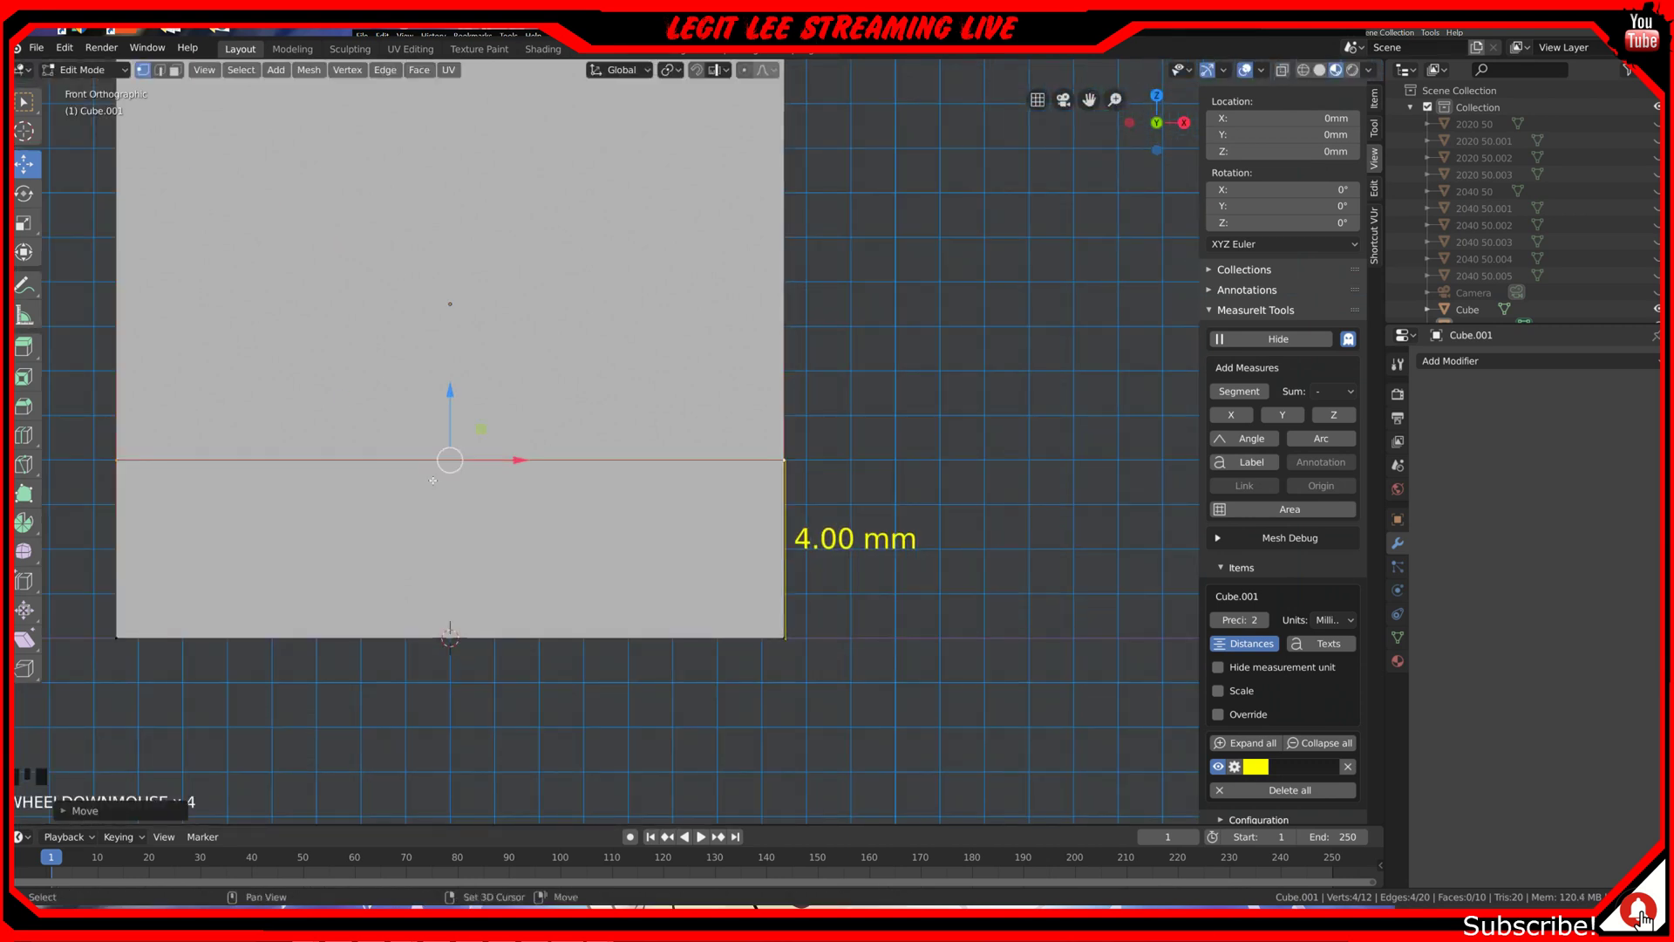
Step: Add a second horizontal loop cut about 2 mm above the first one
shift+middle_drag(433, 480, 656, 542)
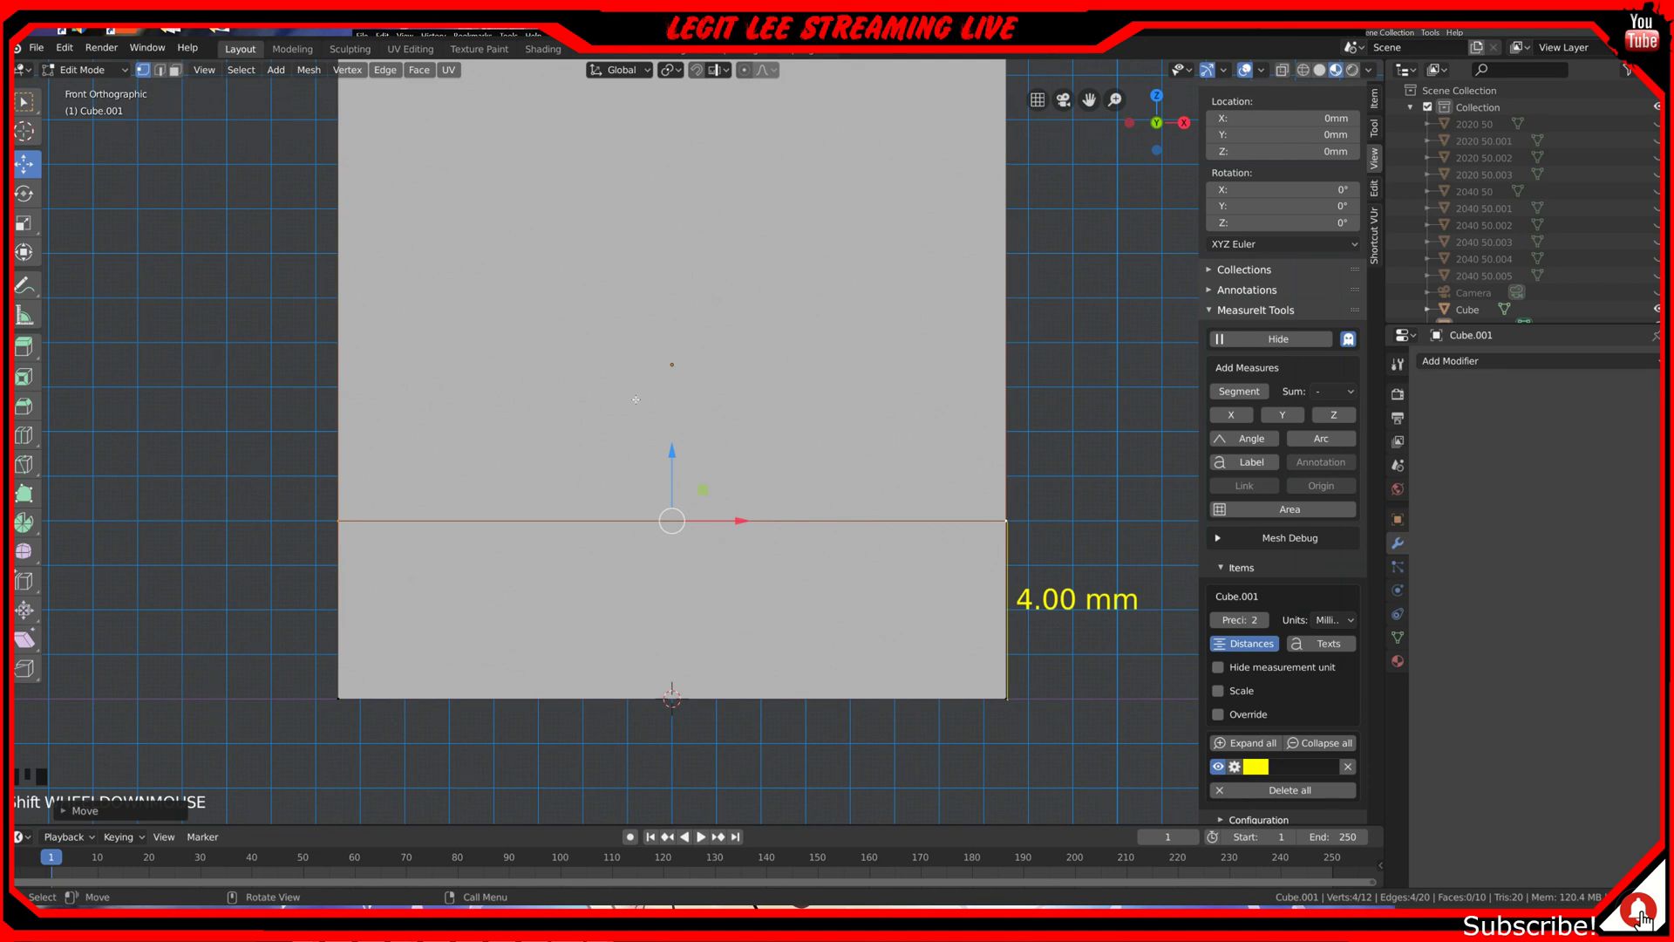
key(ctrl+r)
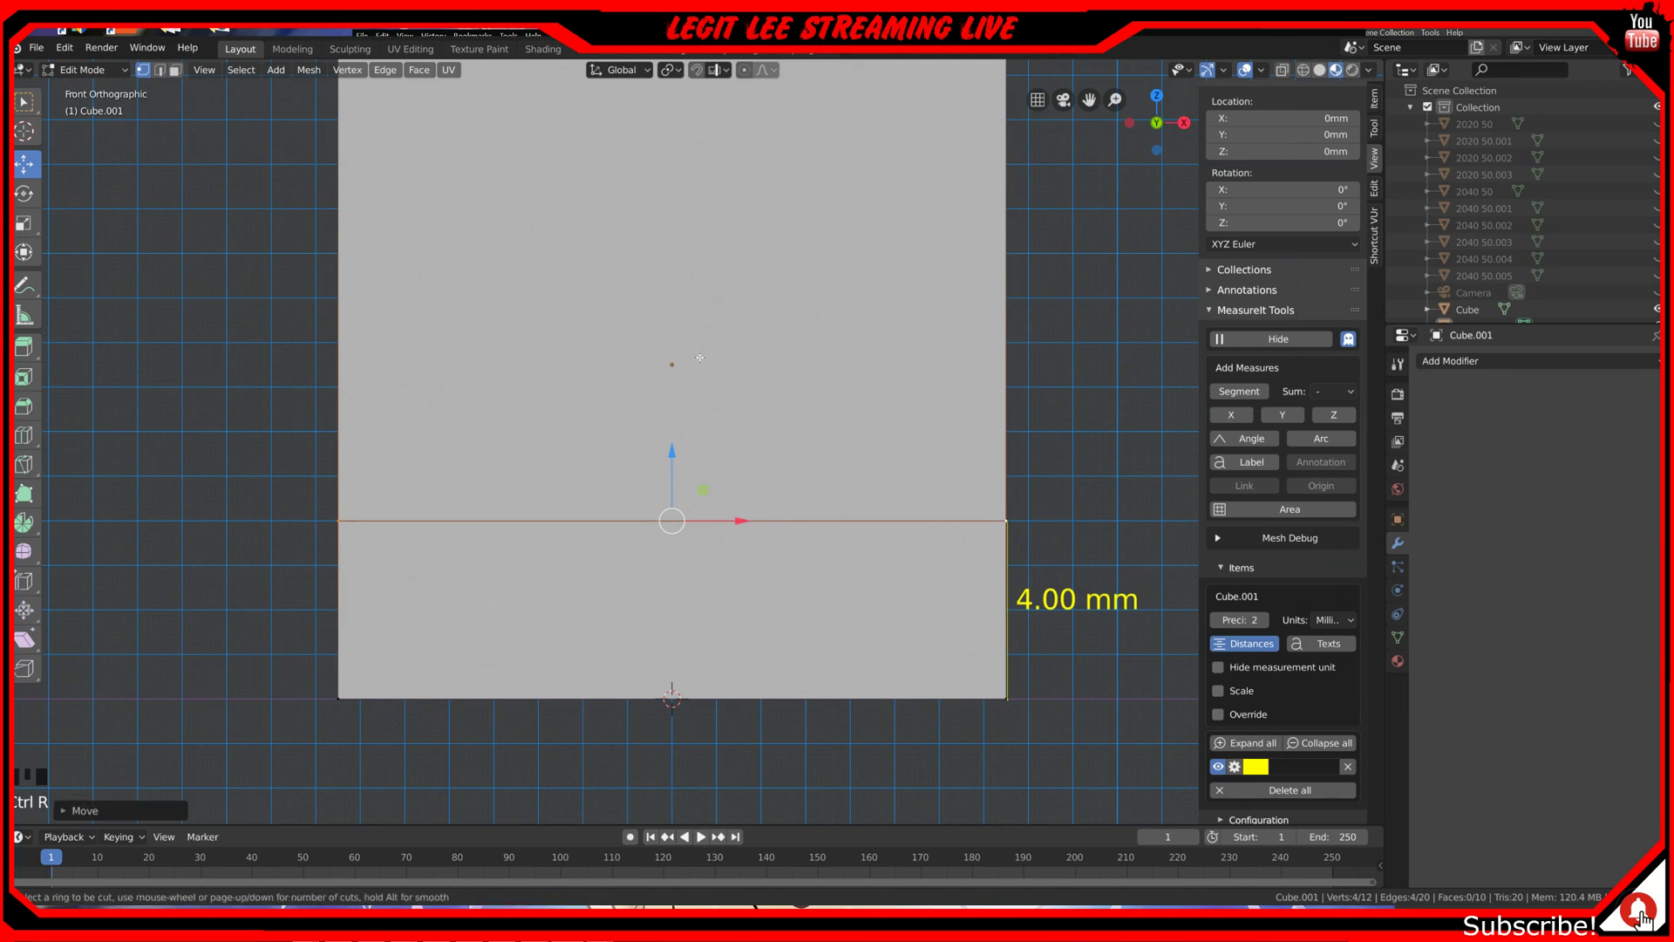
click(992, 325)
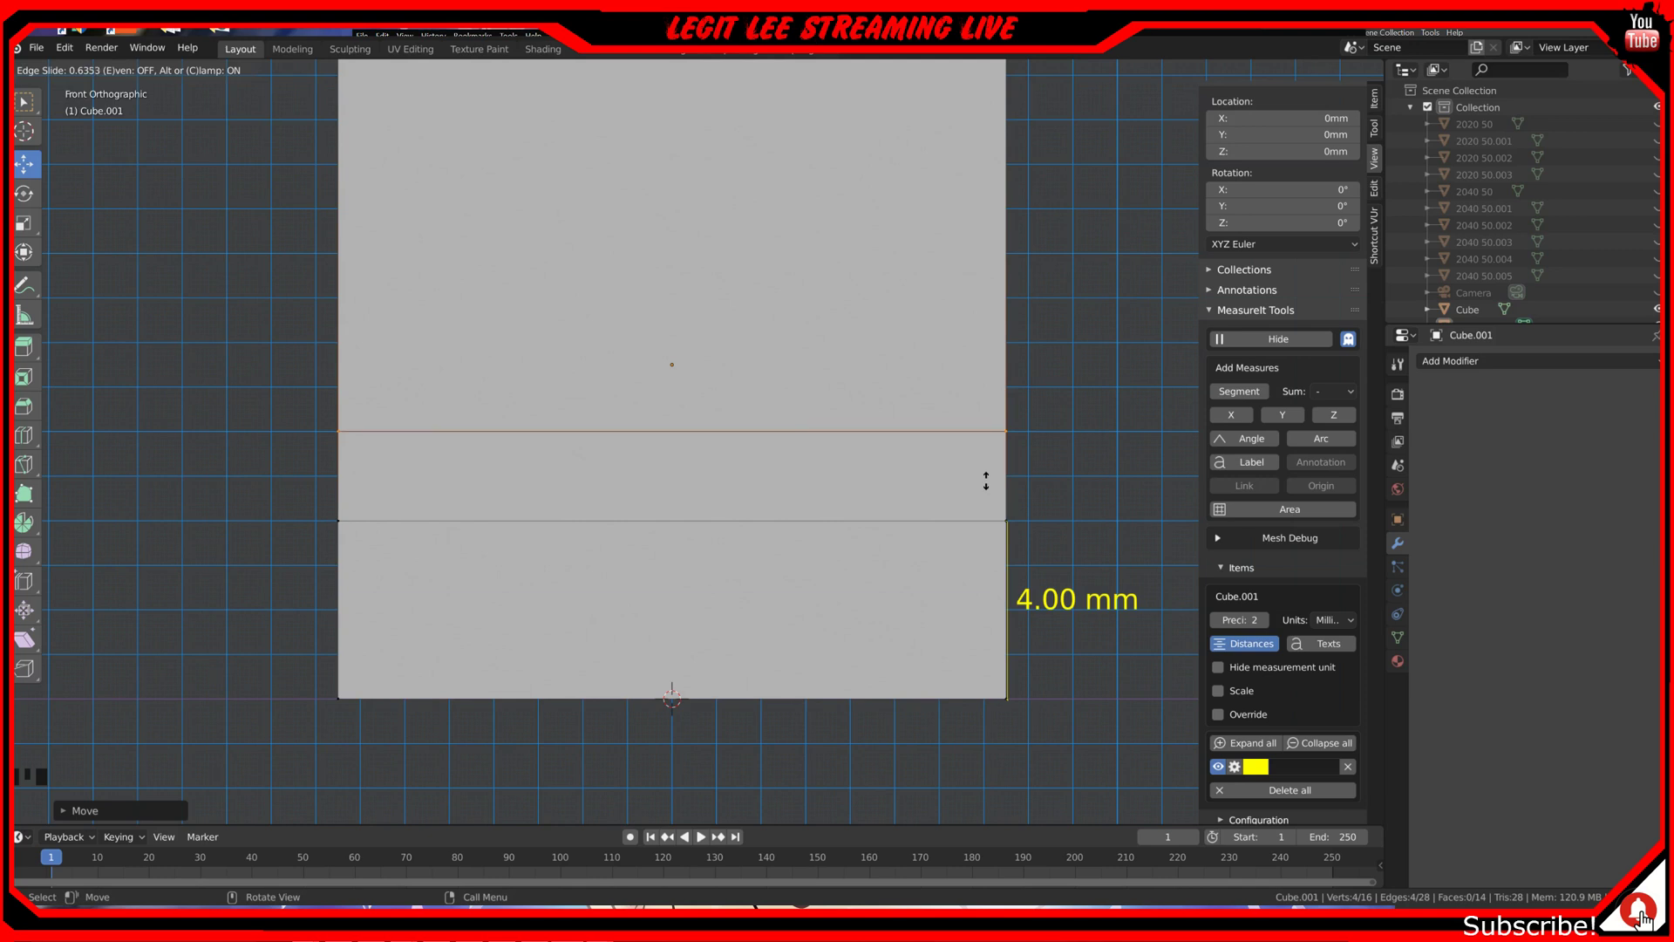
click(986, 481)
Step: Add a MeasureIt segment between the right-side vertices of the two loop cuts
click(1005, 431)
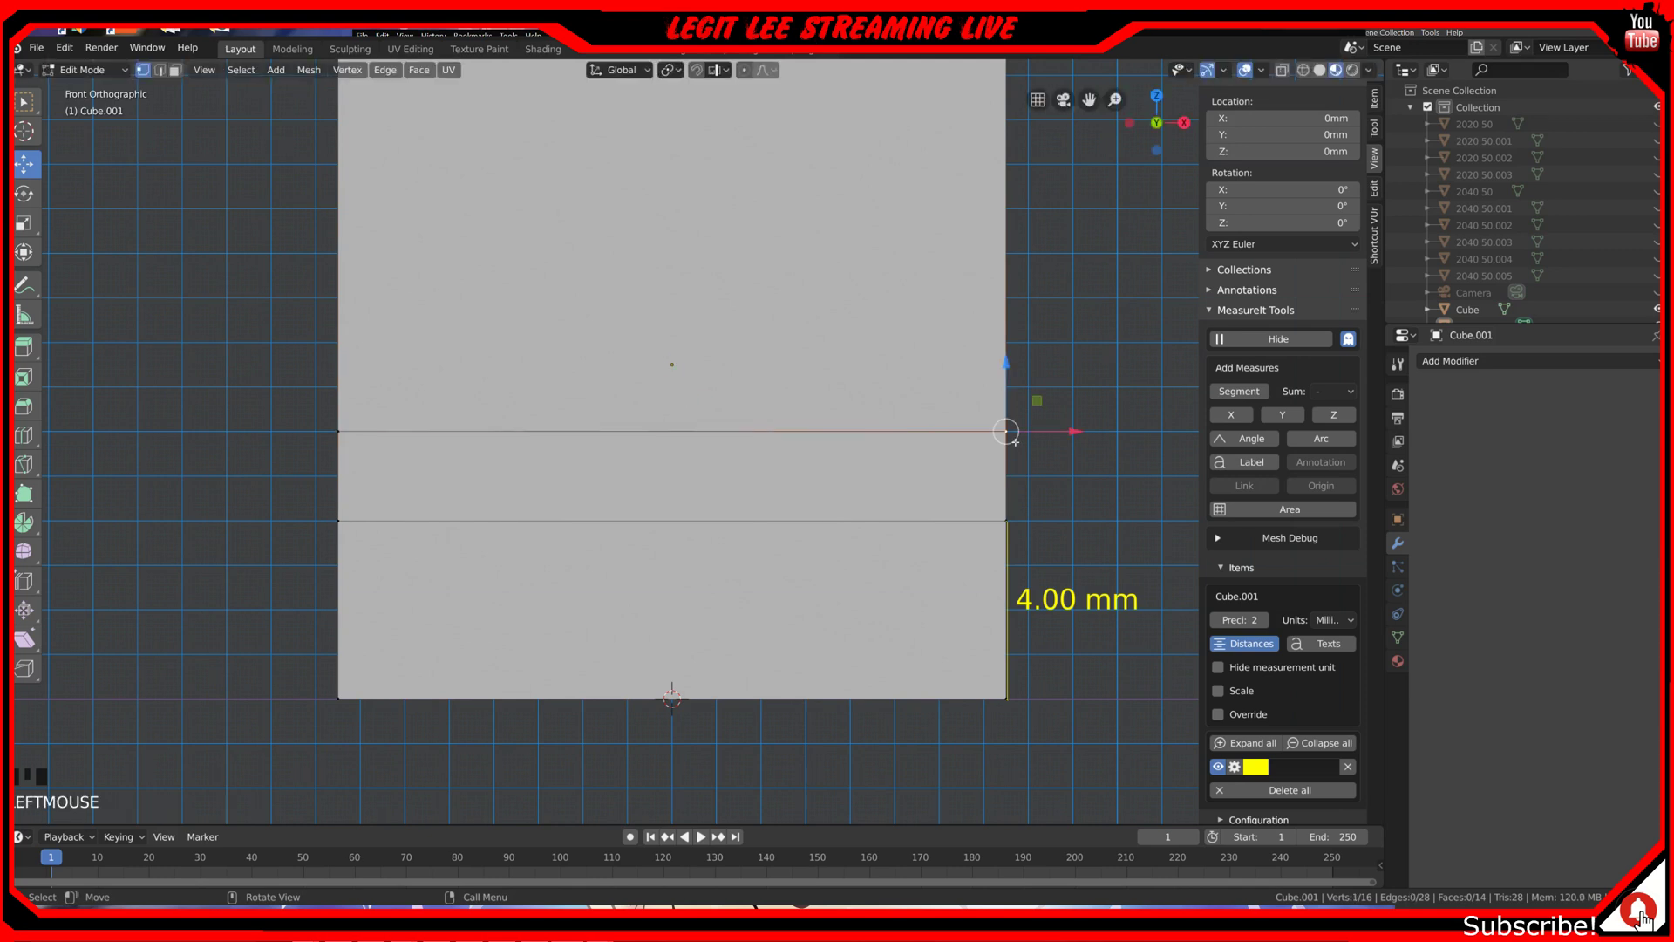
shift+click(1009, 516)
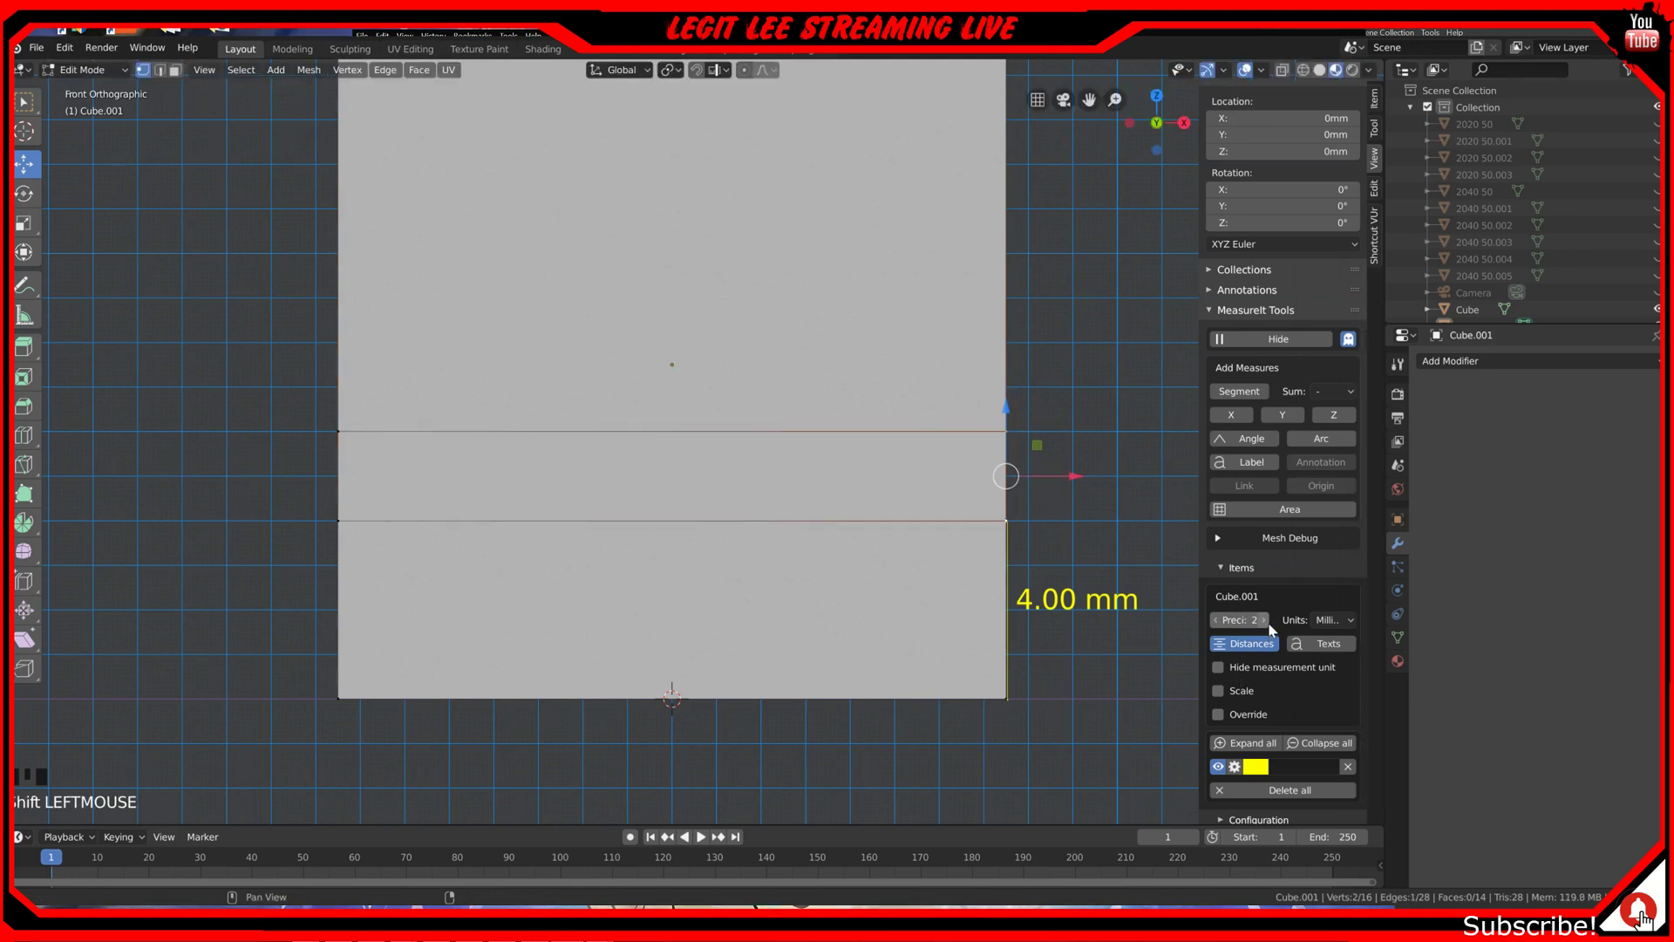
click(1242, 392)
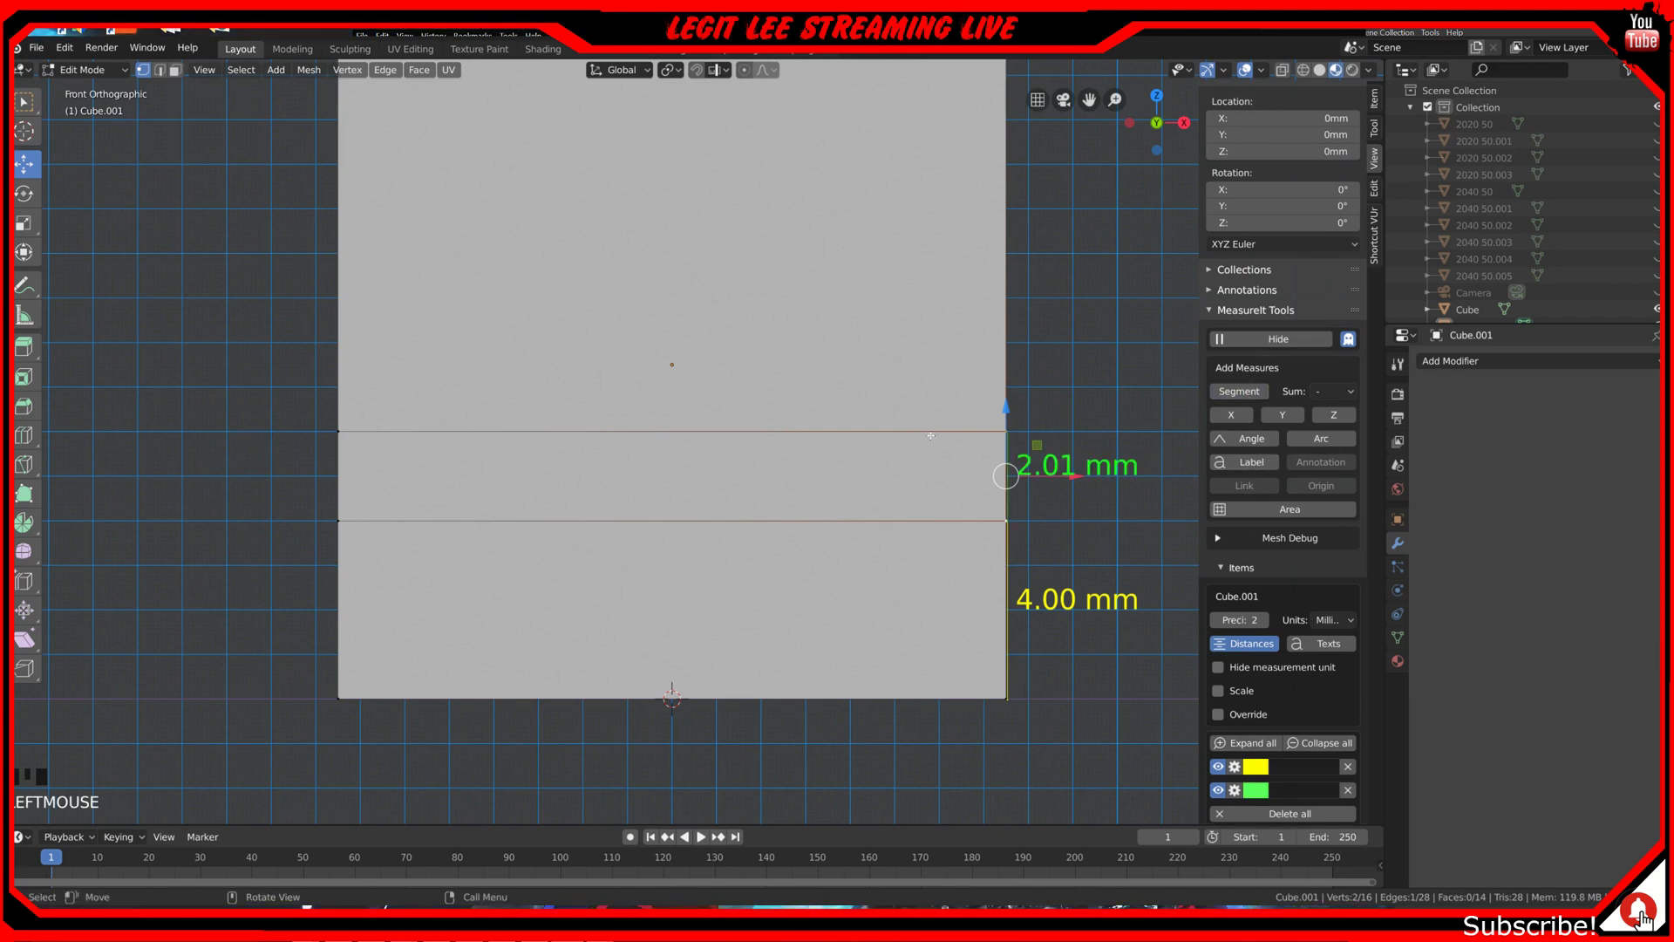
Step: Select the upper edge loop and lower it slightly until it sits 2.00 mm above the first loop cut
alt+click(930, 433)
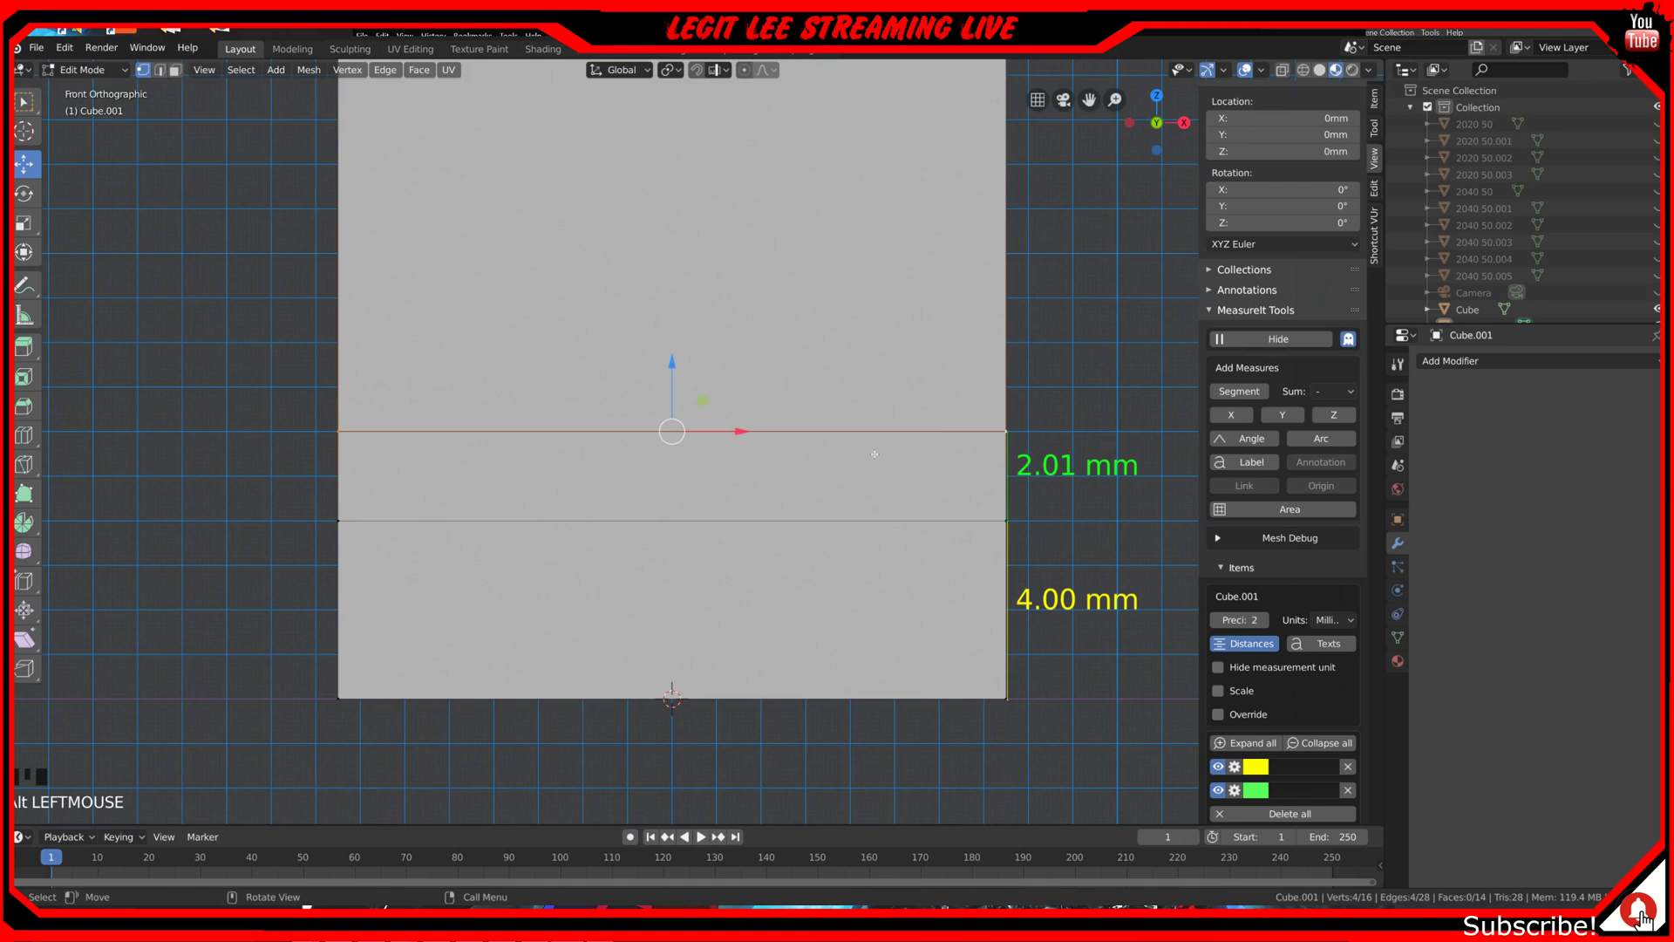
scroll(713, 403, up, 4)
scroll(713, 403, down, 2)
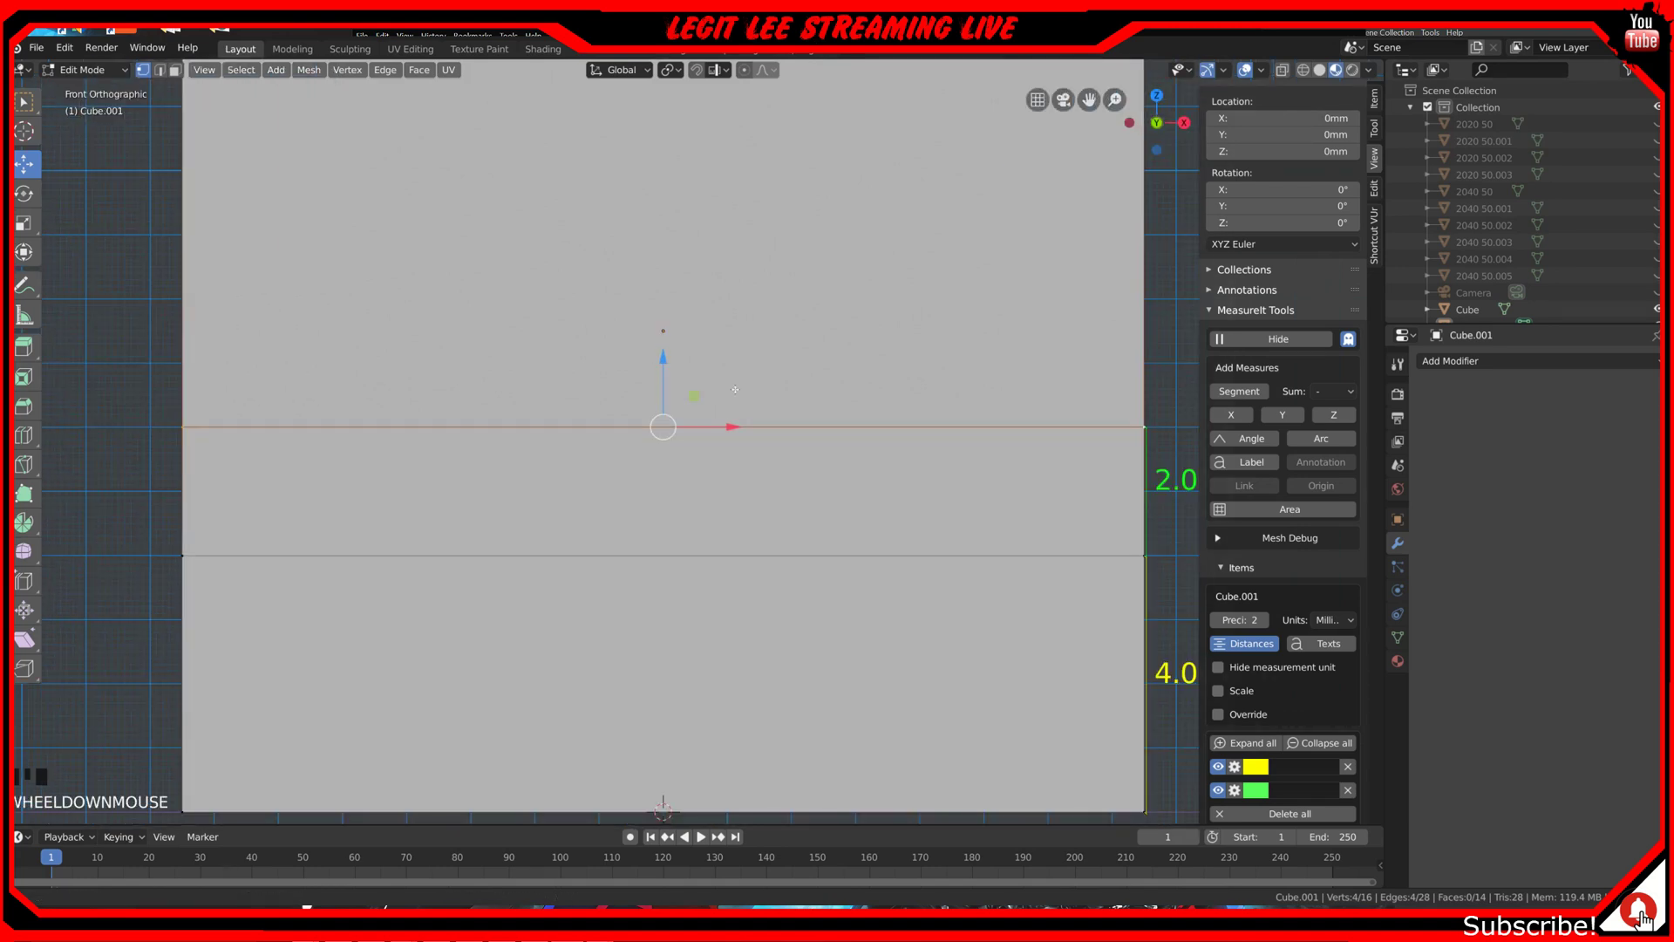
shift+middle_drag(738, 384, 445, 405)
drag(374, 374, 376, 376)
scroll(375, 376, down, 4)
middle_drag(410, 419, 489, 461)
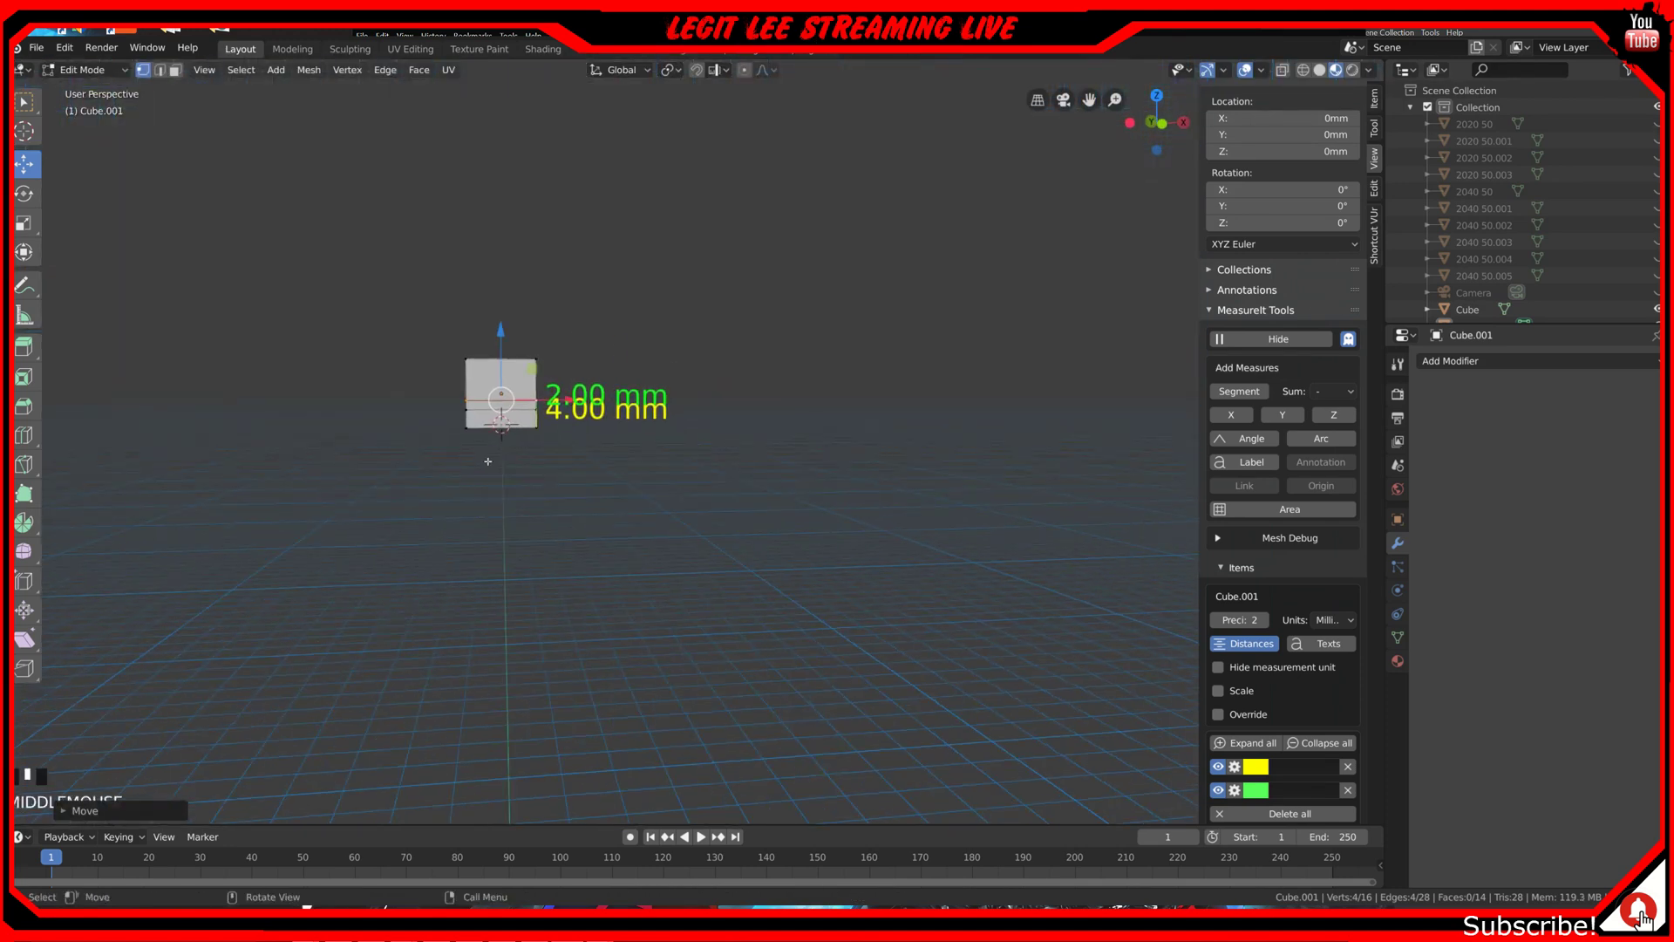
Step: Return to the front orthographic view, add a MeasureIt segment across the upper loop's front edge, and color it red
key(KP_5)
key(KP_5)
key(KP_1)
scroll(487, 461, up, 2)
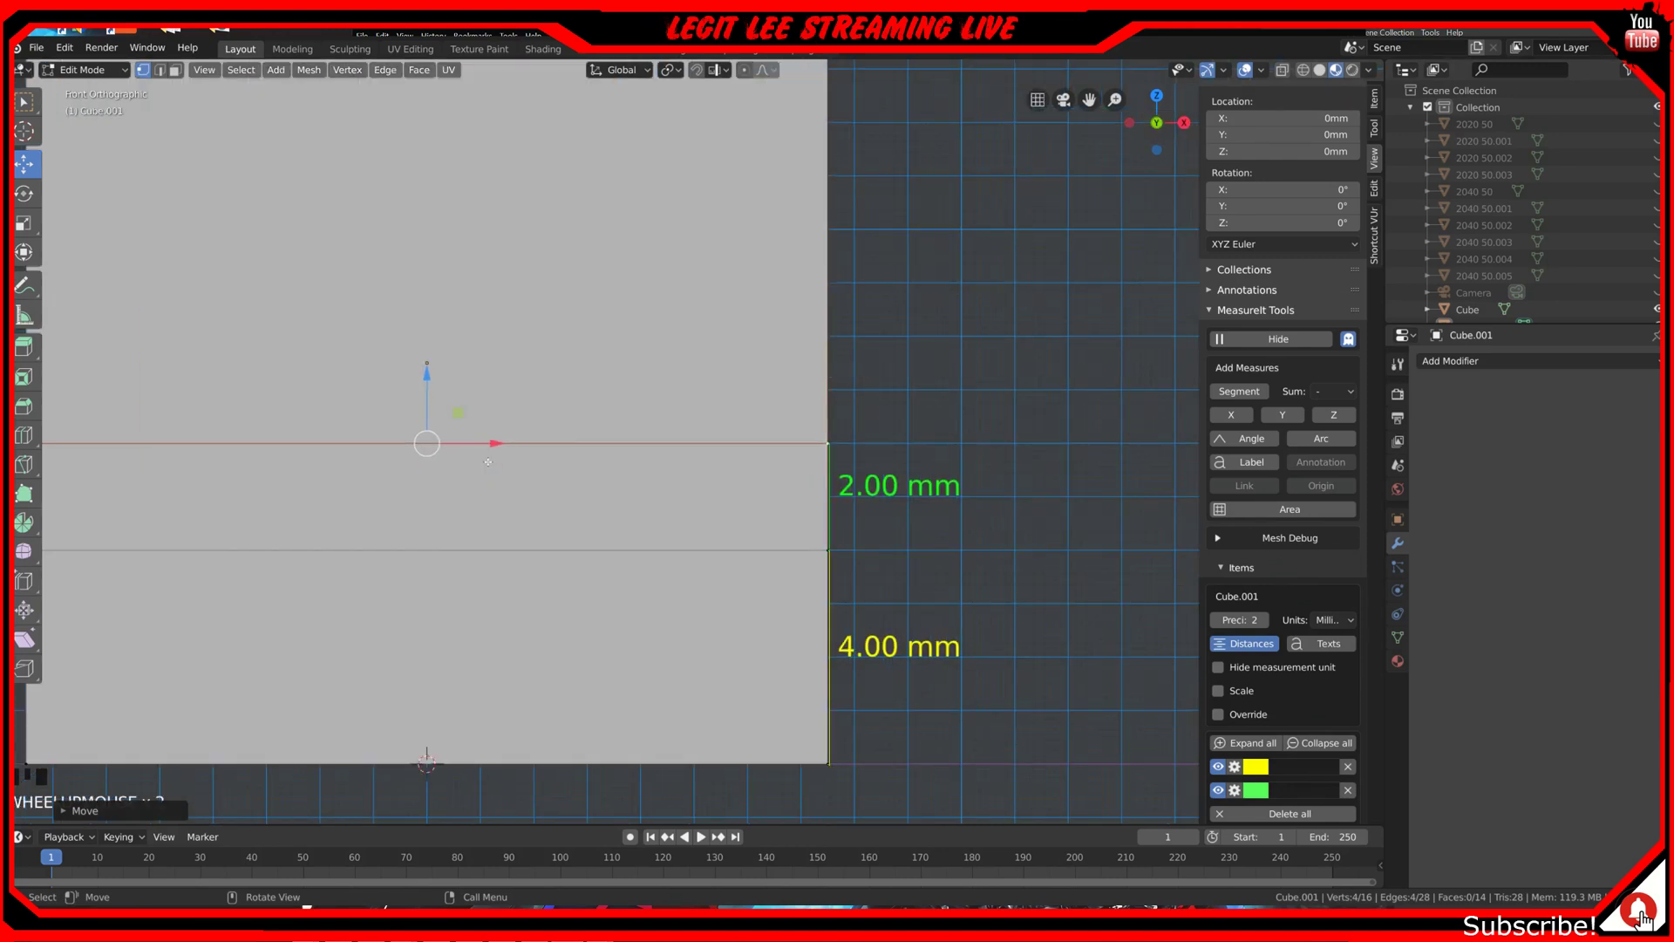
shift+middle_drag(519, 458, 613, 495)
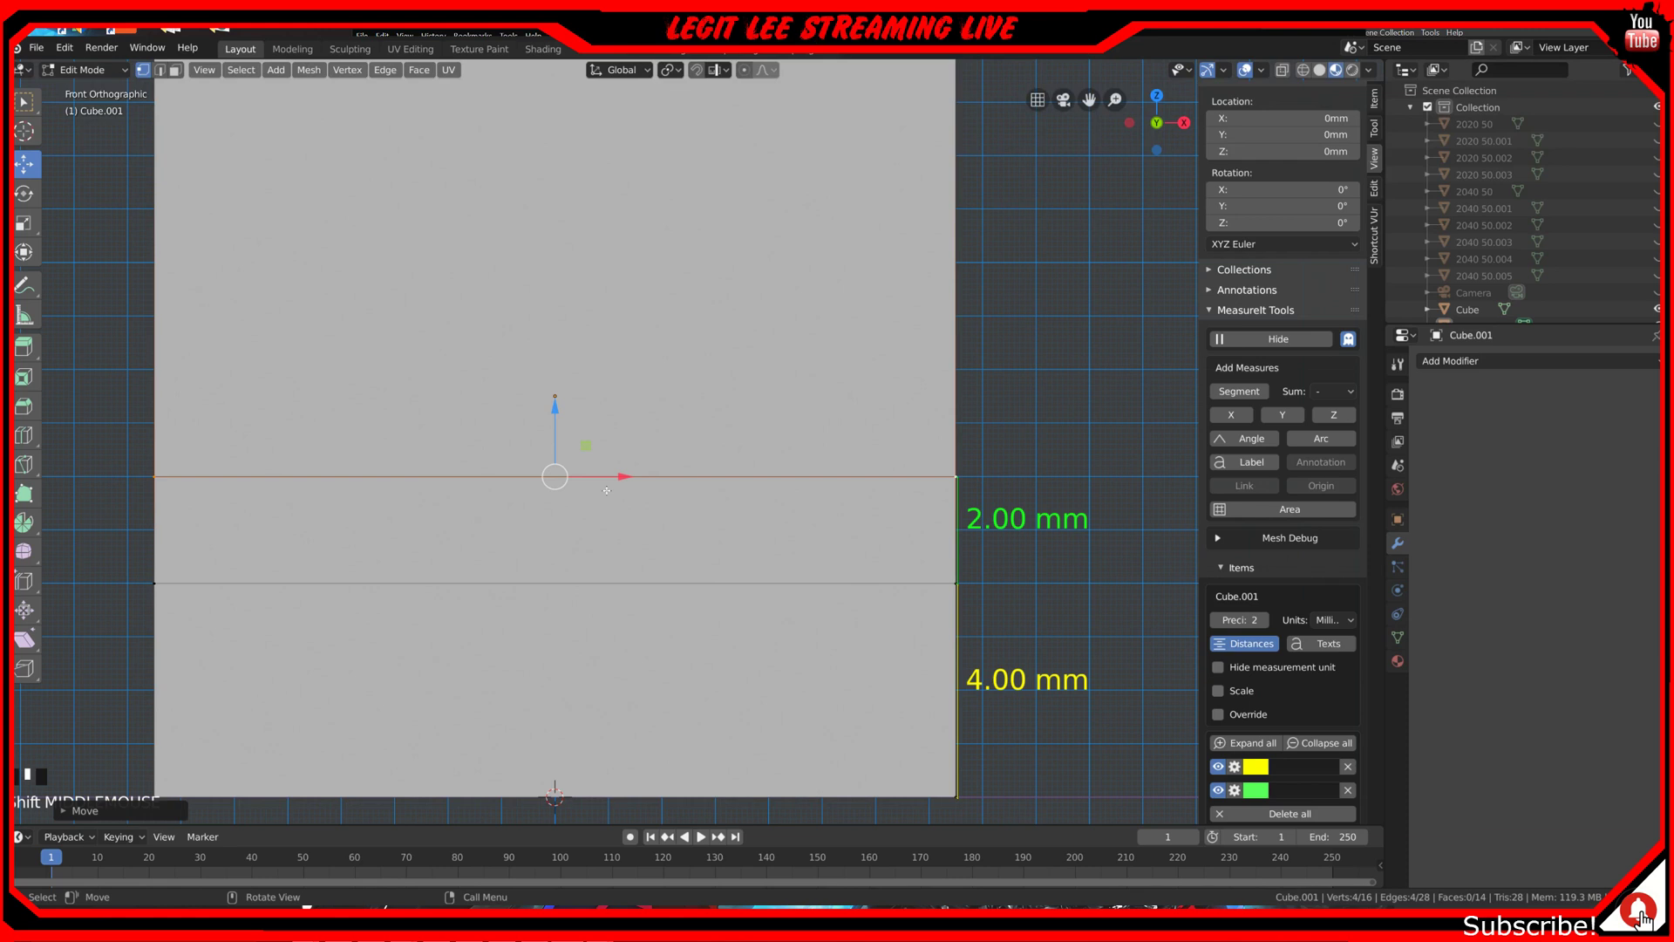
scroll(607, 490, down, 2)
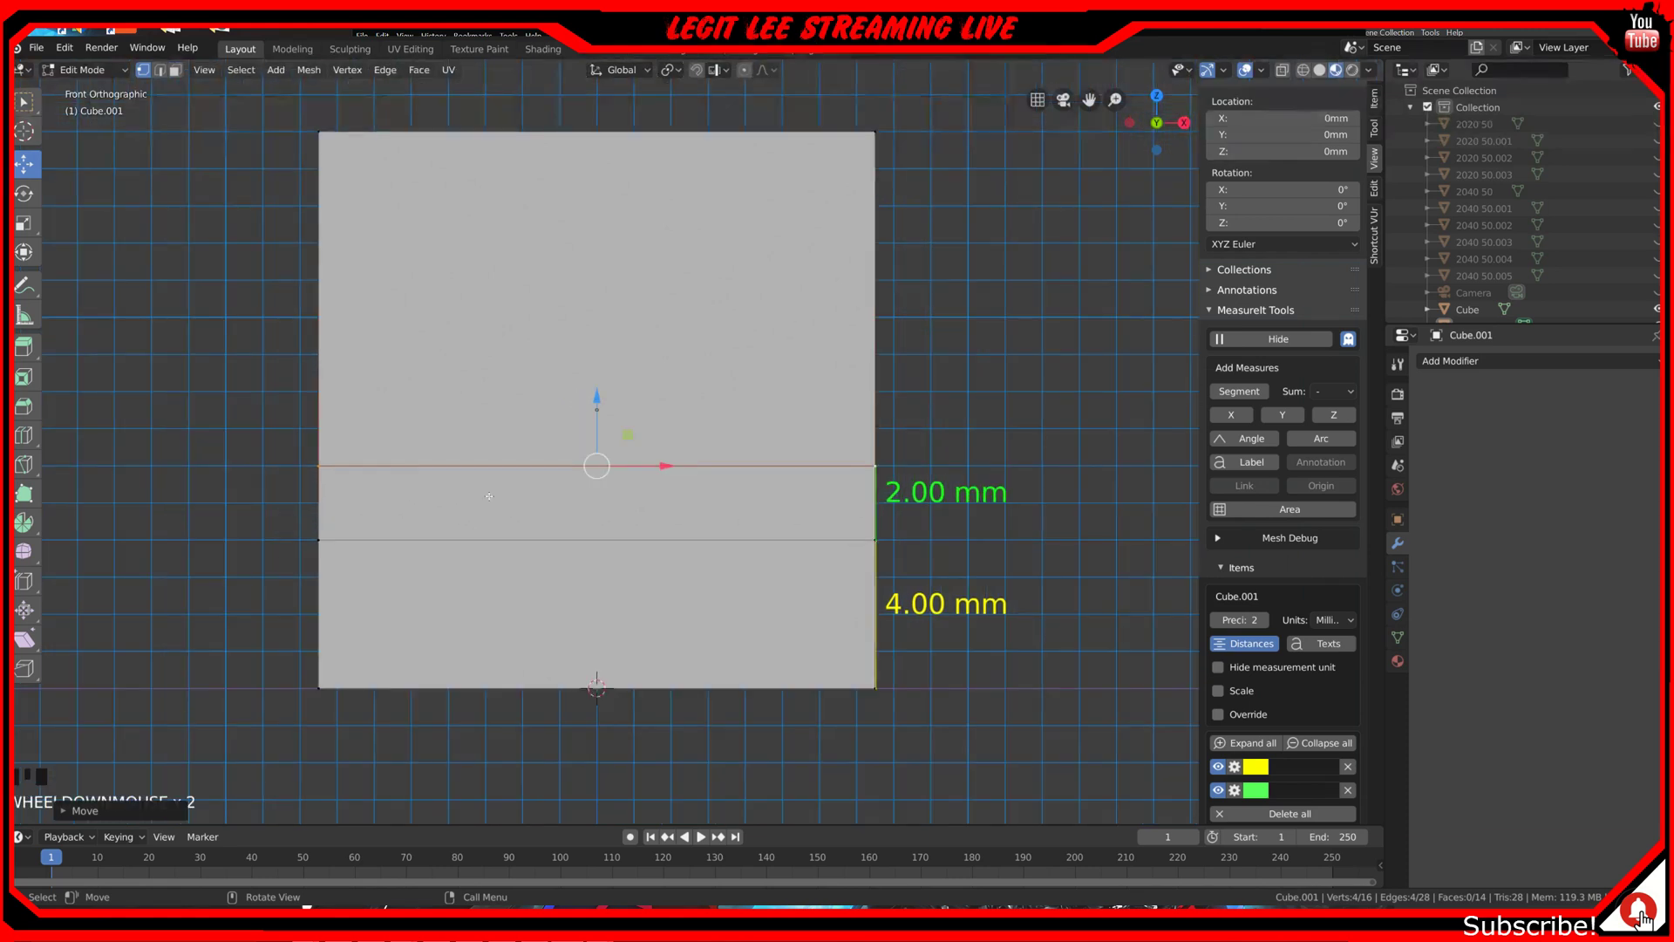
click(319, 463)
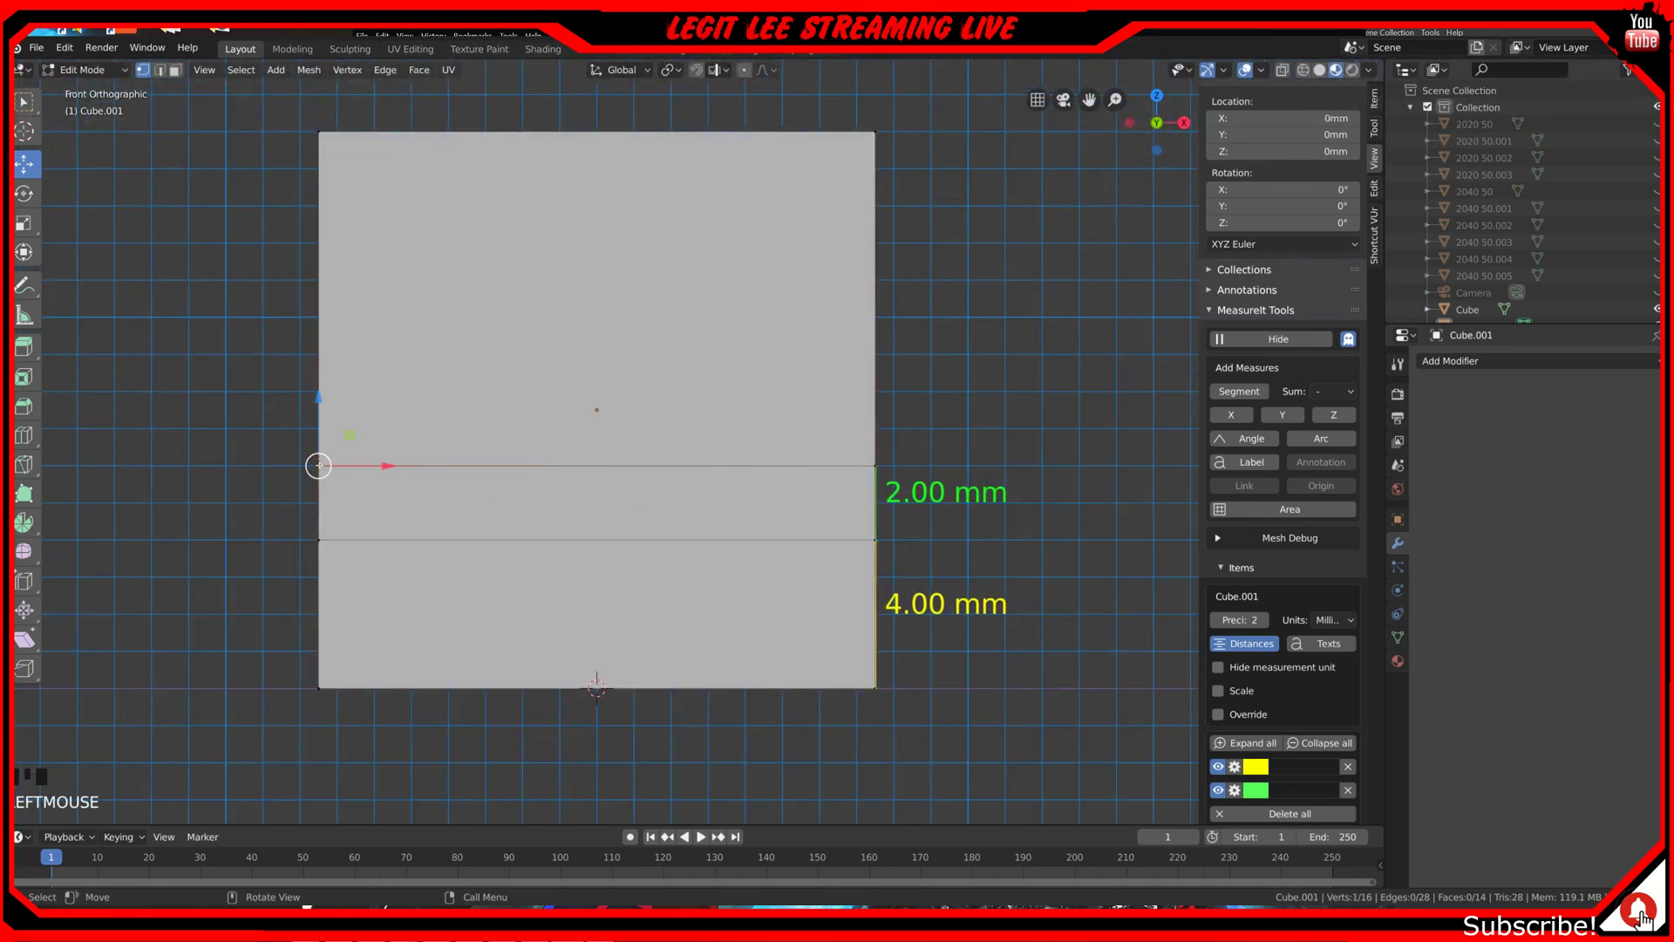
shift+click(872, 467)
click(1250, 392)
click(1256, 813)
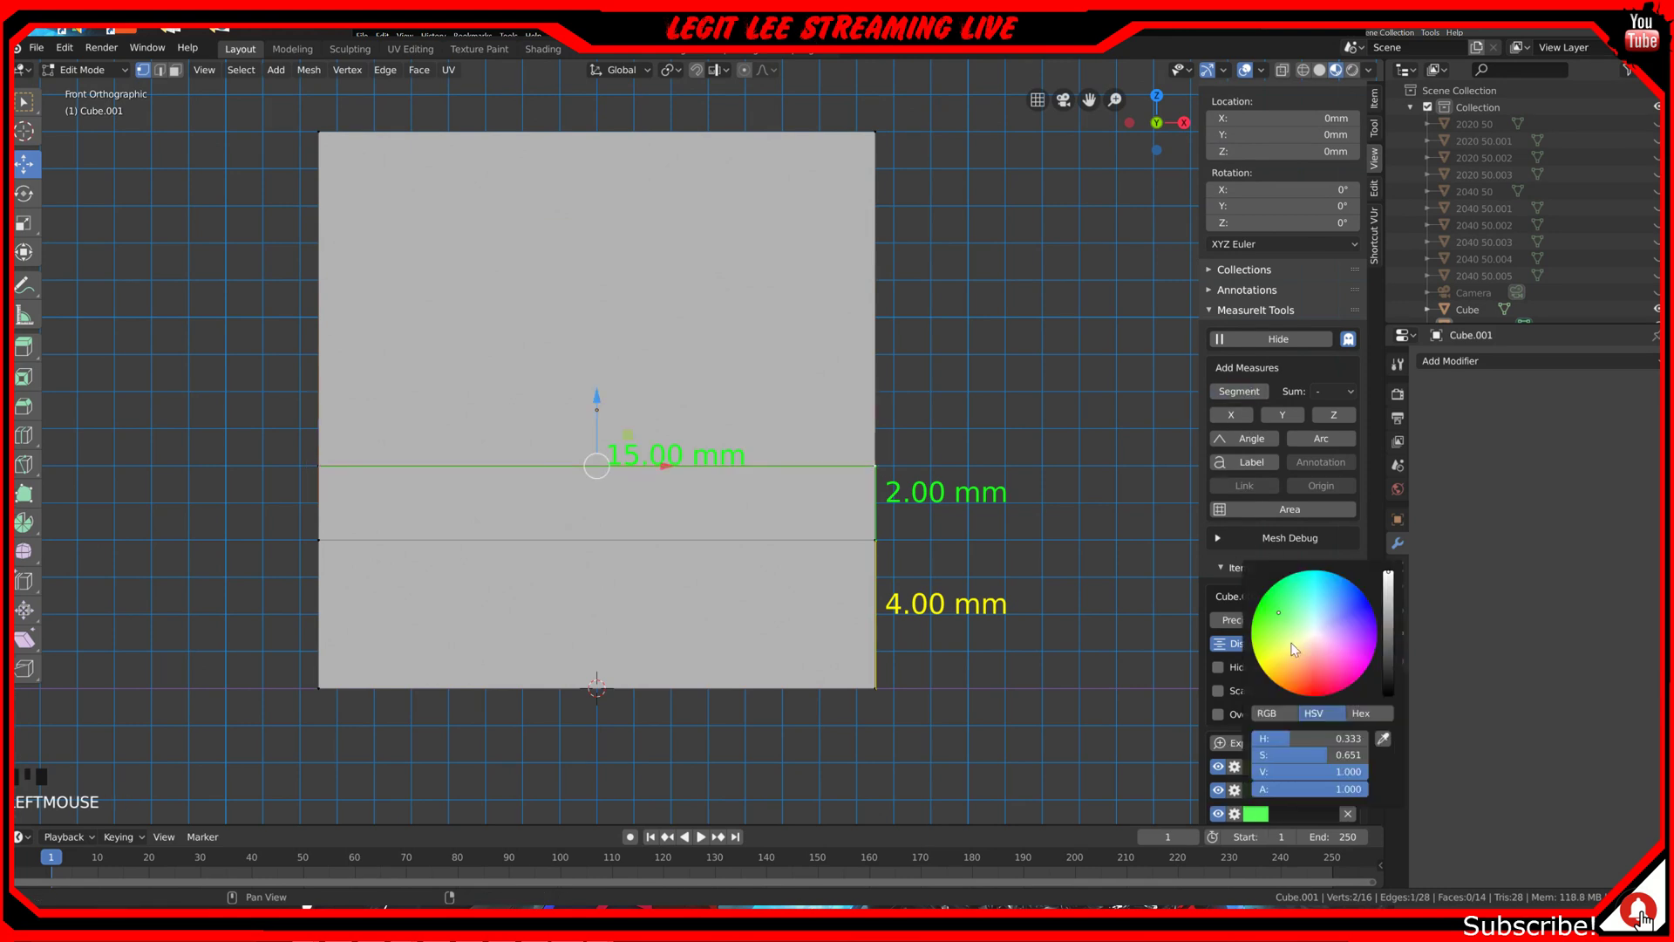
Step: Select the whole upper edge loop and scale it along X until its width is about 9.99 mm
scroll(561, 502, up, 2)
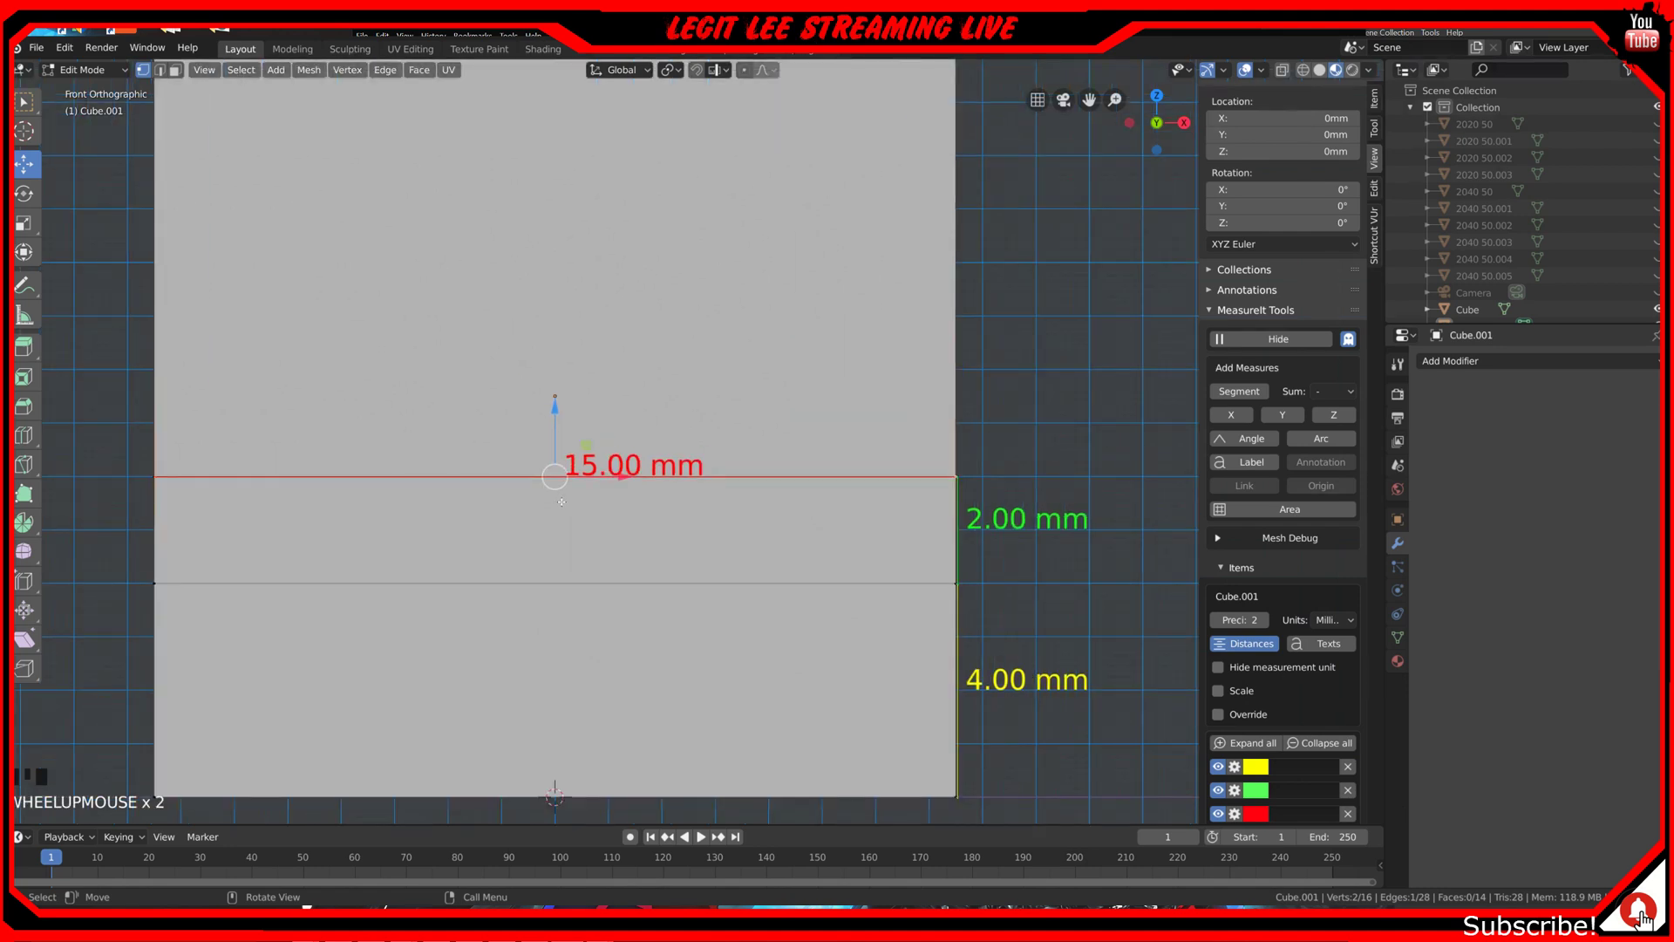
alt+click(449, 477)
key(s)
key(x)
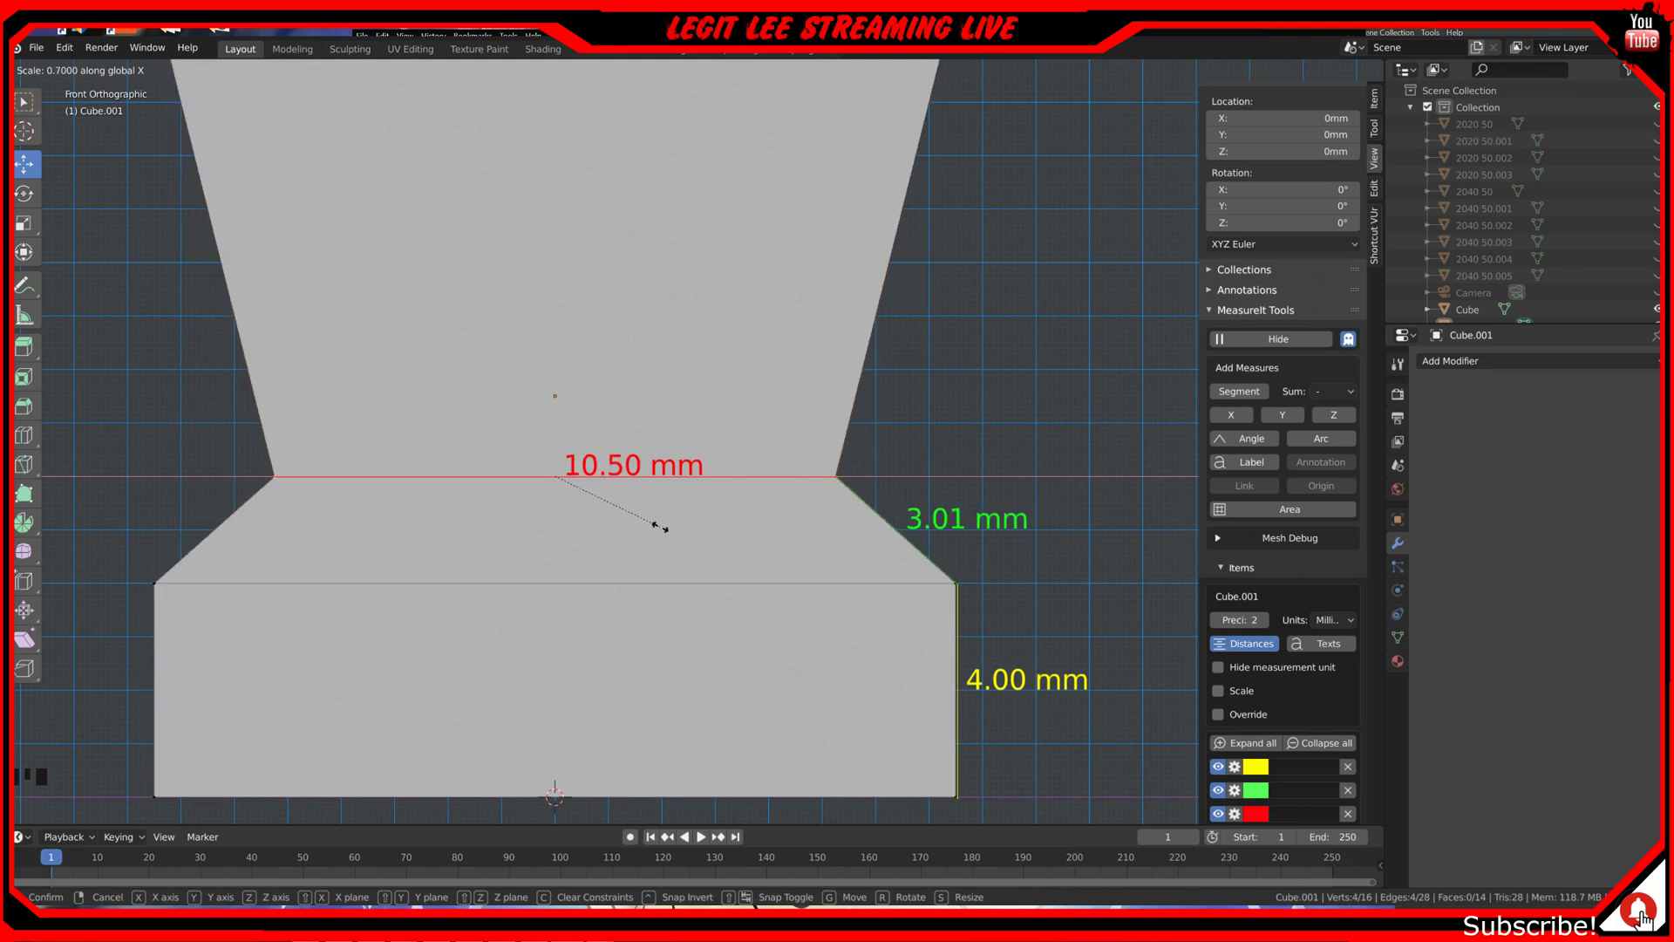
click(660, 526)
scroll(611, 541, up, 4)
shift+middle_drag(574, 552, 671, 545)
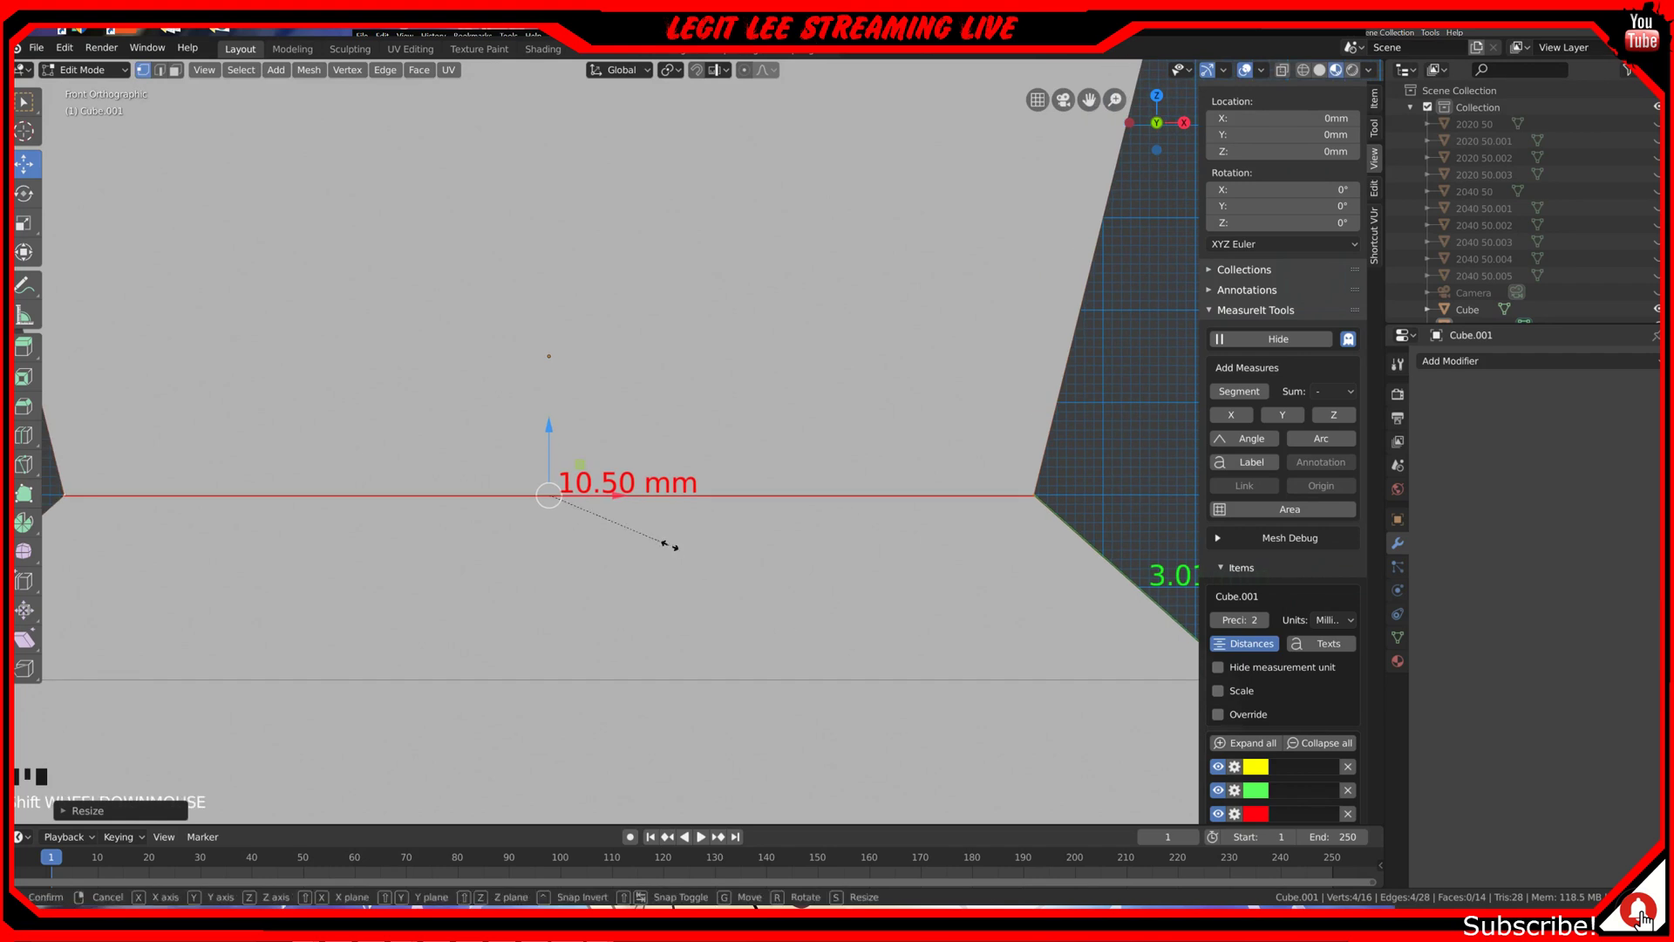
key(s)
key(x)
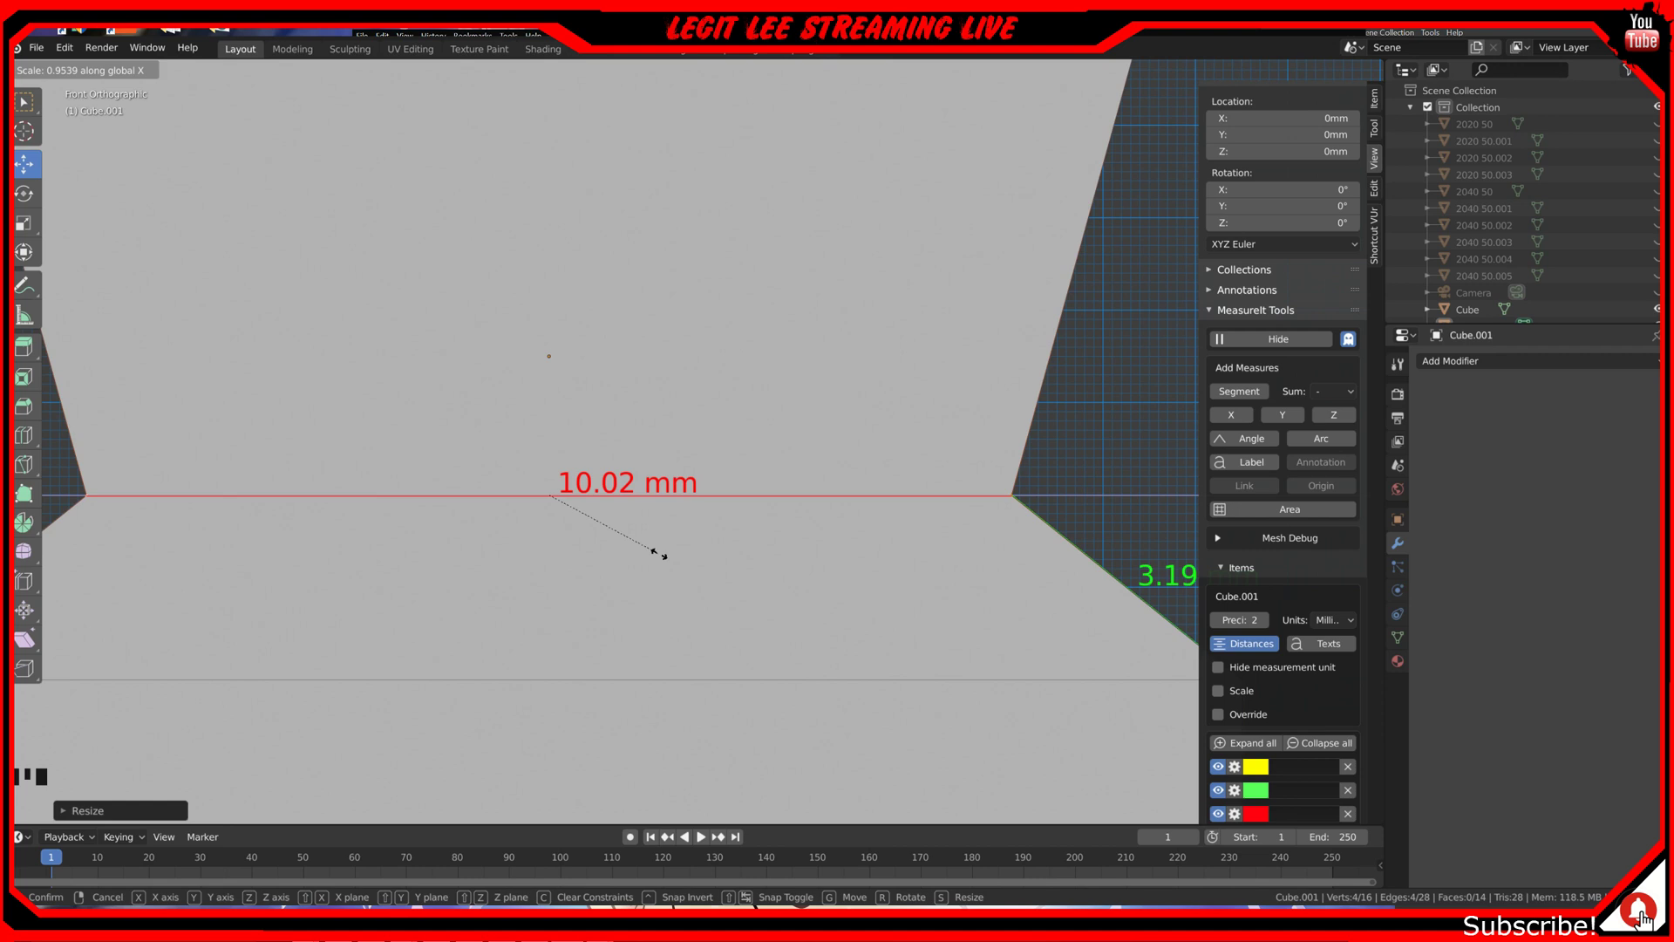
click(660, 553)
Step: Fine-tune the upper edge loop's scale along X until its front edge measures 10.00 mm
scroll(659, 552, up, 2)
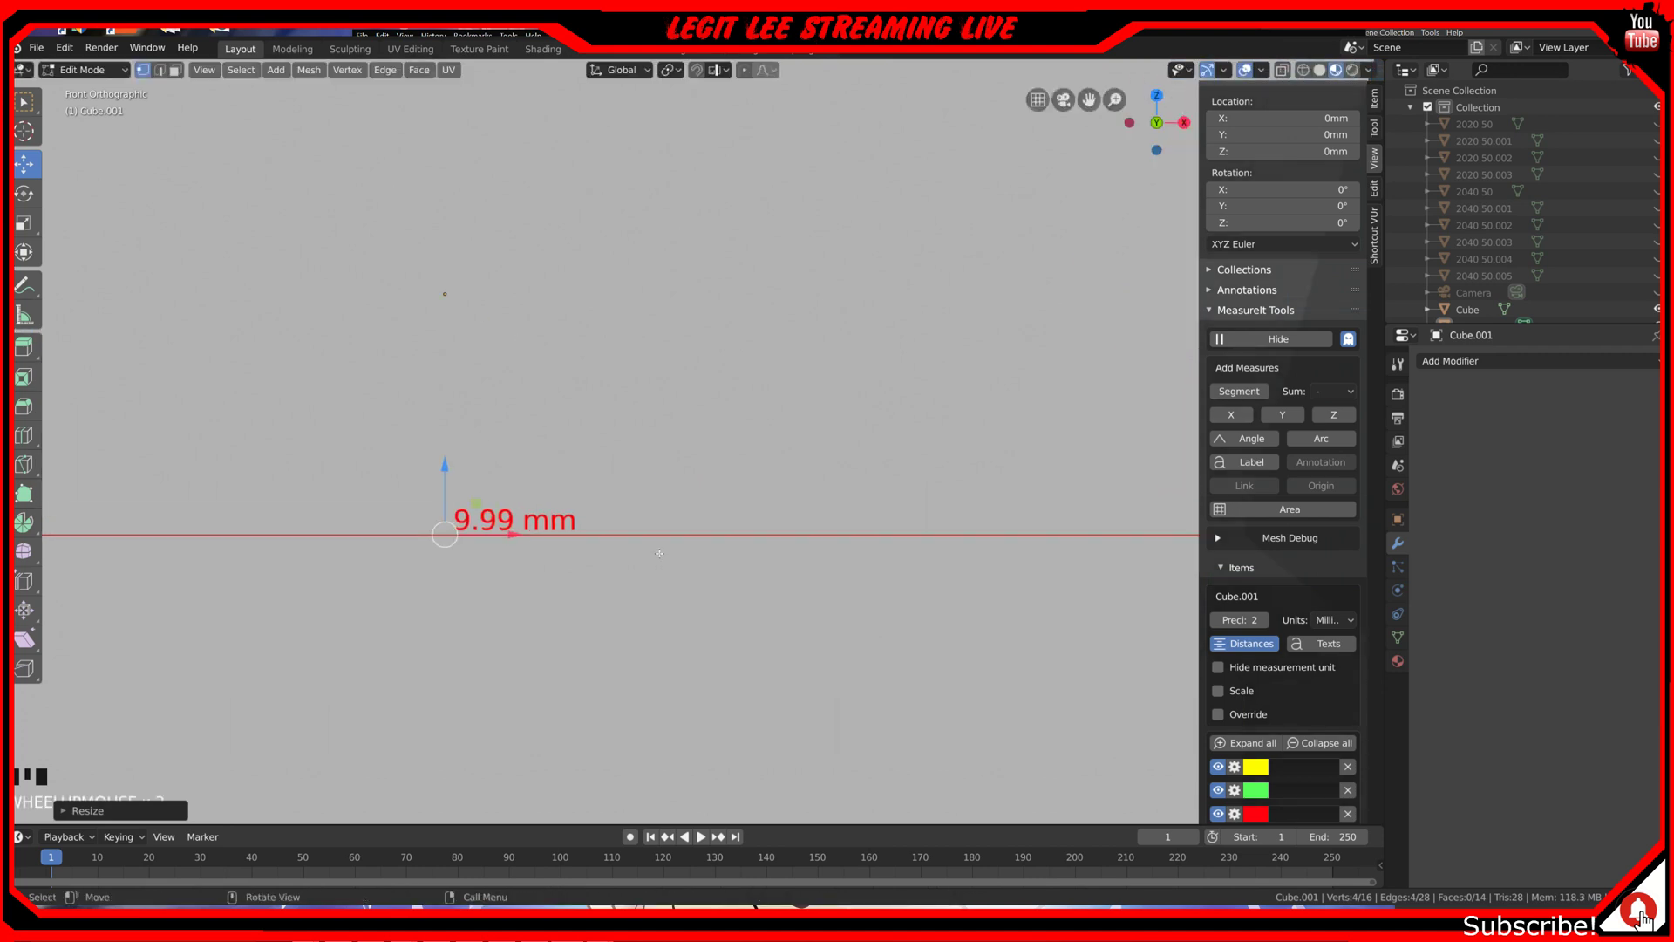
key(s)
key(x)
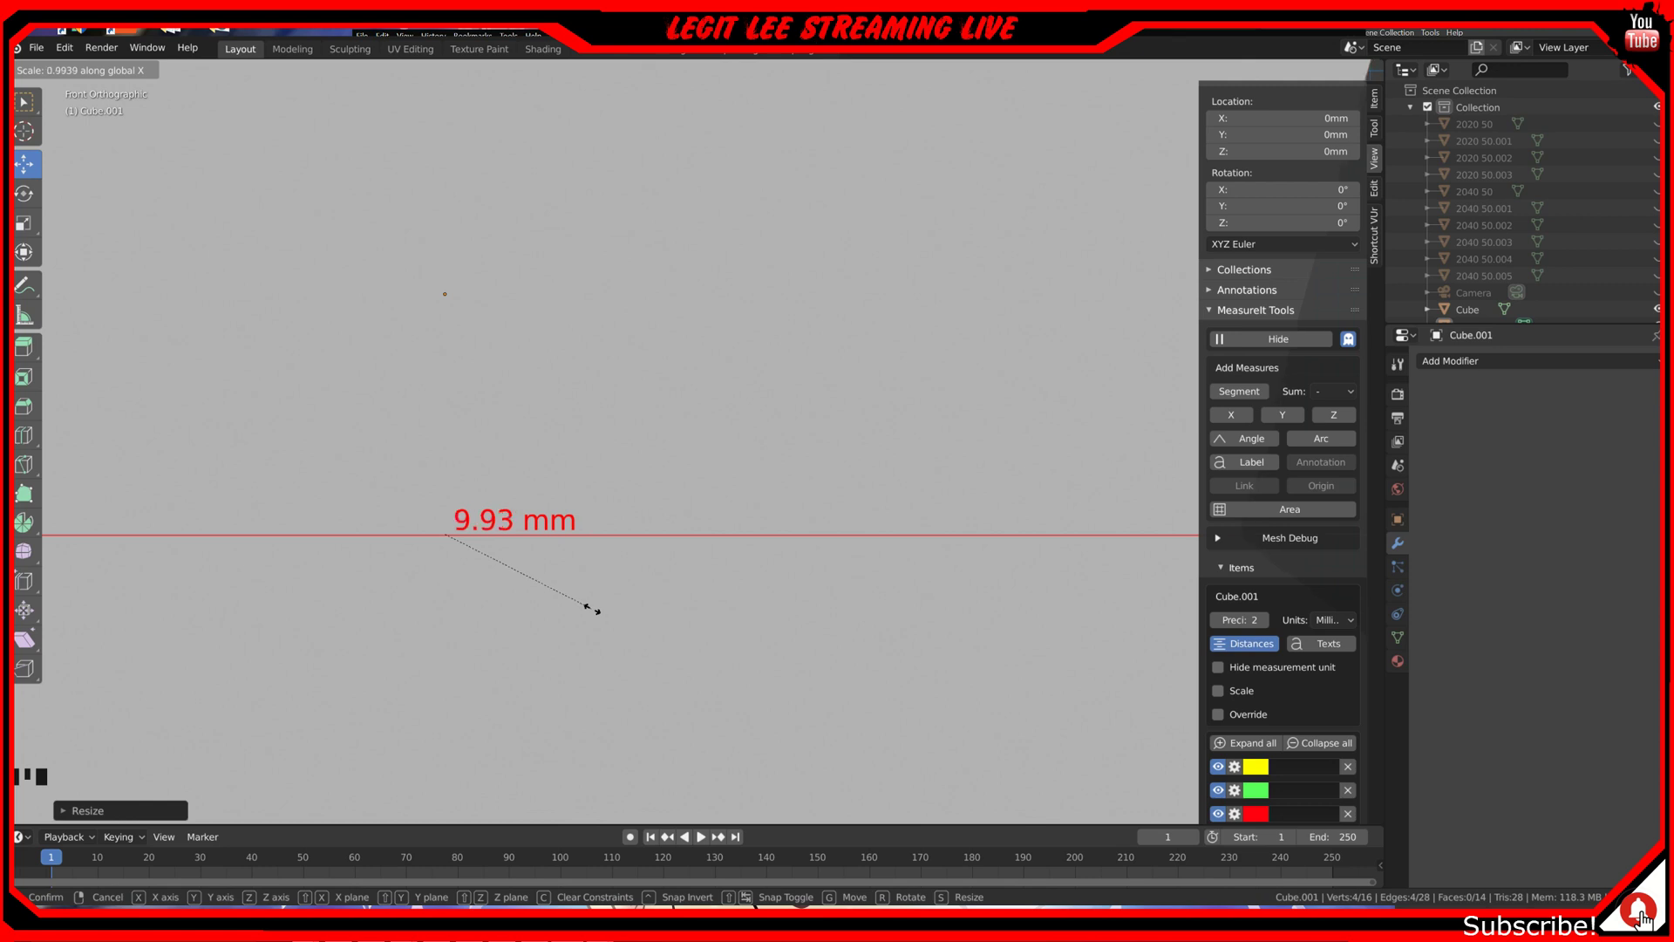
click(591, 606)
scroll(457, 628, up, 2)
shift+middle_drag(443, 629, 483, 610)
key(s)
key(x)
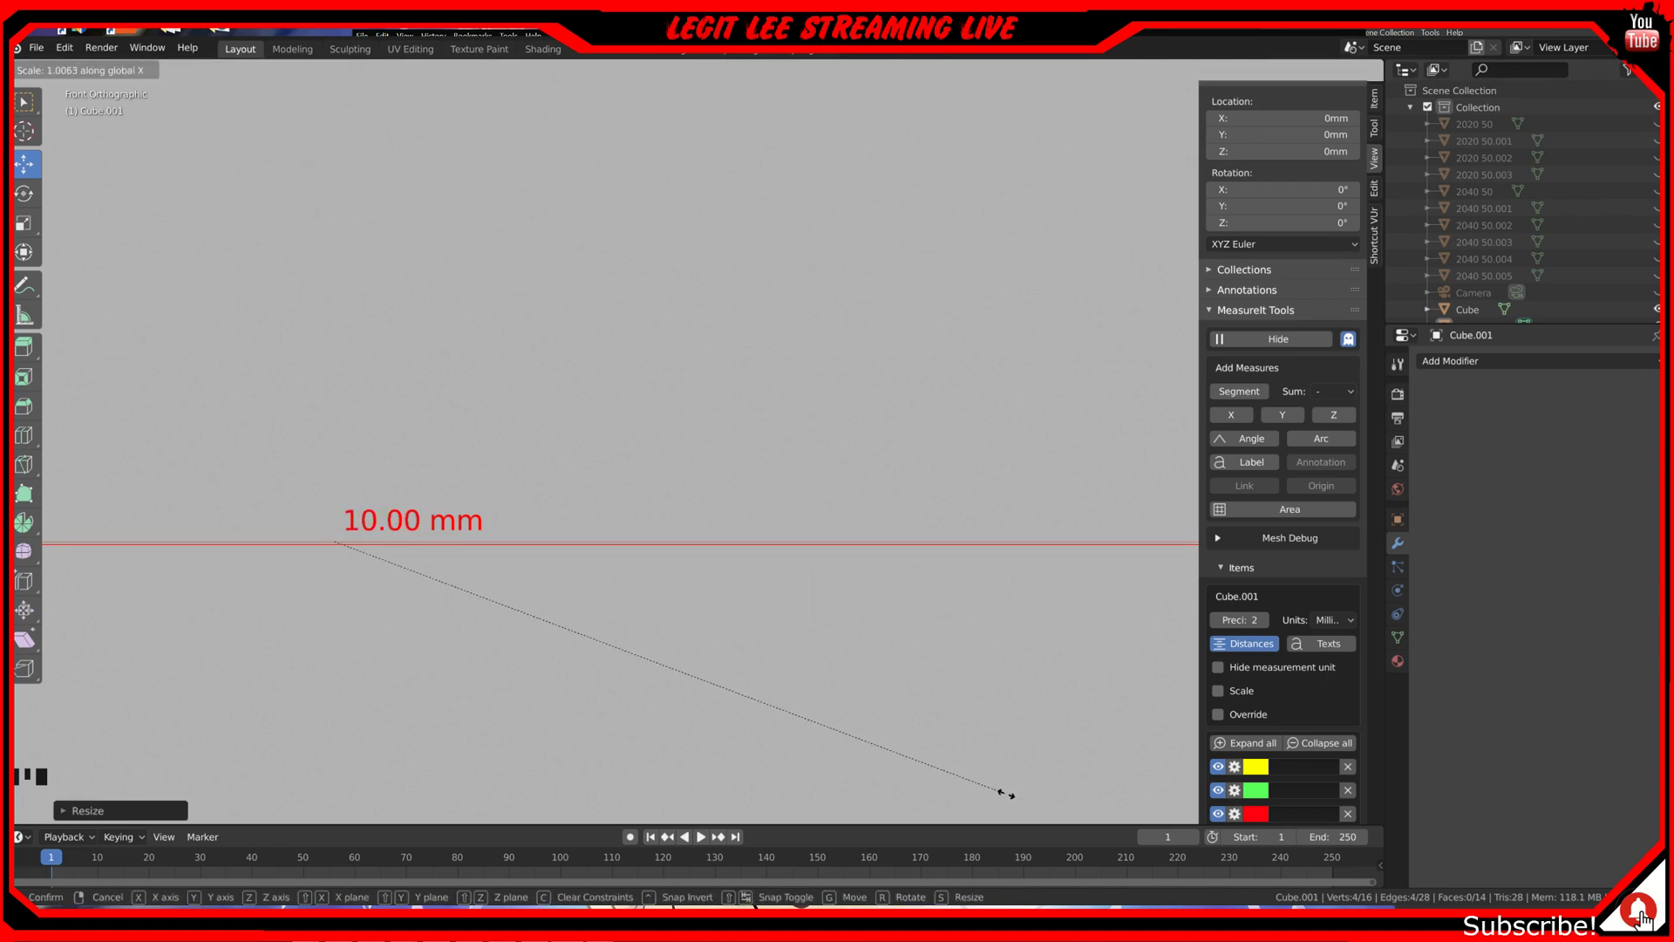
click(1002, 793)
Step: Add a centered horizontal loop cut to the tapered section between the 10 mm waist and the block's top
scroll(842, 640, down, 9)
scroll(842, 640, down, 2)
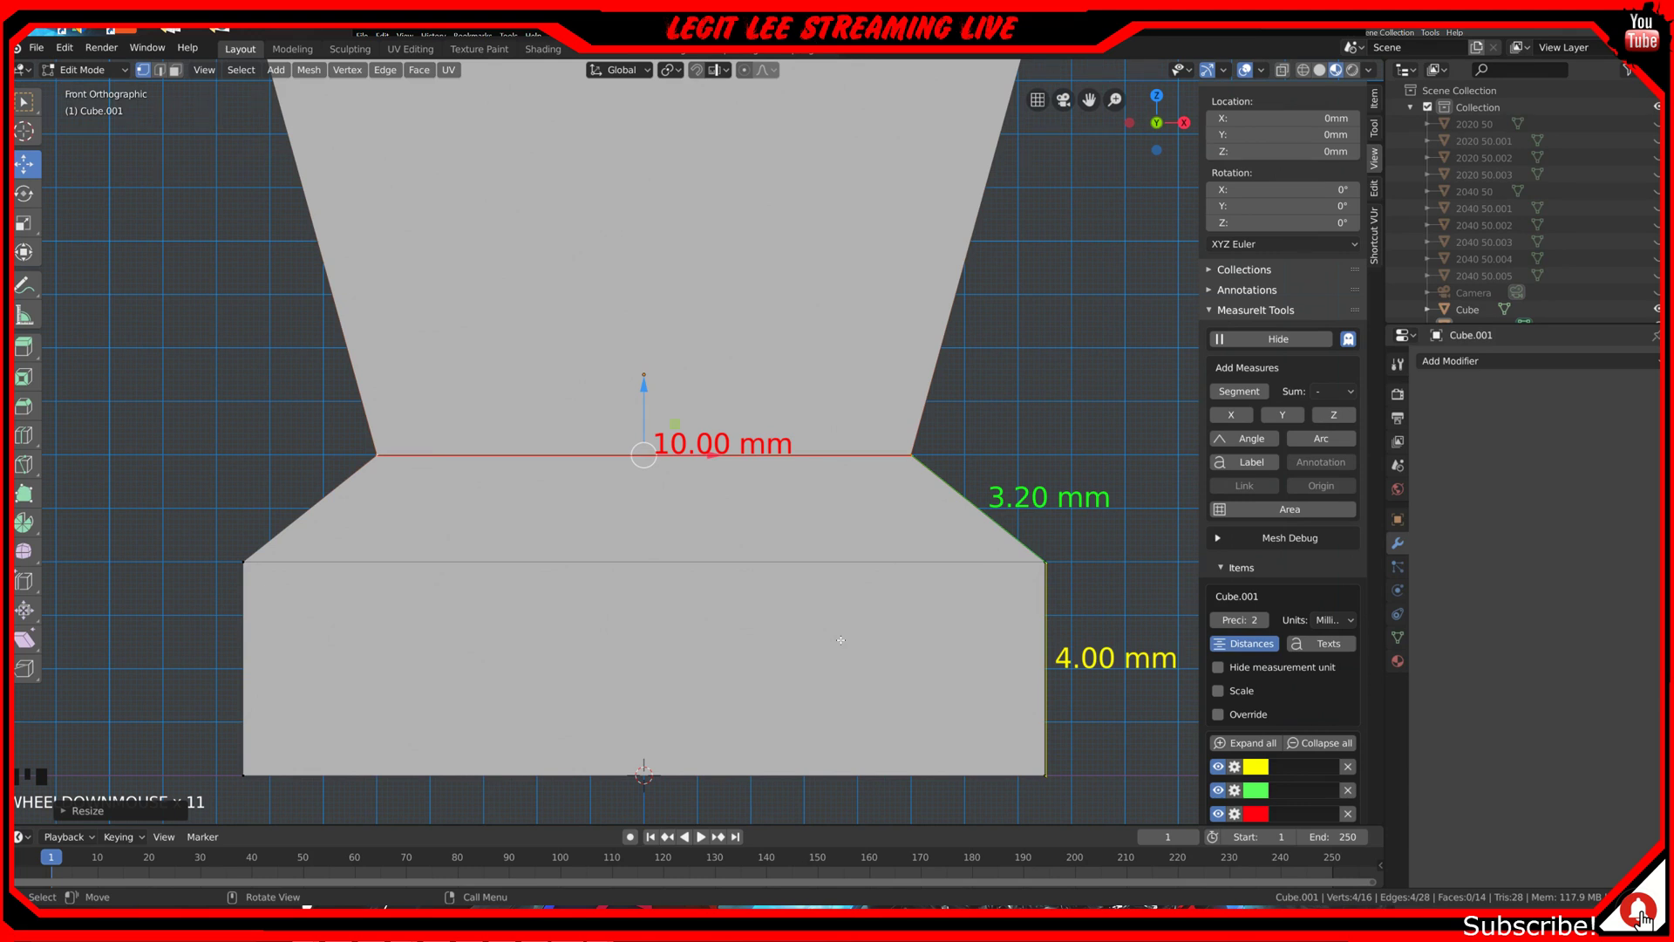
scroll(841, 640, down, 5)
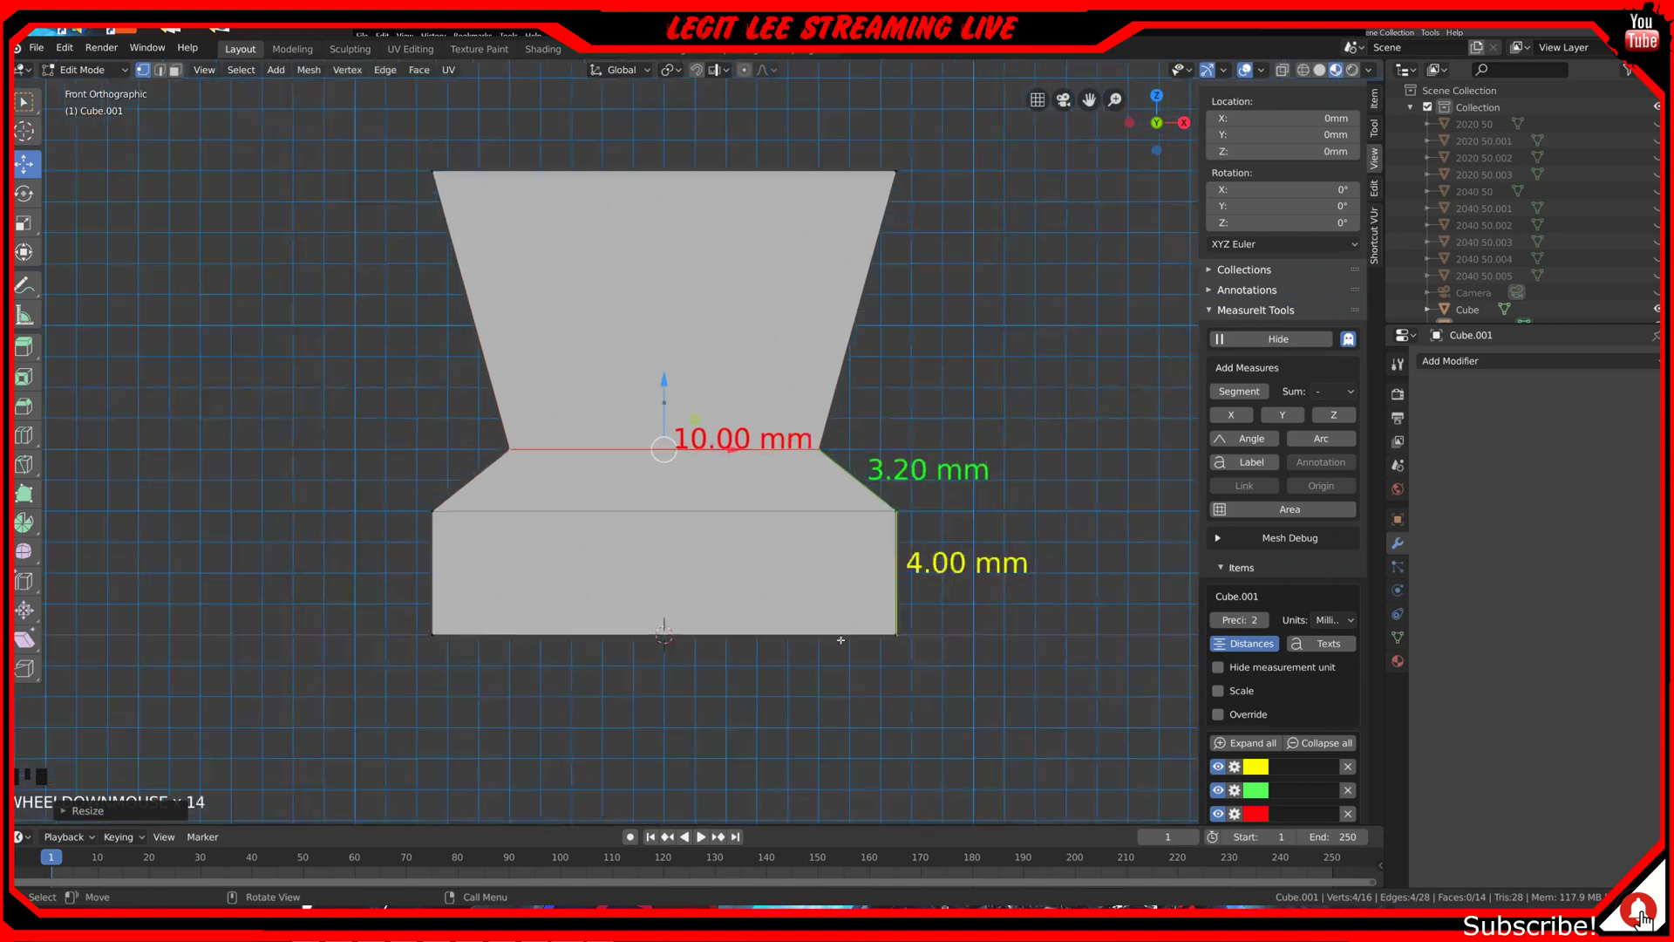
scroll(806, 417, up, 2)
scroll(806, 417, up, 1)
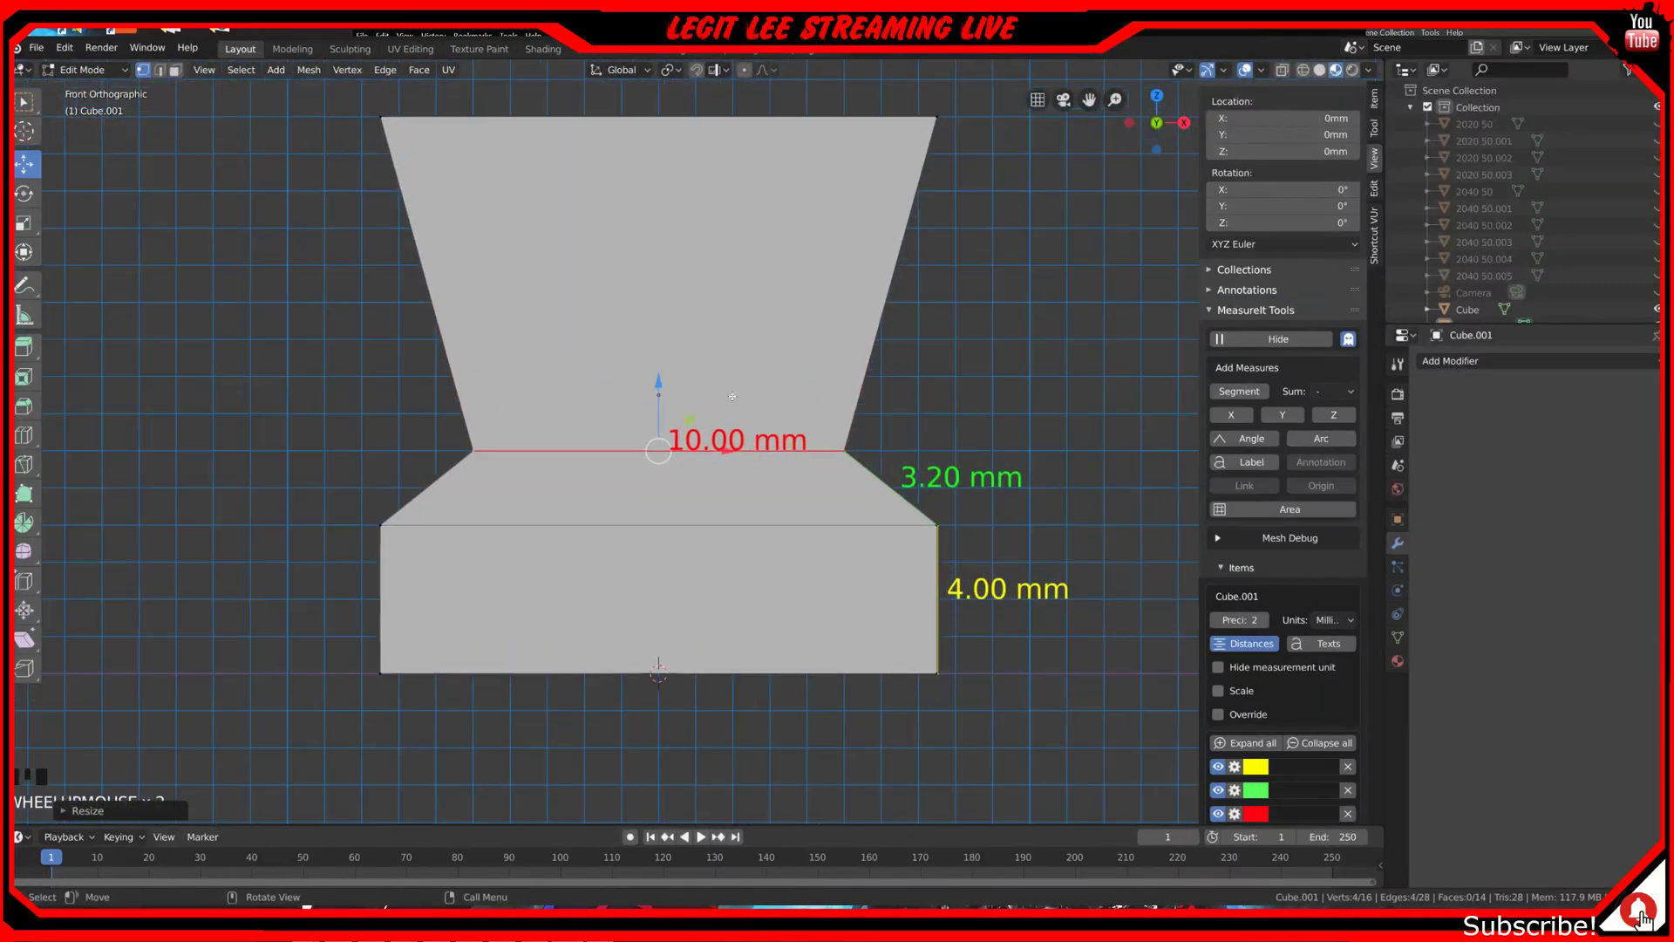
key(ctrl+r)
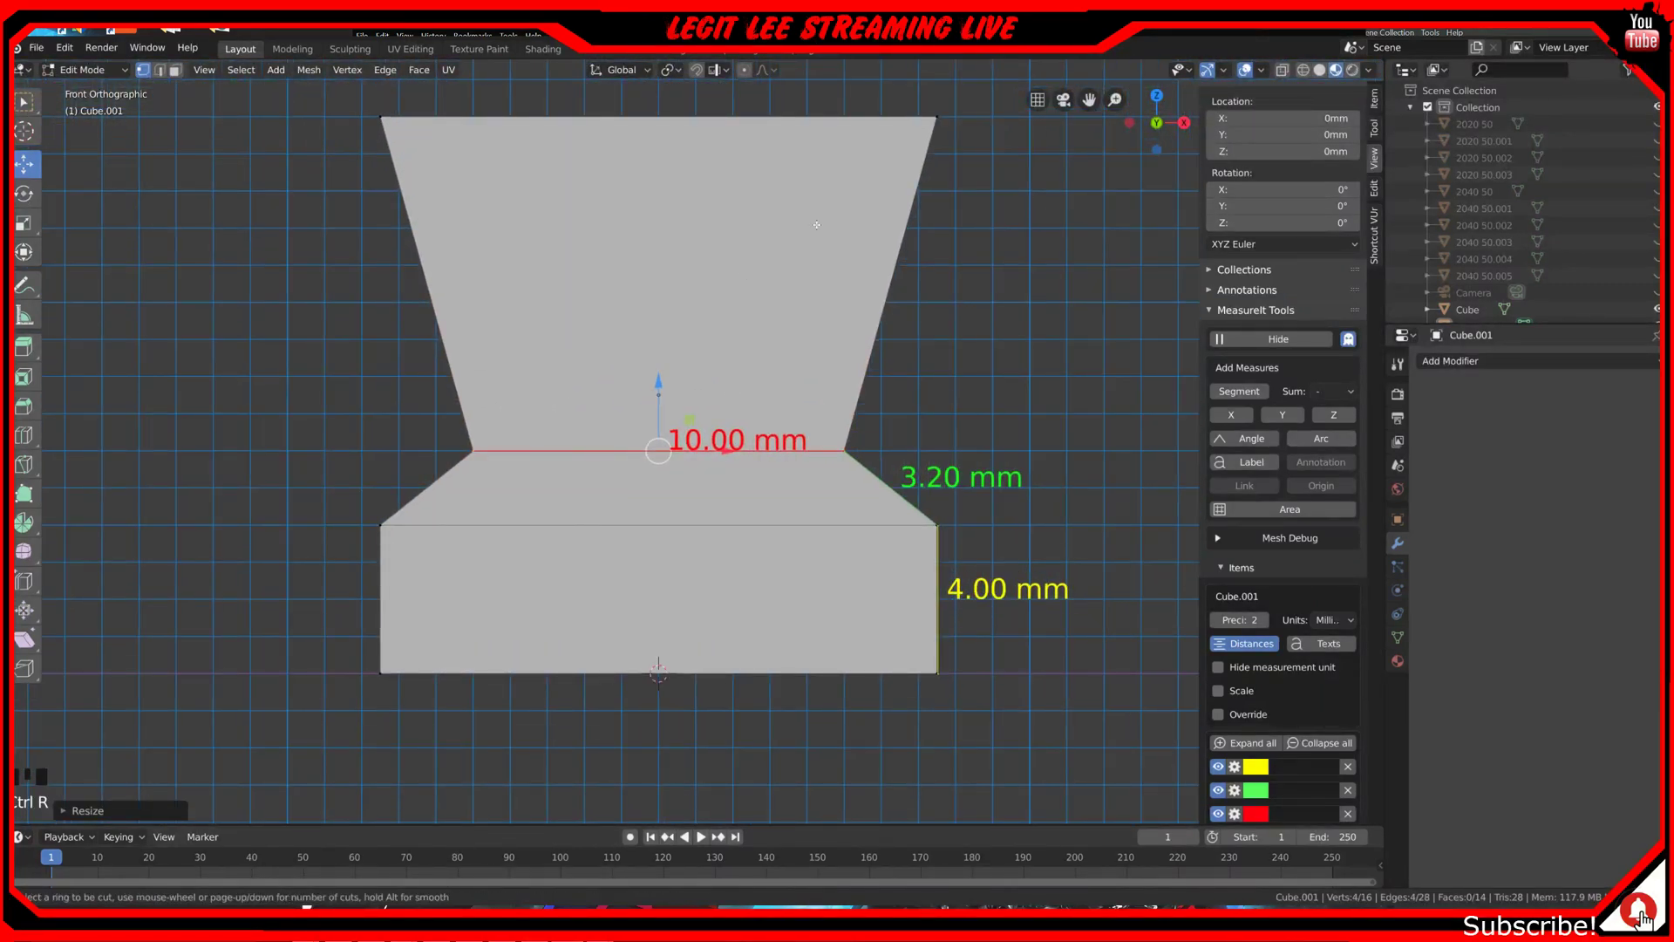
click(872, 283)
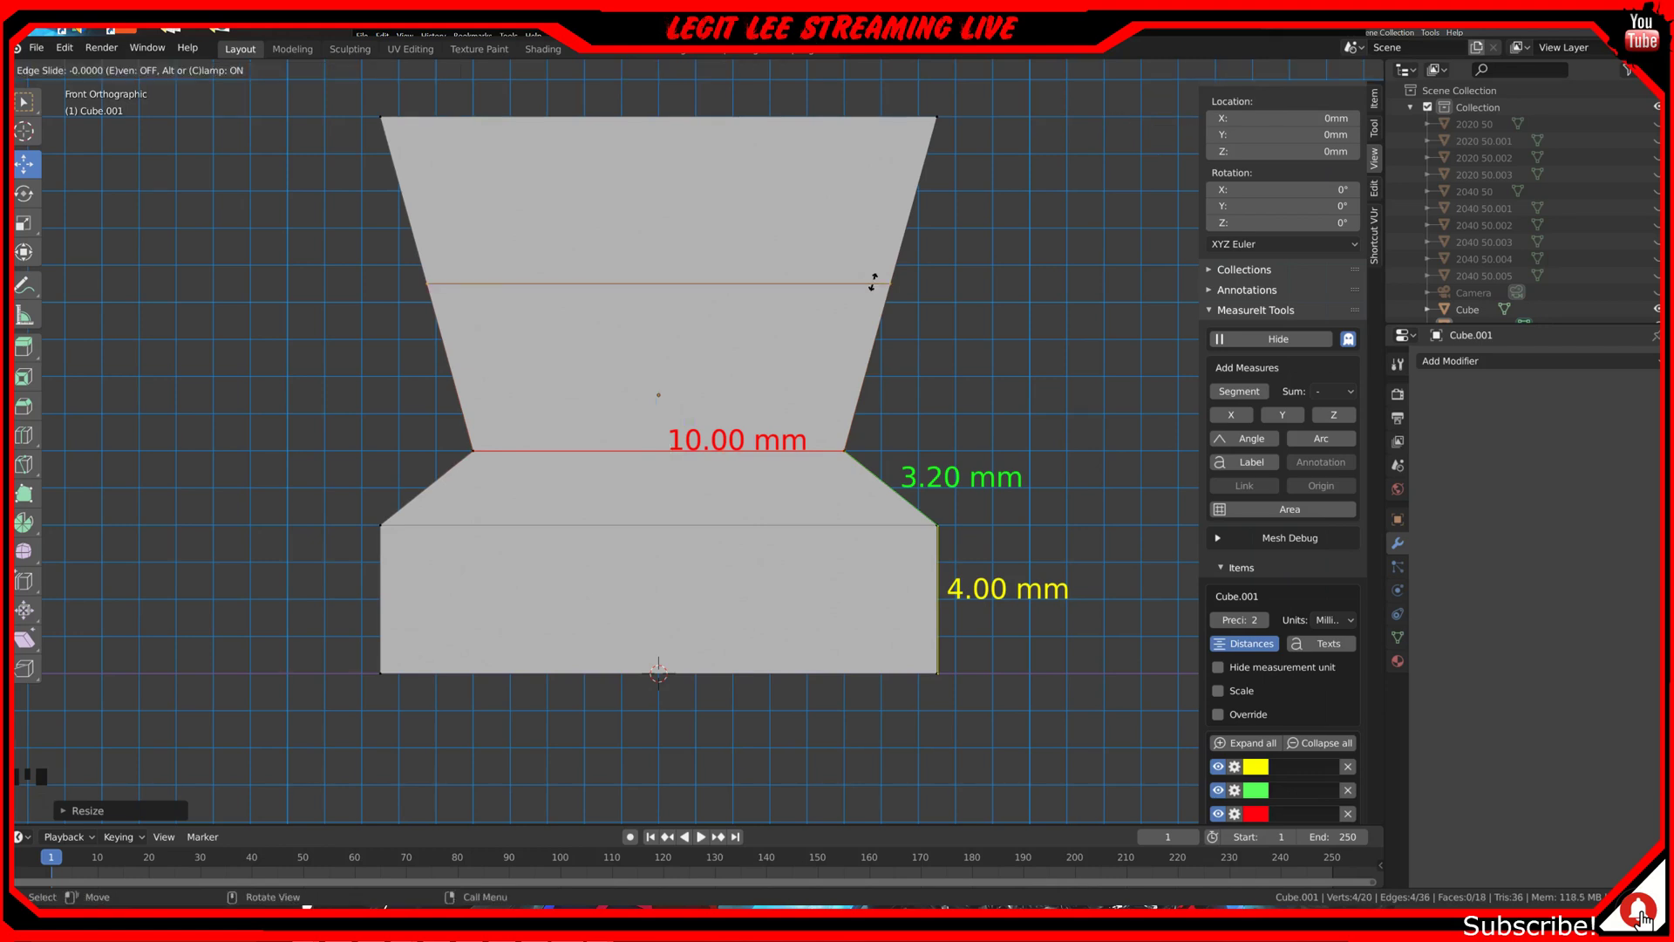
click(873, 282)
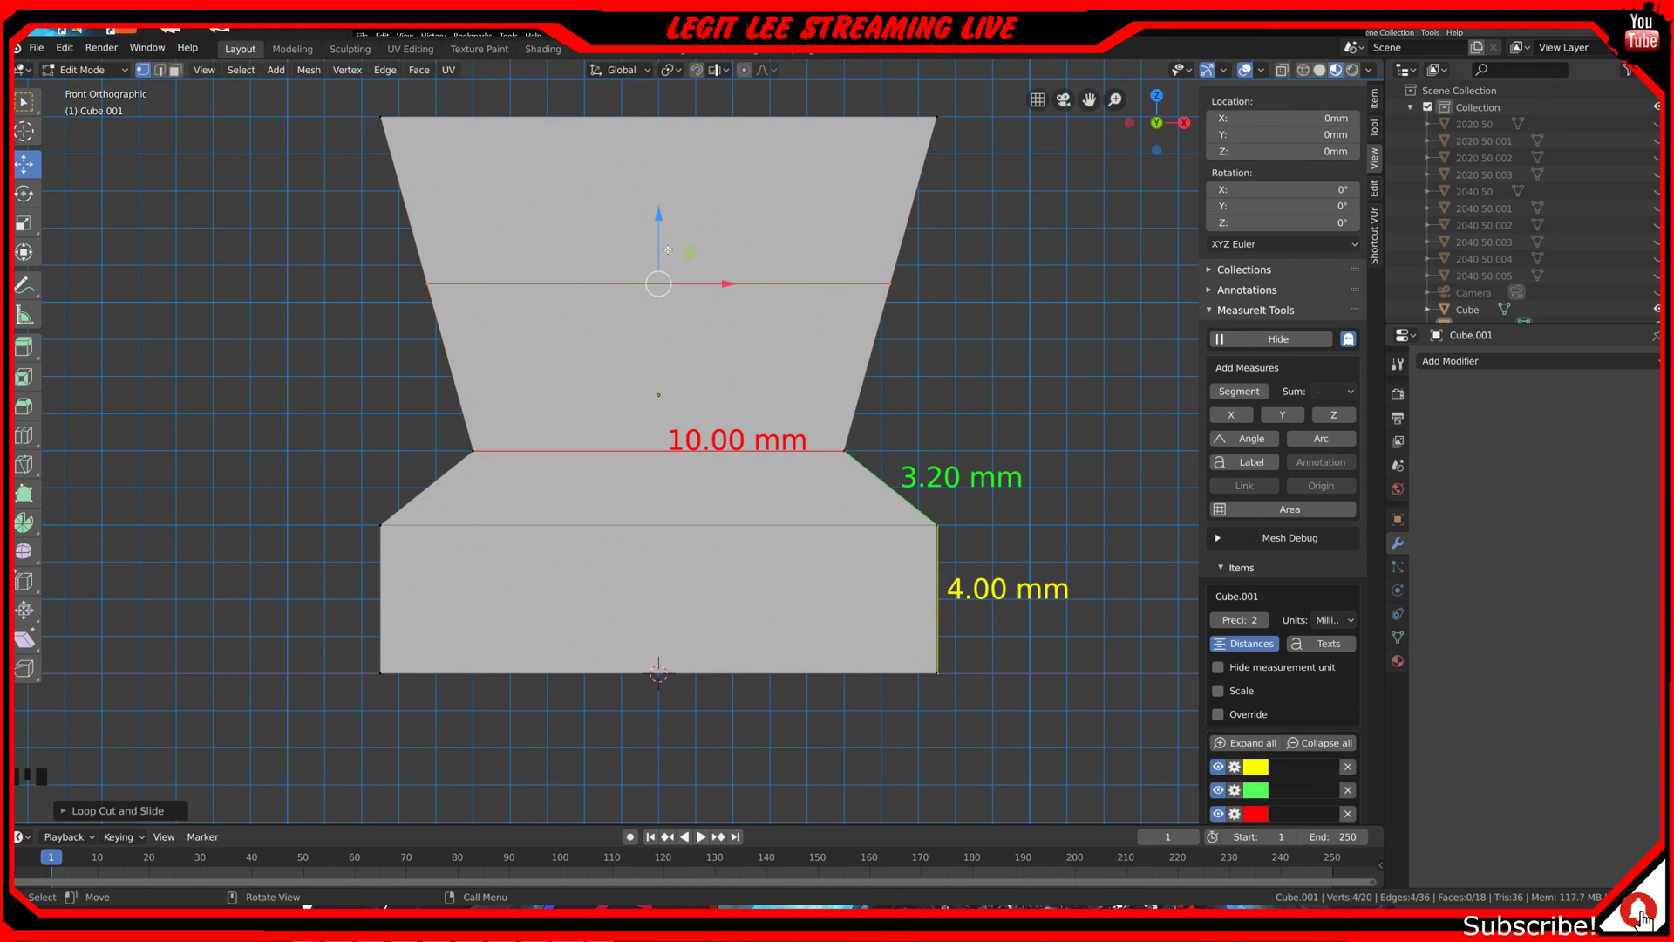
Step: Lower the new edge loop about 2 mm along Z so it sits closer to the 10 mm waist
scroll(668, 249, up, 2)
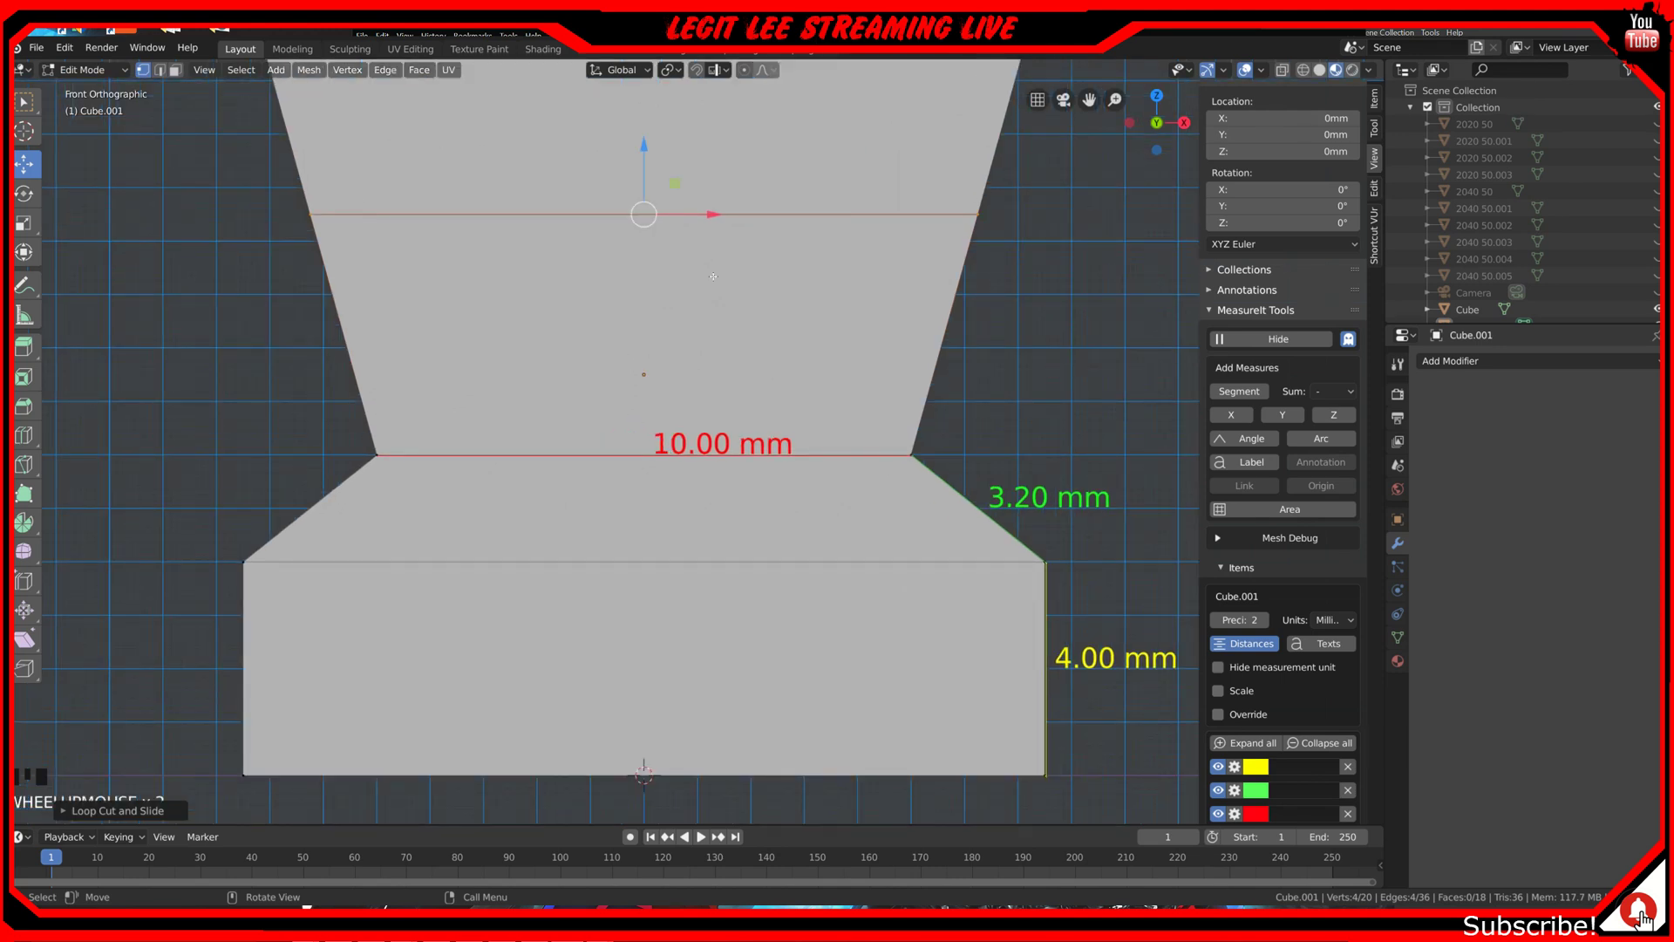
key(g)
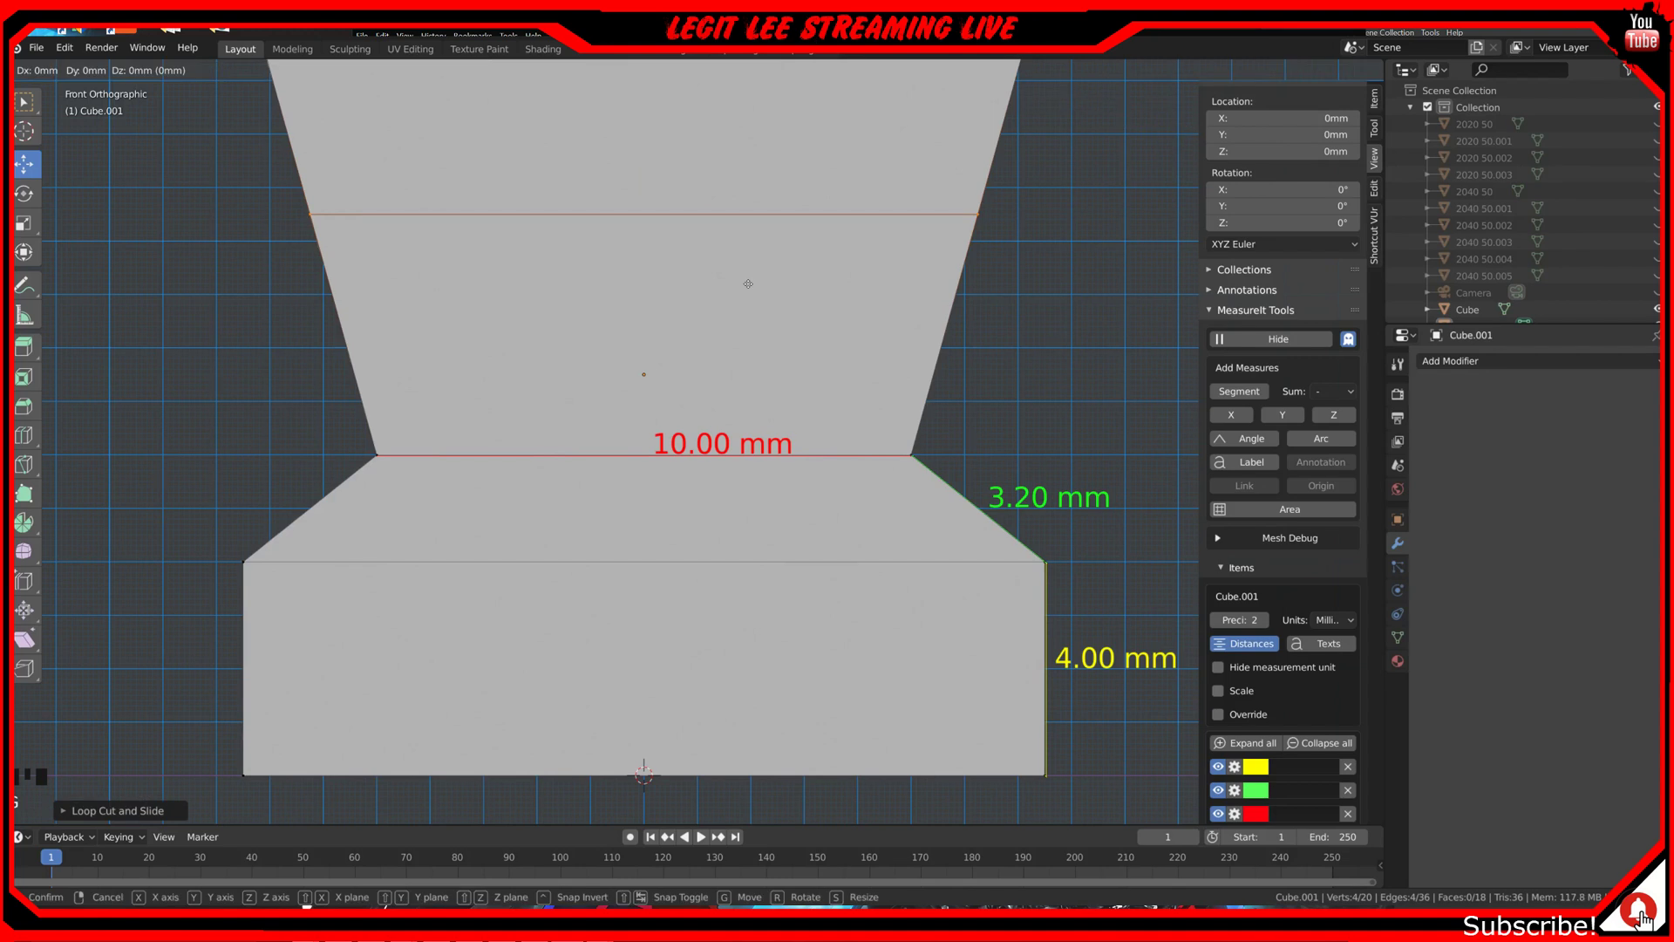
key(z)
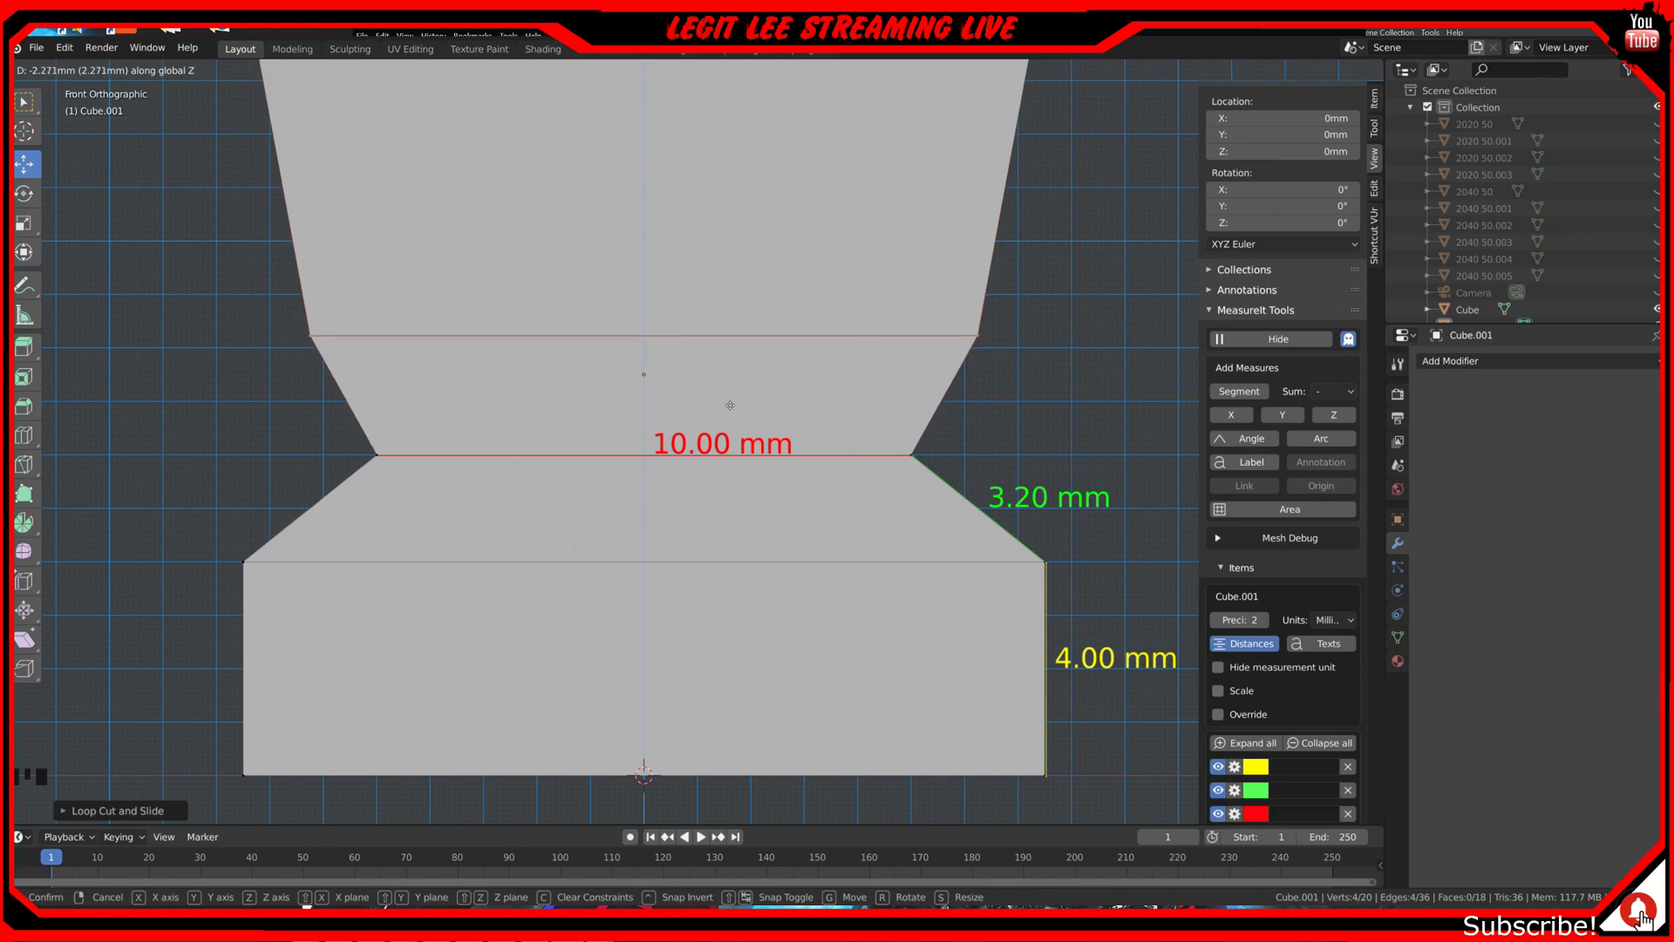
click(733, 393)
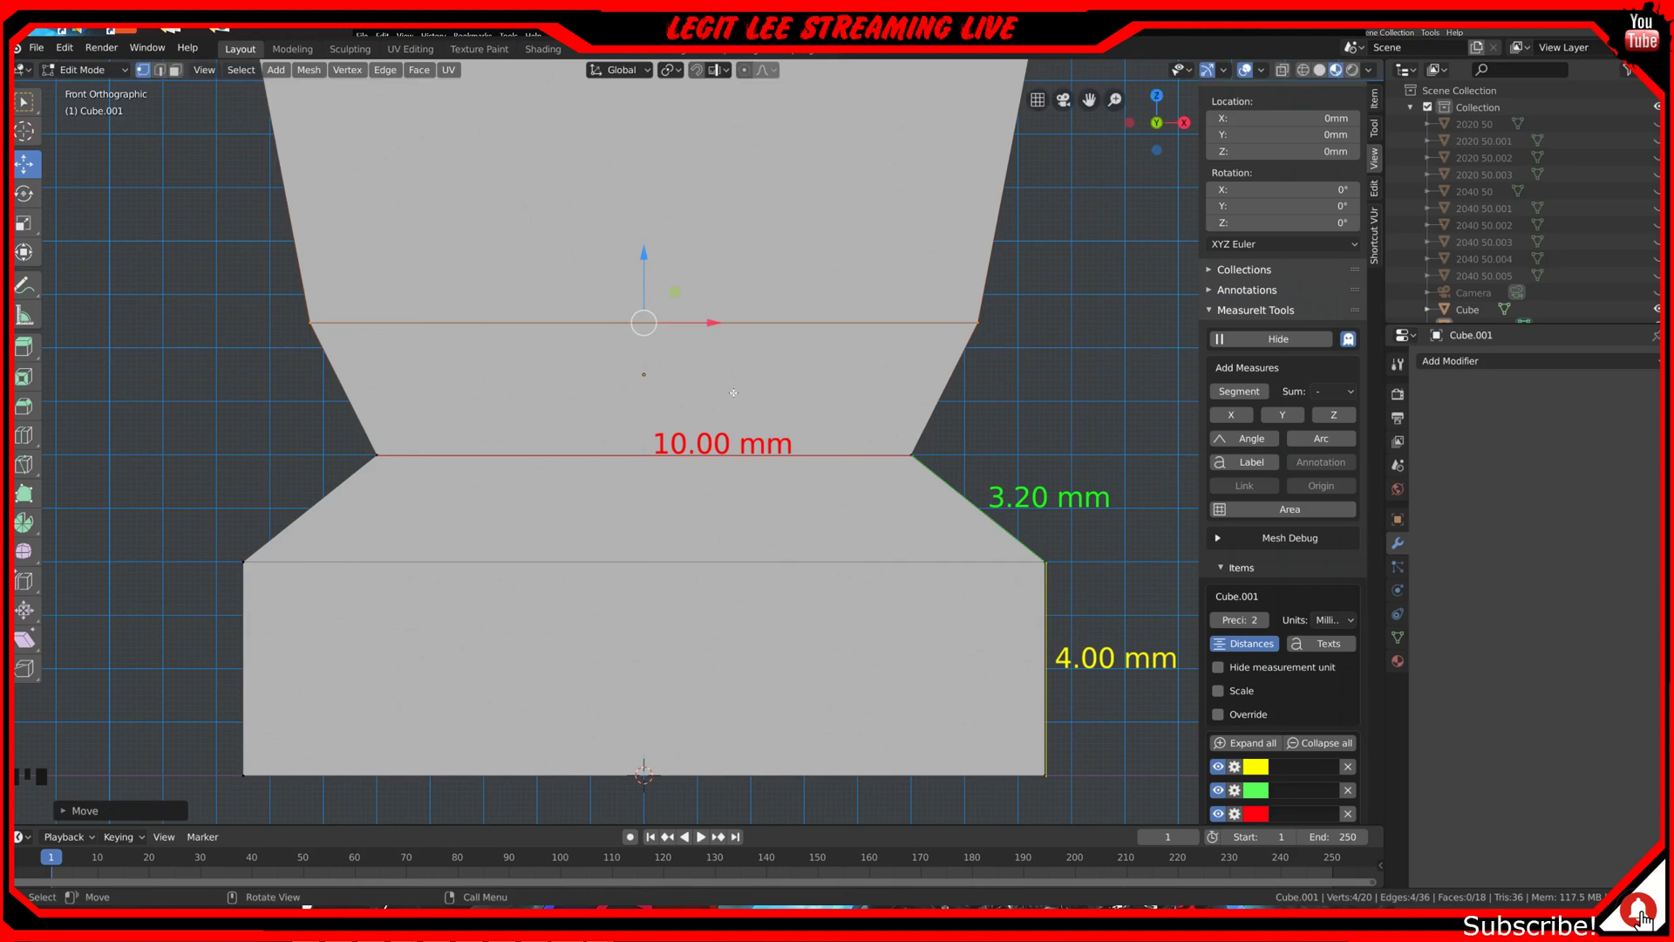
Step: Try measuring from the new loop to the waist with a MeasureIt segment on their front edges, and delete that measurement
click(980, 321)
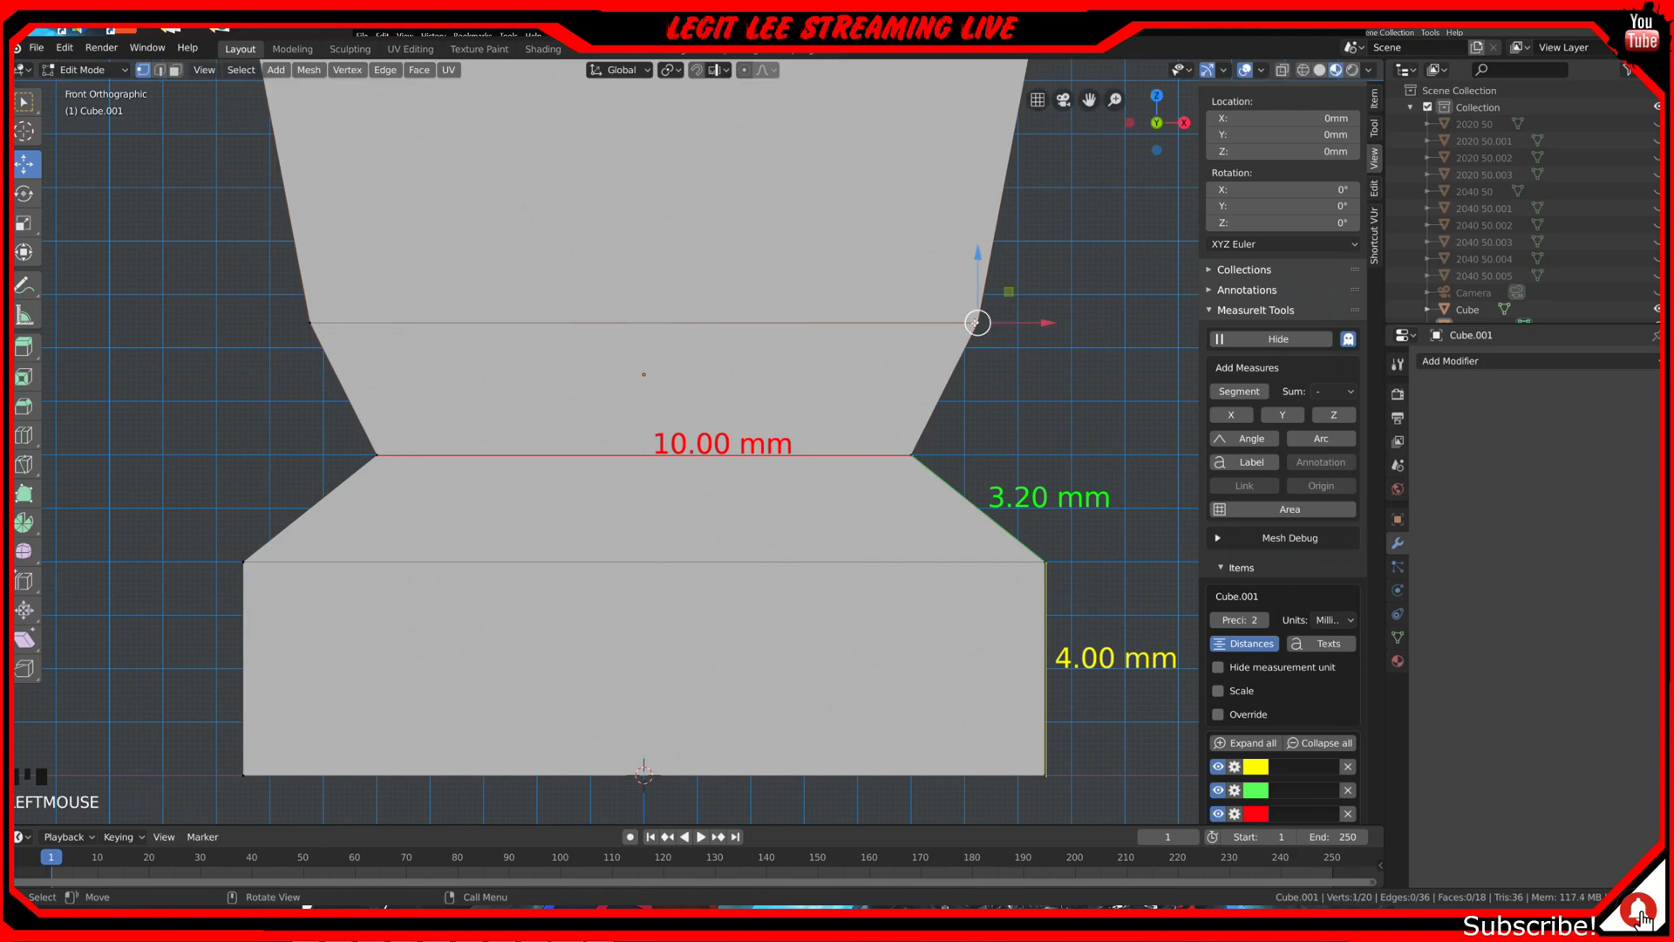
shift+click(912, 458)
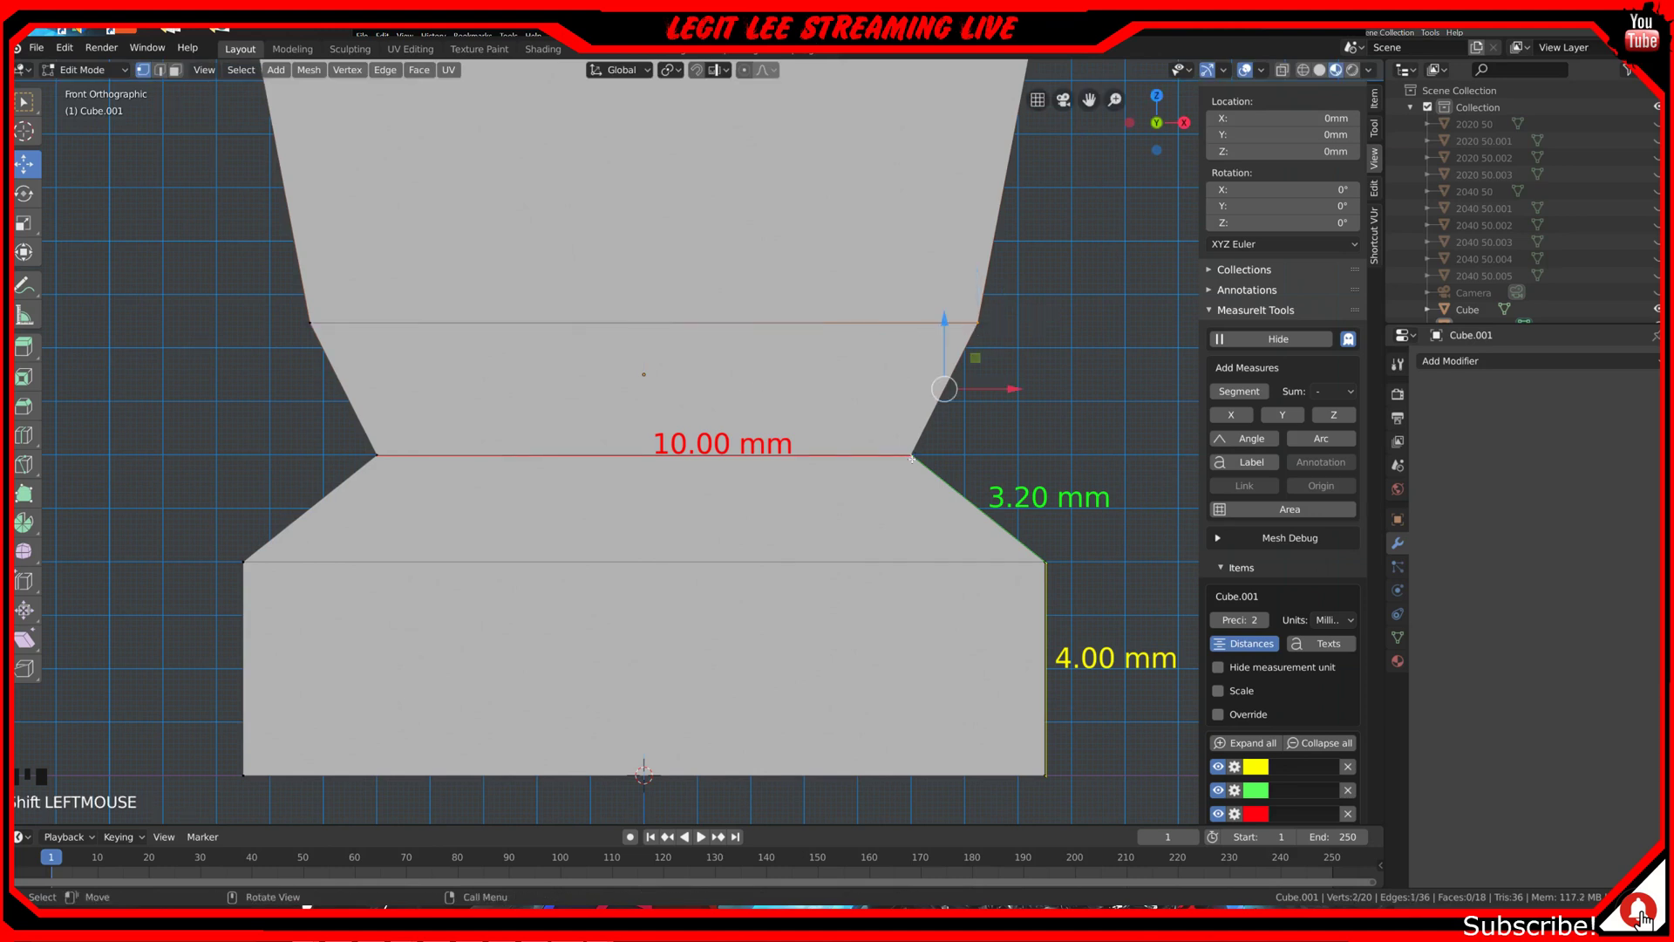
click(159, 69)
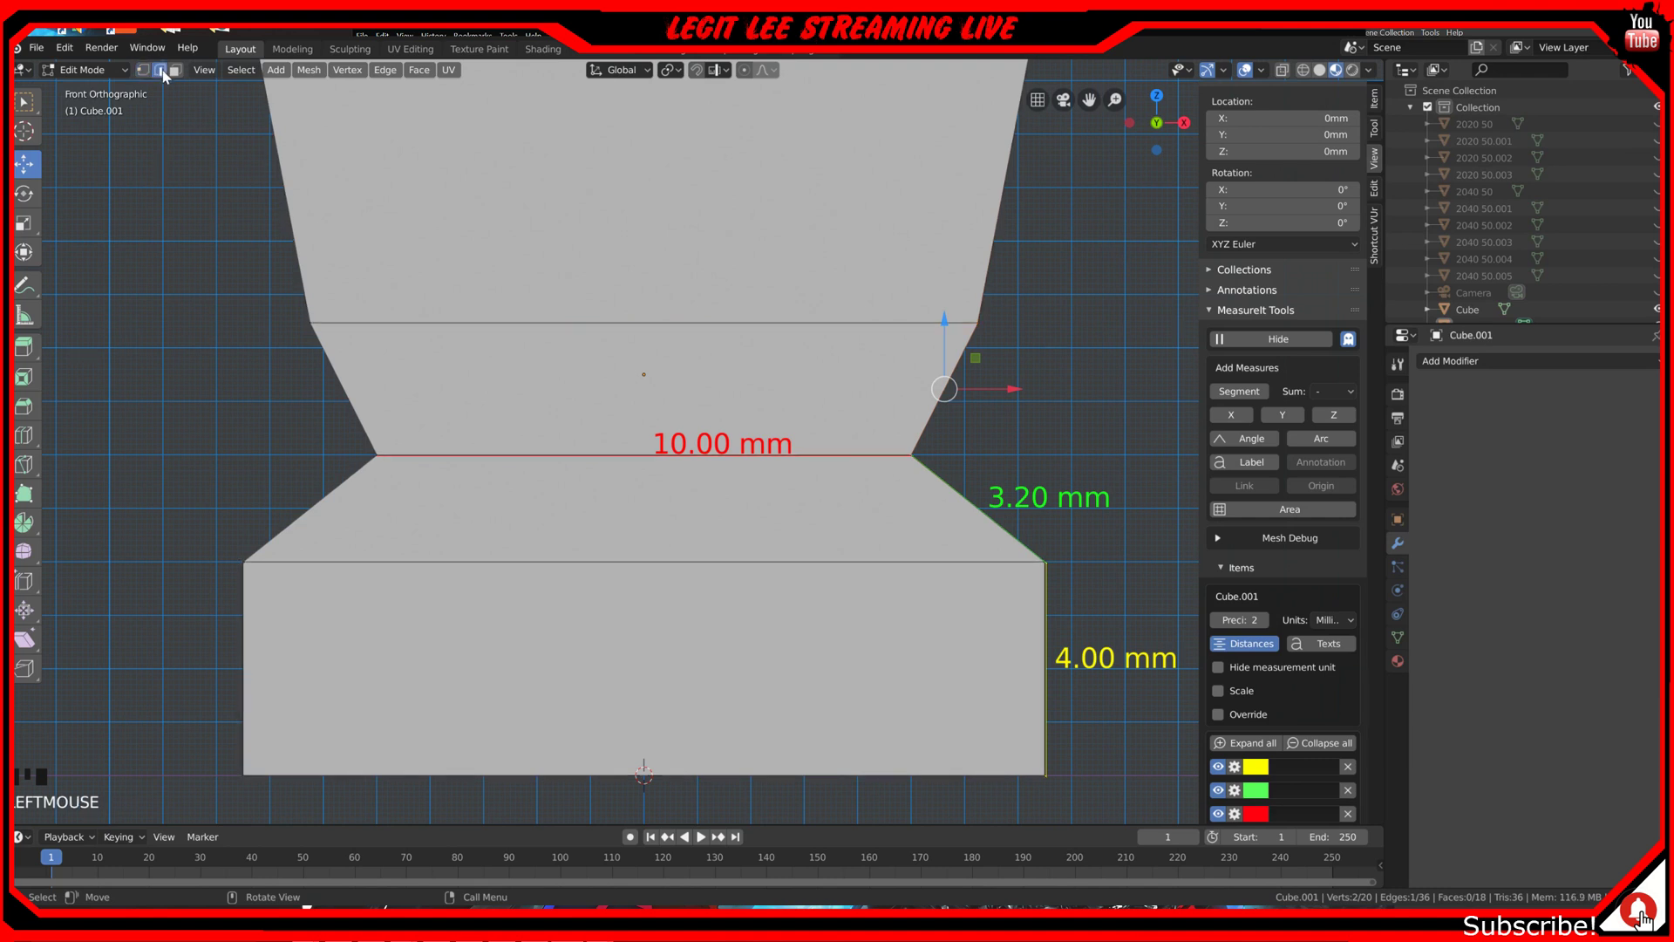
click(710, 363)
shift+click(698, 451)
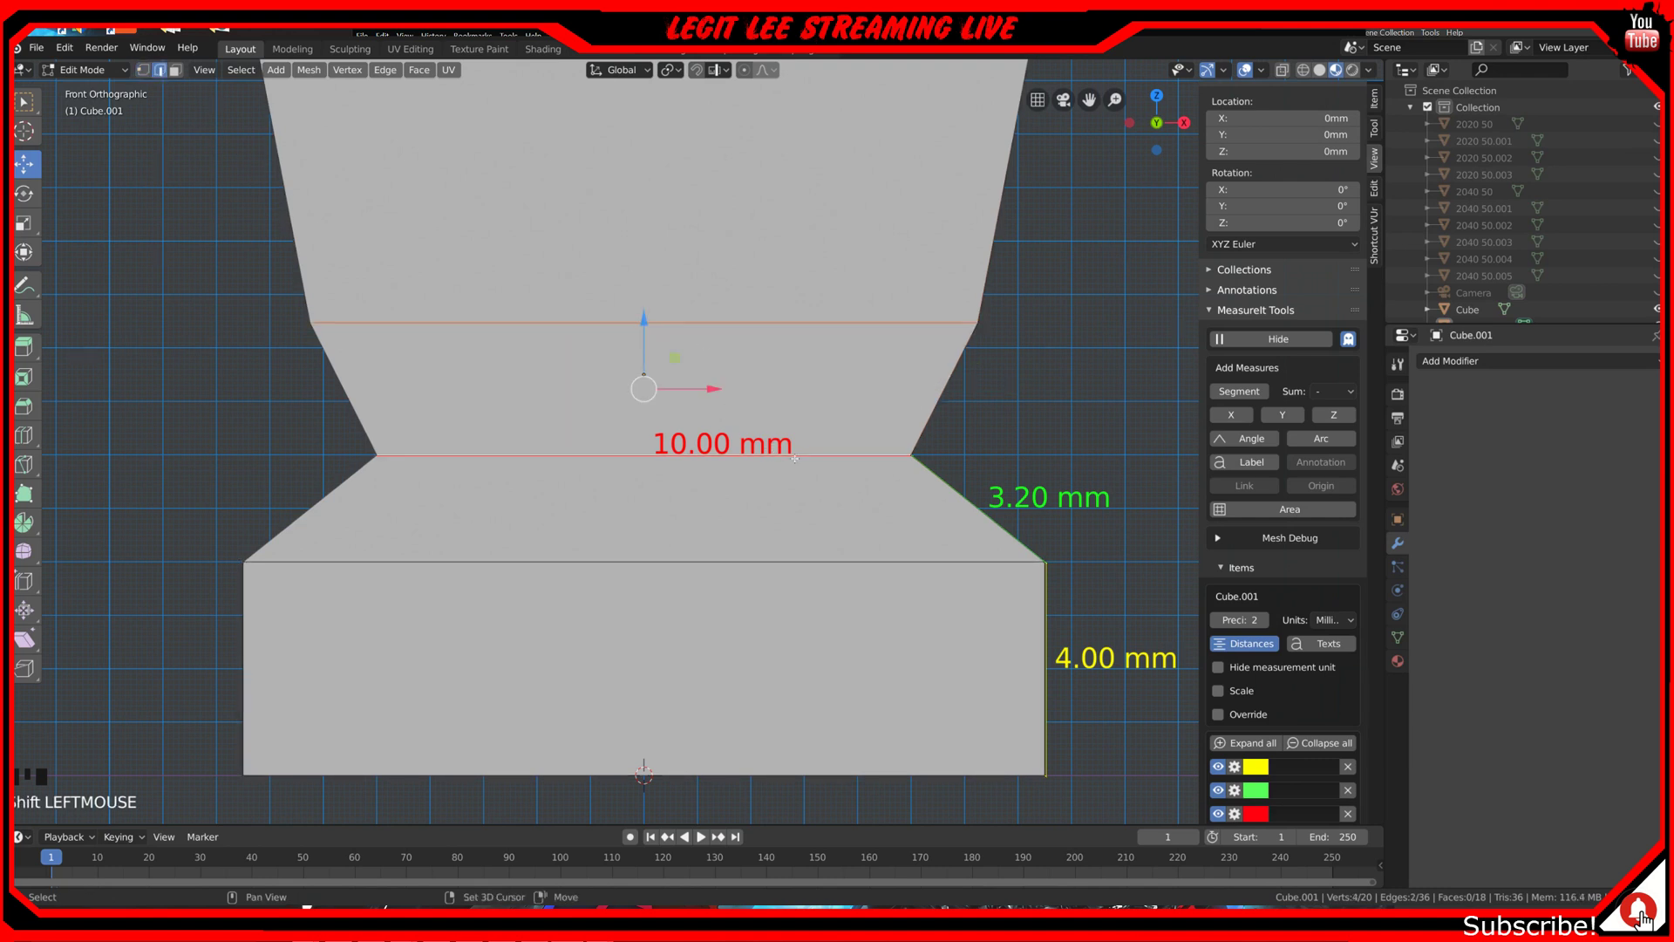
click(1239, 391)
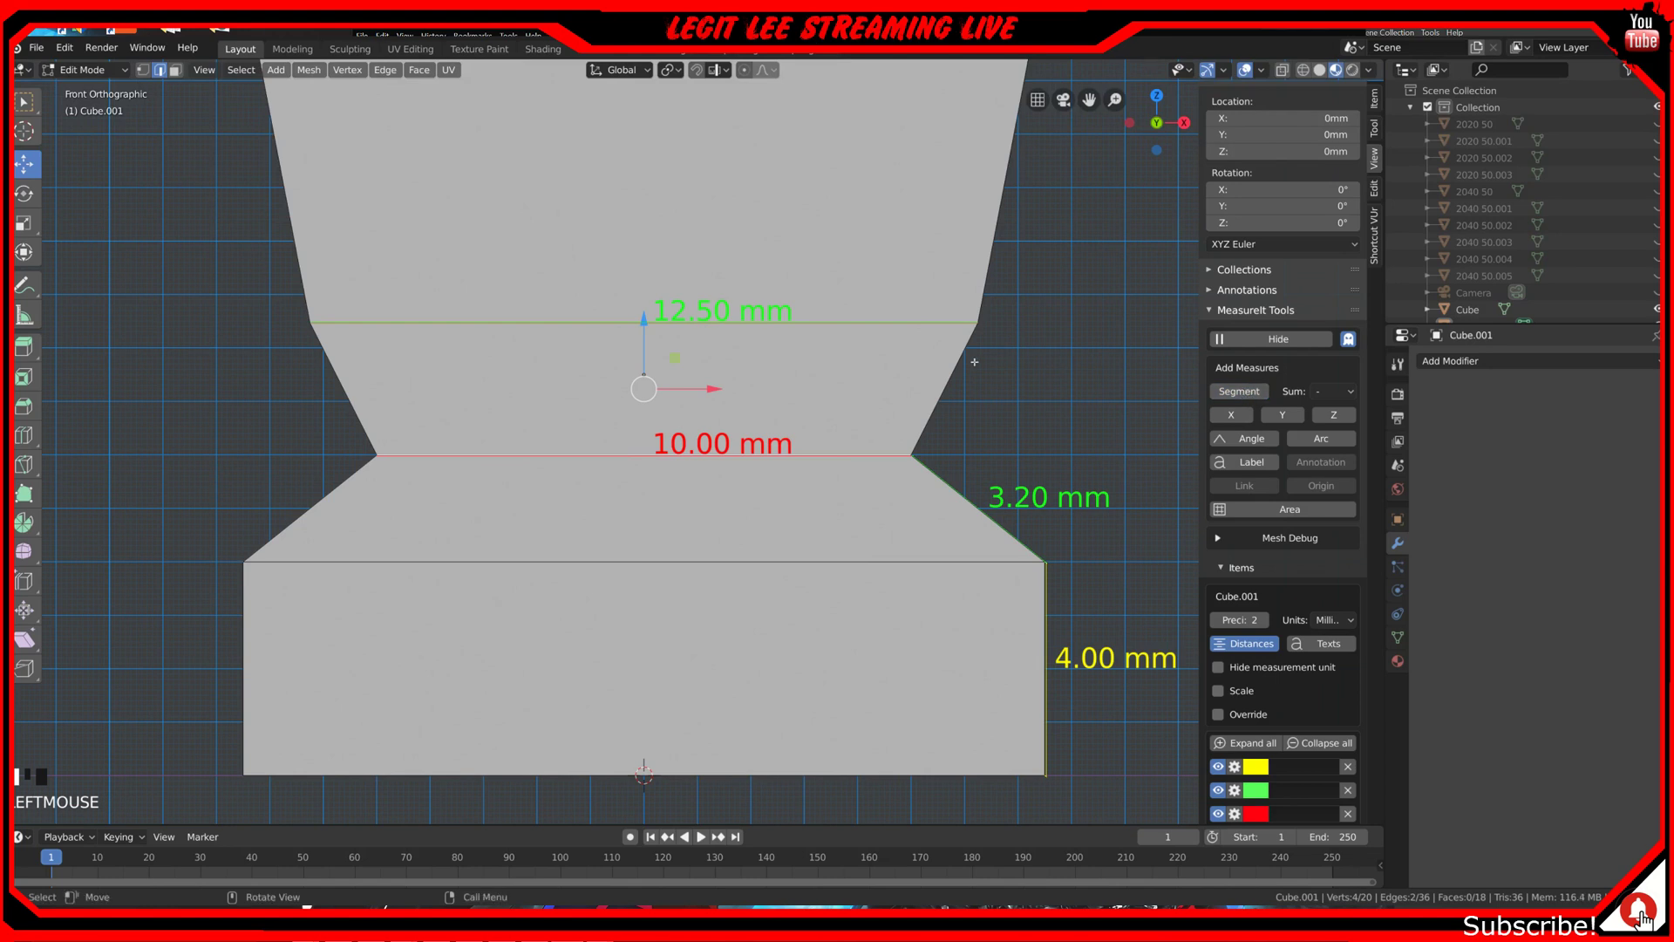
scroll(1264, 611, down, 3)
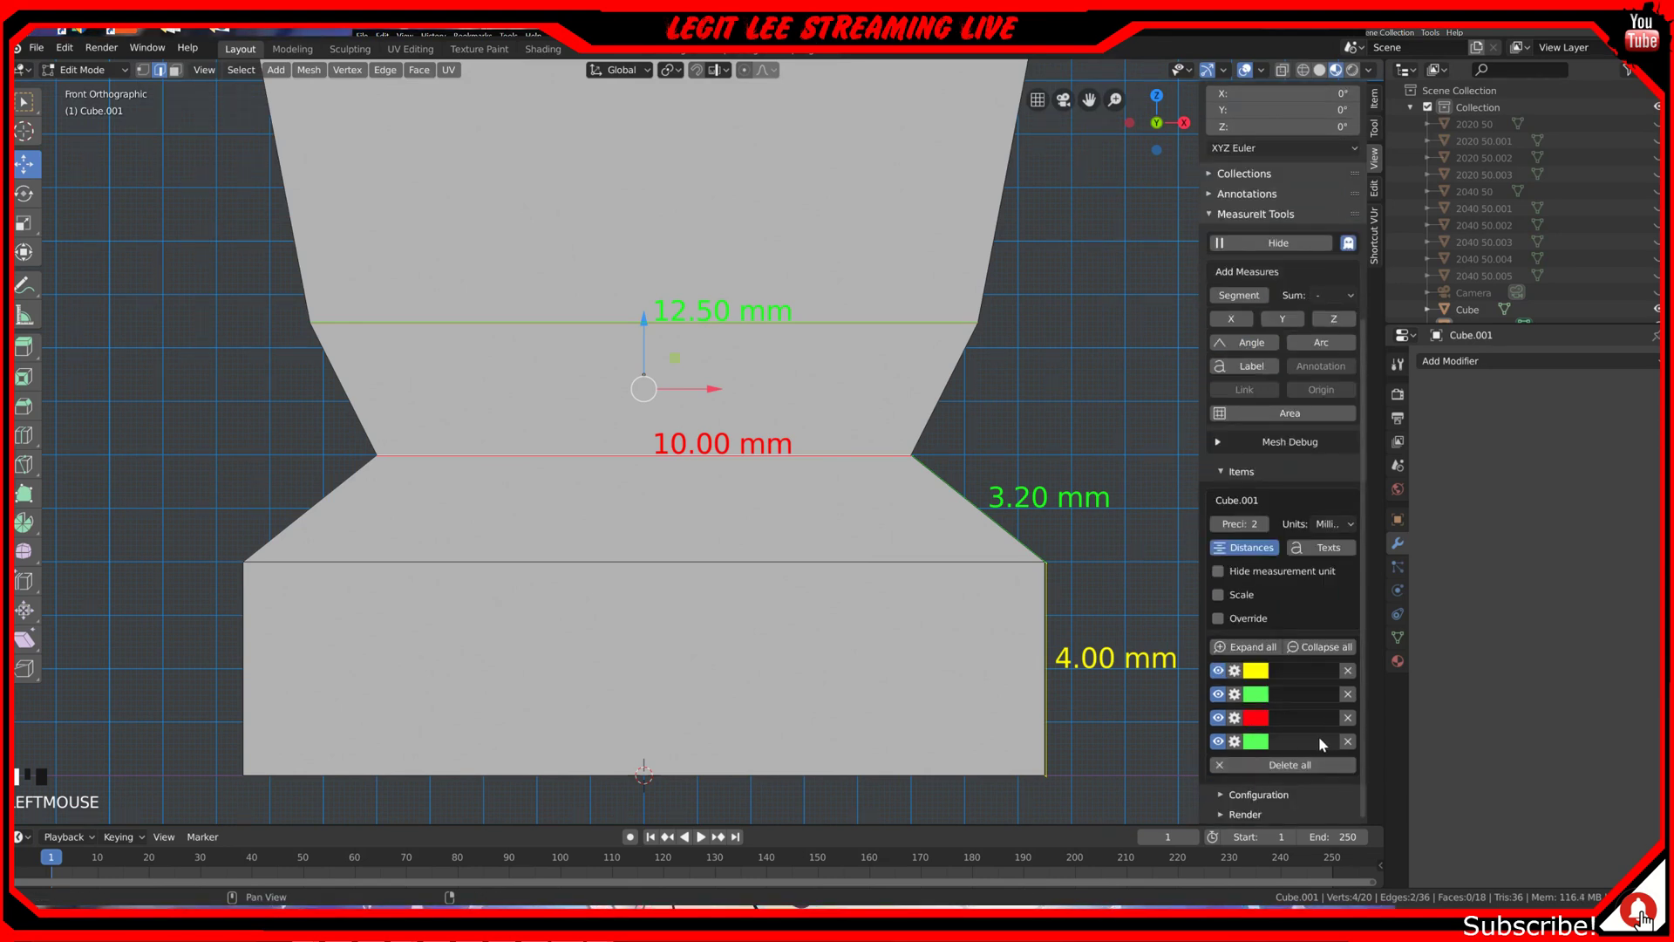
click(1347, 741)
Step: Switch to vertex selection and add a red MeasureIt segment across the front edge of the loop above the 10 mm waist
click(782, 314)
click(143, 70)
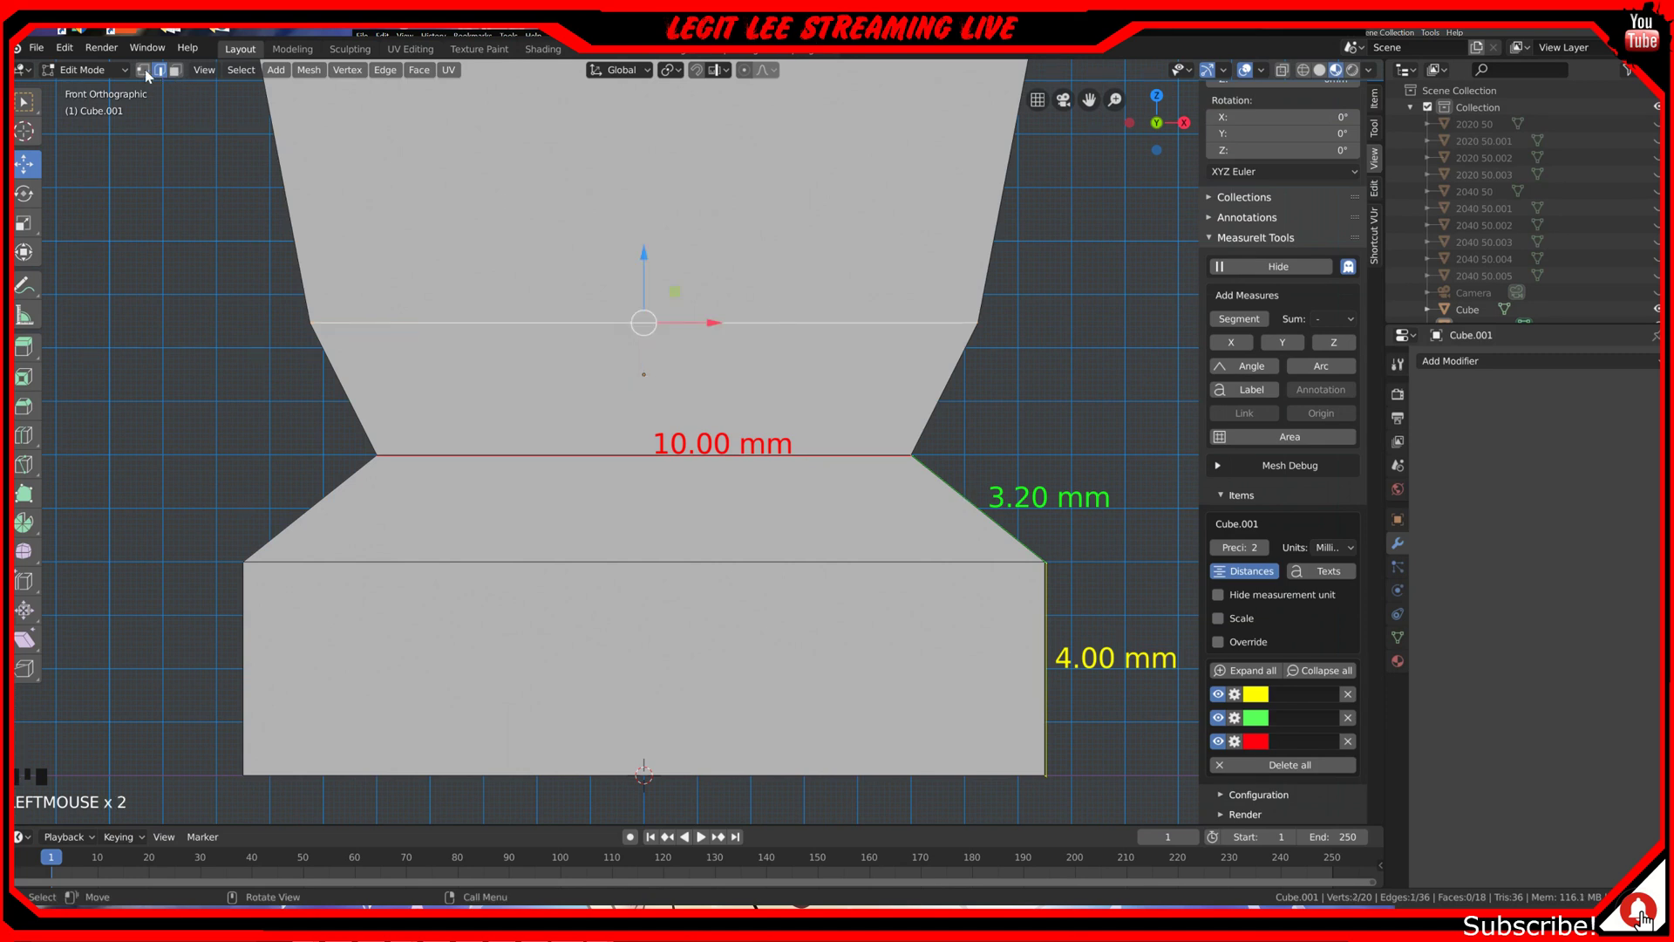
click(979, 323)
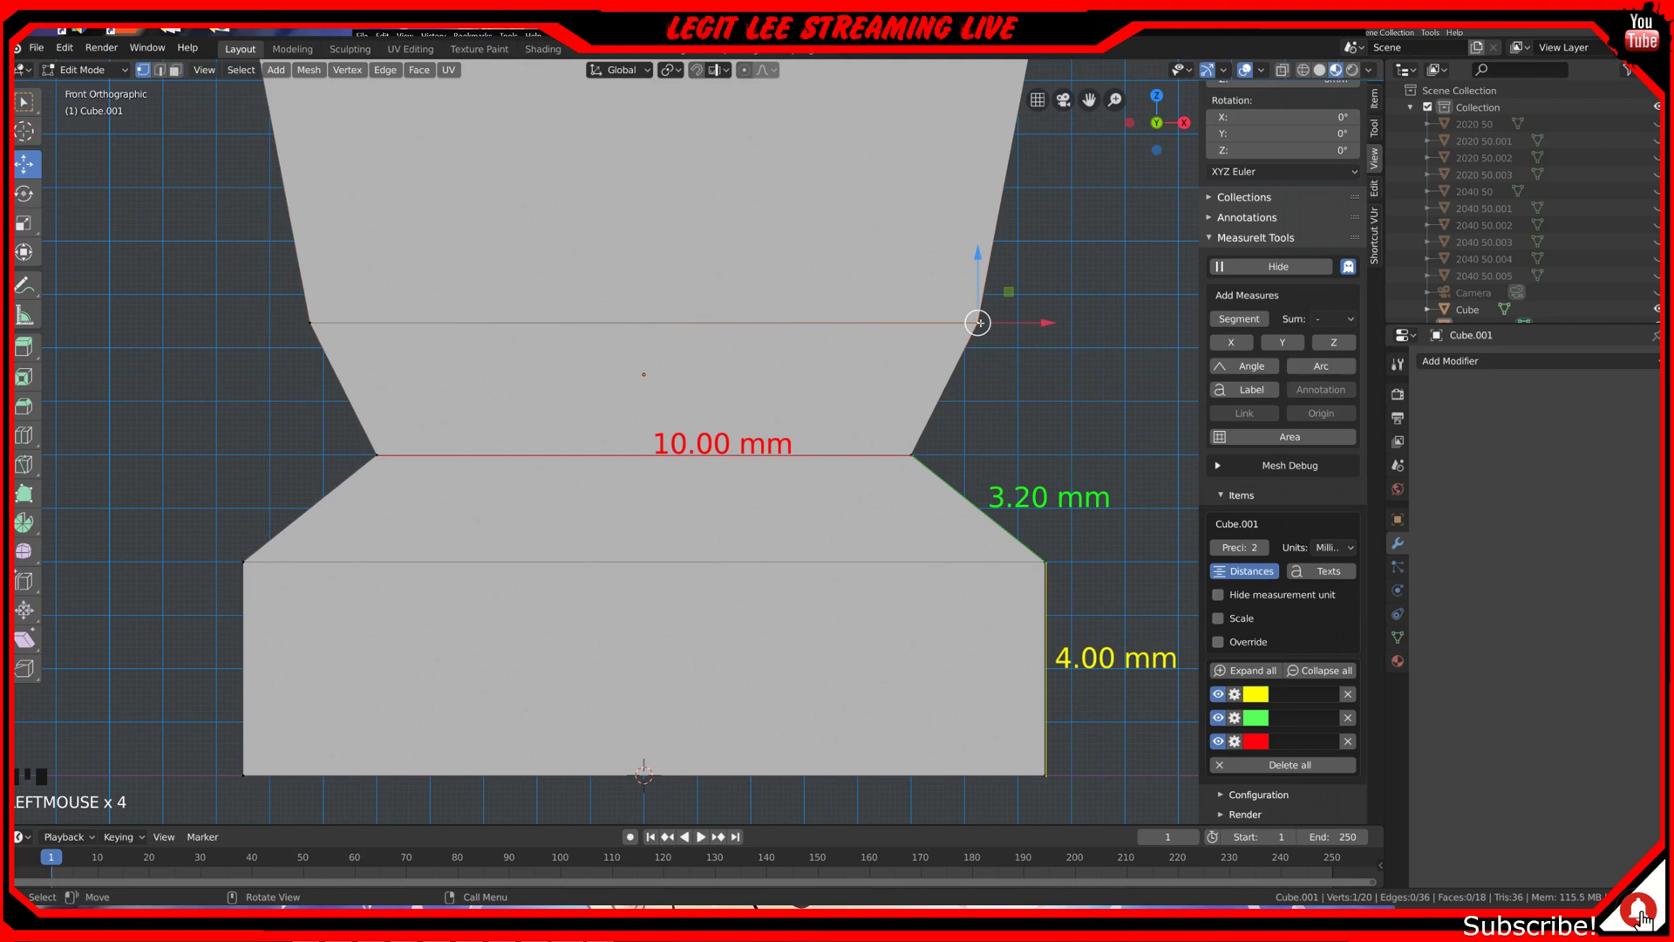
shift+click(913, 453)
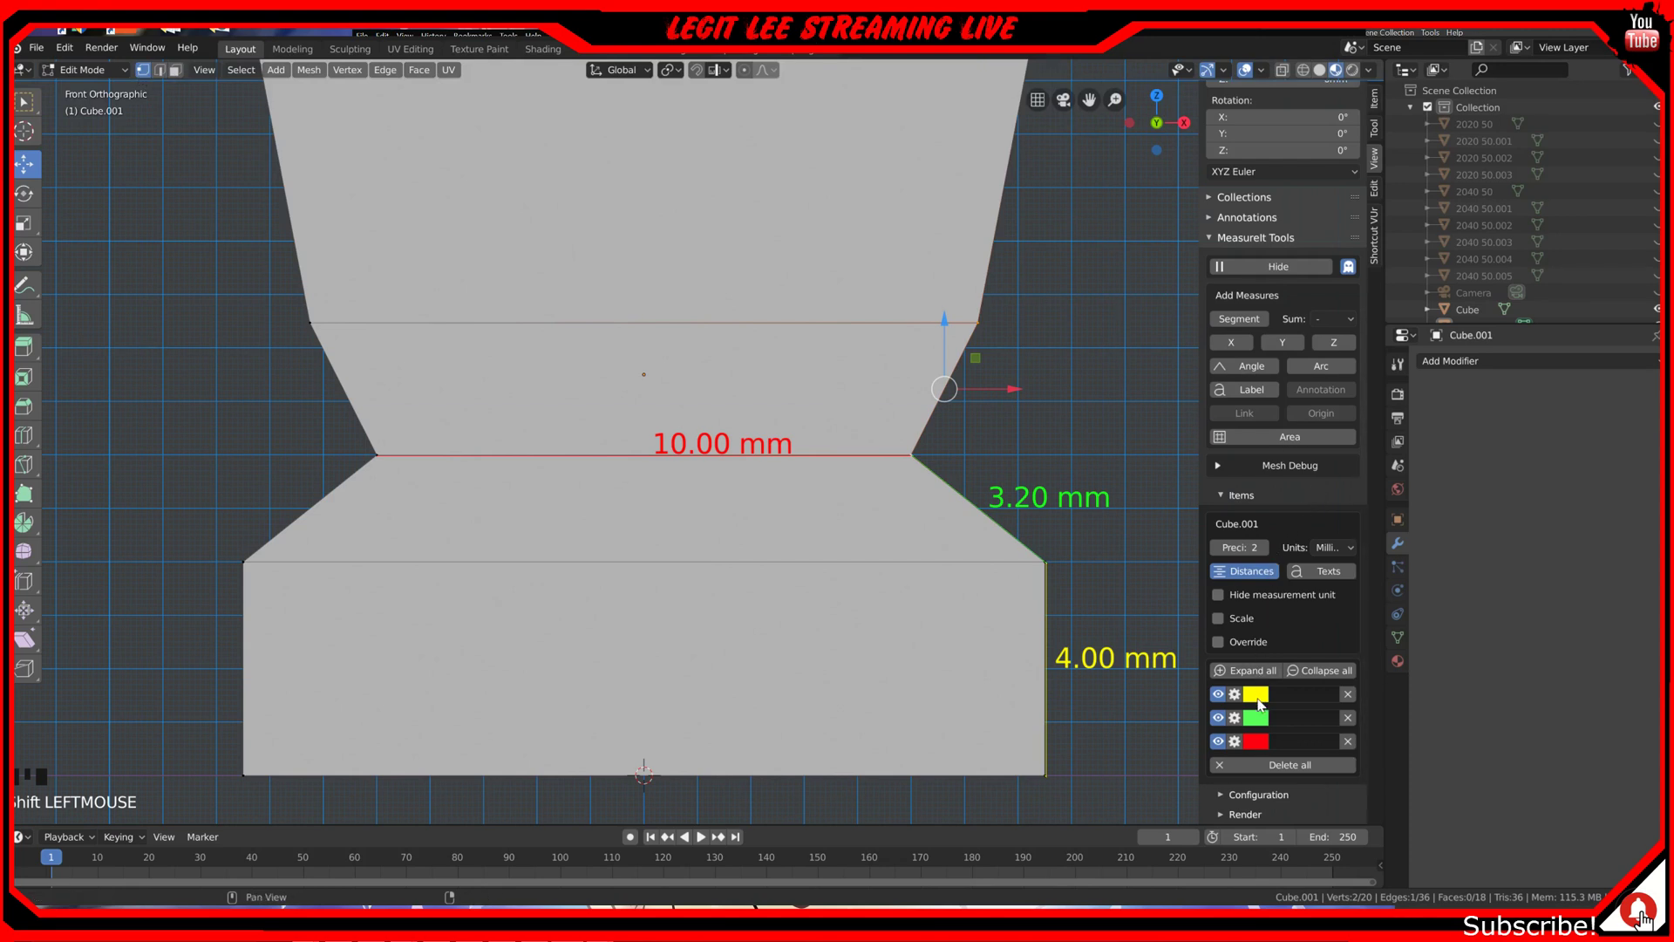
scroll(767, 336, up, 1)
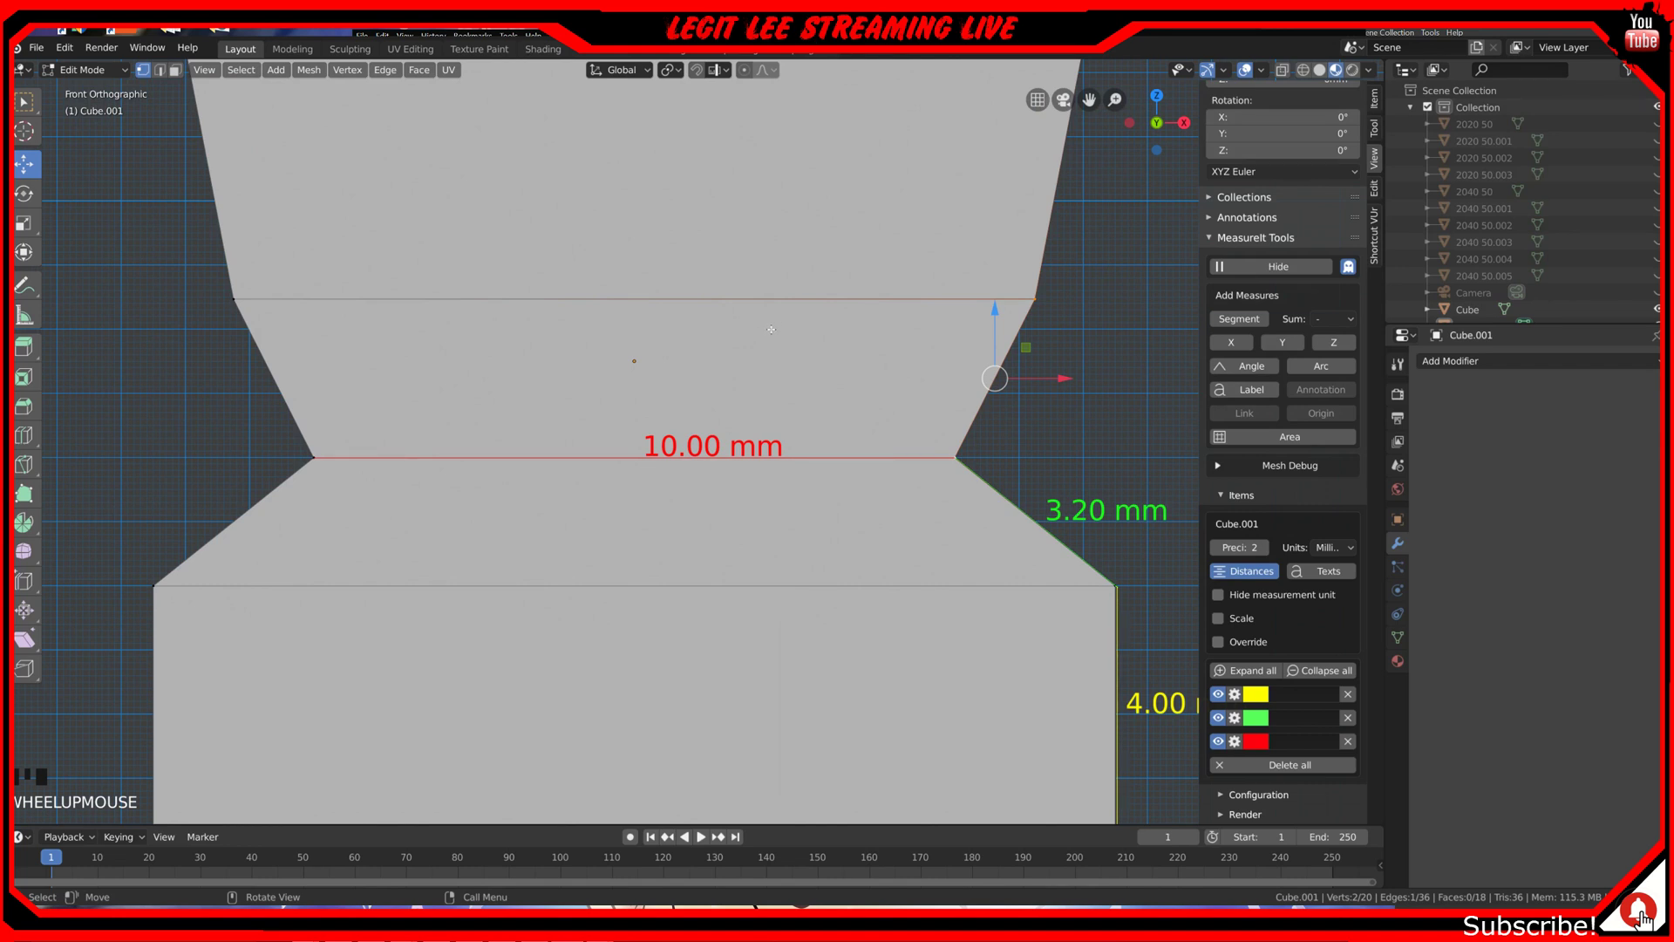
alt+click(781, 304)
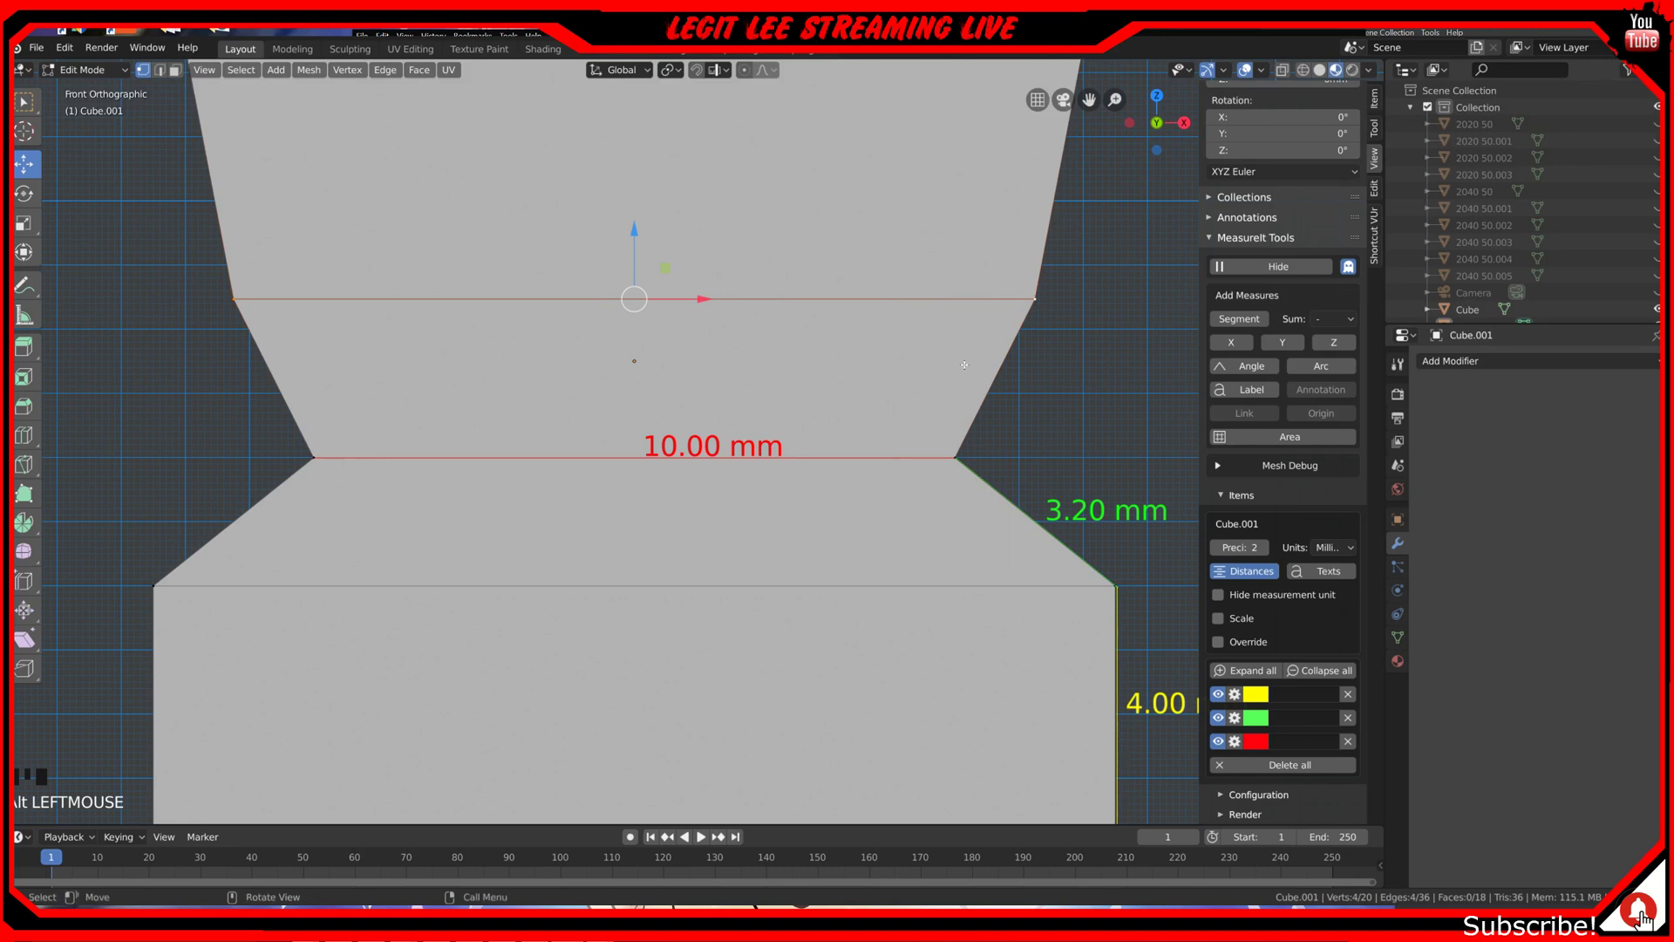
shift+click(1029, 299)
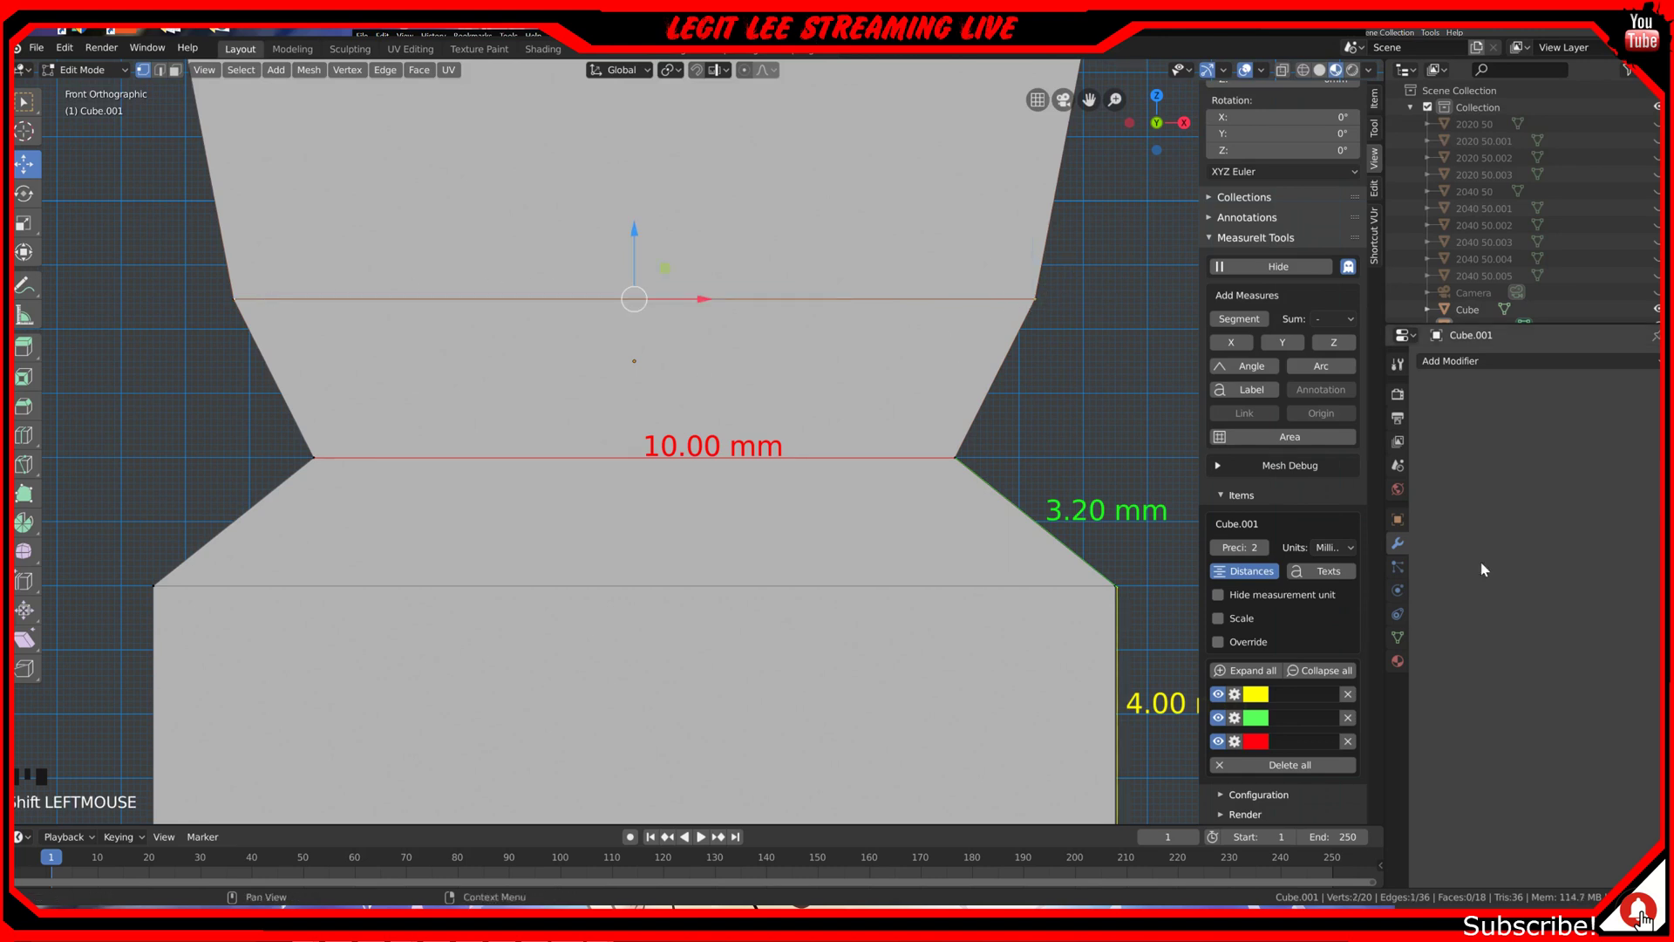
click(1242, 320)
click(1256, 765)
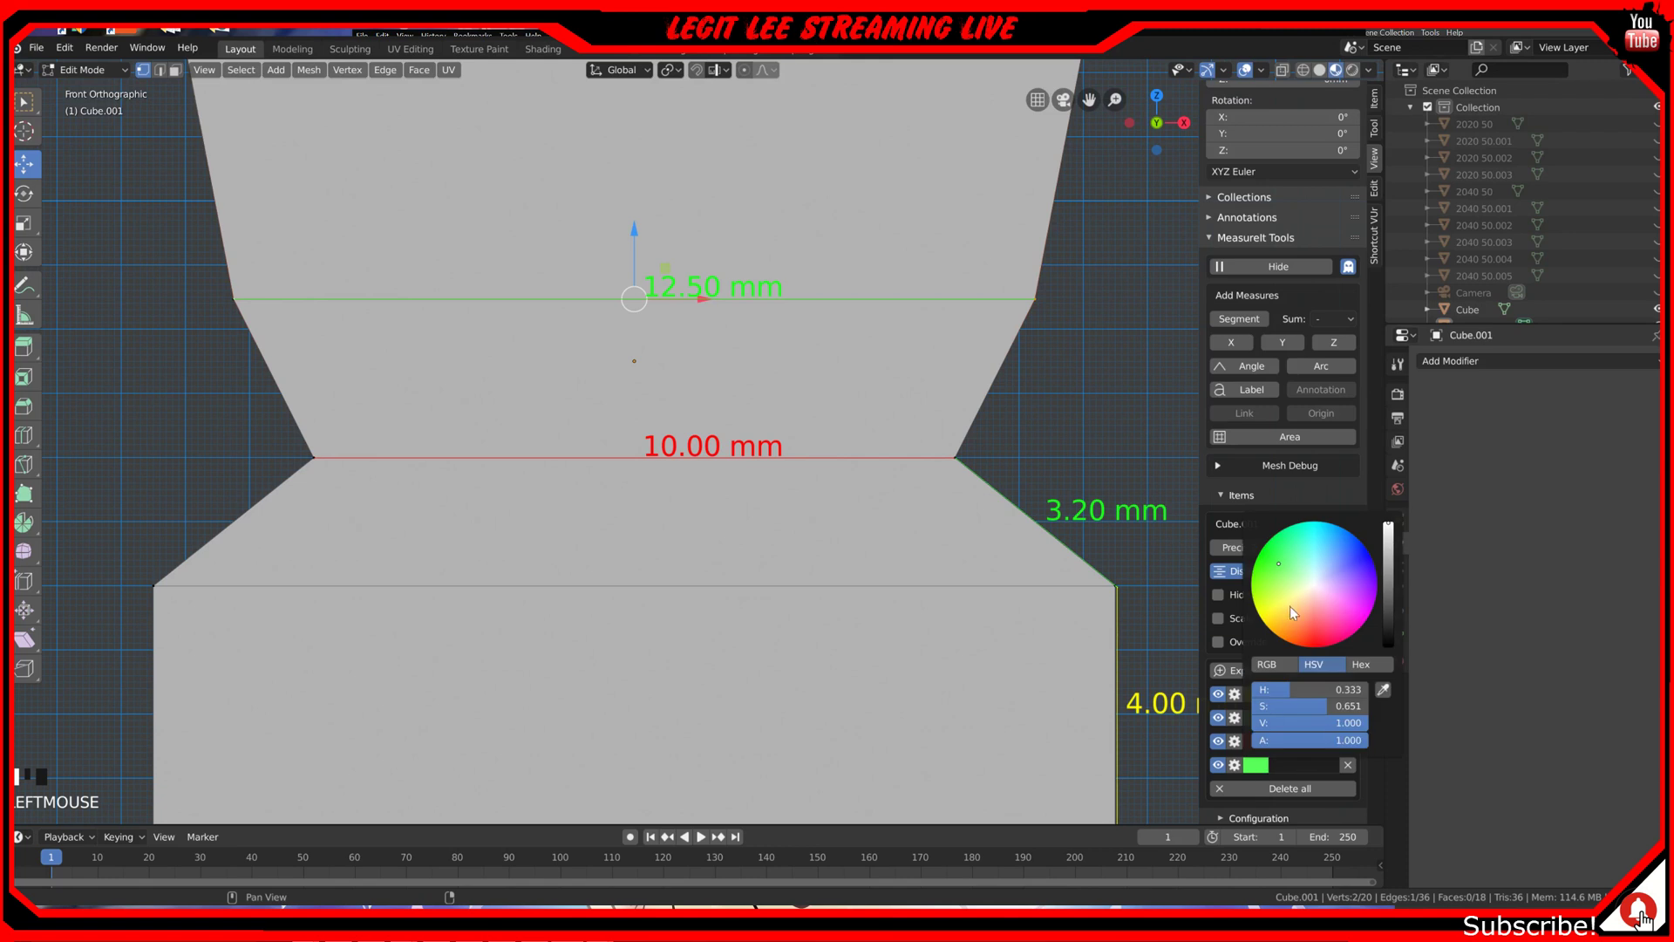
click(1323, 649)
click(943, 317)
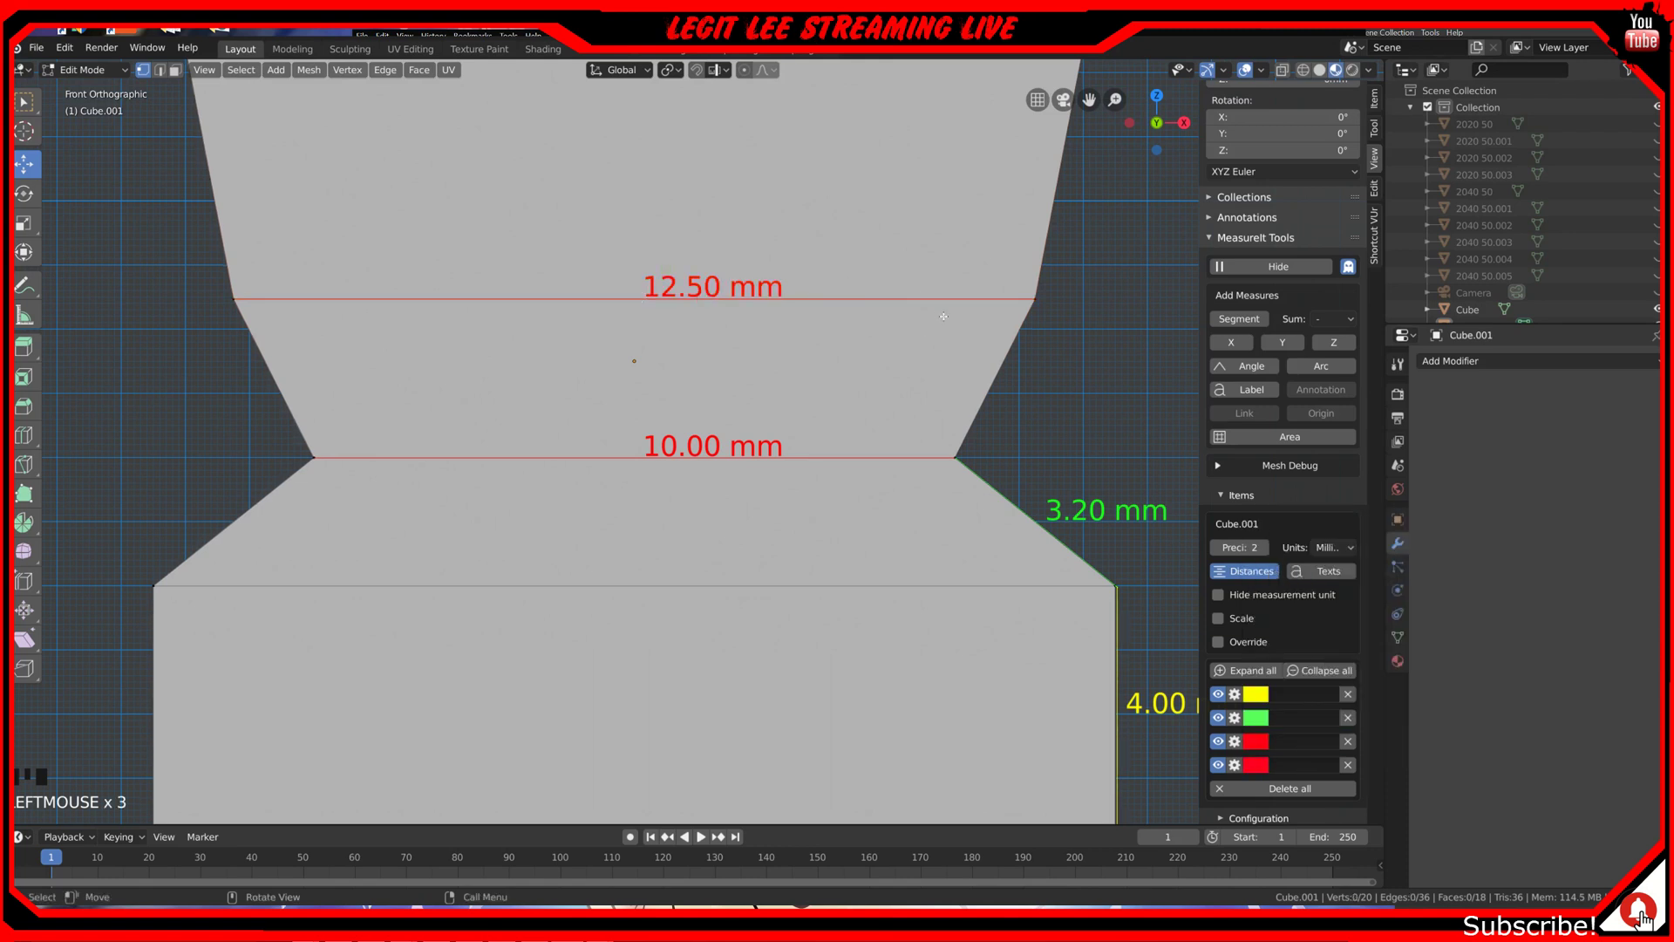
Step: Scale the upper edge loop inward along X until its front edge measures 10.00 mm
alt+click(987, 299)
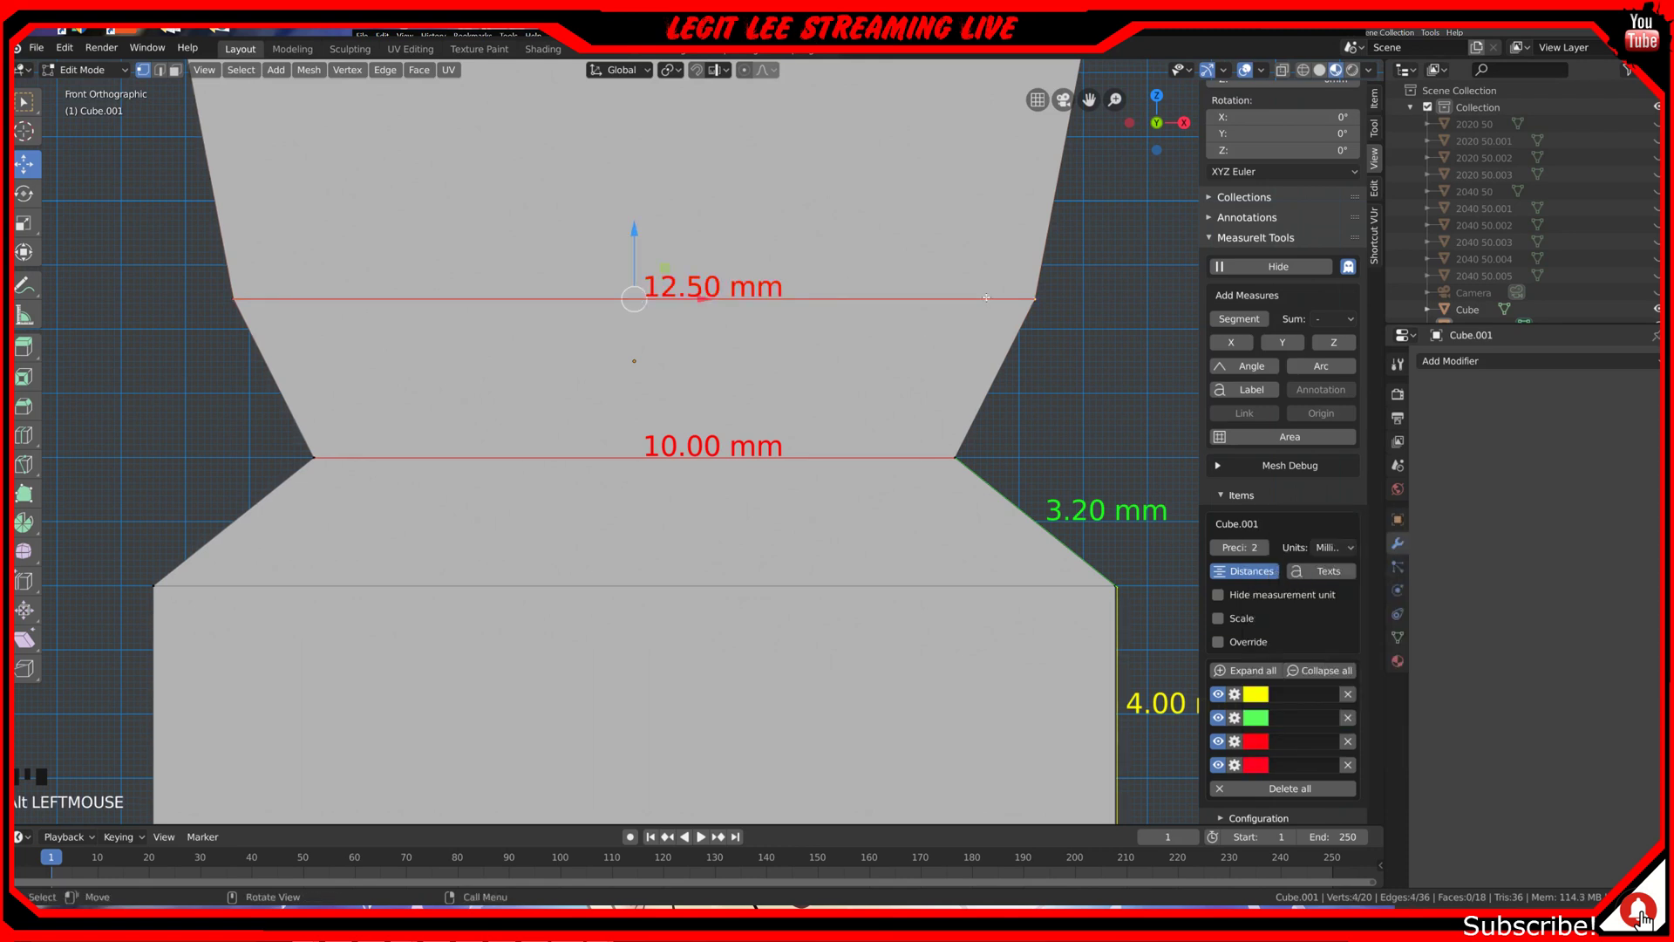
key(s)
key(x)
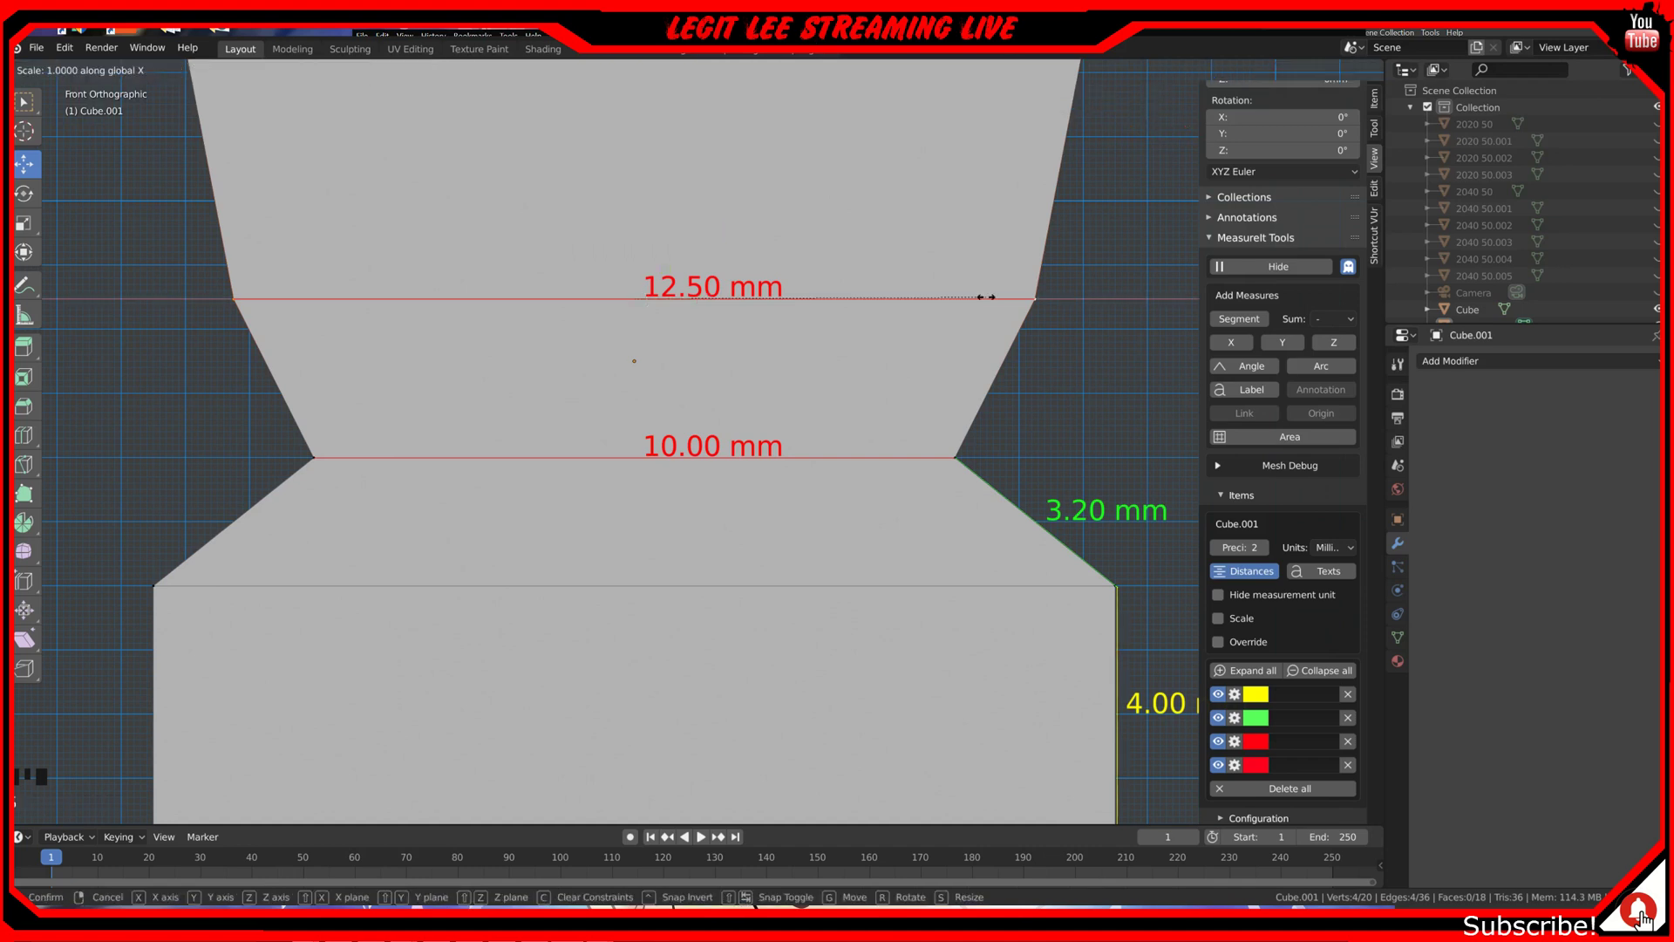
mouse_move(927, 298)
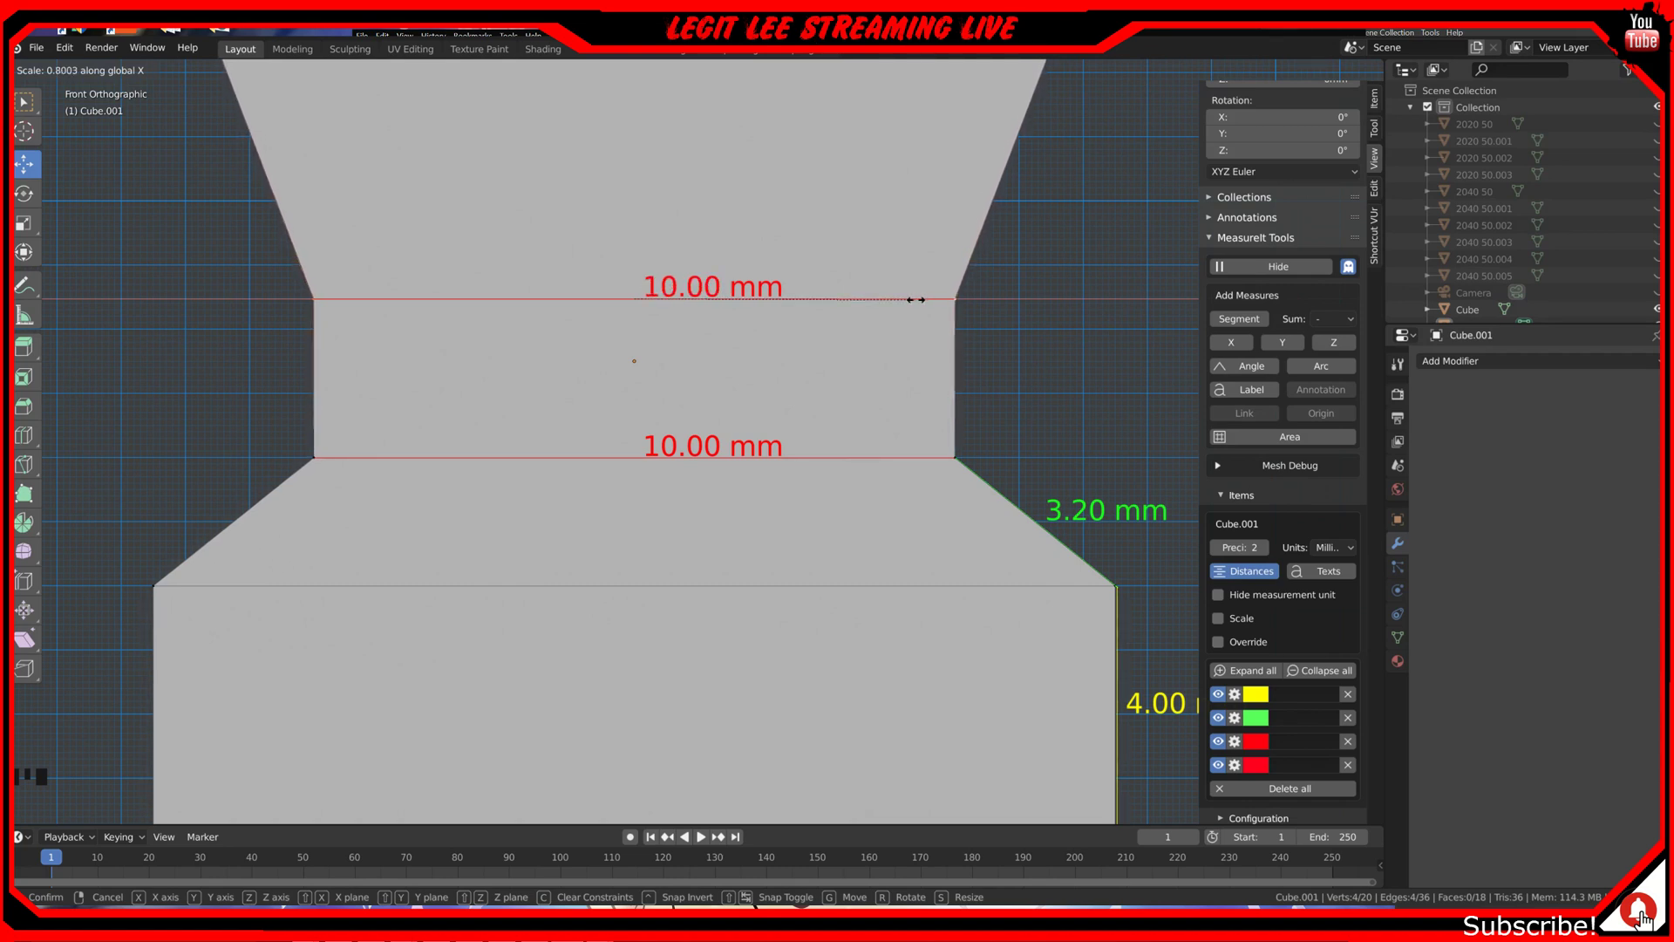
click(913, 307)
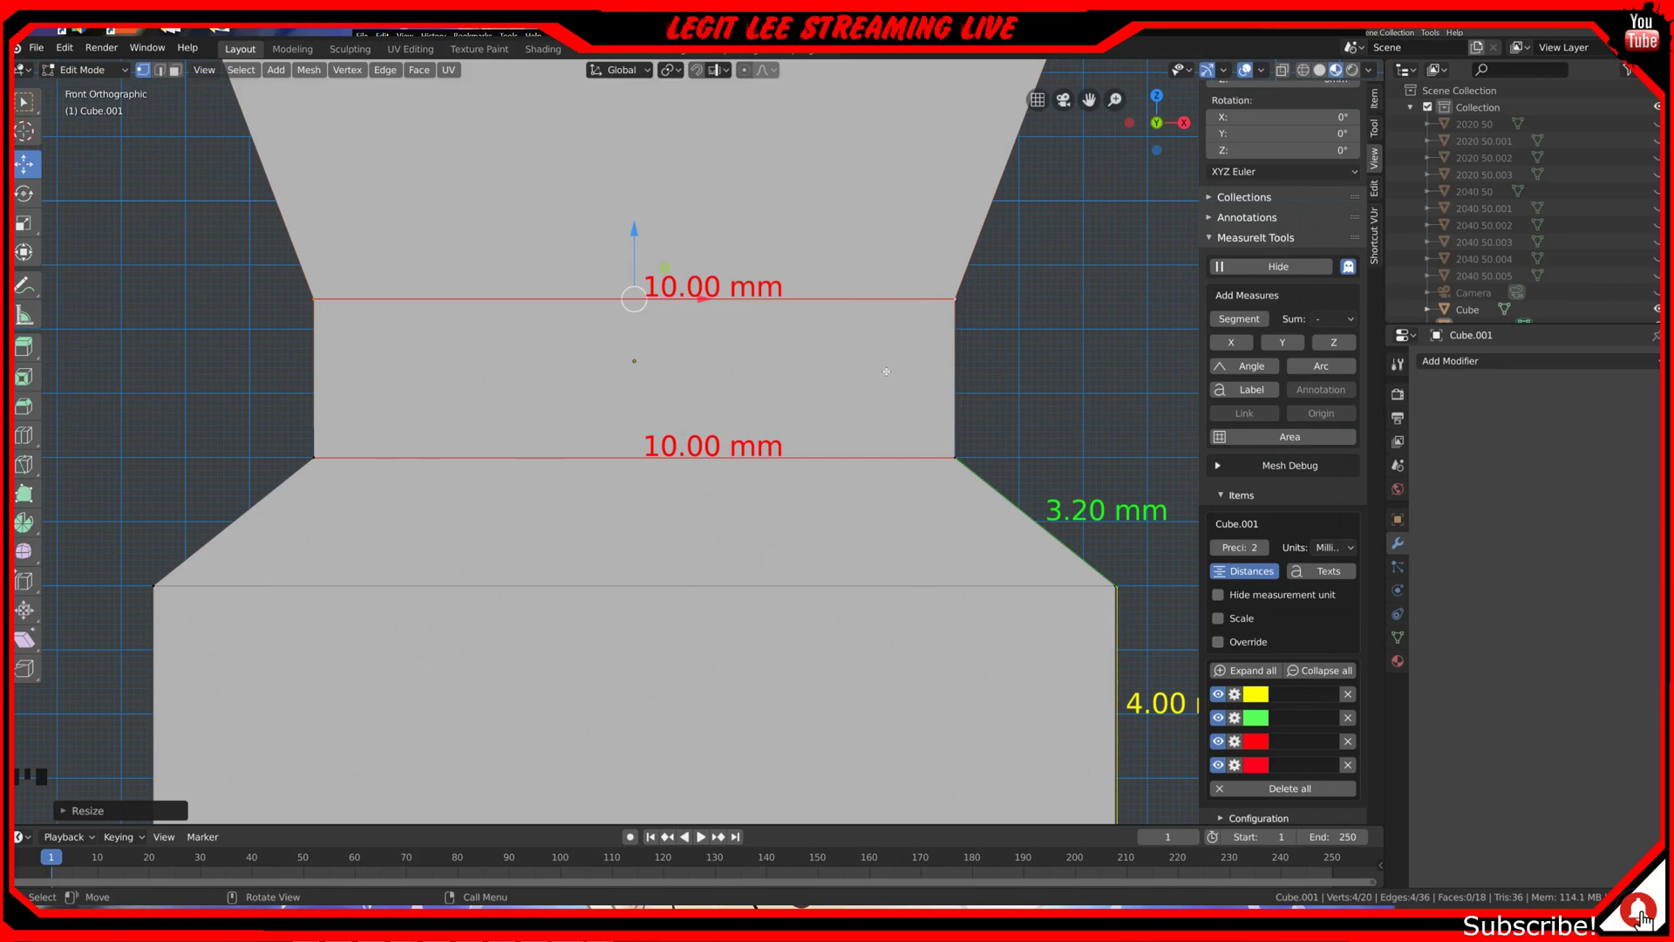
Step: Add a MeasureIt segment between the two 10 mm loops on the front face's right side
click(959, 315)
shift+click(956, 458)
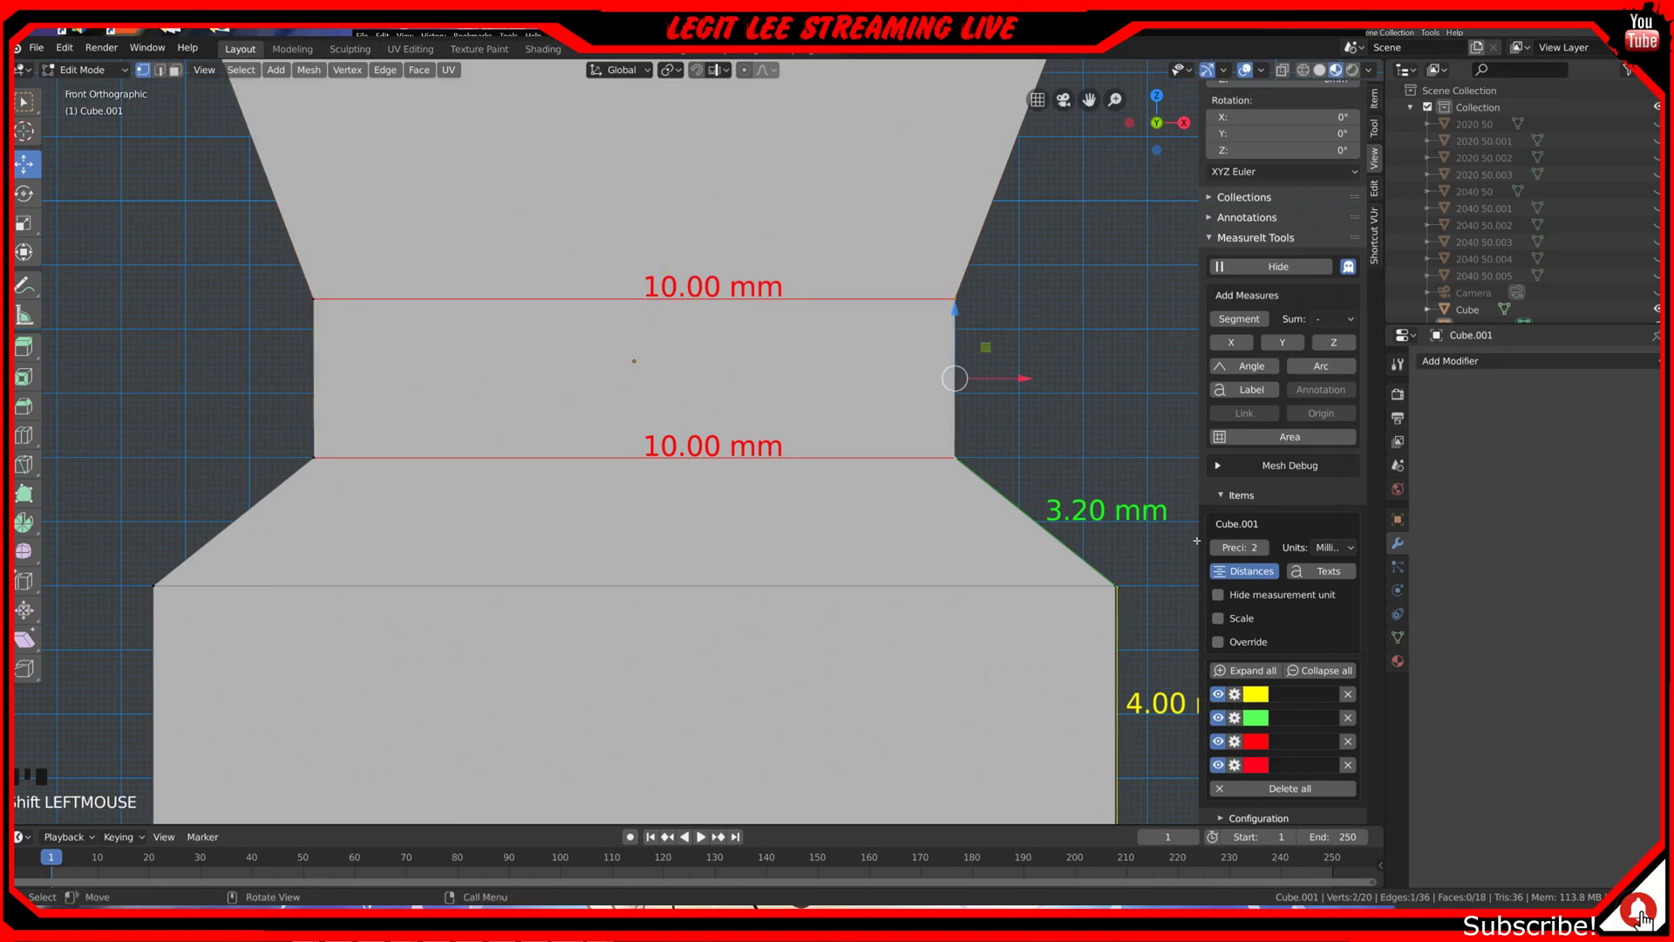
click(1240, 318)
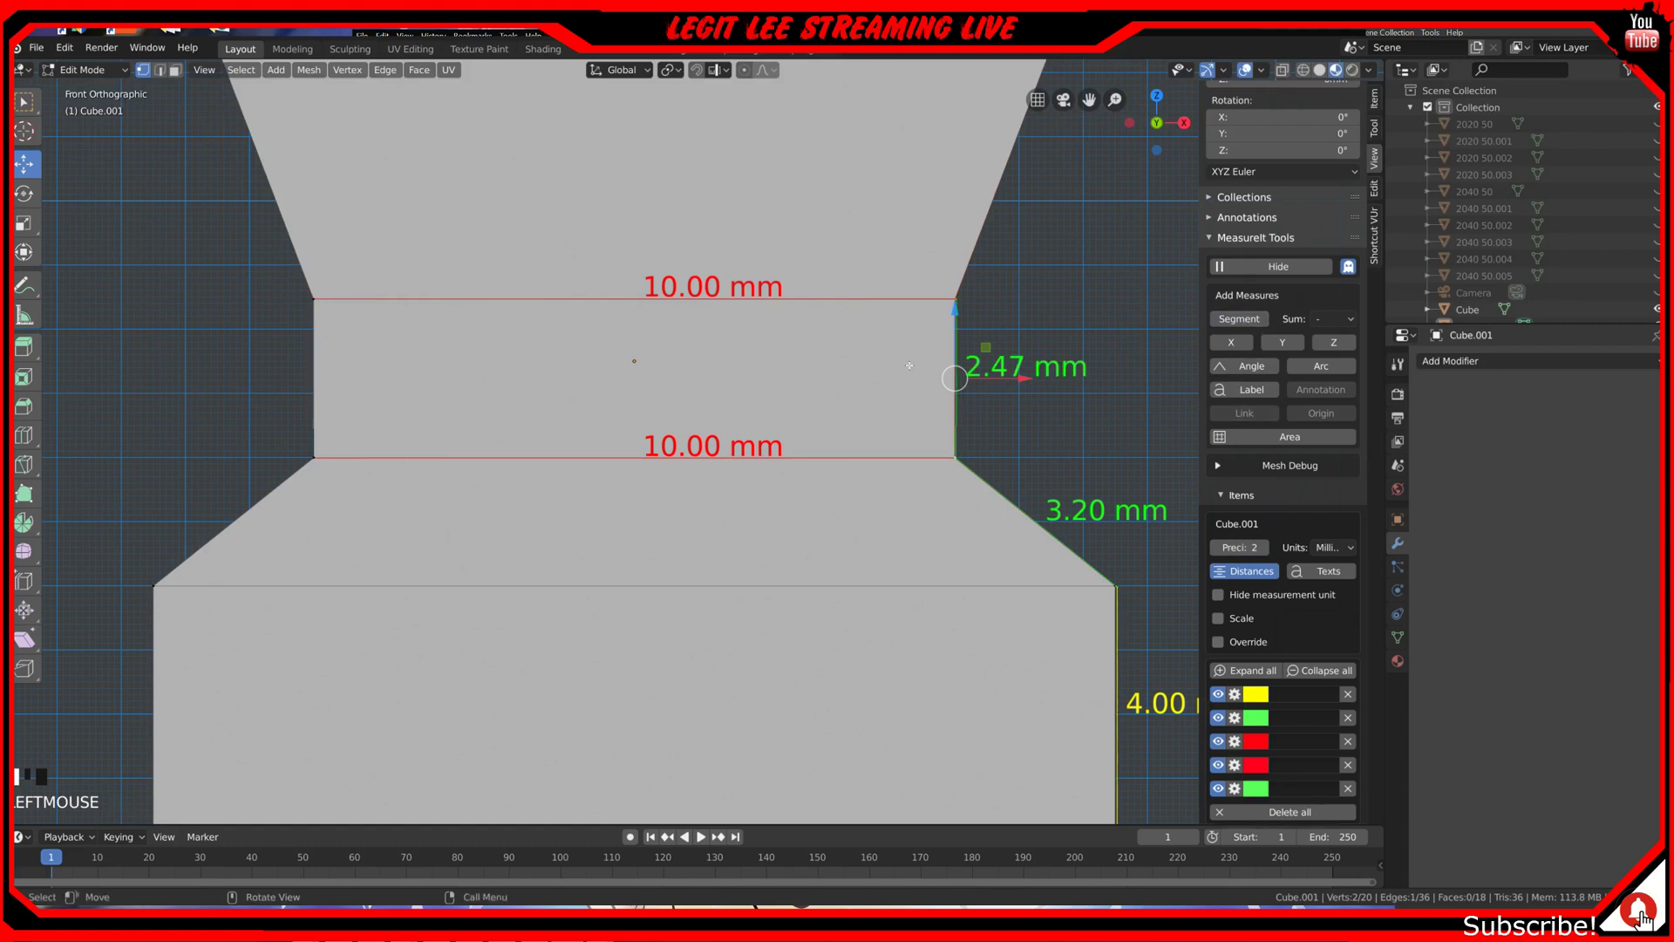
Step: Raise the upper 10 mm edge loop along Z until the straight waist section measures 2.50 mm high
alt+click(896, 301)
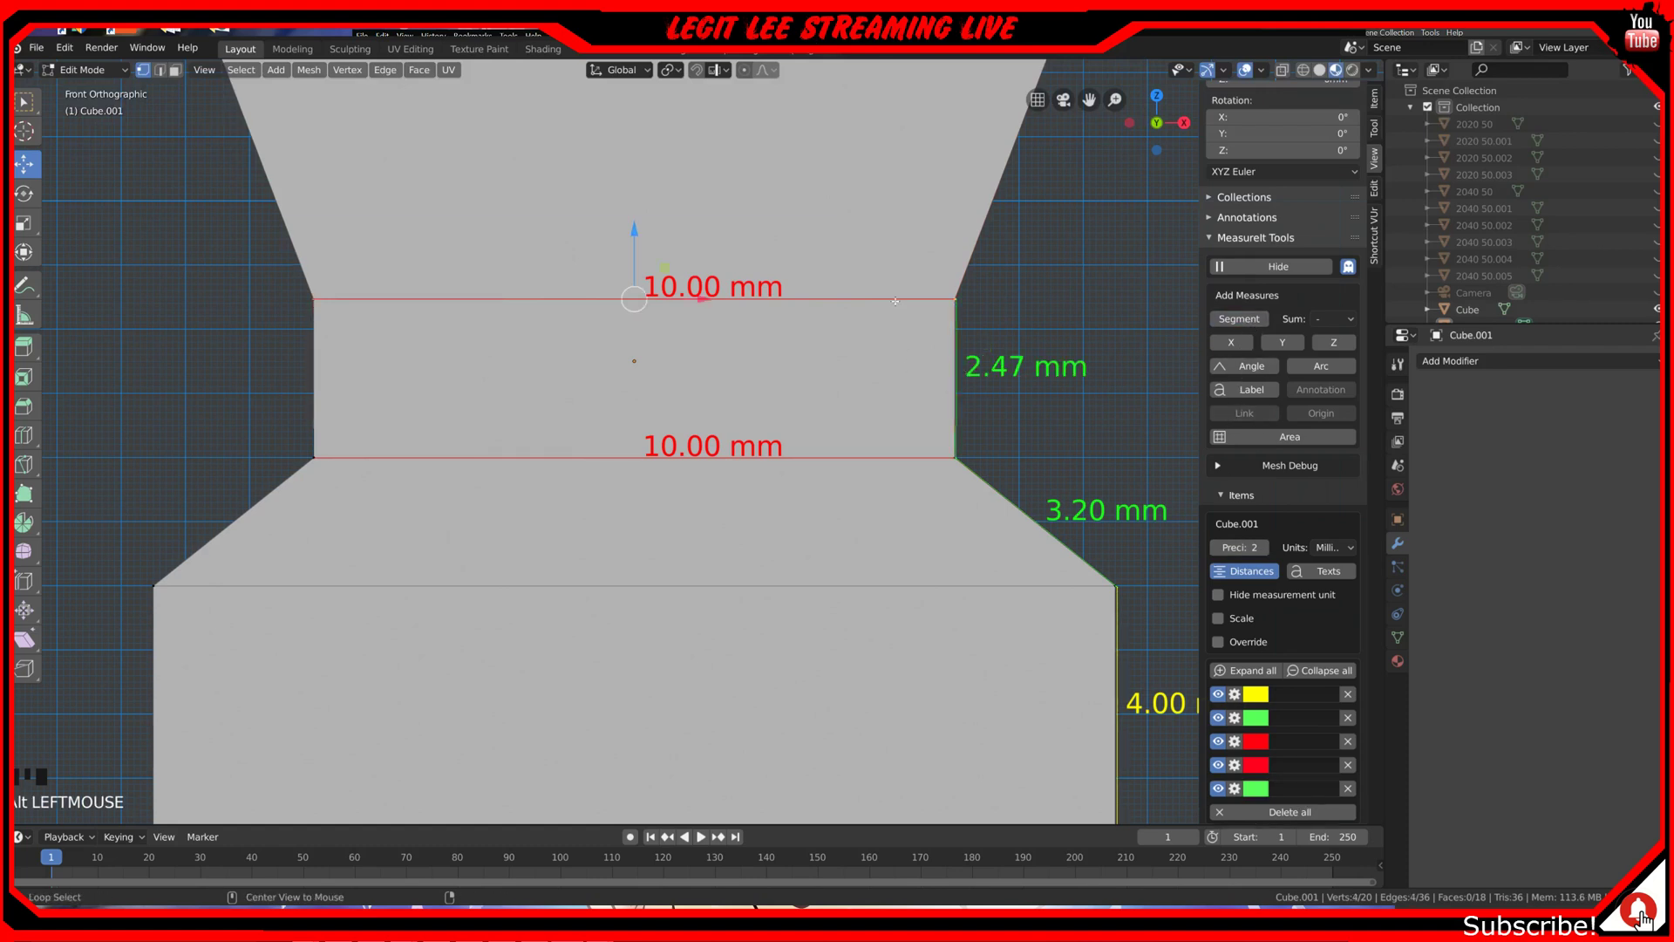
key(g)
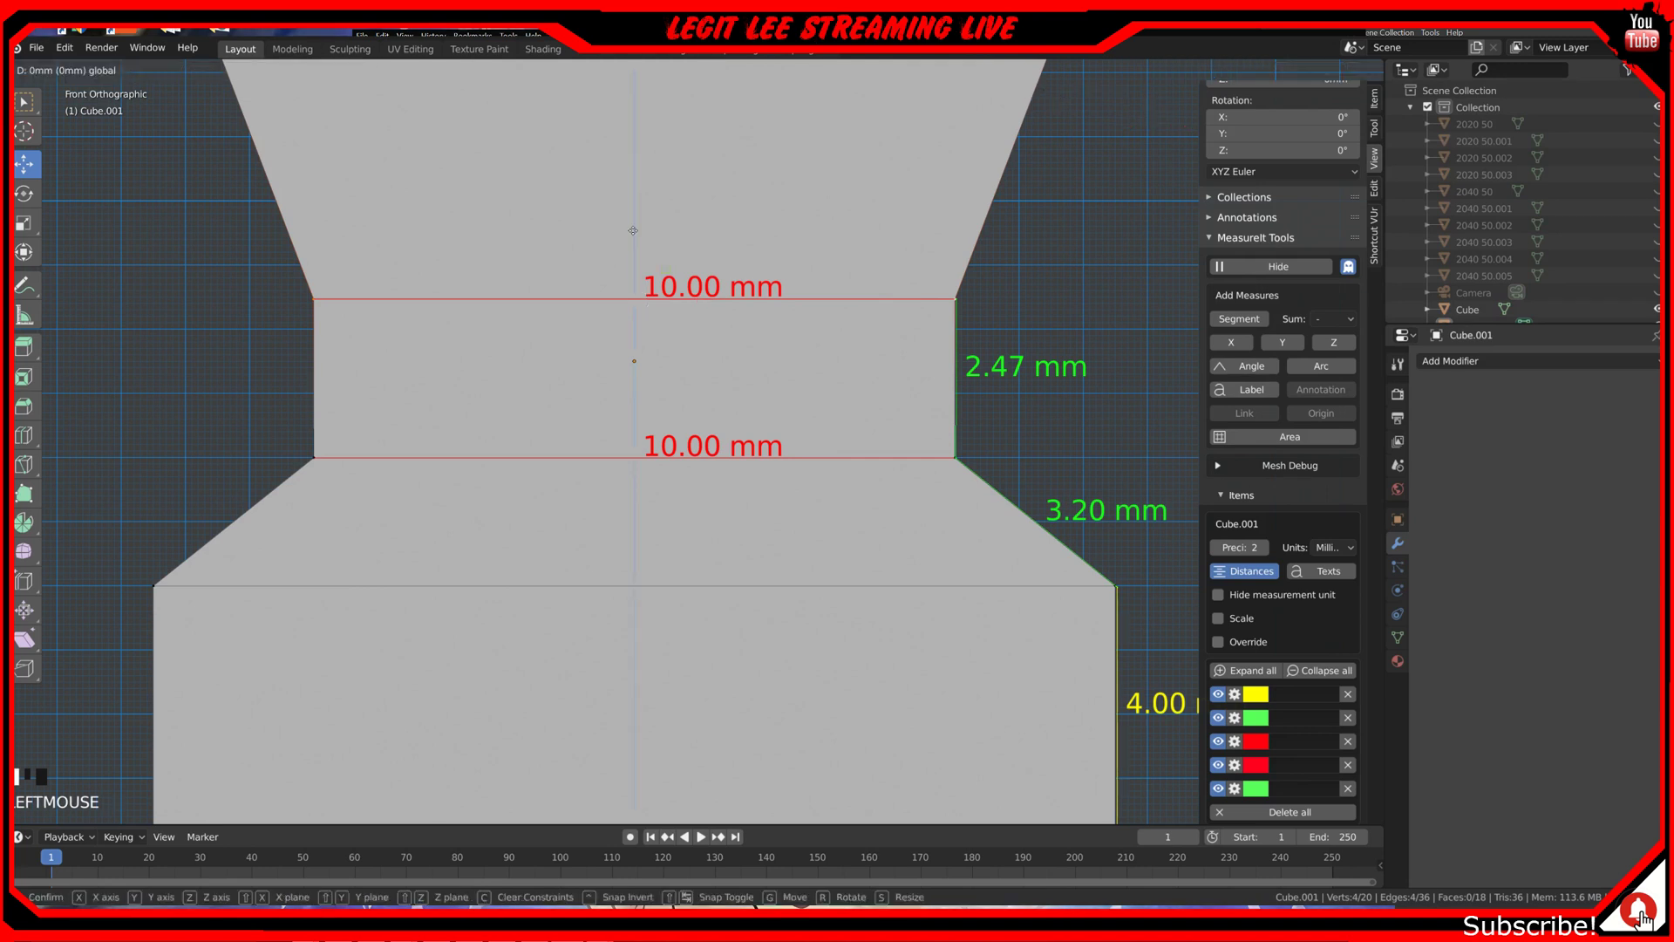
key(z)
click(633, 228)
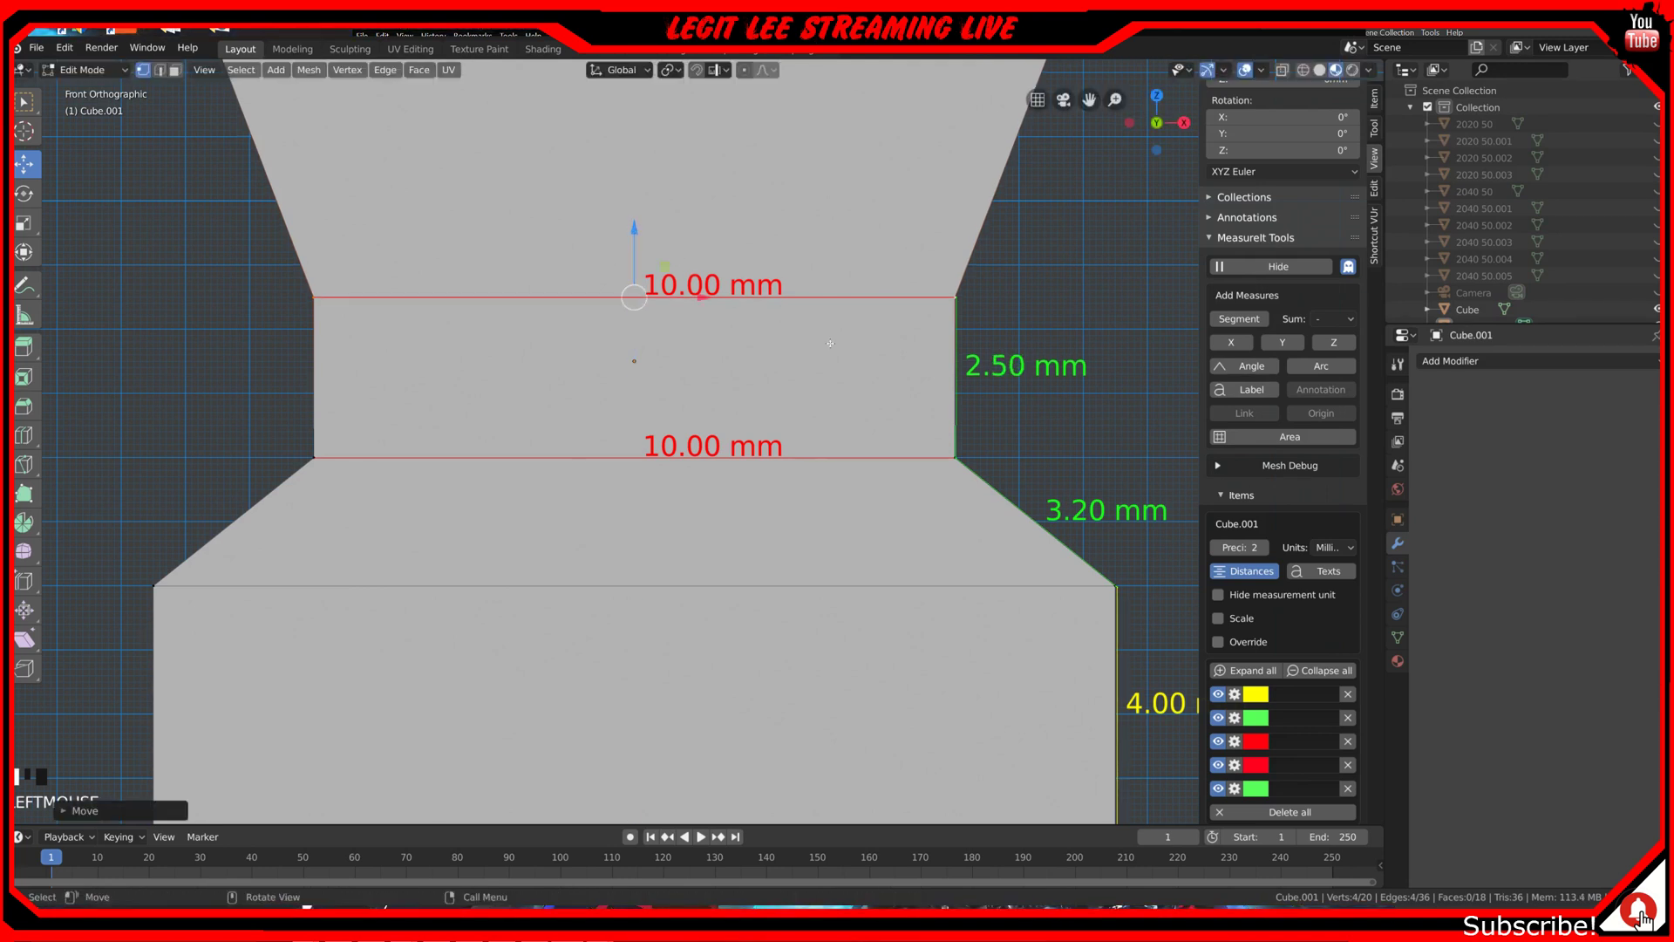
Step: Select the two front corner vertices of the block's top edge
shift+middle_drag(926, 339, 891, 548)
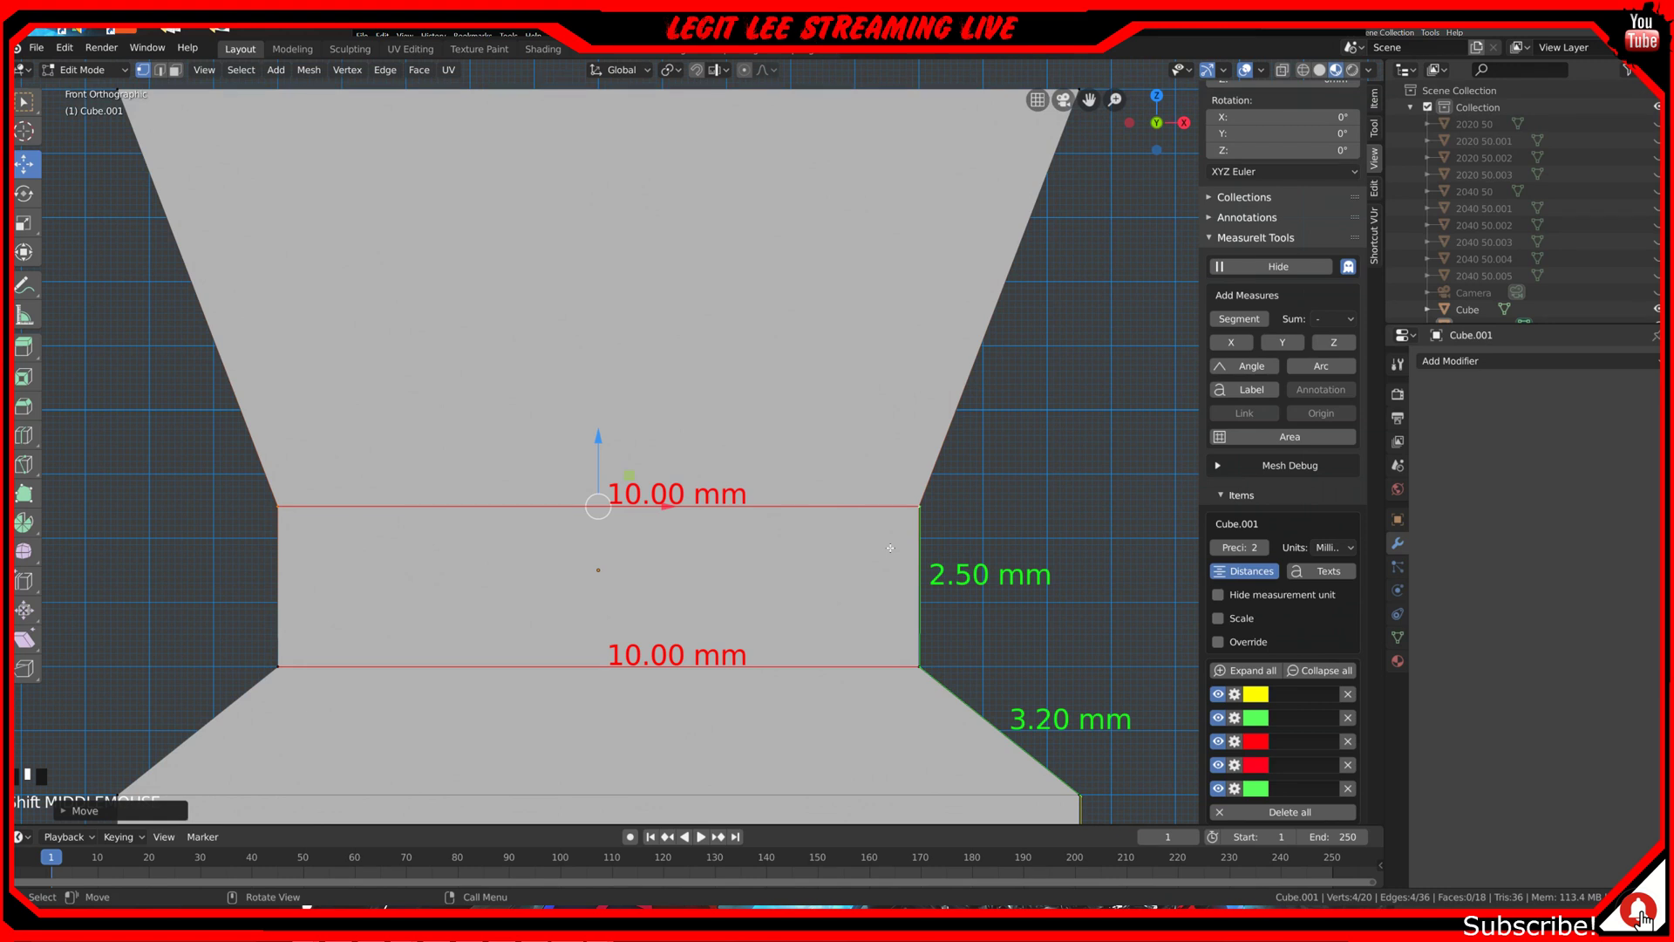
scroll(915, 457, down, 2)
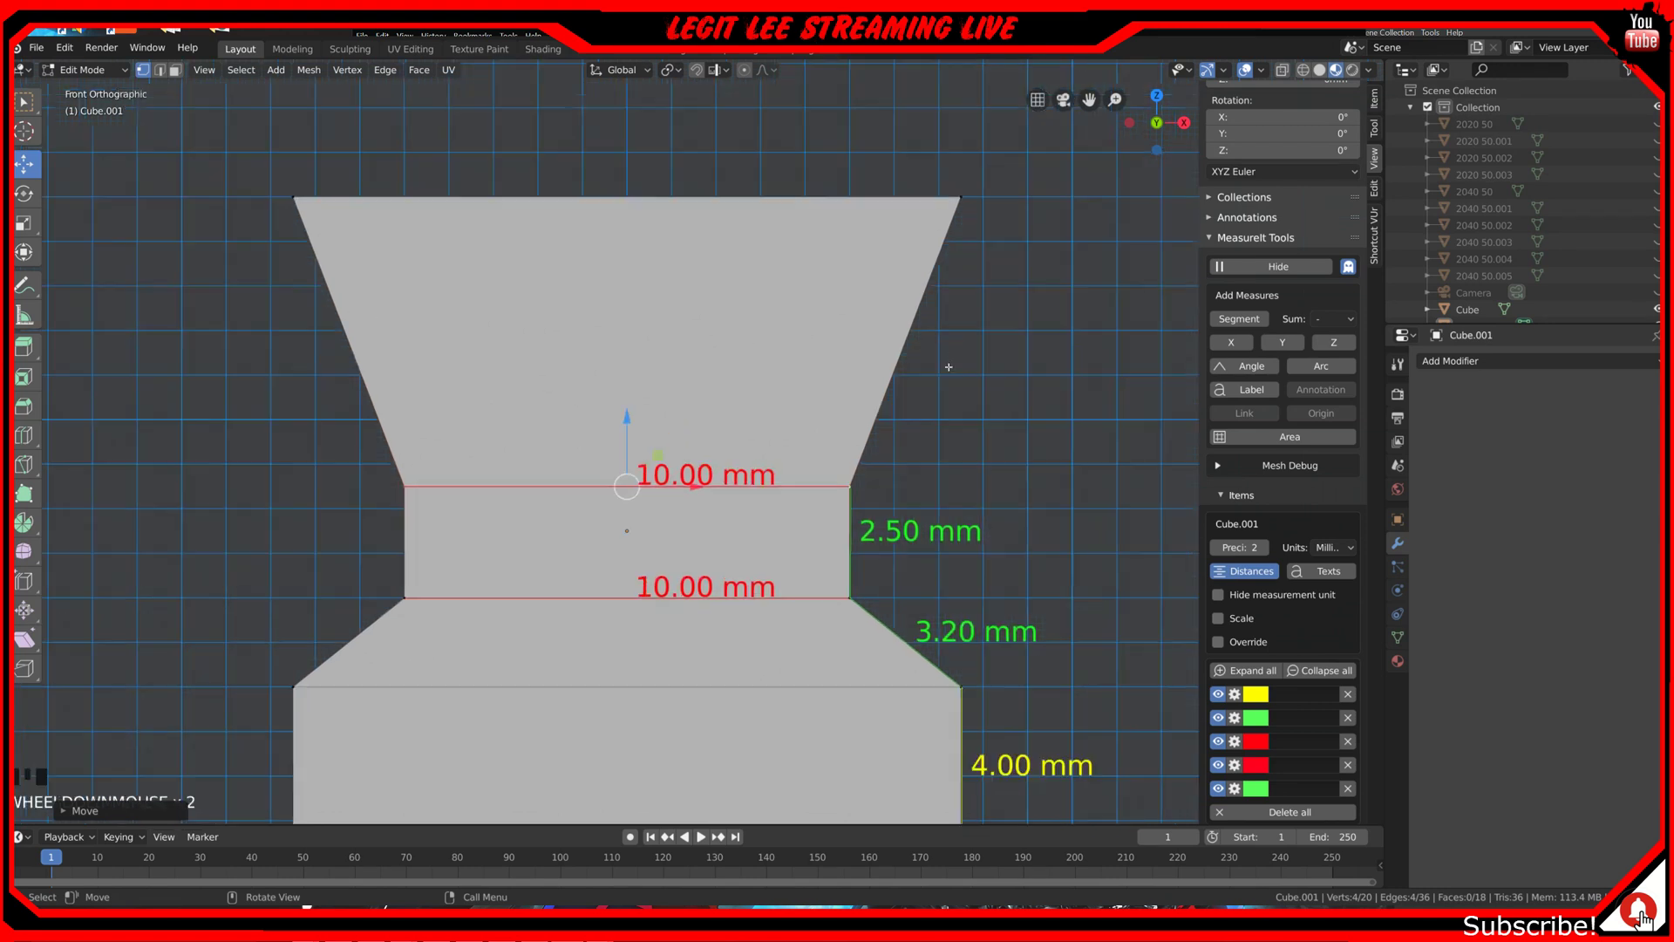
shift+middle_drag(807, 462, 884, 429)
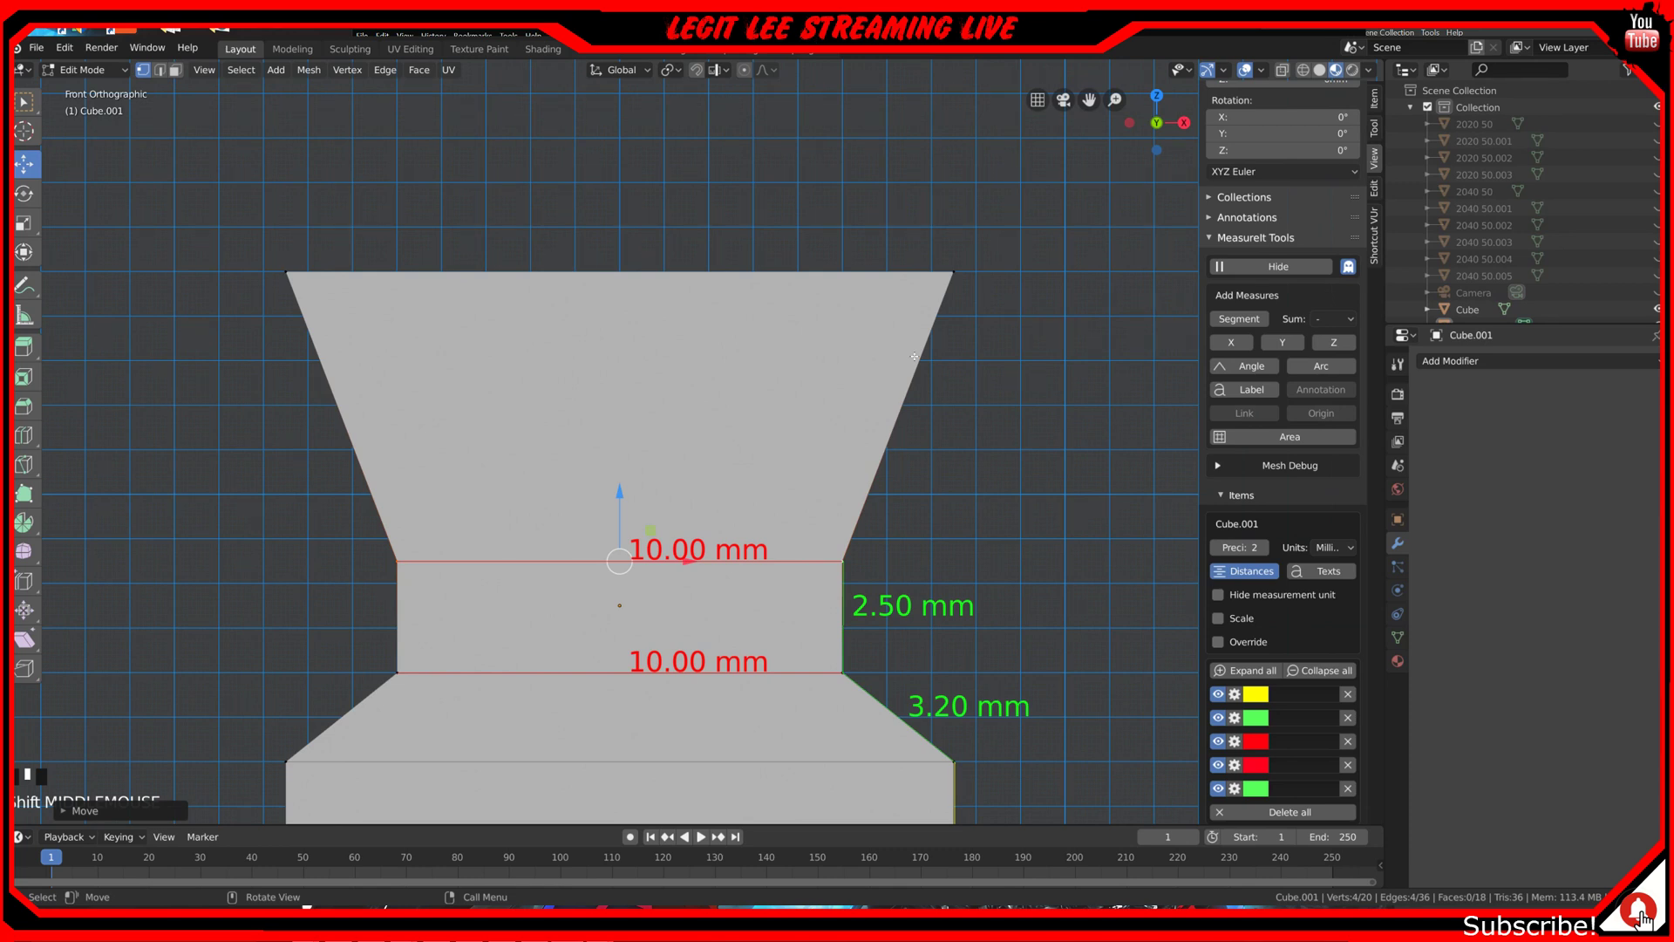
click(952, 269)
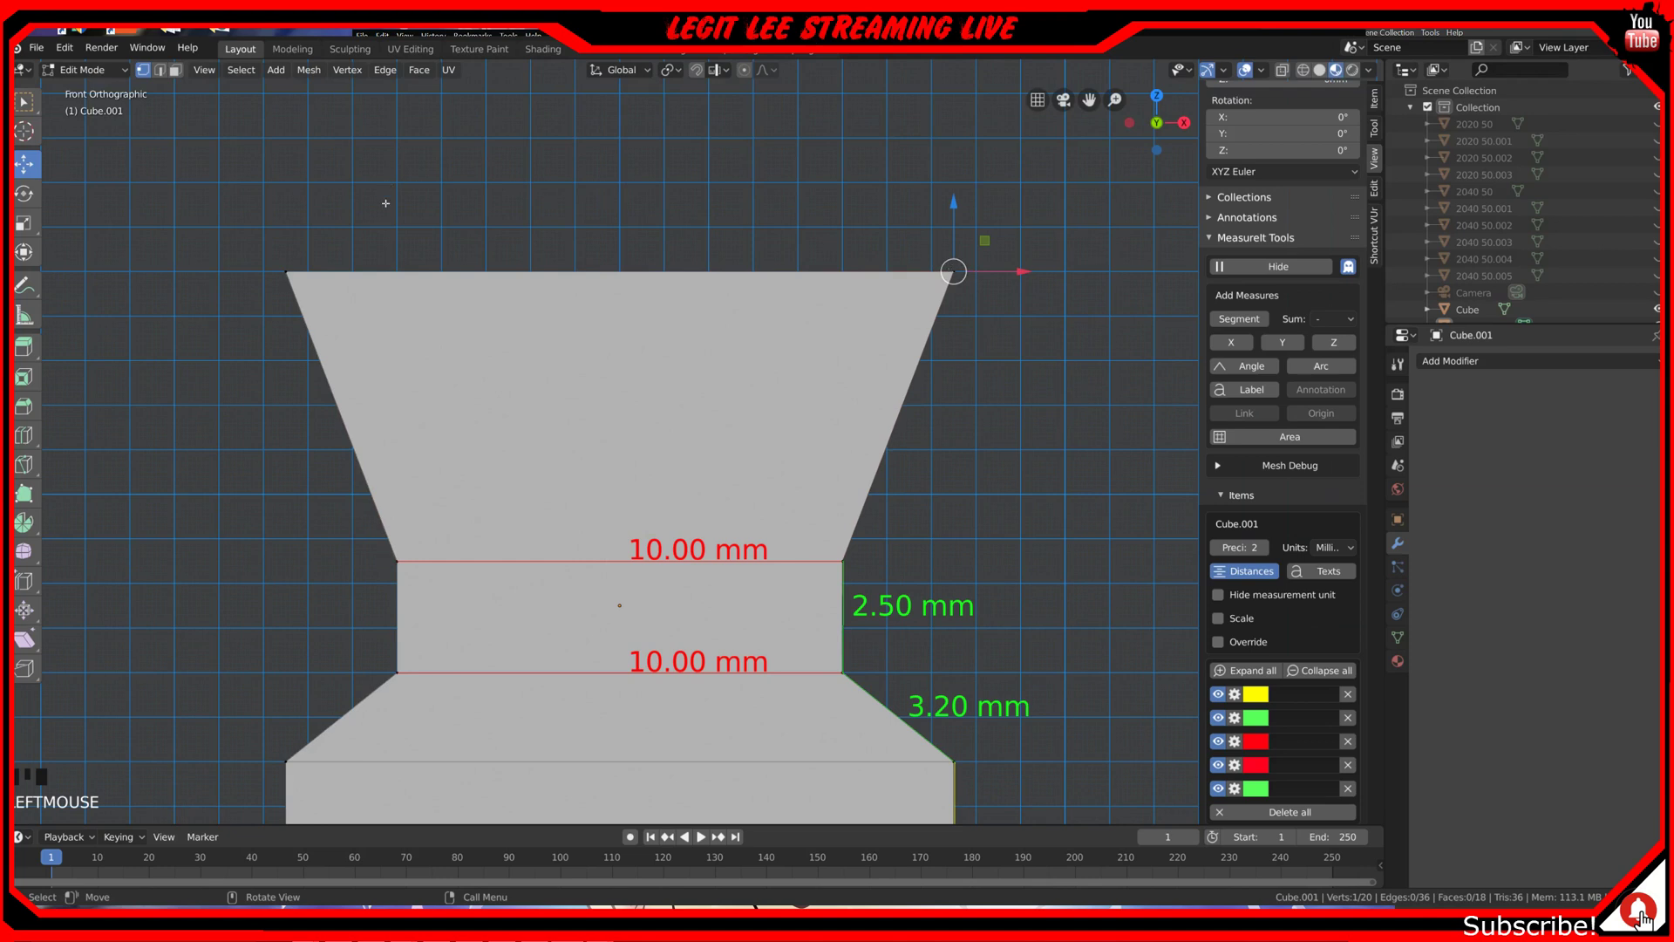
shift+click(952, 270)
Step: Examine the shaped block in perspective from several angles and distances, including its length and the neighbouring object
middle_drag(680, 288, 709, 344)
scroll(711, 332, down, 2)
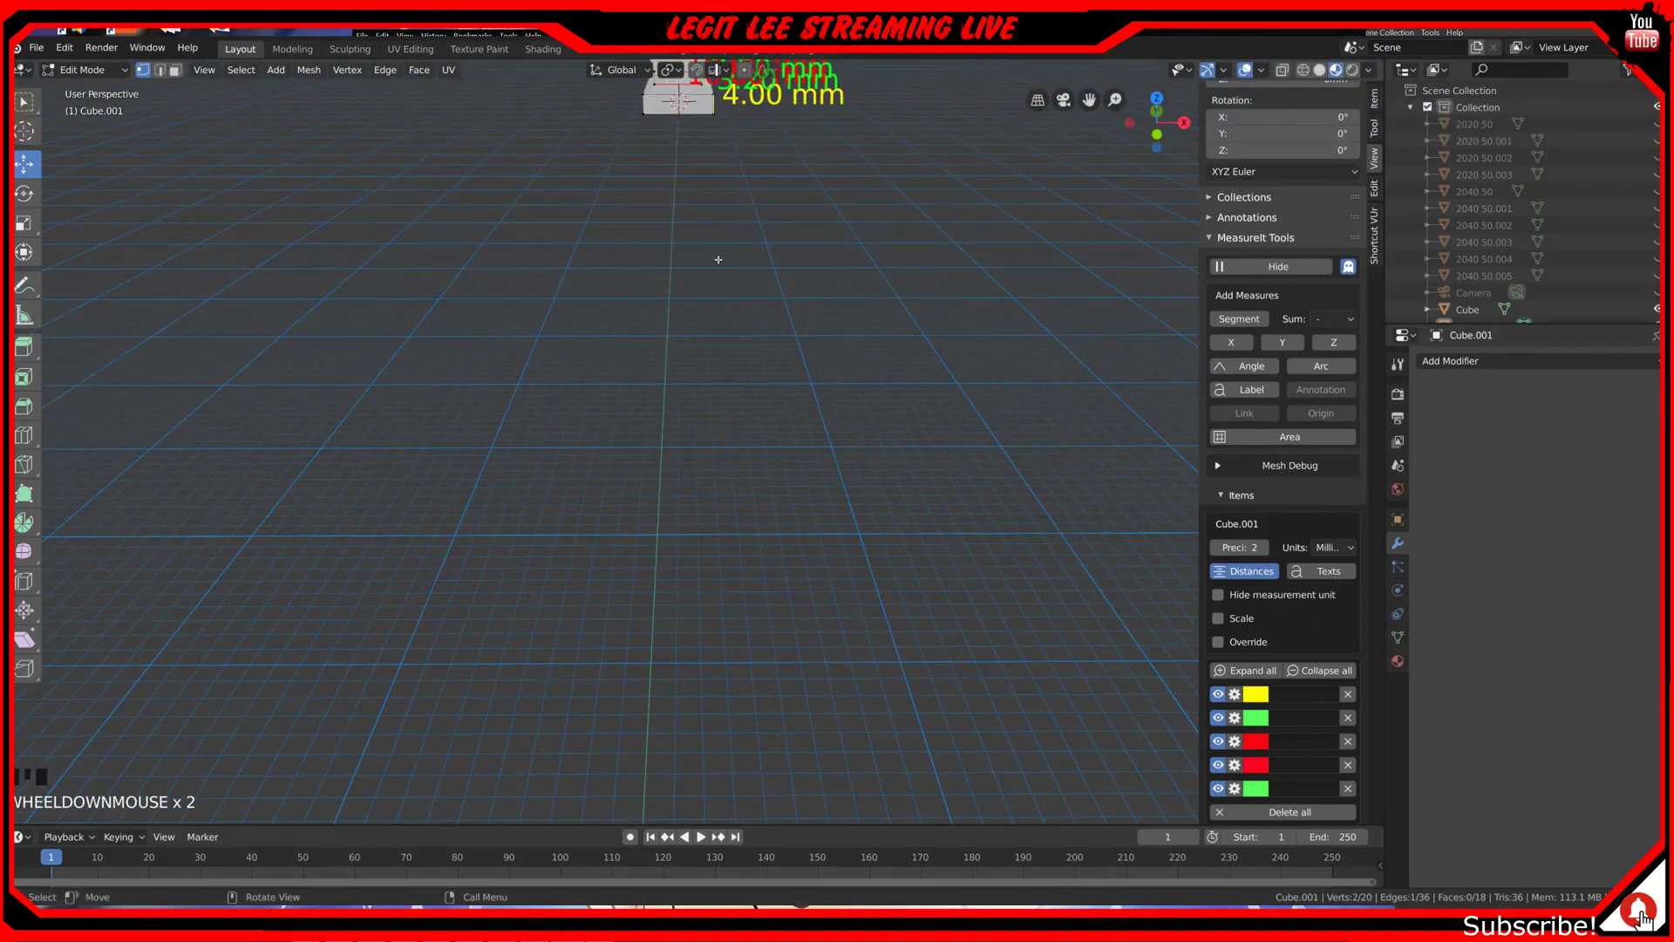
shift+middle_drag(733, 169, 740, 605)
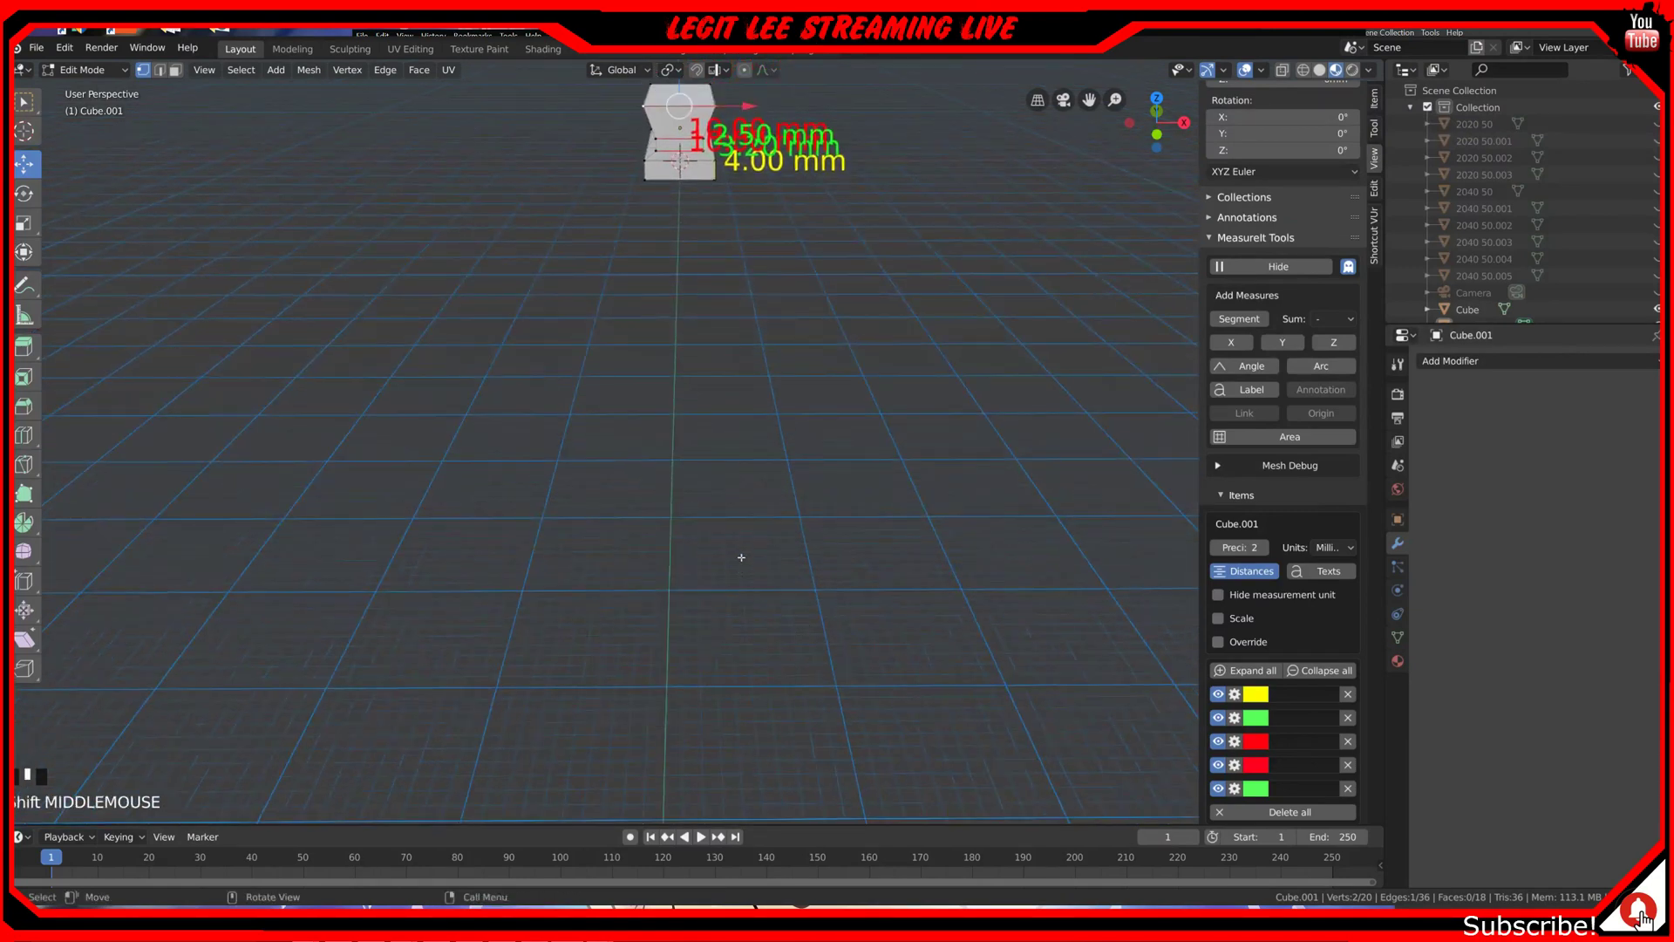
scroll(739, 547, down, 1)
key(KP_5)
scroll(738, 547, down, 2)
key(KP_1)
middle_drag(746, 518, 758, 479)
scroll(882, 358, up, 2)
shift+middle_drag(881, 358, 837, 396)
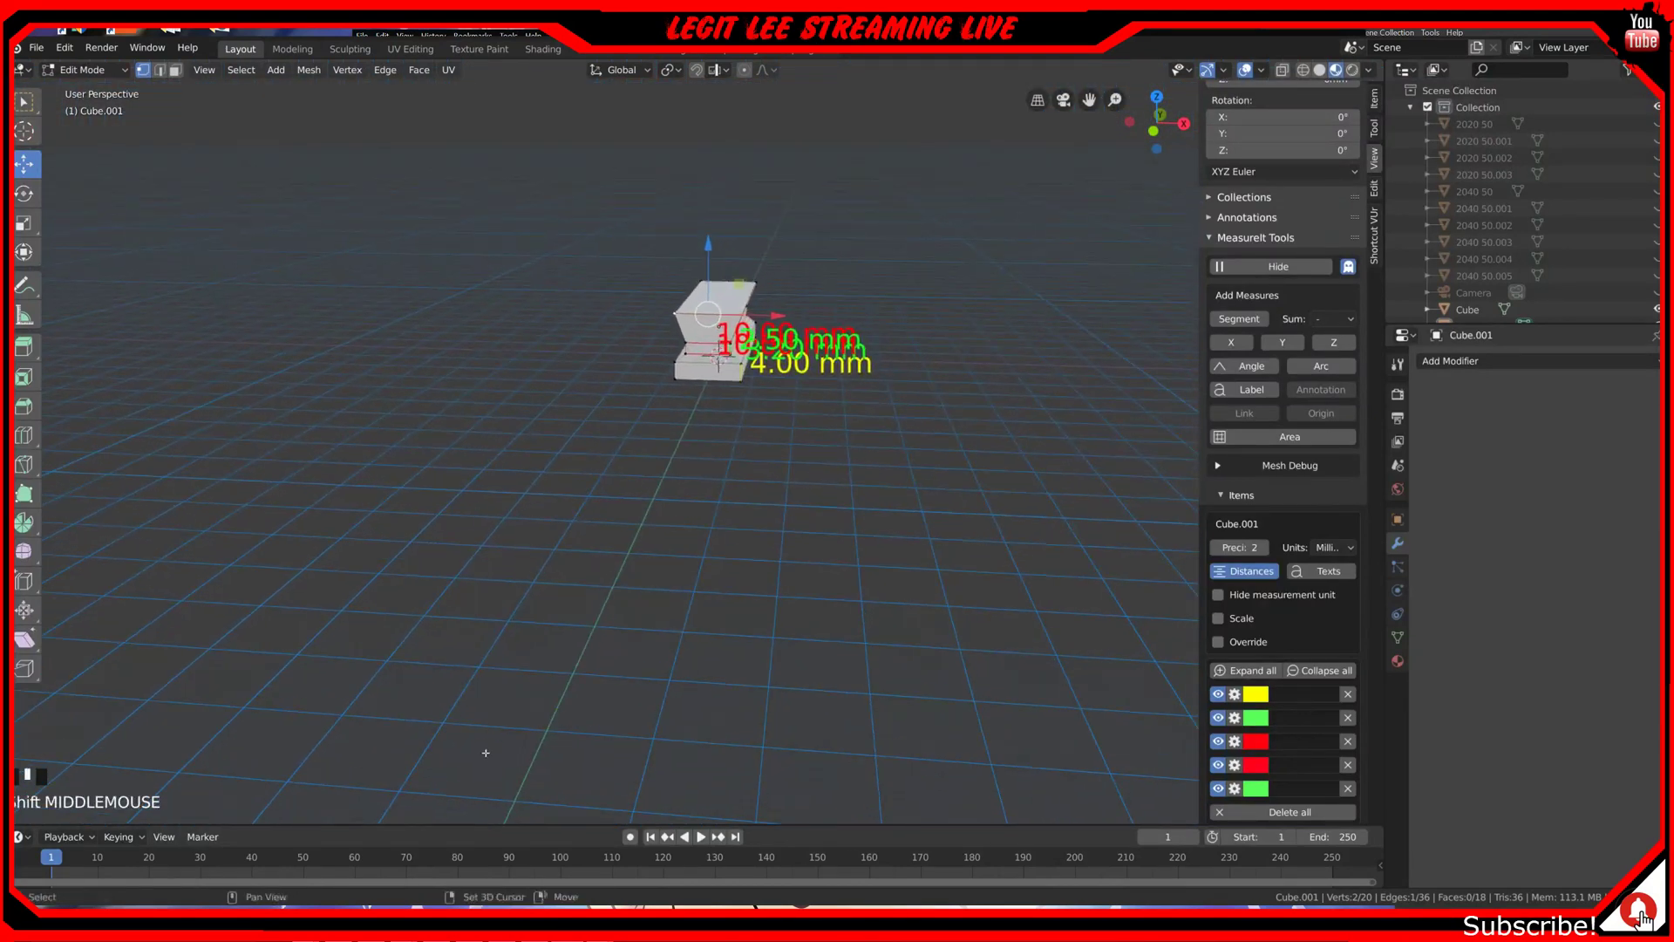
scroll(828, 392, down, 12)
scroll(825, 390, down, 1)
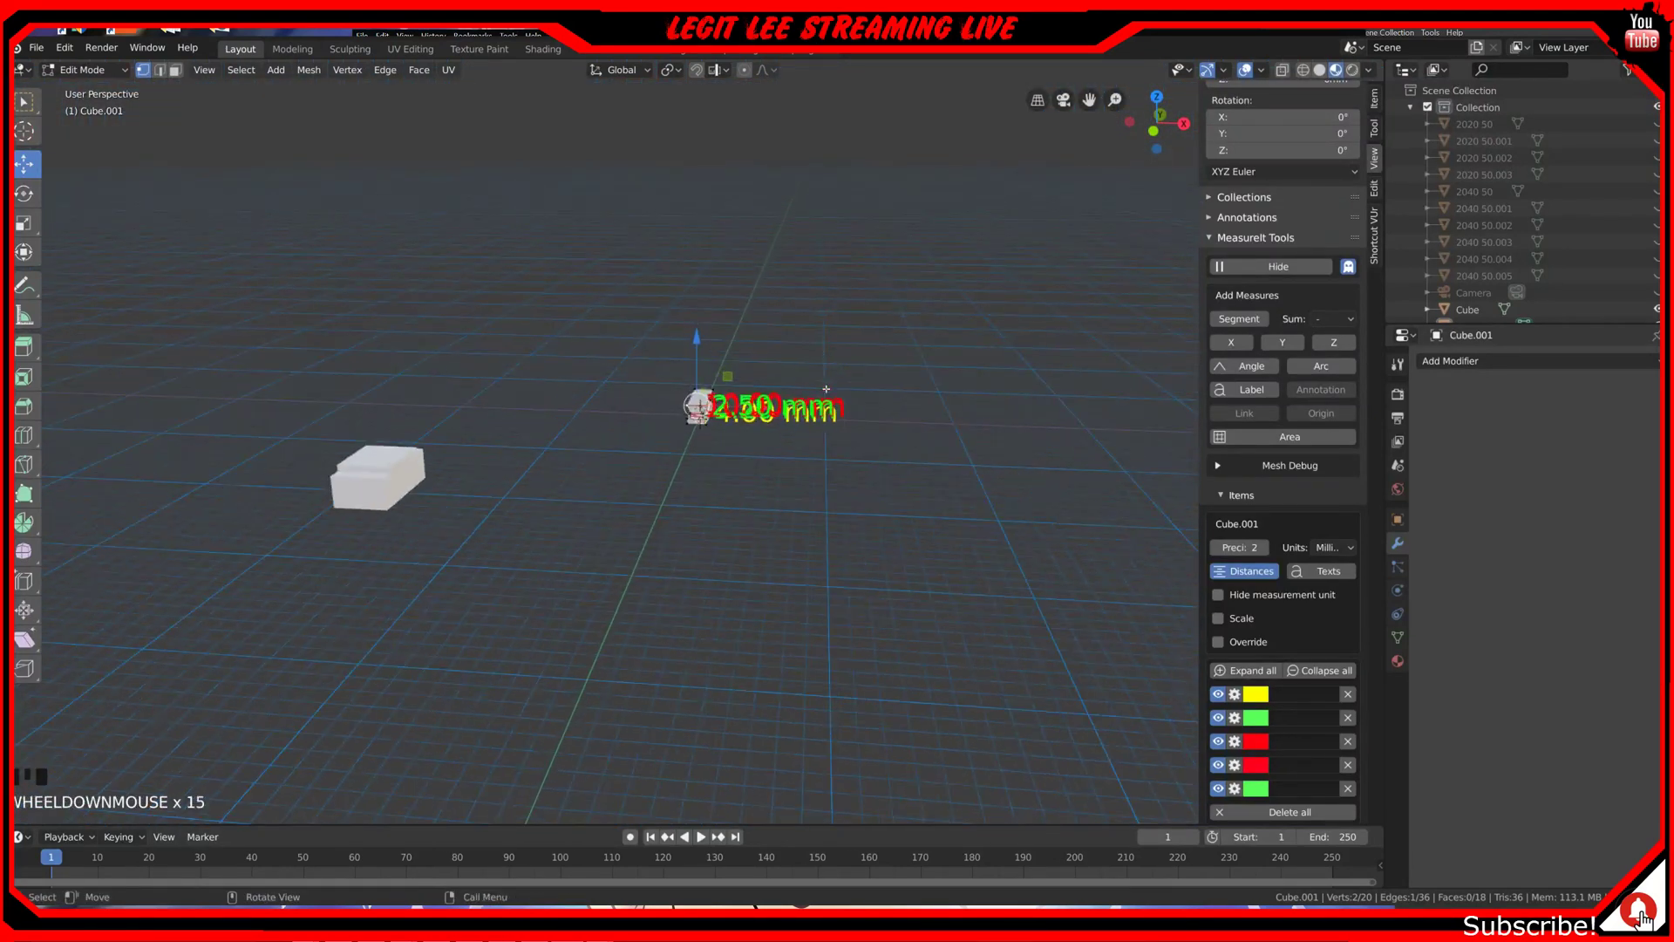
shift+middle_drag(744, 462, 516, 687)
scroll(568, 512, up, 8)
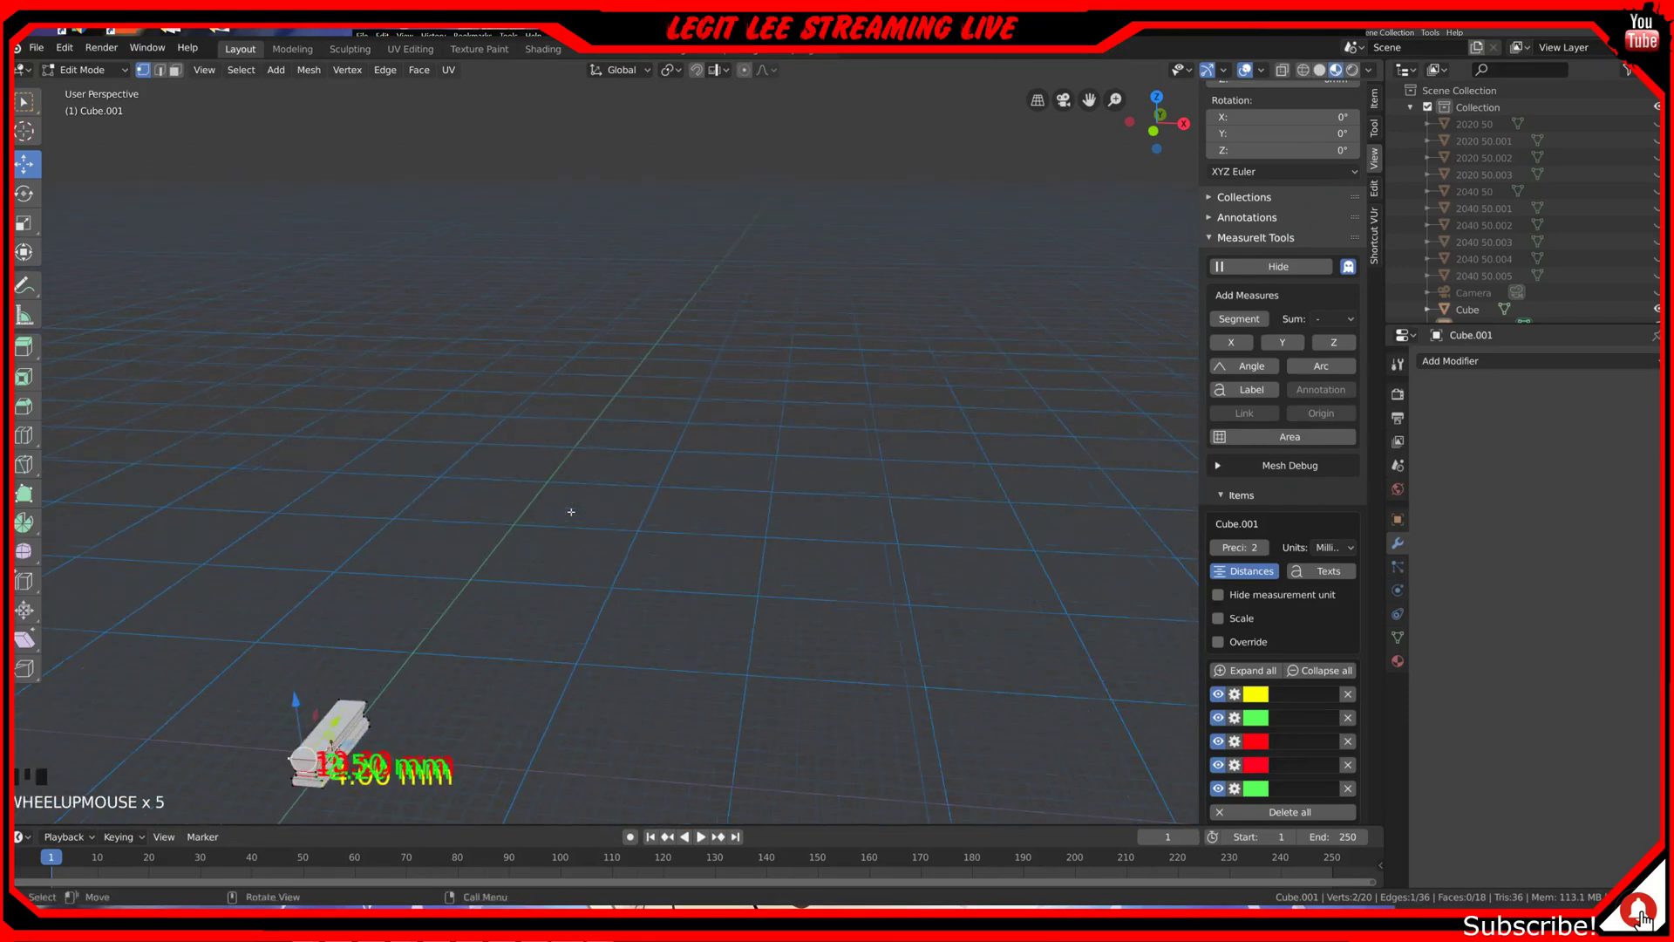
shift+middle_drag(500, 560, 978, 418)
scroll(814, 460, down, 20)
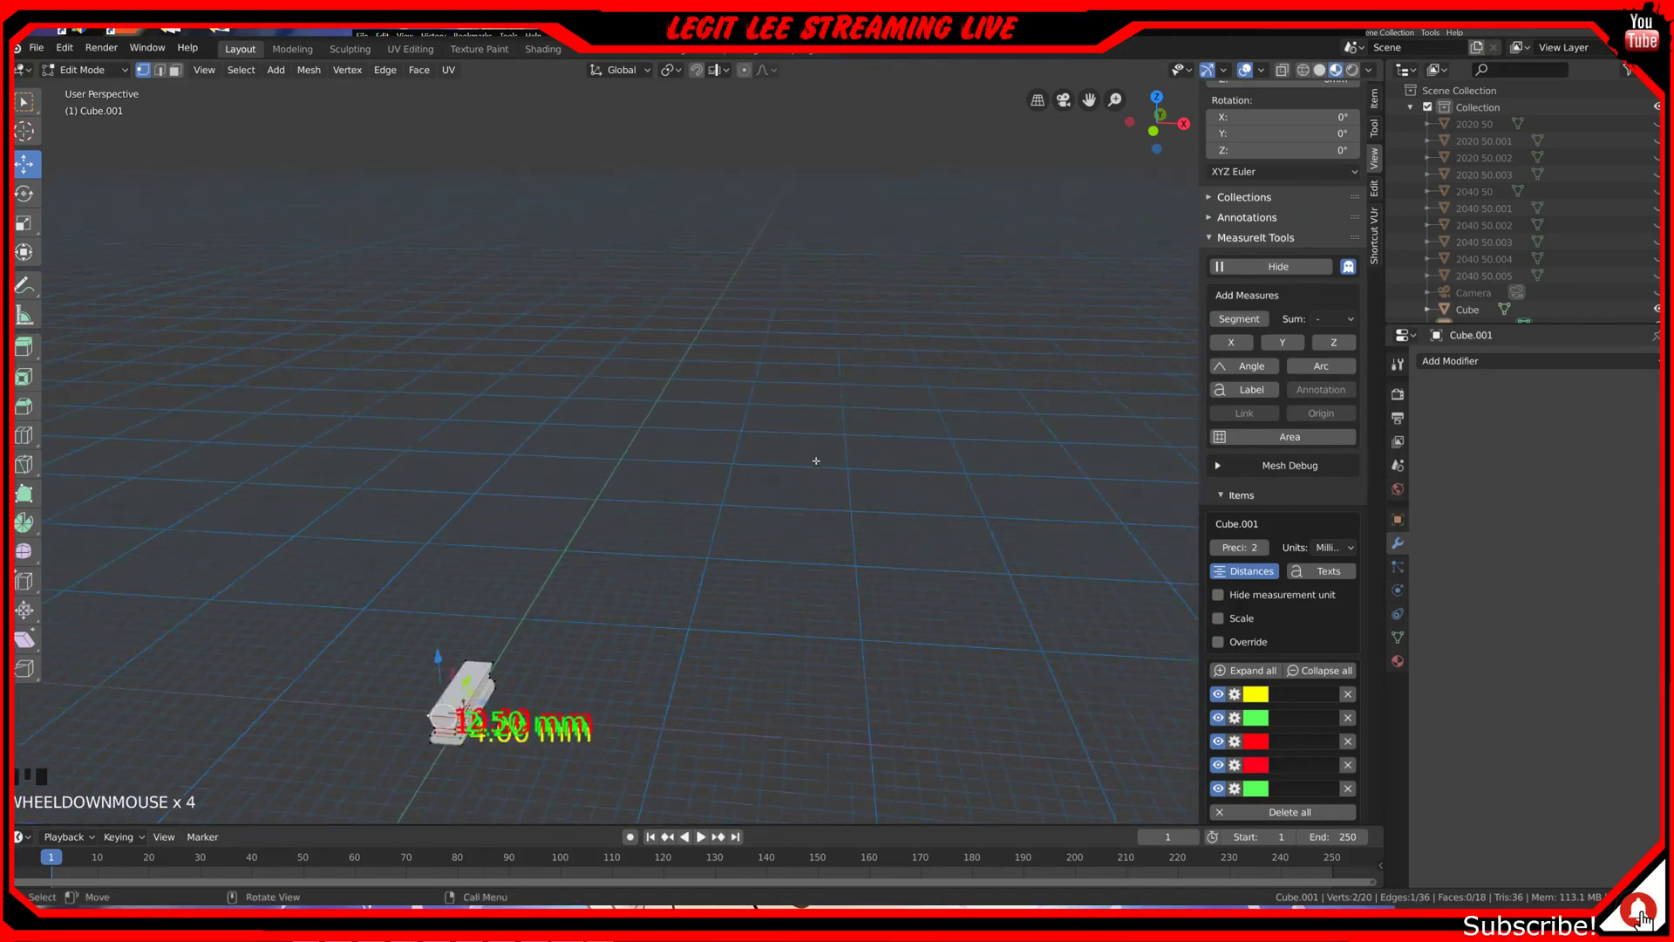
middle_drag(815, 460, 790, 519)
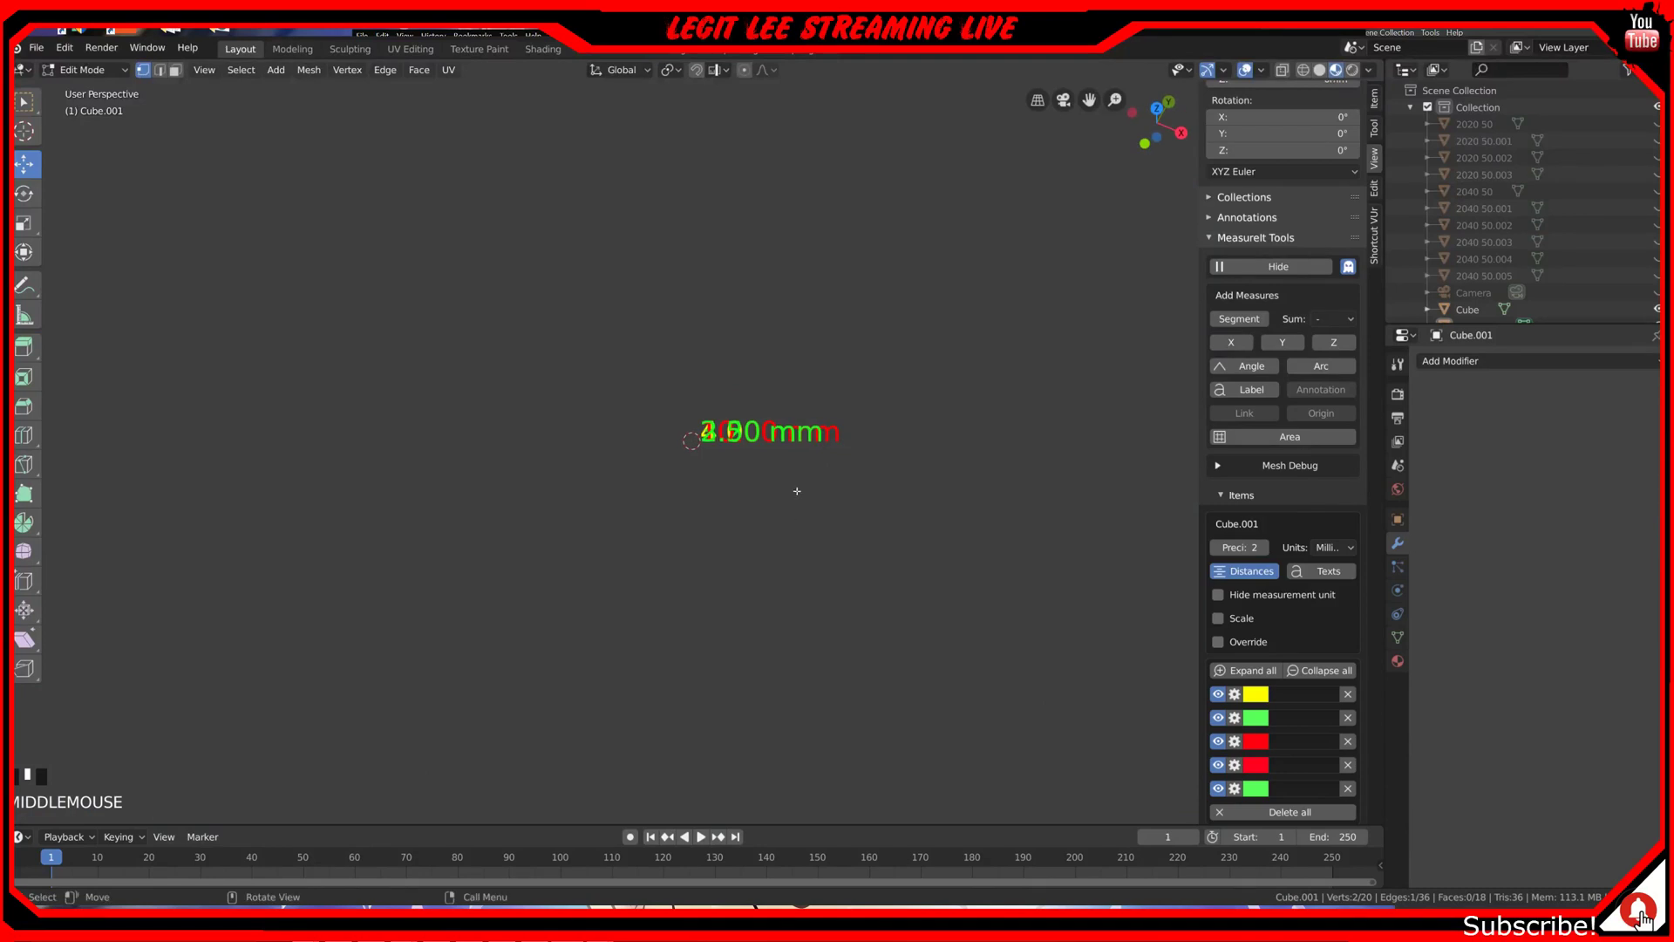
scroll(965, 299, up, 20)
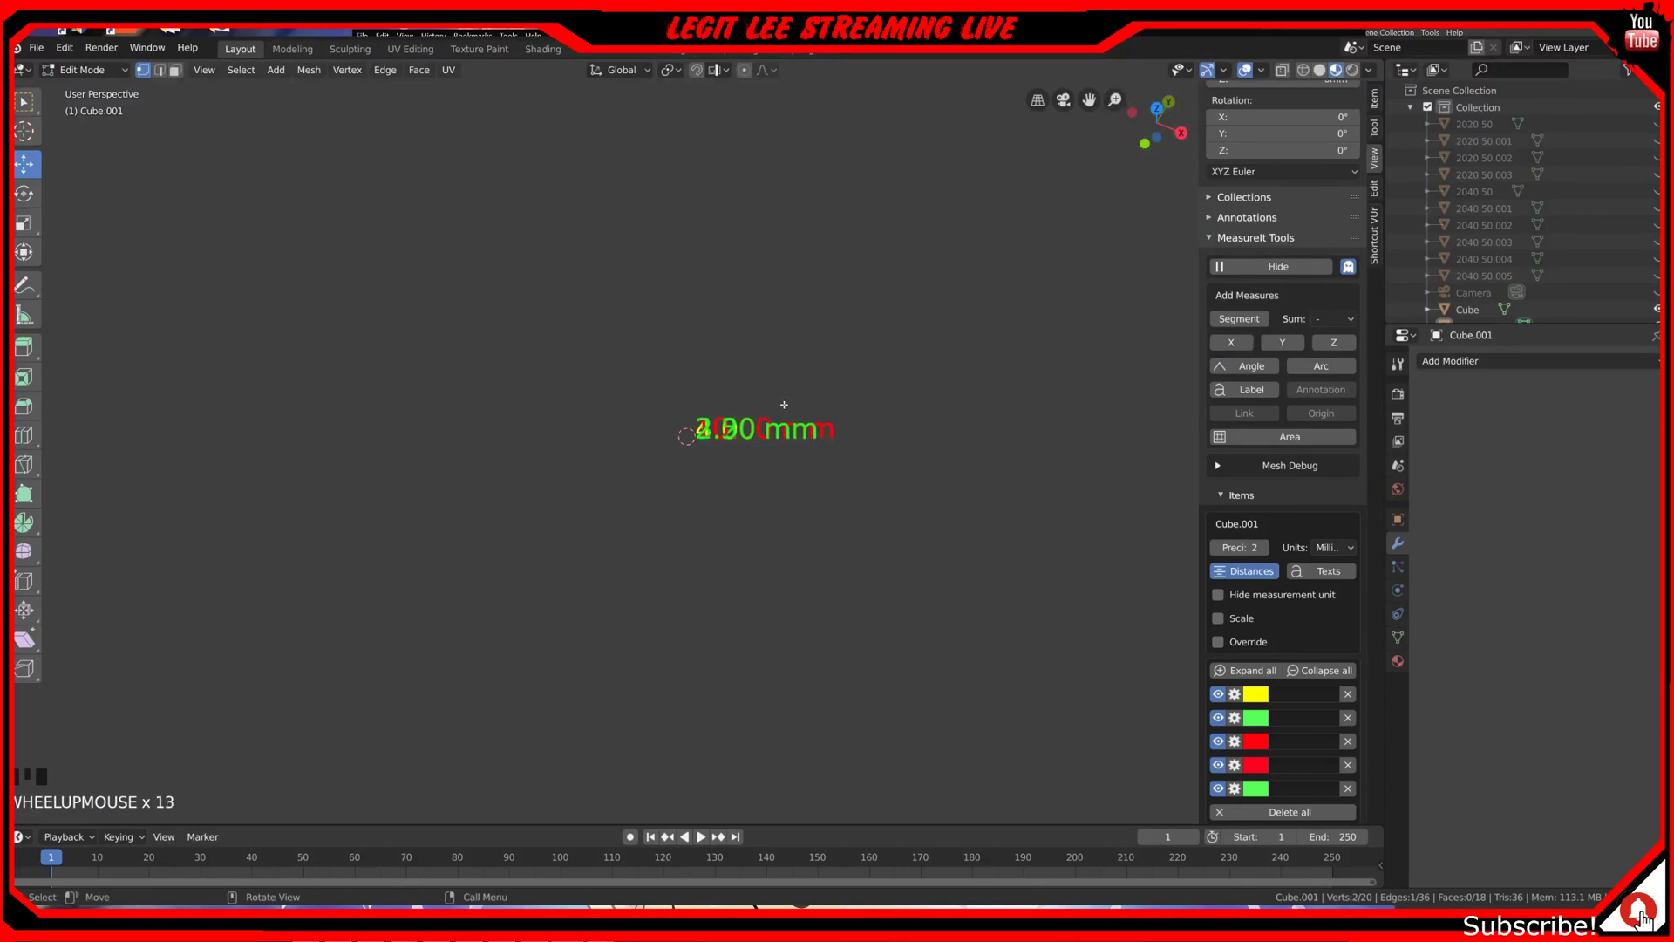
scroll(746, 431, up, 11)
shift+middle_drag(748, 433, 811, 646)
scroll(732, 580, up, 20)
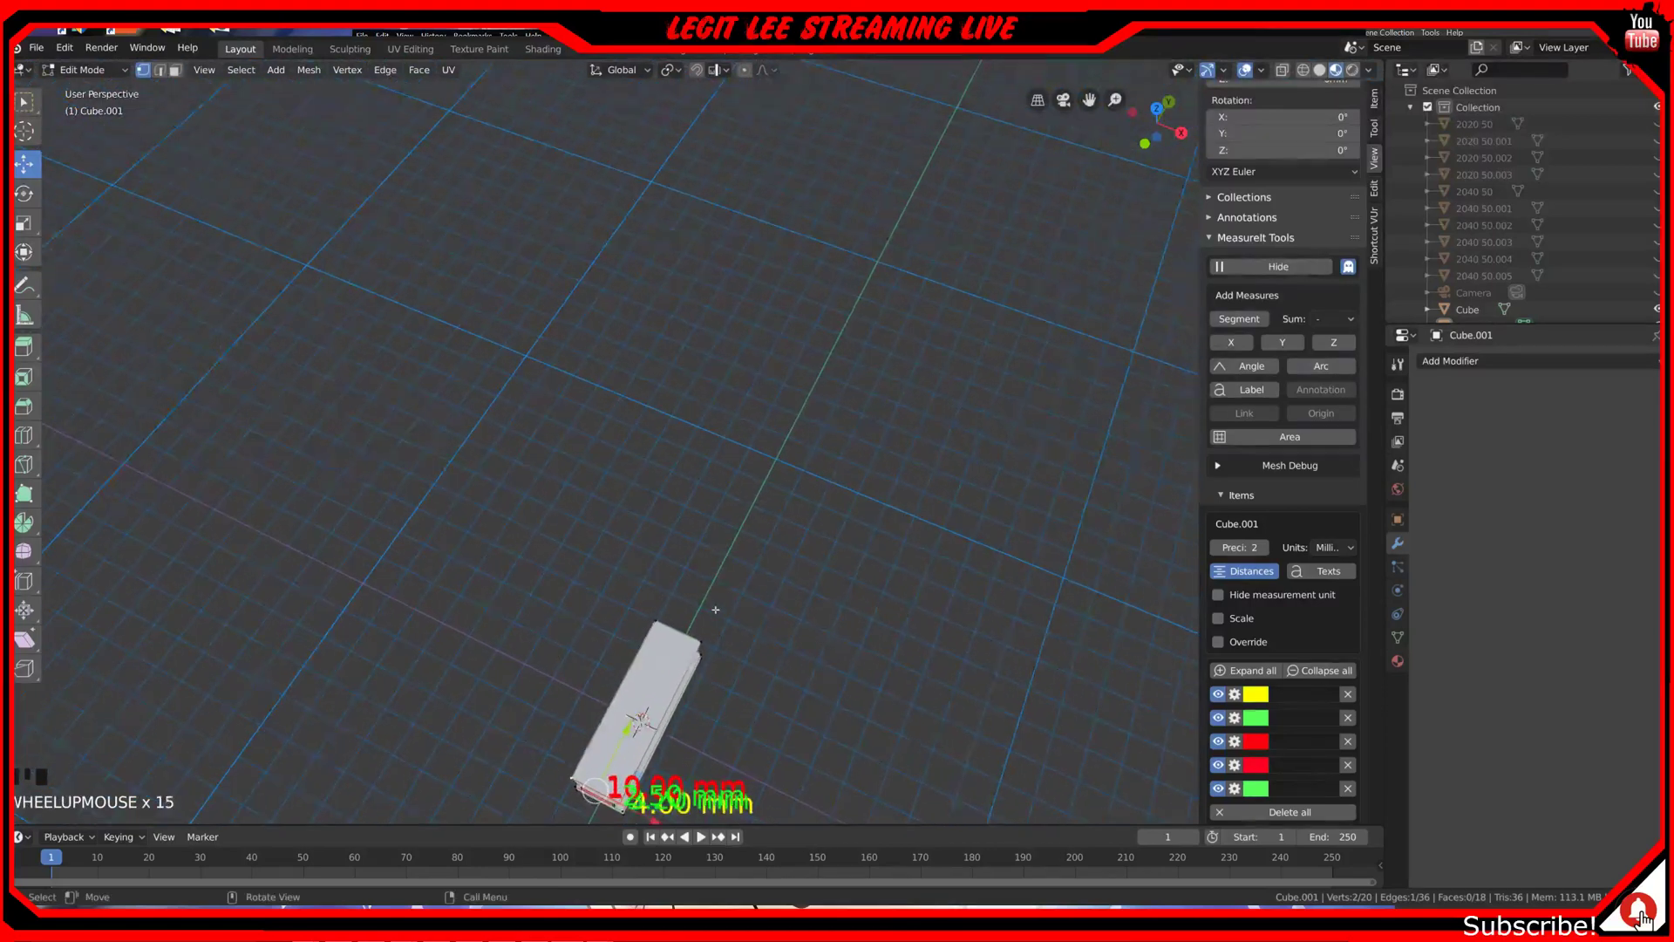
scroll(716, 610, down, 20)
scroll(716, 610, up, 4)
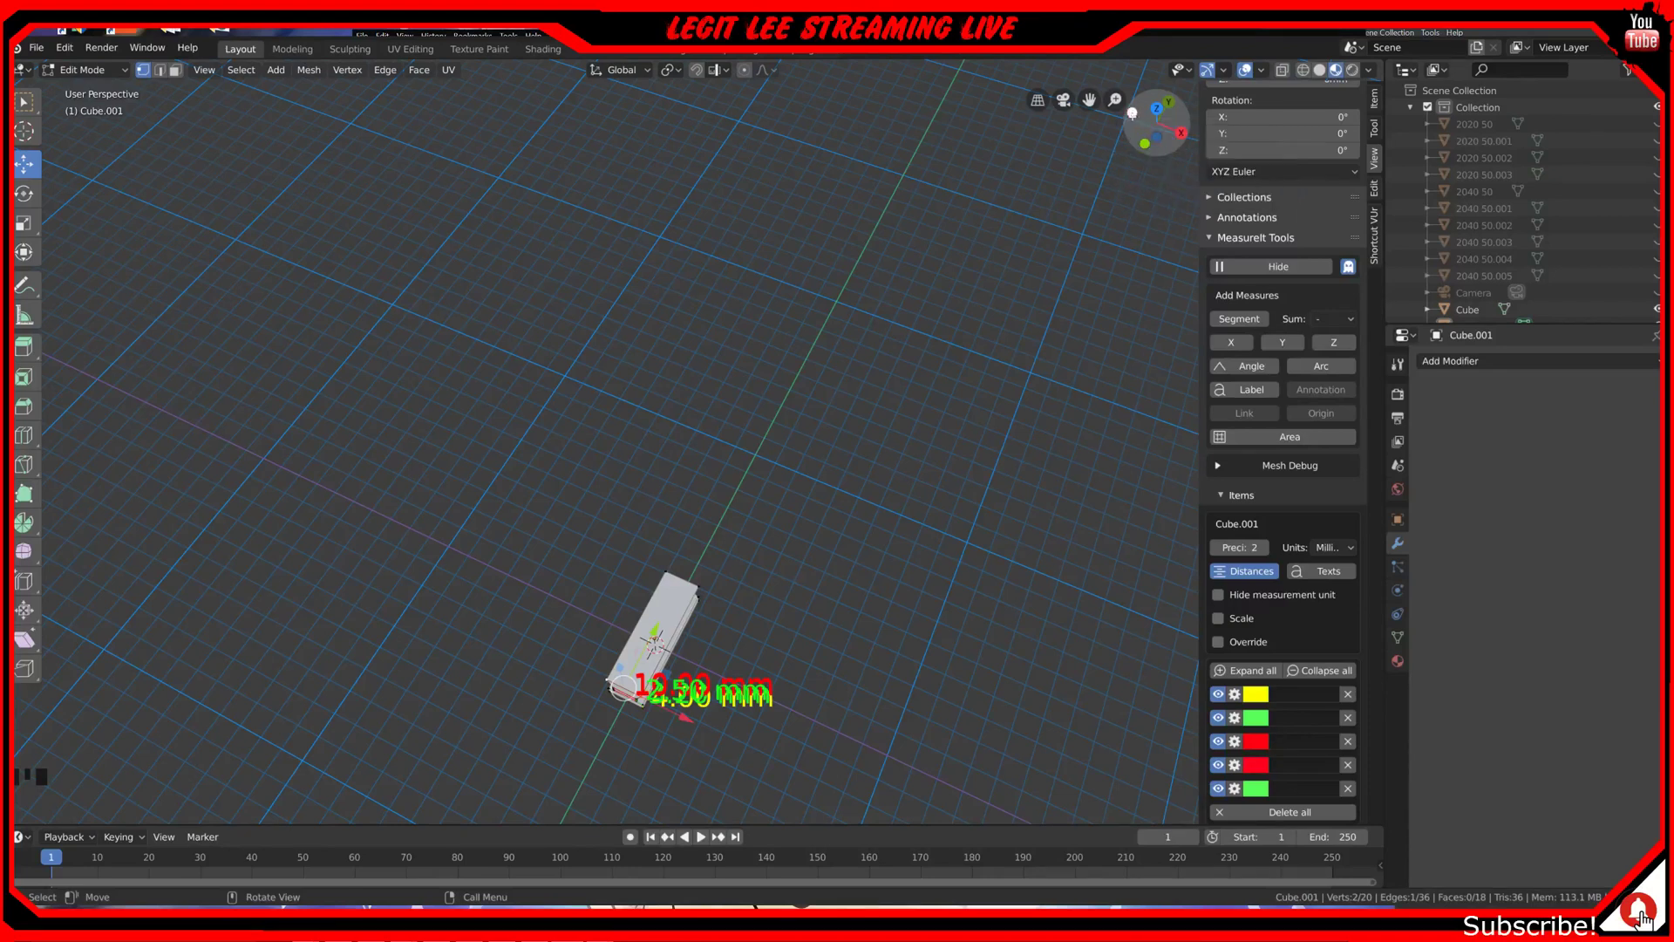
Step: Inspect the block and its surroundings from directly below in orthographic view
click(1132, 111)
click(1151, 122)
scroll(541, 421, down, 3)
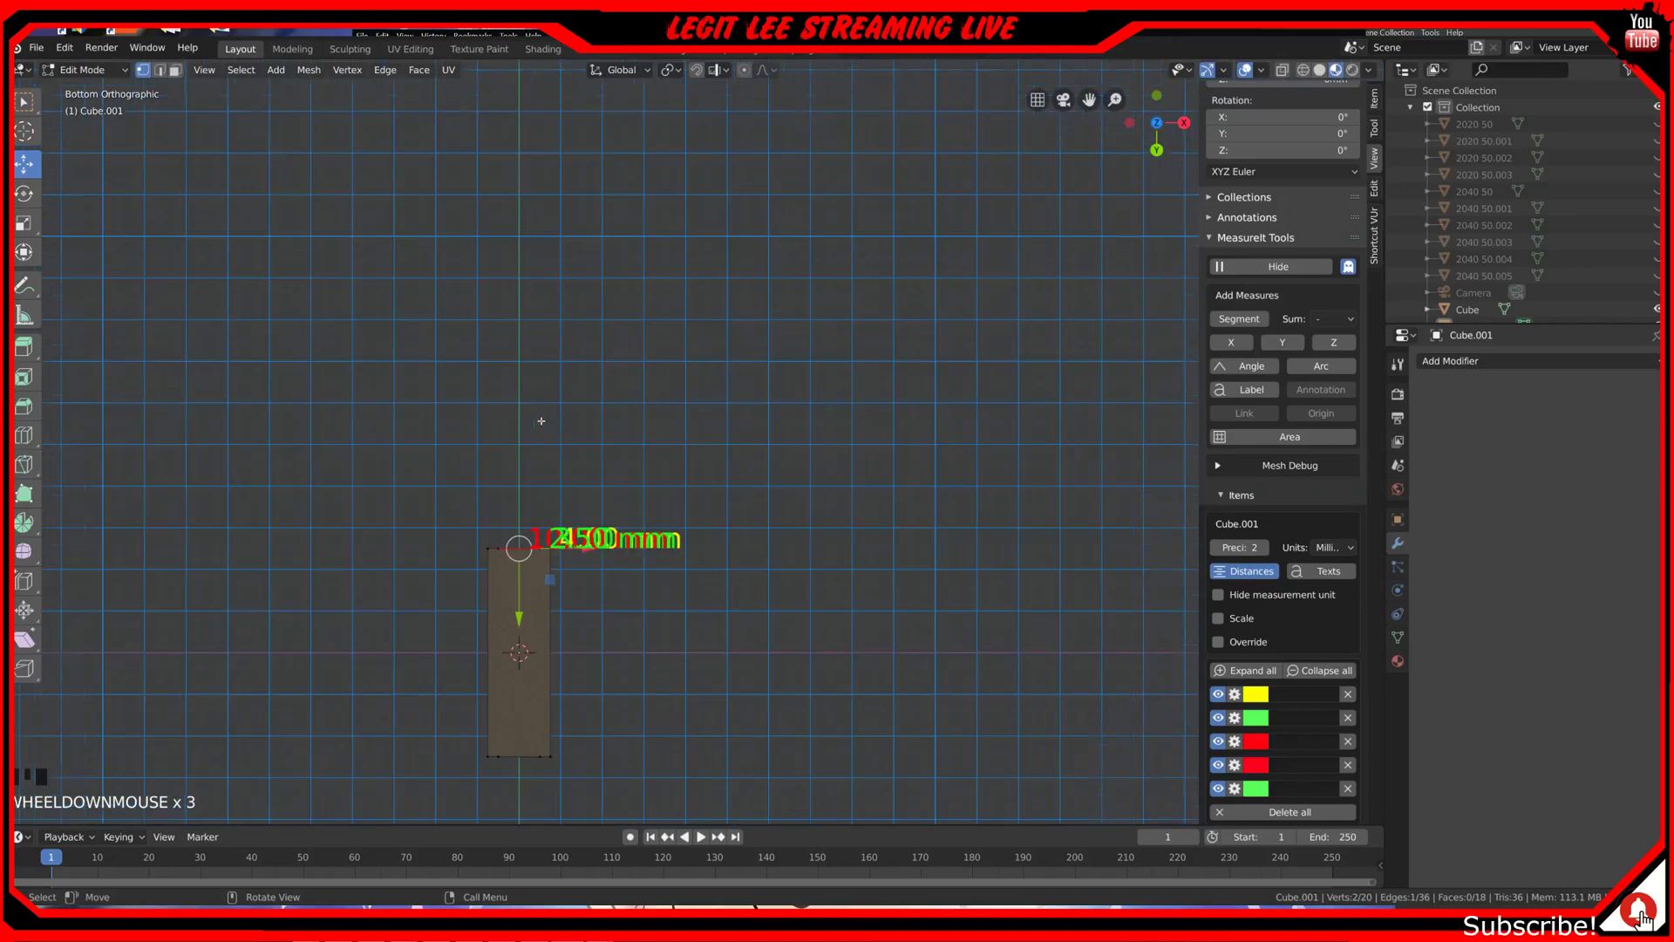
scroll(613, 521, up, 3)
shift+middle_drag(554, 592, 925, 142)
scroll(622, 432, down, 11)
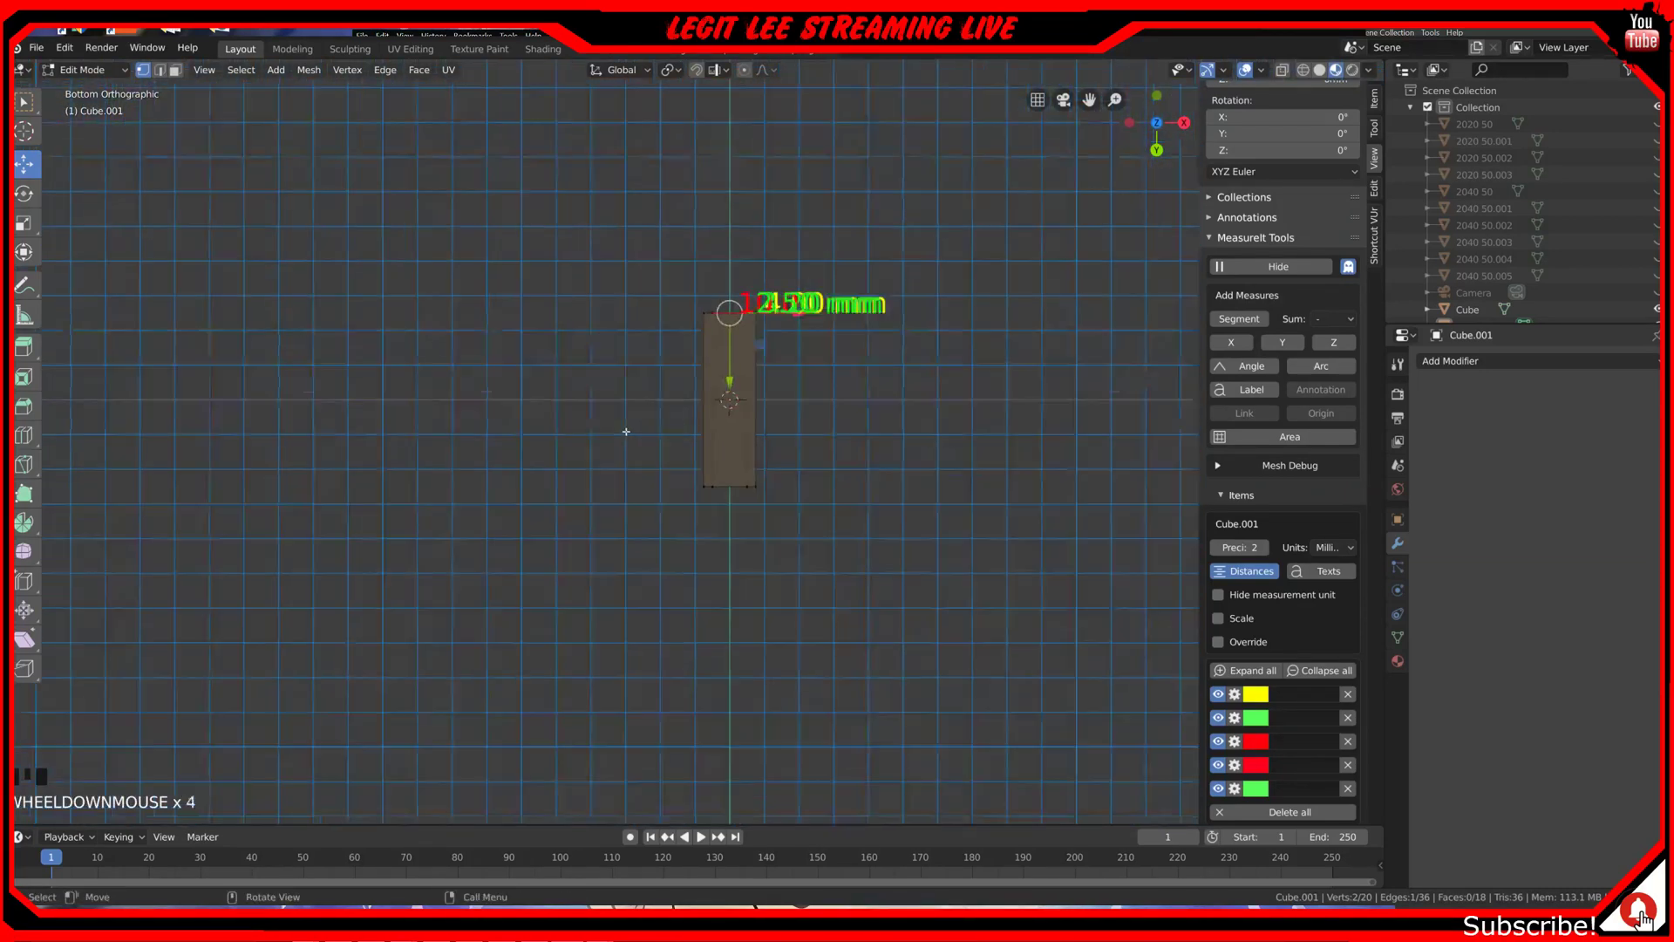
scroll(622, 432, up, 11)
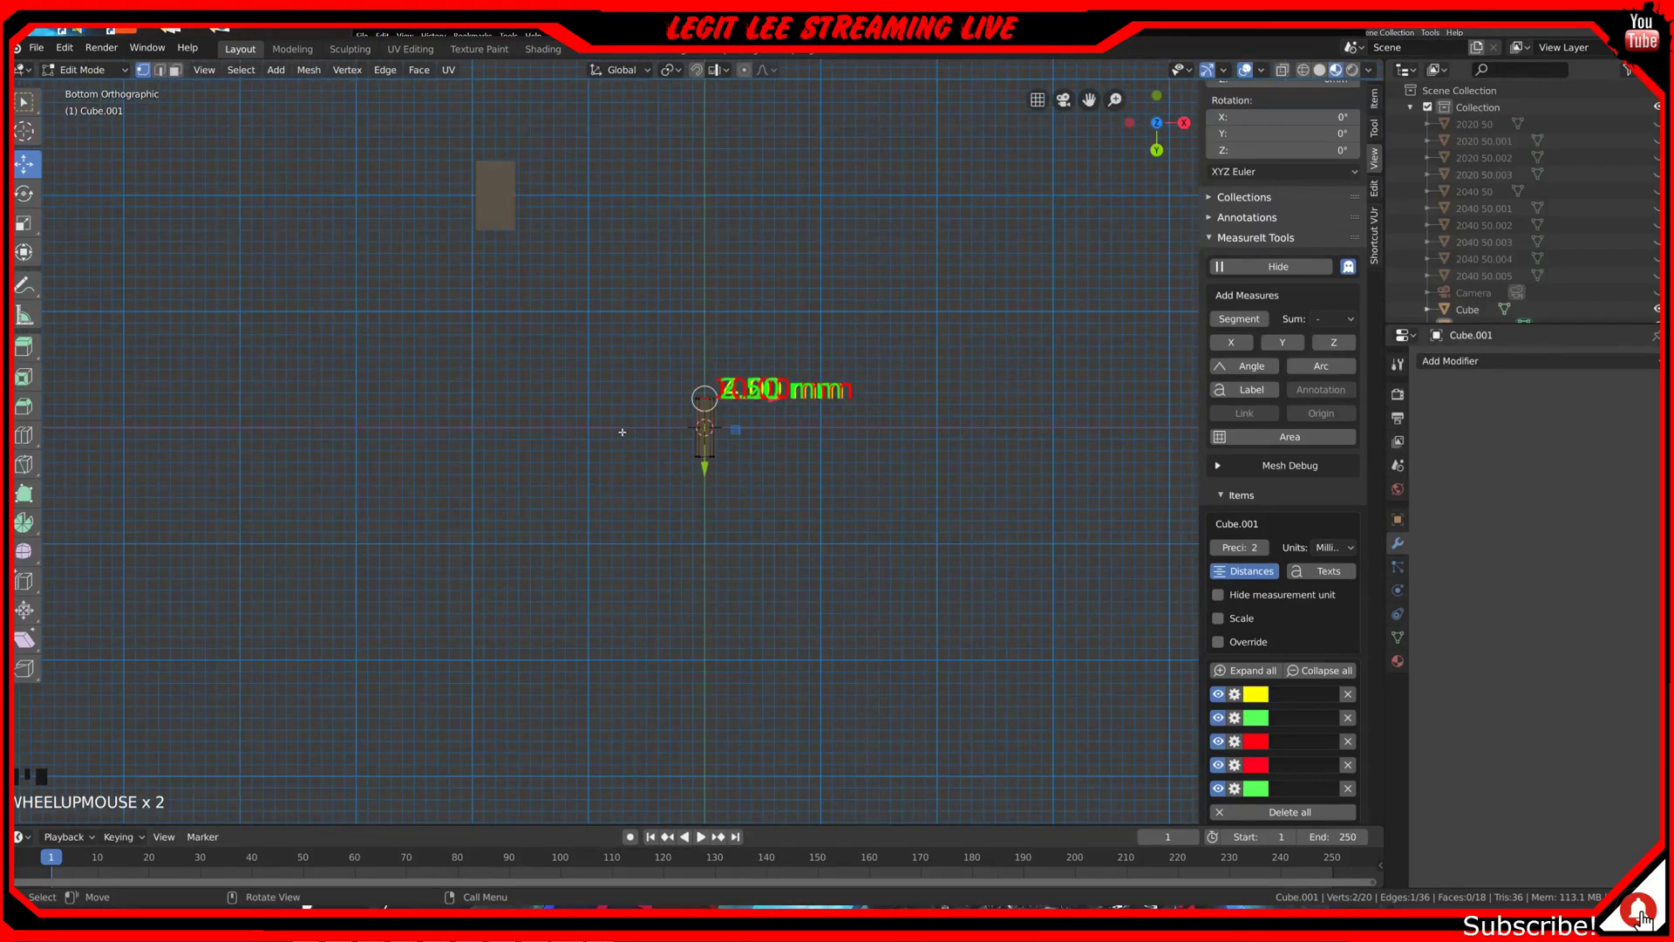
shift+middle_drag(628, 424, 647, 653)
scroll(650, 557, down, 7)
scroll(649, 557, down, 1)
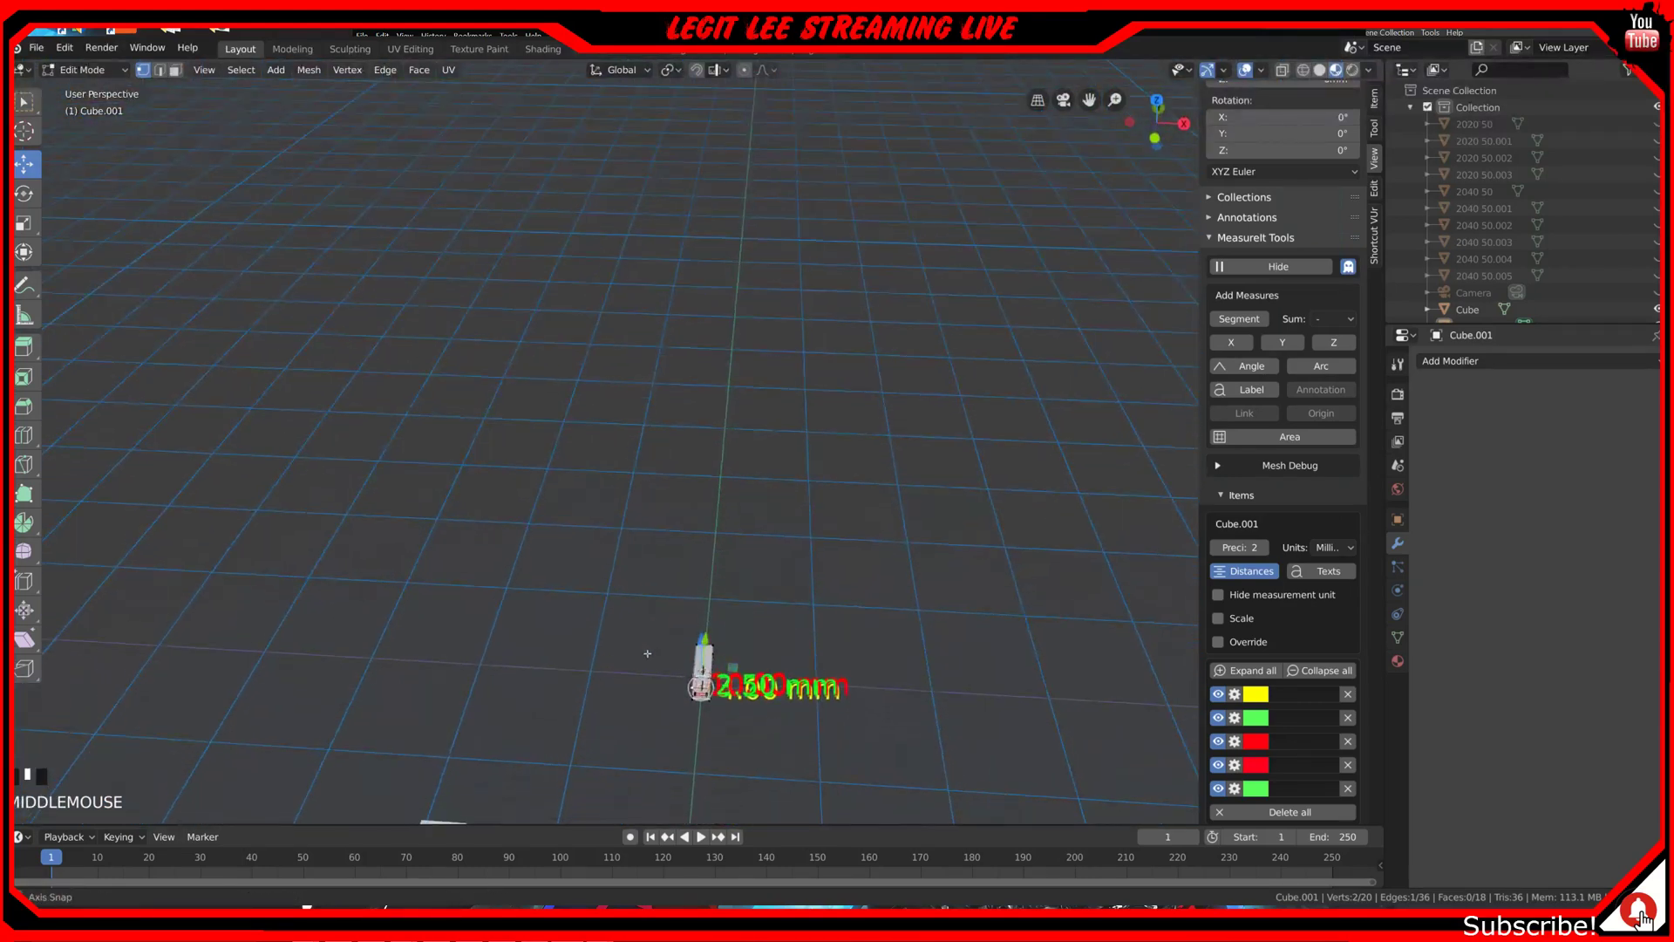
Step: Return to a close front orthographic view of the block's shaped profile
scroll(771, 625, up, 5)
shift+middle_drag(771, 625, 579, 253)
scroll(628, 598, up, 4)
shift+middle_drag(627, 598, 699, 568)
click(694, 576)
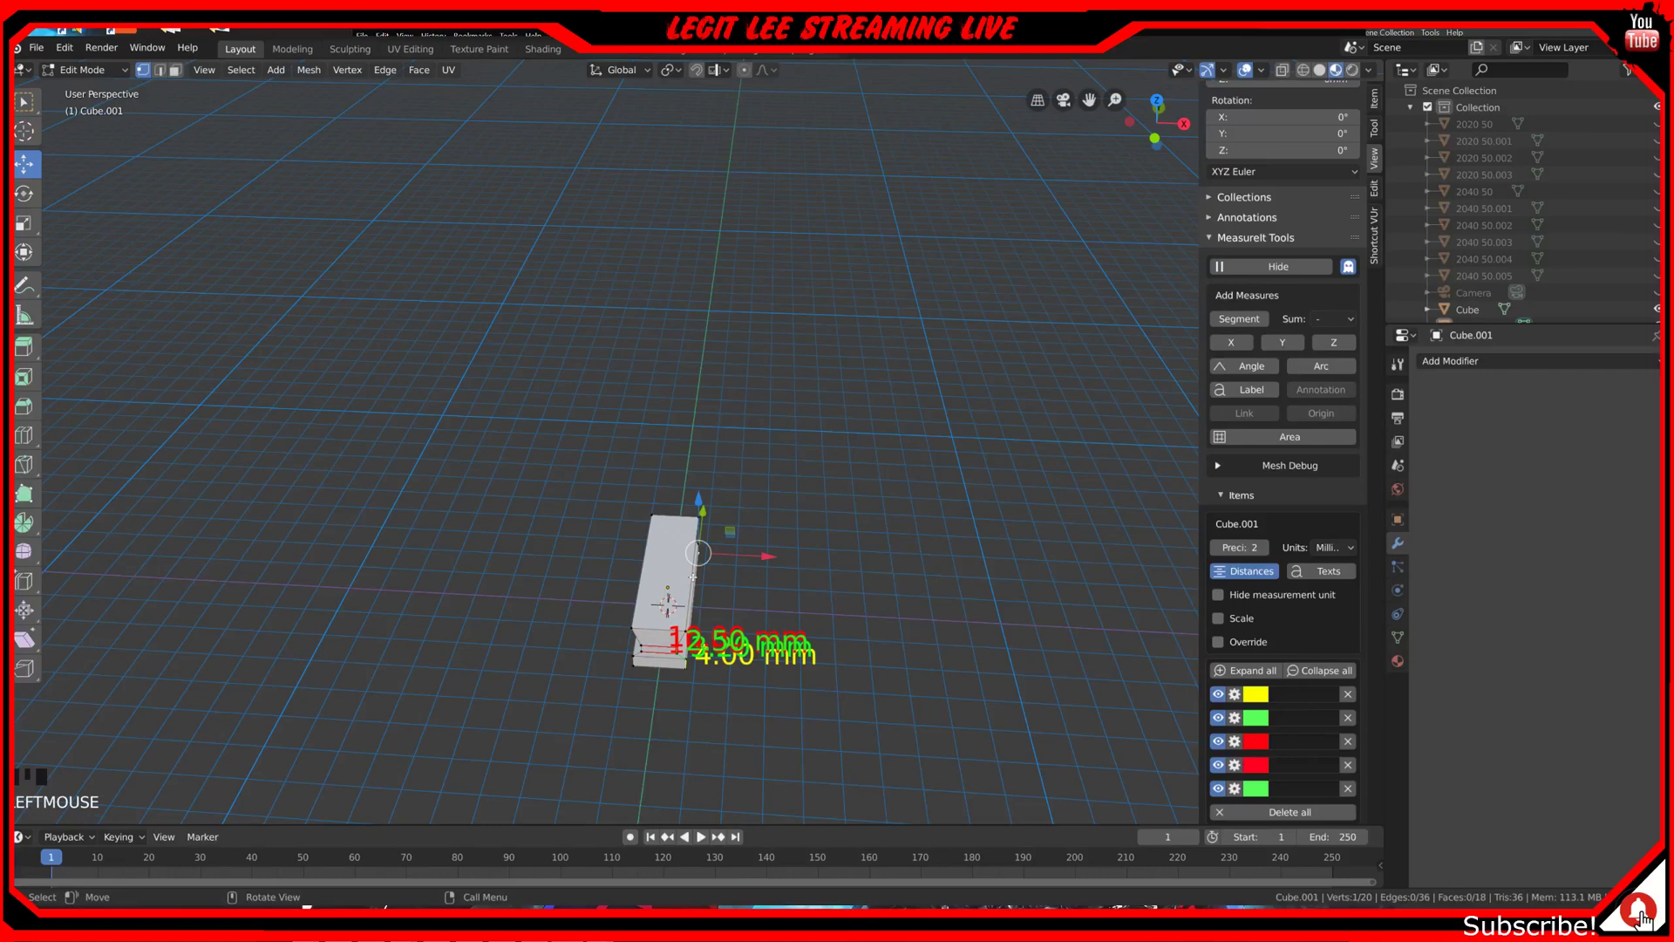
click(685, 627)
key(KP_1)
scroll(686, 630, down, 5)
shift+middle_drag(685, 629, 698, 136)
scroll(722, 513, up, 10)
key(z)
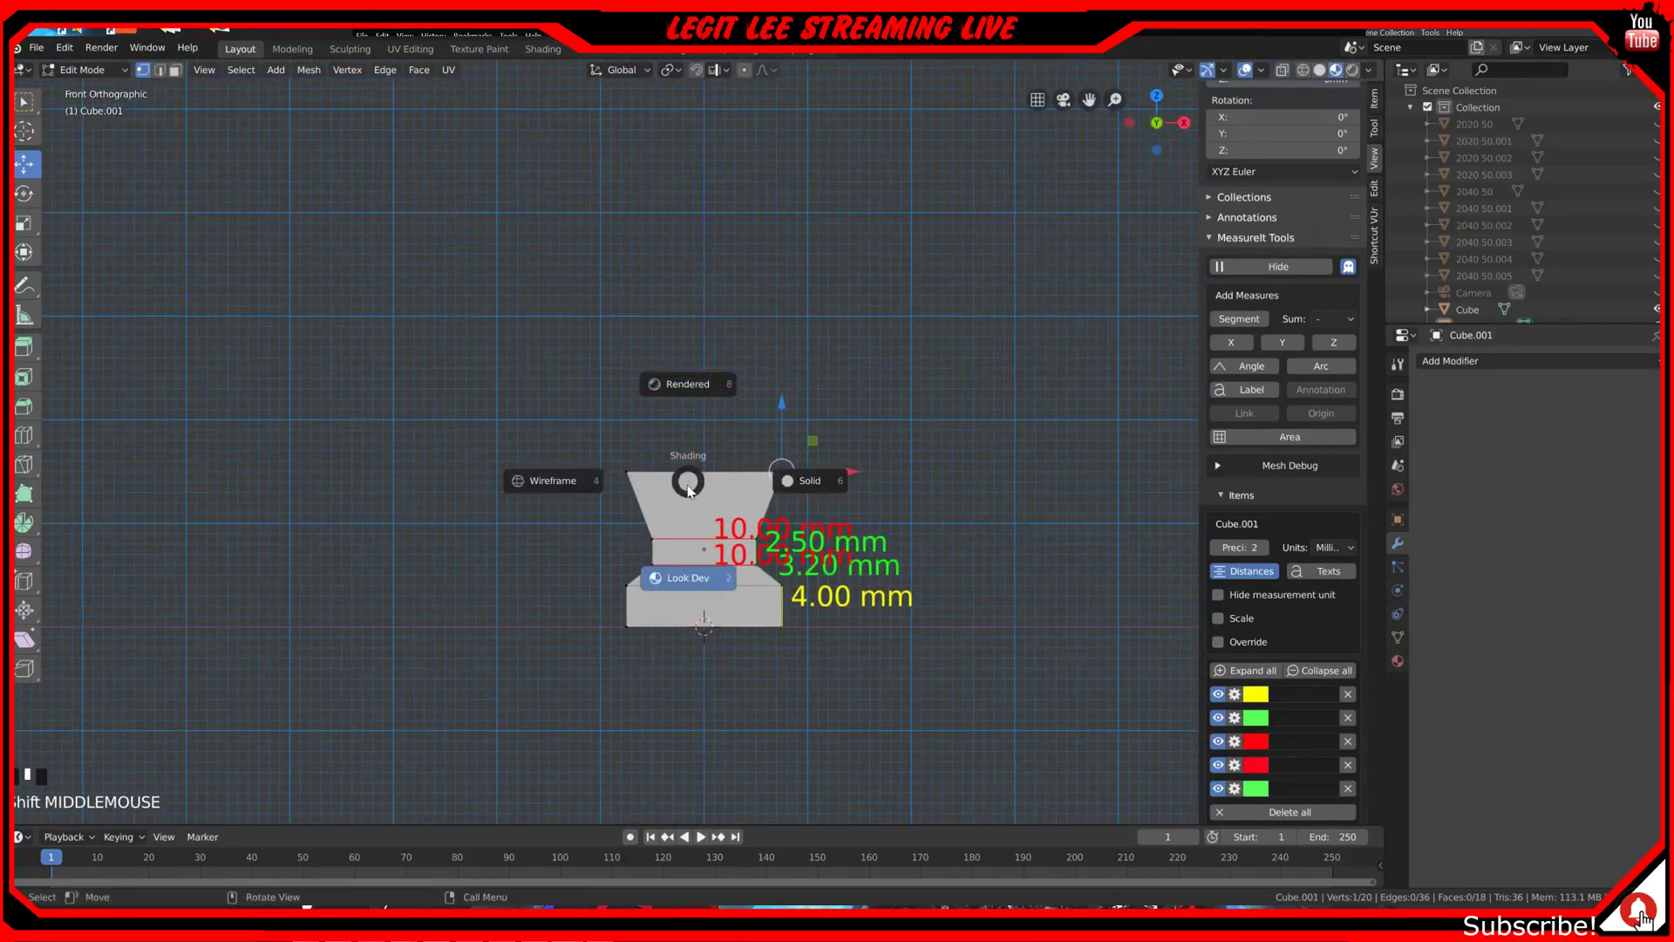
click(571, 482)
click(539, 452)
drag(526, 411, 844, 473)
scroll(844, 473, up, 4)
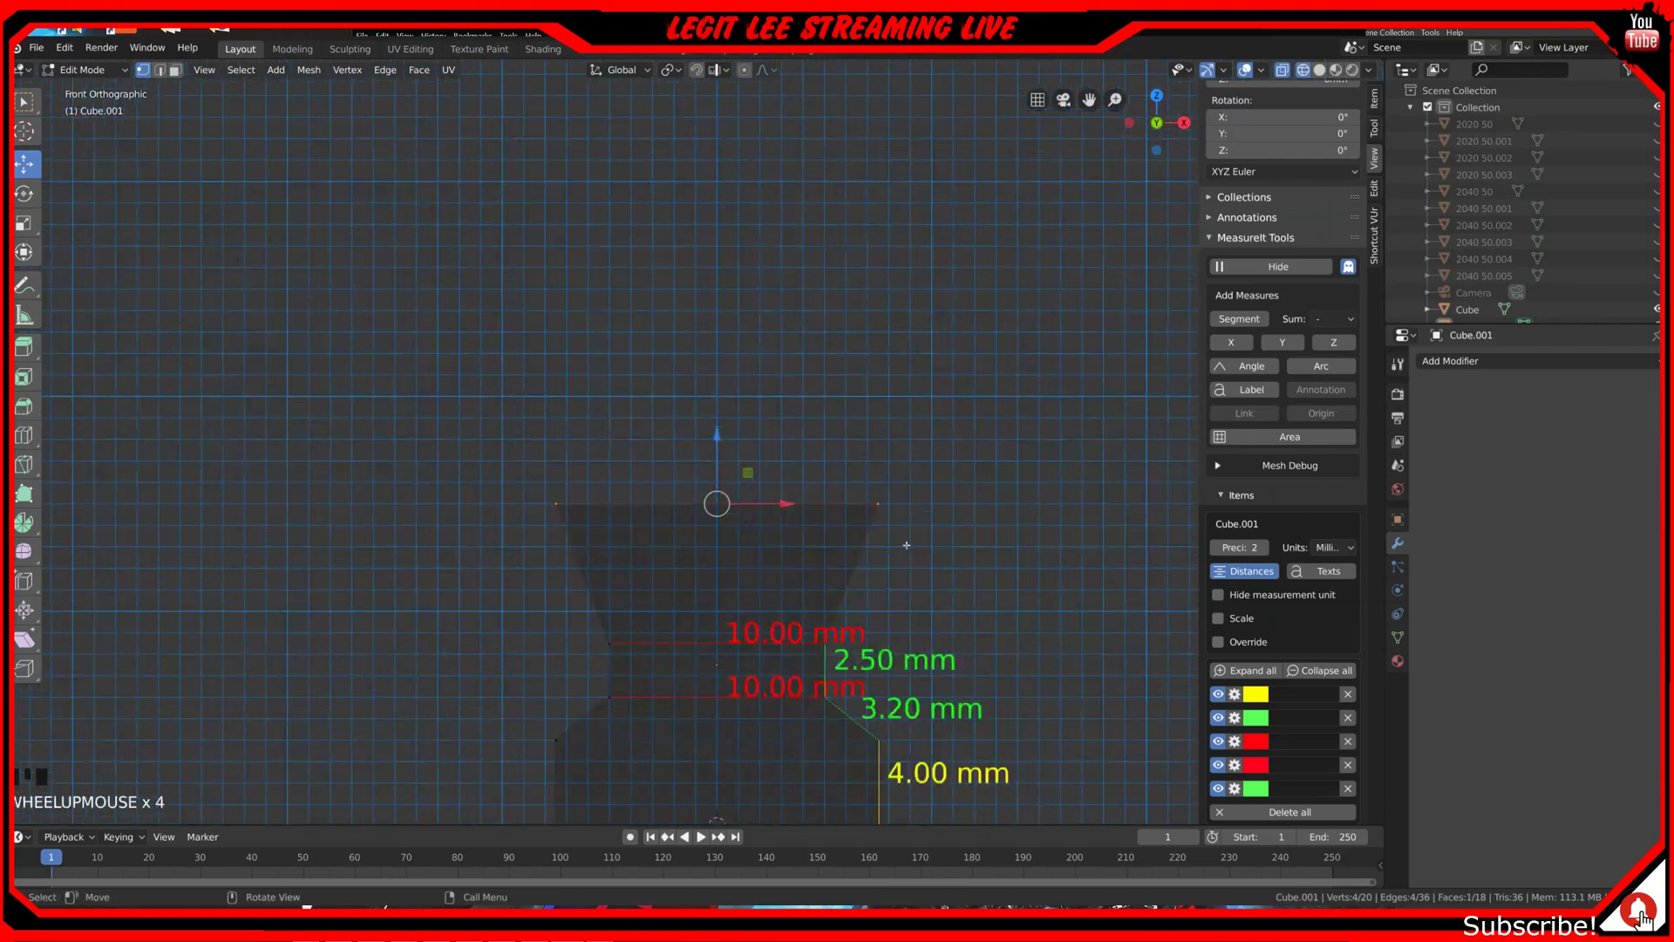
click(876, 504)
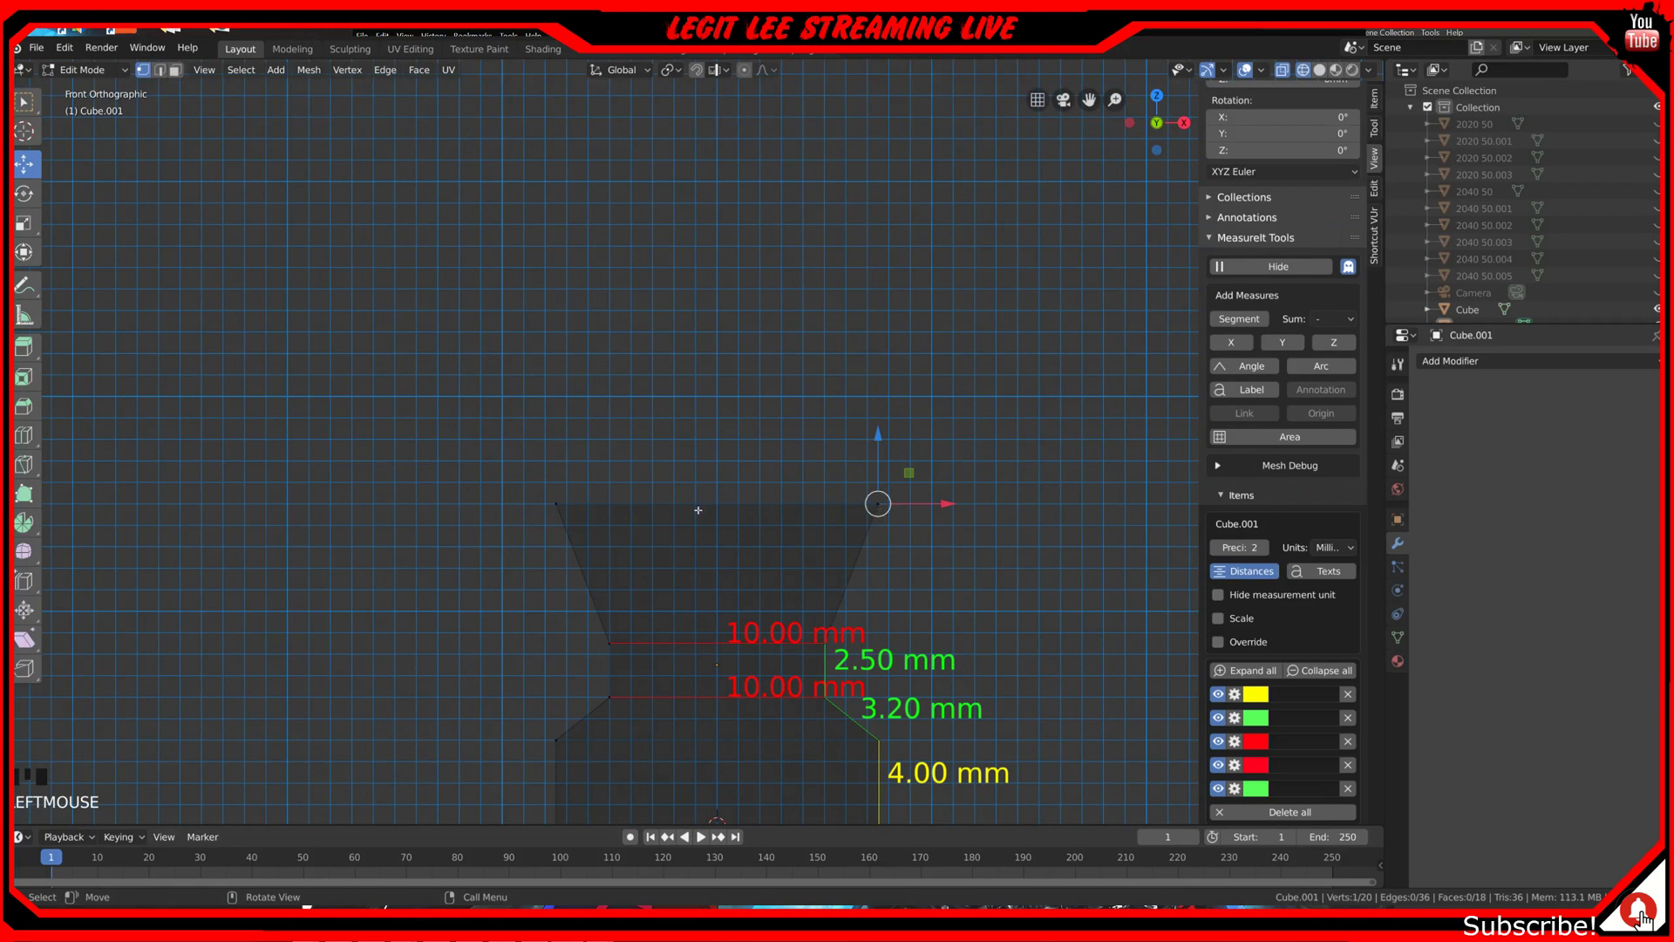
key(a)
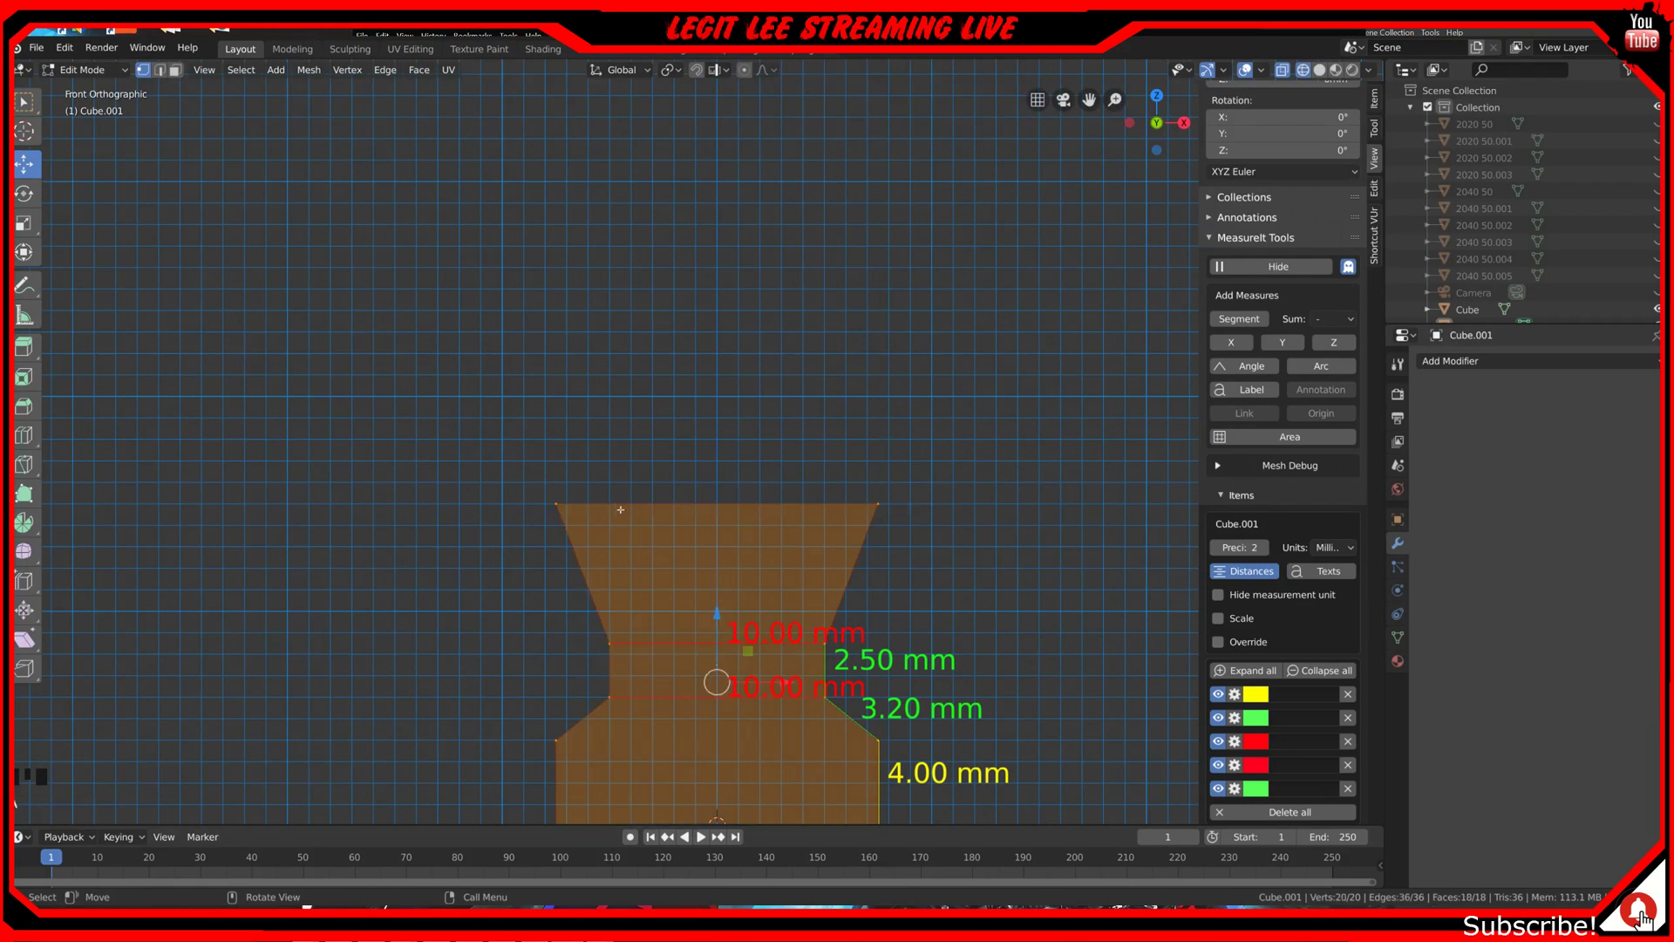
key(alt+a)
Step: In solid shading, add a MeasureIt segment between the two front top corners and color it red
key(z)
click(752, 505)
click(592, 502)
shift+click(870, 505)
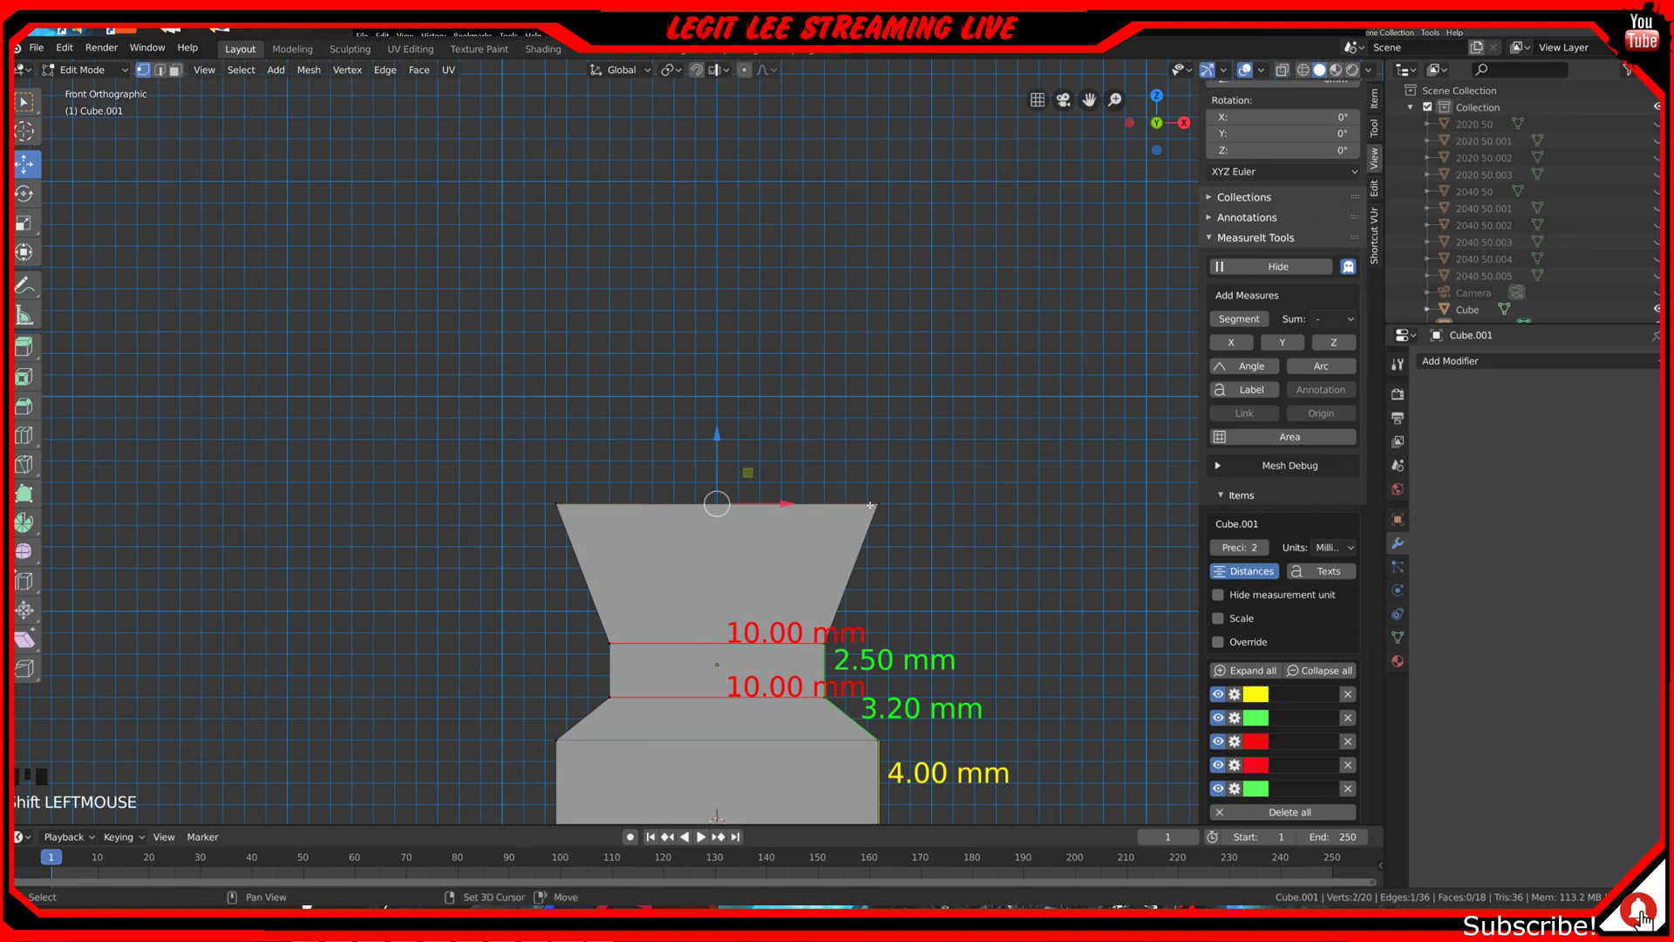
click(1239, 318)
click(1255, 812)
drag(1264, 745, 1256, 746)
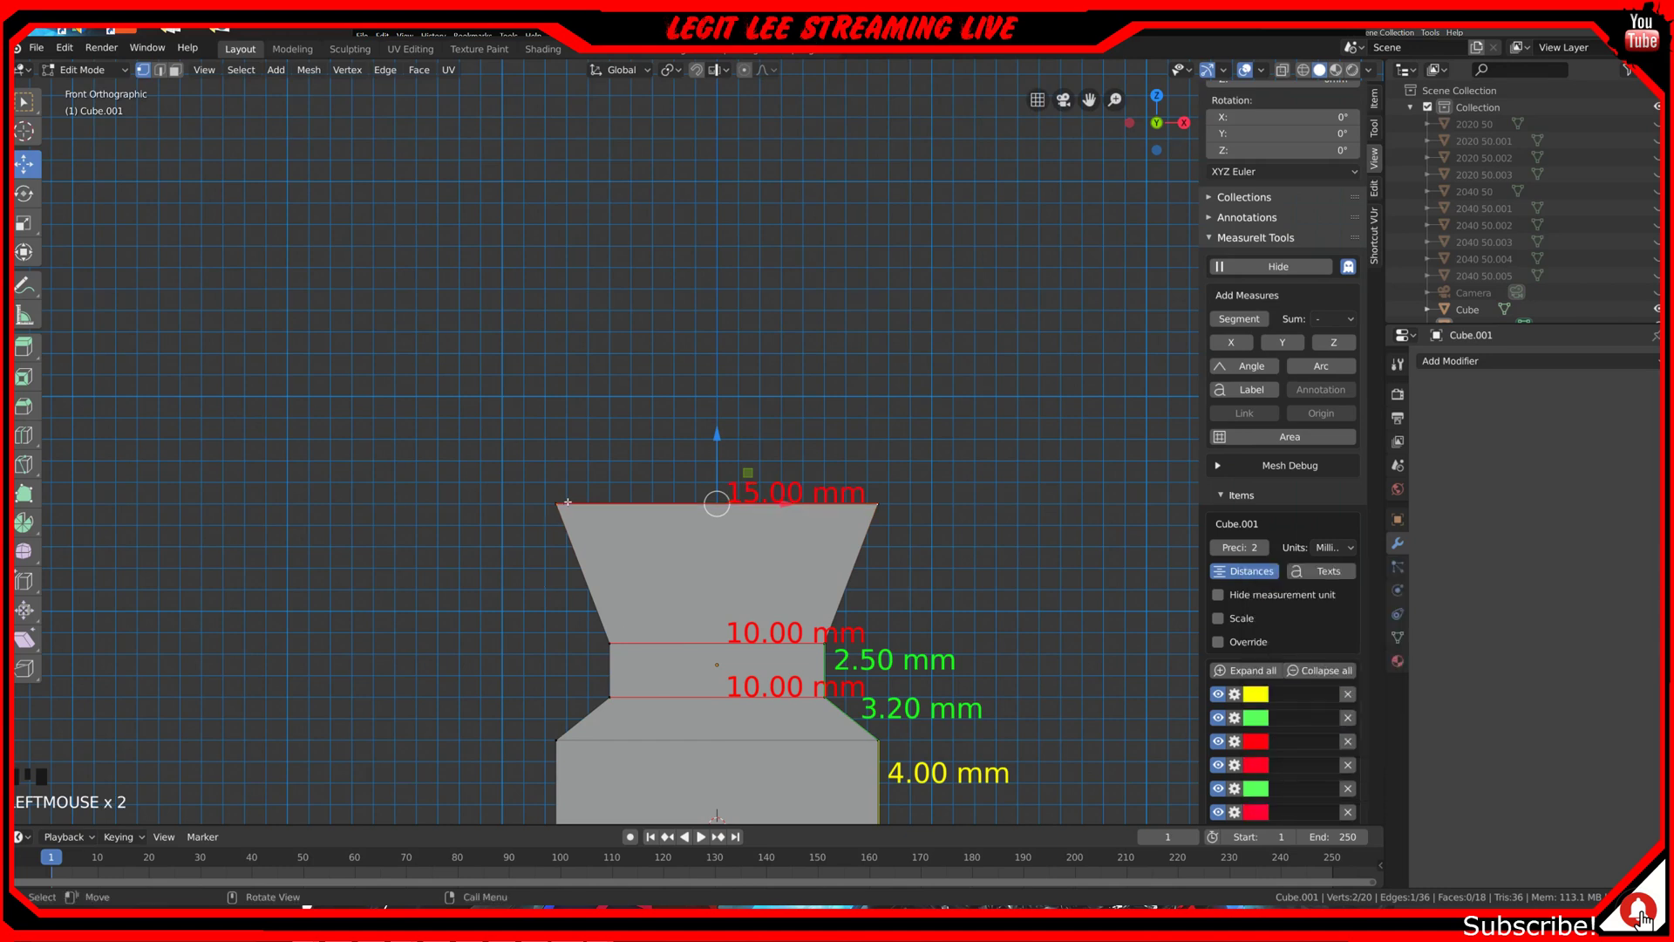
Step: In wireframe, select the block's four top vertices and scale them along X to a width of about 11.03 mm
key(a)
key(alt+a)
key(z)
click(462, 499)
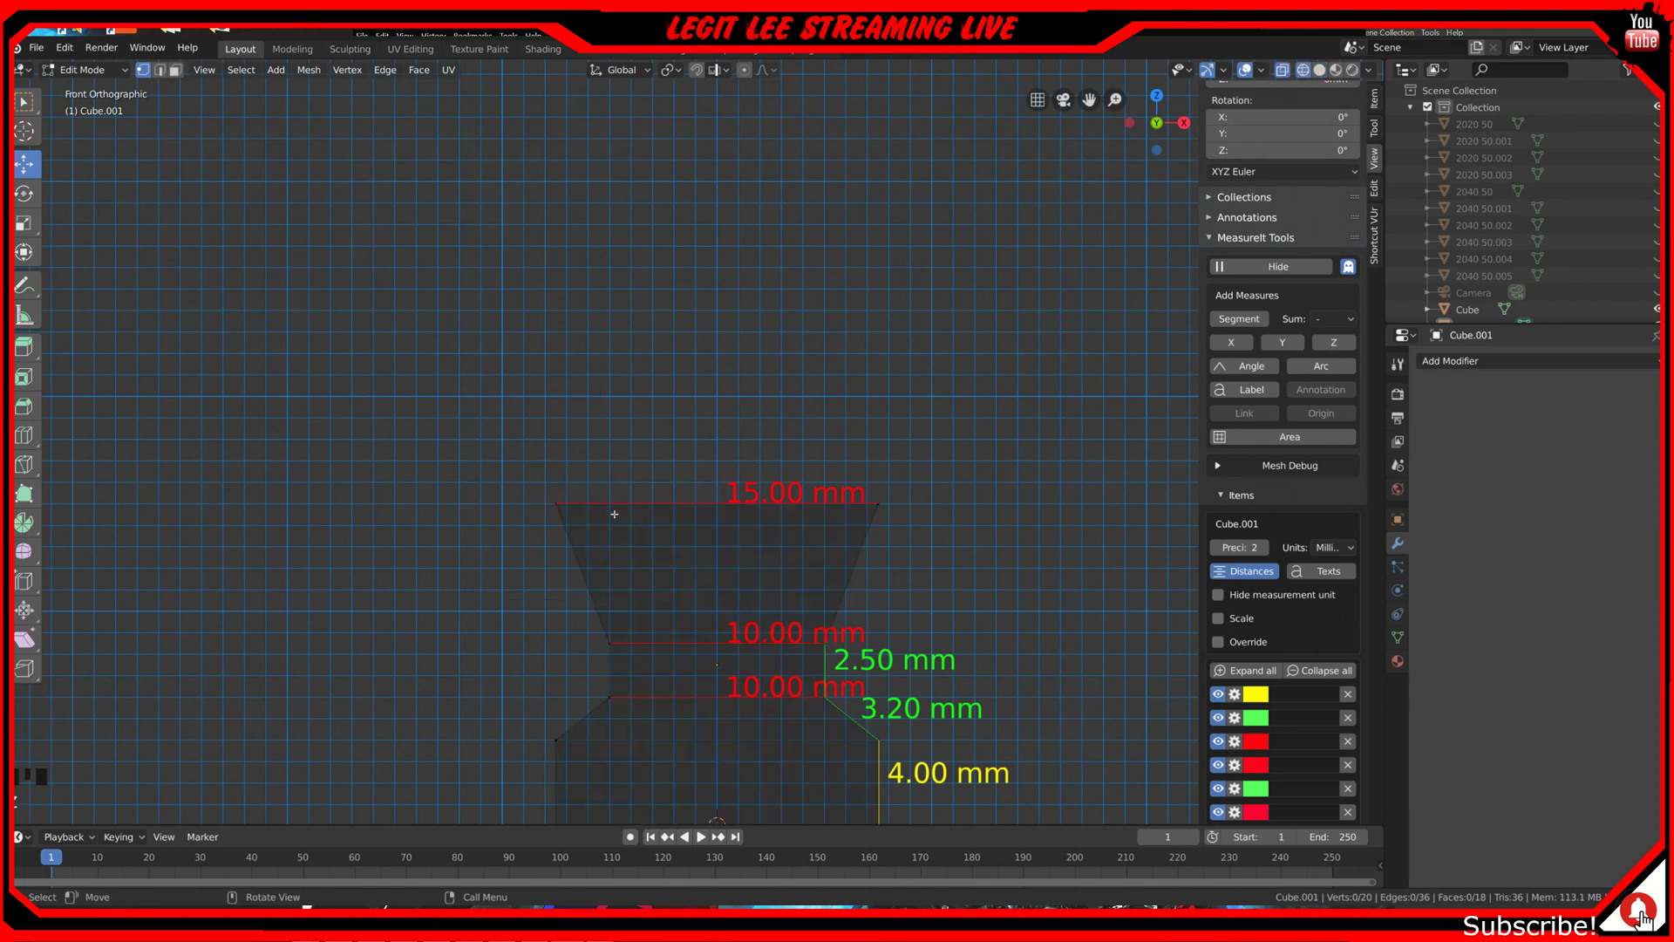
drag(512, 474, 965, 564)
scroll(890, 534, up, 1)
key(s)
key(x)
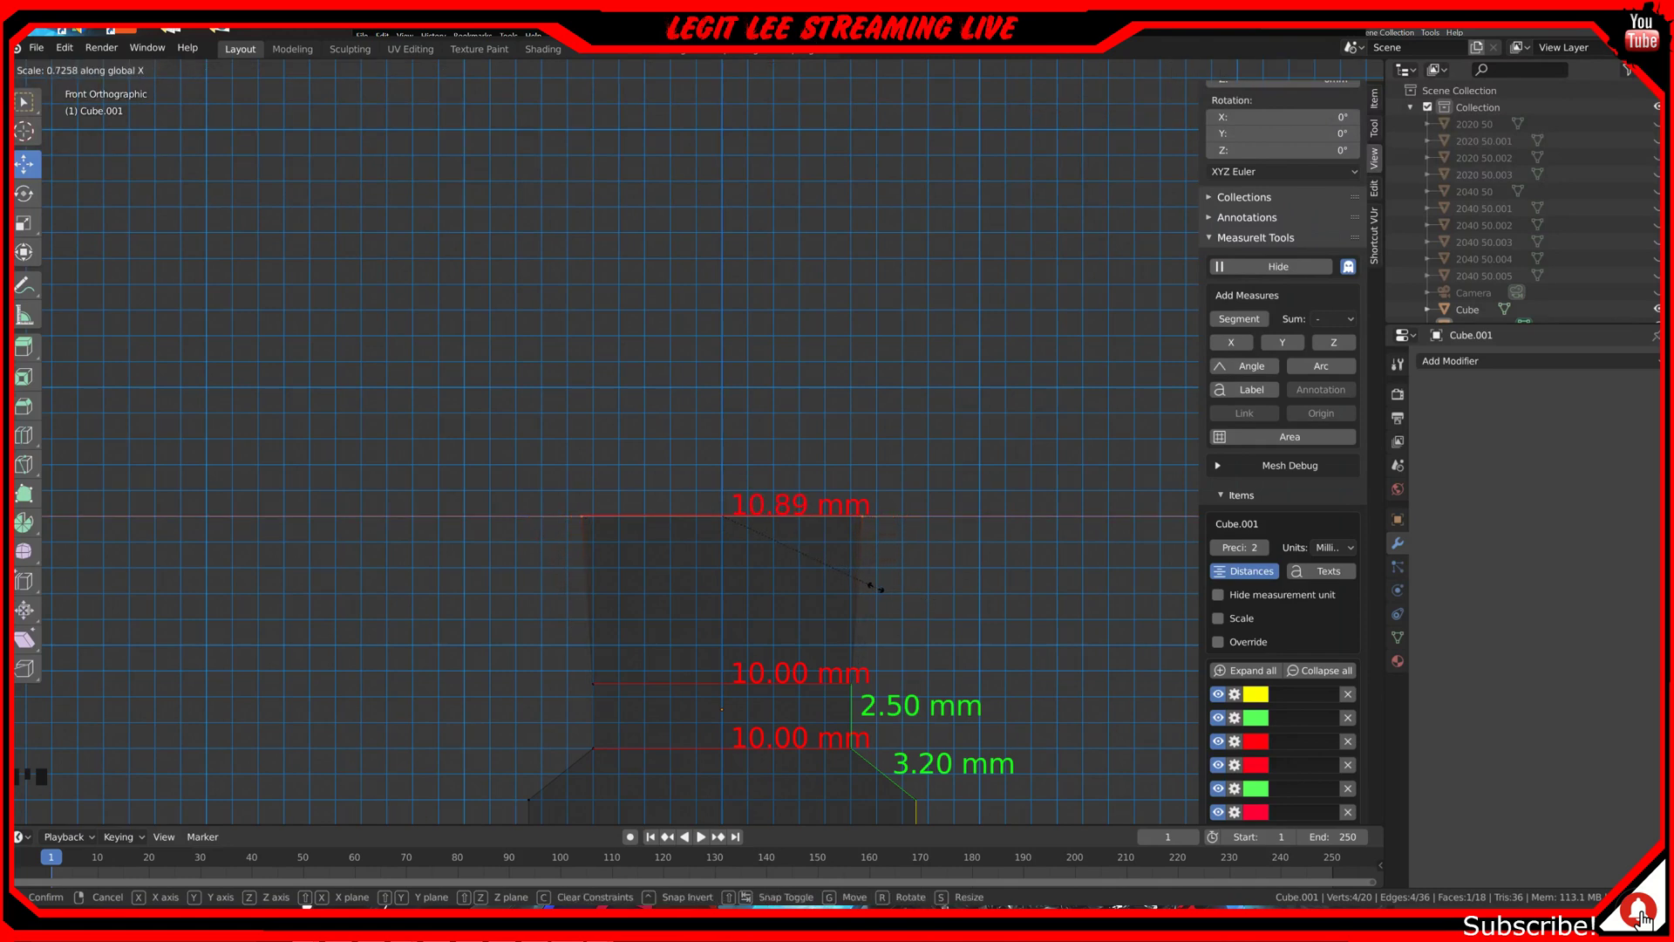
click(883, 590)
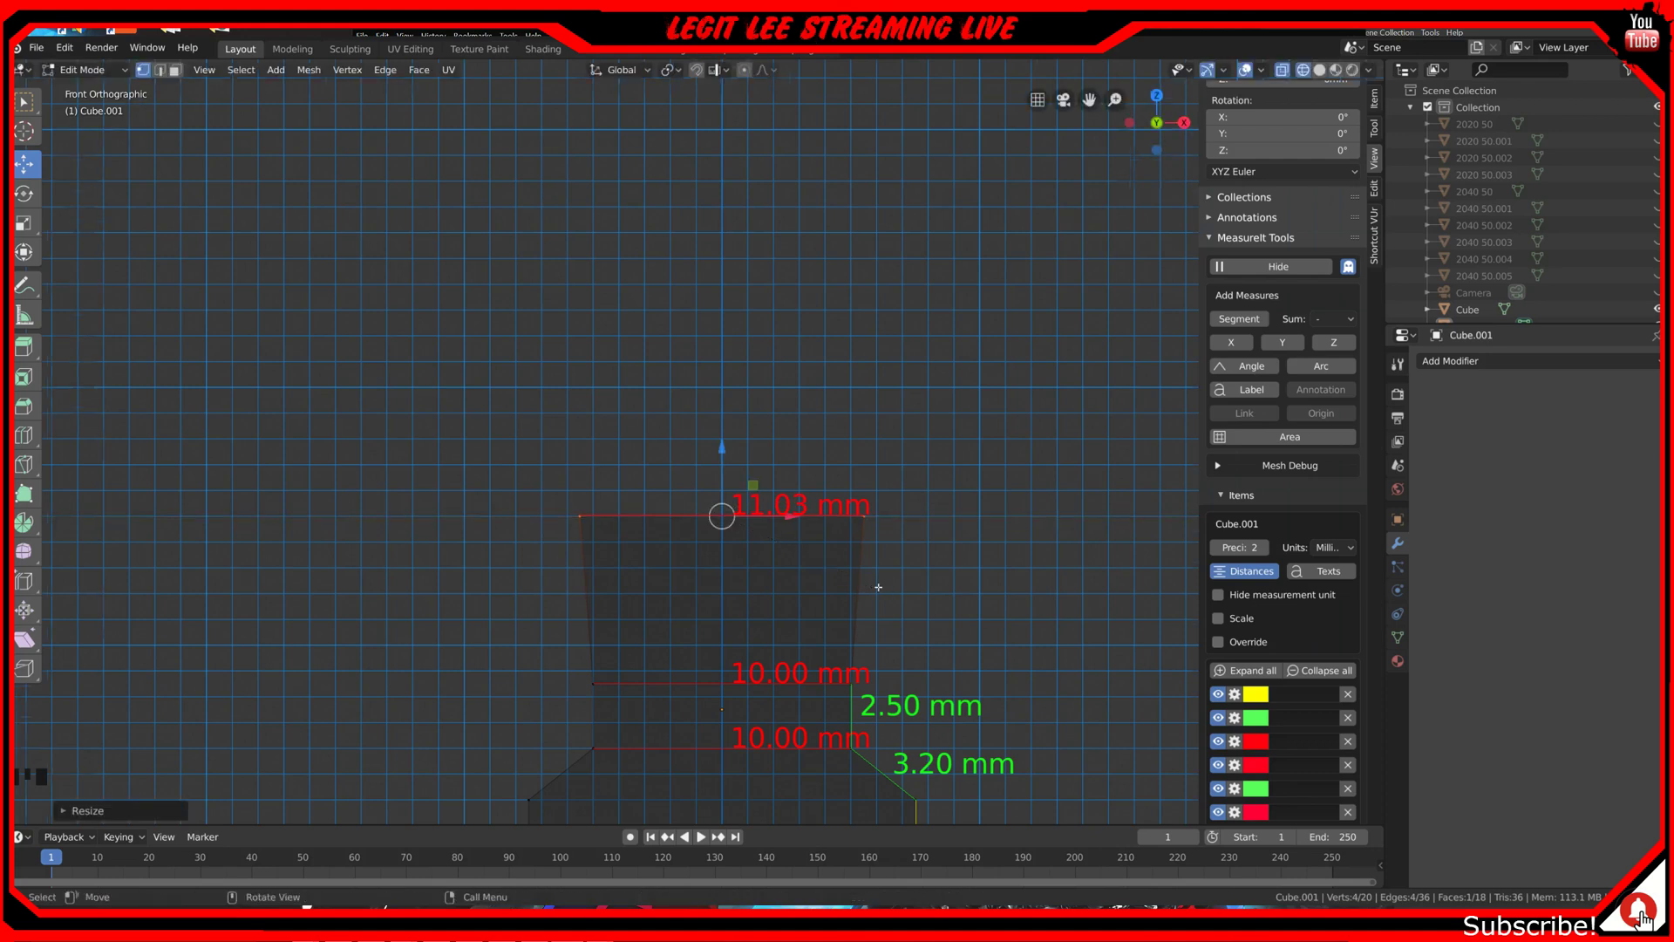
Step: Fine-tune the top edge's X scale until its width is 11.00 mm
scroll(729, 512, up, 2)
shift+middle_drag(759, 587, 368, 444)
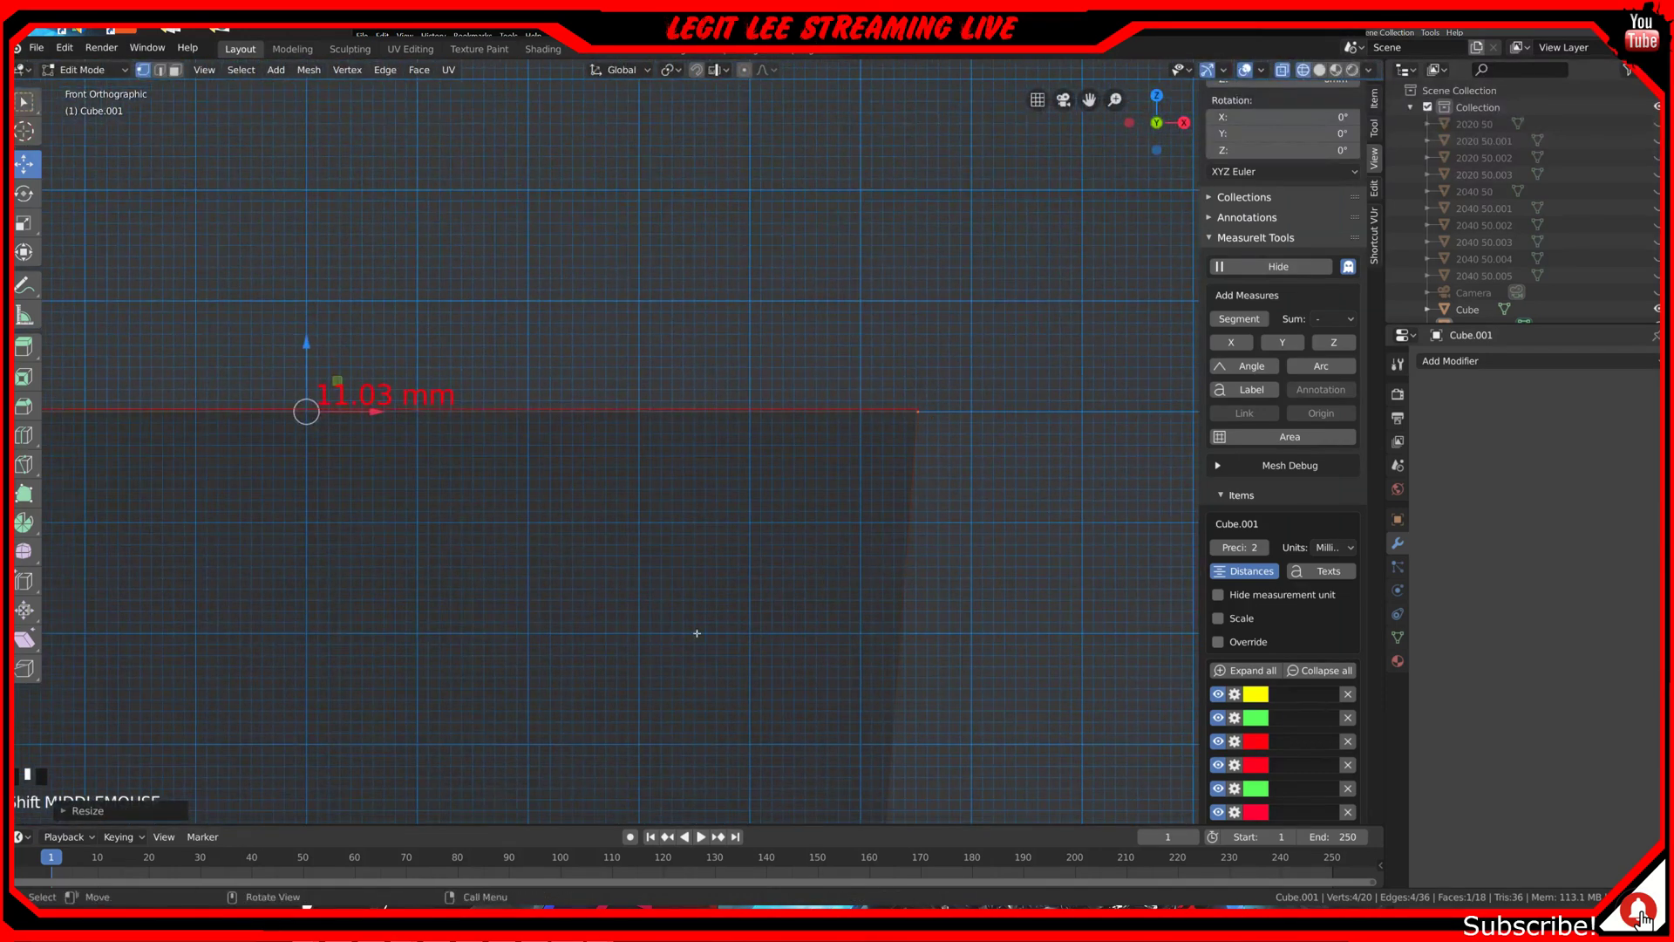
key(s)
key(x)
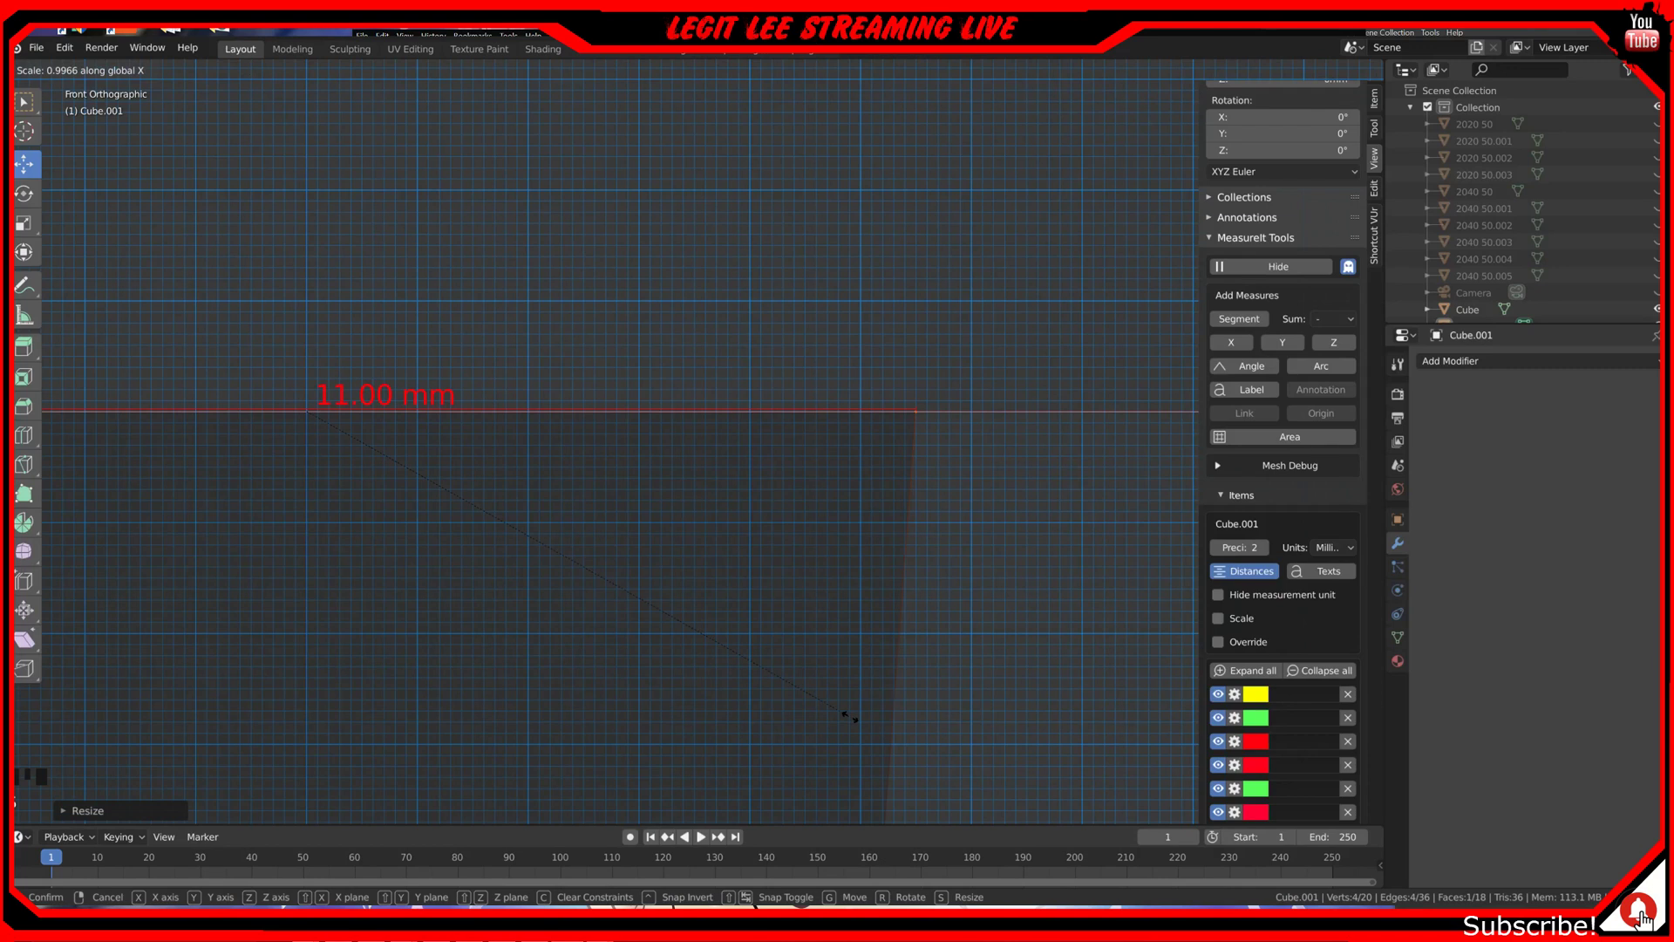
click(850, 717)
Step: Add a horizontal loop cut around the upper section, about 1 mm below the top edge
scroll(767, 520, down, 3)
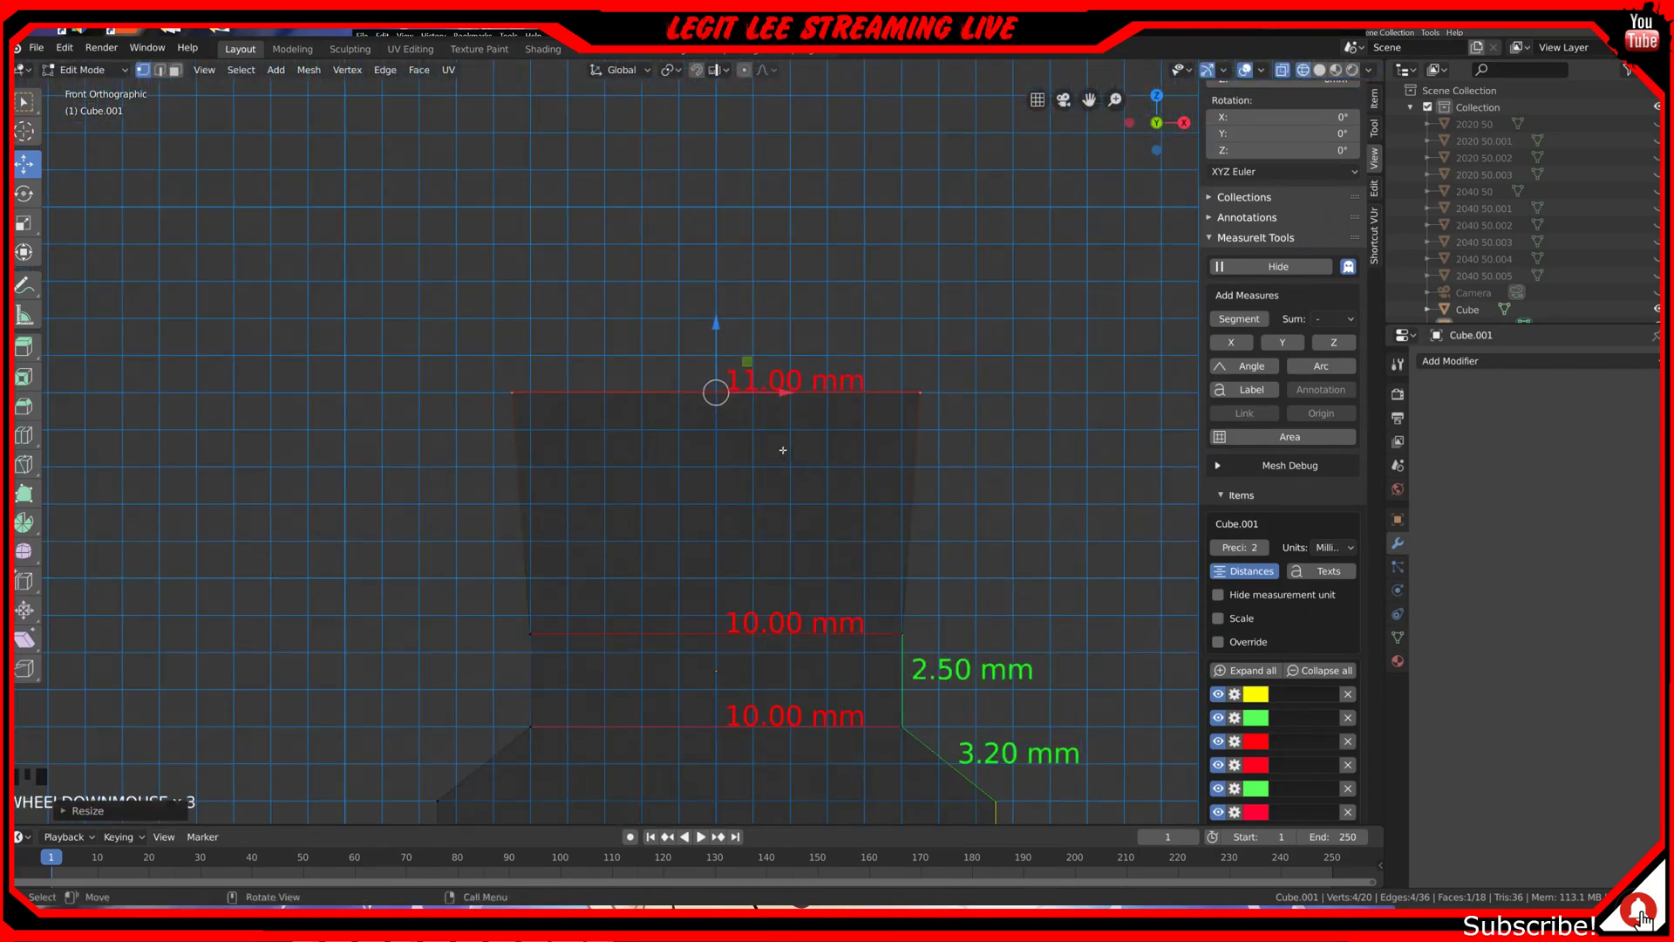
key(ctrl+r)
click(901, 512)
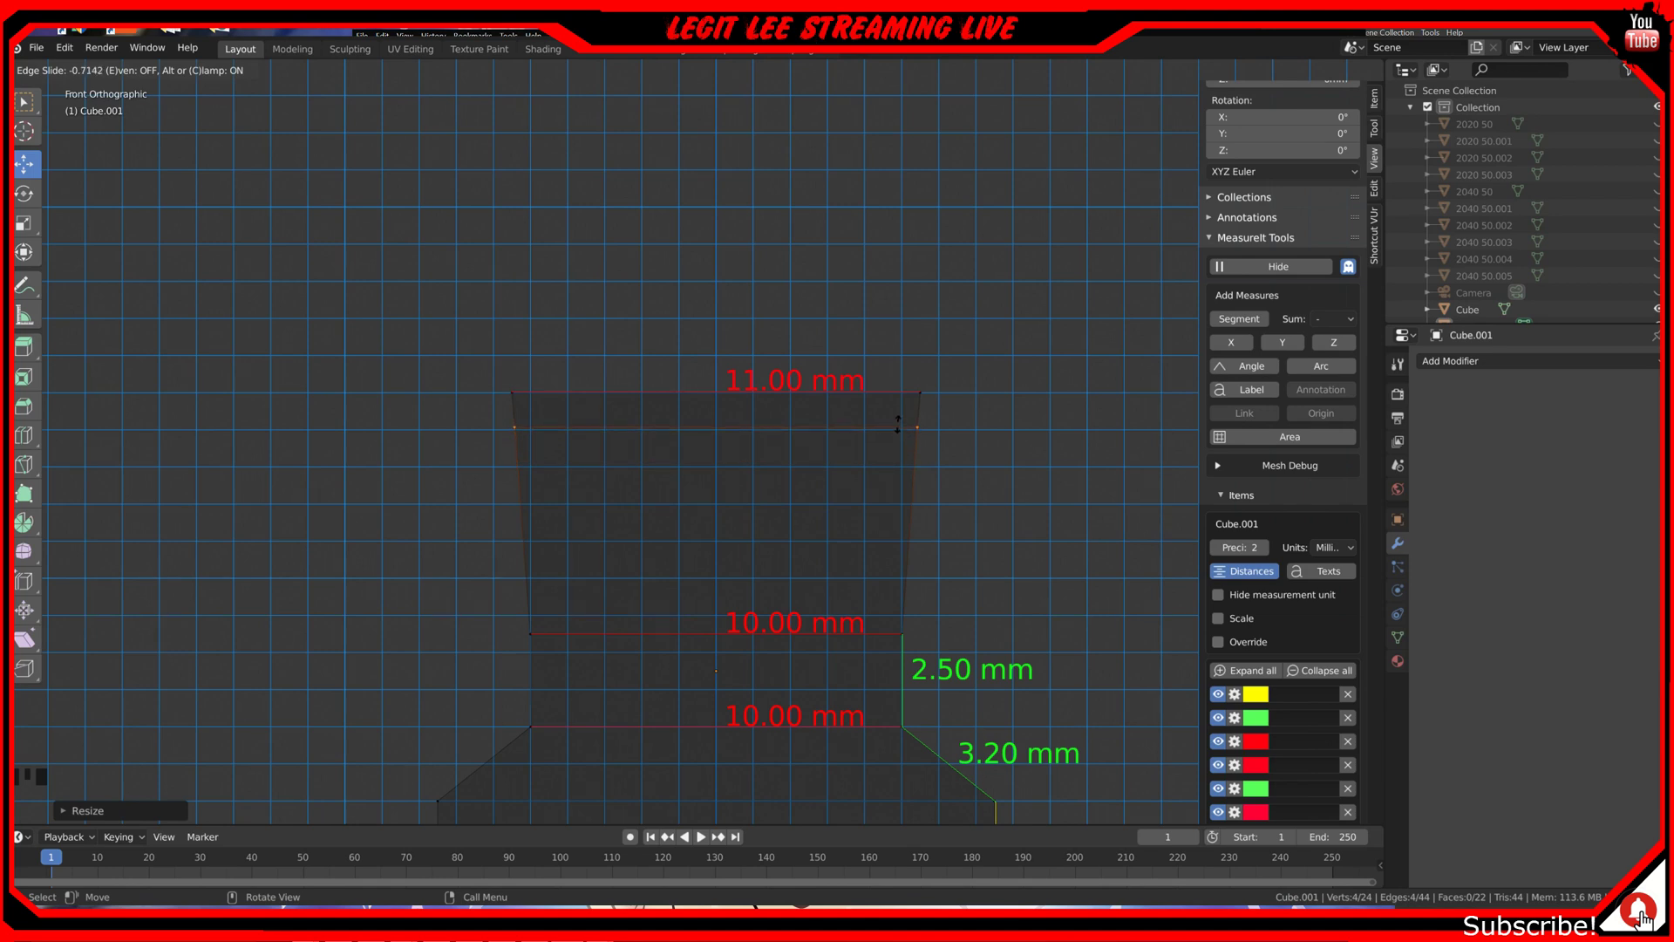
click(898, 426)
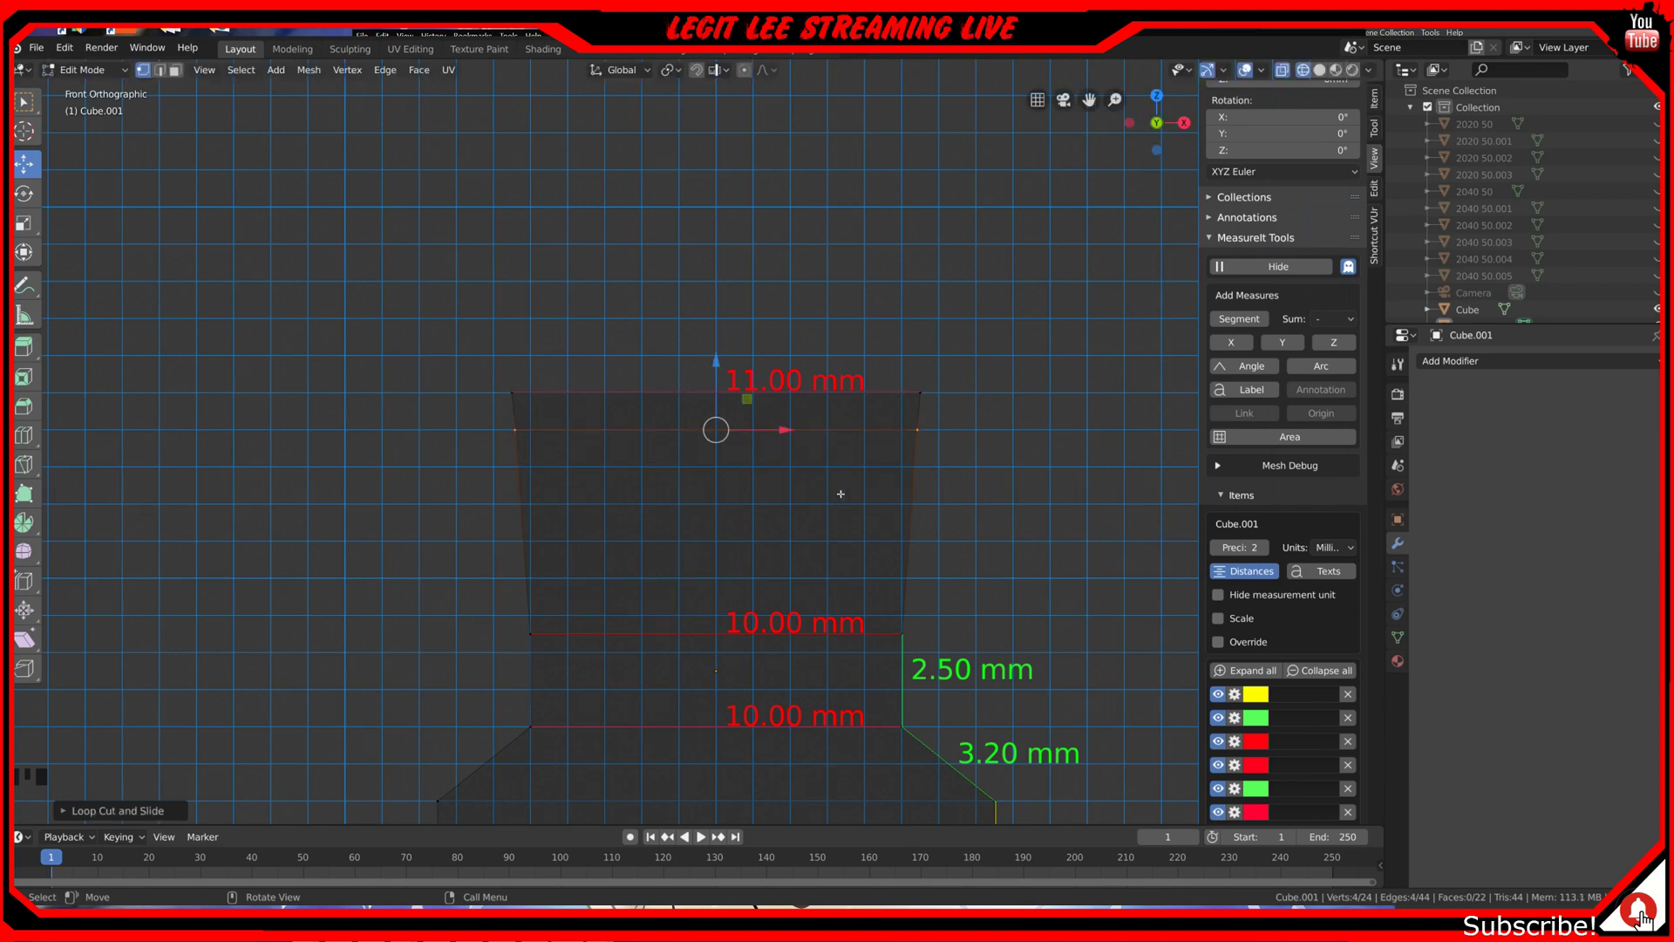
scroll(841, 494, up, 2)
click(1077, 411)
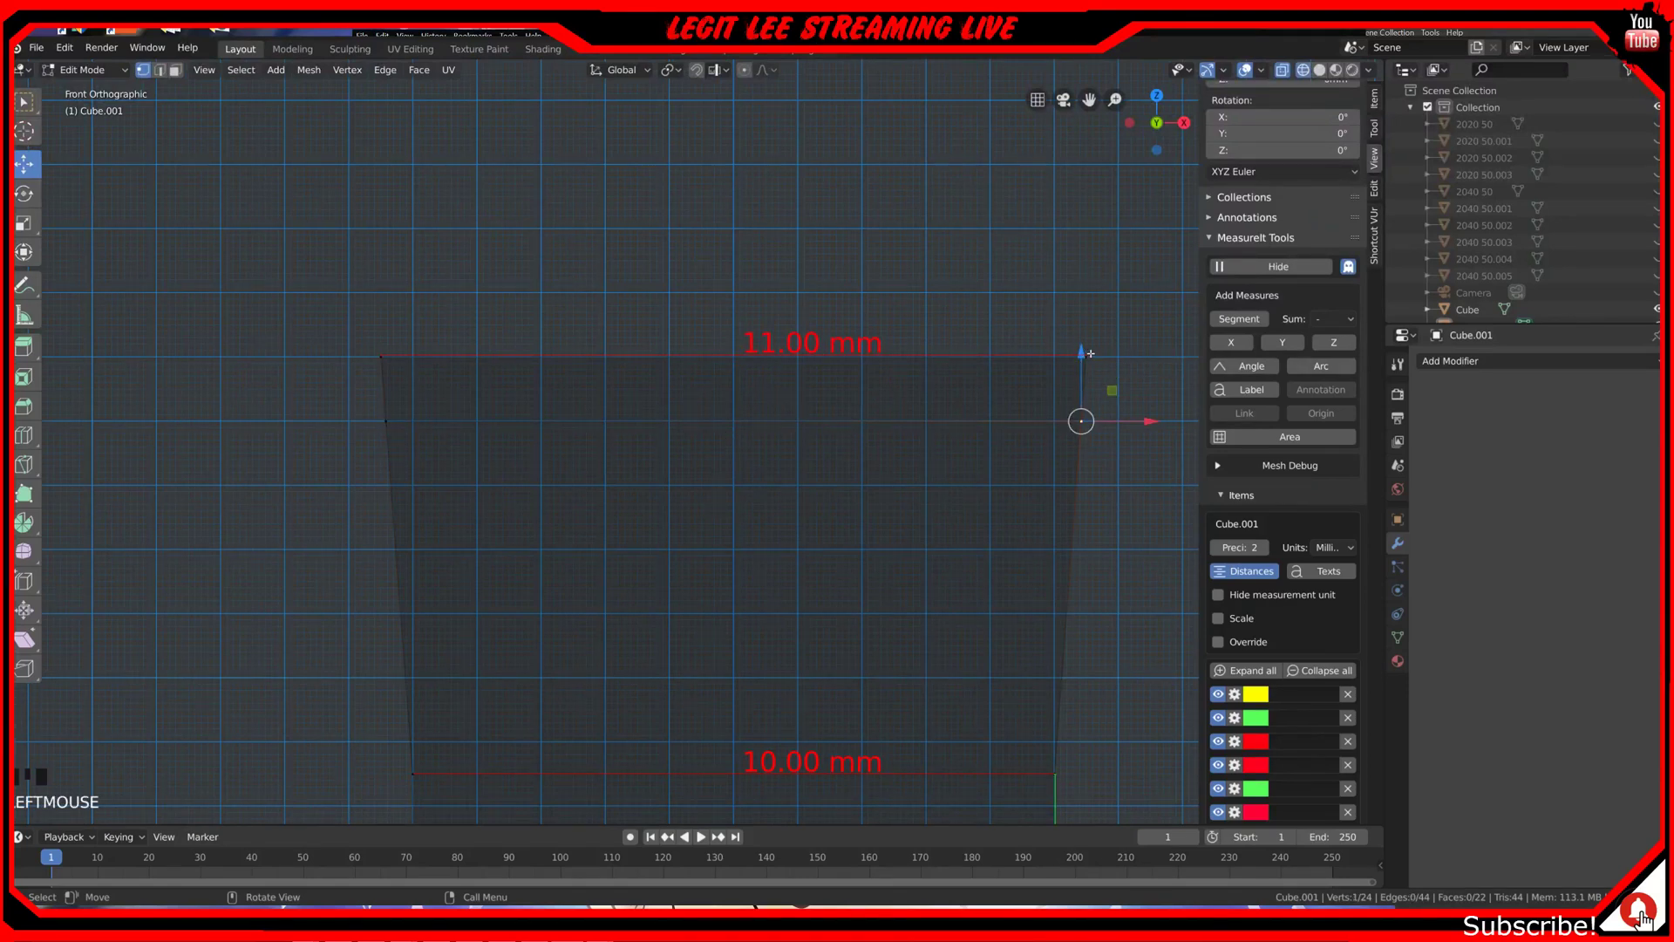
shift+click(1090, 354)
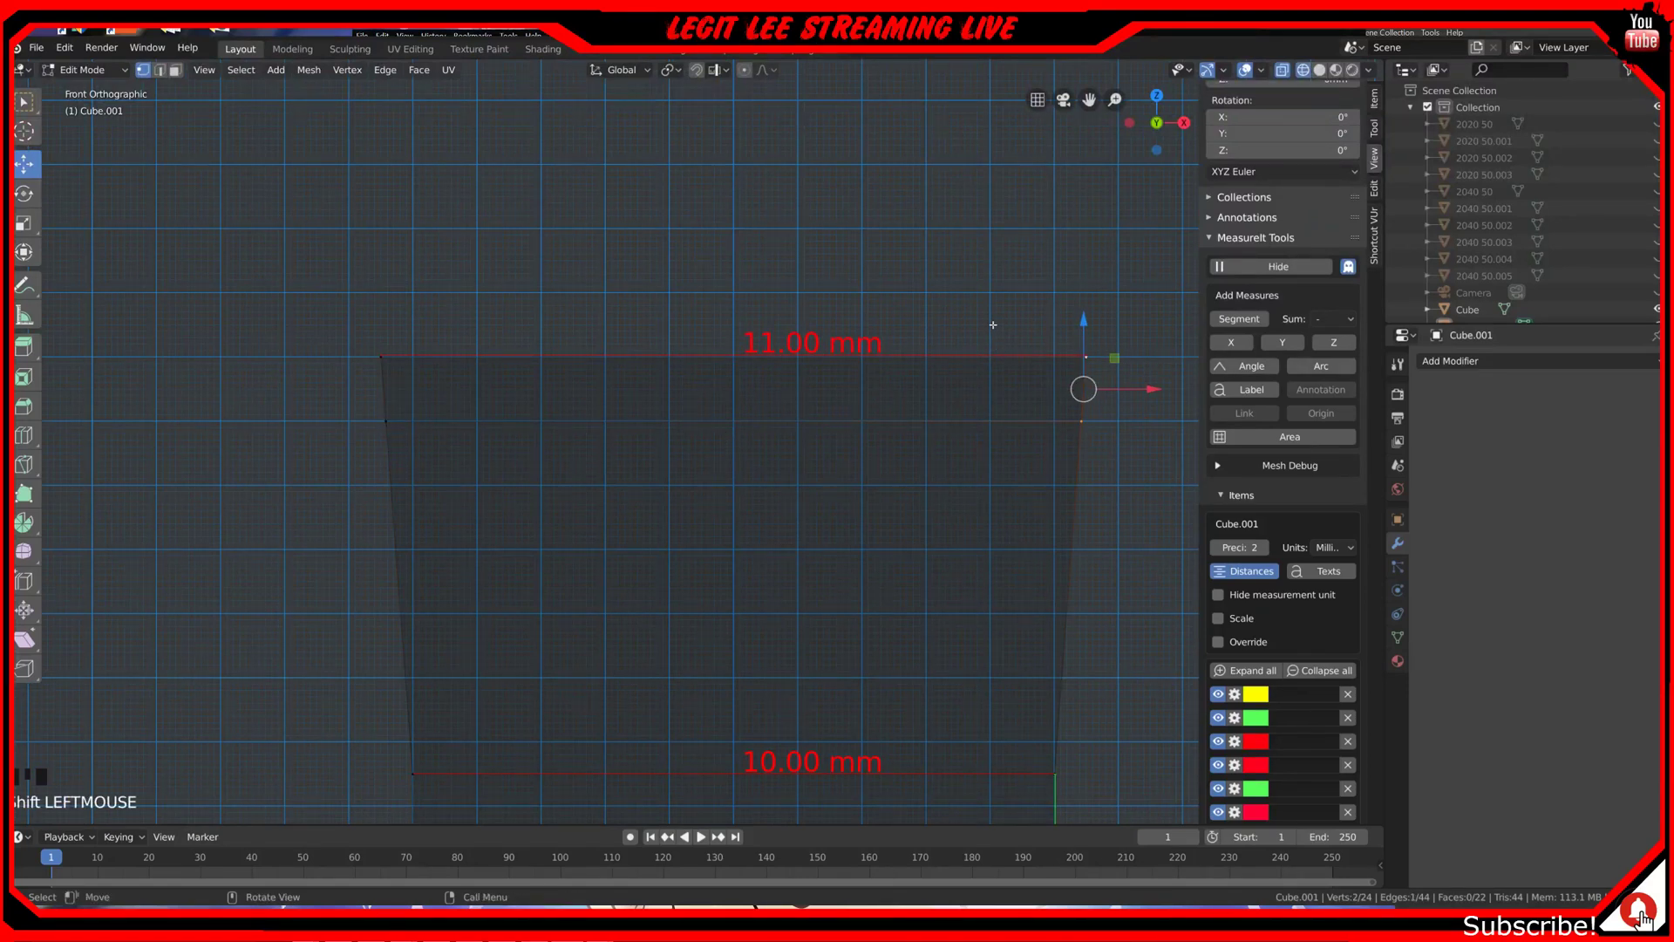
middle_drag(993, 324, 968, 336)
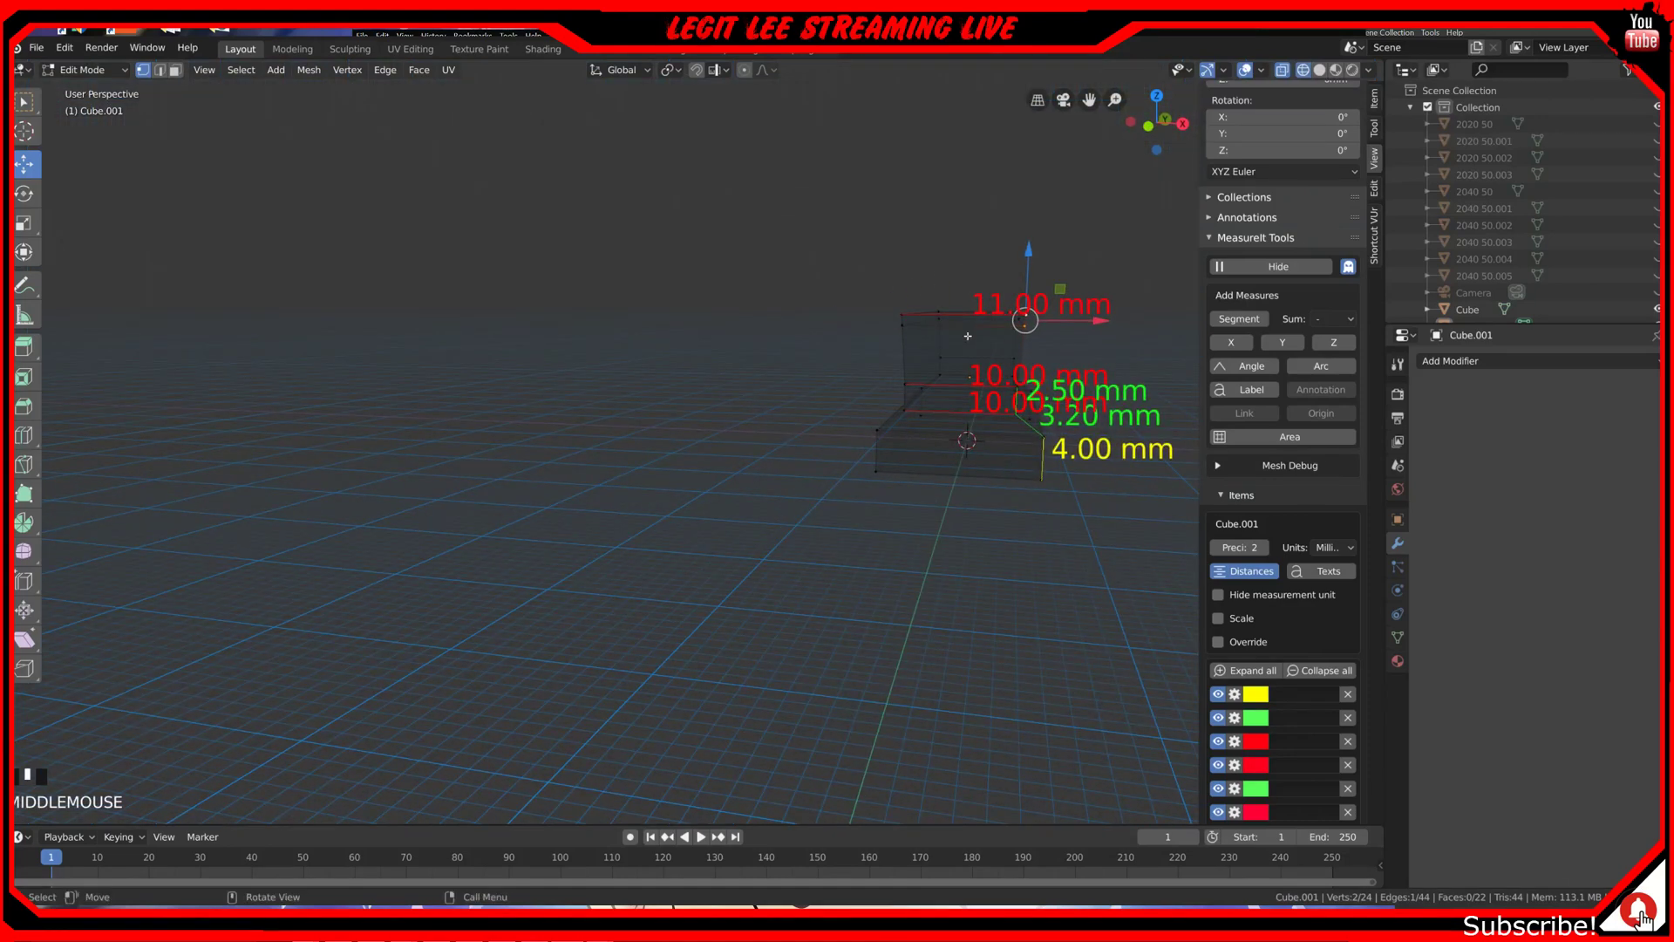
key(KP_1)
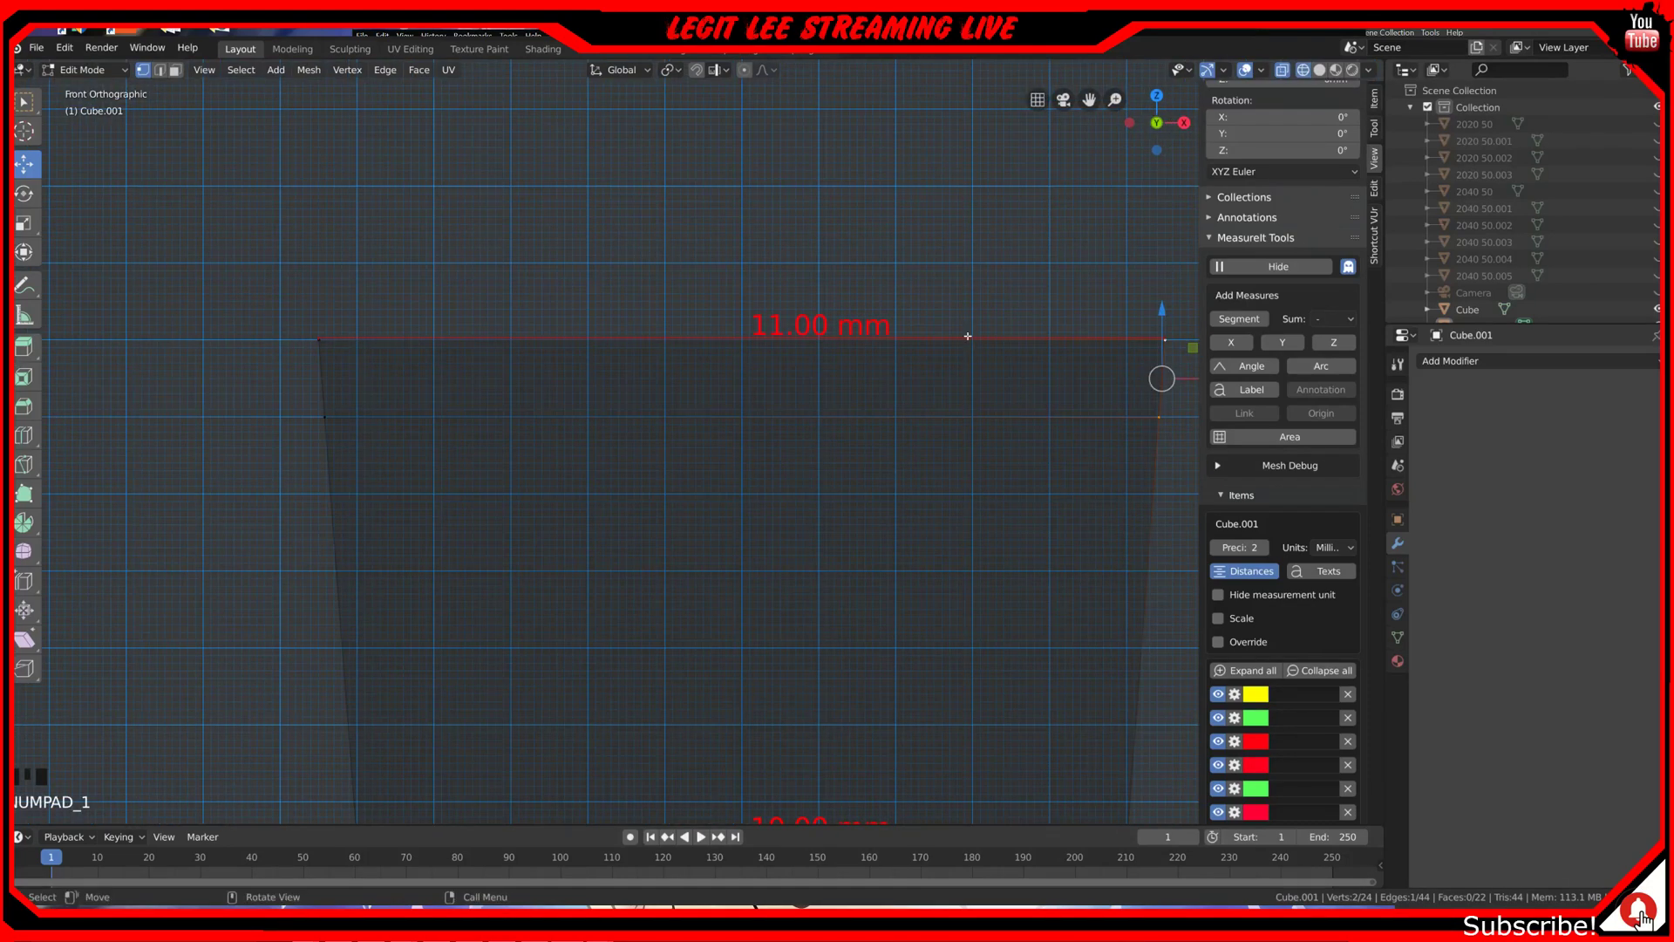
Step: In solid shading, add a MeasureIt segment from the front top corner to the new loop's corner on the same side
key(z)
click(1062, 327)
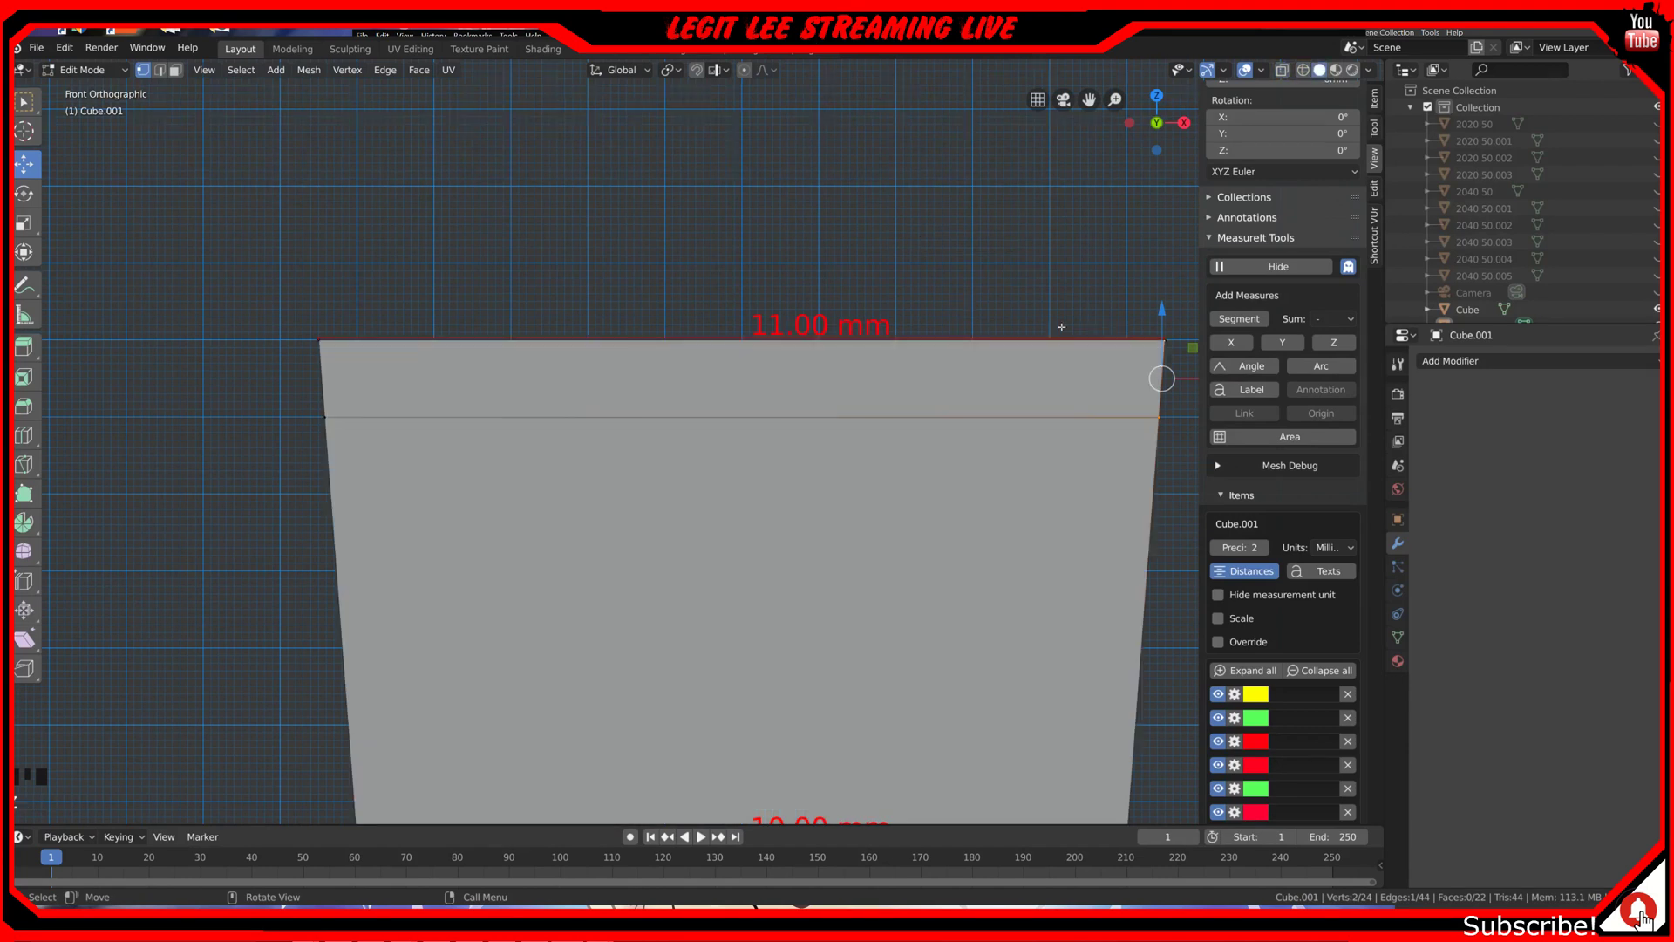
click(1160, 415)
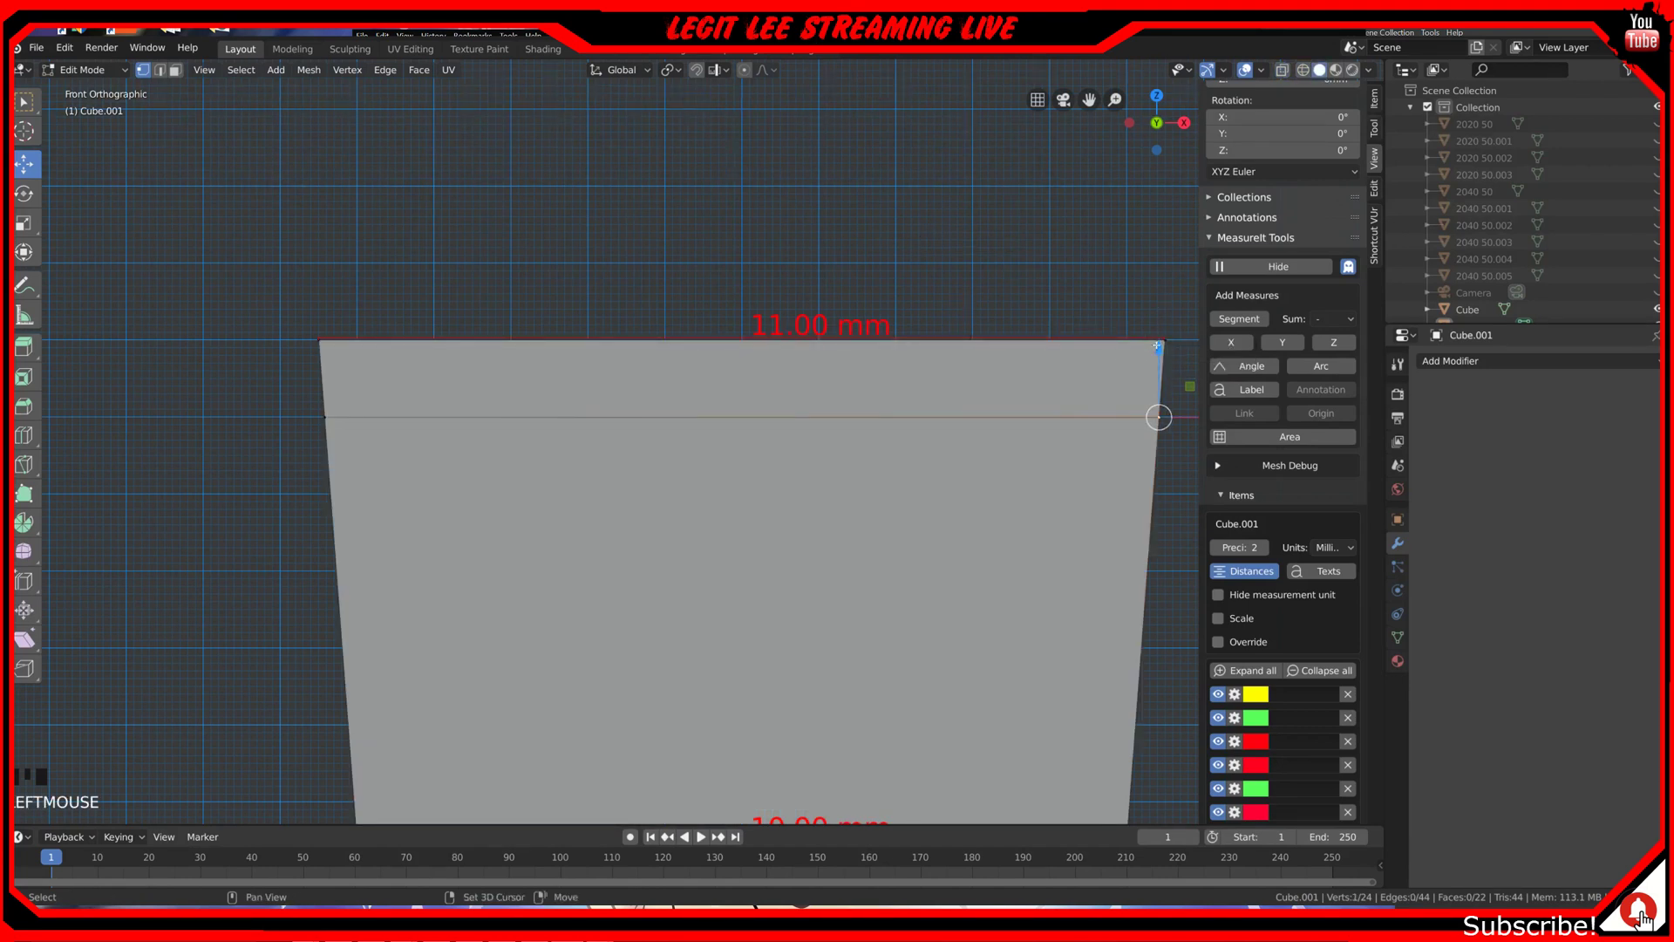
shift+click(1153, 348)
click(1157, 342)
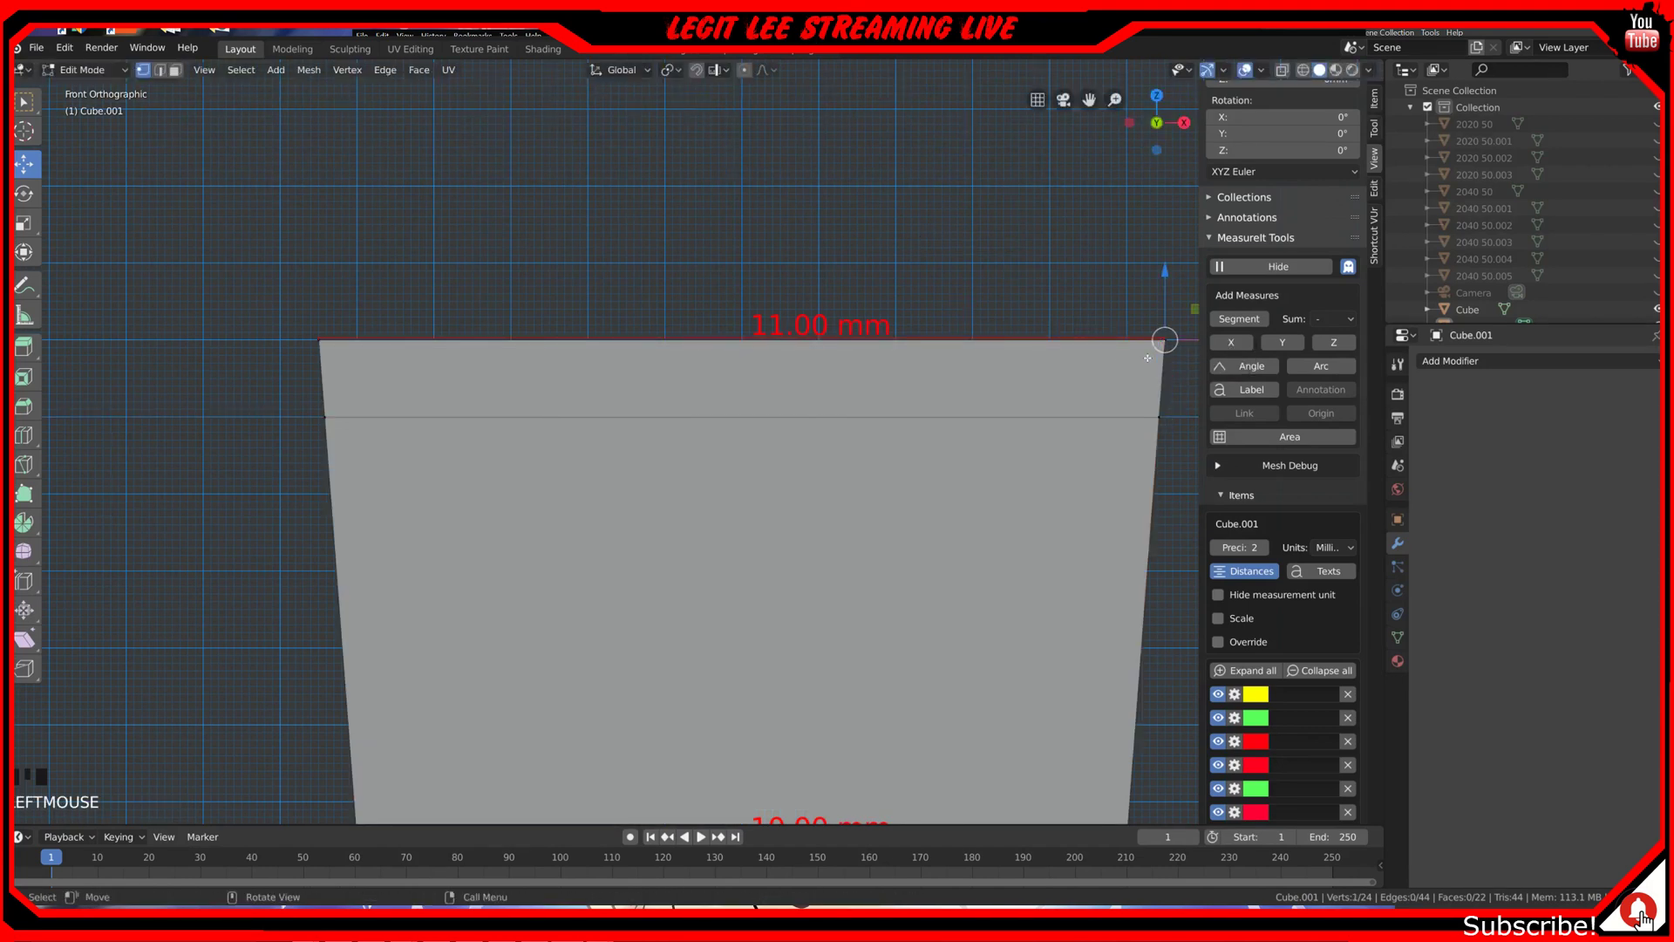
shift+click(1157, 415)
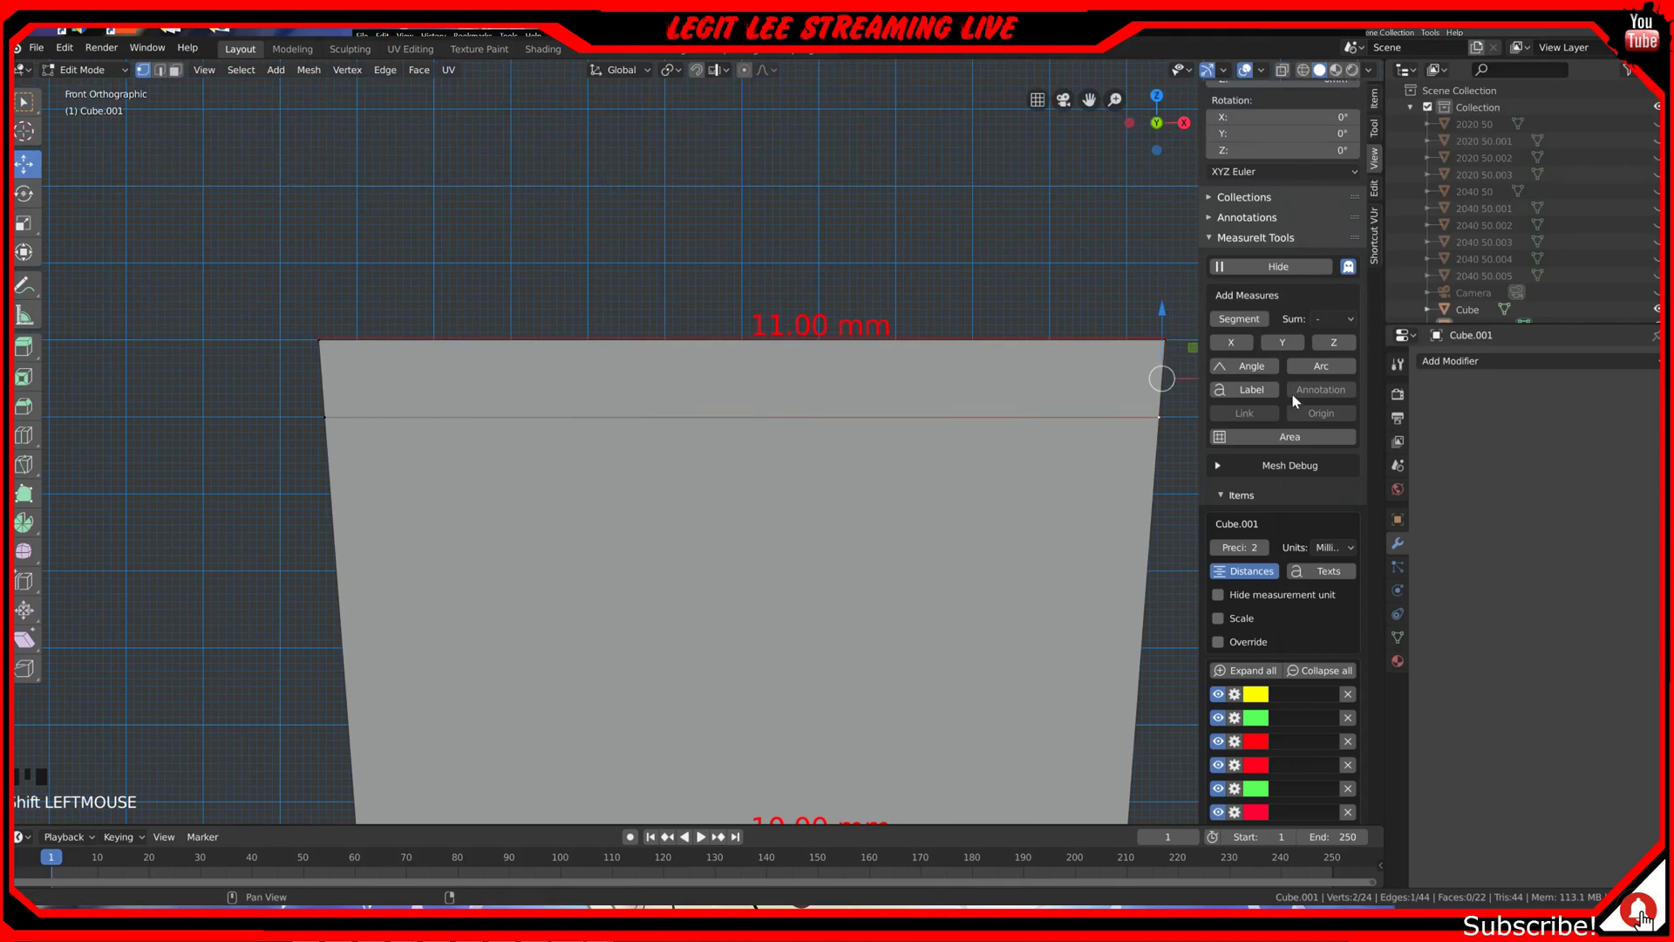
click(1252, 327)
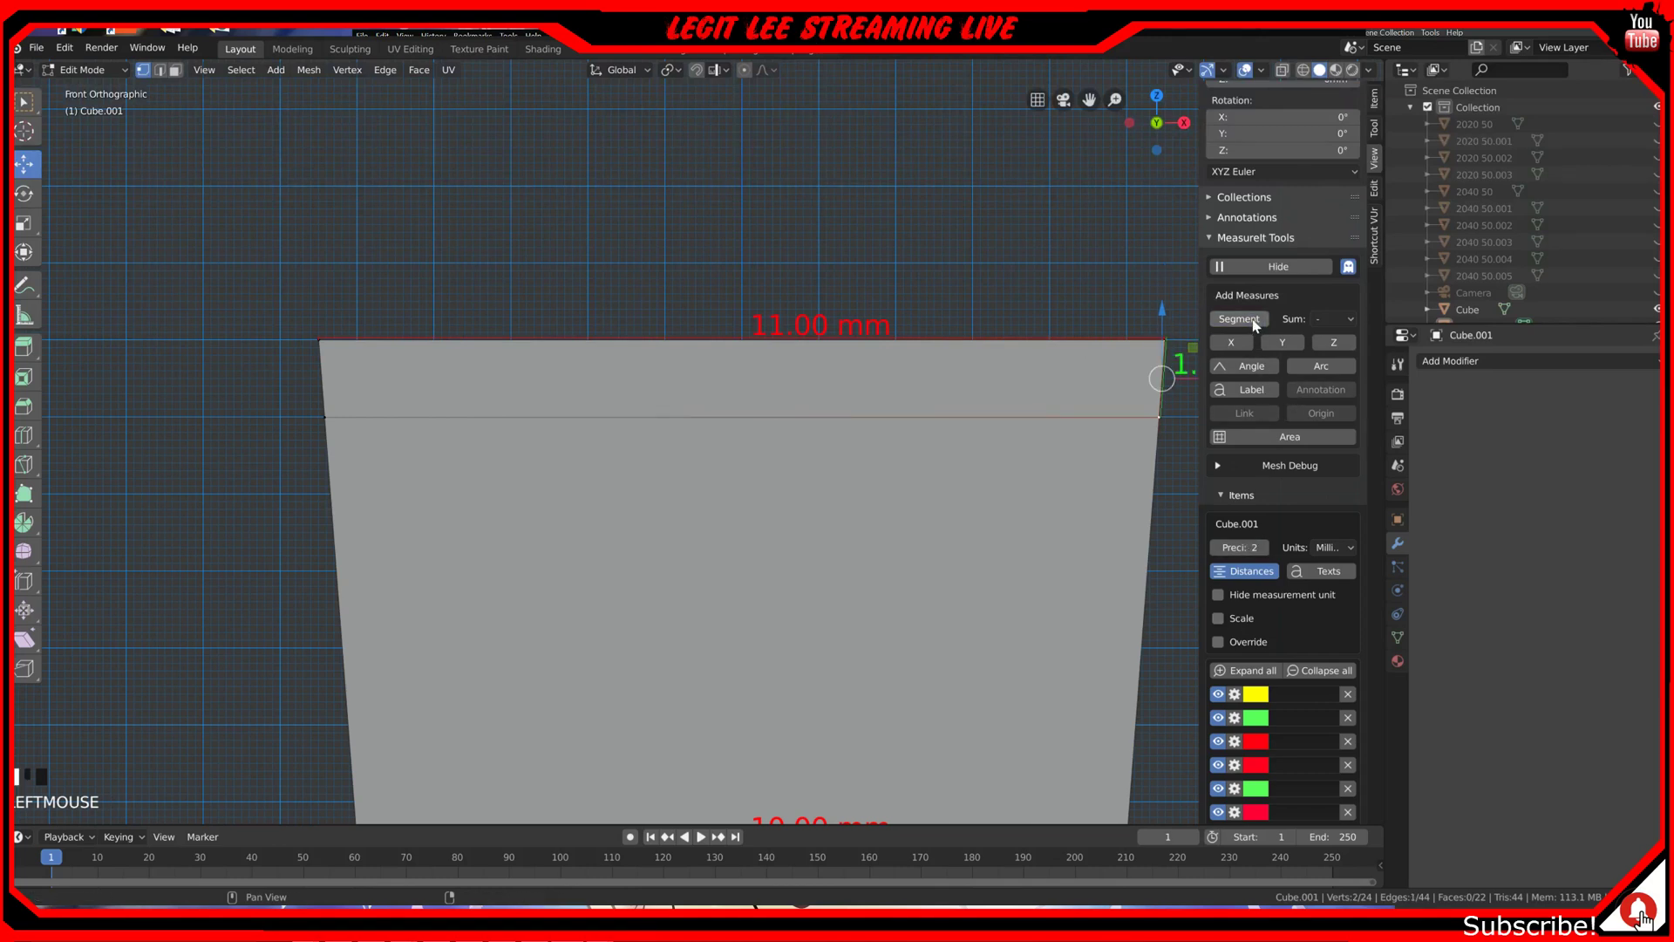
shift+middle_drag(1065, 400, 740, 437)
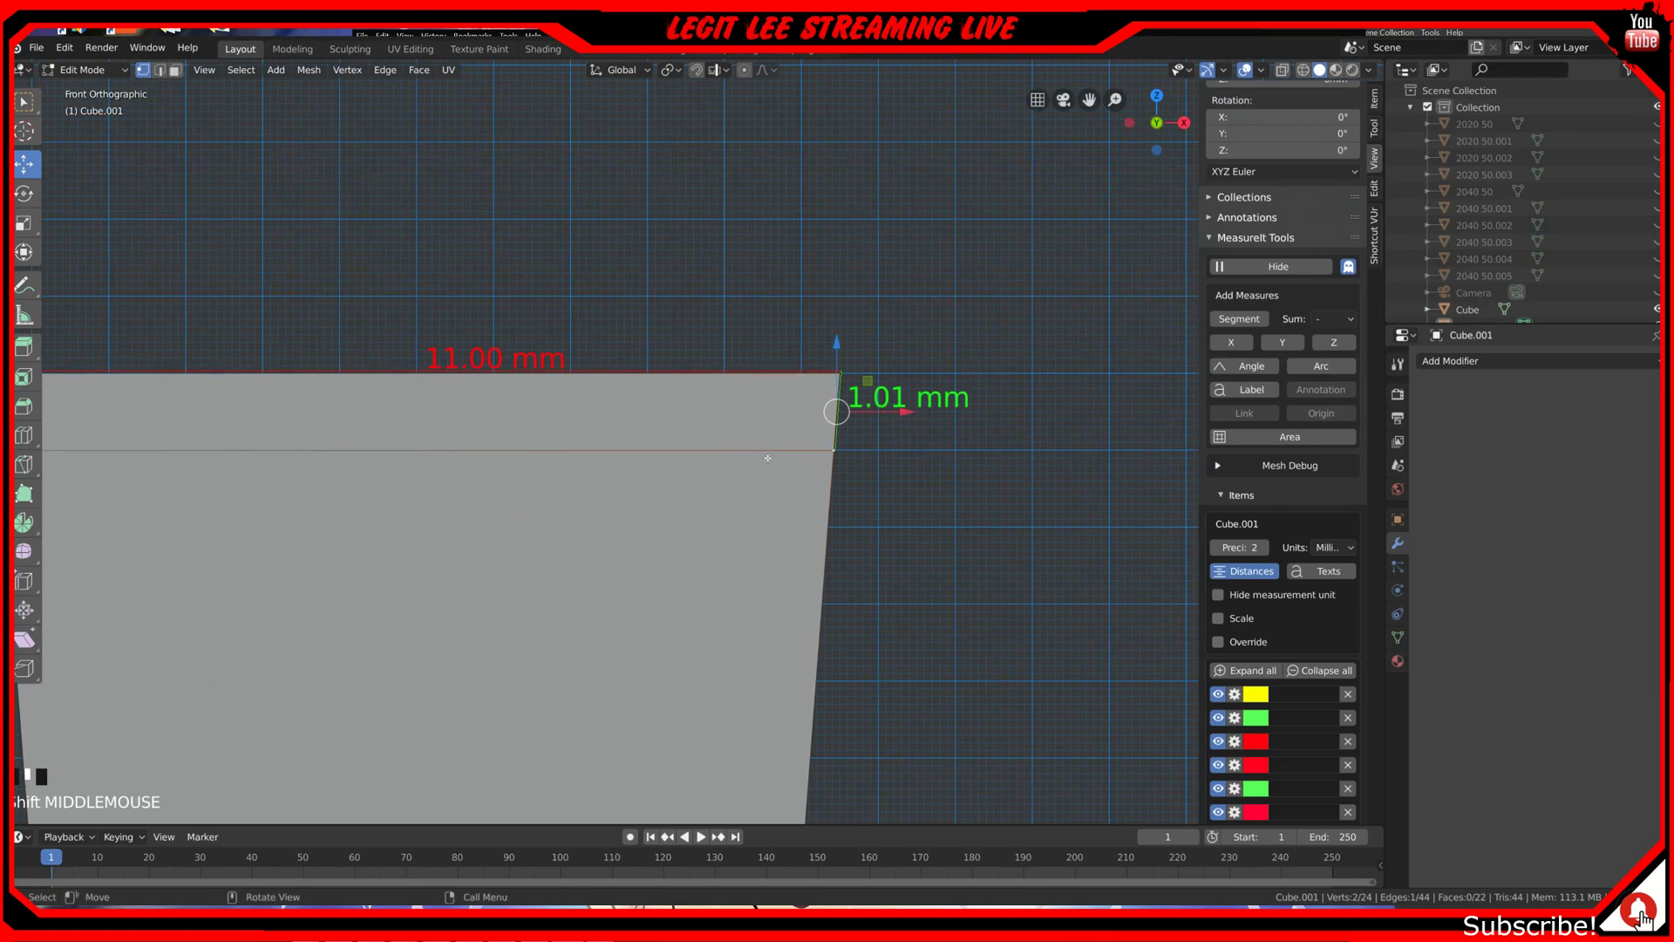
Step: Select the new edge loop and move it along Z until the segment to the top corner measures 1.00 mm
alt+click(765, 453)
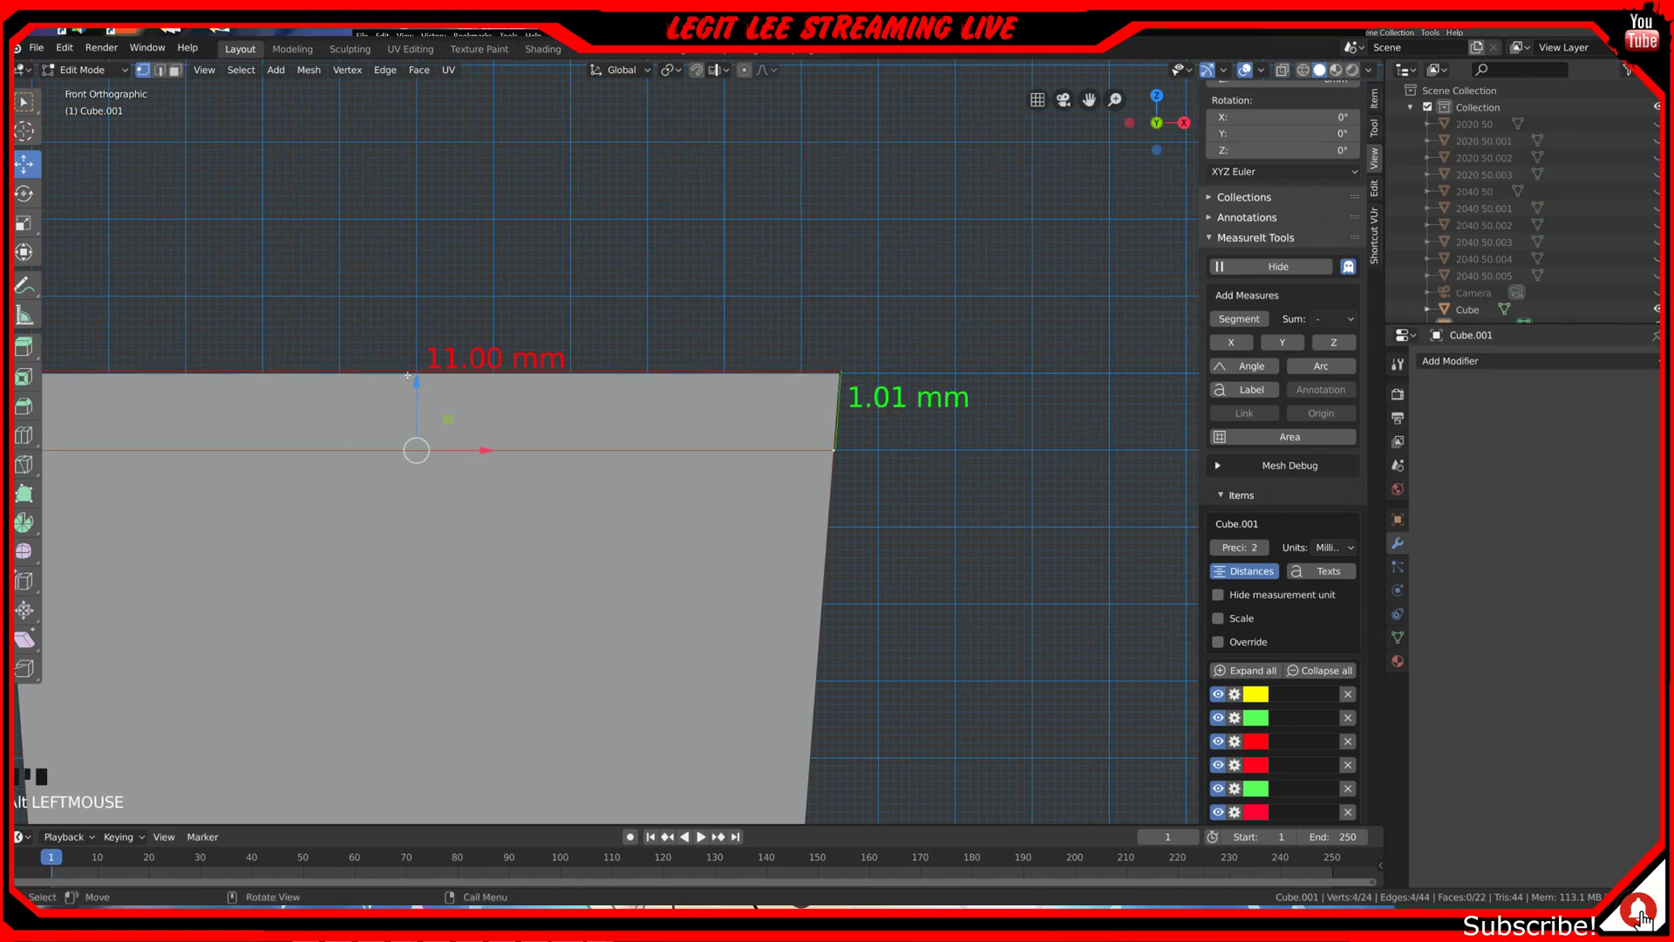
scroll(408, 378, up, 1)
scroll(388, 390, up, 2)
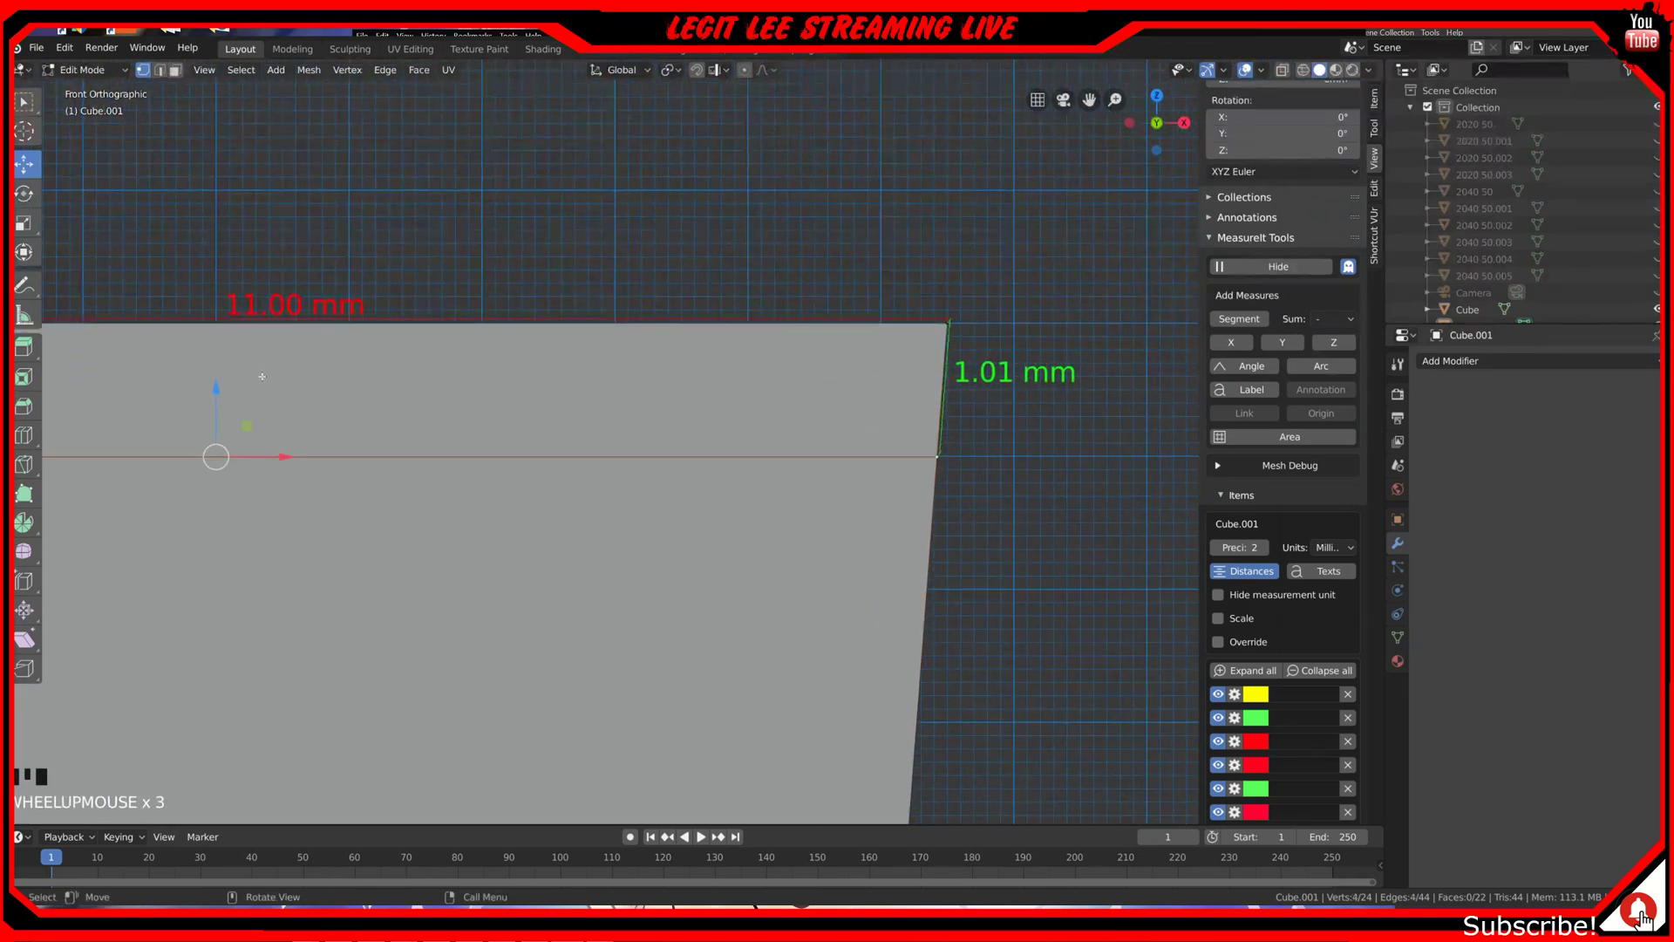
drag(216, 396, 216, 399)
scroll(286, 429, down, 5)
shift+middle_drag(285, 429, 502, 459)
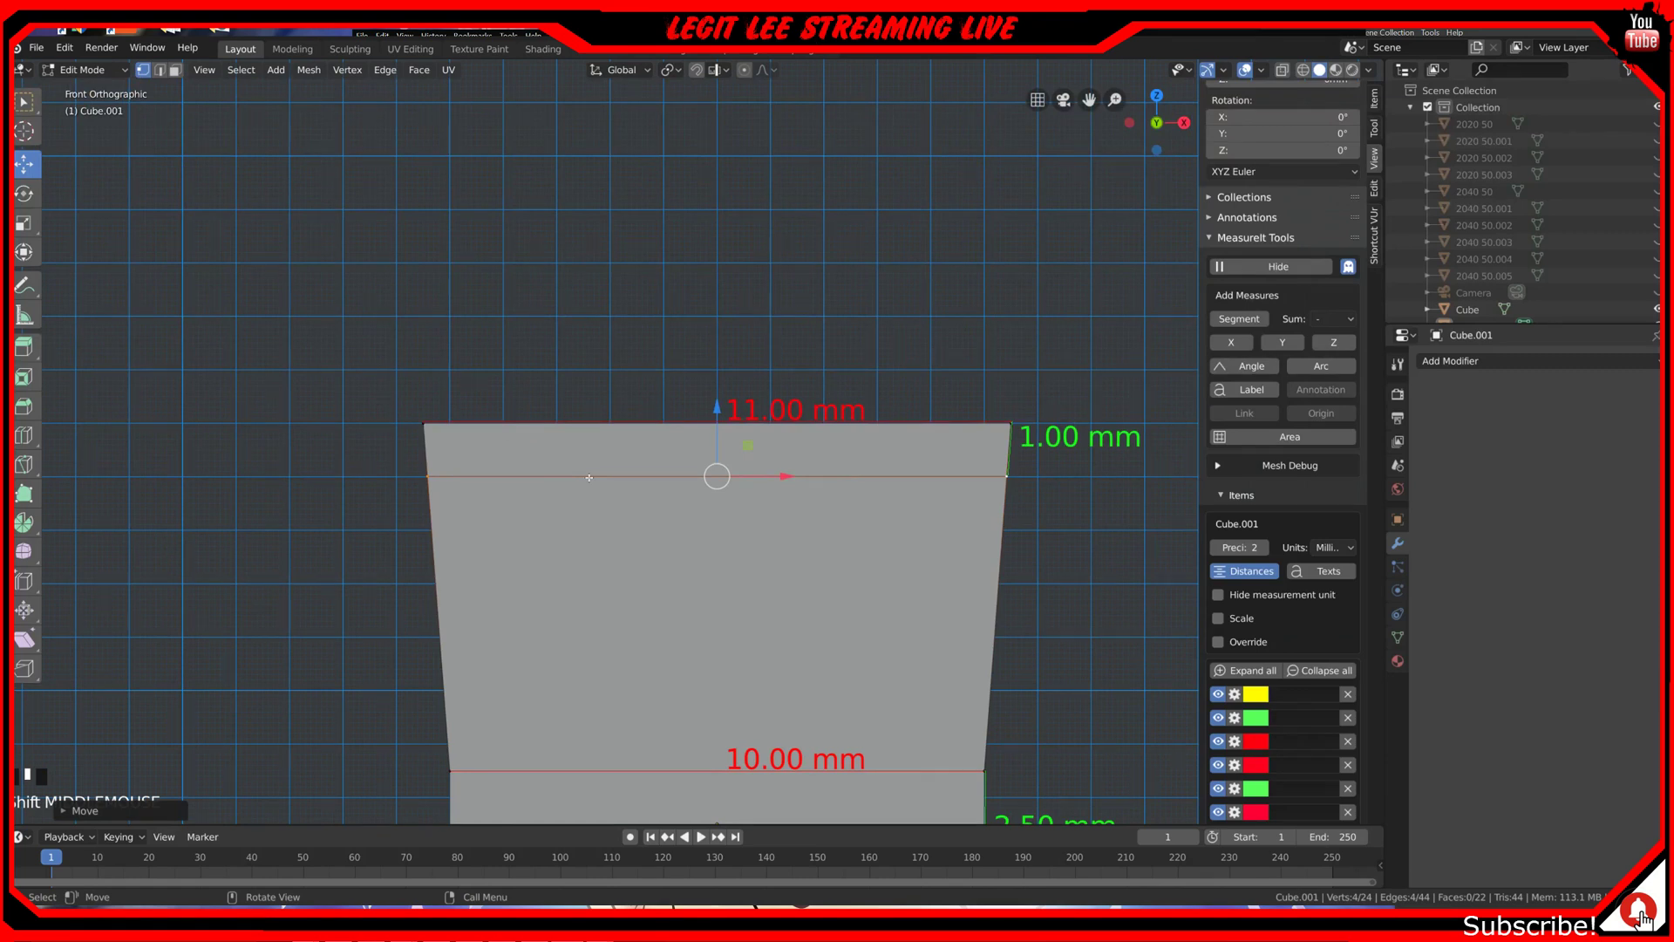
Step: Add a MeasureIt segment across the front width of the new edge loop and color it red
click(430, 430)
click(1006, 476)
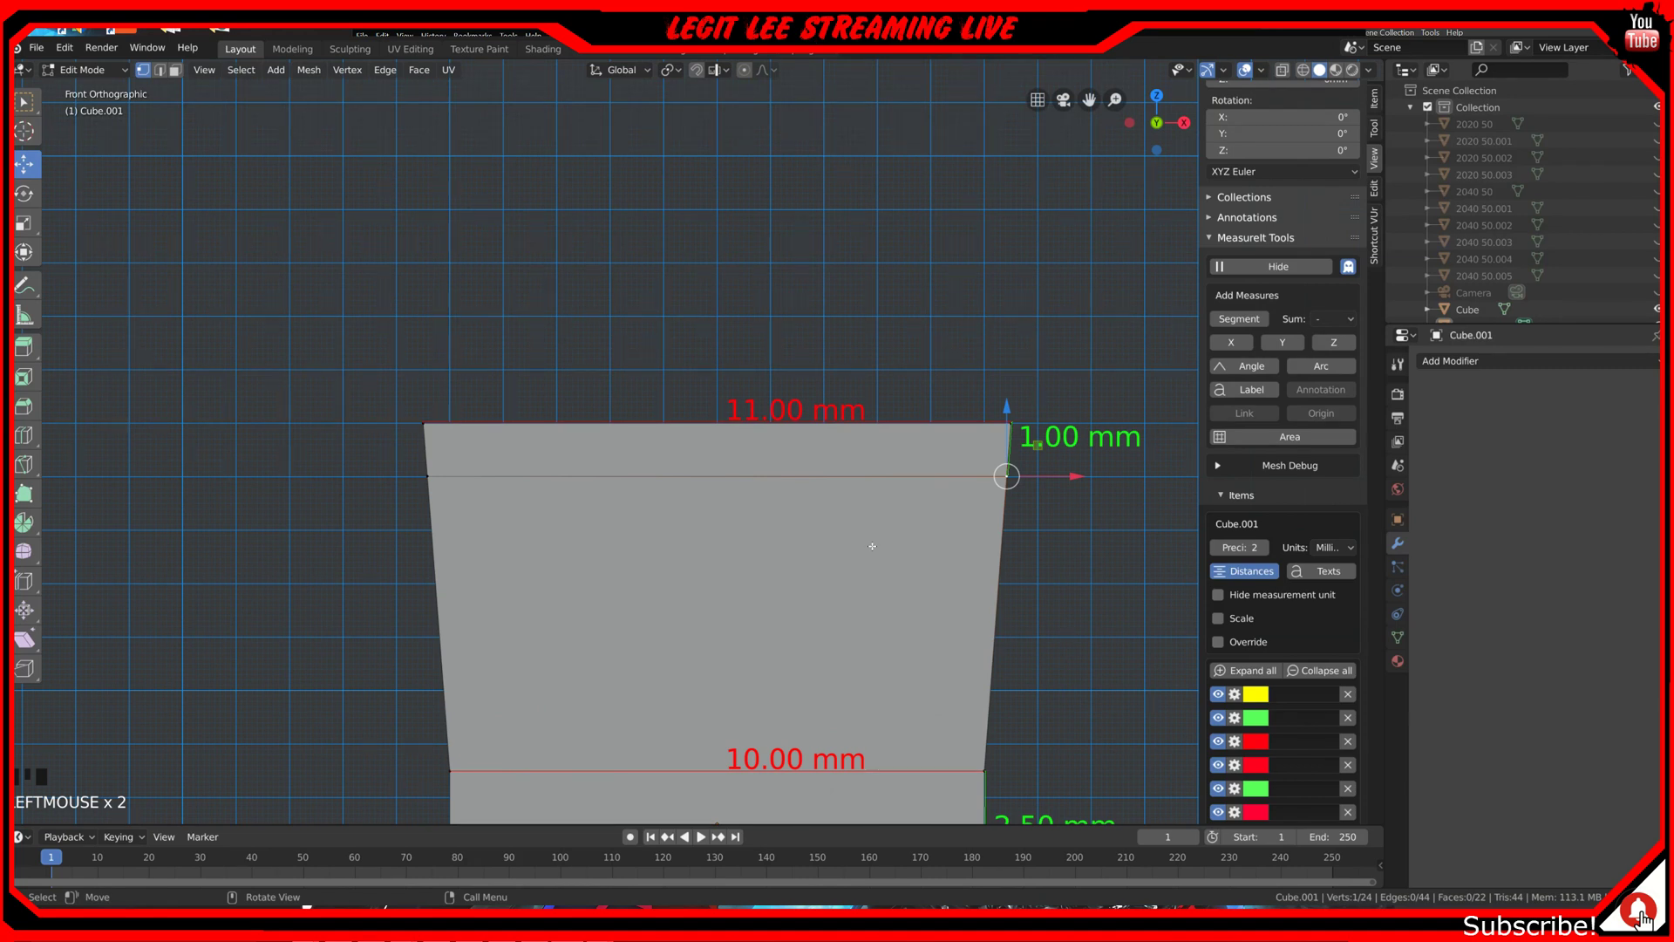
click(435, 471)
shift+click(1005, 476)
click(1250, 323)
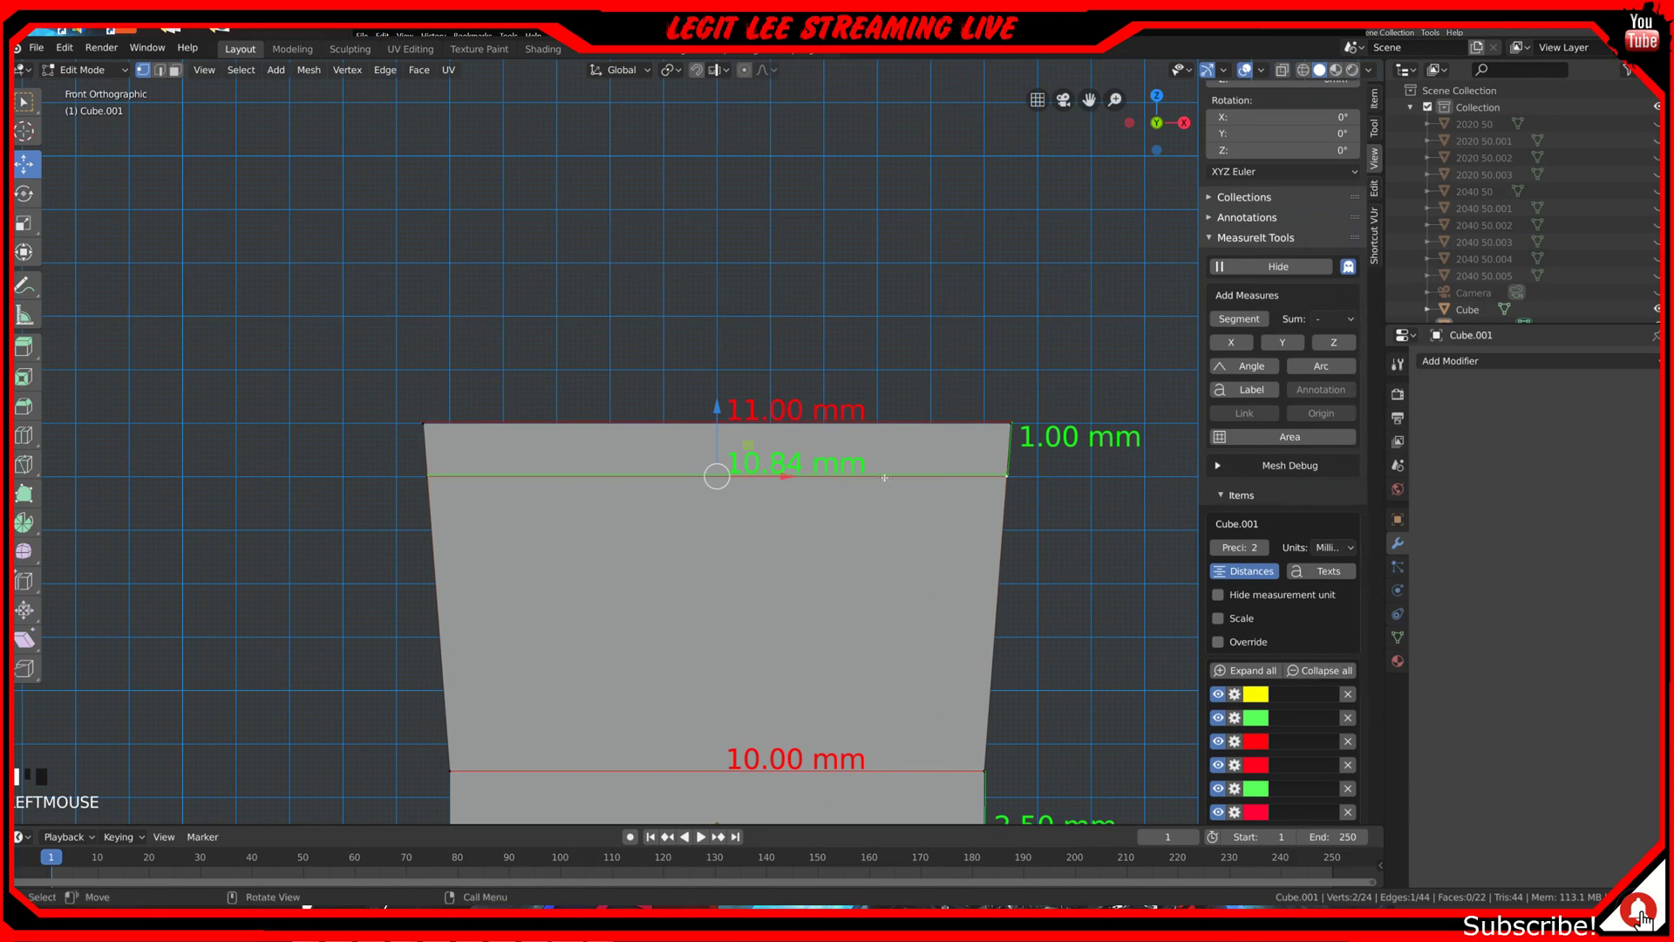
scroll(1260, 803, down, 3)
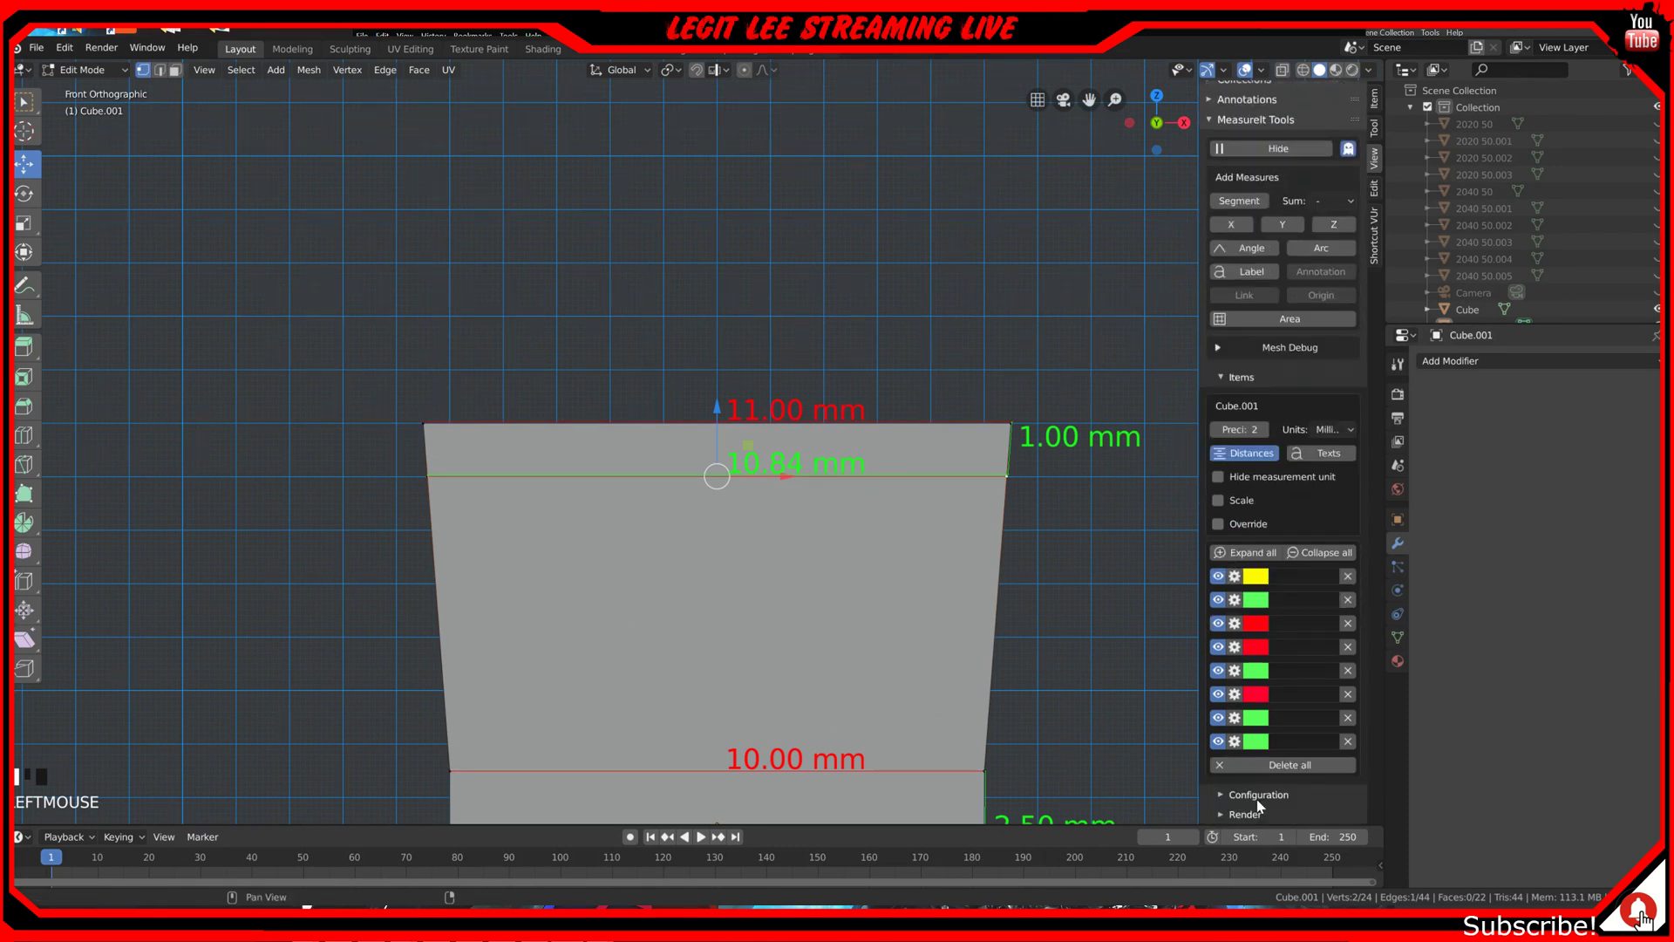
click(1256, 741)
click(1387, 560)
Step: Select the edge loop below the top and scale it along X to a width of 15.00 mm
click(562, 472)
alt+click(982, 482)
scroll(981, 485, up, 2)
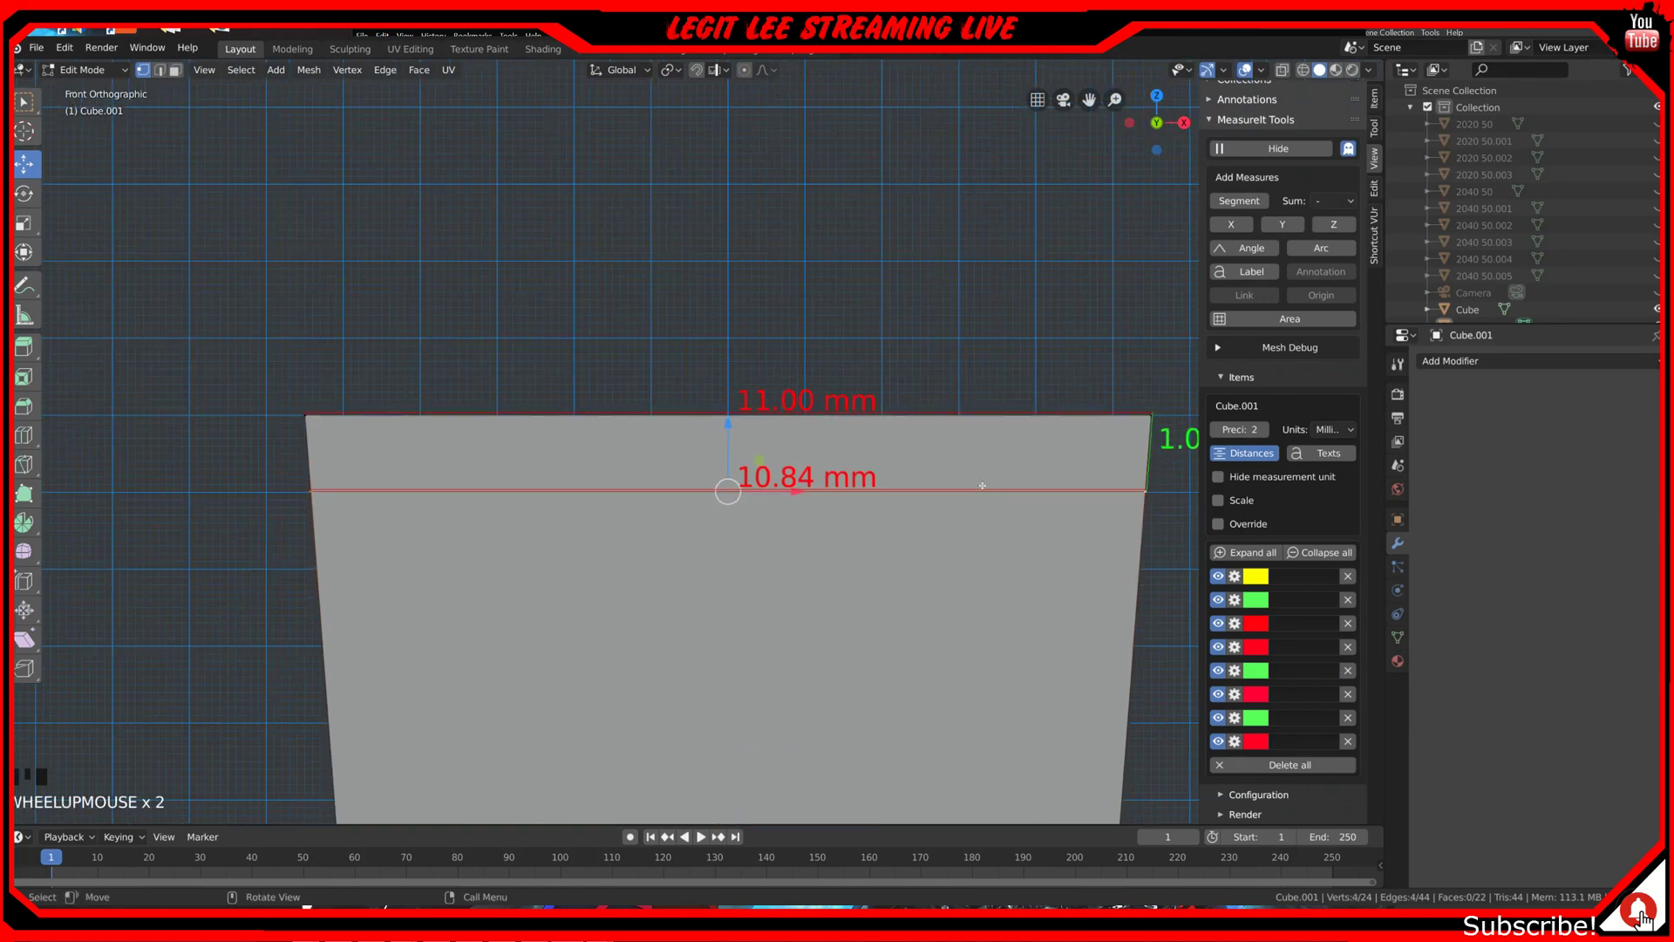
shift+middle_drag(1002, 561, 863, 557)
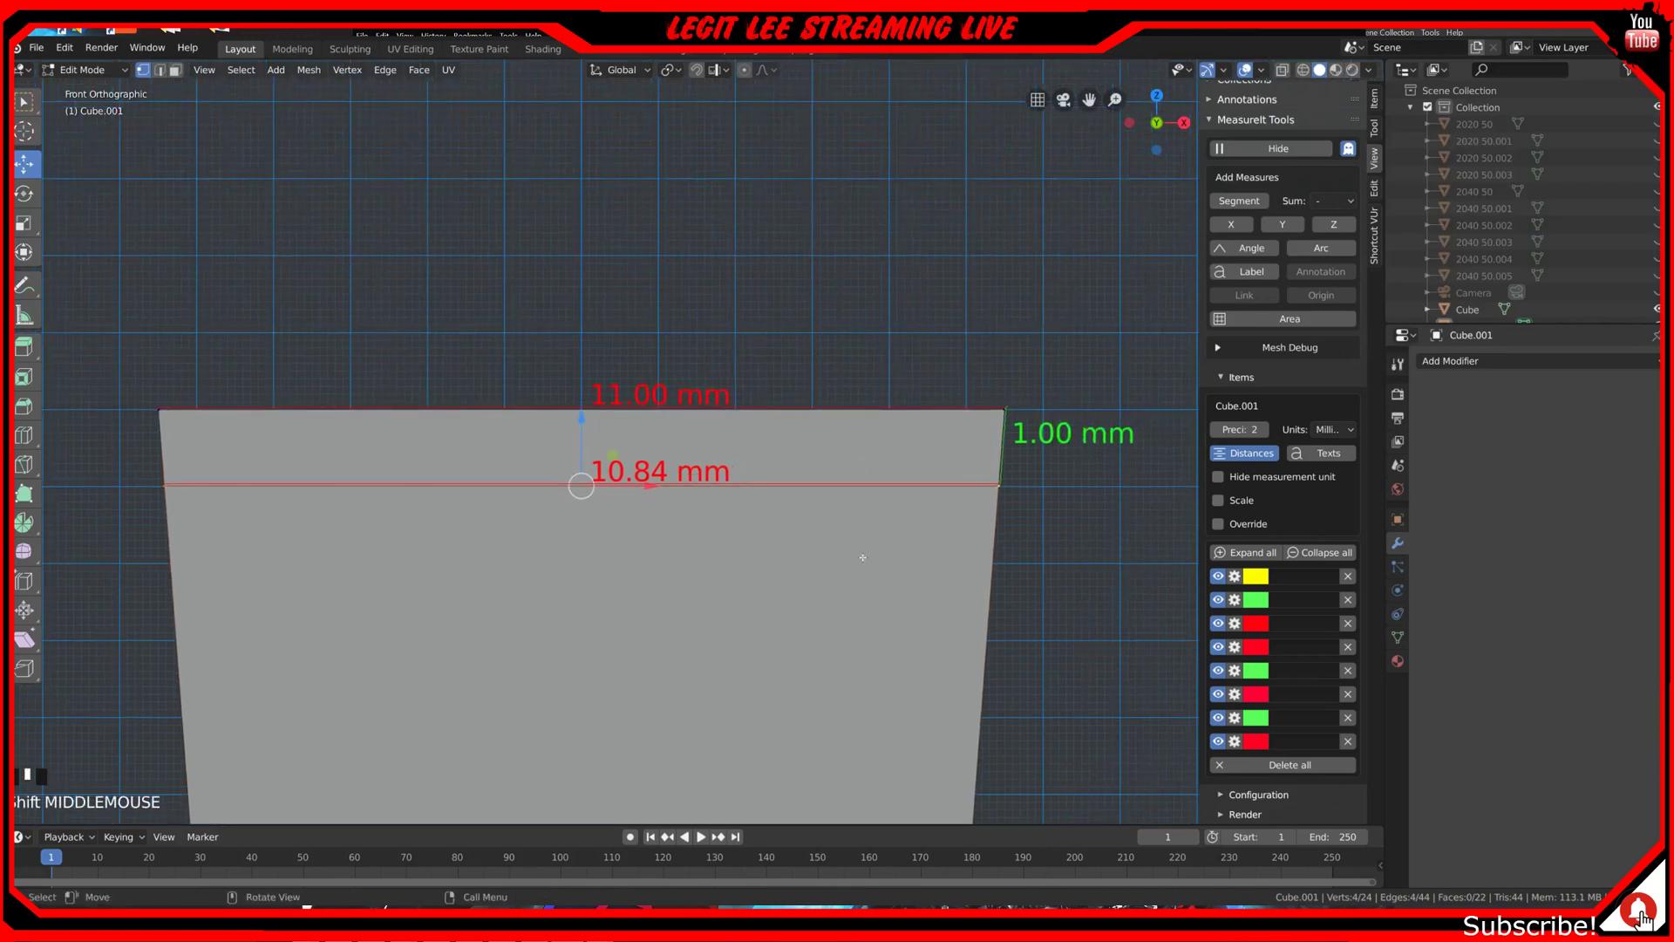
key(s)
key(x)
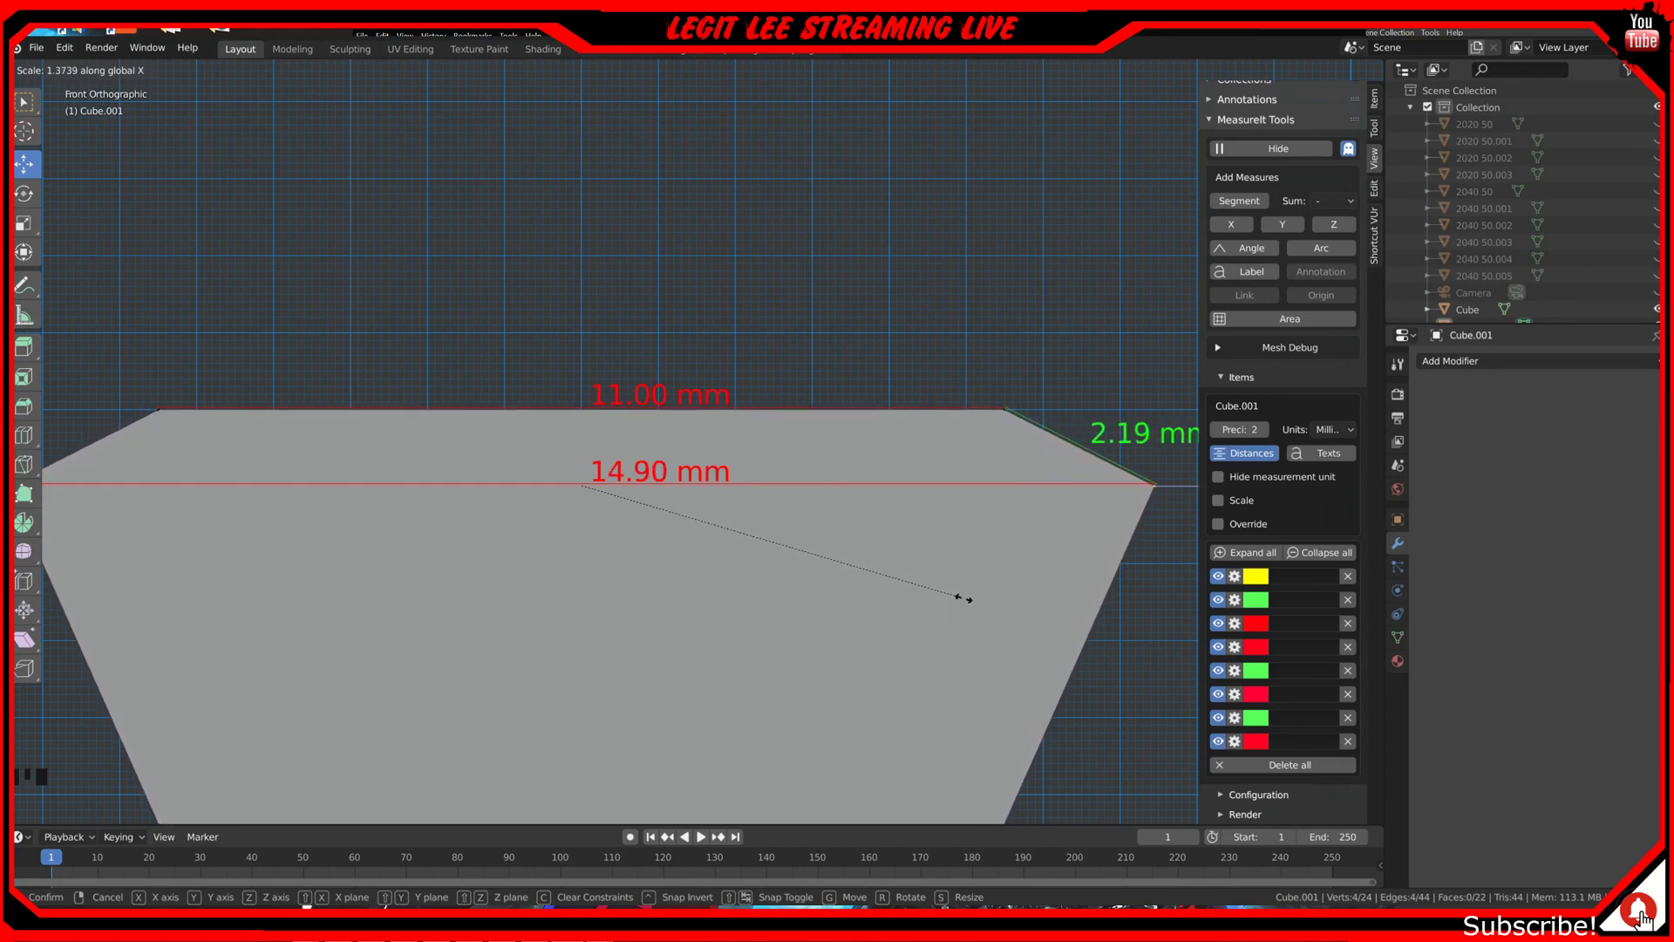
click(964, 595)
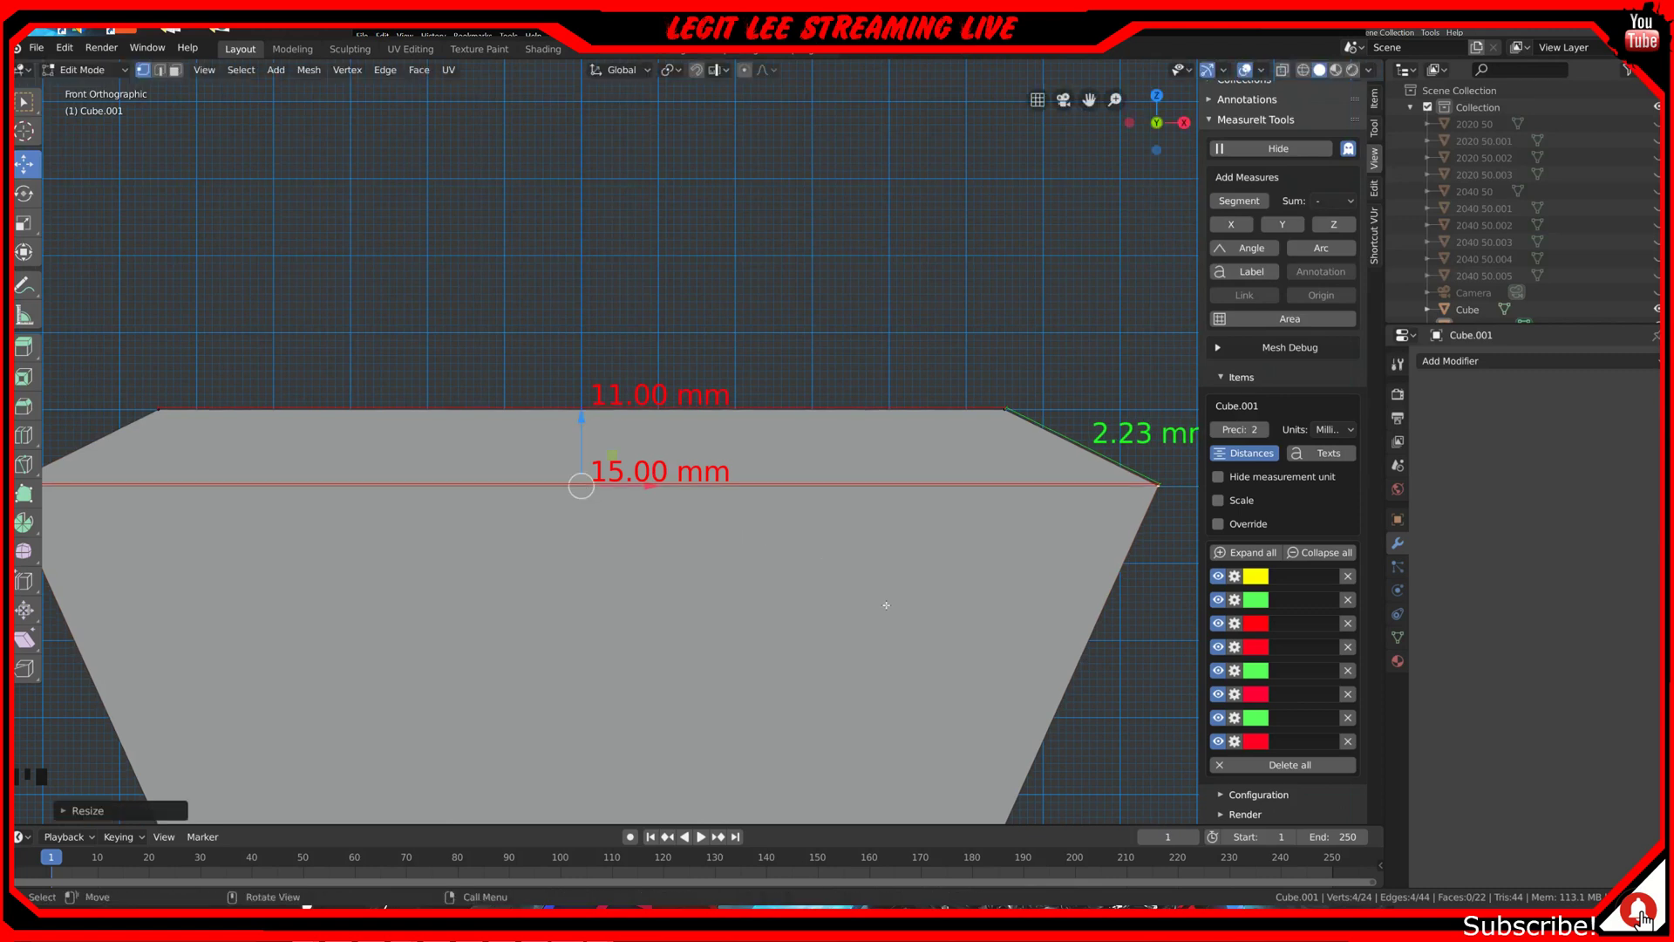
Step: Add a centered edge loop between the 11 mm top edge and the 15 mm edge loop below it
scroll(805, 636, down, 2)
scroll(805, 636, down, 2)
scroll(736, 683, down, 1)
shift+middle_drag(736, 683, 732, 552)
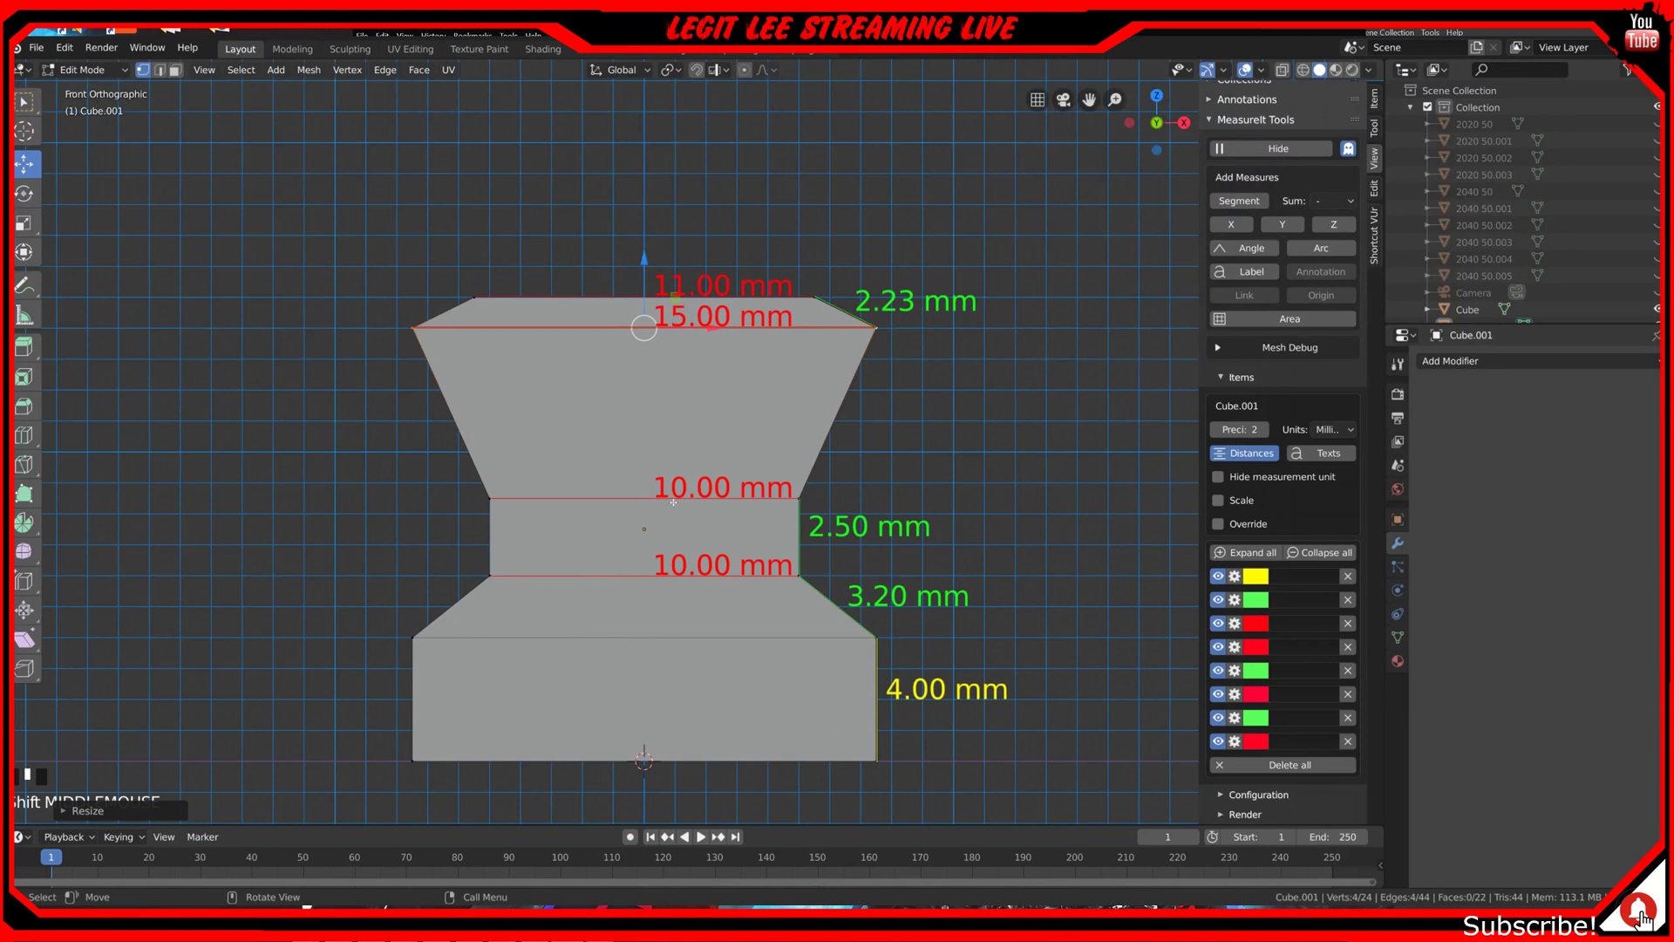
scroll(673, 502, up, 2)
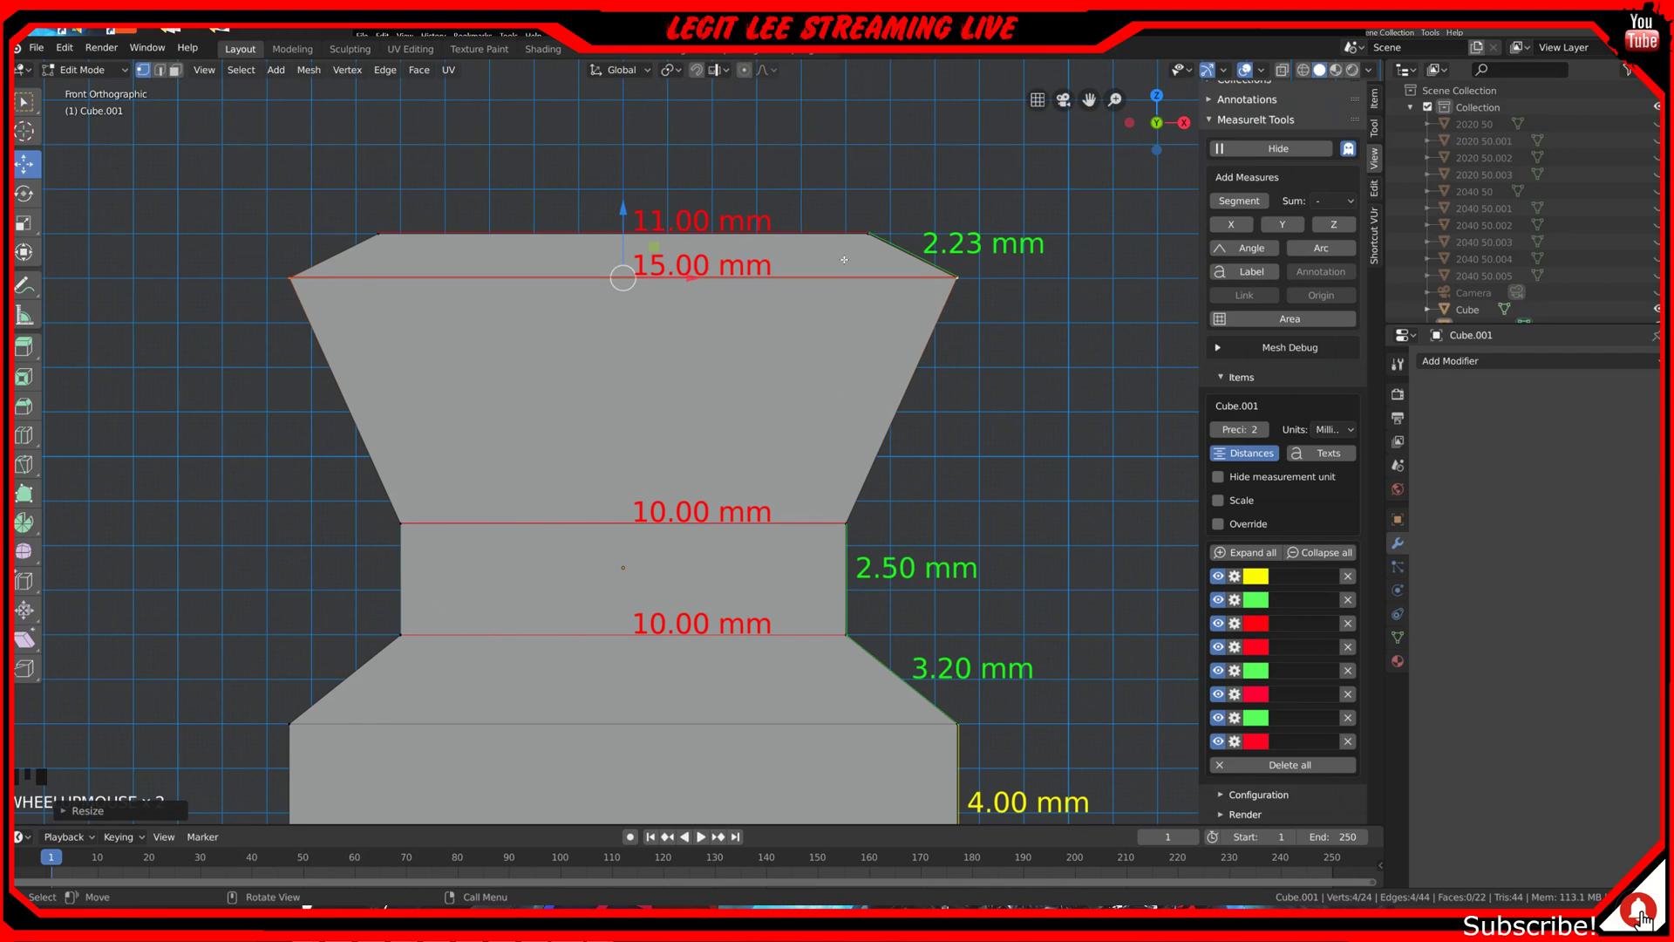
scroll(844, 259, up, 1)
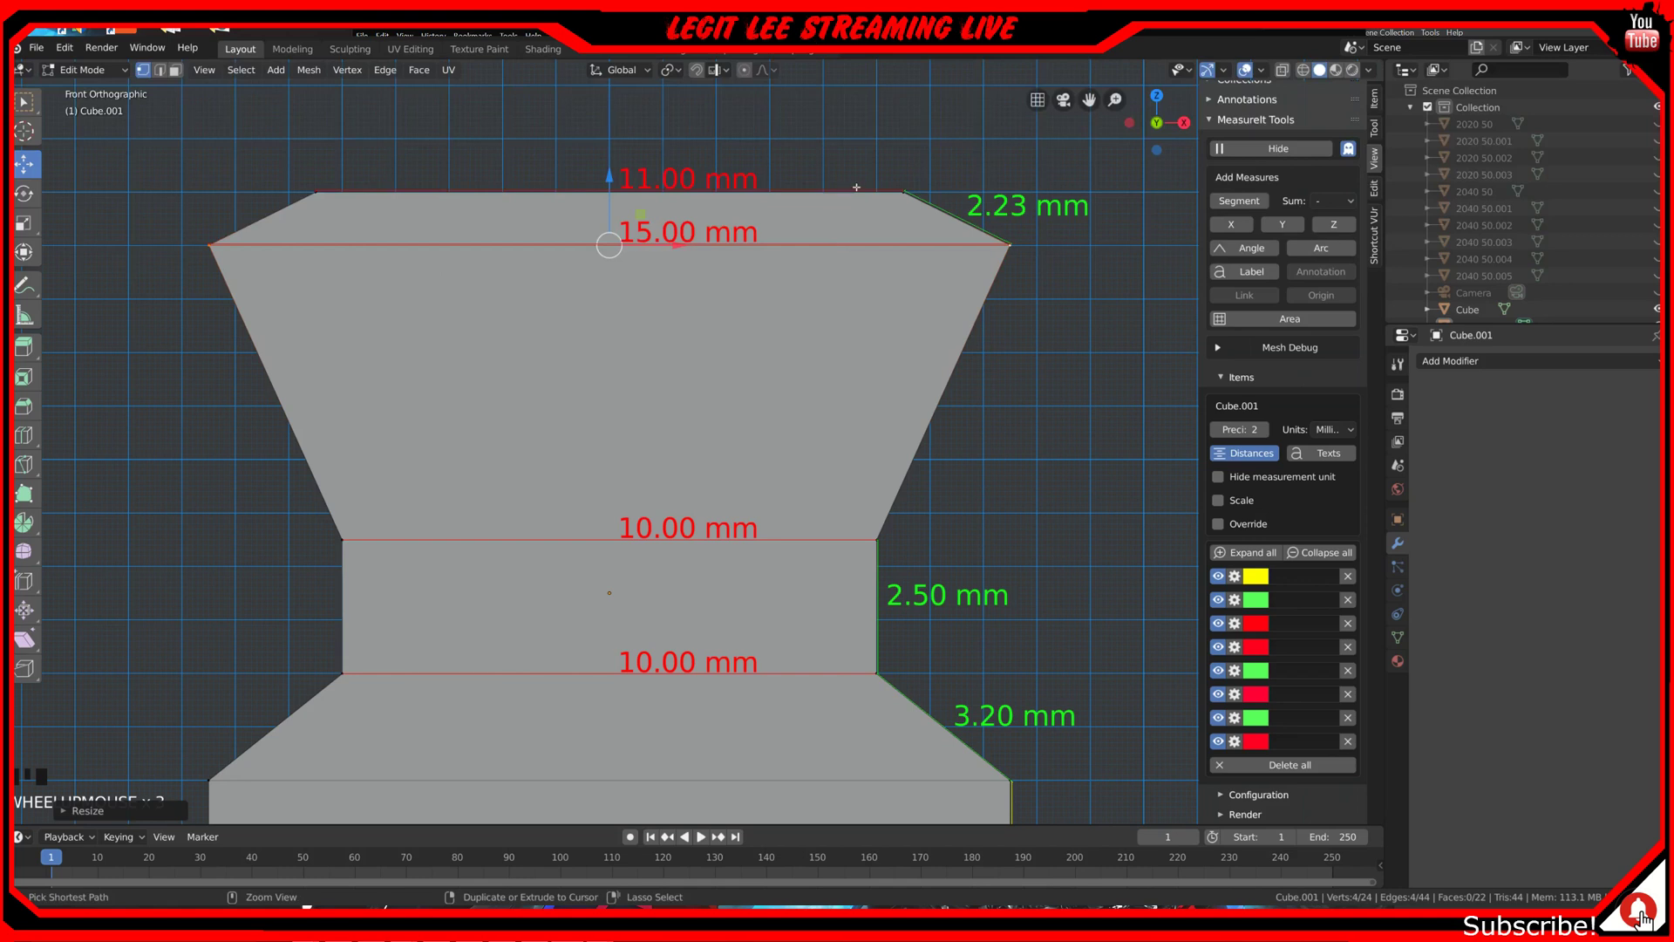
key(ctrl+r)
click(926, 216)
click(924, 216)
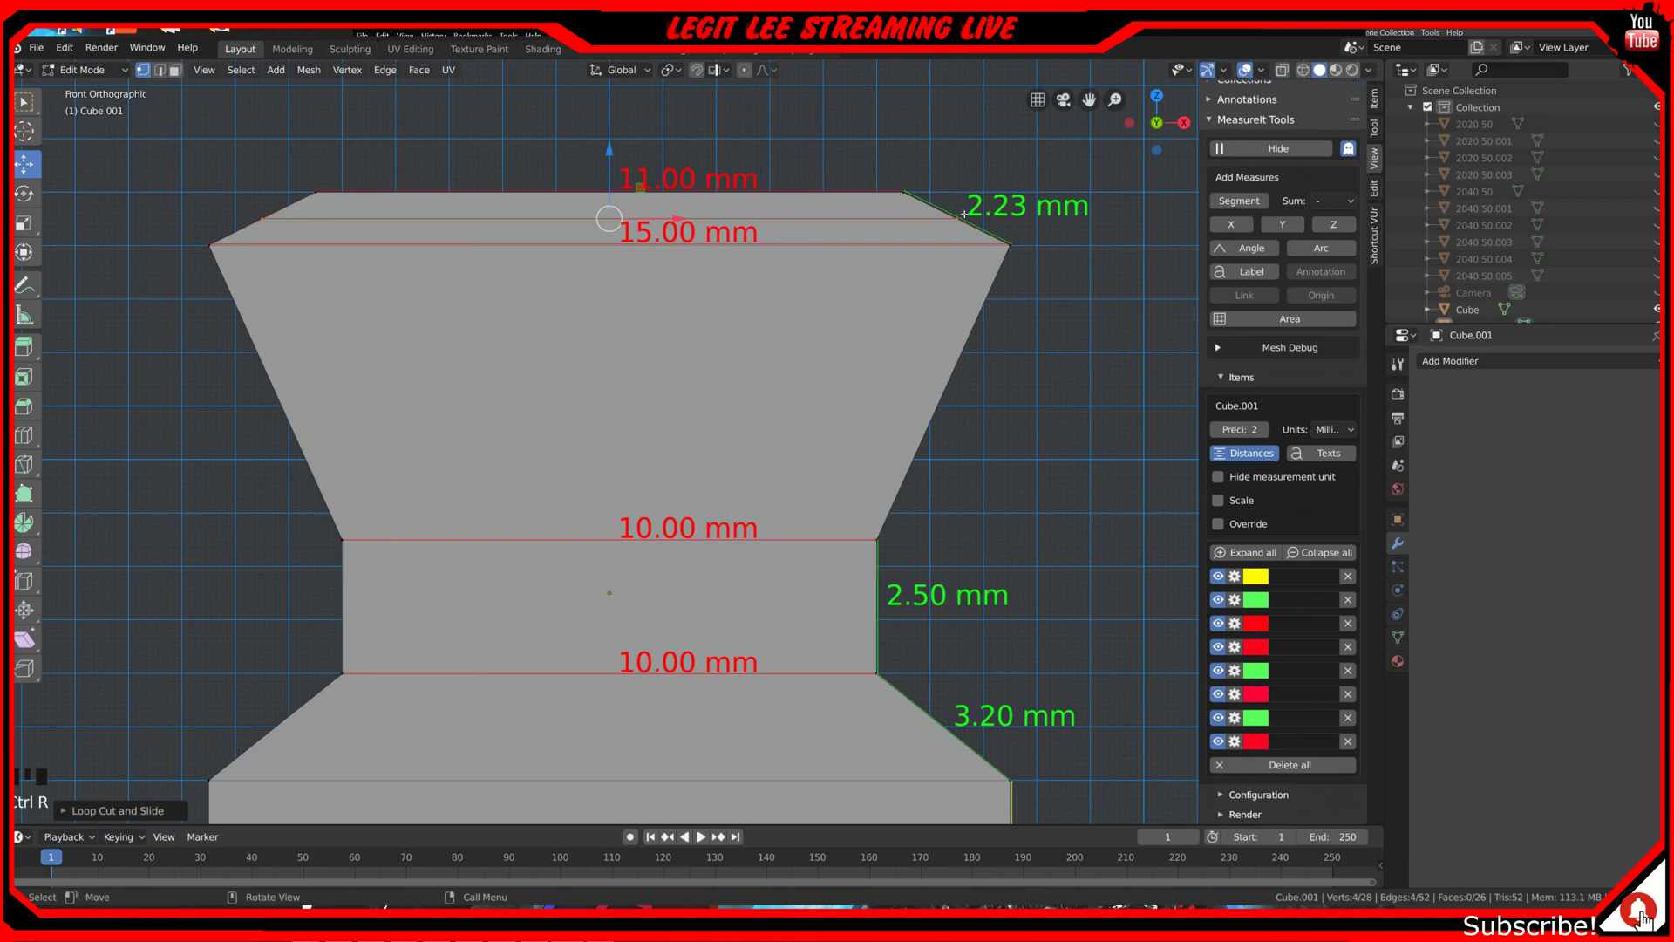
Step: Scale the new edge loop along X by a factor of about 0.92 to notch the top bevel inward
key(s)
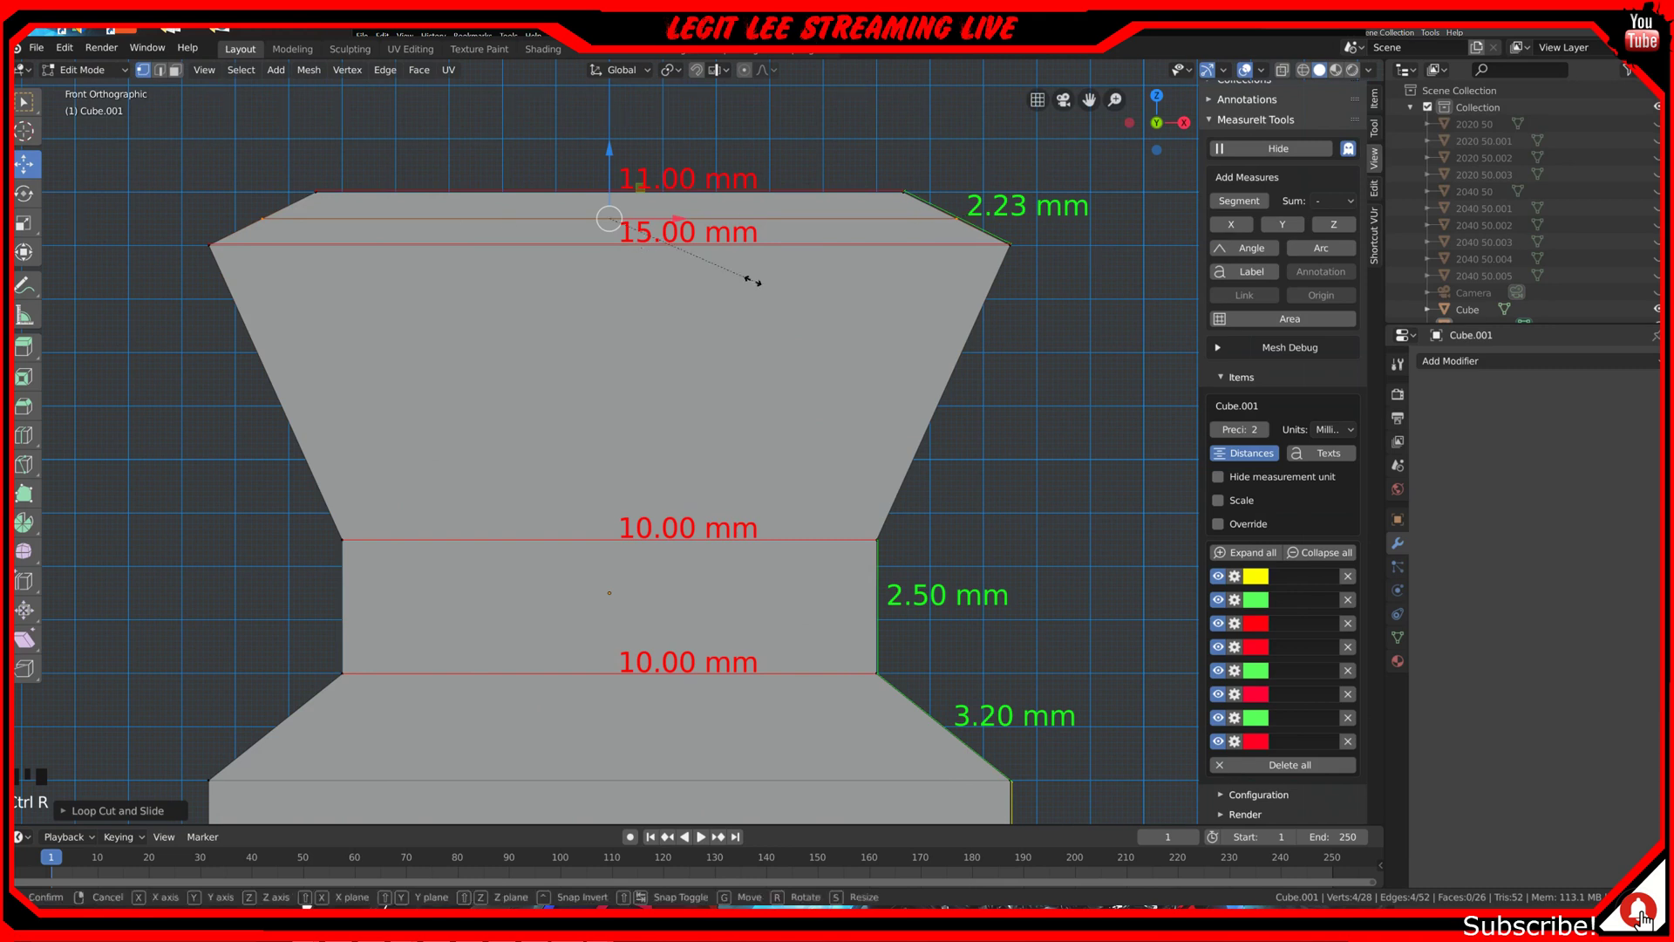
key(x)
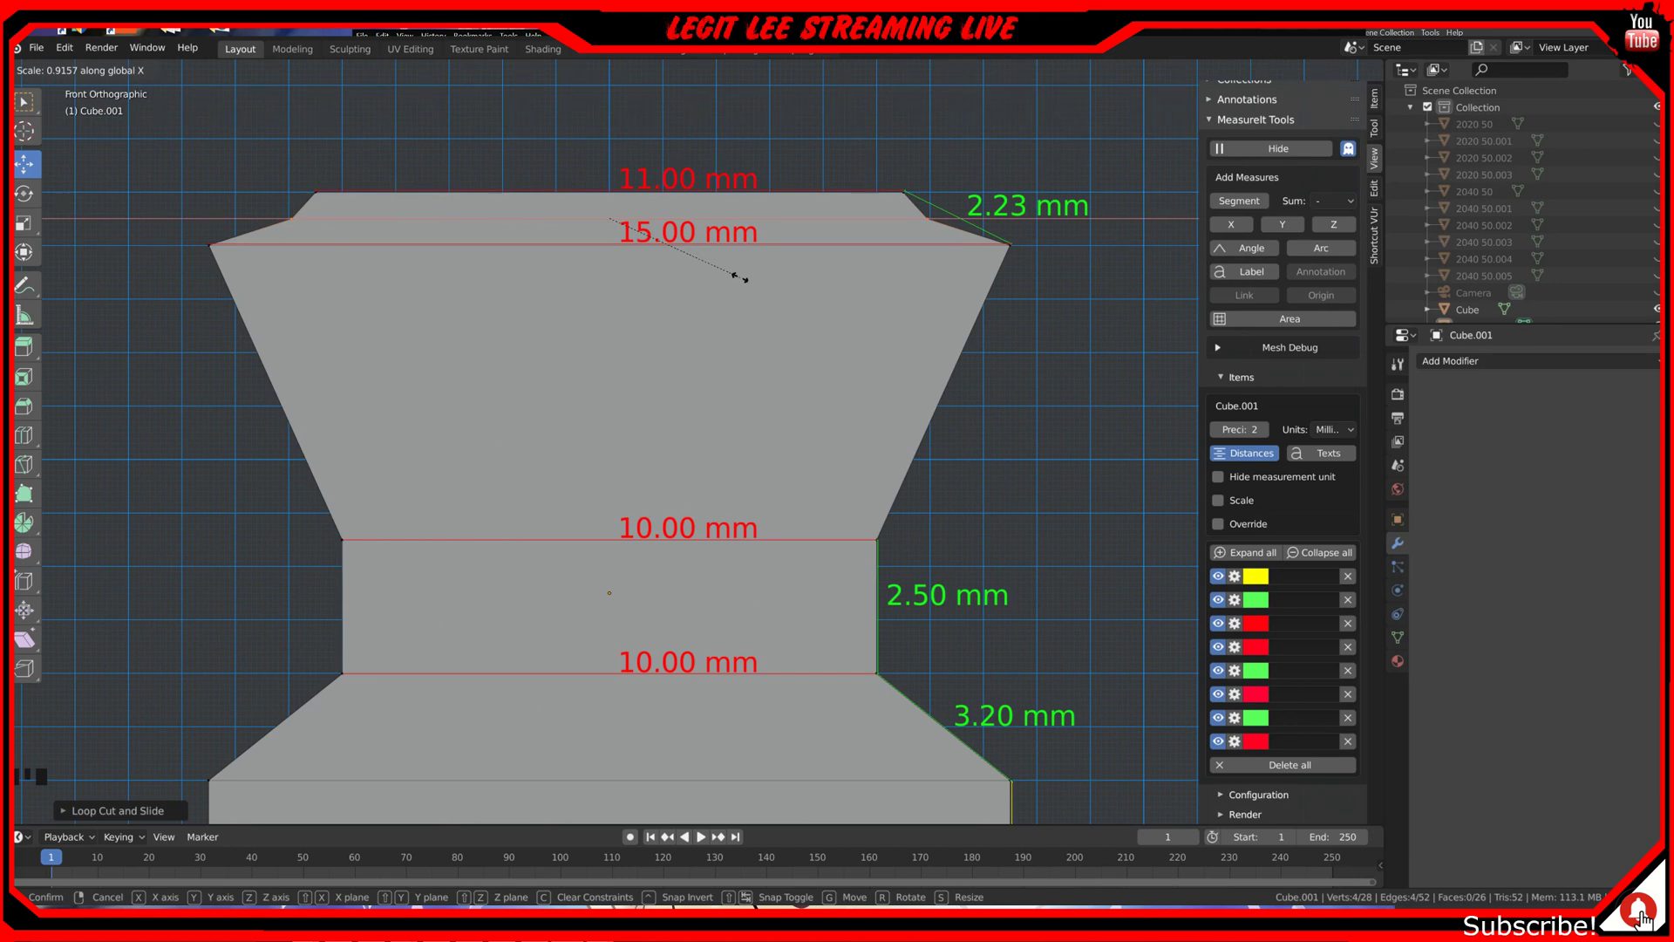
click(741, 278)
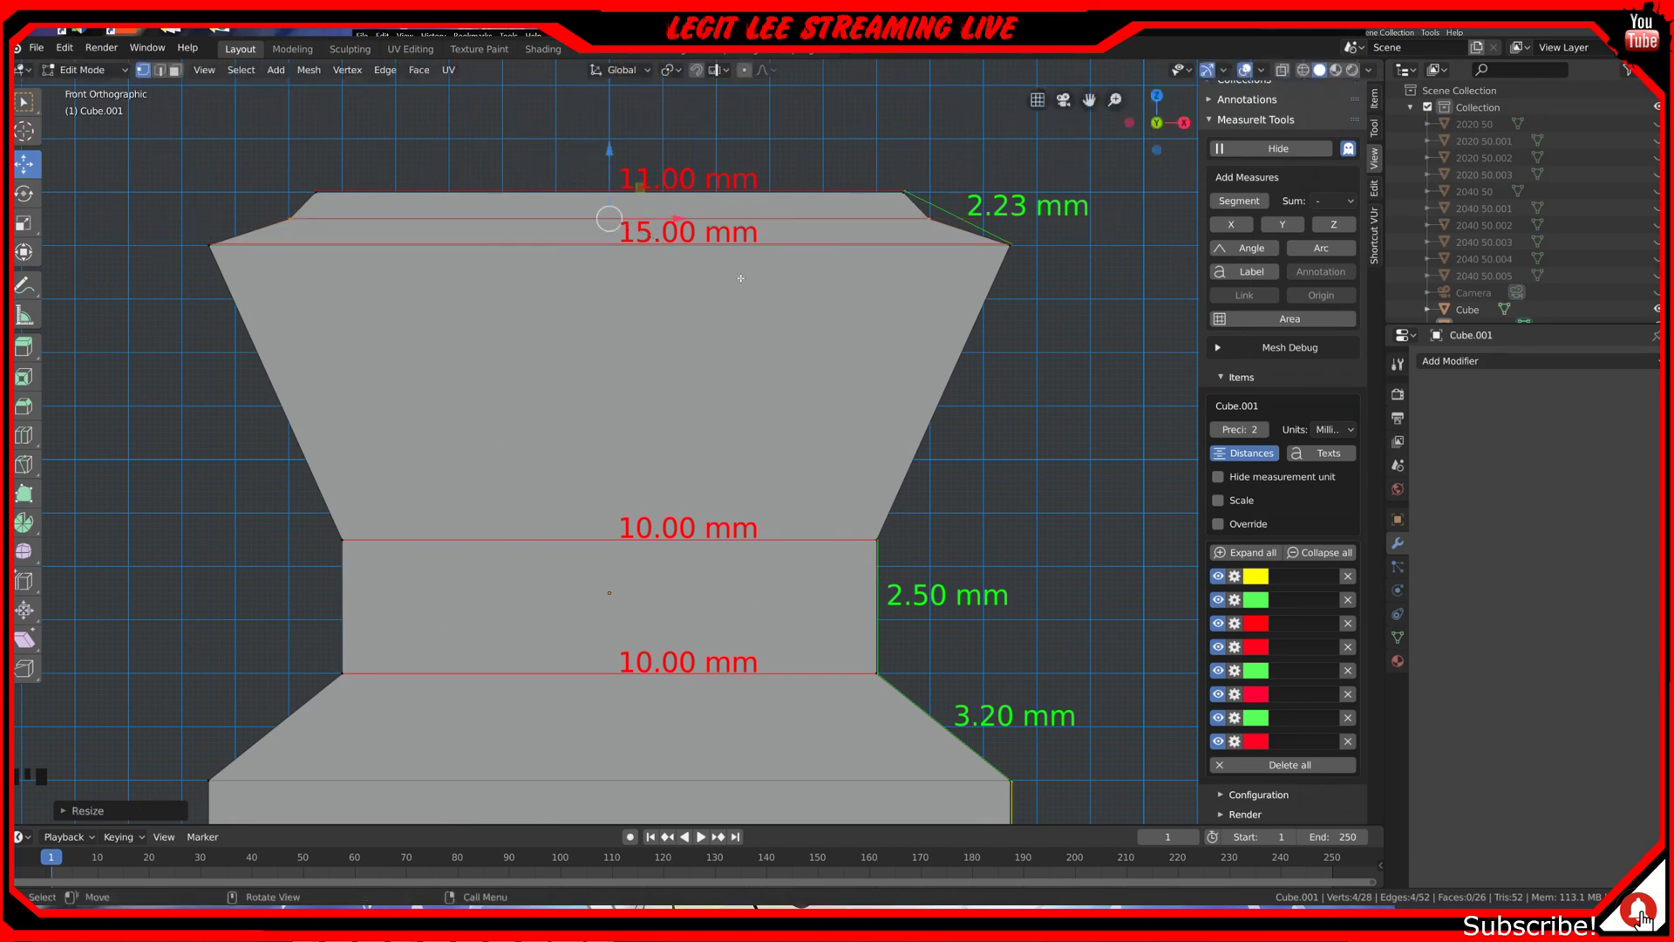
Step: Add an edge loop between the 15 mm loop and the upper 10 mm loop, sliding it down by about 0.27
scroll(747, 505, down, 1)
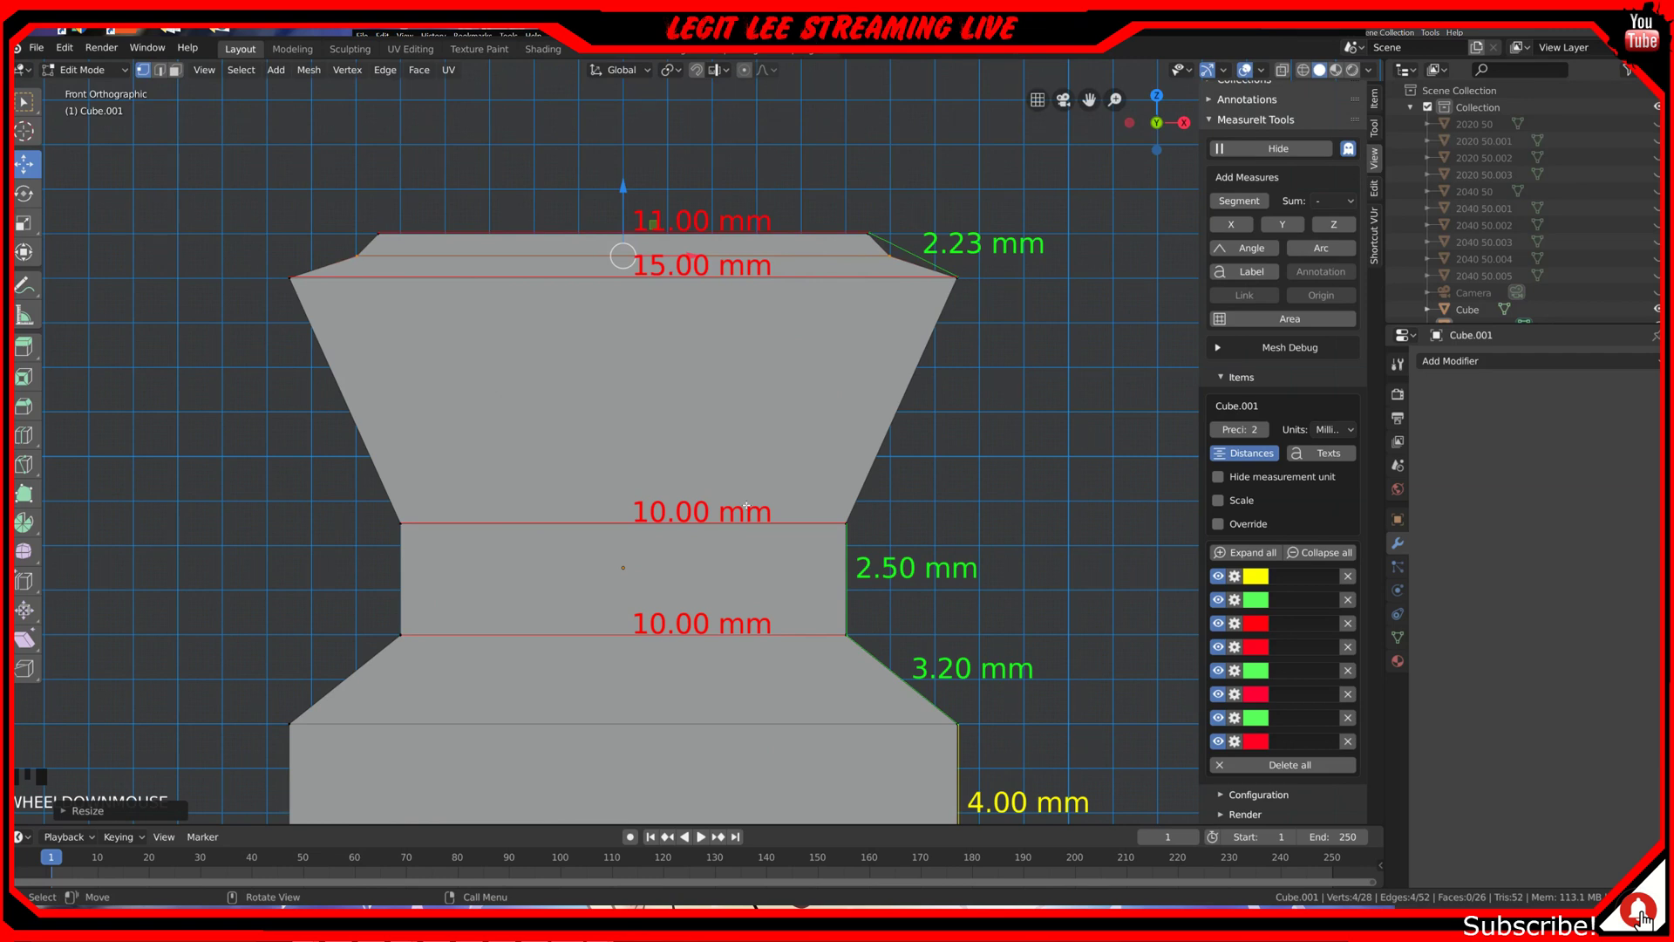
click(956, 279)
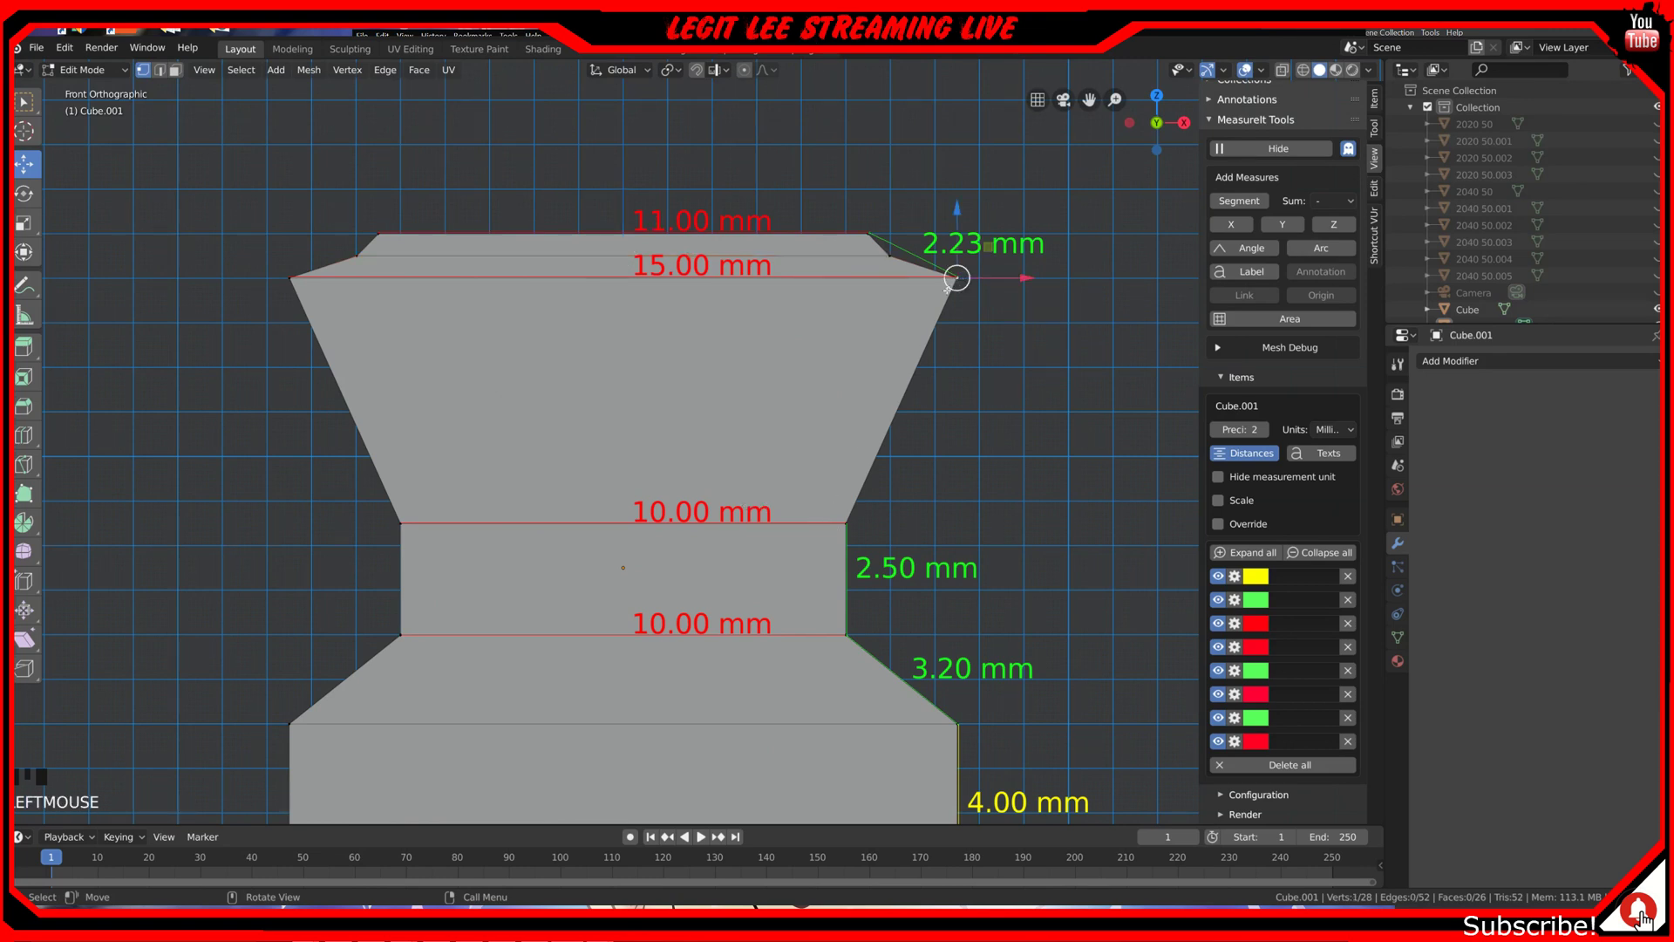
key(ctrl+r)
click(897, 364)
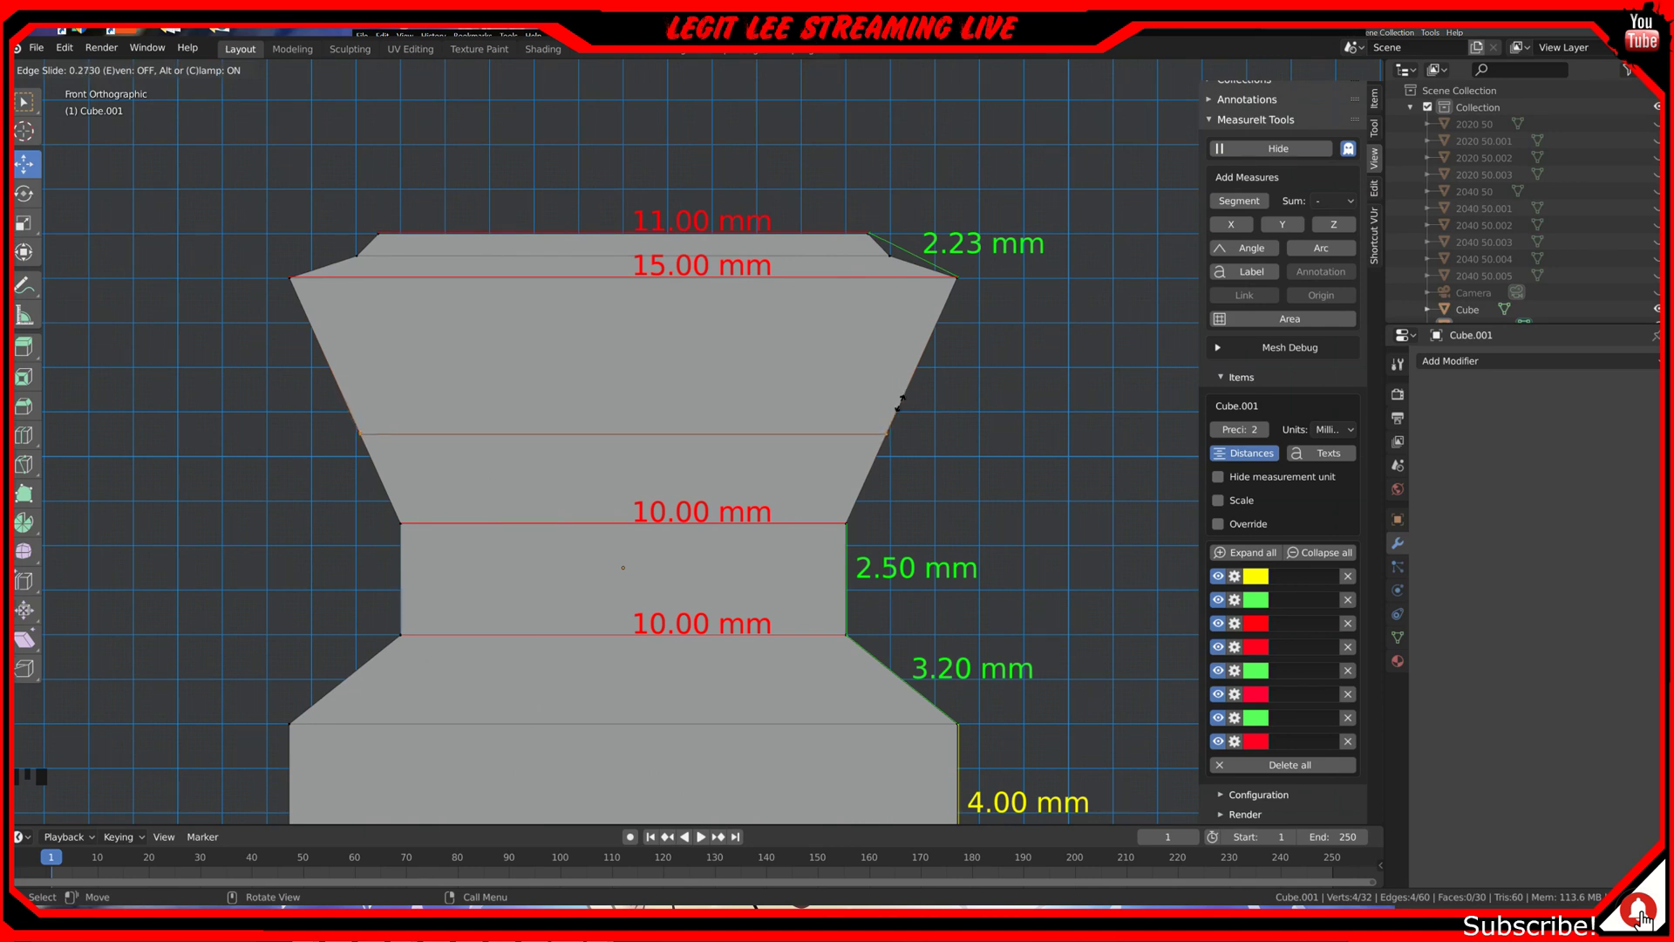
click(901, 403)
Step: Add a MeasureIt segment across the front width of the new edge loop
click(883, 435)
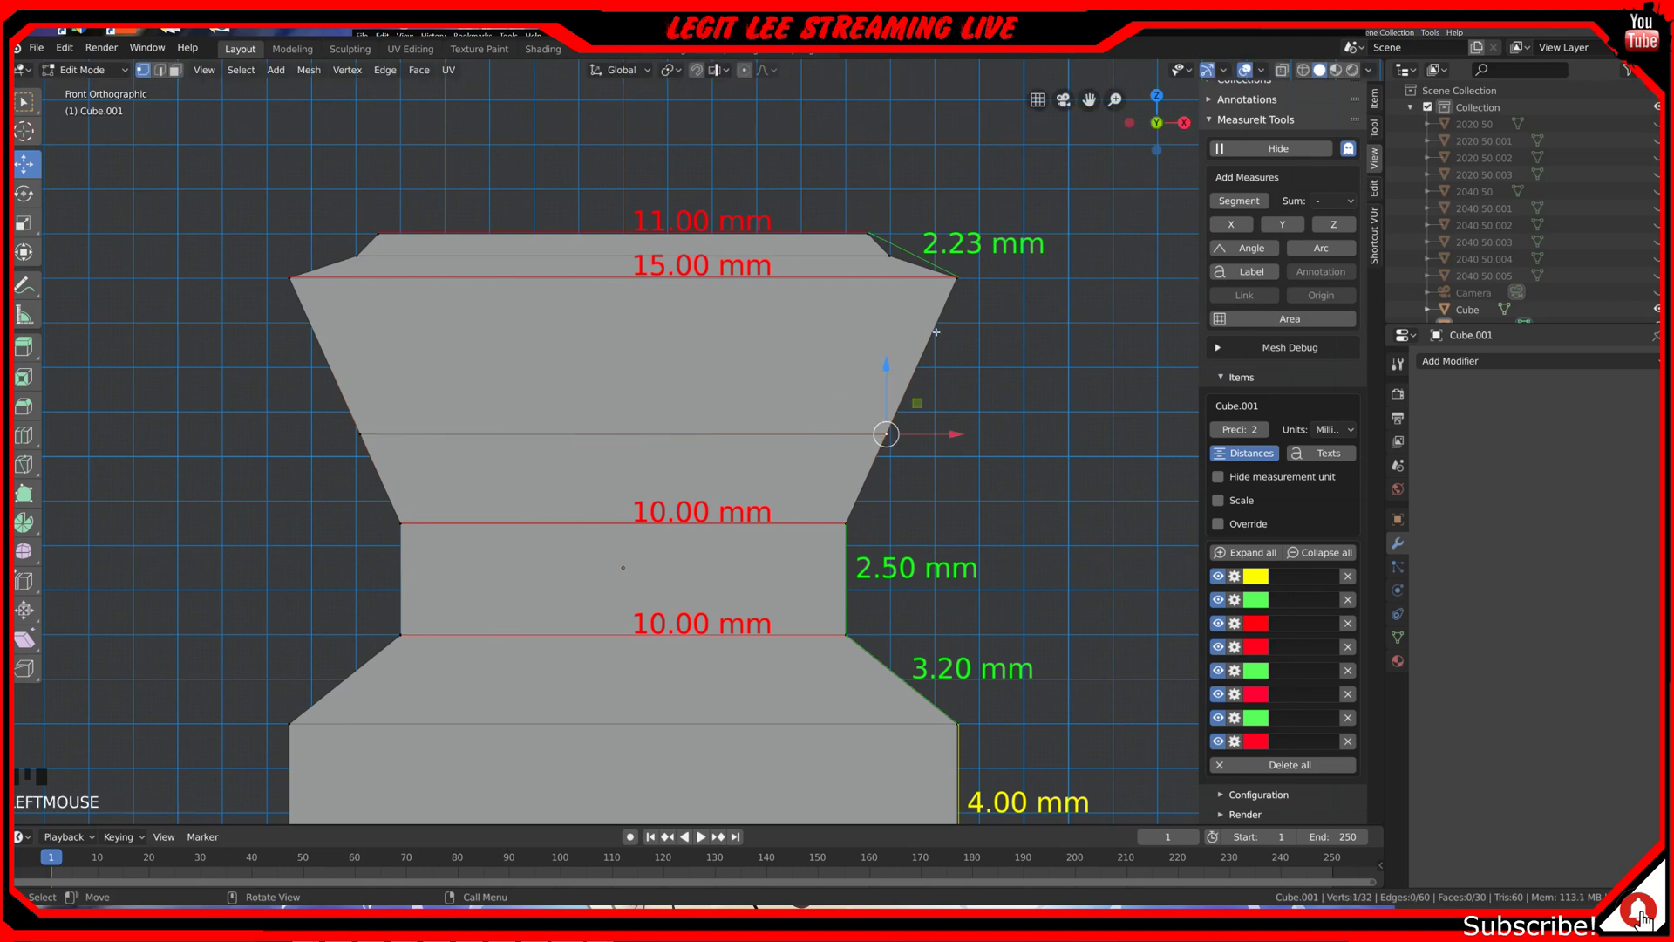
shift+click(954, 281)
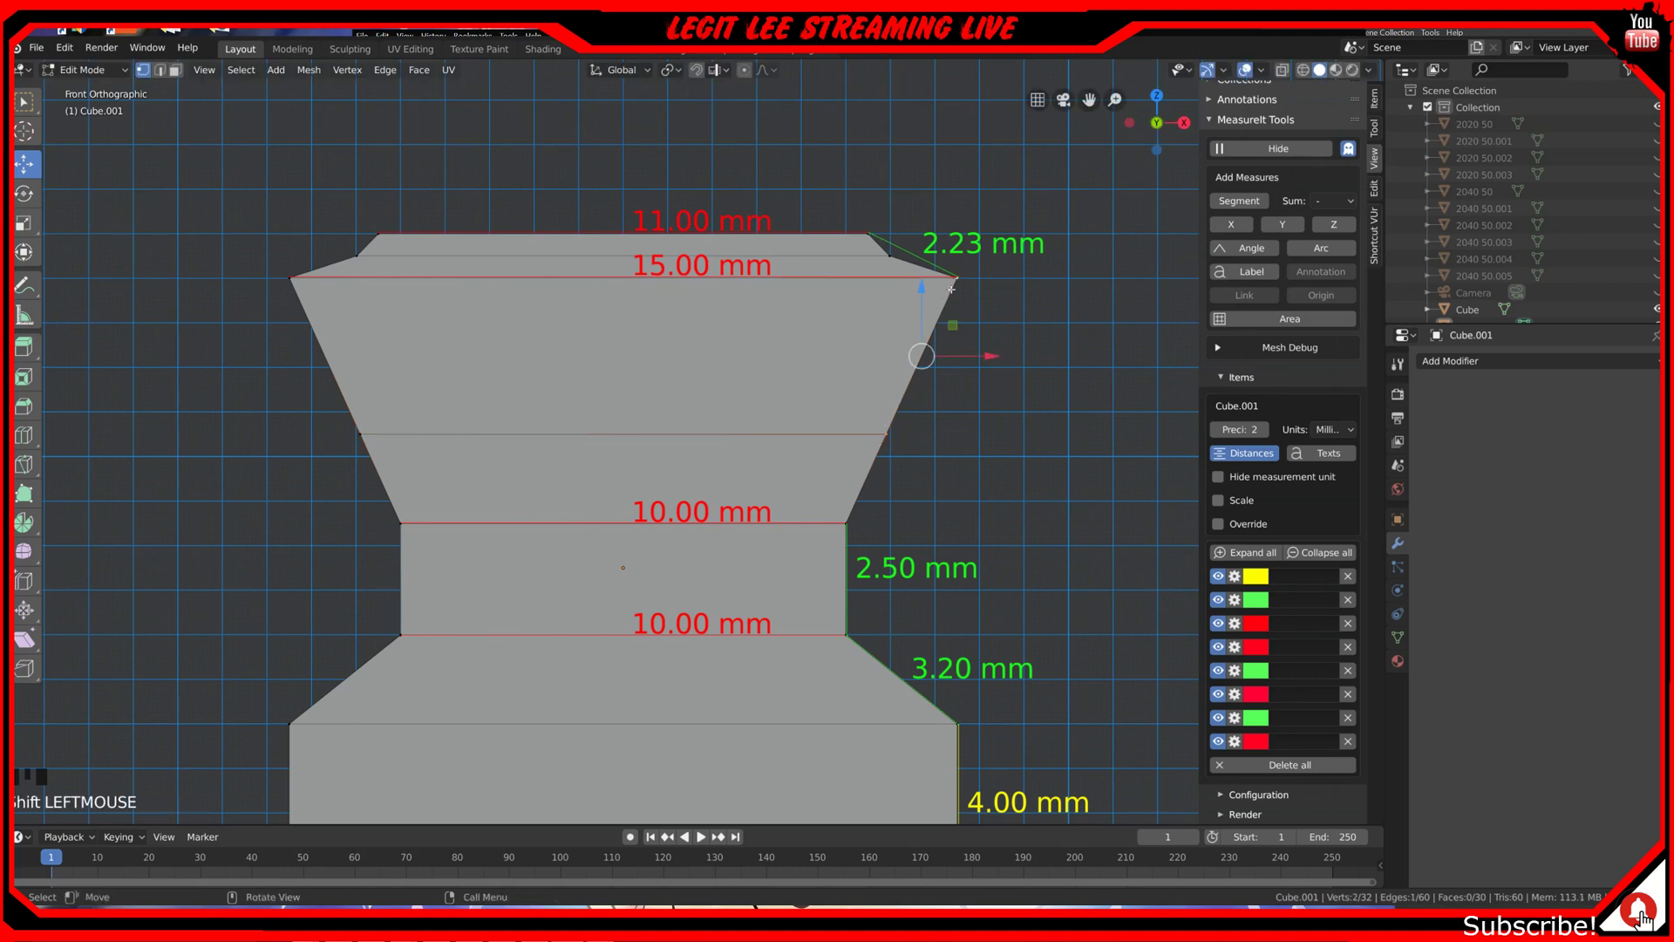
click(812, 440)
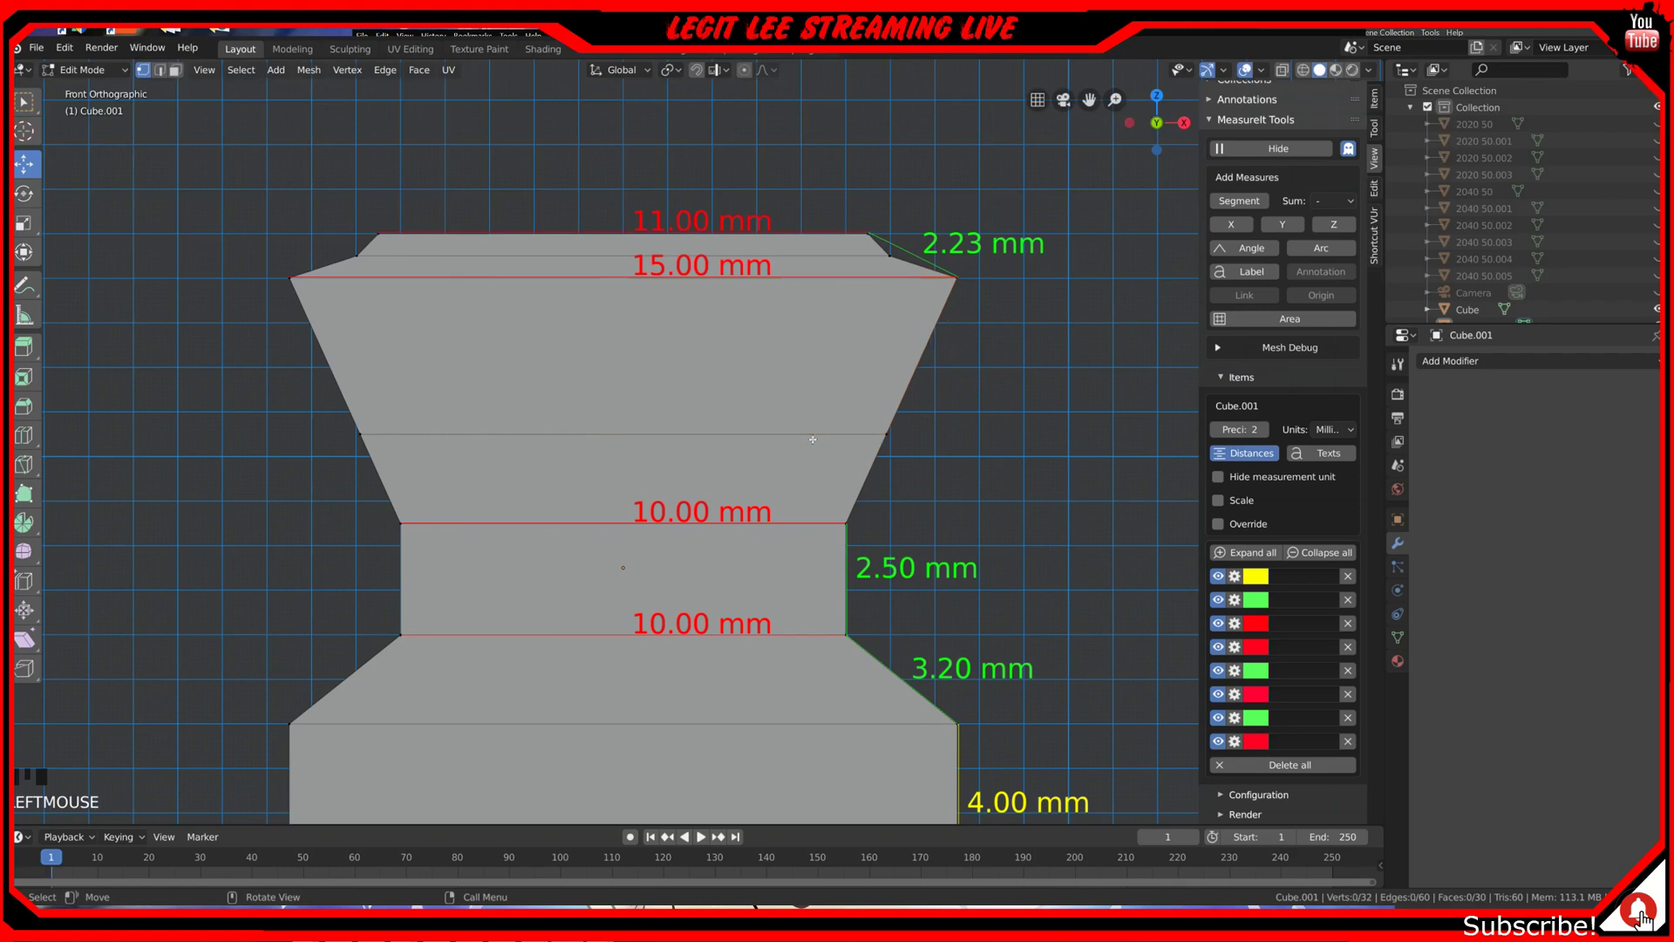
click(883, 435)
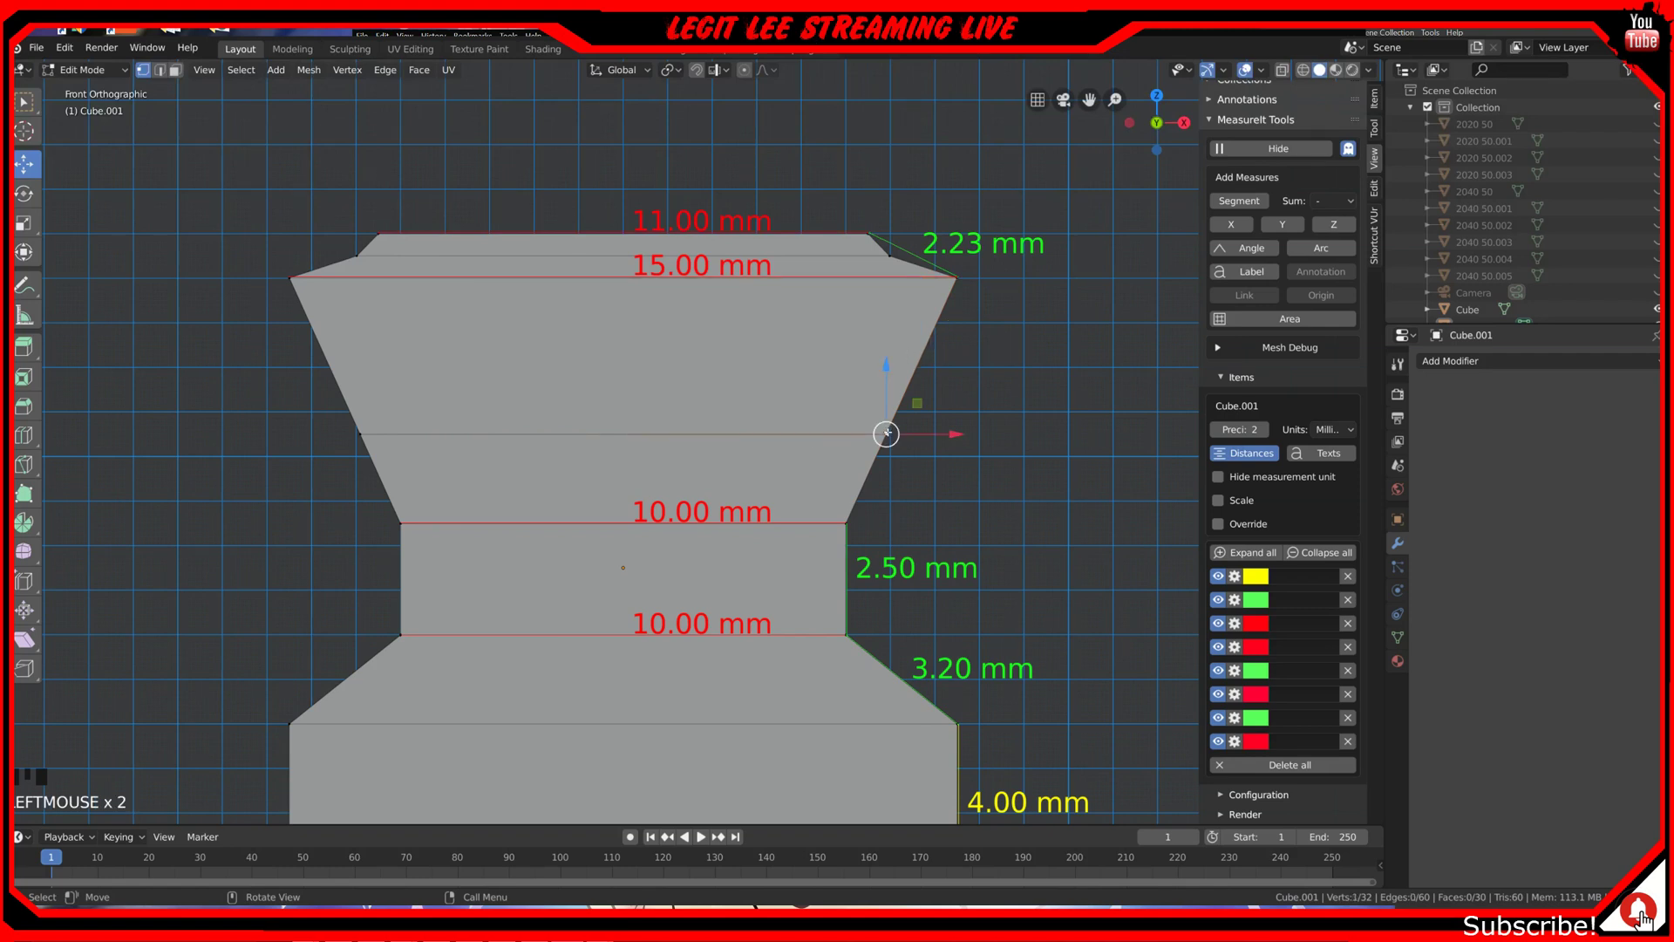
alt+click(523, 440)
shift+click(404, 440)
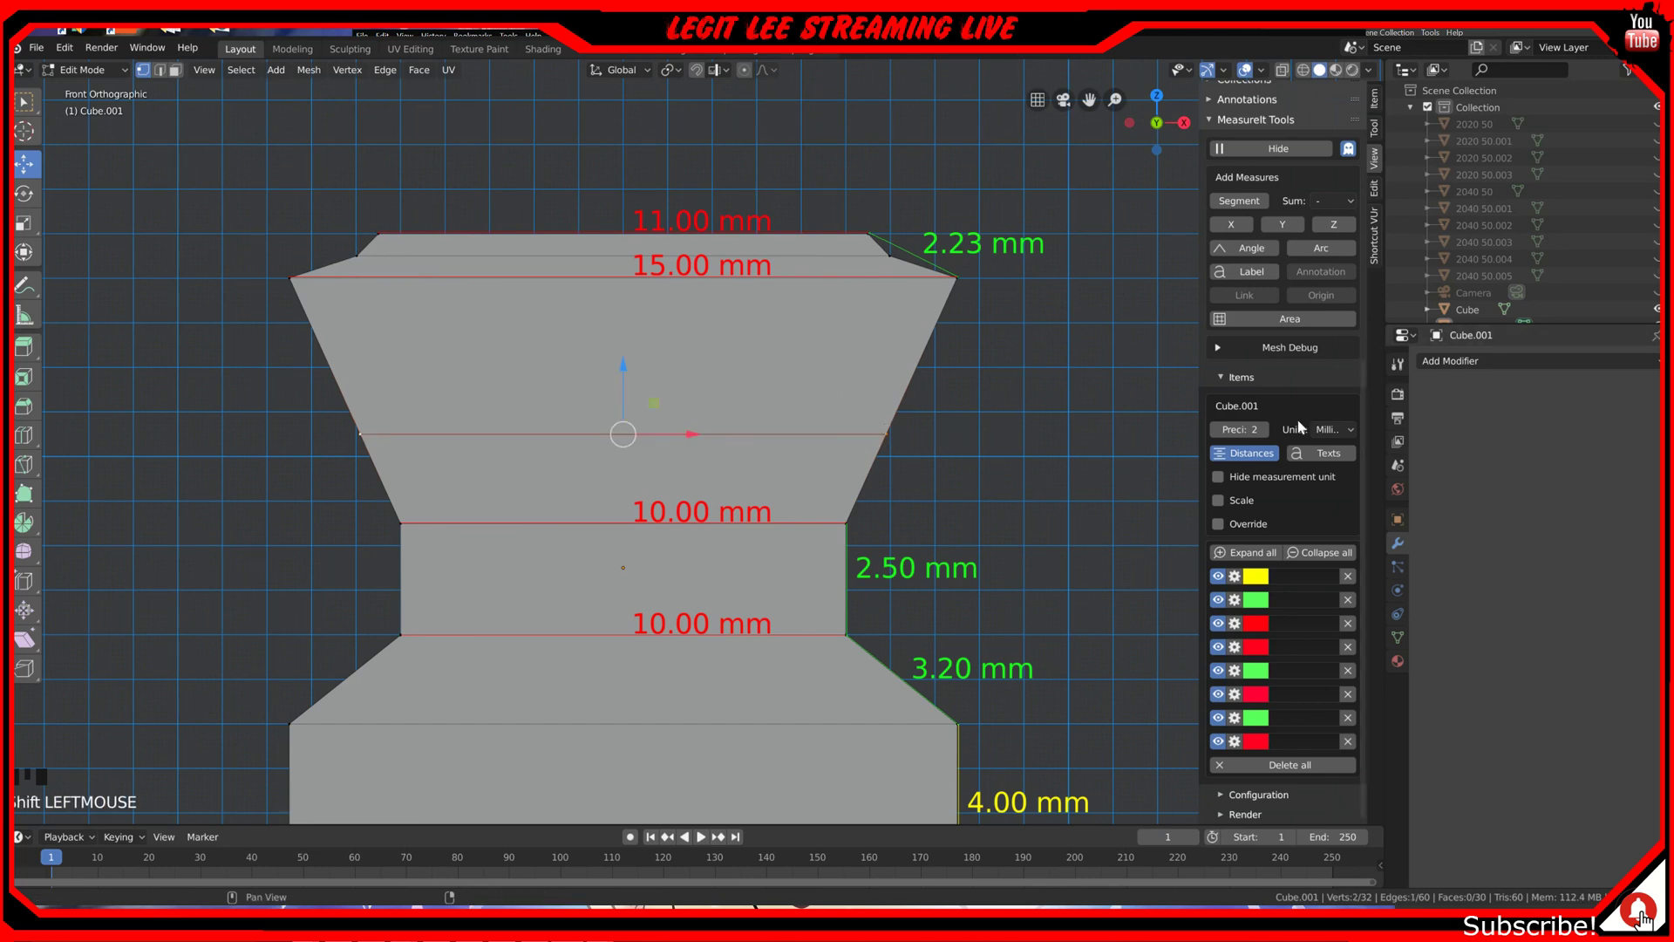
click(1239, 200)
Step: Select the new edge loop and scale it along X to a width of 15.00 mm
click(814, 436)
alt+click(817, 436)
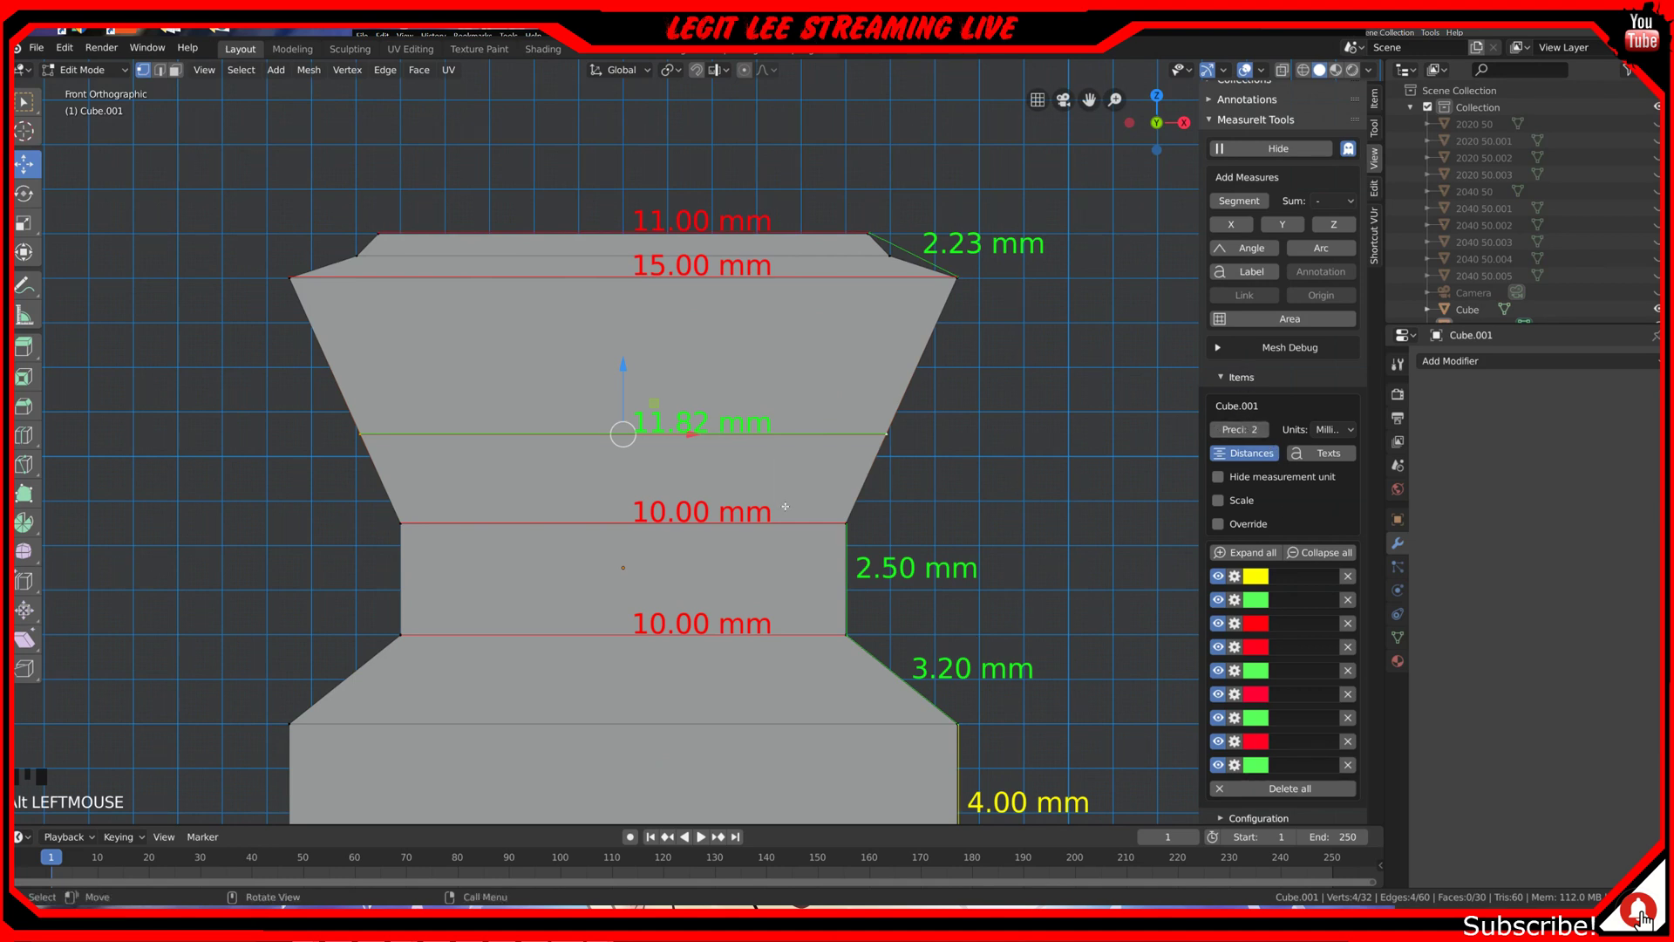
key(s)
key(x)
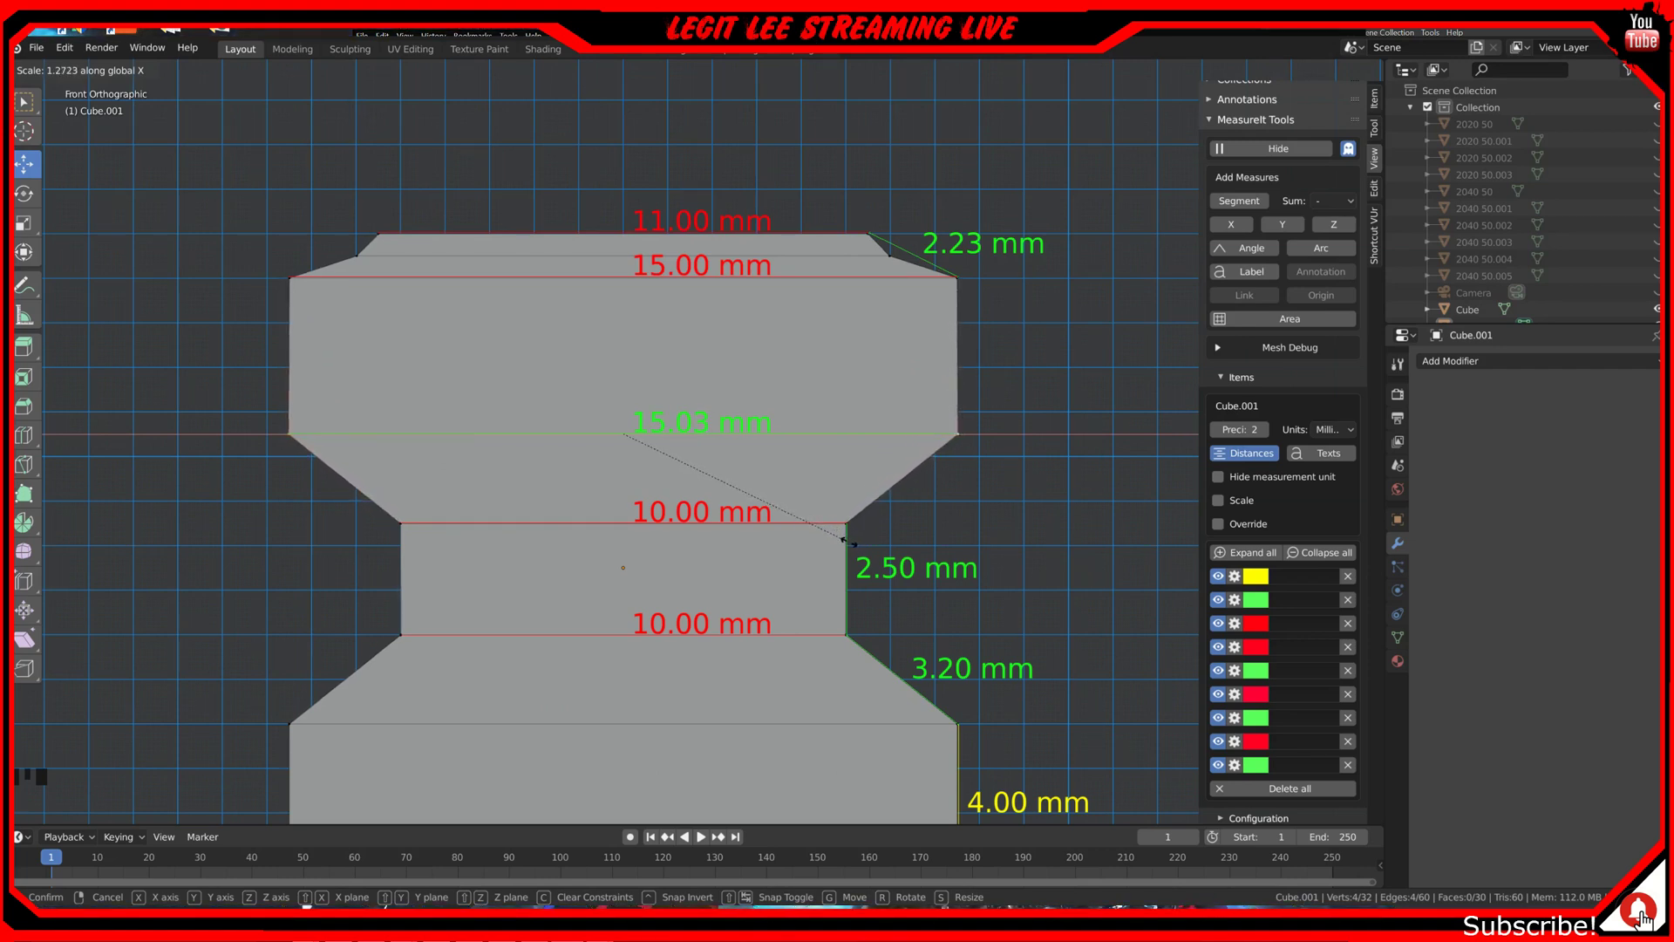
click(843, 540)
Step: Add a MeasureIt segment along the vertical side edge between the two upper 15 mm edge loops
click(958, 433)
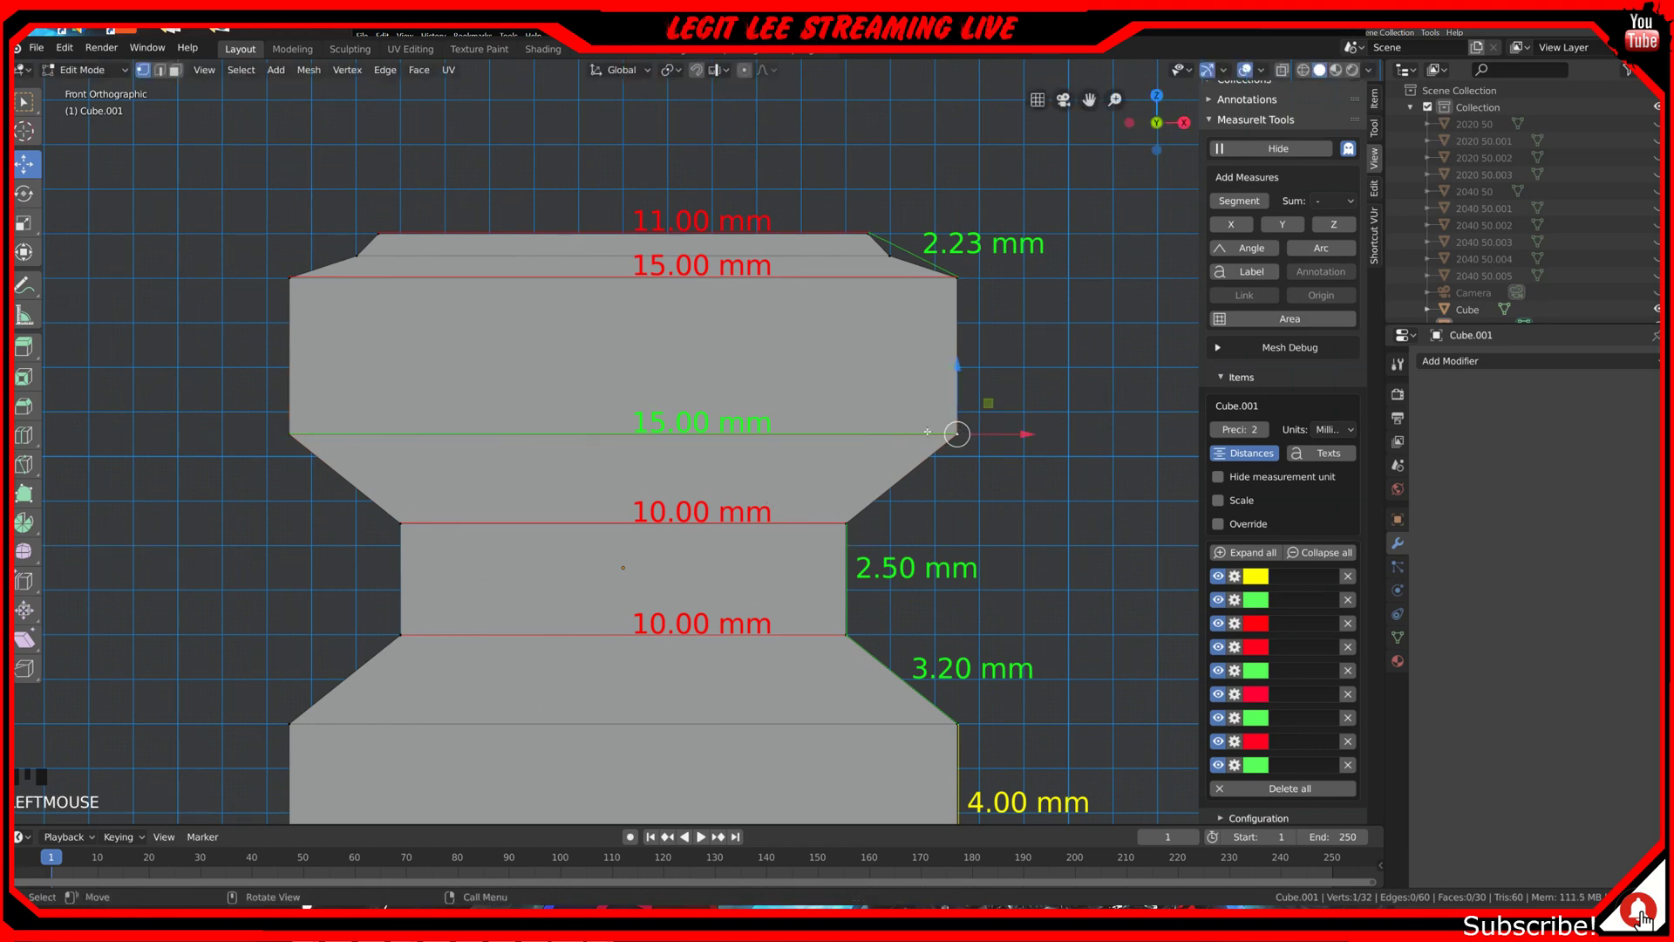
shift+click(958, 279)
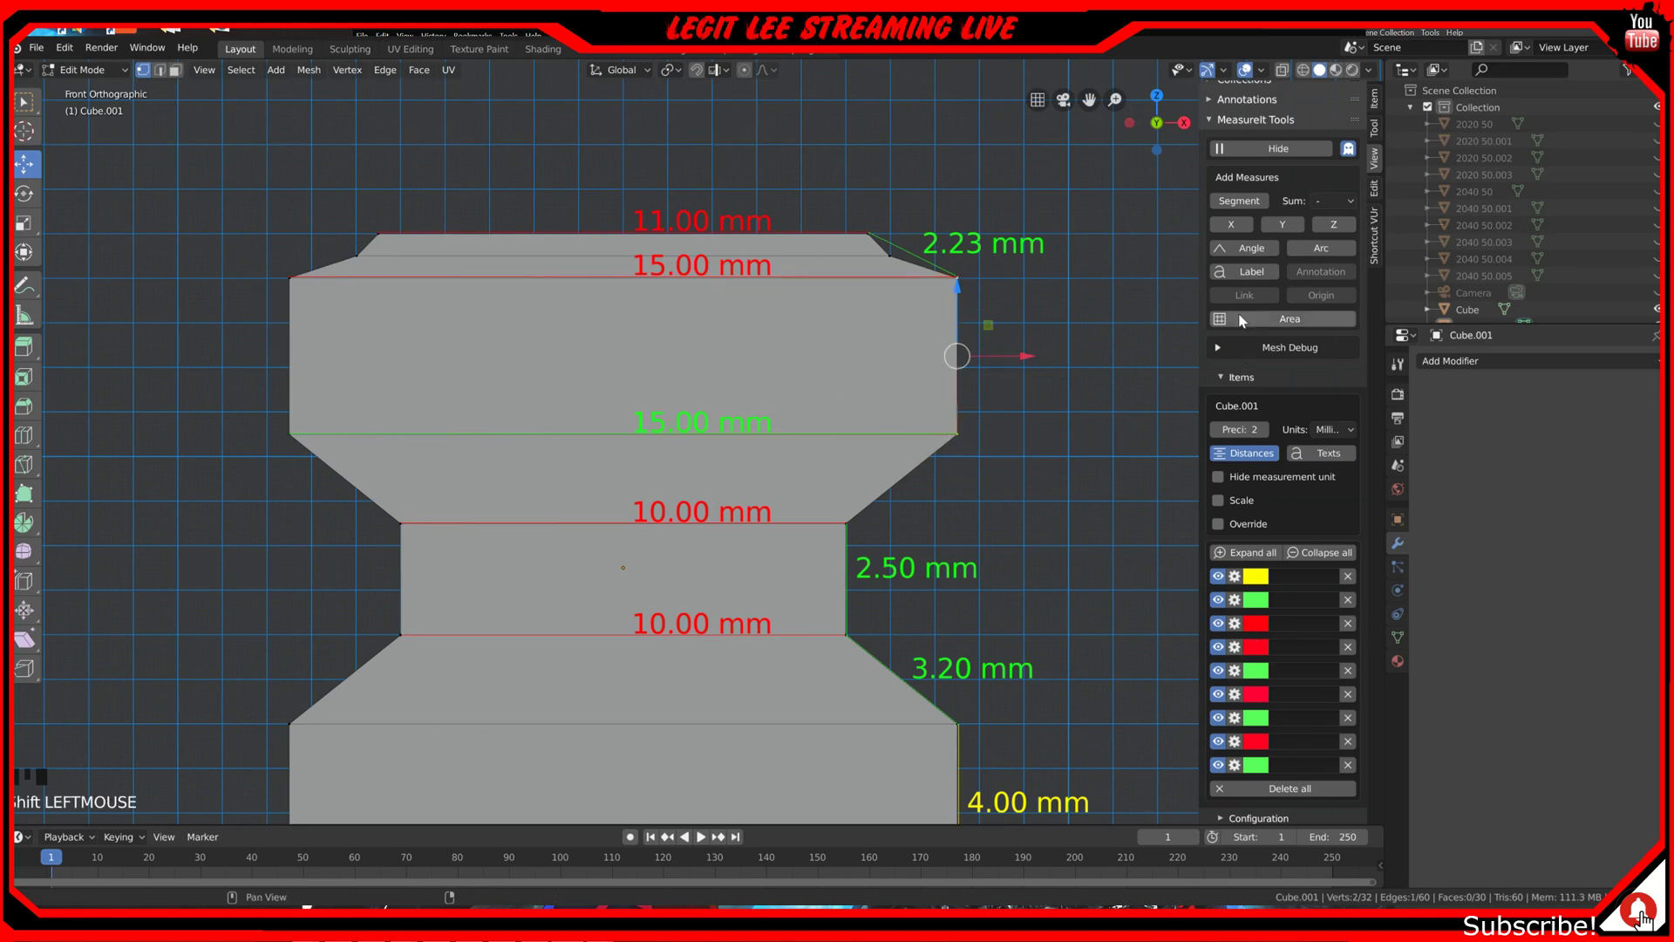
click(1244, 212)
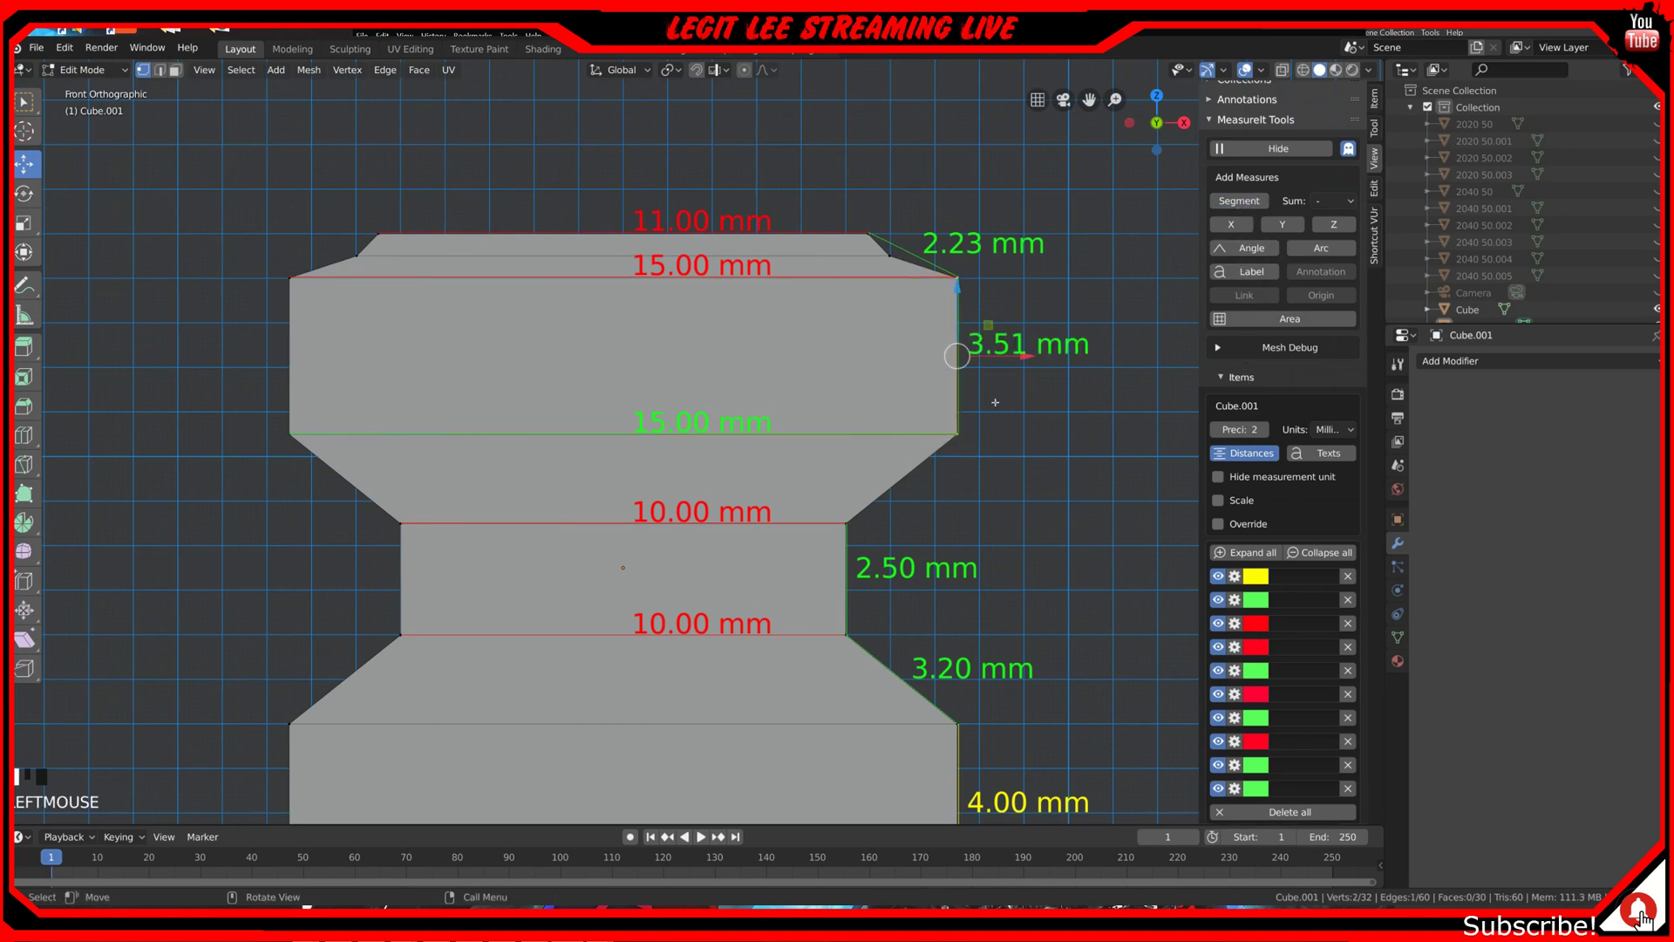
Step: Move the lower of the two 15 mm upper edge loops along Z until the side segment measures 3.50 mm
click(766, 439)
alt+click(765, 439)
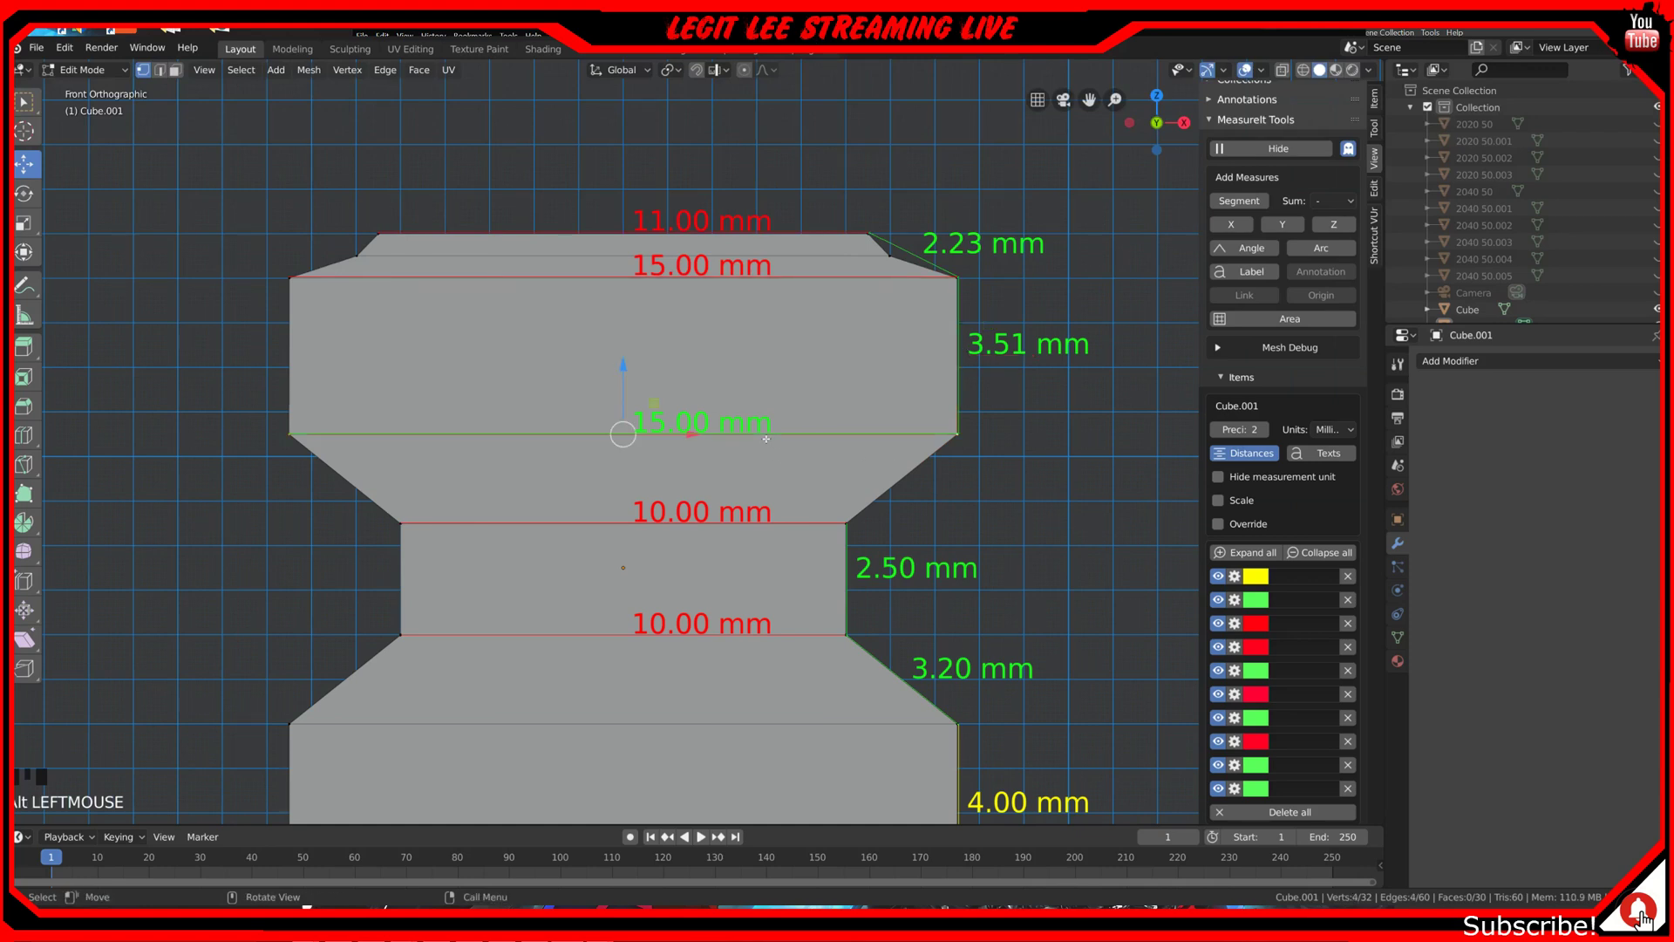
scroll(620, 374, up, 2)
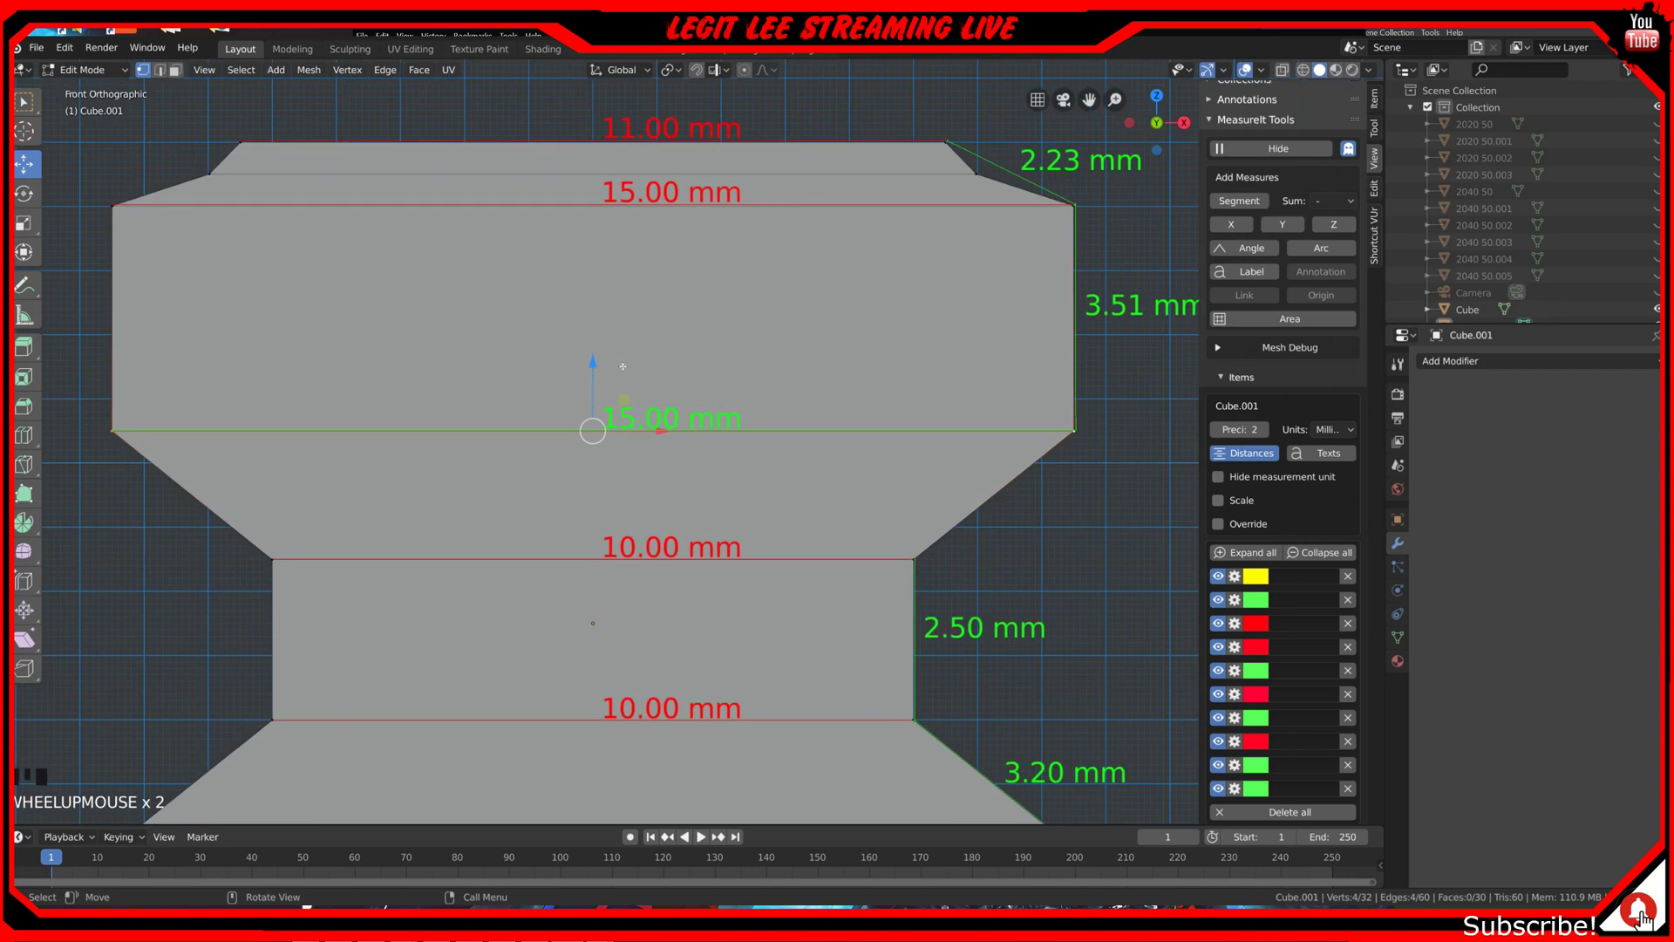
drag(595, 366, 598, 364)
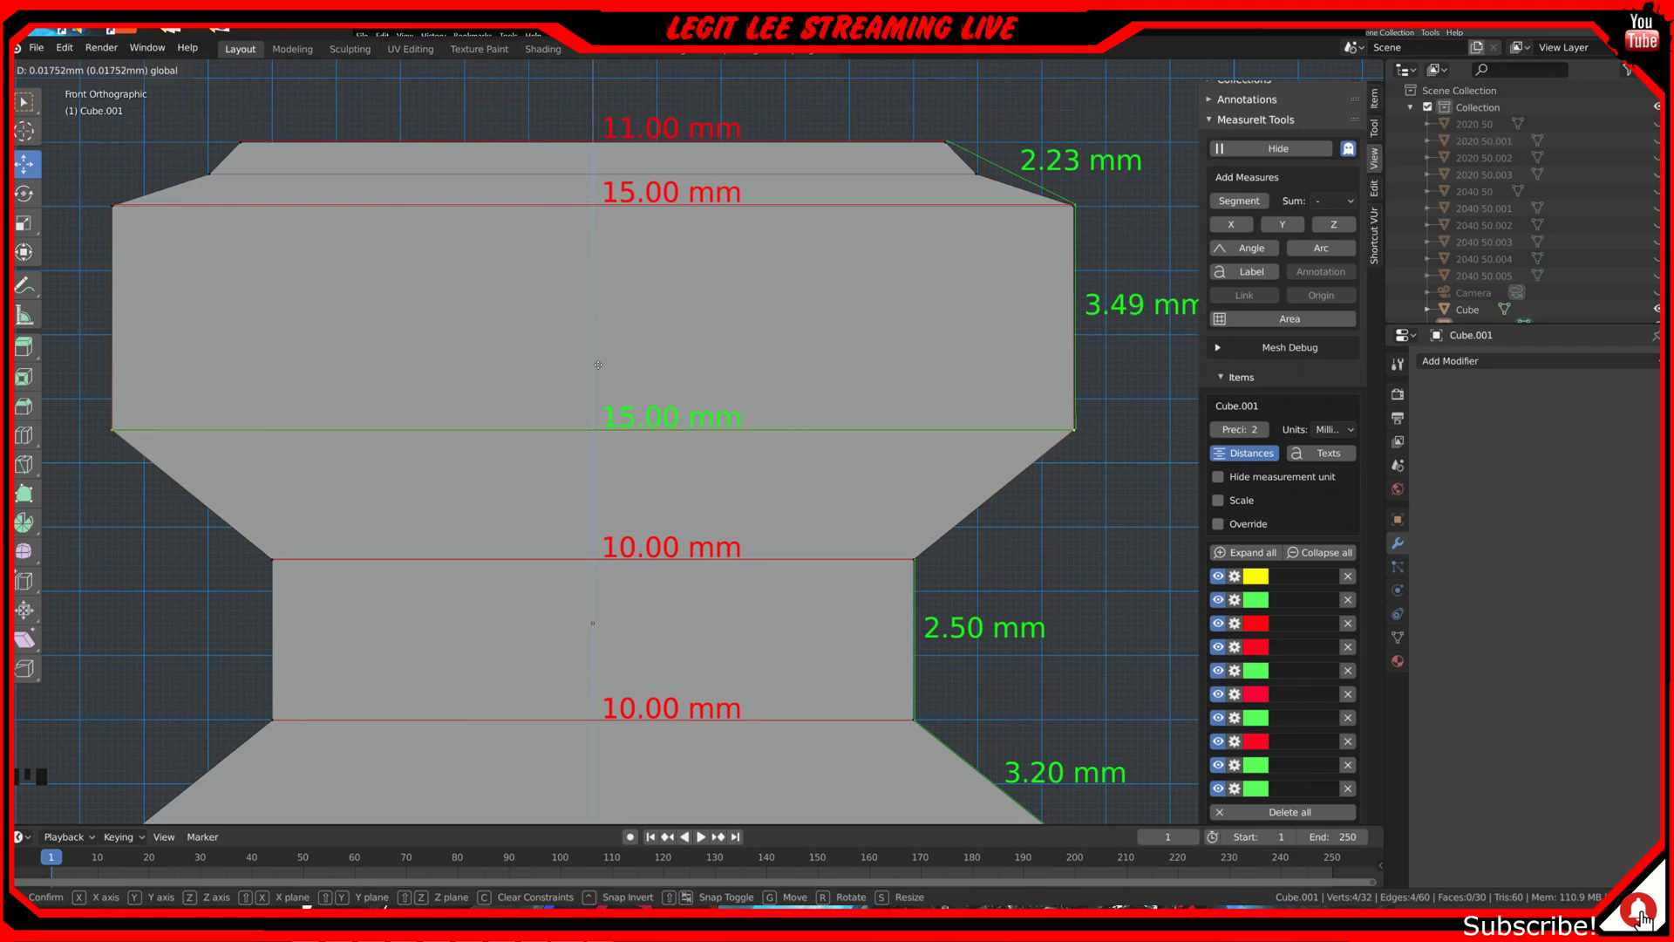
drag(598, 364, 599, 365)
scroll(693, 442, down, 2)
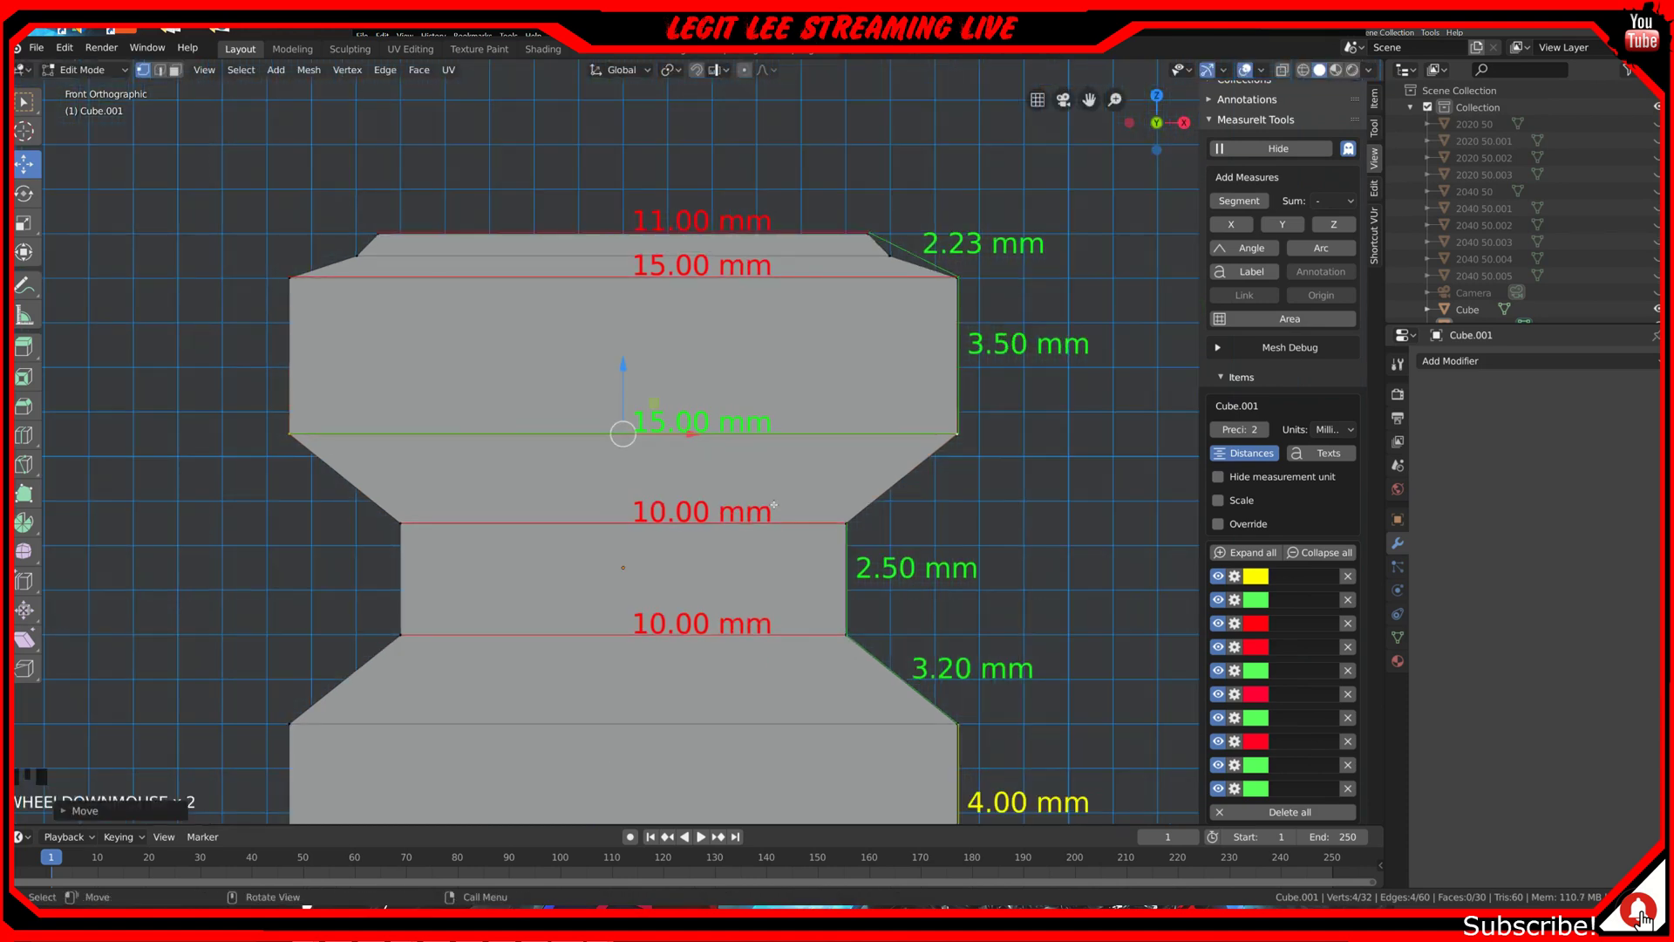
Step: Examine the whole profile in 3D, in perspective and orthographic projection, along with its measurements
click(948, 438)
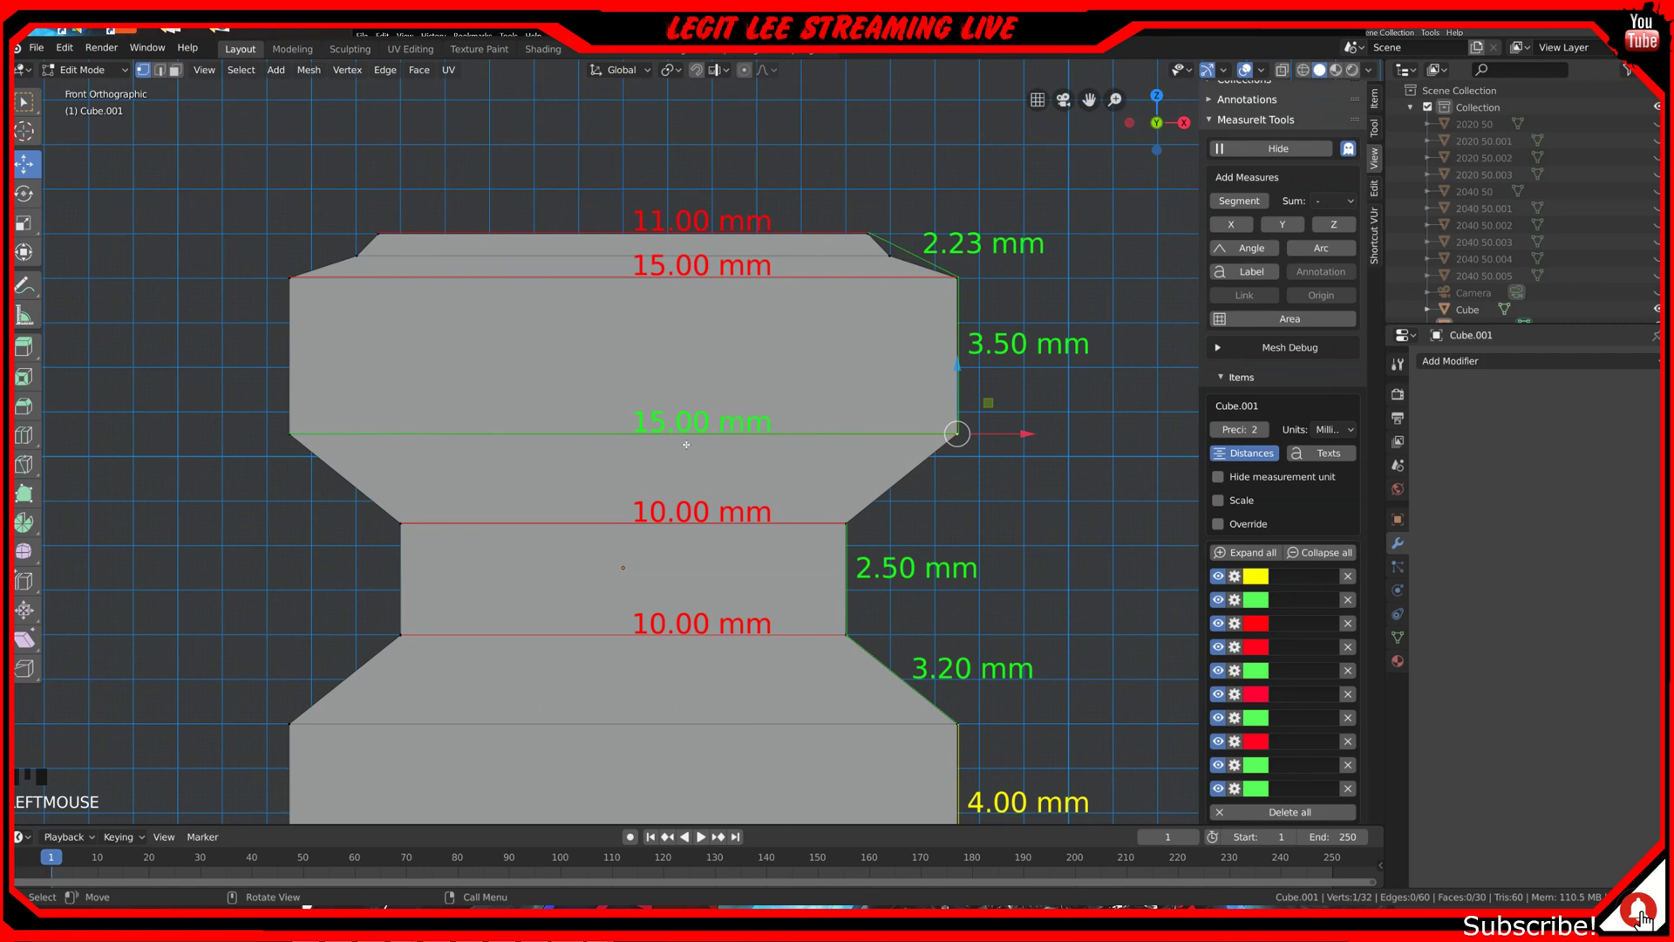
scroll(735, 451, down, 3)
middle_drag(734, 451, 798, 645)
scroll(767, 502, down, 1)
scroll(799, 644, down, 15)
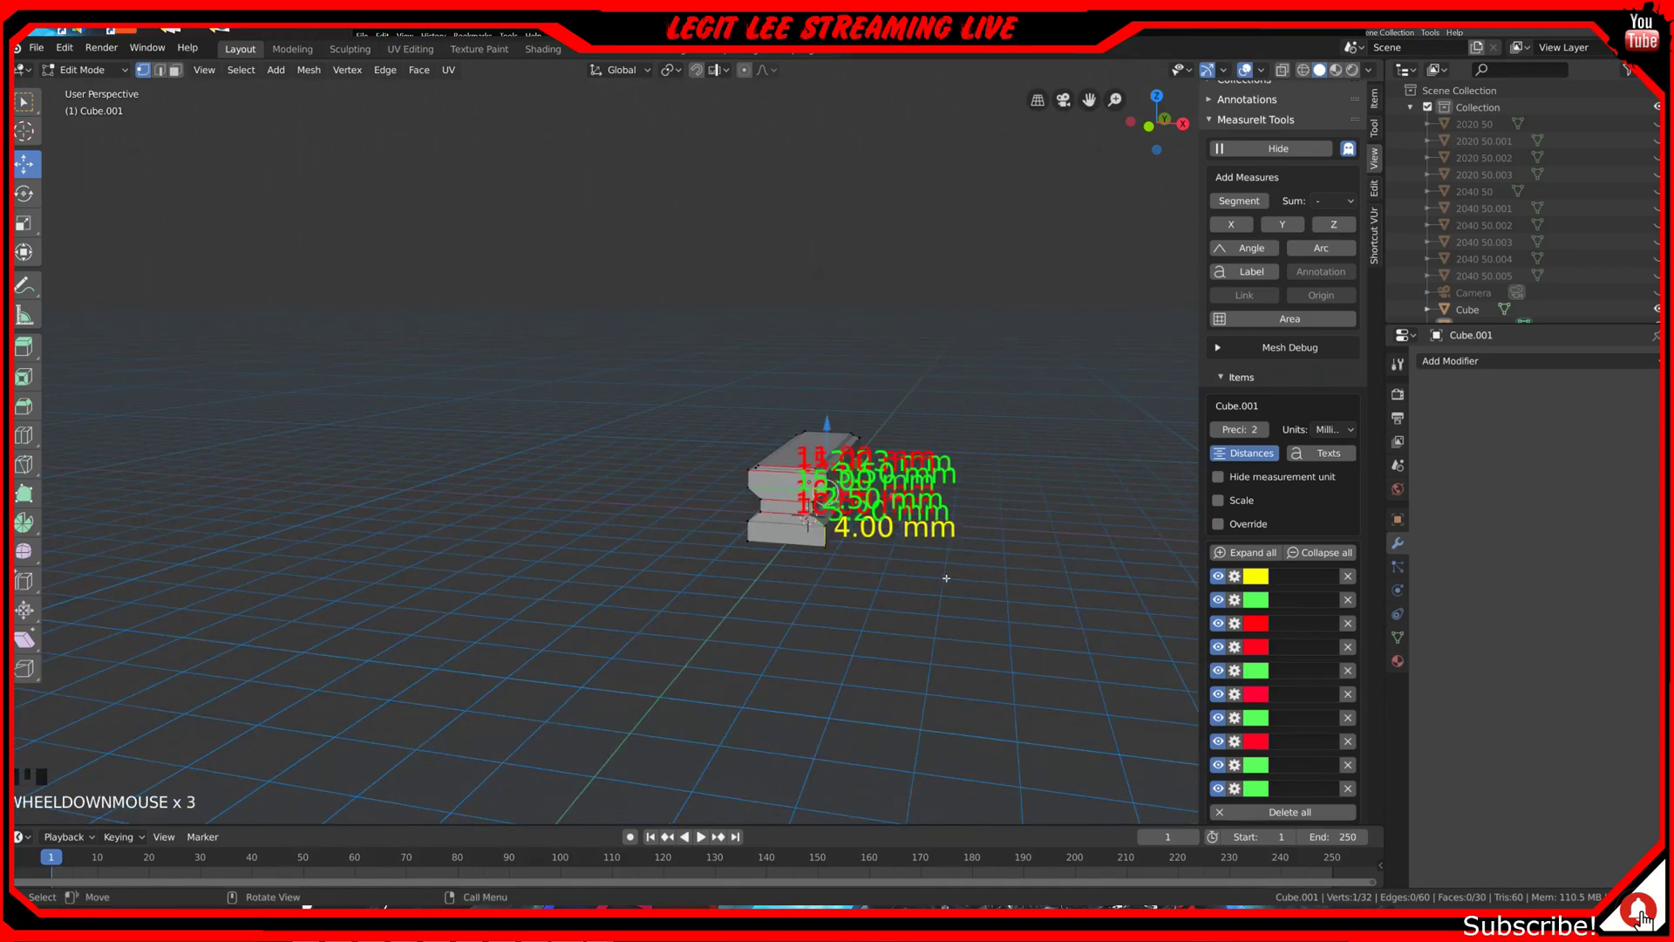
scroll(878, 568, up, 1)
key(KP_5)
scroll(881, 558, up, 15)
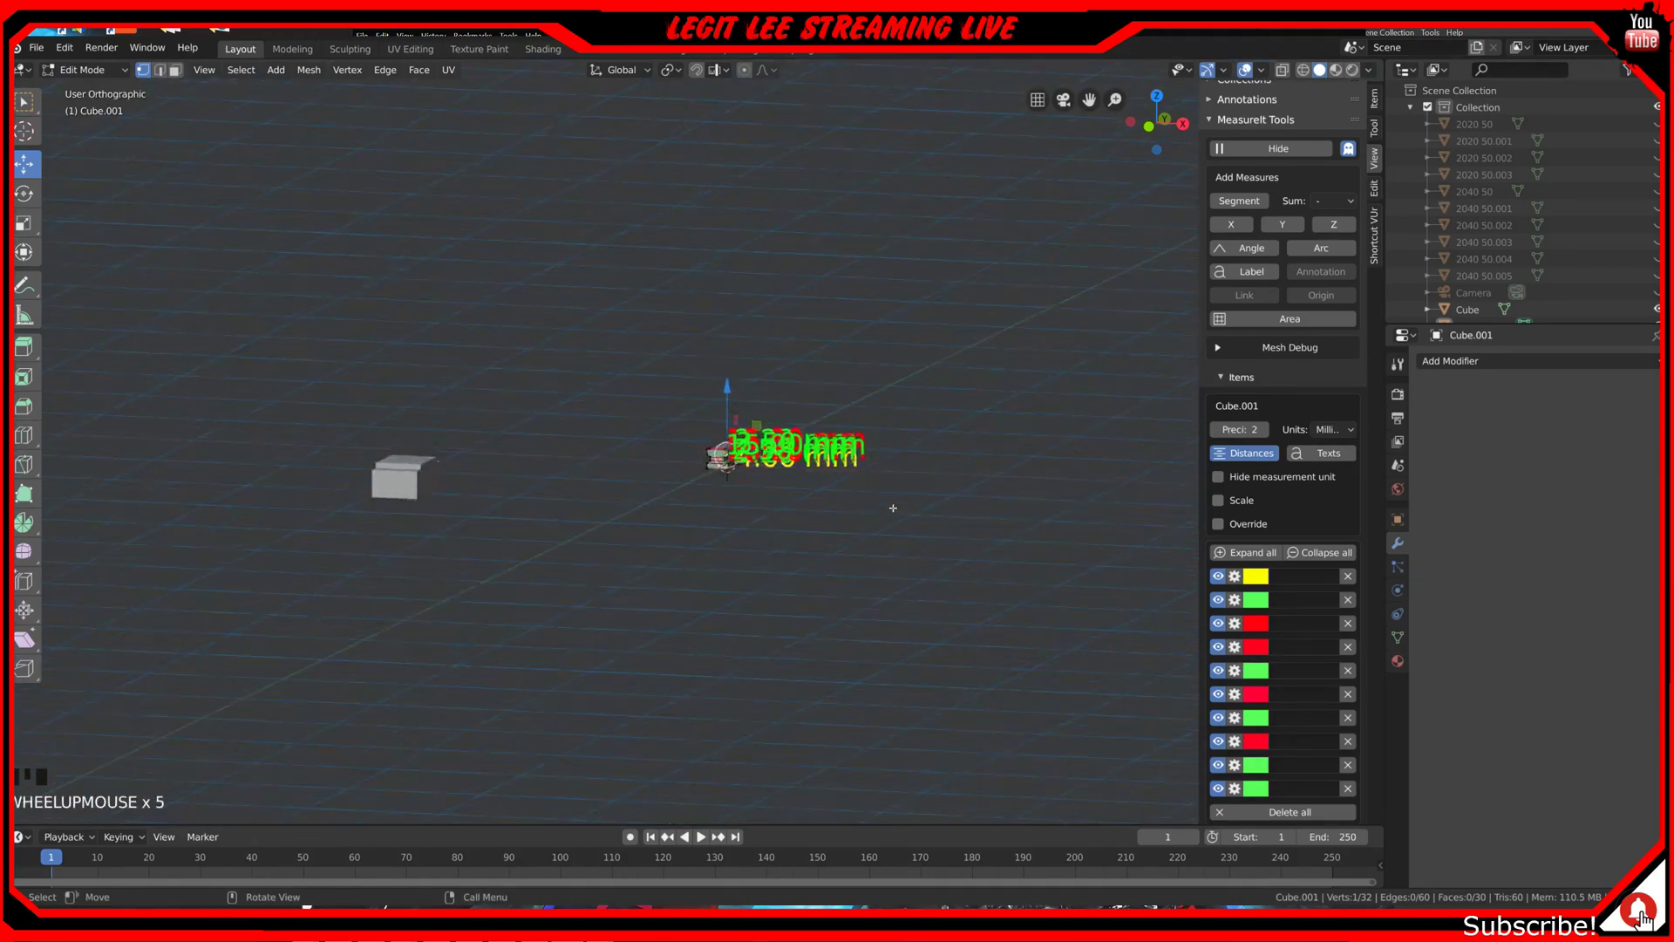
shift+middle_drag(881, 558, 872, 638)
middle_drag(780, 671, 940, 664)
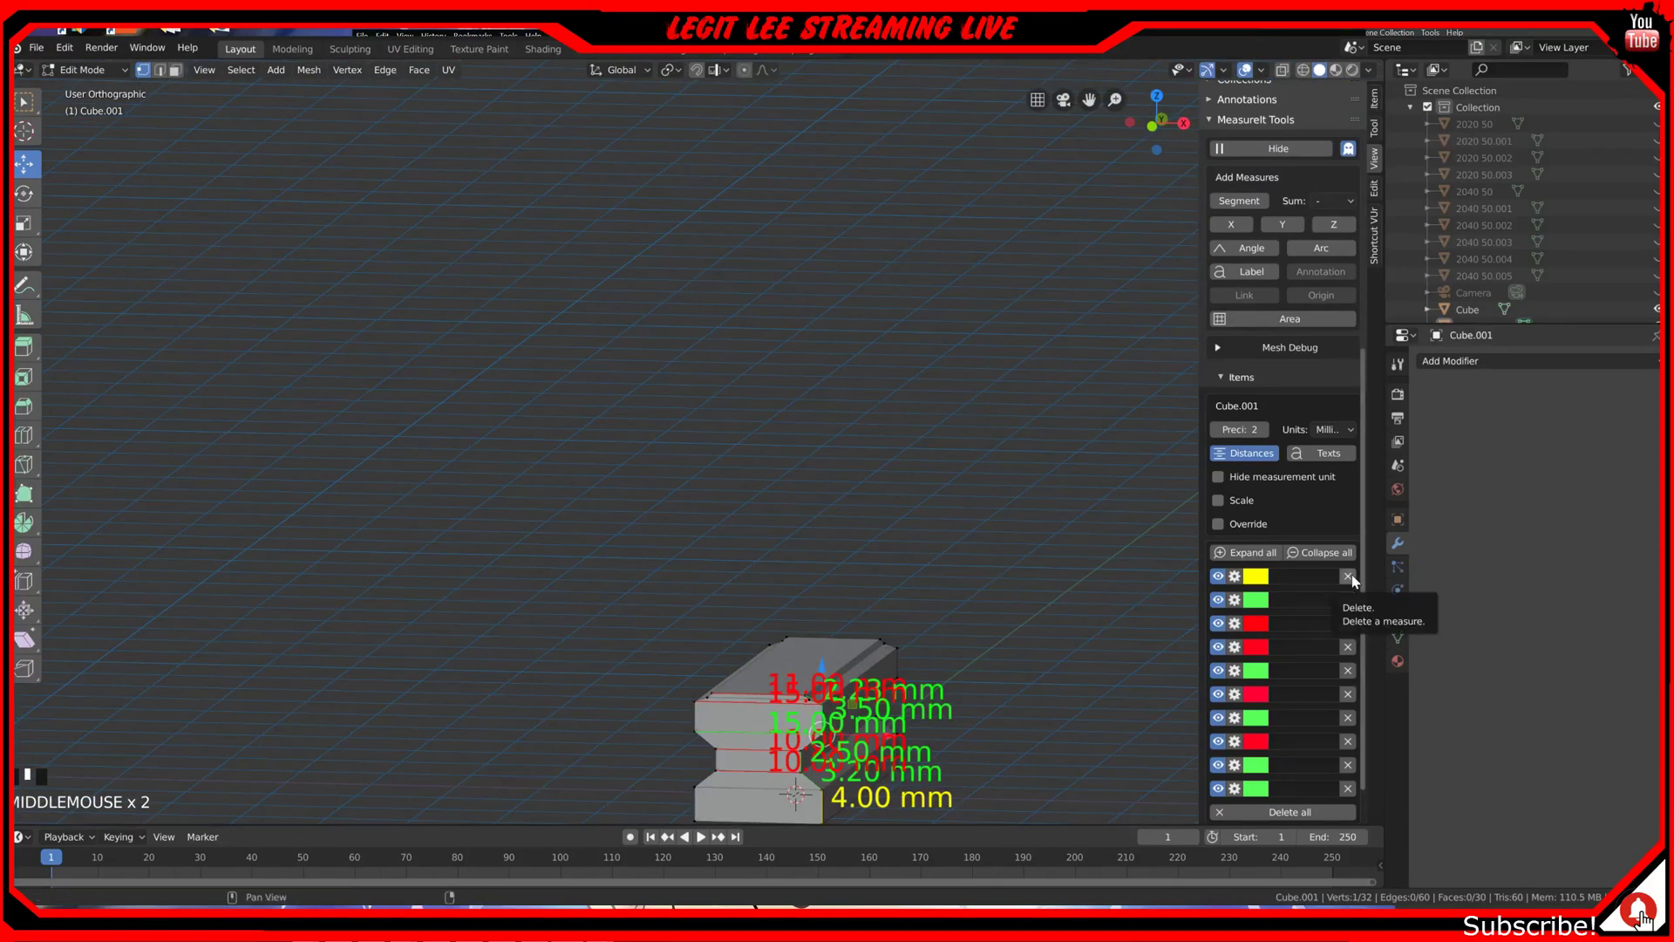
scroll(994, 581, down, 2)
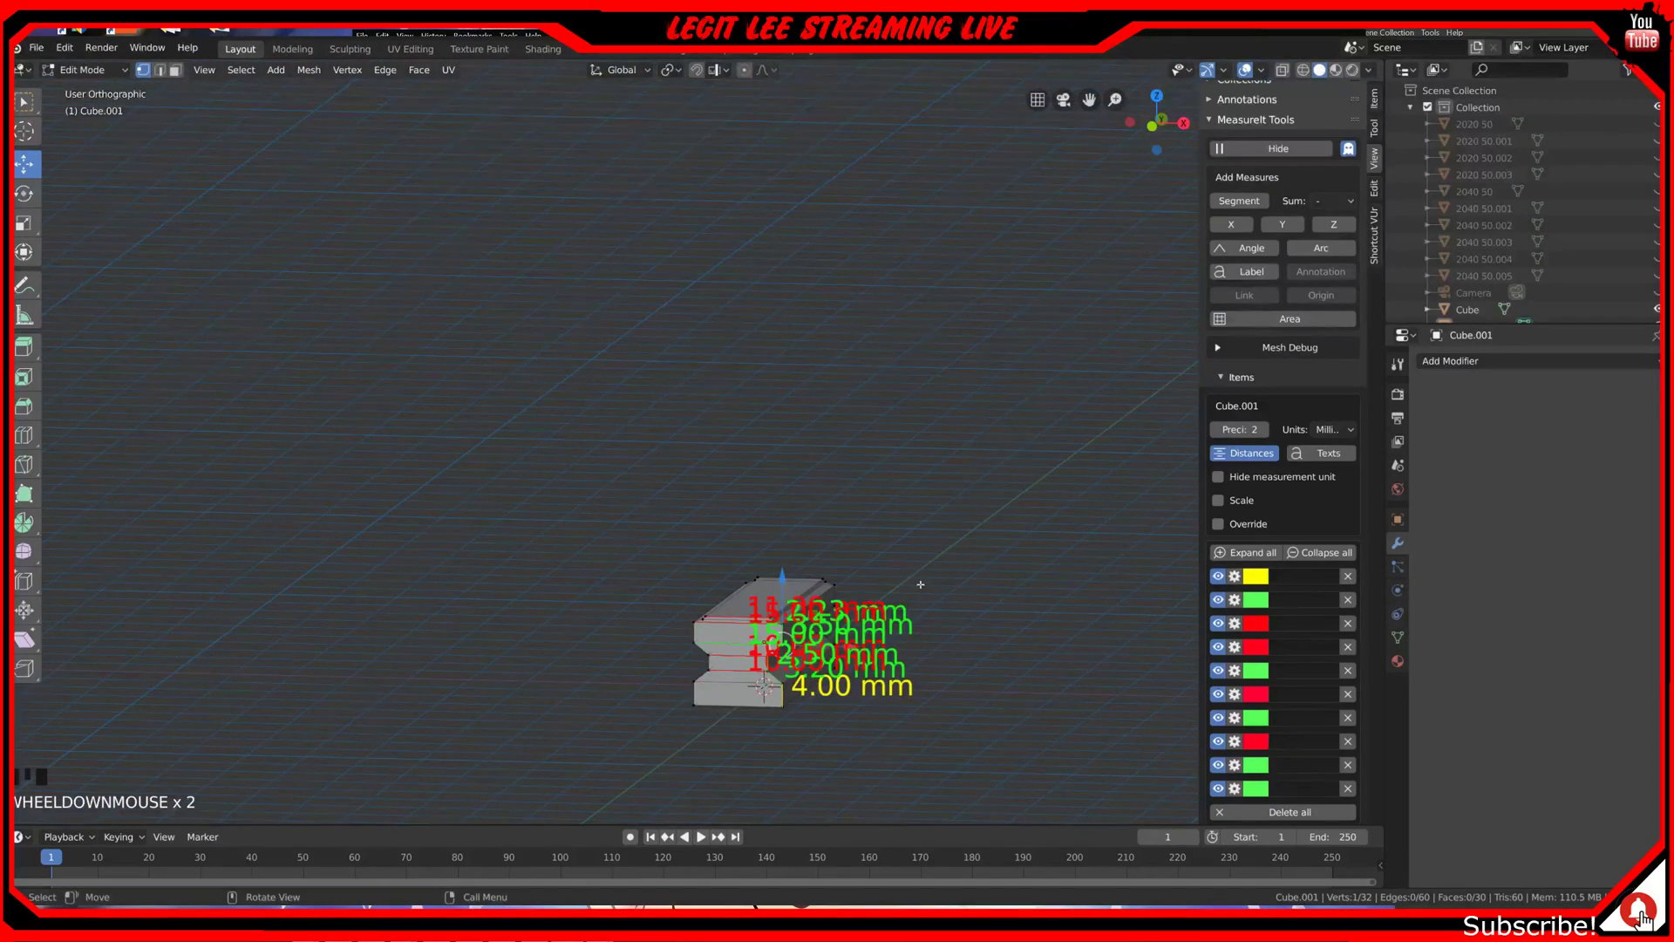
Step: Select the entire mesh and apply Smooth Vertices to it
right_click(920, 584)
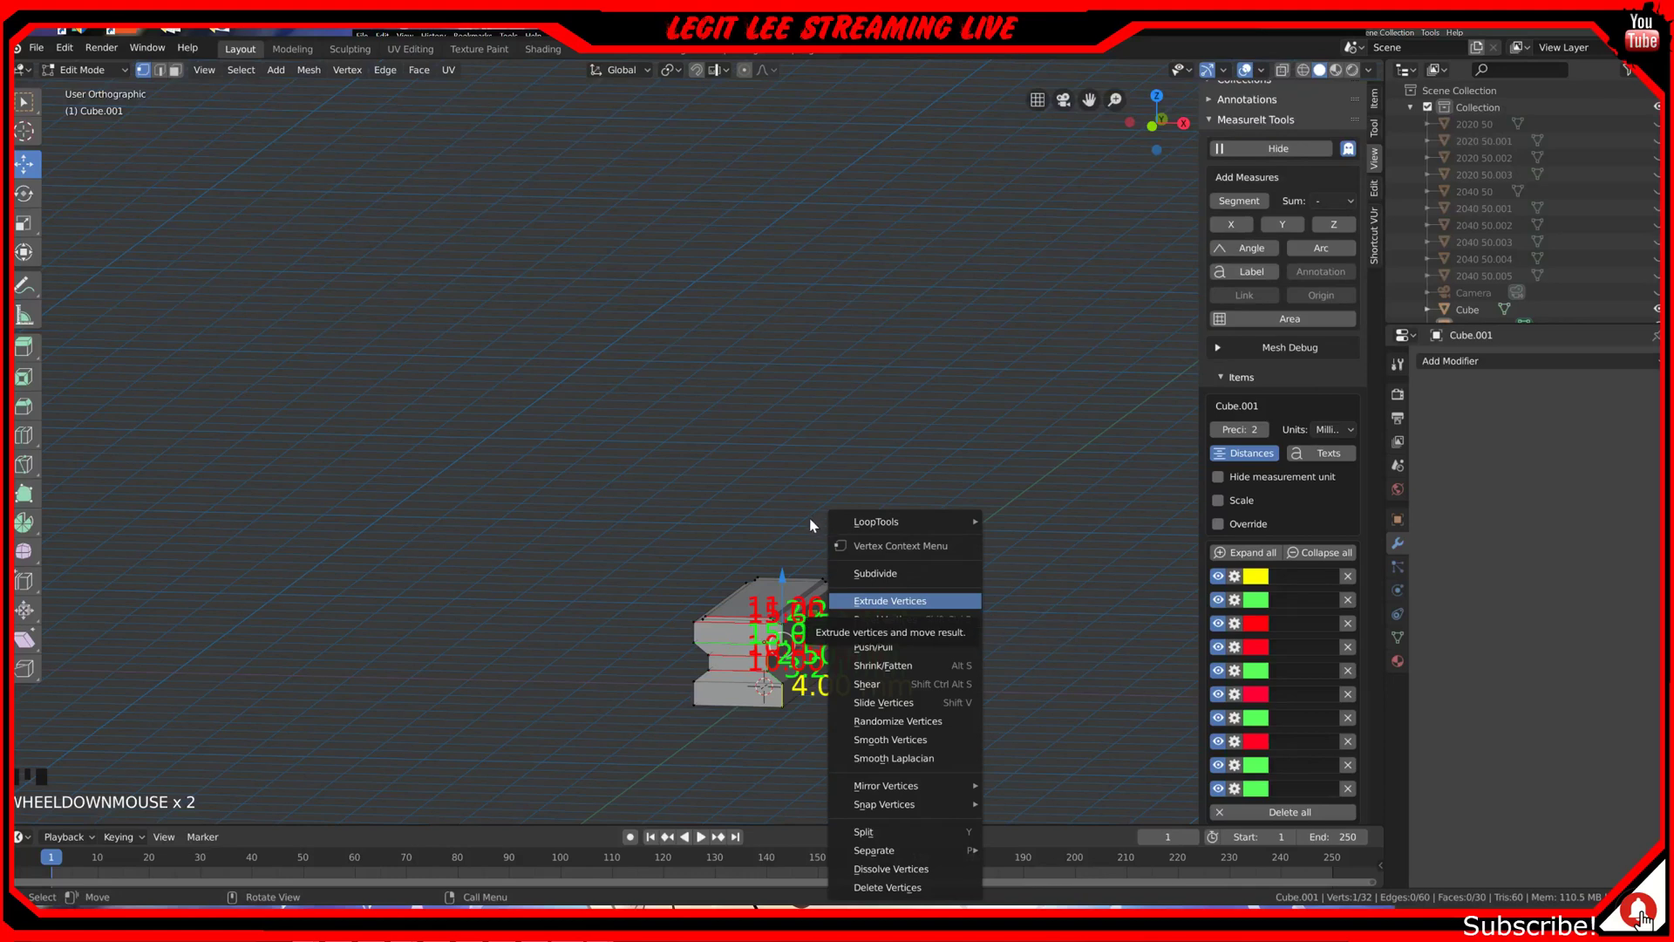
click(794, 488)
key(a)
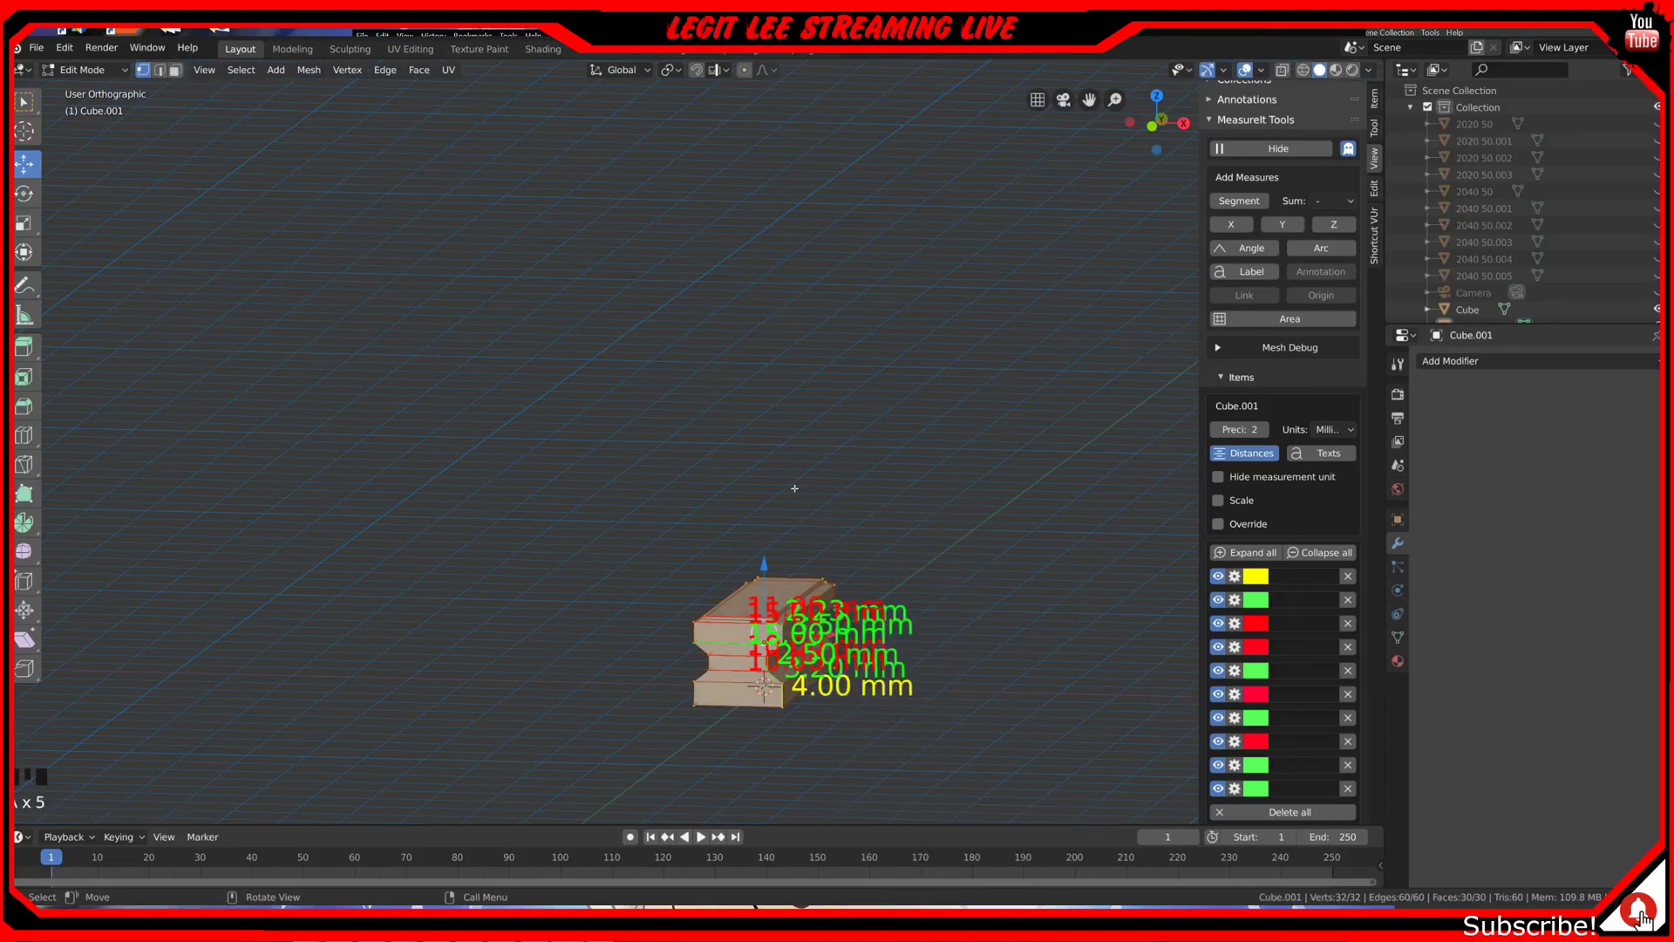
right_click(794, 489)
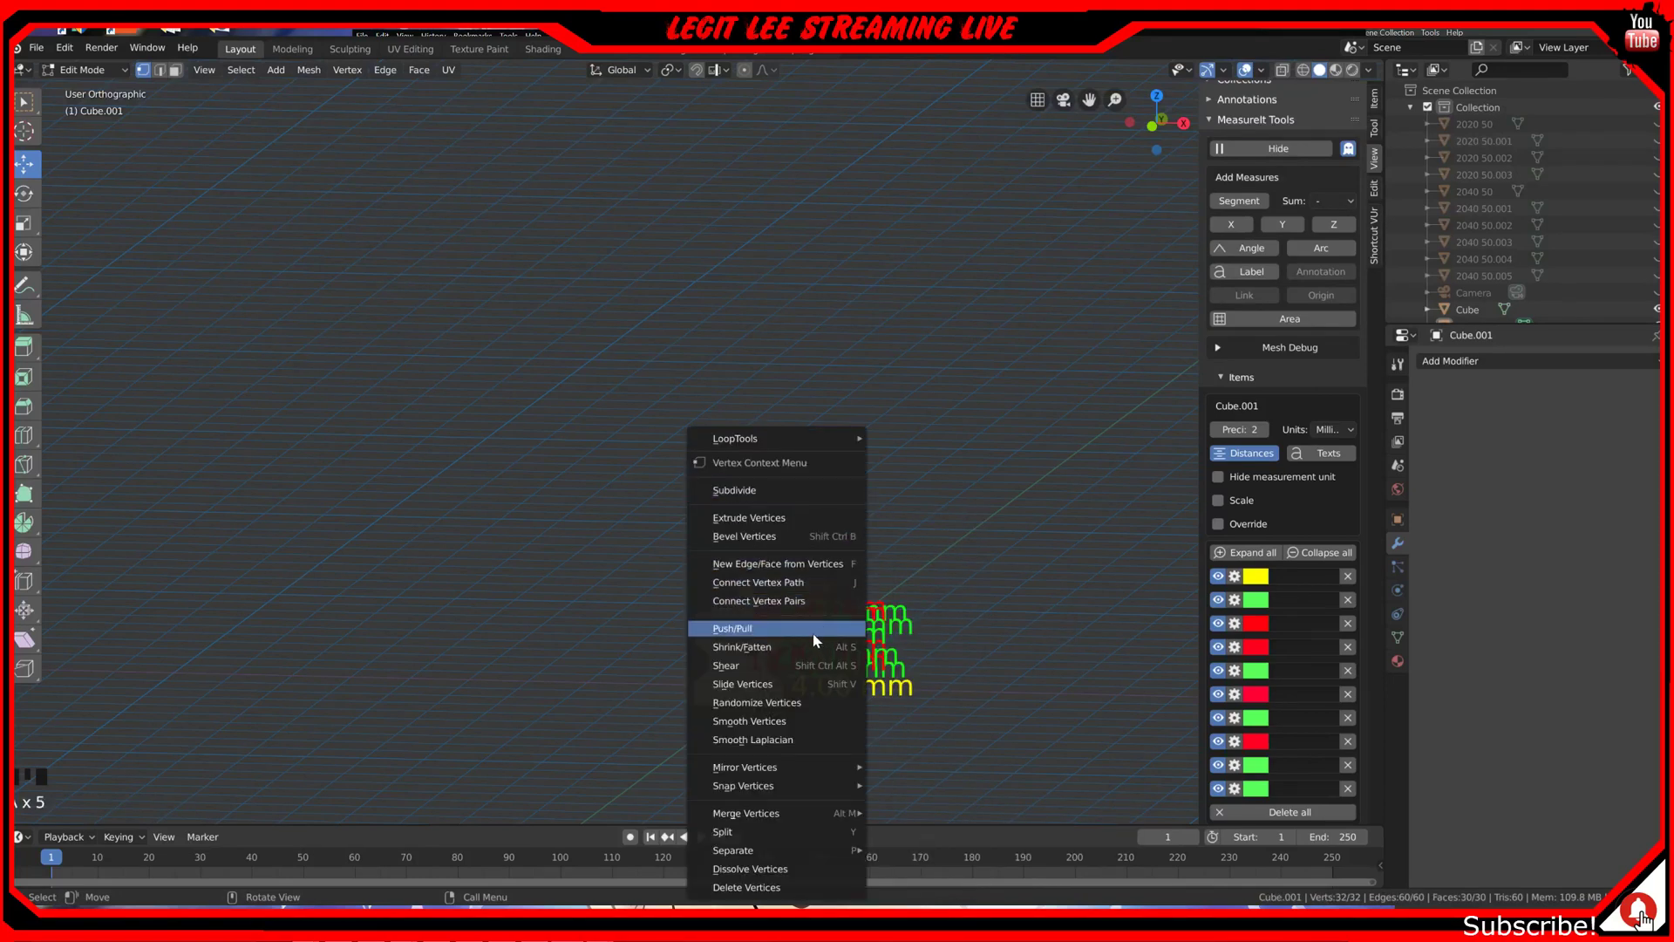
mouse_move(804, 817)
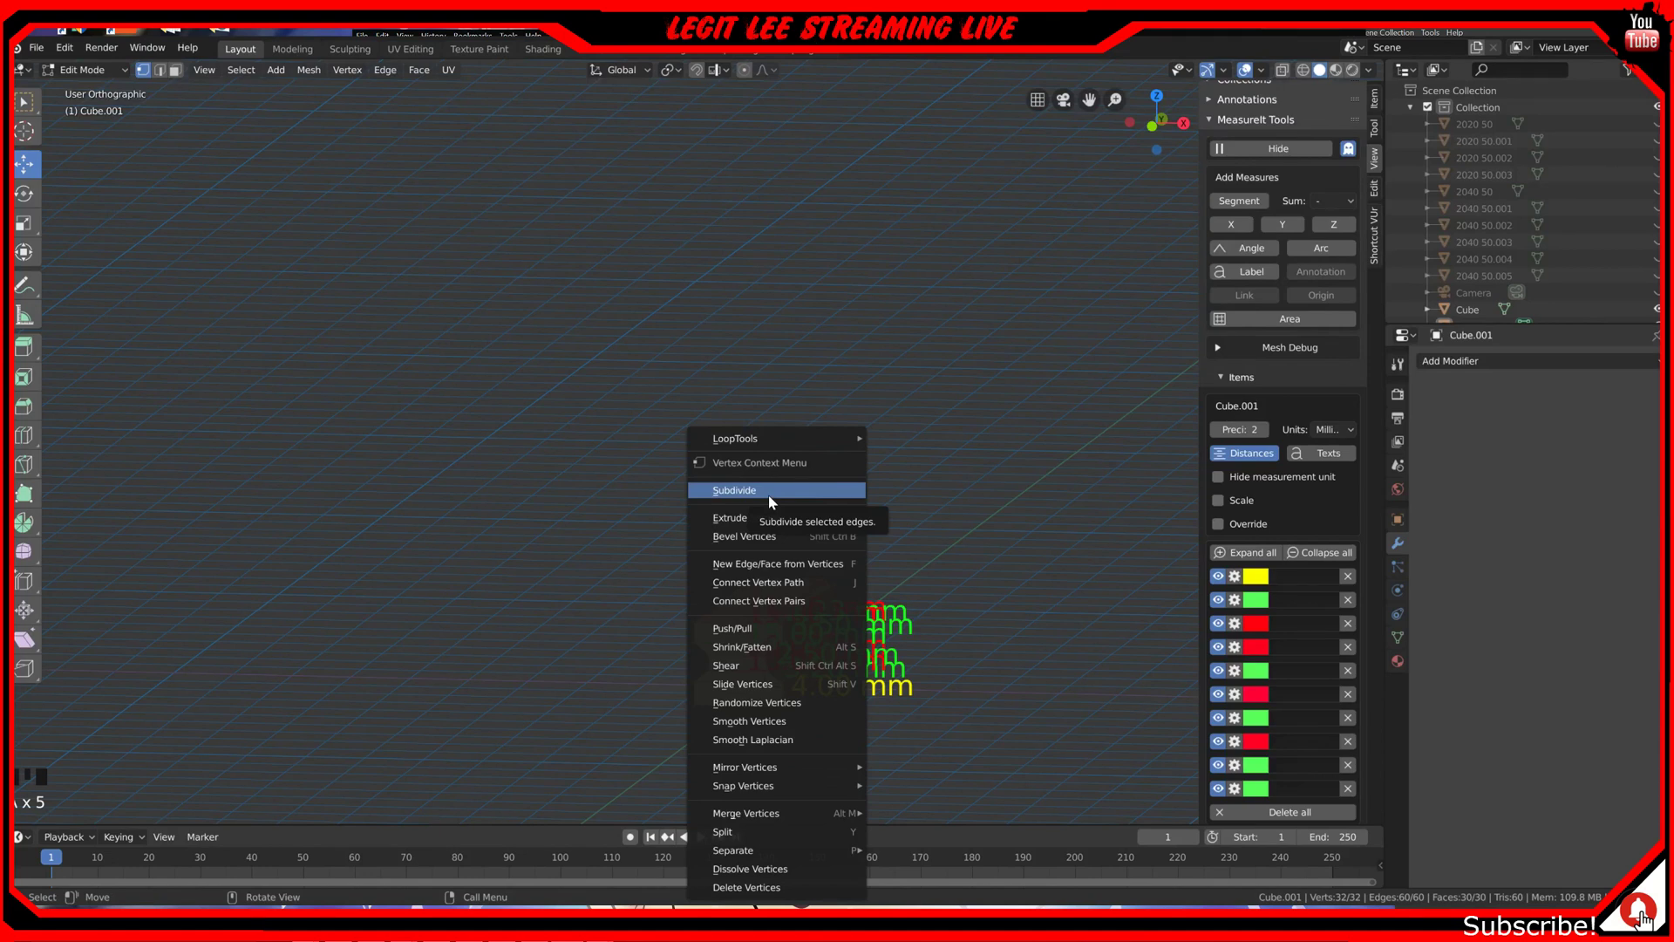
click(779, 722)
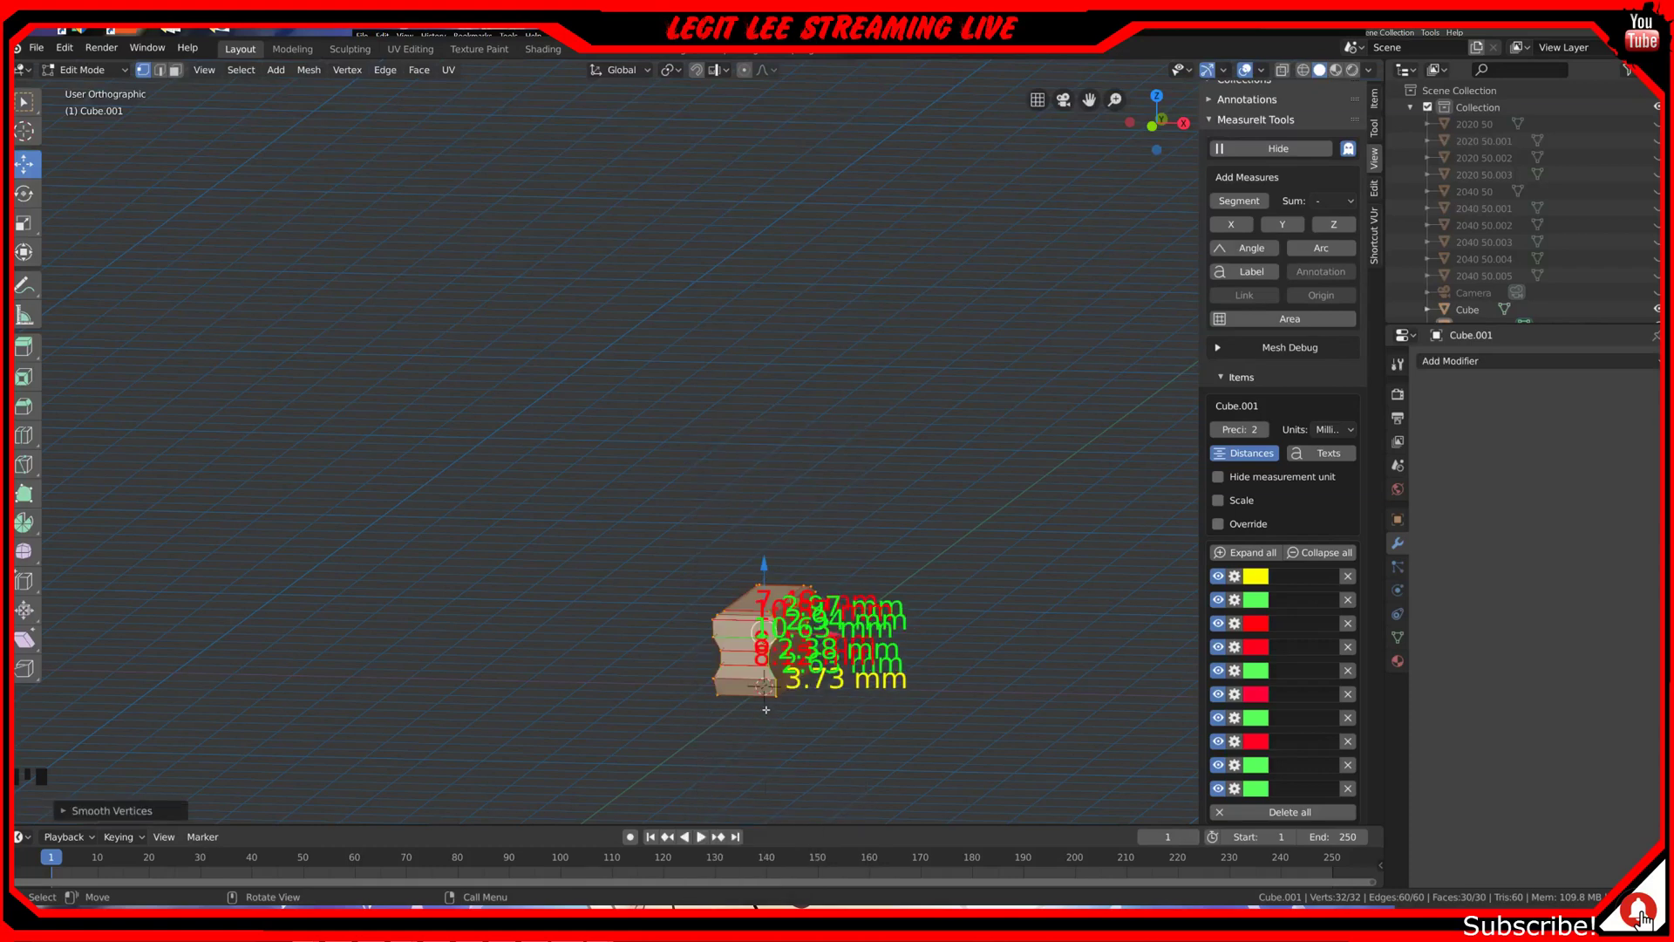
scroll(767, 710, down, 2)
middle_drag(767, 712, 781, 692)
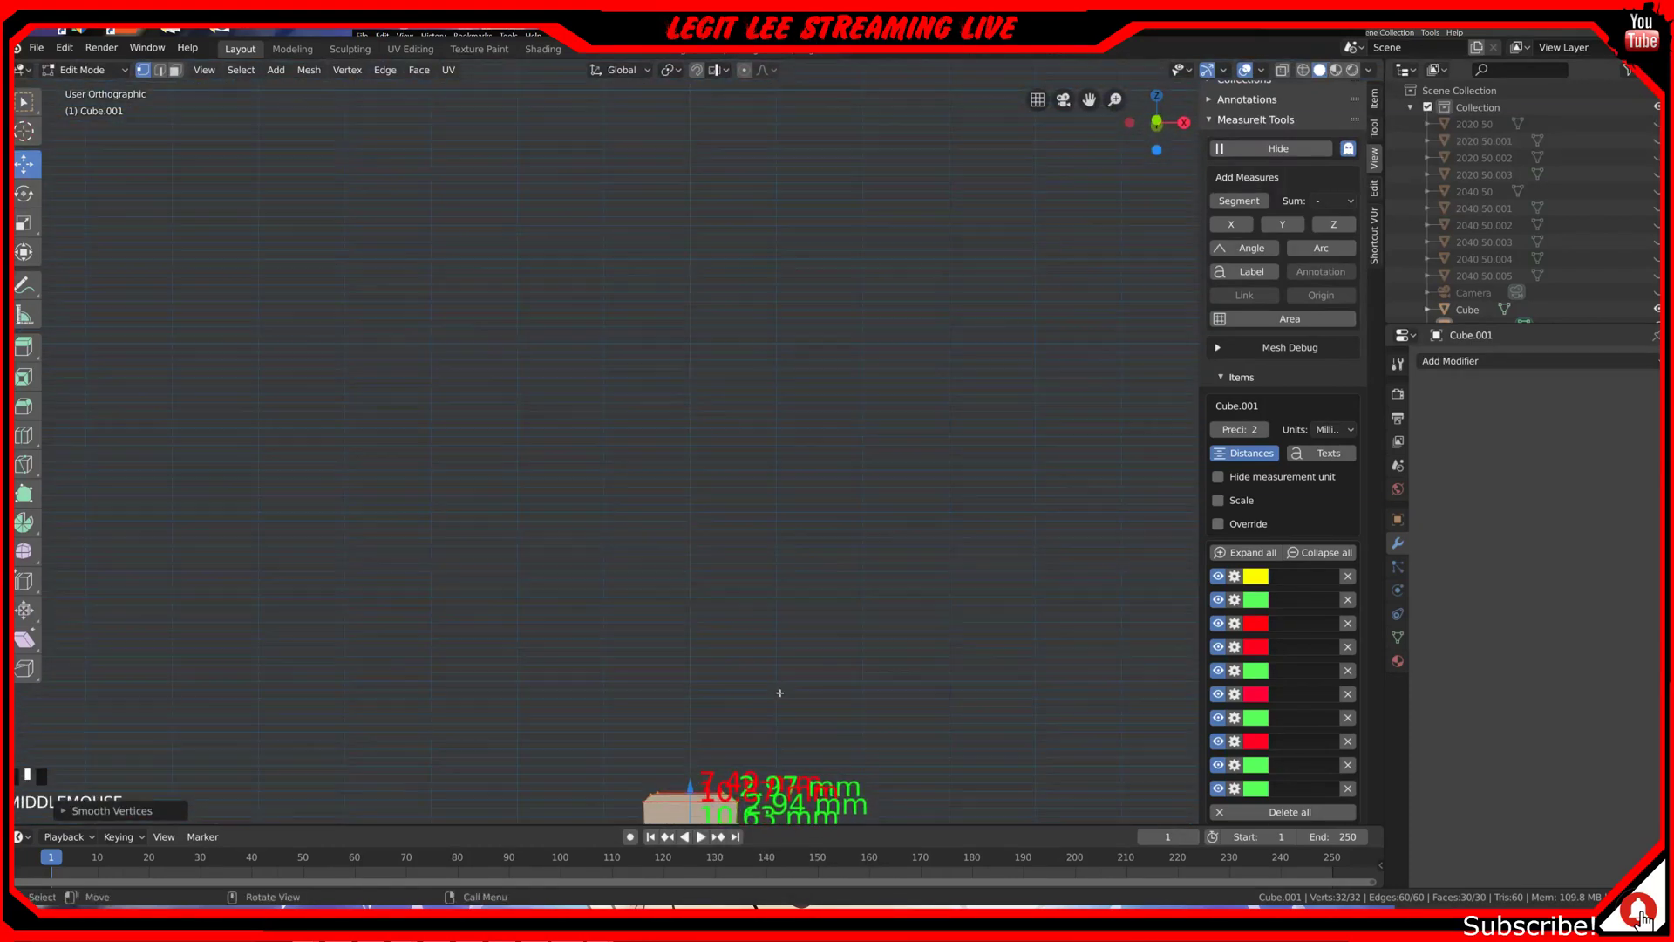
Step: Inspect the smoothed profile from the front and in 3D, and undo the Smooth Vertices operation
key(KP_7)
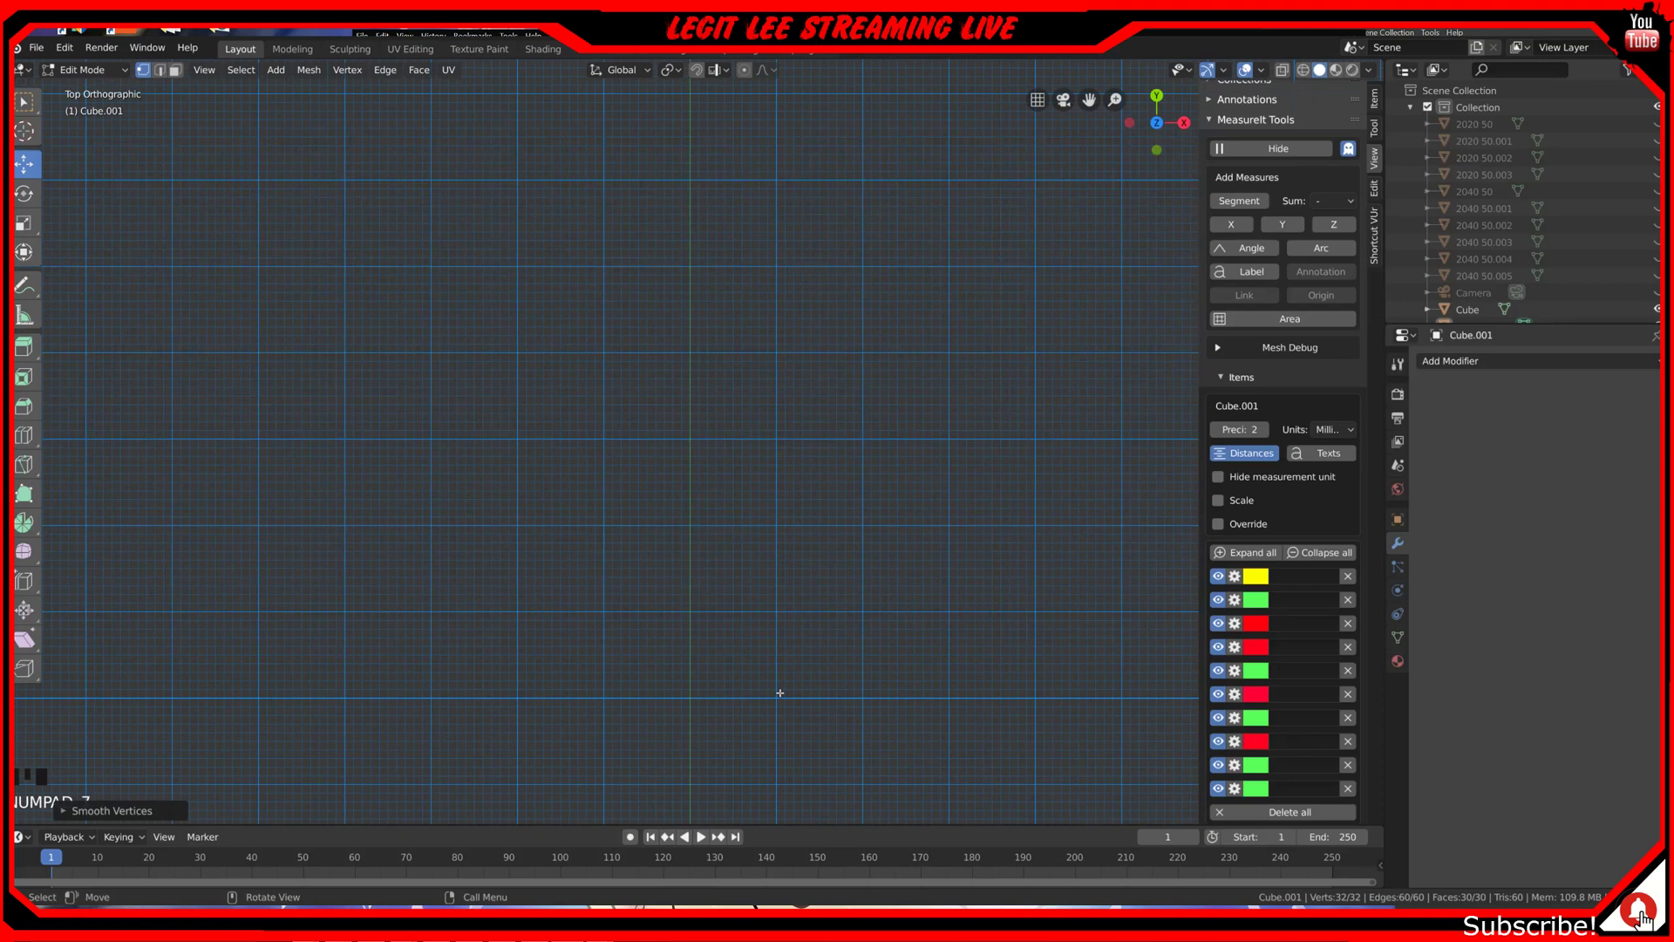
key(KP_1)
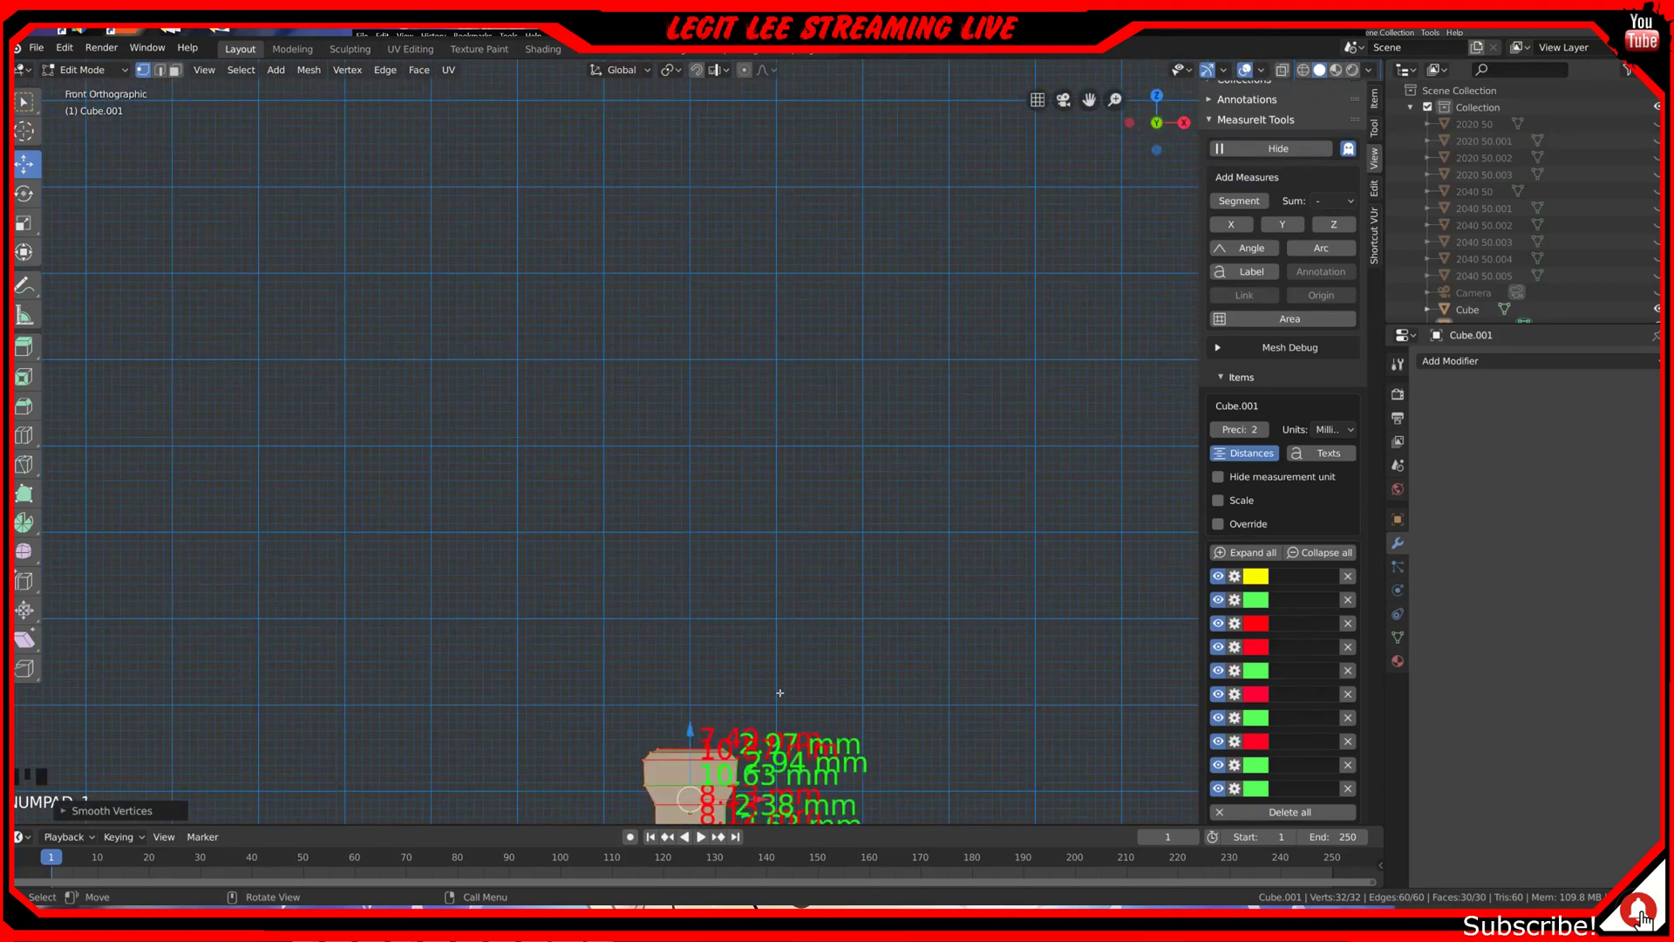
scroll(781, 693, up, 4)
shift+middle_drag(782, 735, 847, 534)
scroll(904, 617, up, 3)
scroll(905, 616, down, 2)
middle_drag(905, 616, 752, 636)
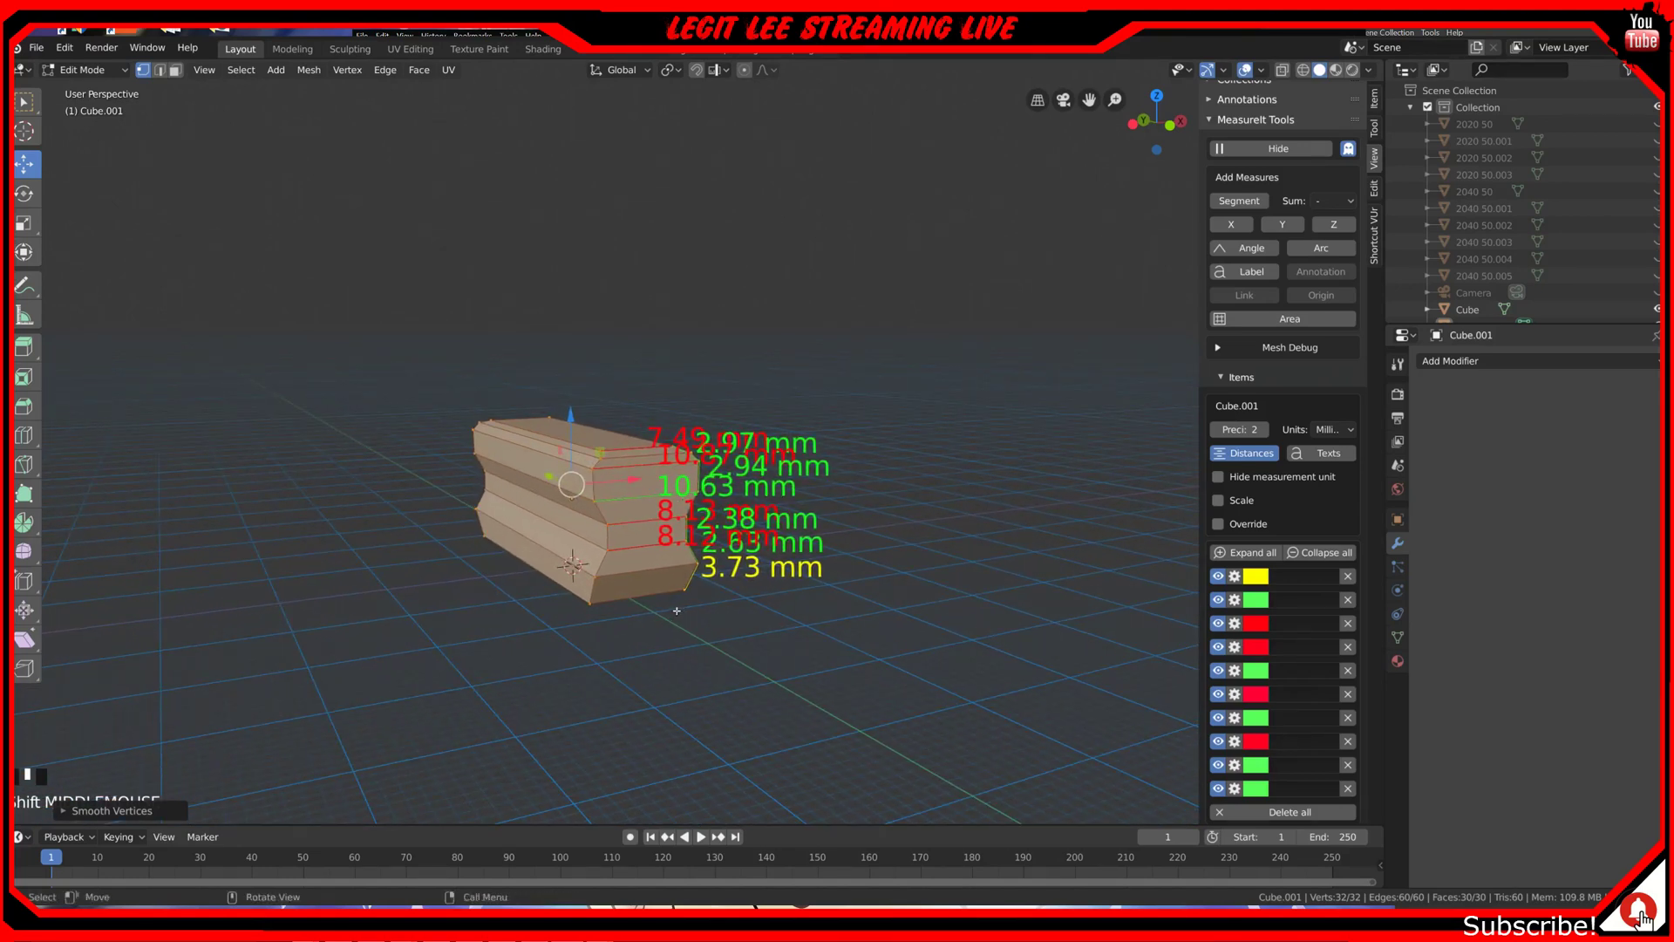
key(ctrl+z)
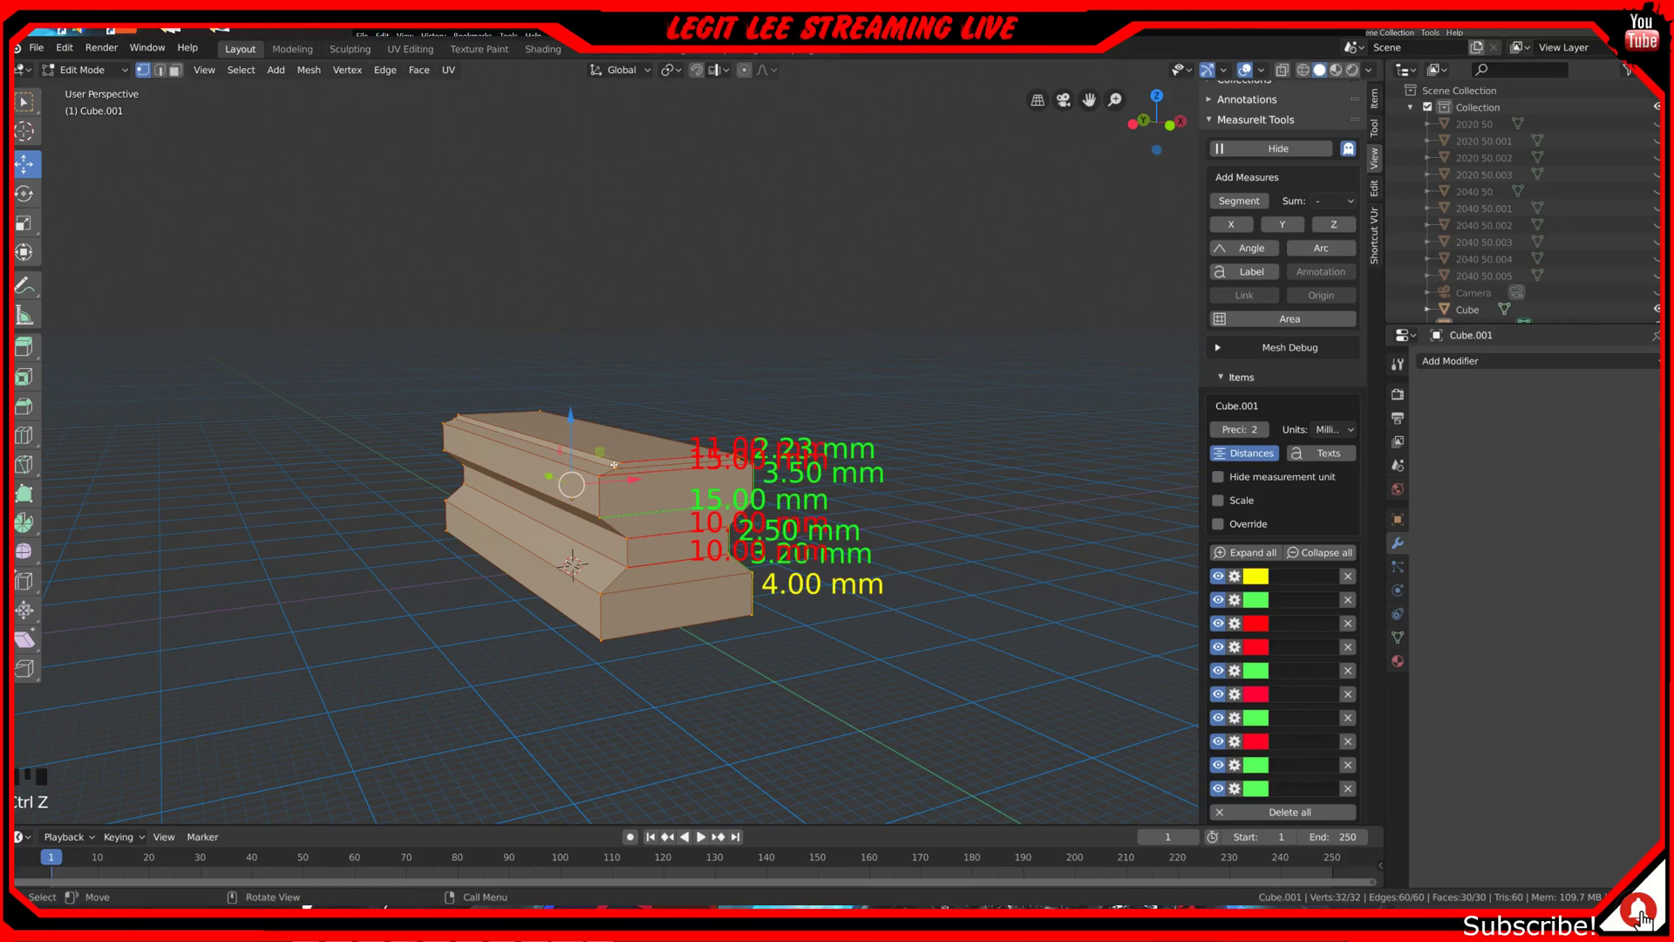
Step: Show the profile in the right orthographic view and switch the mesh selection mode to faces
key(KP_3)
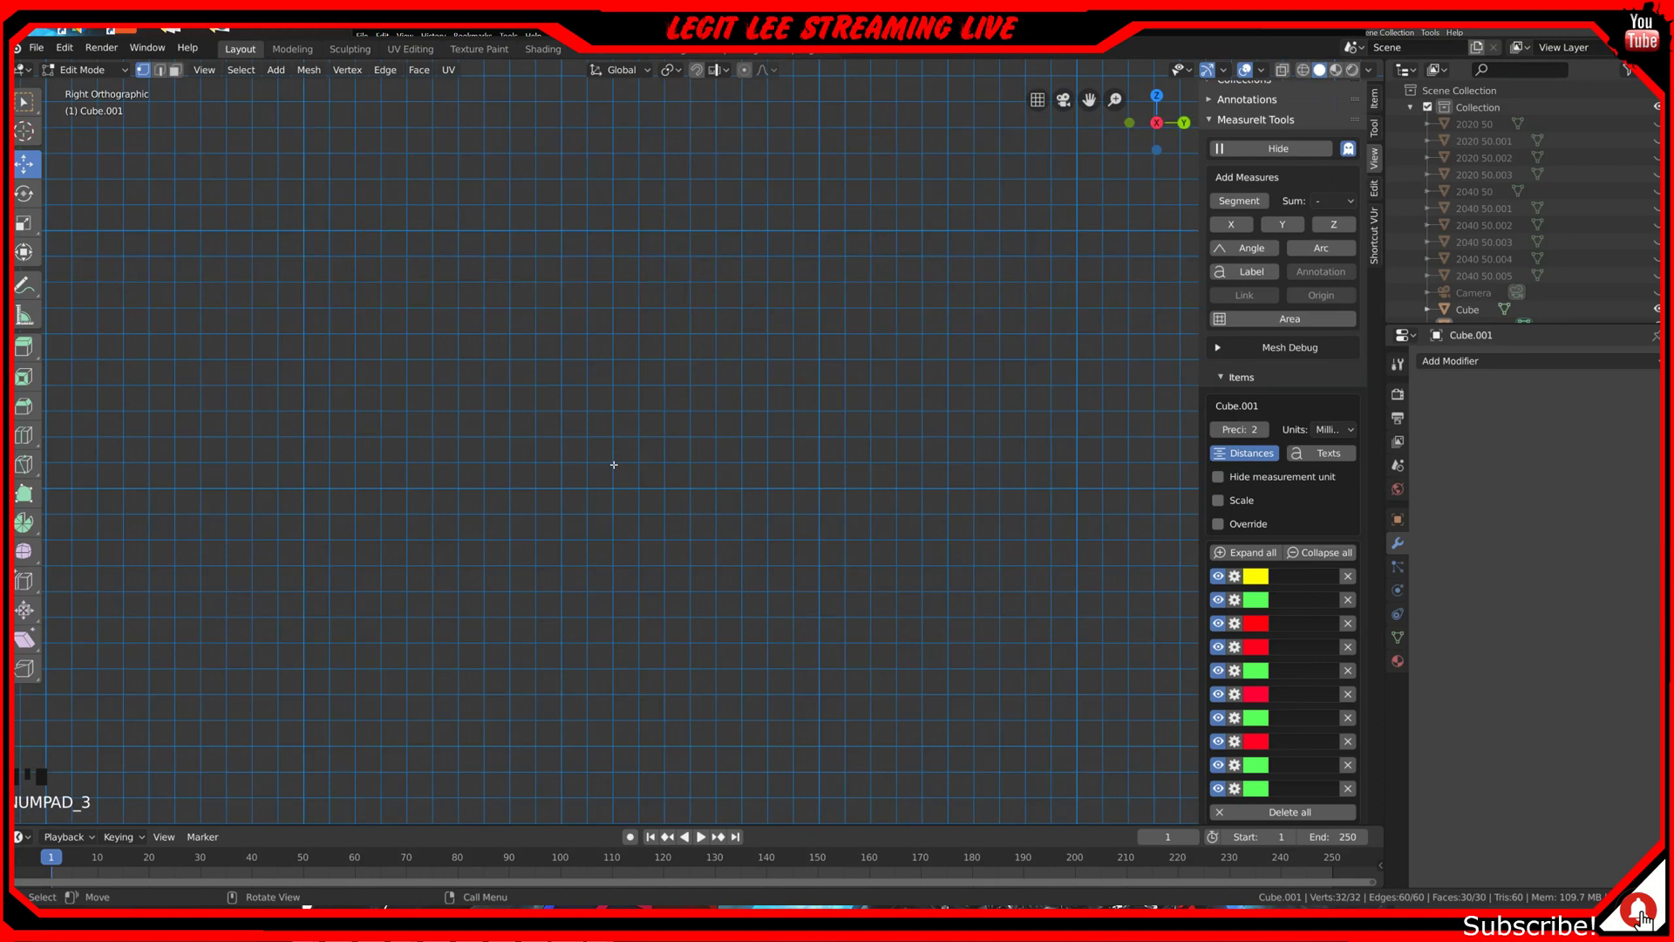
scroll(751, 553, down, 7)
shift+middle_drag(845, 568, 320, 548)
shift+scroll(321, 548, down, 1)
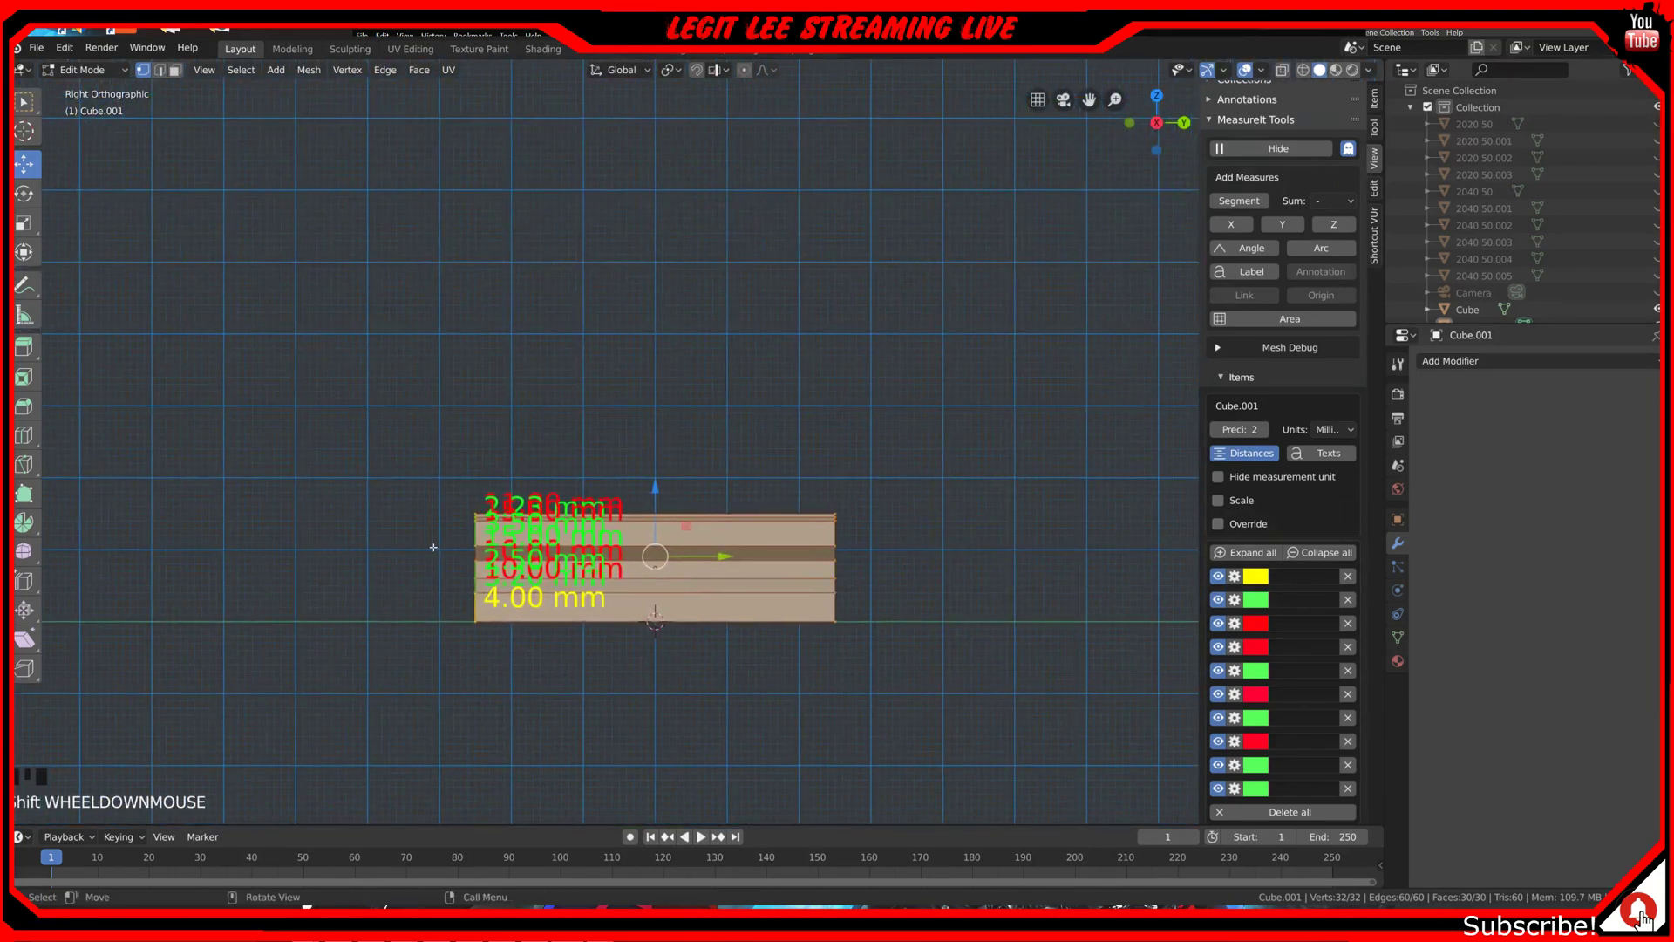
scroll(465, 549, up, 3)
scroll(713, 647, up, 1)
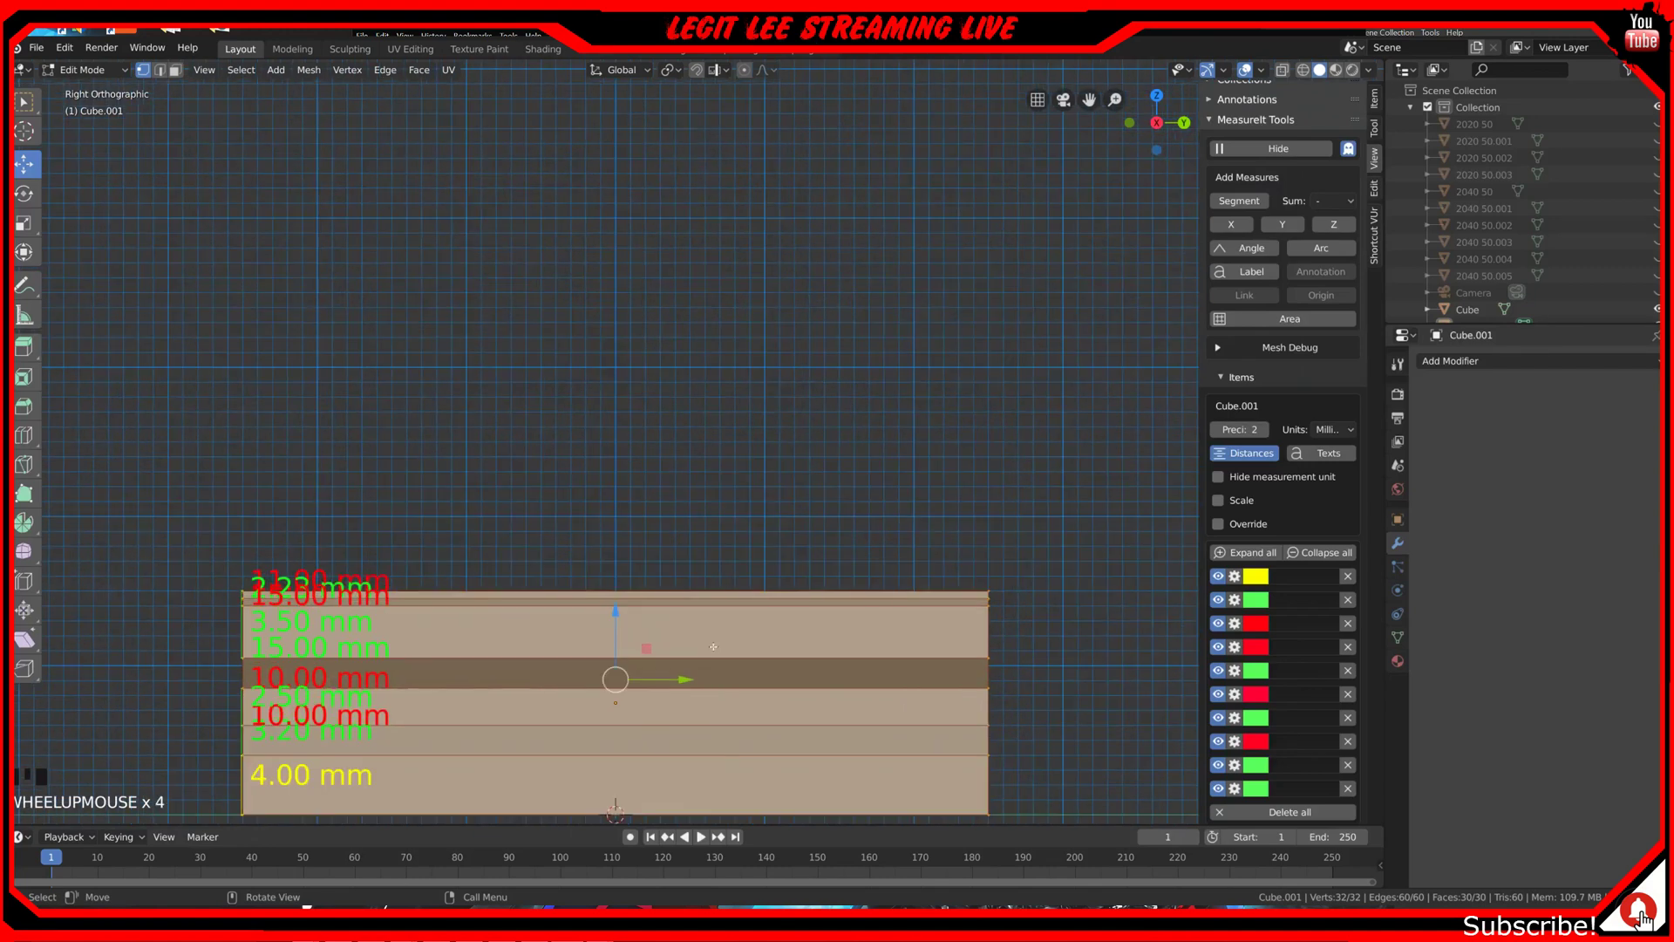
shift+middle_drag(719, 746, 962, 588)
scroll(183, 87, up, 5)
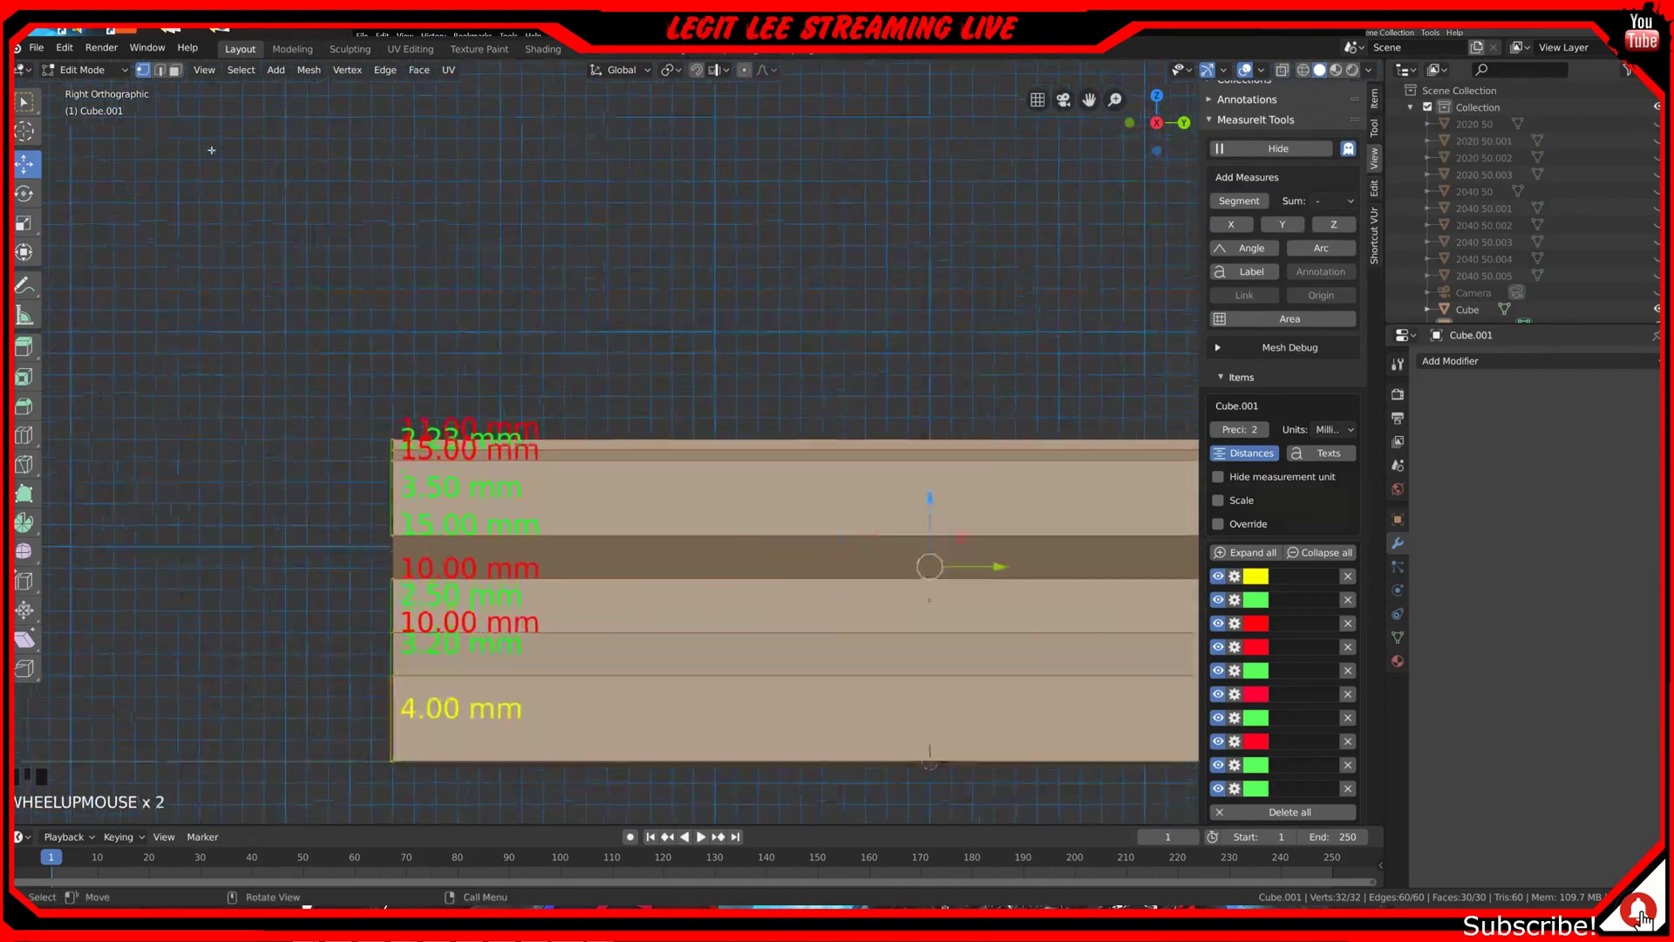
click(175, 81)
scroll(175, 79, up, 1)
click(175, 72)
scroll(425, 349, down, 4)
scroll(711, 537, down, 2)
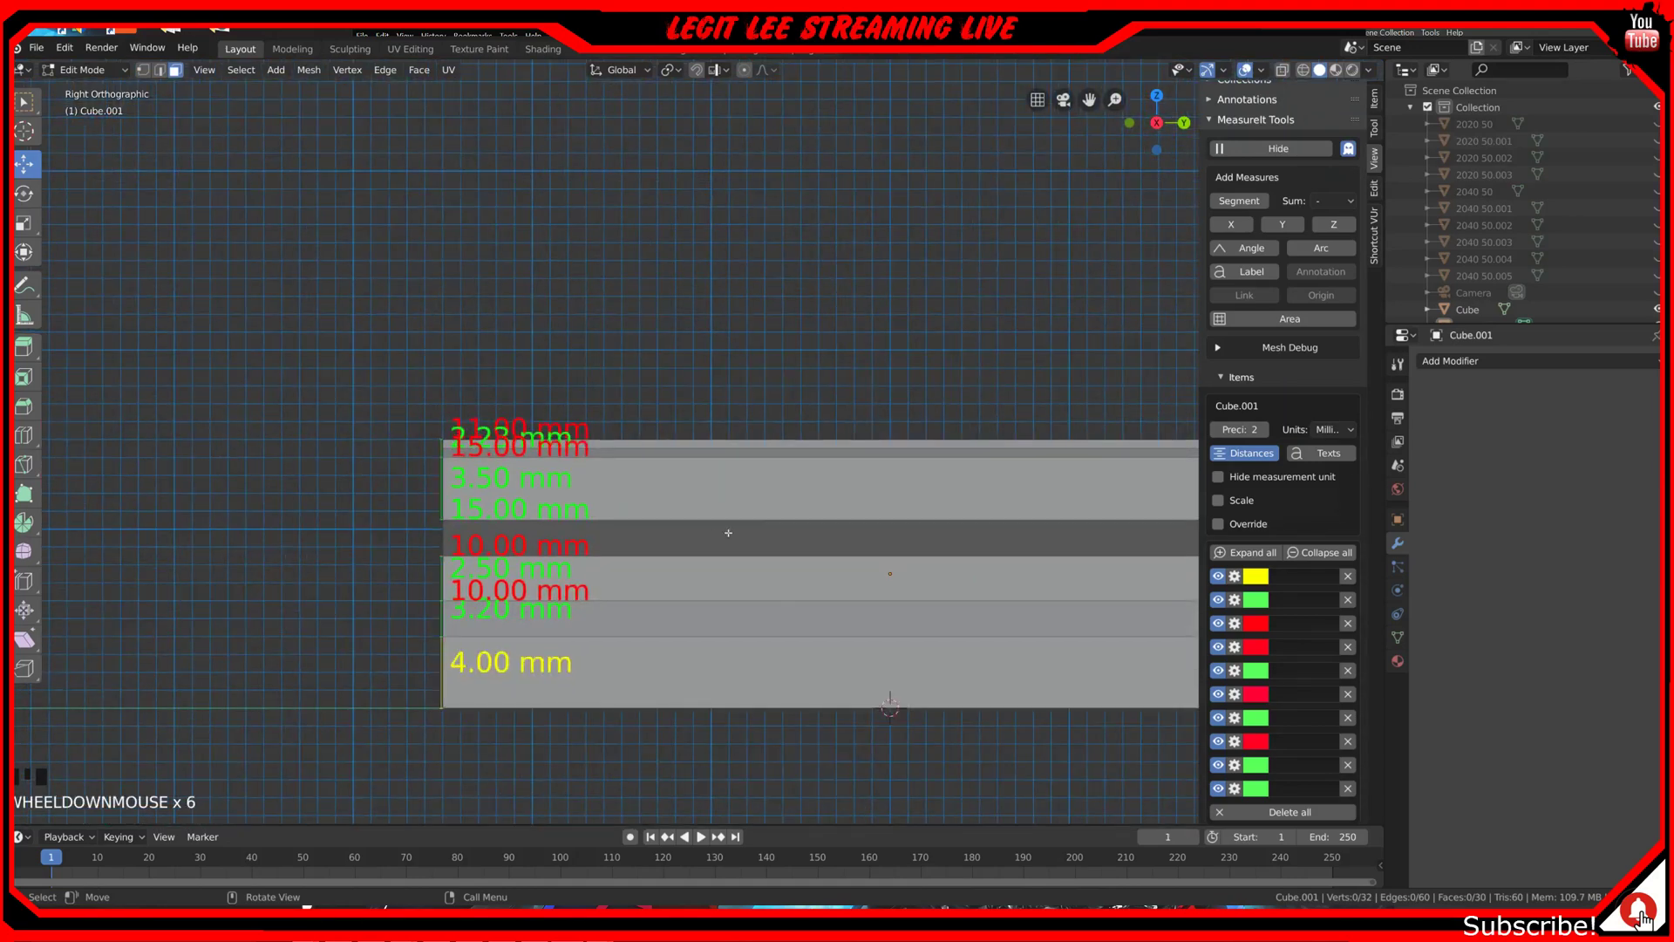
Step: Select the long faces running along the profile through the mesh in wireframe display, and return to solid shading
key(z)
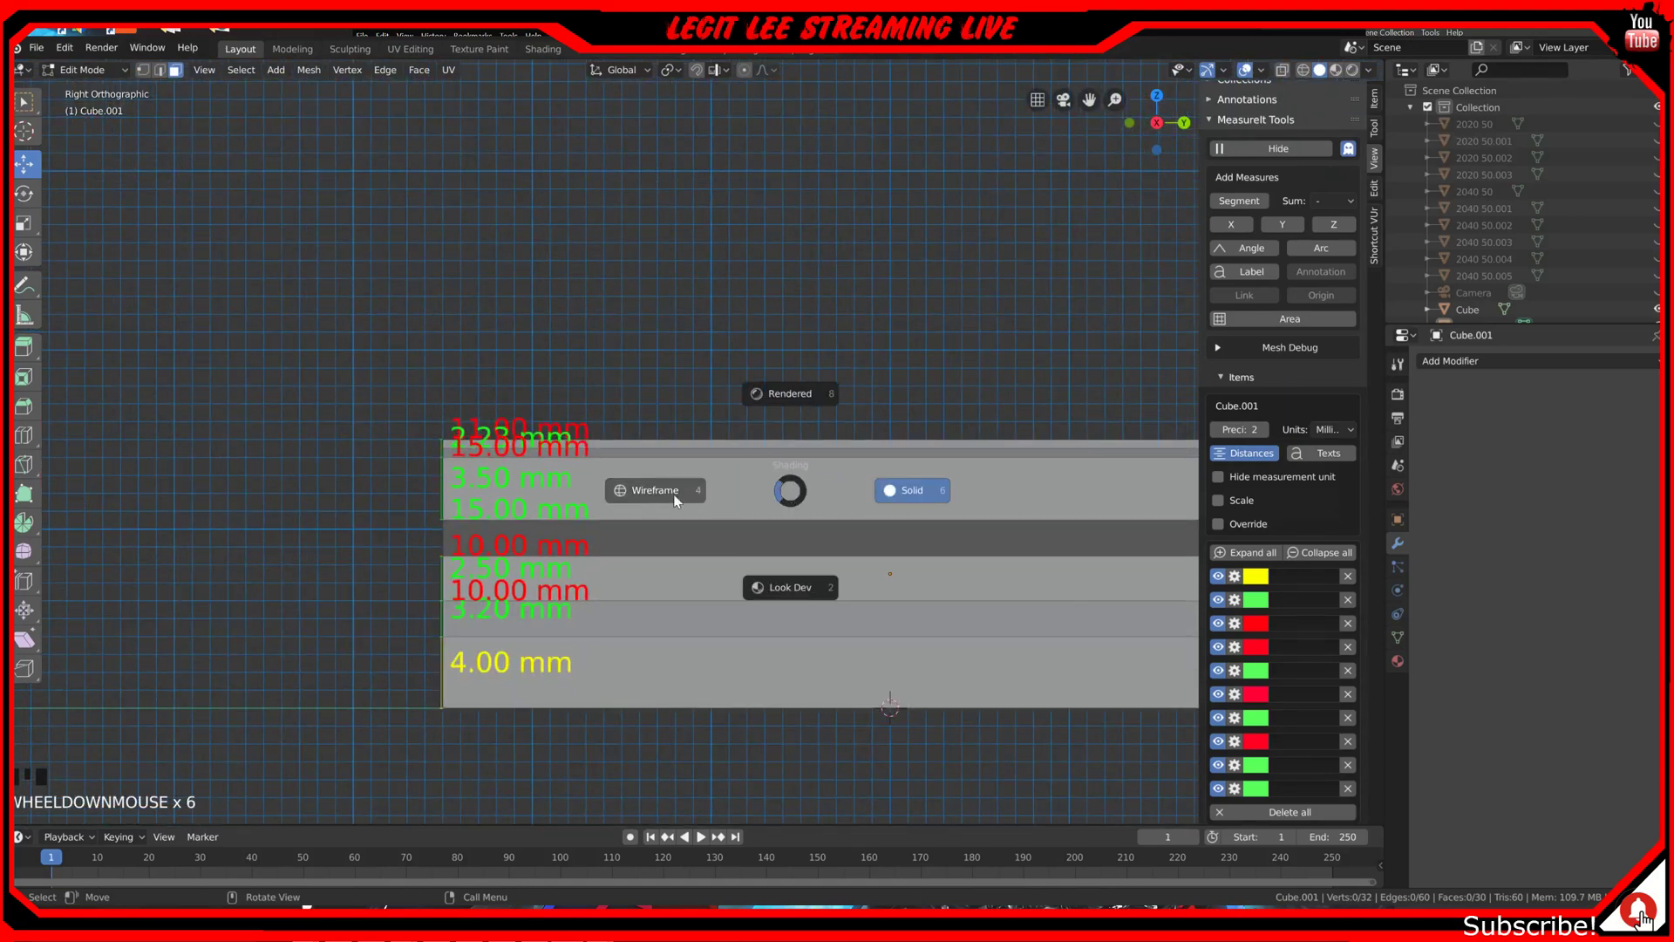
click(640, 494)
scroll(711, 469, down, 2)
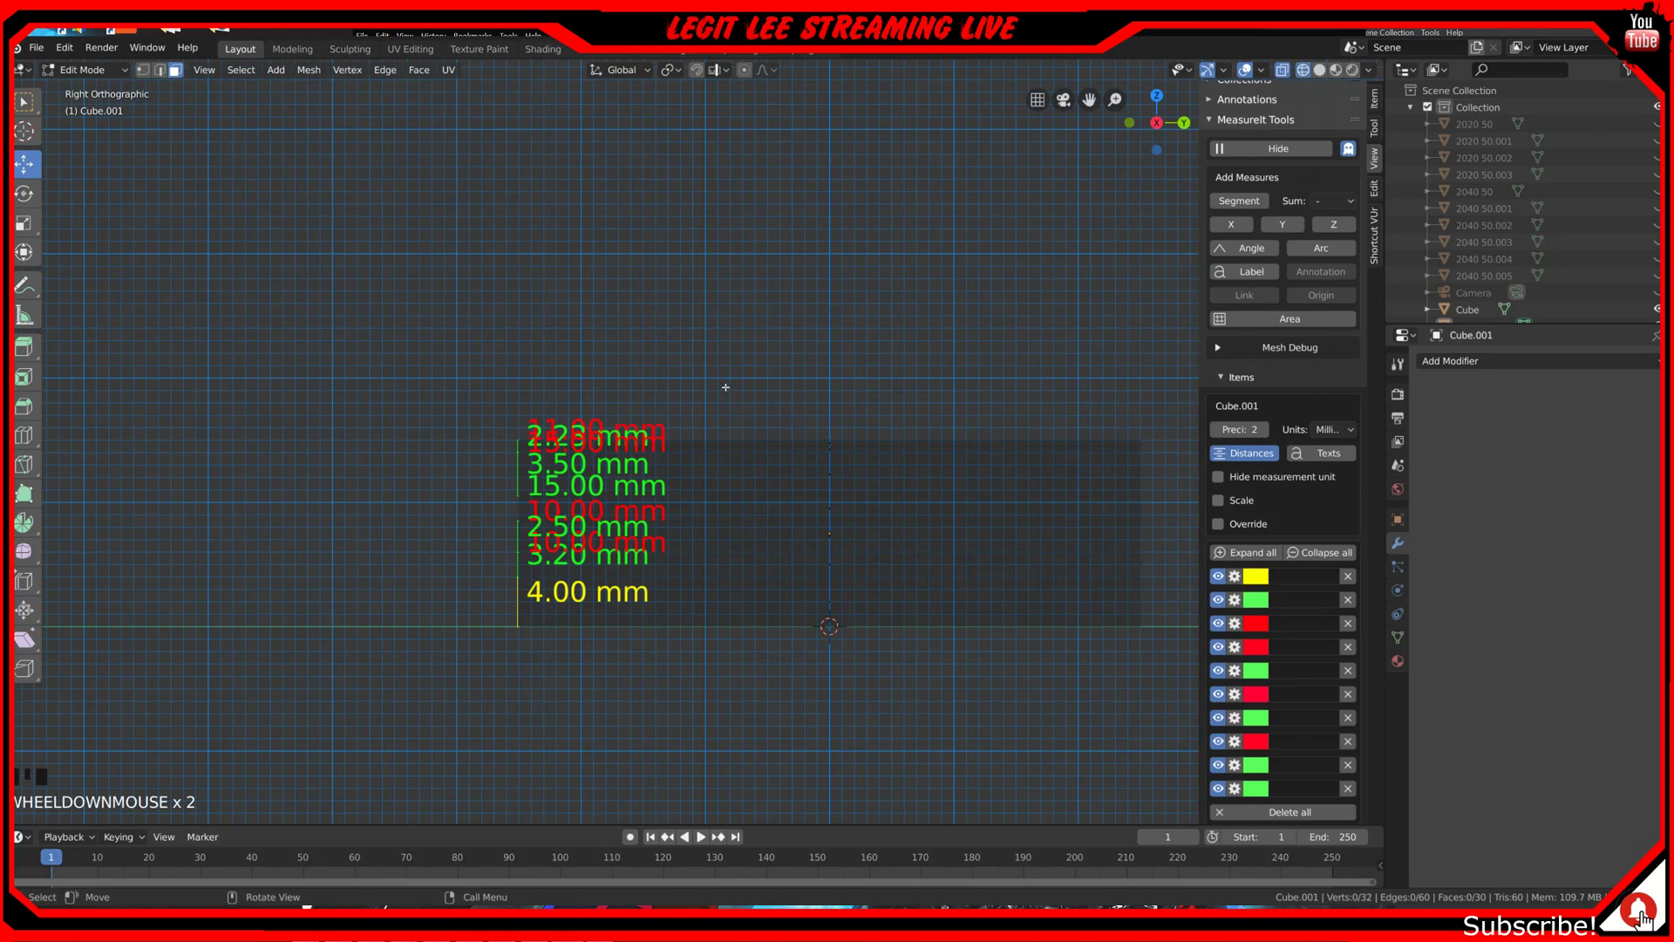
drag(689, 332, 1025, 729)
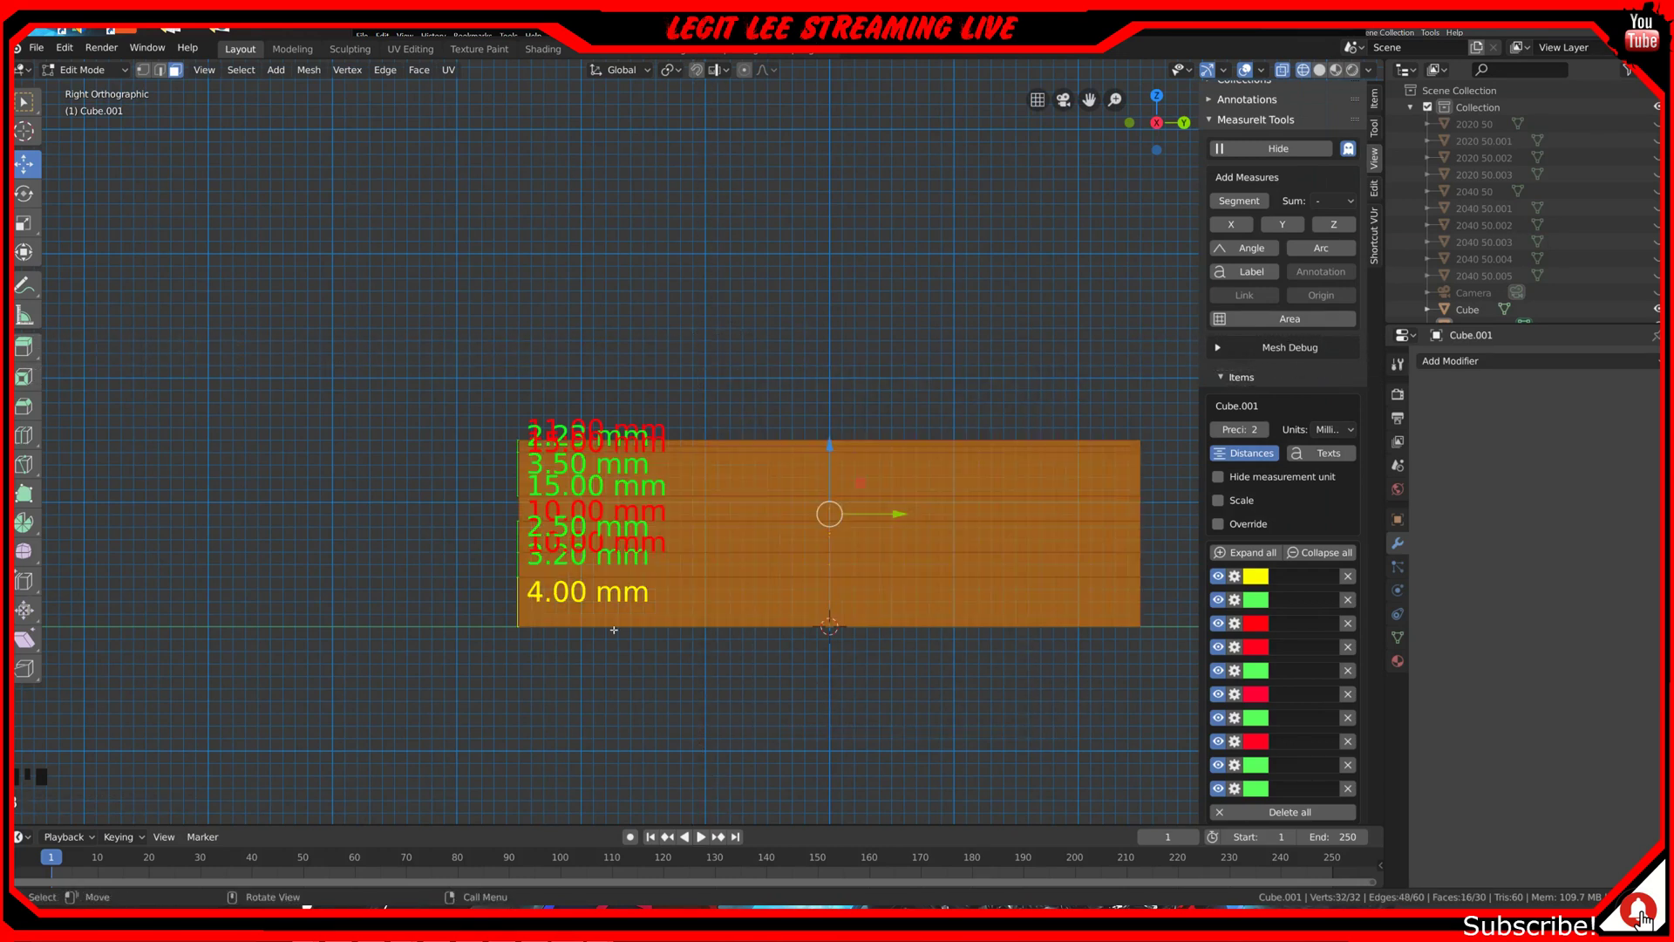
key(z)
click(713, 630)
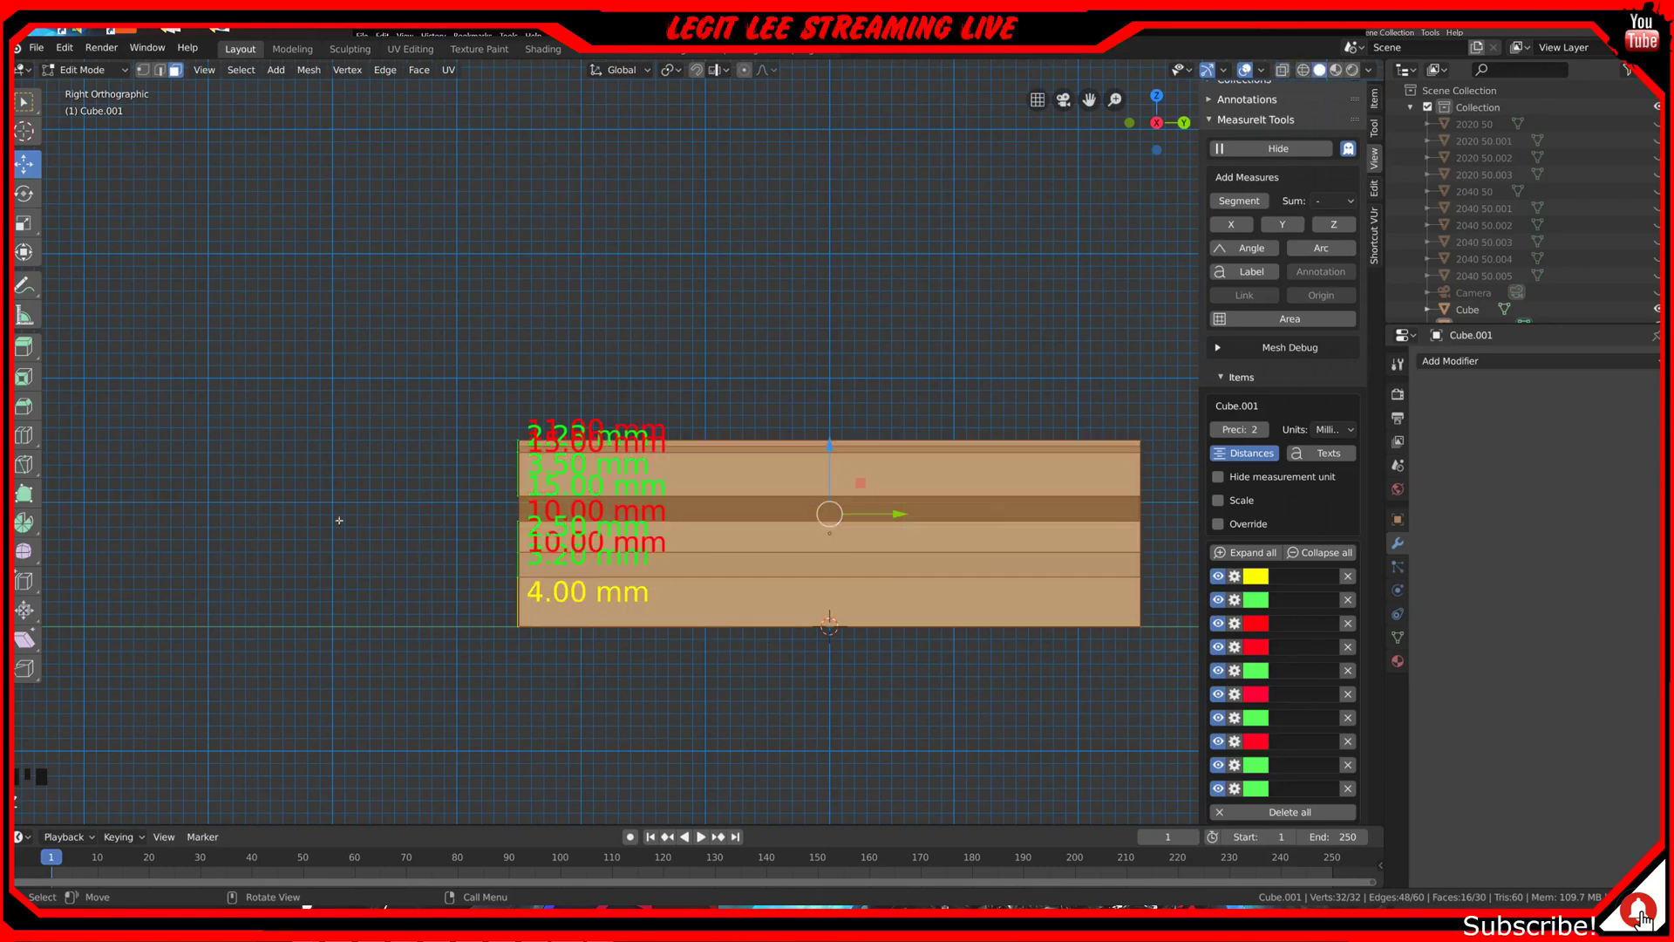
Step: Try Smooth Vertices on the selected geometry in vertex mode, check the shape in 3D, and undo it
click(143, 70)
key(ctrl+v)
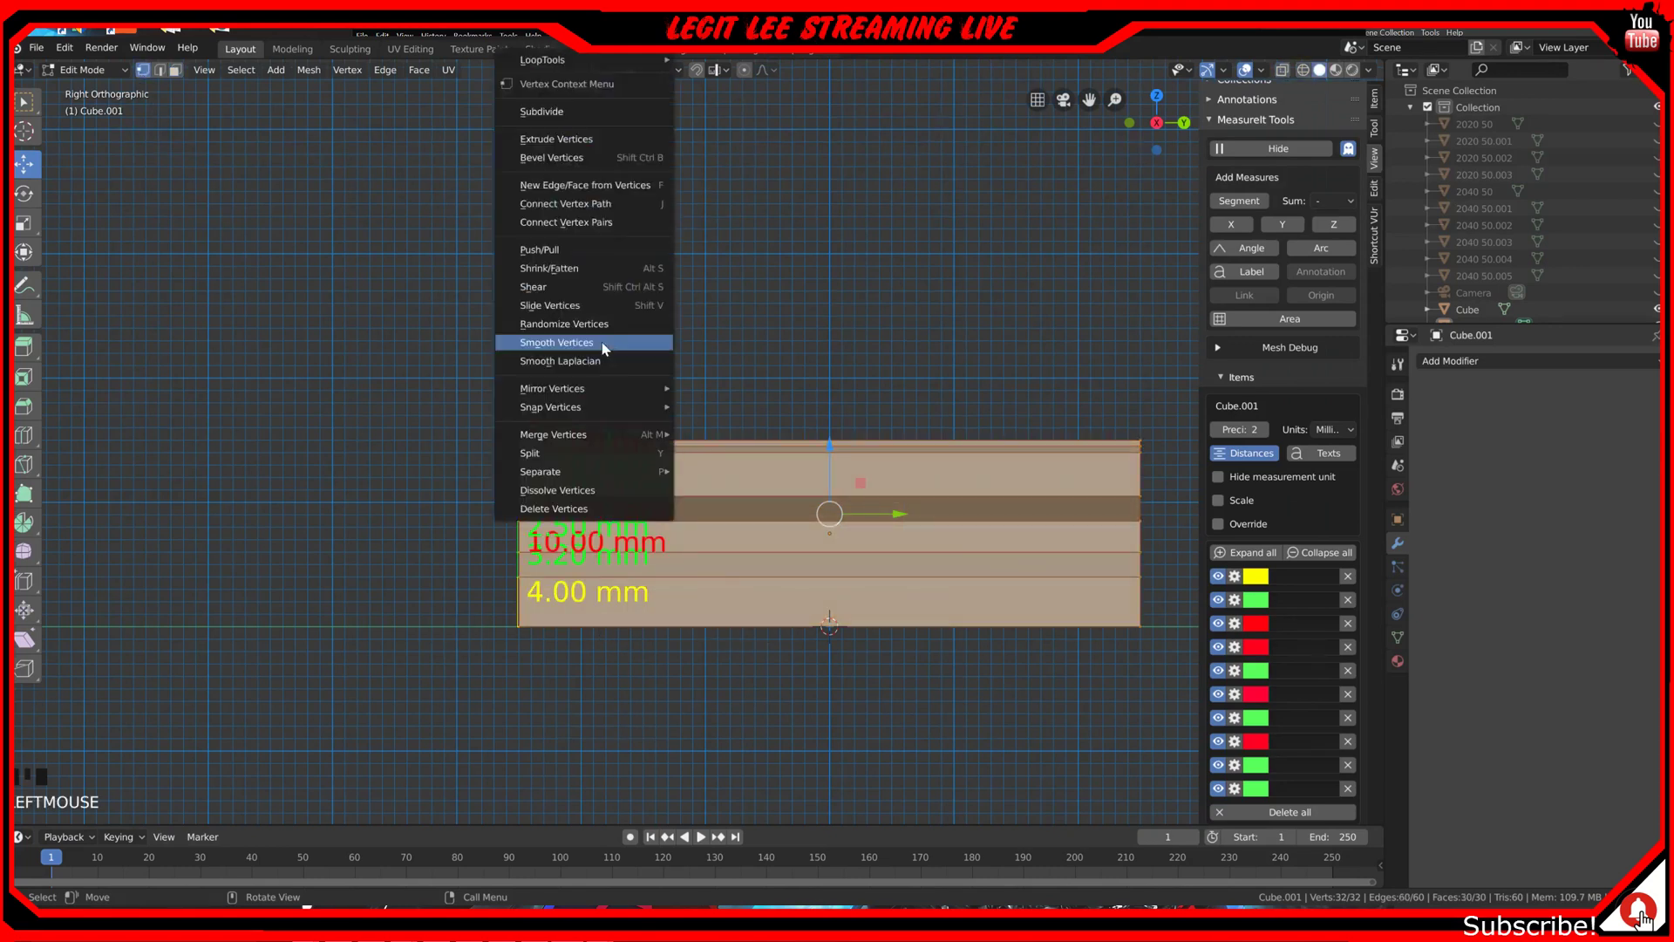
click(604, 344)
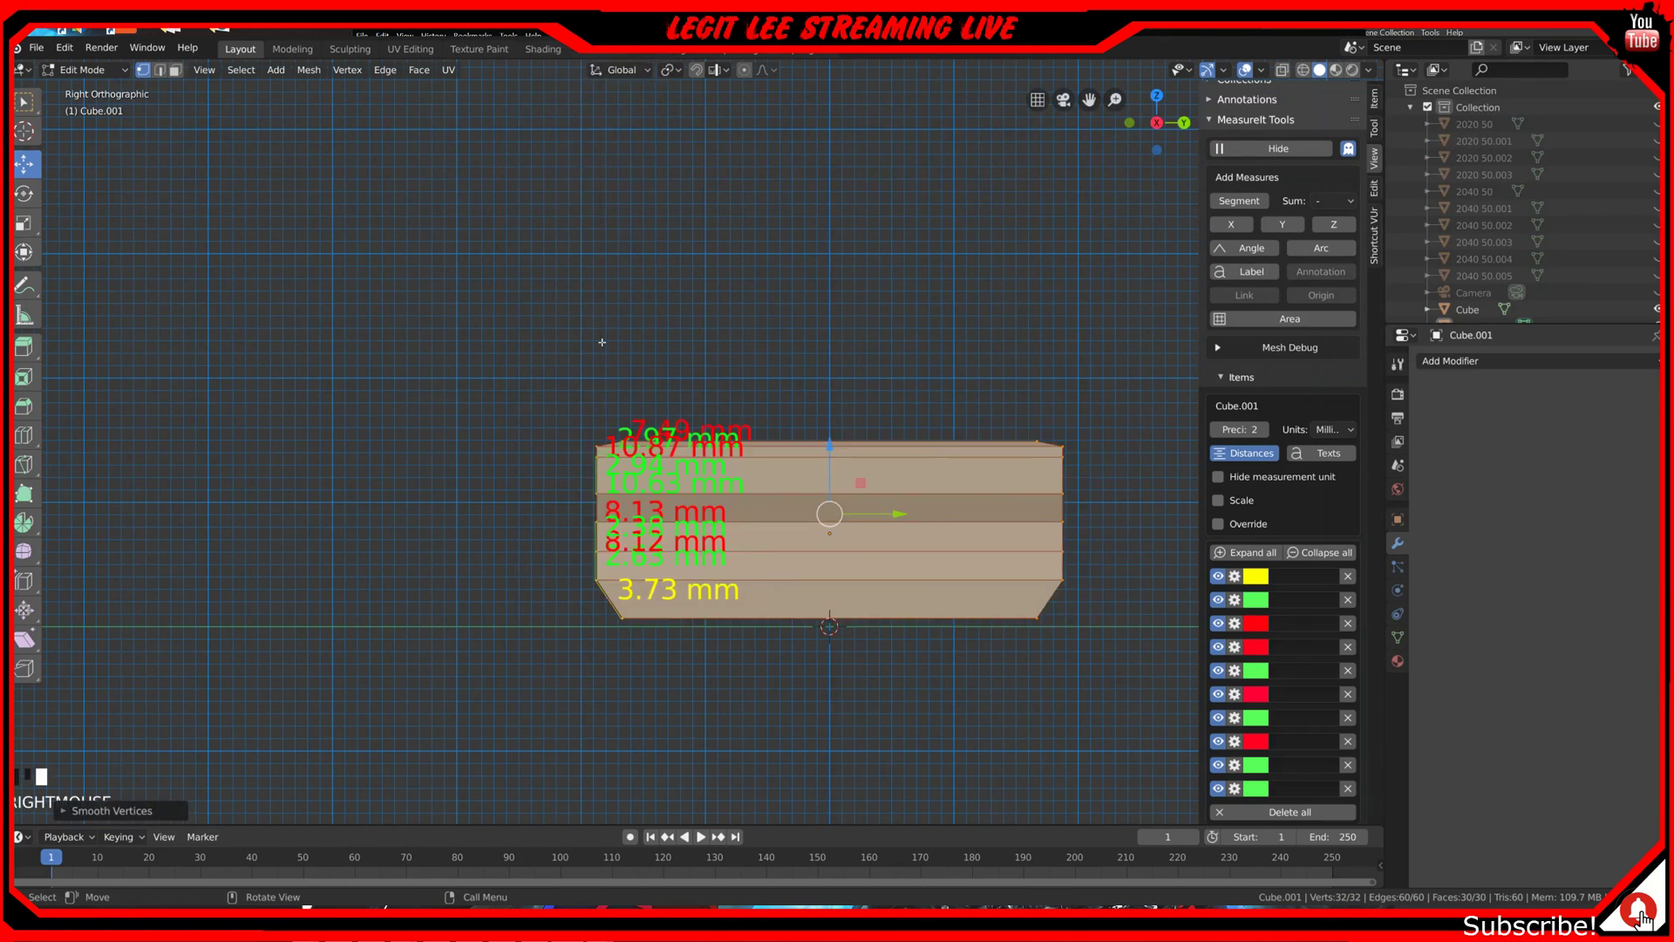
middle_drag(528, 486, 598, 527)
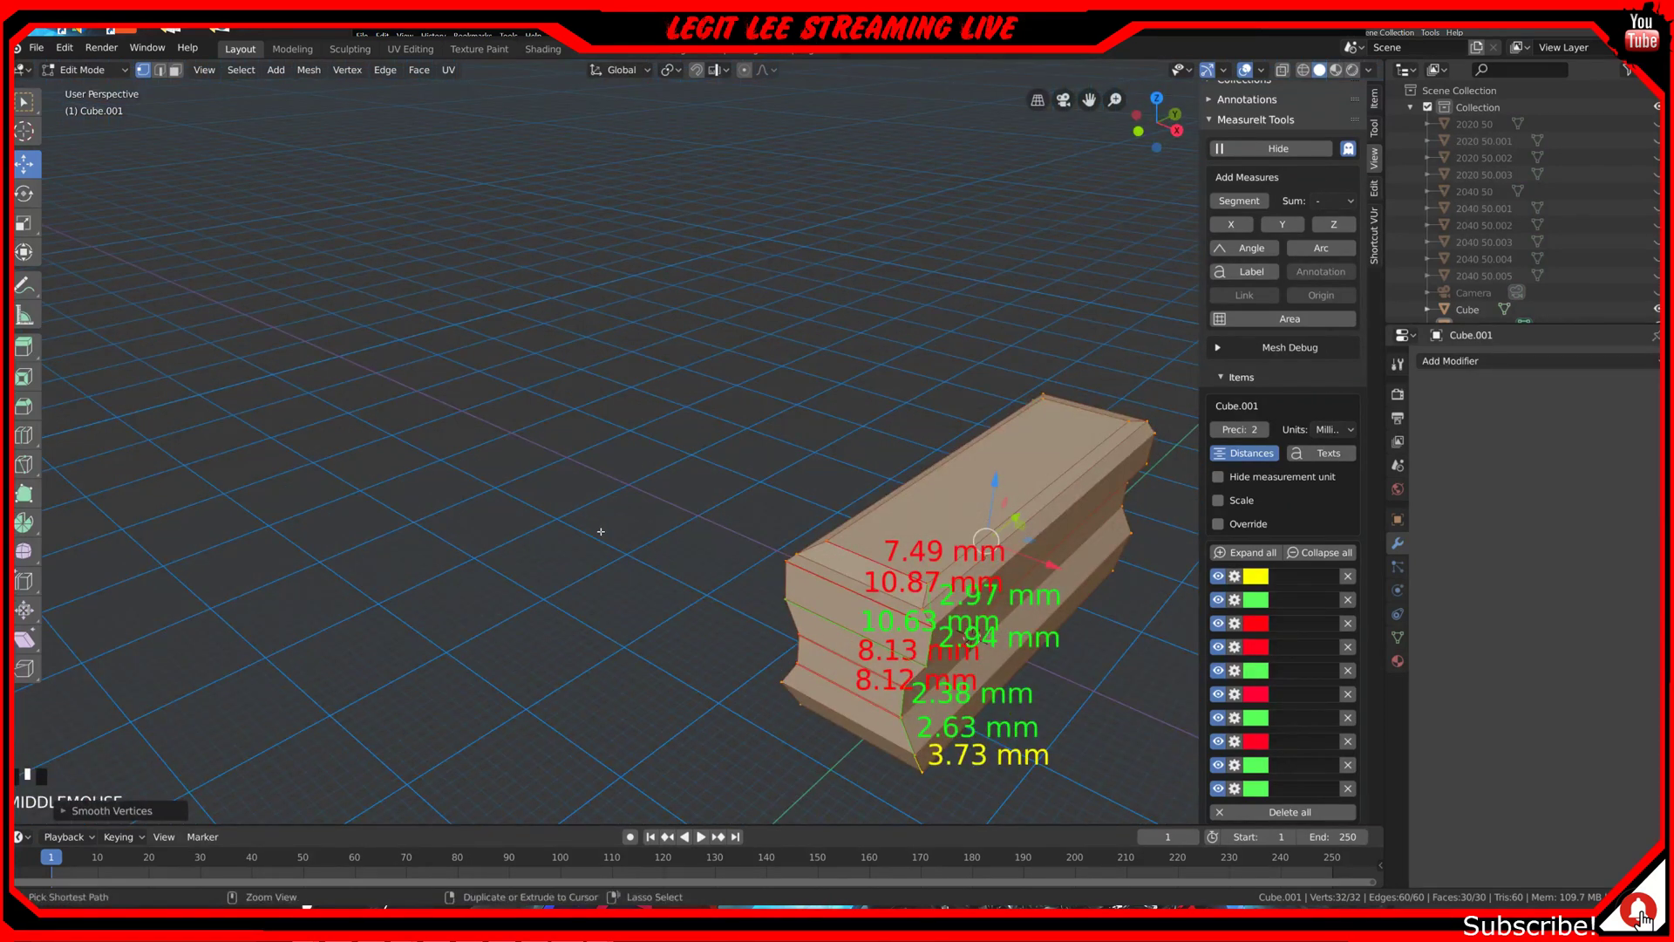
key(ctrl+z)
scroll(603, 539, down, 2)
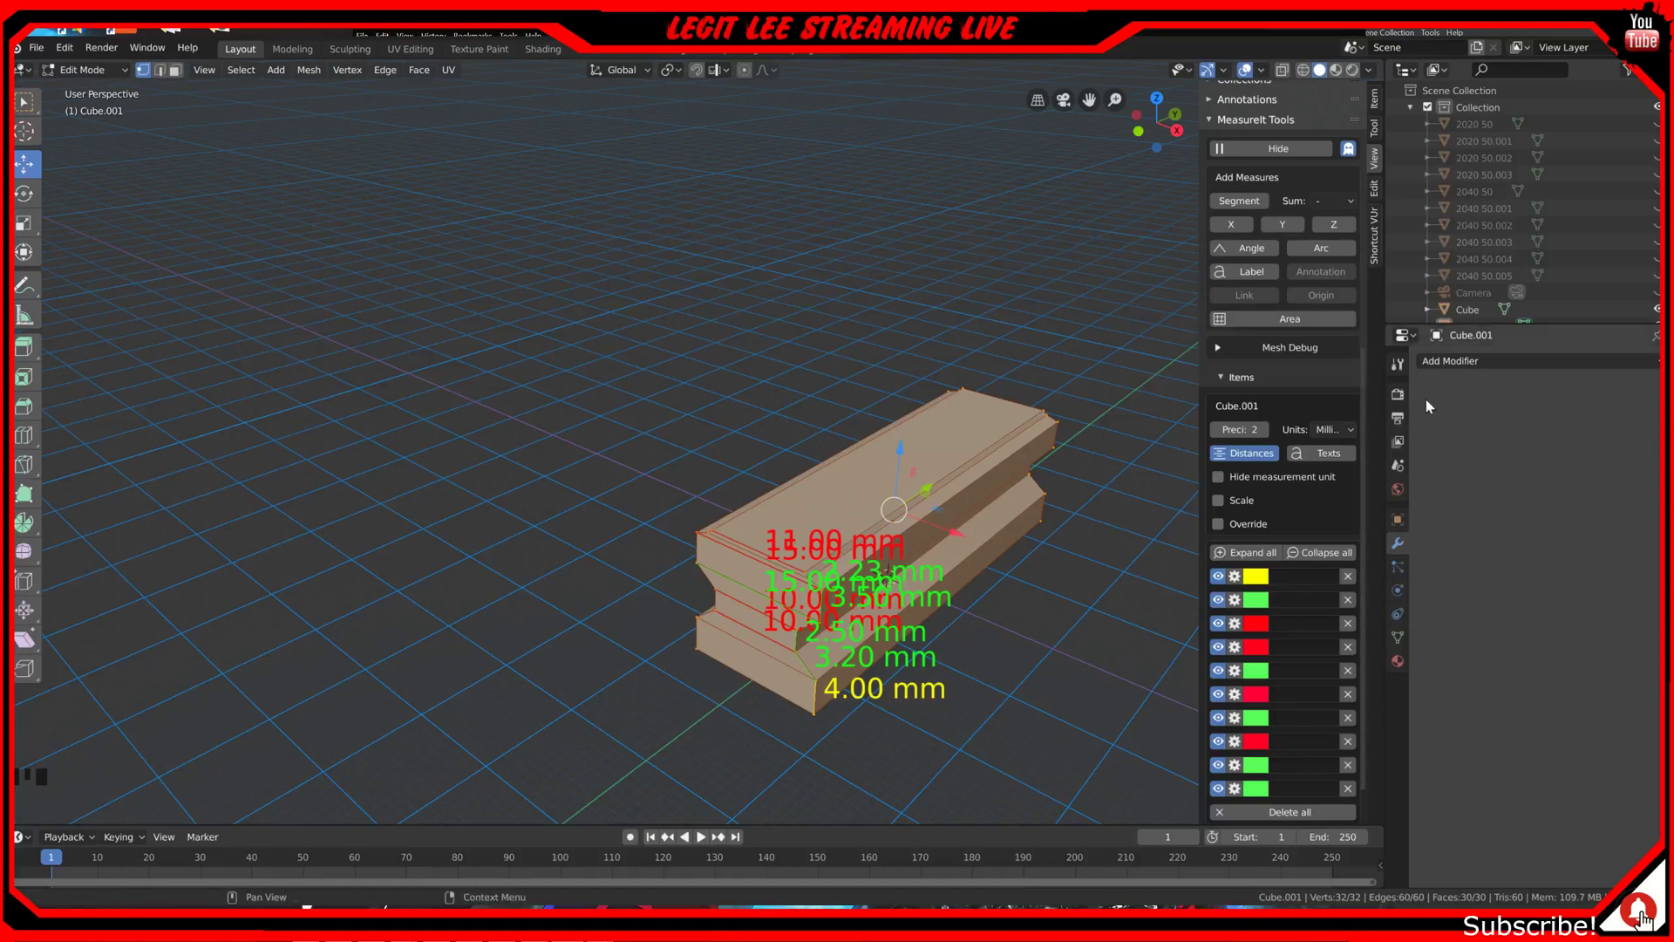
Step: Try a Subdivision Surface modifier on the profile, view its effect, and remove the modifier
click(1463, 362)
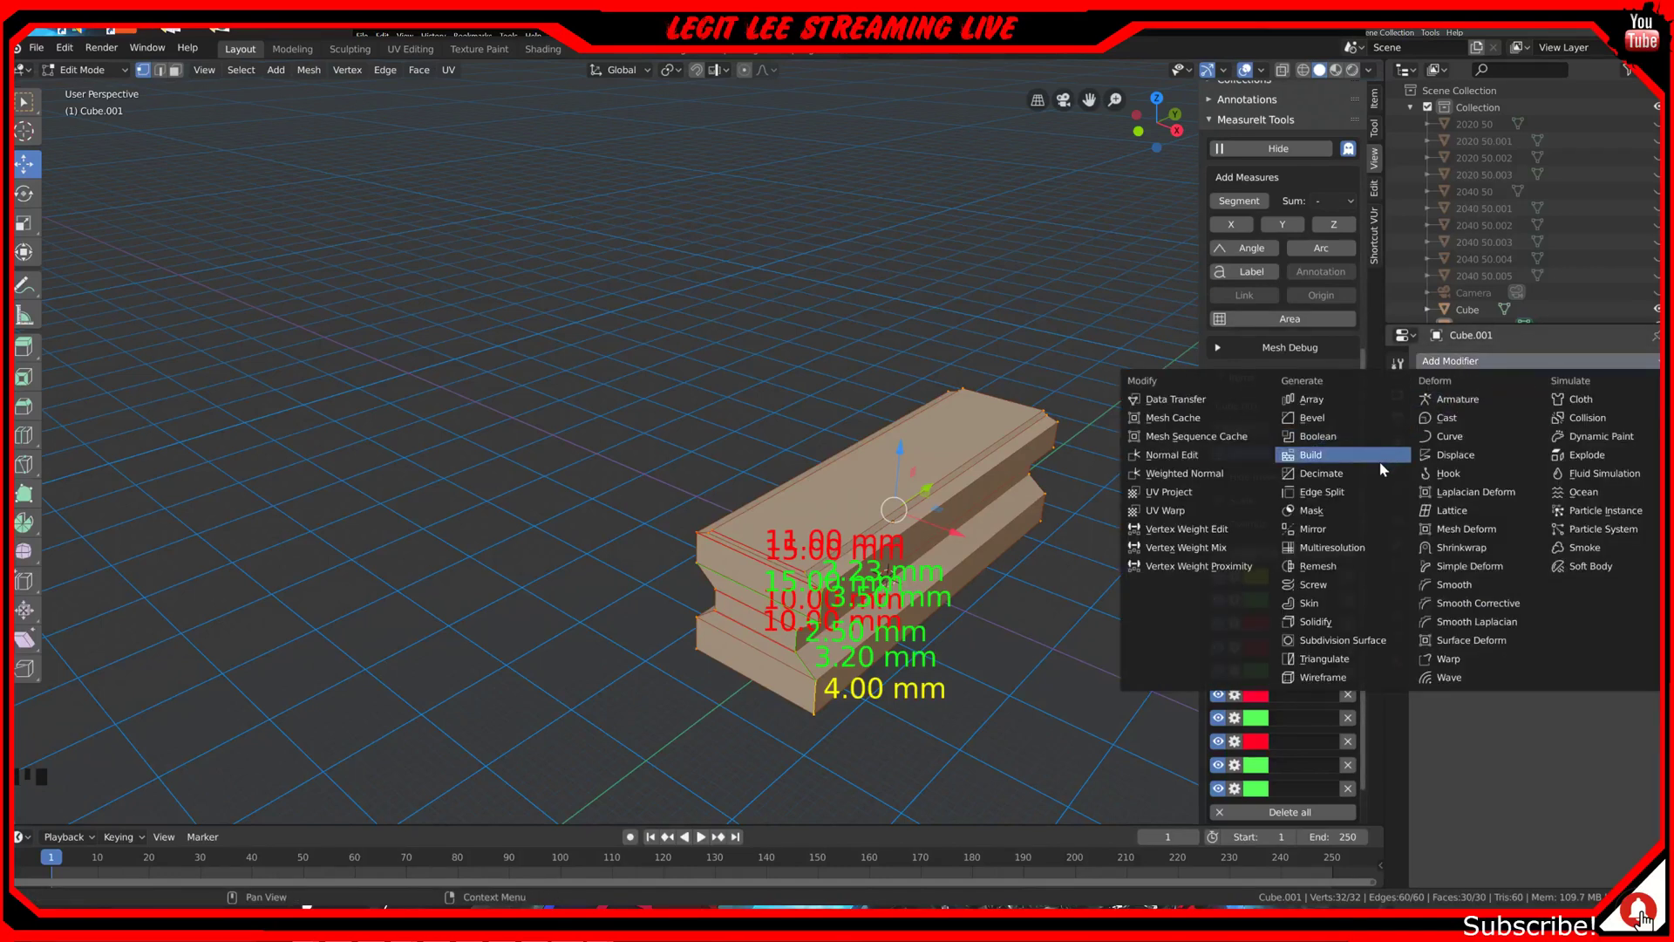
click(1349, 648)
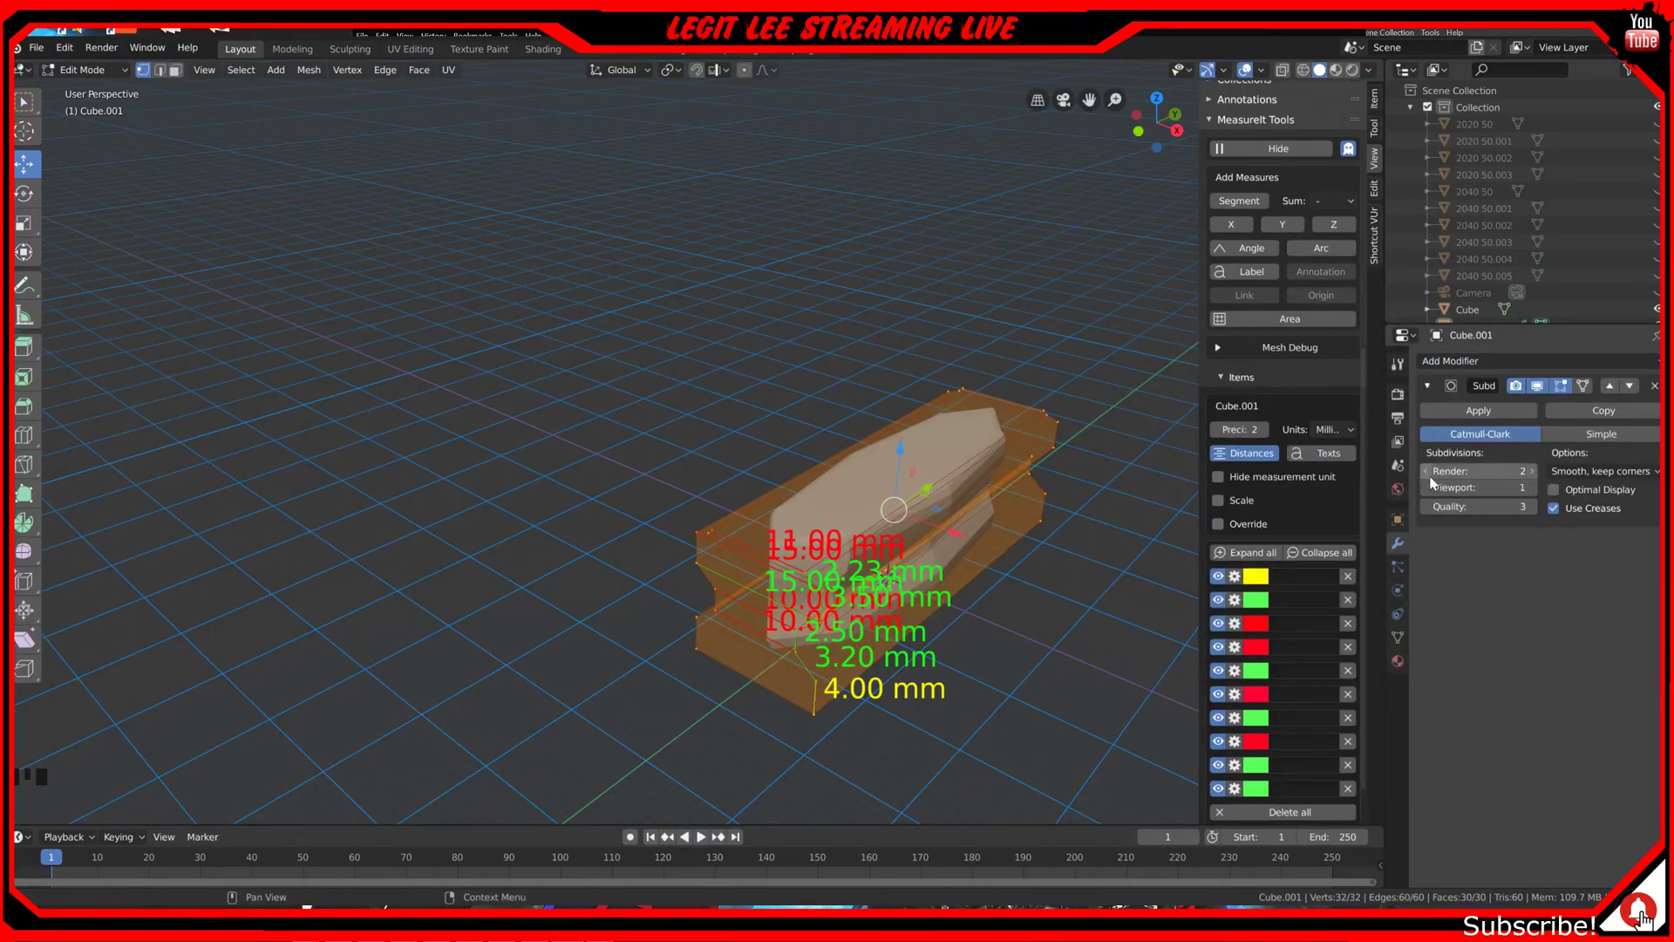
middle_drag(314, 645, 392, 715)
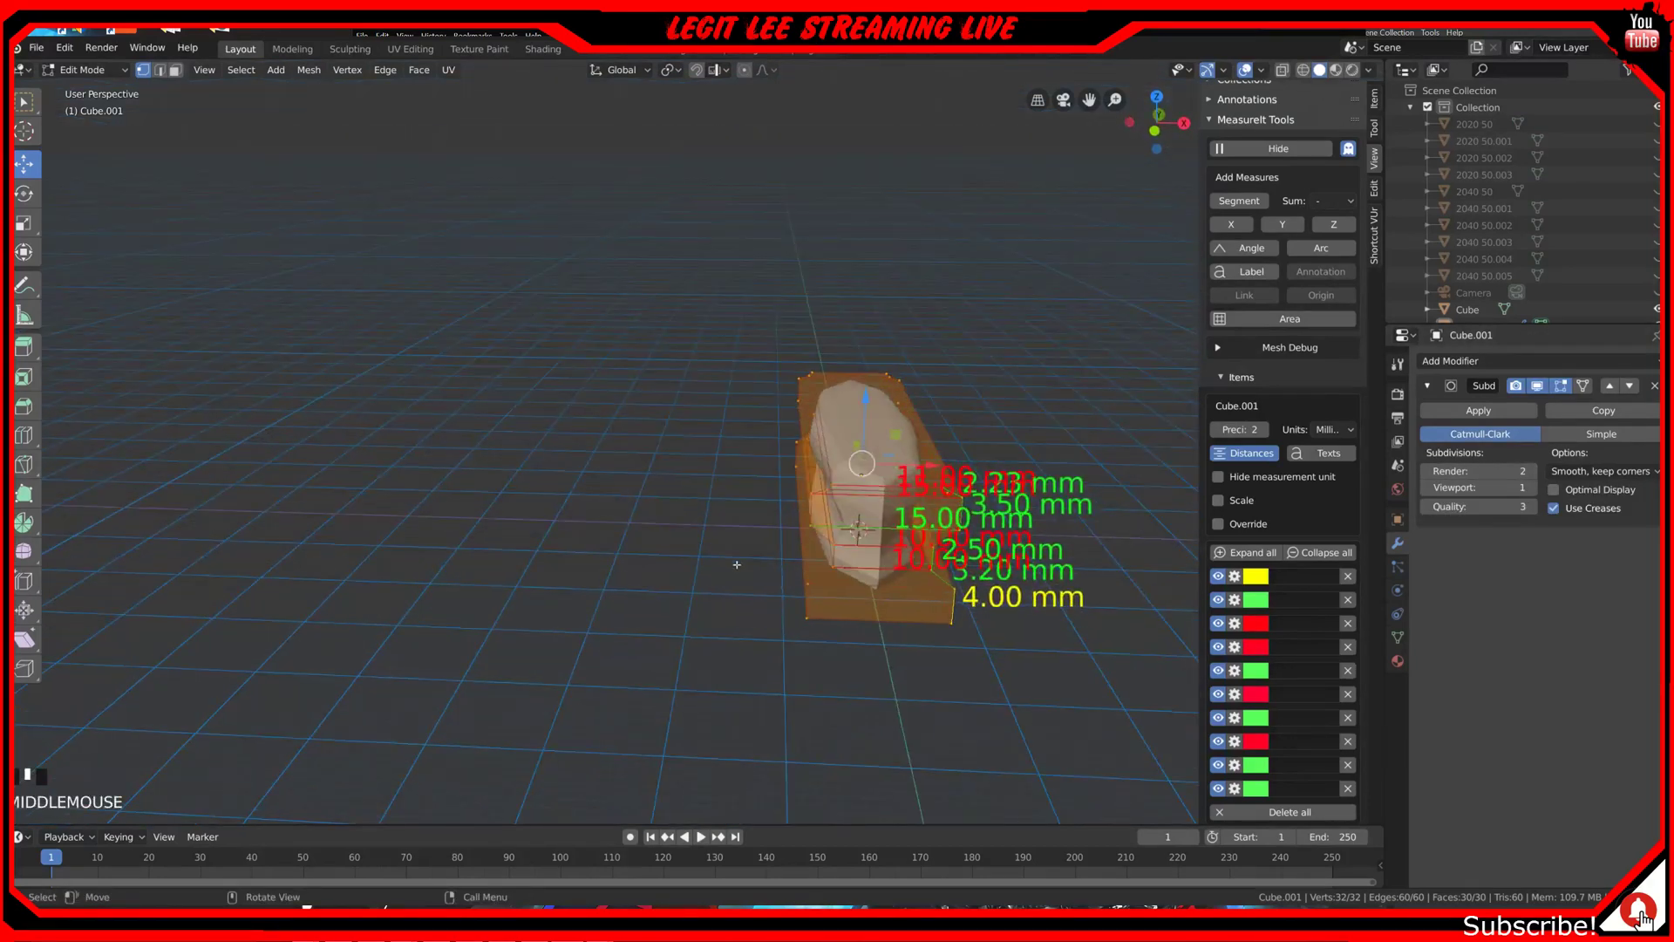
click(1656, 386)
click(1500, 360)
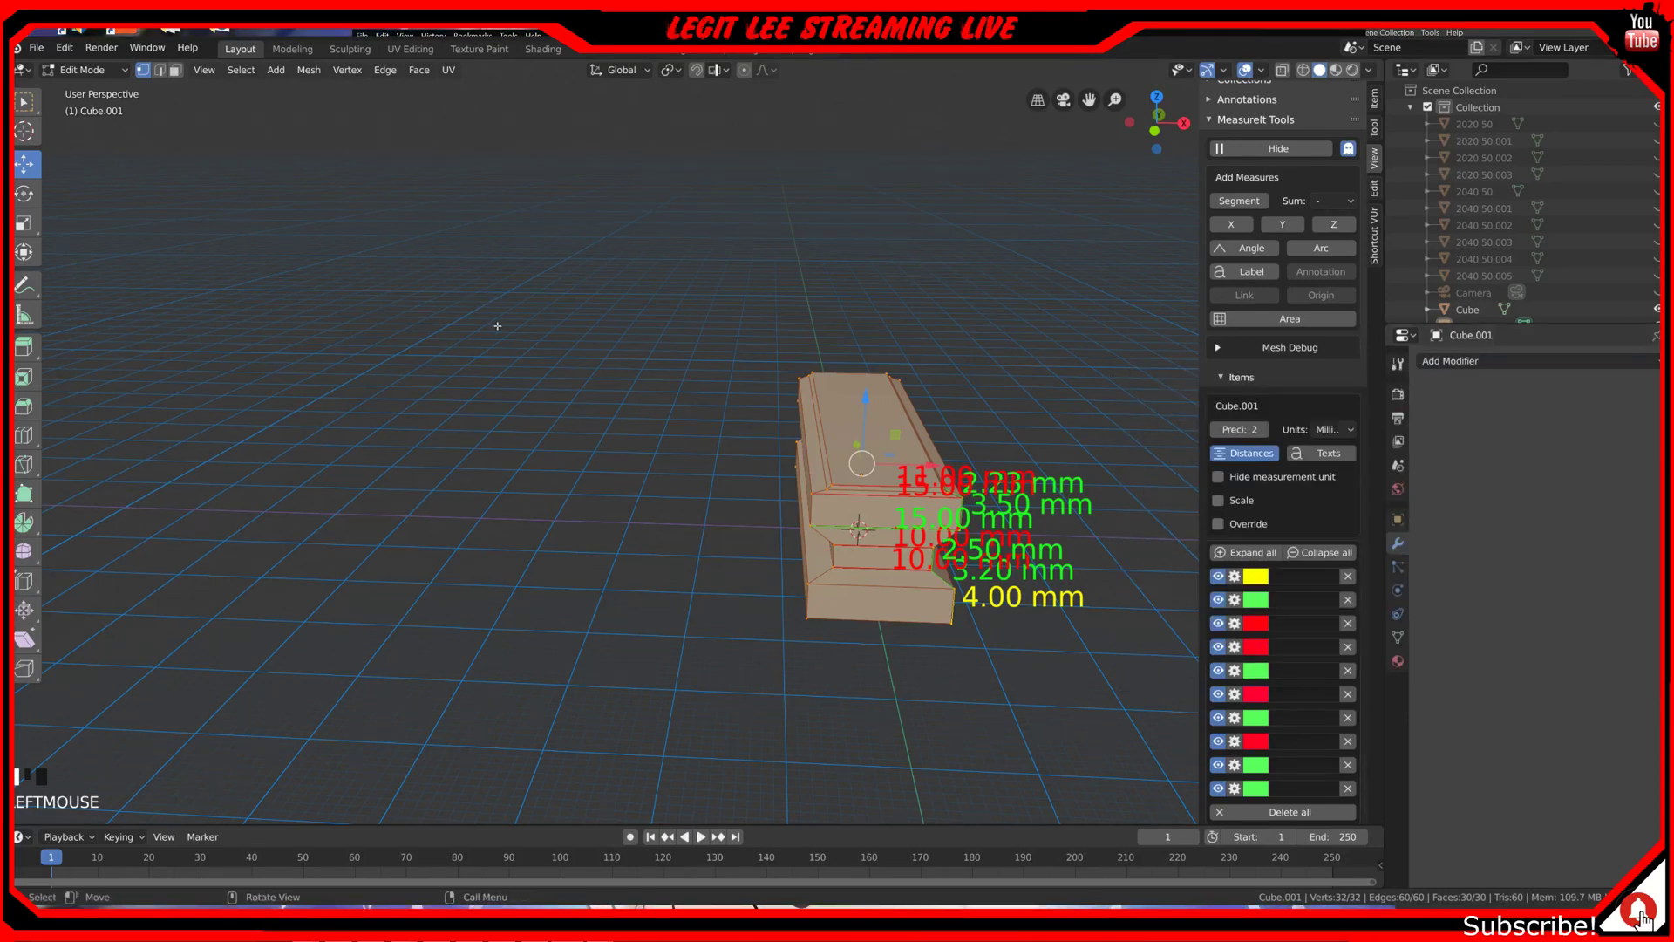
right_click(497, 325)
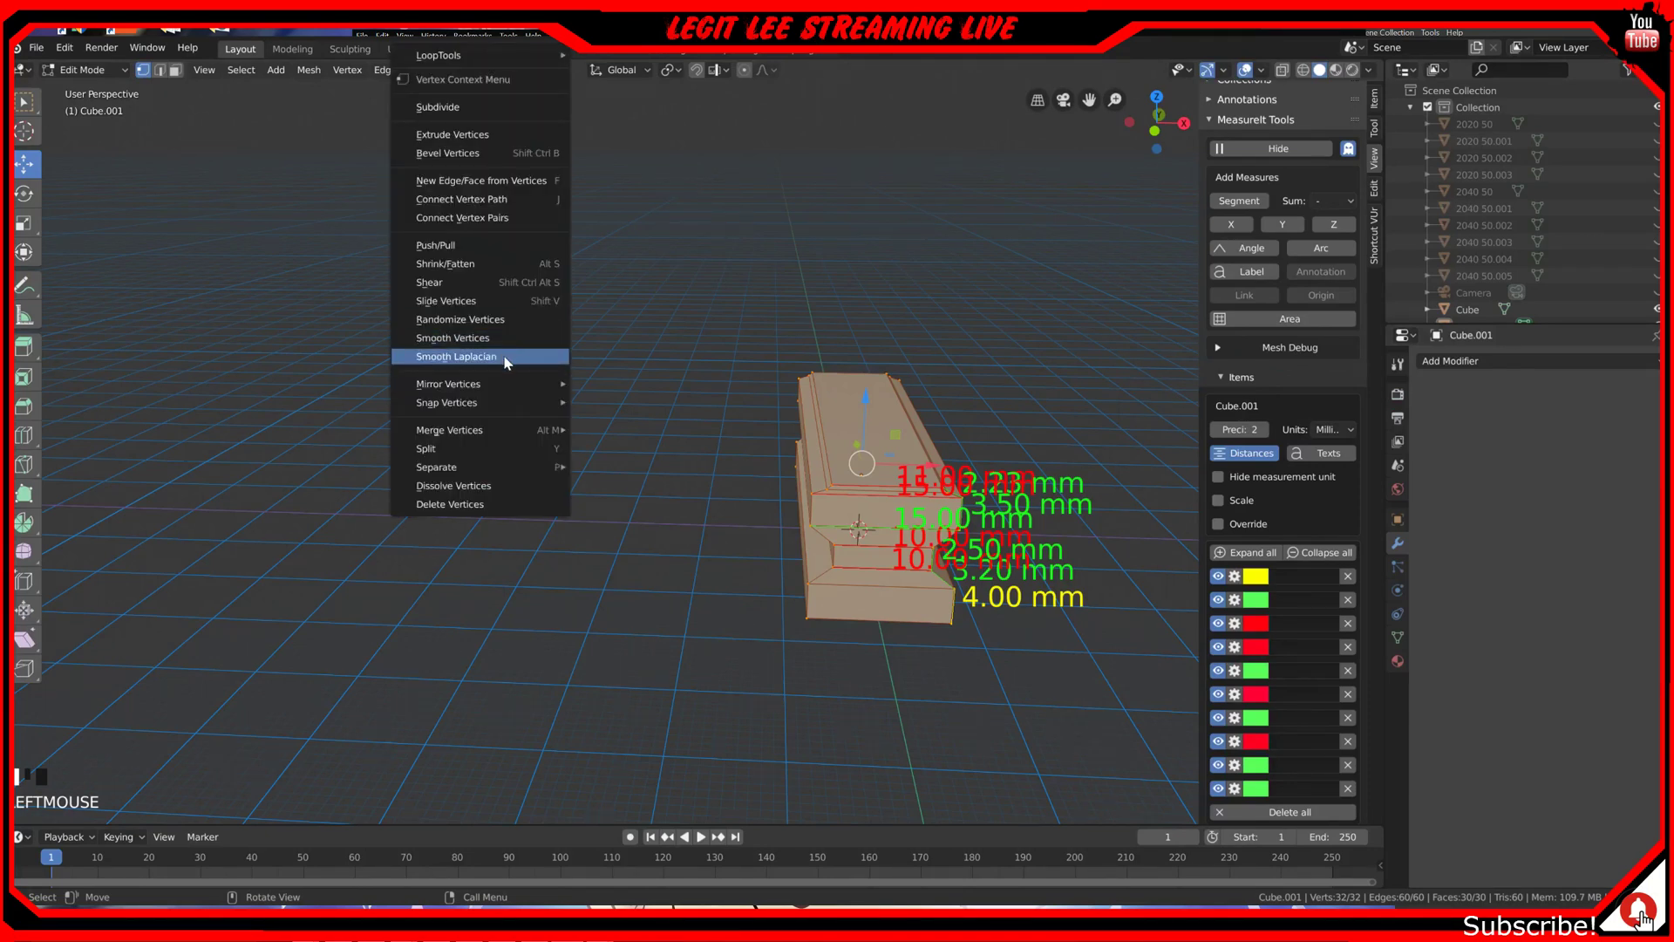
mouse_move(503, 394)
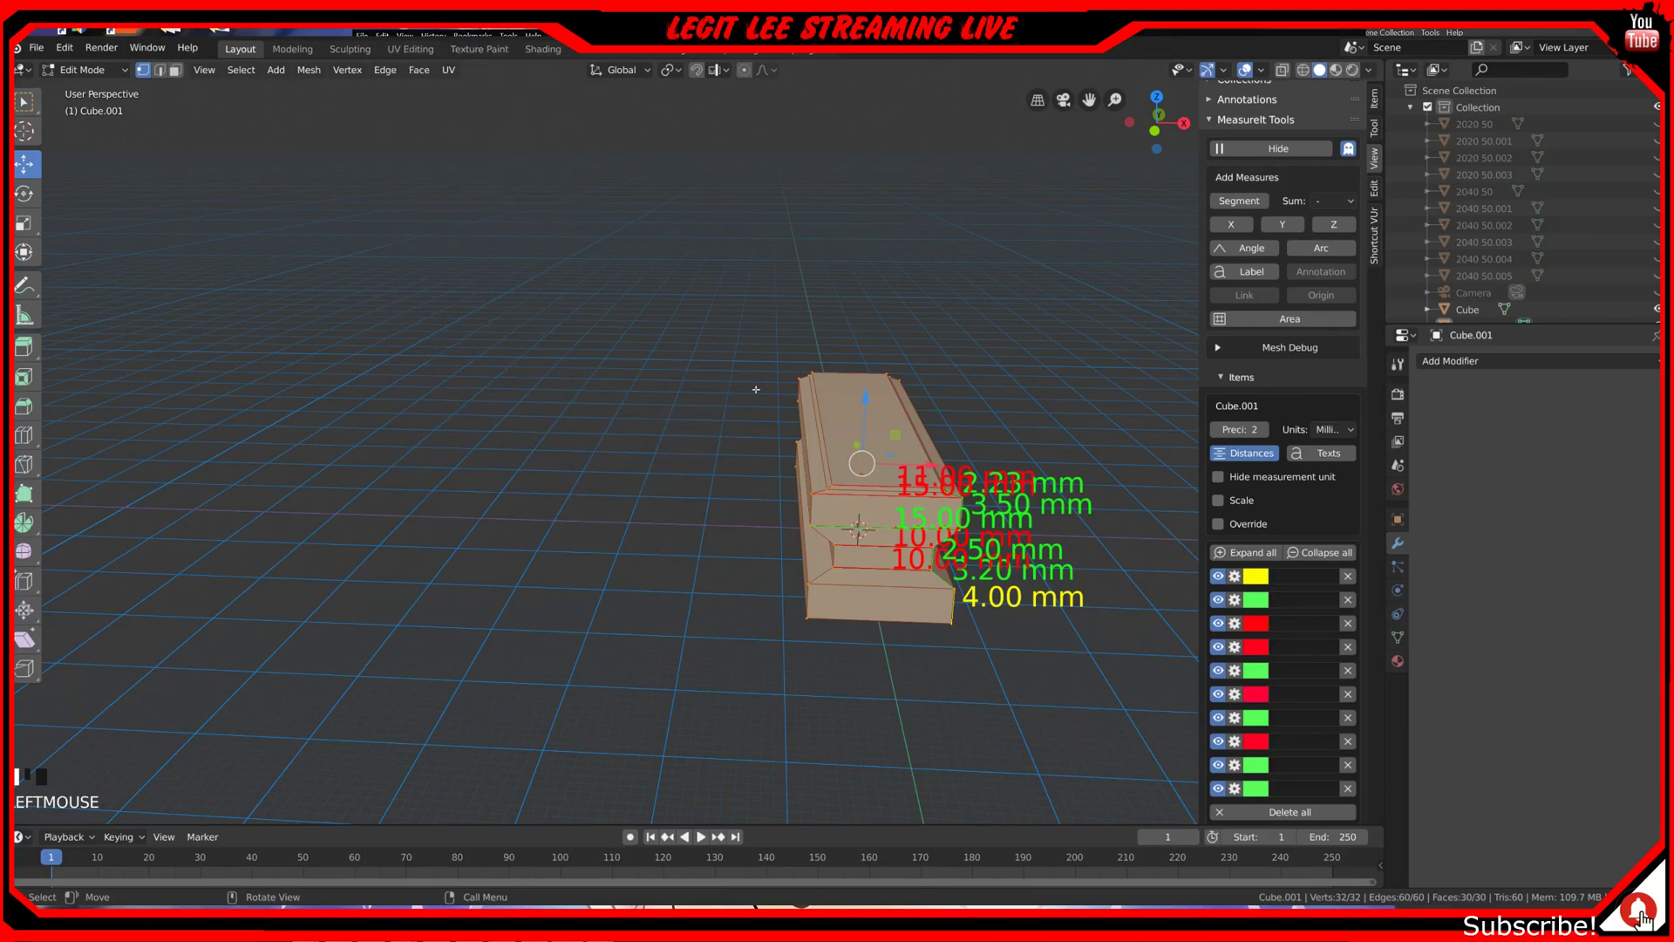
click(730, 357)
scroll(471, 475, down, 4)
middle_drag(471, 474, 534, 478)
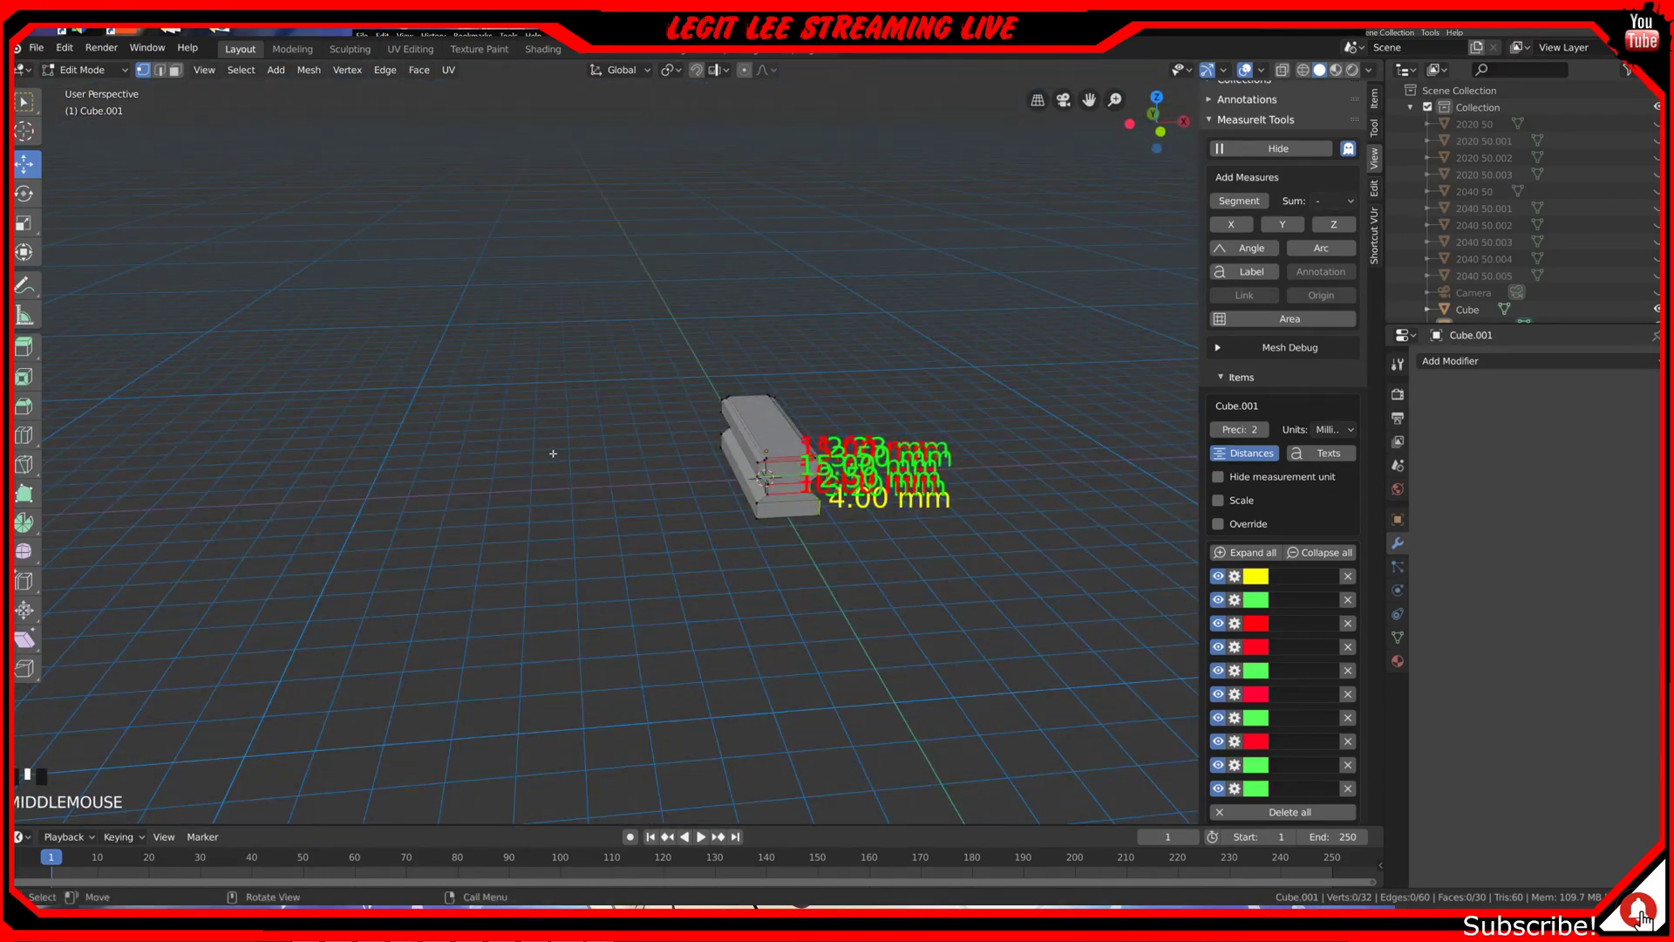
scroll(549, 447, up, 4)
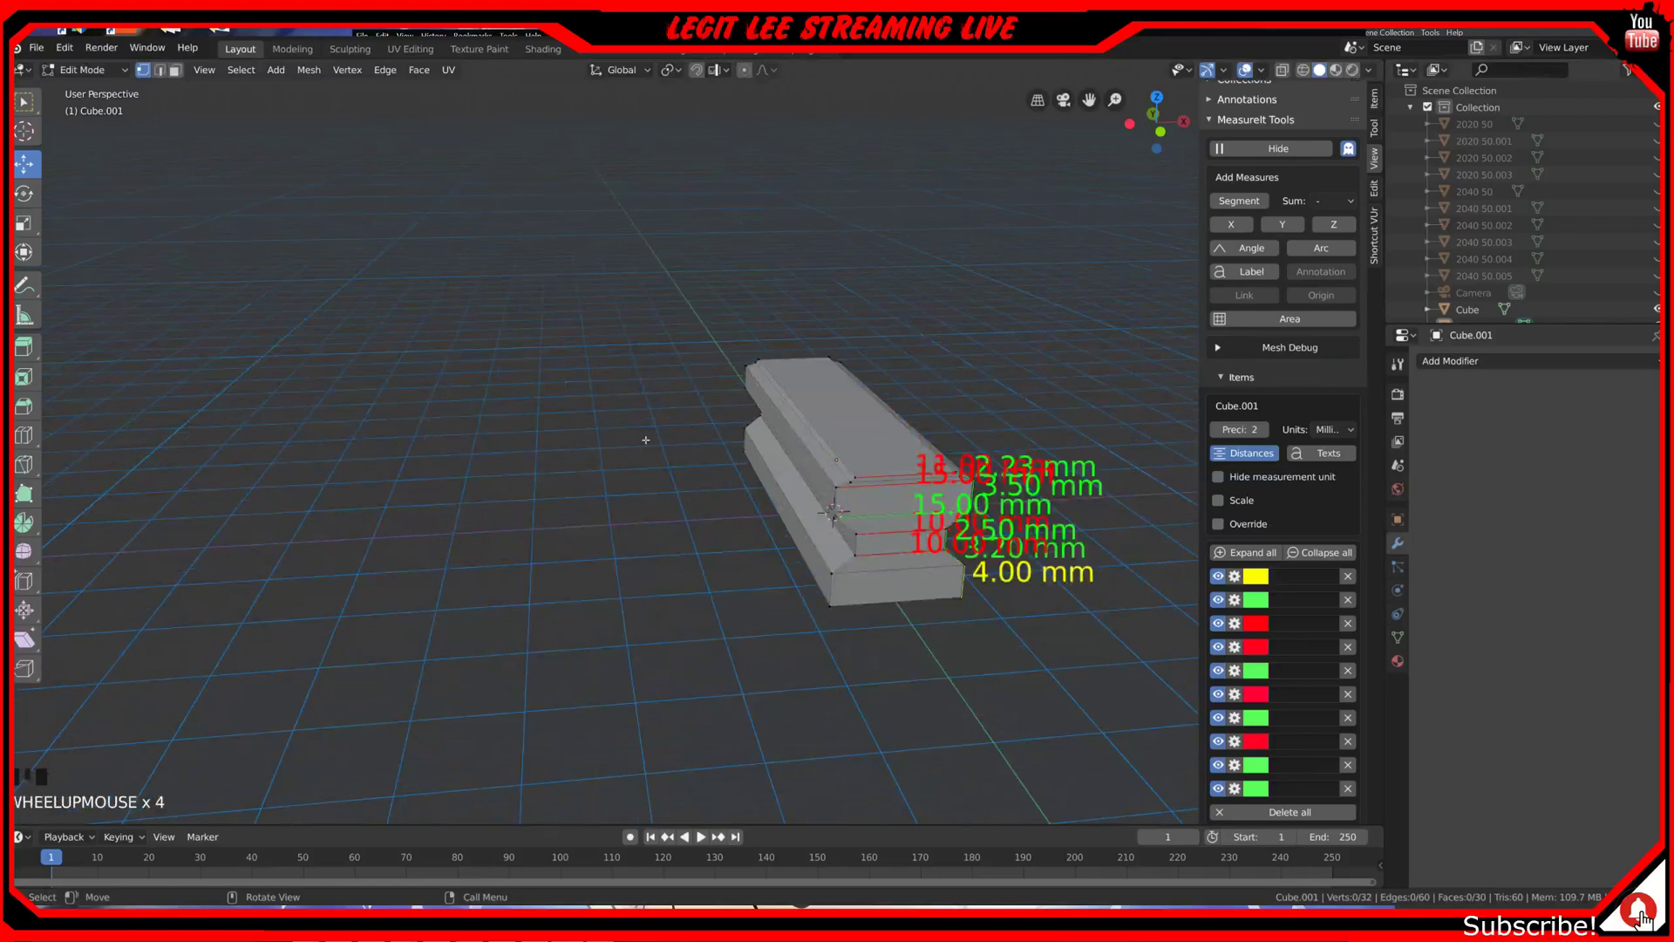
Step: Select the entire mesh, try subdividing it, and undo the subdivision
key(a)
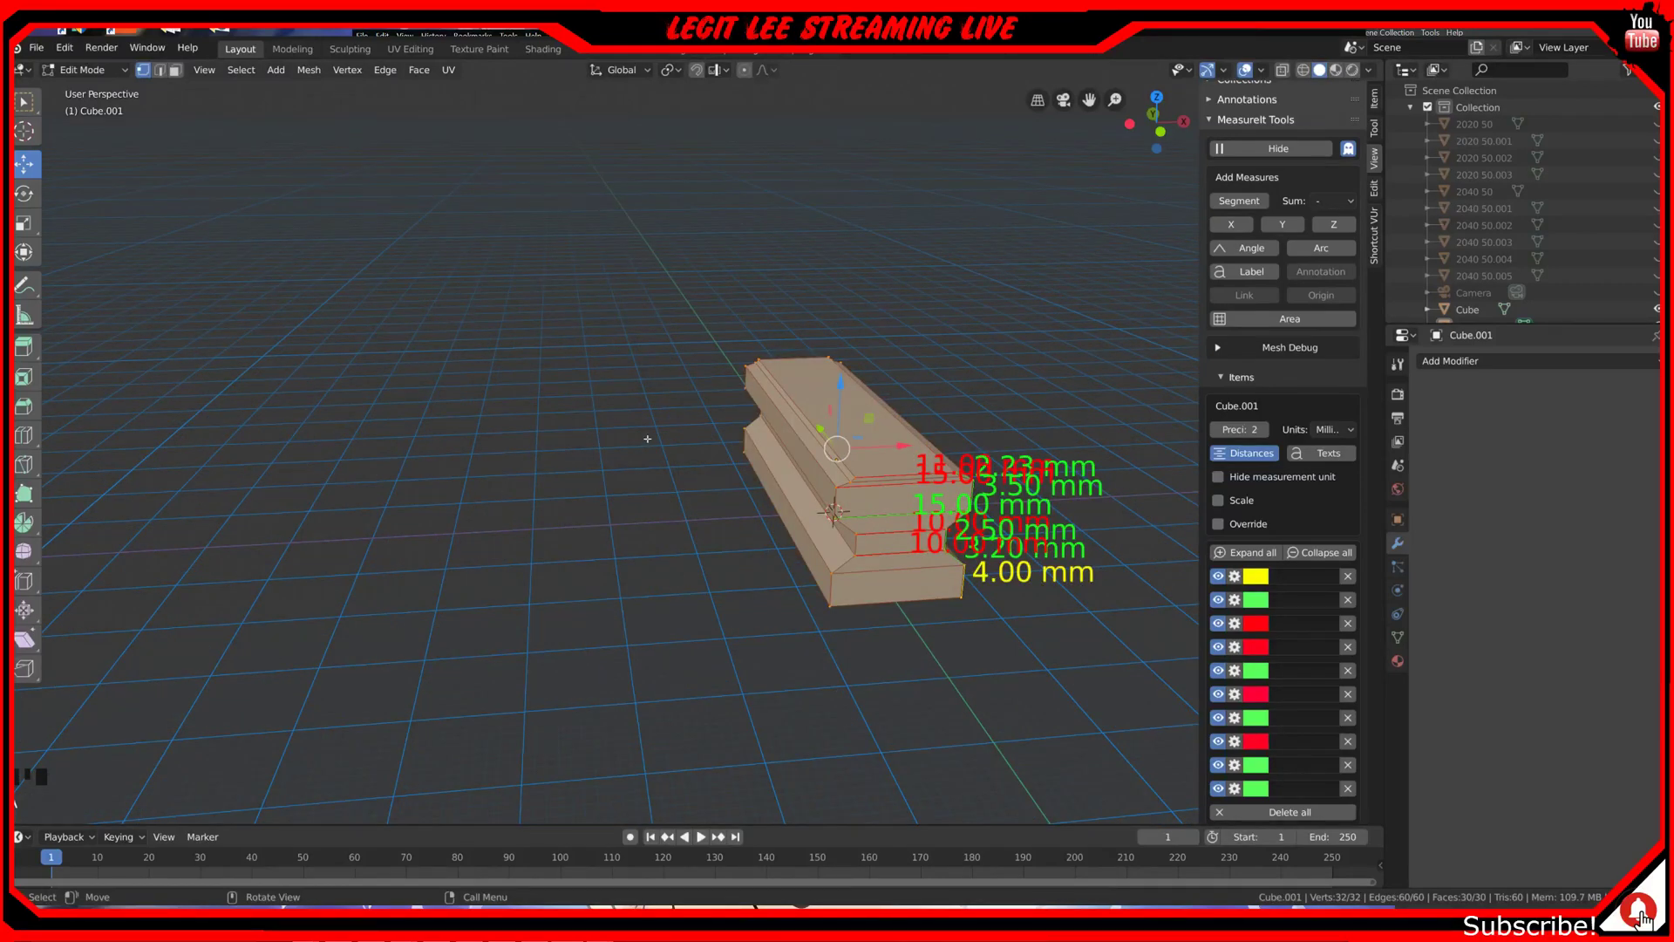
right_click(647, 438)
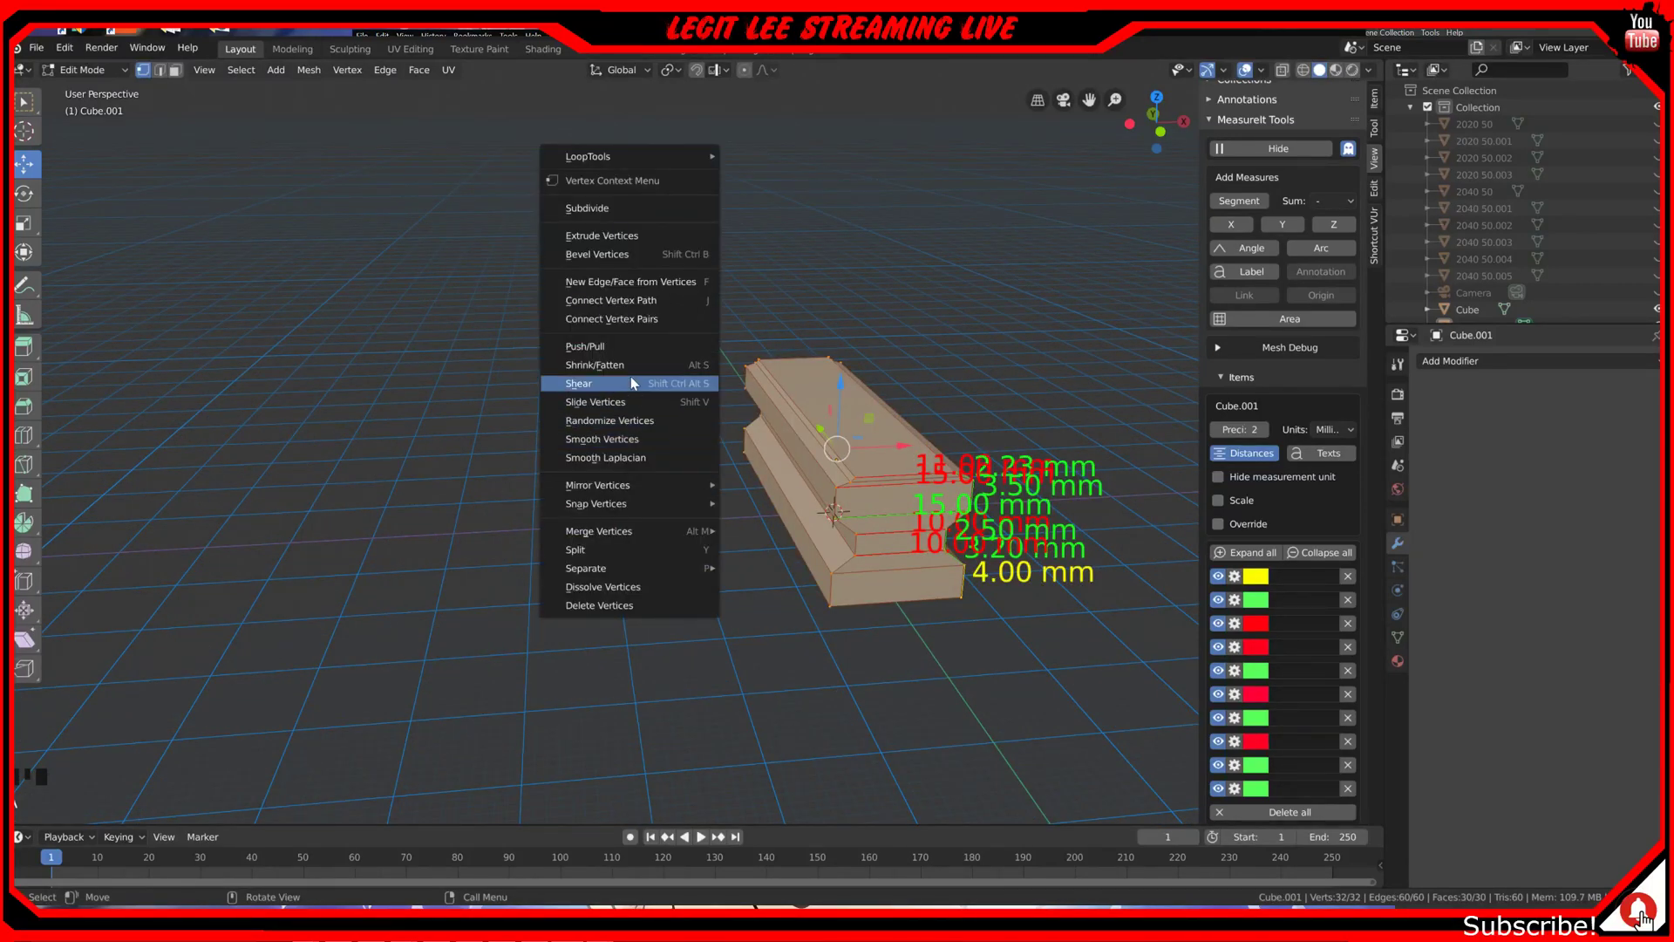
click(627, 210)
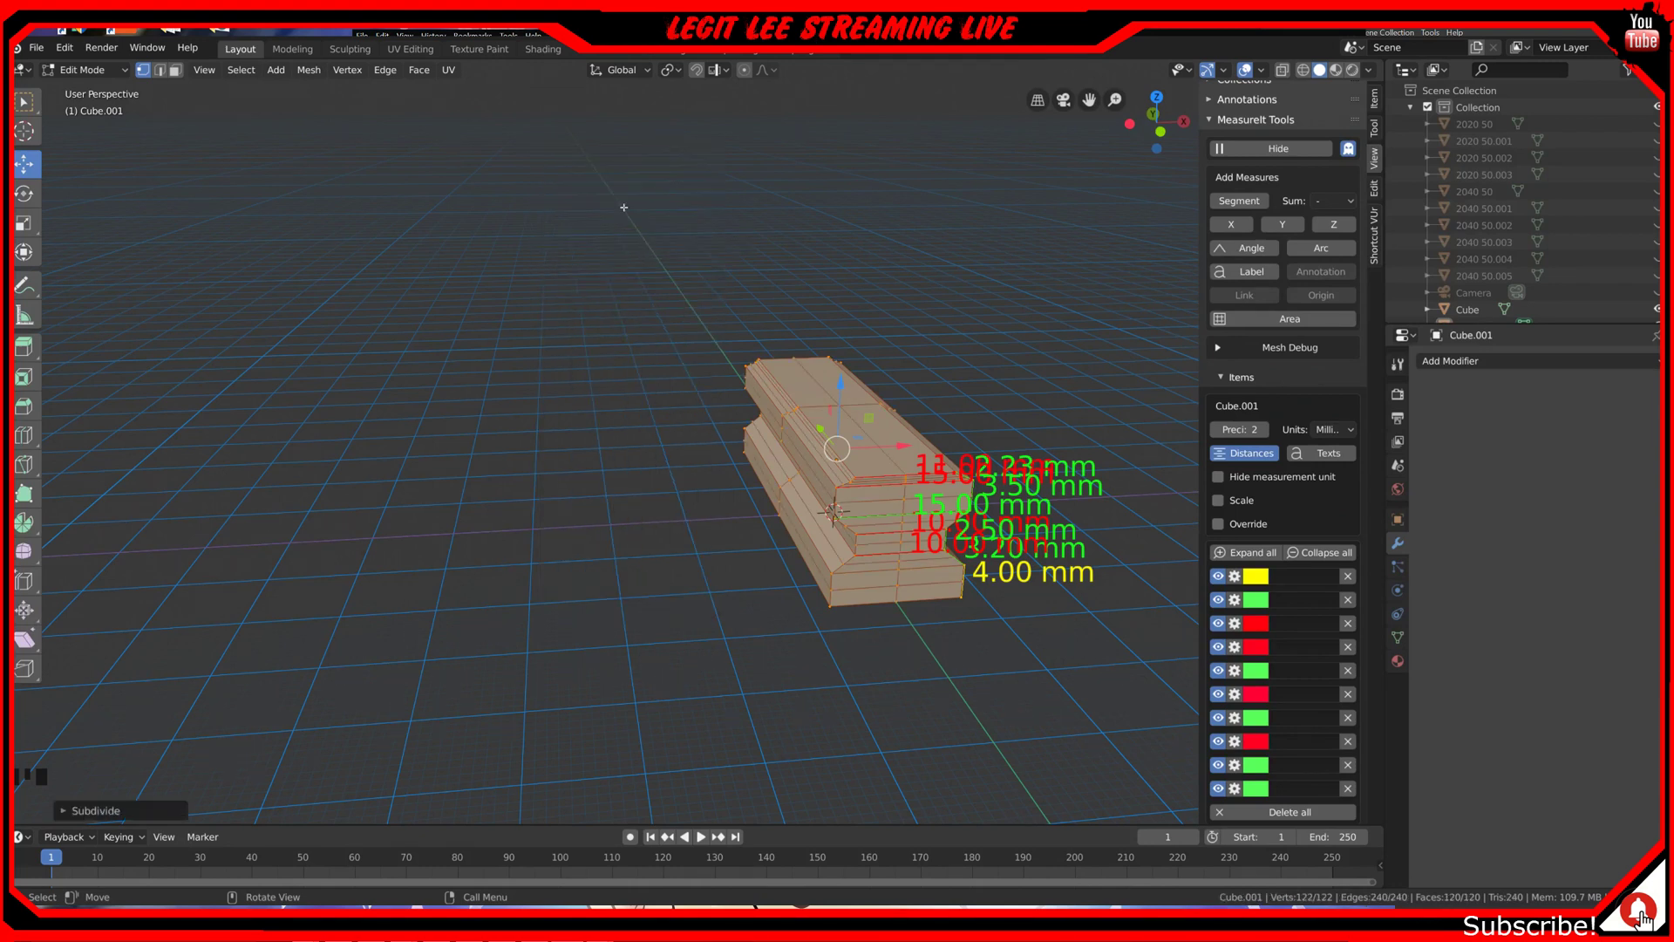
middle_drag(697, 301, 371, 494)
key(ctrl+z)
scroll(599, 514, down, 2)
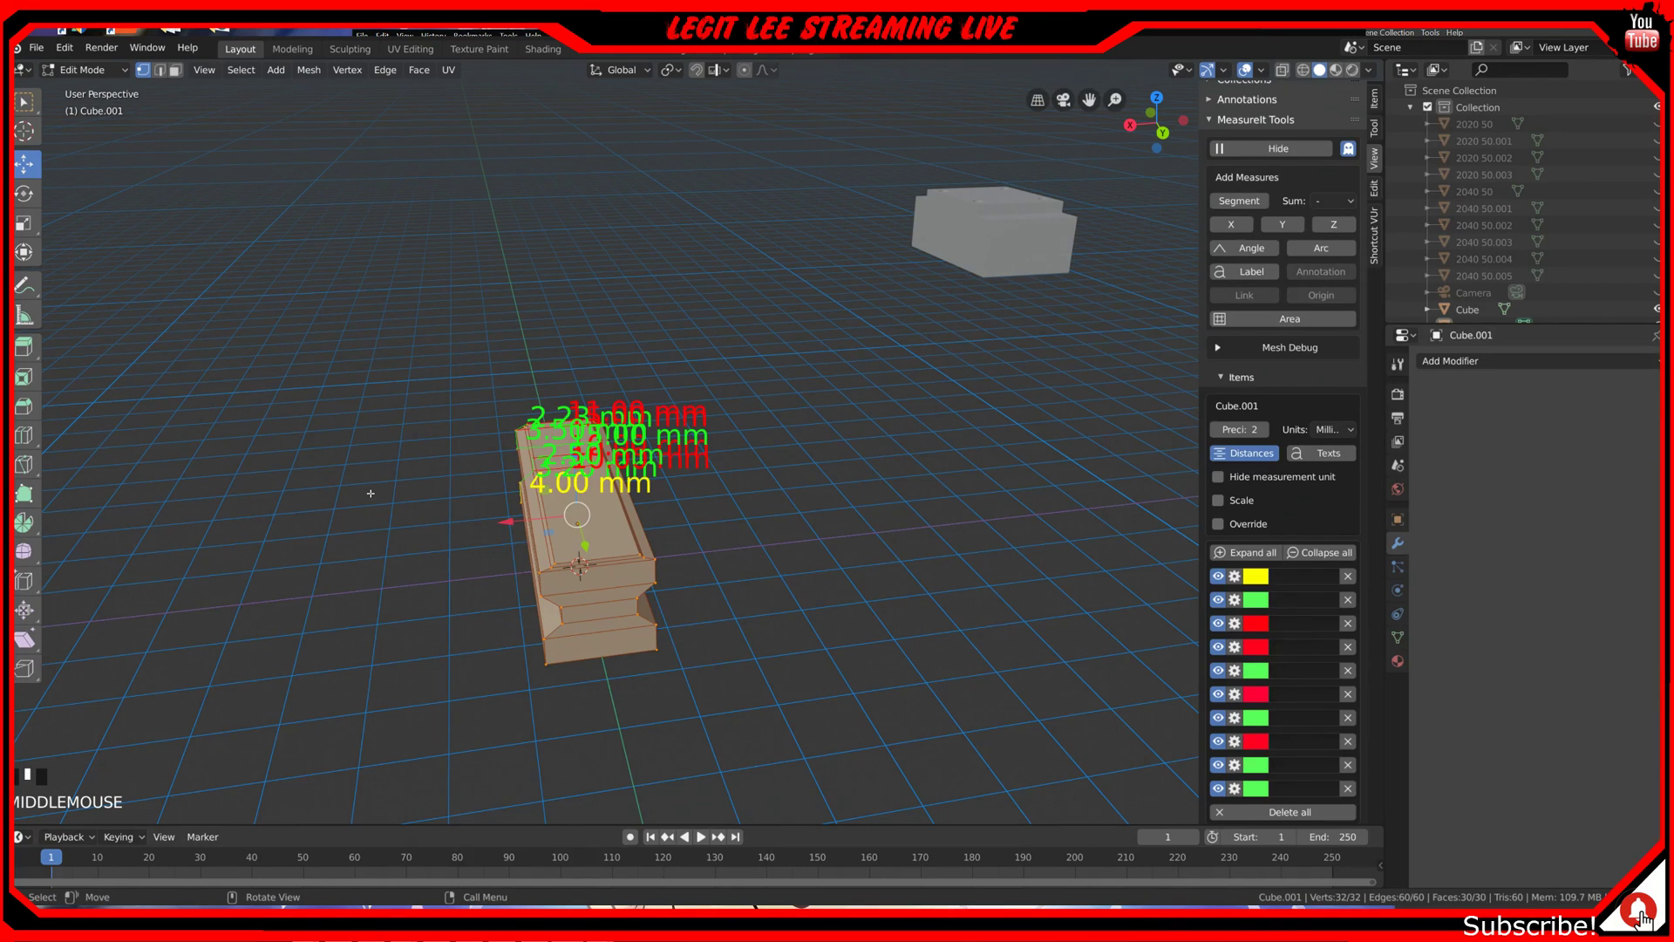
scroll(370, 493, down, 3)
middle_drag(371, 493, 462, 545)
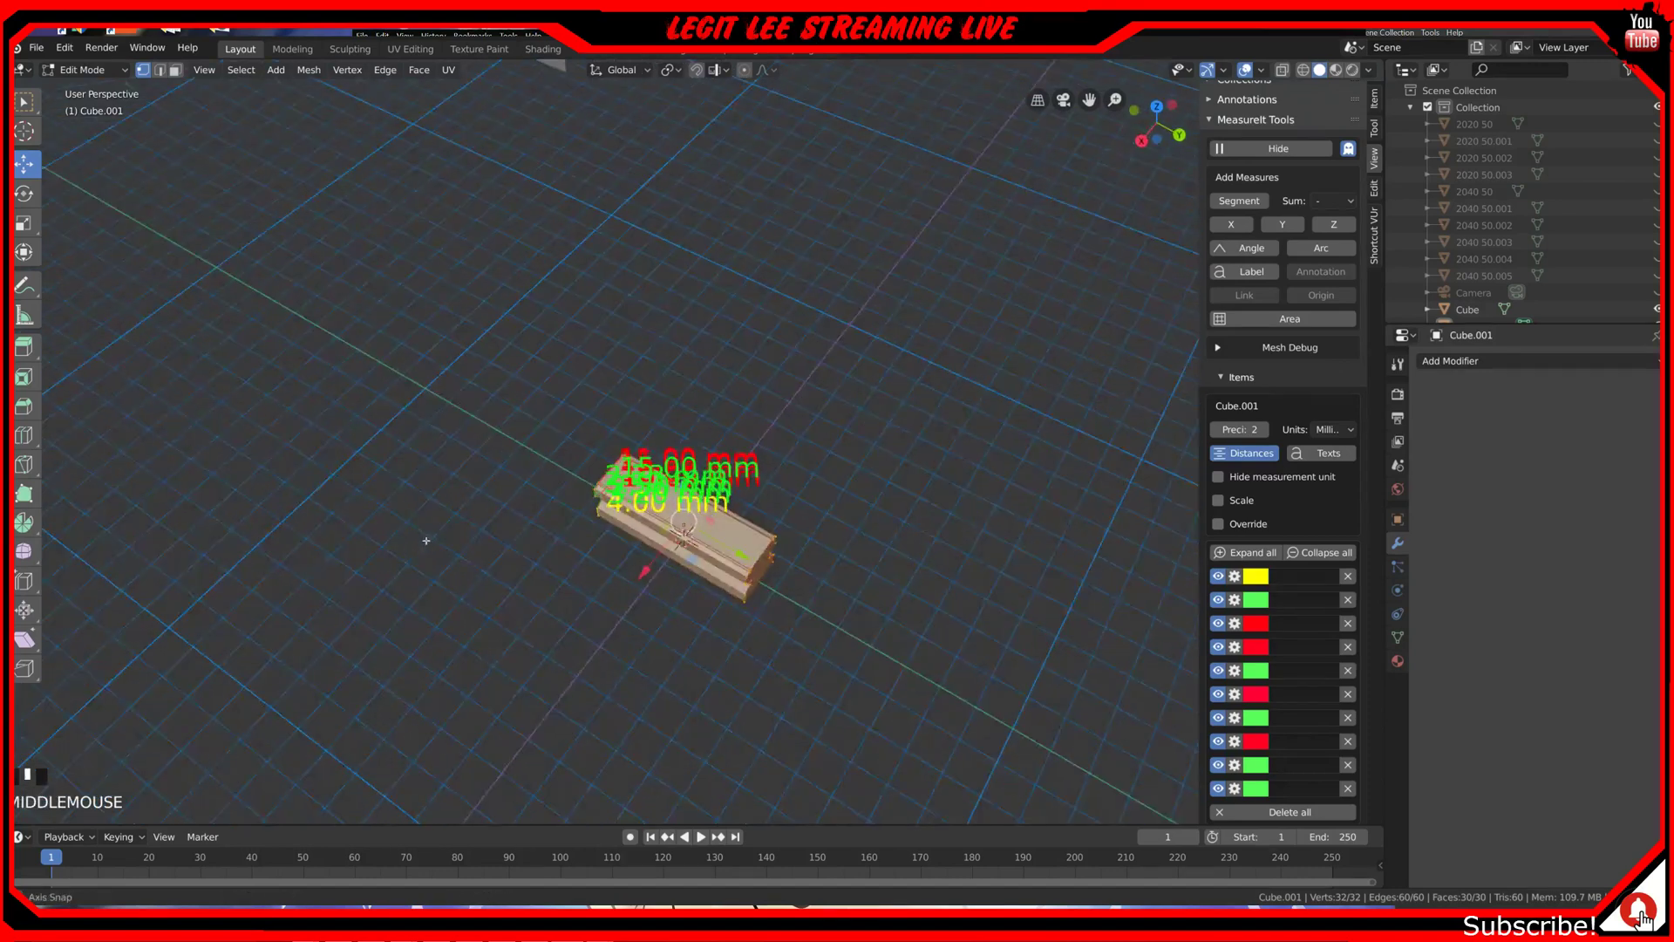
scroll(472, 556, down, 1)
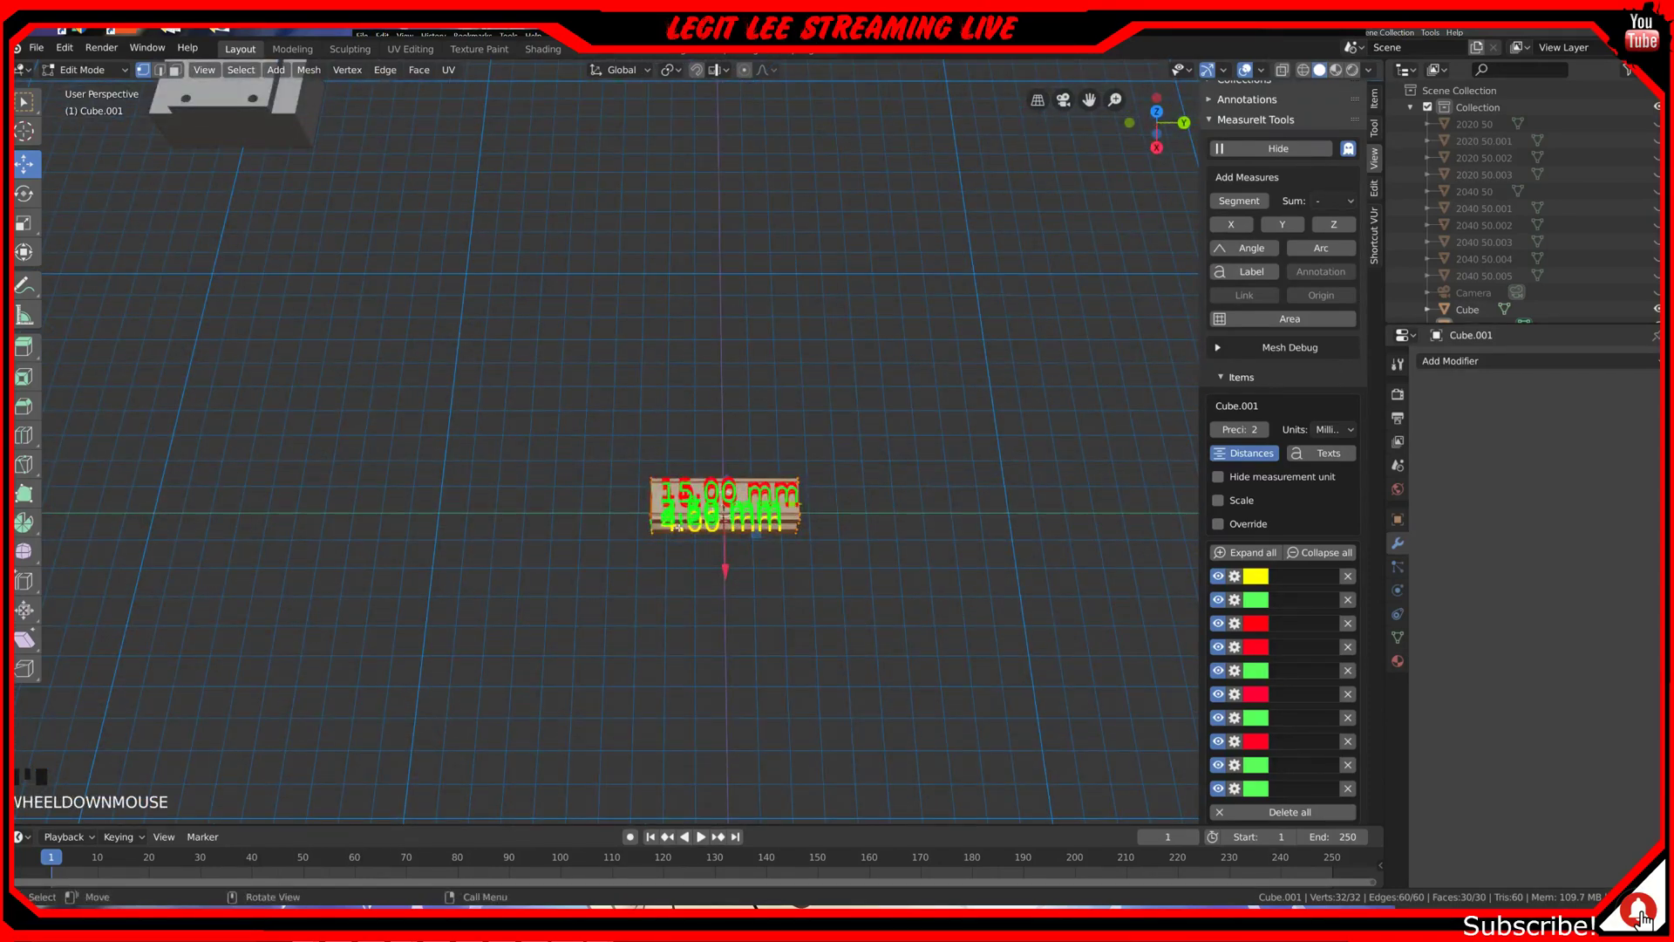
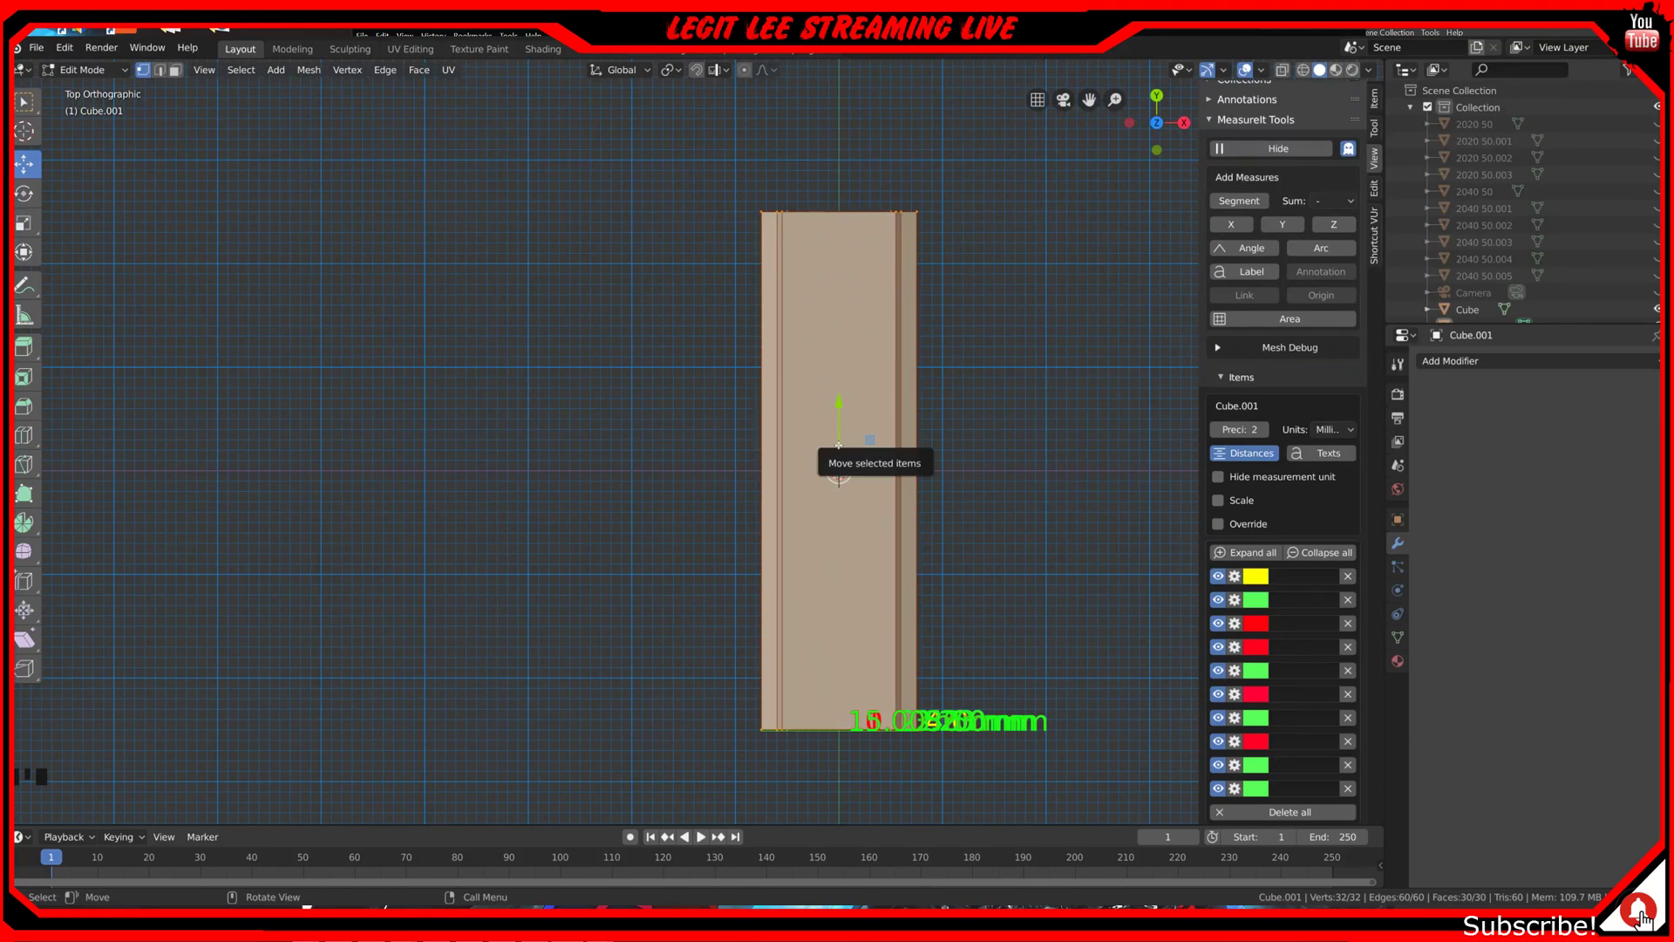
Step: Delete all MeasureIt measurements from the profile object
scroll(839, 445, down, 2)
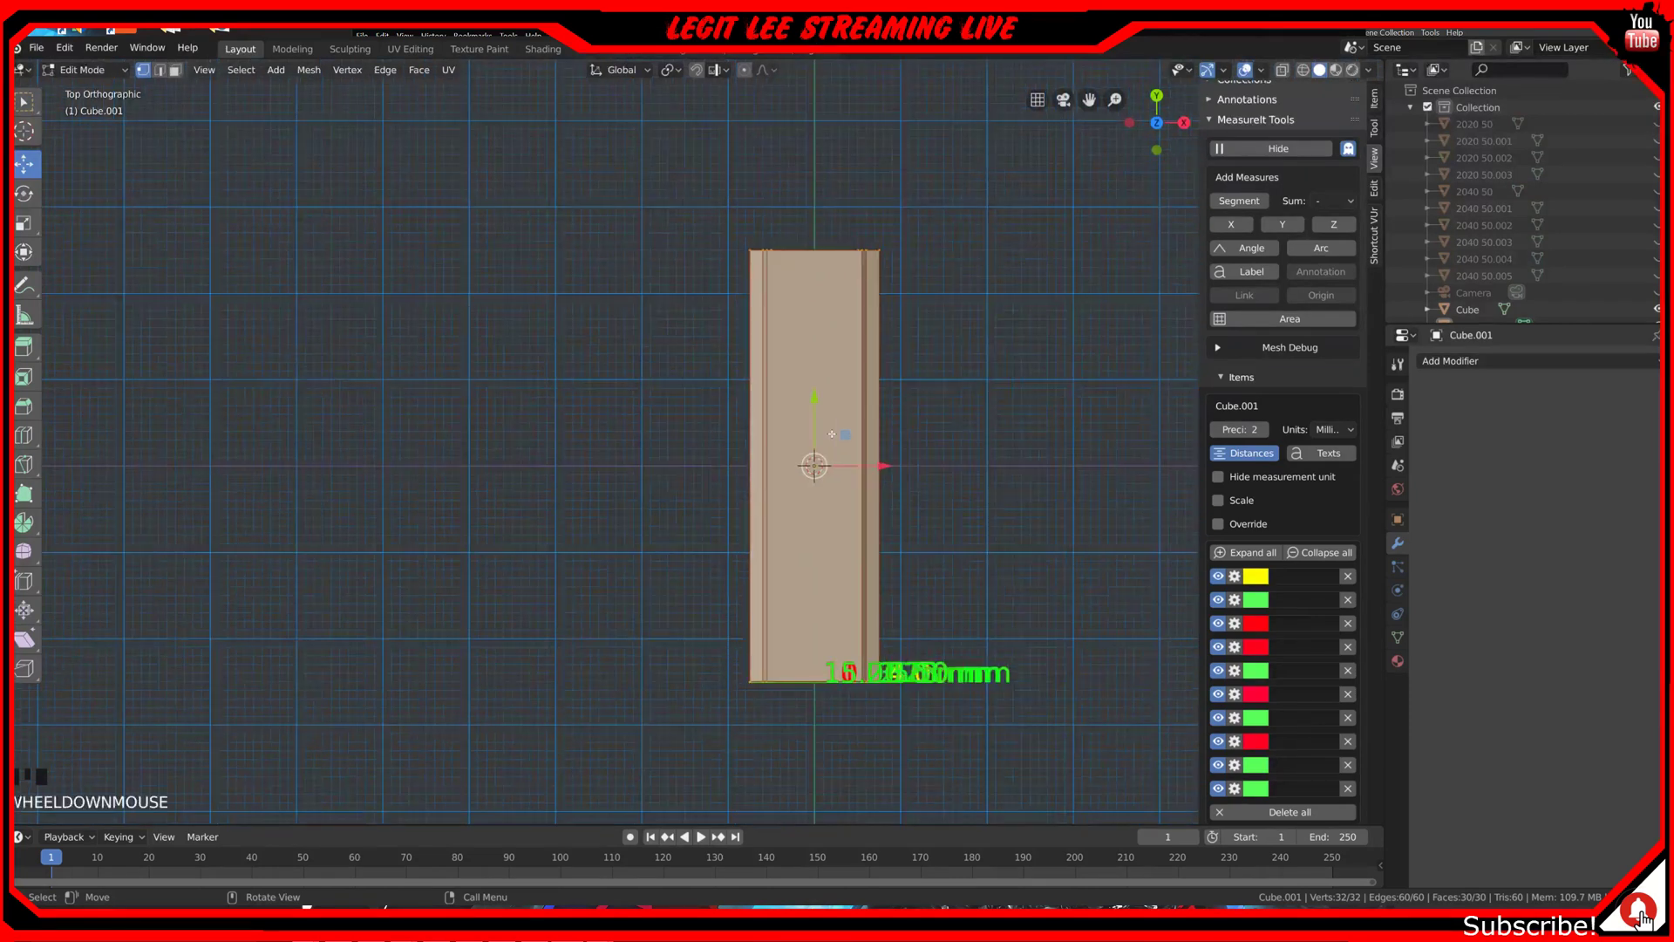
click(1347, 577)
click(1347, 576)
click(1348, 599)
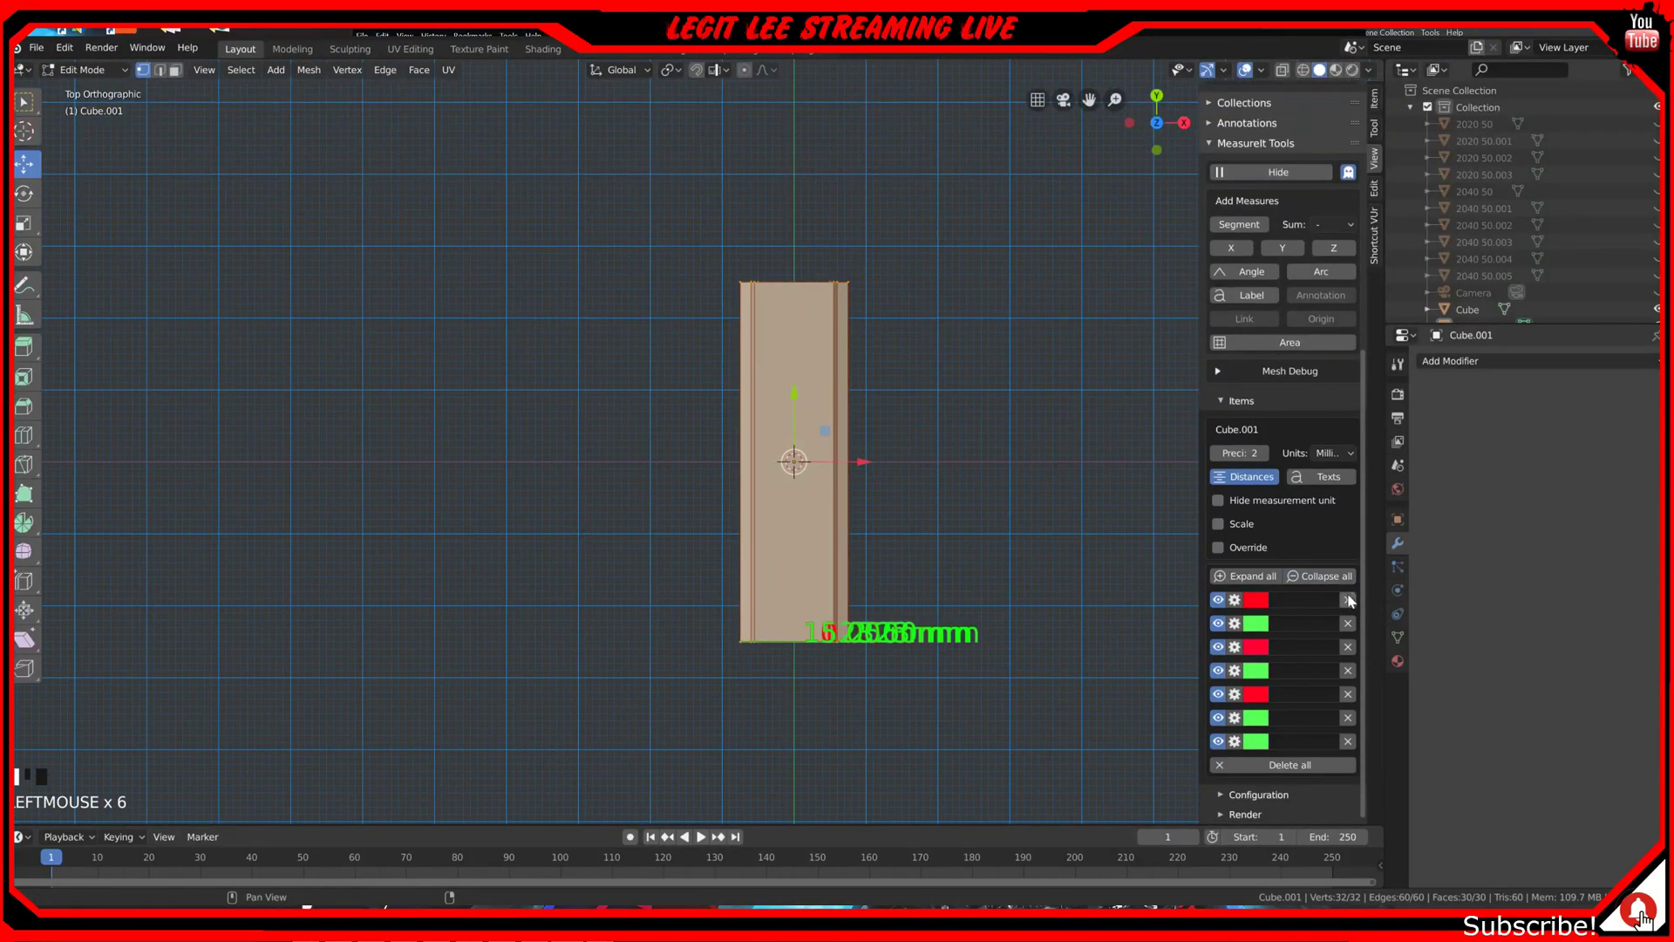
click(1348, 600)
click(1290, 765)
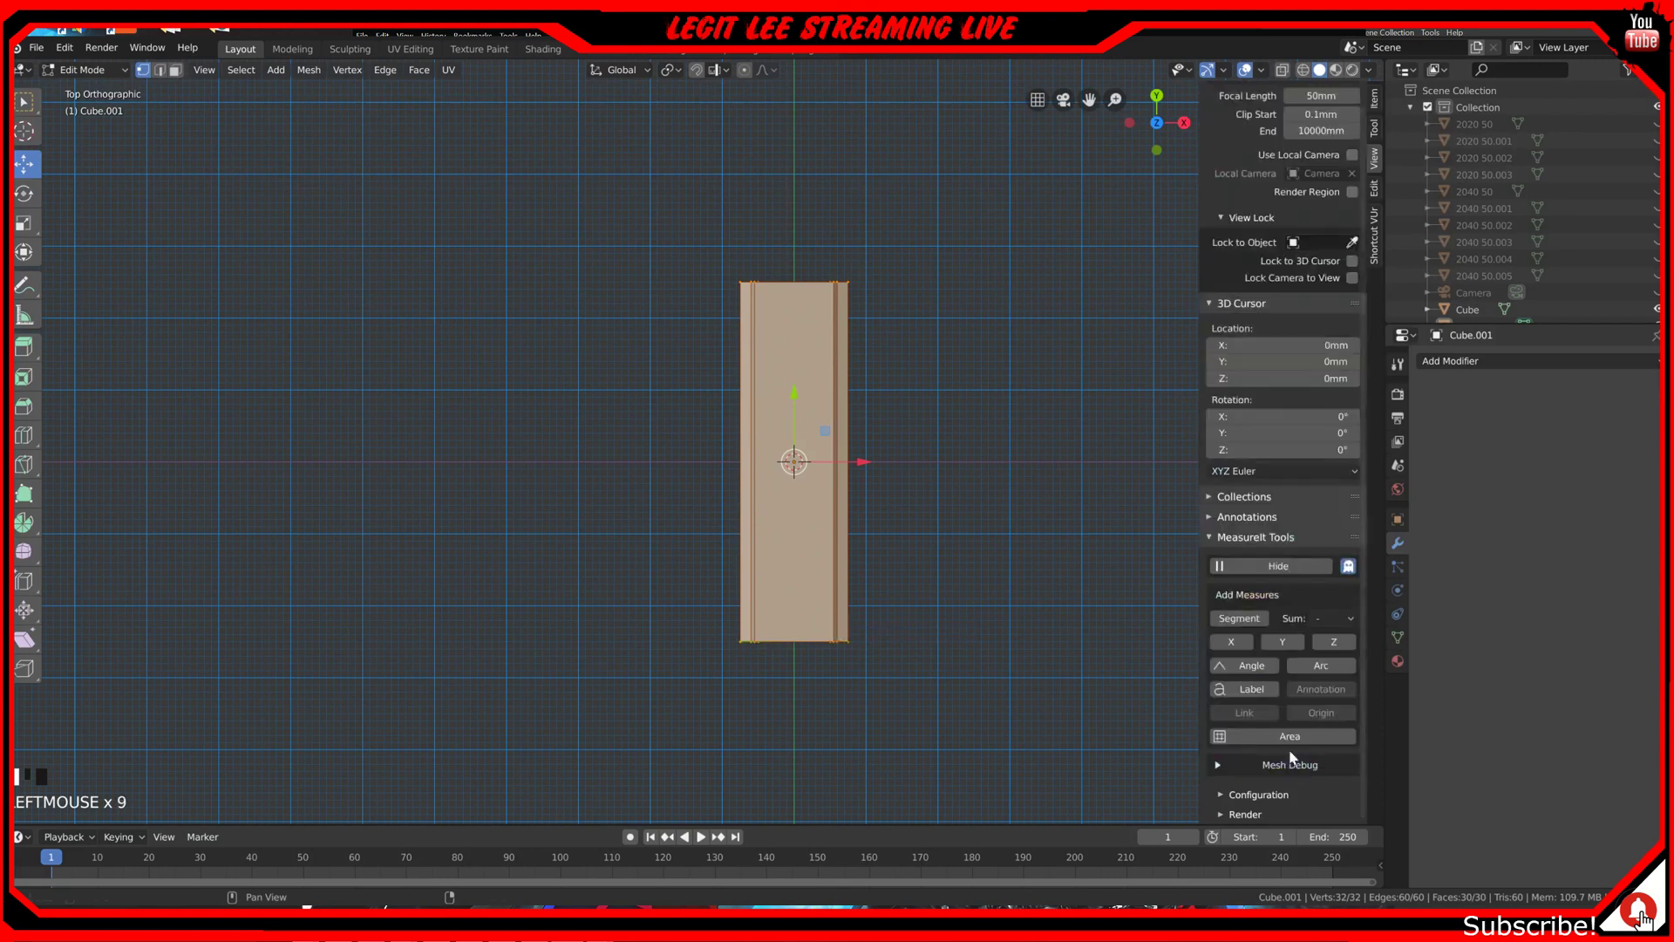
Step: Add a MeasureIt segment measurement between the two end vertices of the profile's long outer edge
click(827, 281)
click(830, 284)
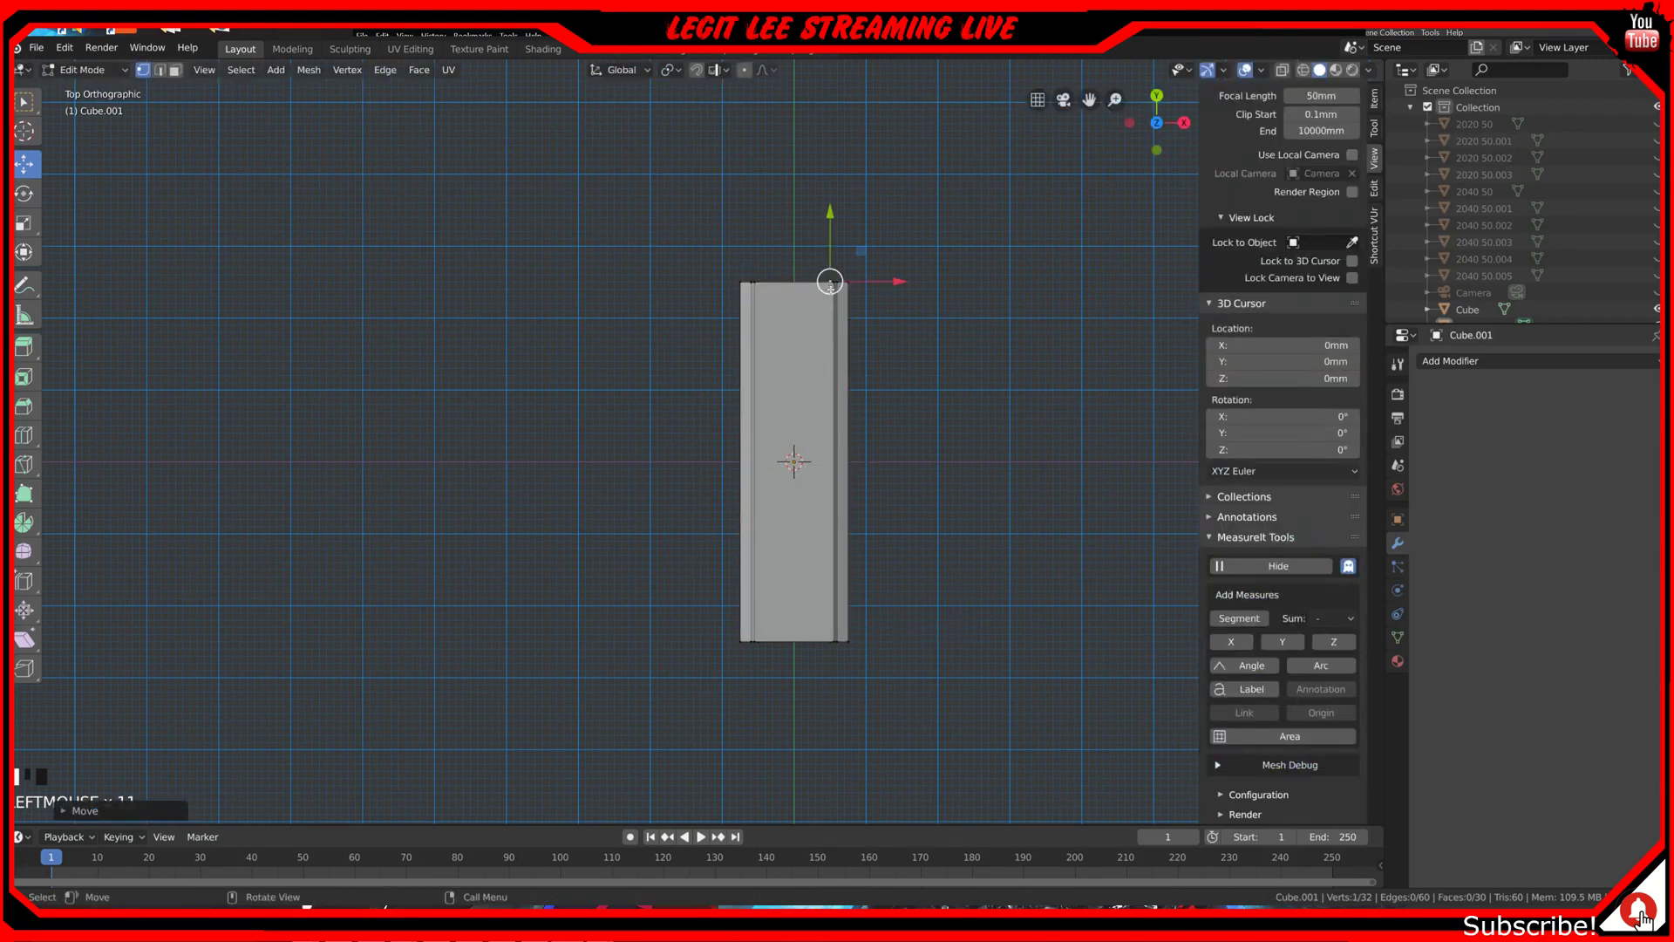
click(830, 284)
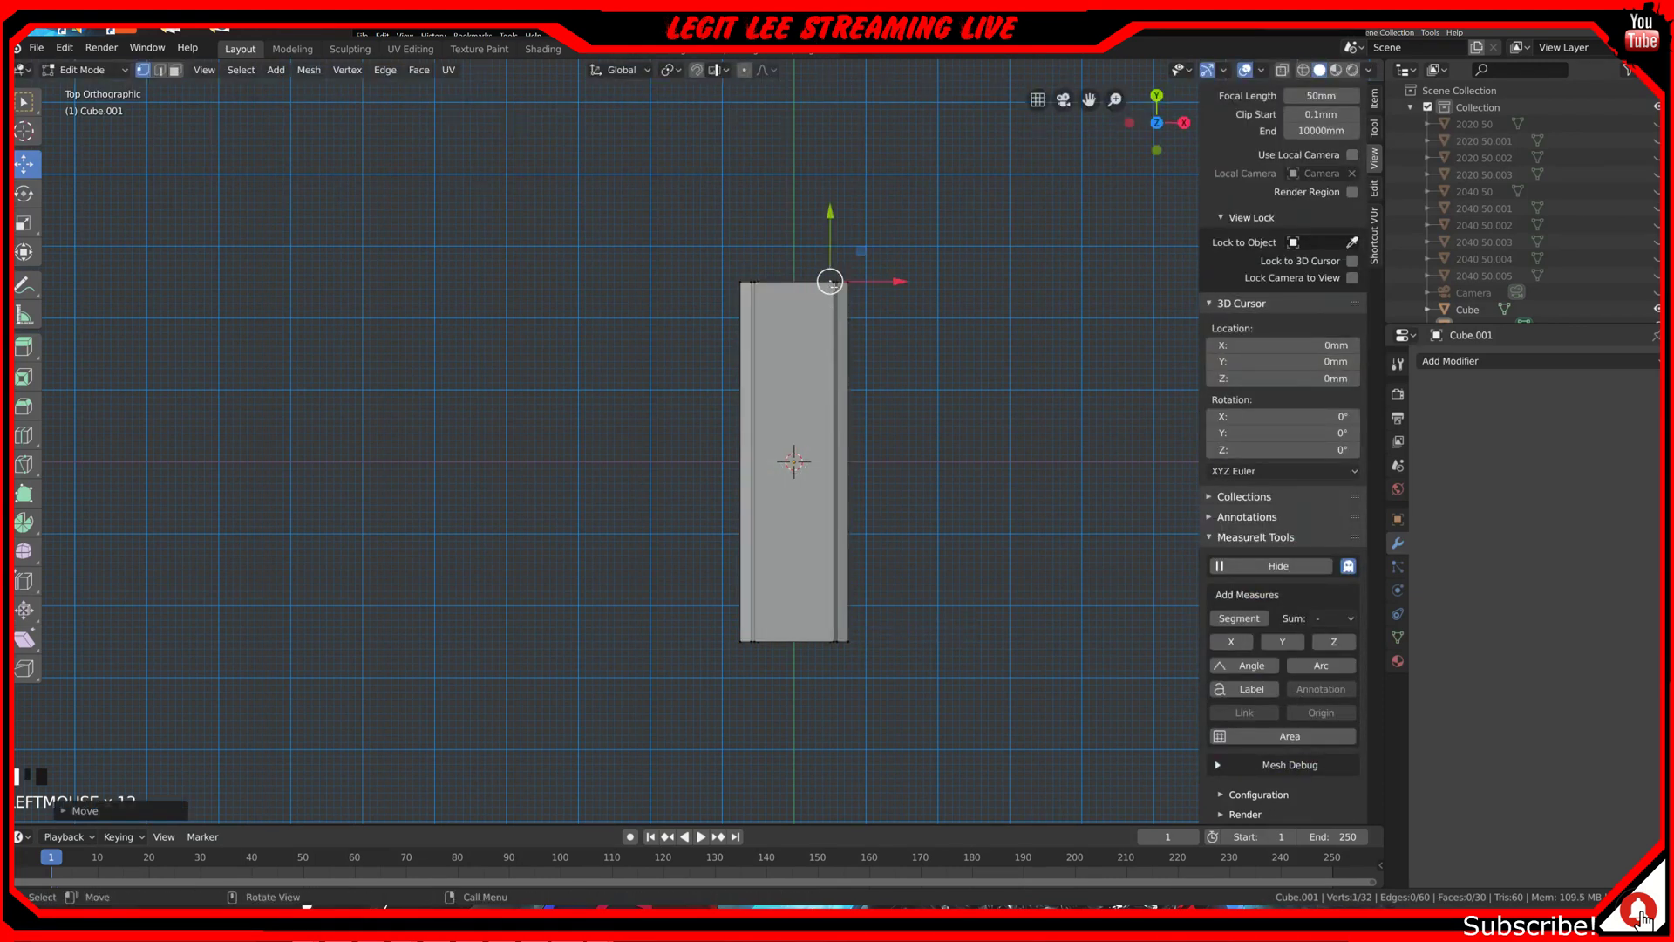
click(829, 640)
click(850, 283)
shift+click(862, 631)
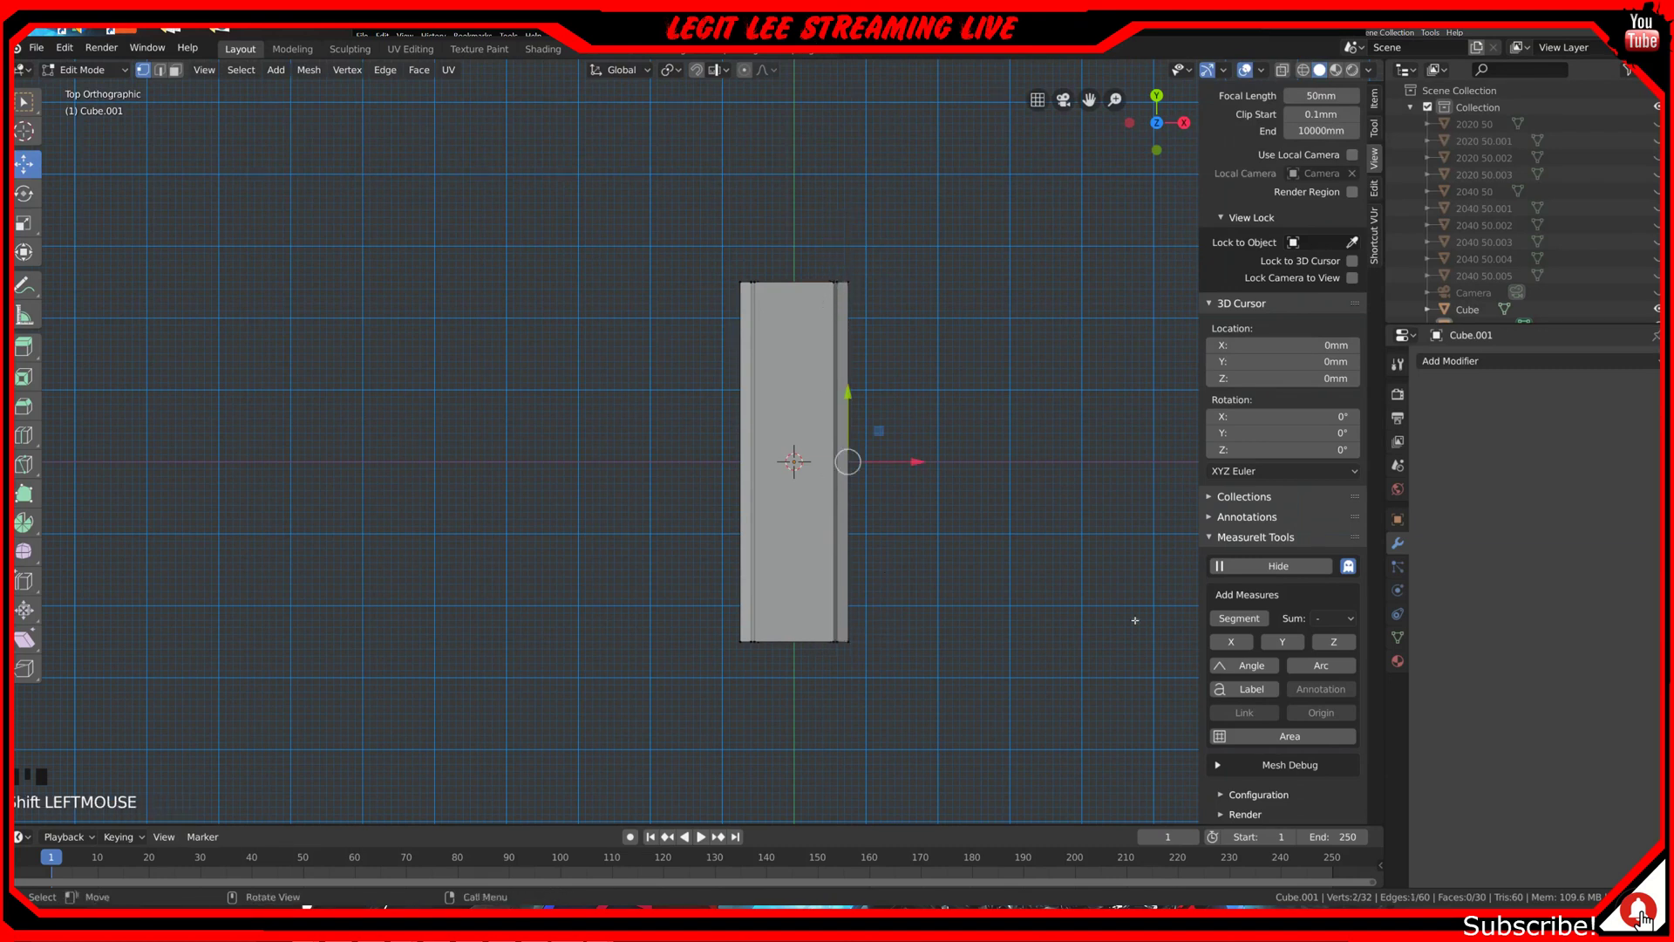
click(1254, 615)
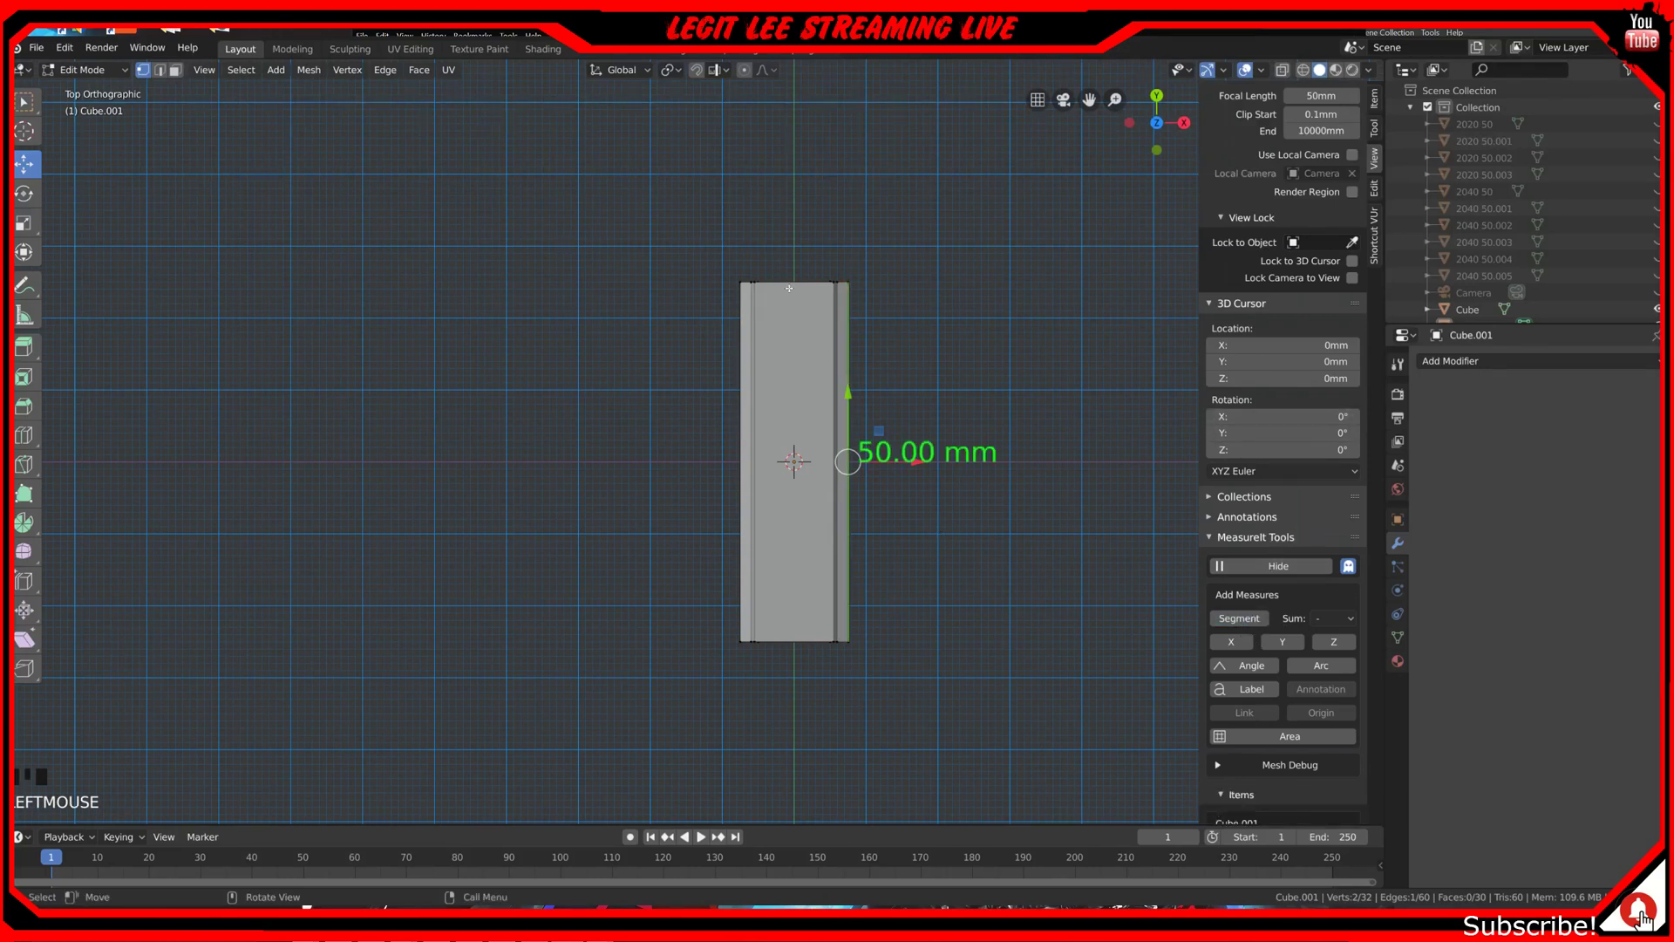
Step: In wireframe shading, select all vertices at the profile's +Y end and move them along Y to make it 150 mm long
key(a)
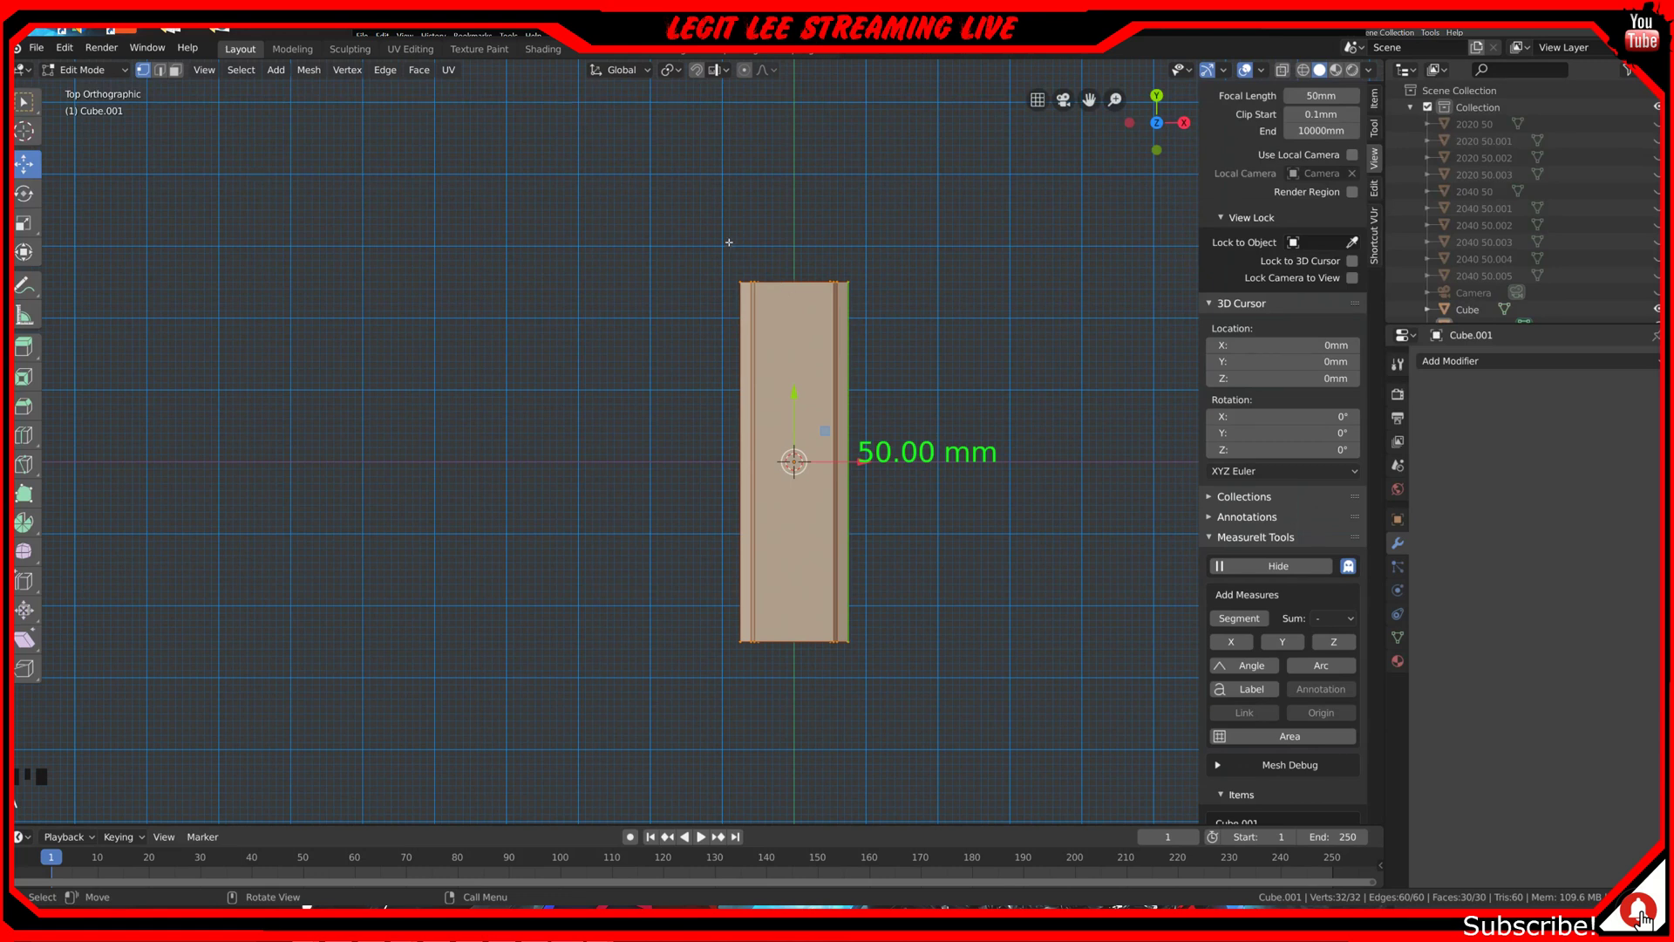
scroll(729, 243, down, 5)
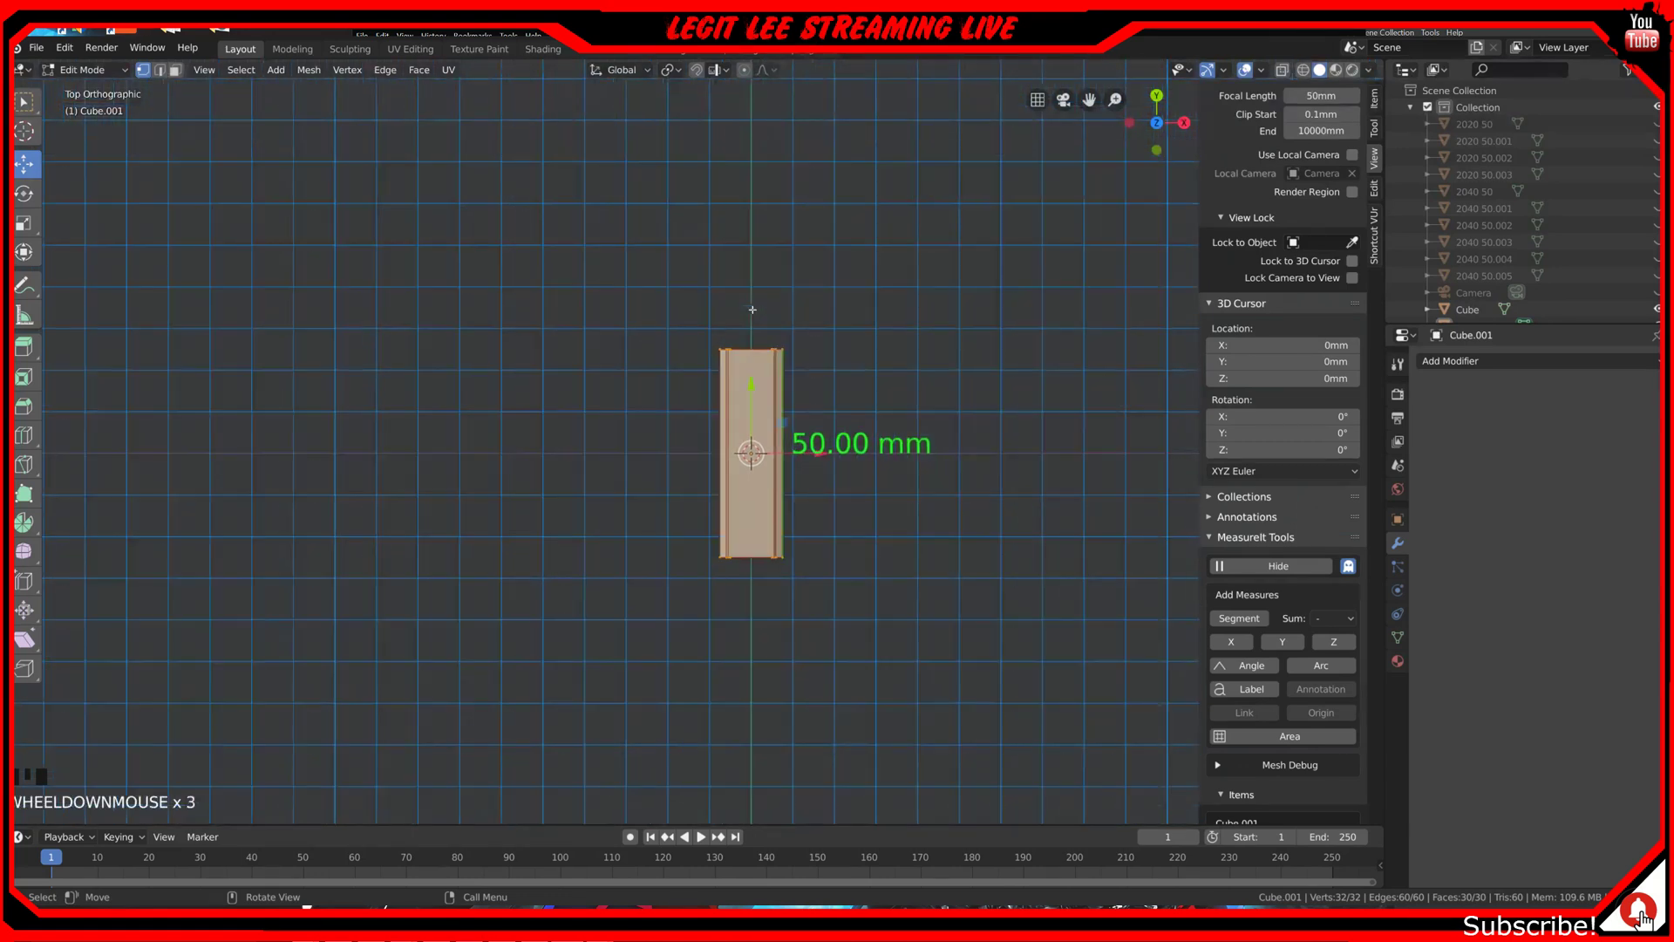
click(719, 343)
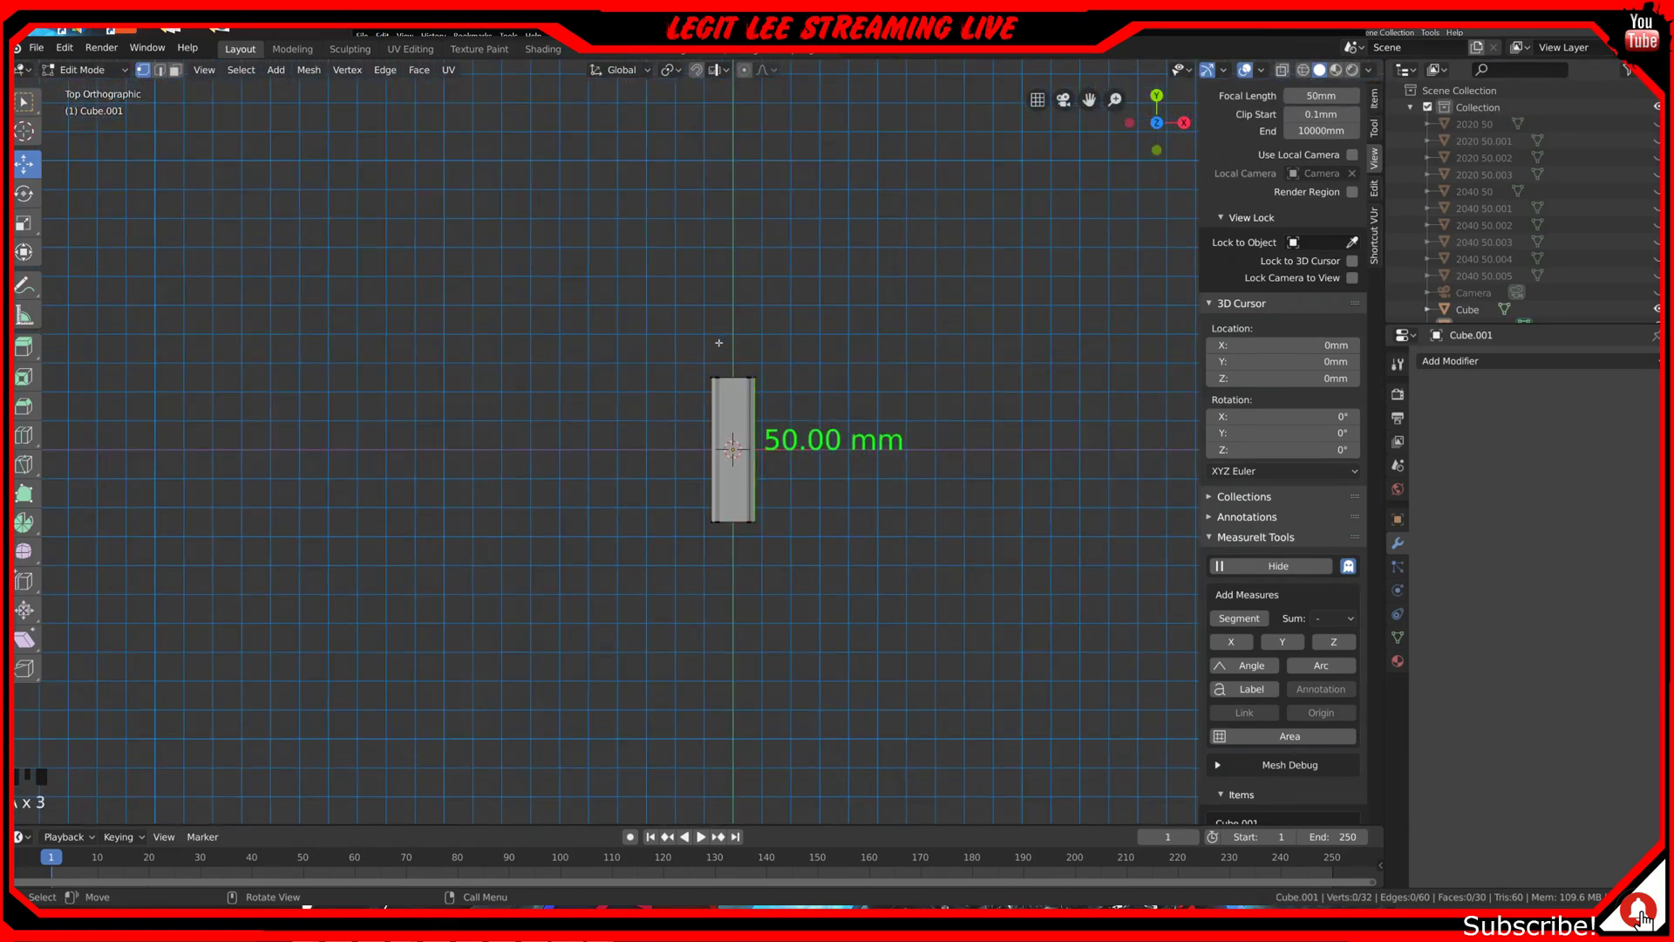
key(z)
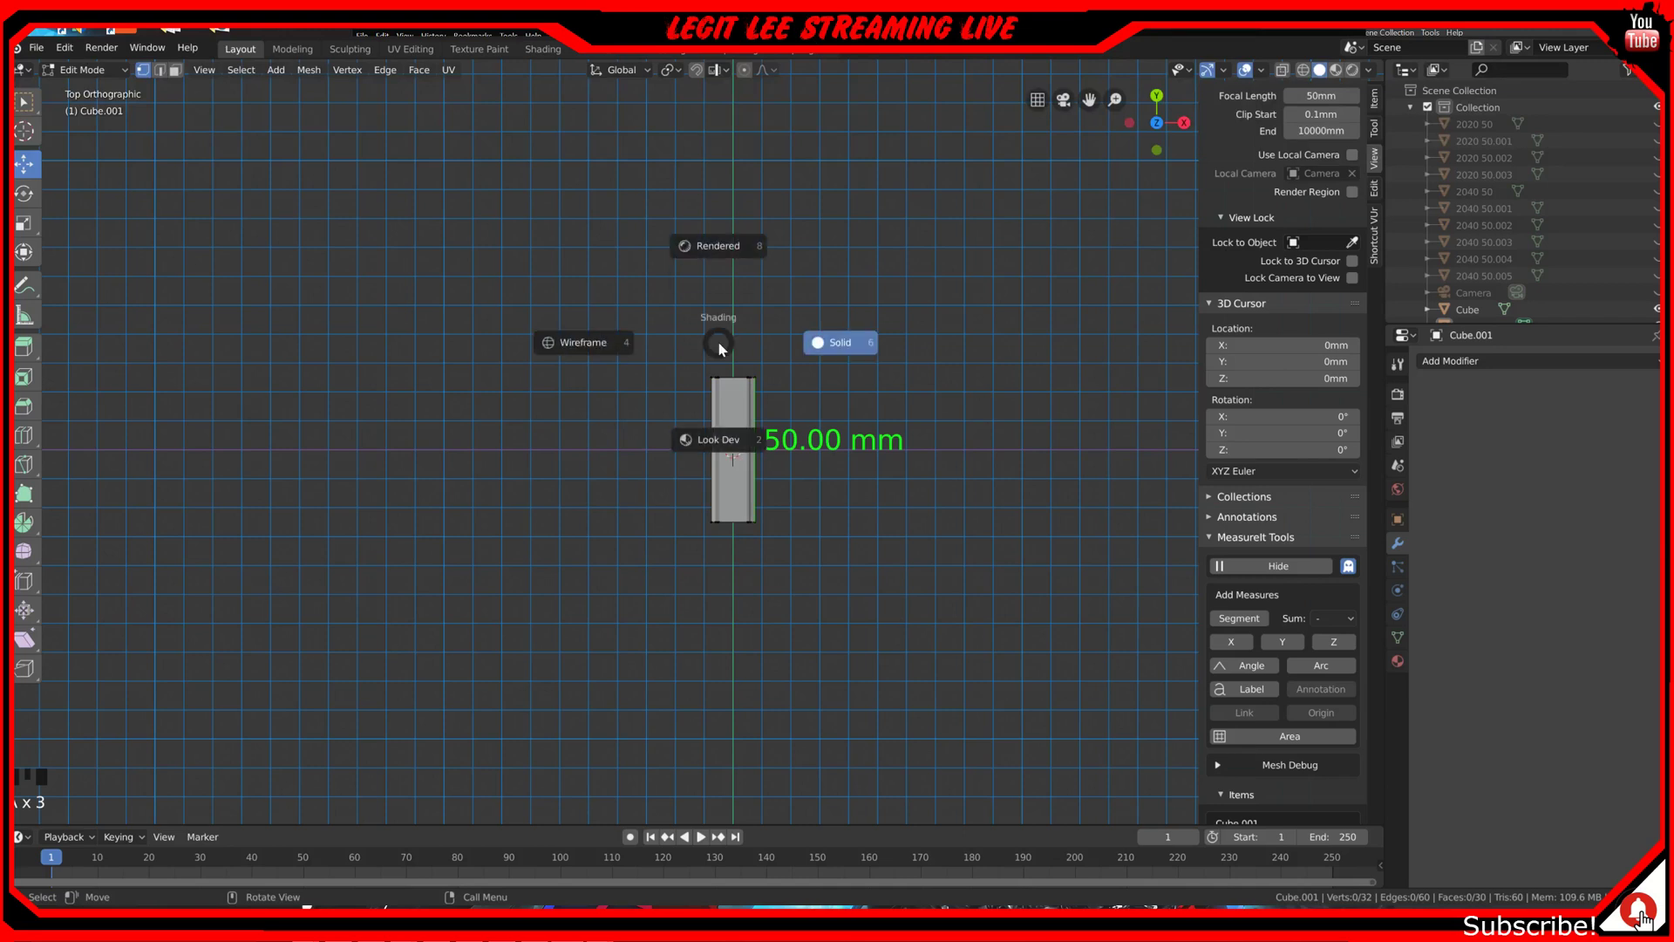
click(578, 344)
key(b)
drag(575, 301, 863, 410)
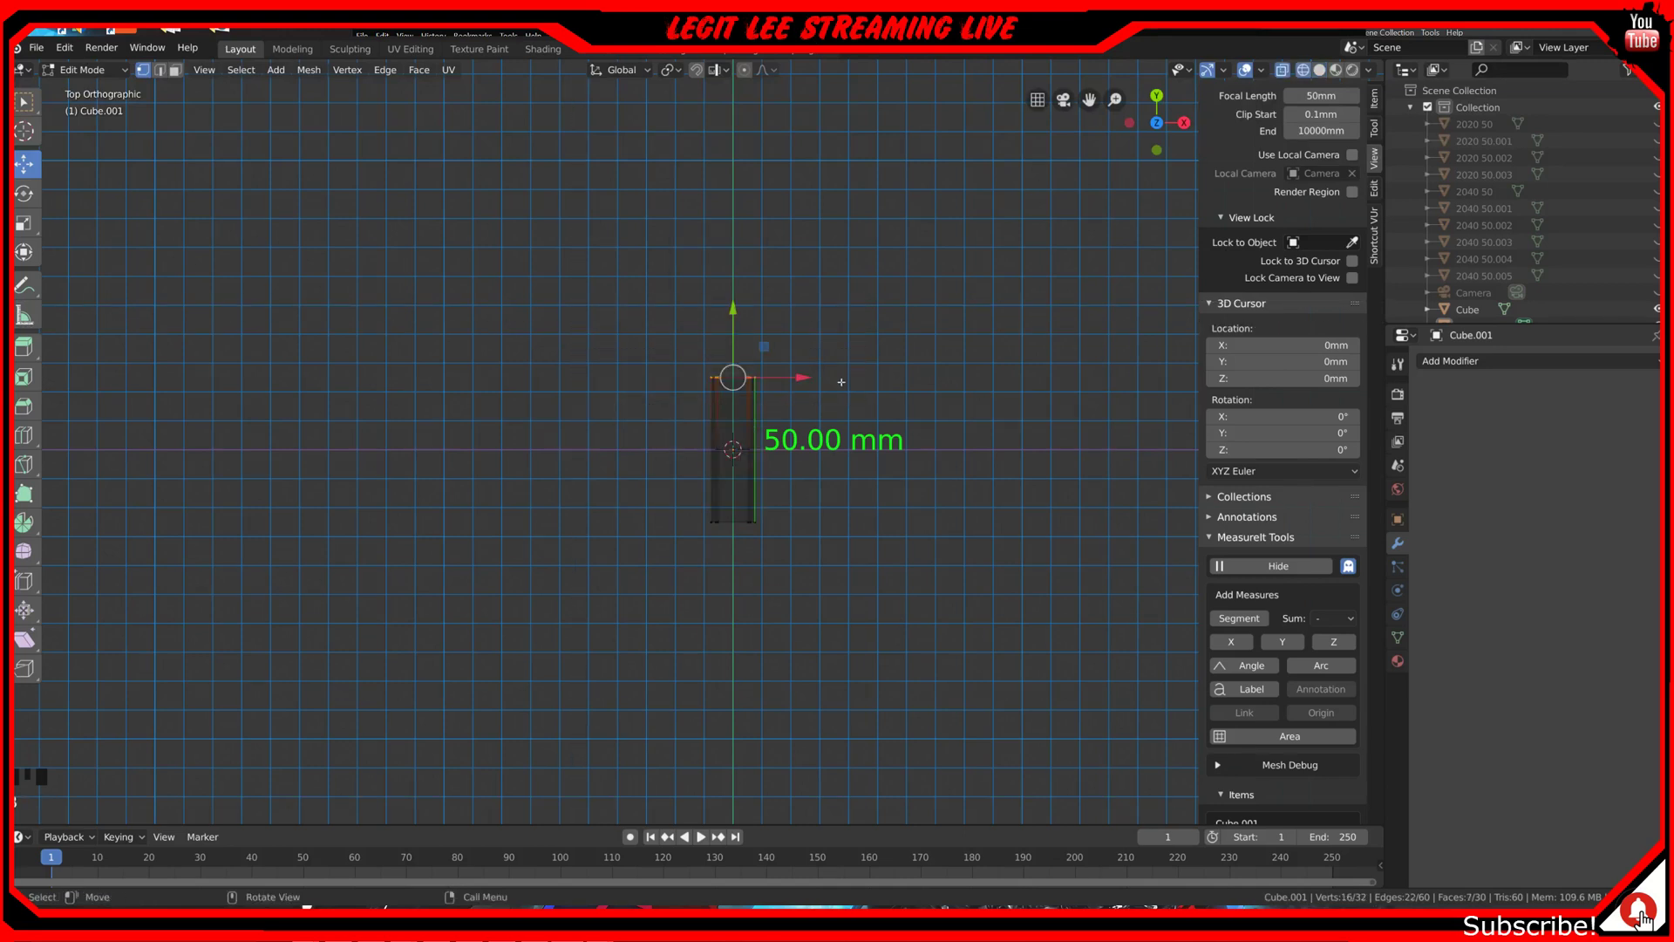
ctrl+drag(732, 307, 743, 790)
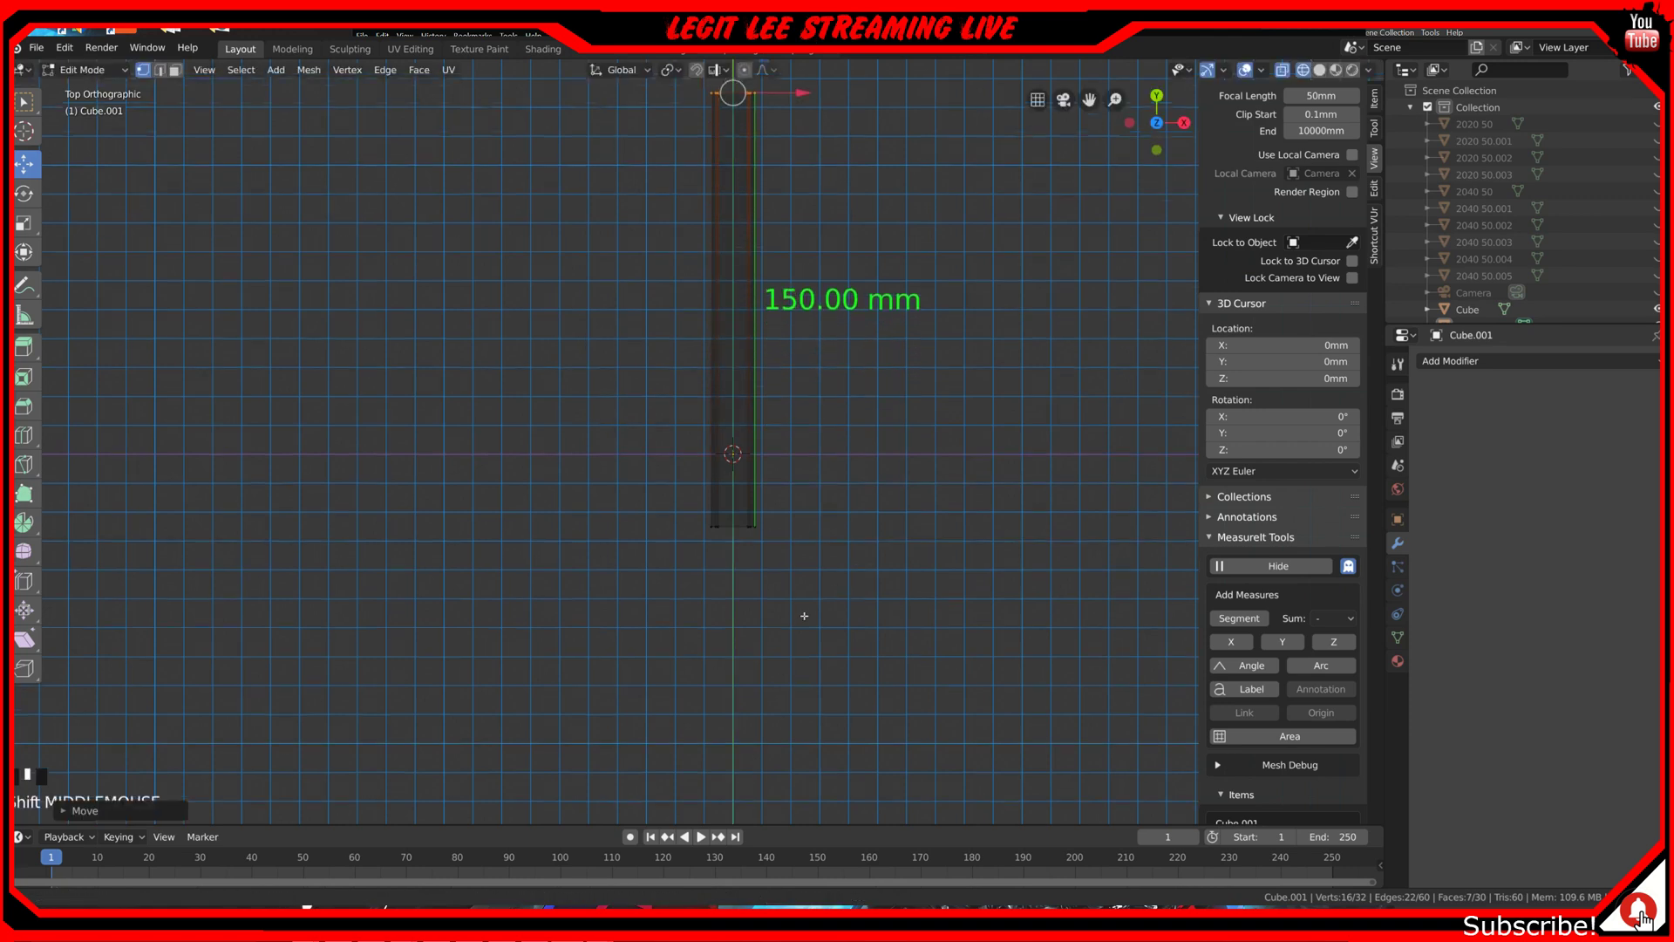
shift+middle_drag(803, 613, 808, 790)
scroll(860, 456, up, 1)
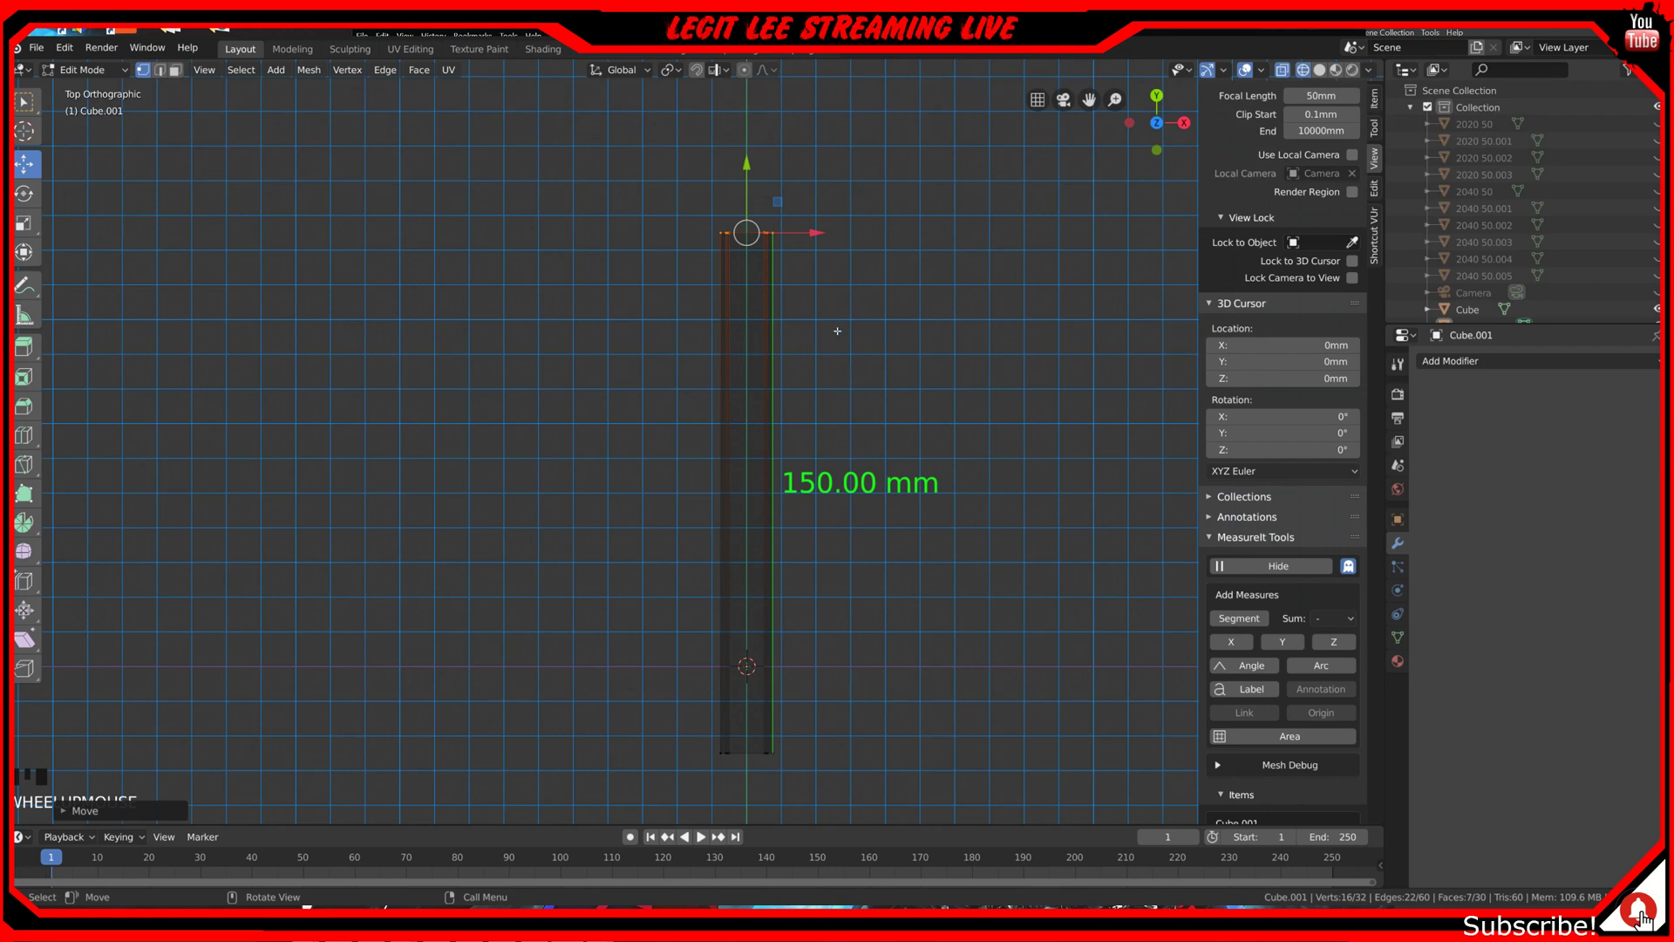
Step: Return the lengthened profile to Object Mode and switch the viewport back to solid shading
key(a)
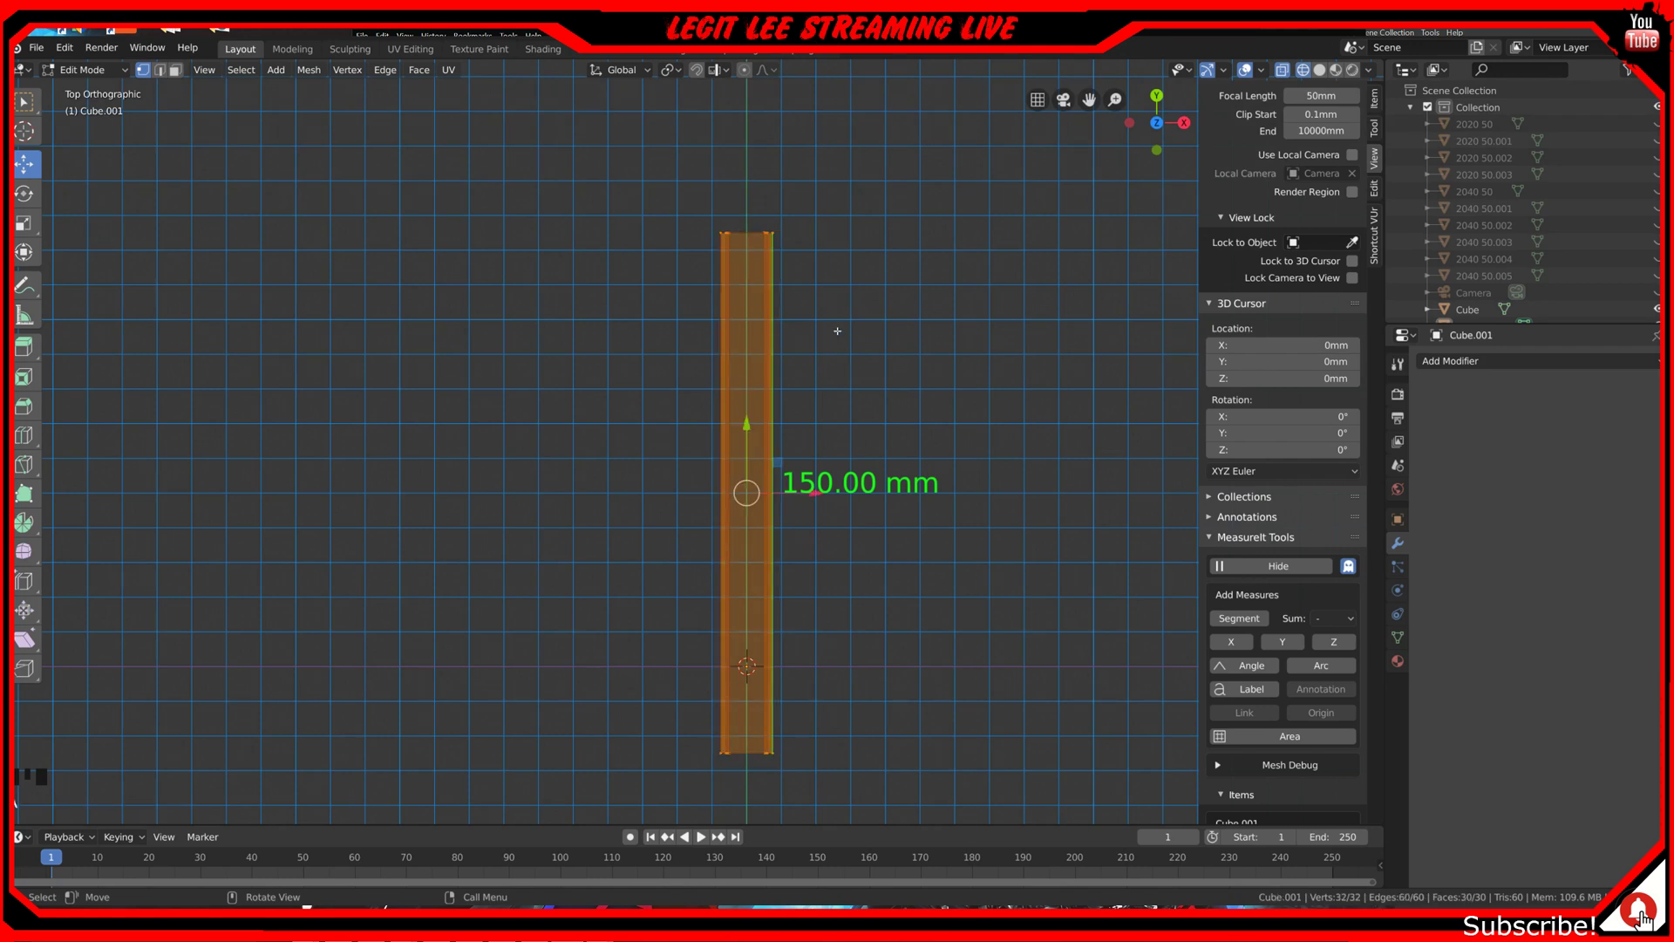
key(Tab)
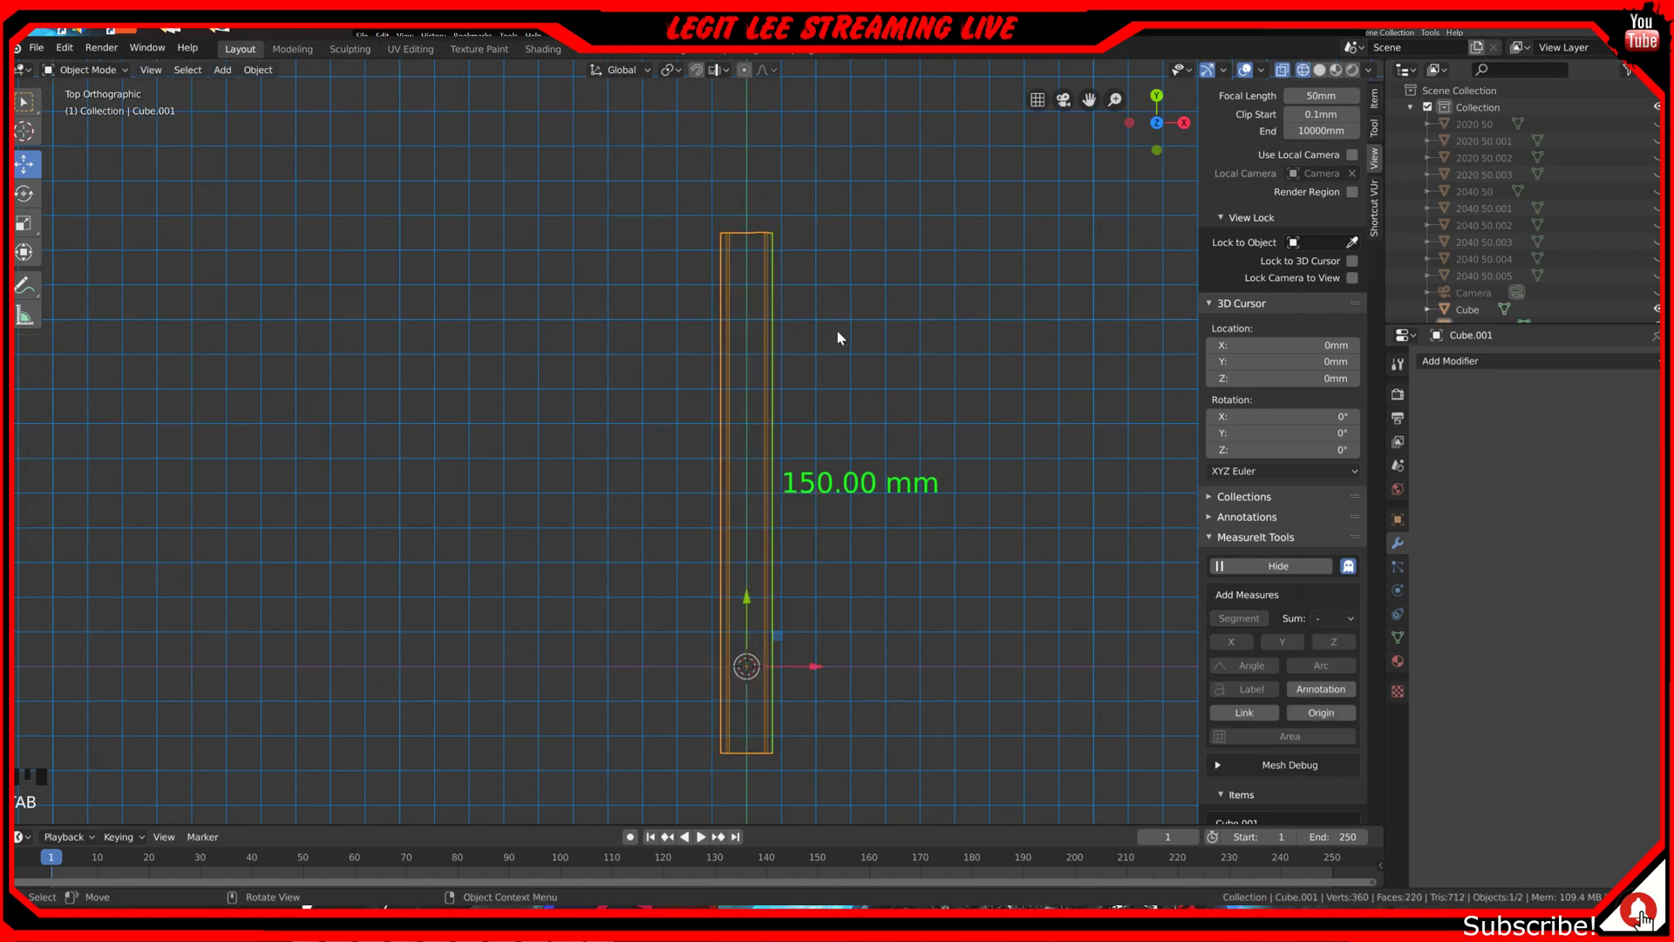
key(z)
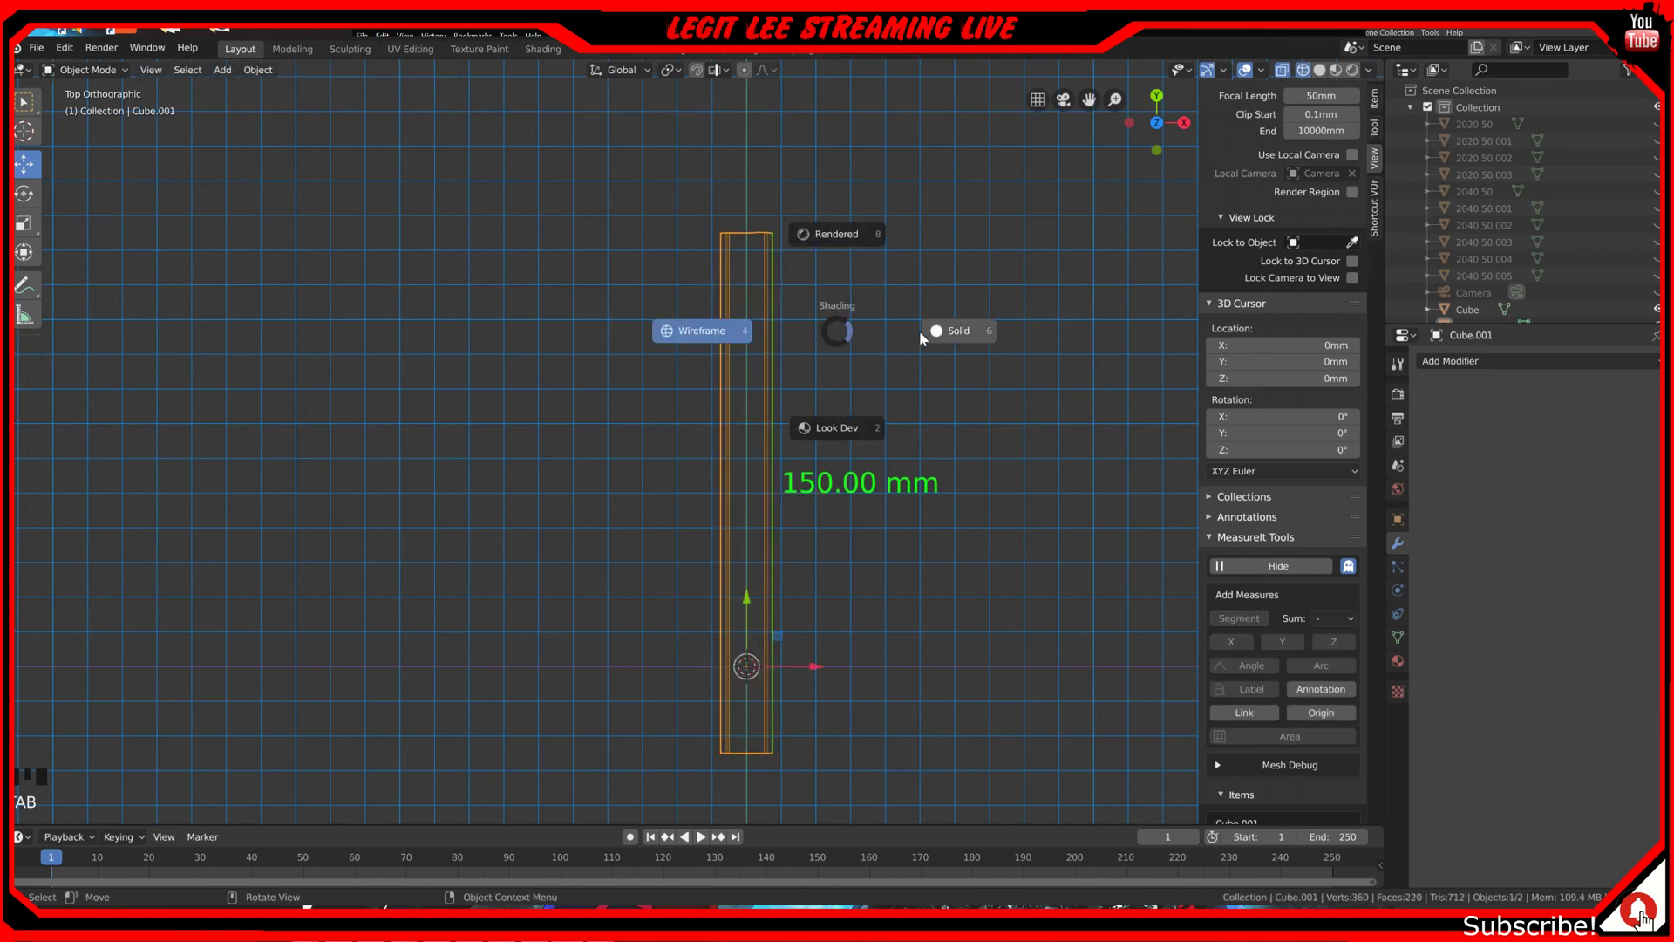
click(948, 333)
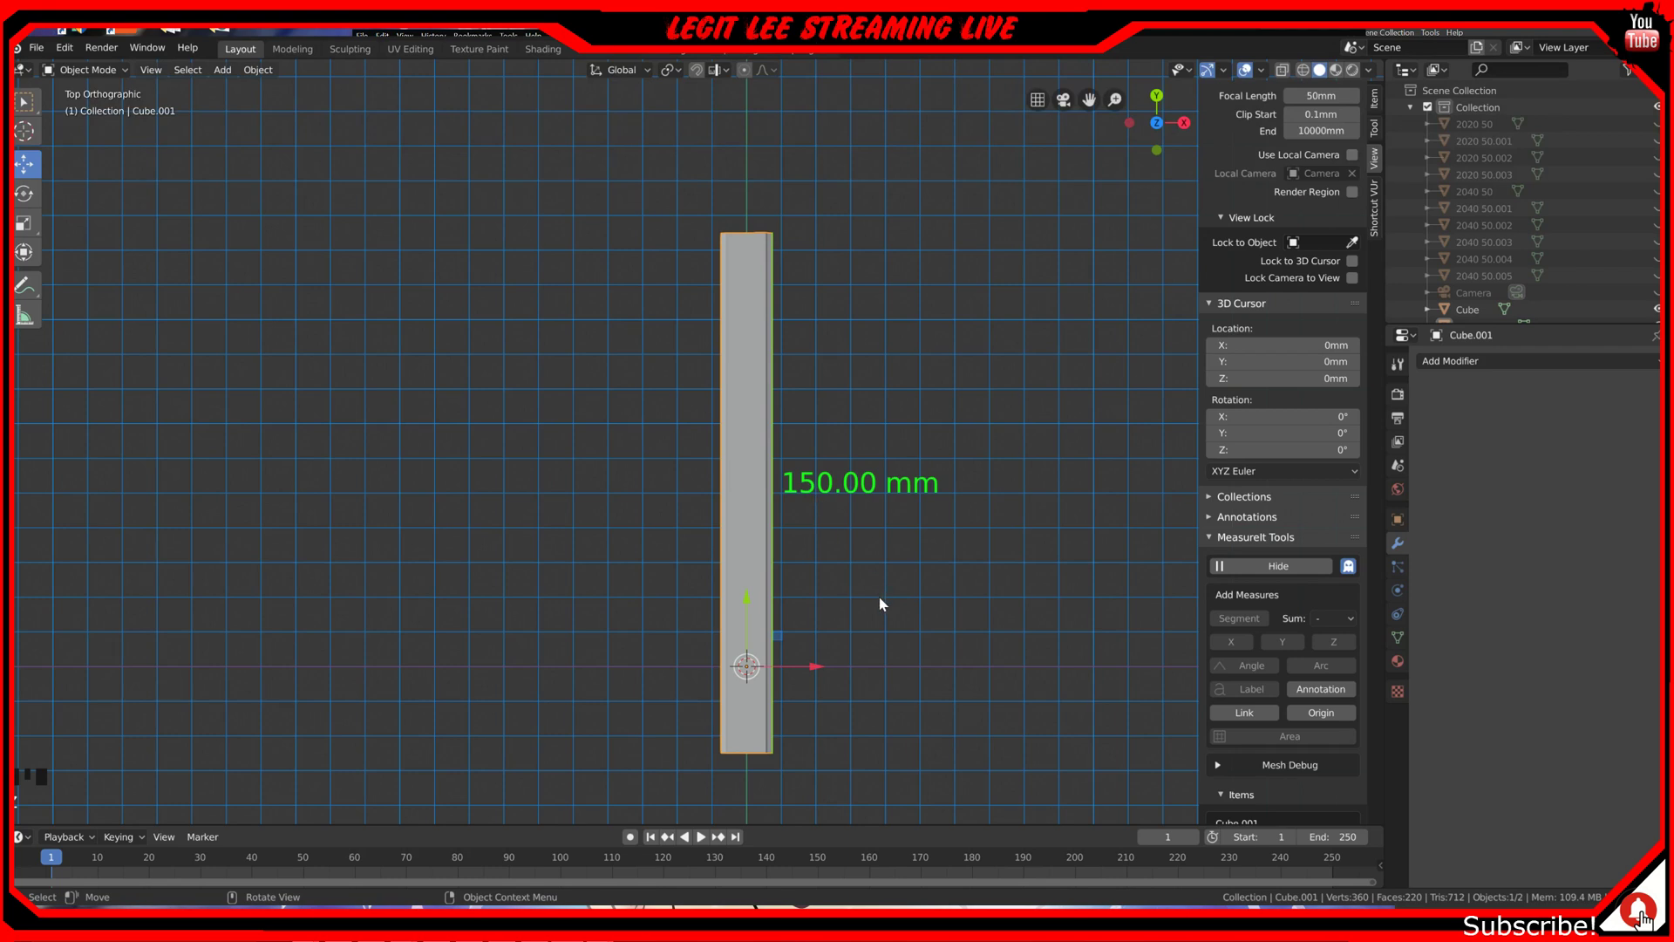
Step: Add a mesh cylinder at the 3D cursor
key(shift+a)
mouse_move(879, 584)
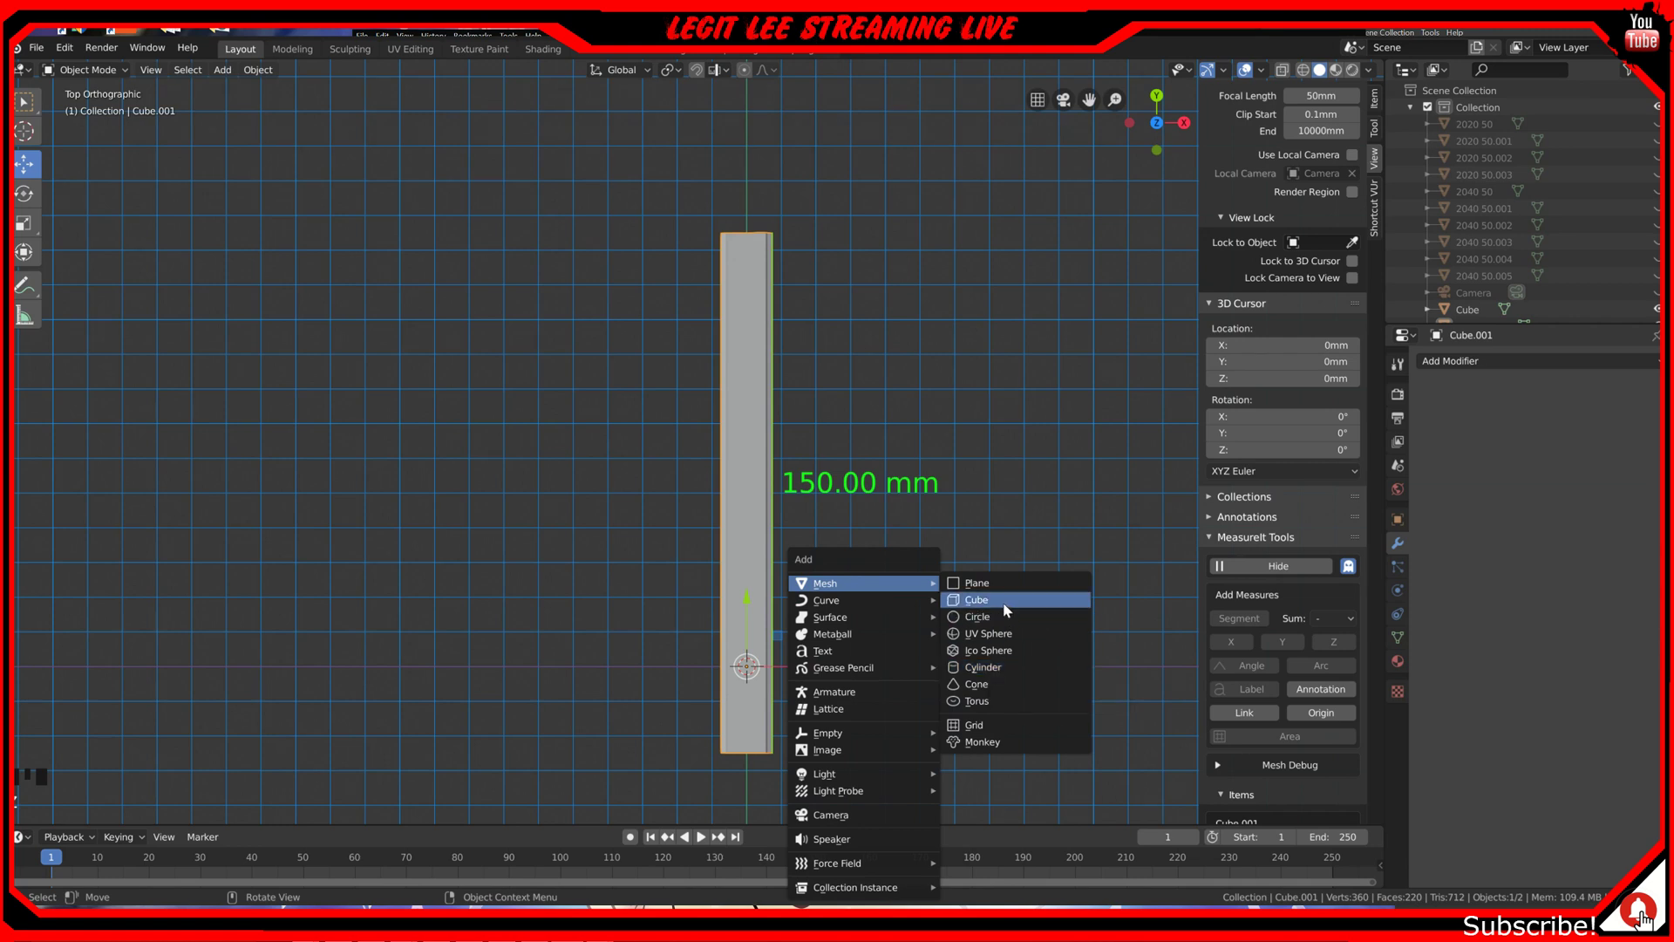
click(1002, 668)
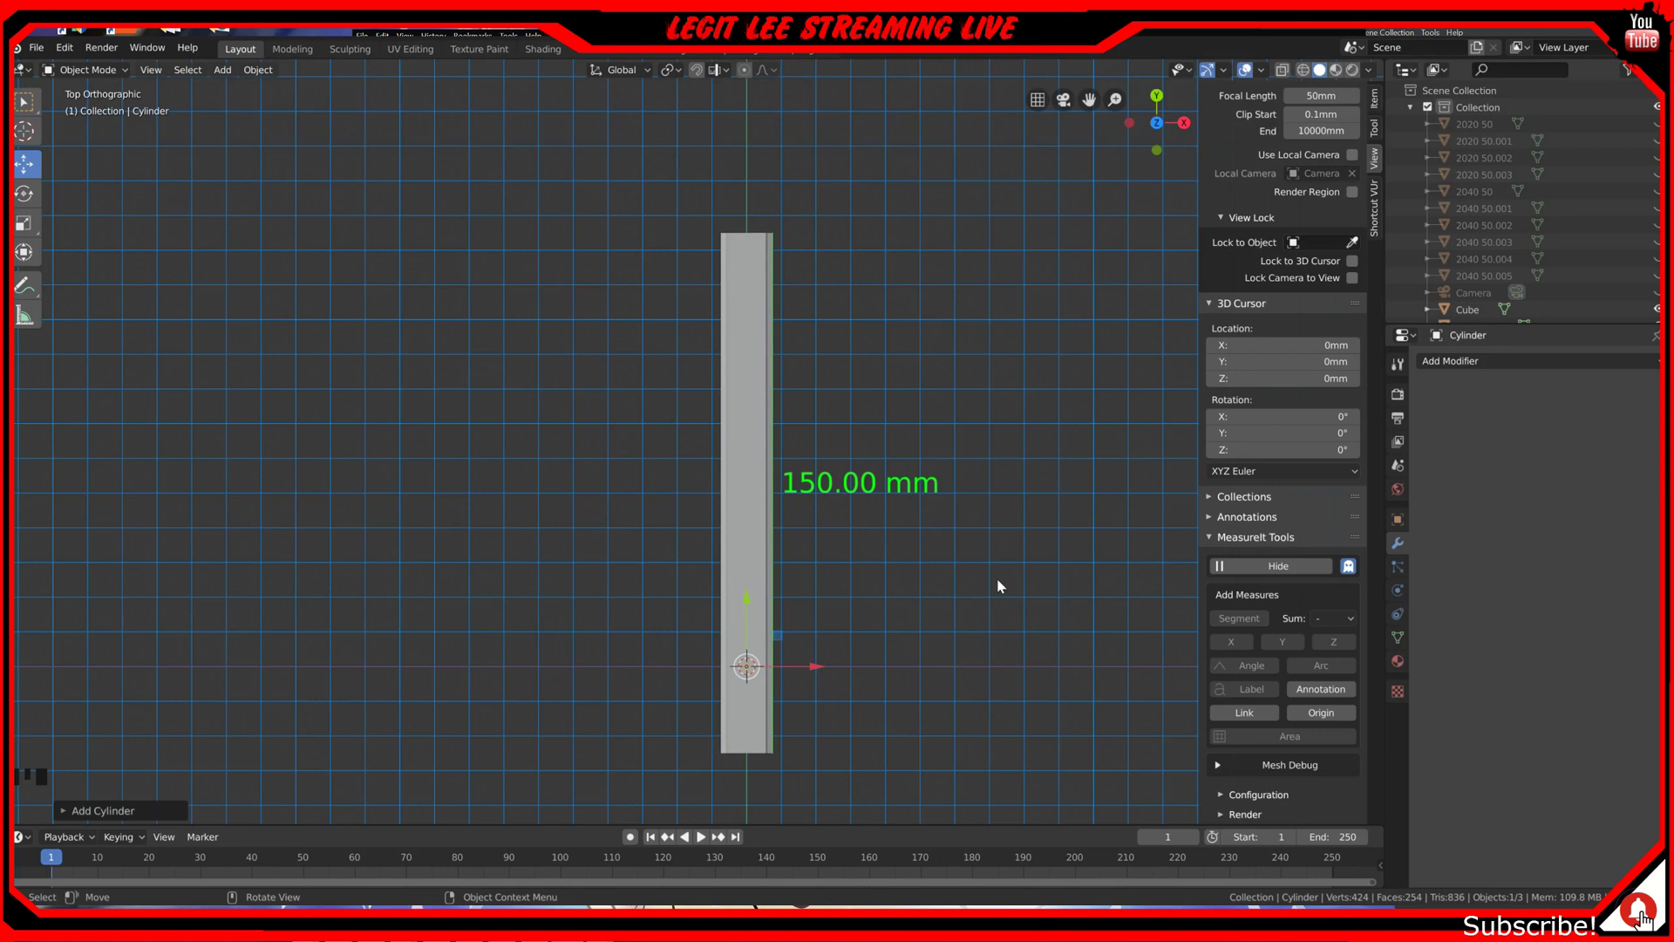
scroll(917, 635, down, 7)
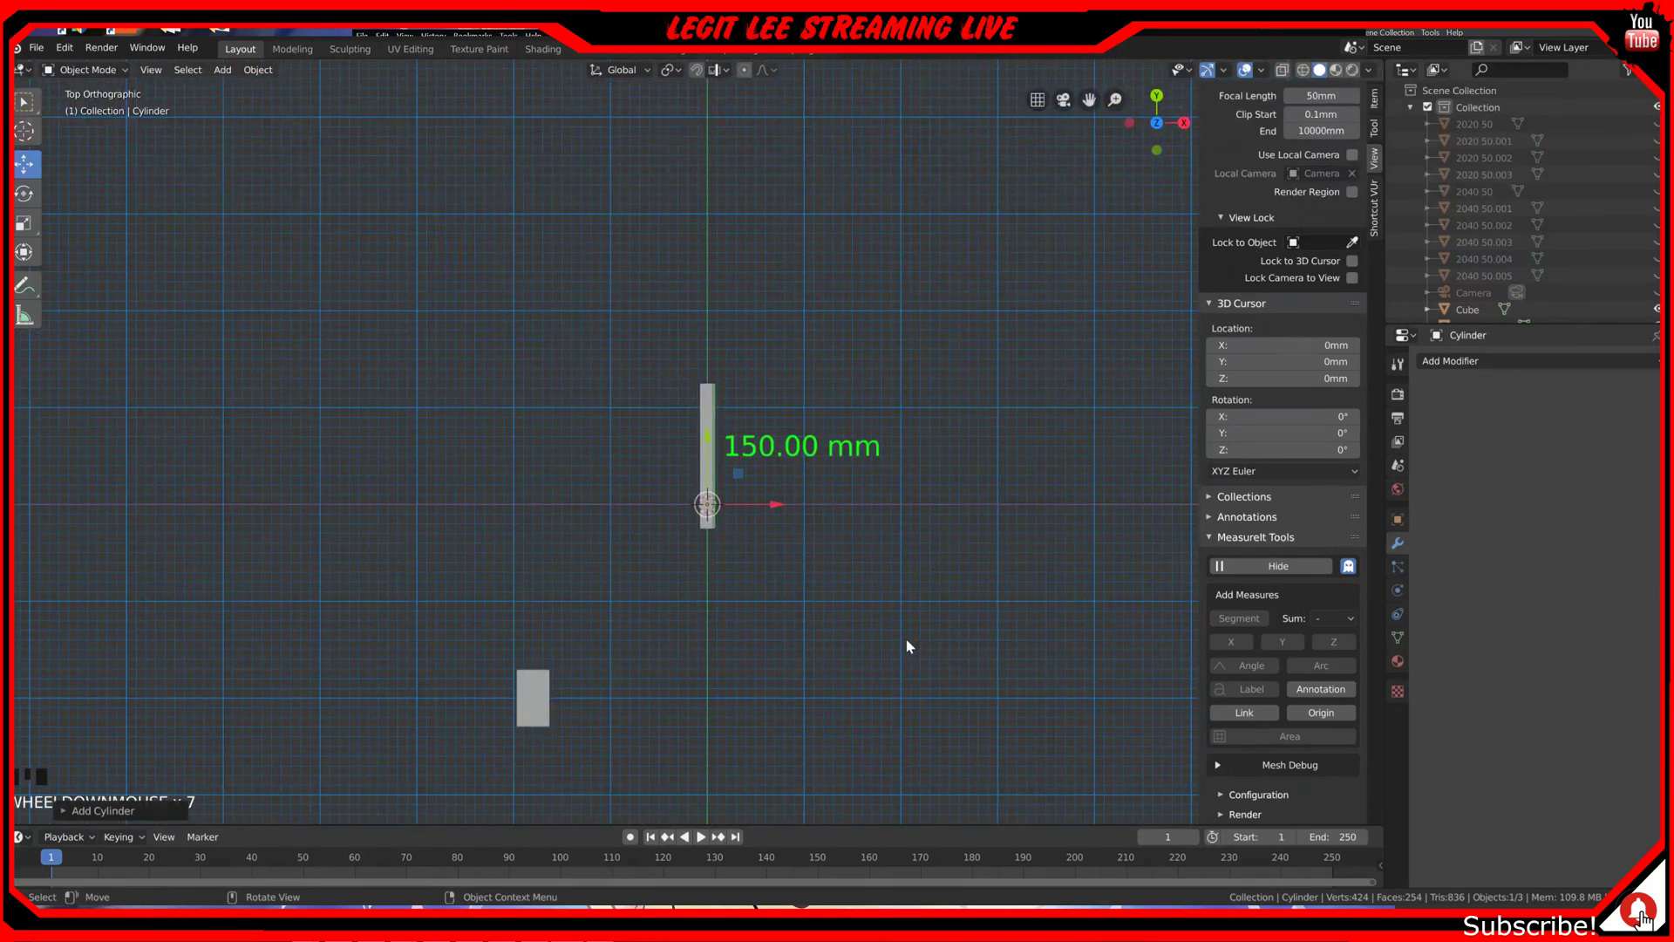
scroll(906, 646, up, 8)
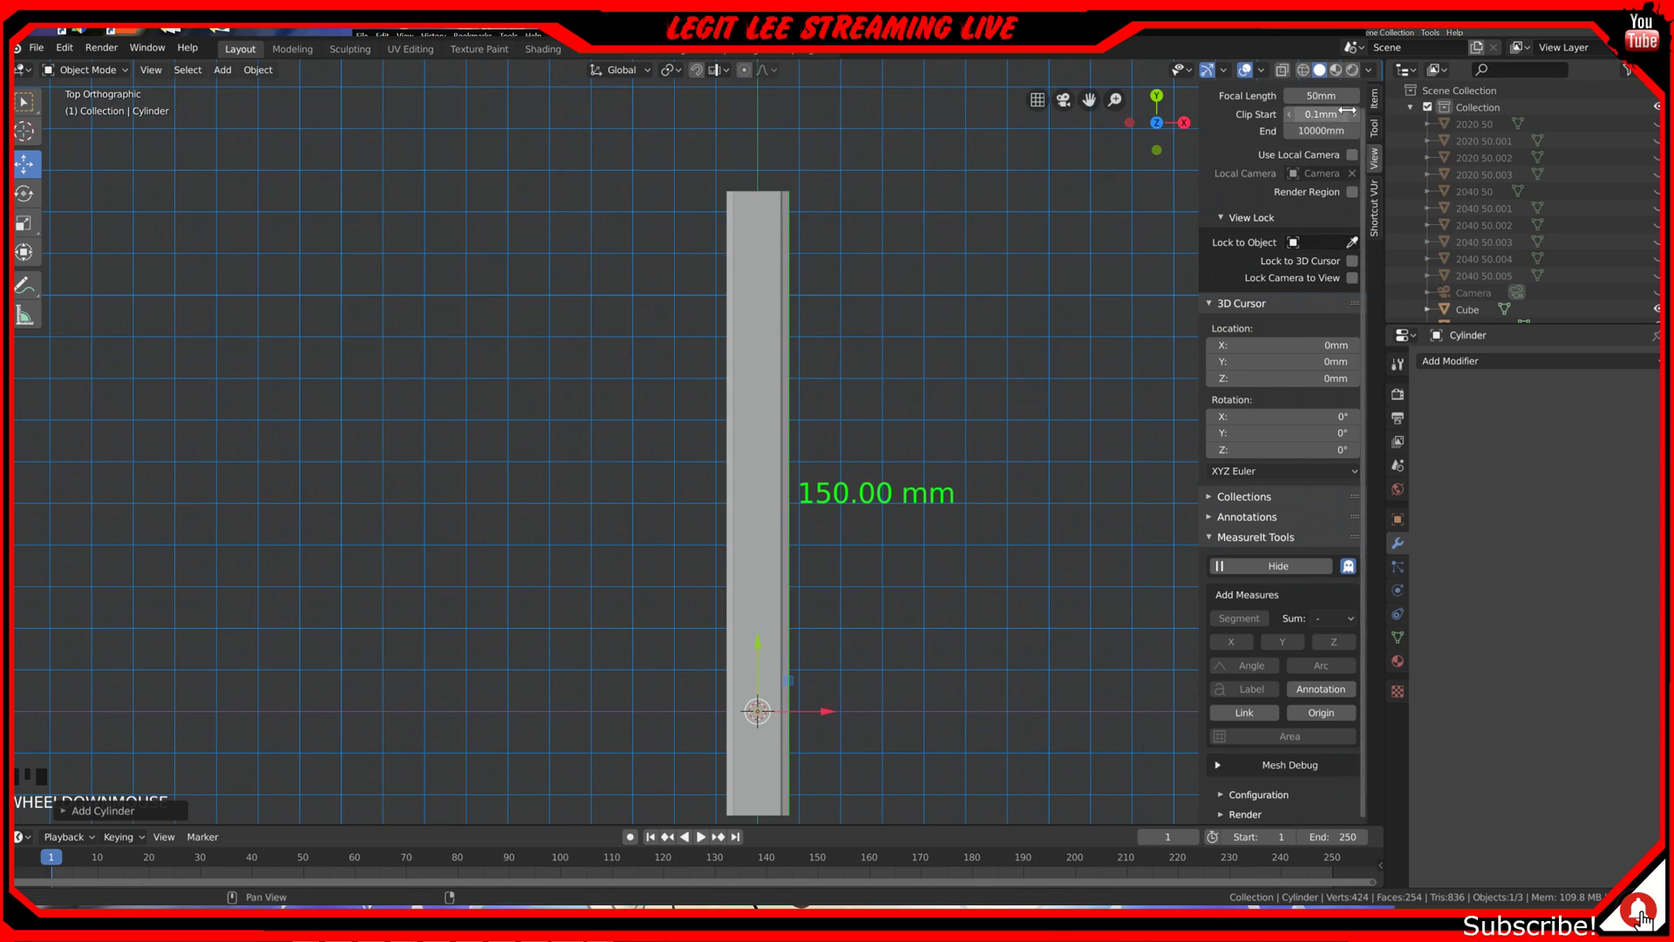
Step: Set the cylinder's dimensions to 8 mm in X, 8 mm in Y and 30 mm in Z
click(1374, 99)
click(1334, 357)
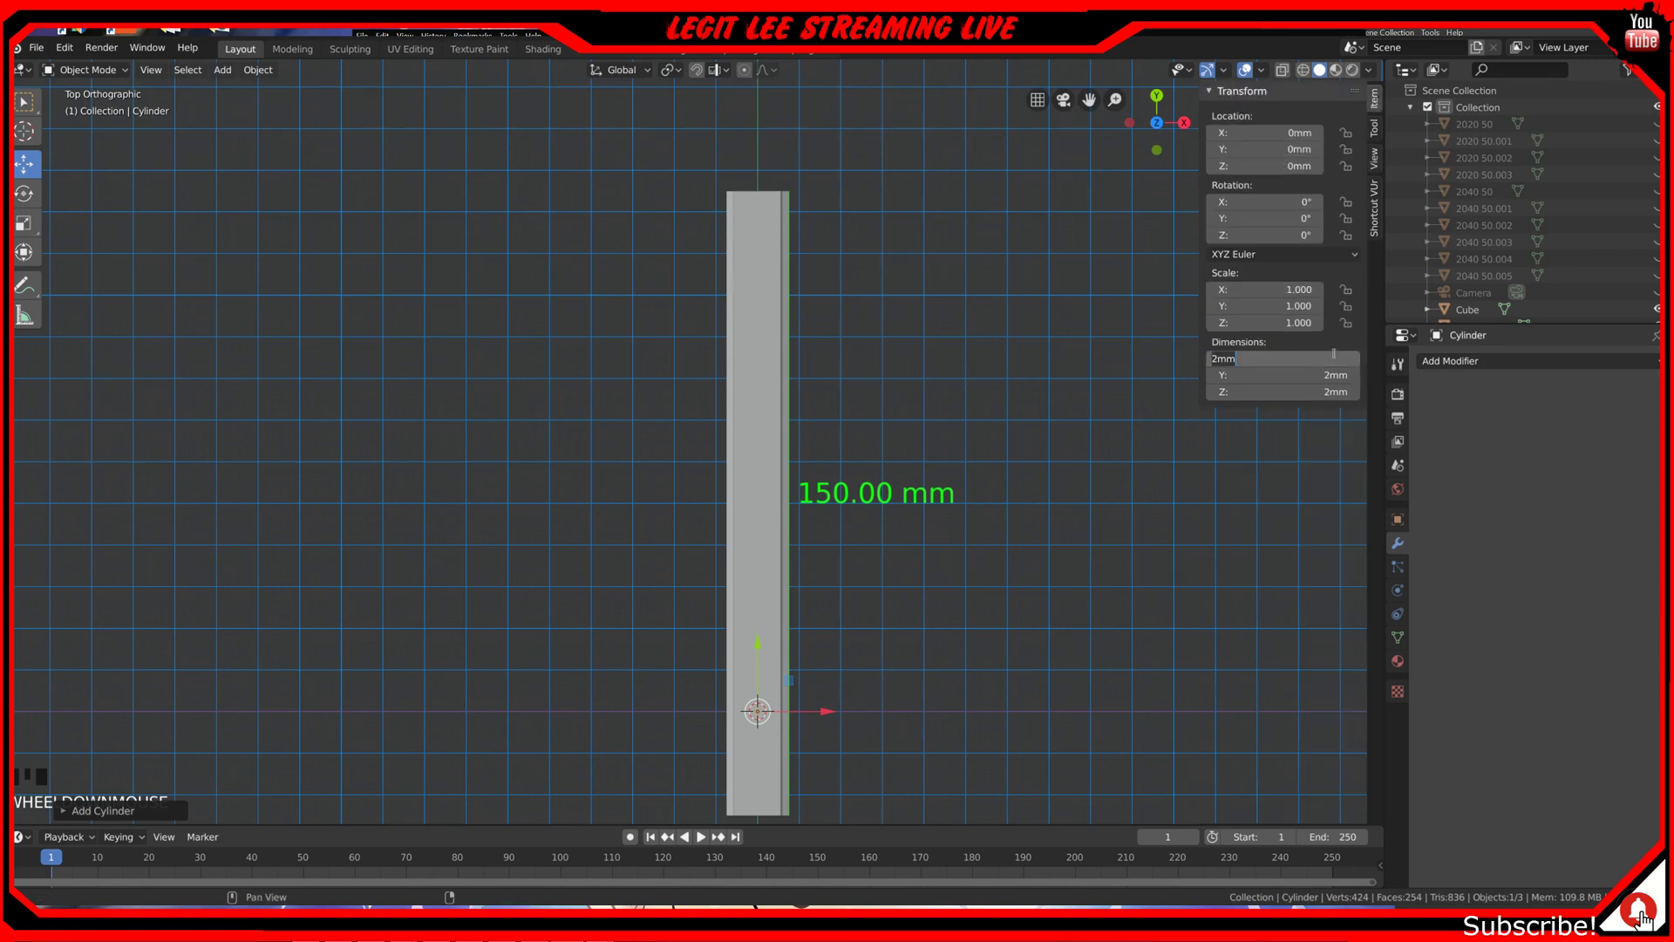
text(8)
key(Tab)
text(8)
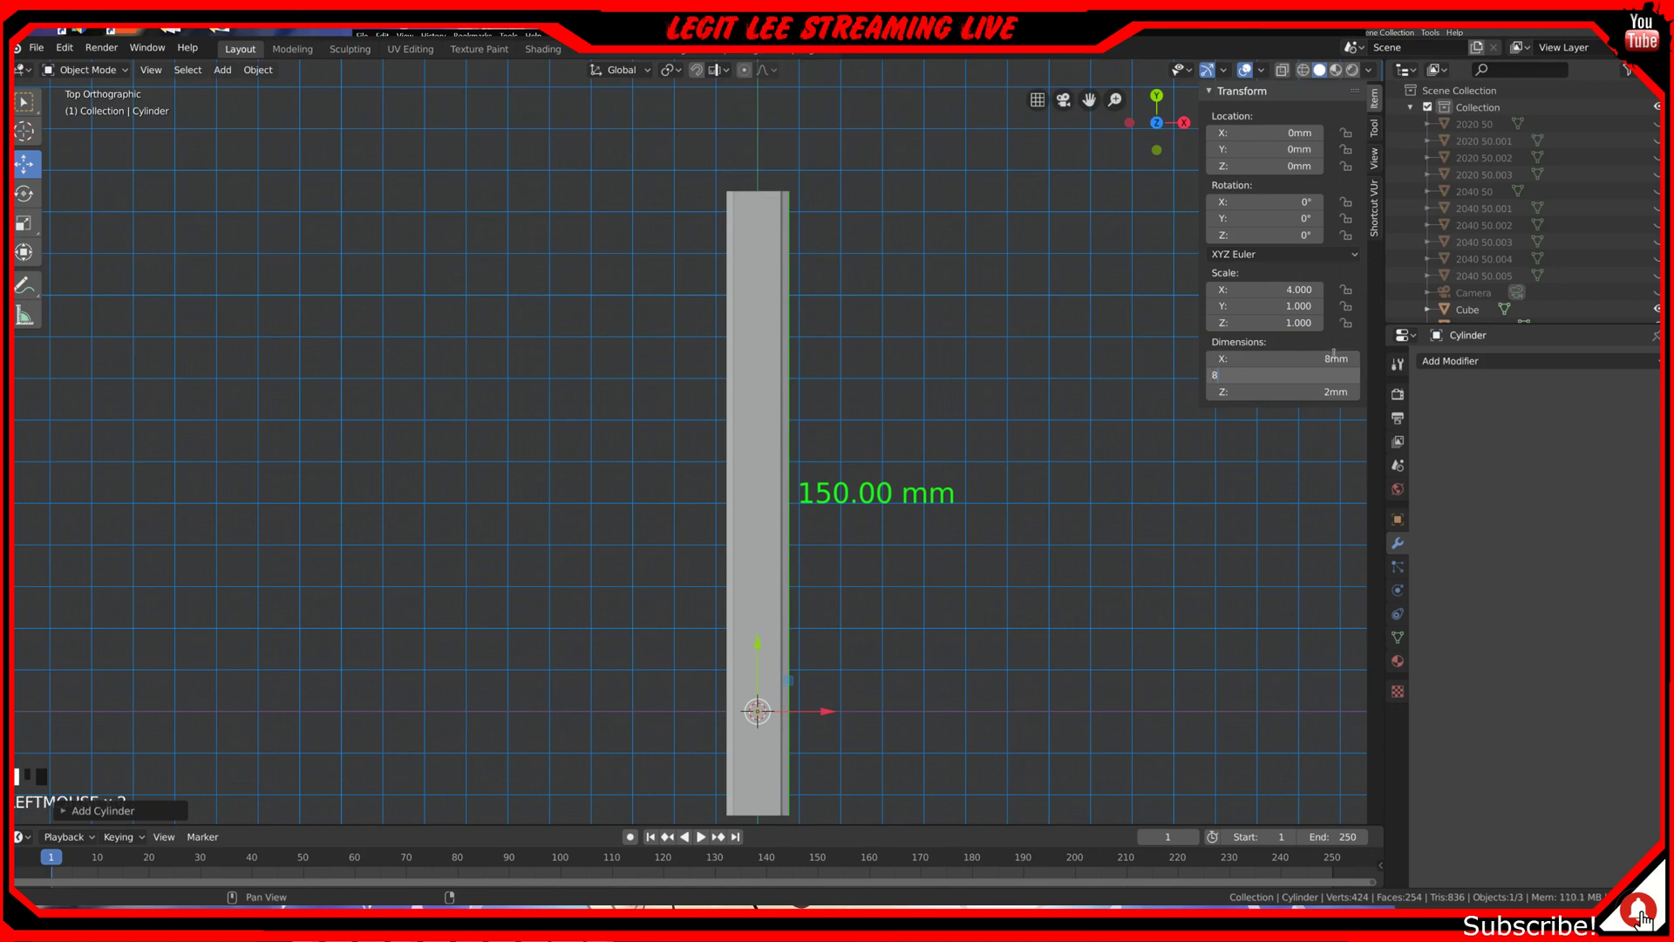
key(Tab)
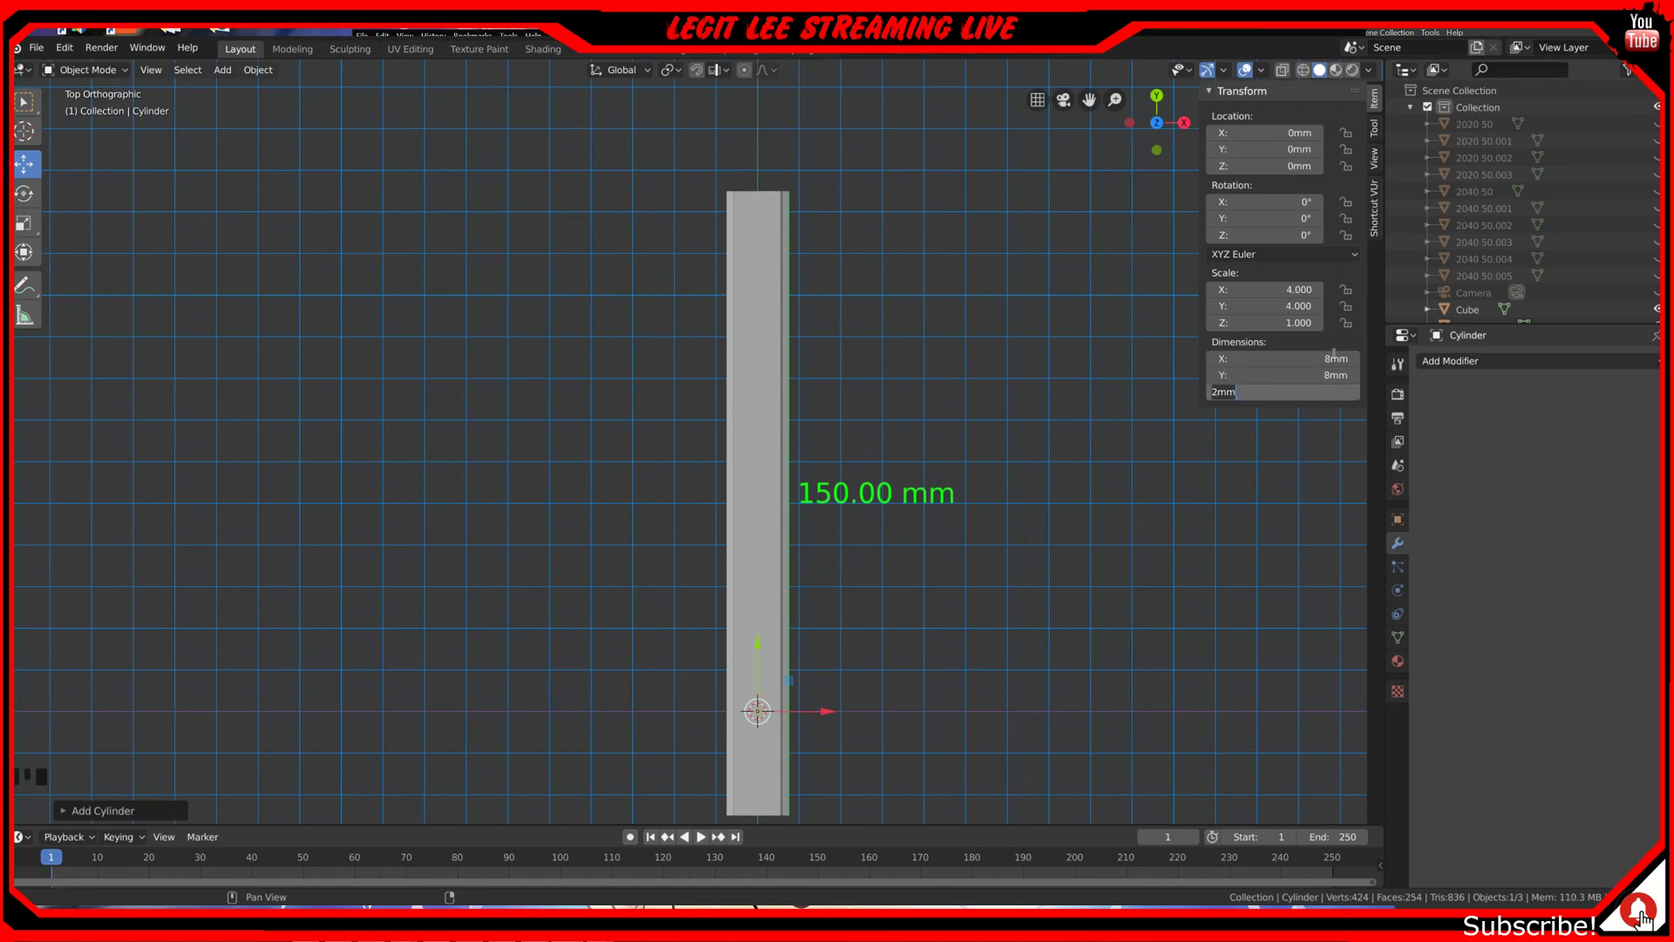
text(30)
key(Return)
Step: Move the cylinder along Y to 125 mm so its center sits on the profile's end edge
ctrl+drag(751, 658, 748, 148)
shift+middle_drag(766, 223, 813, 469)
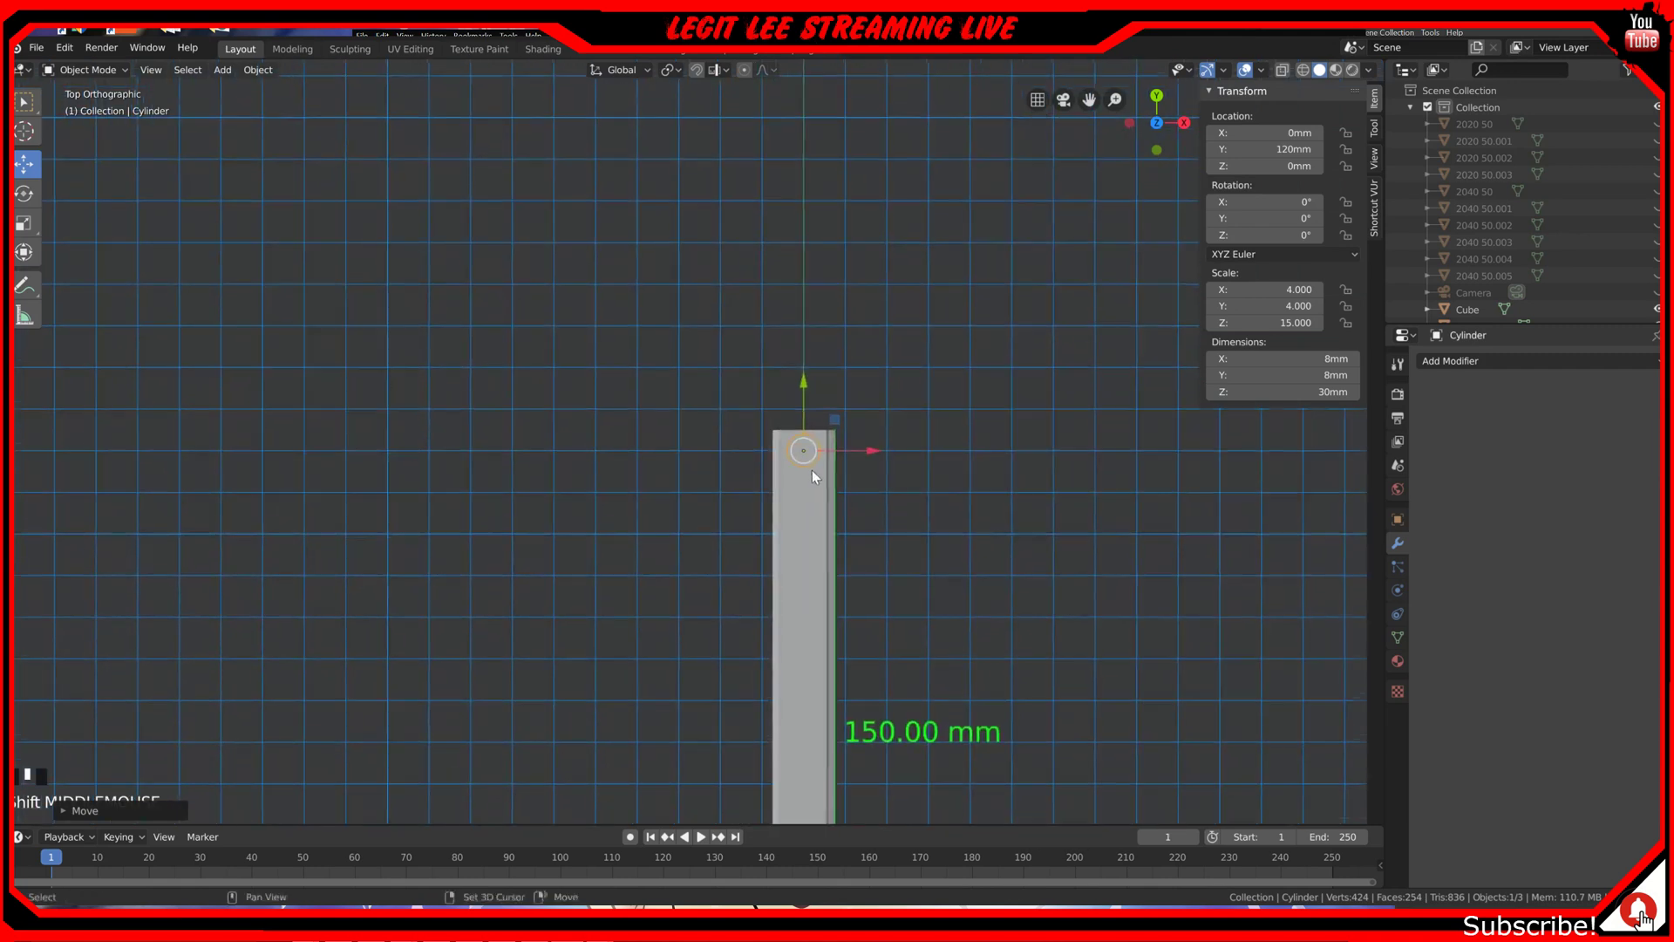
scroll(816, 480, up, 4)
shift+middle_drag(955, 472, 869, 567)
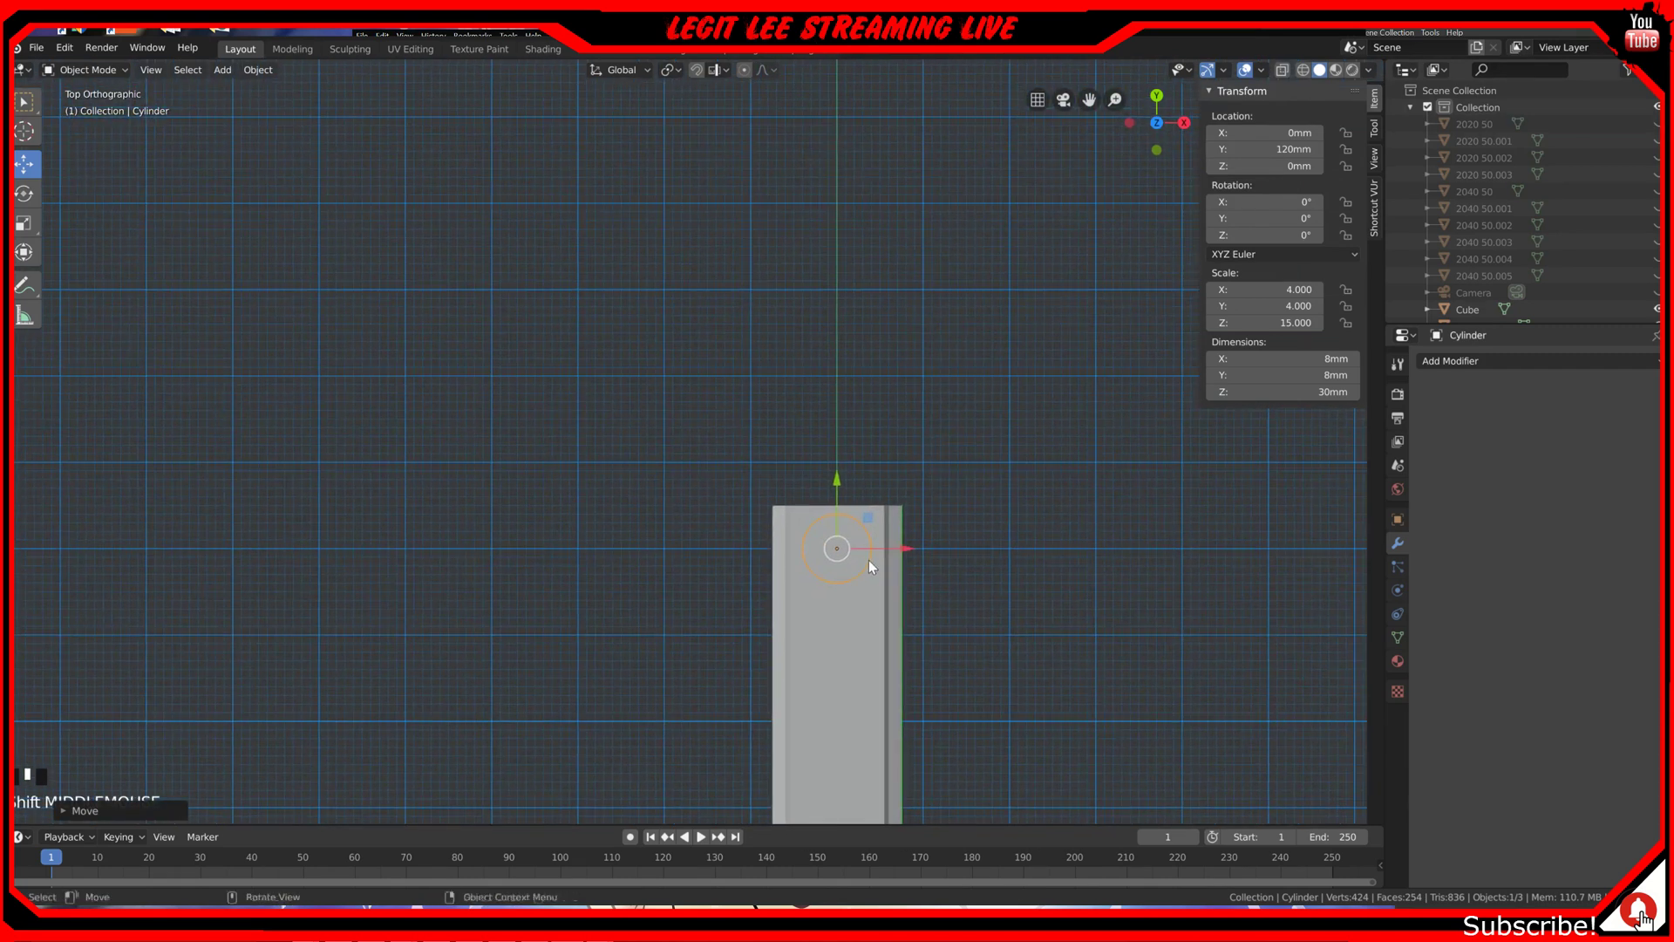
scroll(873, 571, up, 3)
scroll(1038, 619, up, 2)
shift+middle_drag(1038, 620, 814, 598)
ctrl+drag(791, 600, 787, 495)
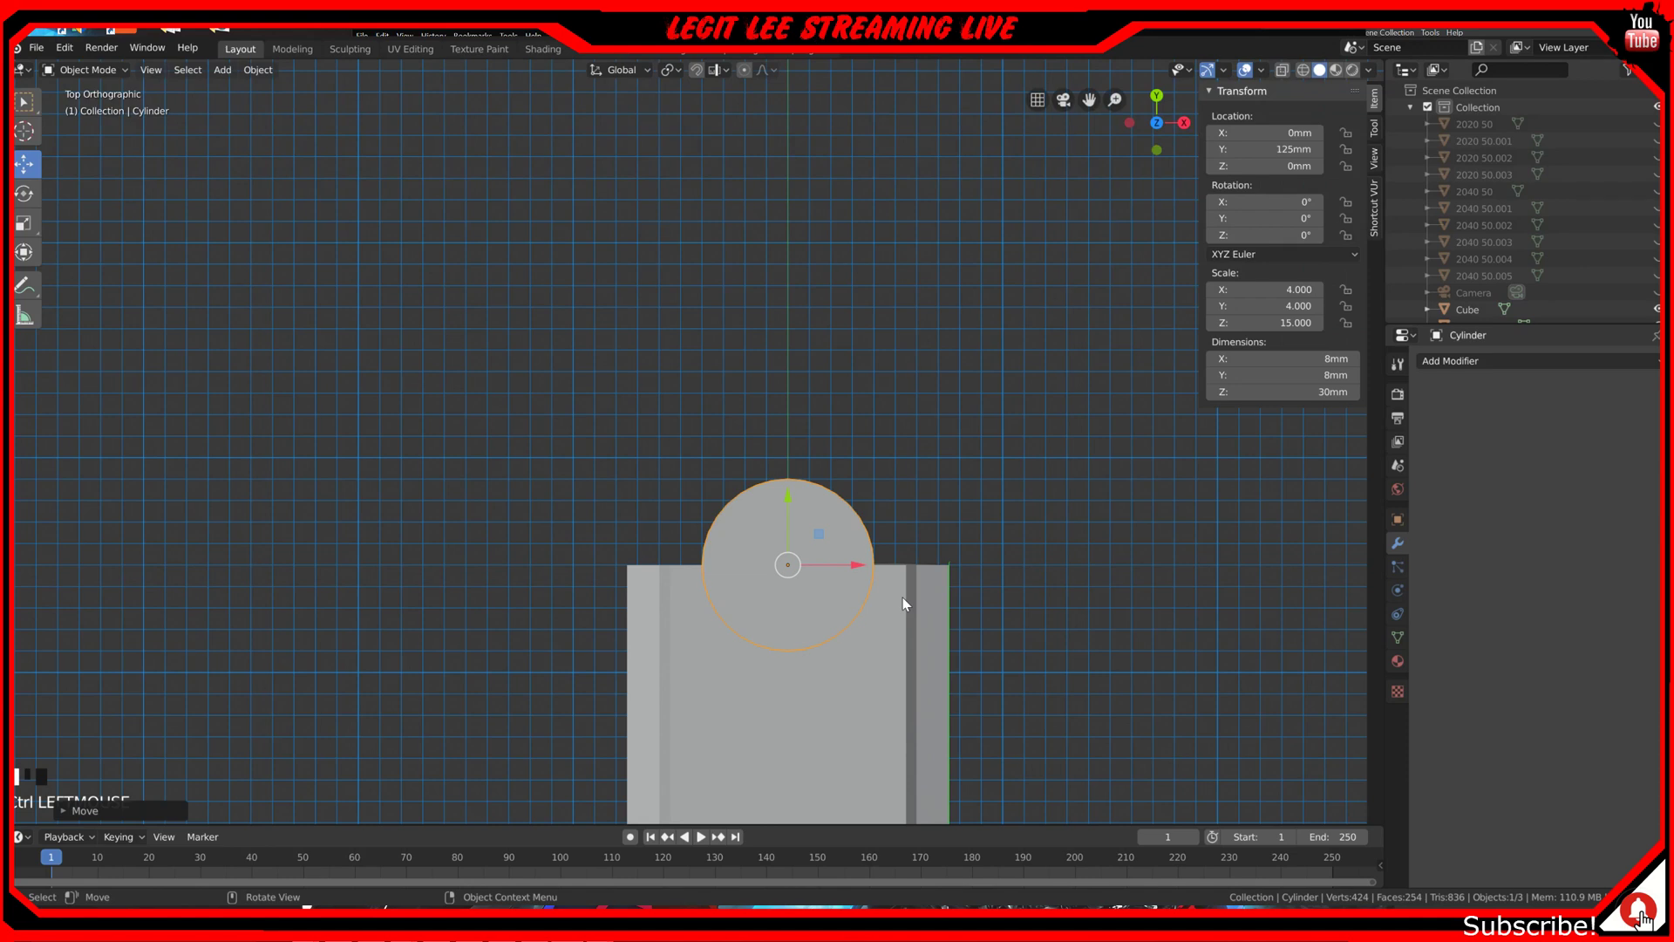
Step: Add a loop cut across the profile in Edit Mode and slide it toward the end with the cylinder
scroll(902, 598, down, 2)
shift+scroll(842, 709, down, 5)
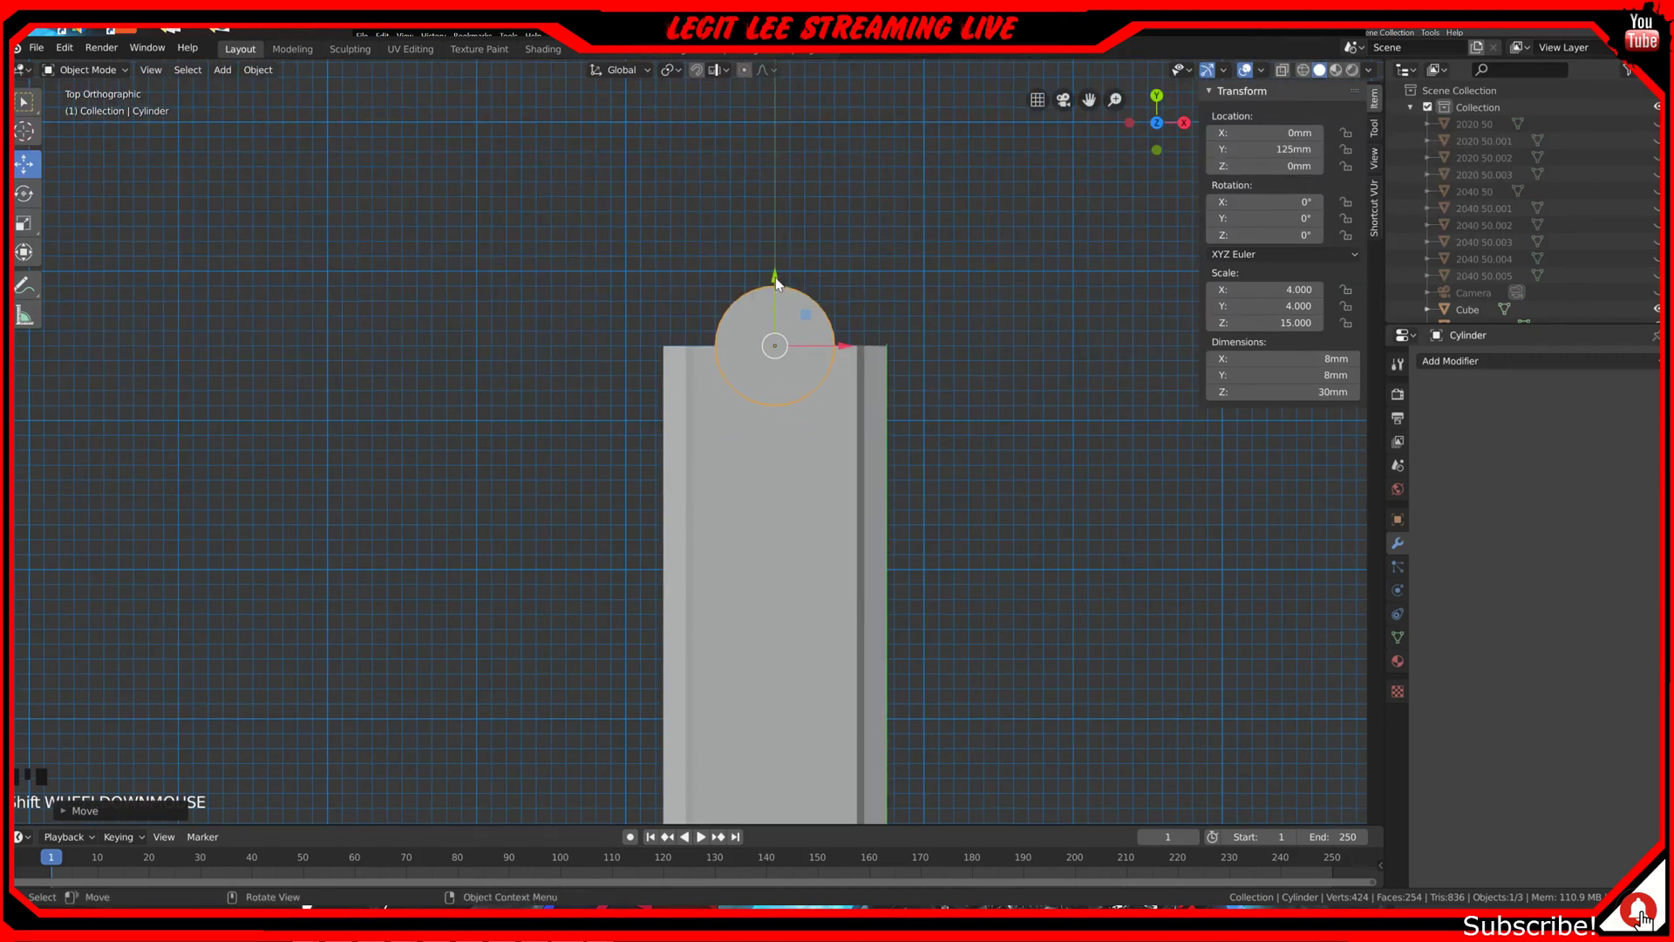
click(823, 469)
key(Tab)
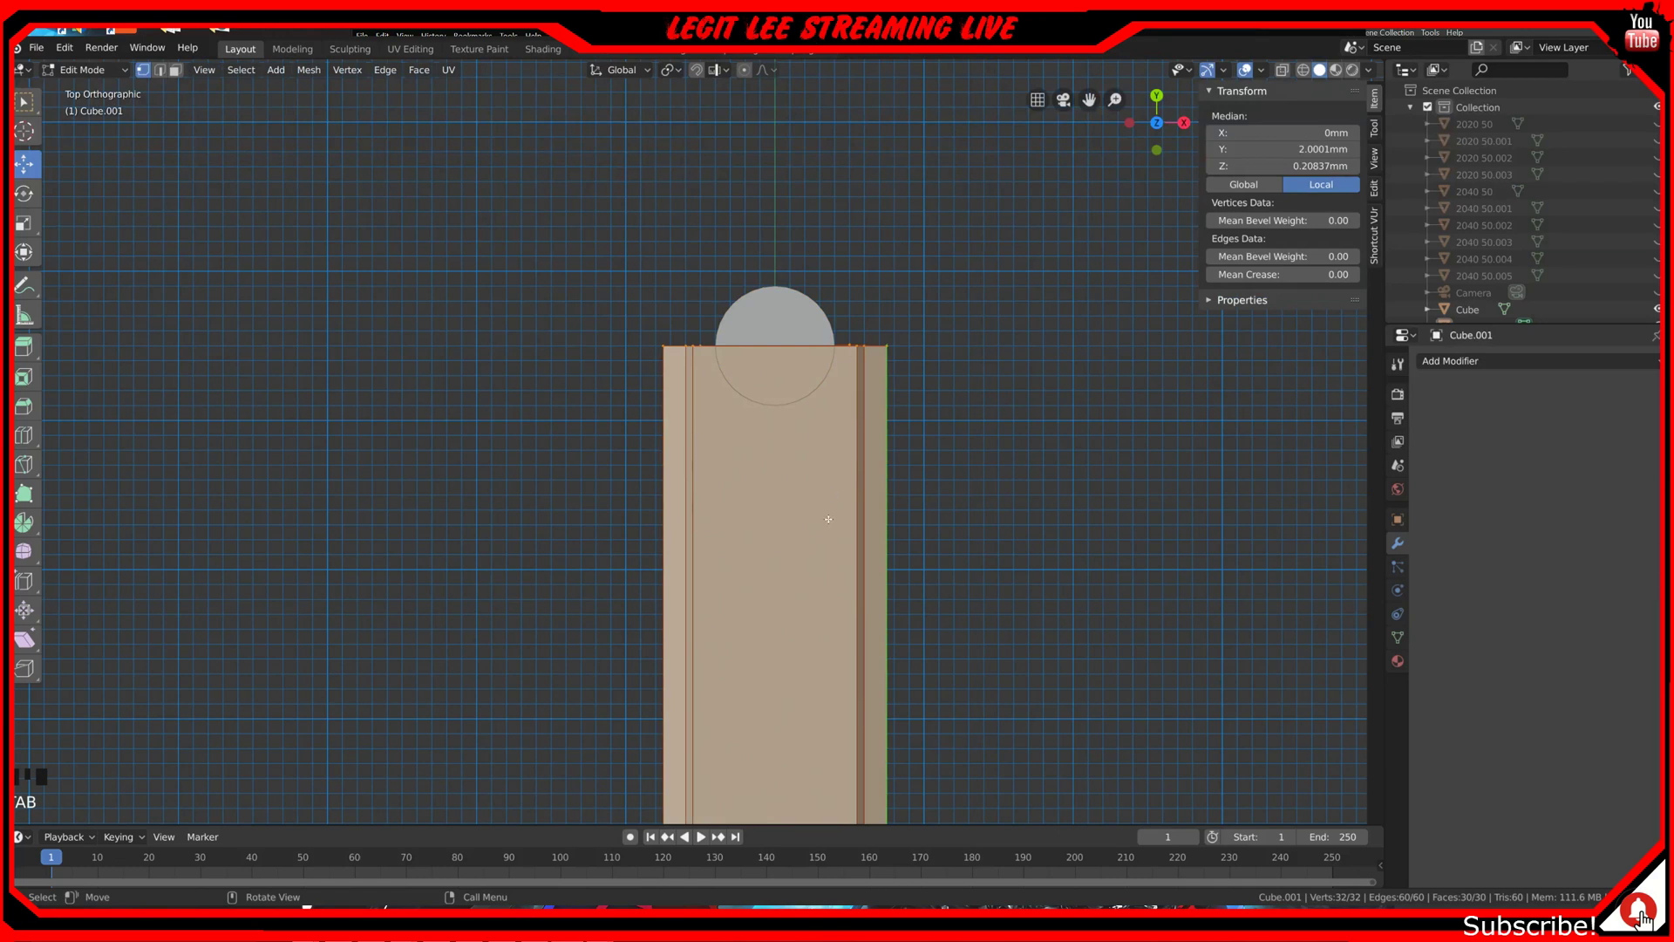
scroll(823, 549, down, 2)
key(ctrl+r)
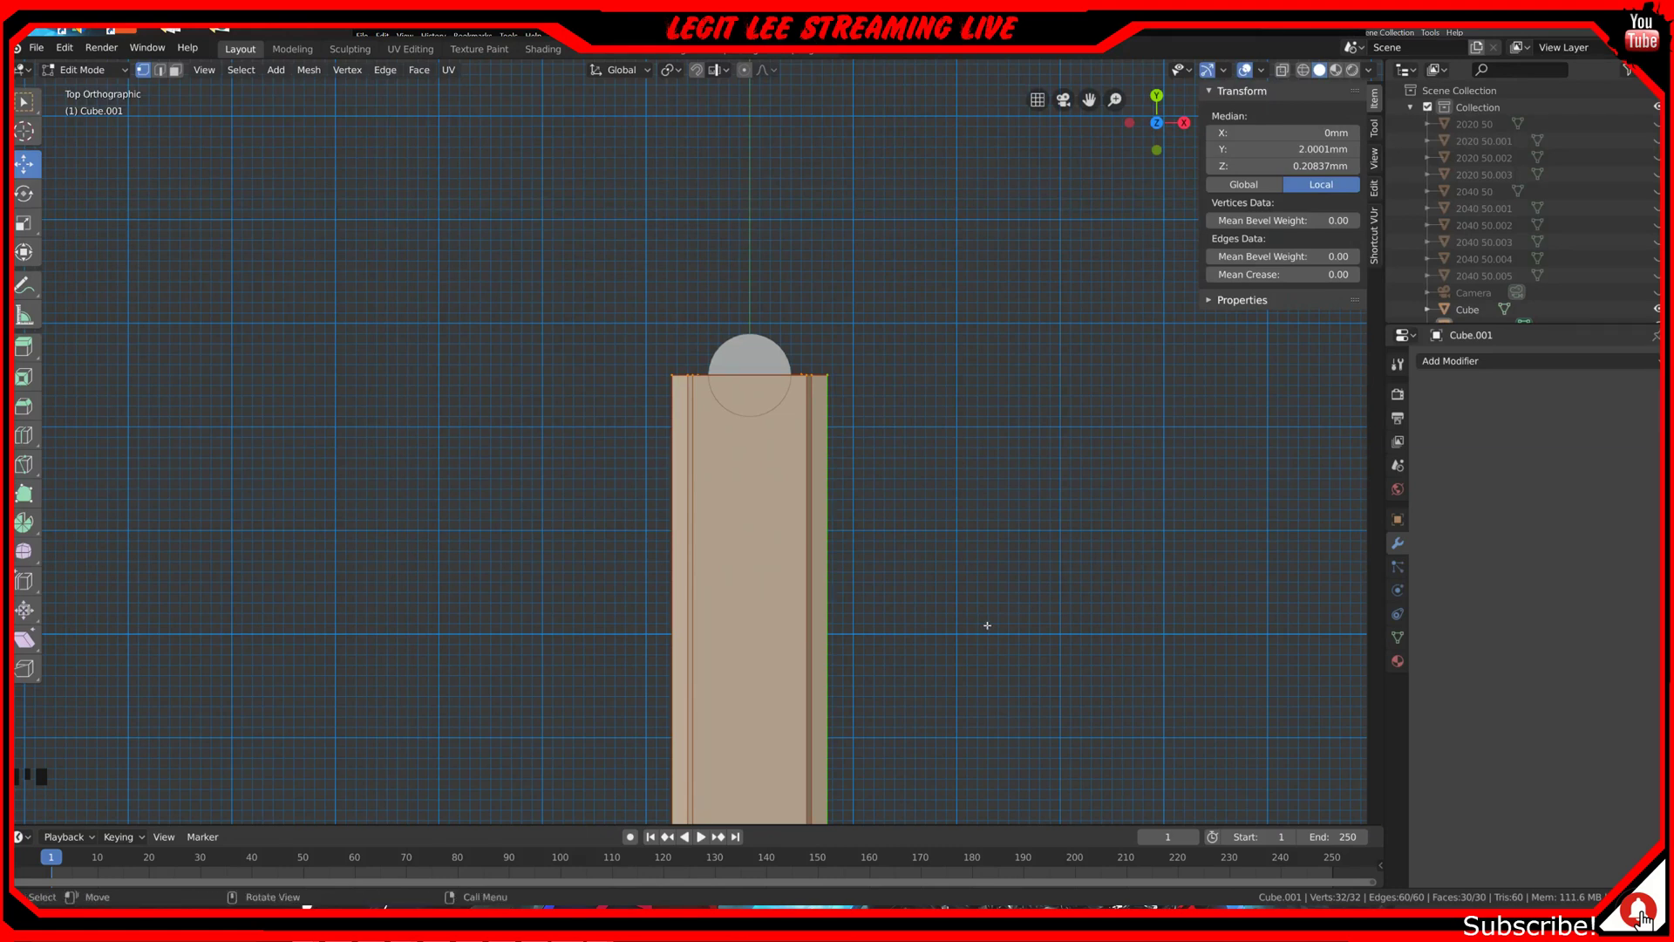
scroll(979, 508, down, 3)
scroll(941, 364, down, 1)
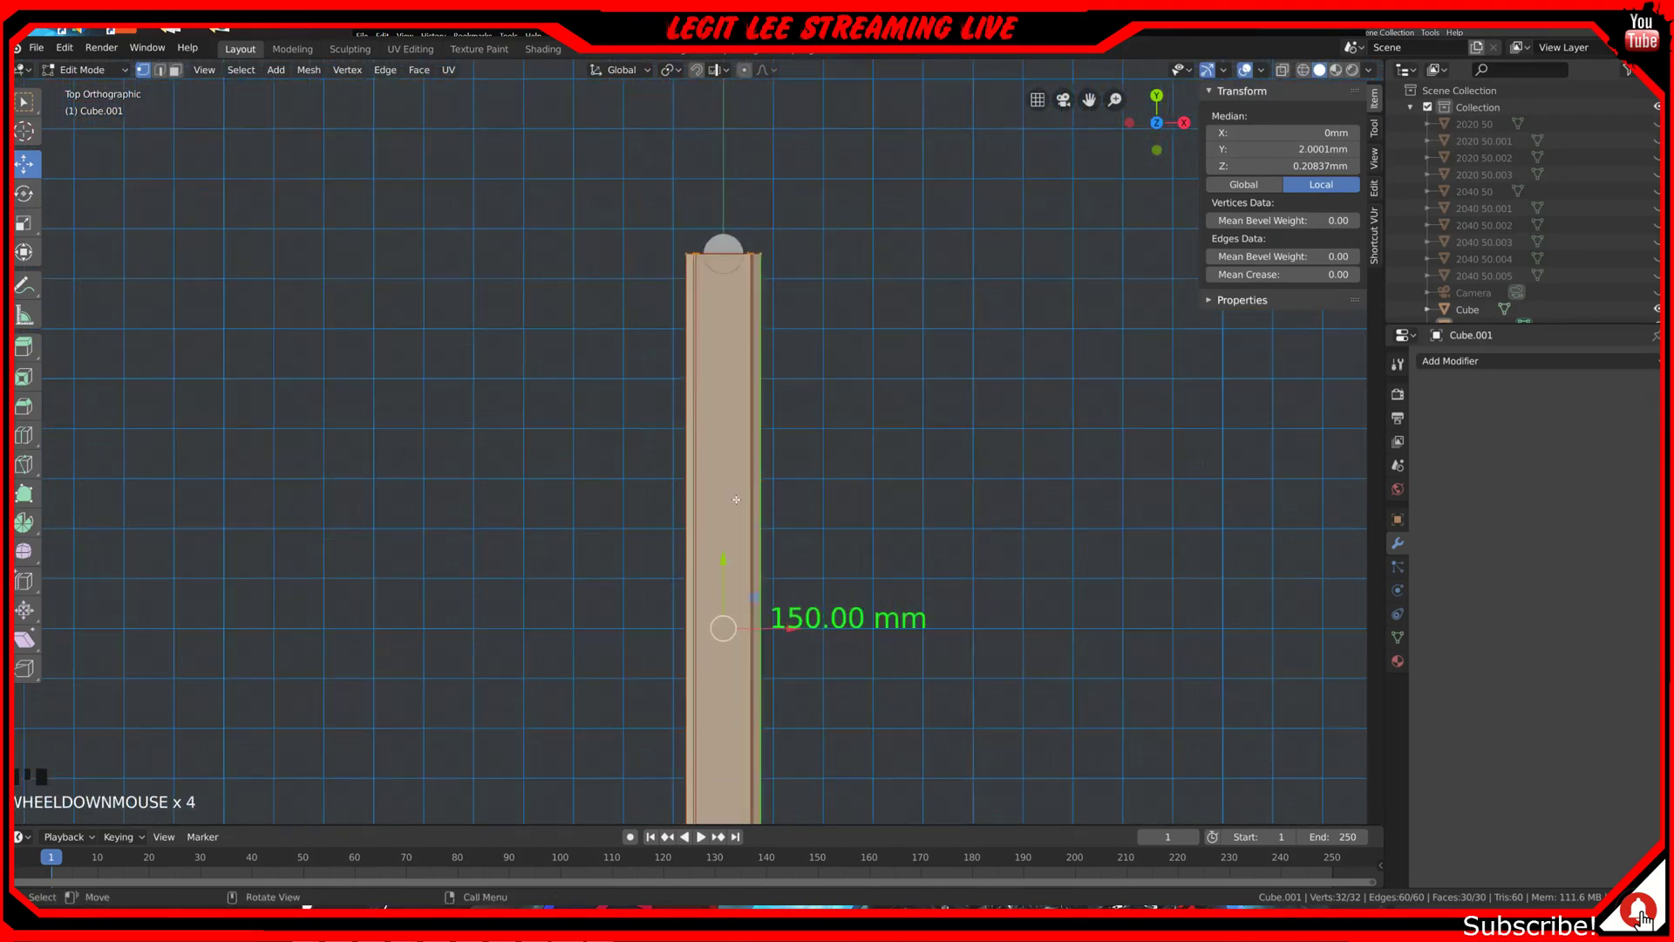
key(ctrl+r)
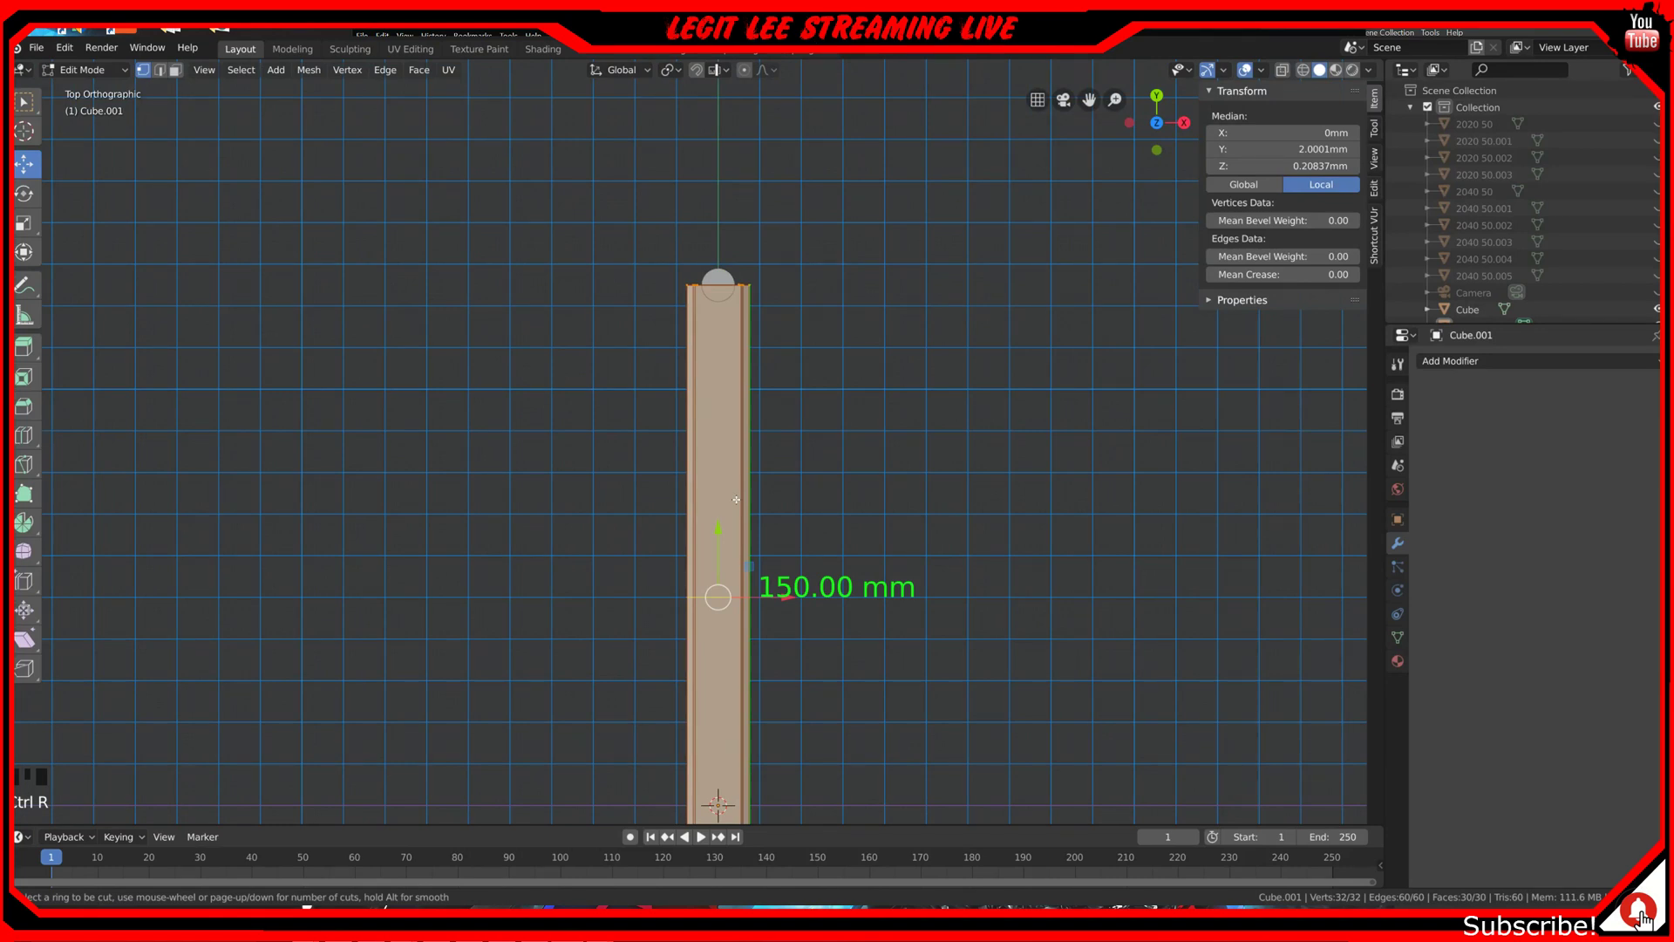
click(736, 500)
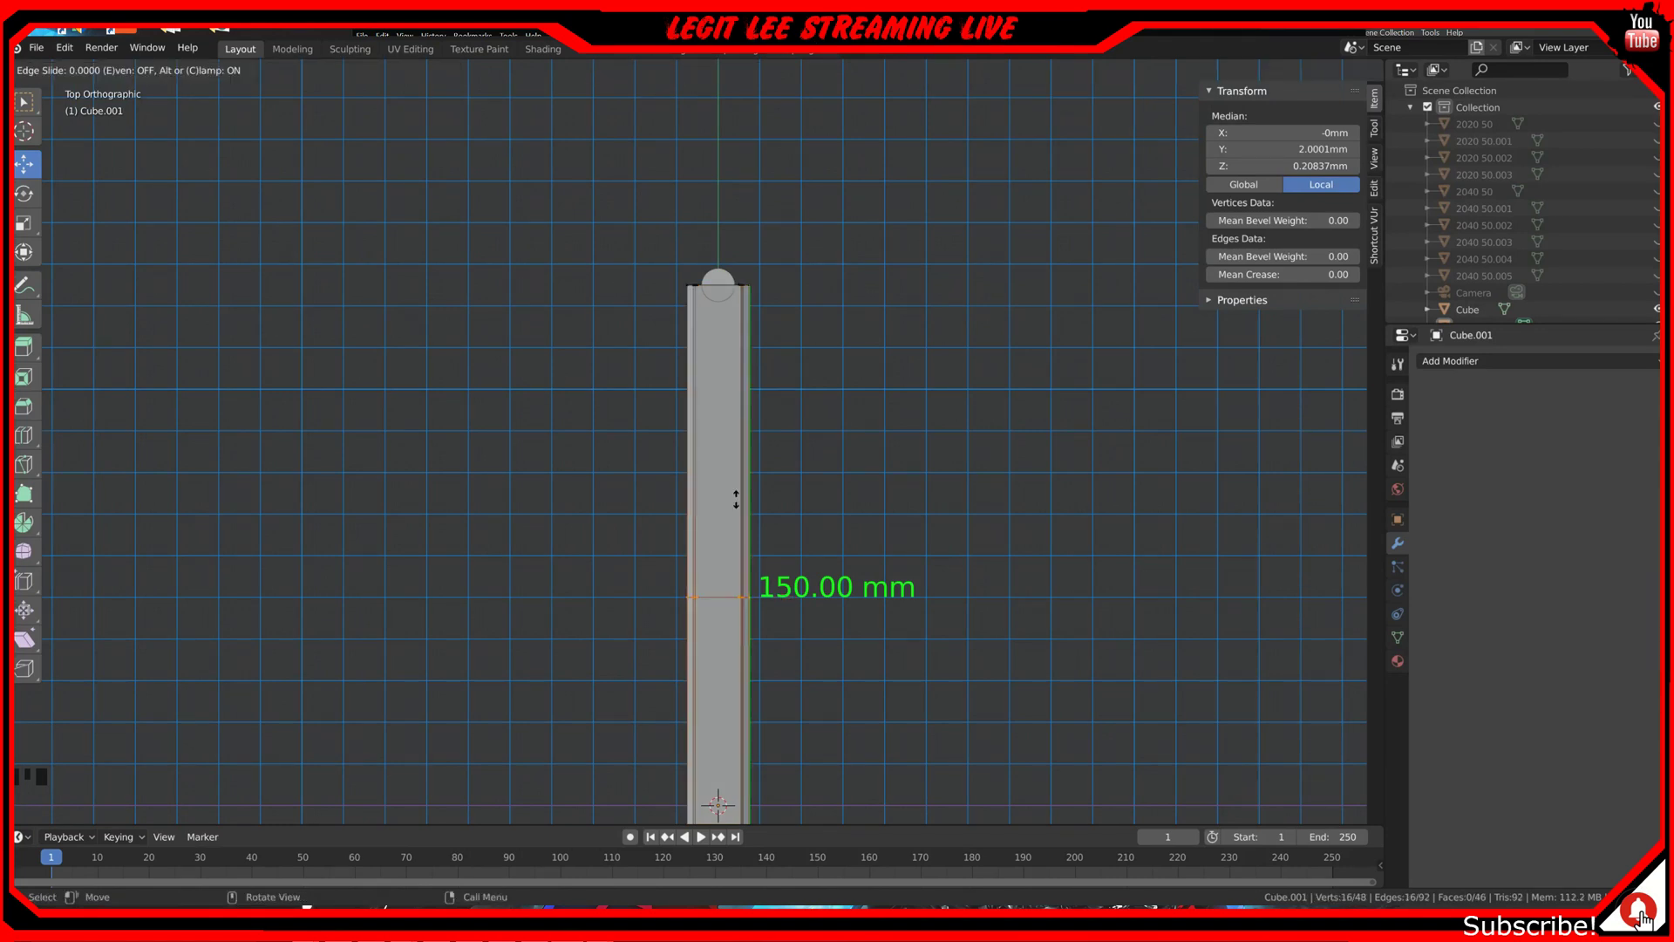
drag(736, 500, 757, 313)
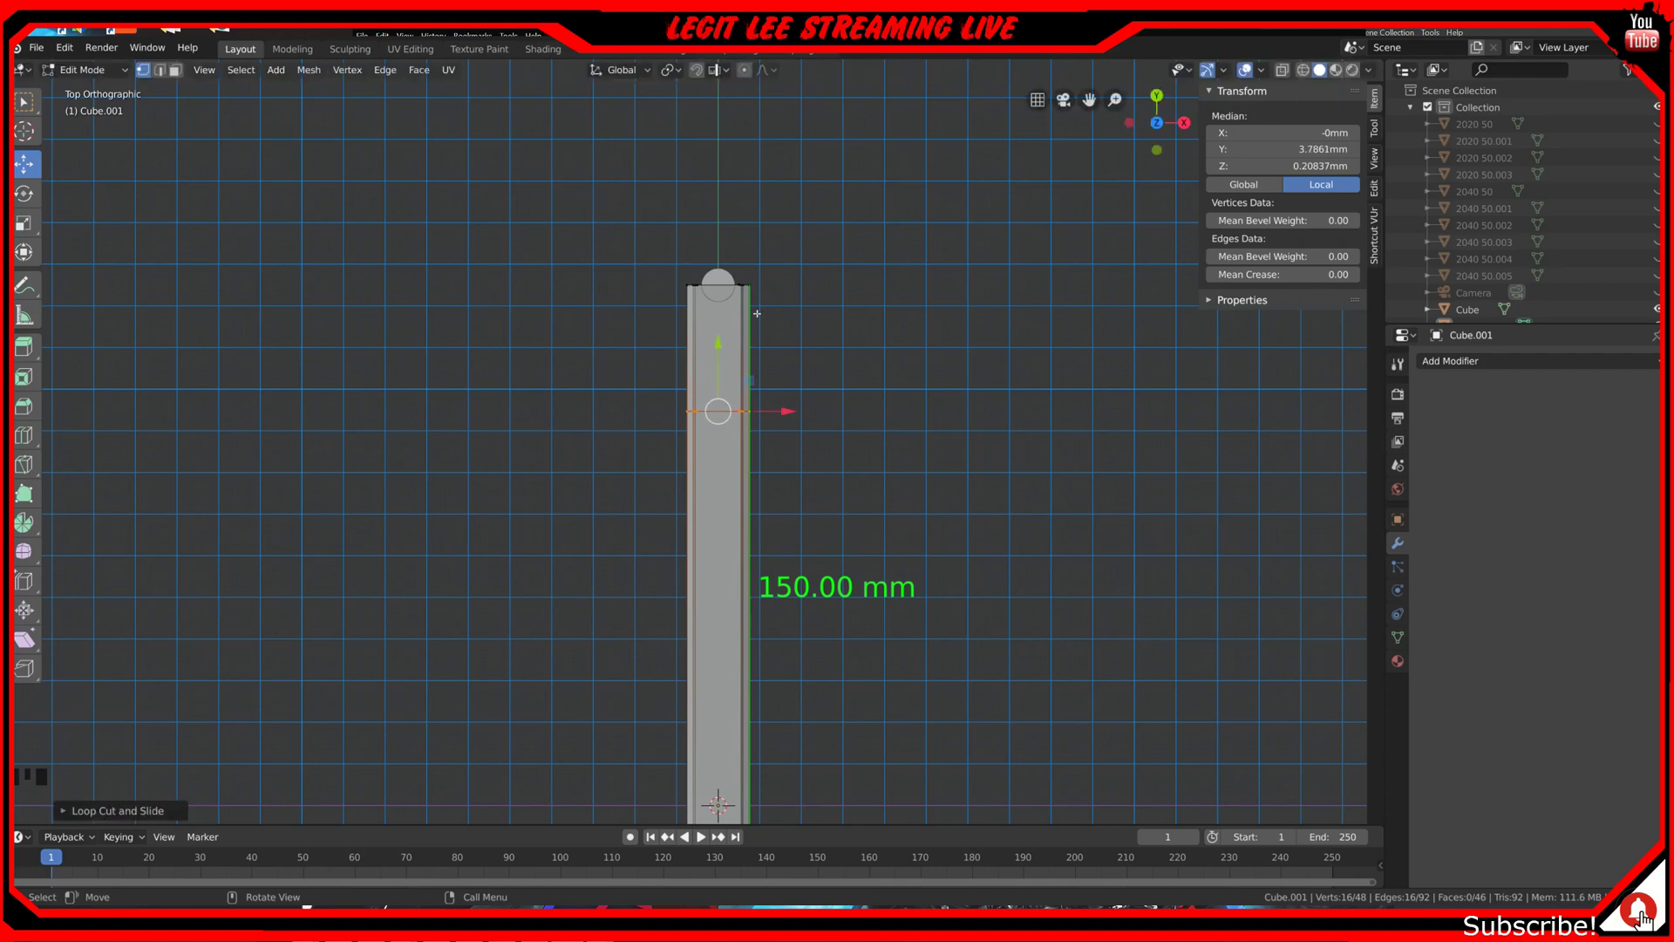
Step: Add a MeasureIt segment along the profile edge between its end and the new crosswise loop cut
scroll(760, 421, up, 6)
shift+middle_drag(807, 348, 799, 559)
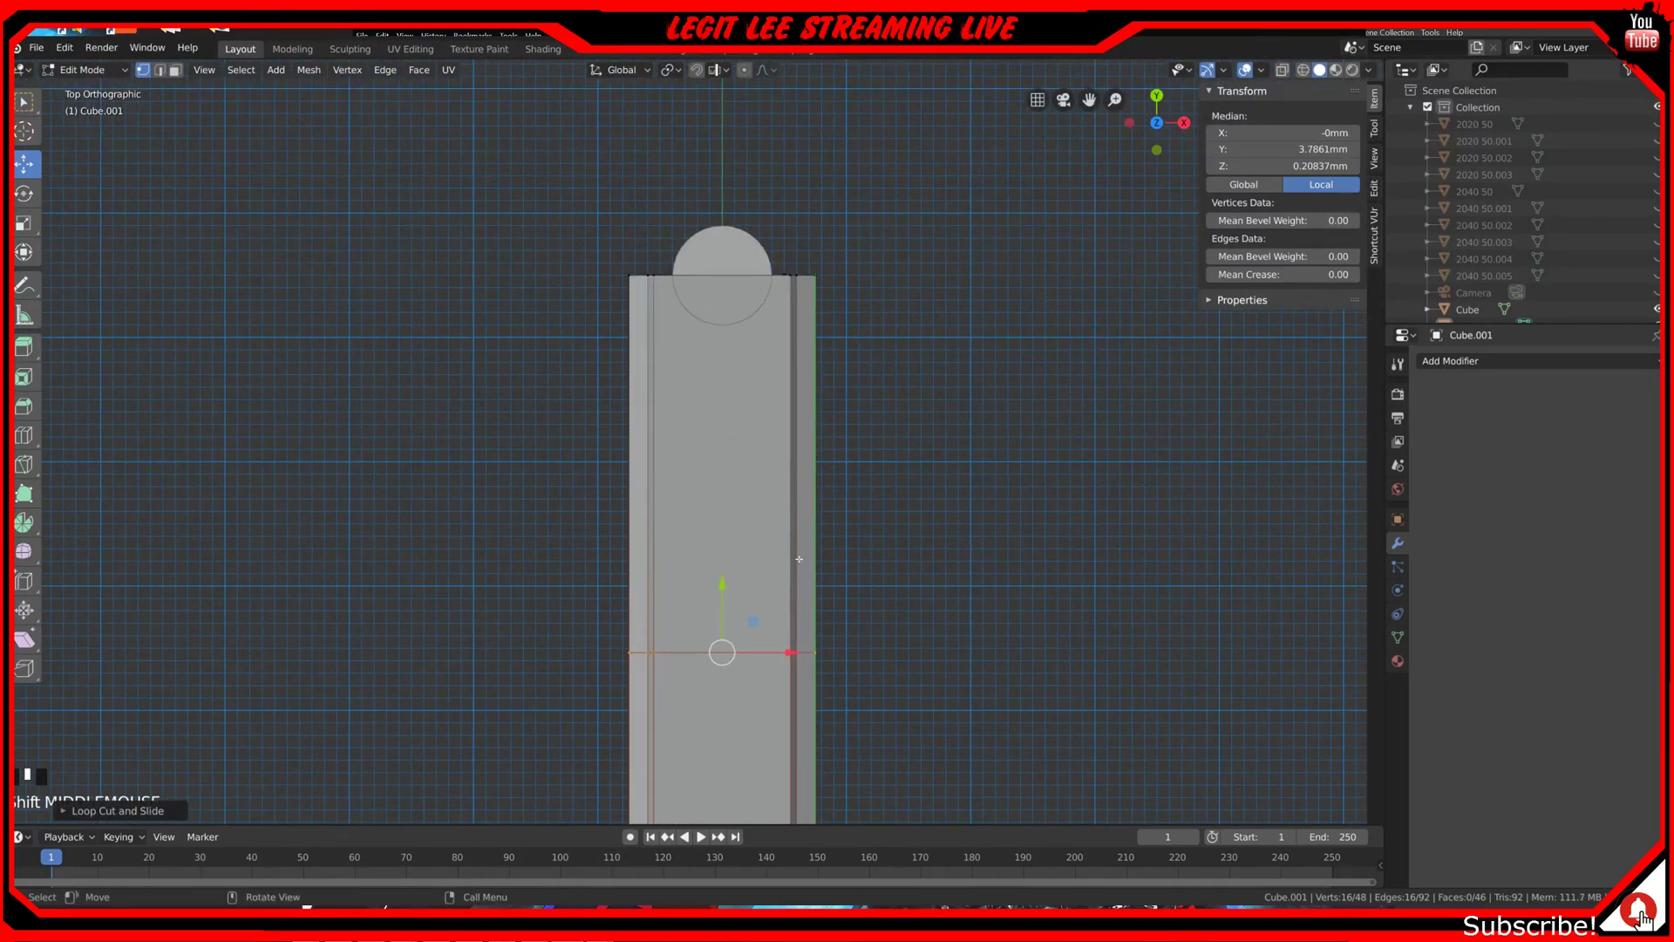
click(791, 281)
shift+click(814, 640)
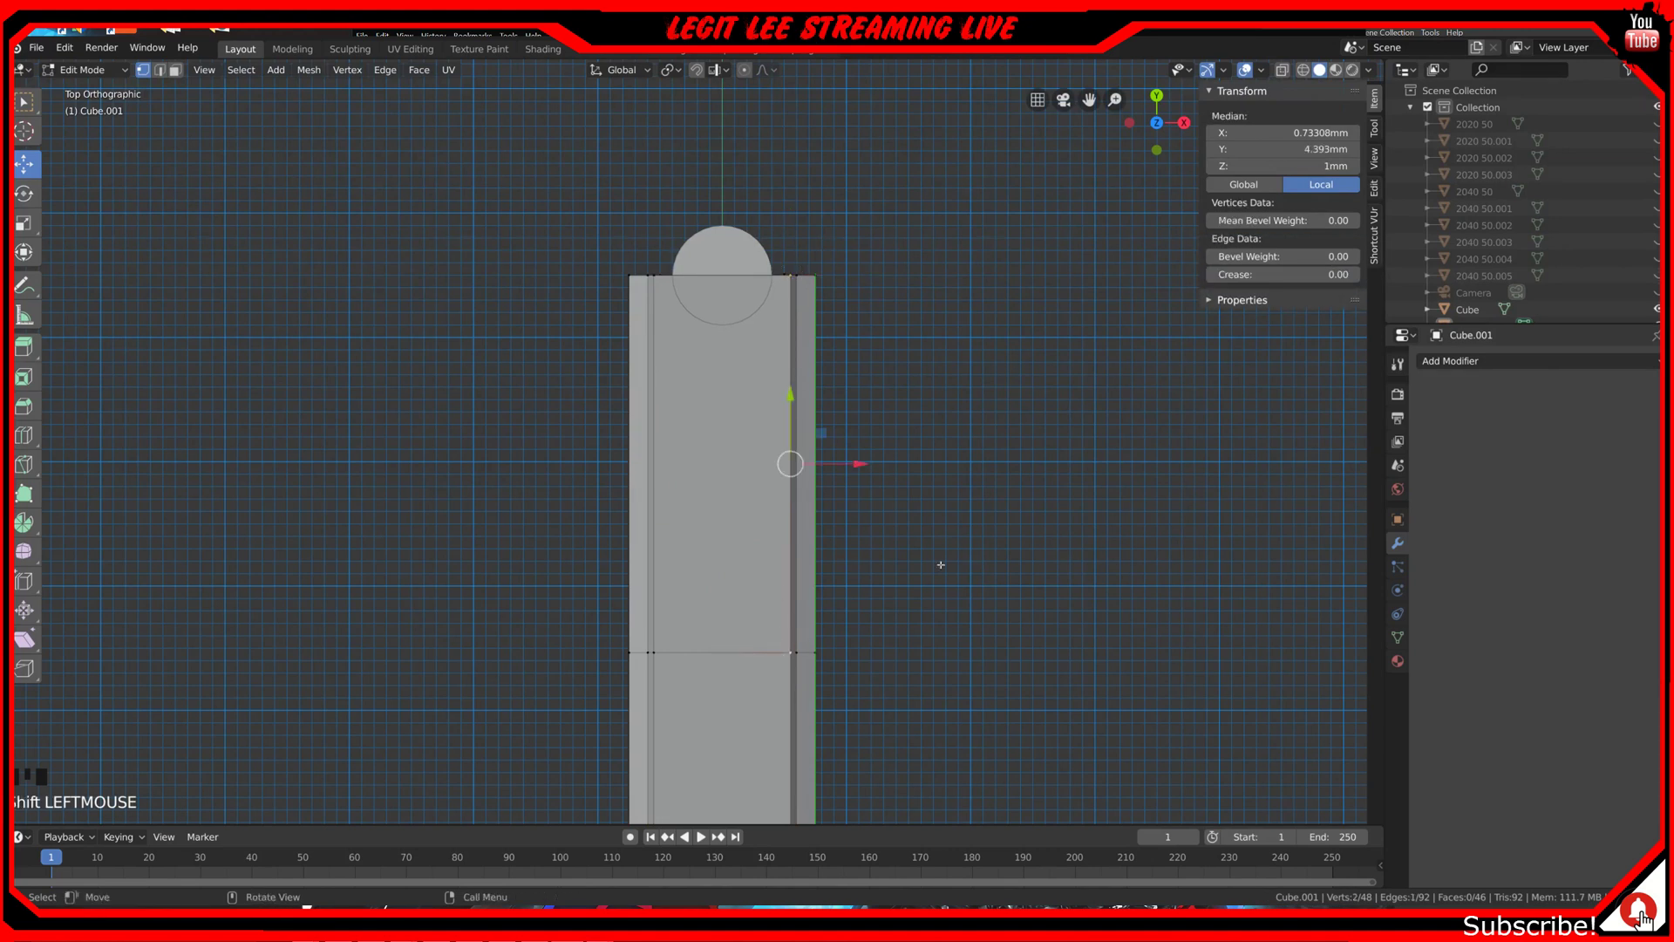
click(1375, 129)
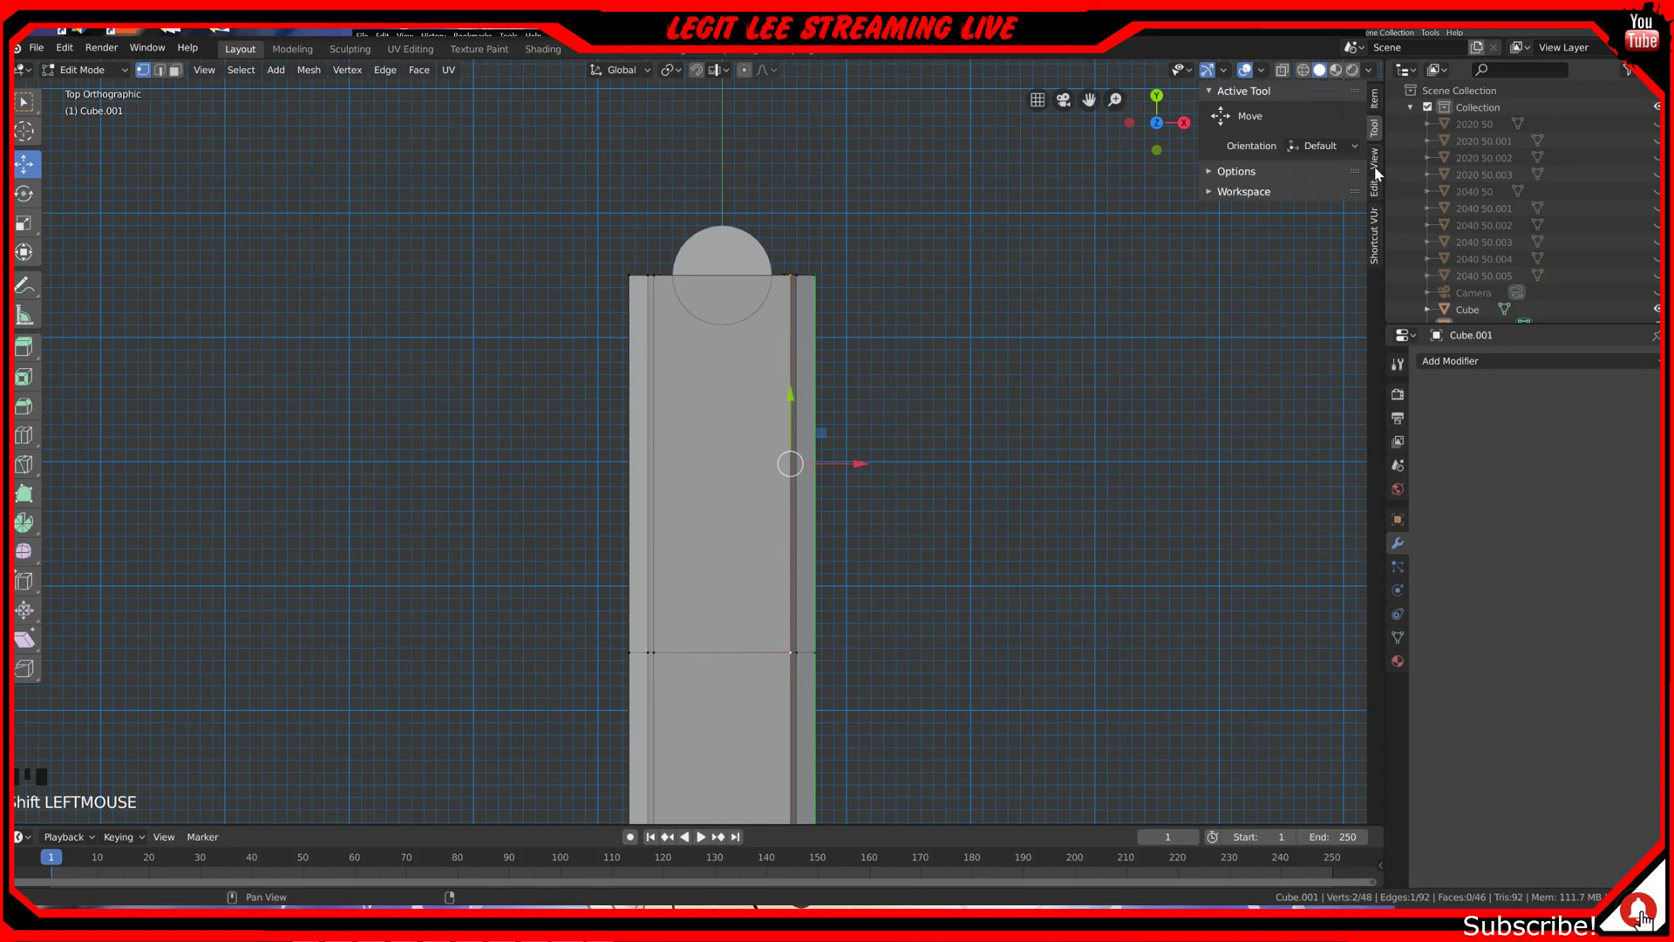
click(1375, 166)
scroll(1256, 541, down, 5)
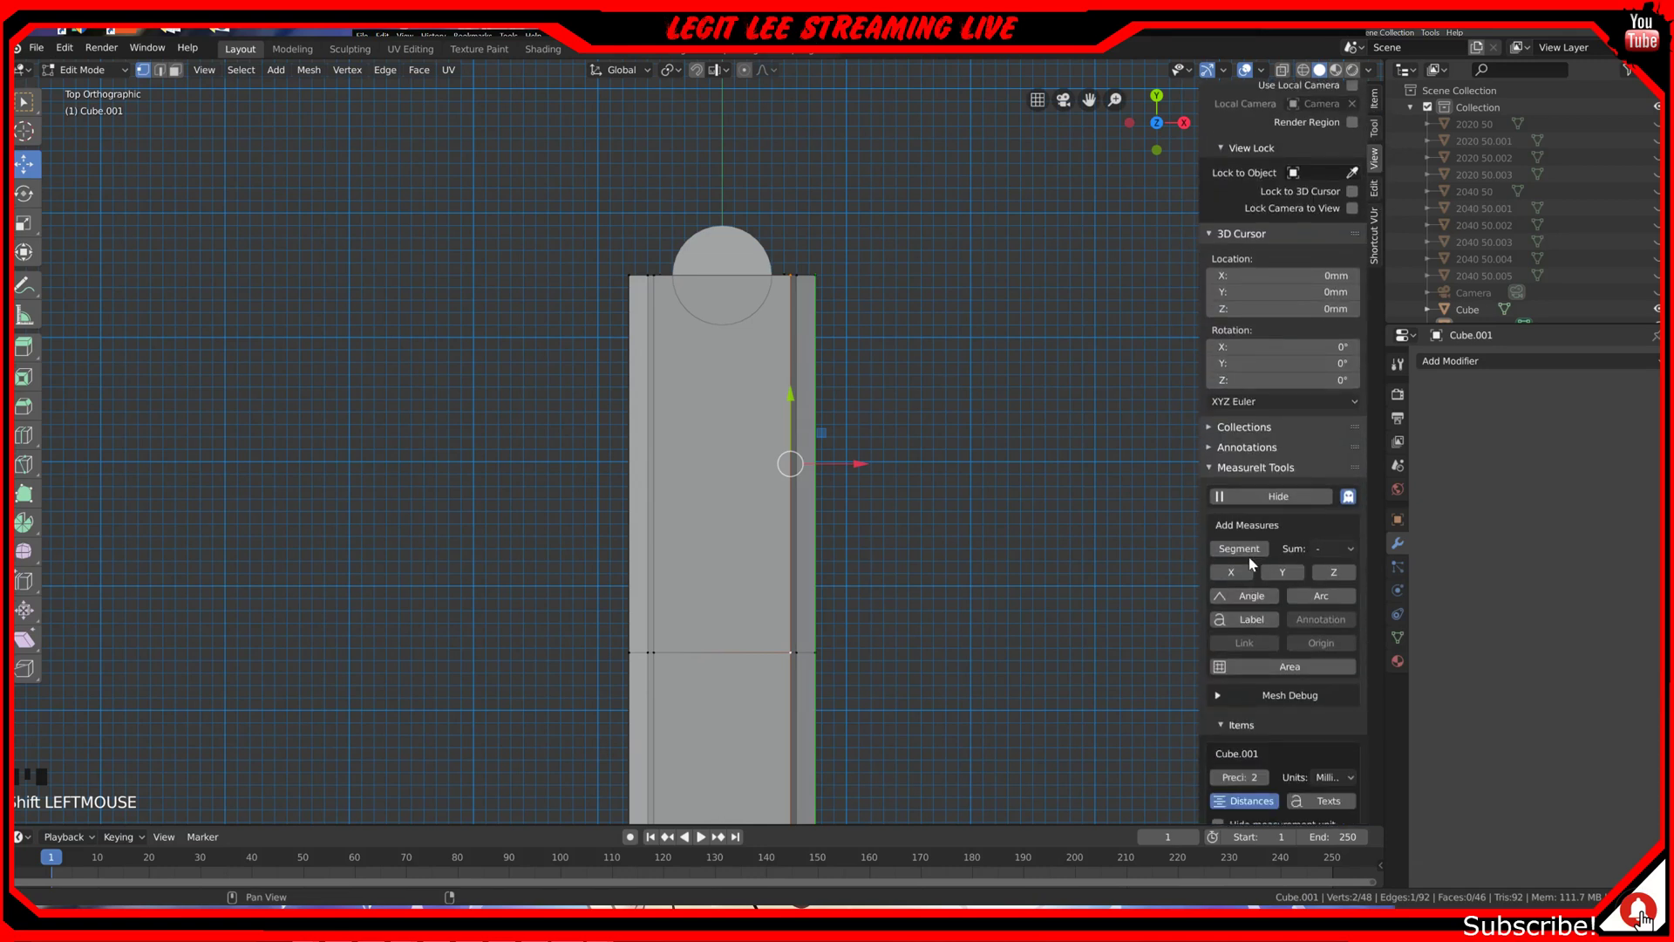
click(1242, 549)
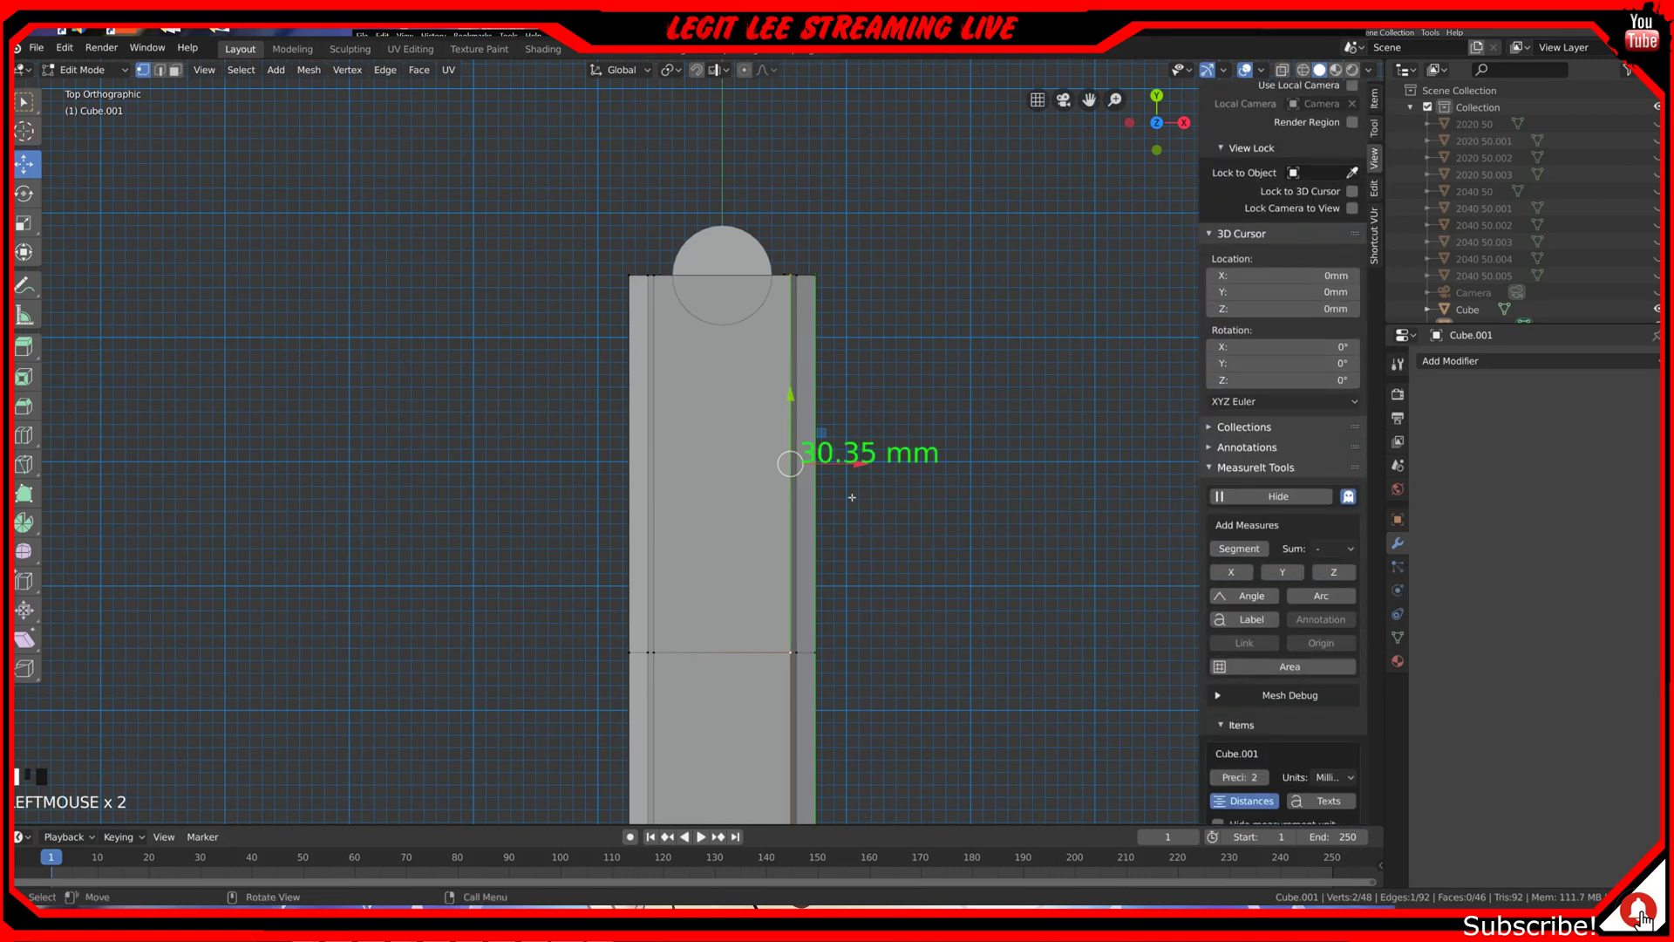
Step: Move the crosswise edge loop along Y until it sits 30.00 mm from the profile's end
alt+click(789, 653)
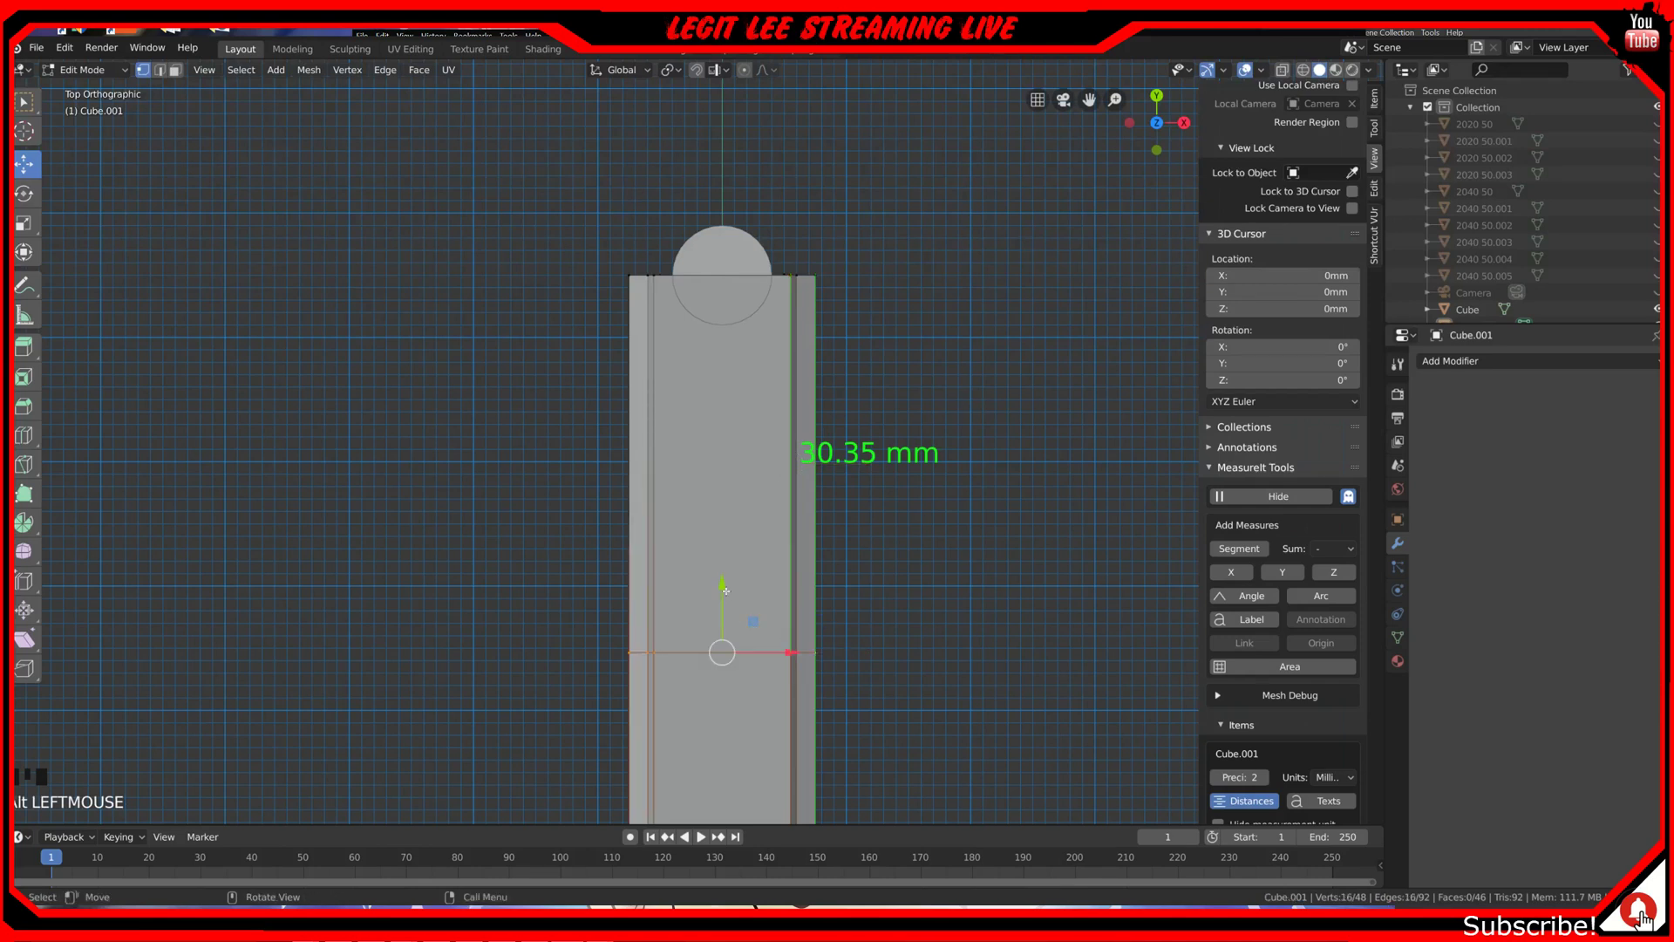
drag(726, 591, 722, 583)
scroll(753, 495, up, 5)
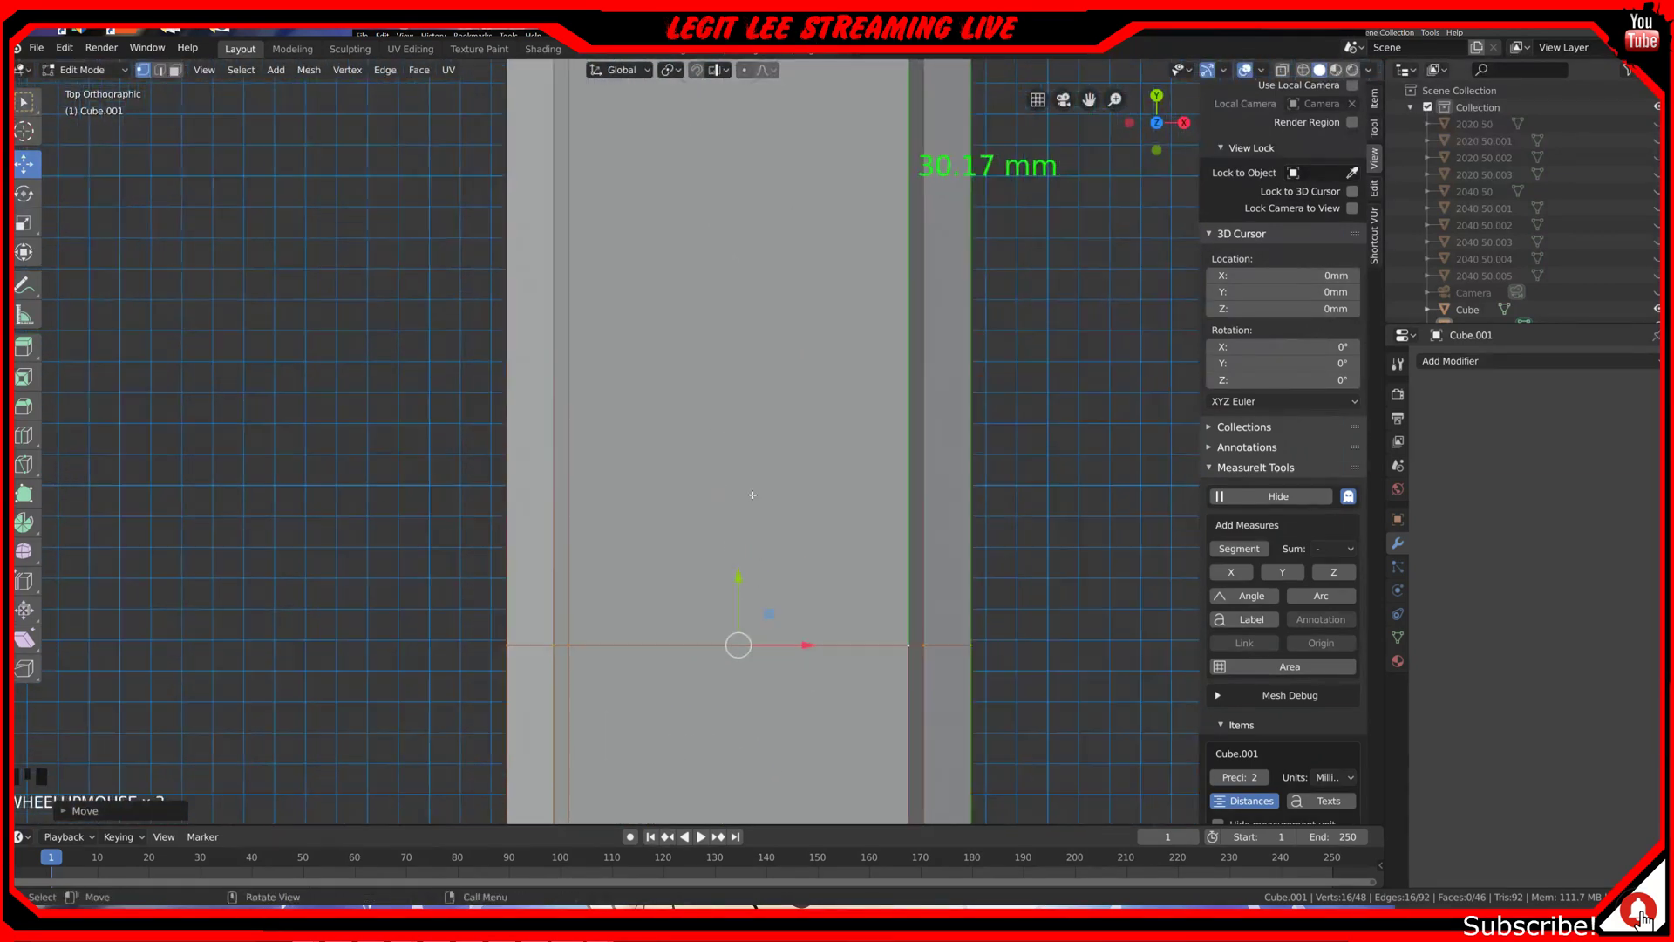
scroll(800, 553, up, 1)
scroll(805, 553, down, 1)
drag(749, 618, 750, 615)
scroll(792, 422, down, 3)
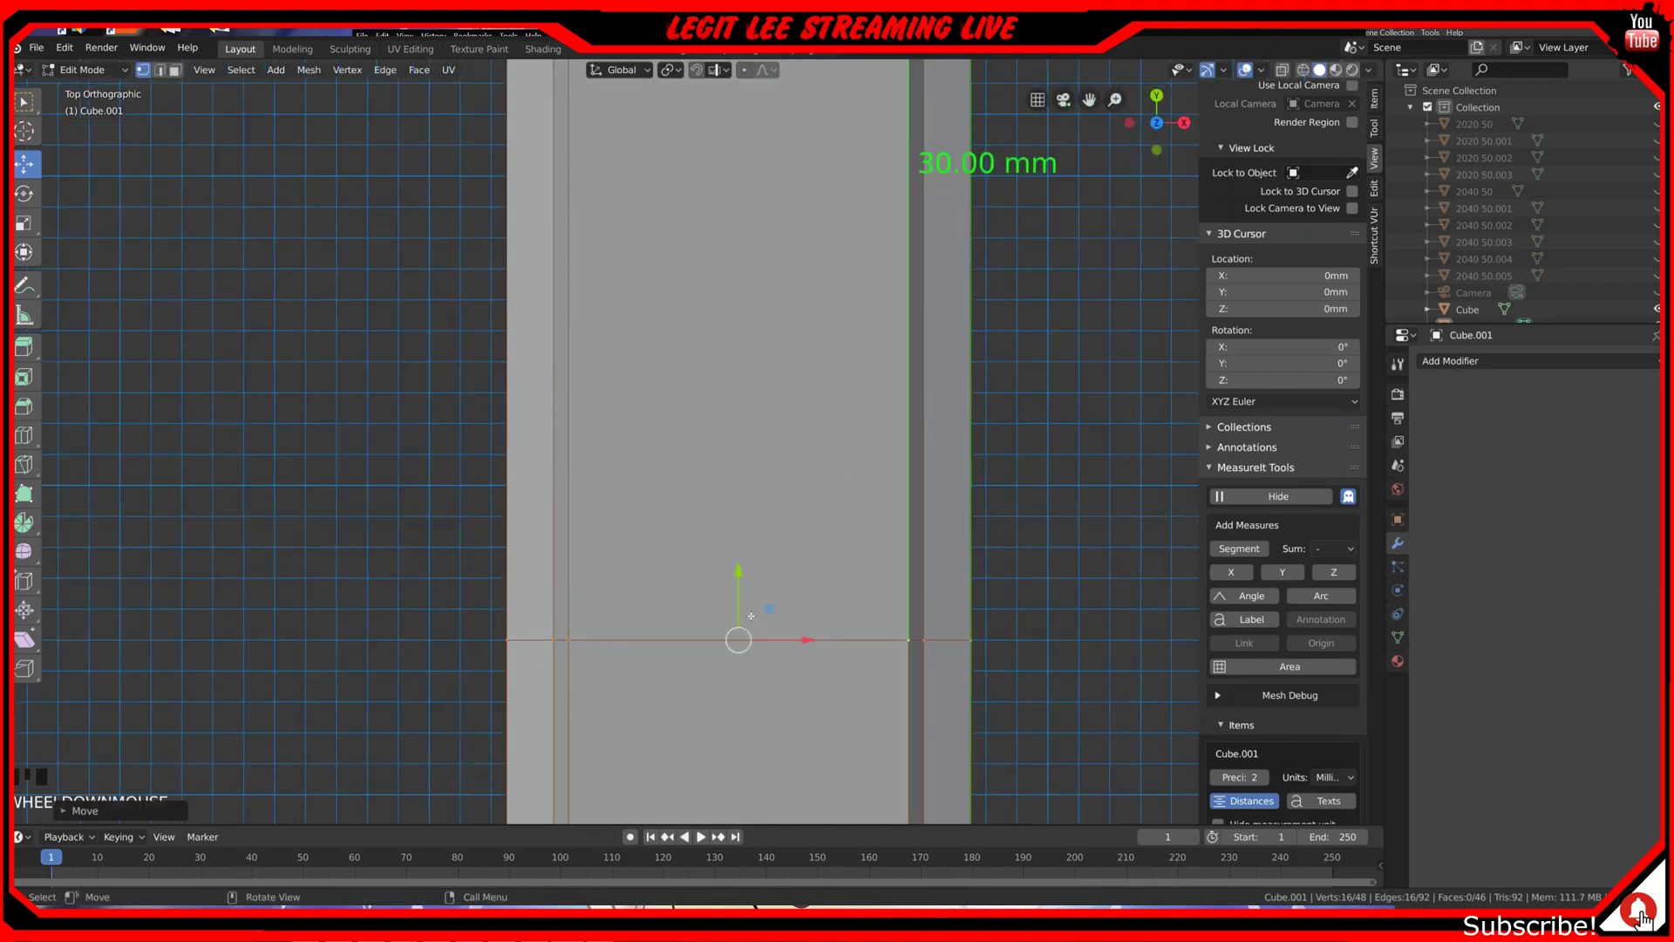
shift+middle_drag(793, 423, 794, 595)
scroll(794, 595, down, 1)
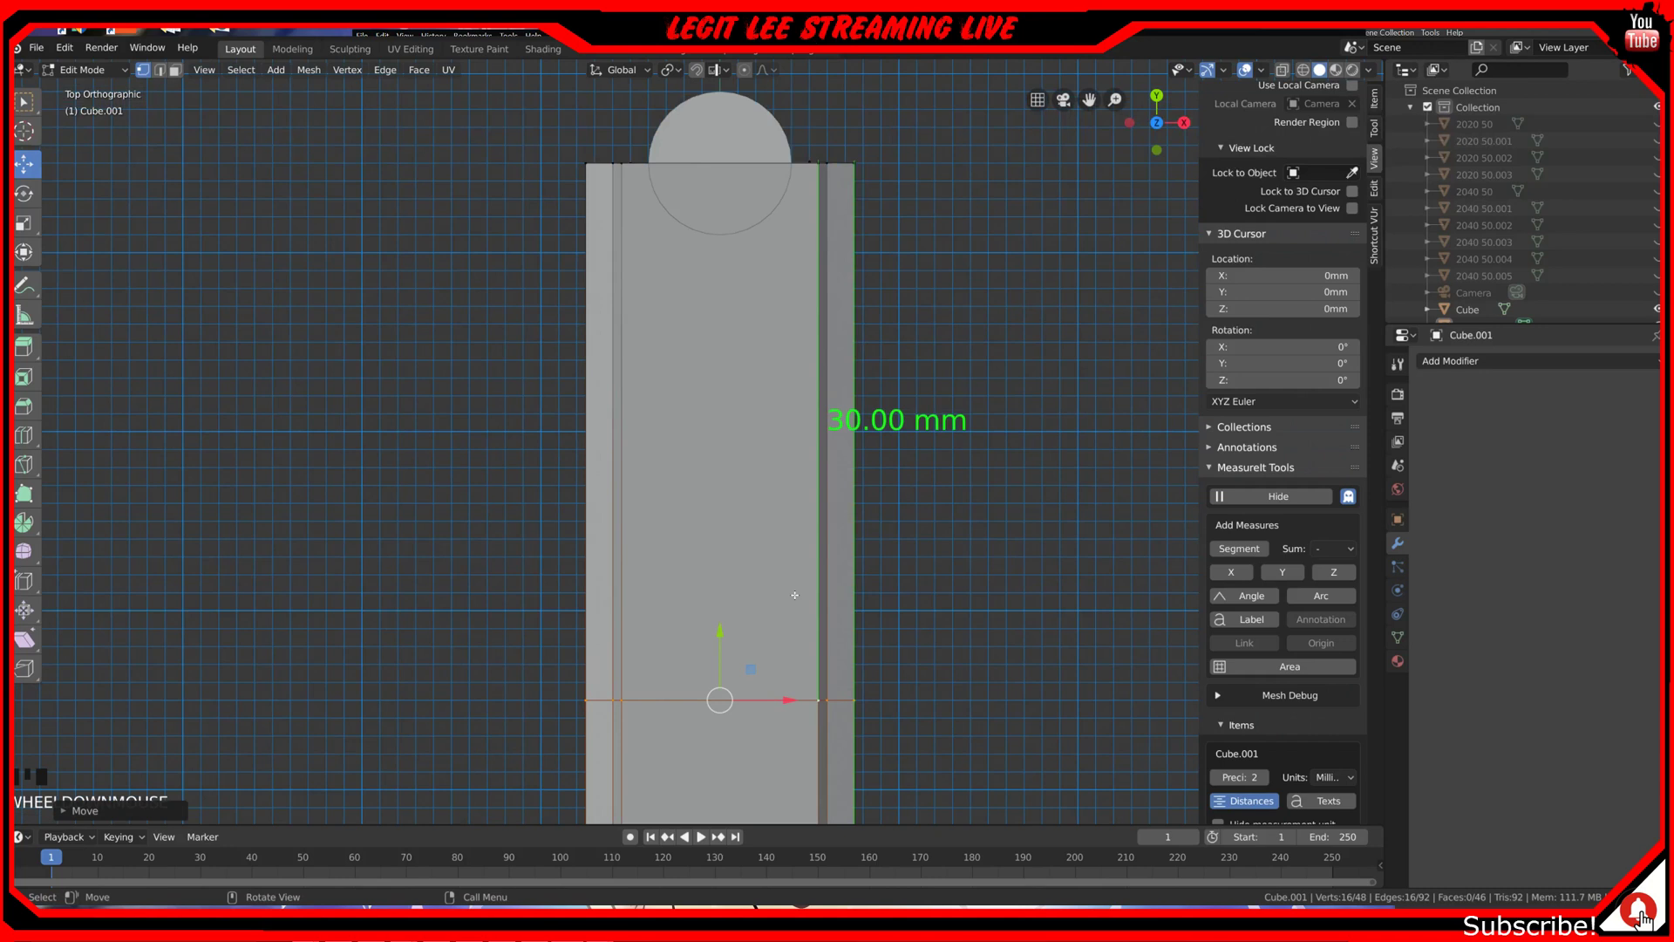
Step: Add a lengthwise loop cut down the middle of the profile without sliding it off center
key(ctrl)
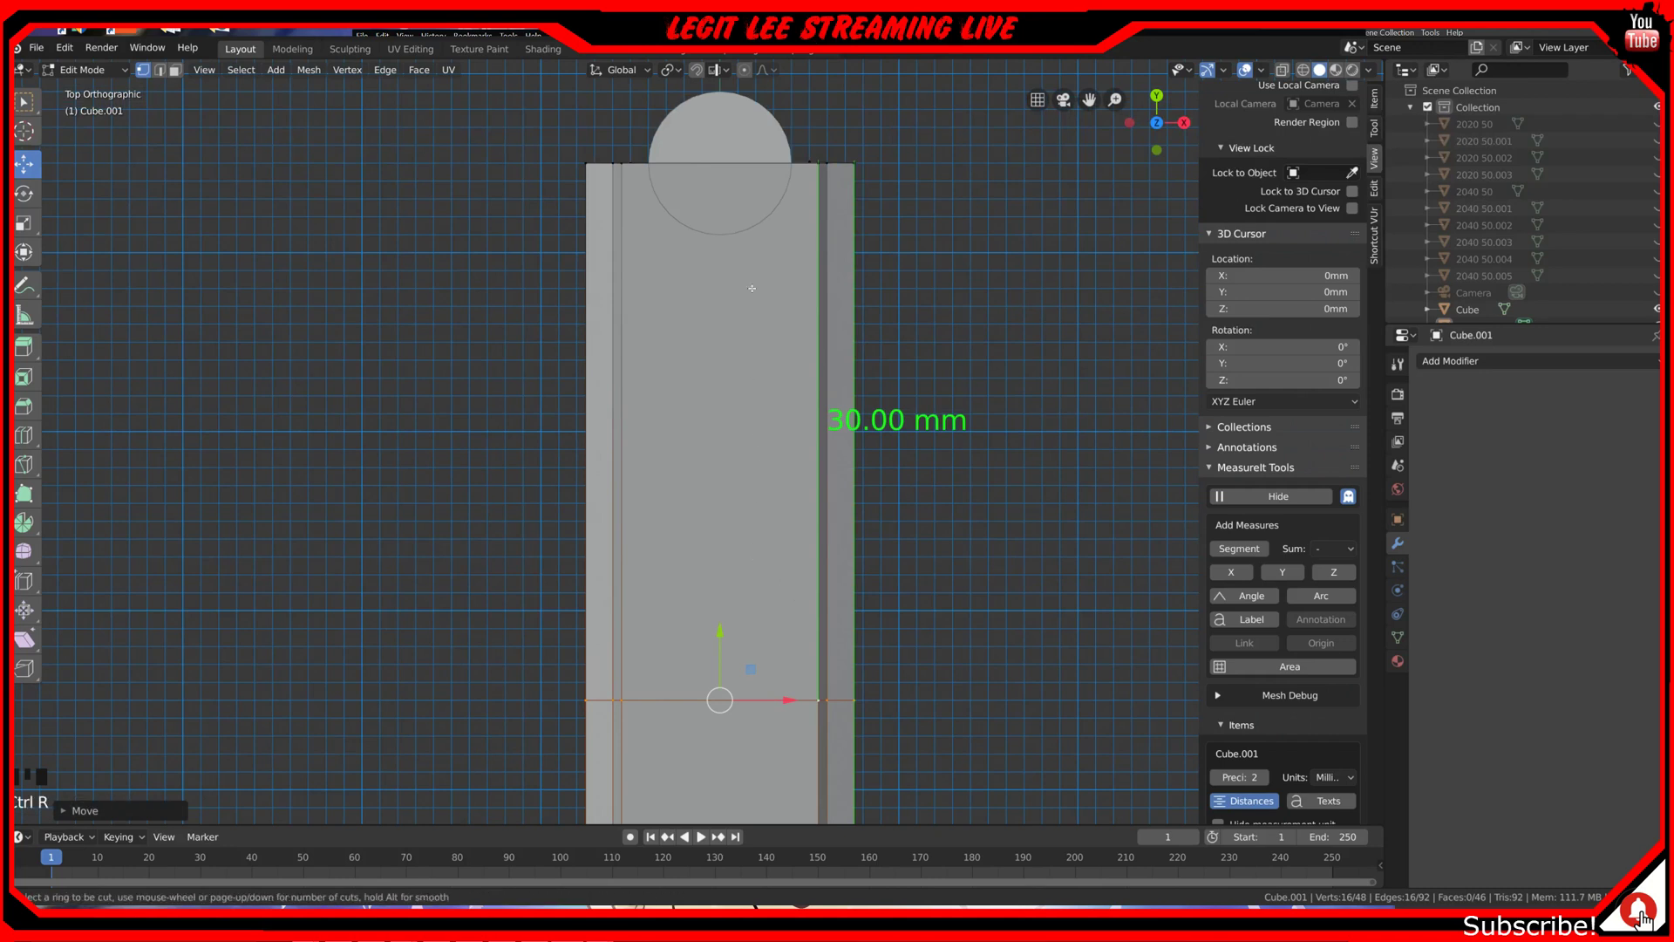
click(731, 176)
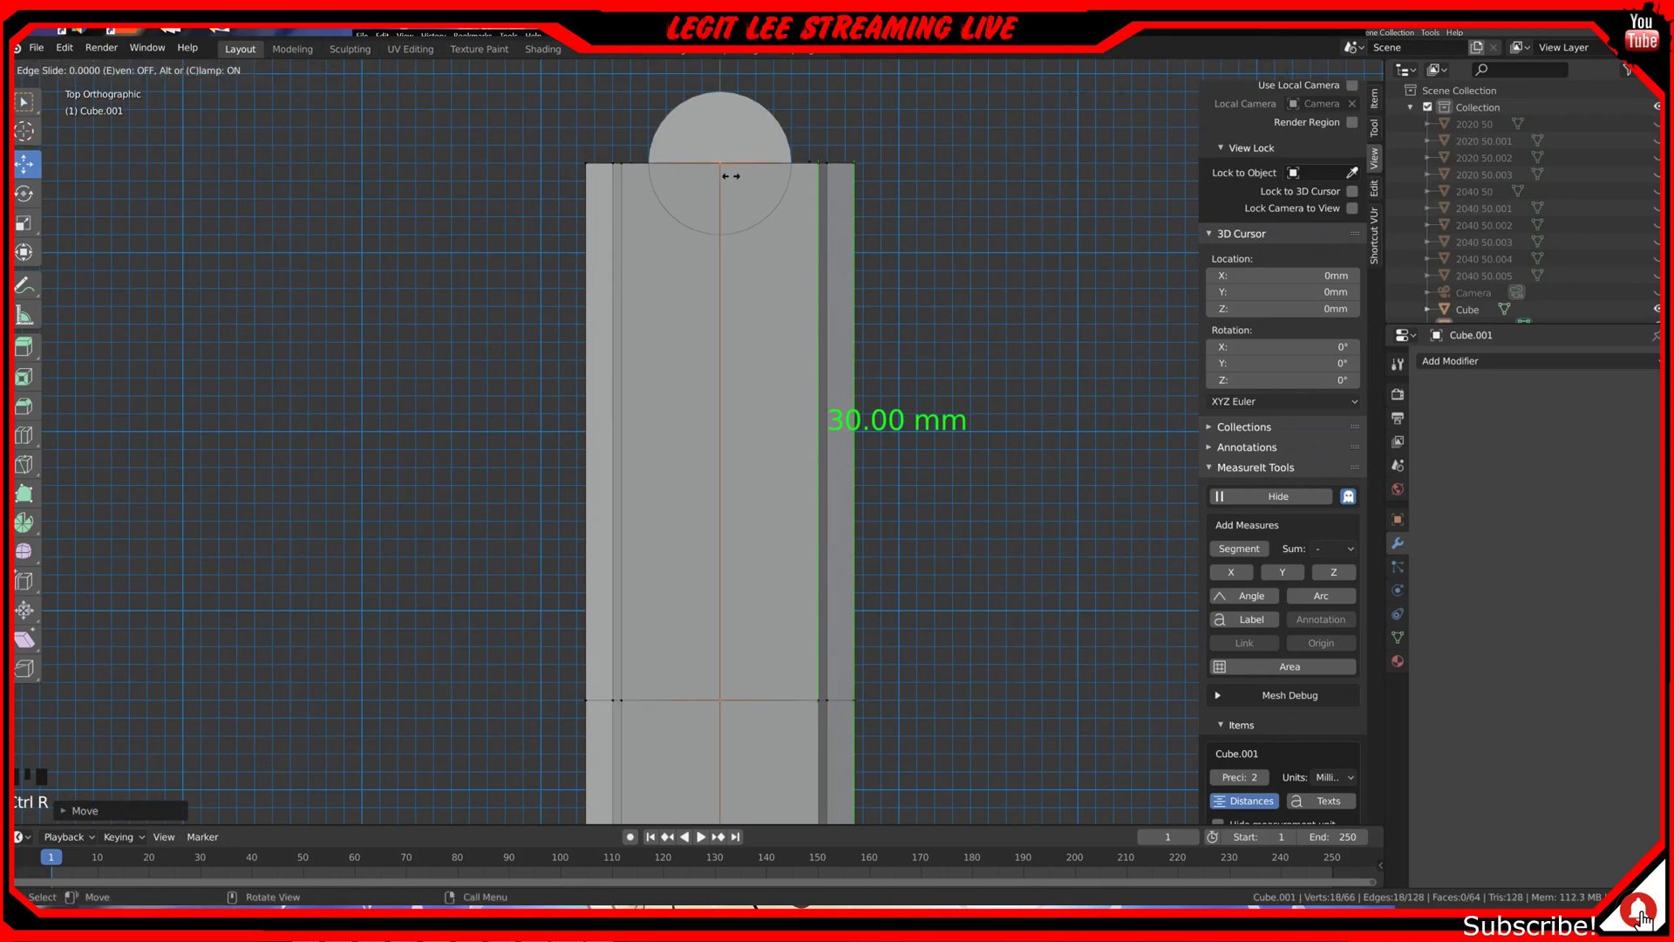
right_click(739, 215)
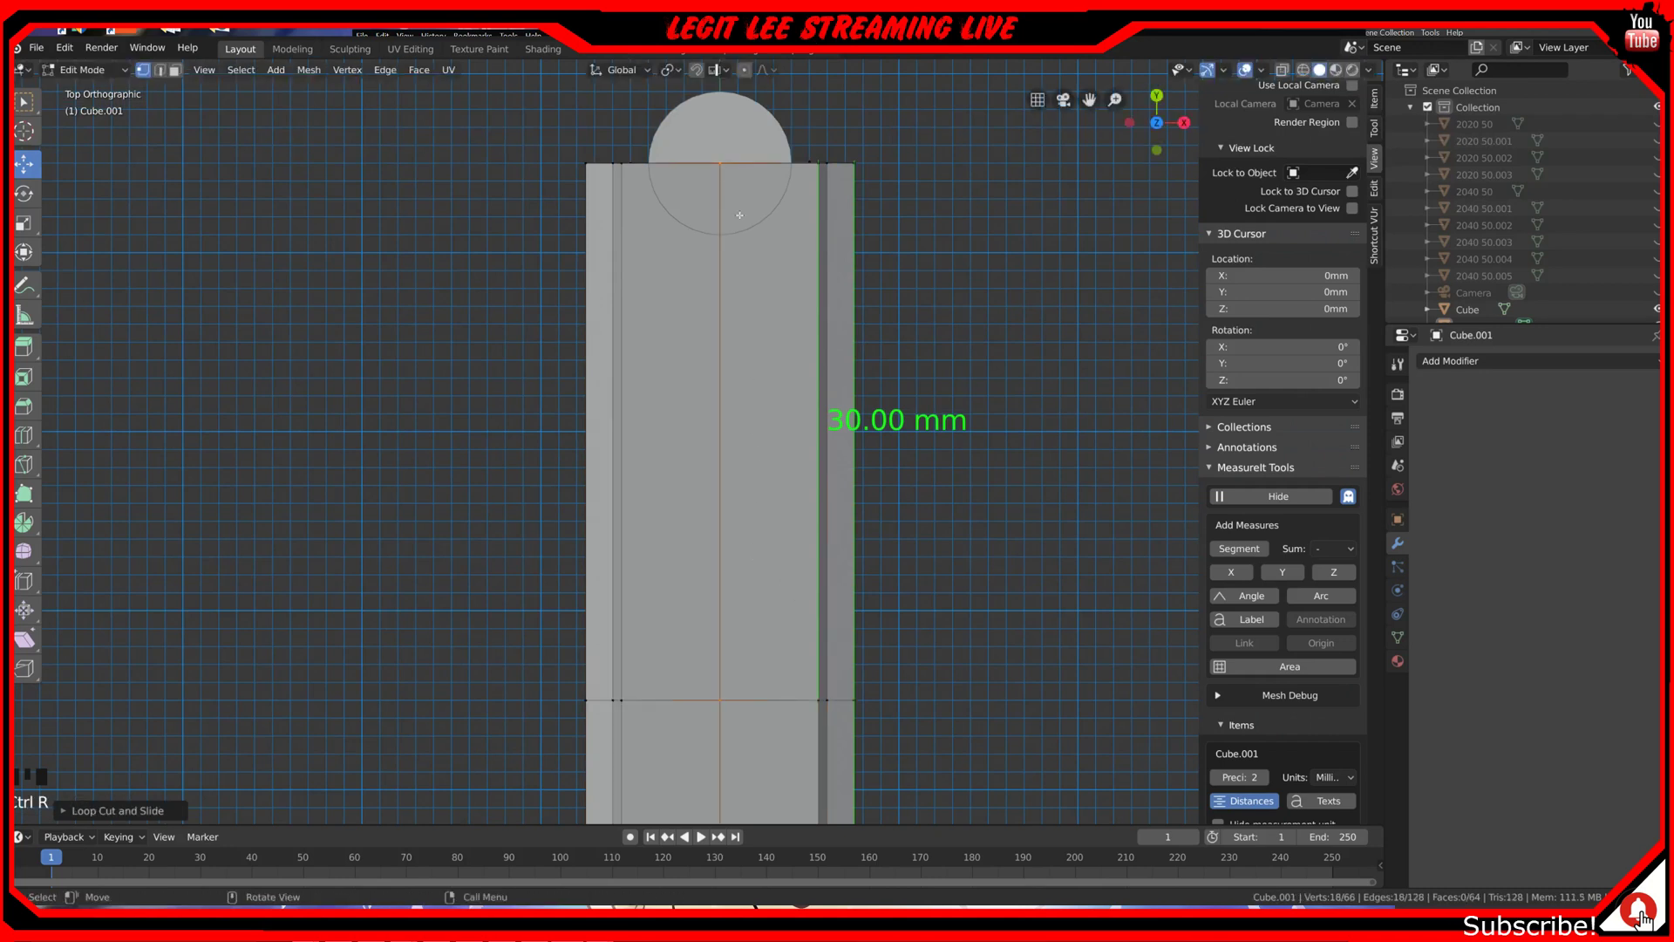
Step: Move the cylinder along Y from the profile's end to the area of the 30 mm loop cut
key(Tab)
click(740, 115)
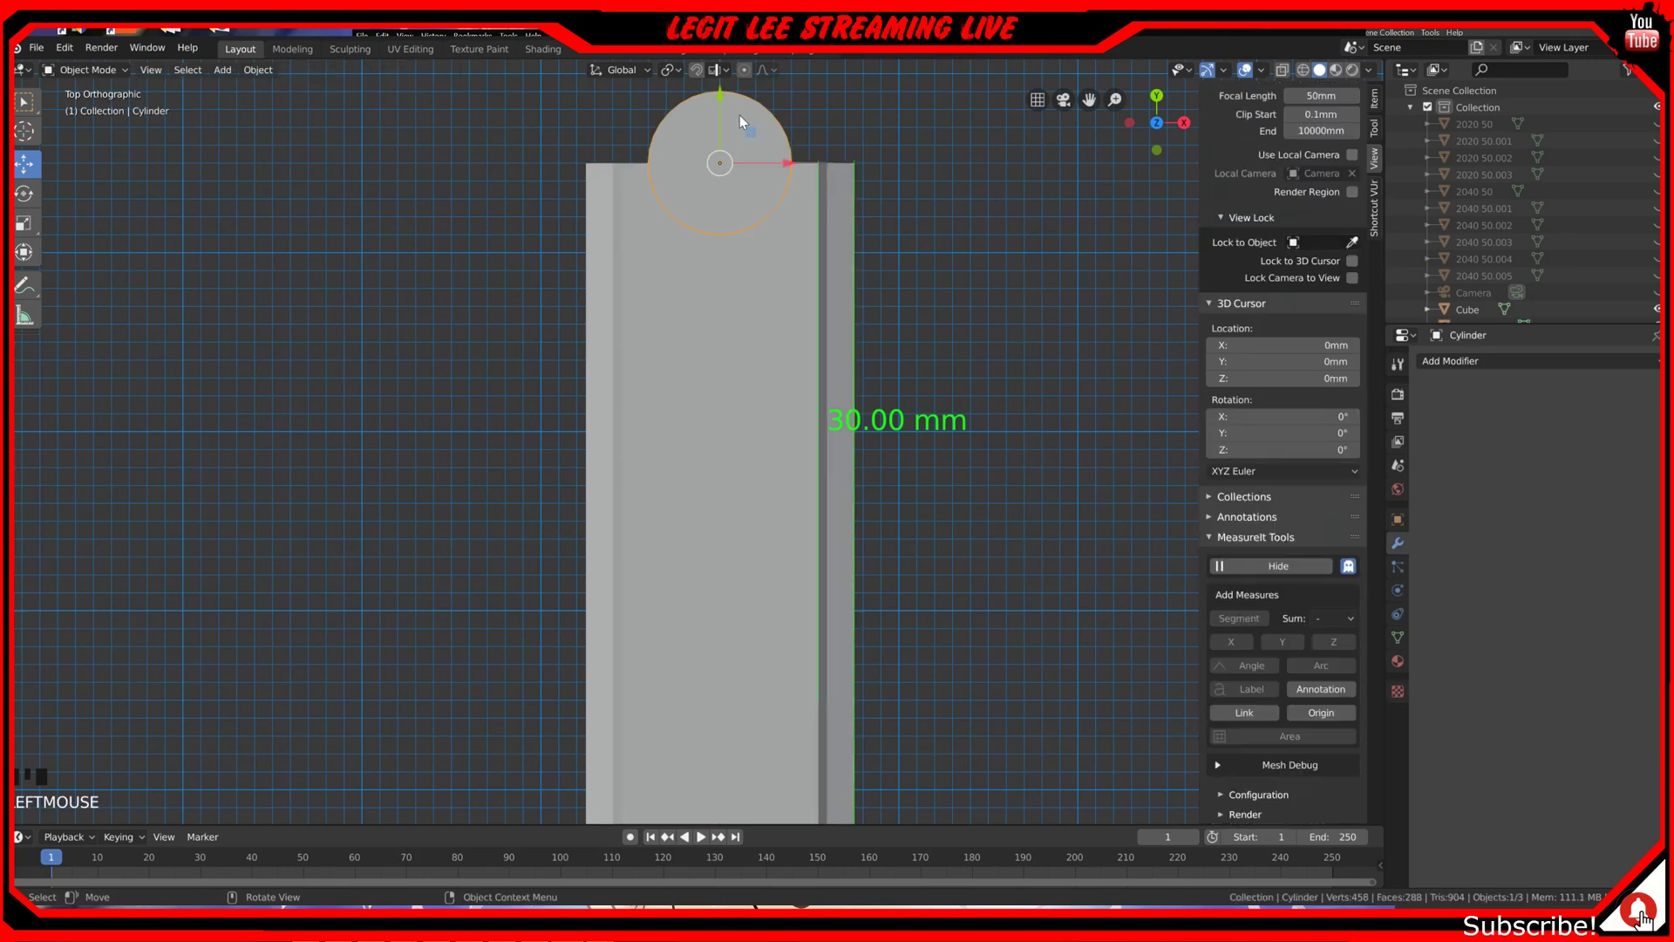
ctrl+drag(723, 92, 699, 467)
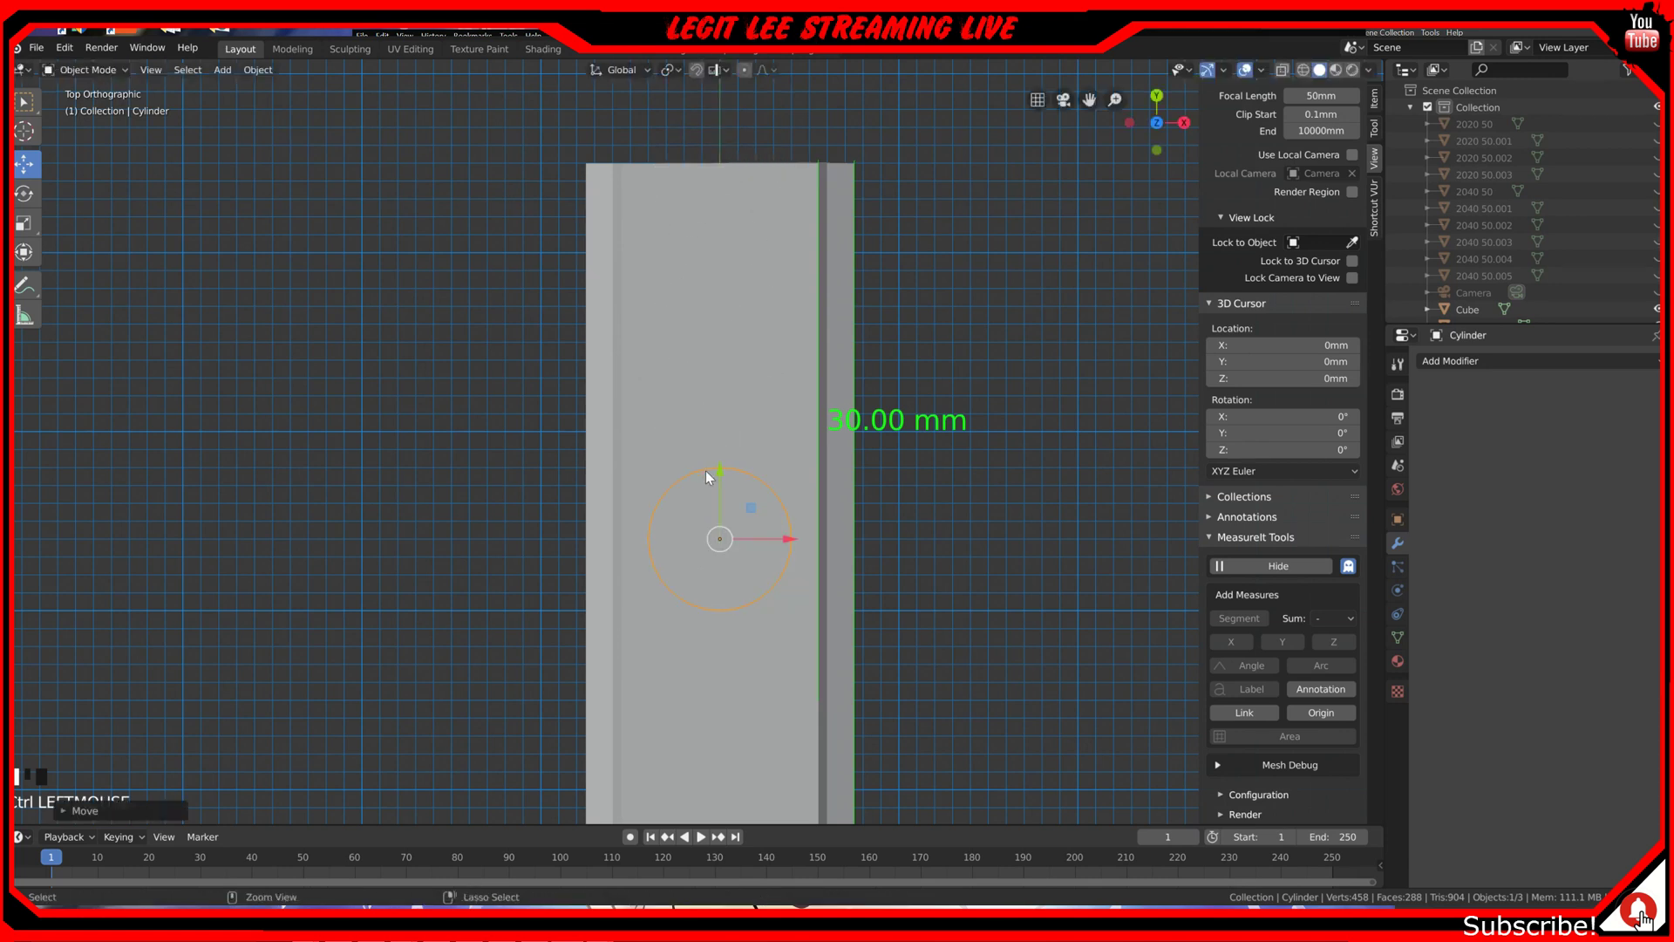
ctrl+drag(722, 470, 725, 645)
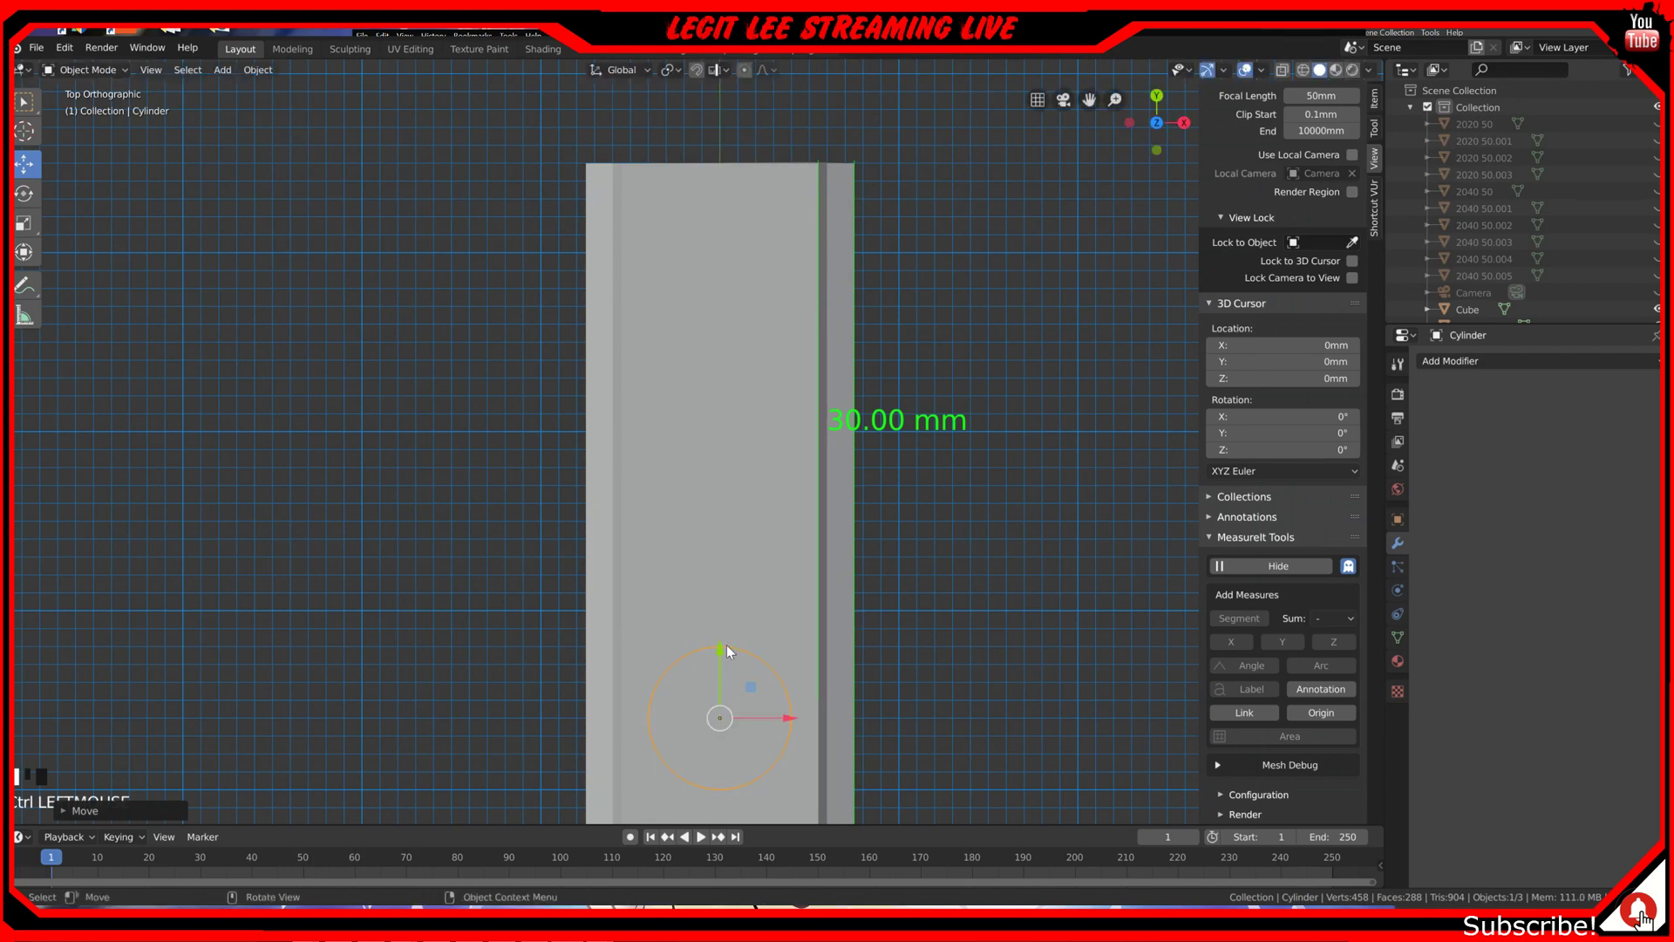
click(741, 535)
key(z)
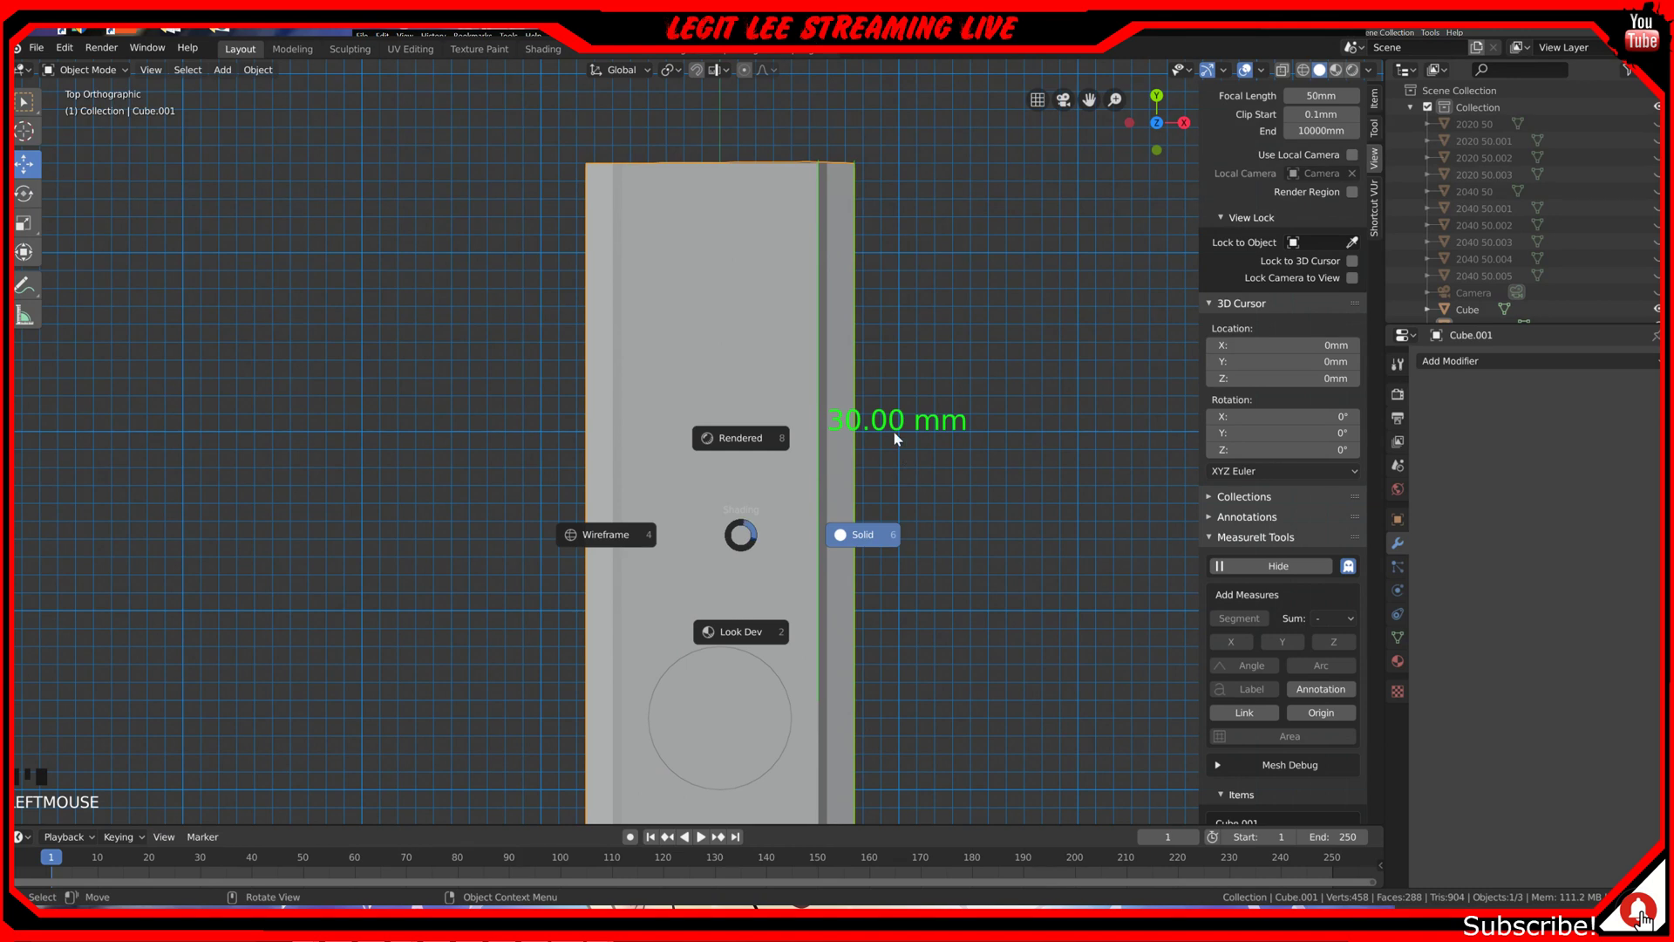
click(804, 348)
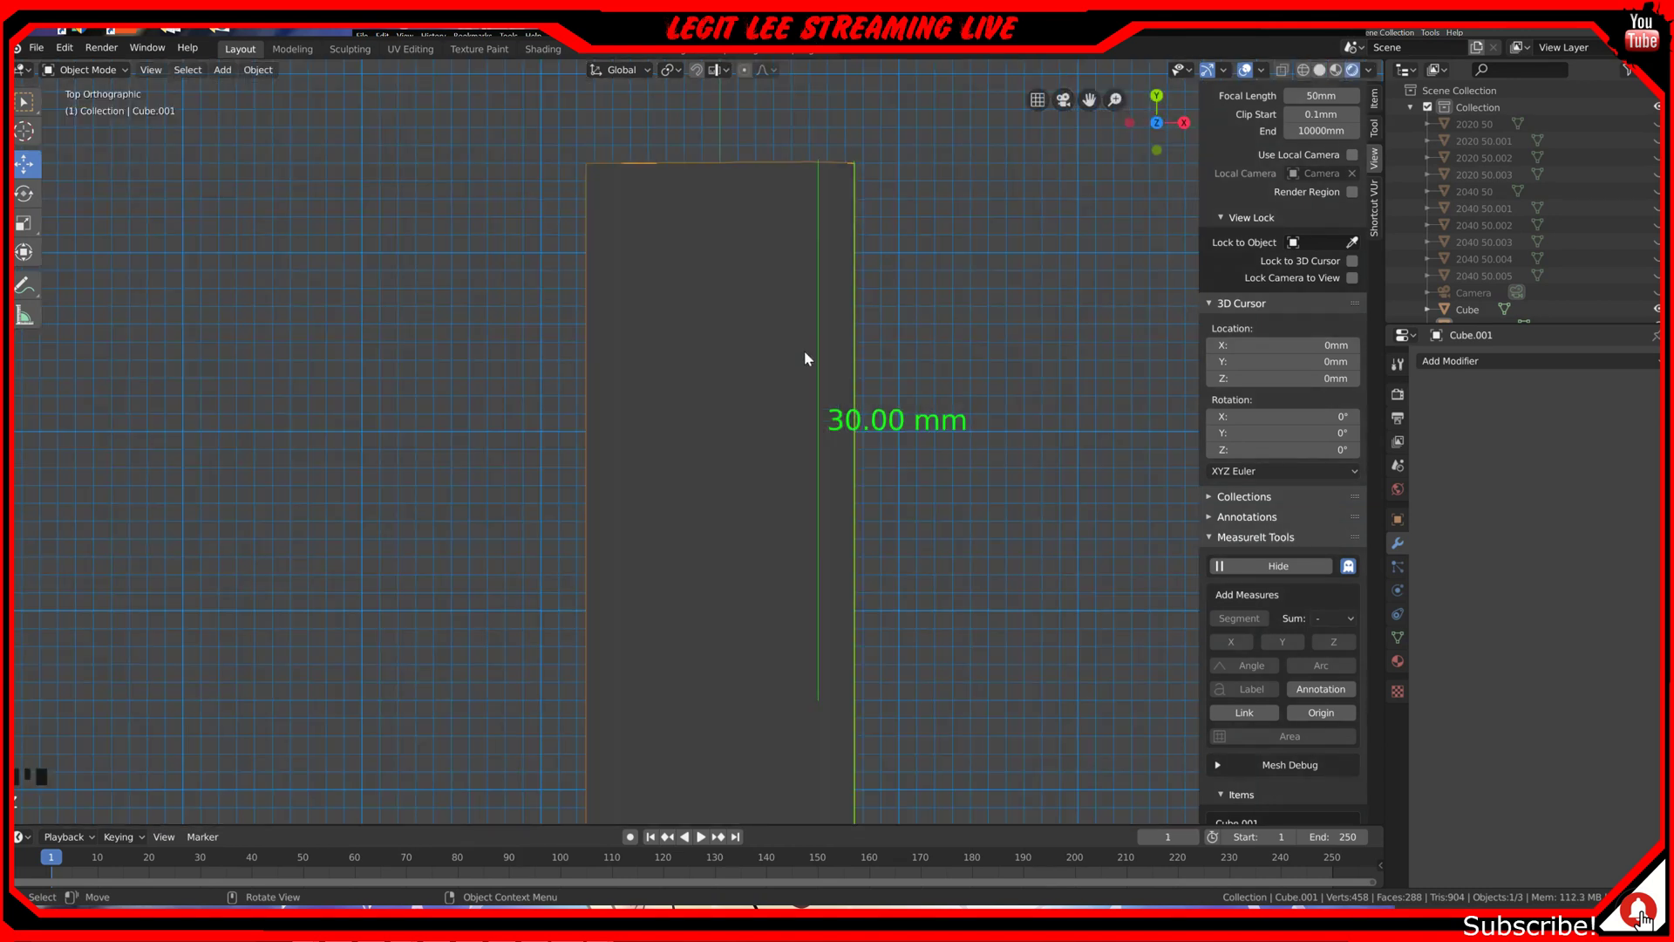
key(z)
click(944, 348)
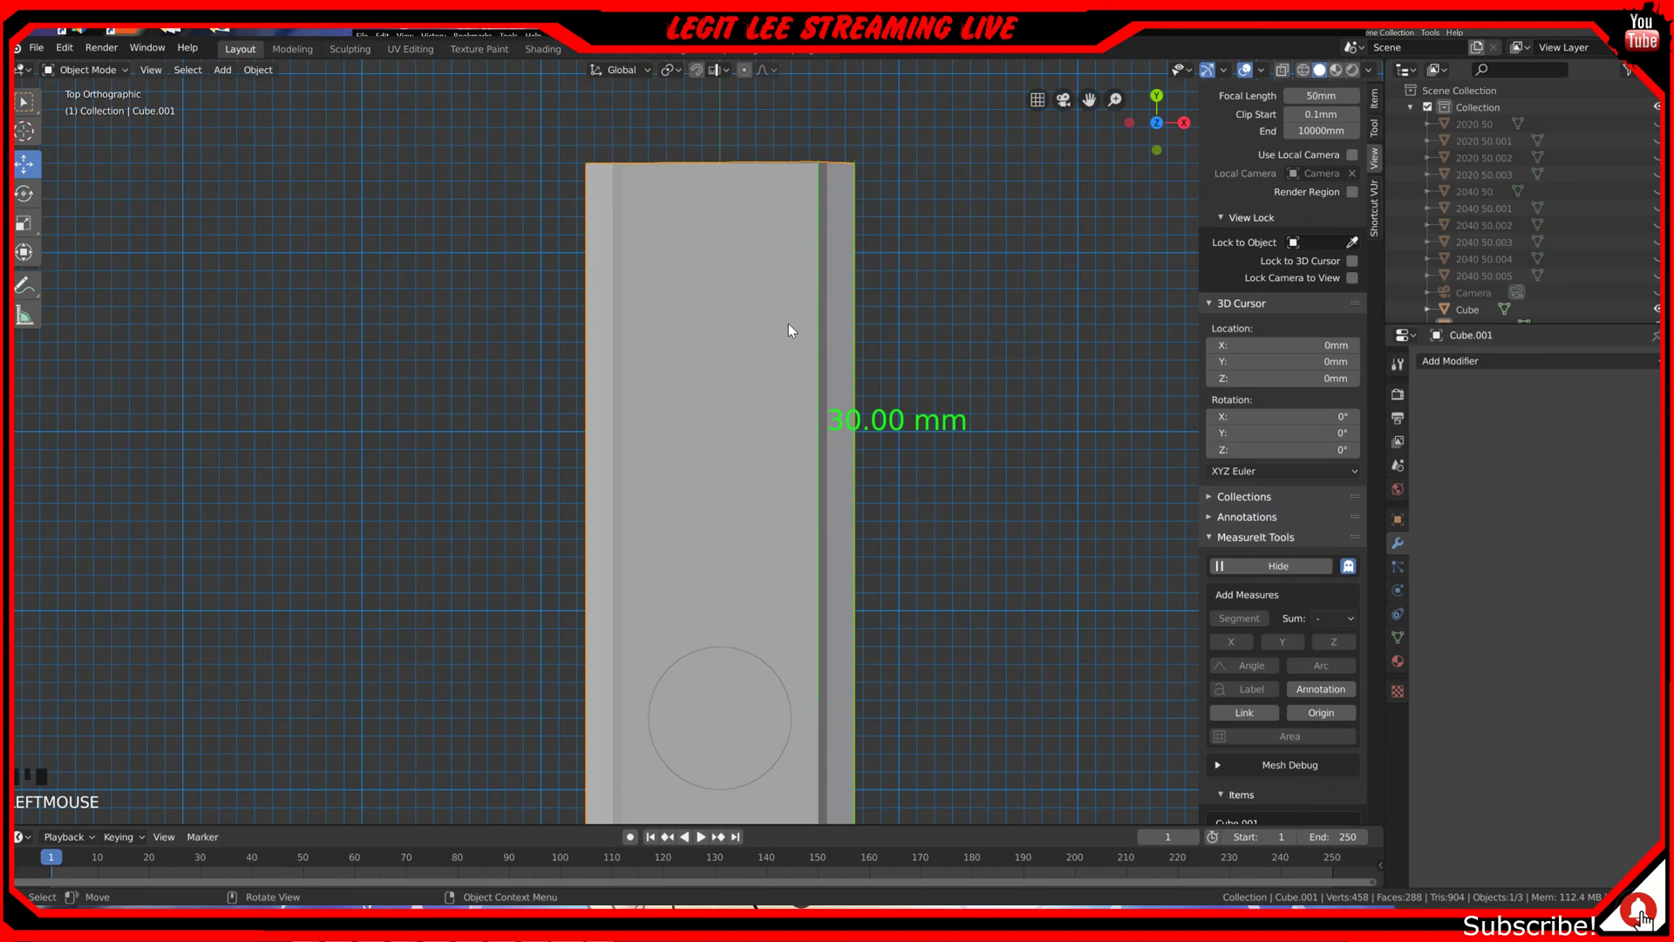
Step: Check the cylinder's position against the profile's crossing edge loops in Edit Mode
key(Tab)
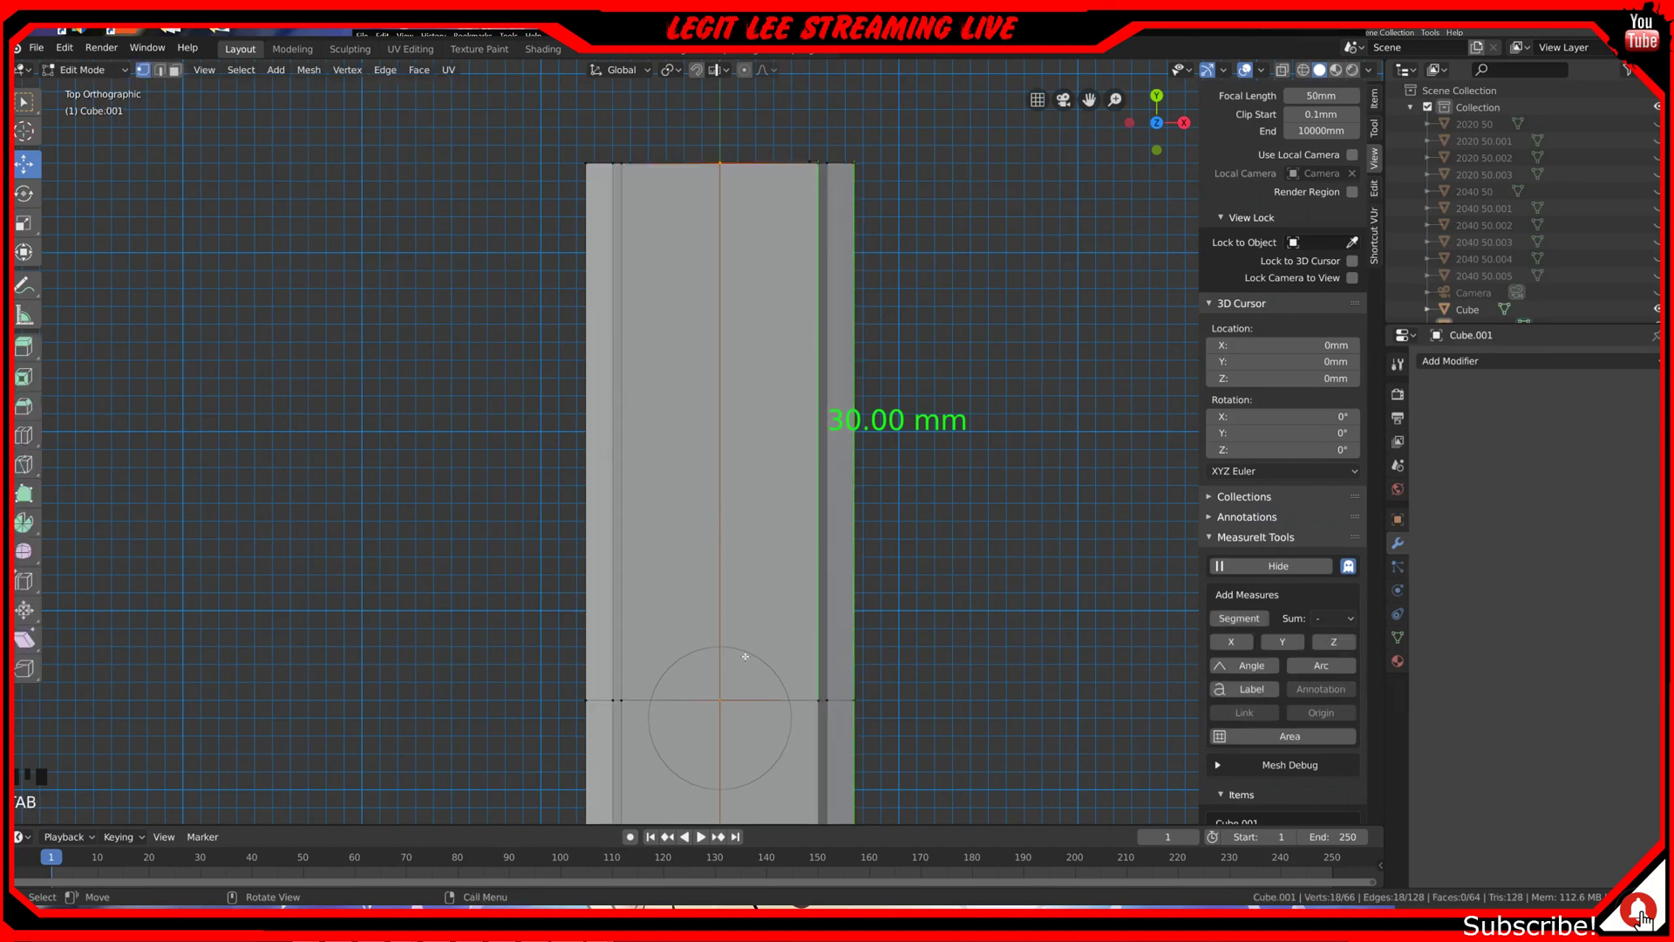
shift+middle_drag(748, 678, 752, 593)
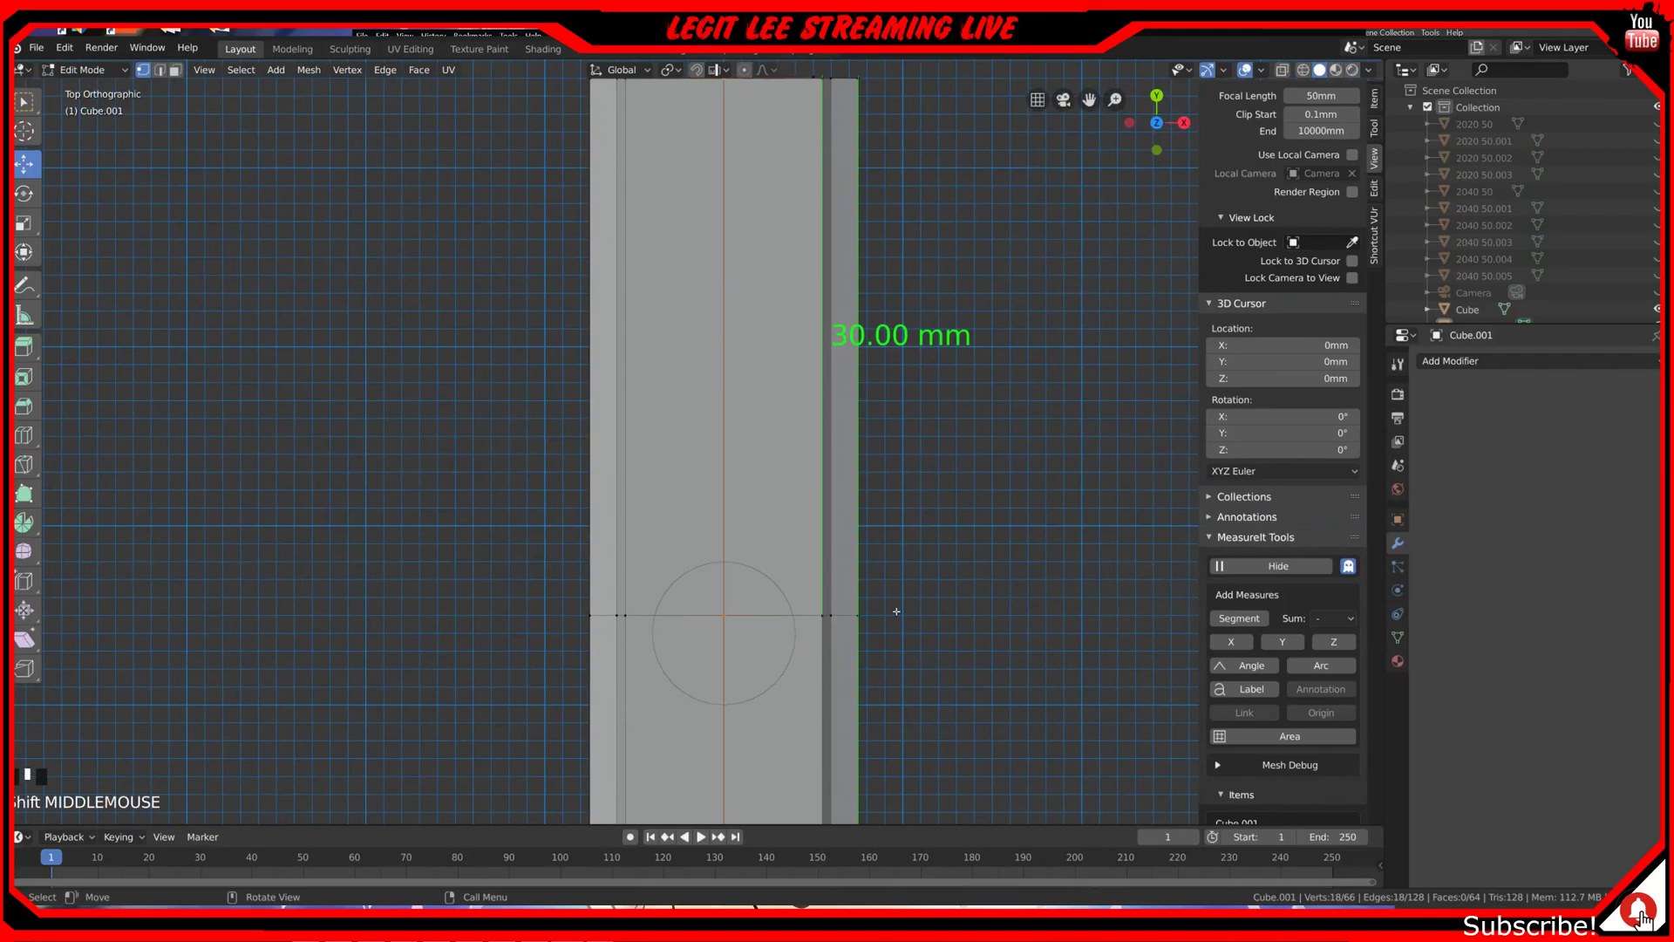
key(Tab)
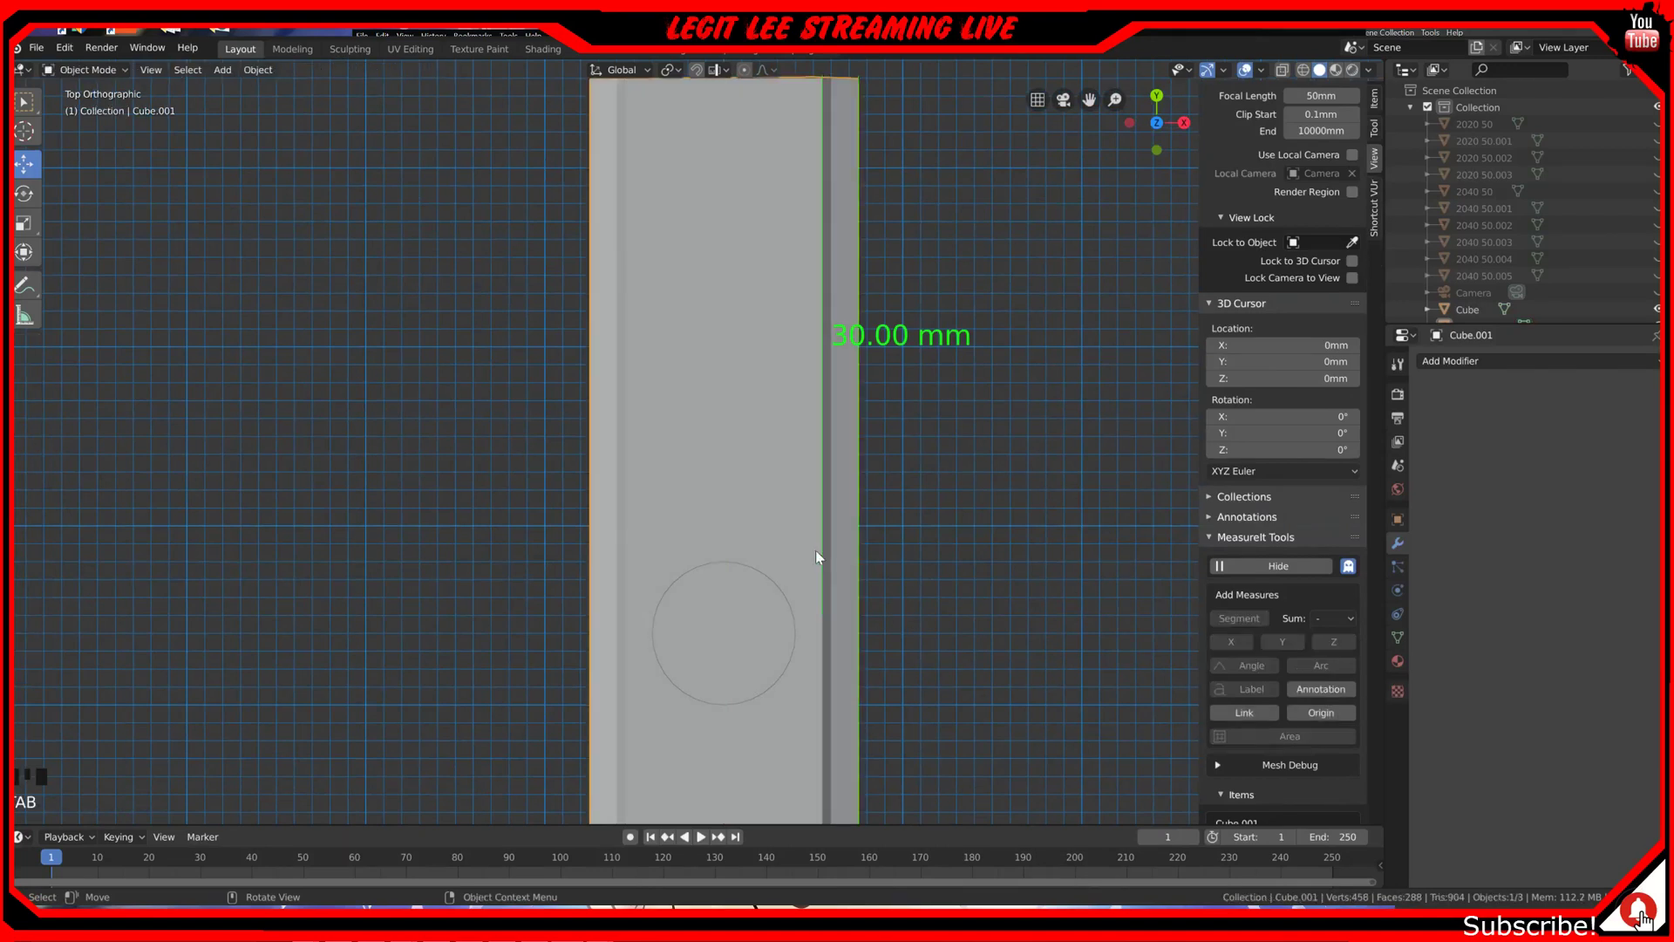
Step: Select the cylinder and raise it along Z in the right view so it passes through the whole profile
click(758, 587)
click(755, 578)
click(757, 573)
click(767, 579)
click(762, 628)
click(721, 696)
click(746, 699)
middle_drag(747, 699, 770, 661)
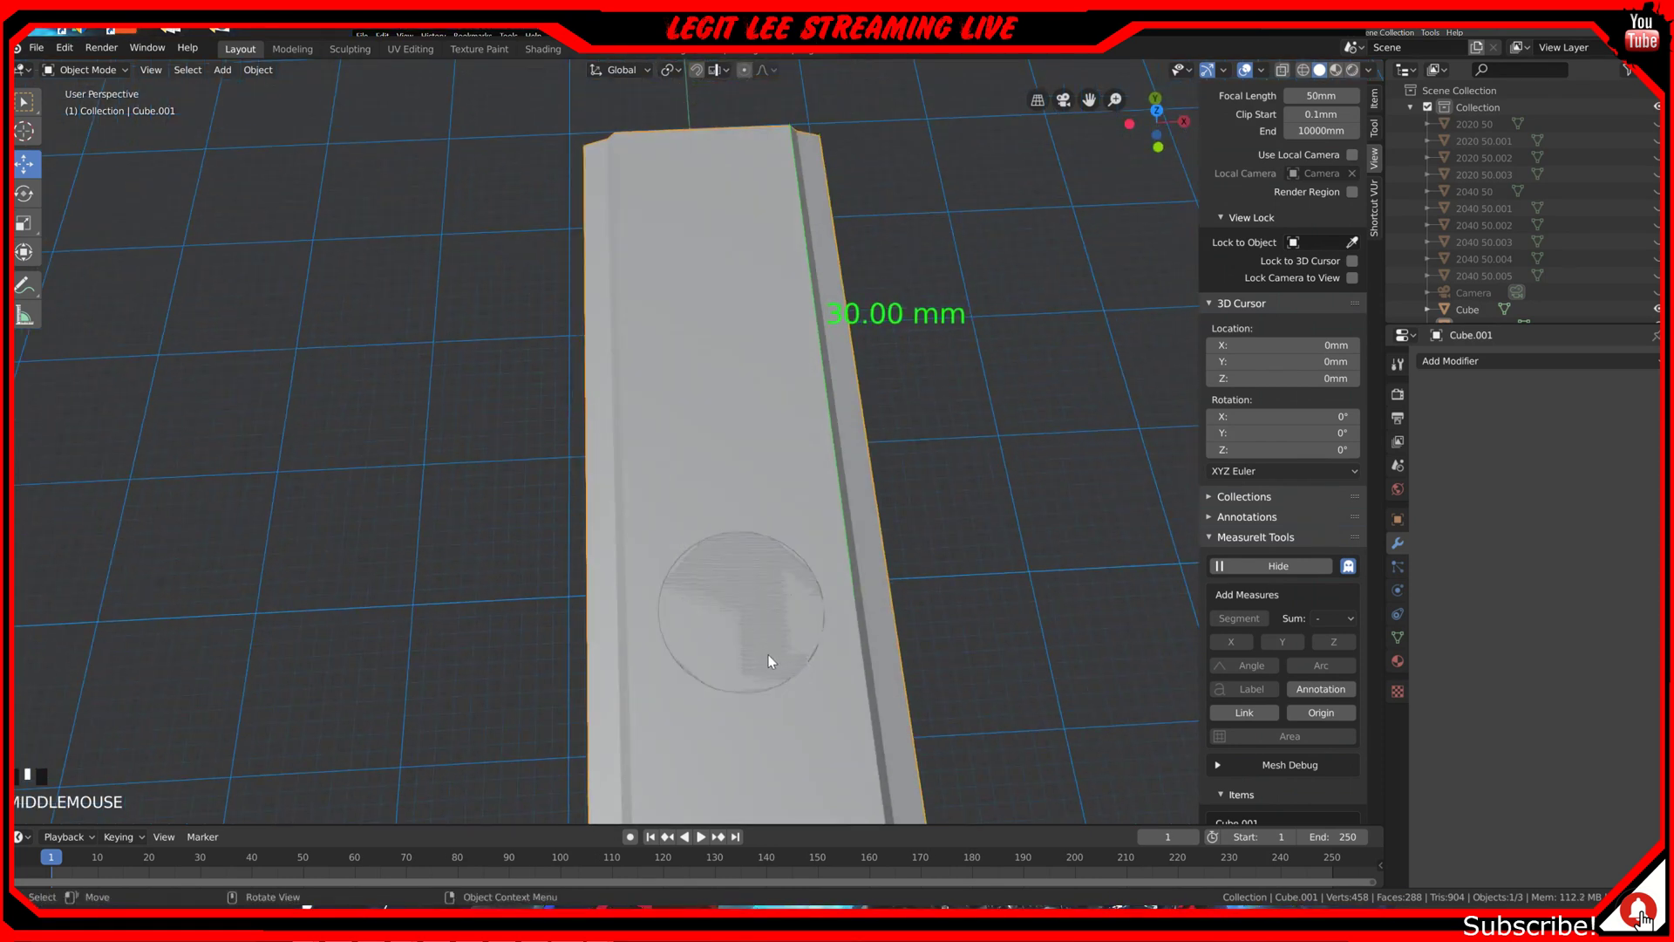
click(804, 586)
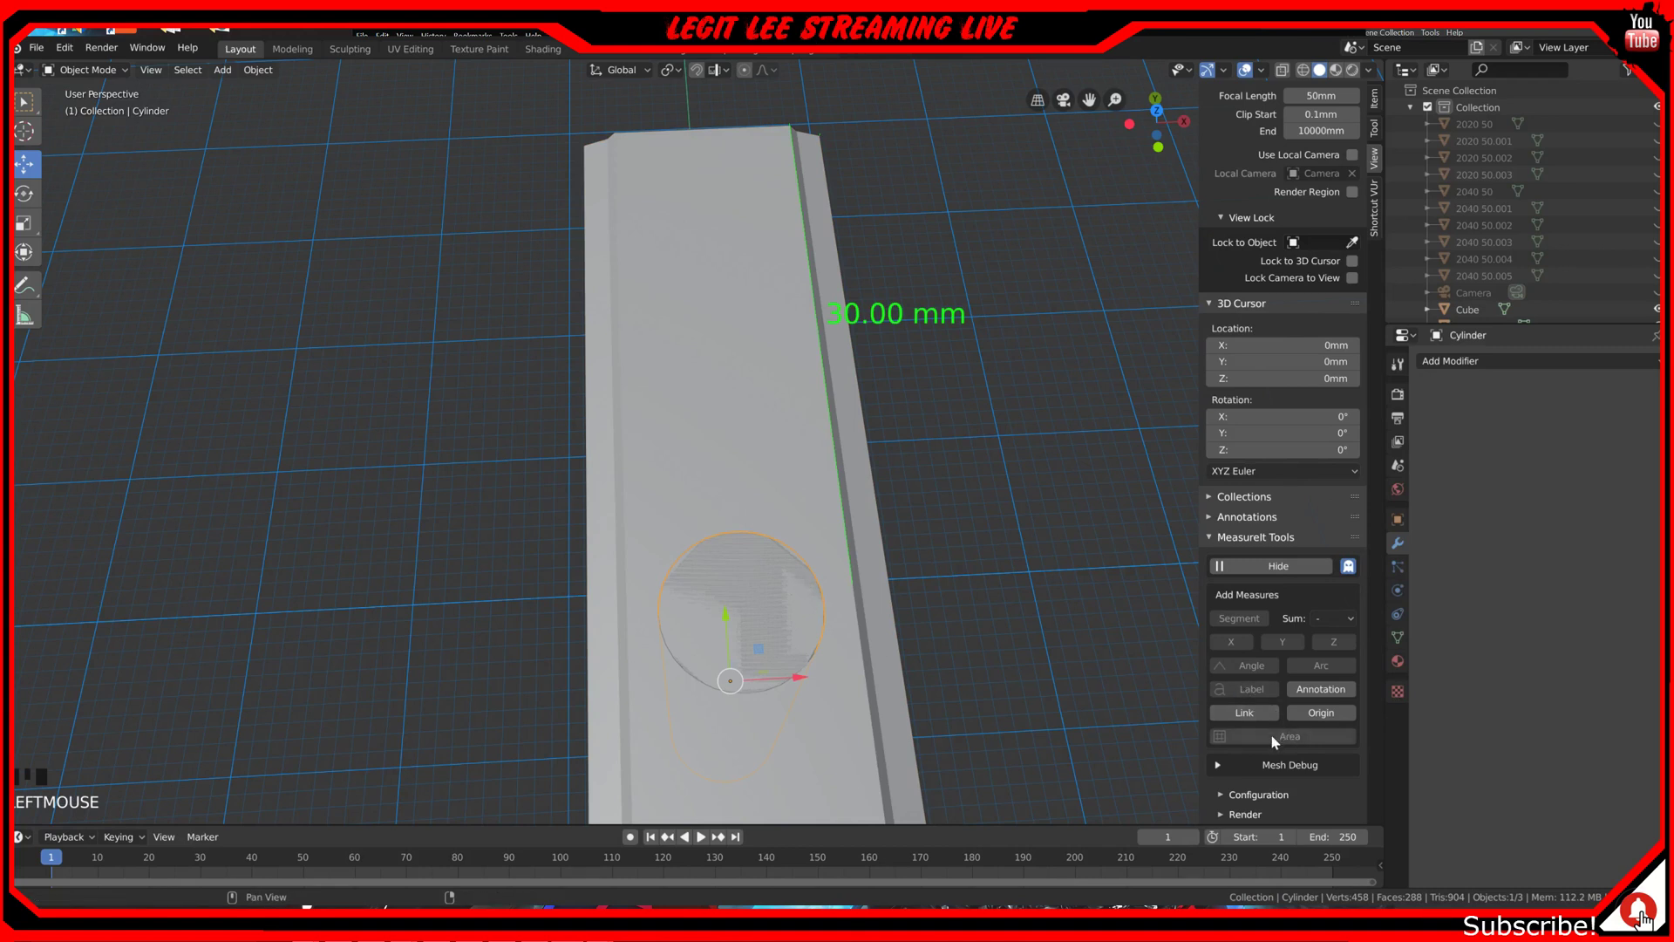
scroll(955, 689, down, 1)
key(KP_3)
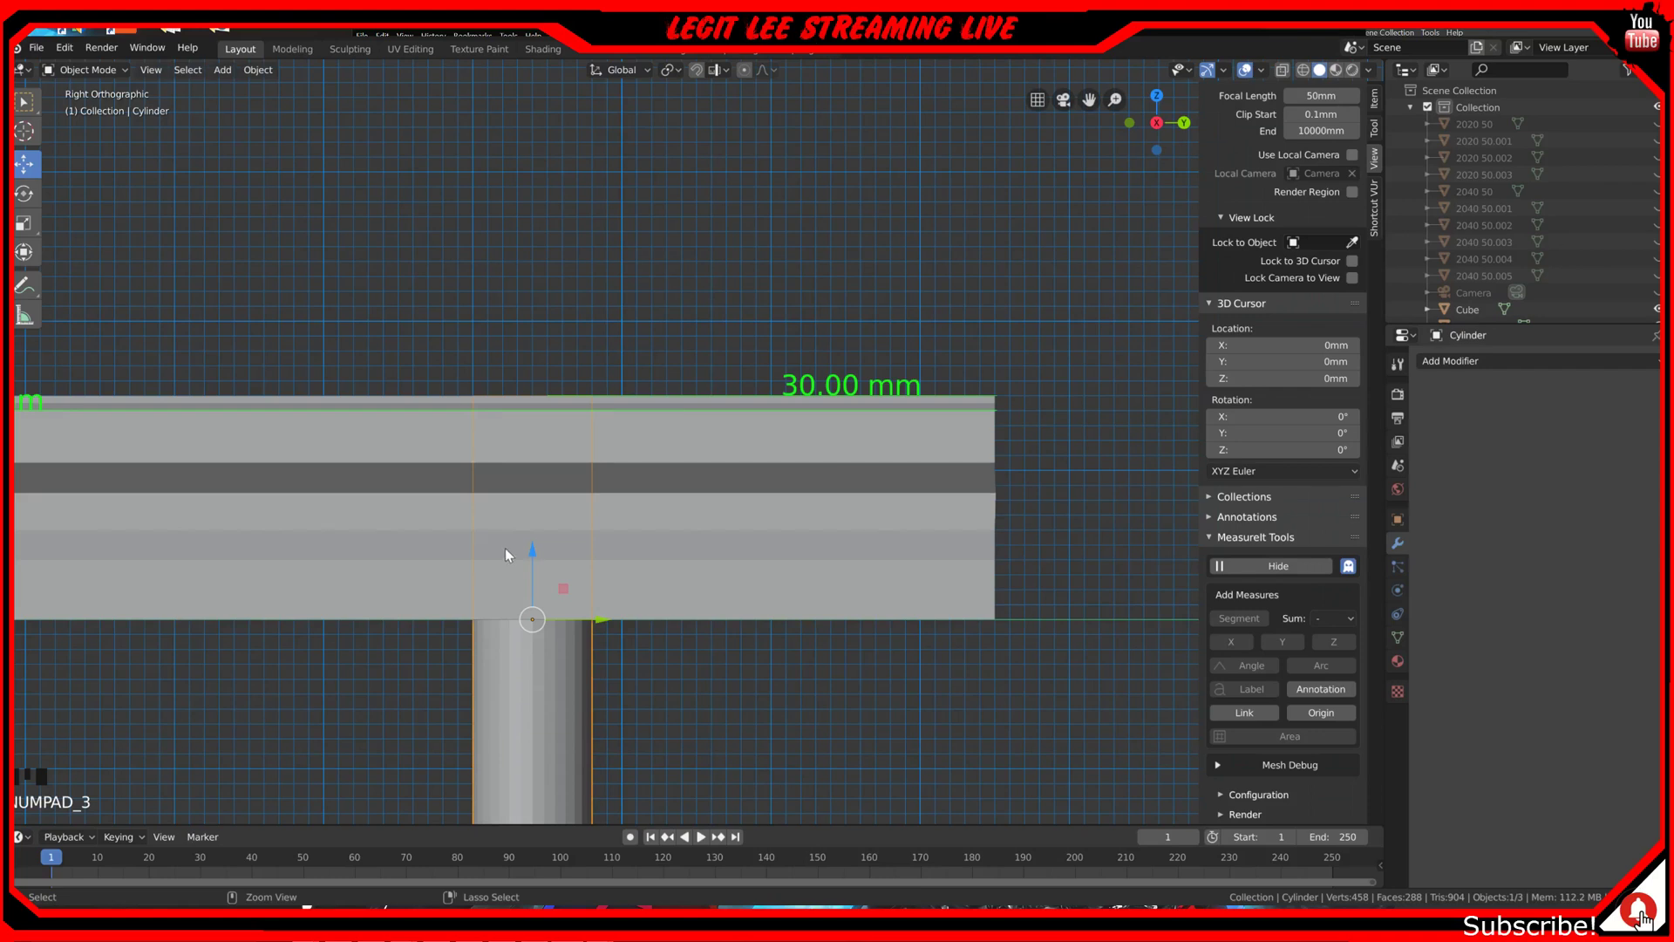
ctrl+drag(530, 553, 540, 453)
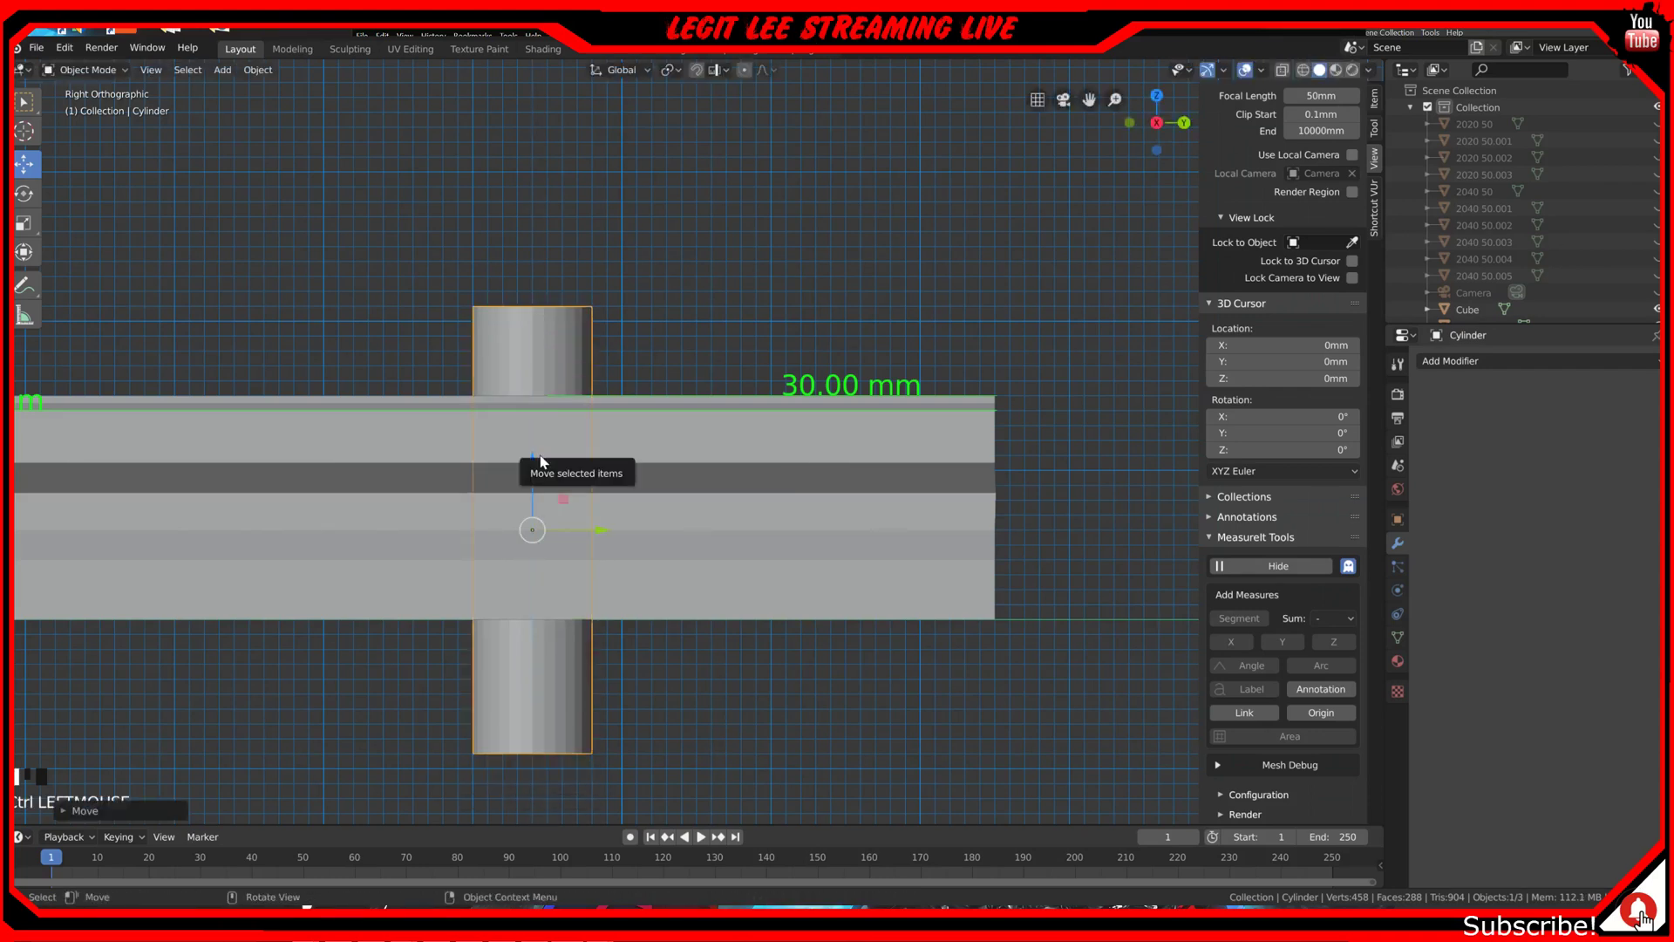
Step: Adjust the cylinder along Y in the top view until its center lies on the 30 mm loop cut
key(KP_7)
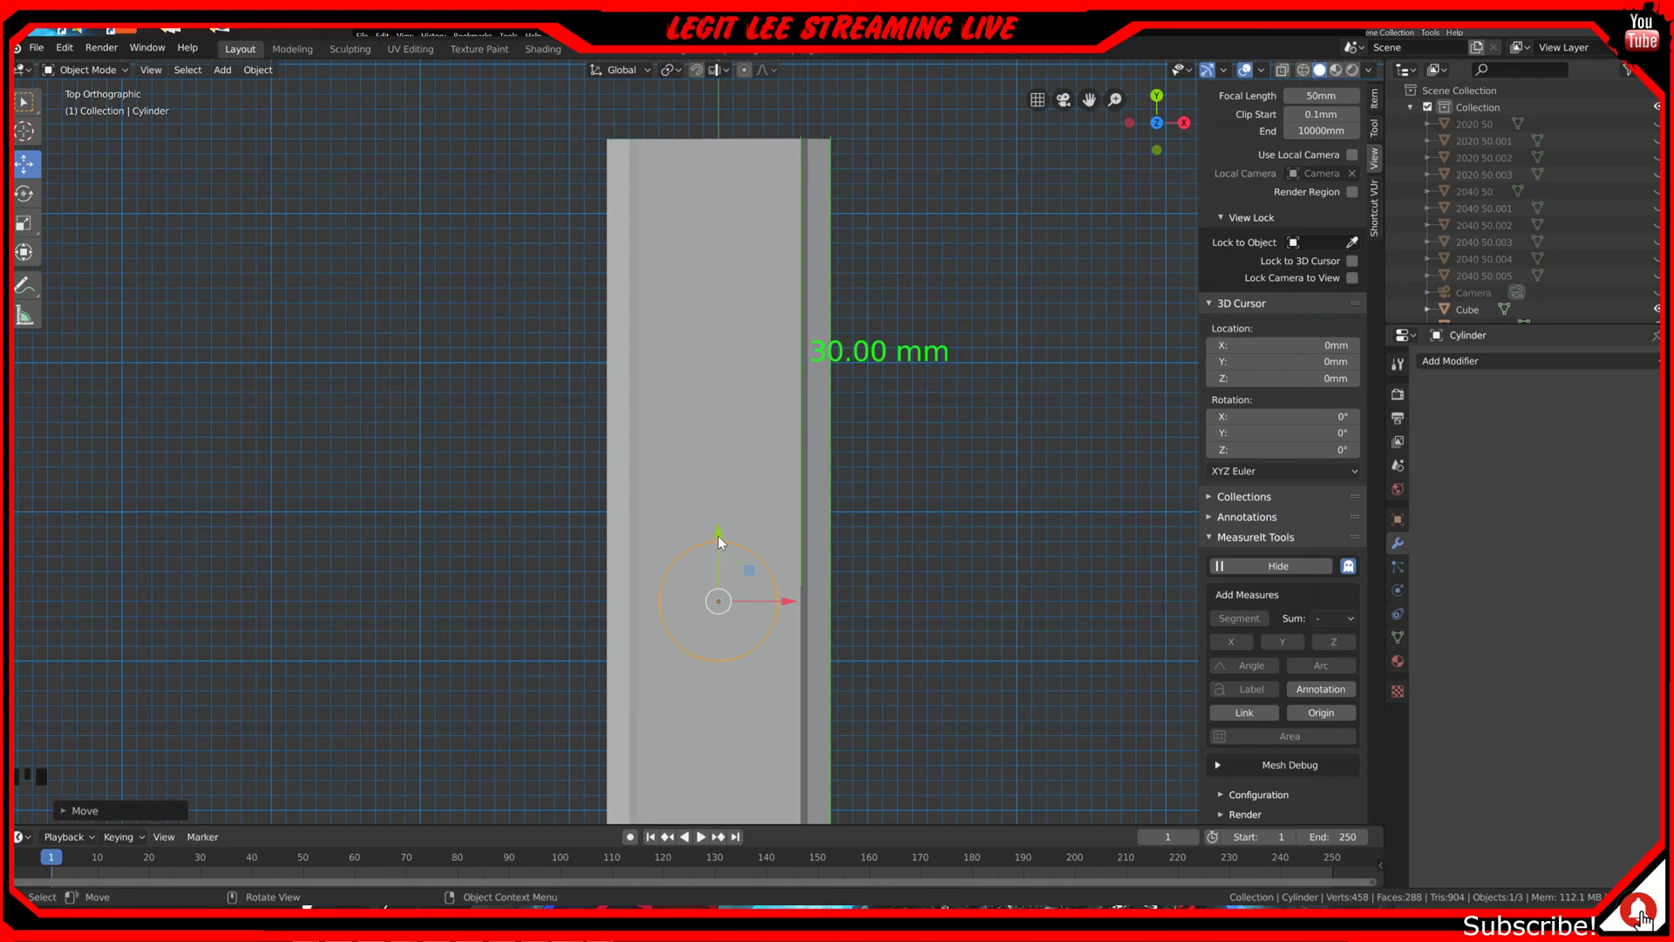
drag(718, 534, 721, 514)
click(765, 427)
key(Tab)
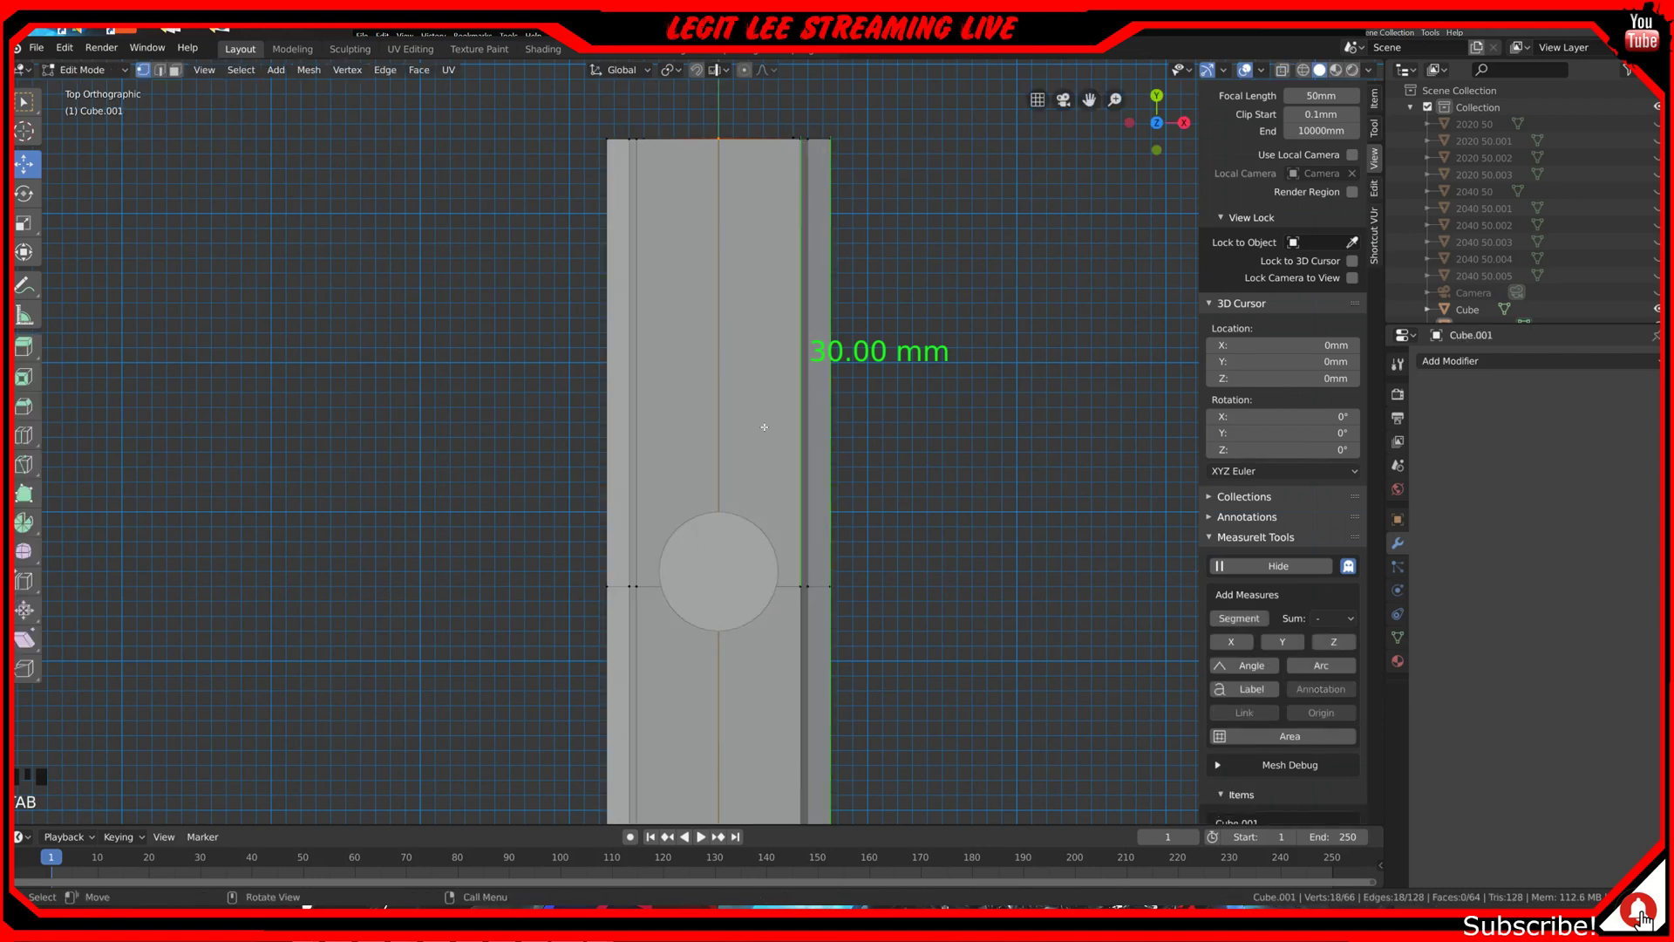
key(Tab)
click(724, 532)
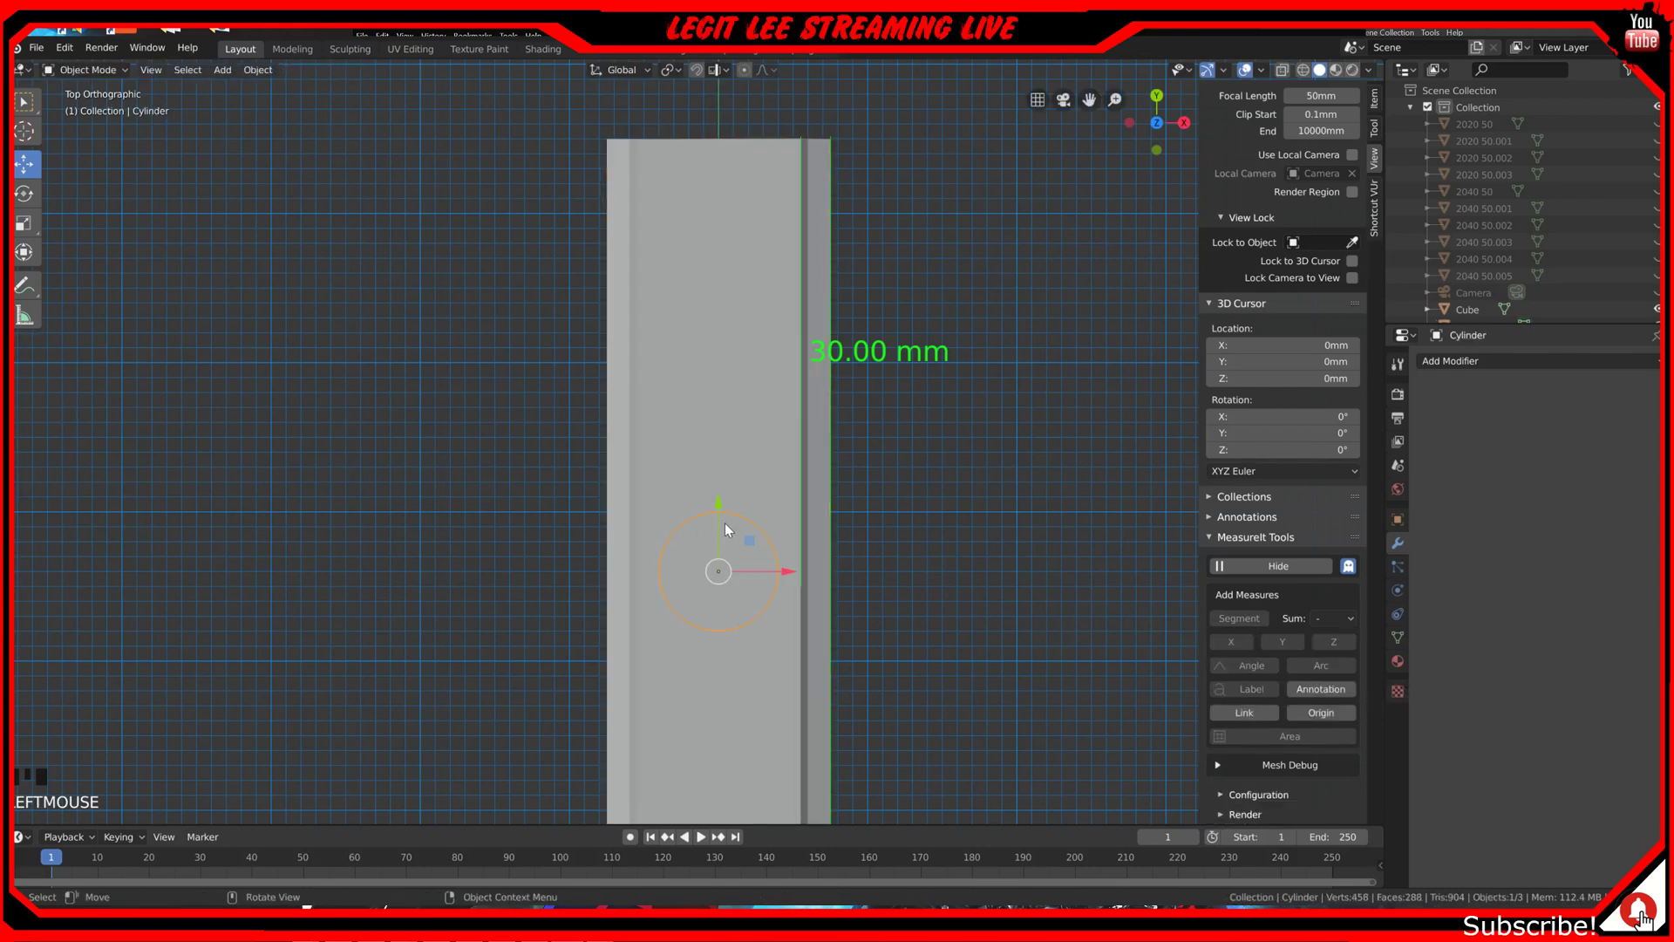
ctrl+drag(719, 492, 717, 519)
click(773, 459)
key(Tab)
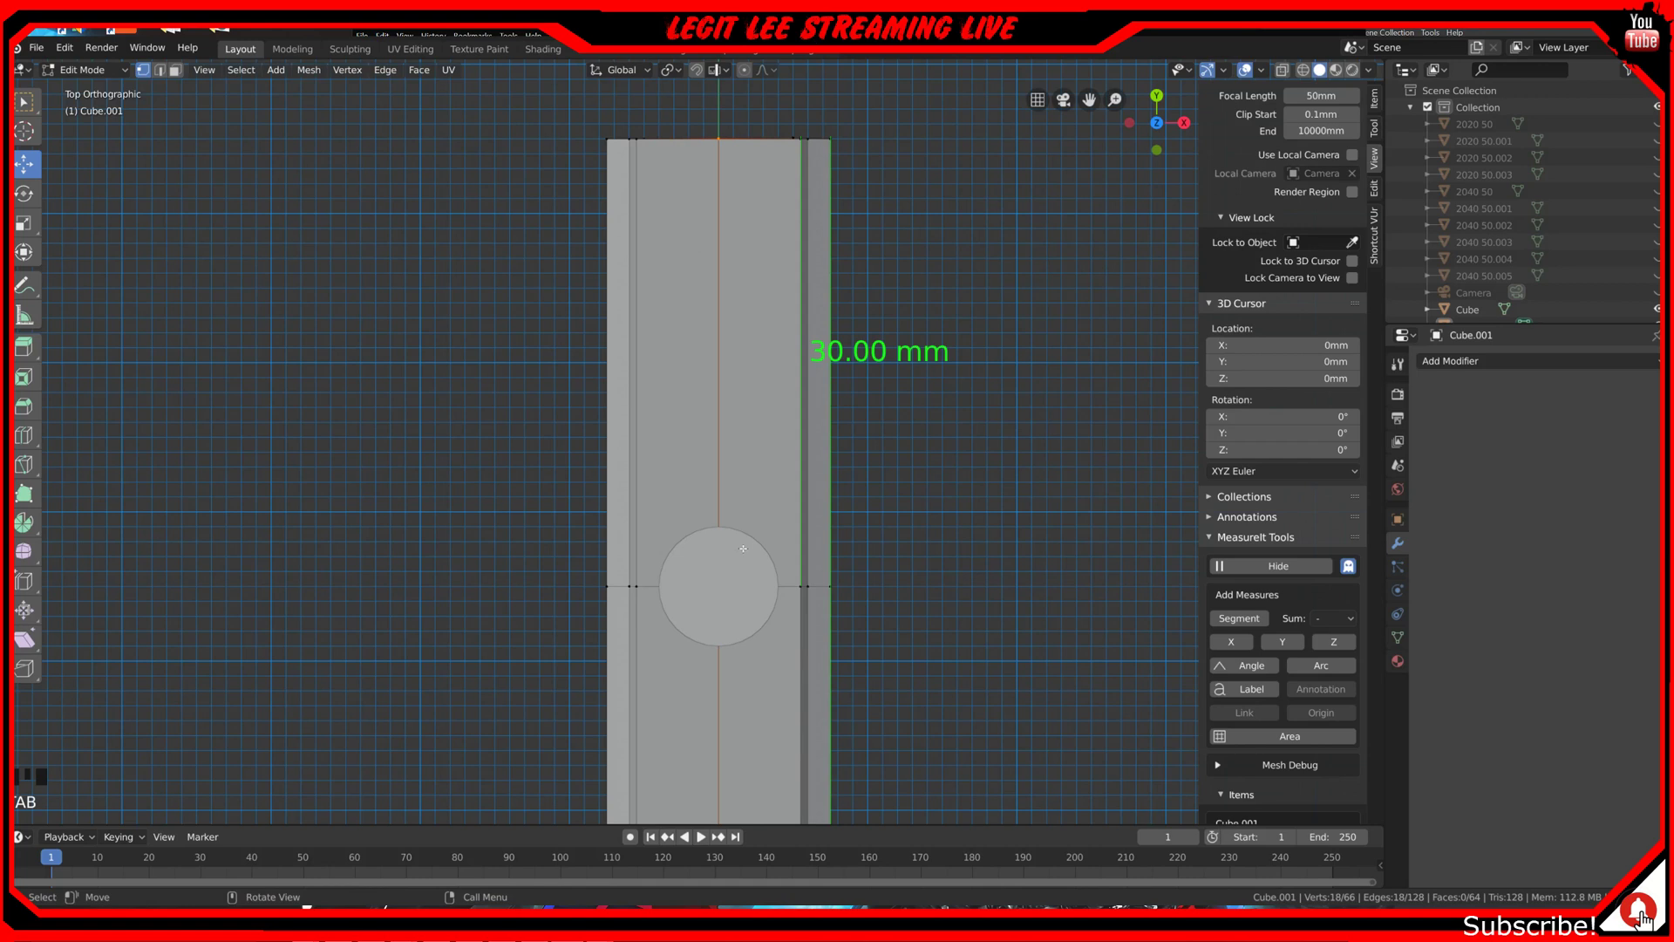
Step: Add a centered loop cut across the profile between the 30 mm loop cut and the far end
scroll(743, 551, down, 2)
shift+middle_drag(692, 706, 757, 398)
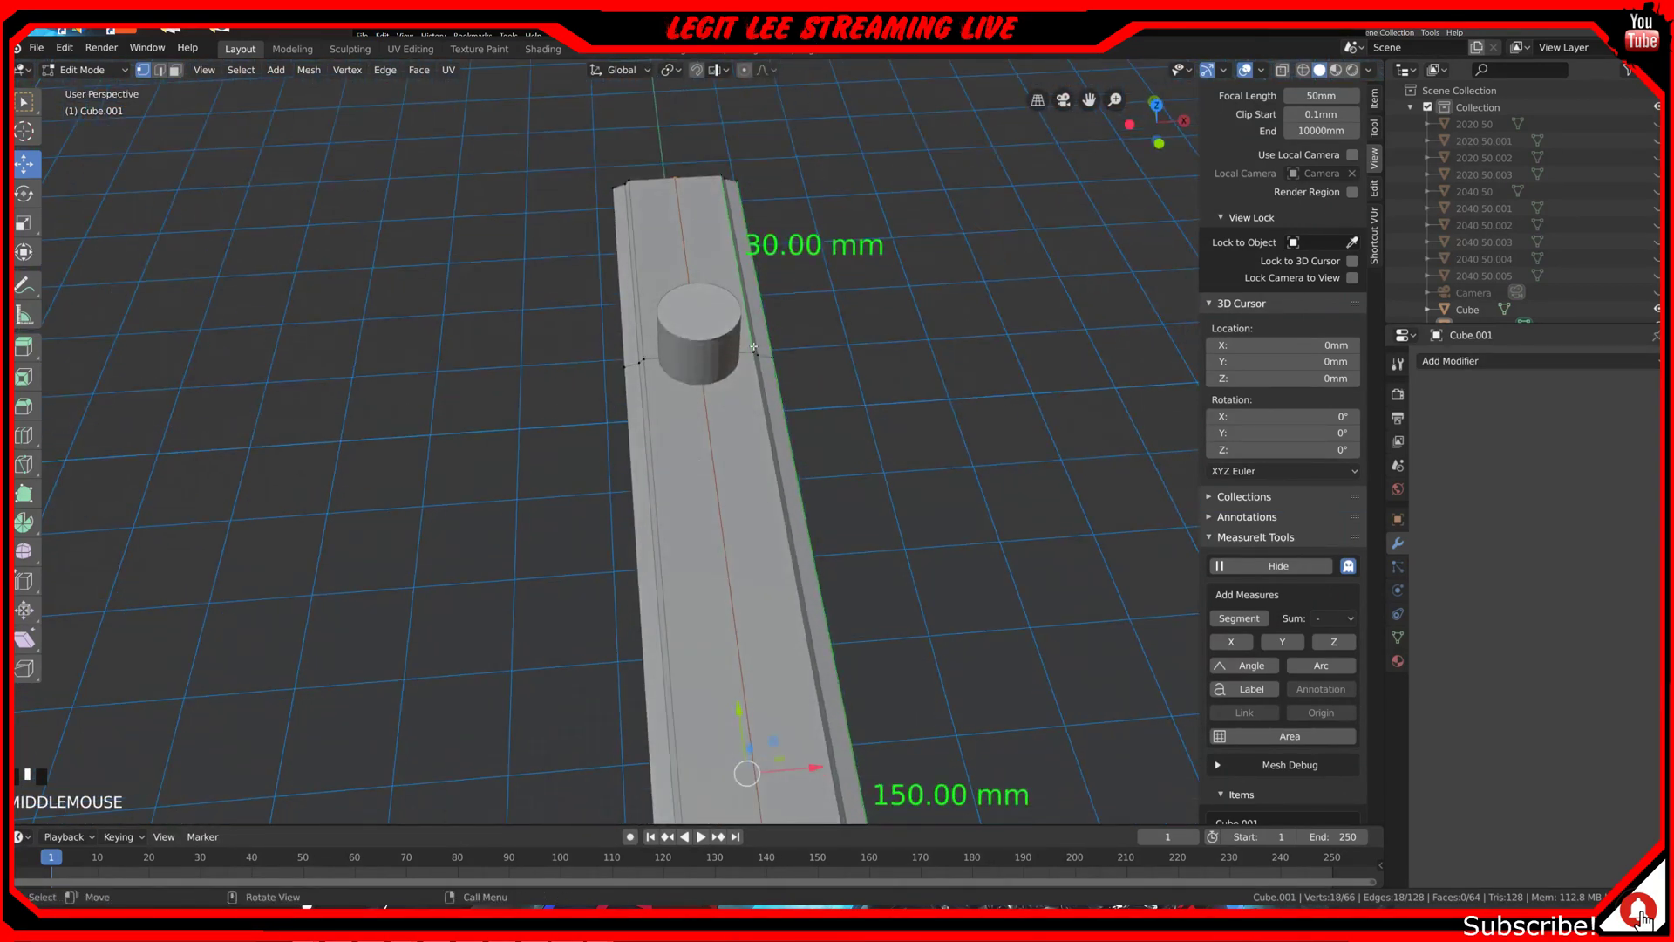
key(KP_7)
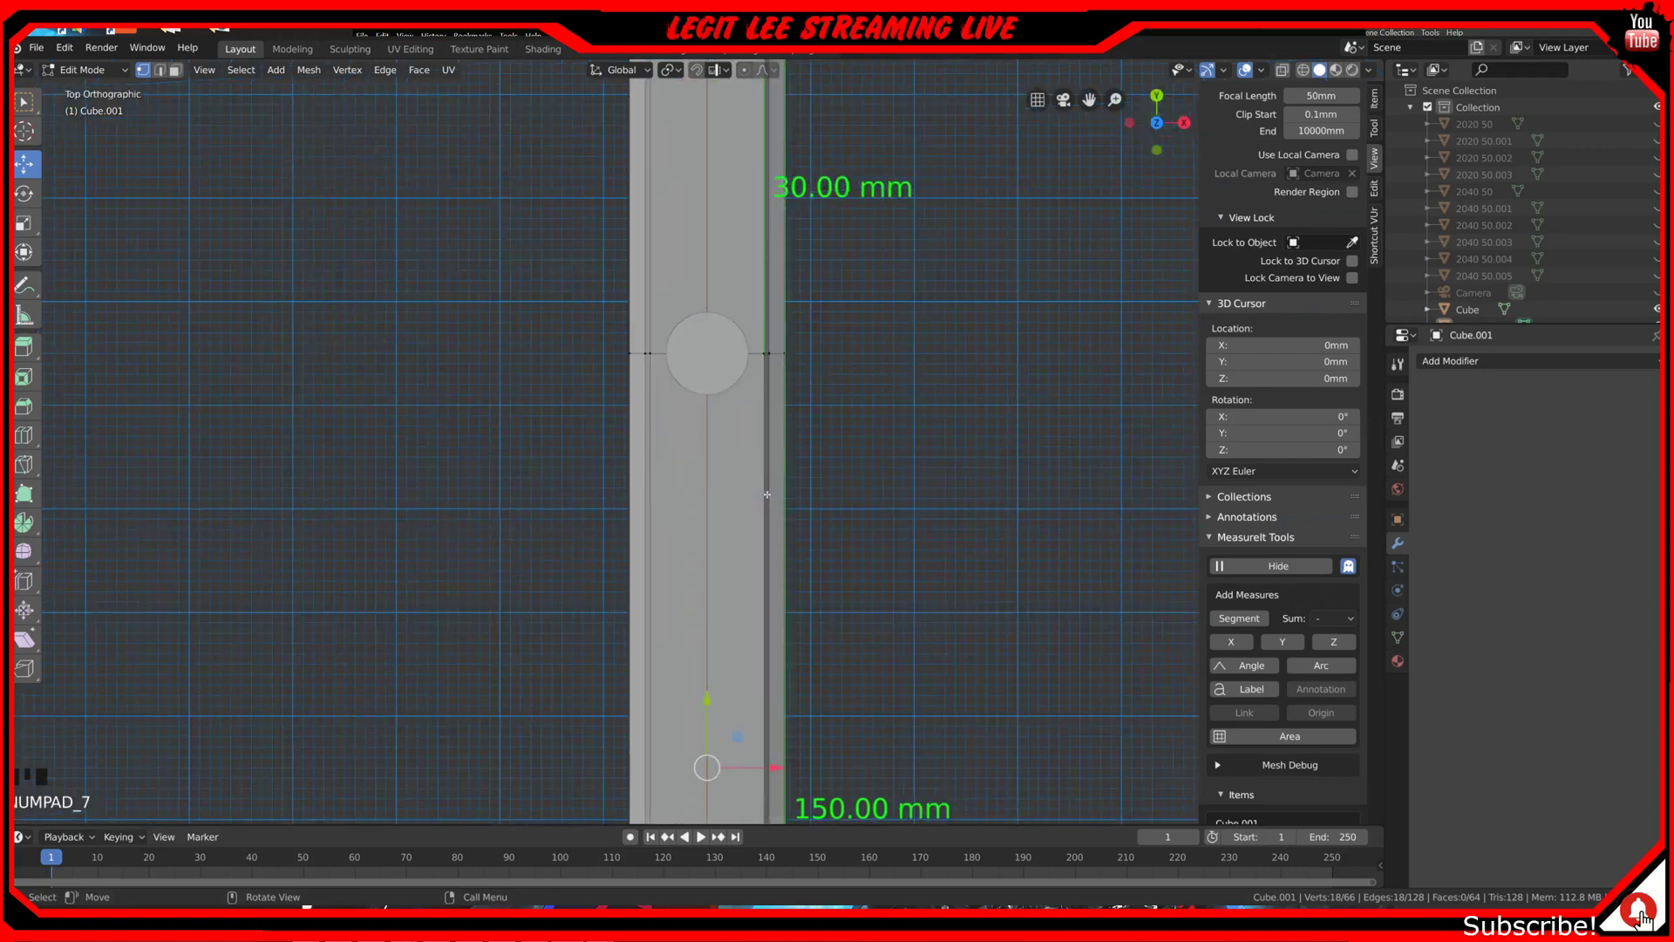
click(762, 352)
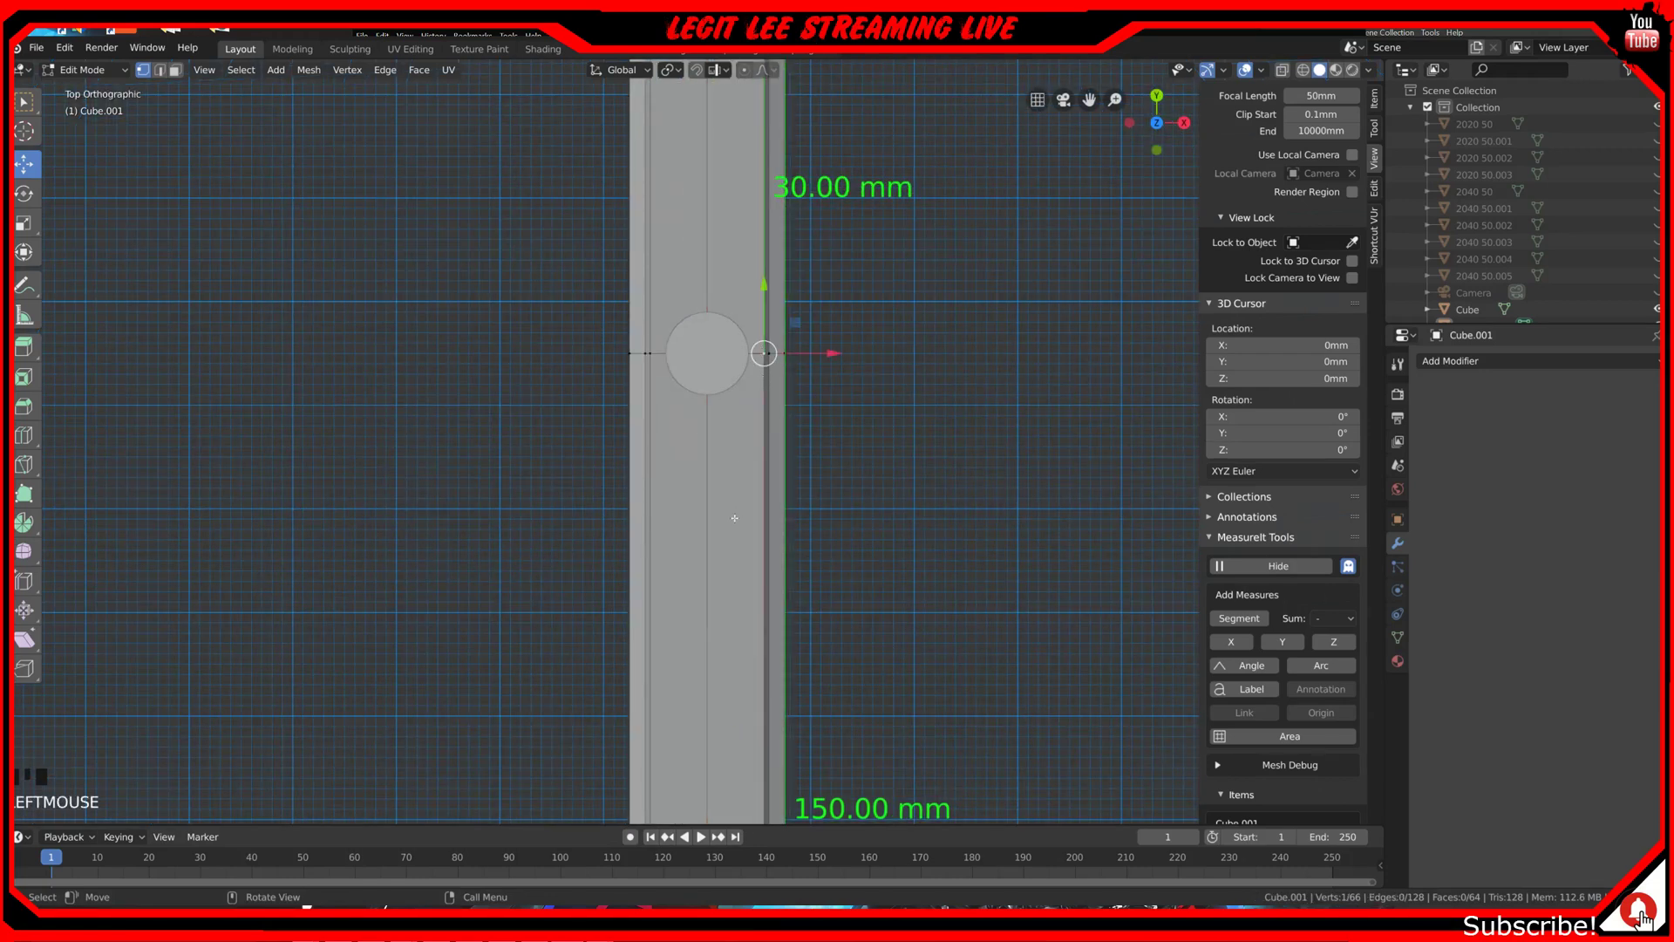
shift+middle_drag(730, 552, 720, 394)
scroll(699, 616, down, 4)
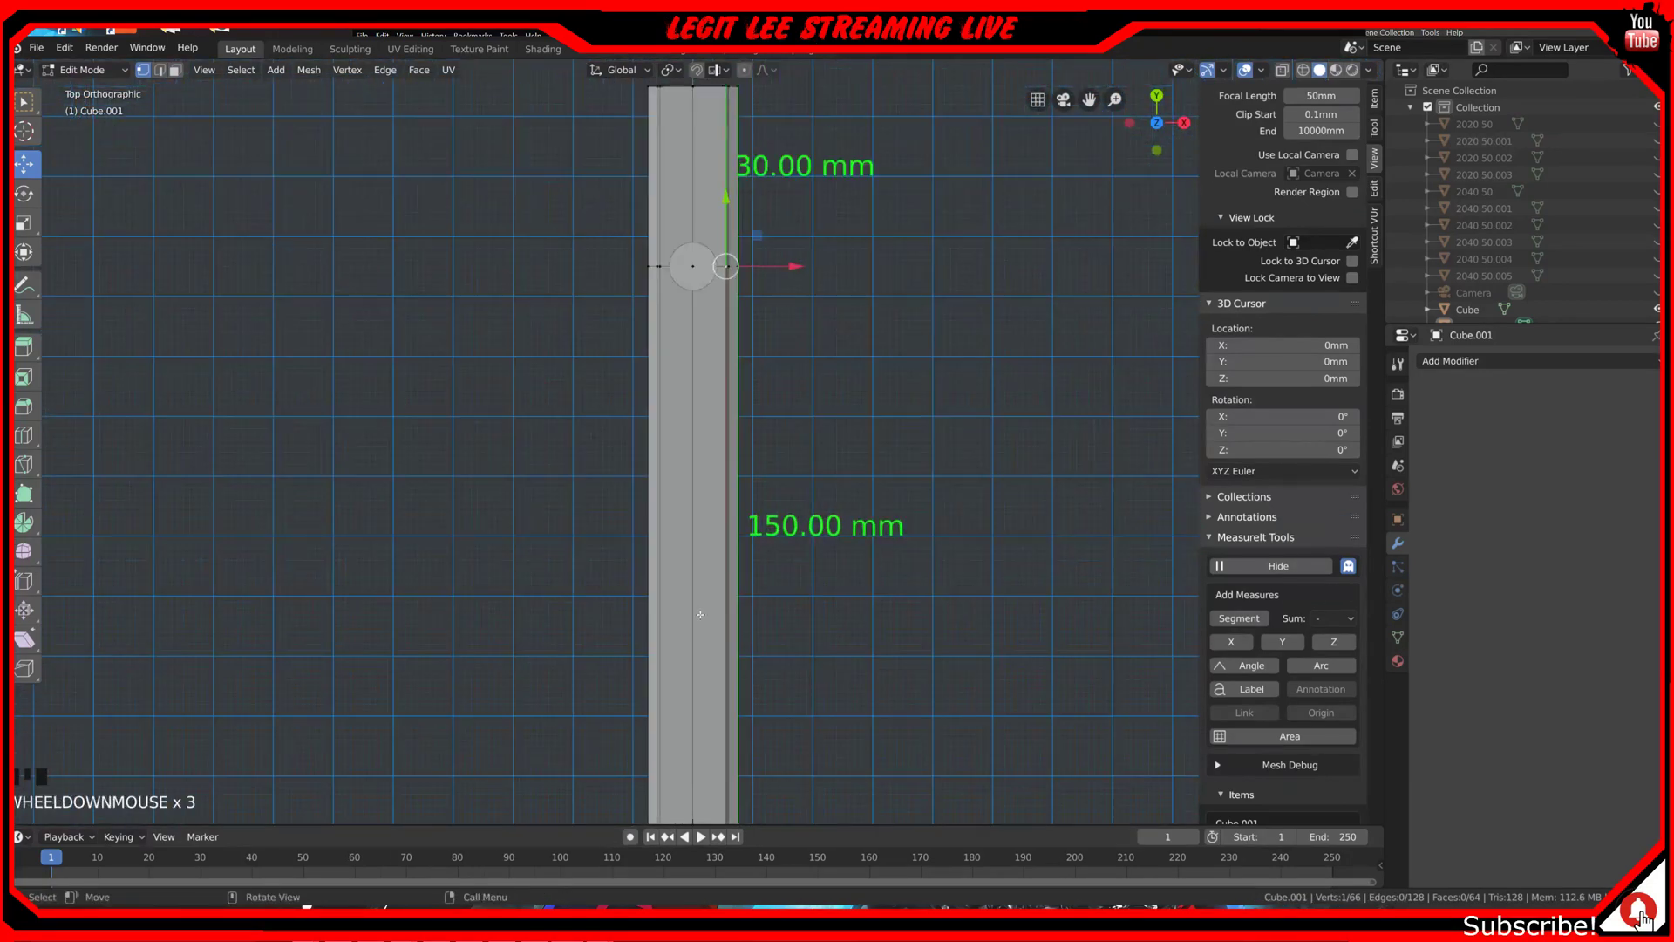
key(ctrl+r)
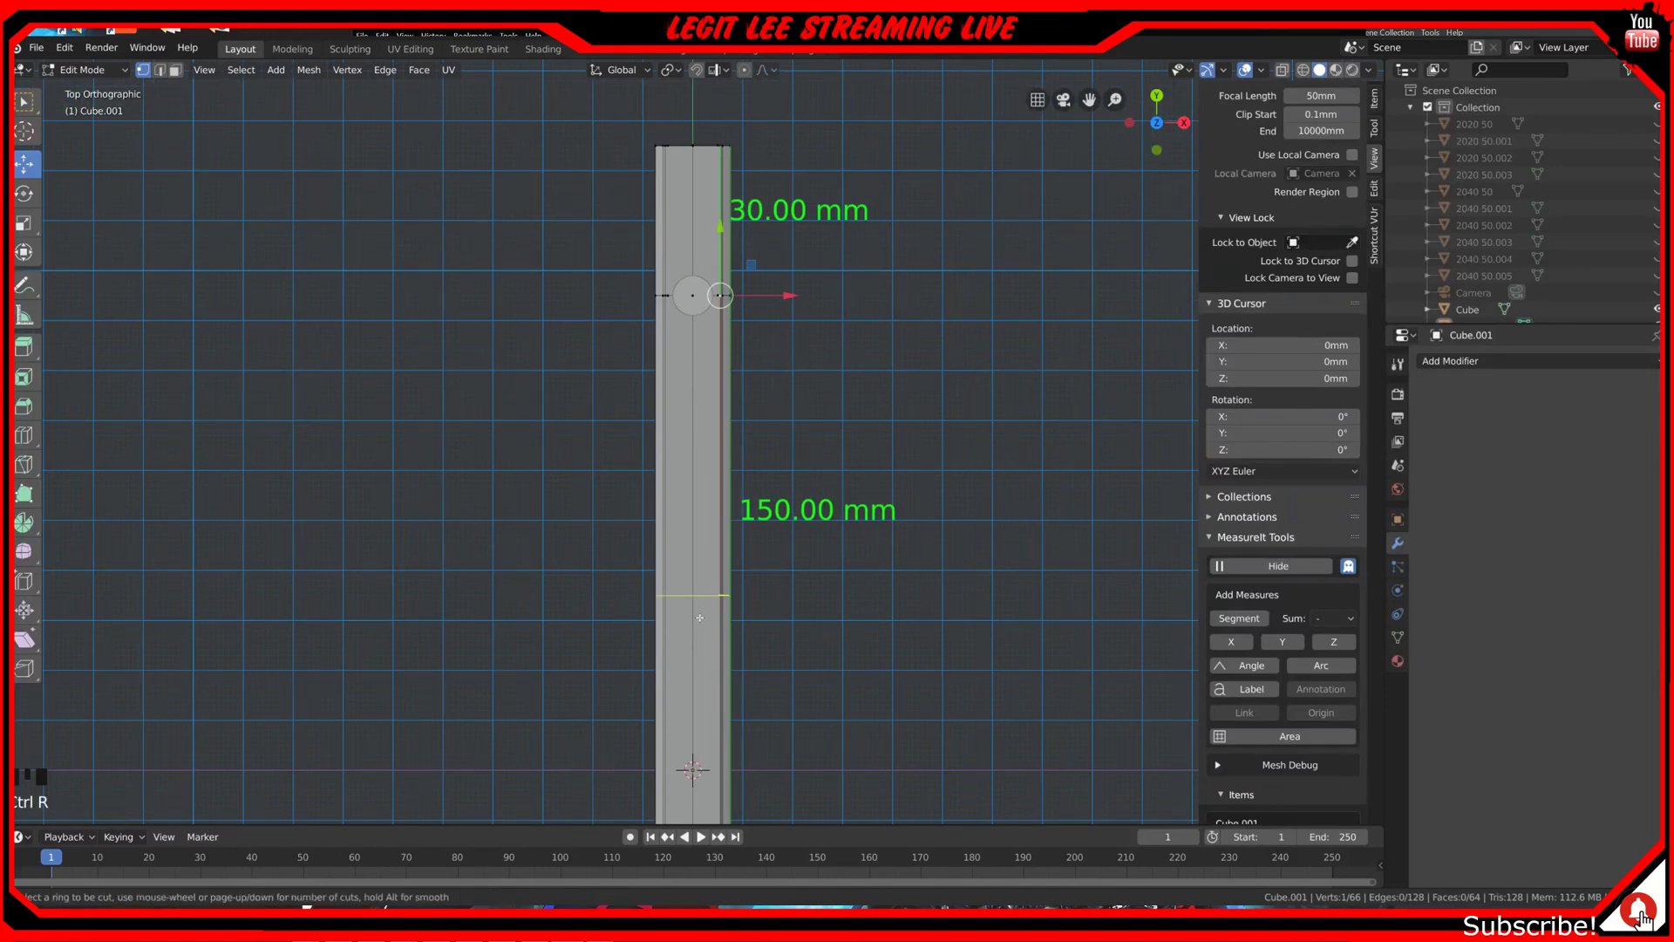
click(699, 618)
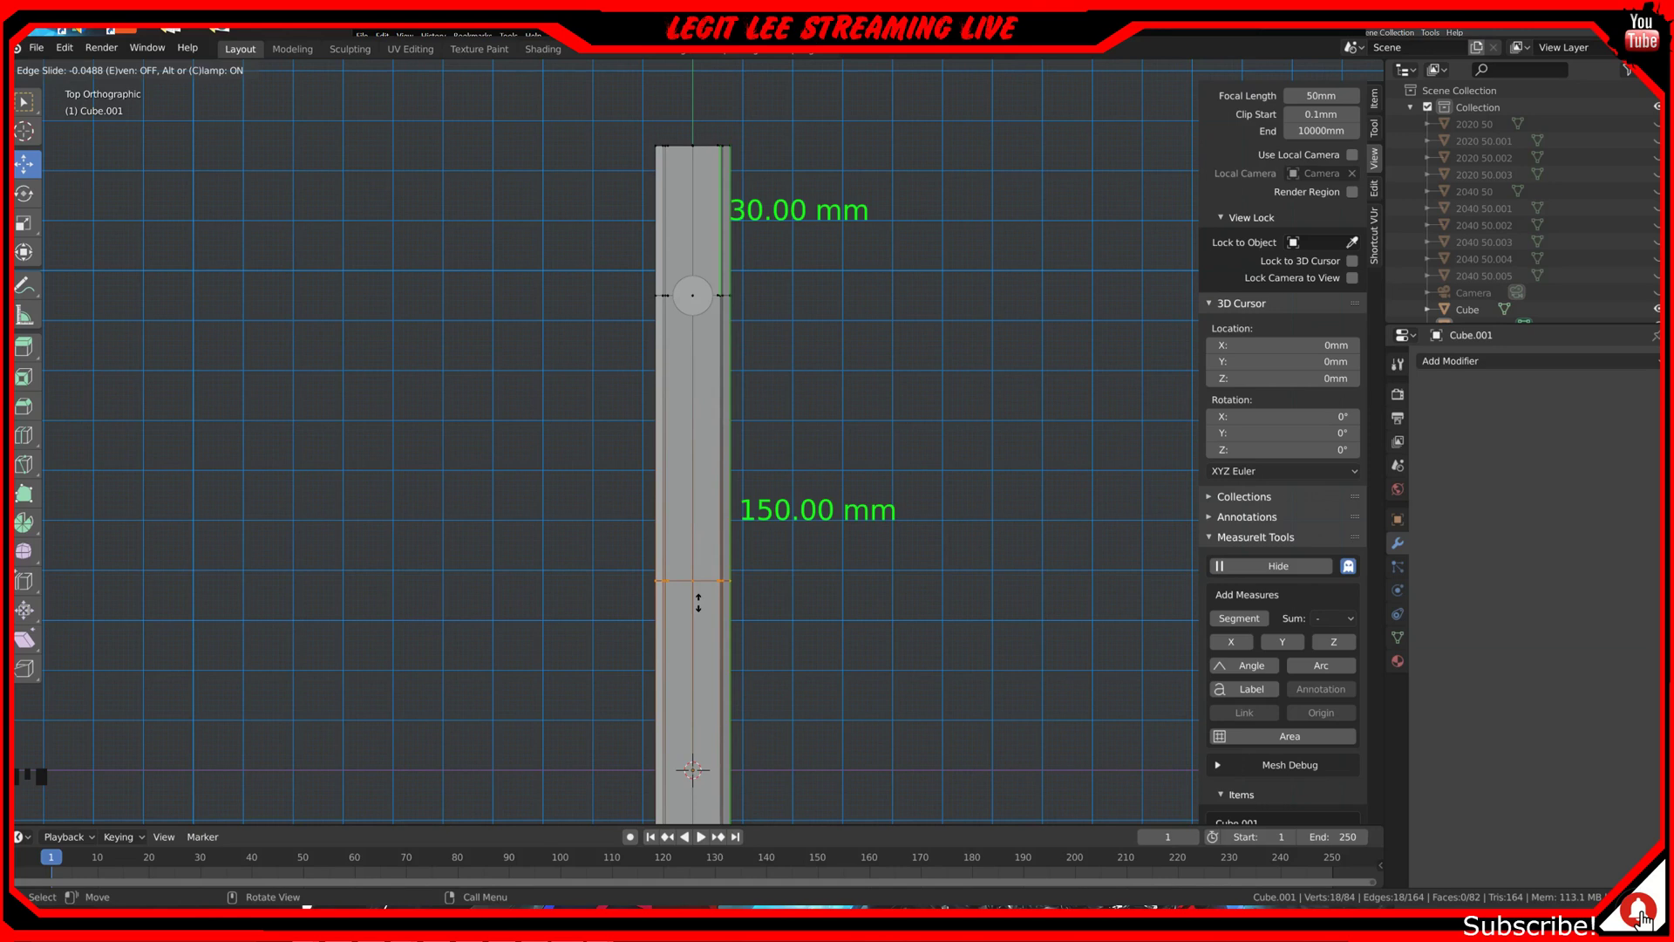
click(698, 602)
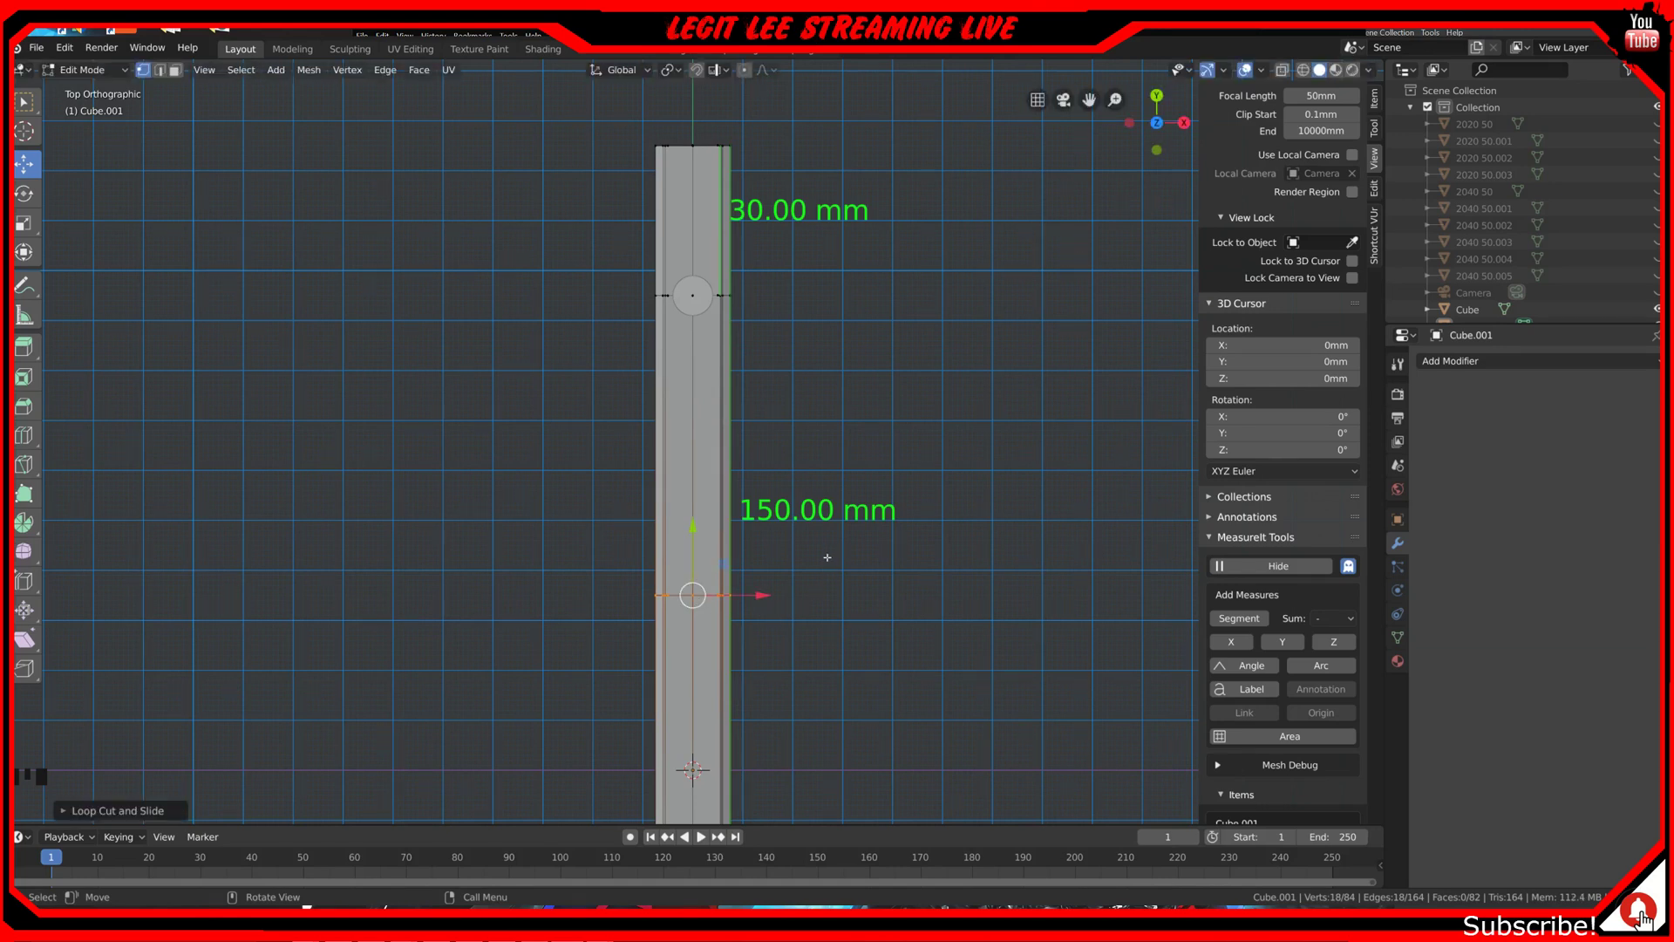
Step: Add a MeasureIt segment between matching vertices of the 30 mm loop cut and the new center loop cut
scroll(740, 587, up, 2)
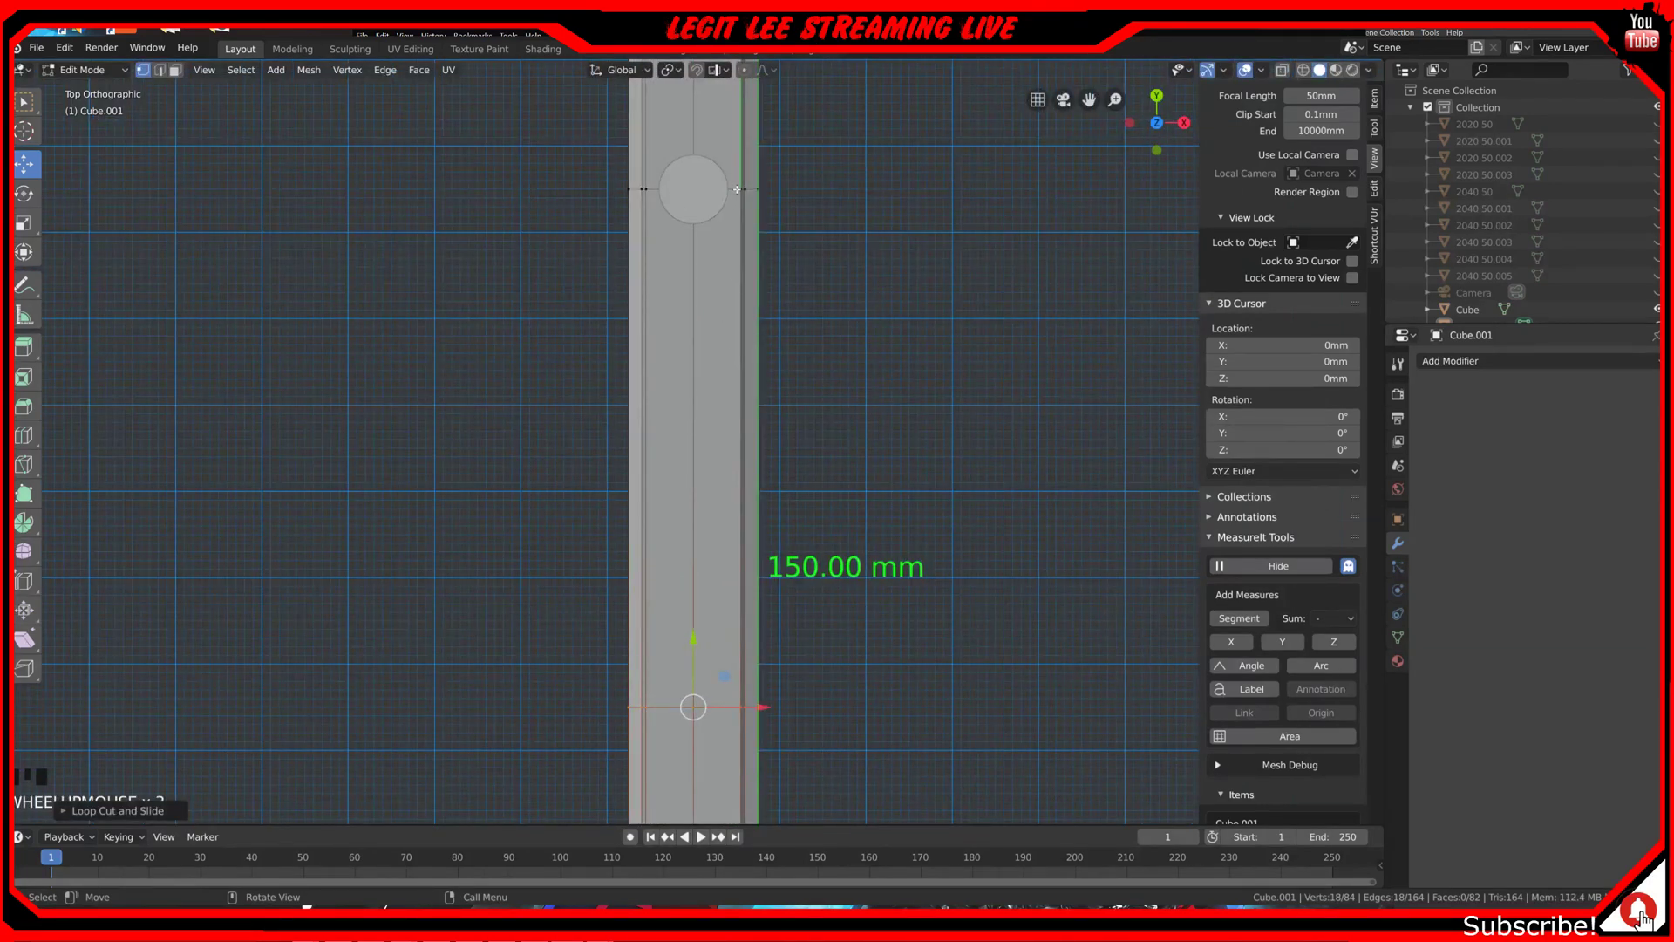
click(737, 189)
shift+click(739, 707)
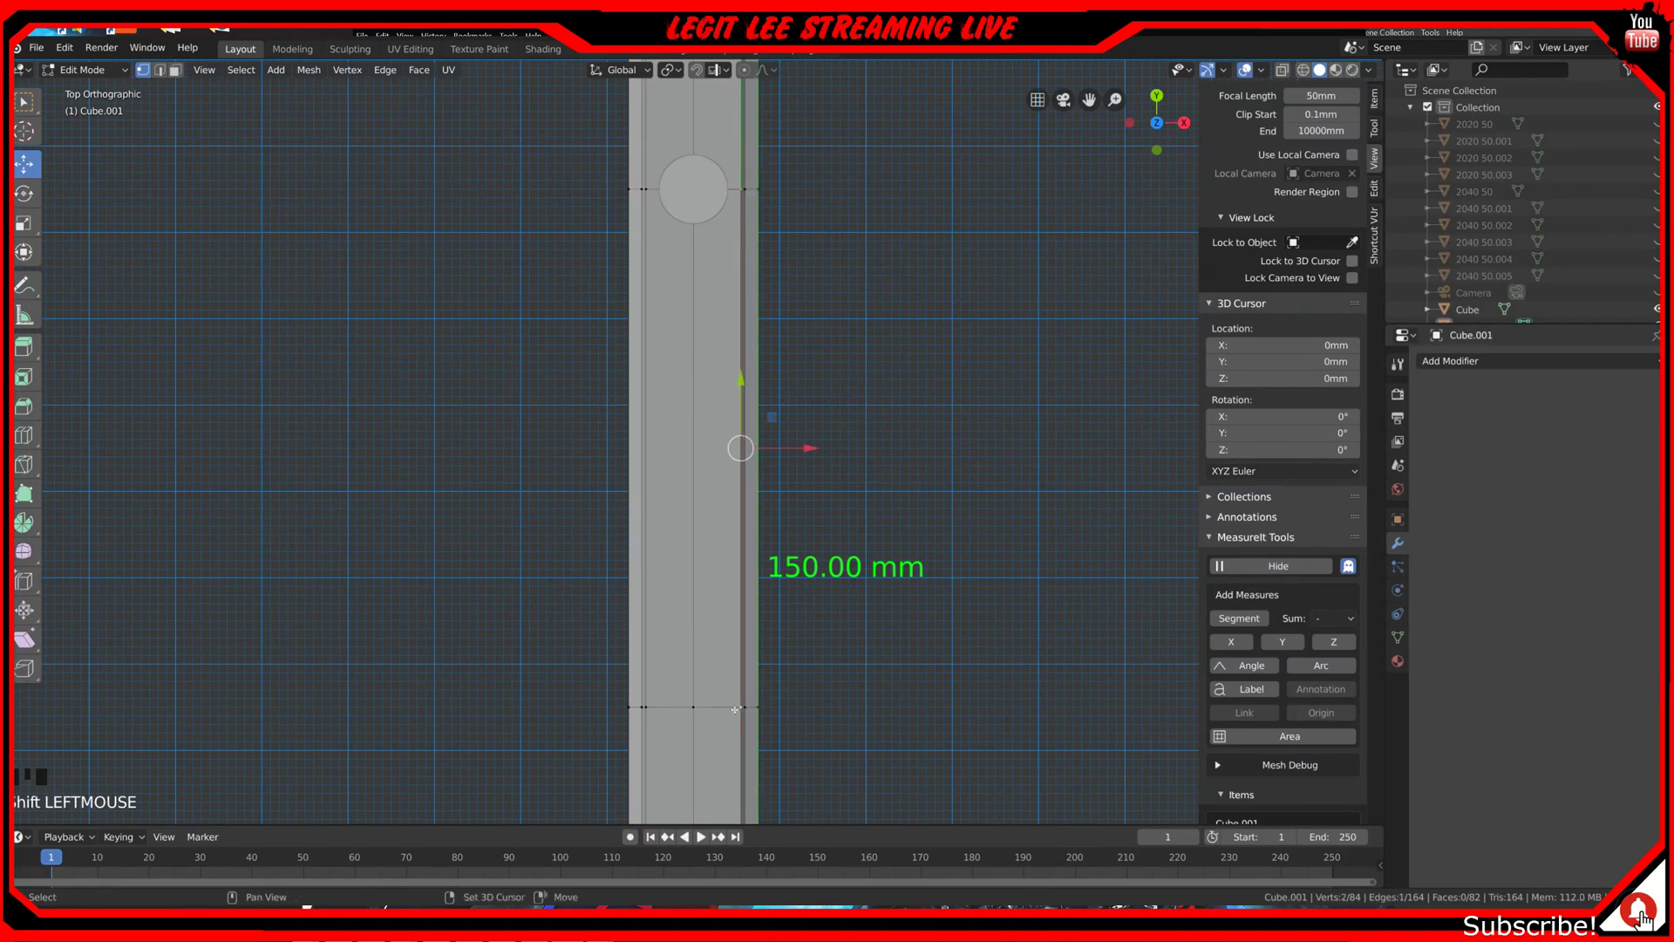
click(1245, 618)
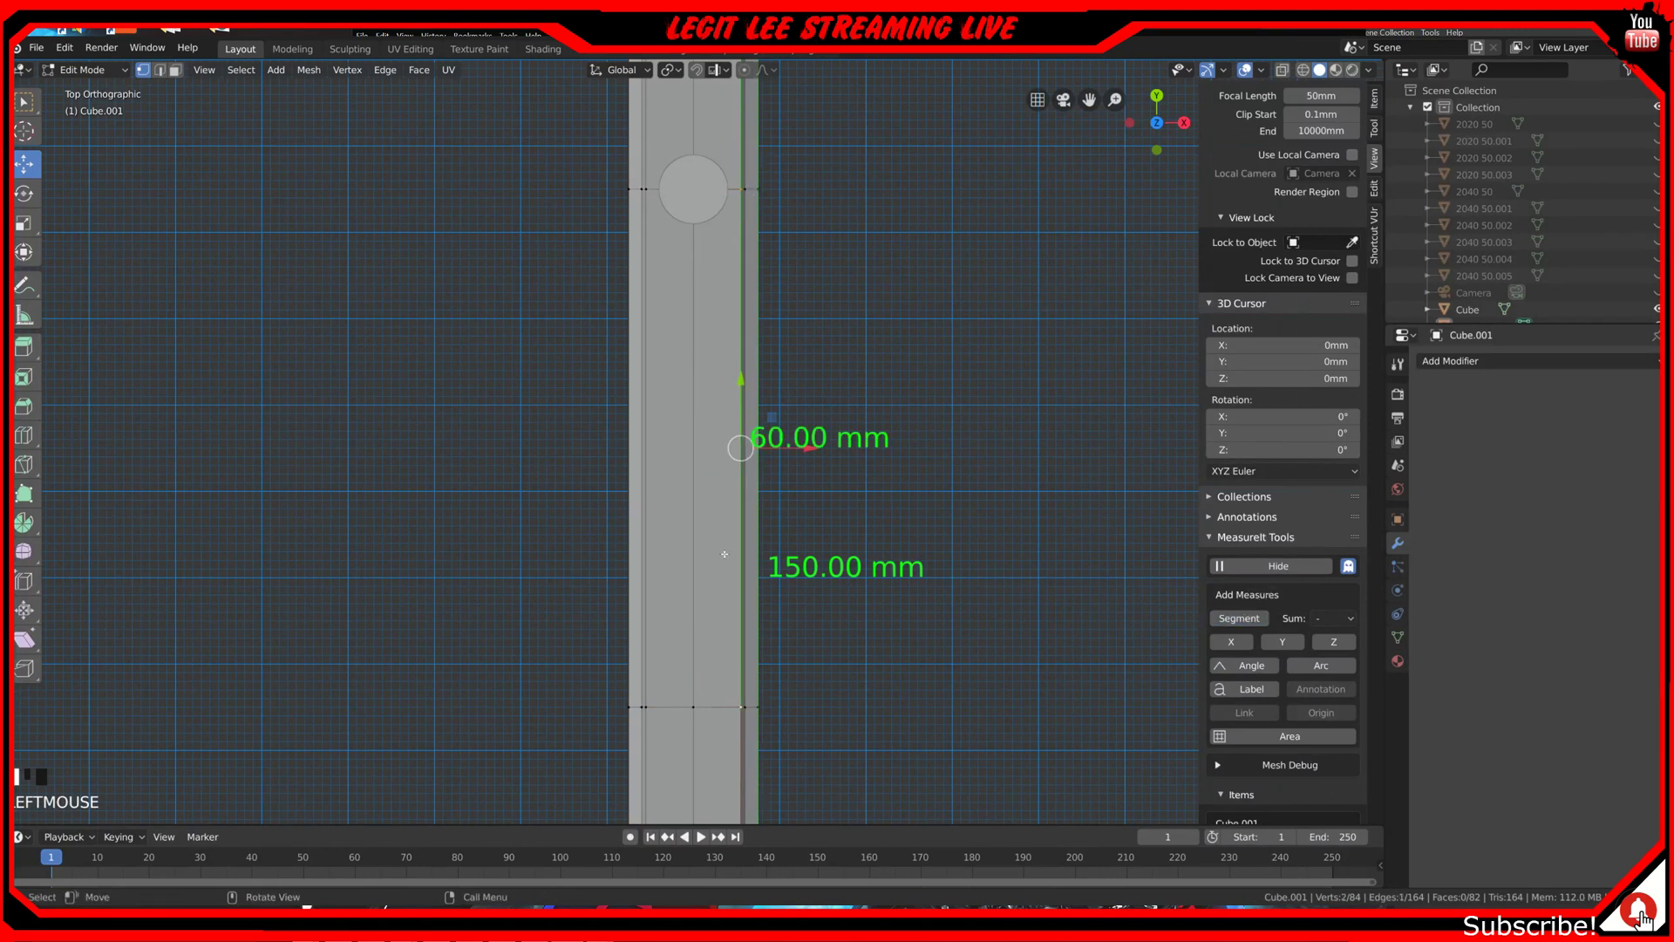
Step: Duplicate the cylinder in Object Mode and move the copy along Y to the area of the second loop cut
key(Tab)
click(702, 206)
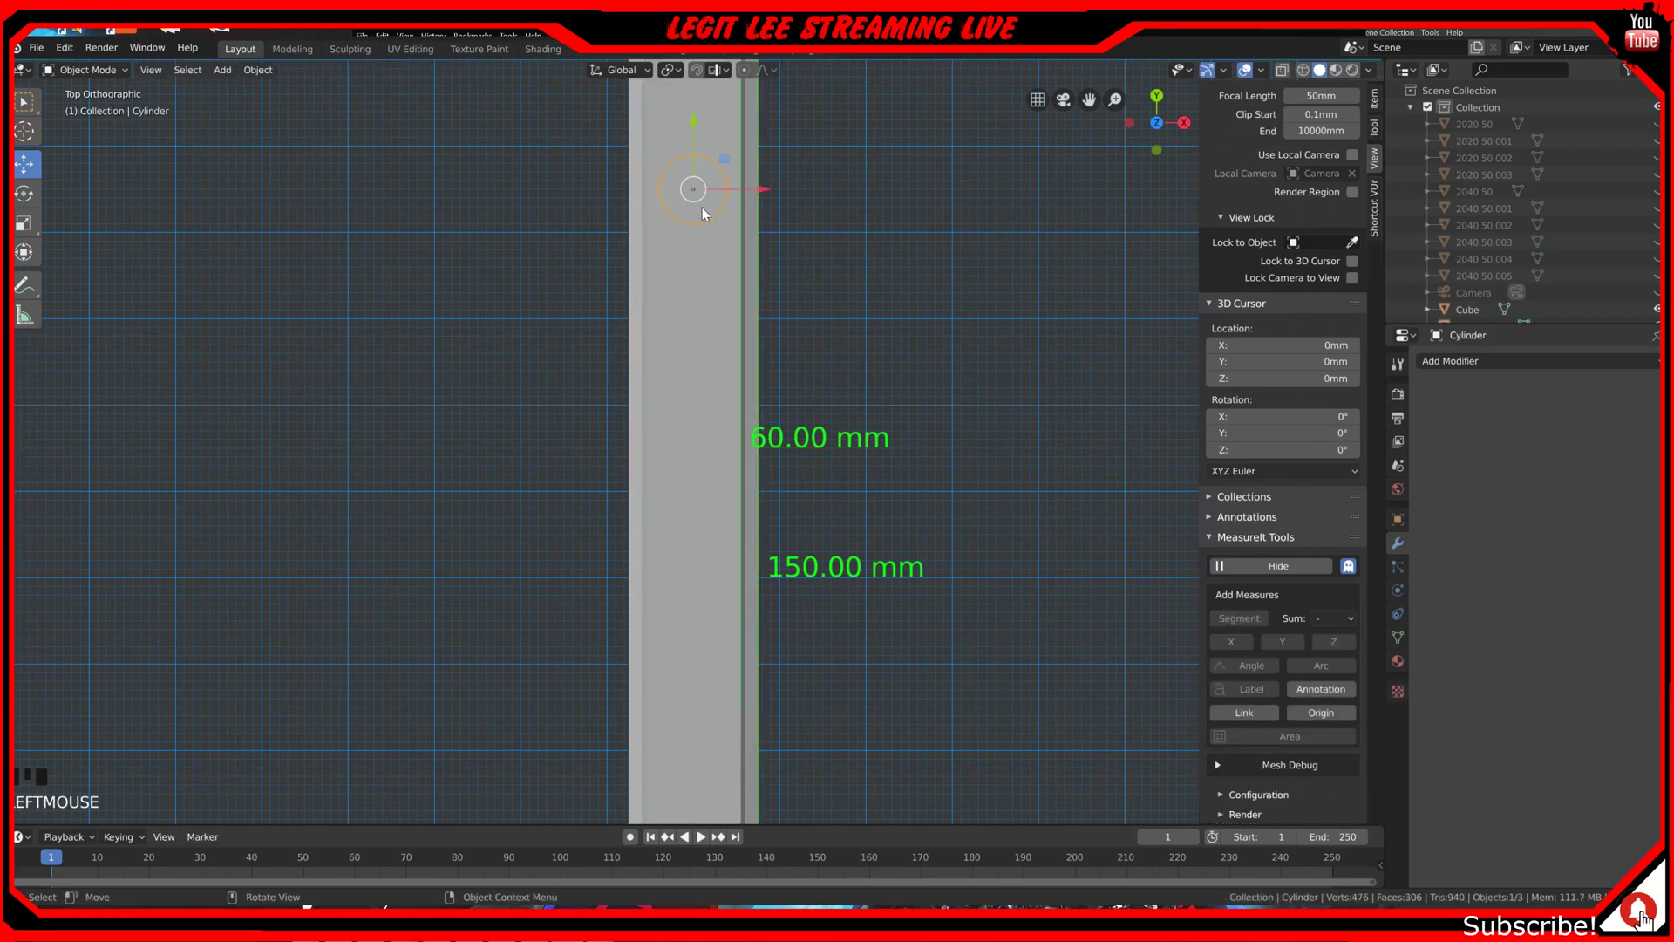
key(shift+d)
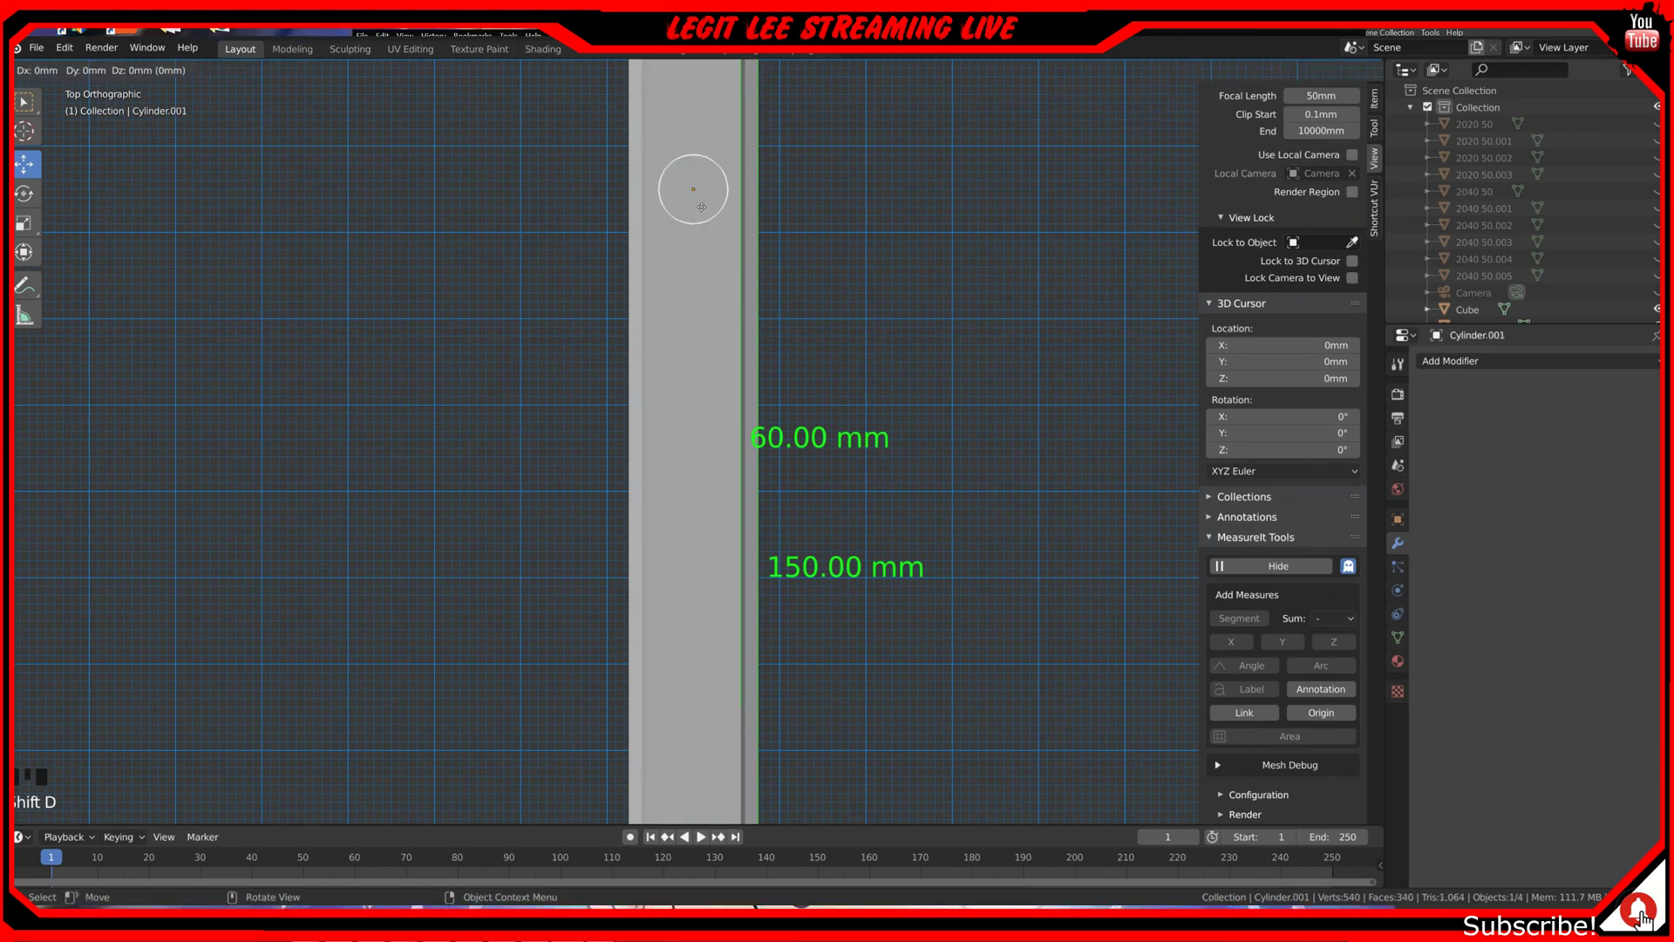
key(y)
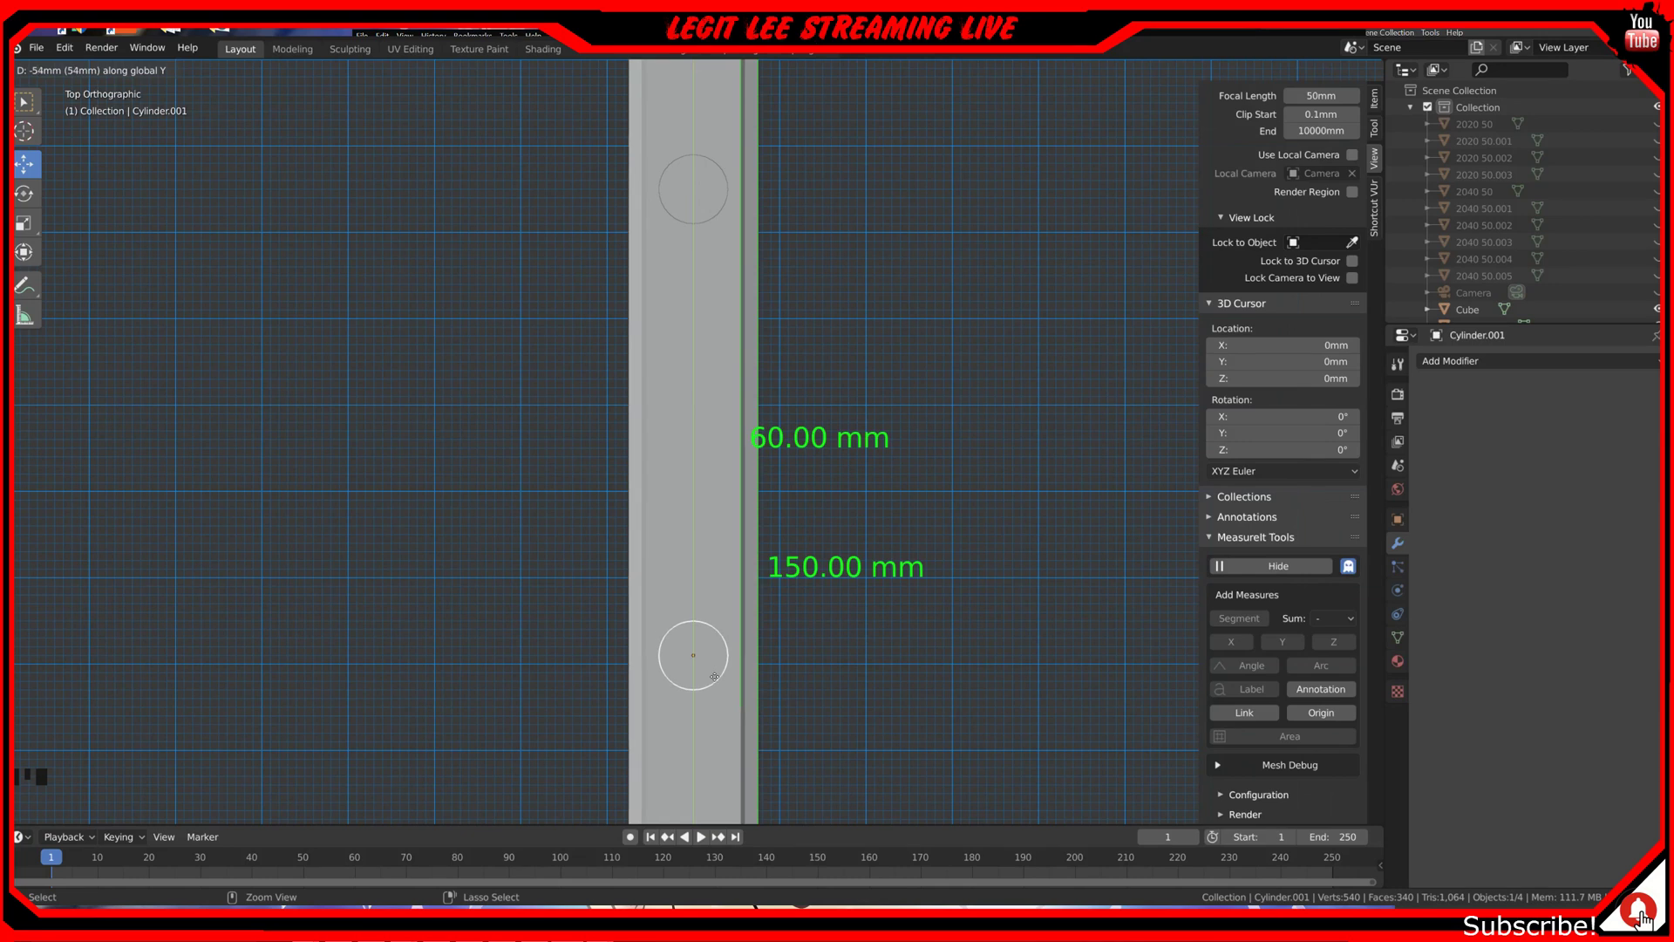
click(767, 655)
key(z)
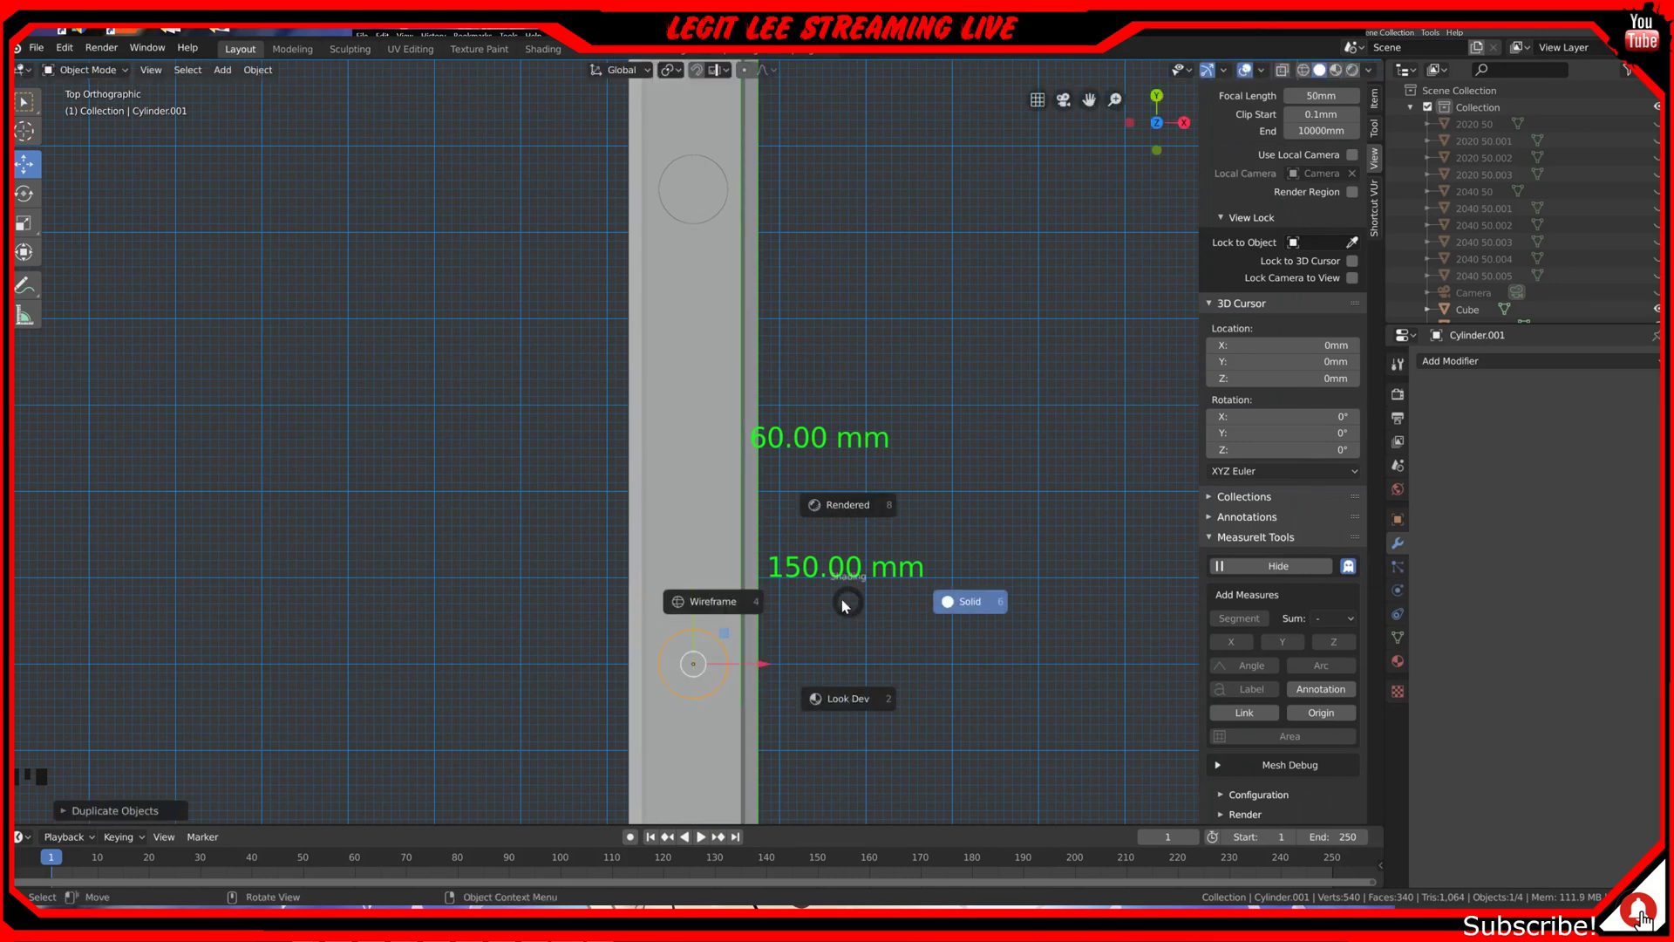
key(Escape)
Step: Compare the copied cylinder with the profile's edge loops and move it along Y closer to the second loop cut
key(Tab)
key(Tab)
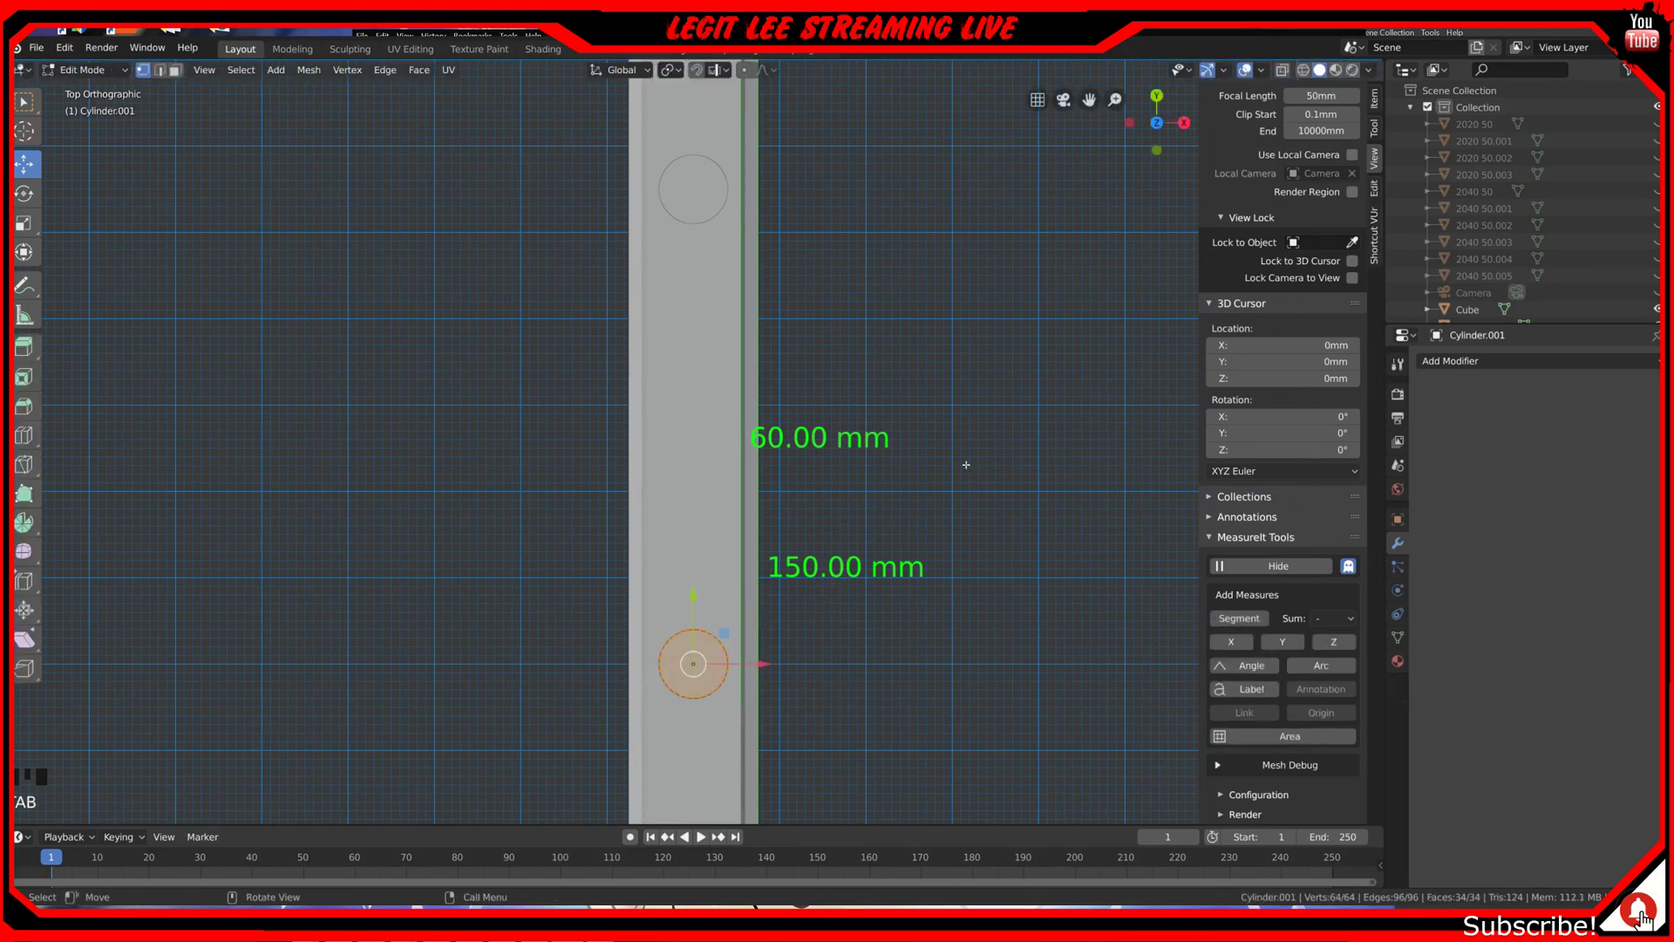
click(720, 544)
key(Tab)
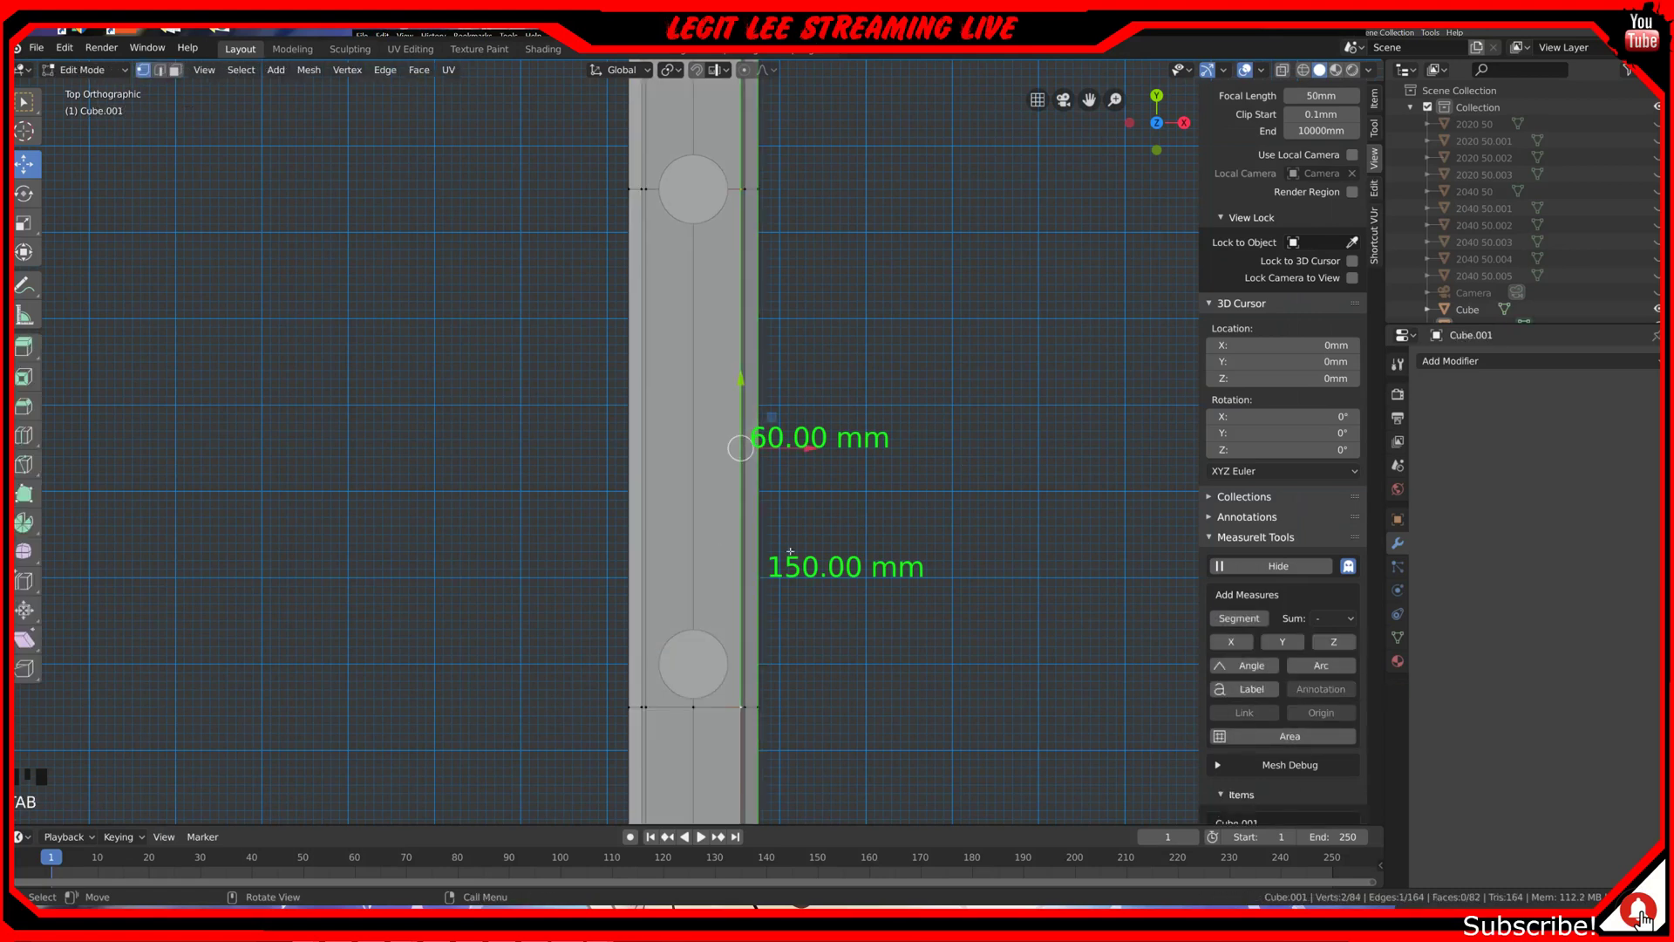
shift+middle_drag(730, 641, 724, 529)
click(704, 555)
key(Tab)
click(706, 537)
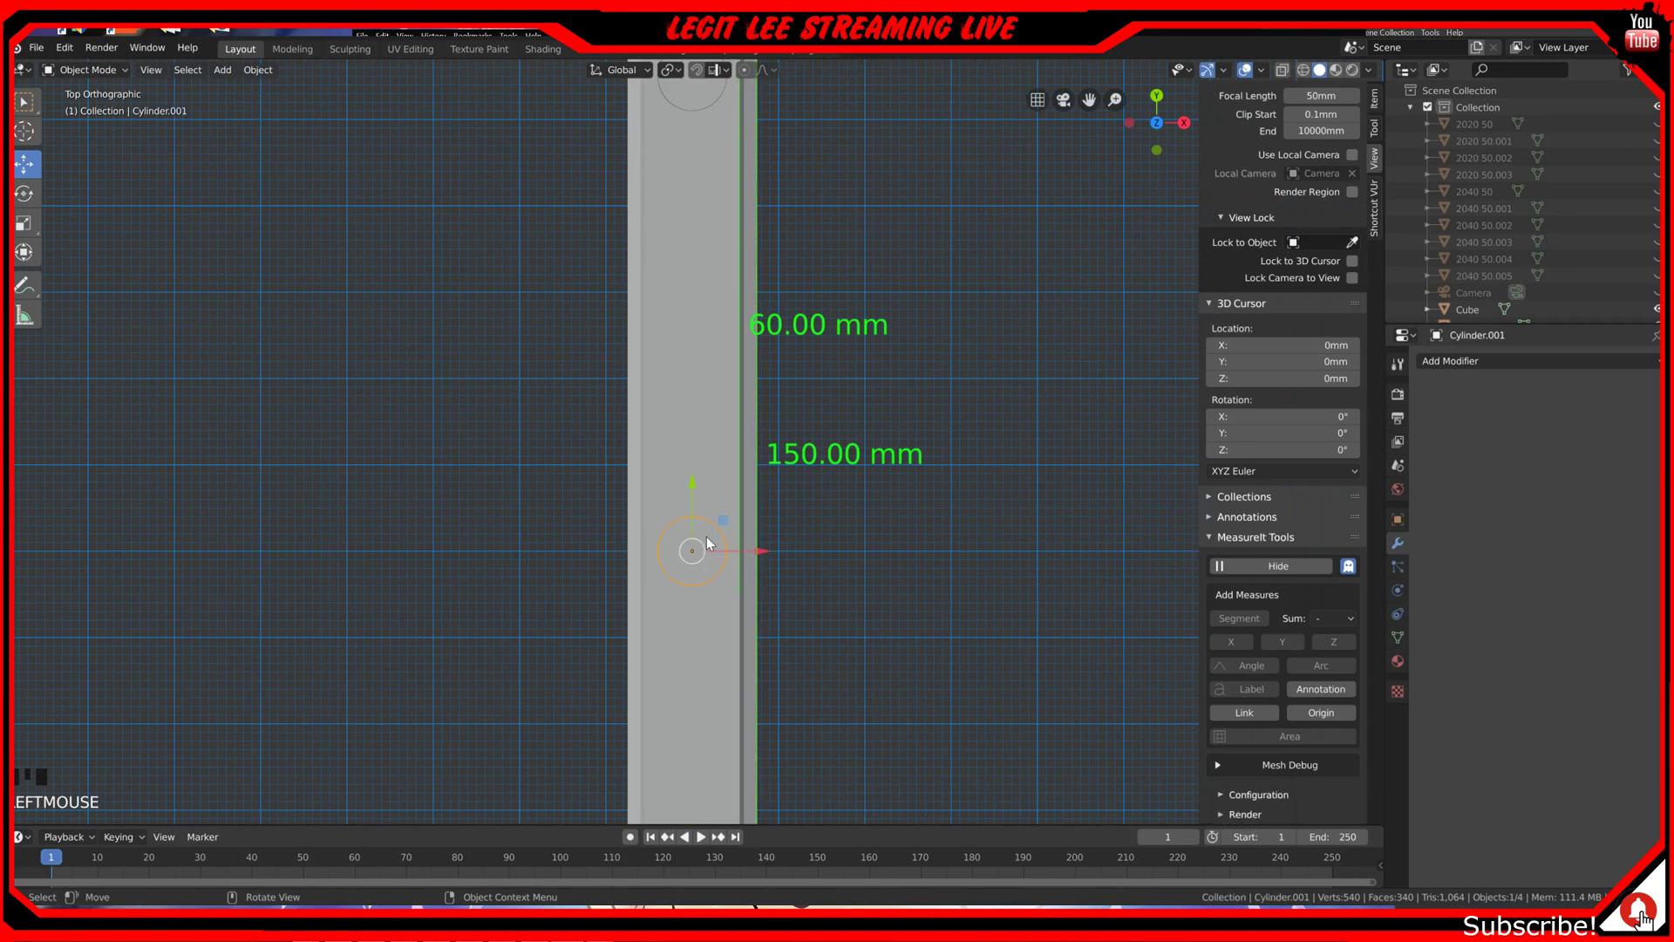
ctrl+drag(692, 480, 692, 515)
Step: Recheck the copied cylinder against the profile's edges up close and shift it slightly farther along Y
key(Tab)
key(Tab)
click(733, 498)
key(Tab)
key(Tab)
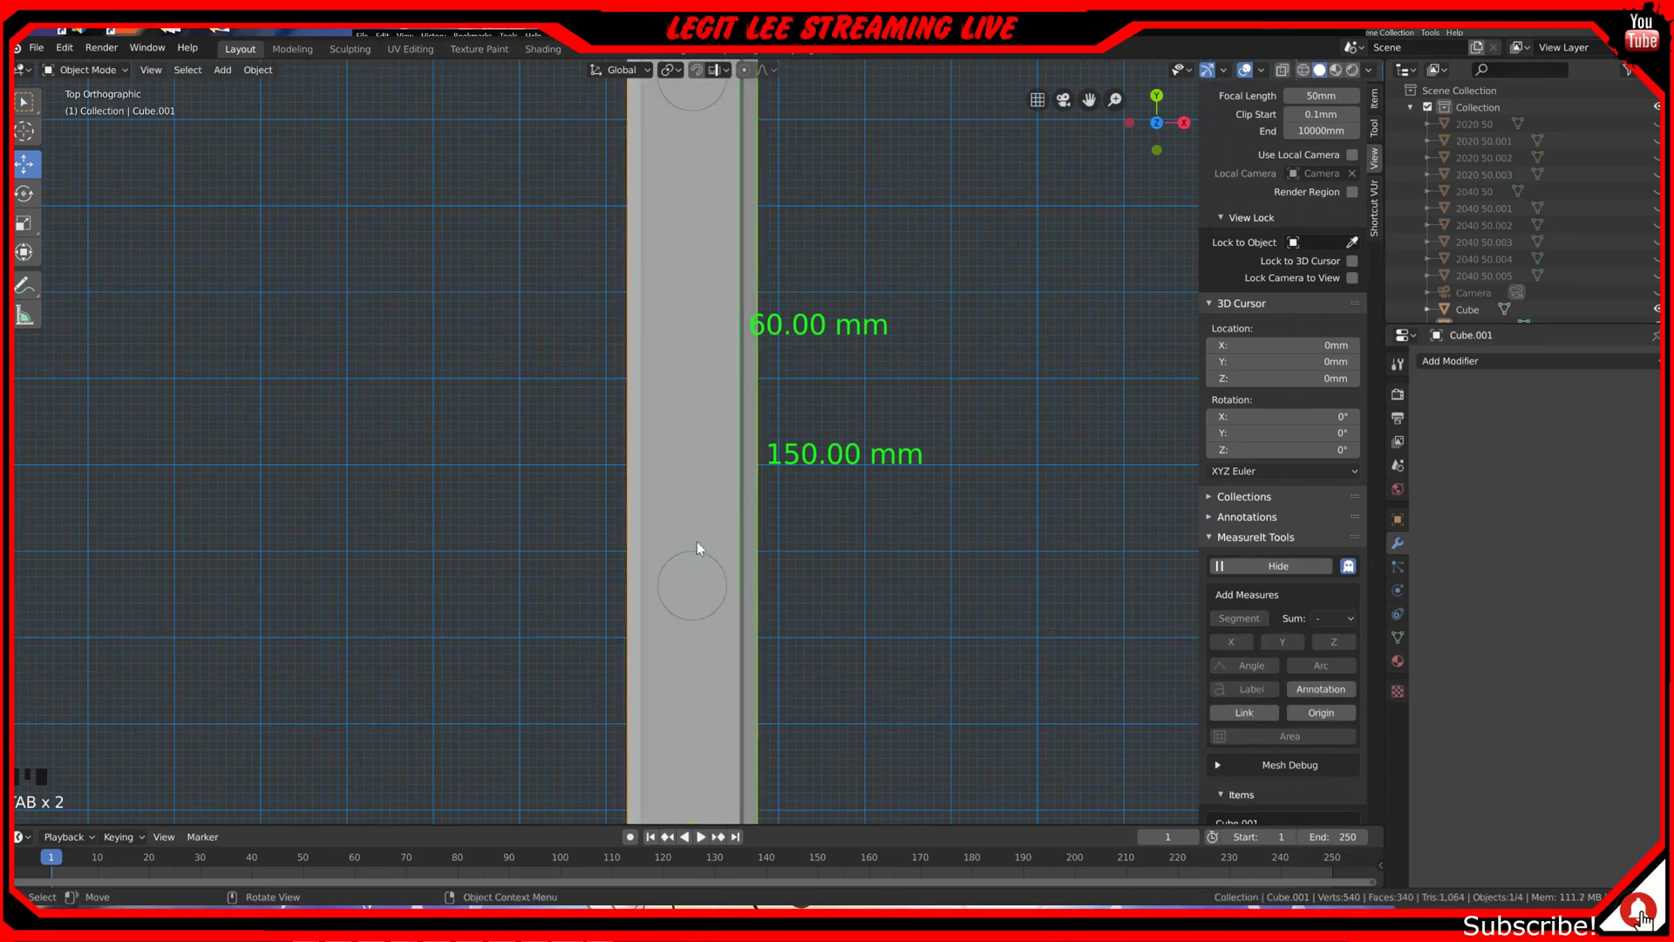
scroll(682, 595, up, 4)
shift+middle_drag(684, 600, 722, 336)
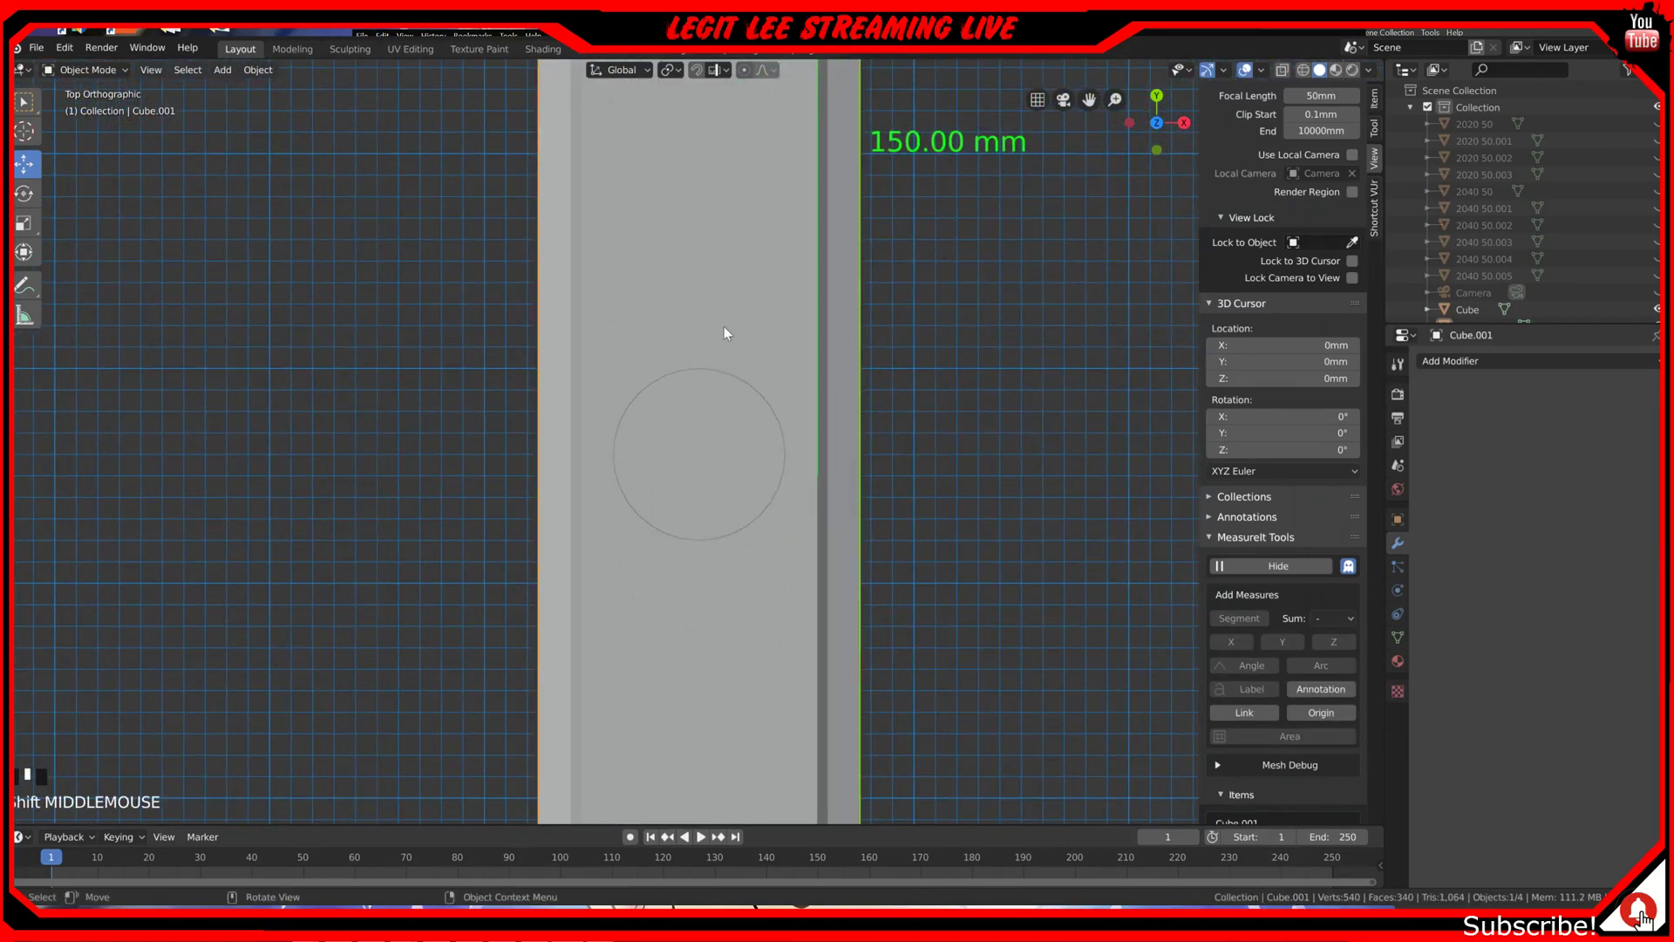
key(Tab)
key(Tab)
click(680, 389)
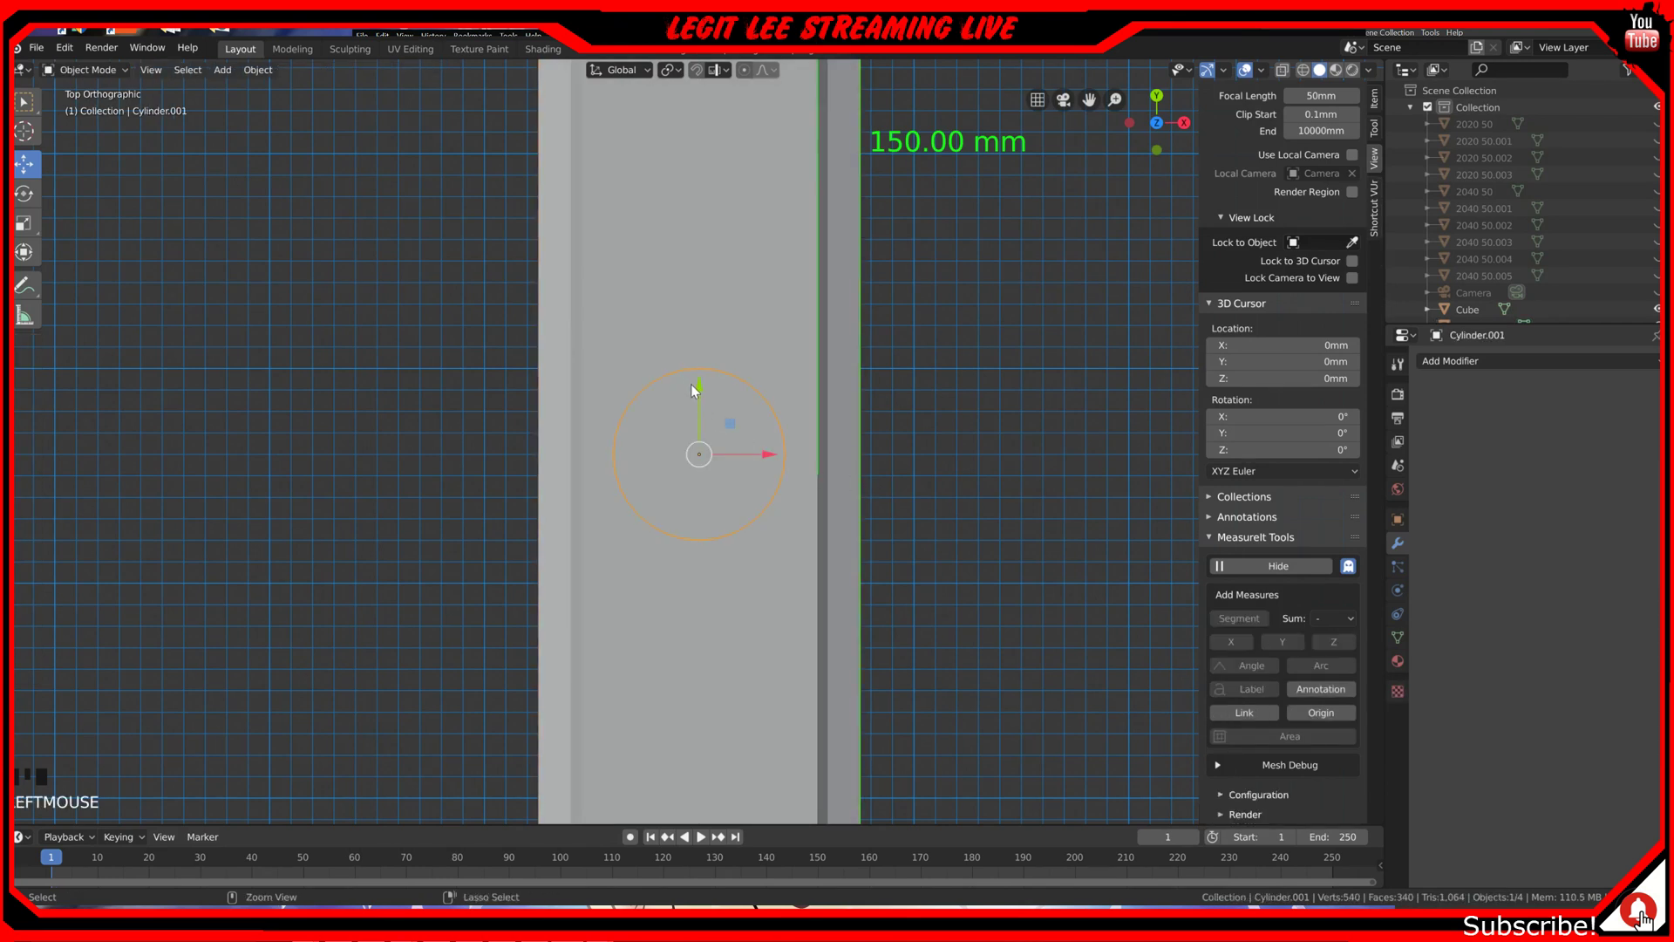
ctrl+drag(693, 384, 692, 420)
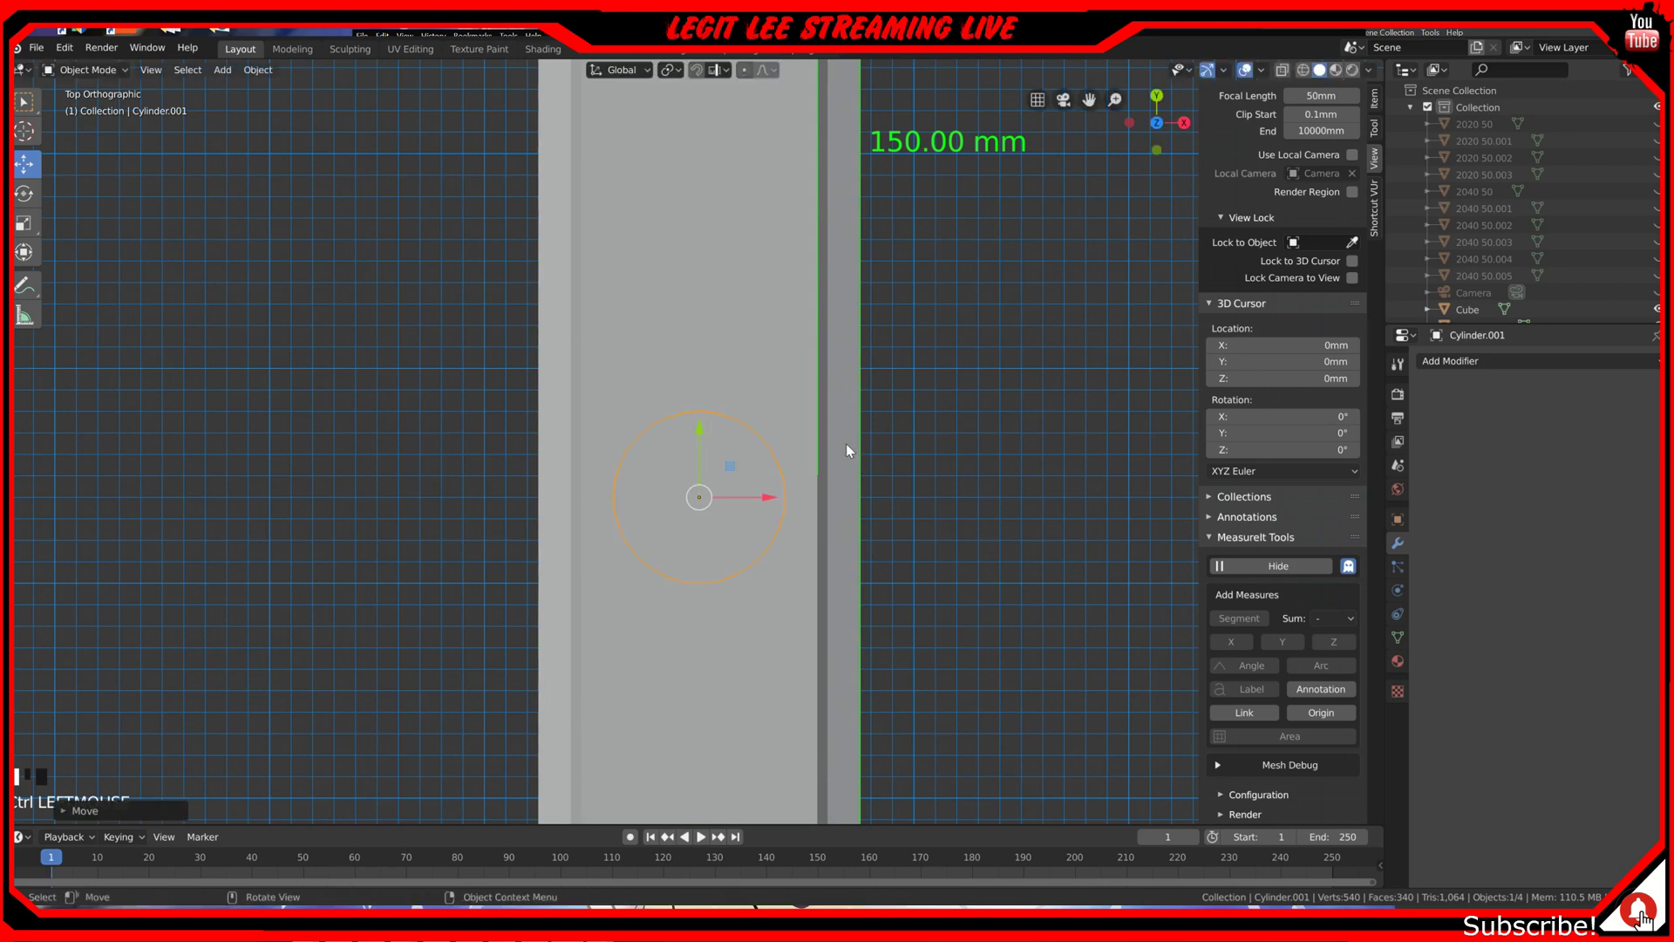
Step: Nudge the copied cylinder back along Y so its center lies on the second loop cut
click(806, 421)
key(Tab)
key(Tab)
click(728, 428)
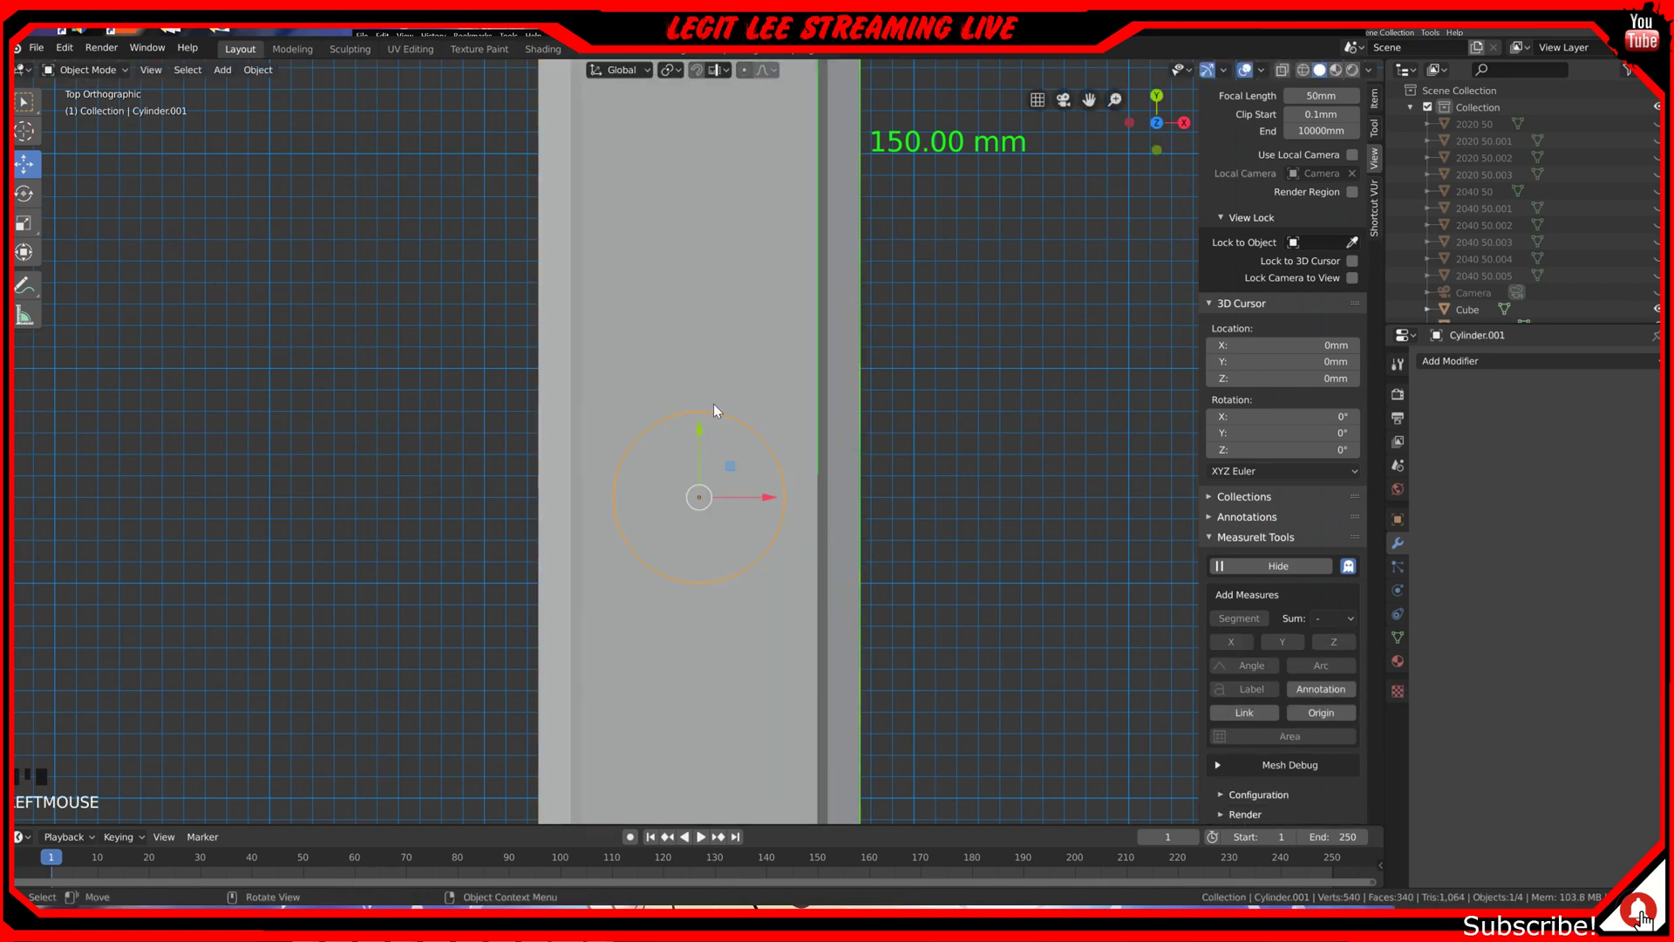
ctrl+drag(699, 434, 699, 412)
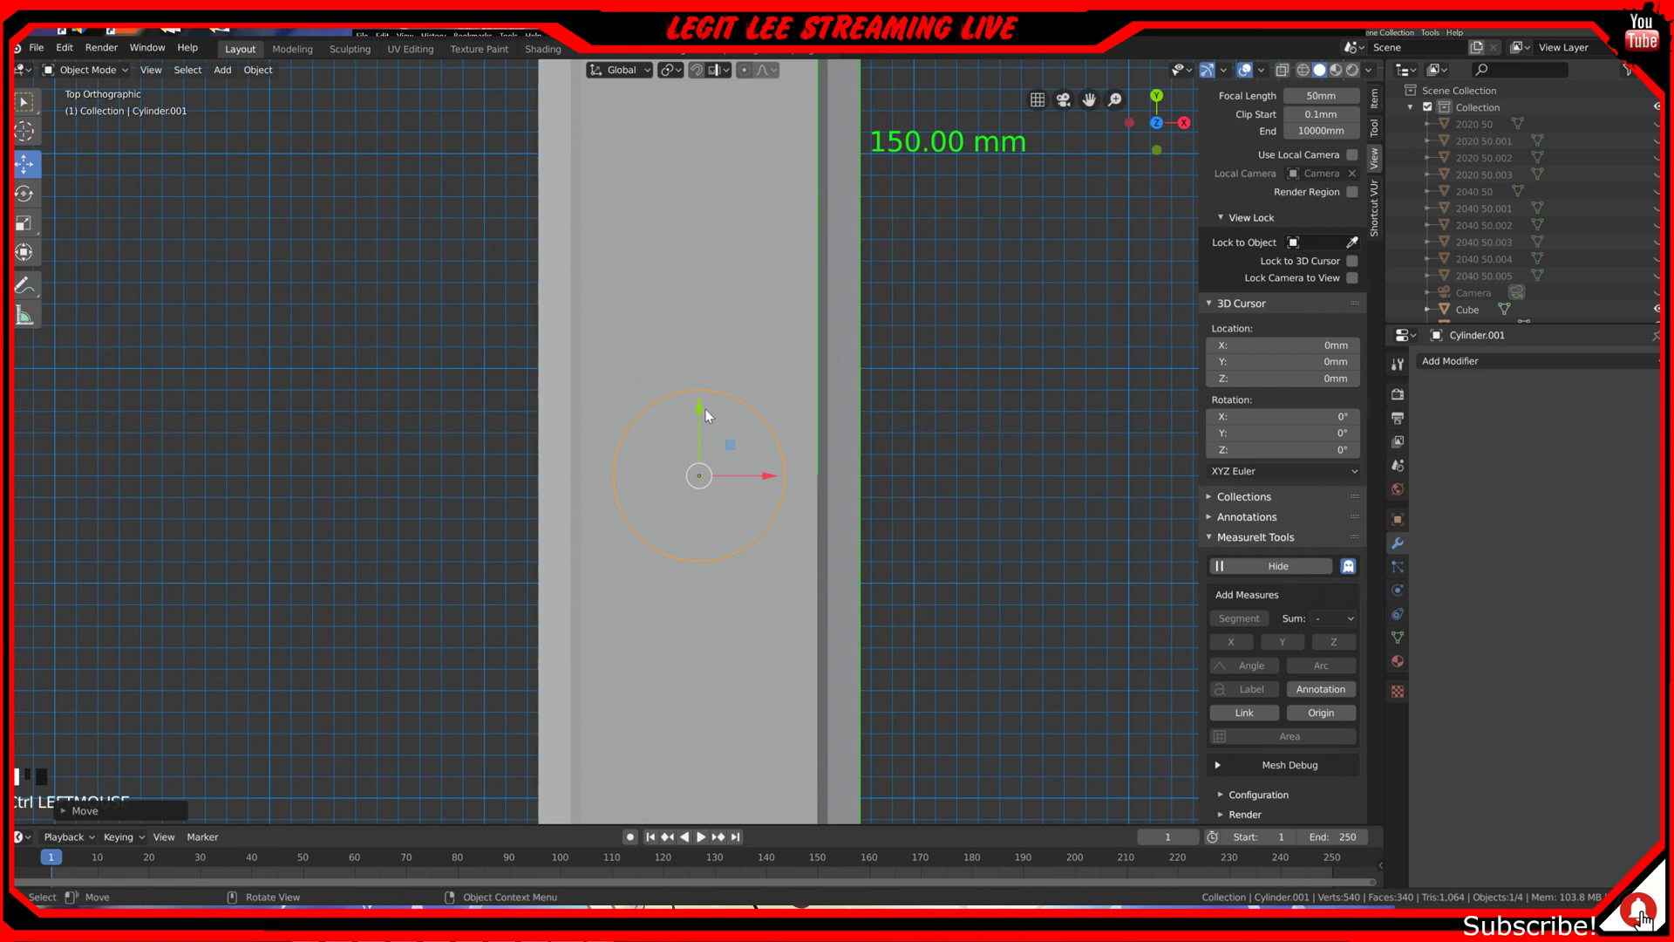
click(738, 352)
key(Tab)
key(Tab)
Step: Examine the spacing of both cylinders and the remaining profile length beyond the second one in the top view
scroll(757, 408, down, 3)
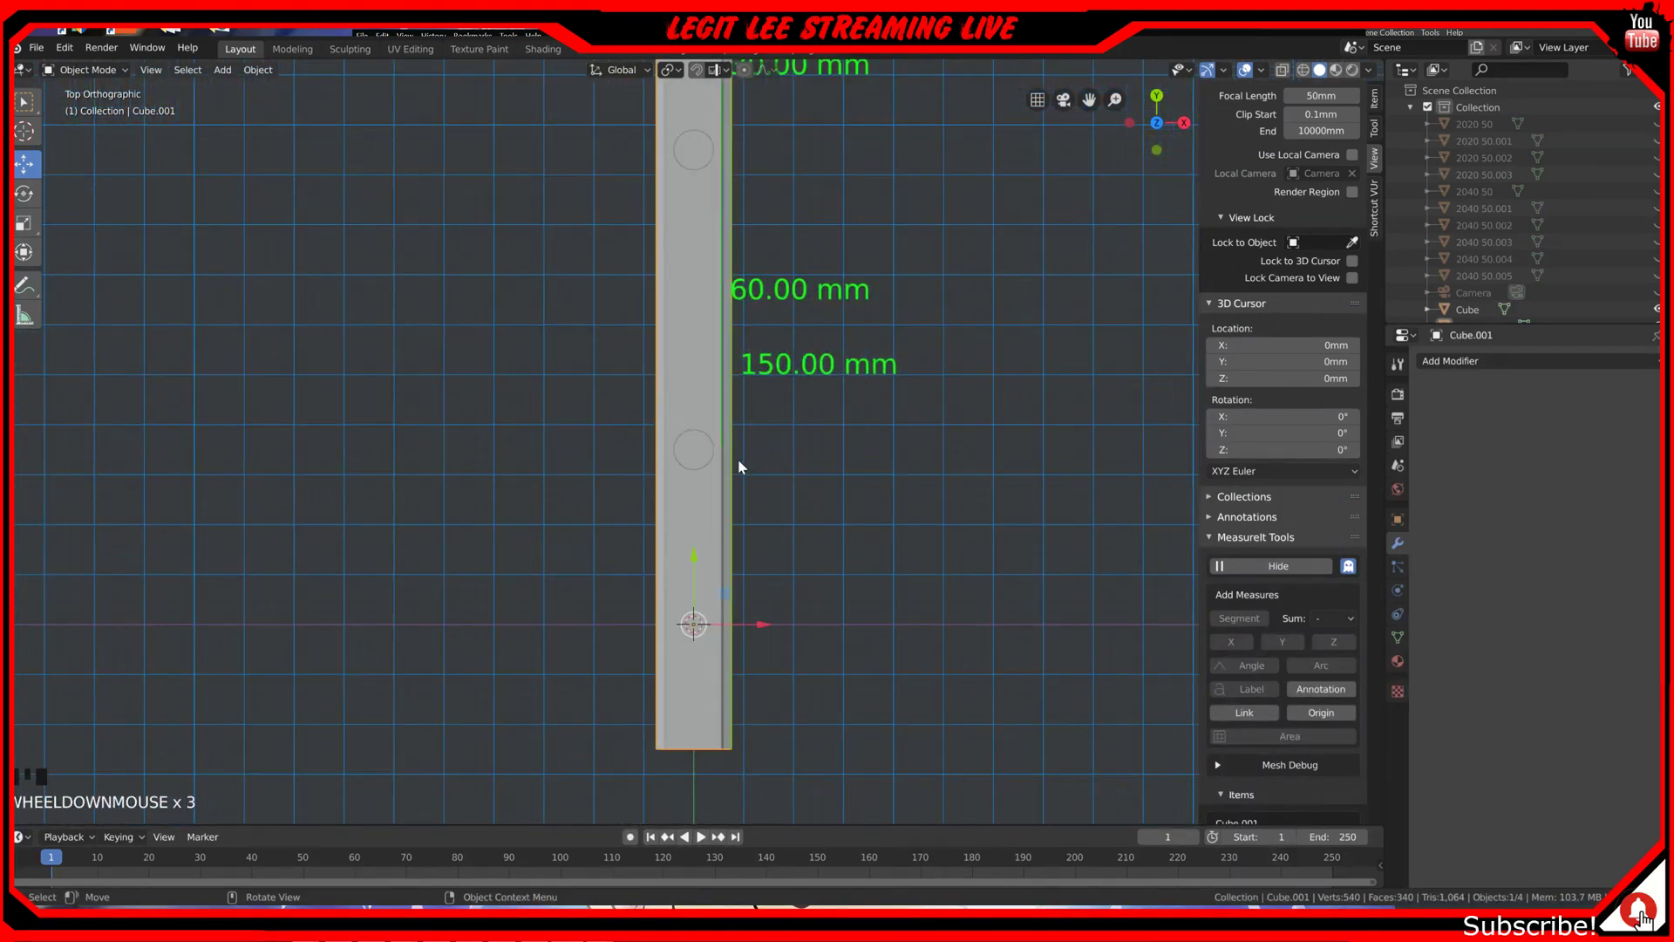
shift+middle_drag(690, 540, 695, 463)
click(702, 380)
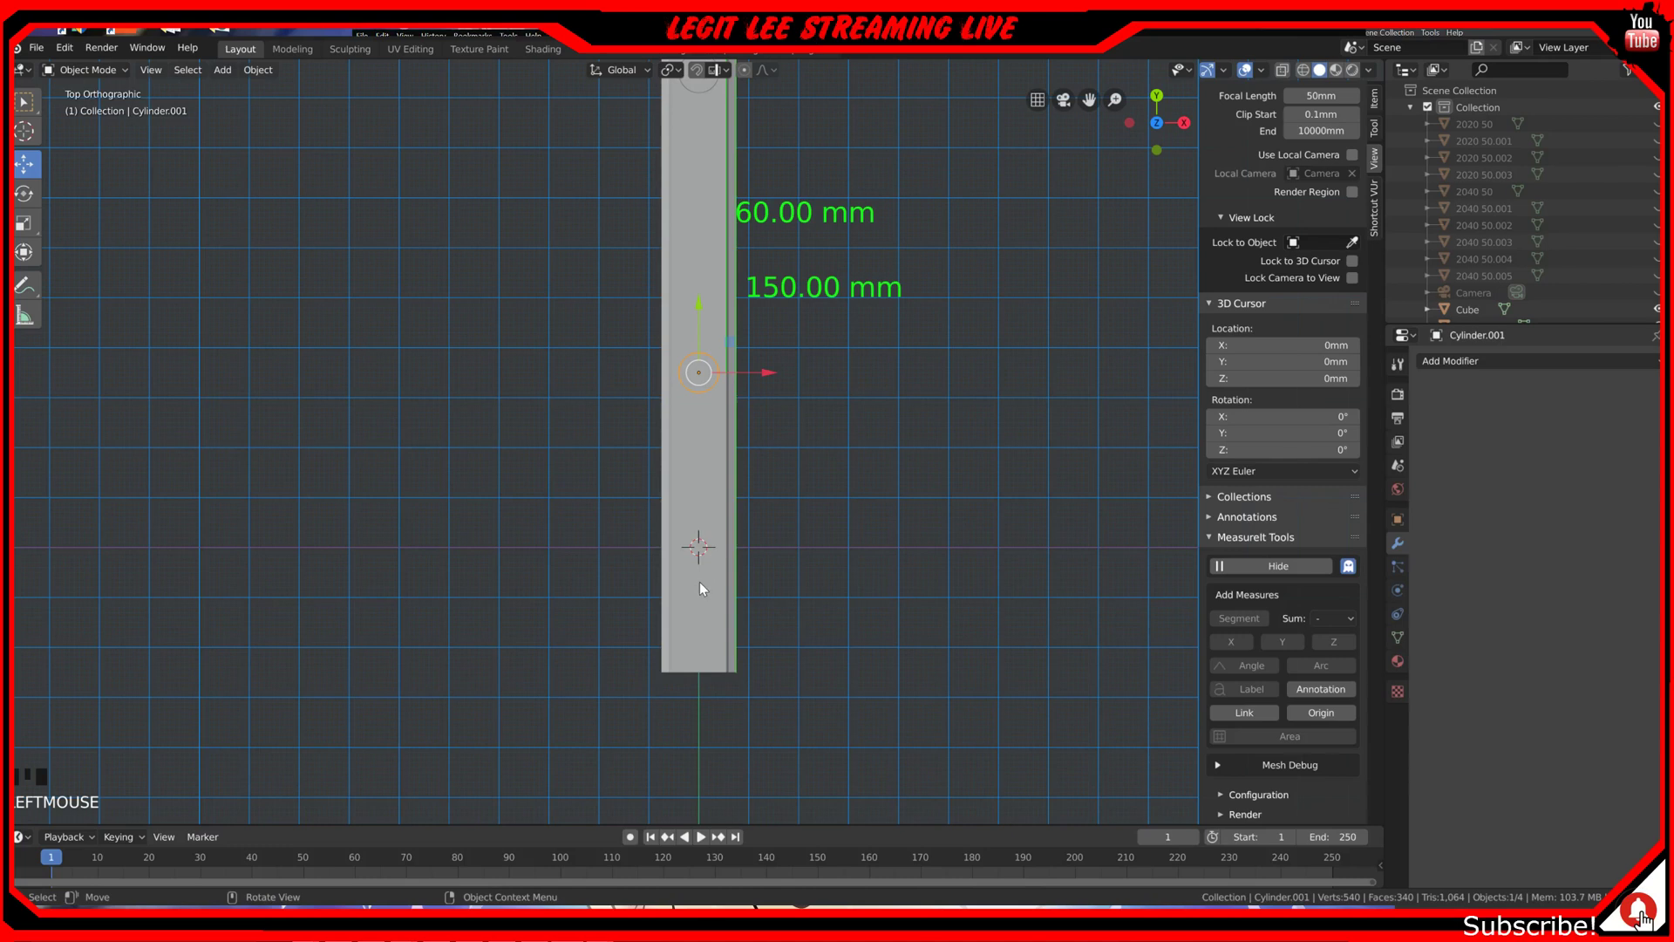
shift+middle_drag(700, 574, 703, 682)
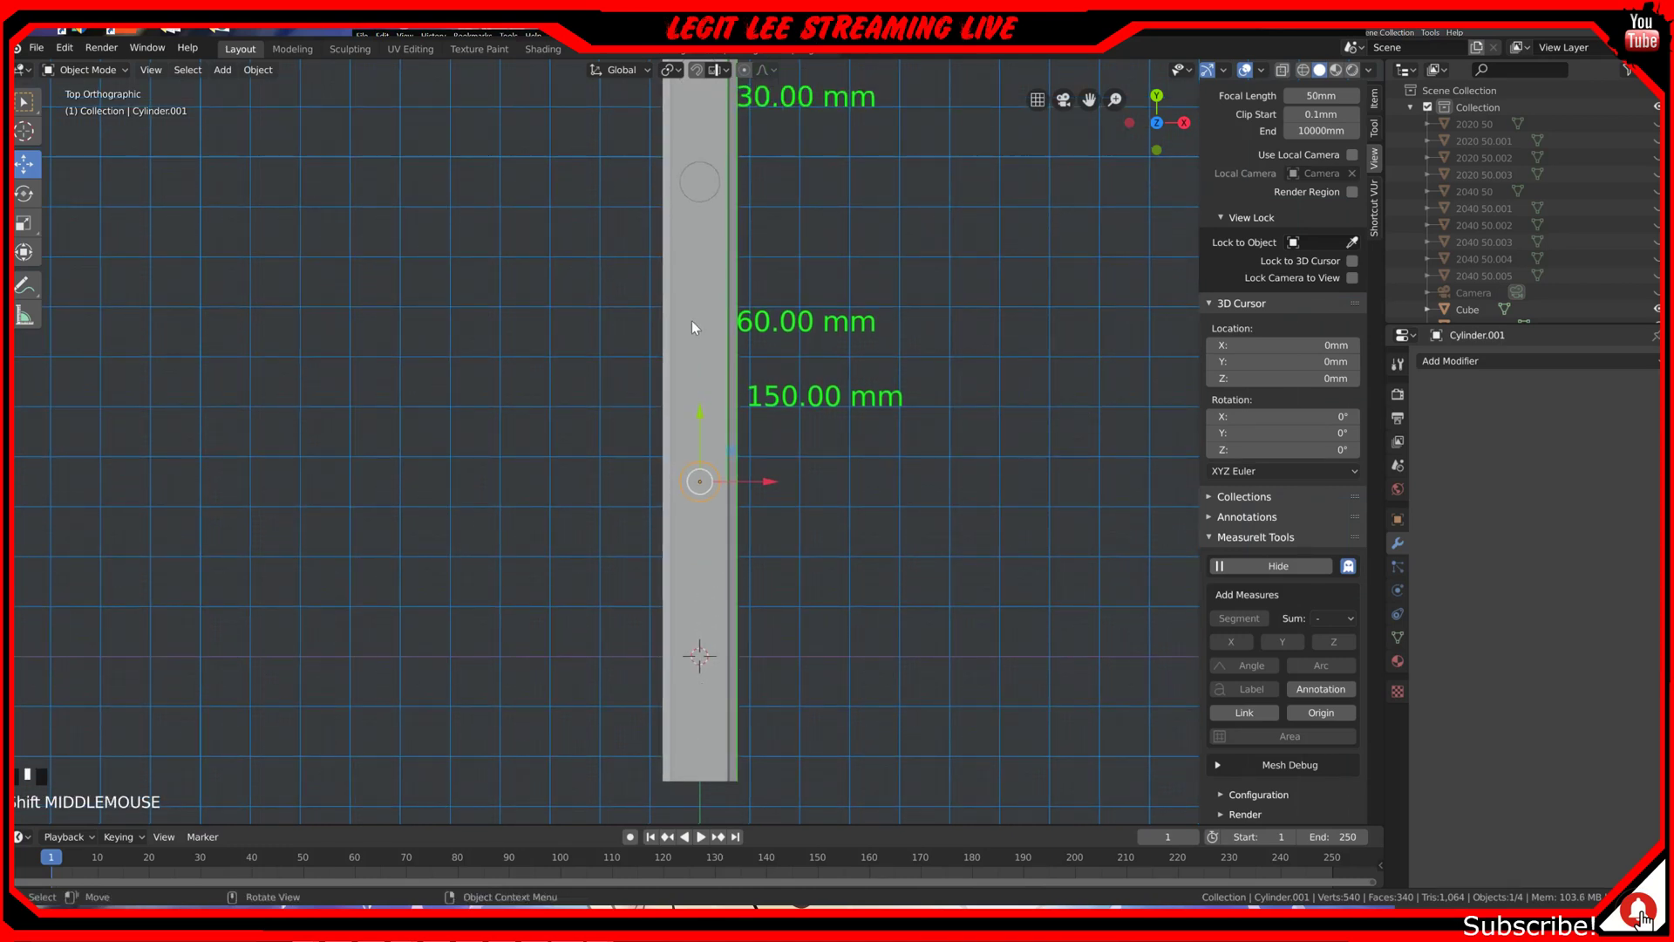
shift+middle_drag(709, 752, 725, 608)
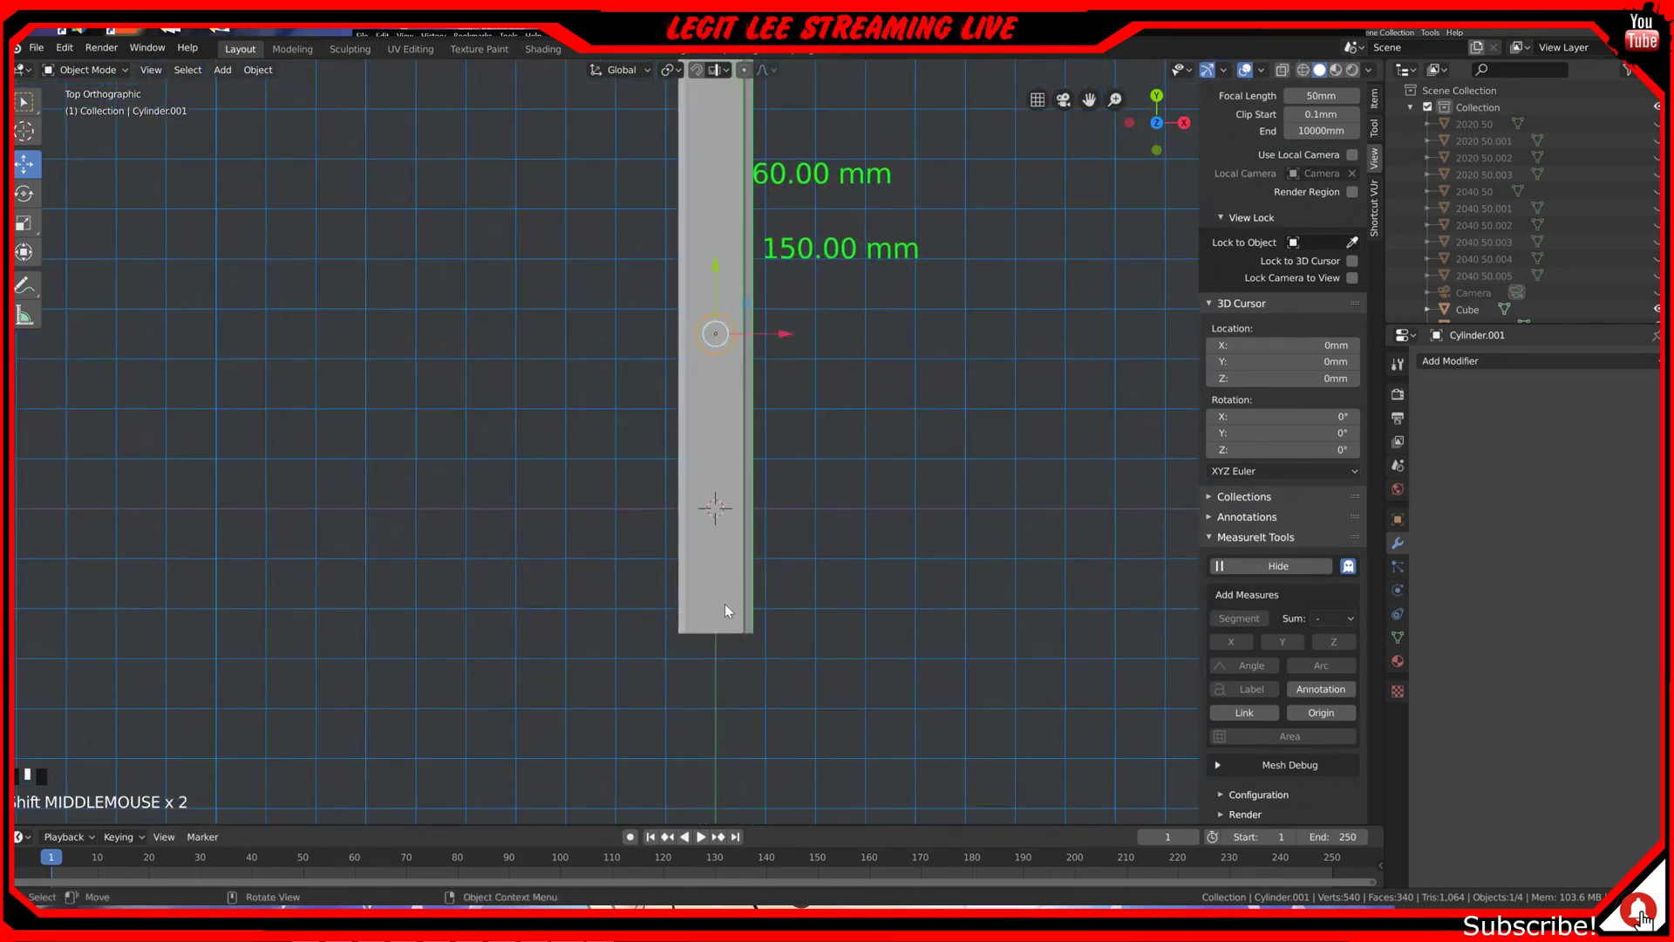
scroll(725, 605, down, 2)
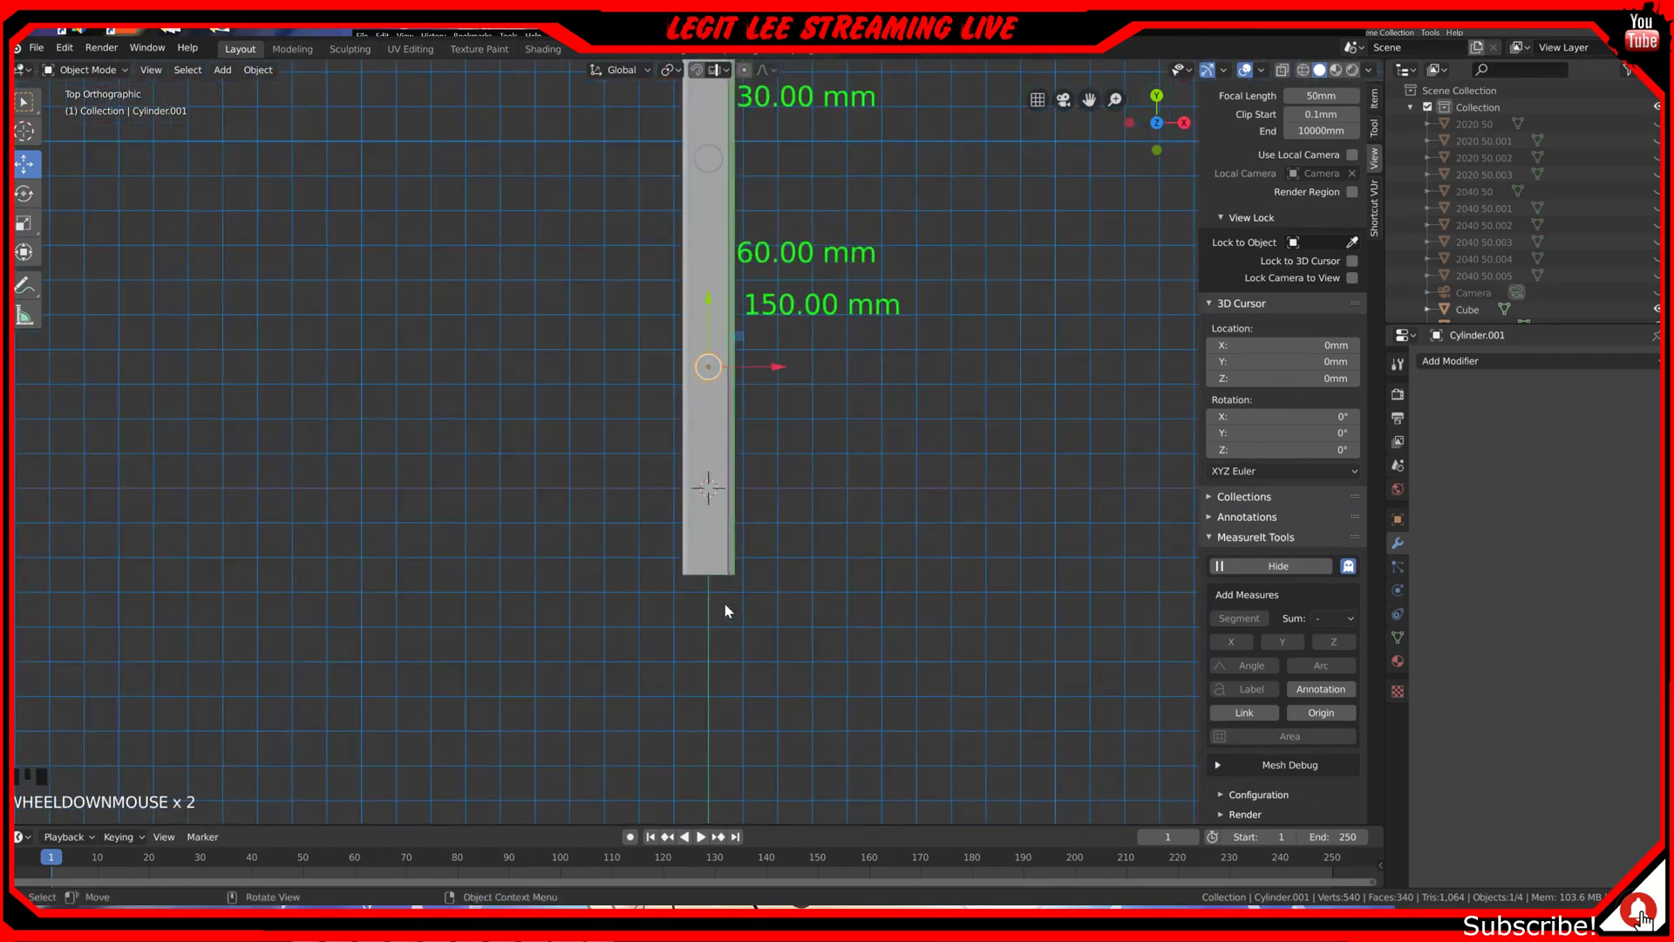
scroll(726, 605, down, 1)
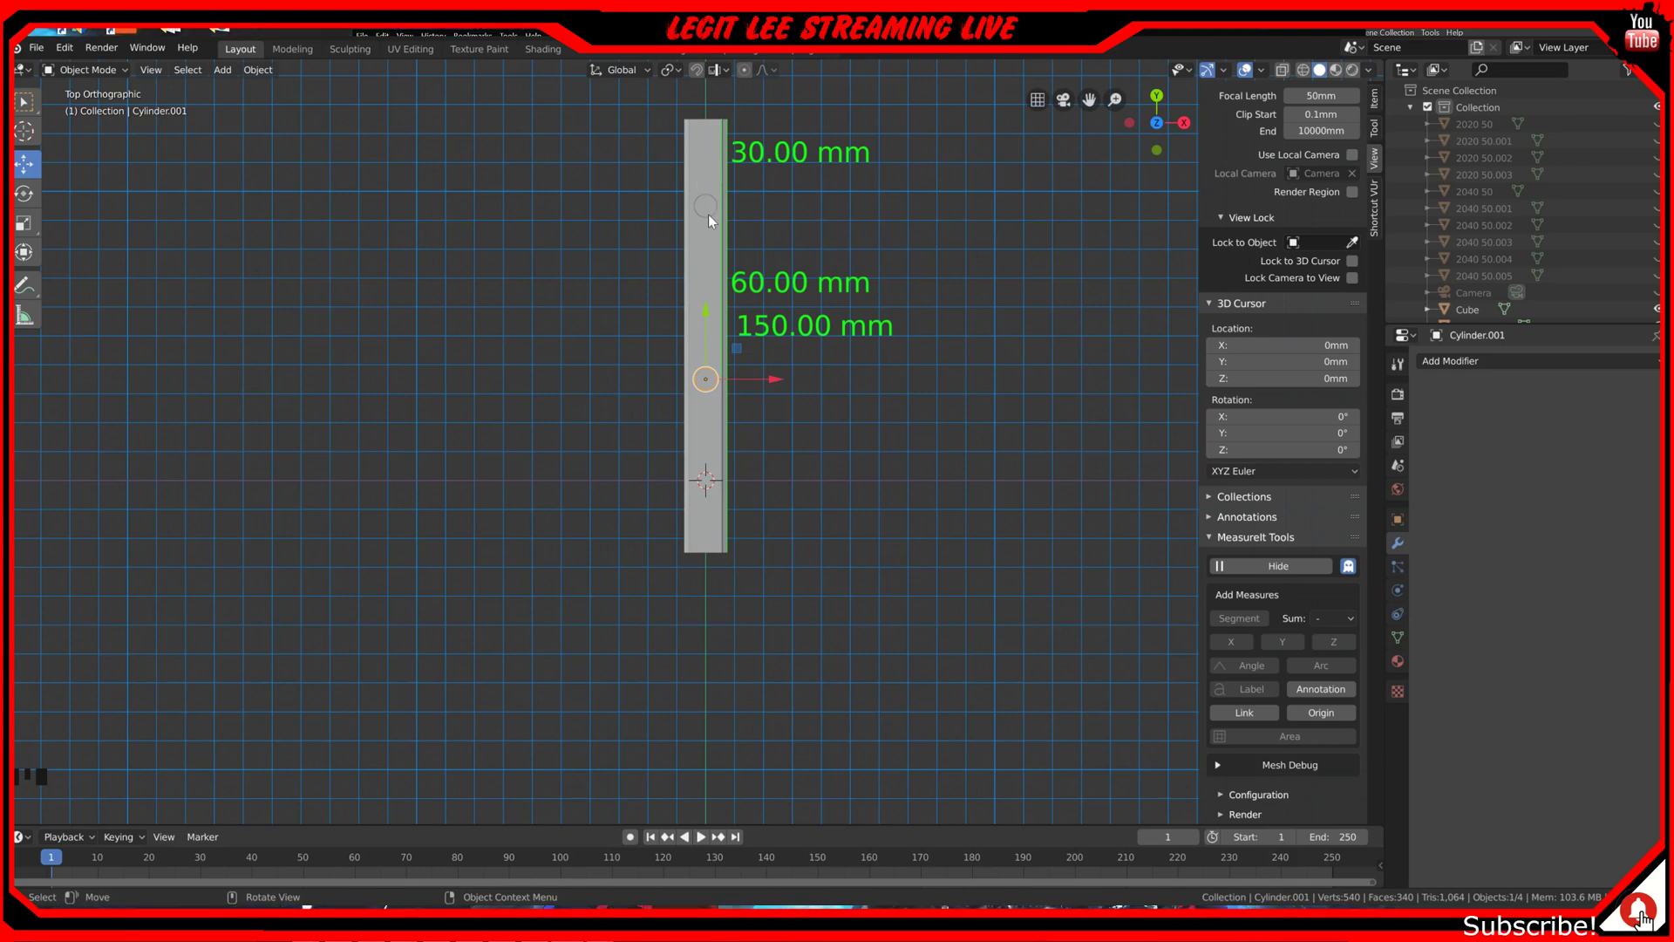
scroll(707, 476, up, 3)
scroll(707, 477, up, 1)
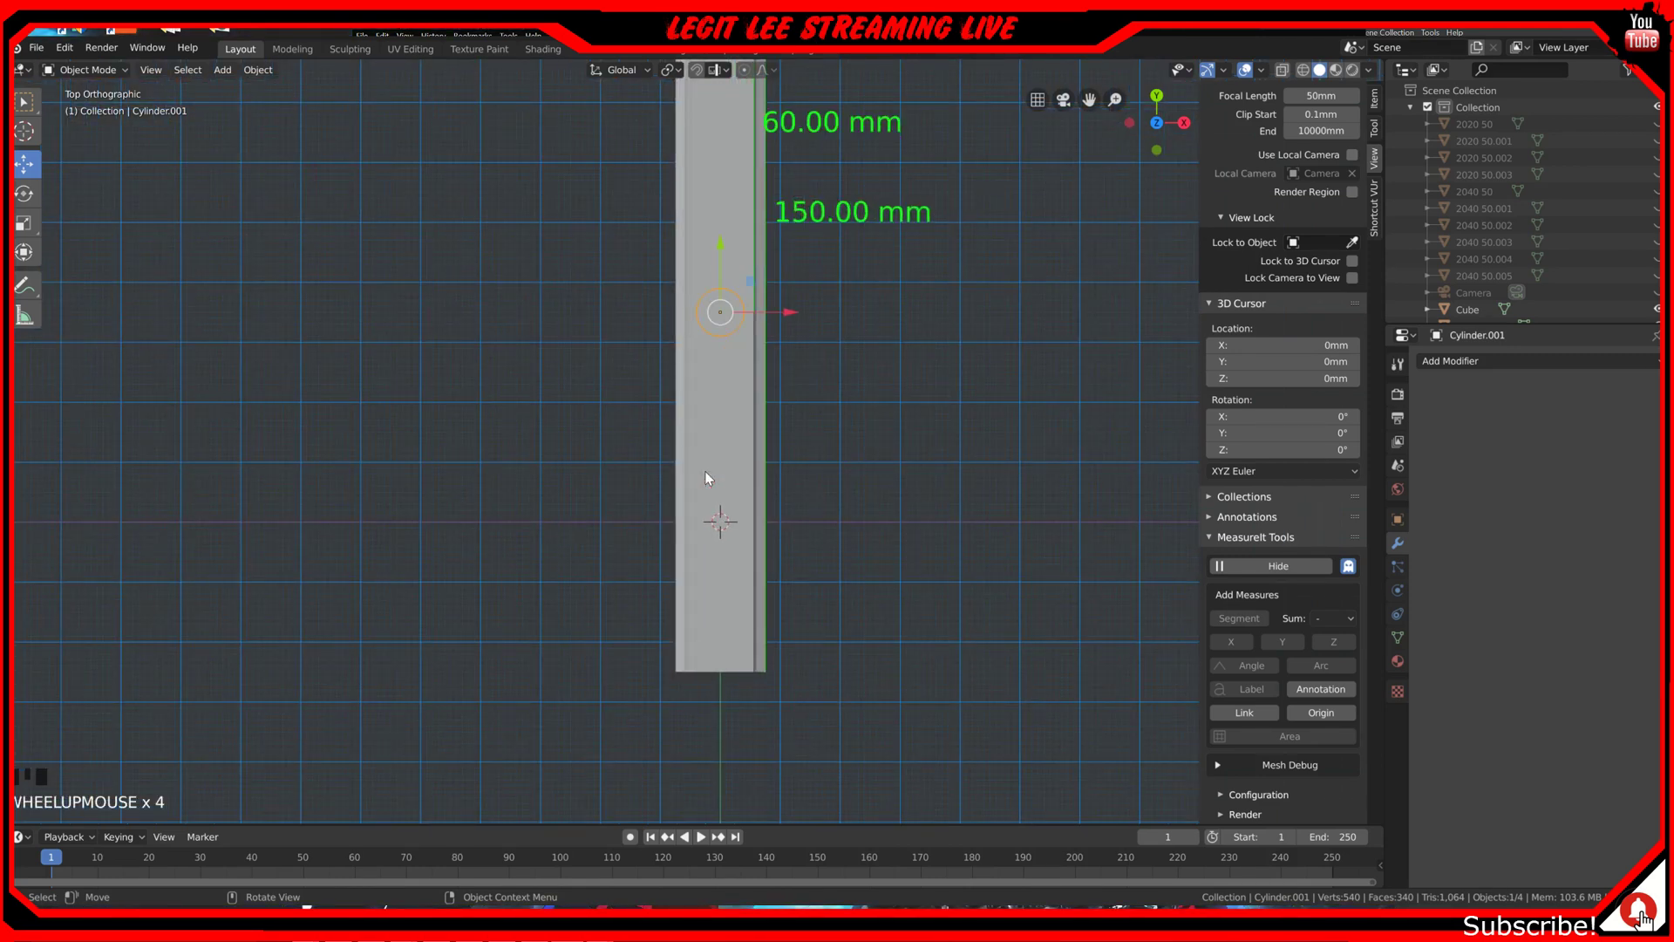
Step: Add a MeasureIt segment from a vertex on the second loop cut to a vertex at the profile's far end
key(Tab)
key(Tab)
click(706, 471)
key(Tab)
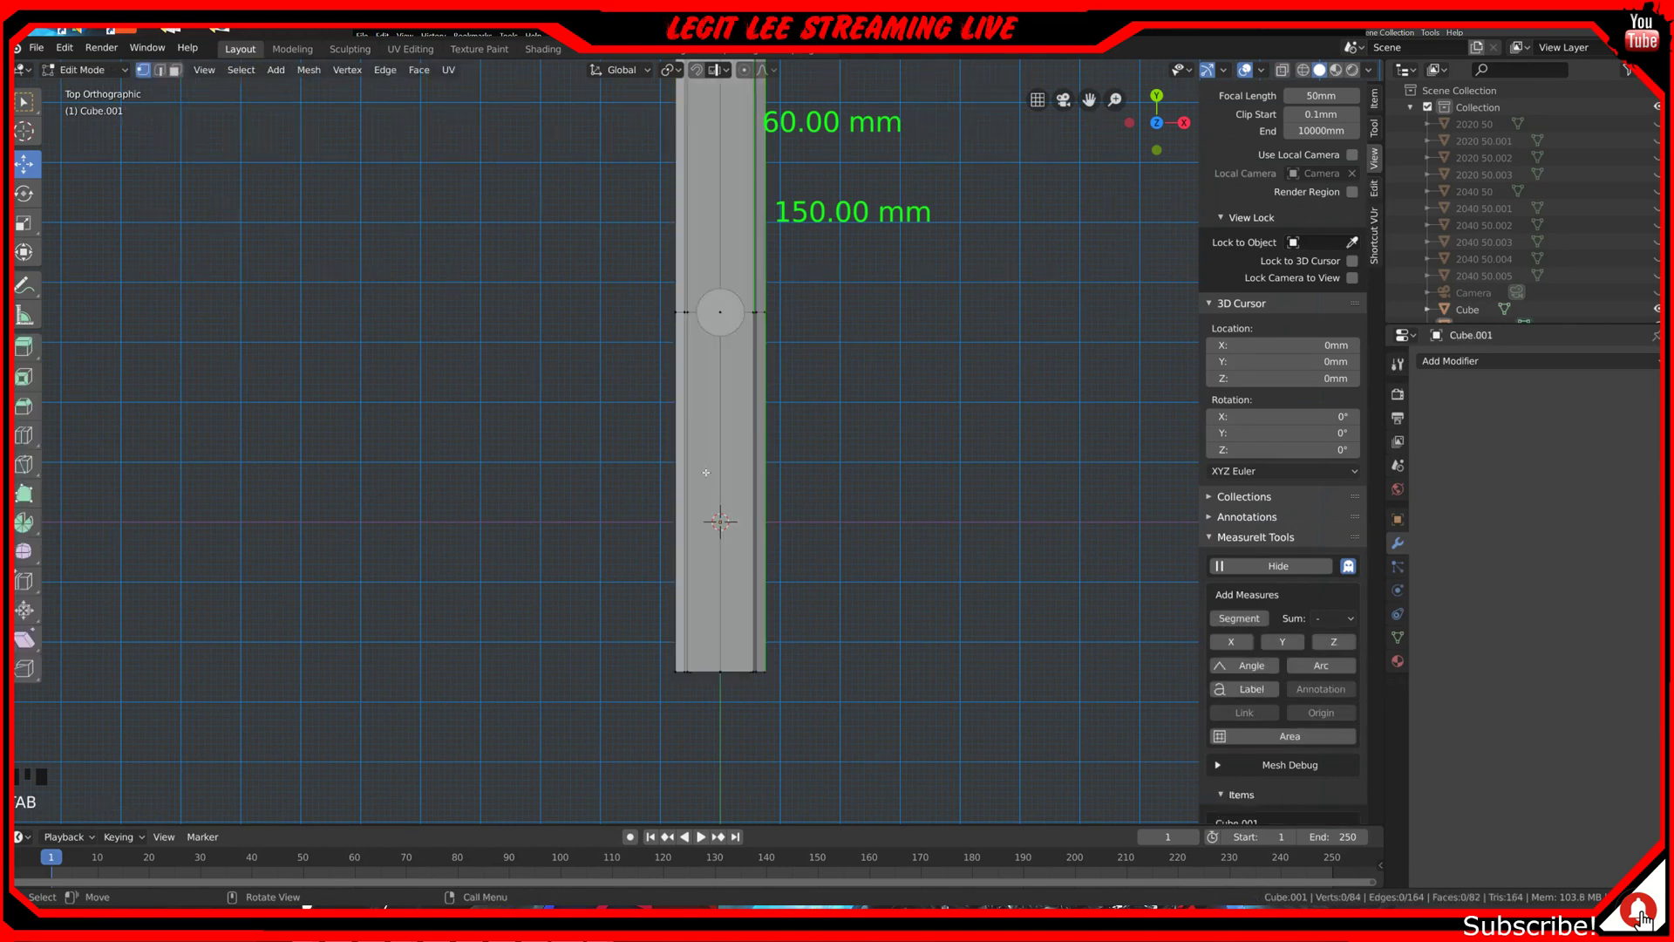
click(755, 669)
click(755, 670)
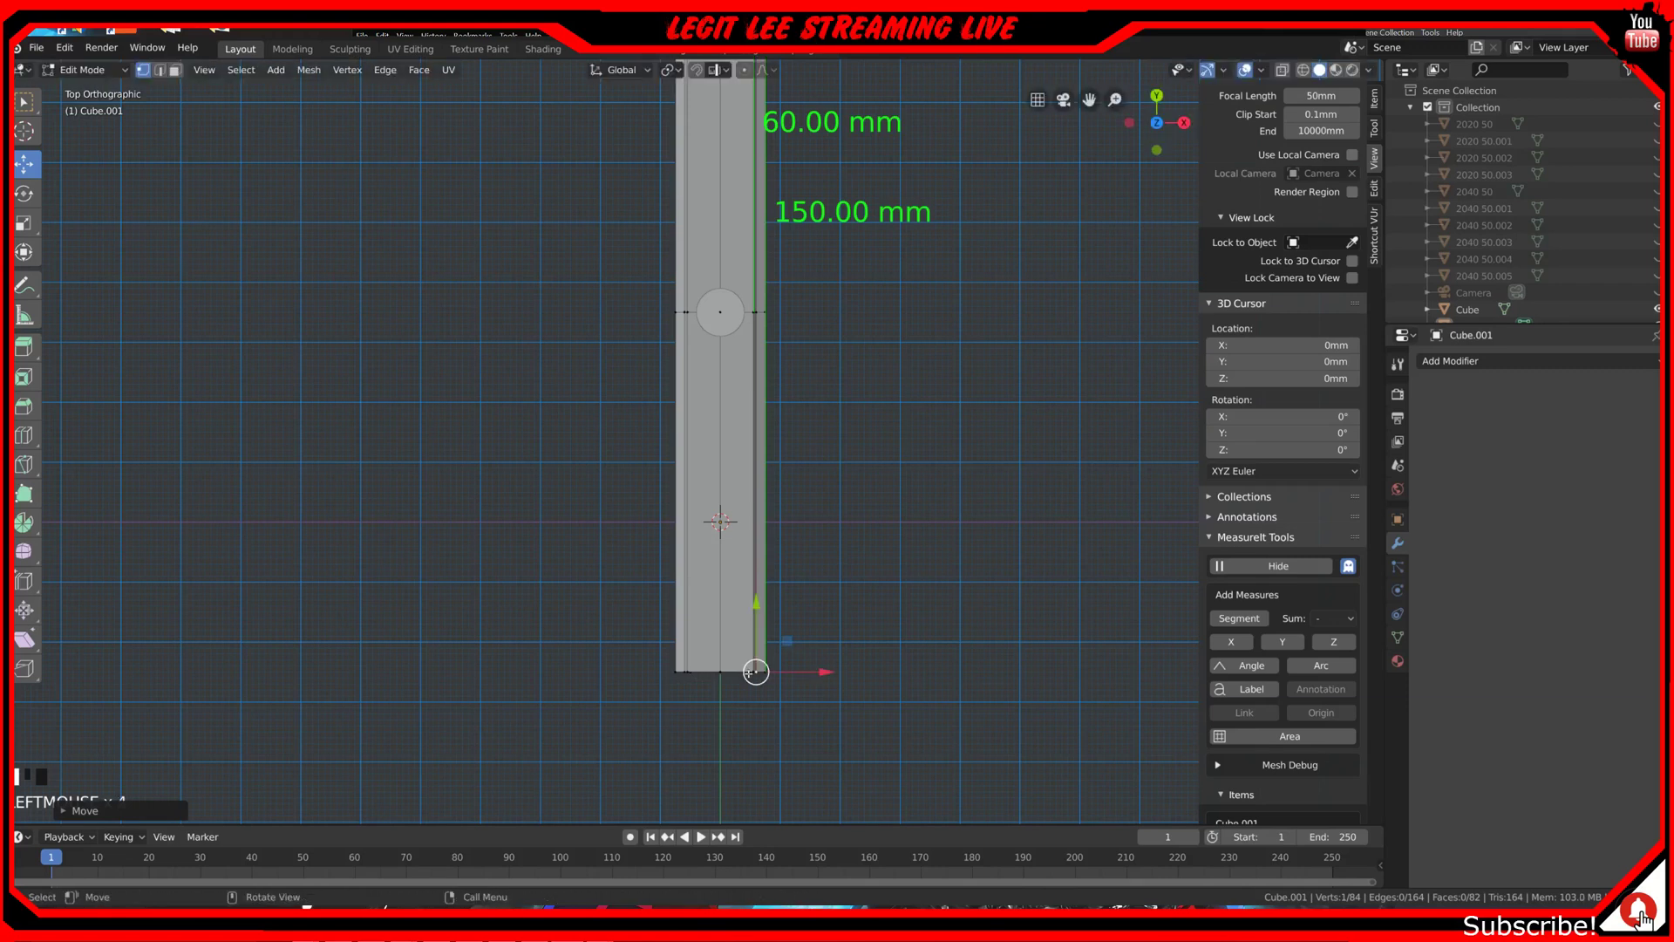
click(720, 672)
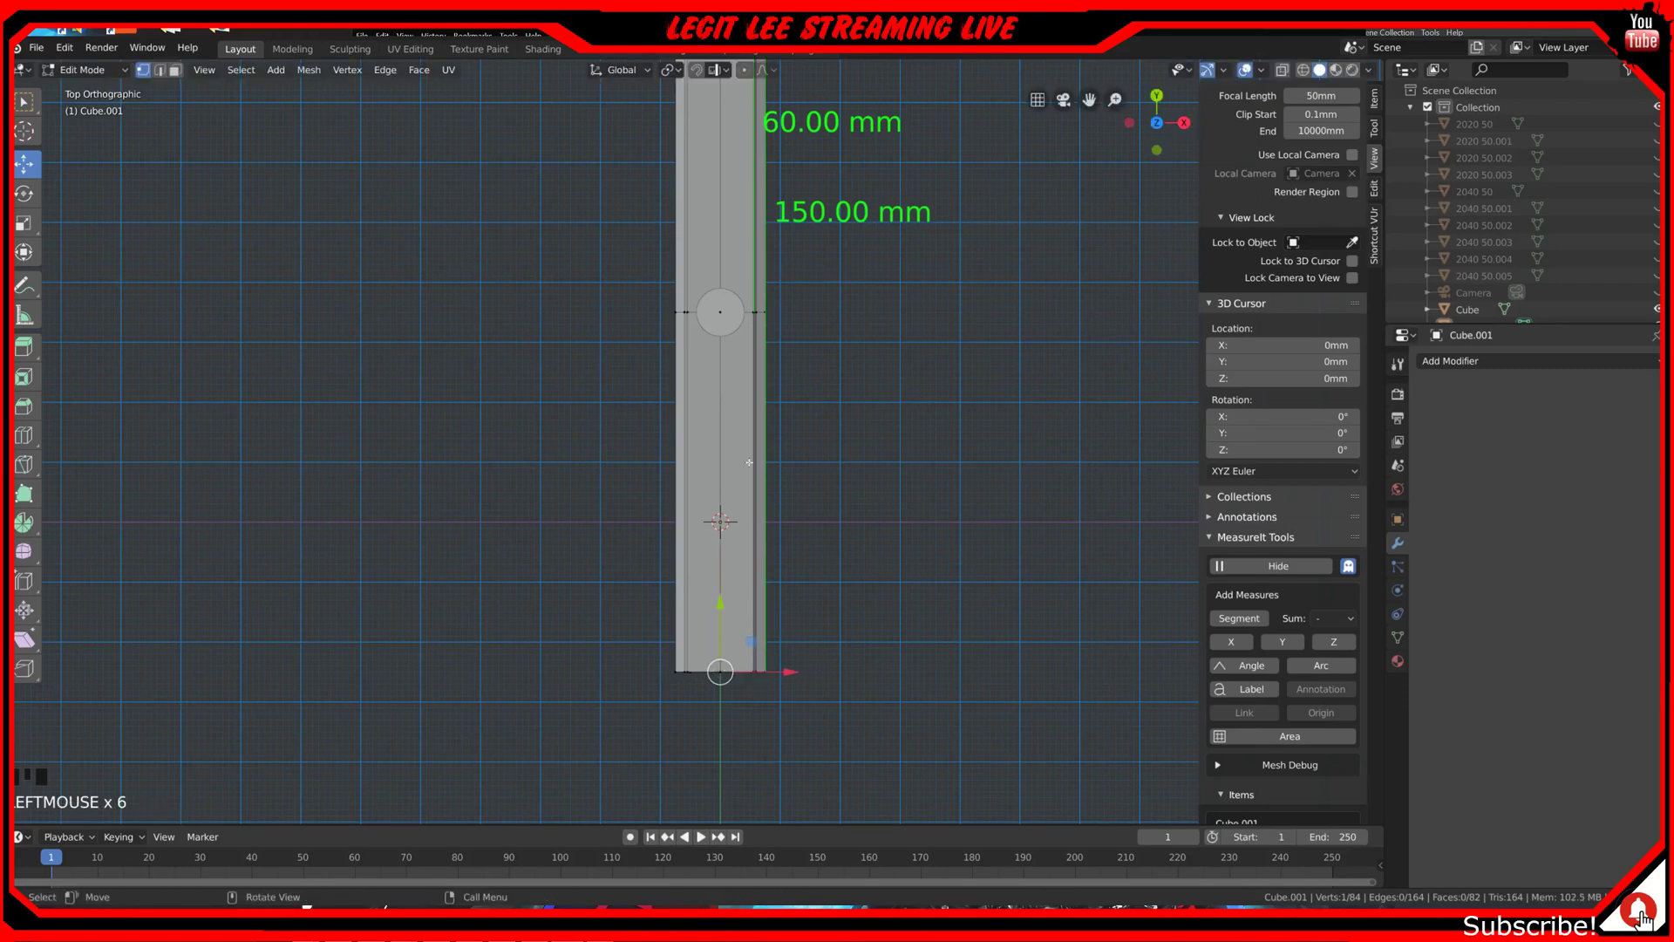
click(756, 313)
shift+click(746, 668)
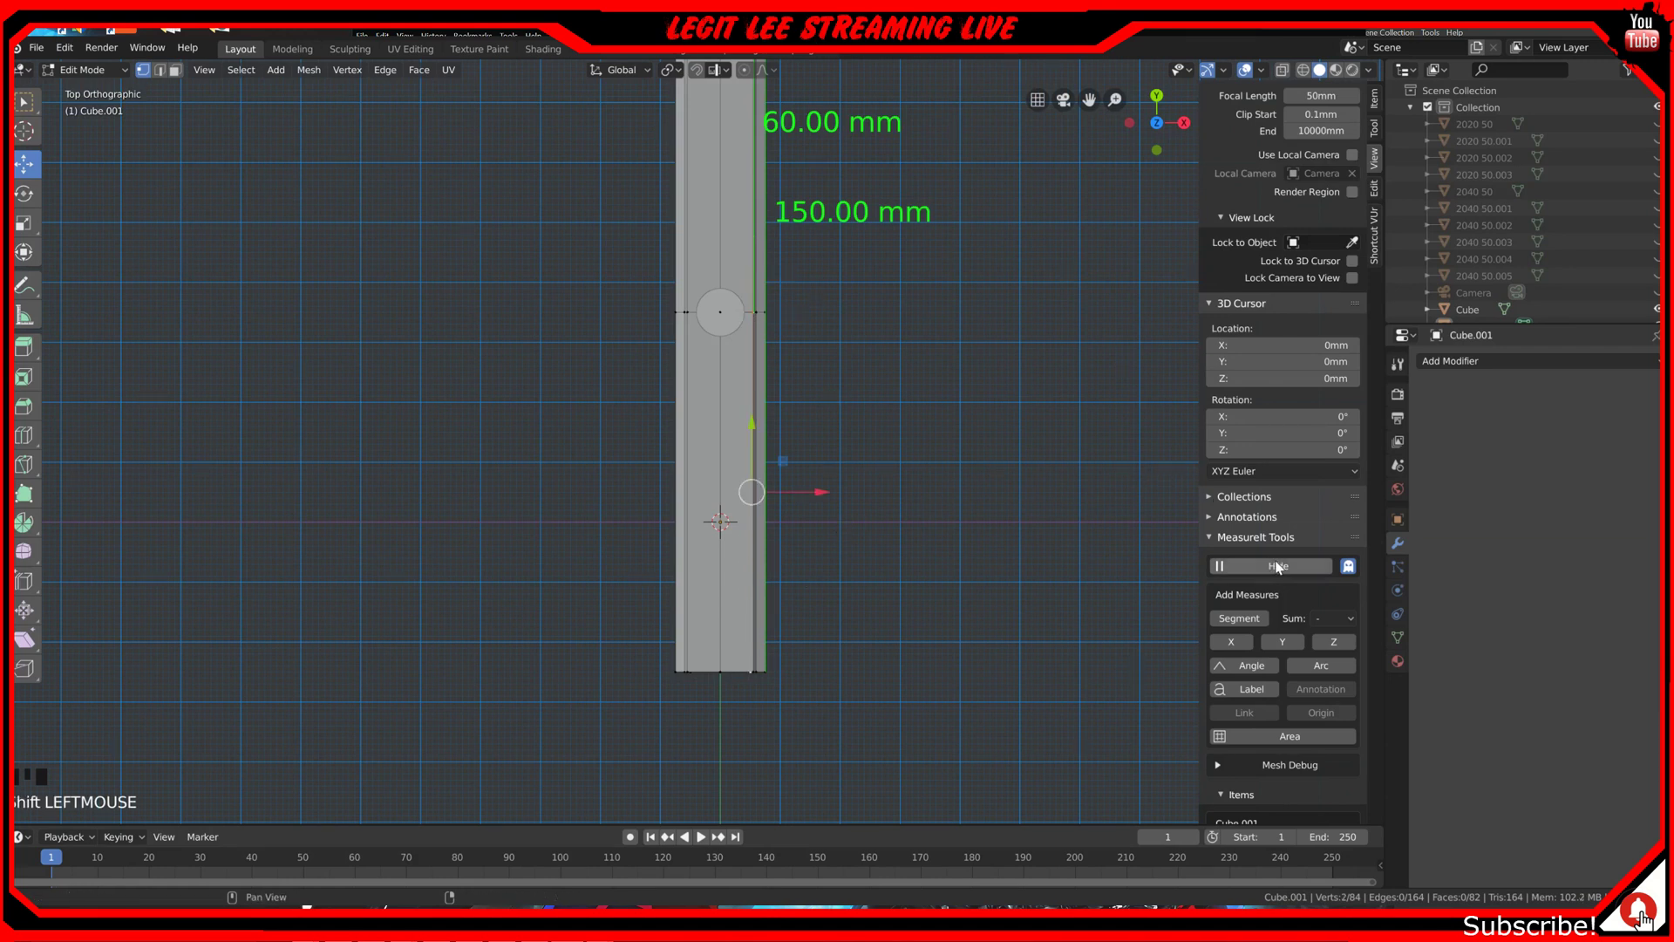
click(1239, 618)
middle_drag(834, 442, 777, 543)
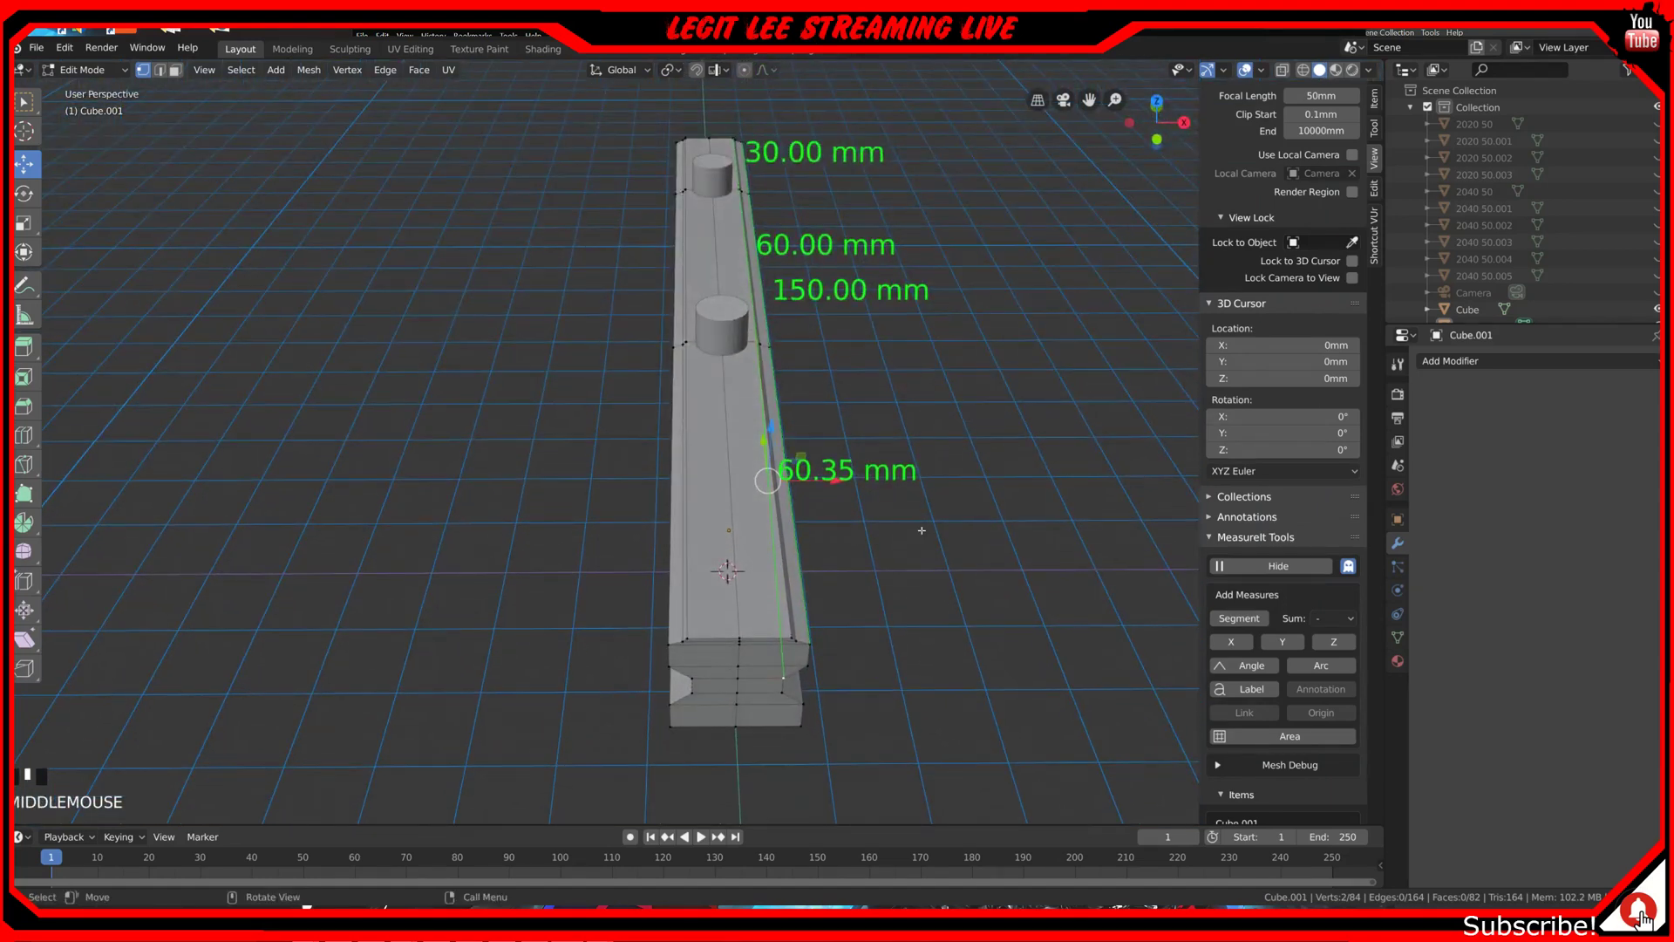
Step: Remove the skewed MeasureIt segment between the second loop cut and the profile's far end
key(KP_7)
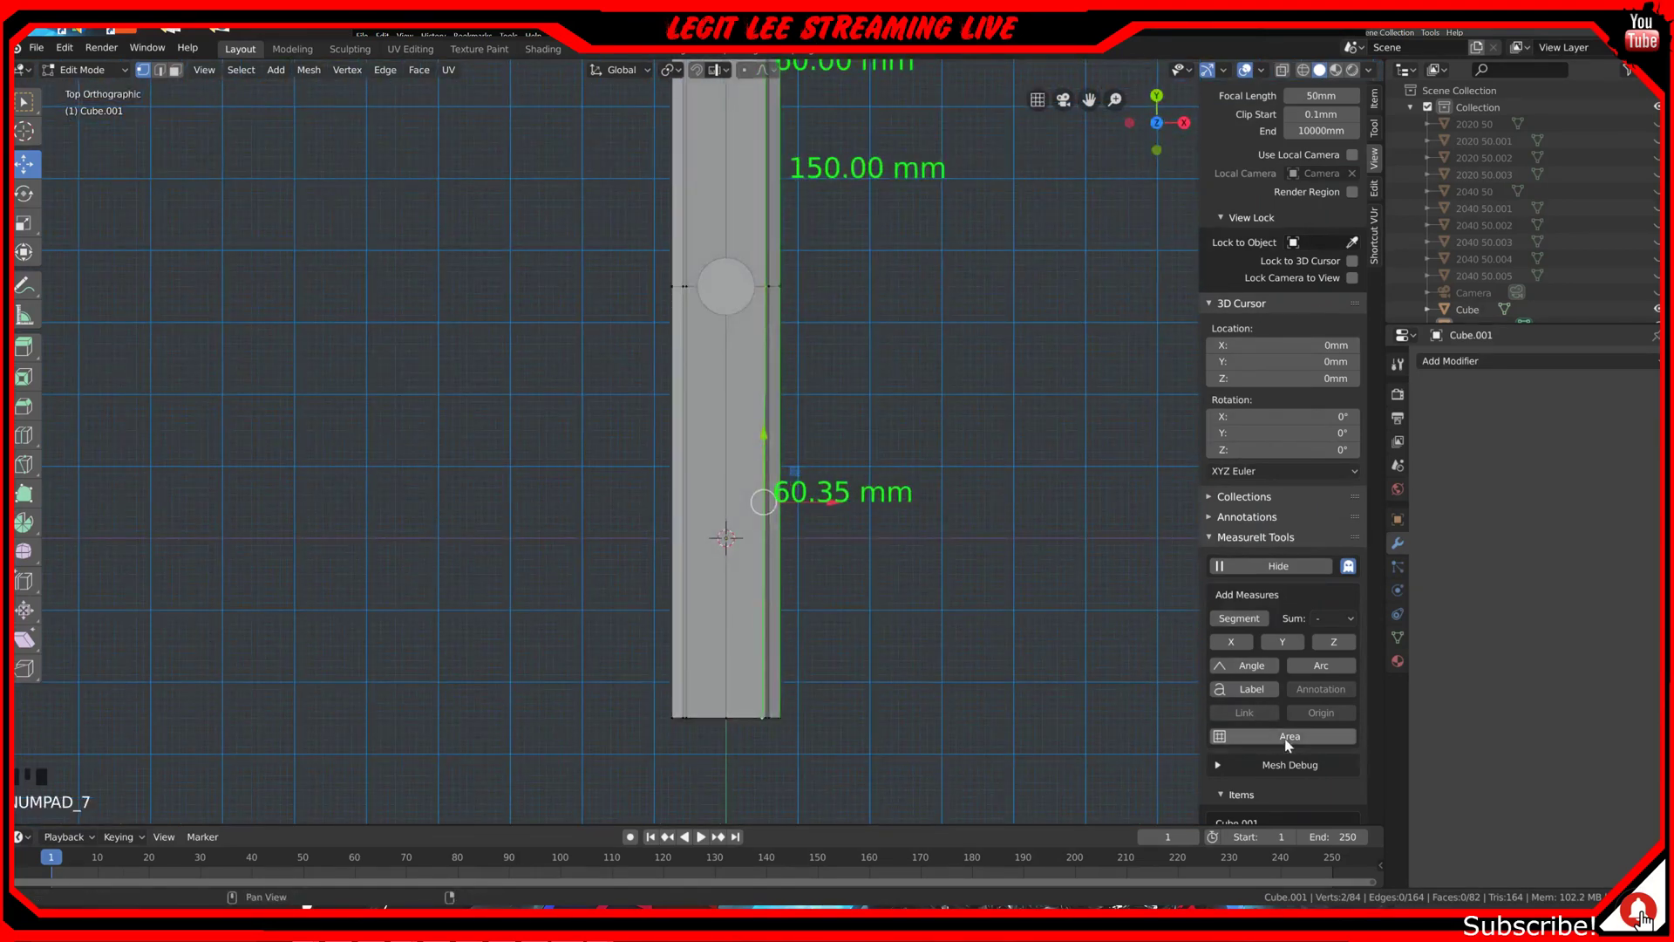
scroll(1295, 751, down, 8)
scroll(785, 488, down, 2)
scroll(785, 488, up, 2)
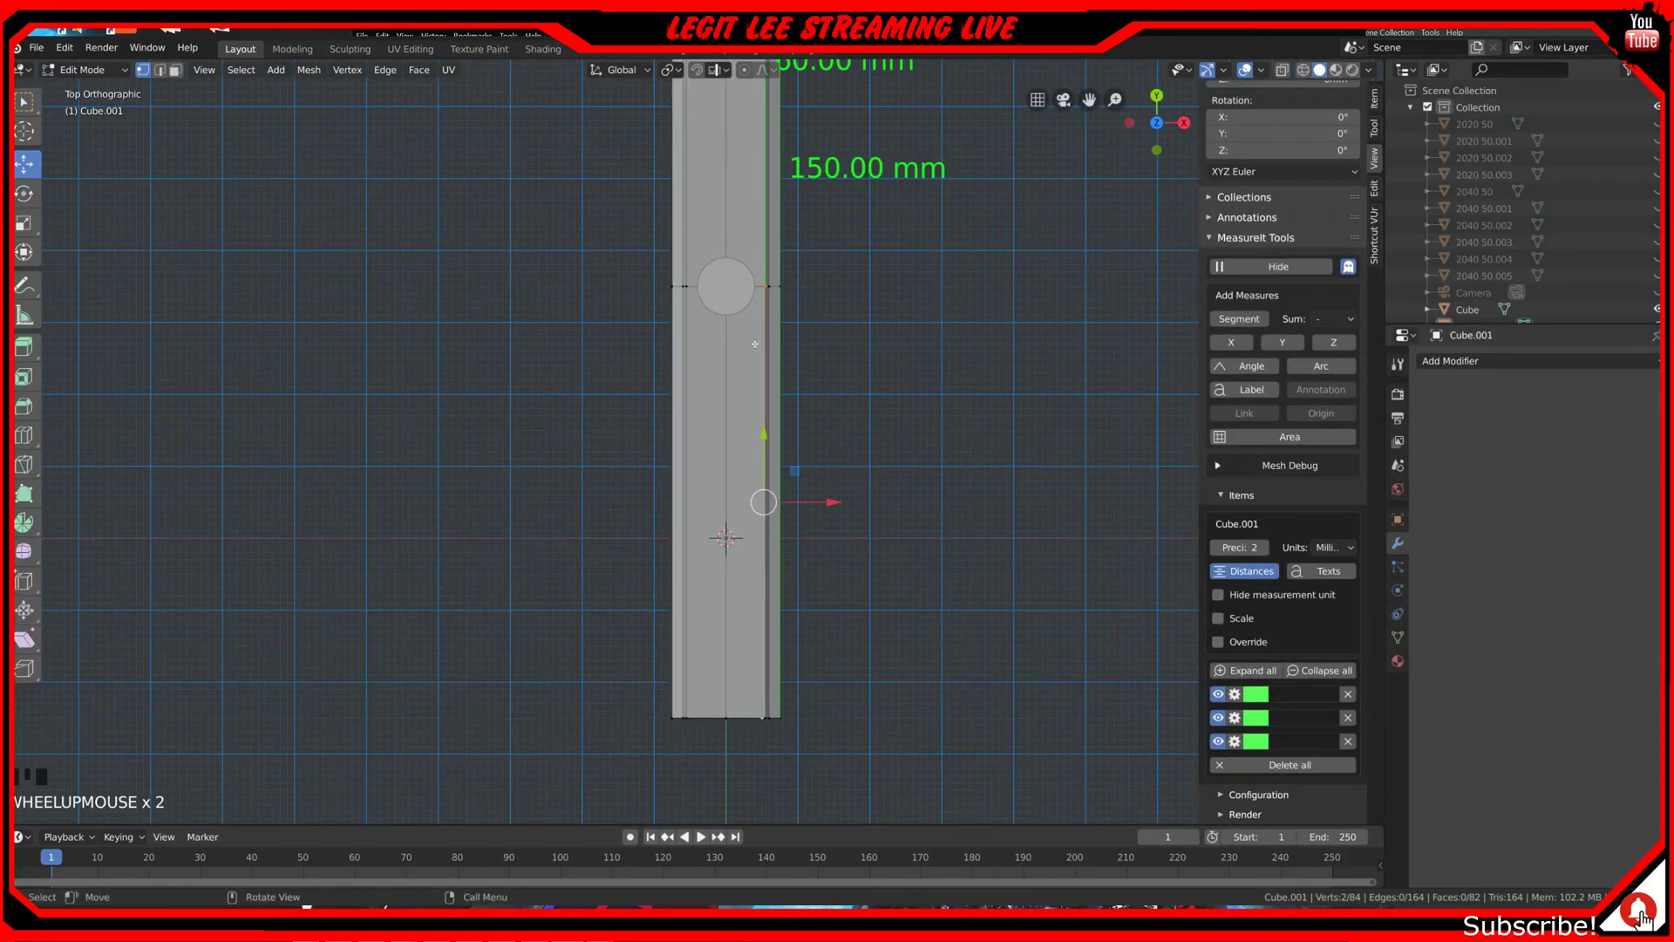
Step: Add a MeasureIt segment along the straight edge running from the second loop cut to the profile's far end
click(757, 290)
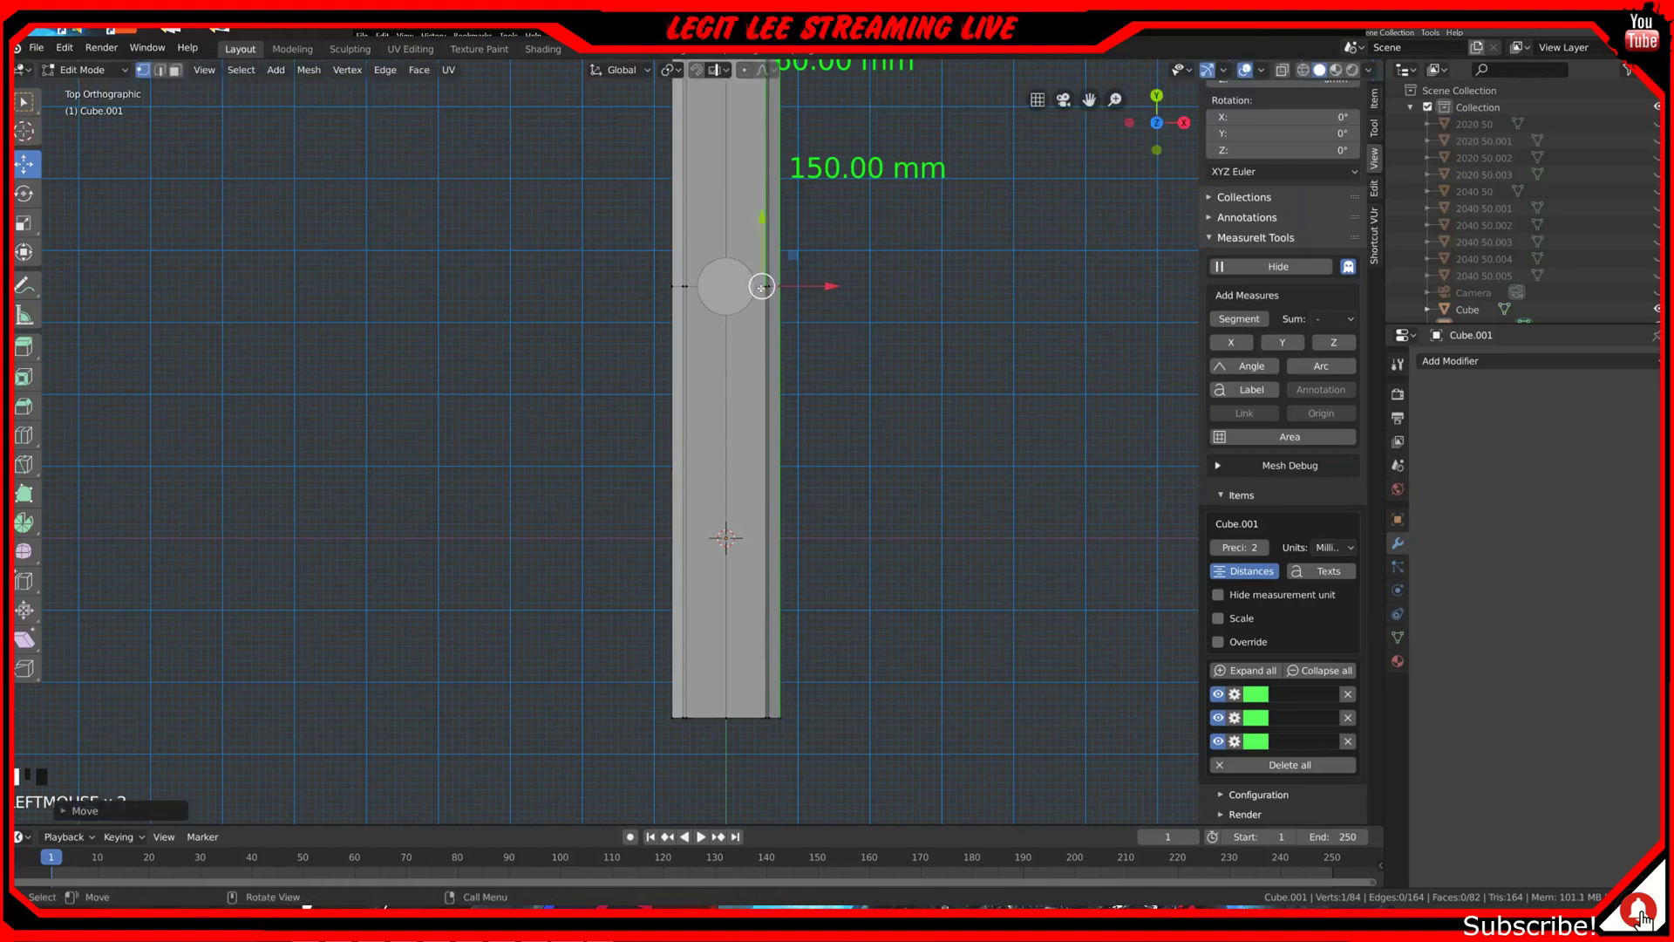
click(715, 281)
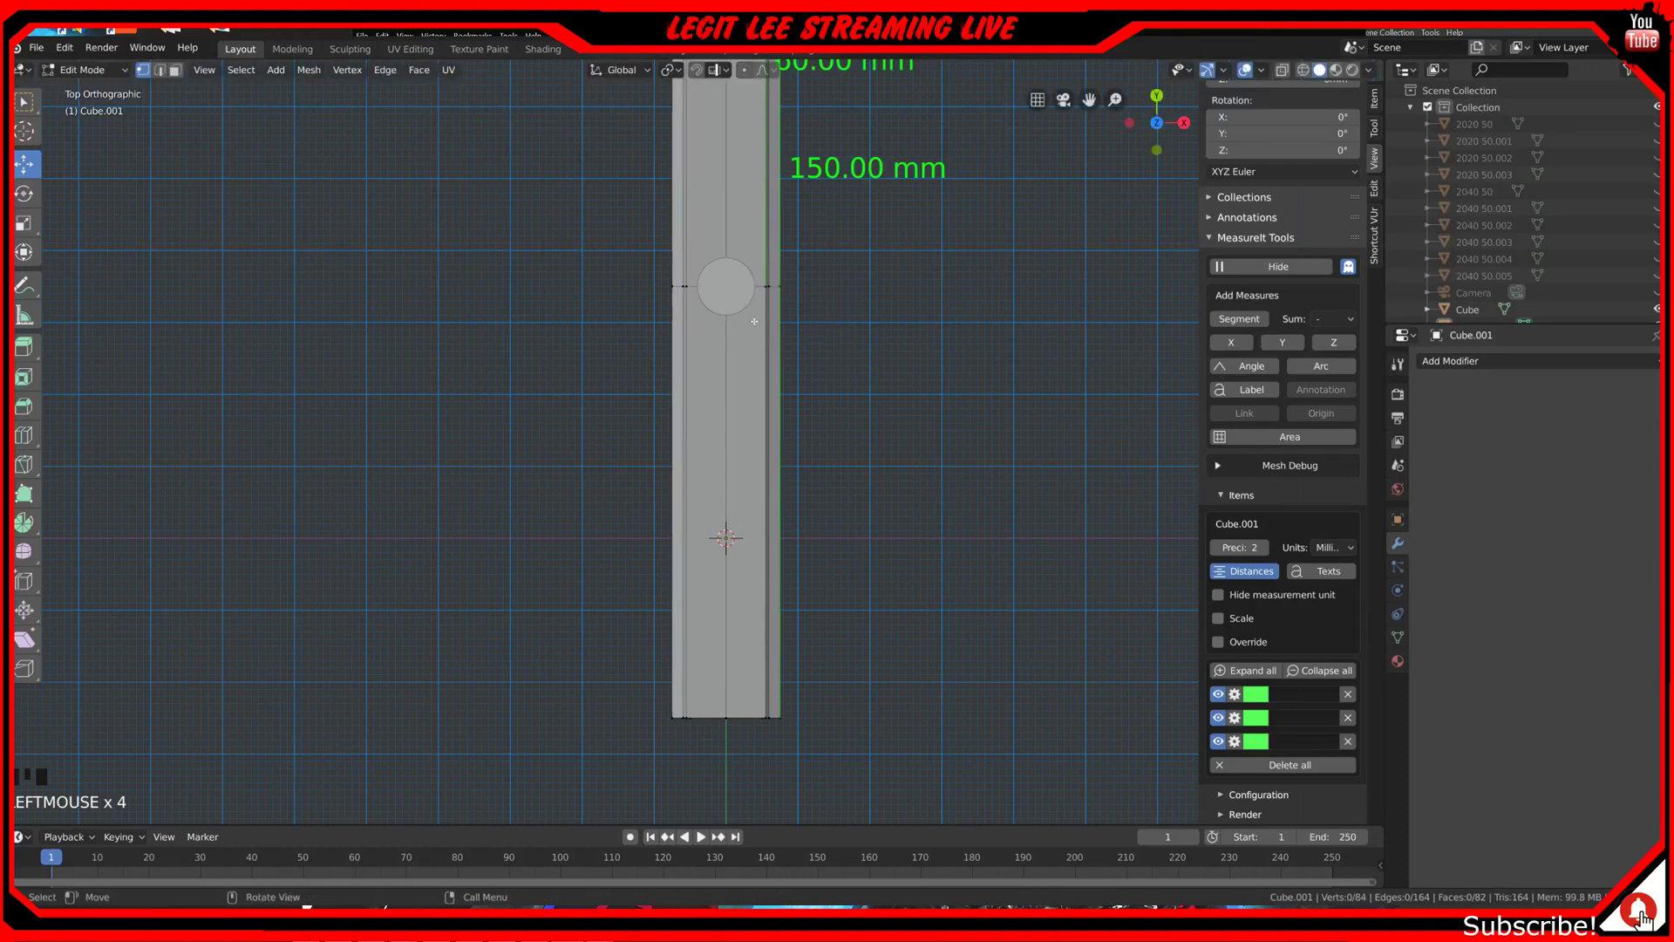
click(688, 287)
click(760, 298)
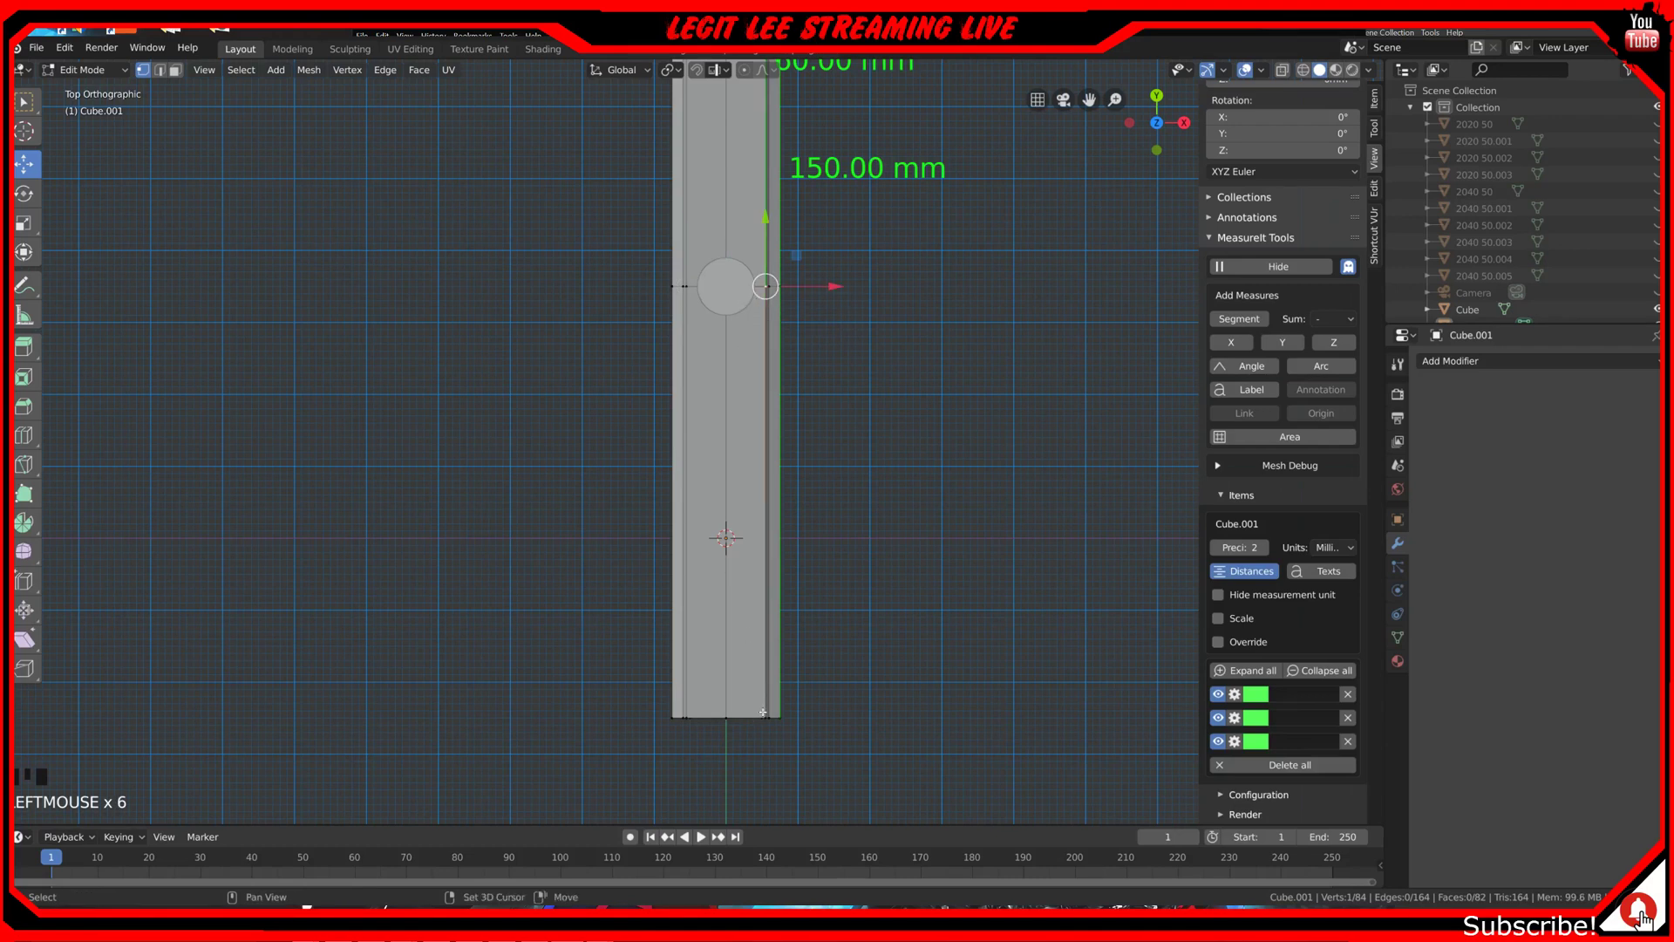
click(158, 69)
click(762, 421)
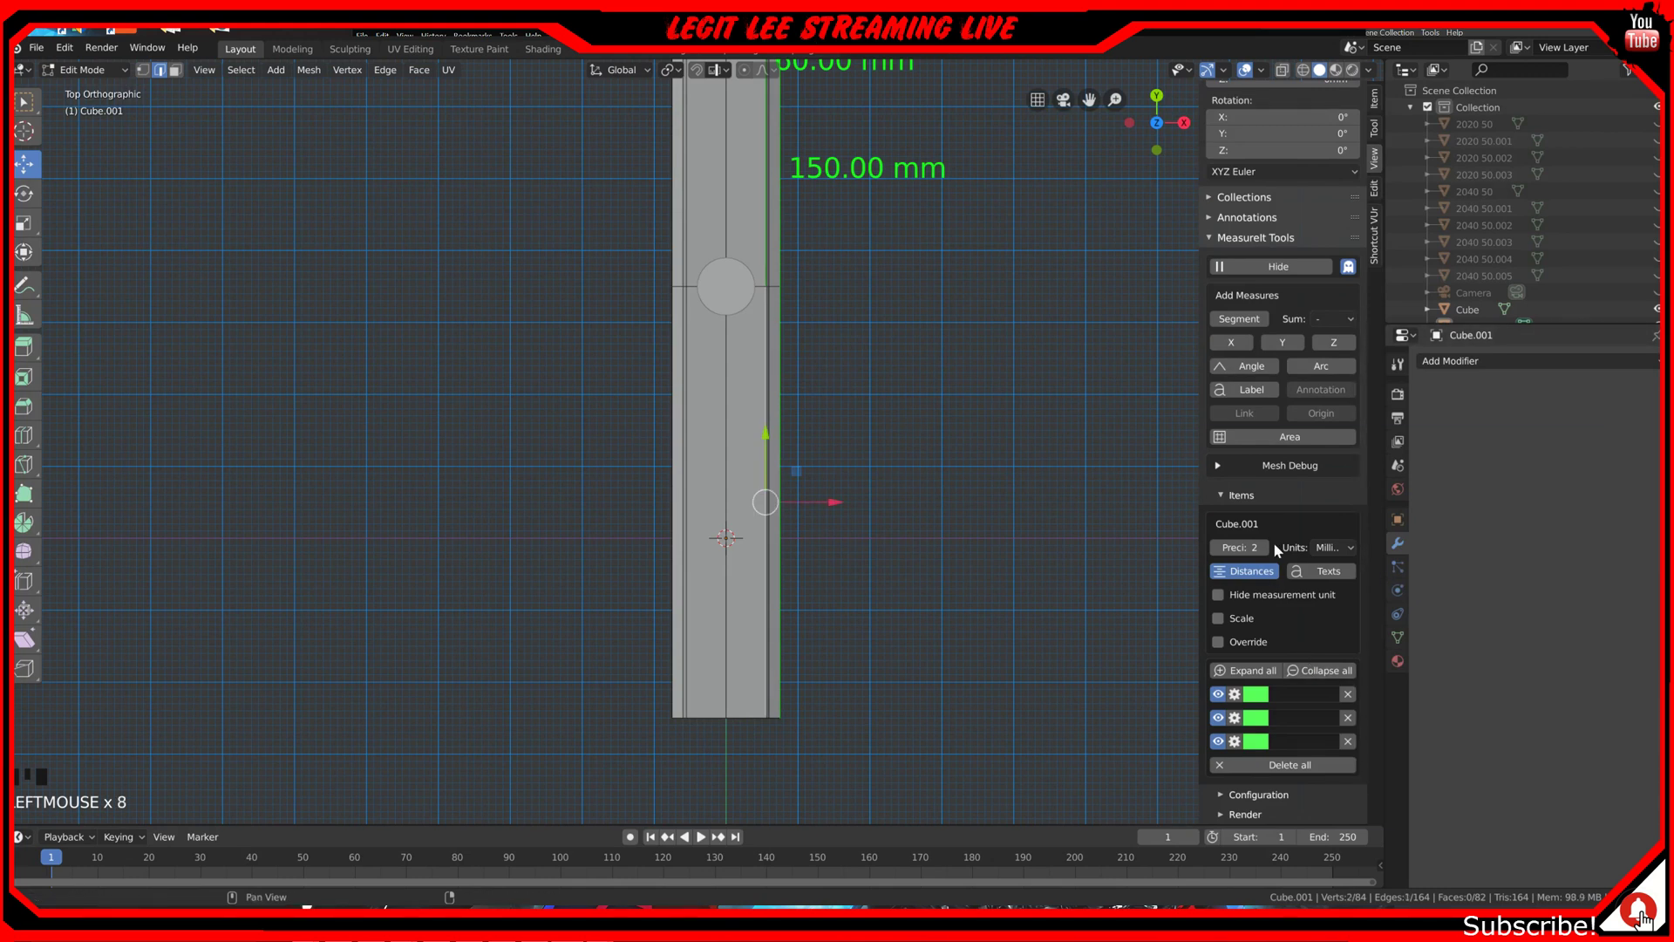
click(1244, 319)
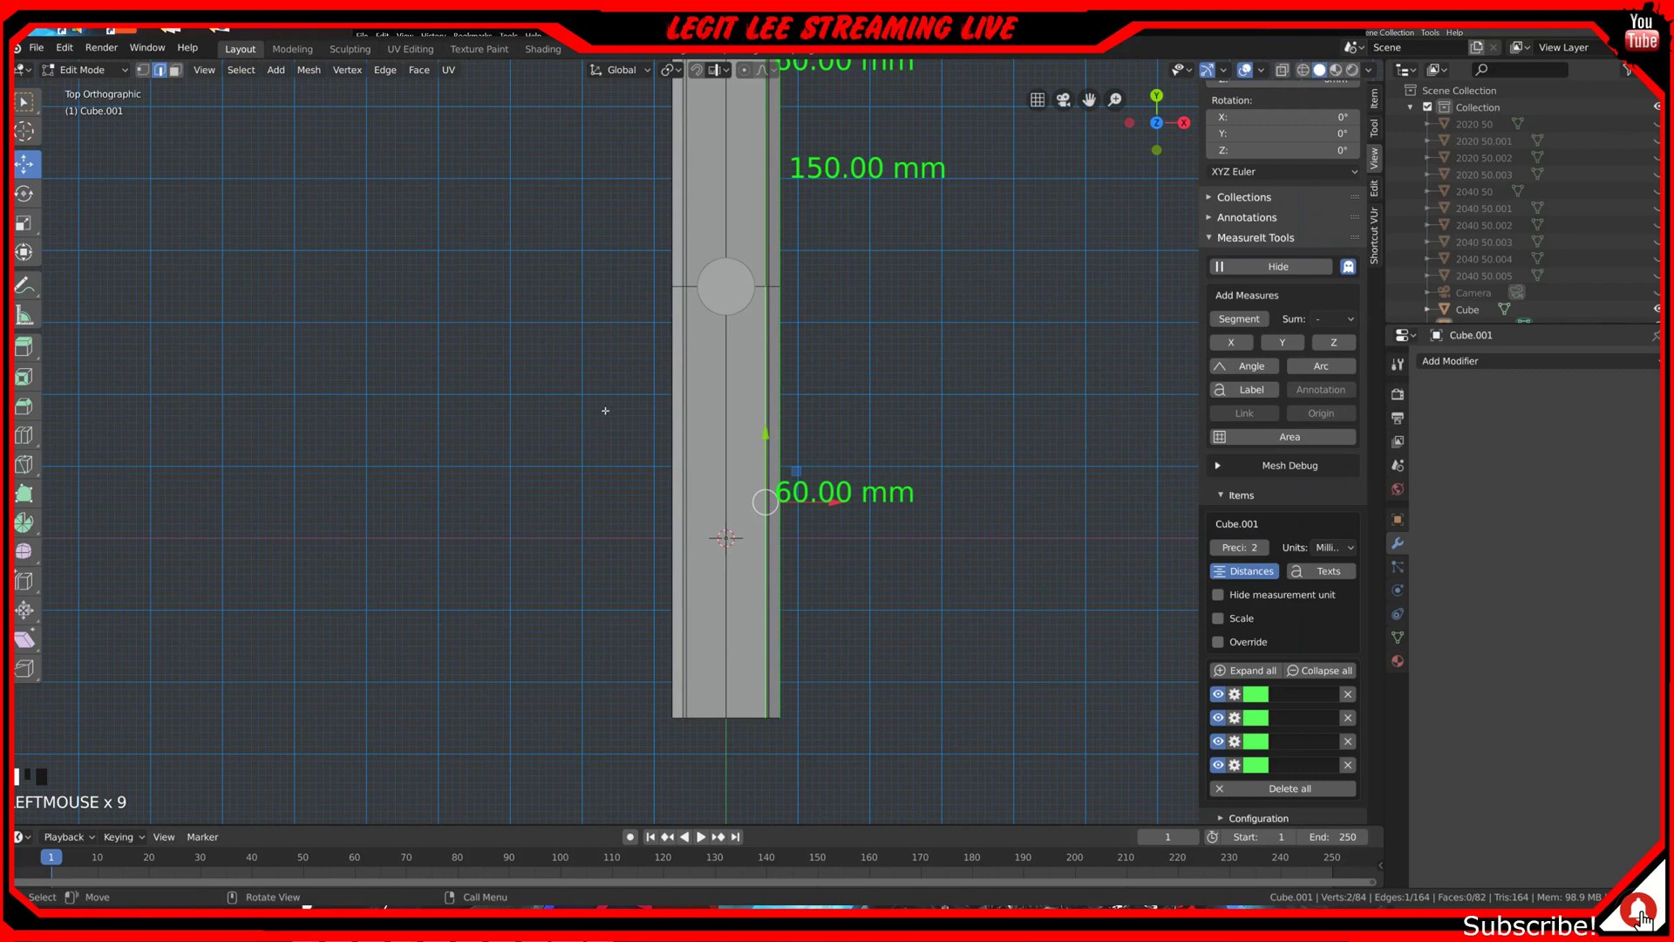
Step: Box-select the profile's far end in wireframe shading and move it along Y with snapping, leaving 30 mm beyond the second loop cut
shift+middle_drag(605, 411, 603, 456)
scroll(628, 567, up, 1)
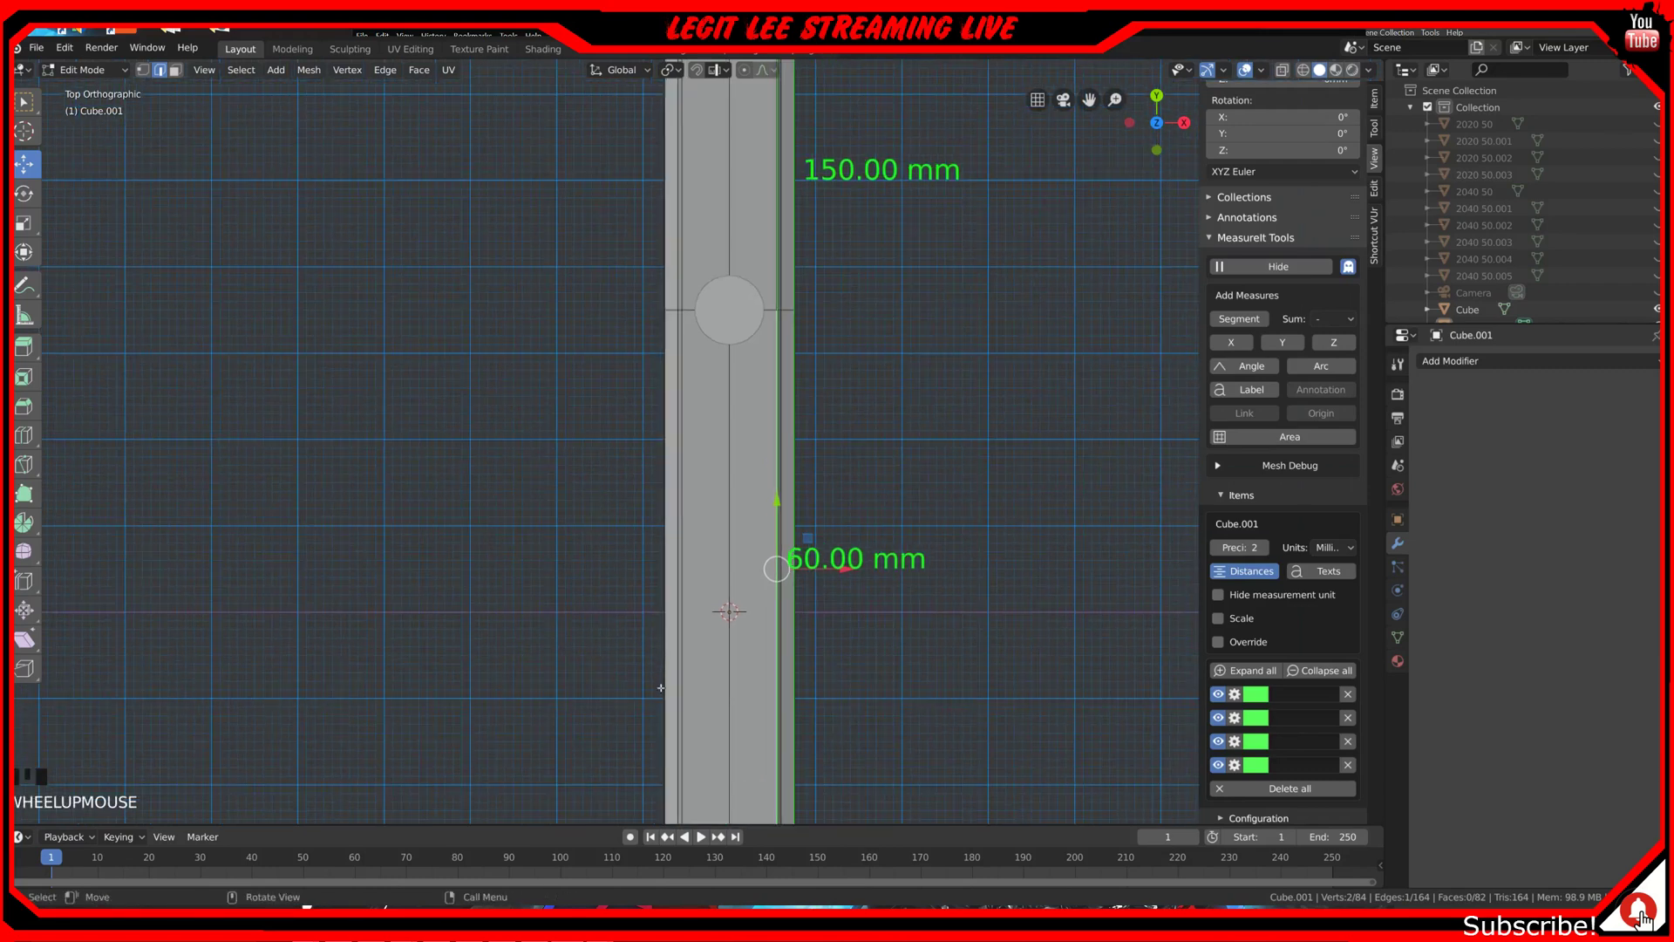
scroll(661, 710, down, 3)
shift+middle_drag(654, 663, 648, 593)
key(z)
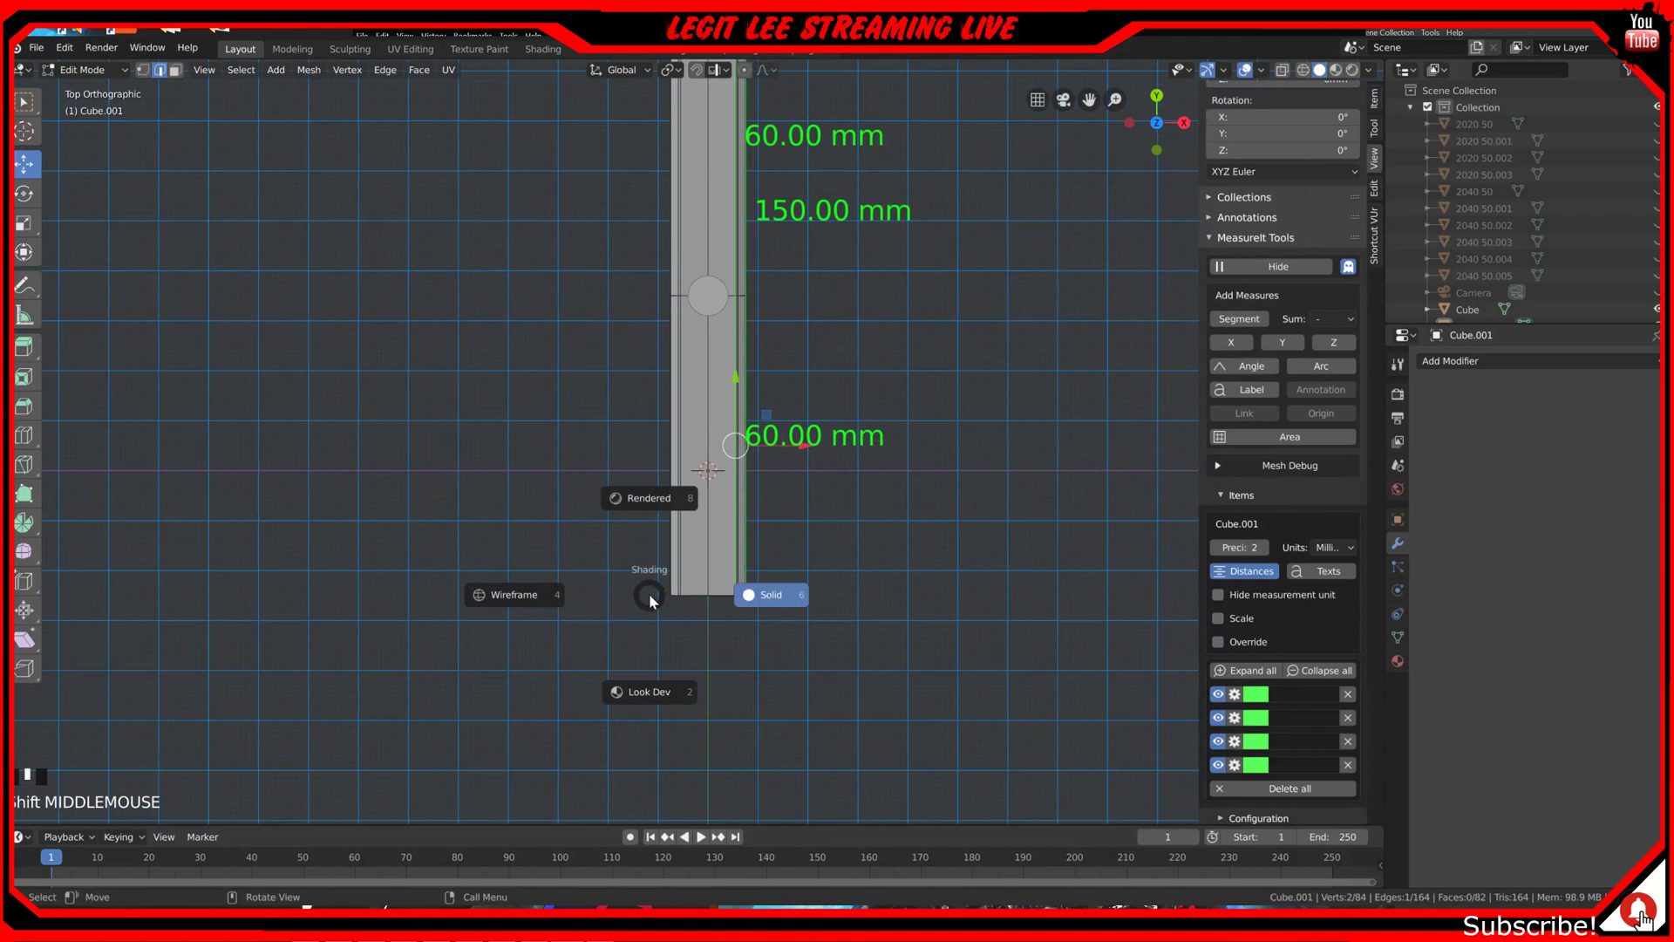
click(531, 598)
click(564, 551)
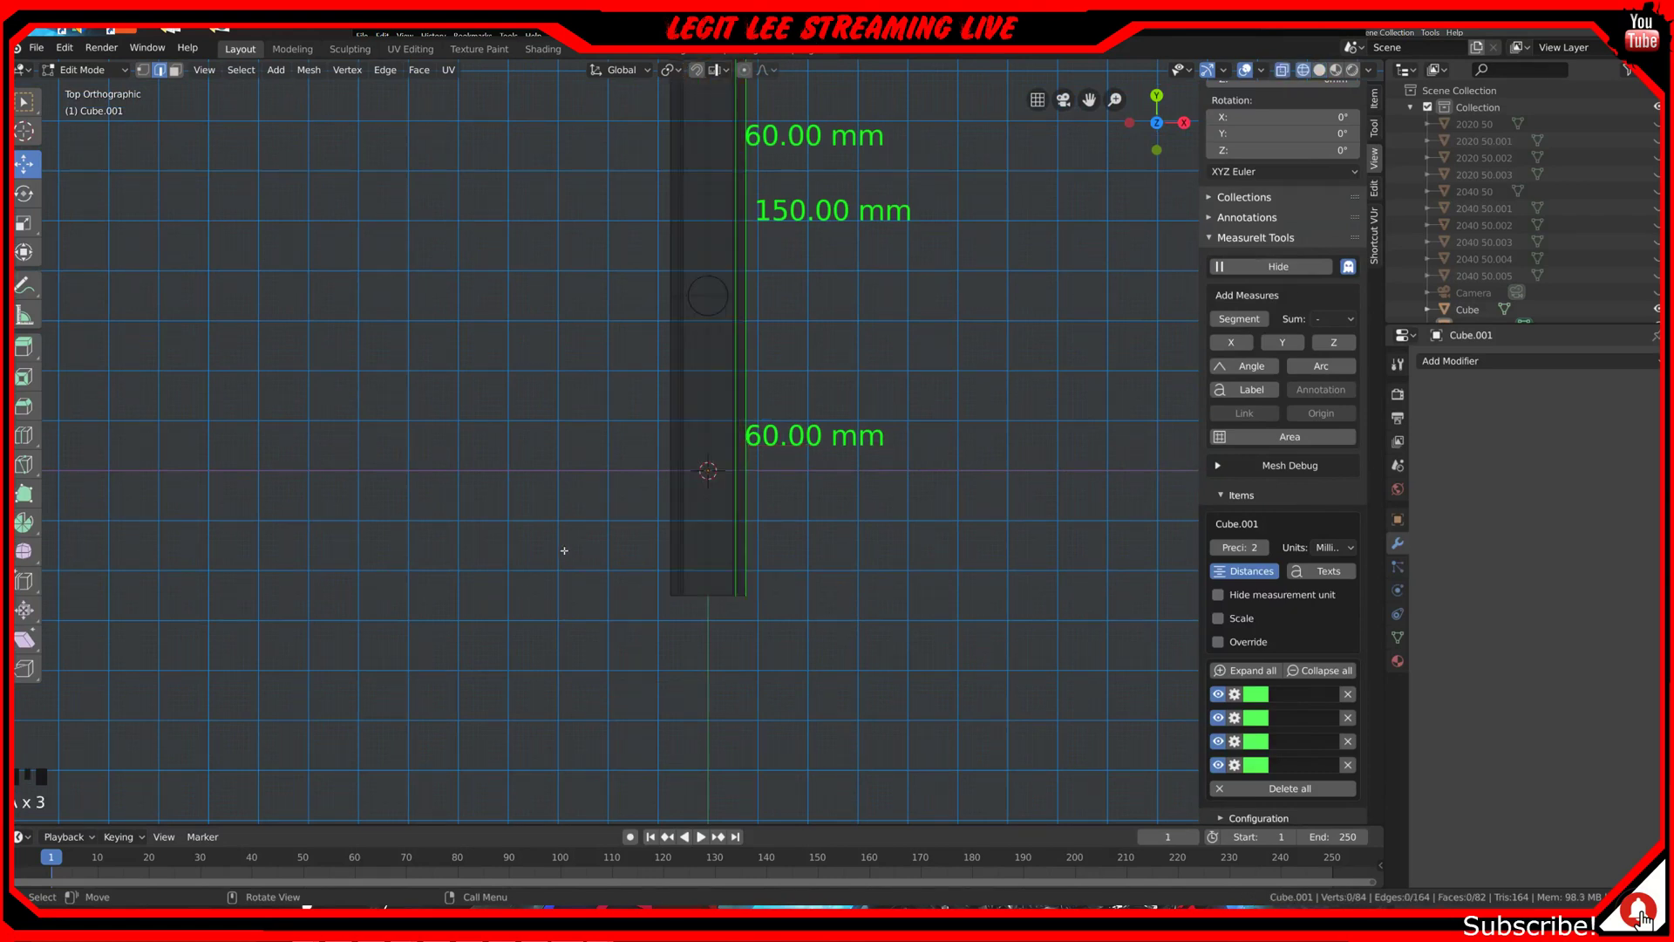
drag(564, 545, 945, 654)
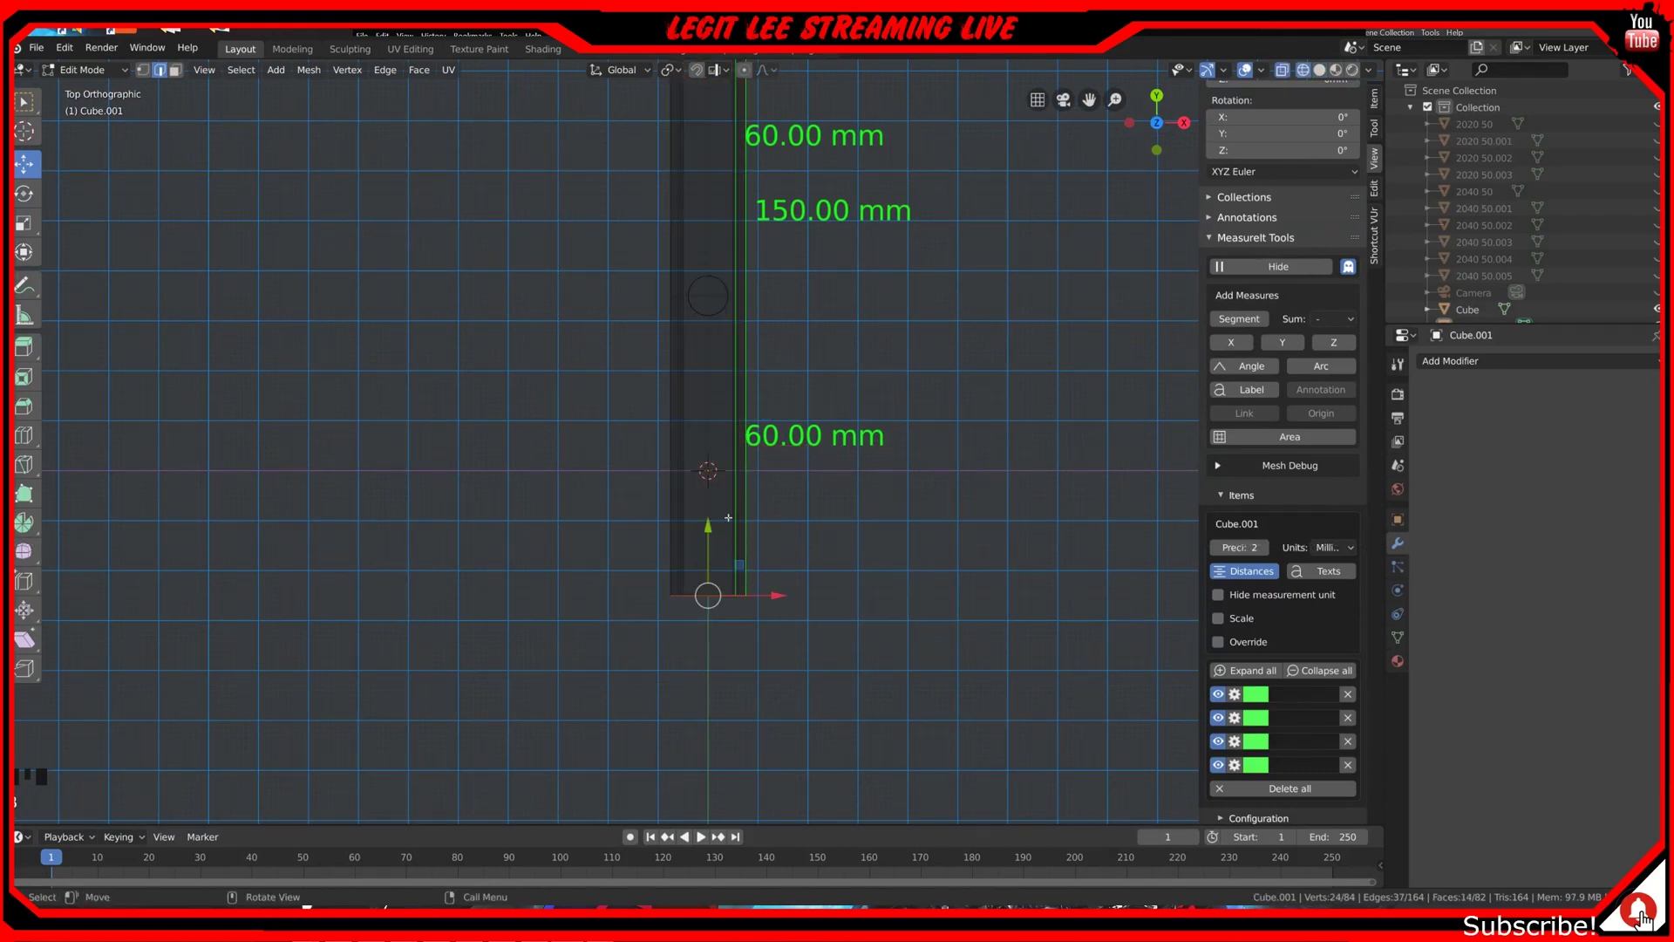
ctrl+drag(709, 529, 733, 410)
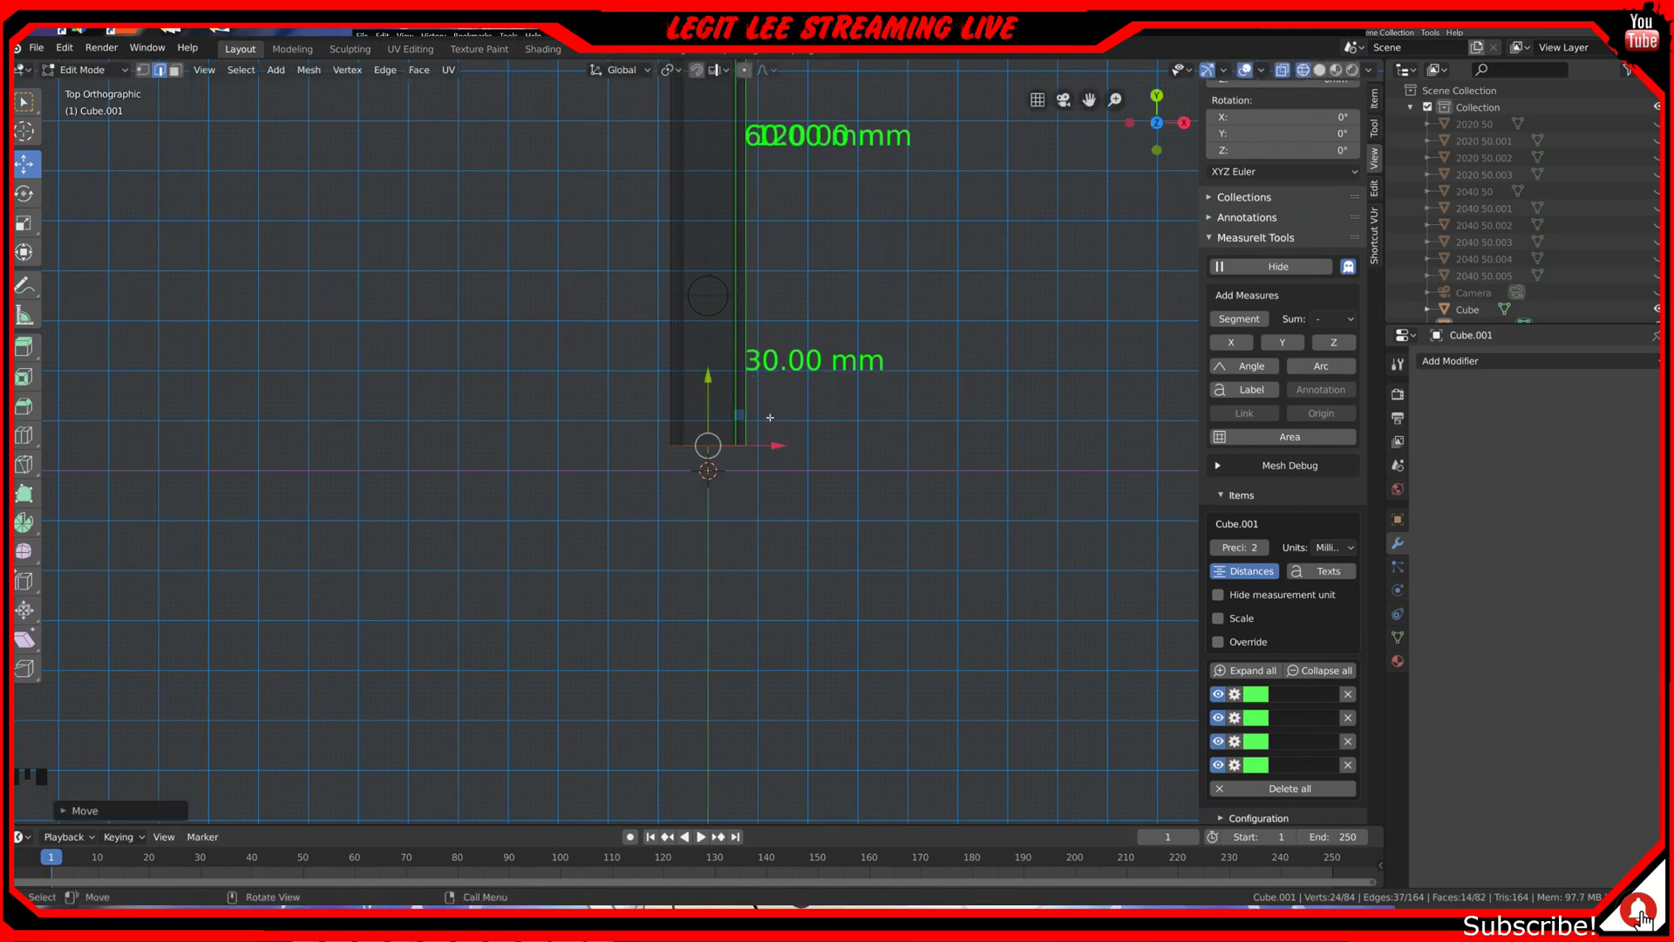
Step: Delete all MeasureIt measurements on the profile, deselect its geometry and return to Object Mode
shift+scroll(771, 416, up, 5)
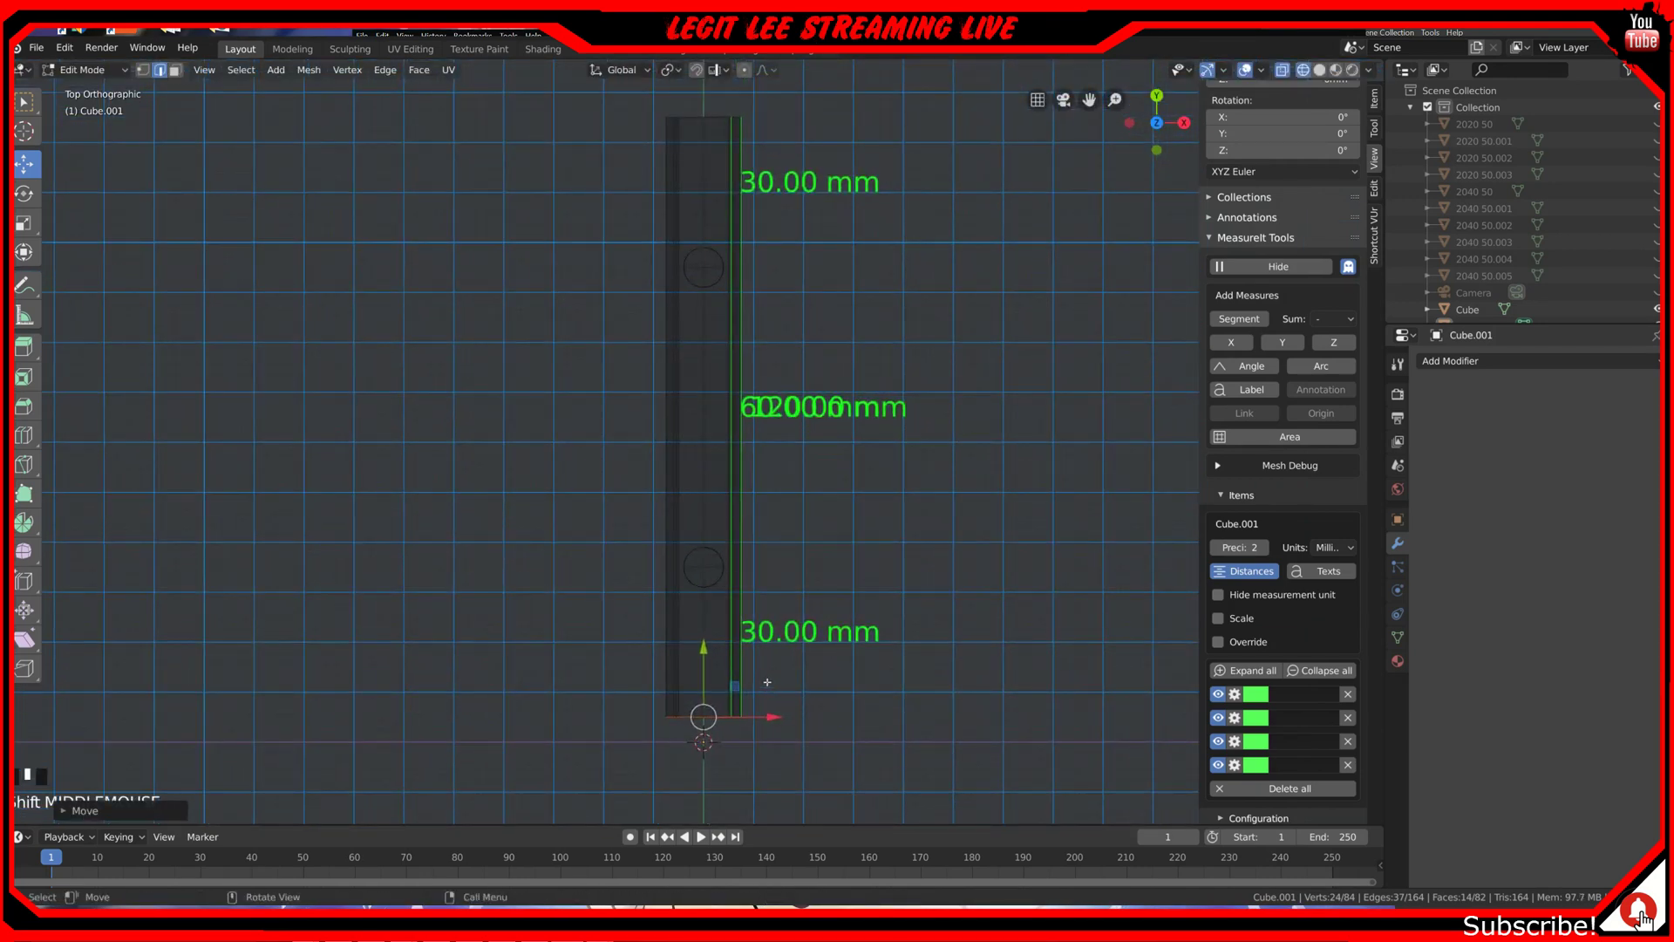
scroll(781, 252, up, 1)
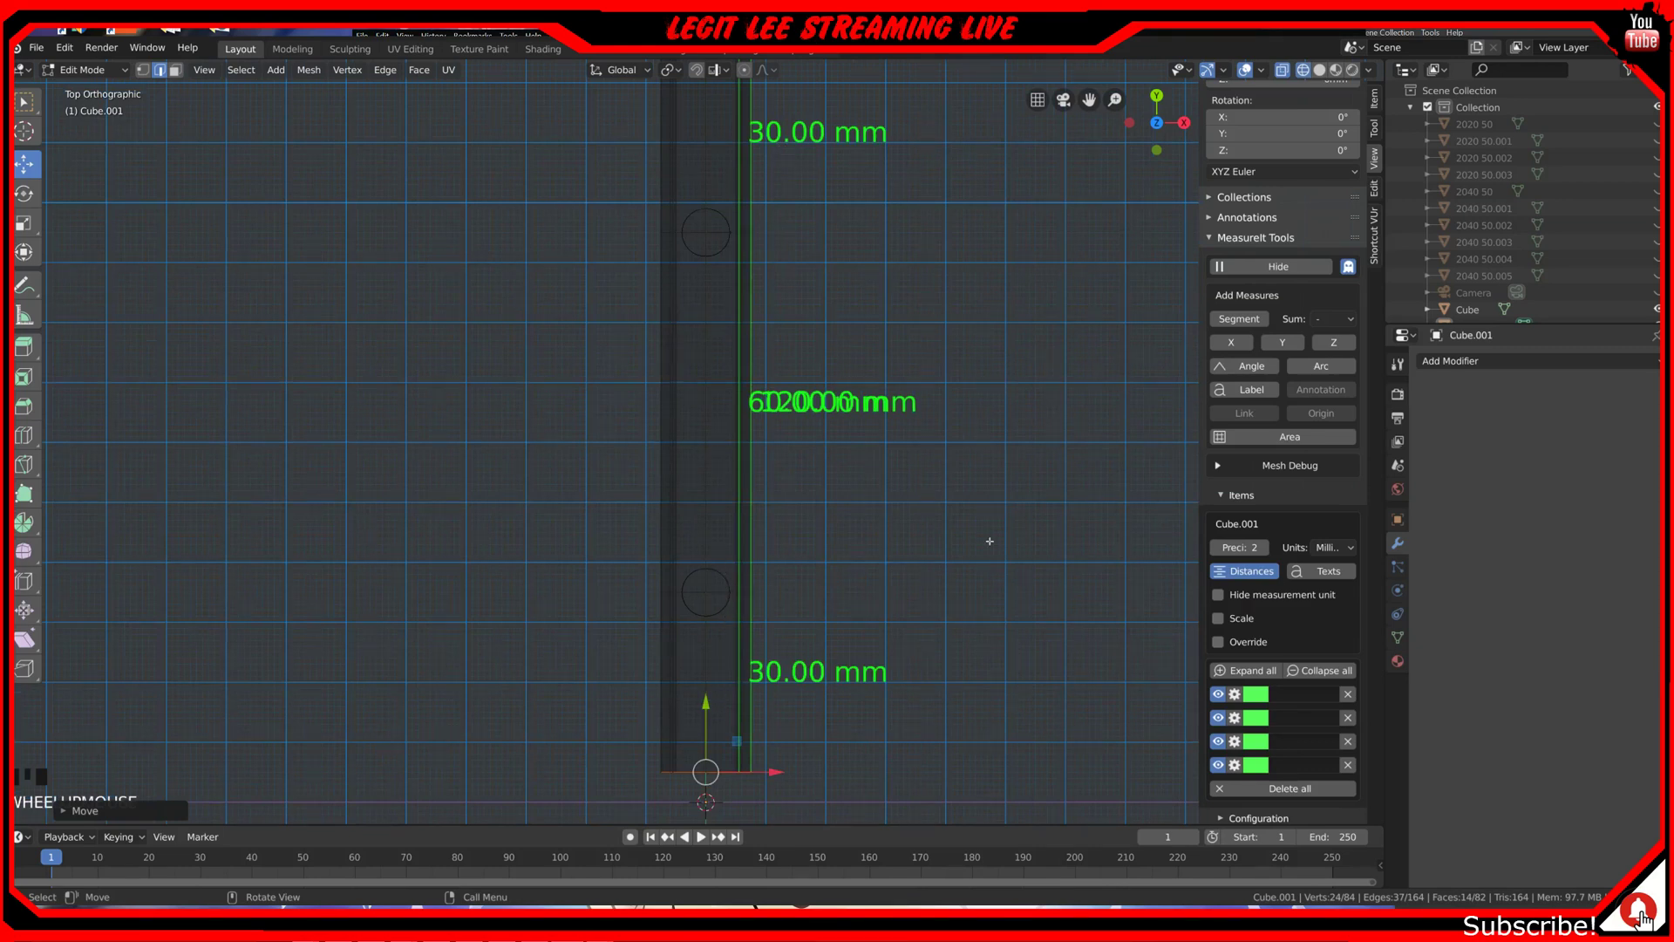
scroll(989, 540, down, 1)
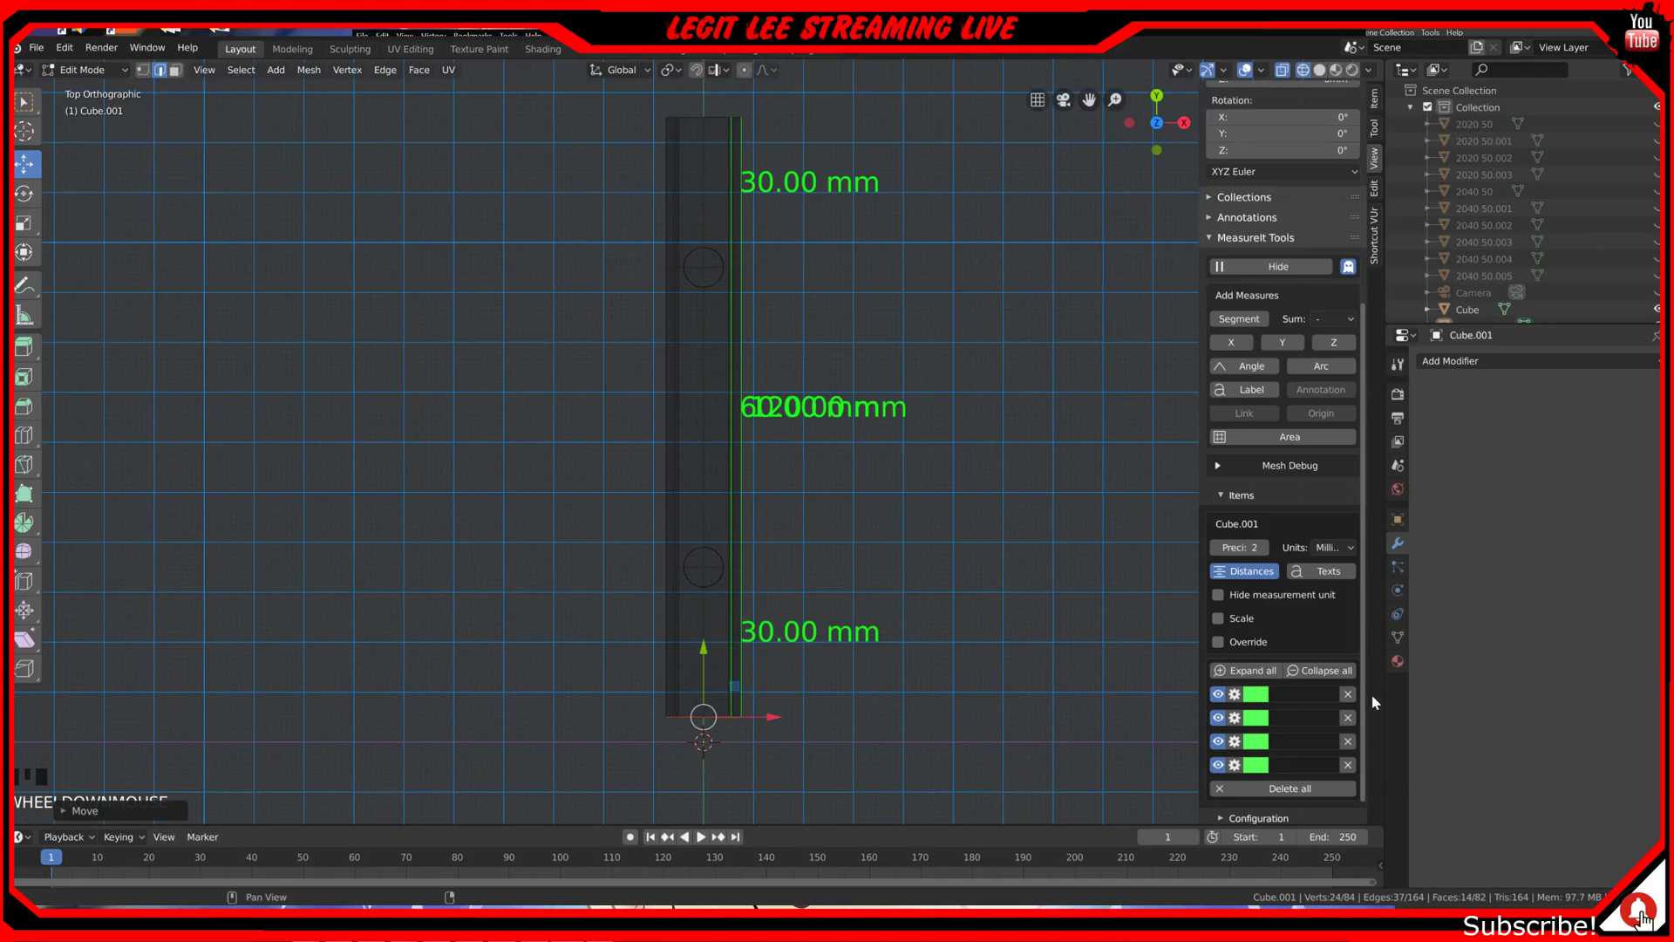
click(1296, 789)
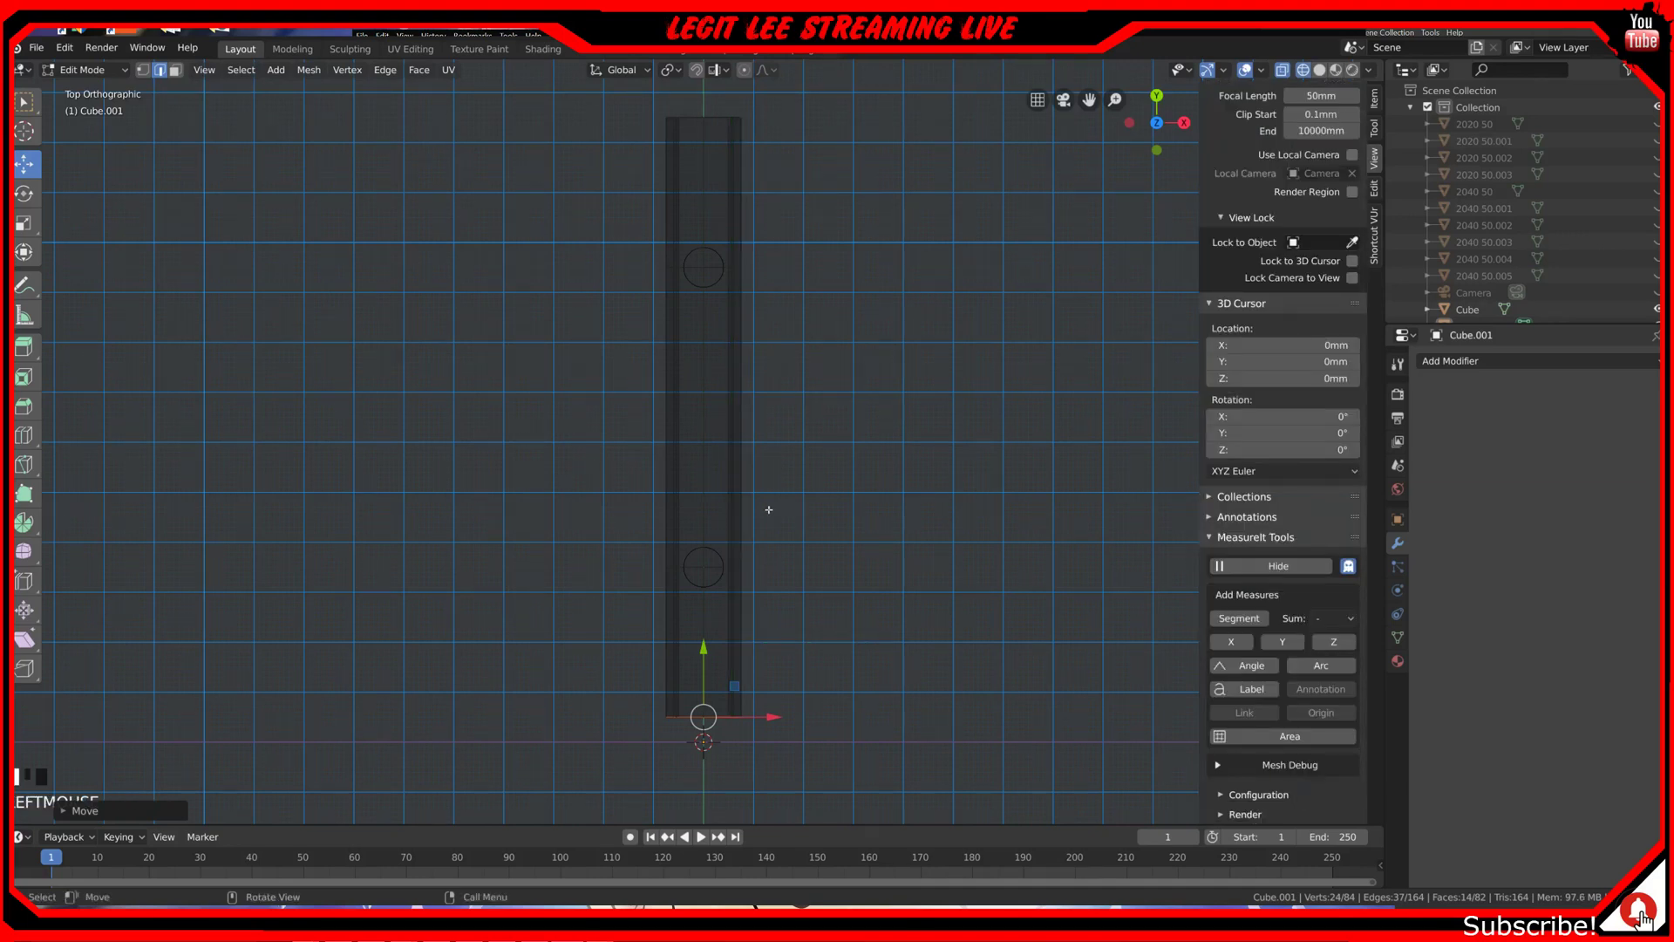
key(a)
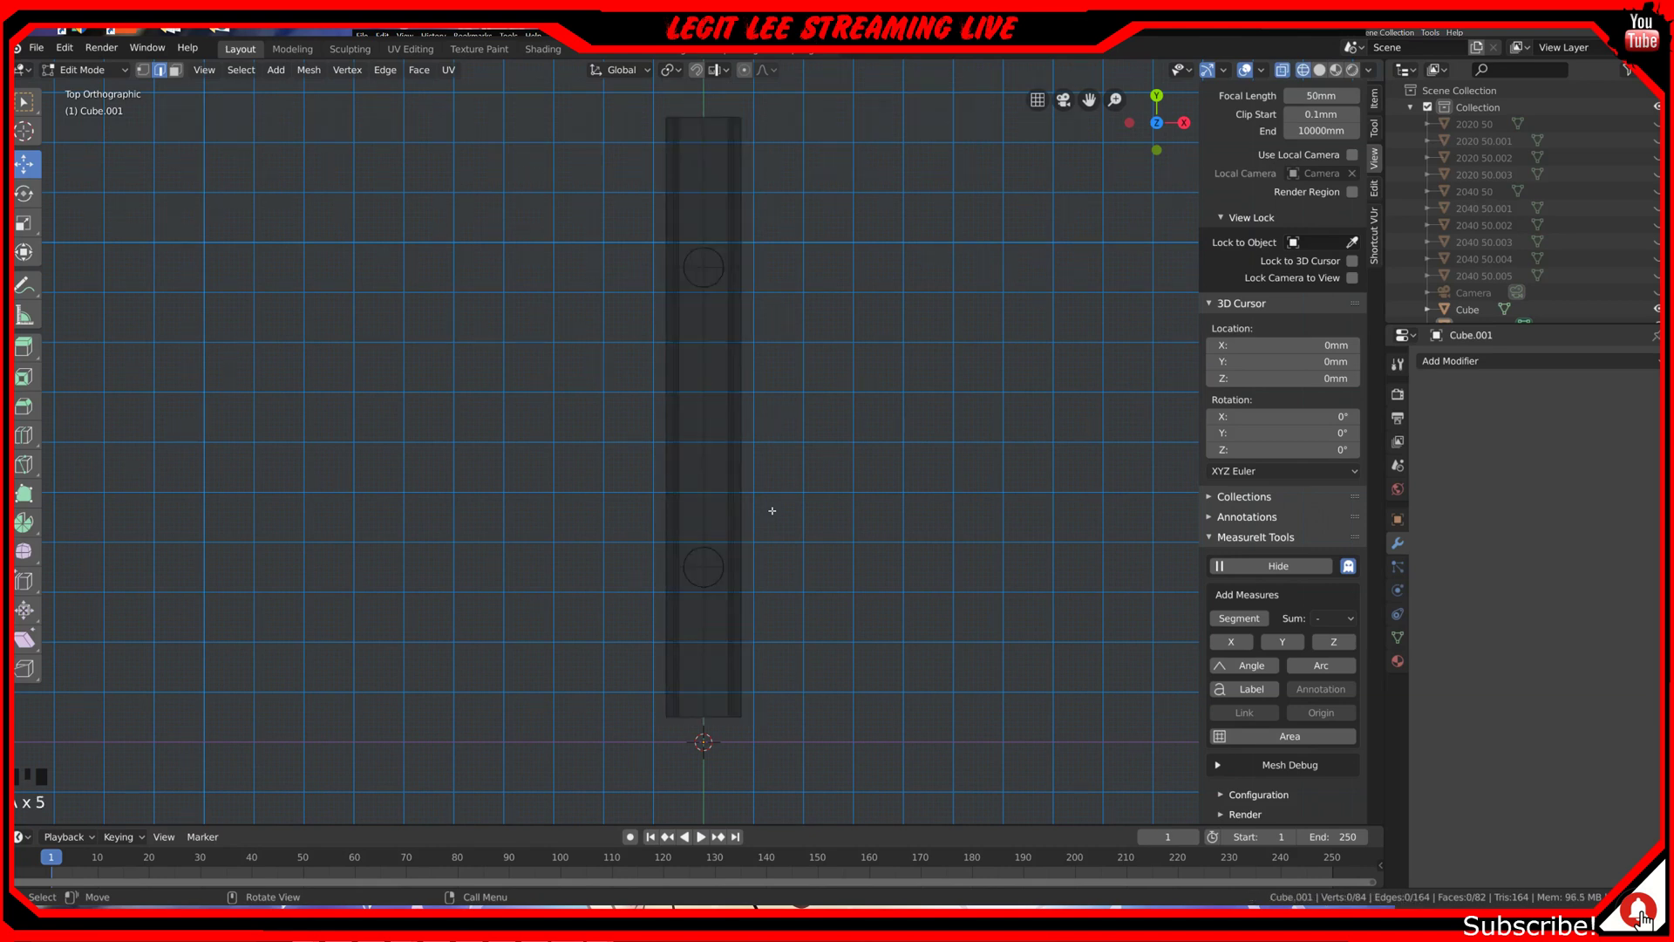
key(Tab)
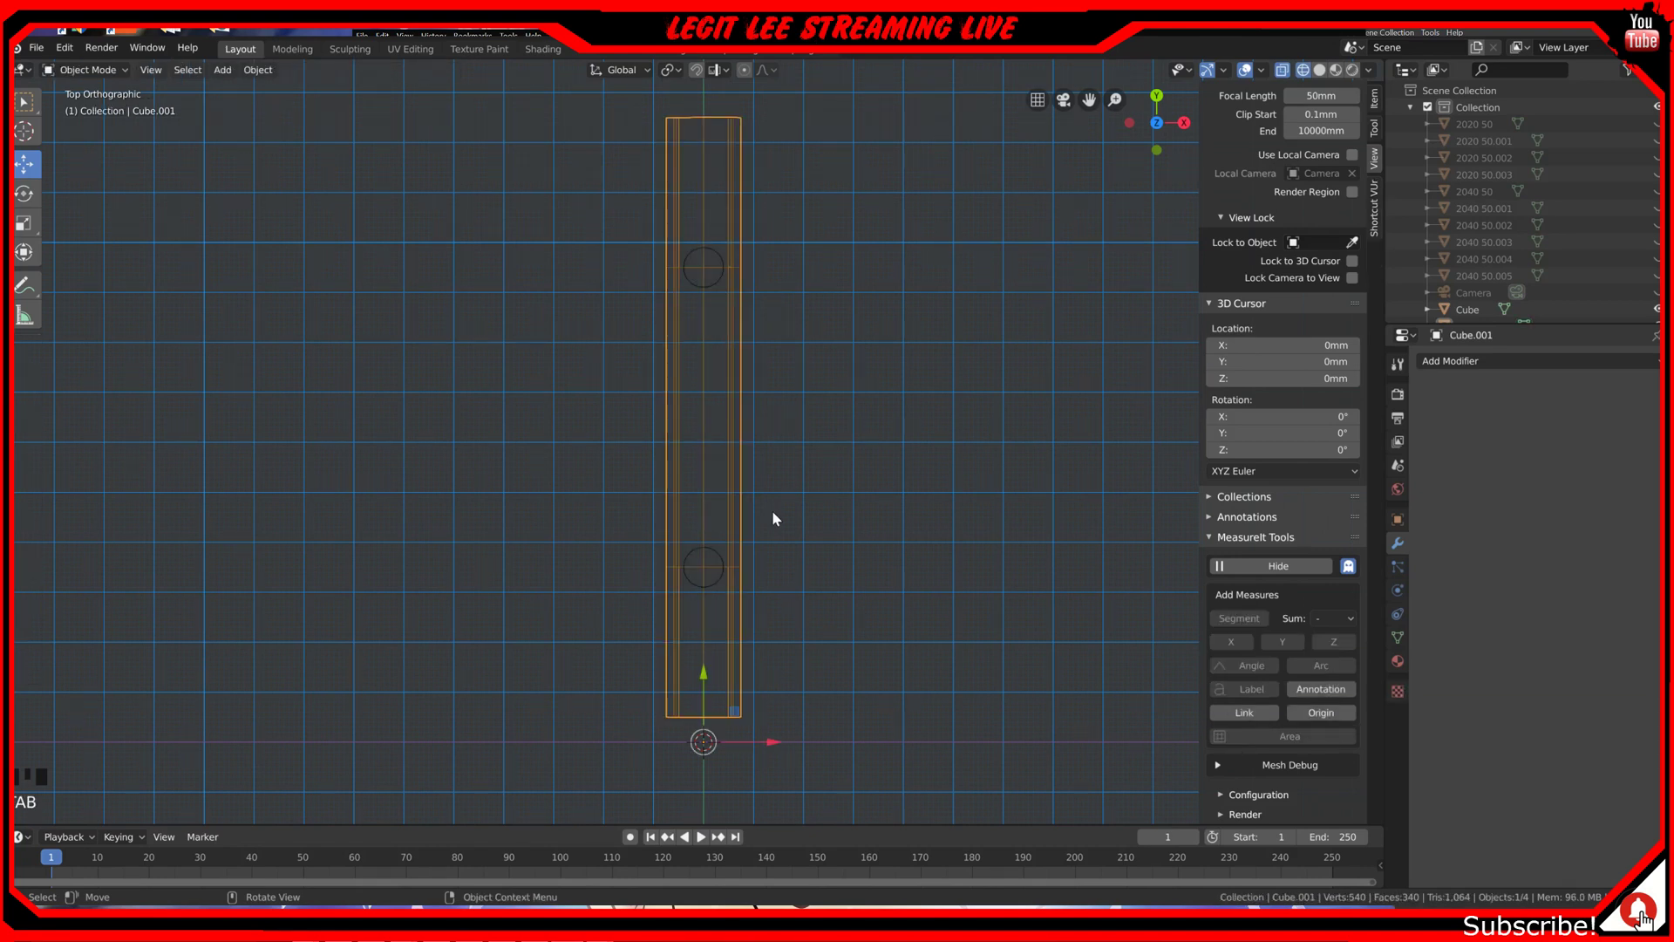
Step: Restore solid shading and apply a Boolean Difference modifier to the profile, using the nearer cylinder as the cutter
key(z)
click(871, 512)
middle_drag(829, 497, 803, 422)
scroll(631, 475, up, 1)
click(636, 479)
click(602, 572)
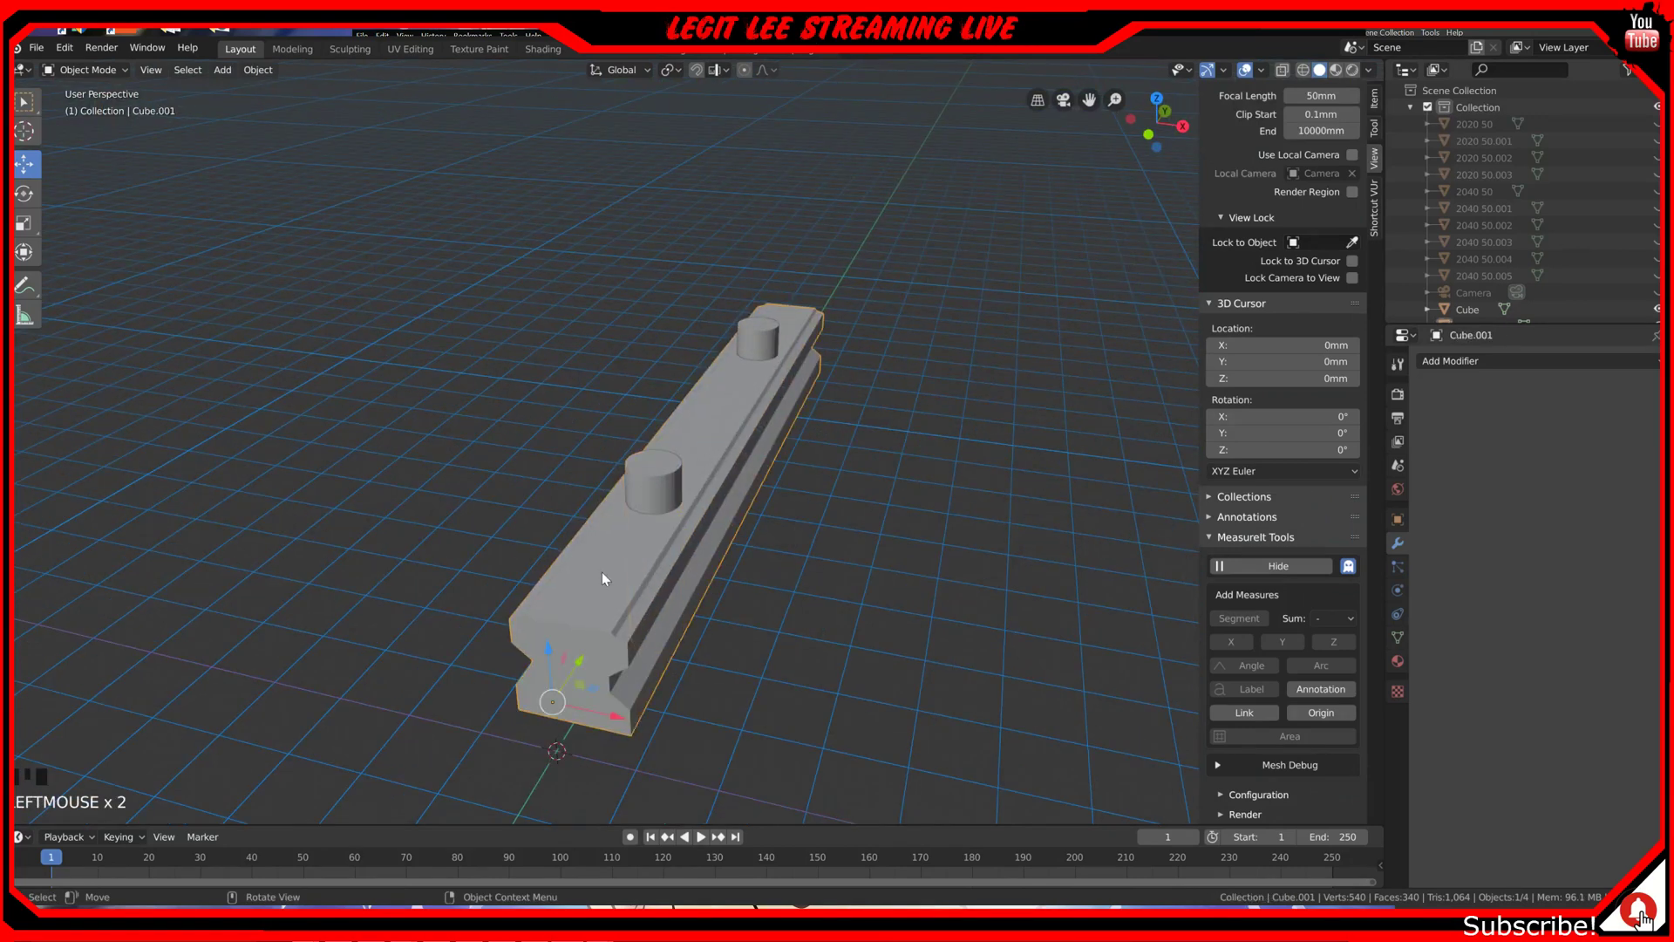
click(1450, 360)
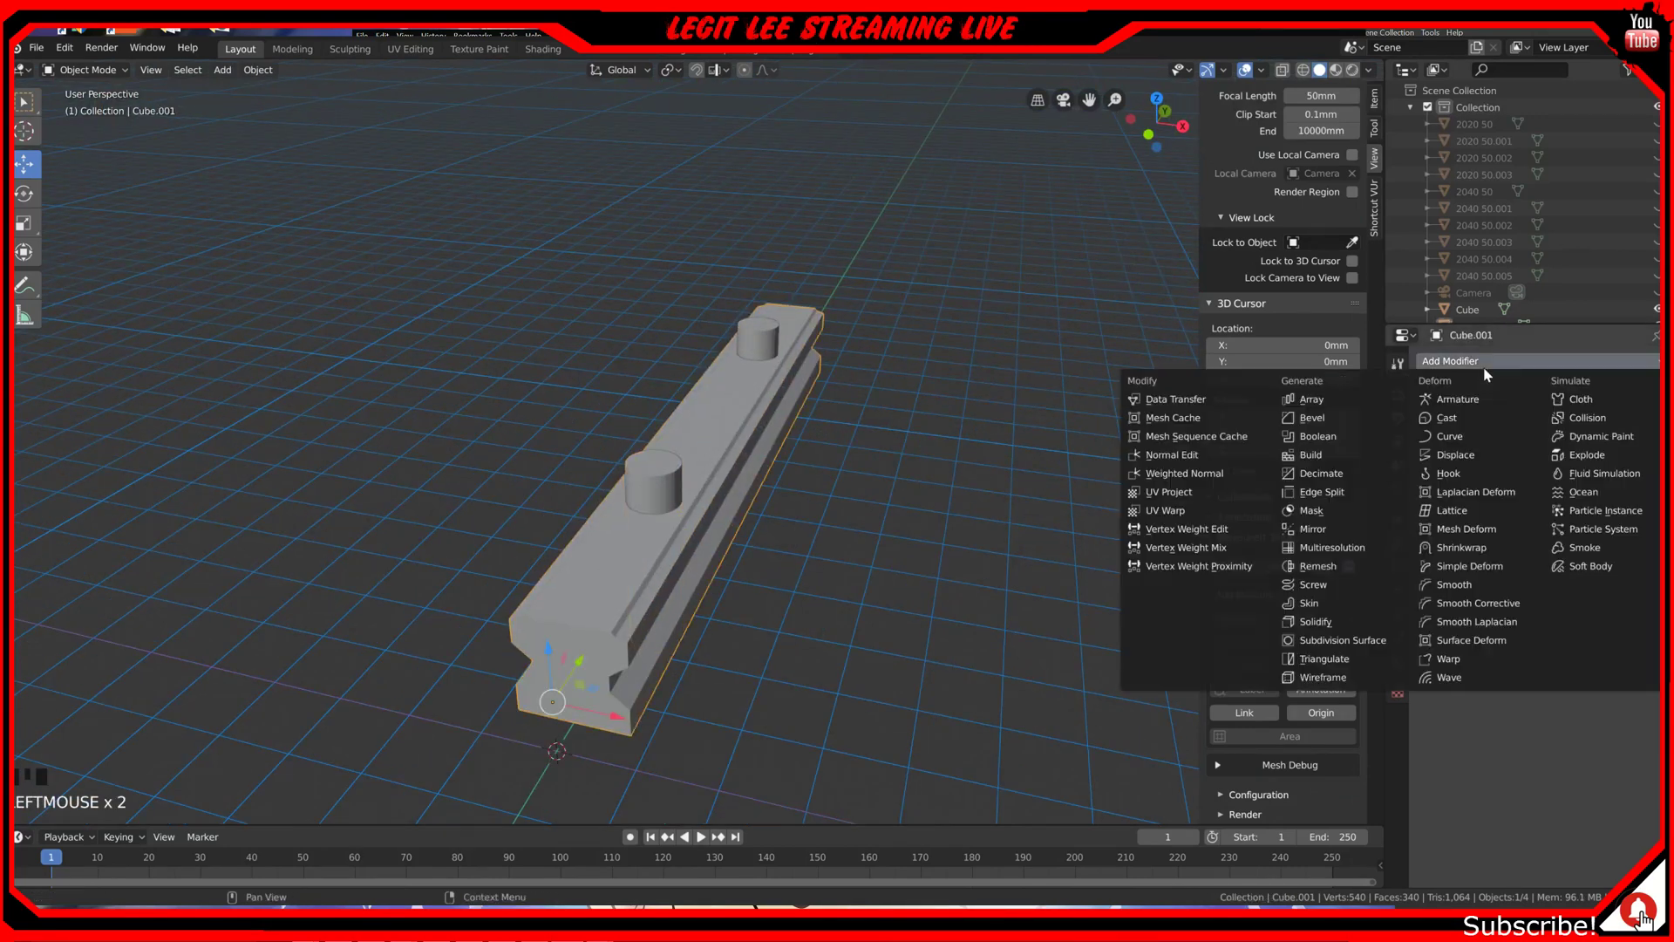
click(1334, 437)
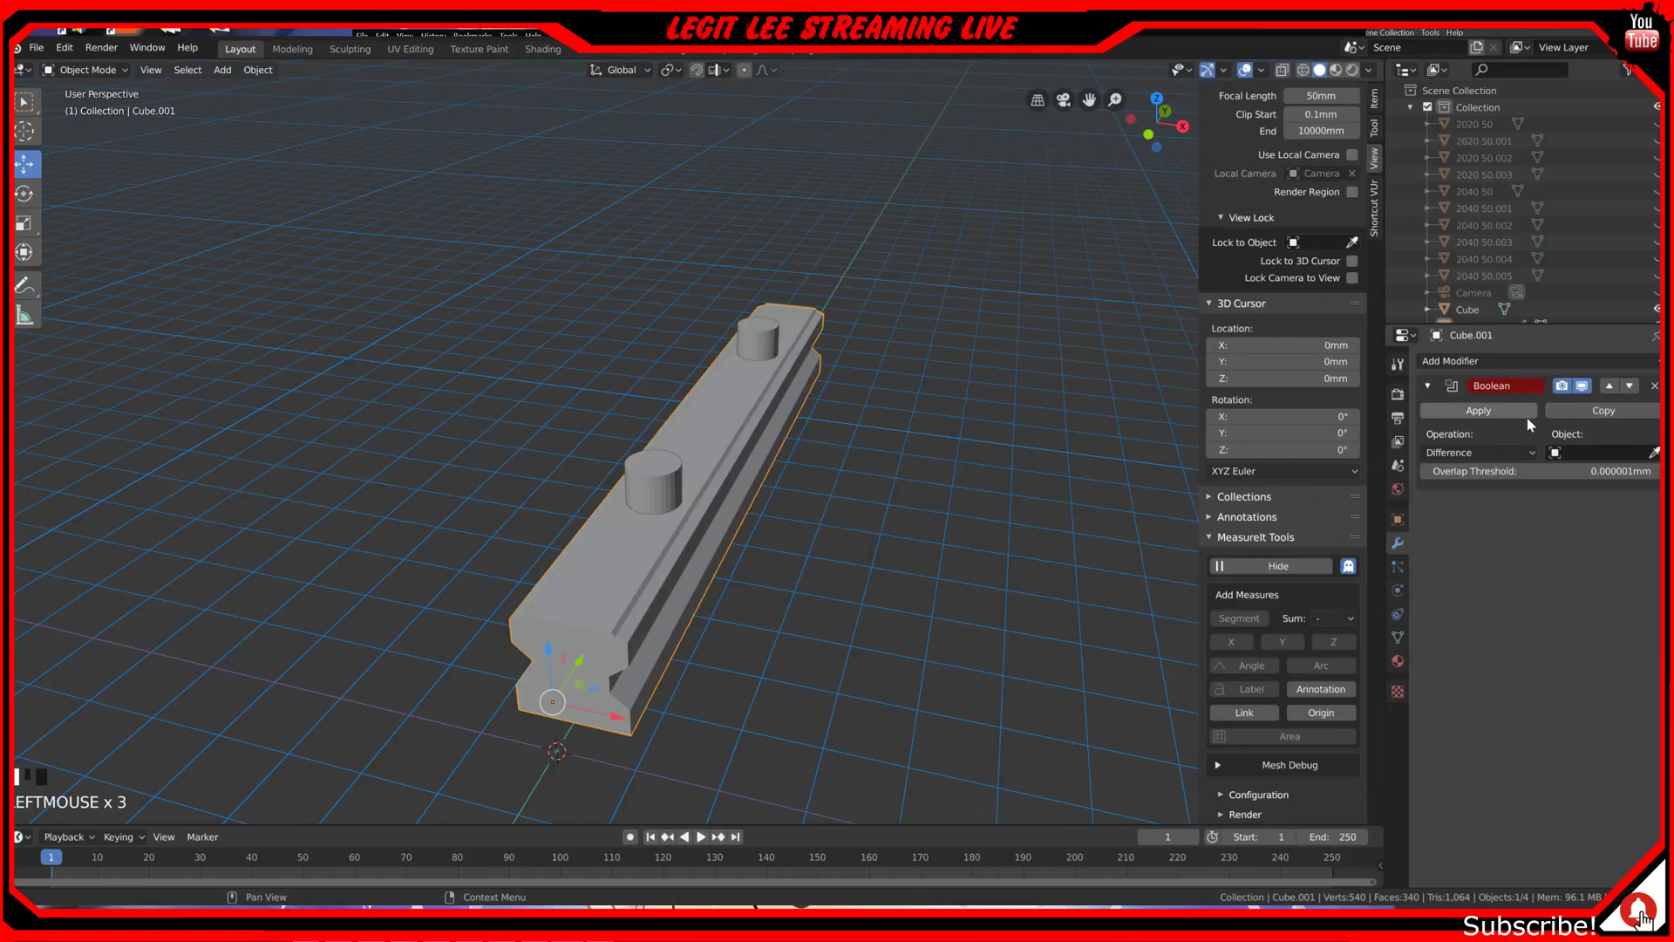
click(1654, 452)
click(667, 481)
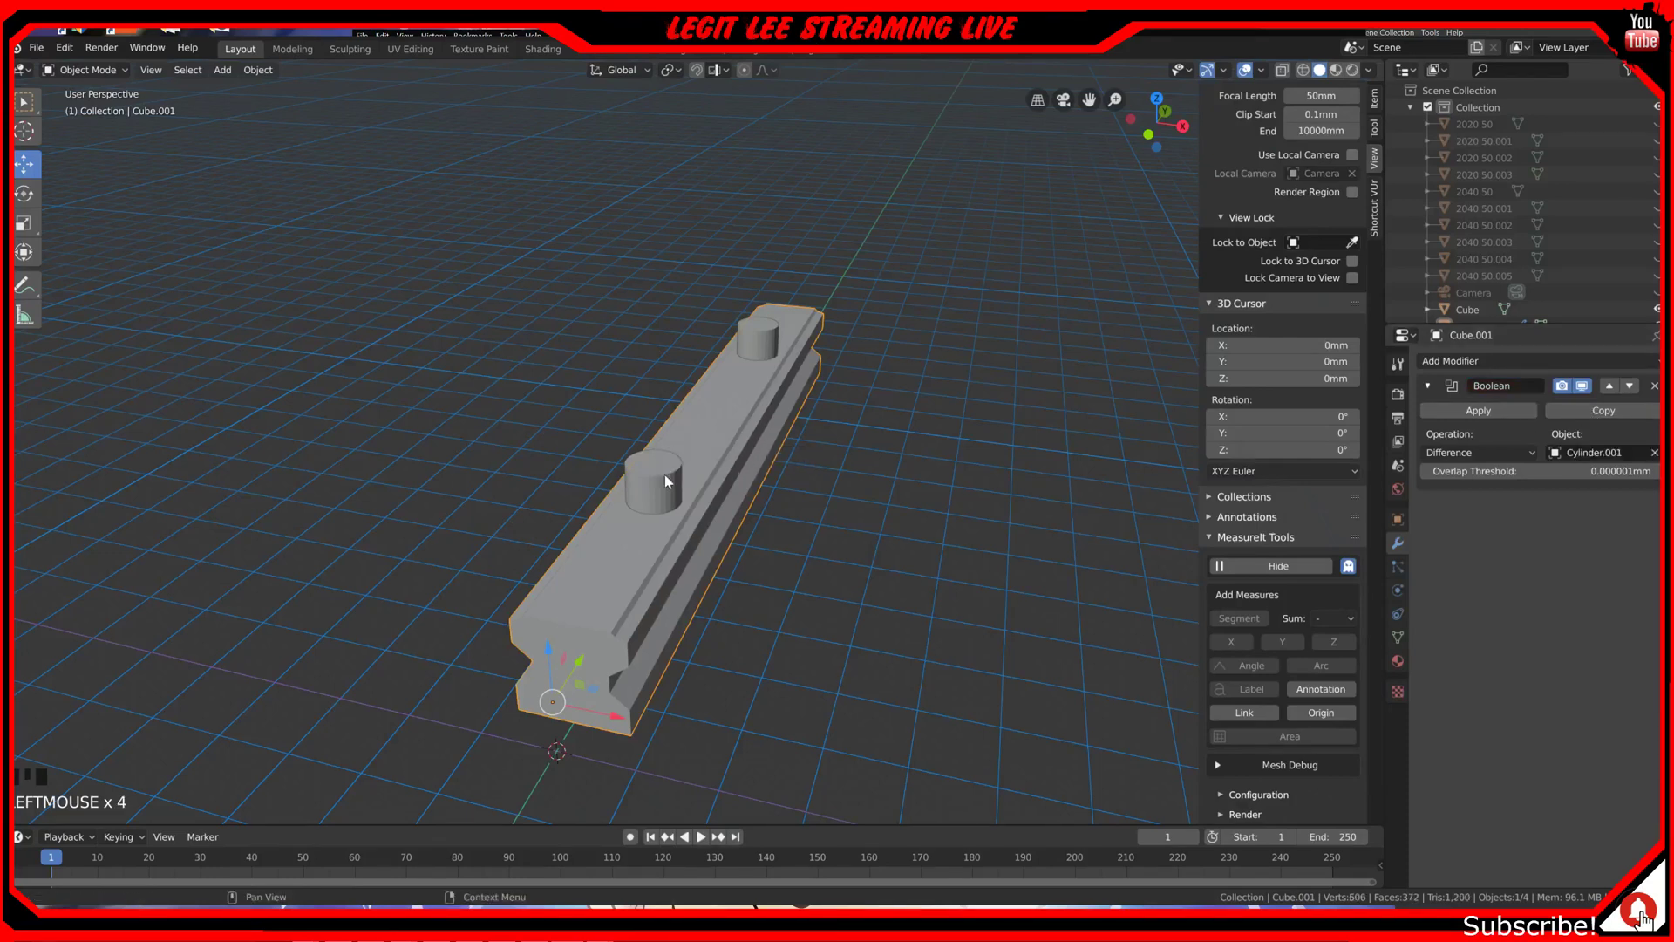
click(1452, 410)
Step: Delete the nearer cylinder from its hole in the profile
click(680, 488)
key(x)
click(645, 485)
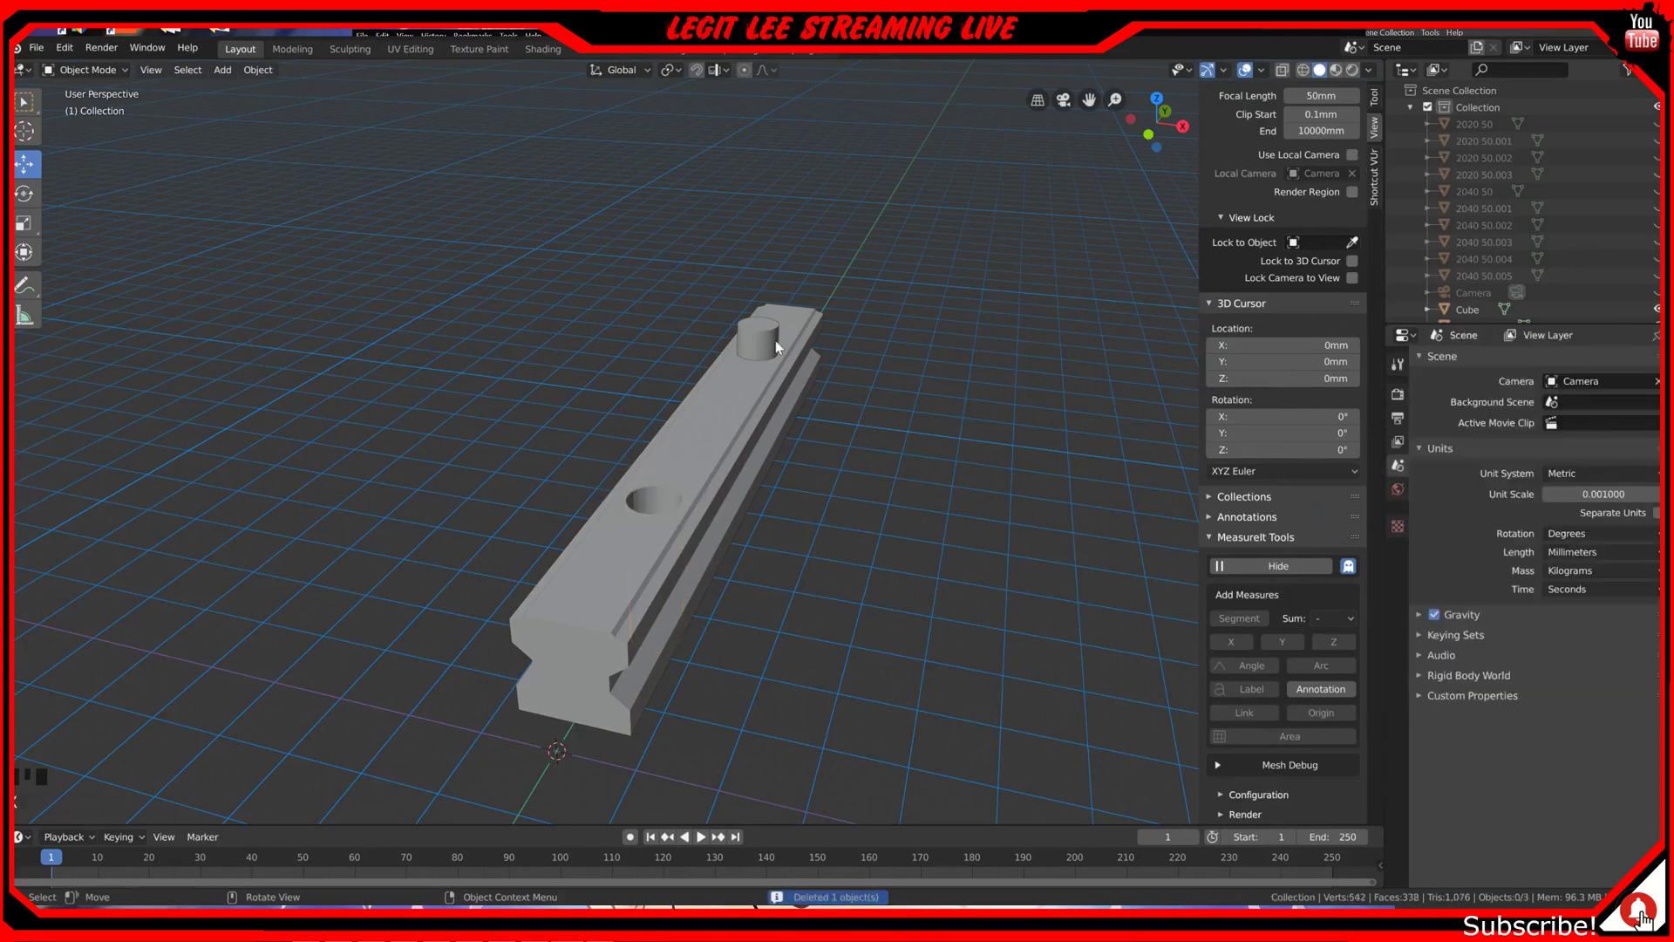
Step: Cut the second hole in the profile with a Boolean Difference modifier targeting the remaining cylinder
click(750, 402)
click(1482, 360)
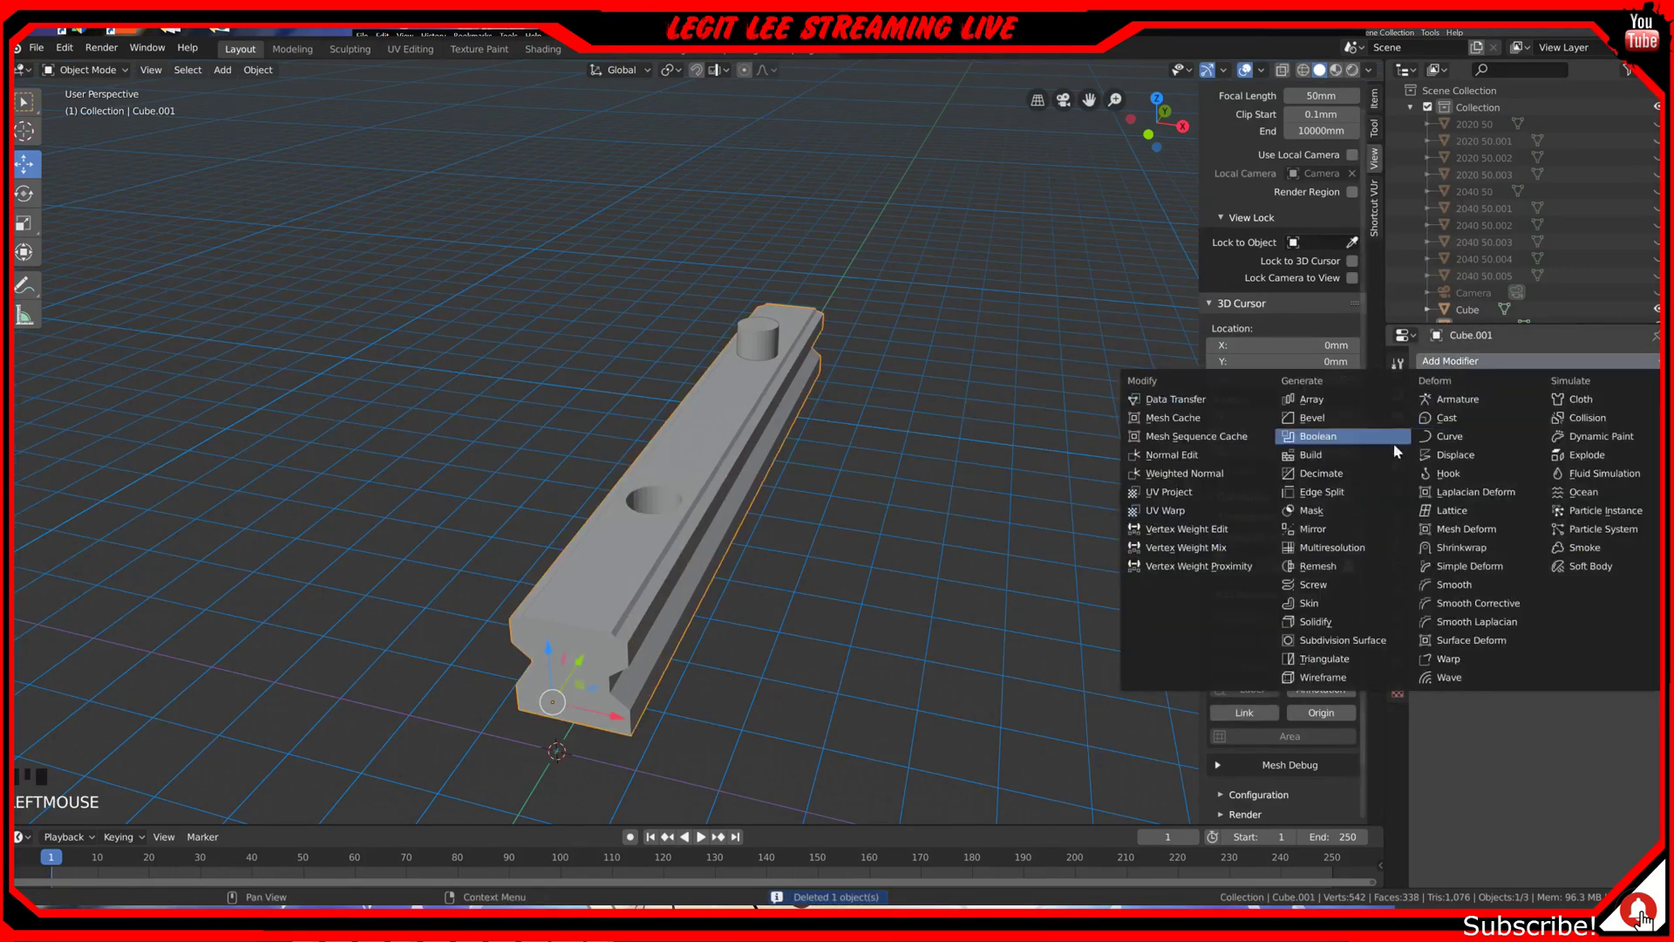
click(1335, 438)
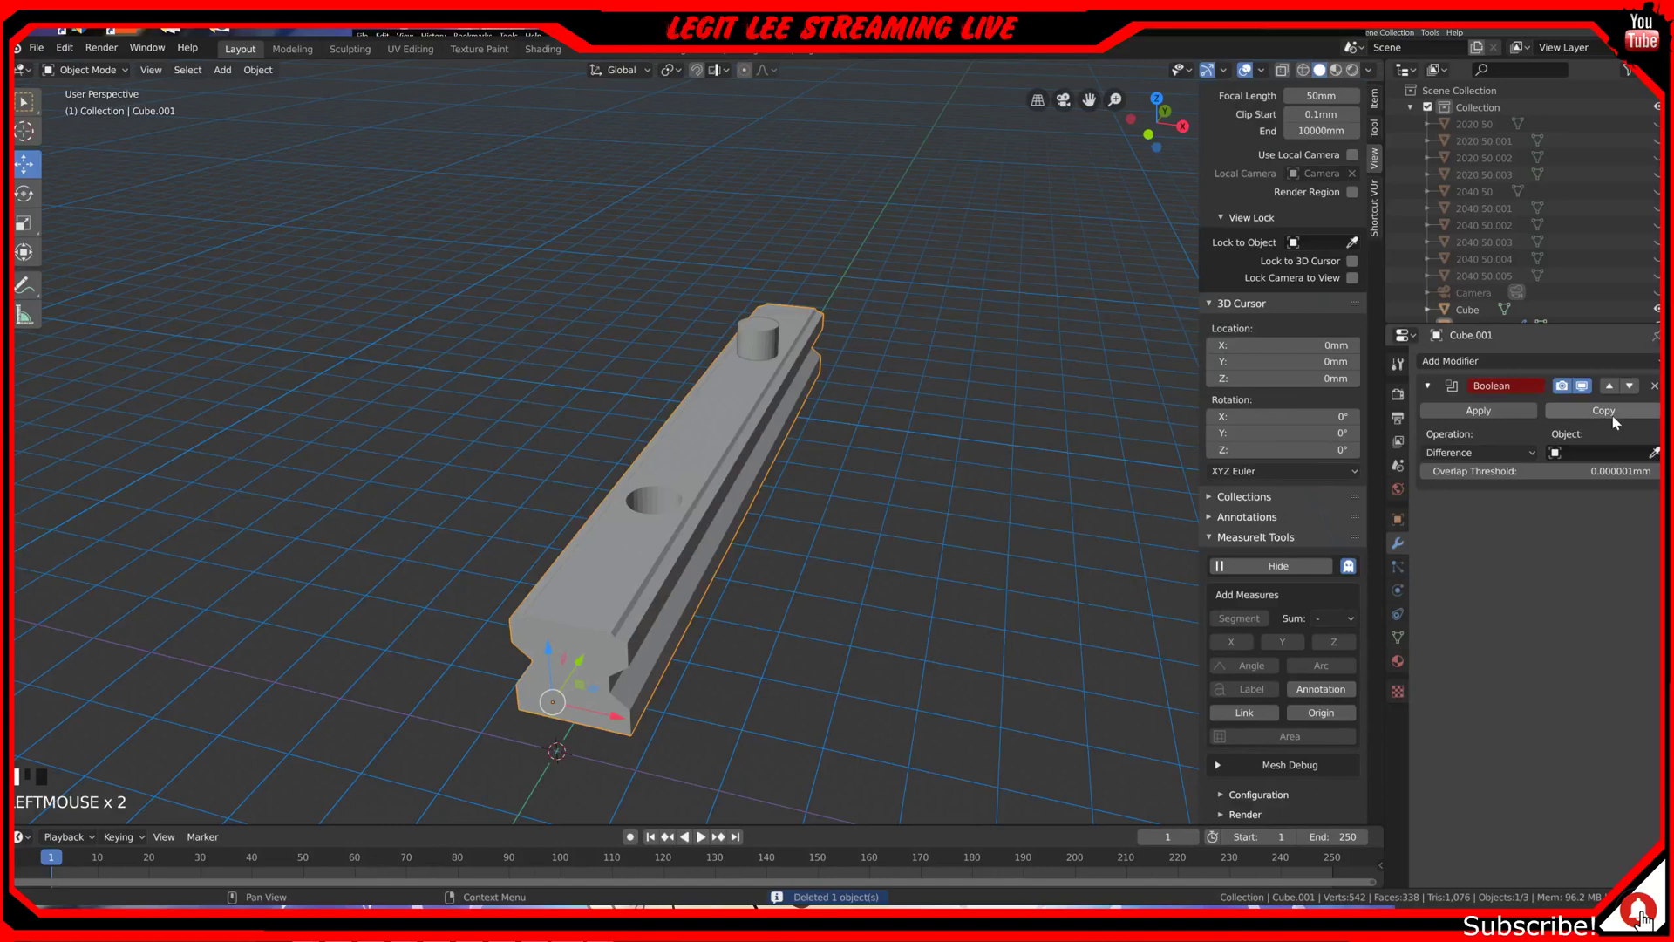
click(1654, 452)
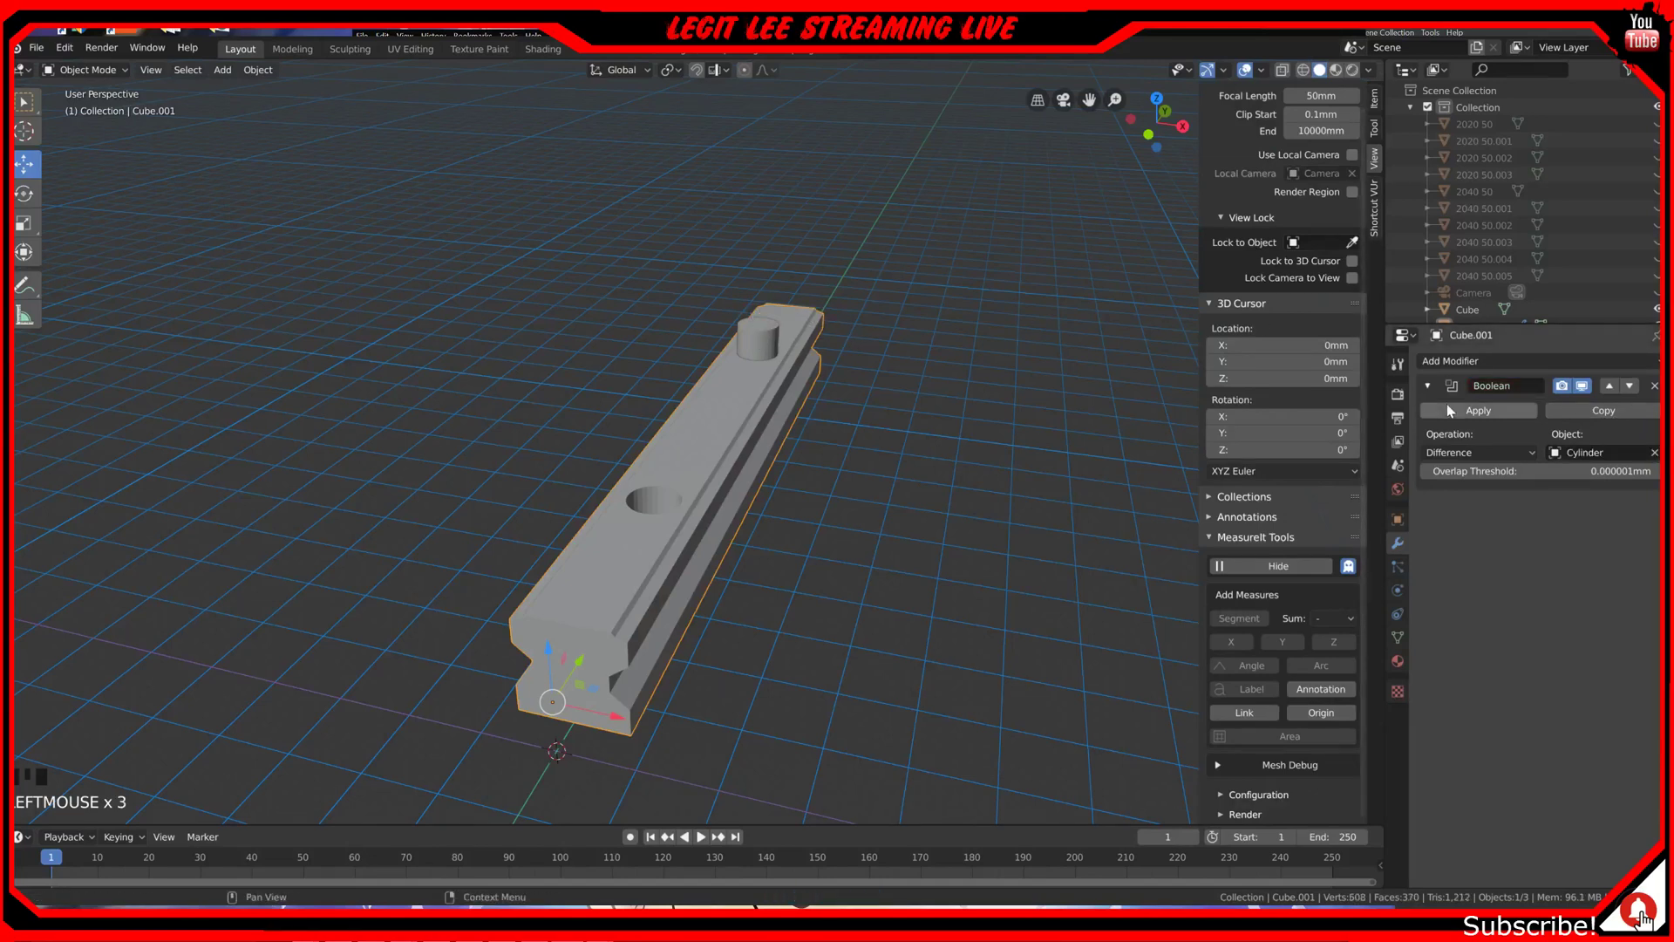
Step: Delete the remaining cylinder used as the cutter for the second hole
click(752, 338)
click(762, 329)
key(x)
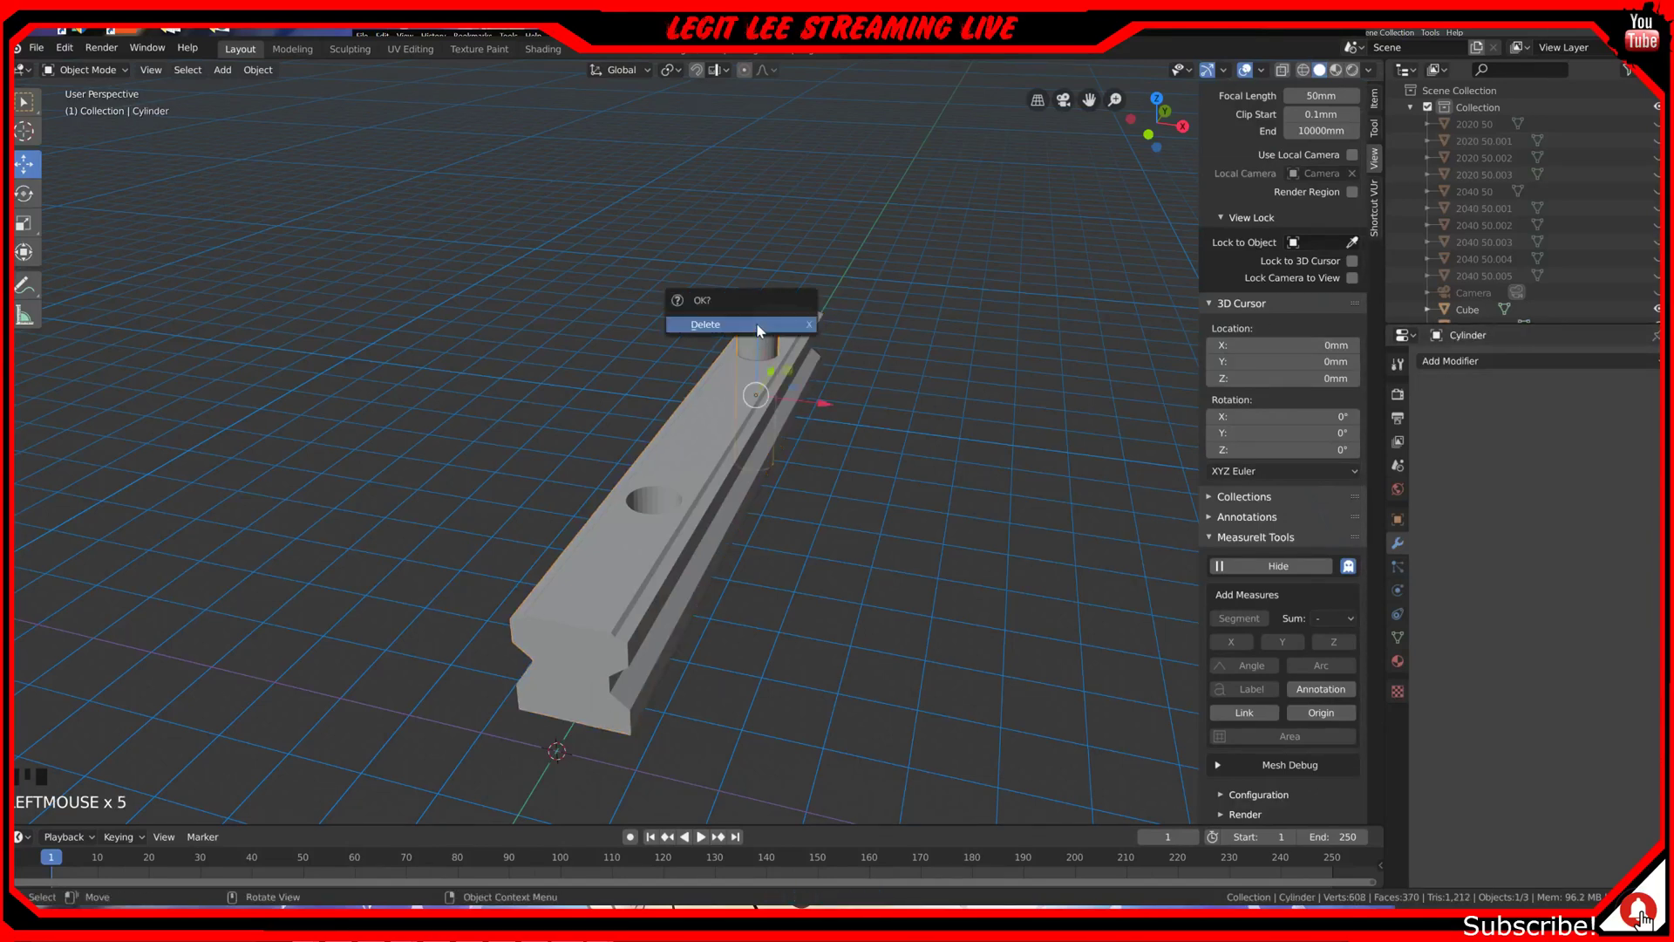
click(756, 323)
Step: Examine both holes and the shortened profile from several angles, including alongside the other part in the scene
middle_drag(757, 322, 717, 595)
scroll(814, 463, down, 2)
scroll(694, 501, up, 2)
scroll(710, 497, up, 3)
scroll(717, 596, down, 2)
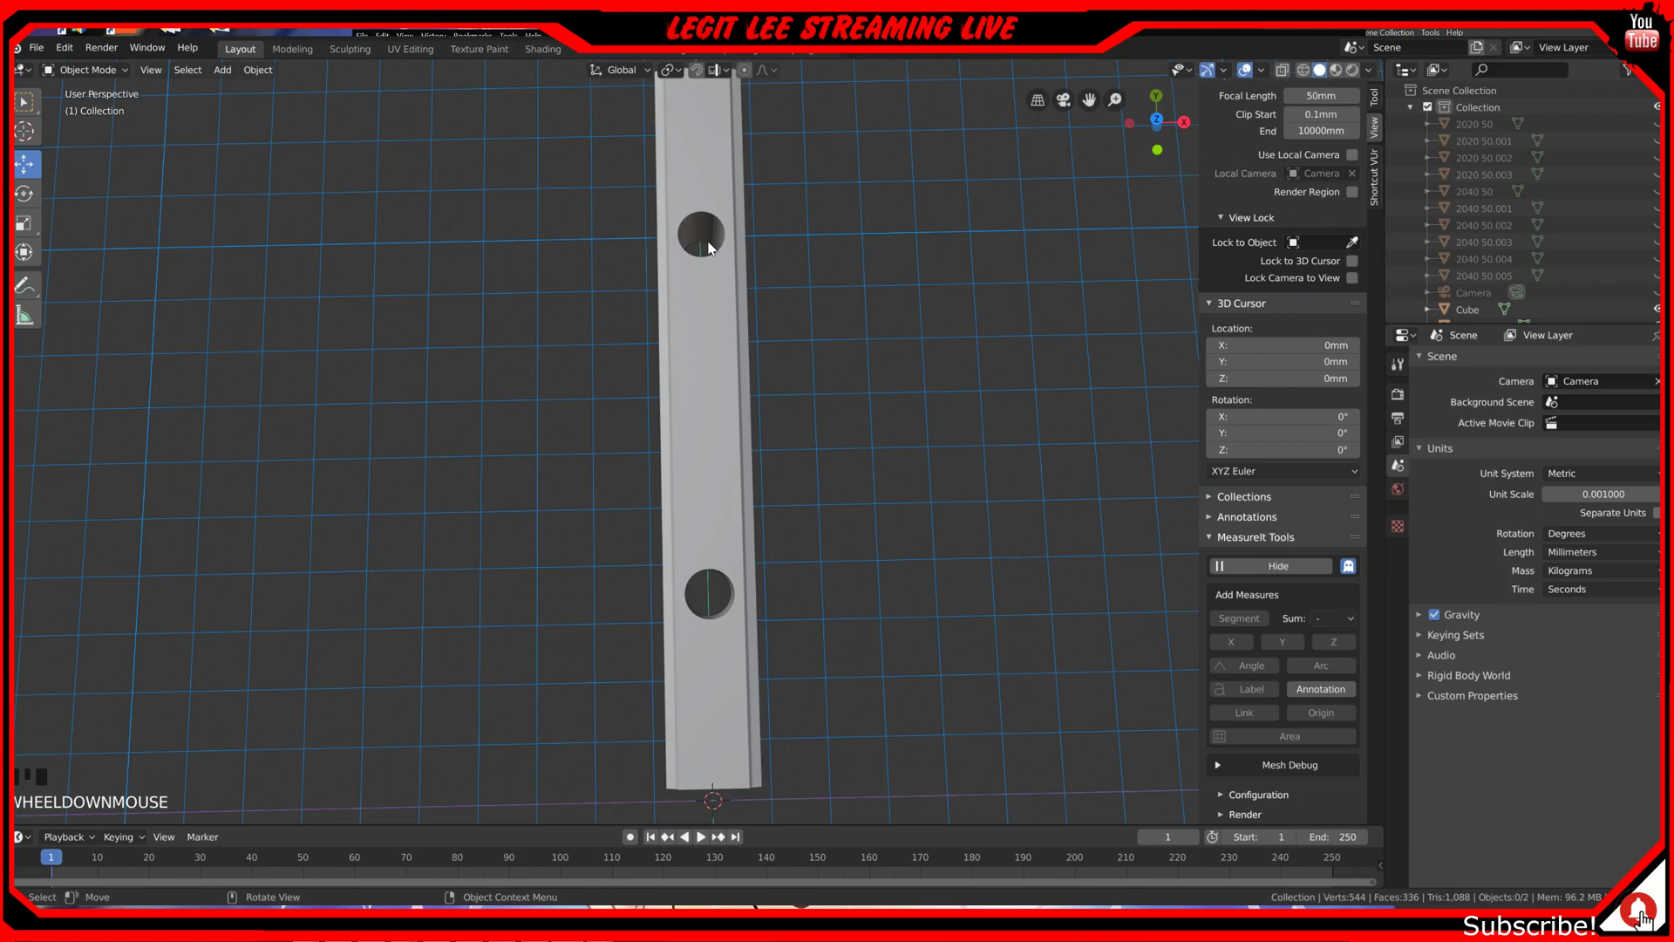
scroll(708, 236, down, 1)
scroll(708, 296, up, 1)
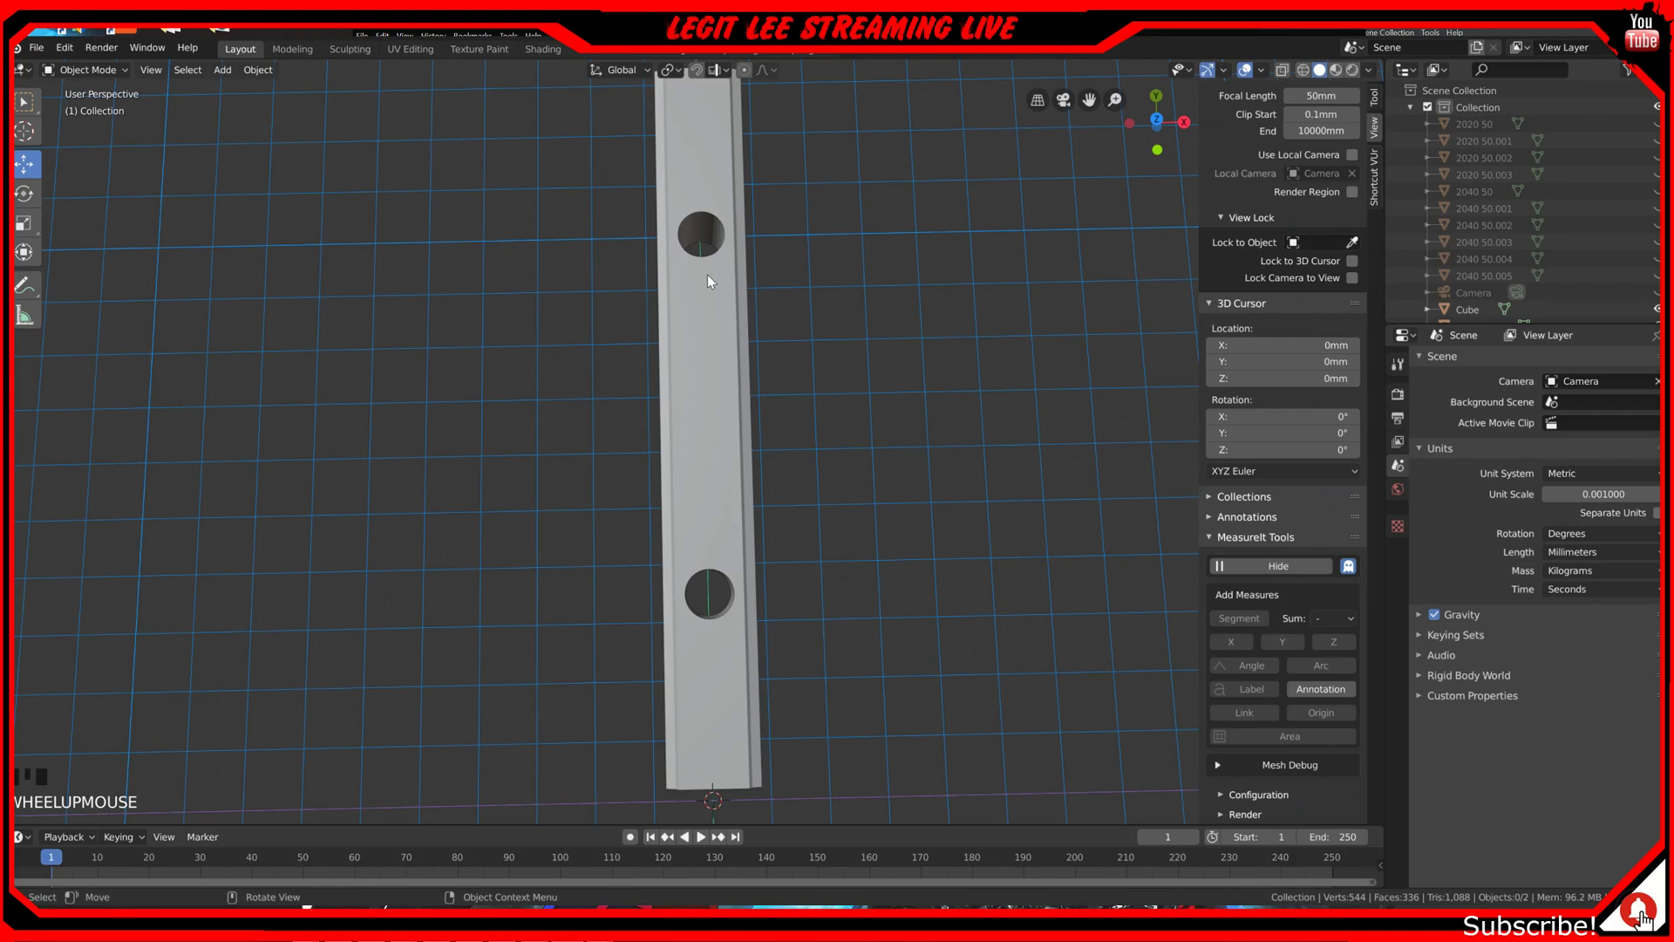
scroll(708, 276, down, 1)
middle_drag(696, 329, 626, 289)
scroll(625, 290, down, 2)
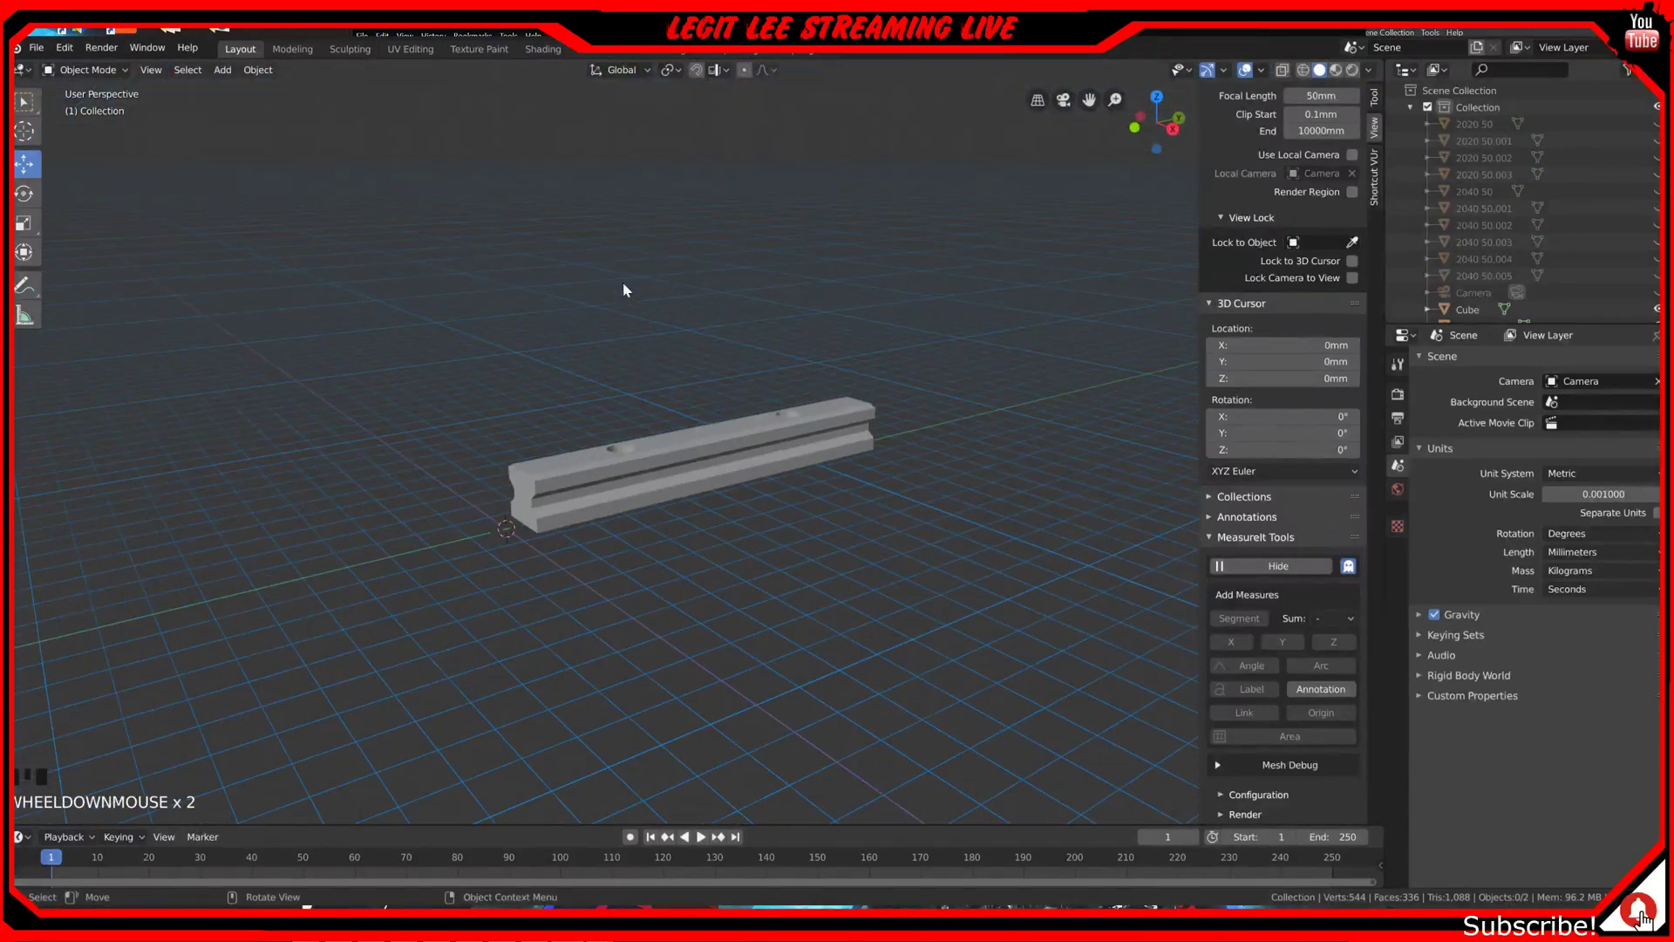
scroll(622, 297, up, 1)
middle_drag(623, 296, 624, 307)
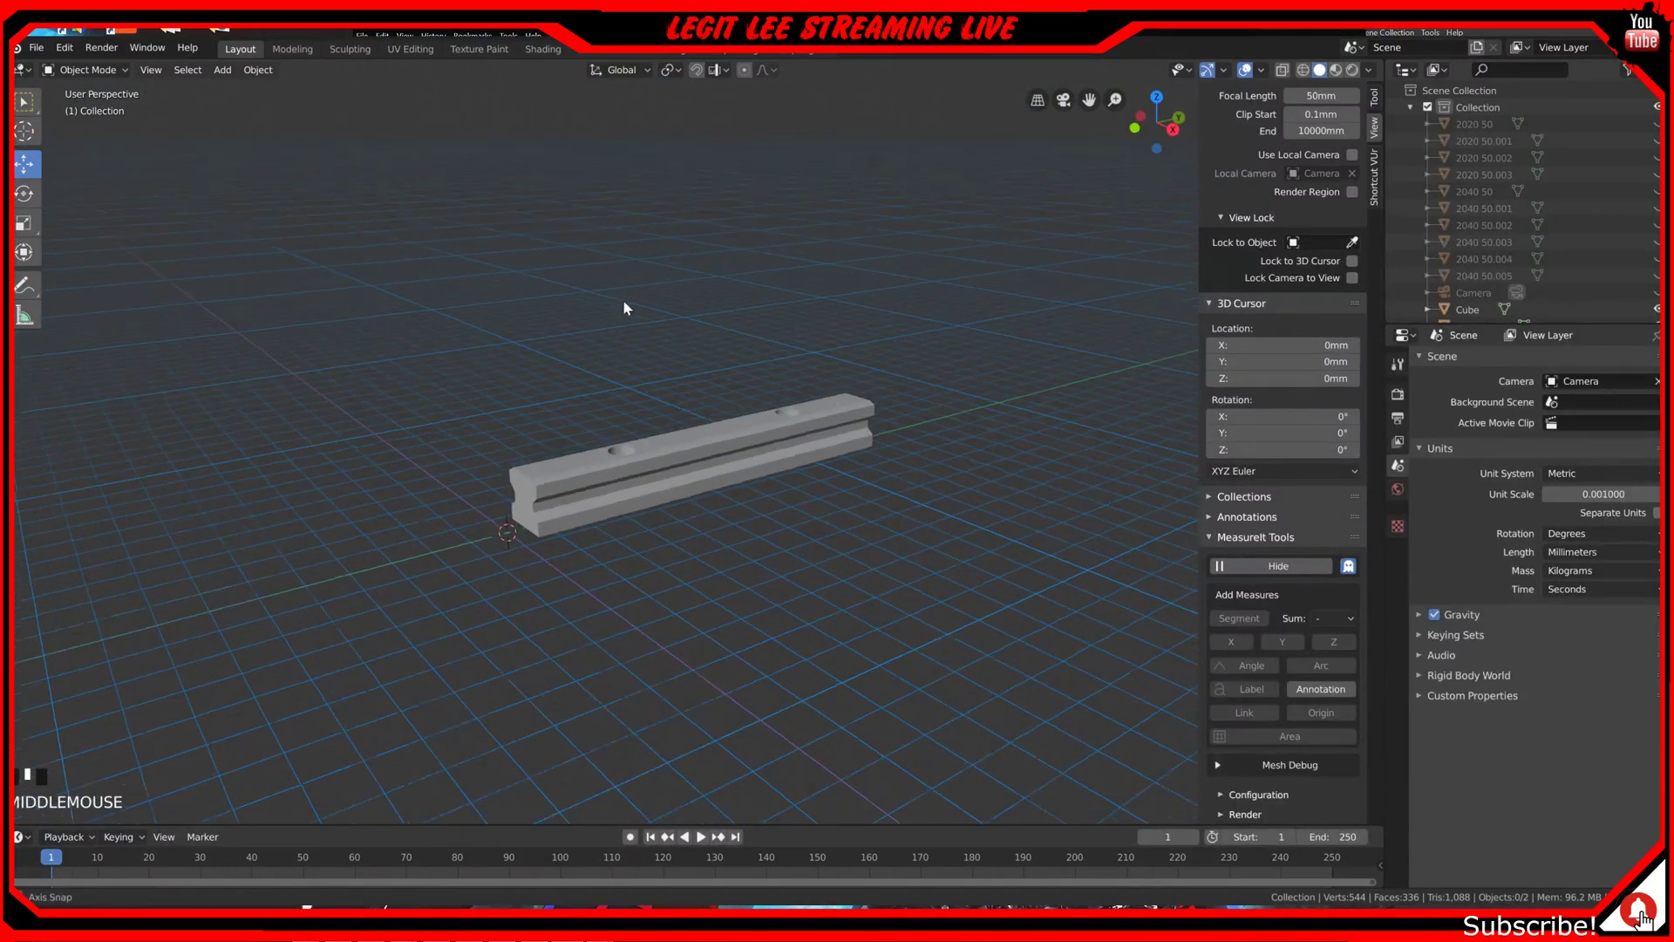
scroll(625, 319, down, 5)
shift+scroll(829, 368, down, 2)
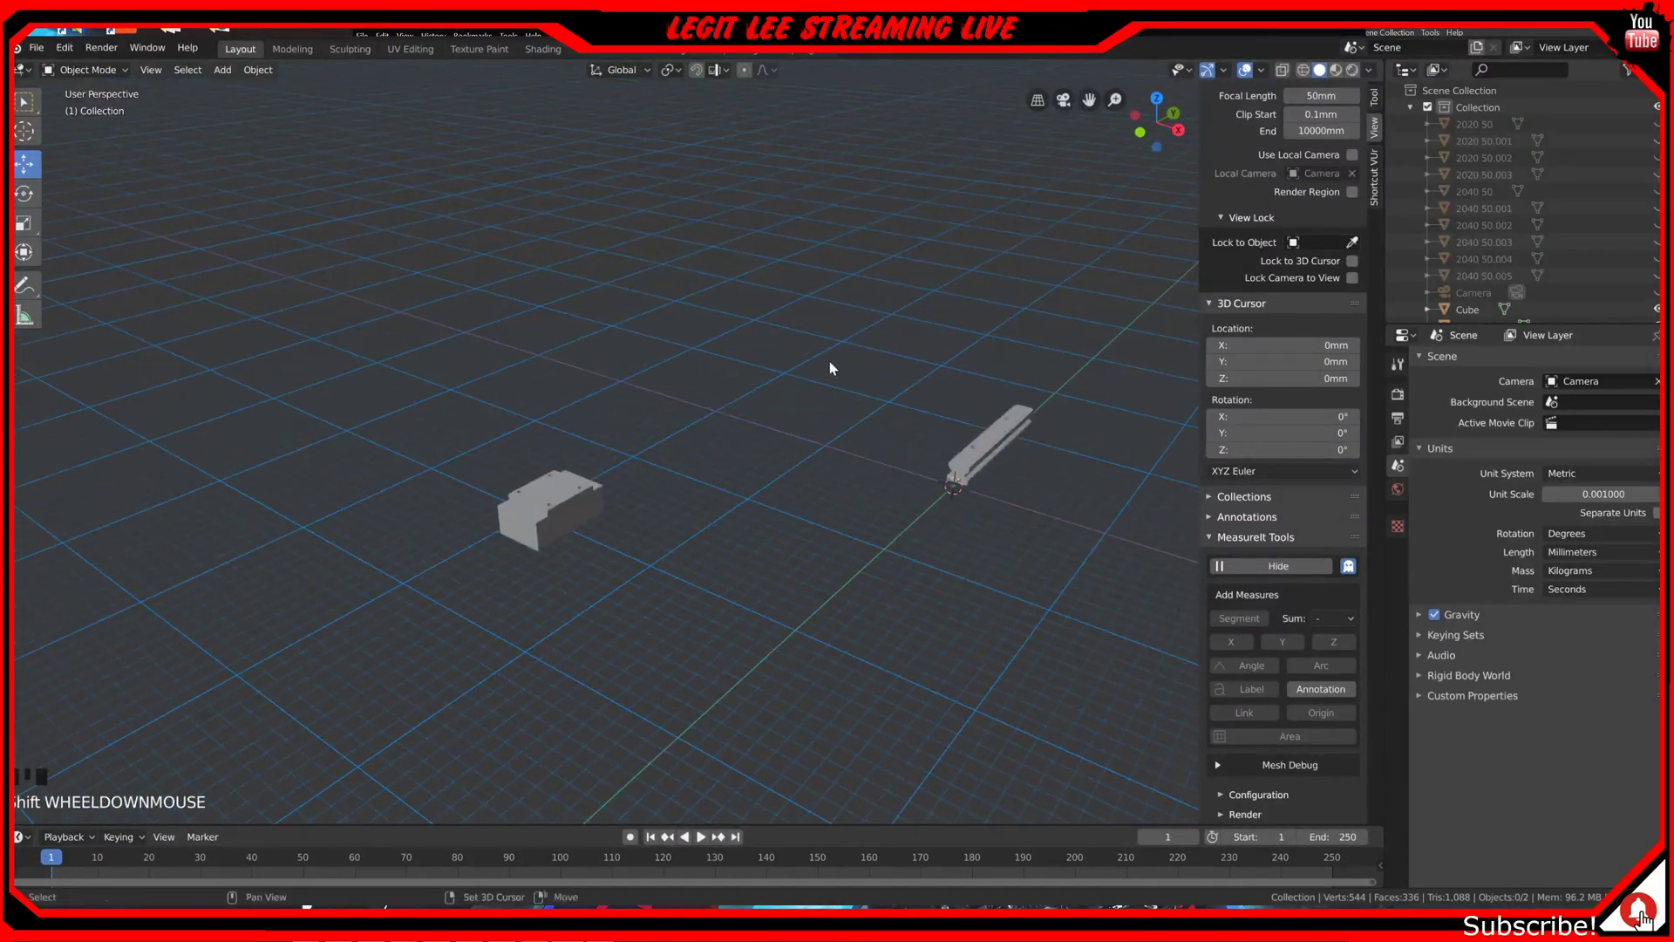
Step: Move the two-hole profile along the Y axis in top view until its lower end aligns with the world X axis
click(1012, 445)
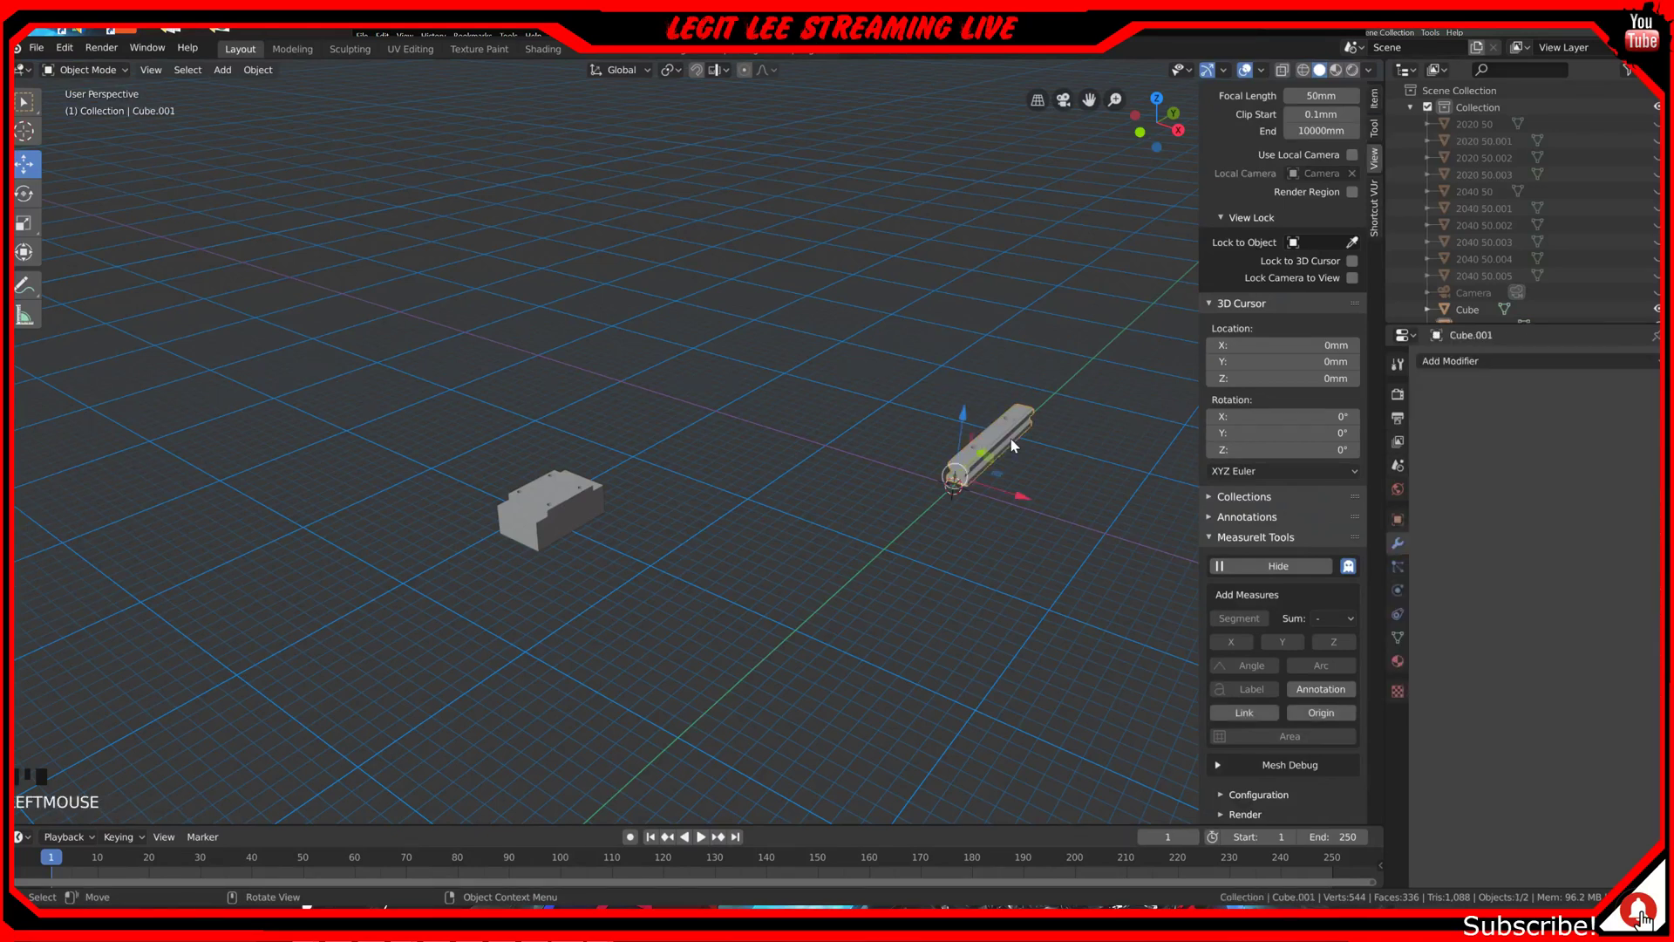
key(KP_7)
shift+middle_drag(1010, 437, 648, 630)
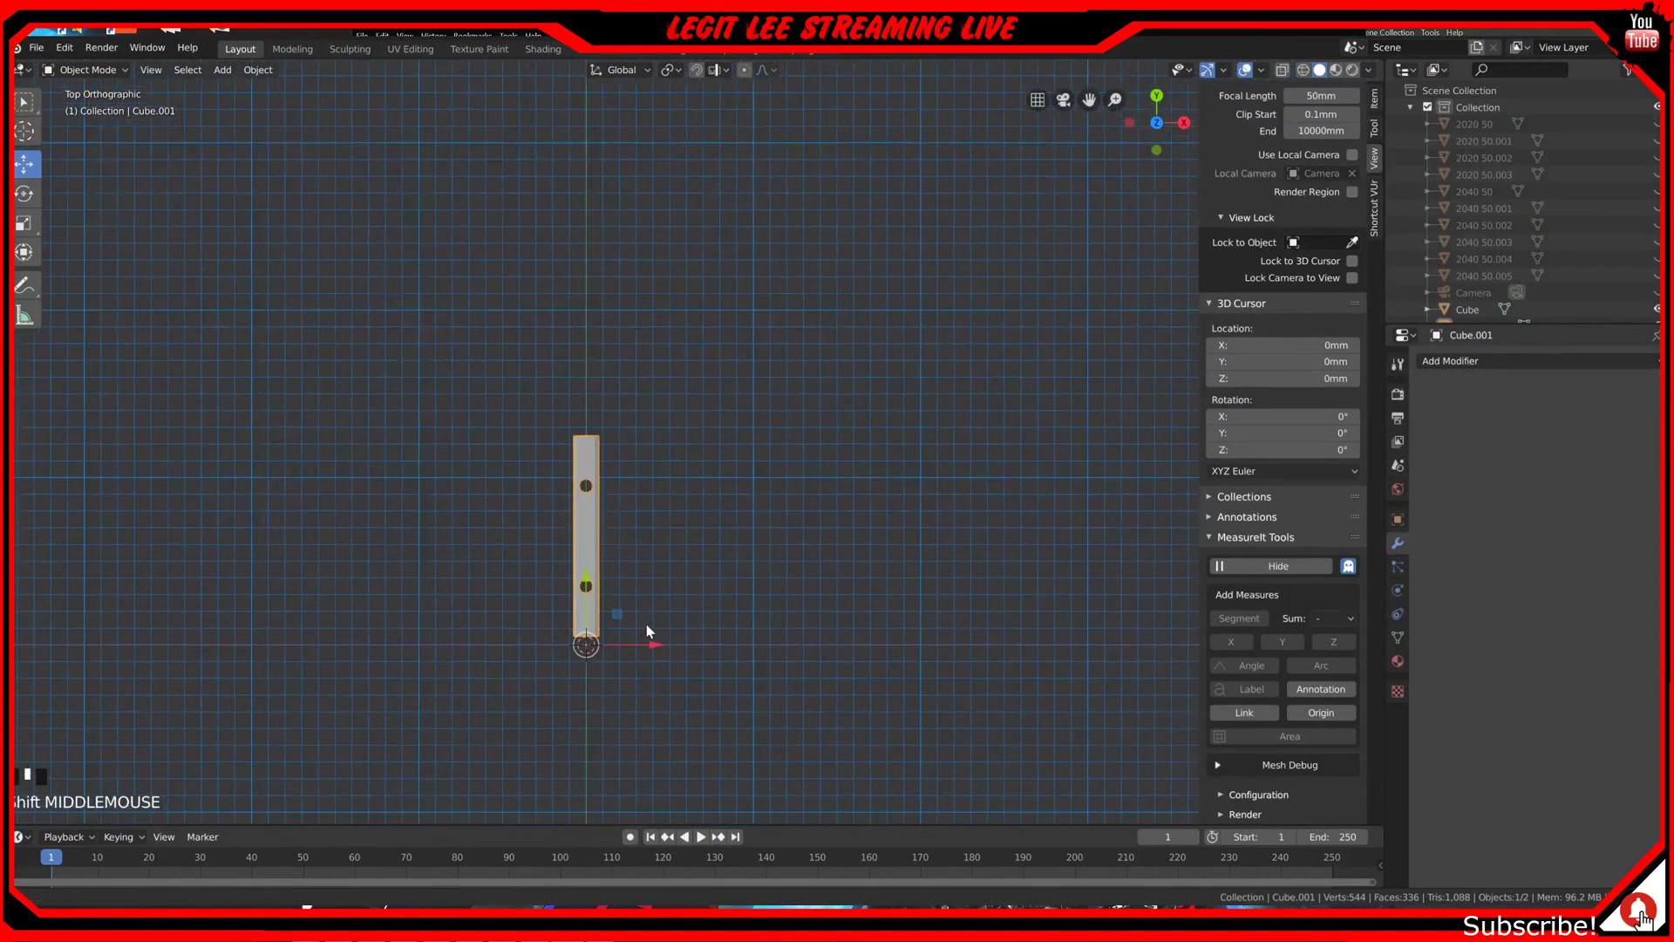
scroll(621, 619, up, 4)
shift+middle_drag(520, 670, 624, 426)
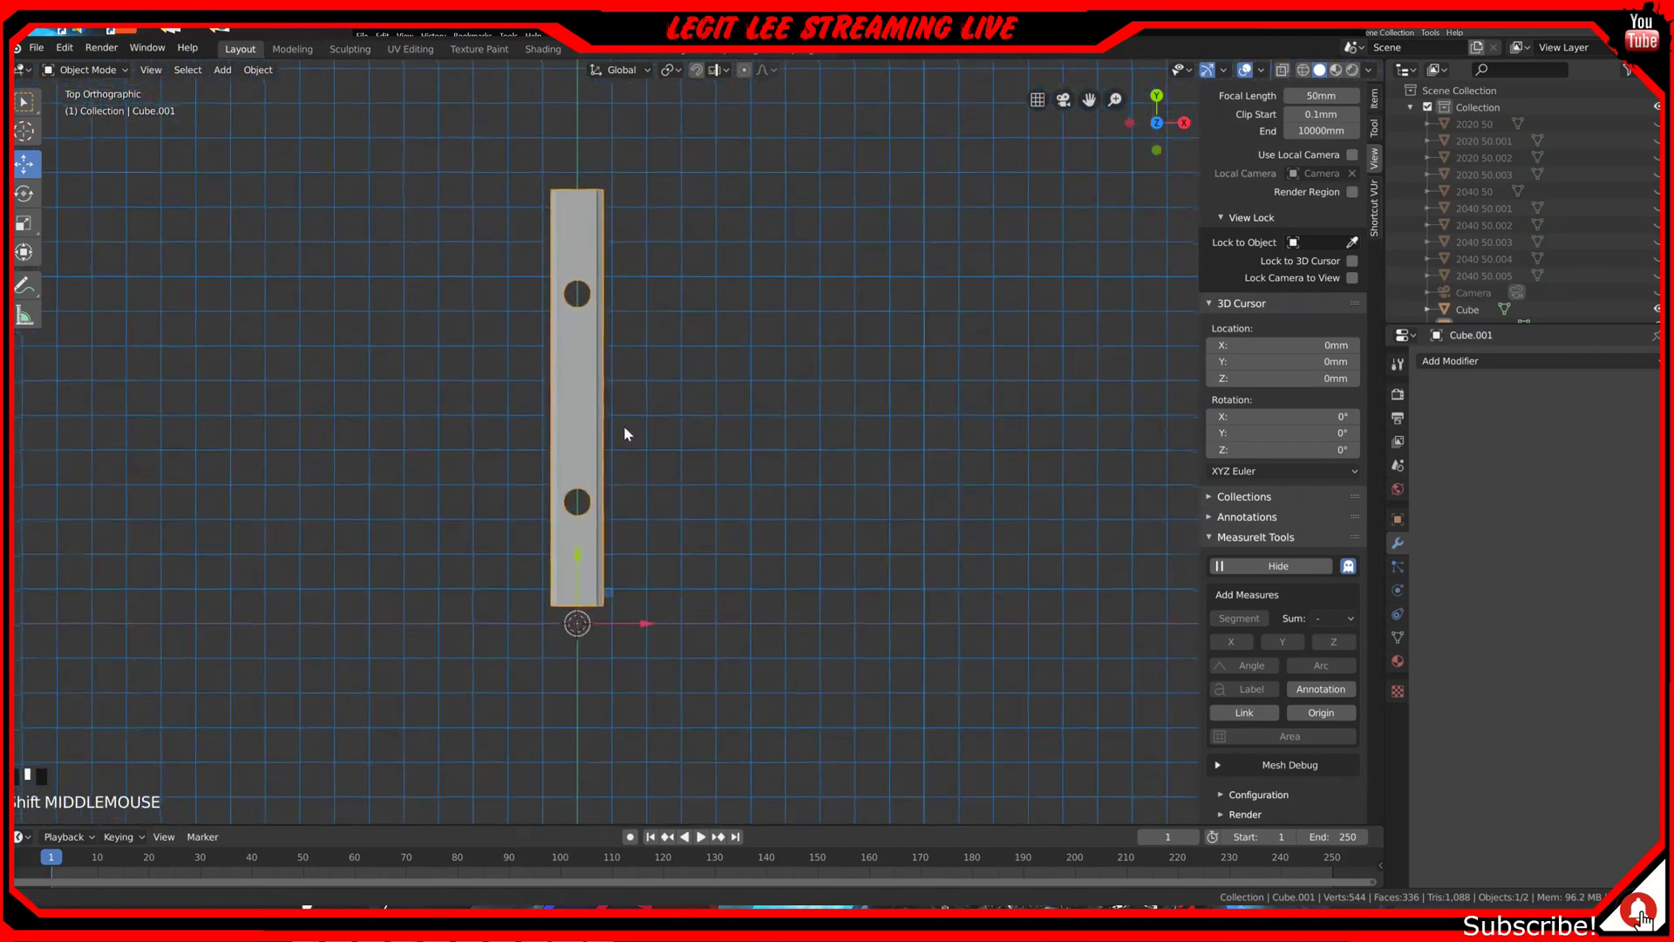
scroll(563, 471, up, 3)
shift+middle_drag(564, 474, 700, 369)
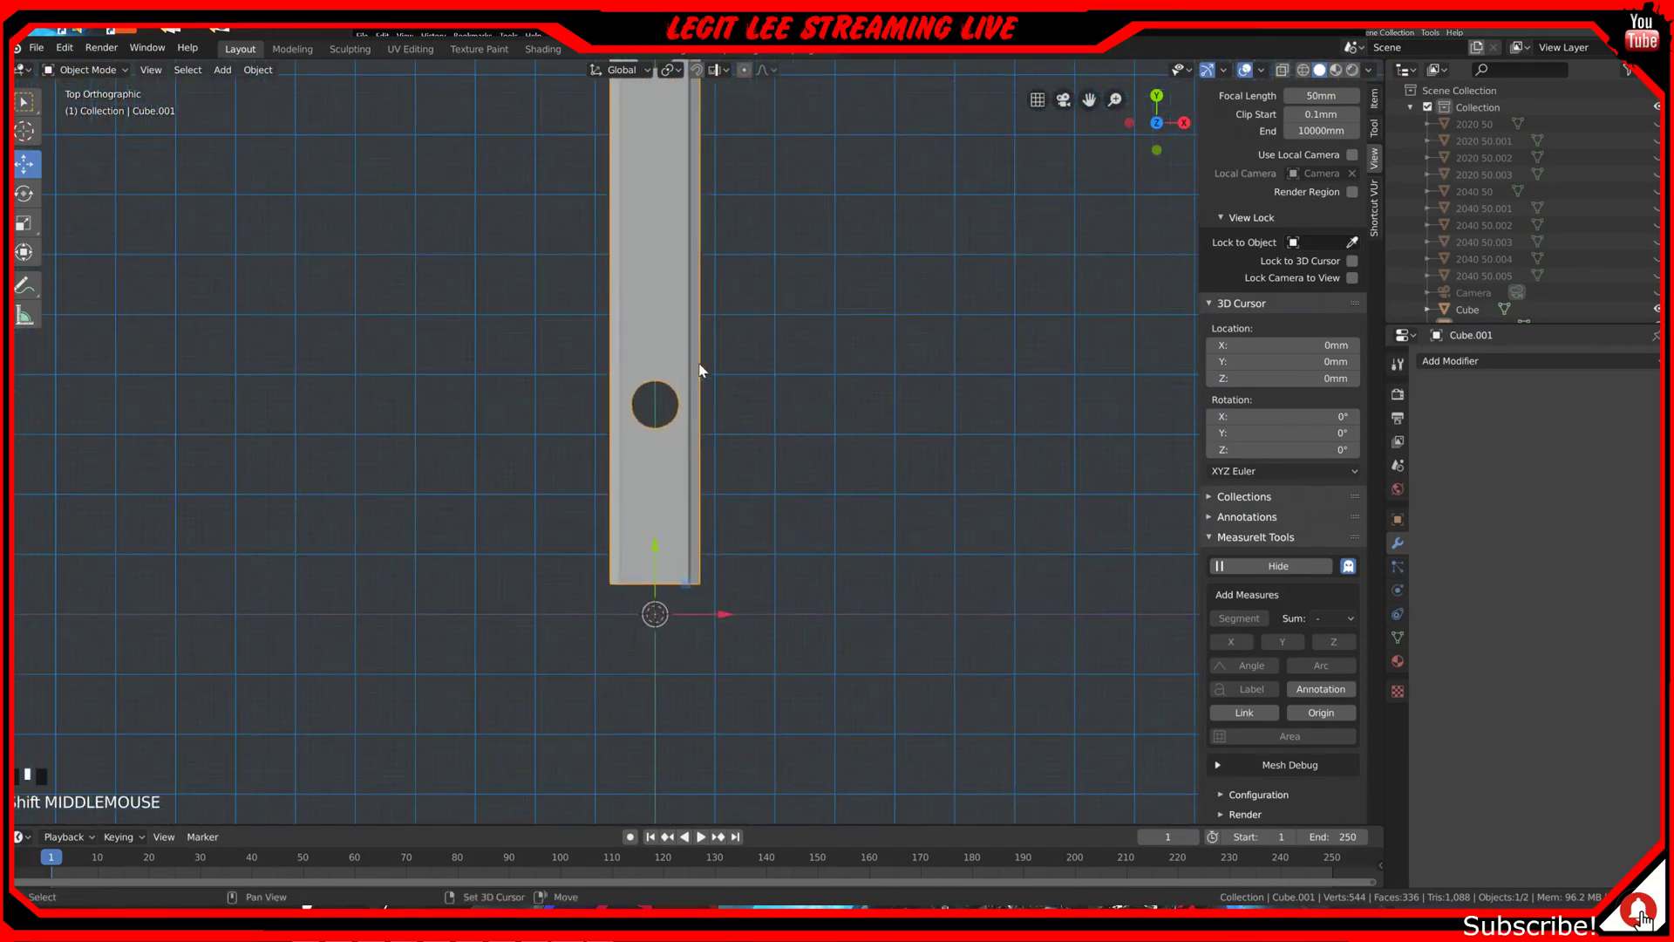
ctrl+drag(656, 549, 657, 578)
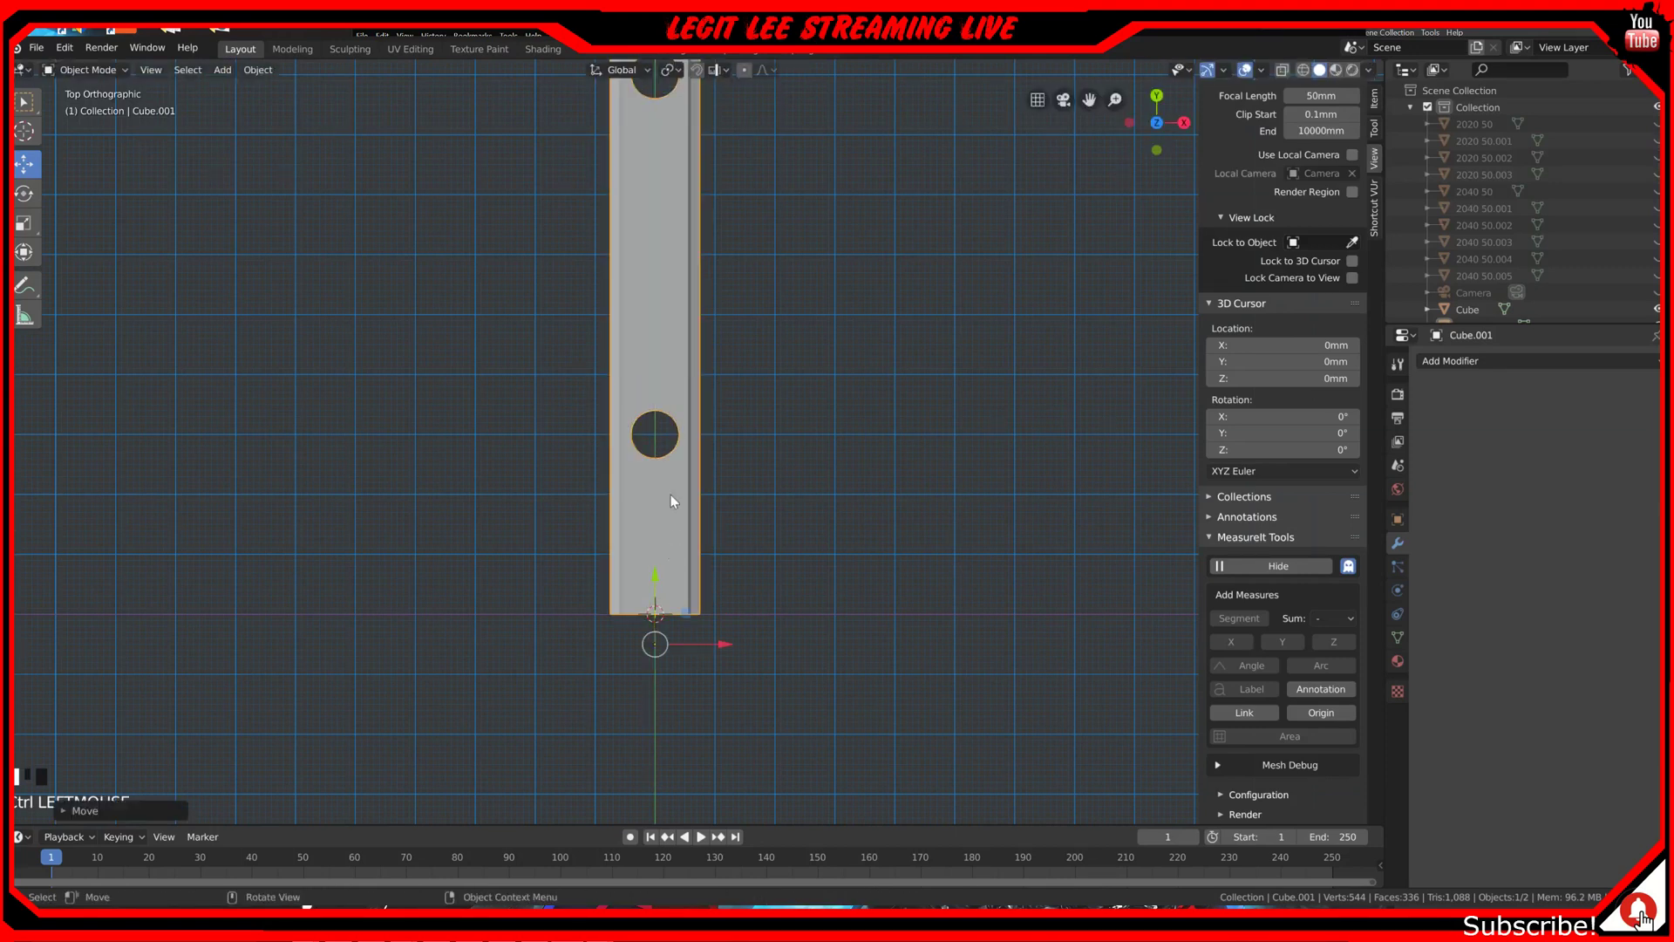
Step: Duplicate the profile -120 mm along global Y so the copy sits end to end with the original
scroll(671, 494, down, 1)
scroll(673, 497, down, 2)
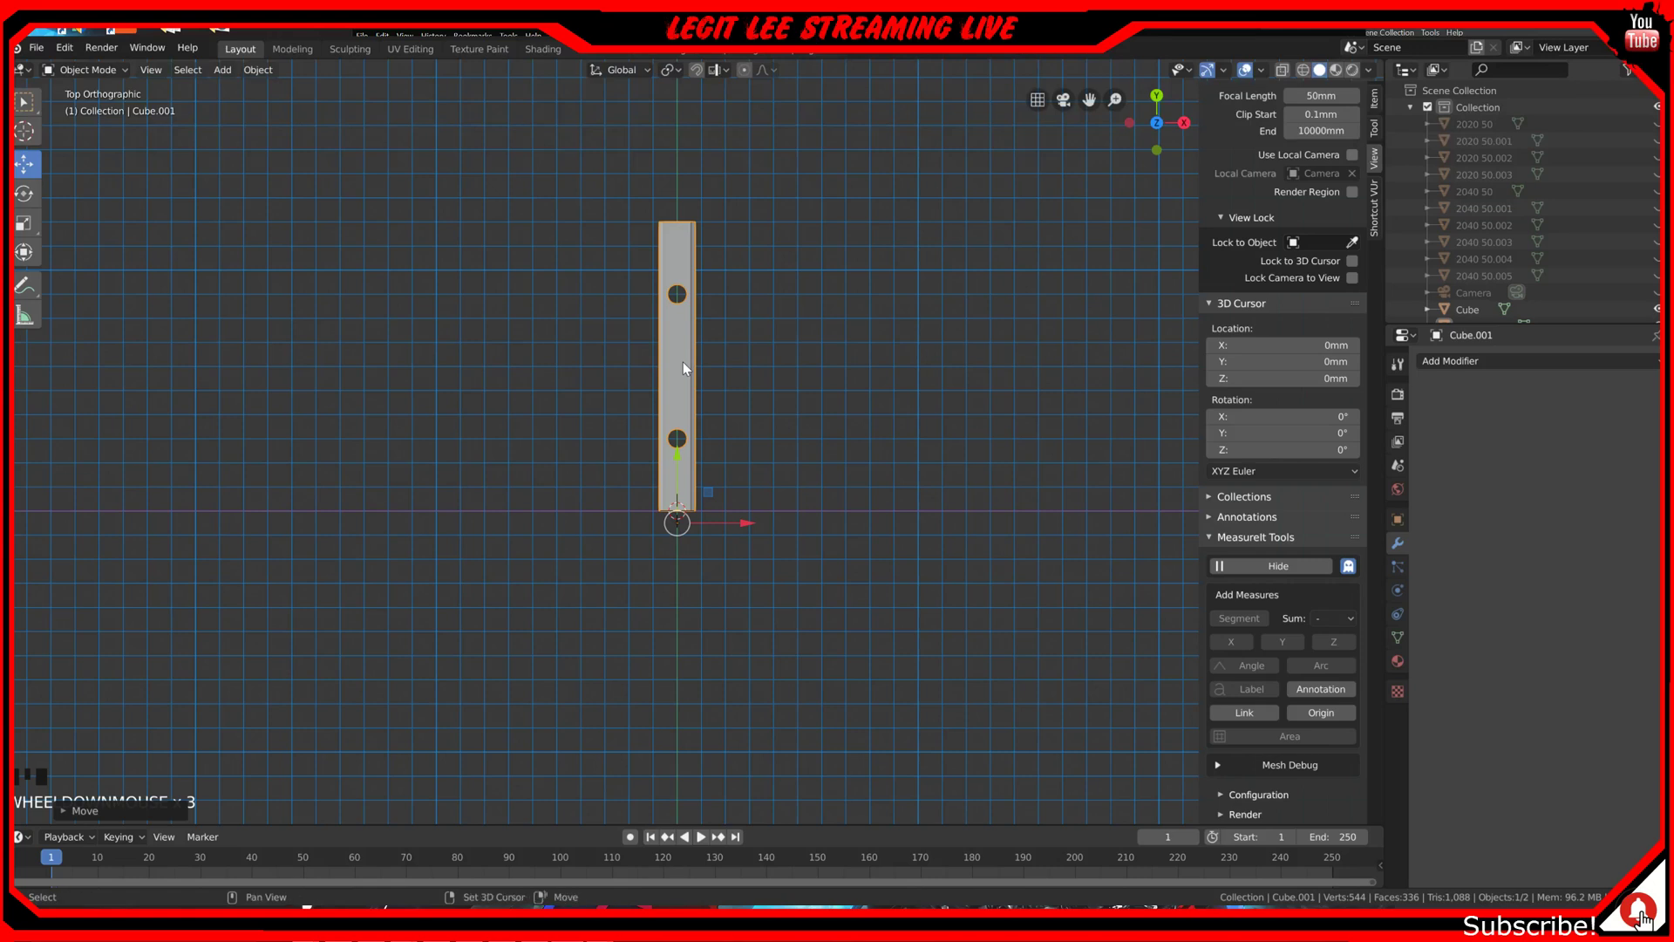
key(shift+d)
key(y)
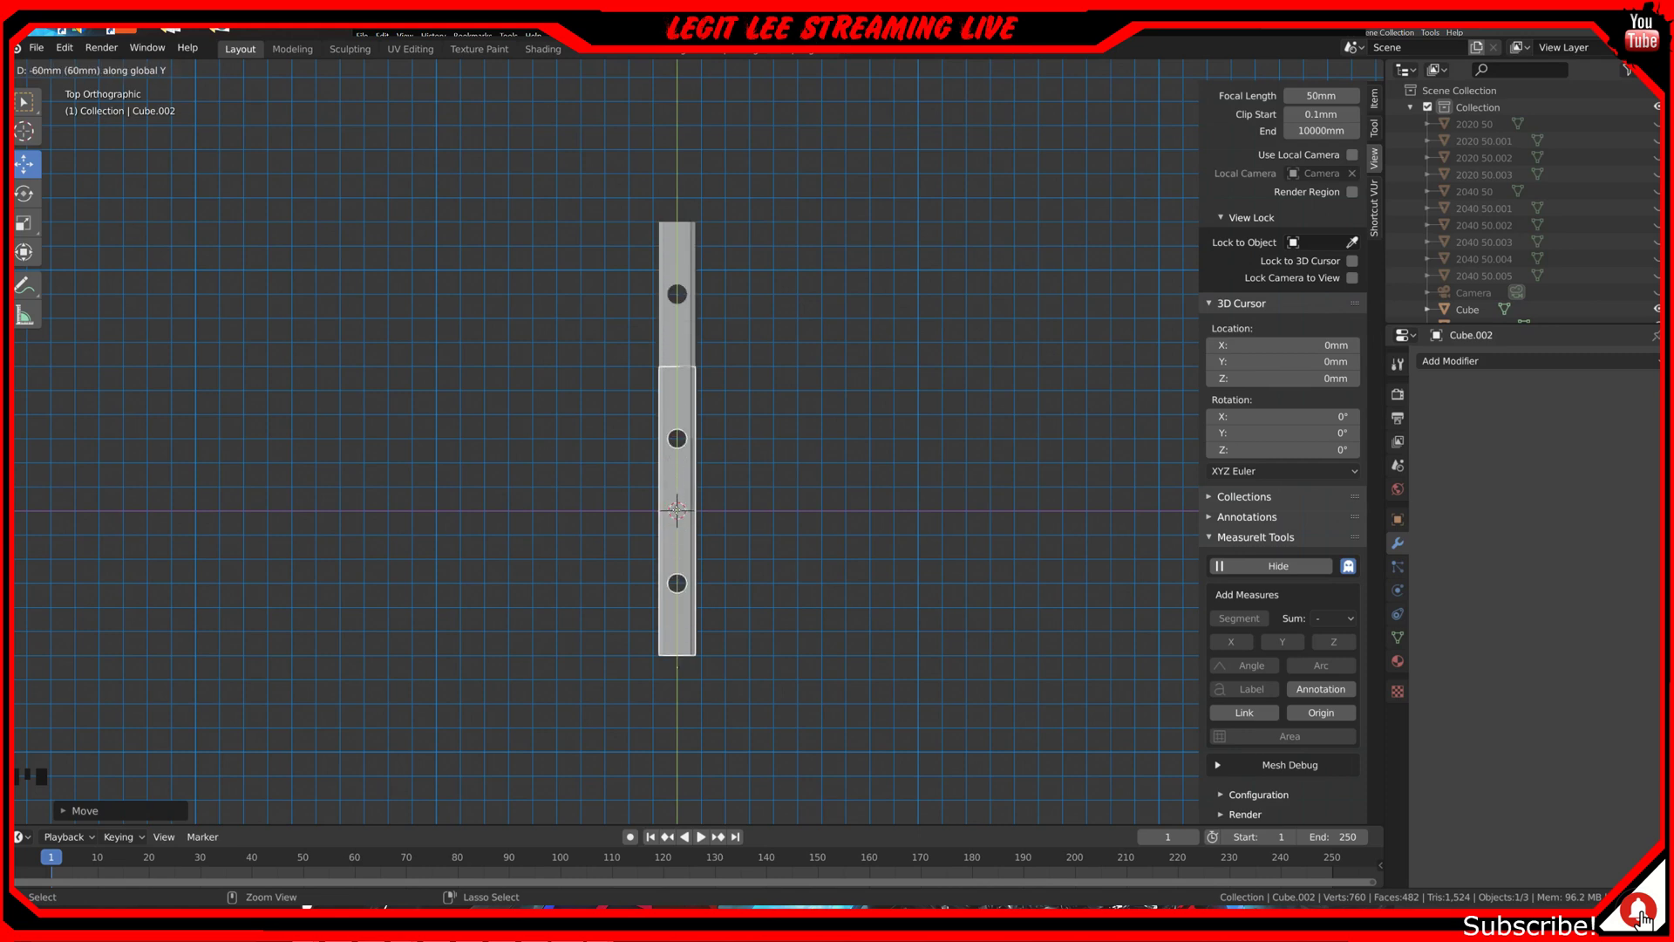
mouse_move(673, 619)
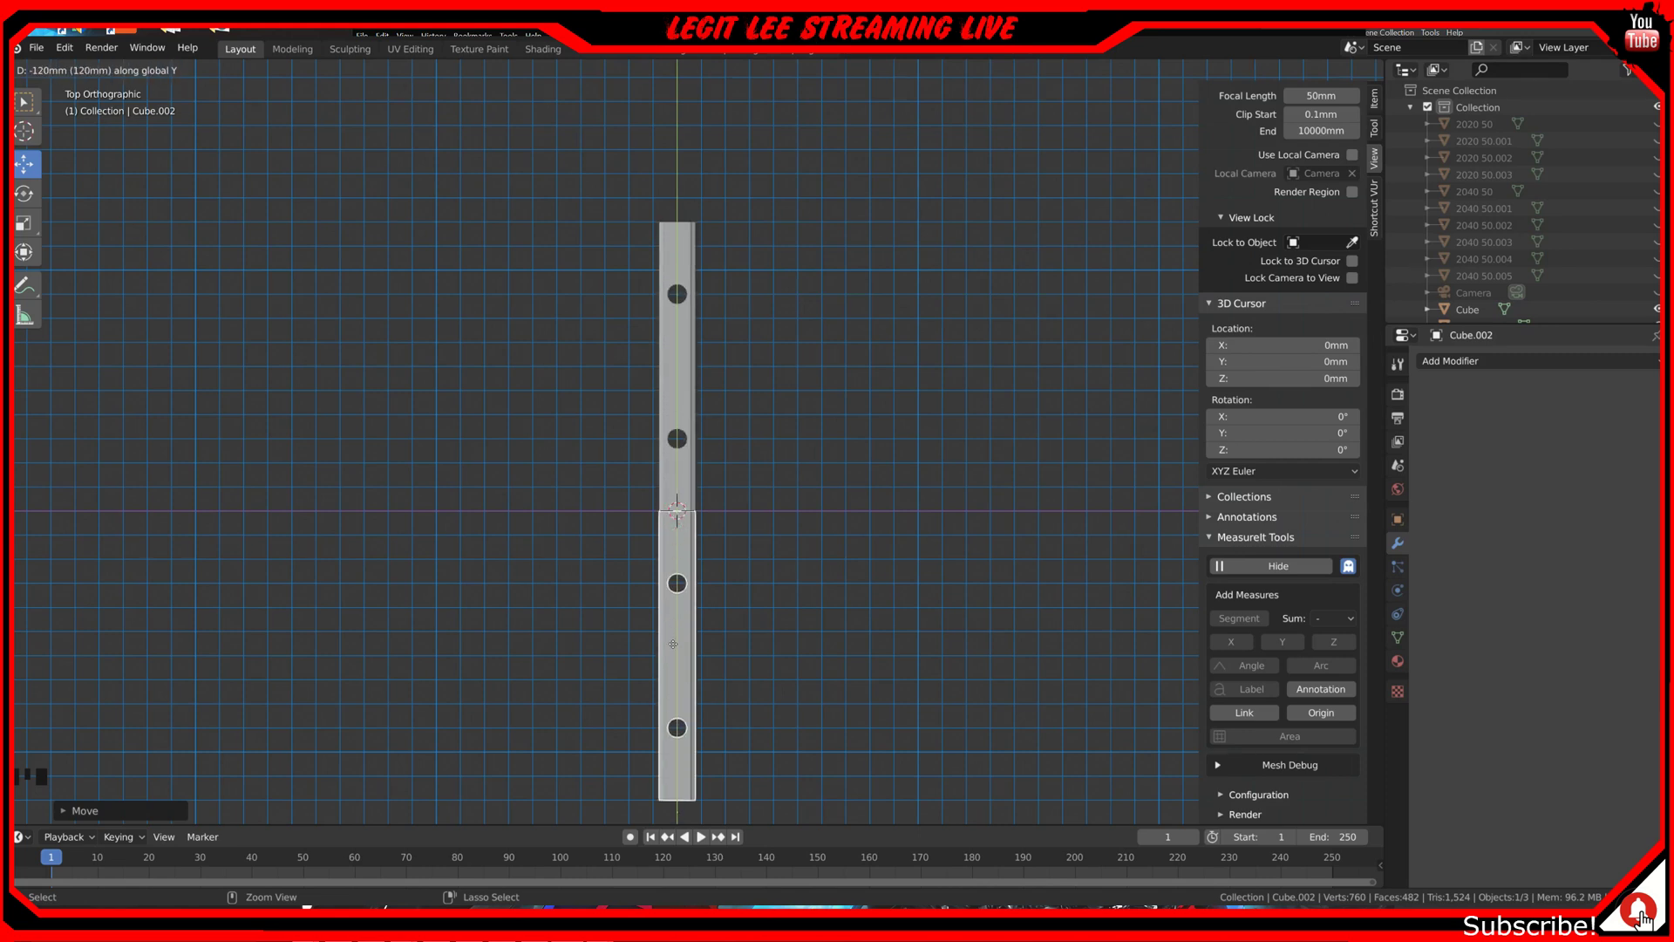
click(673, 645)
Step: Repeat the 120 mm duplication twice to extend the row to four end-to-end profile segments
shift+middle_drag(736, 490, 737, 328)
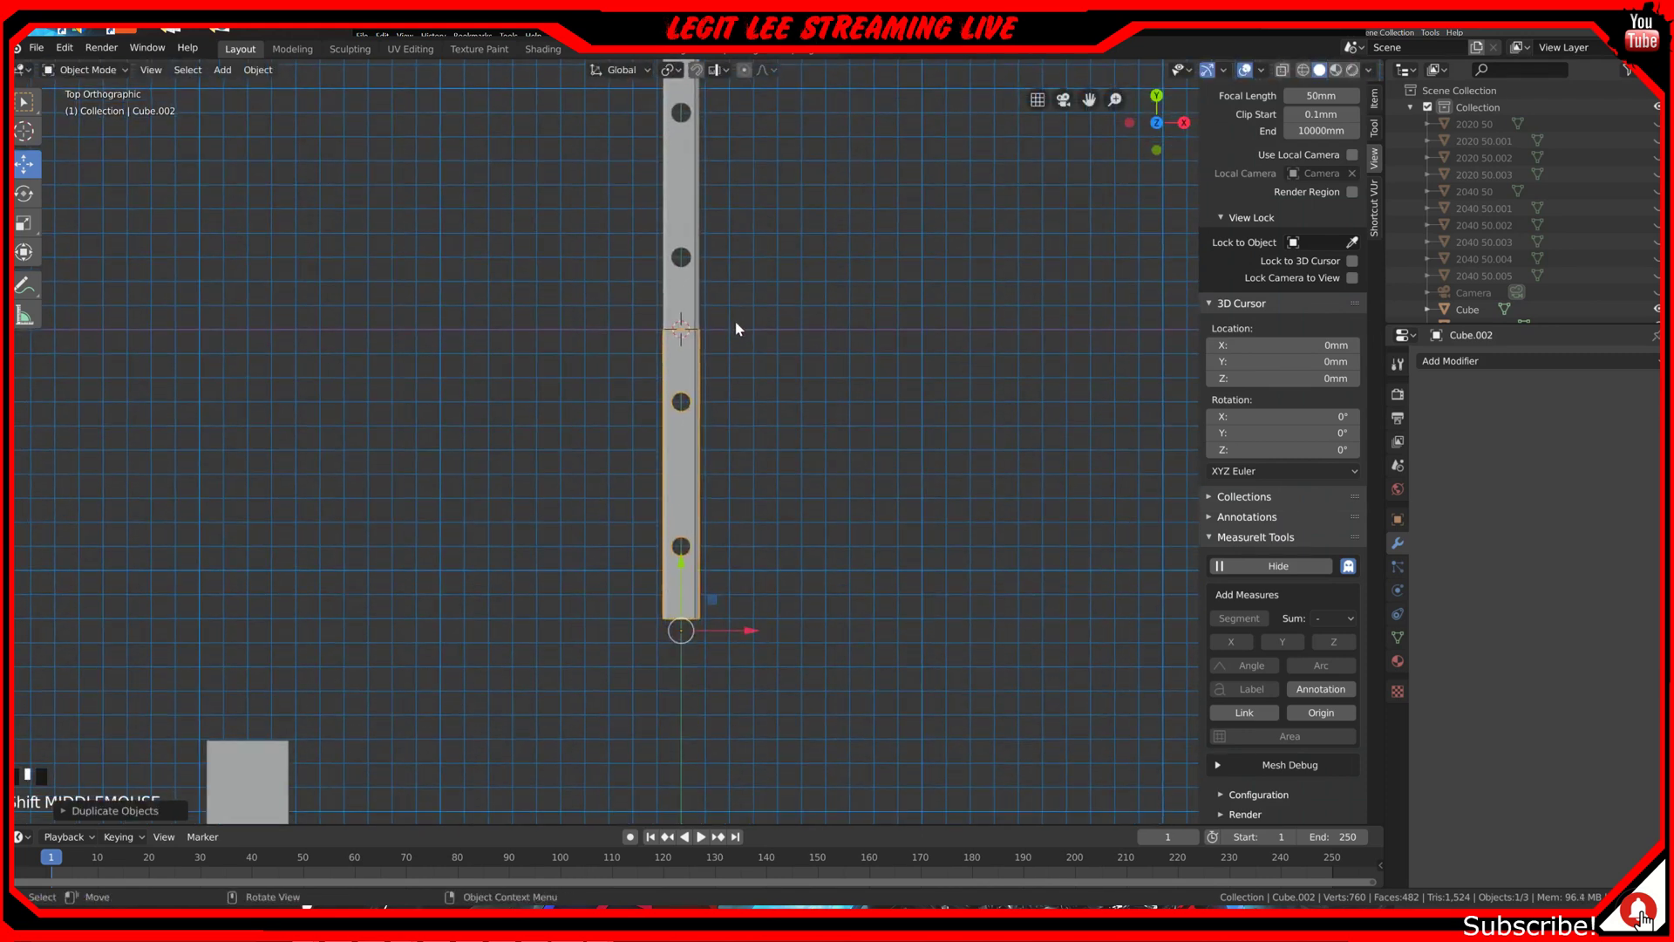
key(shift+r)
key(shift+r)
scroll(736, 325, down, 5)
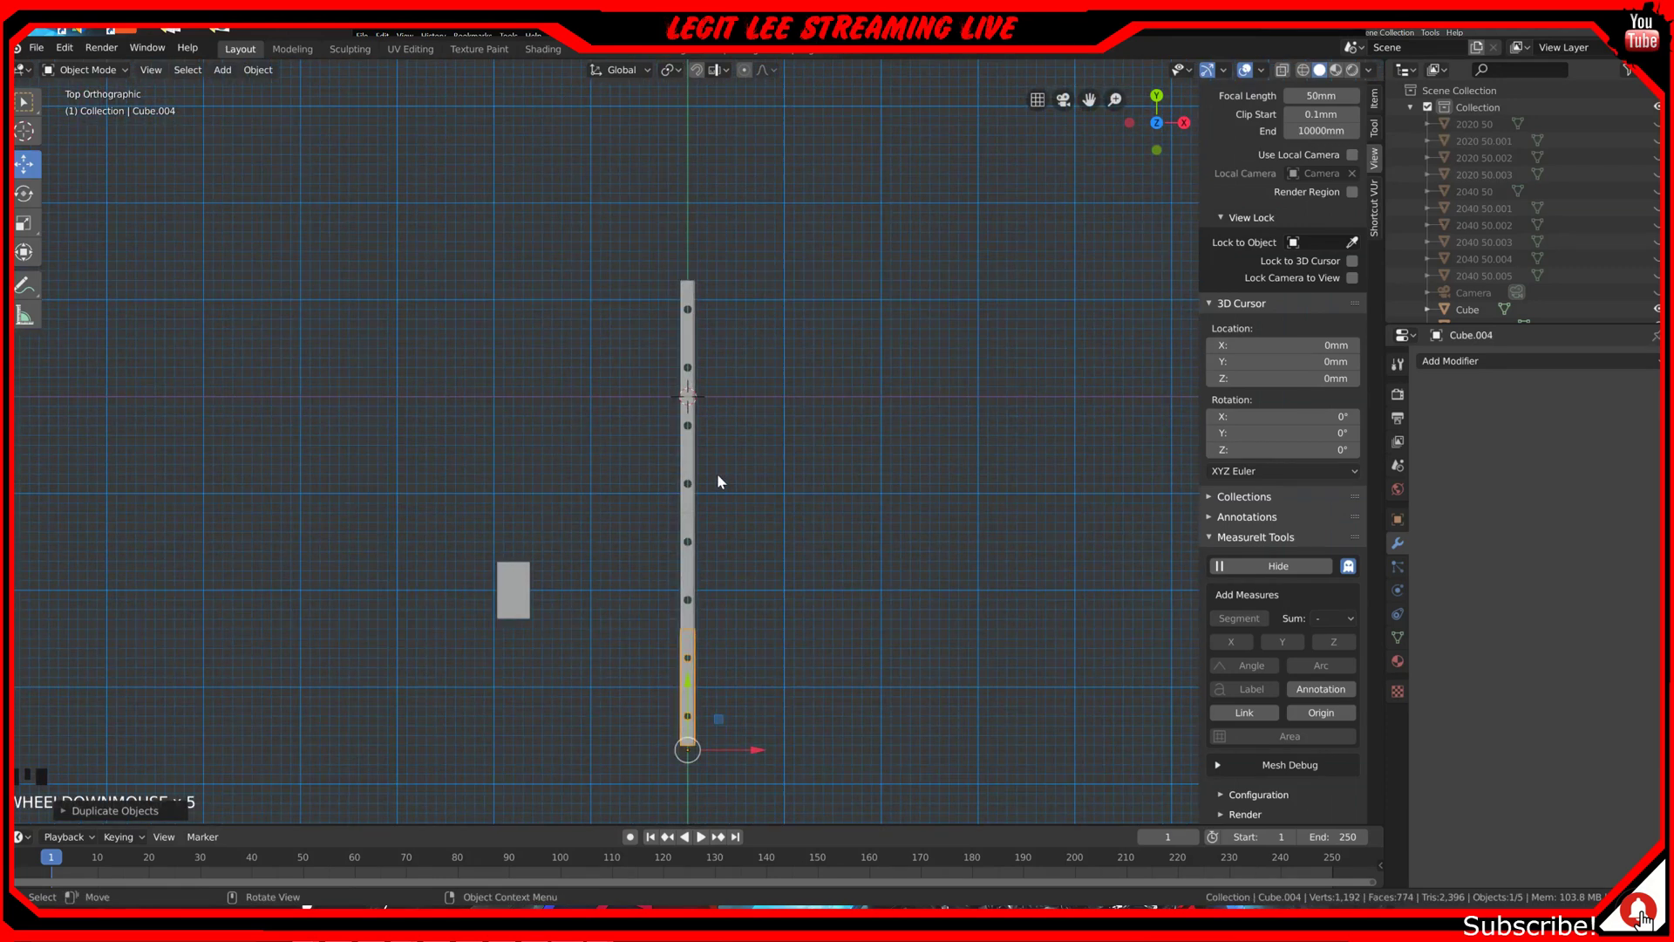
shift+middle_drag(717, 510, 729, 367)
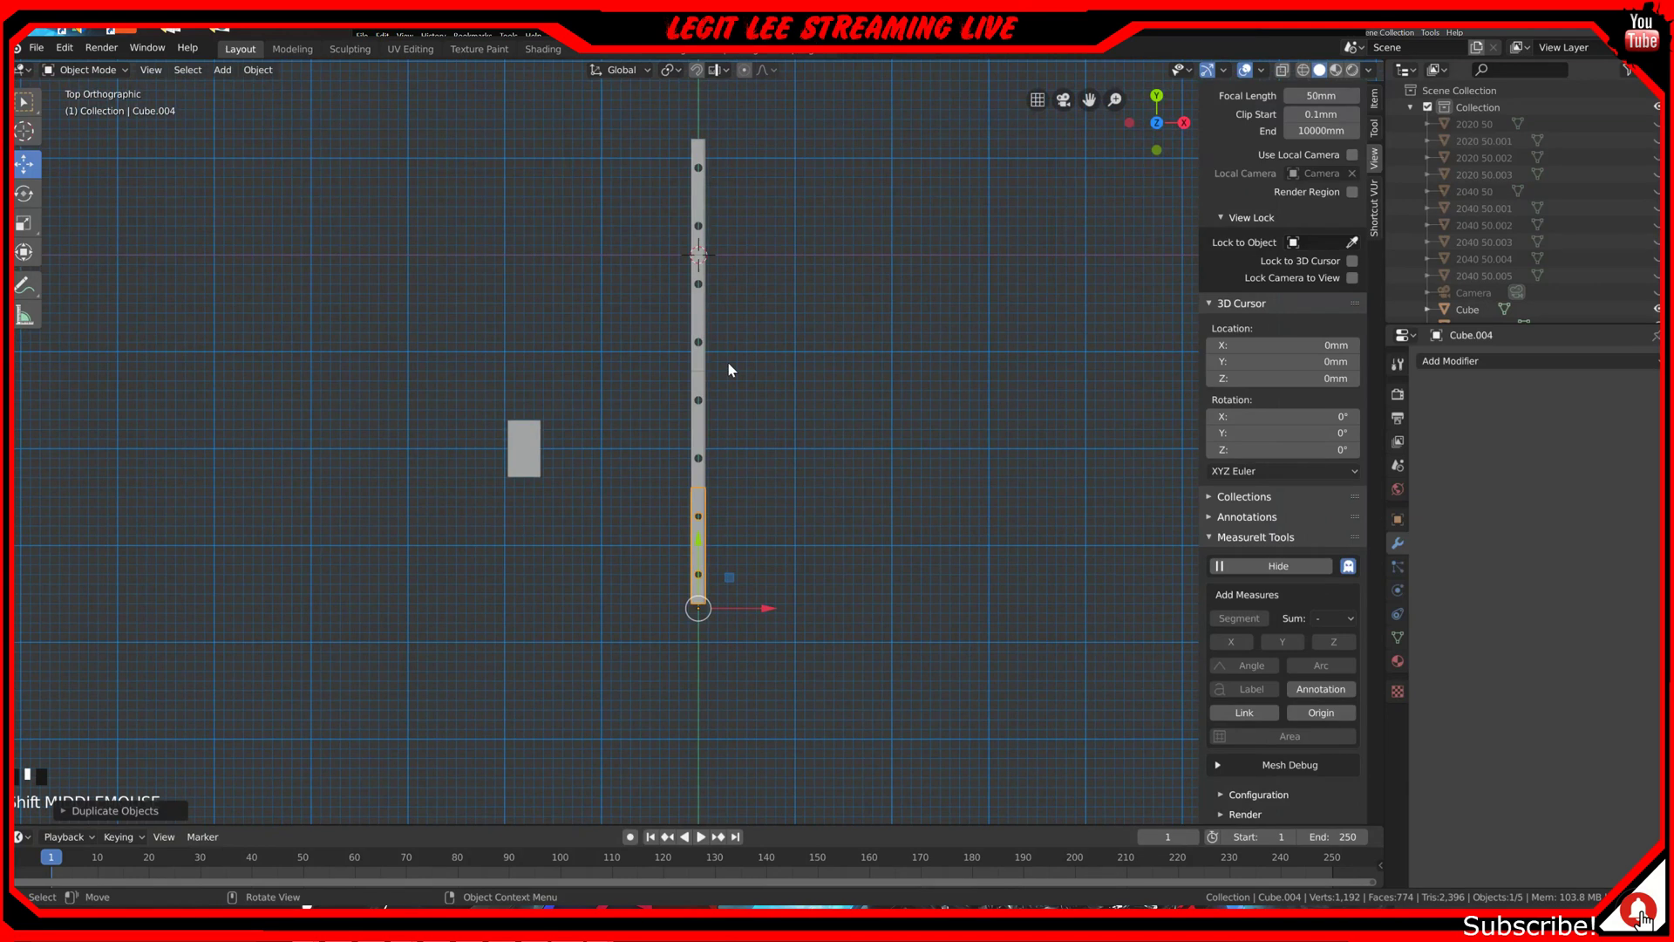
scroll(730, 366, down, 1)
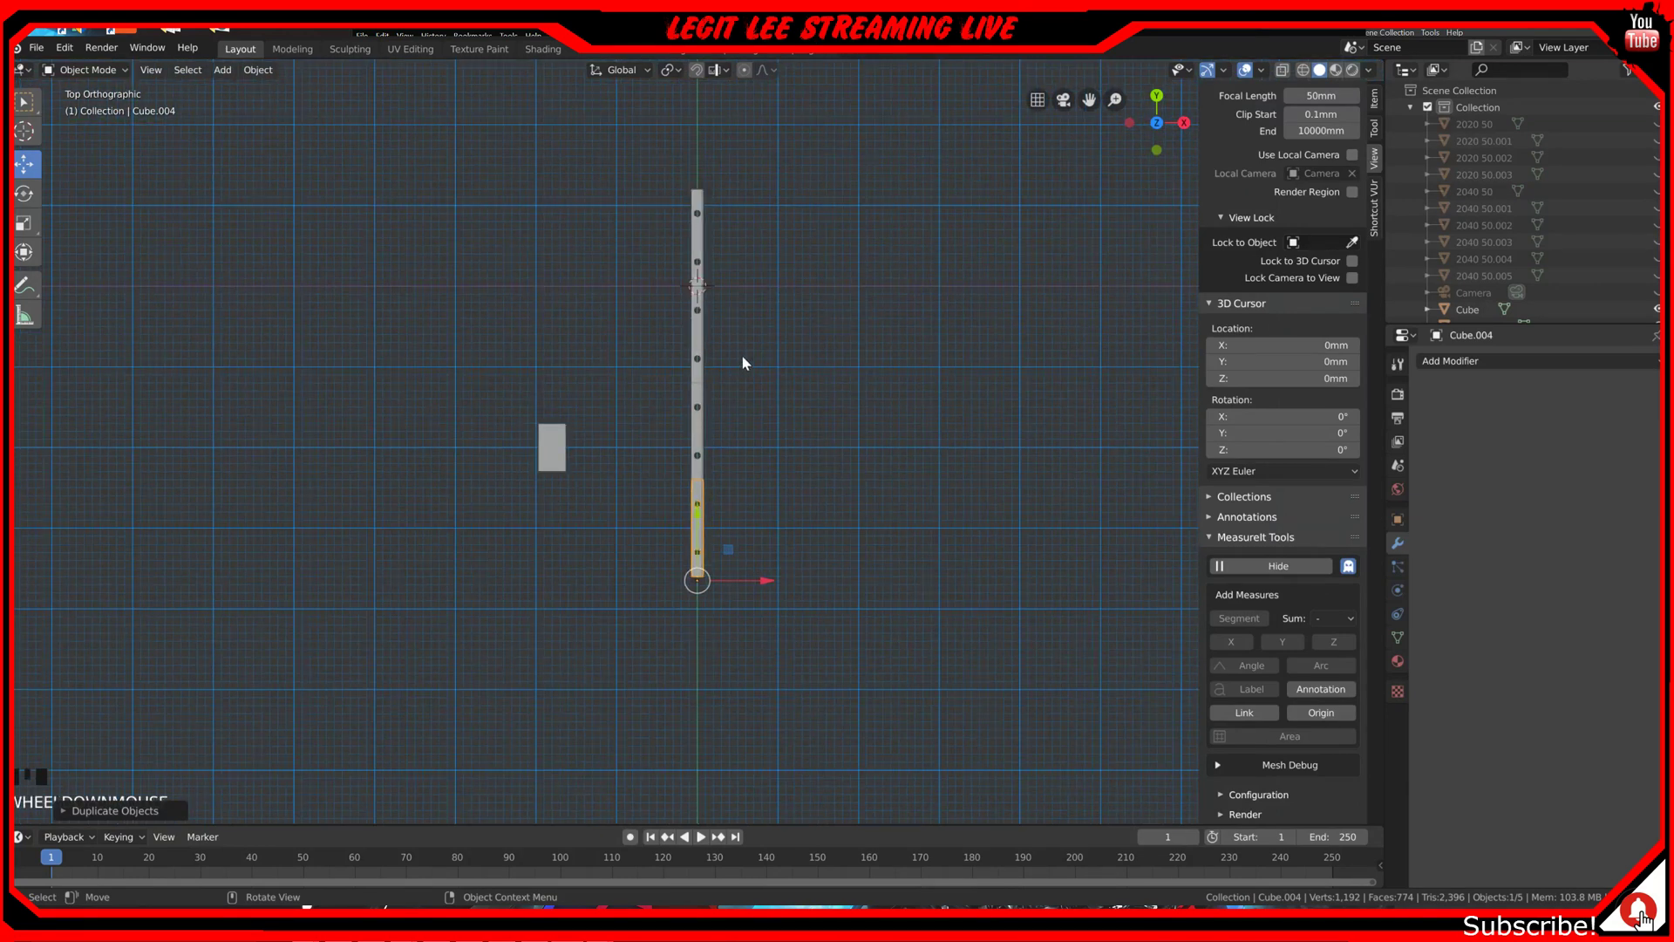
Step: Unhide all the hidden parts and extrusions around the row of profiles
key(alt+h)
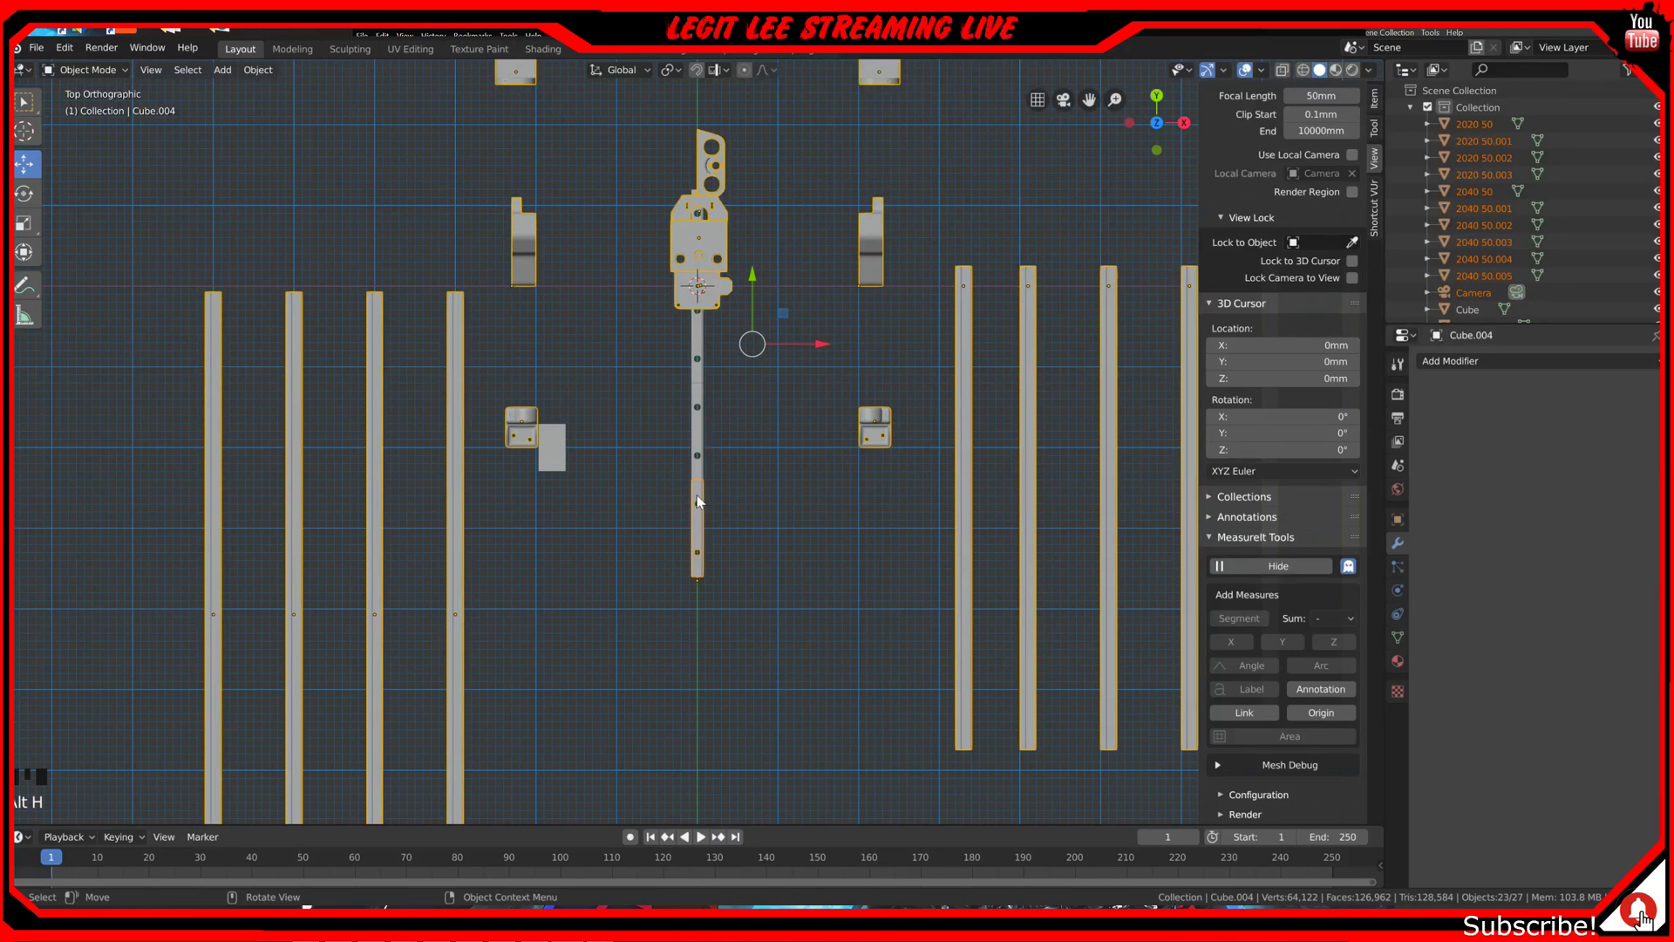
scroll(698, 502, down, 1)
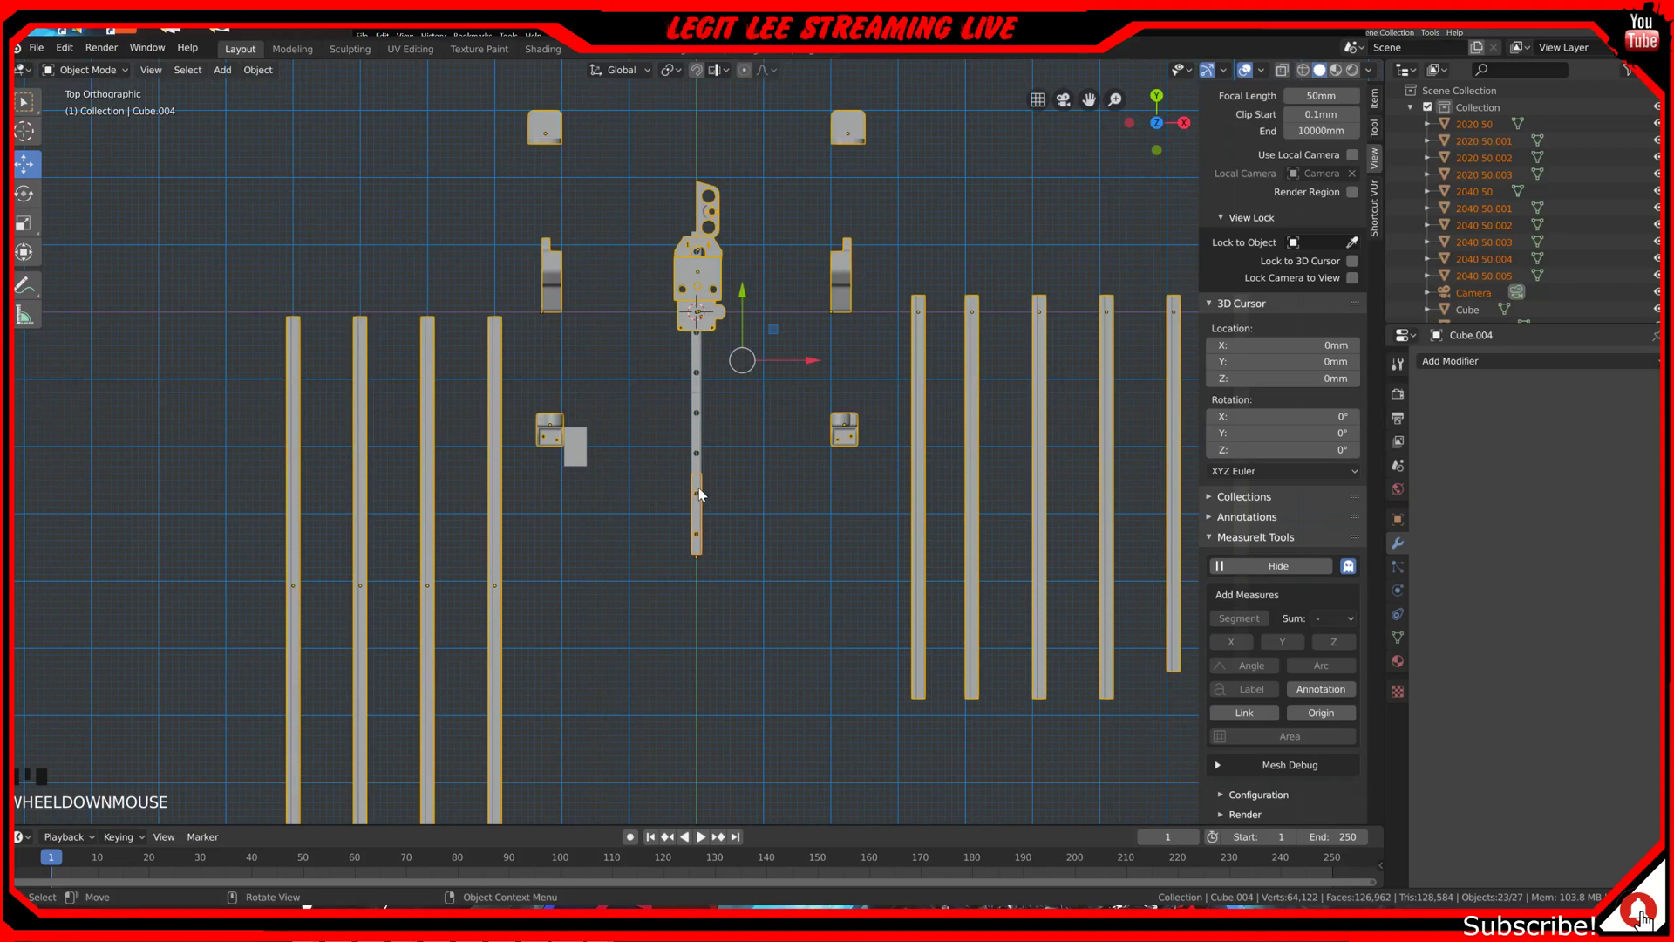
scroll(697, 451, up, 1)
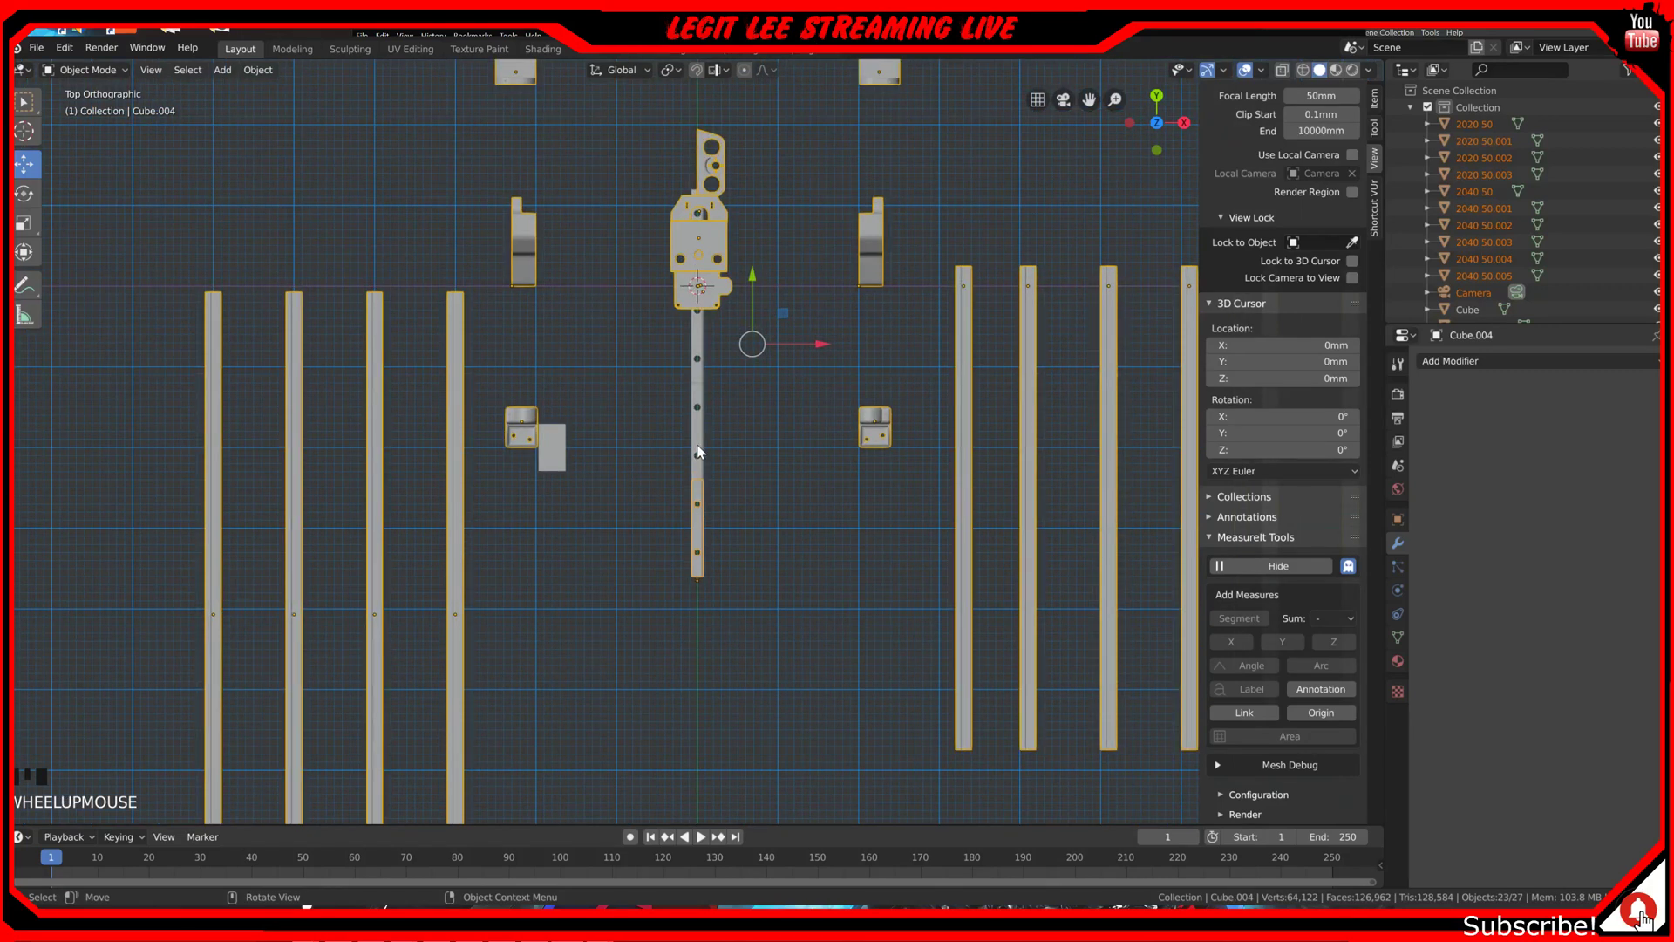
scroll(698, 452, down, 2)
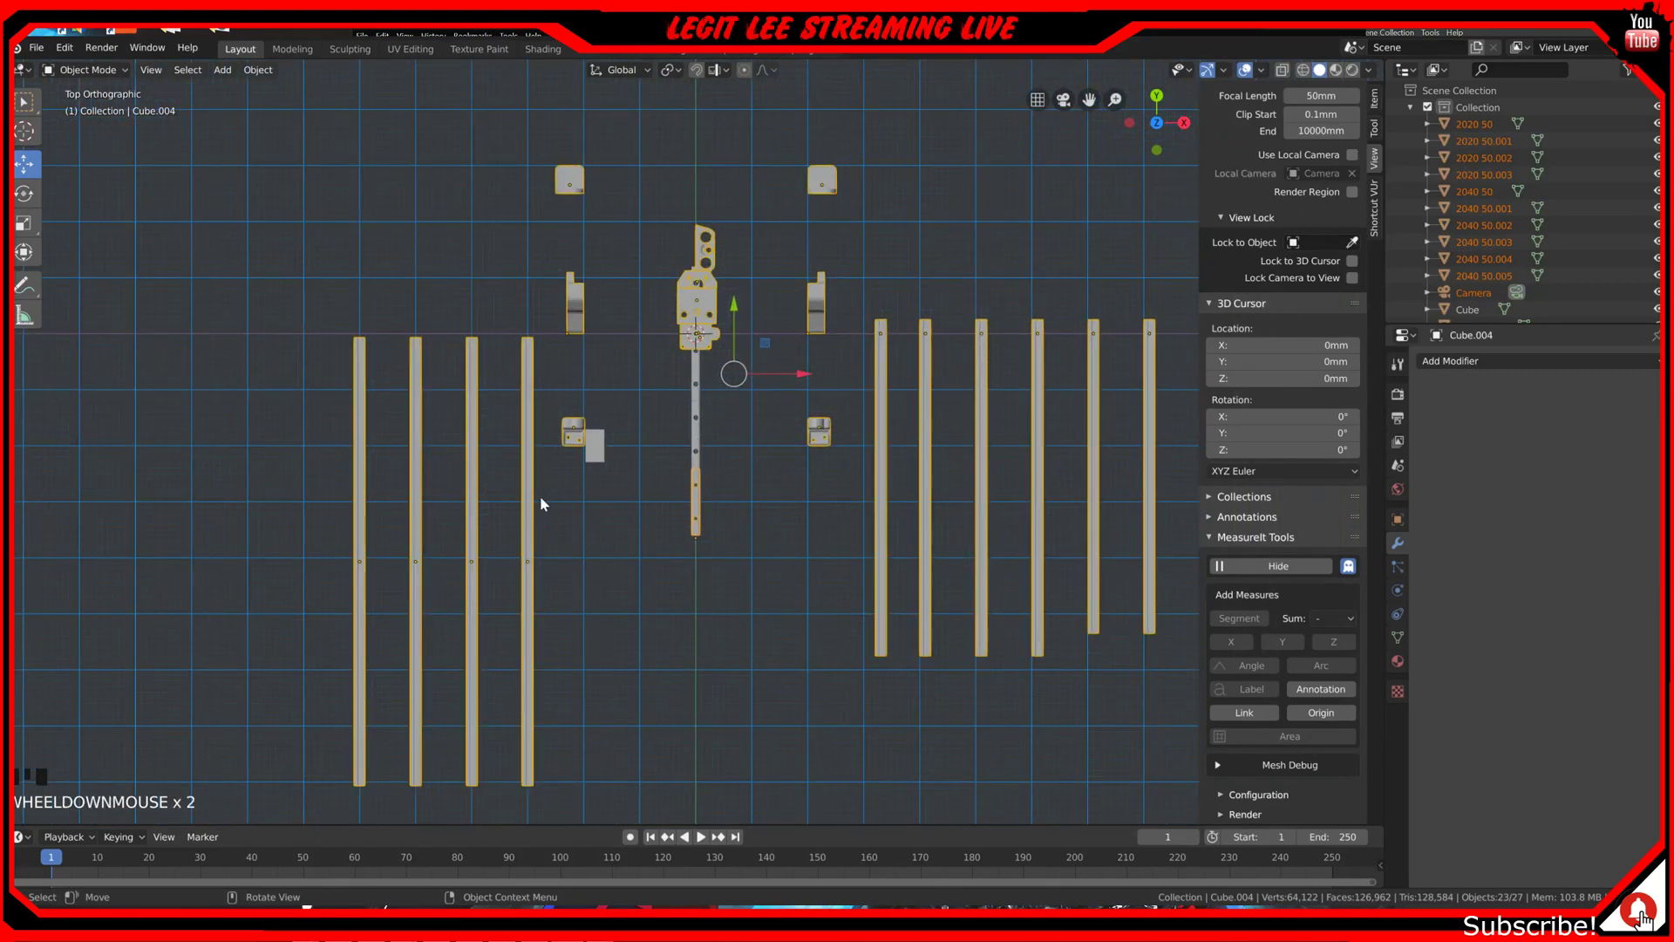
Step: Select the 2040 50.001 extrusion and open its Set Origin options
click(532, 517)
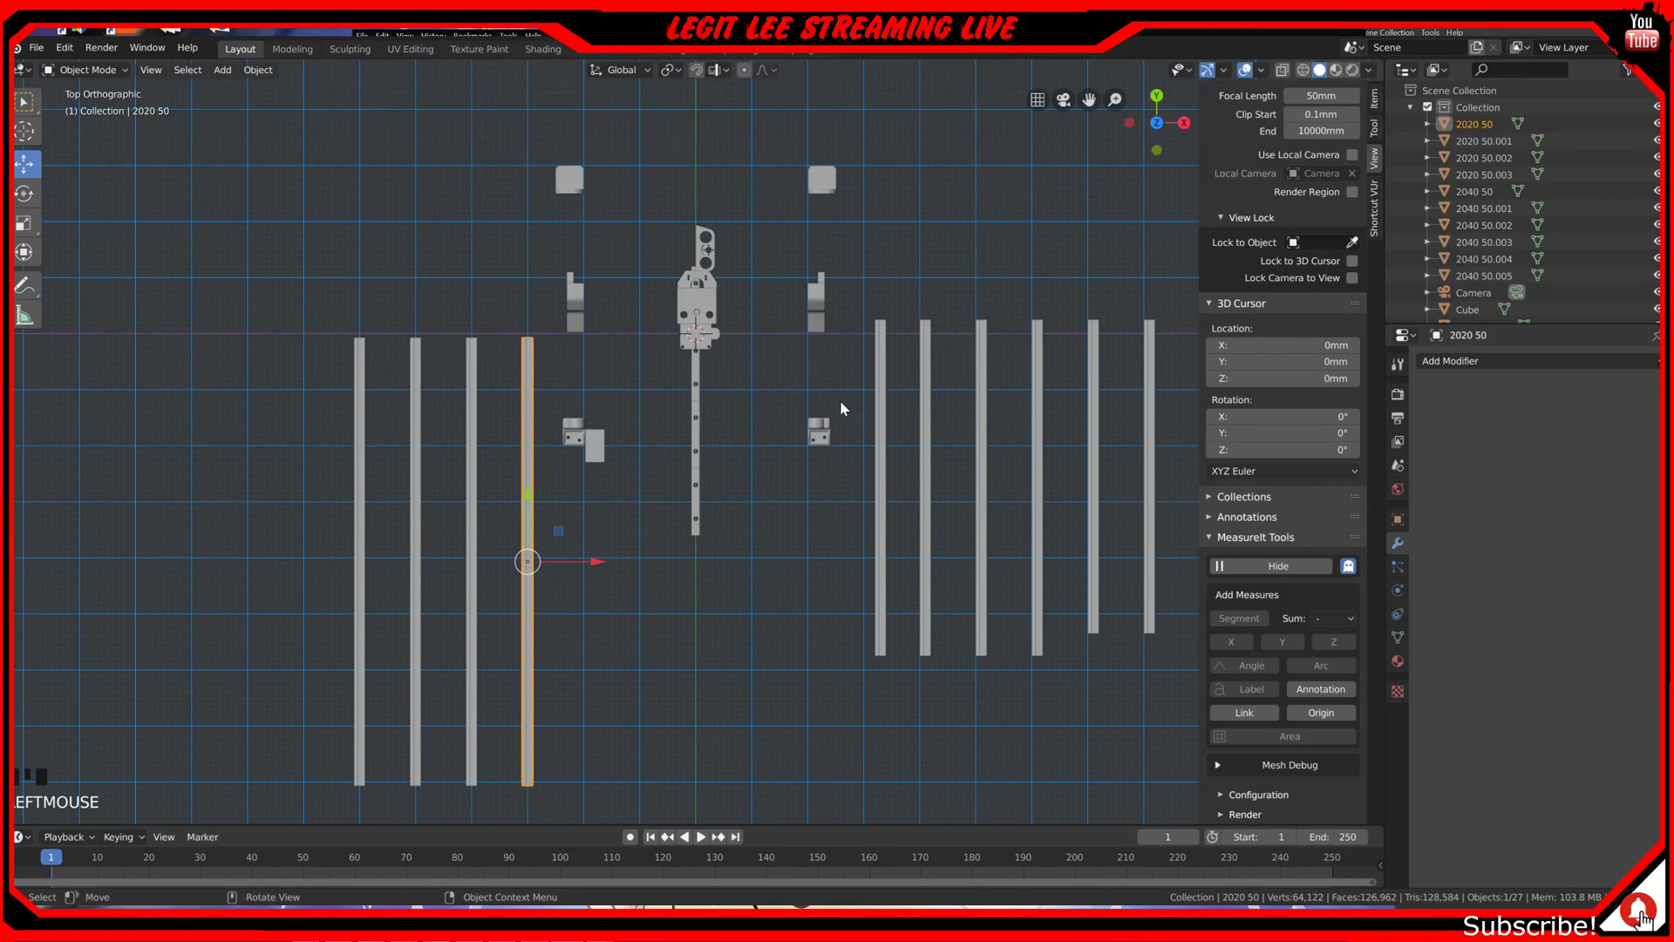
click(882, 410)
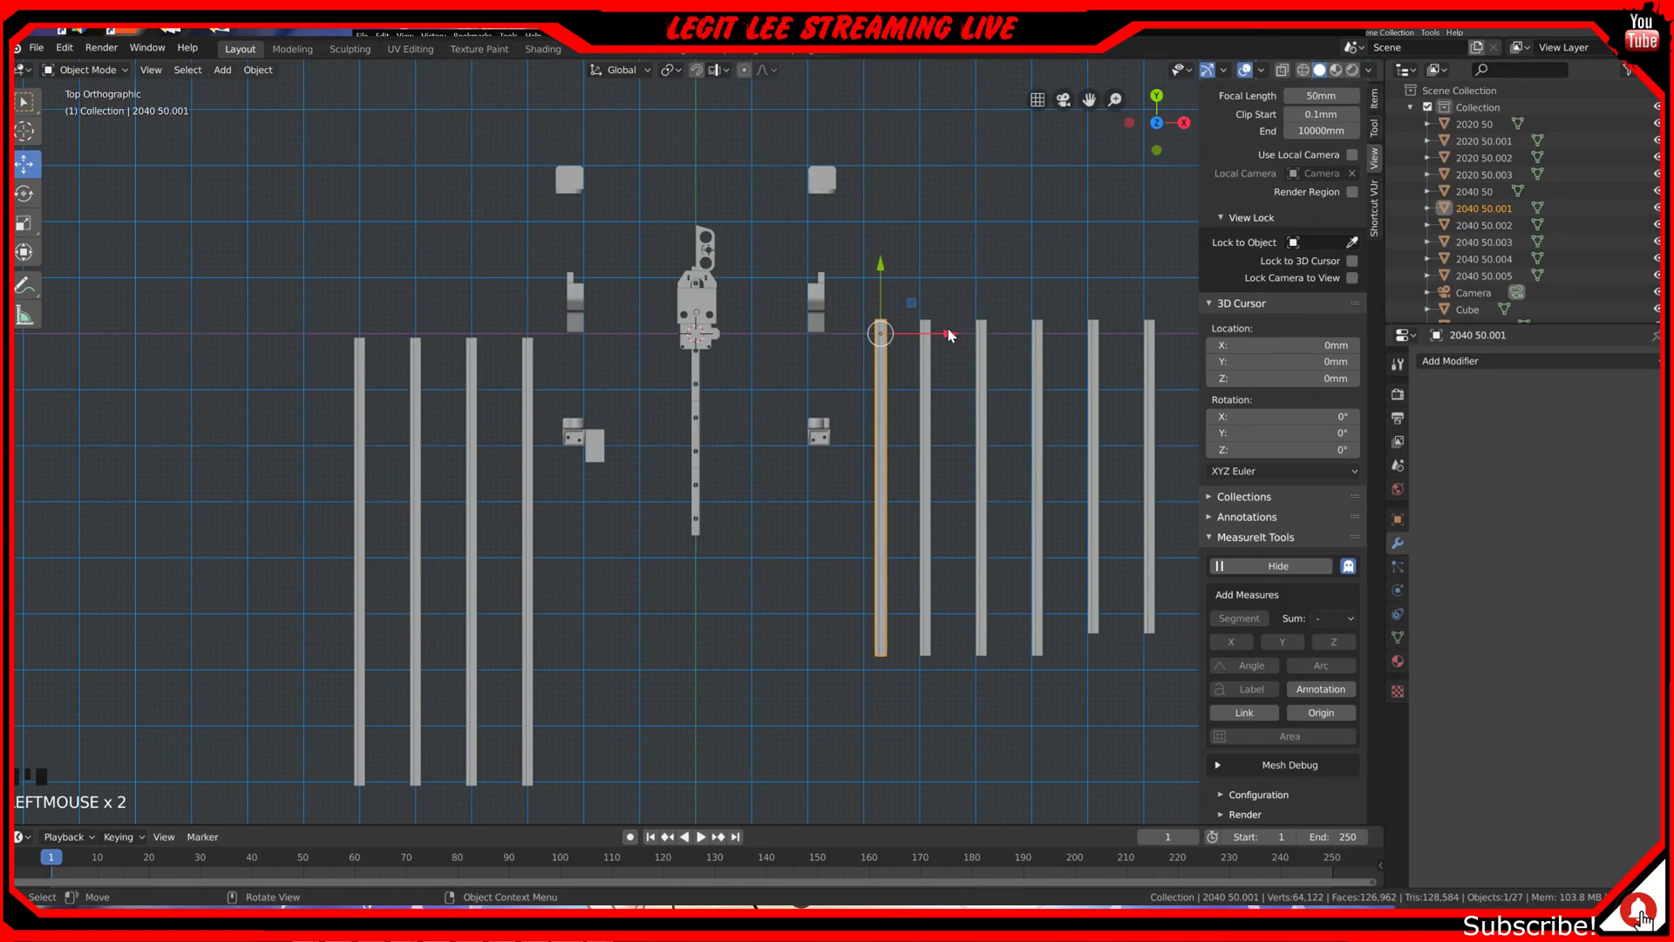
right_click(893, 384)
mouse_move(893, 386)
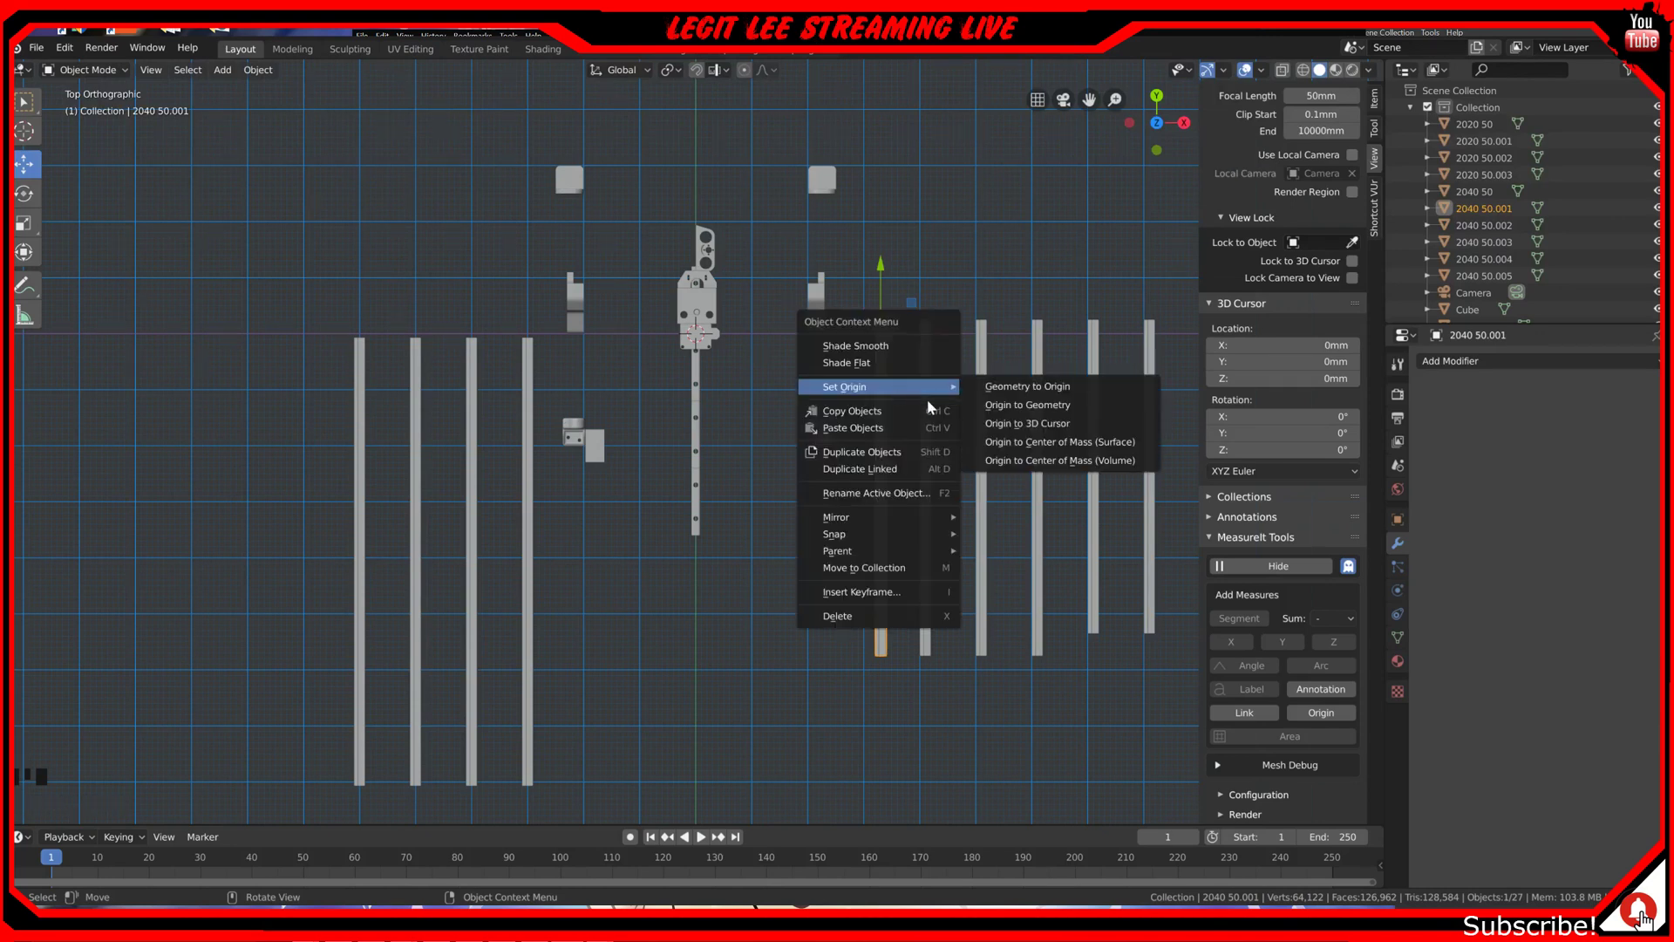
Step: Set the origins of the 2040 50.001 and 2040 50 bars to their center of mass
click(1036, 461)
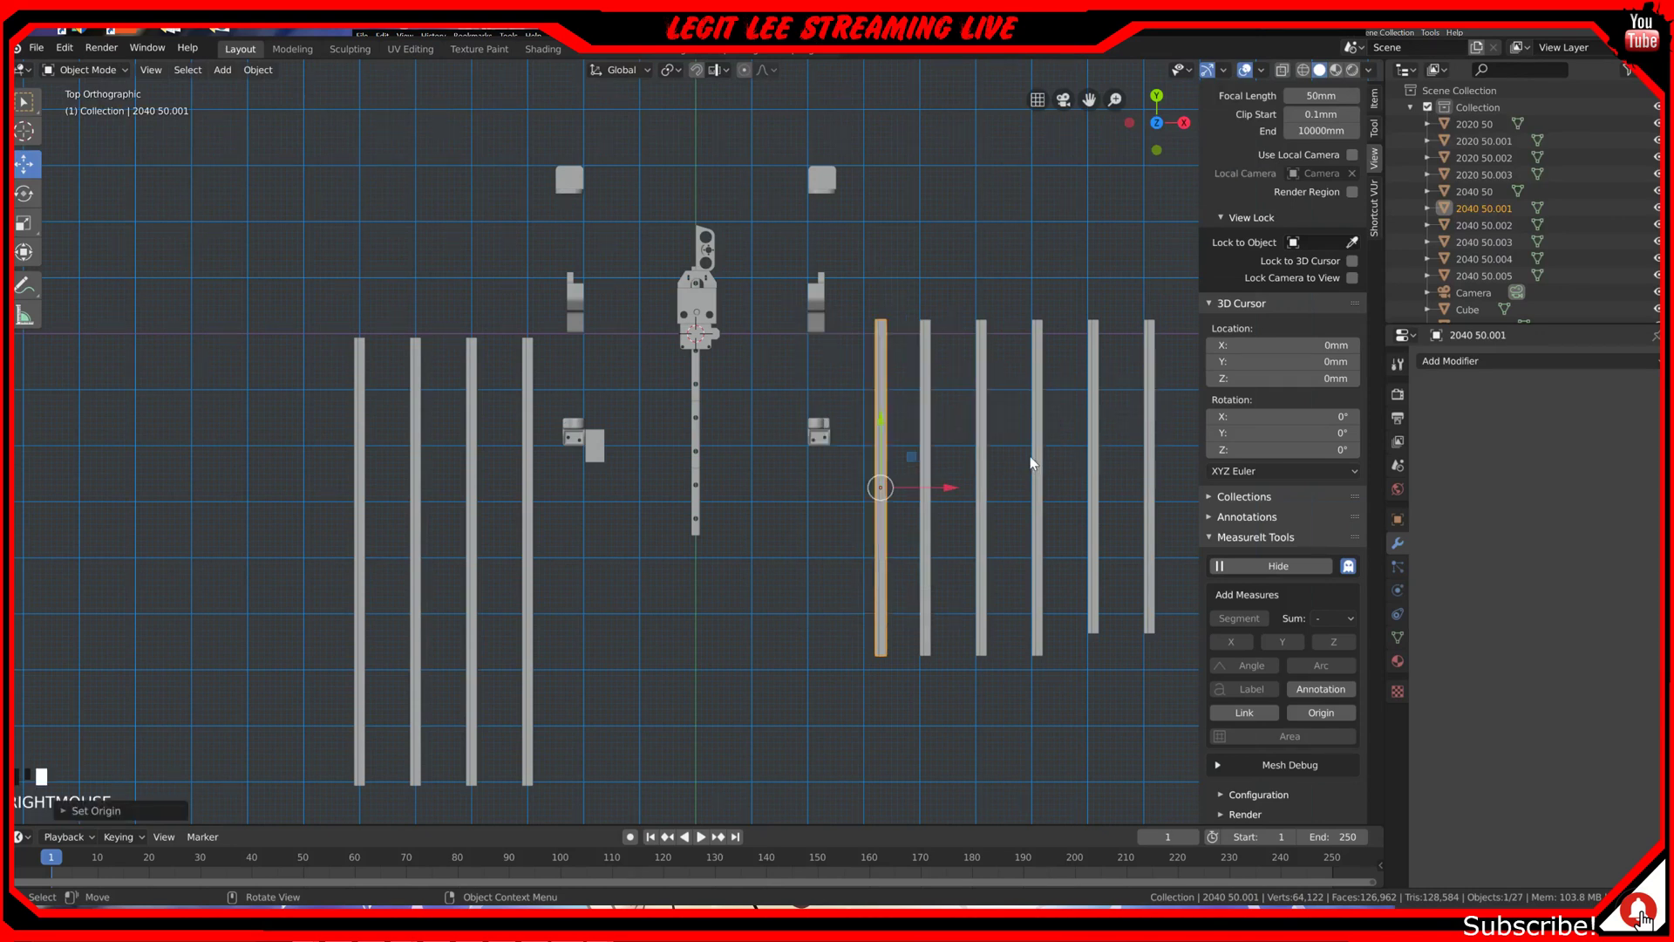
click(925, 423)
right_click(922, 416)
mouse_move(955, 400)
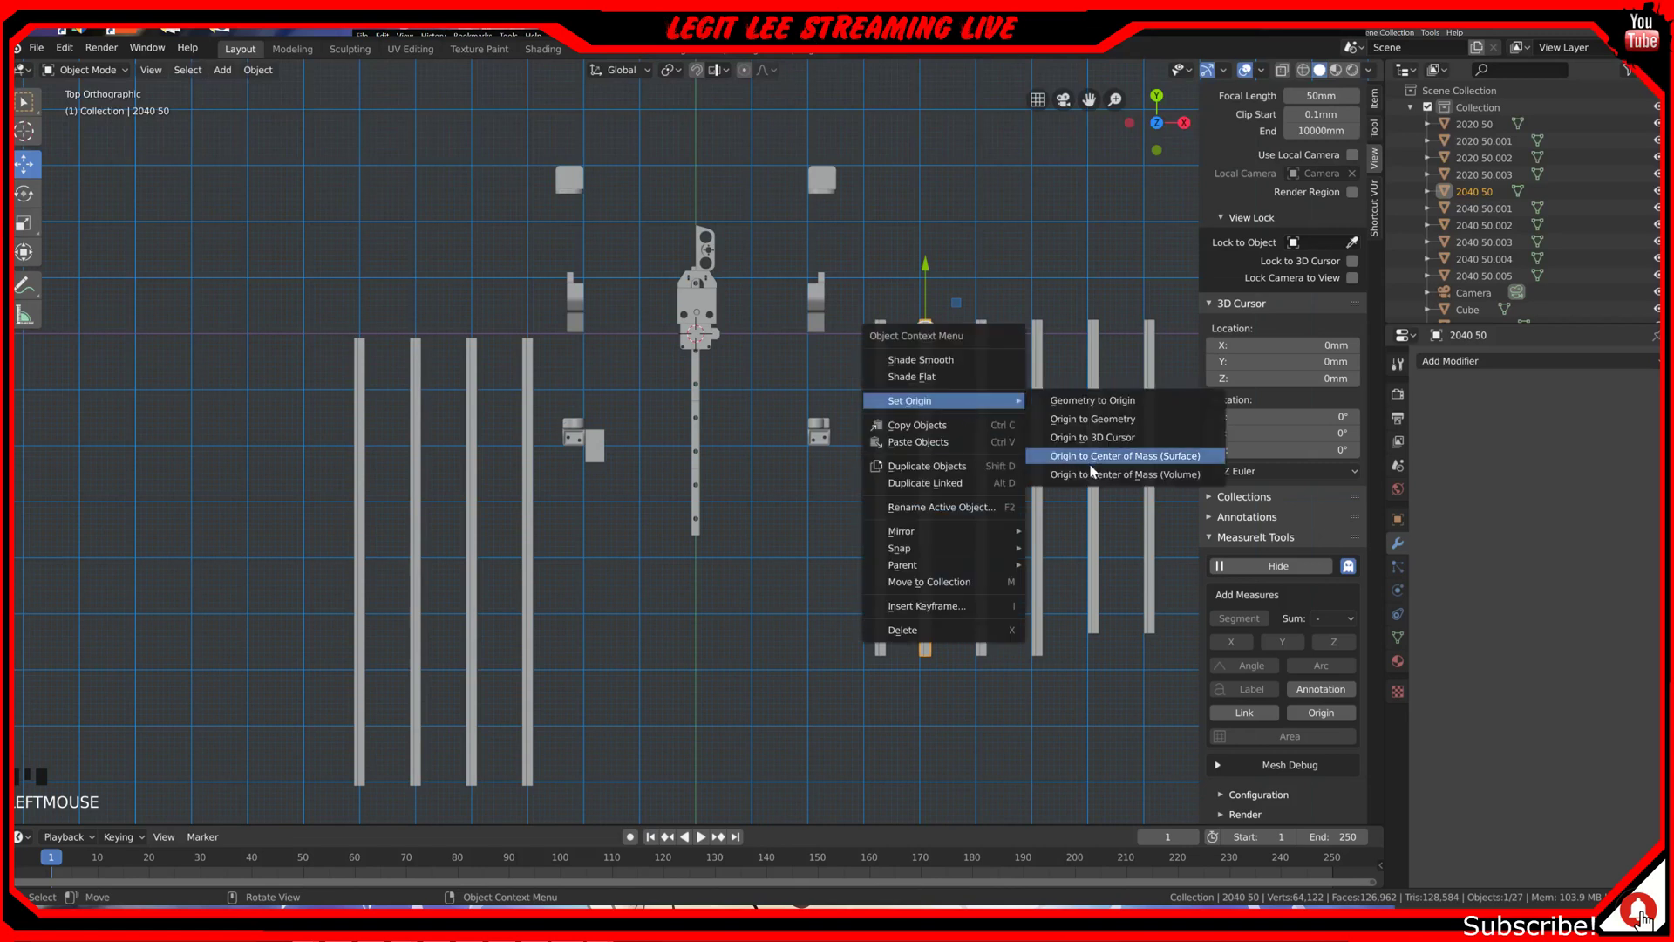
click(1082, 452)
Step: Set the origins of the 2040 50.002 and 2040 50.003 bars to Center of Mass (Volume)
click(984, 460)
right_click(1003, 451)
mouse_move(1003, 453)
click(1050, 479)
right_click(975, 422)
mouse_move(975, 420)
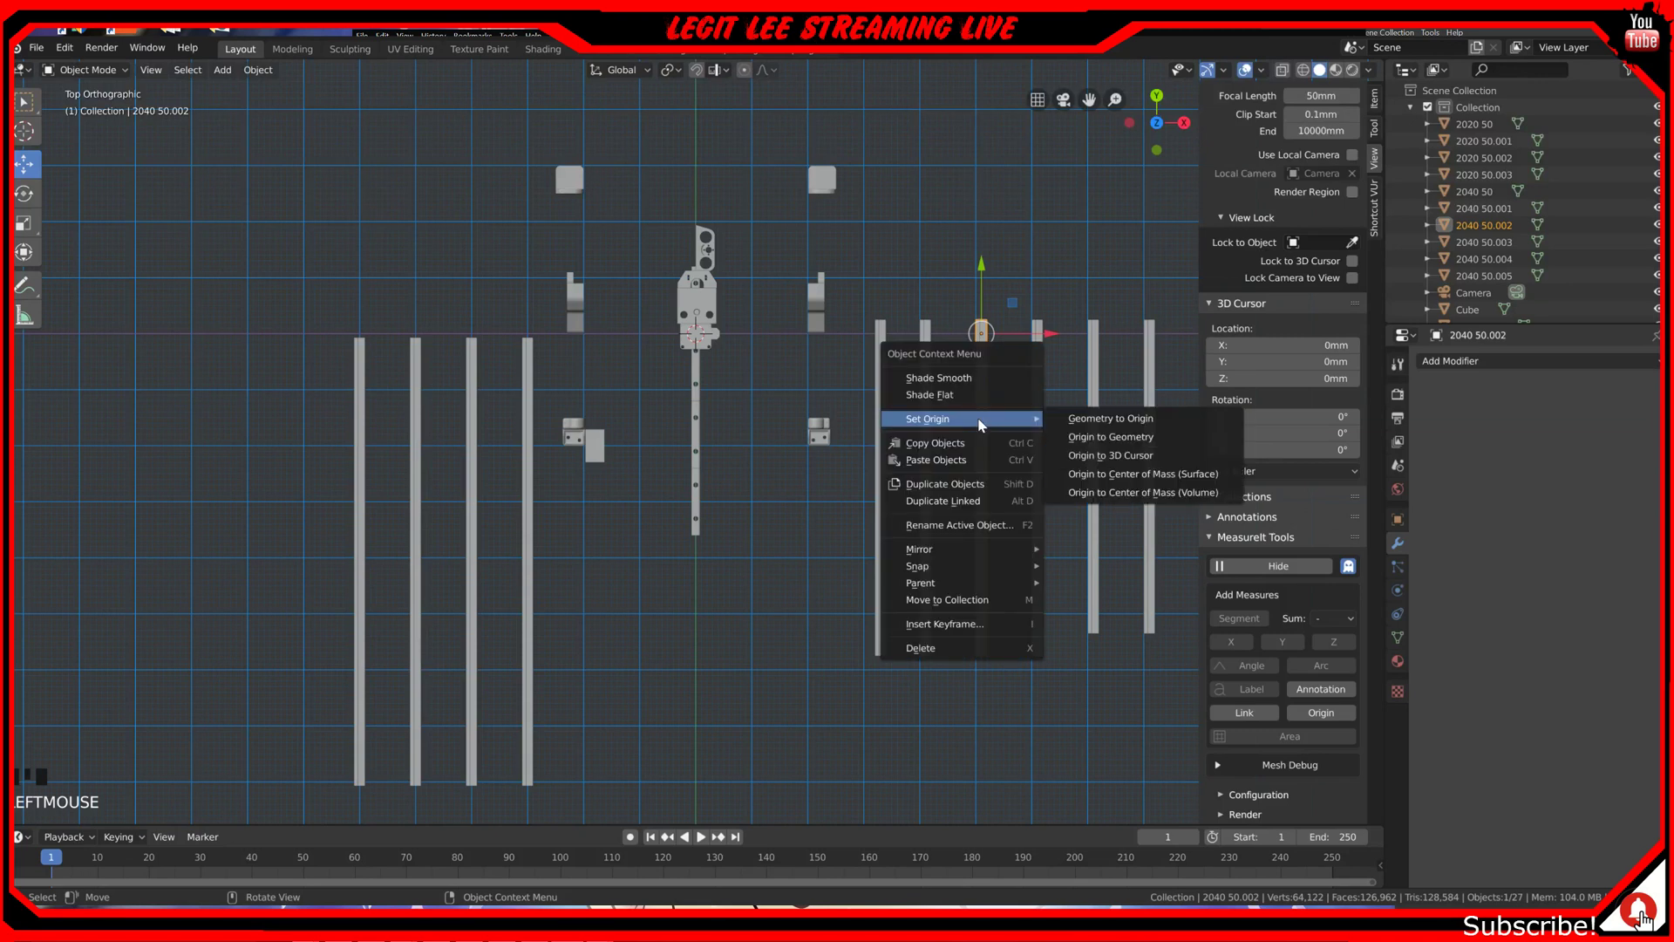
click(1112, 492)
click(1036, 453)
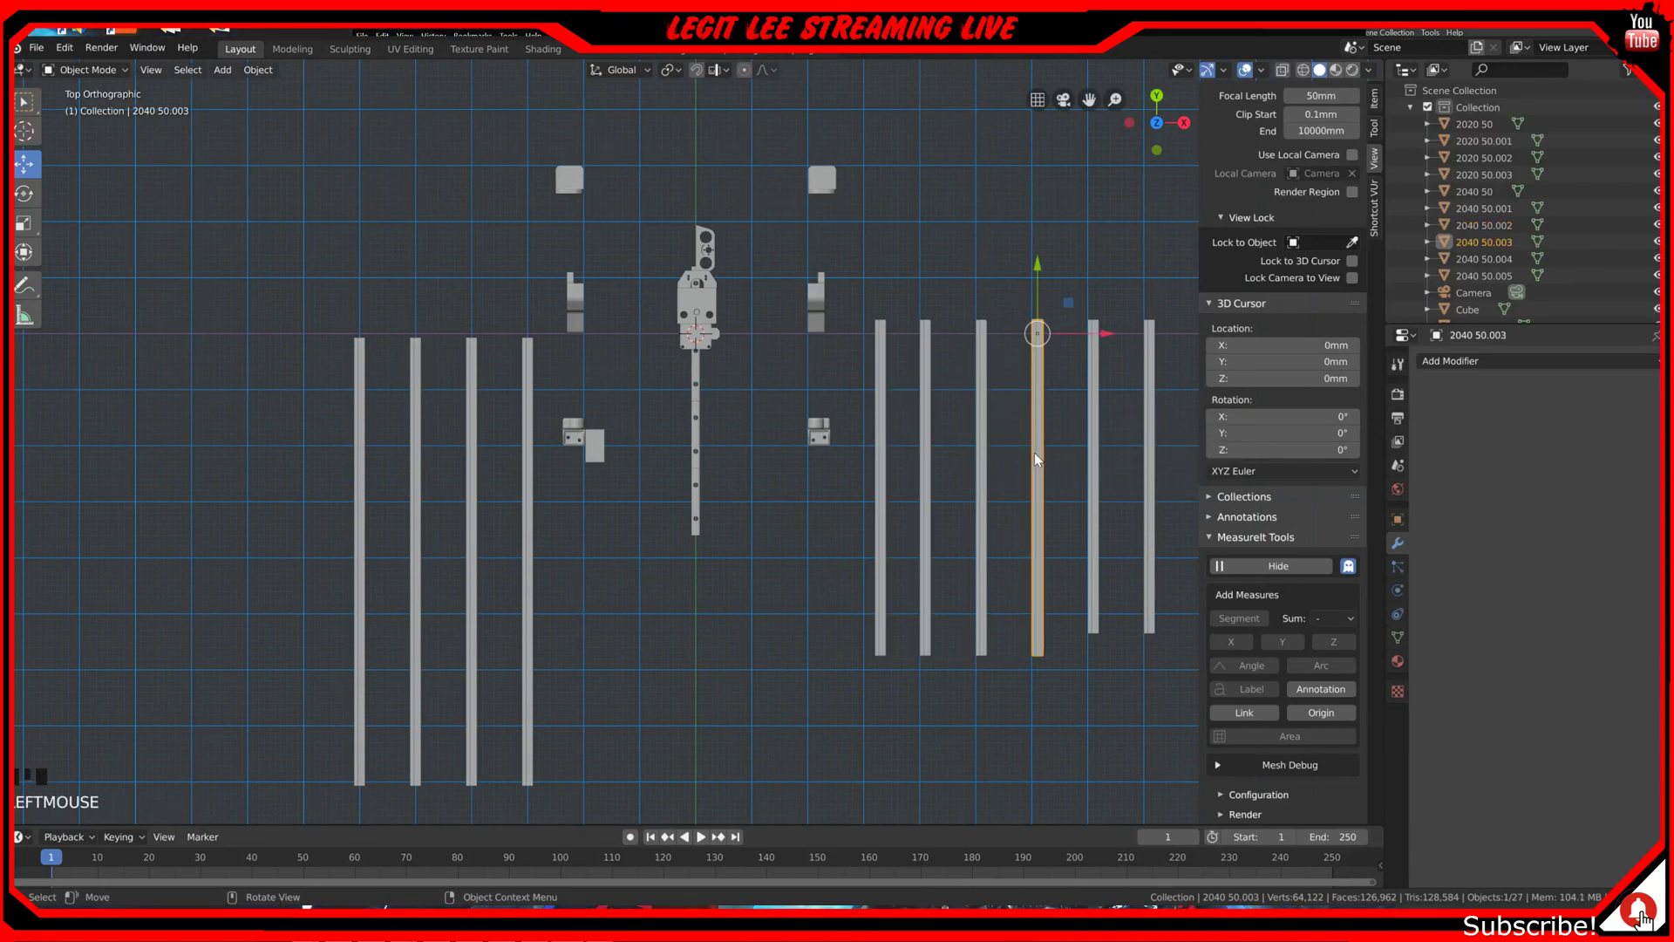
right_click(1034, 452)
mouse_move(1050, 454)
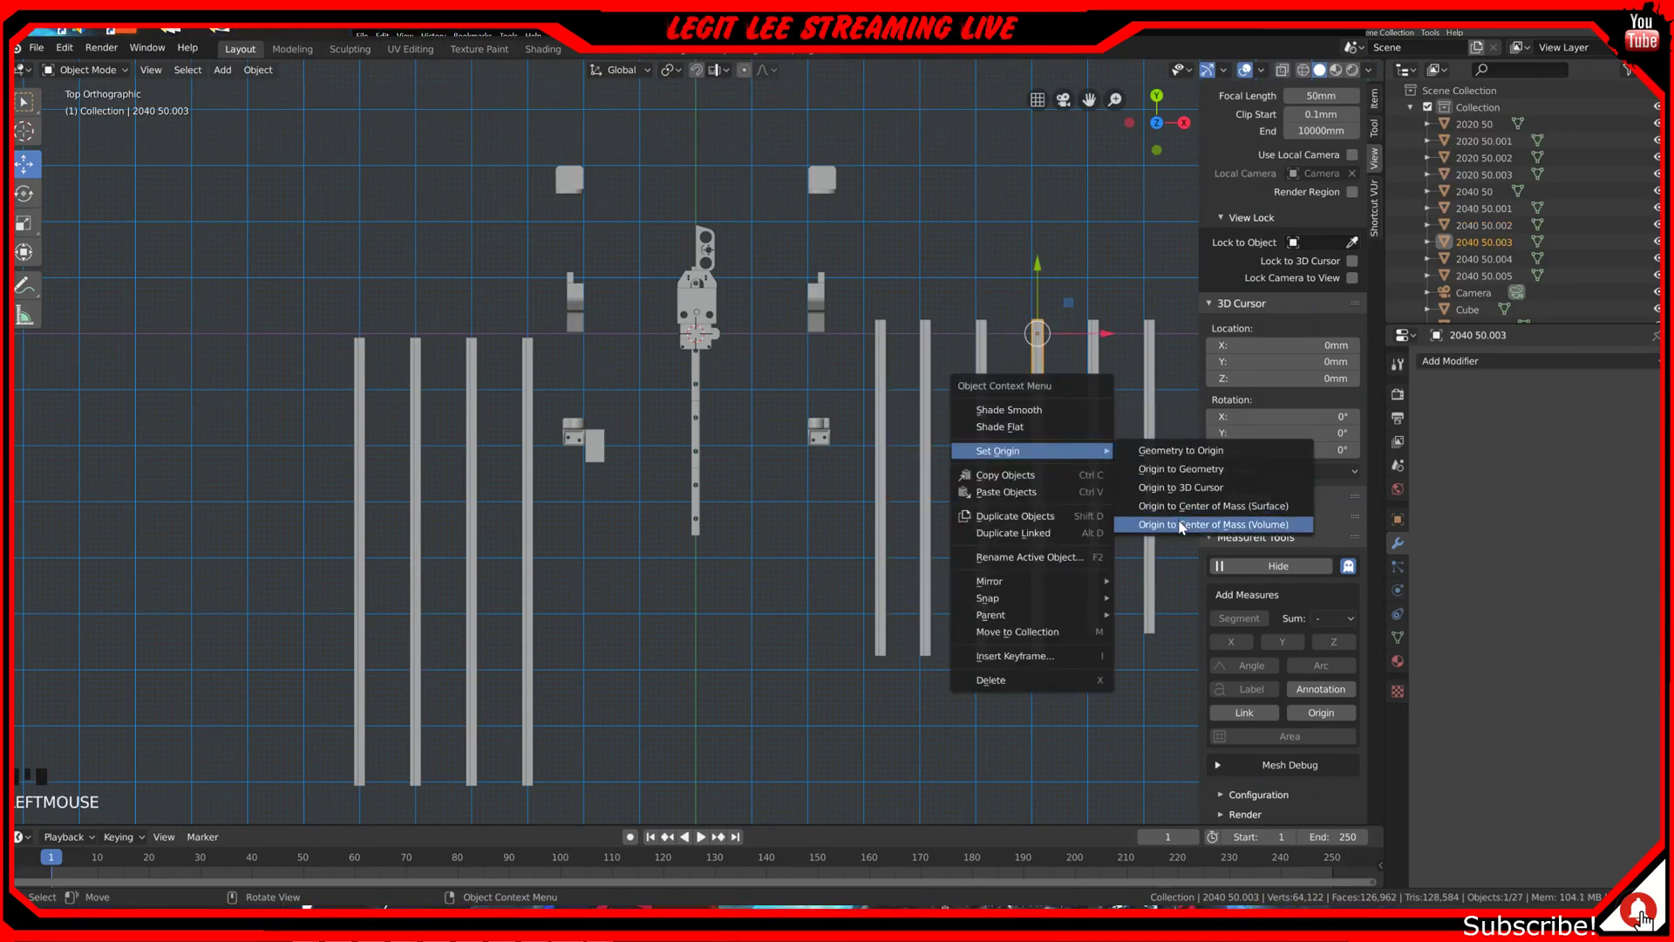
click(1158, 522)
Step: Set the origins of the two shorter bars, 2040 50.004 and 2040 50.005, to Center of Mass (Volume)
right_click(1097, 461)
mouse_move(1117, 464)
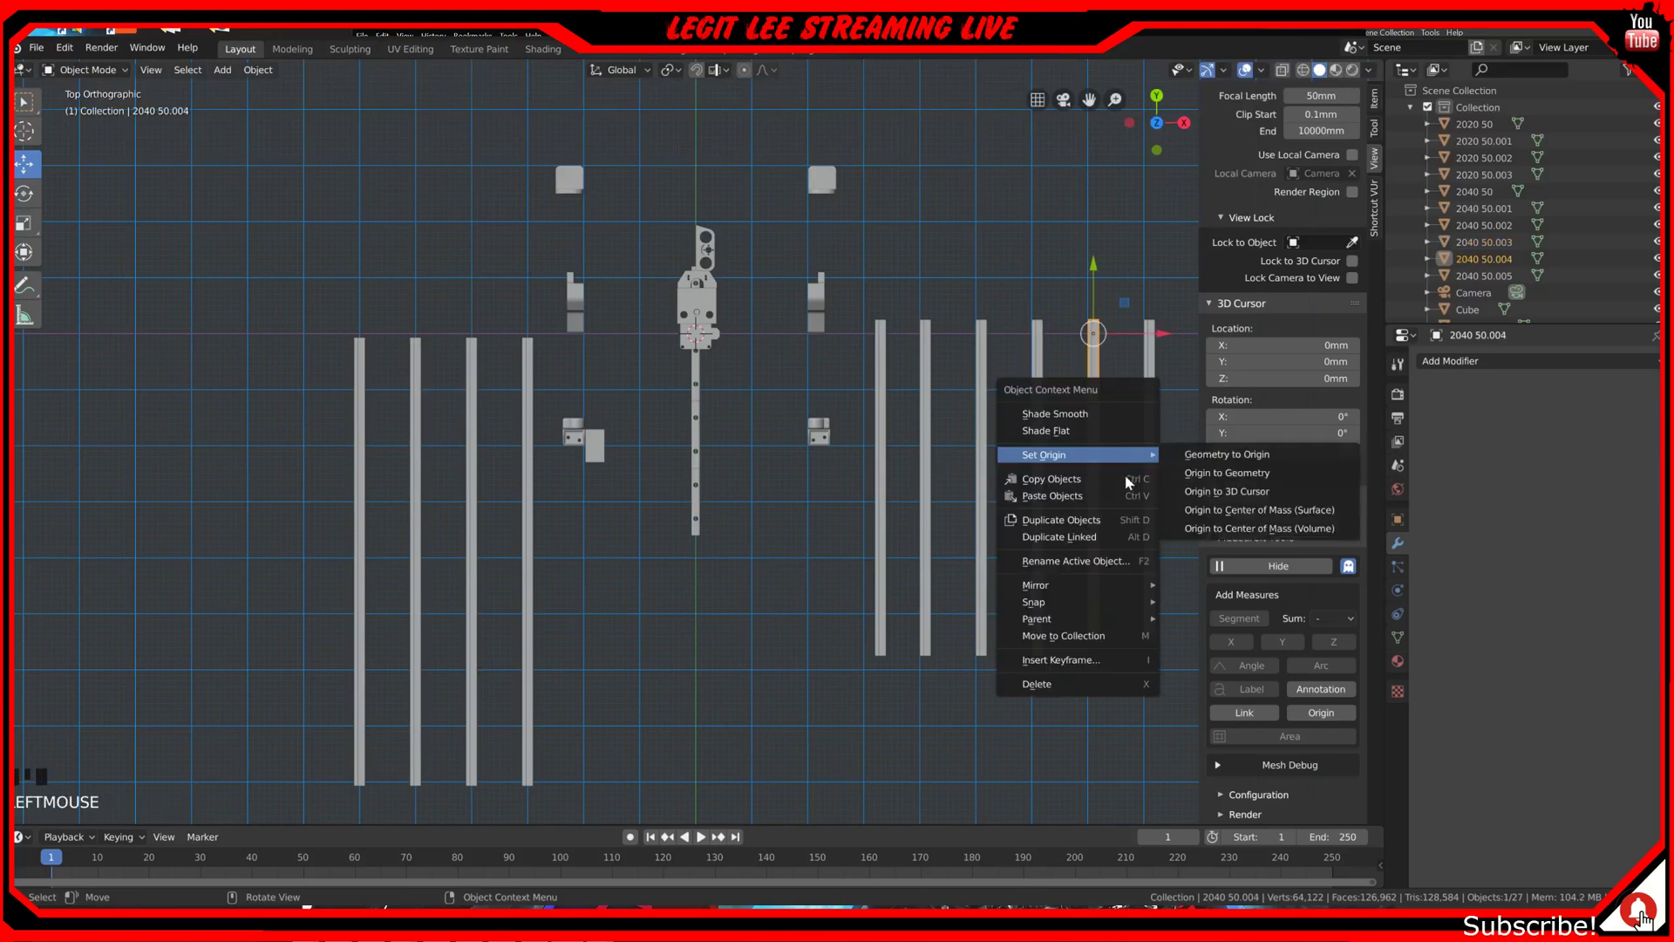
click(1212, 527)
click(1151, 462)
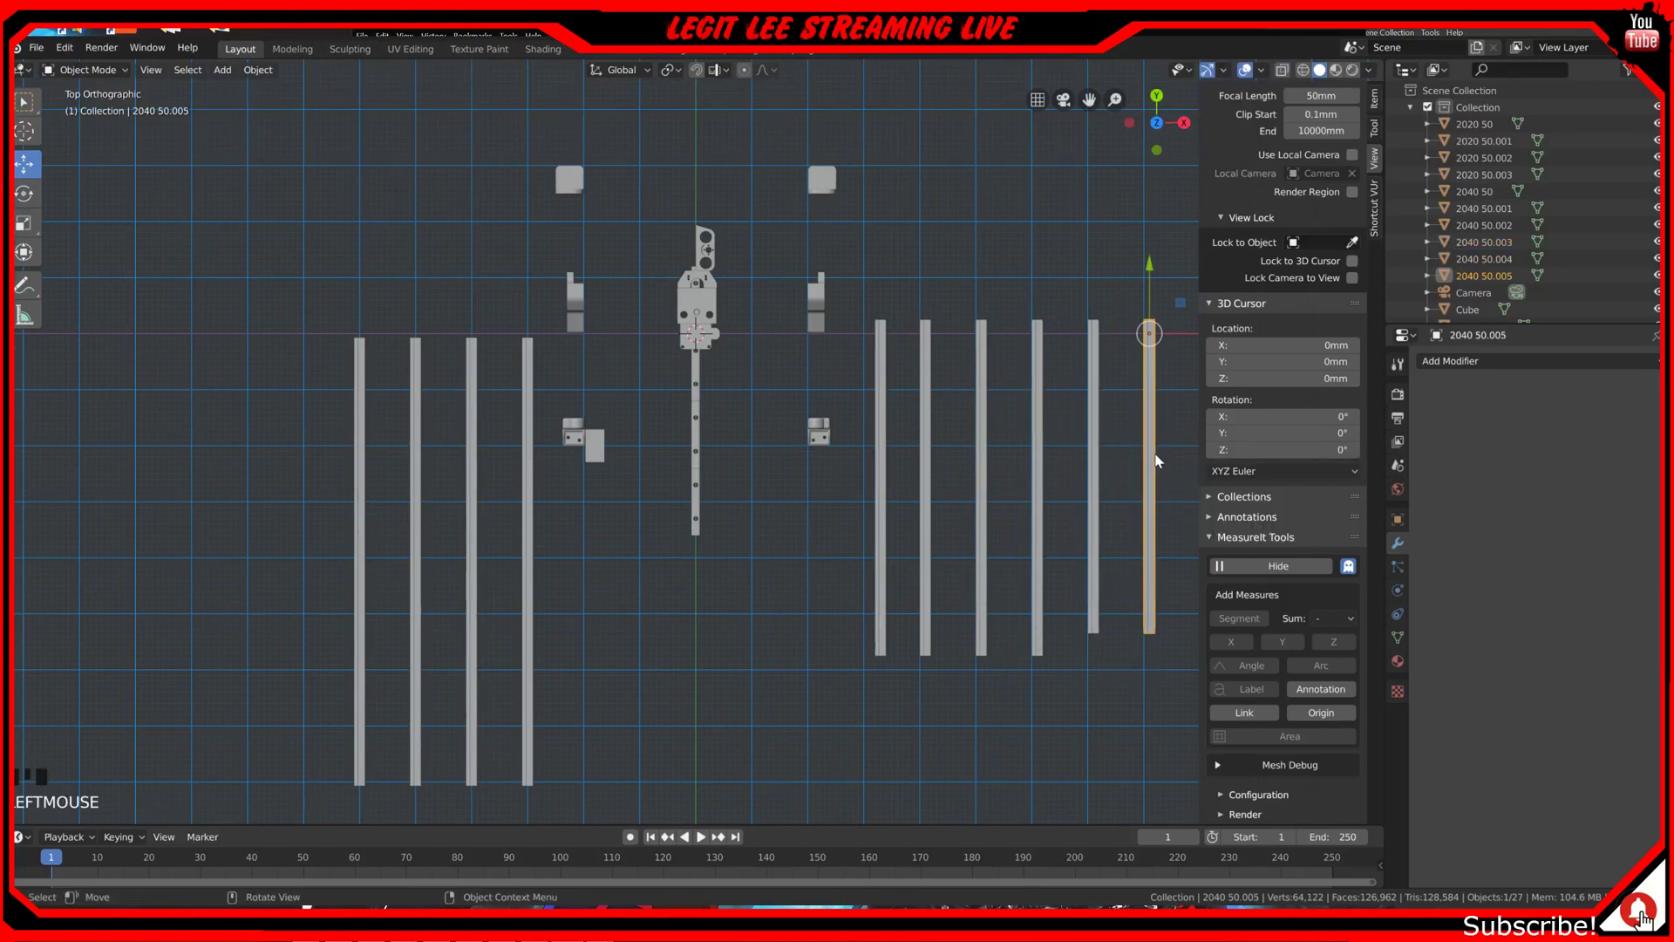
right_click(1151, 455)
mouse_move(1151, 453)
click(1297, 527)
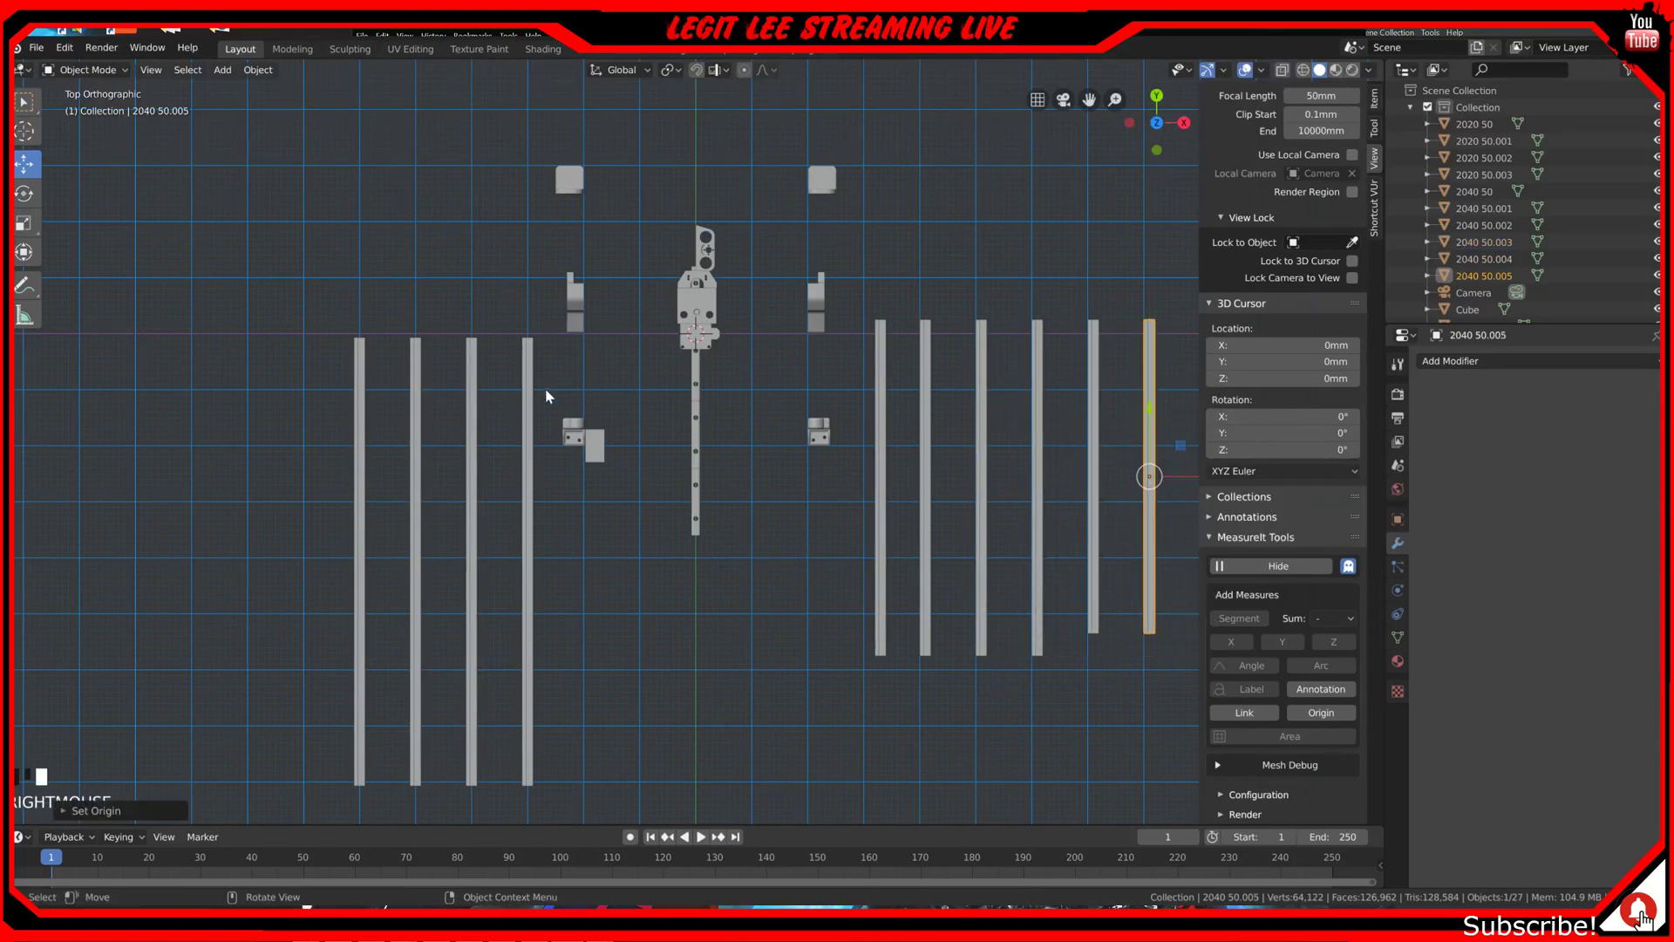
Step: Check where the origin sits on each of the four 2020 bars
click(528, 410)
right_click(528, 410)
click(461, 392)
click(422, 368)
click(408, 381)
click(377, 395)
click(363, 393)
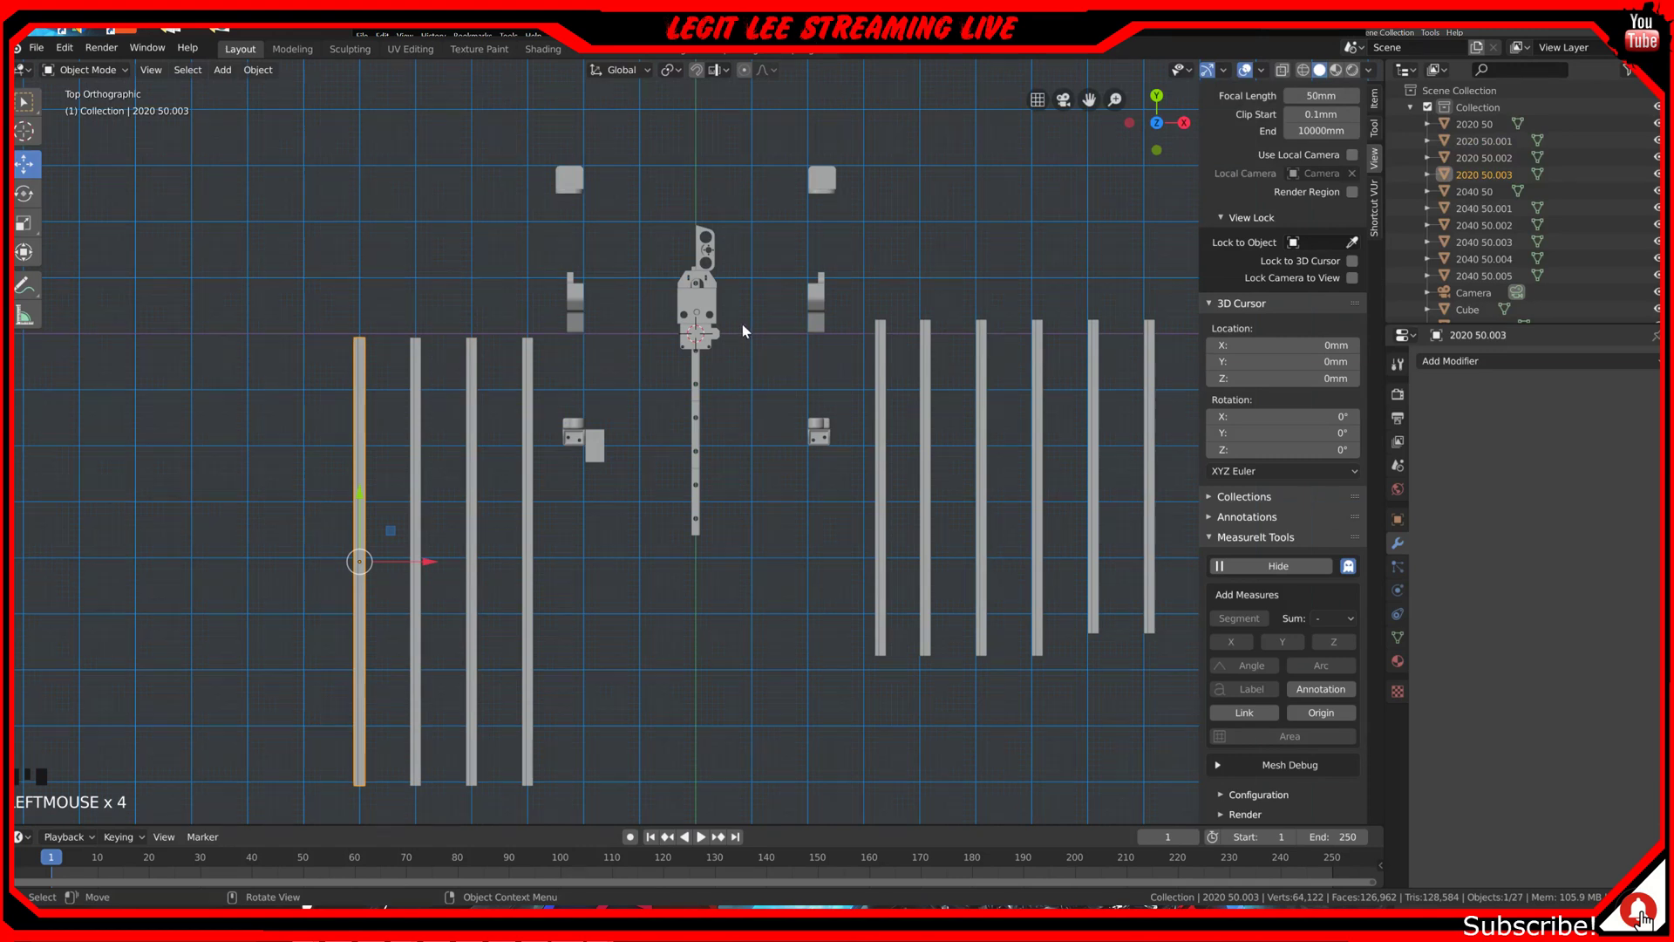
Step: Examine the end profile of the 2040 50.001 bar in front view and its height relative to the neighbouring parts
scroll(741, 323, up, 2)
scroll(742, 321, down, 1)
click(923, 339)
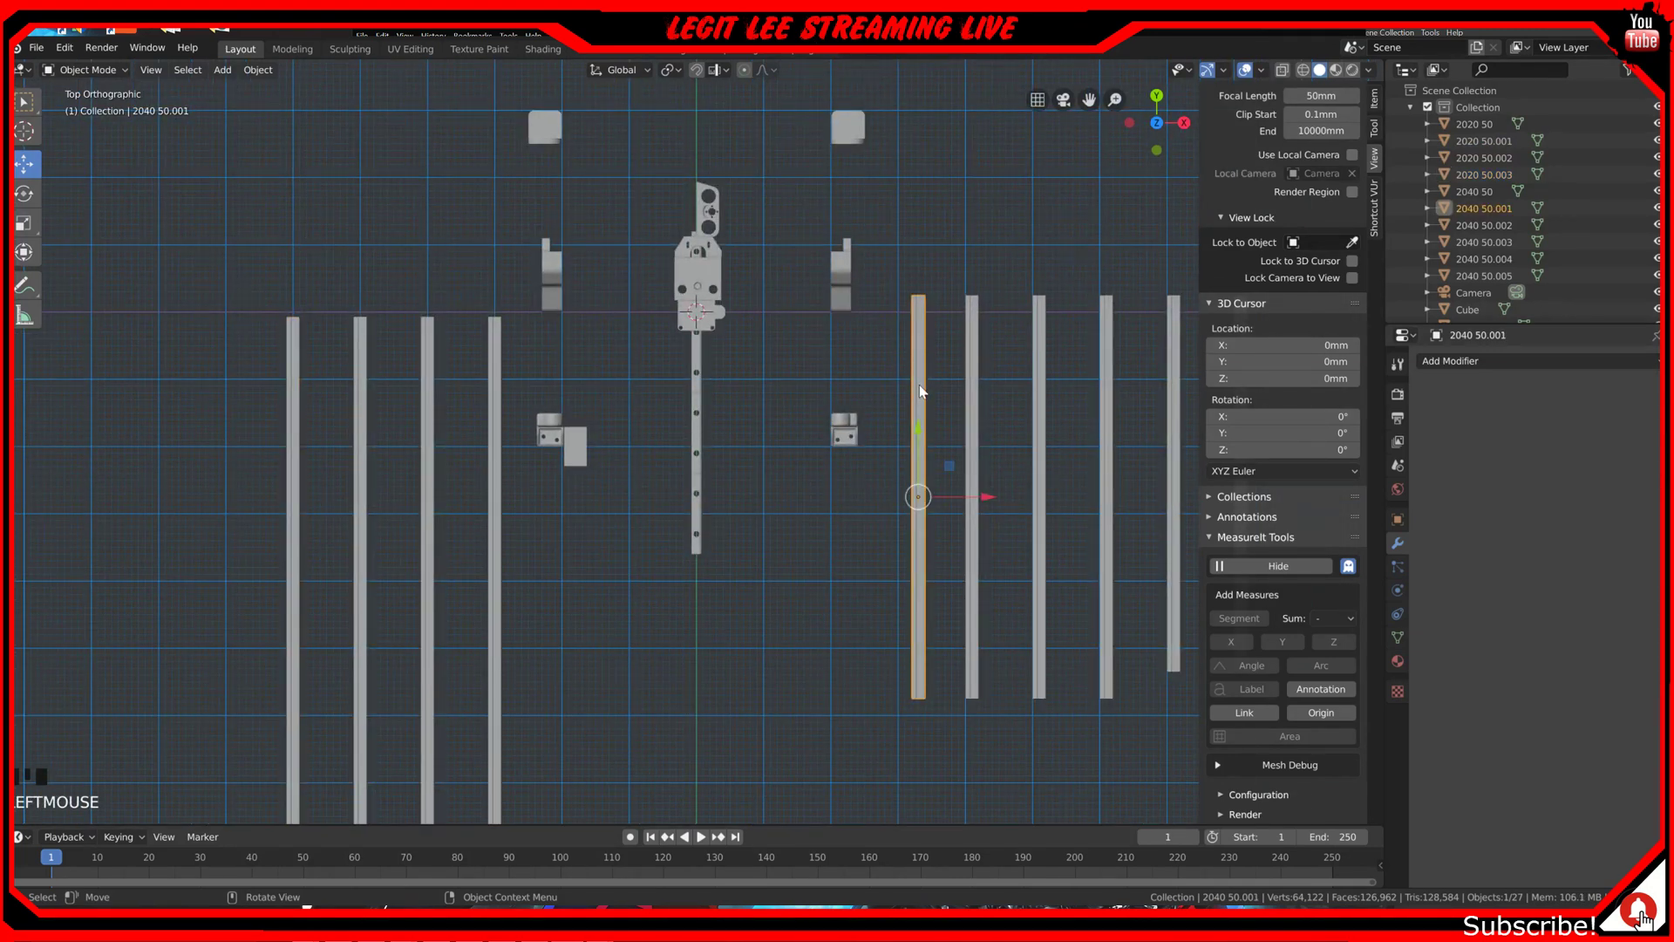
key(KP_1)
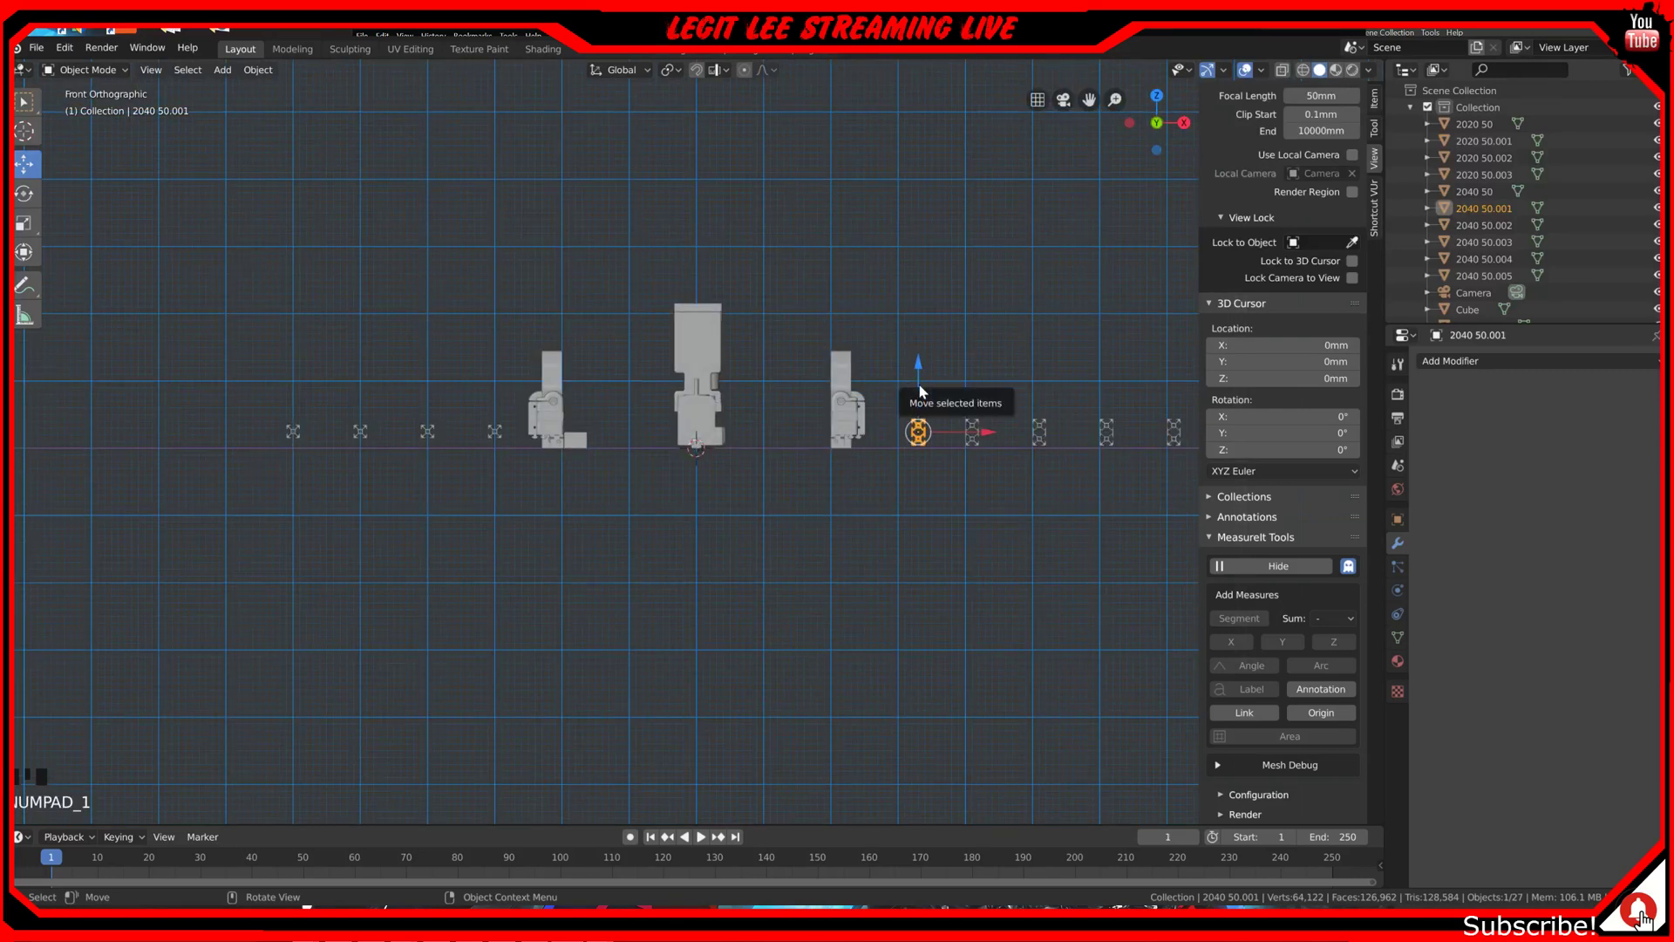
scroll(925, 390, up, 3)
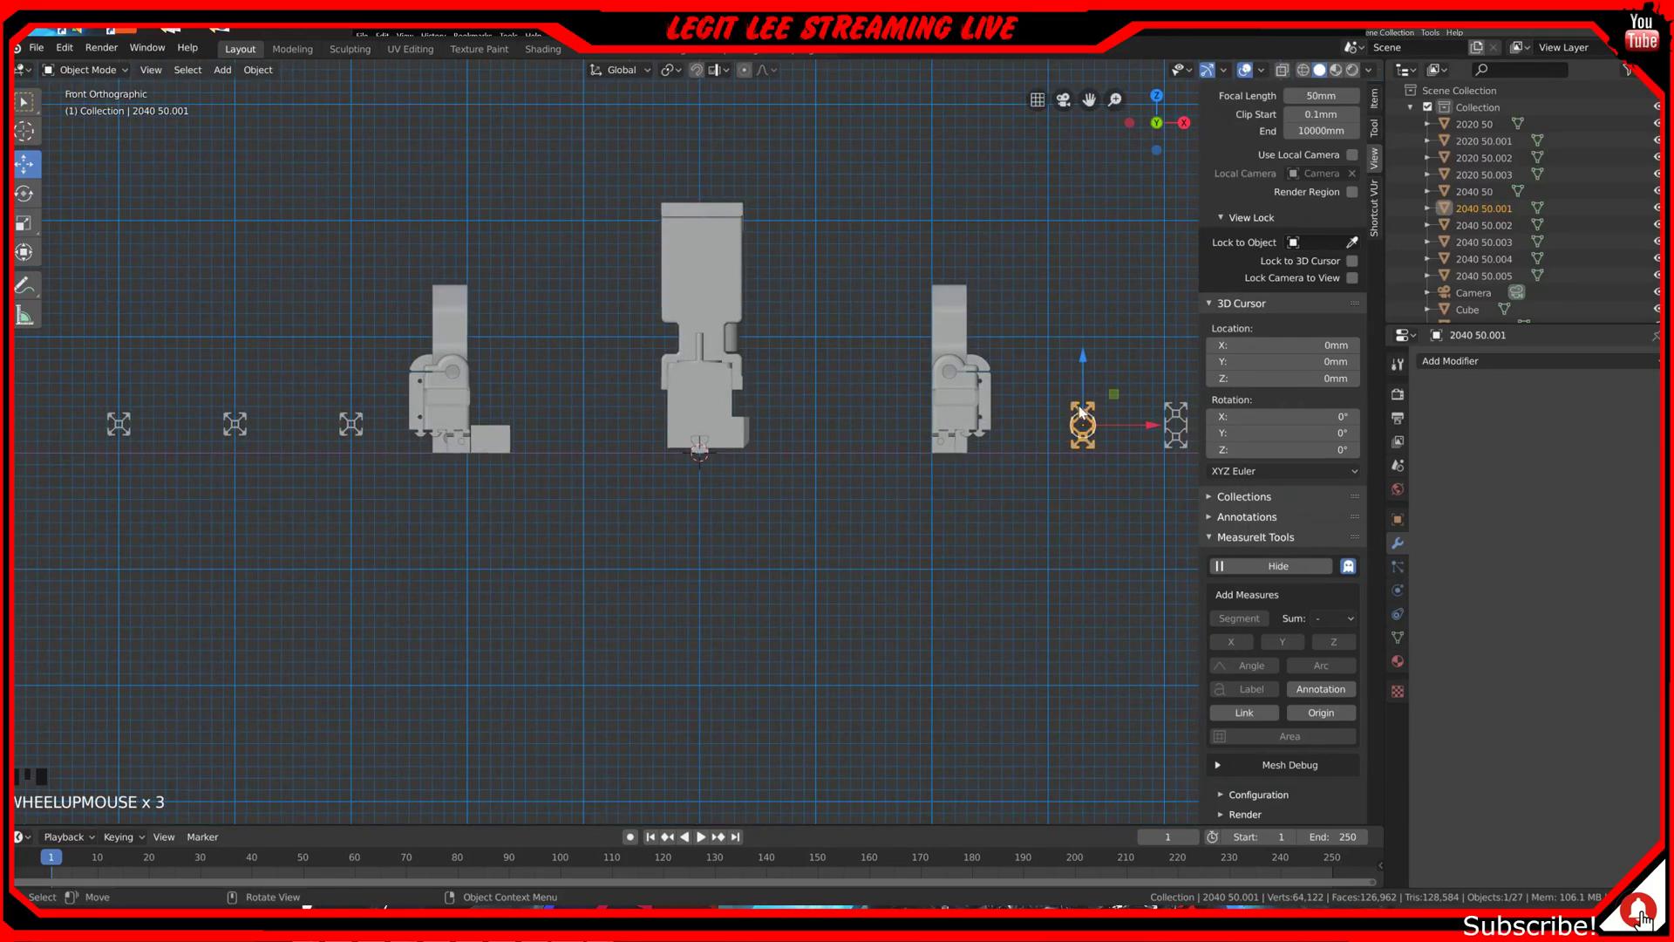
shift+middle_drag(1082, 410, 966, 397)
shift+scroll(966, 394, down, 3)
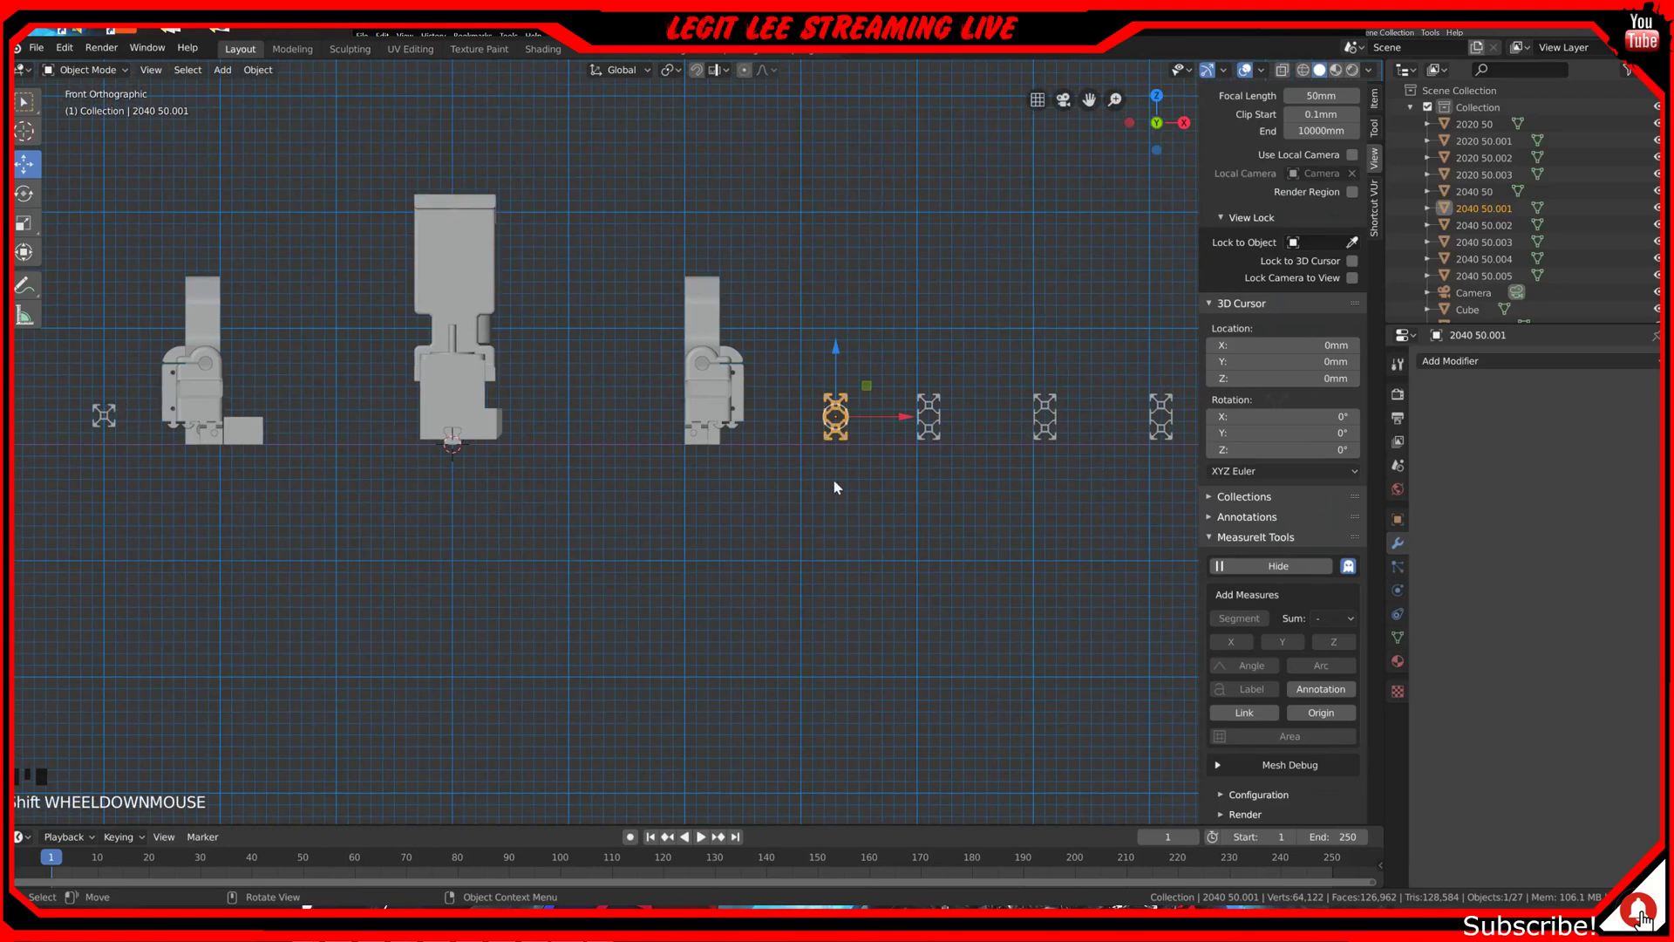
shift+middle_drag(900, 470, 738, 445)
scroll(829, 505, up, 4)
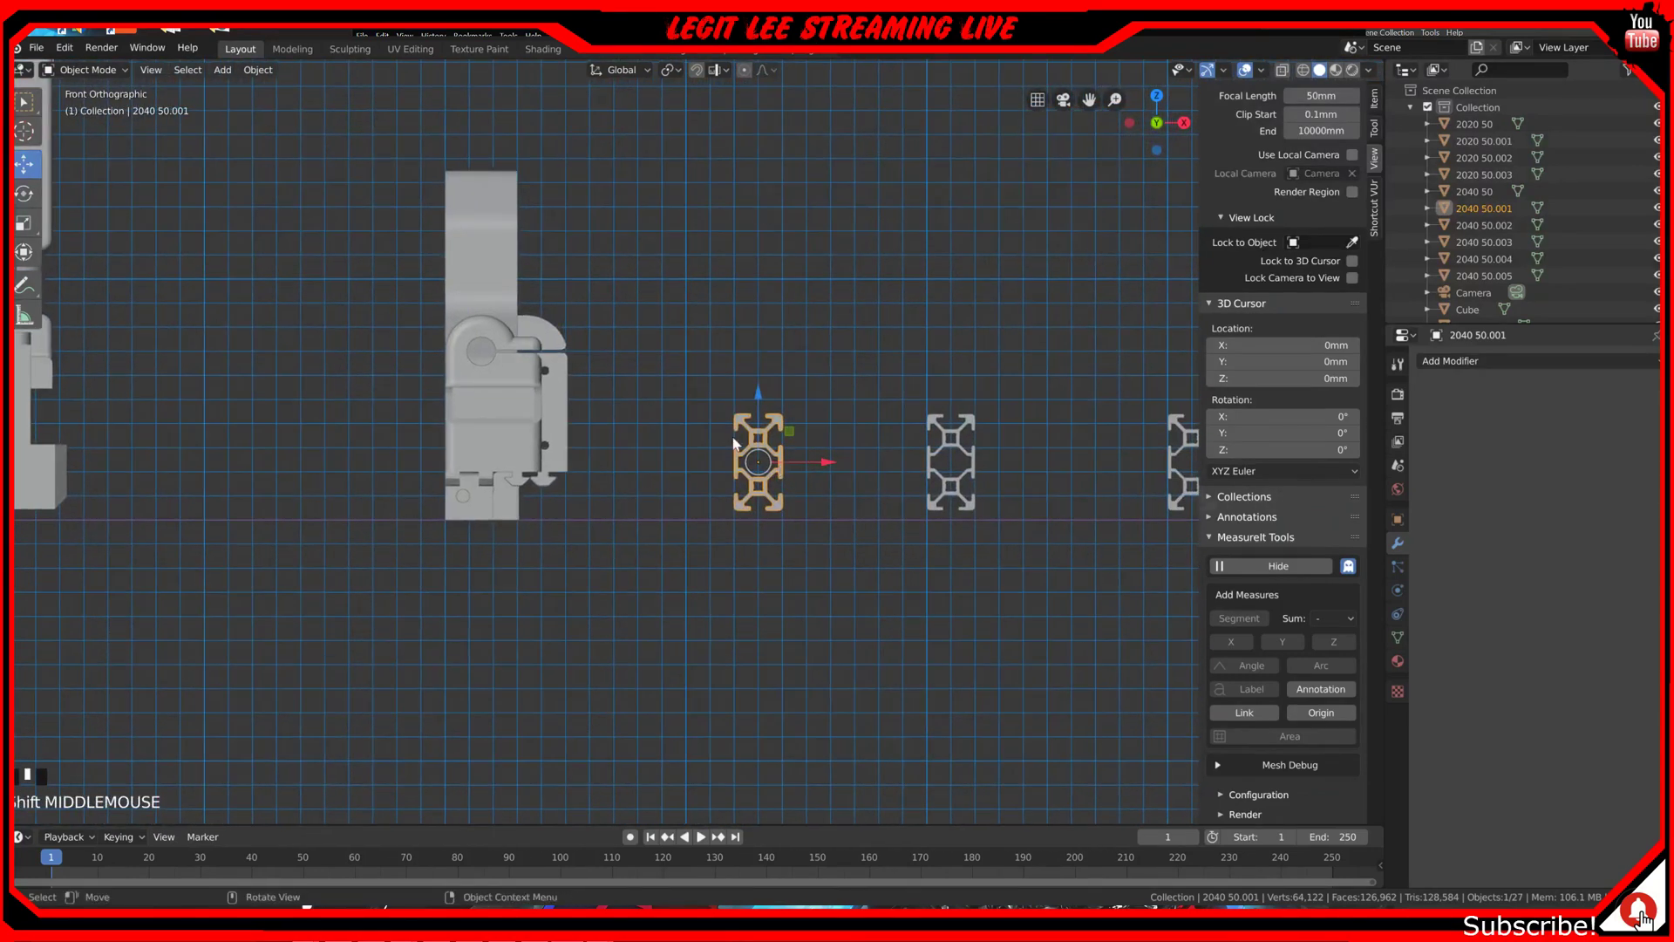
scroll(769, 451, up, 7)
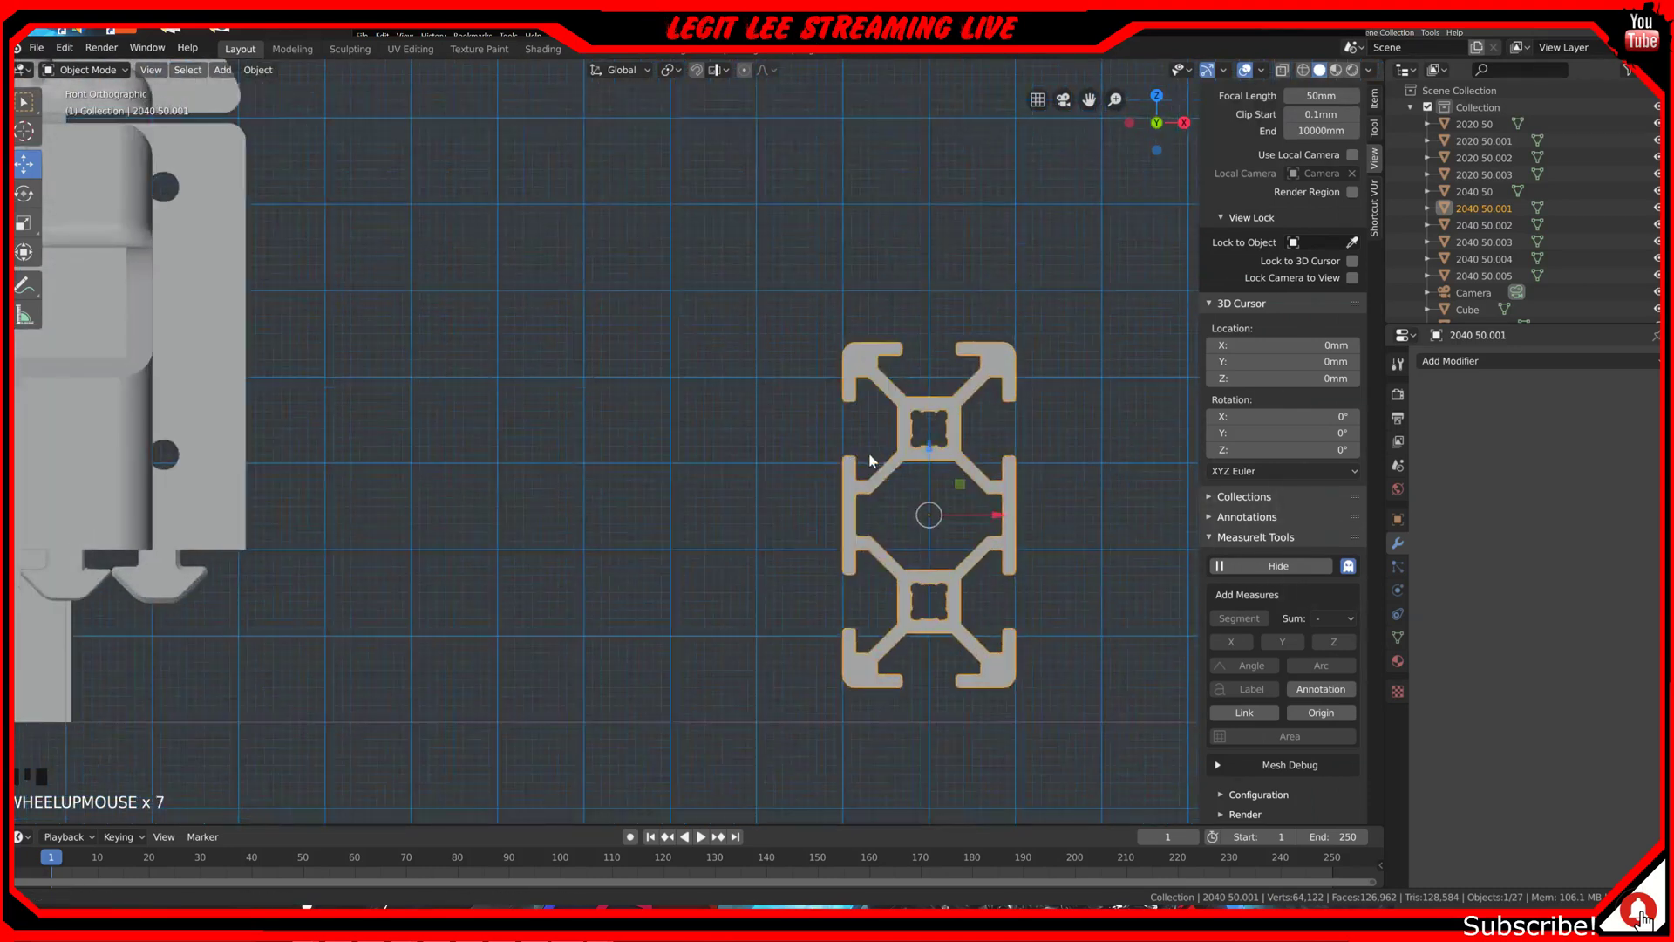
shift+middle_drag(856, 432, 733, 397)
scroll(863, 384, down, 11)
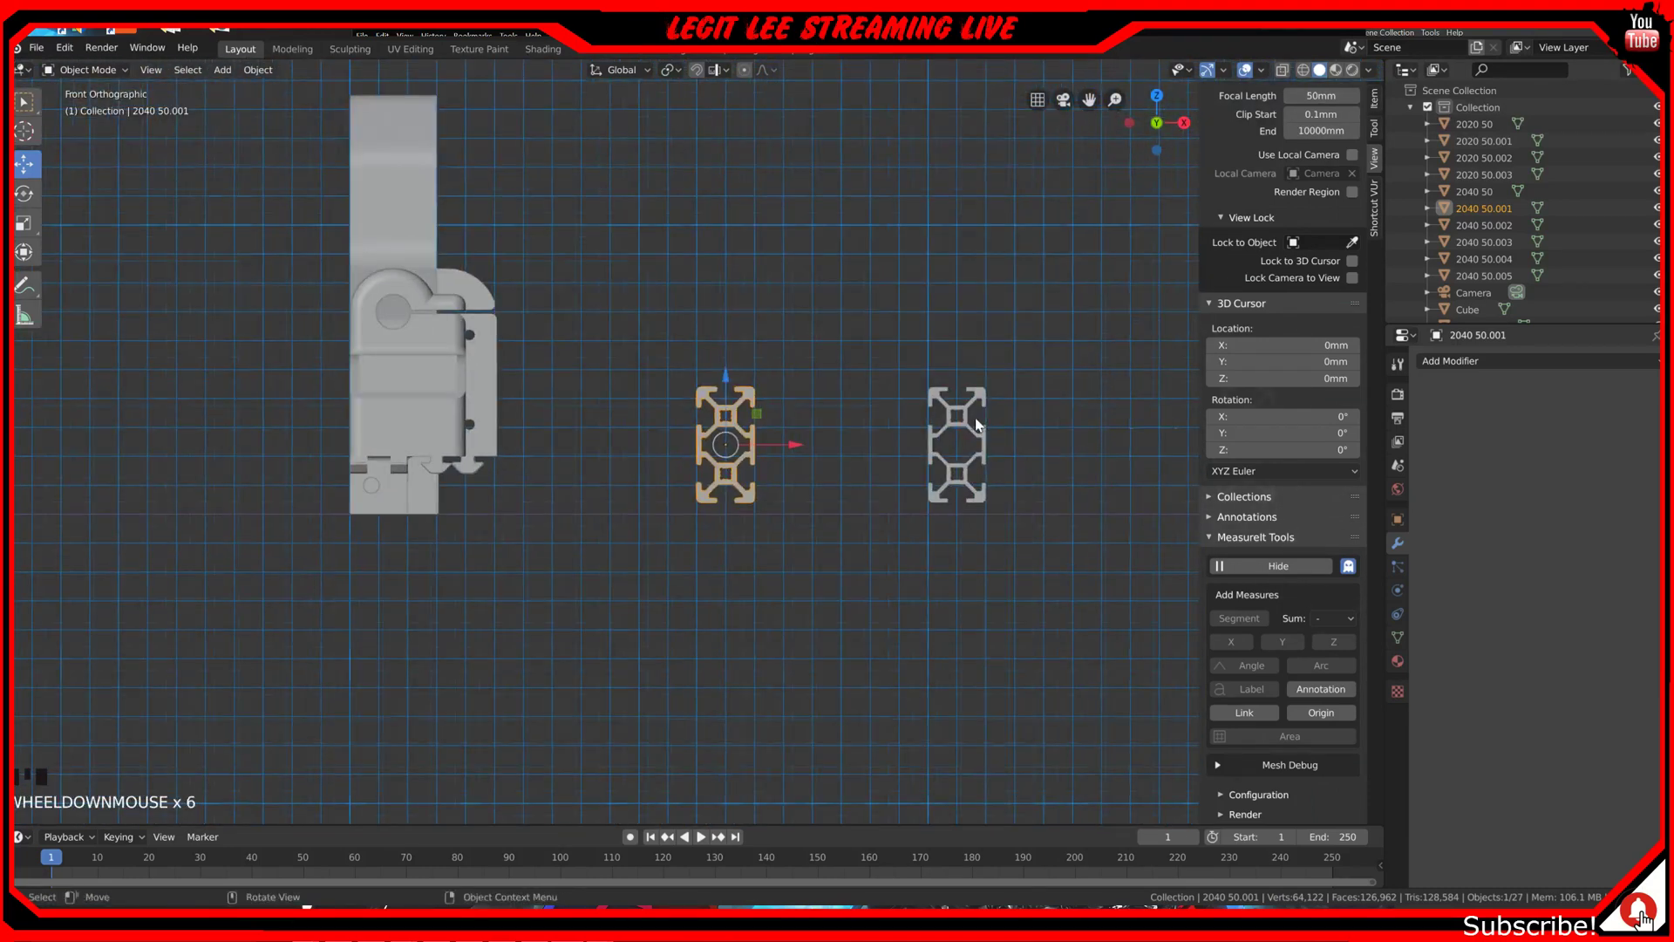
Step: Lower all six 2040 bars together along Z in front view so their bottoms rest on the ground plane
scroll(1032, 429, down, 3)
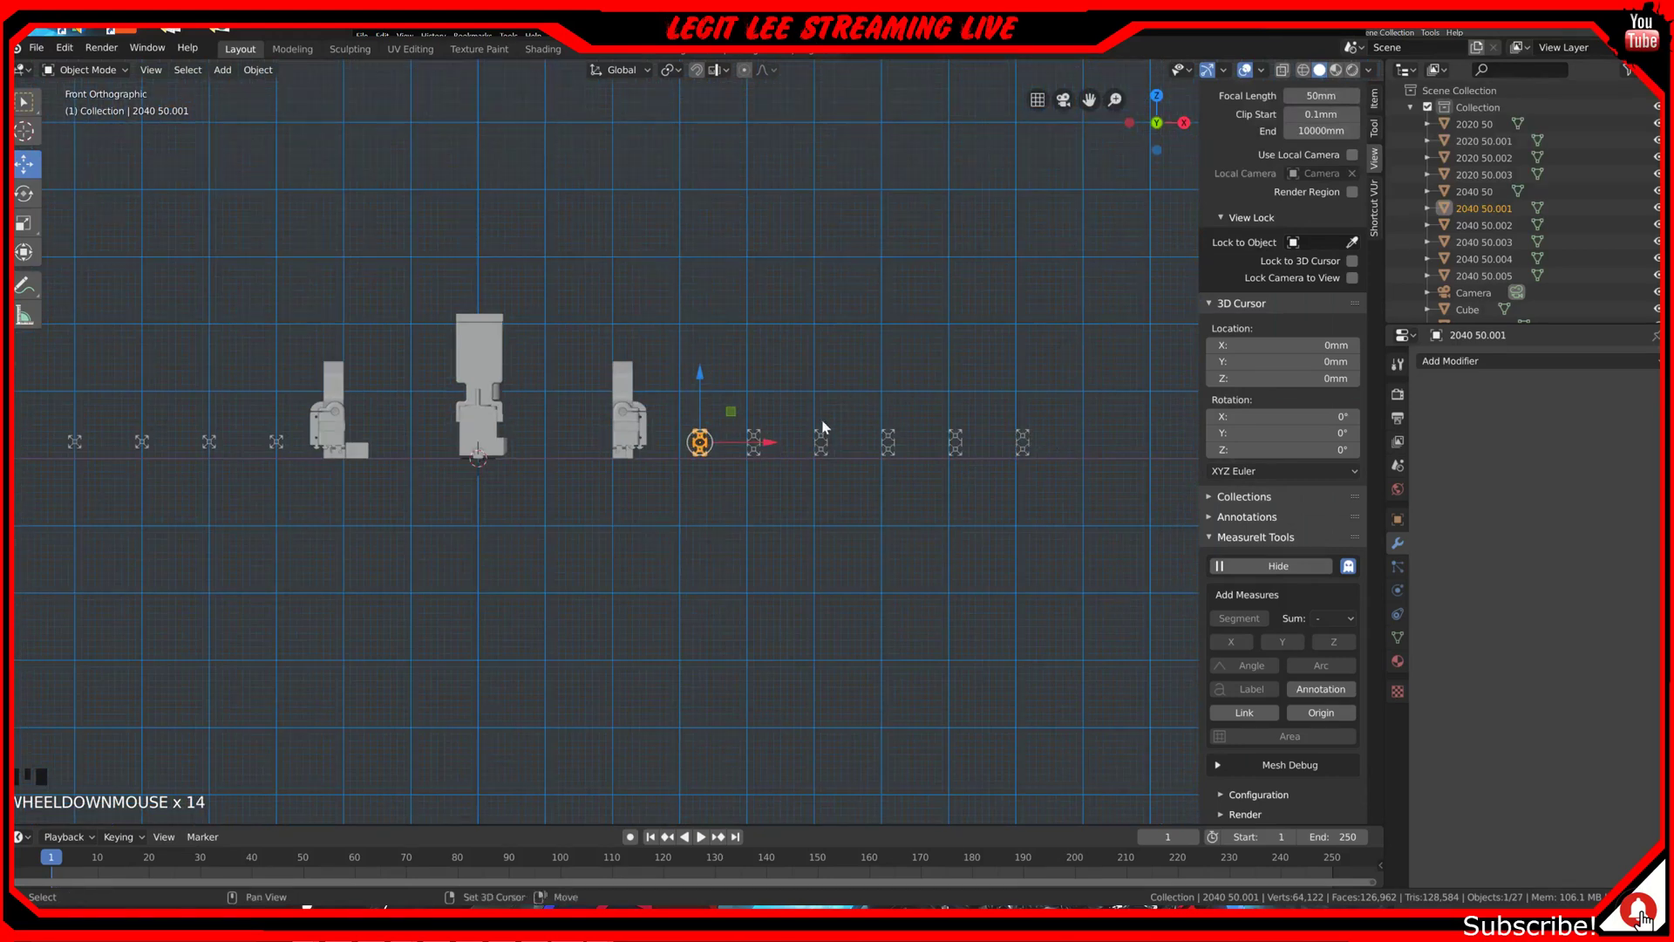
shift+click(752, 440)
shift+click(820, 440)
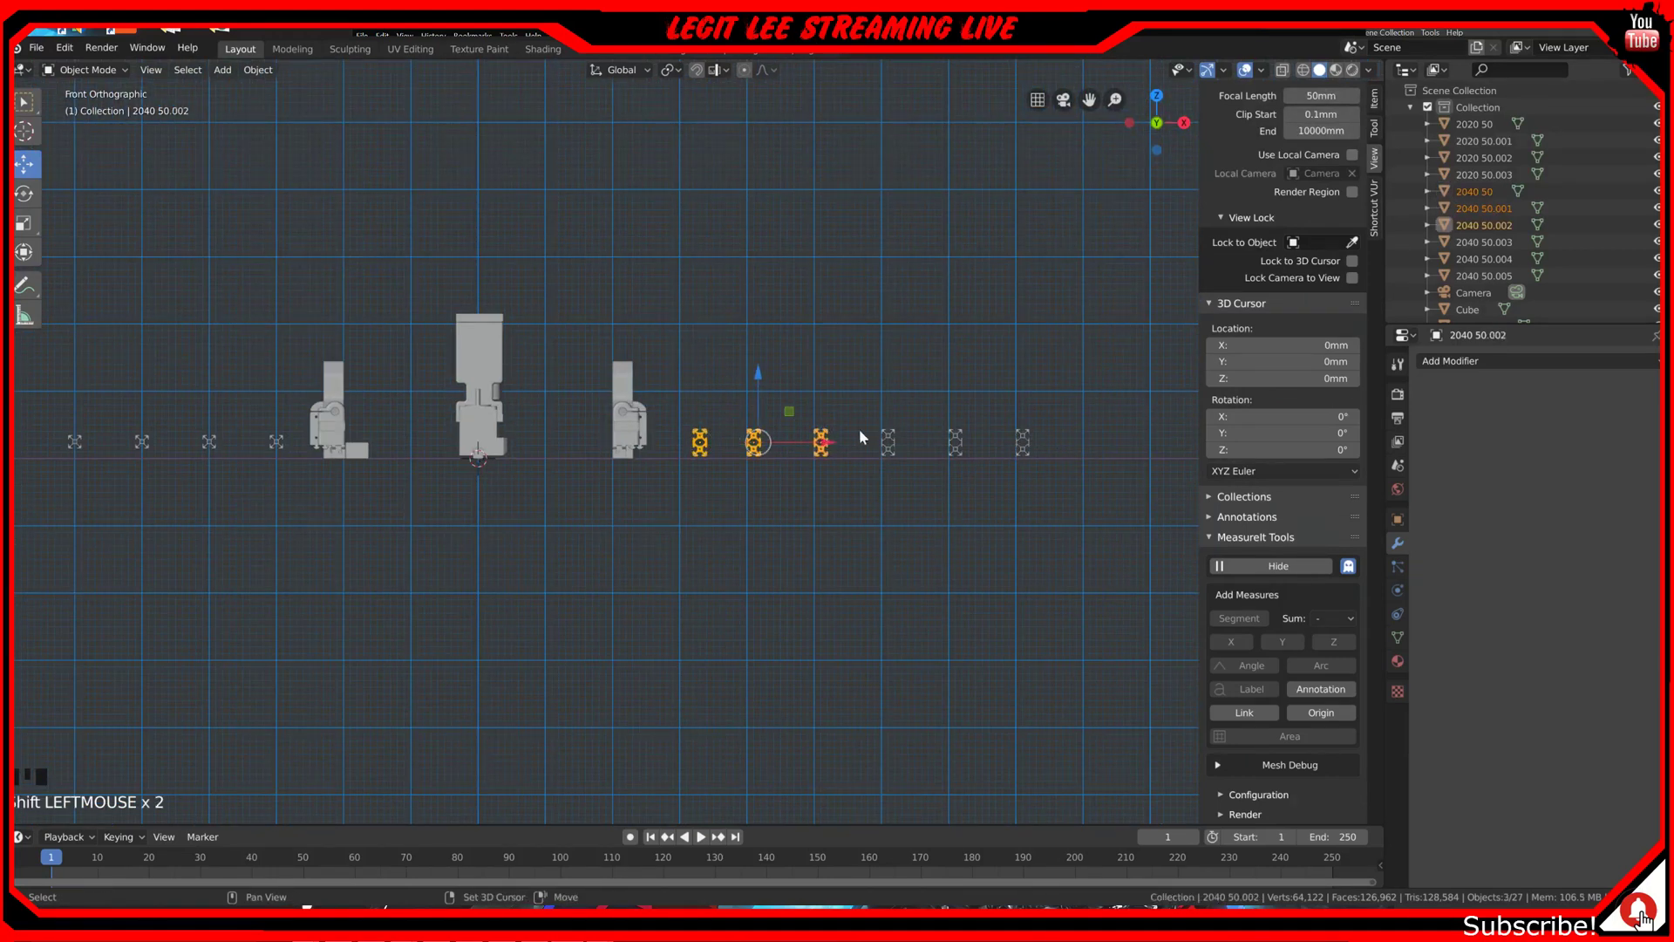
shift+click(887, 440)
shift+click(955, 440)
shift+click(1022, 440)
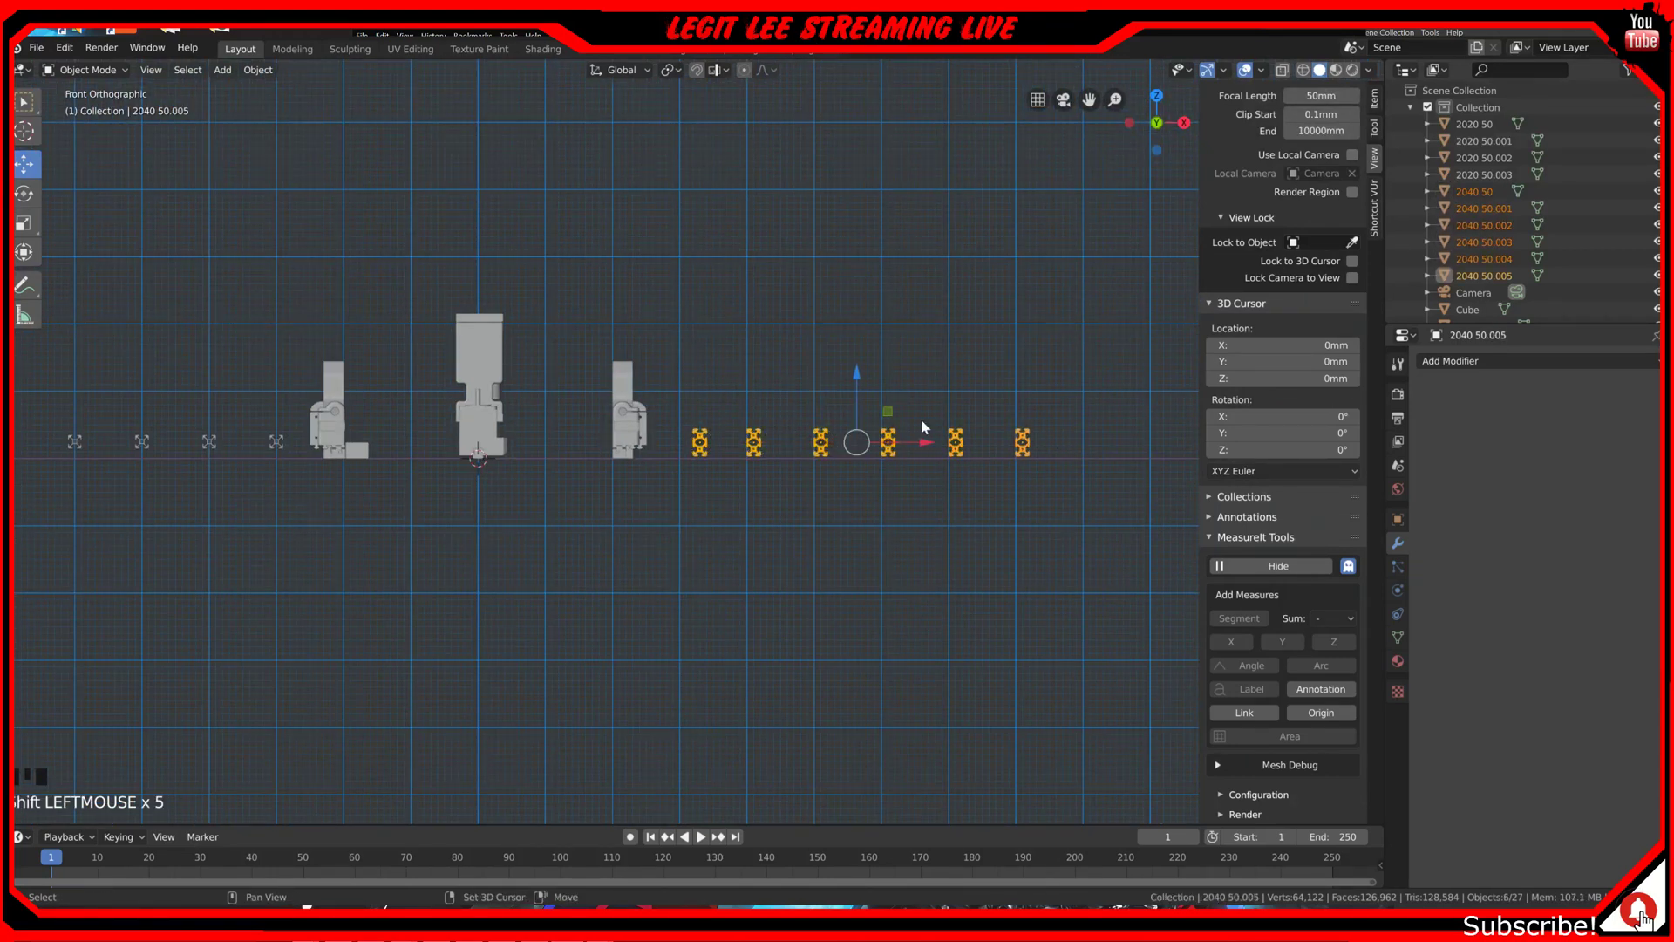
scroll(821, 417, up, 4)
scroll(872, 417, up, 4)
scroll(1003, 411, up, 3)
scroll(1009, 411, up, 1)
shift+middle_drag(521, 401, 272, 375)
scroll(659, 388, up, 2)
scroll(660, 388, up, 1)
ctrl+drag(624, 280, 620, 323)
scroll(610, 359, down, 9)
shift+middle_drag(567, 384, 779, 463)
scroll(781, 458, down, 3)
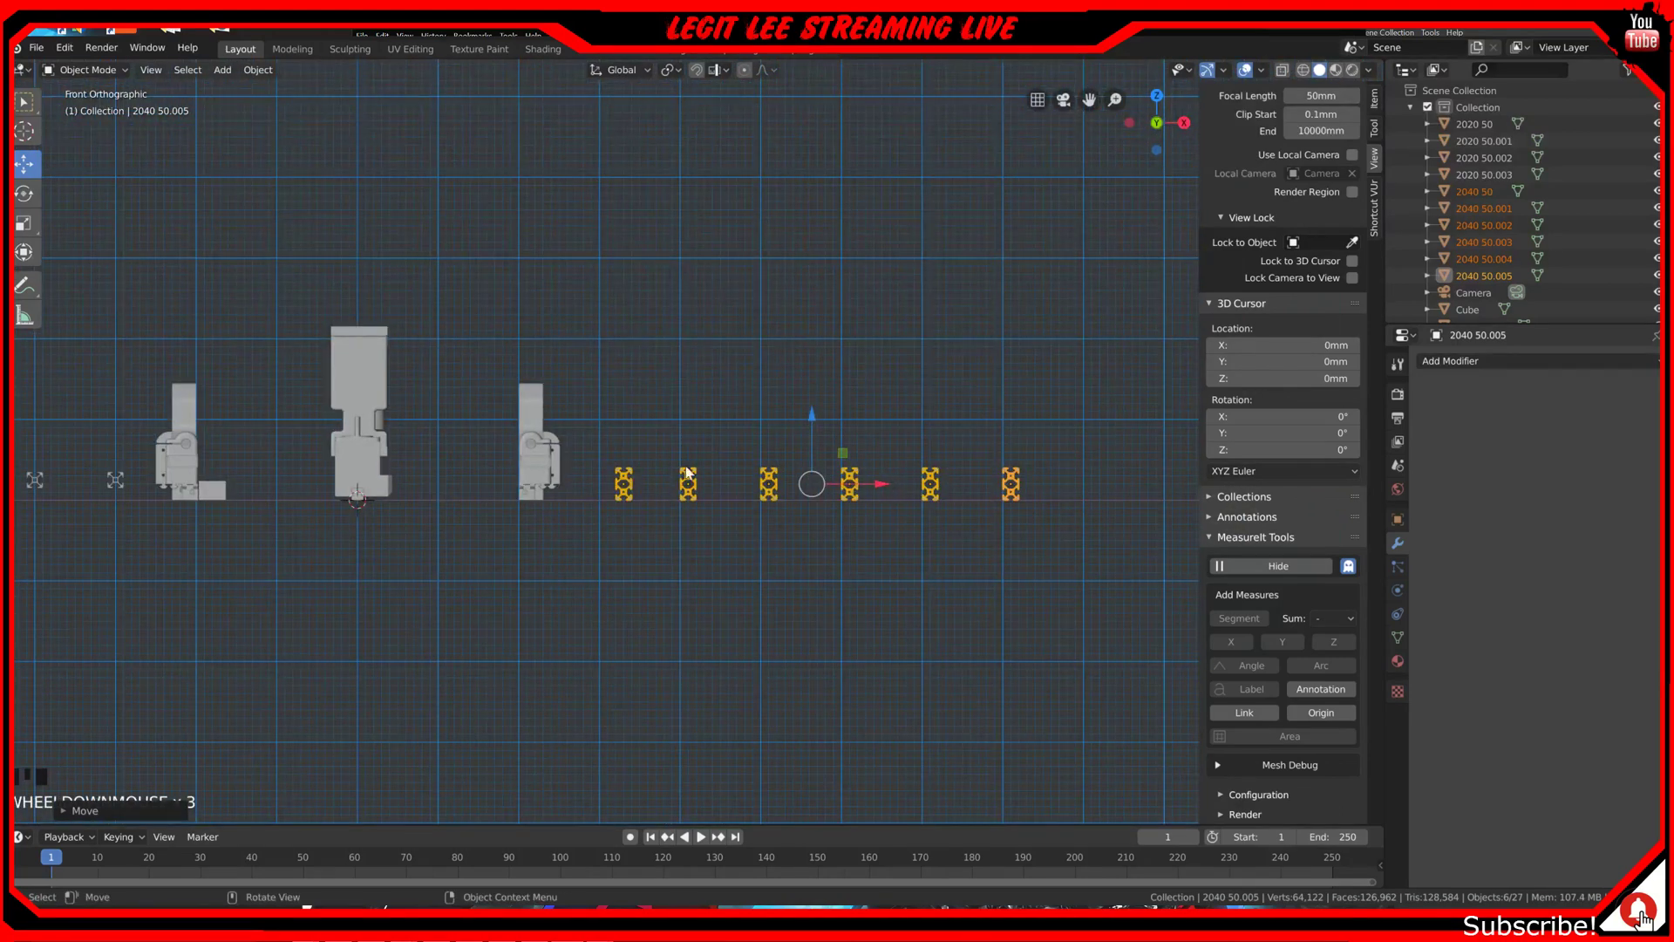
Step: Move the 2040 50.001 bar along X to the left side of the machine parts and return to top view
click(620, 485)
shift+middle_drag(448, 468, 736, 471)
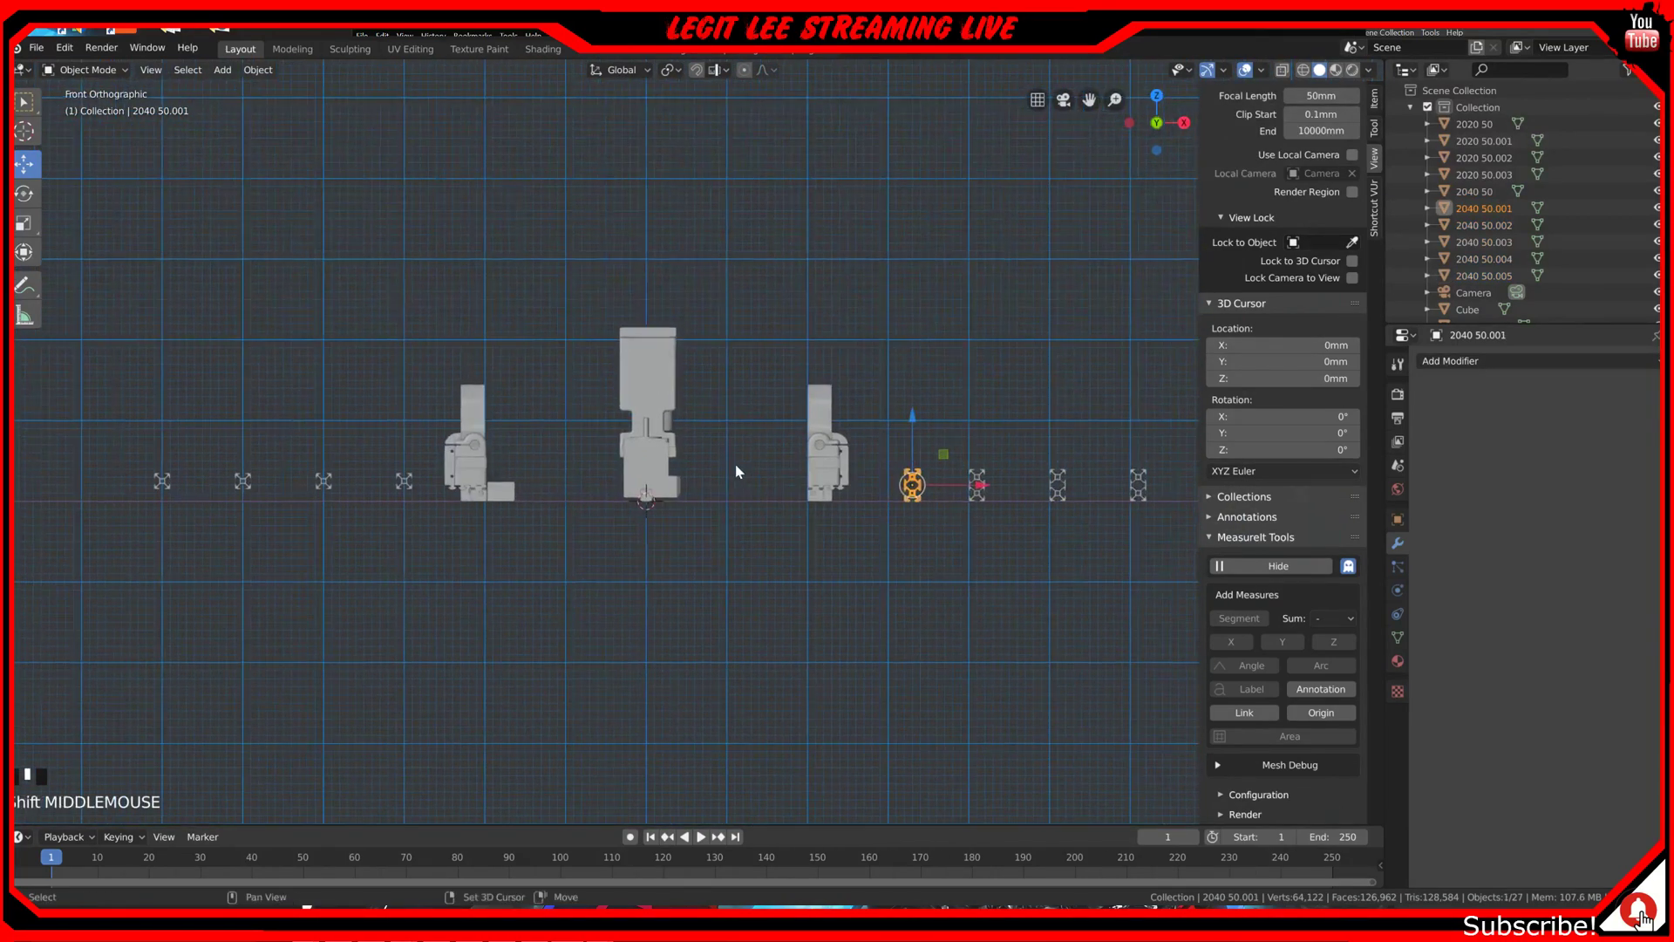
ctrl+drag(982, 485, 478, 452)
scroll(495, 436, down, 2)
shift+middle_drag(572, 370, 678, 605)
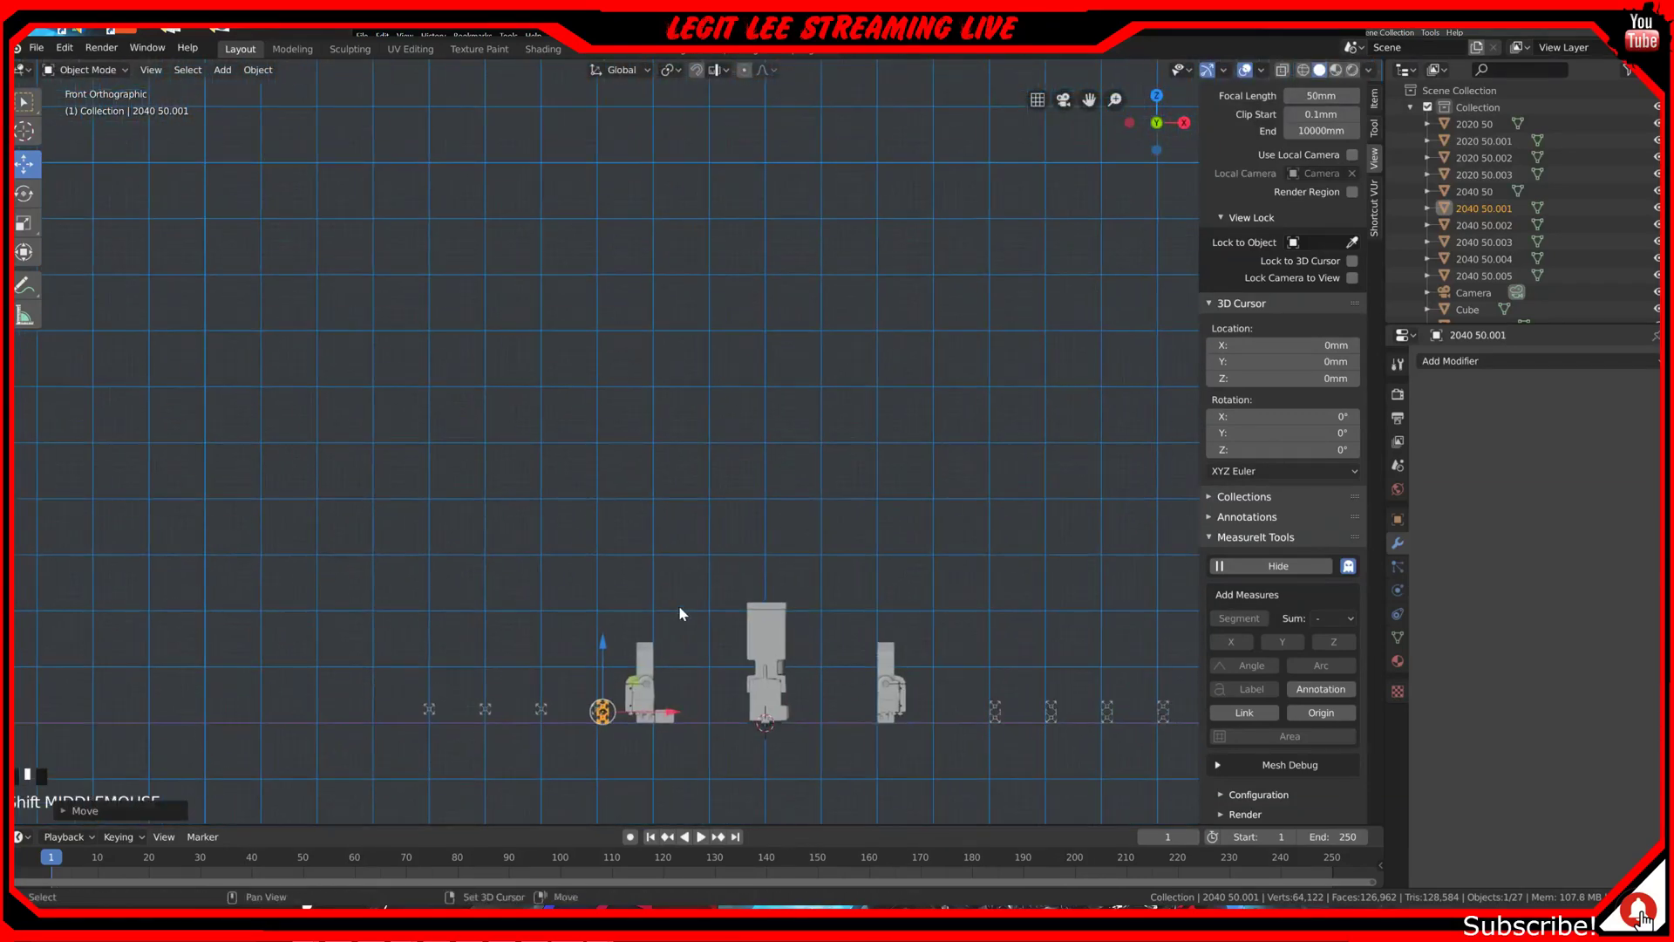
key(KP_7)
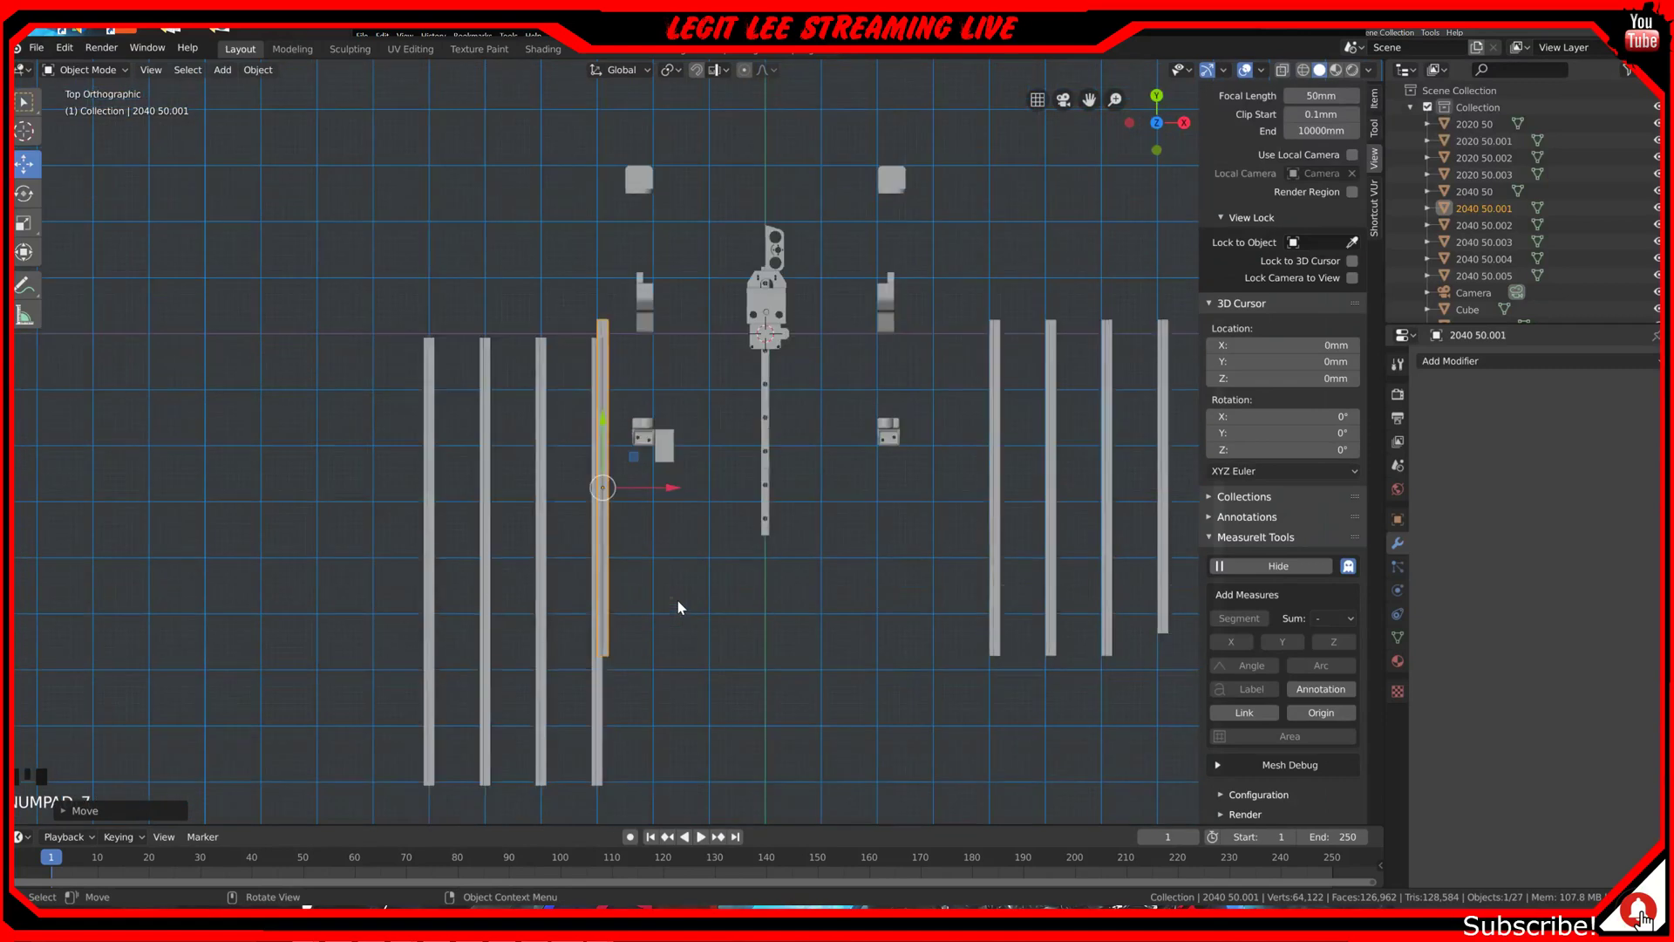
Step: Select the four 2020 bars and shift them together slightly upward along Y in top view
click(593, 666)
shift+click(541, 672)
shift+click(482, 667)
shift+click(432, 667)
shift+drag(580, 562, 576, 564)
key(ctrl+z)
ctrl+drag(576, 565, 575, 560)
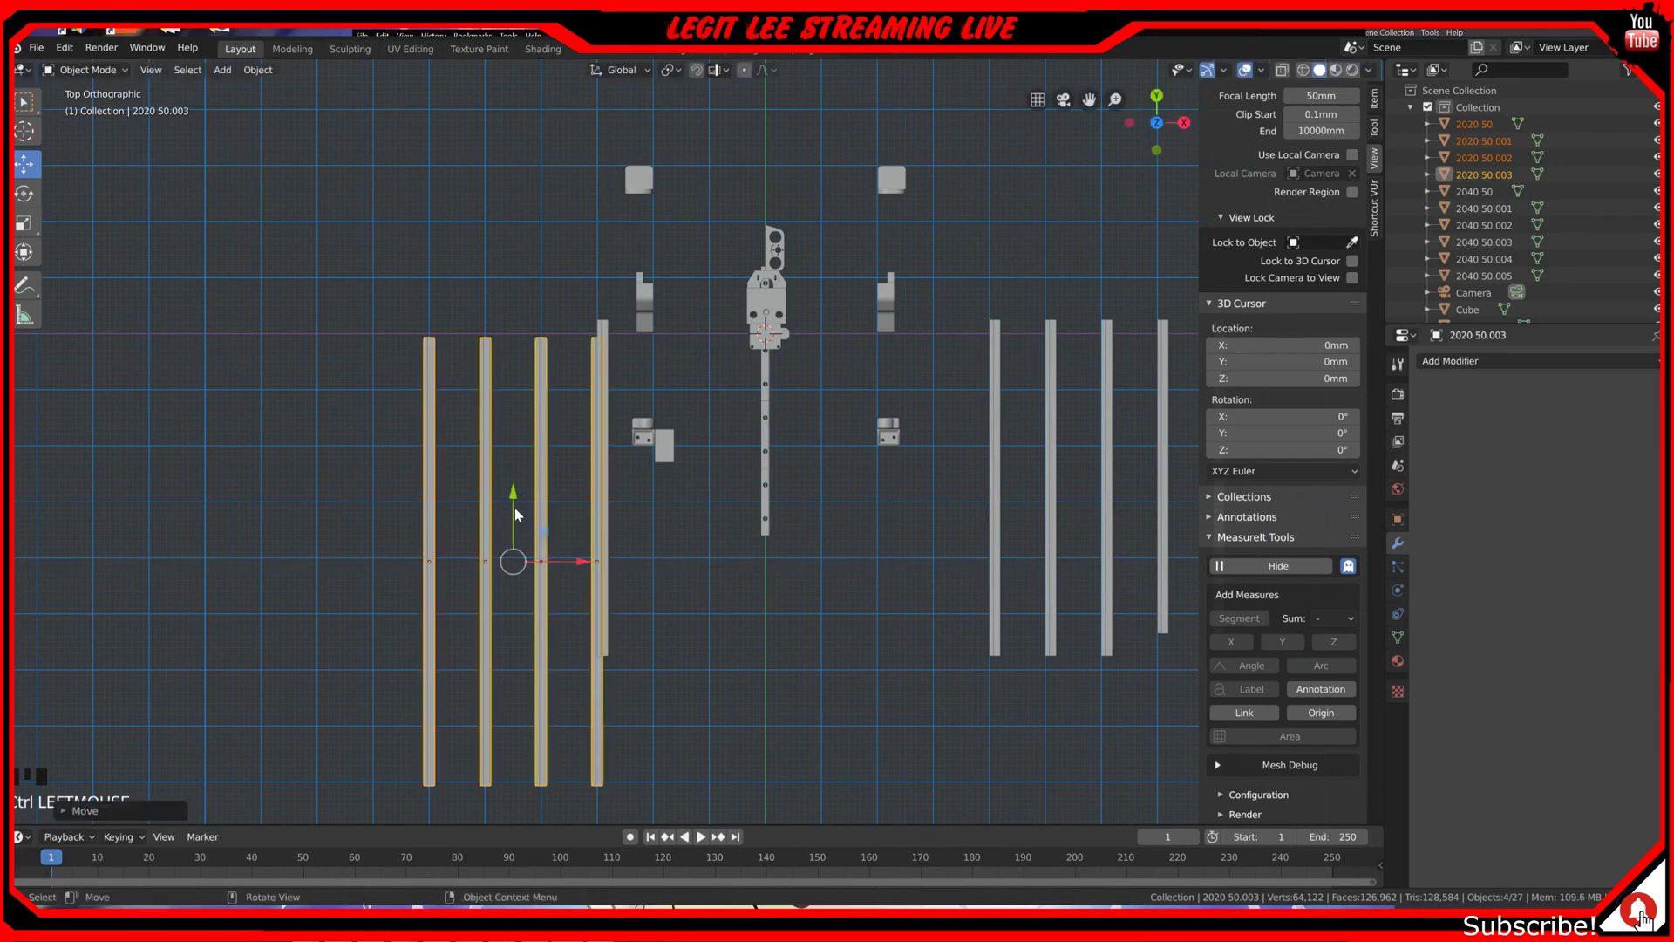
ctrl+drag(512, 494, 516, 491)
scroll(530, 519, up, 4)
ctrl+drag(326, 614, 343, 603)
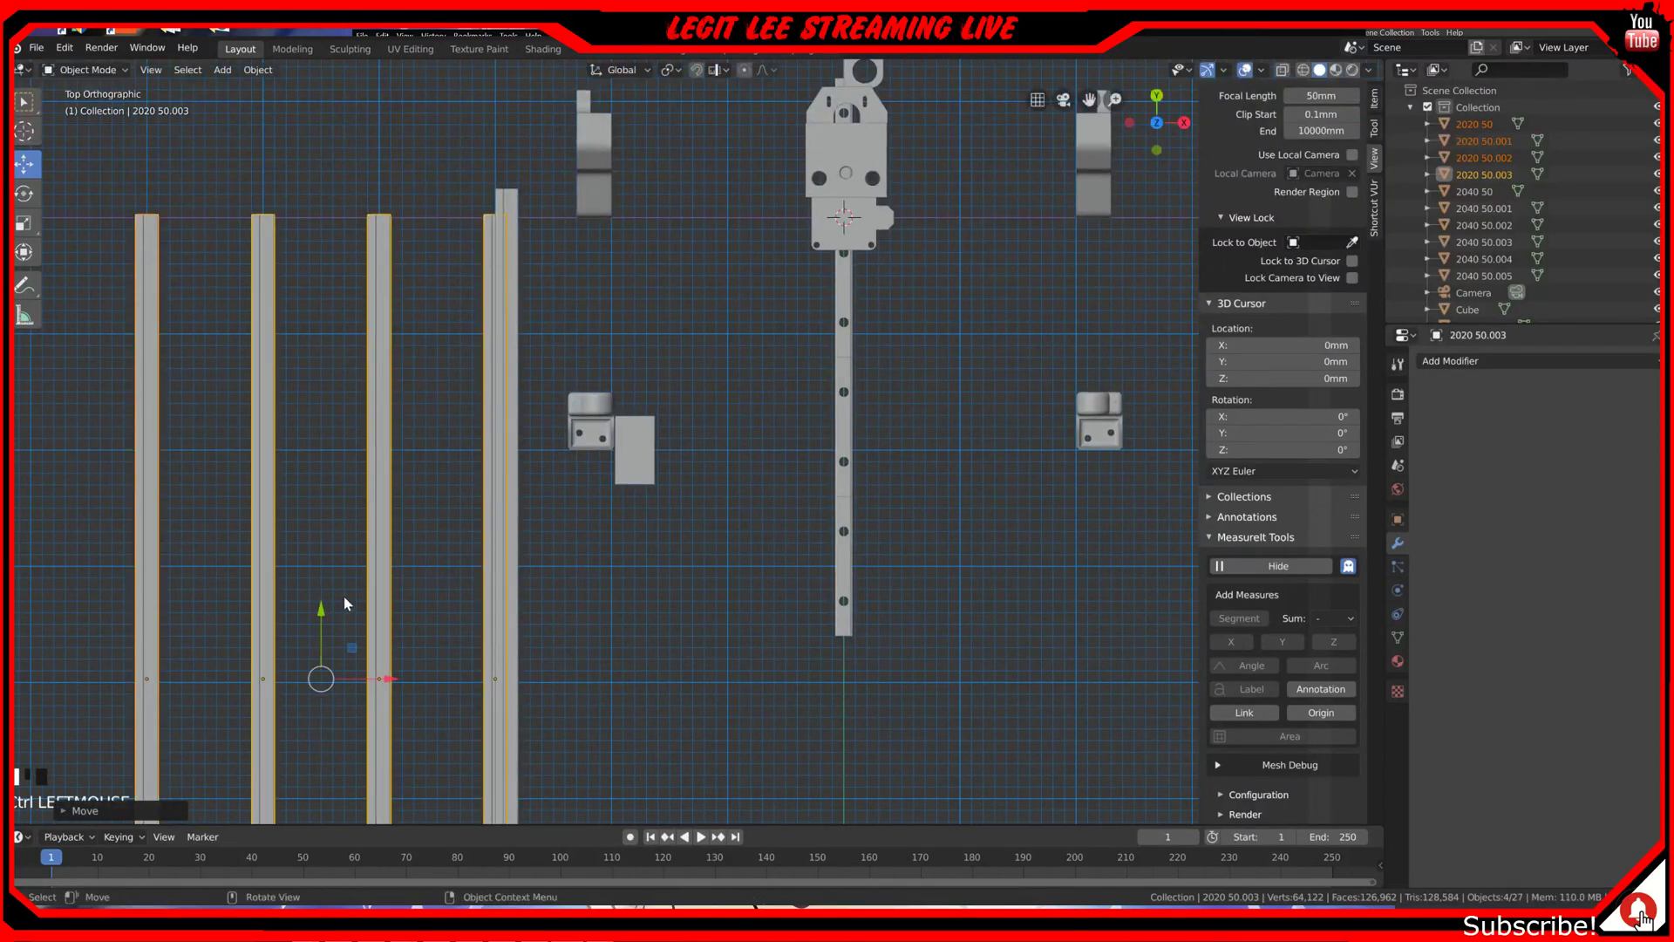
Step: Move the four 2020 bars left along X, well clear of the 2040 50.001 bar
scroll(344, 596, down, 2)
drag(635, 582, 306, 569)
scroll(622, 507, down, 2)
scroll(620, 507, down, 1)
shift+middle_drag(897, 454, 609, 482)
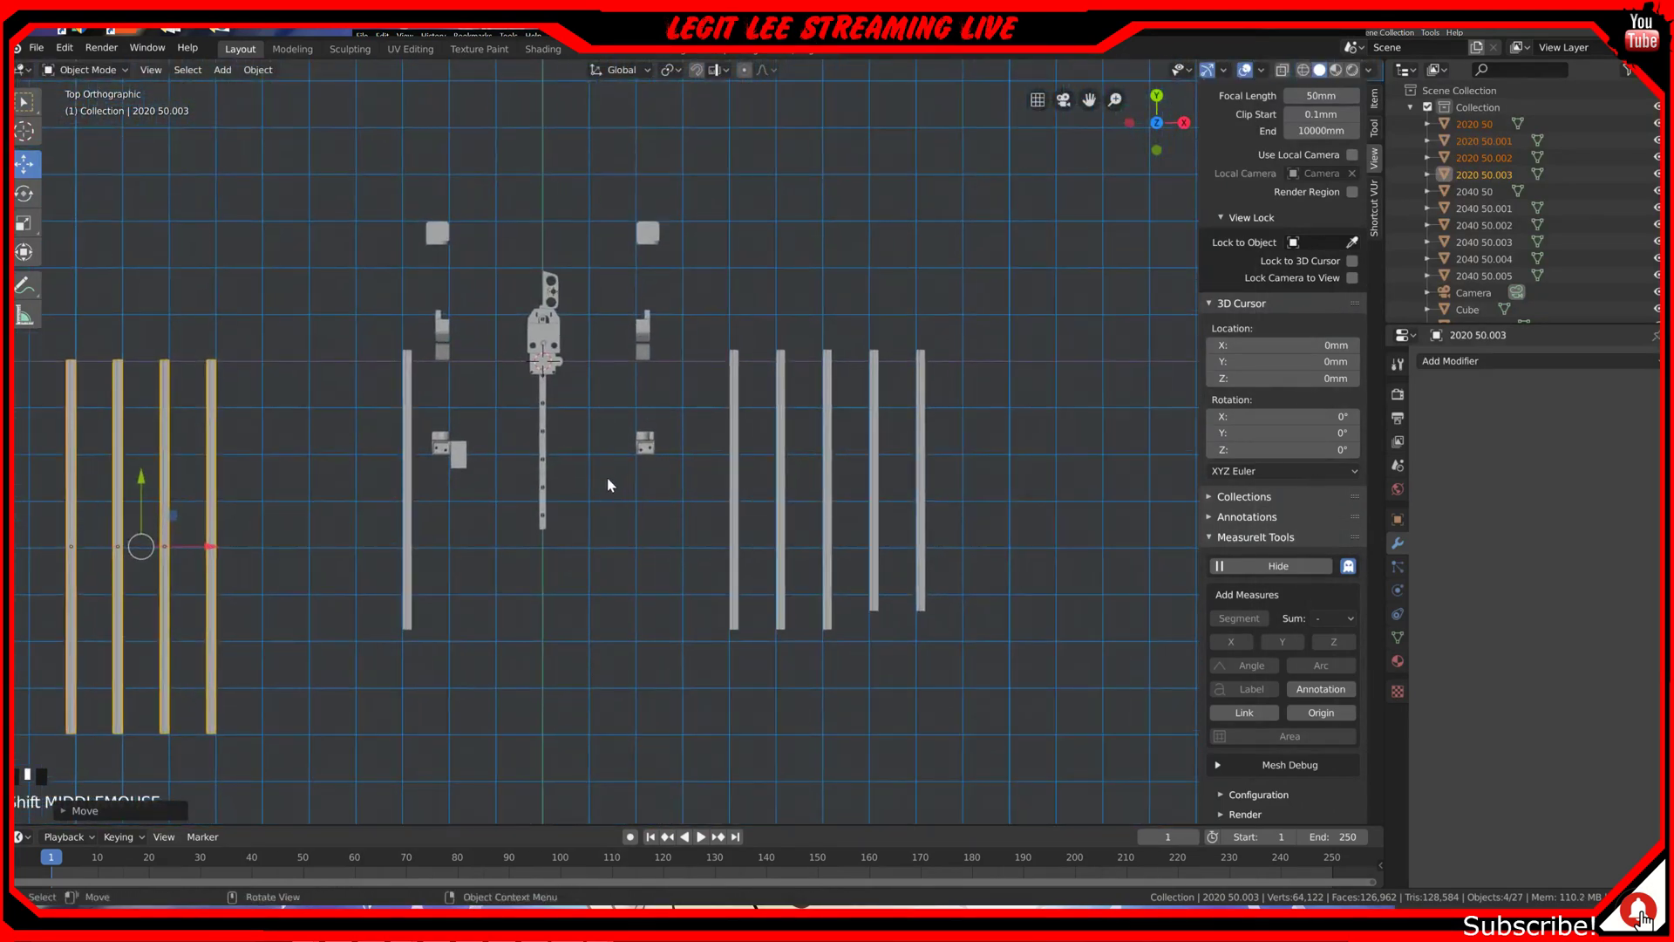
Step: Move the 2040 50.001 and 2040 50 bars upward along Y by about half their length, so they flank the machine parts
click(408, 481)
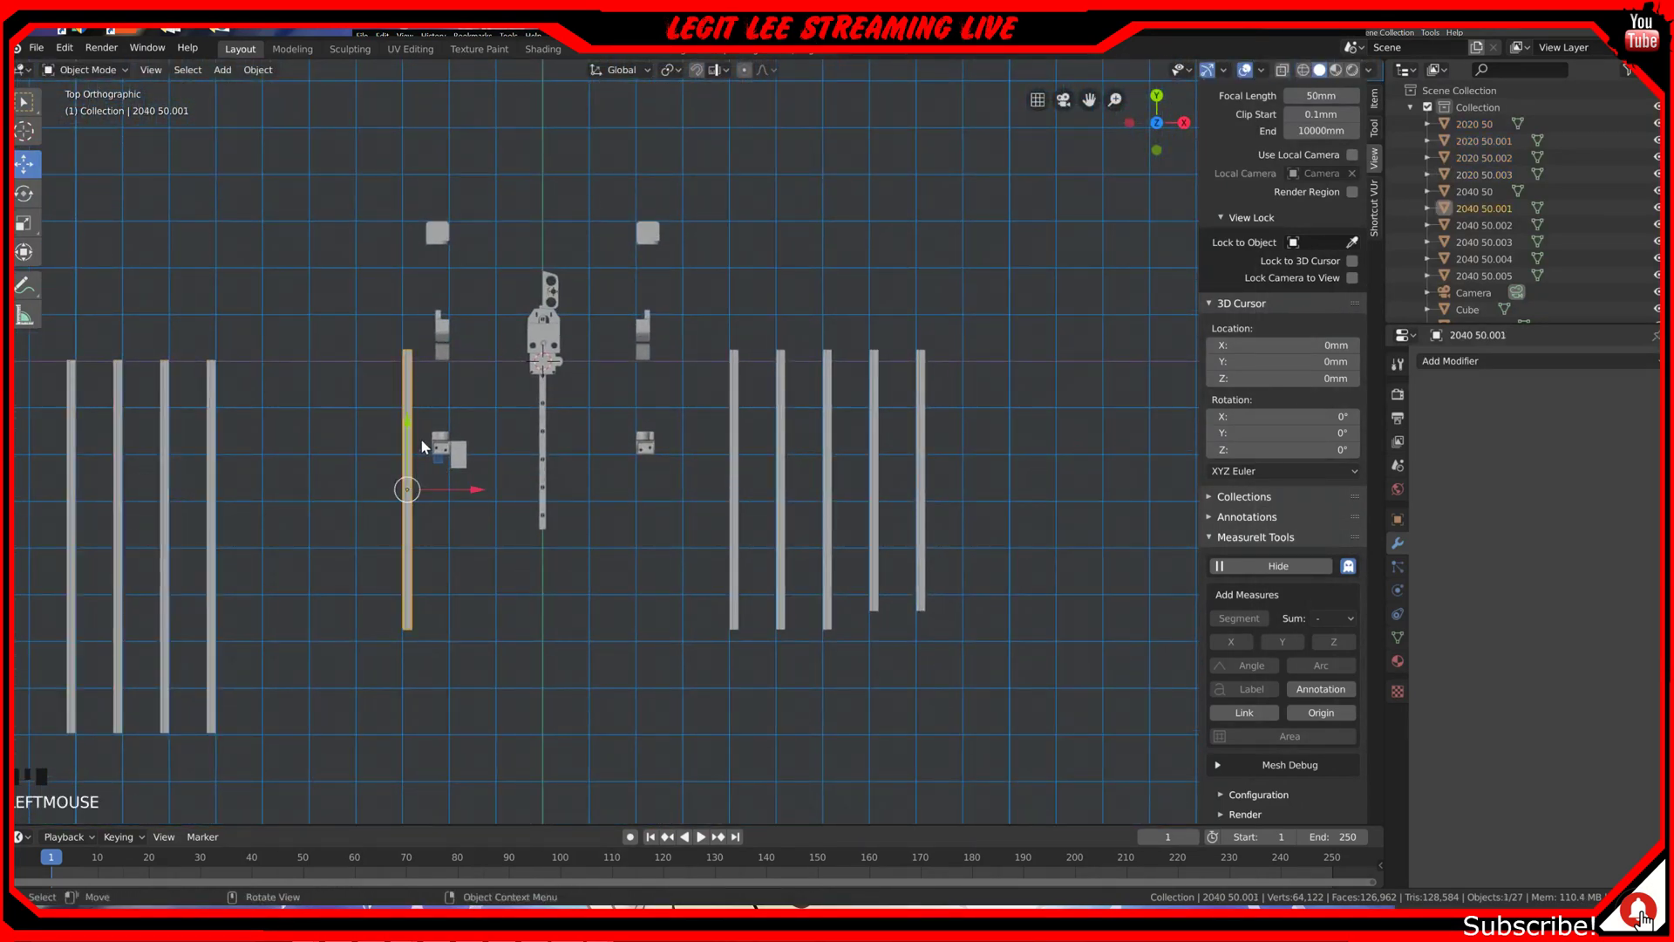
shift+middle_drag(422, 439, 501, 451)
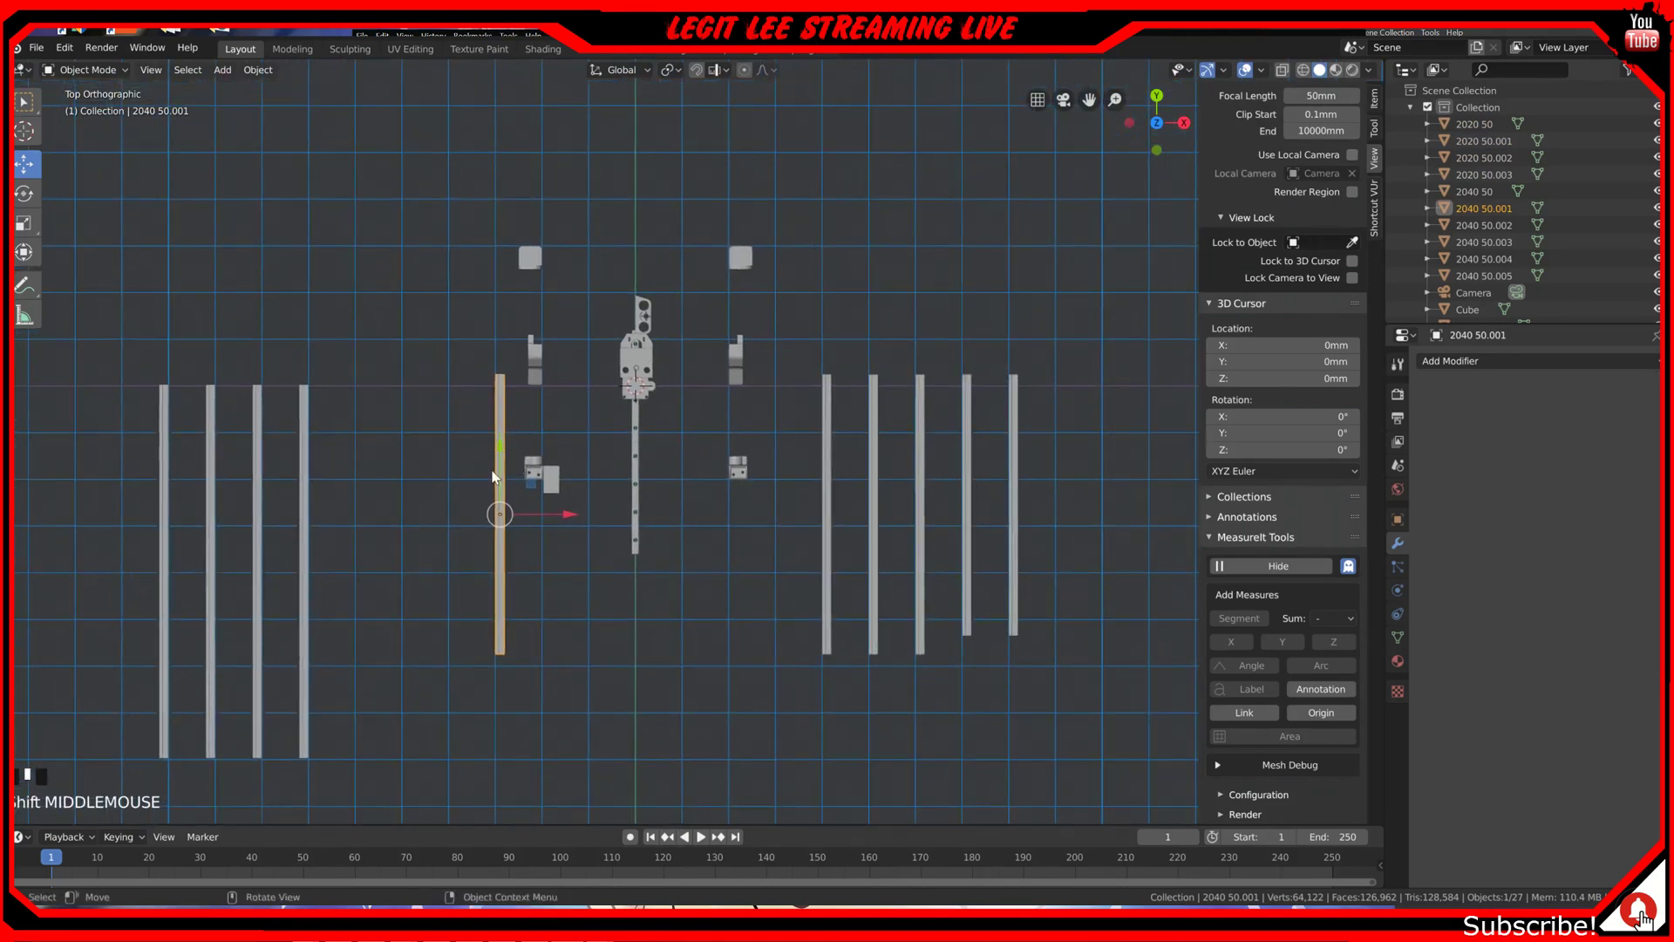
ctrl+drag(499, 449, 512, 299)
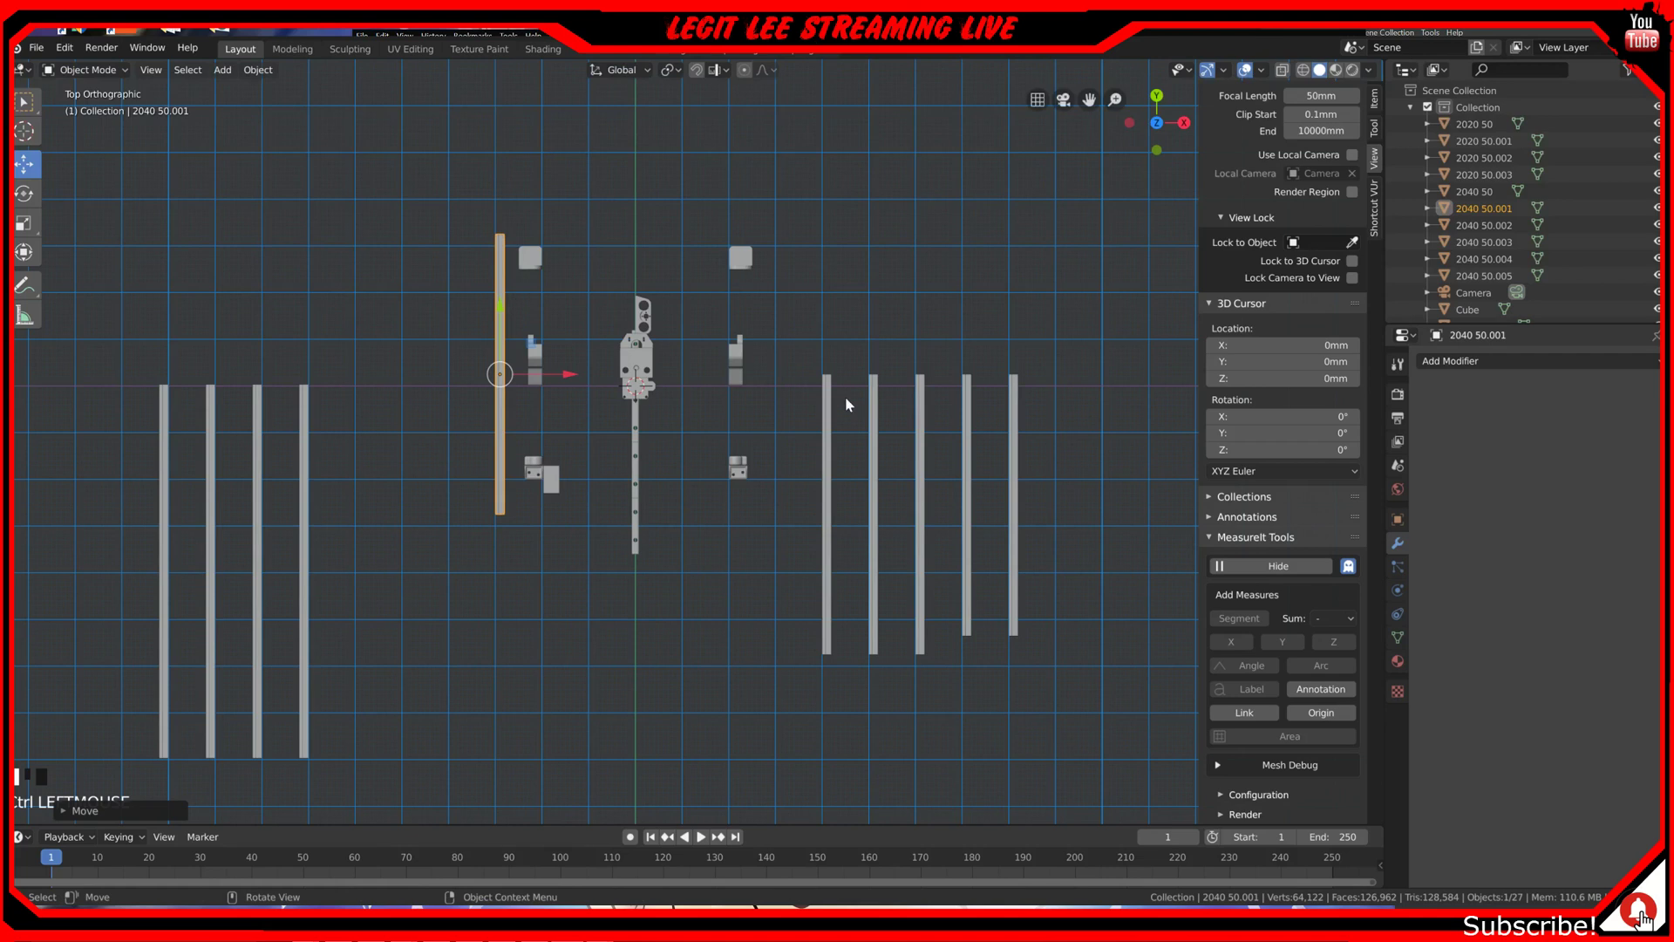
click(829, 446)
mouse_move(884, 509)
ctrl+mouse_down()
mouse_move(859, 517)
mouse_move(877, 515)
ctrl+mouse_up()
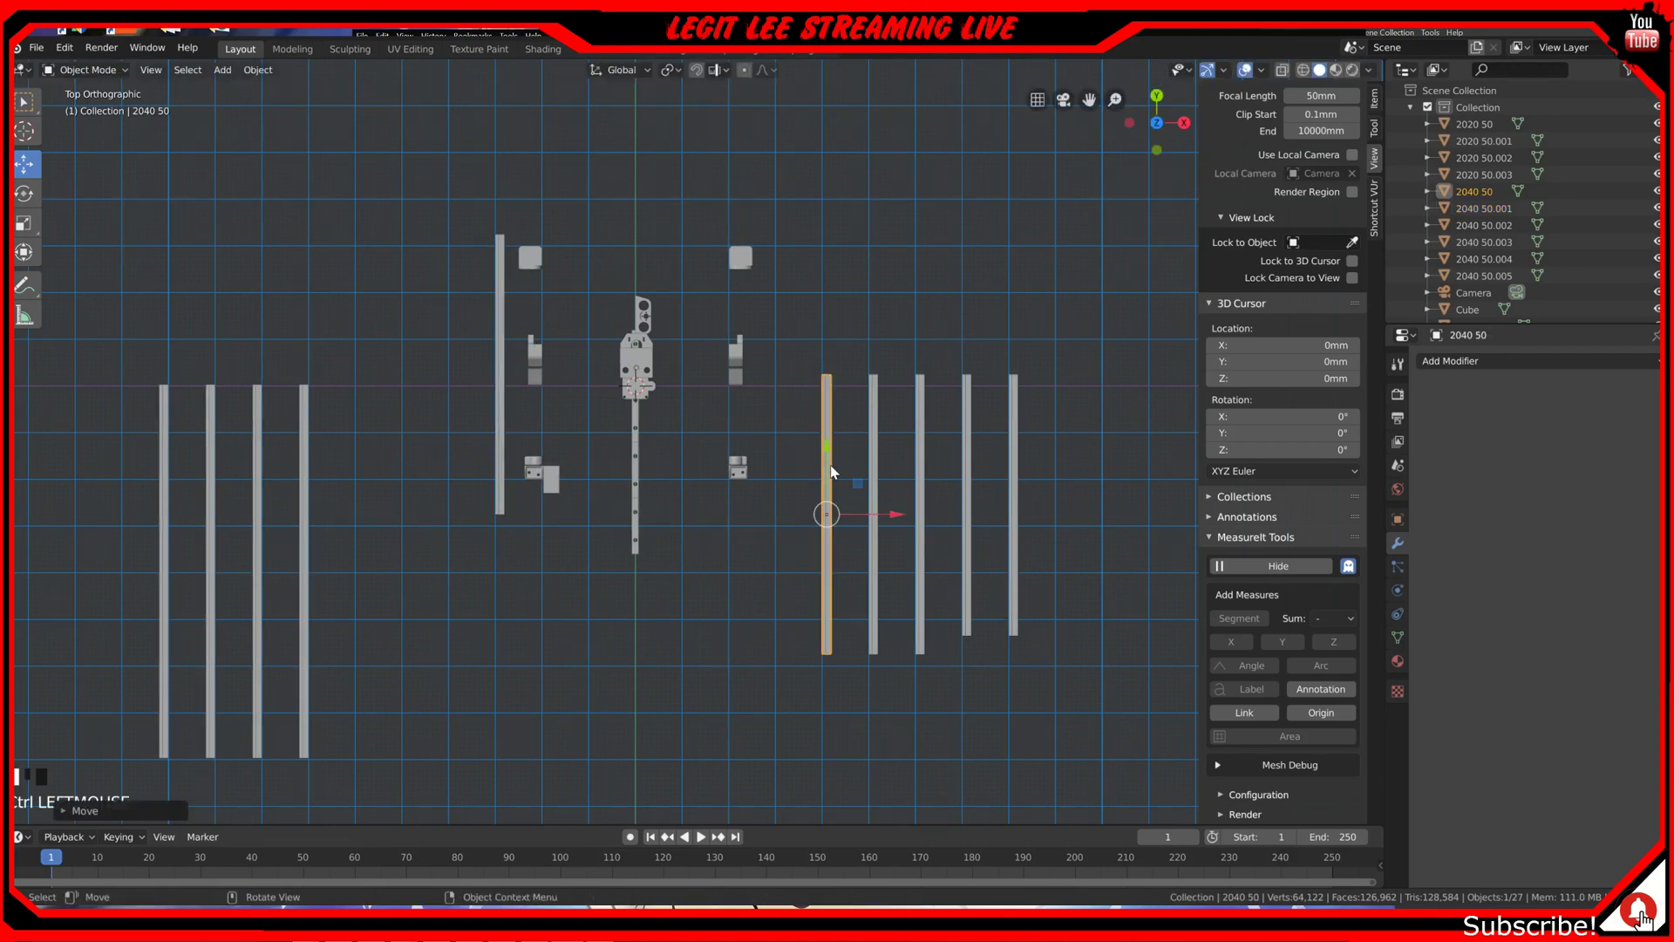
ctrl+drag(824, 449, 826, 333)
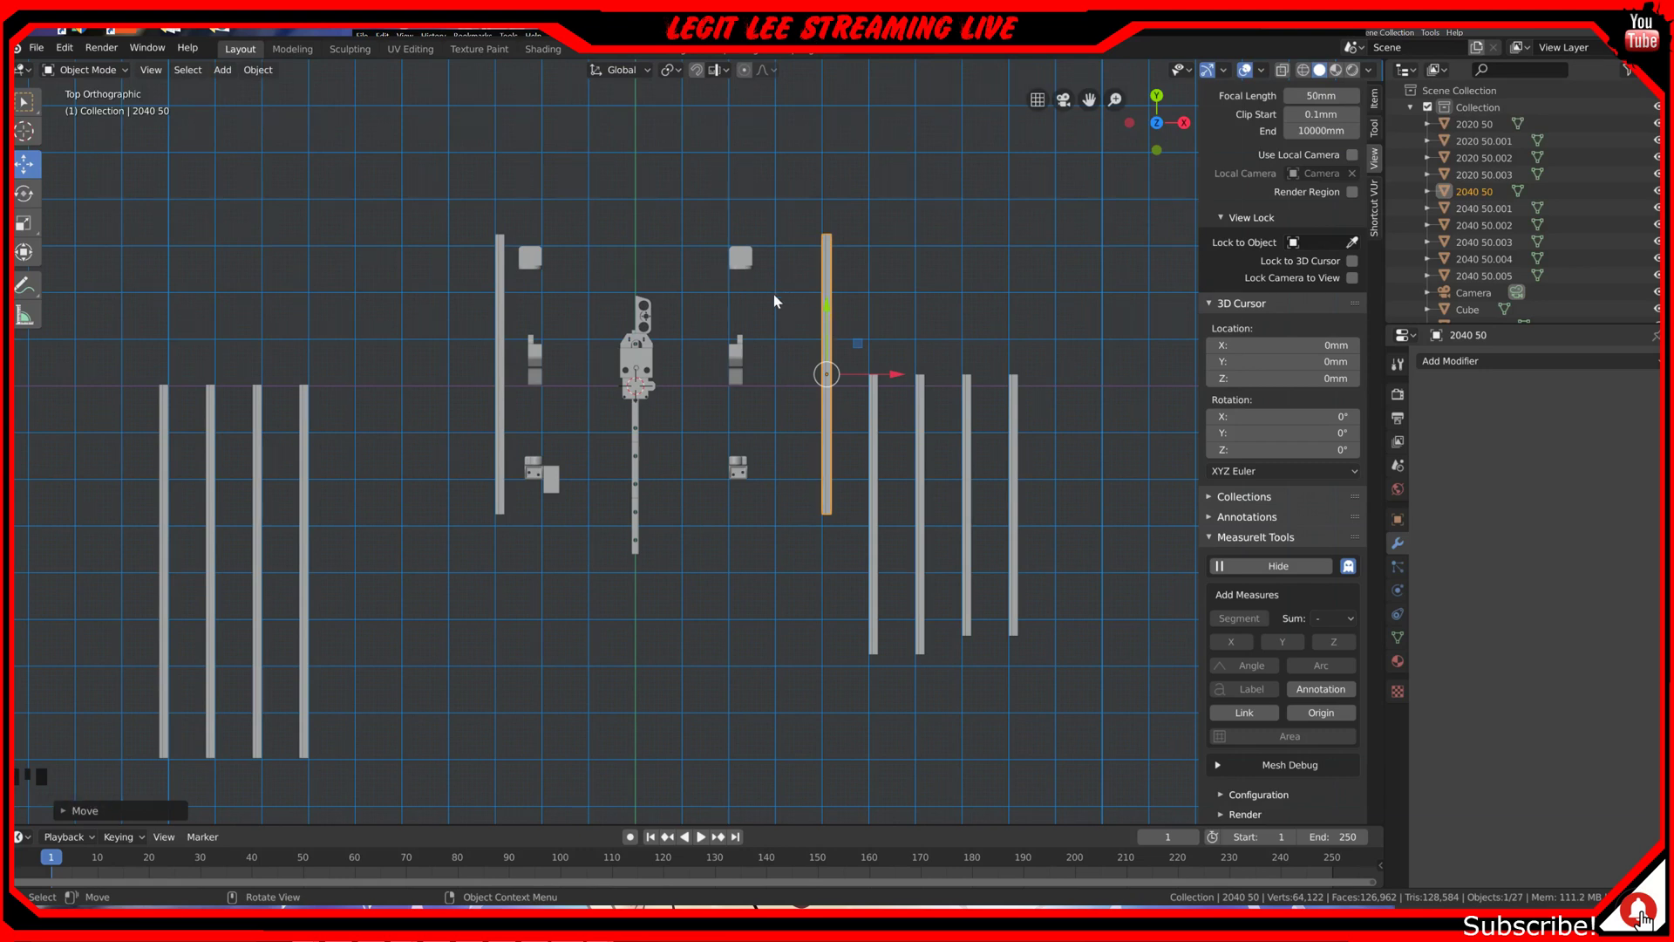
Step: Select the 2040 50.002 bar and examine the Remix of Dremel CNC images on Thingiverse for the frame layout before returning to Blender
click(877, 440)
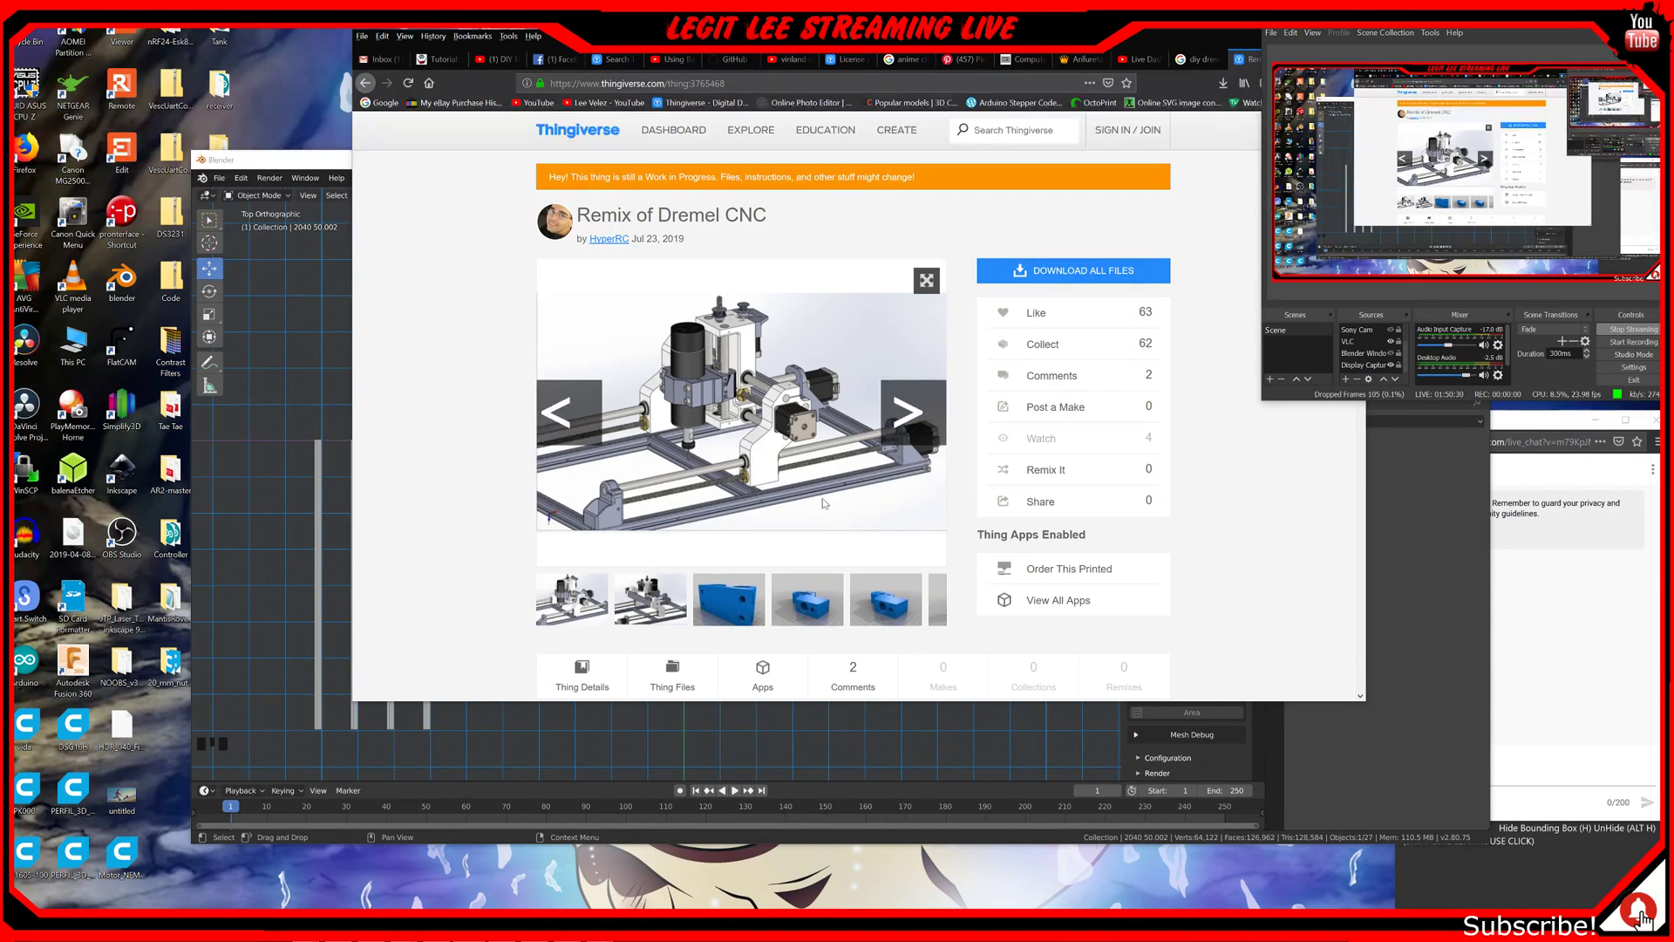
click(902, 462)
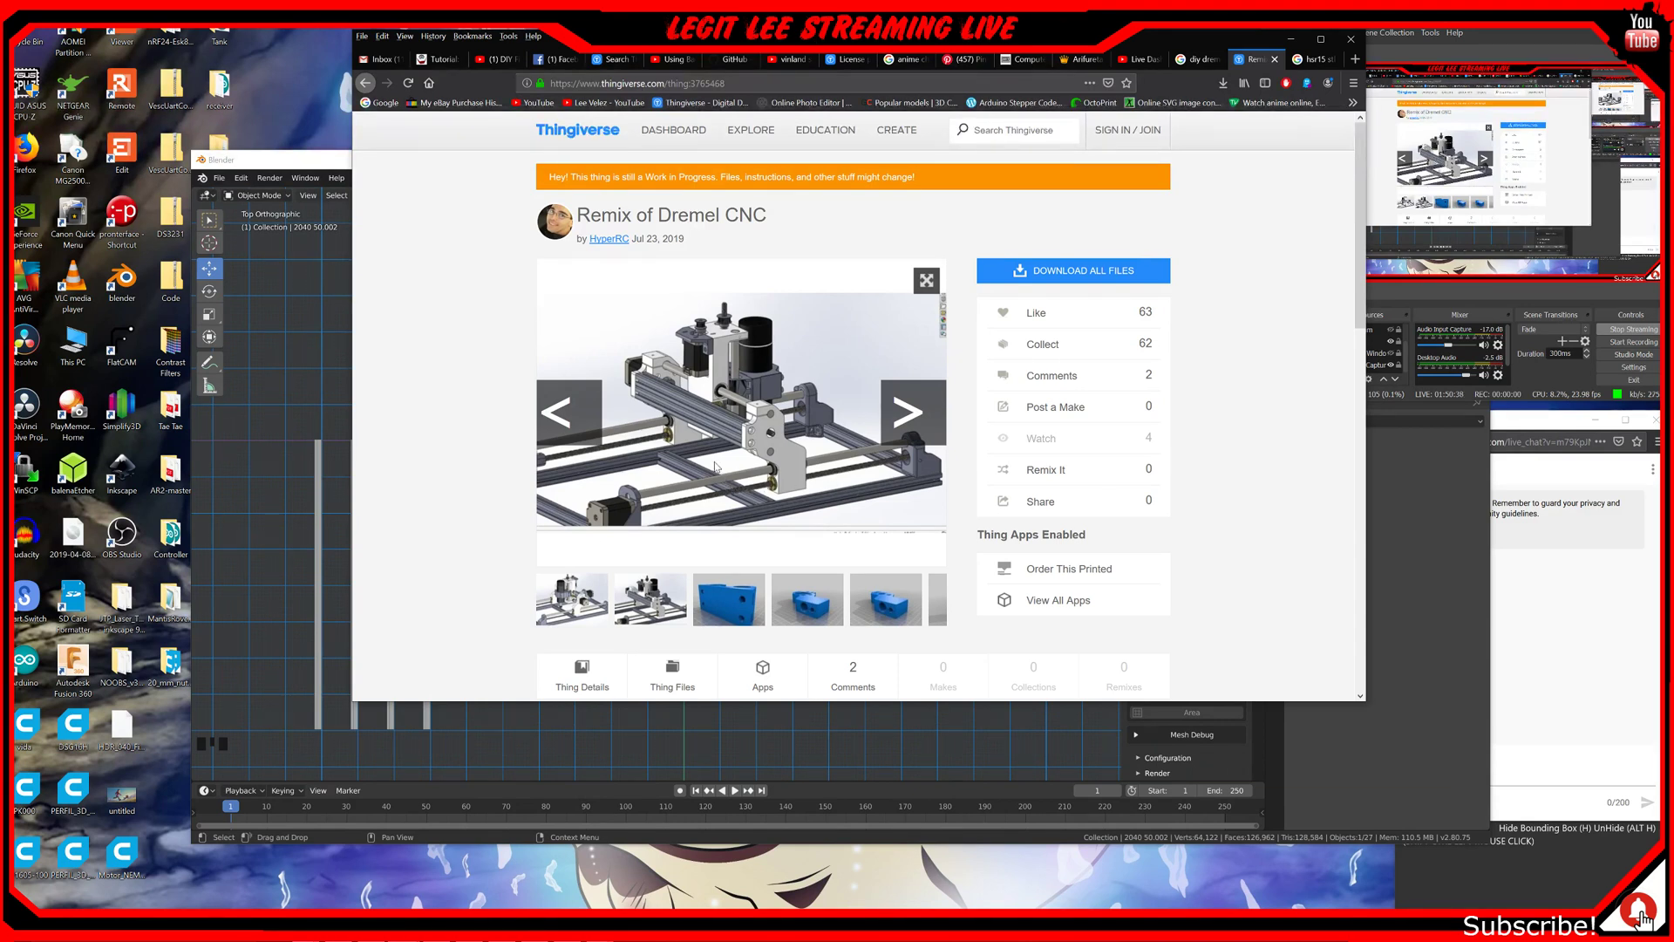
scroll(718, 471, down, 1)
scroll(715, 466, up, 1)
scroll(641, 549, down, 1)
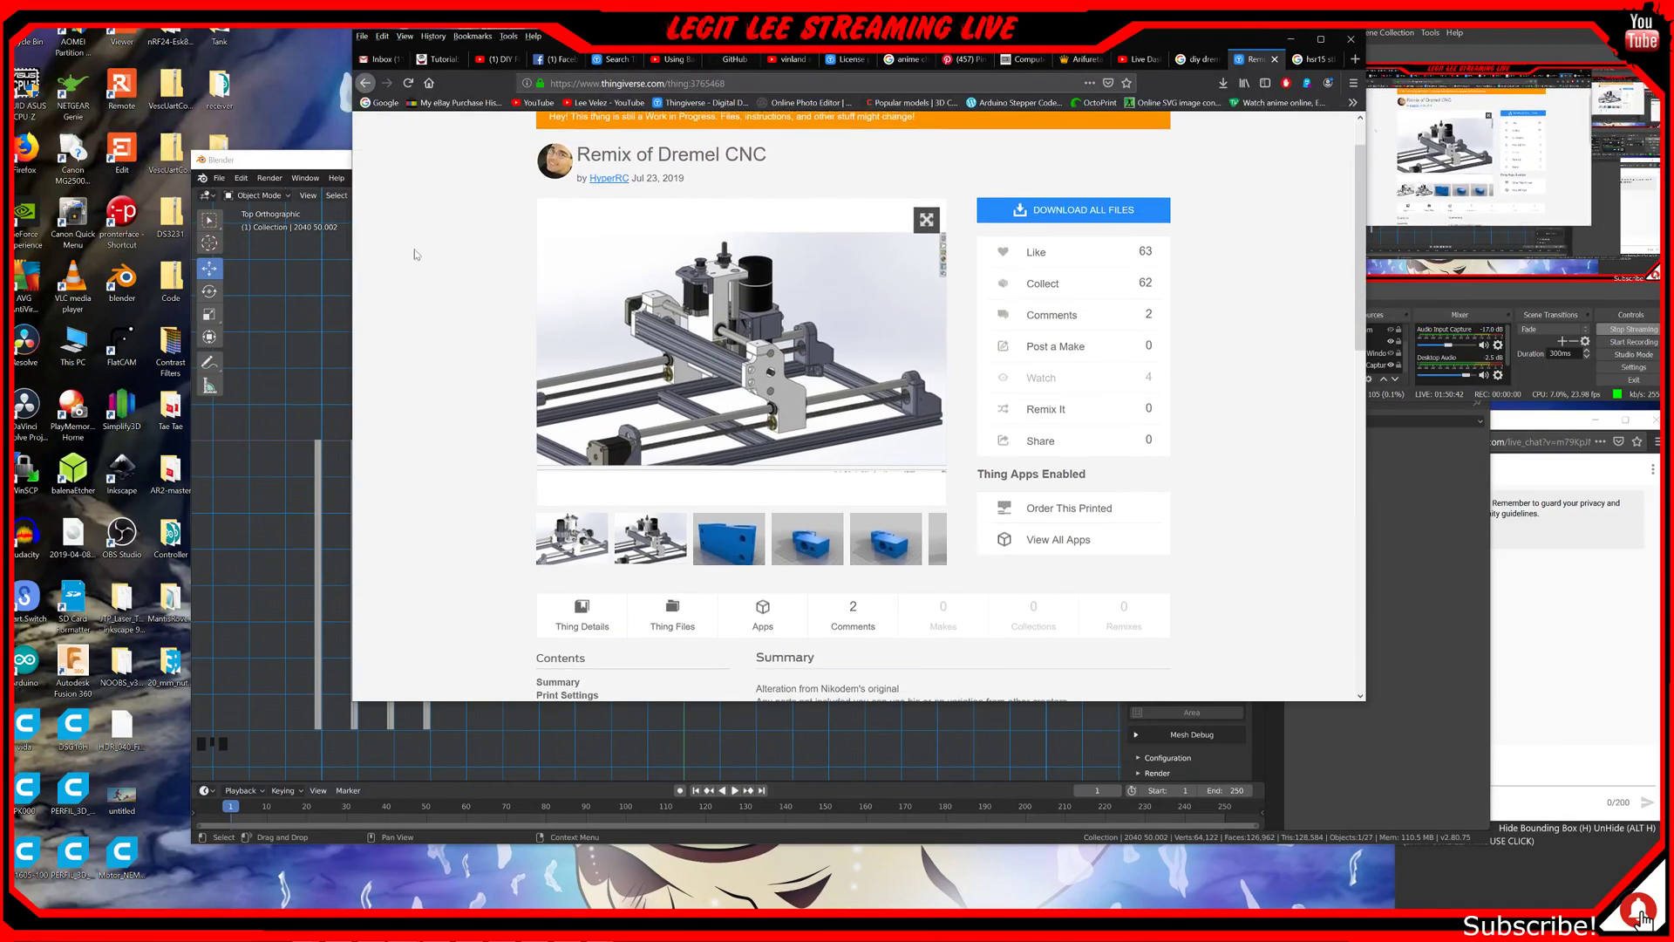
click(320, 175)
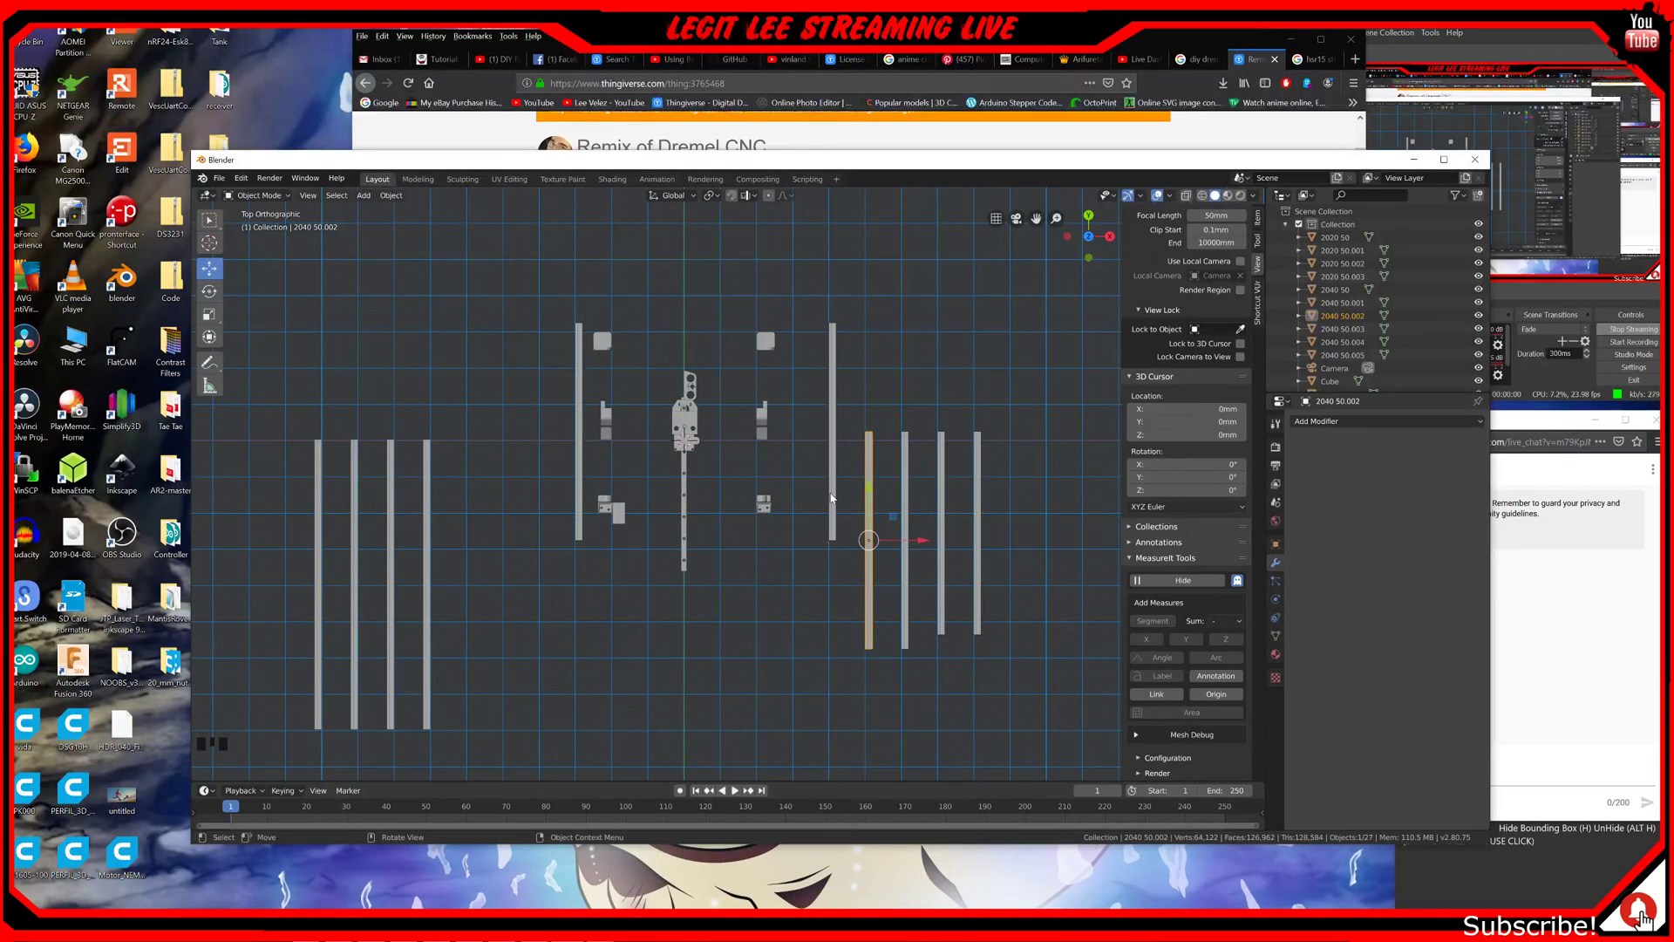
Step: Rotate the 2040 50.002 bar by 90 degrees in top view so it lies horizontally
click(1488, 52)
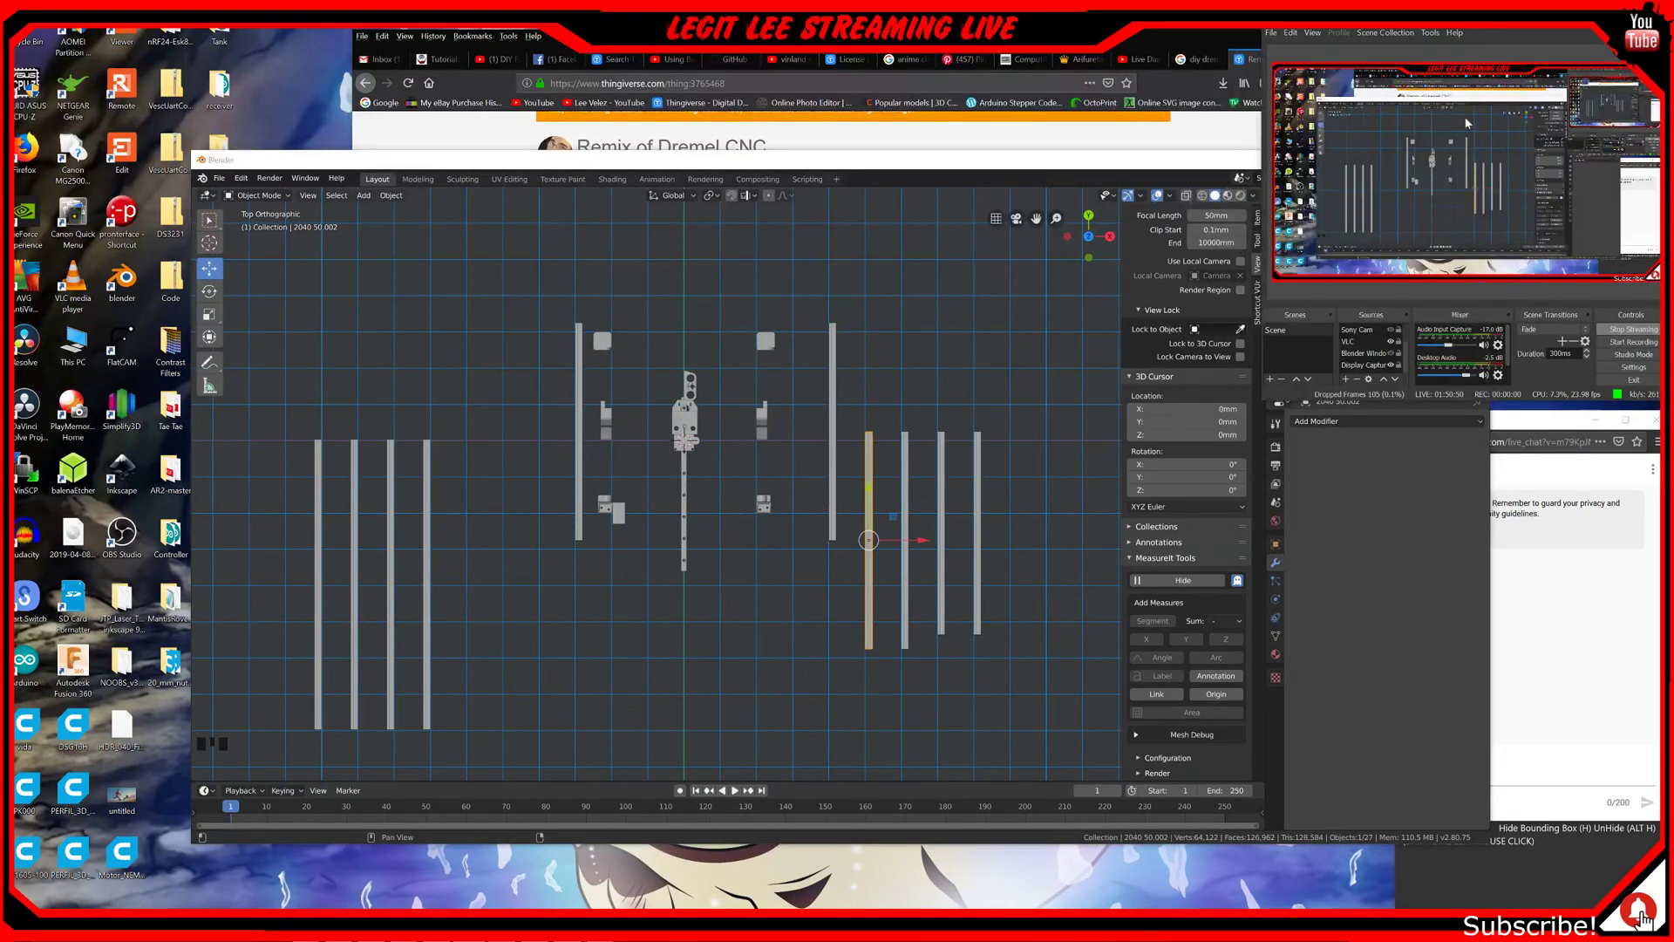
click(1393, 353)
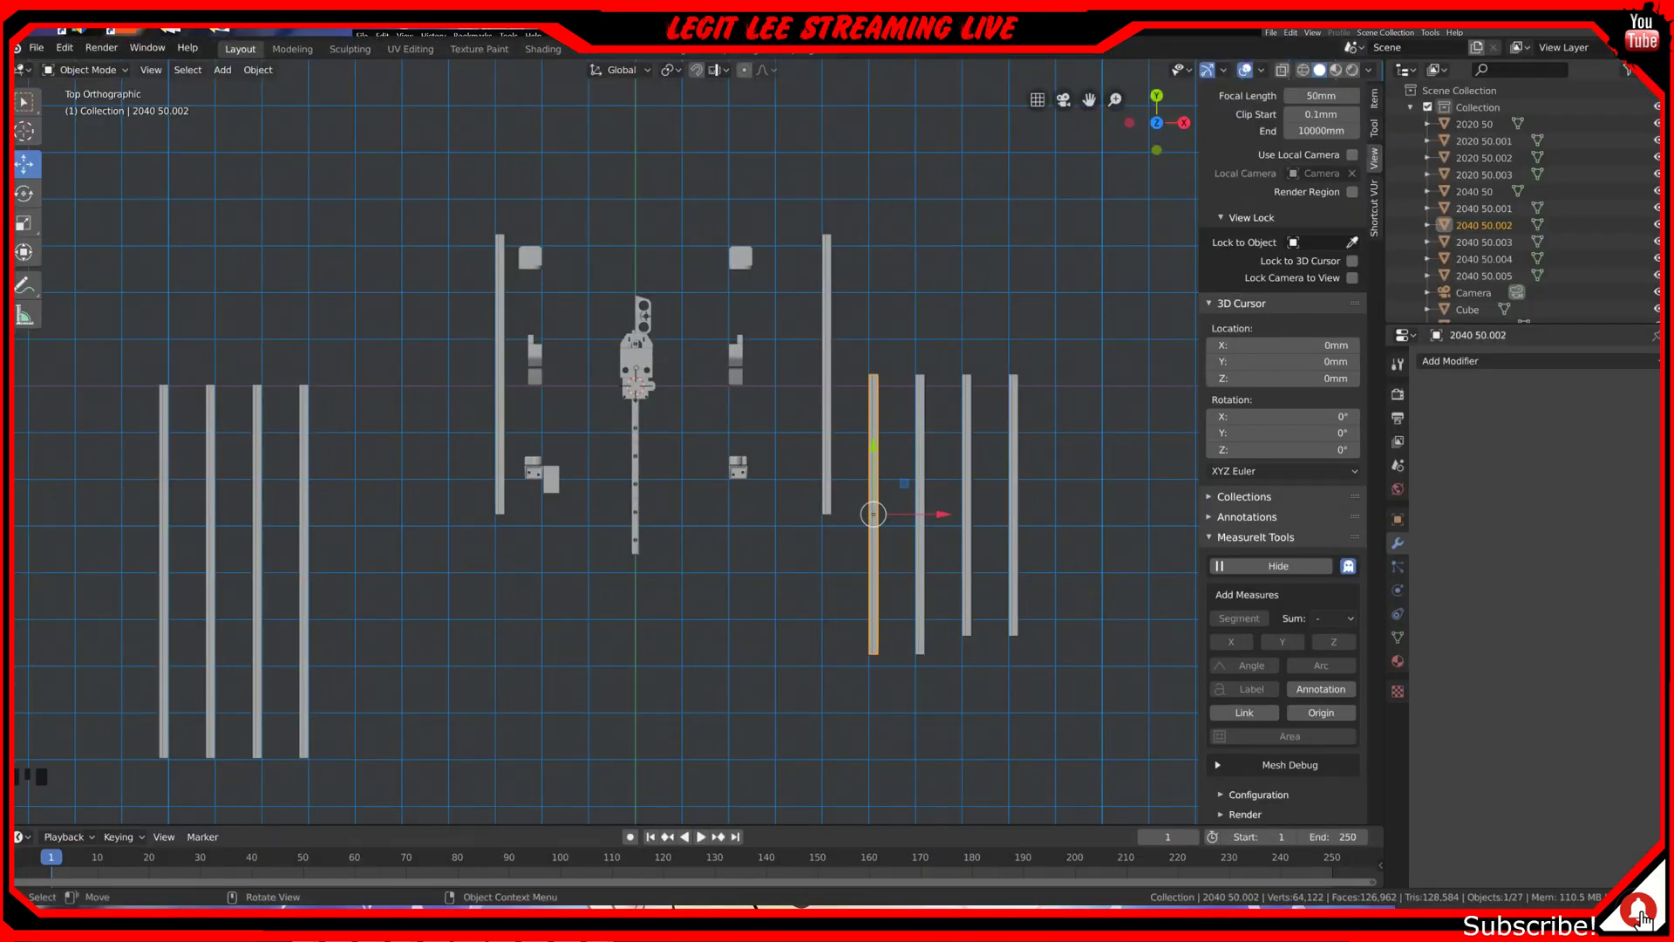
click(744, 526)
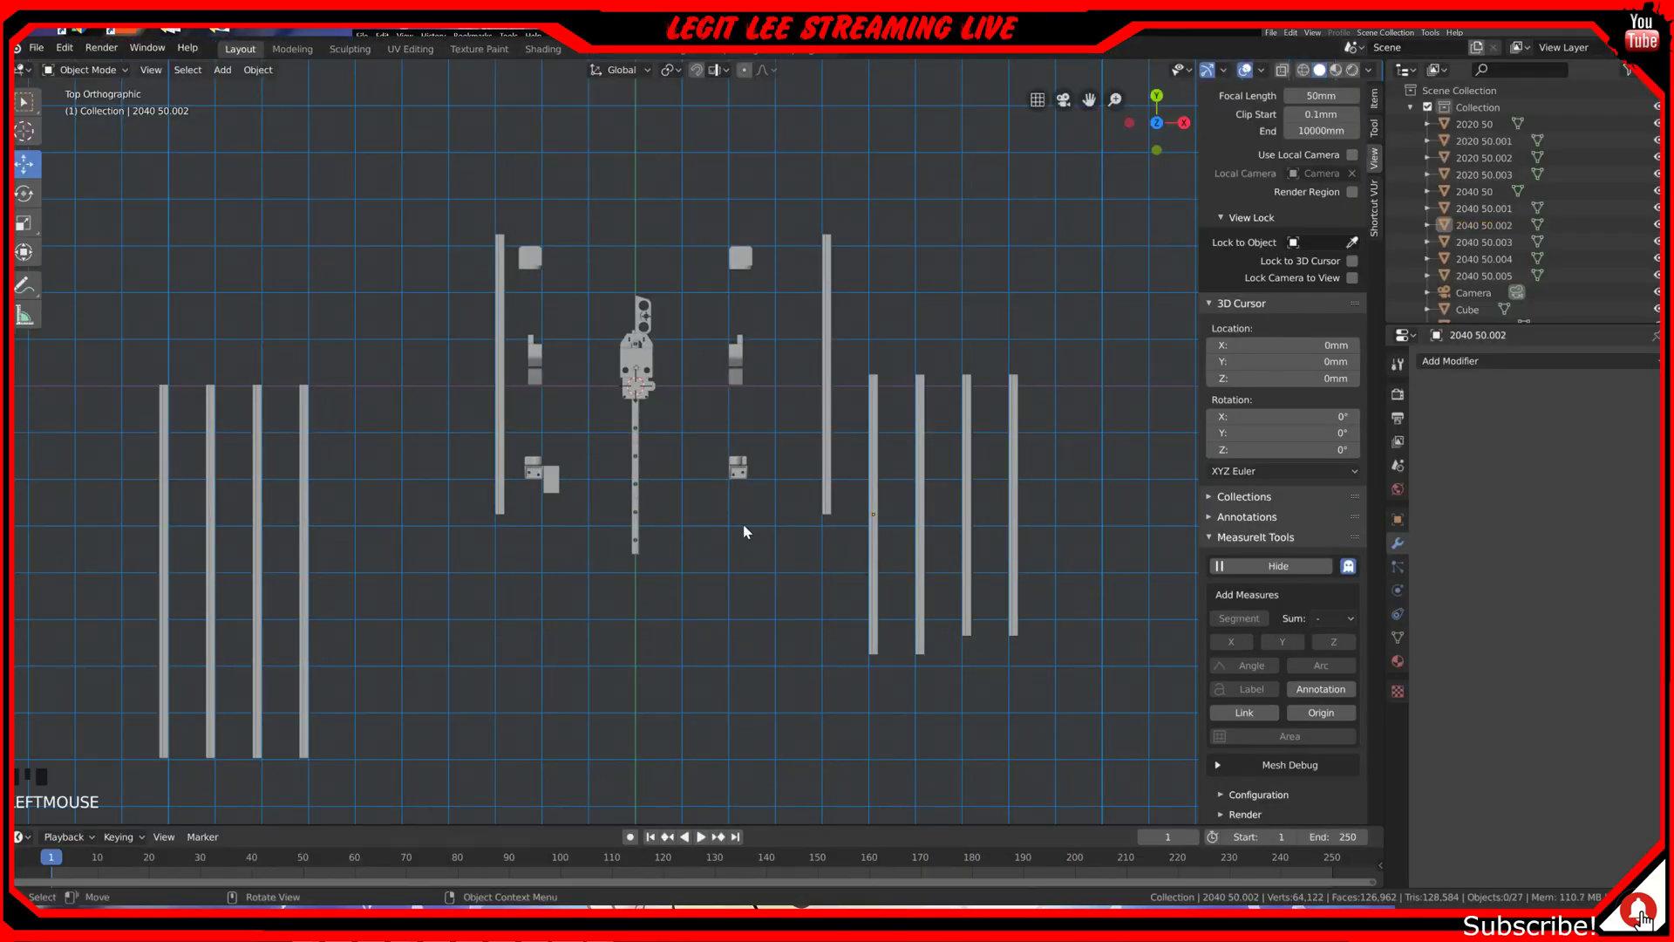
click(869, 469)
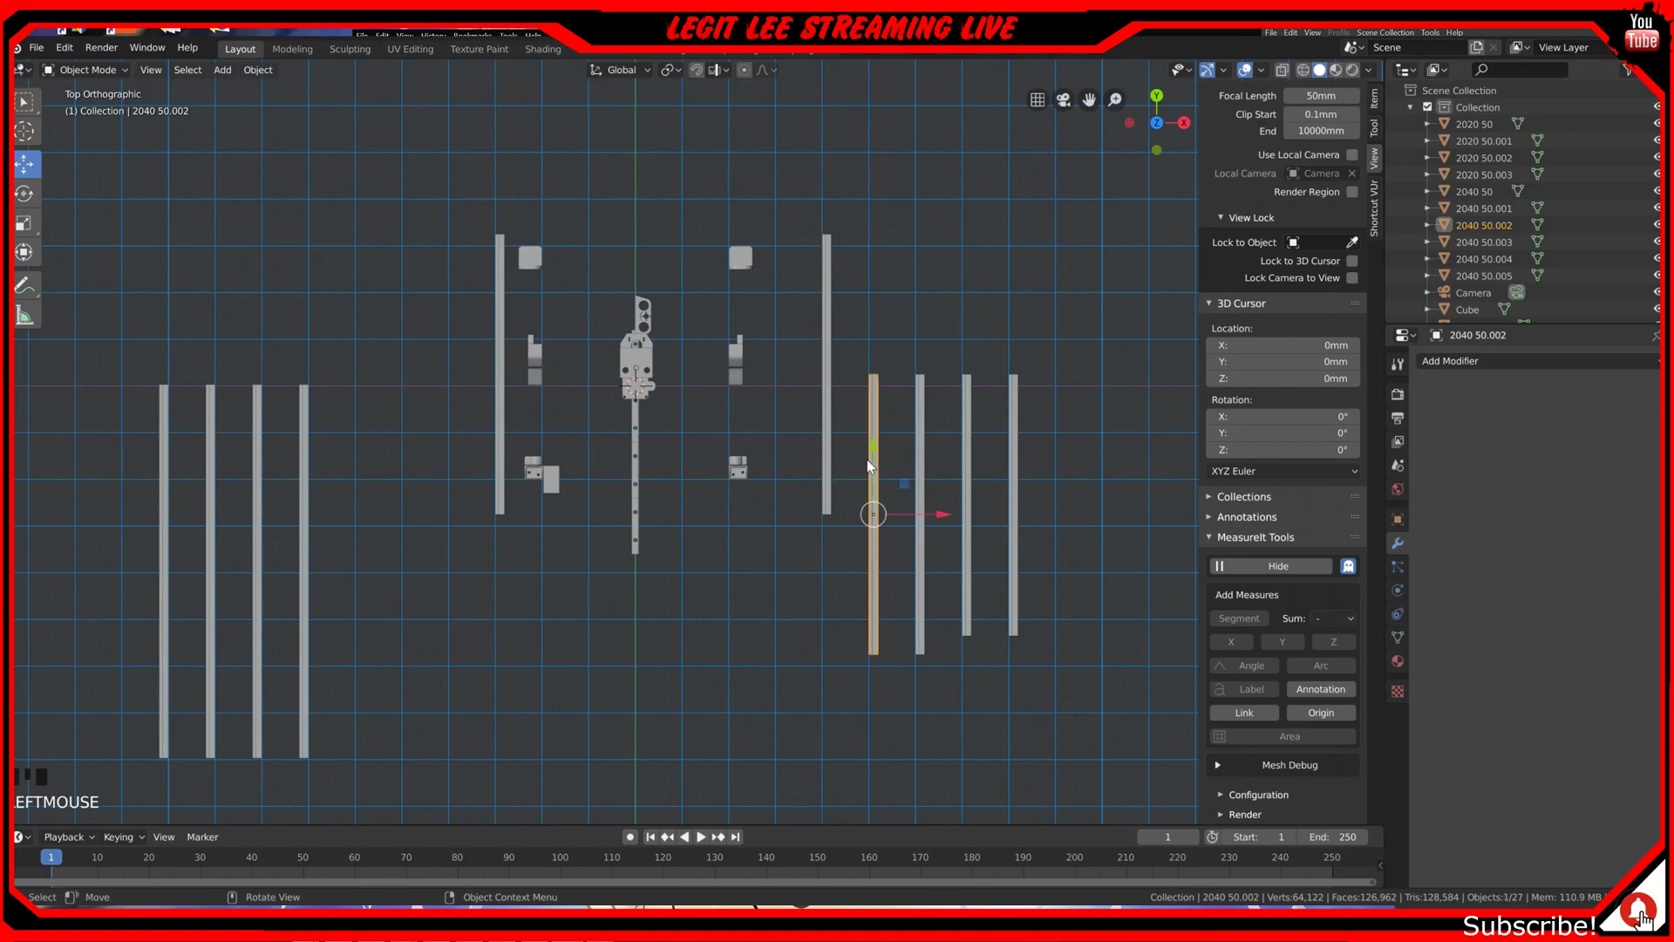
text(r90)
key(Return)
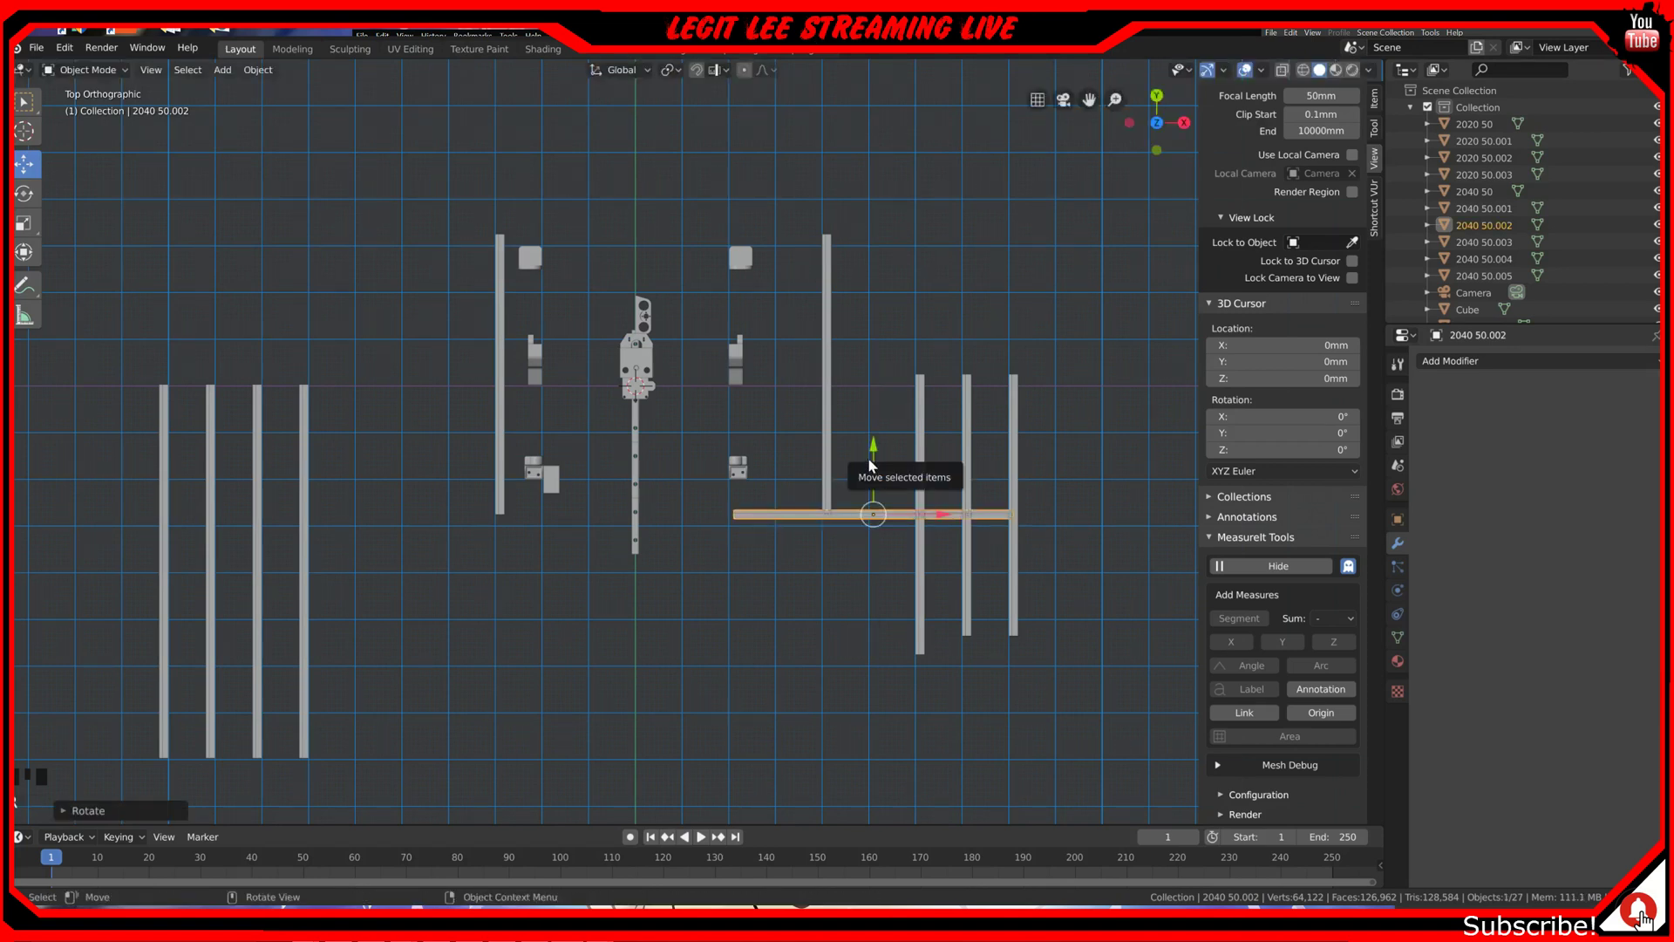
Step: Move the horizontal 2040 50.002 bar left along X until it is centred on the Y axis across the perforated rail
ctrl+drag(945, 522, 725, 522)
scroll(725, 522, up, 2)
scroll(725, 522, up, 1)
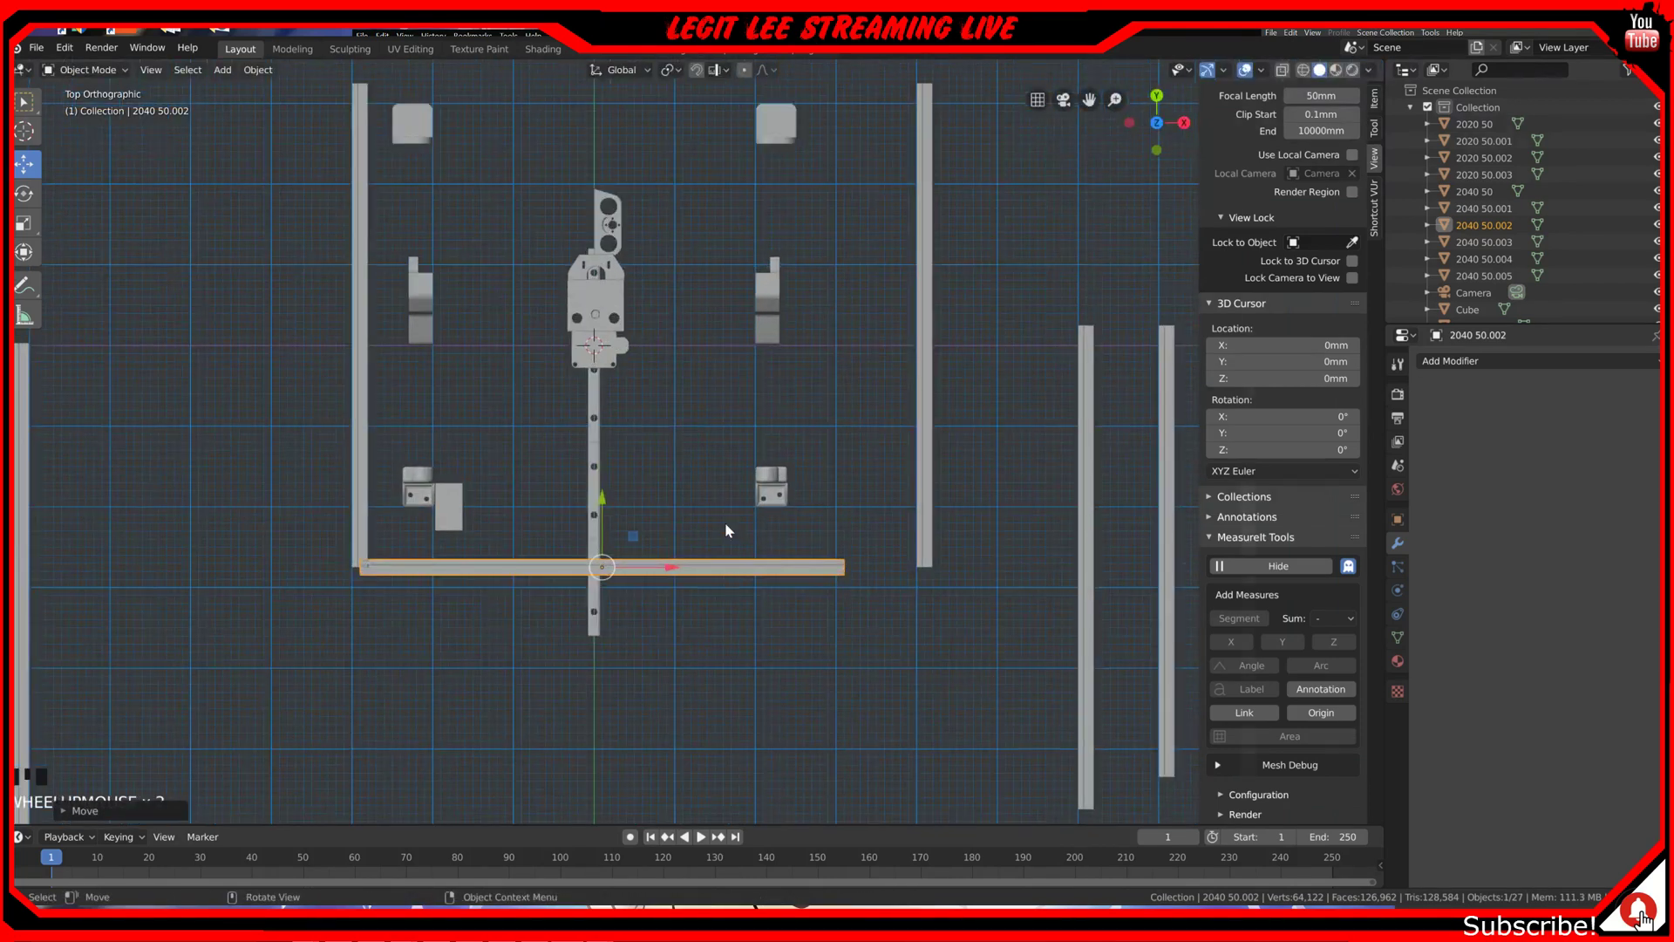
shift+middle_drag(659, 530, 872, 534)
scroll(891, 696, up, 4)
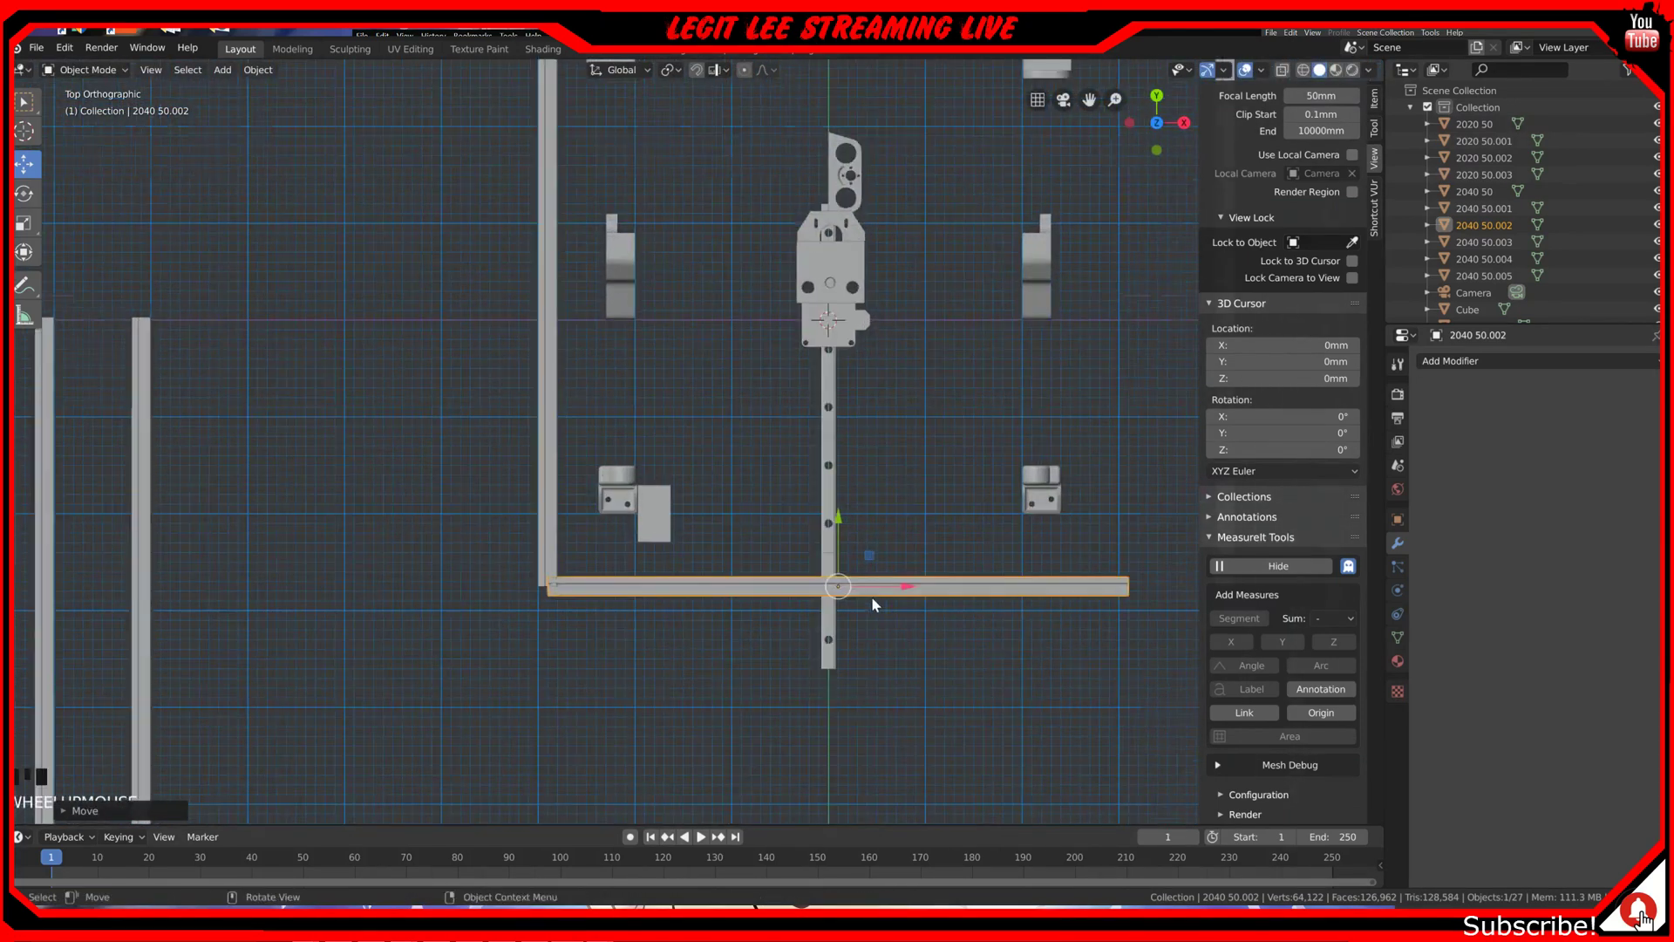
shift+middle_drag(987, 593, 773, 344)
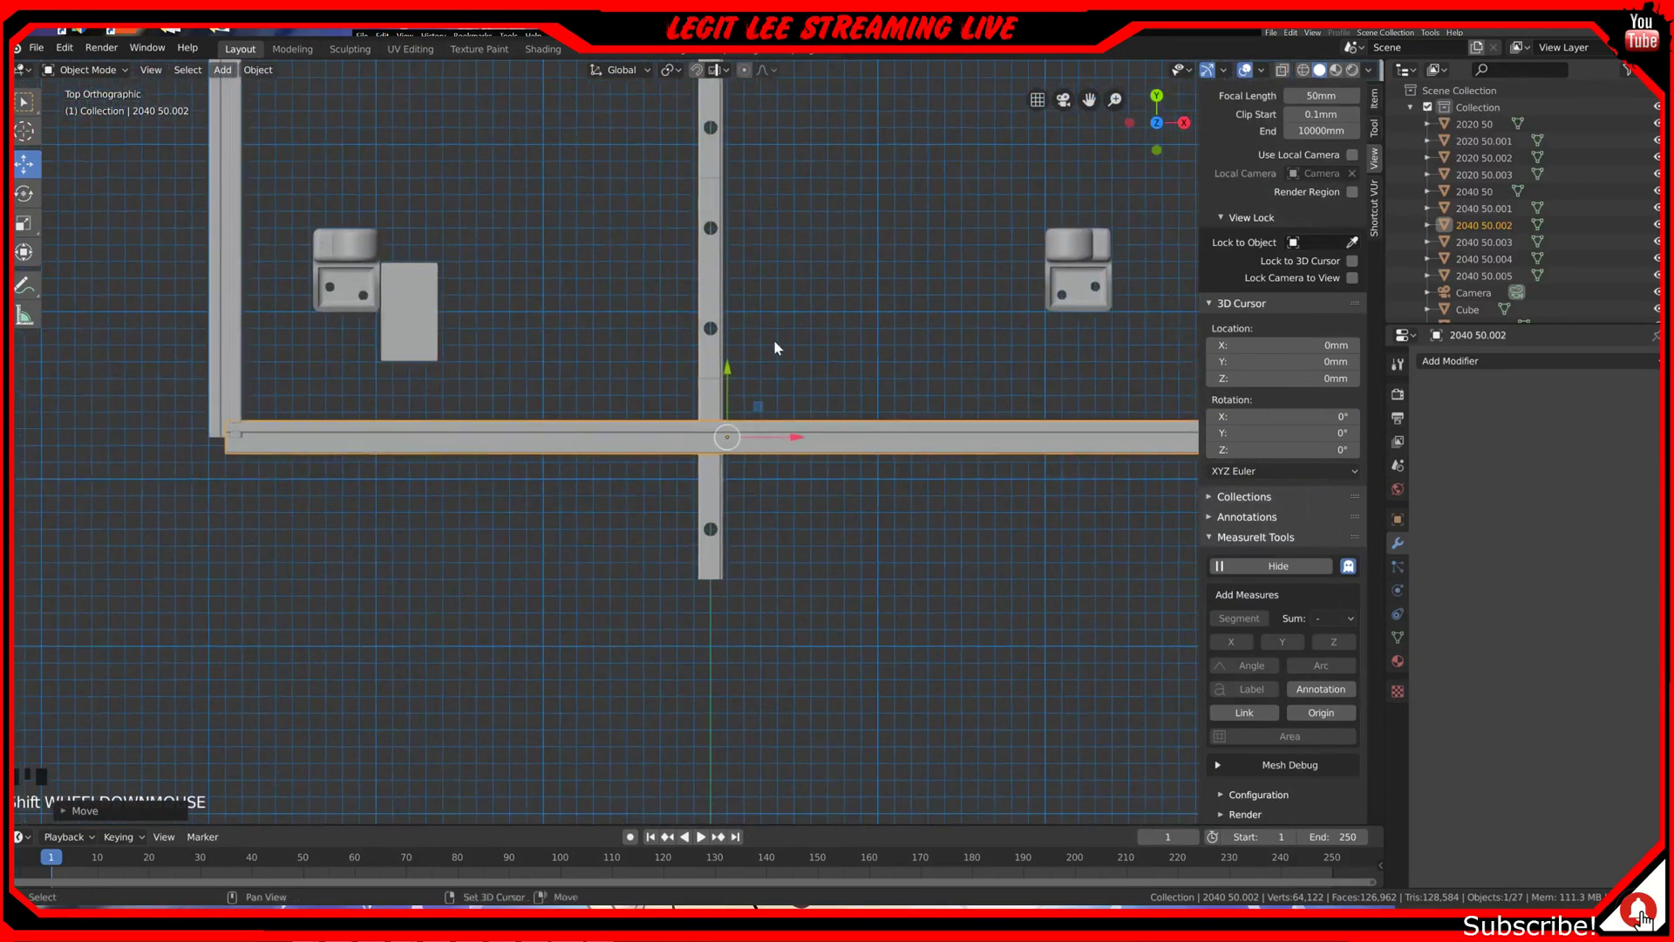
scroll(773, 456, up, 2)
ctrl+drag(806, 435, 795, 432)
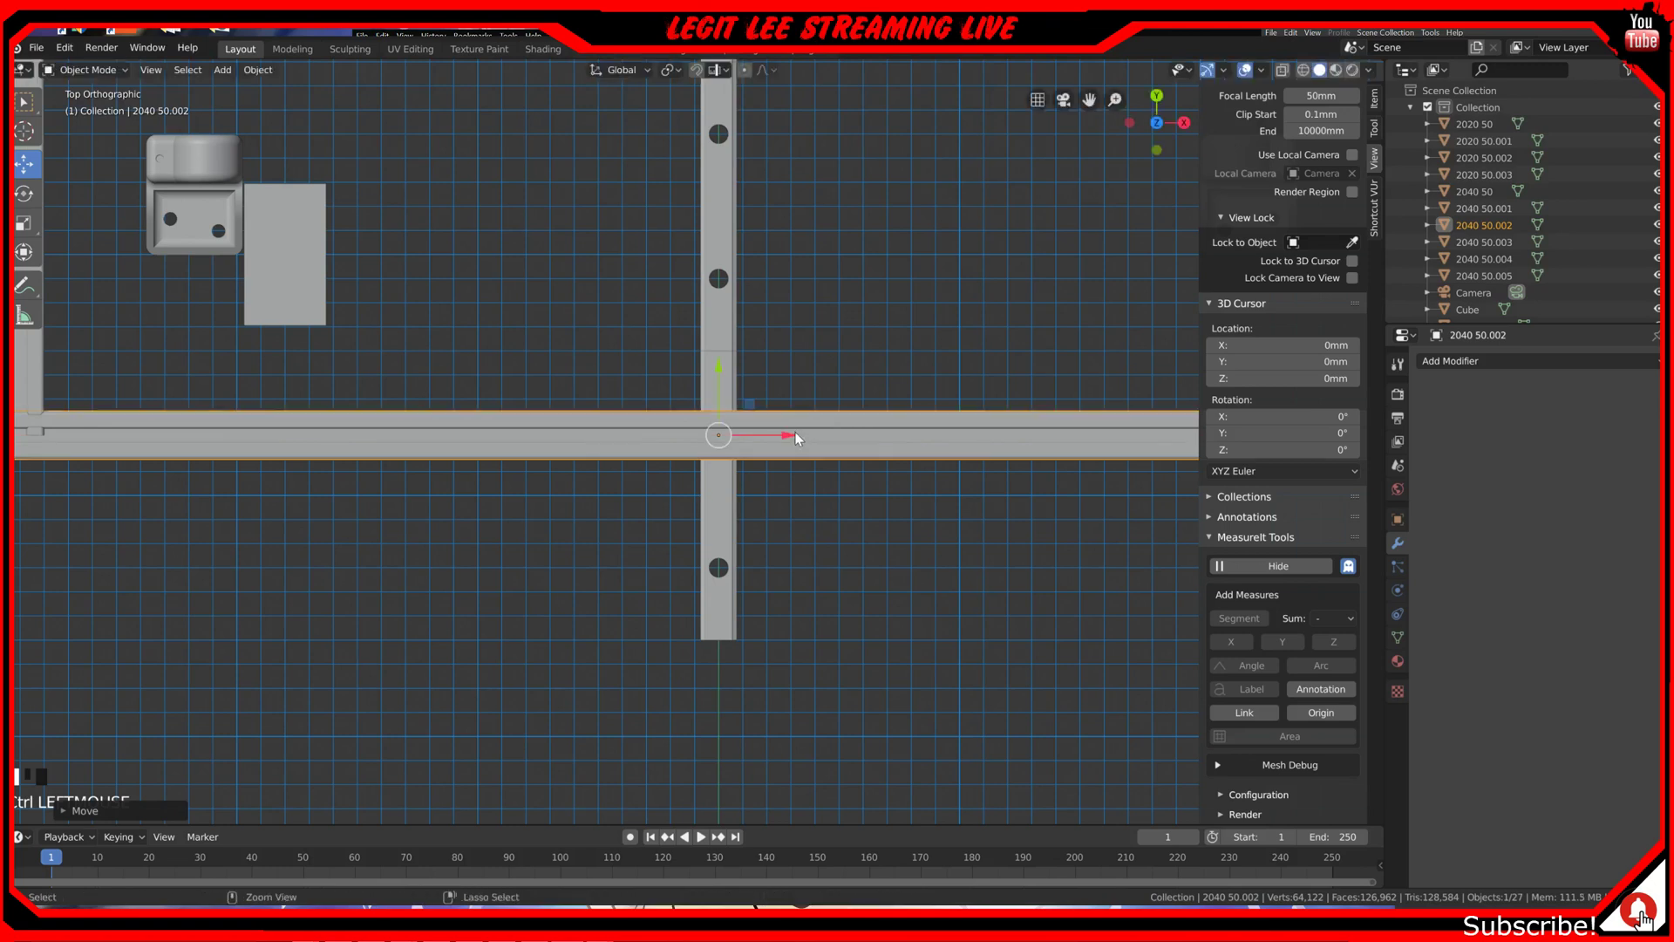
scroll(782, 438, up, 4)
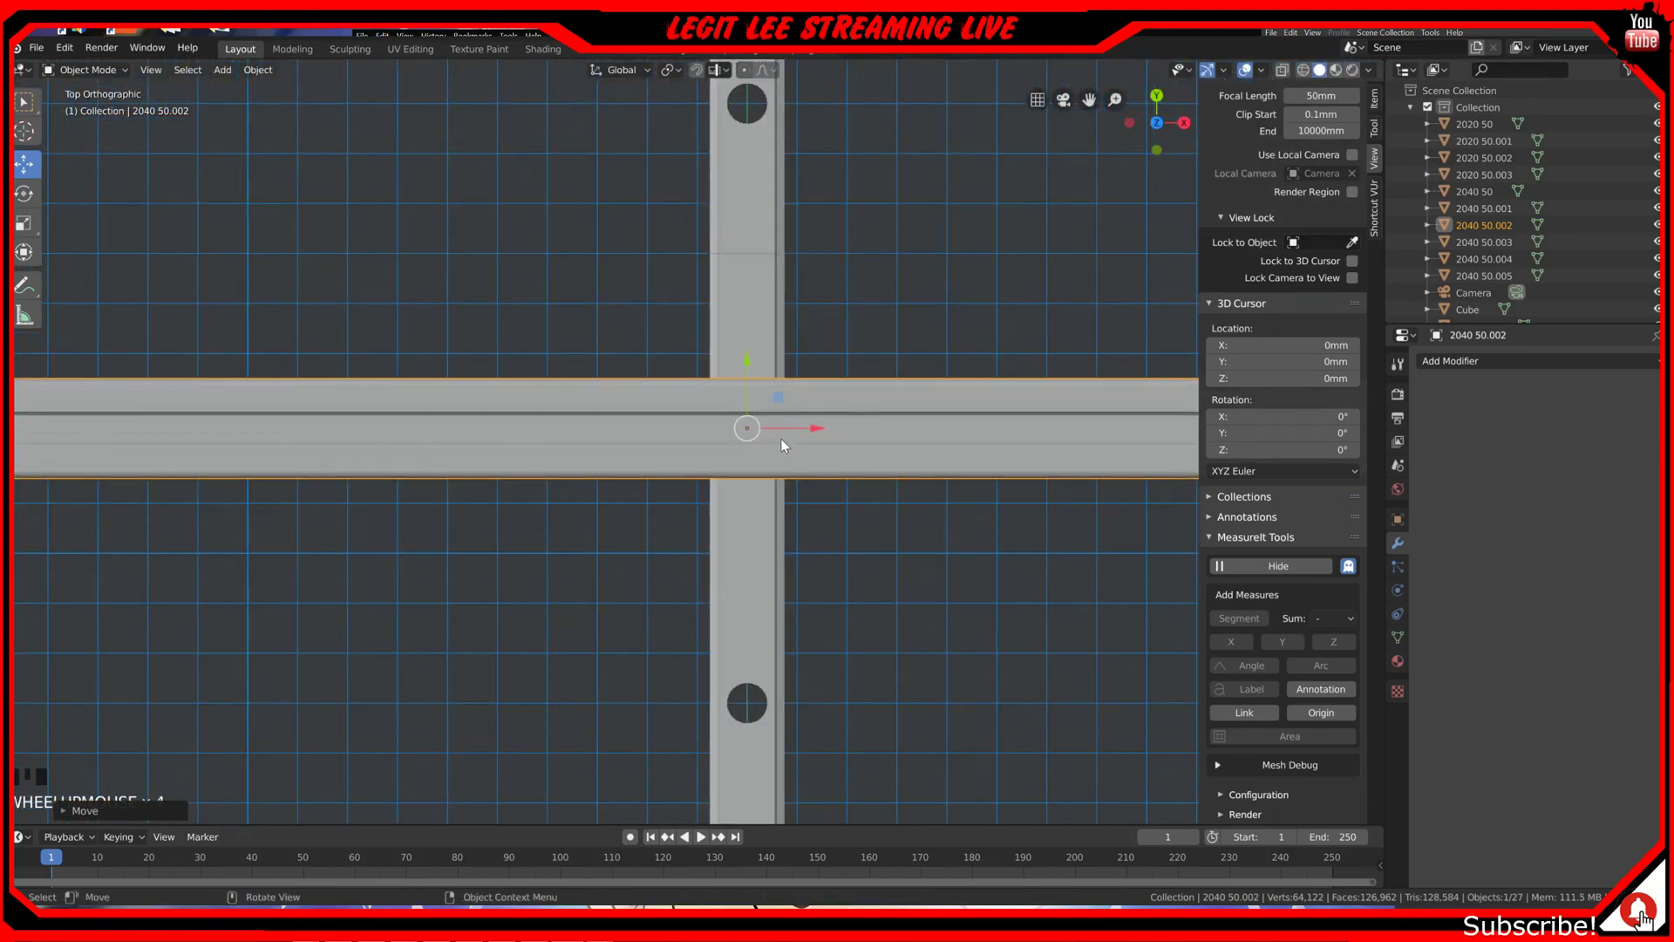
scroll(782, 439, down, 9)
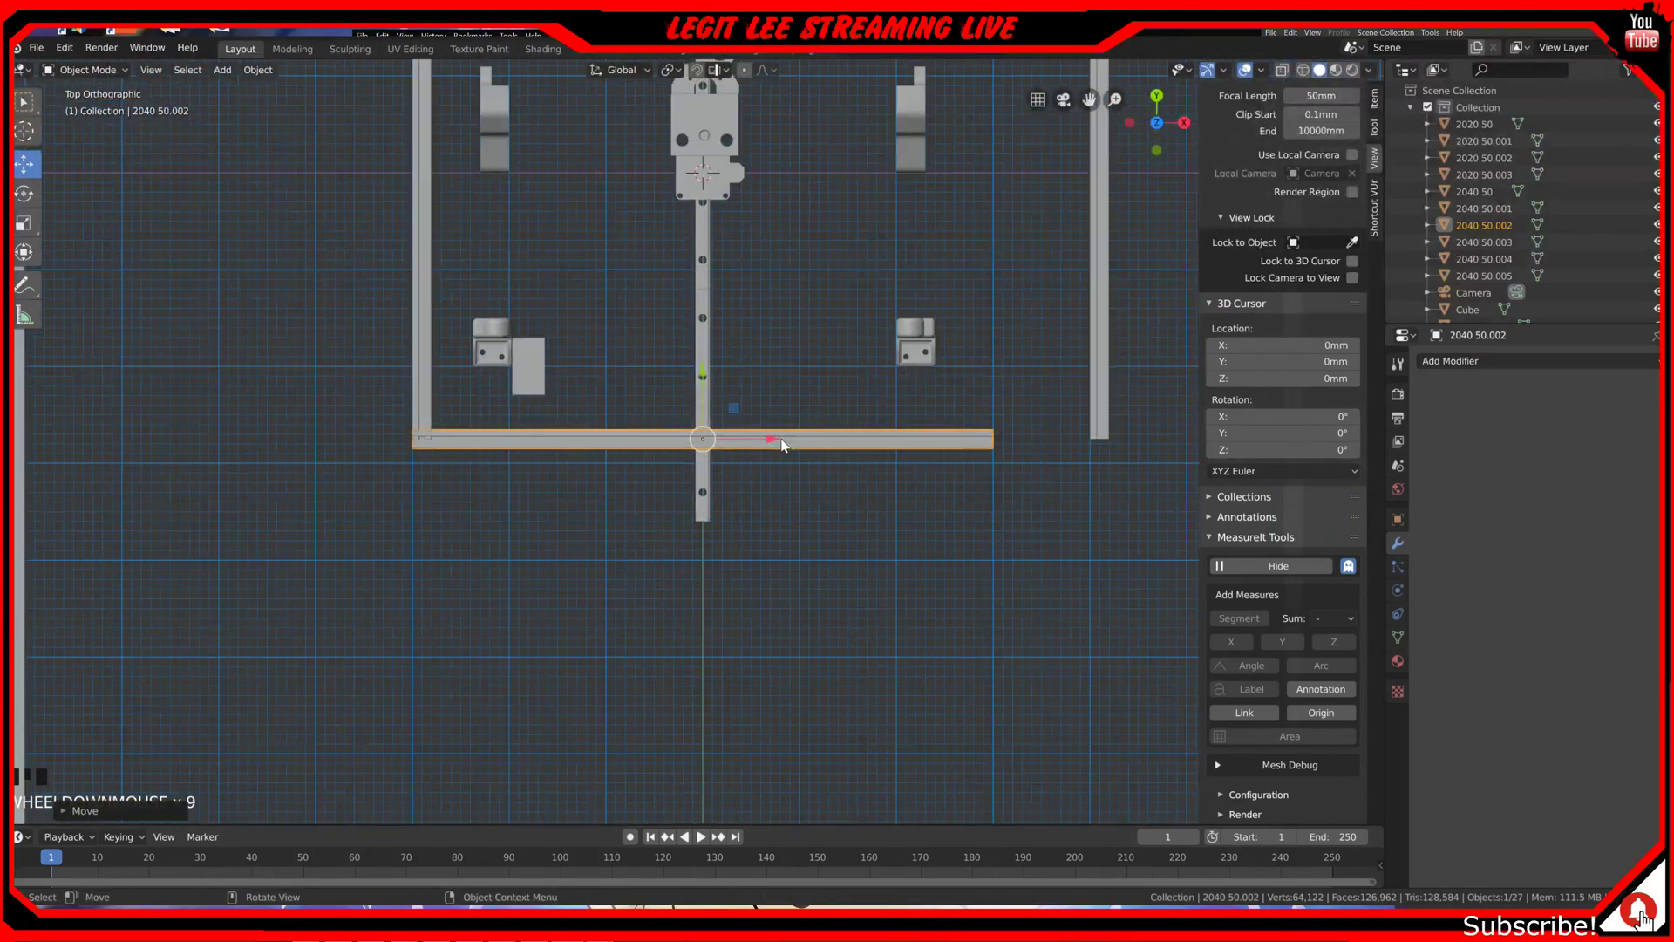
scroll(714, 359, down, 3)
Step: Try to nudge the 2040 50.001 bar along Y at its corner with the horizontal 2040 50.002 bar
shift+middle_drag(572, 360, 574, 455)
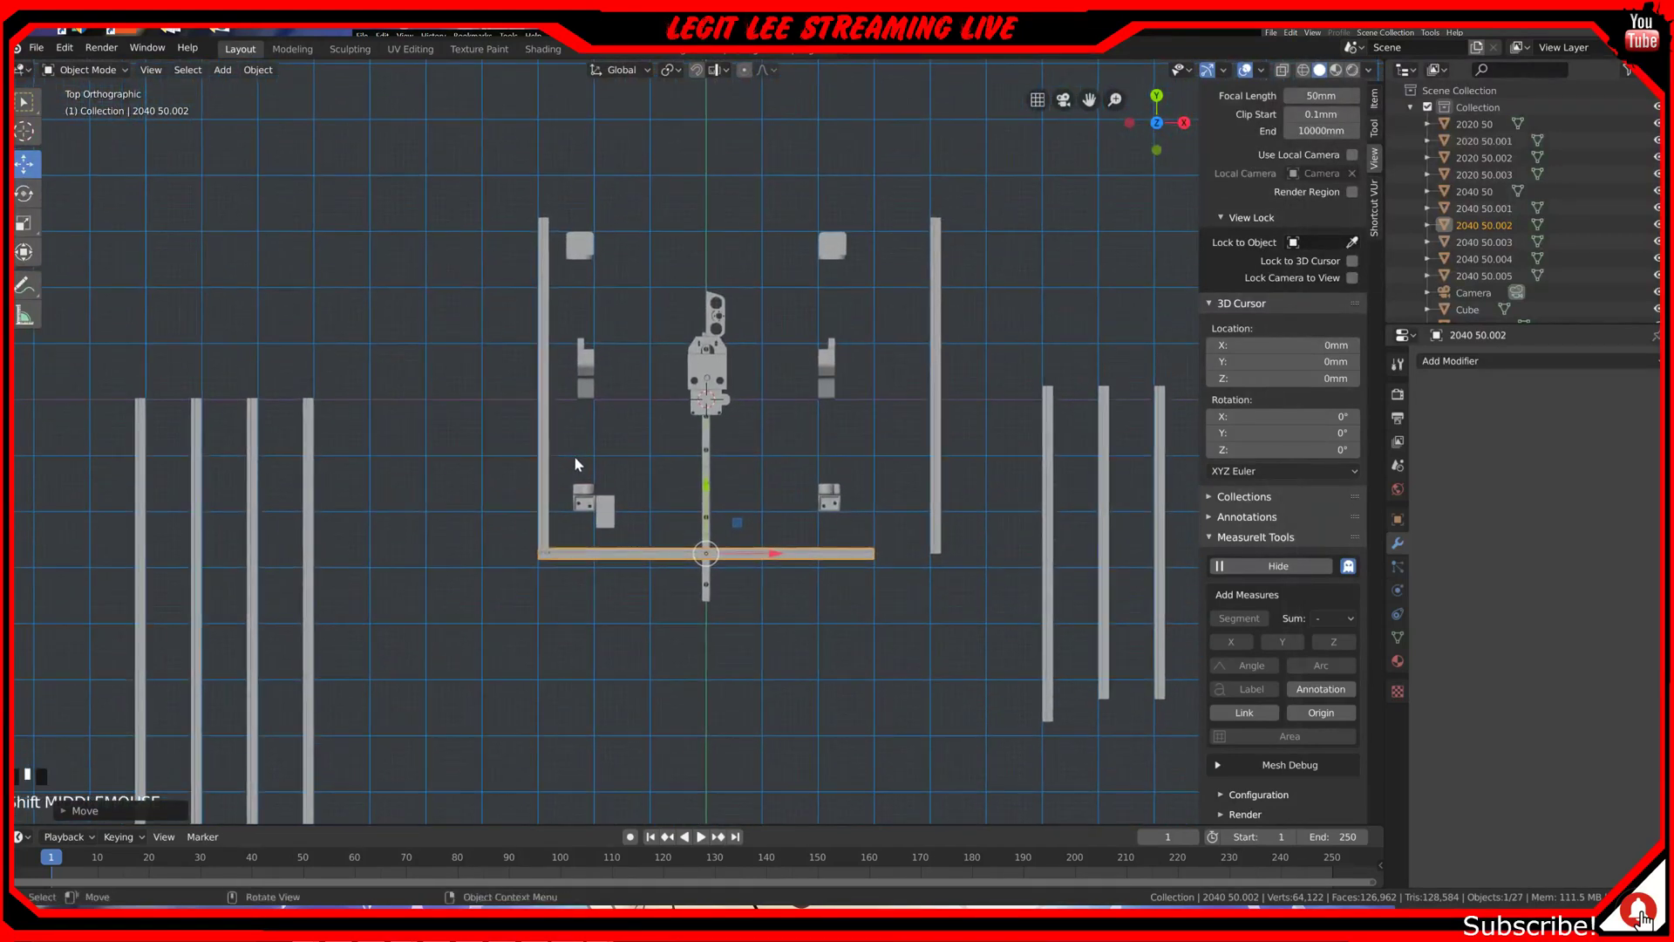
click(545, 480)
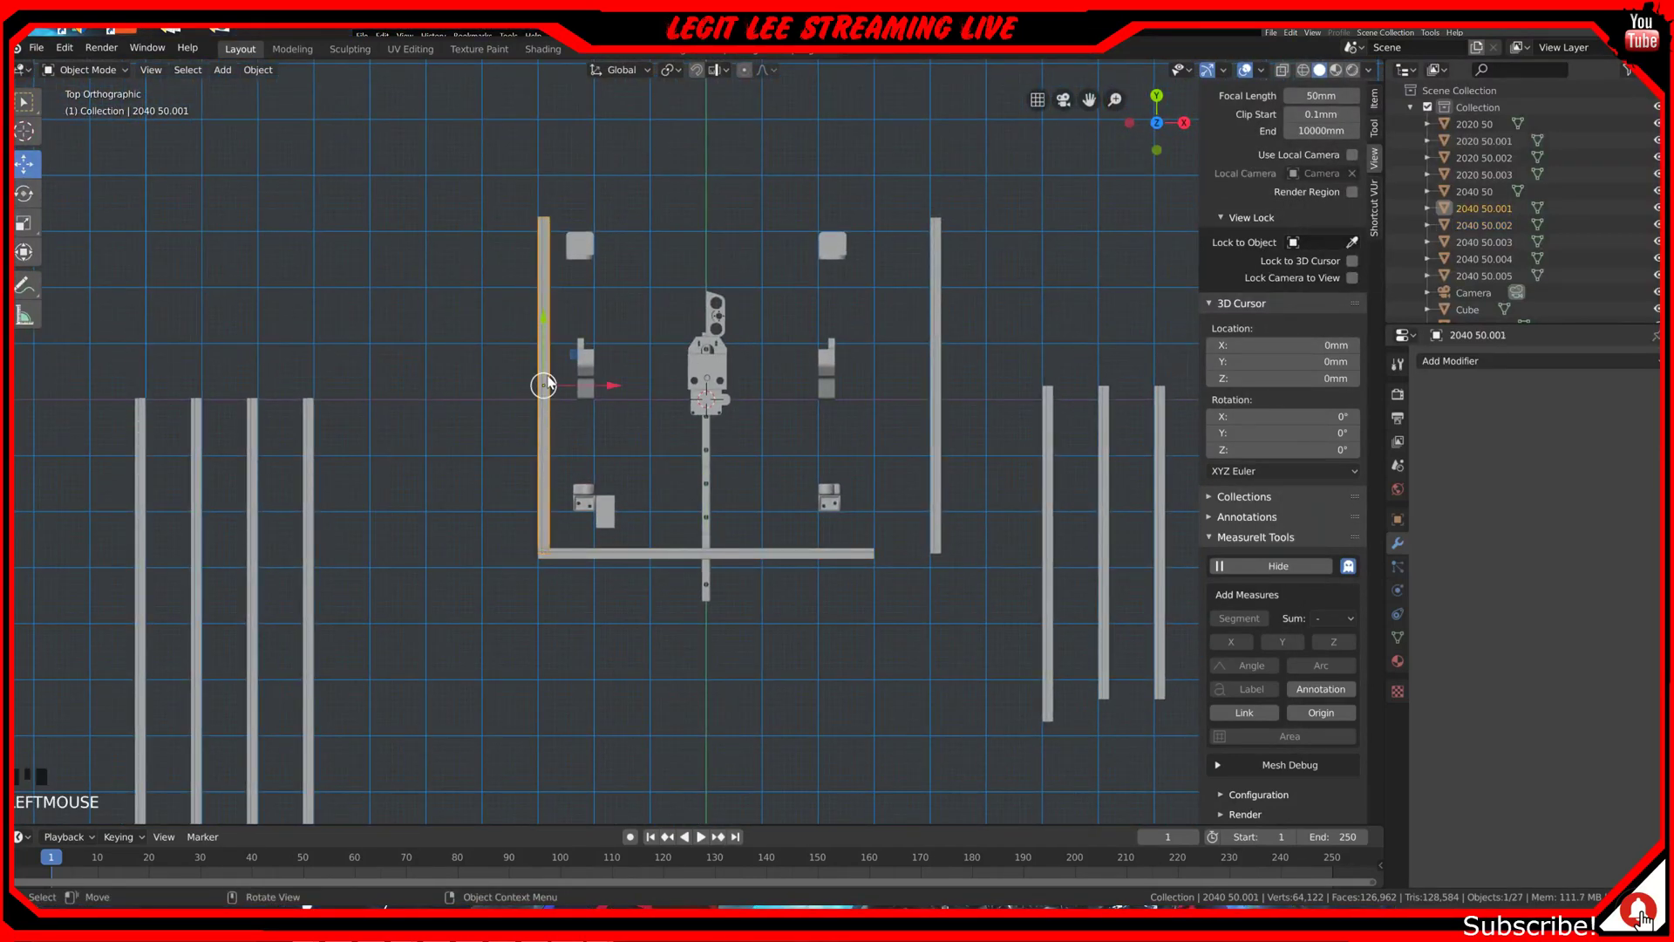
ctrl+drag(542, 331, 542, 330)
scroll(558, 349, up, 4)
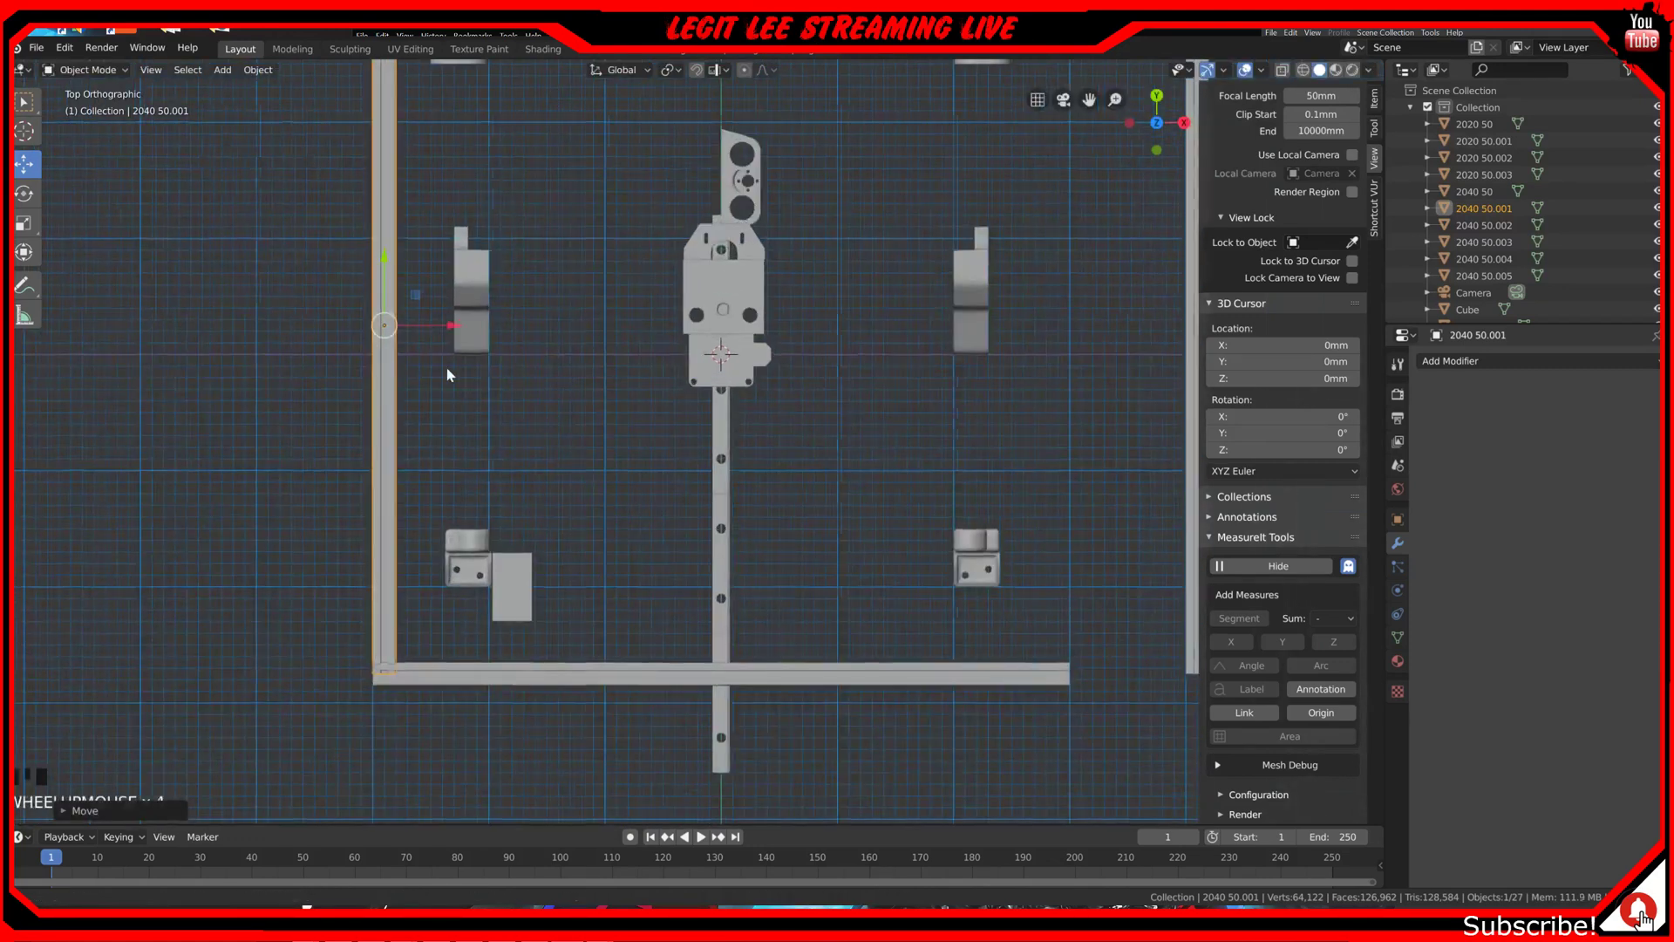
shift+middle_drag(450, 379, 682, 406)
scroll(619, 432, up, 1)
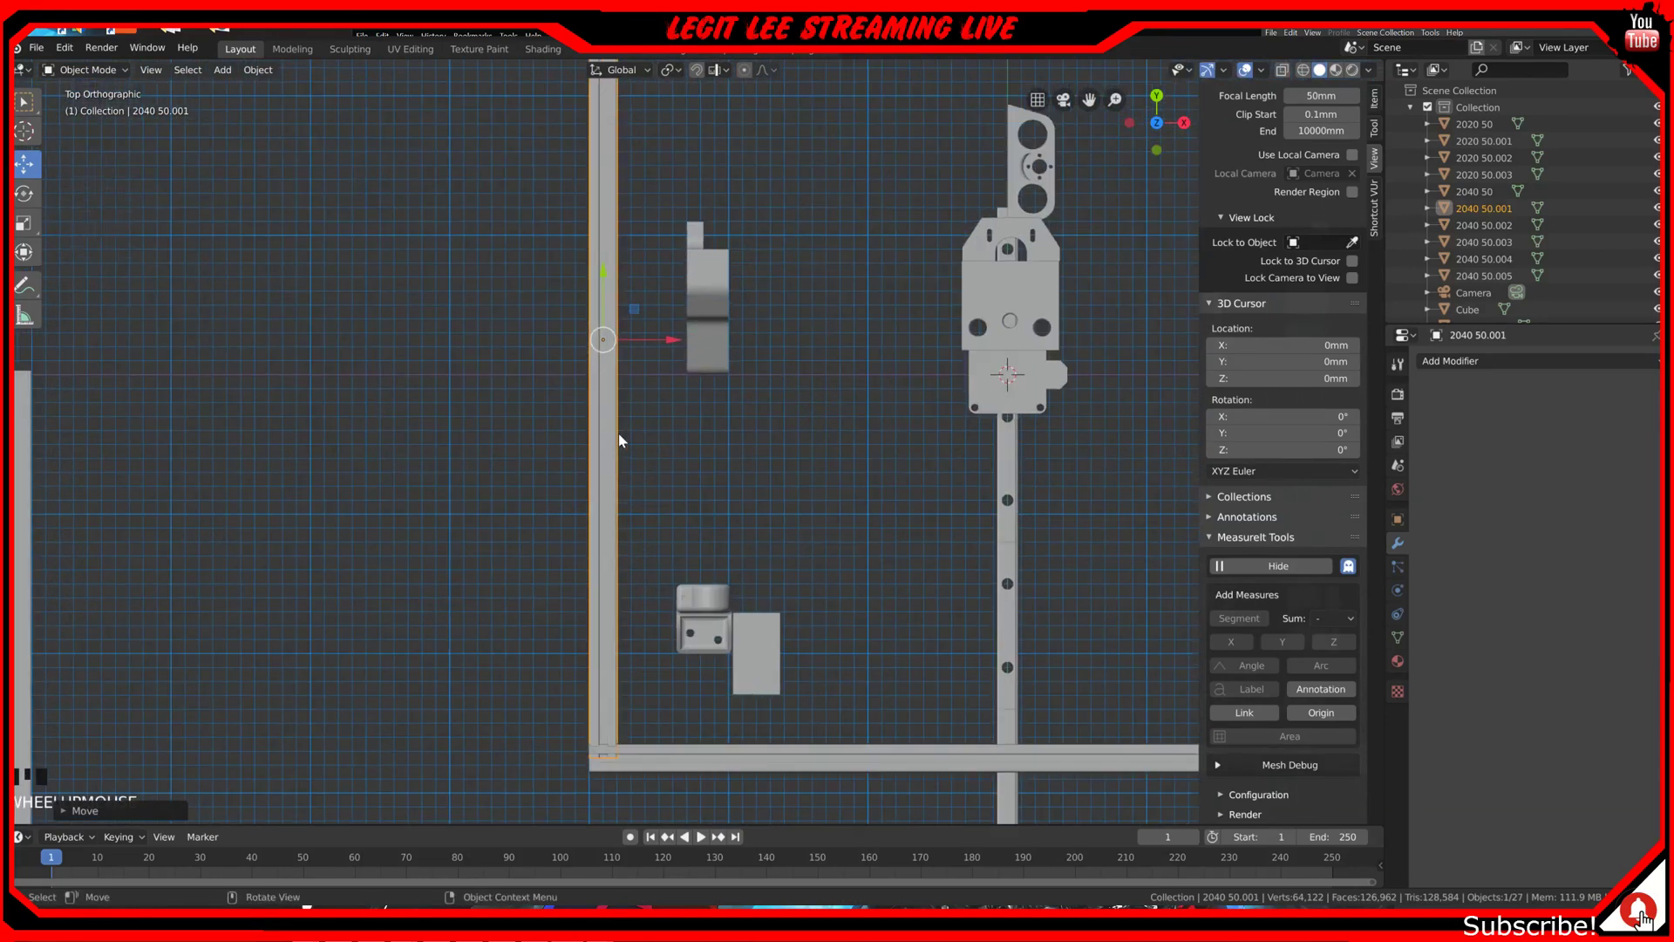
Step: Select the 2040 50.004 bar and check the crossbar layout on the Thingiverse Remix of Dremel CNC page before returning to Blender
scroll(628, 432, down, 3)
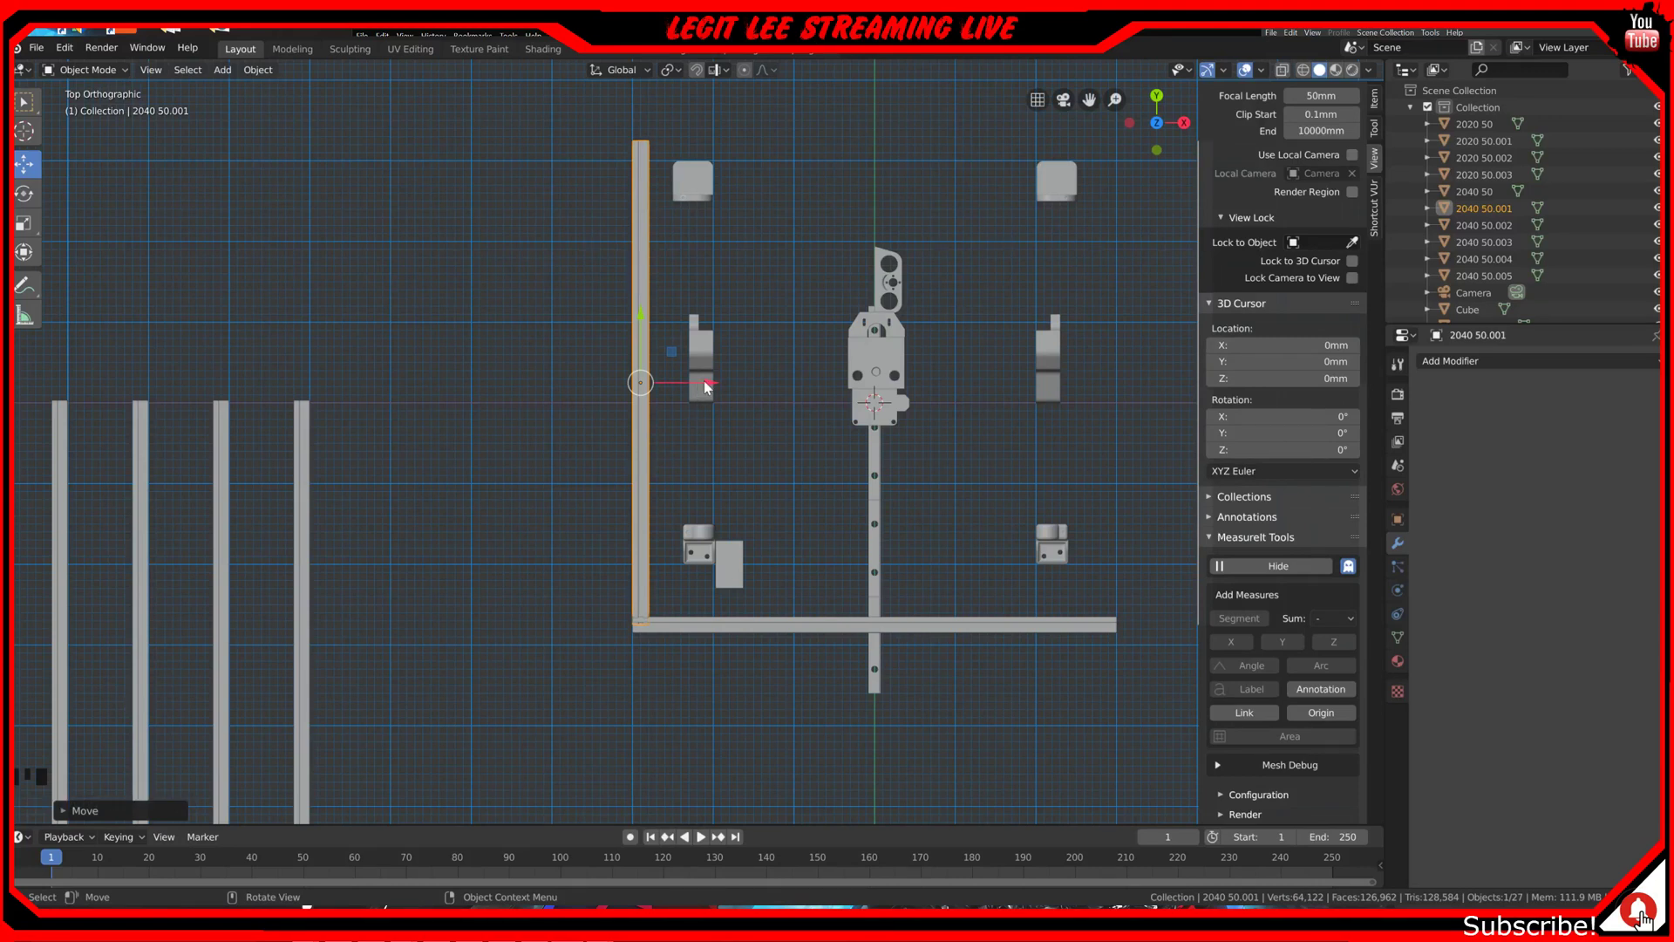
scroll(706, 384, down, 3)
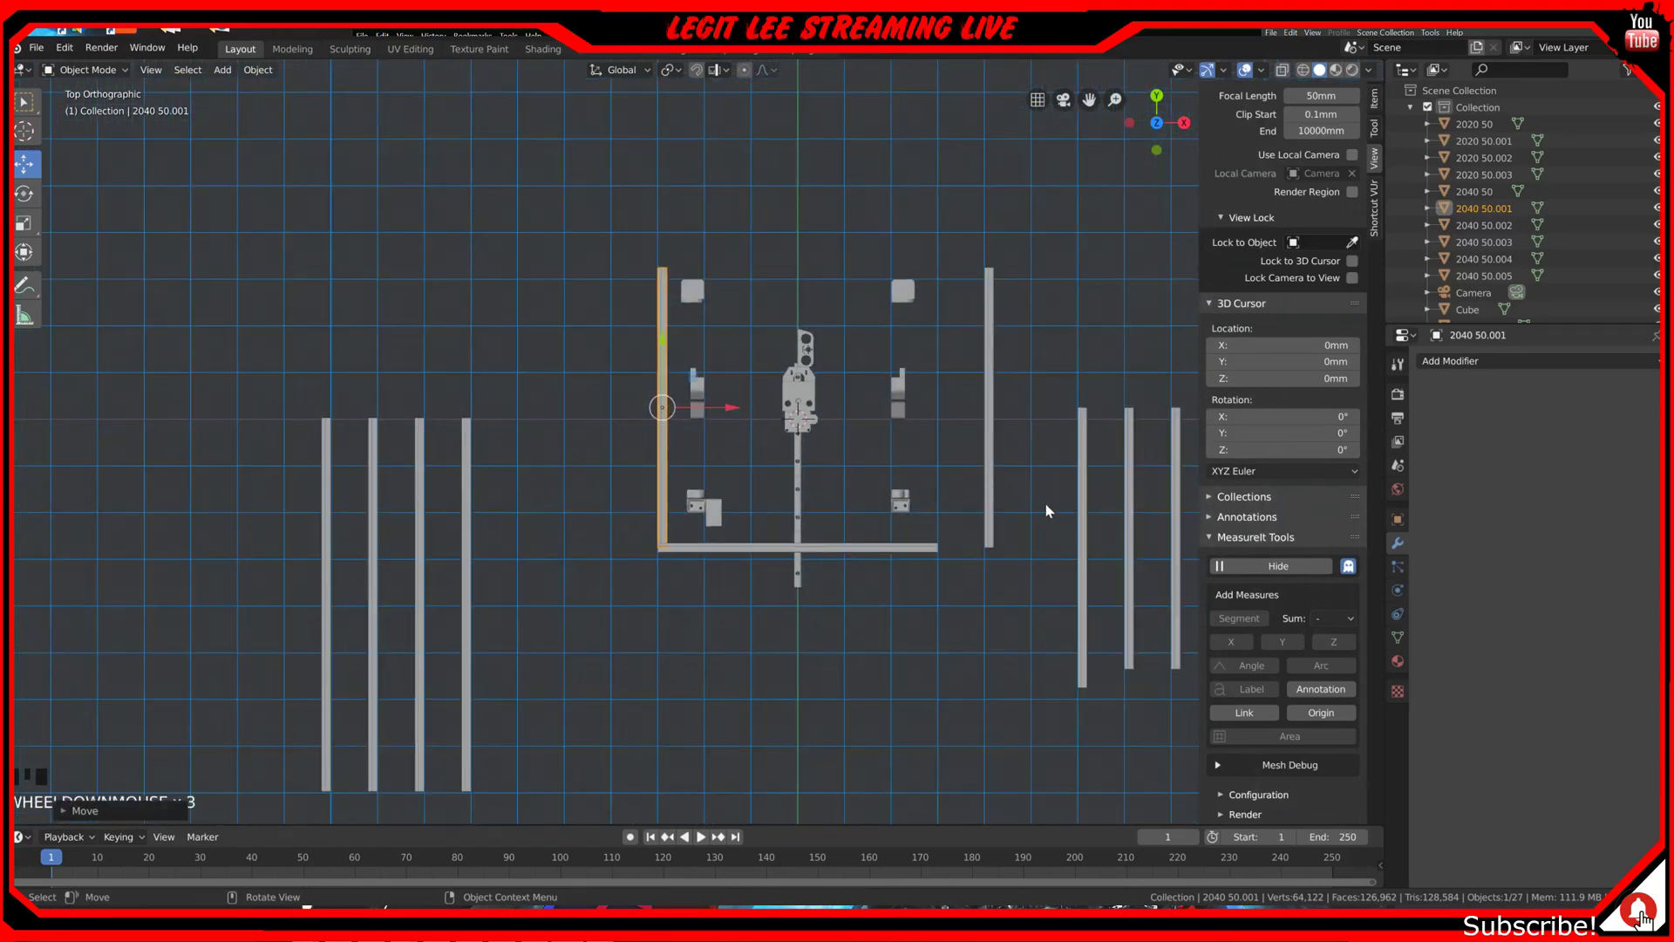
click(1131, 575)
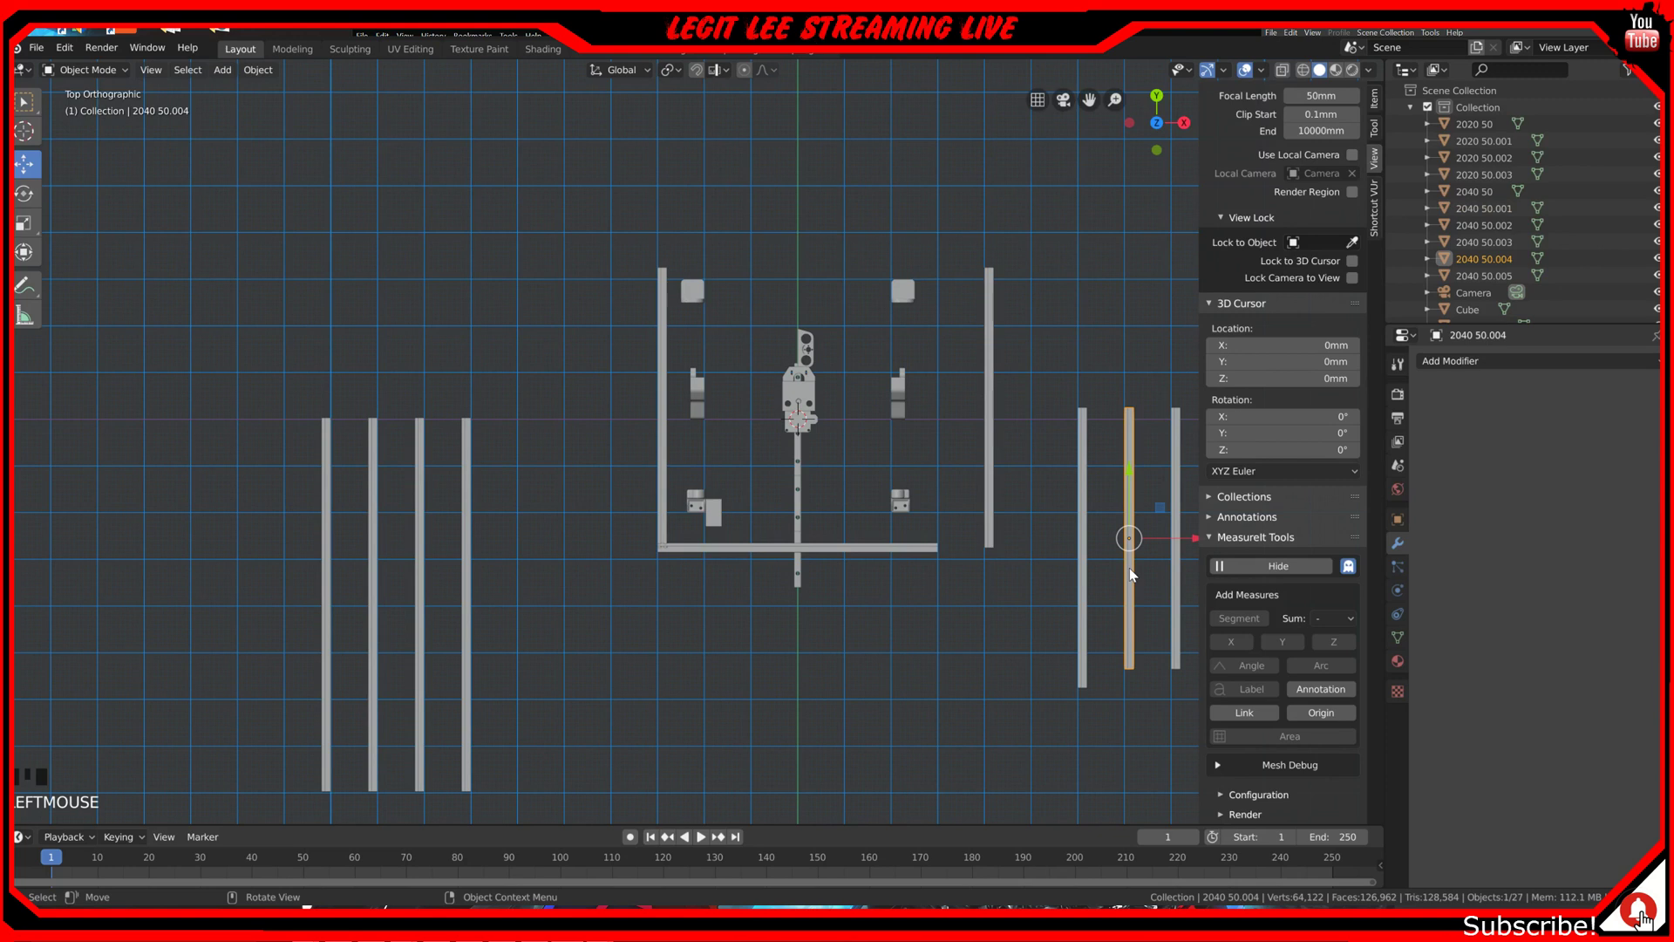
scroll(1003, 516, down, 2)
scroll(1002, 516, up, 1)
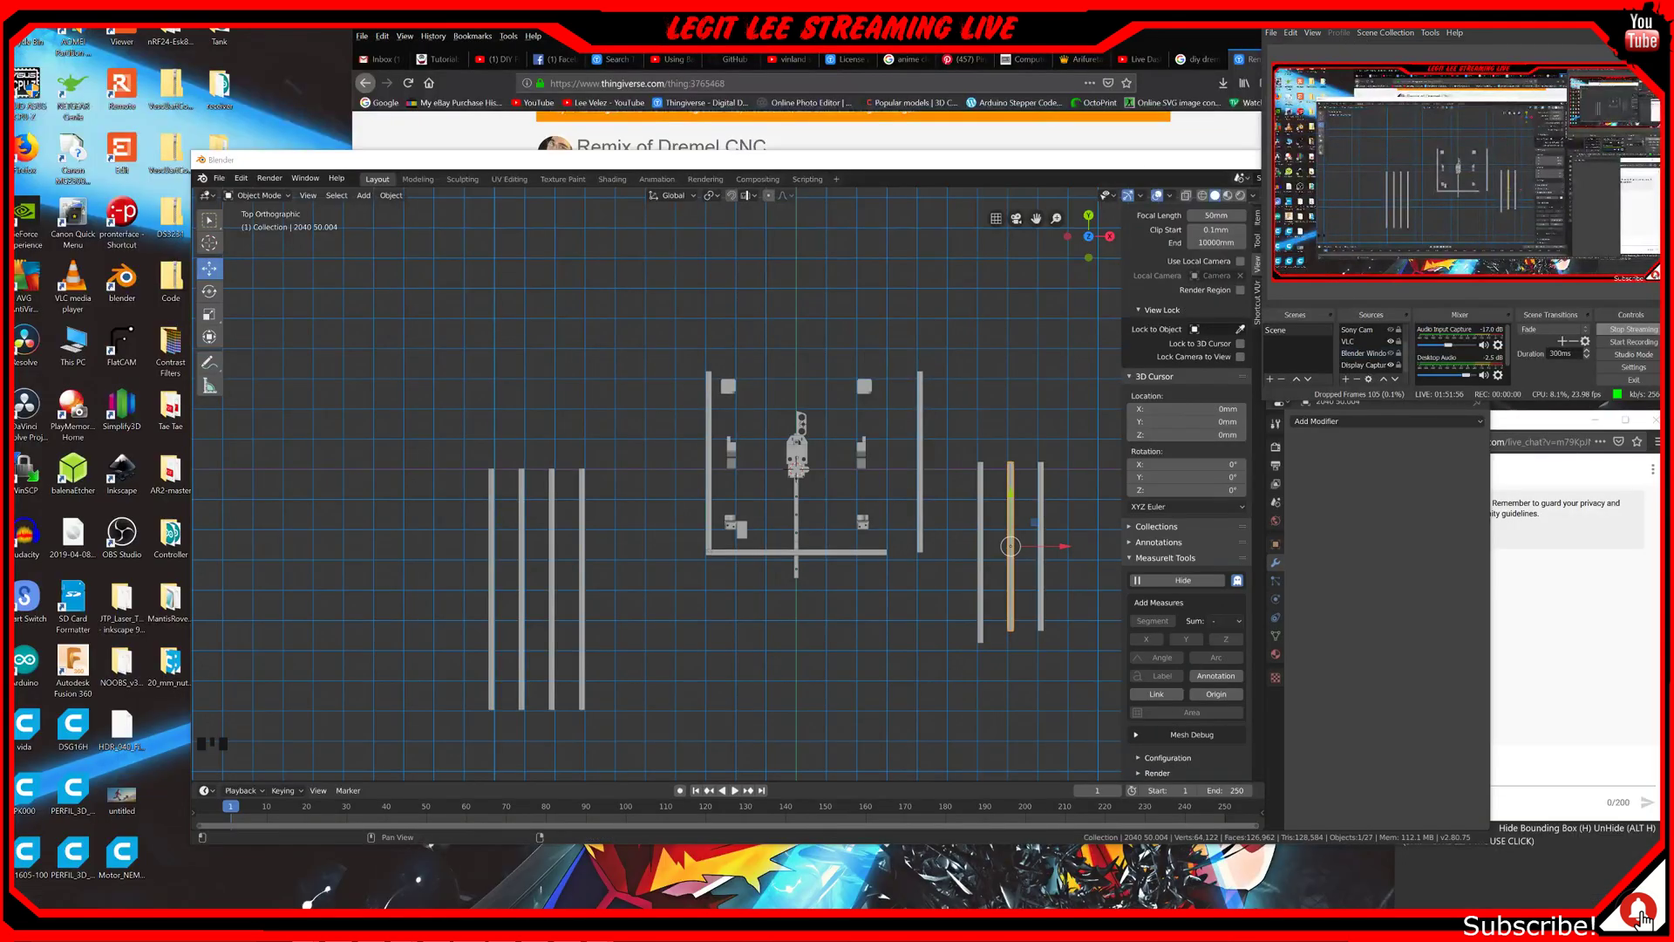
key(alt+Tab)
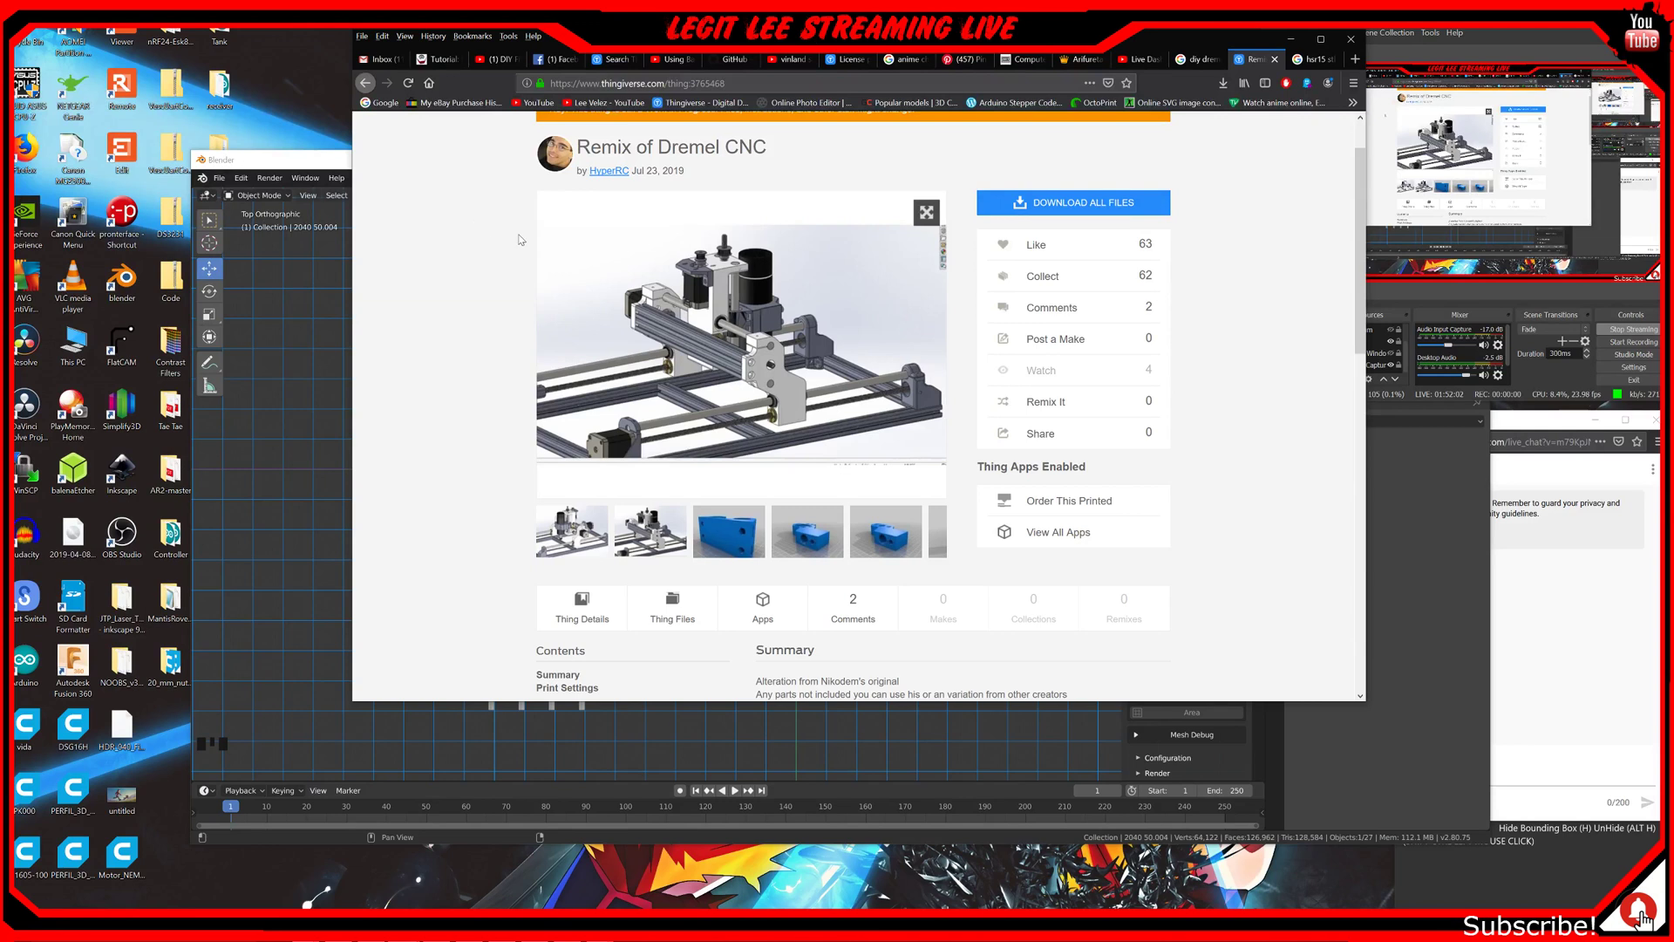
scroll(784, 410, down, 1)
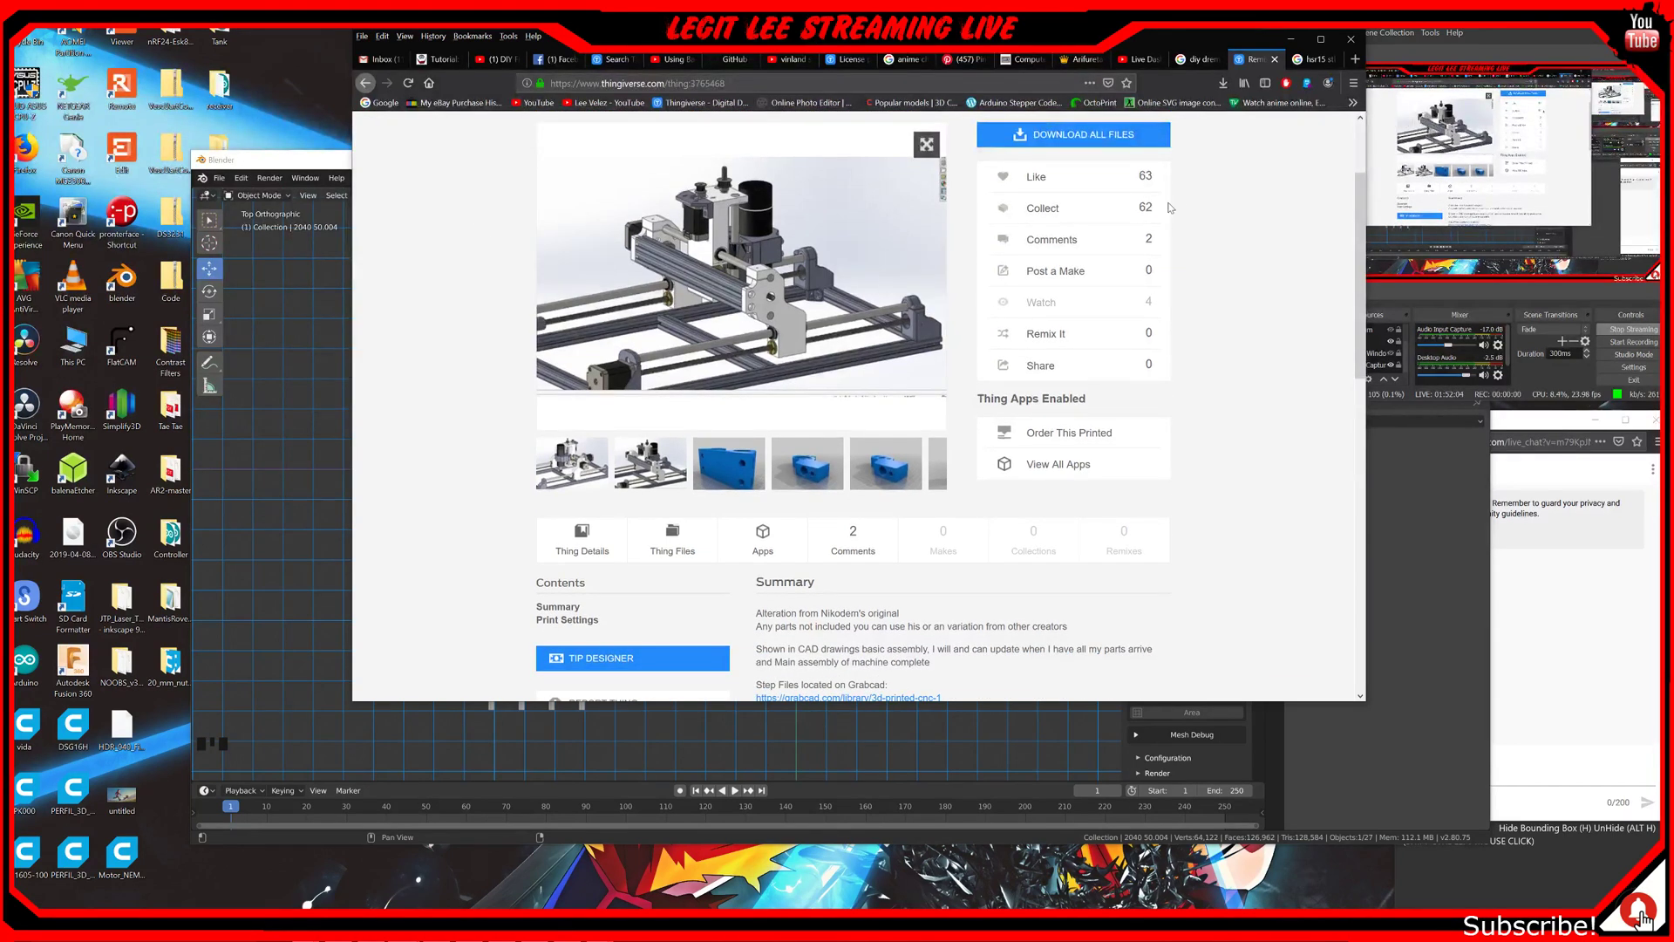
click(328, 165)
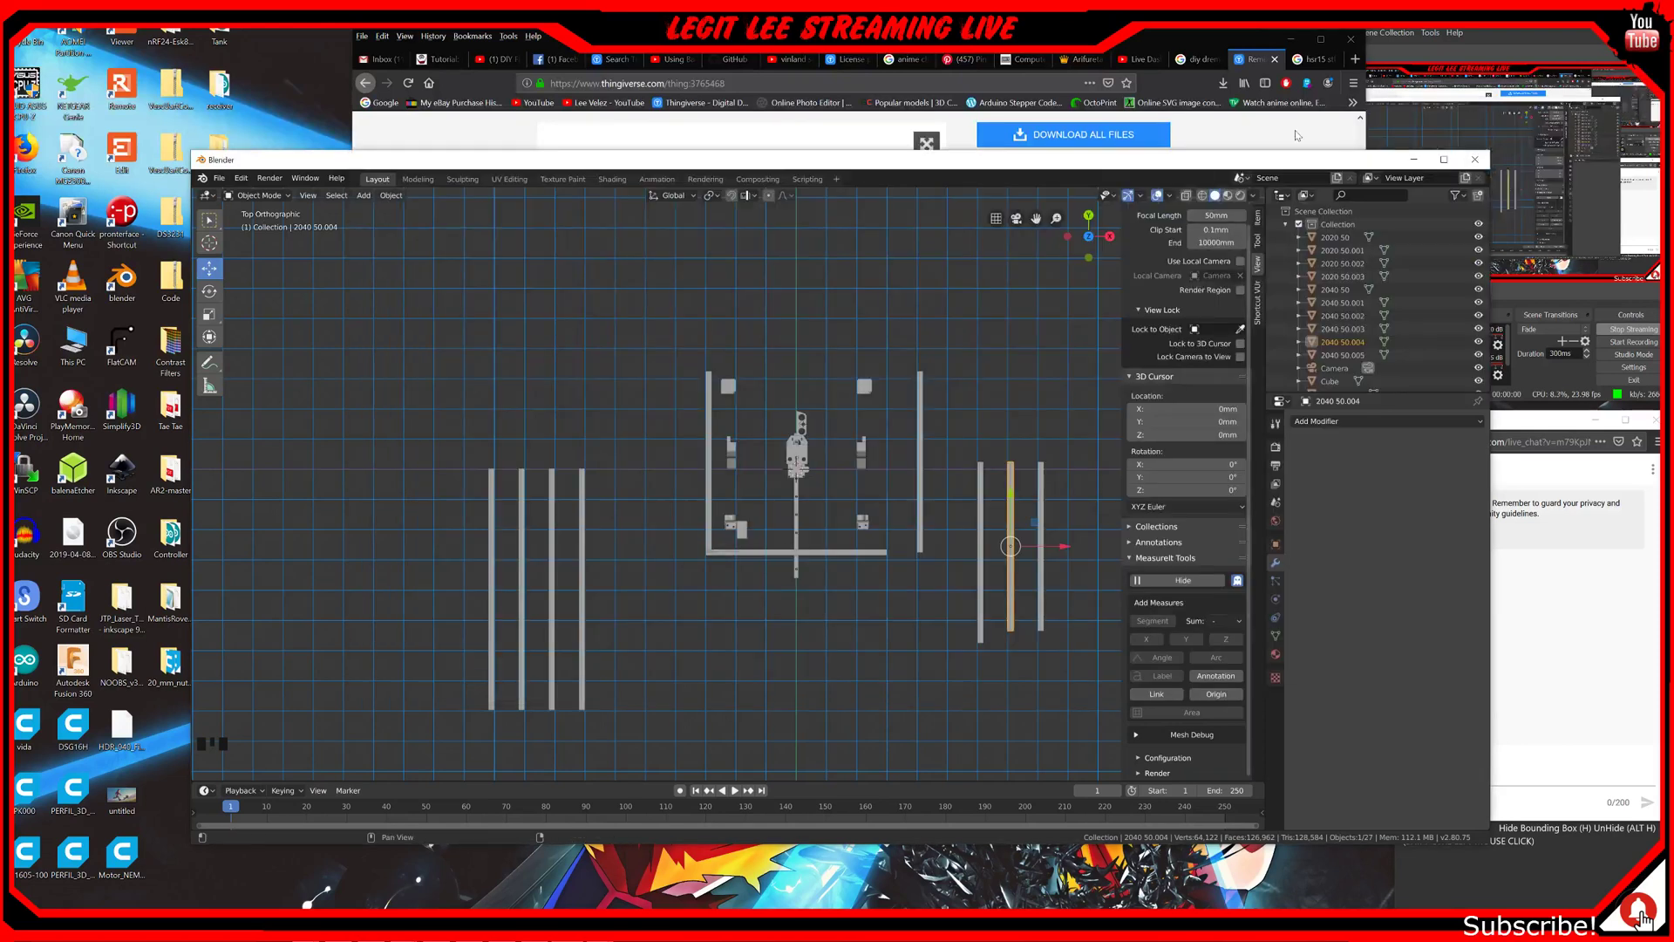
click(1386, 307)
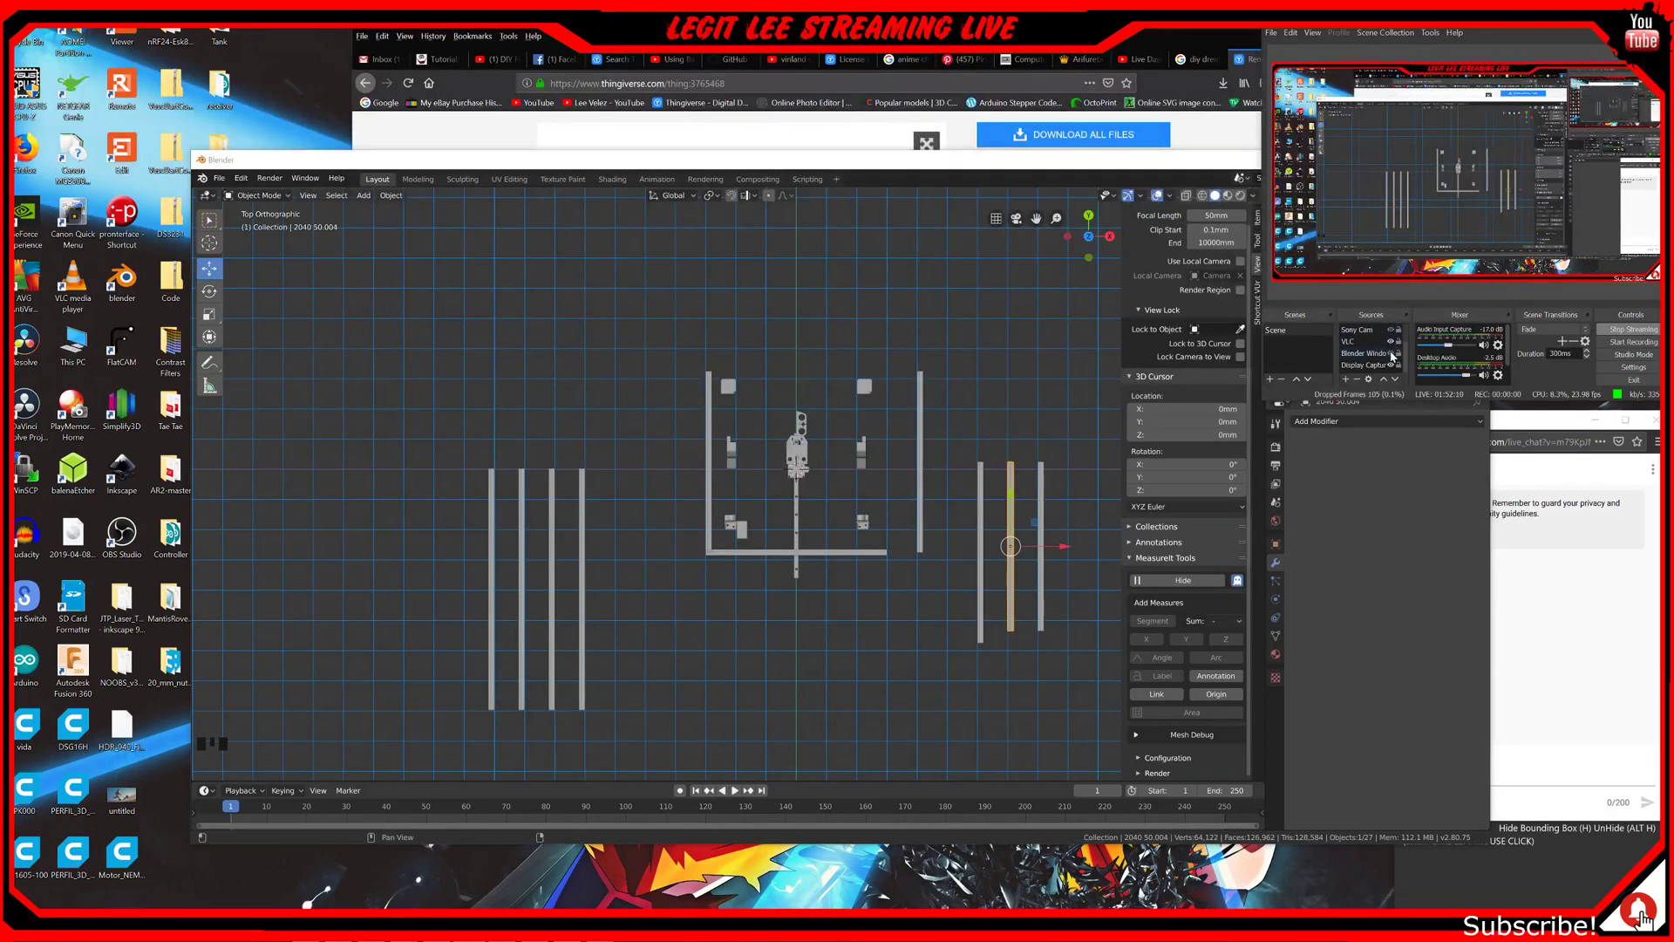
click(1390, 353)
scroll(682, 542, down, 4)
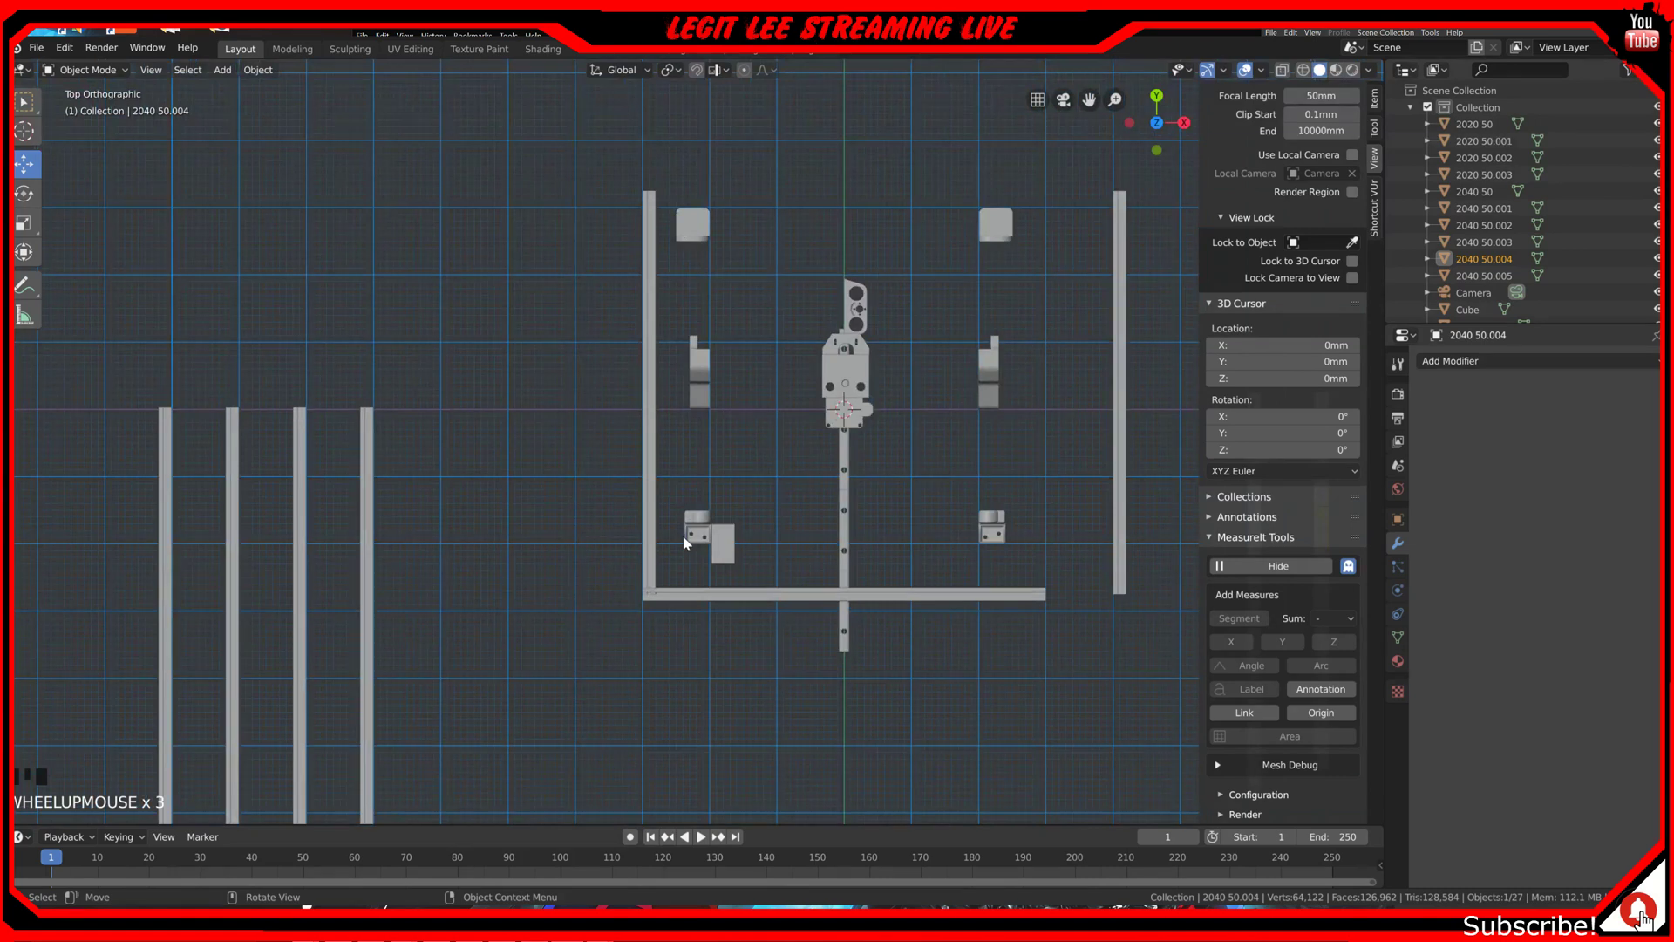
Step: Move the 2040 50.004 bar left along X to the centre line and the 2040 50.005 bar left to the right-hand brackets
shift+middle_drag(835, 531, 676, 485)
ctrl+drag(1032, 492, 662, 462)
scroll(663, 462, up, 4)
scroll(662, 469, down, 6)
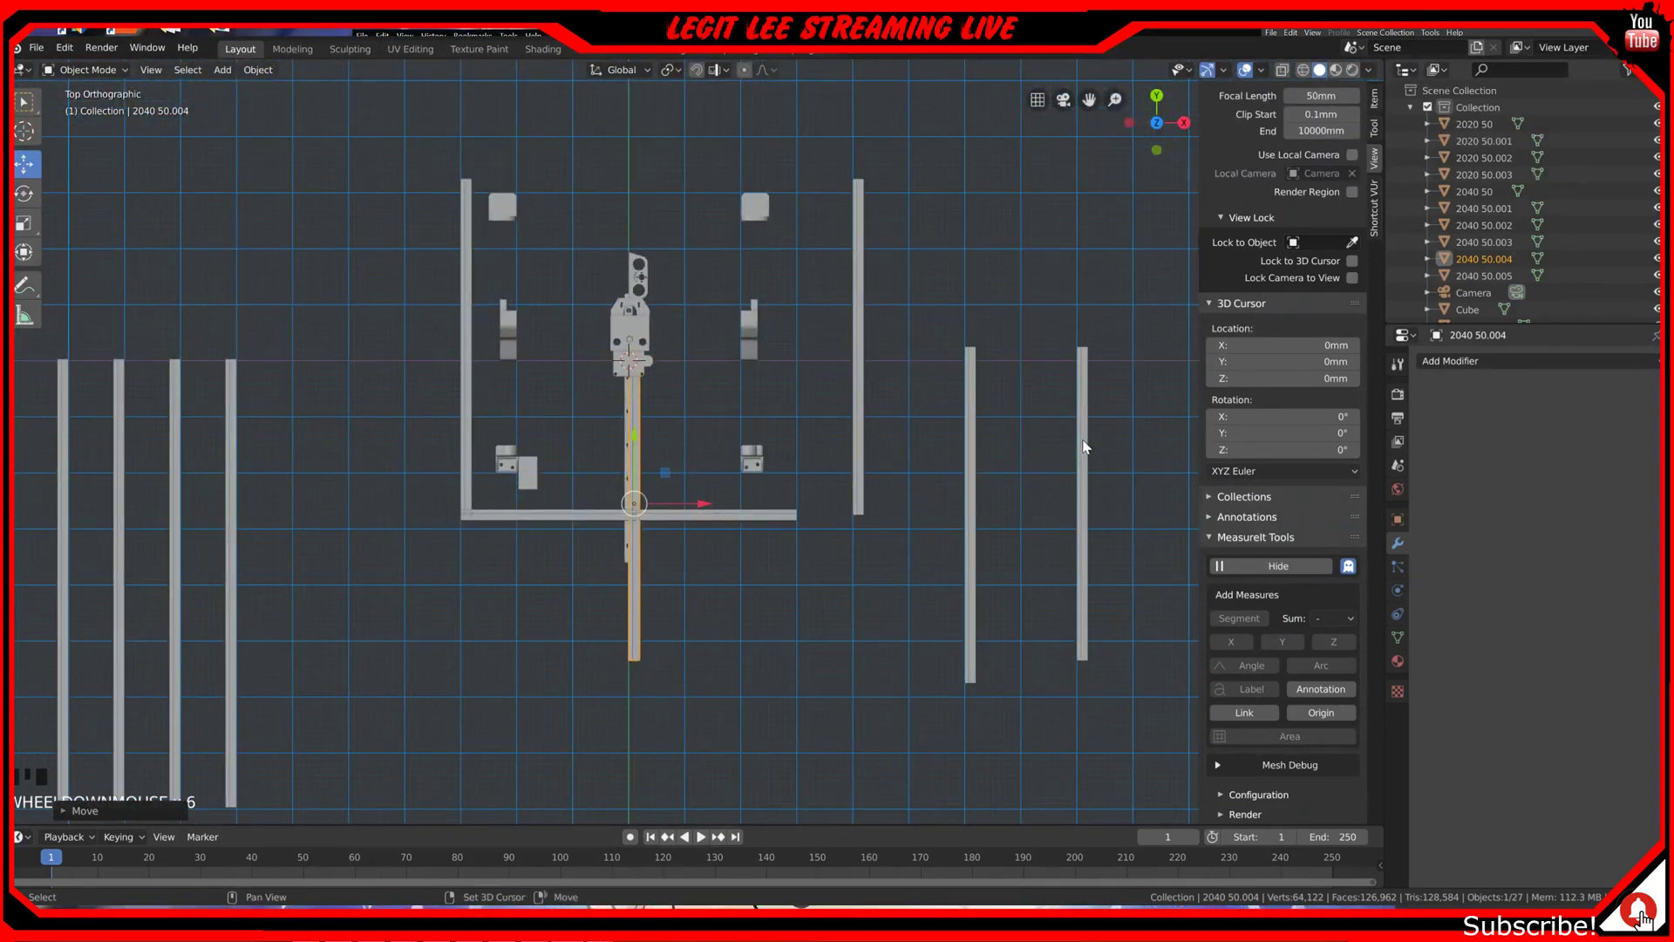
click(1084, 475)
ctrl+drag(1149, 510, 814, 504)
Step: Select the 2040 50.004 and 2040 50.005 bars together and rotate them by 90 degrees into horizontal crossbars
click(630, 478)
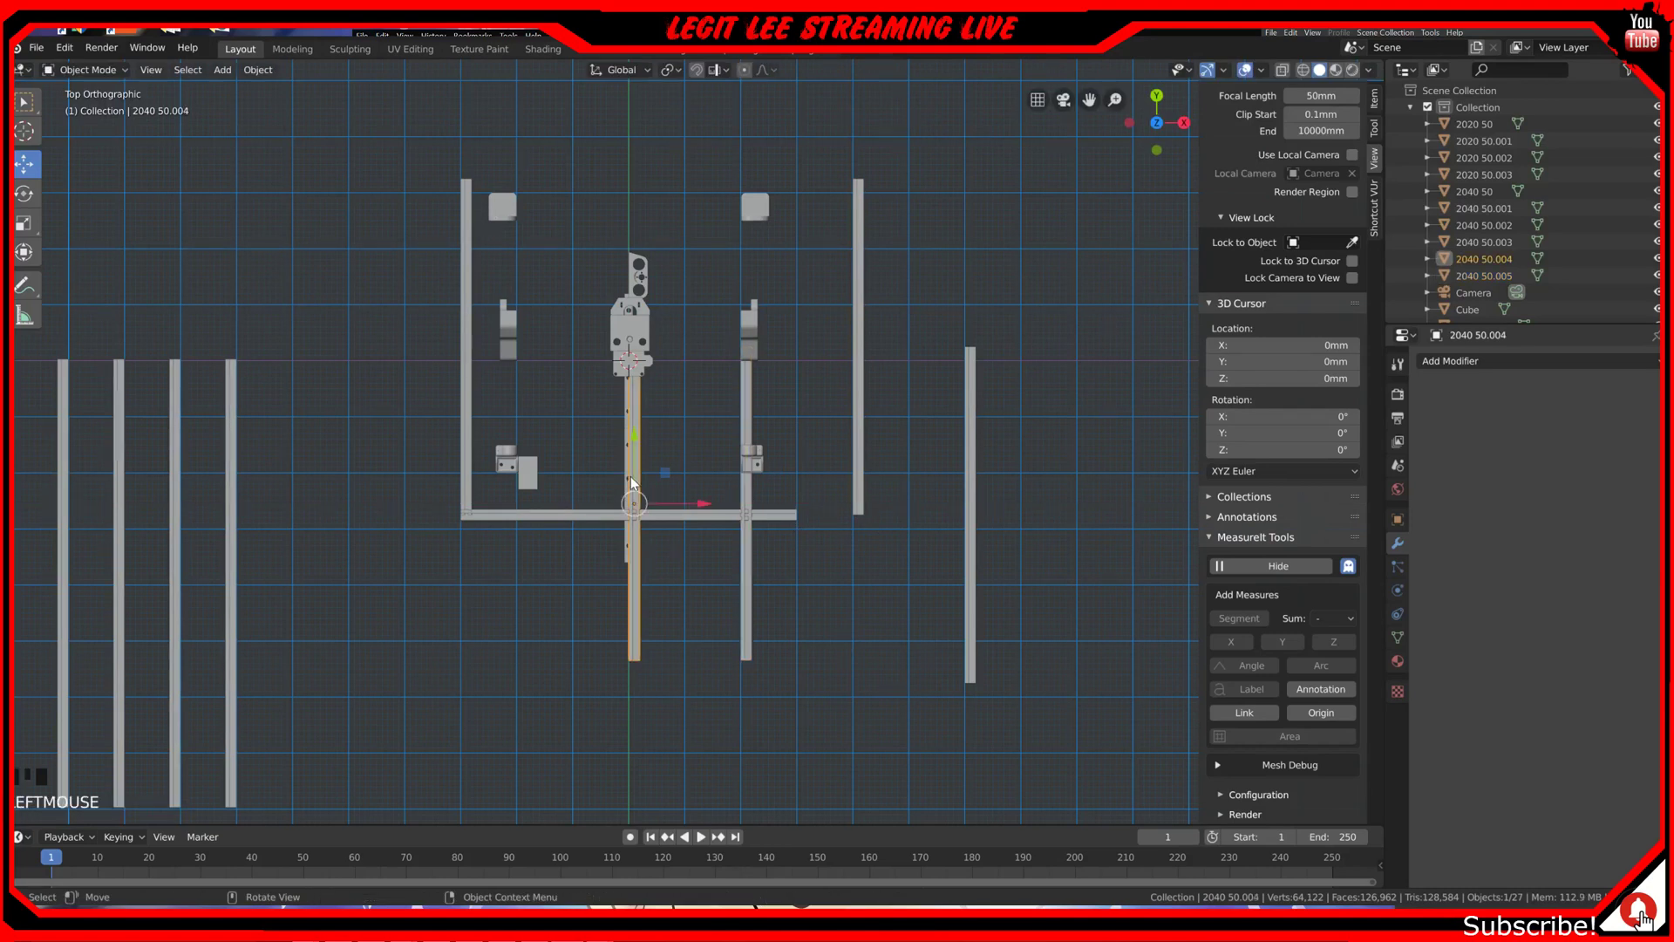
shift+click(748, 496)
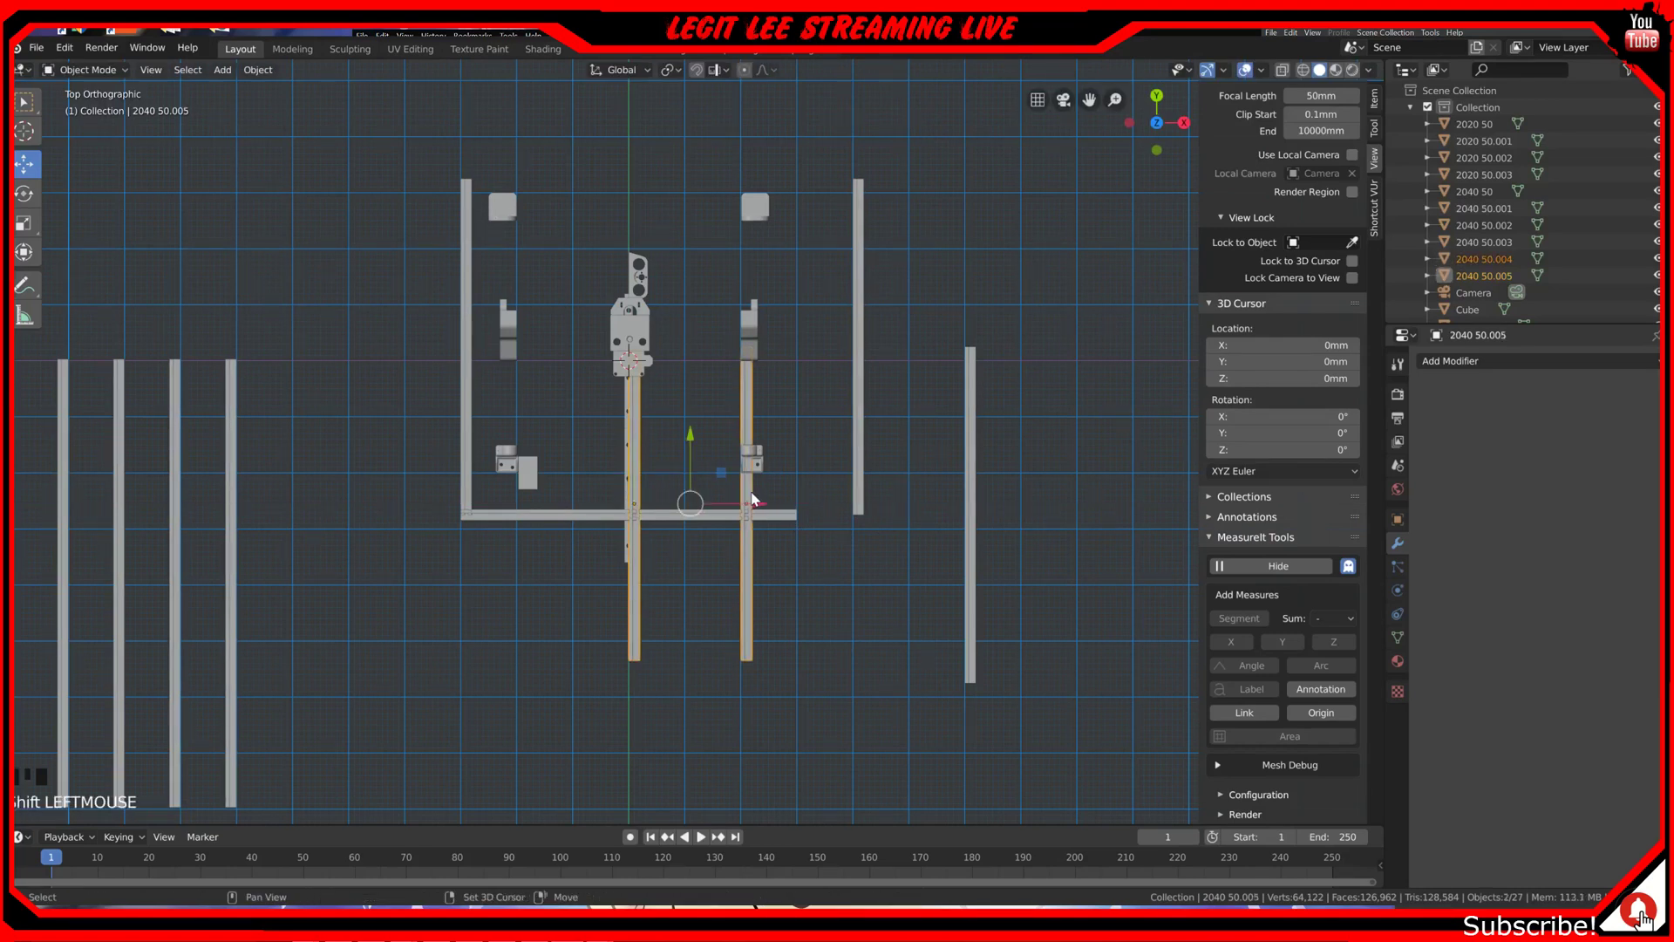
text(r)
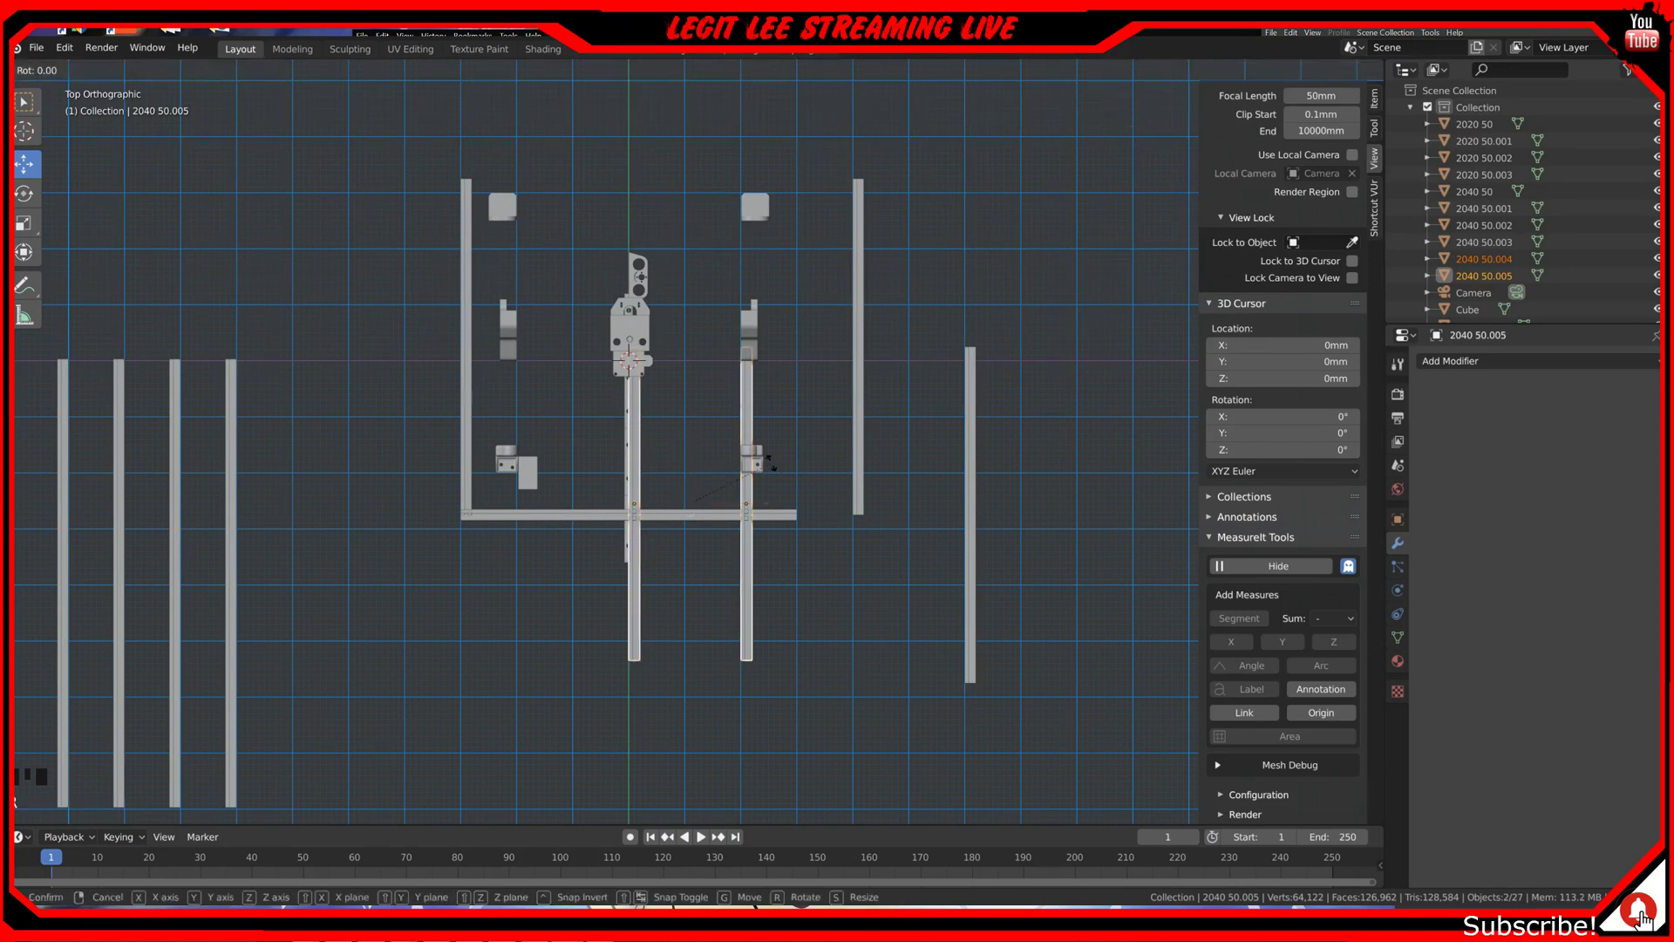
text(90)
key(Return)
Step: Move both crossbars 300 mm up along Y, and shift them left along X until they meet the 2040 50.001 bar
ctrl+drag(691, 436, 670, 246)
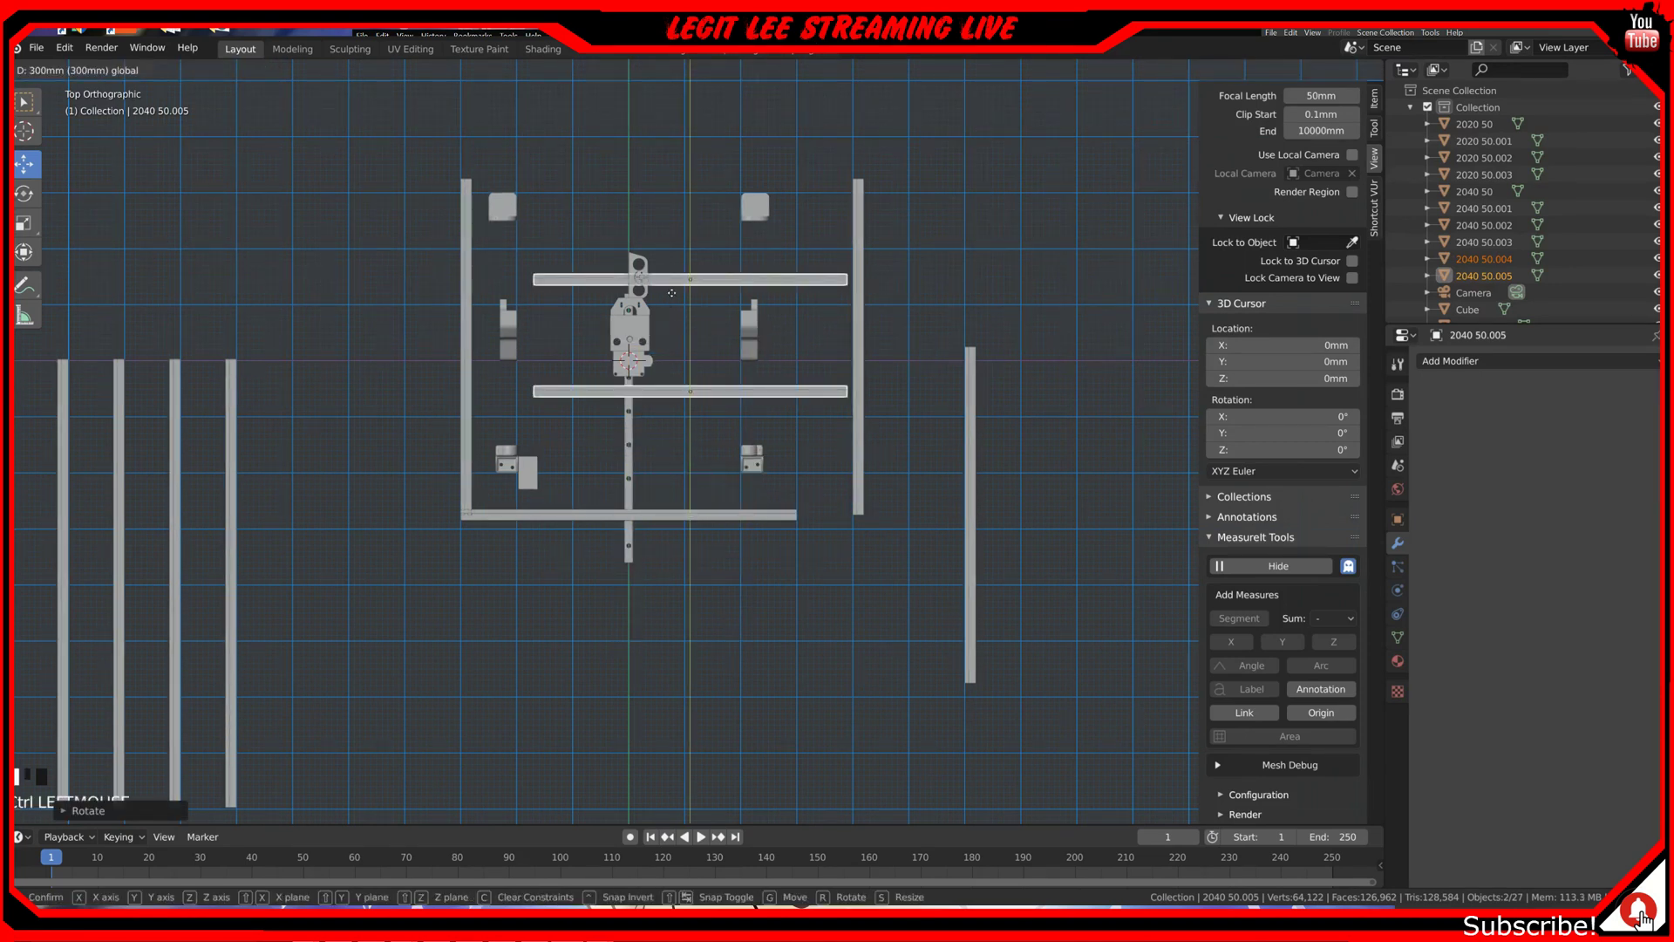
ctrl+drag(748, 337, 740, 328)
scroll(645, 262, up, 5)
key(KP_Decimal)
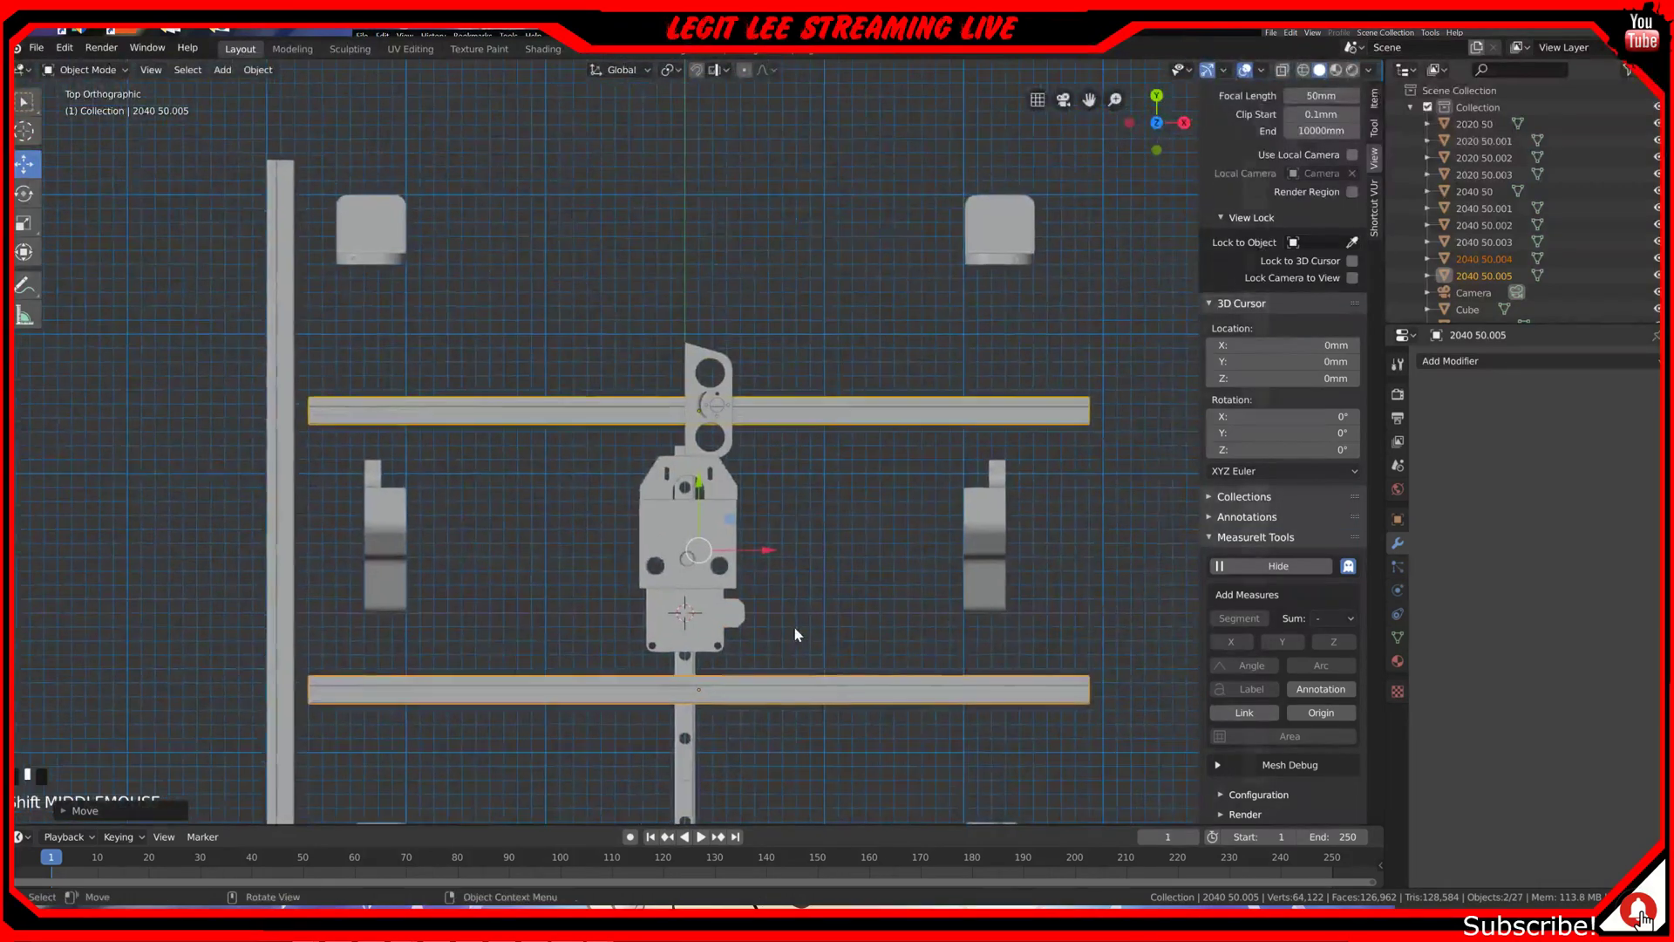
scroll(793, 619, up, 2)
ctrl+drag(779, 628, 765, 629)
scroll(766, 630, down, 6)
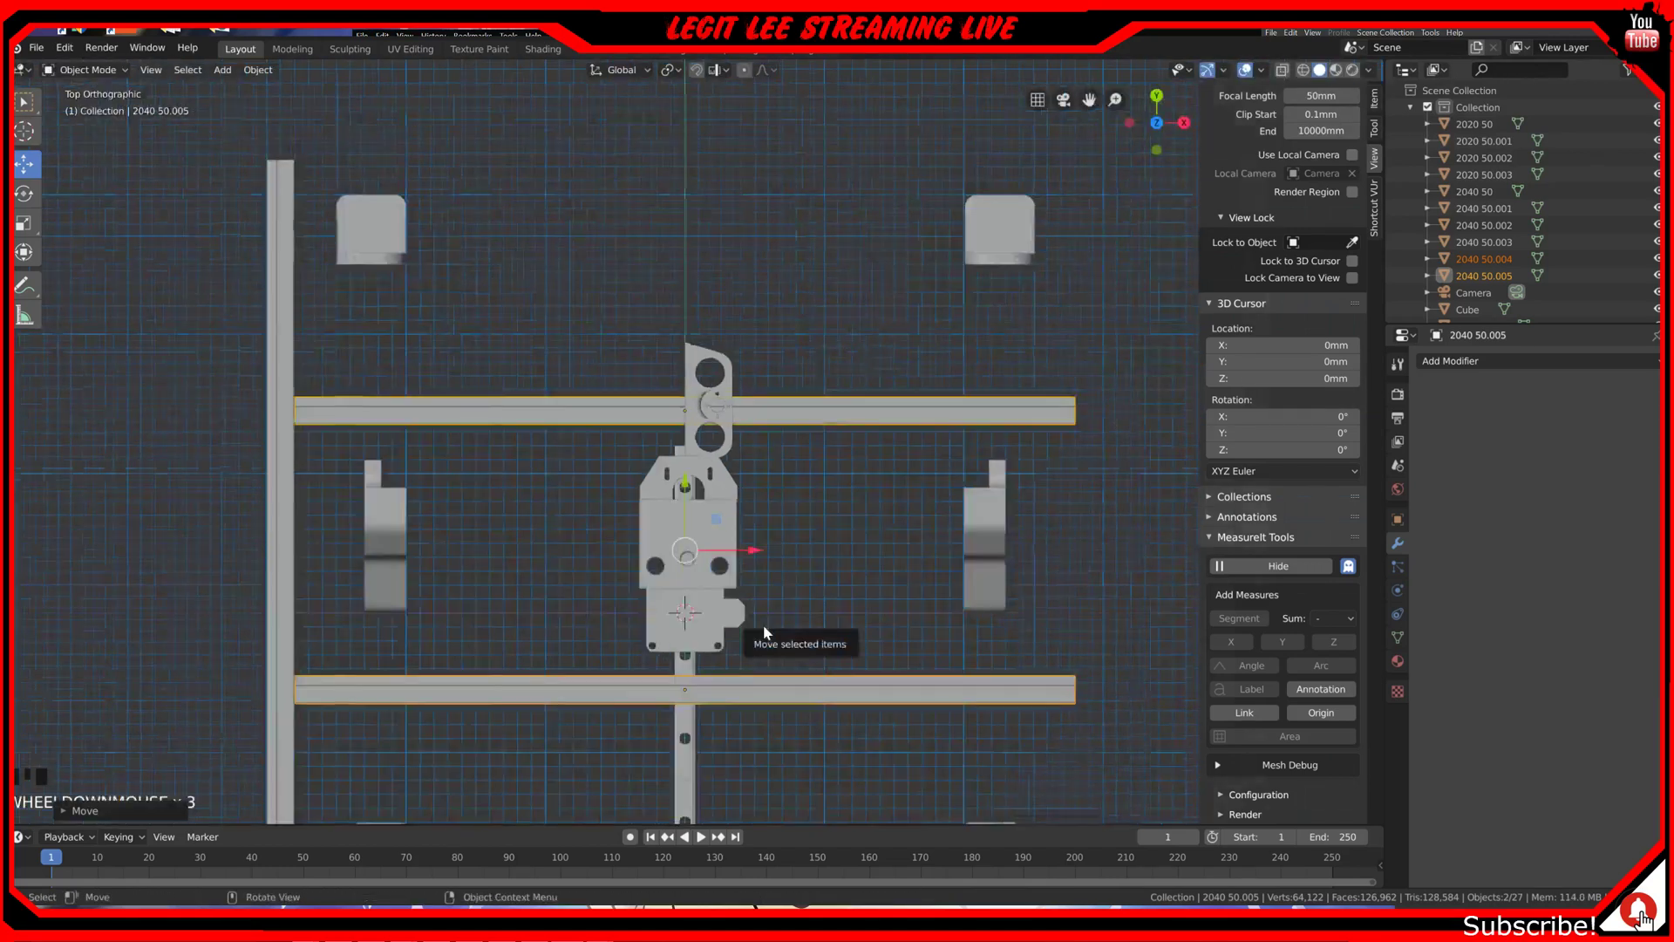
shift+middle_drag(767, 647, 764, 558)
Step: Raise the 2040 50.001 bar slightly along Y, and move the 2040 50 bar left against the crossbars and up to the same height
click(451, 609)
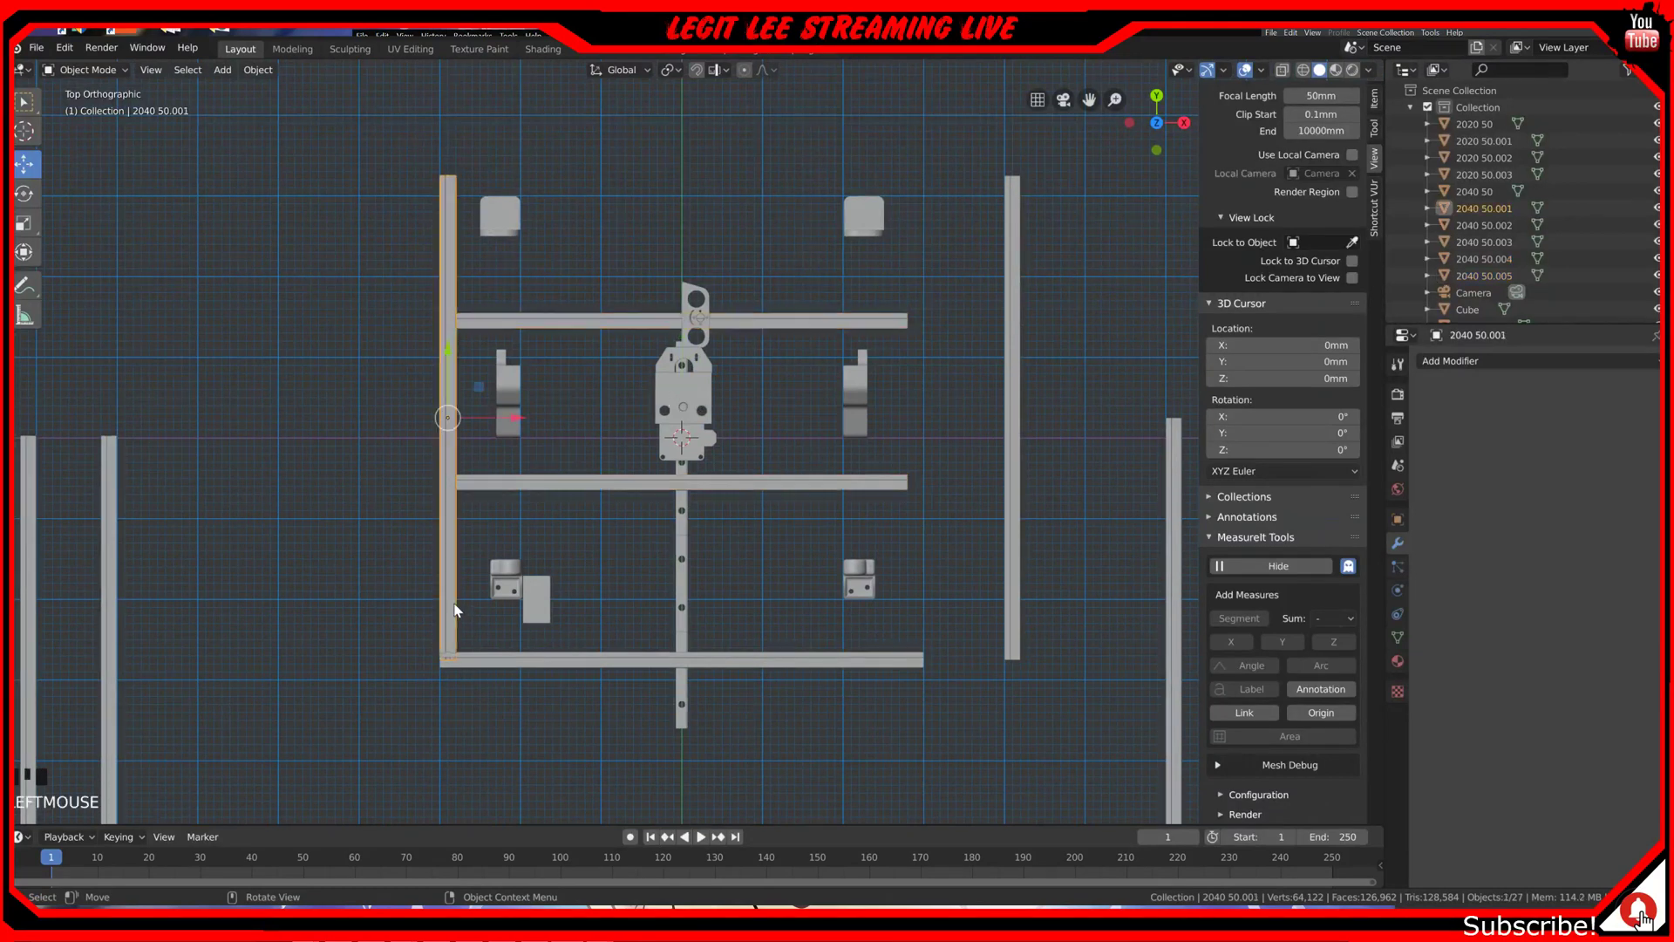
ctrl+drag(449, 350, 447, 337)
mouse_move(1010, 418)
ctrl+mouse_down()
mouse_move(1080, 424)
mouse_move(983, 419)
ctrl+mouse_up()
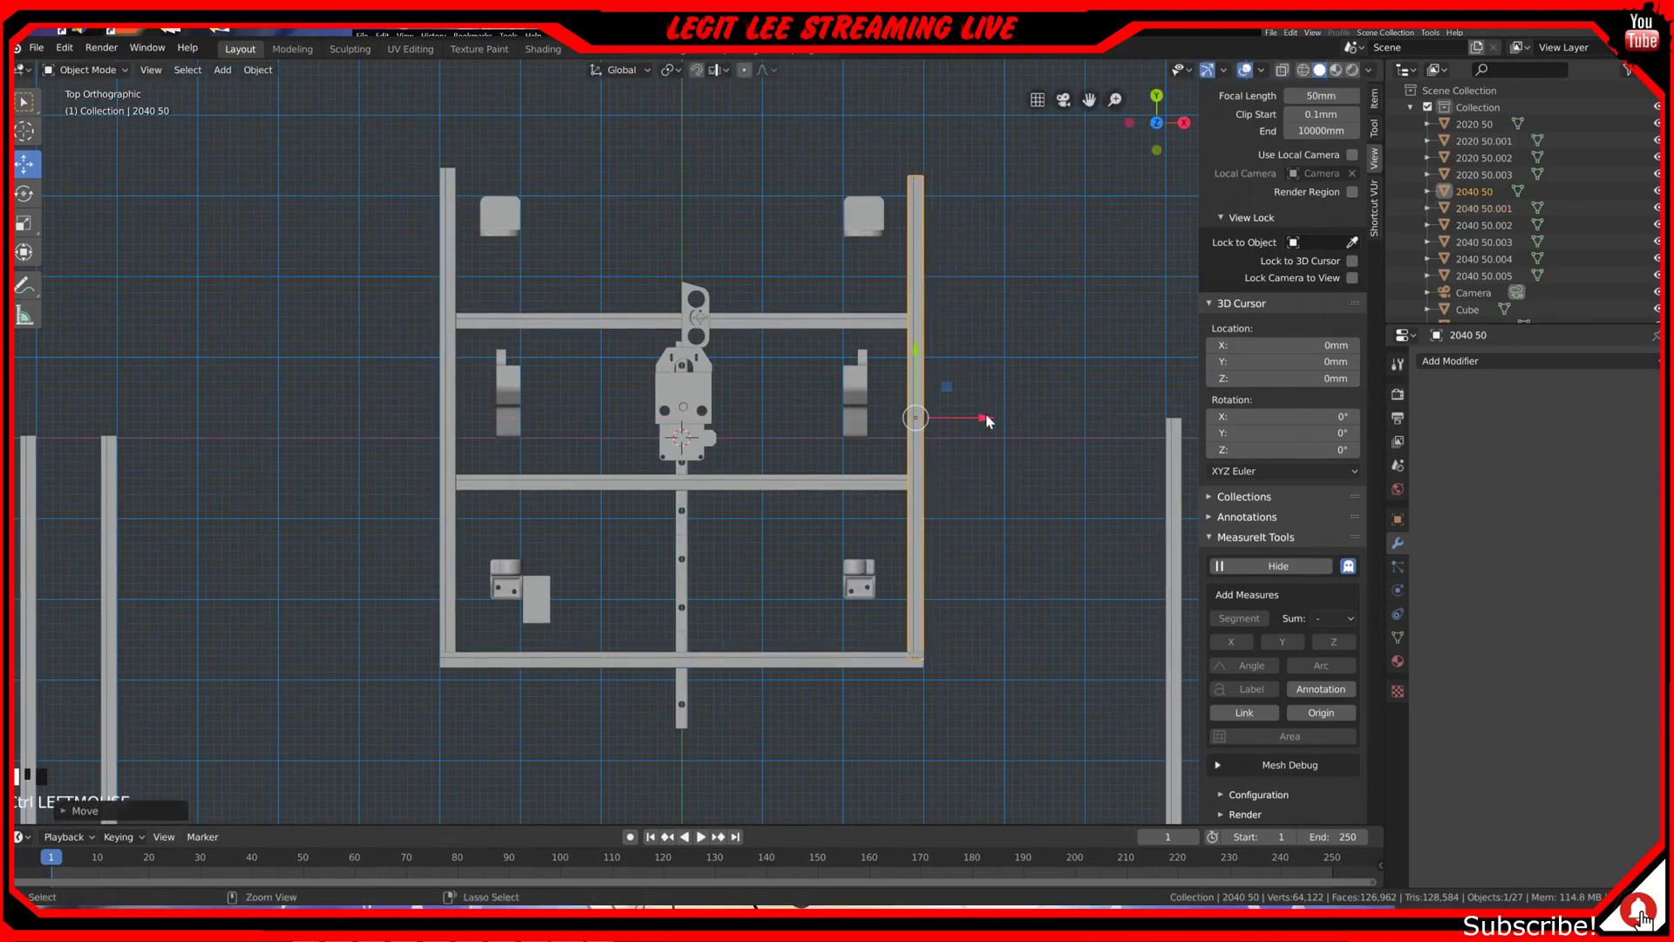
ctrl+drag(914, 346, 914, 340)
Step: Rotate the 2040 50.003 bar by 90 degrees and move it up along Y to the rear end of the frame
scroll(652, 478, down, 3)
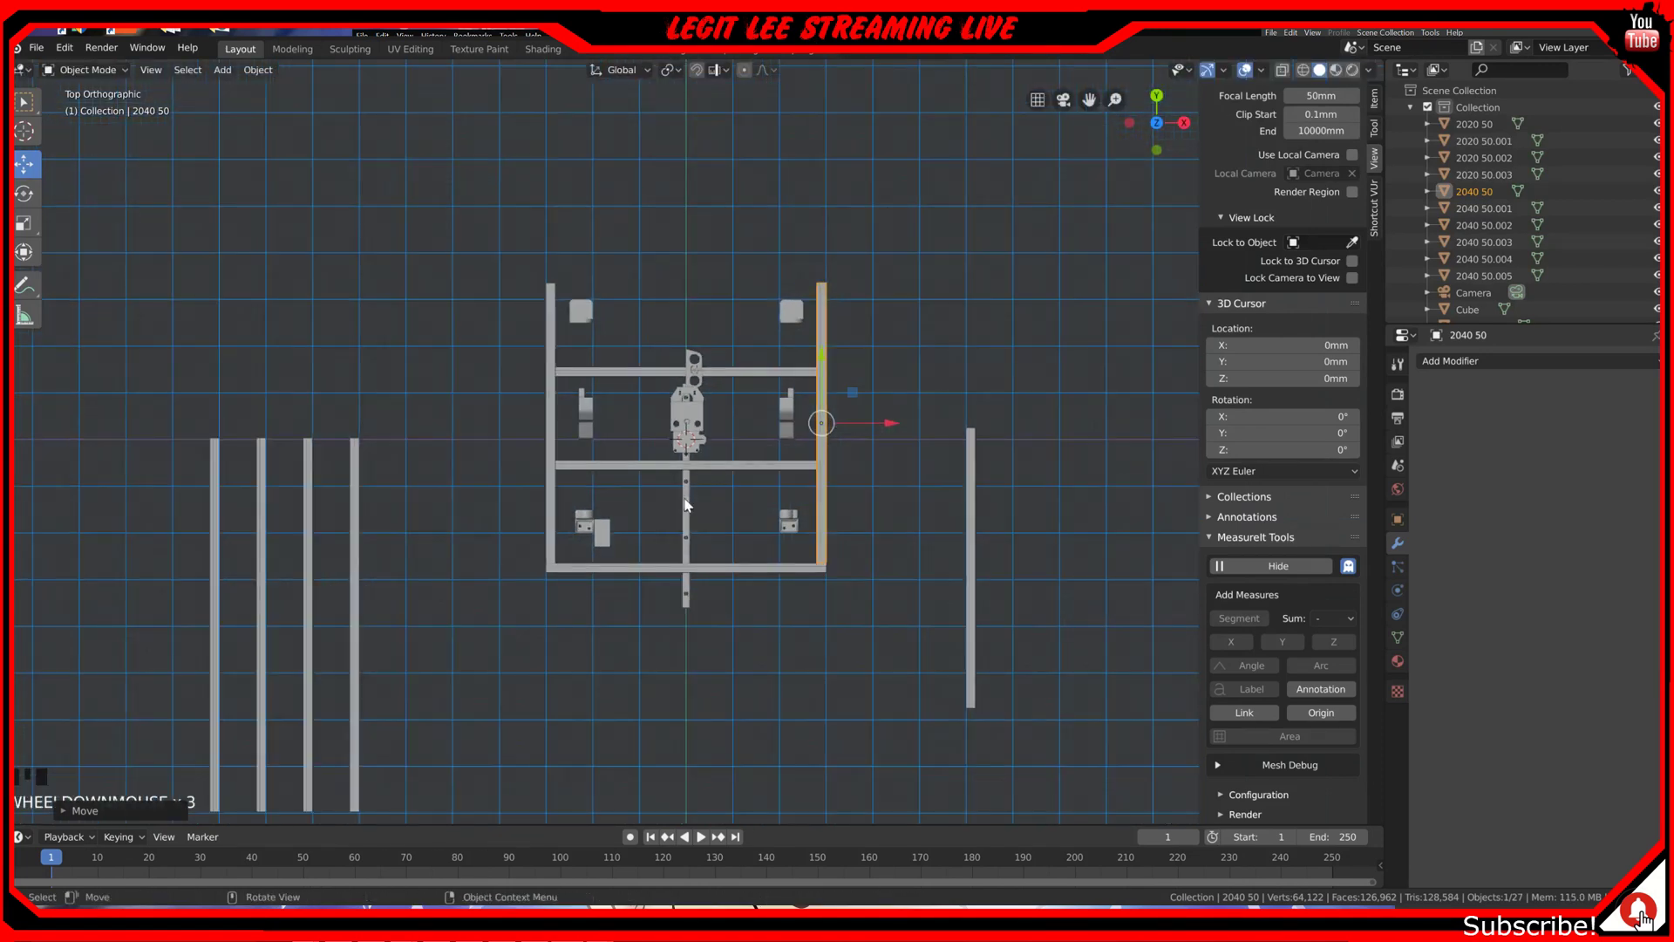
click(971, 524)
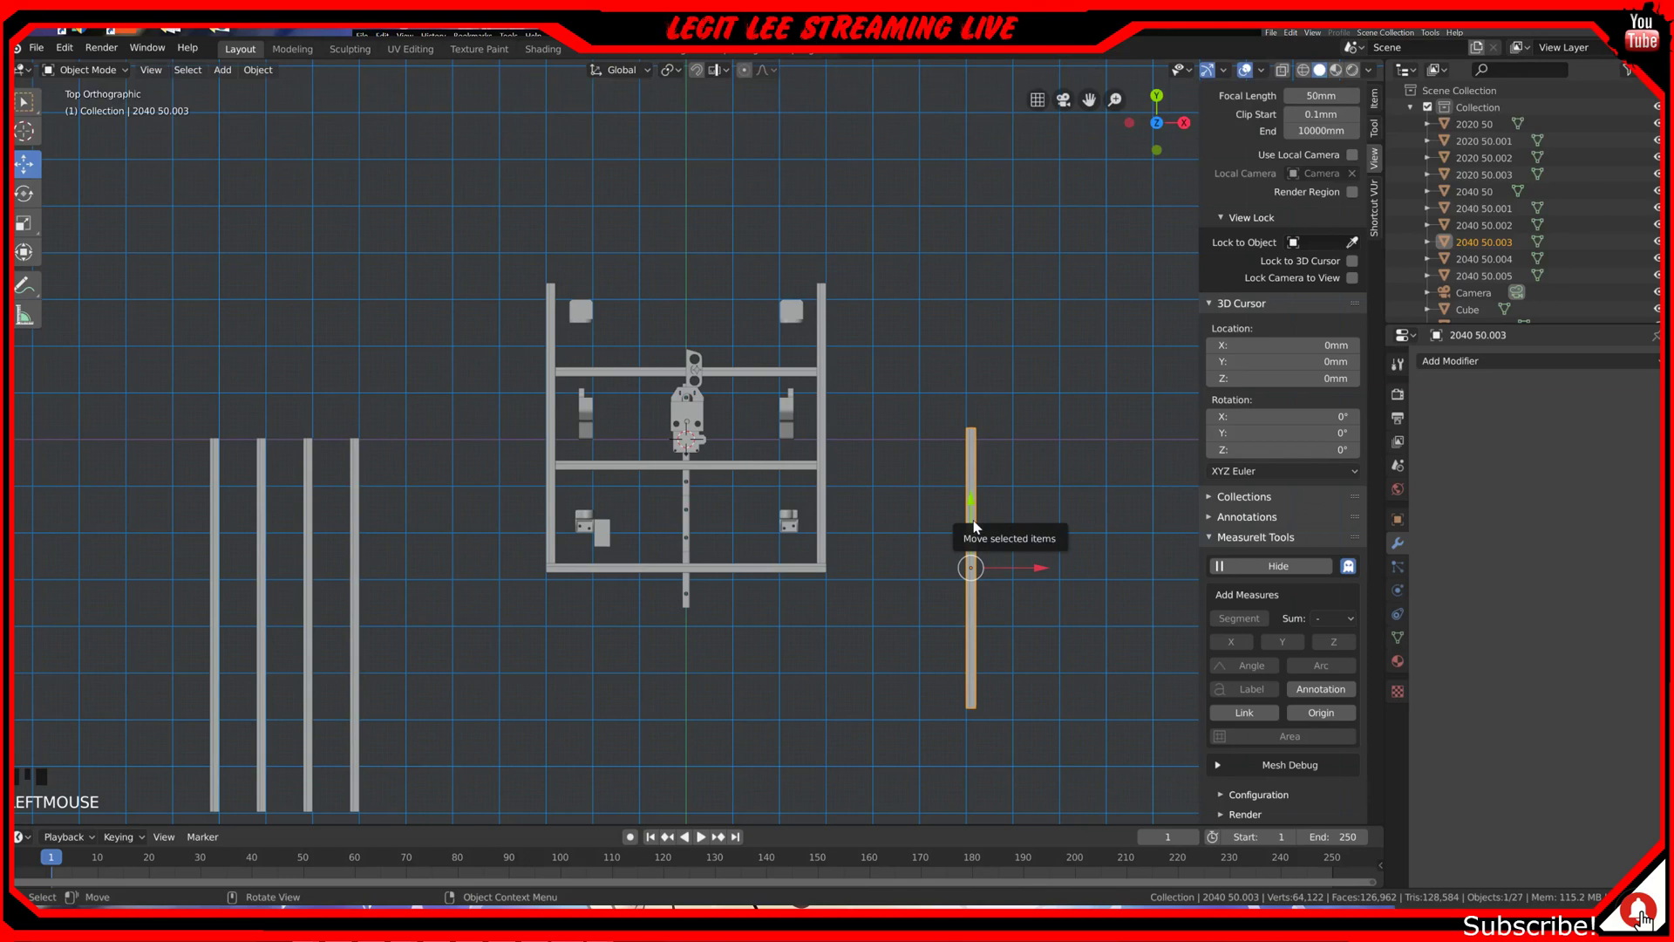
text(r90)
key(Return)
ctrl+drag(973, 519, 938, 216)
scroll(938, 217, up, 6)
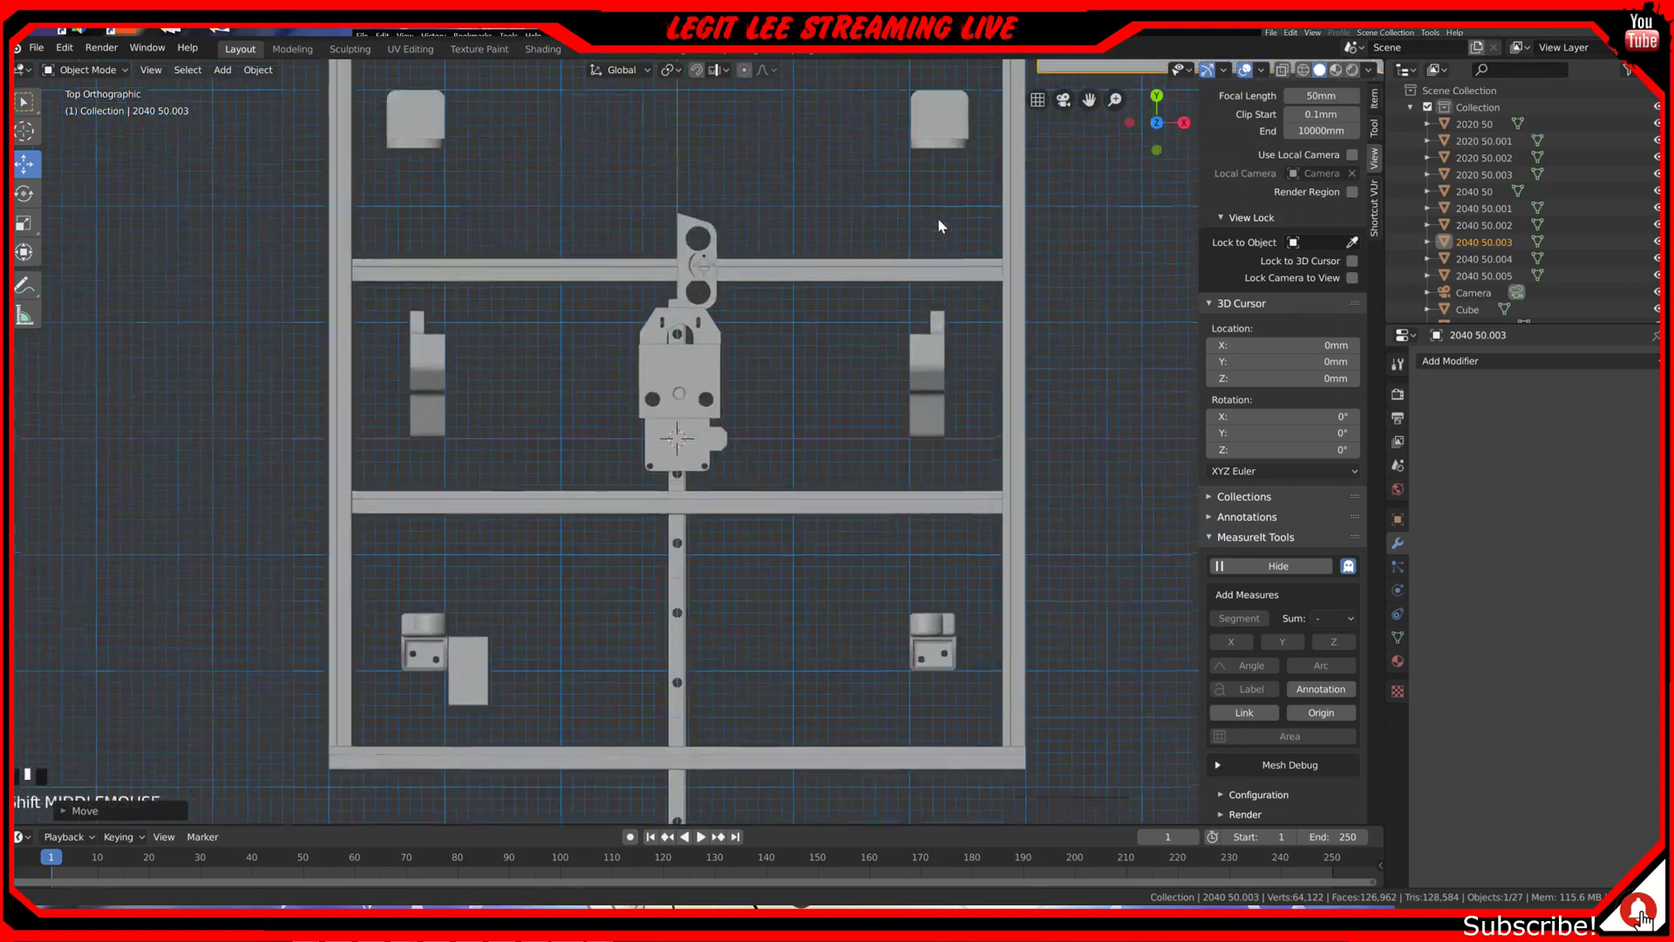
Step: Nudge the 2040 50.003 bar along Y and slide it left along X against both side bars' rear ends to close the frame
shift+middle_drag(938, 218, 563, 781)
ctrl+drag(1014, 553, 1011, 534)
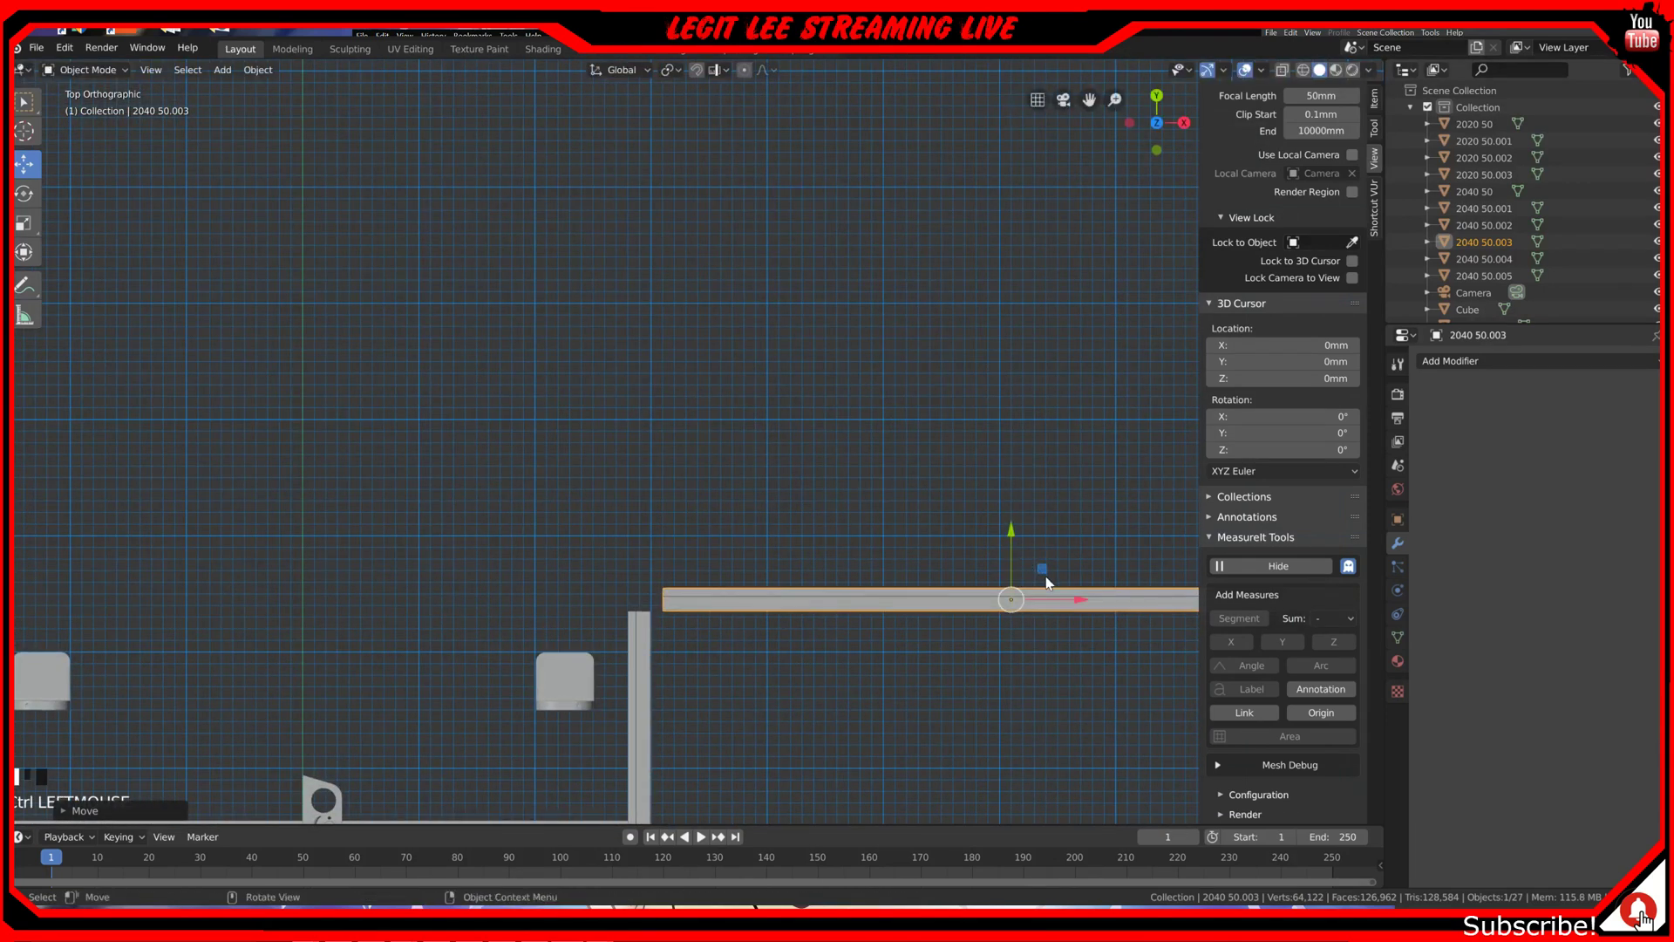
ctrl+drag(1079, 602, 375, 608)
shift+middle_drag(432, 610, 654, 512)
scroll(666, 666, down, 2)
shift+middle_drag(666, 666, 731, 382)
middle_drag(732, 558, 708, 489)
middle_drag(654, 437, 642, 573)
scroll(646, 403, down, 4)
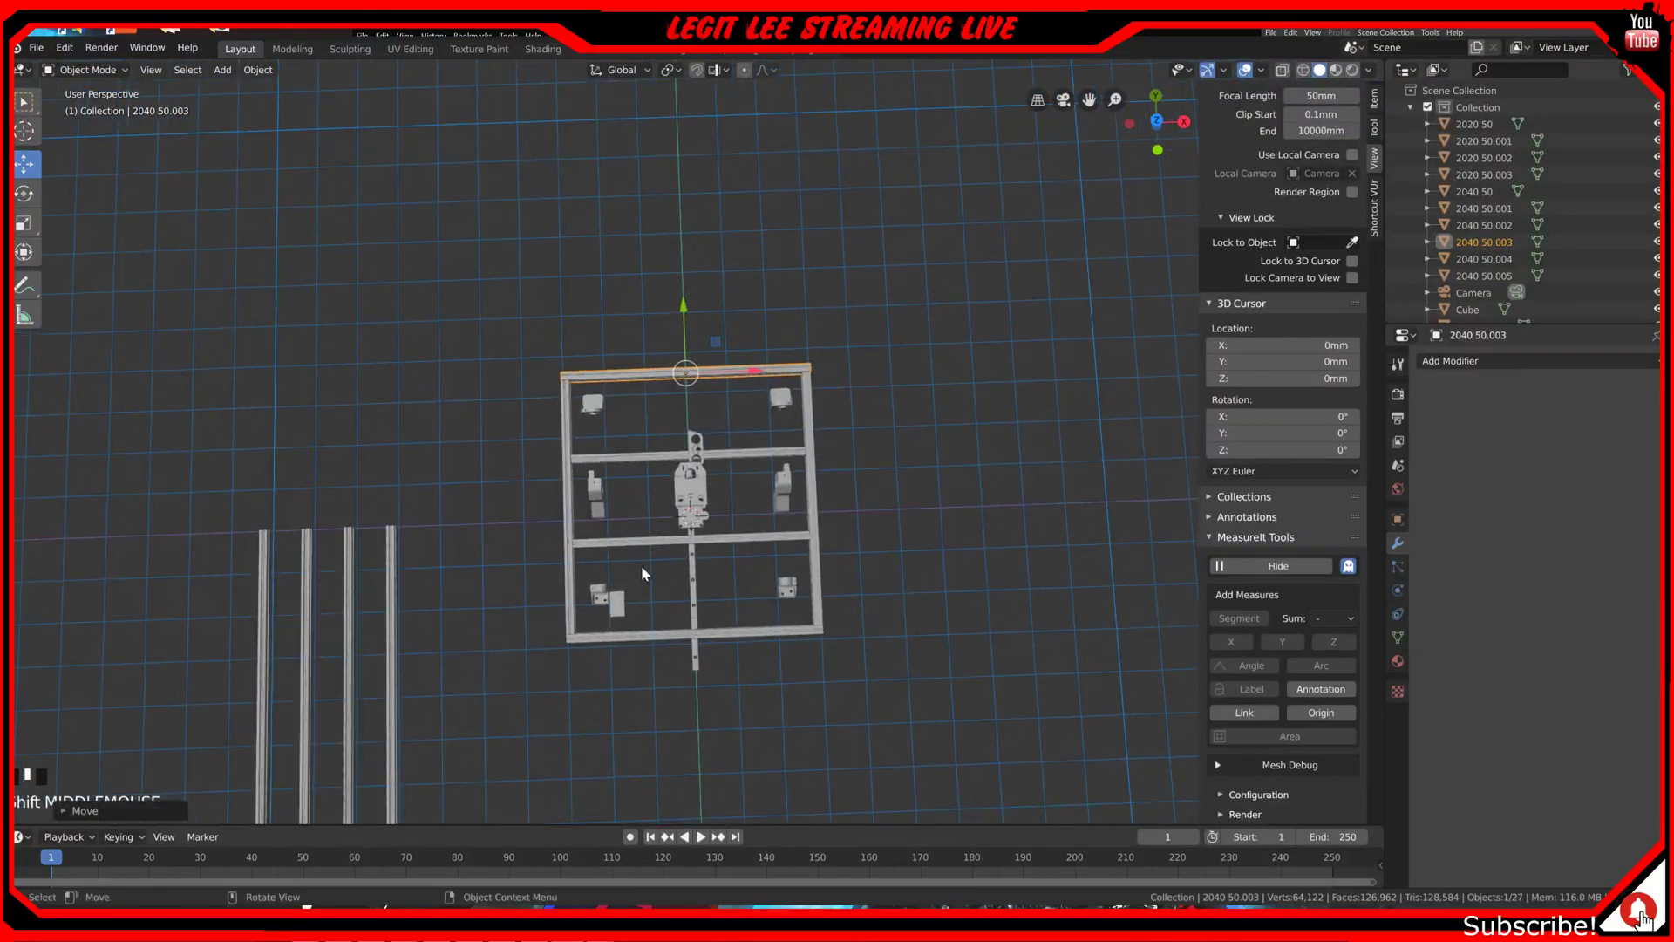
middle_drag(647, 545, 634, 462)
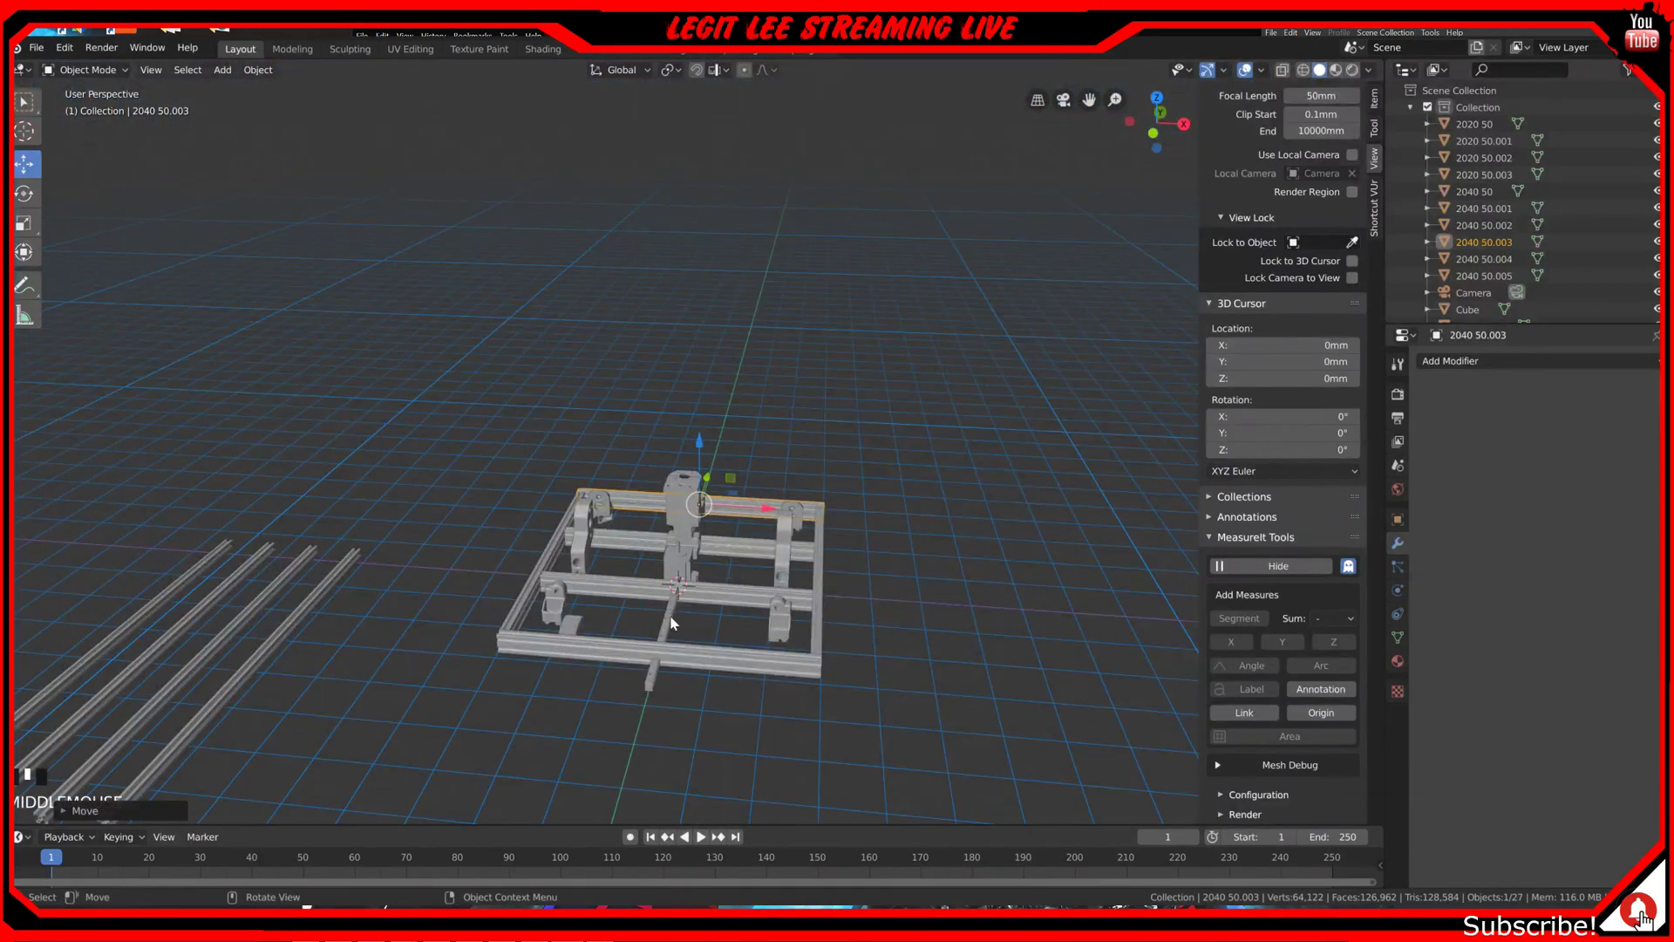
Step: Move the Y Axis Rod Holder Right along X and Y onto the front-right corner of the frame
click(783, 620)
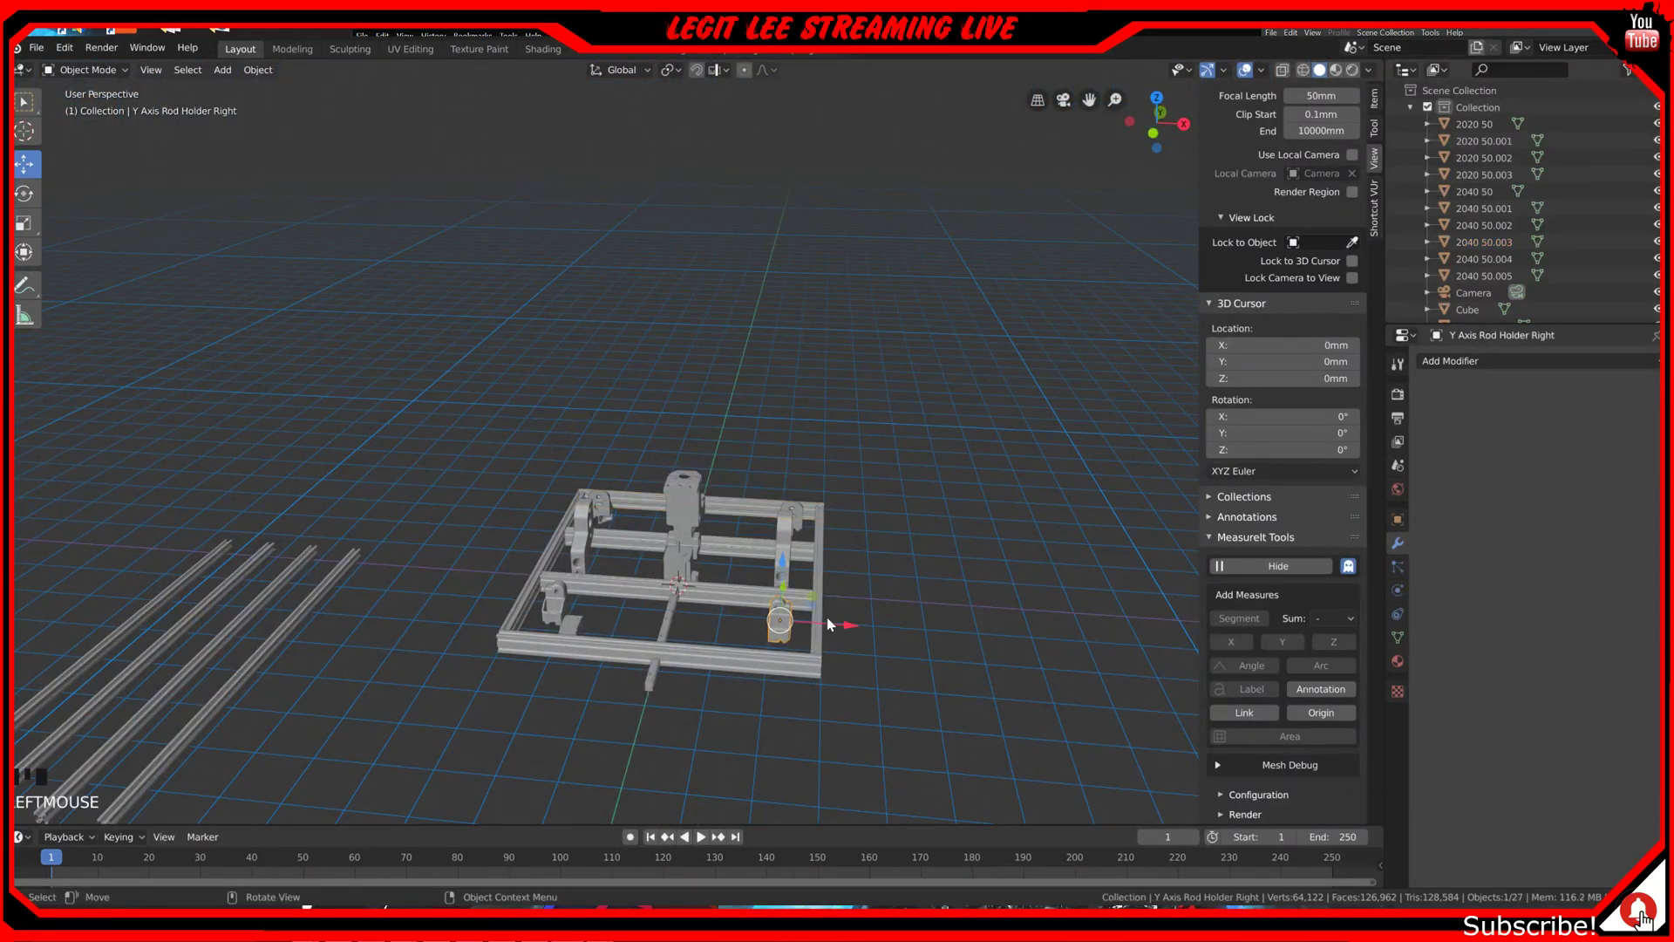
key(KP_7)
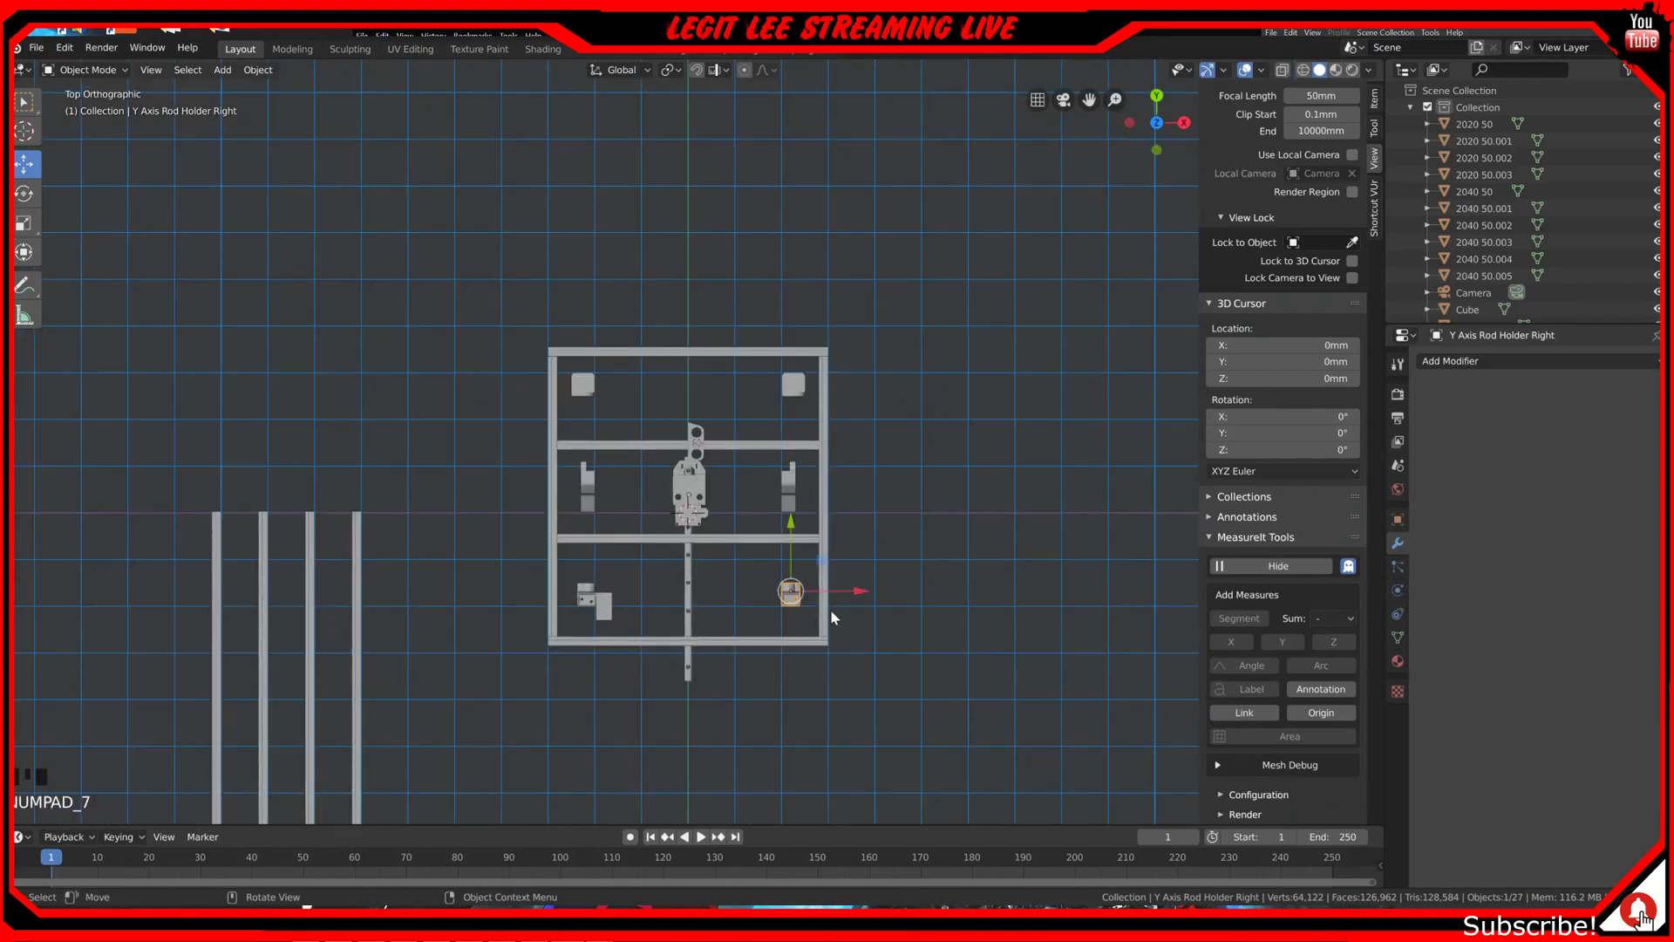
scroll(837, 576, up, 2)
shift+middle_drag(940, 673, 839, 546)
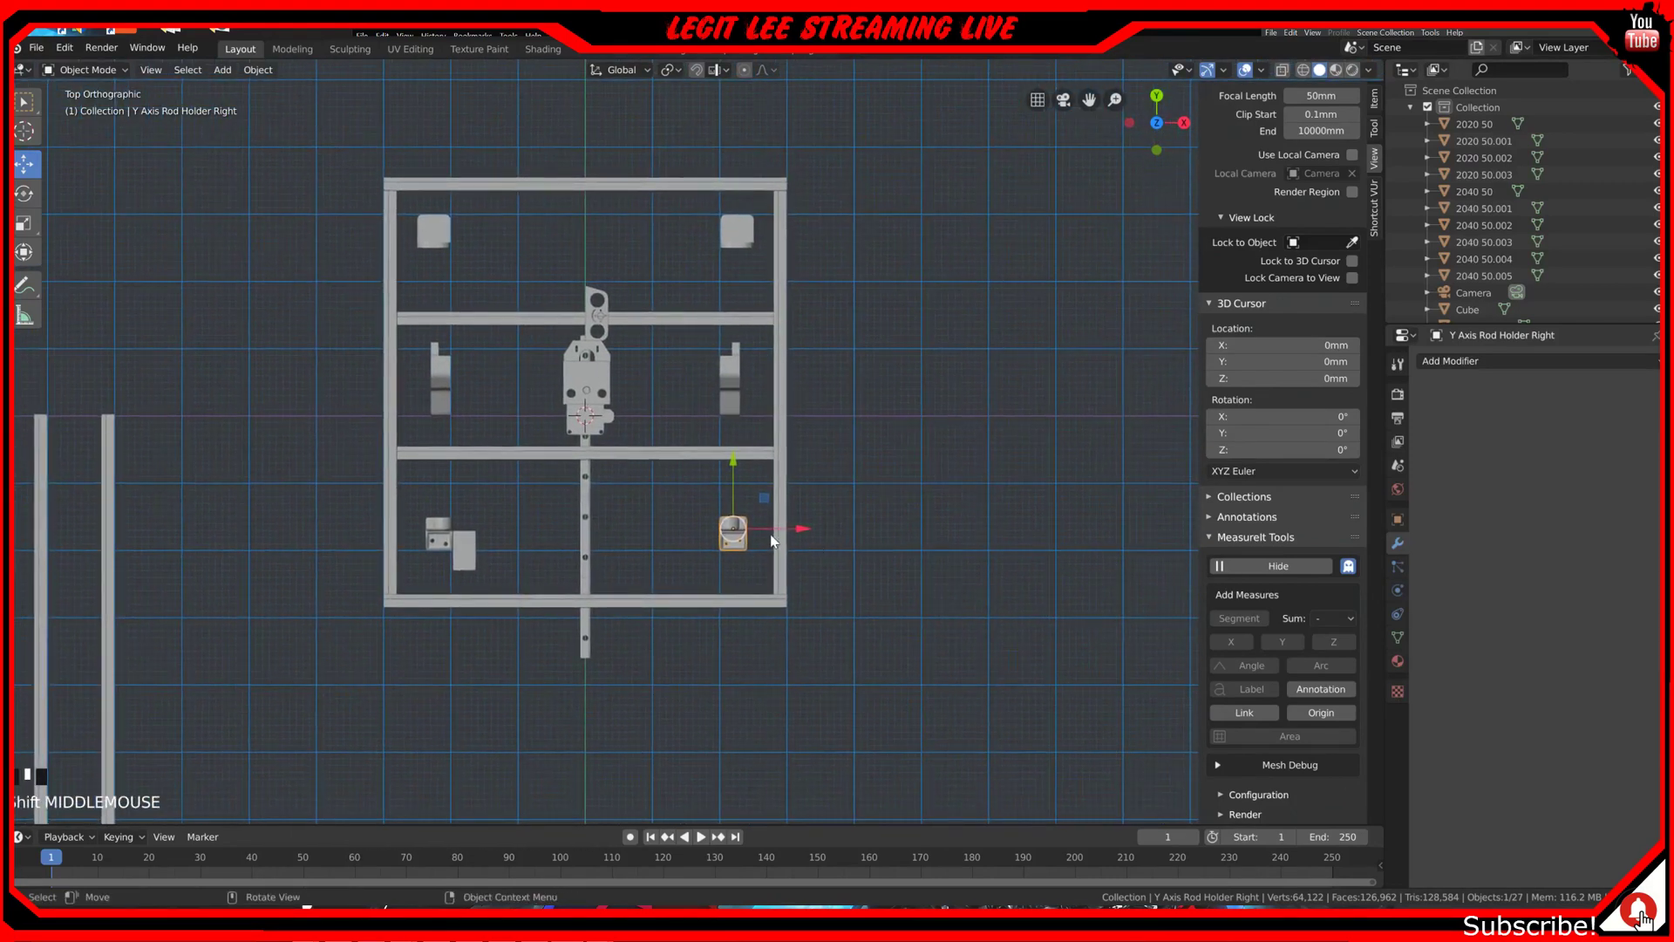
ctrl+drag(801, 528, 837, 525)
ctrl+drag(774, 455, 774, 511)
Step: Try shifting the Y Axis Rod Holder Right 10 mm up along Y at the front-right corner
scroll(803, 579, up, 4)
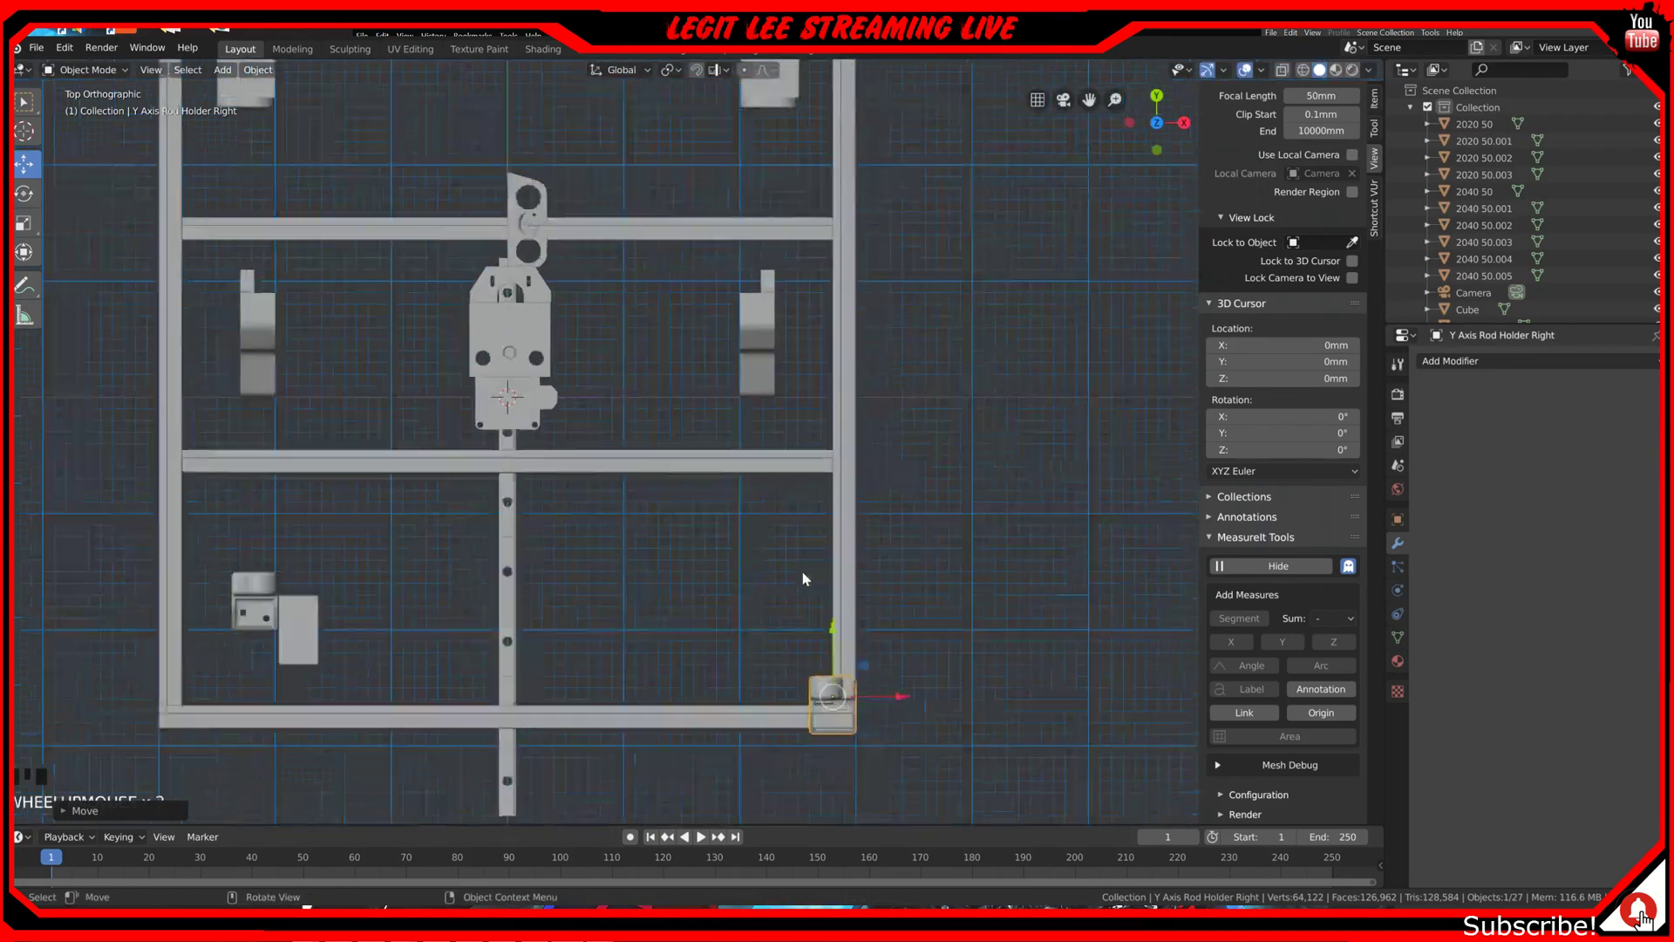
scroll(913, 661, up, 4)
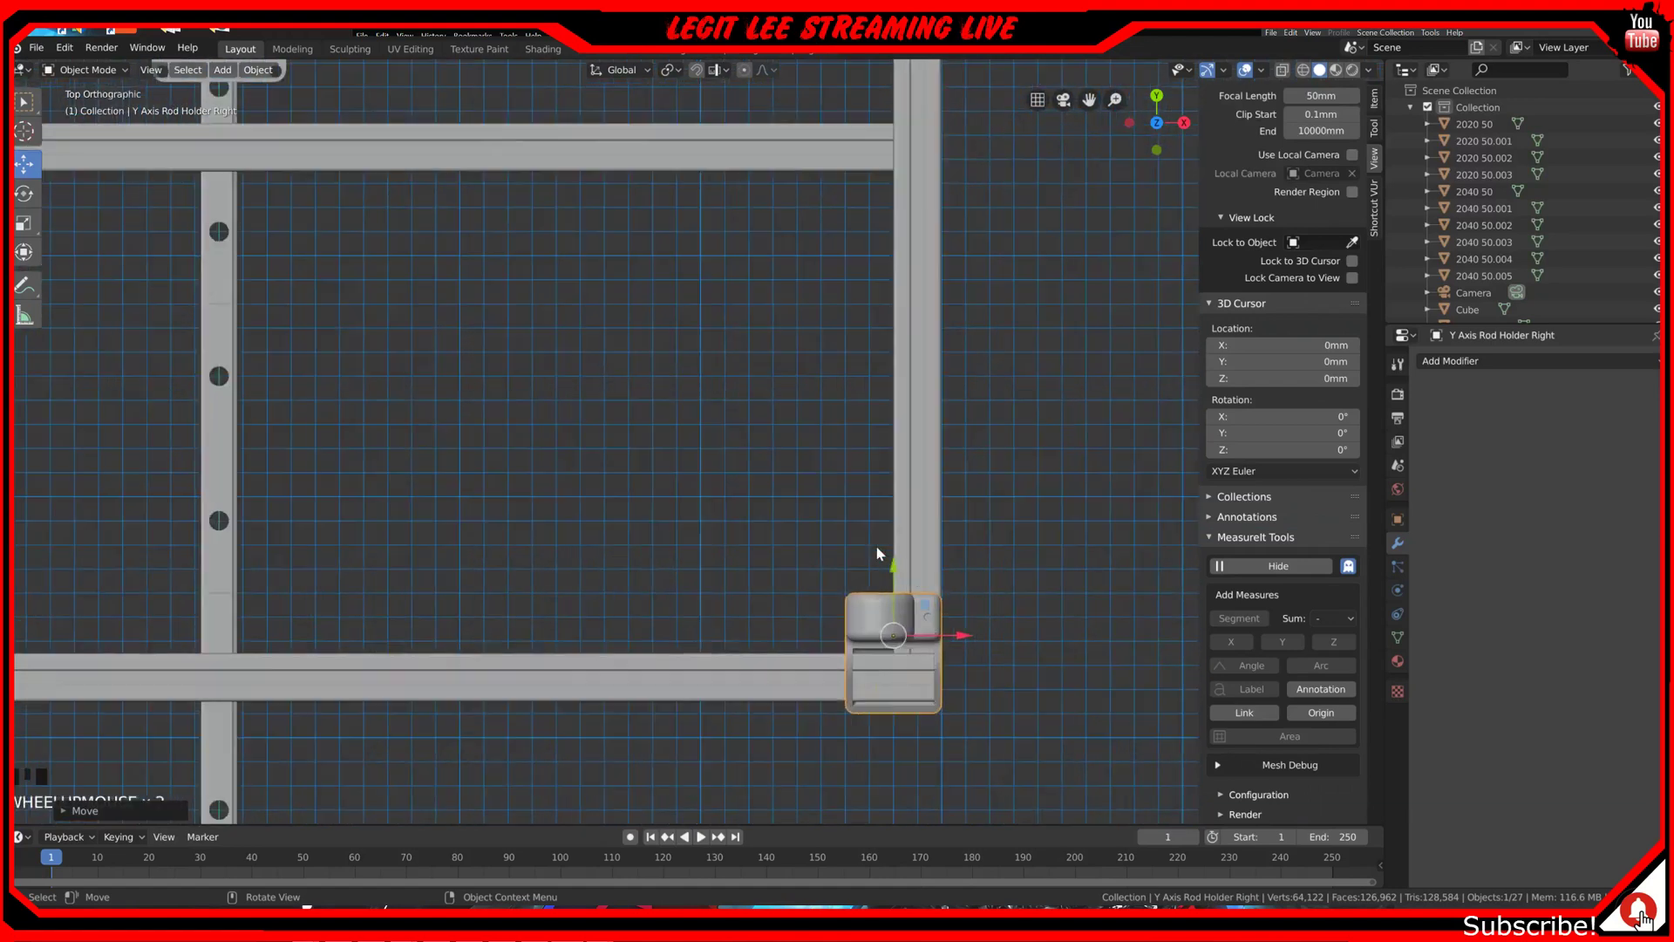
shift+middle_drag(938, 615, 898, 493)
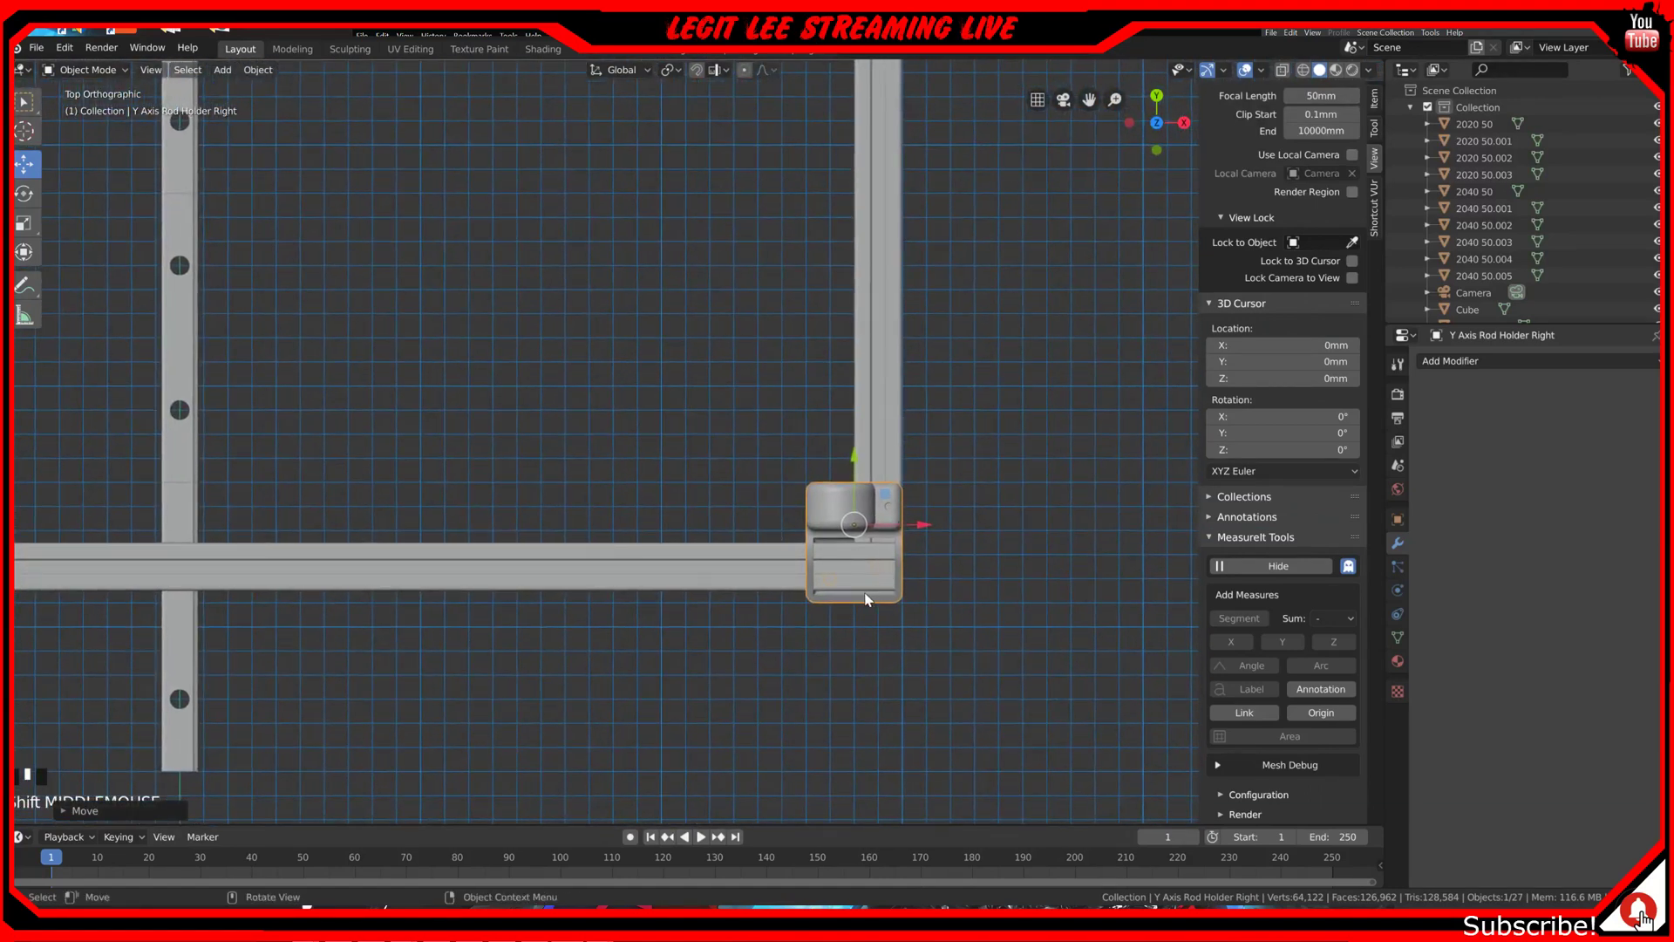
middle_drag(863, 568, 863, 545)
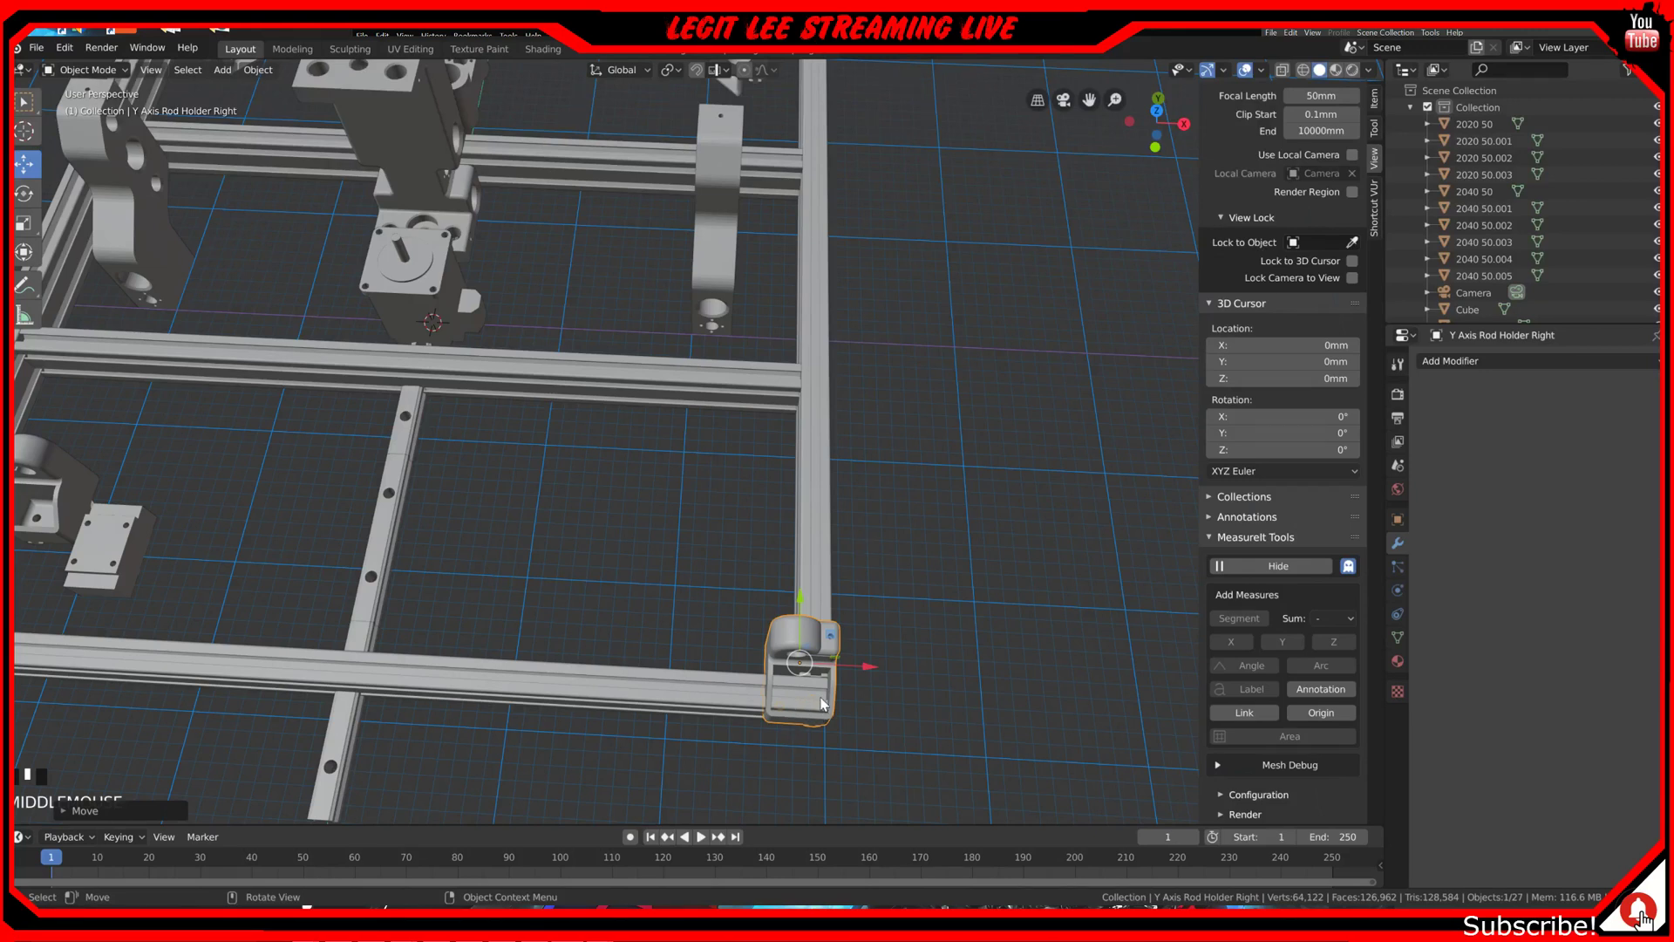
scroll(822, 702, up, 1)
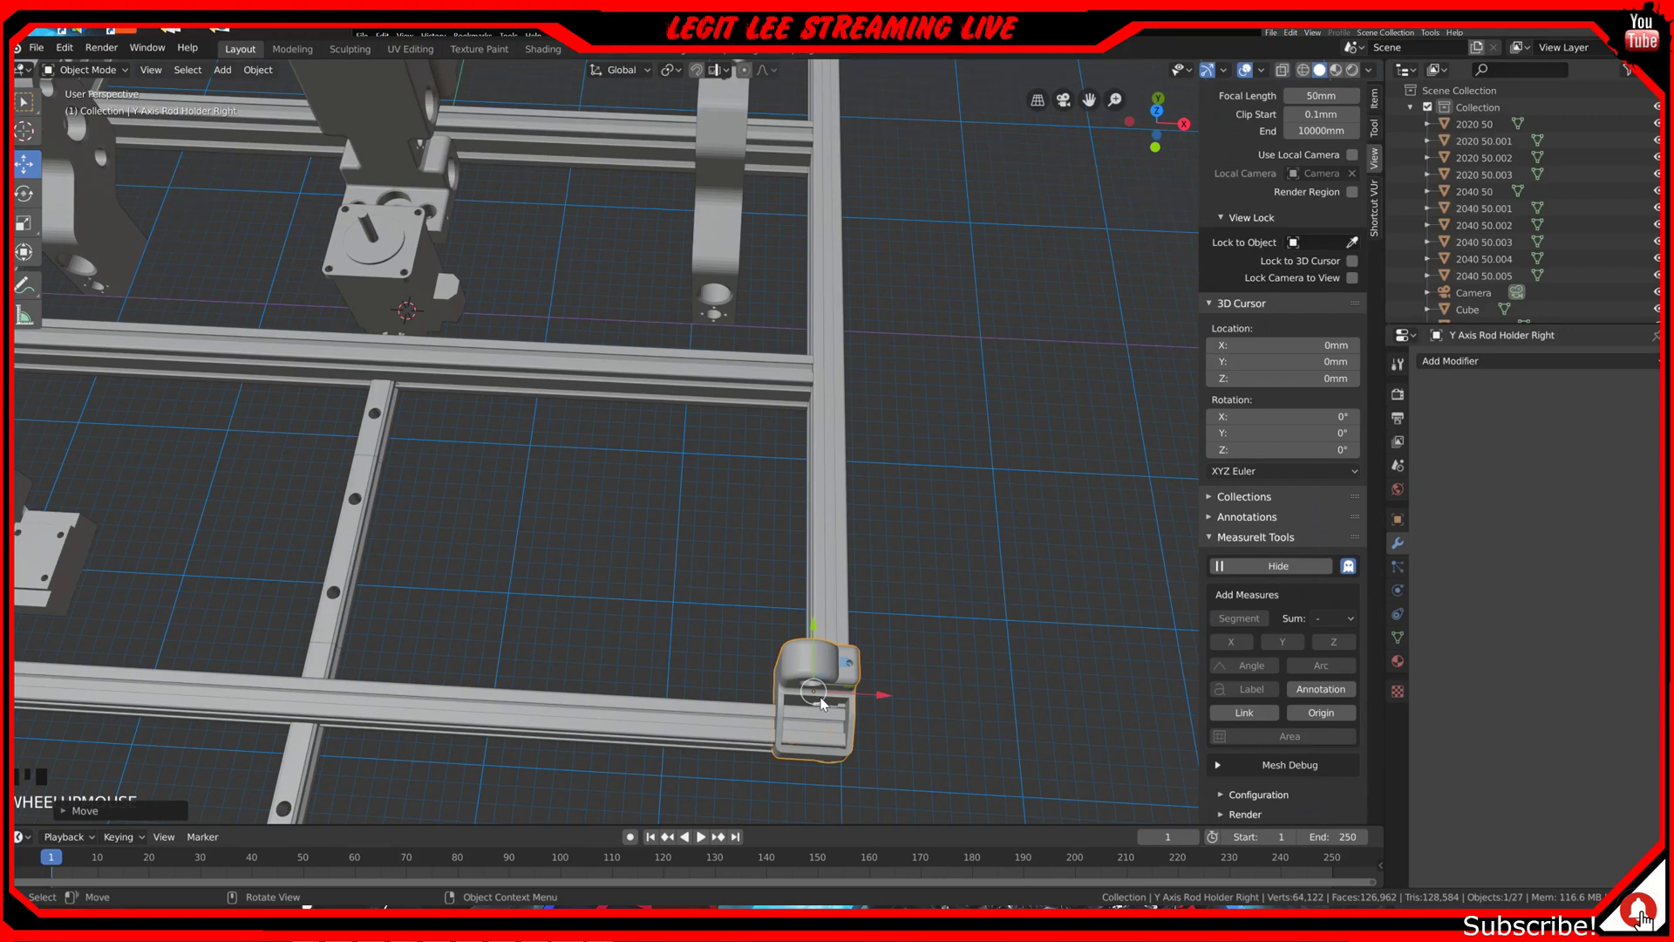
key(KP_7)
ctrl+drag(886, 473, 886, 446)
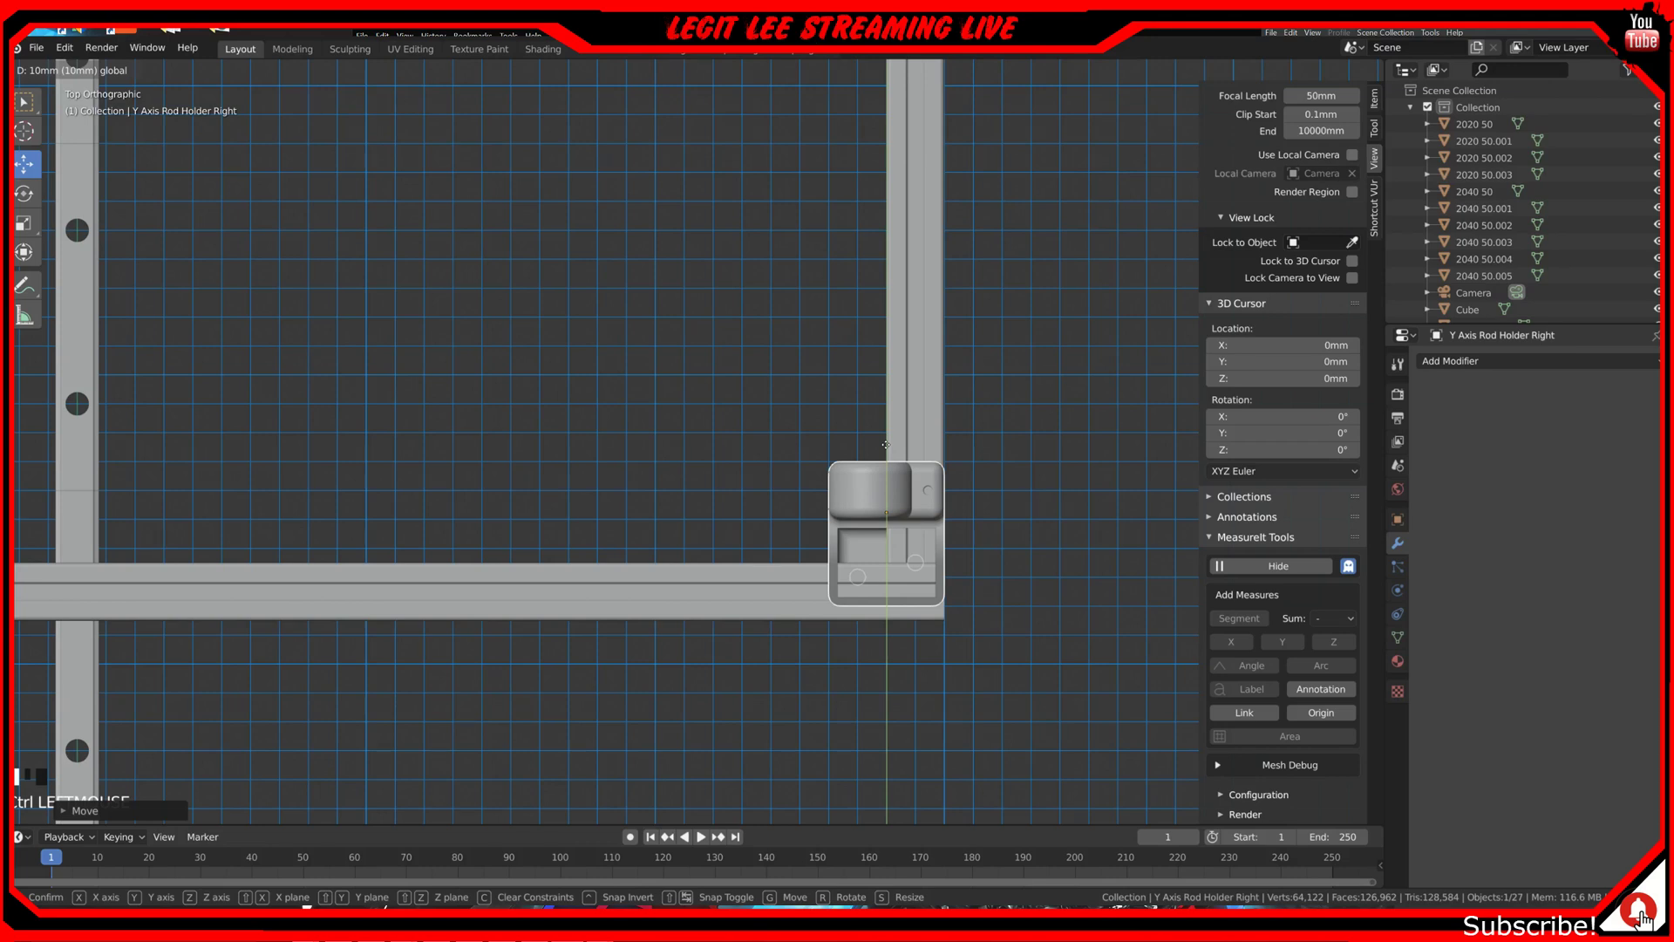
ctrl+drag(885, 444, 886, 444)
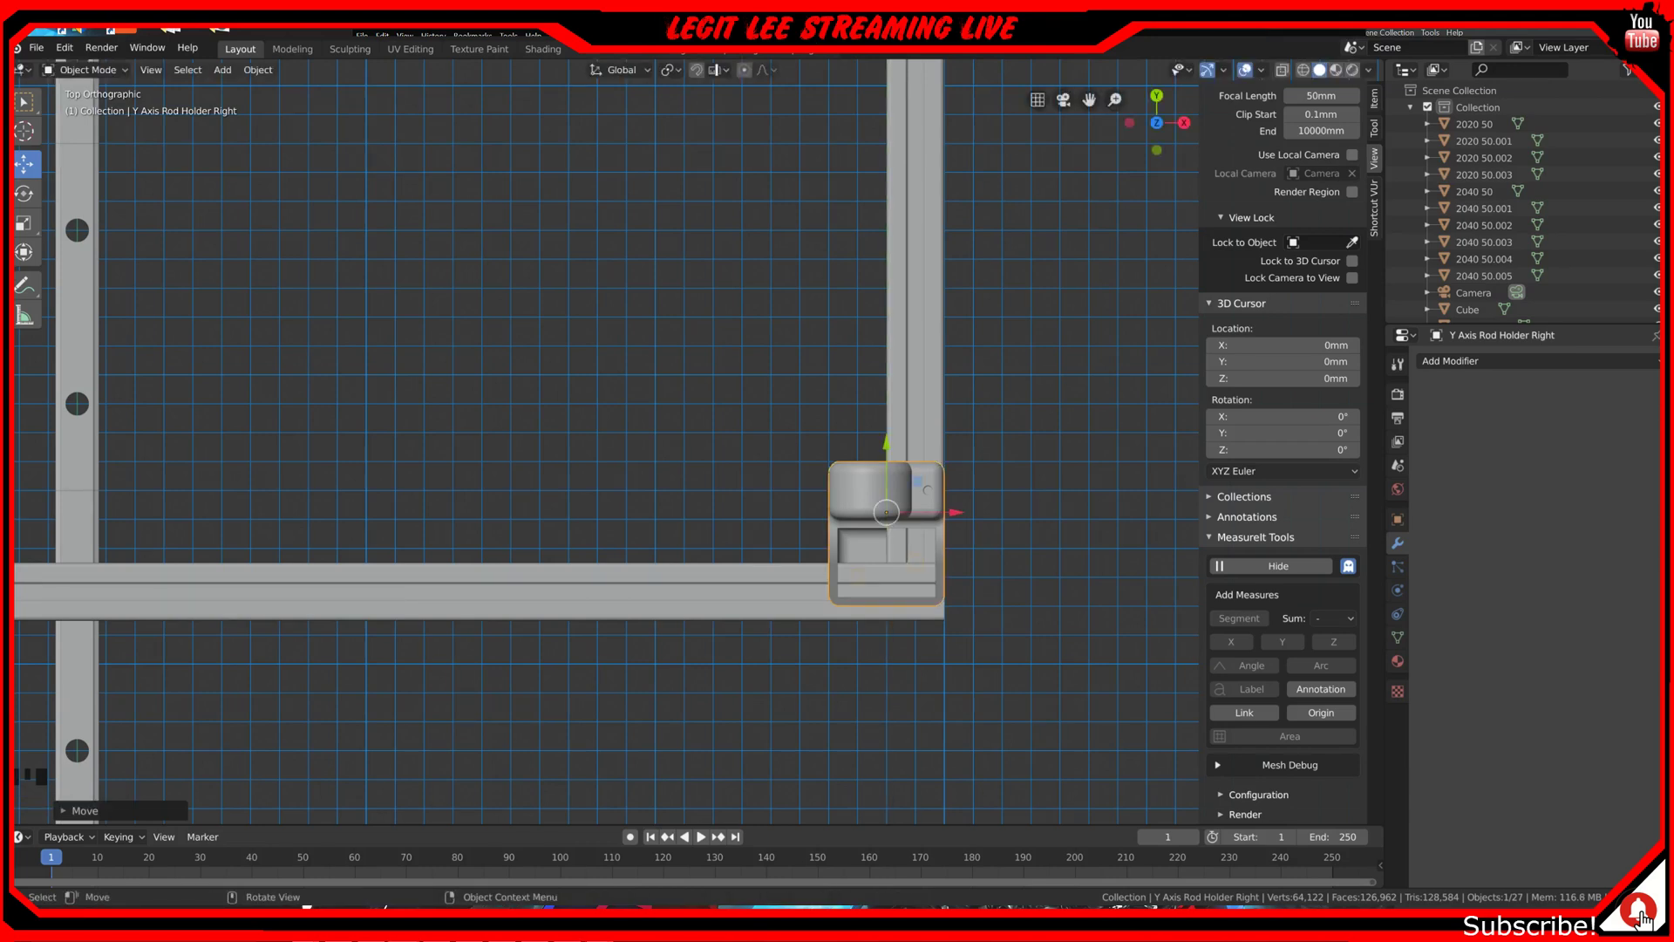
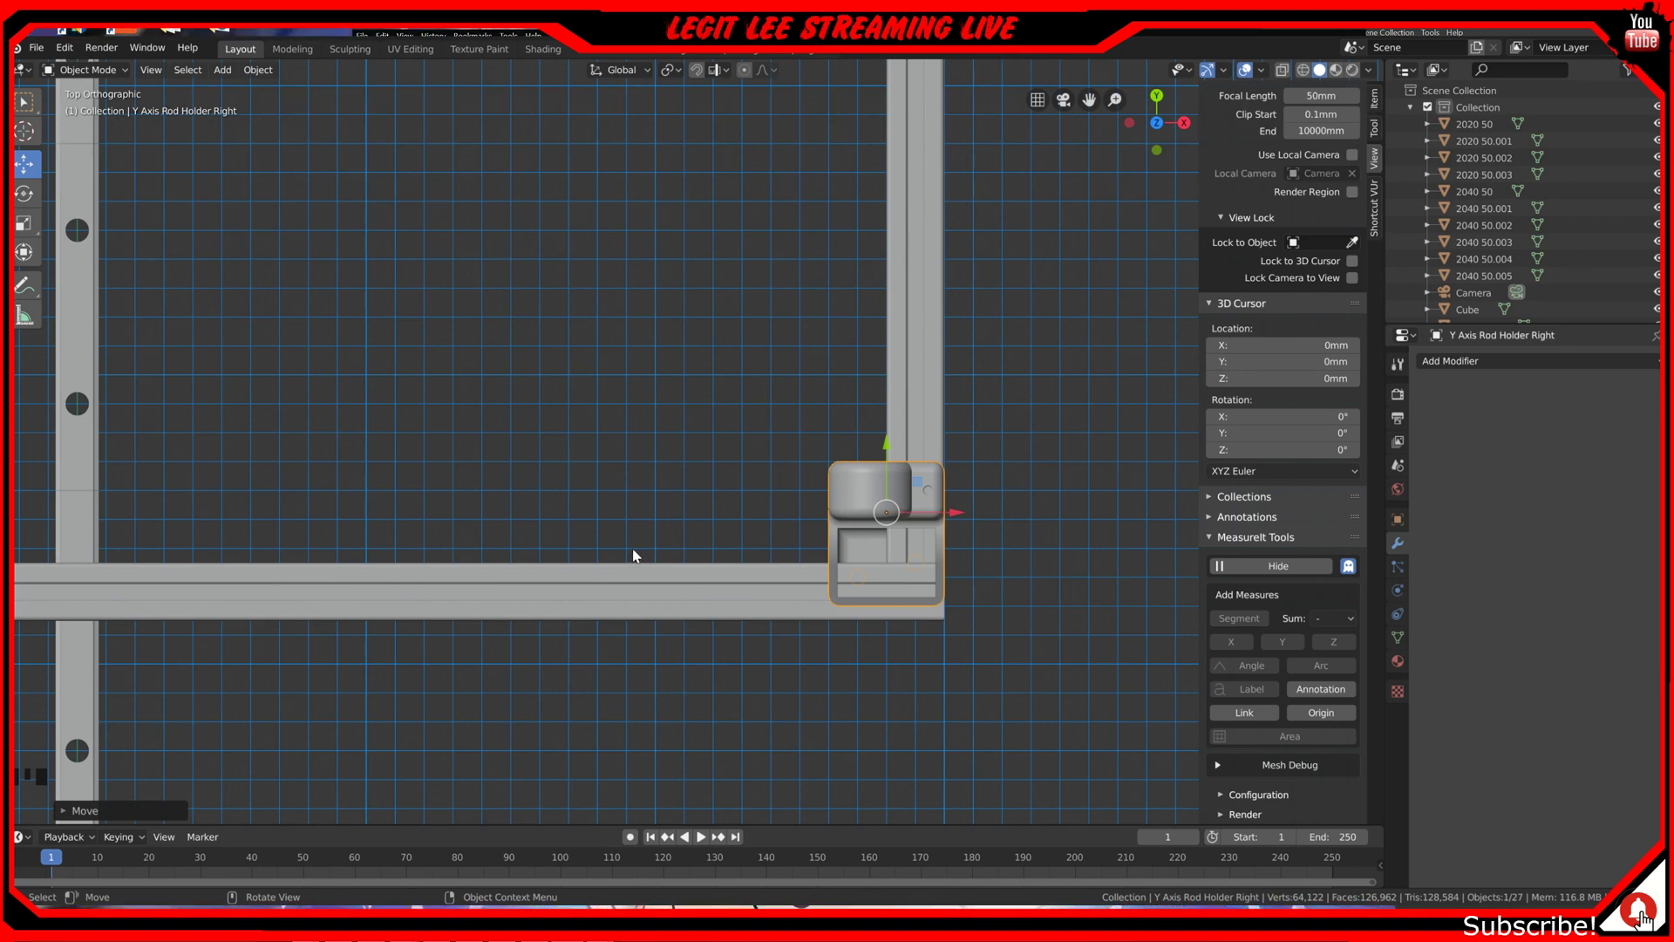
scroll(636, 561, down, 4)
scroll(555, 550, down, 2)
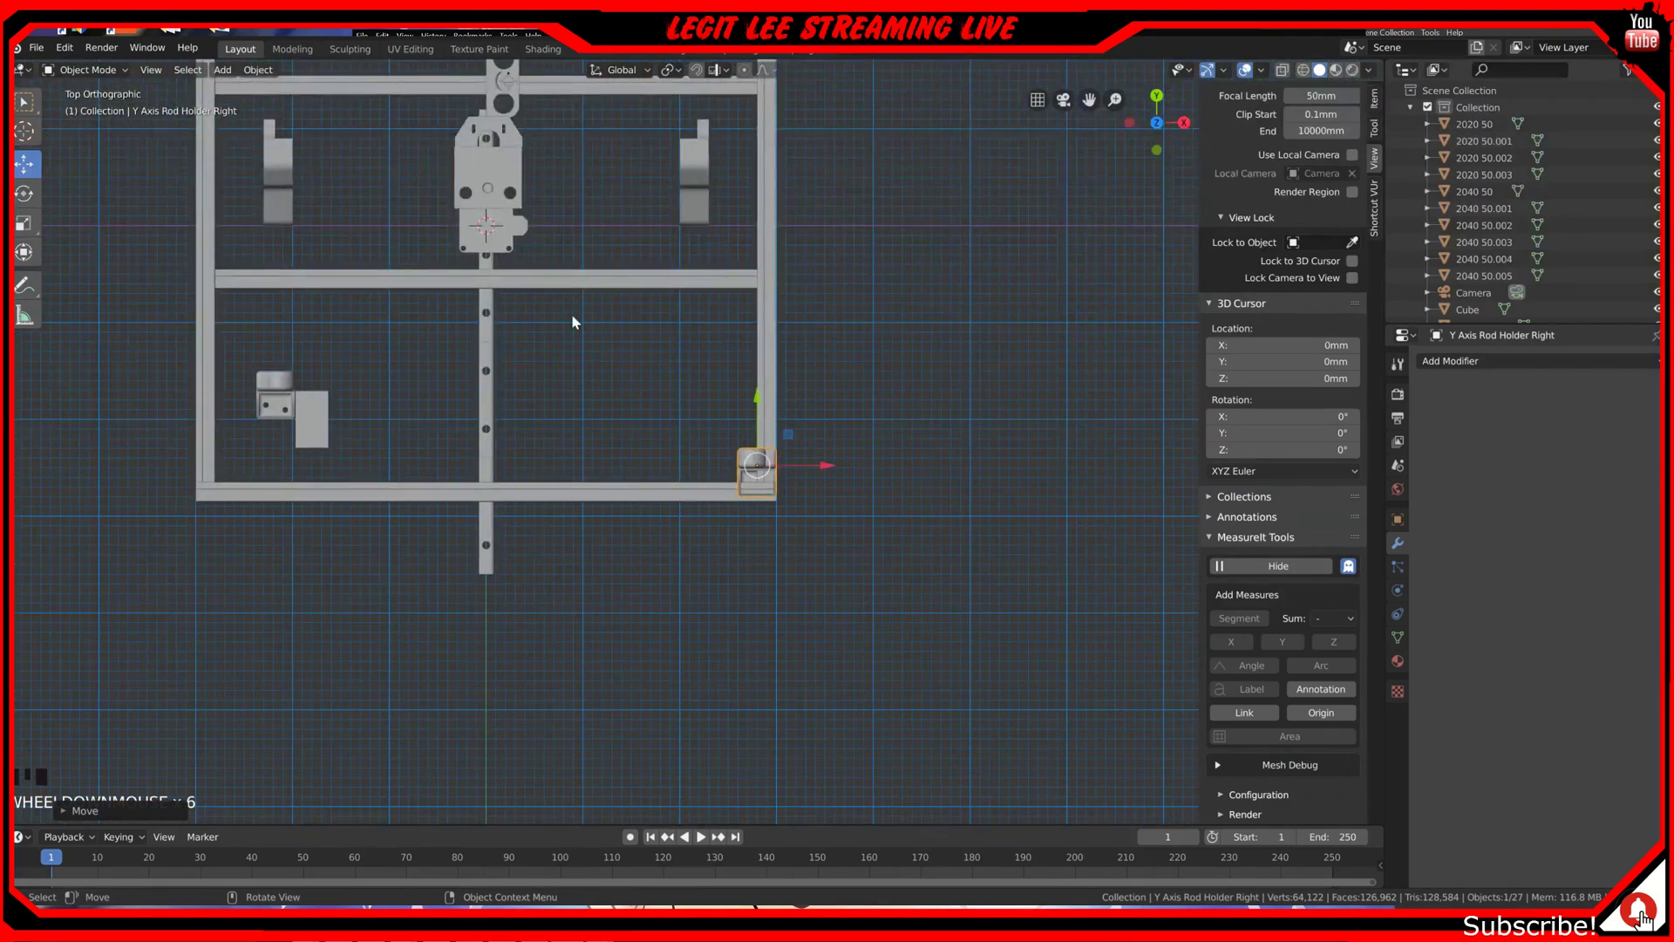
scroll(517, 474, down, 2)
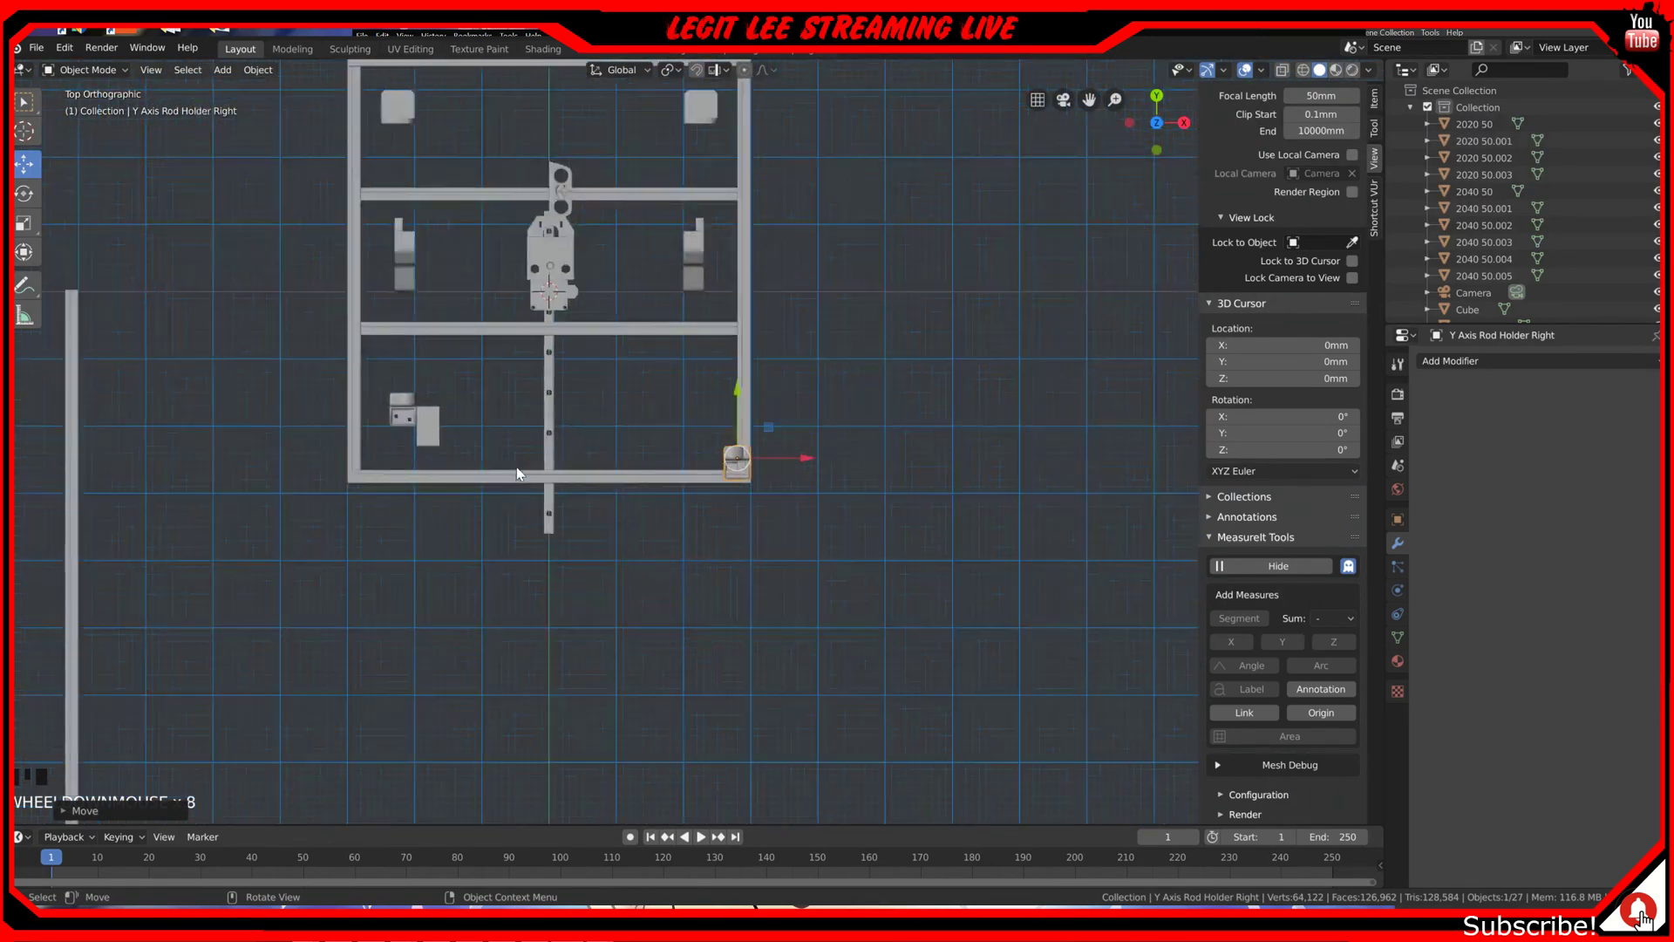
scroll(532, 470, down, 1)
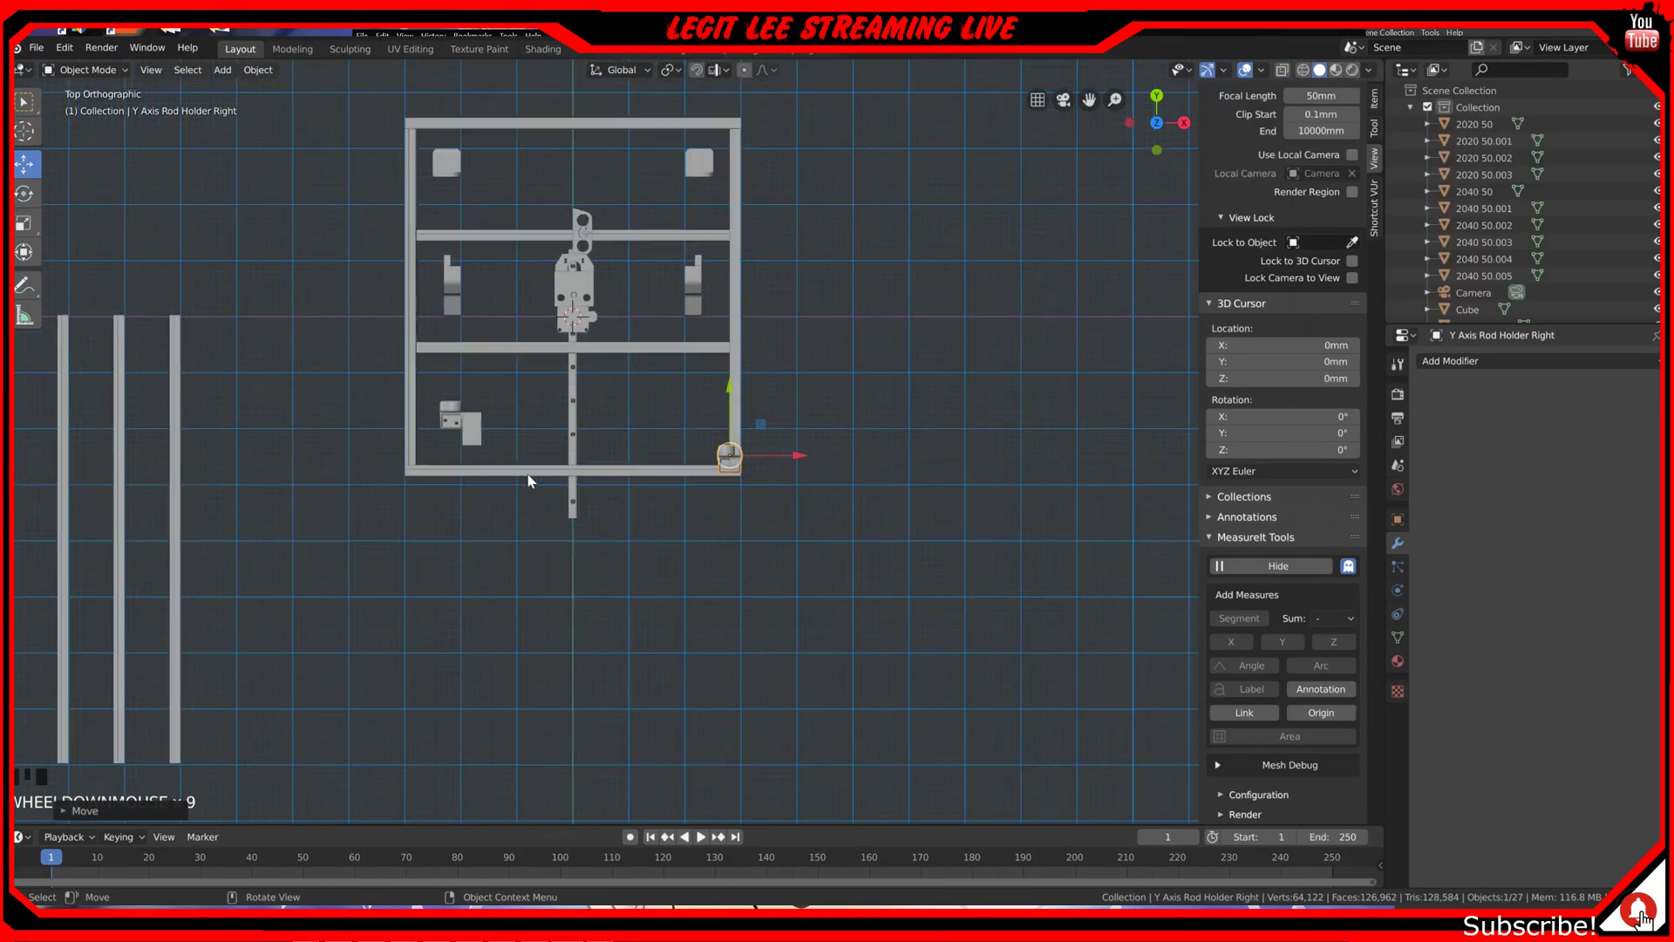
click(593, 118)
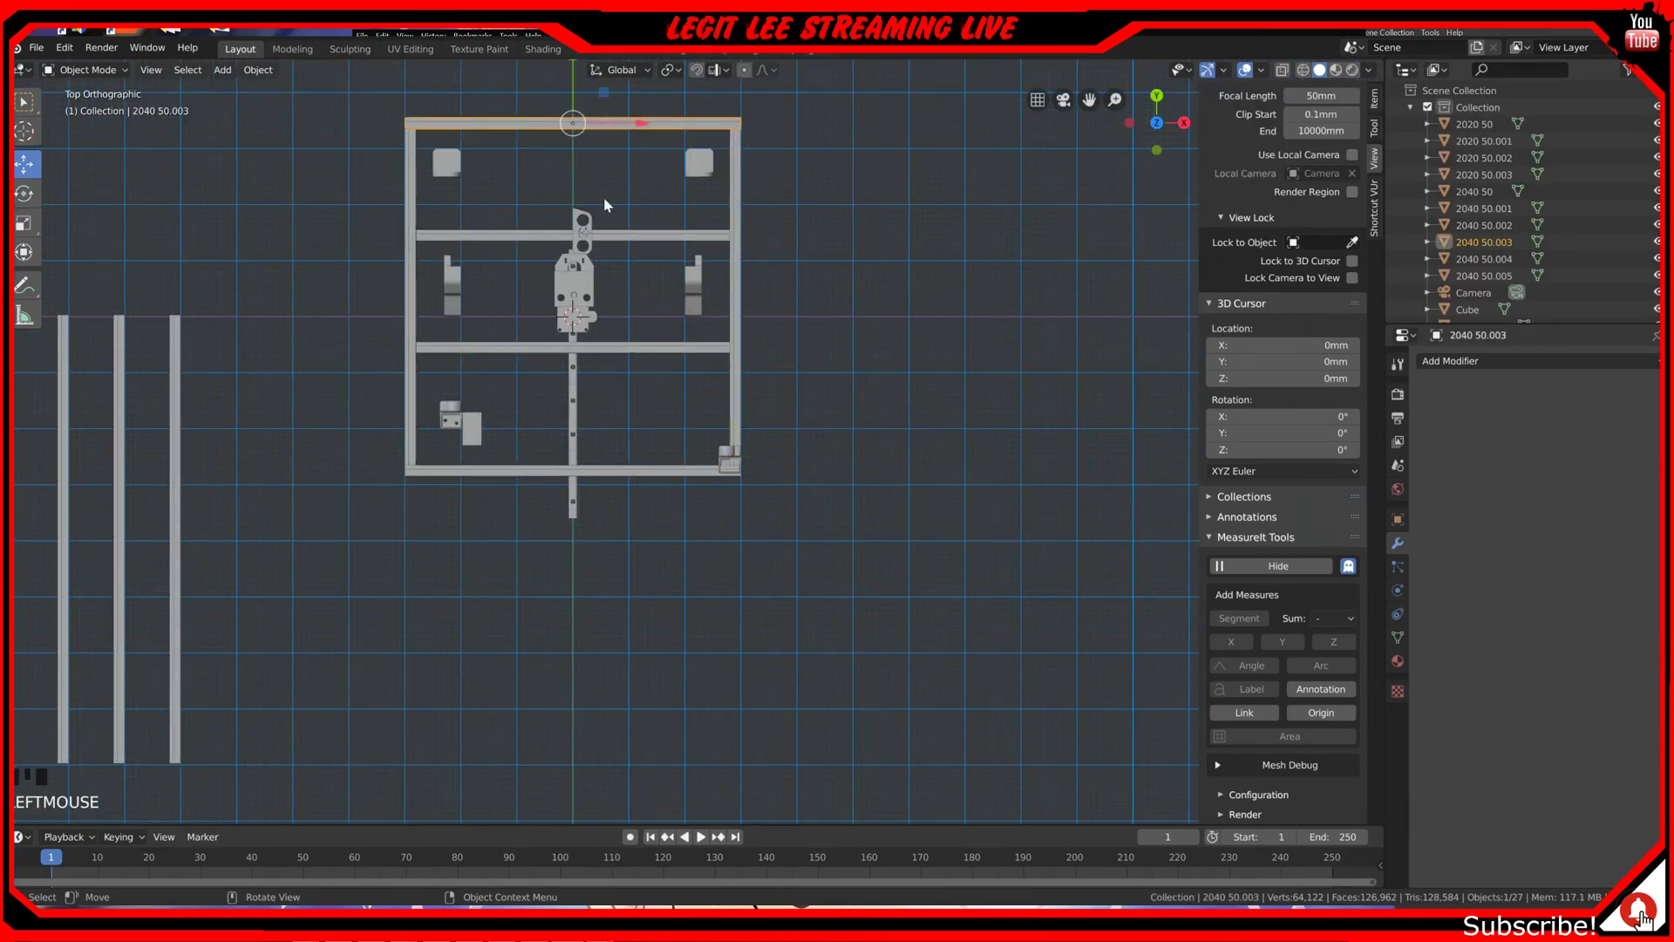
scroll(684, 459, up, 4)
scroll(684, 462, up, 3)
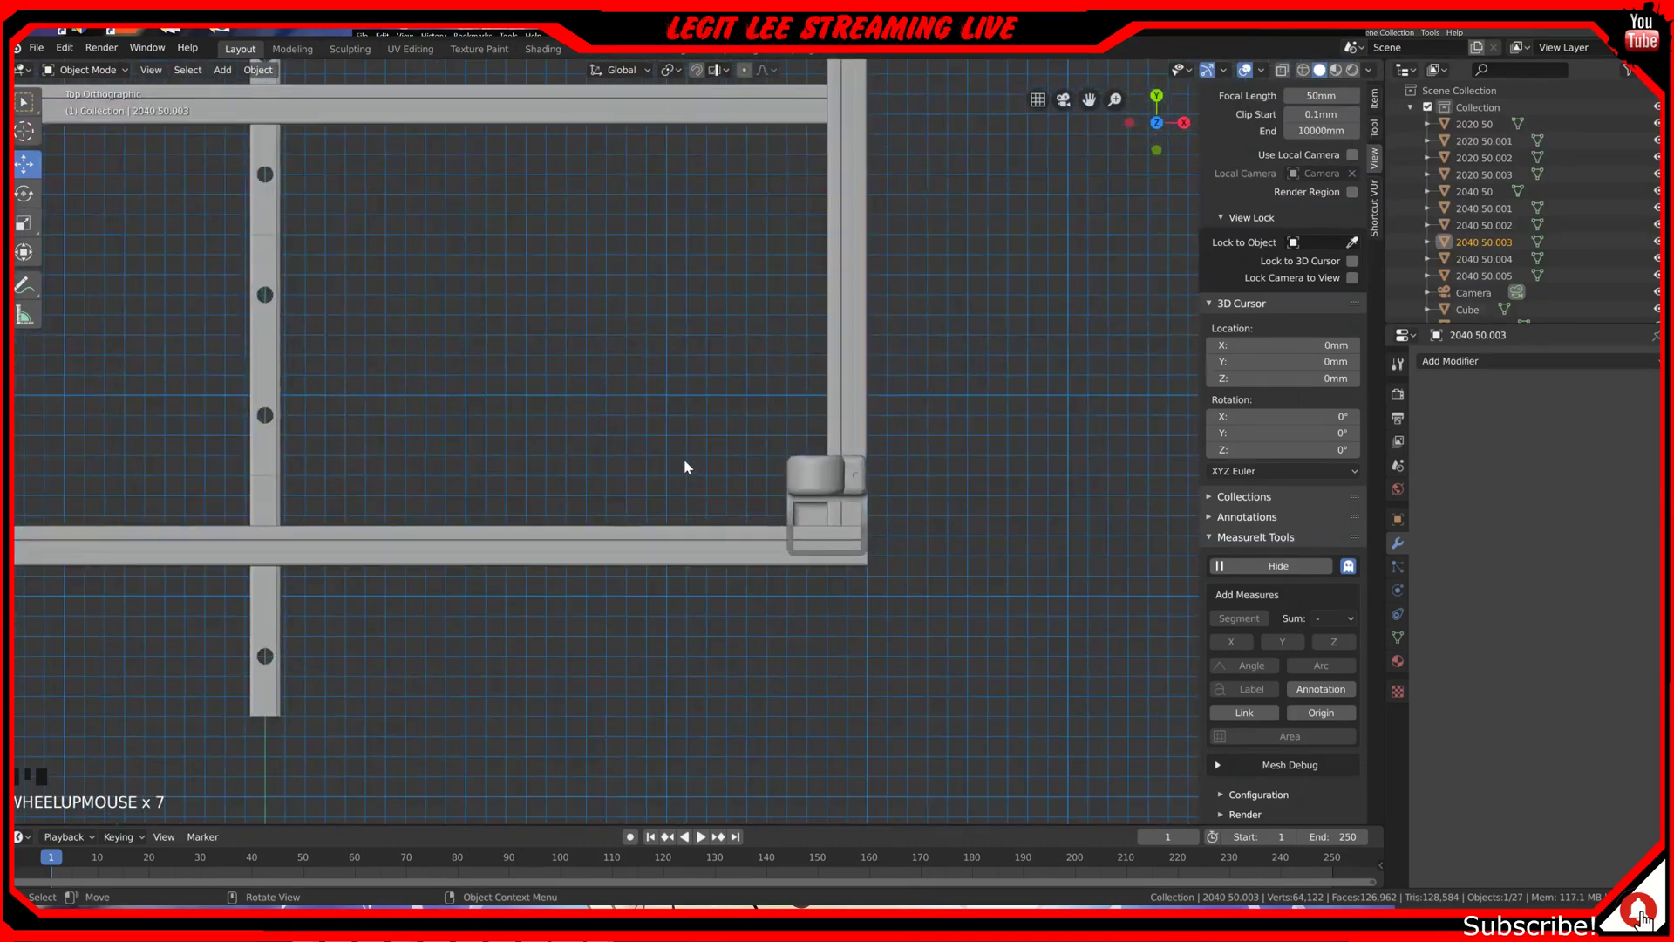
scroll(684, 462, down, 2)
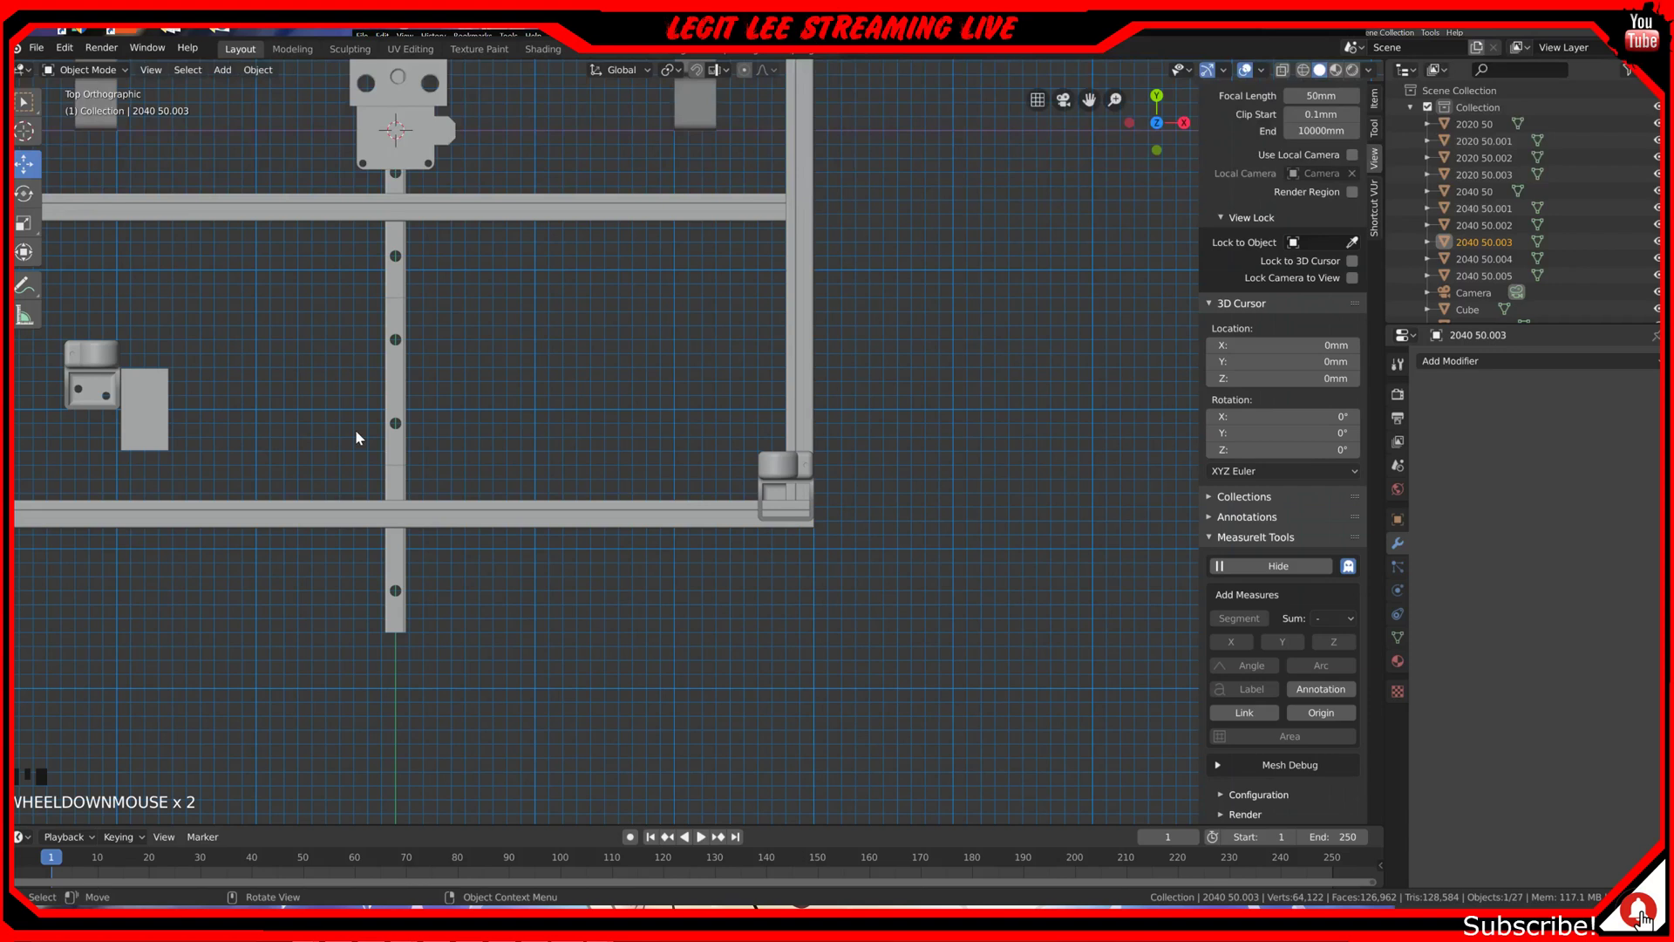
Step: Reposition the Y Axis Rod Holder Right along Y so its lower edge is flush with the front crossbar's outer edge
shift+middle_drag(348, 452, 542, 483)
scroll(1032, 501, up, 1)
click(1029, 495)
ctrl+drag(1039, 460, 1069, 526)
shift+middle_drag(1069, 526, 824, 502)
scroll(921, 551, up, 3)
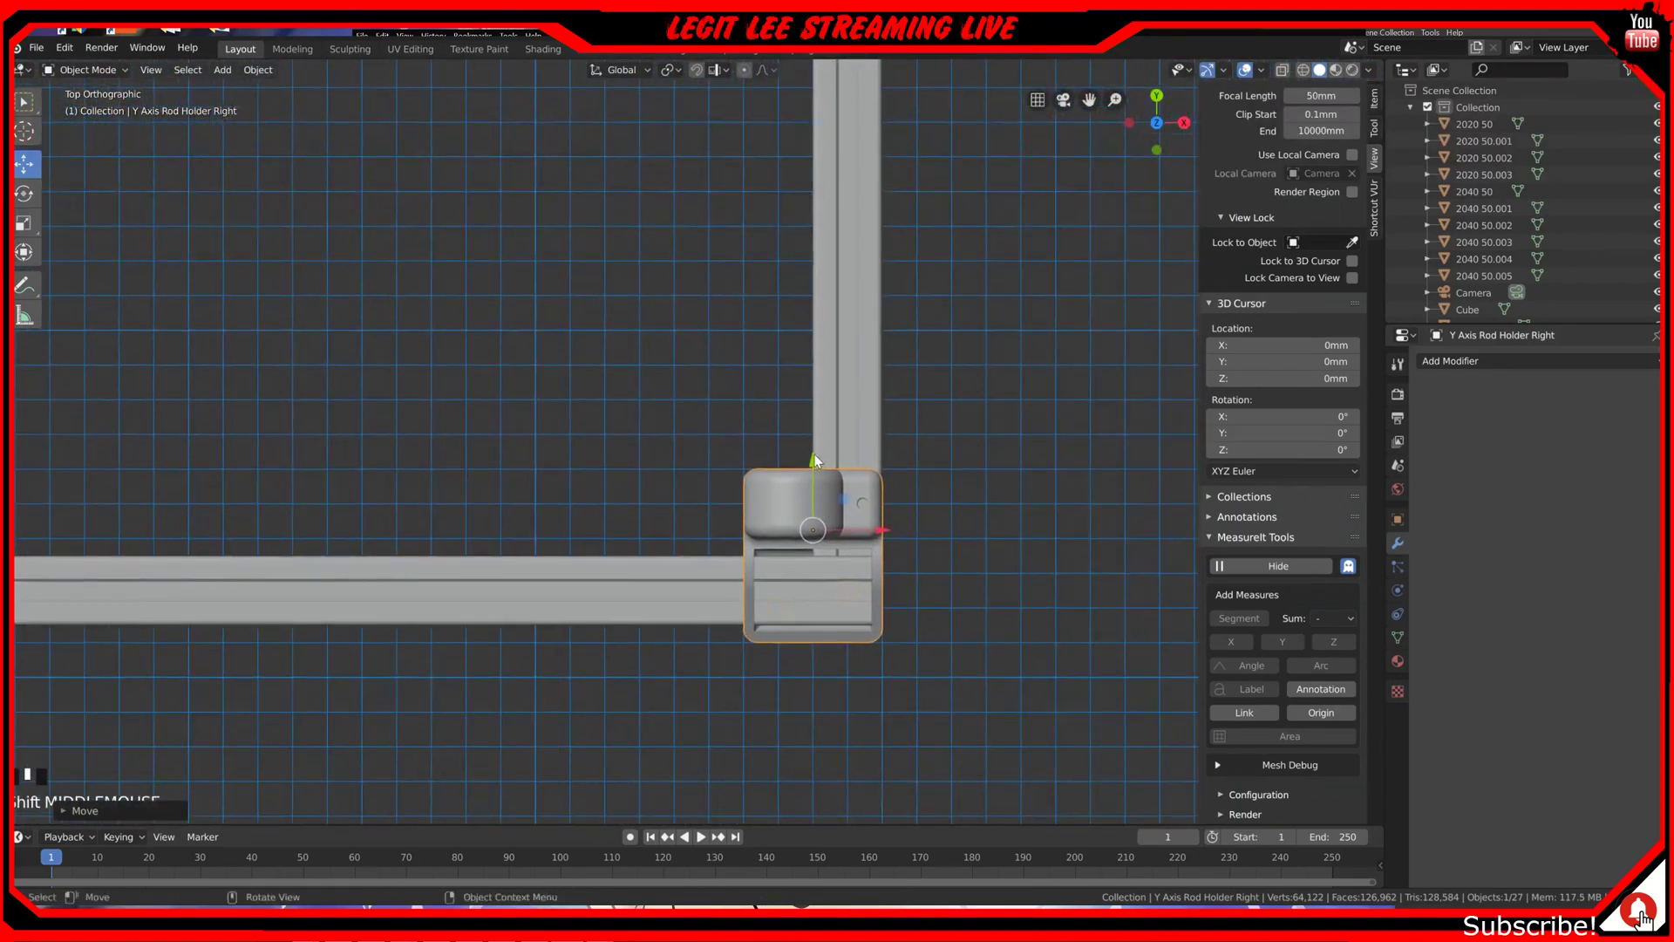
scroll(813, 458, up, 3)
shift+middle_drag(865, 509, 660, 378)
scroll(798, 483, up, 2)
ctrl+middle_drag(798, 483, 734, 406)
ctrl+click(708, 428)
ctrl+drag(710, 426, 713, 376)
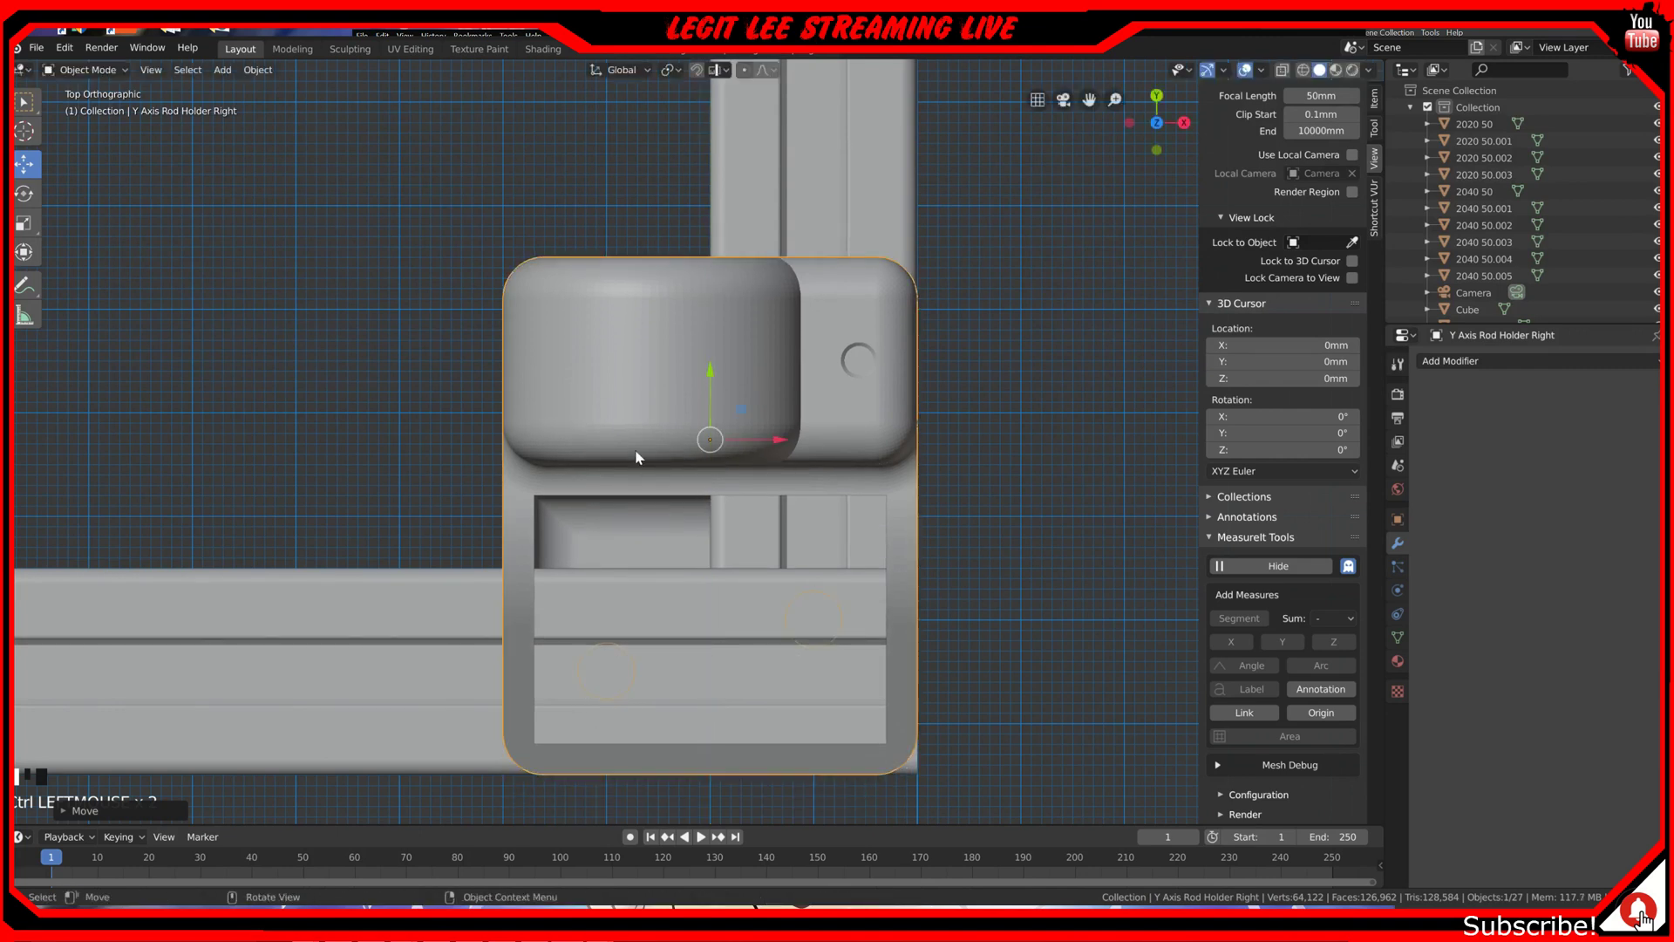
Step: Move the Y Axis Rod Holder Left down along Y and left along X onto the front-left corner of the frame
scroll(646, 442, down, 7)
scroll(525, 475, down, 3)
scroll(594, 441, up, 1)
click(633, 384)
drag(635, 373, 636, 454)
scroll(646, 470, up, 1)
scroll(645, 471, up, 2)
ctrl+drag(654, 521, 534, 524)
scroll(523, 525, up, 4)
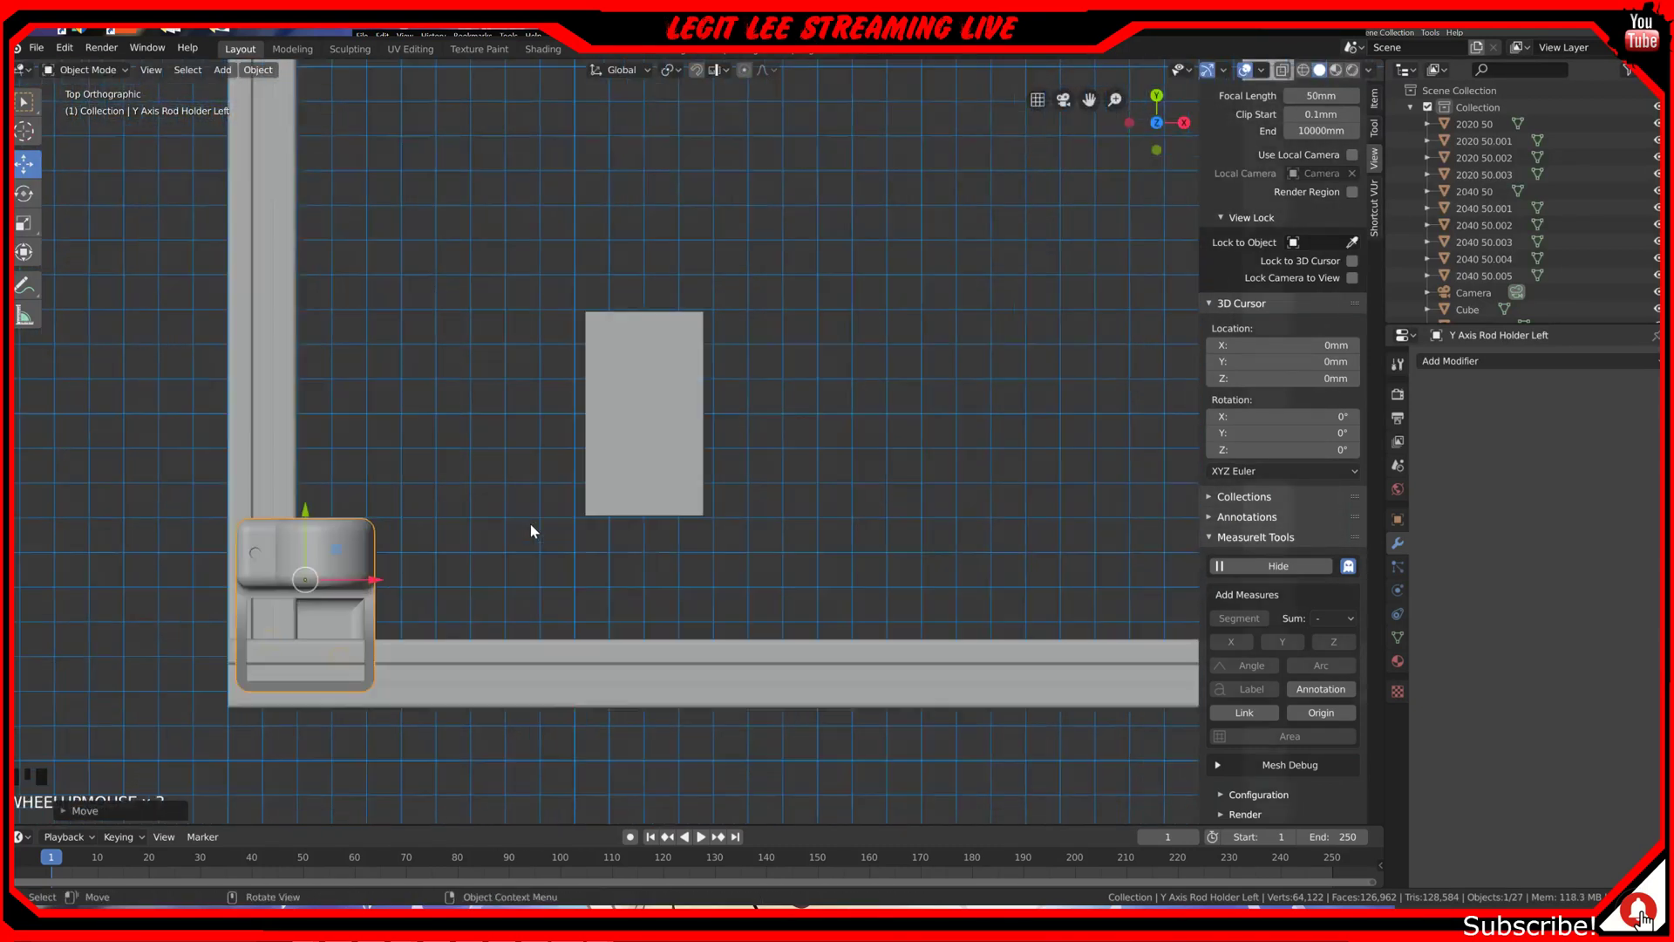
Step: Align the Y Axis Rod Holder Left with the front crossbar's outer edge, setting its Y location to -252.5 mm
shift+middle_drag(511, 526, 1026, 410)
scroll(908, 469, up, 4)
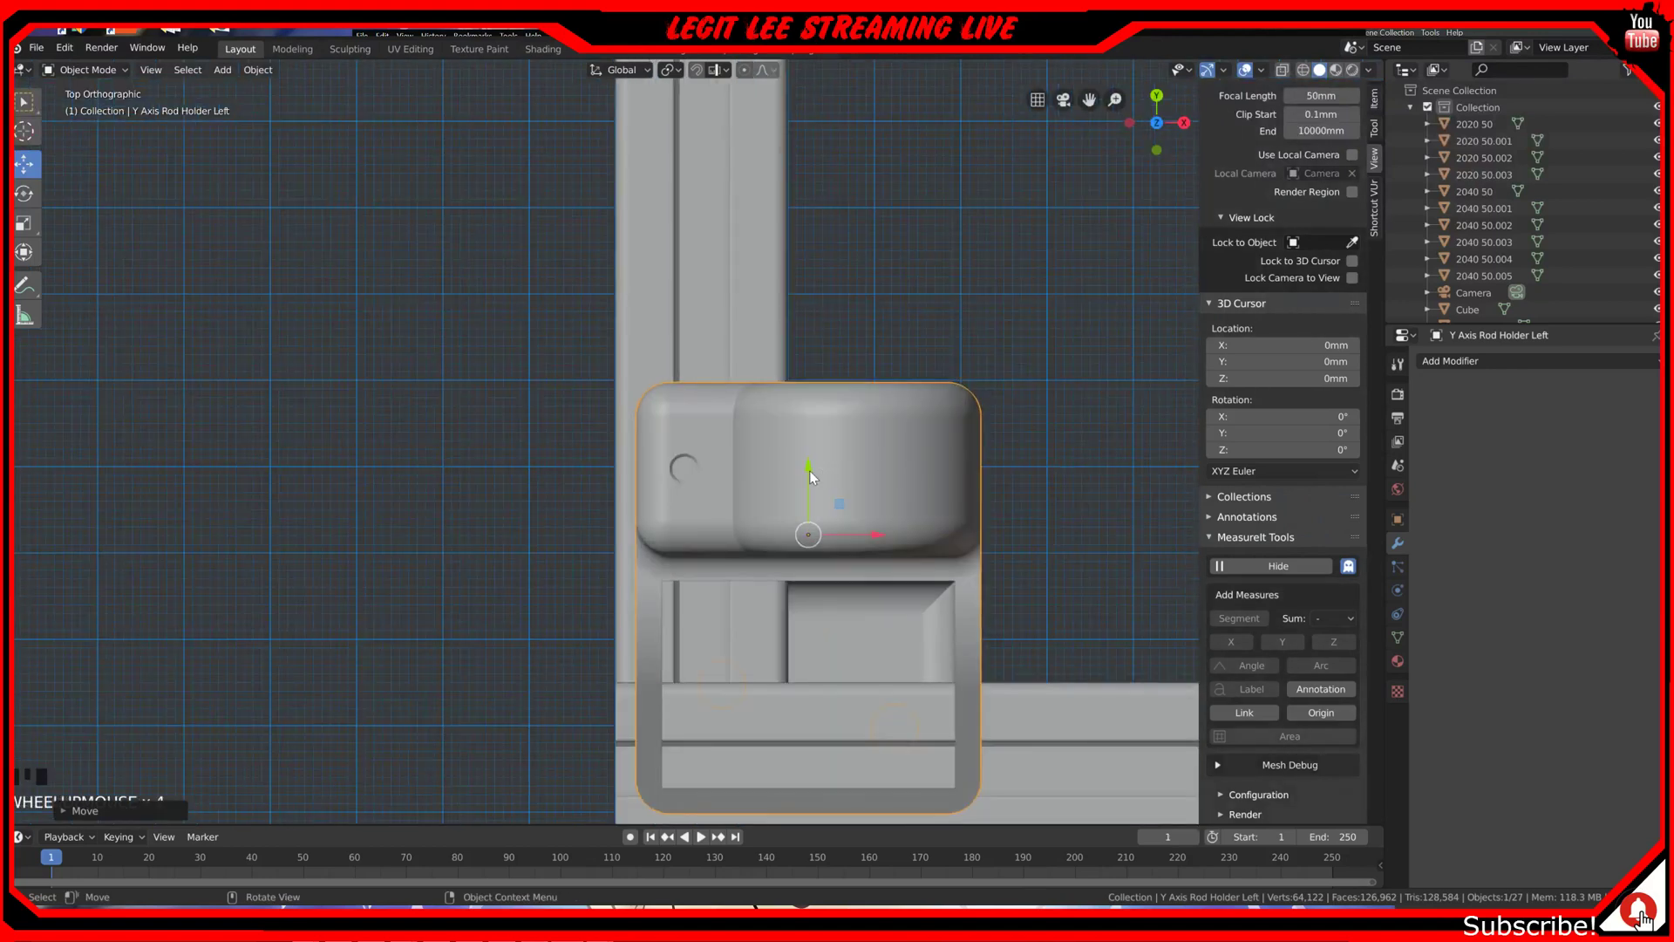
shift+middle_drag(807, 474, 713, 328)
ctrl+click(713, 328)
ctrl+click(712, 328)
ctrl+drag(712, 328, 703, 364)
scroll(740, 441, up, 4)
shift+middle_drag(759, 486, 724, 232)
drag(695, 119, 693, 103)
click(1376, 101)
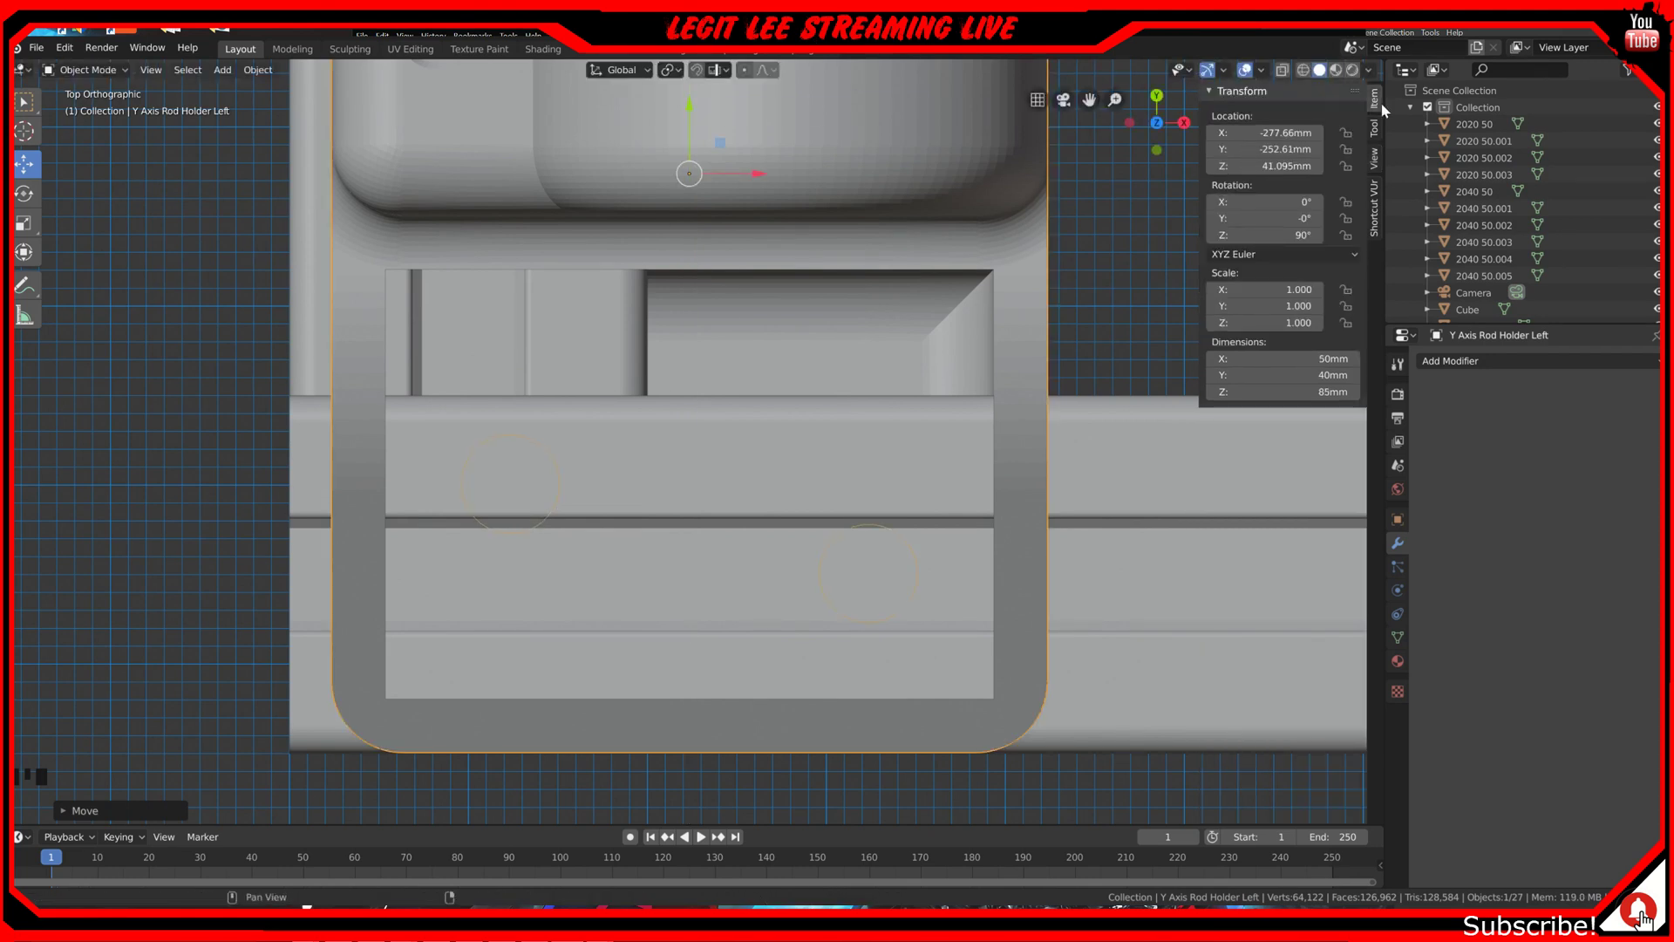
click(1281, 149)
key(BackSpace)
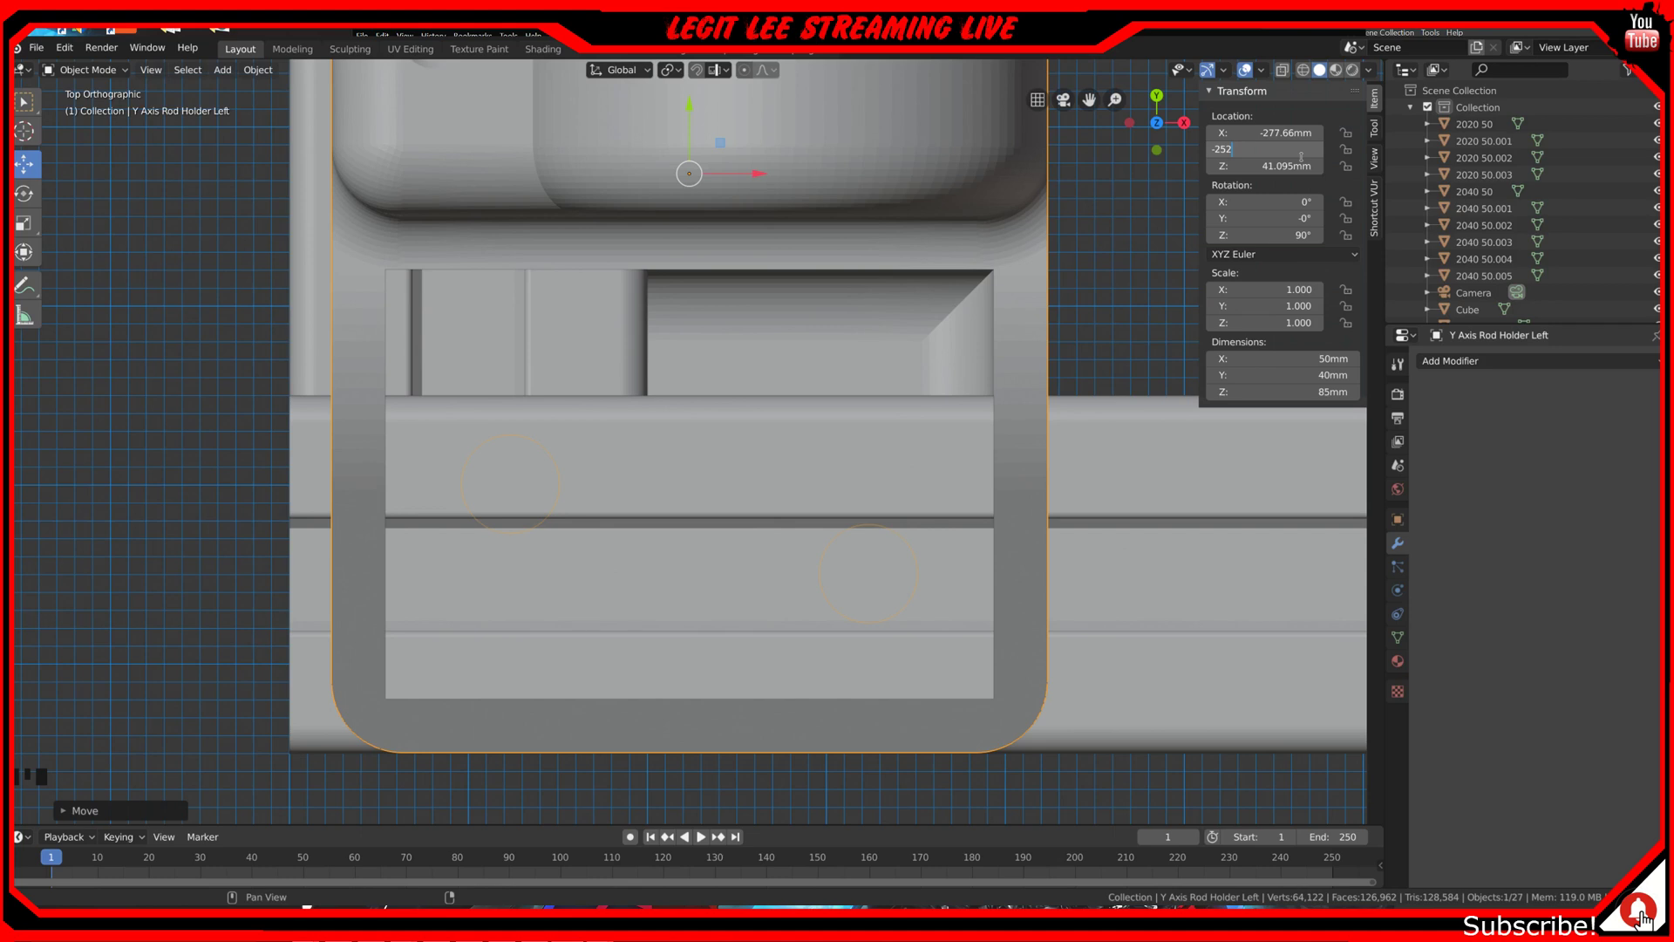
text(-252.5)
key(Return)
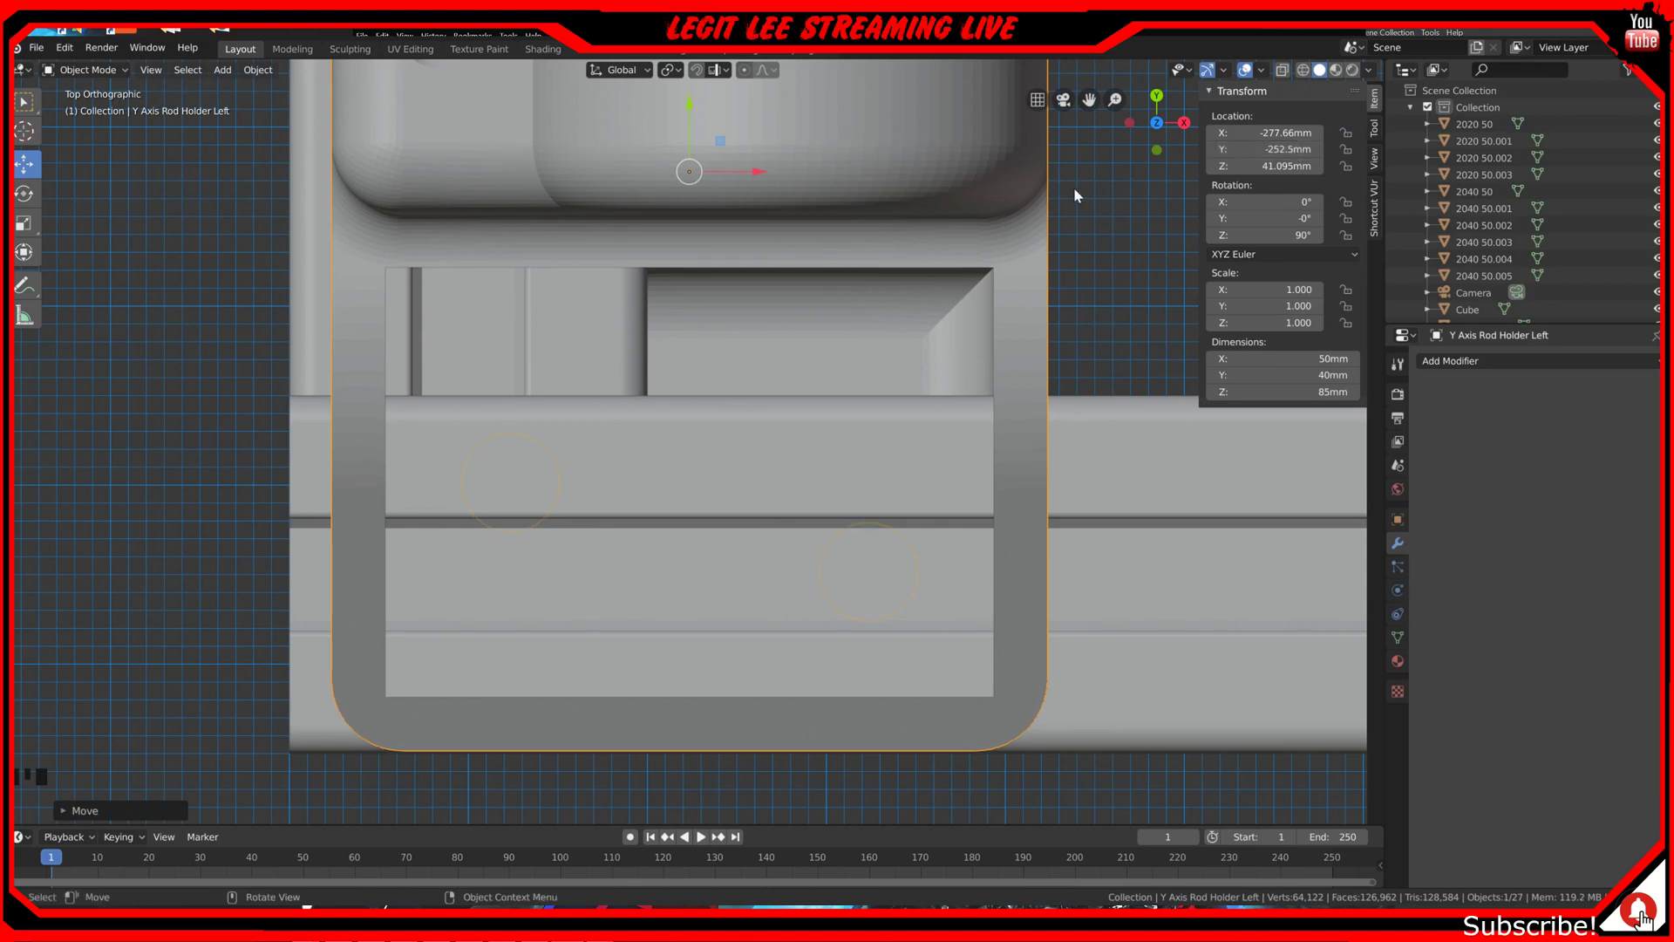
Step: Shift the Y Axis Rod Holder Left to the side bar's outer edge, setting its X location to -280 mm
ctrl+drag(759, 173, 717, 165)
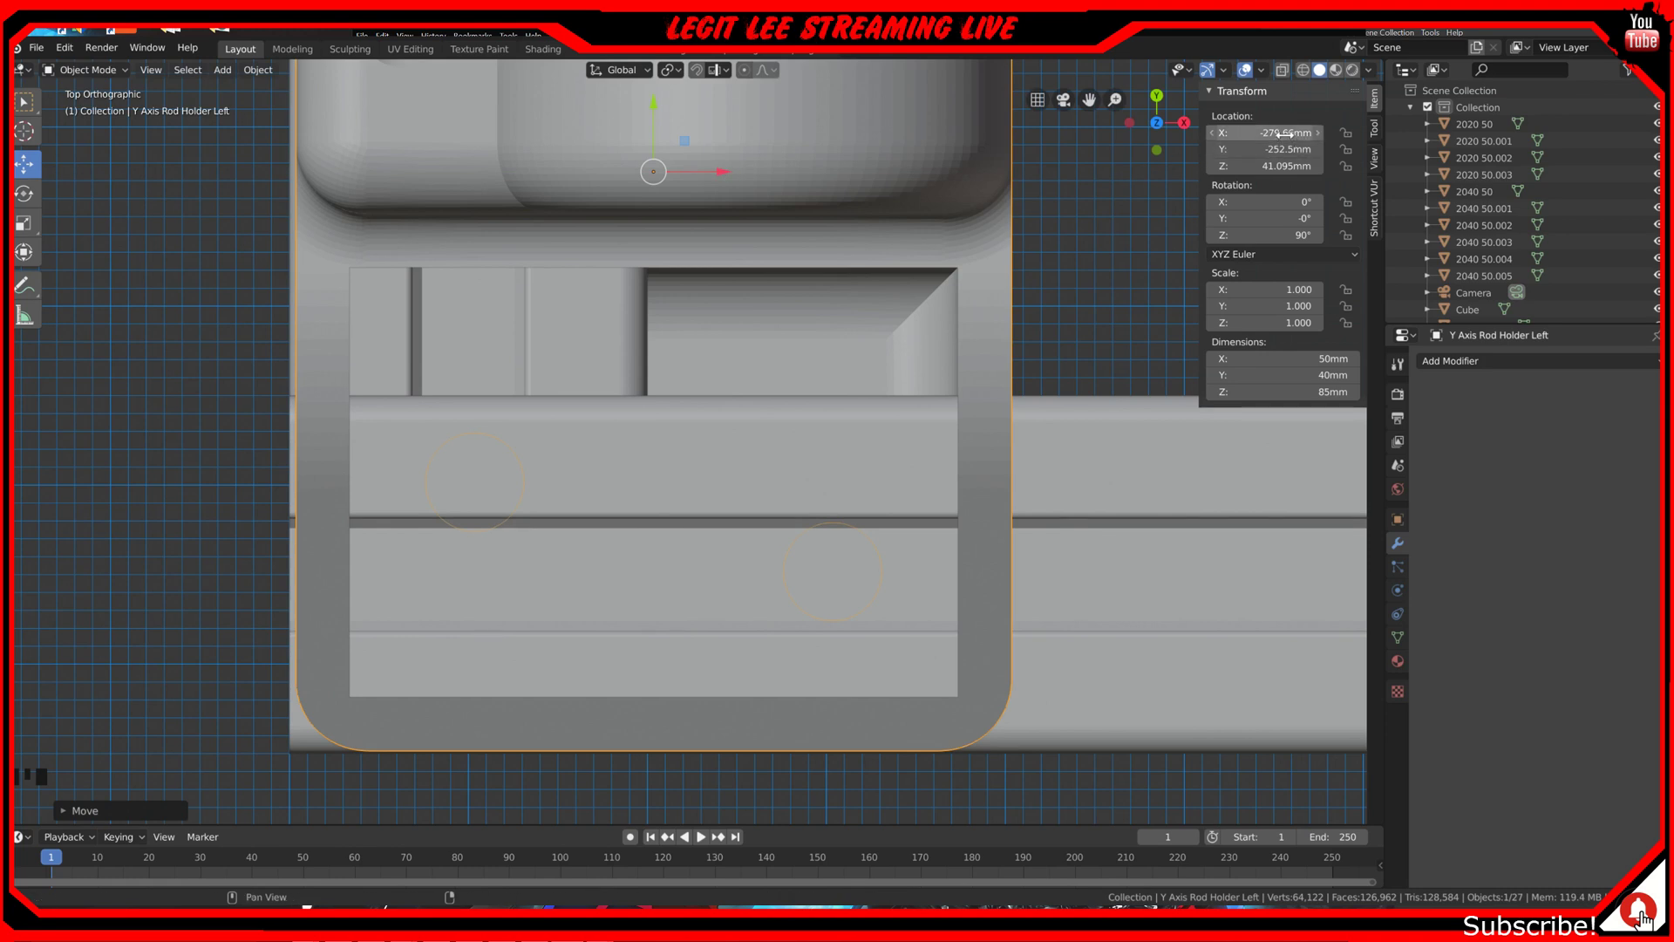
click(1287, 133)
key(BackSpace)
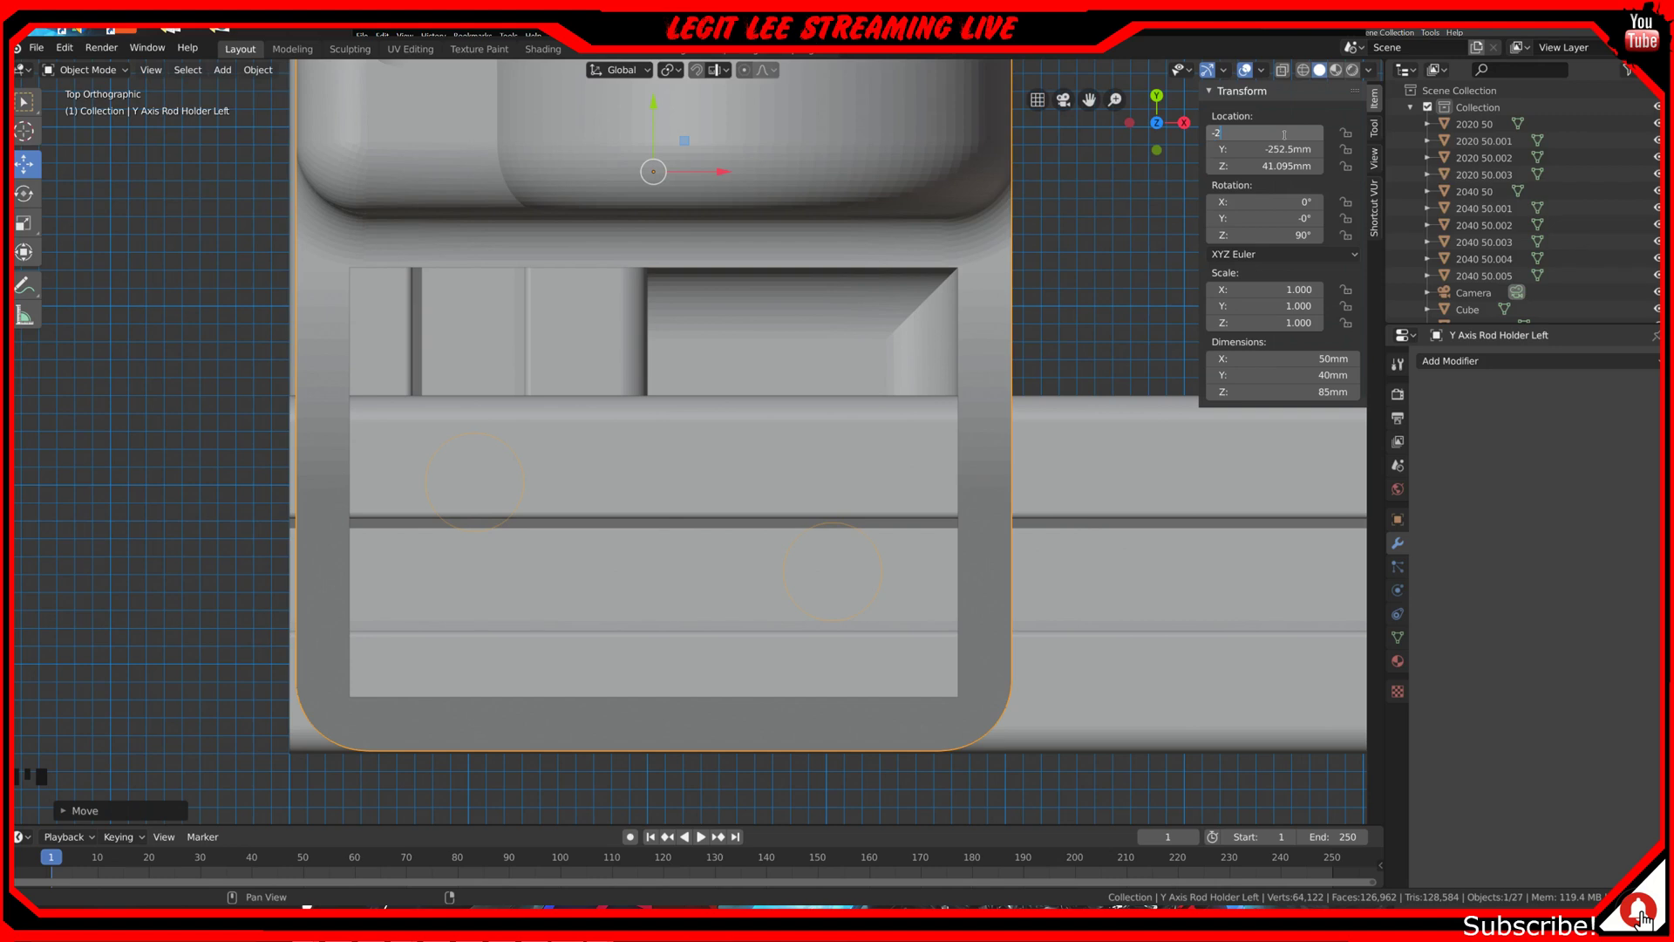
text(-280)
key(Return)
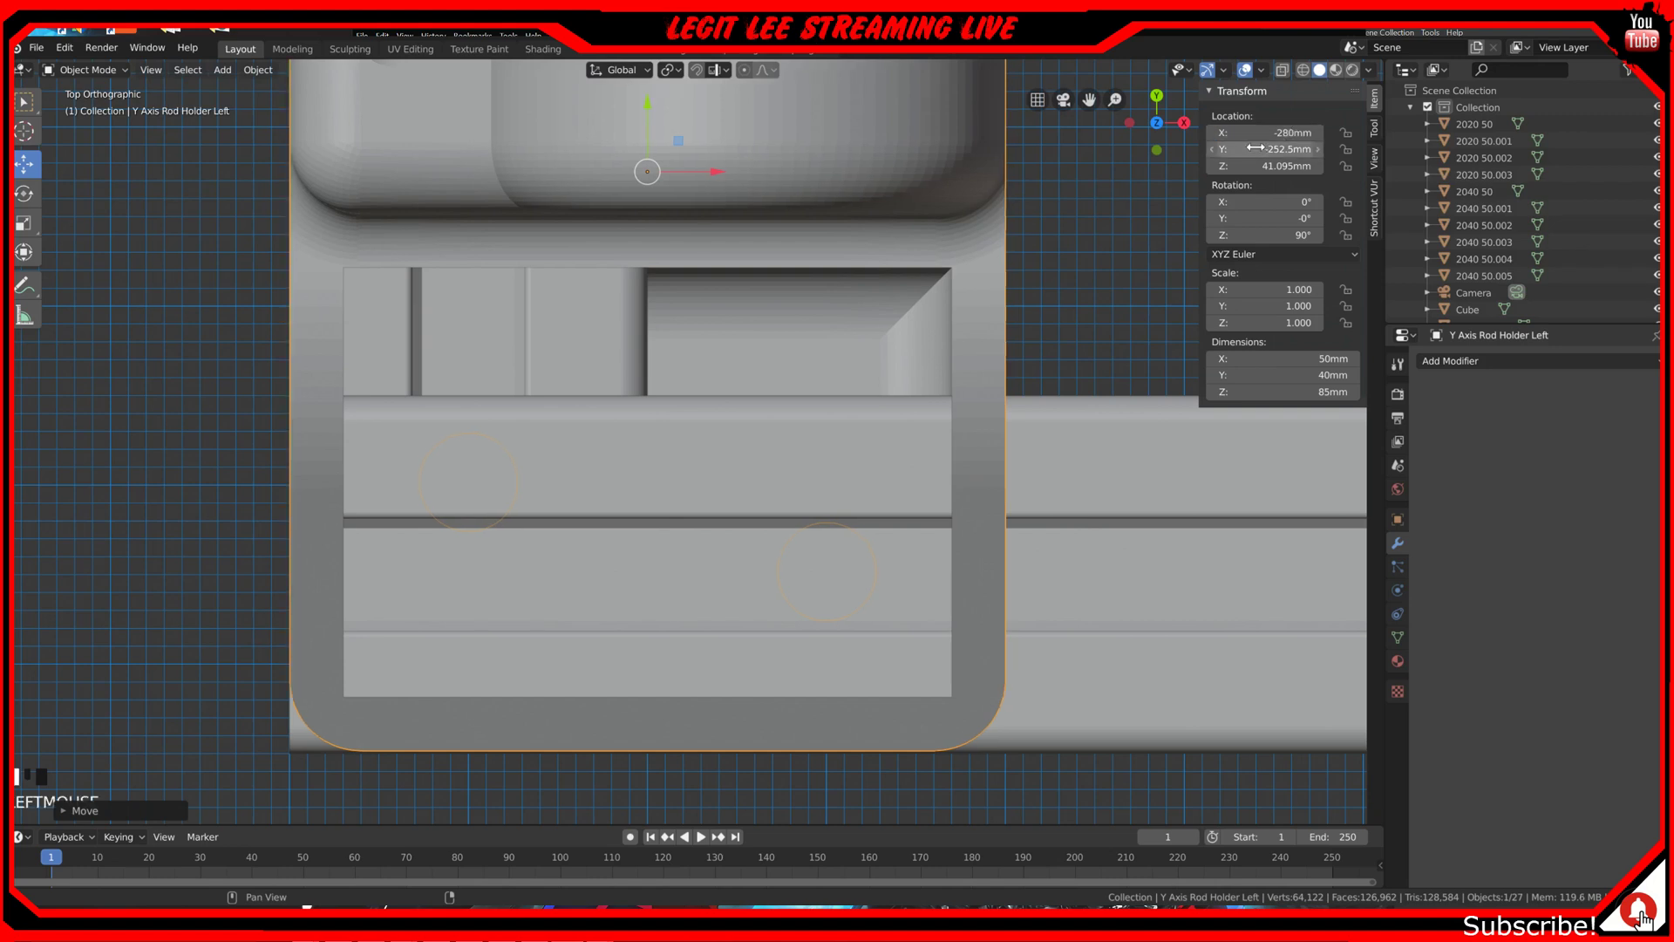
scroll(1076, 298, down, 3)
scroll(1076, 299, down, 4)
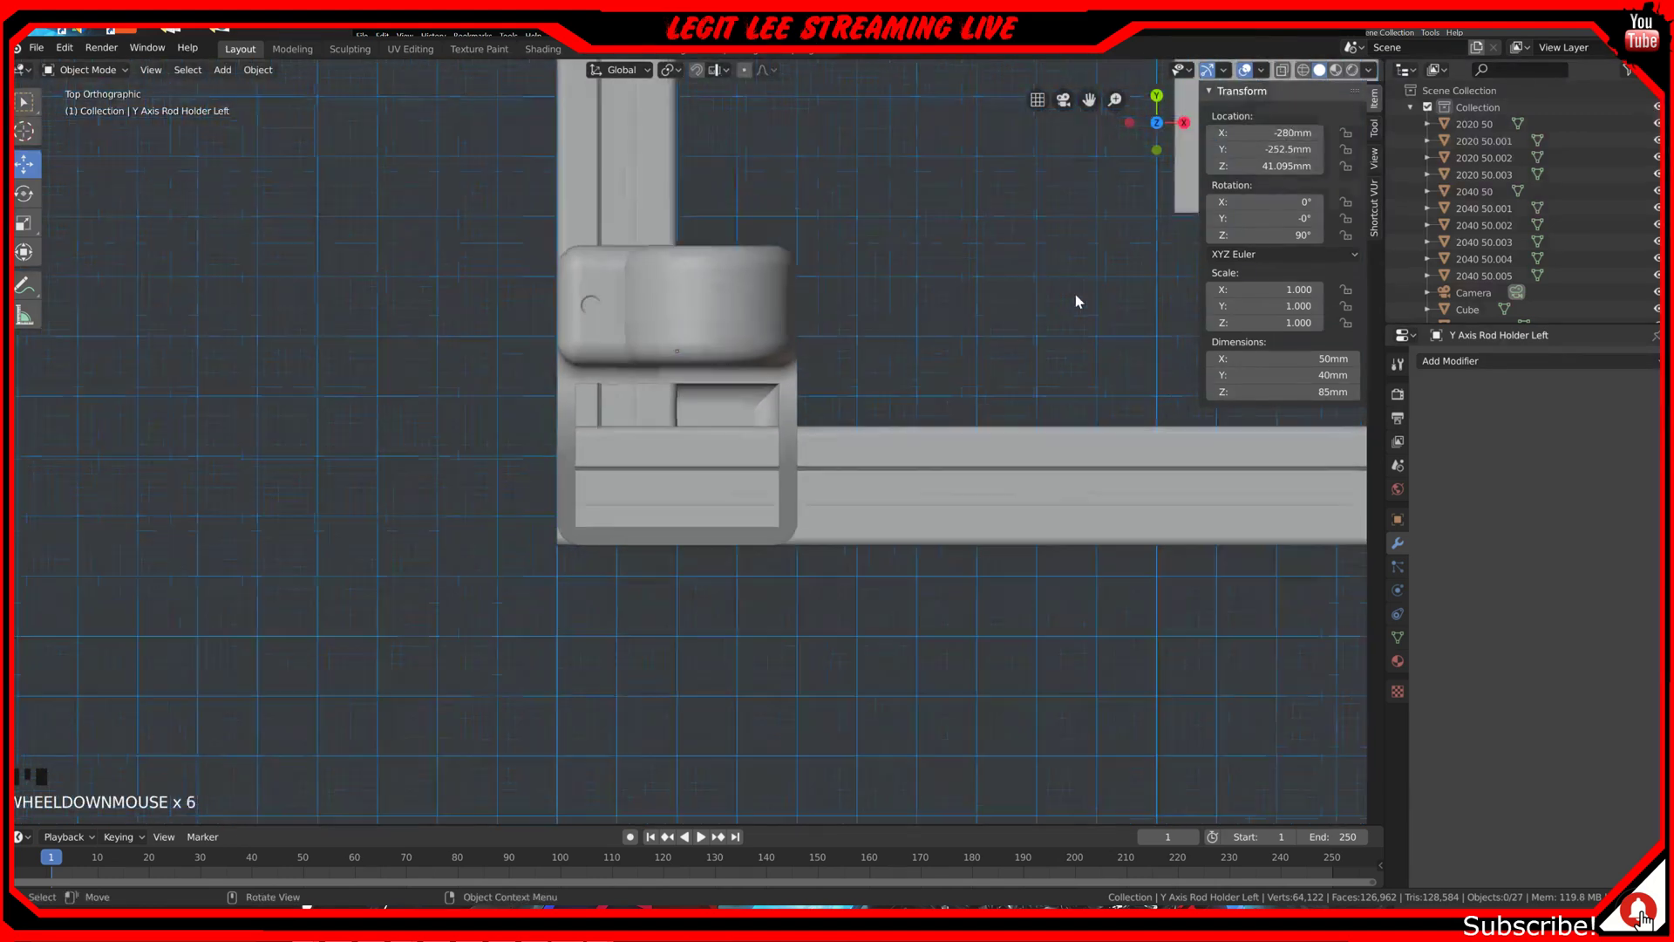
shift+middle_drag(1060, 336, 849, 710)
scroll(915, 551, down, 4)
scroll(855, 610, down, 5)
shift+middle_drag(860, 534, 844, 756)
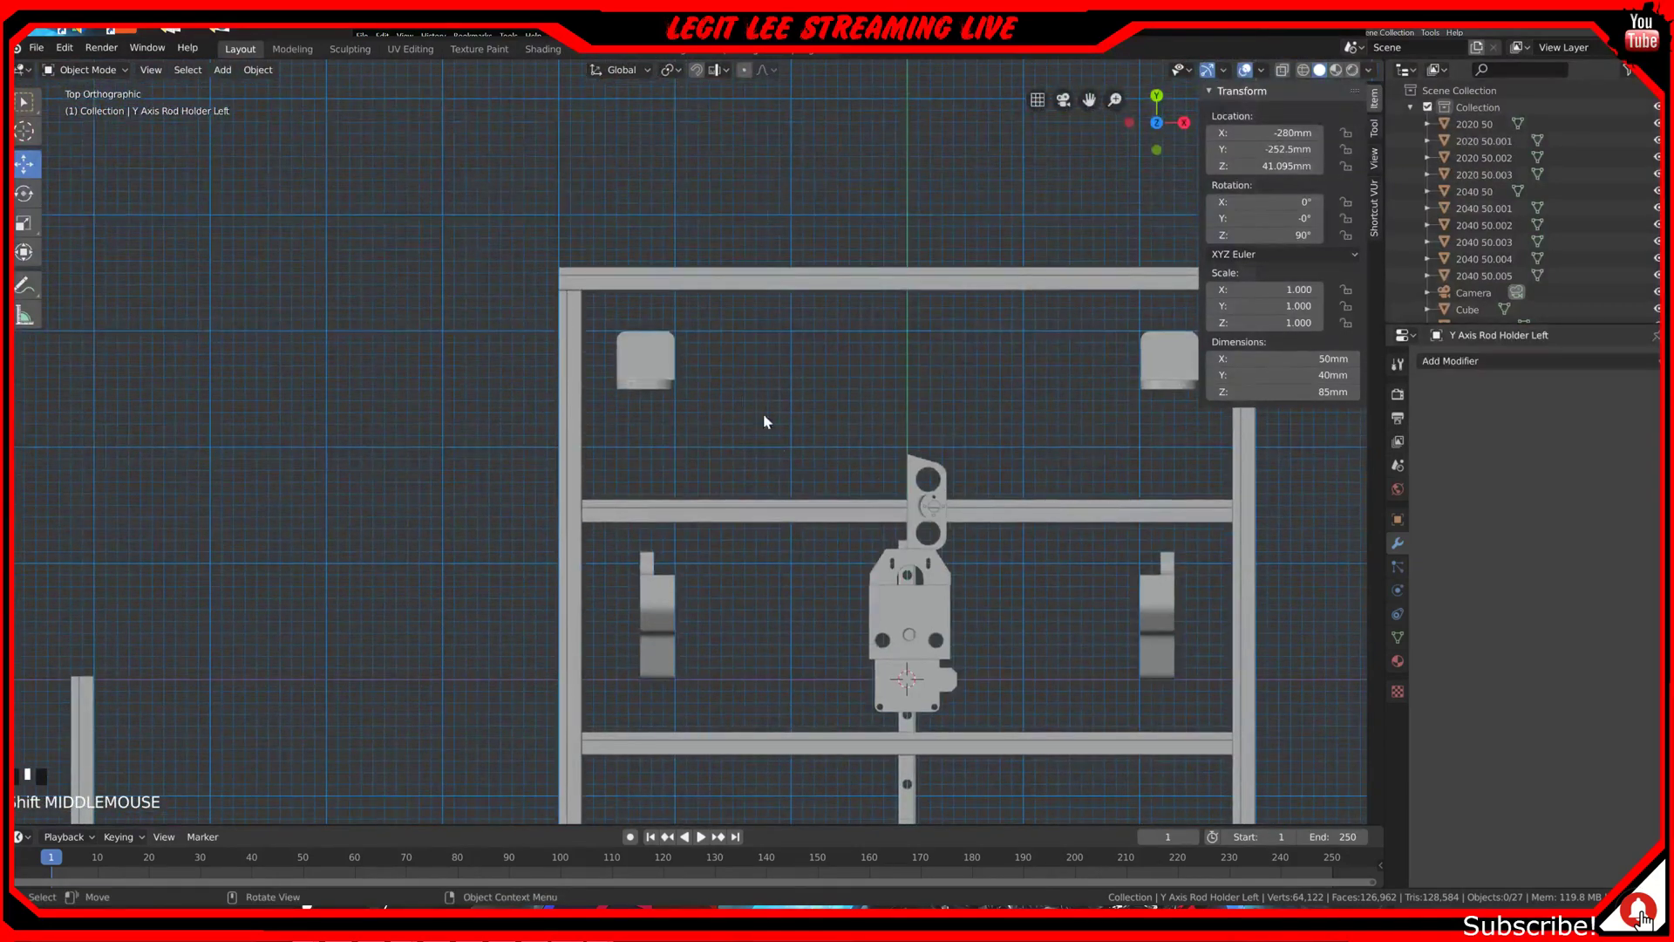
Step: Move the Y Axis Motor Holder Left up along Y and left along X onto the frame's back-left corner
scroll(767, 407, down, 1)
click(668, 375)
ctrl+drag(653, 316, 654, 254)
ctrl+drag(707, 329, 659, 331)
Step: Move the Y Axis Motor Holder Right onto the frame's back-right corner, at X 275.5 mm and Y 325.34 mm
click(1090, 380)
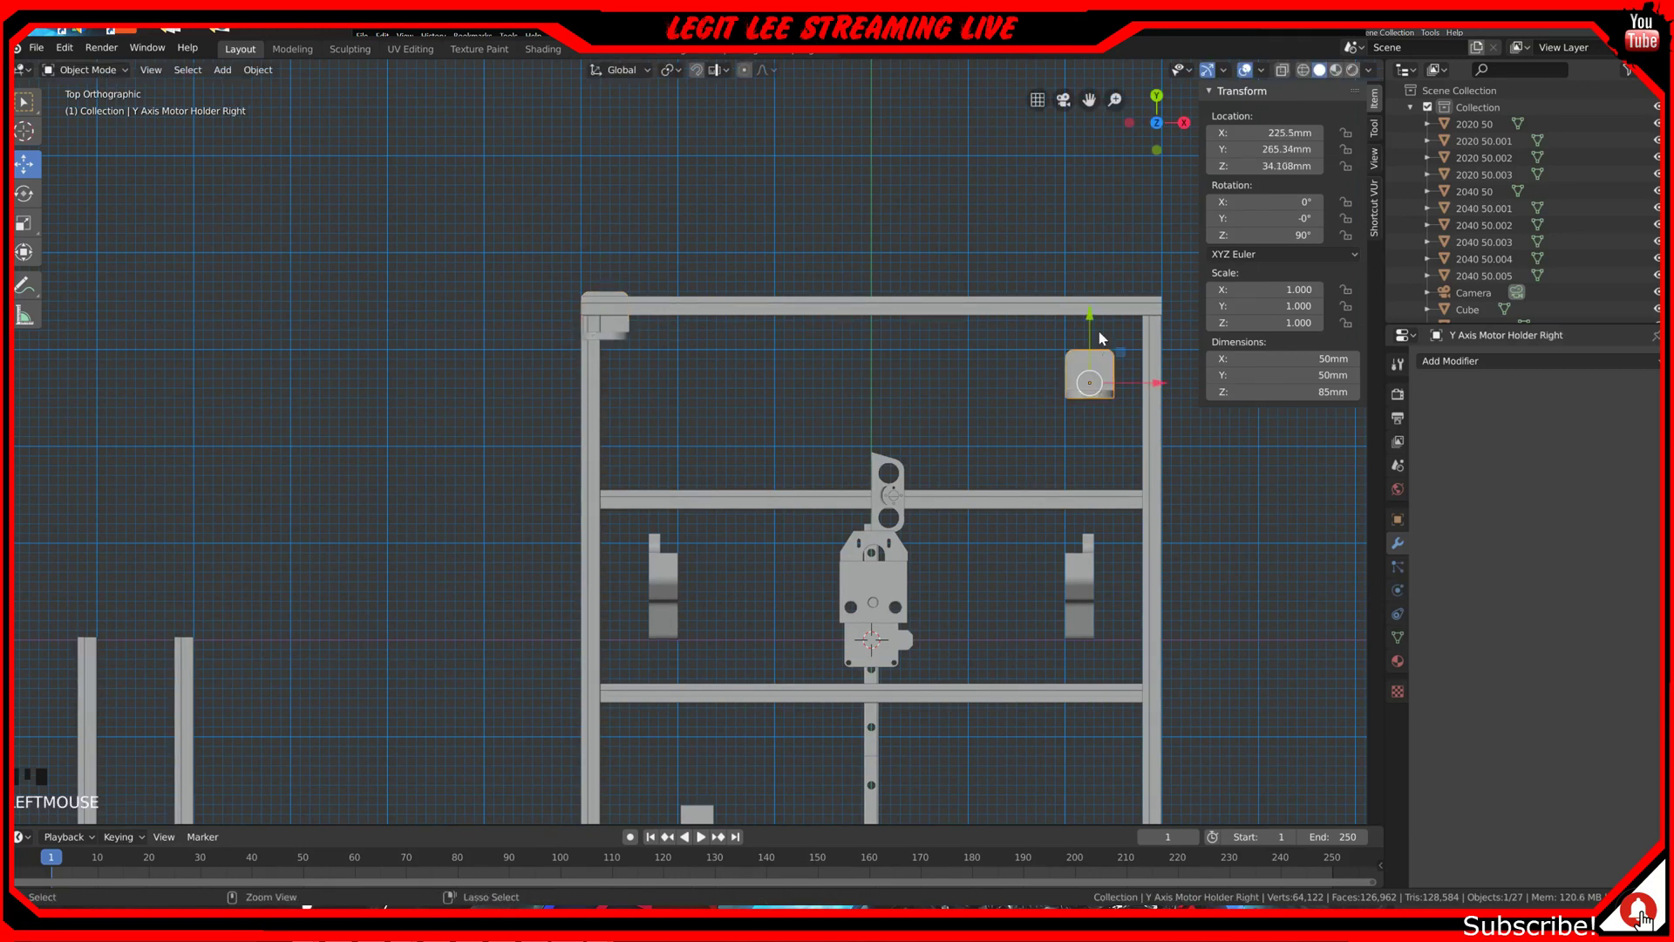
ctrl+drag(1101, 322, 1090, 251)
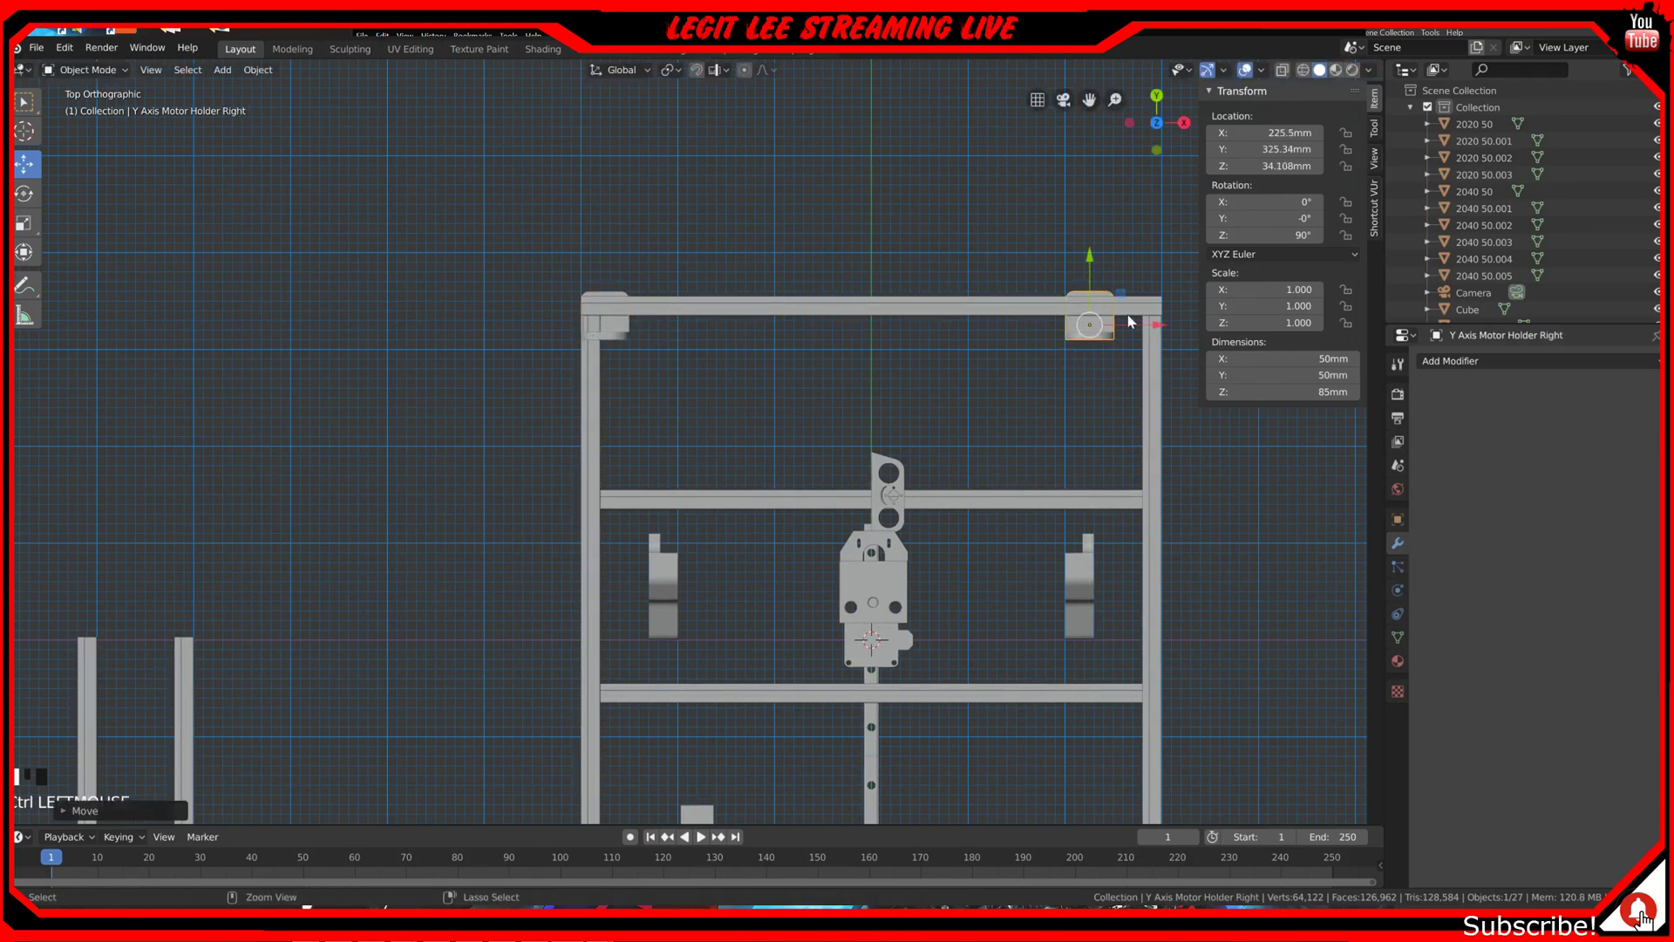
ctrl+drag(1155, 328, 1201, 323)
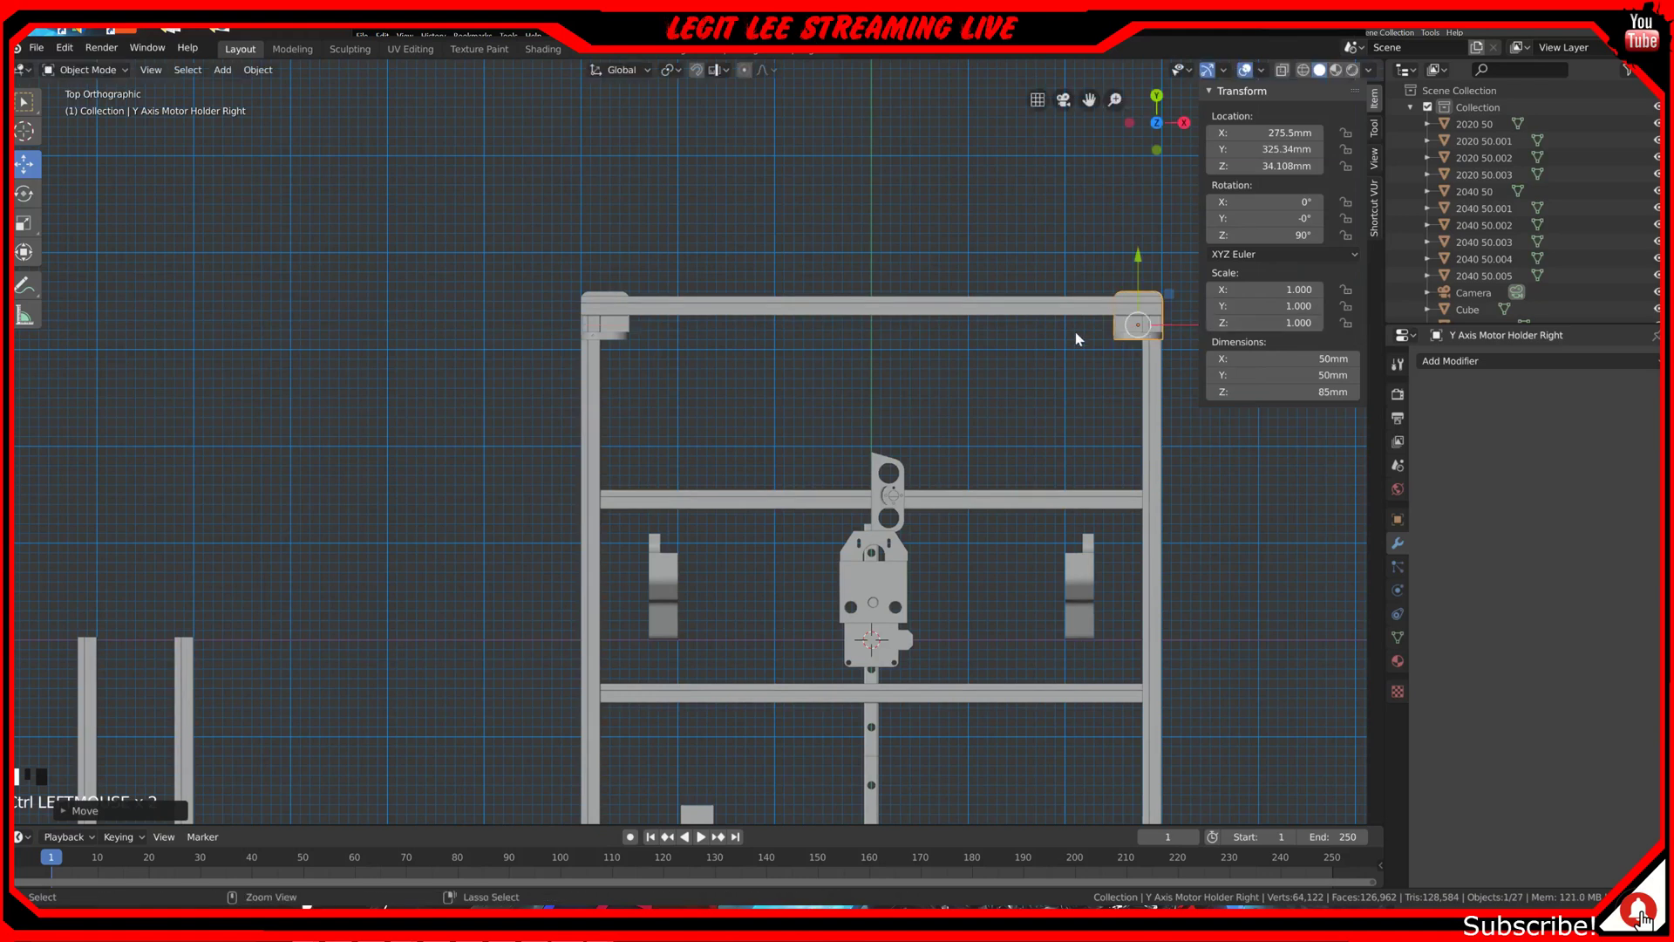
Step: Shift the Y Axis Motor Holder Left 5 mm toward the front along Y, flush with the back crossbar's outer edge
scroll(706, 332, up, 4)
shift+middle_drag(704, 334, 698, 480)
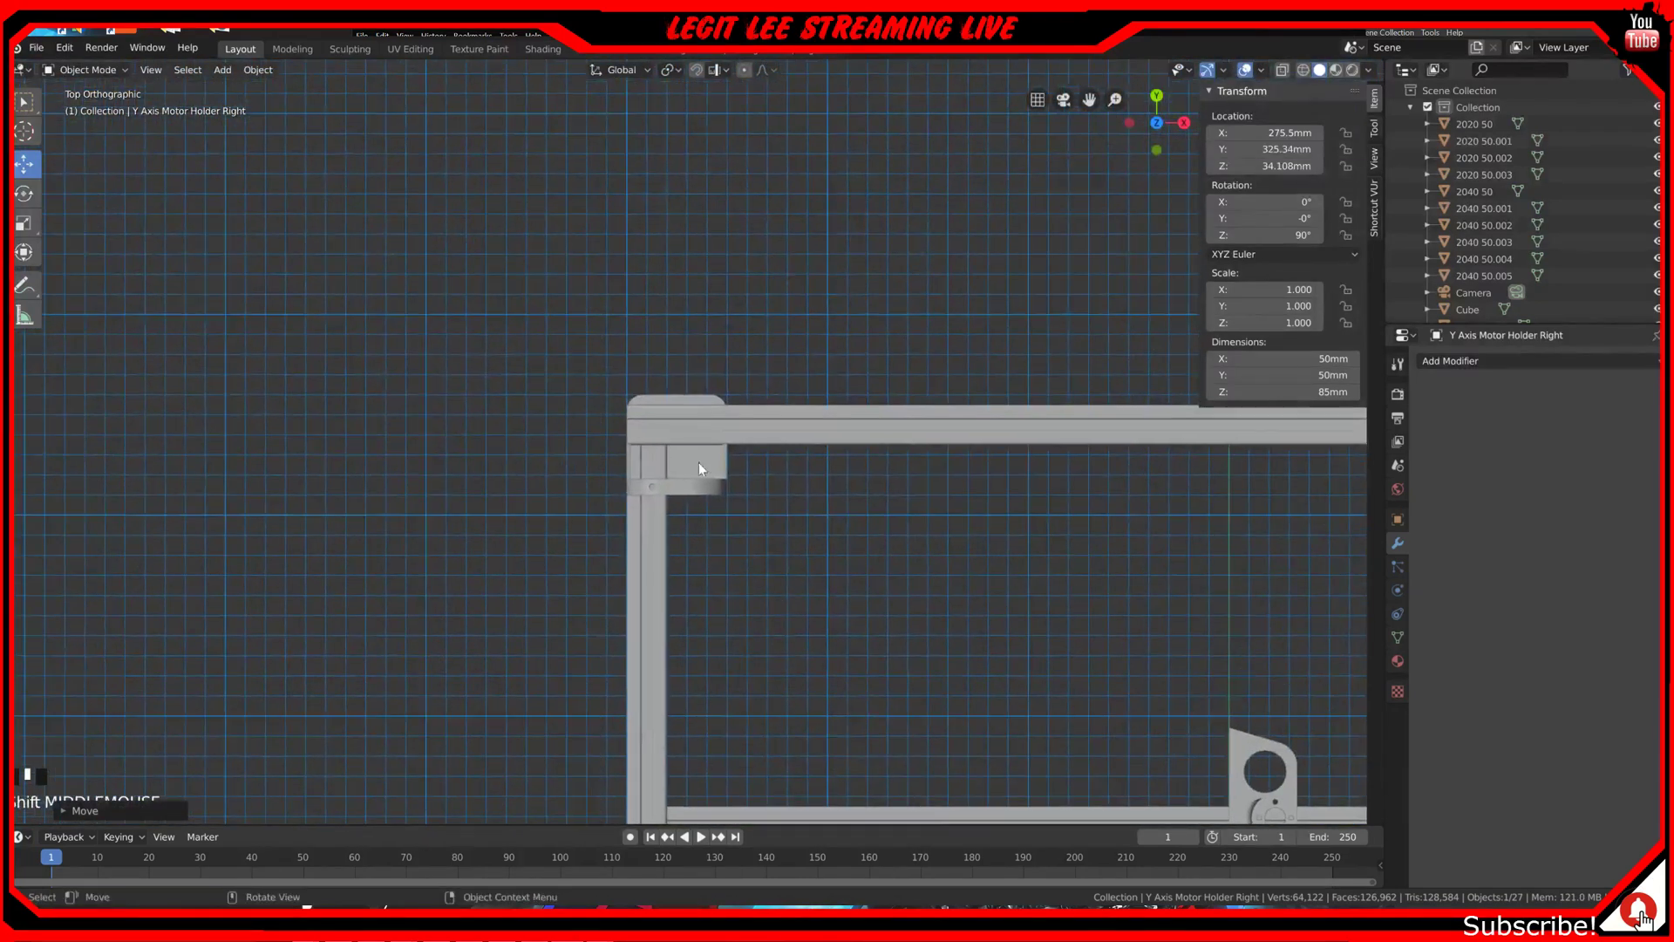
click(688, 396)
scroll(687, 416, up, 3)
scroll(687, 416, up, 6)
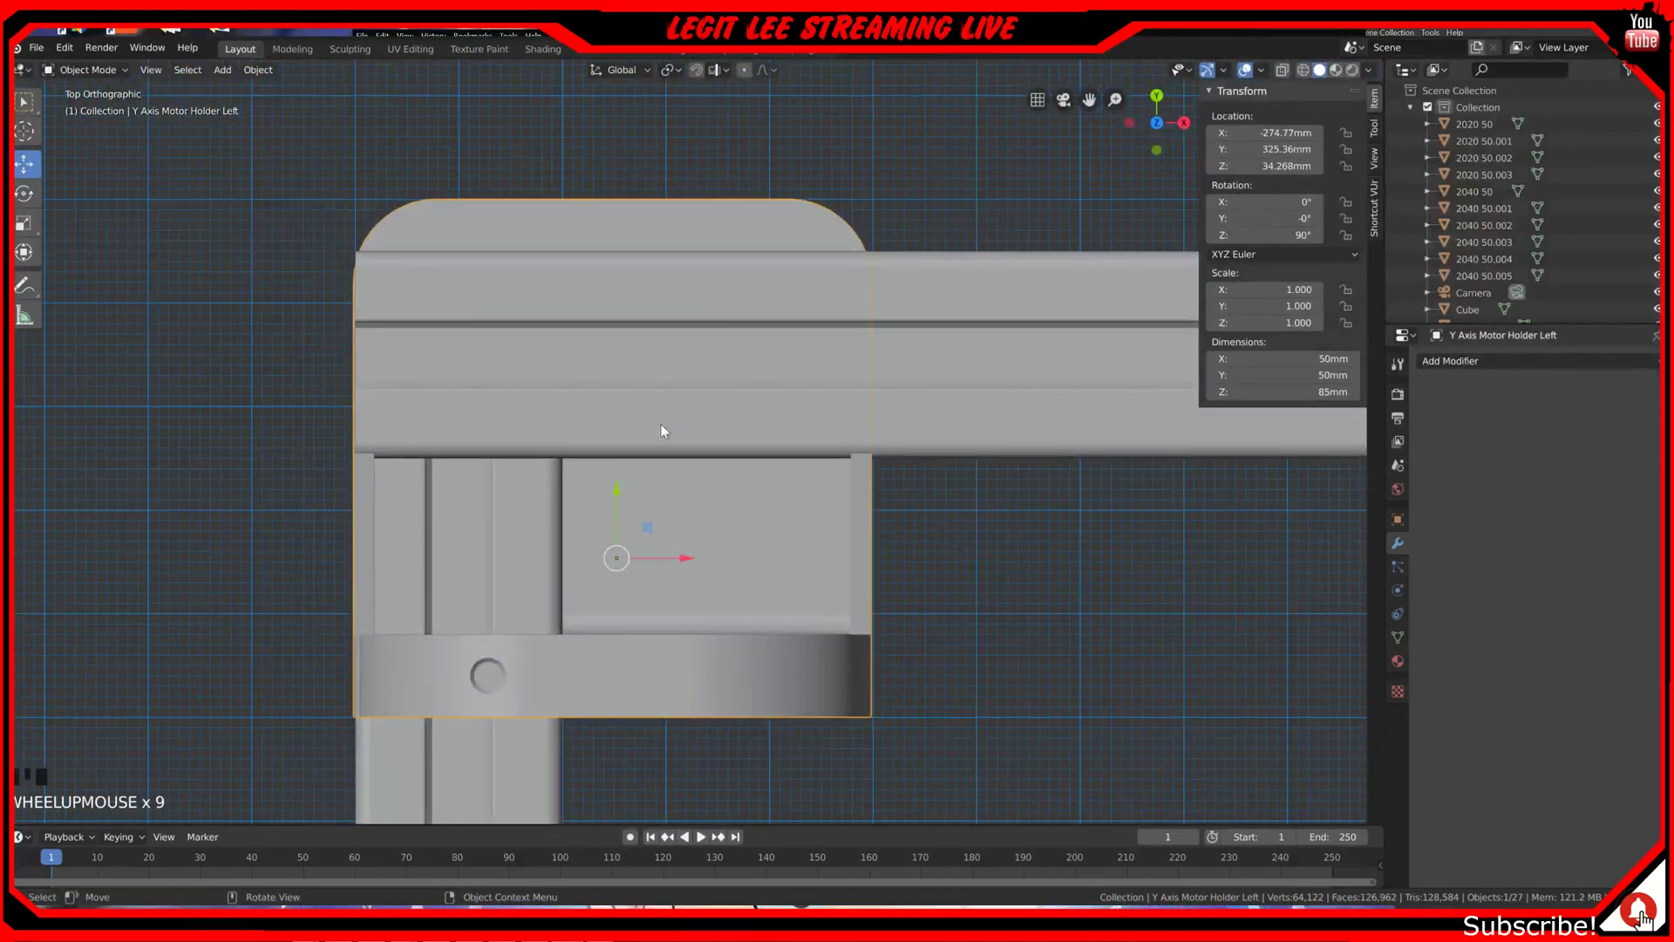
ctrl+drag(614, 493, 625, 544)
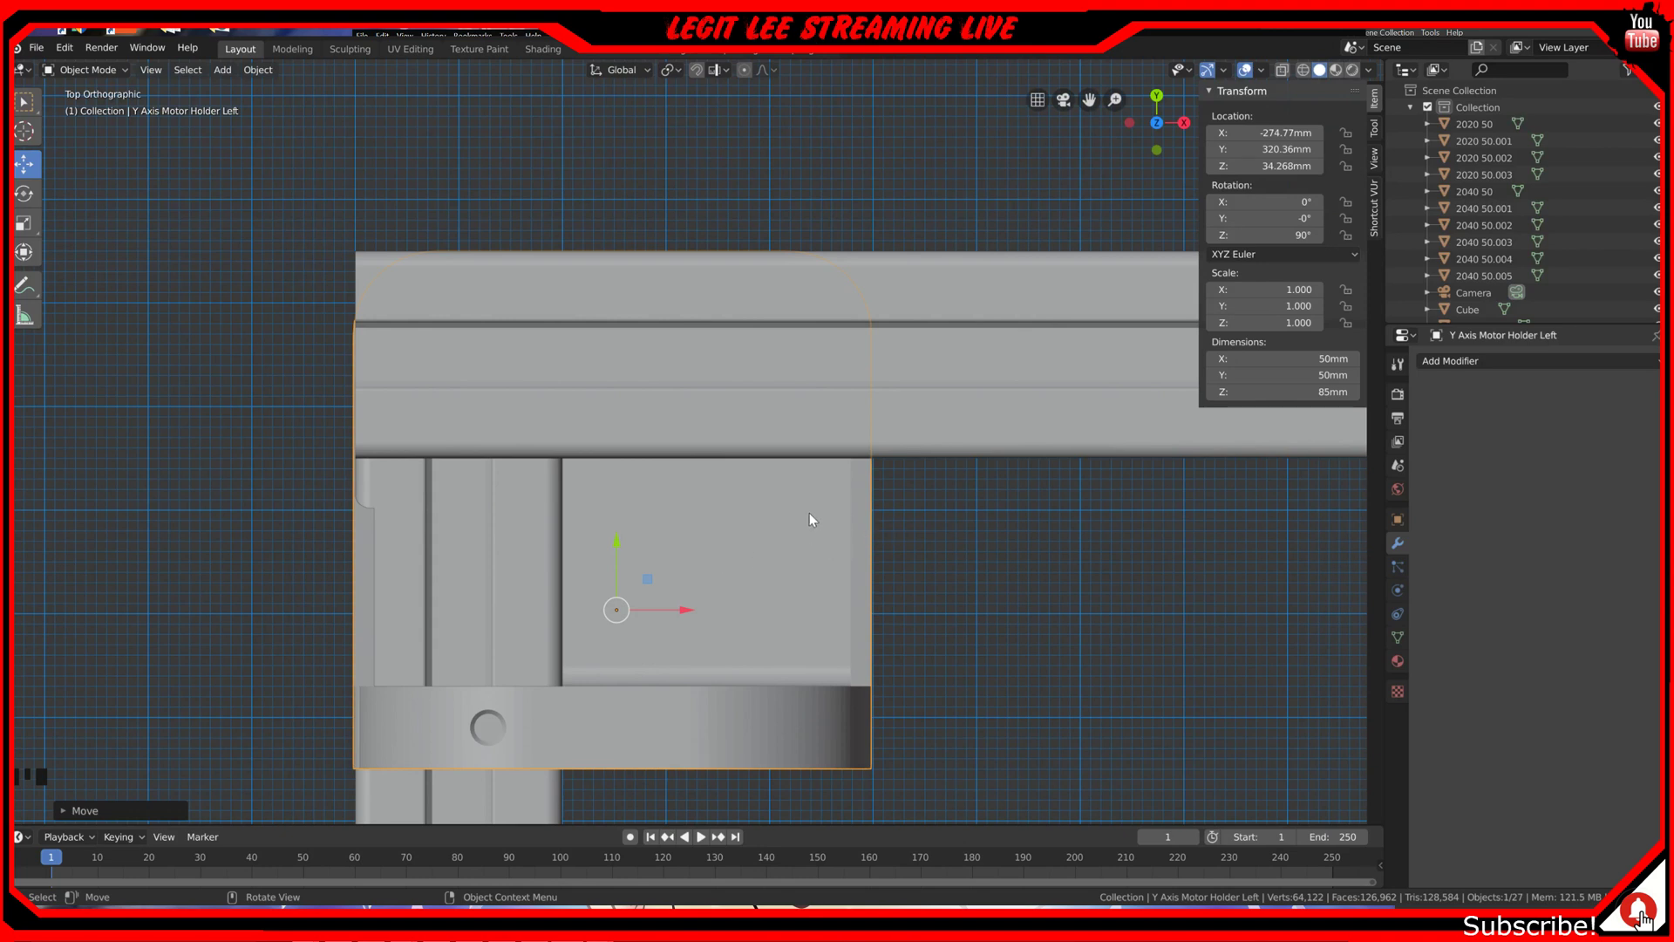
Step: Try a Y location of 320 mm for the Y Axis Motor Holder Left and undo it
click(1295, 151)
text(320)
key(Return)
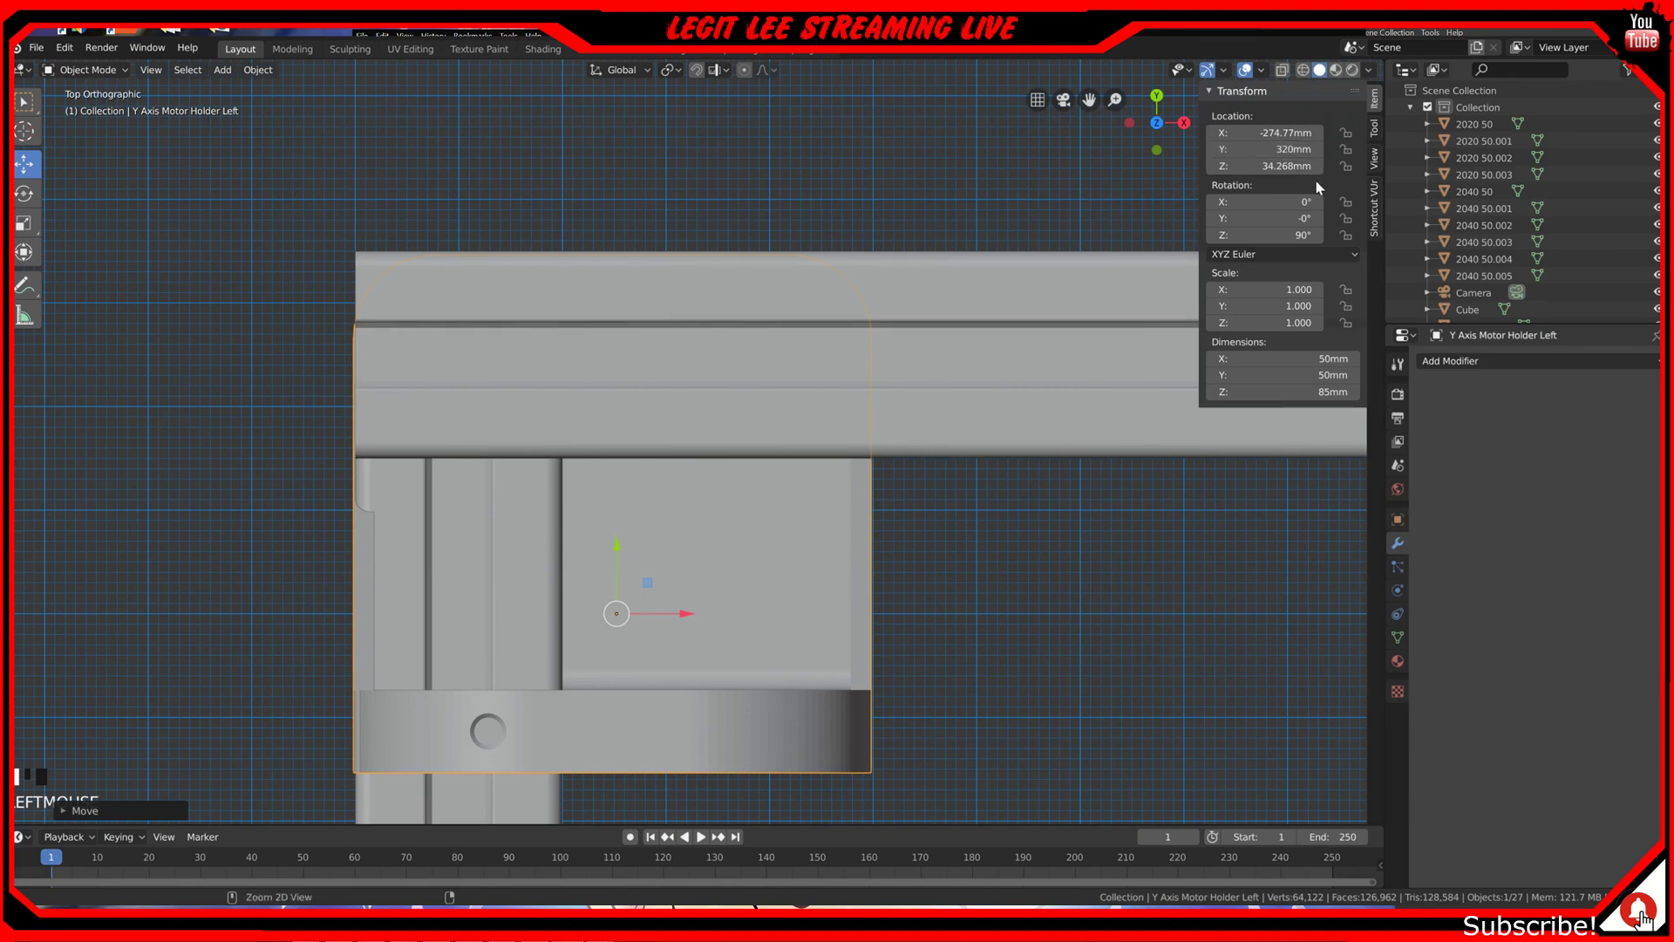
key(ctrl+z)
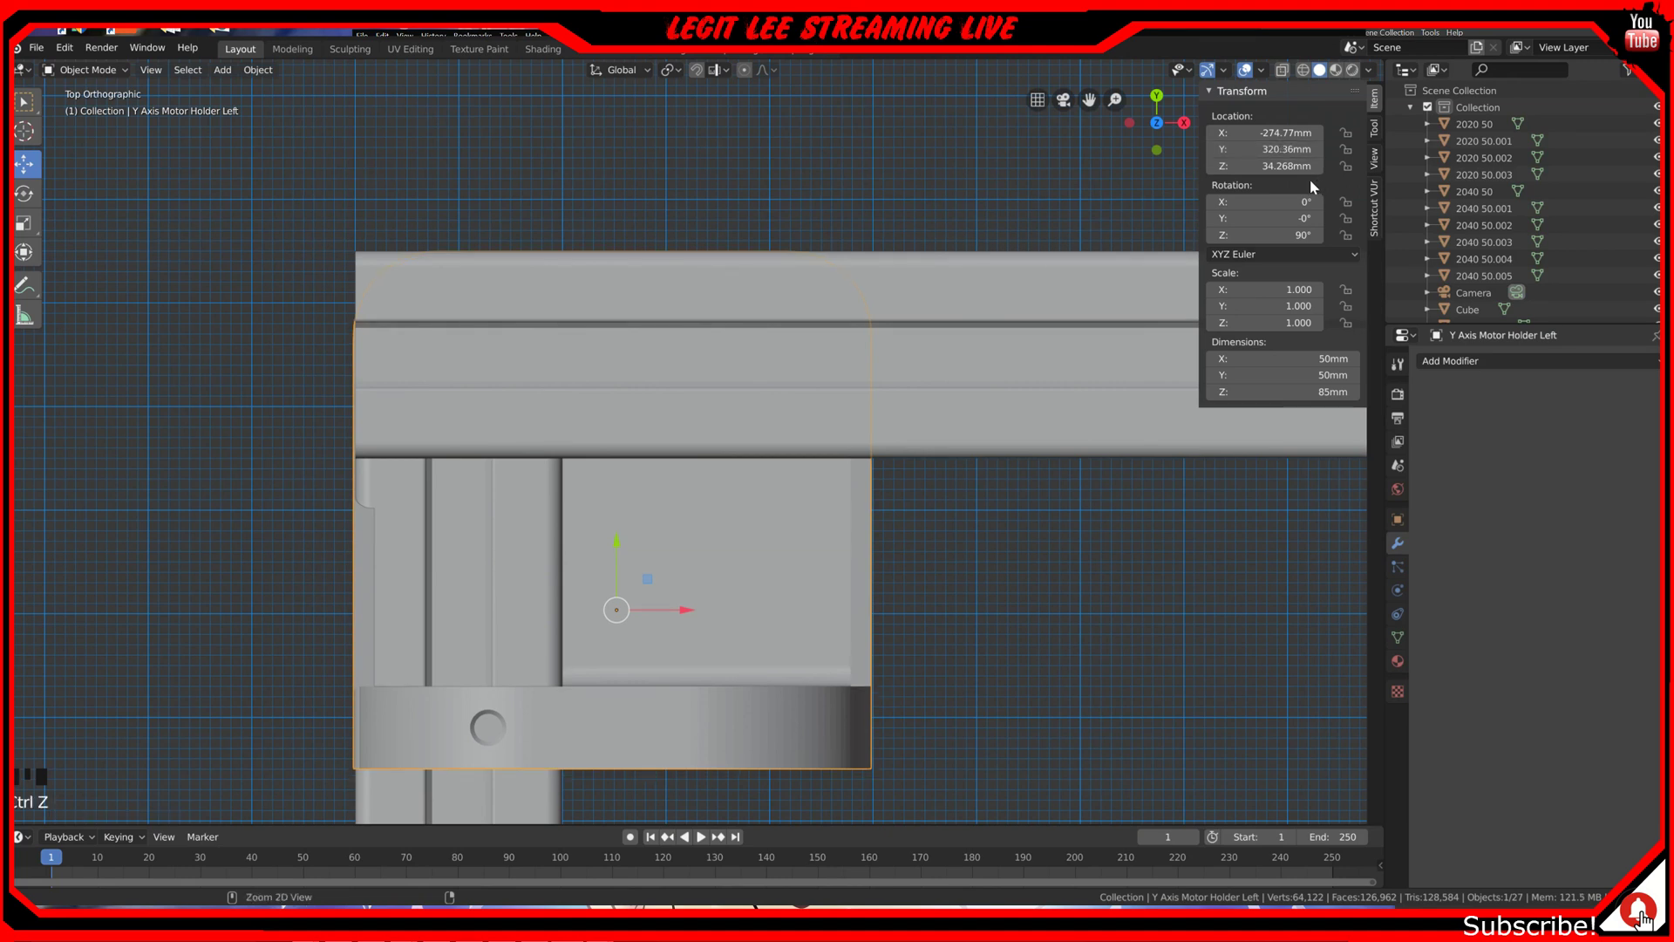
Step: Align the Y Axis Motor Holder Left with the side bar's outer edge by setting its X location to -274.5 mm
click(1296, 135)
text(-275)
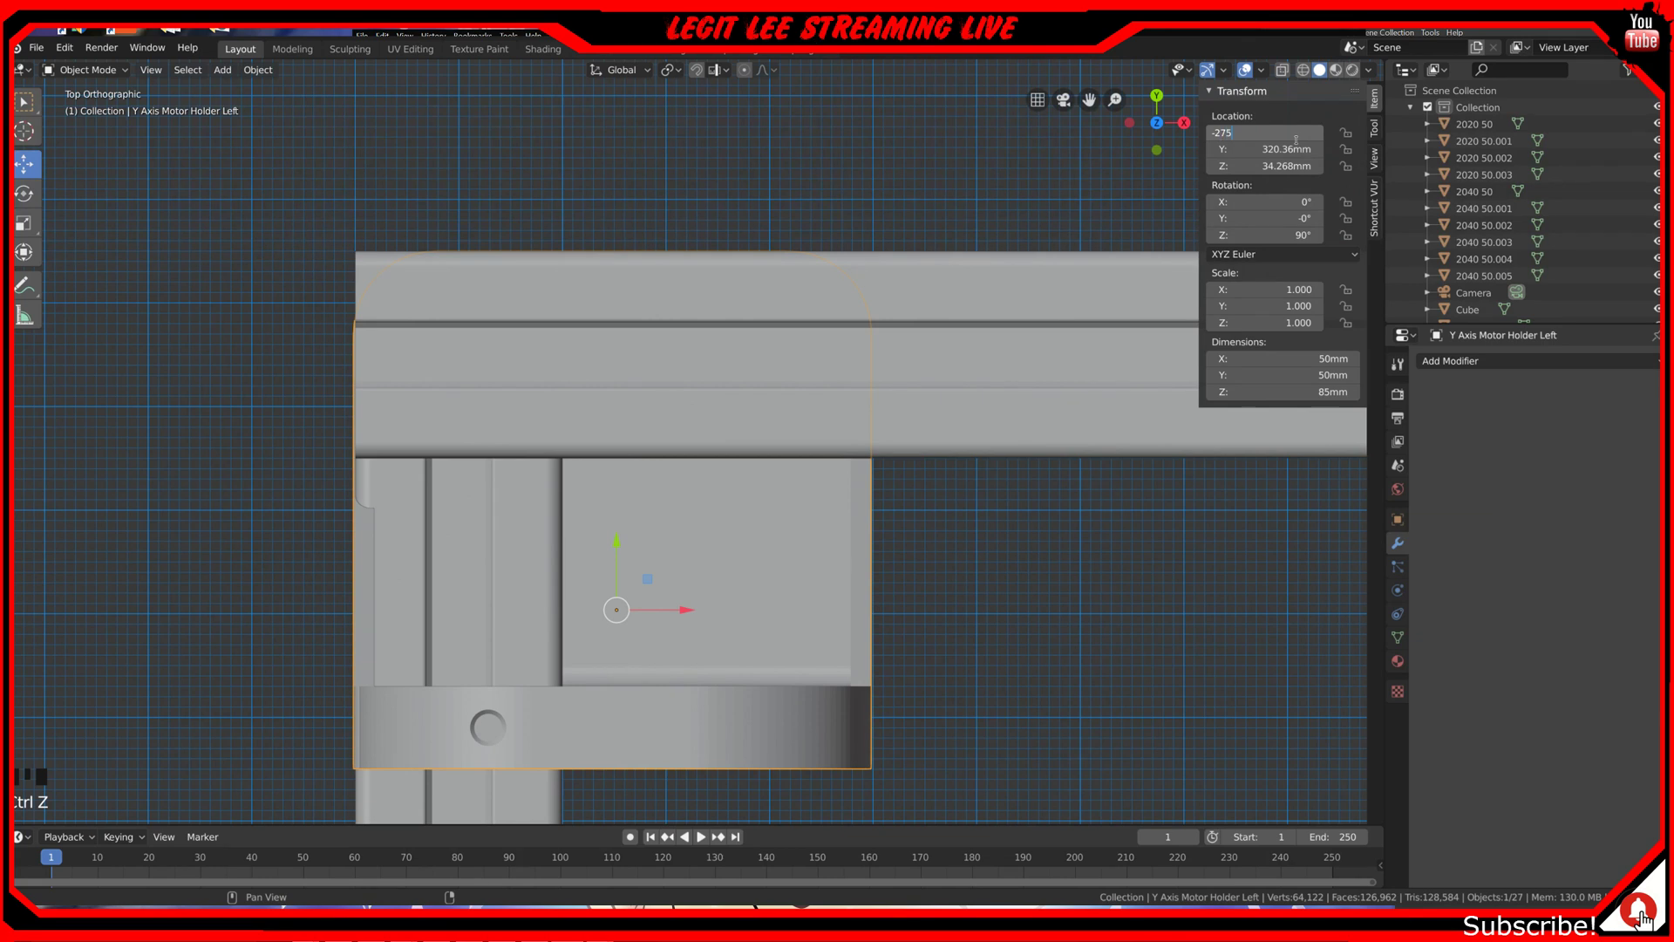
click(1297, 140)
click(1297, 135)
text(-274)
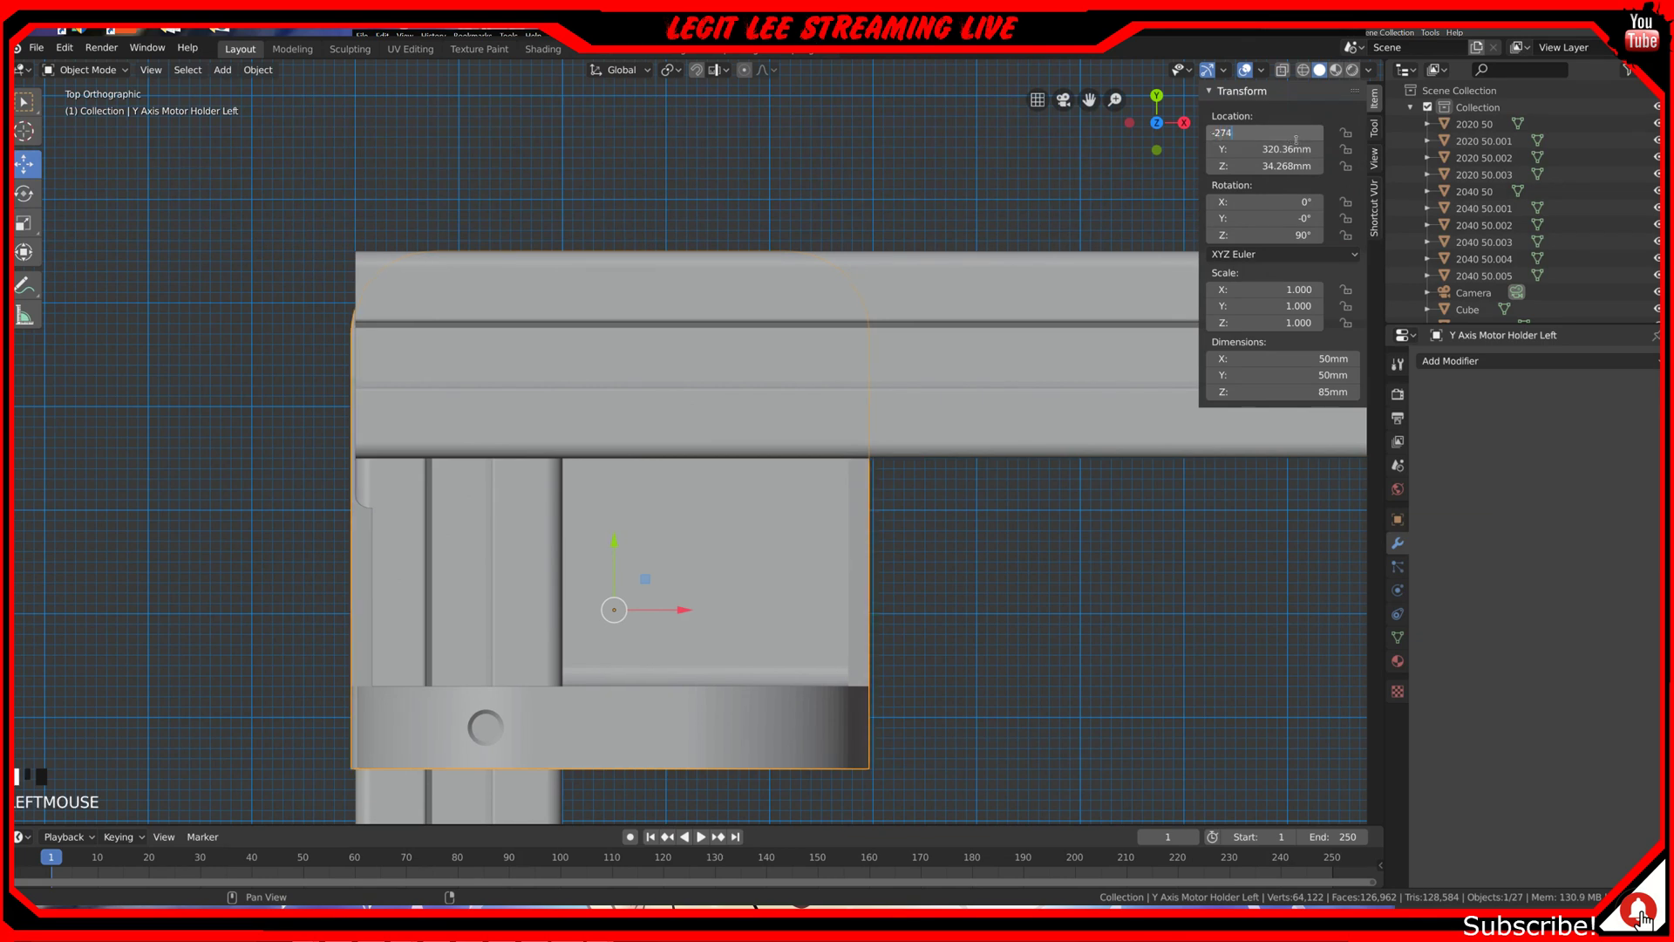
click(1297, 139)
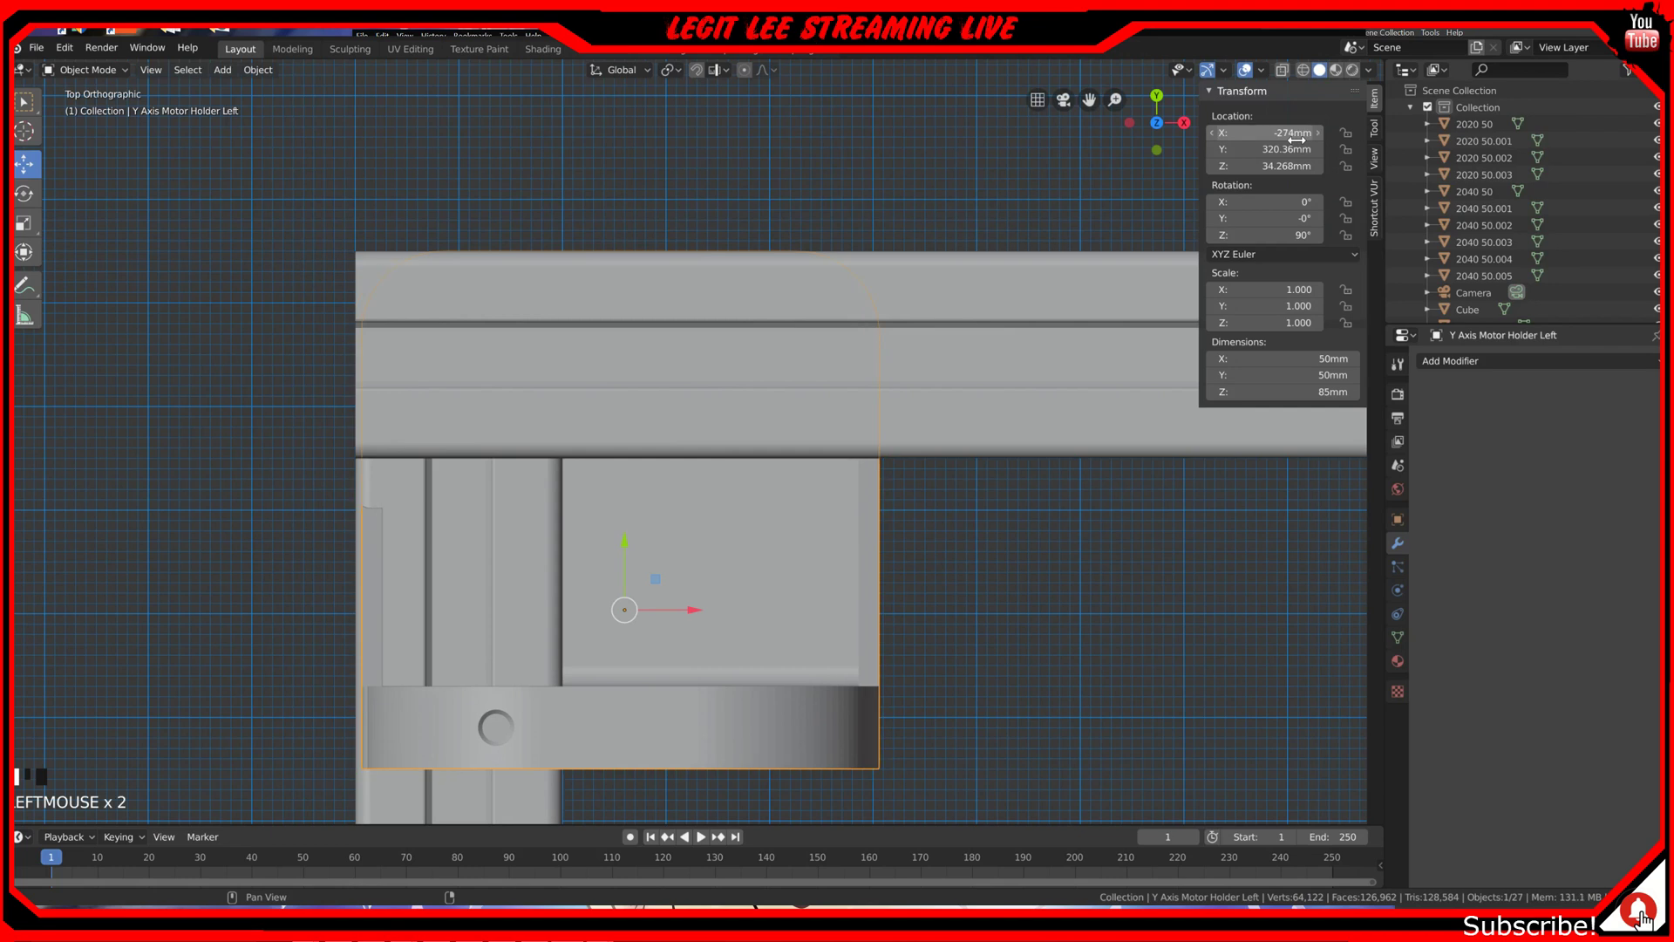
click(1296, 135)
text(-)
key(Return)
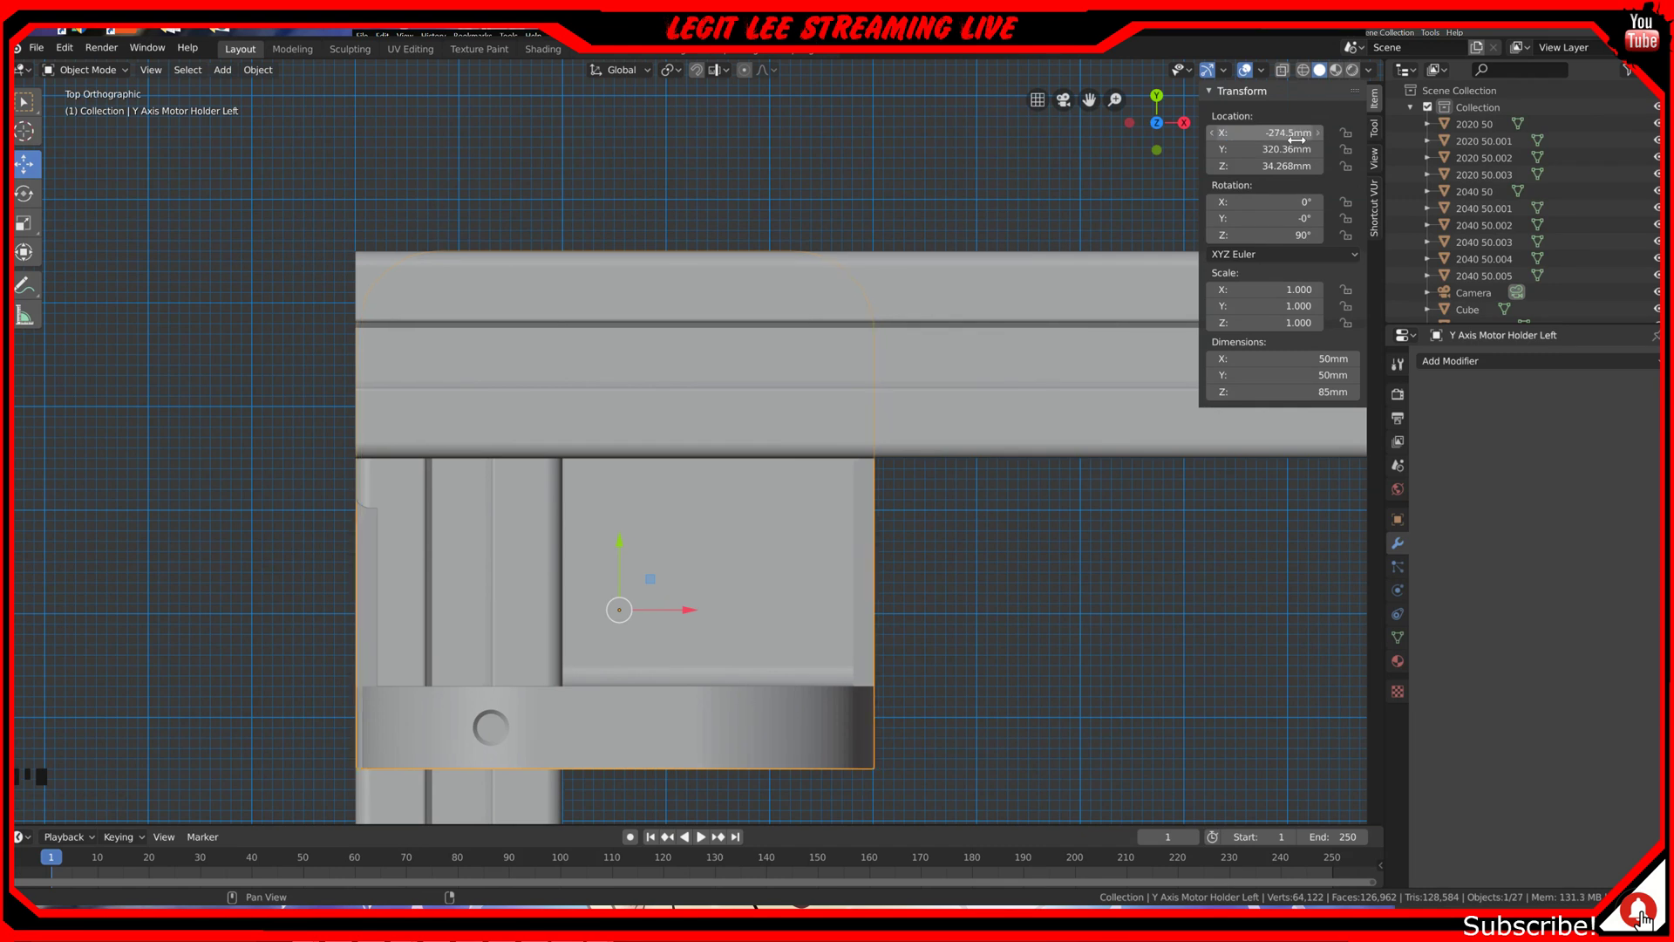
Step: Align the Y Axis Motor Holder Right with the outer edges of the back-right corner, at X 274.5 mm and Y 320.34 mm
scroll(1020, 510, down, 4)
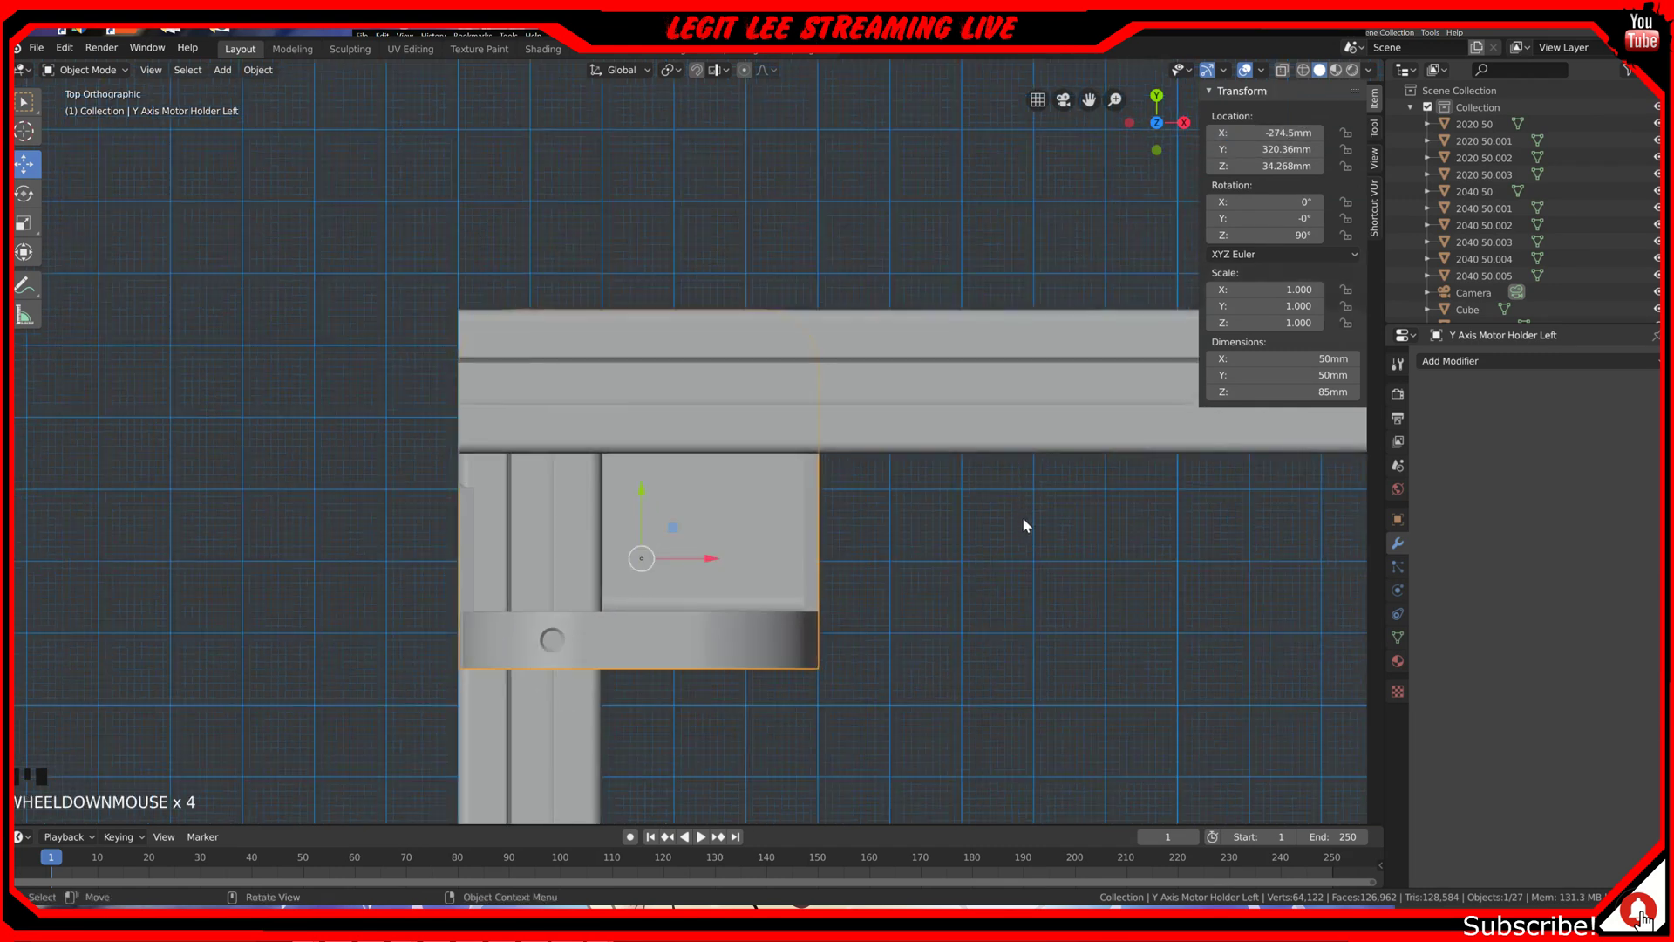
shift+middle_drag(1026, 531, 453, 520)
scroll(834, 523, down, 2)
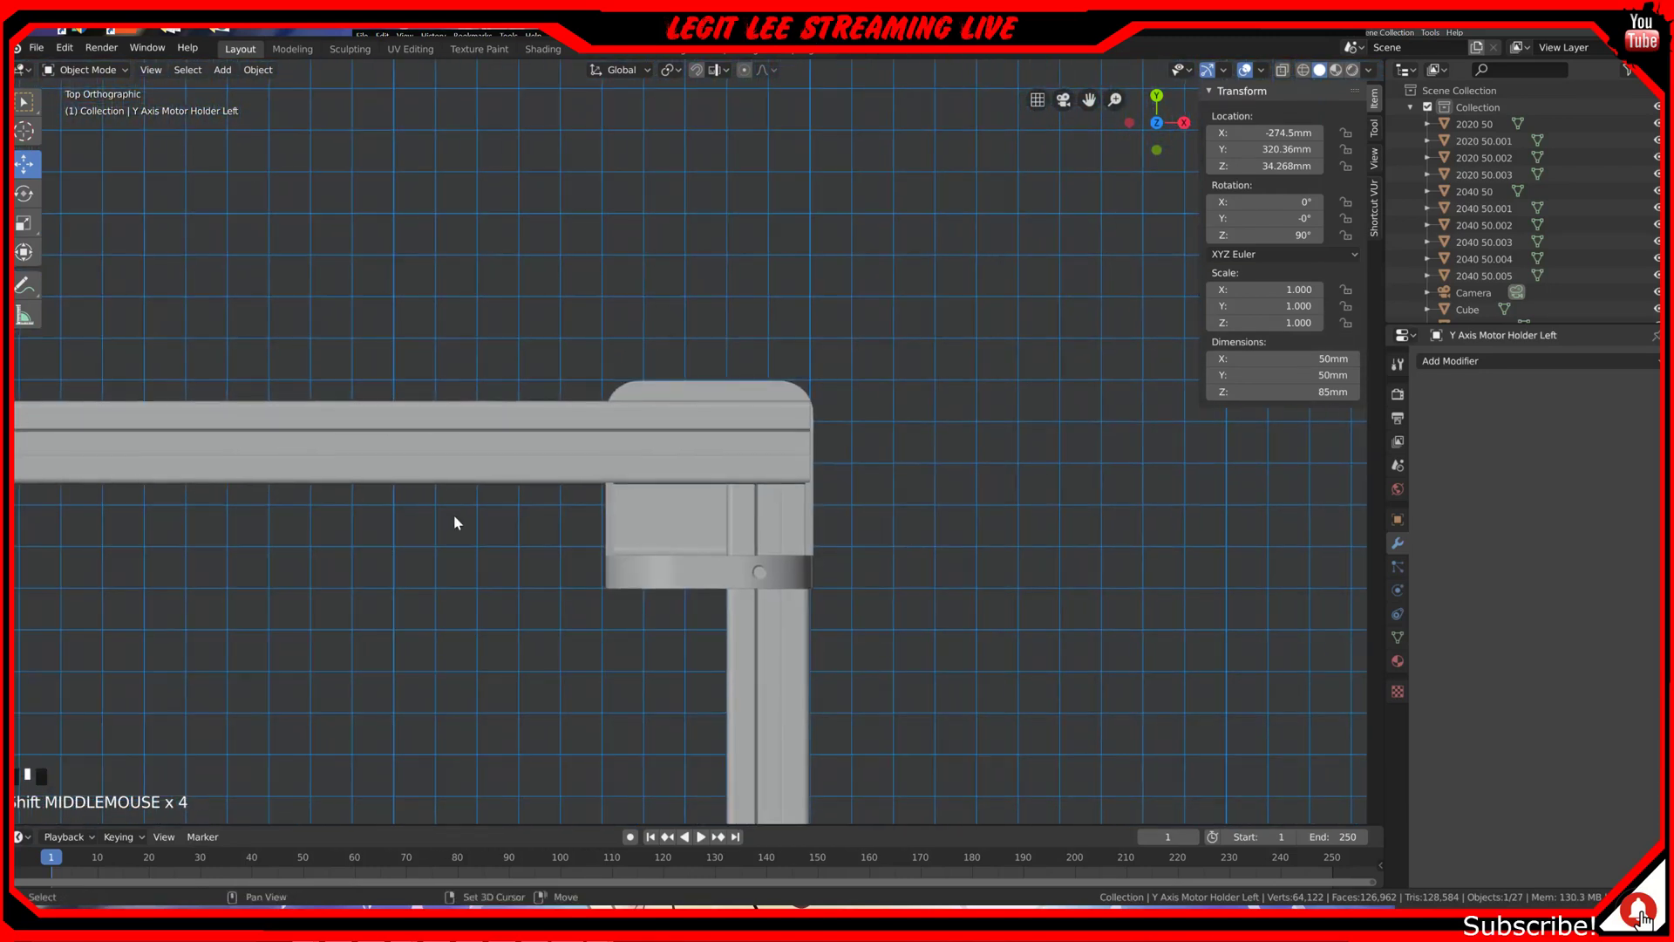
scroll(649, 498, up, 3)
click(737, 582)
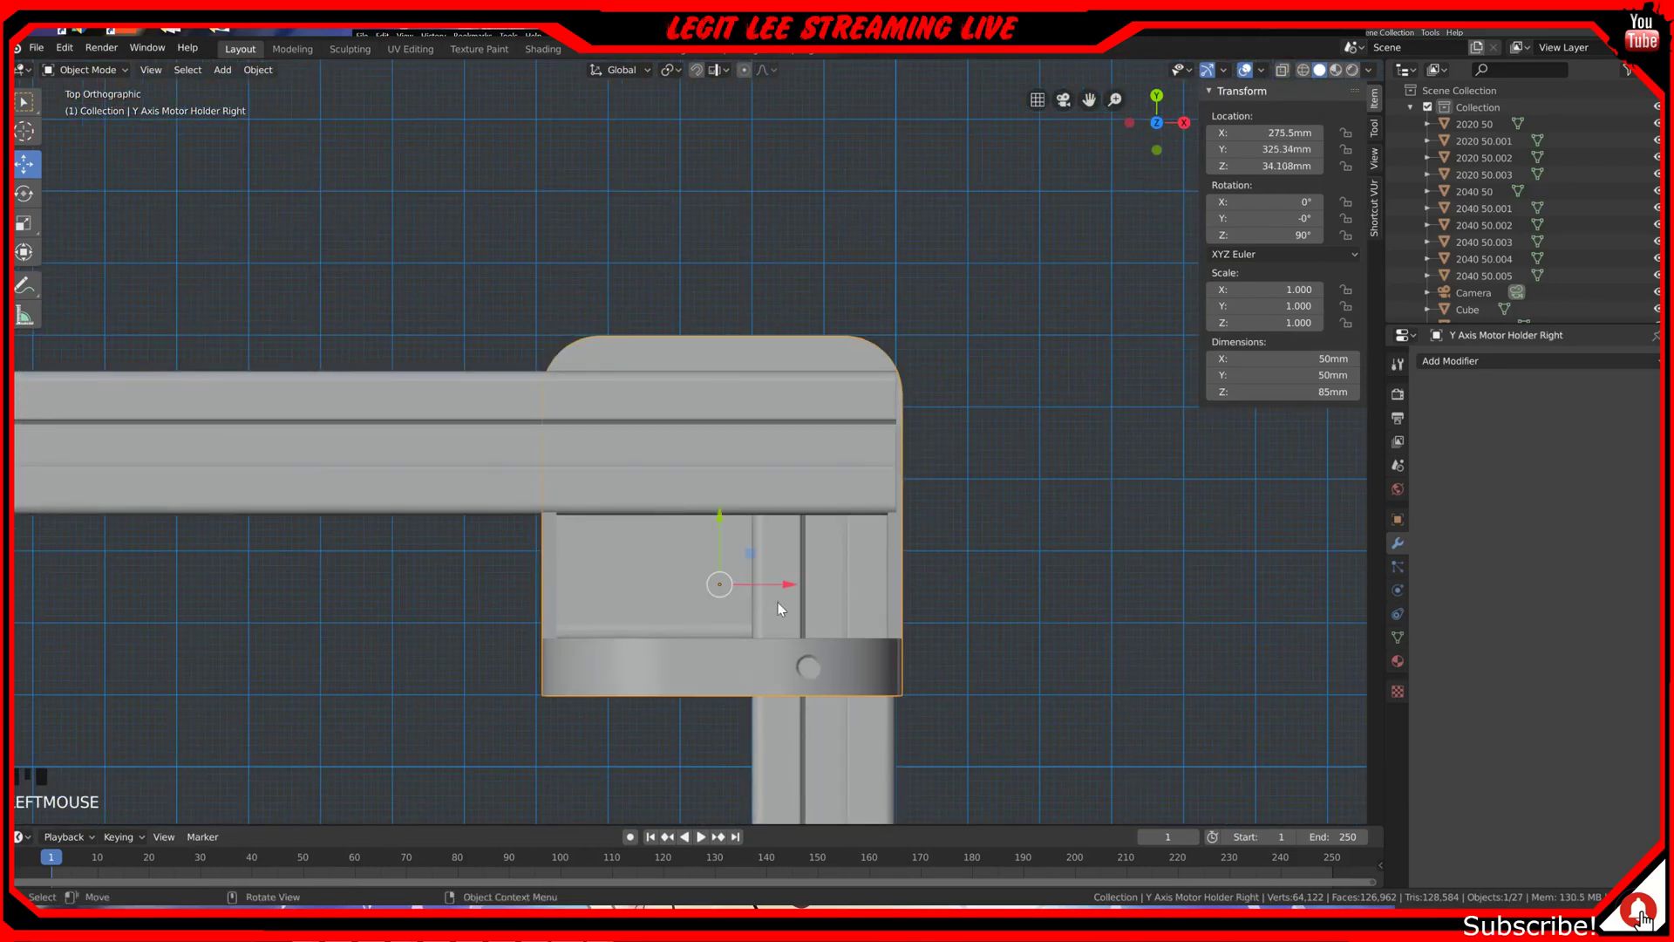
ctrl+drag(792, 590, 783, 581)
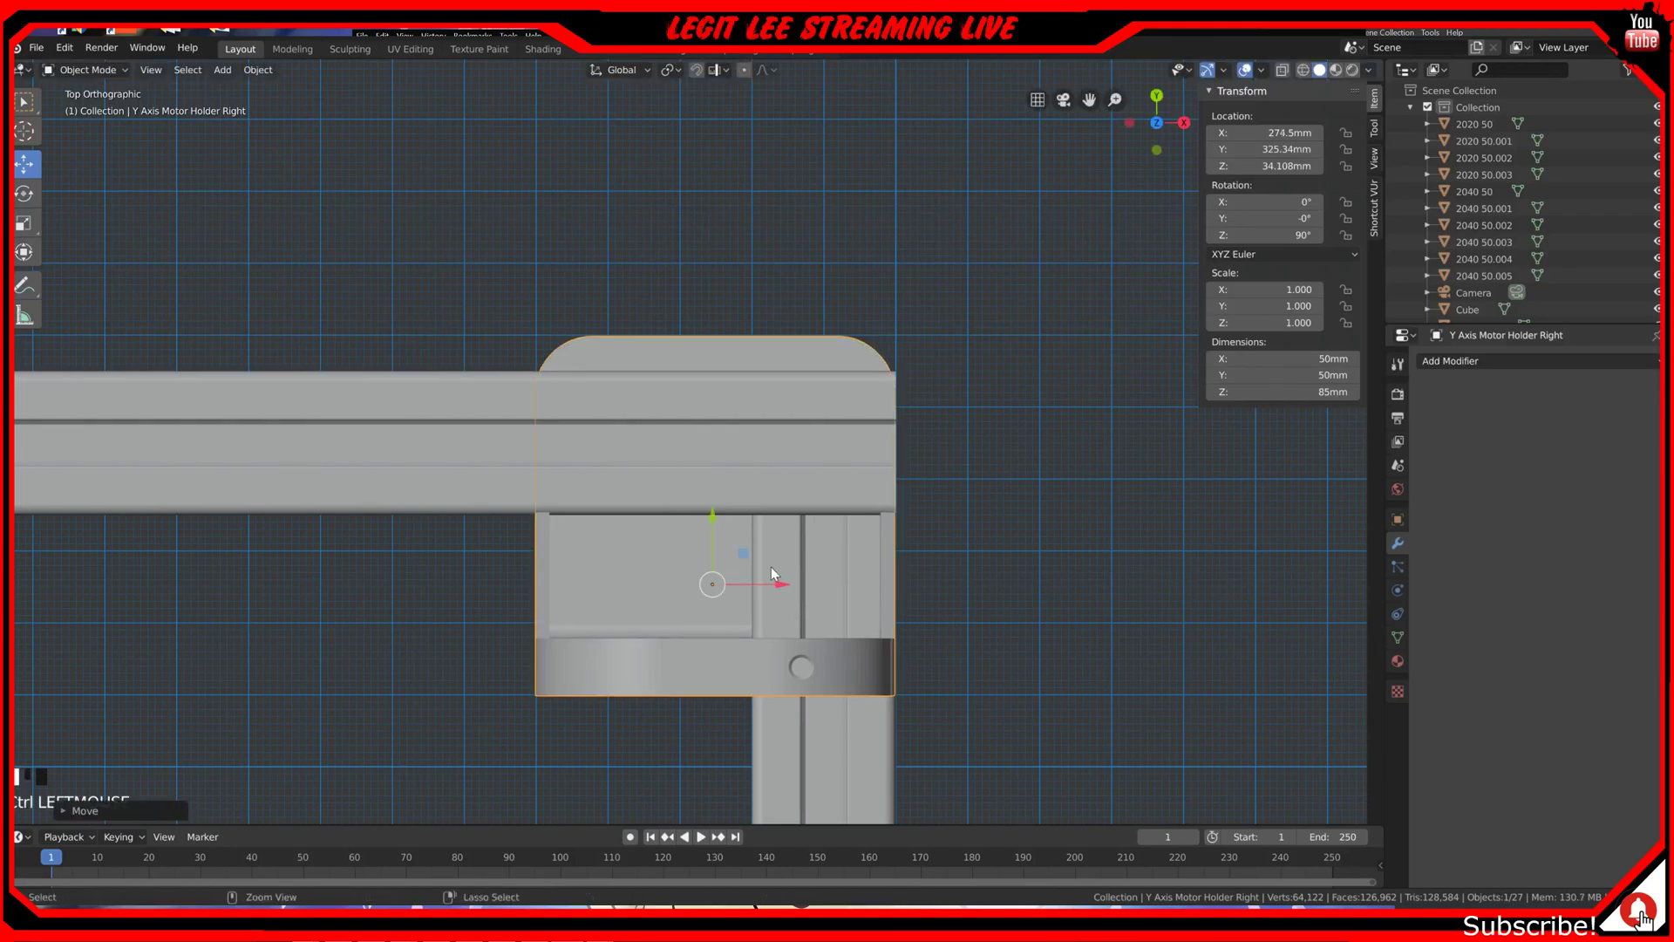
ctrl+drag(713, 516, 713, 547)
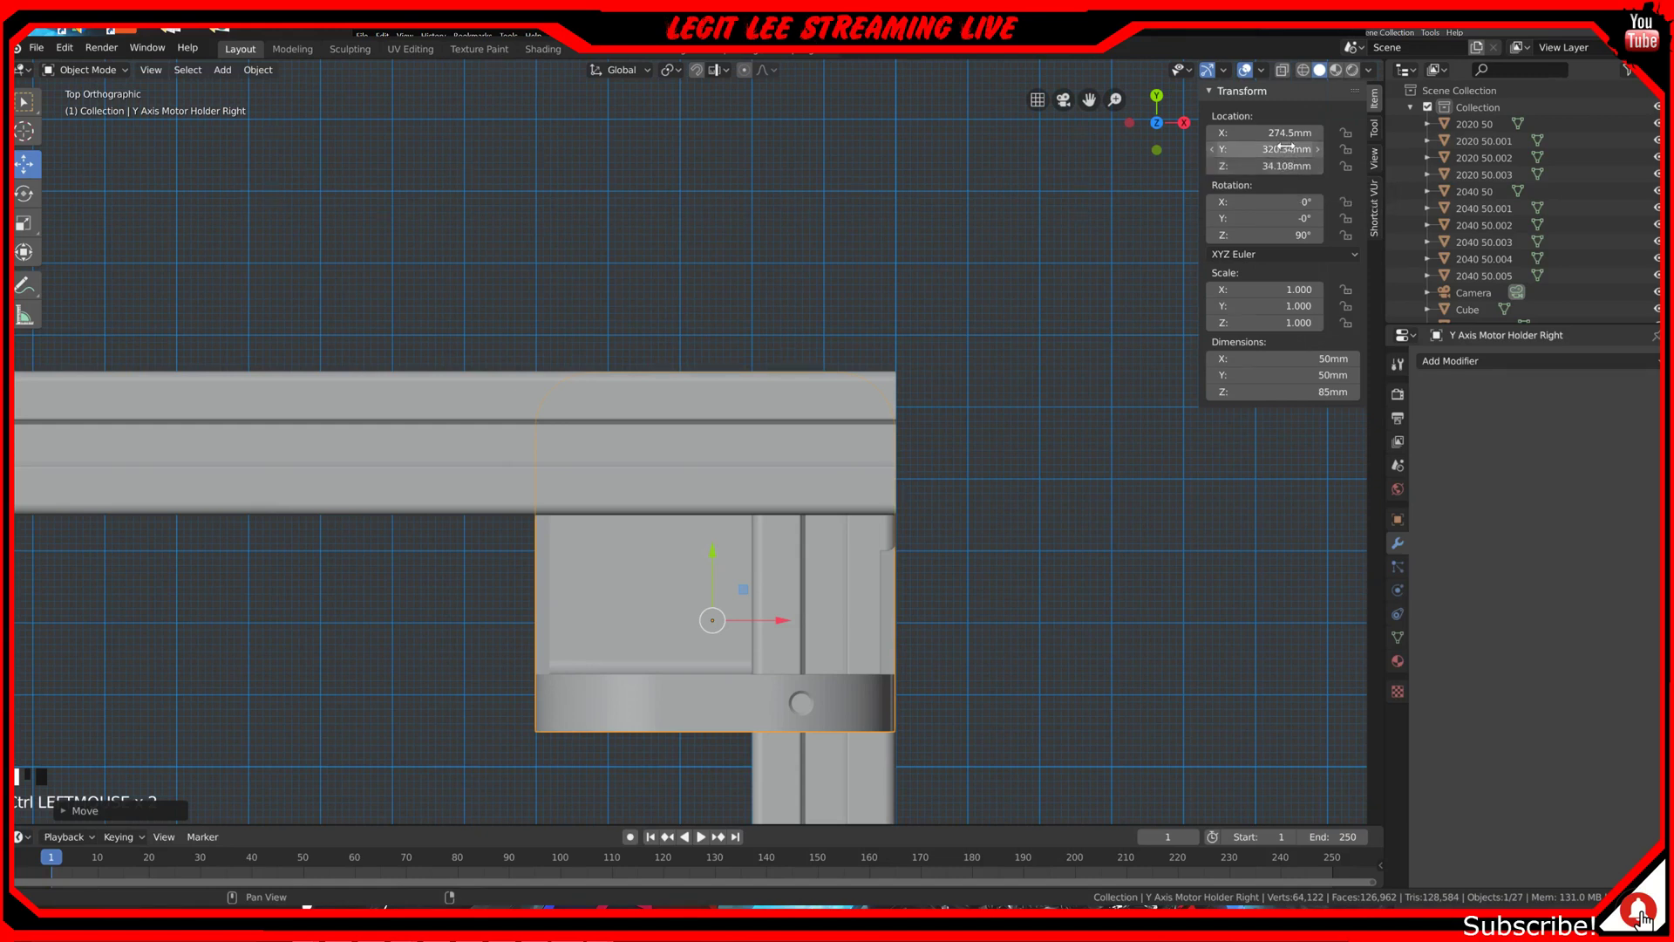
Step: Examine the placement of the corner holders on the frame from above and in perspective
scroll(762, 438, down, 9)
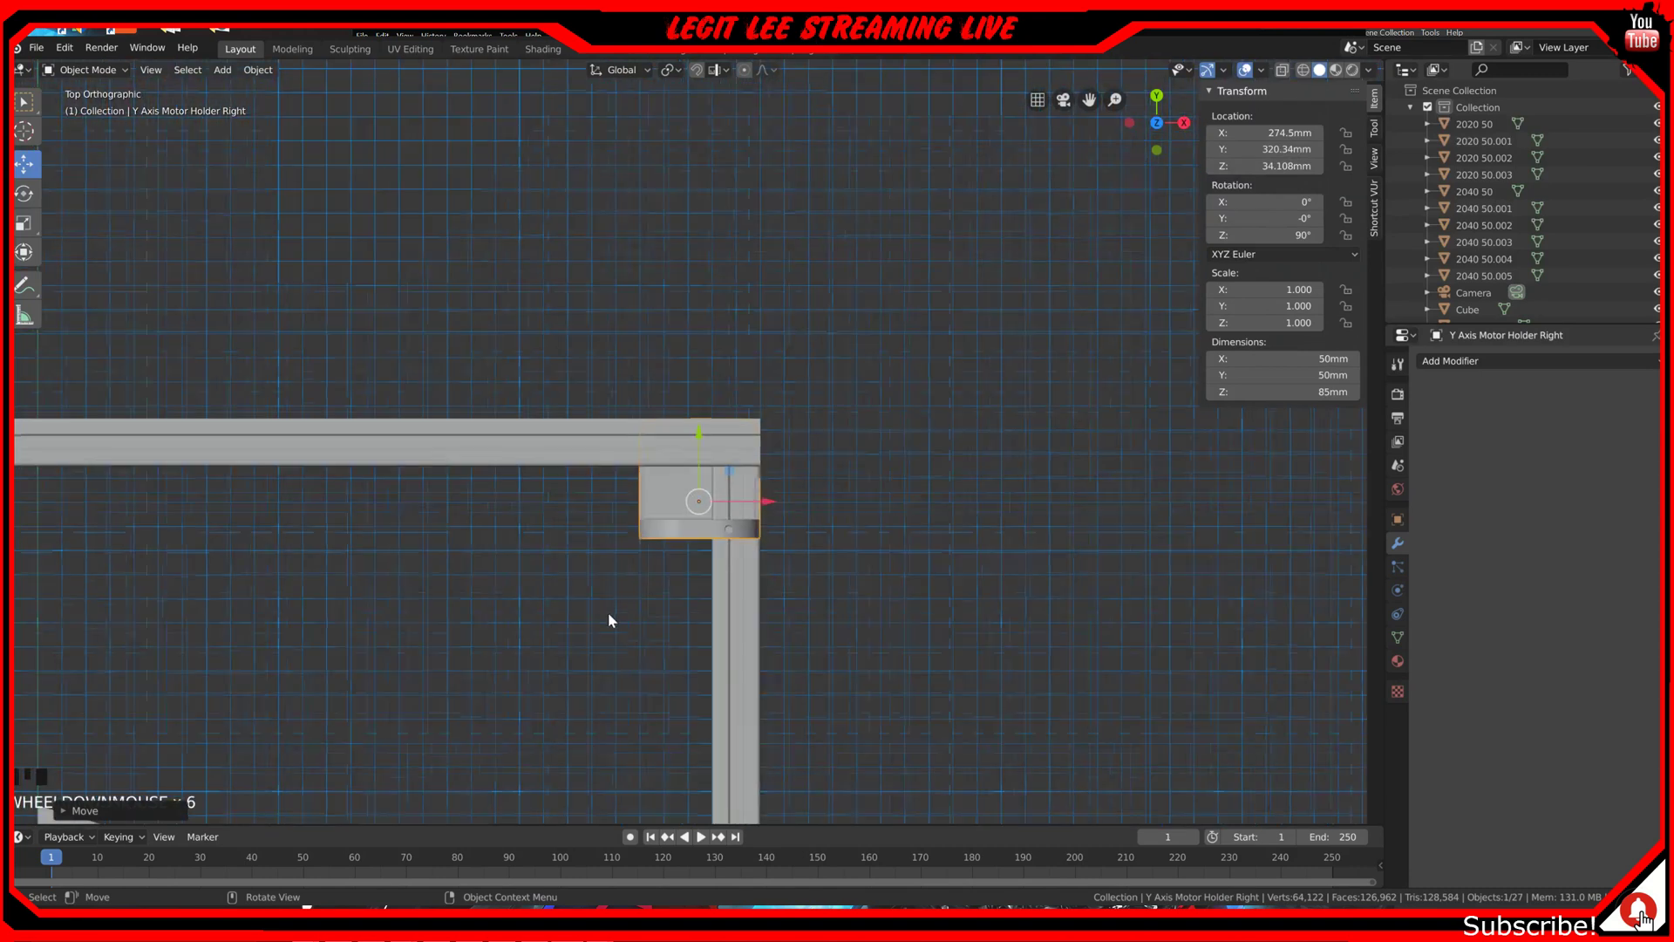
shift+middle_drag(588, 620, 998, 368)
scroll(992, 374, down, 2)
shift+middle_drag(851, 455, 920, 181)
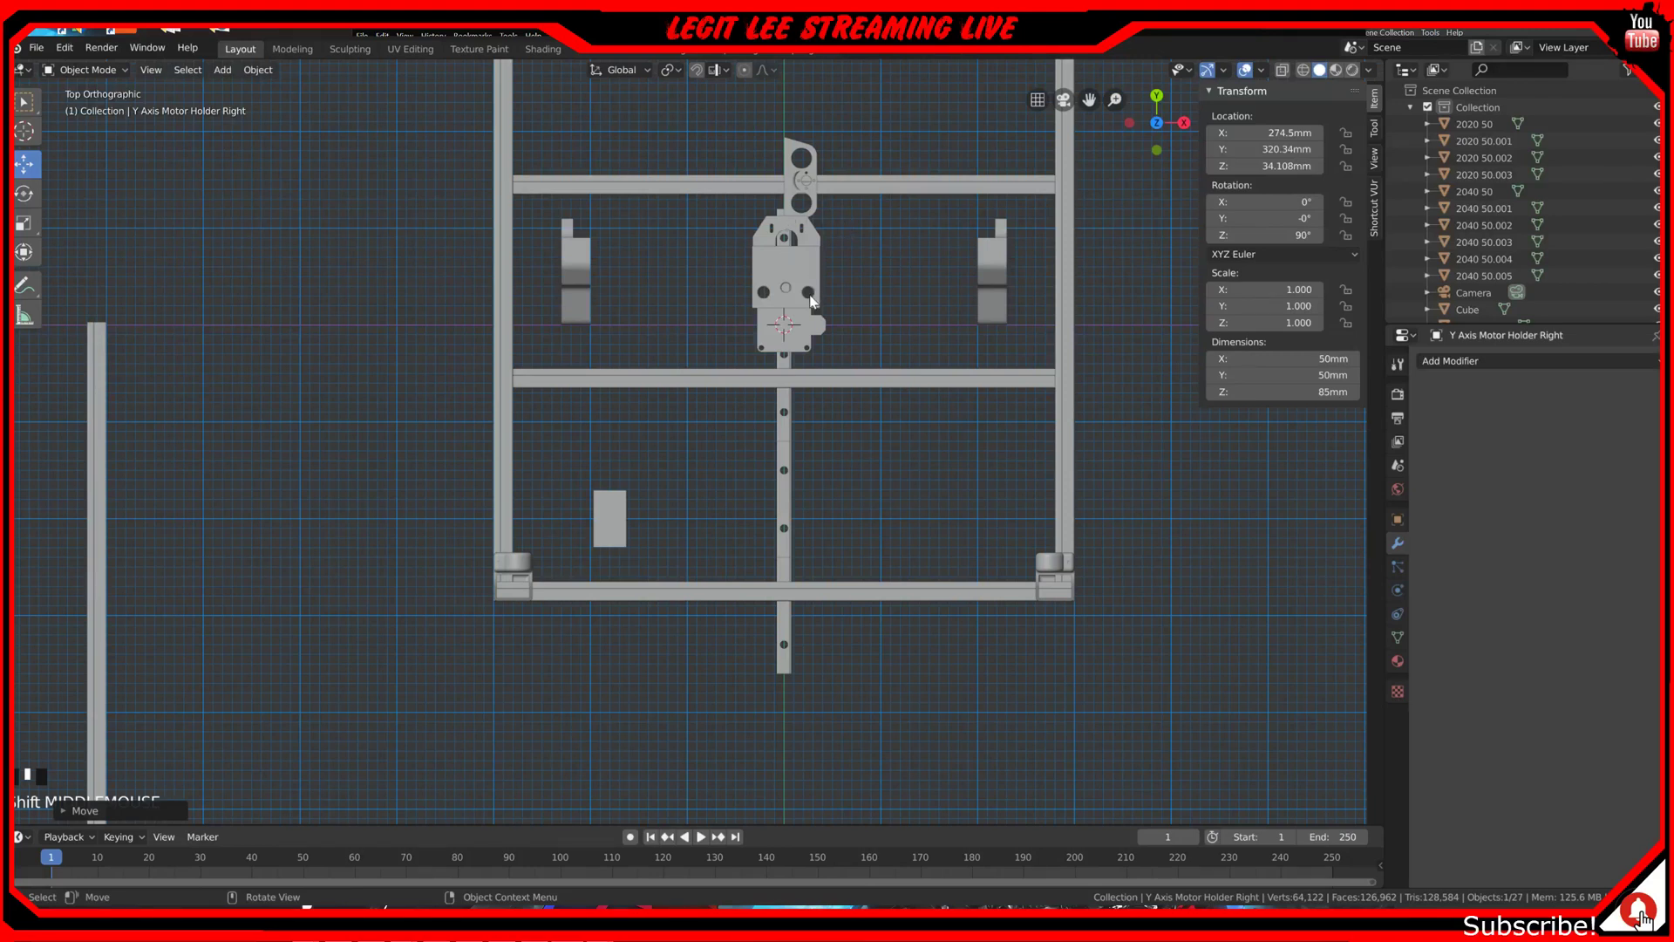
middle_drag(840, 274, 895, 210)
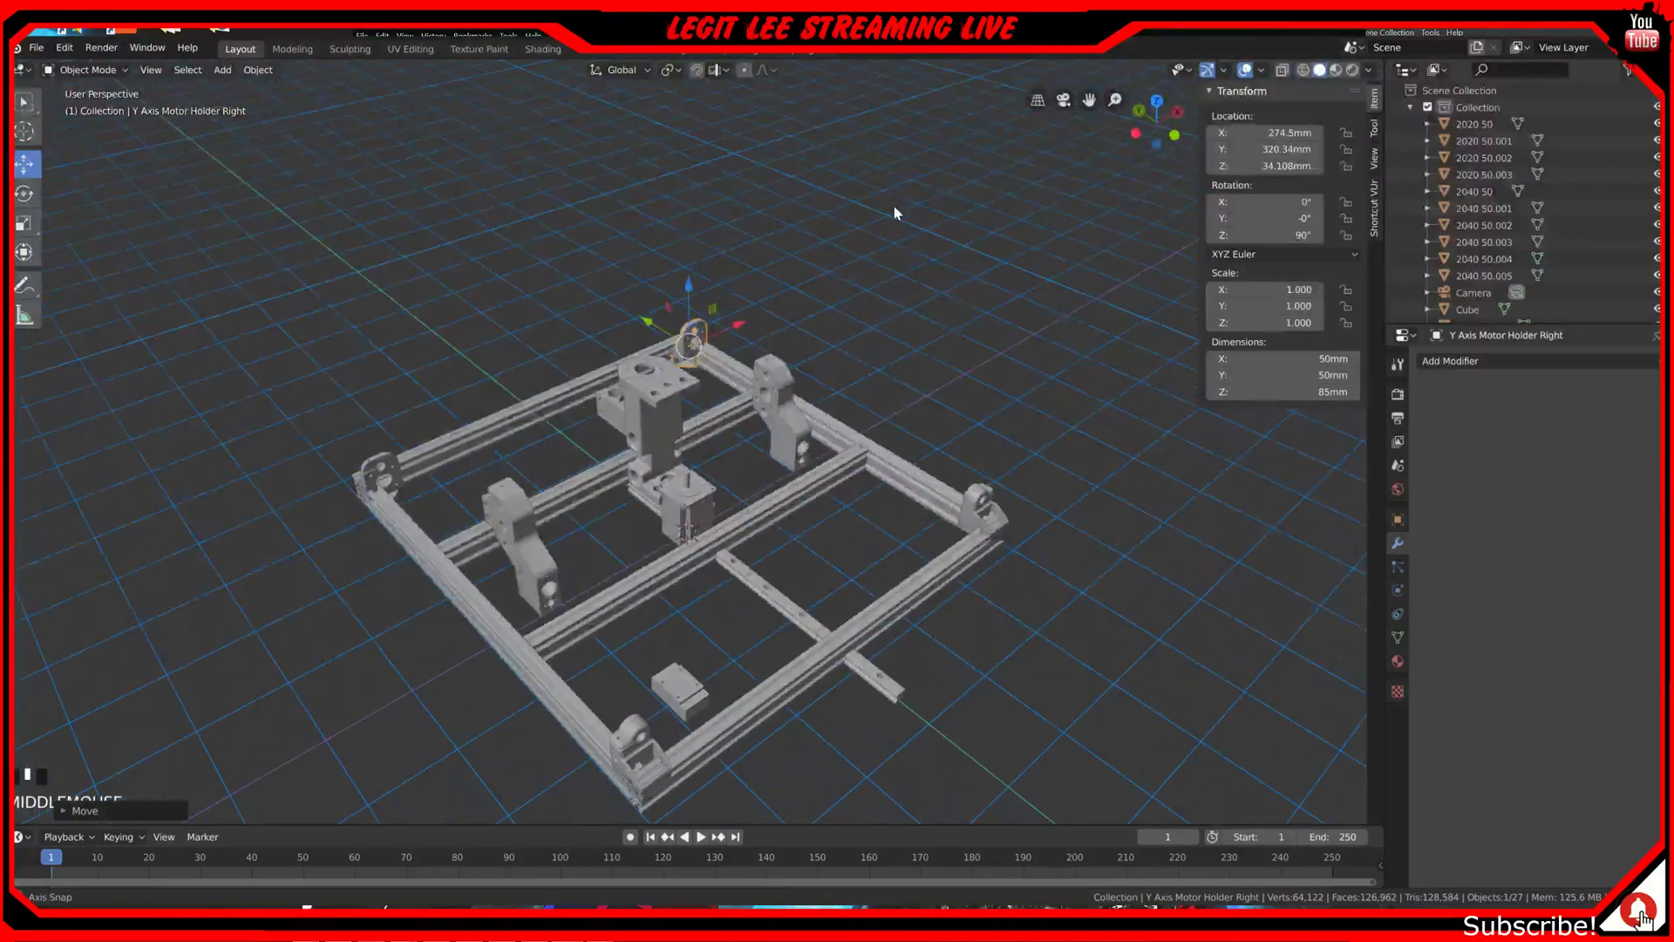
middle_drag(829, 333, 866, 359)
key(KP_7)
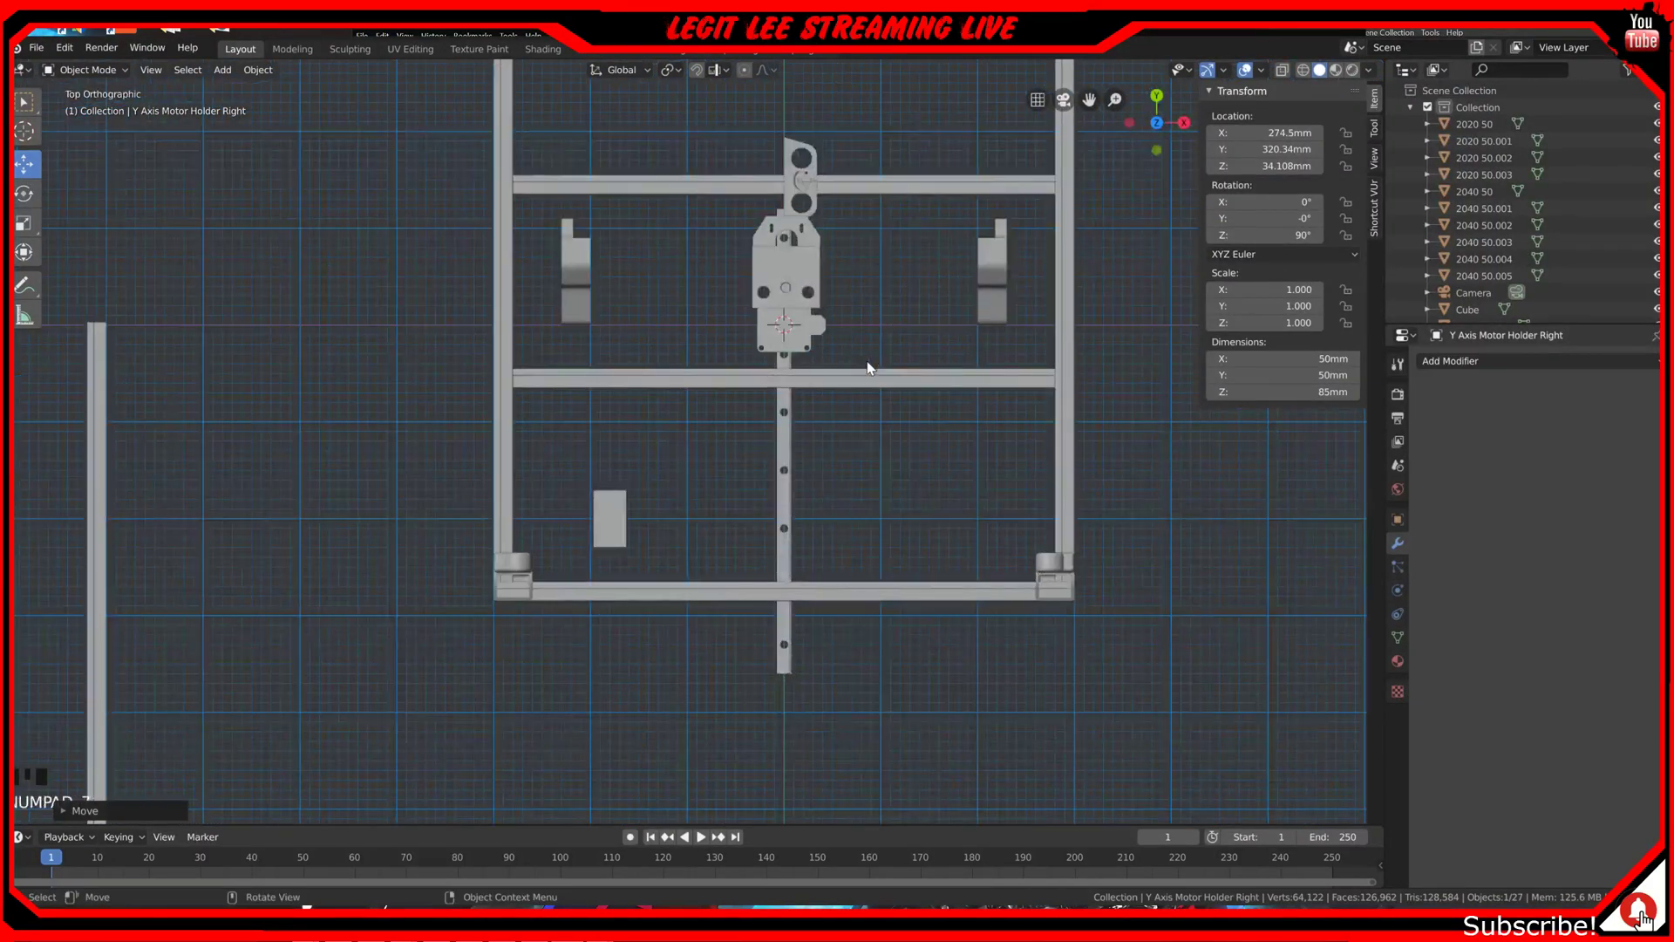
scroll(867, 366, up, 2)
scroll(994, 318, down, 2)
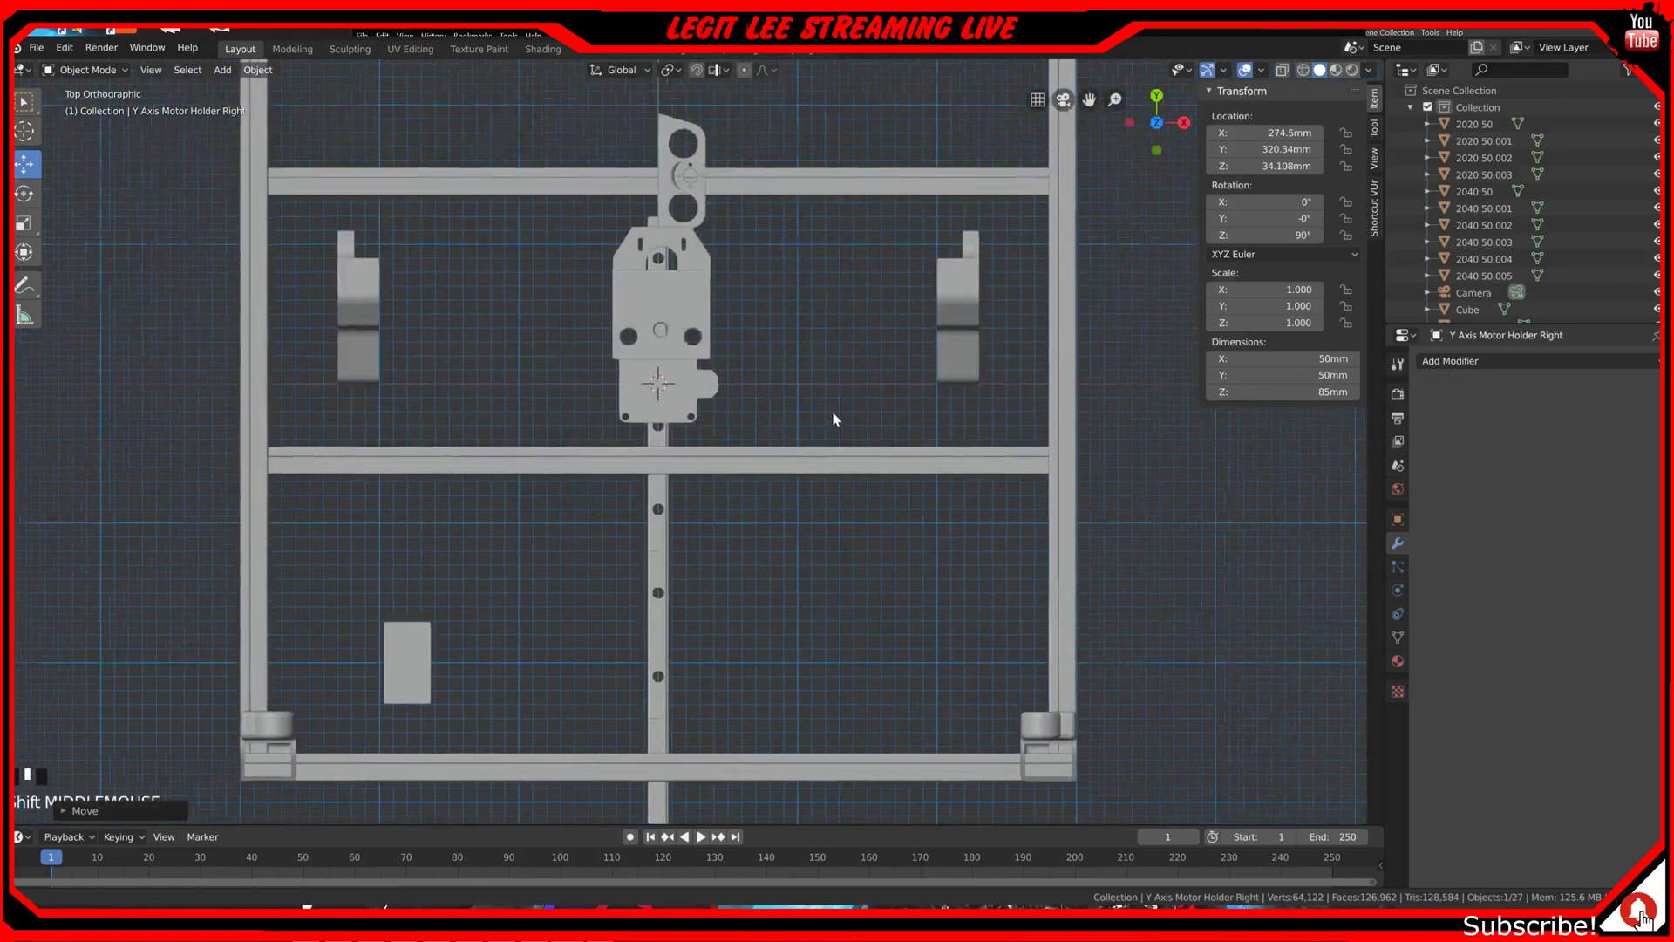
Step: From the front view, raise the Y Axis Rod Holder Right along Z to 61.144 mm so it sits on the frame
middle_drag(834, 452, 841, 421)
key(KP_1)
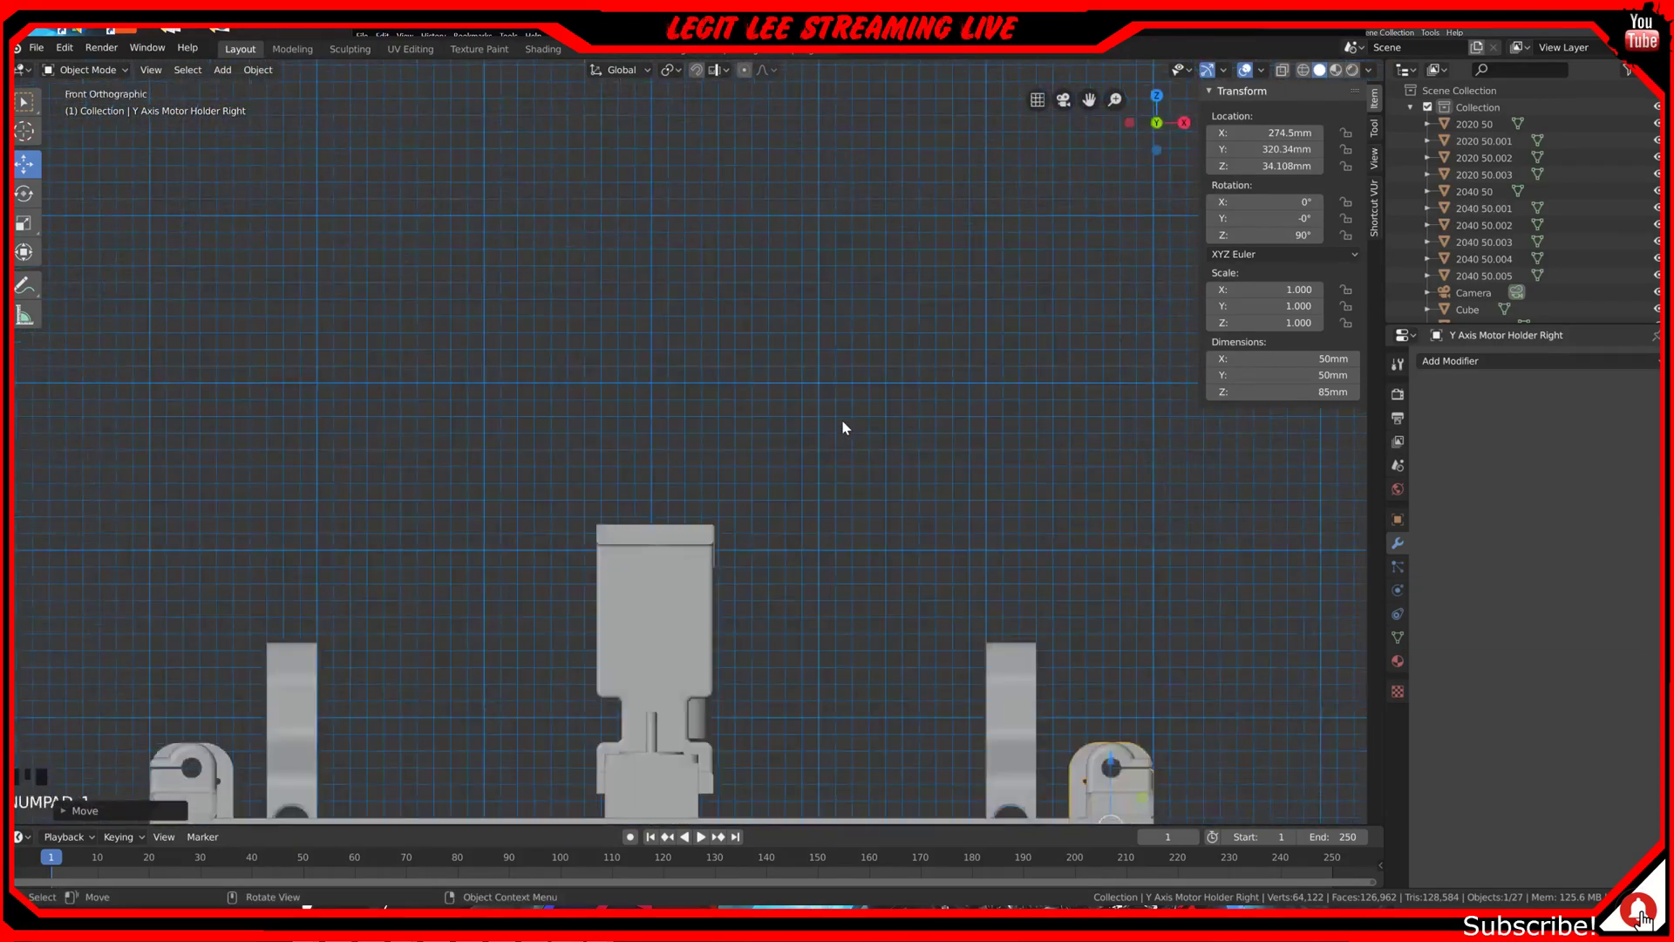
scroll(841, 420, down, 3)
shift+middle_drag(881, 604, 898, 506)
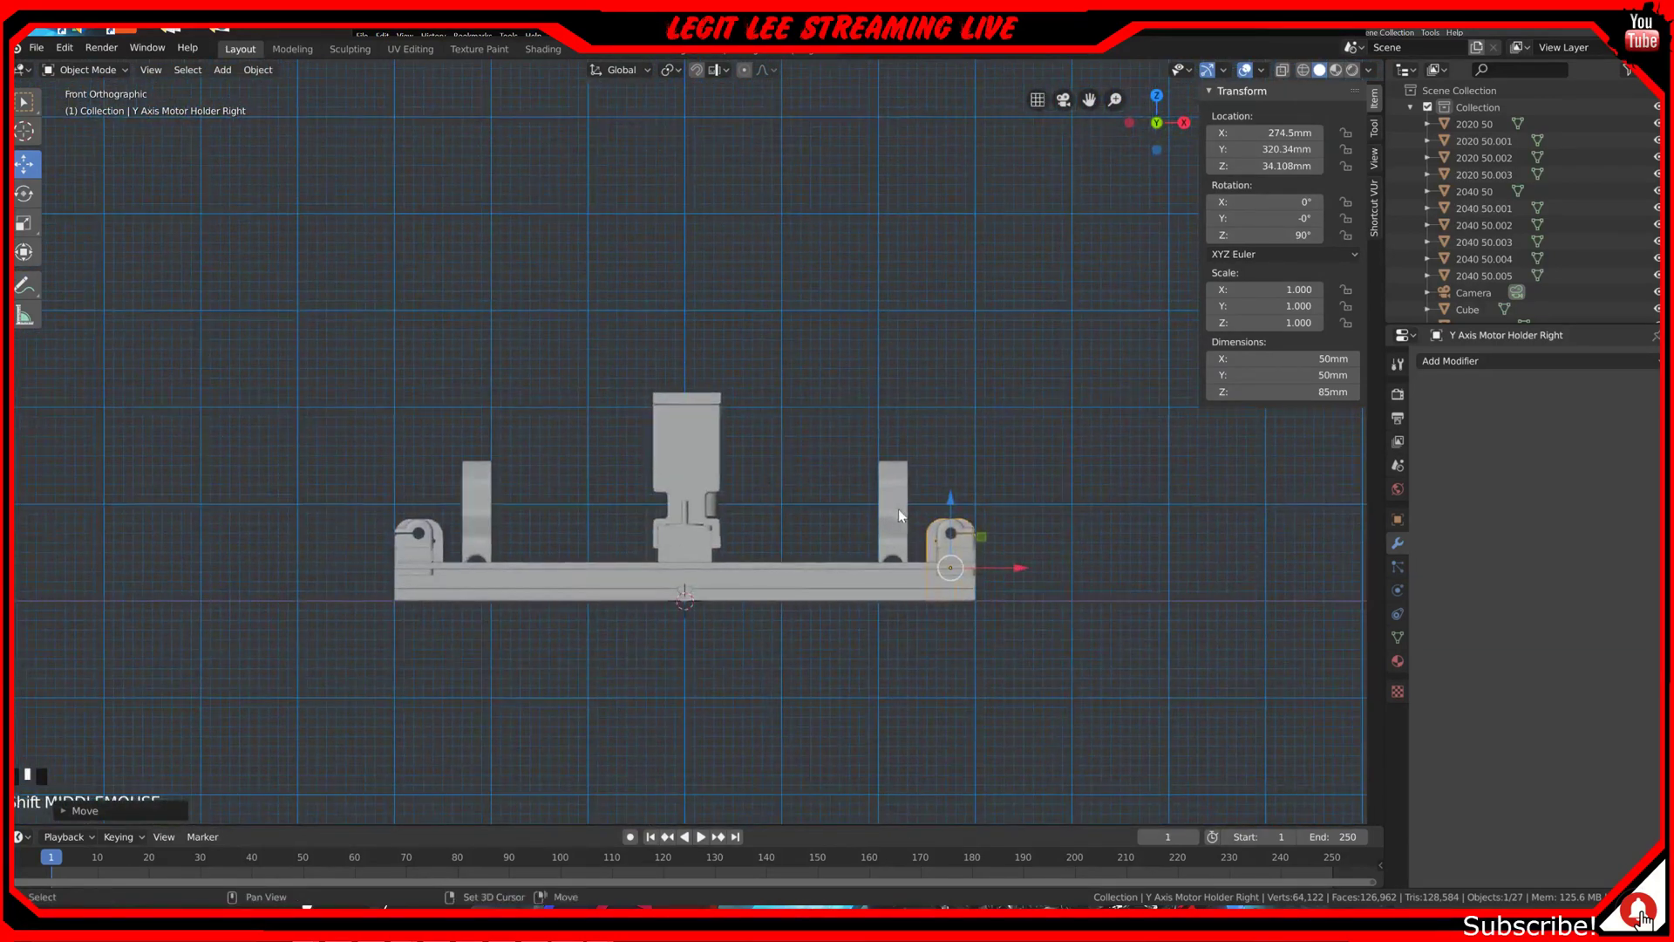
scroll(944, 579, up, 3)
scroll(945, 579, up, 1)
shift+middle_drag(1104, 631, 839, 507)
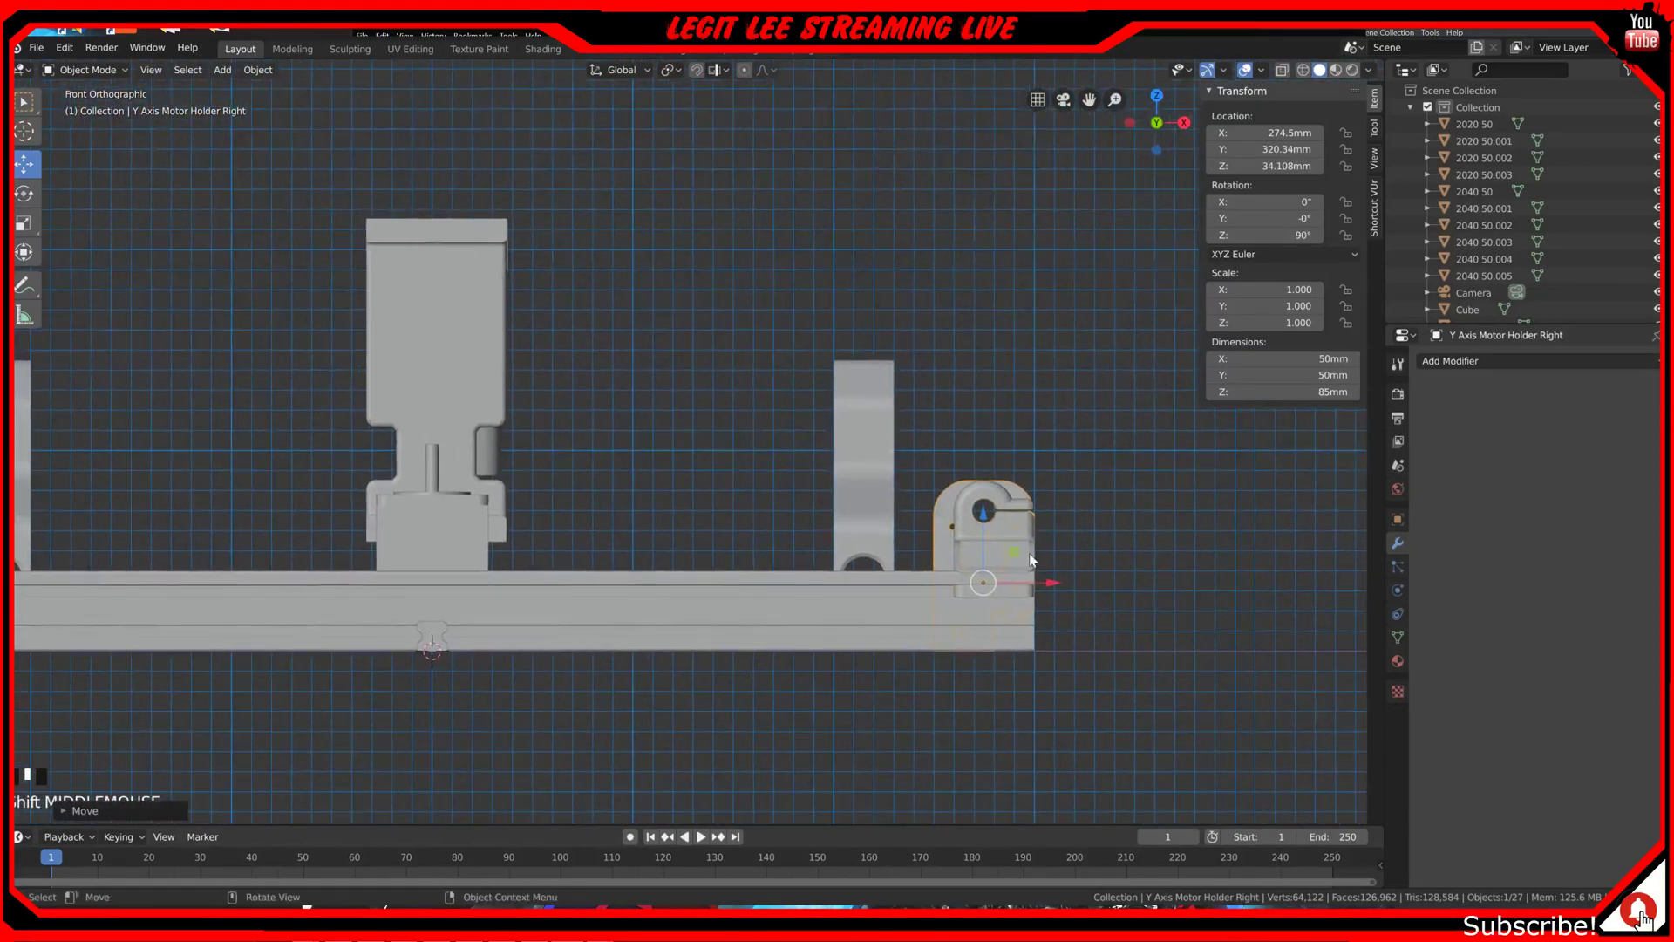
click(1017, 522)
scroll(1015, 520, up, 2)
shift+middle_drag(1118, 563, 881, 514)
shift+scroll(880, 514, down, 1)
ctrl+drag(889, 505, 891, 455)
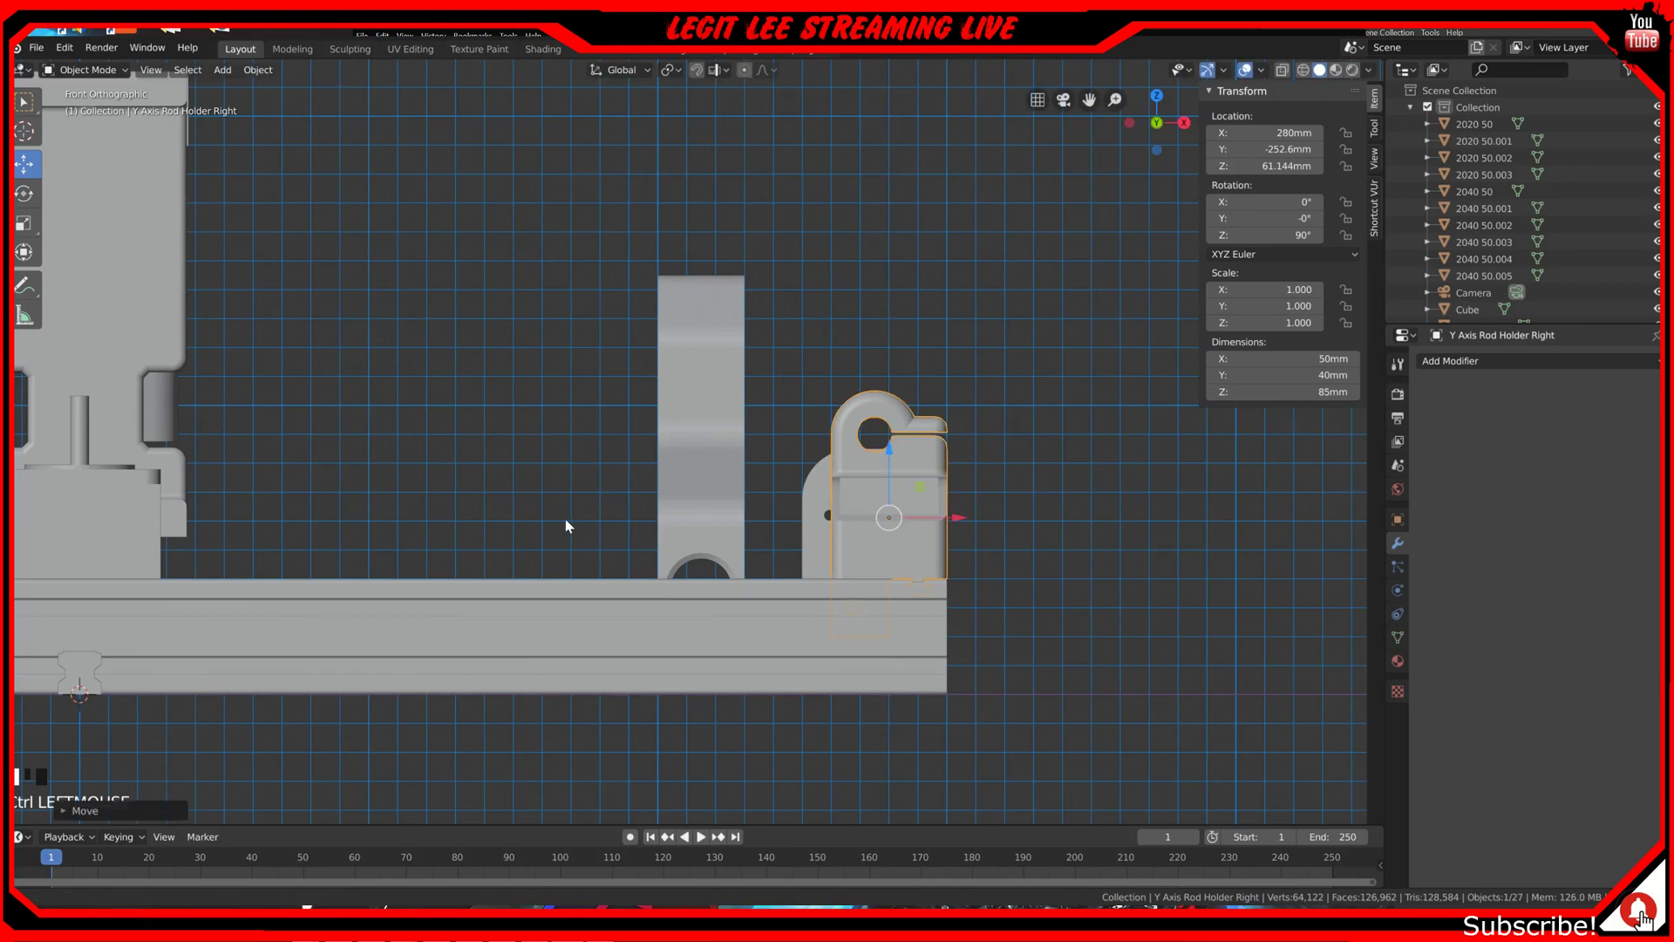
Step: Raise the Y Axis Rod Holder Left 20 mm along Z, to a Z location of 61.095 mm
shift+middle_drag(564, 518, 1289, 504)
shift+middle_drag(433, 507, 968, 521)
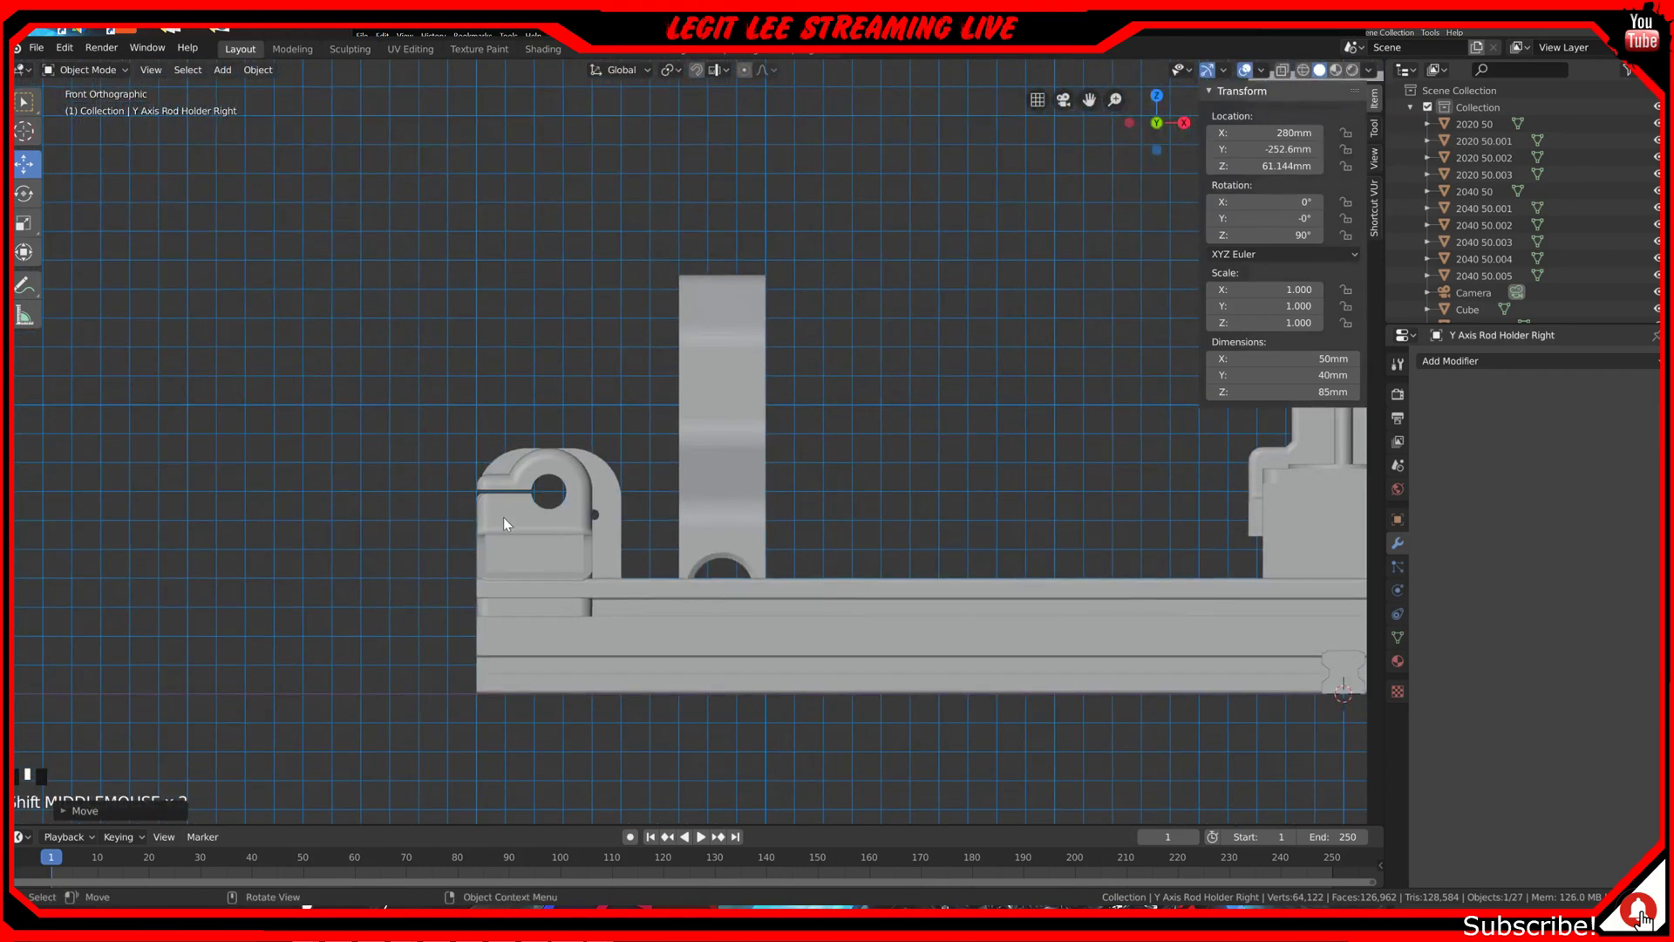
click(516, 499)
ctrl+drag(531, 500, 552, 457)
Step: From the back view, raise the Y Axis Motor Holder Left 20 mm along Z, to a Z location of 54.268 mm
middle_drag(775, 506, 739, 494)
key(KP_1)
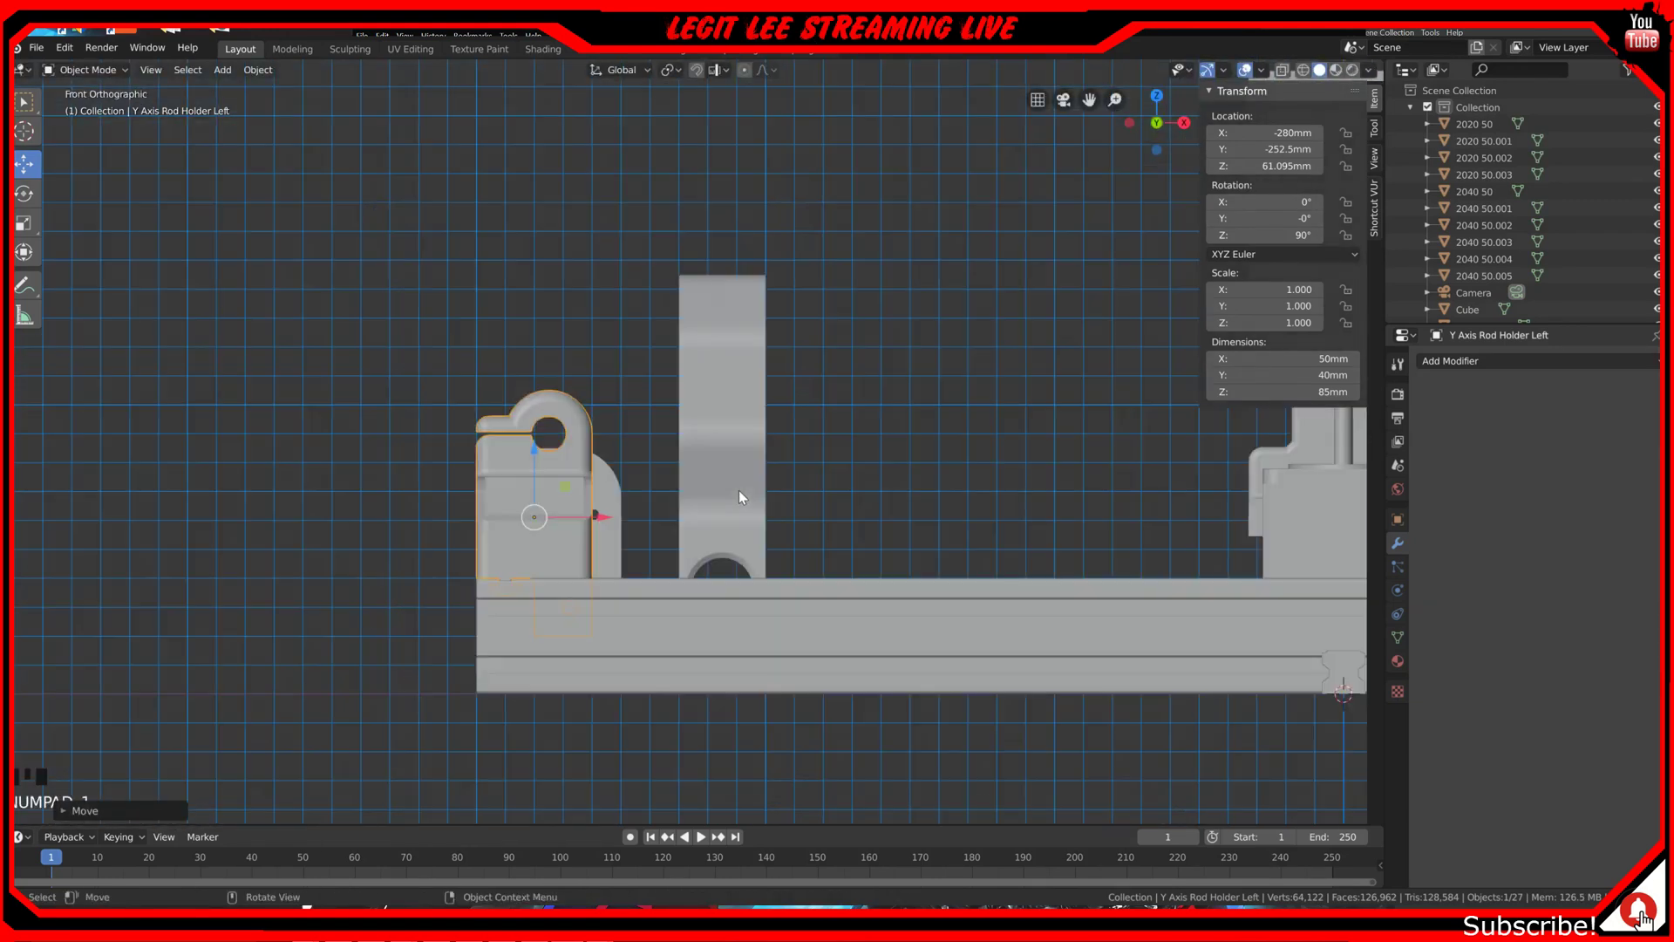
key(ctrl+KP_1)
click(788, 492)
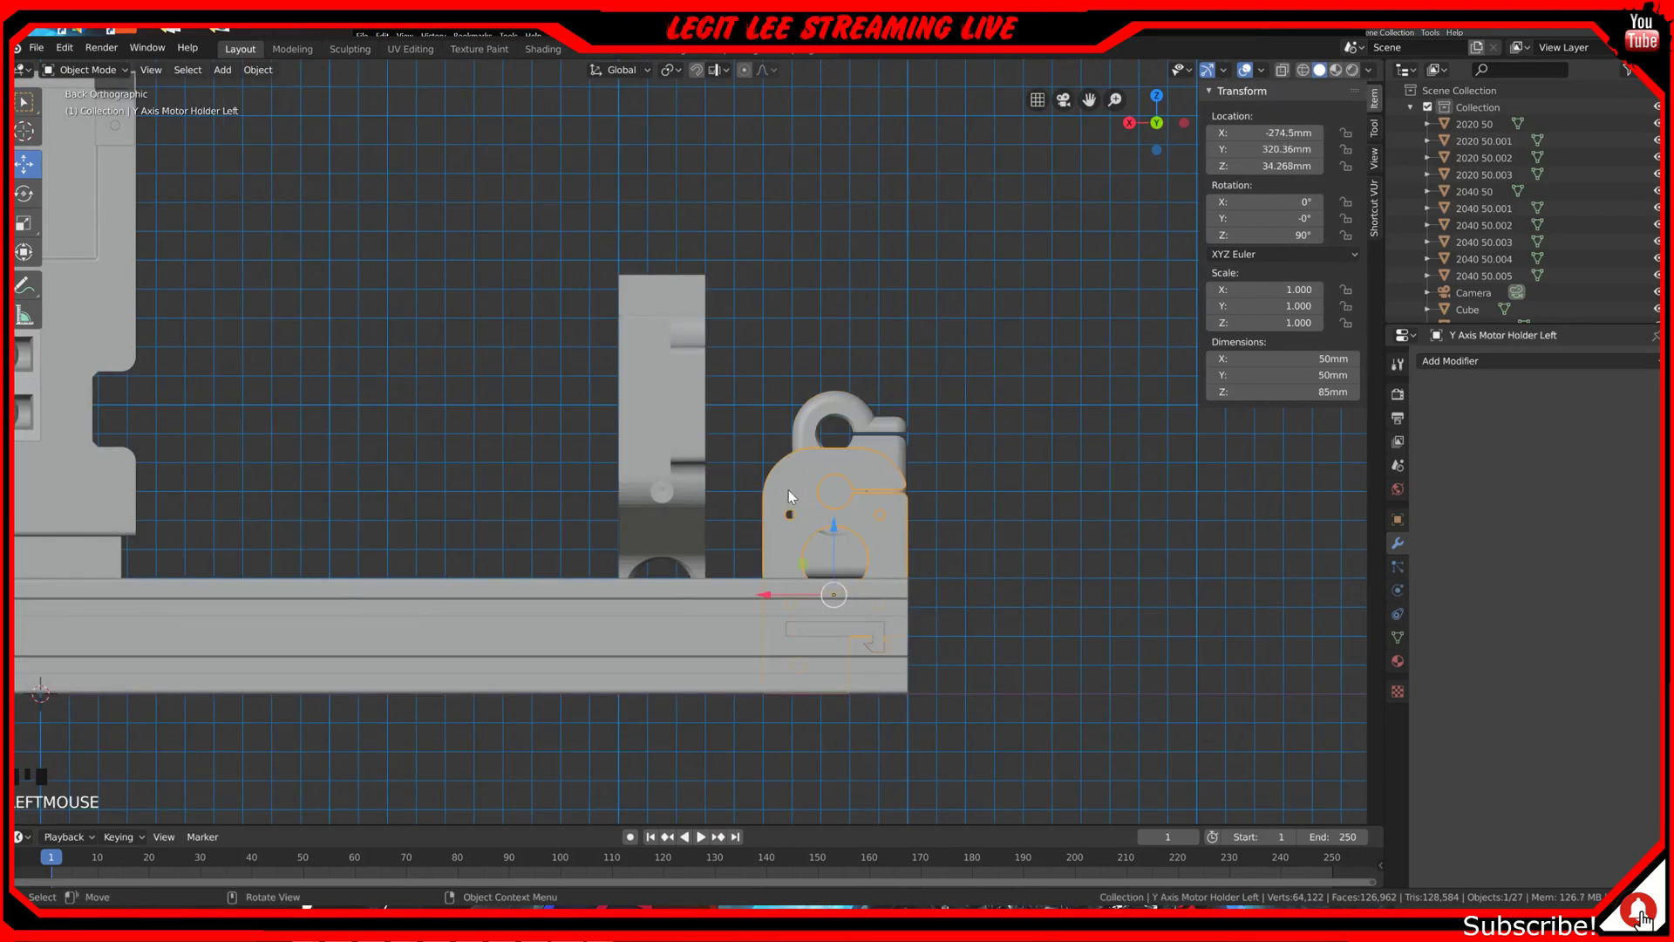
ctrl+drag(835, 521, 842, 471)
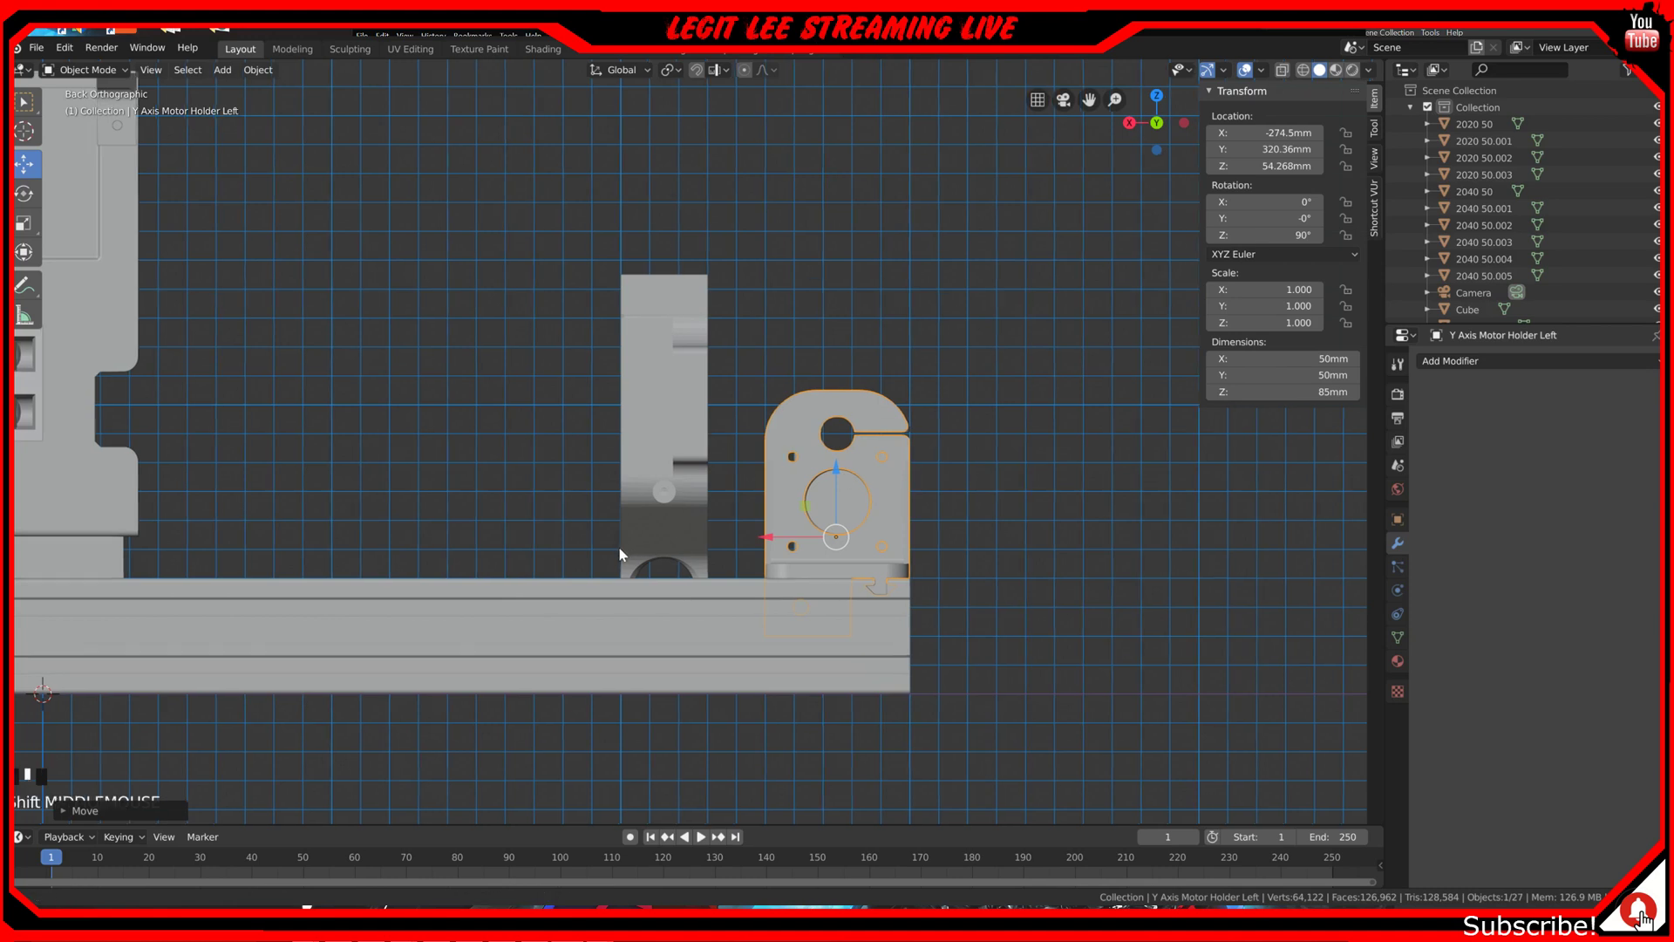
Step: Raise the Y Axis Motor Holder Right 20 mm along Z, to a Z location of 54.108 mm
shift+middle_drag(619, 547, 1031, 541)
shift+middle_drag(478, 530, 1259, 582)
scroll(605, 525, up, 1)
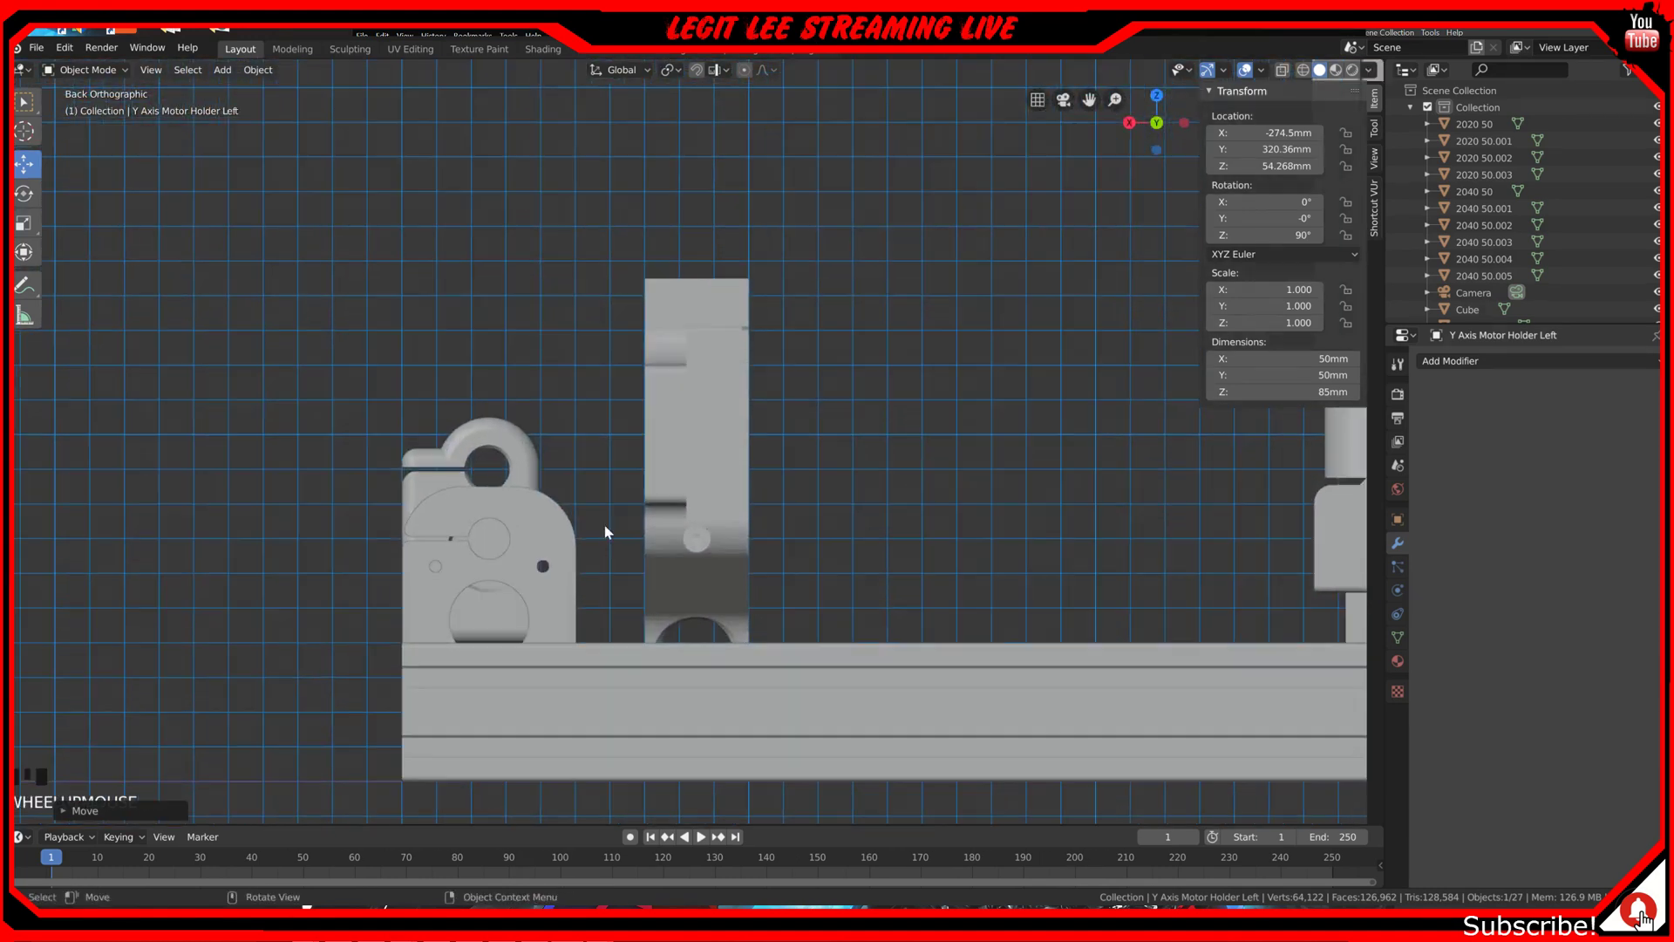
click(479, 579)
ctrl+drag(489, 599, 488, 534)
scroll(787, 615, down, 1)
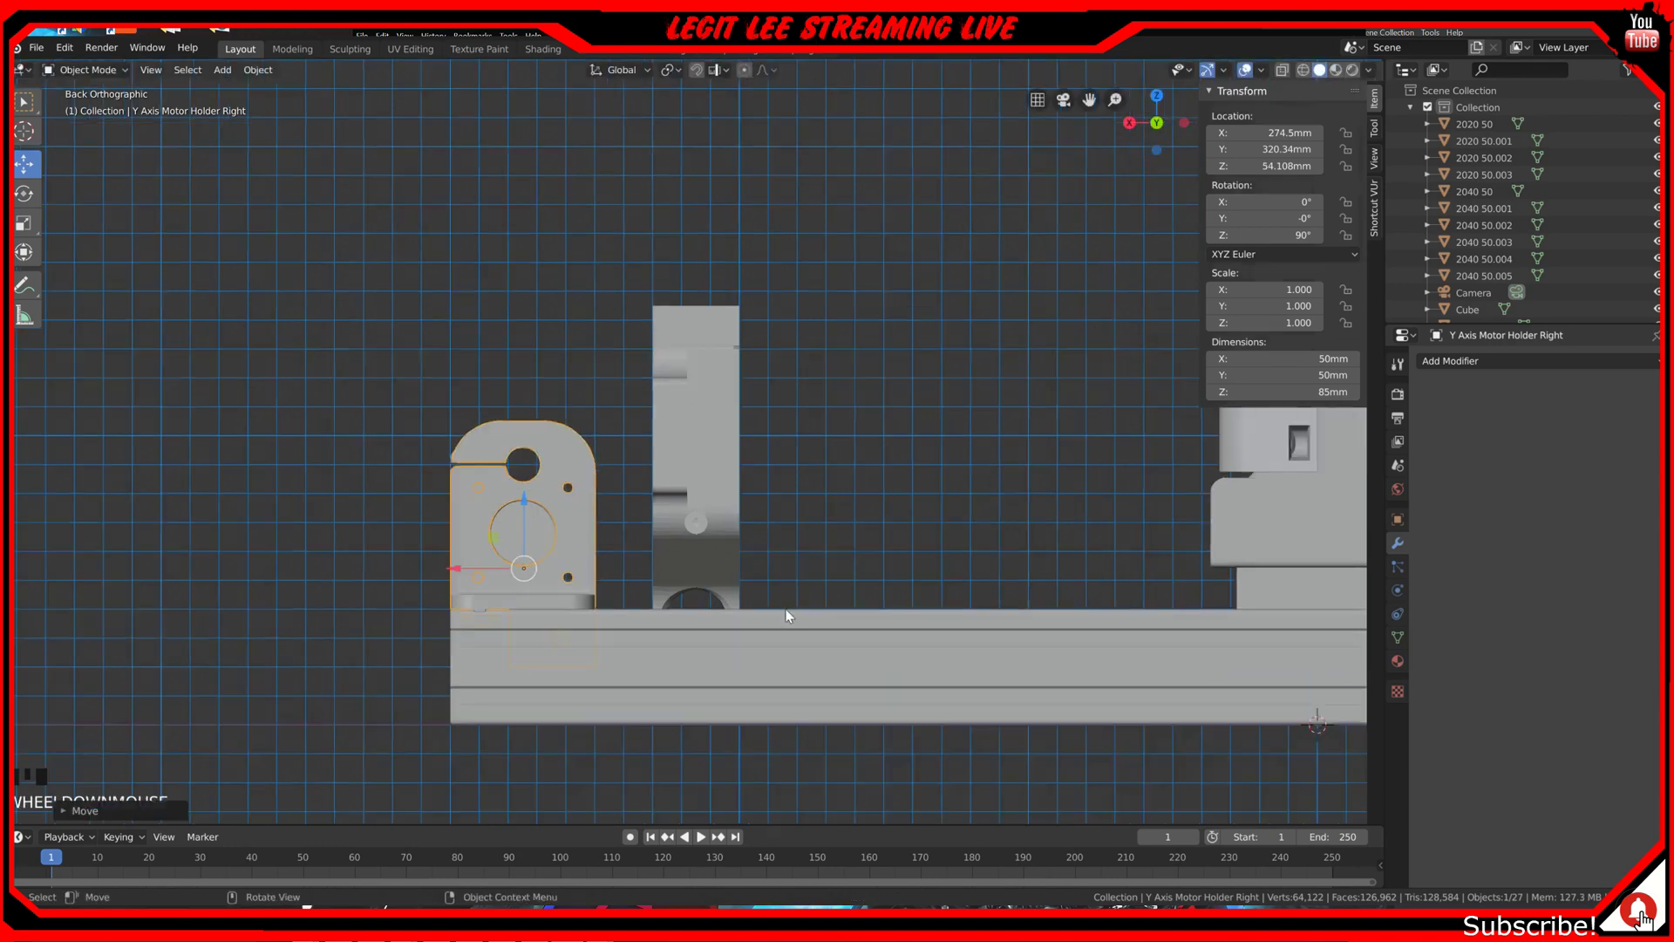
Step: From the front view, move the right X AXIS part over the right rod holder, to X 260 mm and Z 80 mm
scroll(892, 588, down, 2)
key(KP_7)
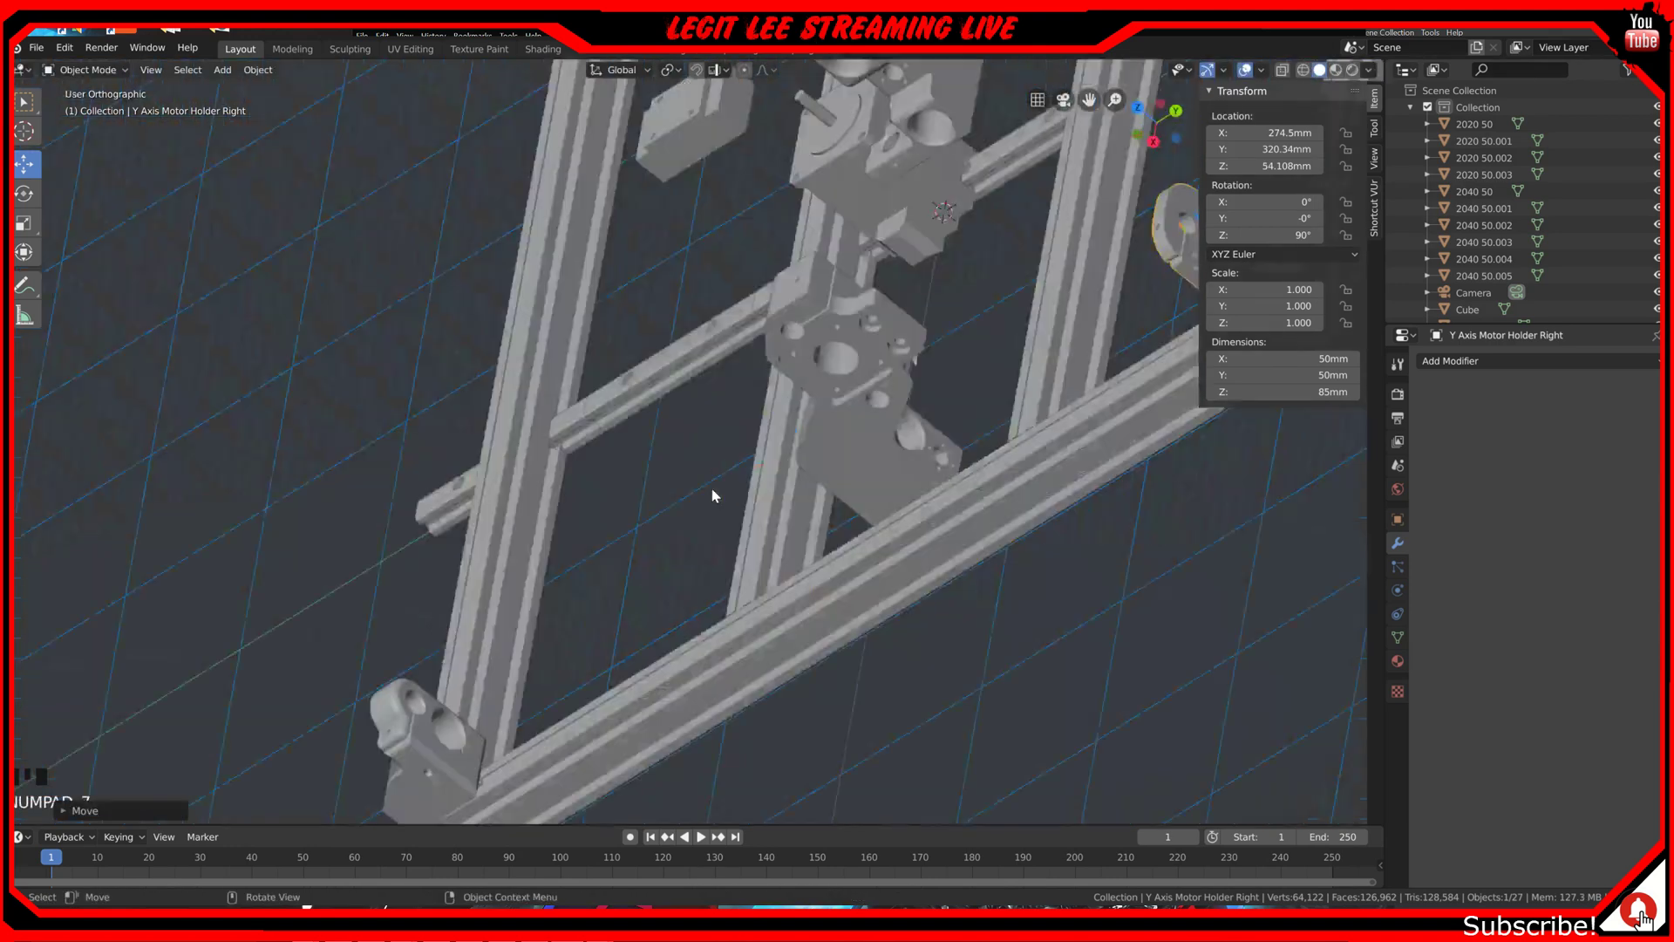
key(KP_1)
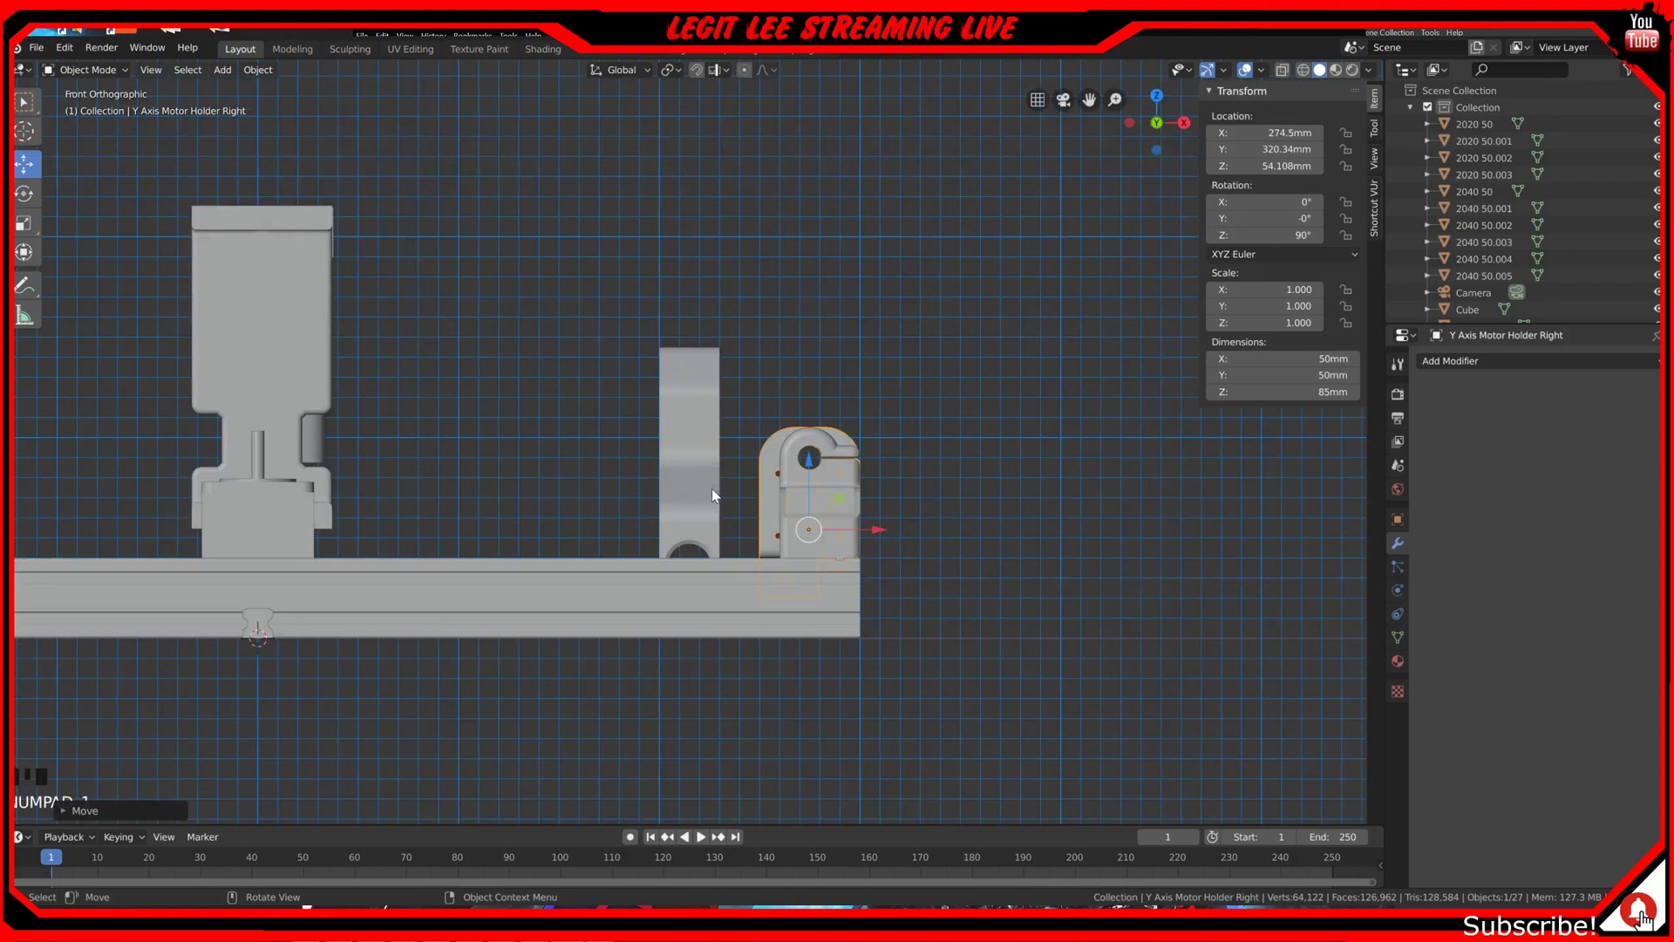
click(716, 491)
ctrl+drag(720, 638, 843, 638)
ctrl+drag(781, 565, 809, 413)
scroll(808, 414, up, 5)
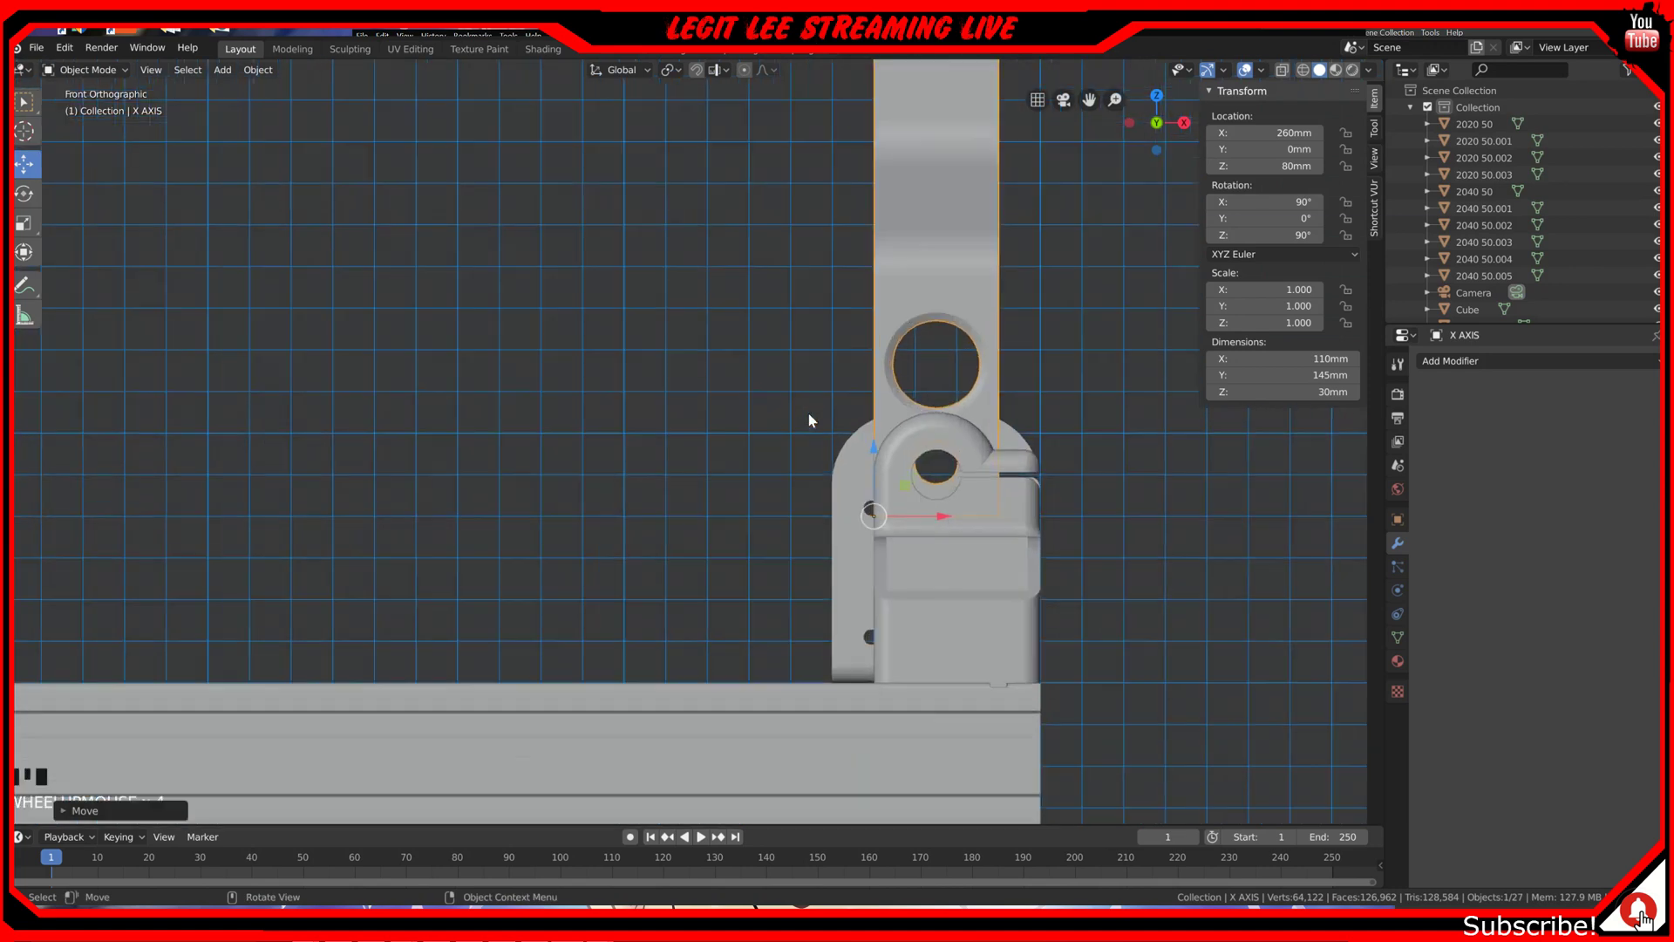
Step: Lower the right X AXIS part beside the rod holder to a Z location of 54 mm
shift+middle_drag(944, 398, 734, 399)
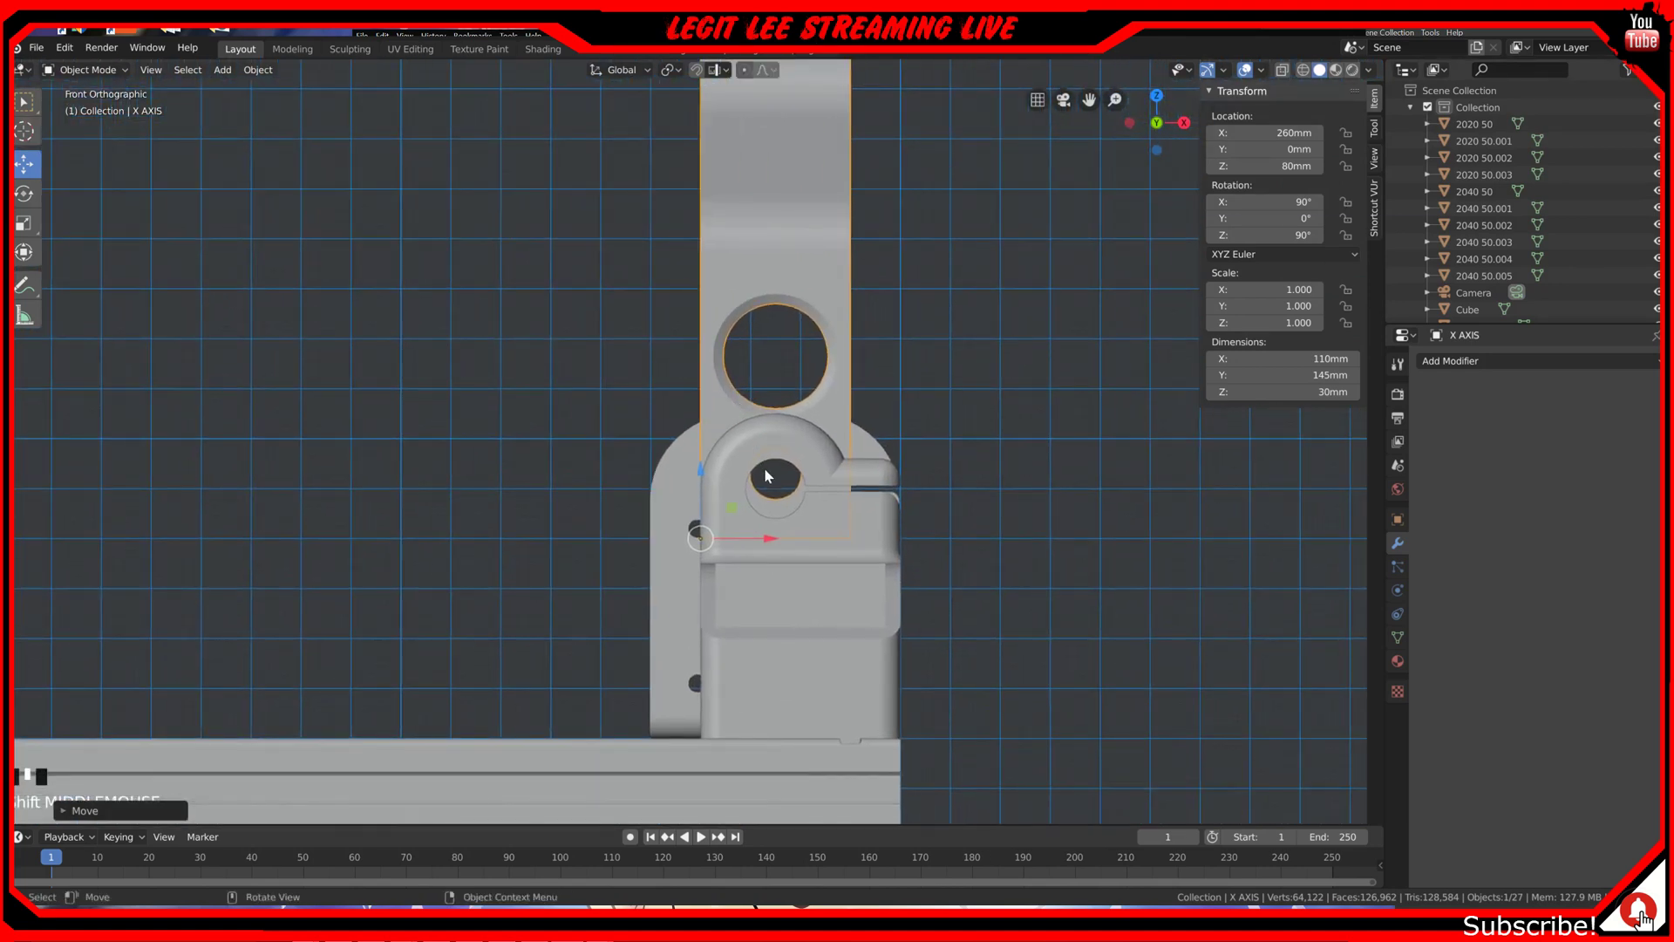
scroll(764, 468, up, 1)
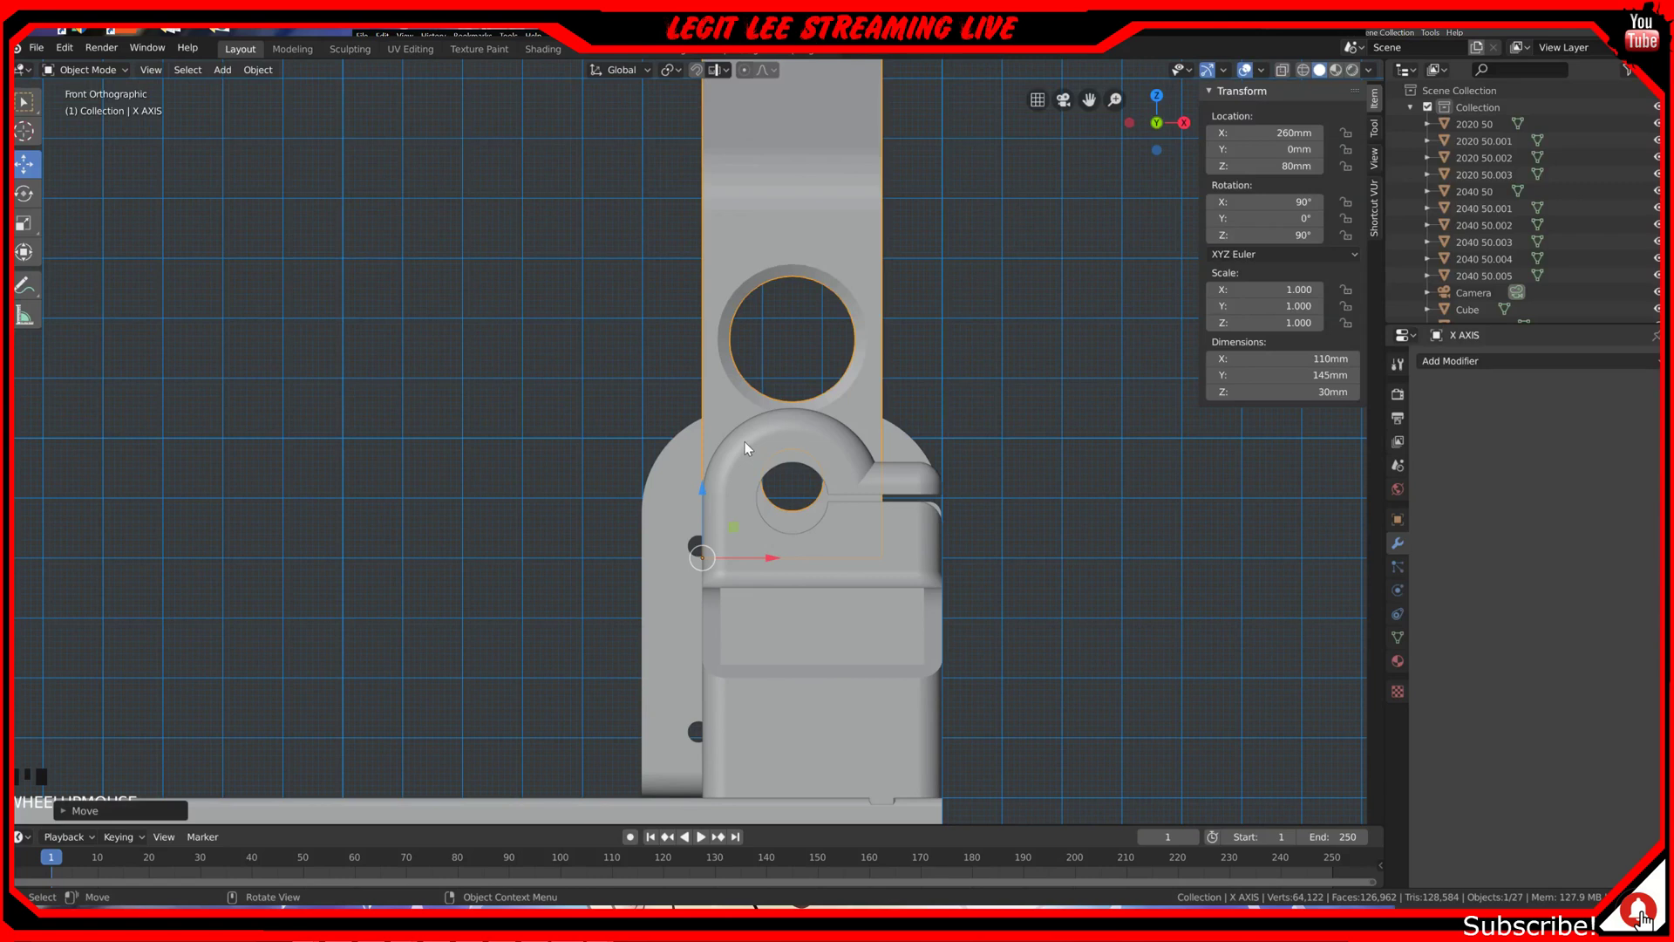
ctrl+drag(702, 496, 700, 647)
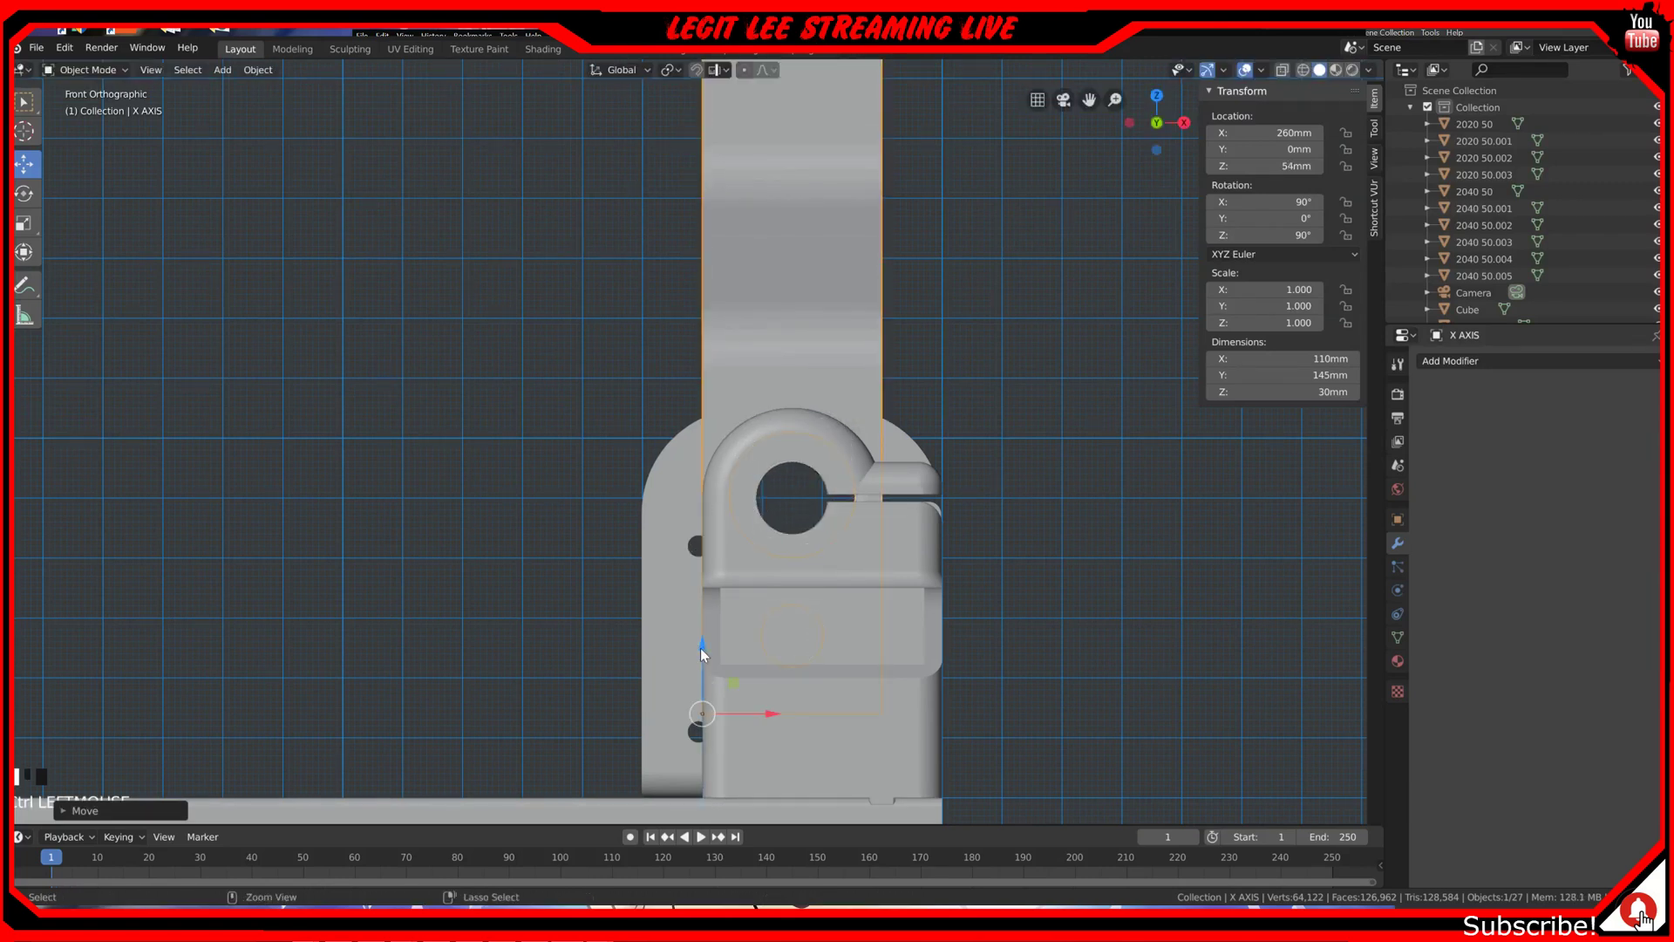
Step: Examine how the X AXIS part sits relative to the frame bars and the Y axis rod holders
middle_drag(700, 647, 473, 635)
scroll(472, 635, up, 4)
scroll(485, 639, down, 3)
scroll(485, 639, up, 3)
middle_drag(485, 639, 446, 647)
scroll(447, 647, down, 2)
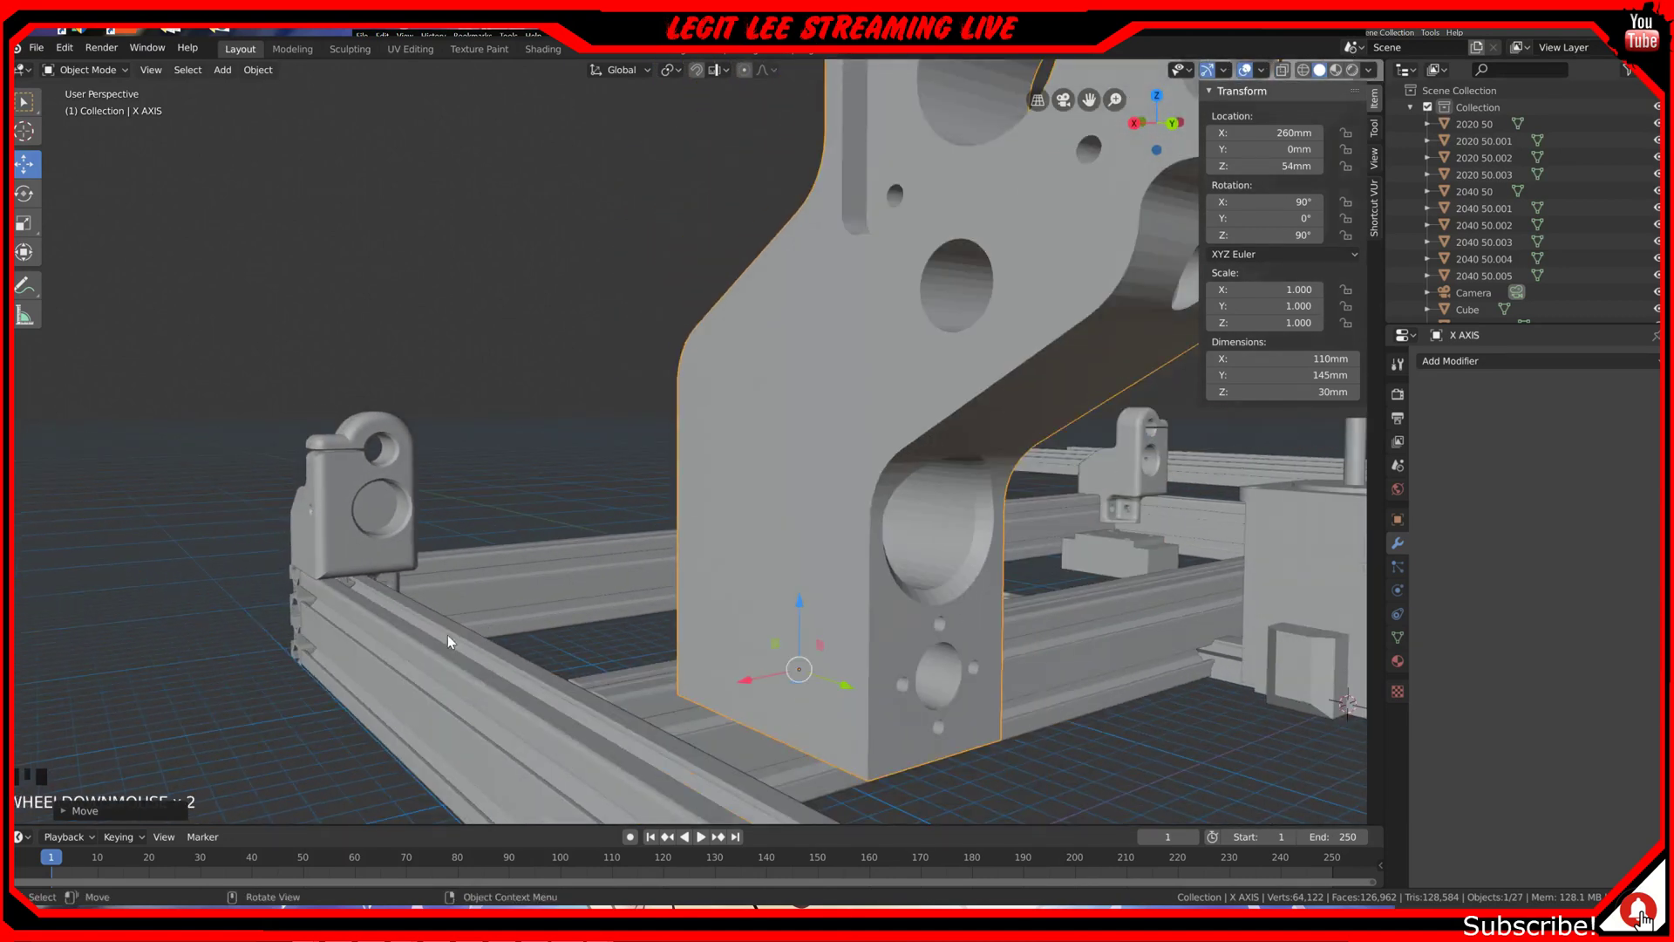
middle_drag(452, 626, 445, 589)
scroll(446, 590, up, 2)
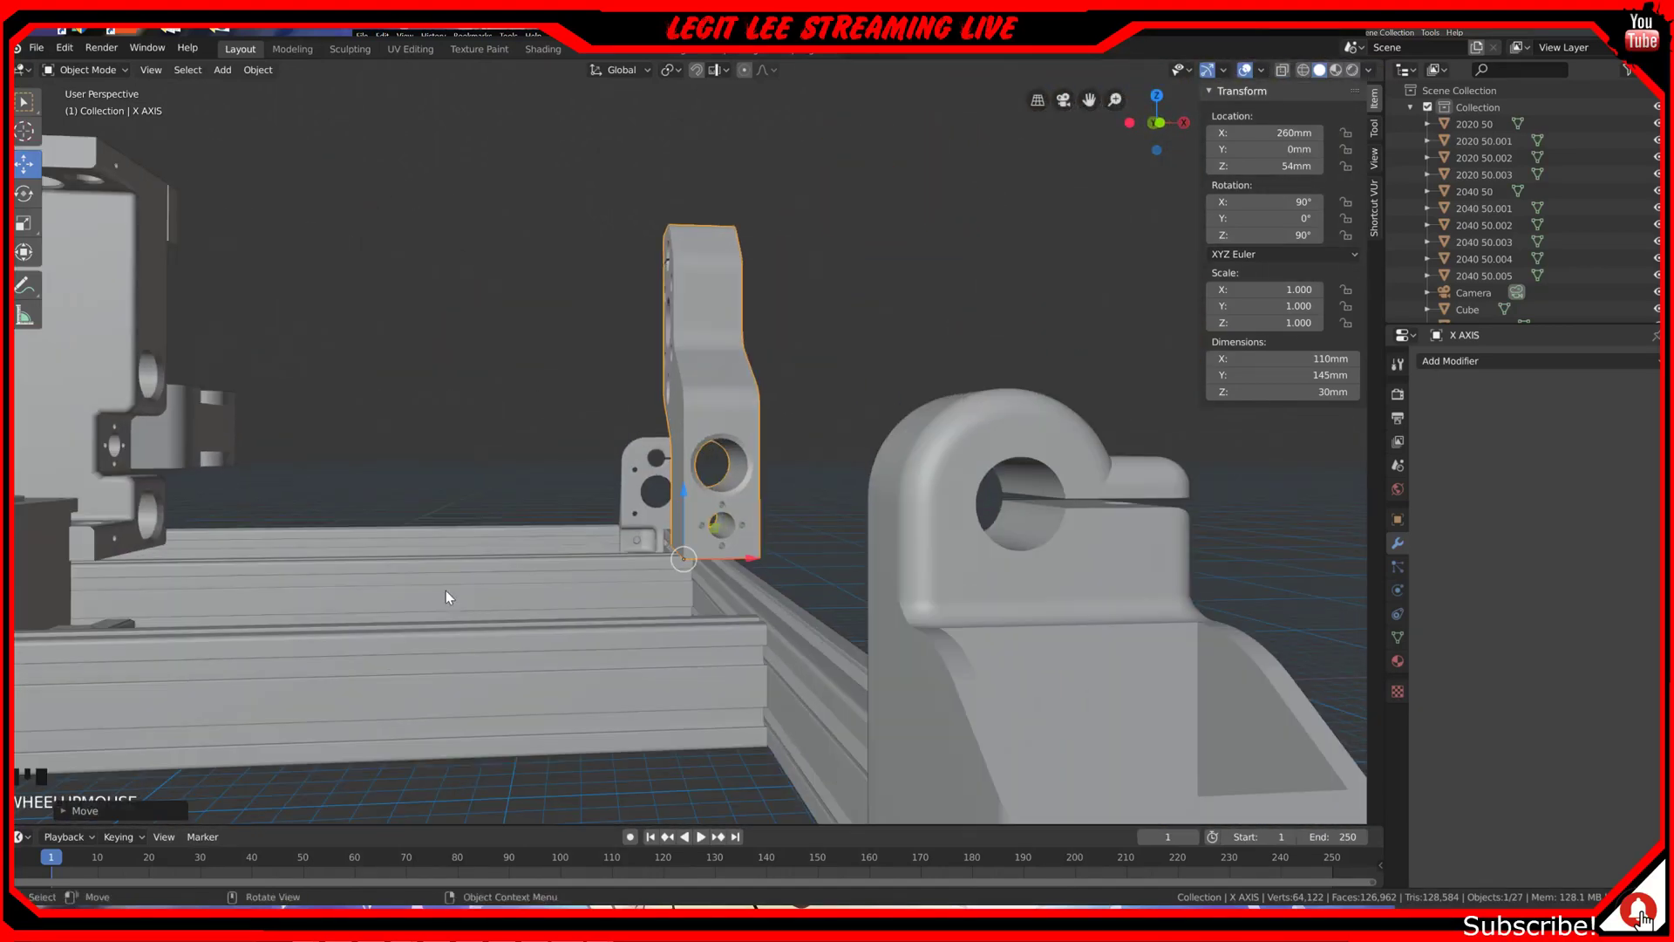
Step: From the front view, raise the X AXIS BEARING part 50 mm along Z, to a Z location of 50 mm
key(KP_1)
scroll(447, 589, down, 4)
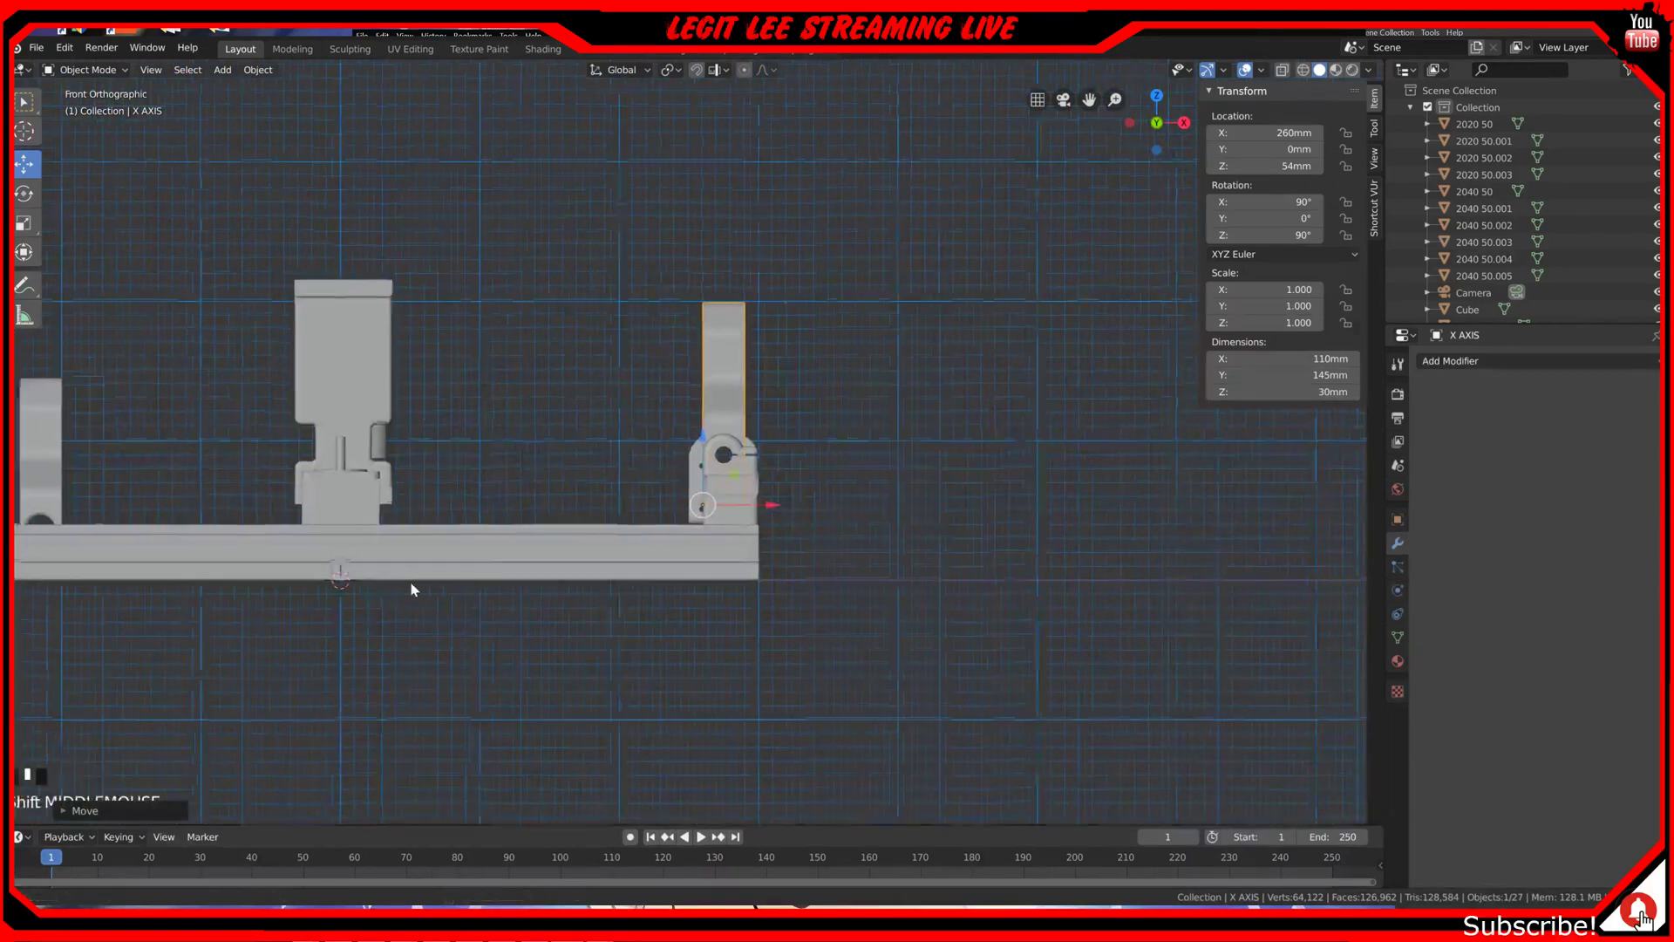
shift+middle_drag(410, 581, 897, 650)
click(513, 583)
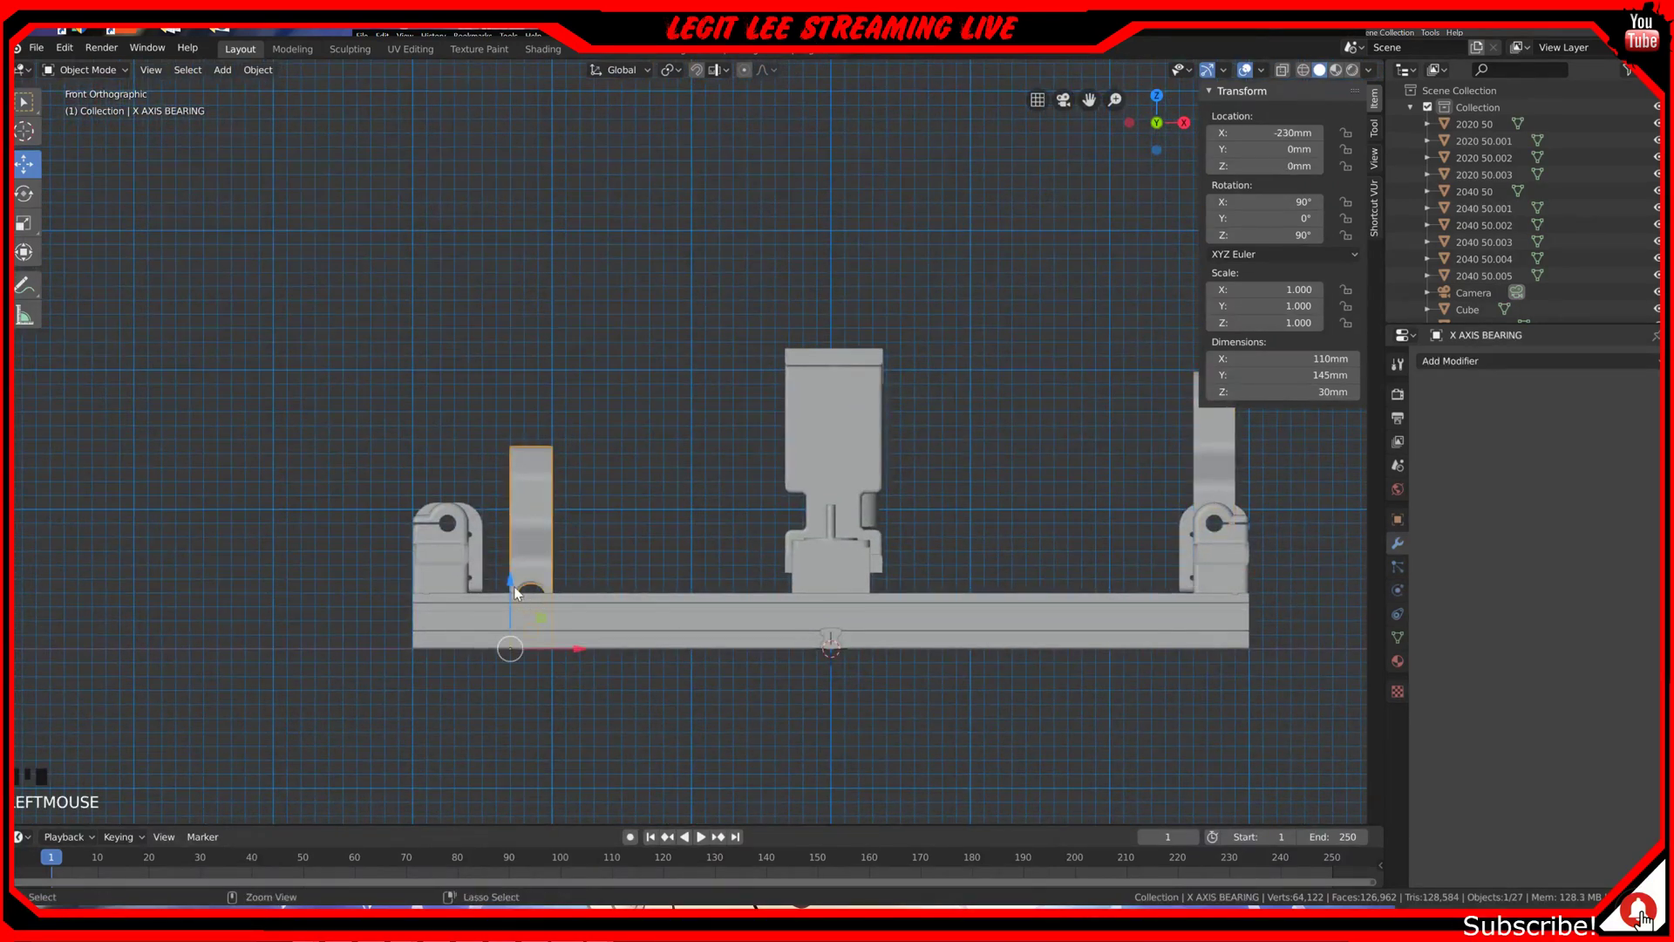
ctrl+drag(514, 585, 521, 514)
scroll(521, 514, up, 4)
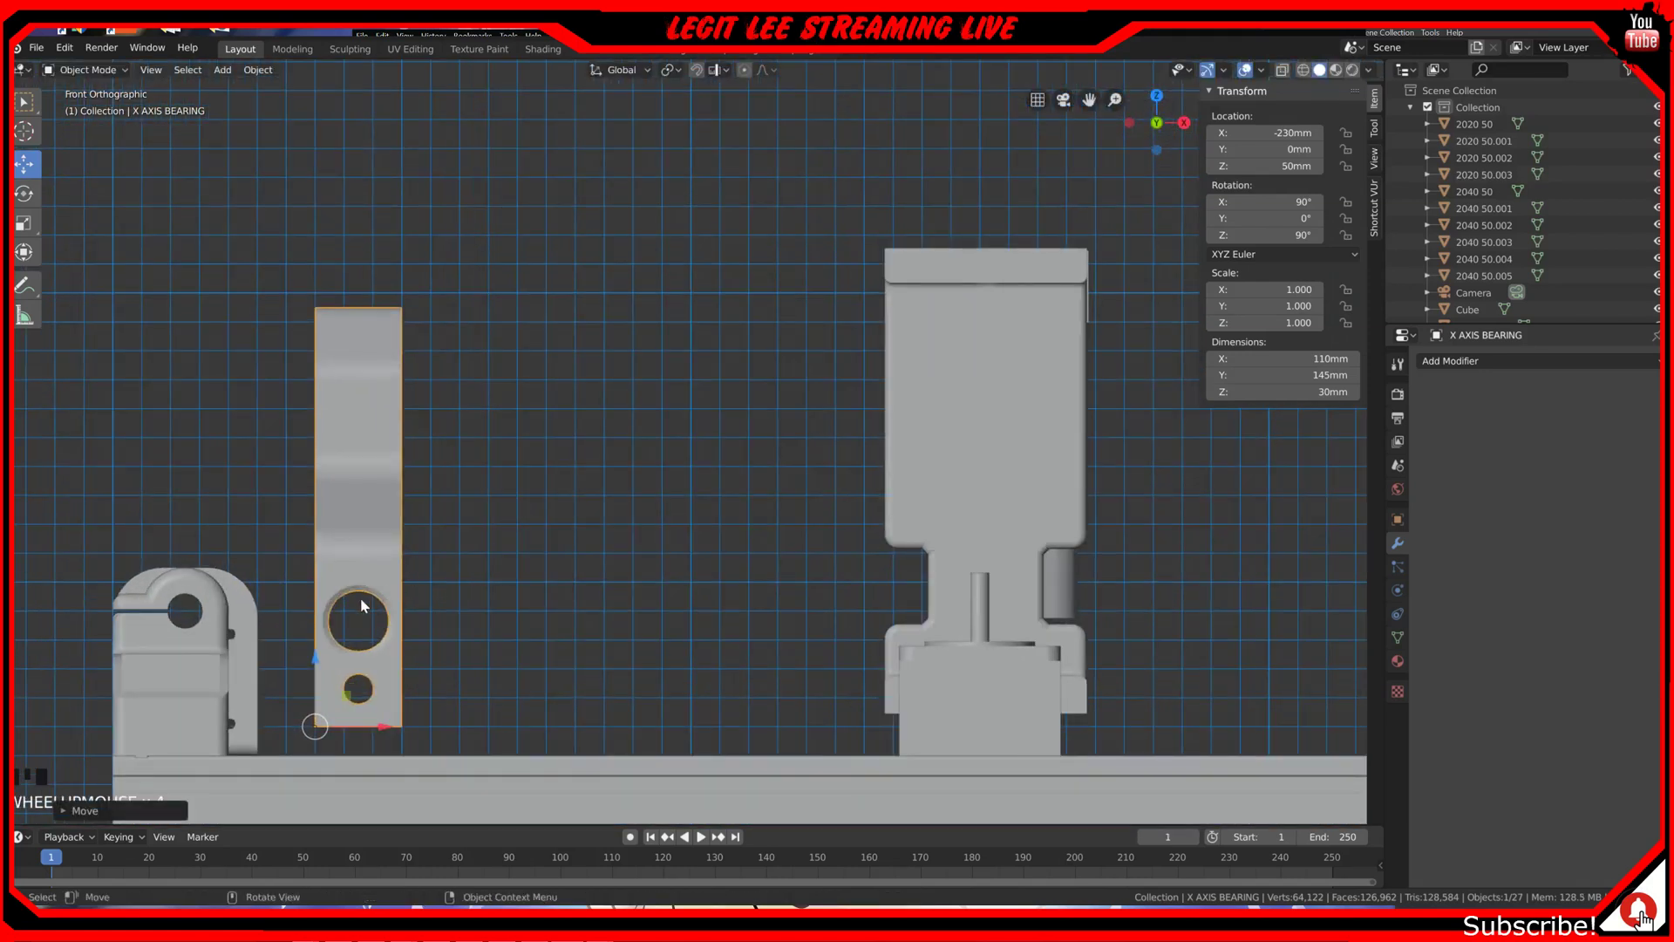
Step: Move the X AXIS BEARING over the left rod holder to X -290 mm and raise it to Z 53 mm
ctrl+drag(361, 661, 228, 697)
shift+middle_drag(307, 662, 720, 576)
ctrl+drag(635, 641, 601, 638)
scroll(579, 583, up, 2)
shift+middle_drag(579, 579, 511, 509)
ctrl+drag(492, 522, 498, 493)
right_click(498, 493)
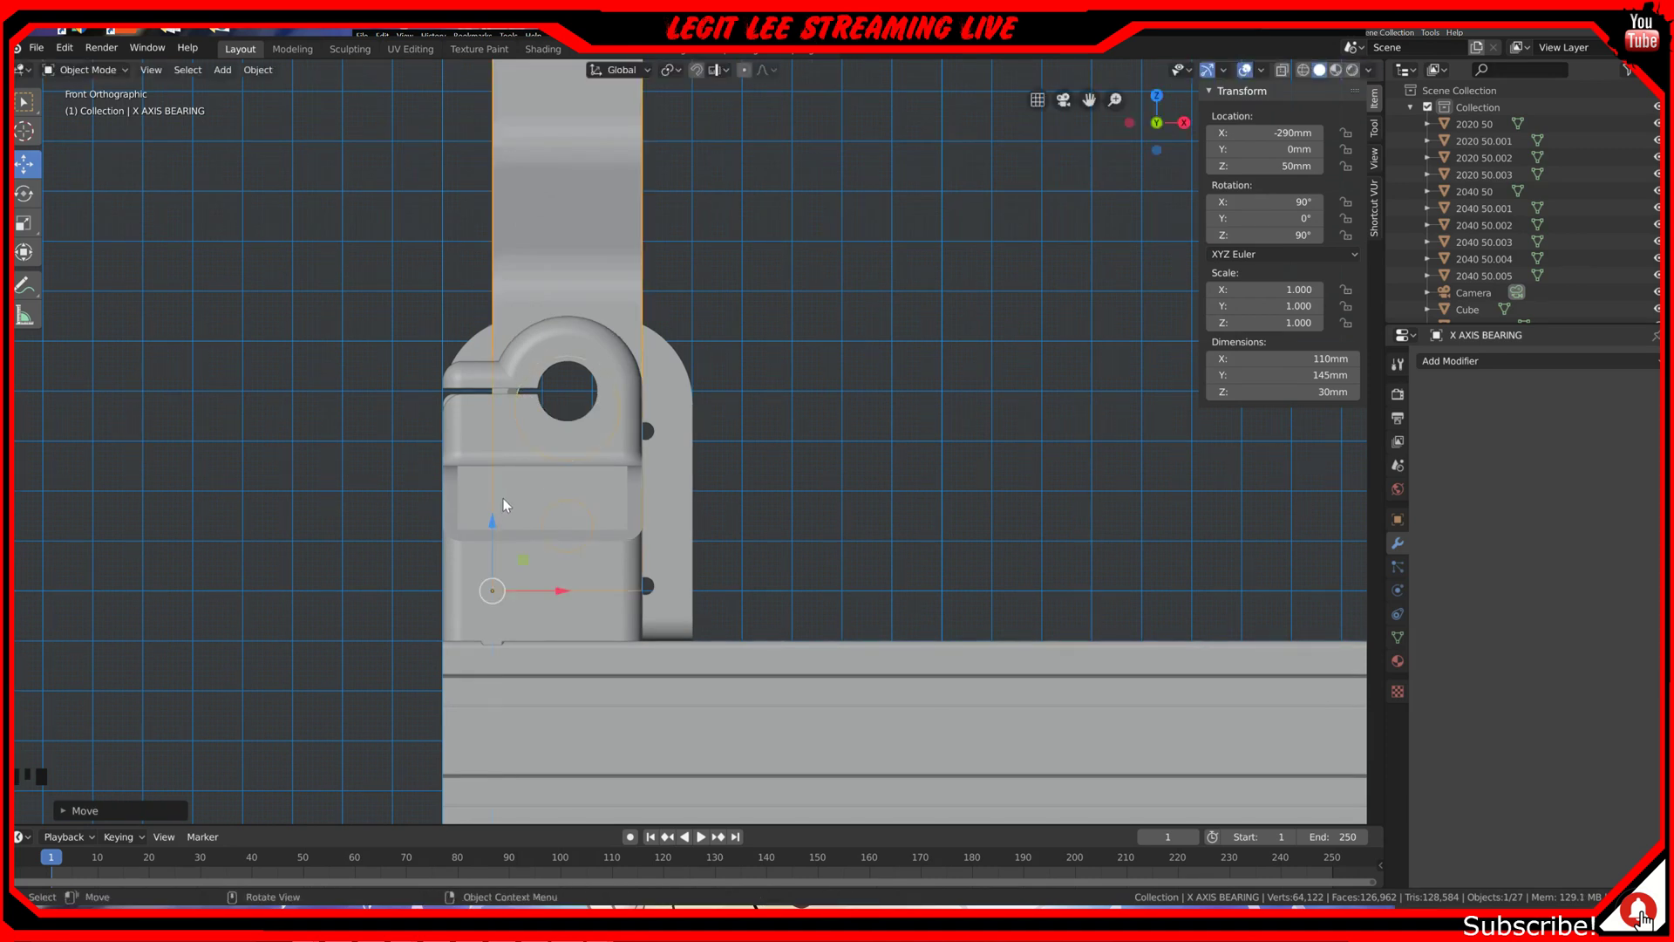
scroll(503, 498, up, 2)
ctrl+drag(350, 634, 355, 603)
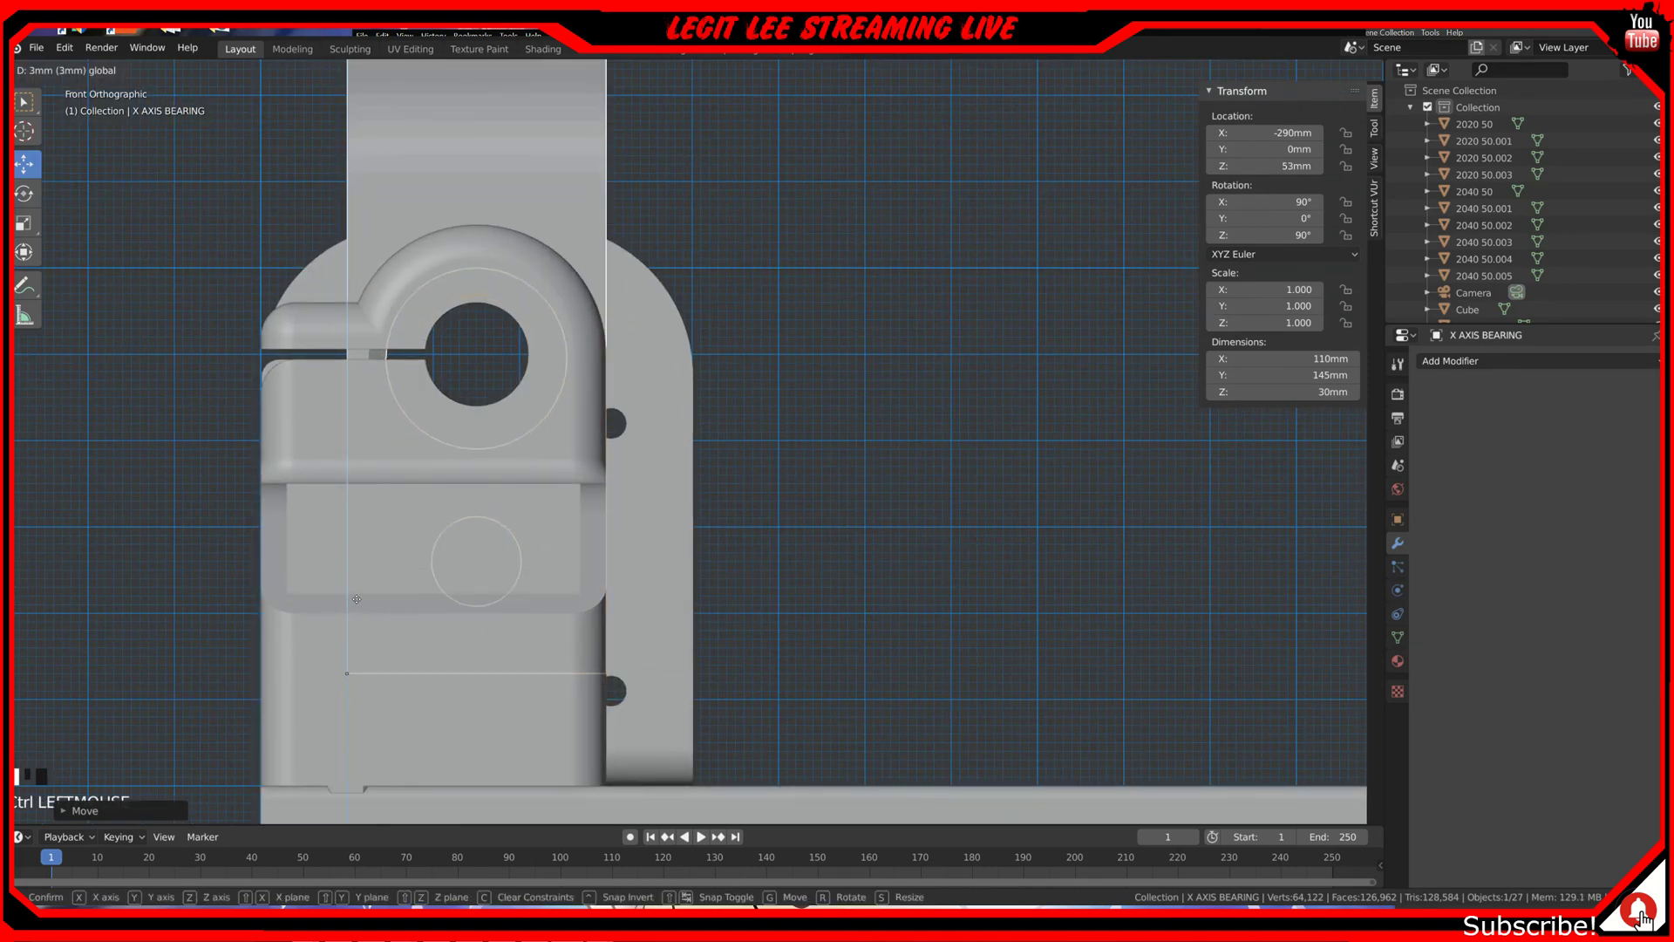
ctrl+drag(357, 599, 356, 600)
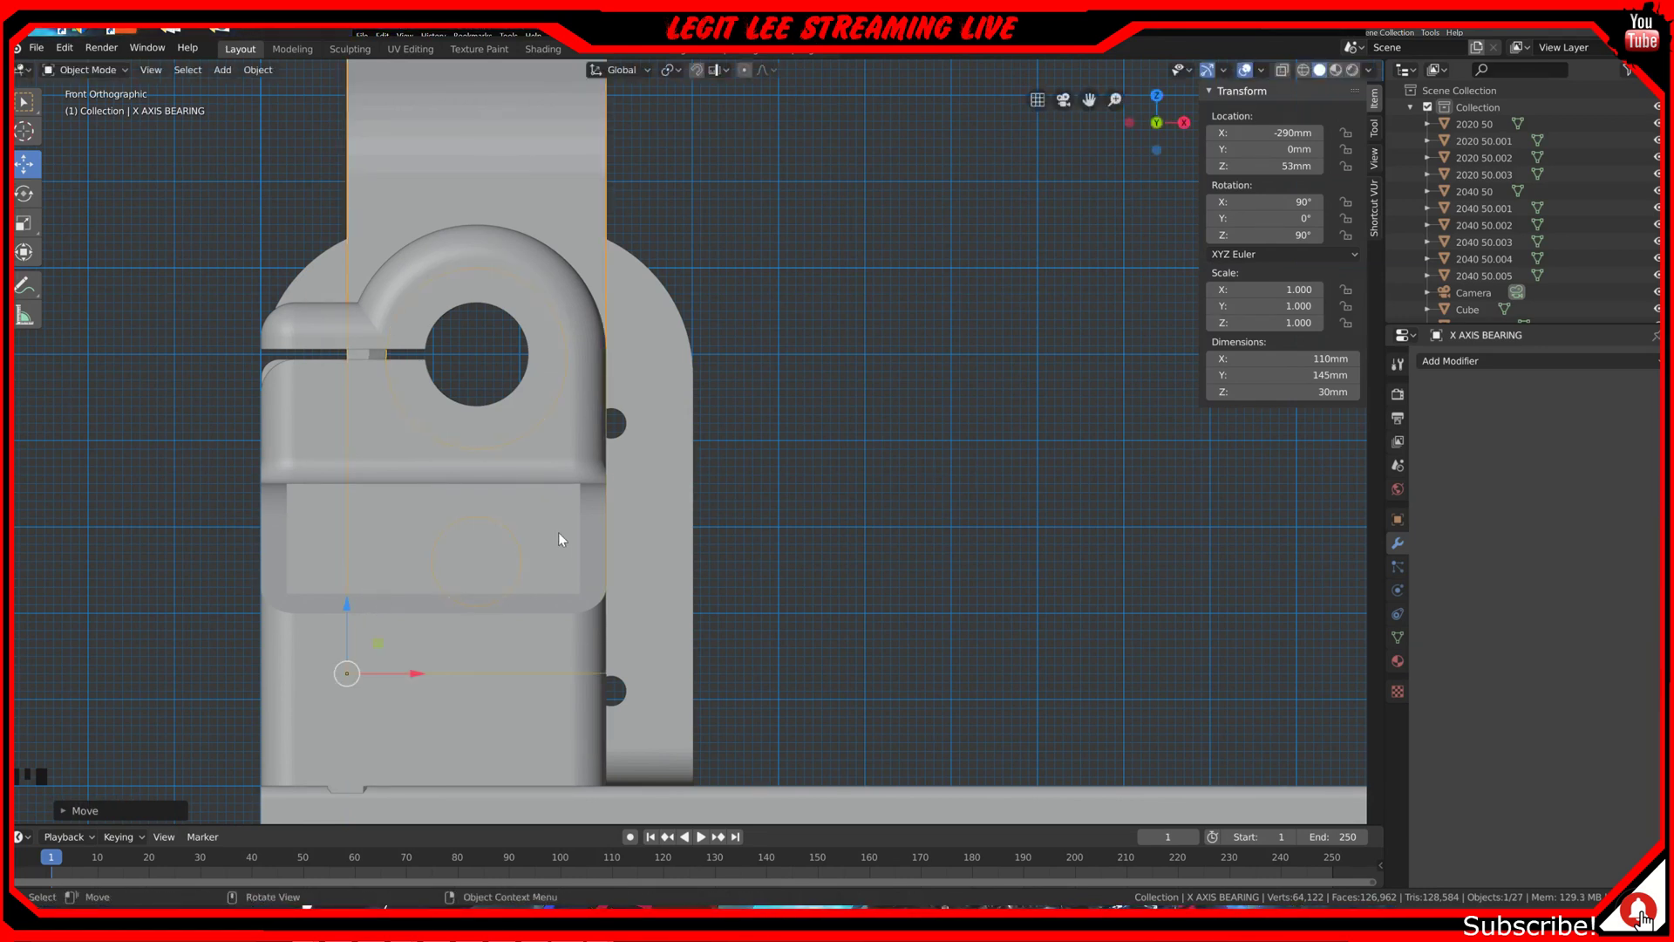
Step: Examine the placed X AXIS BEARING and the Z axis parts in the middle of the frame from several views
scroll(562, 531, down, 4)
scroll(561, 531, down, 3)
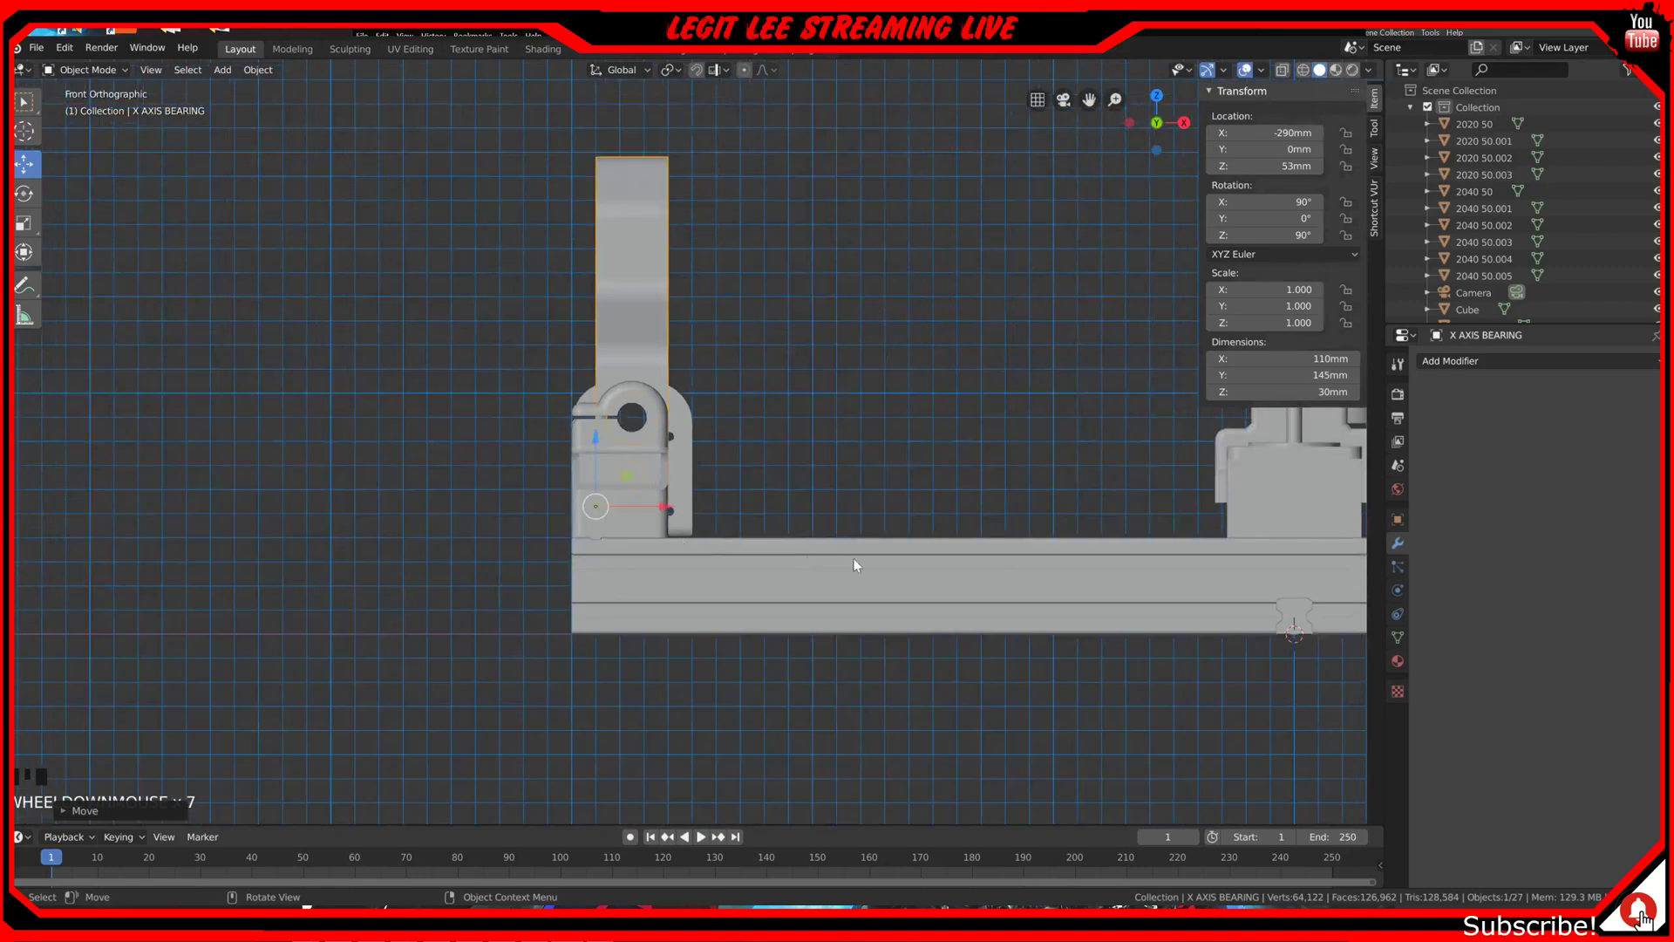
shift+middle_drag(861, 556, 622, 551)
scroll(622, 551, down, 1)
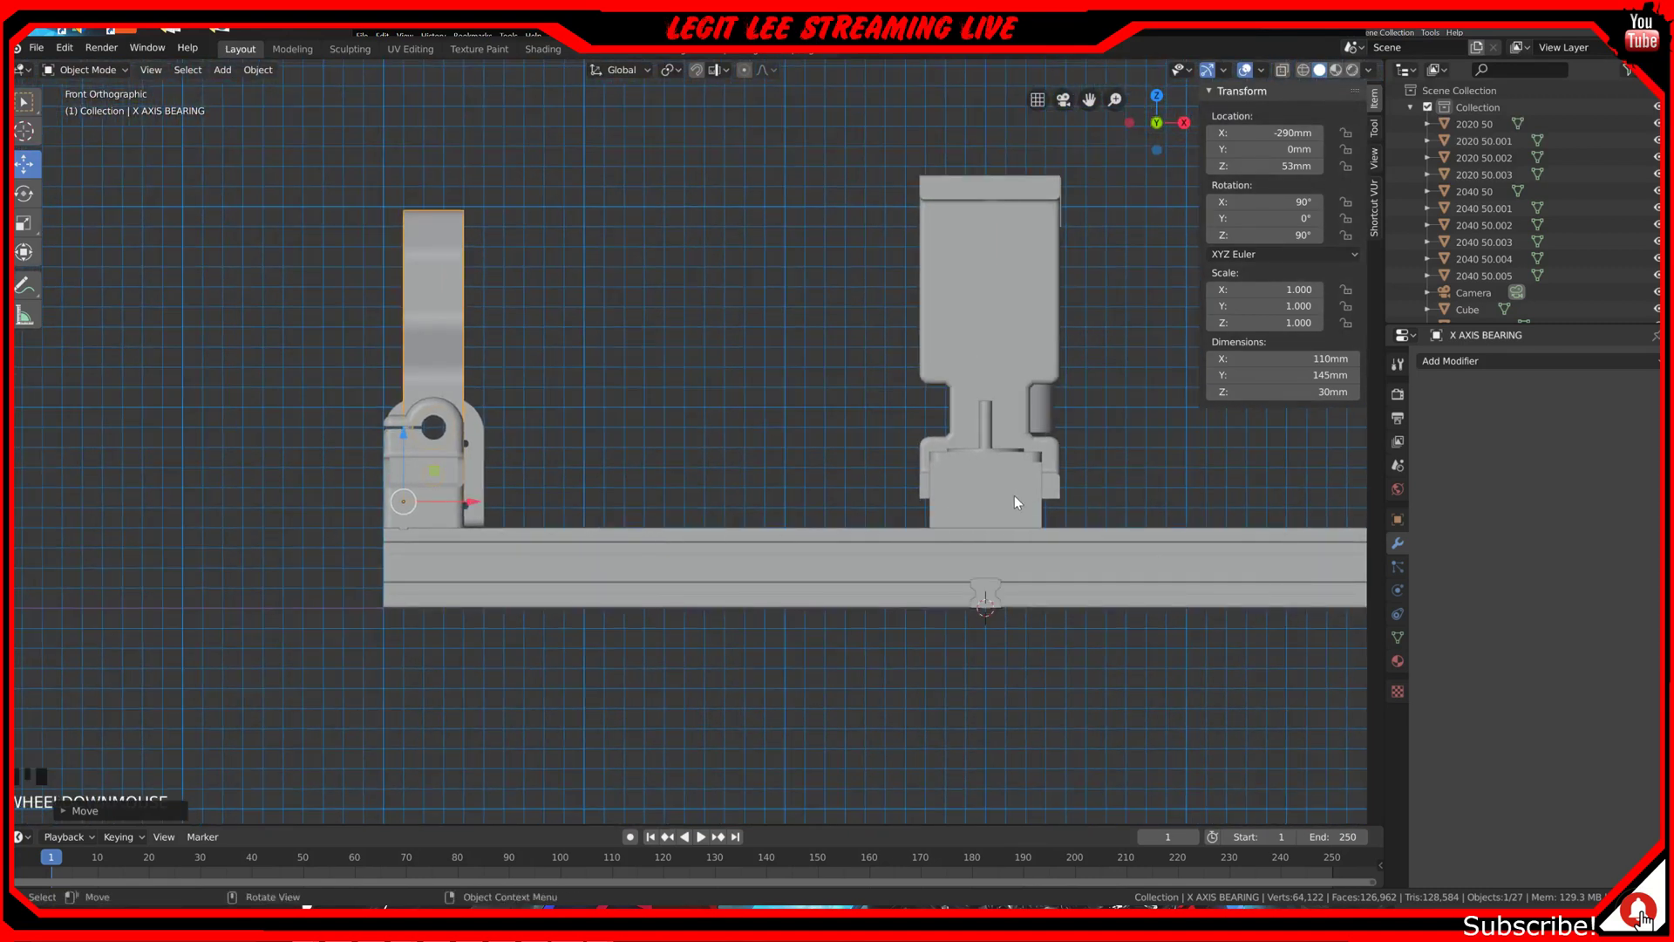
key(KP_7)
scroll(1013, 495, down, 2)
middle_drag(1011, 495, 917, 410)
scroll(920, 406, up, 2)
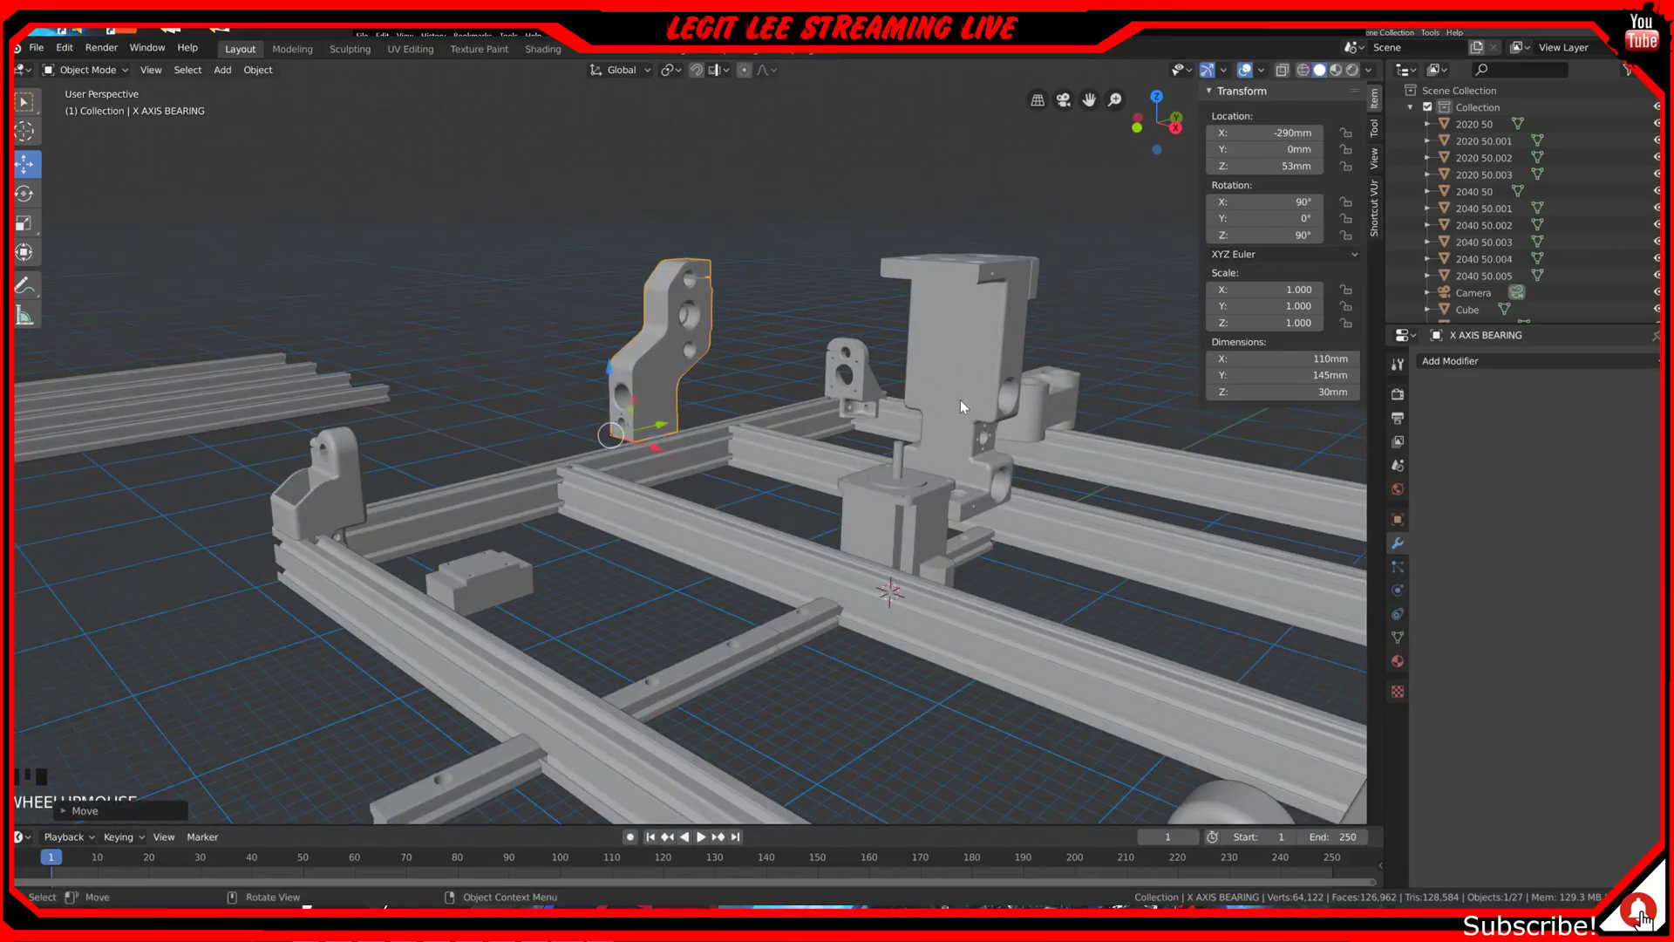
Step: From the right view, raise the Z AXIS part to a Z location of 191.12 mm
key(KP_3)
click(842, 258)
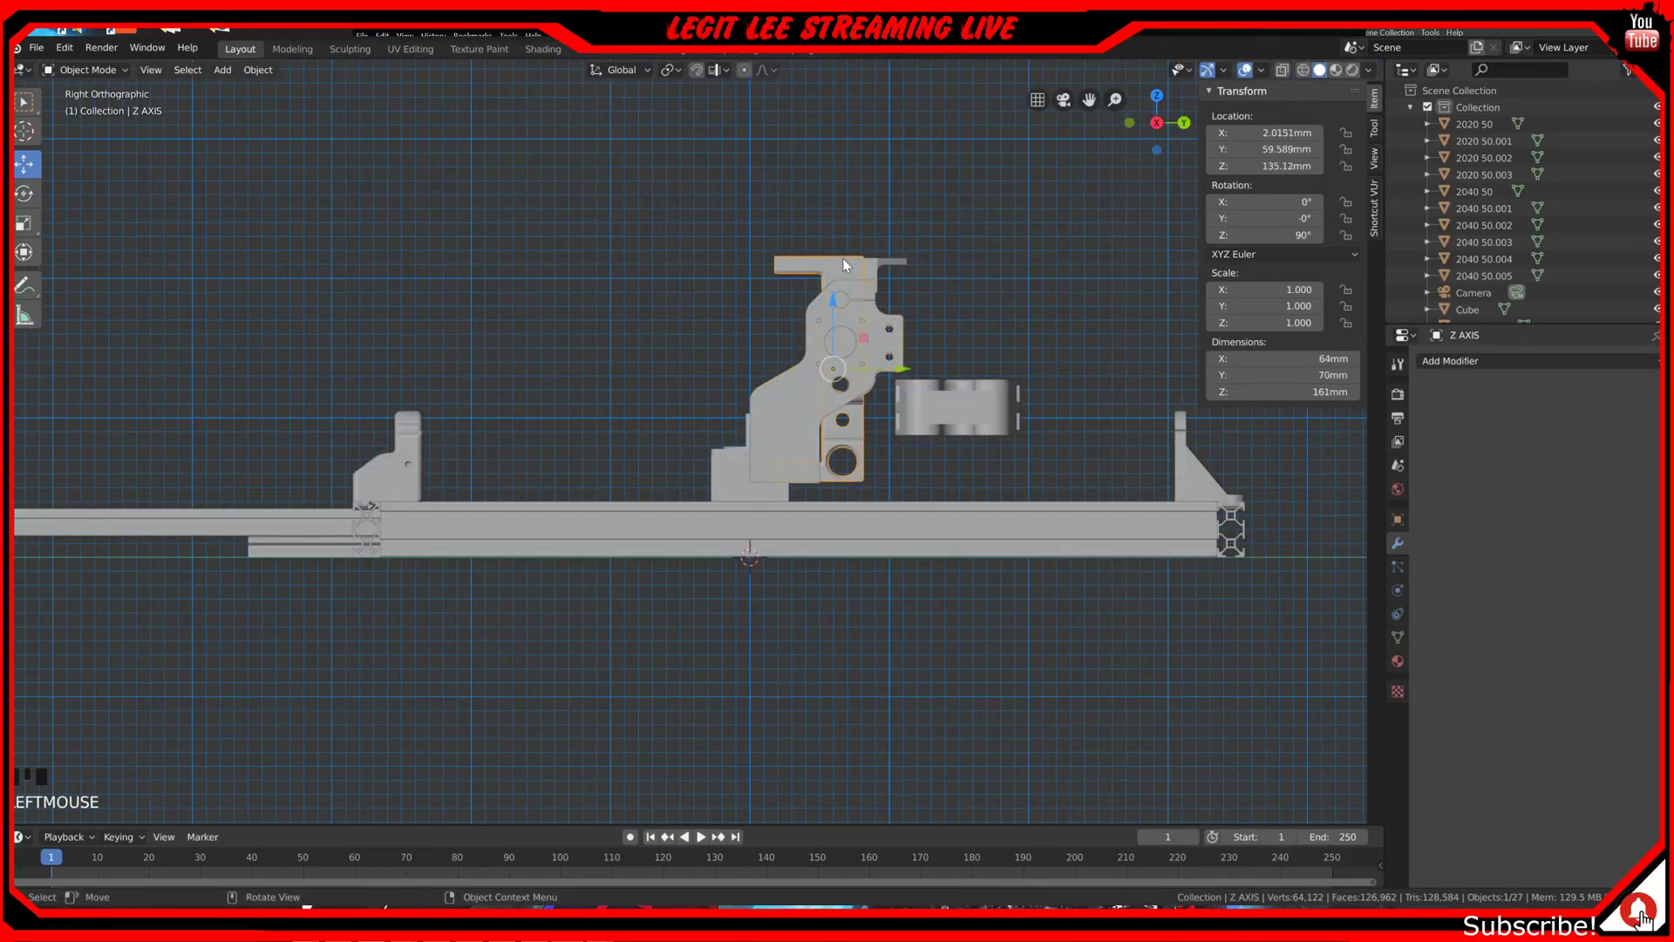
scroll(872, 318, up, 3)
shift+middle_drag(879, 332, 837, 323)
scroll(829, 318, down, 1)
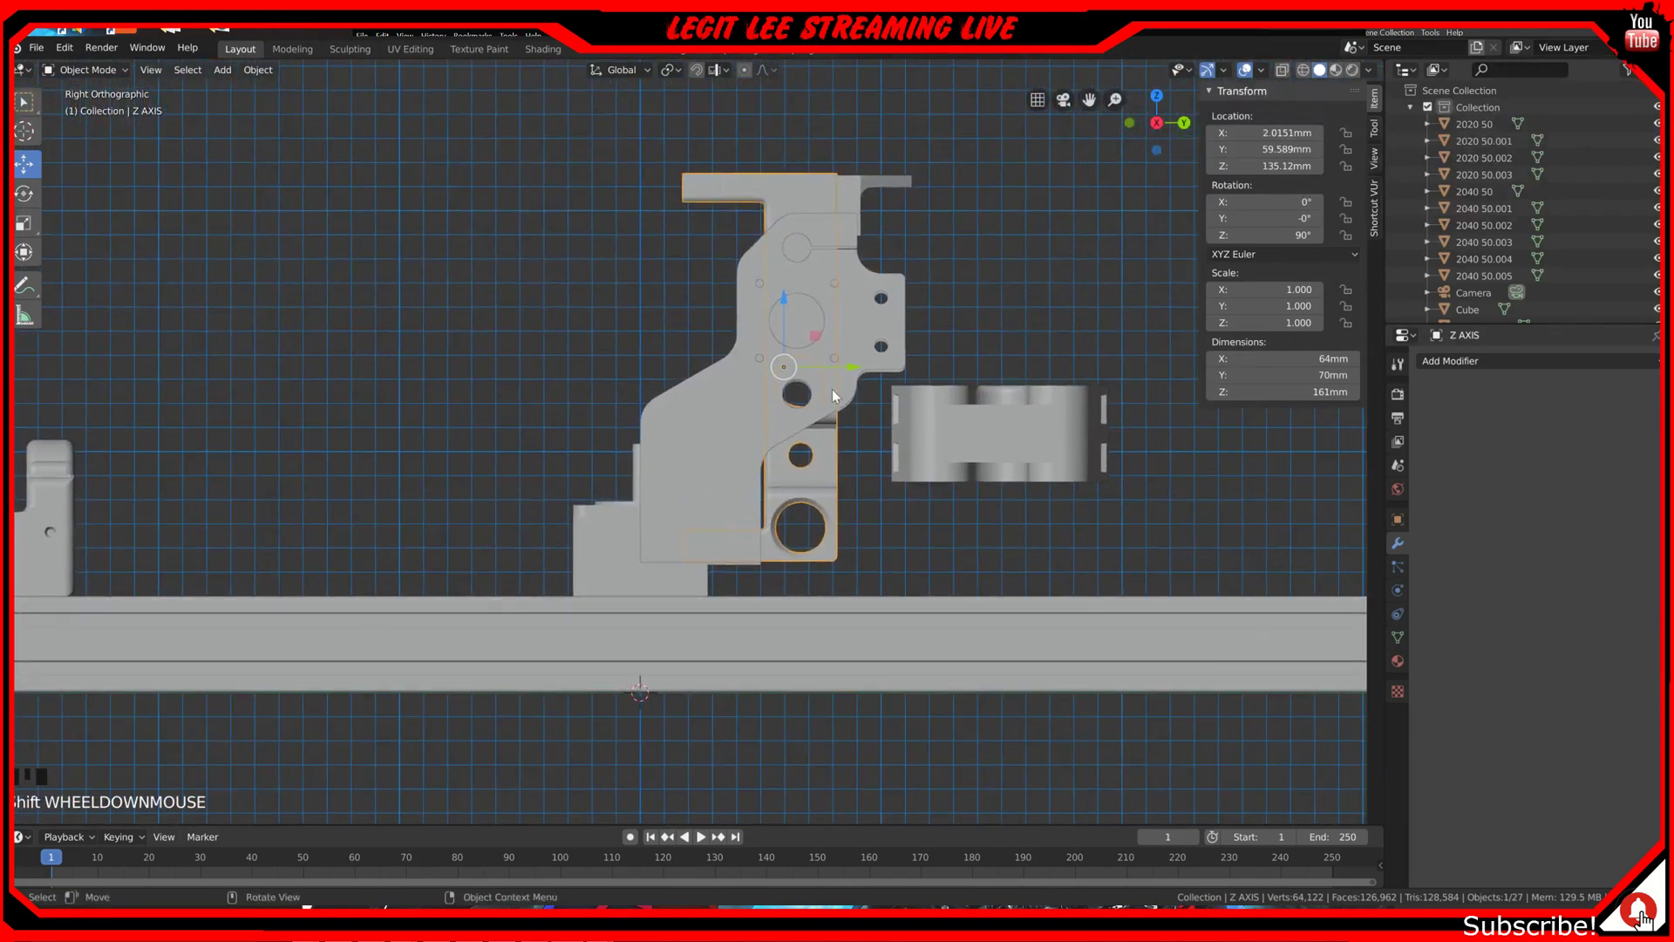
scroll(804, 305, up, 1)
drag(804, 284, 814, 132)
scroll(820, 144, up, 2)
shift+middle_drag(824, 151, 629, 510)
scroll(698, 423, up, 2)
ctrl+drag(673, 306, 676, 244)
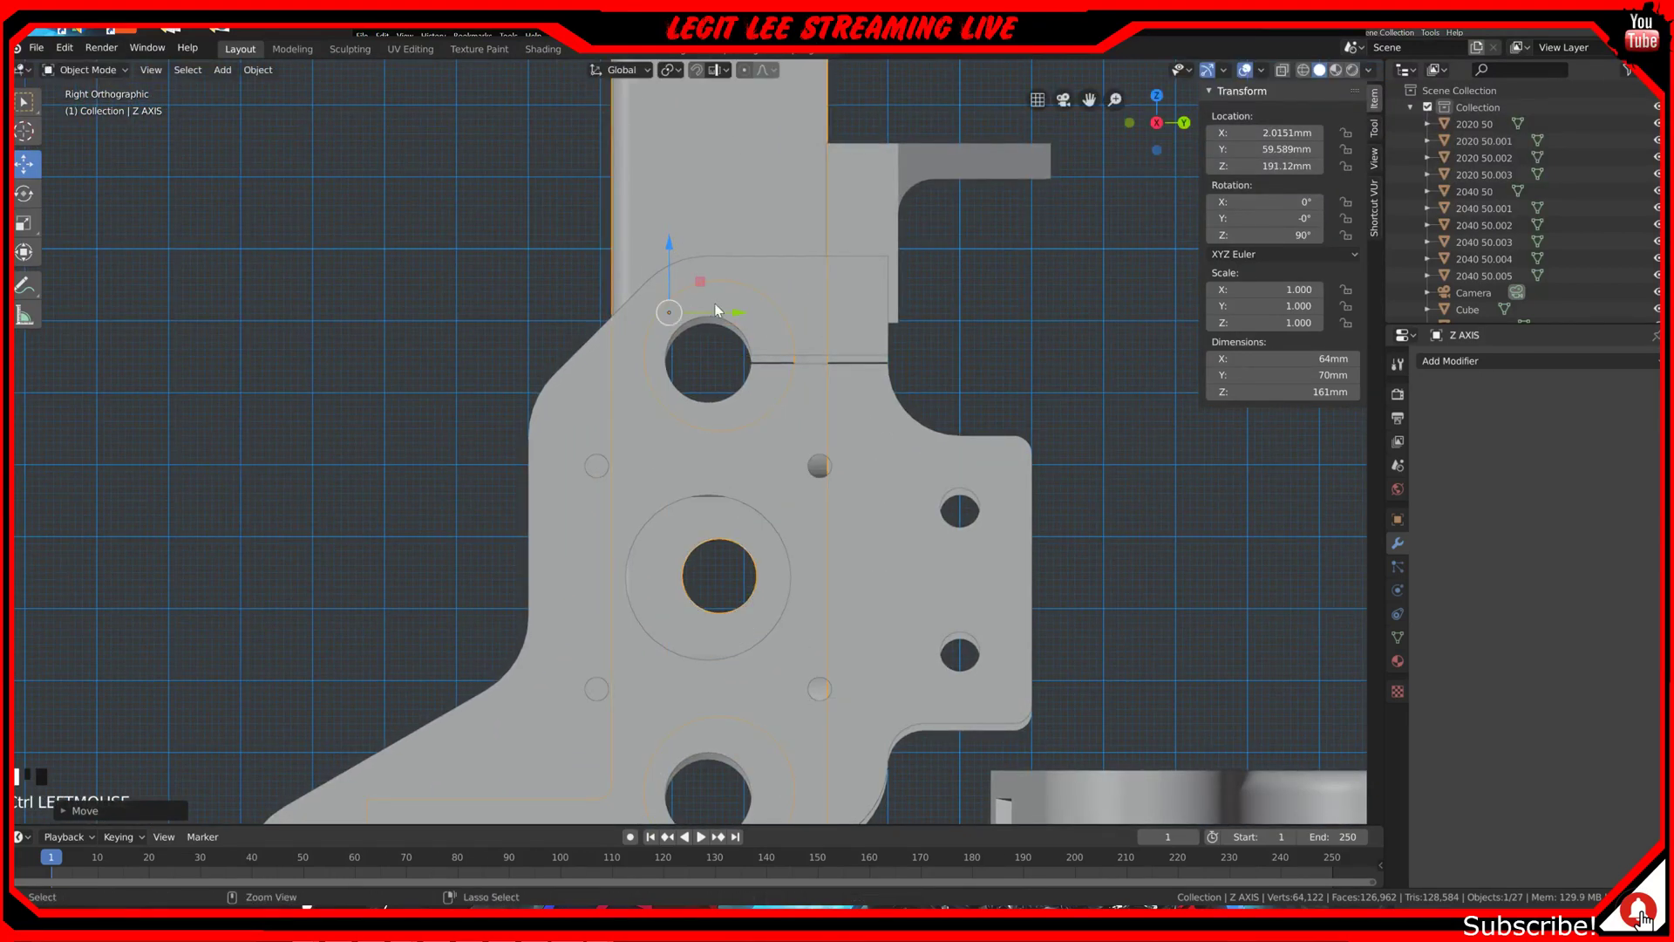
Step: Align the Z AXIS holes with those of the X axis part at Y 57.901 mm and Z 190.5 mm
ctrl+drag(739, 309, 740, 348)
shift+middle_drag(741, 348, 756, 248)
scroll(743, 205, up, 3)
scroll(742, 205, down, 2)
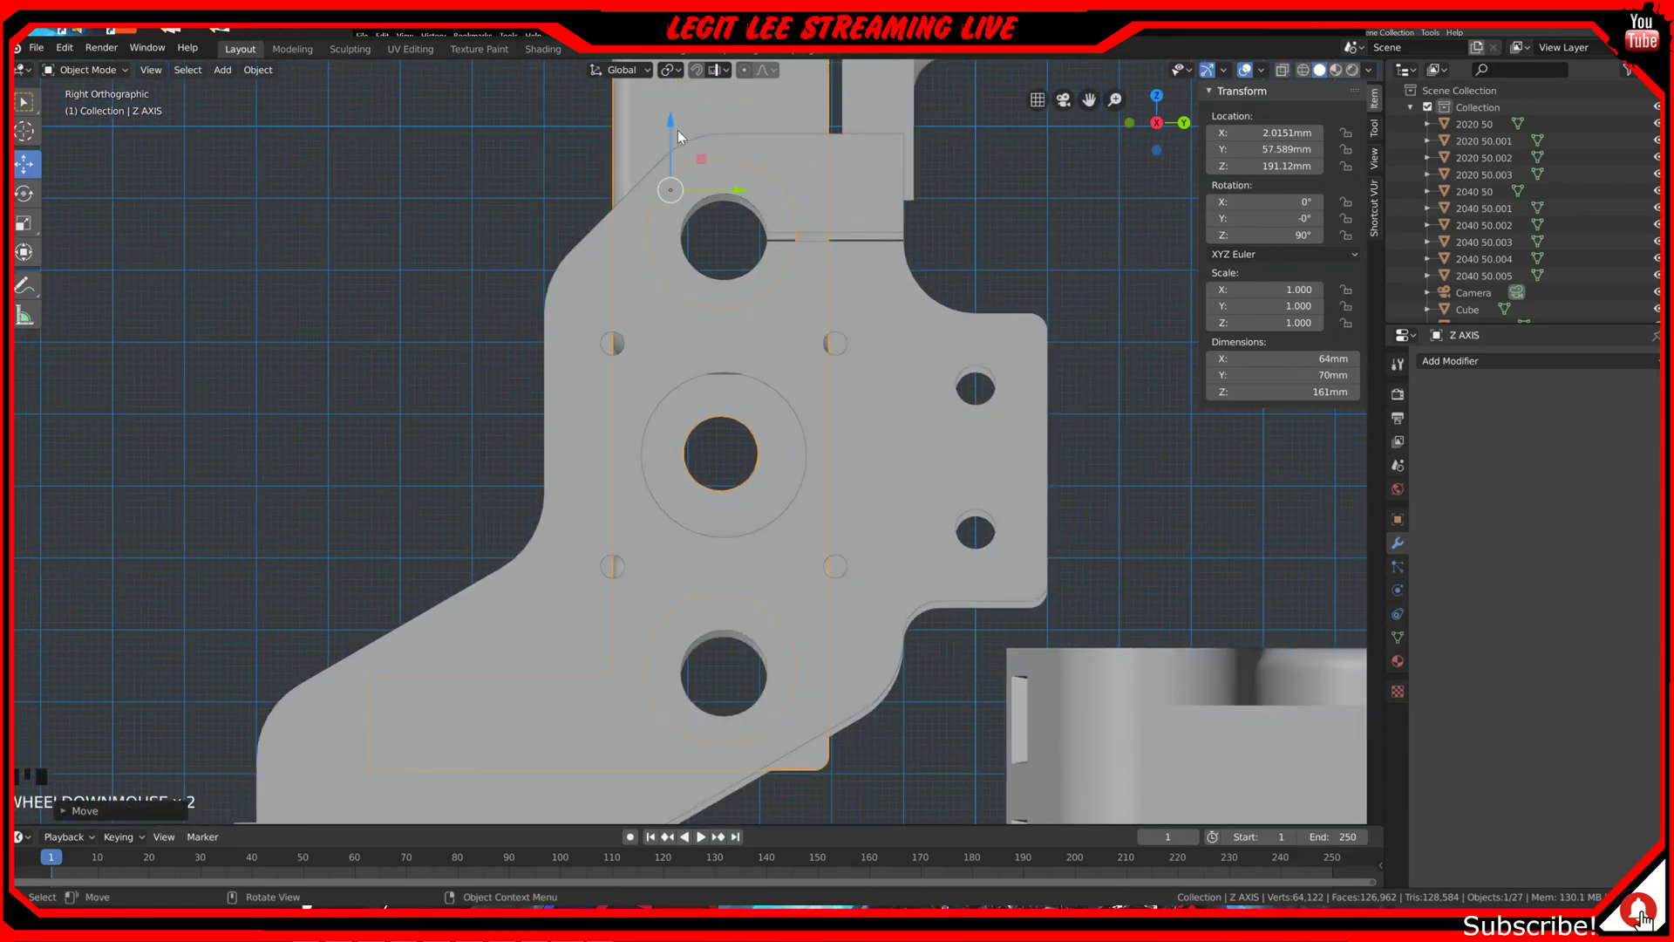
drag(670, 121, 672, 125)
drag(739, 191, 741, 191)
scroll(677, 306, down, 1)
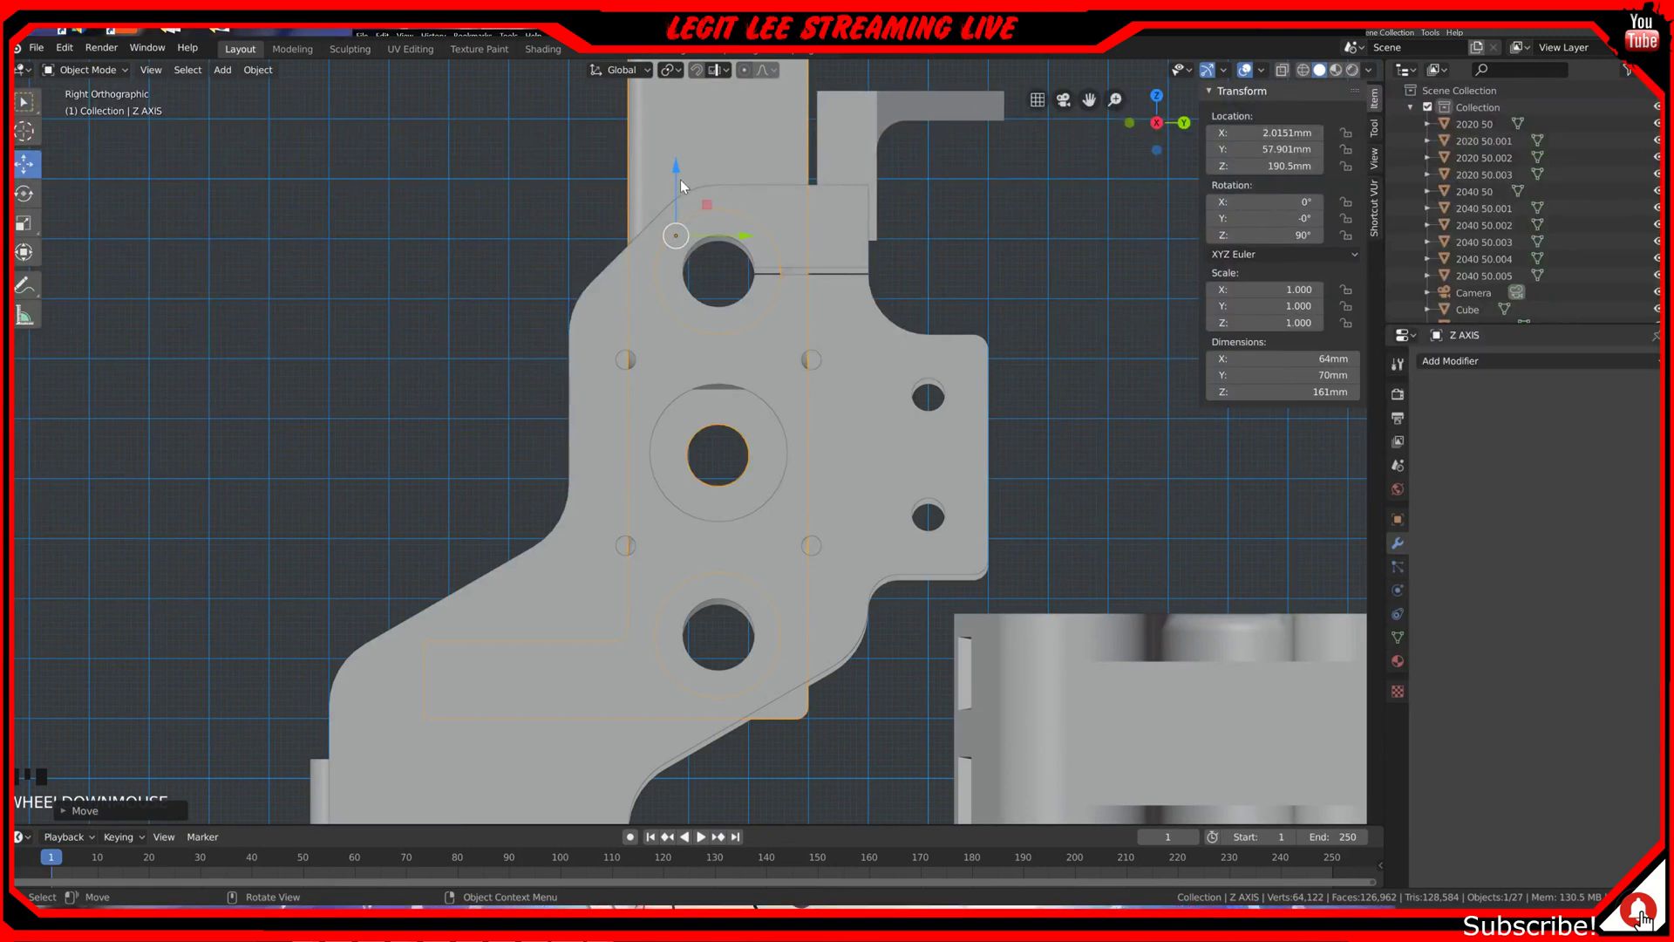
Step: Undo the last trial adjustments to the Z AXIS part's position
scroll(680, 179, up, 1)
scroll(681, 185, down, 1)
key(ctrl+z)
key(ctrl+z)
key(ctrl+z)
key(ctrl+z)
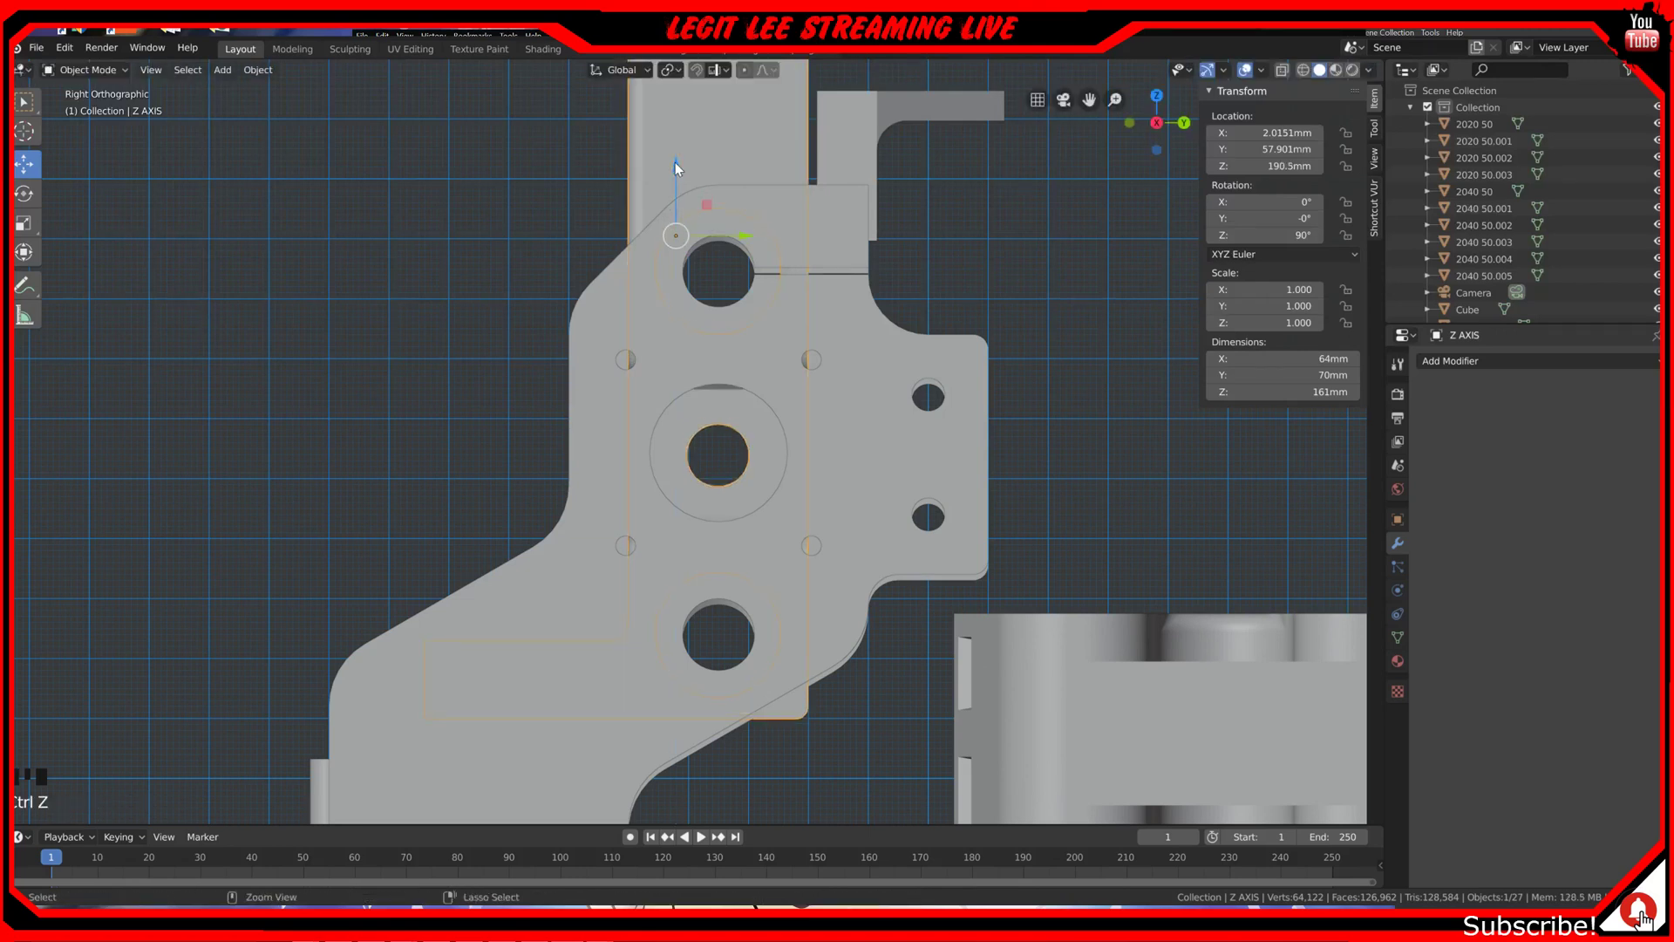
Step: Move the Z AXIS STEPPER BRACKET flush with the Z AXIS part's upper back edge, at Y 91.543 mm and Z 263.37 mm
click(841, 138)
shift+middle_drag(844, 137, 698, 583)
scroll(743, 526, up, 2)
ctrl+drag(748, 555, 761, 139)
ctrl+drag(806, 206, 807, 209)
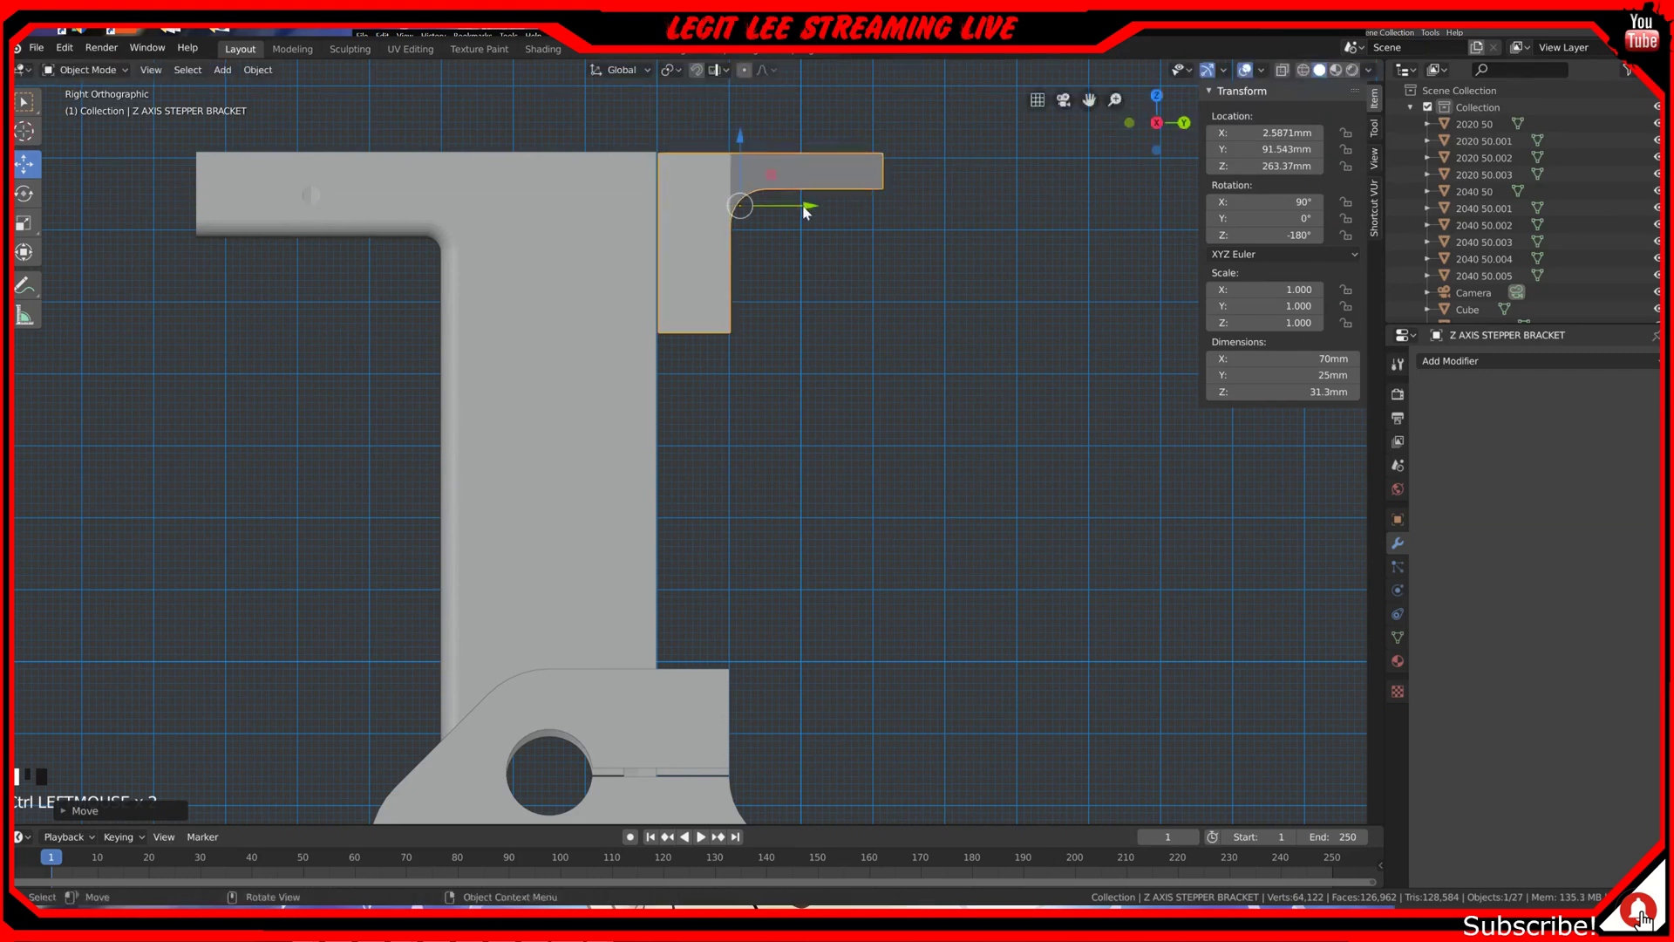
Step: From the top view, rotate the Spindle Mount by 90° and set its origin to its center of mass (surface)
scroll(684, 311, down, 5)
middle_drag(522, 531, 735, 521)
scroll(557, 584, down, 4)
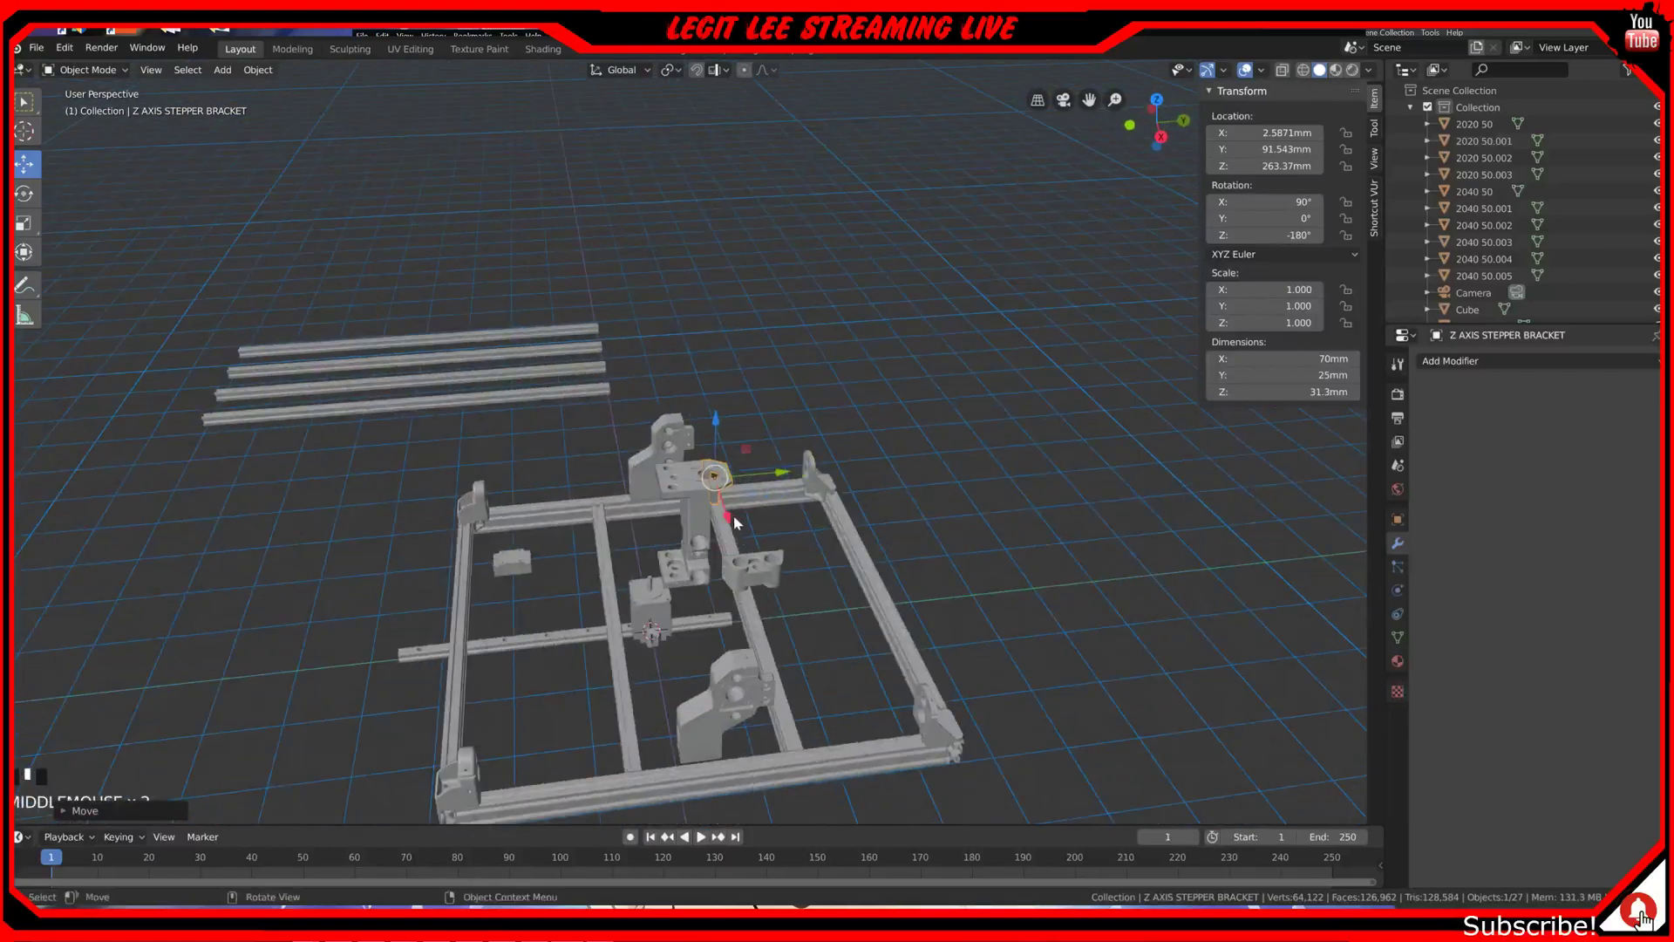
click(755, 564)
key(KP_7)
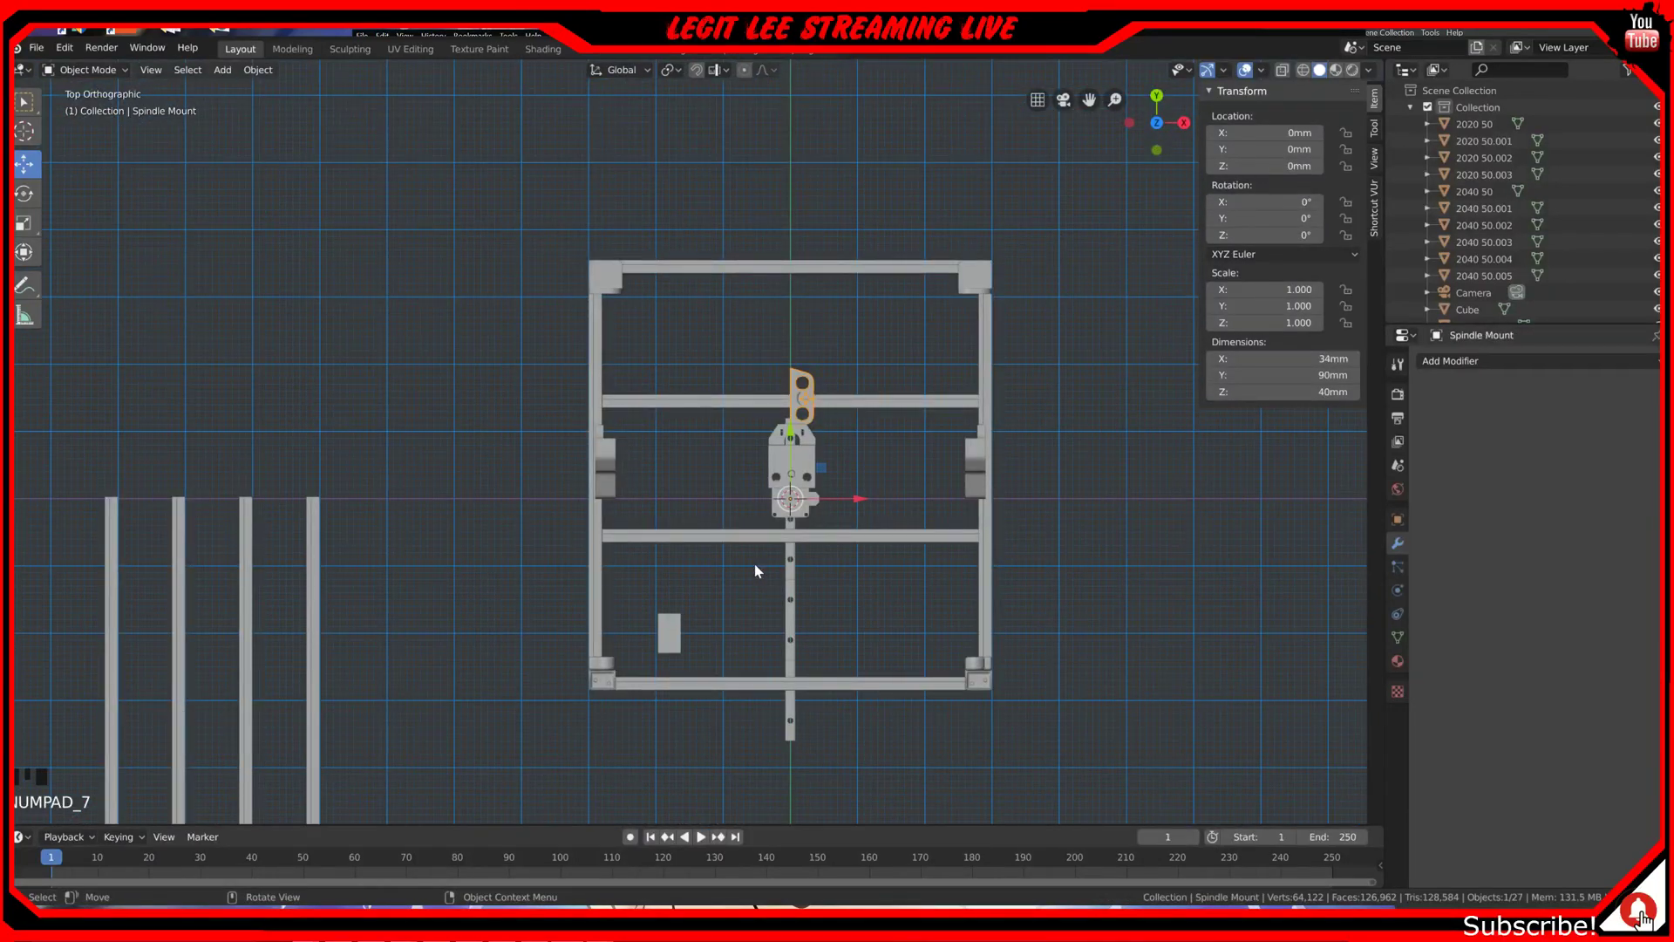
text(r90)
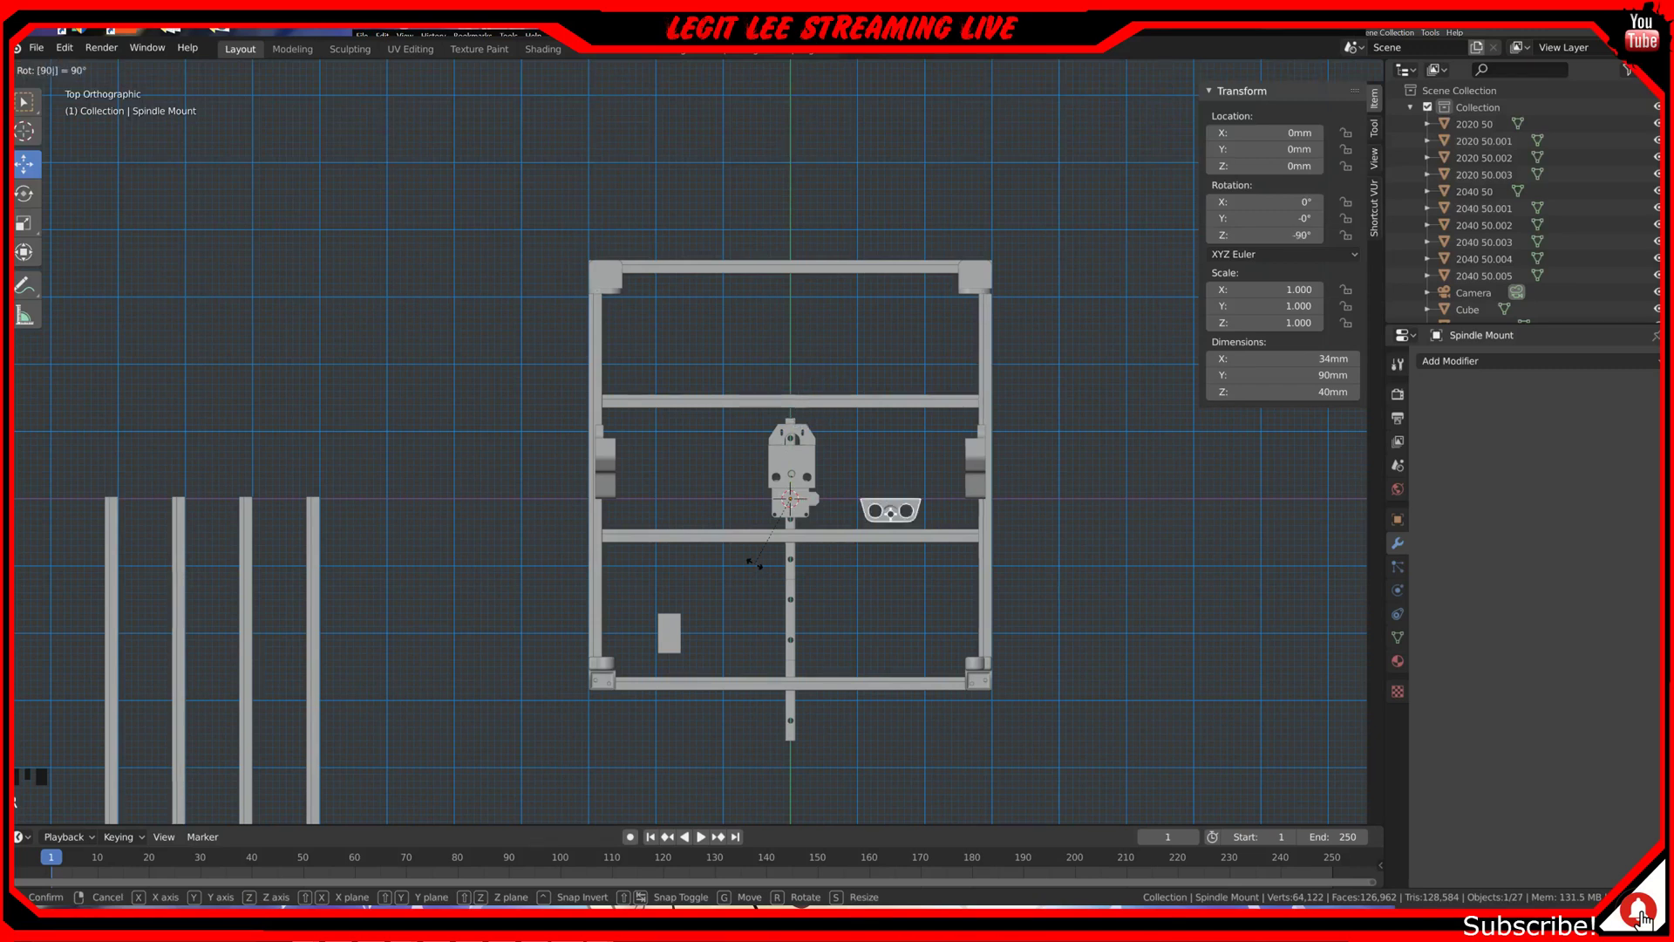
key(Return)
right_click(755, 564)
mouse_move(755, 563)
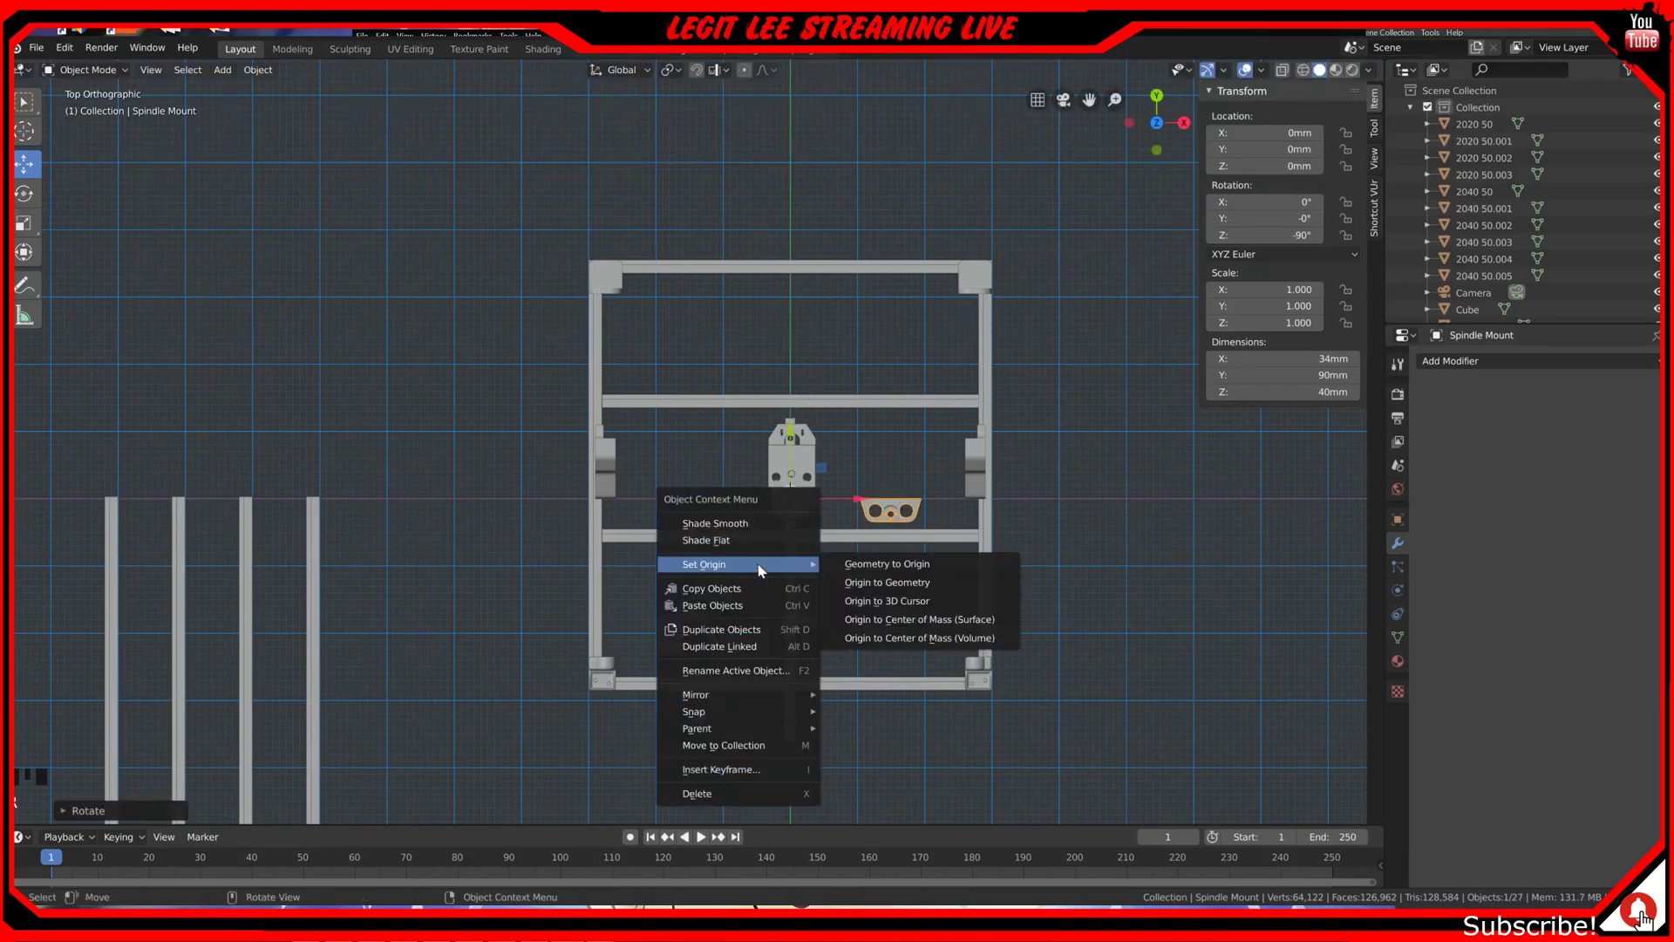
click(916, 619)
Step: Move the Spindle Mount to the middle of the frame, at about X -0.756 mm and Y -4.623 mm
key(g)
key(x)
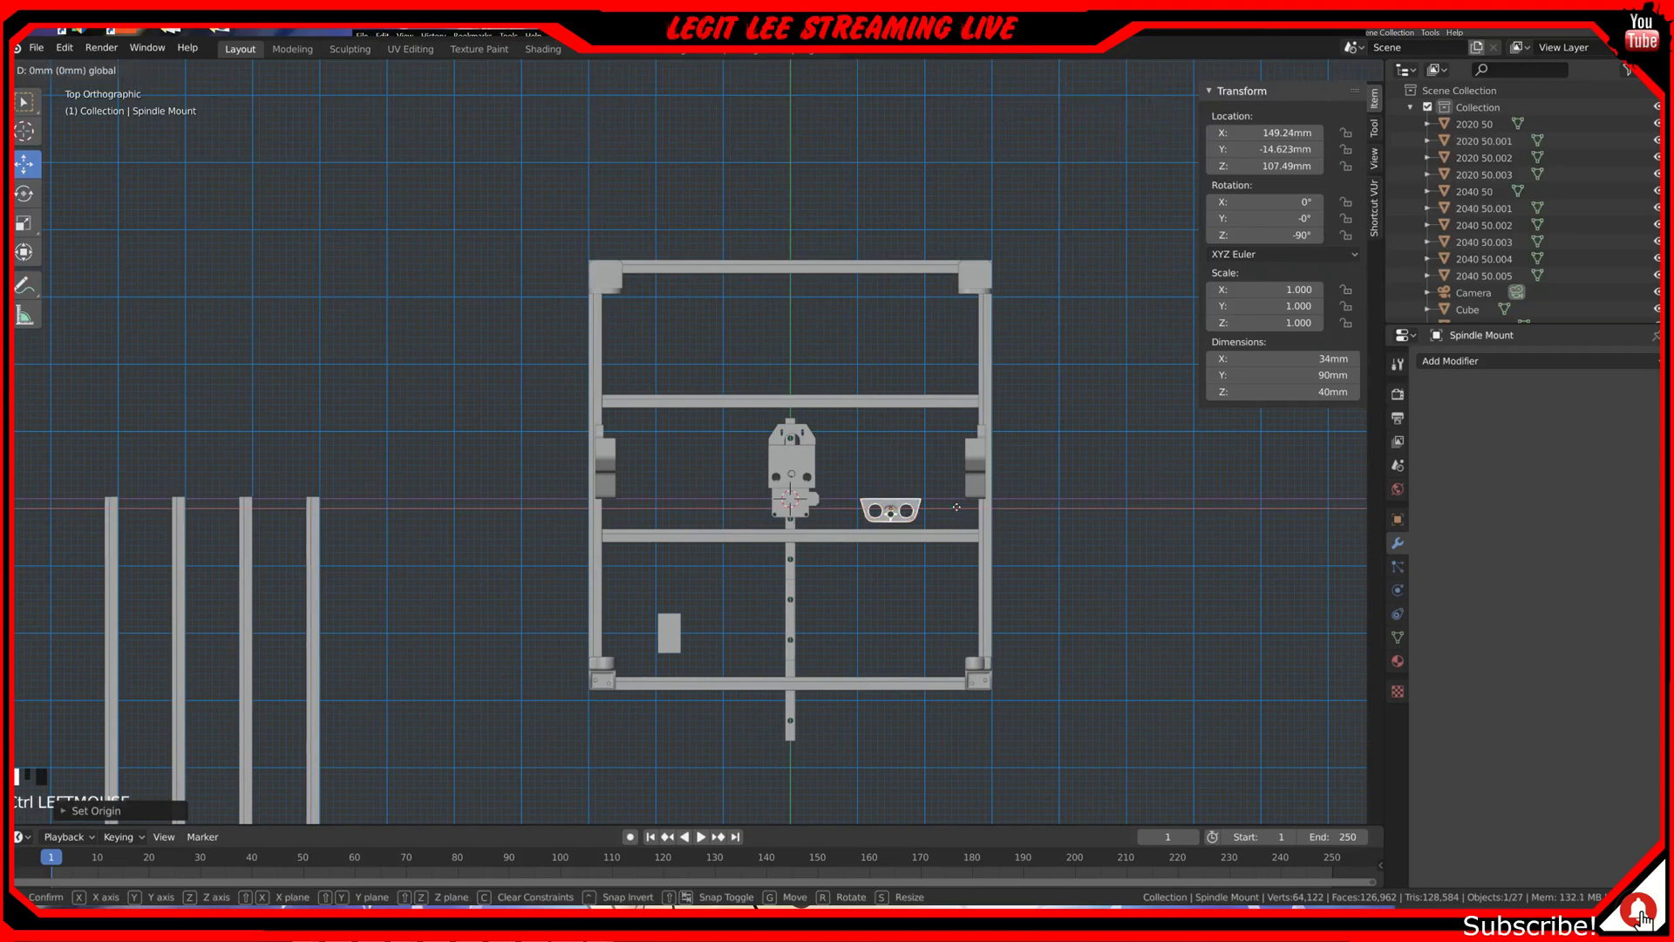
ctrl+drag(870, 500, 855, 498)
scroll(784, 526, up, 4)
shift+middle_drag(942, 524, 783, 450)
scroll(913, 489, up, 1)
ctrl+drag(767, 426, 765, 409)
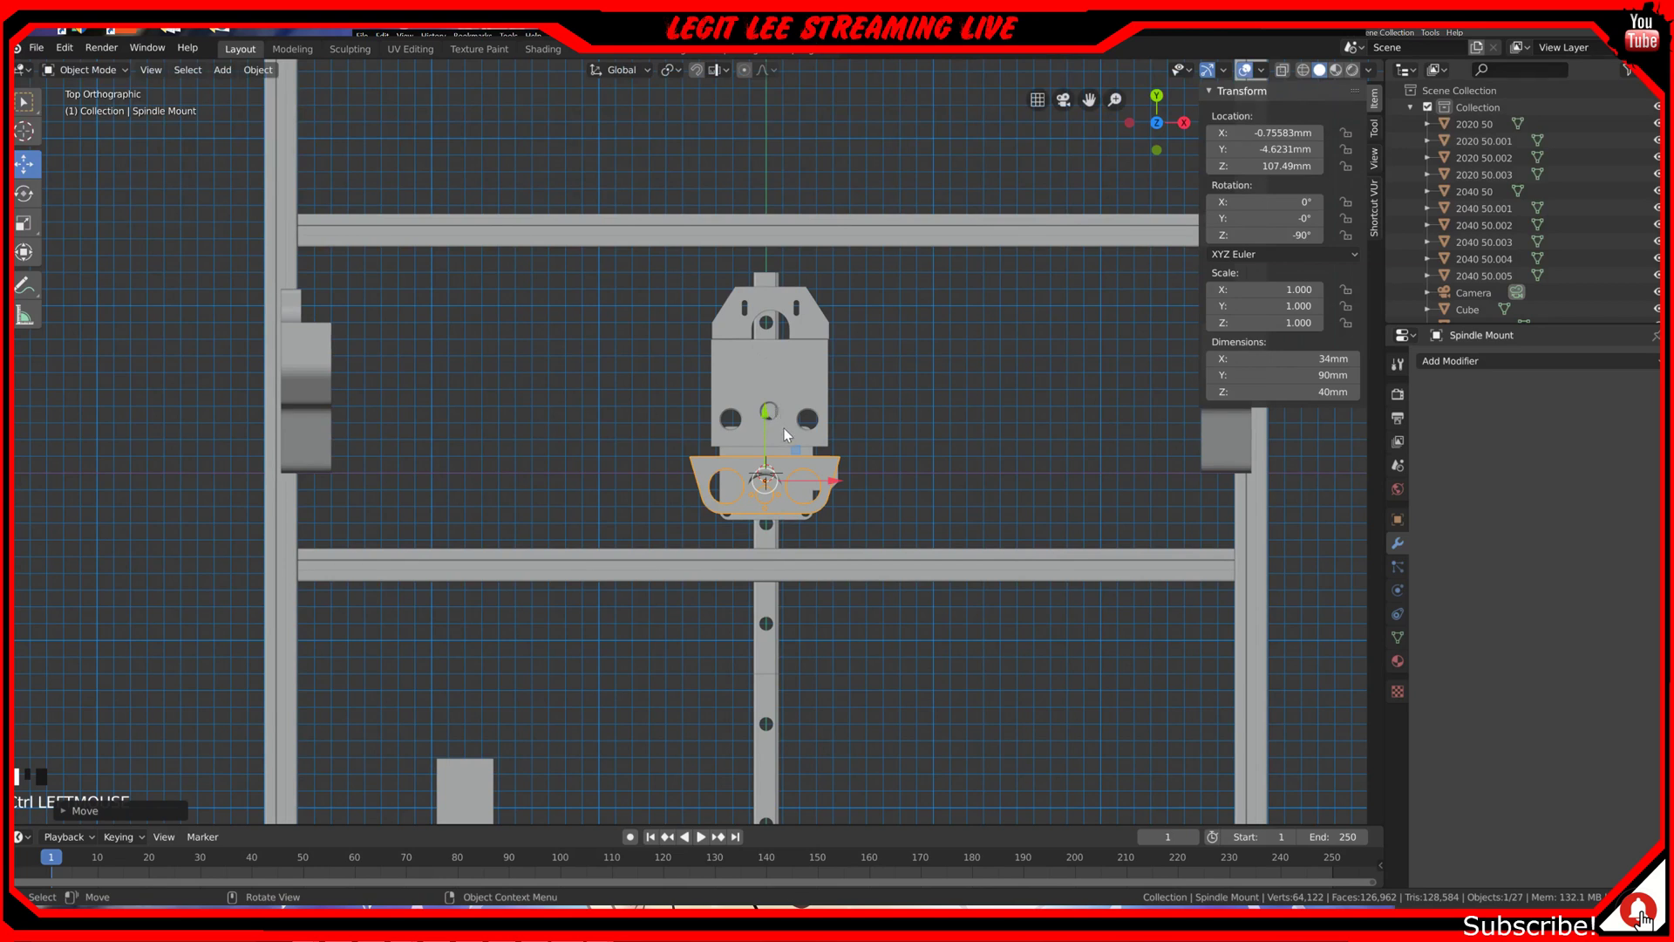
Step: Rotate the Spindle Mount by 90° twice in the top view, to a Z rotation of -270°
text(r)
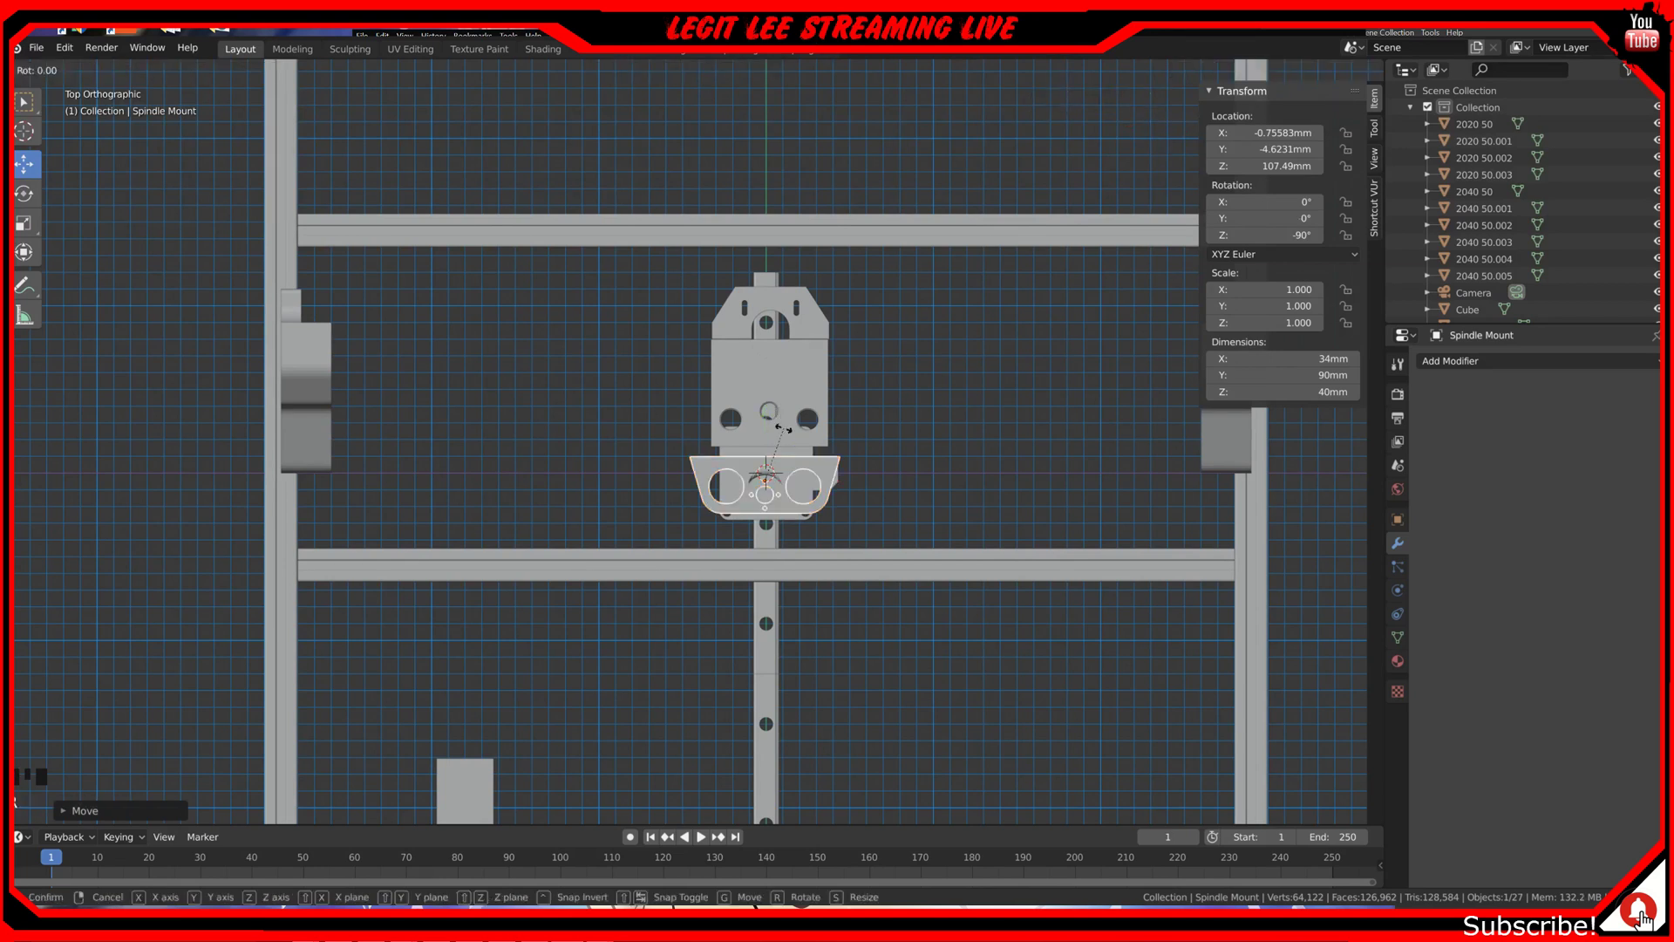
text(90)
key(Return)
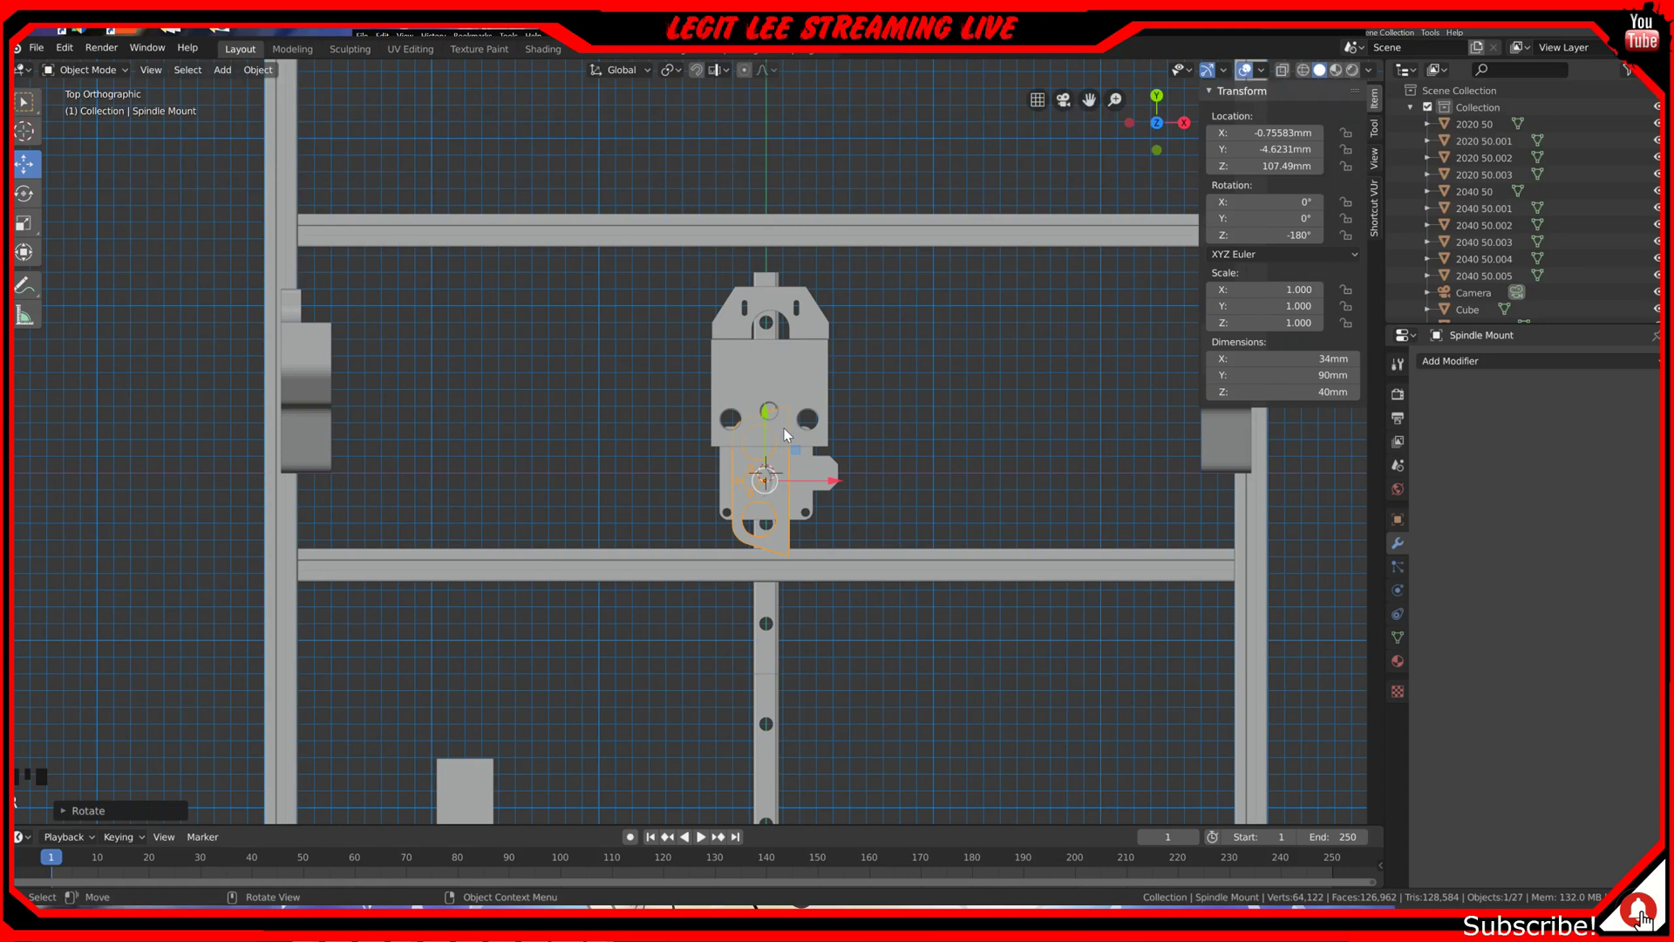
text(r90)
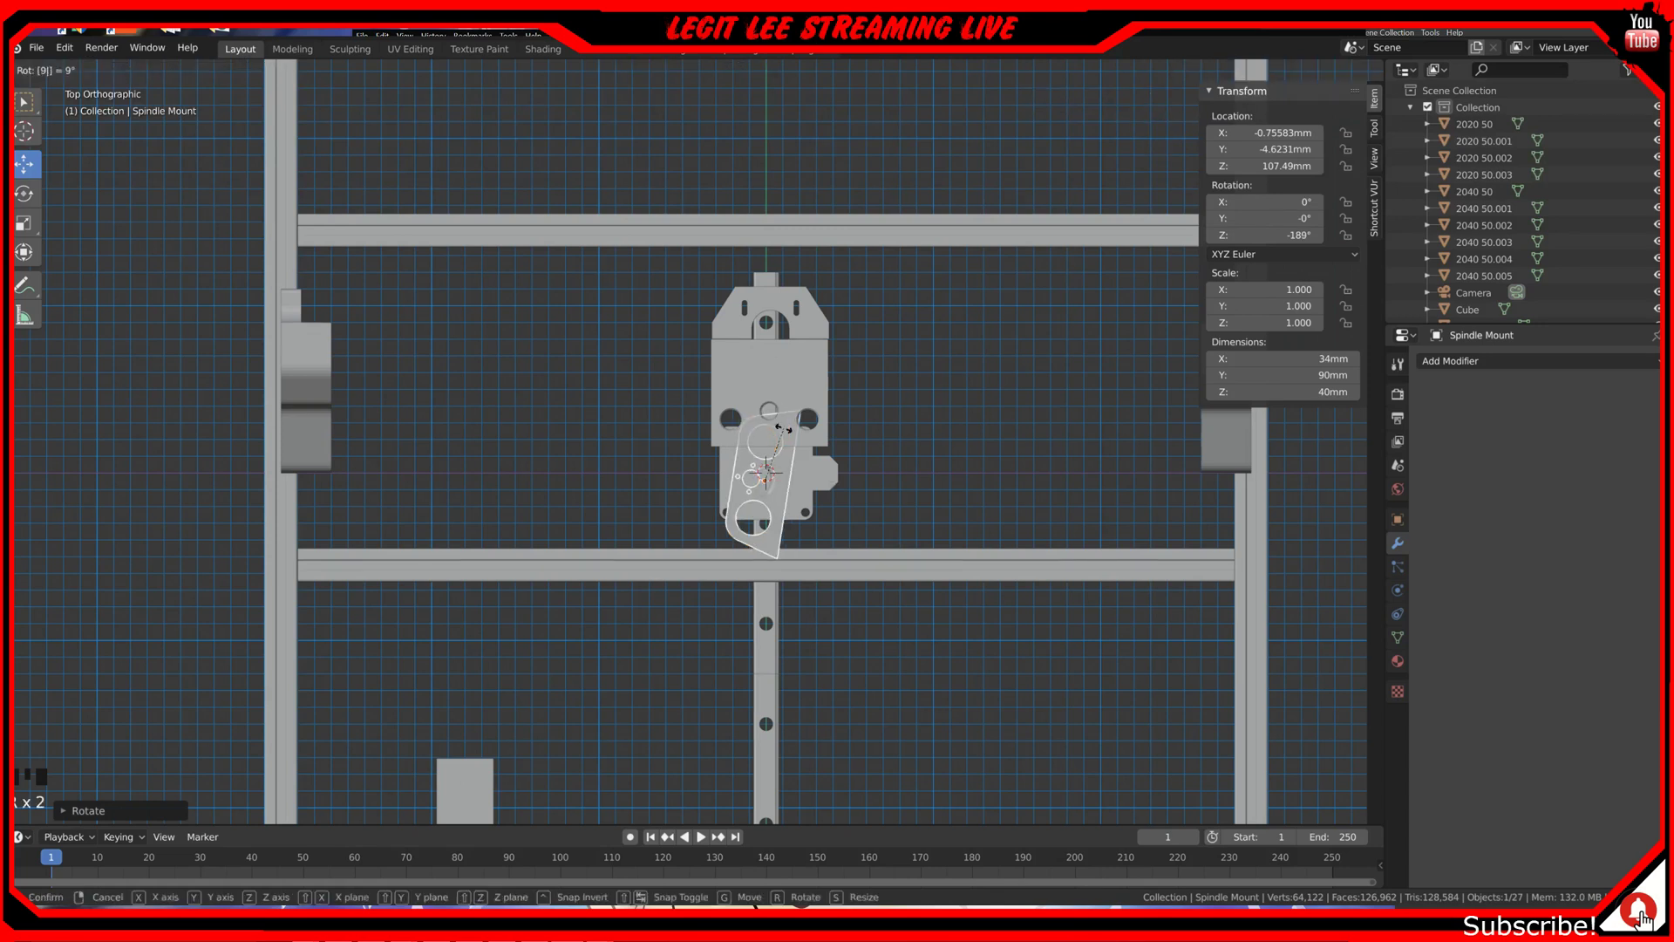
key(Return)
Step: Move the Spindle Mount under the Z AXIS part's rod holes, to X 2.2442 mm and Y 28.377 mm
ctrl+drag(766, 413, 771, 364)
scroll(777, 380, up, 5)
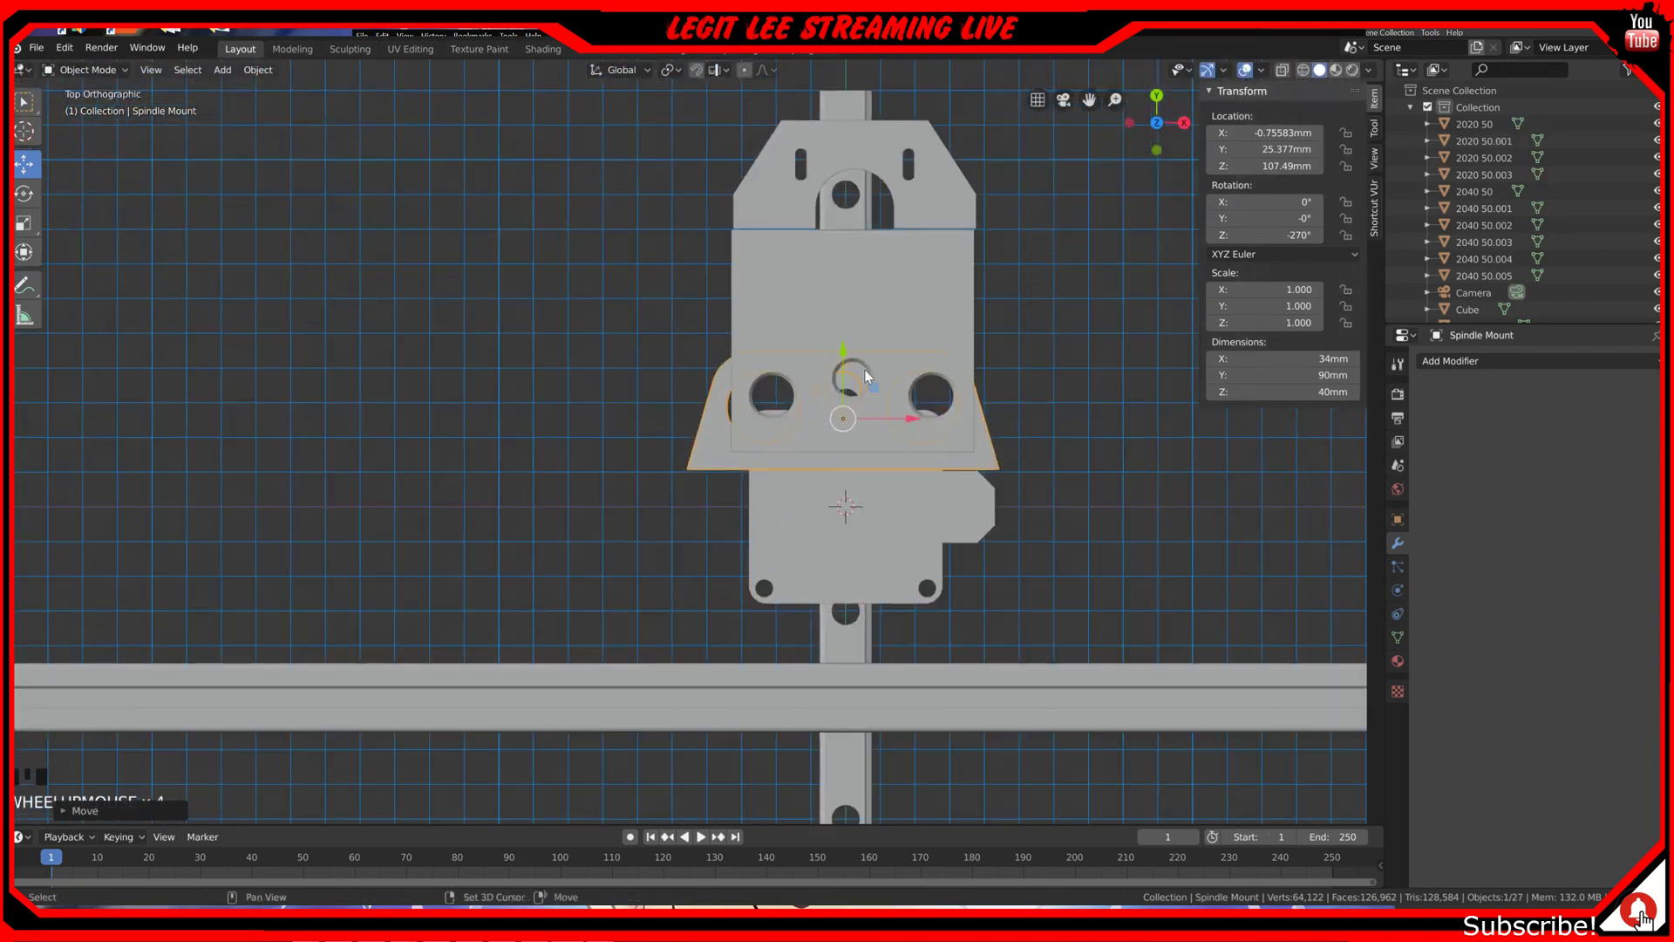
scroll(759, 515, up, 1)
ctrl+drag(775, 499, 785, 476)
ctrl+drag(843, 547, 861, 542)
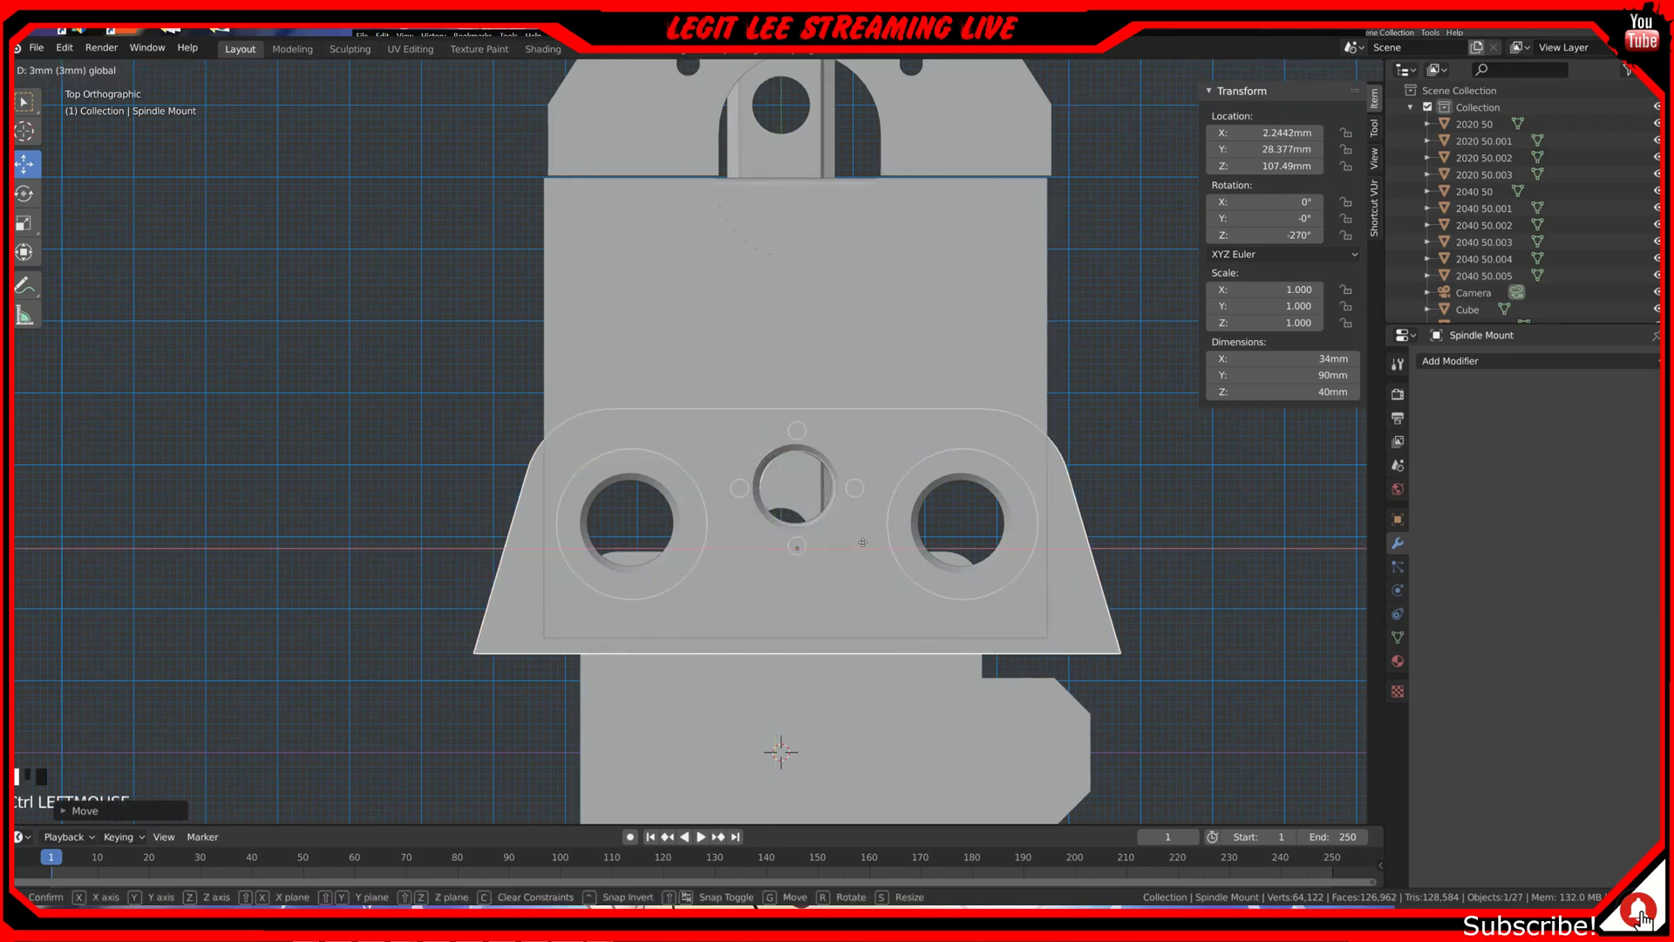
ctrl+drag(862, 543, 862, 547)
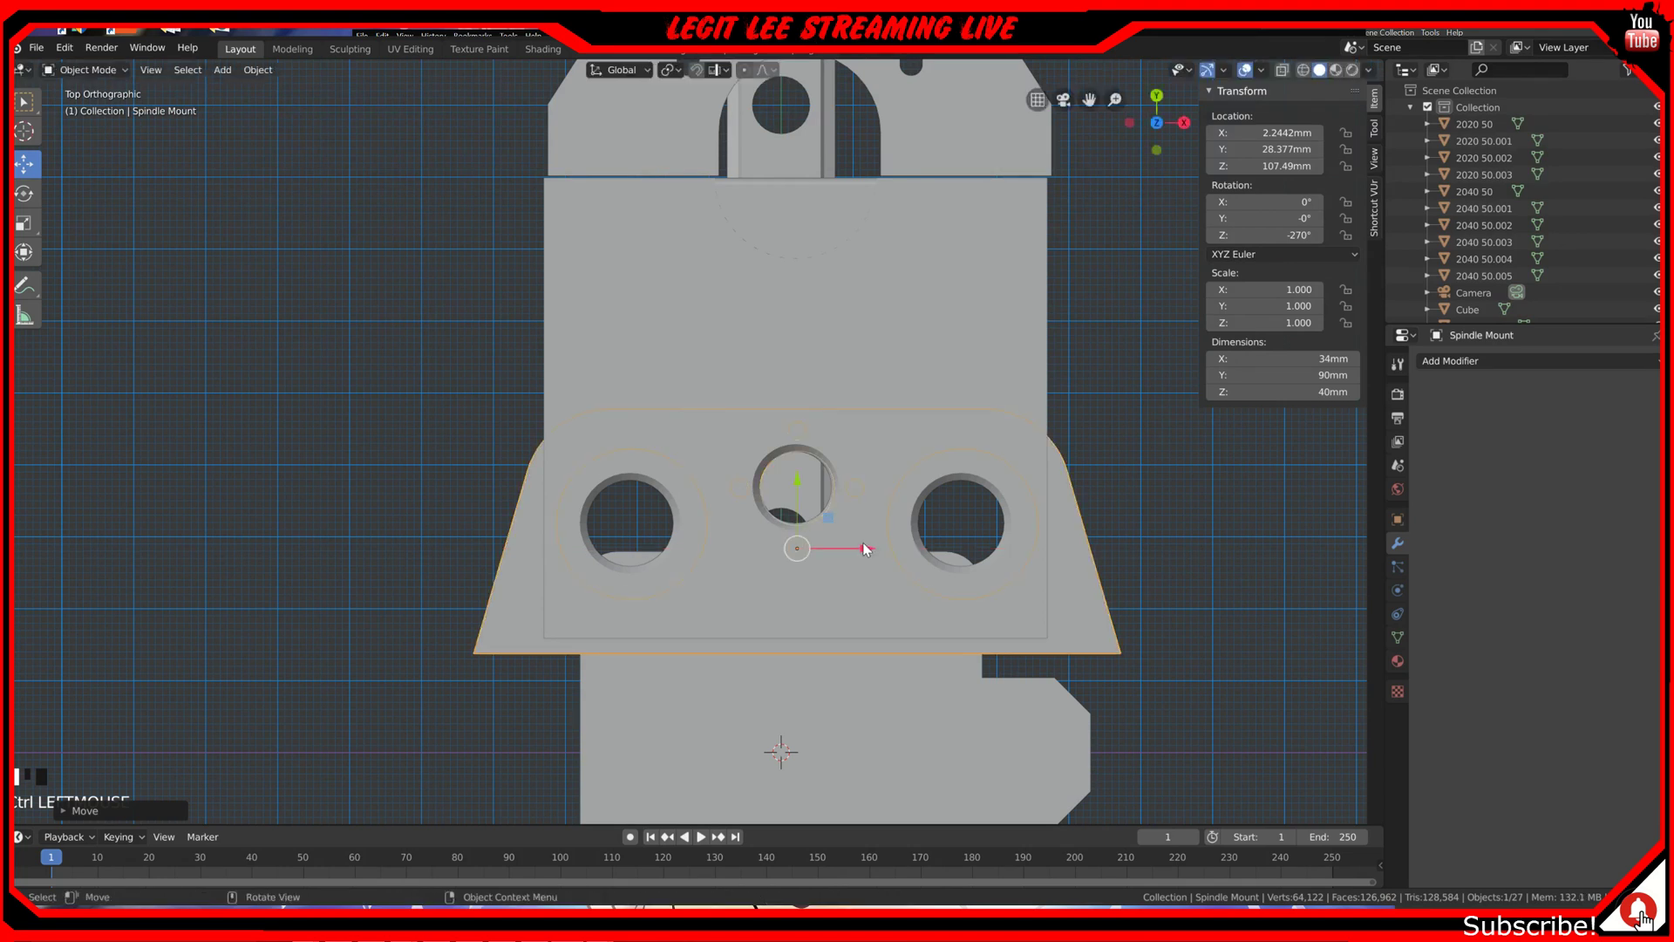
Step: Fine-tune the Spindle Mount so its holes line up with the Z AXIS holes, at X 2.0182 mm and Y 28.513 mm
scroll(860, 550, up, 2)
drag(942, 621, 940, 621)
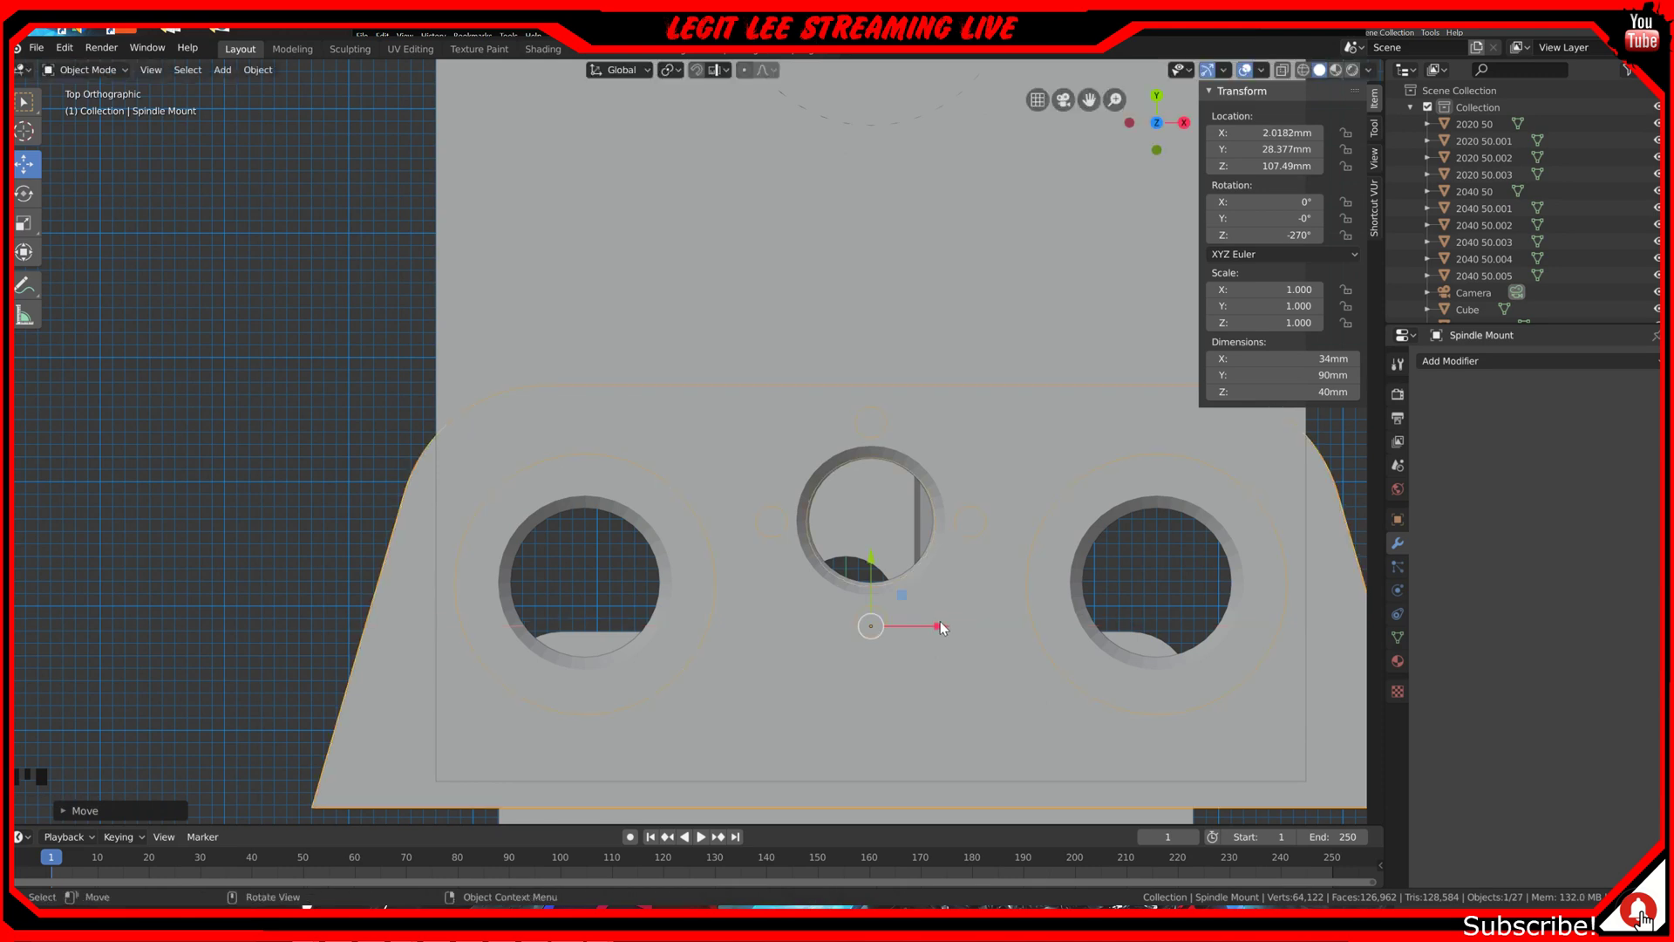
drag(868, 567, 870, 555)
scroll(868, 559, down, 6)
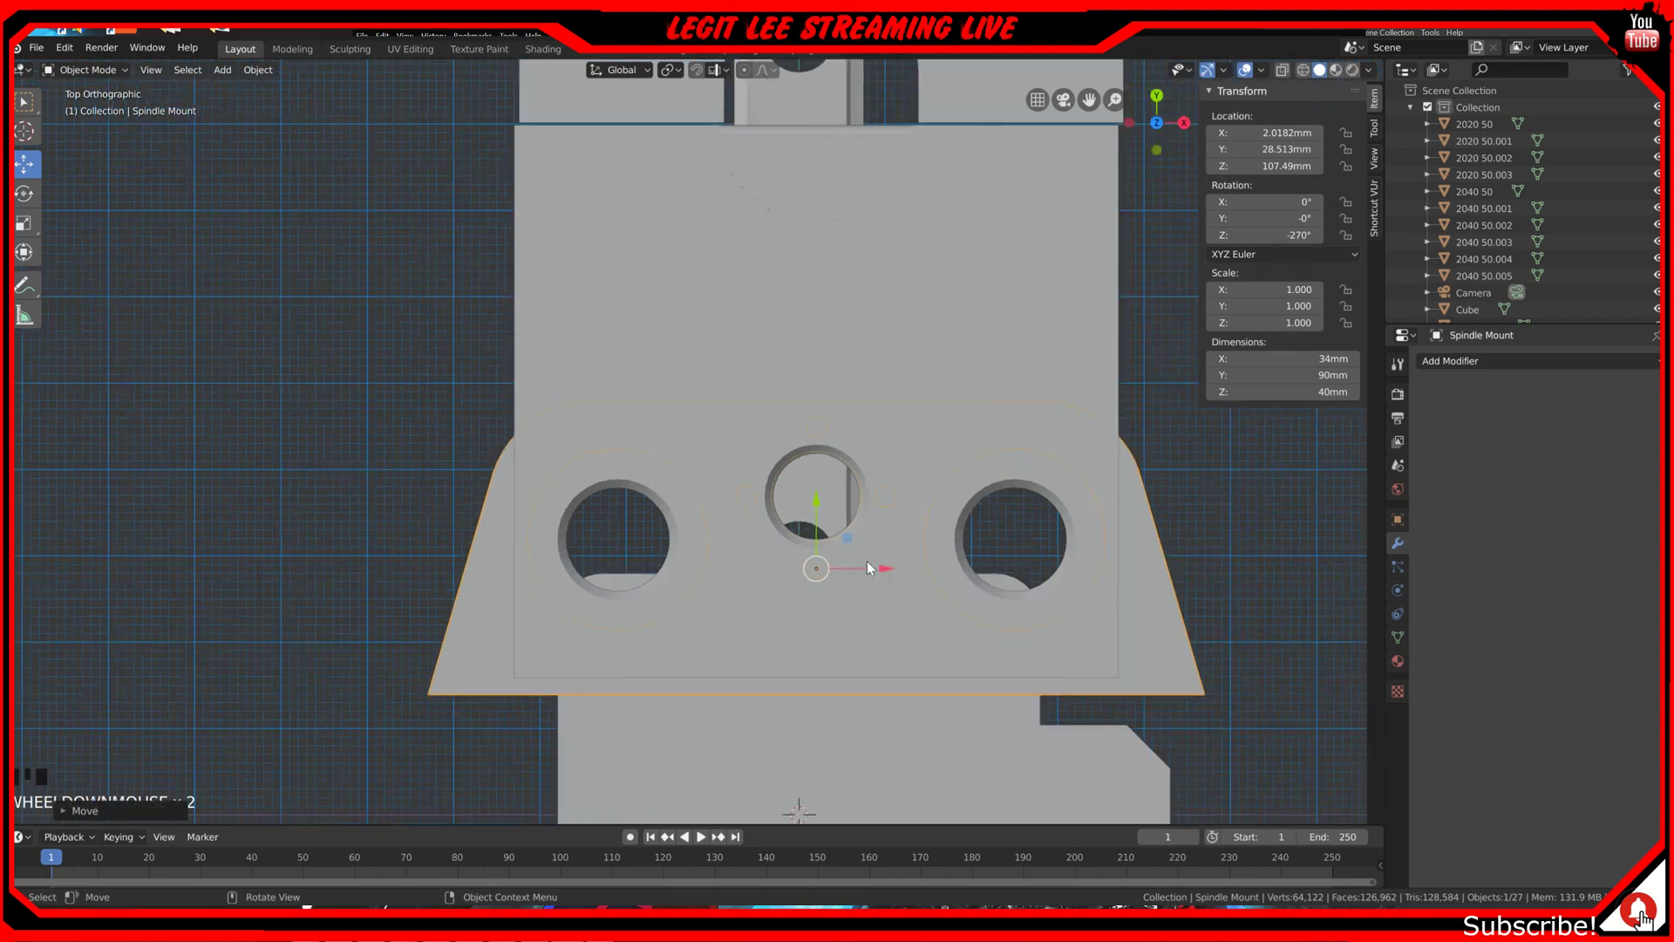
Step: Raise the Spindle Mount along the Z axis to a Z location of 187.49 mm
scroll(840, 671, down, 3)
middle_drag(819, 558, 710, 269)
scroll(693, 668, up, 2)
key(KP_1)
ctrl+drag(750, 483, 760, 159)
middle_drag(760, 159, 723, 440)
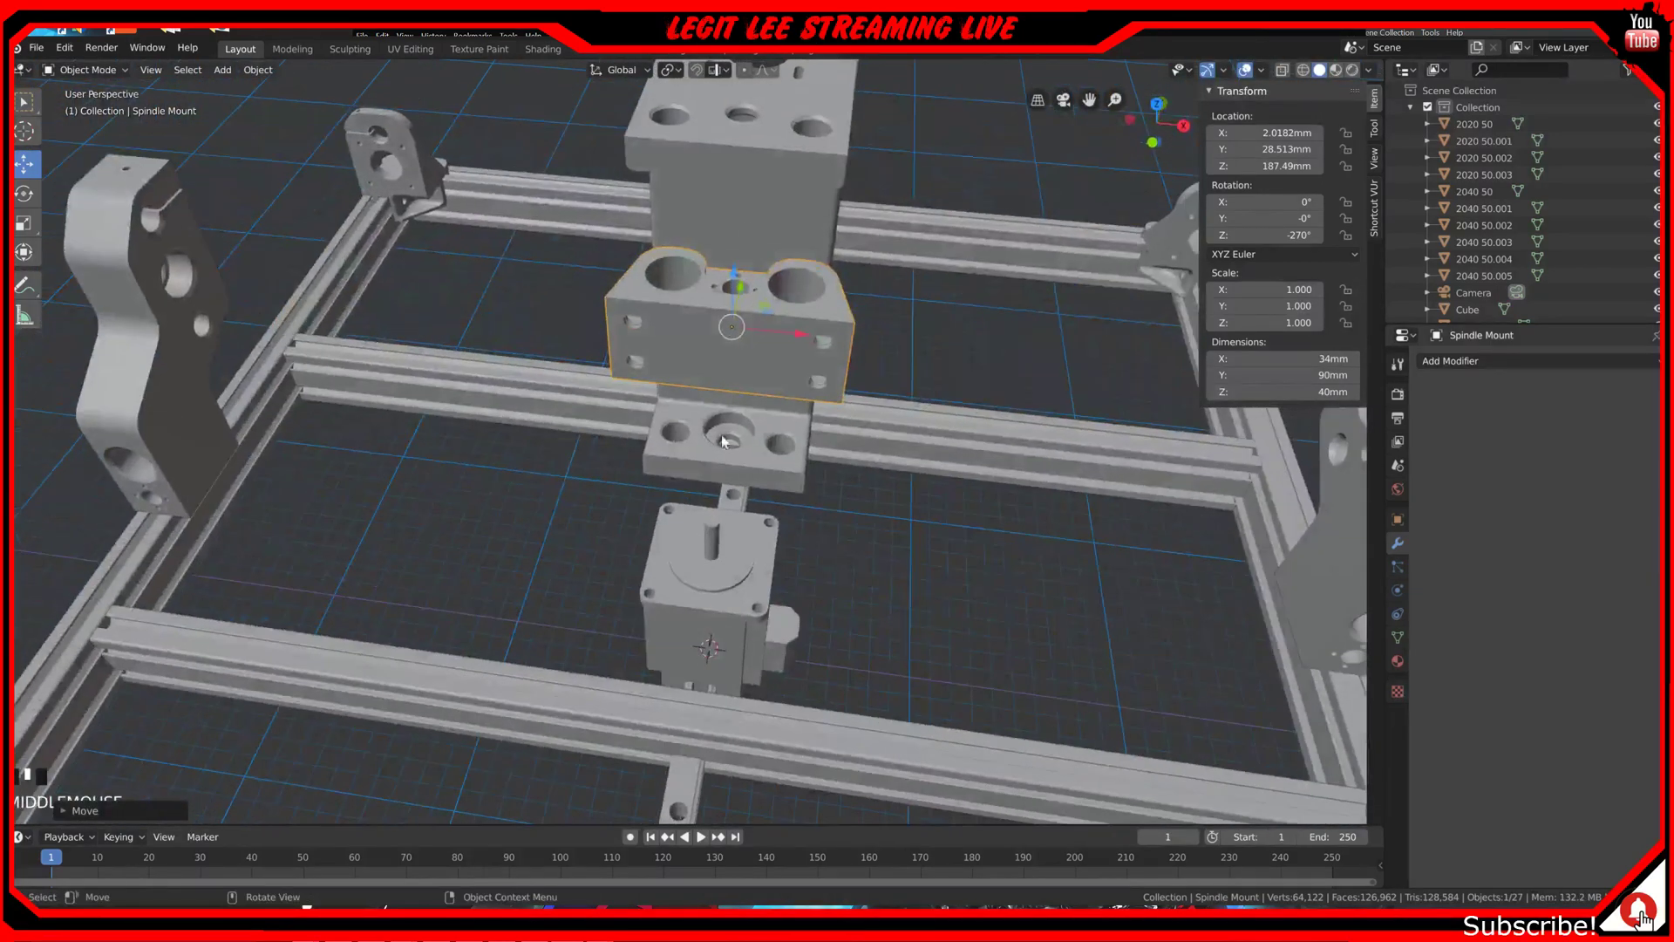
Step: Move the Nema23CL motor to the frame's rear left corner, at X -268.78 mm and Y 380 mm
click(750, 614)
key(KP_7)
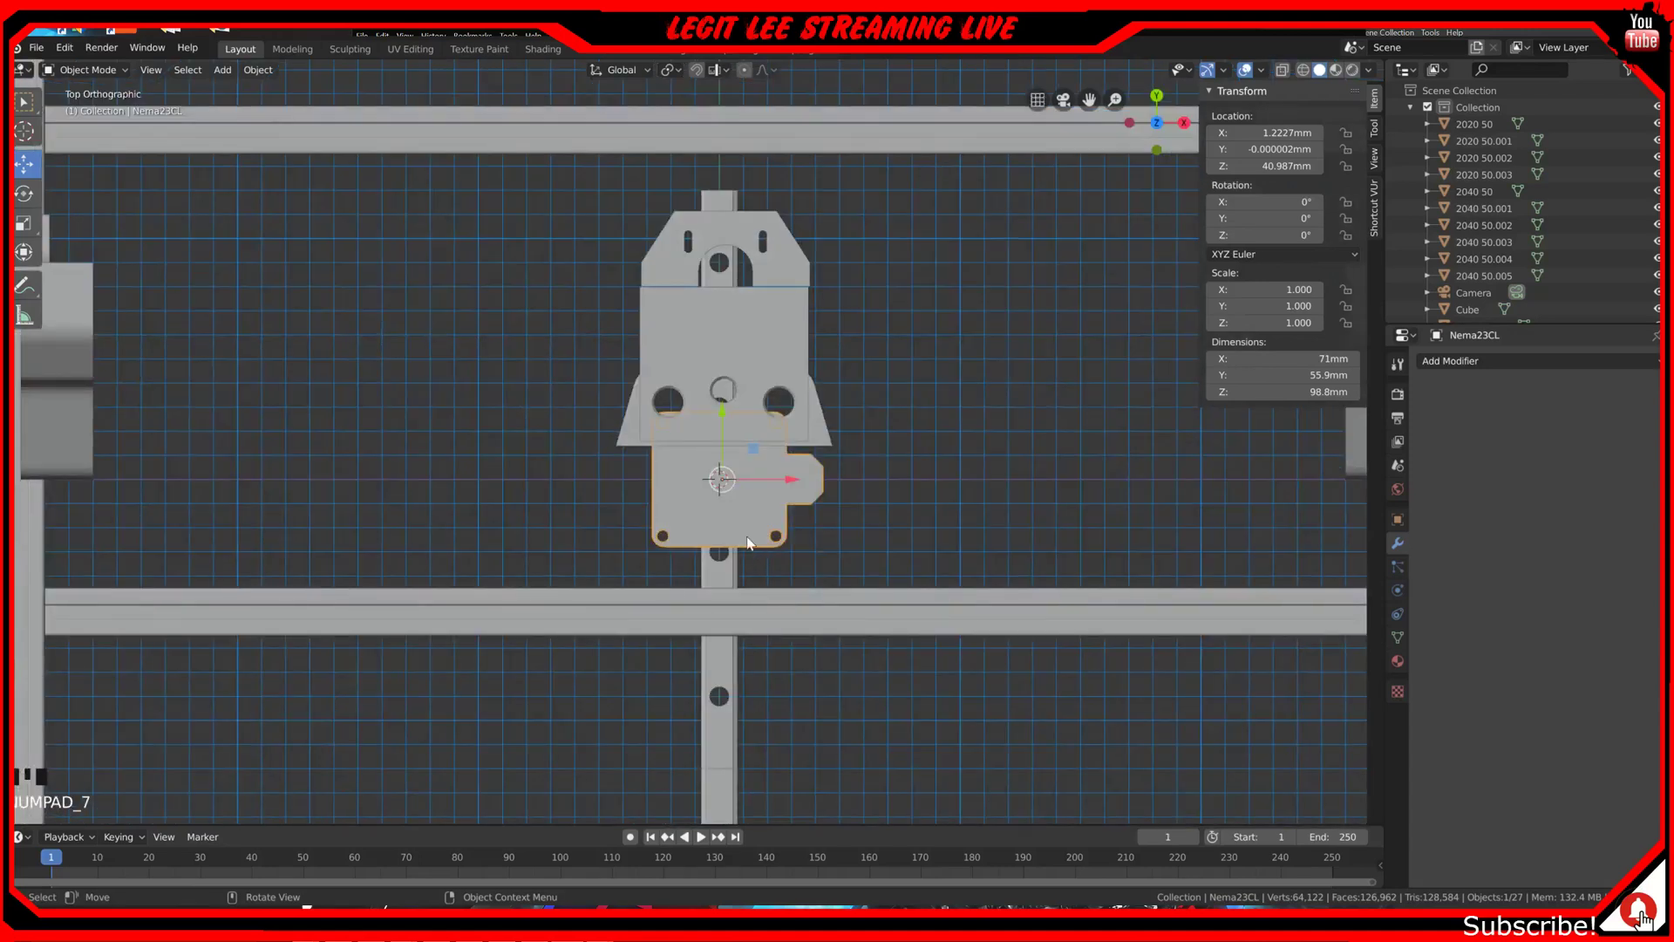
scroll(747, 543, down, 5)
drag(704, 389, 720, 820)
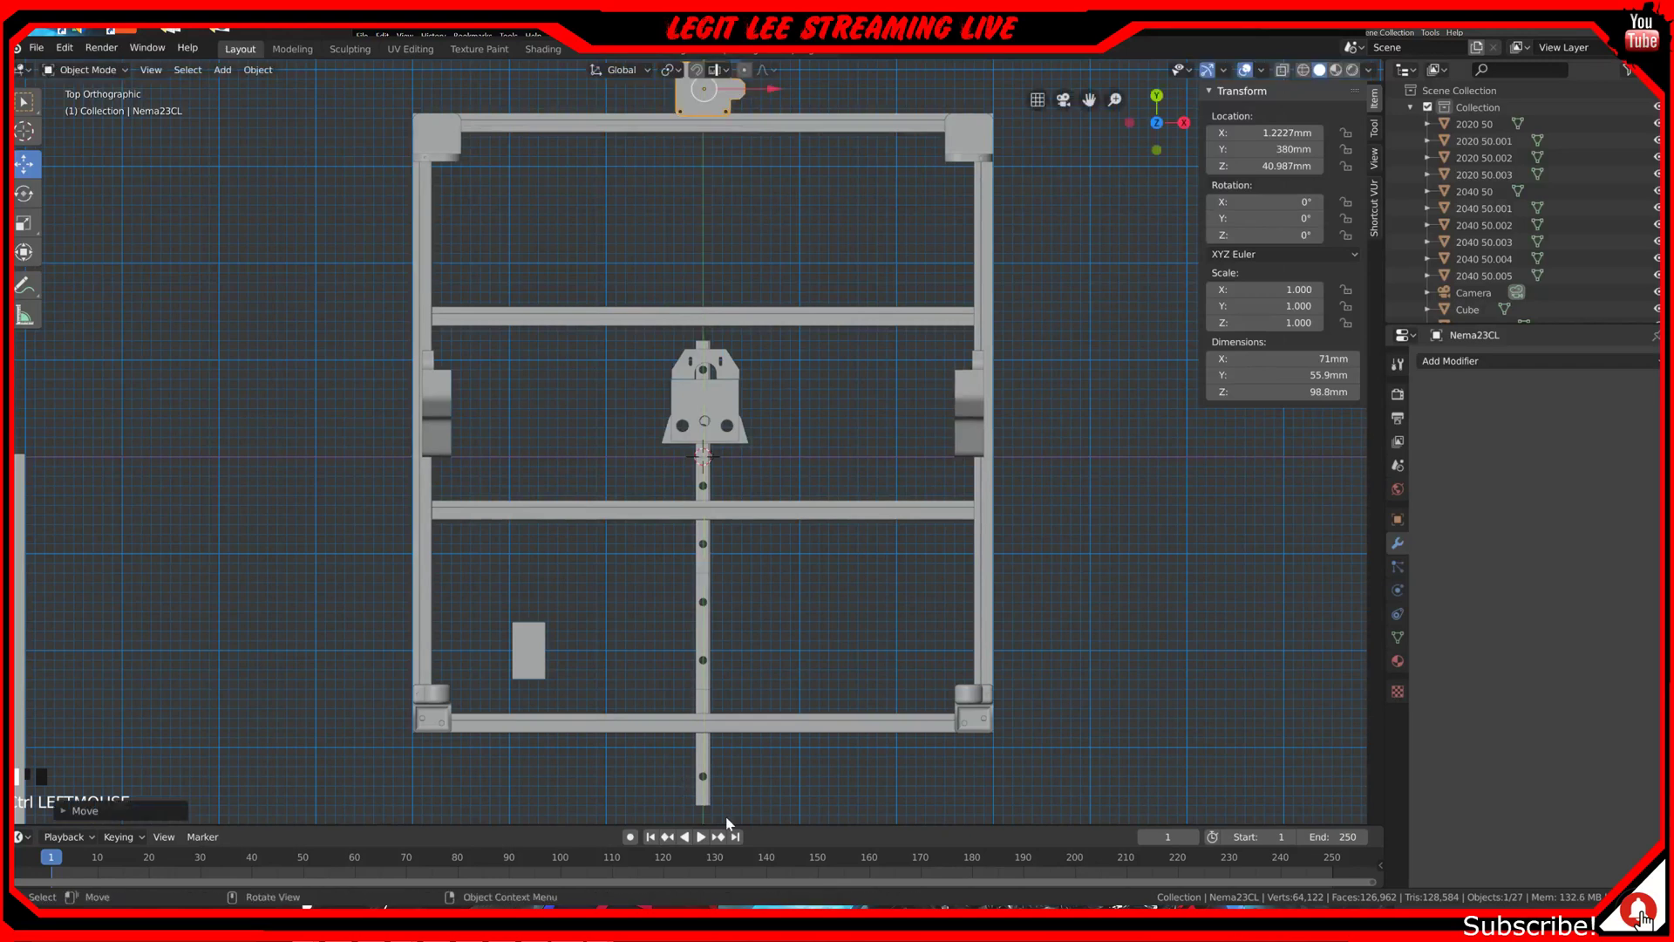
shift+middle_drag(756, 612, 752, 150)
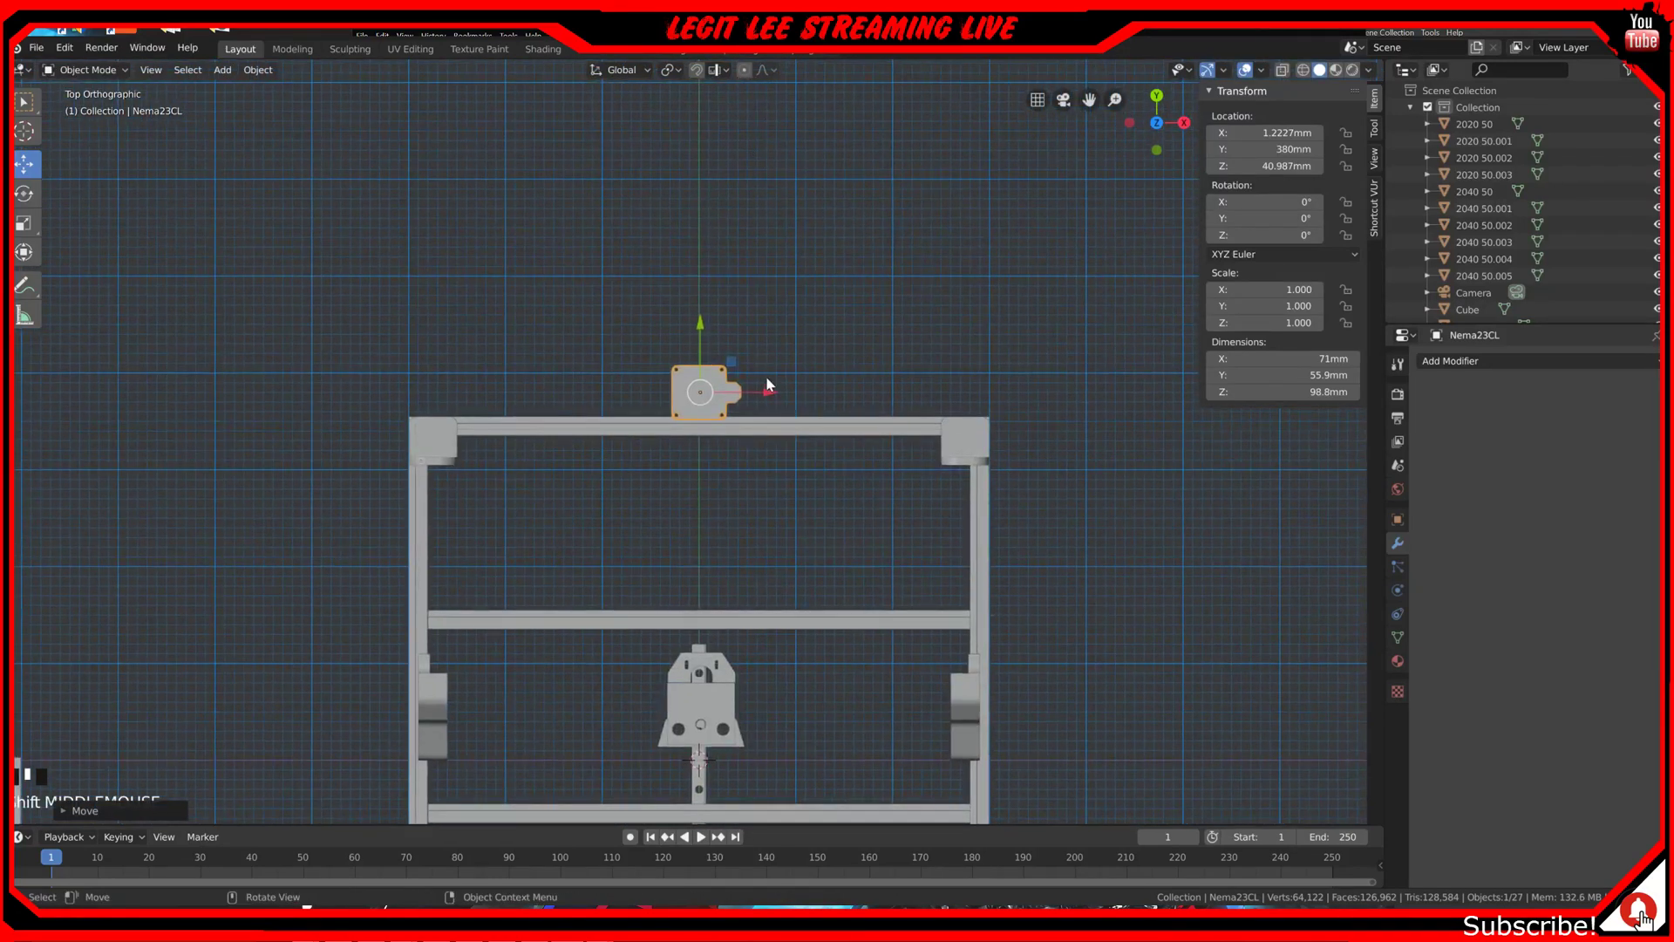
ctrl+drag(767, 390, 505, 393)
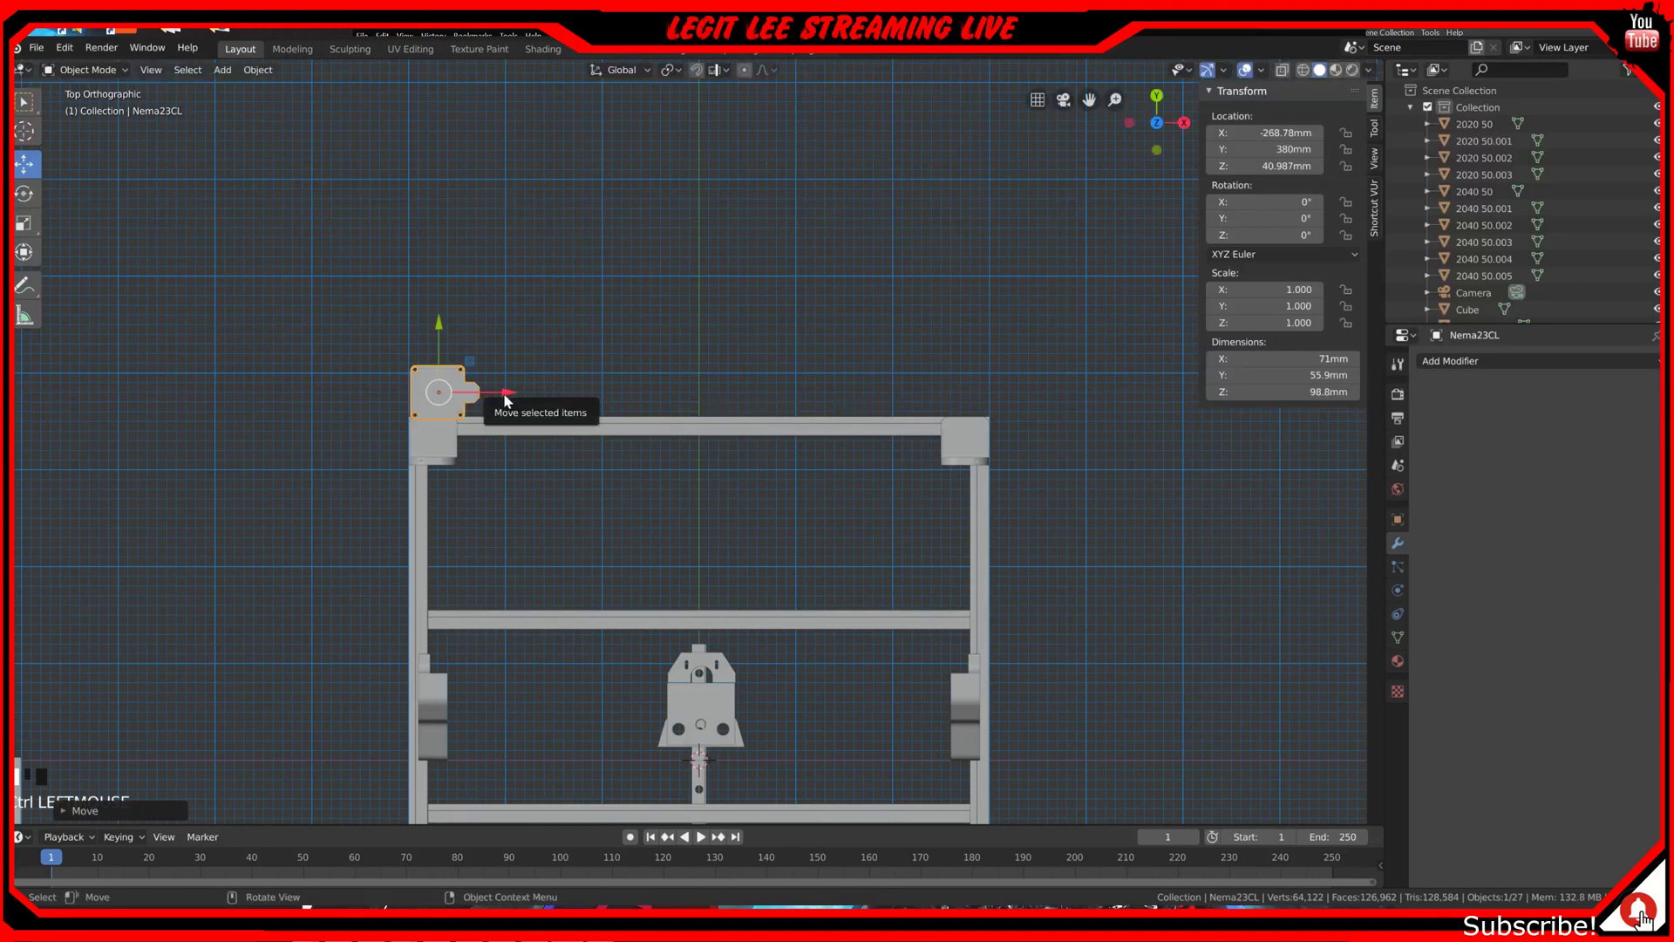
Step: Rotate the Nema23CL motor by 90° in the right view and move it to the motor holder, at Y 350 mm and Z 80.987 mm
key(KP_3)
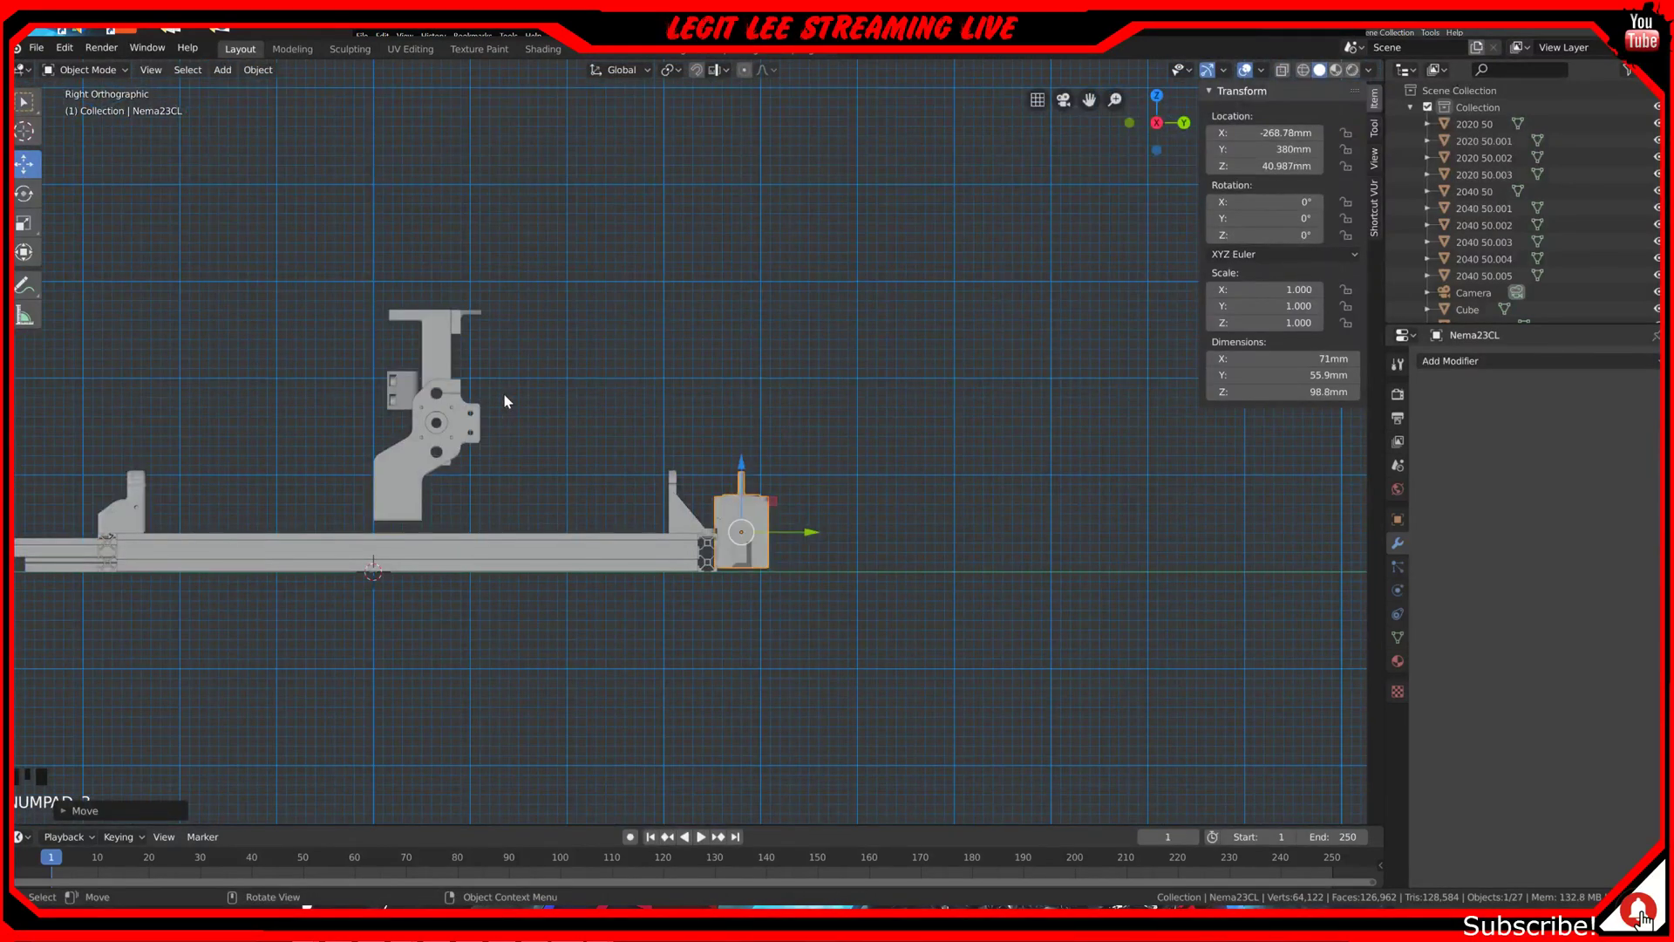
text(r90)
key(Return)
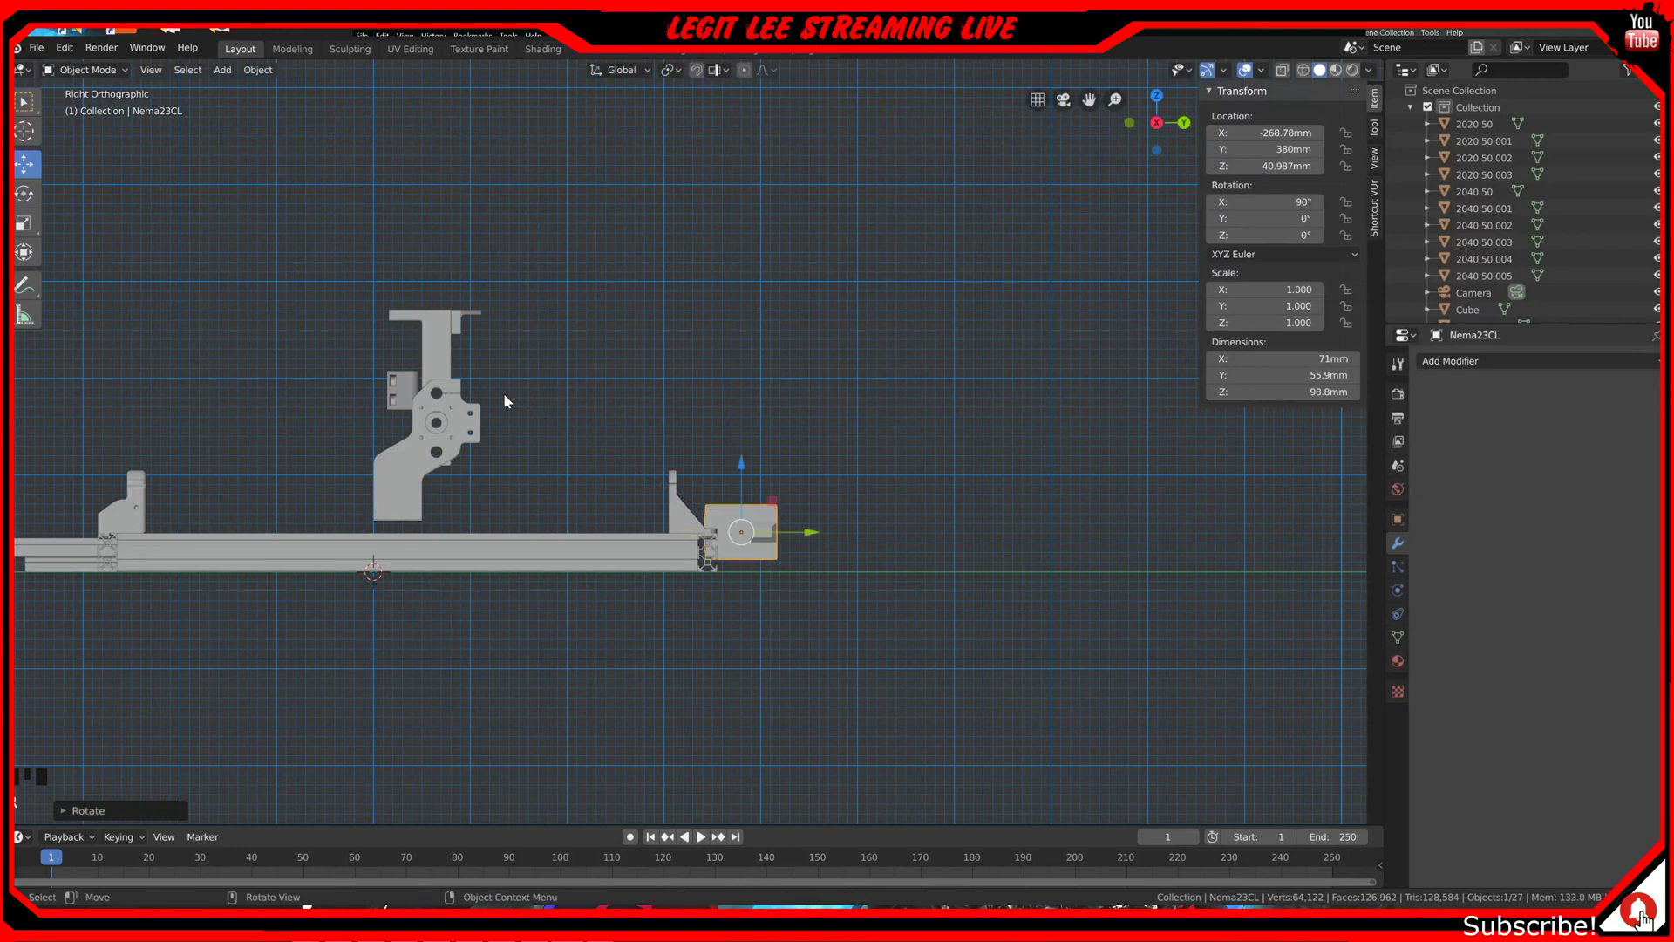
ctrl+drag(741, 471, 739, 423)
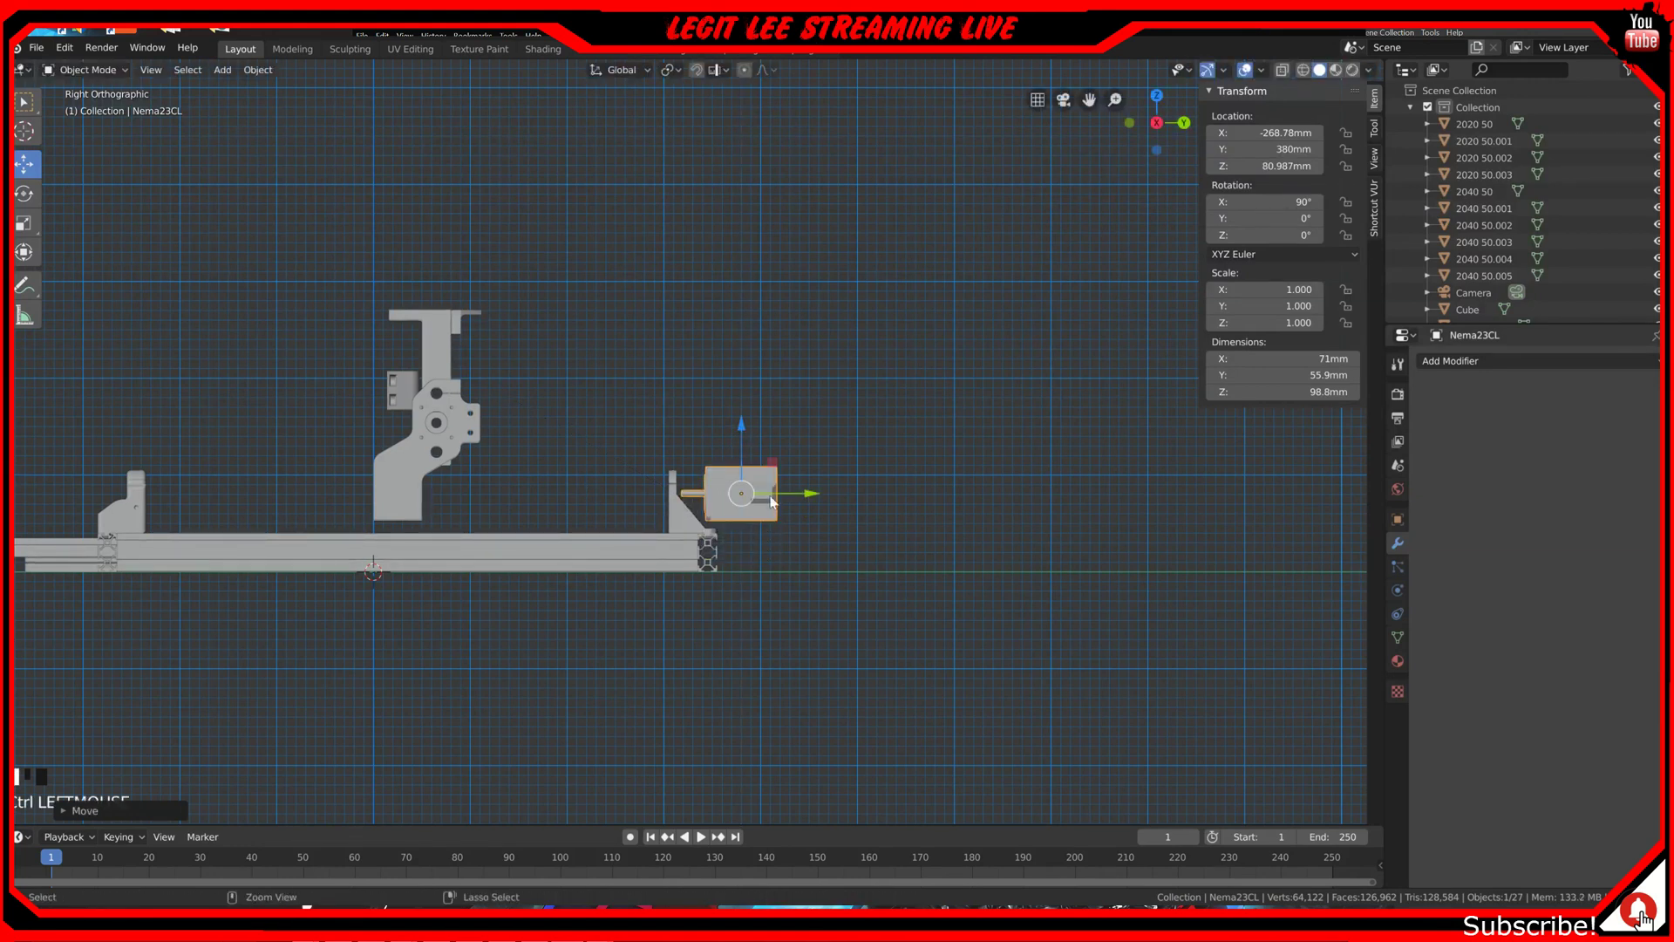
ctrl+drag(800, 499, 779, 494)
key(KP_7)
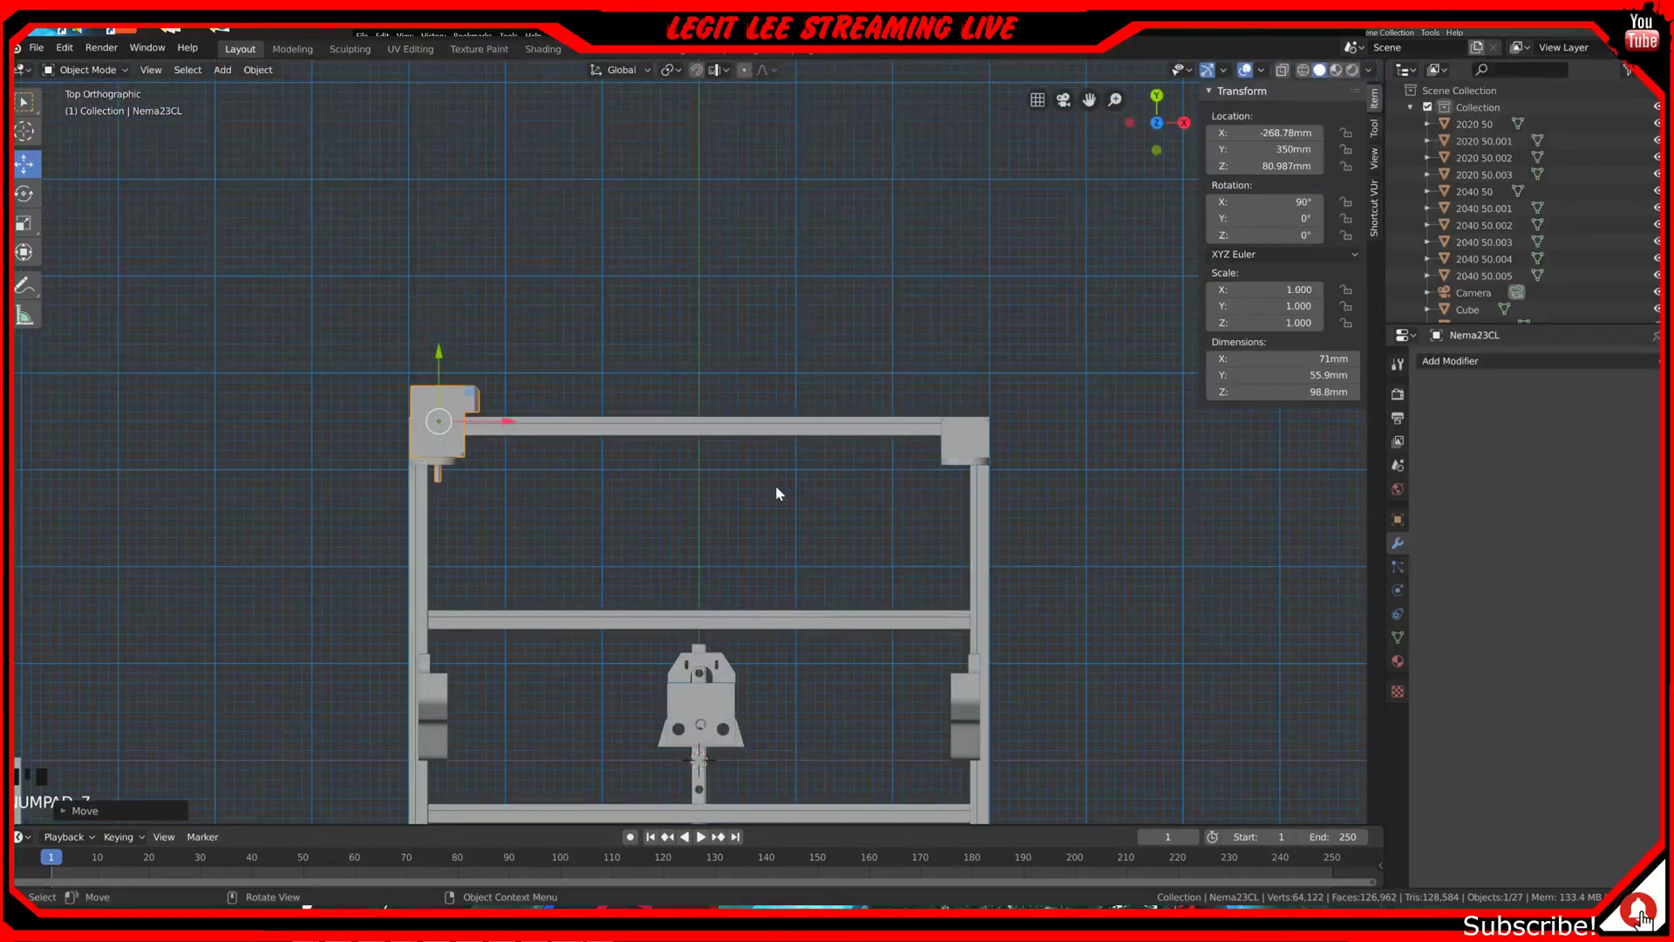
Step: Align the Nema23CL motor with the outer edge of its holder in the top view, at X -270.78 mm
scroll(462, 405, up, 1)
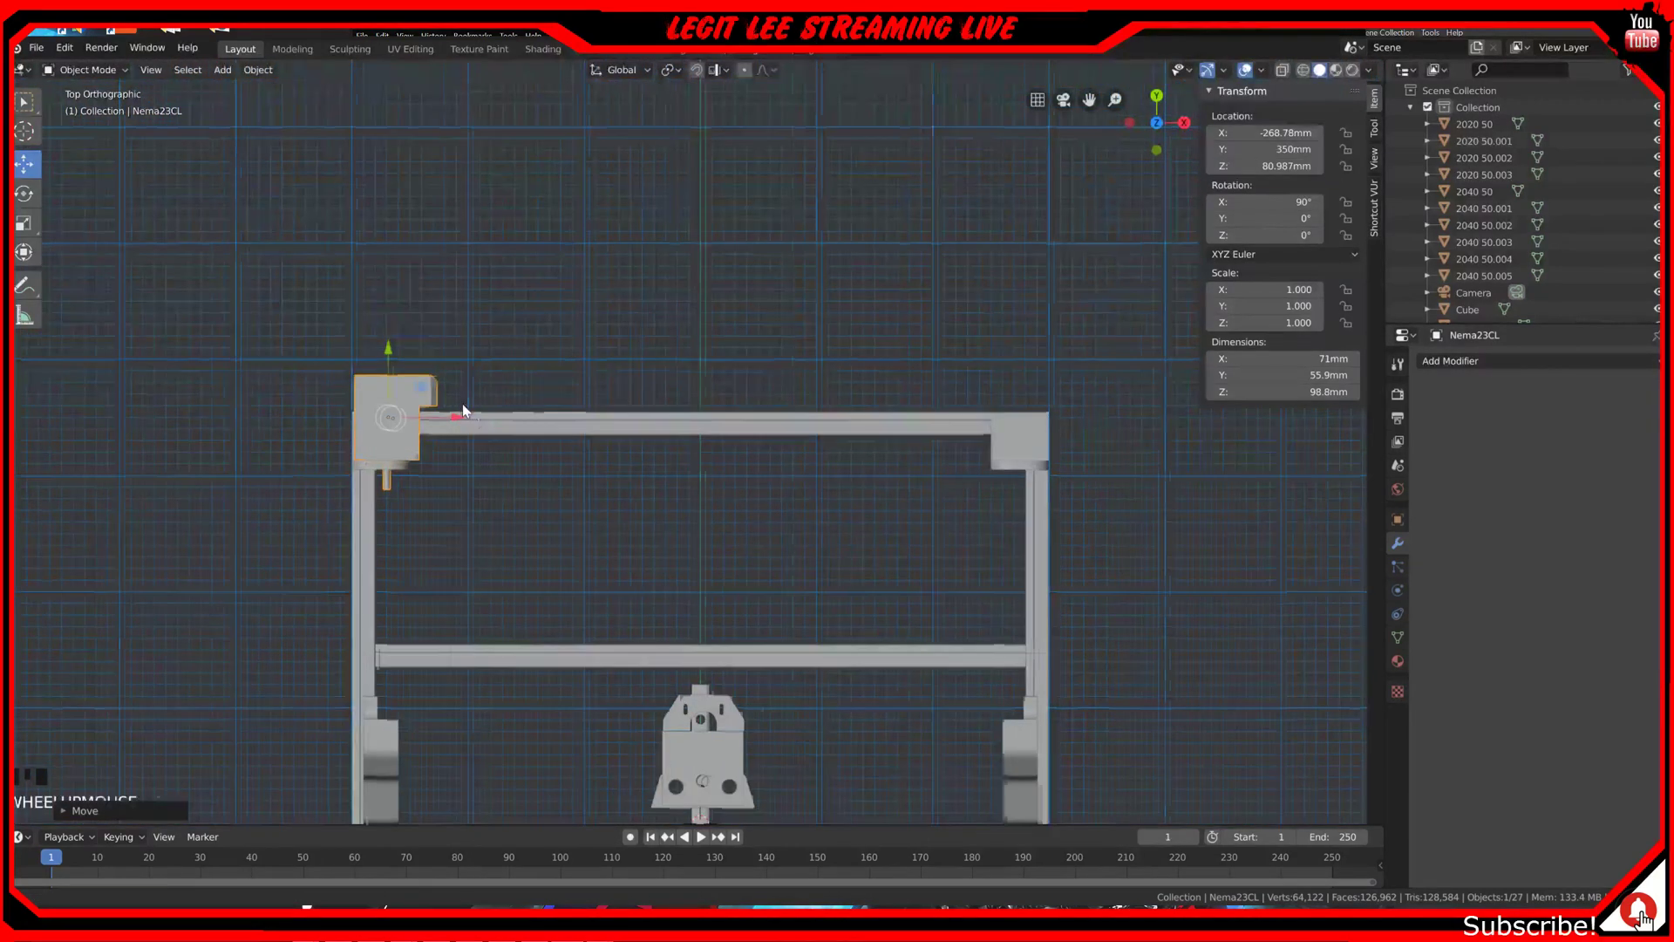
shift+middle_drag(466, 409, 728, 429)
scroll(654, 521, up, 7)
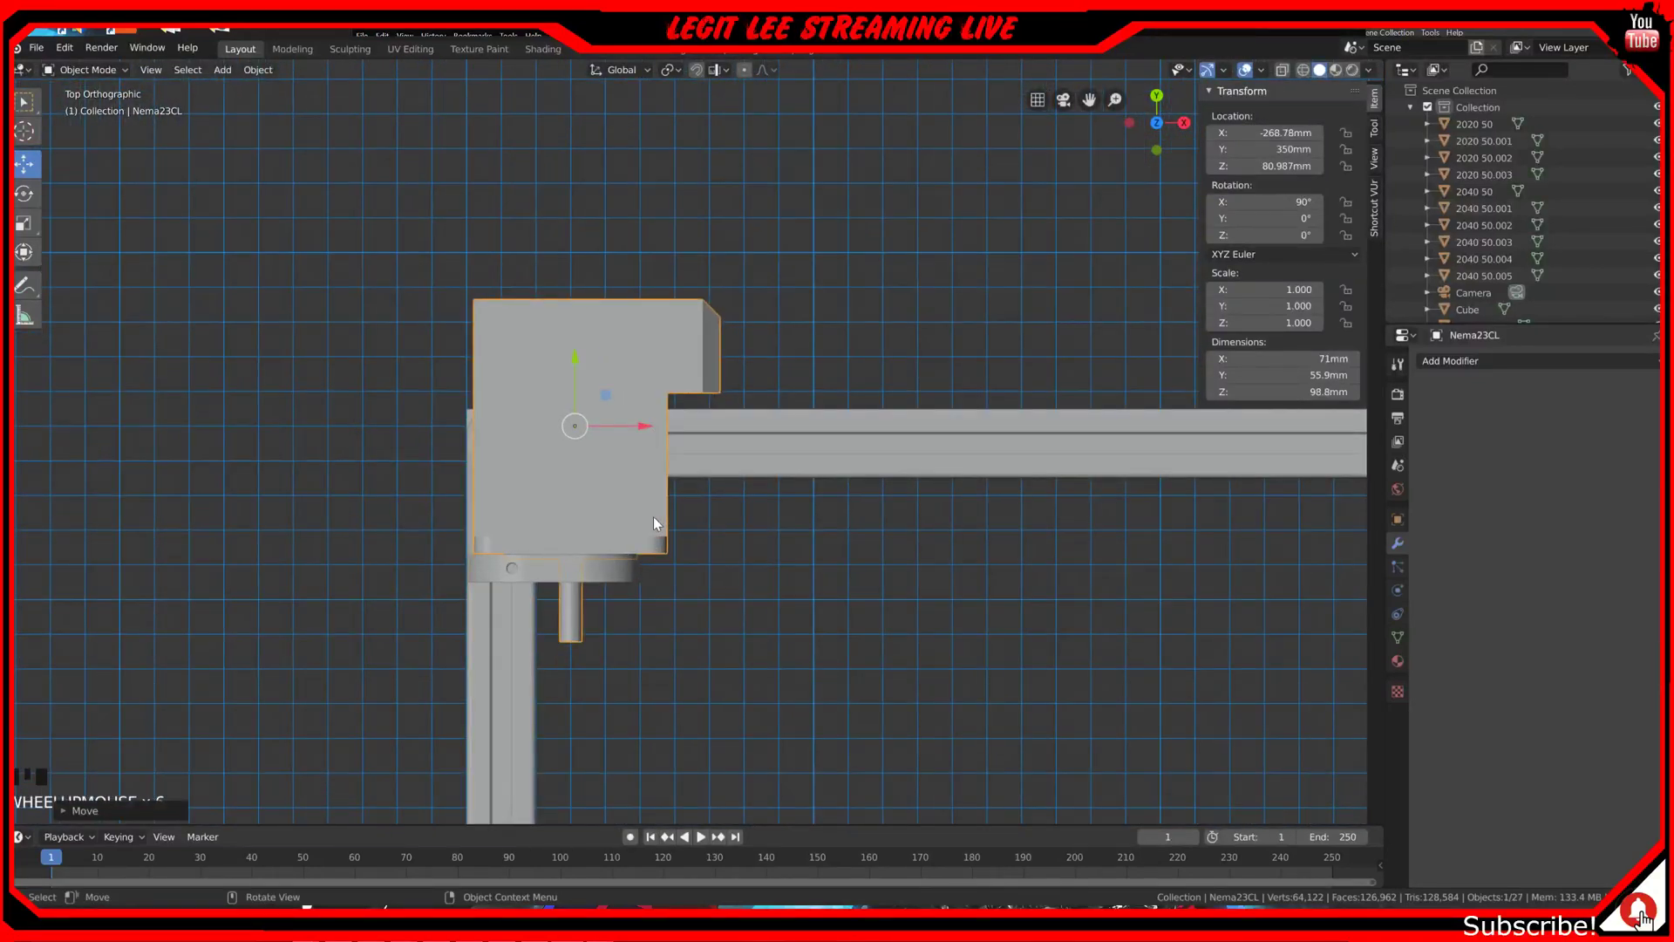
shift+middle_drag(654, 523, 795, 506)
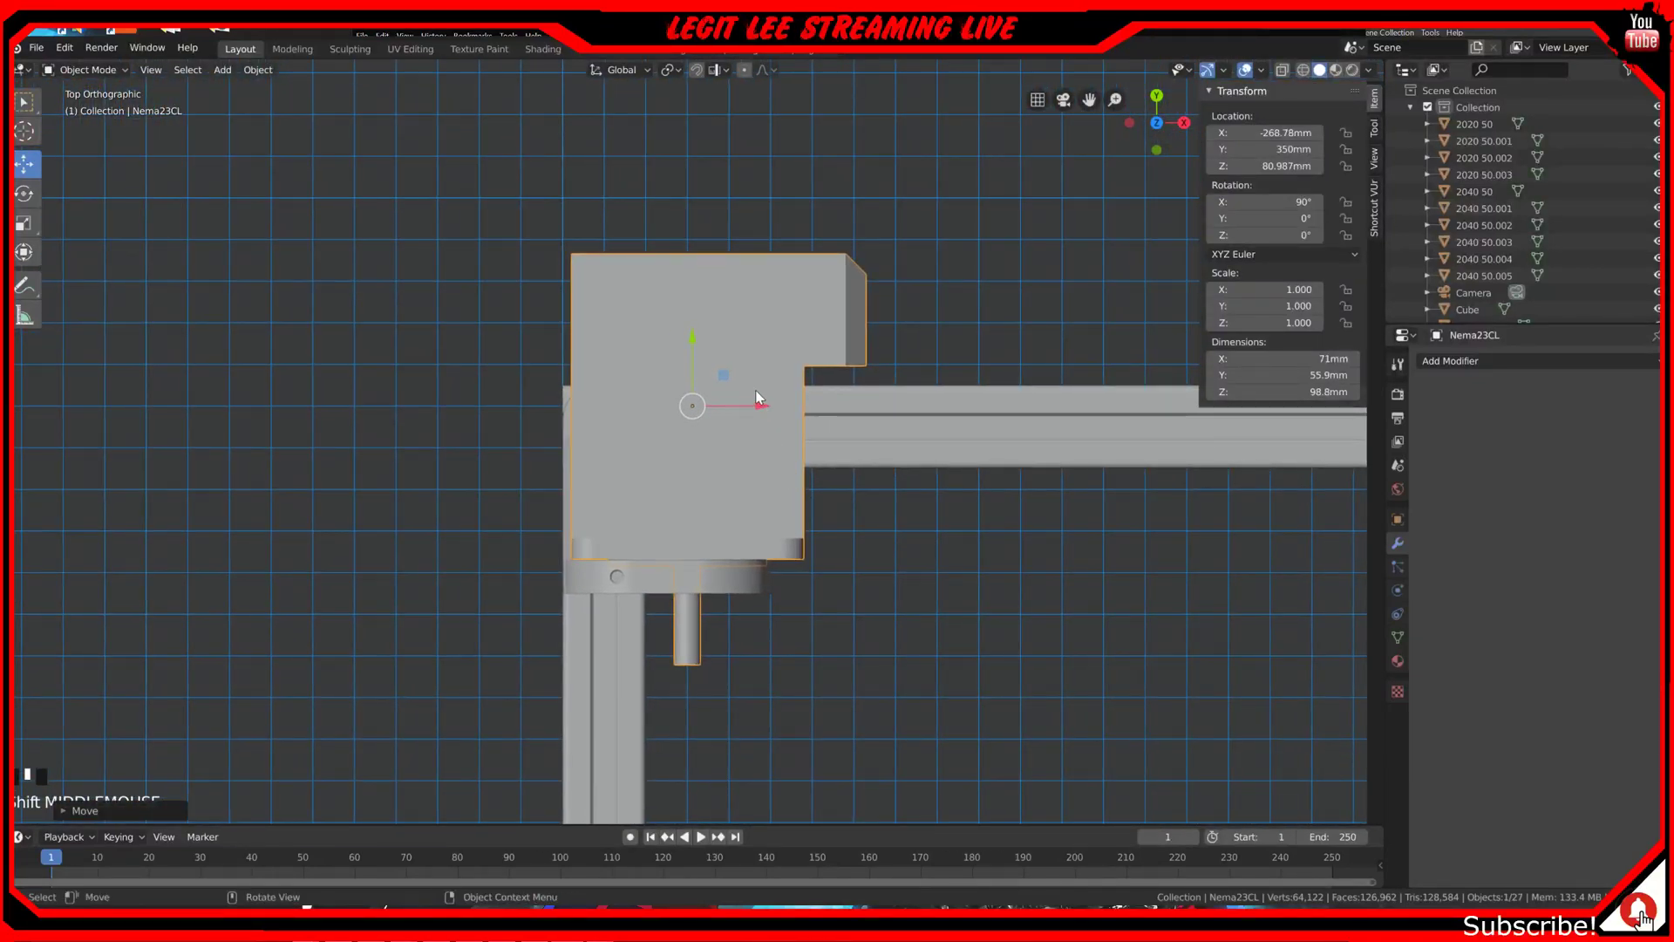
mouse_move(761, 403)
ctrl+mouse_down()
mouse_move(705, 402)
mouse_move(745, 404)
mouse_move(747, 381)
ctrl+mouse_up()
scroll(745, 405, up, 2)
scroll(824, 489, down, 3)
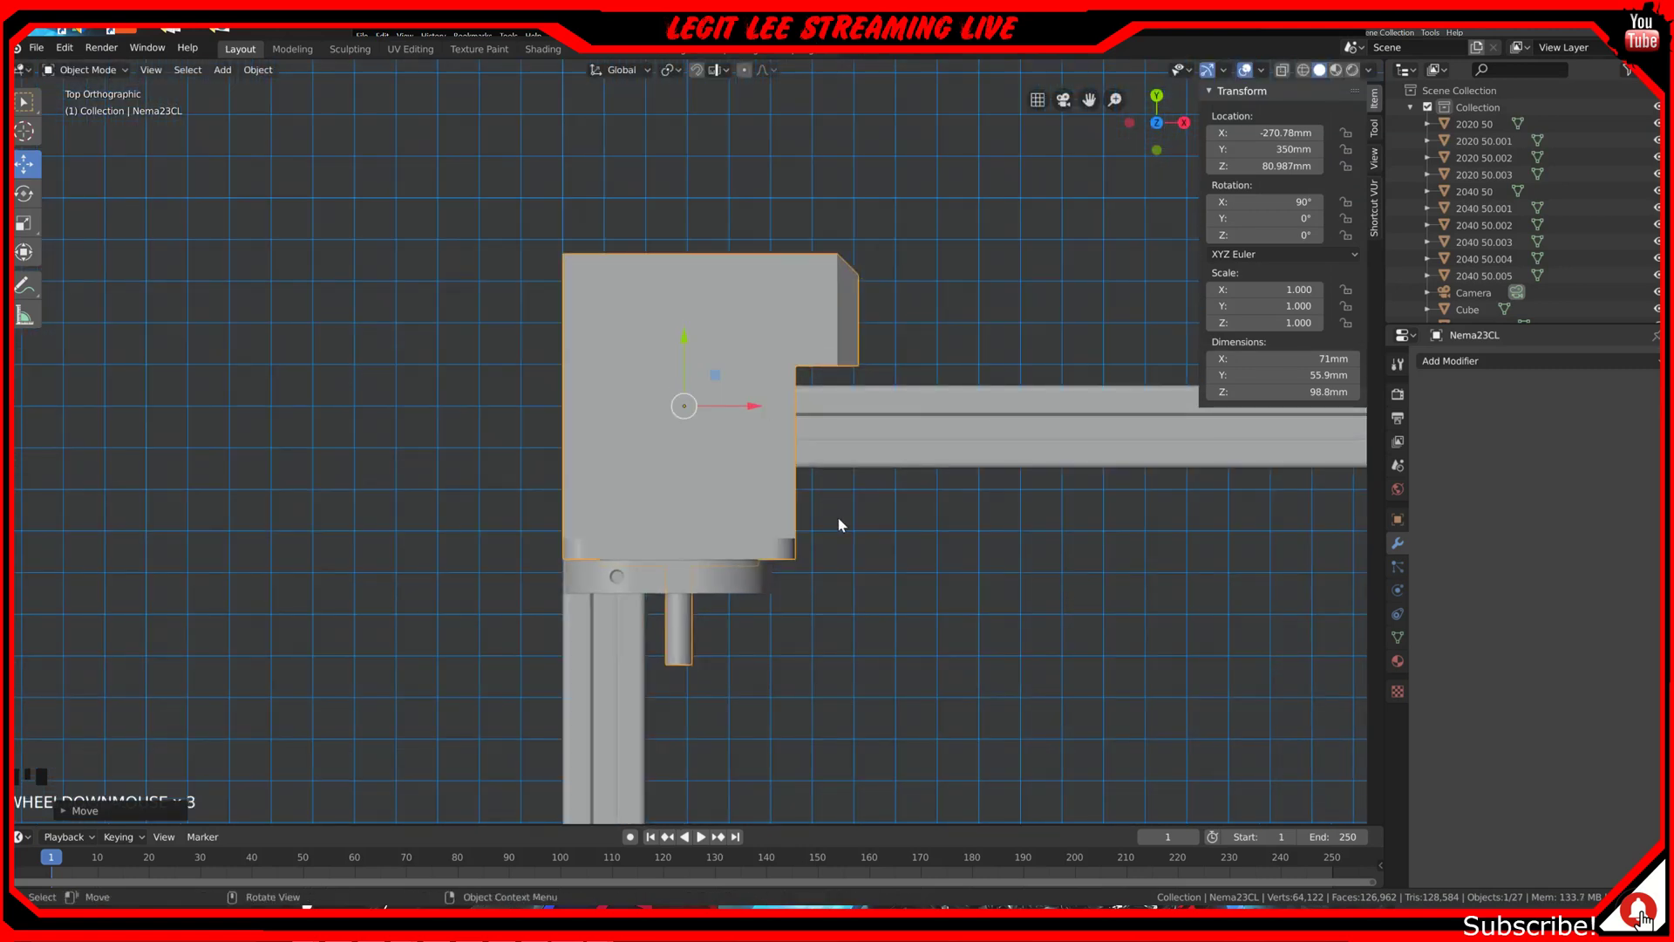
Step: Duplicate the Nema23CL motor along X to the motor holder at the opposite rear corner, at X 269.22 mm
scroll(839, 524, down, 2)
shift+middle_drag(953, 579, 721, 355)
scroll(778, 488, down, 2)
scroll(779, 488, down, 1)
shift+middle_drag(779, 489, 404, 449)
scroll(384, 396, down, 2)
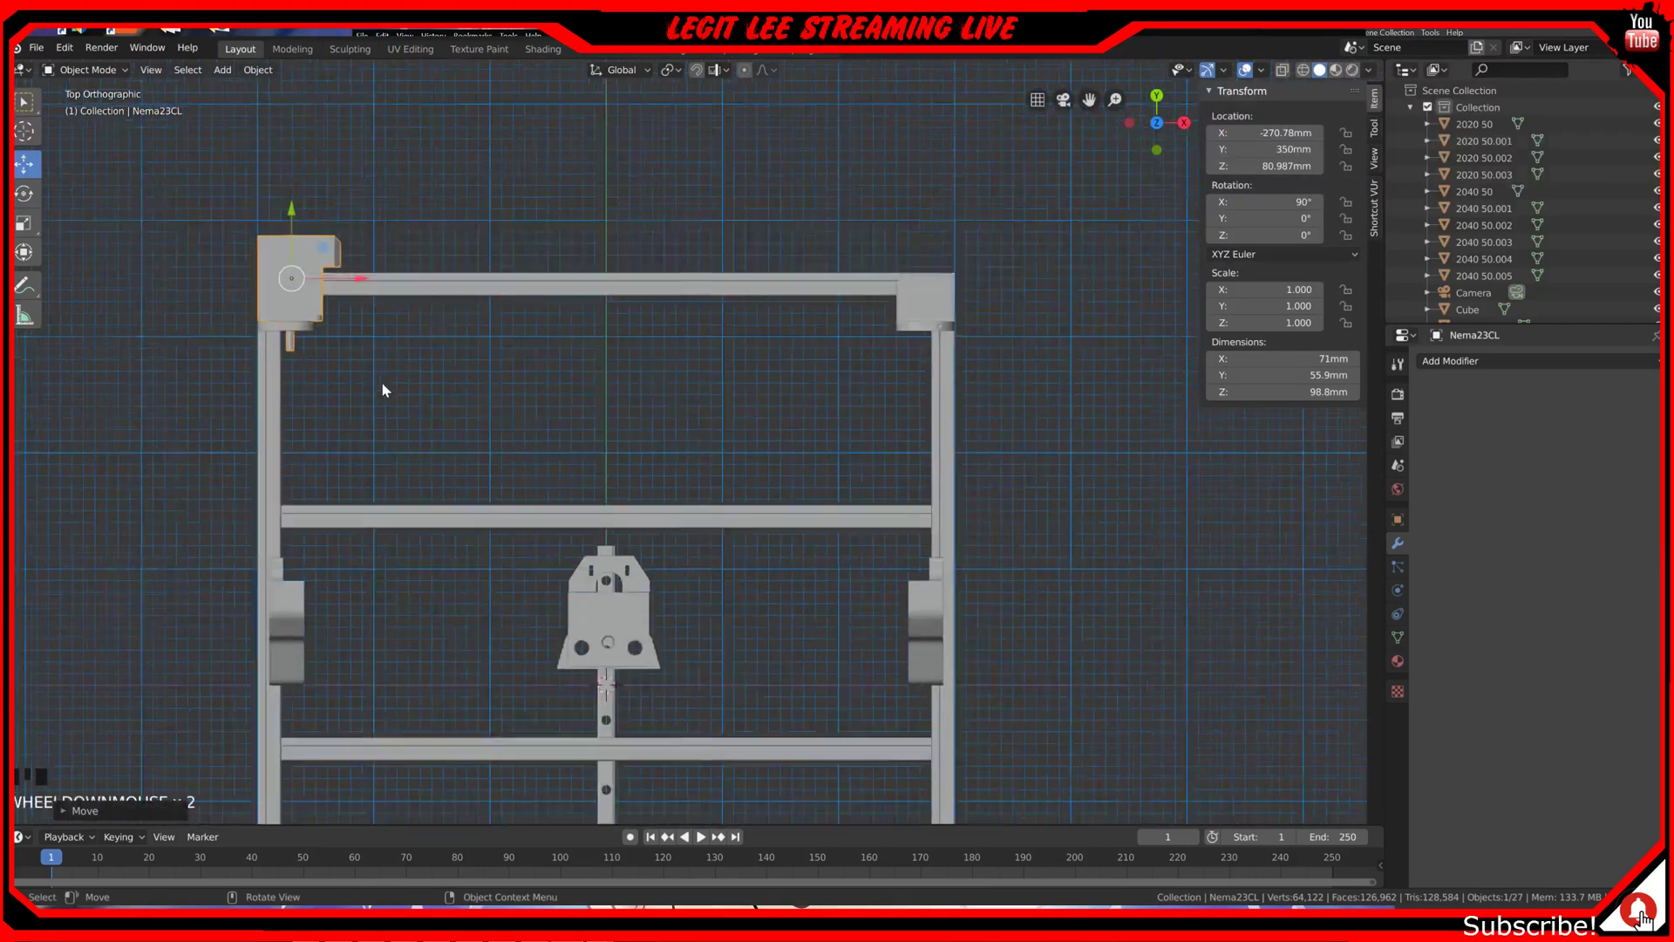
scroll(383, 390, up, 1)
key(shift+d)
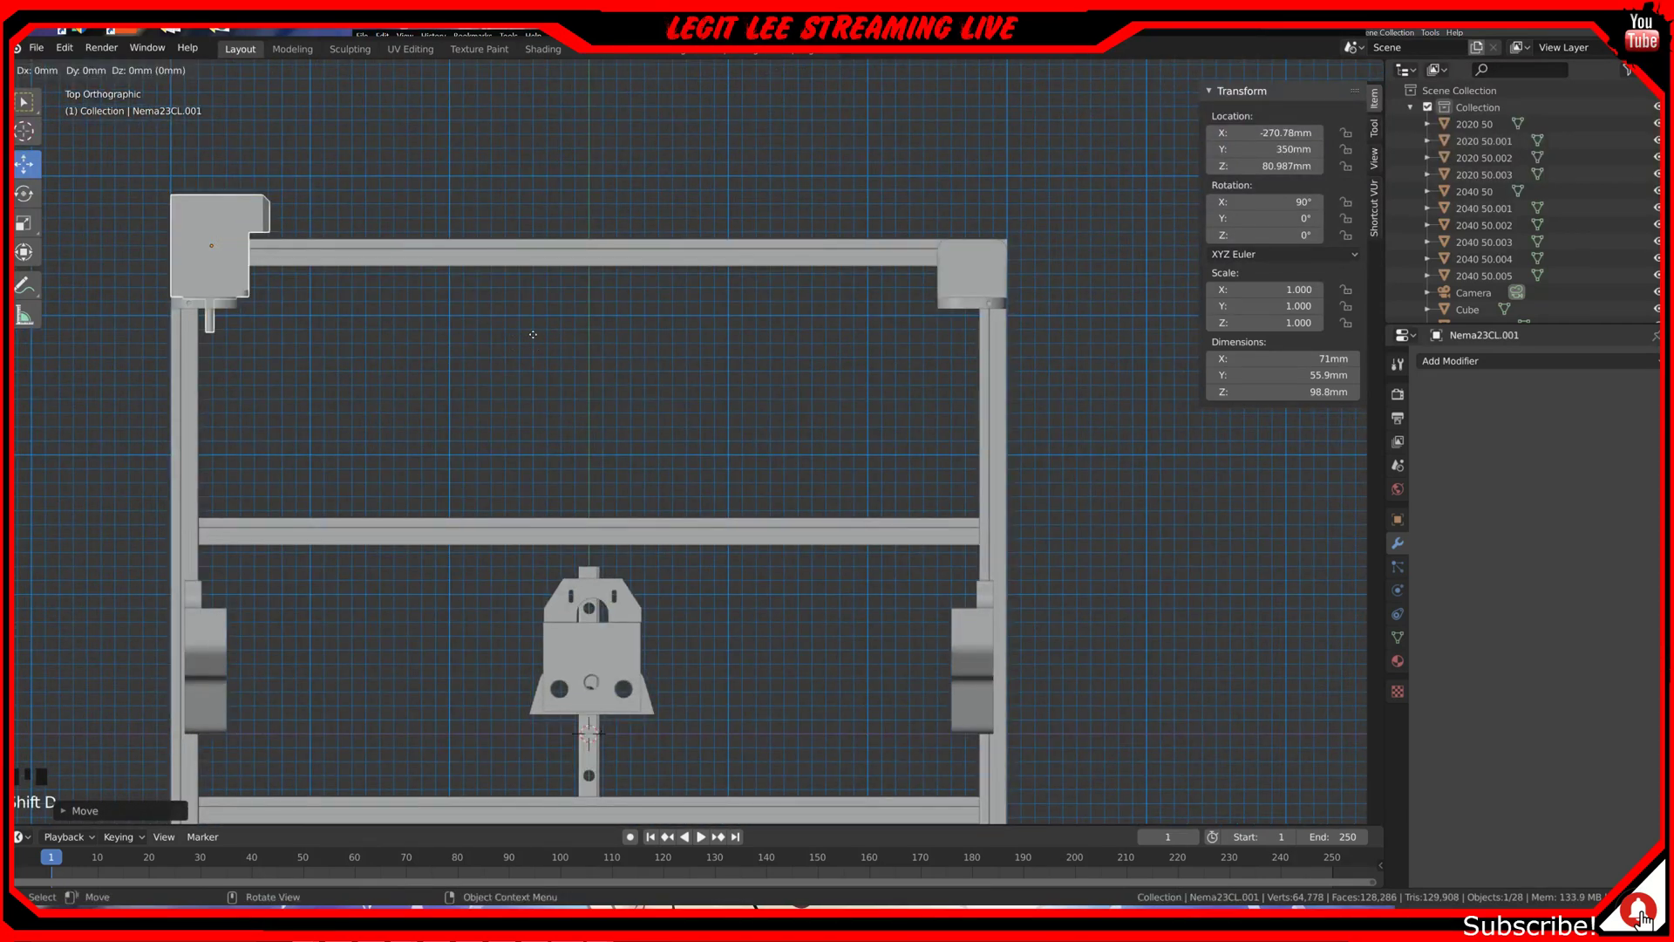
key(x)
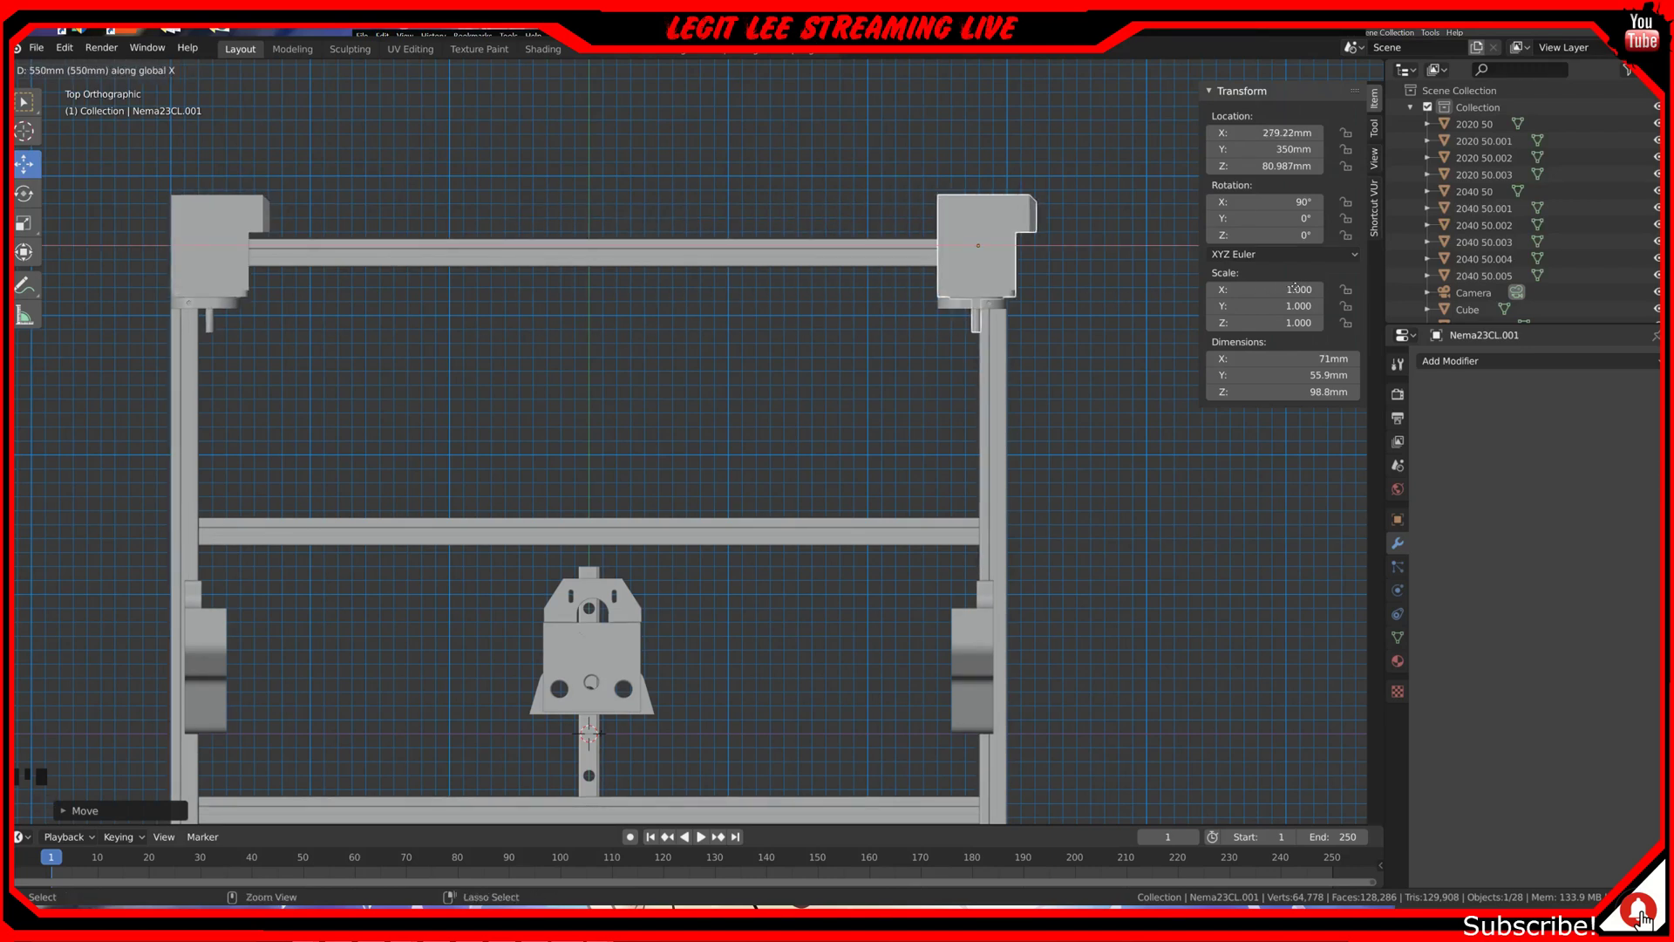
click(1008, 286)
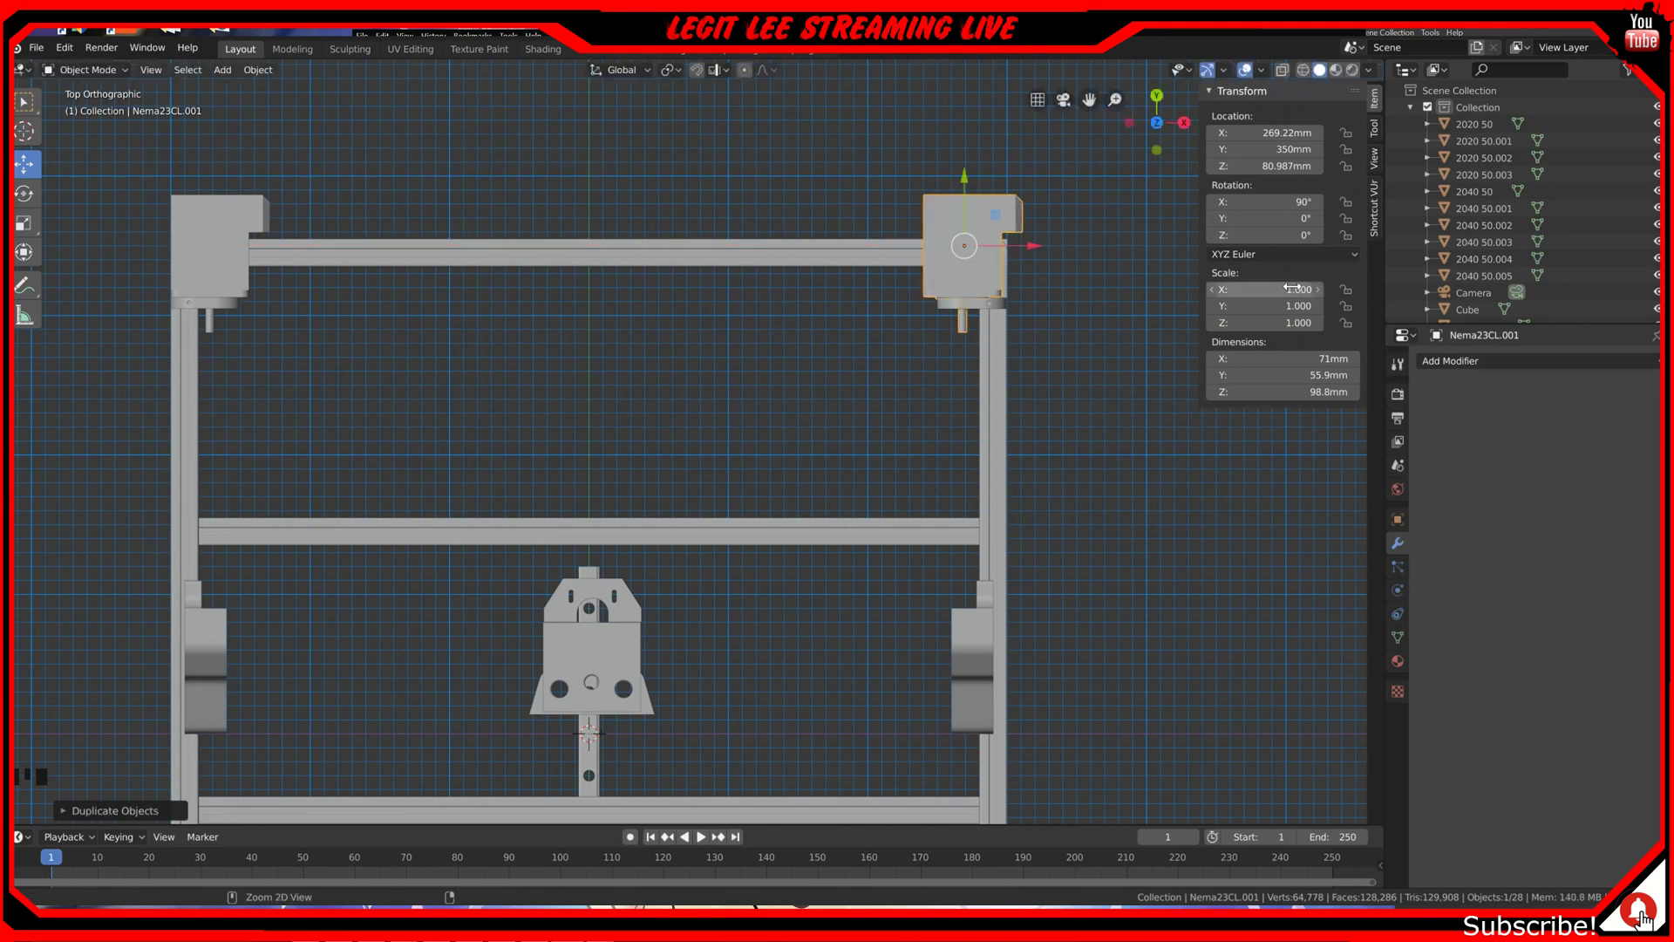
Step: Align the duplicated motor with the outer edge of the right rear holder, at X 273.22 mm
shift+middle_drag(1008, 286, 834, 407)
scroll(834, 407, up, 8)
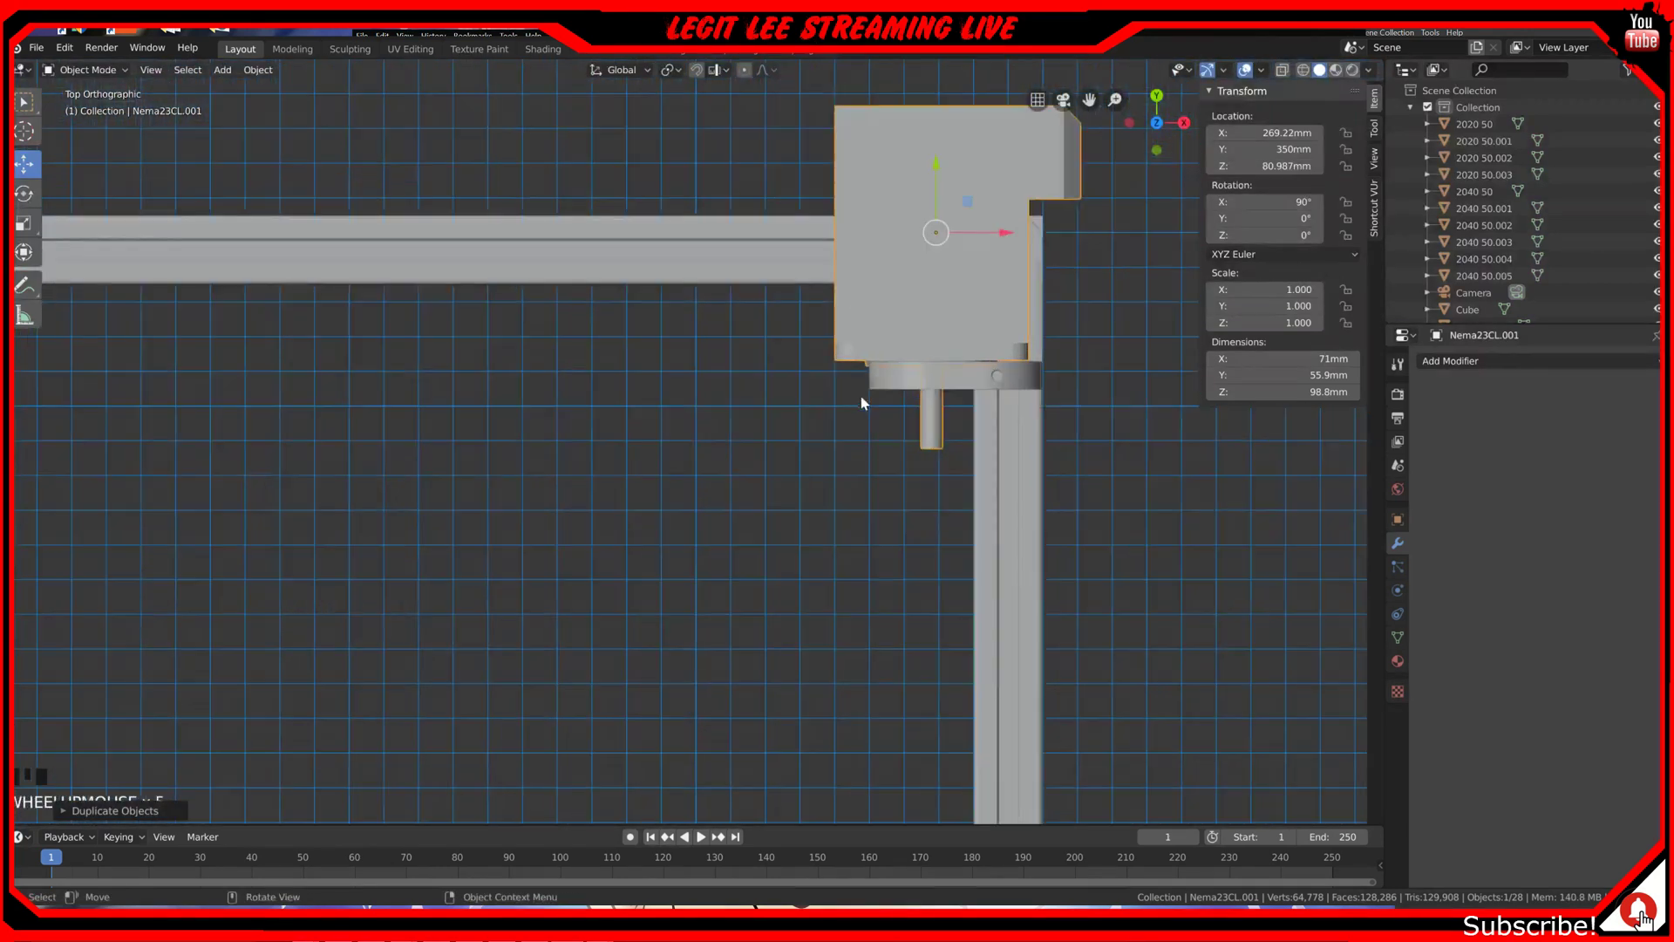
shift+middle_drag(945, 389, 390, 669)
scroll(523, 540, up, 1)
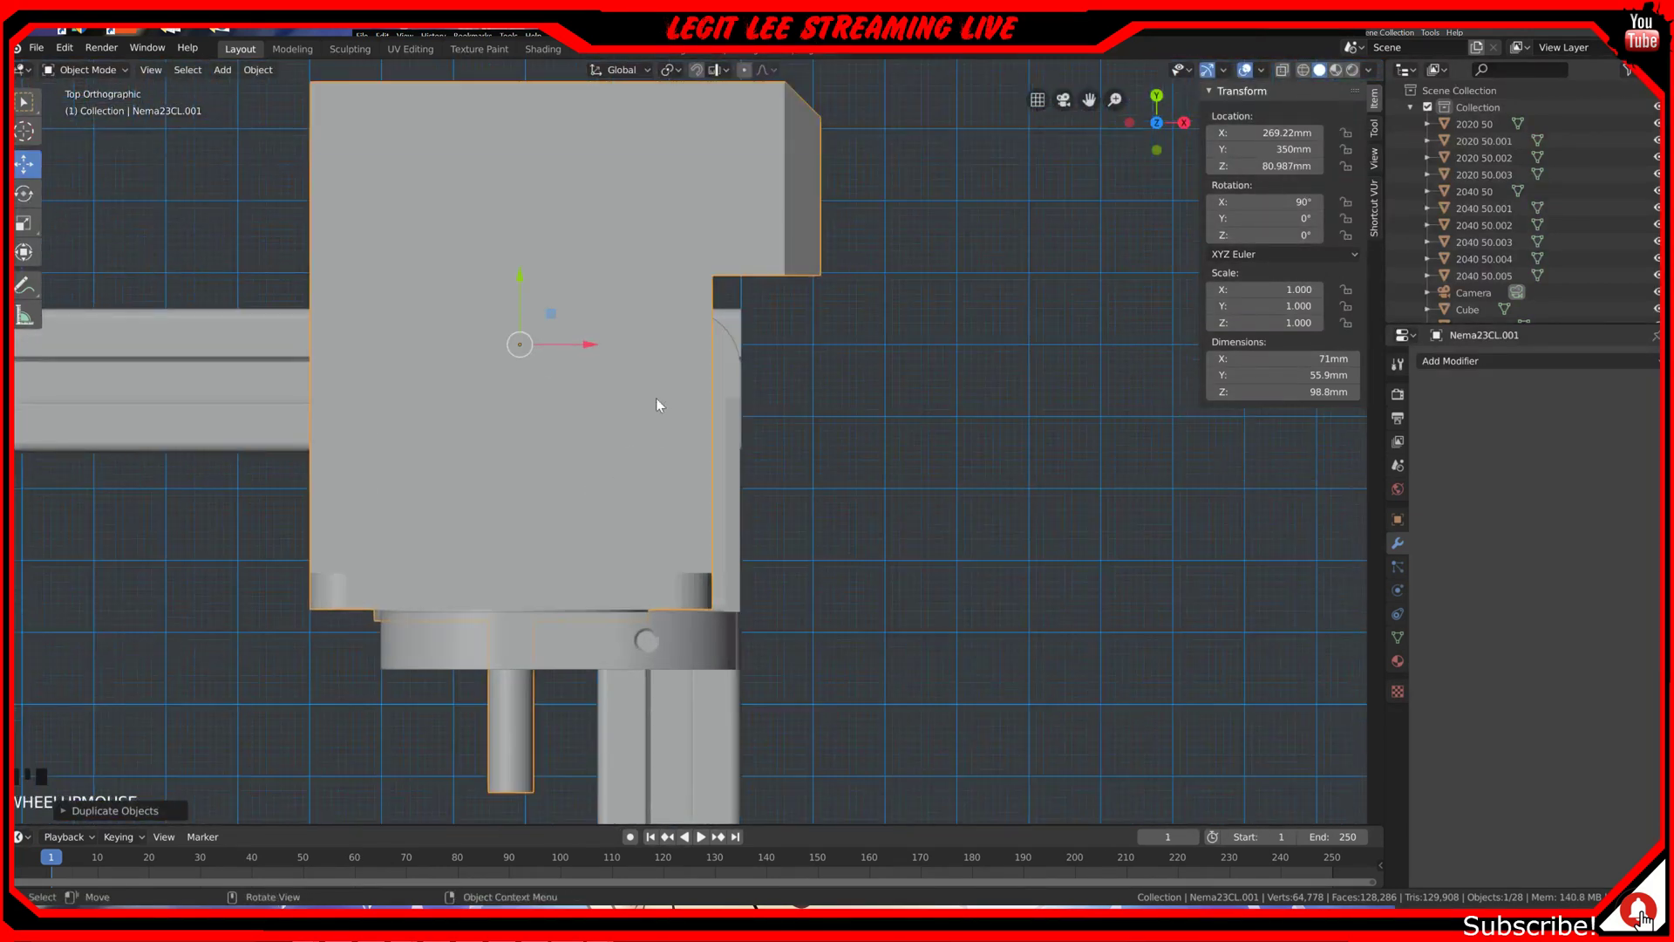
ctrl+drag(591, 347, 618, 340)
scroll(621, 363, down, 3)
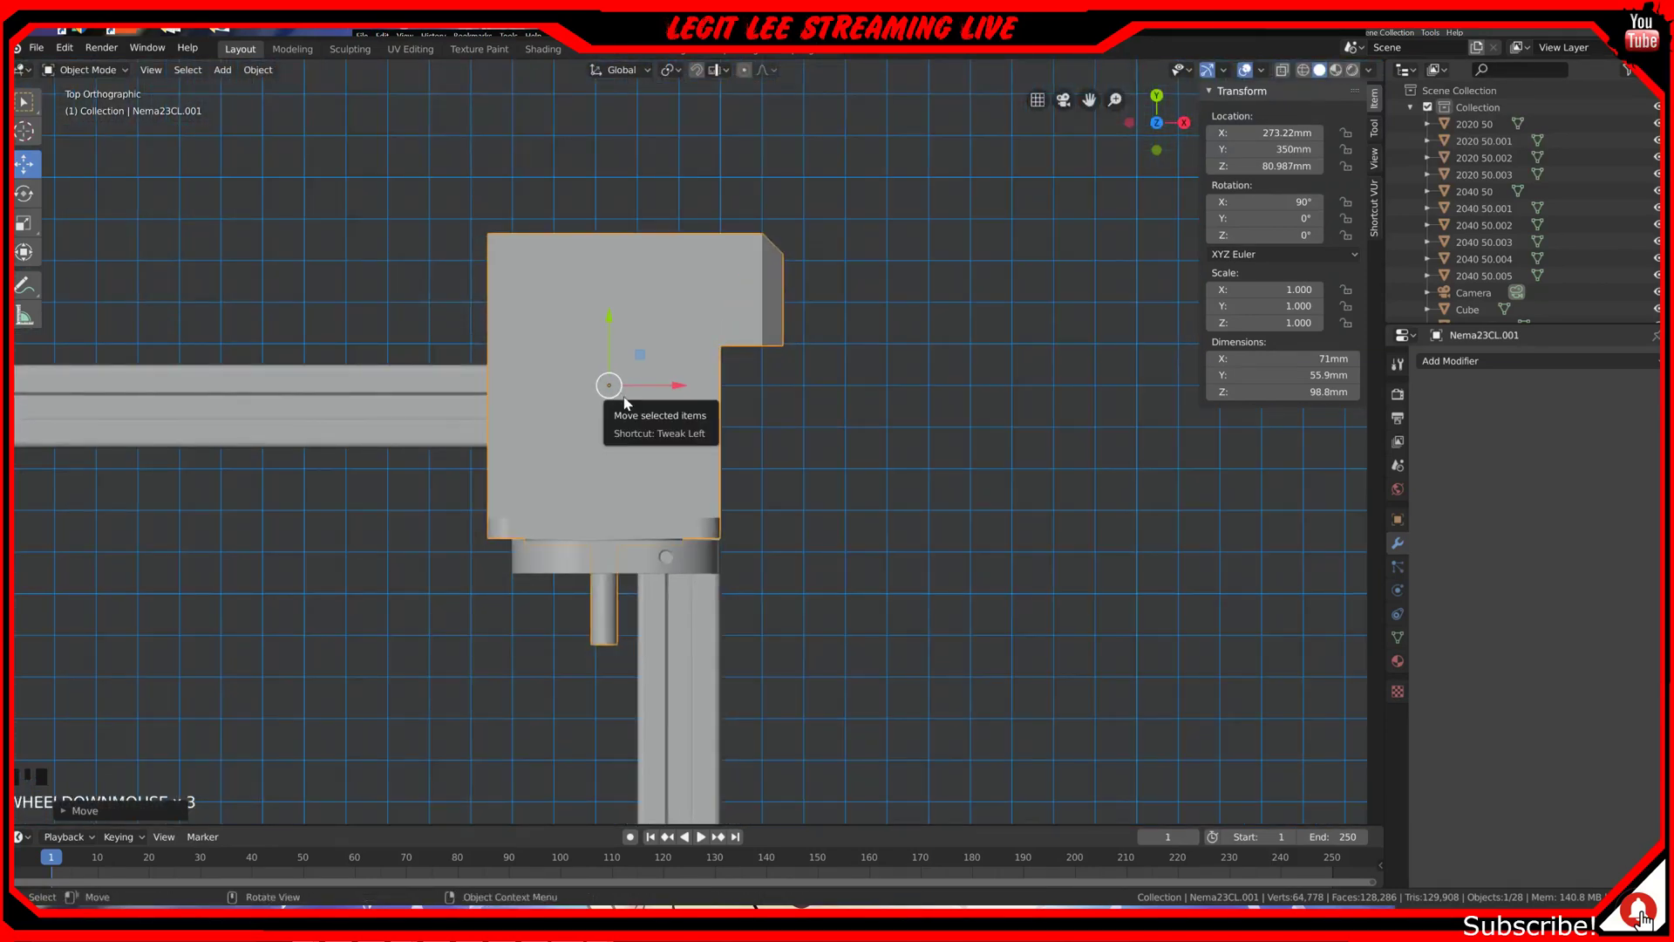
Step: Rotate the right rear motor by 180° in the front view so its connector faces the inside of the frame
key(KP_1)
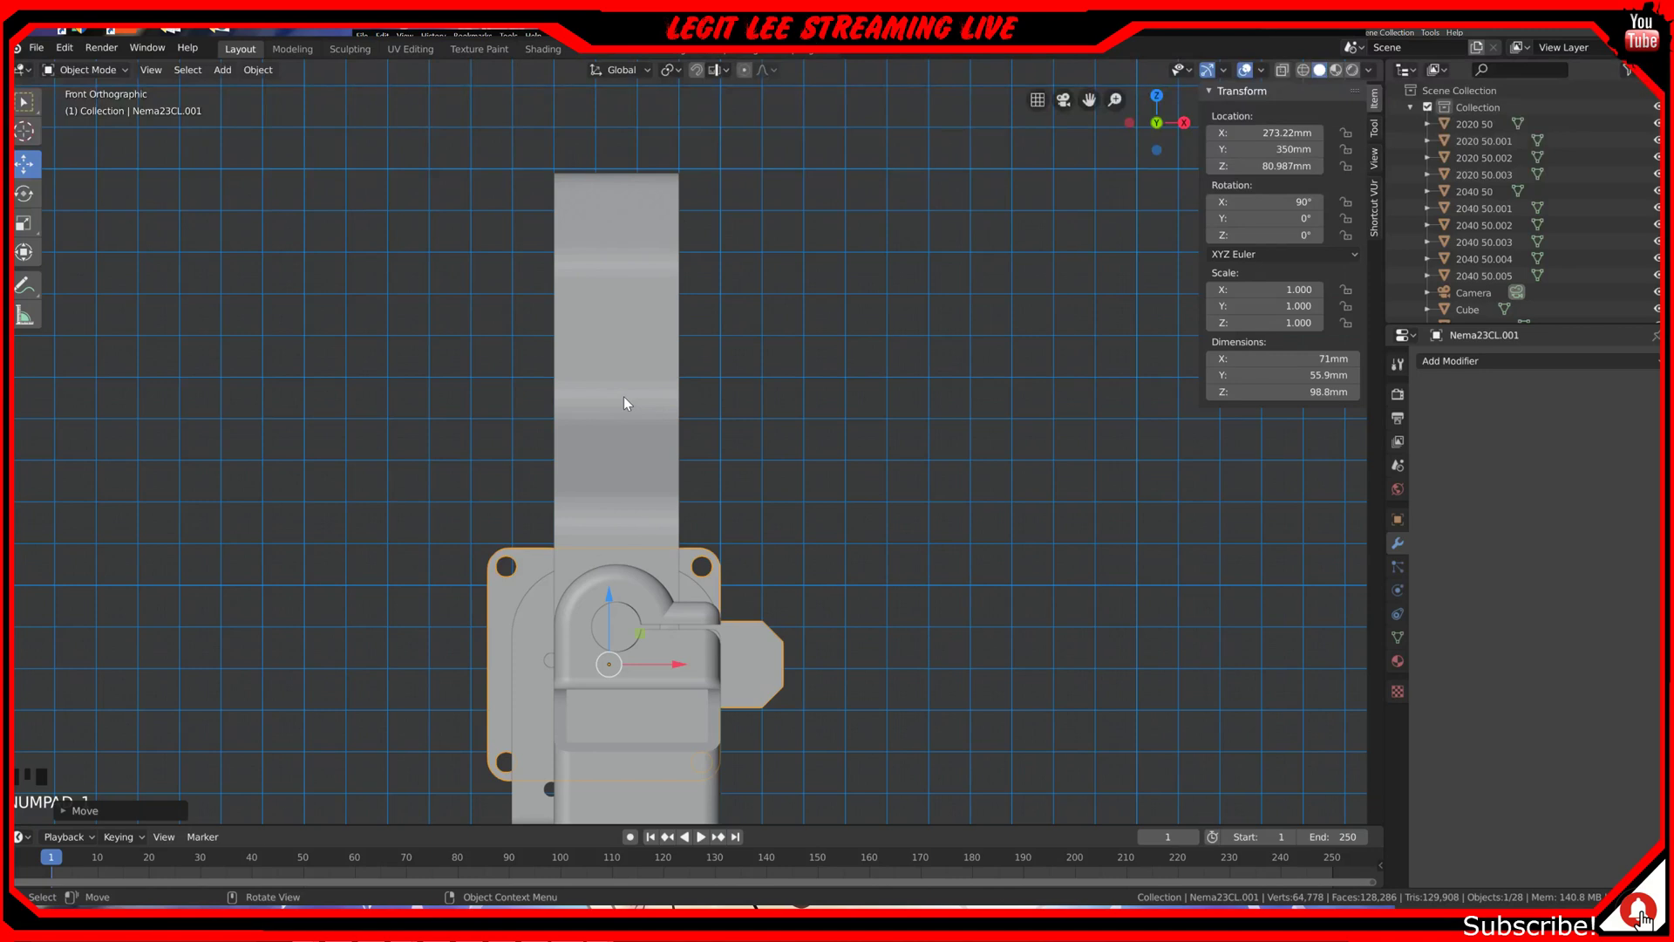
key(r)
text(180)
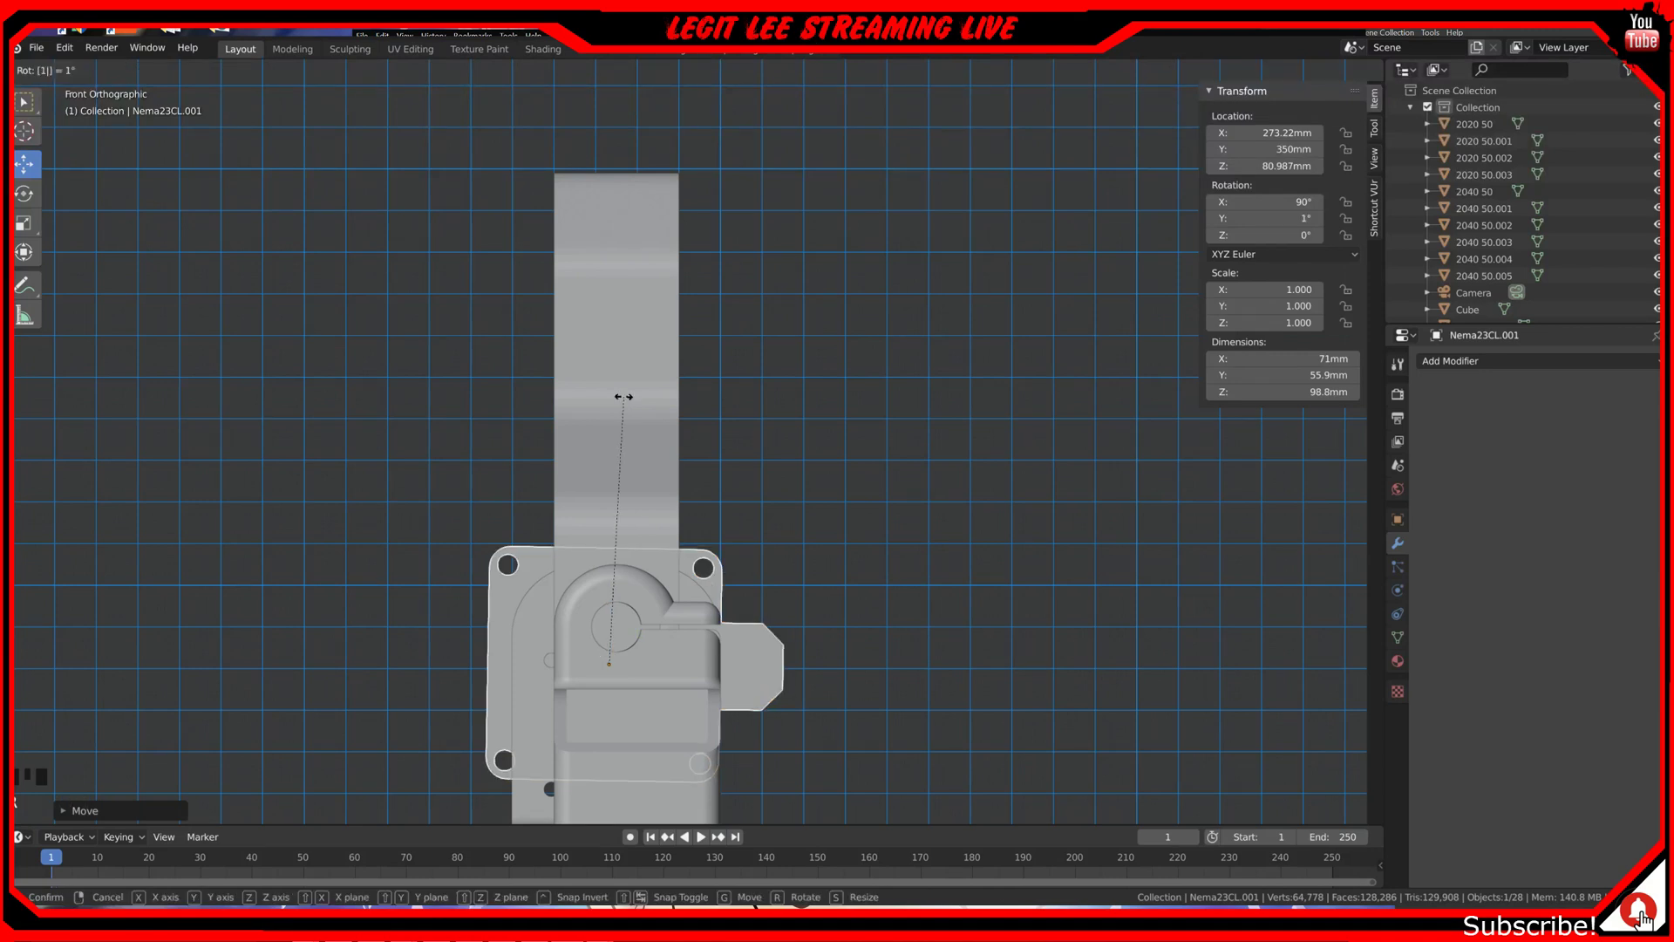
key(Return)
scroll(469, 527, down, 6)
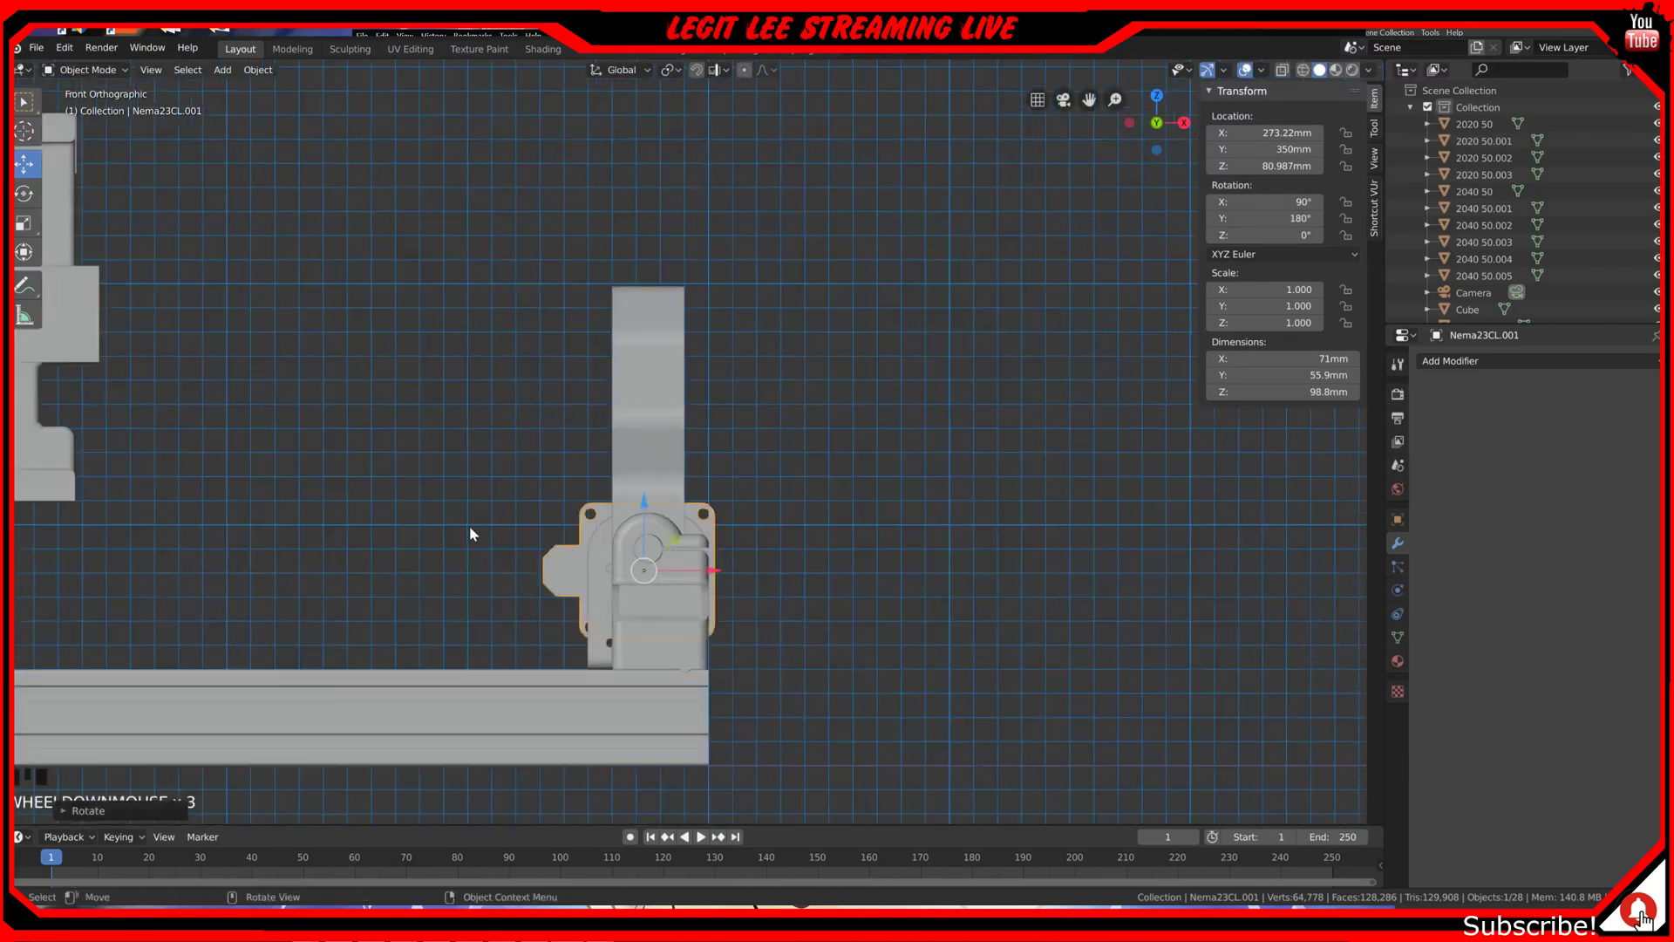
shift+middle_drag(556, 518, 695, 498)
scroll(541, 505, down, 3)
middle_drag(540, 506, 868, 389)
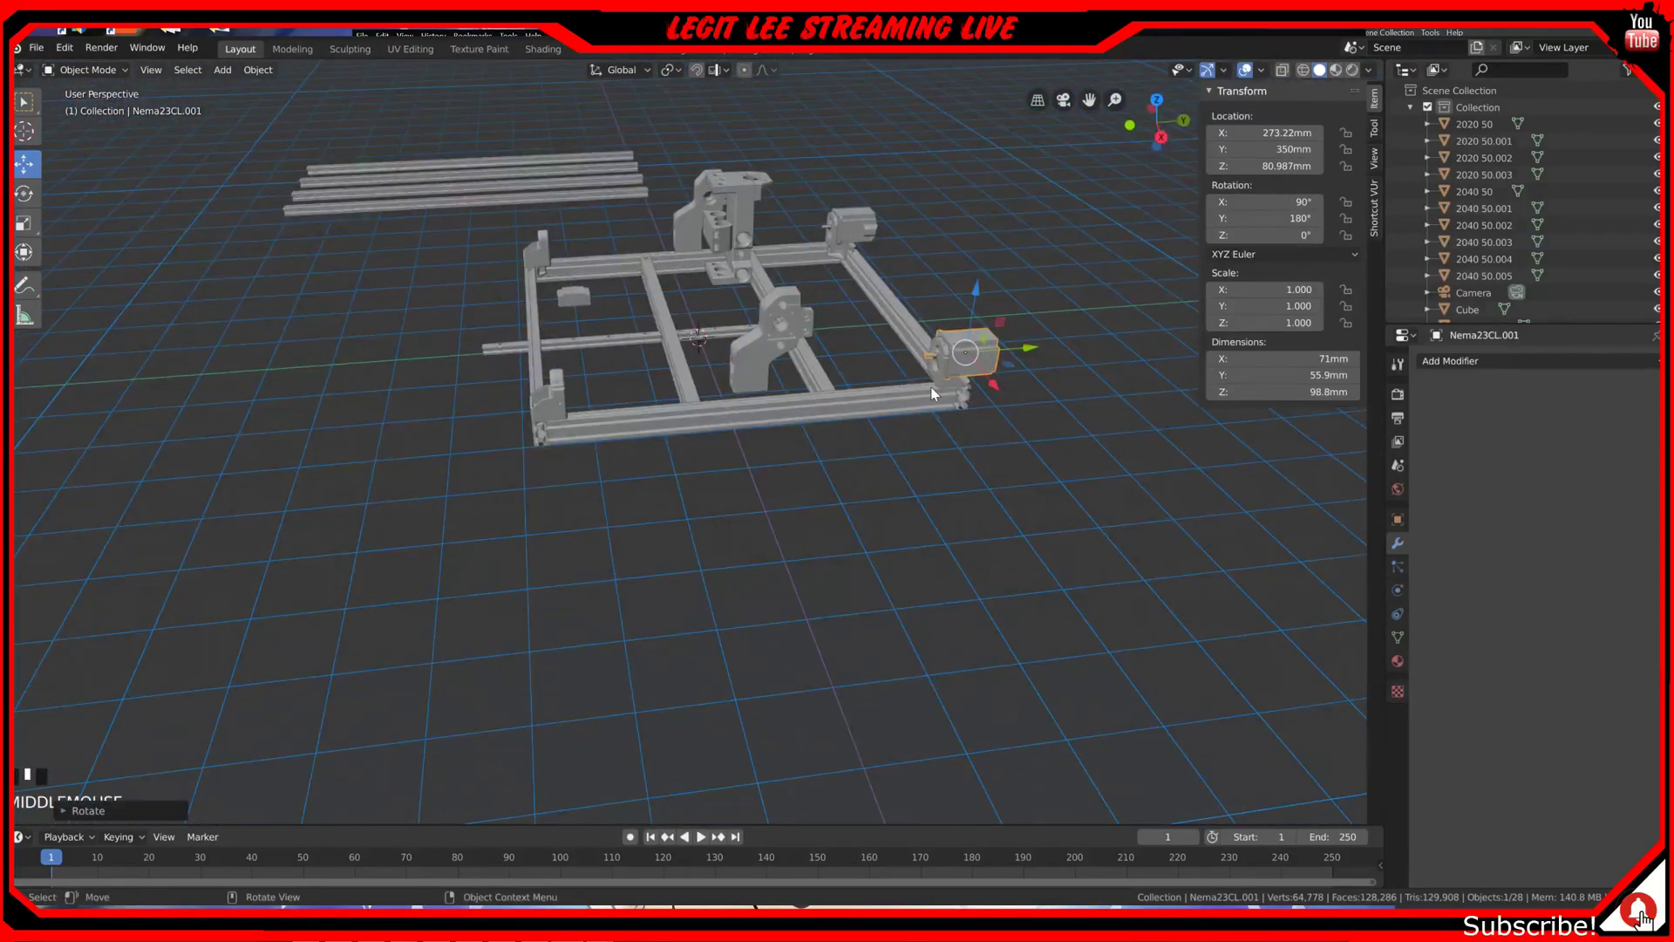
Step: Duplicate the right rear motor along Y to Y 50 mm and rotate the copy by 90° in the top view
key(KP_7)
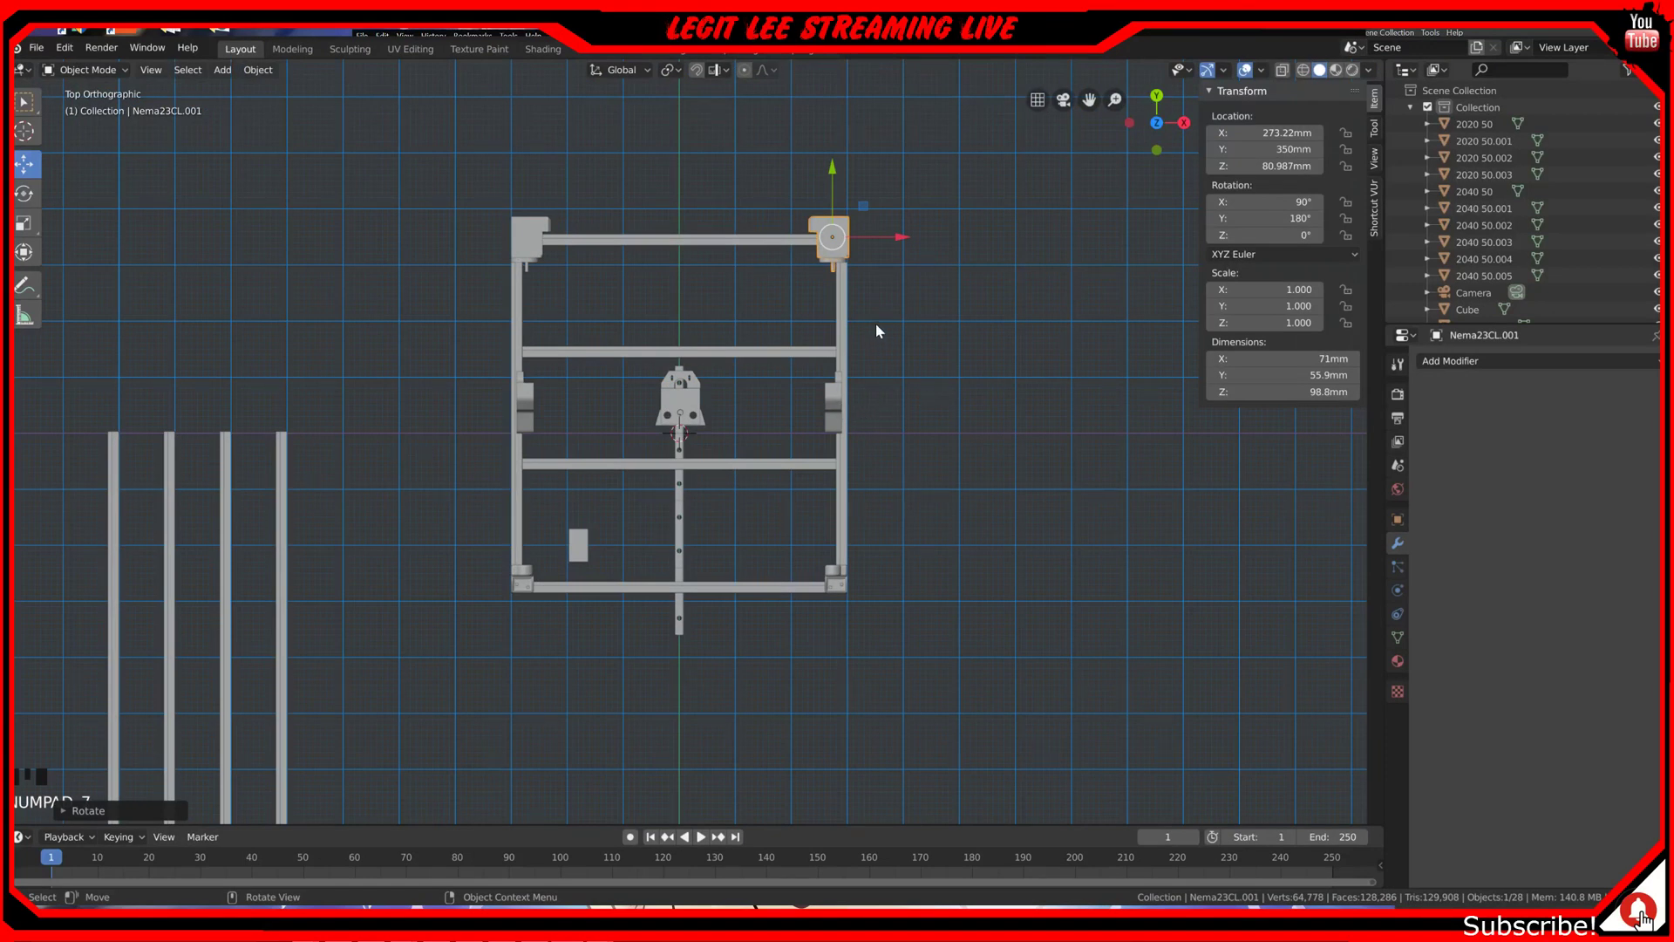
key(shift+d)
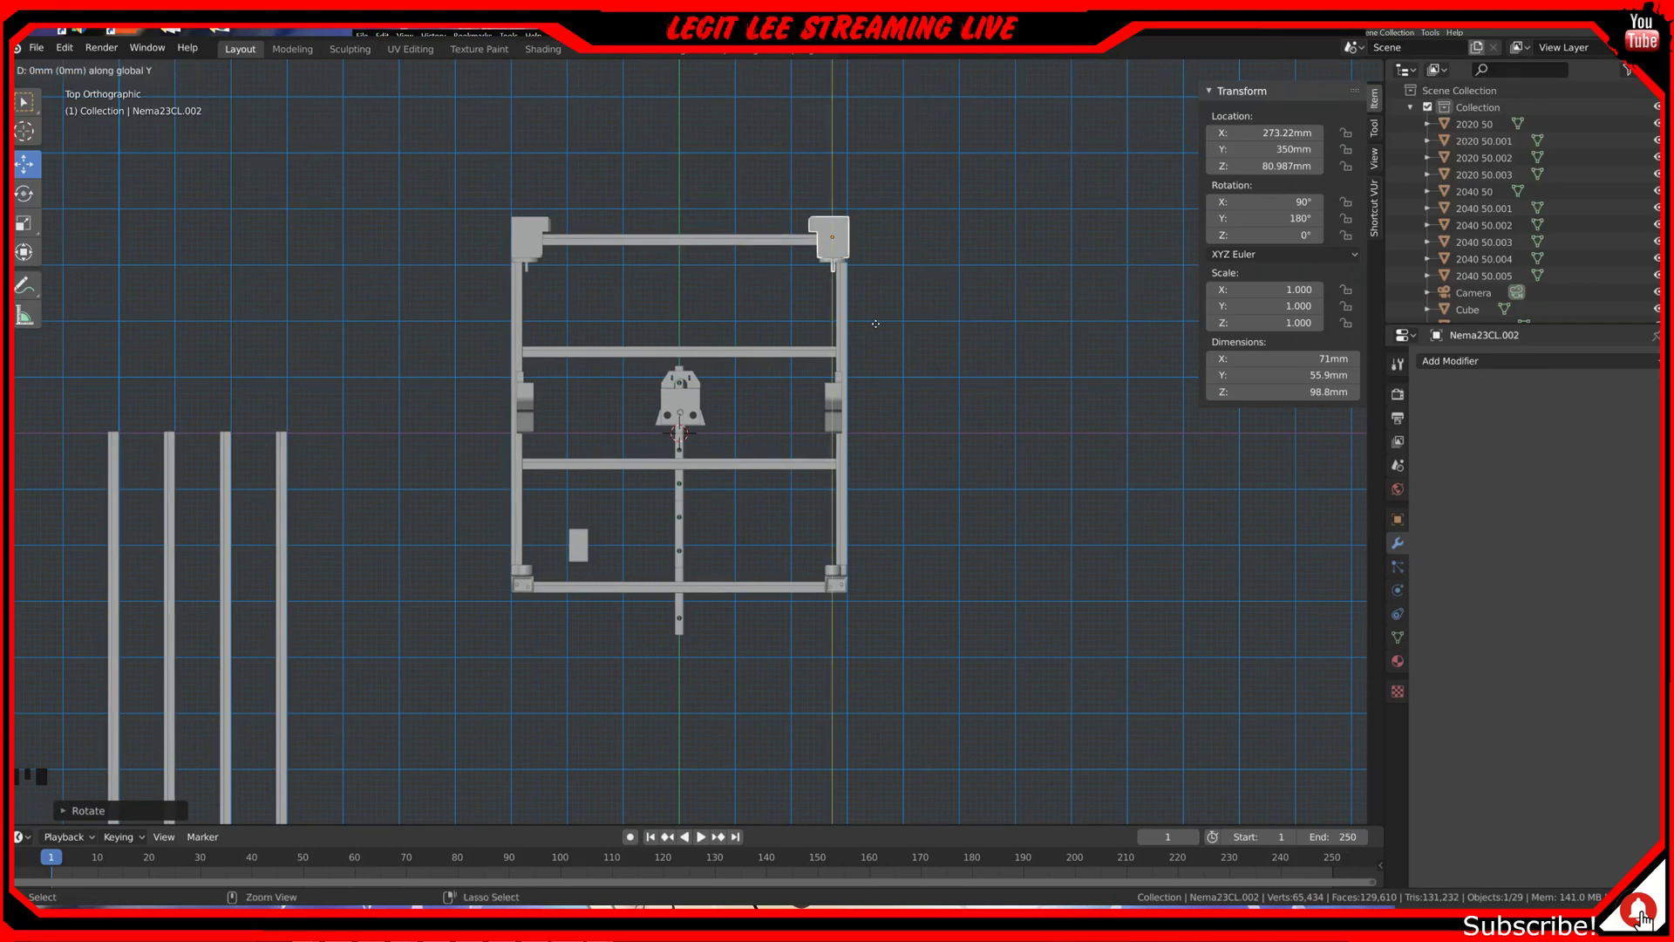
click(884, 477)
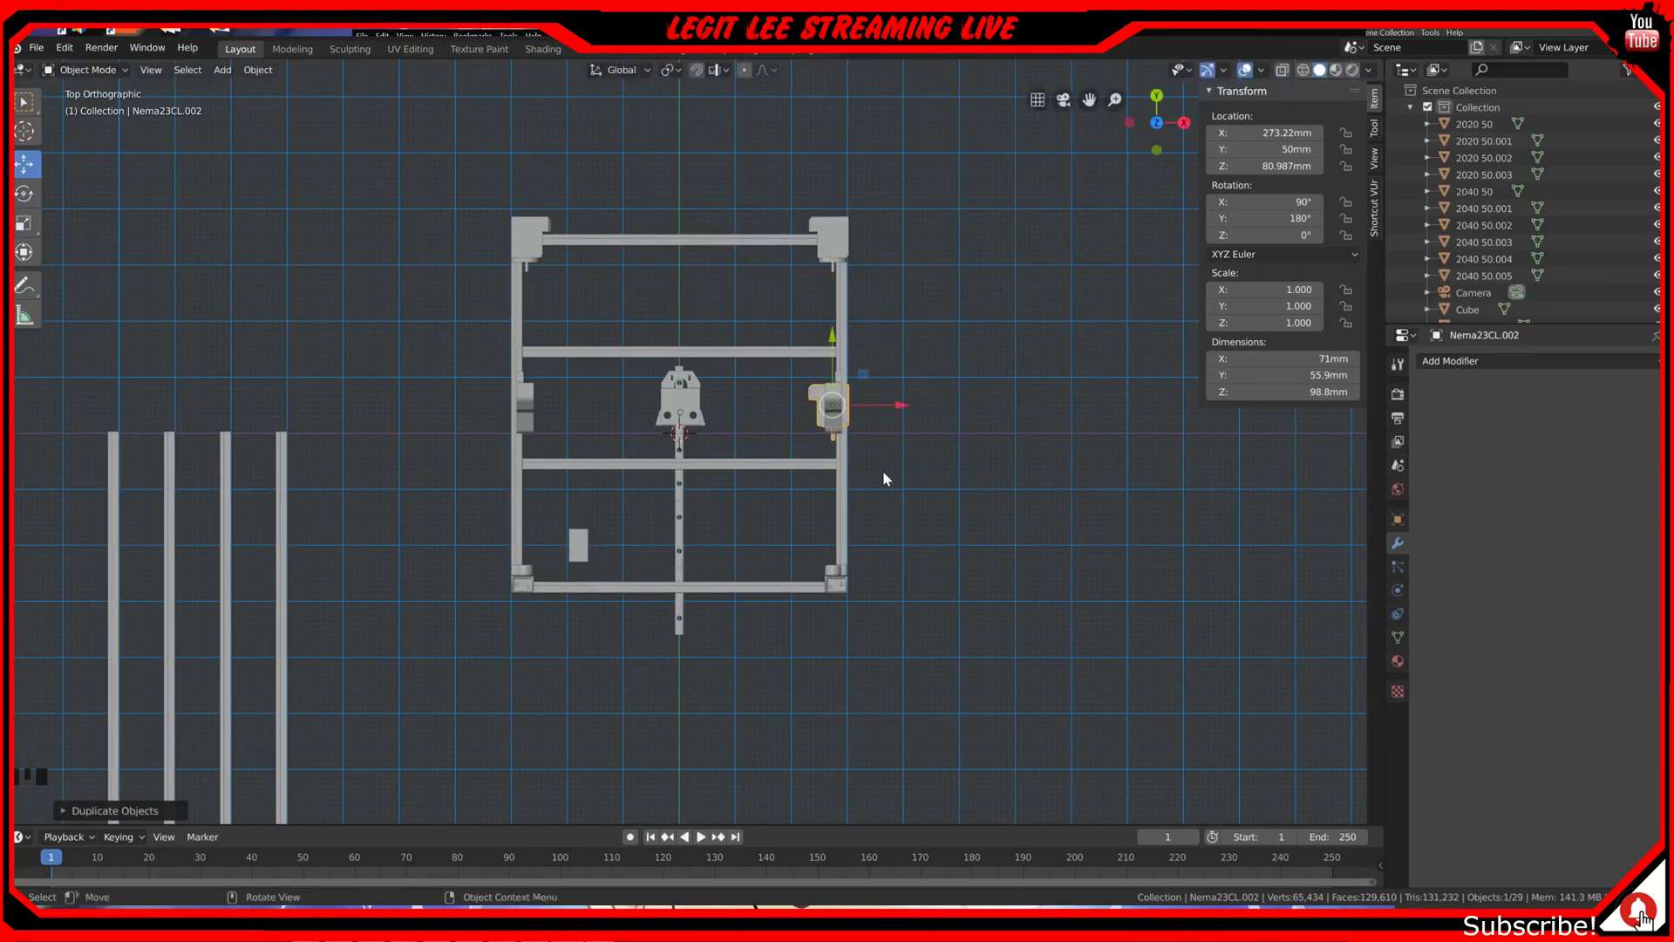
text(r90)
key(Return)
Step: Move the new motor copy over the side plate's central lead screw hole in the right view, at Y 70 mm and Z 150.99 mm
key(KP_3)
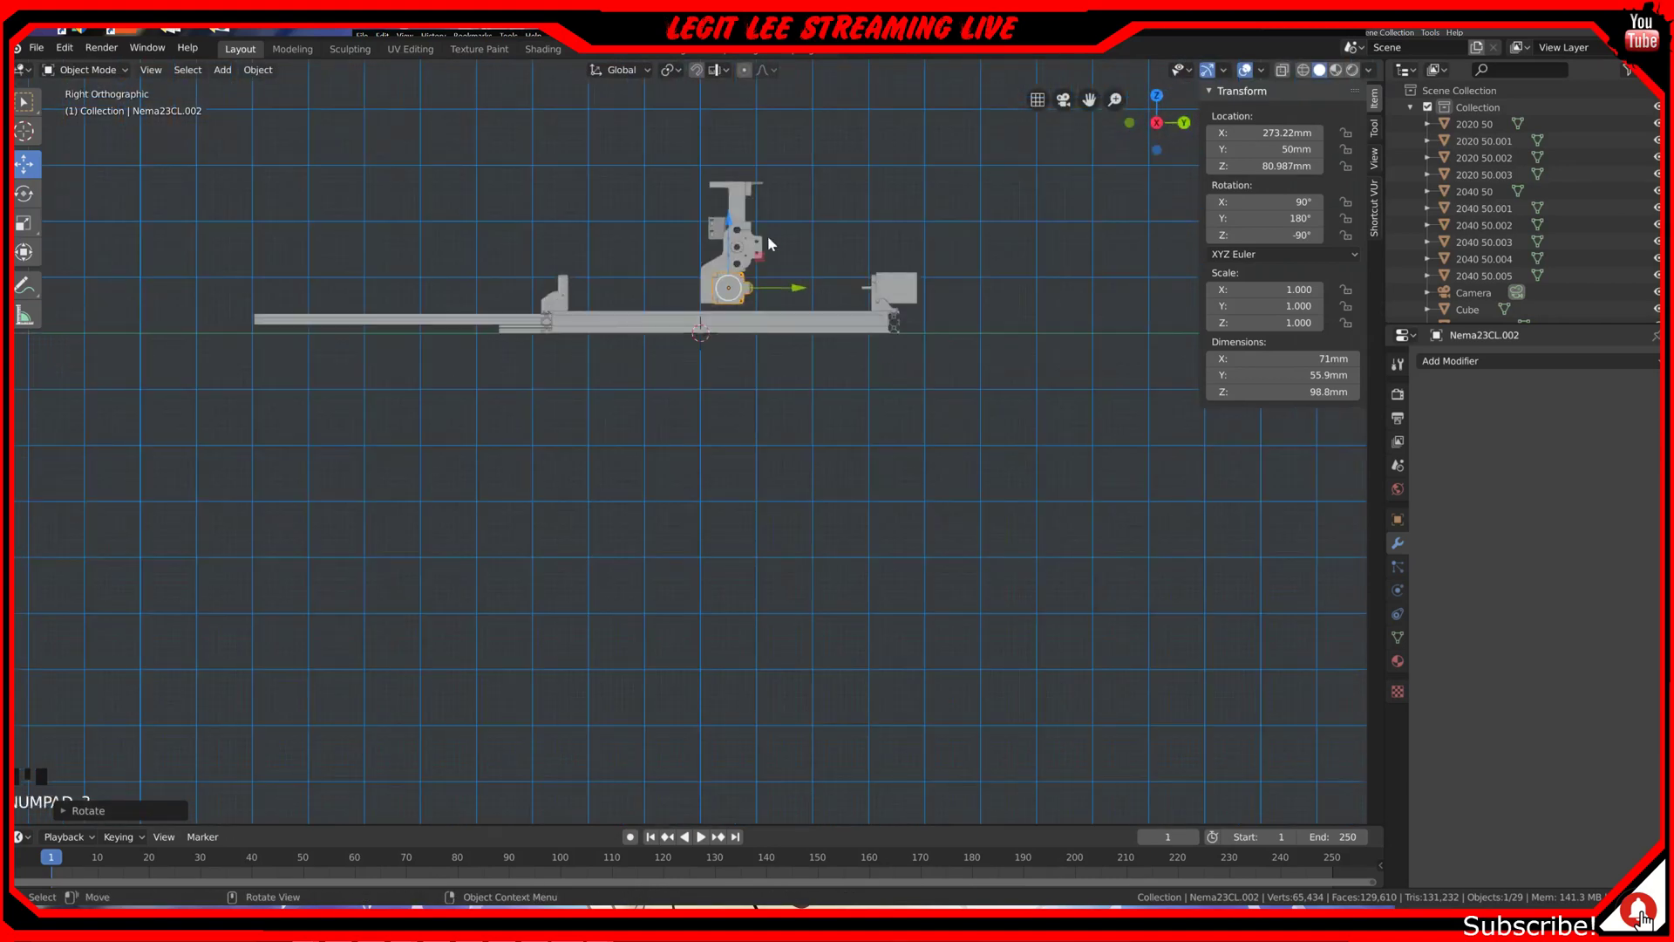
scroll(792, 259, up, 1)
scroll(780, 227, up, 4)
shift+middle_drag(796, 206, 713, 758)
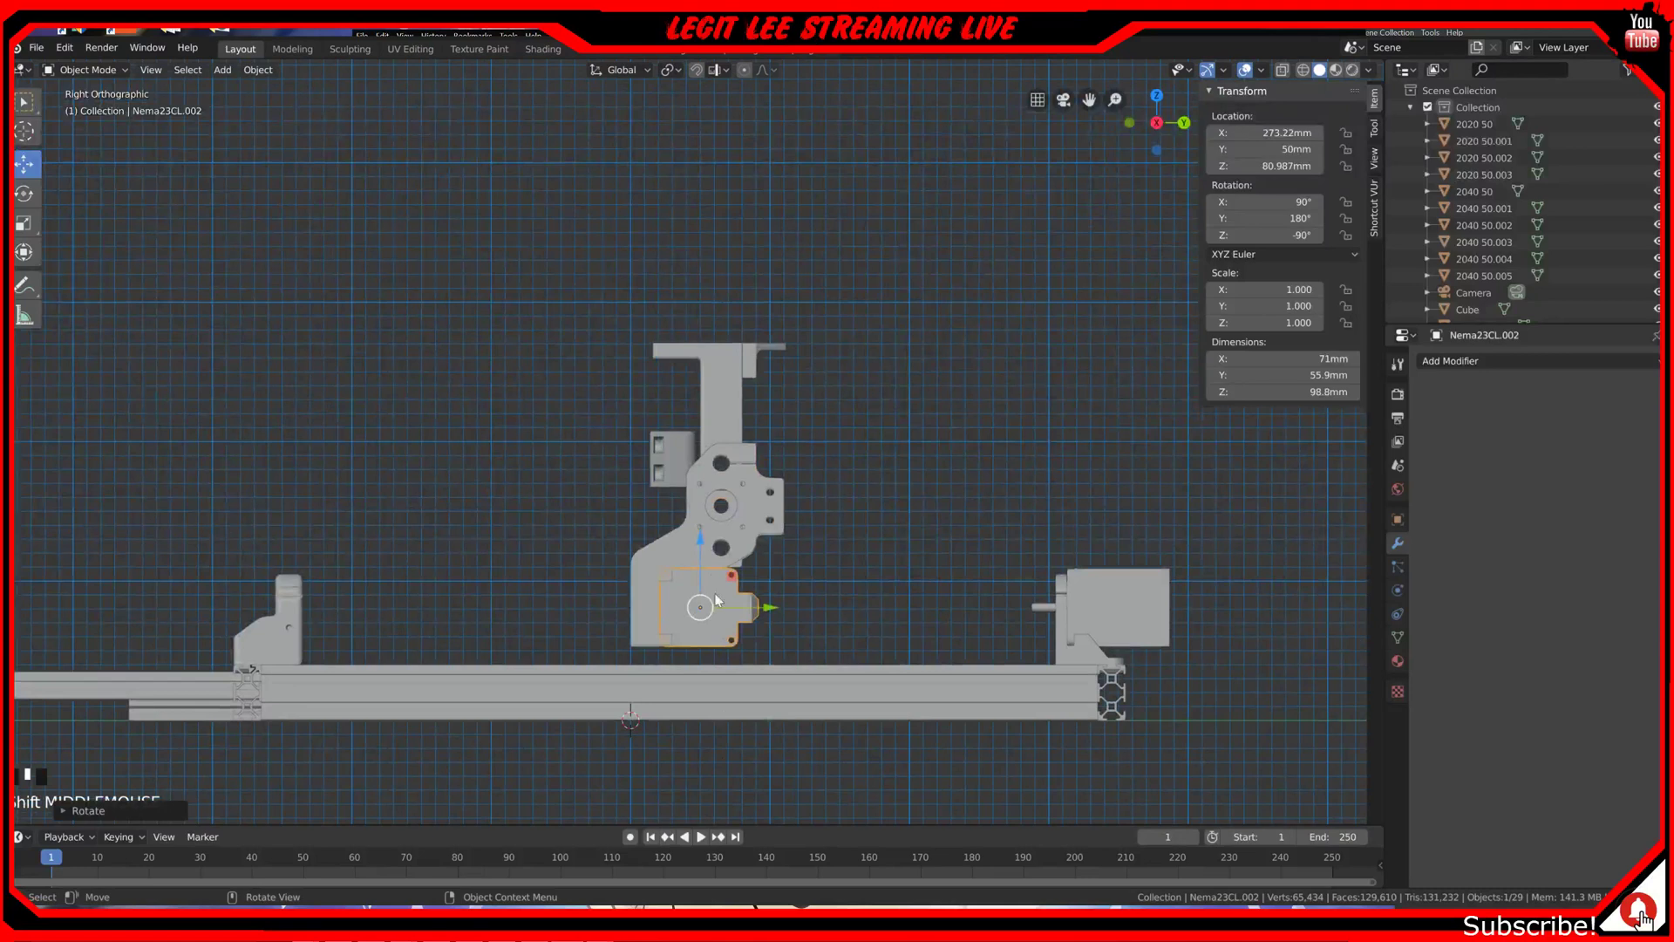
ctrl+drag(705, 548, 707, 442)
ctrl+drag(761, 511, 793, 503)
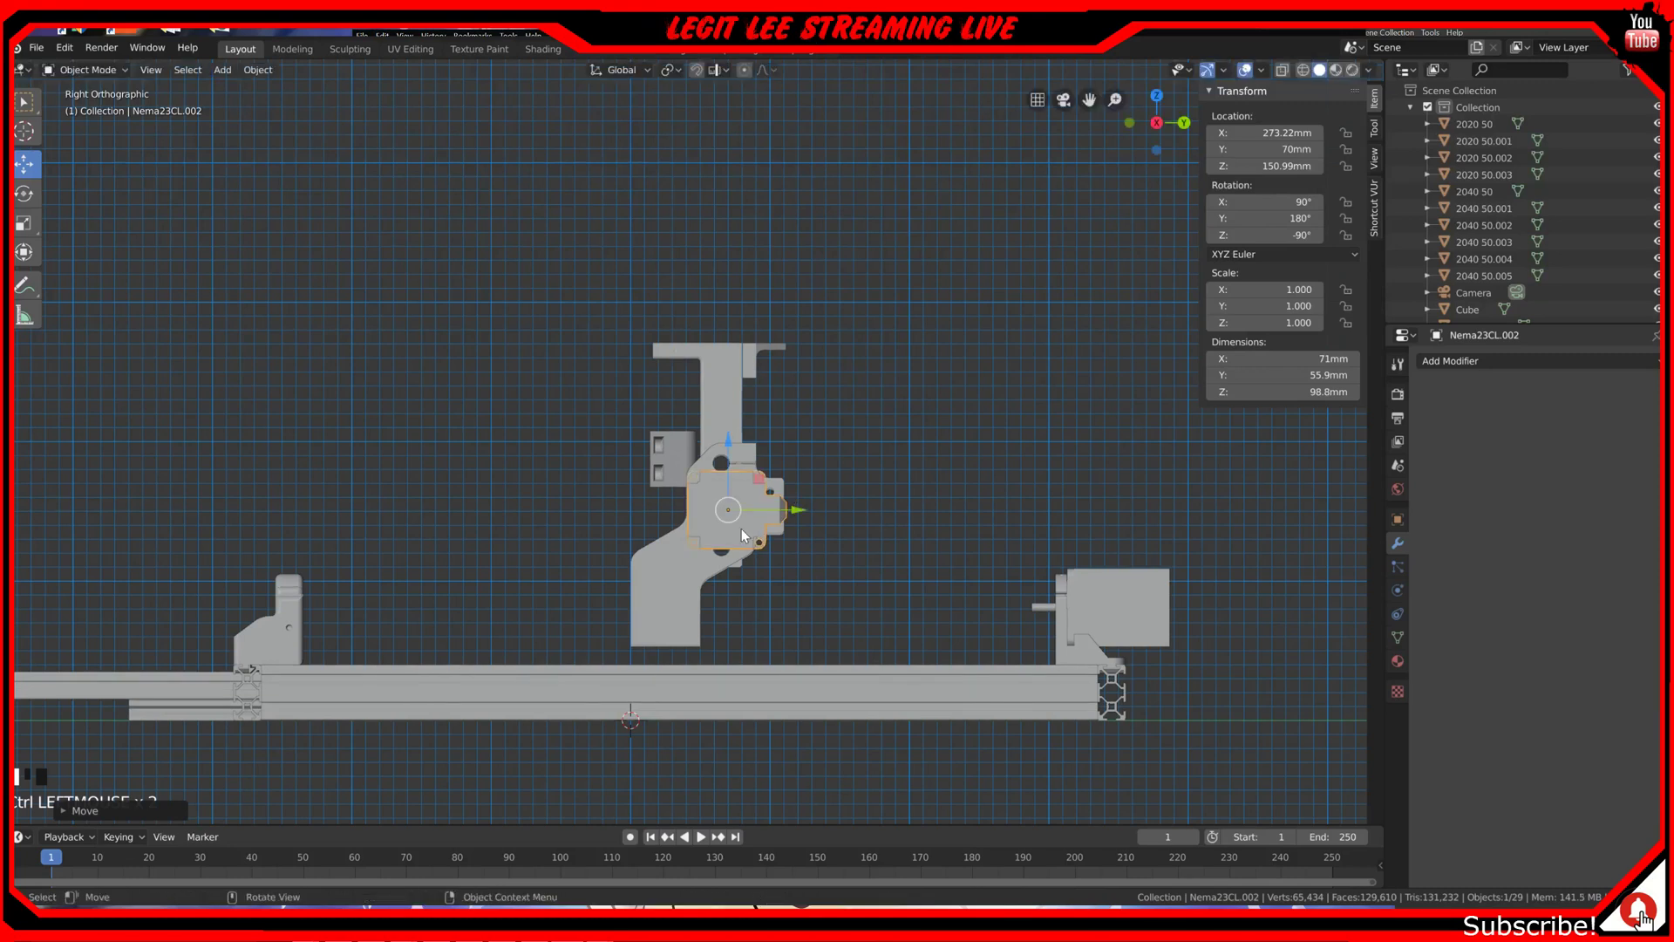
Step: Move the motor copy outward along X until its flange sits against the side plate's outer face, at X 326.22 mm
key(KP_1)
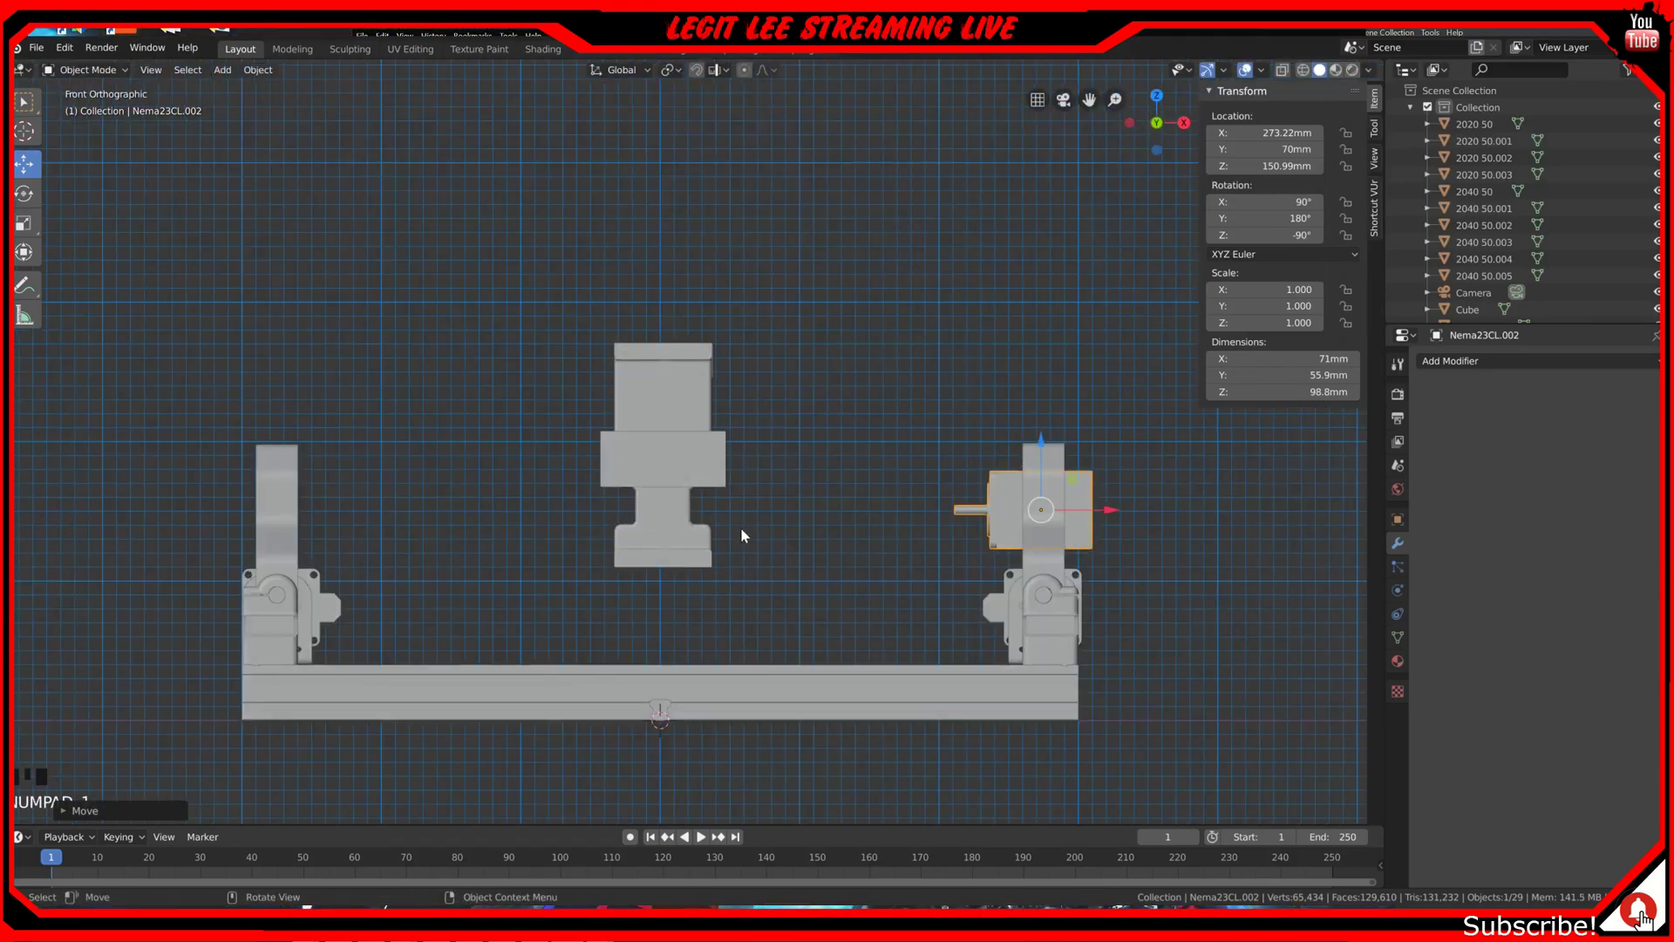
ctrl+drag(1106, 515, 1181, 511)
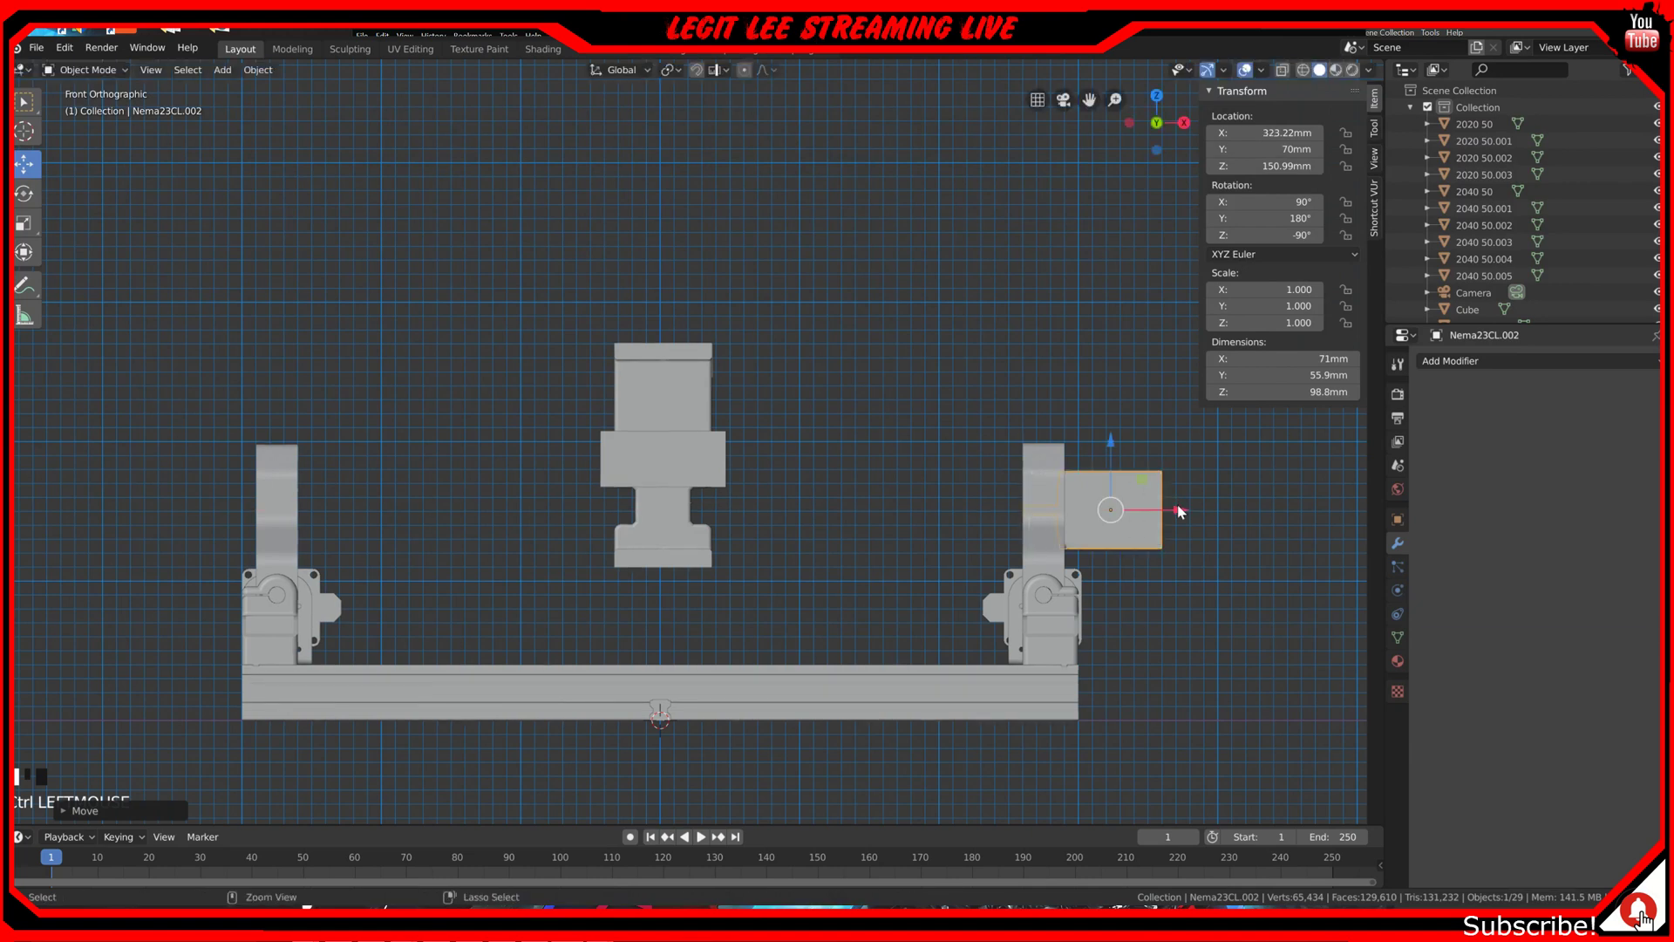
shift+middle_drag(1181, 512, 1001, 516)
scroll(1002, 516, up, 3)
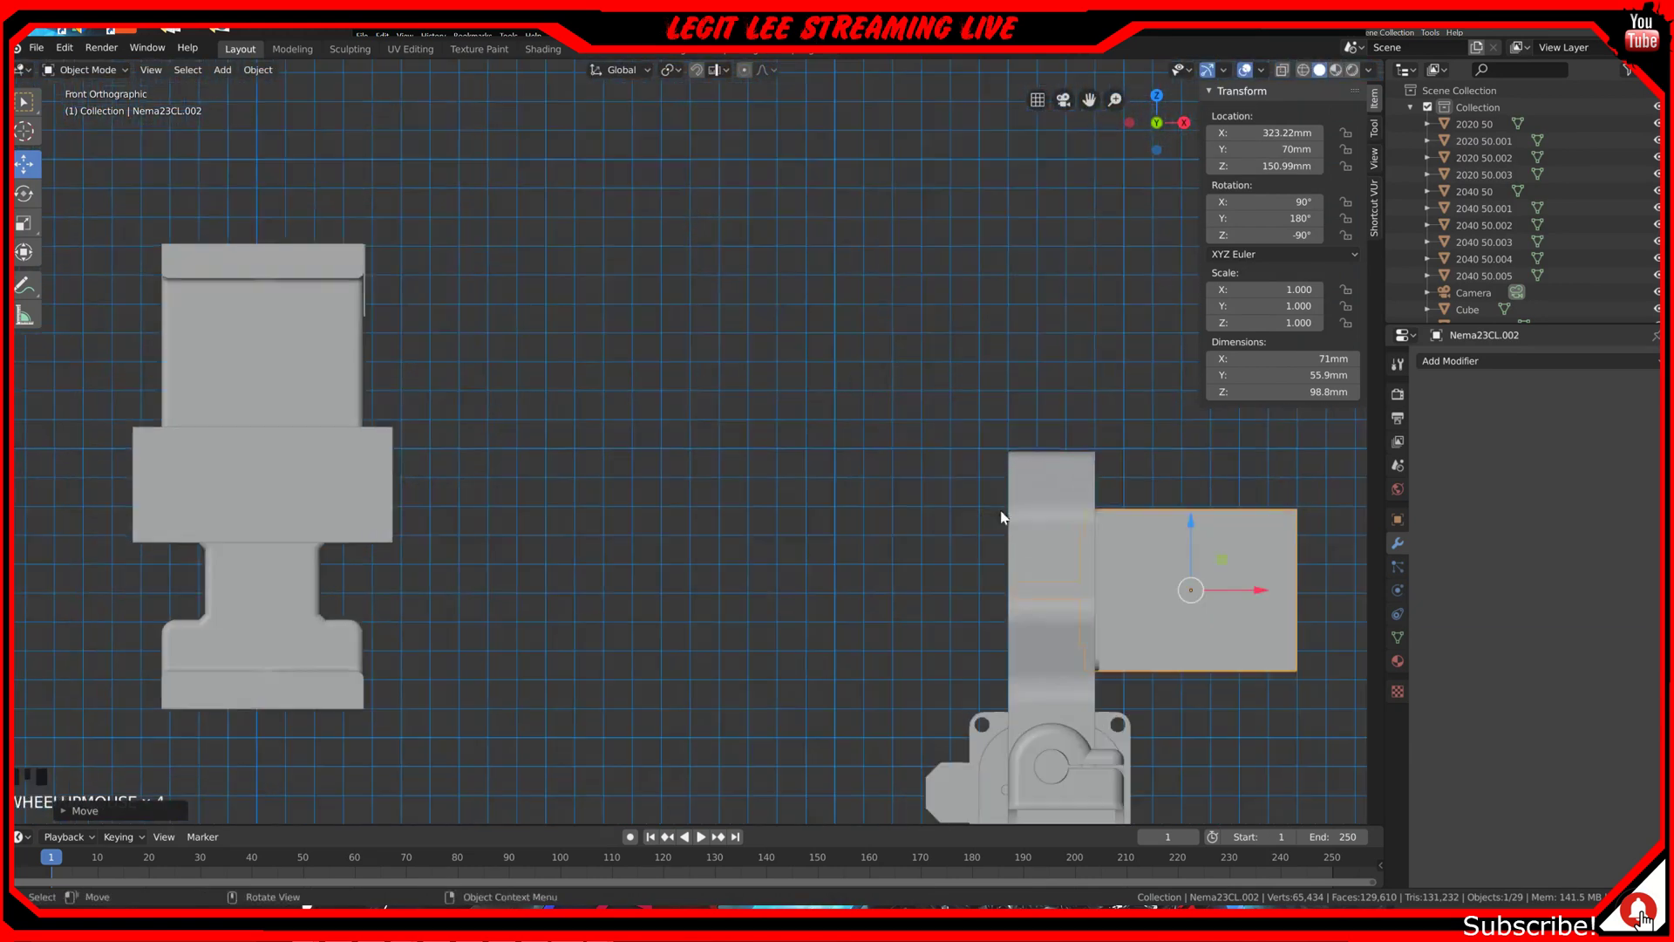
shift+middle_drag(1181, 531, 785, 360)
scroll(722, 541, up, 4)
scroll(721, 554, up, 3)
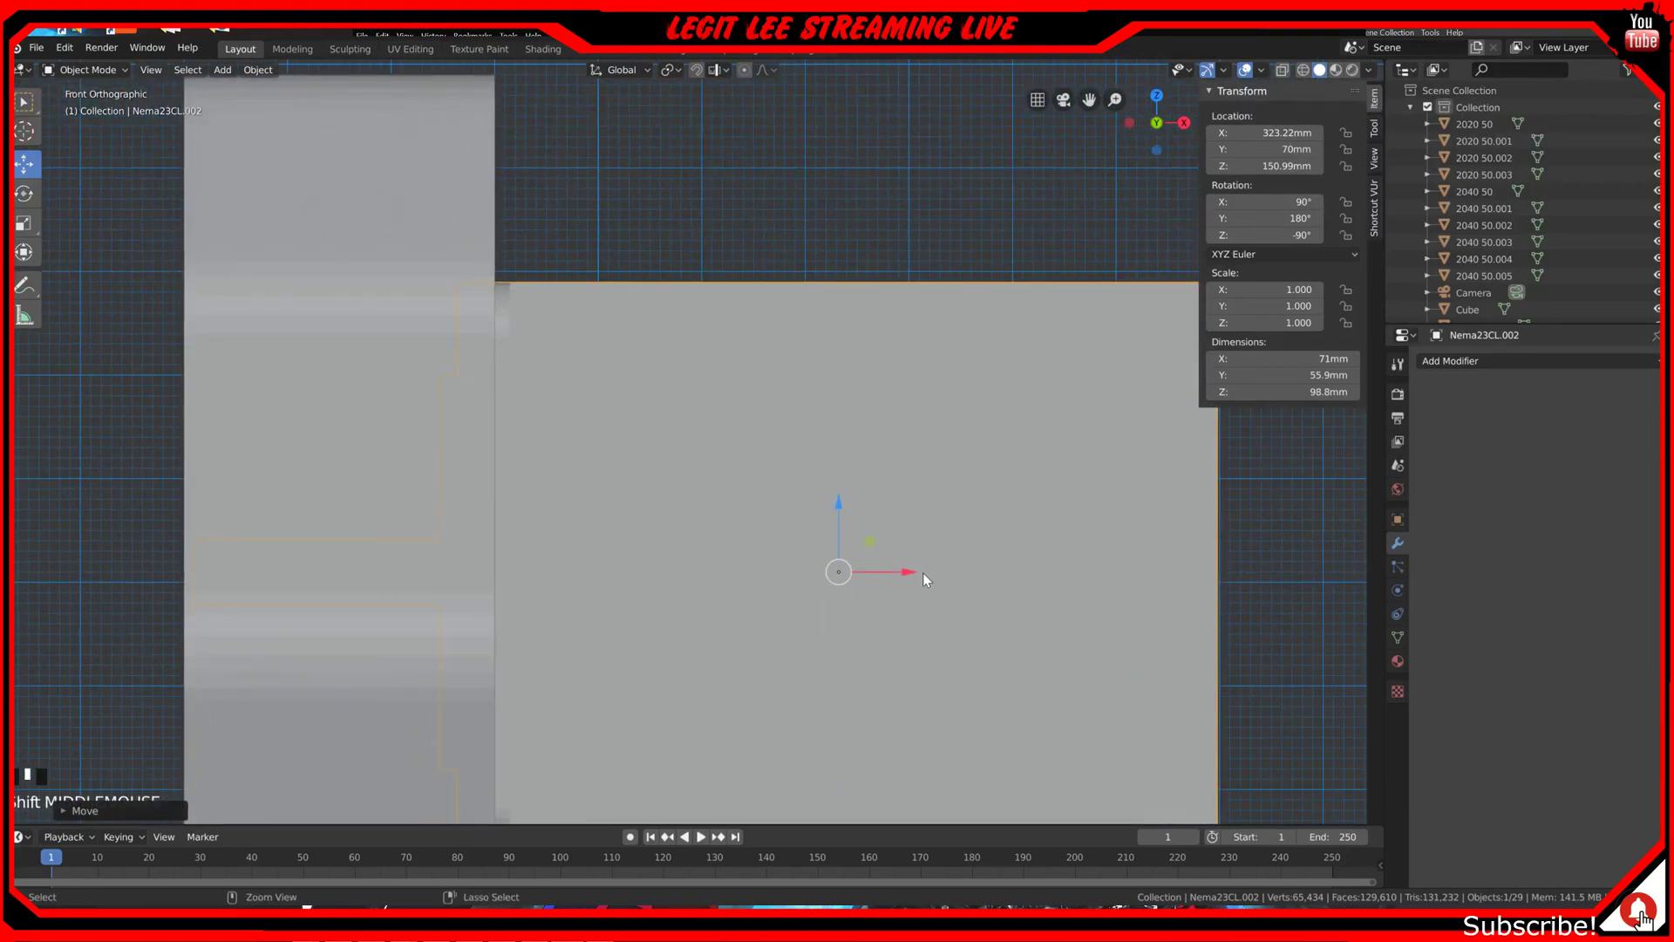
ctrl+drag(918, 570, 938, 556)
middle_drag(938, 556, 633, 495)
scroll(611, 504, down, 2)
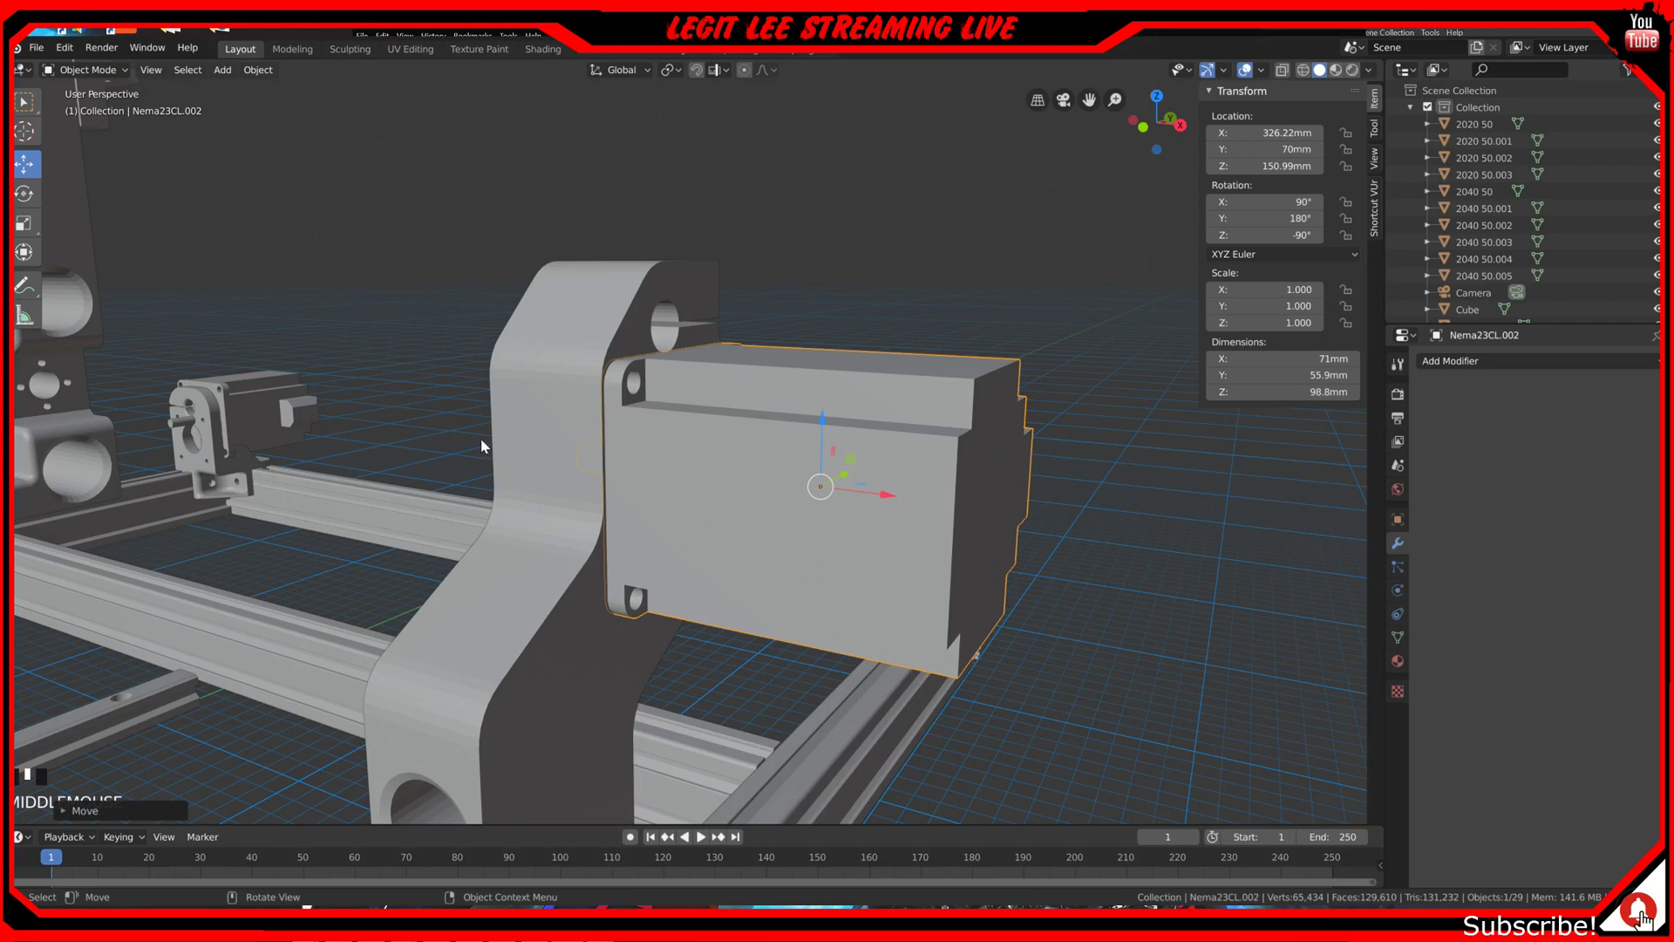
Step: Duplicate the front centre rail piece and place the copy through the bearing block, at X -180 mm and Y -265 mm
scroll(457, 449, up, 2)
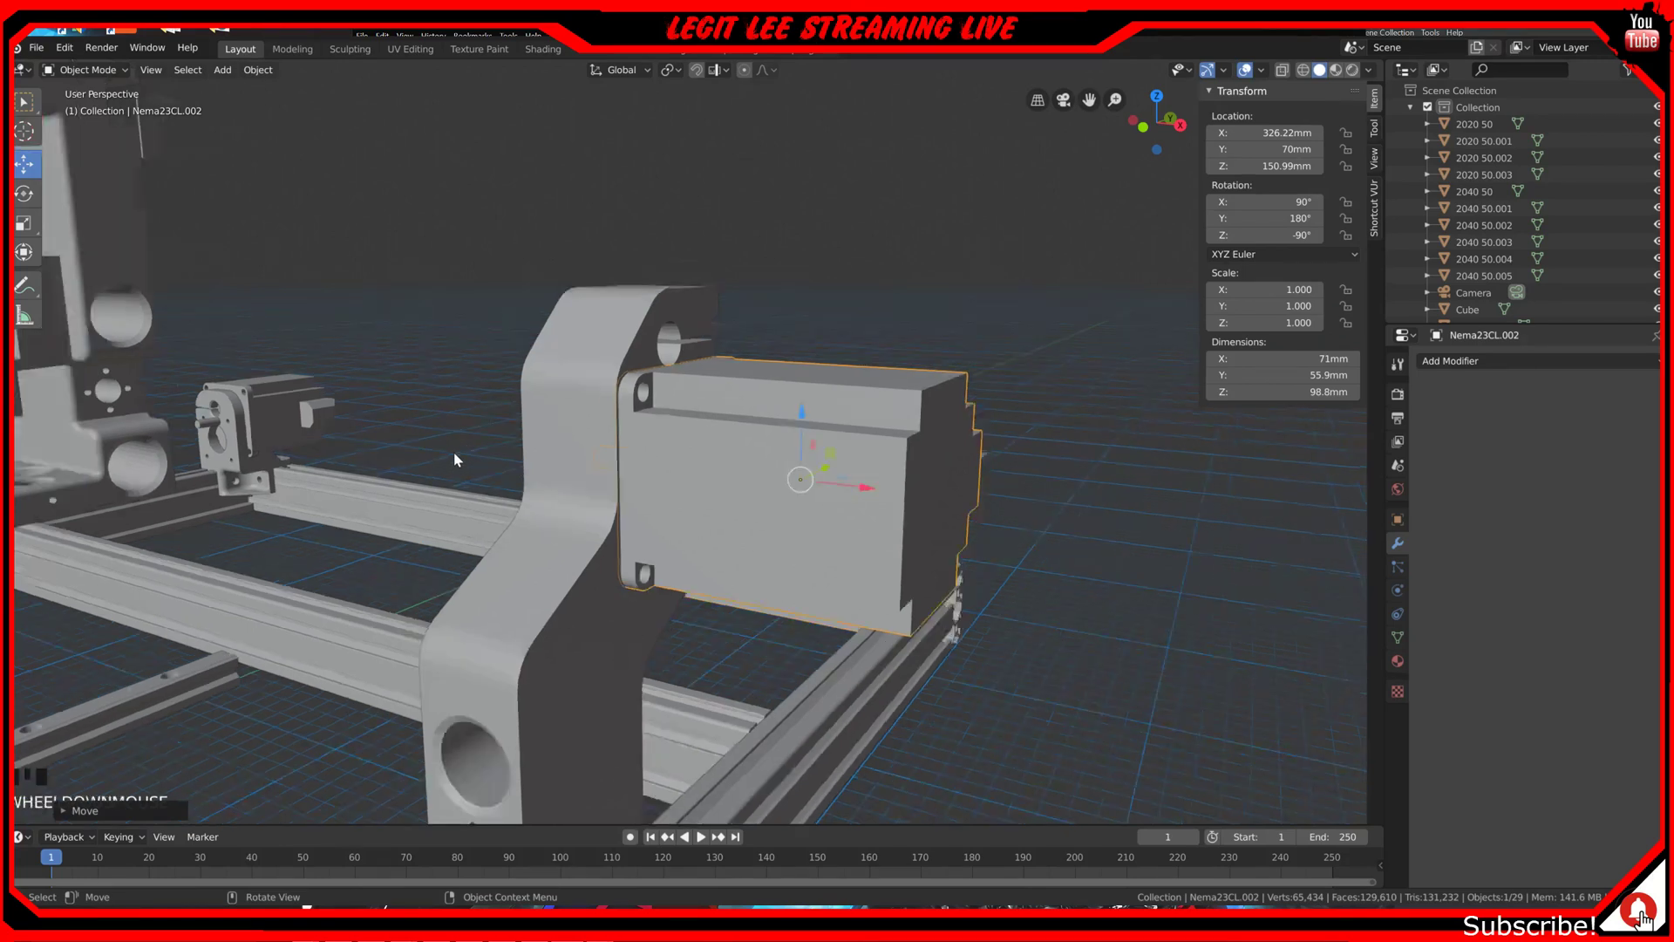
key(KP_1)
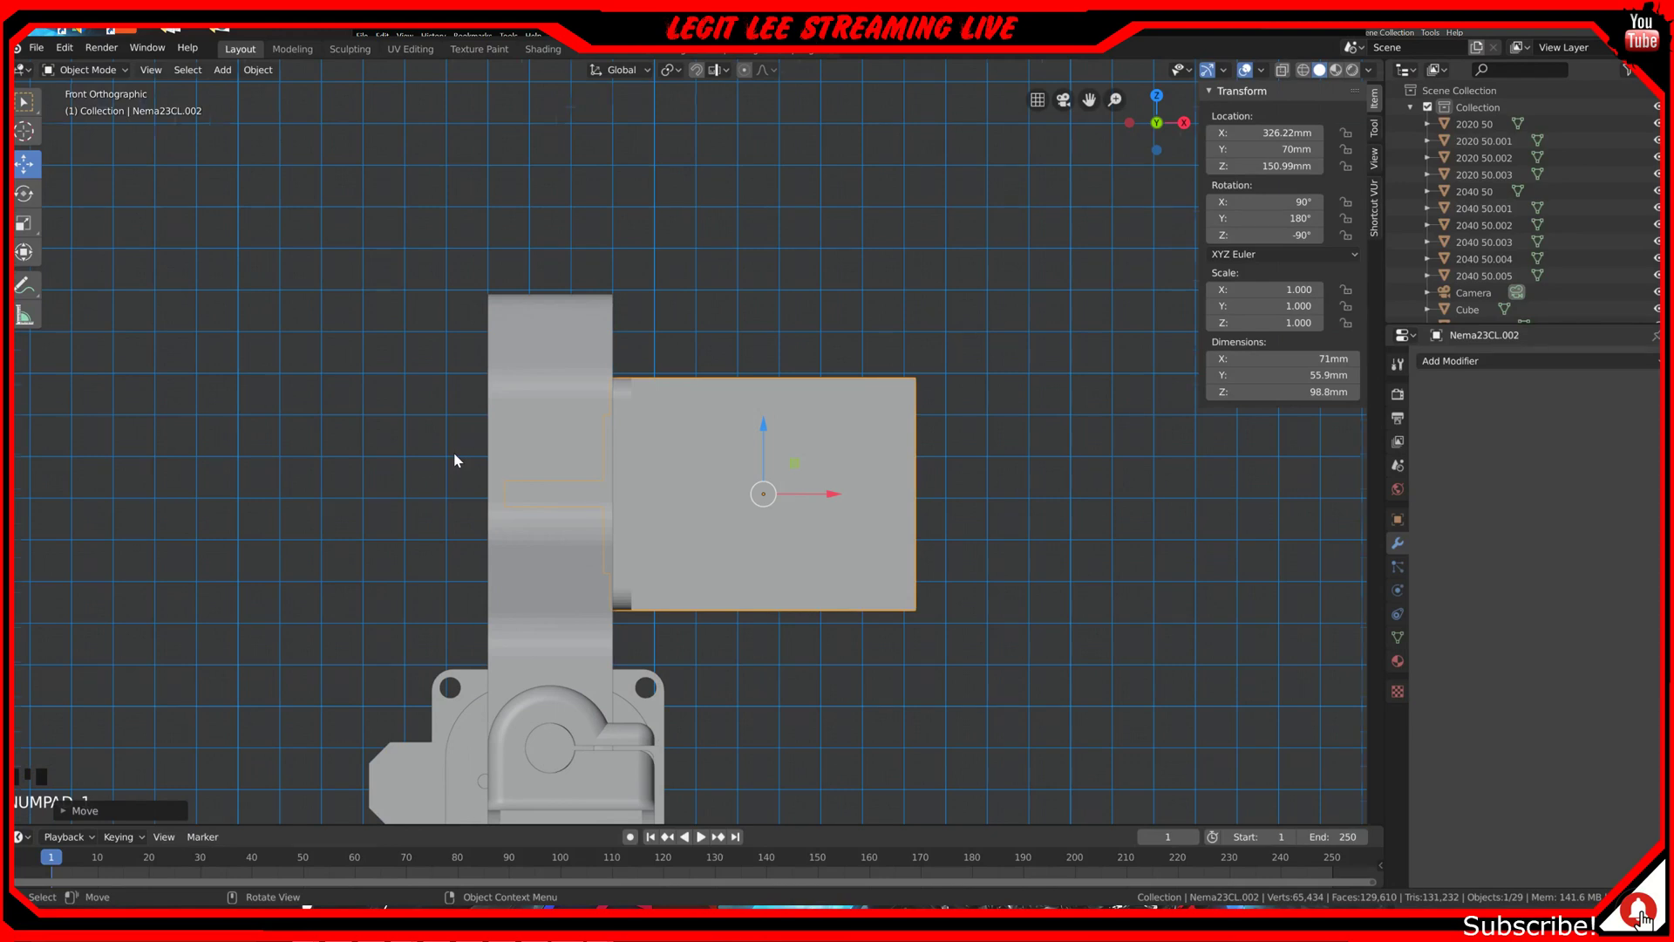
scroll(454, 452, down, 3)
shift+middle_drag(453, 452, 767, 658)
scroll(750, 523, up, 5)
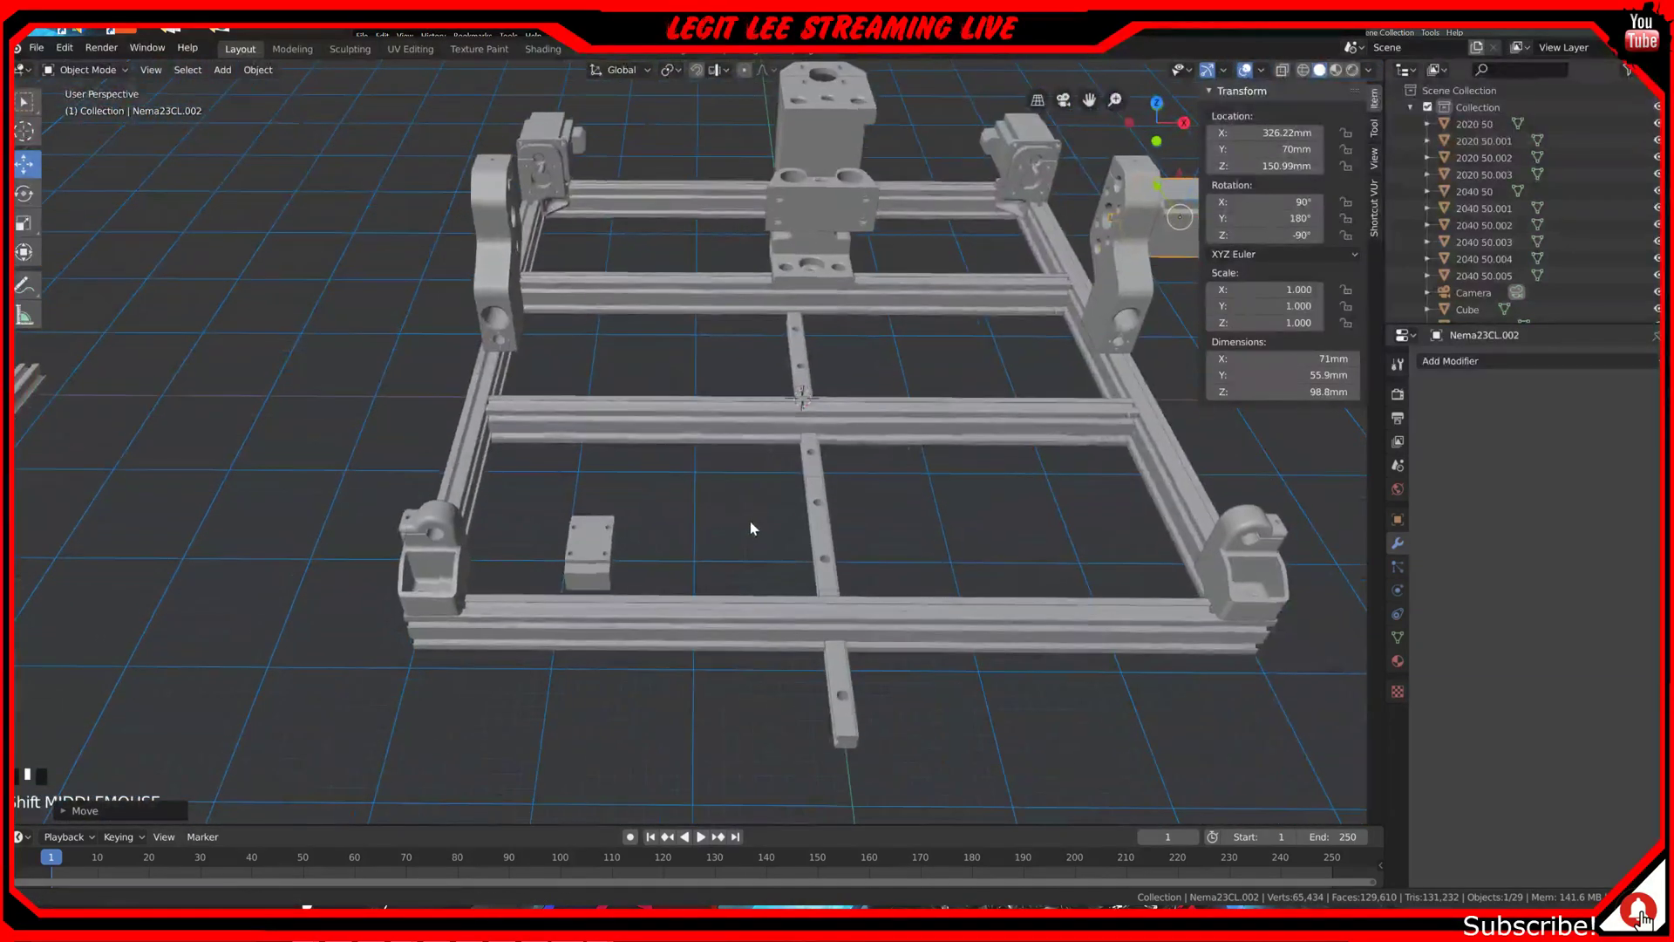
key(KP_7)
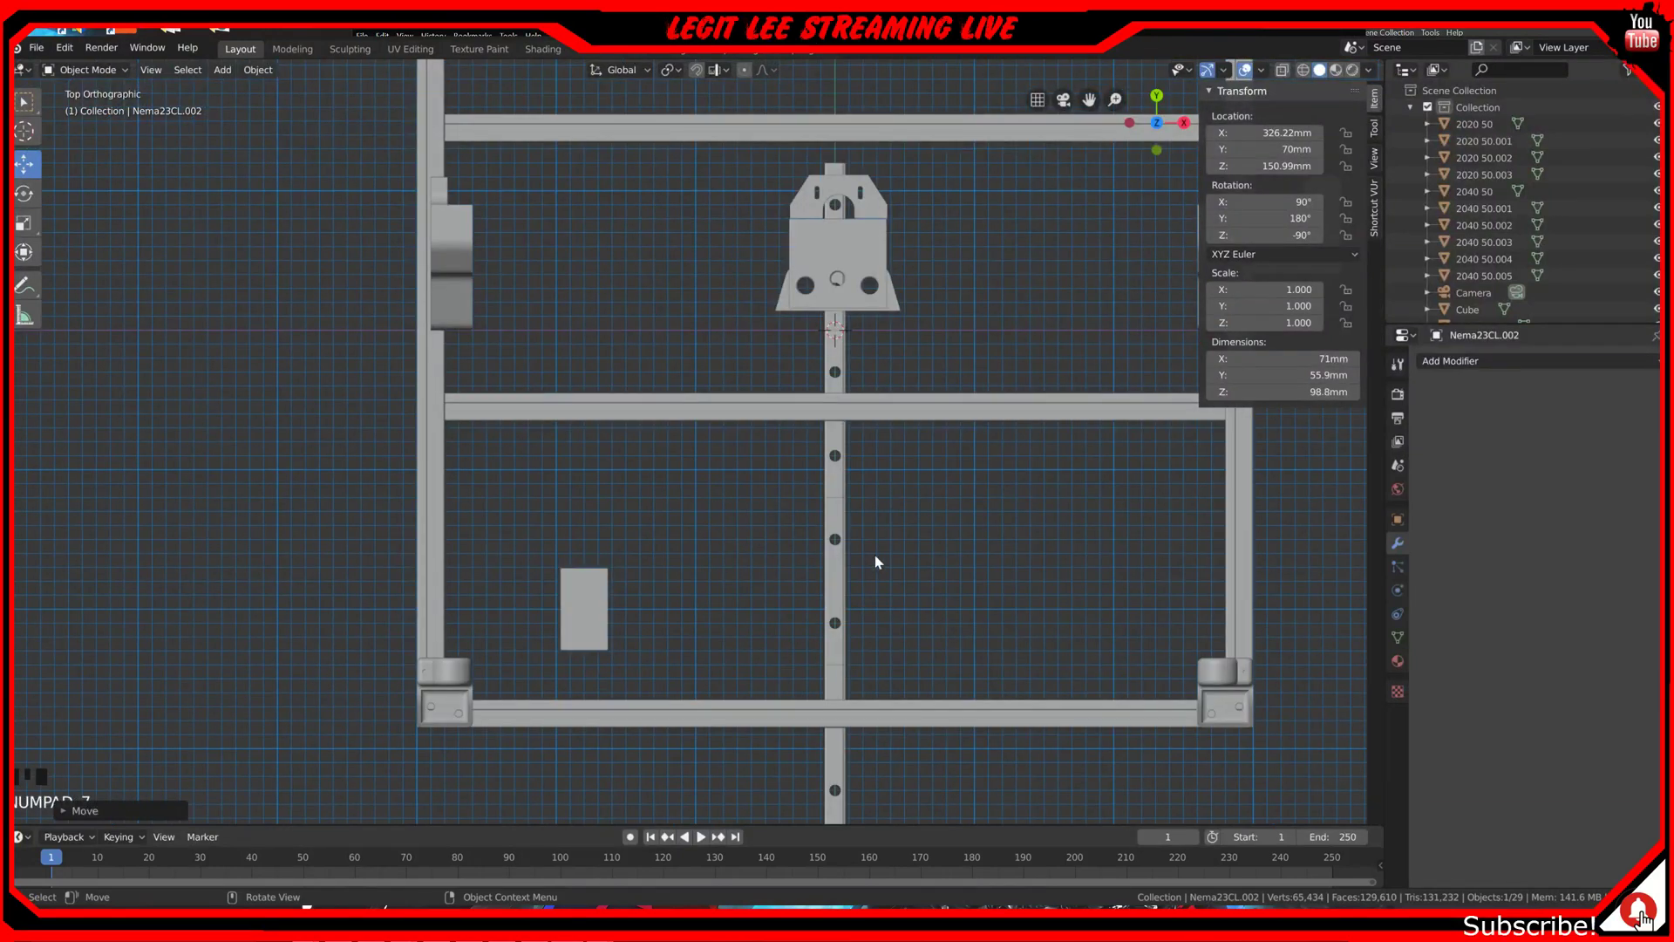
click(842, 587)
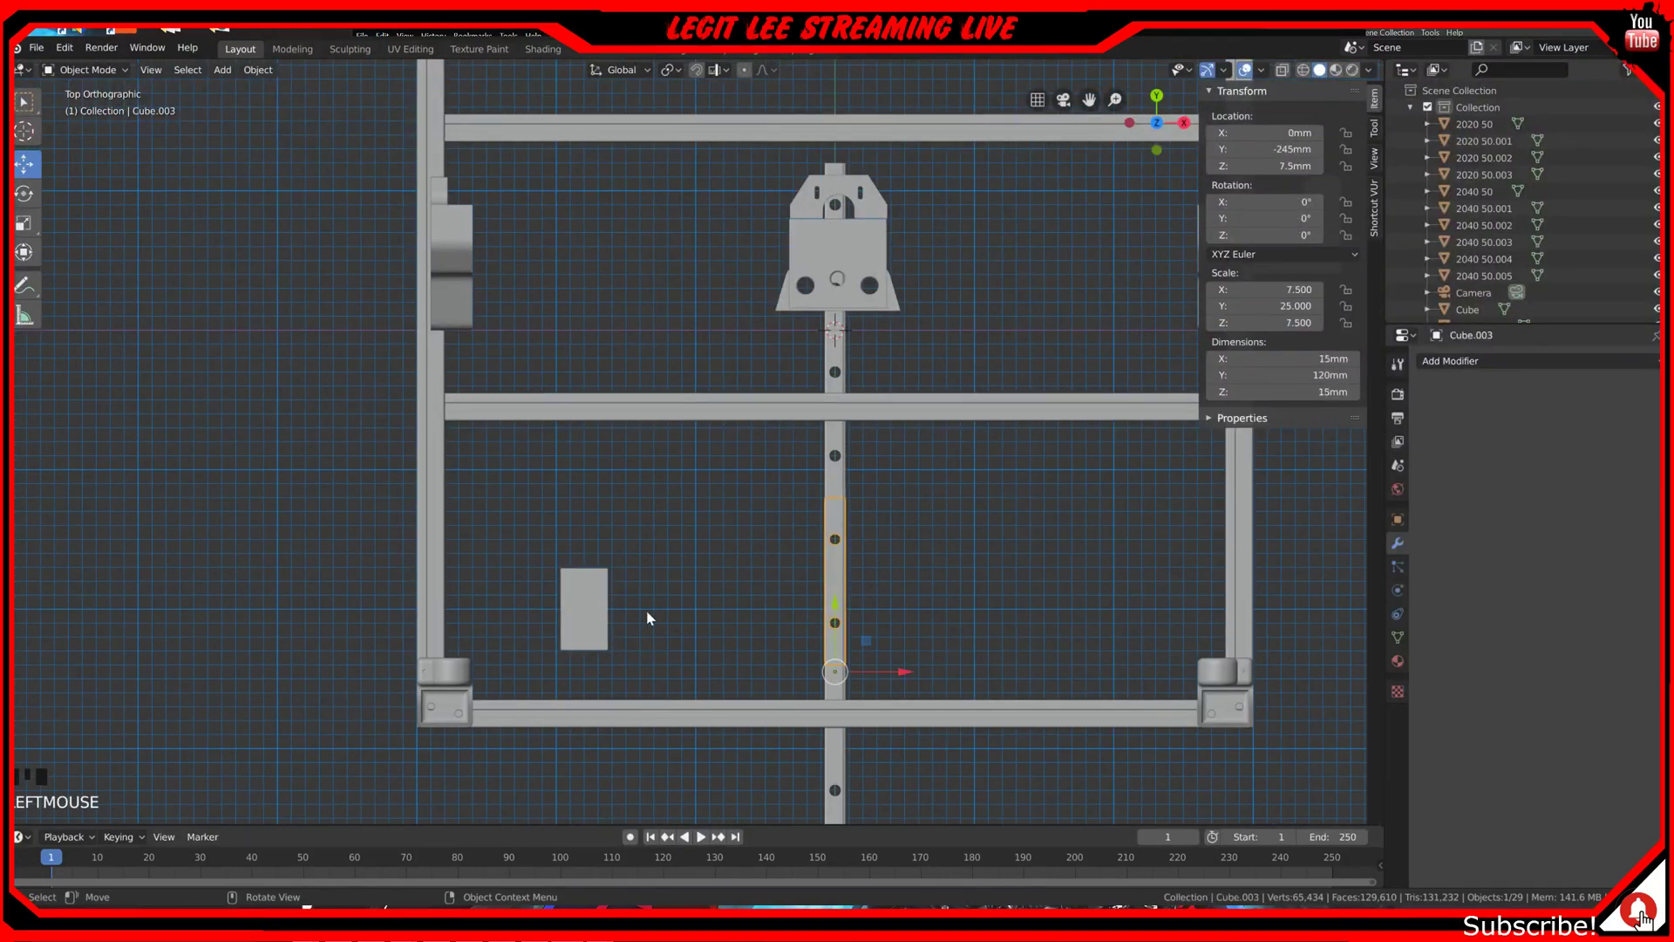
shift+middle_drag(643, 644, 698, 555)
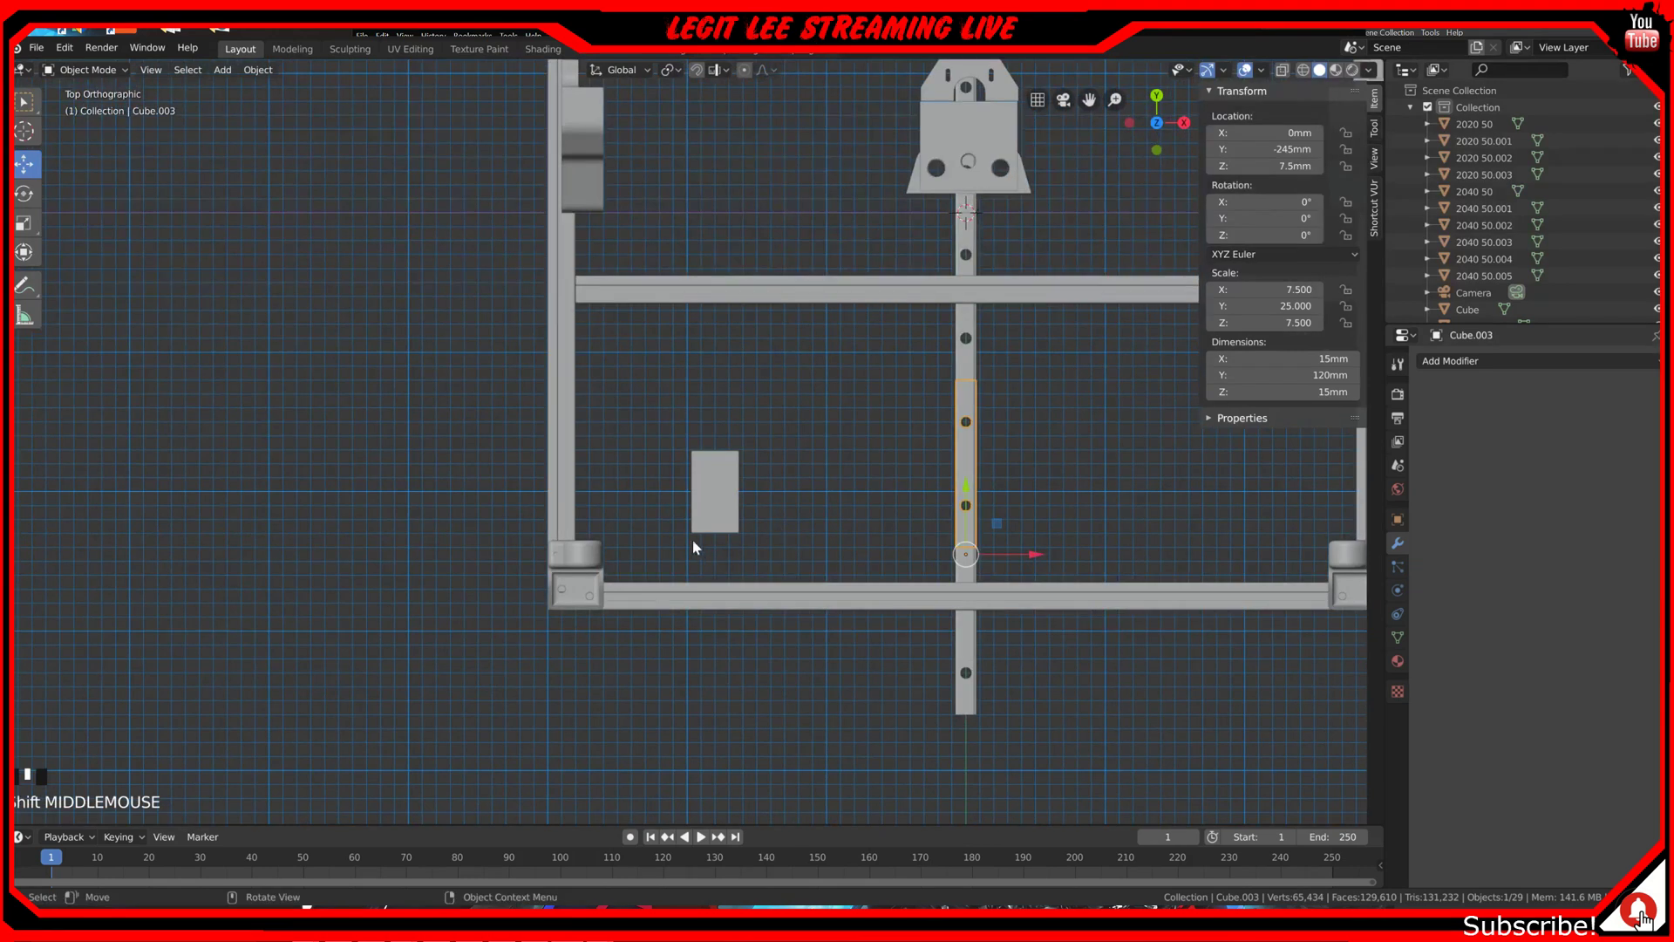
middle_drag(801, 580, 831, 468)
scroll(846, 464, up, 2)
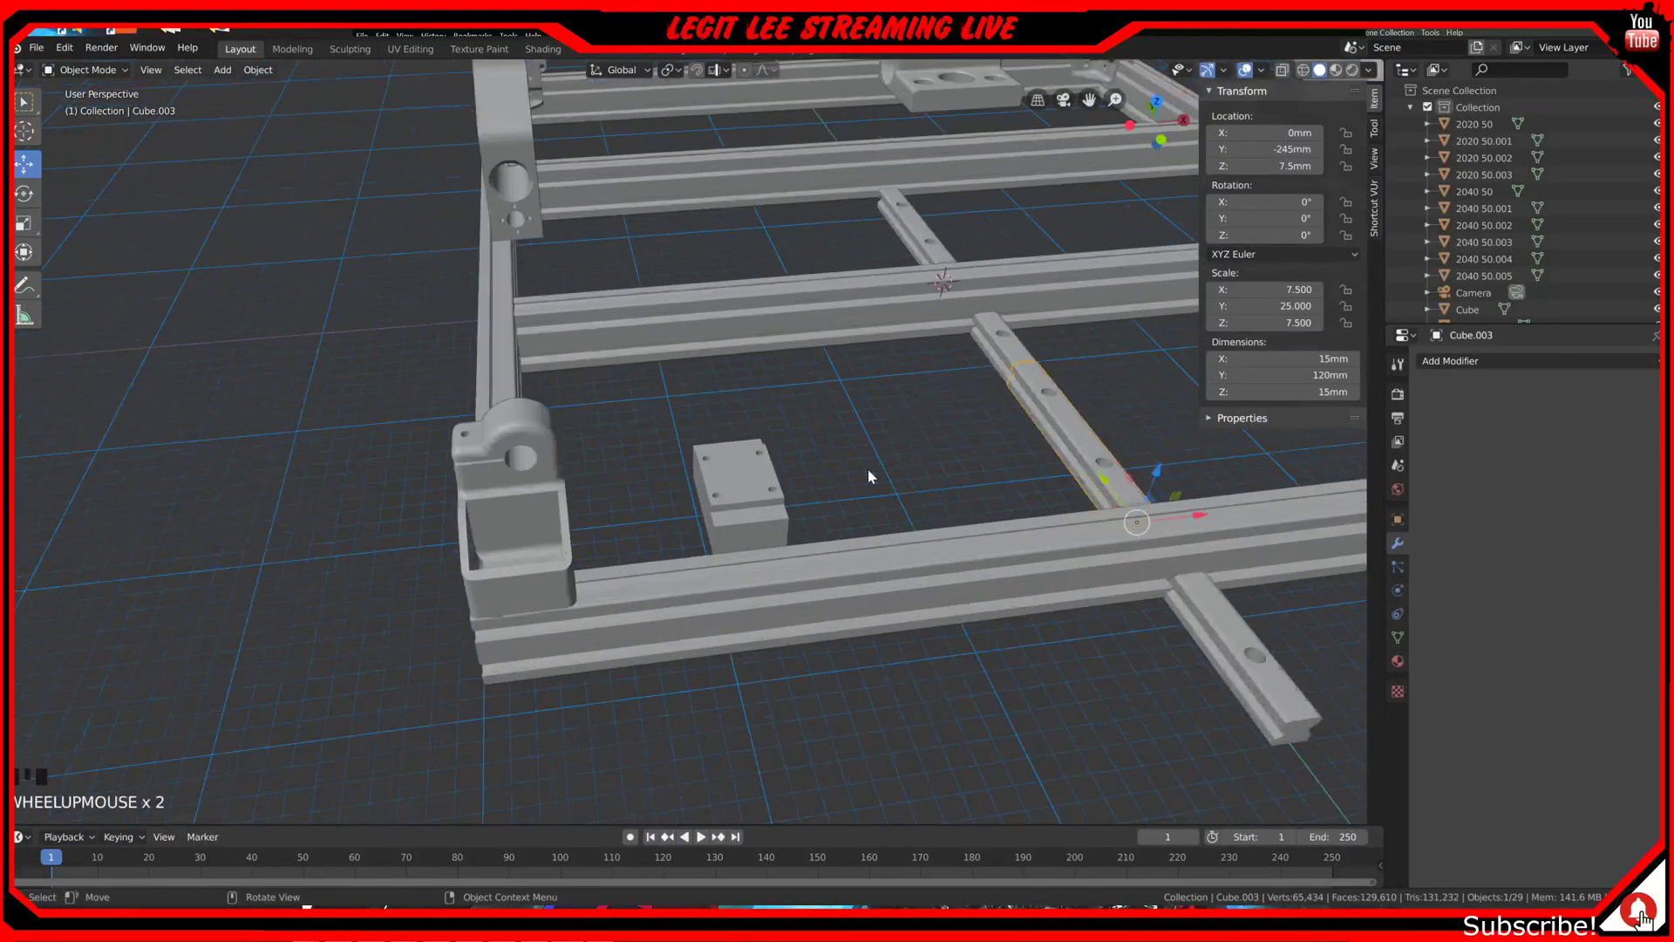
scroll(964, 476, up, 1)
scroll(1085, 457, up, 1)
key(KP_7)
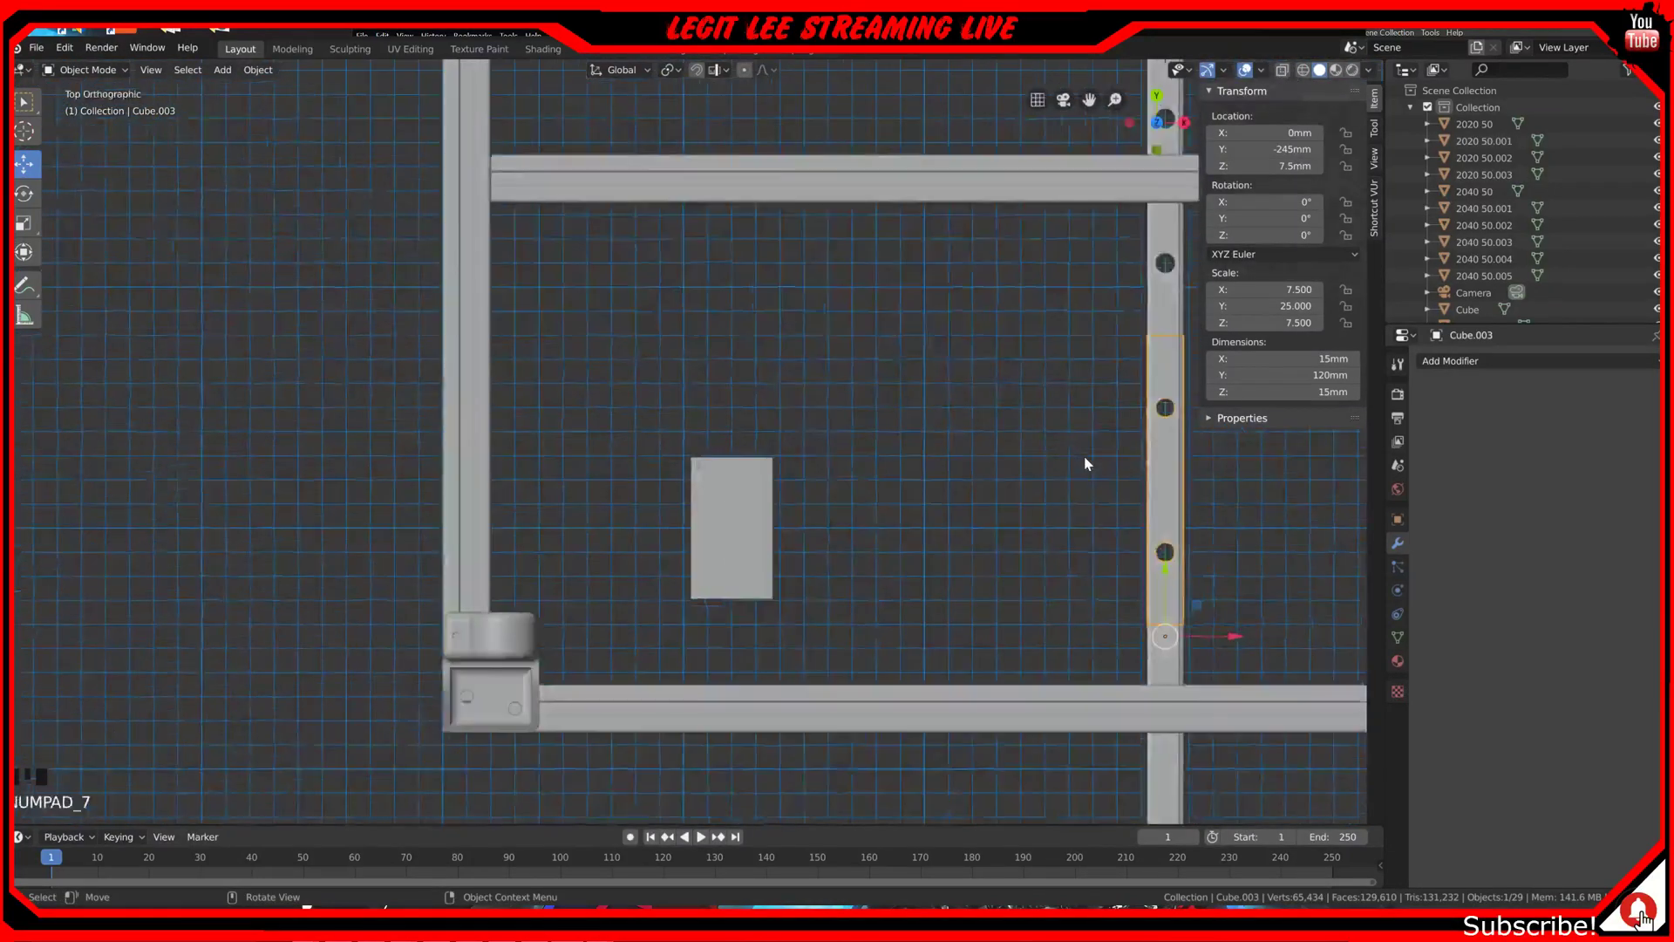
key(shift+d)
key(x)
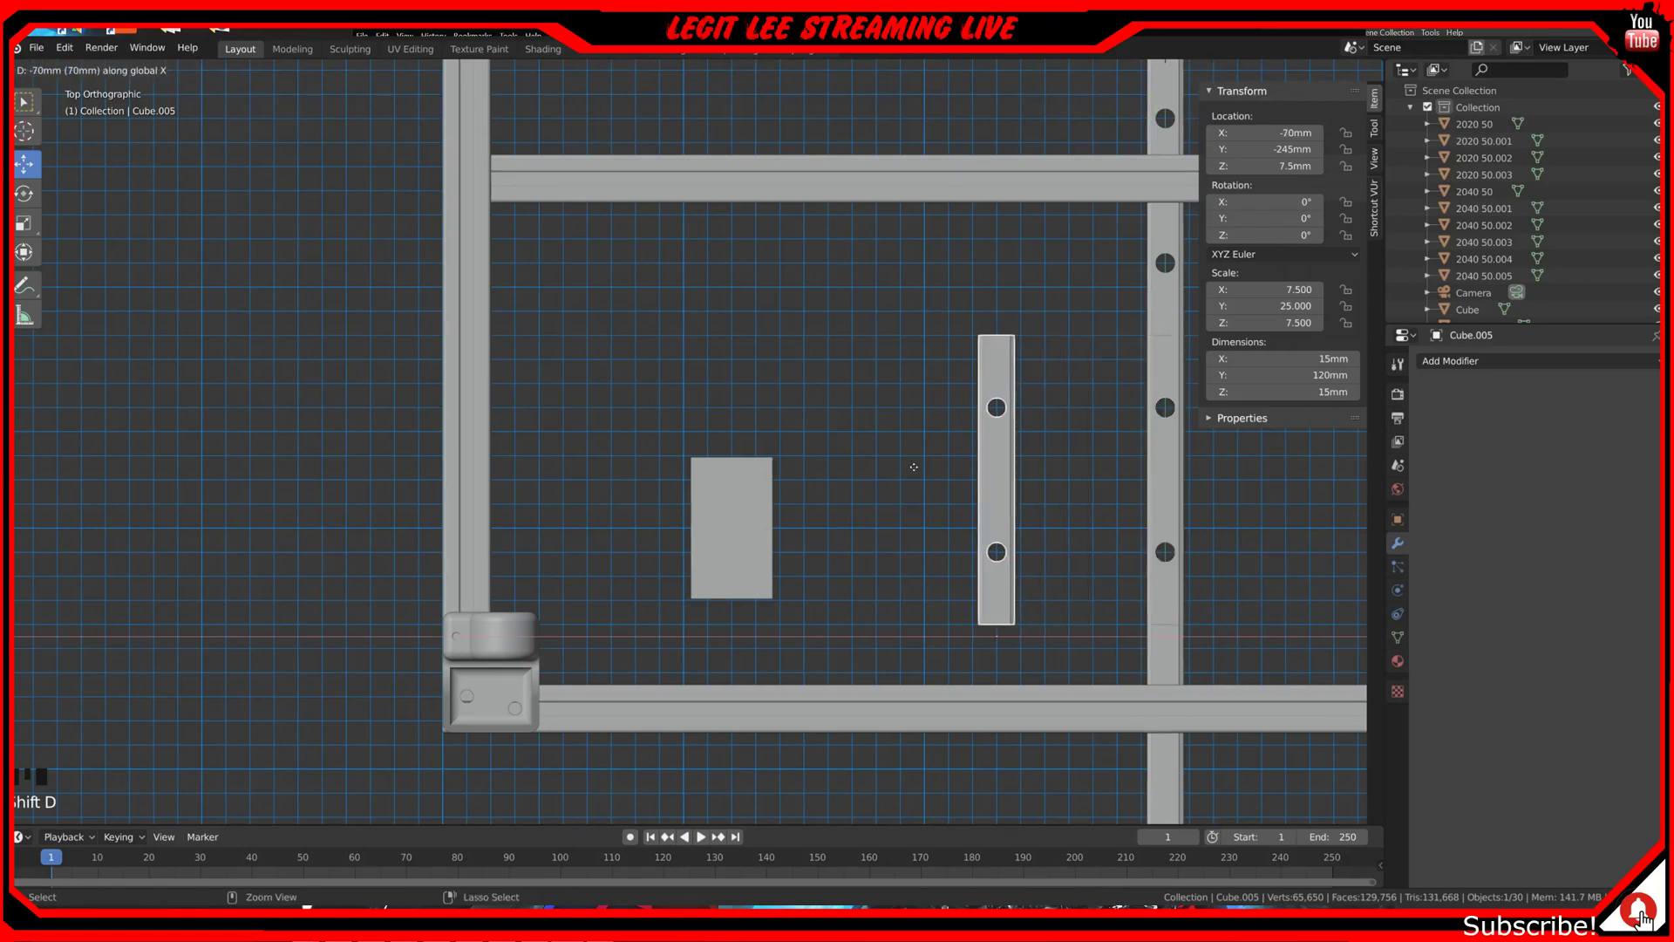
click(661, 491)
ctrl+drag(734, 566, 723, 608)
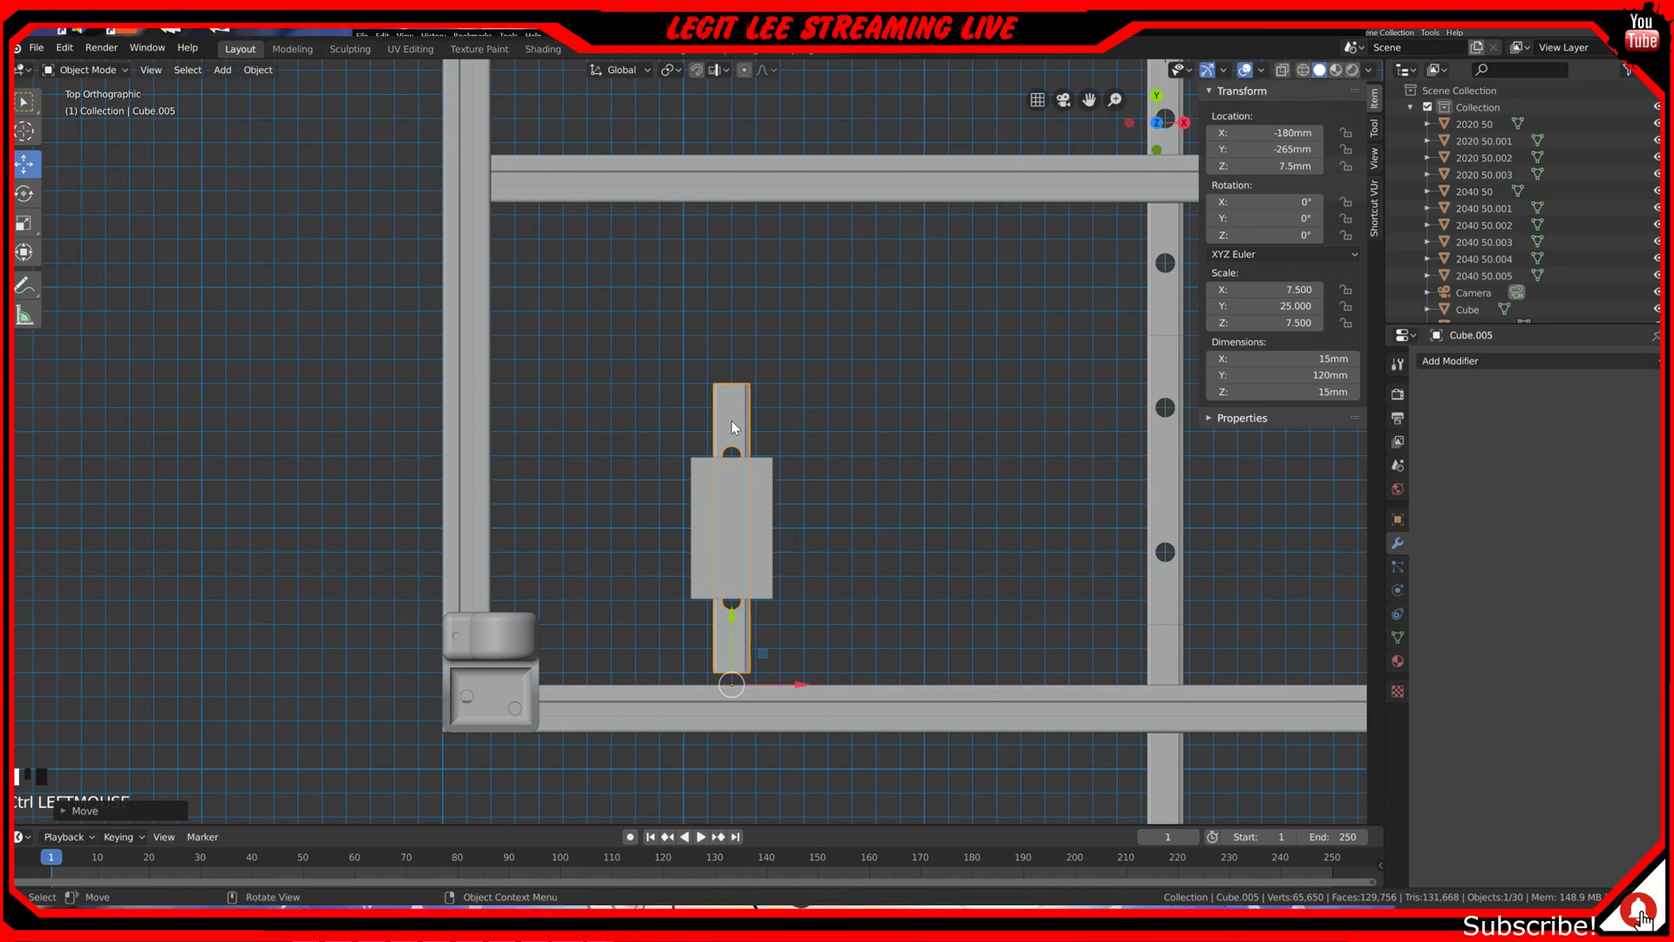
Step: Stretch the rail copy along Y to 191 mm long and move it along Y to -295 mm
scroll(731, 422, up, 2)
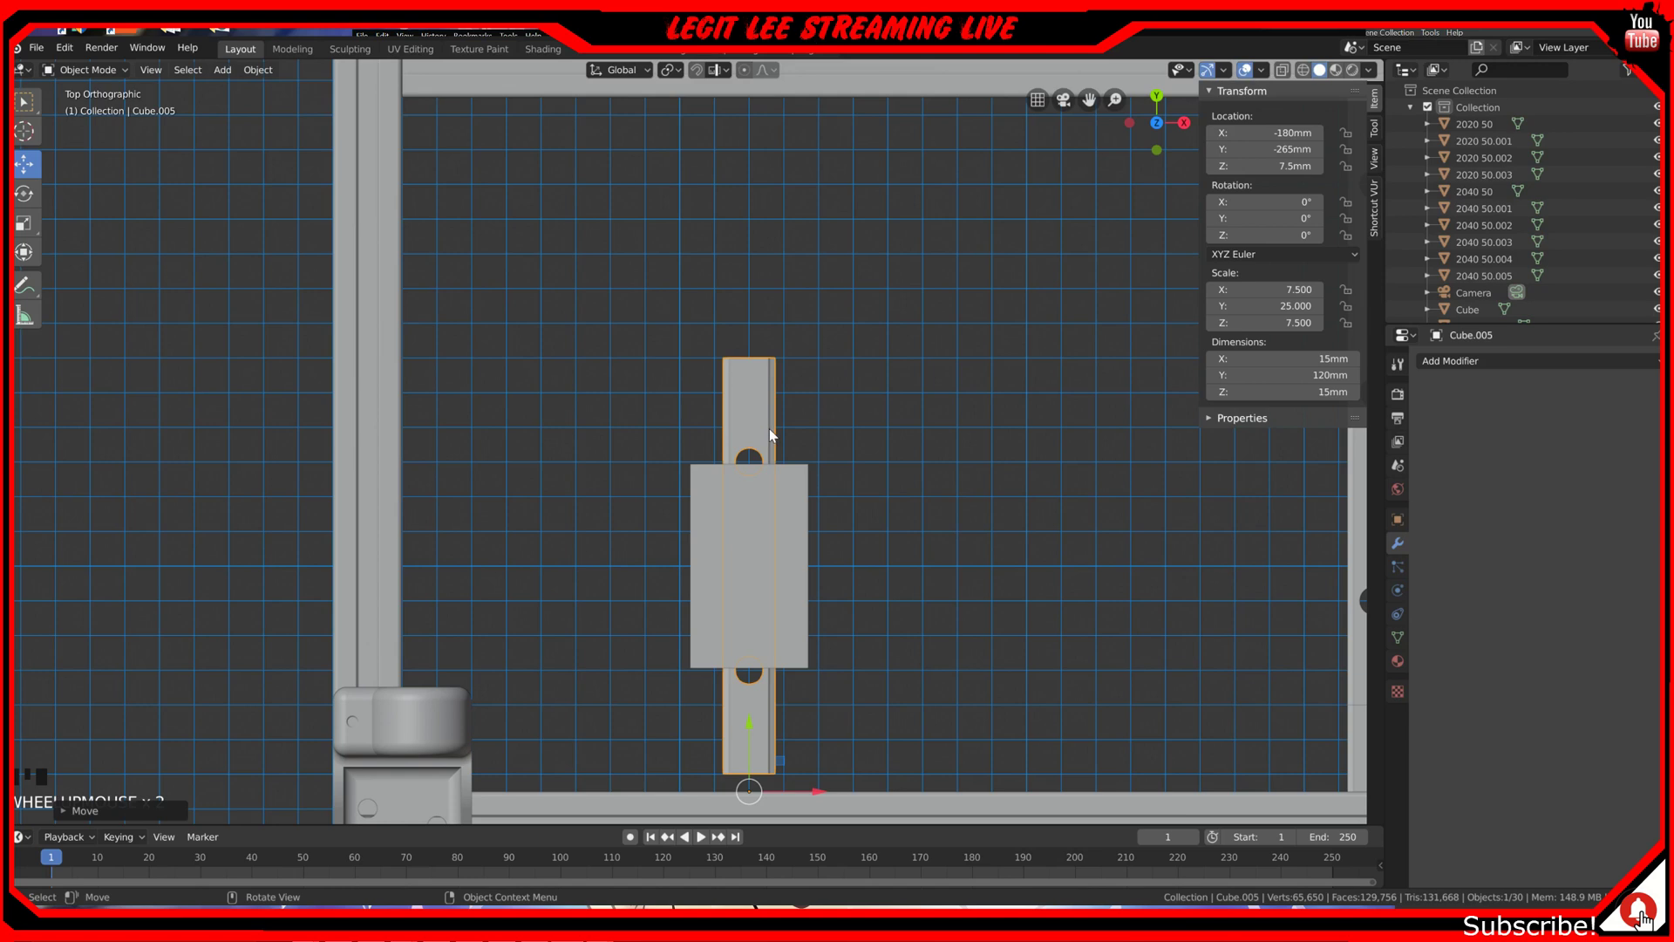
key(s)
key(y)
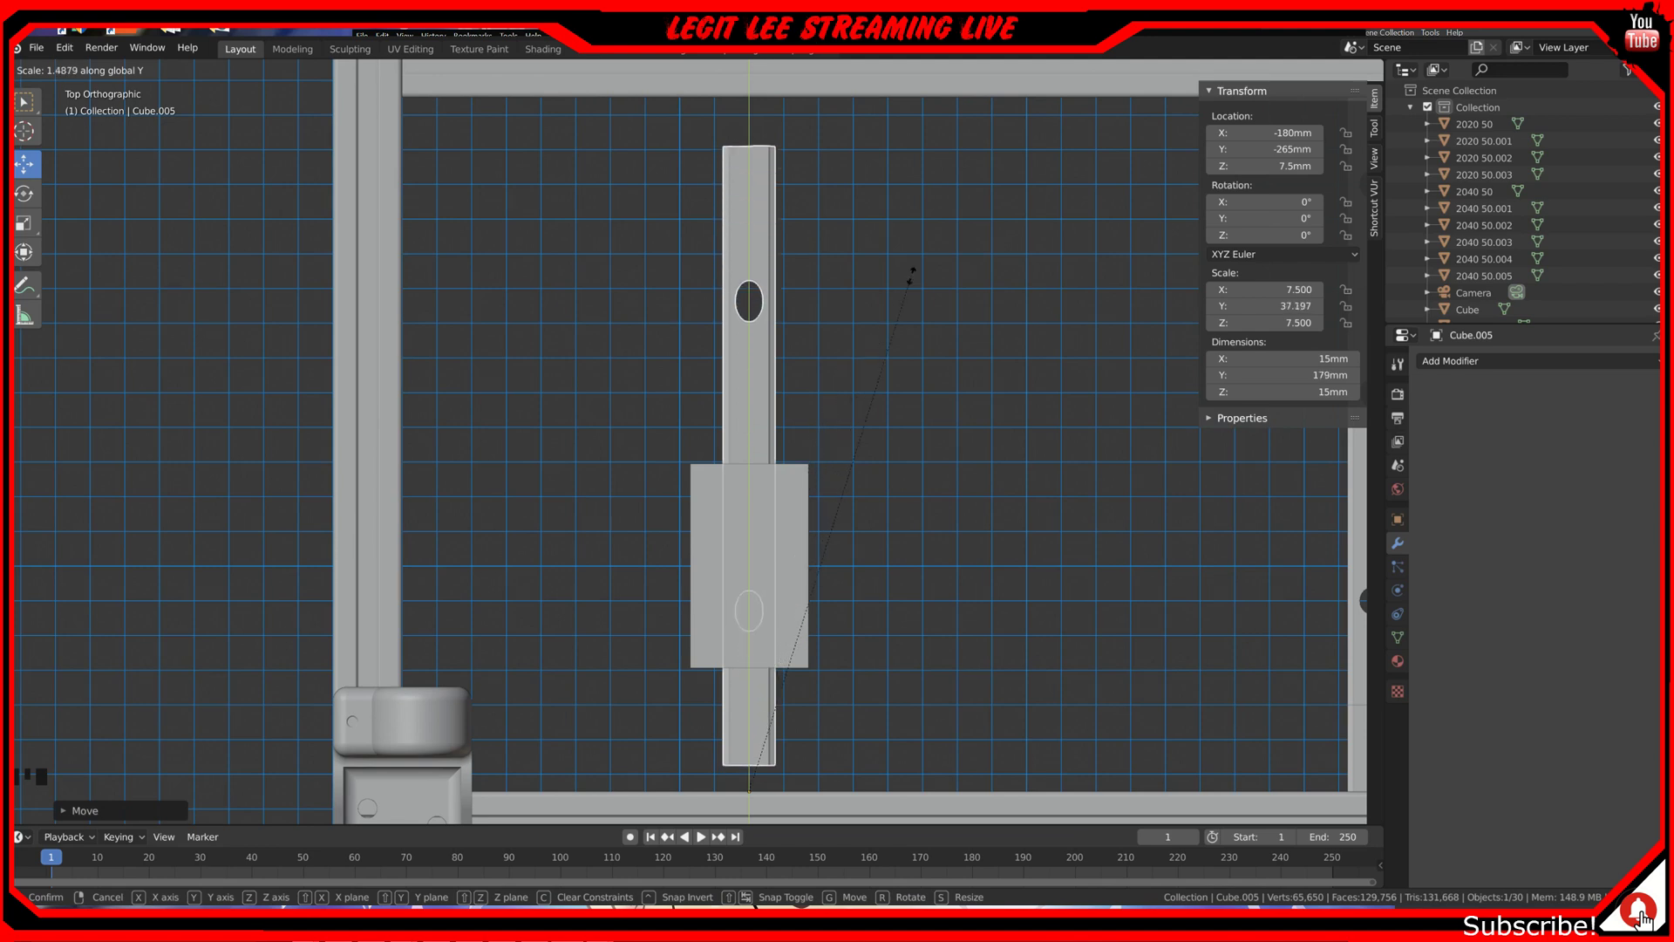
click(933, 249)
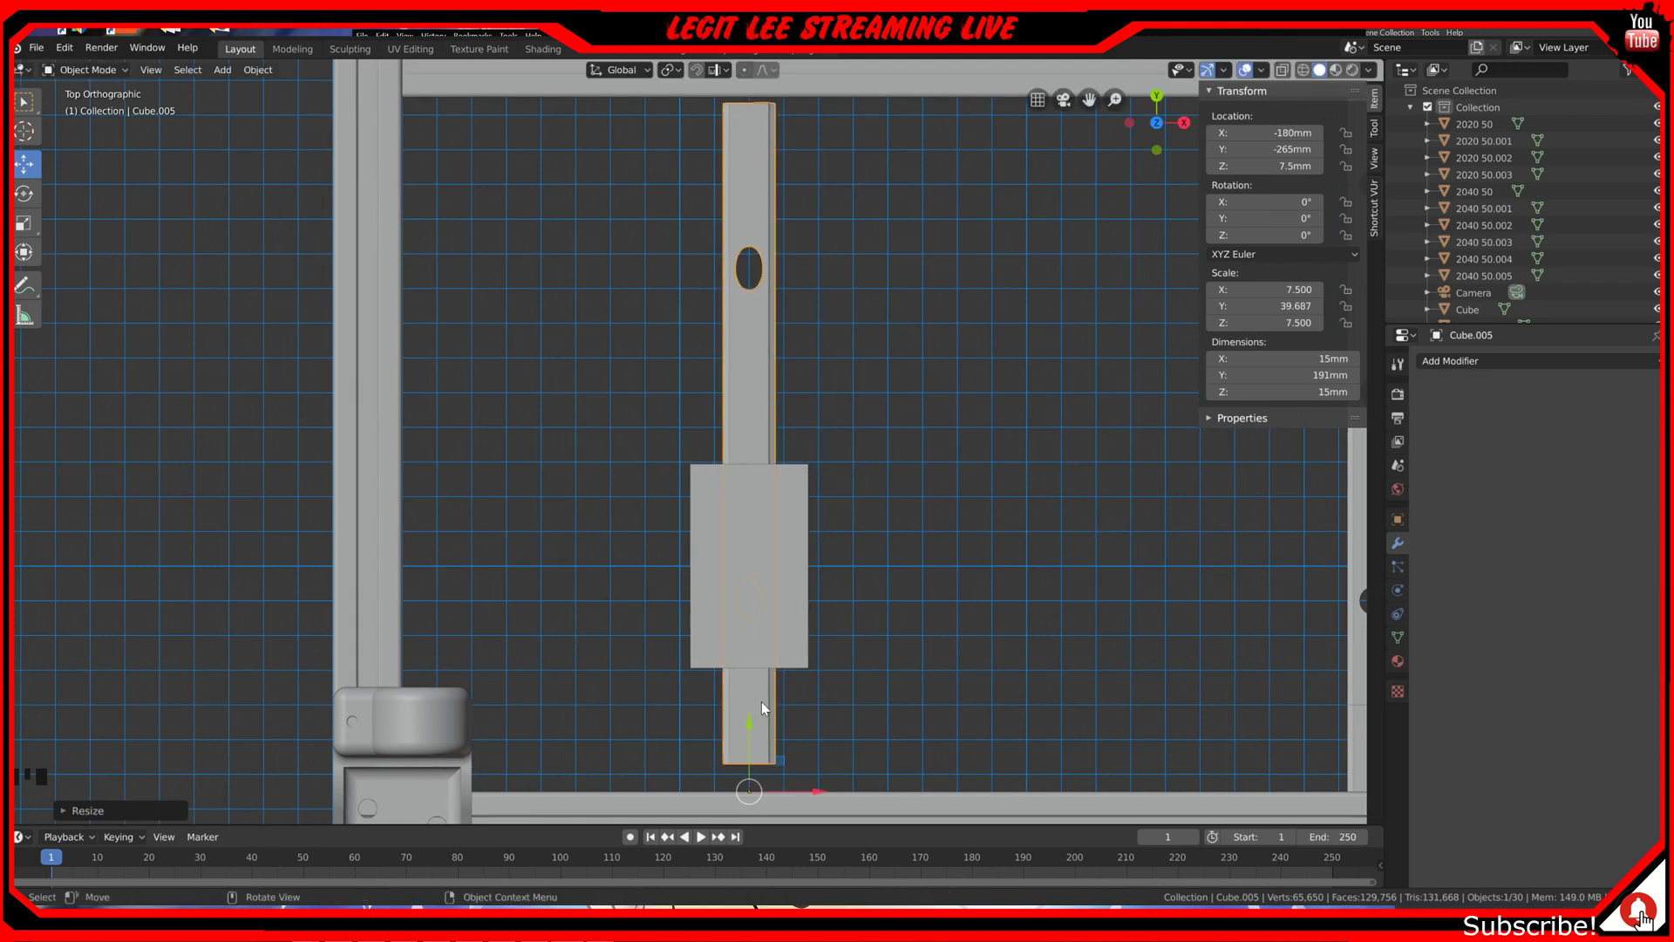
key(g)
key(y)
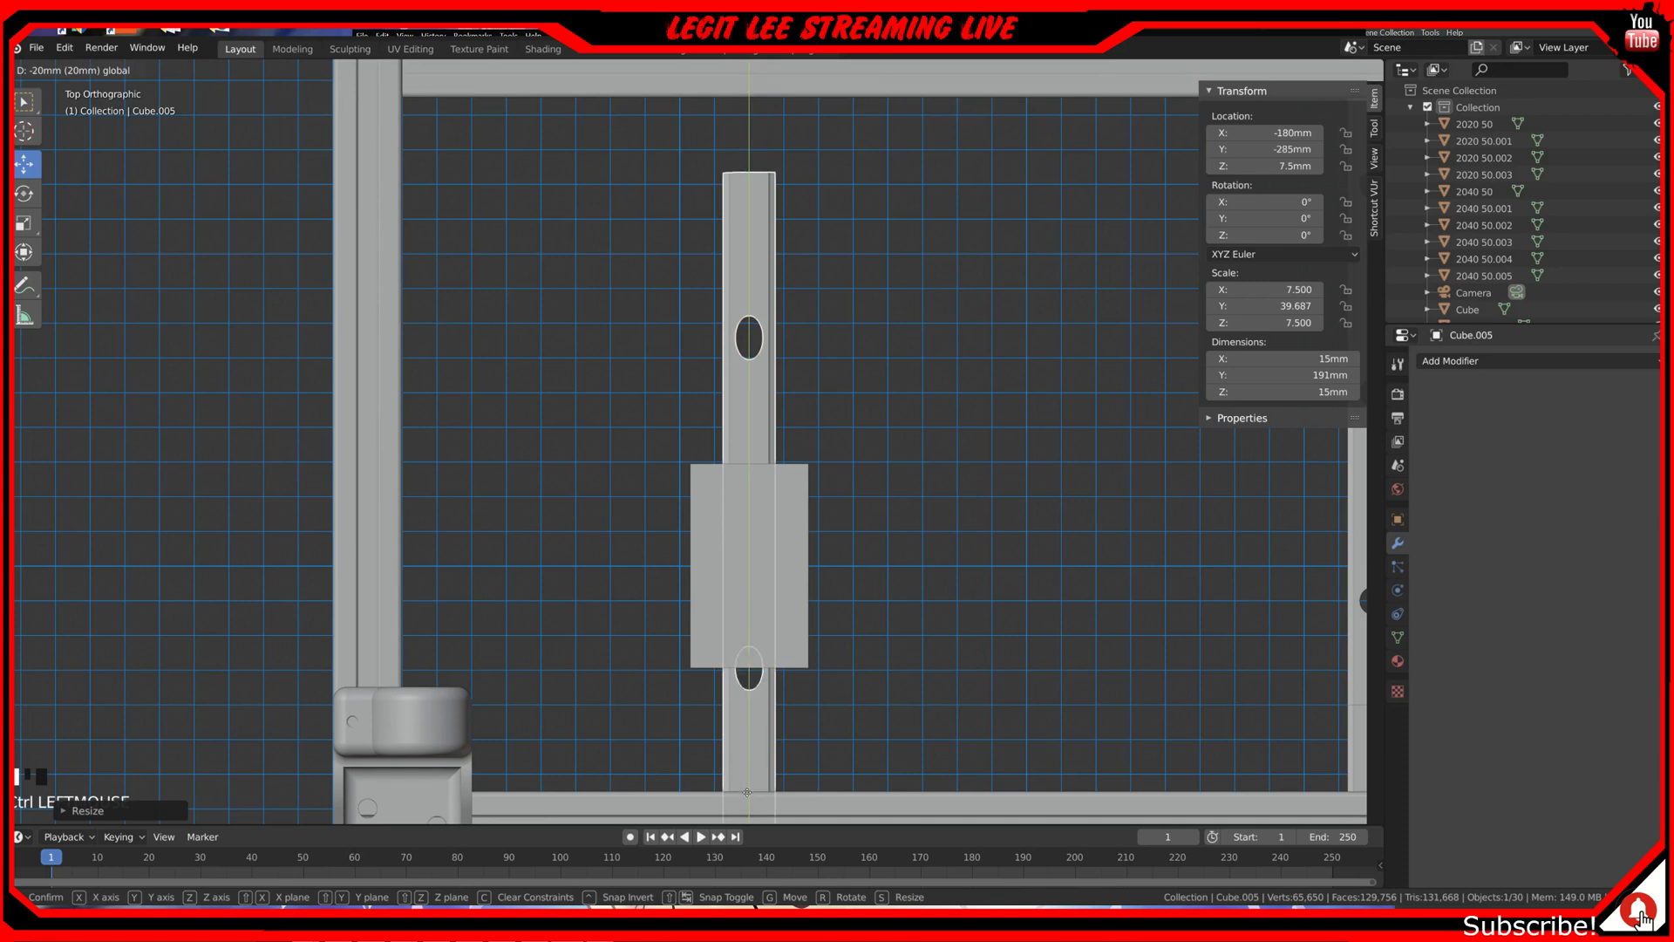
click(748, 63)
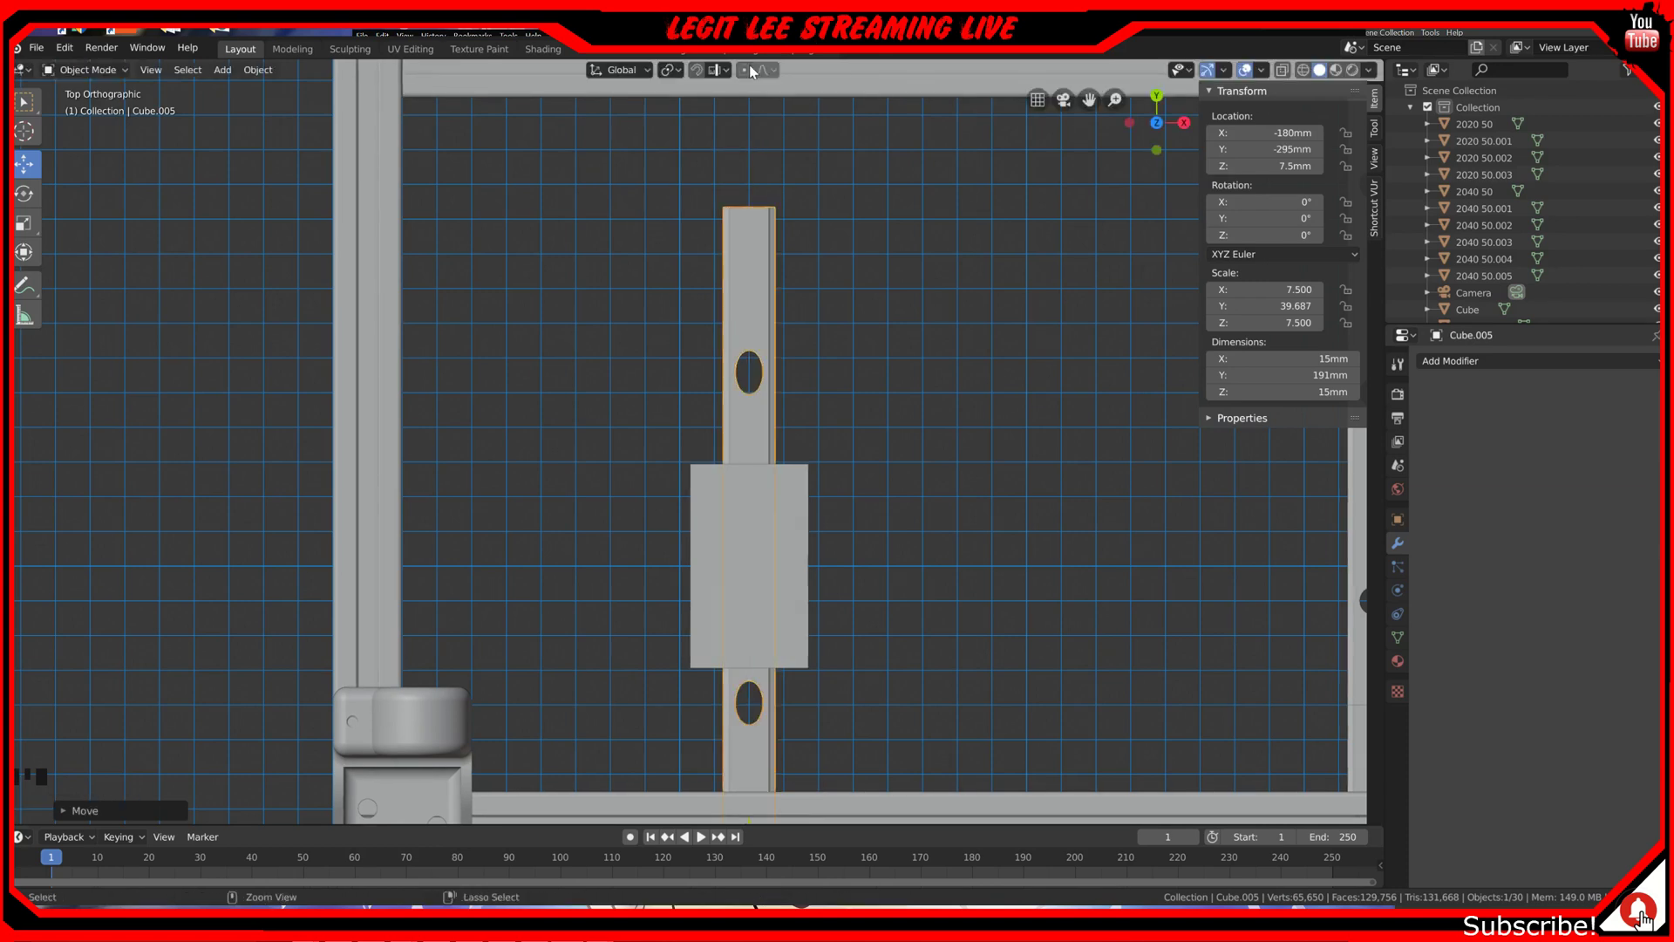
Step: Check the rail copy's profile against the bearing block in wireframe shading from the front and top
middle_drag(762, 599, 766, 515)
scroll(766, 512, up, 2)
key(KP_1)
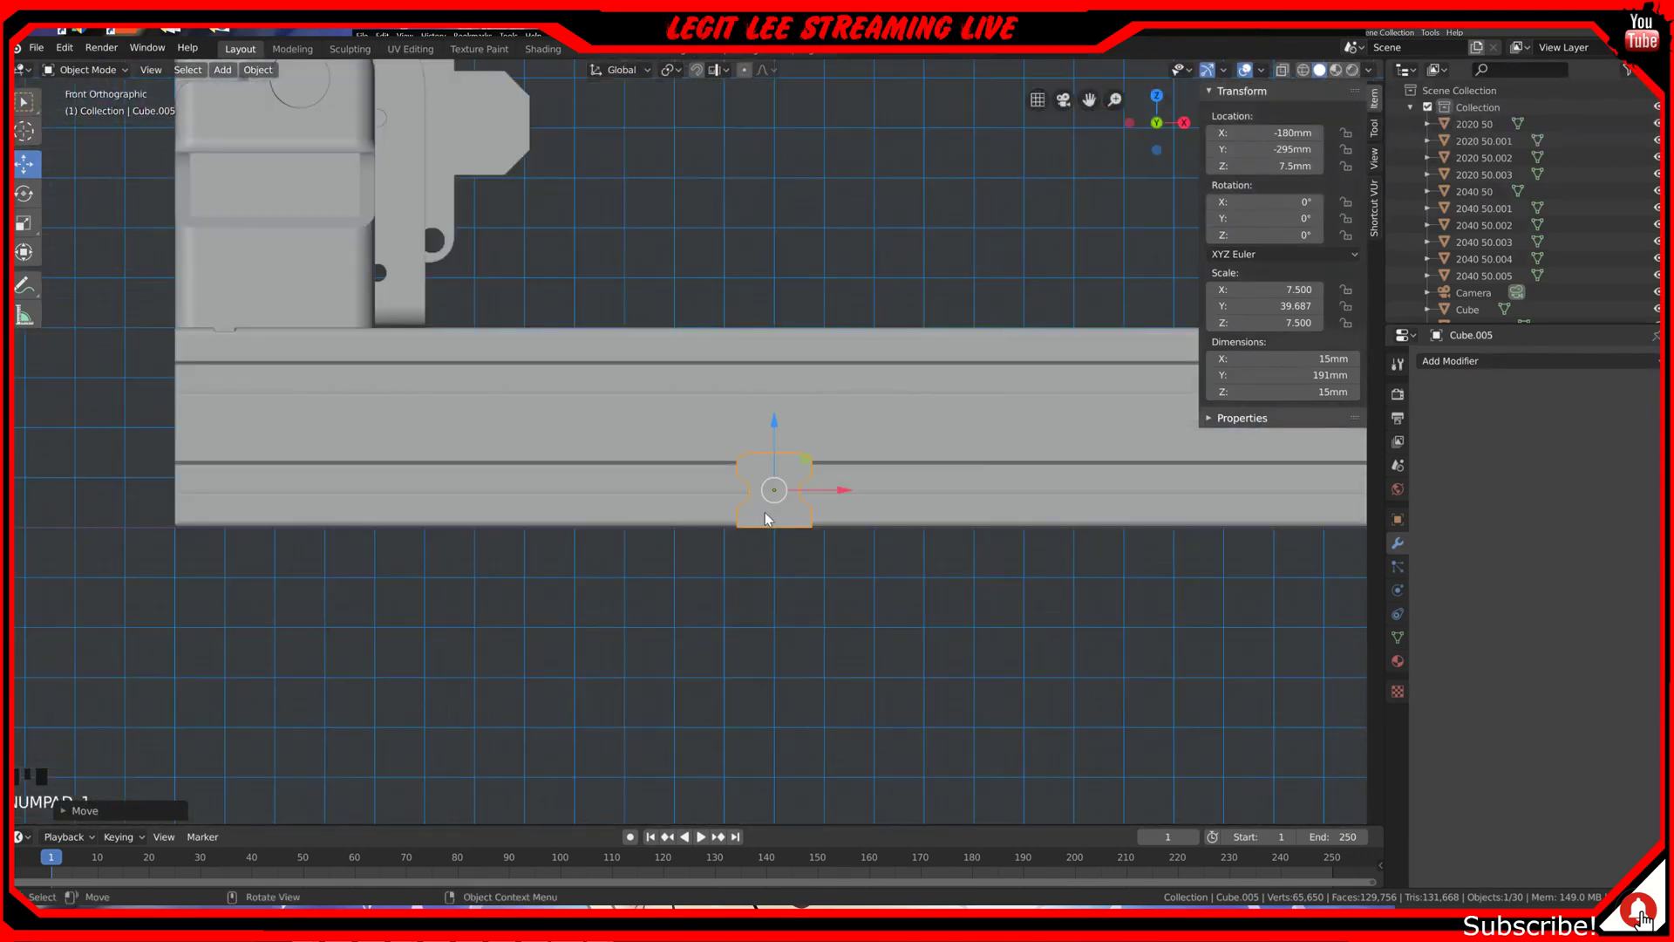
scroll(765, 519, up, 2)
shift+middle_drag(998, 627, 887, 583)
key(z)
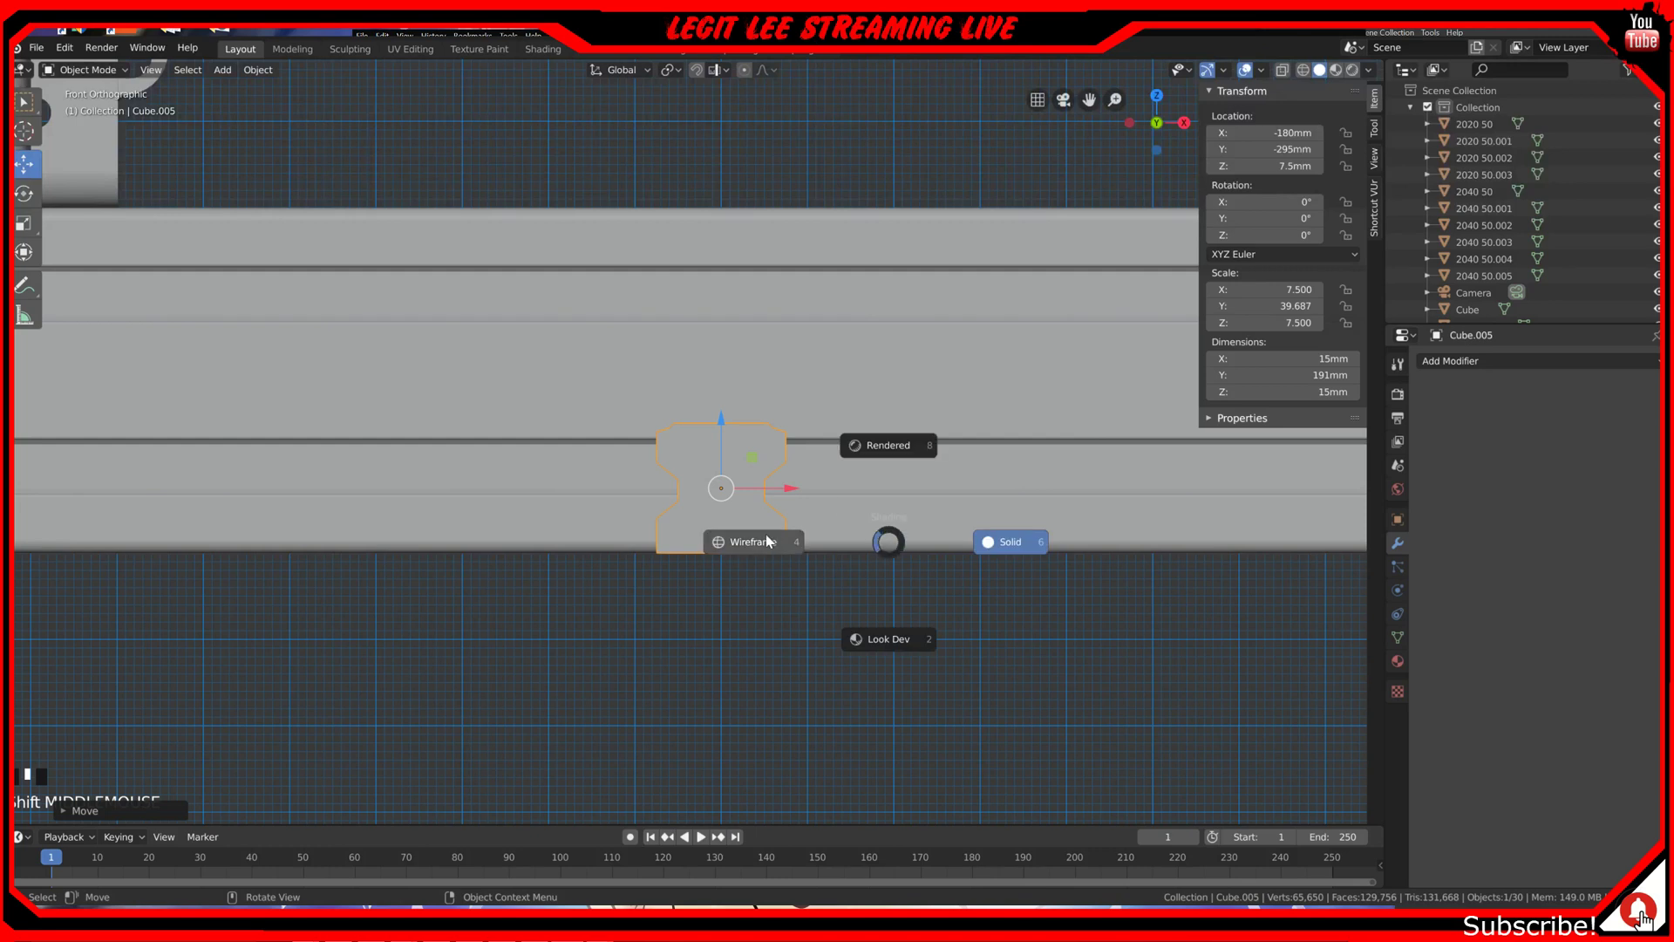
click(752, 540)
scroll(763, 558, up, 2)
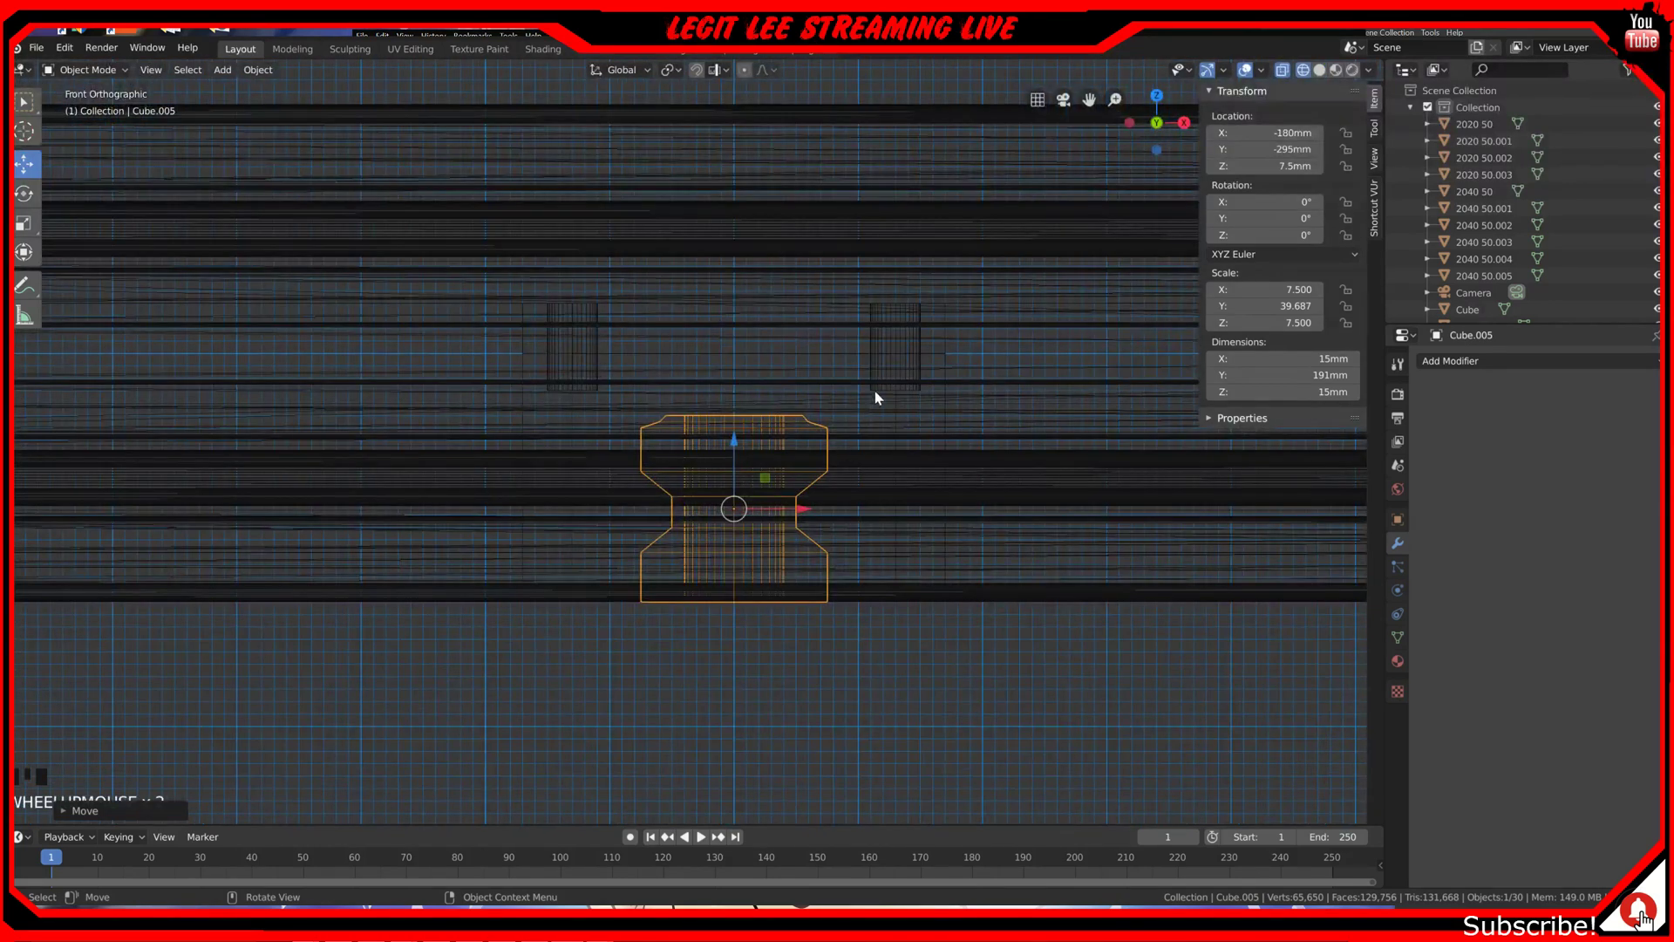
click(887, 364)
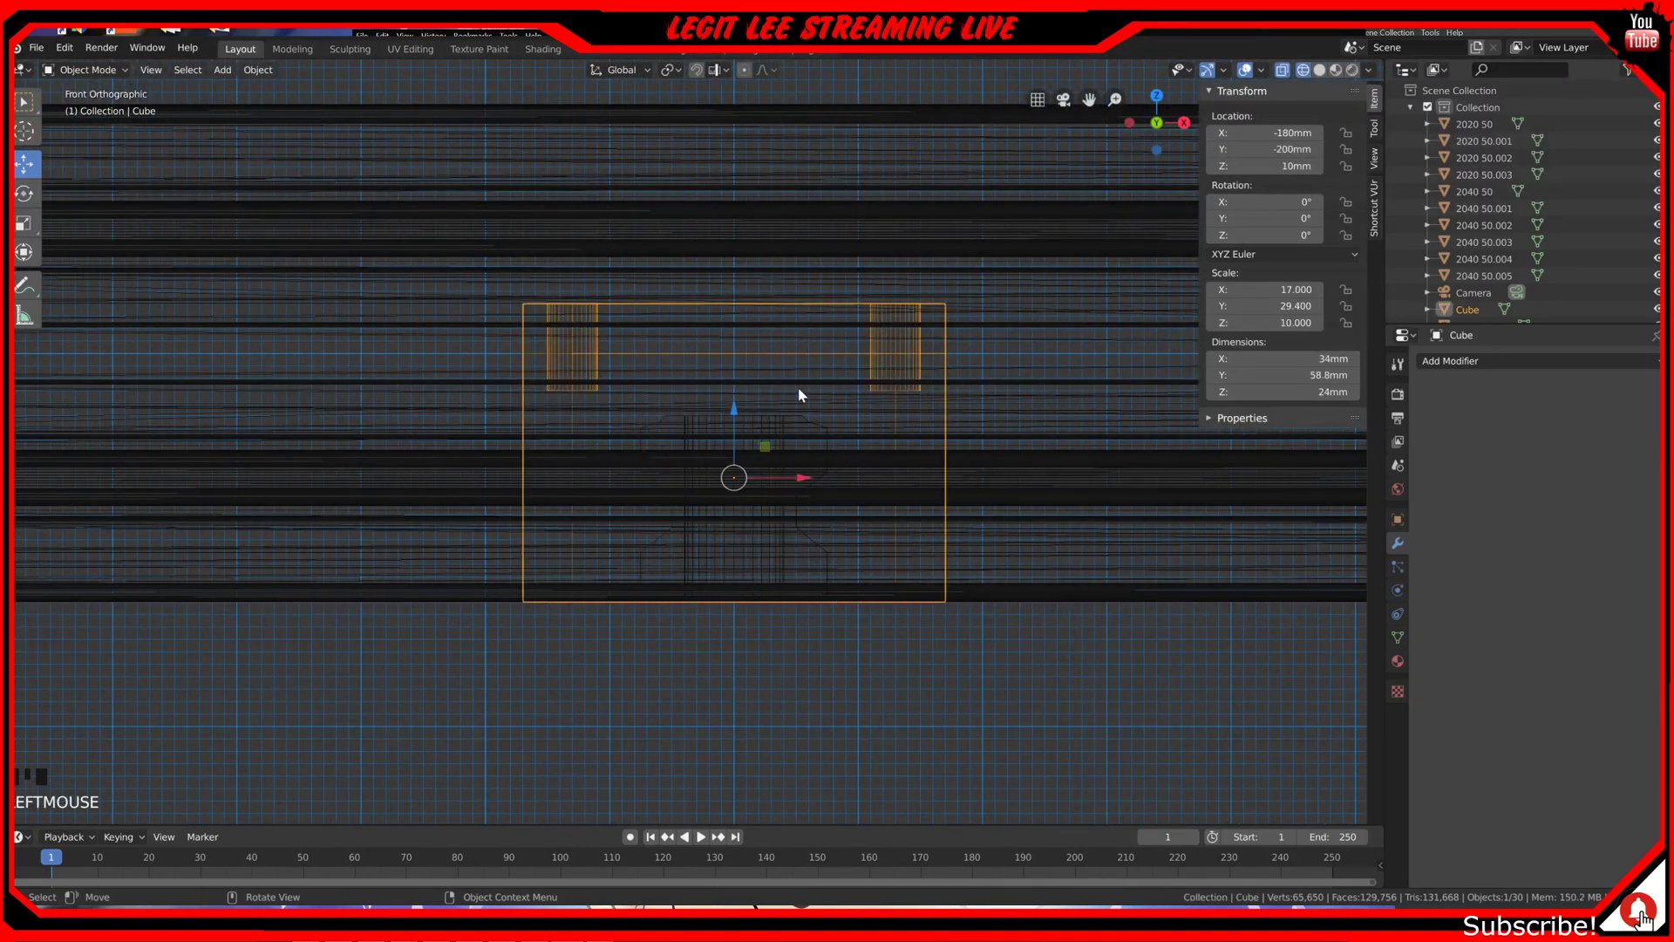
click(766, 415)
key(KP_7)
scroll(766, 421, down, 6)
key(x)
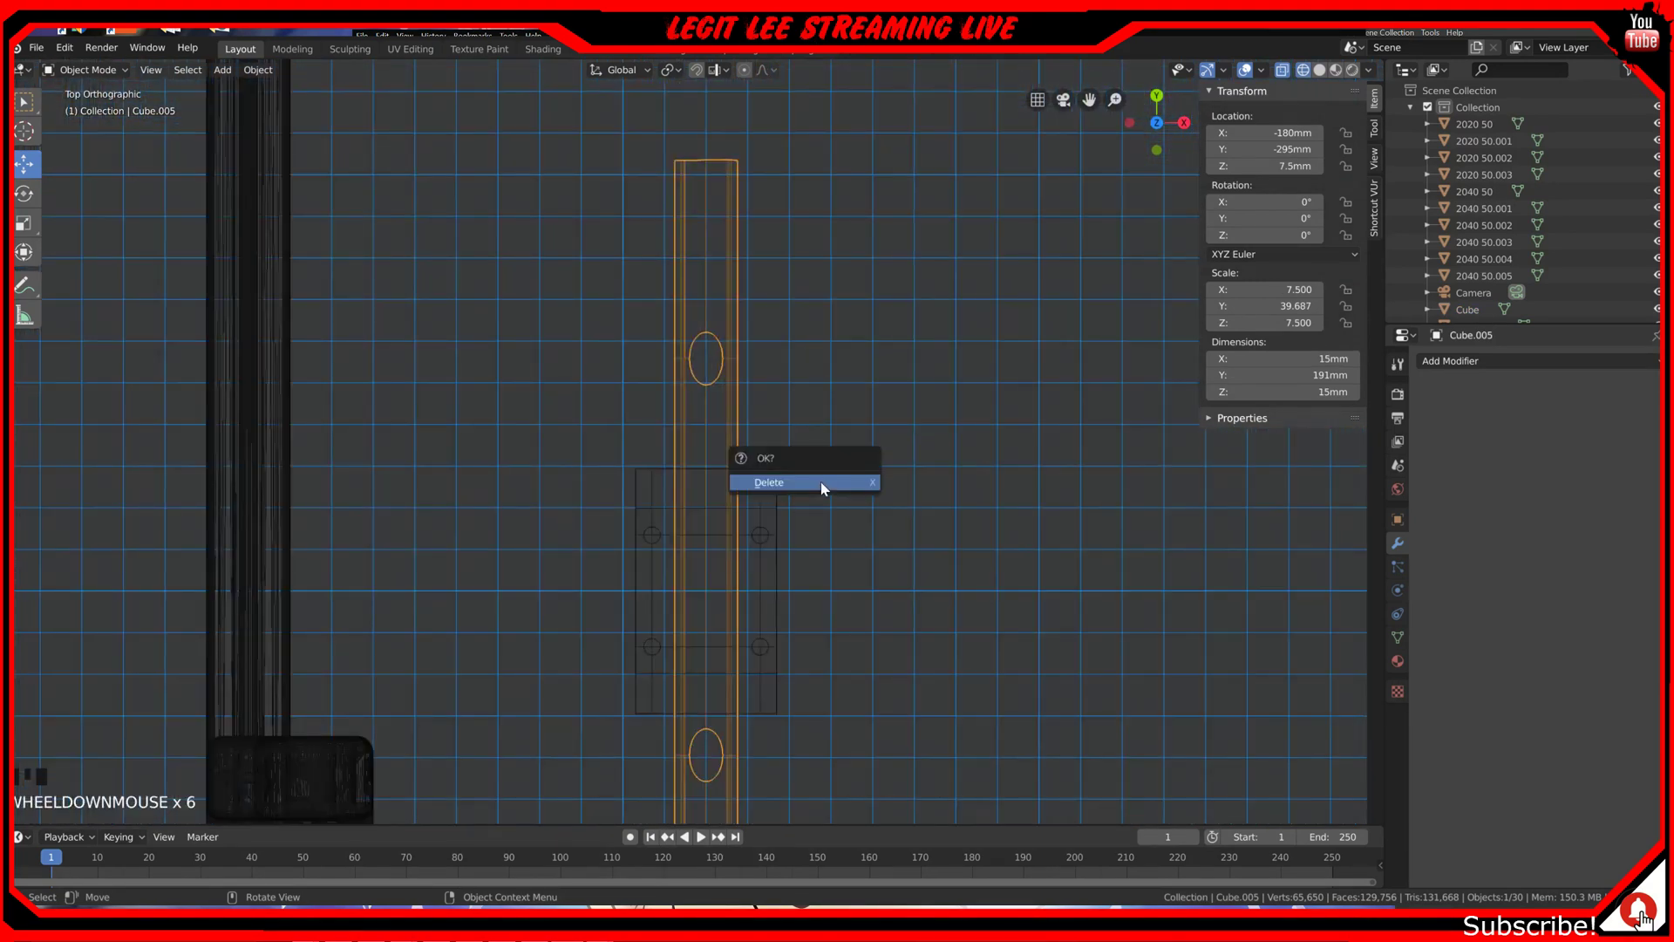
key(z)
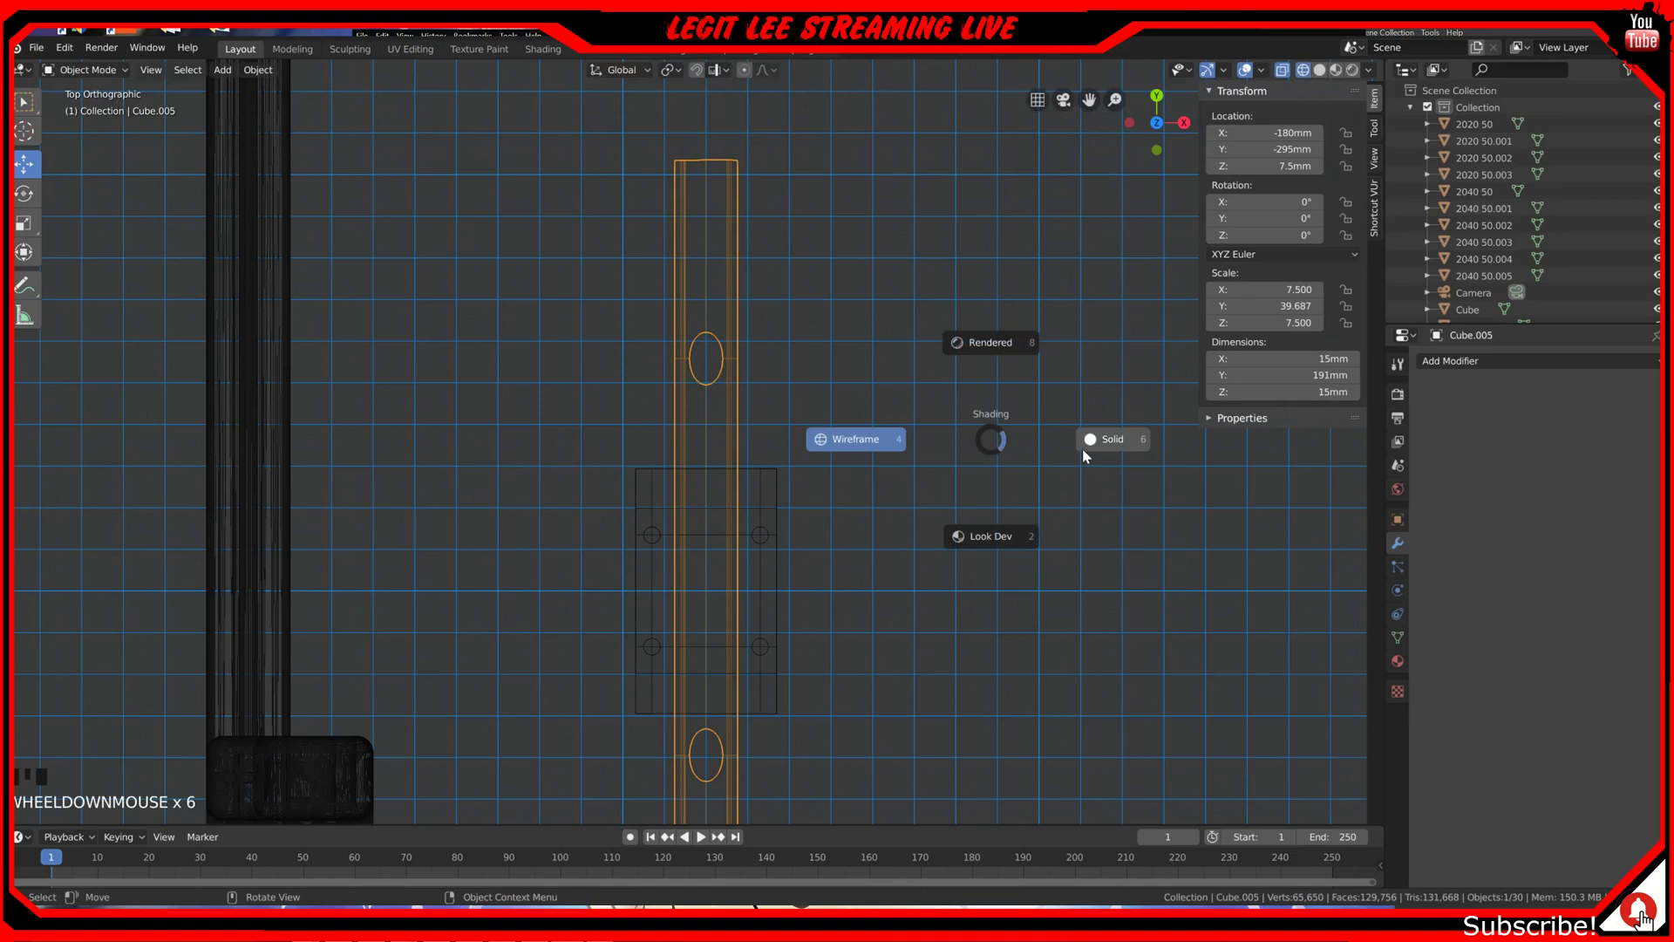
click(1081, 446)
Step: Add a Boolean Difference modifier to the bearing block with the rail copy as cutter and apply it
click(739, 491)
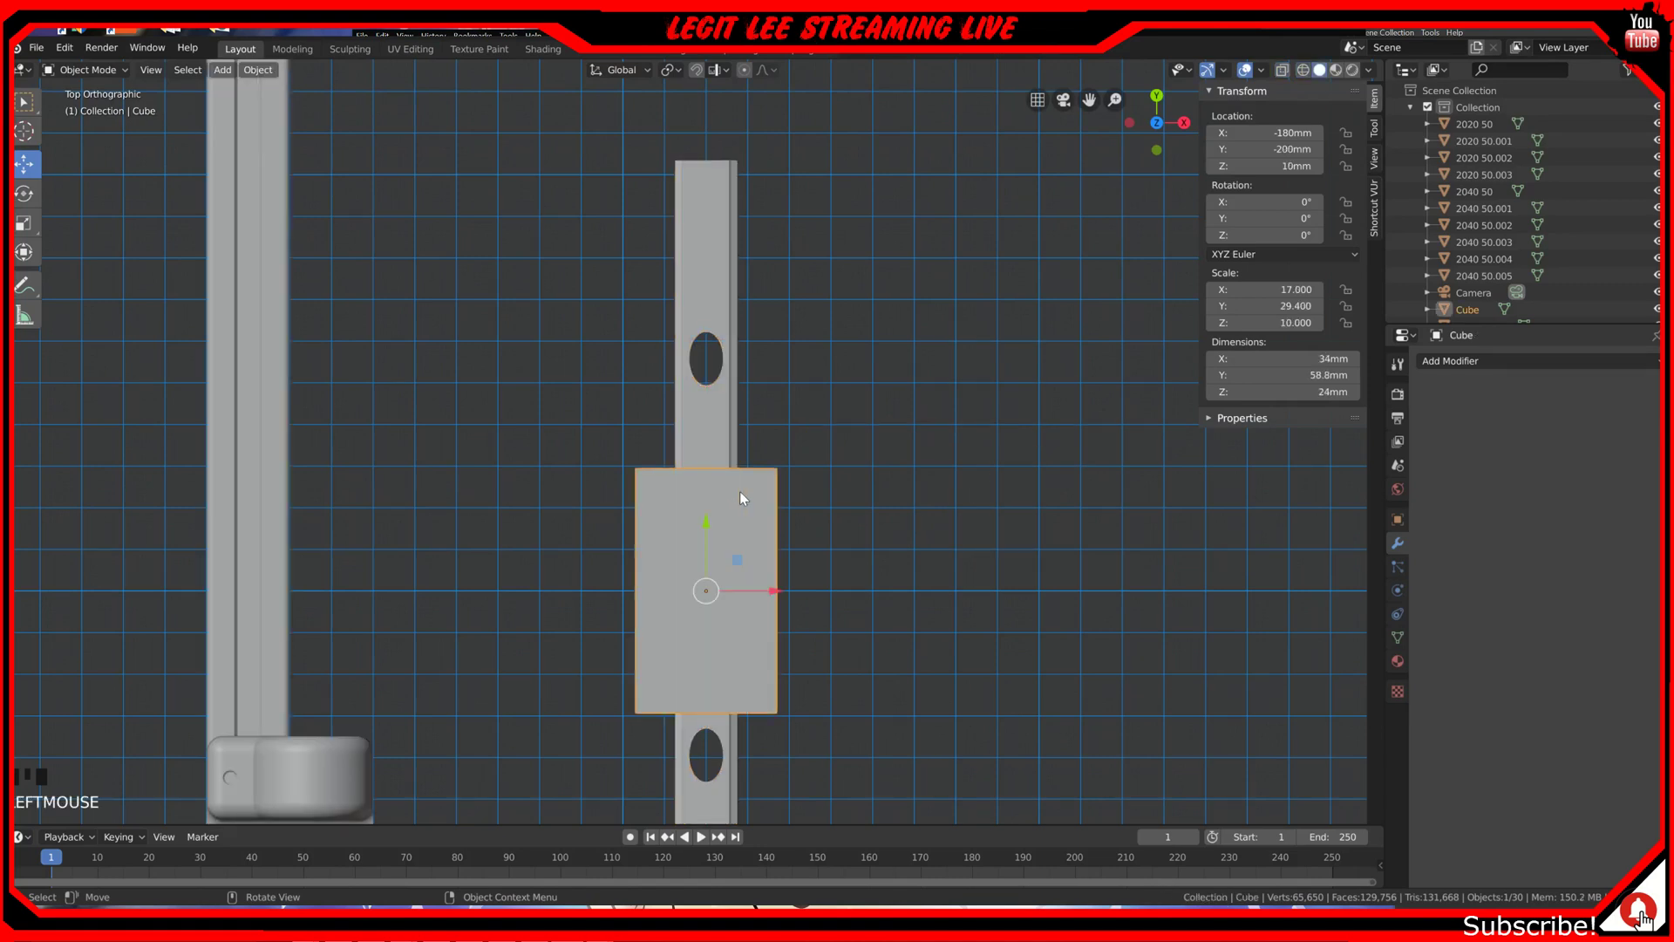
click(1516, 359)
click(1325, 435)
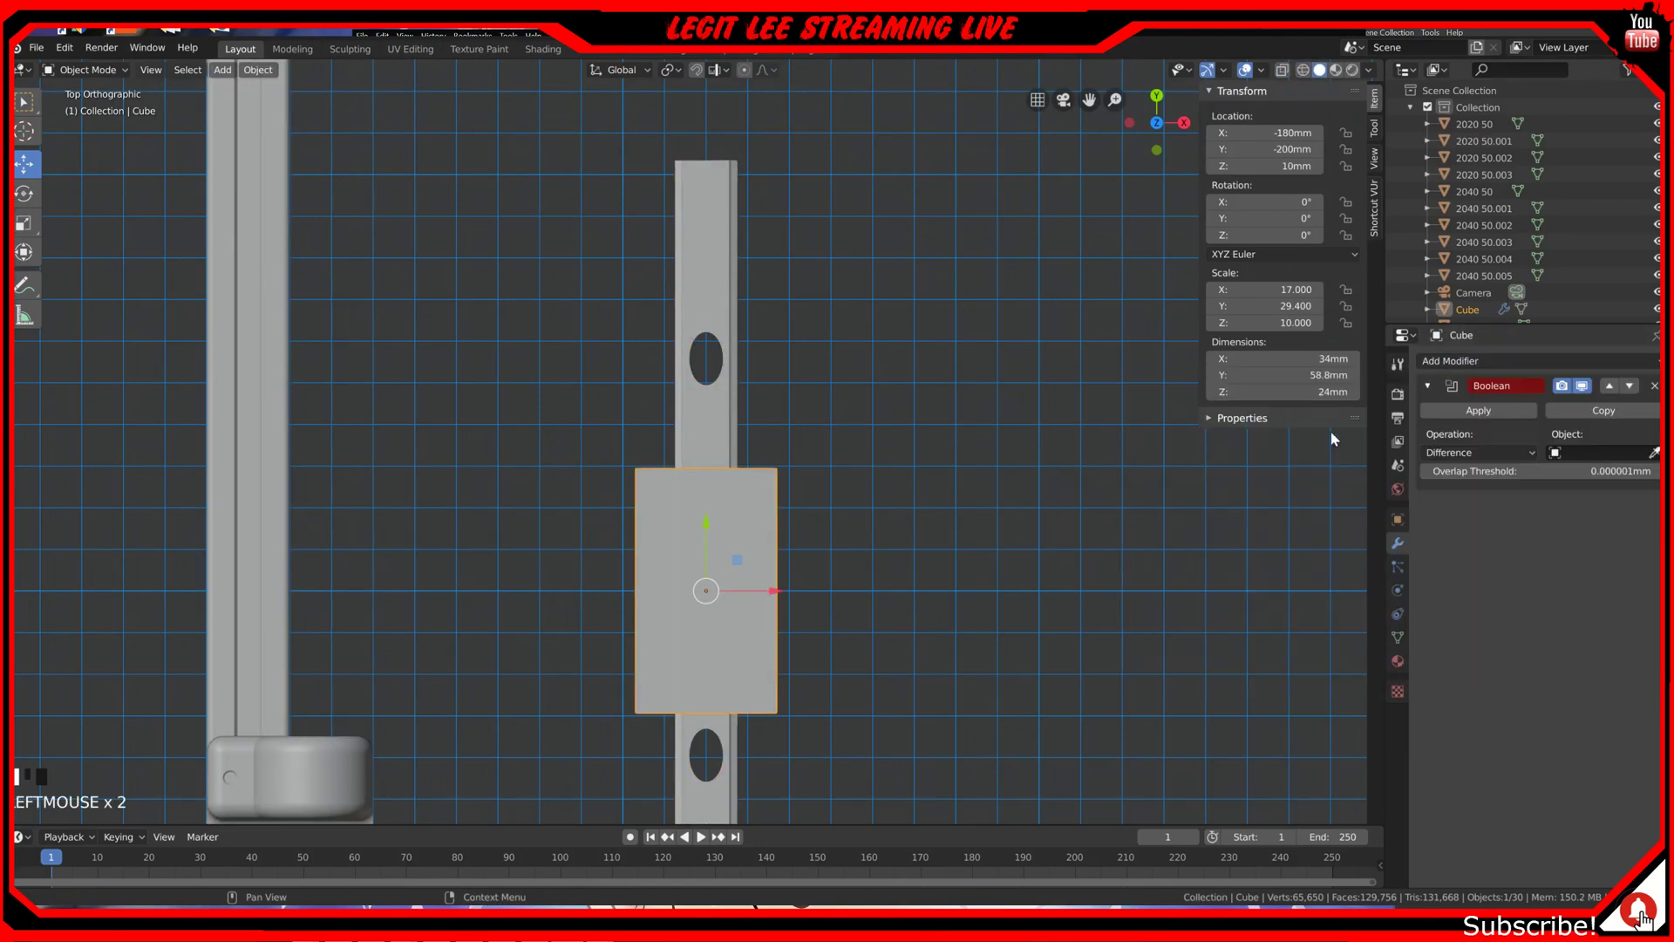
click(1654, 453)
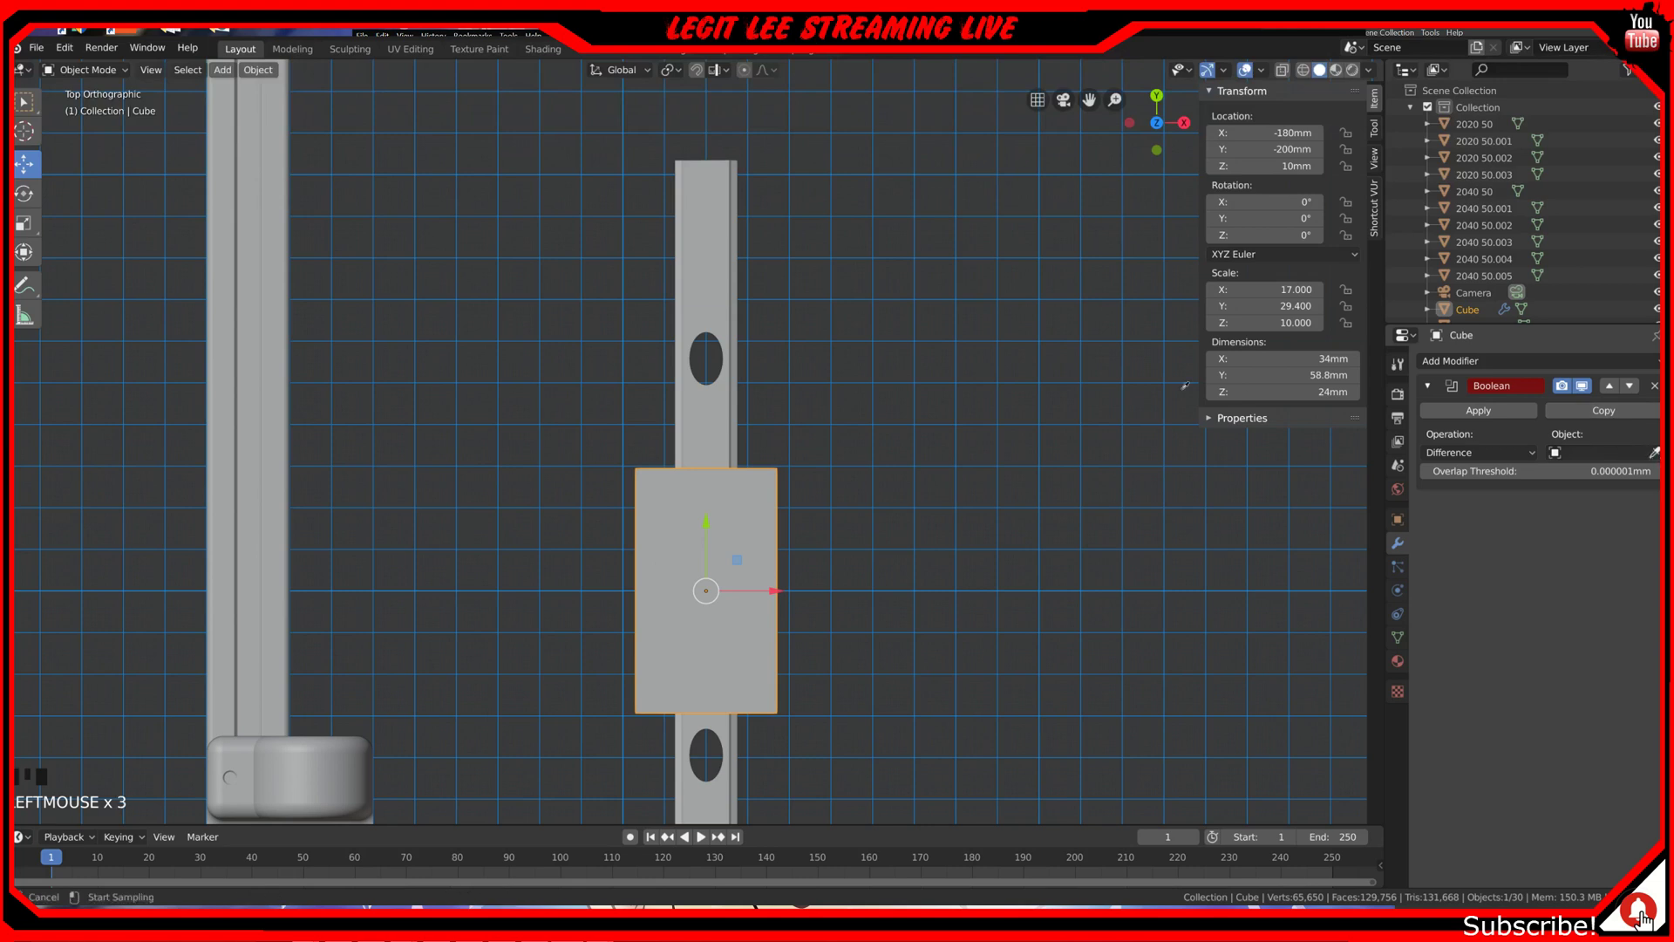
click(734, 408)
click(1493, 410)
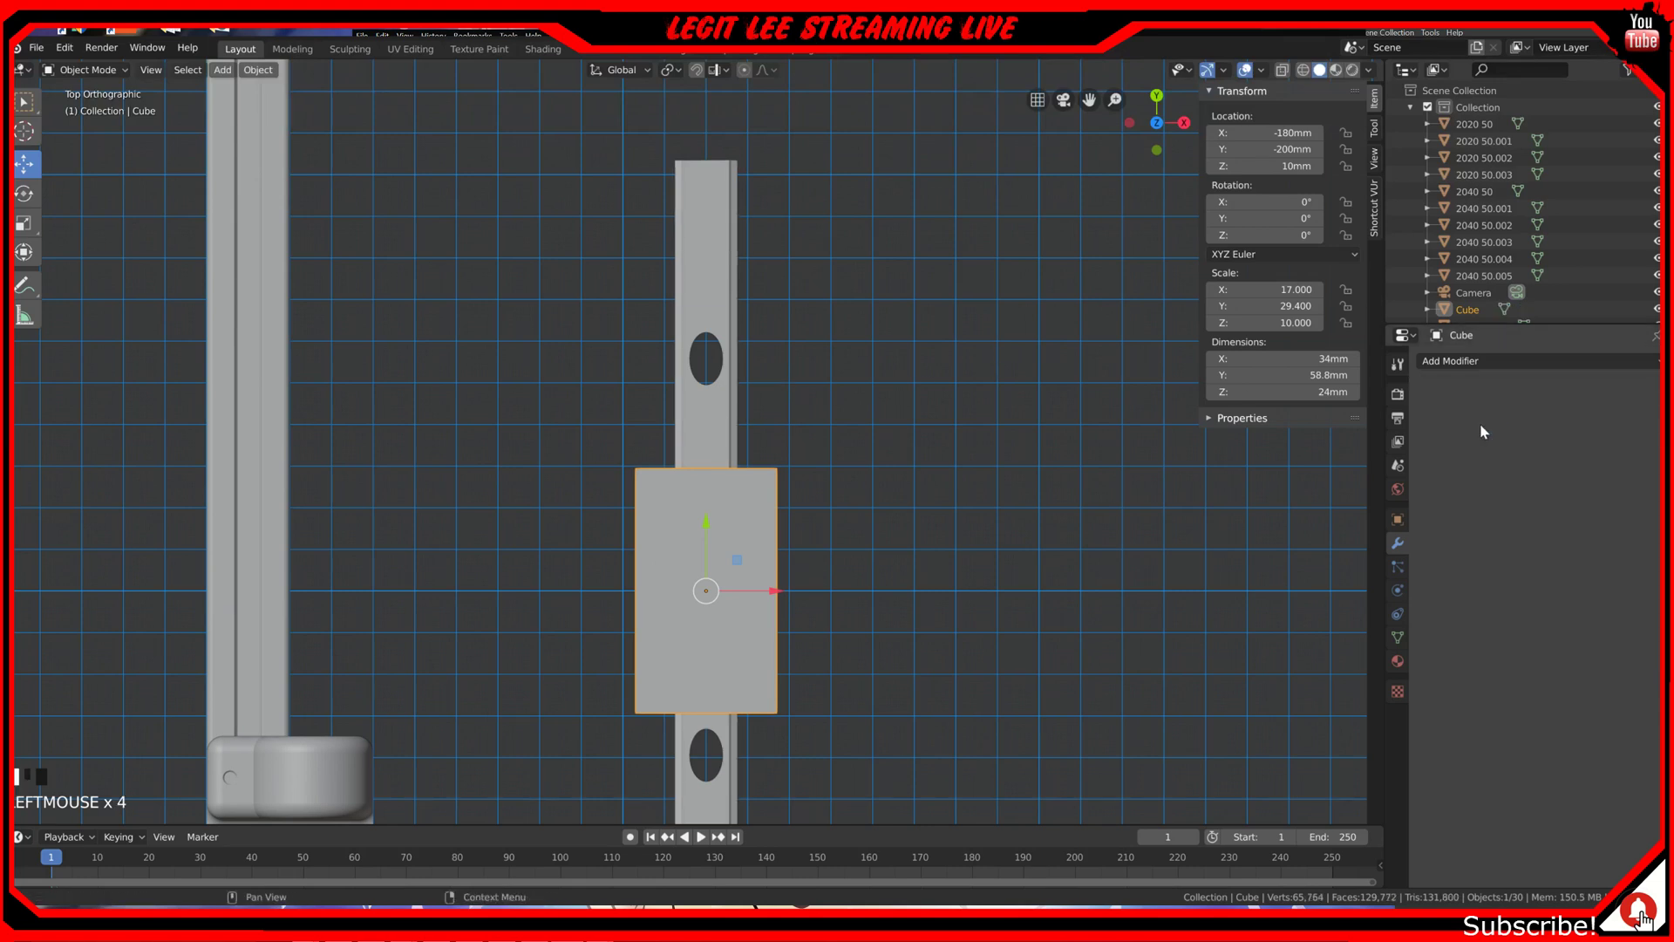
Step: Delete the rail copy from under the bearing block and undo the deletion
click(715, 429)
key(x)
click(715, 429)
middle_drag(732, 553, 851, 599)
click(908, 578)
key(ctrl+z)
key(ctrl+z)
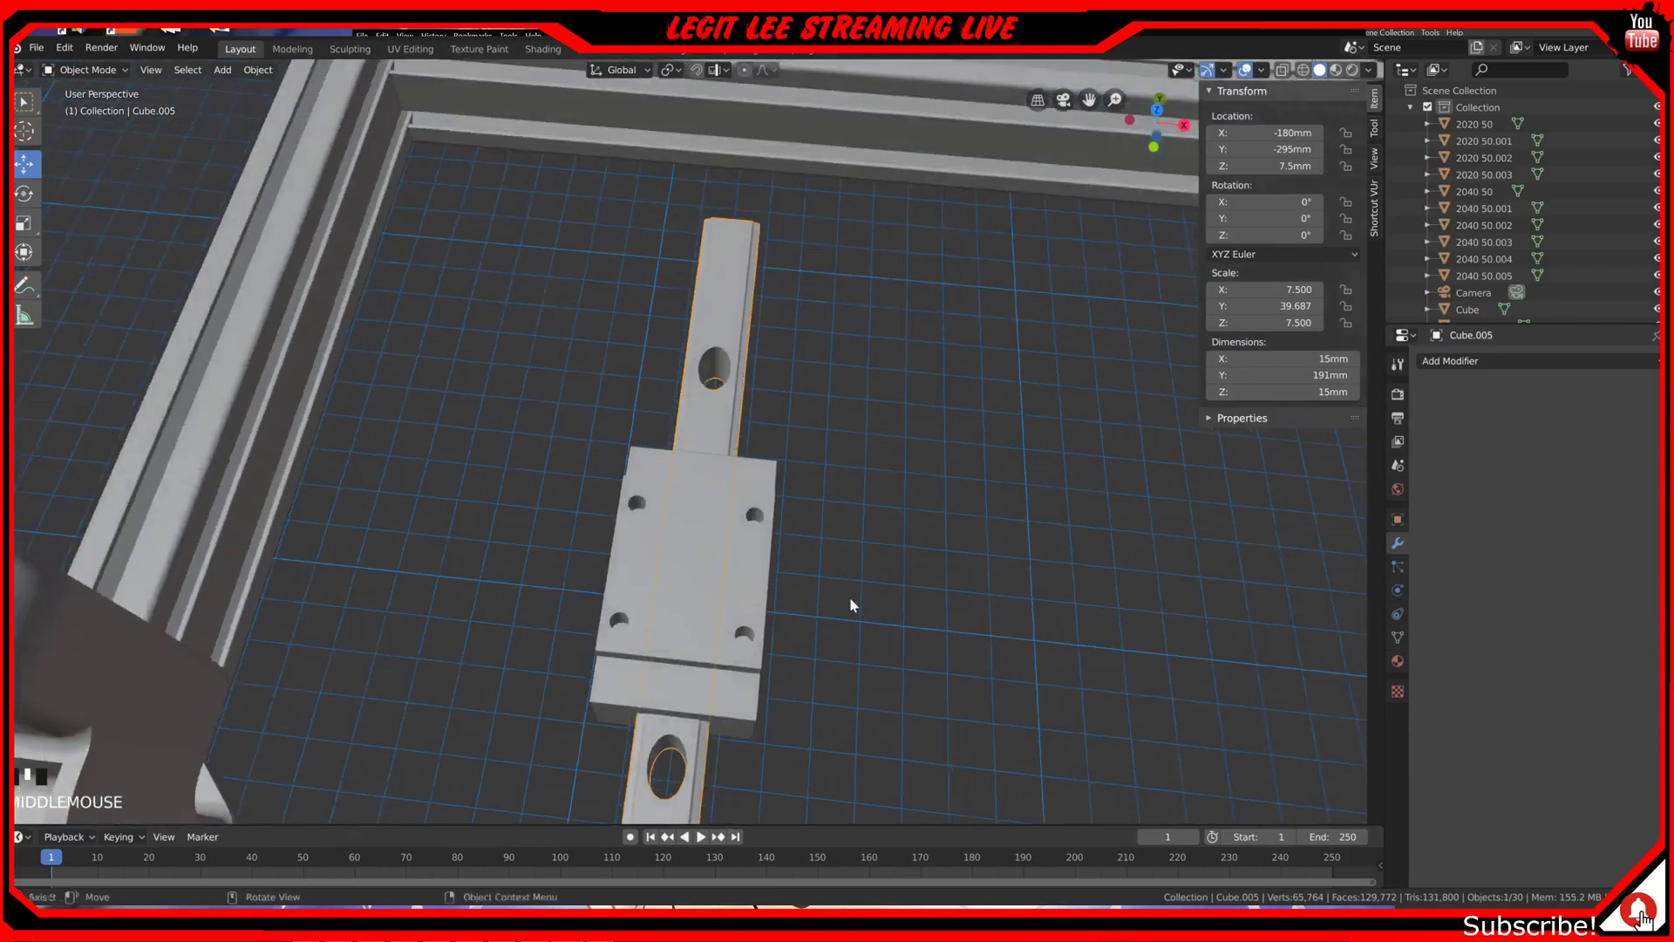
Step: Apply a second Boolean Difference to the bearing block, again cutting with the rail copy Cube.005
click(756, 593)
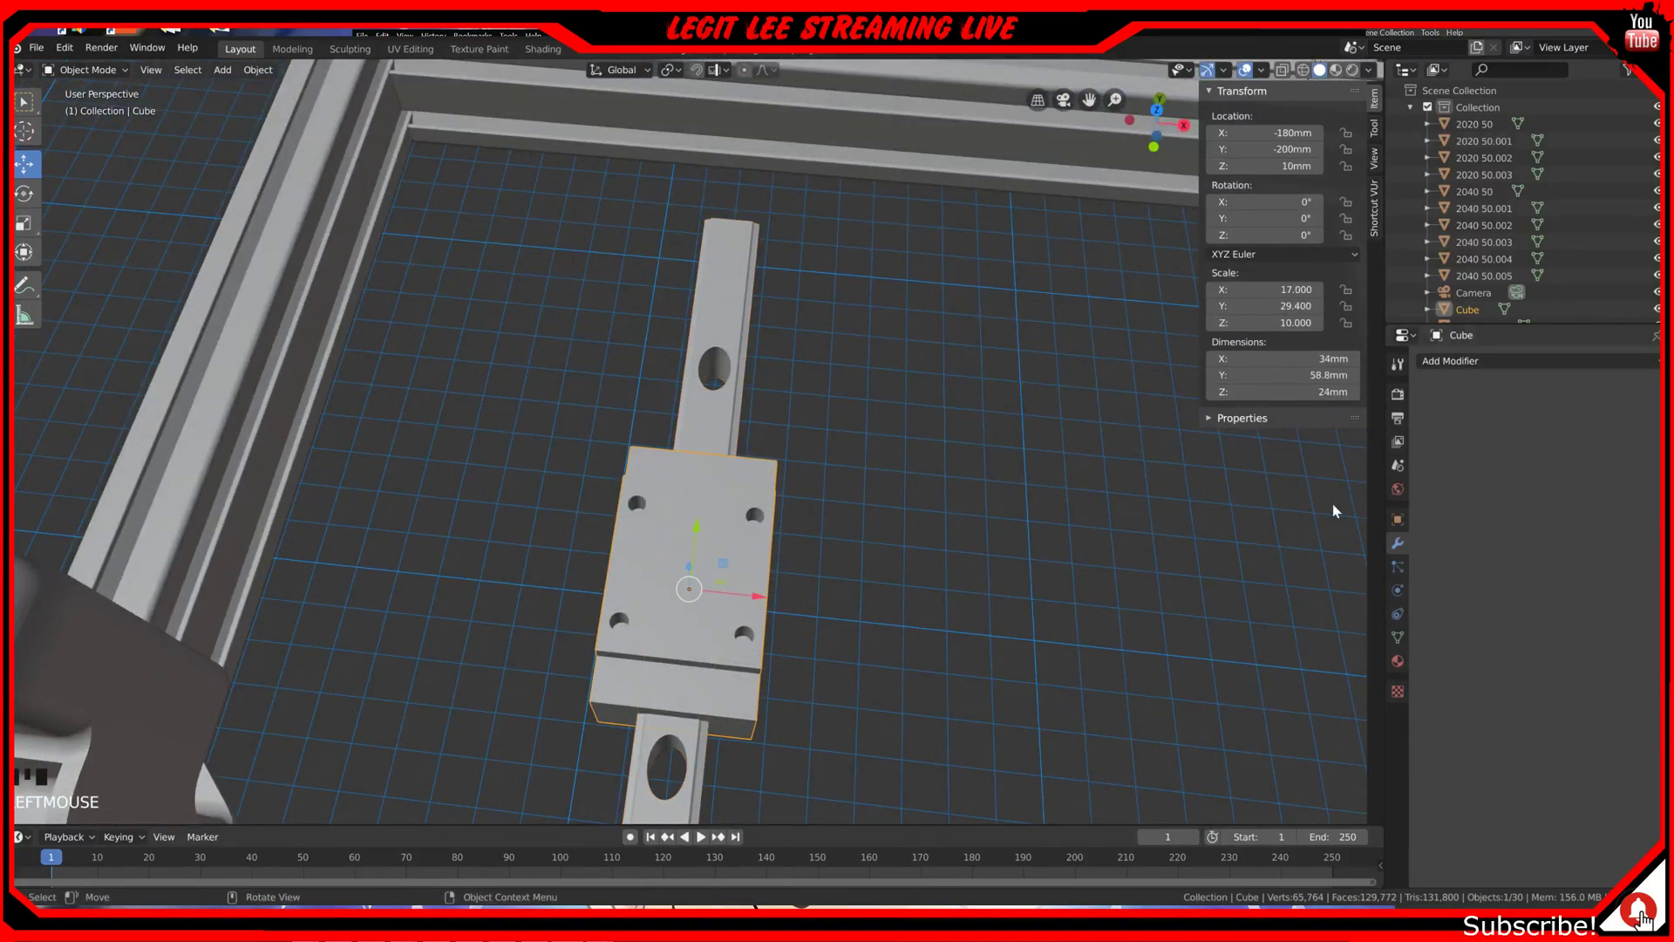
click(1548, 361)
click(1351, 438)
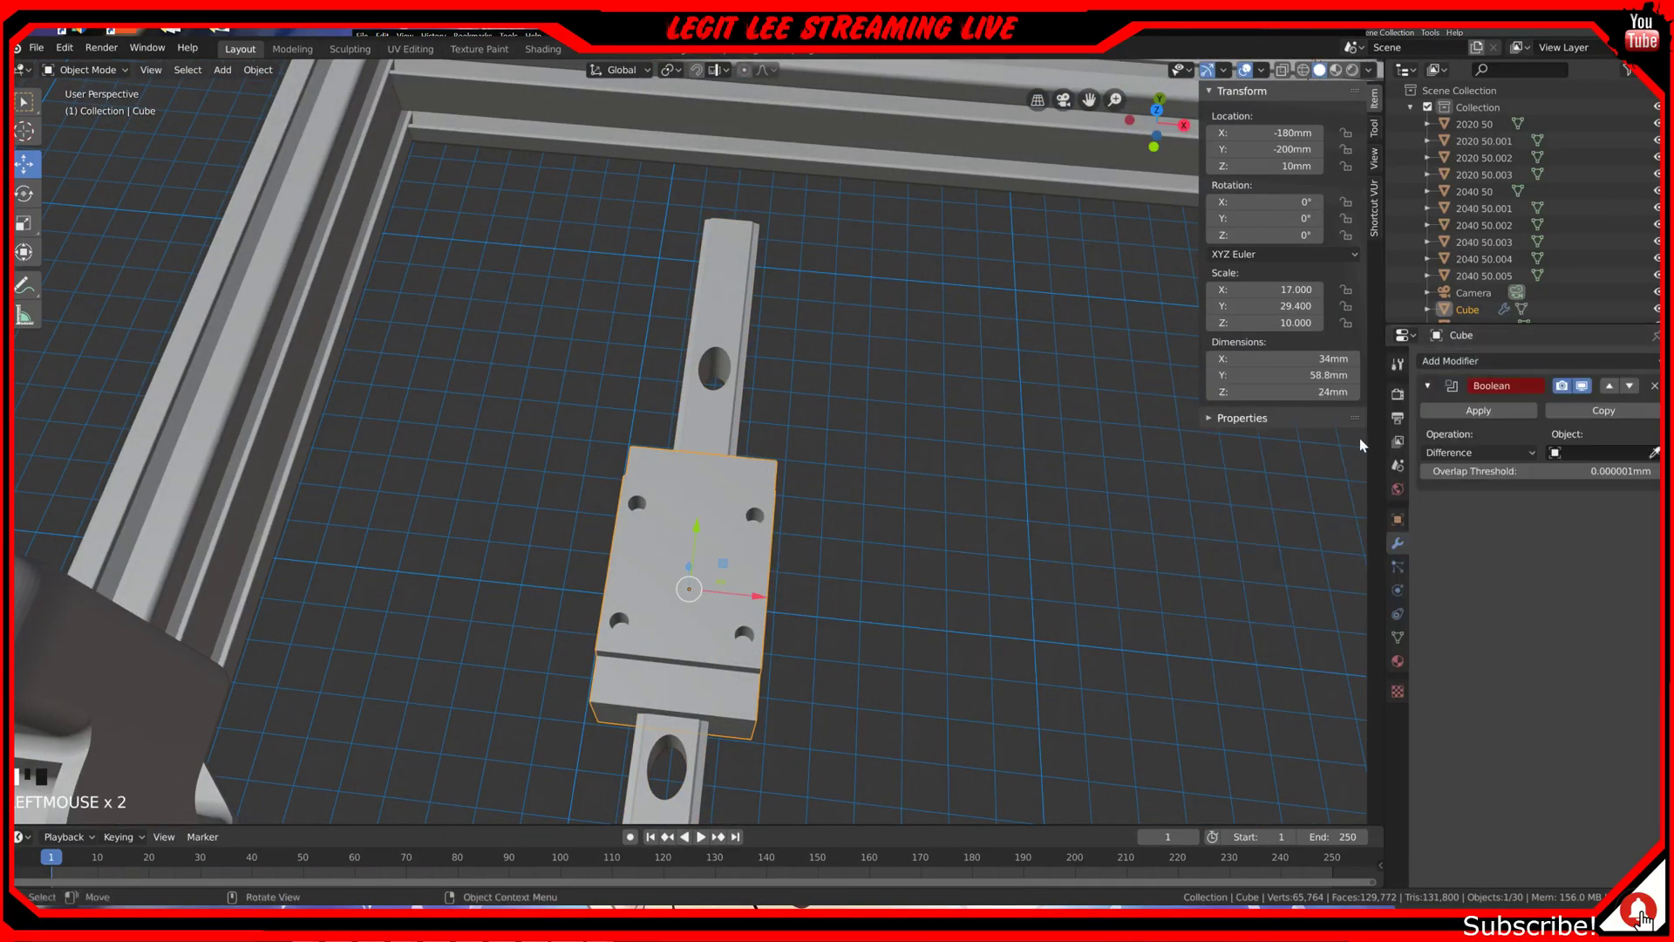
click(1651, 453)
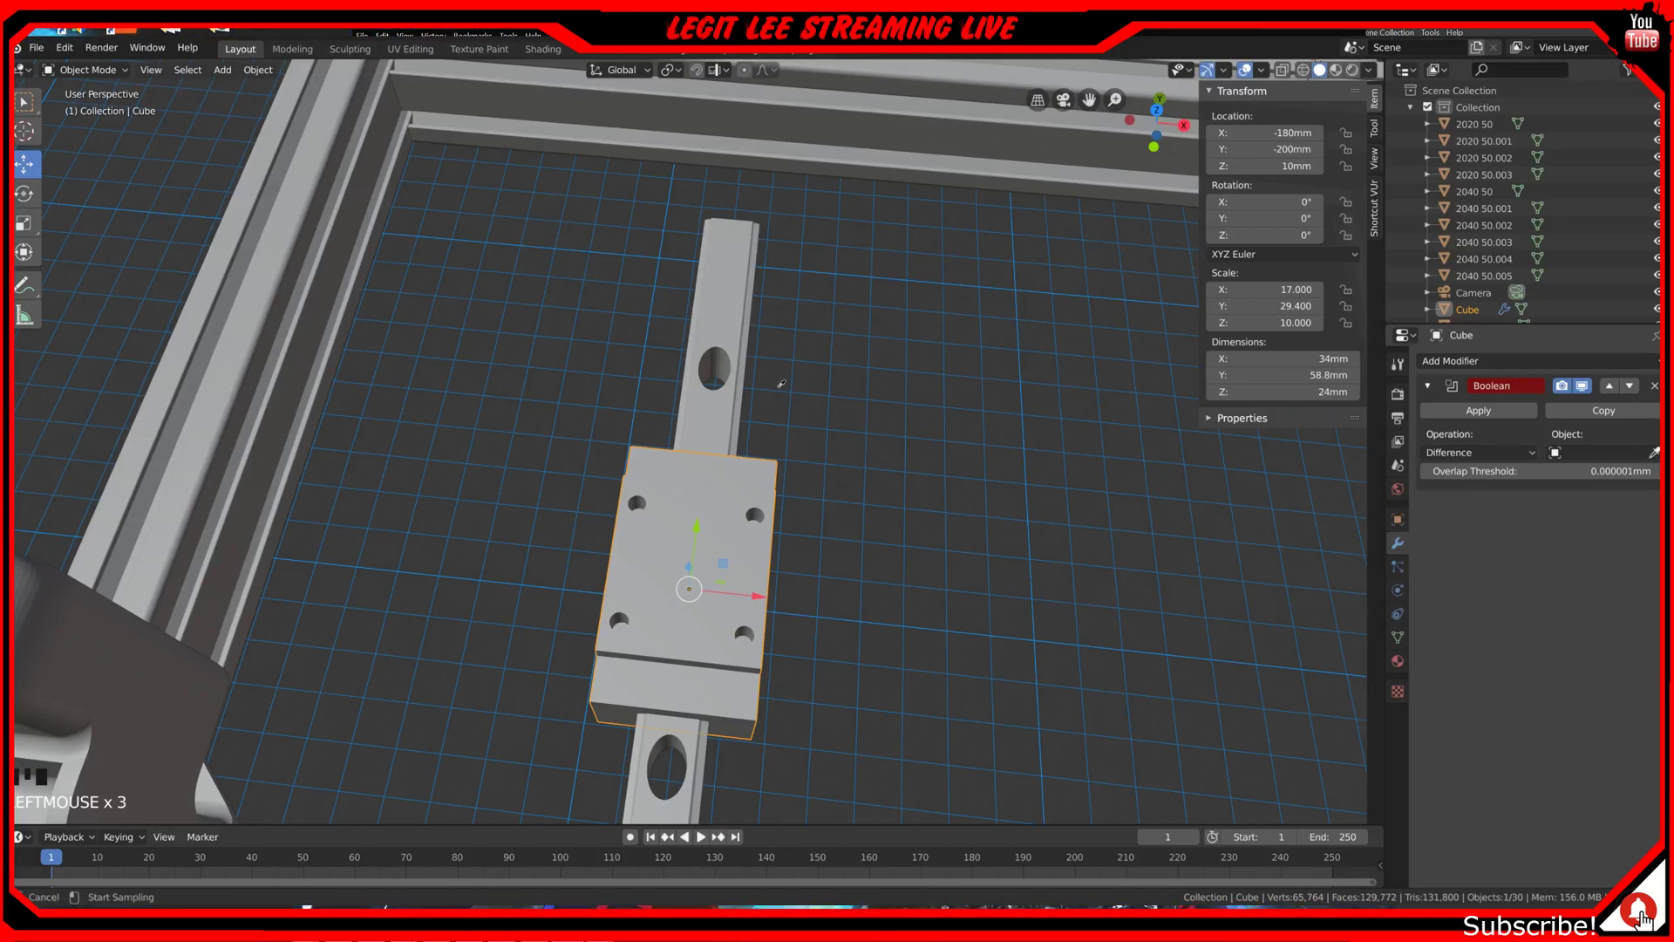
click(716, 384)
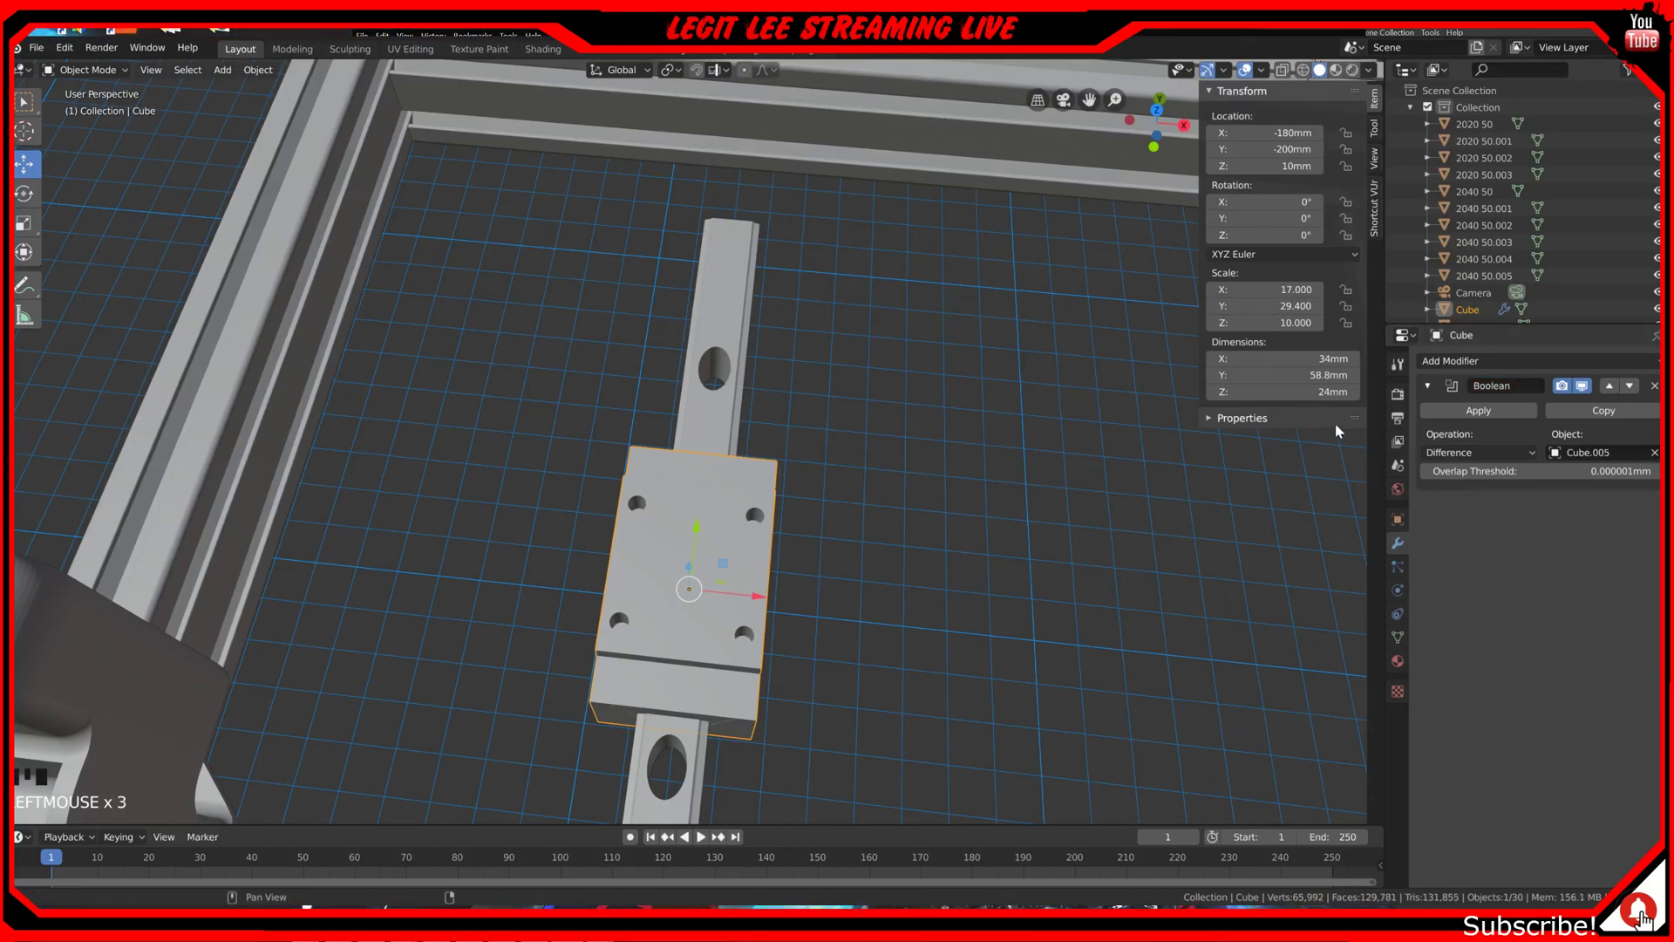
click(1480, 411)
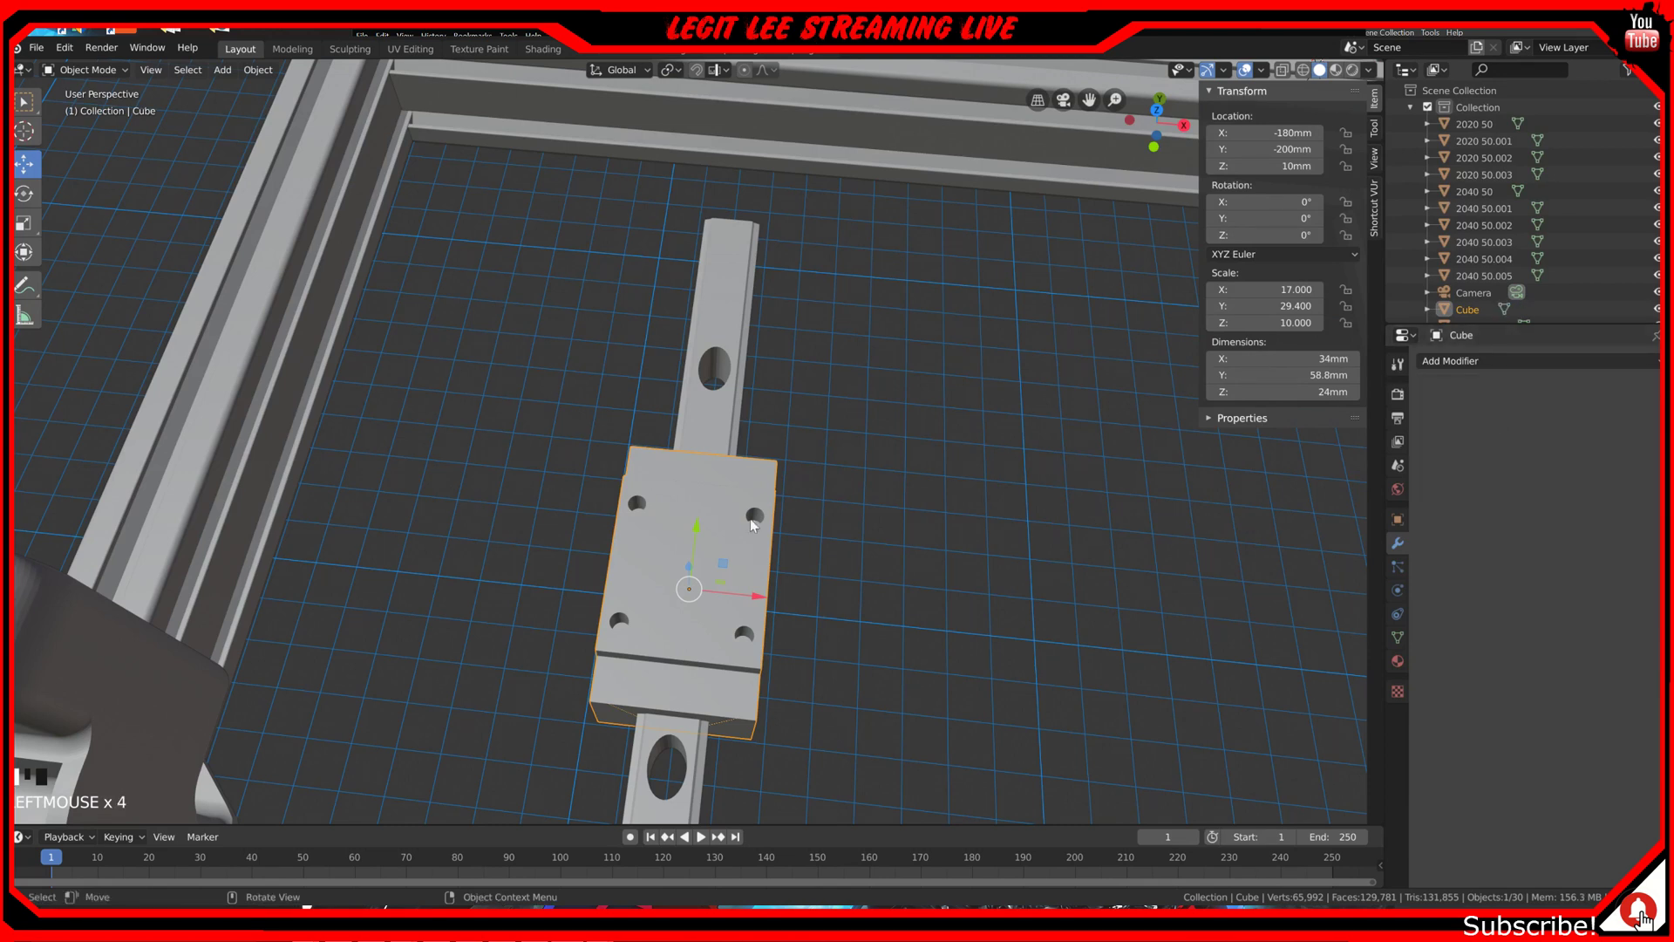
Step: Delete the stretched rail copy, leaving only the bearing block
click(696, 759)
key(x)
click(695, 752)
middle_drag(694, 751, 665, 713)
Step: Examine the mesh on the bearing block's underside in Edit Mode with face selection
click(599, 590)
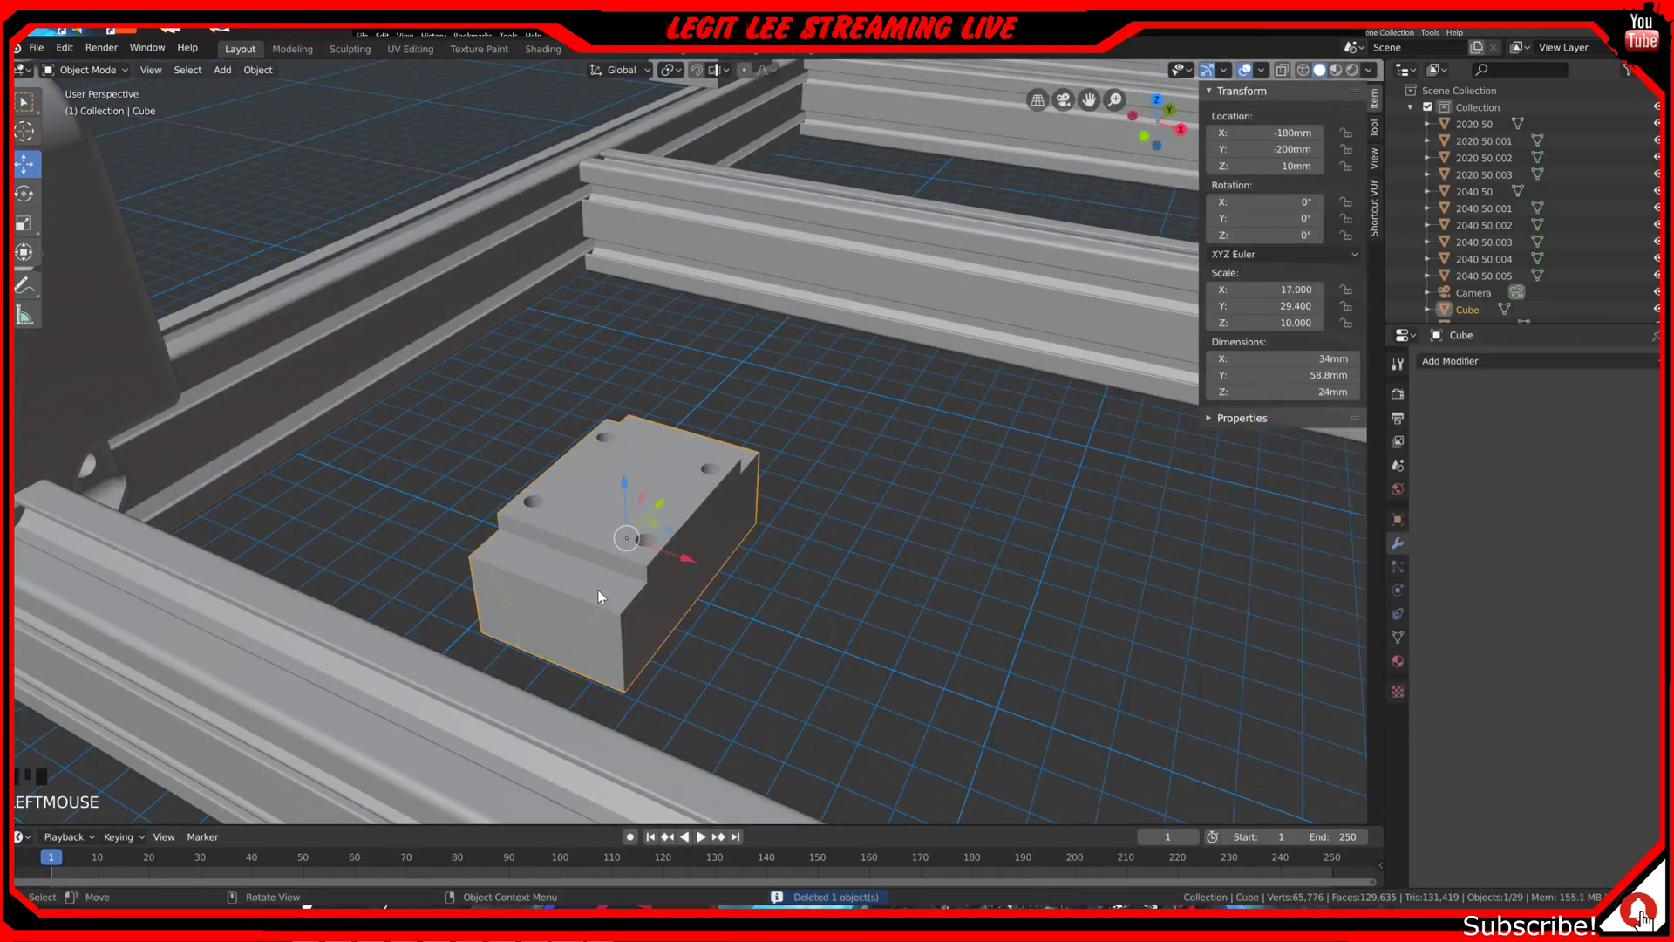
key(Tab)
middle_drag(598, 589, 678, 445)
scroll(678, 445, up, 2)
scroll(678, 445, up, 4)
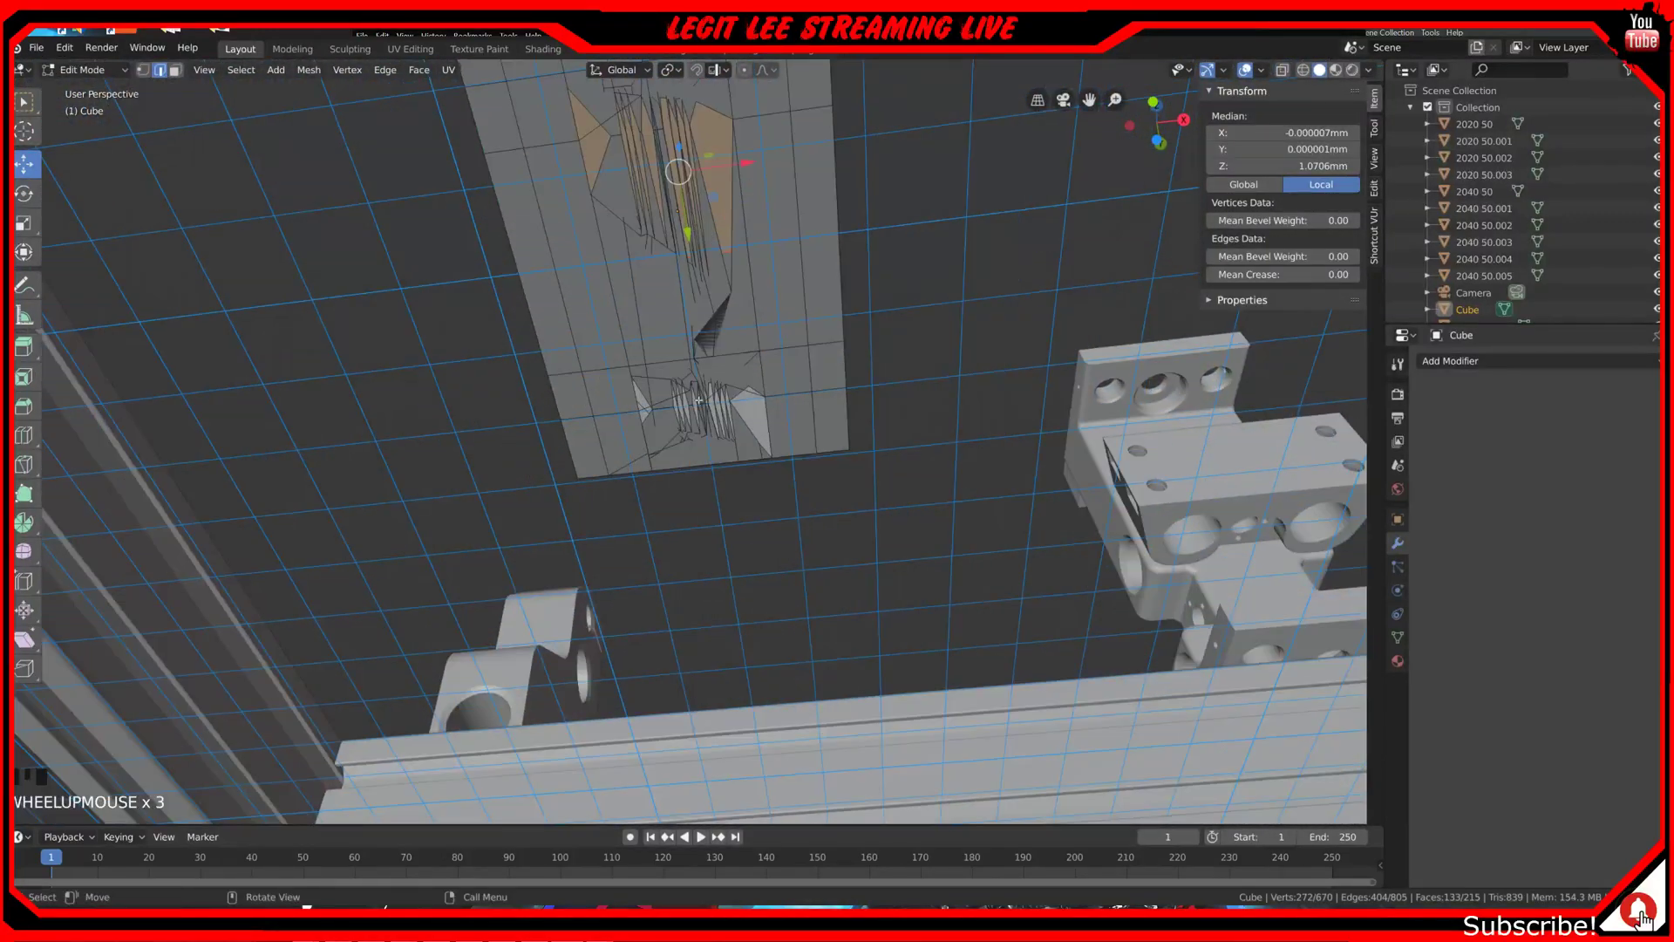
middle_drag(678, 444, 677, 515)
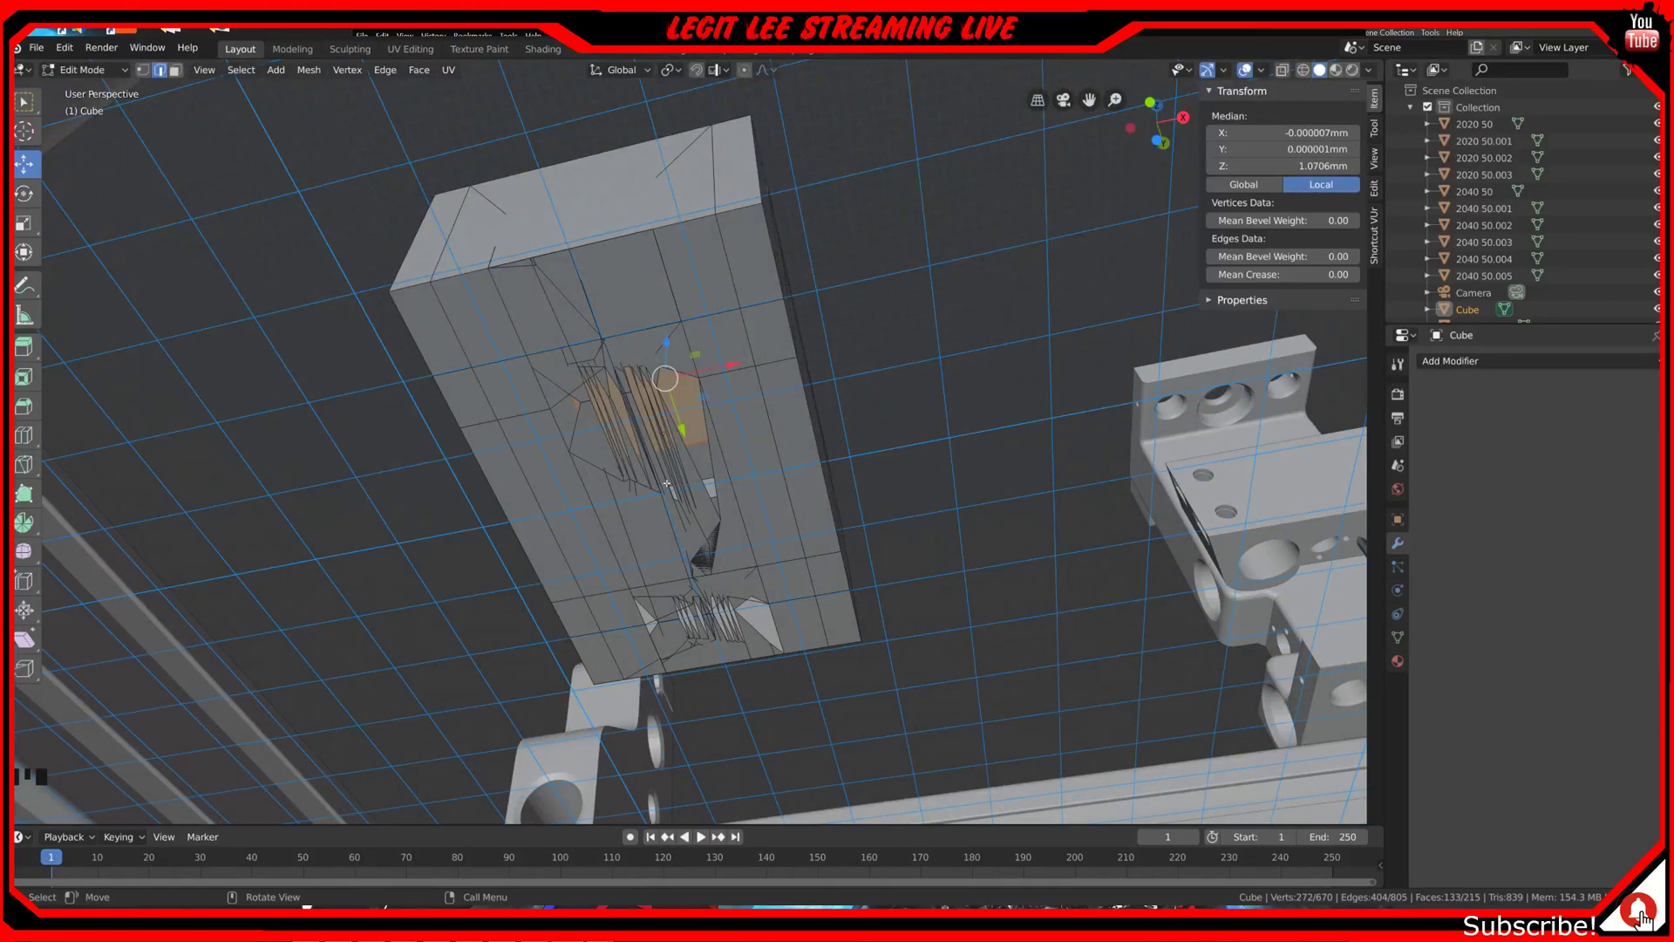
click(175, 70)
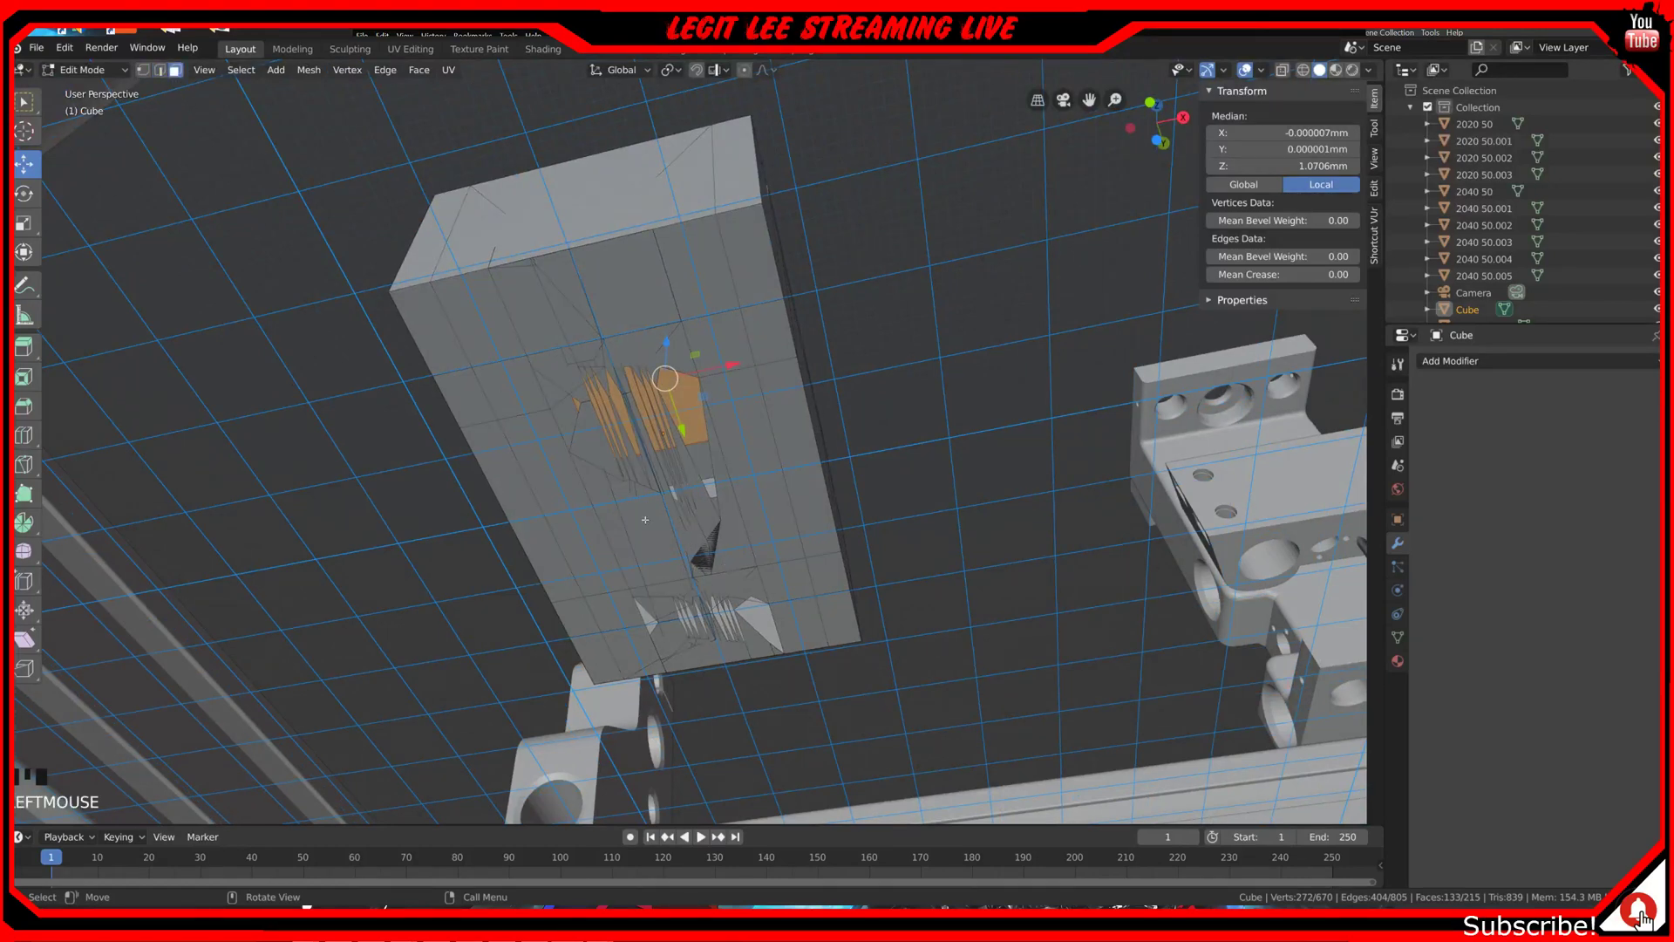
click(666, 547)
middle_drag(665, 548, 679, 481)
key(Tab)
Step: Move the rail copy along Y to -165 mm, clear of the bearing block, and inspect its mesh in Edit Mode
click(675, 518)
key(KP_7)
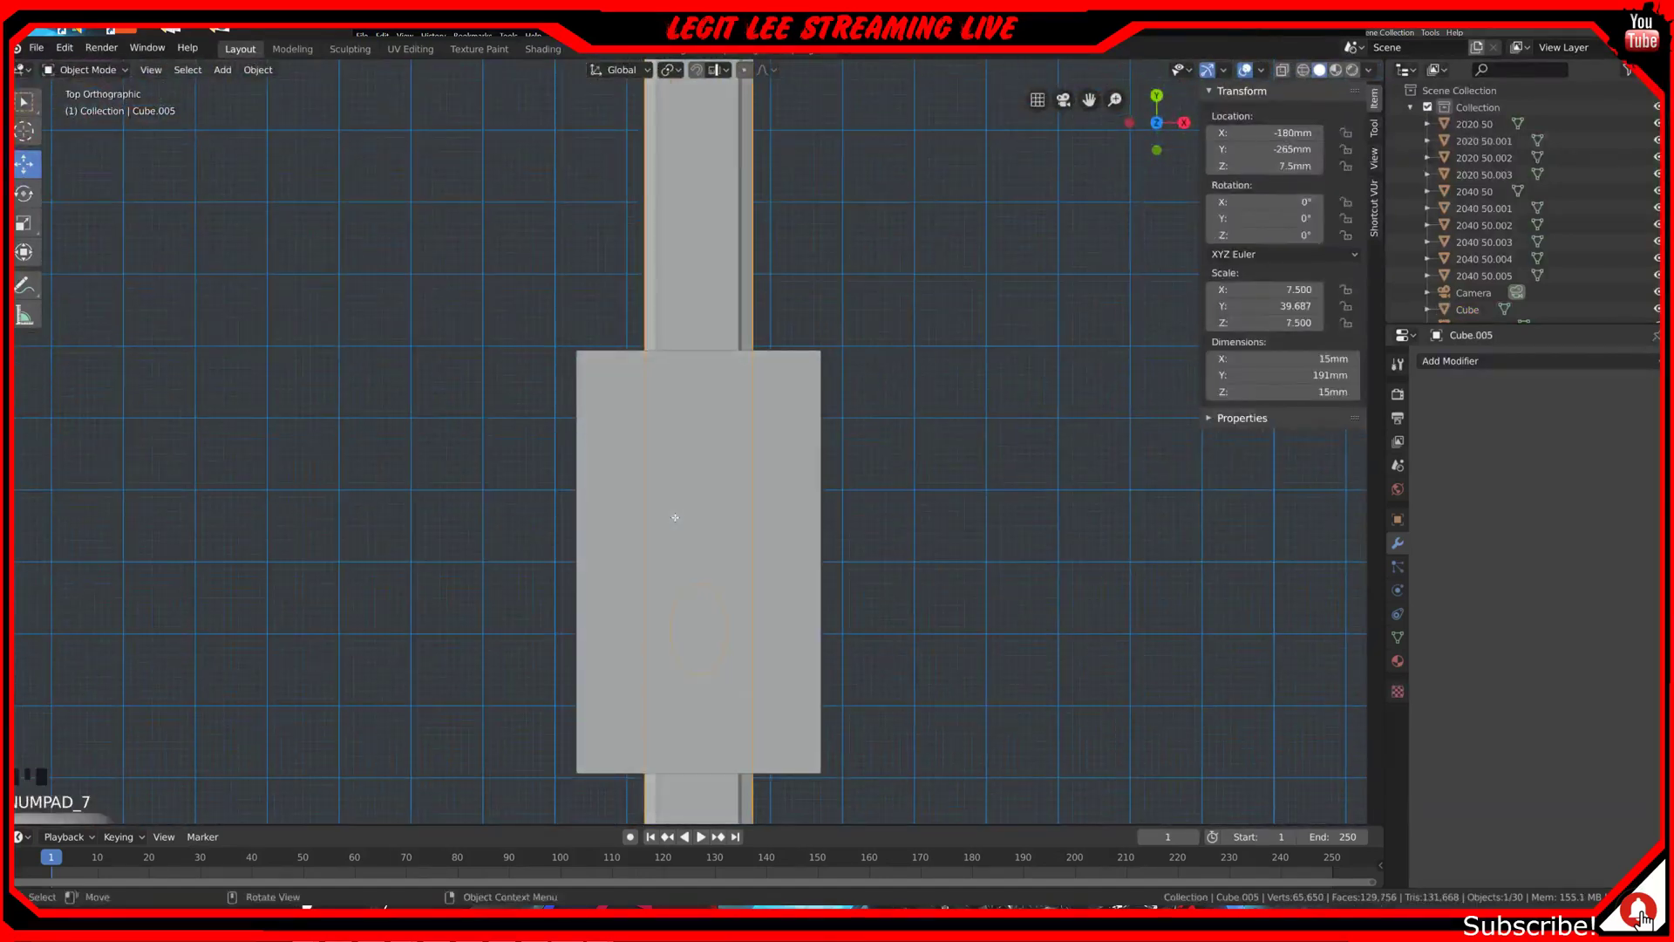
scroll(675, 518, down, 2)
scroll(676, 651, down, 2)
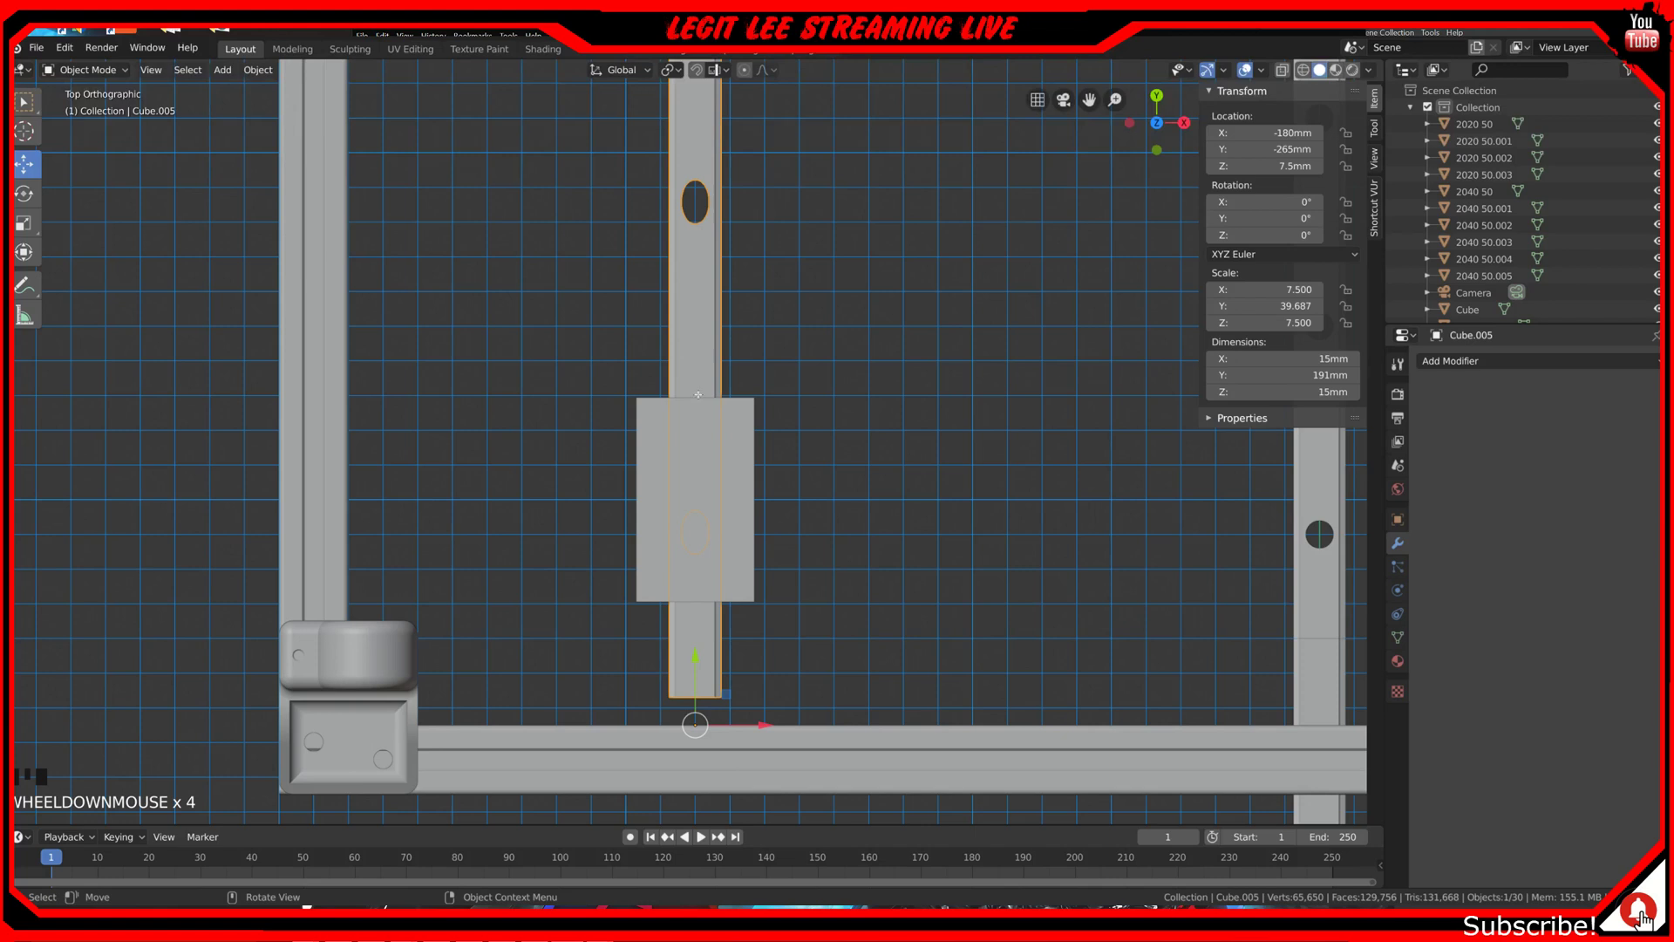
ctrl+drag(695, 658, 726, 323)
middle_drag(727, 323, 744, 521)
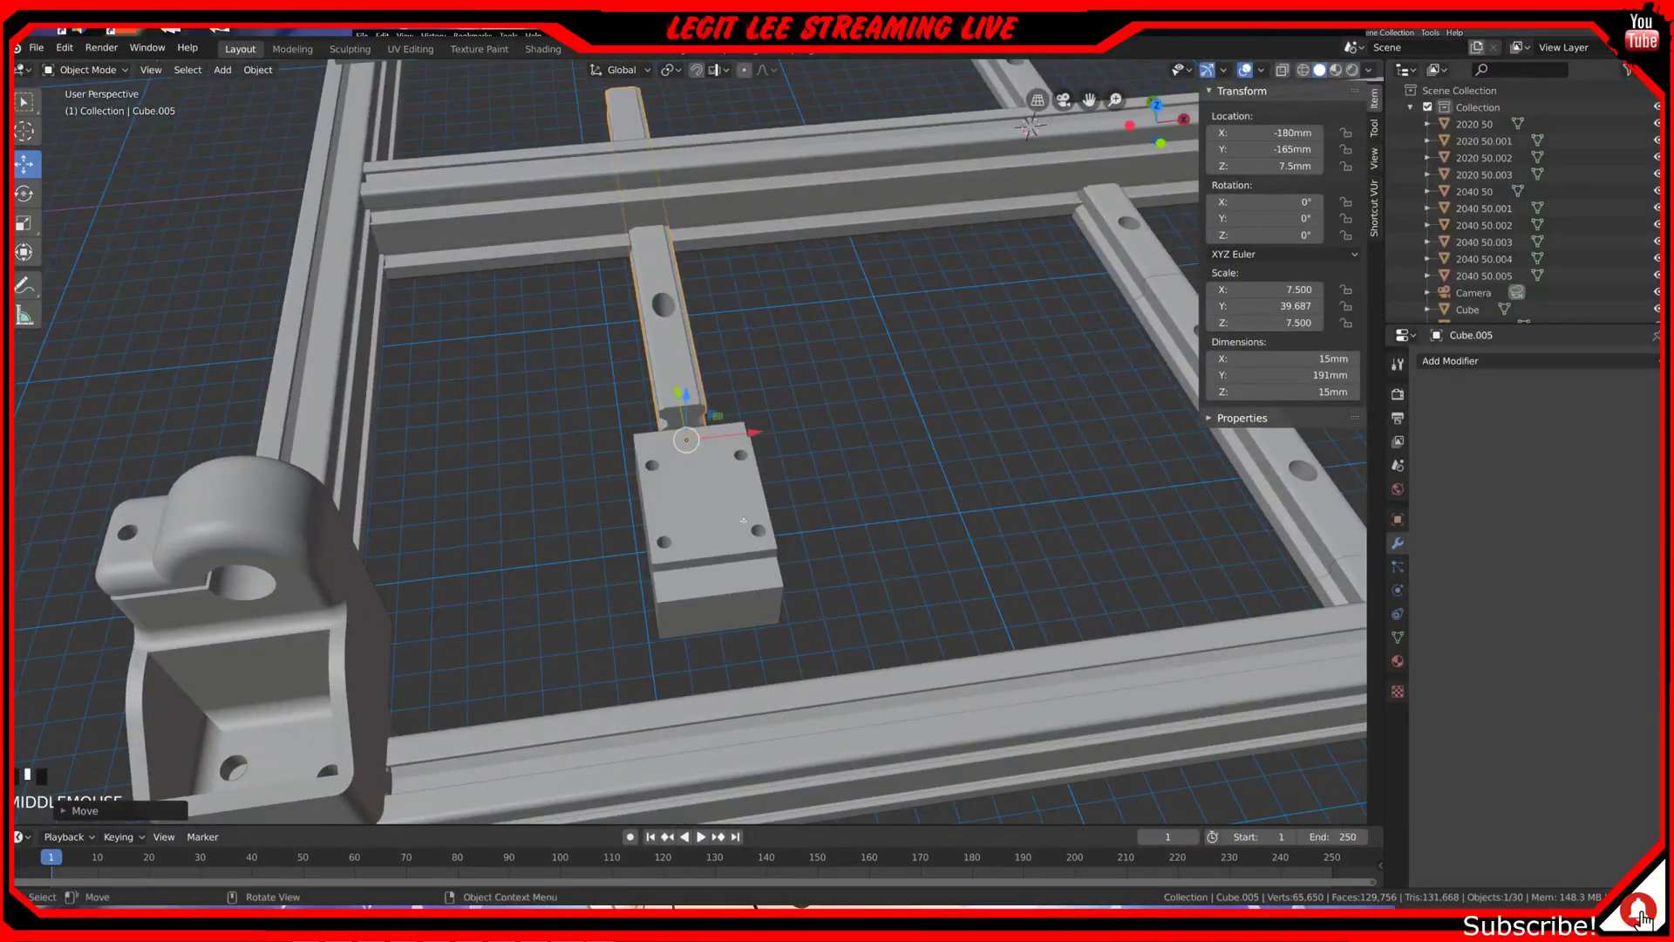
click(674, 368)
scroll(674, 368, down, 2)
scroll(660, 346, up, 1)
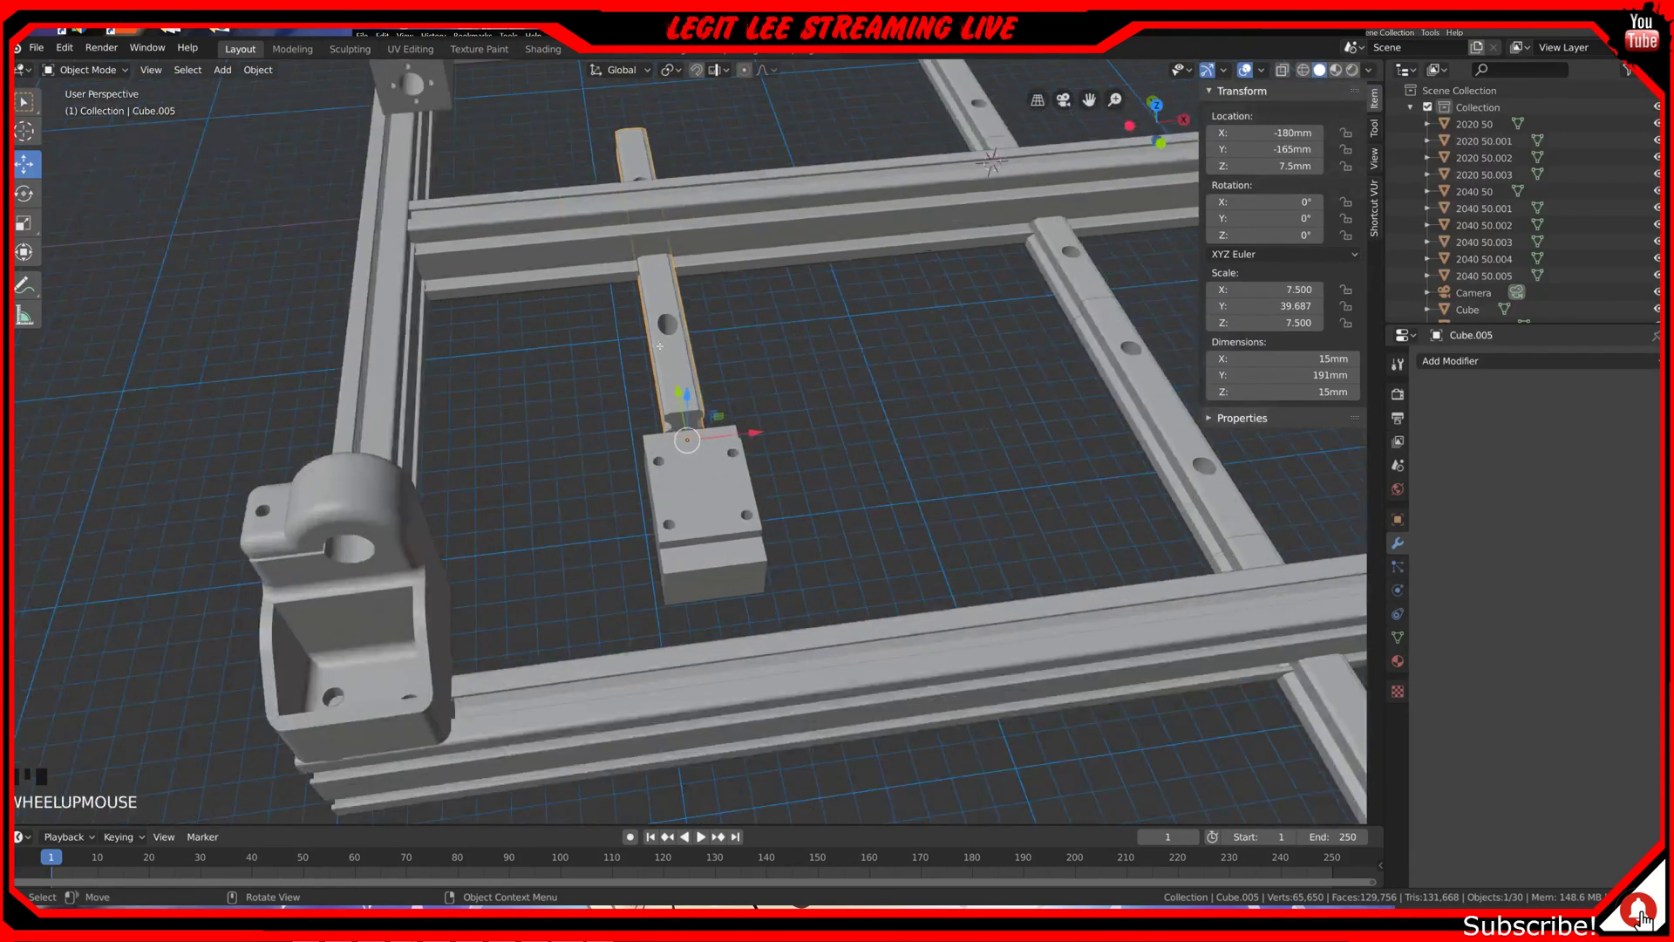
click(680, 360)
key(Tab)
middle_drag(680, 360, 676, 420)
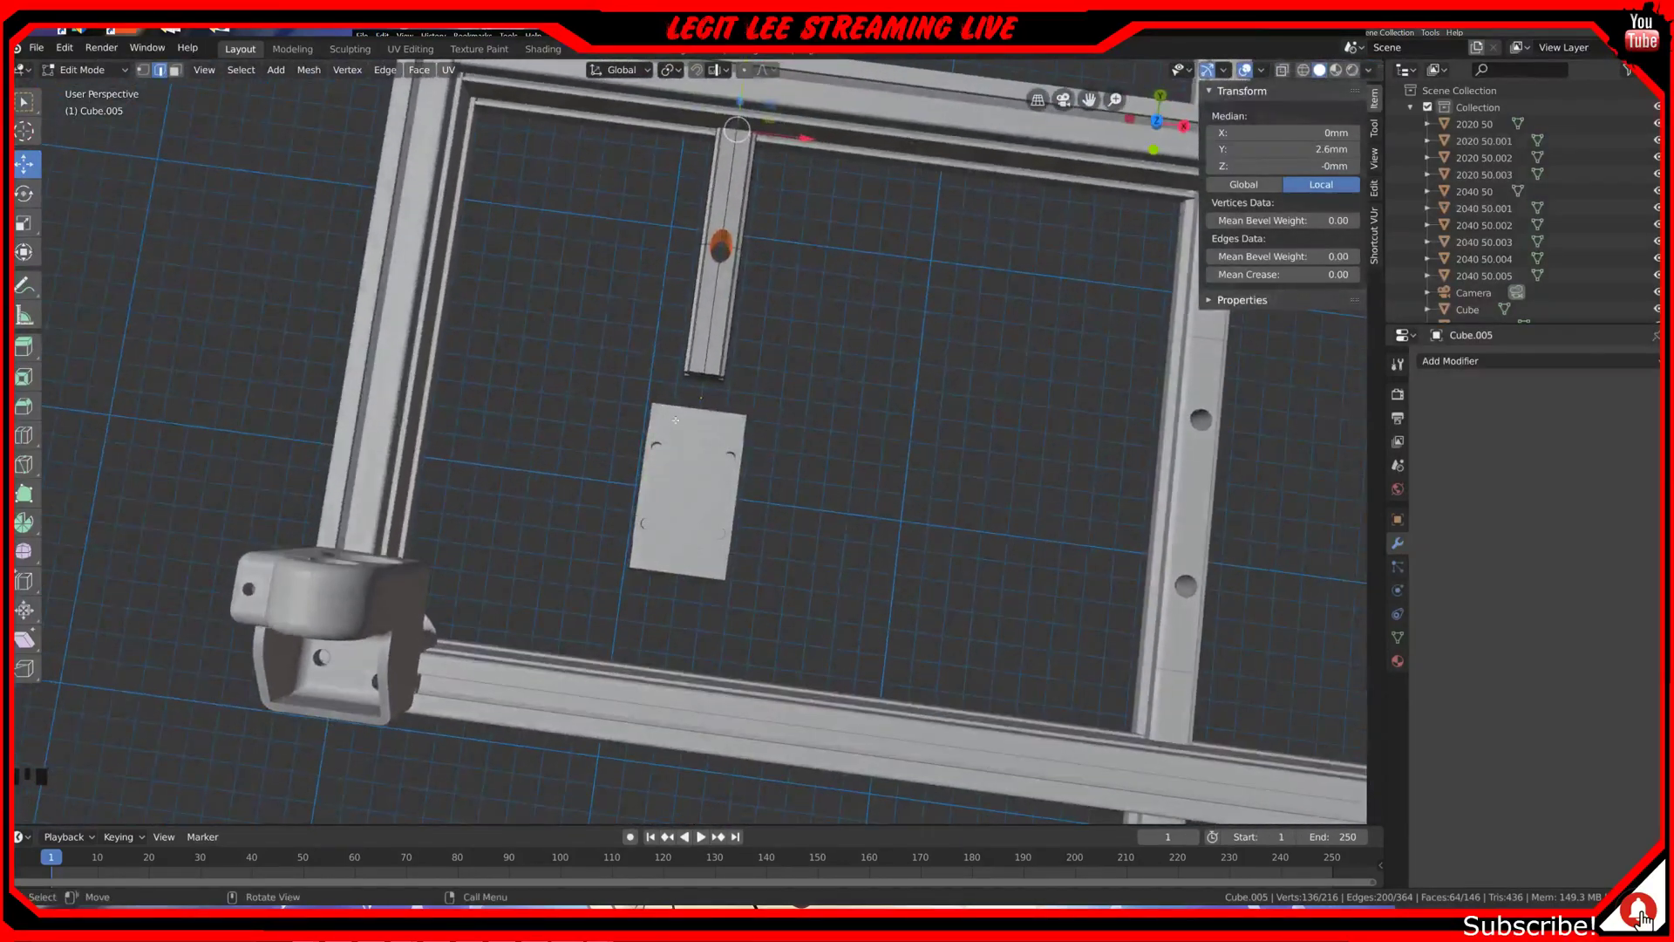
Step: Return to Object Mode and move the rail copy along Y to -299 mm so it runs fully through the bearing block
key(Tab)
click(723, 298)
ctrl+drag(706, 337, 699, 410)
ctrl+drag(689, 494, 667, 706)
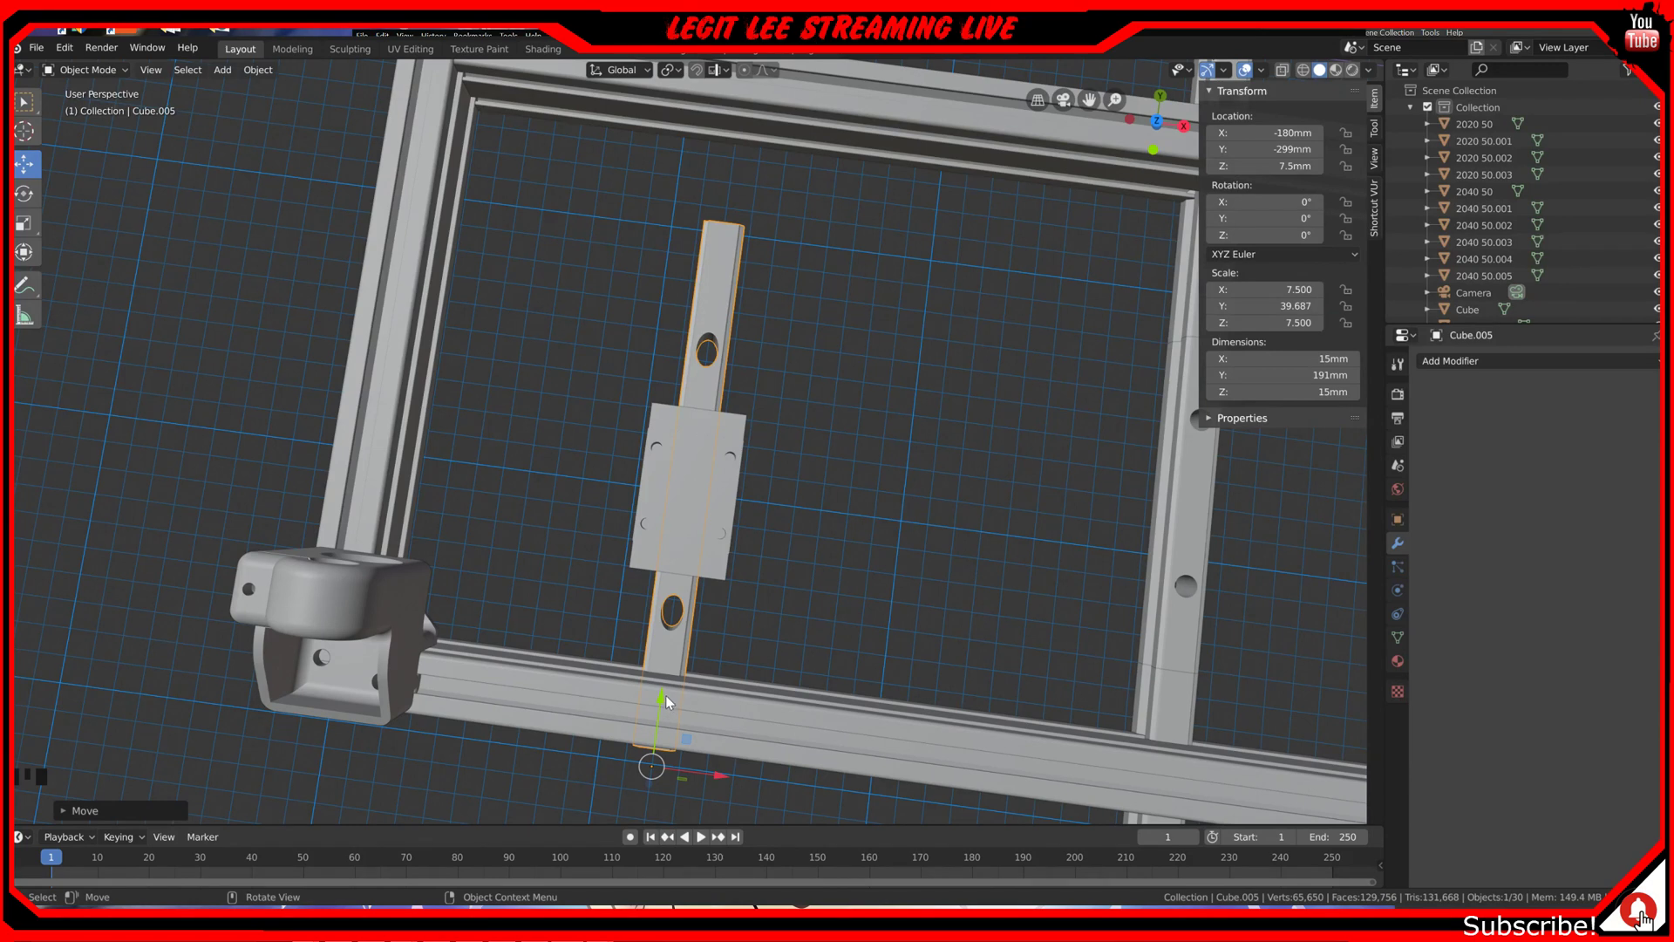
middle_drag(666, 694, 722, 542)
right_click(722, 541)
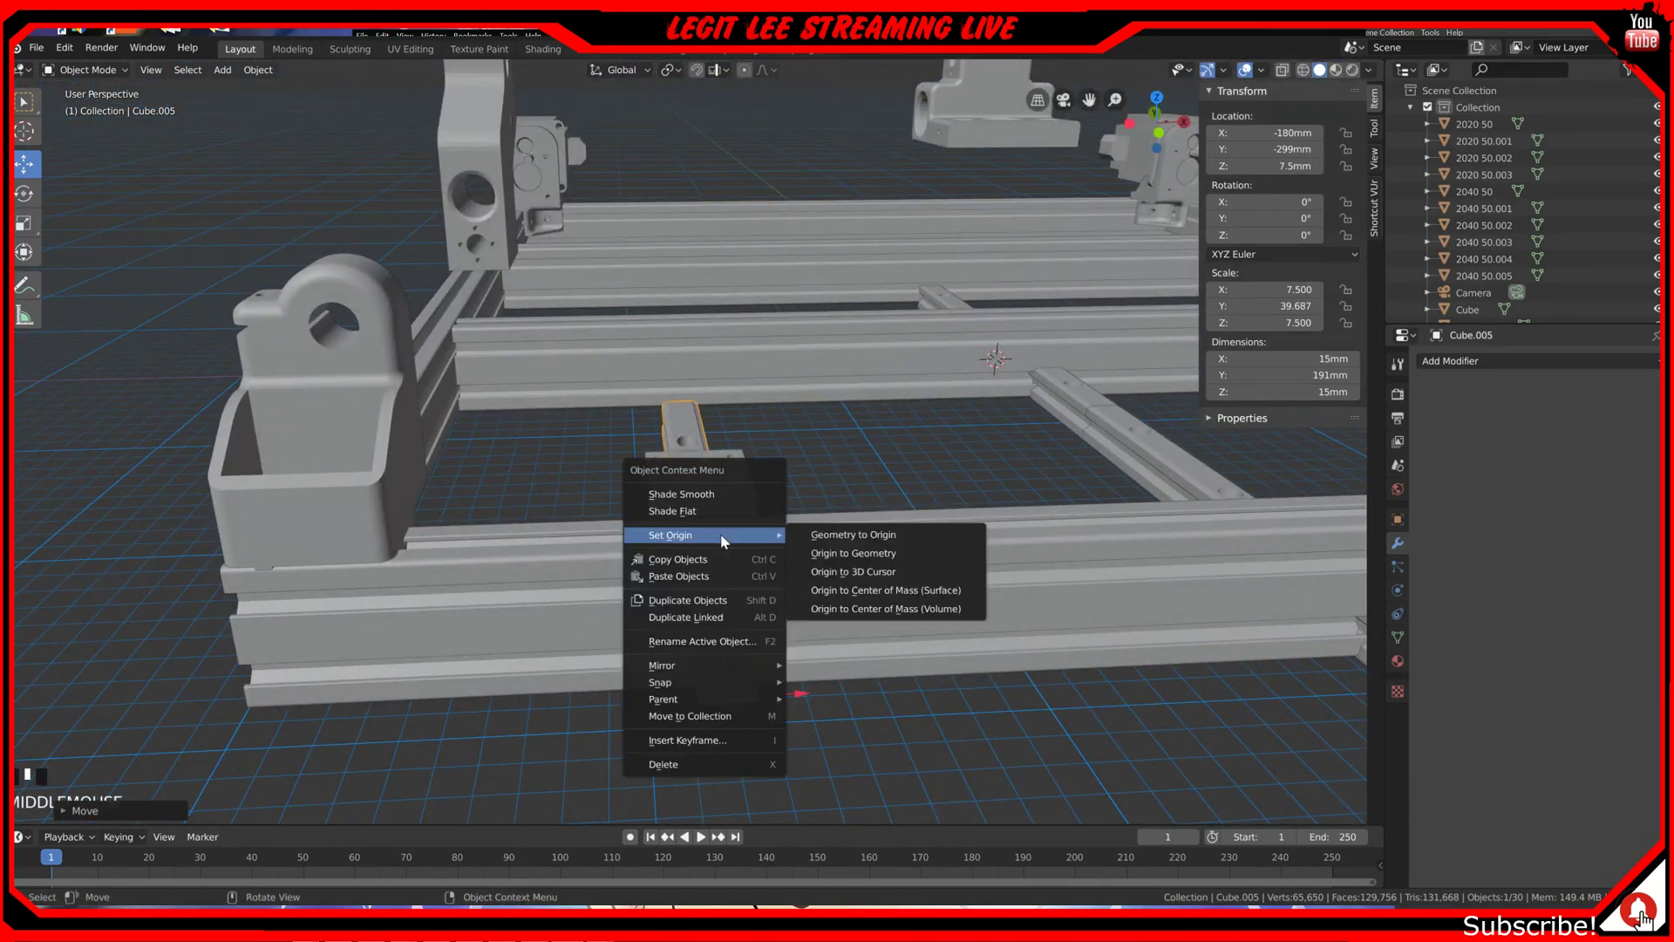
Step: Hide the front extrusion 2040 50.002 that covers the bearing block in front view
key(KP_1)
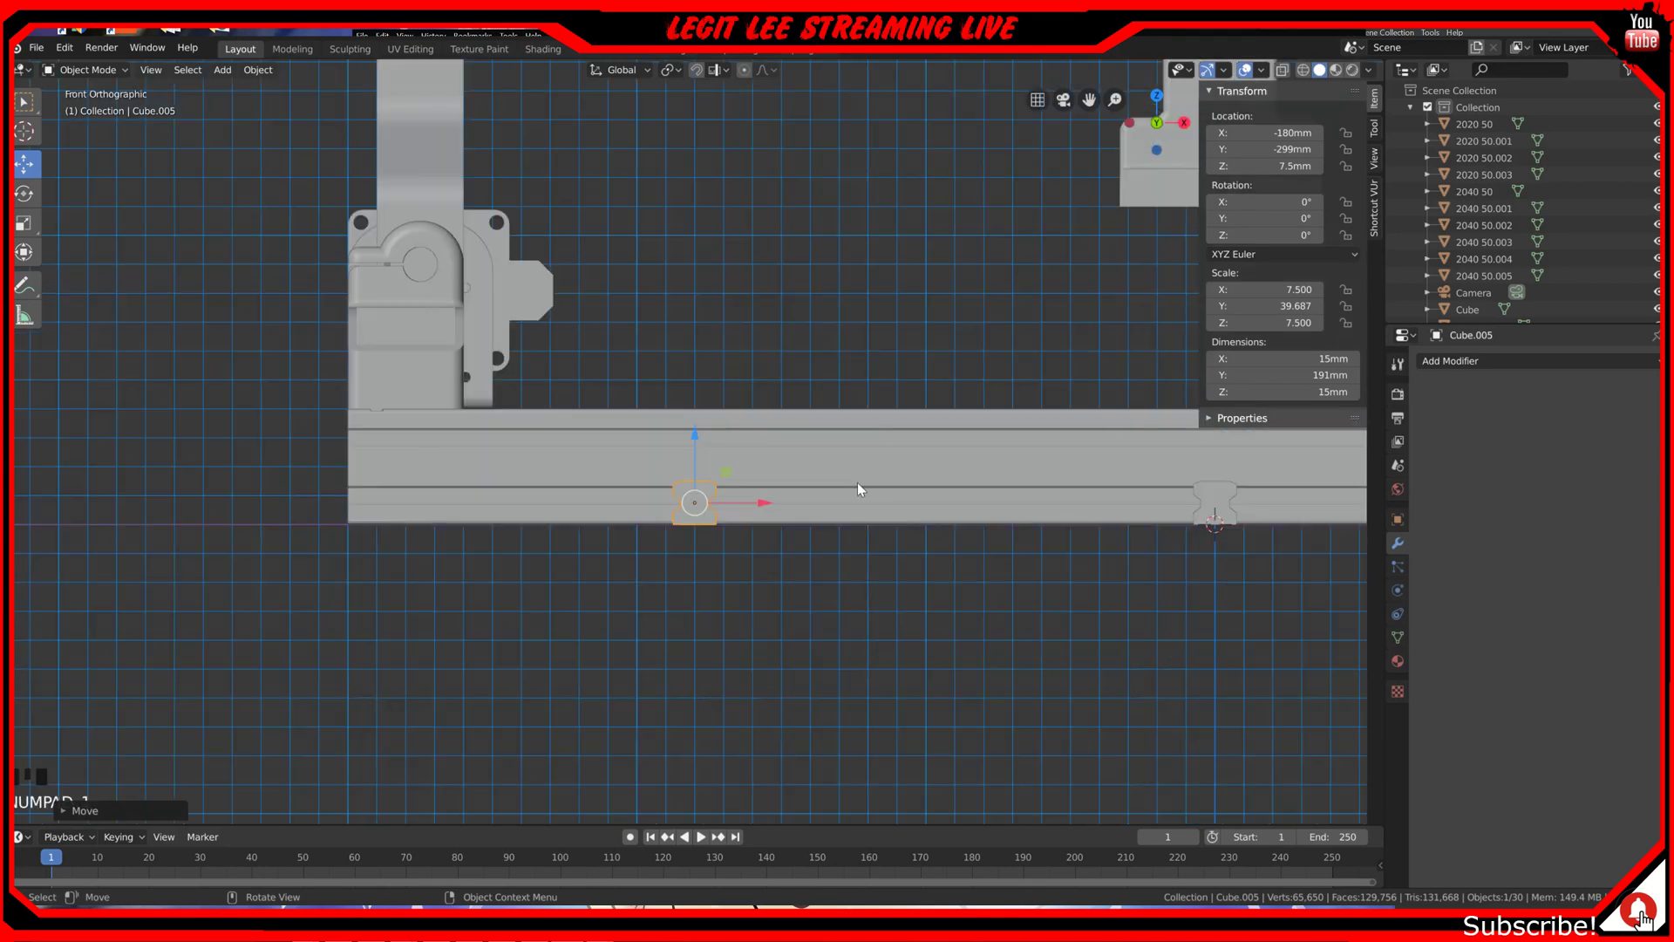
scroll(856, 483, up, 3)
click(811, 457)
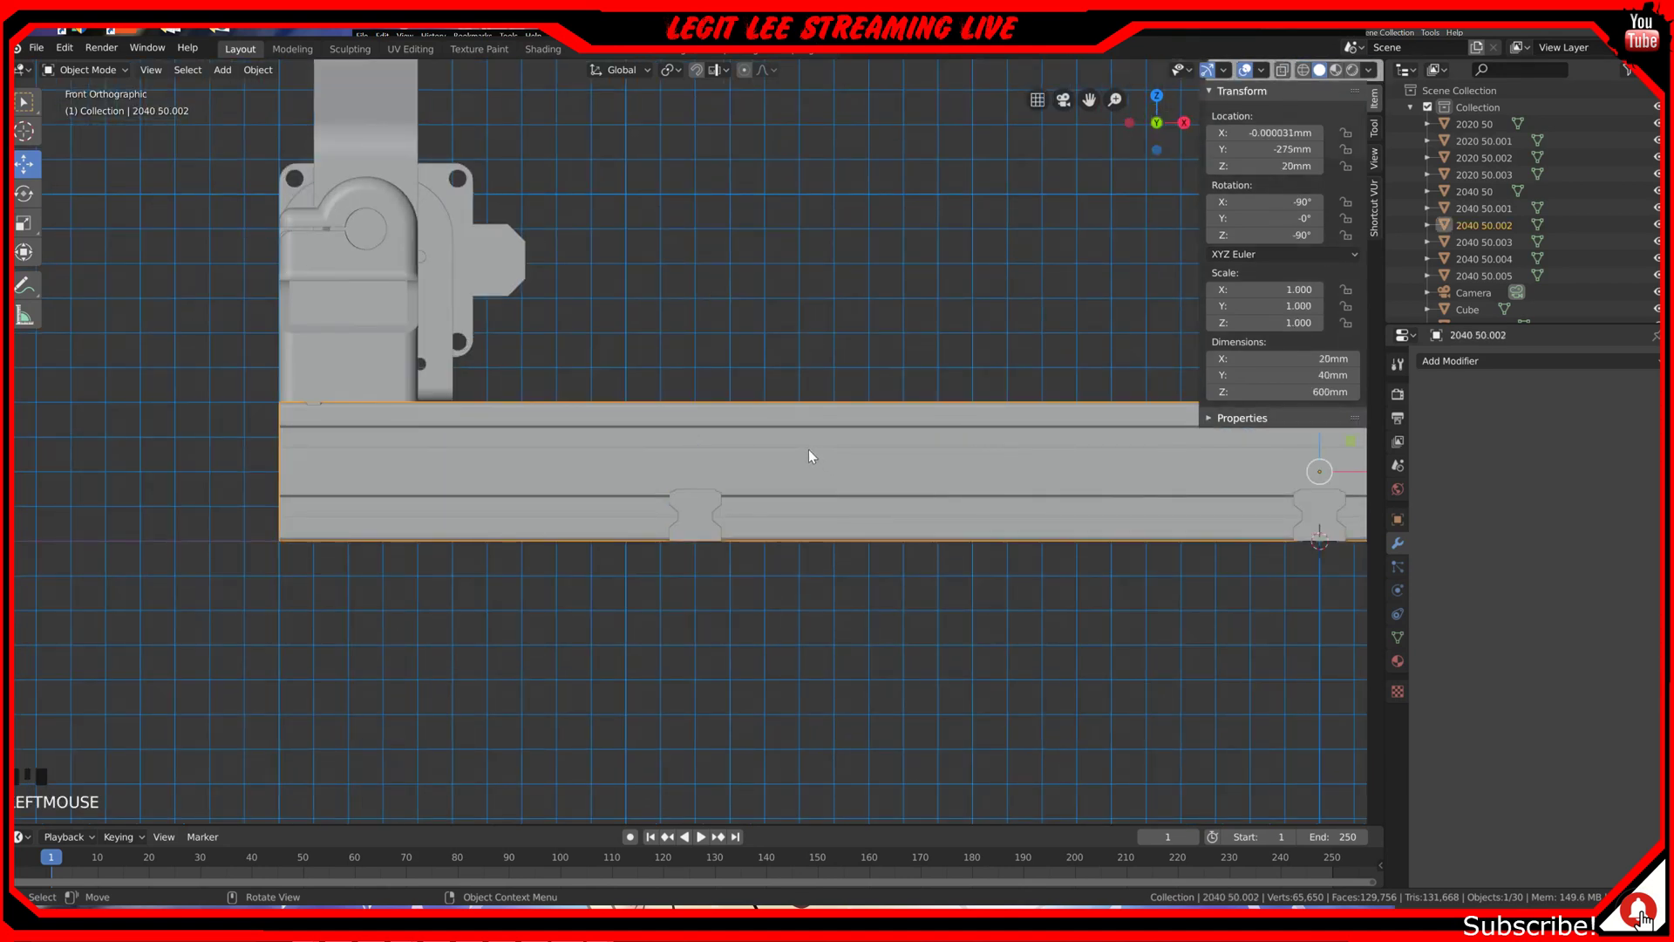
key(h)
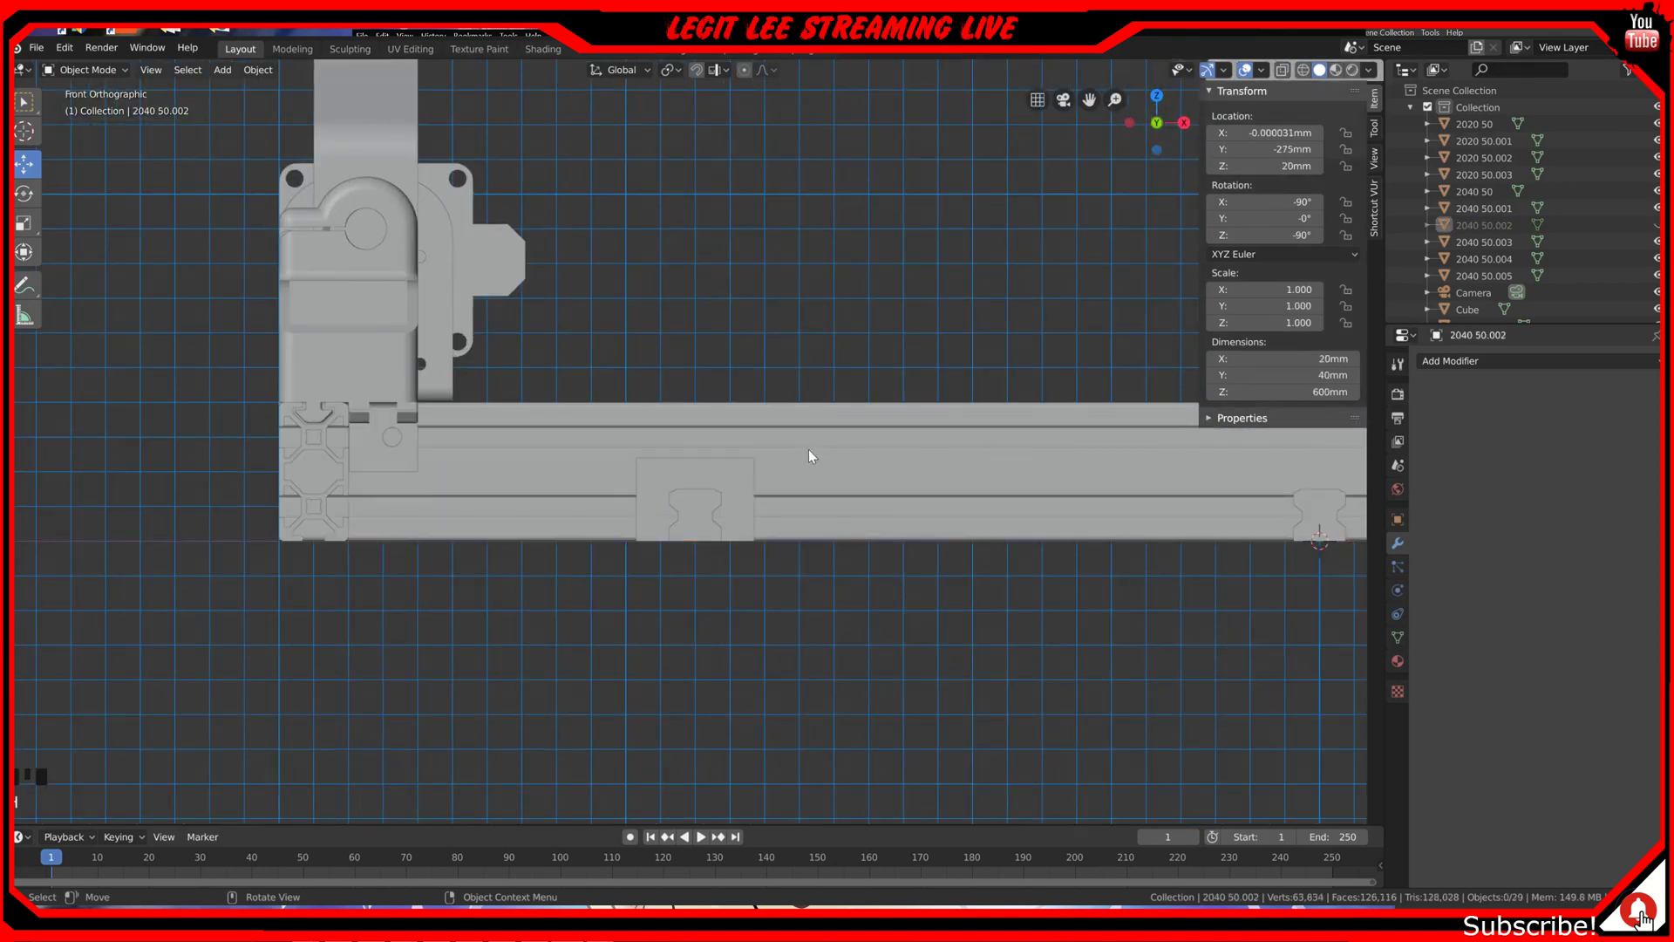
Step: Lower the rail copy along Z until its base sticks out slightly below the bearing block's underside
click(704, 499)
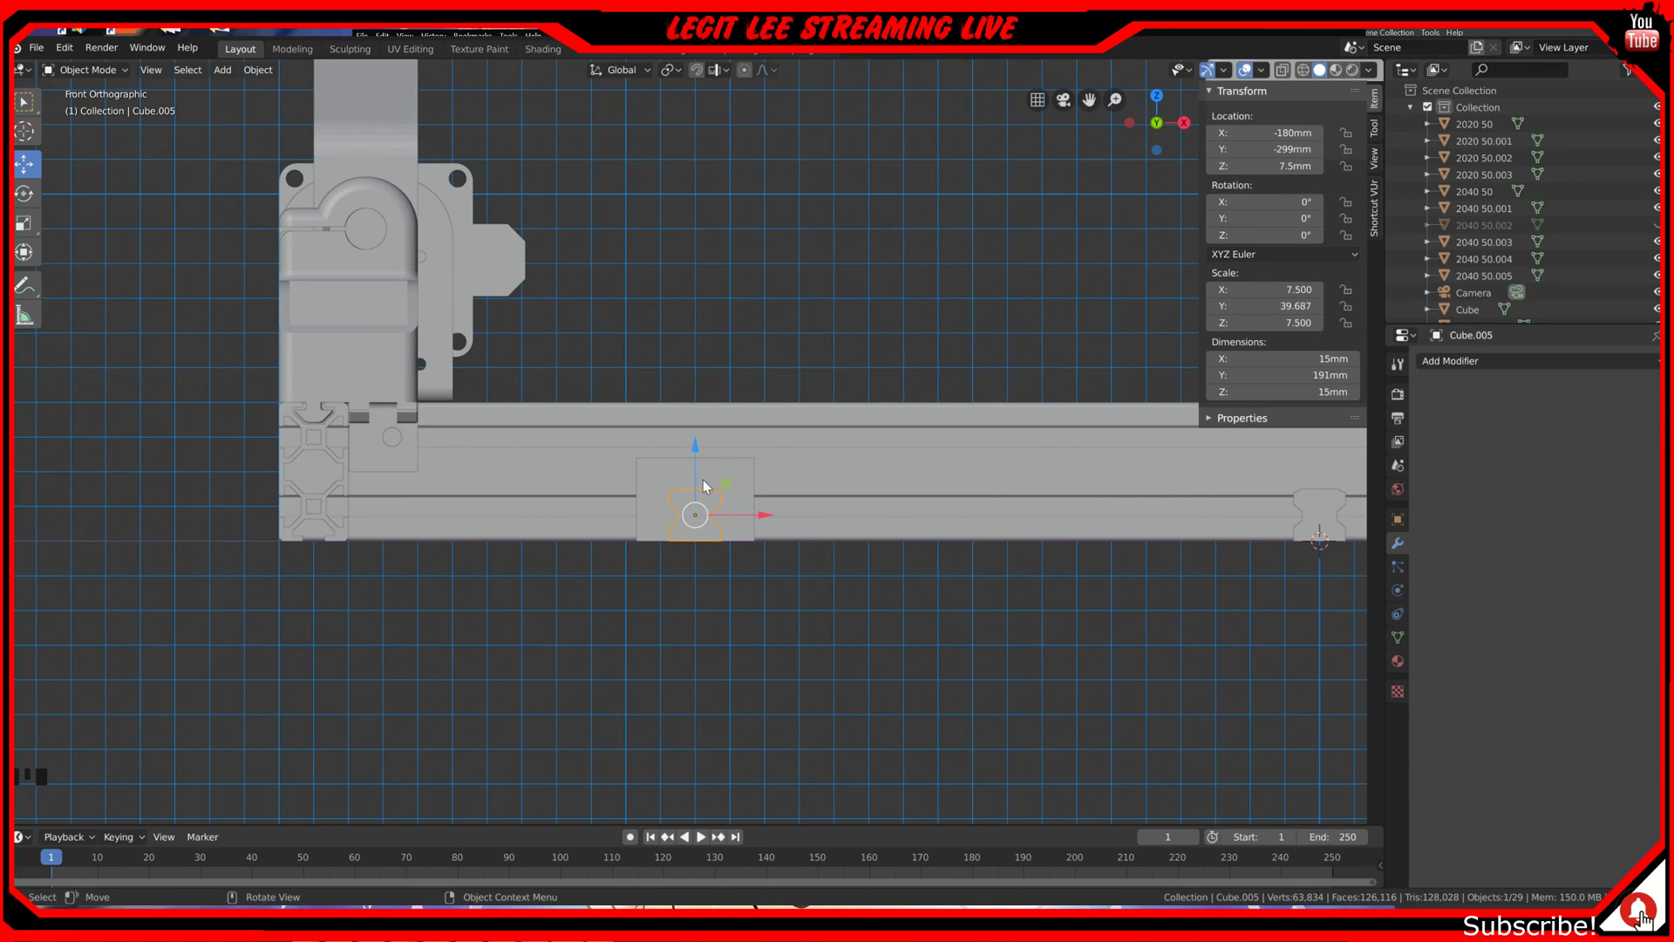
key(ctrl)
ctrl+drag(694, 446, 693, 470)
scroll(695, 475, up, 5)
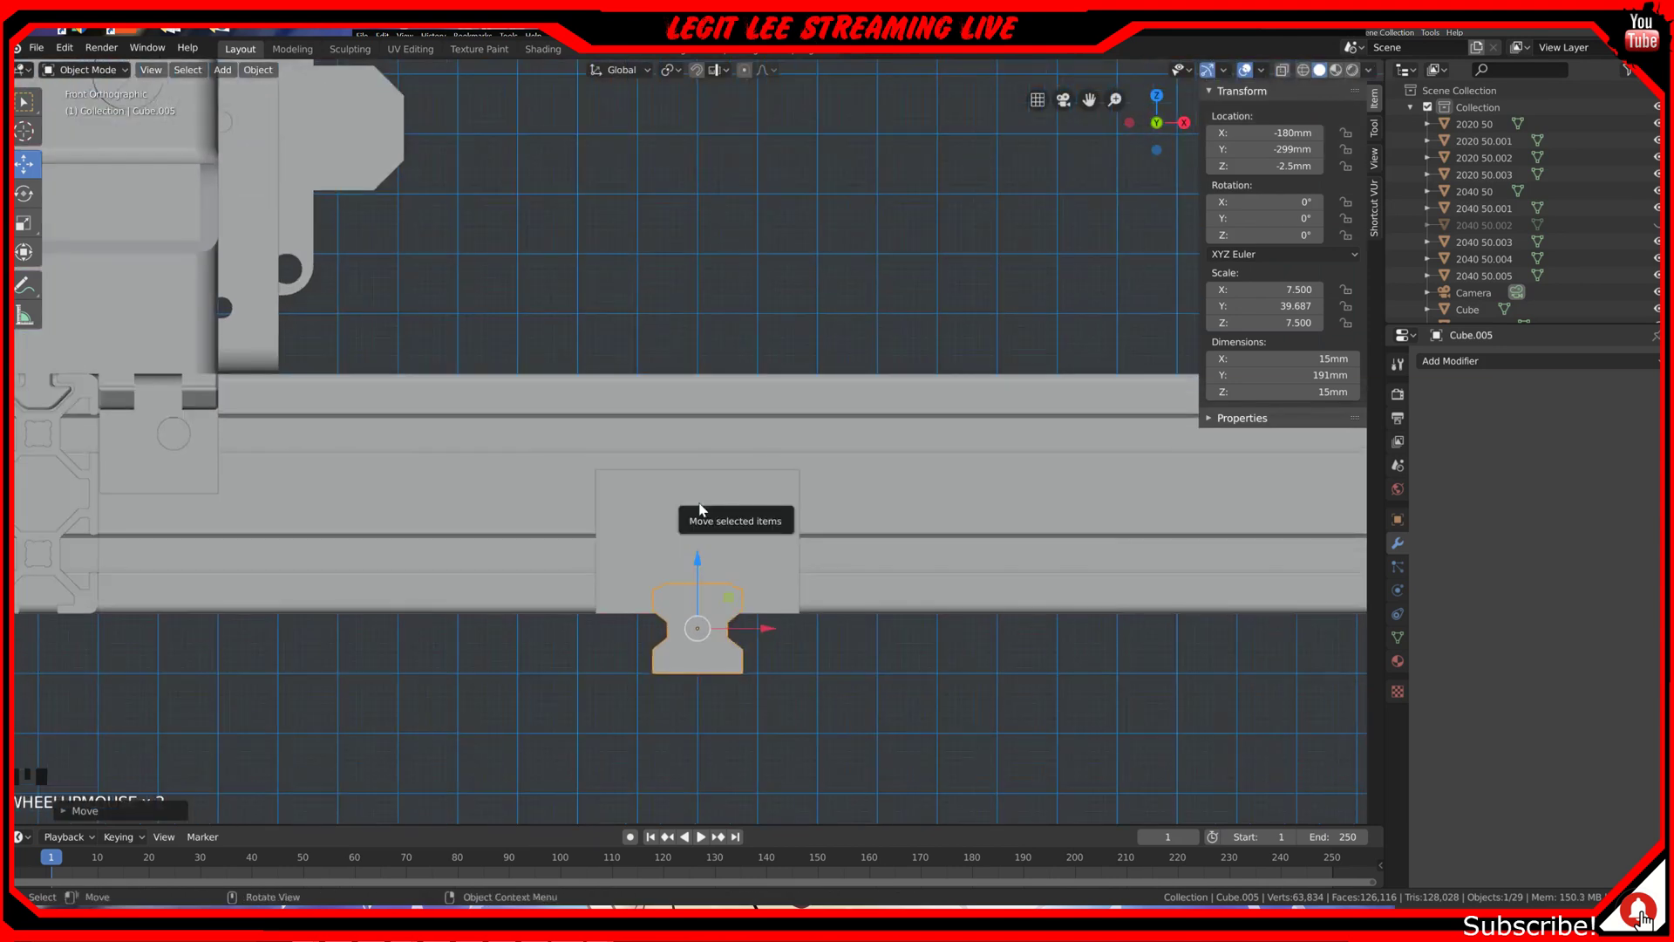
ctrl+drag(703, 650, 703, 625)
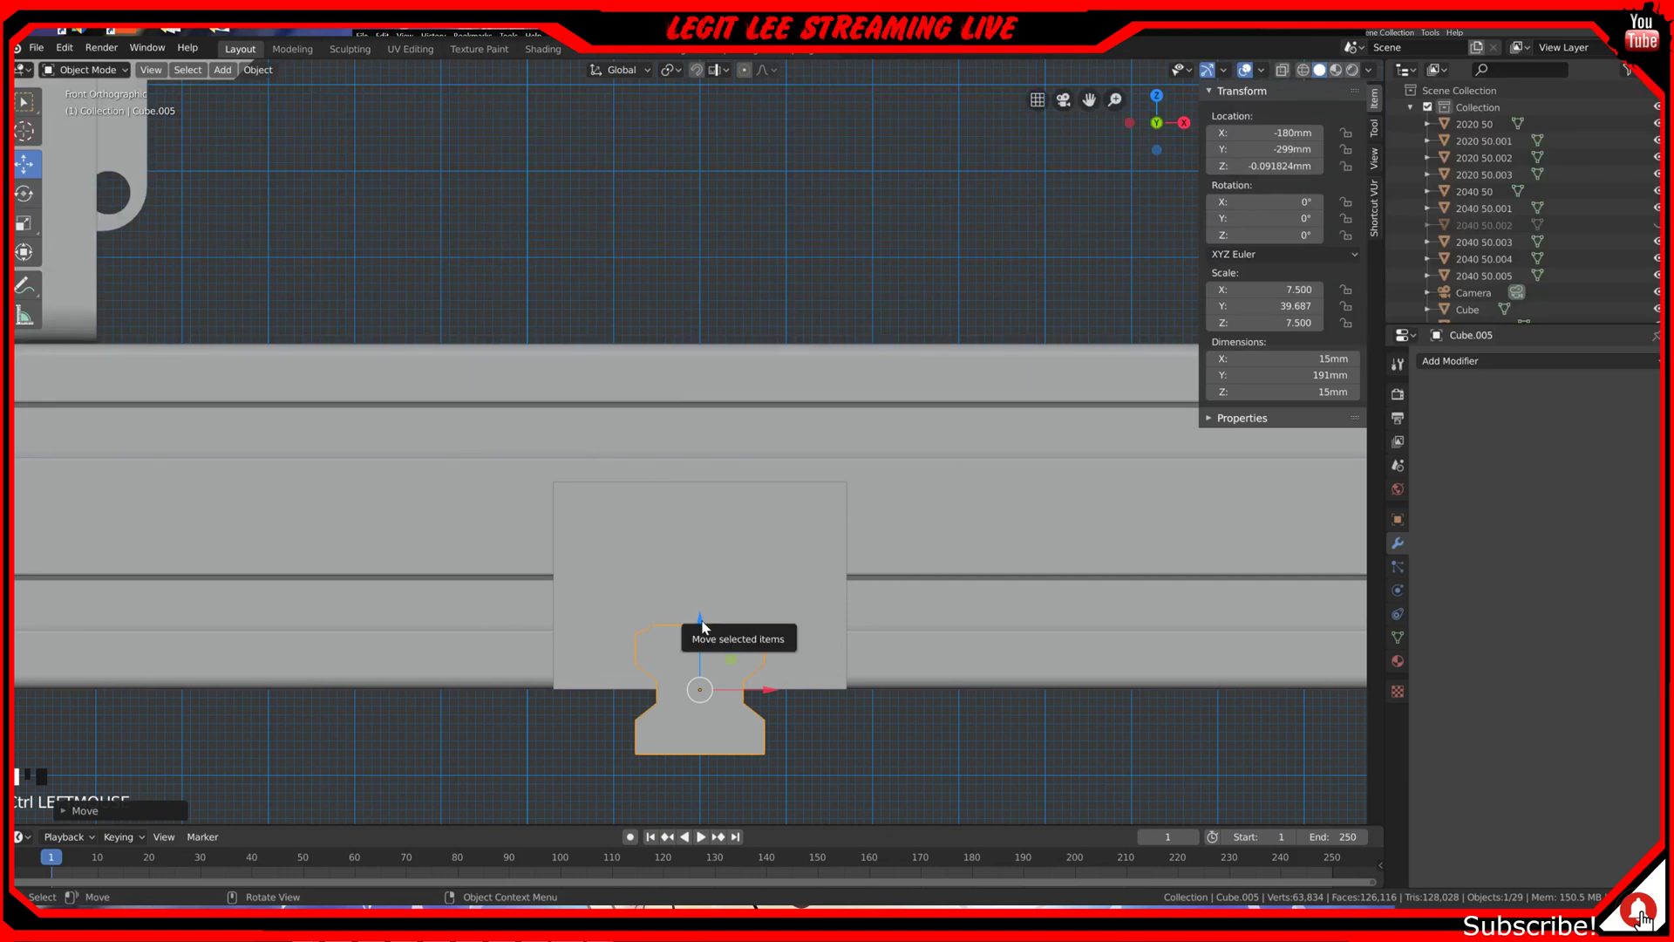
ctrl+drag(703, 625, 706, 584)
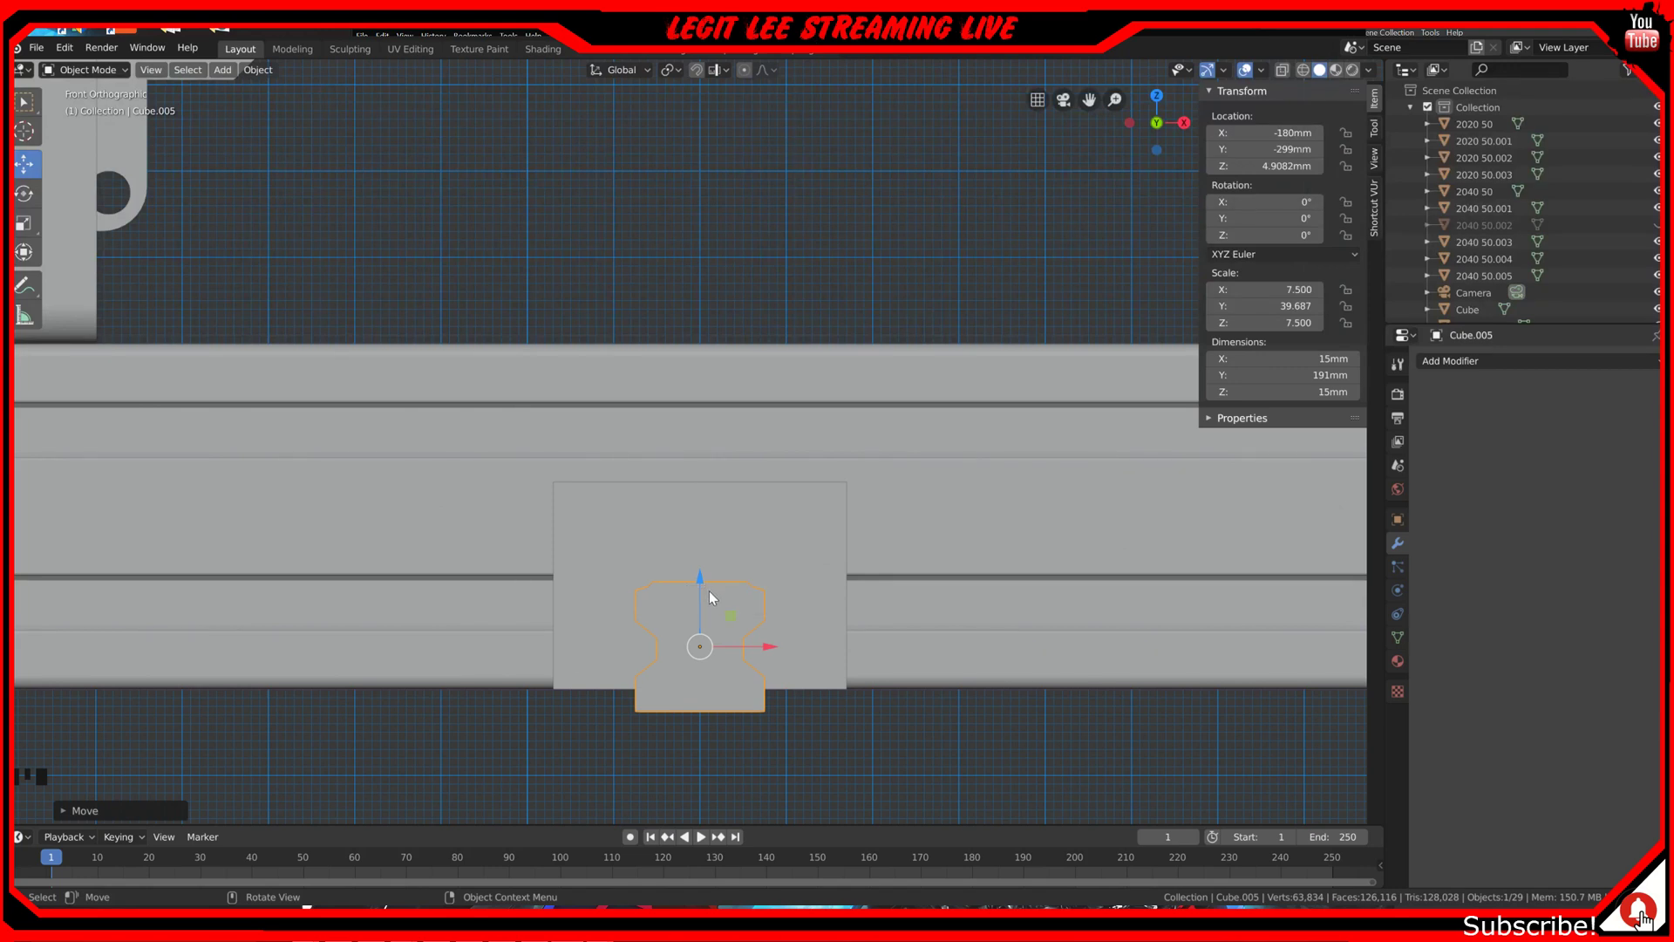
ctrl+drag(707, 580, 704, 585)
Step: Add a Boolean Difference modifier to the bearing block with Cube.005 as the cutter and apply it
click(719, 534)
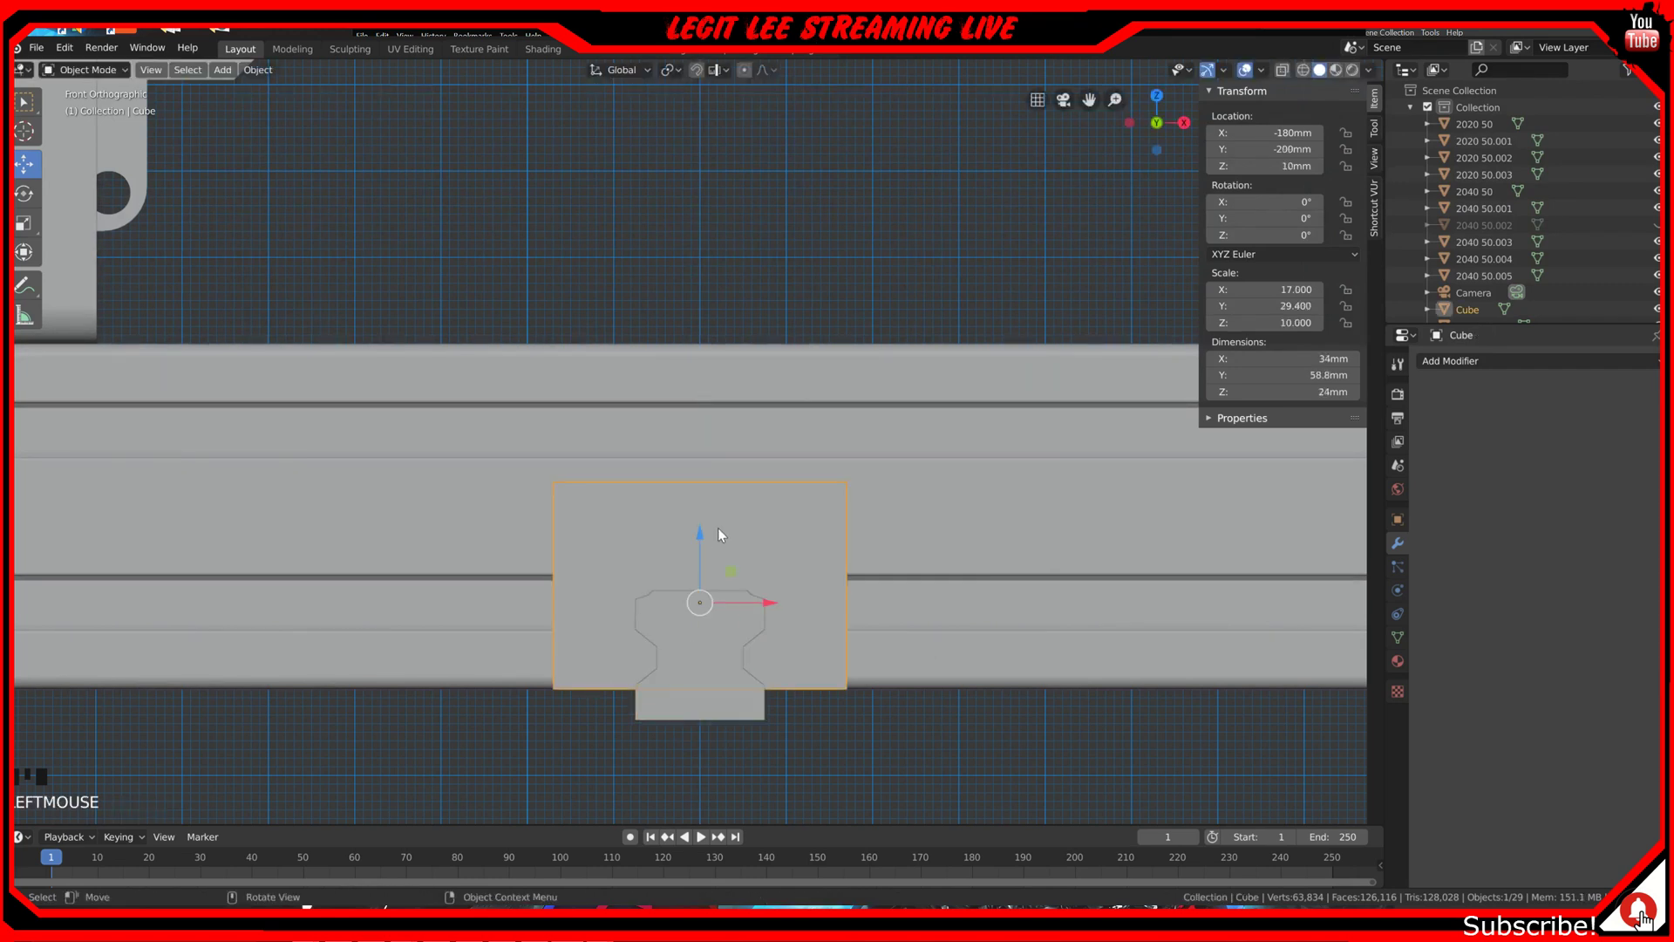
click(1512, 368)
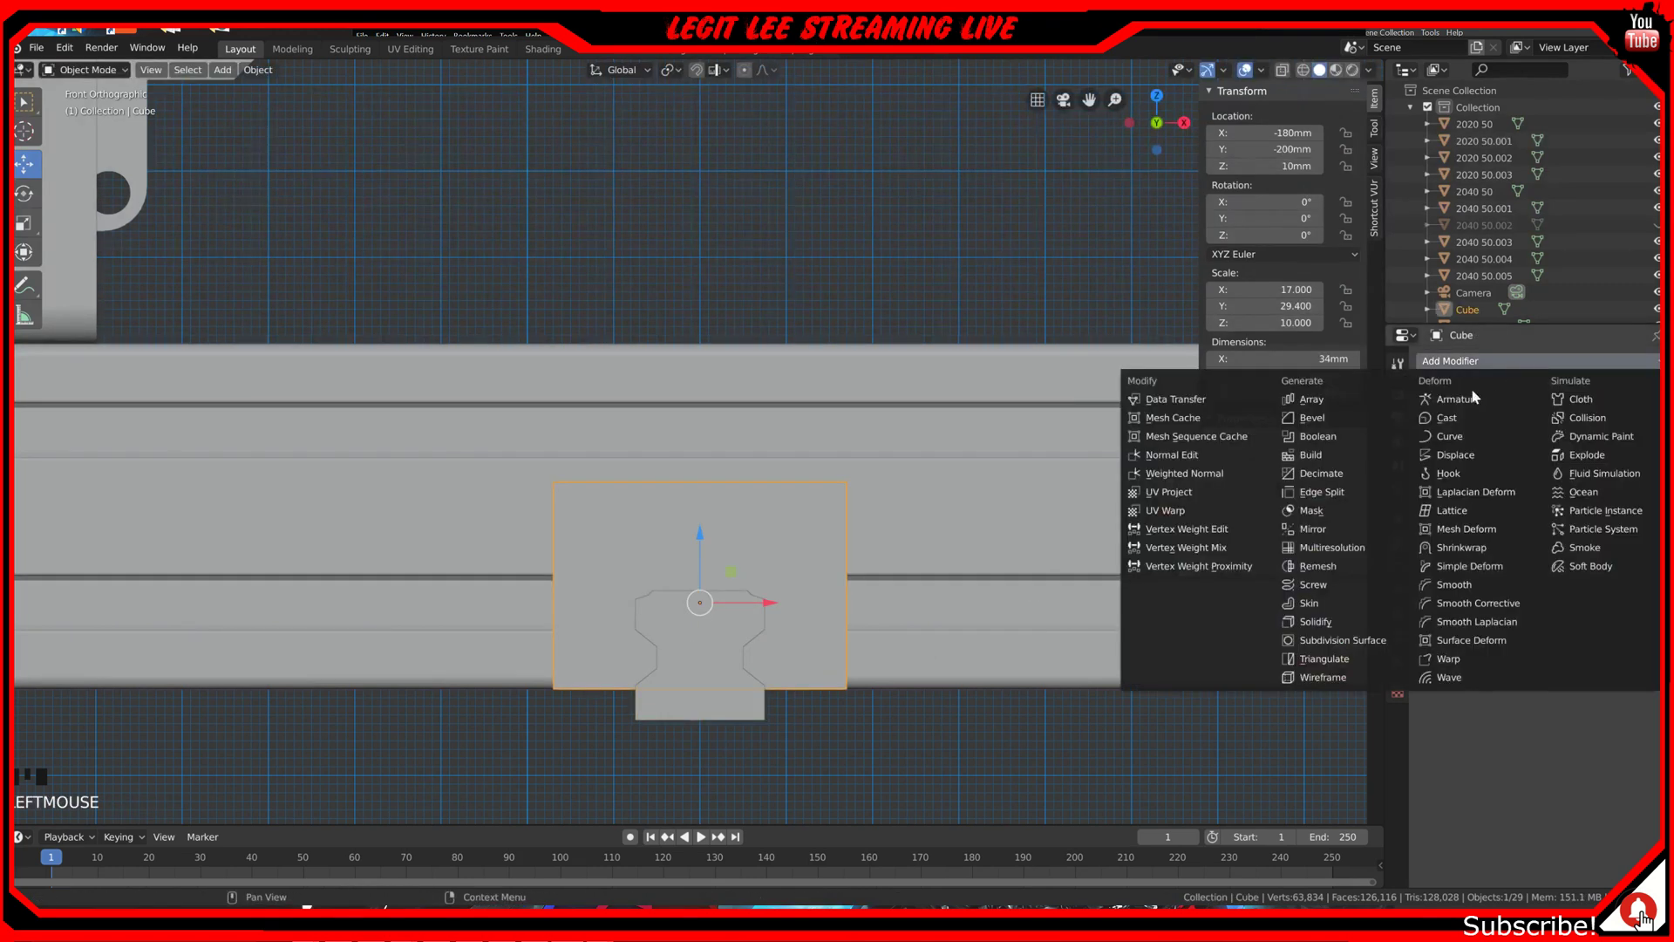
click(1348, 438)
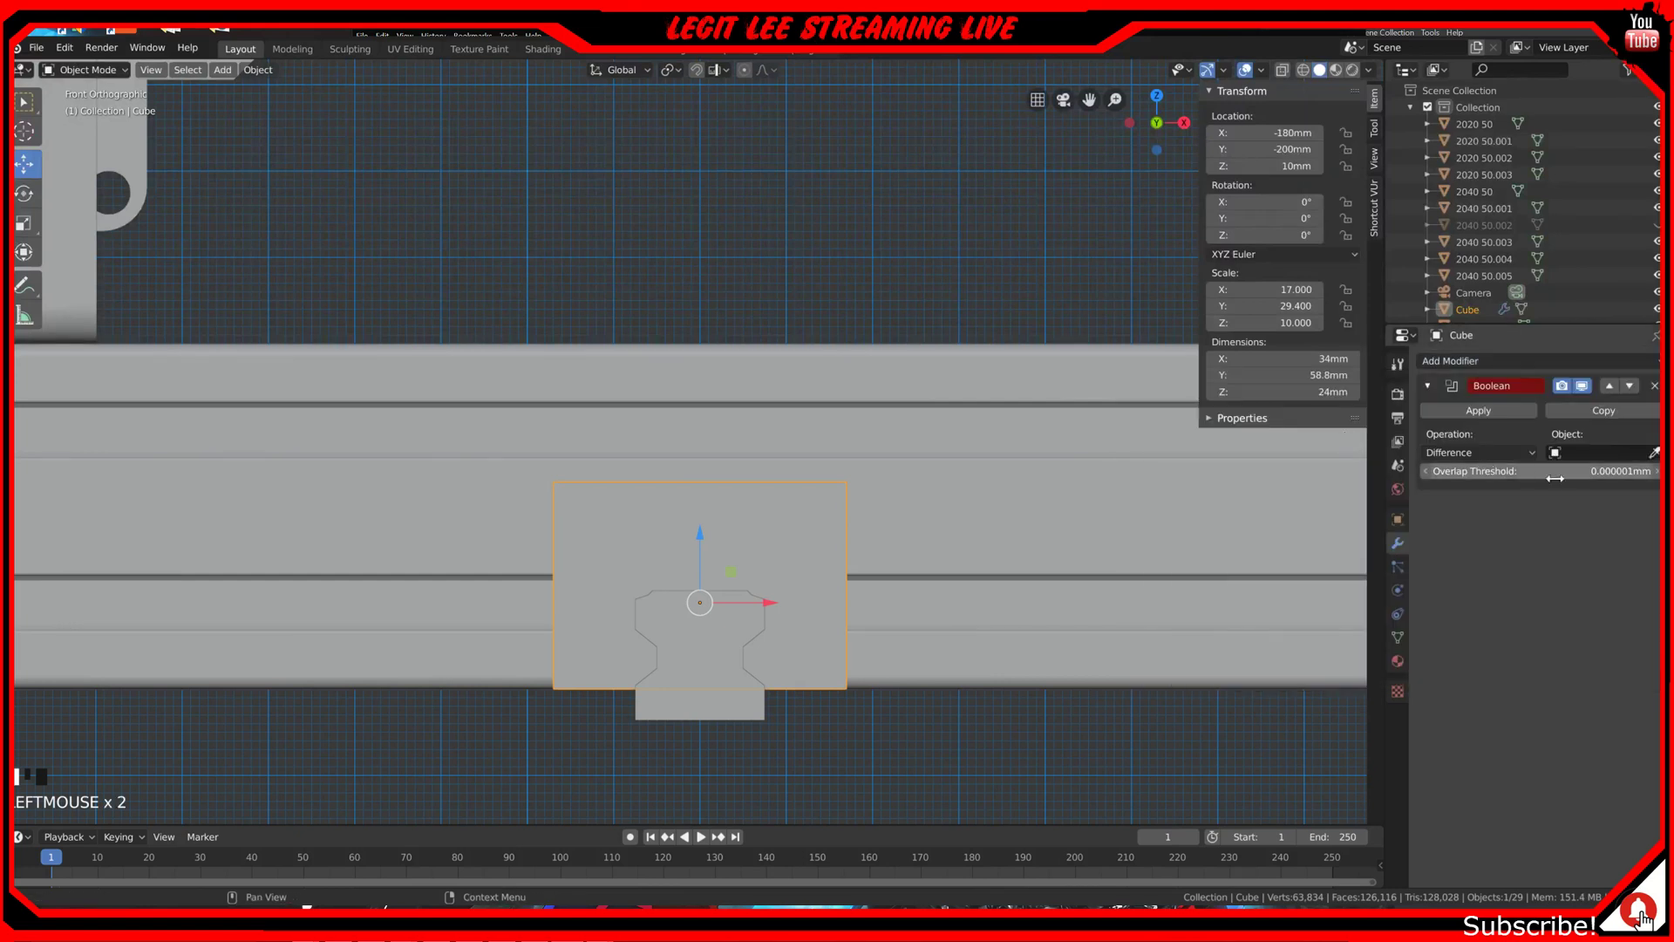
click(1633, 453)
click(732, 706)
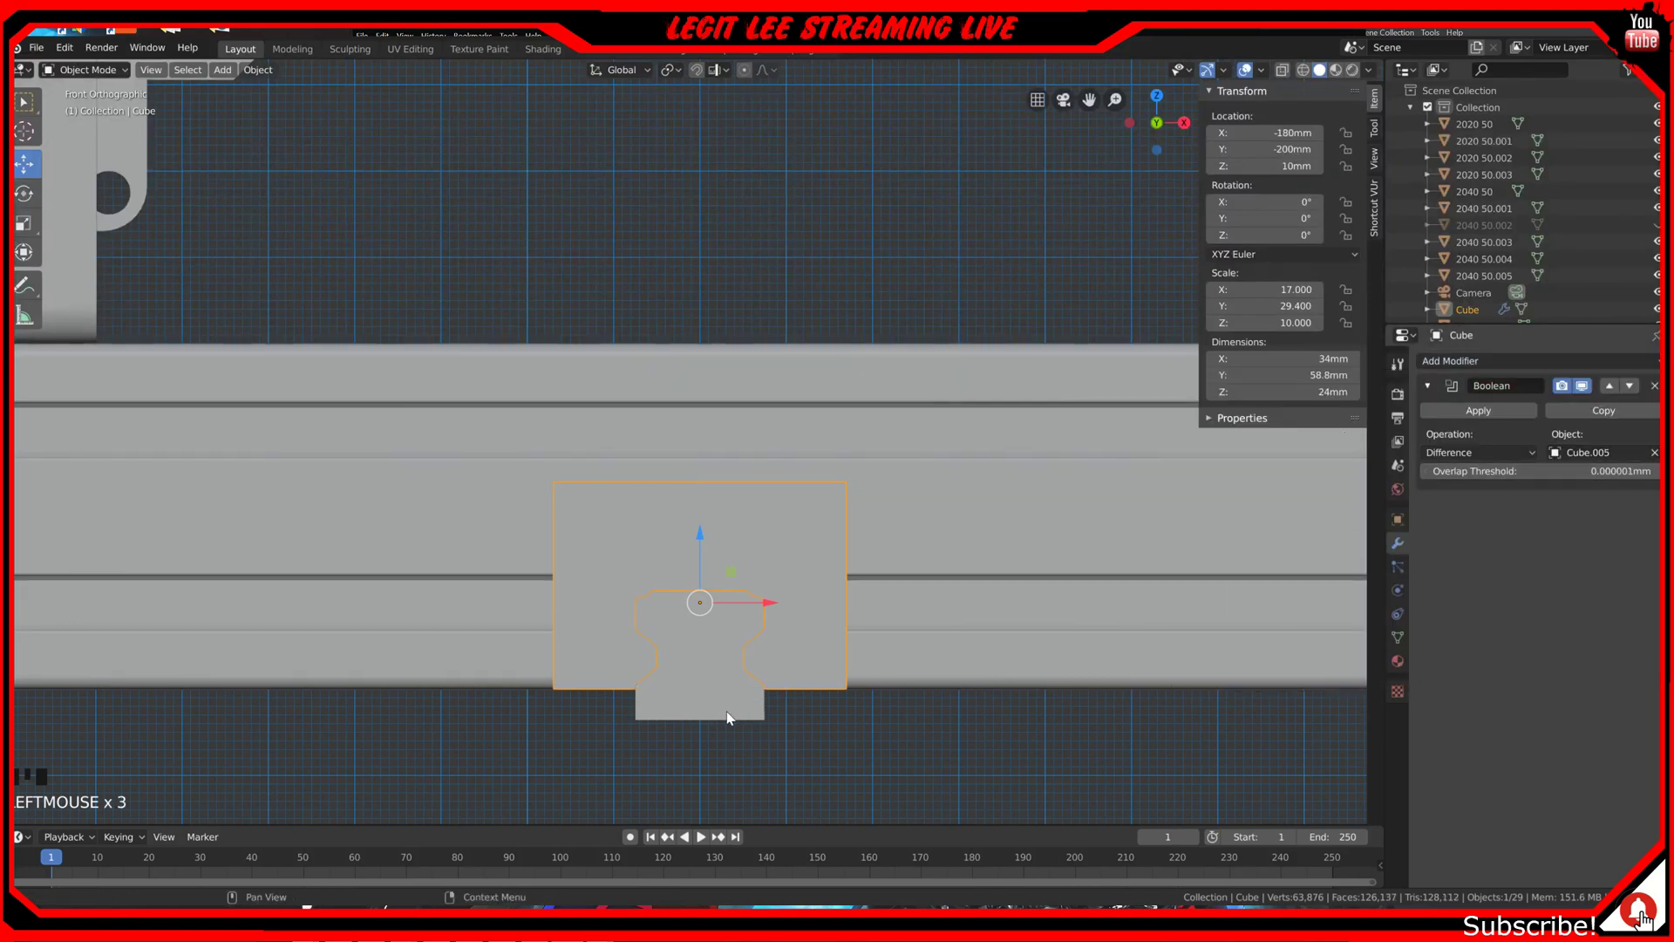
click(1483, 412)
Step: Delete the rail copy from the channel cut in the bearing block
click(689, 680)
key(x)
click(690, 686)
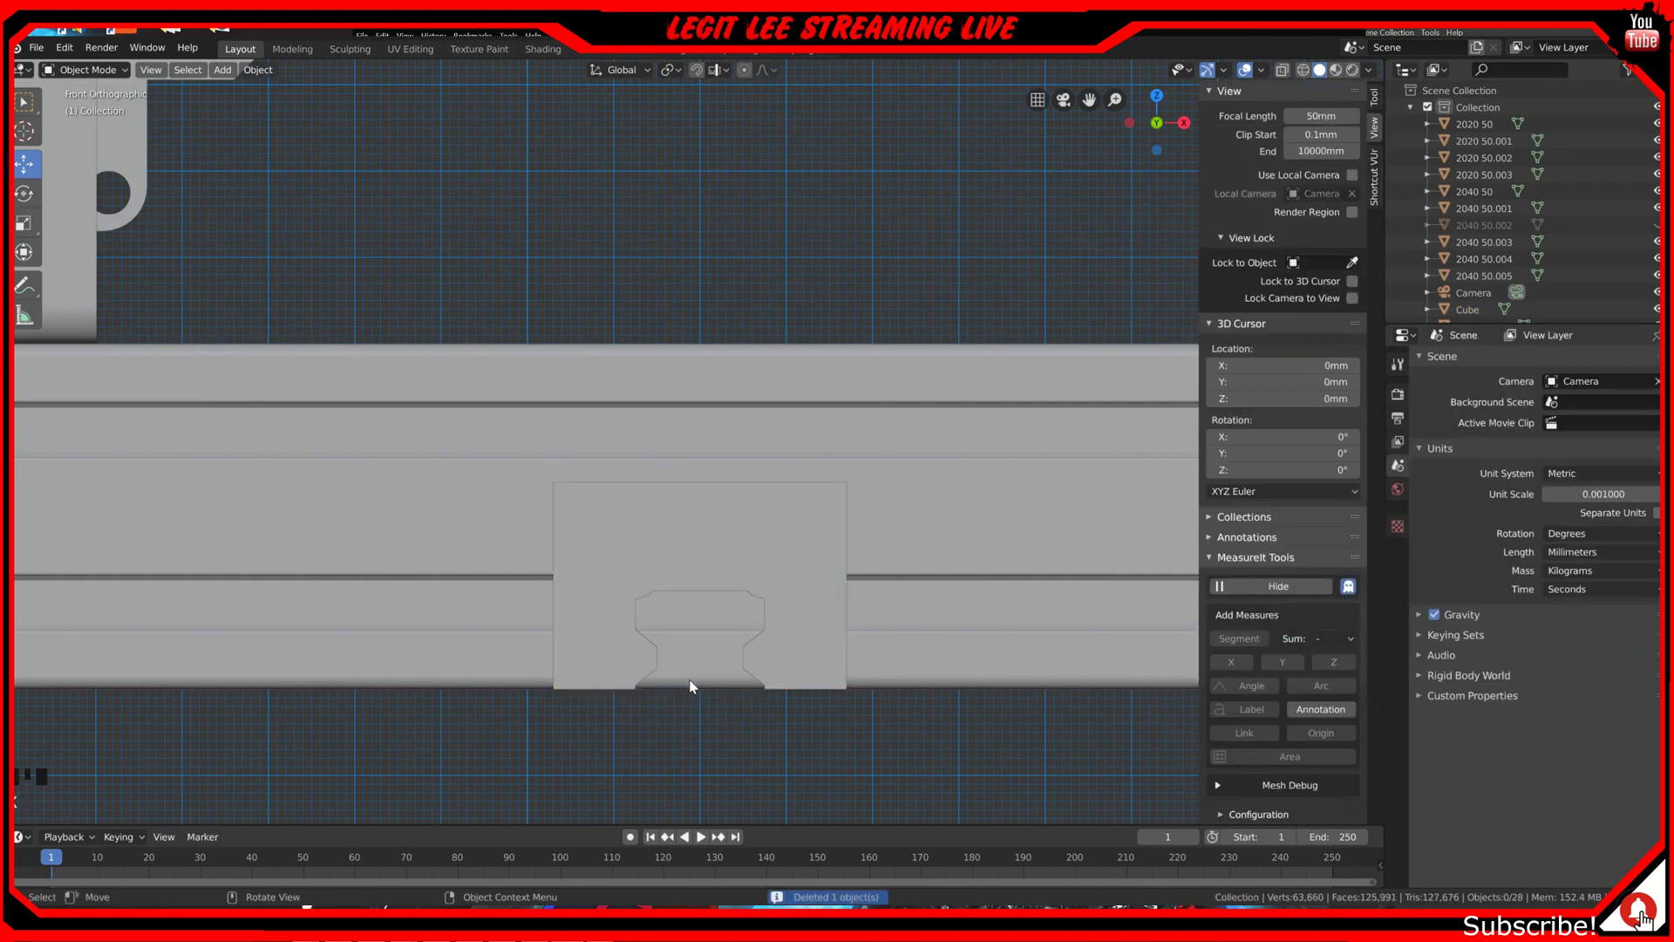
middle_drag(706, 692, 722, 741)
scroll(705, 710, down, 2)
scroll(722, 741, down, 4)
scroll(724, 750, down, 2)
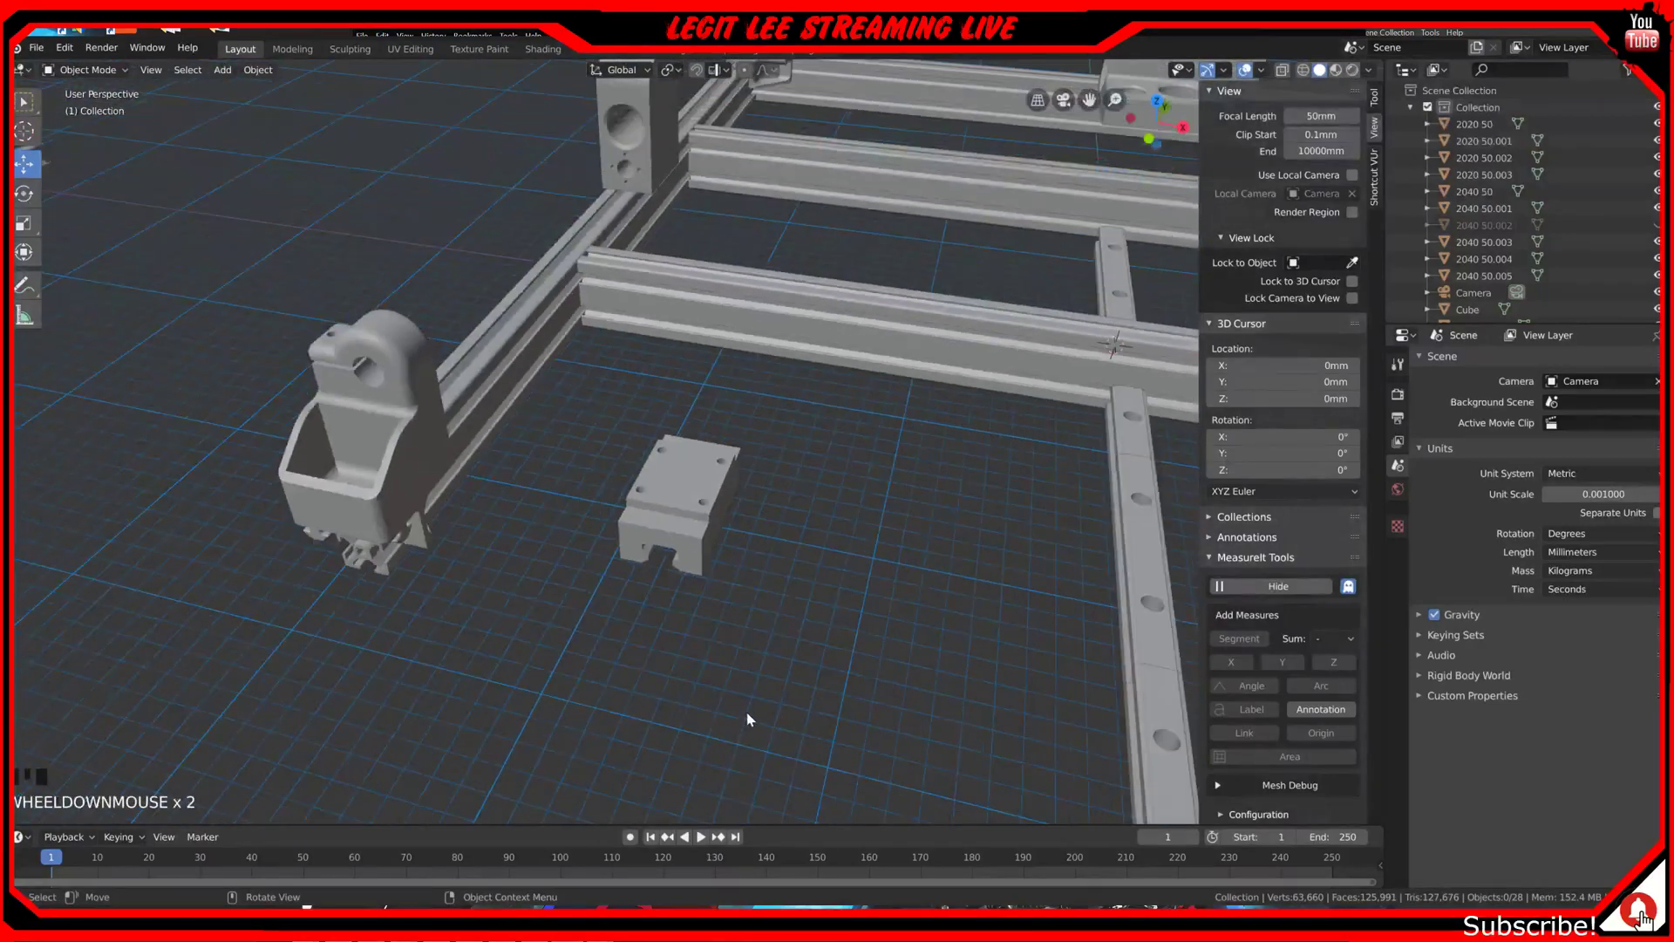
Step: Unhide the front 2040 extrusion of the frame
scroll(748, 719, down, 2)
key(alt+h)
scroll(746, 711, down, 6)
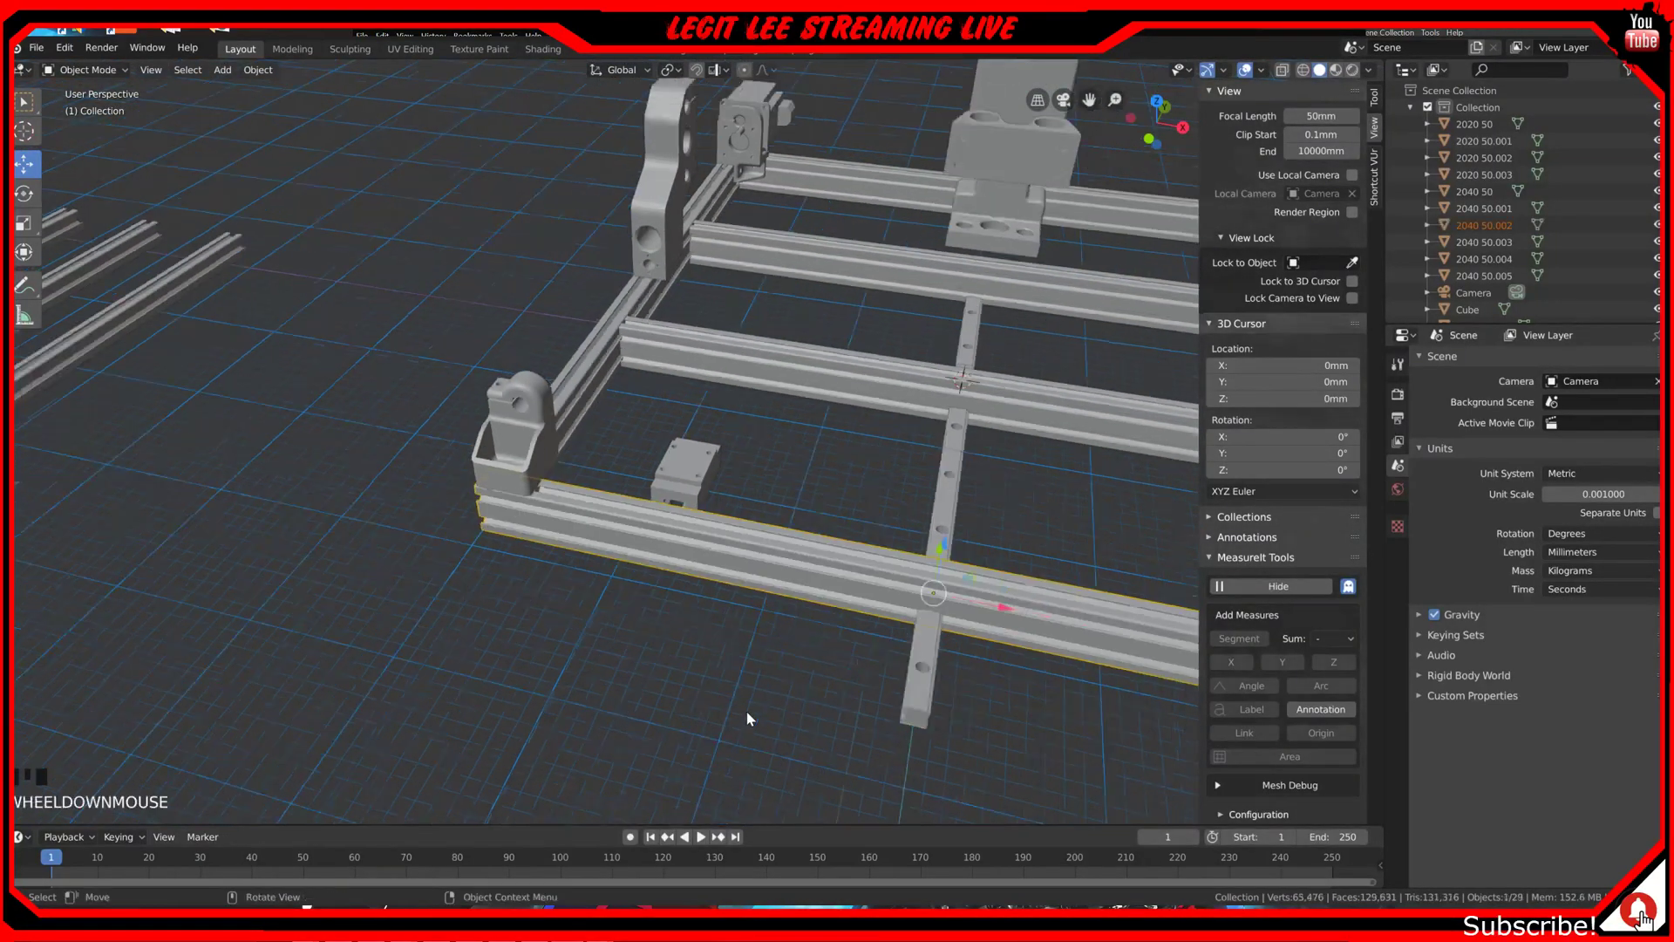
Step: Add a new material to the bearing block and name it Linear Guide
middle_drag(792, 559, 626, 646)
key(KP_7)
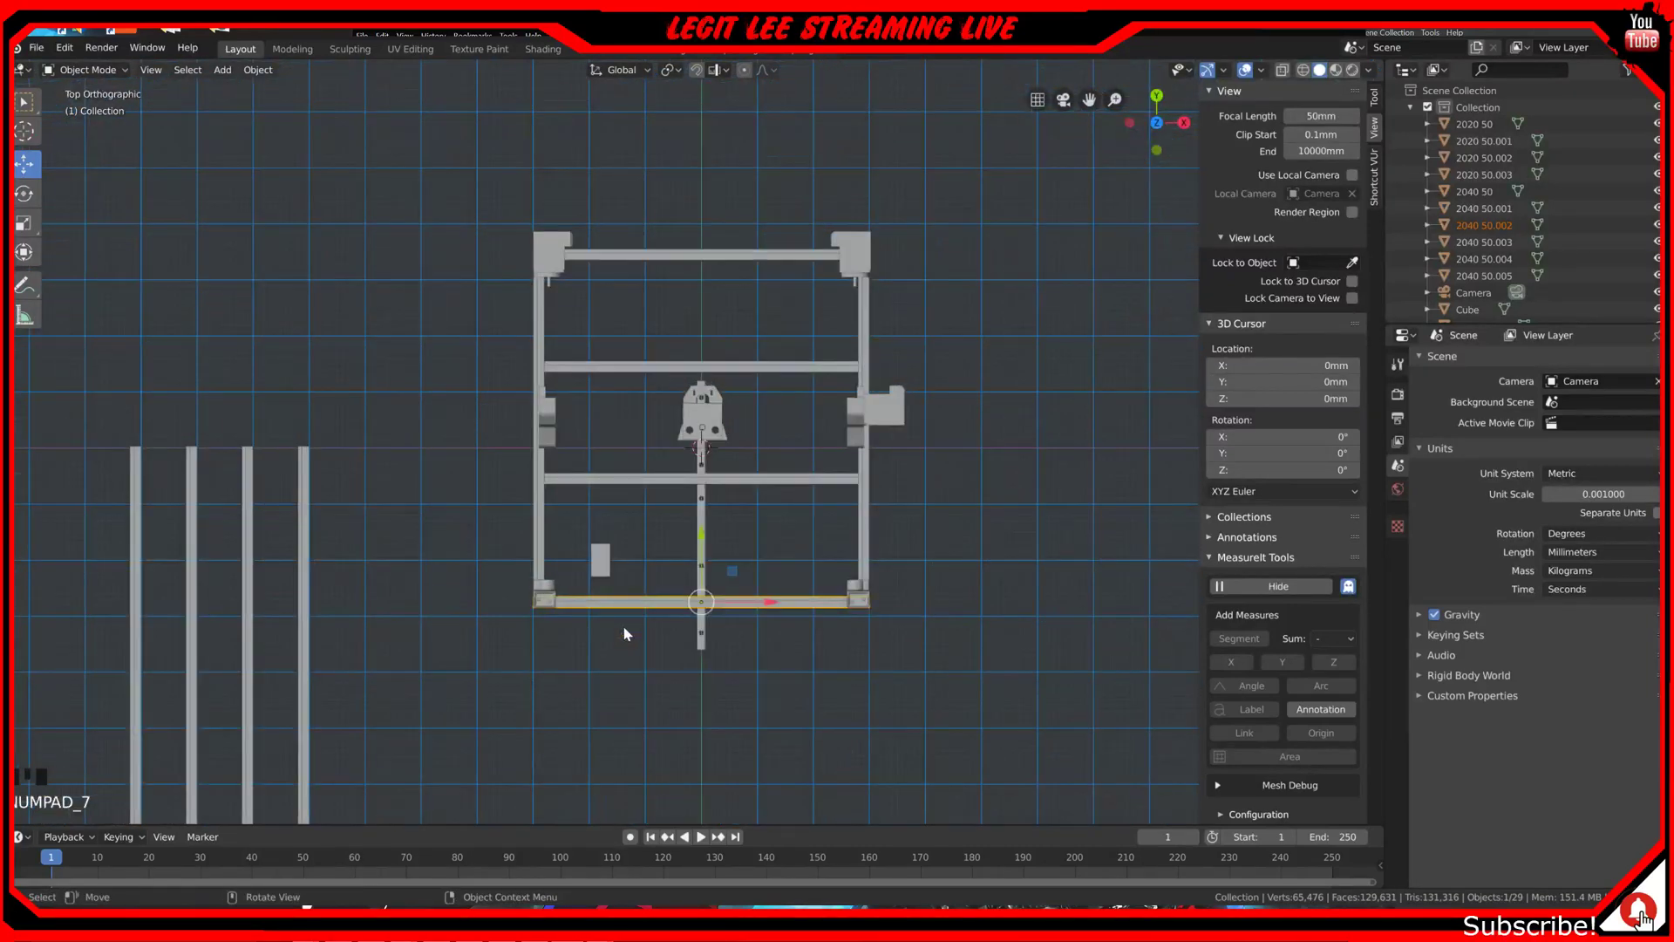
scroll(614, 614, up, 3)
click(539, 645)
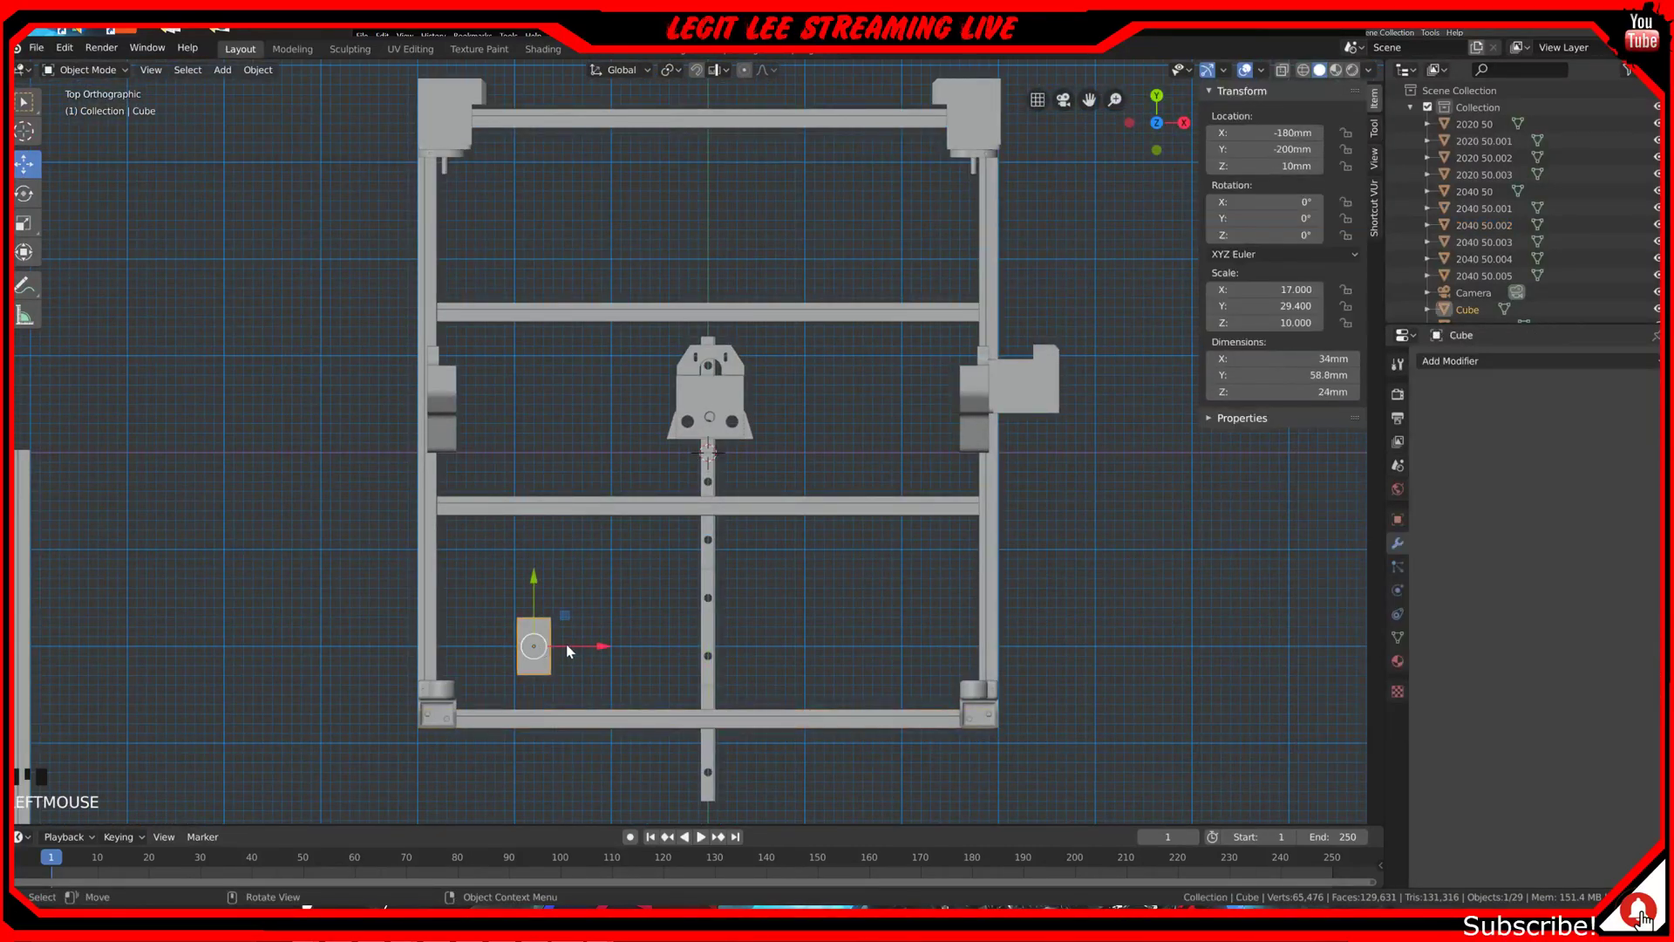
scroll(562, 649, up, 2)
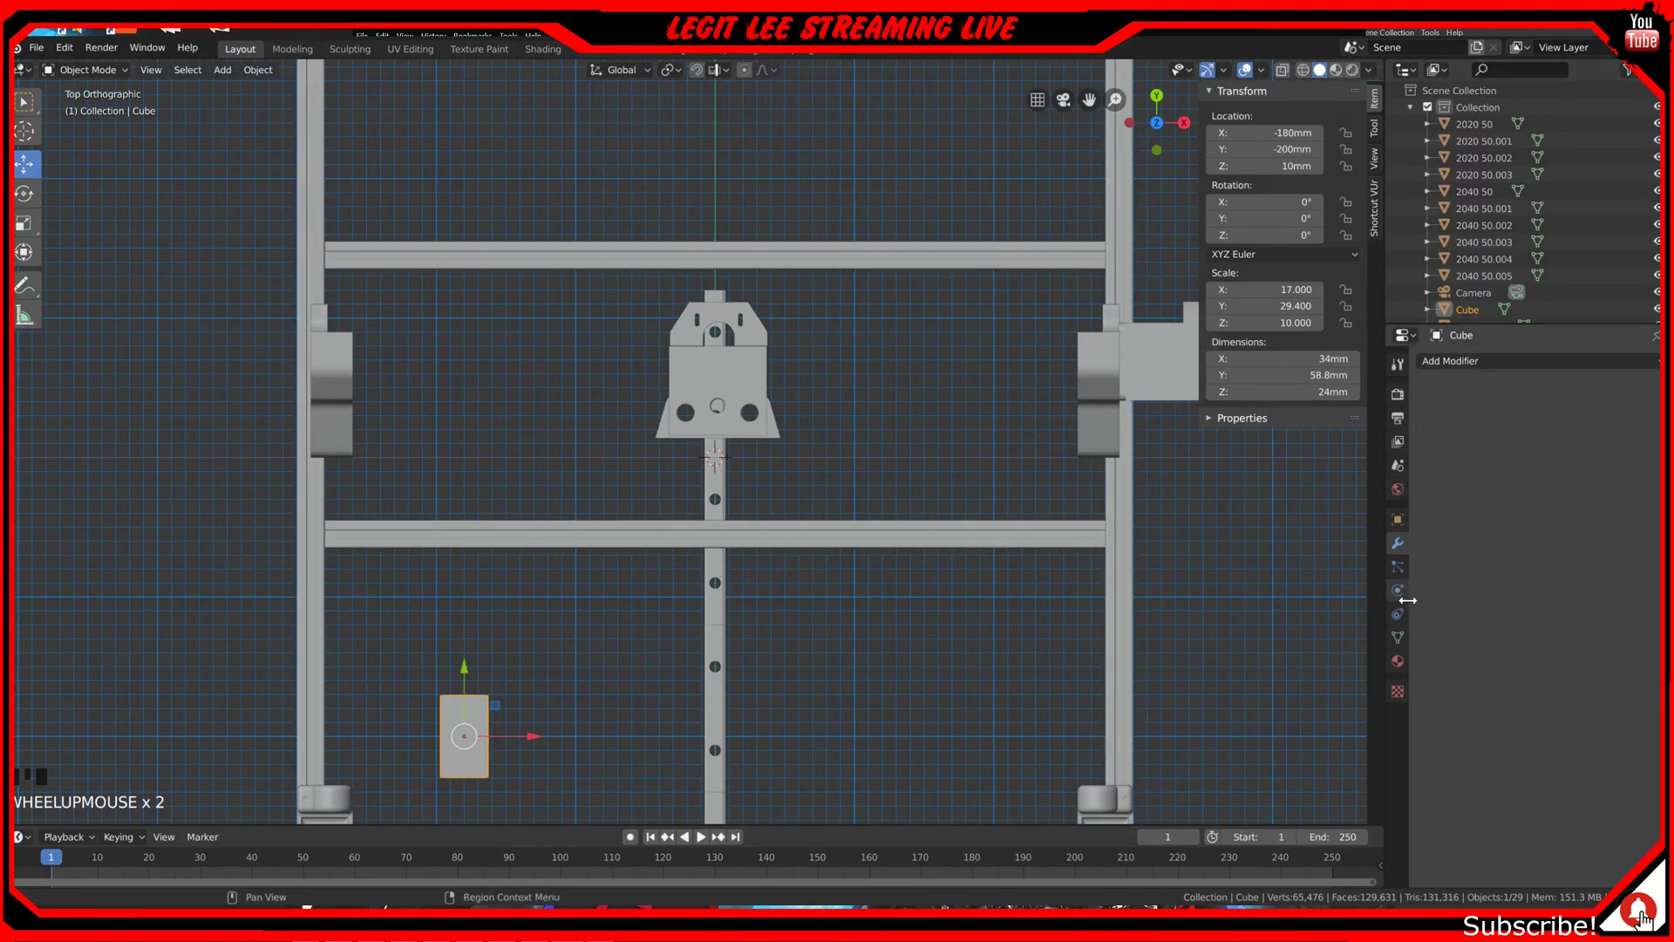
click(1397, 661)
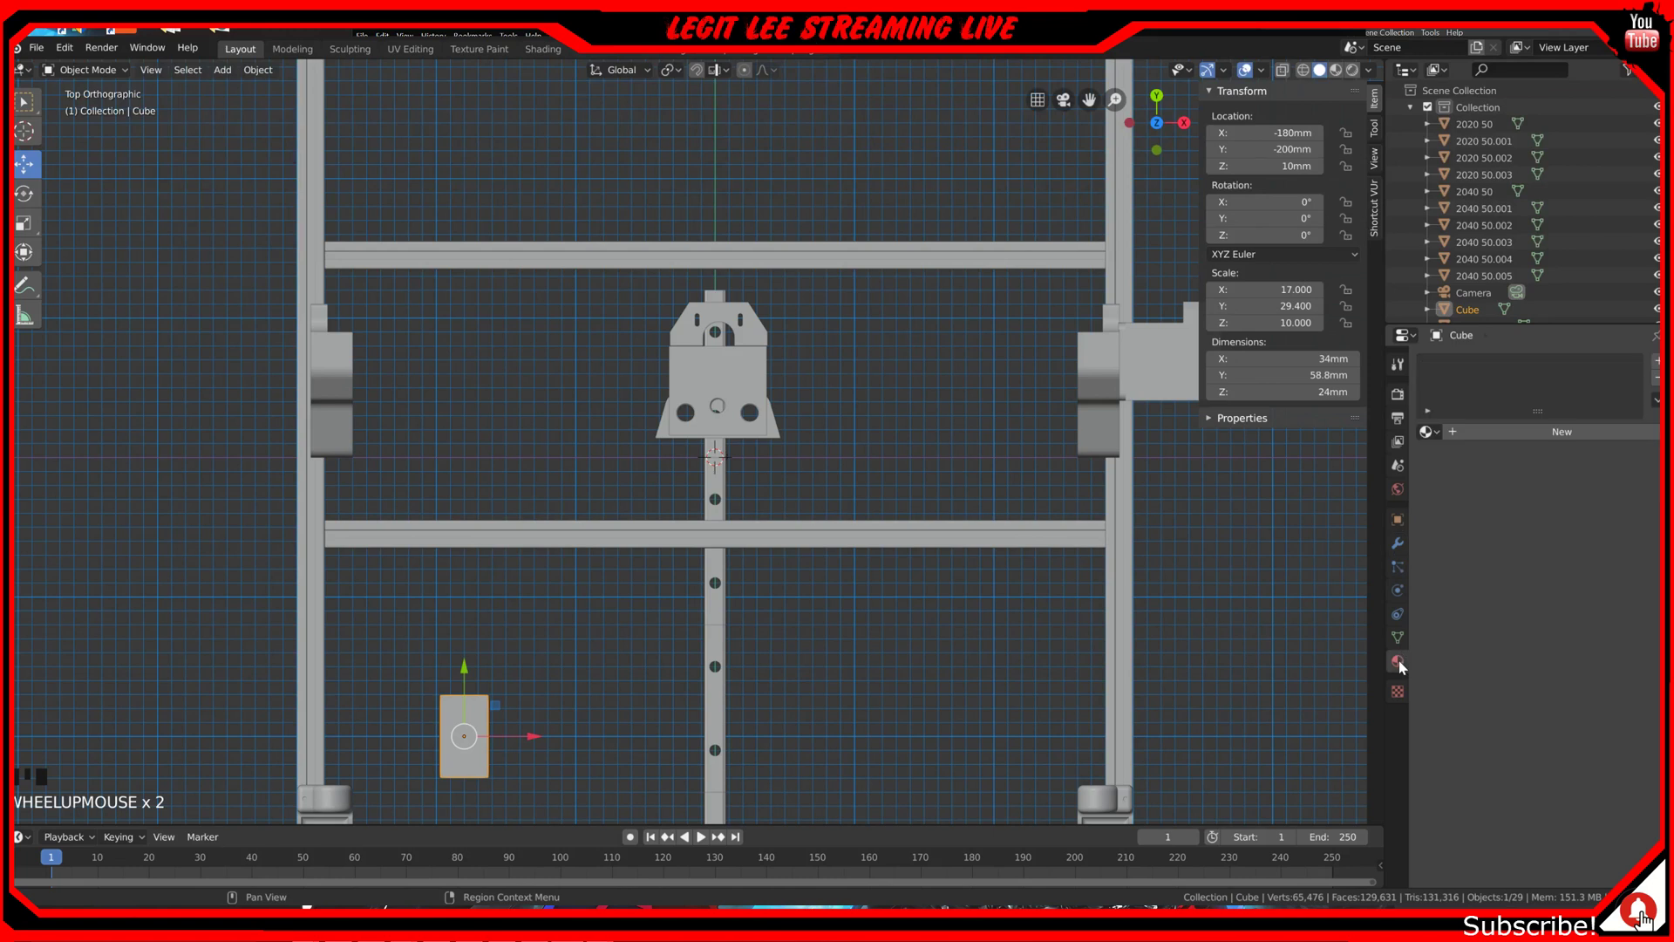
click(1533, 435)
double_click(1533, 435)
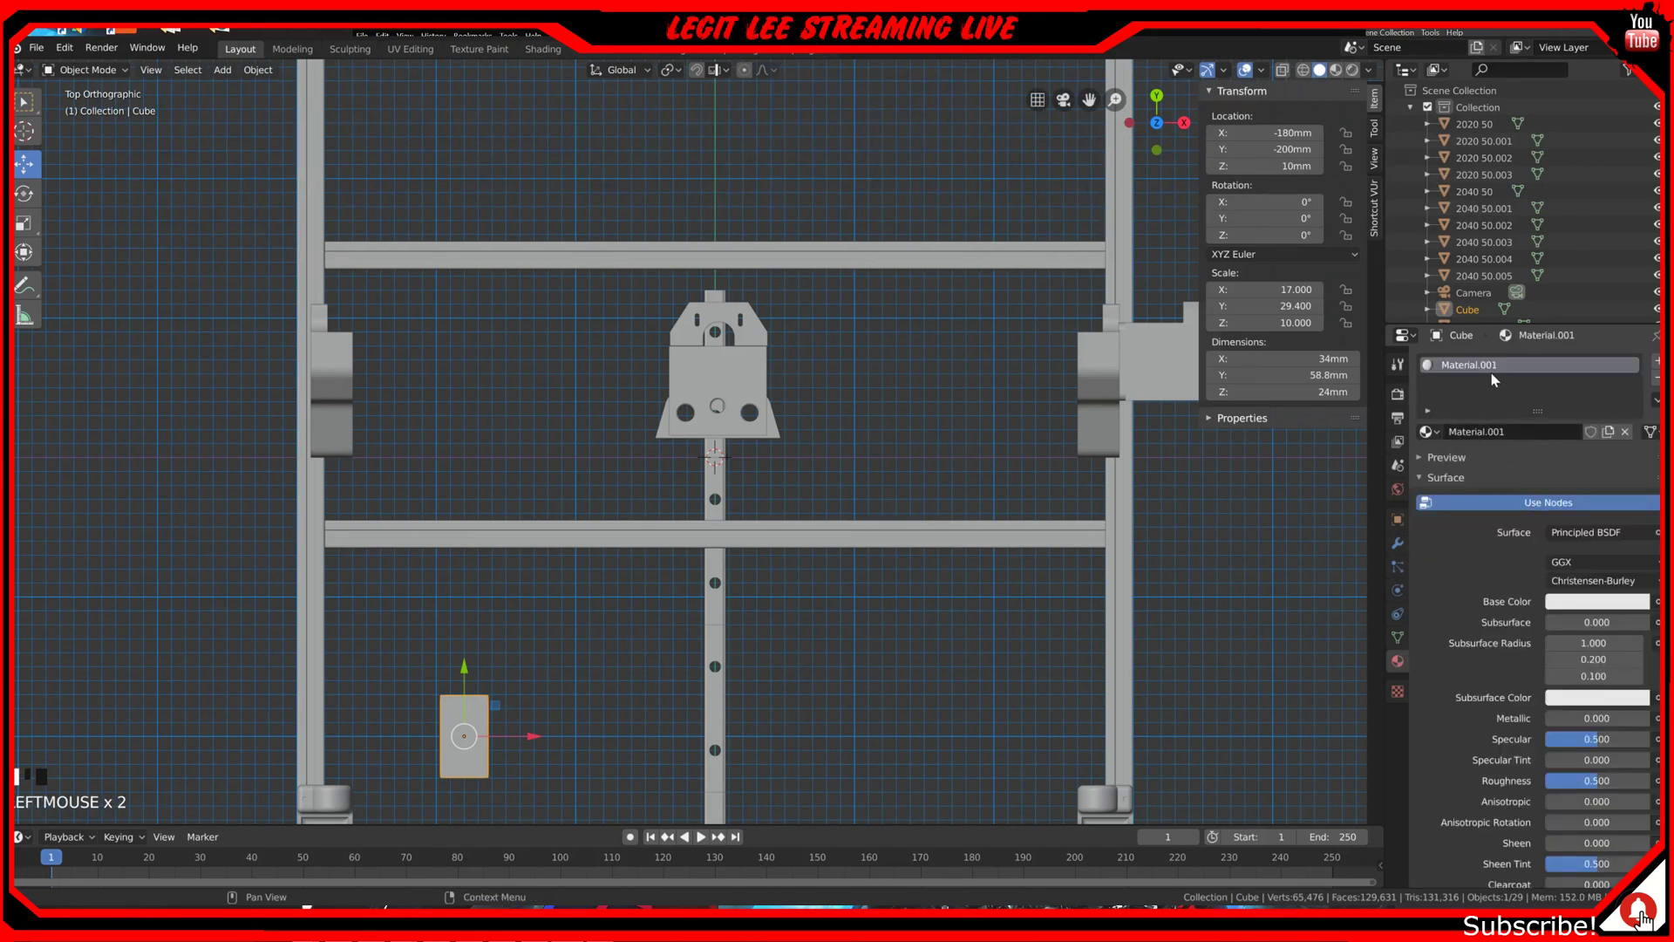
key(BackSpace)
text(Linear Guide)
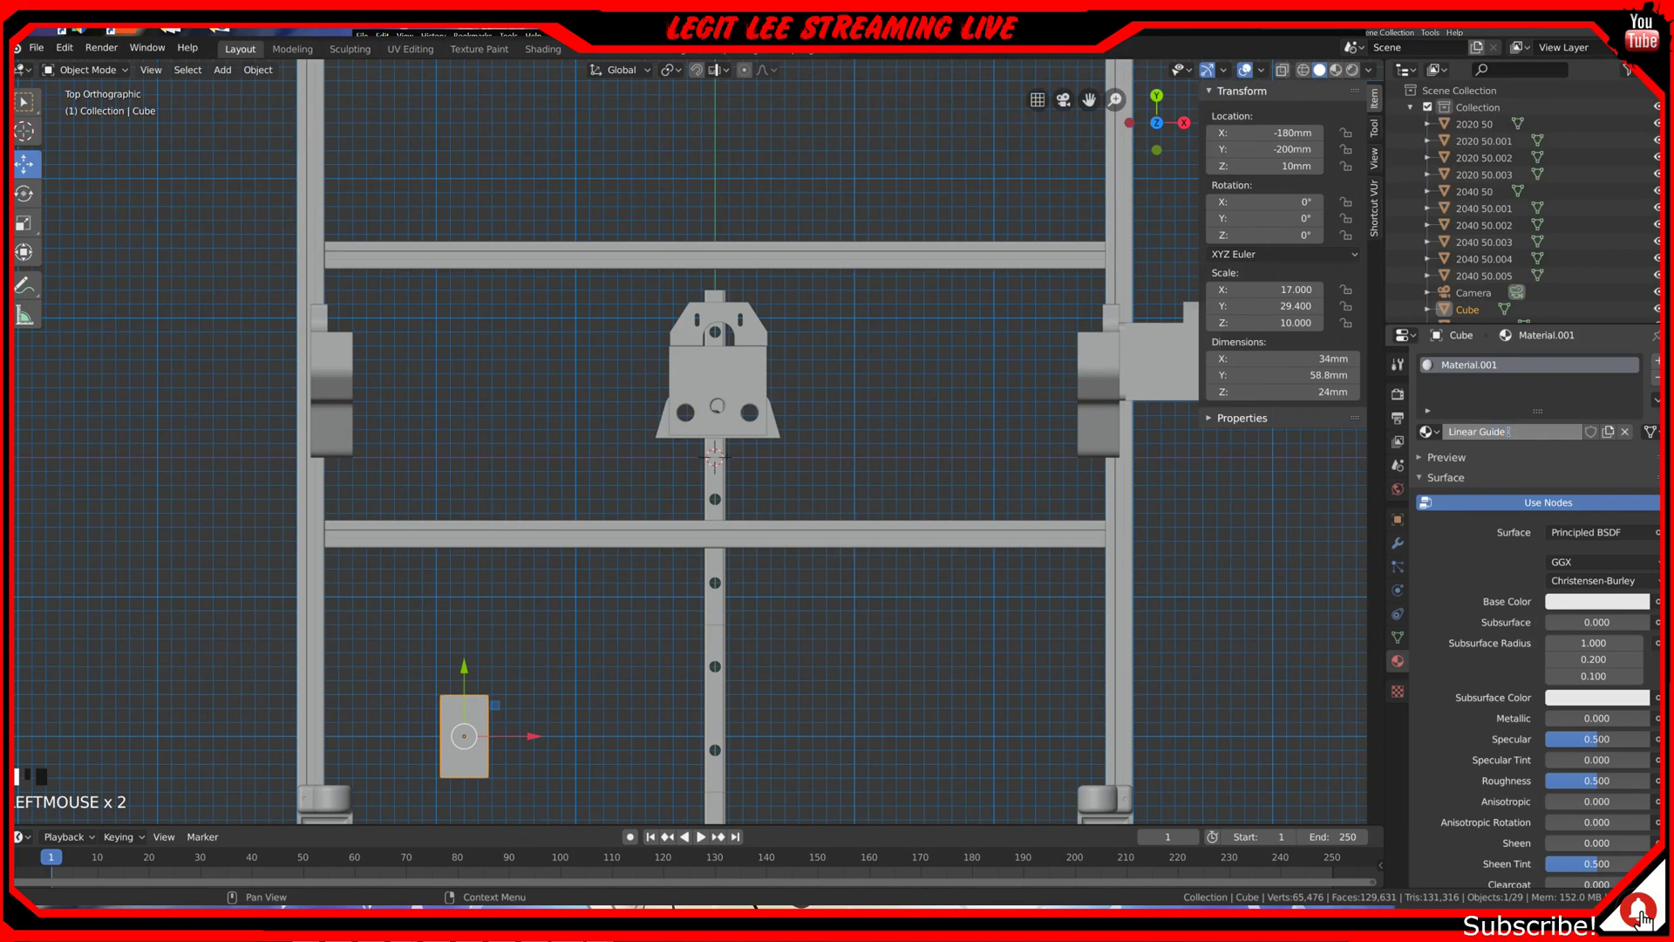
key(Return)
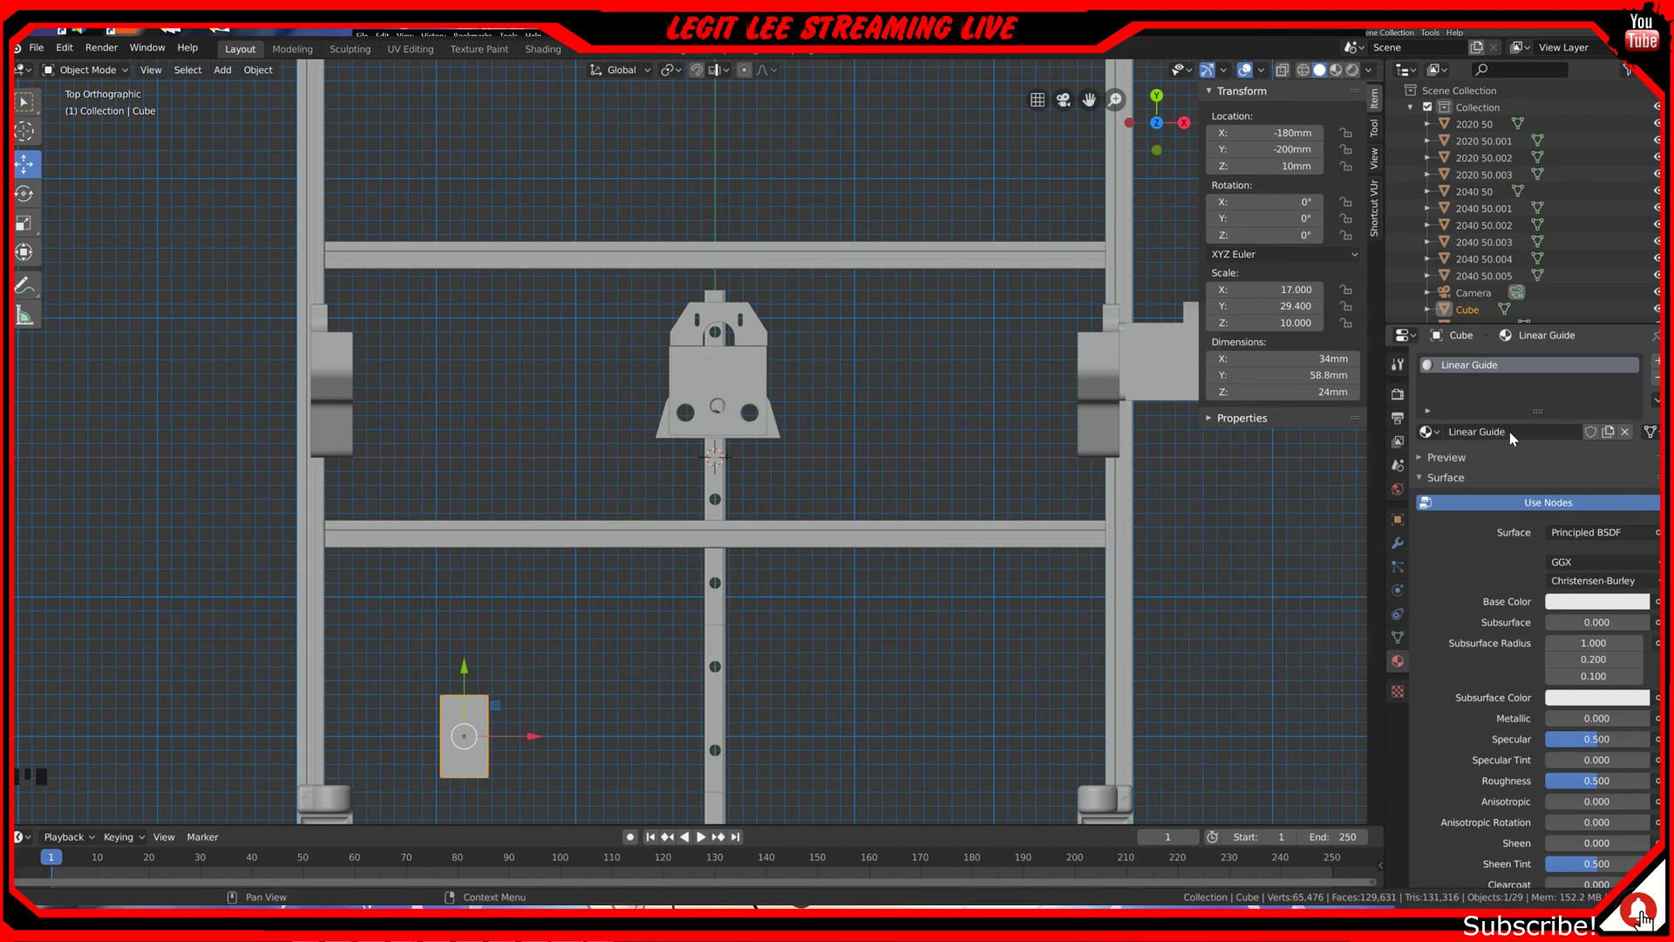
Step: Set the Linear Guide material's base colour to dark green with hue 0.286, saturation 1.000 and value 0.502
click(1587, 602)
drag(1546, 433, 1500, 405)
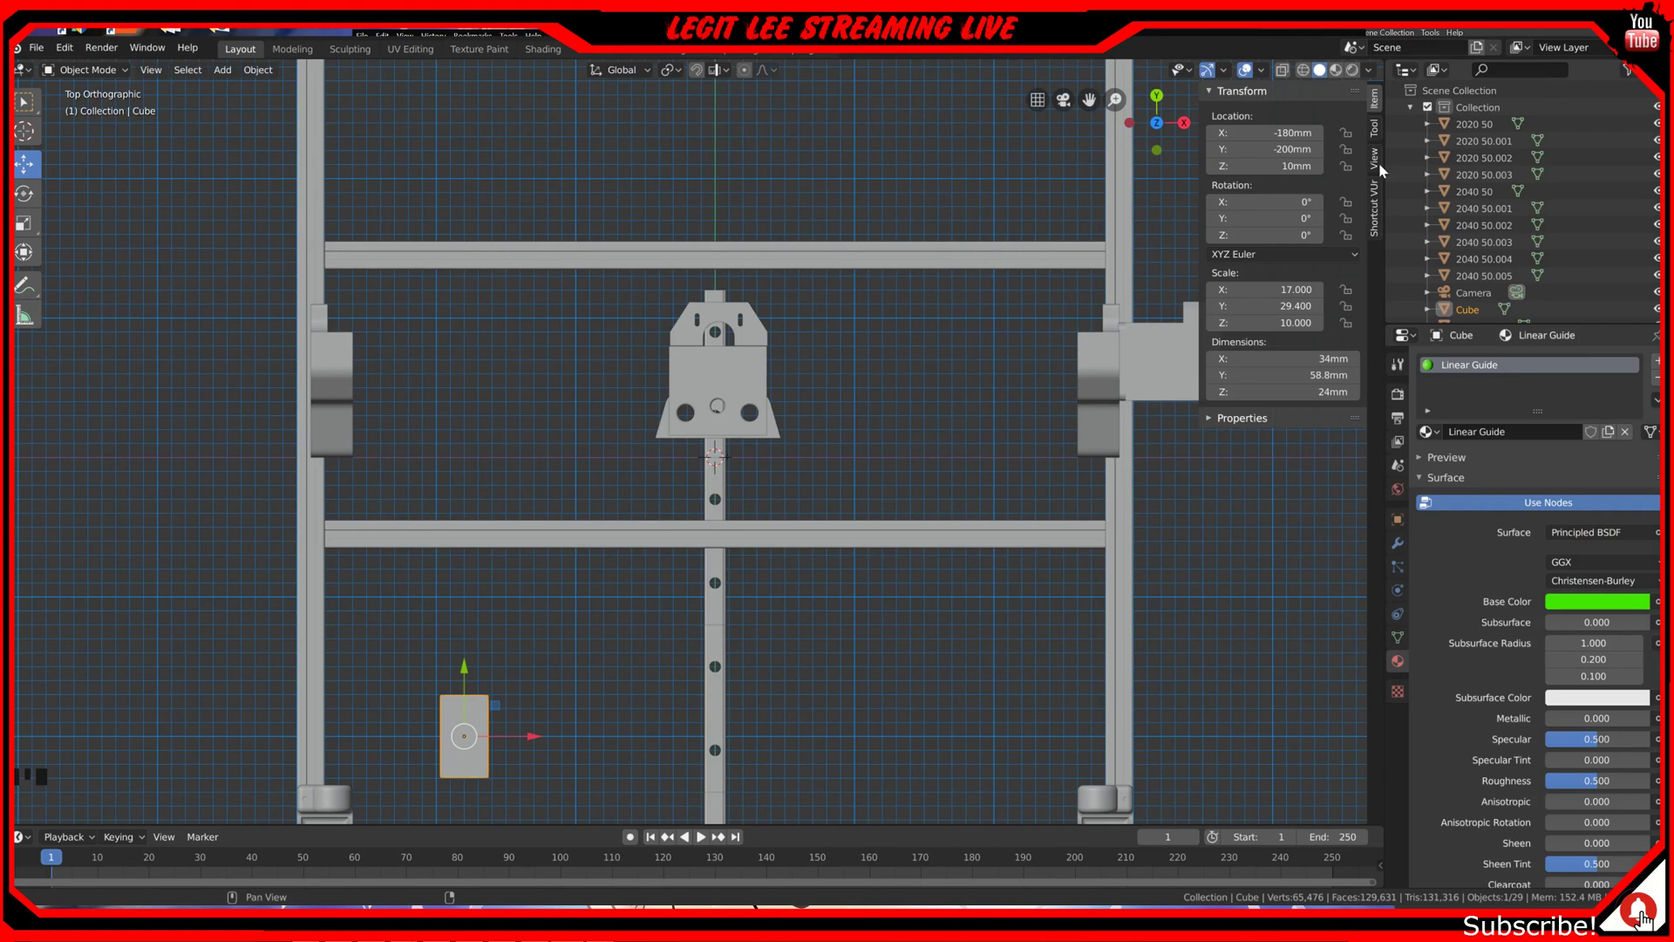
click(1608, 600)
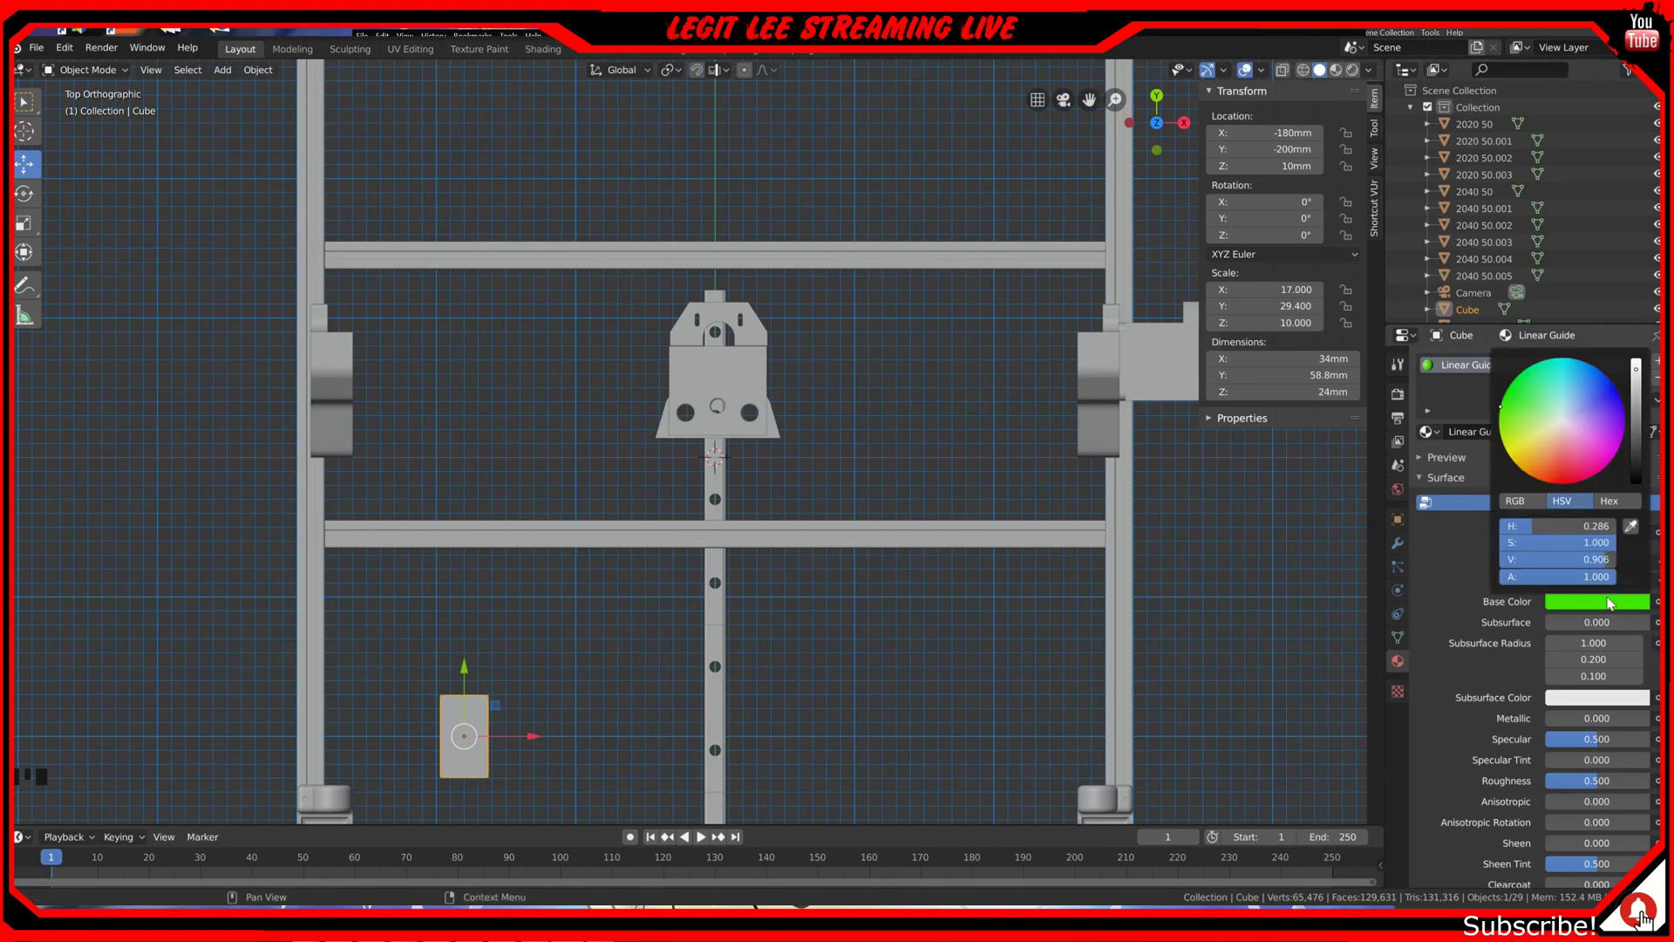
drag(1637, 399, 1636, 417)
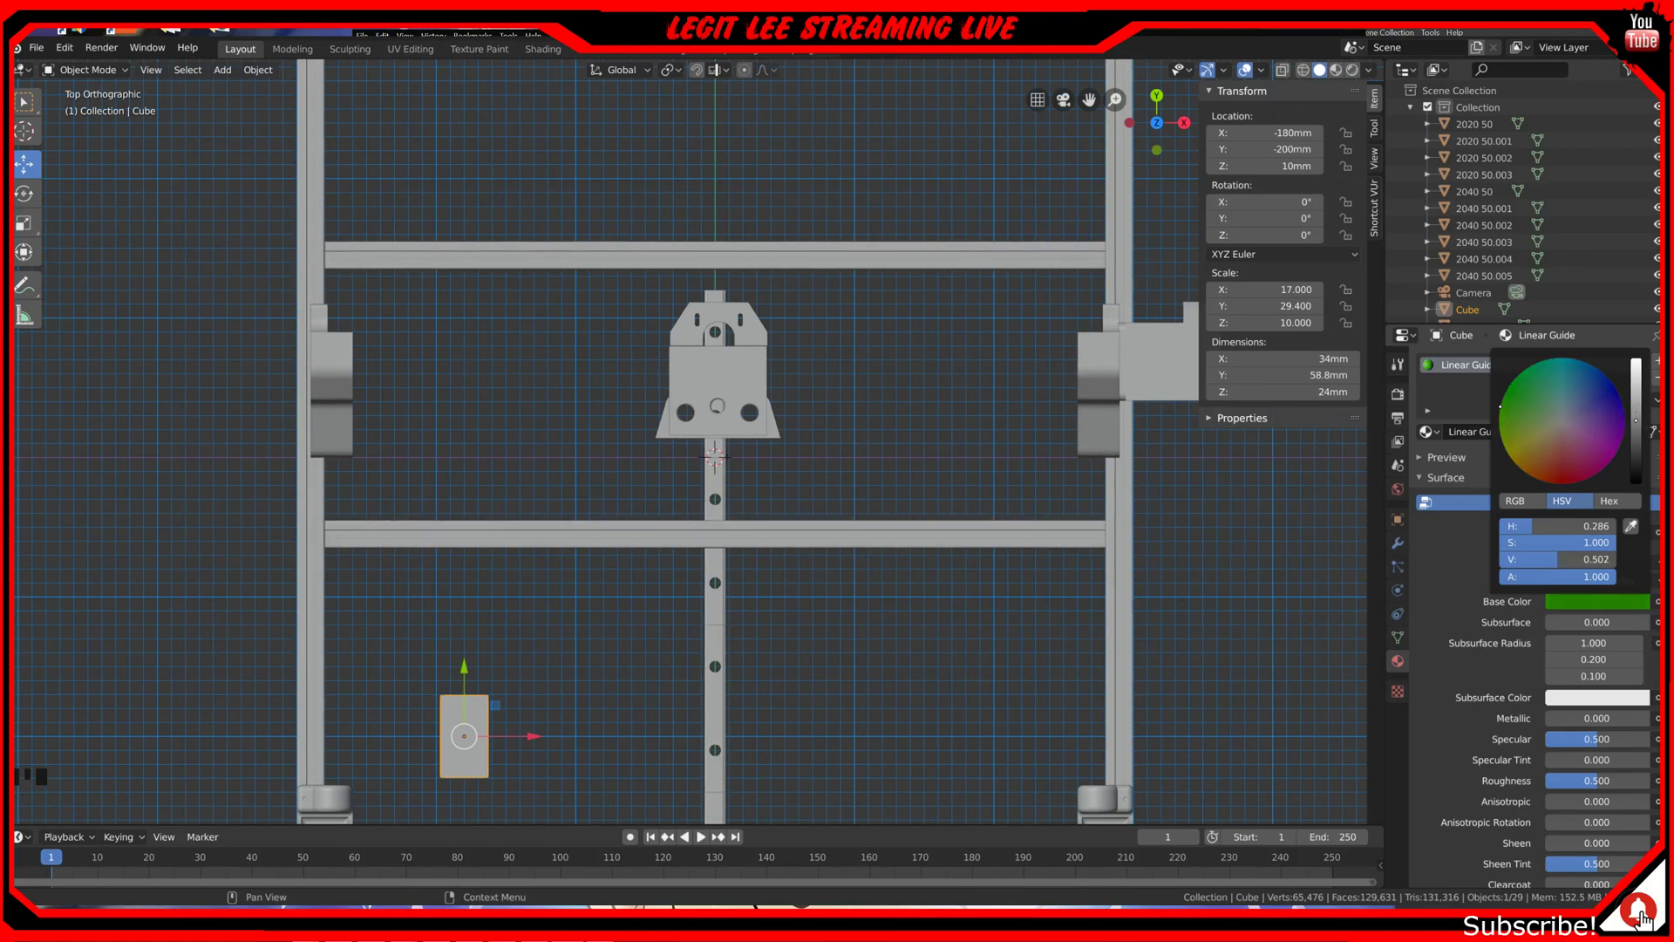
Step: Darken the Linear Guide base colour to value 0.458 and show the scene with Material Preview shading to check the green block
drag(1635, 420, 1636, 425)
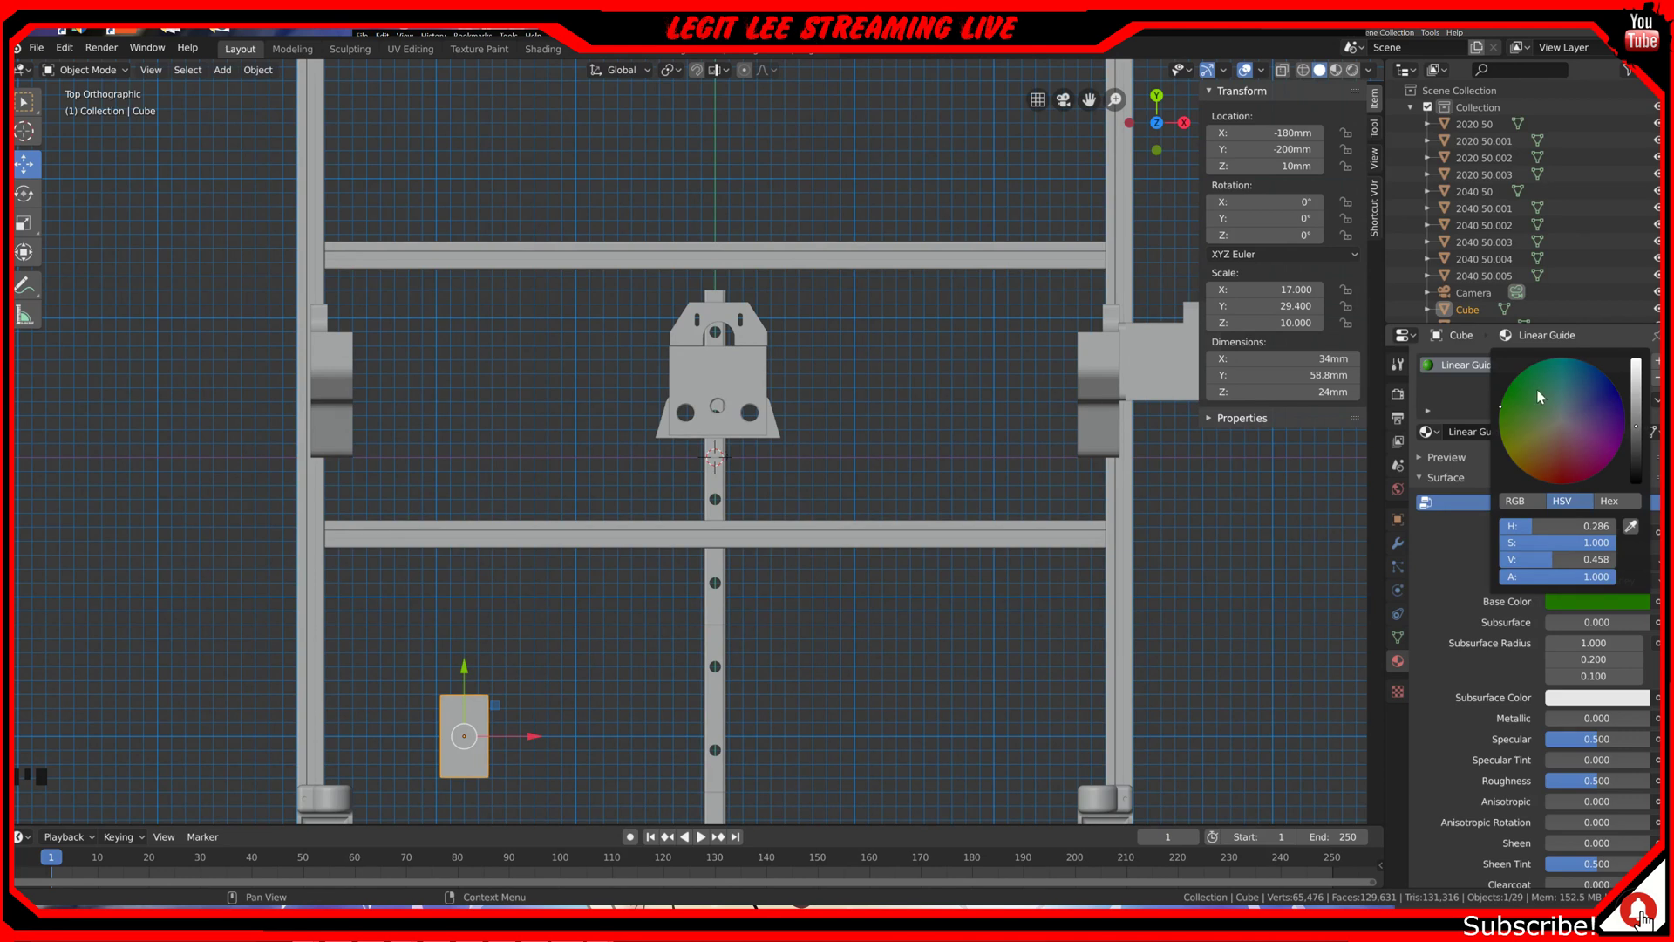
drag(1509, 409, 1504, 419)
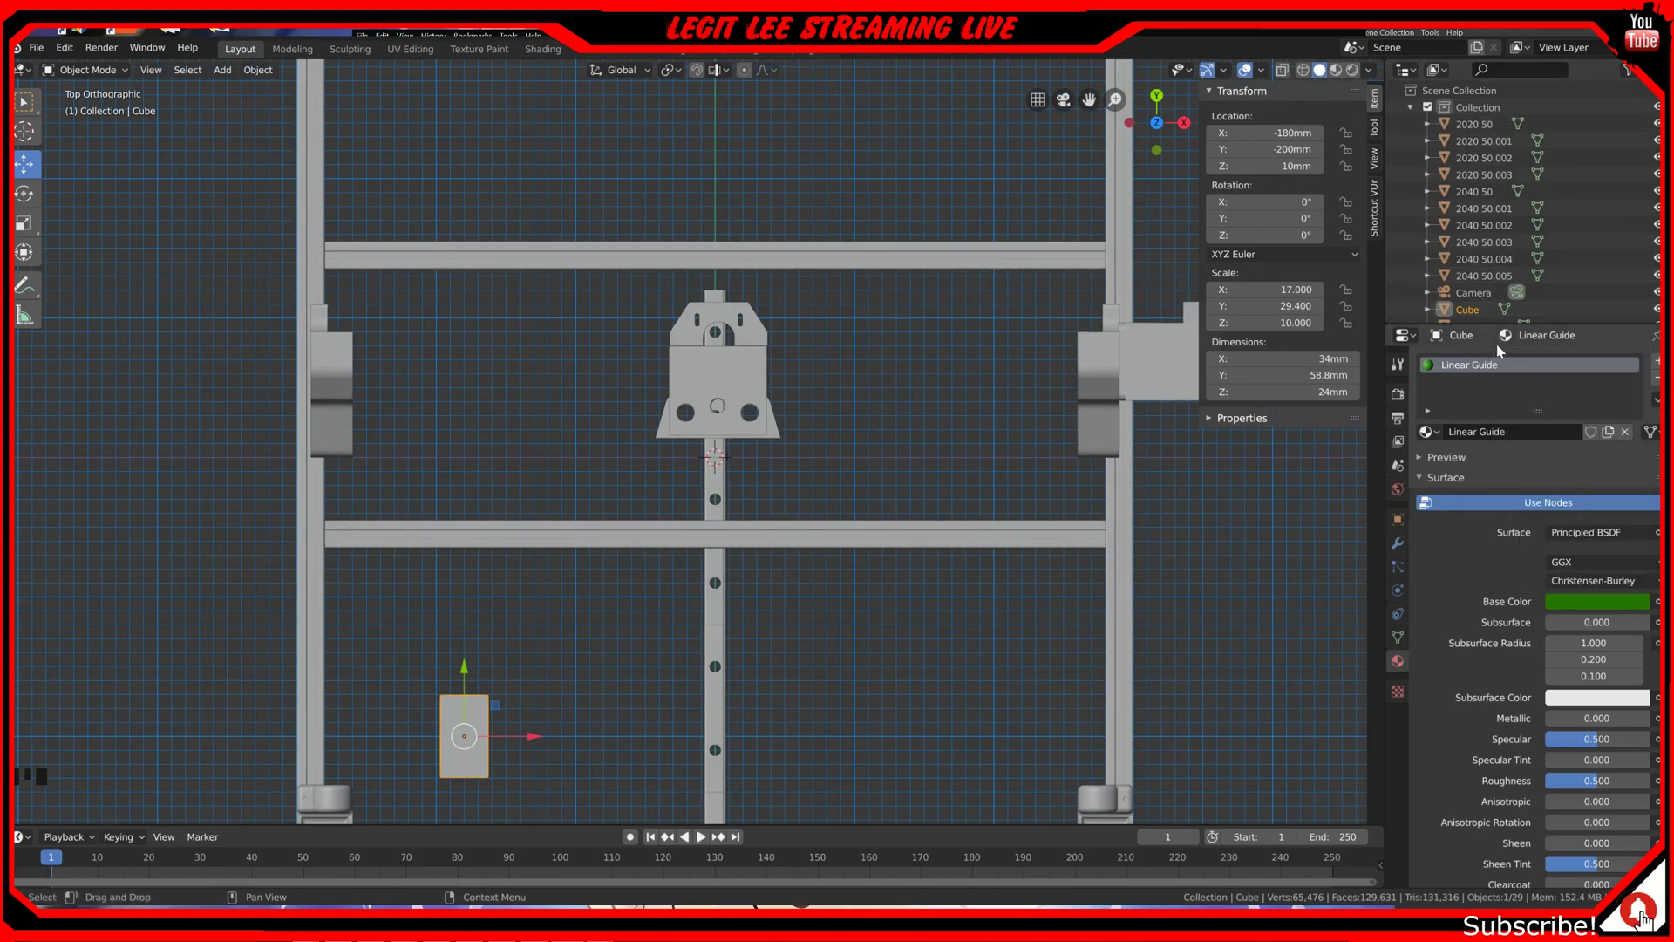
click(1338, 74)
scroll(698, 480, down, 3)
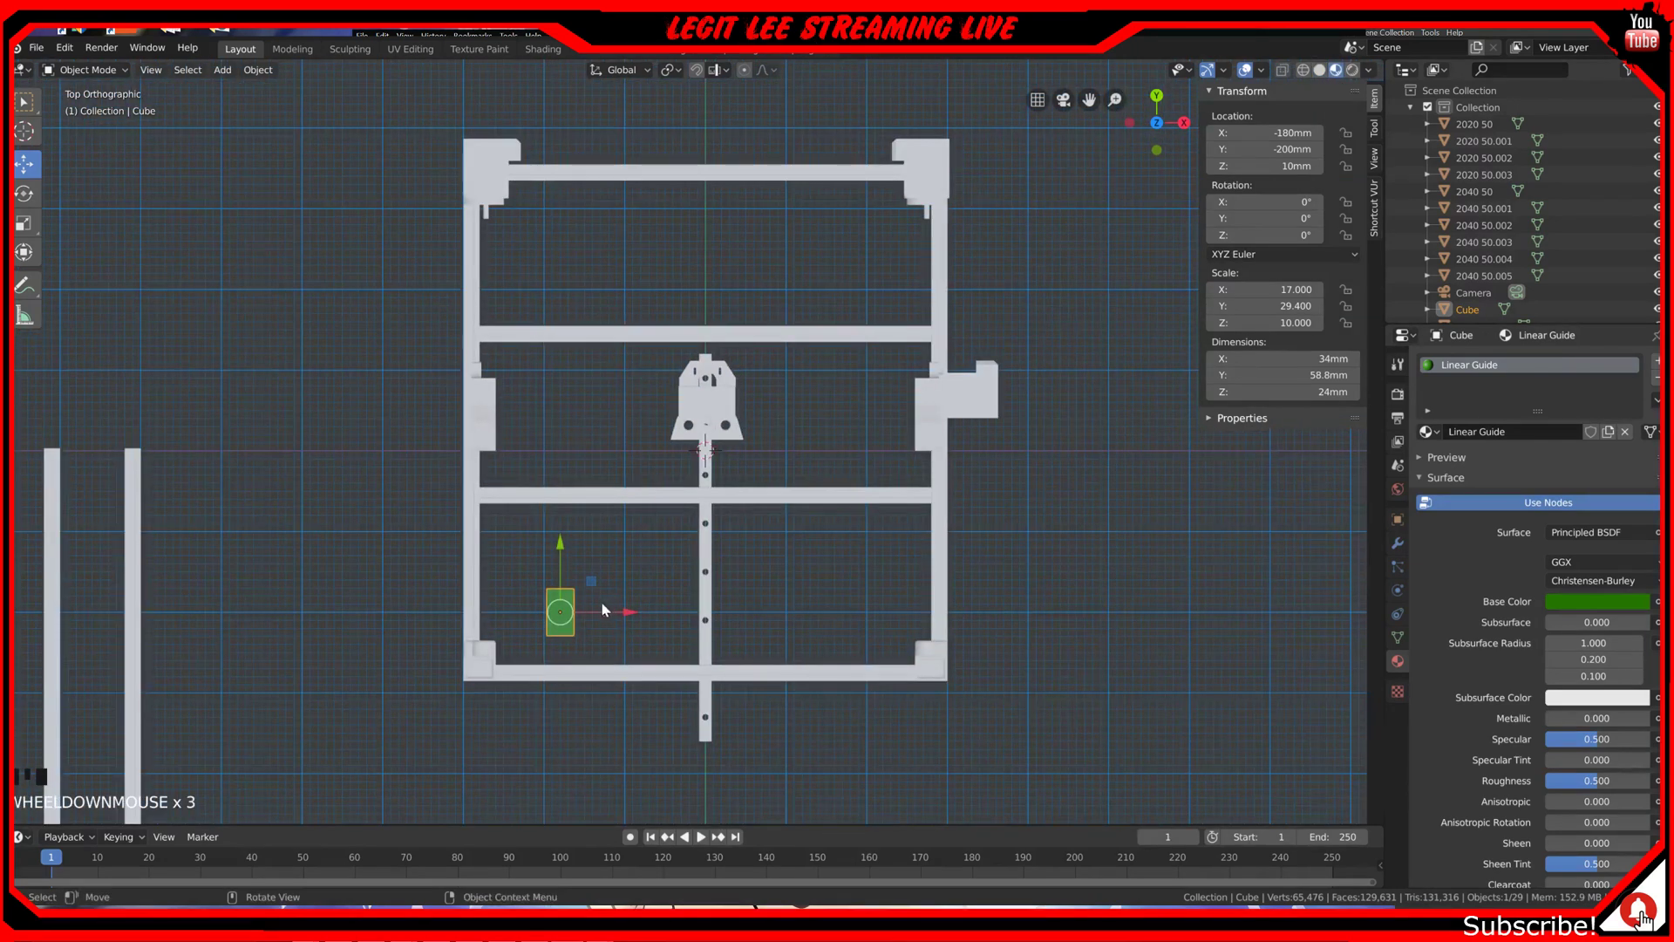
scroll(590, 603, up, 3)
middle_drag(590, 603, 687, 519)
scroll(687, 520, up, 3)
scroll(687, 520, up, 4)
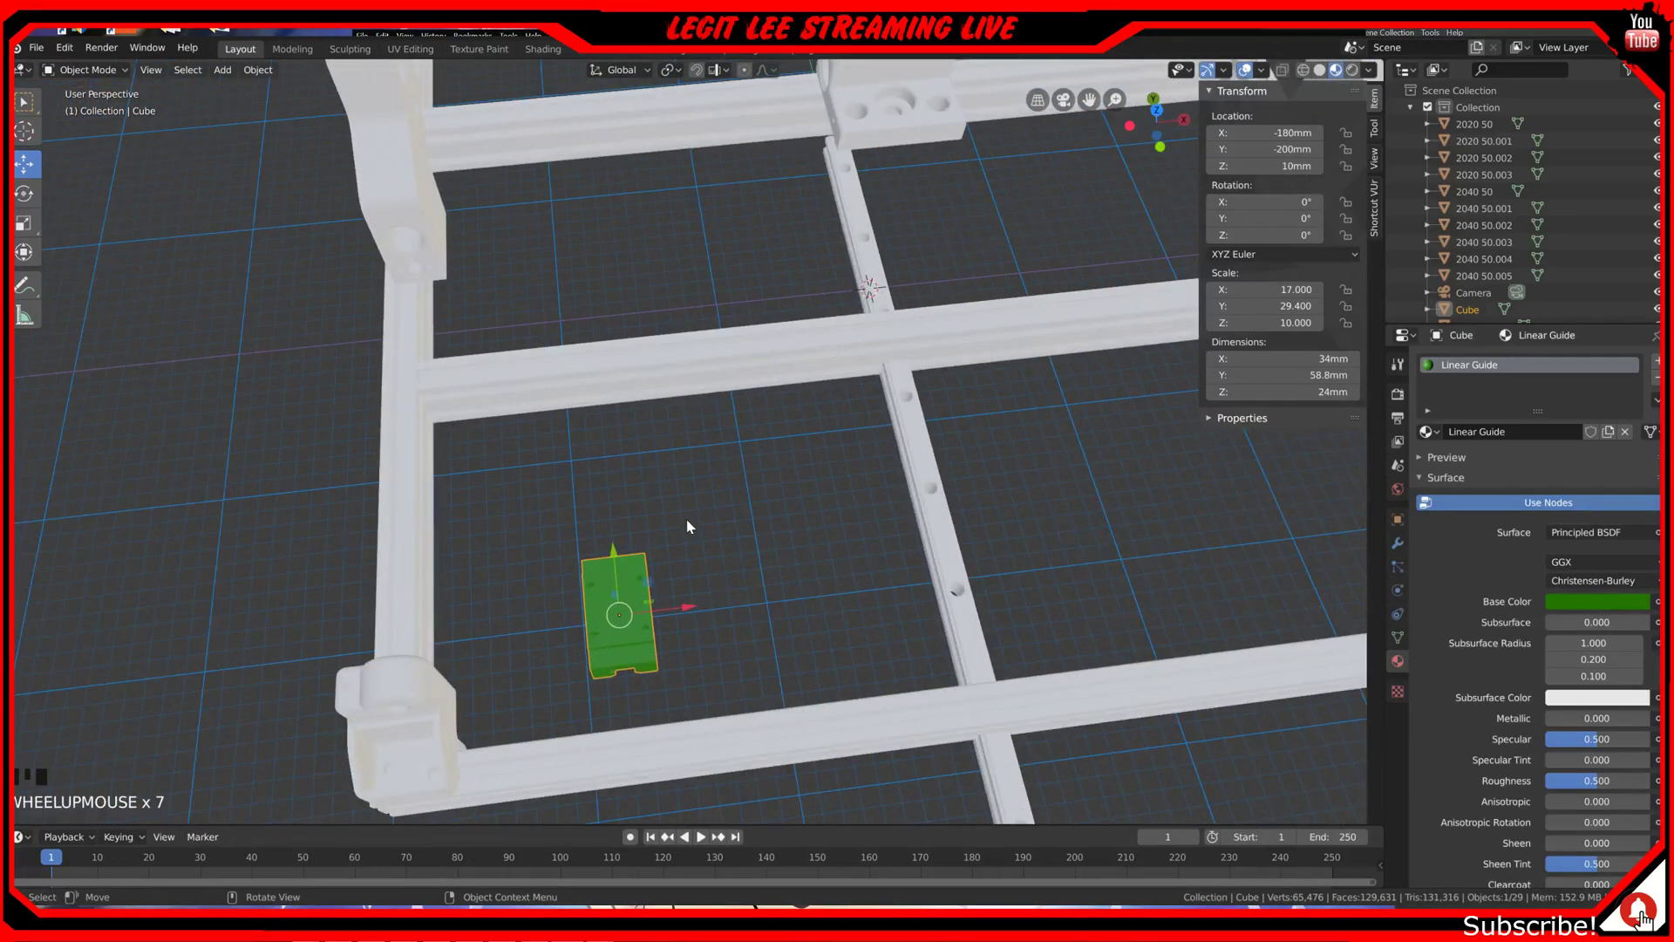
scroll(687, 519, down, 2)
scroll(711, 497, down, 2)
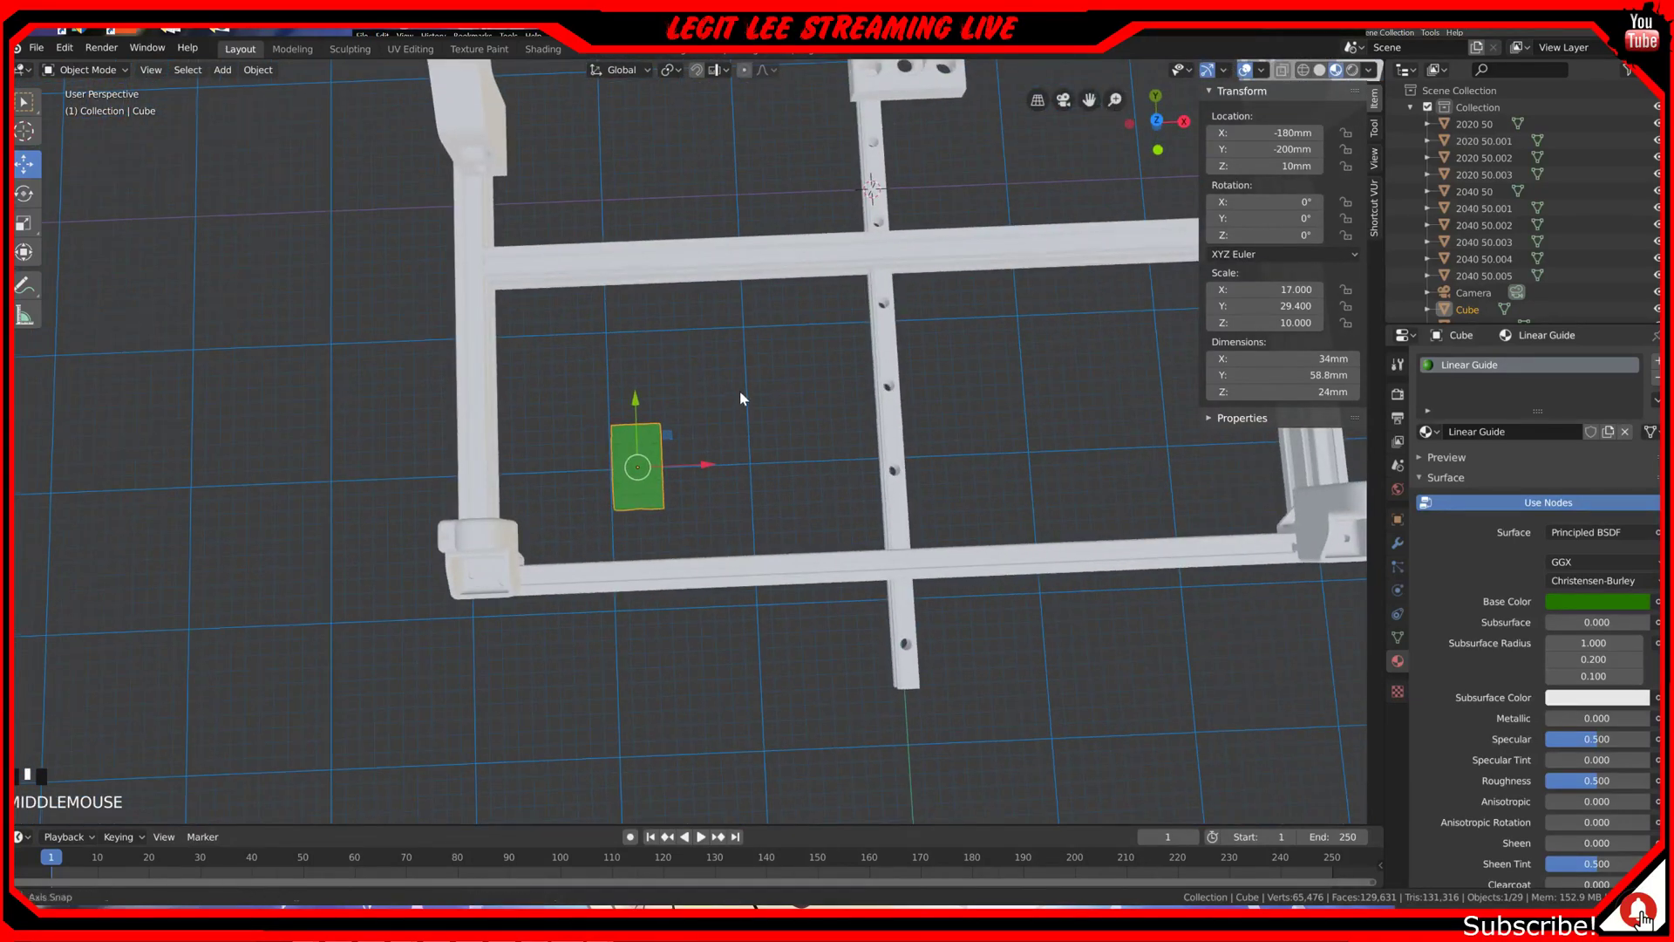
shift+middle_drag(740, 394, 760, 583)
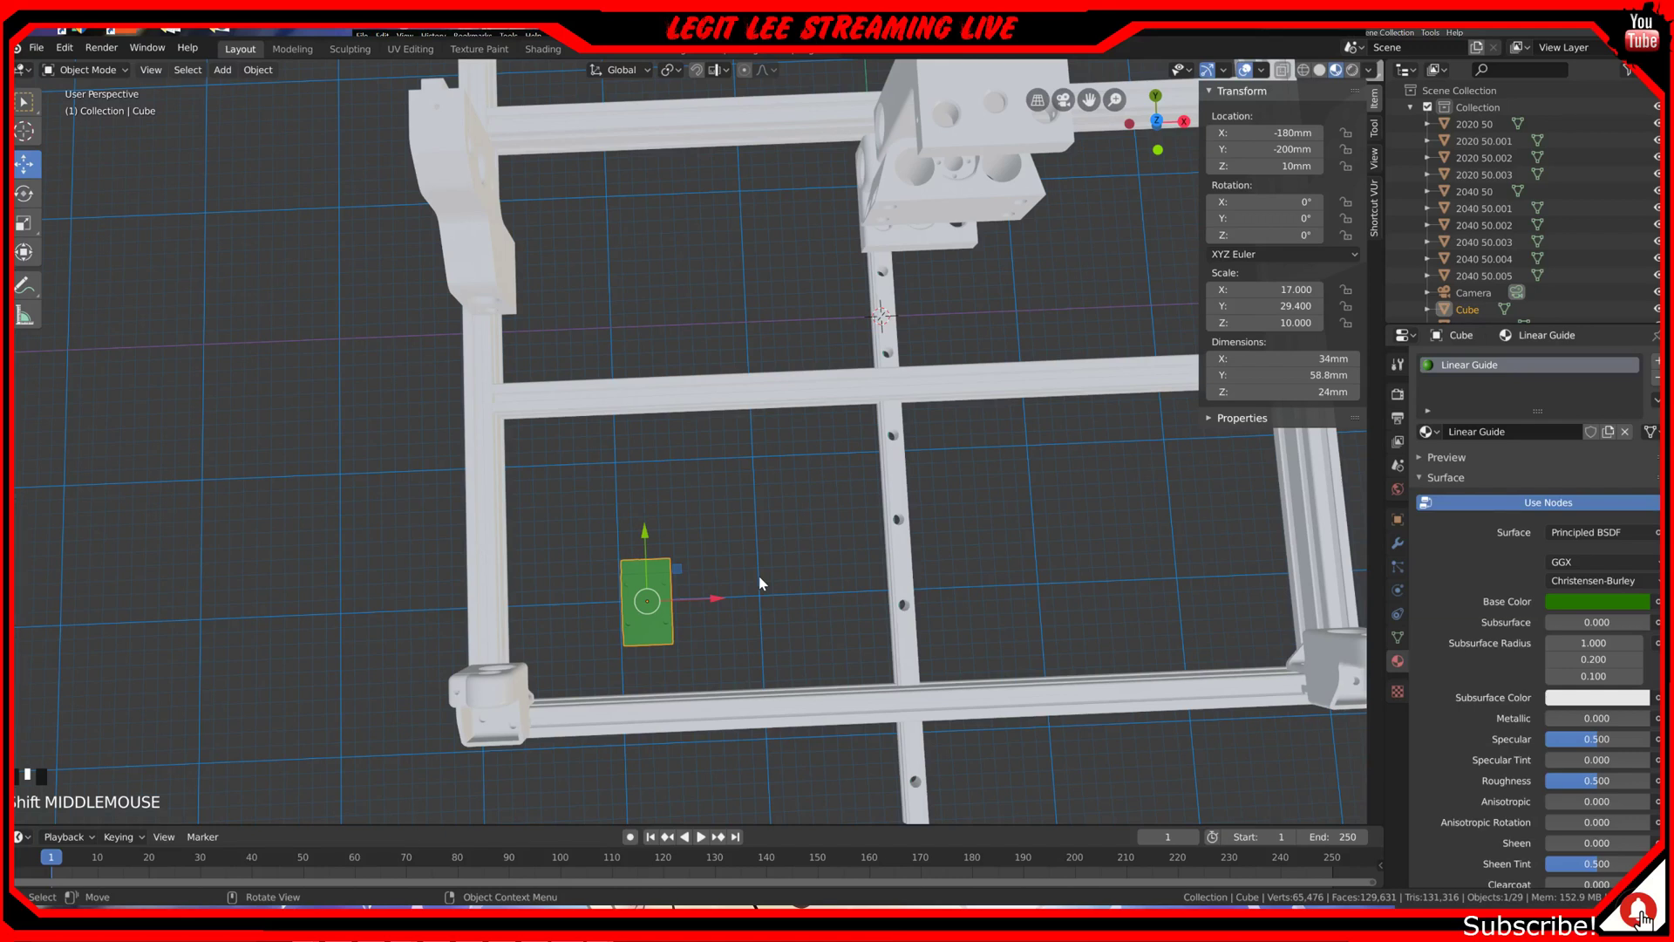
Step: Duplicate the green bearing block three times along X at 80 mm spacing, making a row of four
key(KP_7)
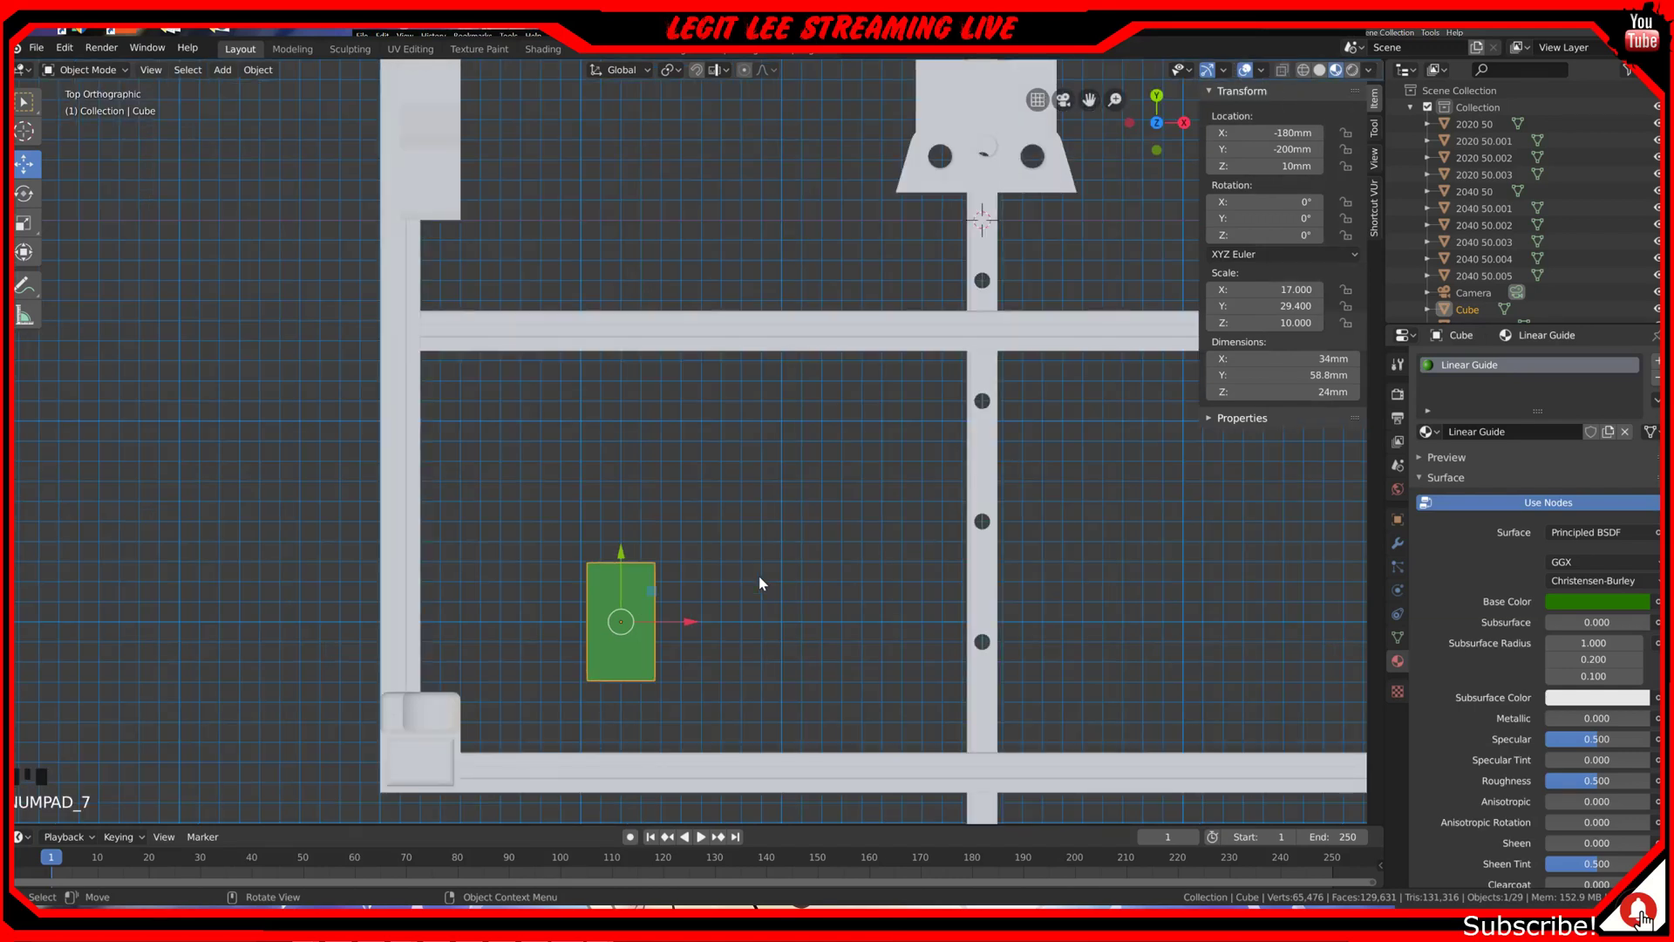
scroll(759, 583, down, 2)
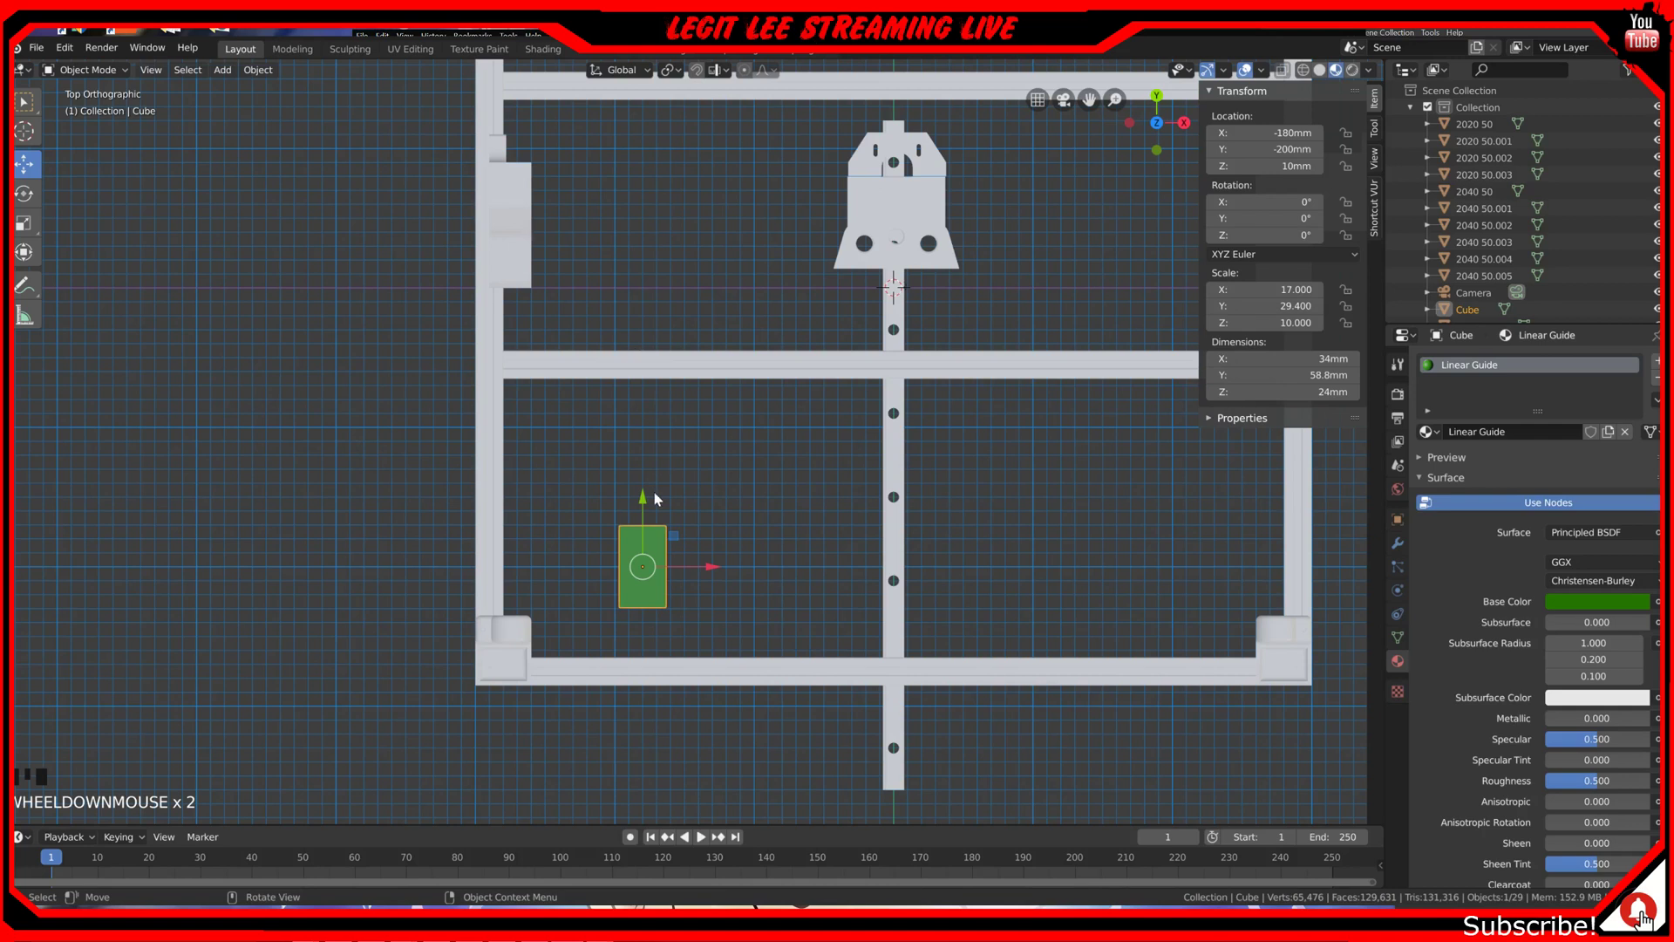
scroll(658, 544, down, 2)
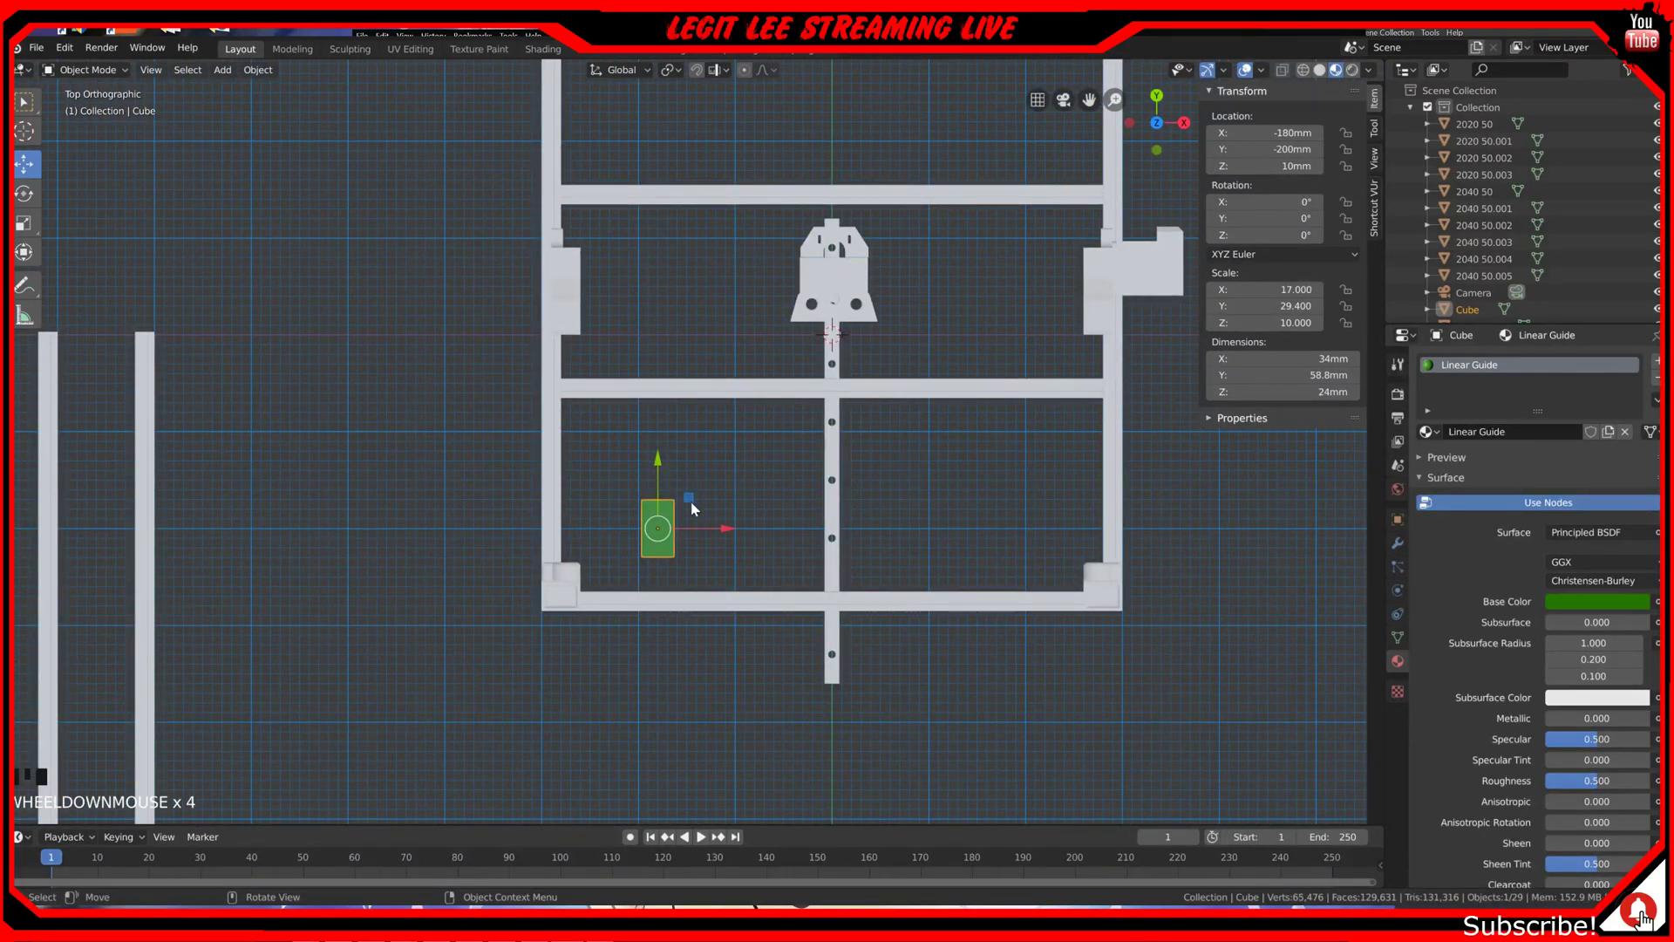
key(shift)
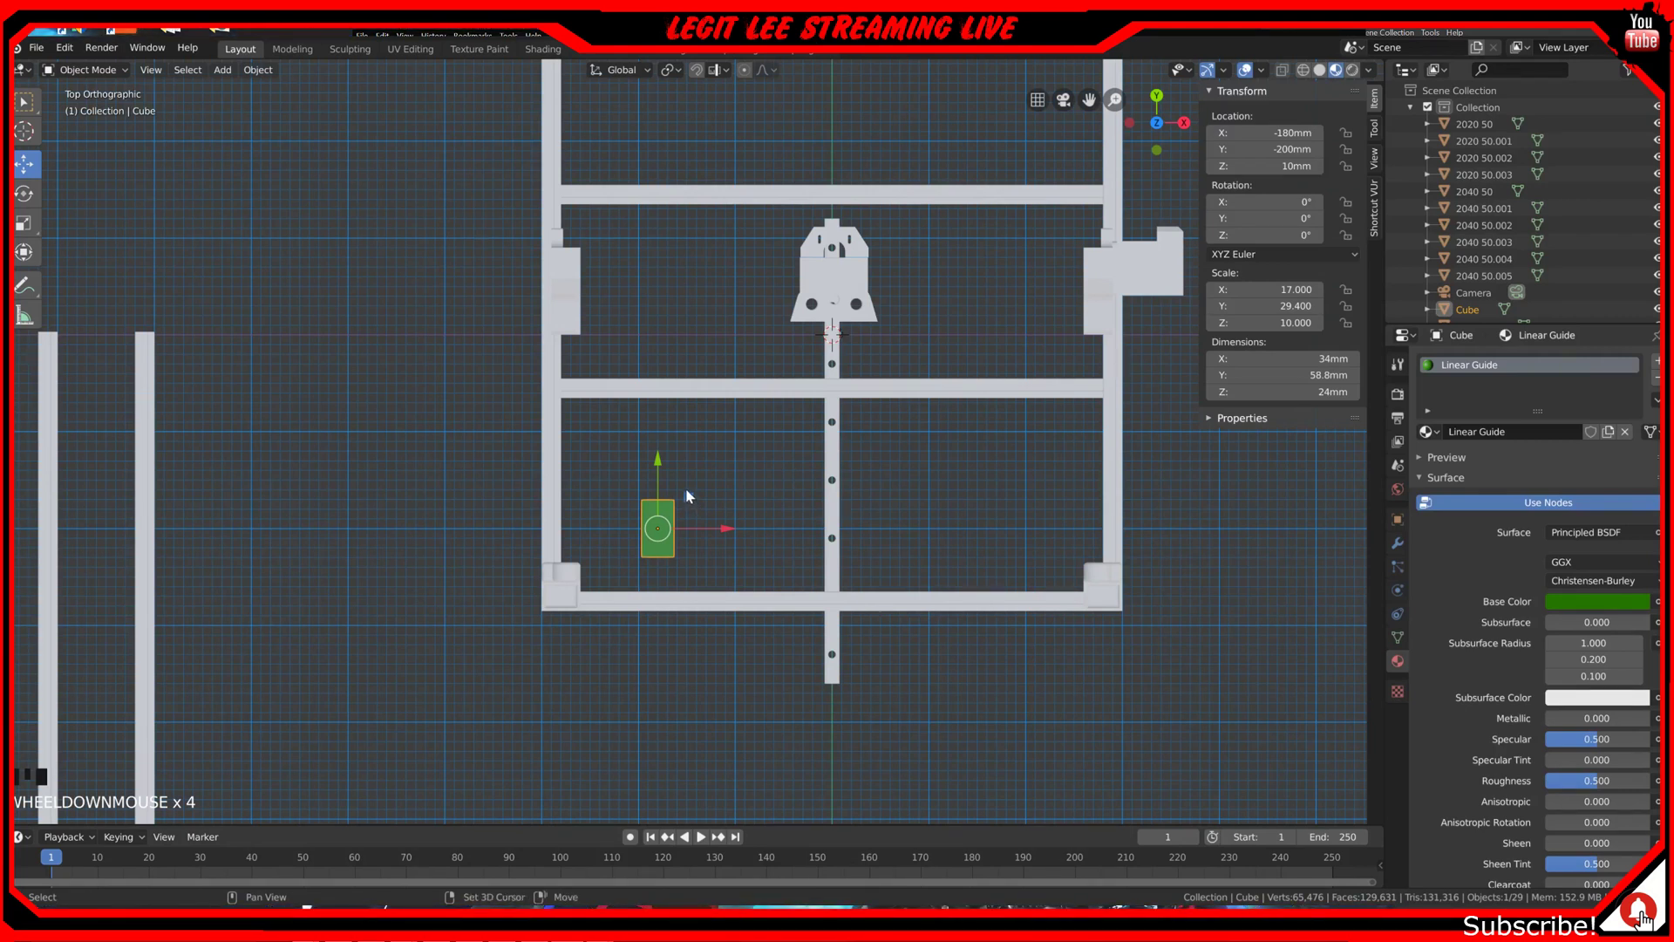
key(shift+d)
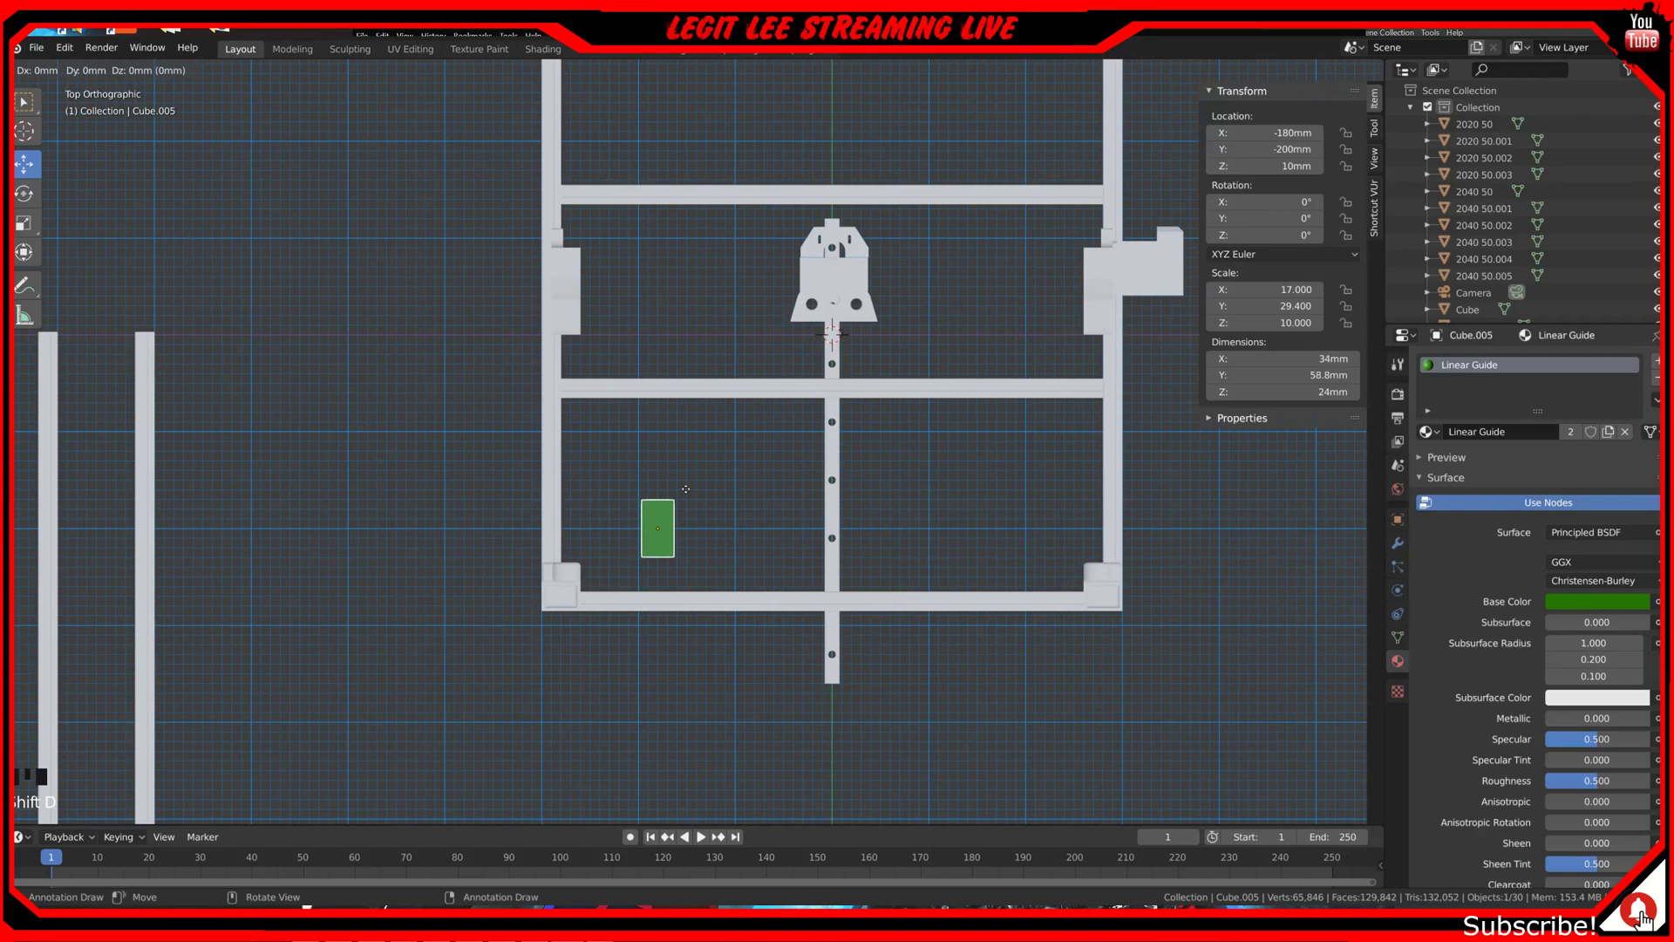
click(760, 494)
key(shift)
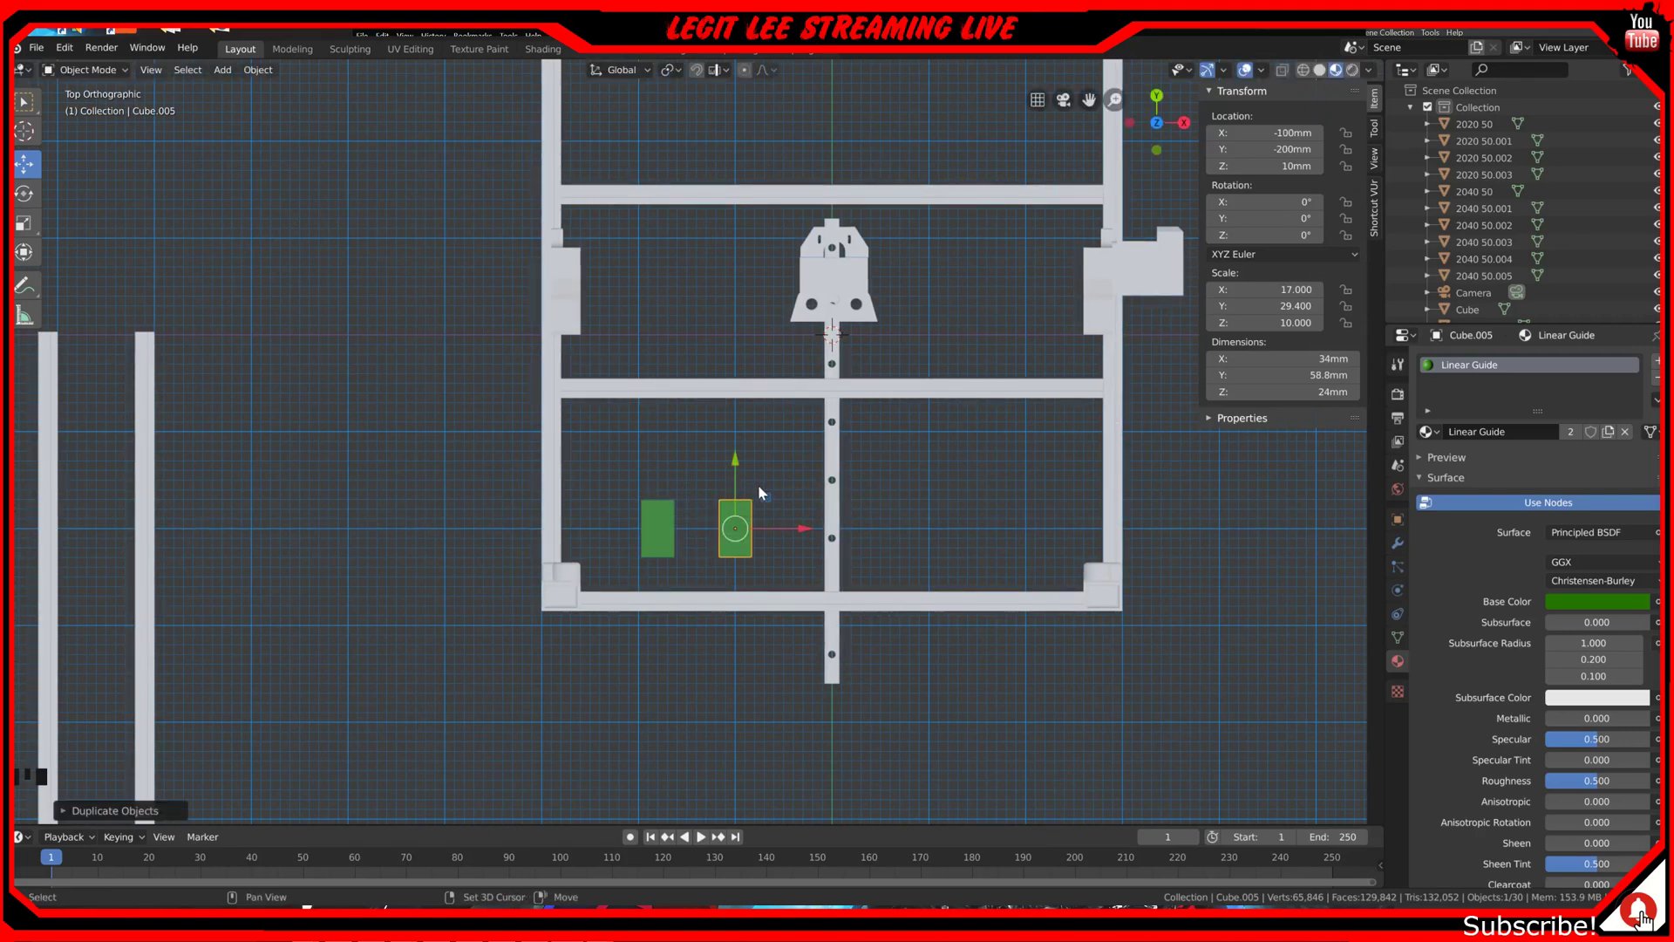
key(shift+r)
key(shift+r)
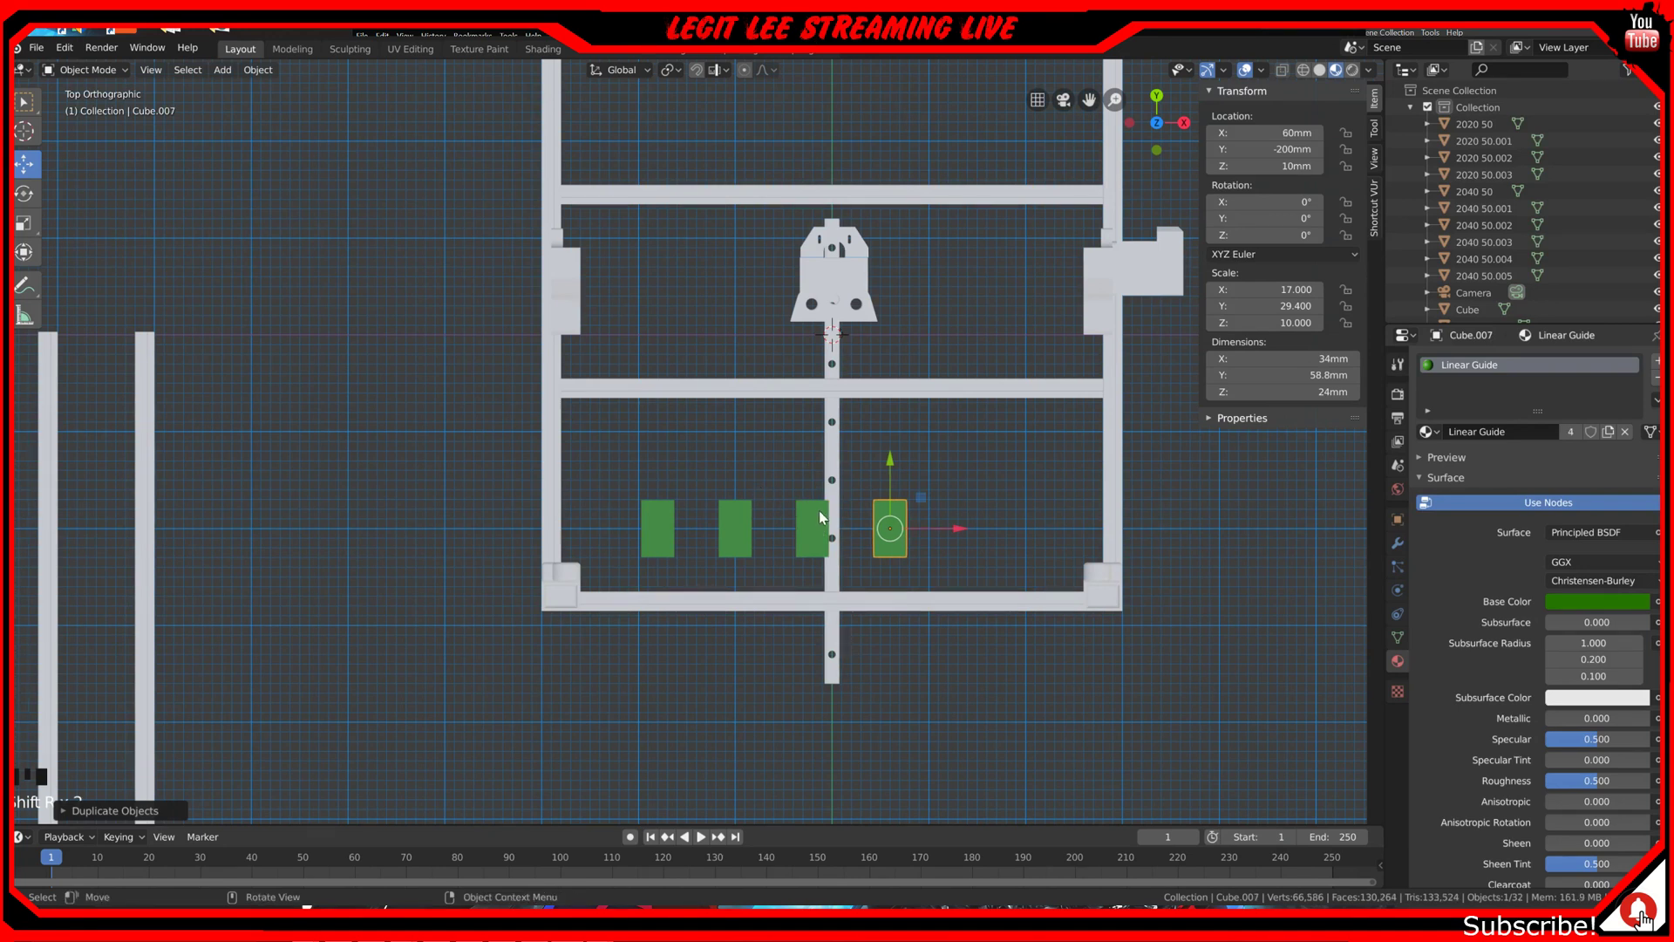
Step: Move all four green bearing blocks together 410 mm in negative X, outside the frame
shift+click(820, 516)
shift+click(731, 525)
shift+click(667, 521)
ctrl+drag(839, 535, 438, 510)
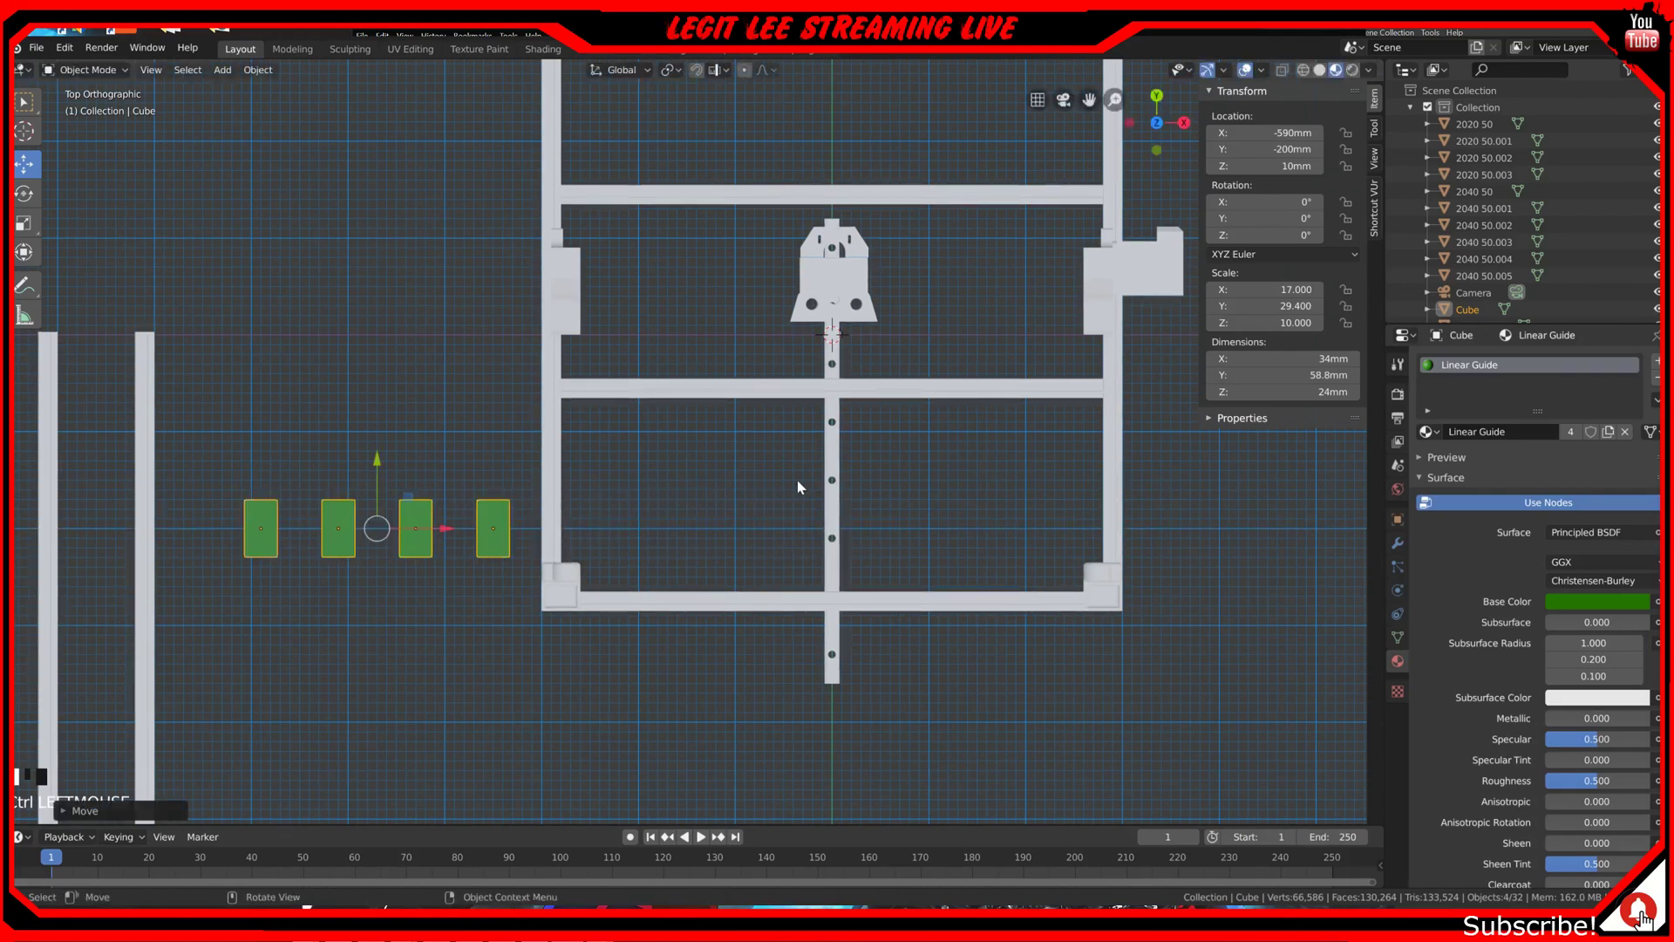
Step: Move the four centre rail segments together onto the left side extrusion, with the rearmost segment at X -290 mm and Y 115 mm
click(833, 558)
shift+click(831, 636)
shift+click(835, 422)
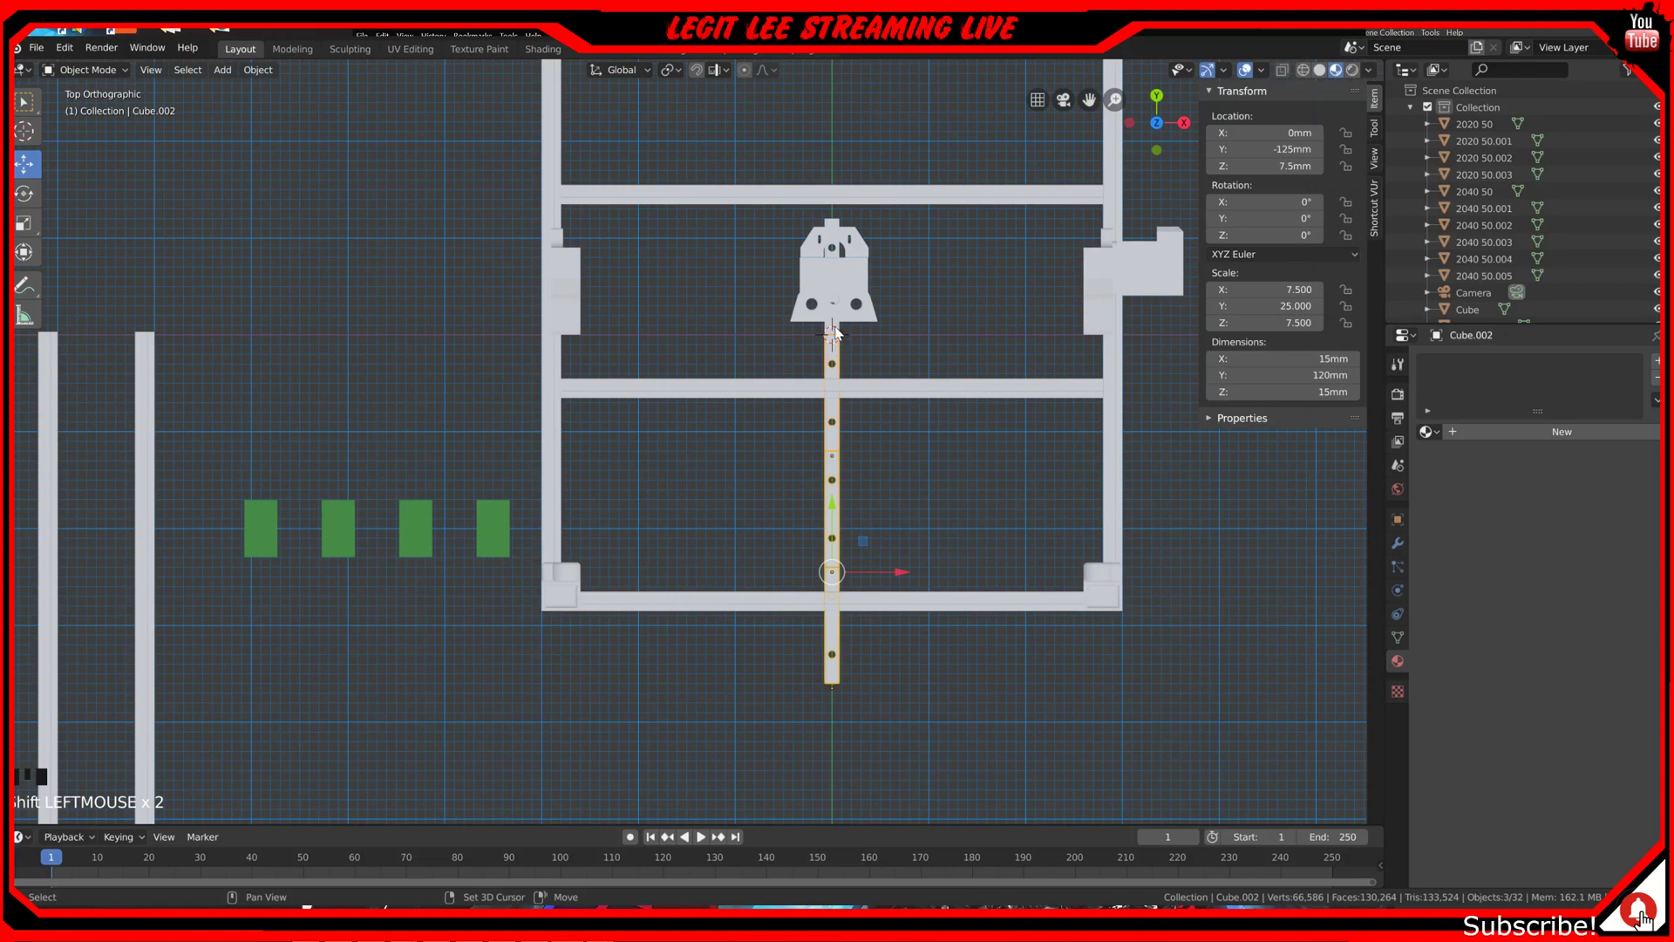
shift+click(834, 228)
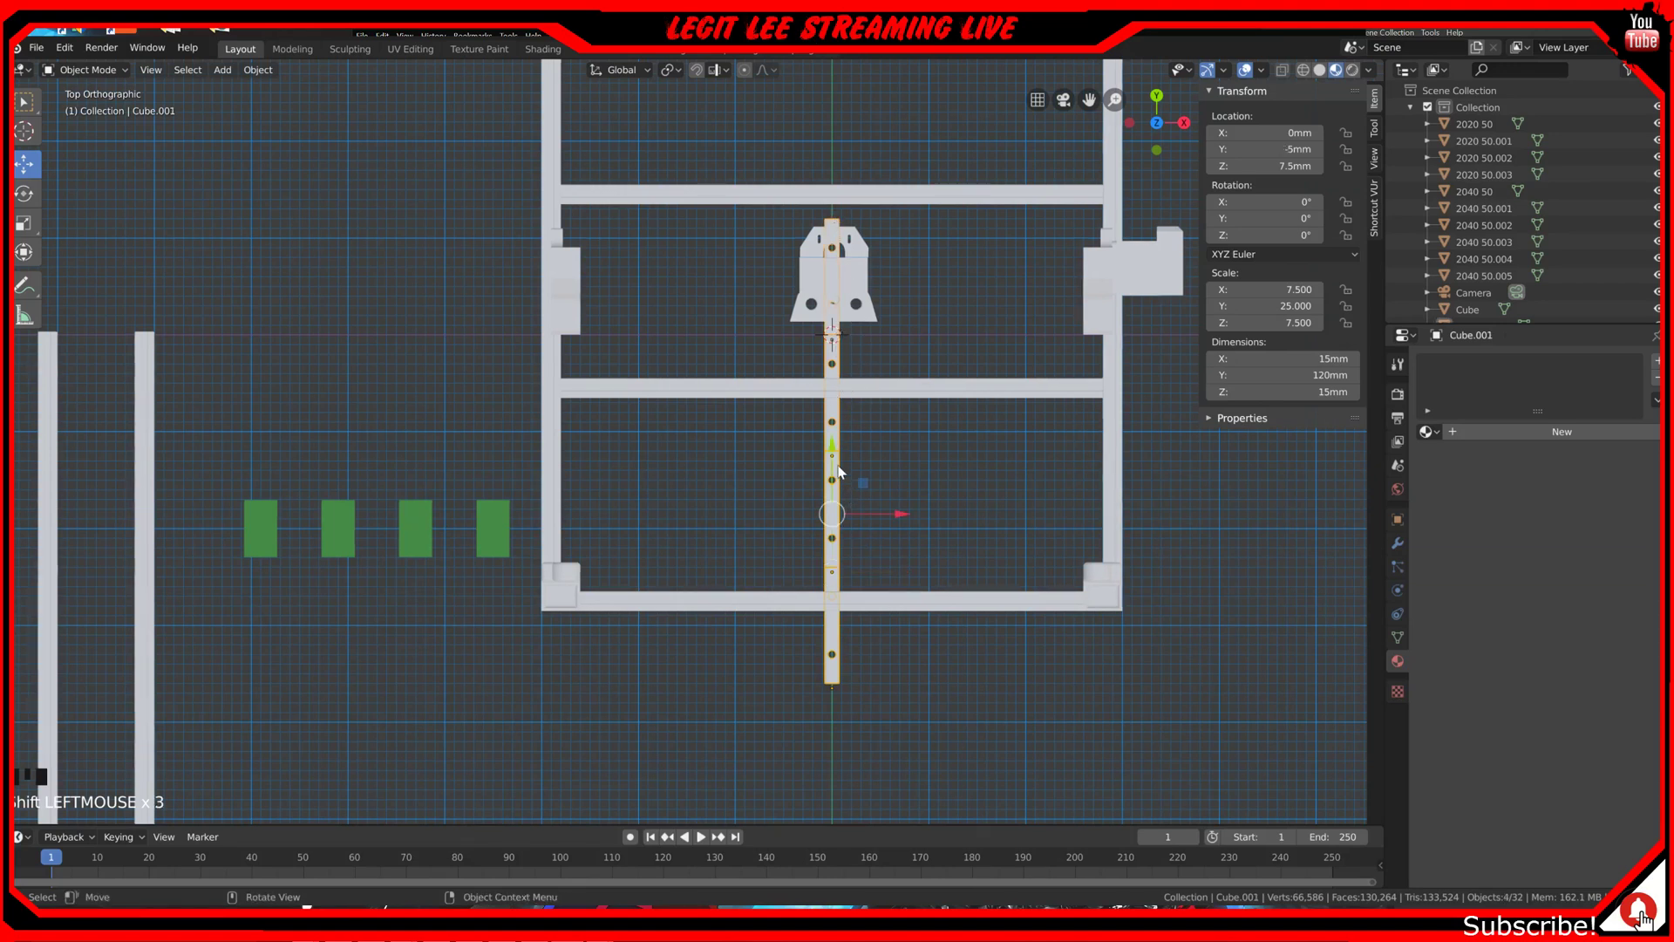
ctrl+drag(832, 447, 830, 316)
ctrl+drag(899, 380, 618, 389)
ctrl+drag(549, 312, 549, 330)
scroll(527, 495, up, 4)
shift+middle_drag(527, 496, 763, 490)
scroll(711, 521, up, 2)
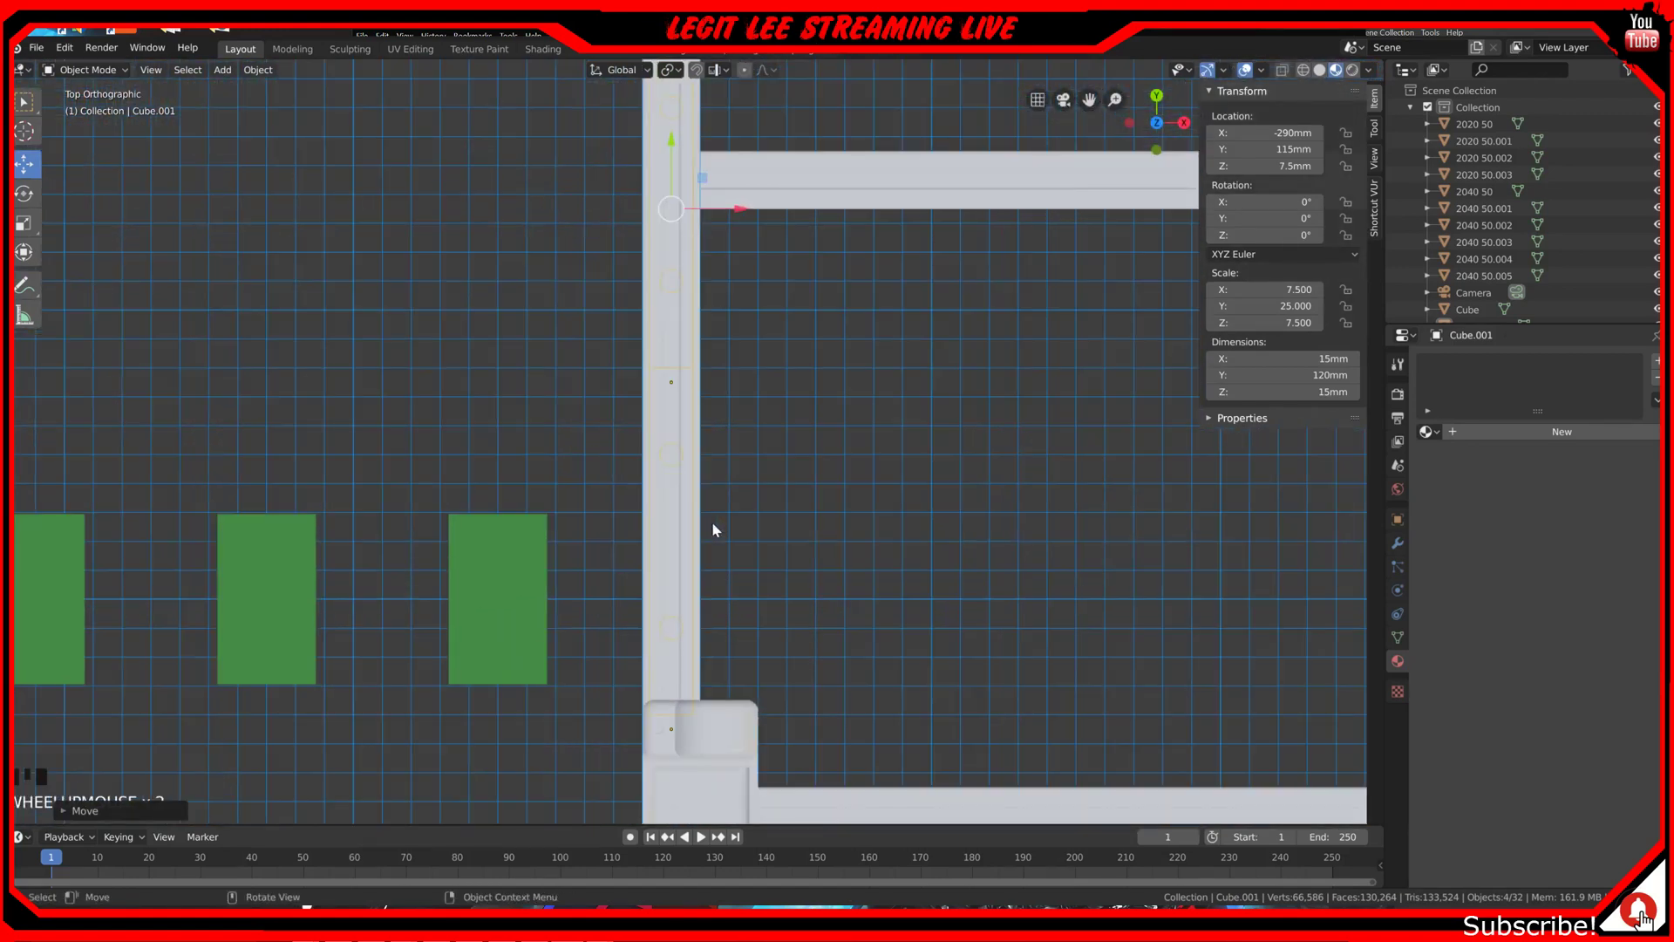
scroll(690, 498, up, 1)
scroll(685, 200, down, 1)
Step: Try shifting the four rail segments 10 mm towards the rear along Y, and move them back
ctrl+drag(670, 143, 673, 150)
scroll(671, 175, up, 2)
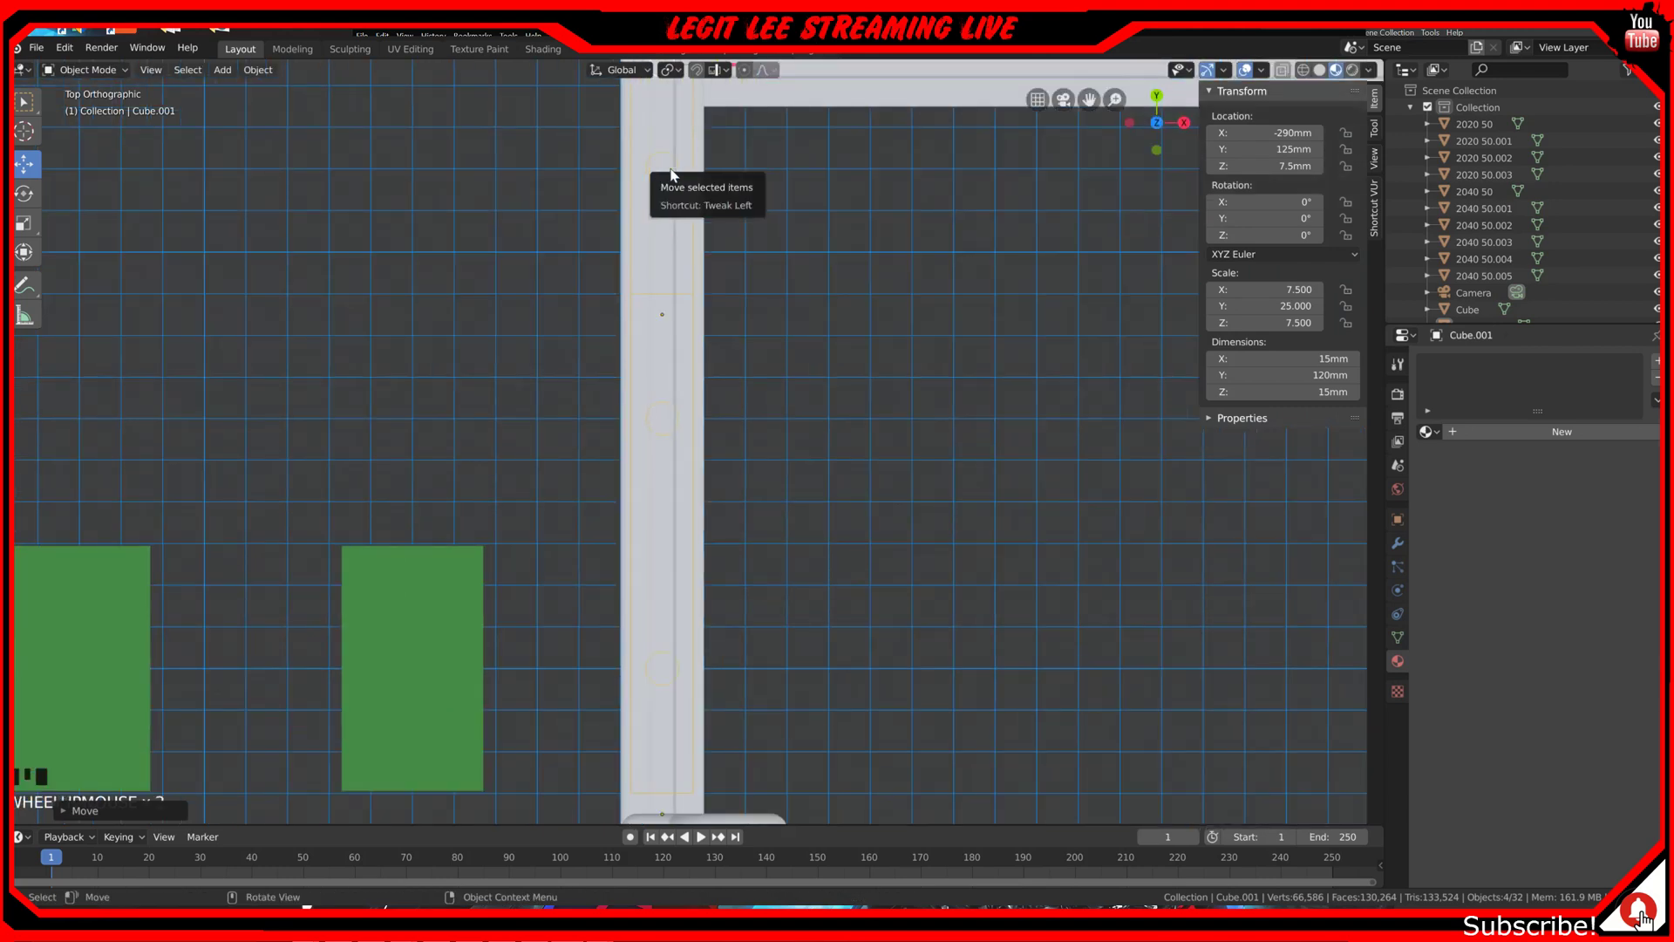
scroll(671, 174, up, 1)
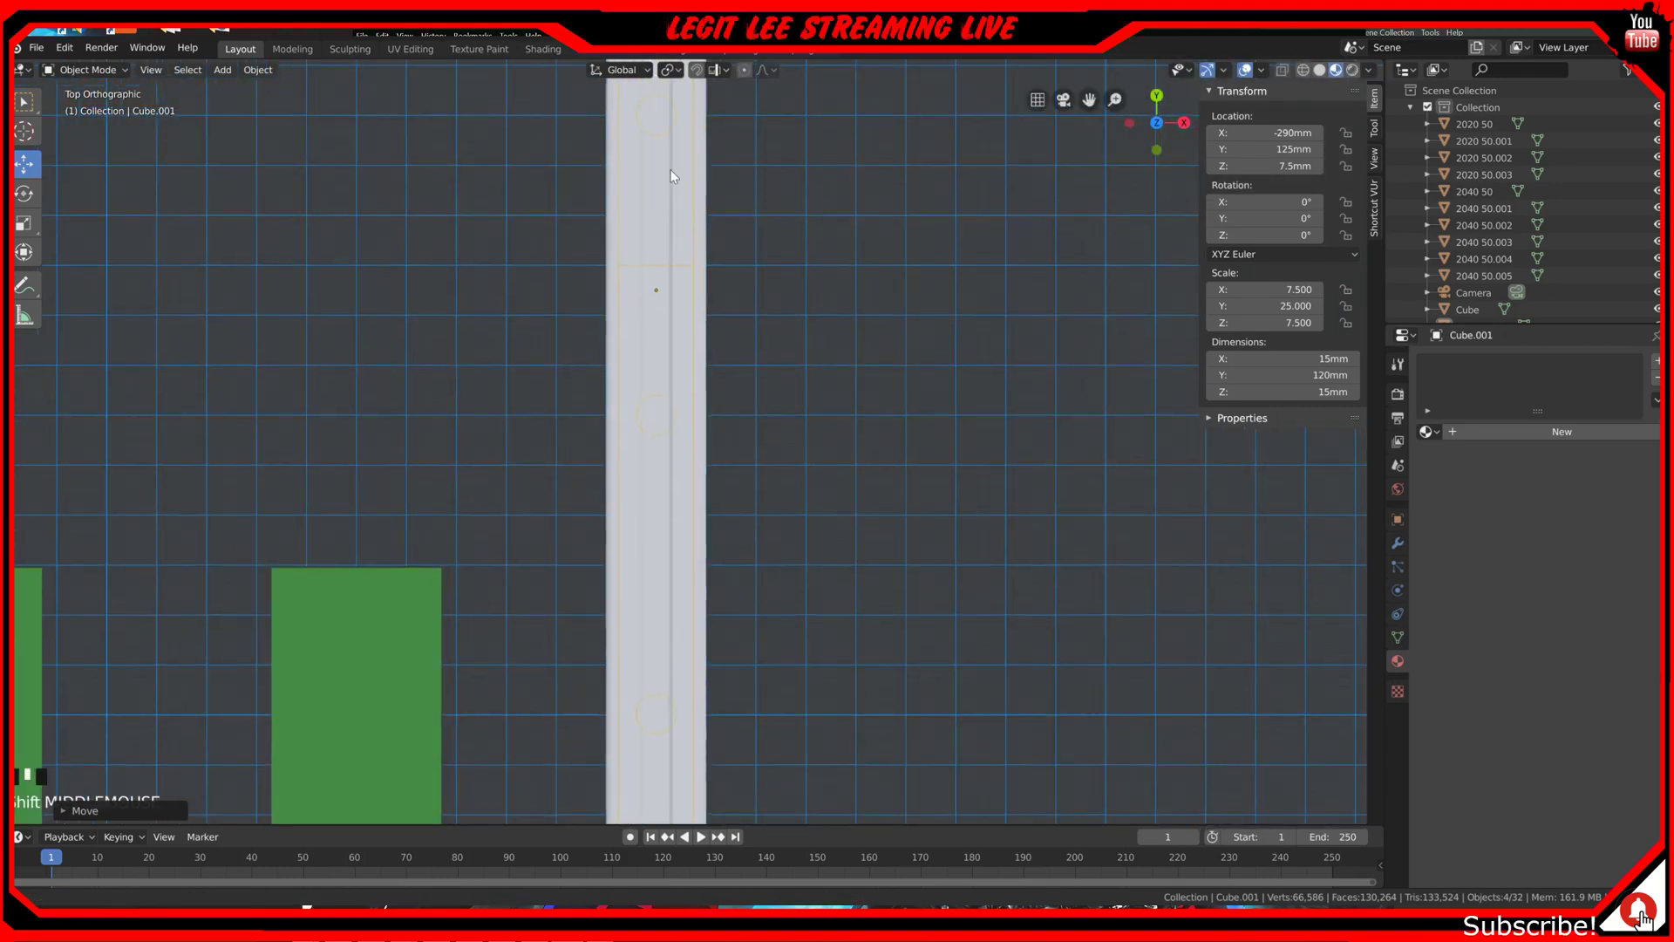
shift+middle_drag(660, 298, 650, 521)
ctrl+drag(639, 292, 646, 354)
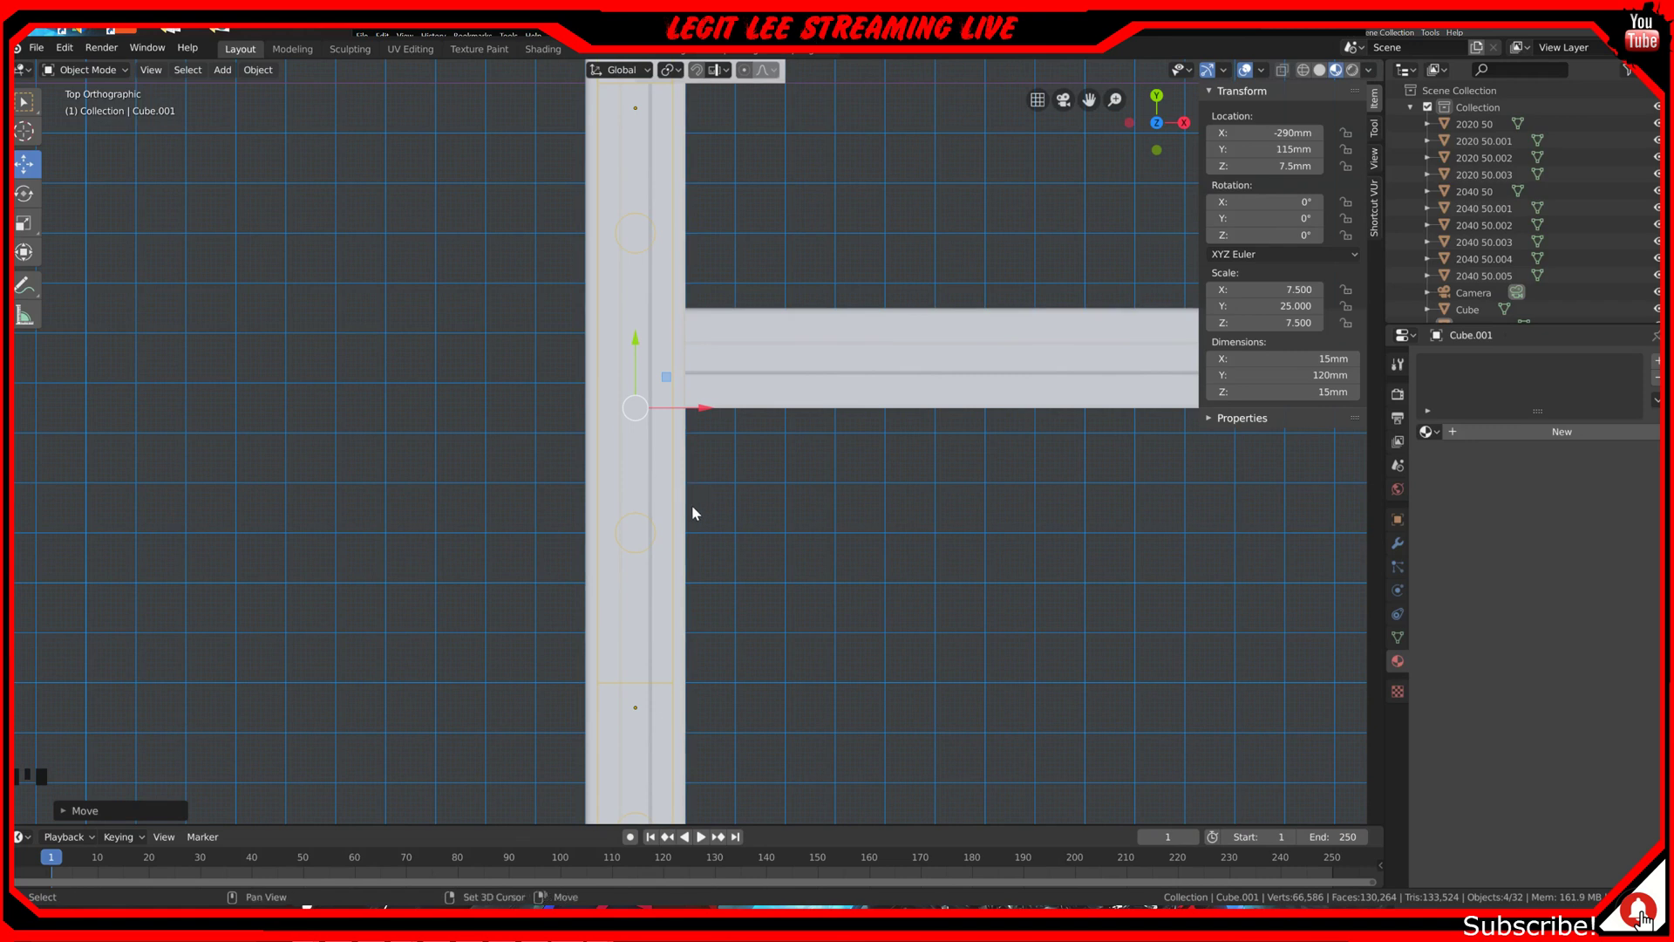
scroll(693, 506, down, 3)
mouse_move(733, 658)
shift+middle_down()
mouse_move(777, 307)
mouse_move(753, 443)
mouse_move(759, 654)
shift+middle_up()
scroll(751, 517, up, 8)
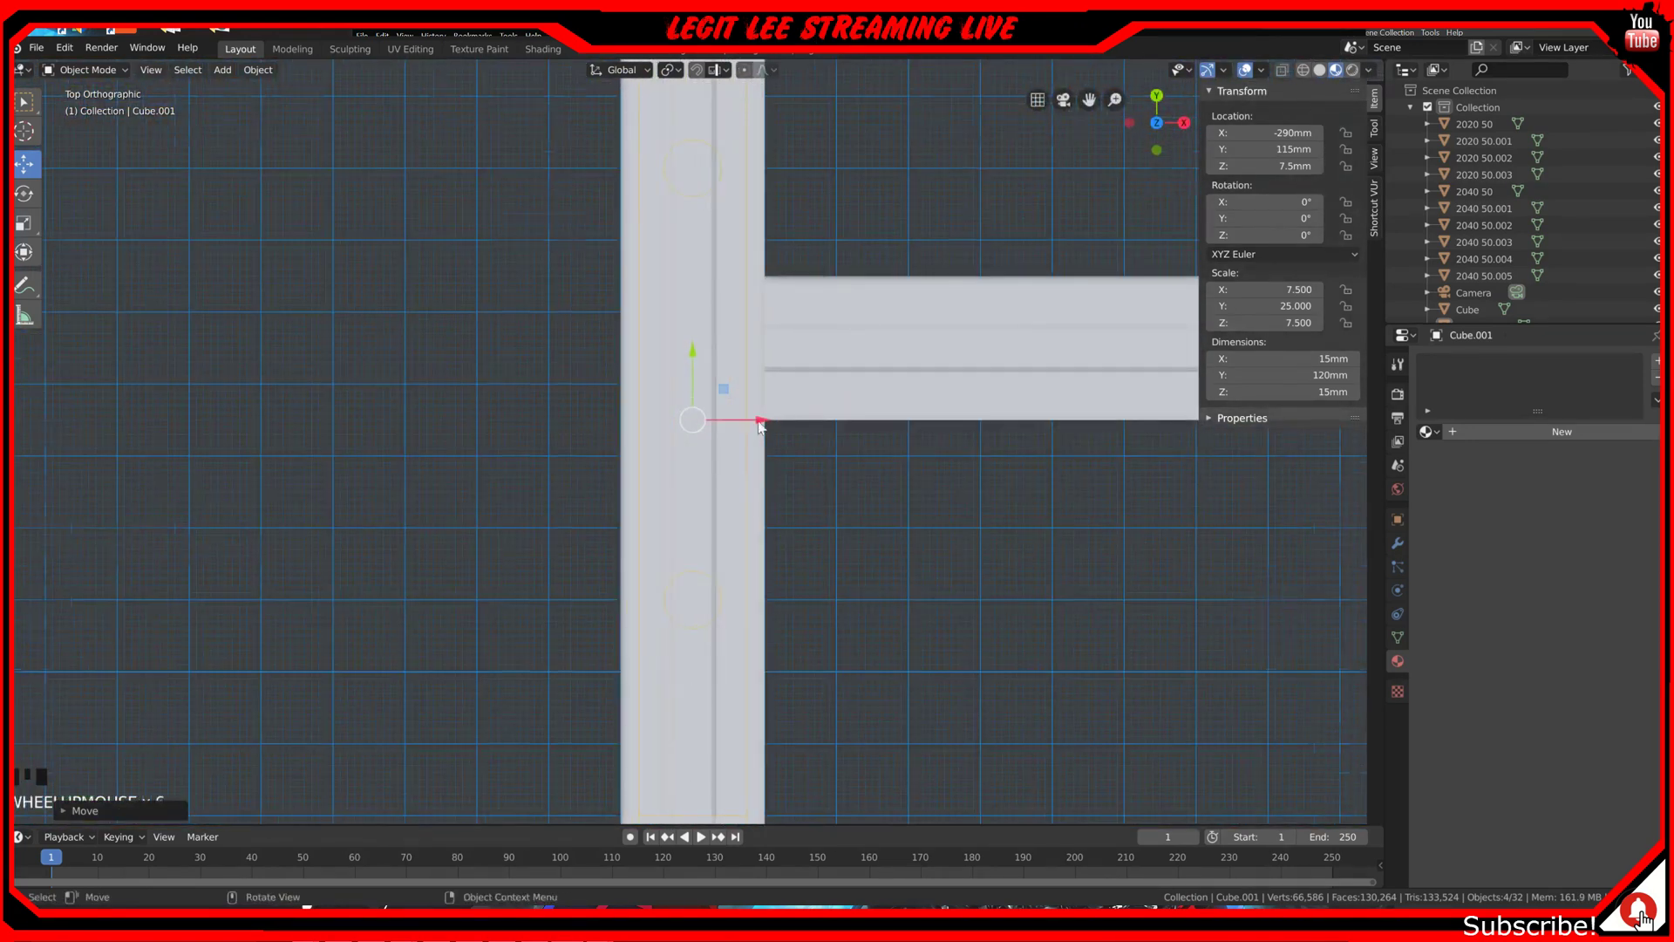
Step: Shift the four rail segments 5 mm towards the rear, placing the rearmost segment at Y 120 mm
ctrl+drag(692, 349, 691, 332)
scroll(804, 591, down, 5)
shift+middle_drag(804, 591, 769, 740)
scroll(672, 569, up, 2)
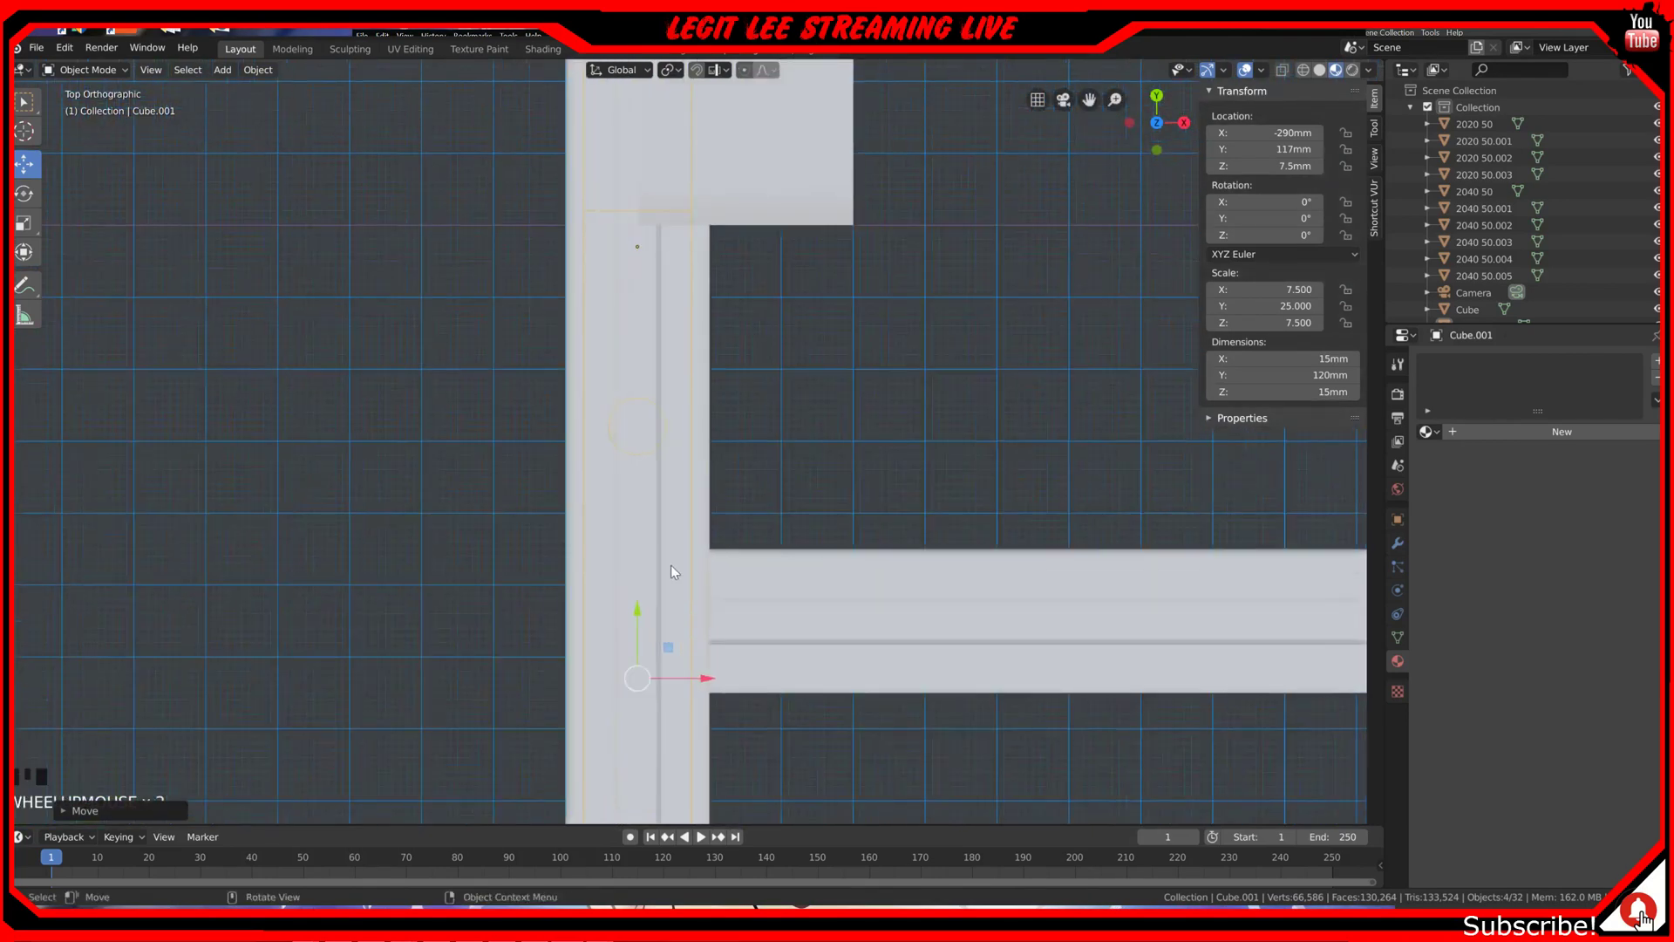
ctrl+drag(640, 614, 640, 592)
Step: Try moving the rail segments another 2 mm towards the rear along Y, and move them back
shift+middle_drag(750, 664, 778, 422)
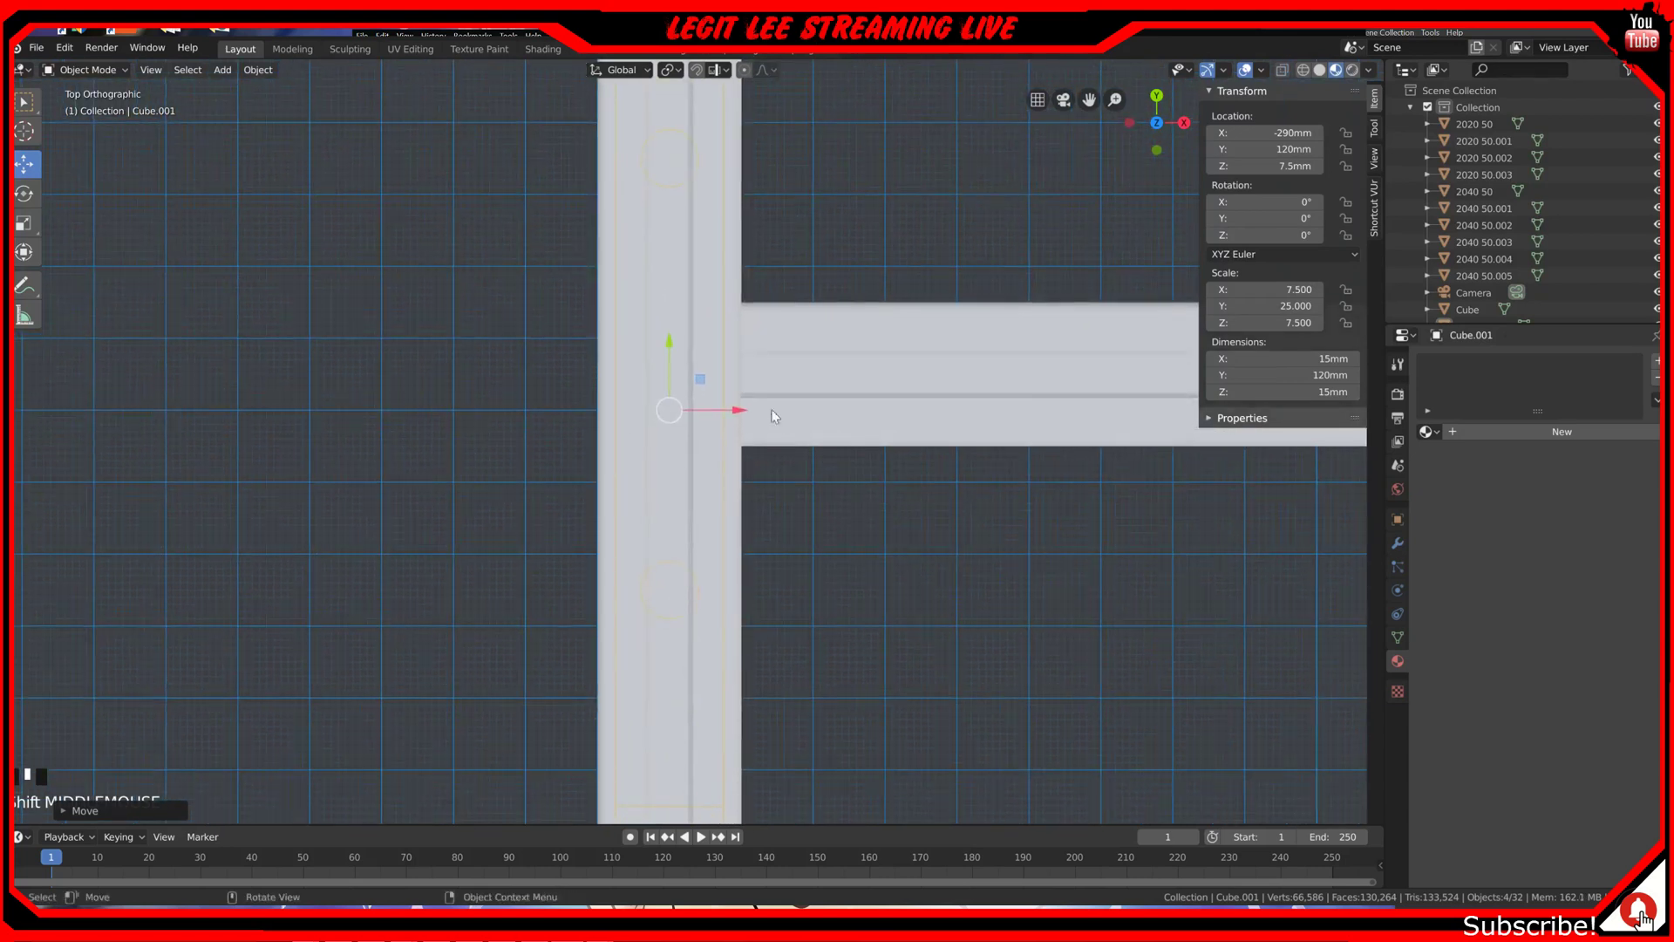
ctrl+drag(670, 346, 670, 335)
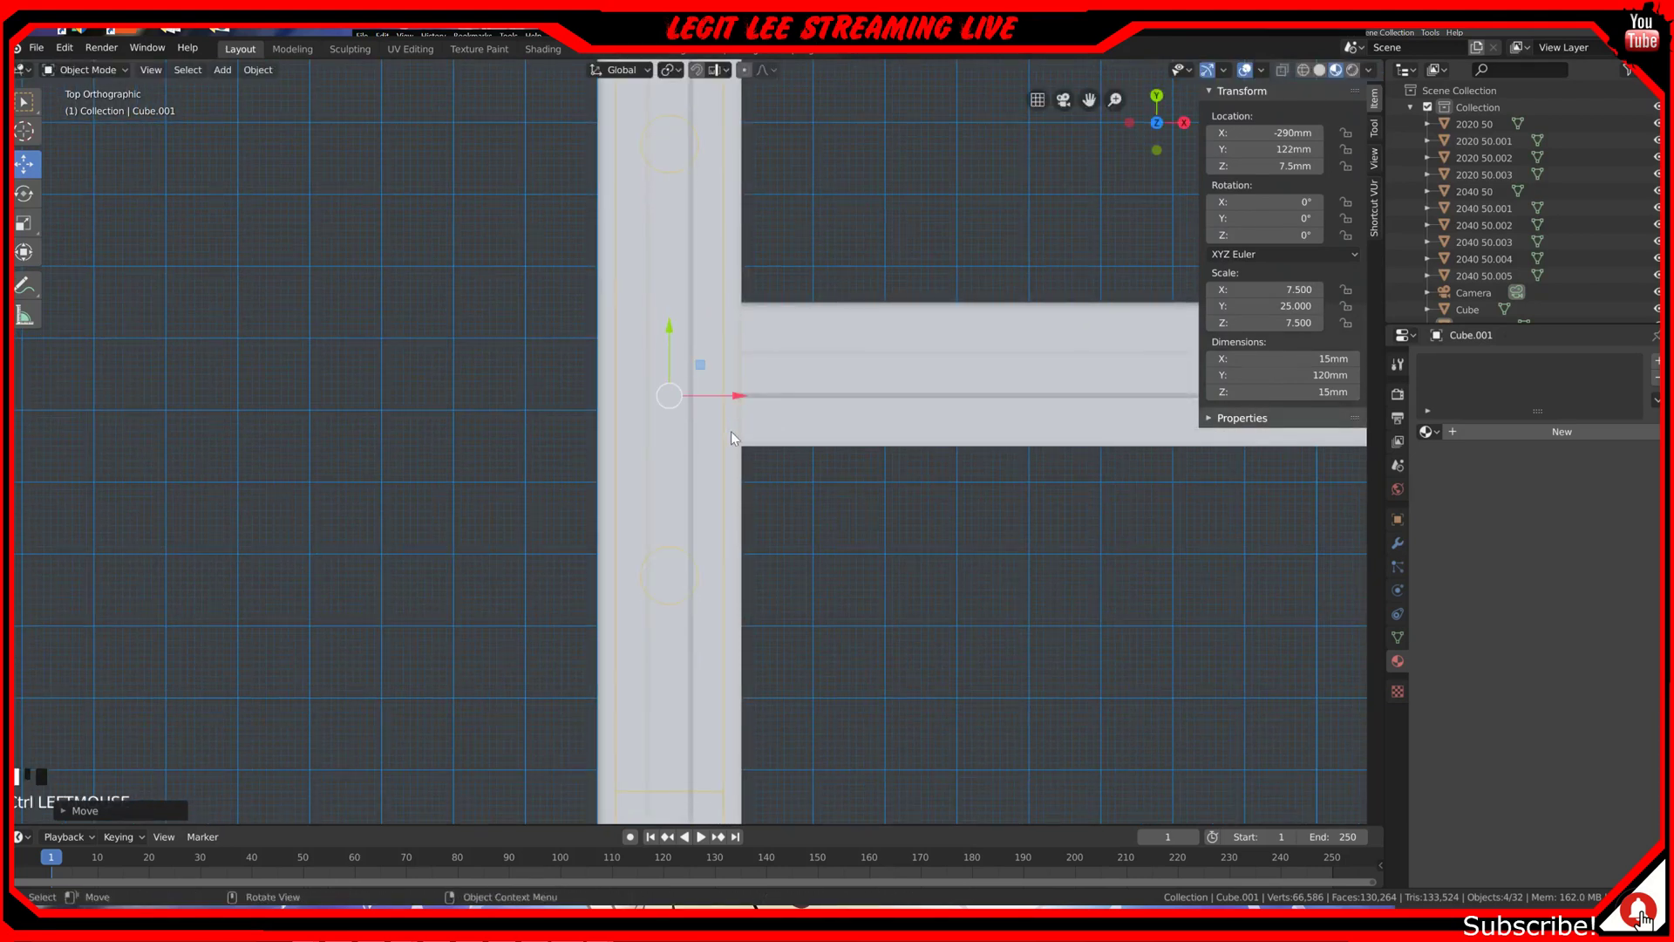
scroll(737, 525, down, 4)
shift+middle_drag(737, 525, 752, 445)
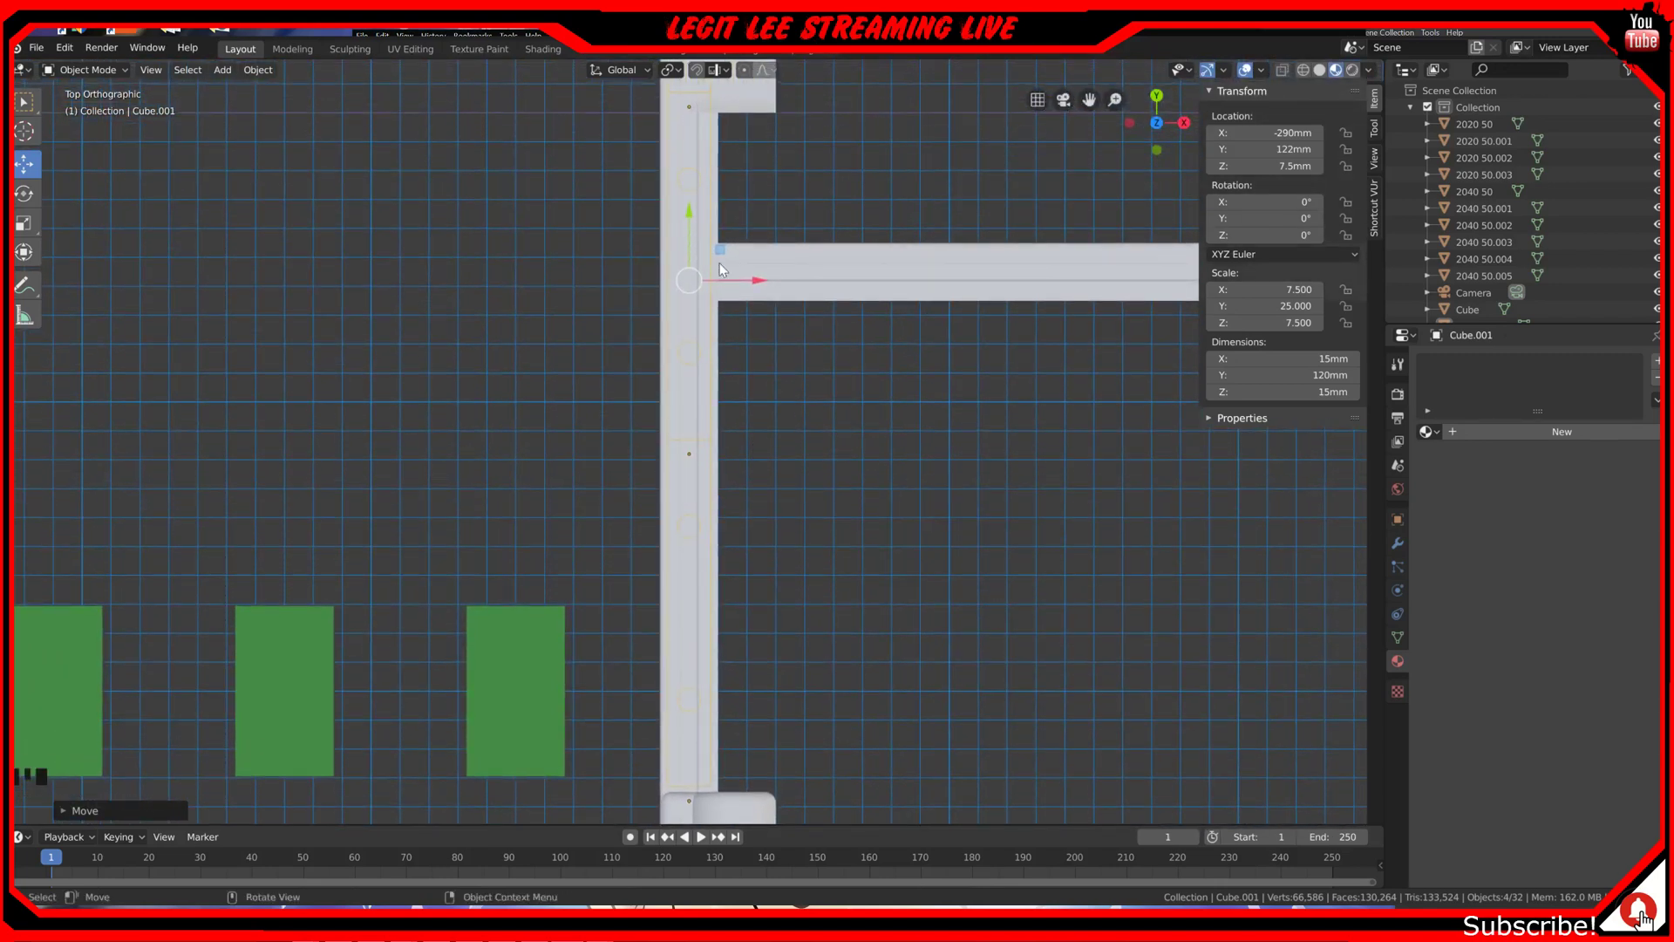
scroll(694, 220, up, 4)
shift+middle_drag(694, 208, 719, 621)
scroll(718, 530, up, 1)
ctrl+drag(717, 495, 717, 517)
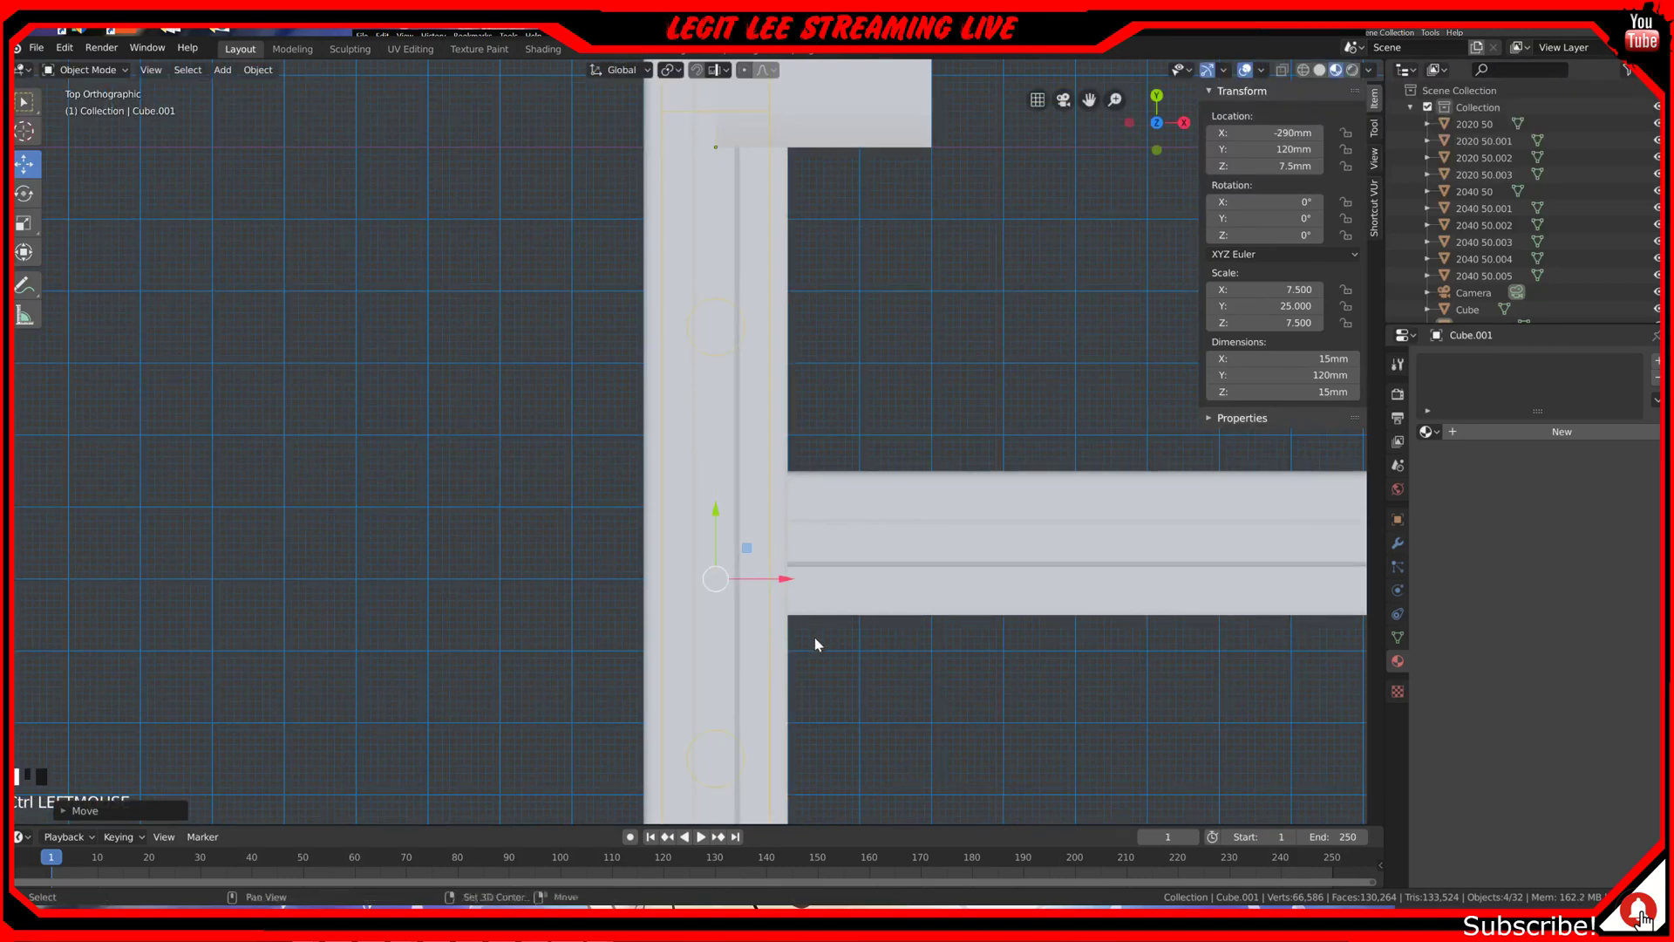
Step: Examine how the rail segments sit along the left side extrusion, from the front corner to the rear motor holder
shift+middle_drag(813, 635, 773, 235)
scroll(771, 366, down, 3)
shift+middle_drag(770, 500, 766, 411)
scroll(785, 261, up, 2)
scroll(782, 177, down, 2)
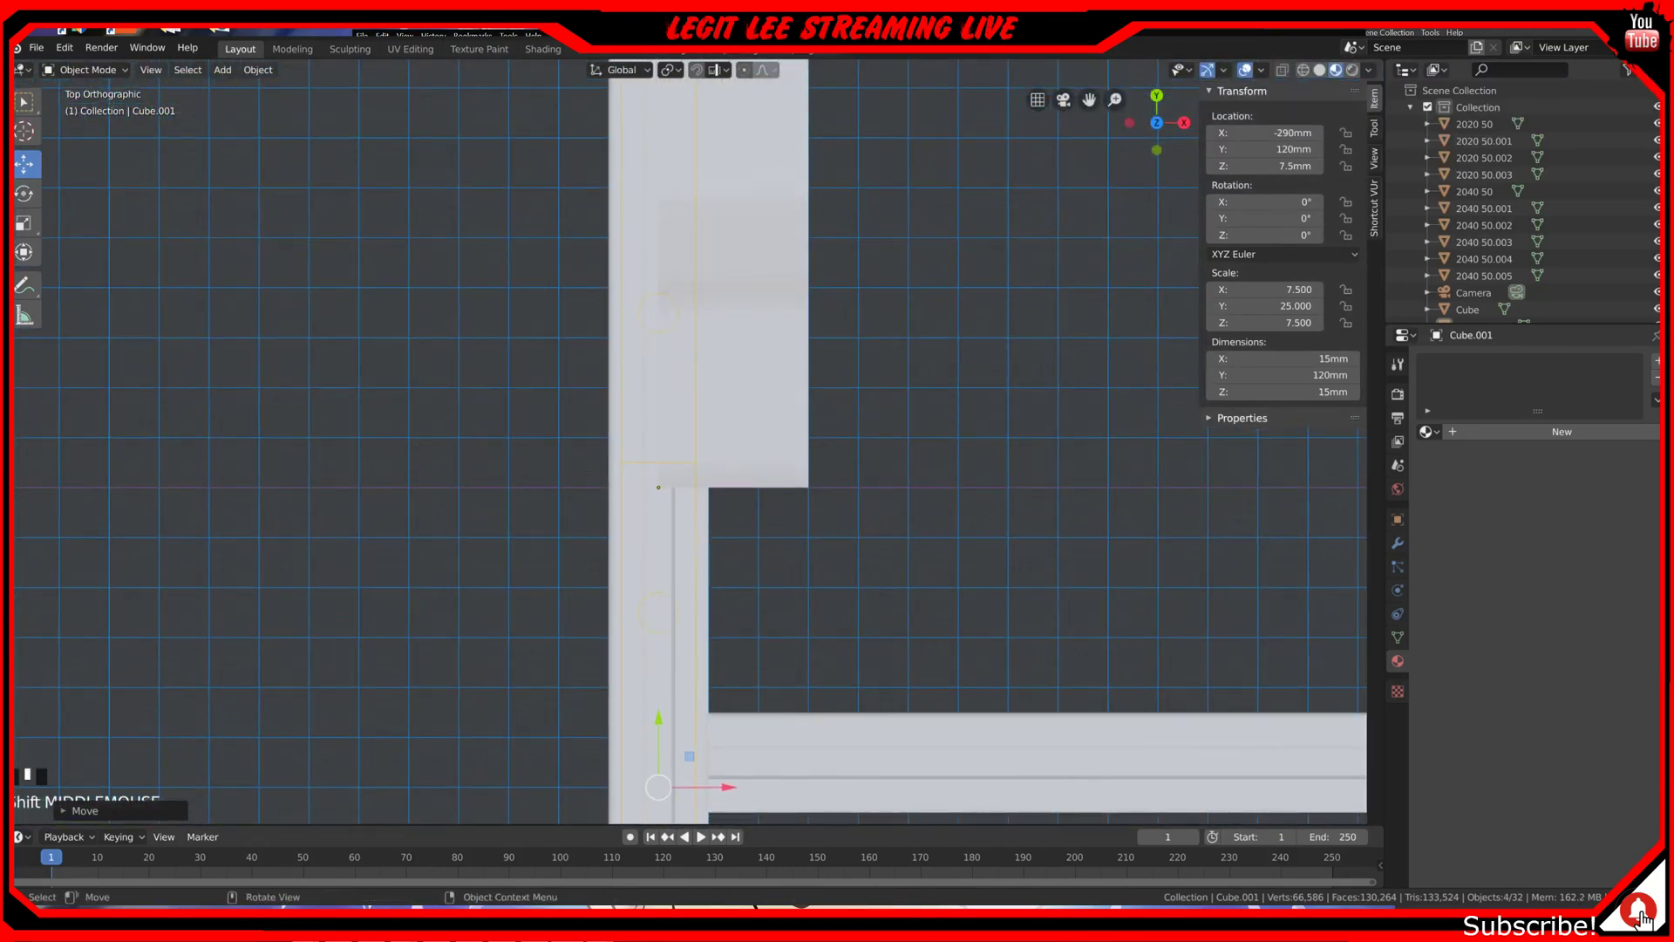
shift+middle_drag(839, 197, 840, 819)
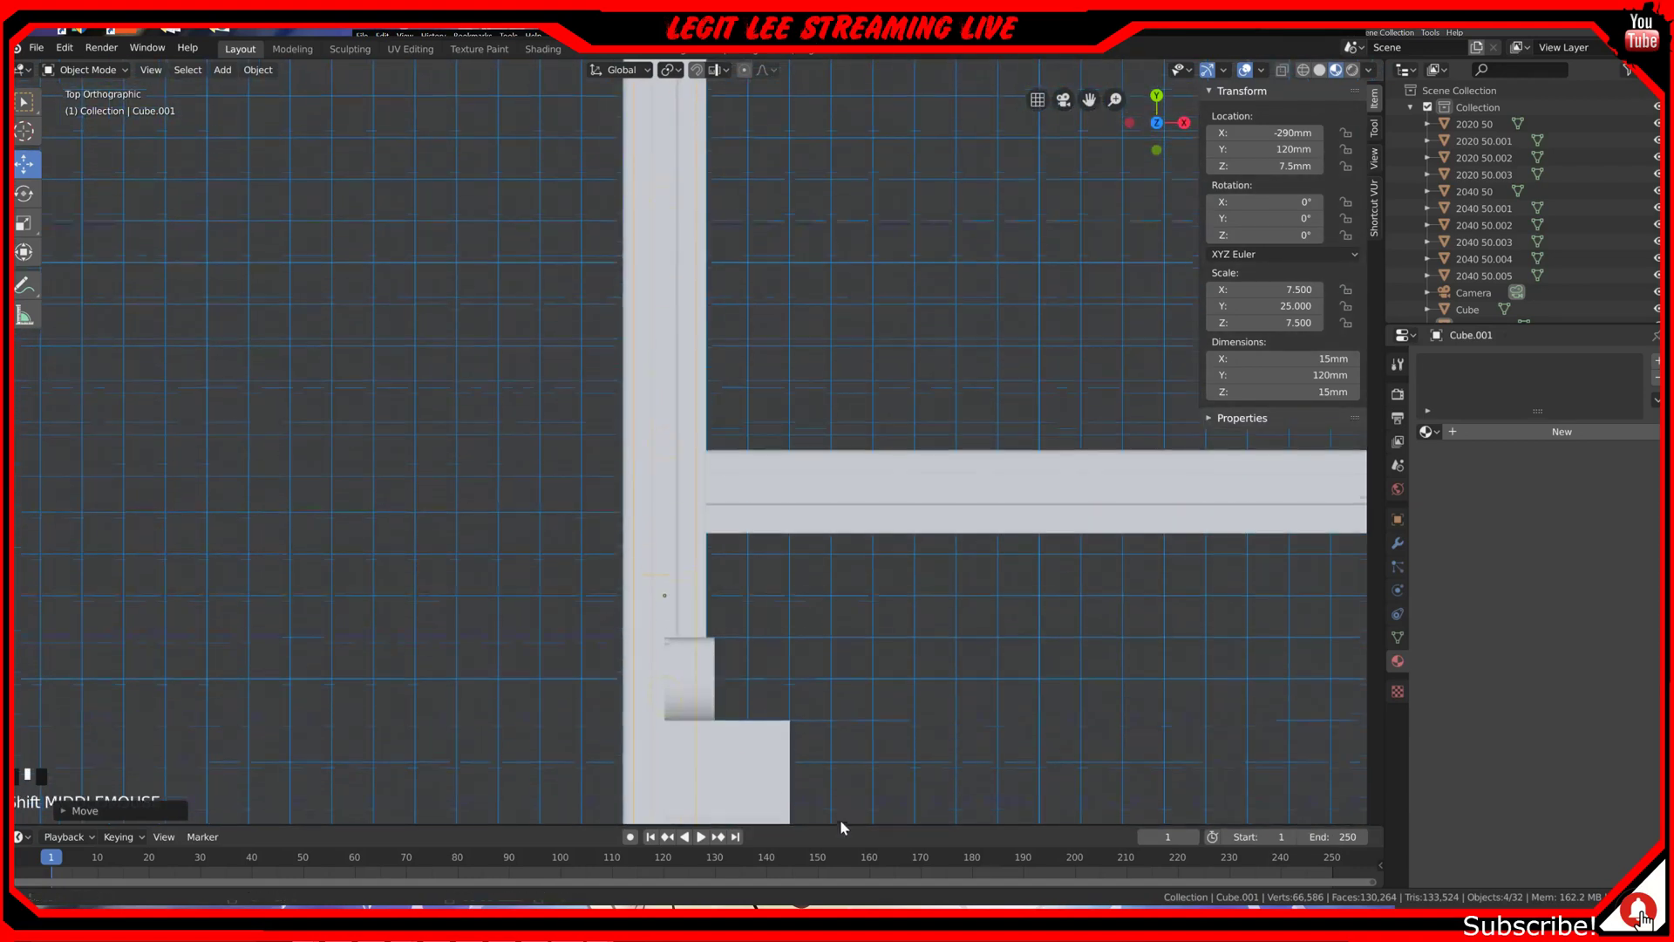
shift+middle_drag(824, 240, 830, 587)
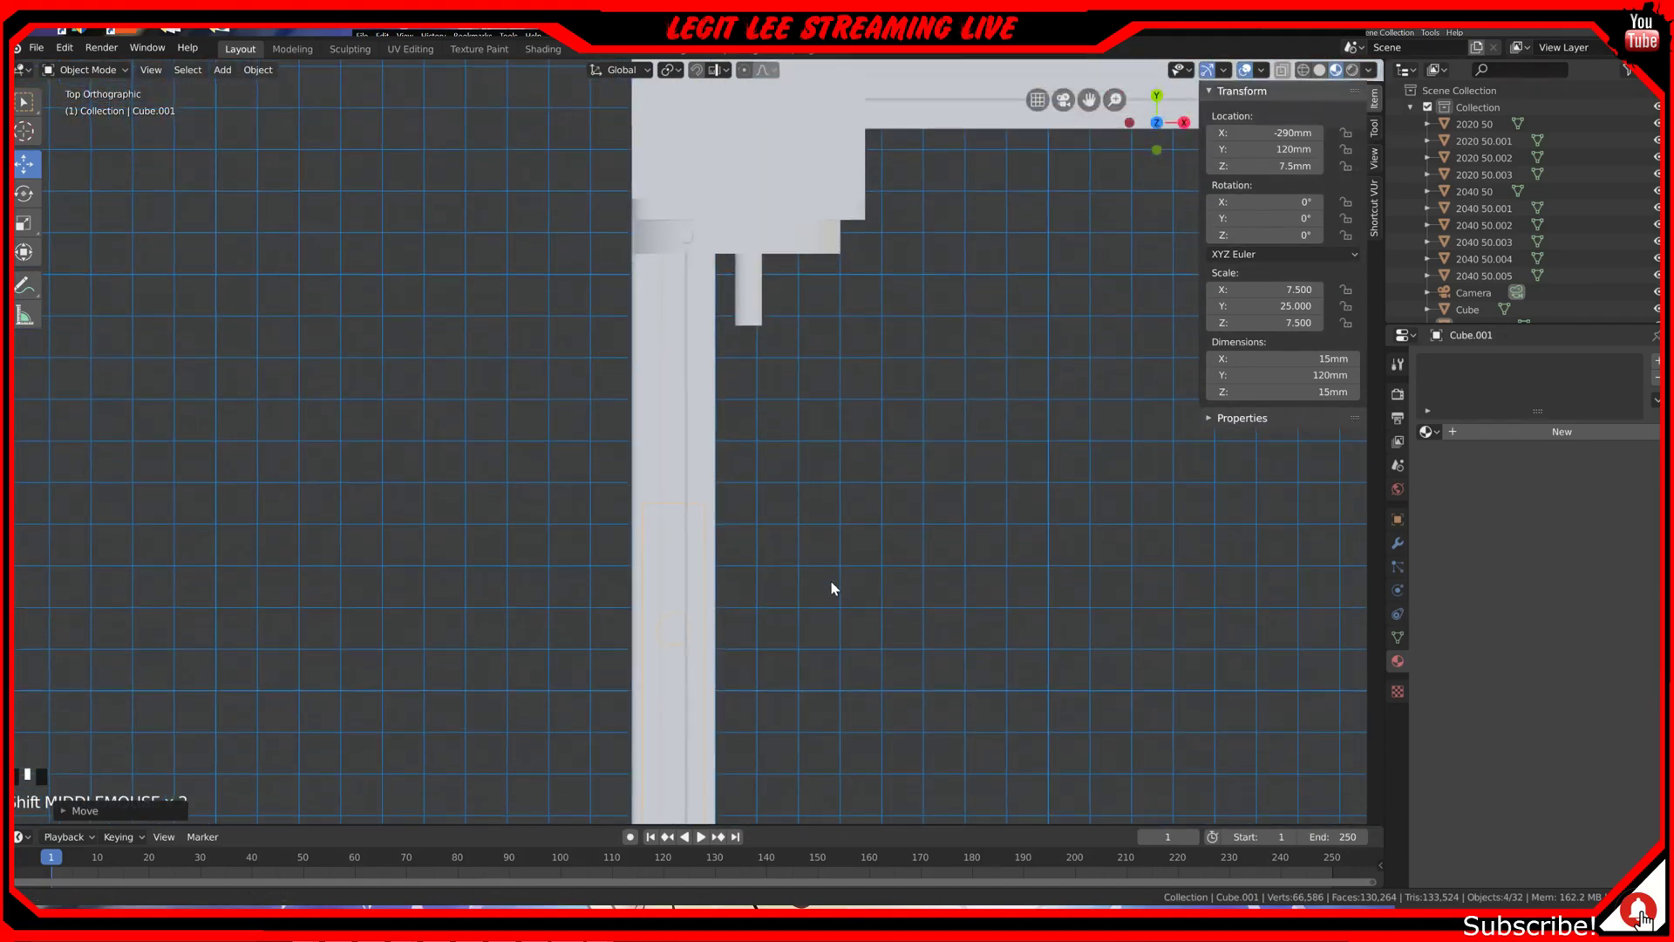
scroll(797, 389, down, 2)
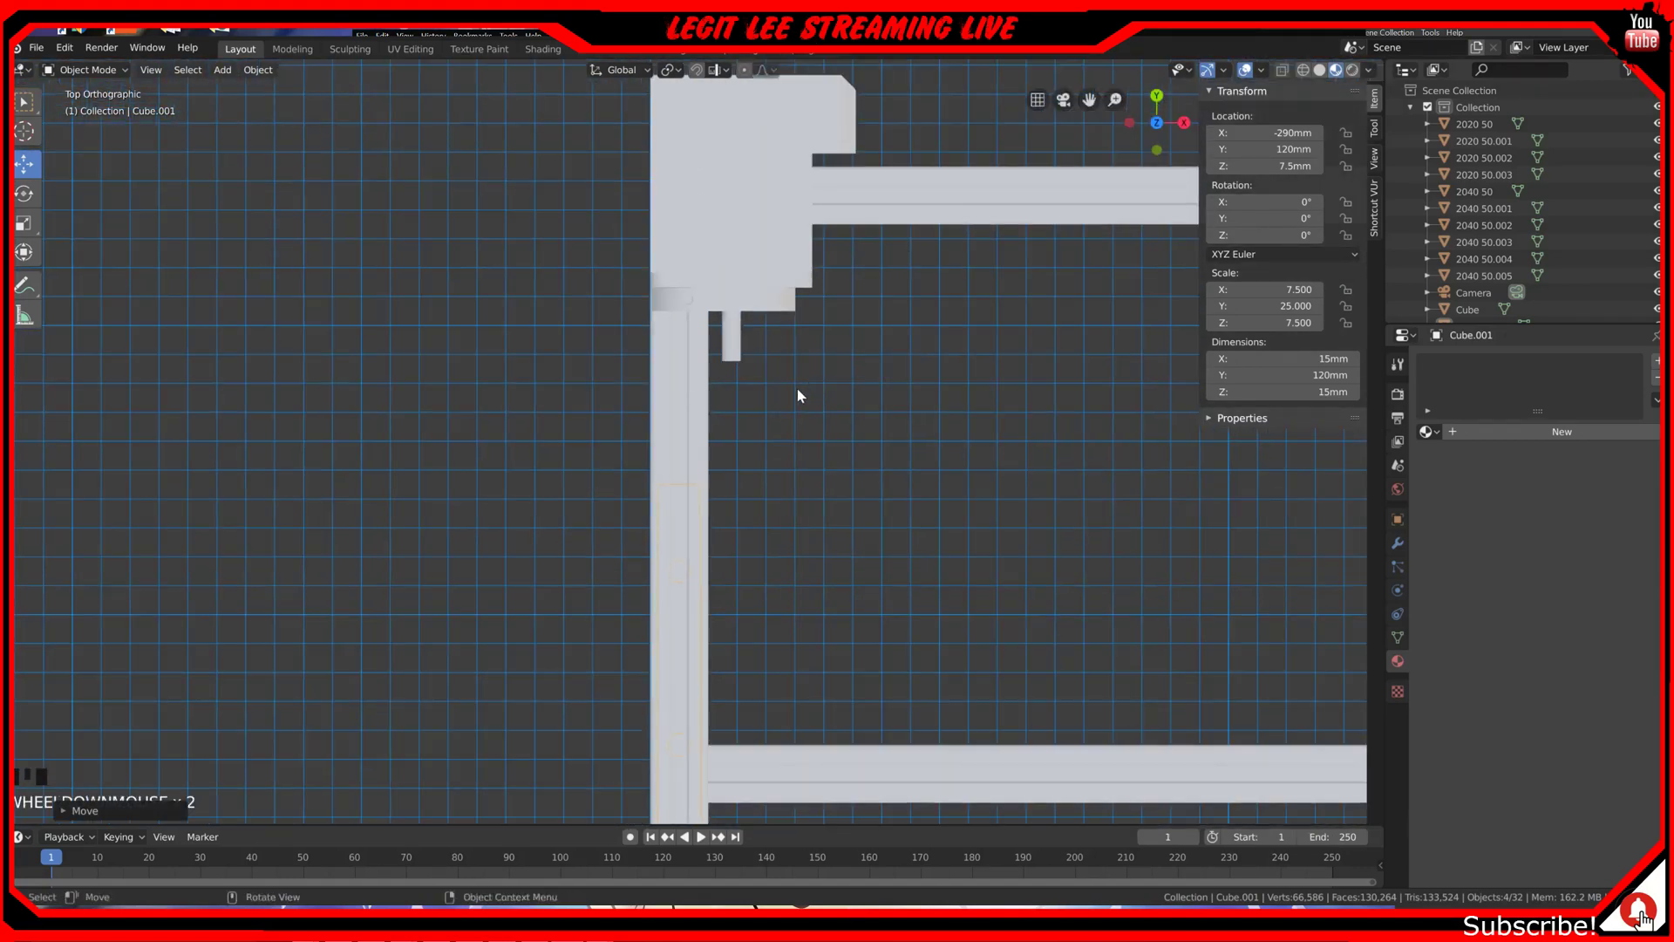
Step: Raise the four rail segments 40 mm to Z 47.5 mm so they lie on top of the left side extrusion
click(688, 535)
middle_drag(676, 593, 776, 851)
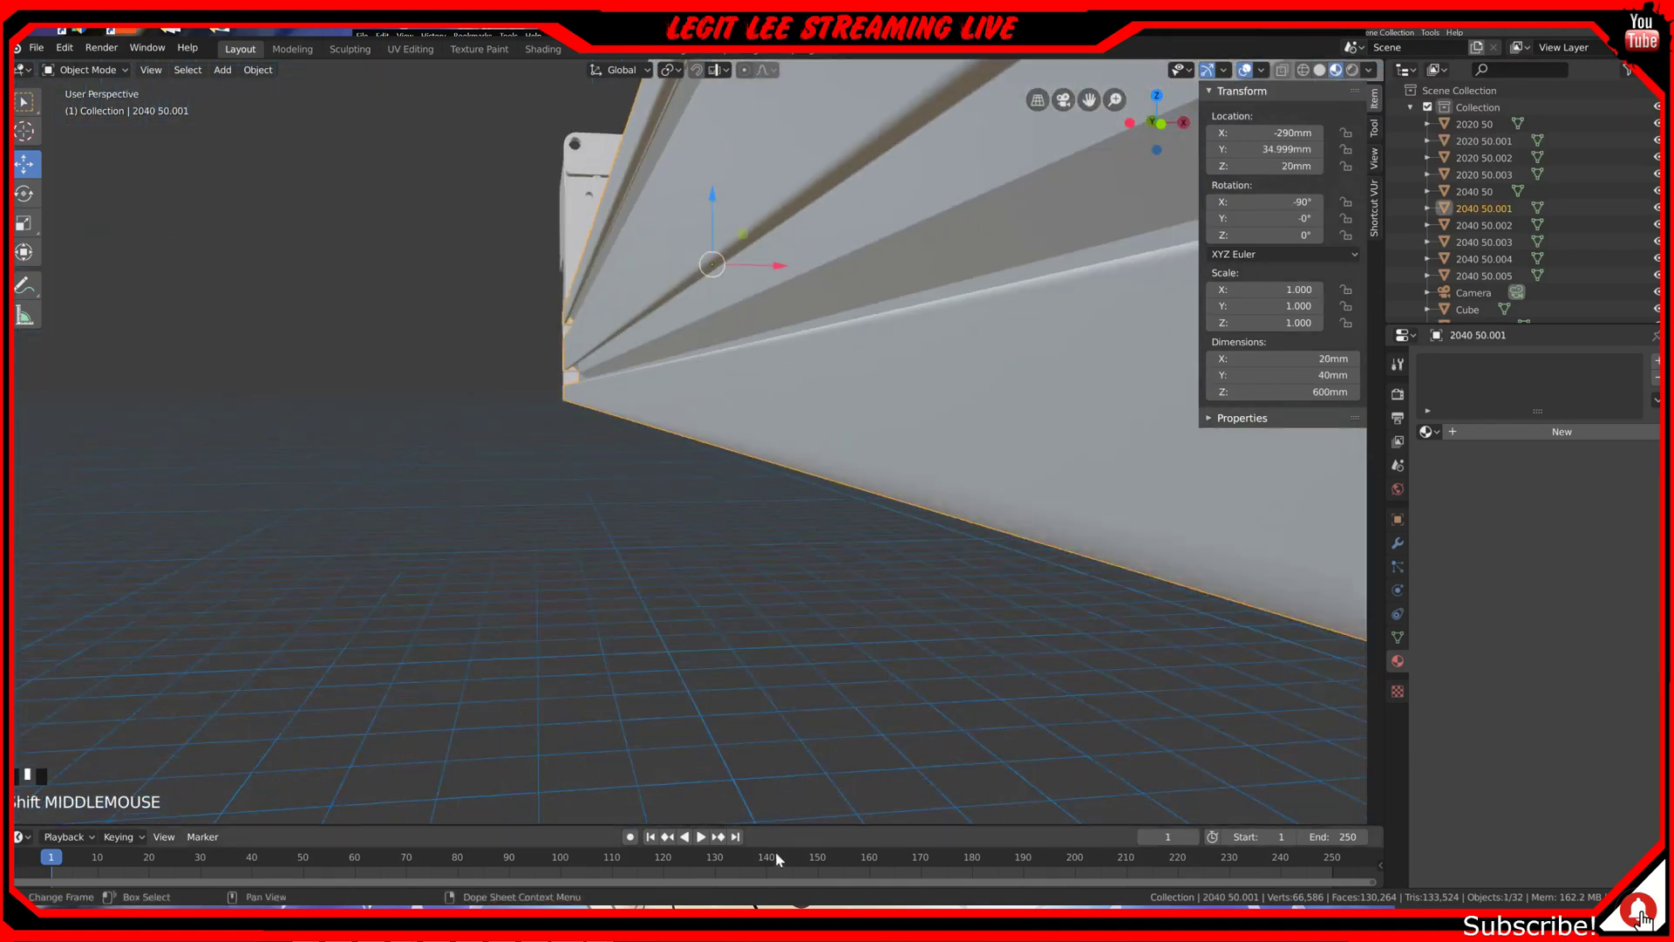
scroll(909, 493, down, 7)
middle_drag(923, 479, 828, 309)
key(ctrl+z)
scroll(794, 388, up, 1)
shift+middle_drag(792, 390, 695, 526)
ctrl+drag(694, 526, 692, 474)
middle_drag(691, 473, 780, 539)
Step: Duplicate the rearmost rail segment on the left side extrusion 110 mm towards the rear along Y, placing the copy at Y 230 mm
click(641, 517)
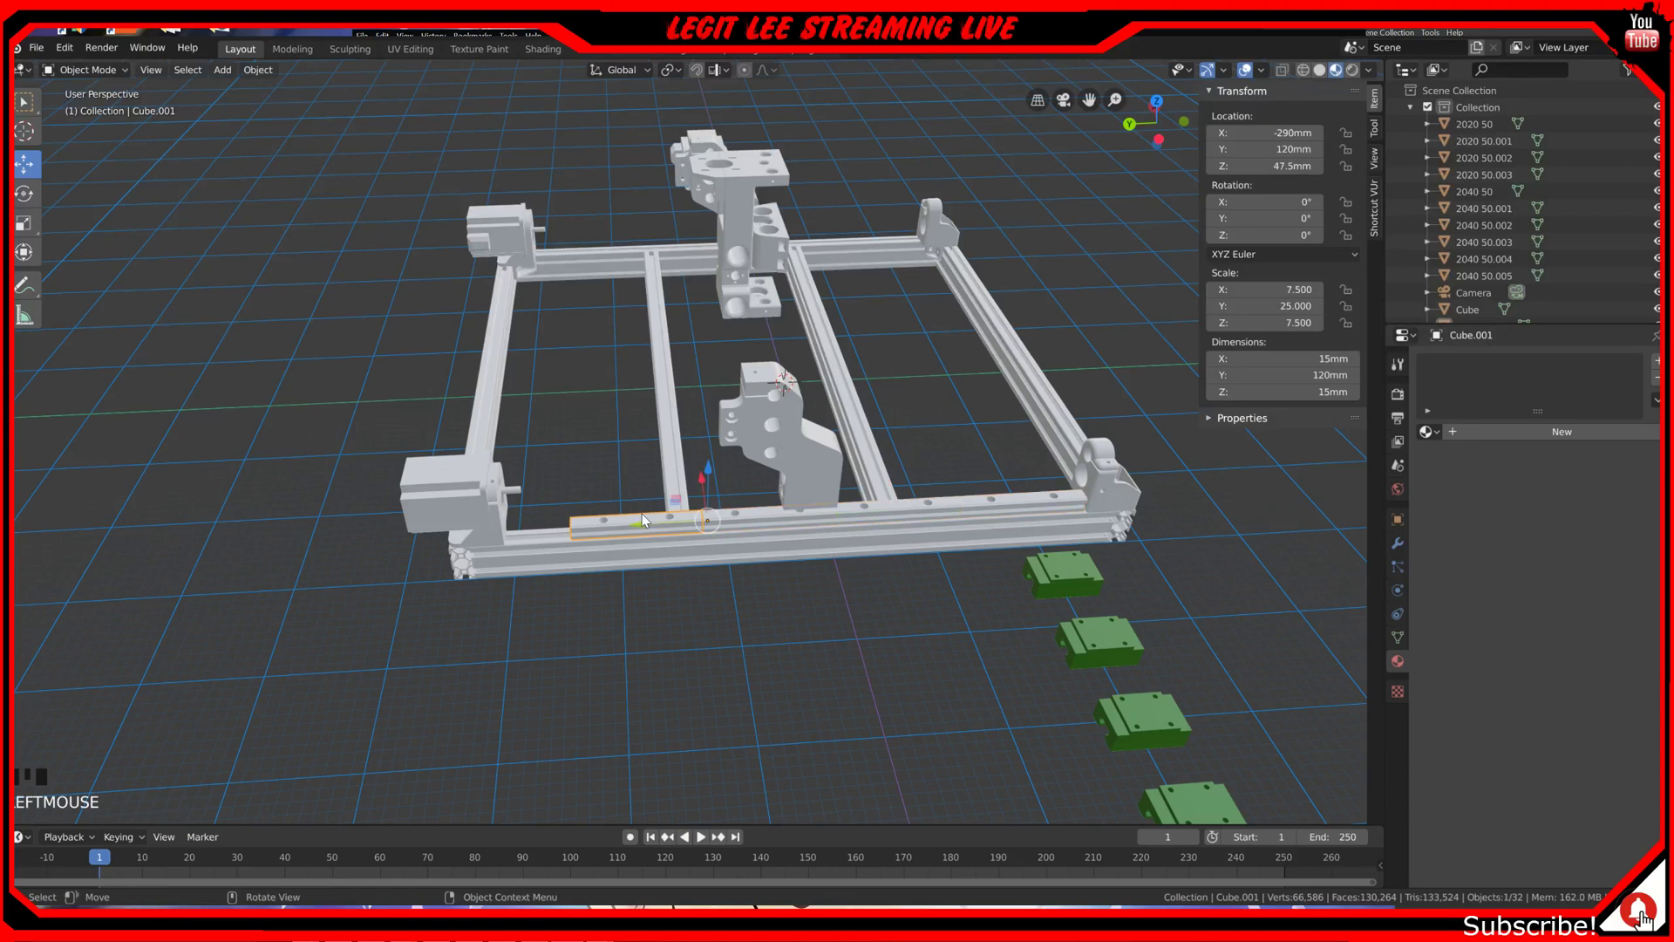
key(KP_7)
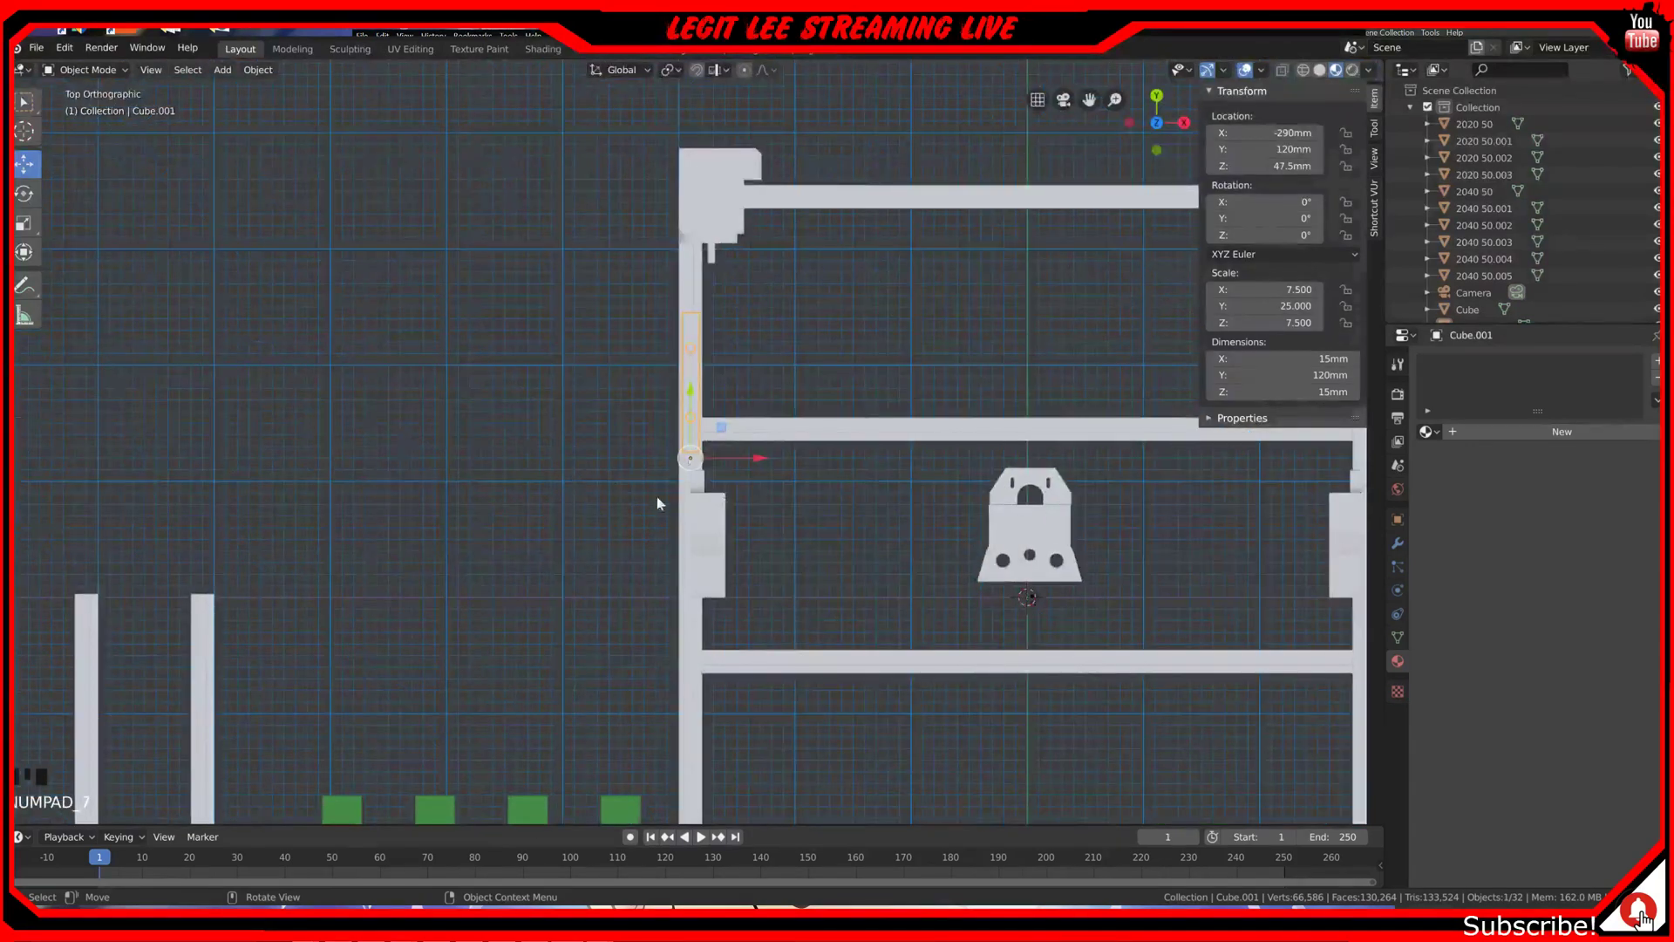
scroll(745, 511, up, 4)
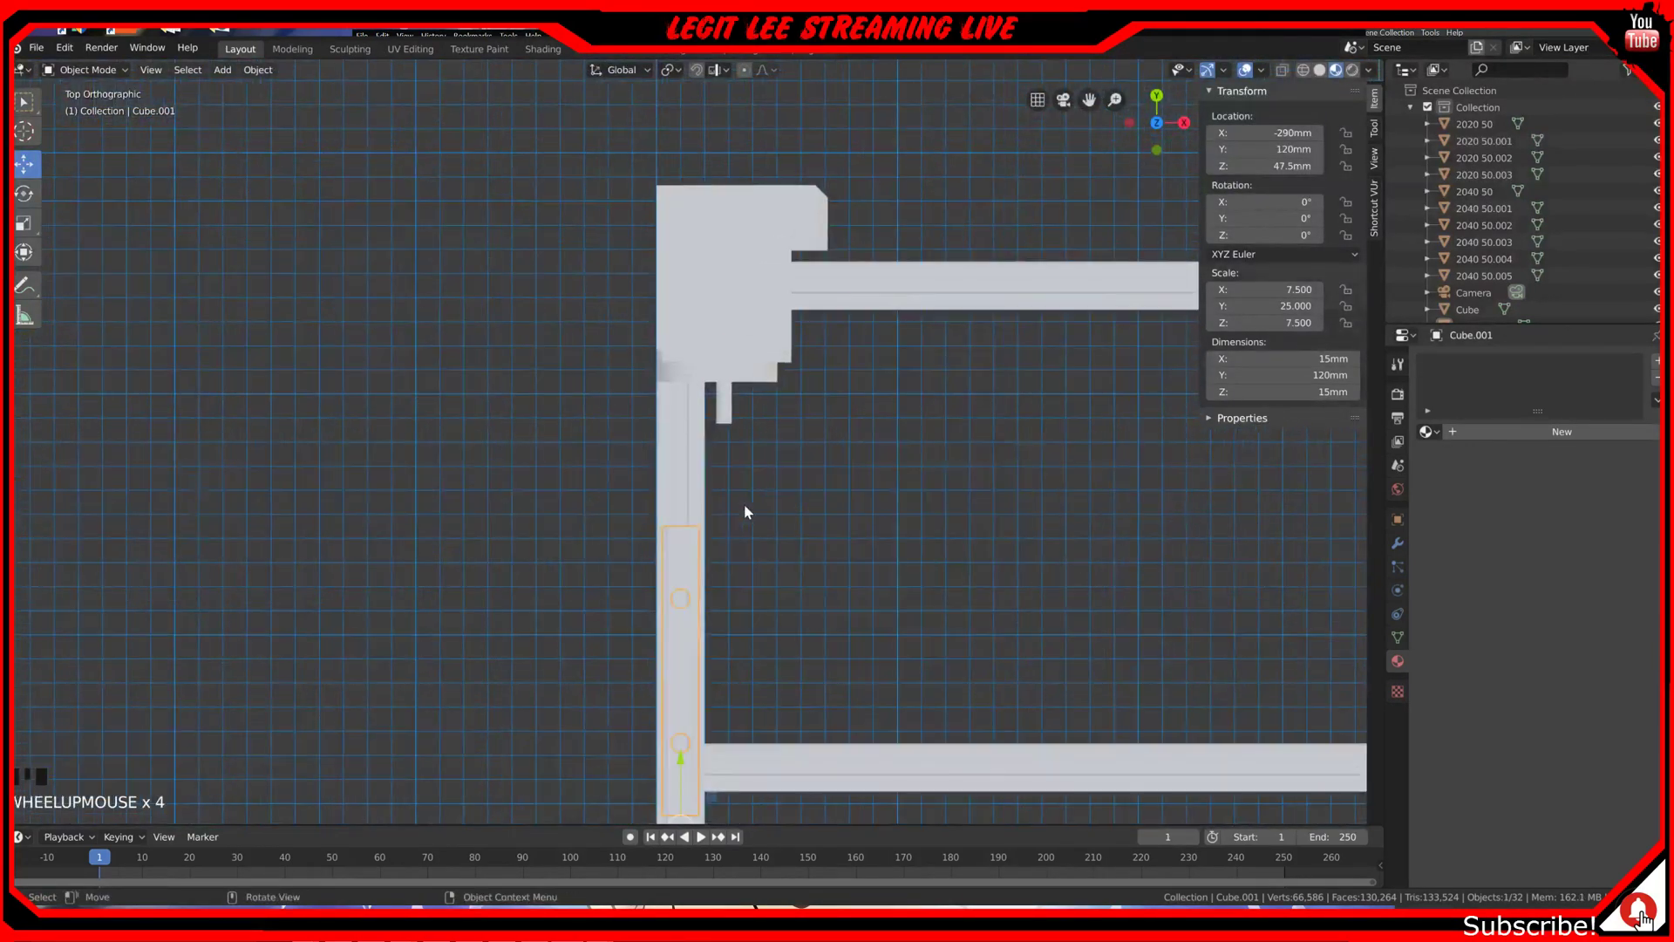
key(shift+d)
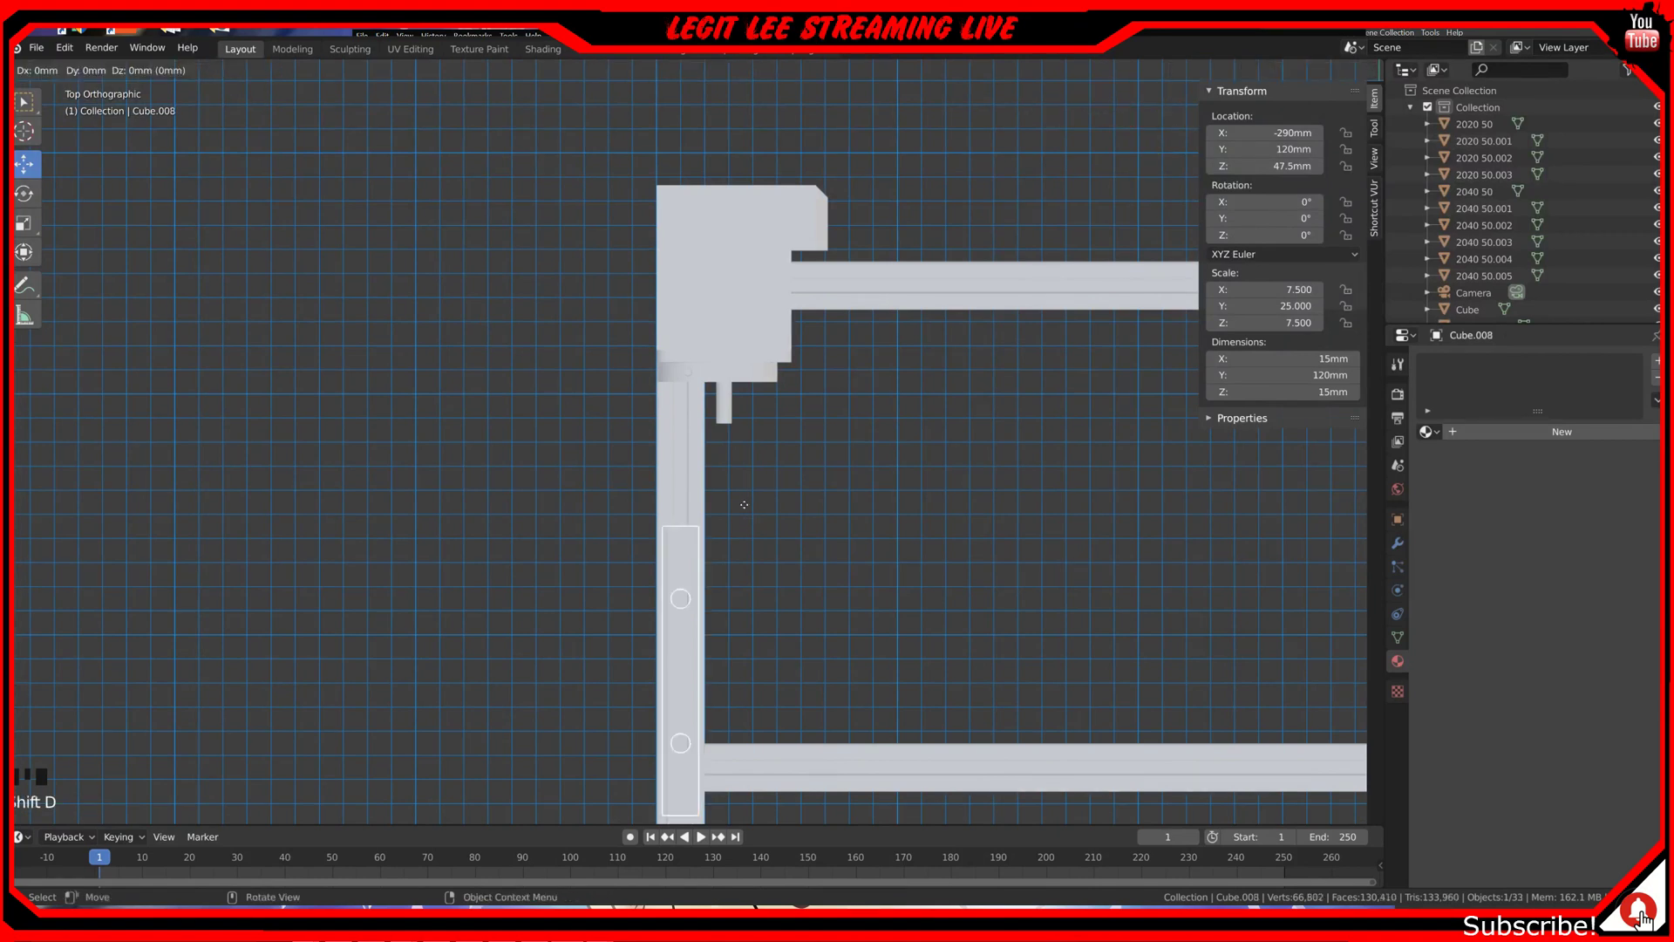
key(y)
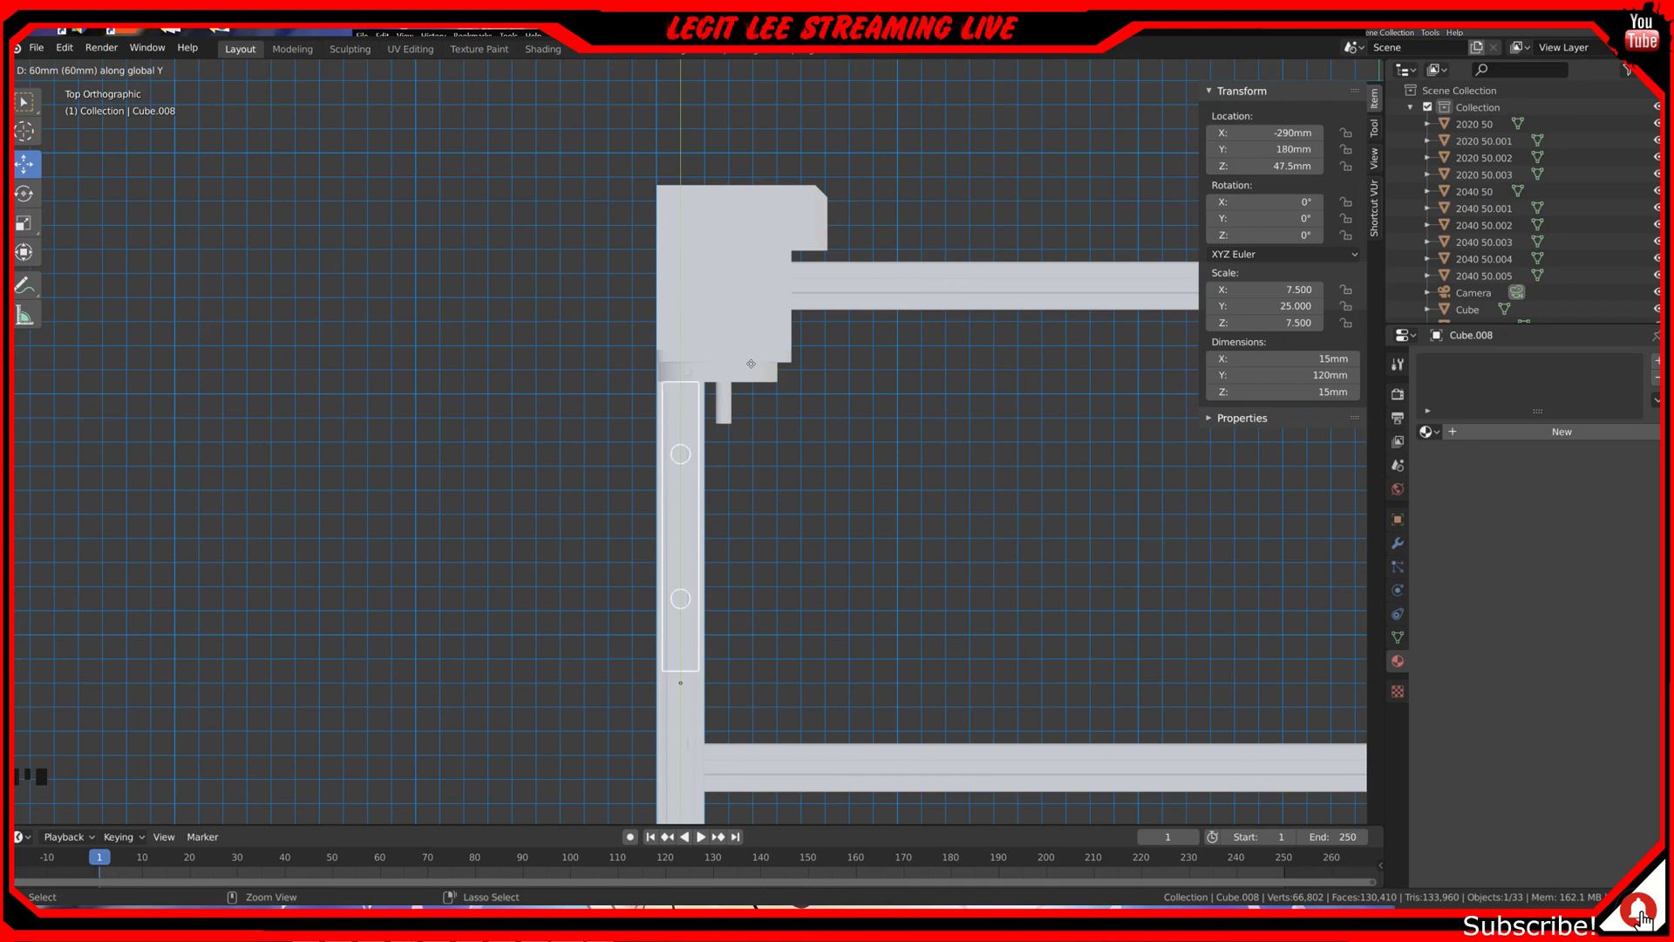
click(760, 234)
Step: Examine the joint between the duplicated rail segment and its neighbour in front of the rear-left motor holder
click(678, 626)
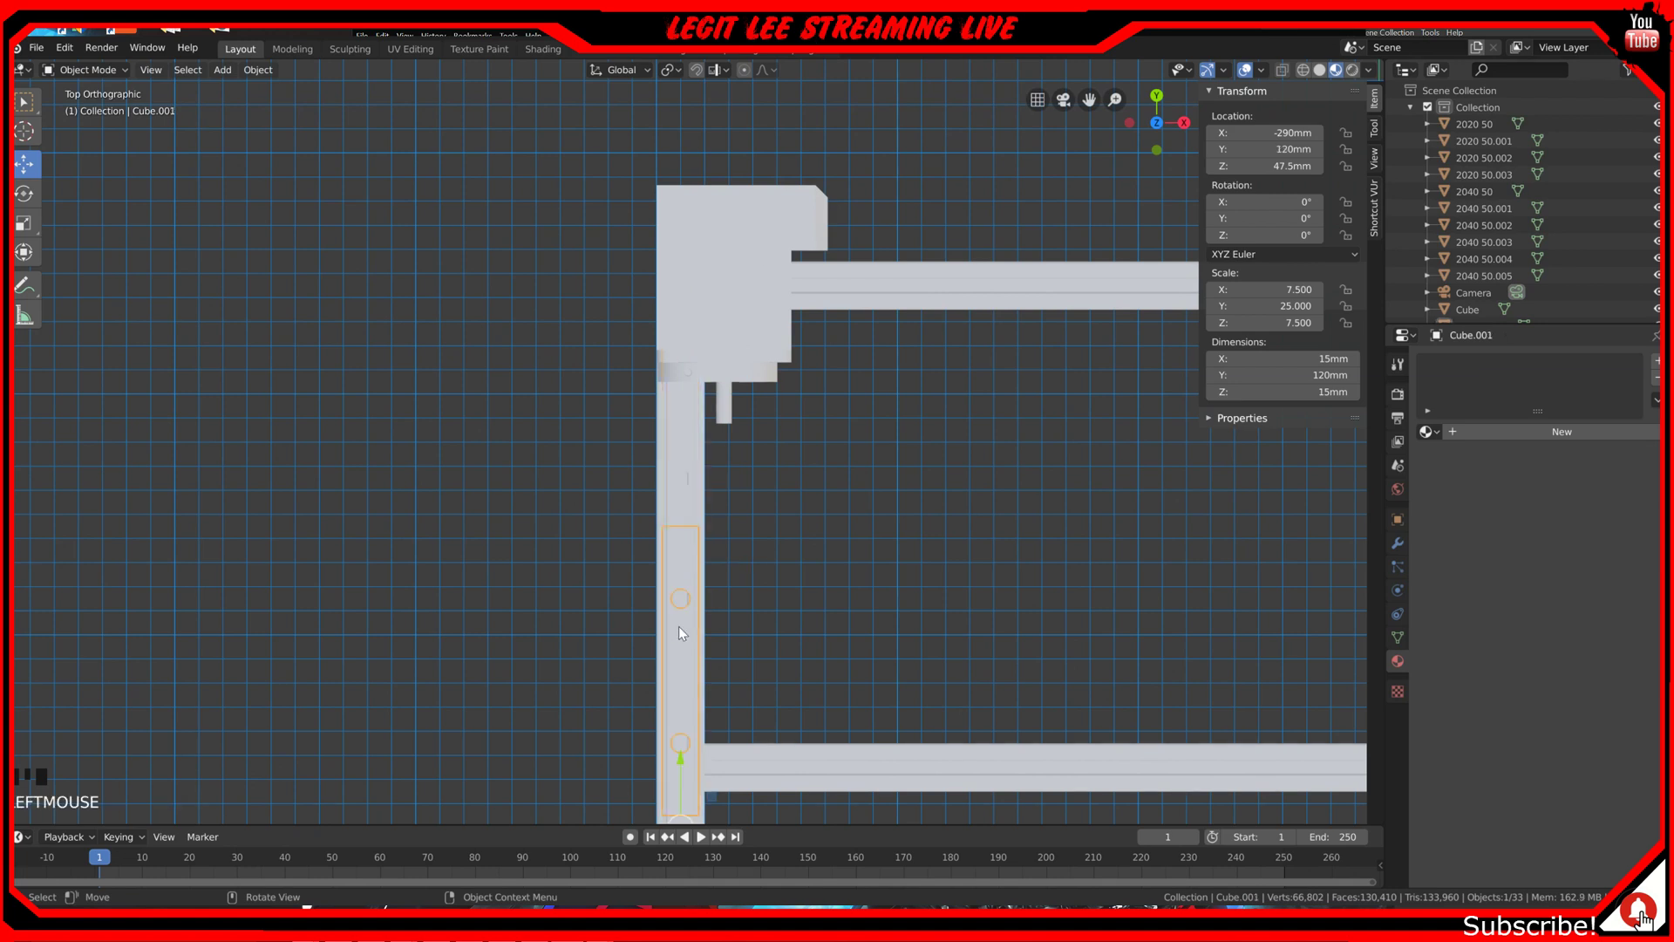
click(684, 500)
click(677, 616)
scroll(684, 574, up, 1)
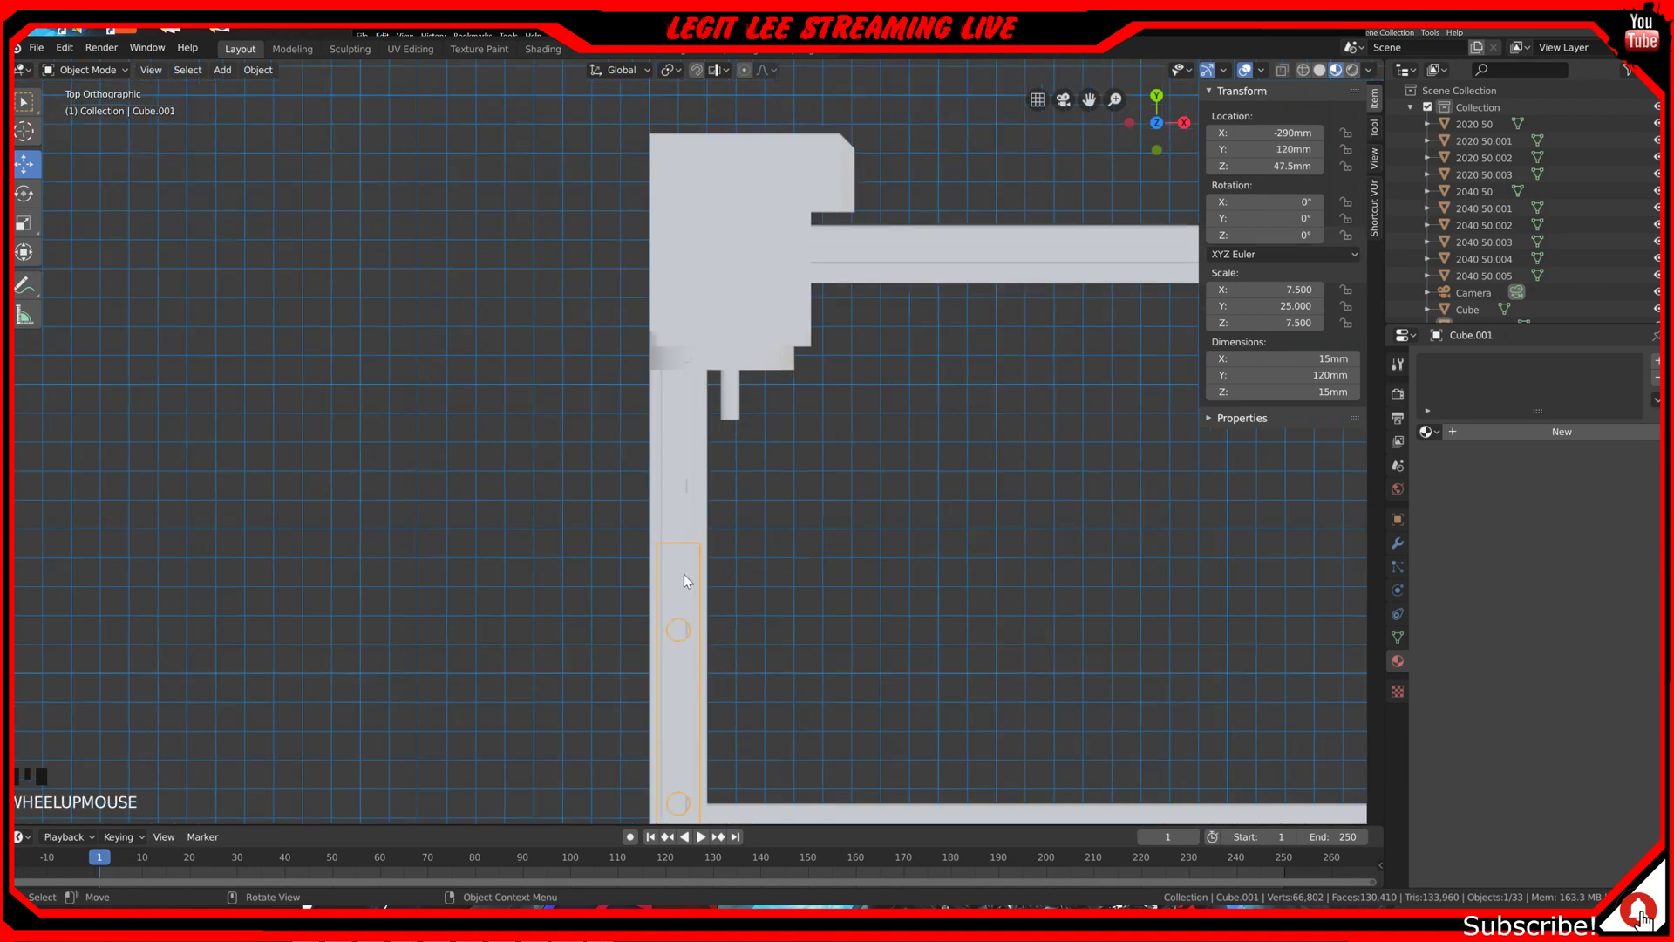
scroll(684, 574, up, 5)
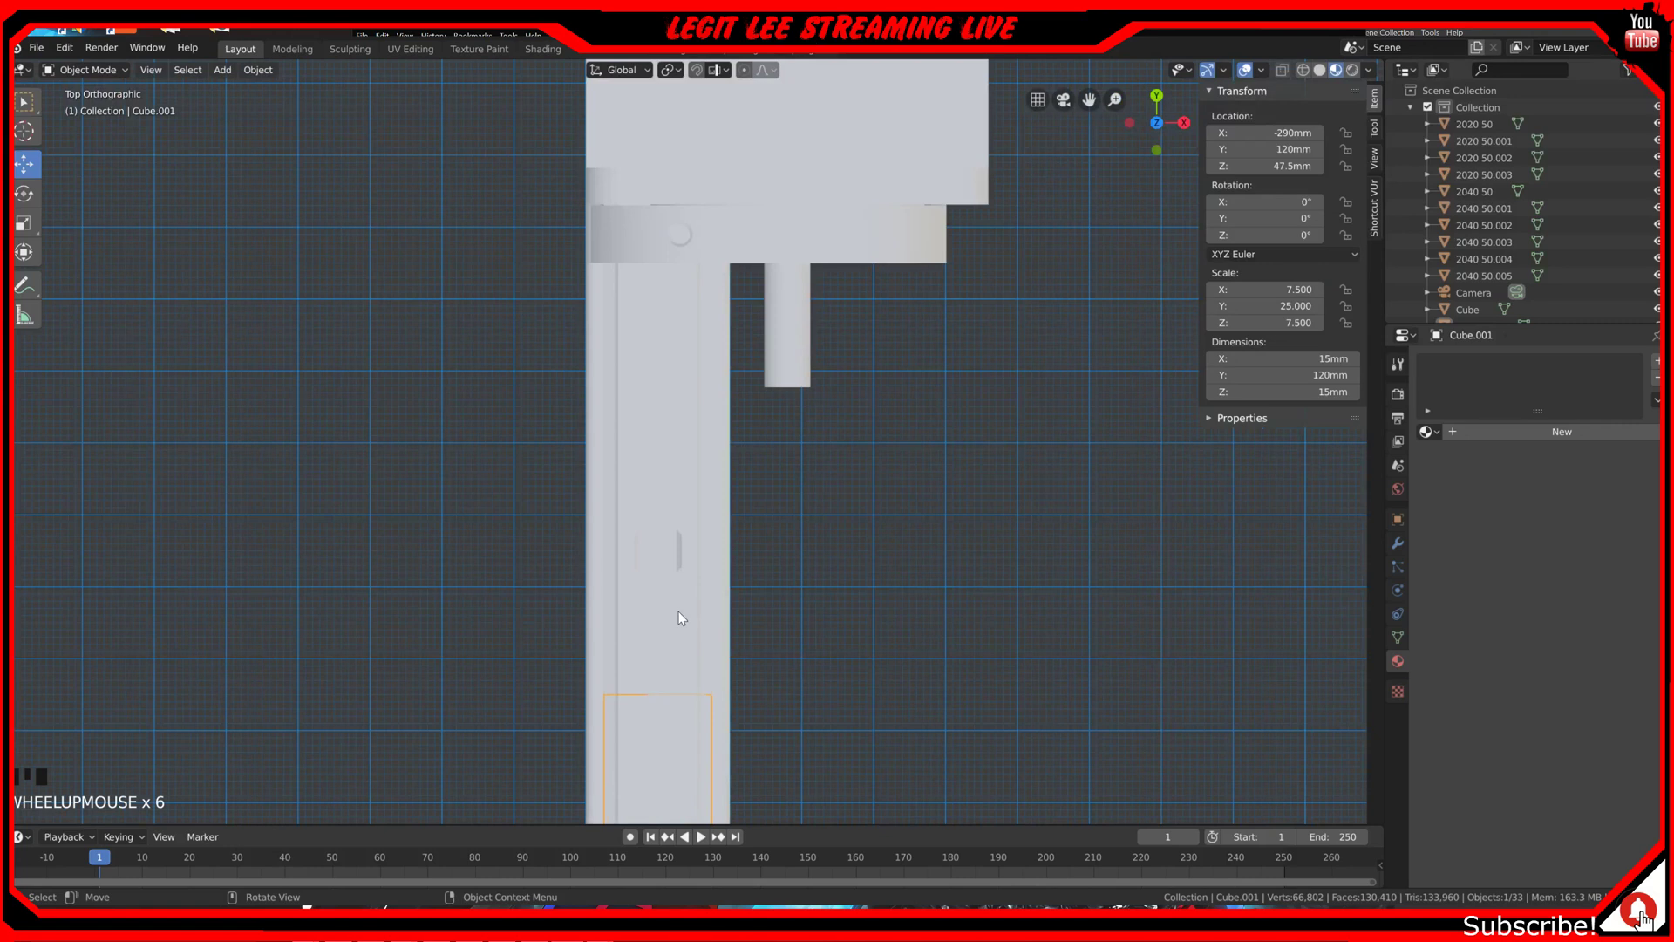
click(678, 618)
click(642, 782)
Step: Give the frontmost rail segment on the left extrusion a new material named Linear Rail with a darker grey base color
scroll(646, 758, down, 3)
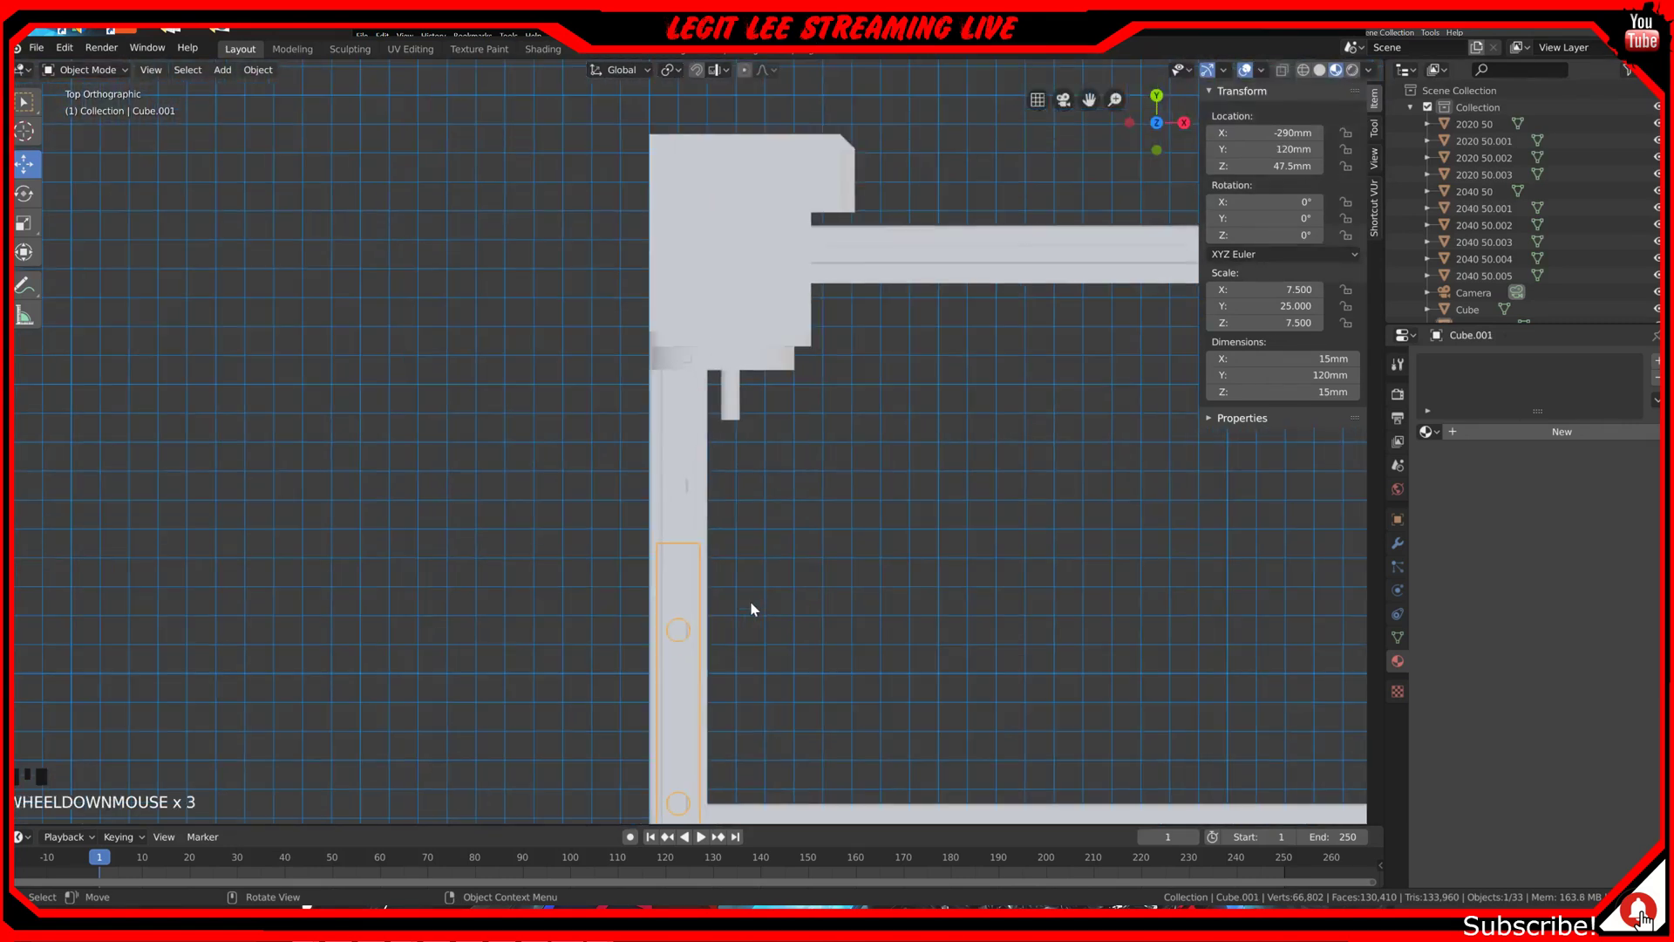
scroll(750, 600, down, 3)
shift+middle_drag(750, 602, 757, 286)
scroll(743, 363, down, 2)
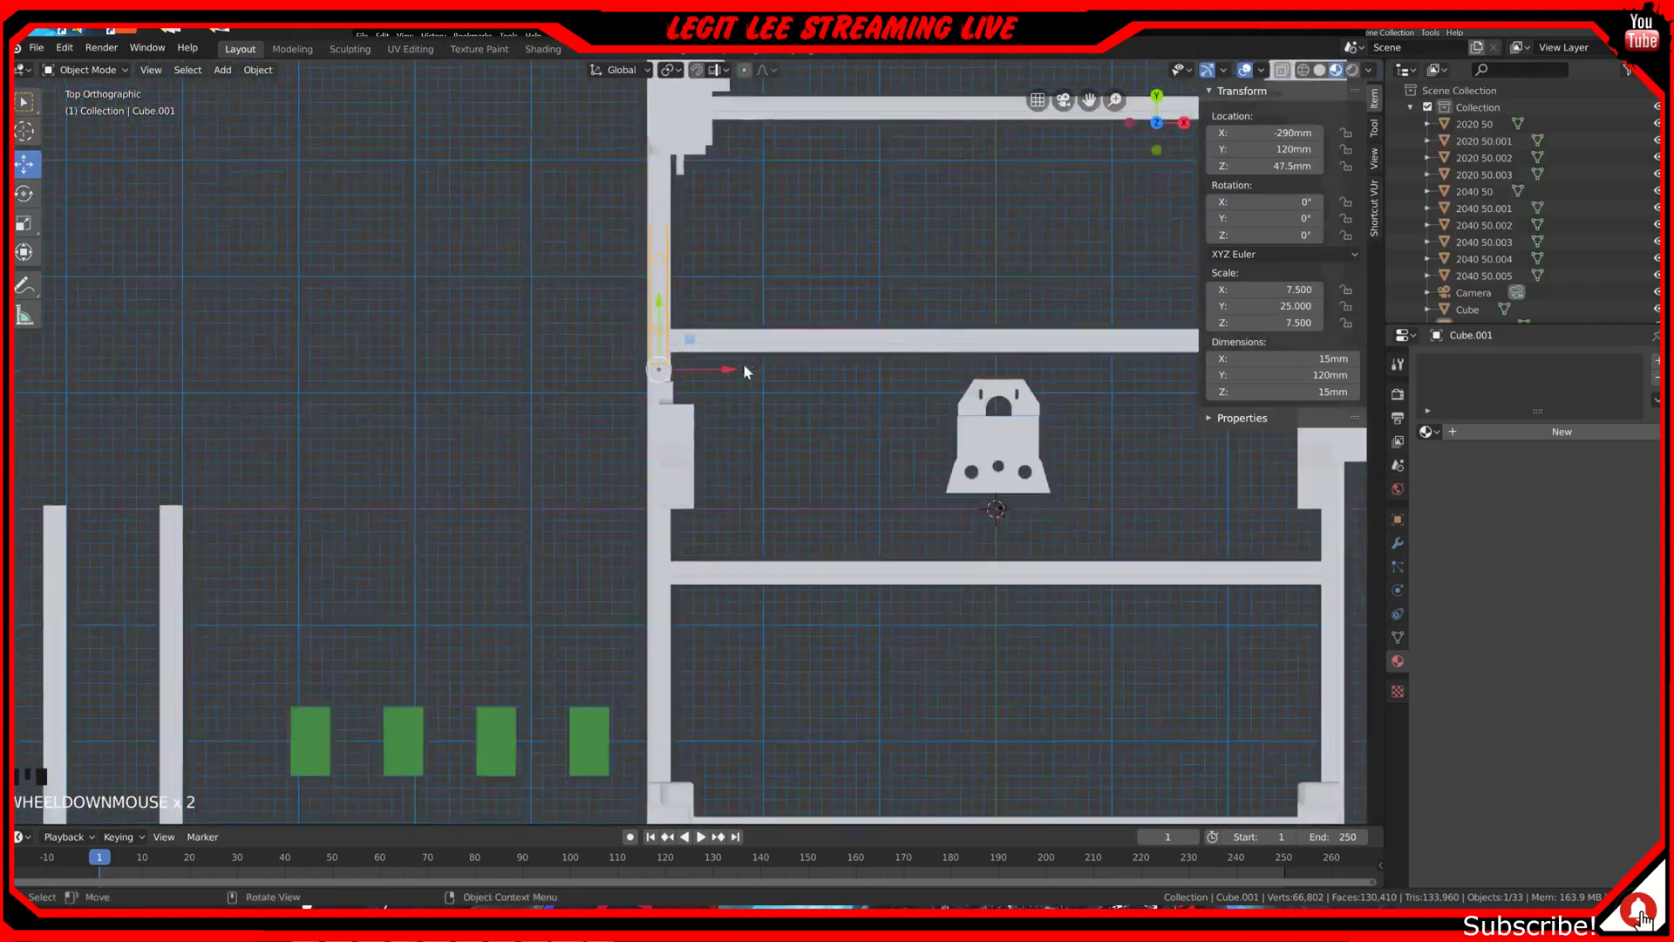
scroll(745, 370, down, 1)
shift+middle_drag(703, 543, 706, 436)
click(673, 586)
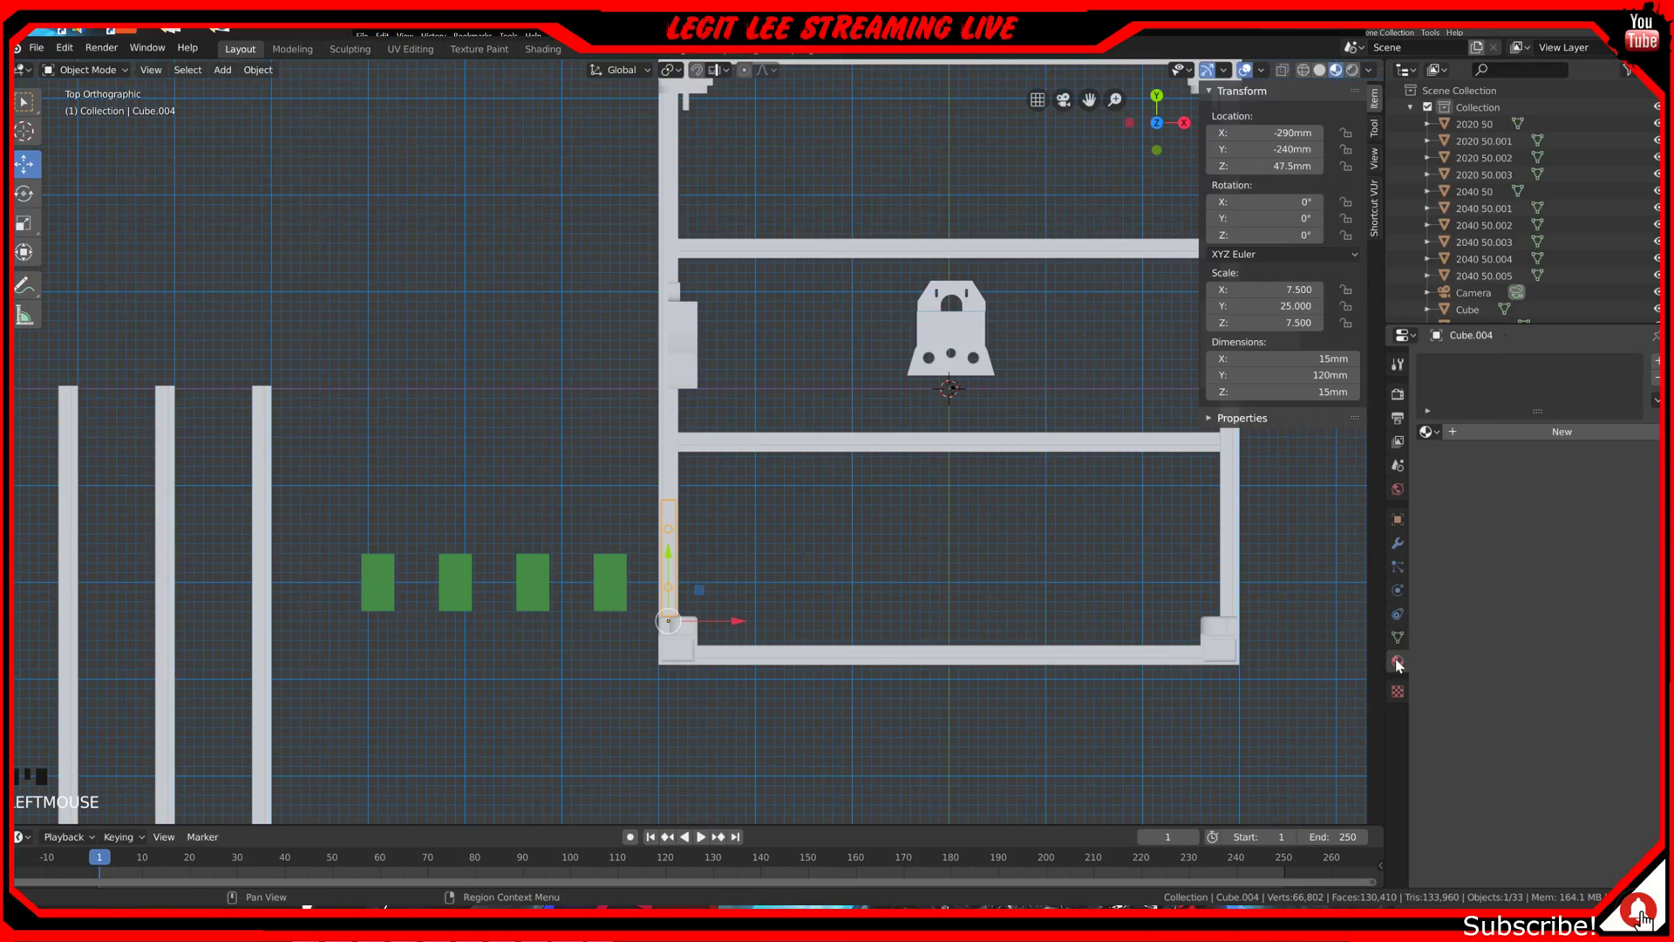
click(1520, 433)
double_click(1507, 432)
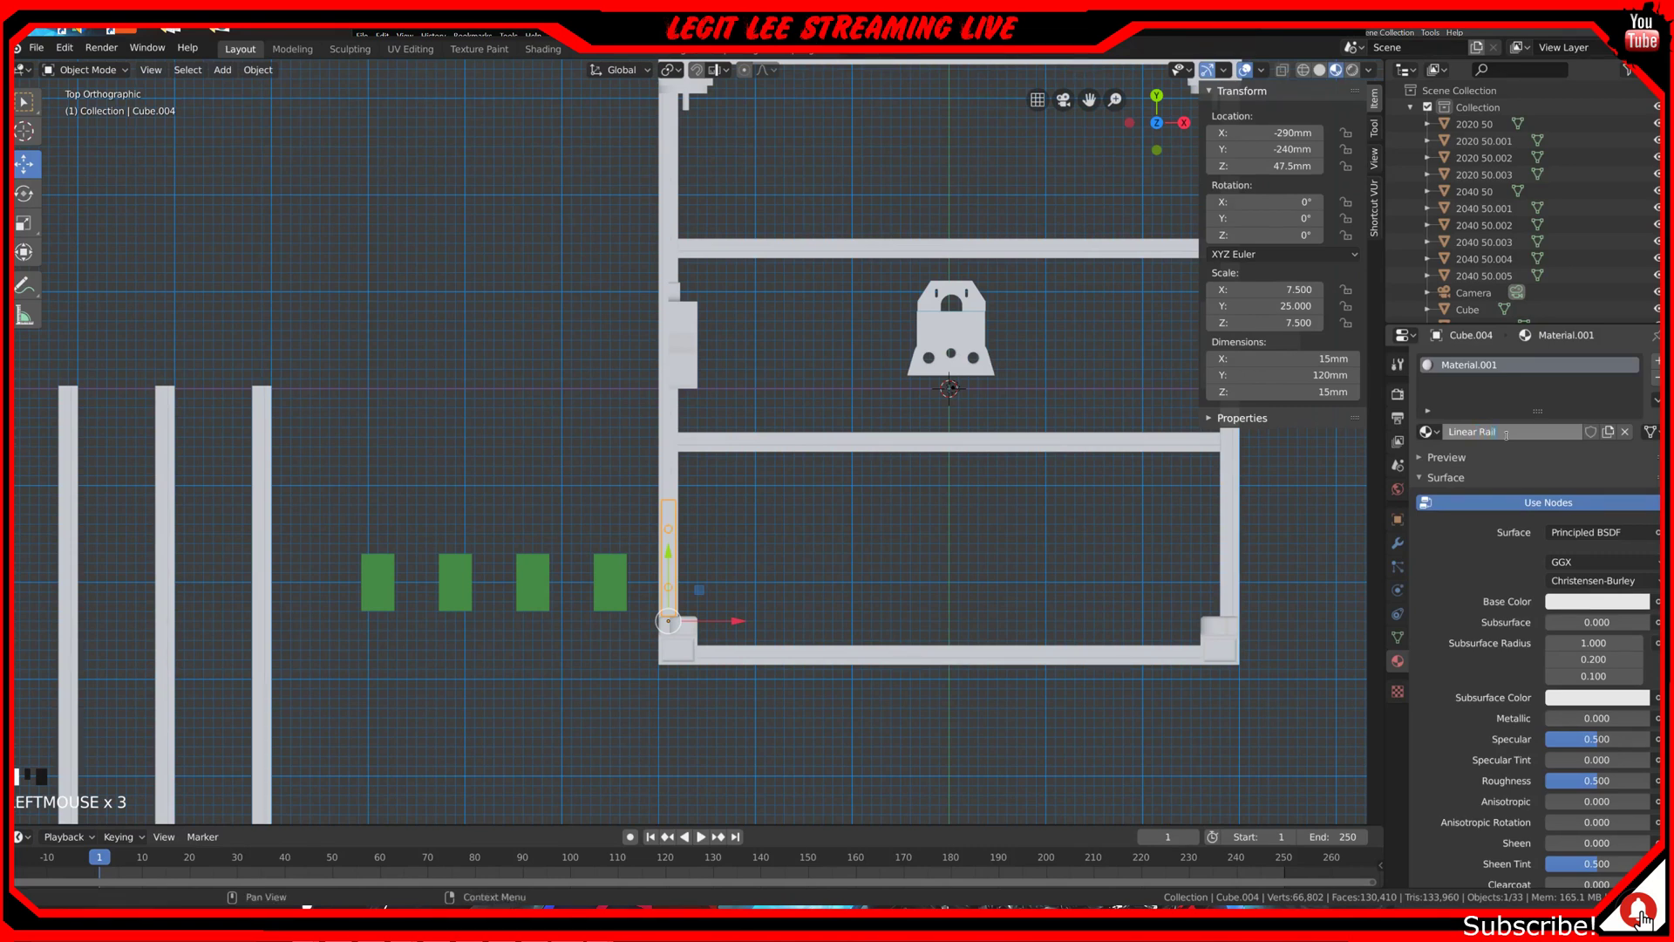
key(Return)
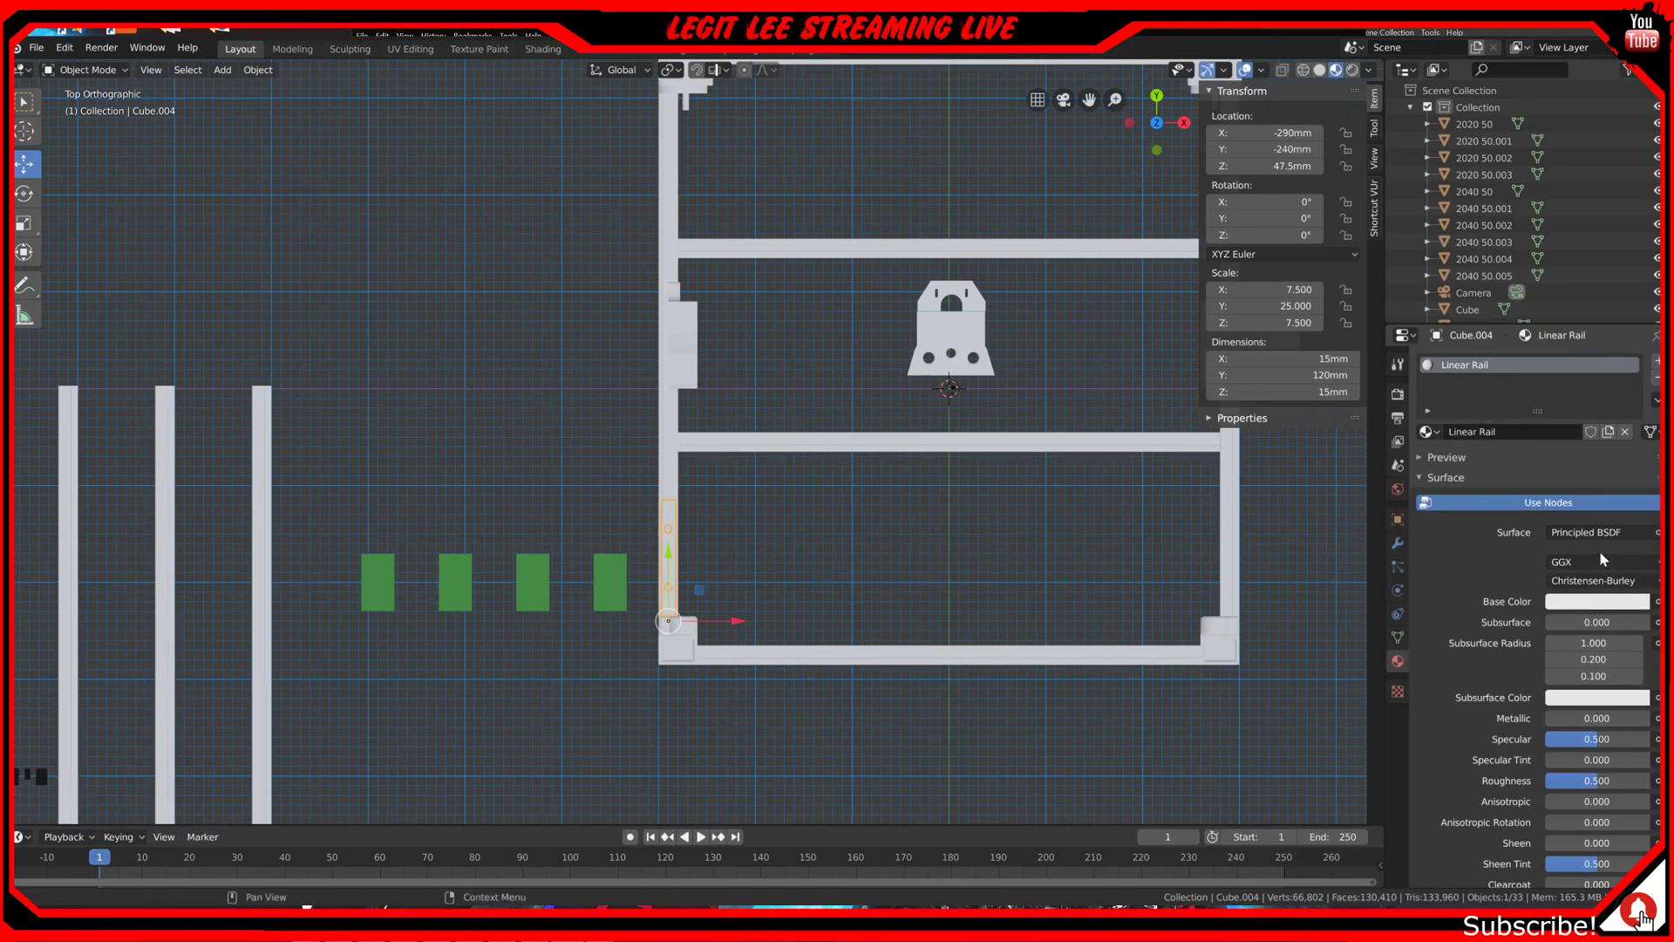
click(1610, 602)
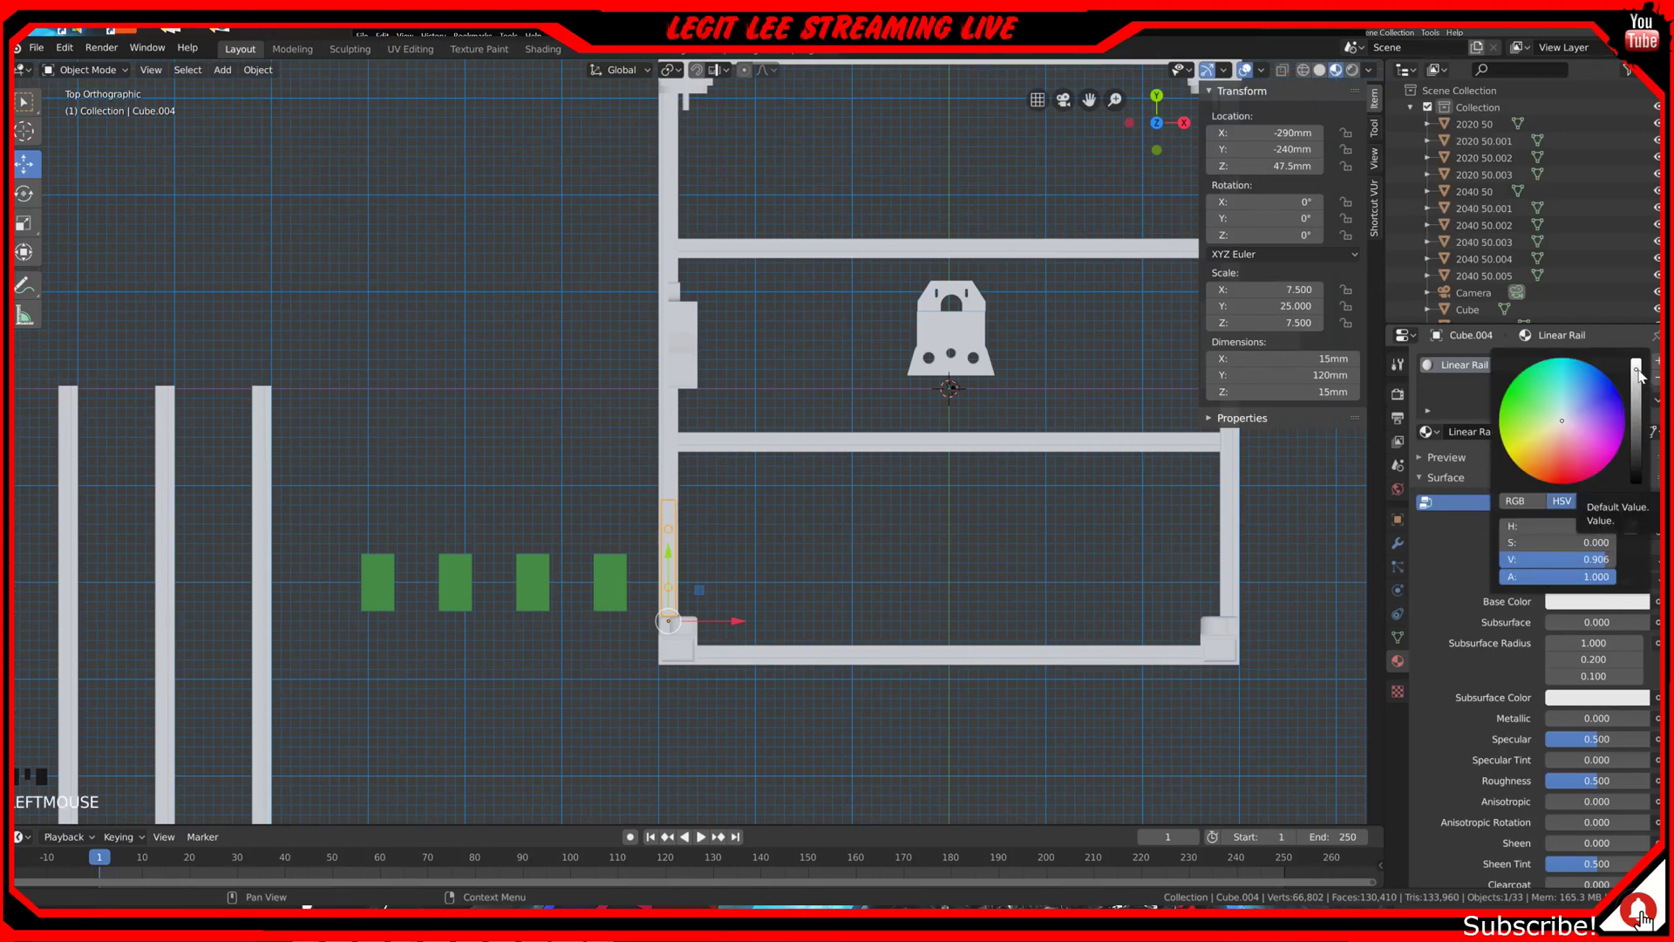
drag(1637, 371, 1636, 431)
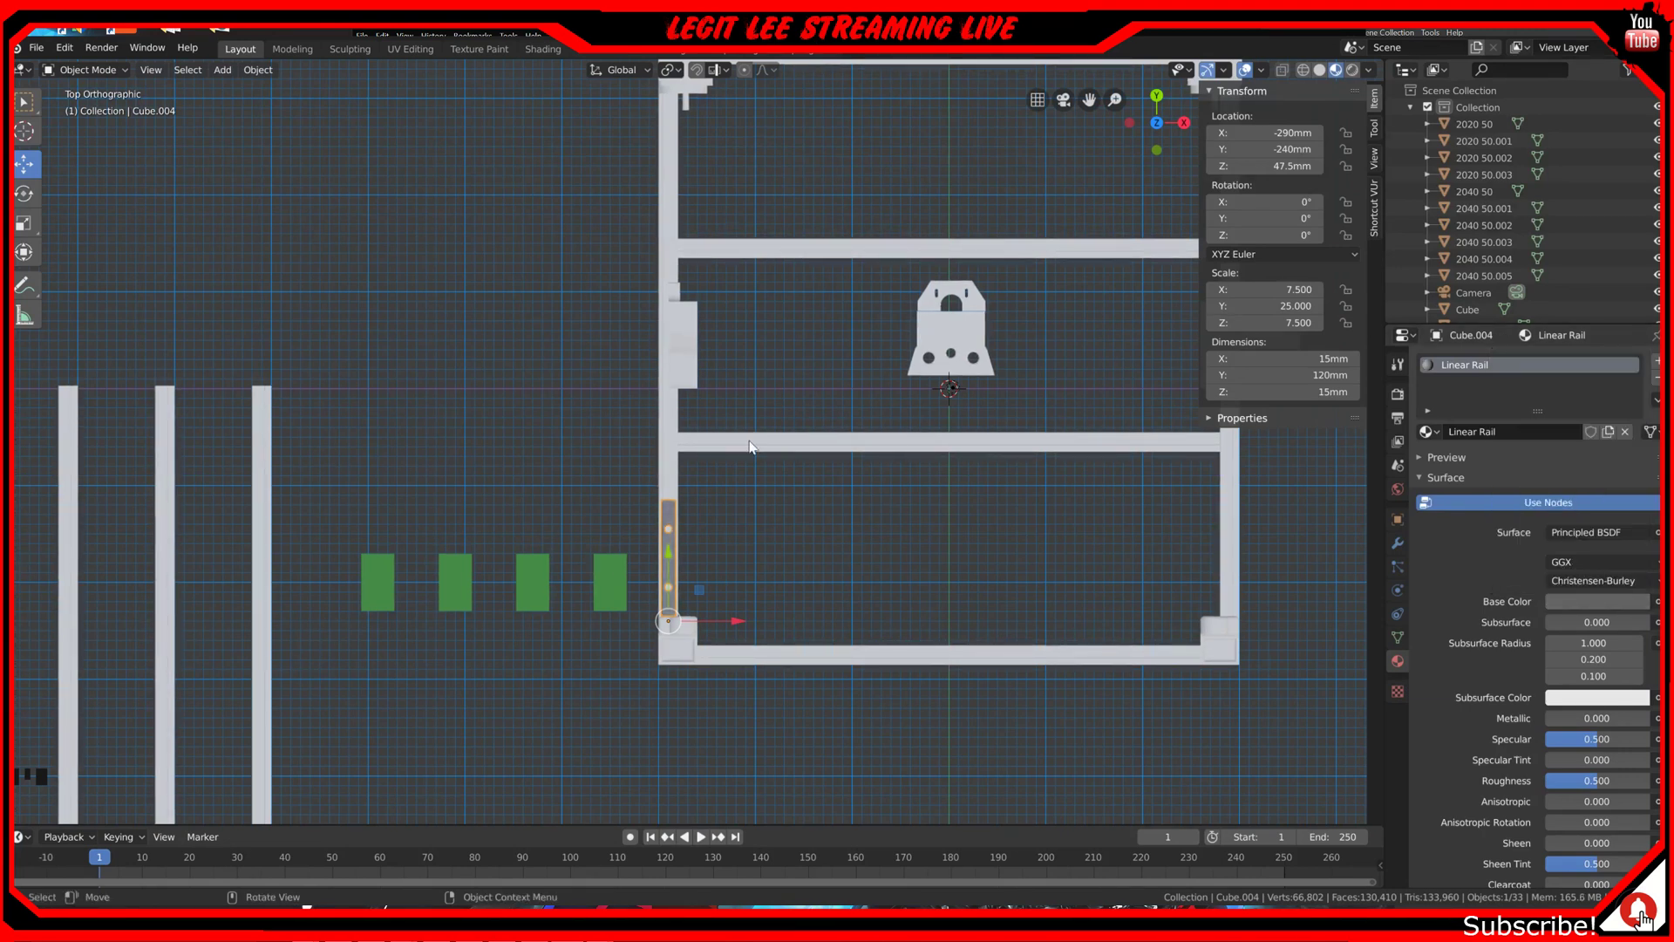
Step: Assign the existing Linear Rail material to the other four rail segments on the left side extrusion
click(673, 471)
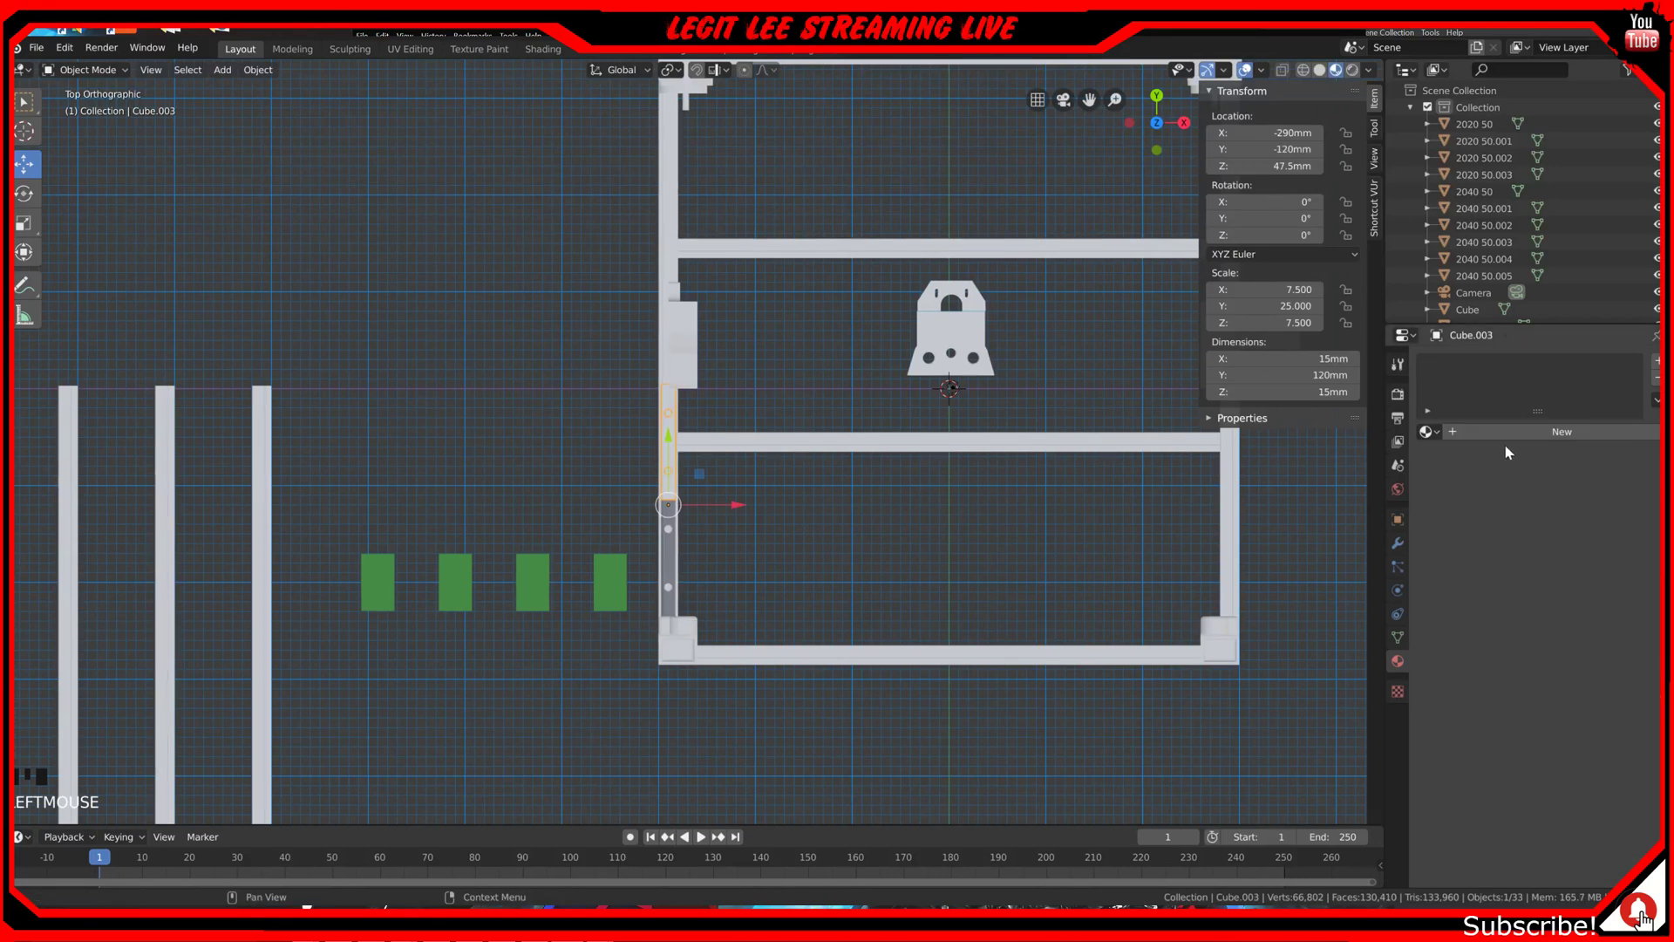
click(1428, 432)
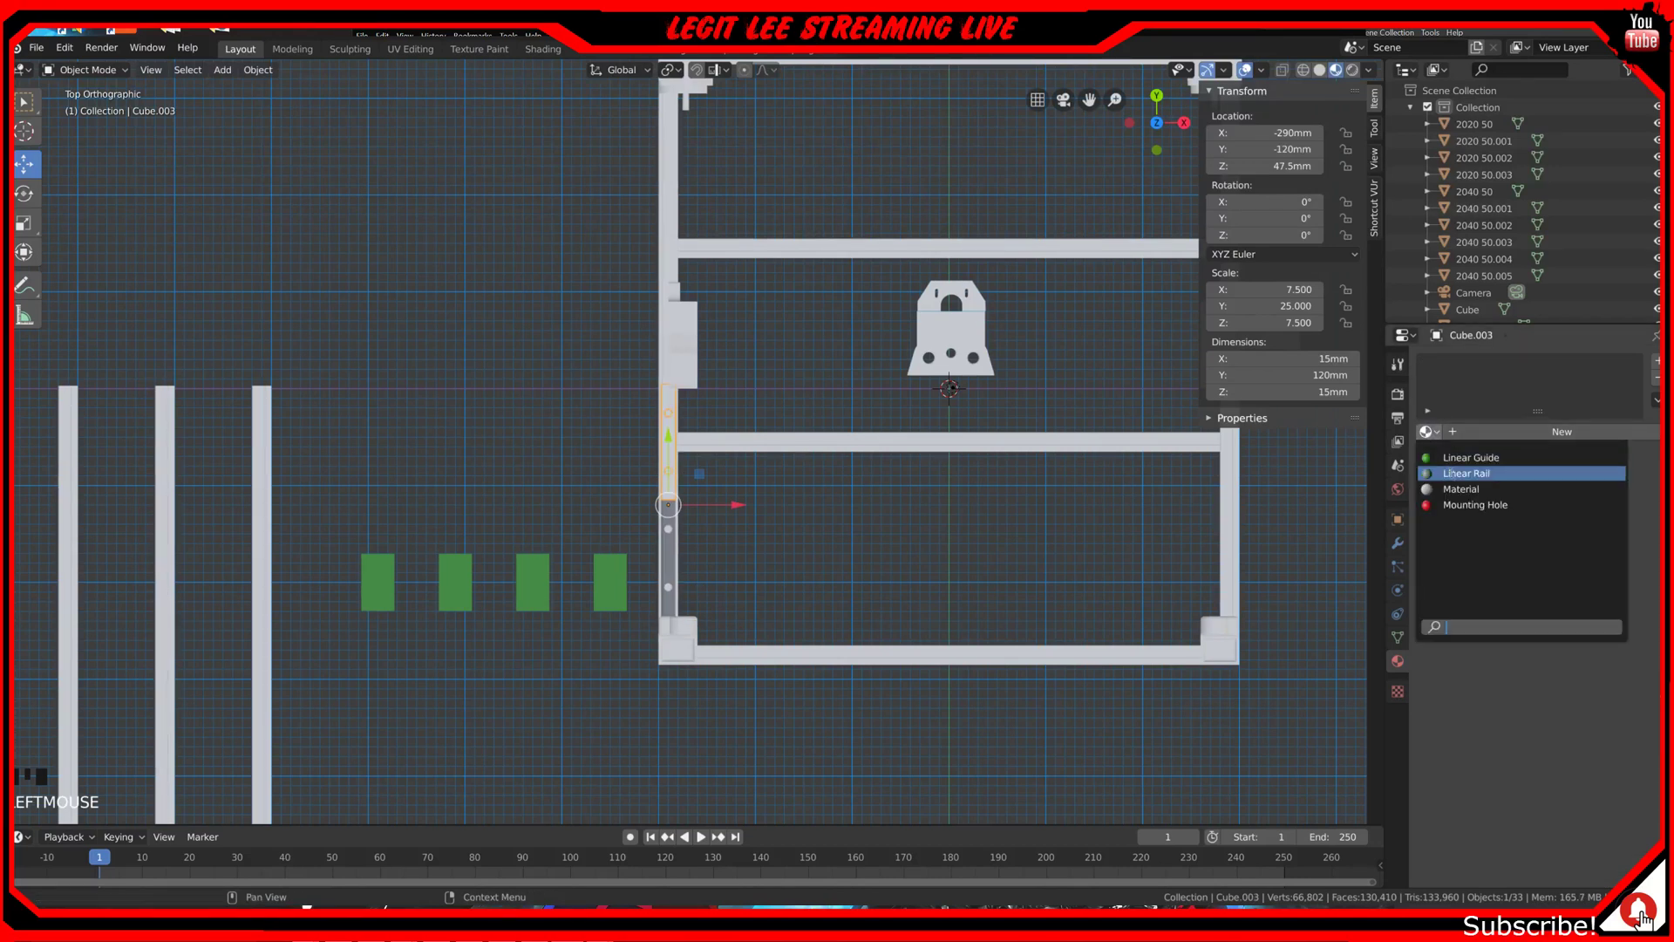
click(1467, 474)
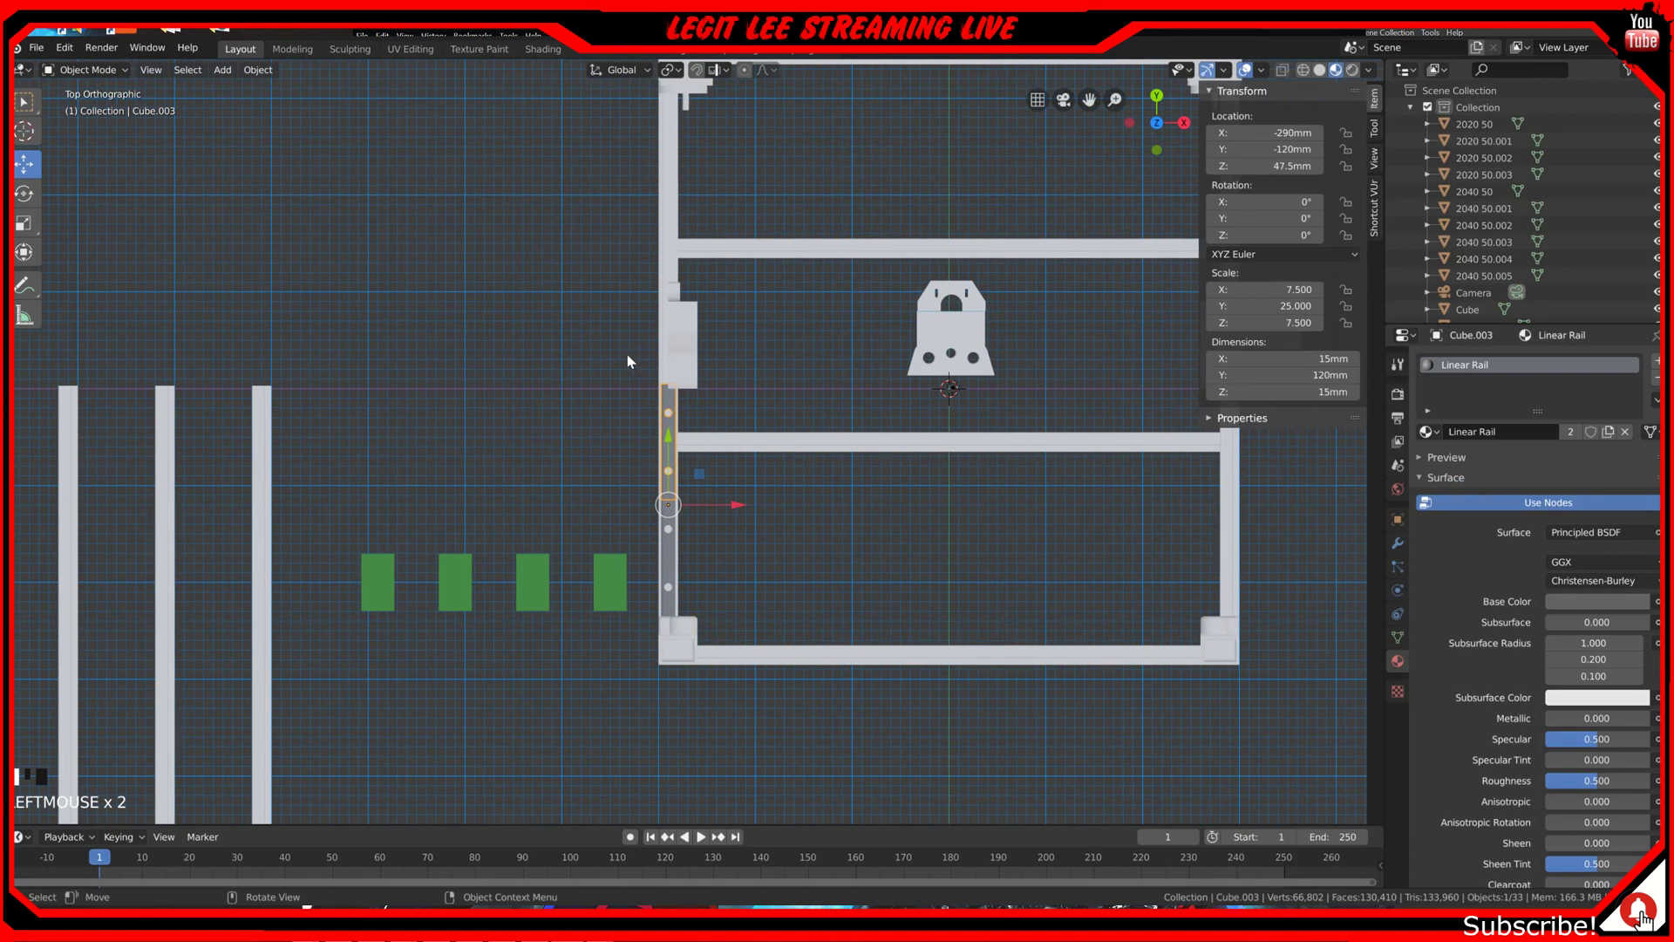
click(665, 374)
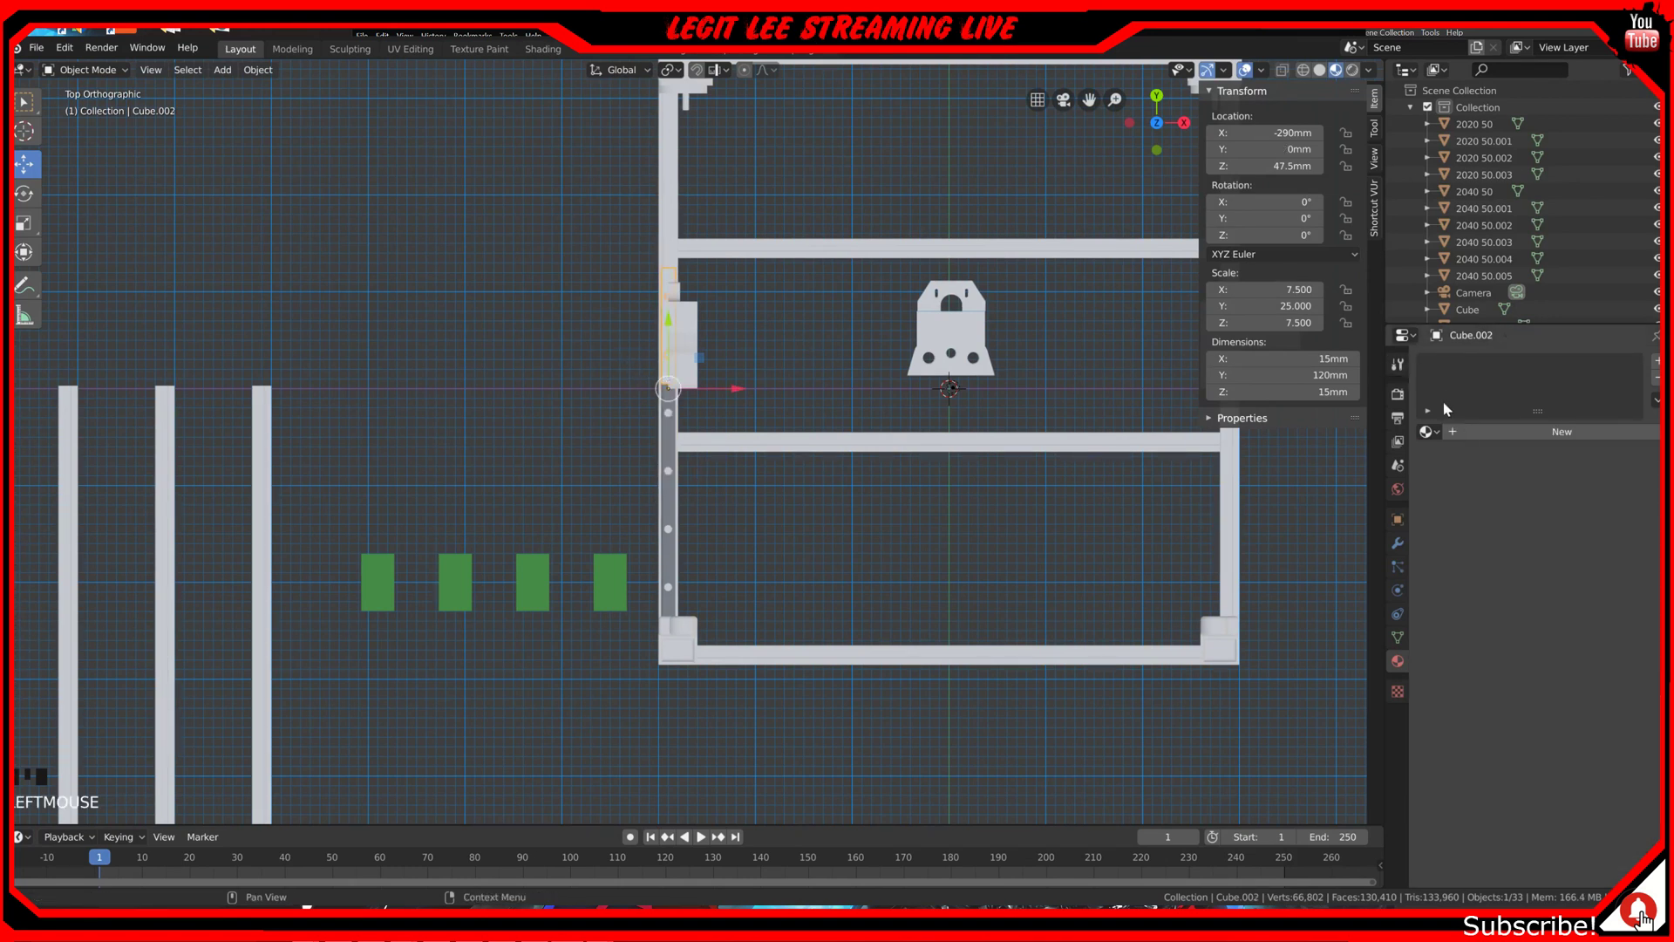
click(1427, 432)
click(1467, 471)
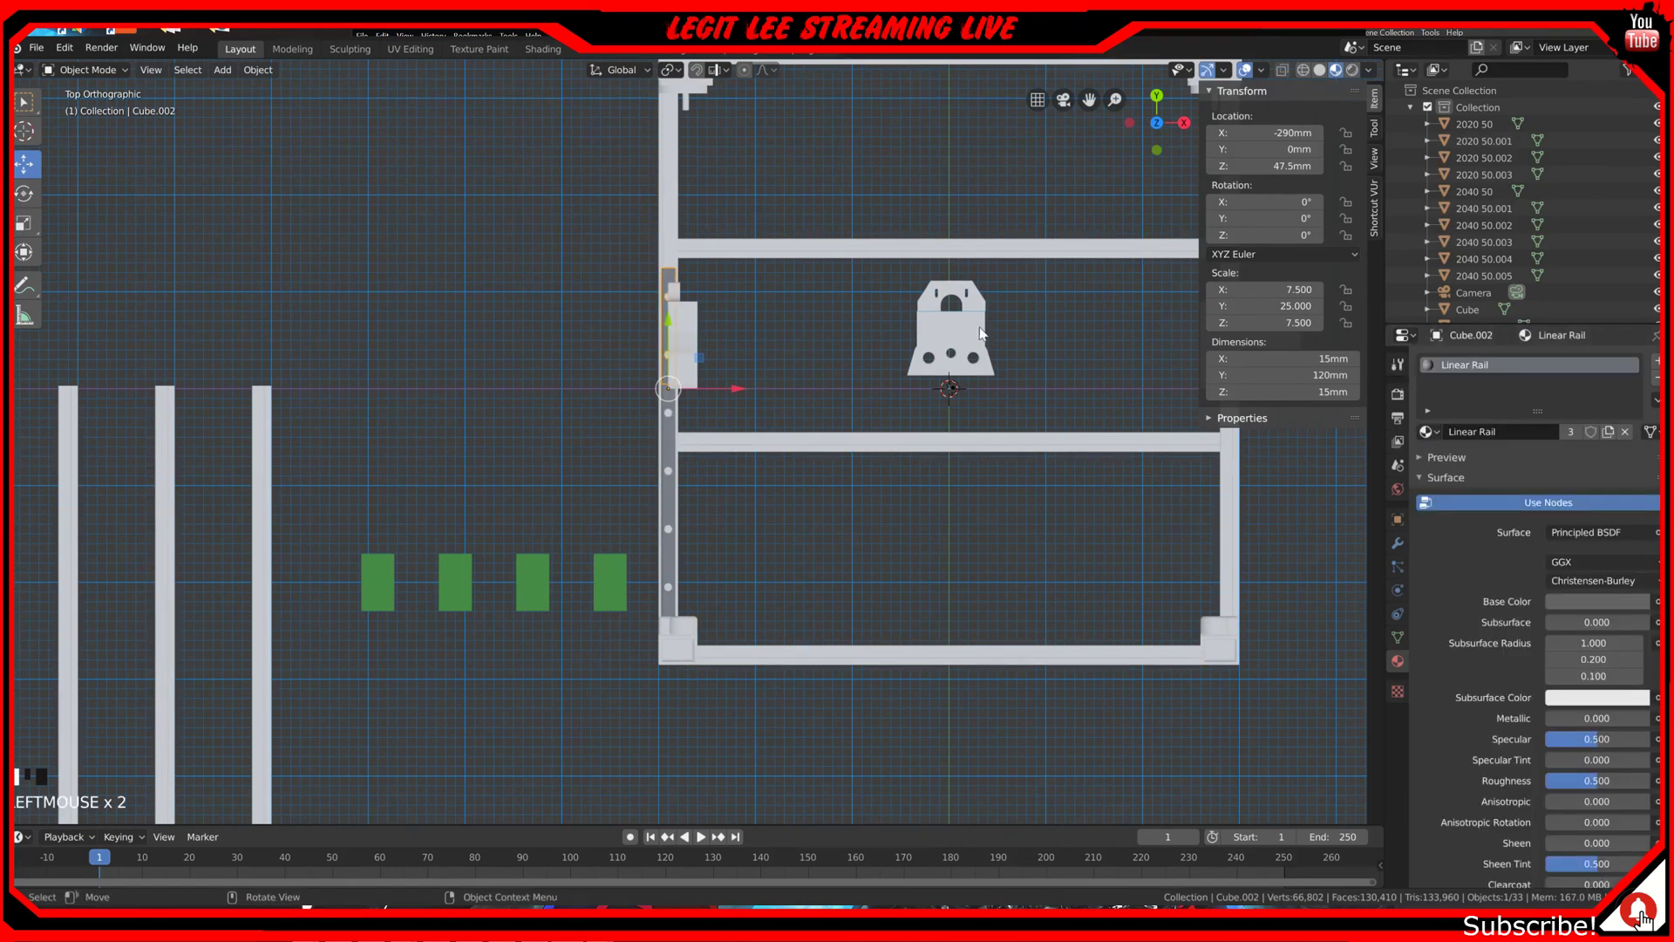
click(668, 225)
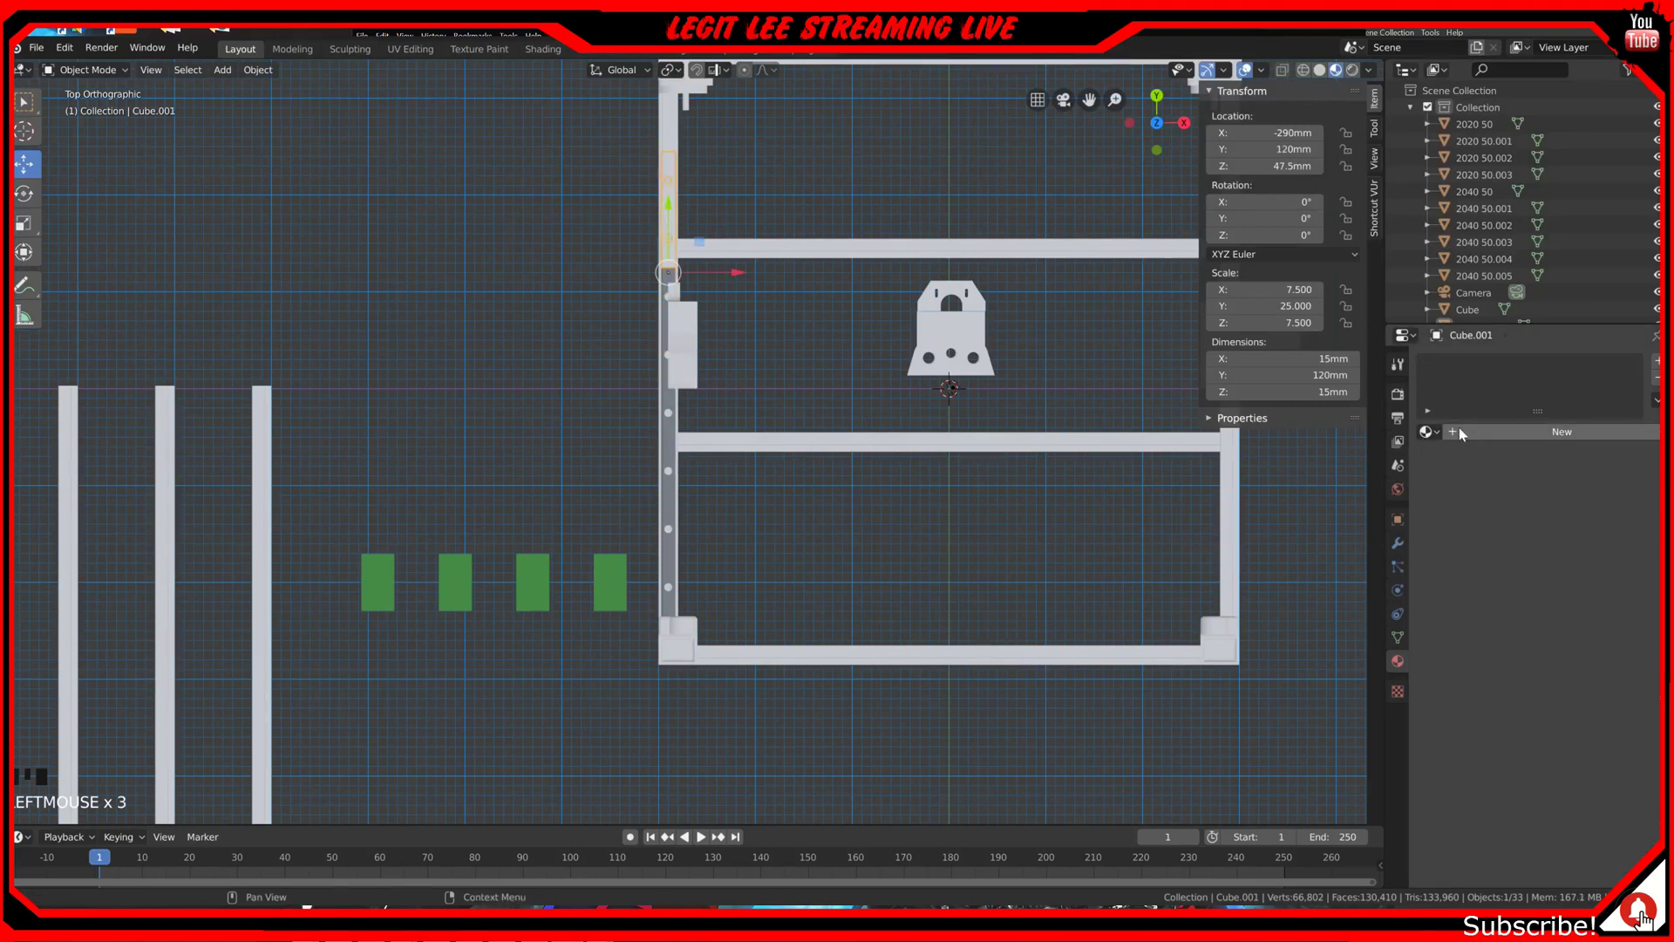
click(1427, 431)
click(1467, 472)
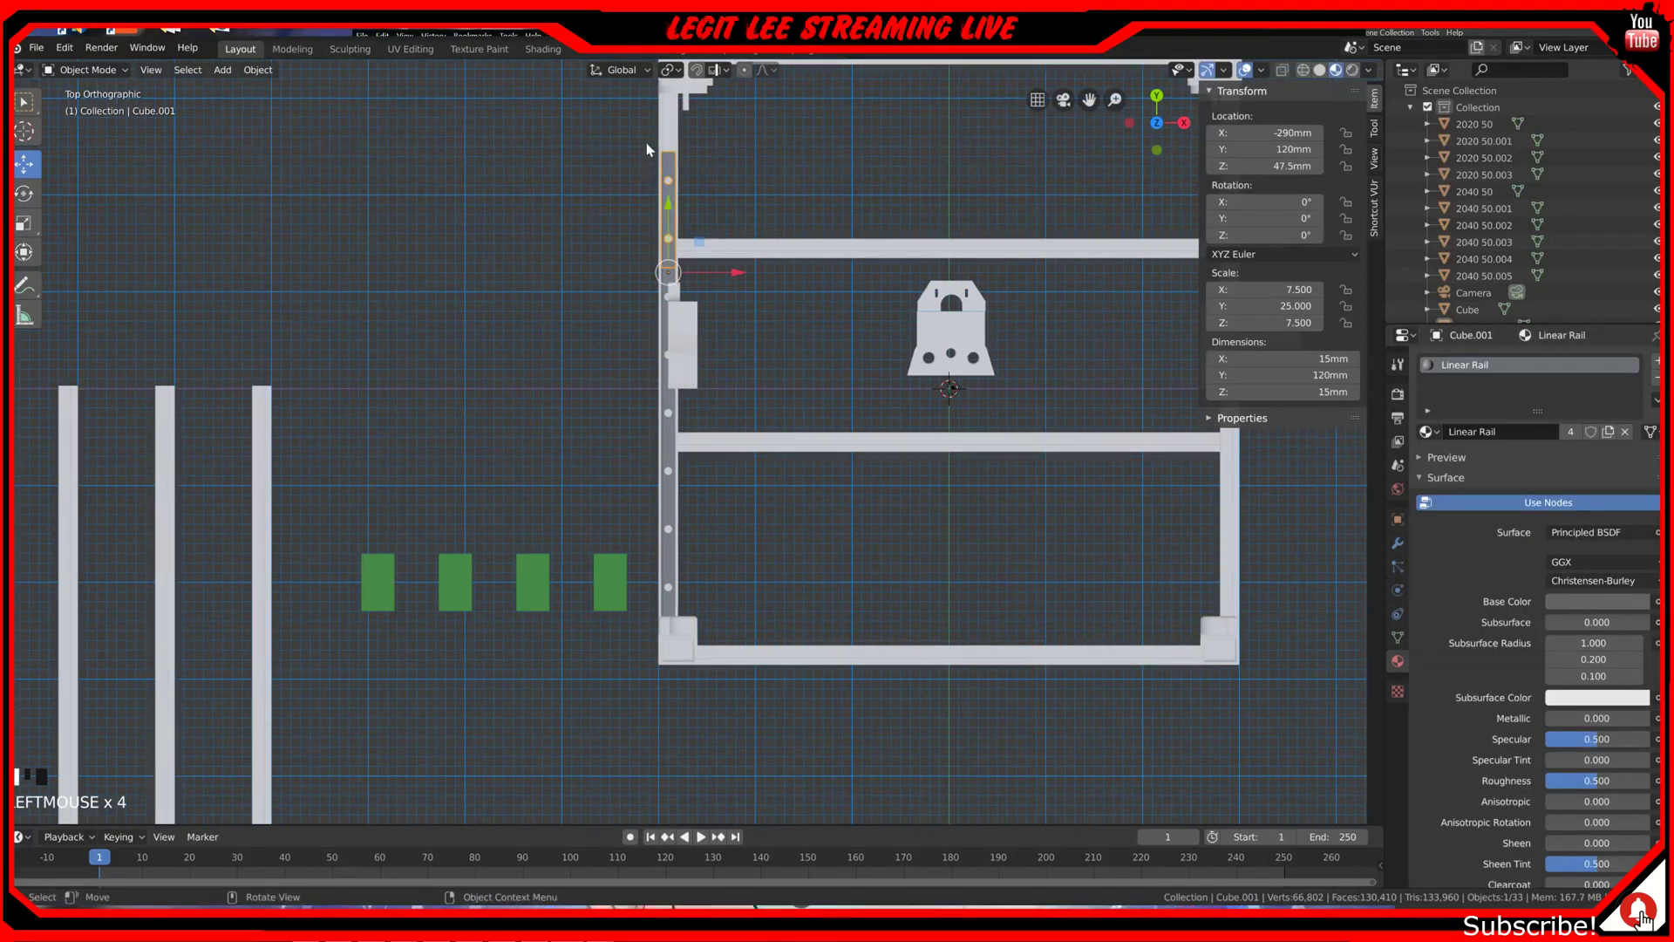
click(666, 117)
click(1427, 432)
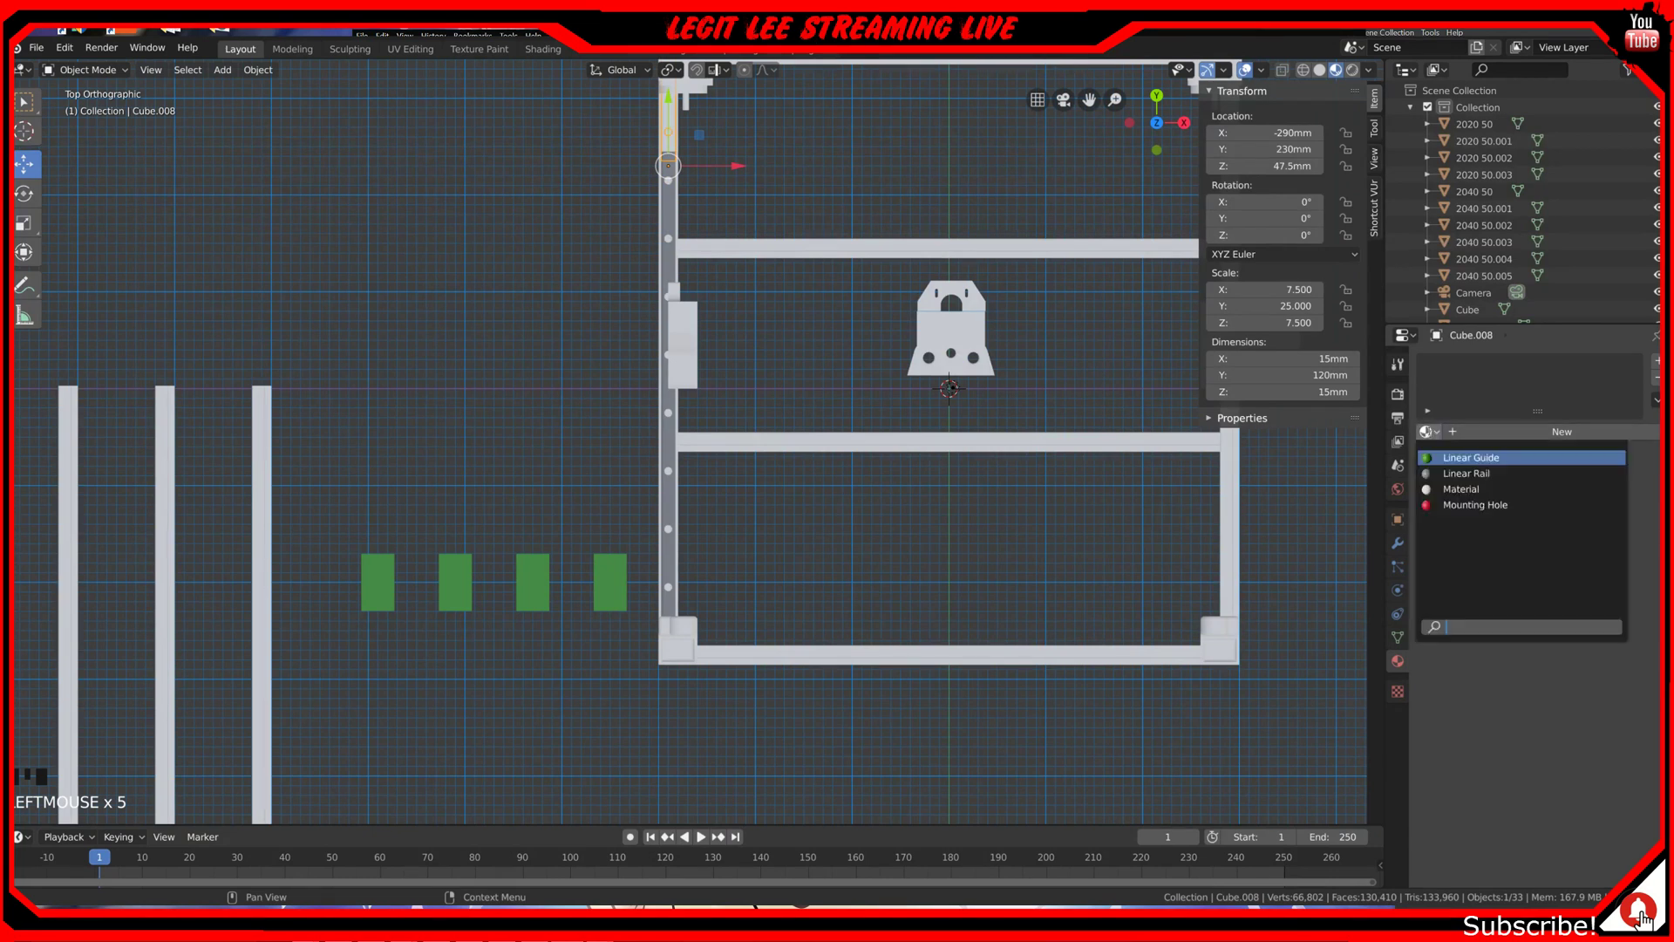
click(1466, 470)
Step: Move the rearmost rail segment 10 mm towards the rear along Y to Y 240 mm
shift+middle_drag(1240, 419, 849, 392)
scroll(939, 488, up, 3)
scroll(938, 311, up, 4)
shift+middle_drag(938, 312, 760, 454)
scroll(839, 419, up, 1)
scroll(752, 482, up, 4)
ctrl+drag(764, 682, 784, 574)
Step: Shift all five left rail segments together 10 mm towards the front along Y, placing the frontmost segment at Y -250 mm
scroll(783, 572, down, 10)
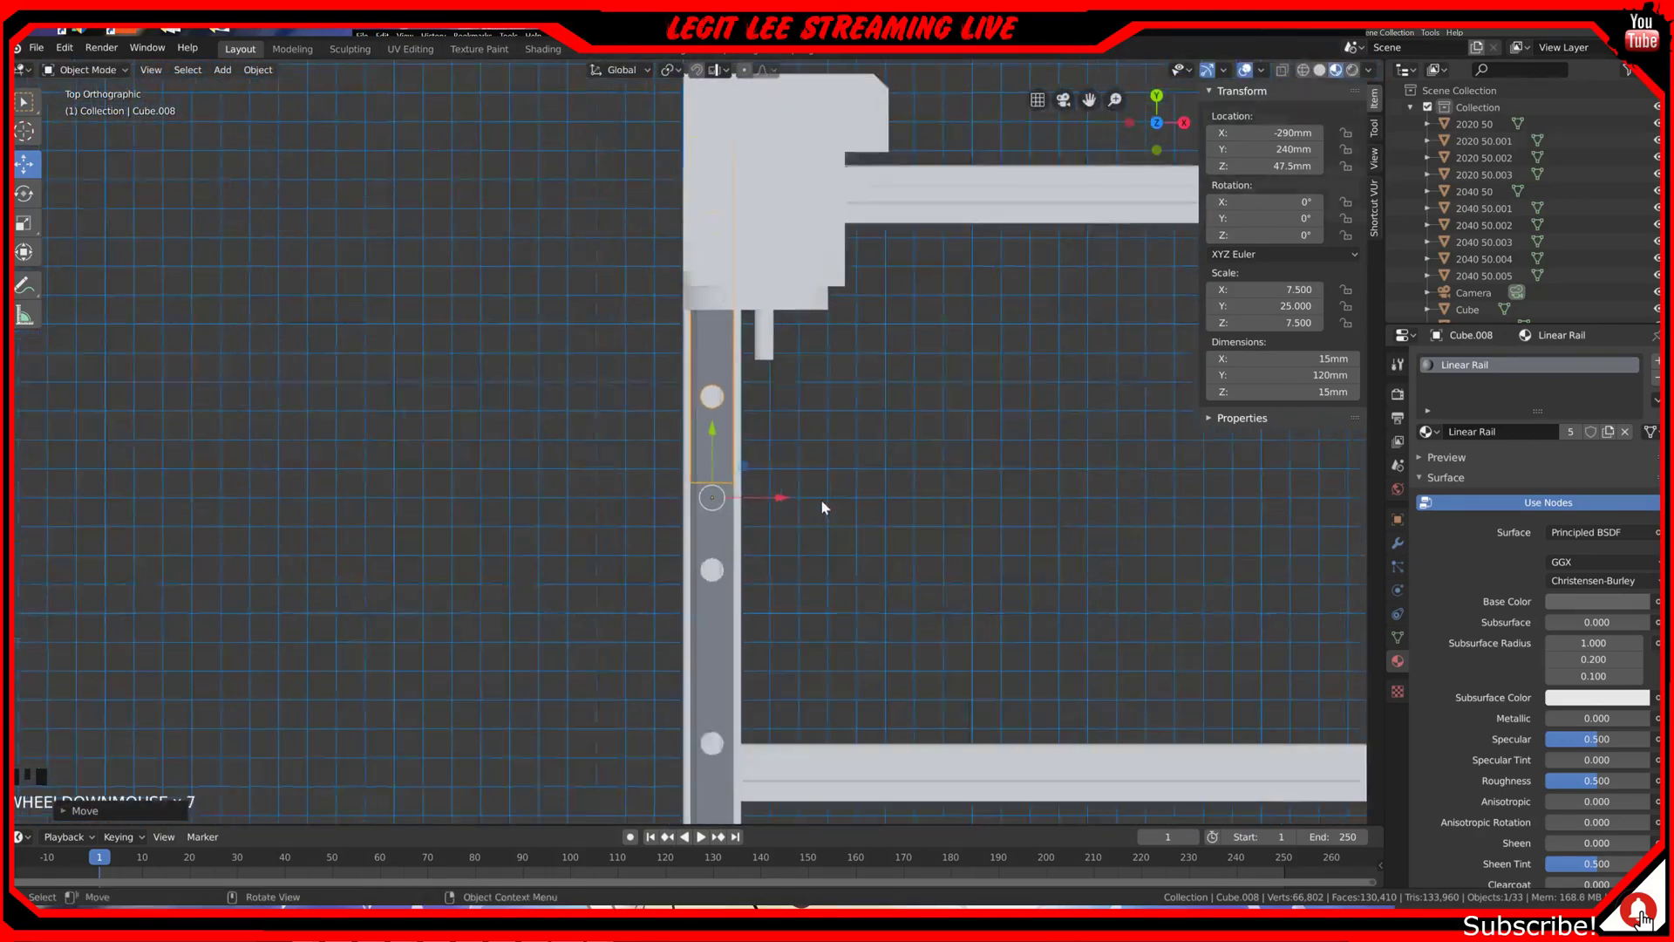
shift+middle_drag(817, 504, 837, 342)
scroll(838, 340, down, 2)
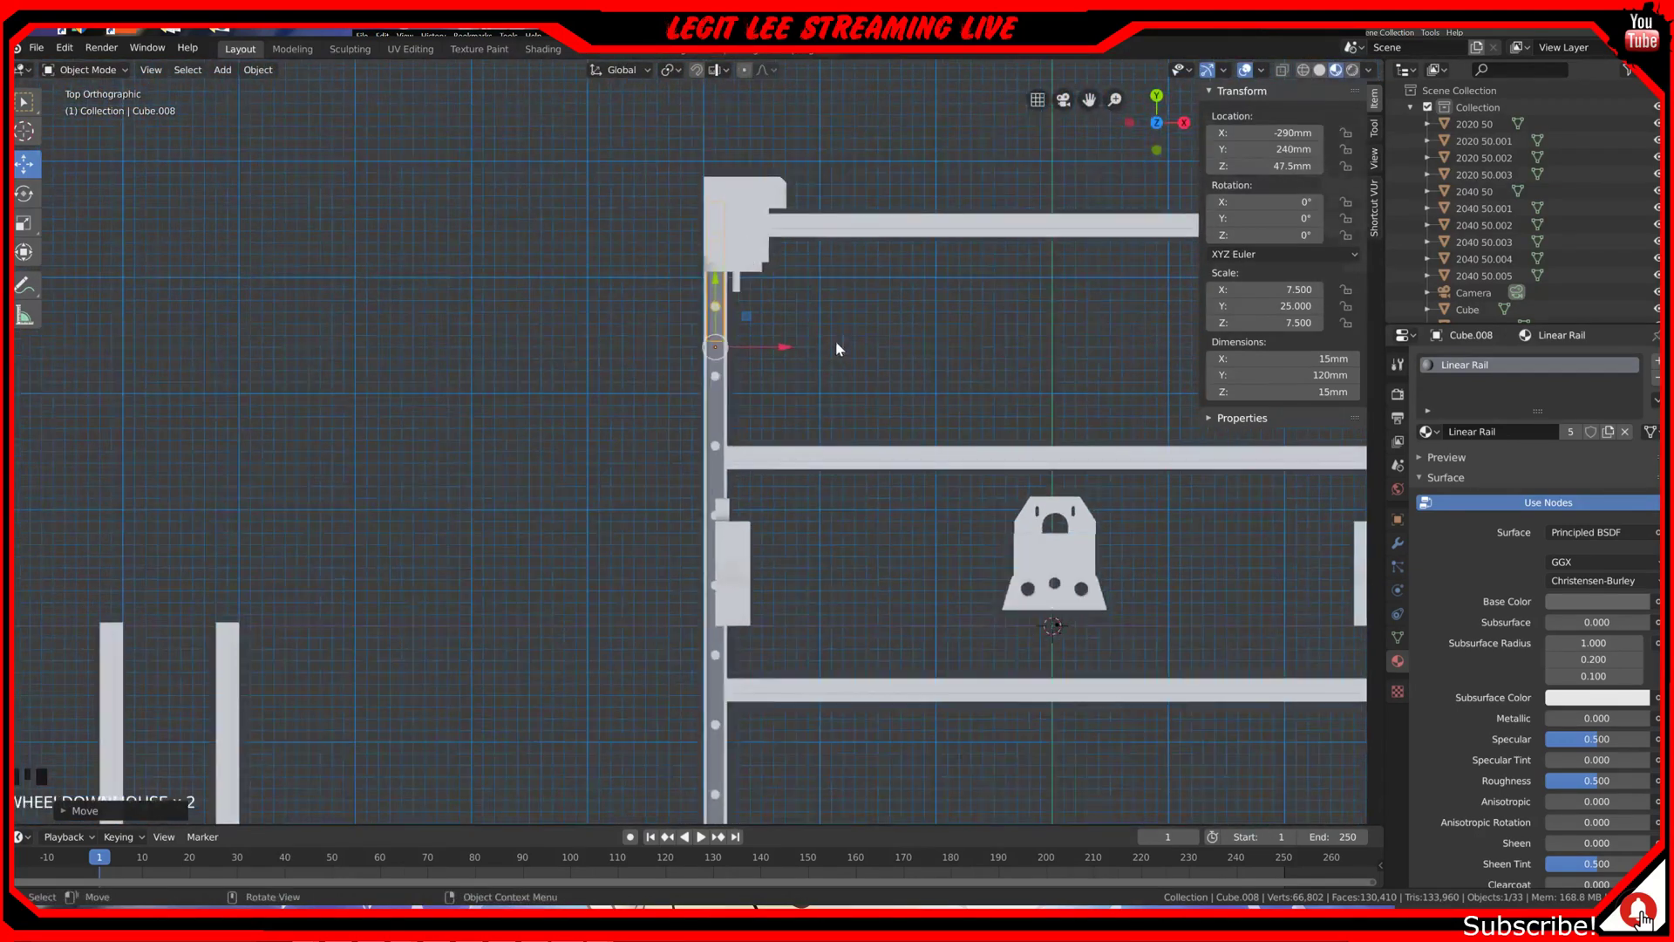
shift+middle_drag(757, 565, 749, 436)
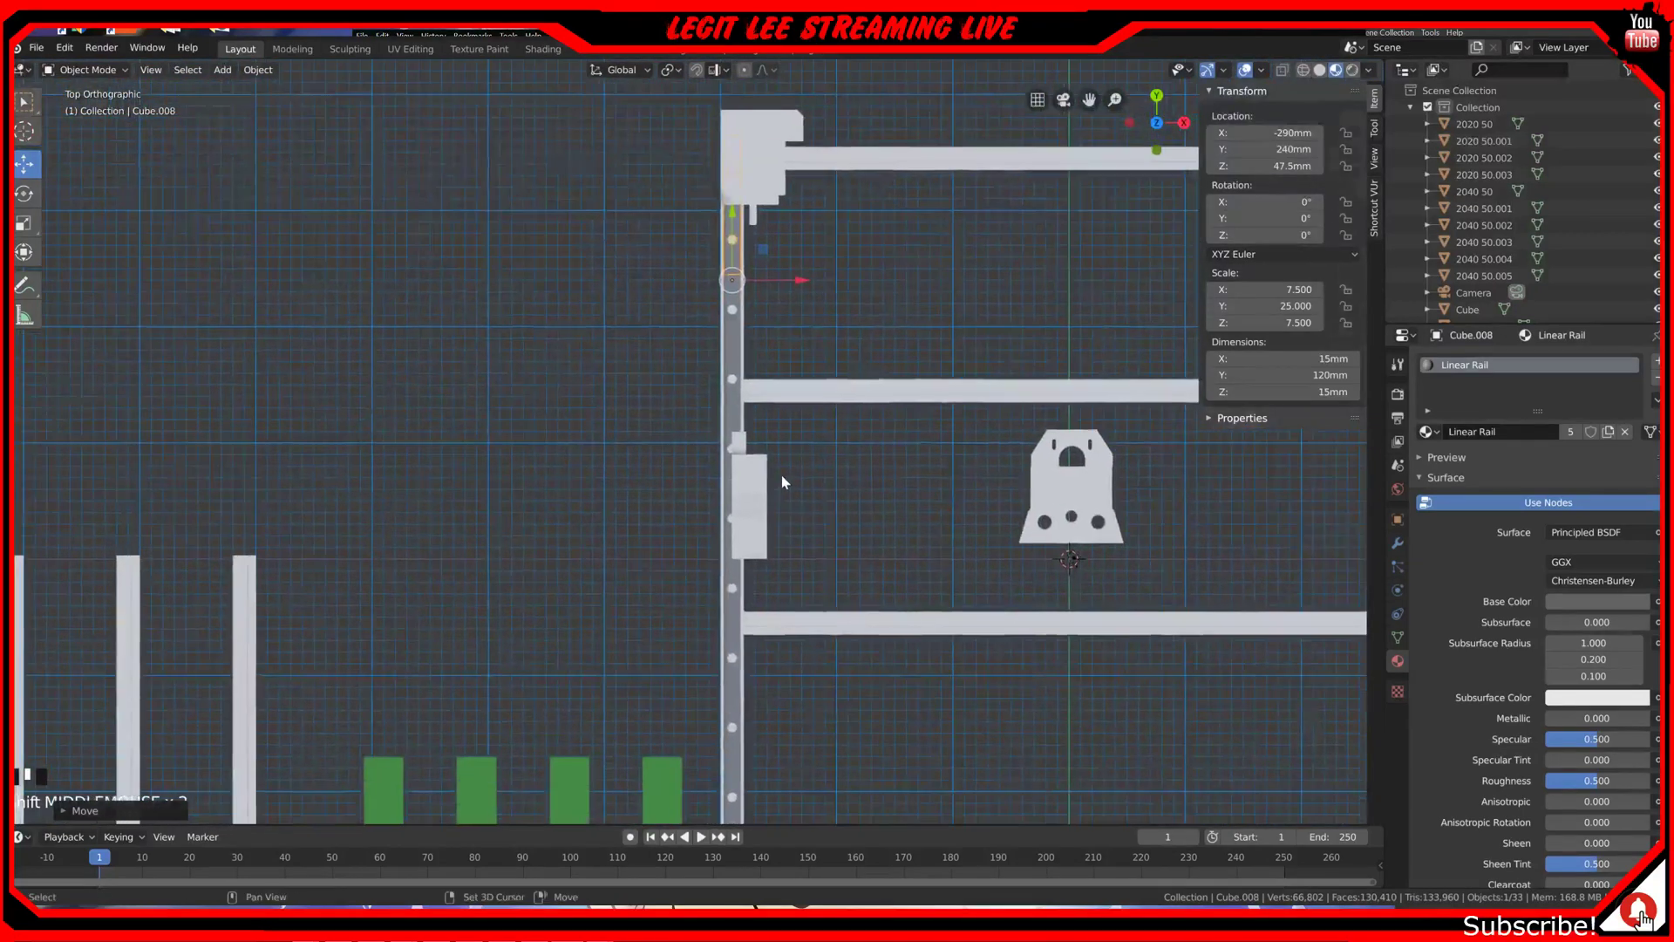
shift+click(740, 370)
shift+middle_drag(741, 614, 775, 434)
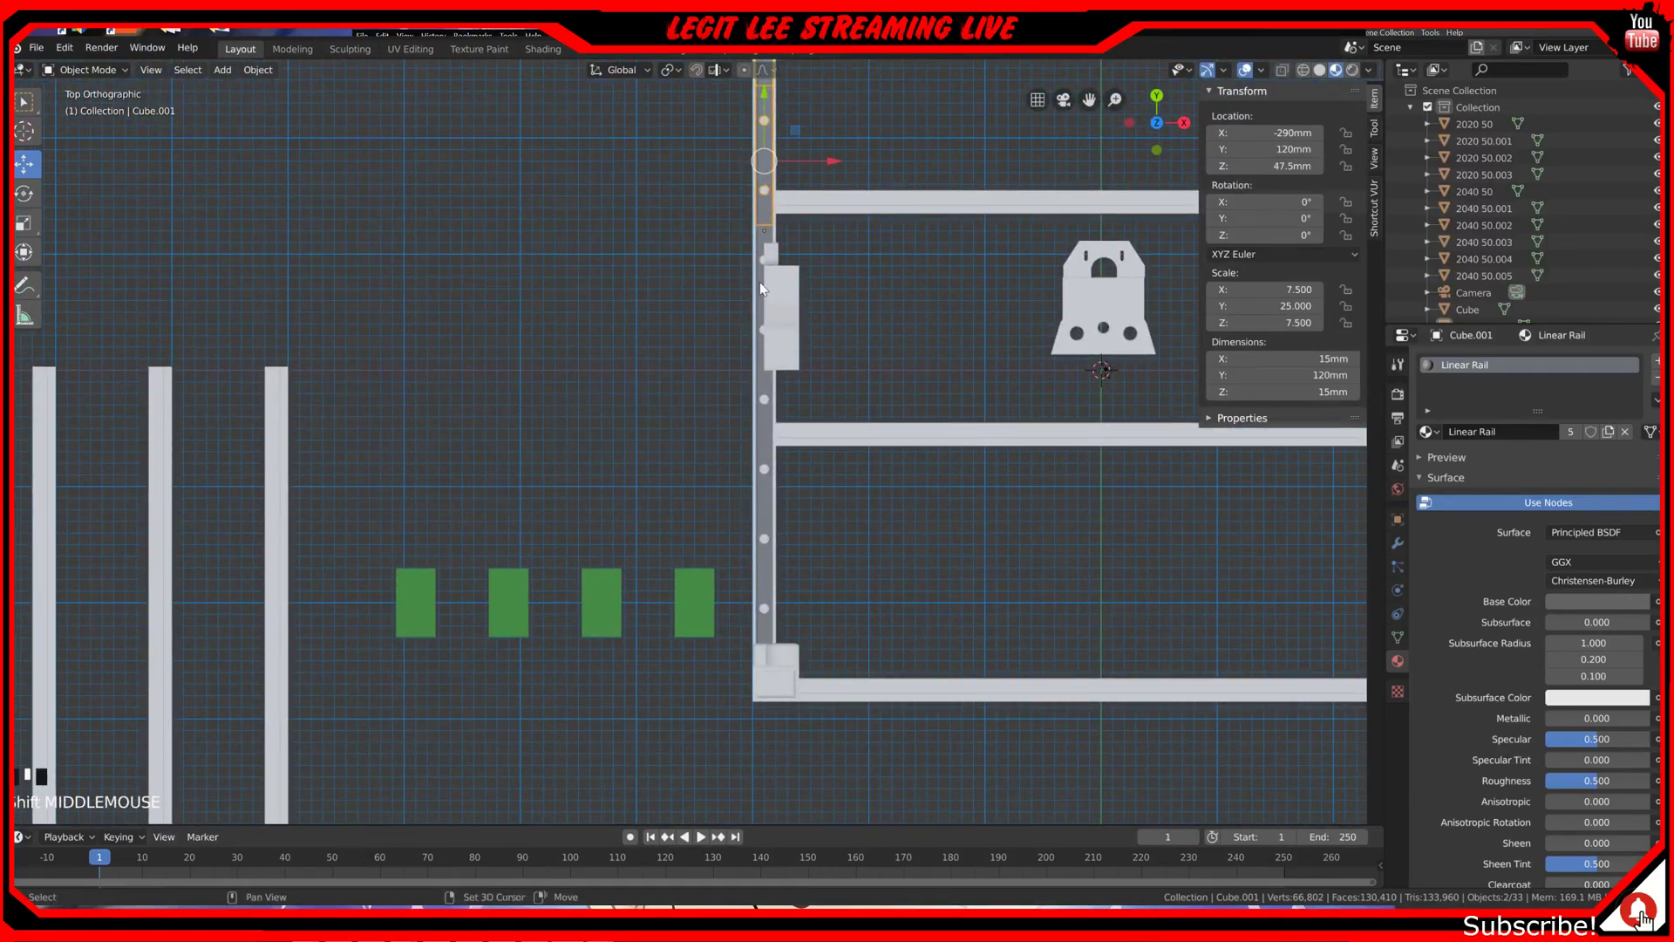
shift+click(760, 279)
shift+click(766, 436)
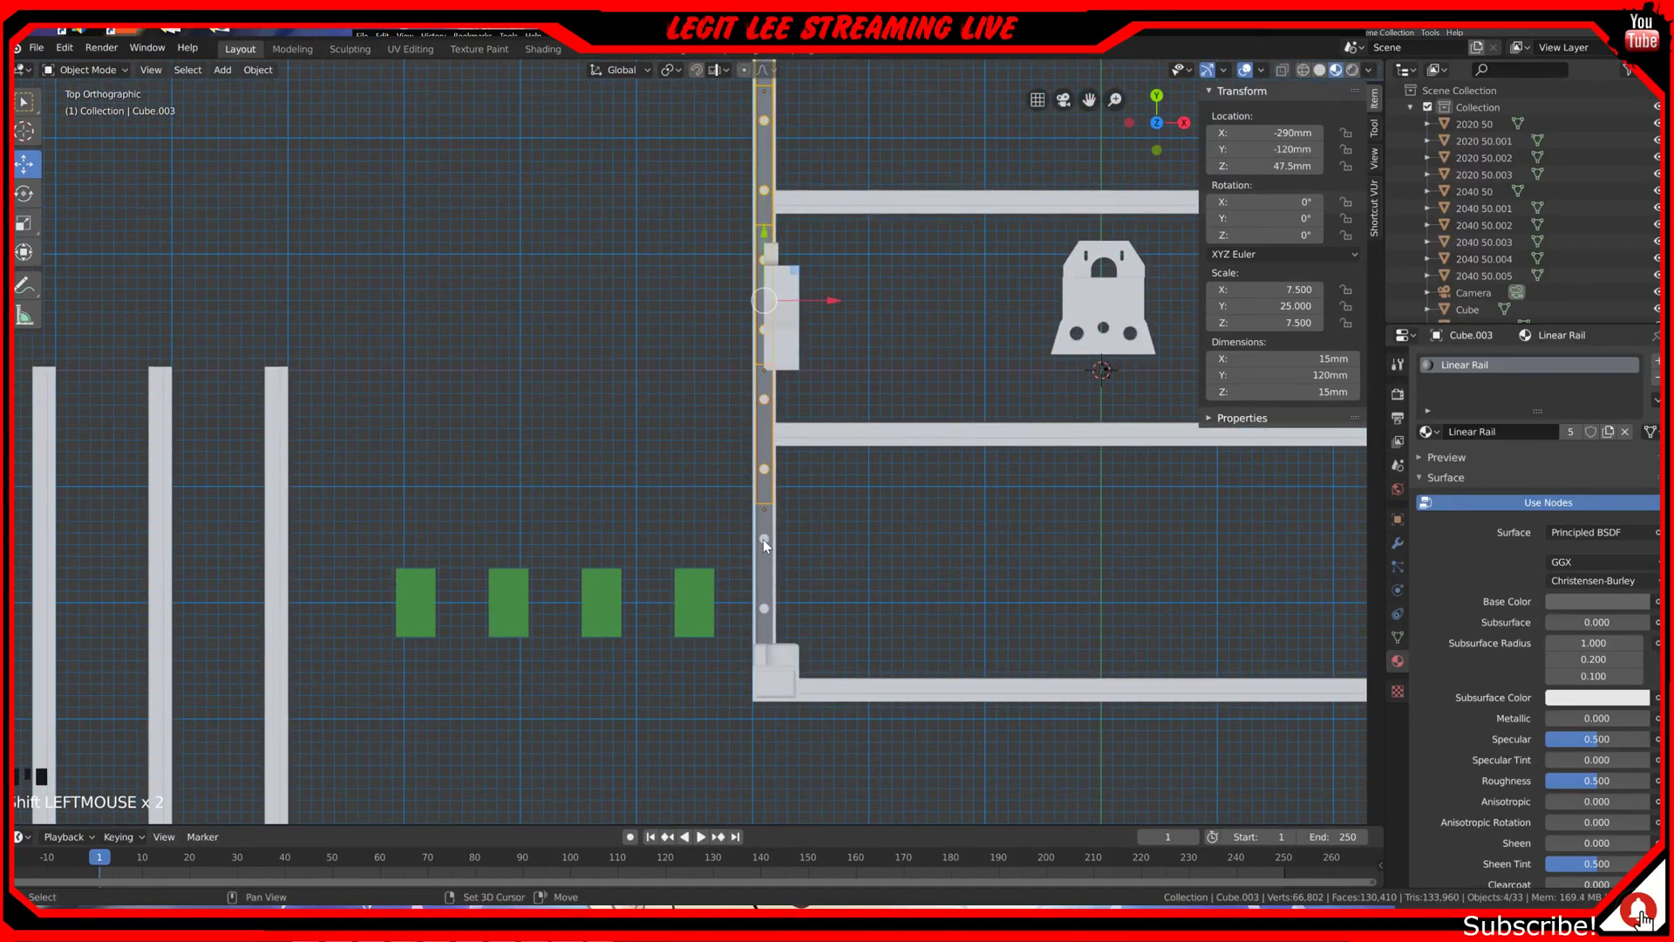
shift+middle_drag(787, 455, 771, 580)
shift+middle_drag(824, 275, 820, 457)
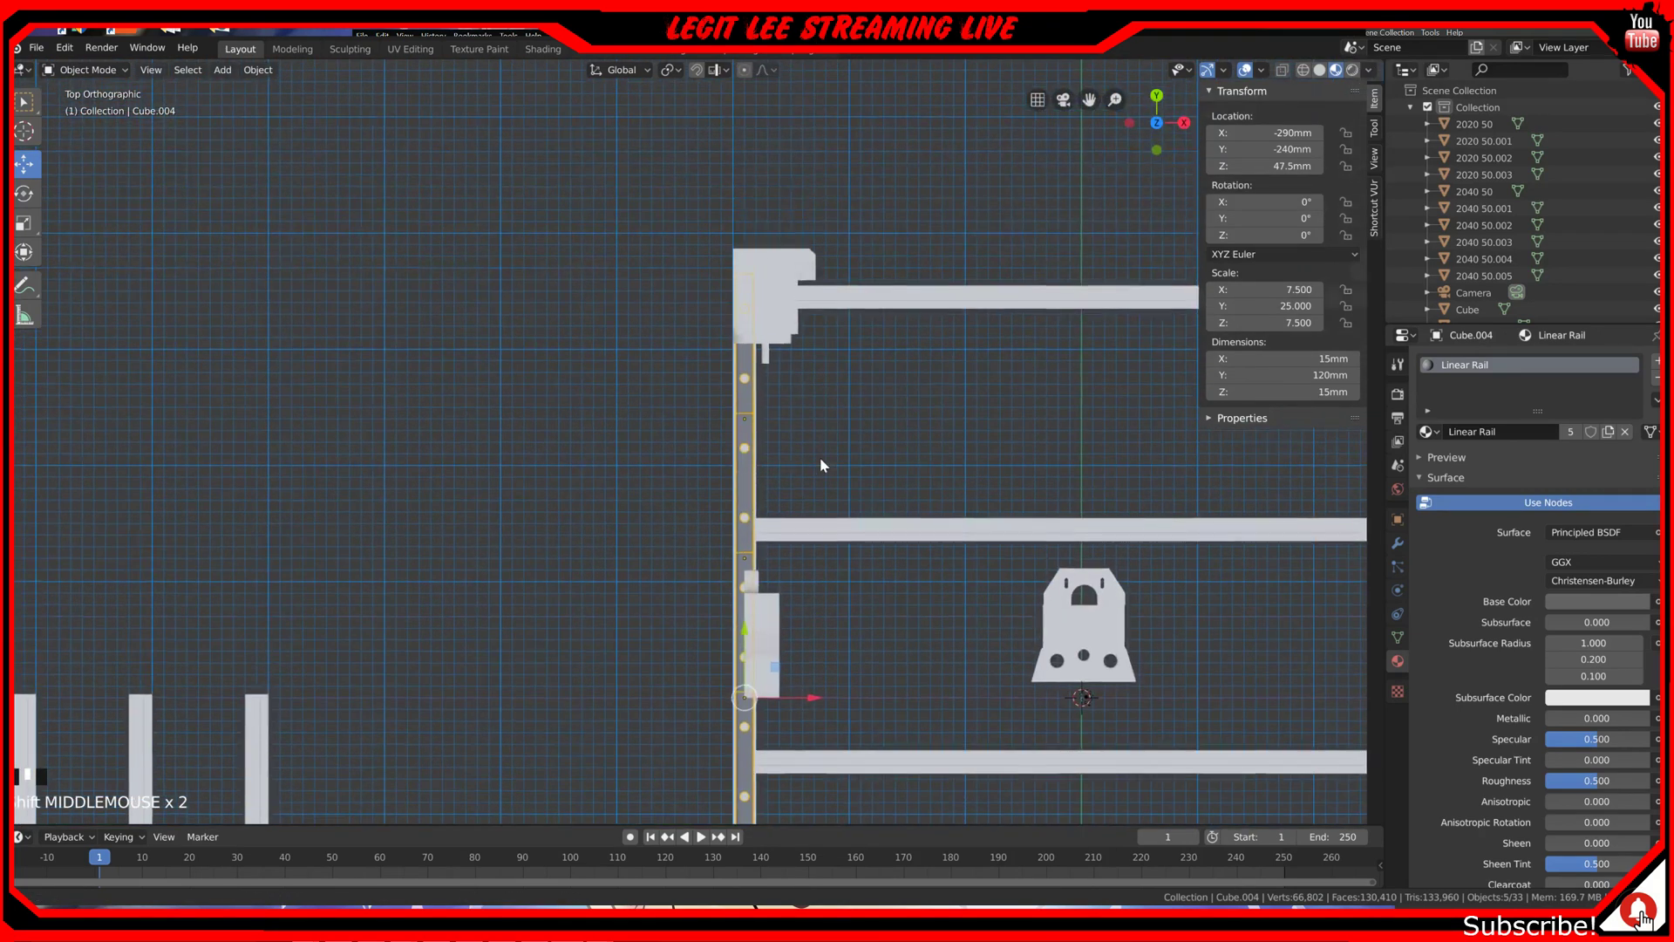
scroll(803, 500, up, 2)
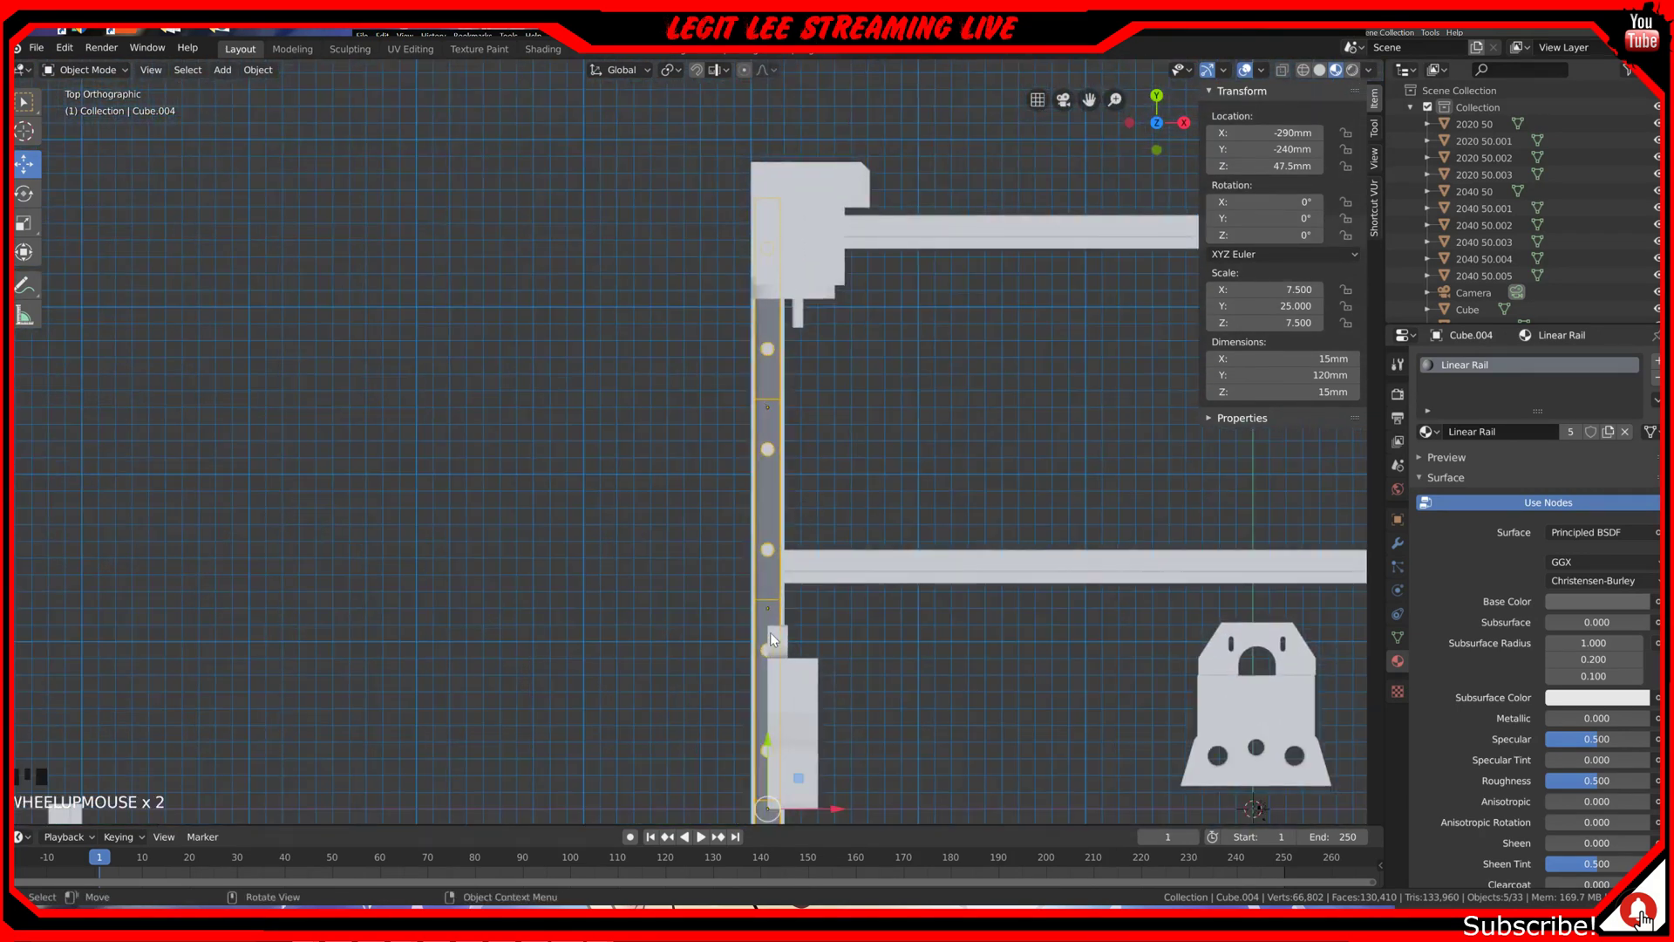
ctrl+drag(770, 741, 770, 759)
Step: Shift the five left rail segments another 20 mm towards the front, placing the frontmost segment at Y -270 mm
shift+middle_drag(904, 668, 829, 566)
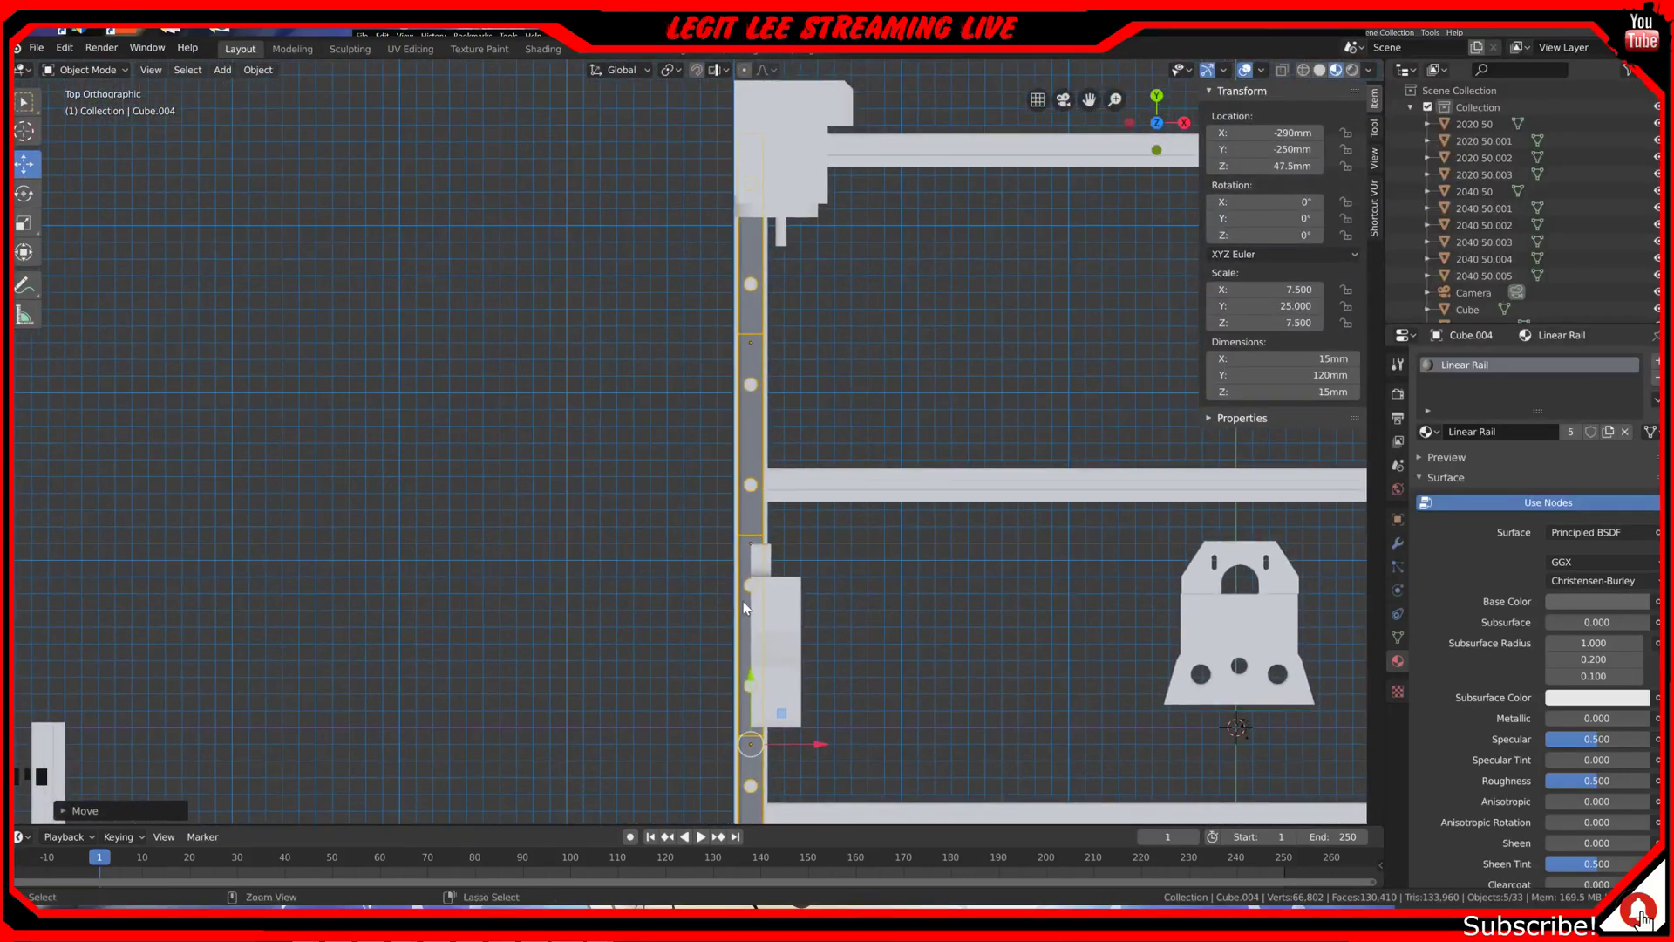
ctrl+drag(752, 676, 752, 689)
shift+middle_drag(935, 636, 909, 413)
shift+middle_drag(909, 78, 944, 567)
ctrl+drag(762, 614, 763, 630)
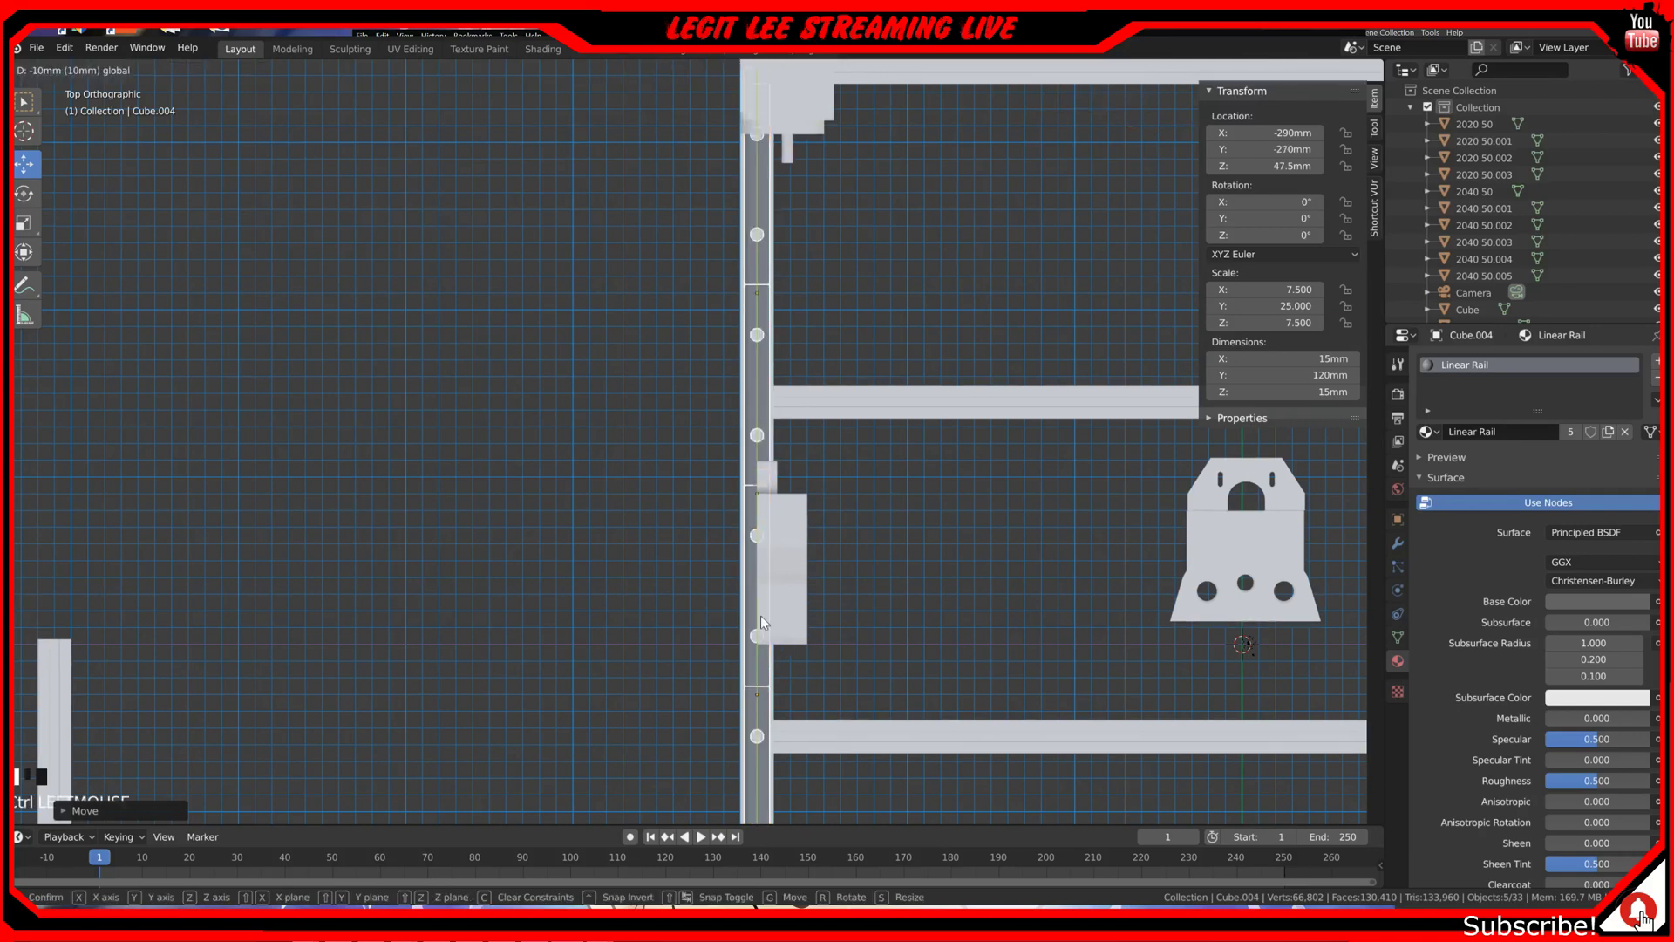
Step: Duplicate the five left rail segments 580 mm along X onto the right side extrusion at X 290 mm
shift+middle_drag(904, 593, 741, 411)
scroll(741, 411, down, 4)
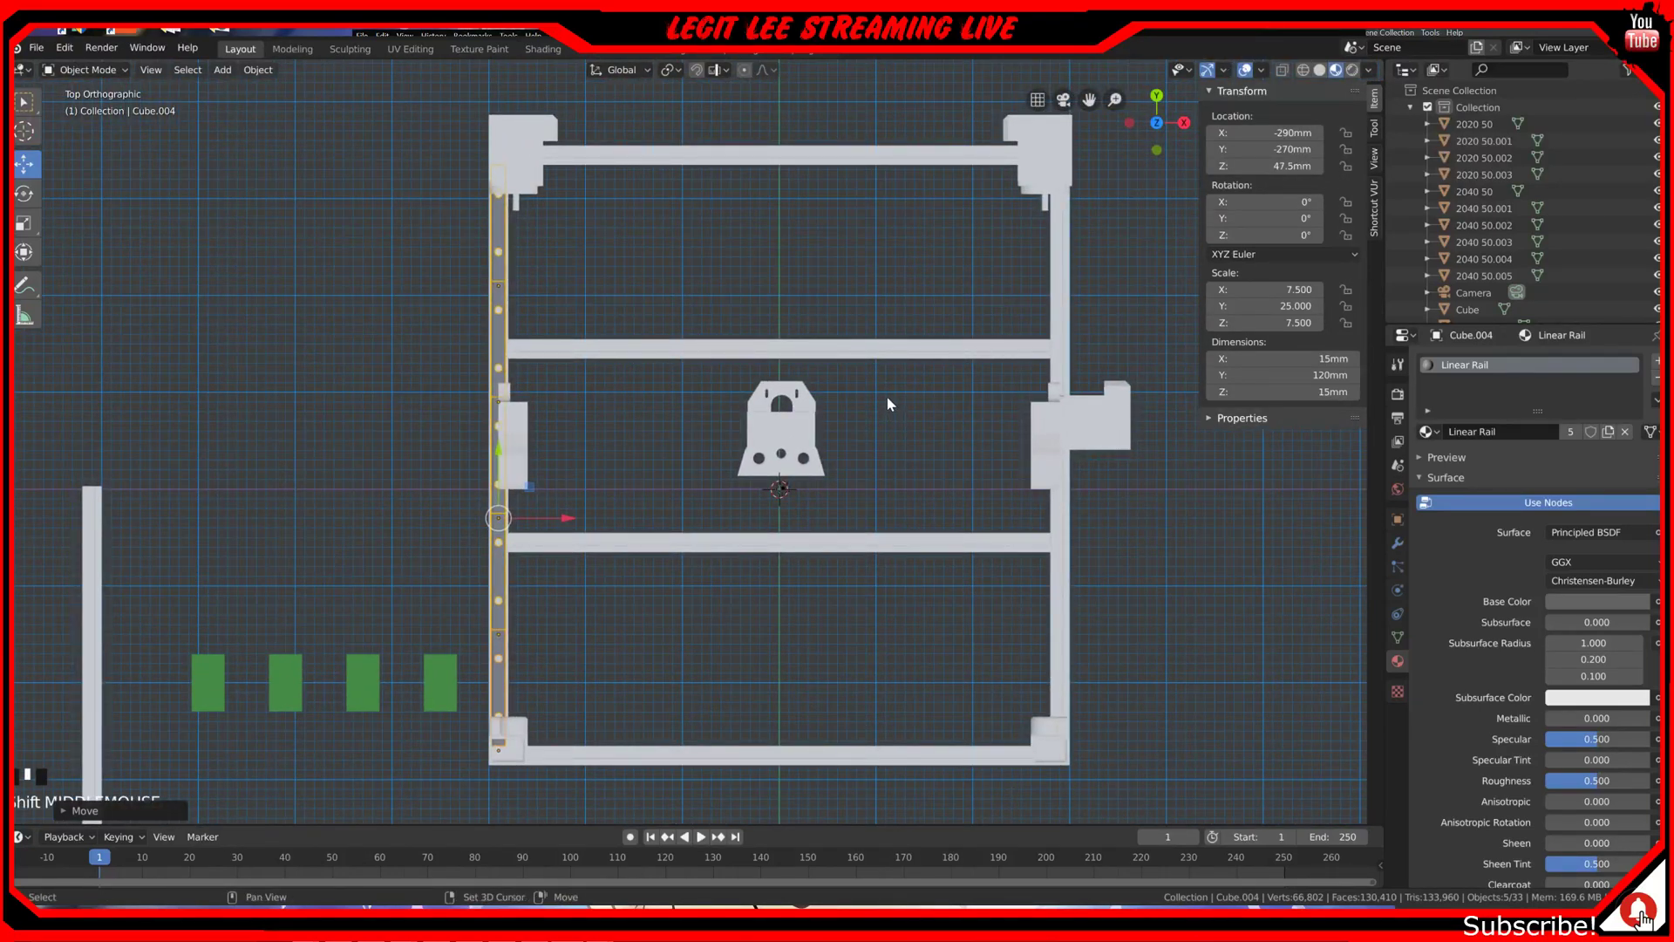
key(shift+d)
key(x)
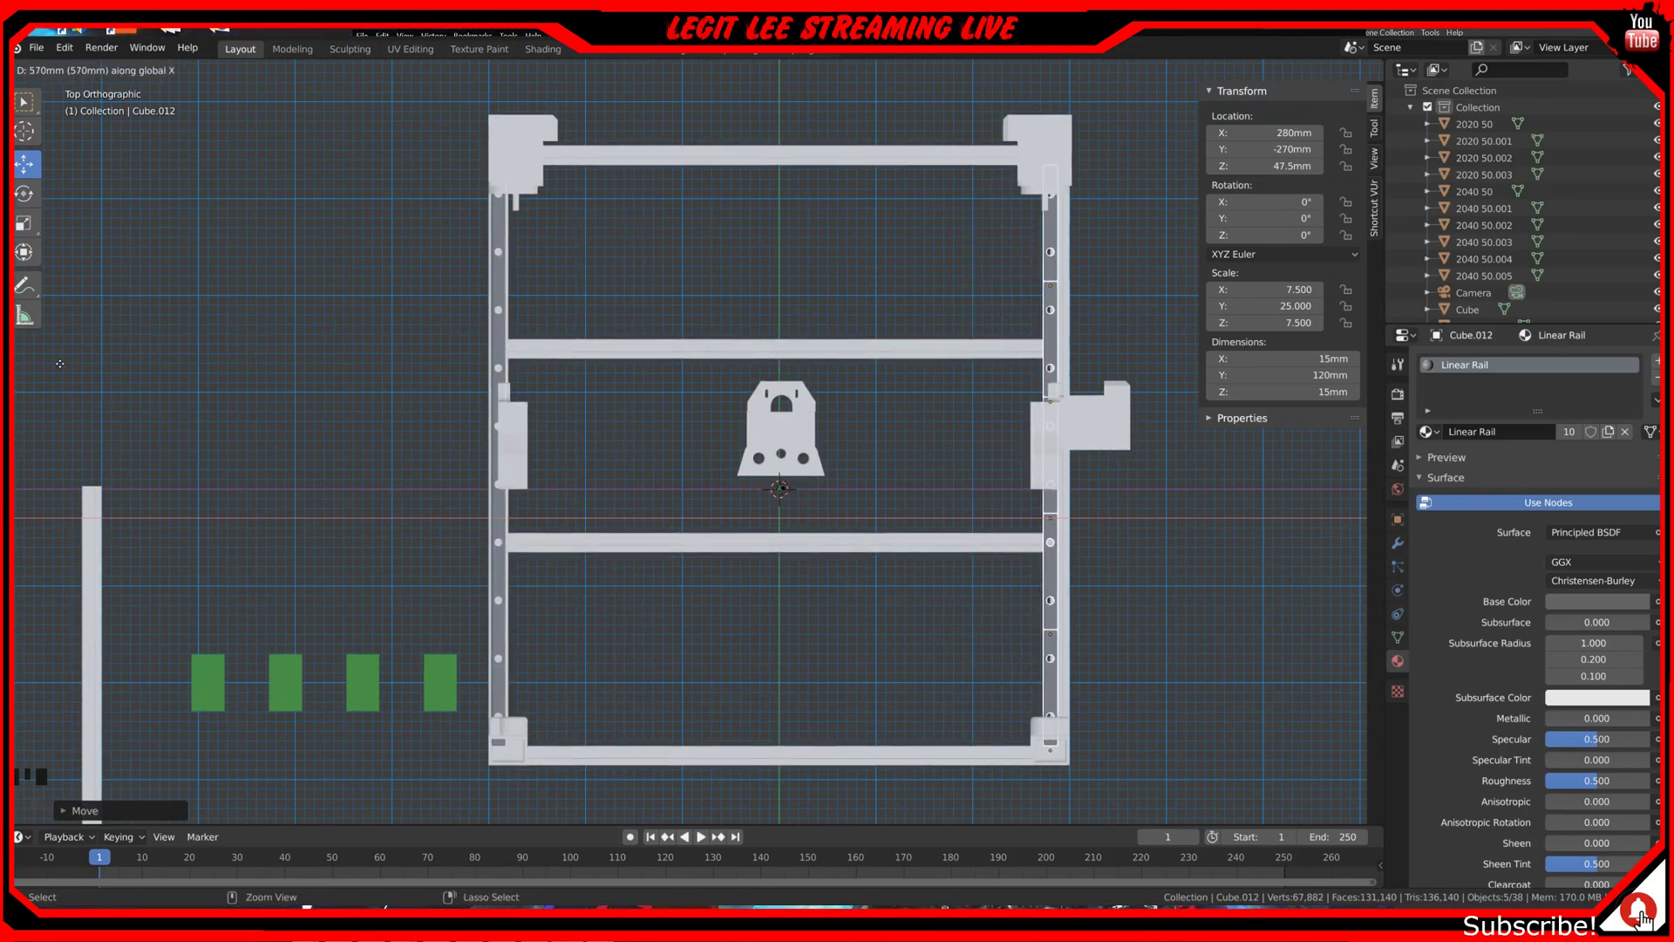
click(72, 361)
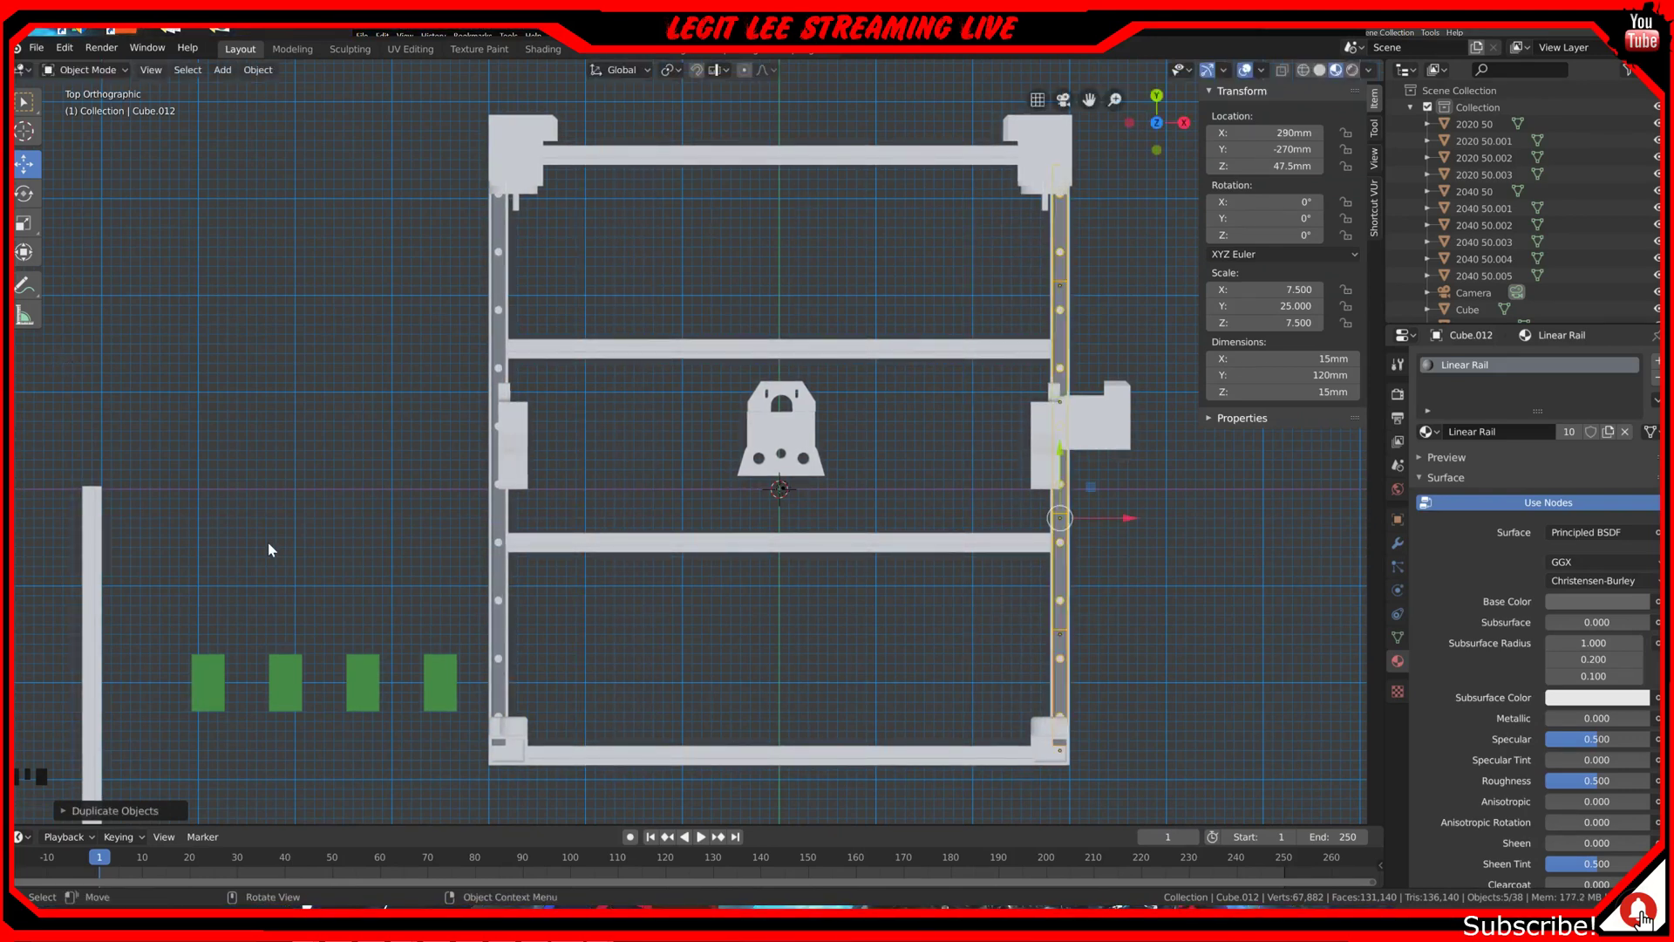
Step: Move the leftmost green bearing block onto the left side rail at X -290 mm, Y 0 mm
middle_drag(408, 508, 237, 404)
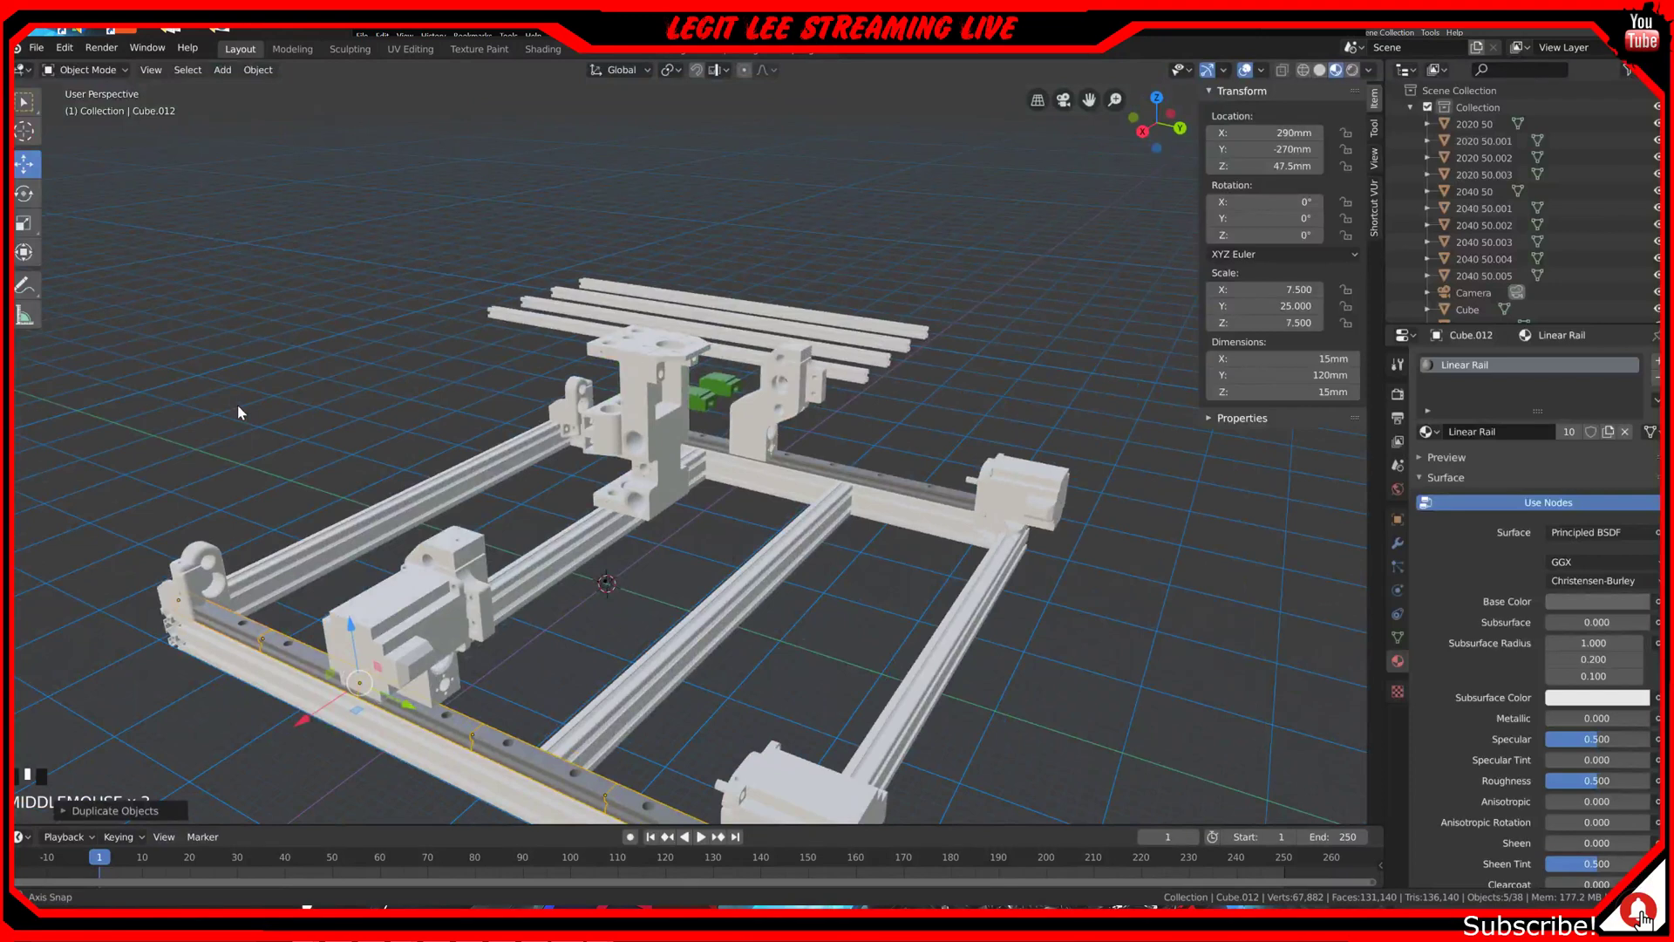
middle_drag(237, 404, 352, 437)
key(KP_7)
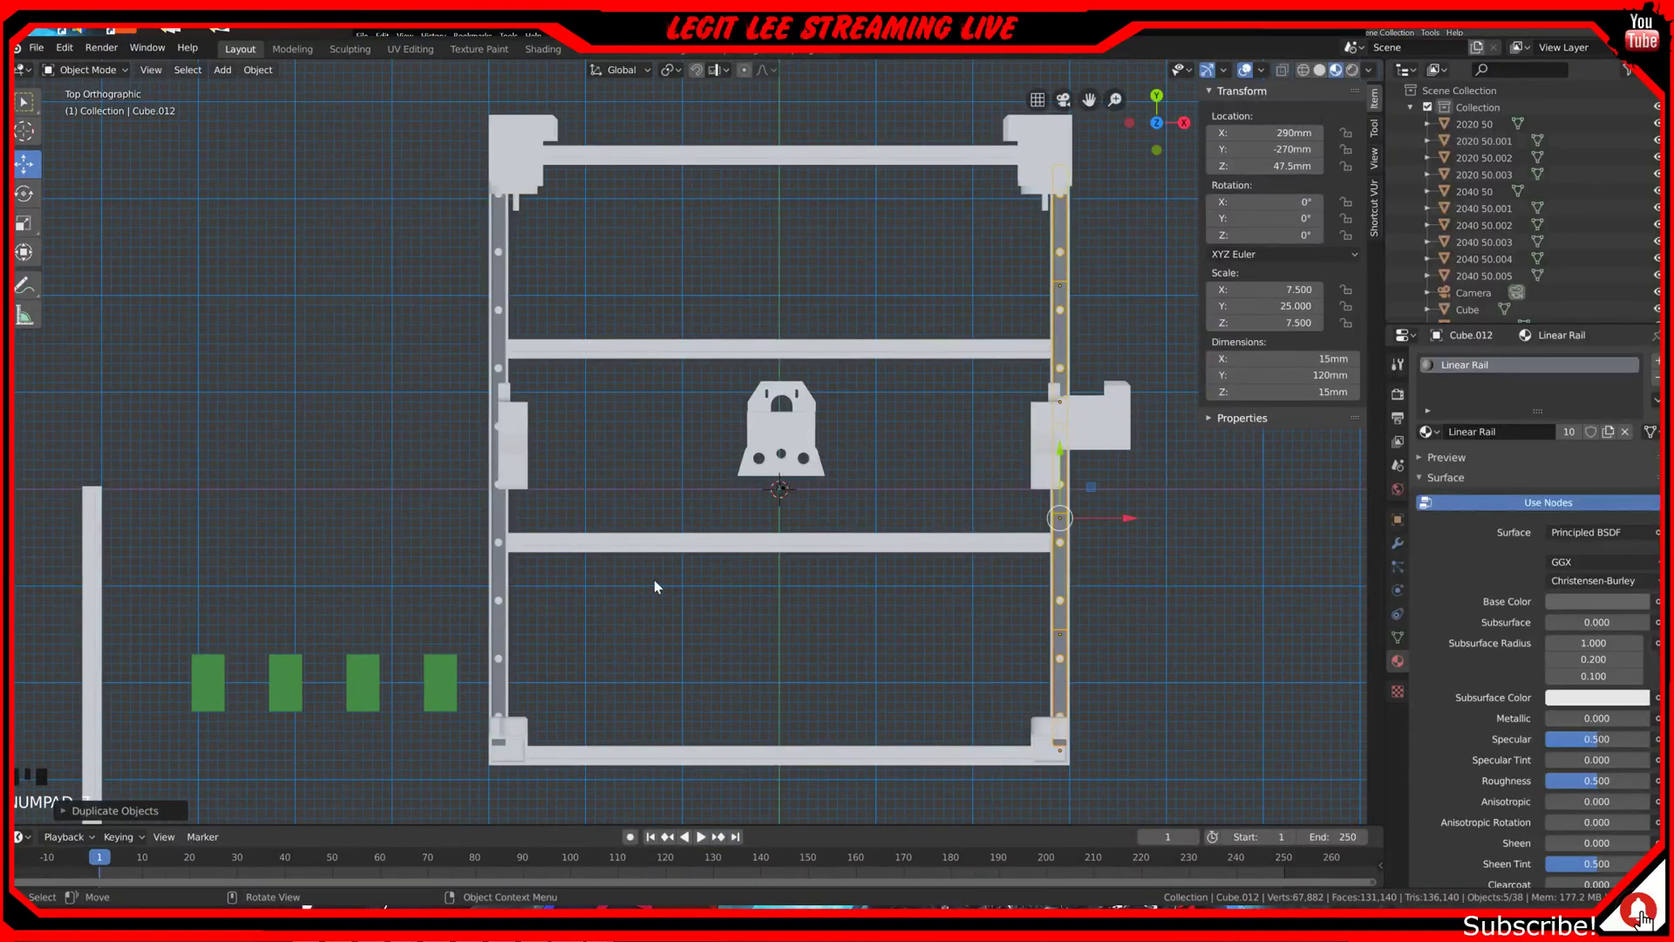
click(205, 676)
ctrl+drag(207, 616, 274, 413)
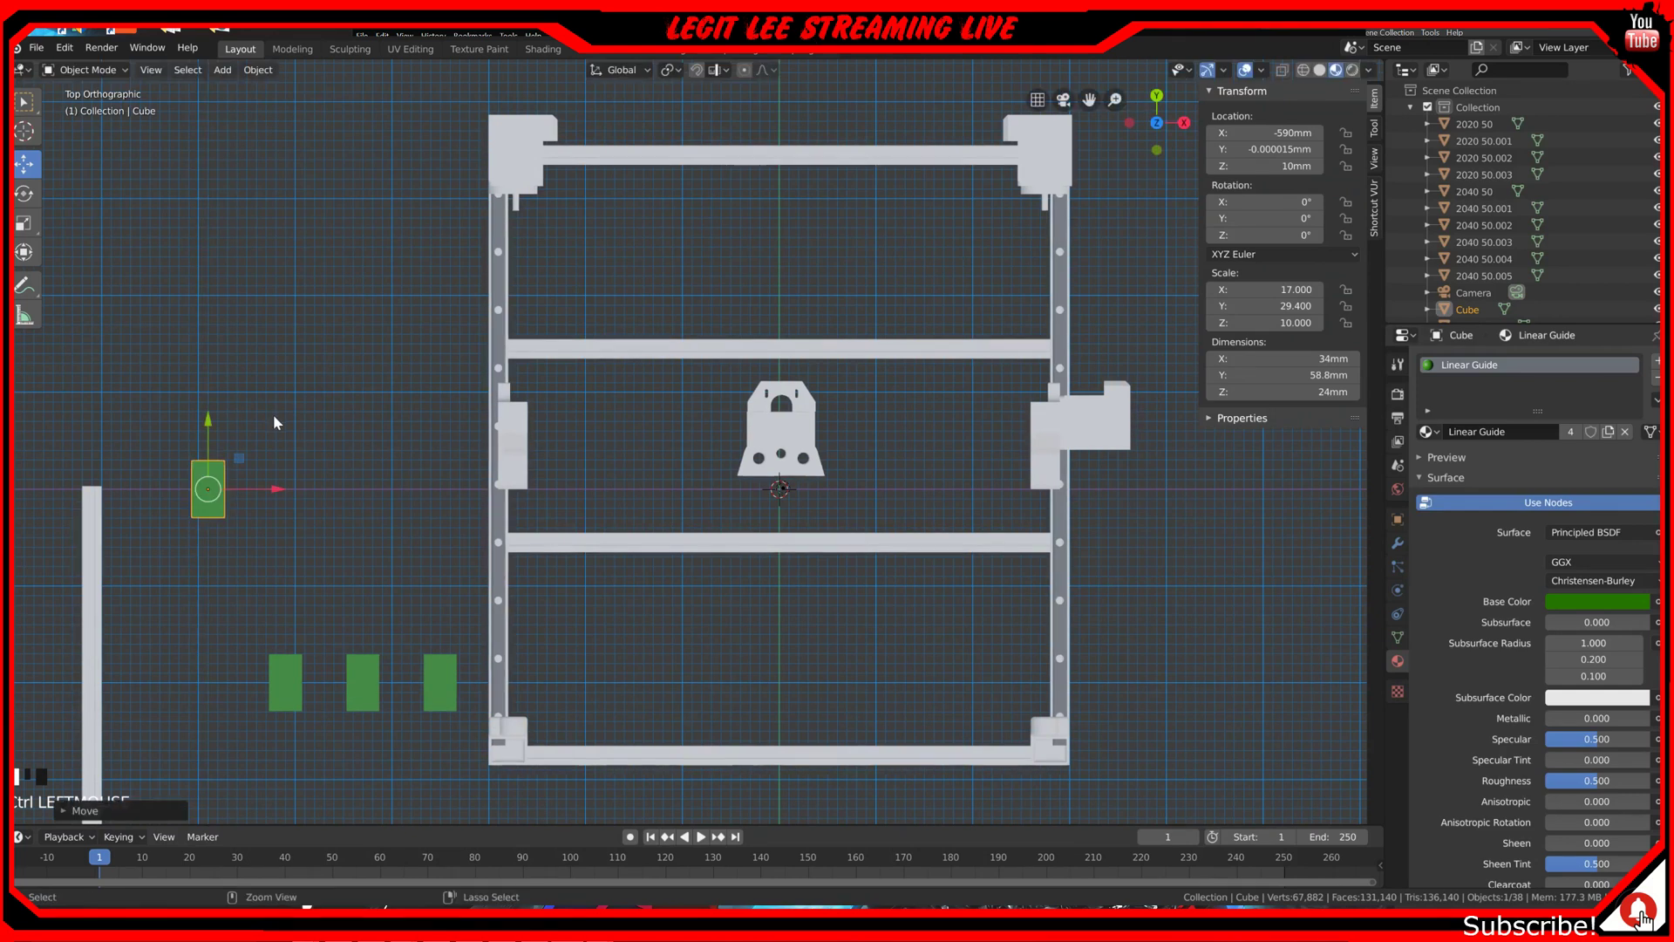
ctrl+drag(286, 487, 567, 484)
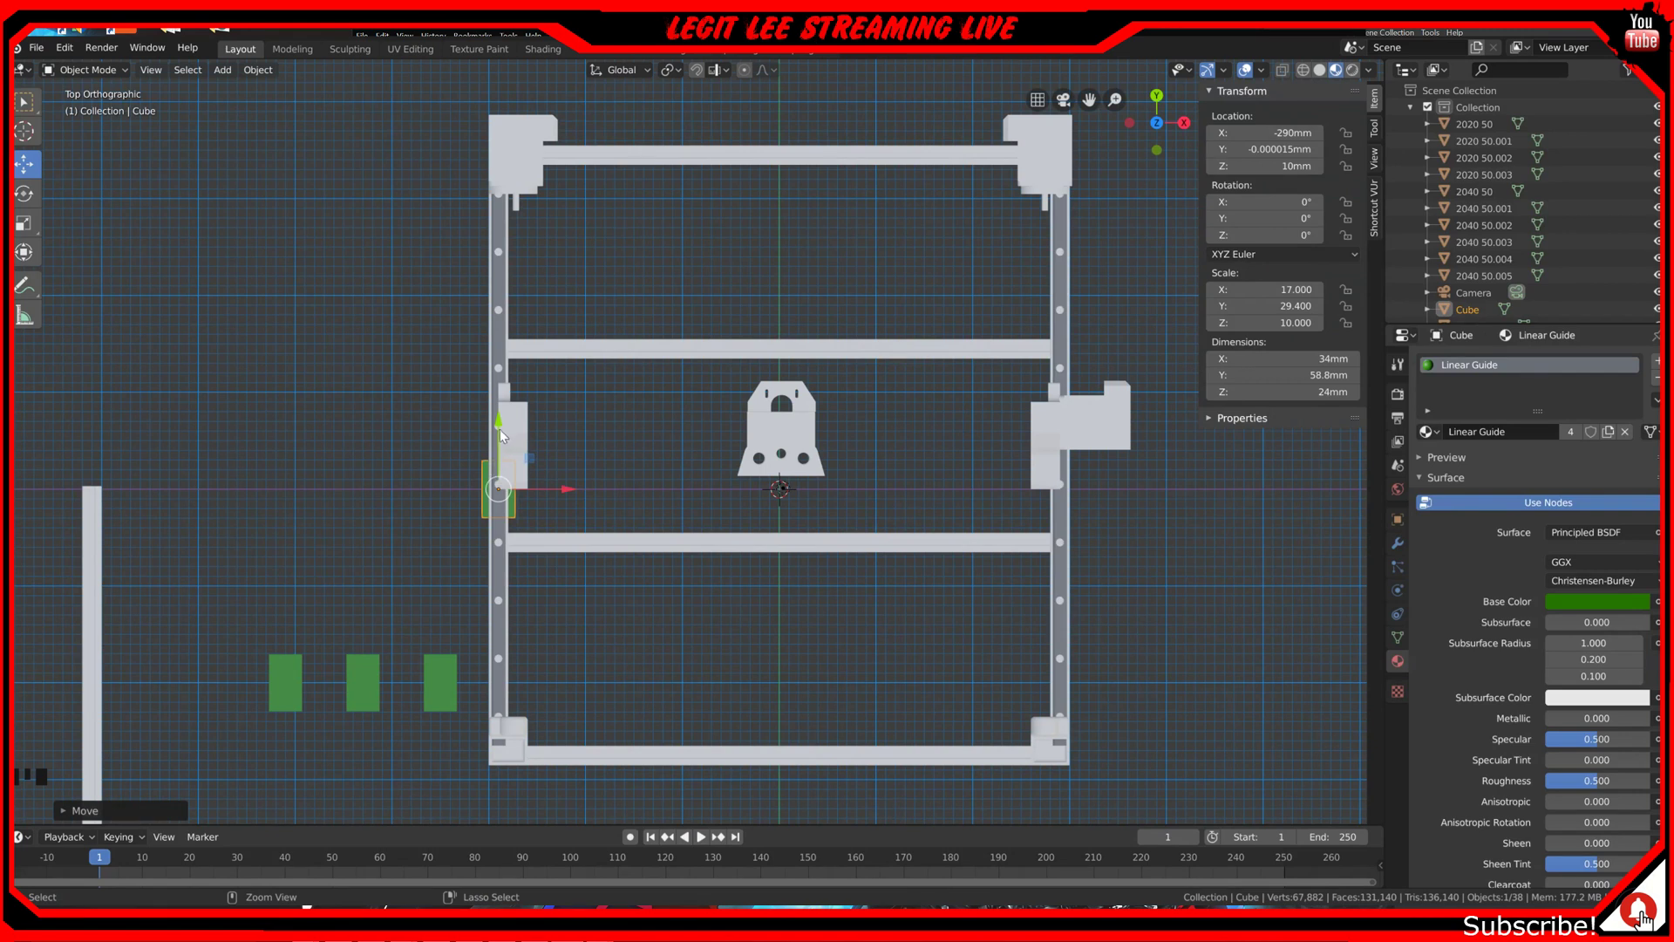
Step: Shift the green bearing block towards the rear along the left rail to Y 47 mm, in line with the side holder
ctrl+drag(501, 428, 500, 375)
scroll(488, 401, up, 3)
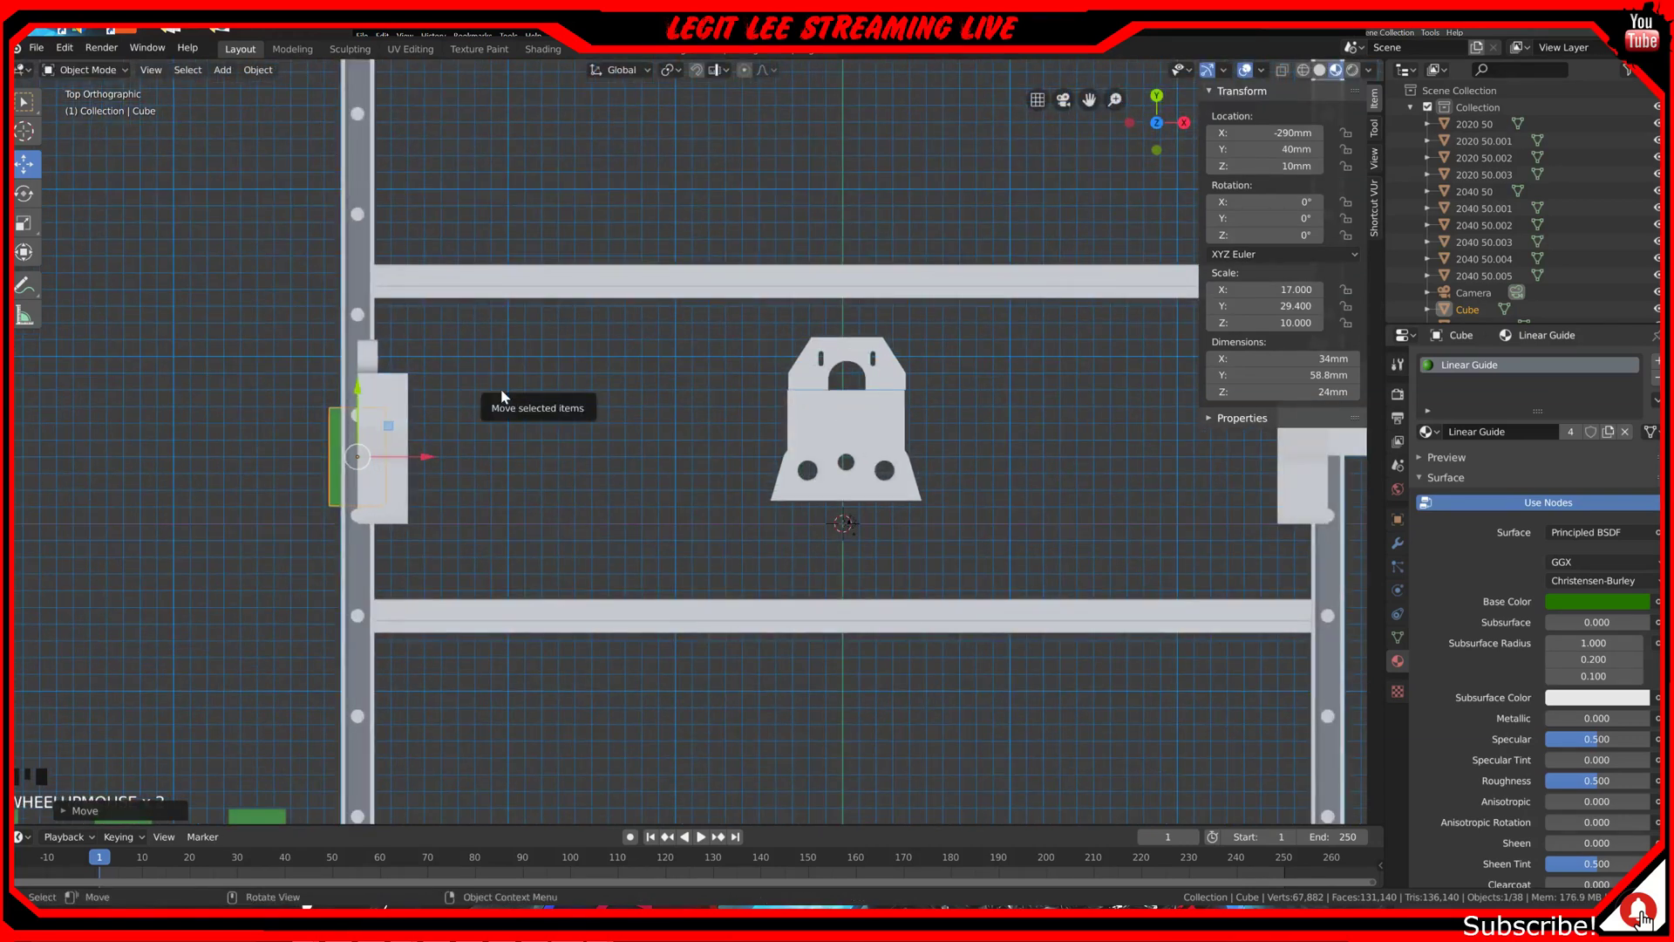
scroll(429, 441, up, 2)
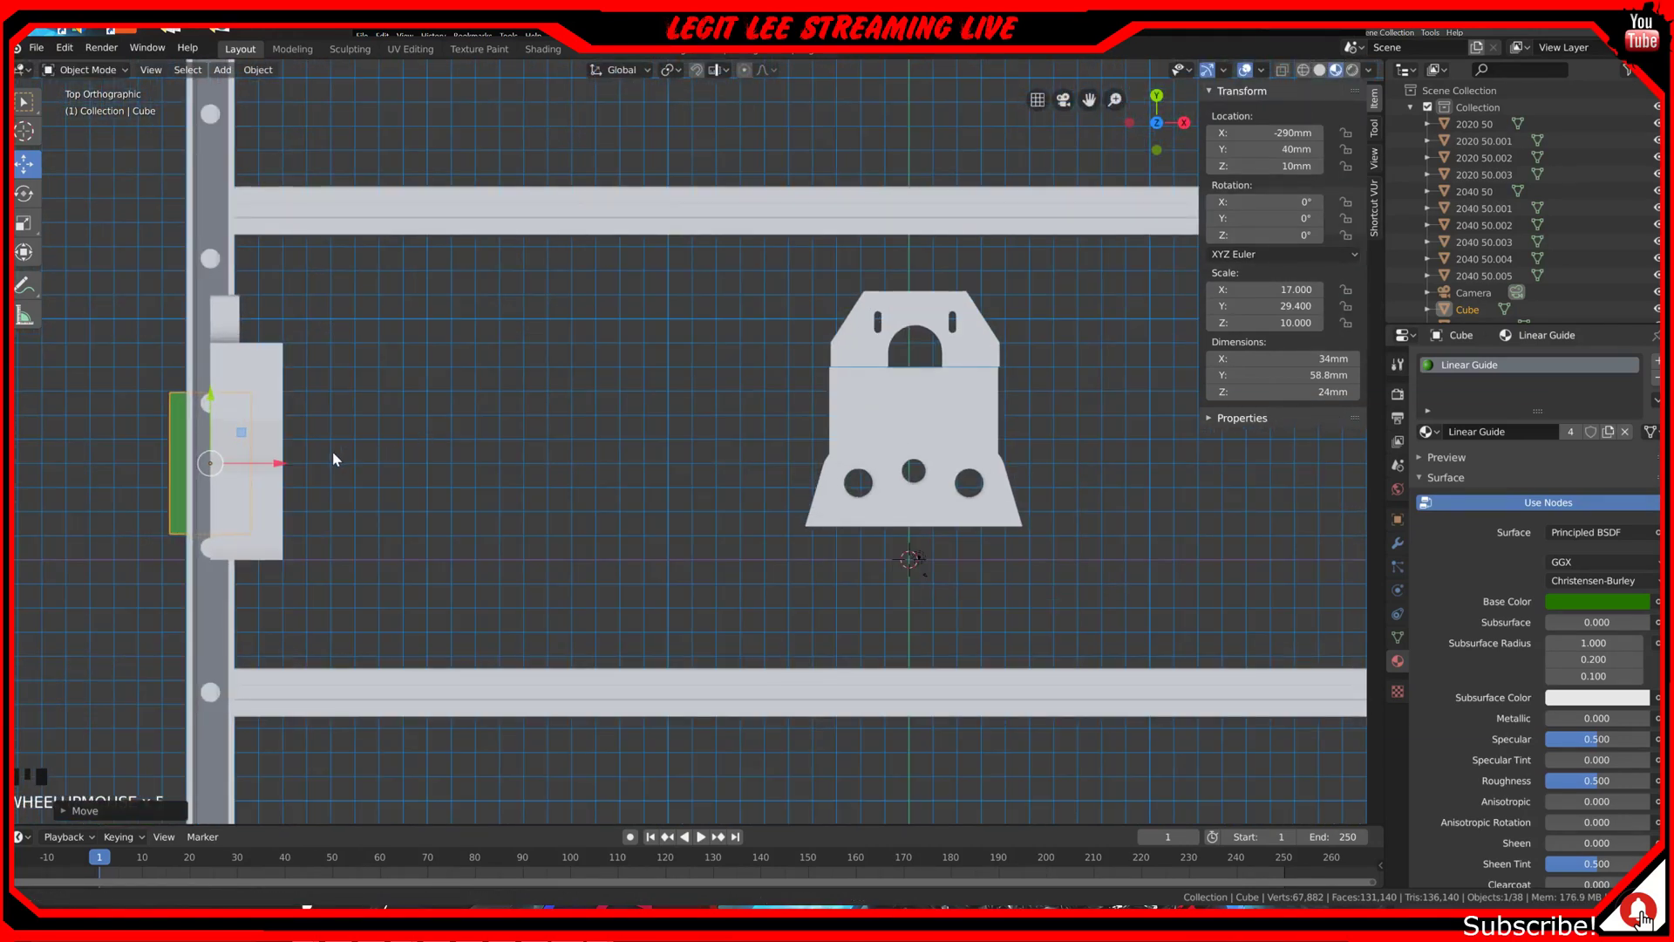
shift+middle_drag(336, 456, 692, 467)
scroll(558, 471, up, 4)
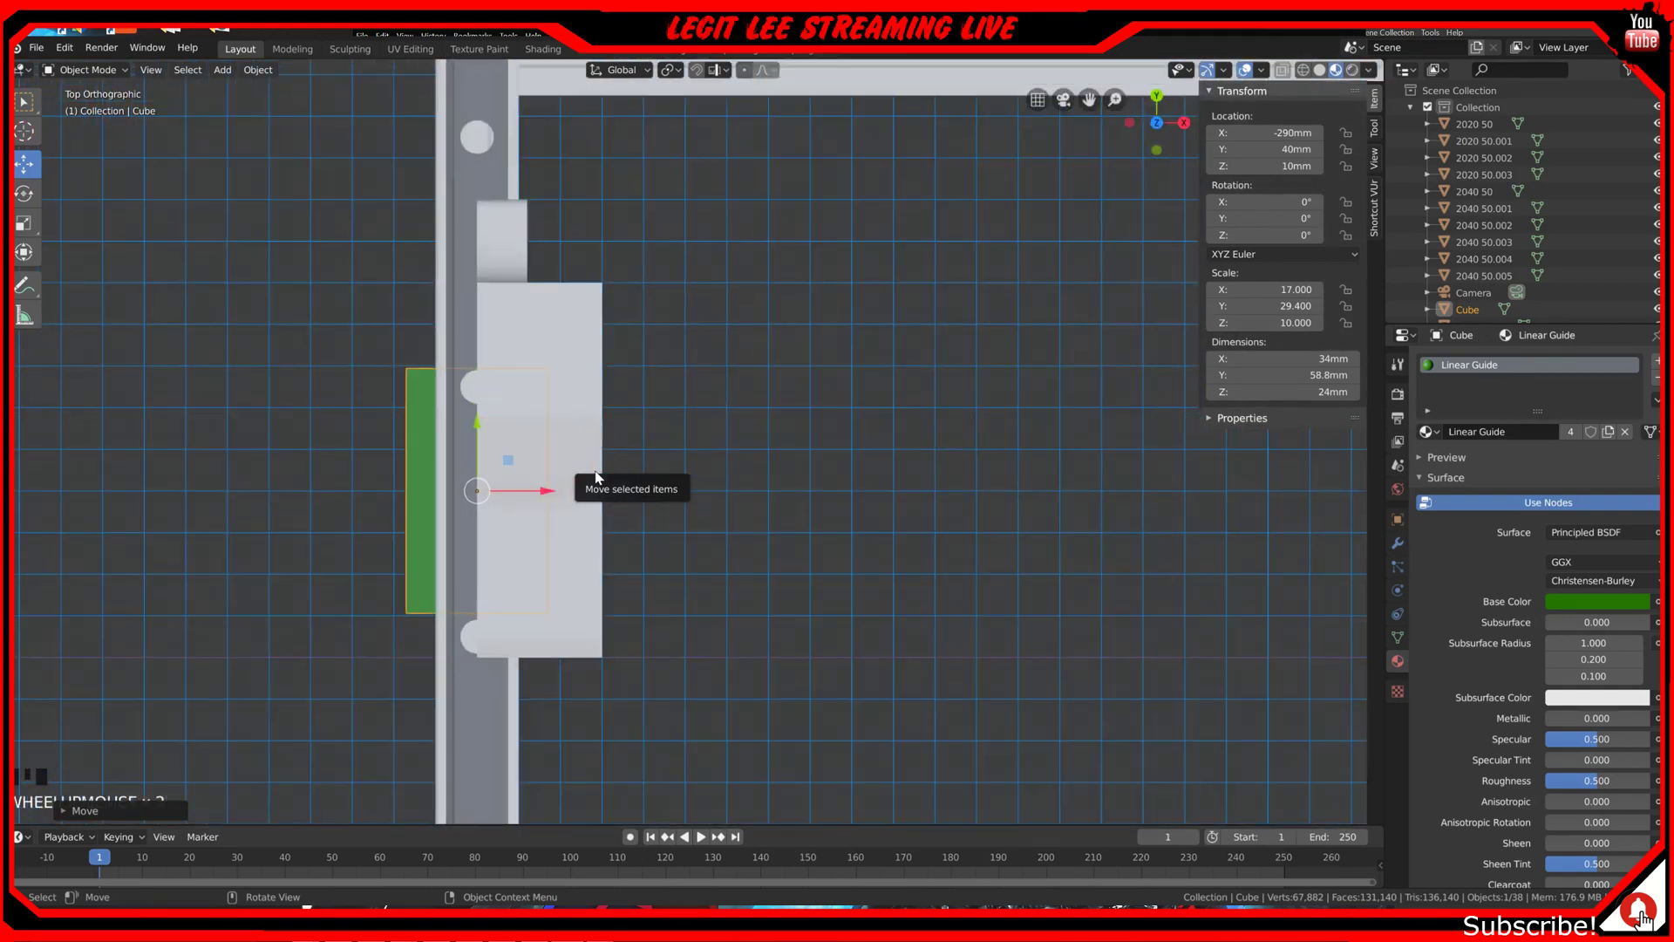
shift+middle_drag(515, 486, 726, 514)
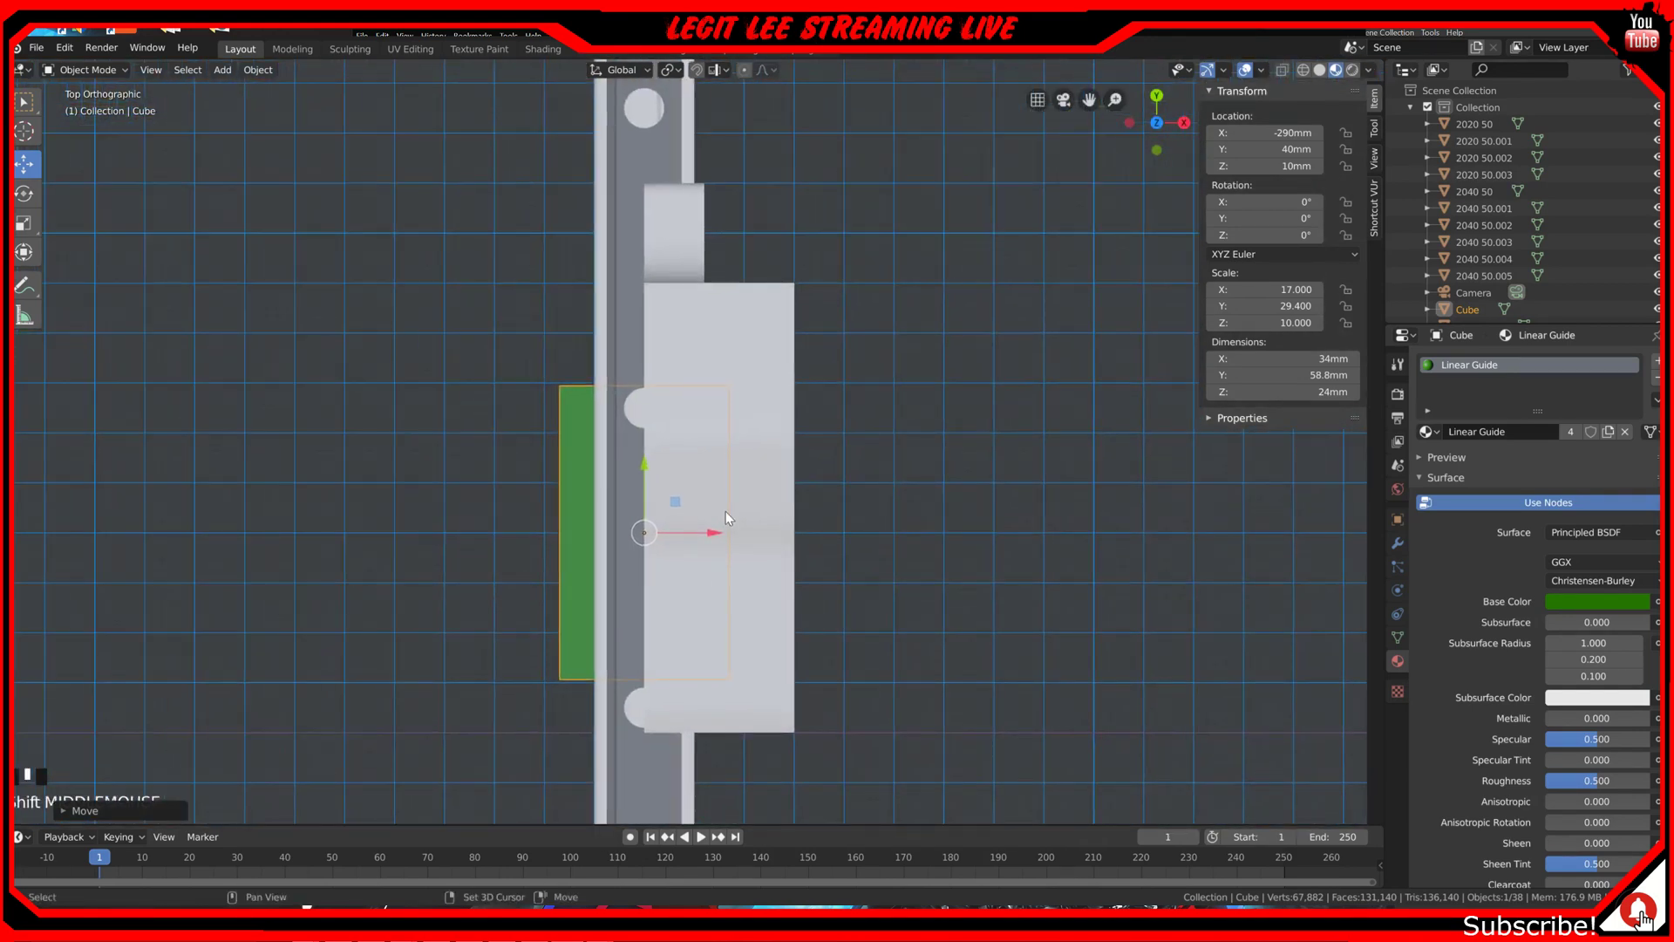
ctrl+drag(643, 472, 608, 477)
scroll(643, 431, up, 3)
scroll(773, 526, down, 2)
scroll(773, 526, down, 3)
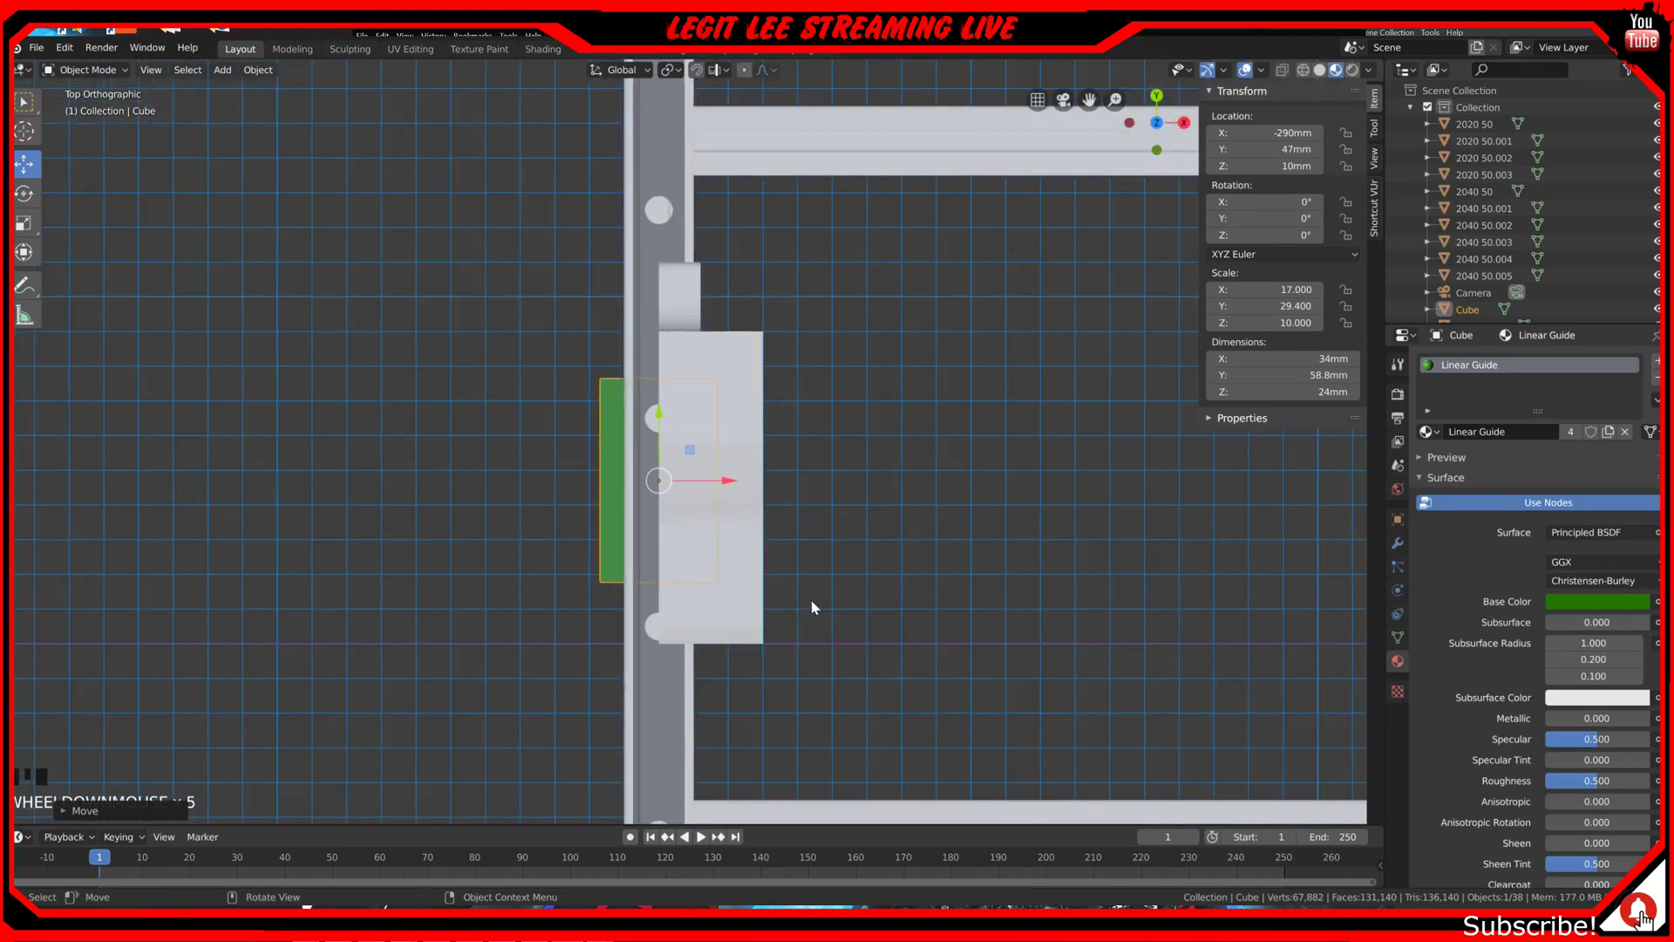
Step: Show the bearing block and left side holder from the front and open the viewport shading choices
key(KP_1)
shift+middle_drag(811, 600, 835, 270)
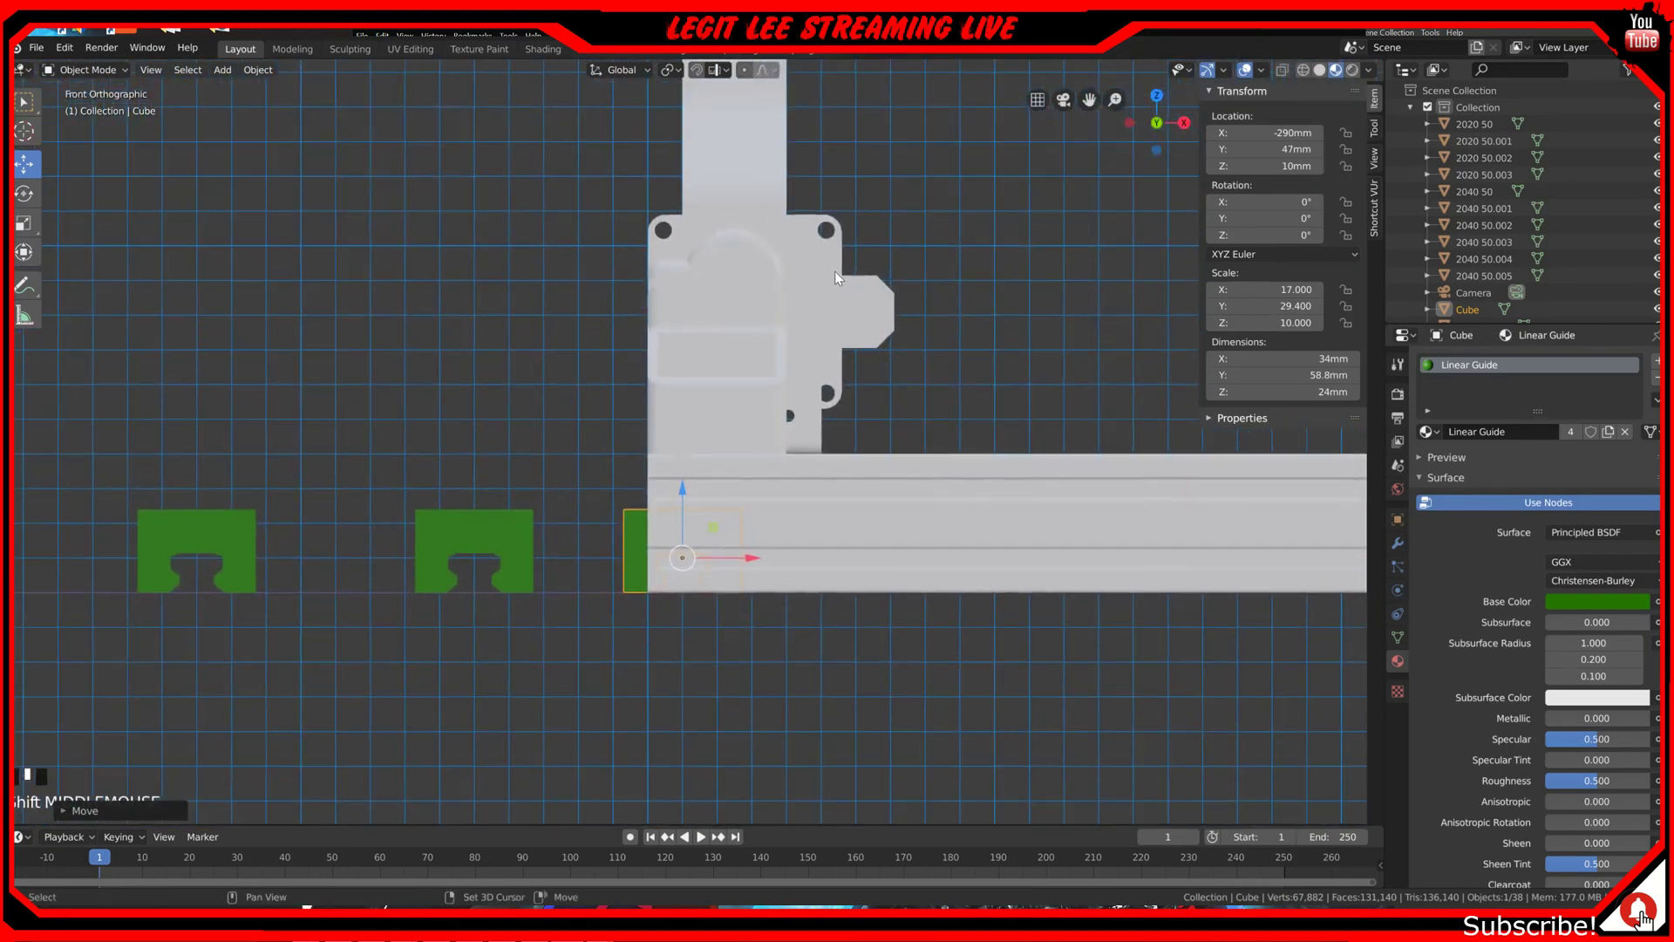
key(z)
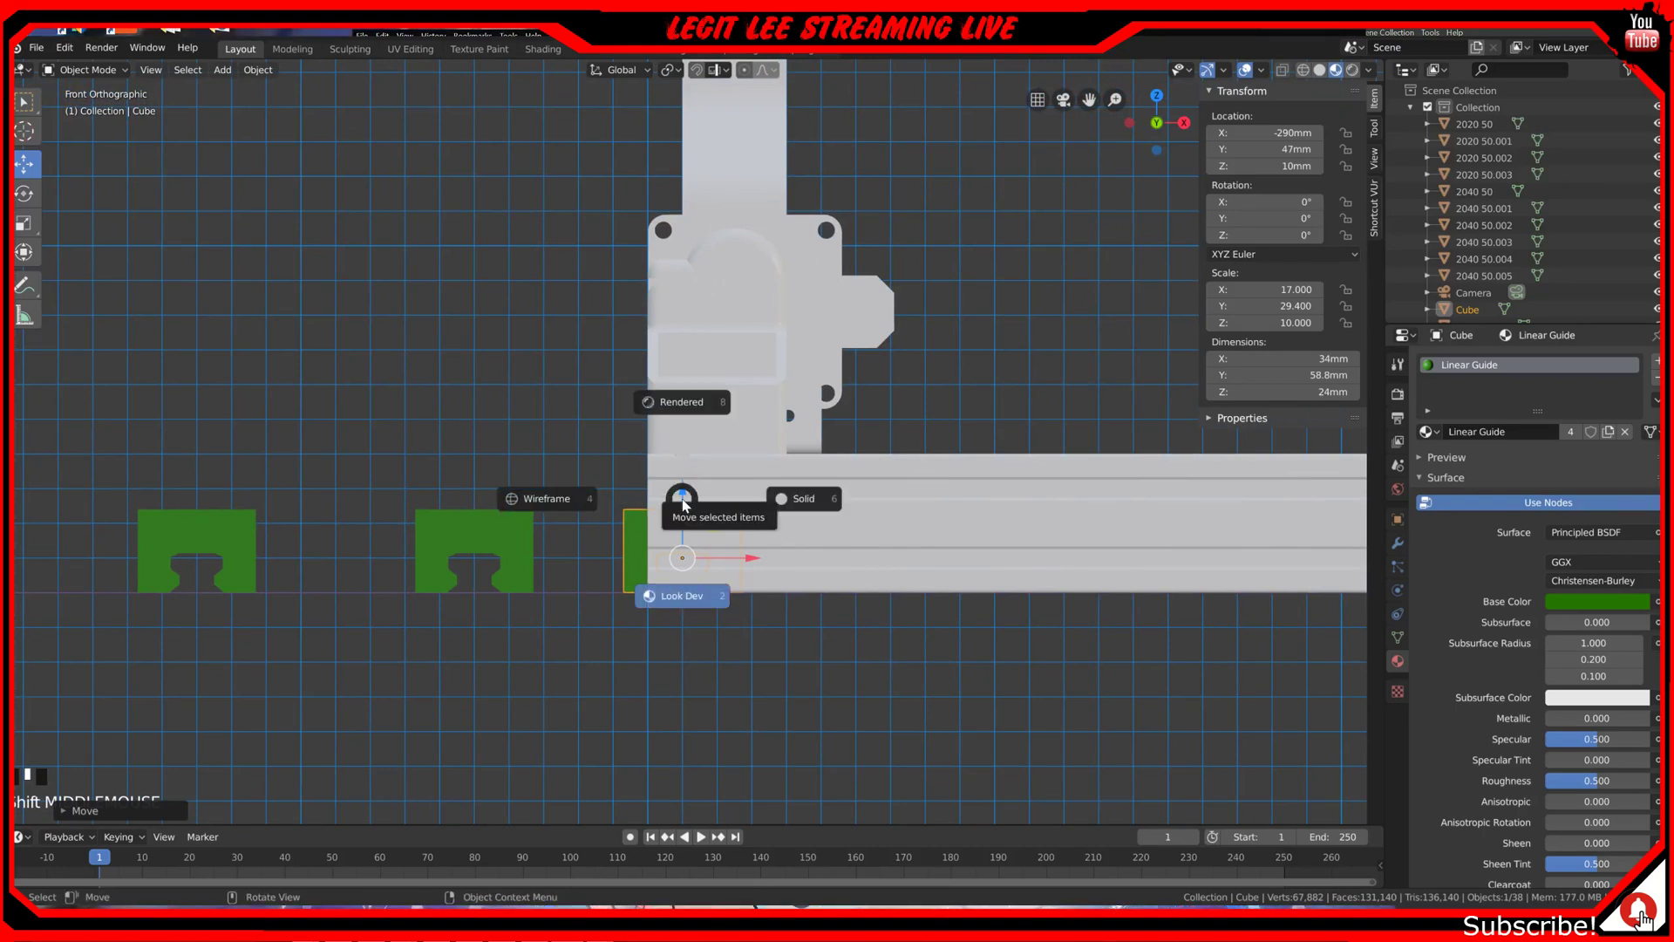
Step: Switch to wireframe shading and raise the linear guide carriage along Z to 60 mm in the front view
click(583, 500)
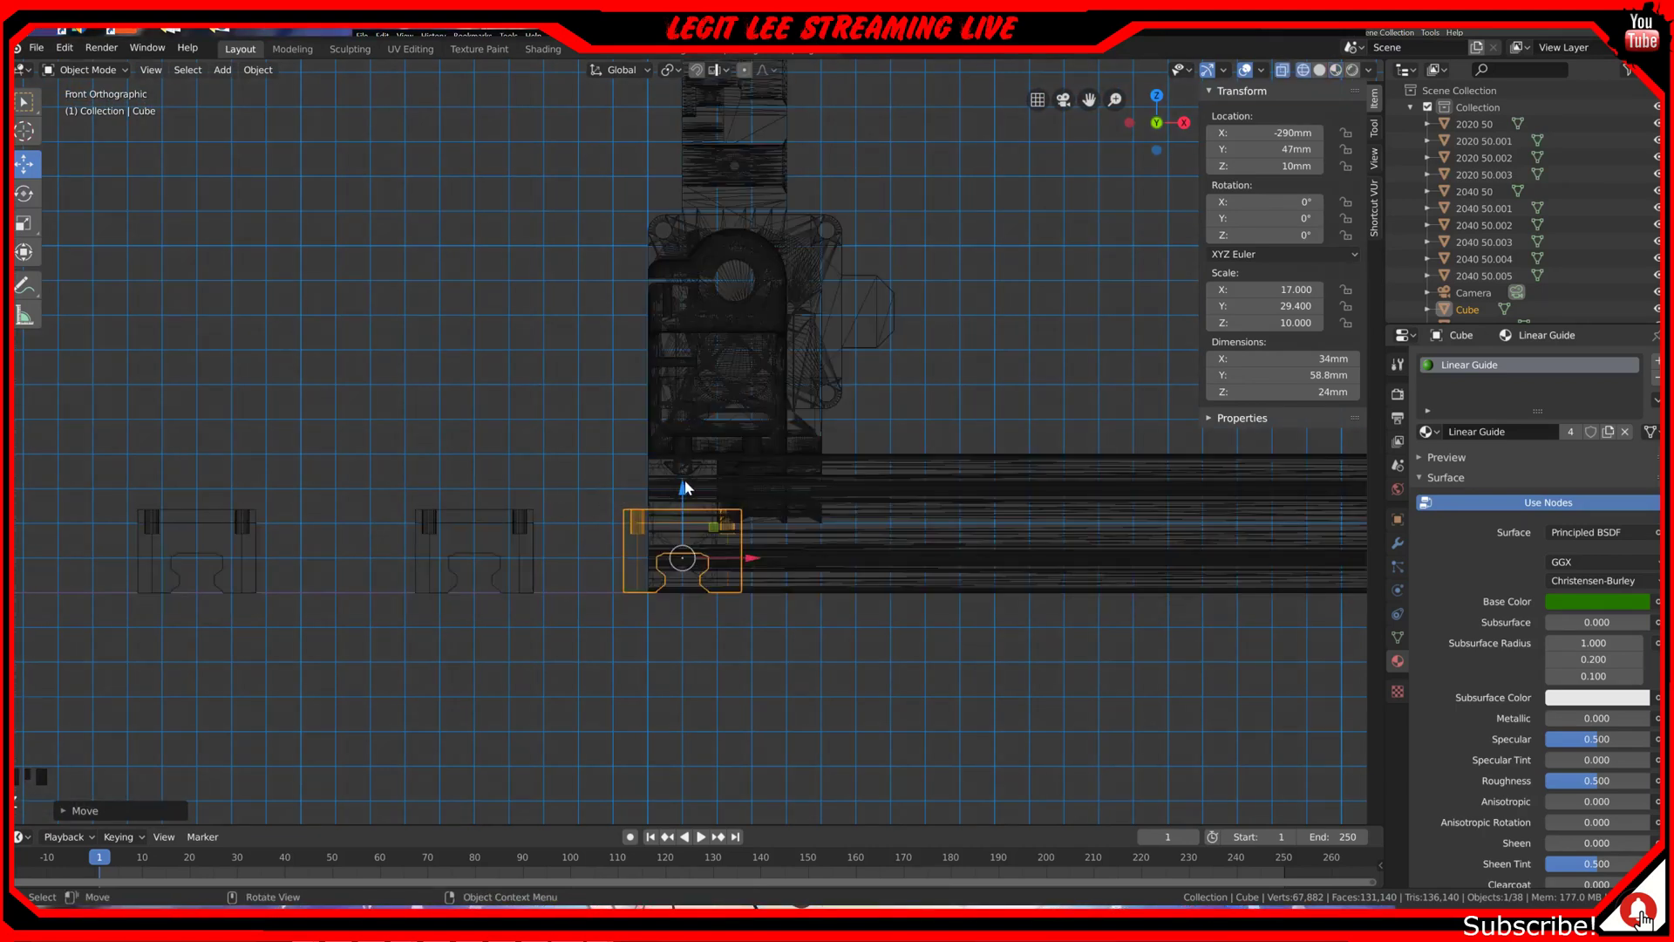
ctrl+drag(685, 487, 709, 331)
scroll(711, 337, up, 7)
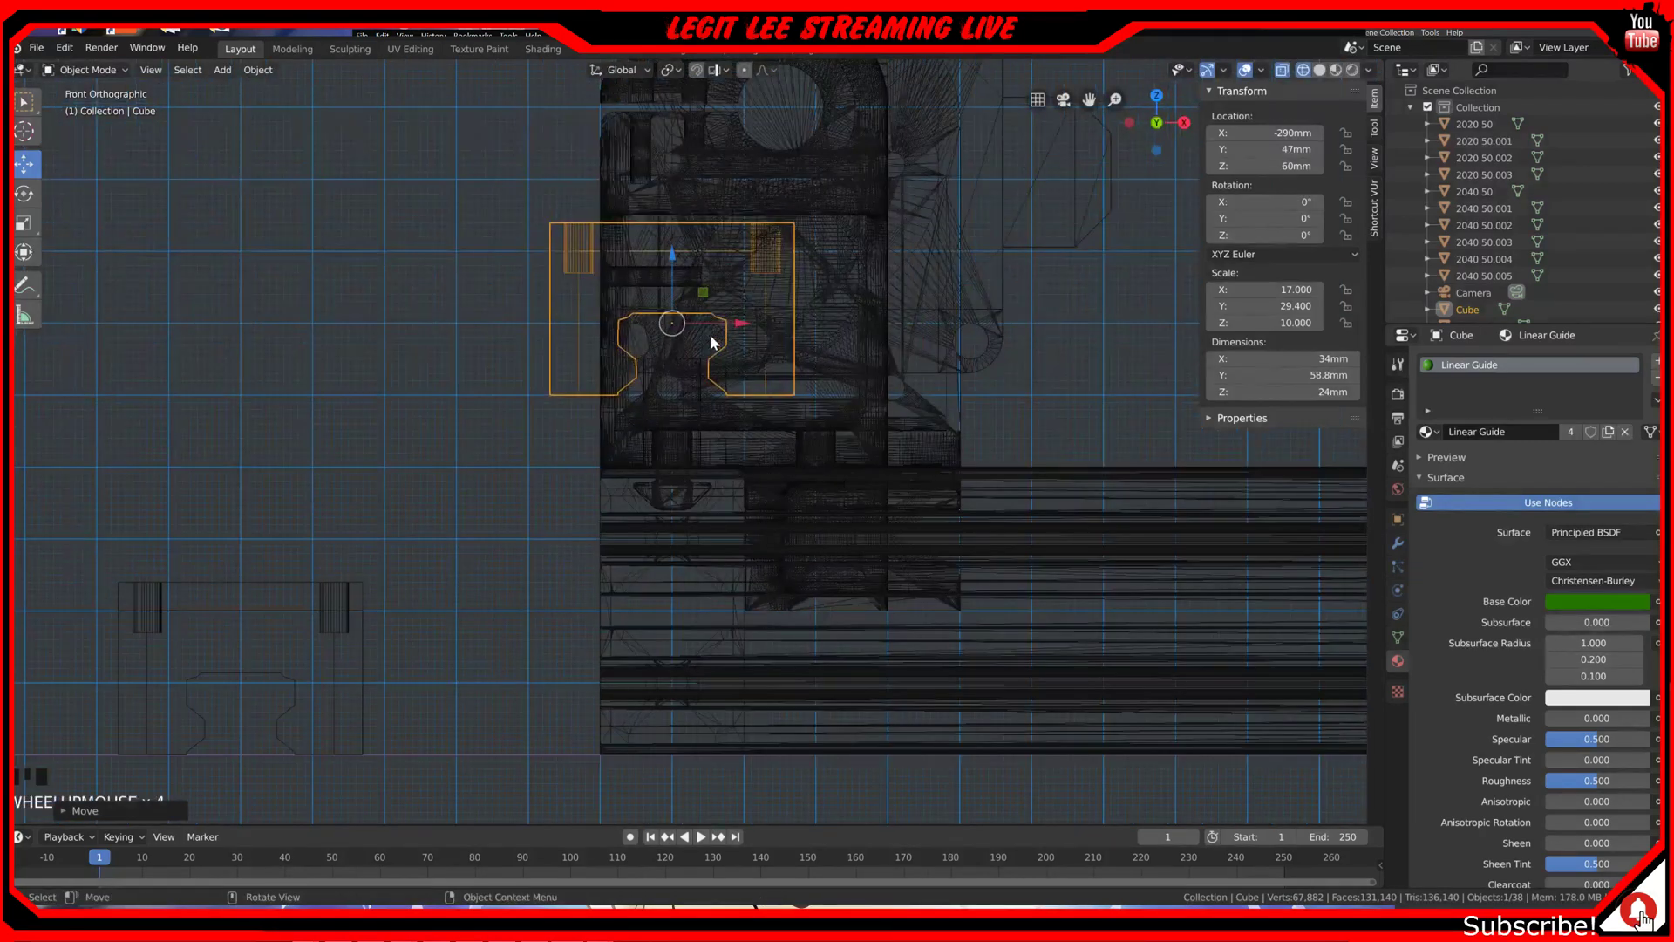
scroll(707, 332, up, 1)
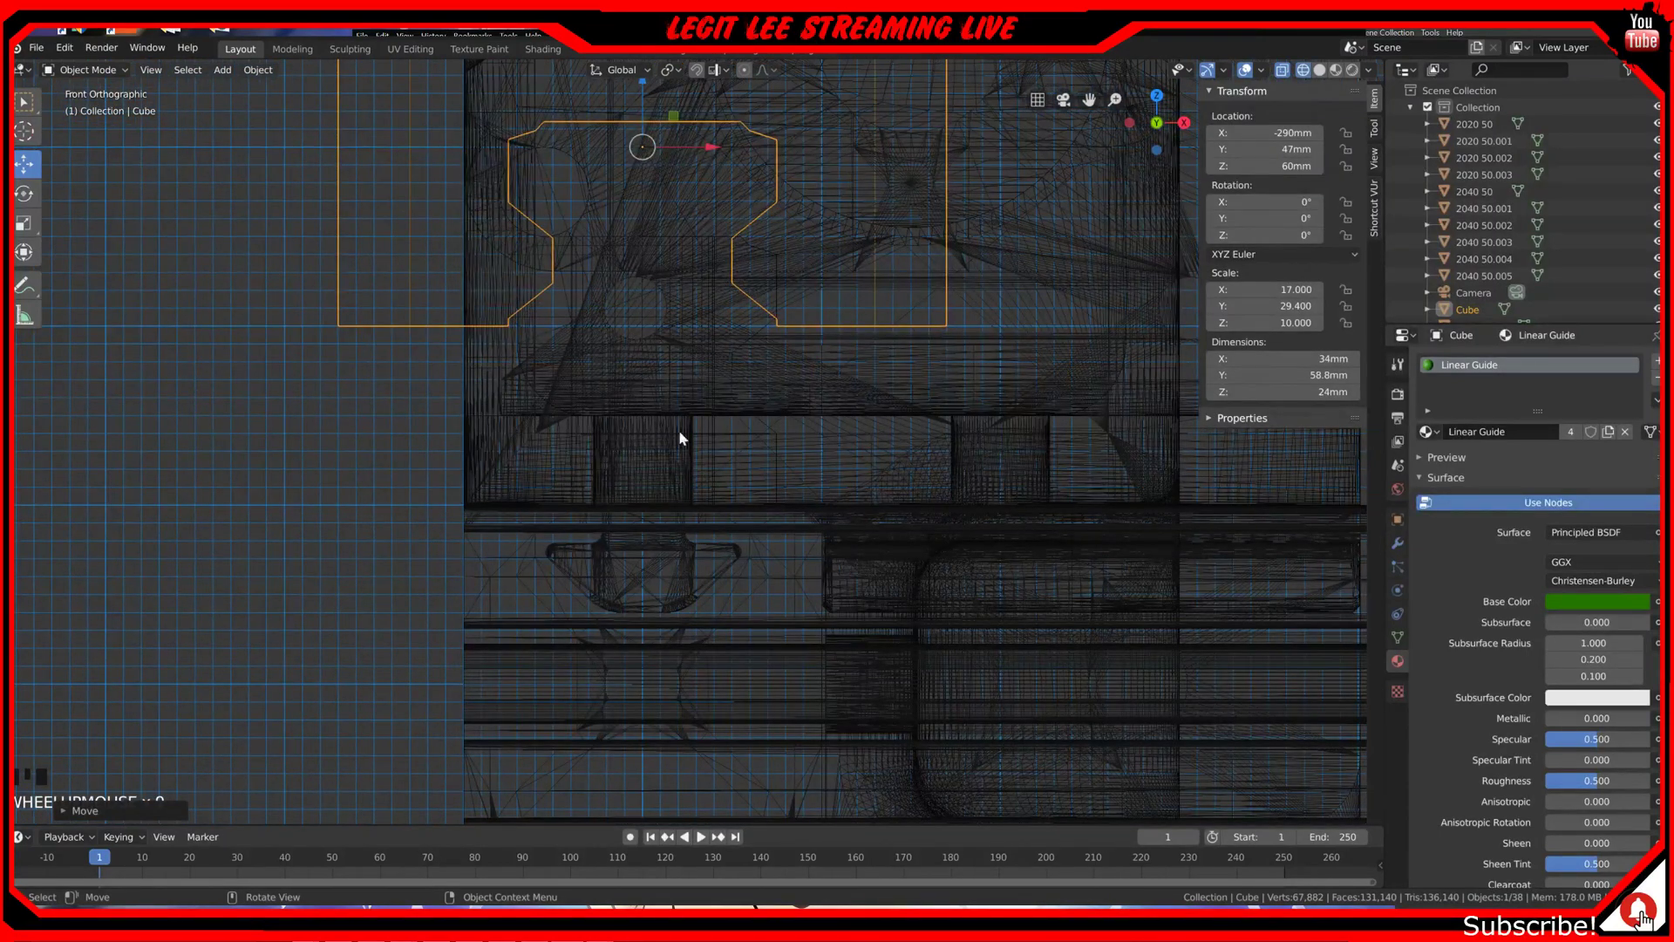
Step: Move the linear guide carriage along Y to 117 mm, clear of the bracket, in solid side view and return to wireframe shading
key(KP_1)
key(KP_3)
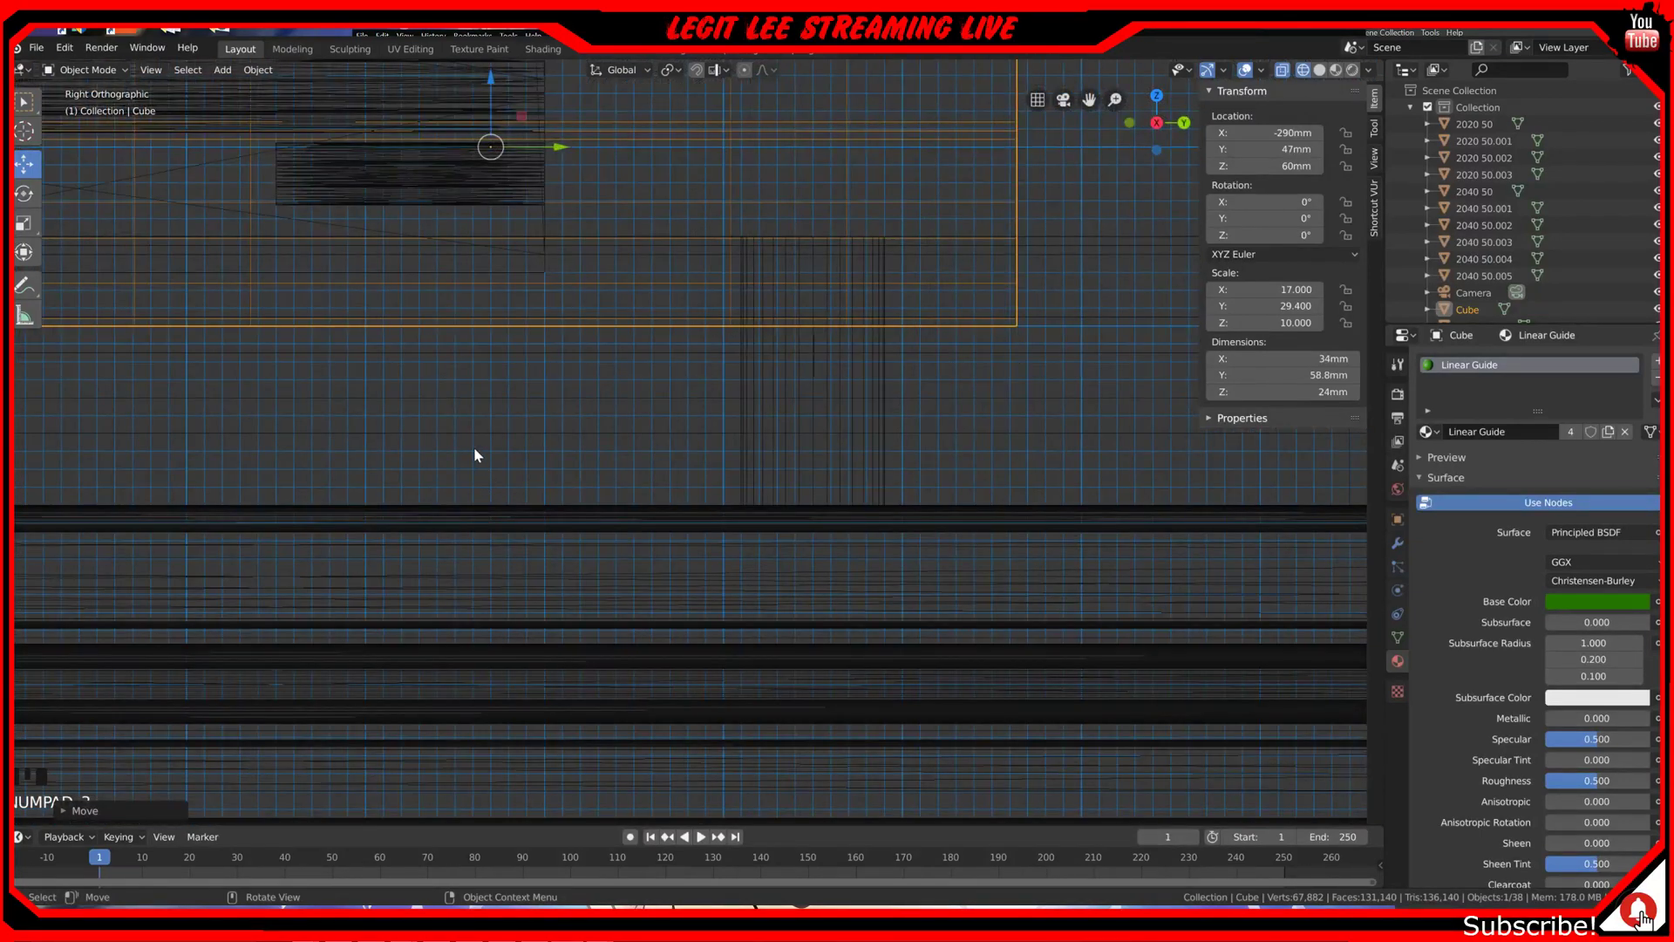
scroll(751, 635, down, 2)
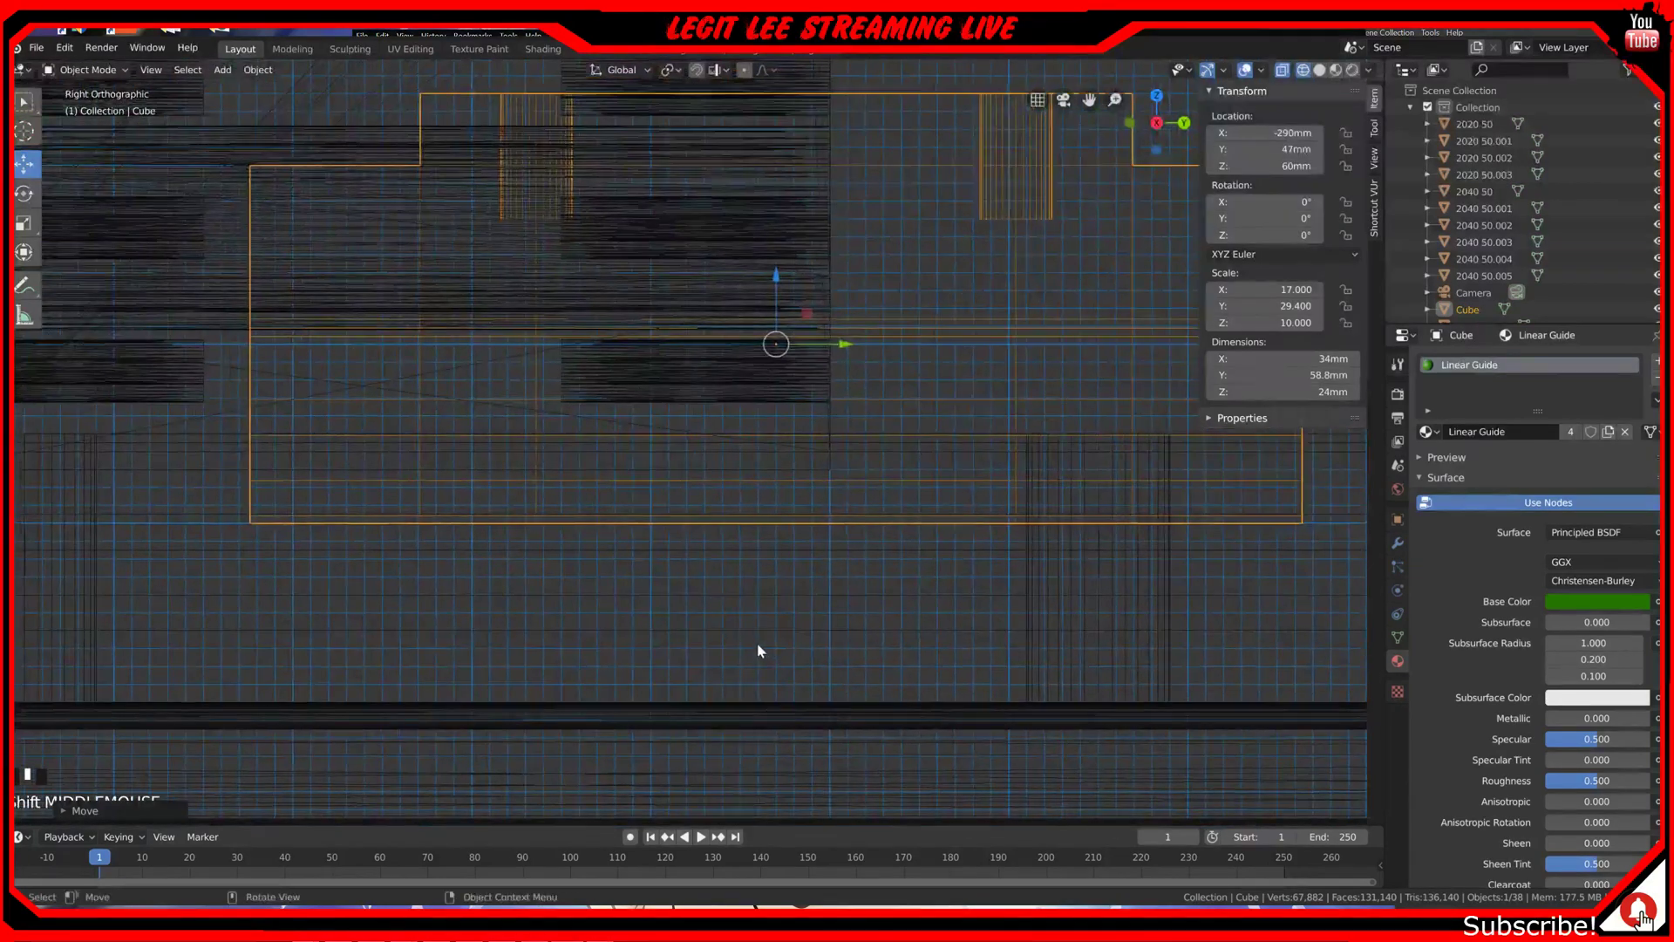
scroll(703, 613, down, 4)
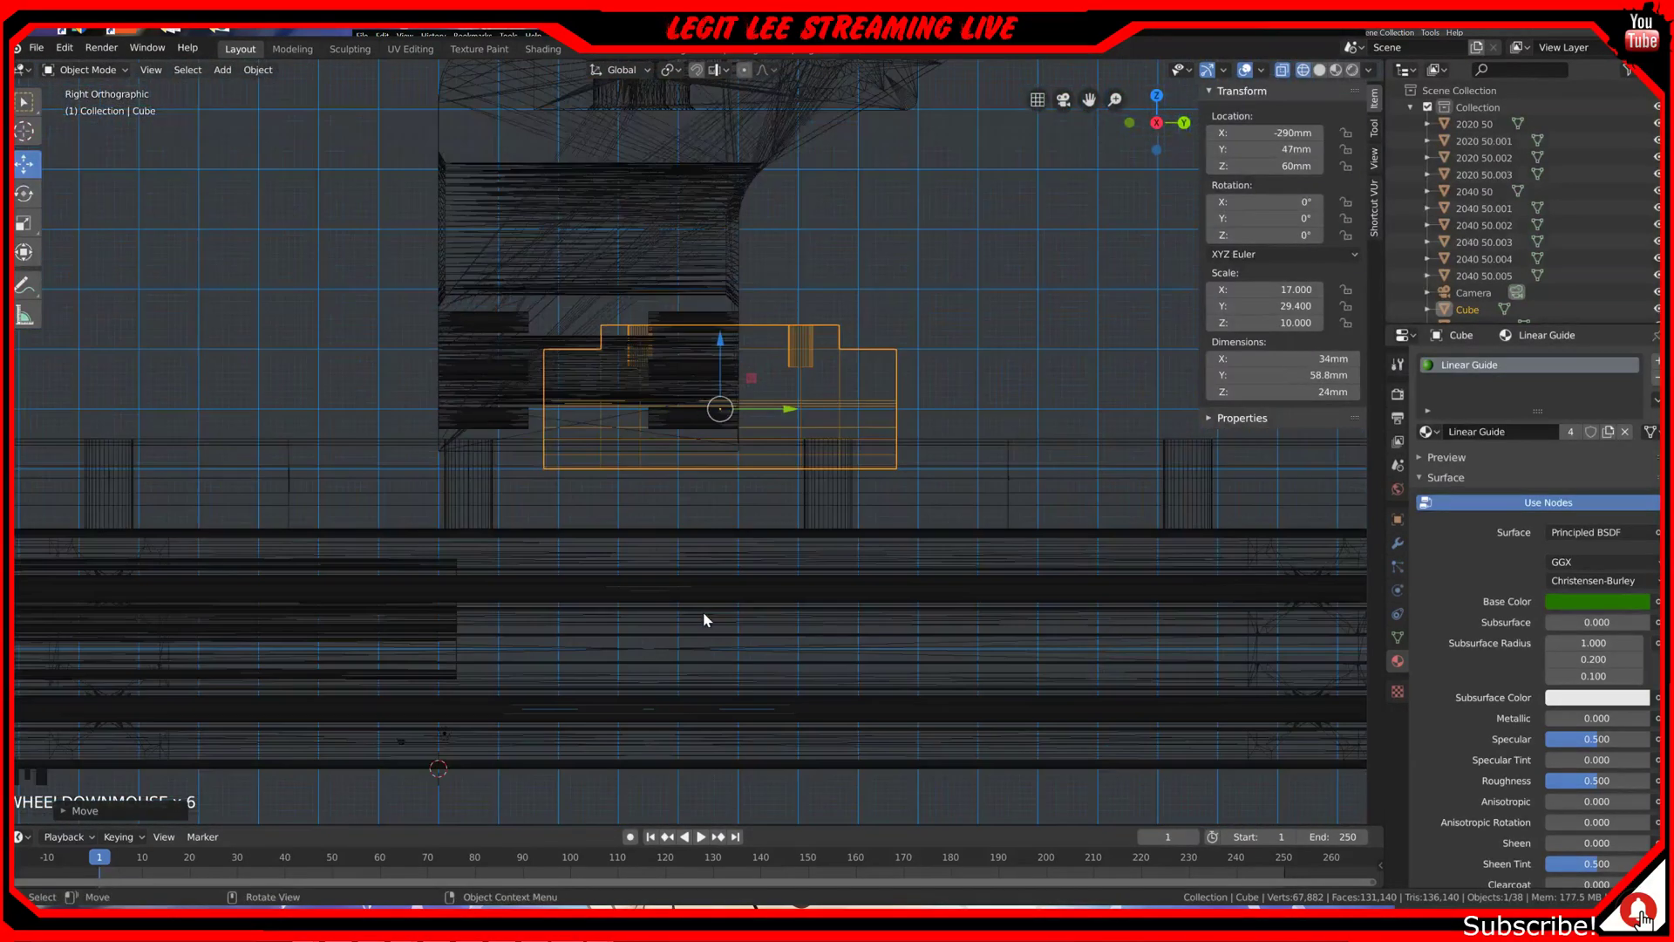
scroll(705, 620, down, 2)
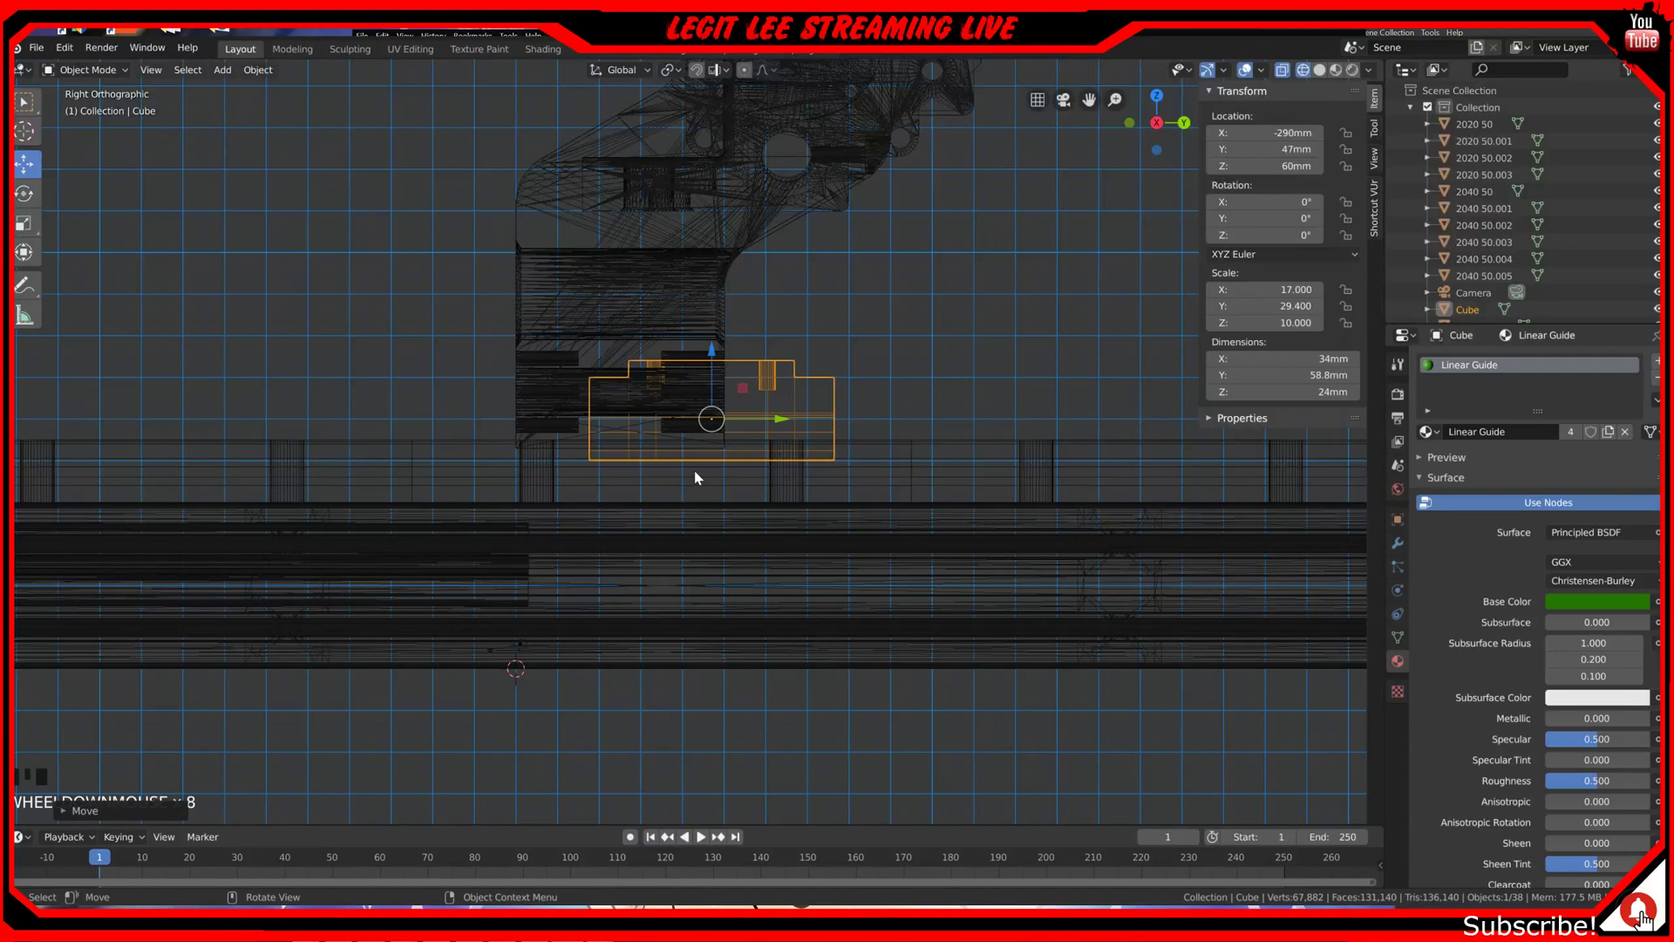
key(z)
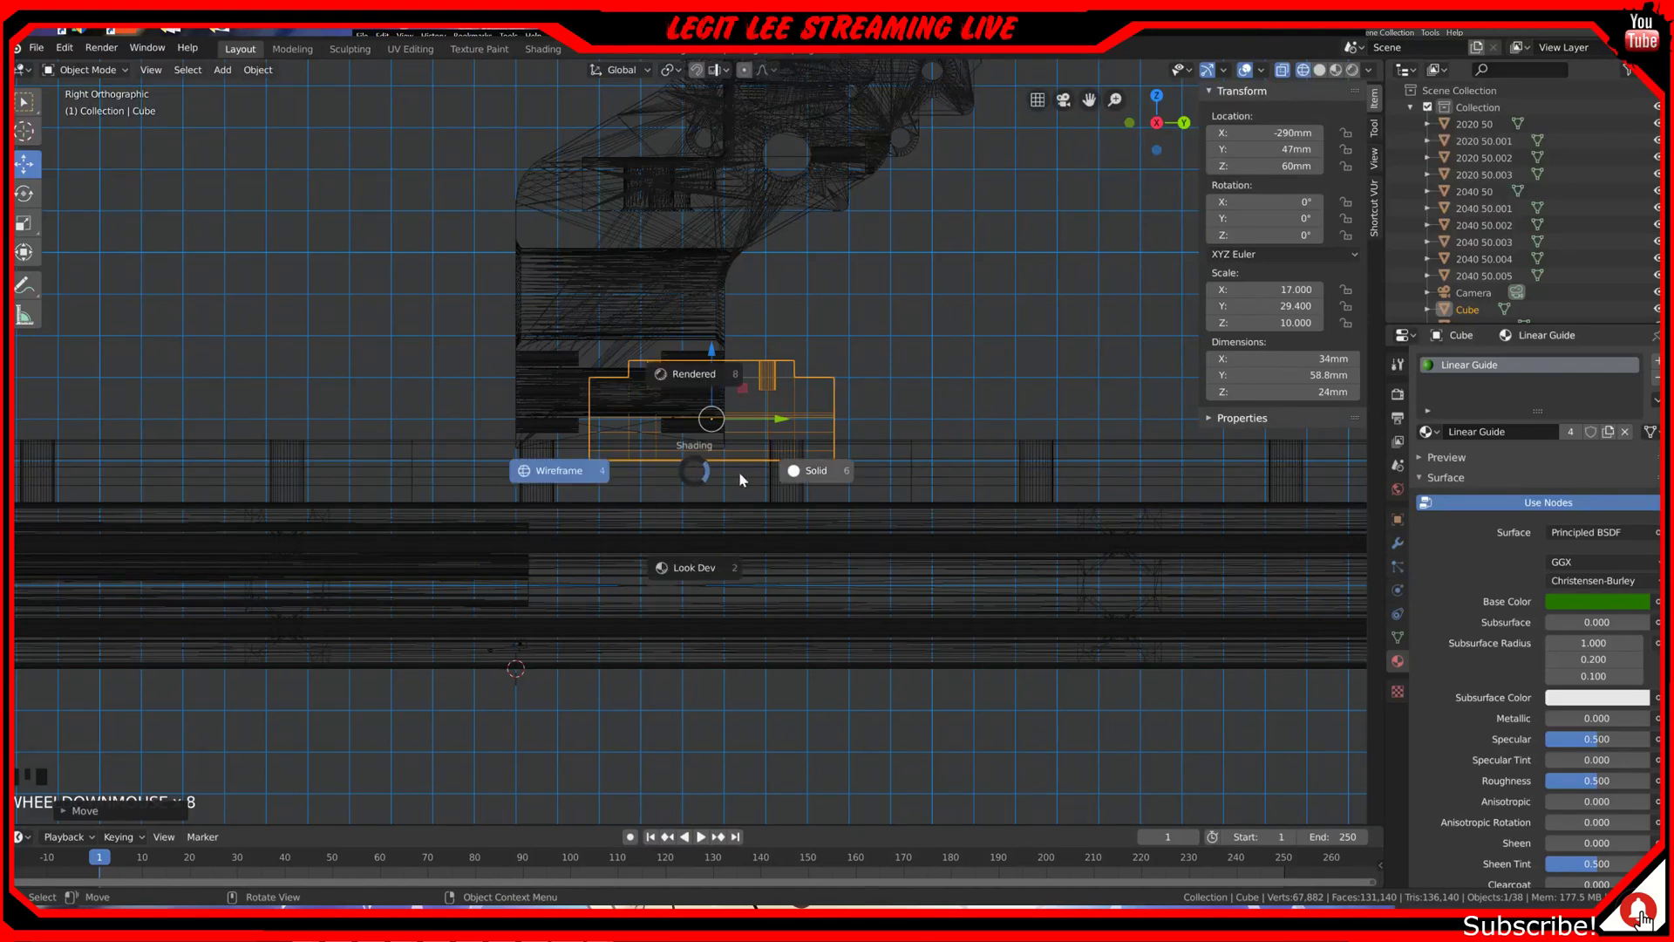
click(802, 473)
scroll(706, 497, up, 1)
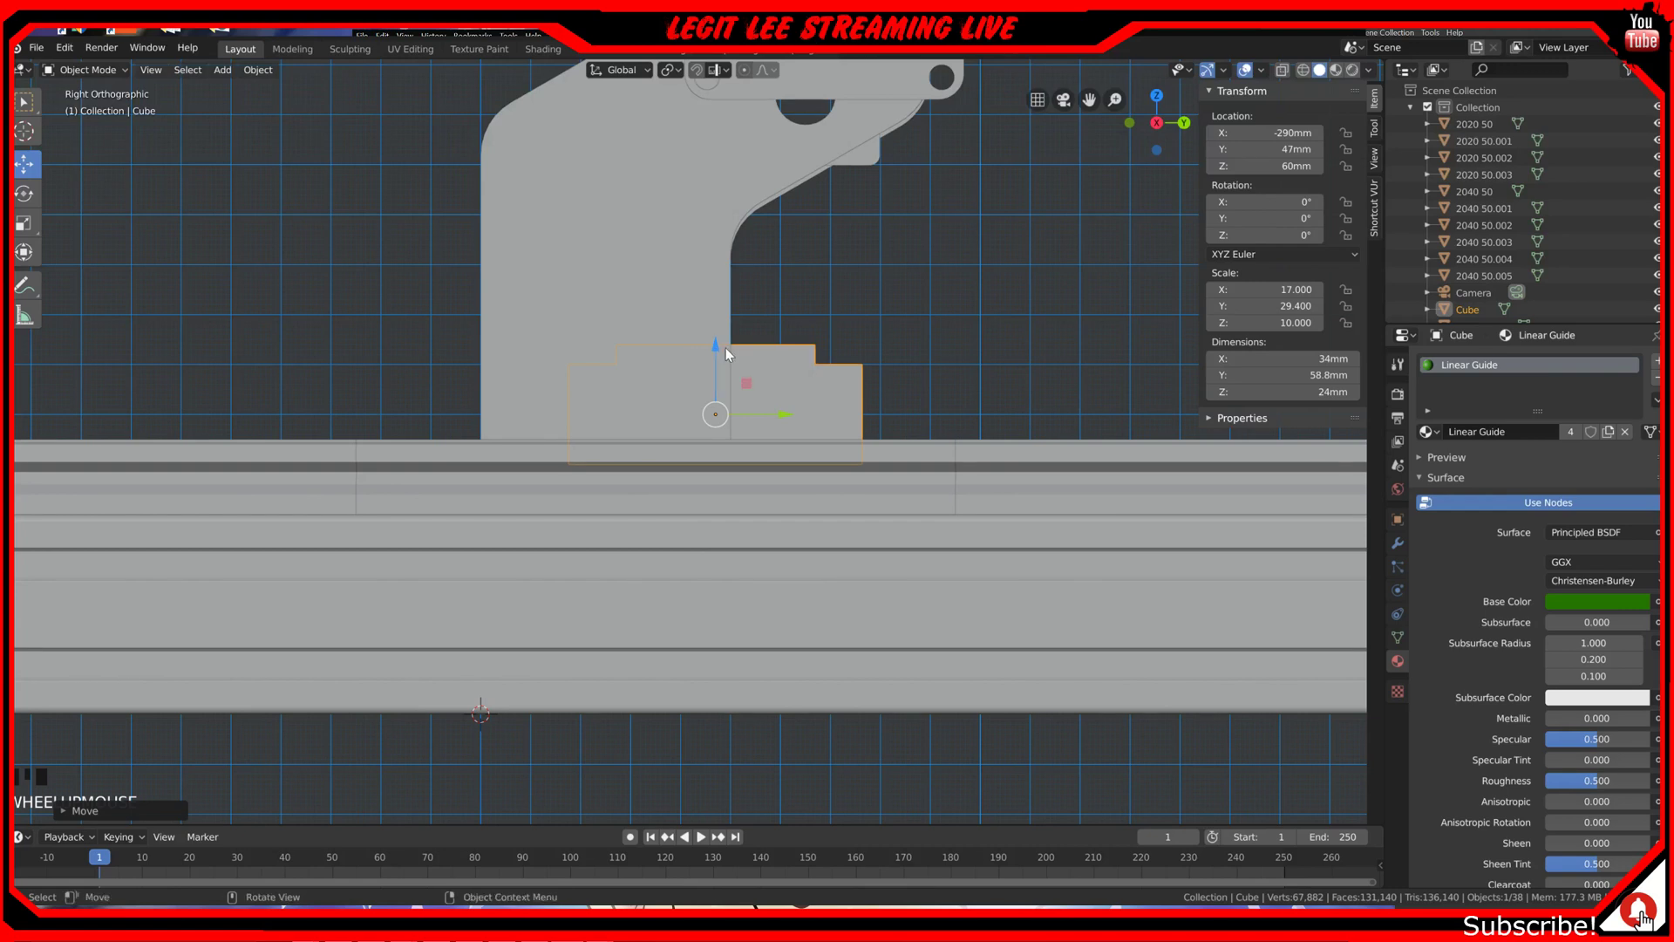
scroll(709, 296, down, 2)
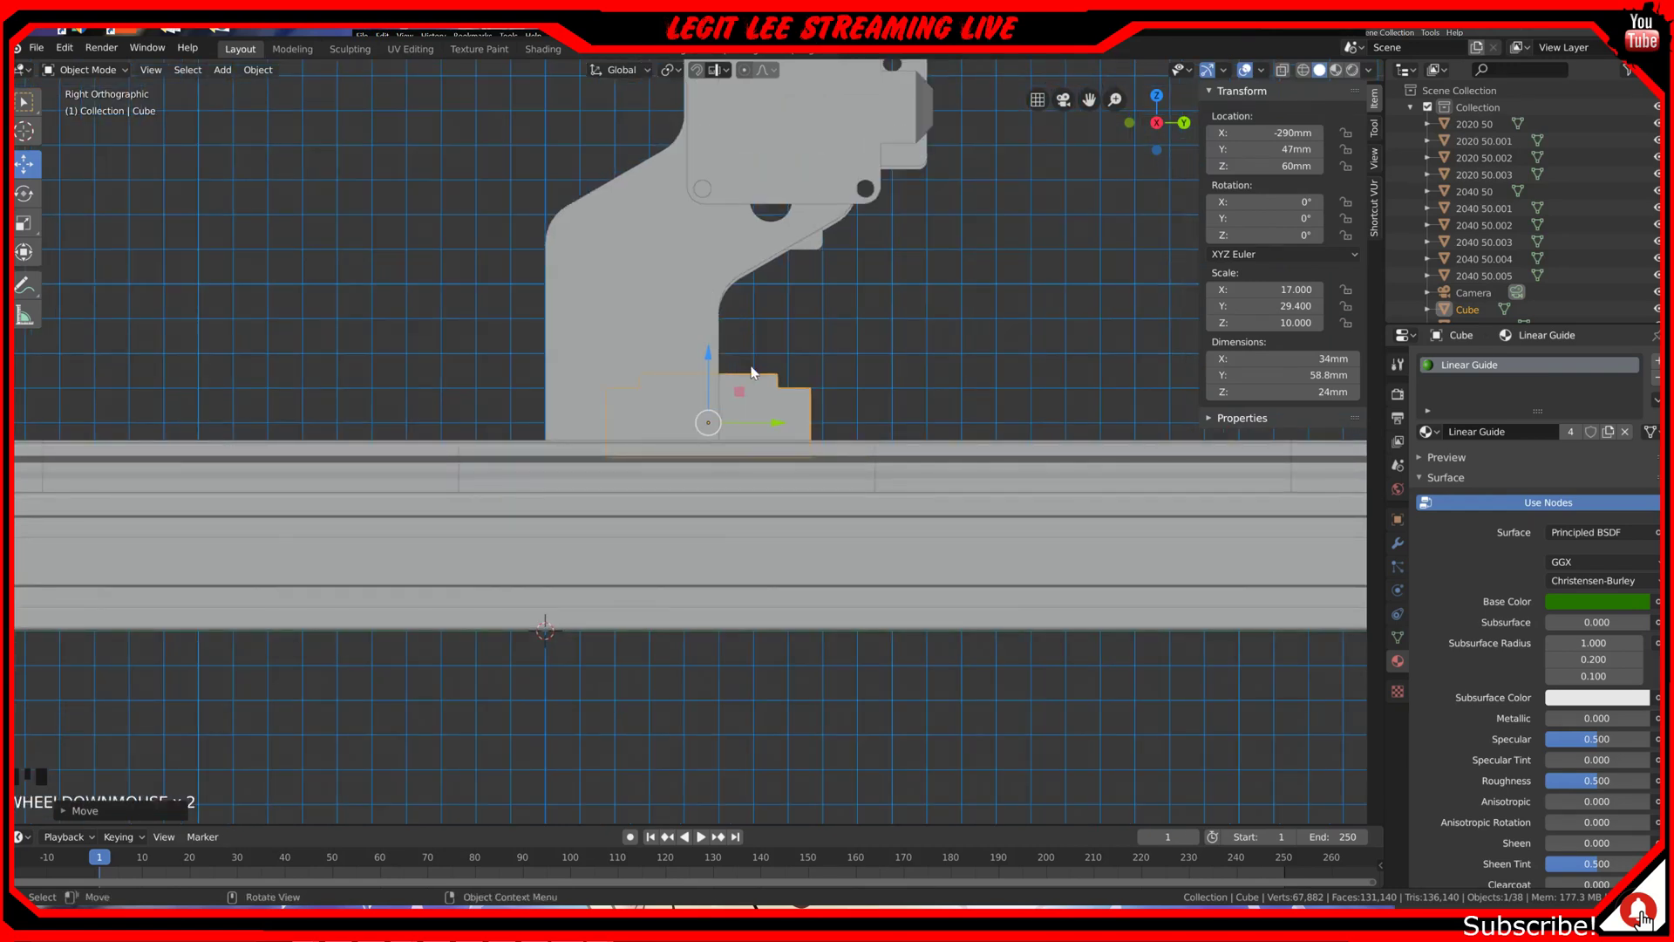
shift+middle_drag(758, 391, 487, 501)
drag(489, 508, 721, 522)
scroll(721, 523, up, 2)
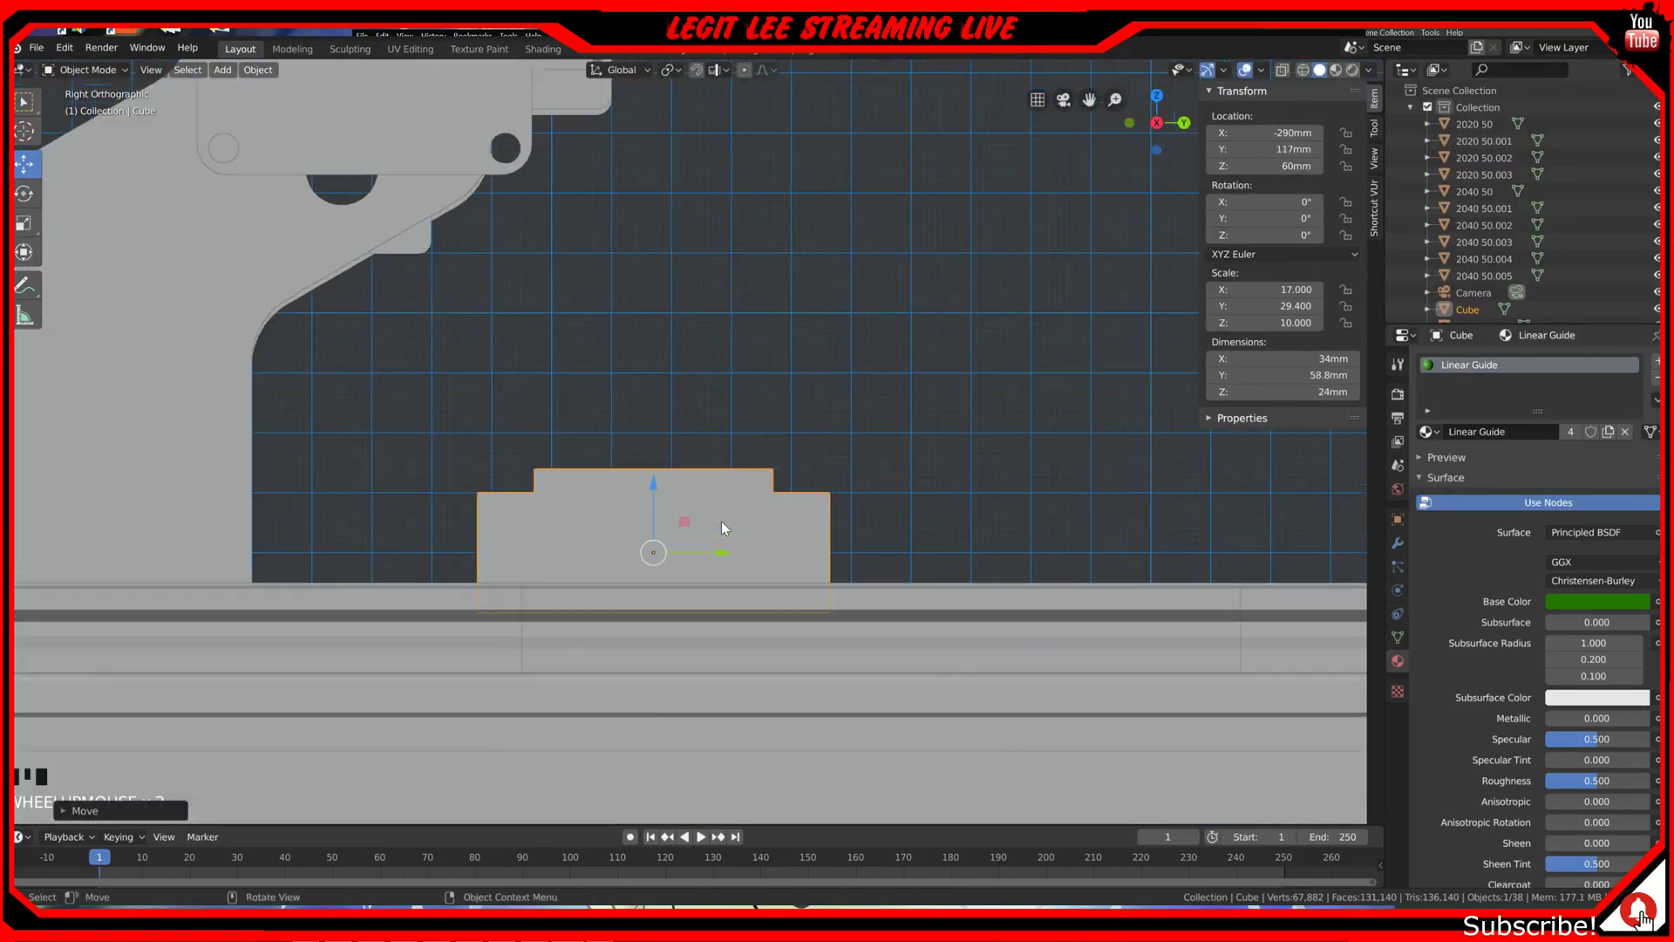
key(z)
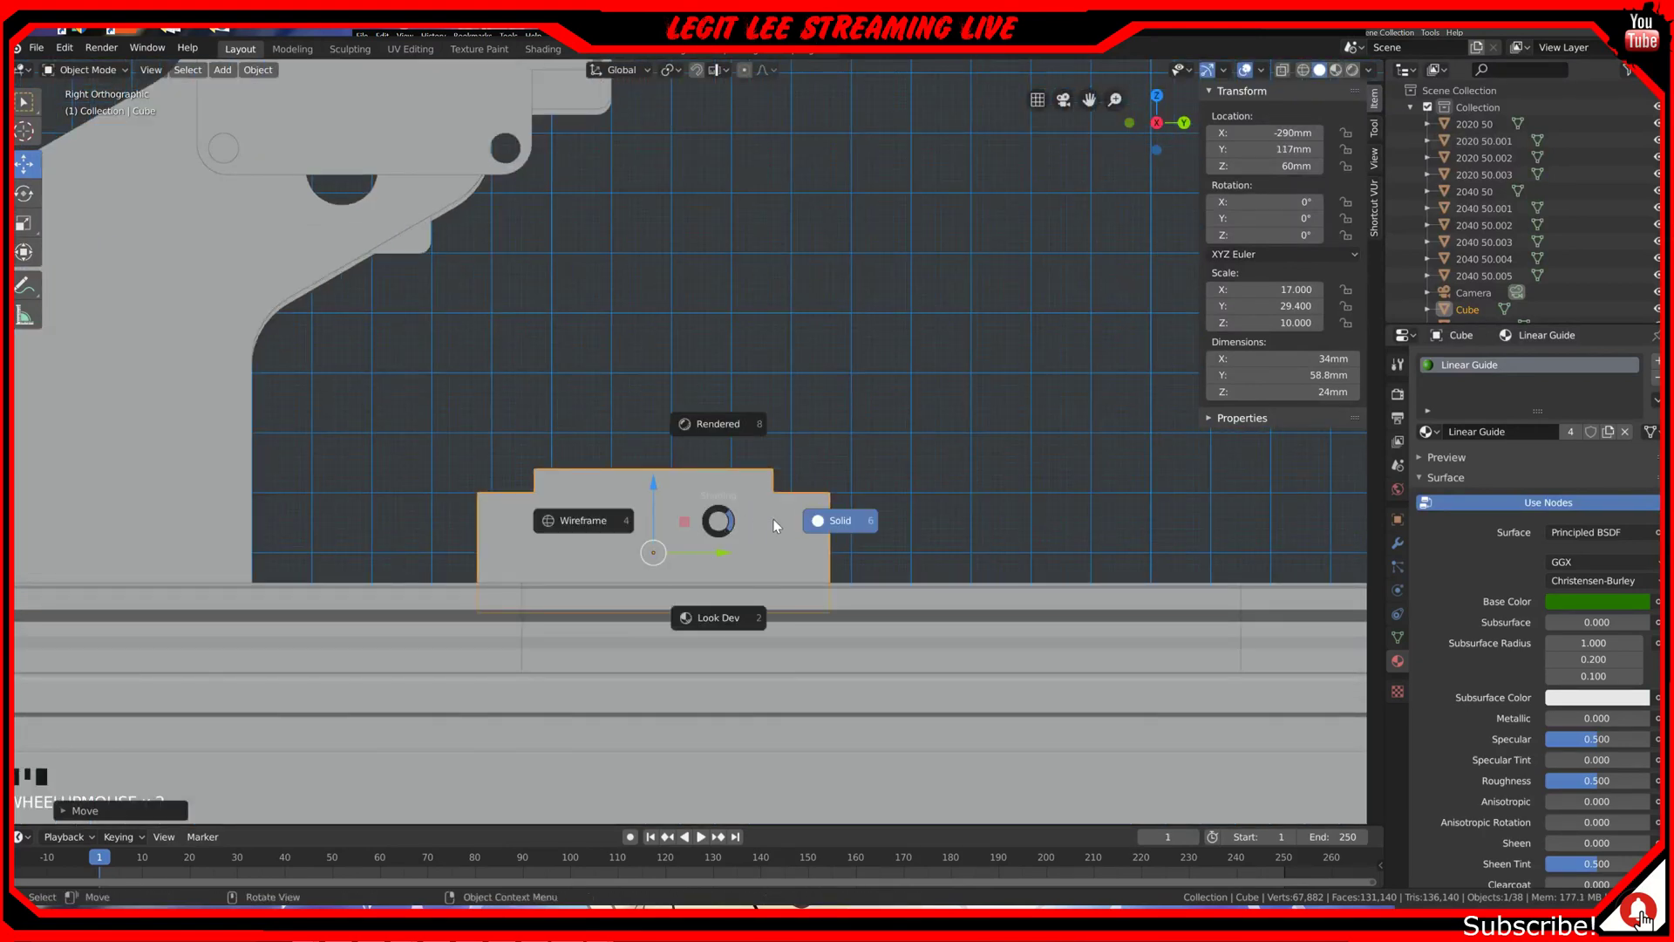
click(575, 516)
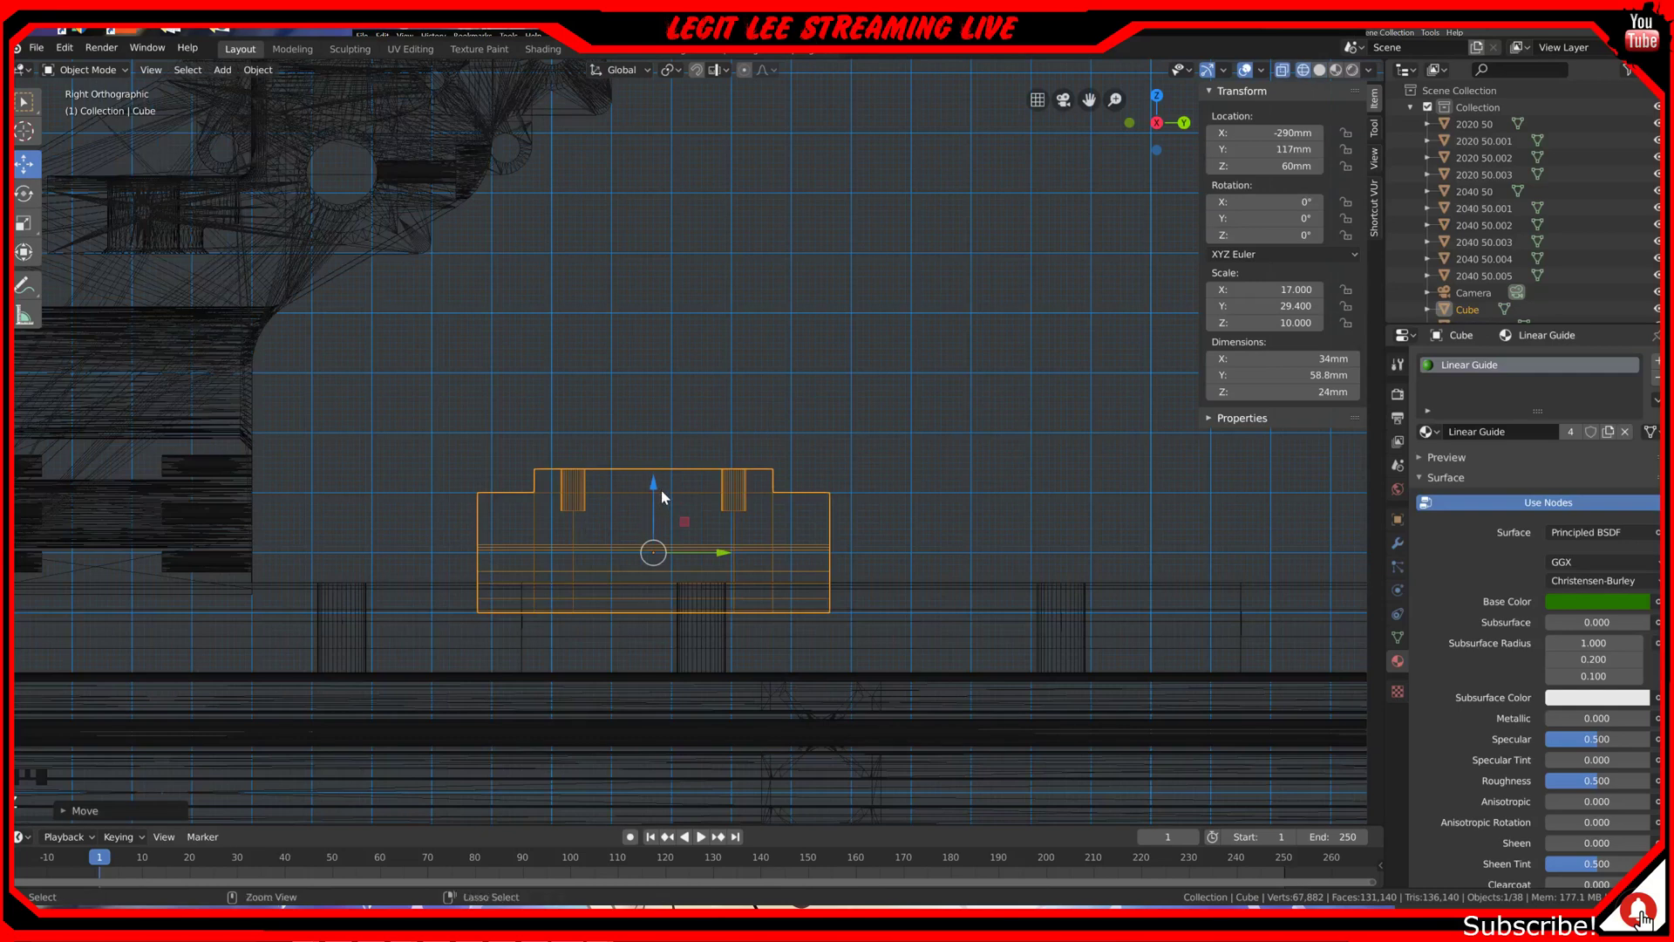
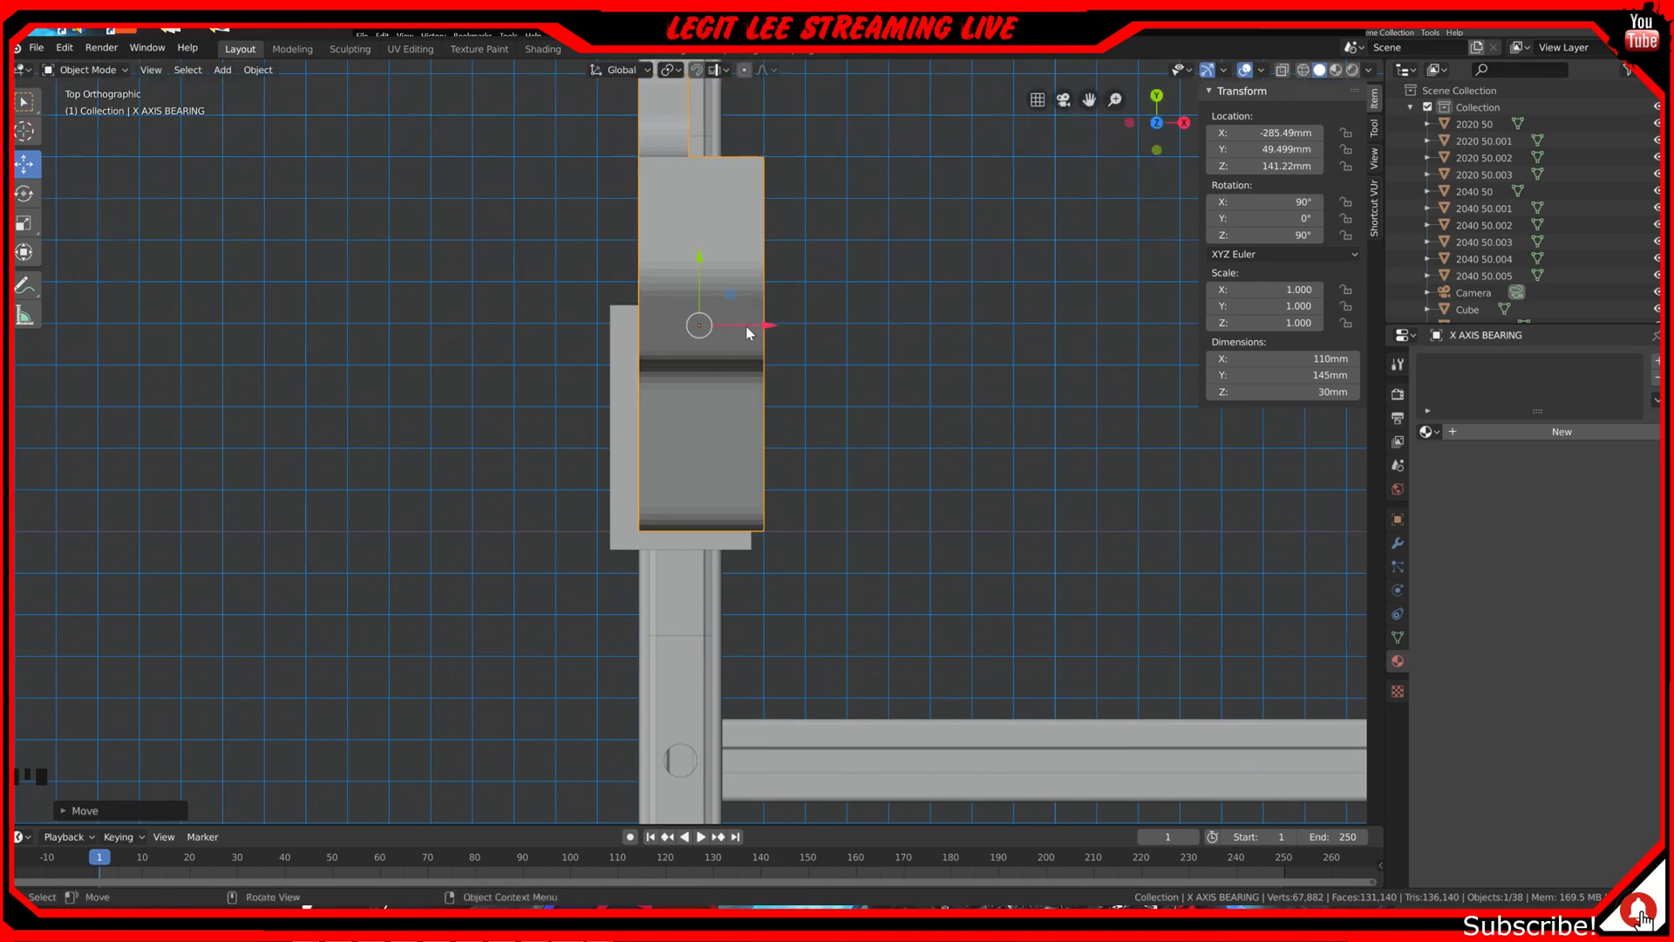
Step: Shift the X AXIS BEARING bracket along X to -290.49 mm so it is centred over the carriage
shift+middle_drag(747, 325, 762, 478)
ctrl+drag(787, 359, 749, 364)
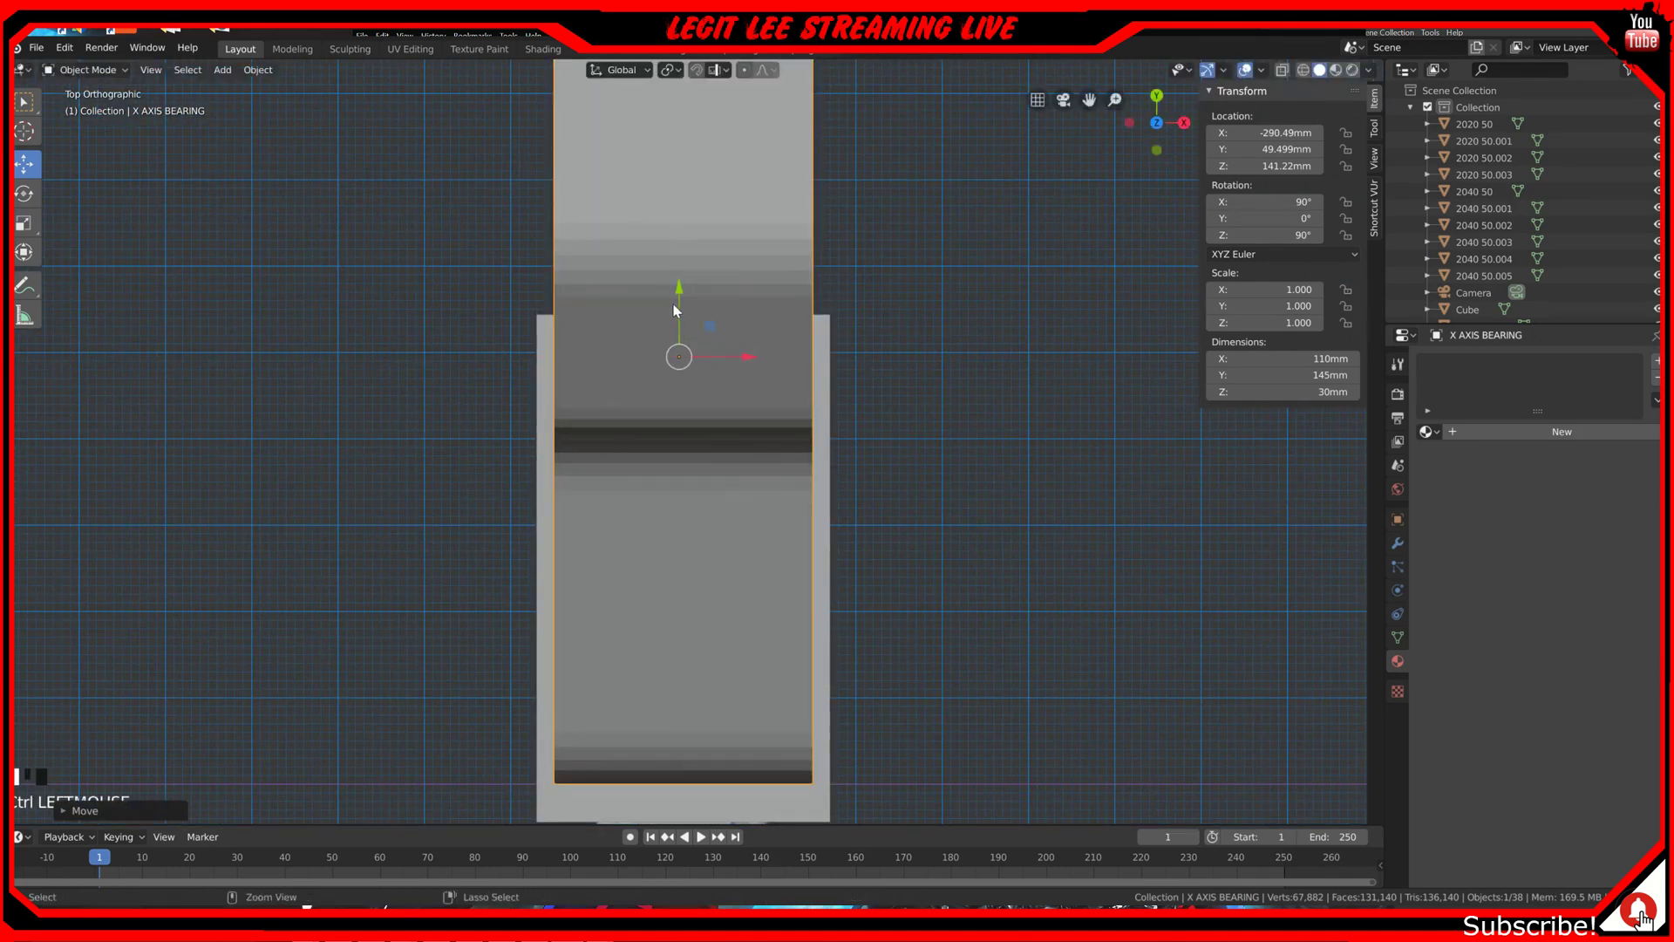
ctrl+drag(678, 298, 673, 328)
middle_drag(562, 383, 665, 318)
key(KP_1)
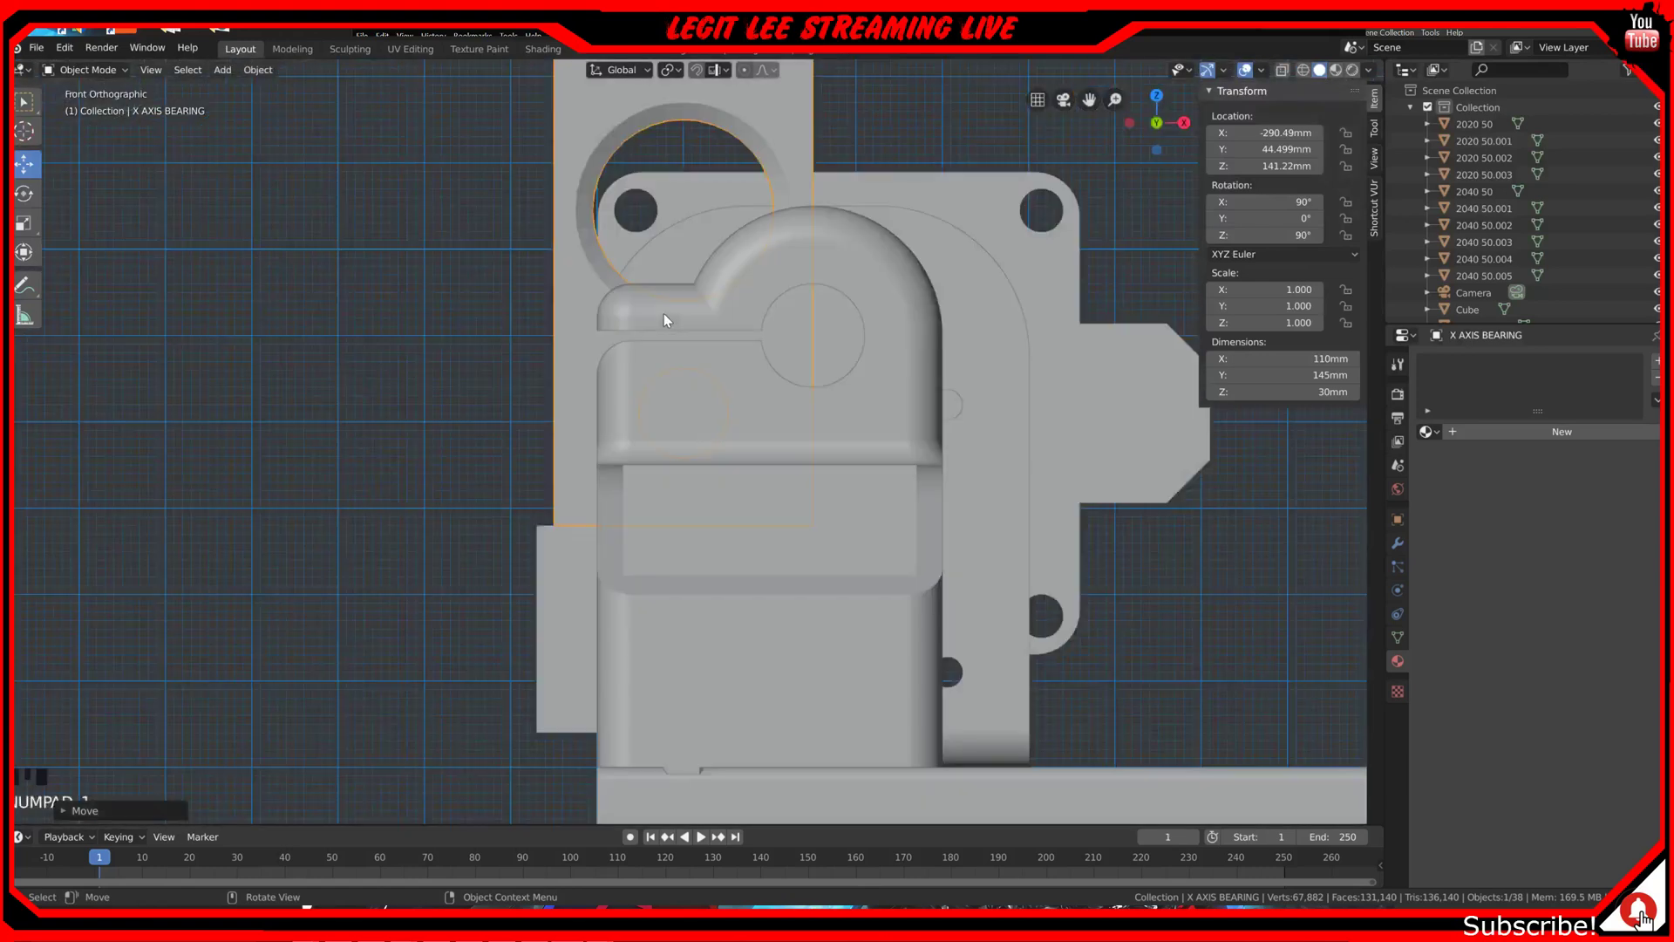
key(KP_7)
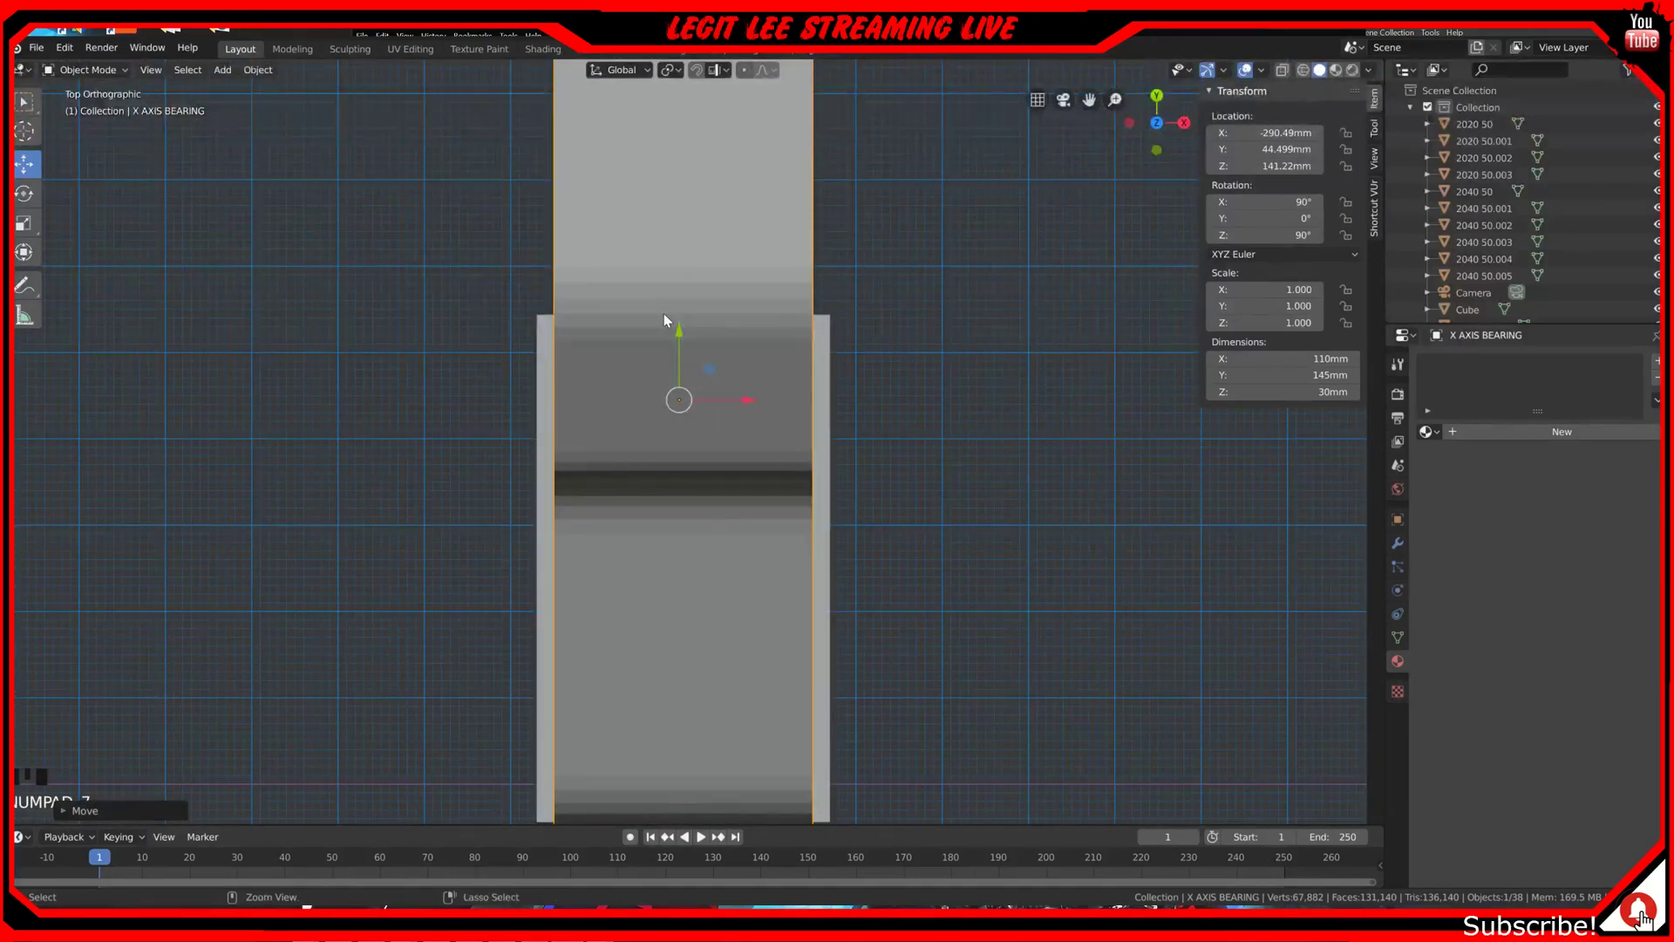
key(ctrl+z)
Step: Examine how the X AXIS BEARING bracket sits on the linear guide carriage from the side and in perspective
key(KP_3)
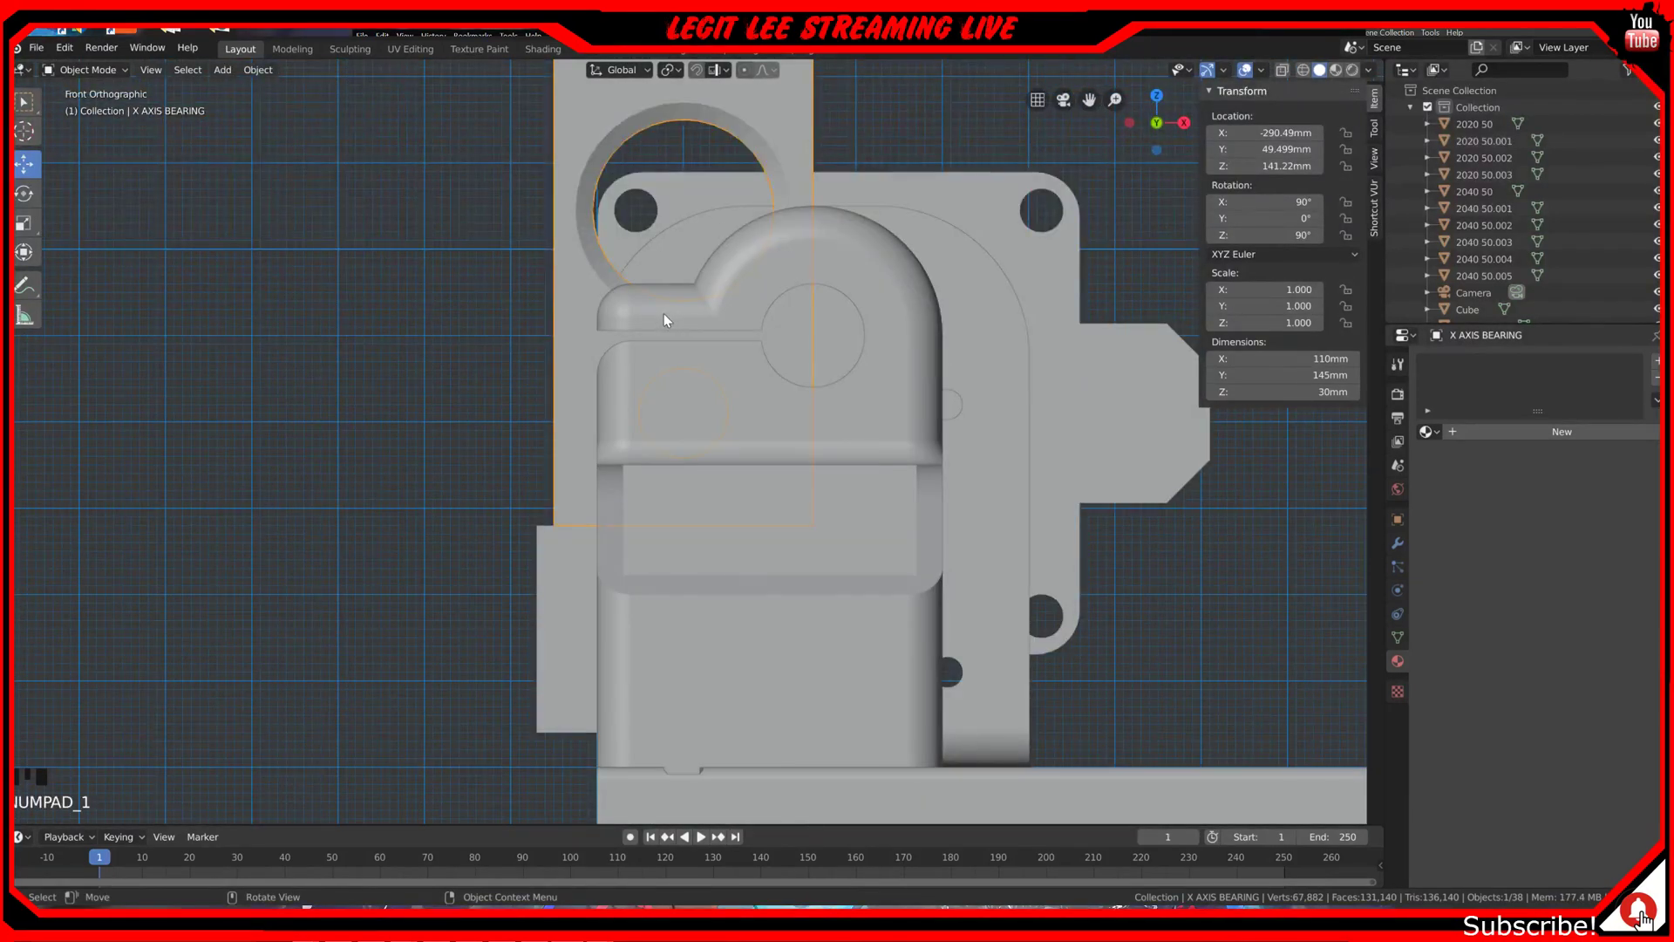
key(ctrl+KP_3)
scroll(663, 314, down, 5)
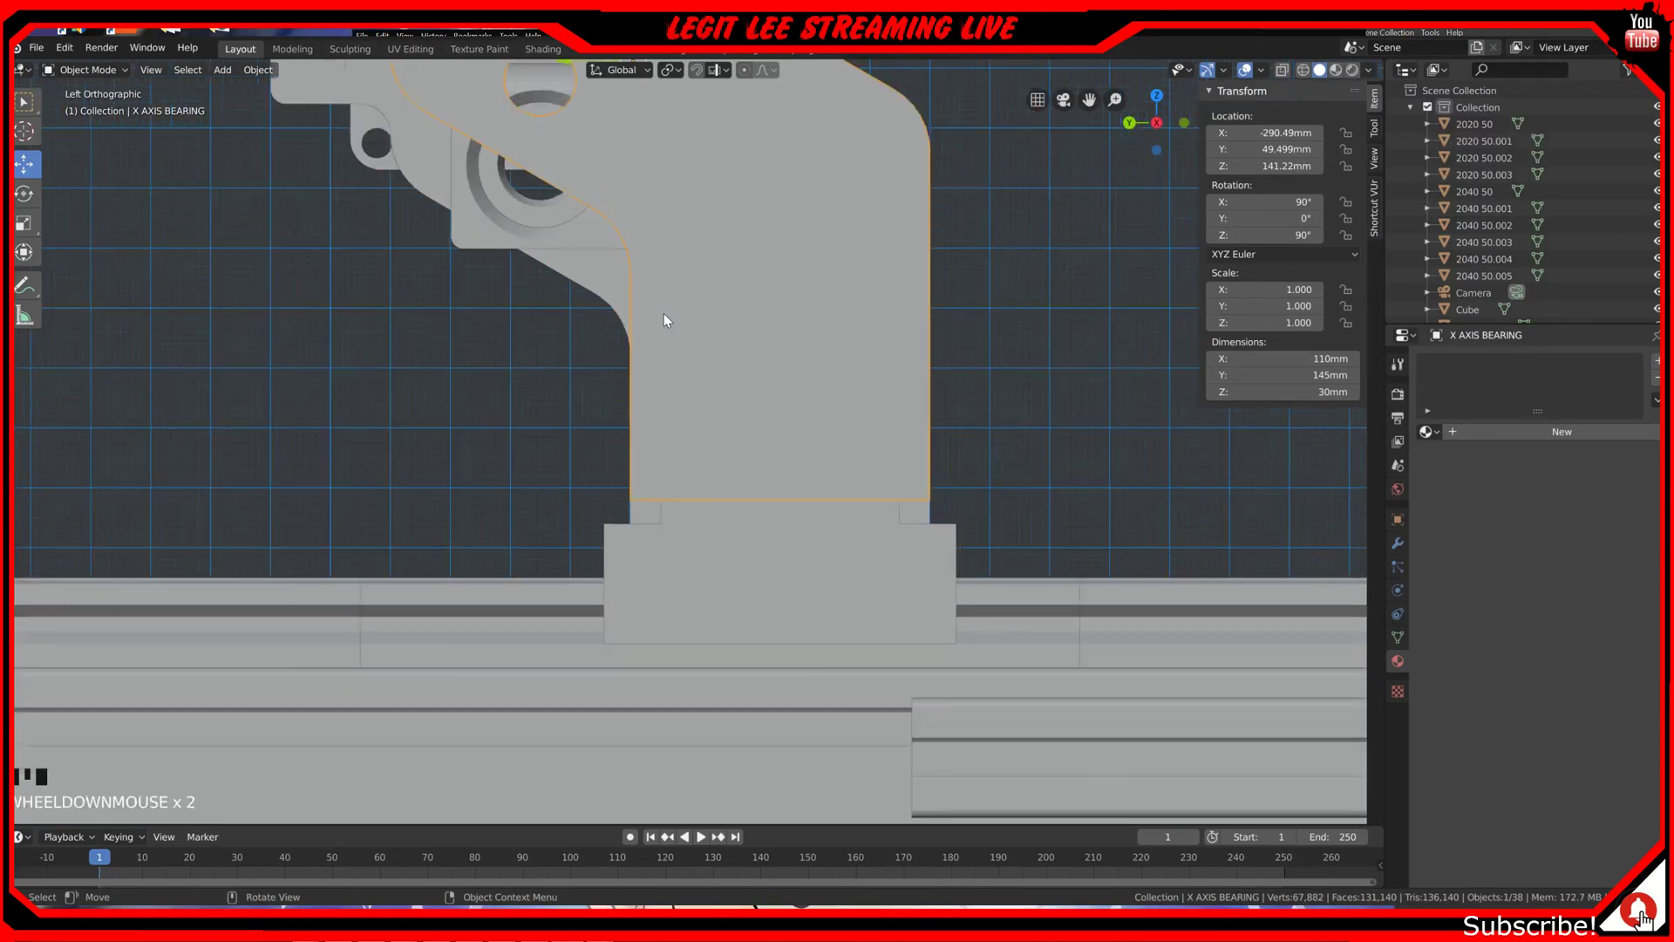
middle_drag(668, 311, 720, 309)
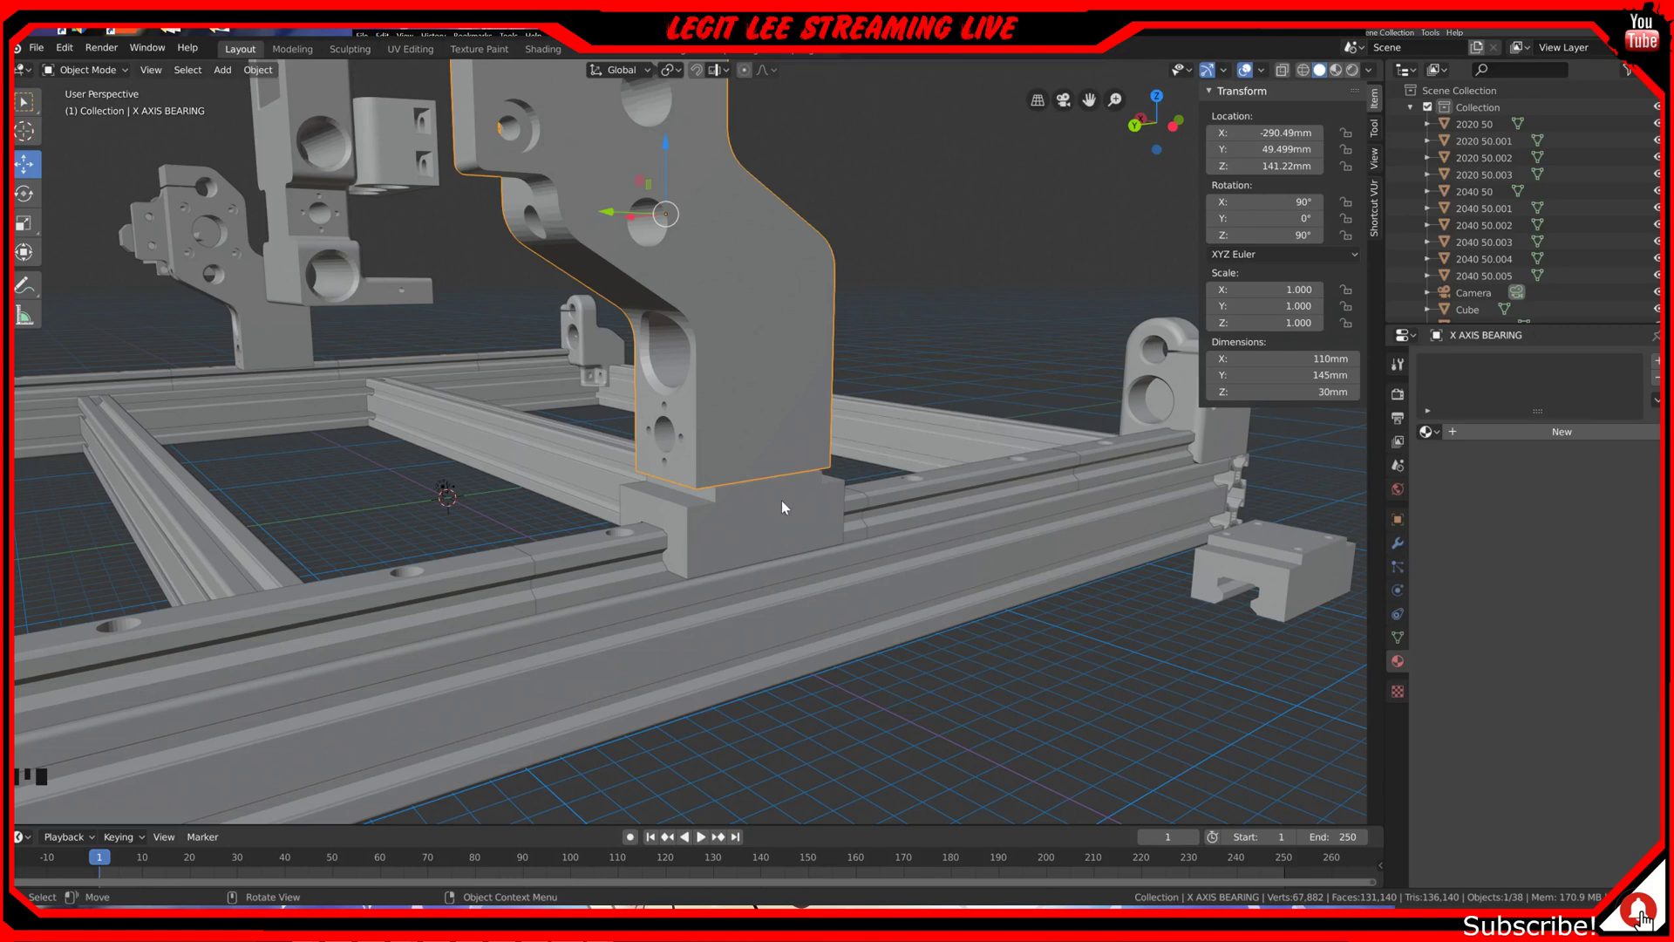
middle_drag(642, 532, 418, 537)
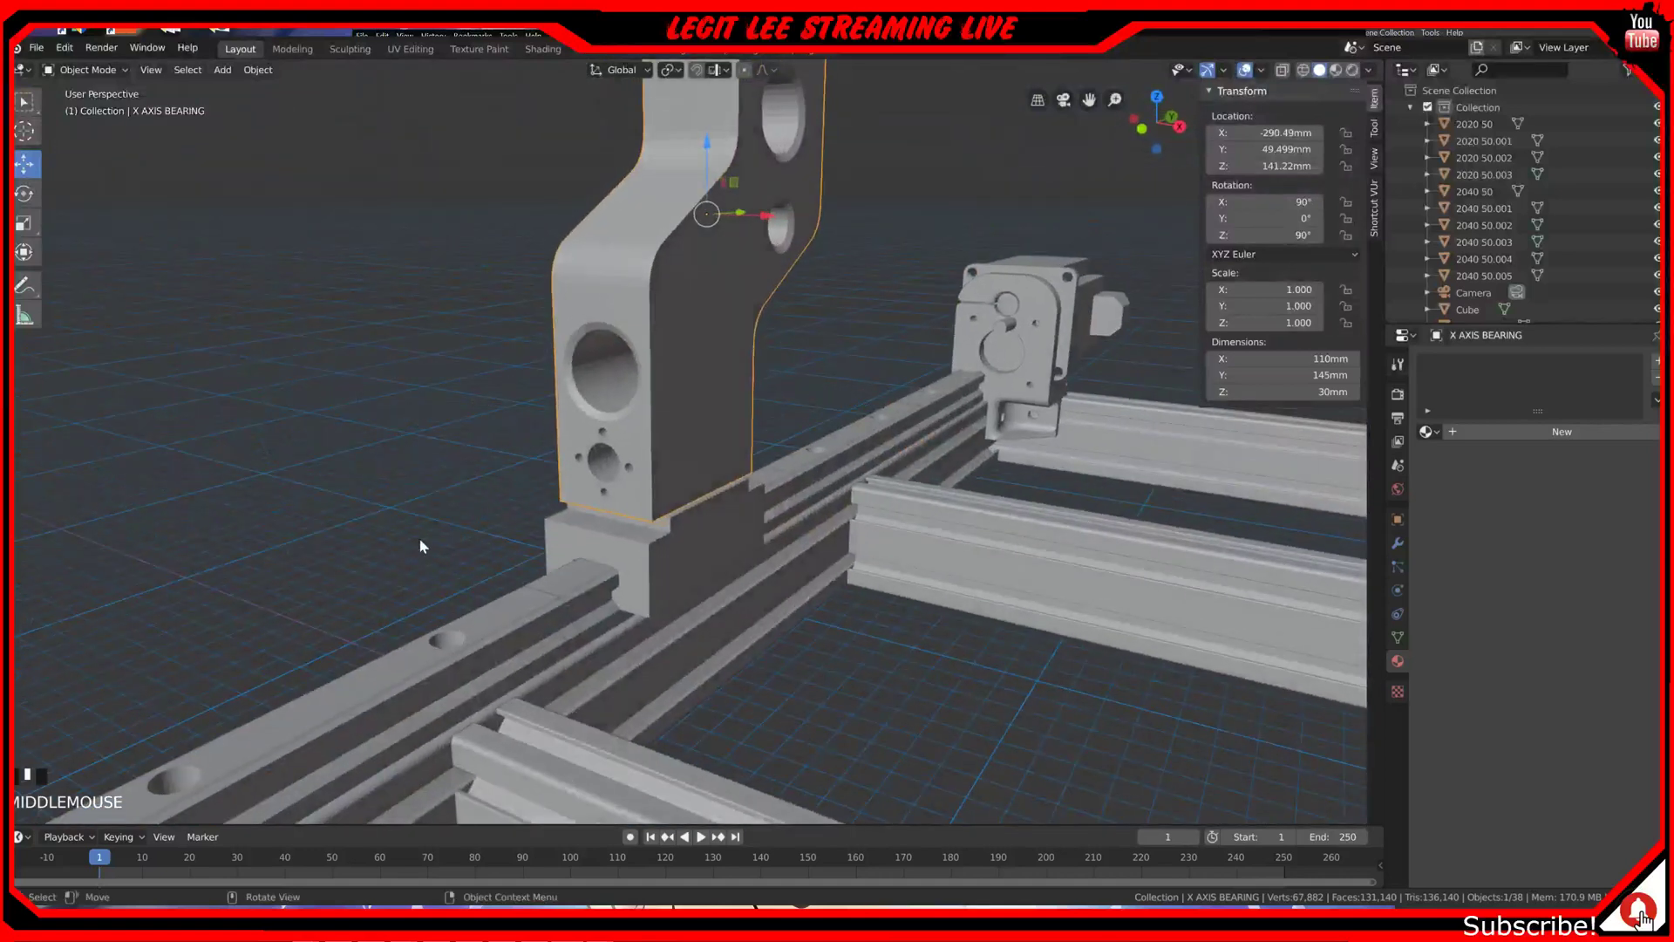
scroll(654, 536, down, 3)
scroll(886, 536, down, 1)
scroll(898, 531, up, 1)
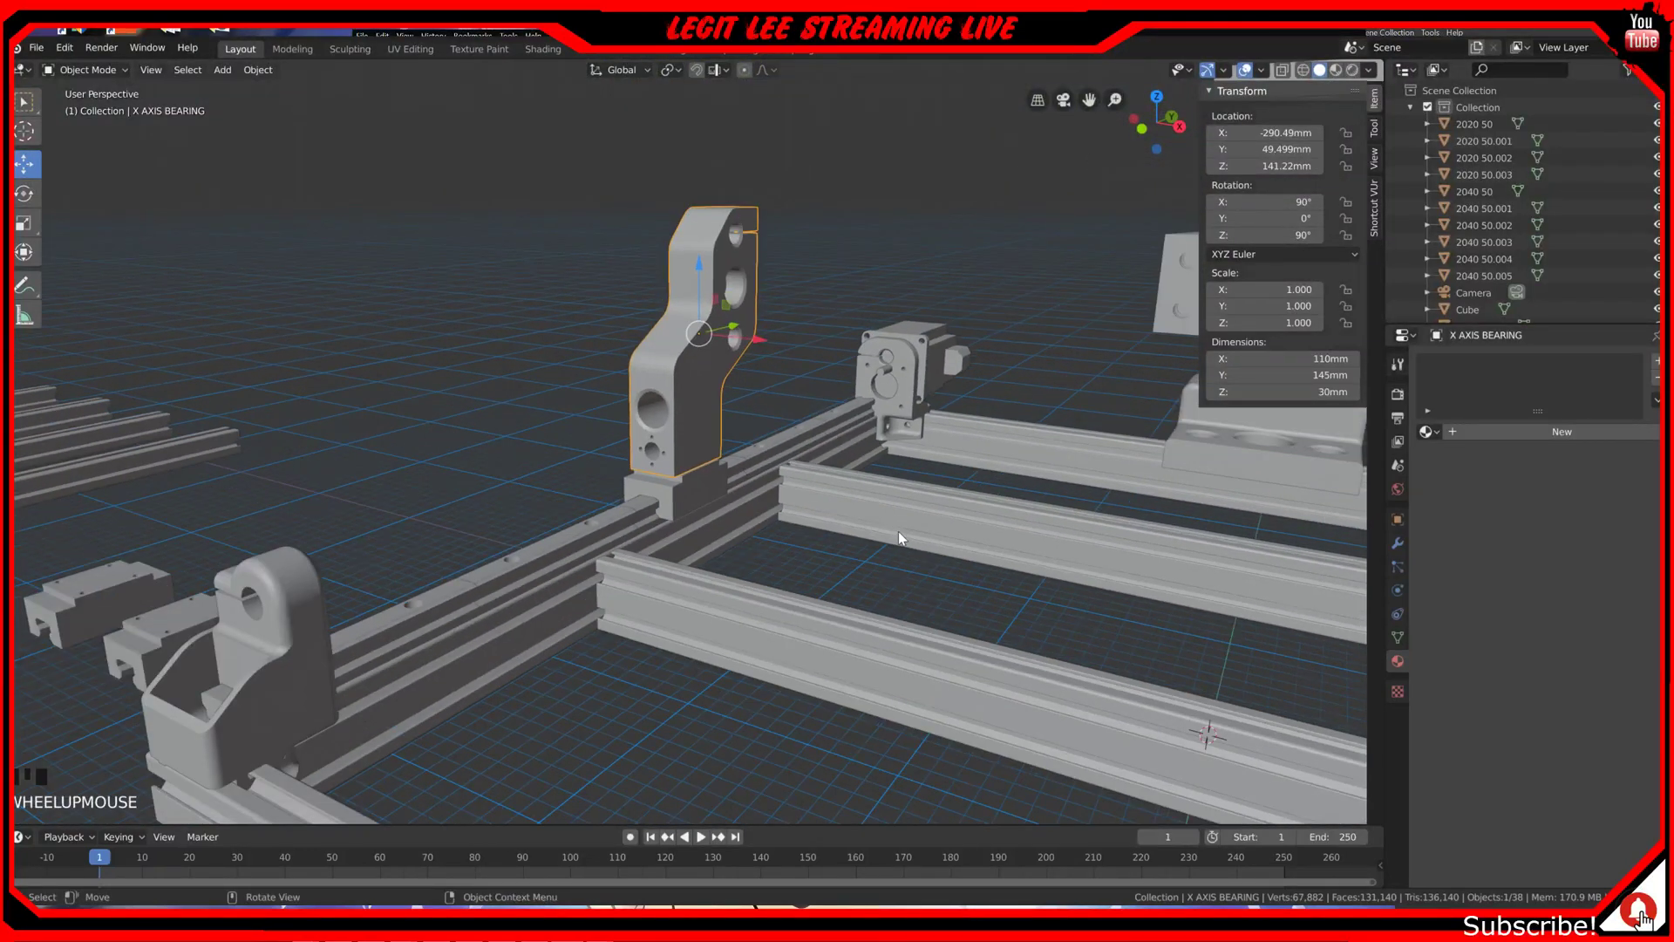
scroll(898, 530, down, 2)
Step: Duplicate the linear guide carriage under the X AXIS BEARING bracket and place the copy 580 mm along X on the opposite rail
key(KP_7)
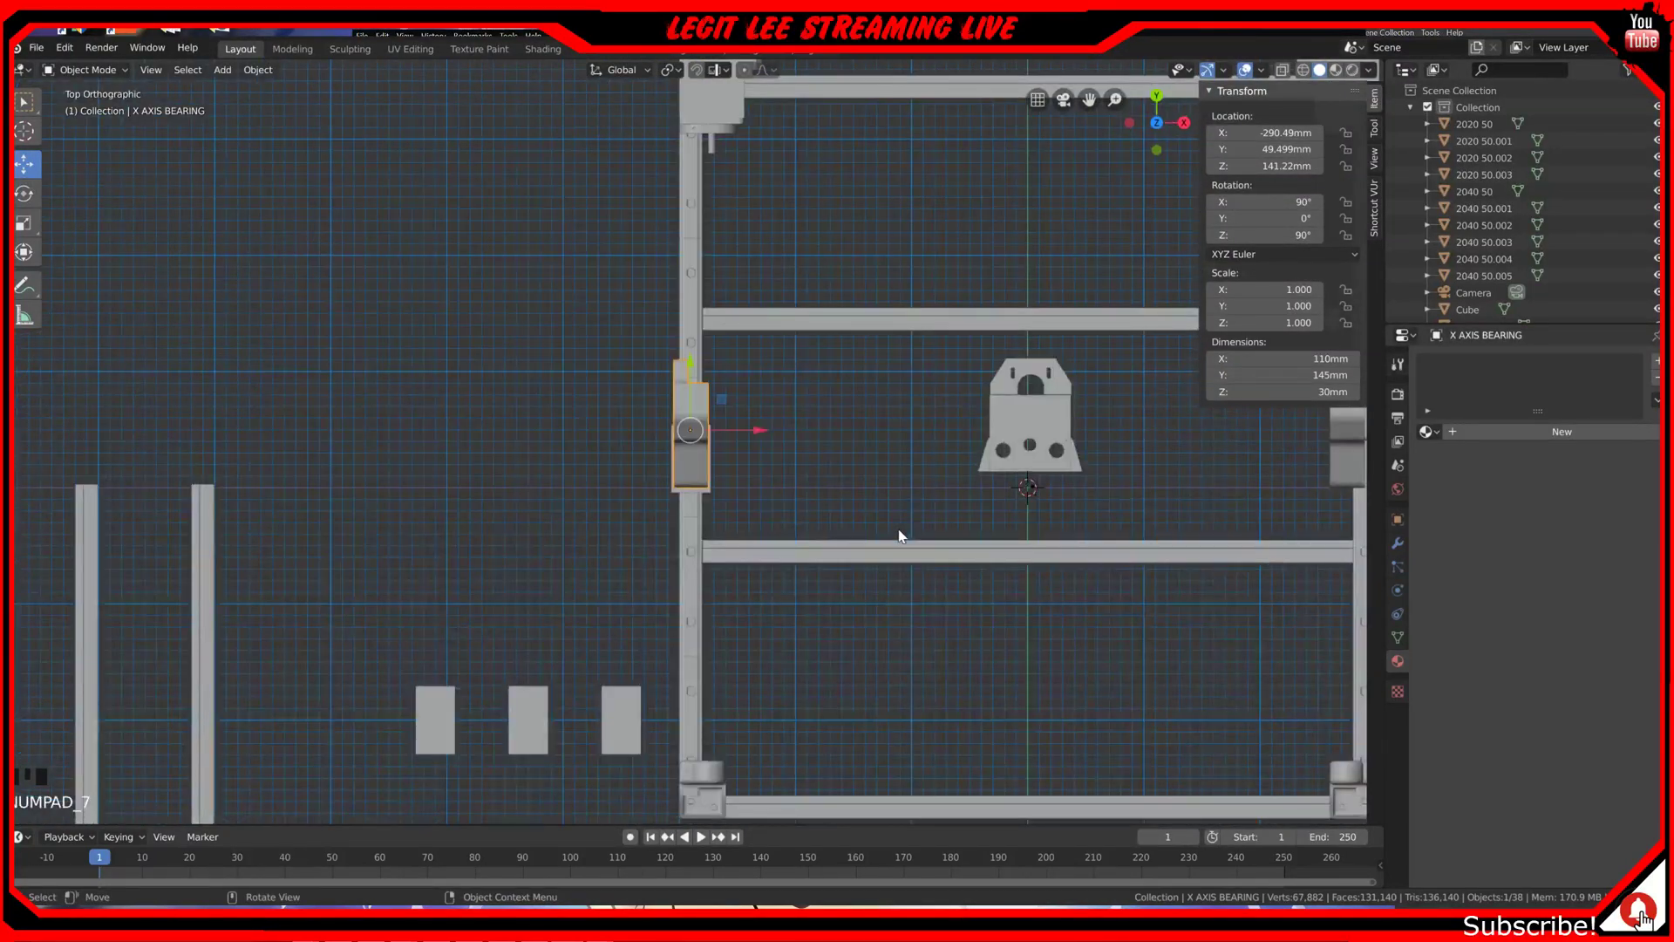
scroll(901, 535, up, 2)
scroll(901, 535, down, 1)
shift+middle_drag(901, 534, 731, 536)
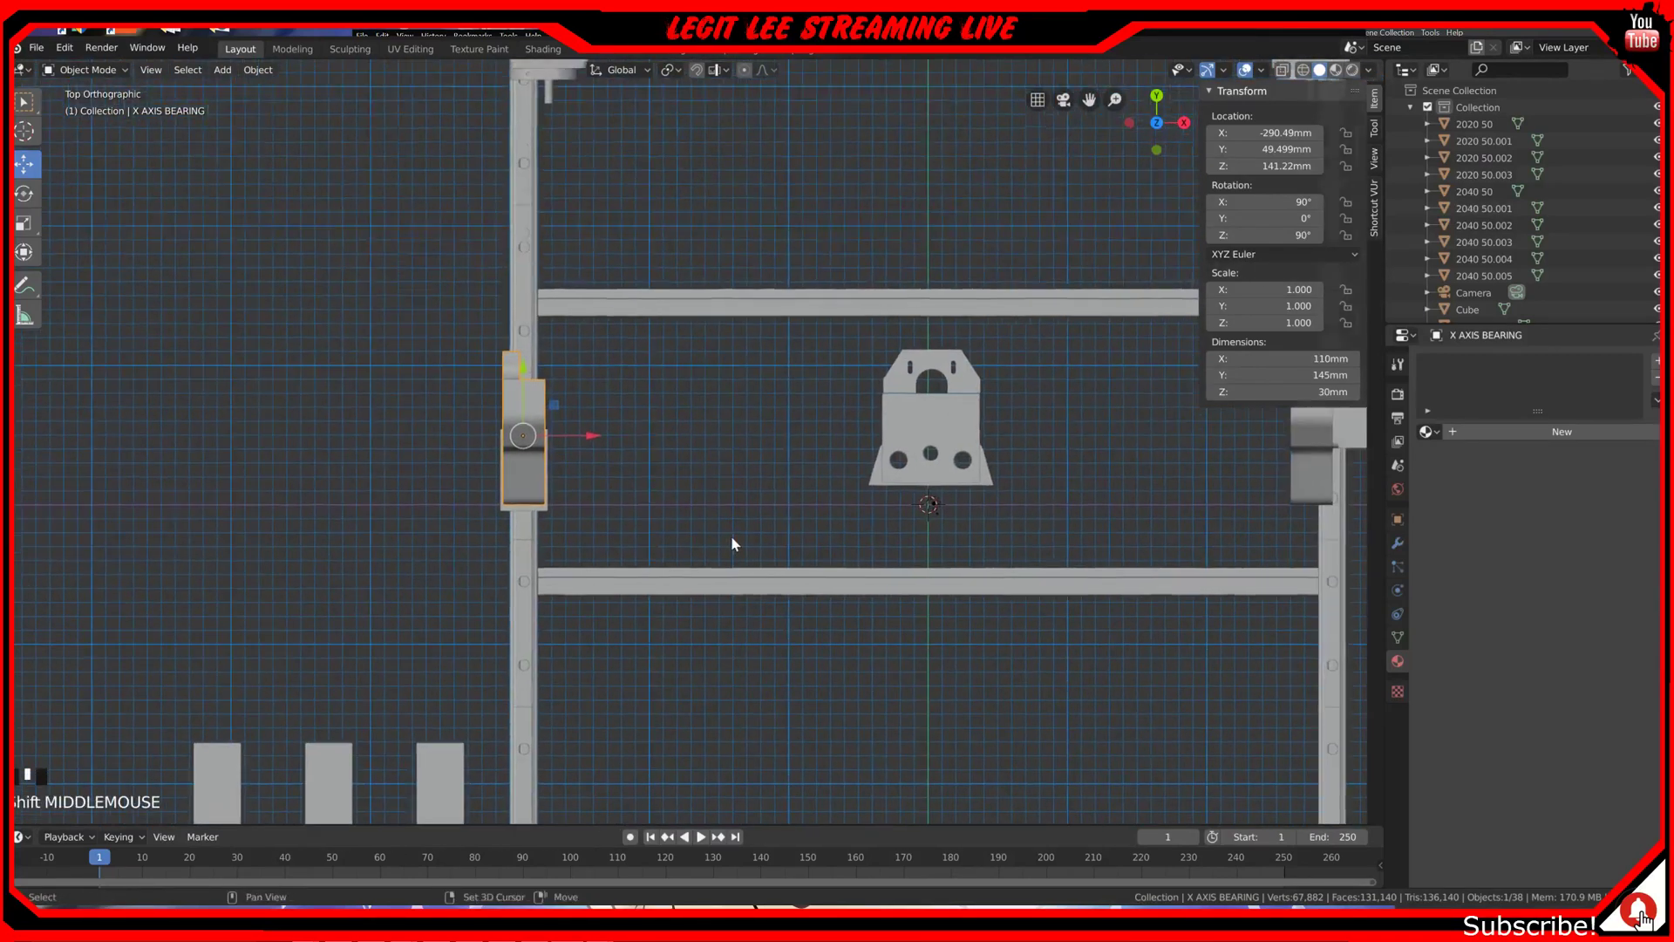
click(522, 506)
shift+middle_drag(976, 513, 586, 565)
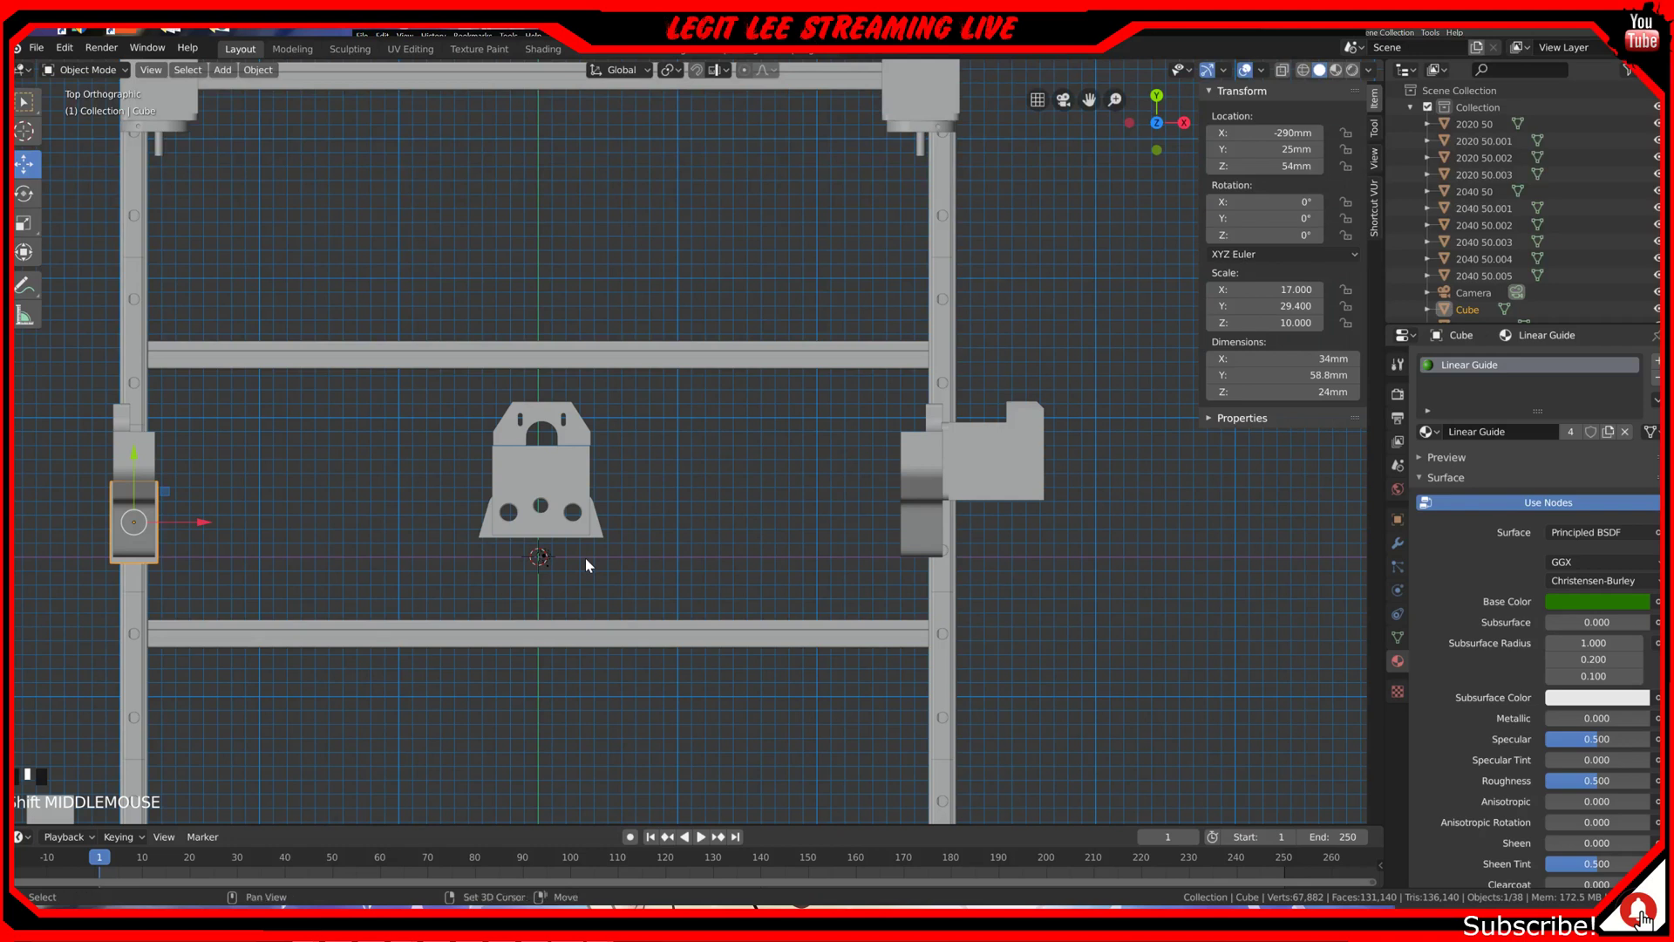
key(shift+d)
key(x)
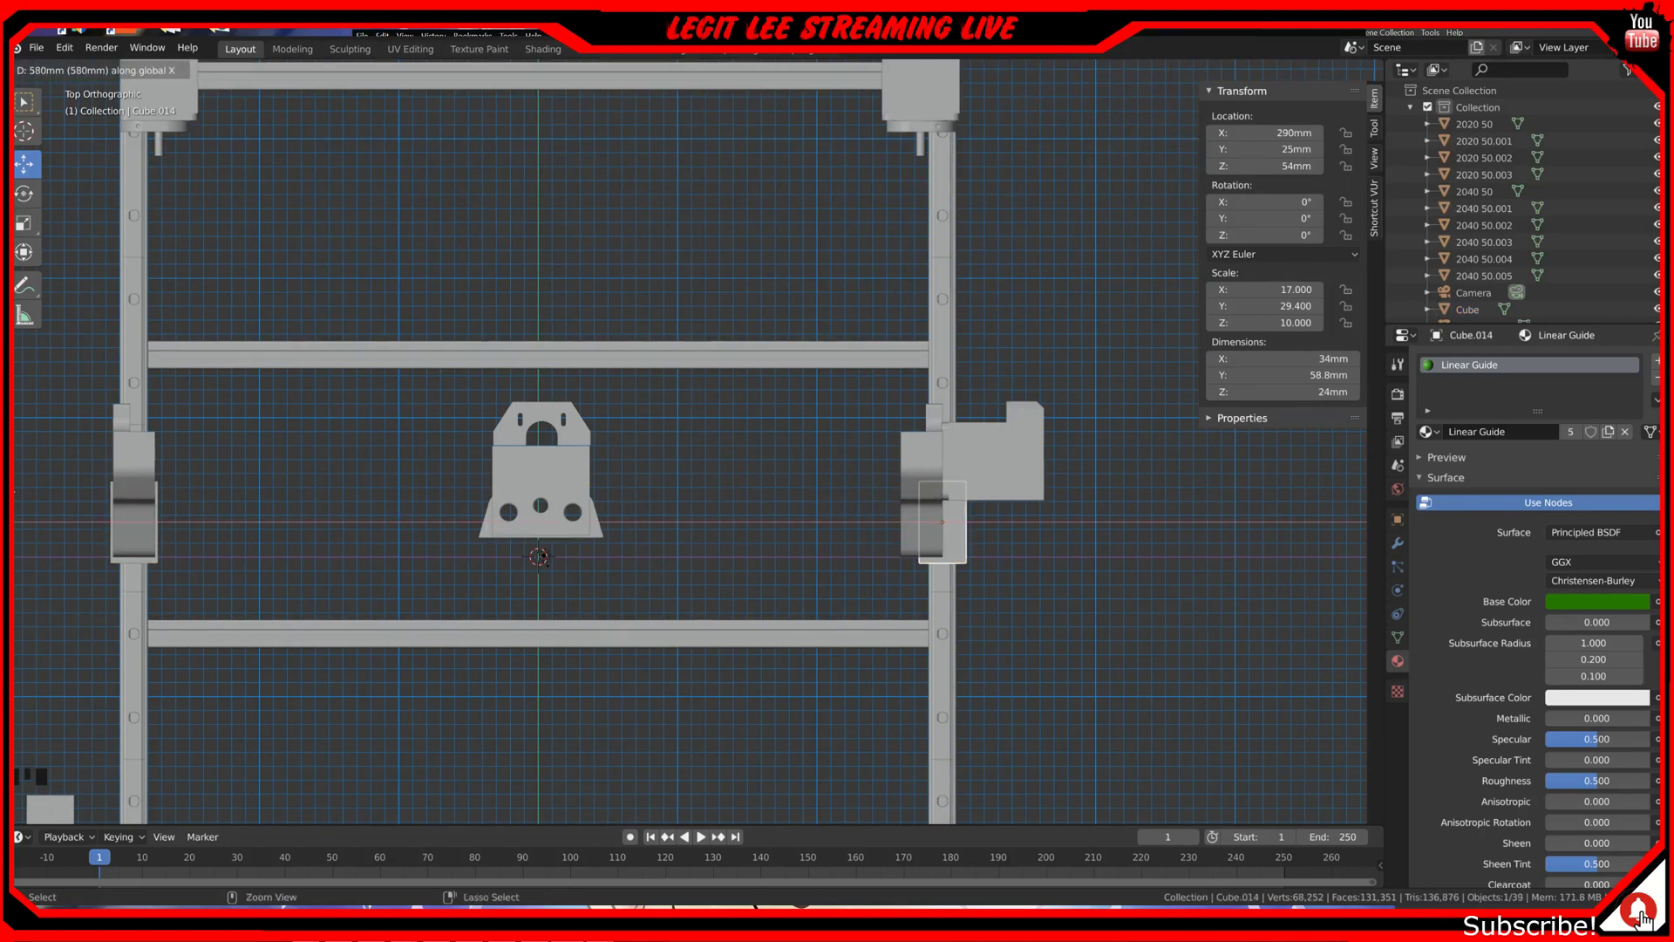
click(436, 616)
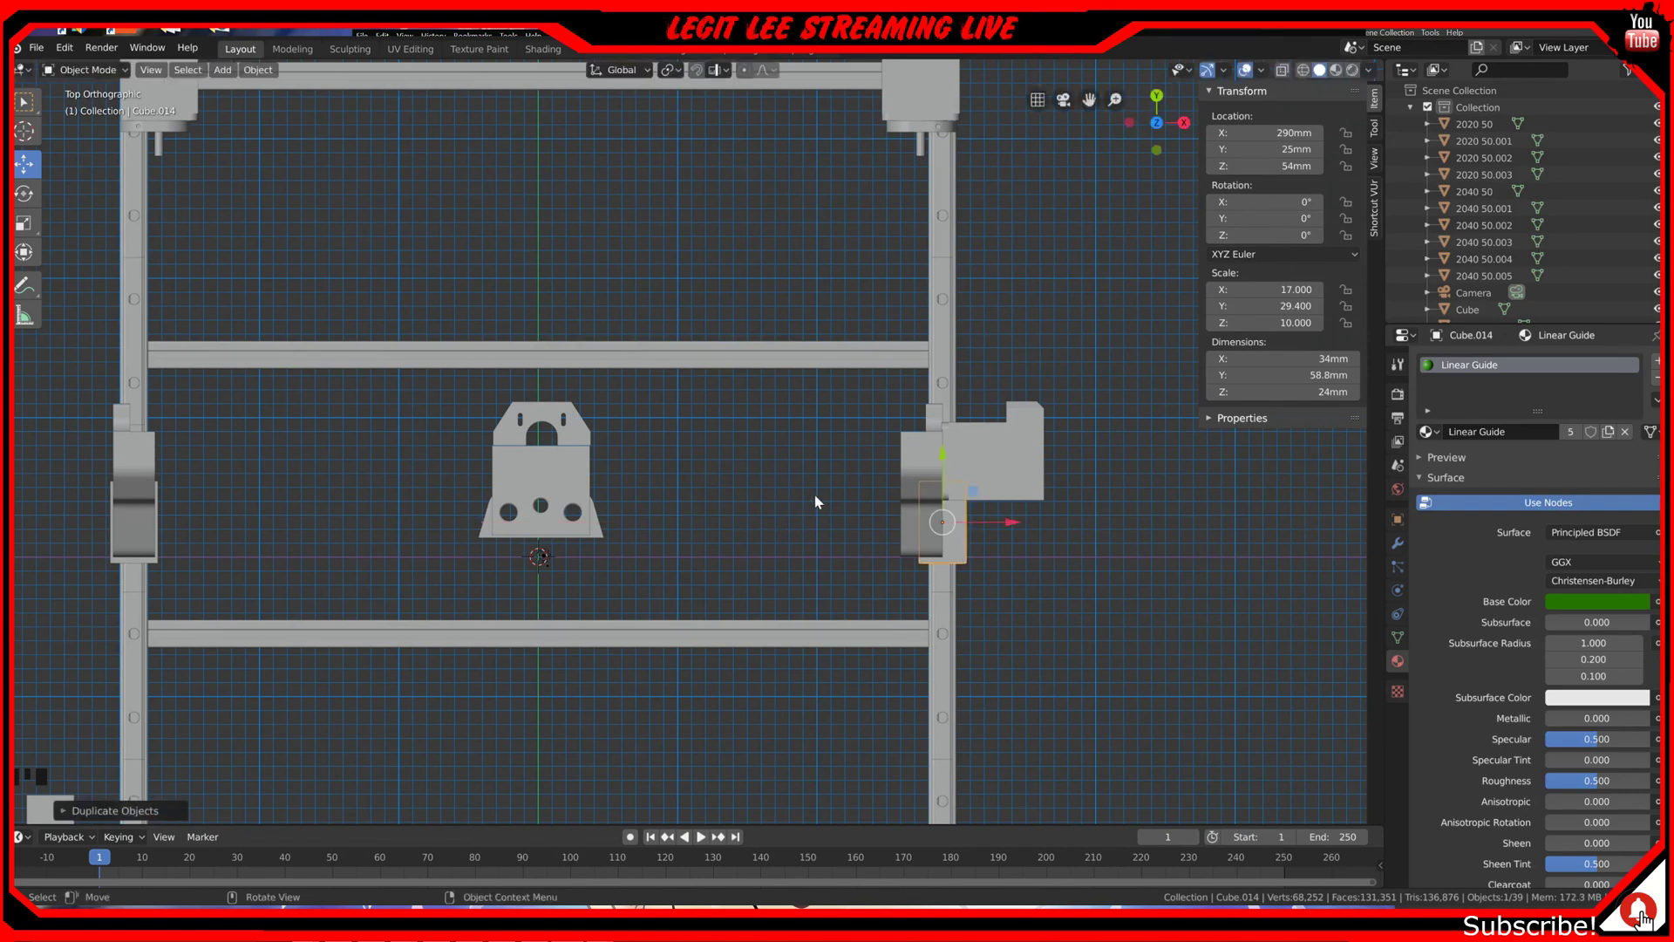
Step: Reset the origin of the X AXIS bracket above the duplicated carriage
scroll(959, 515, up, 4)
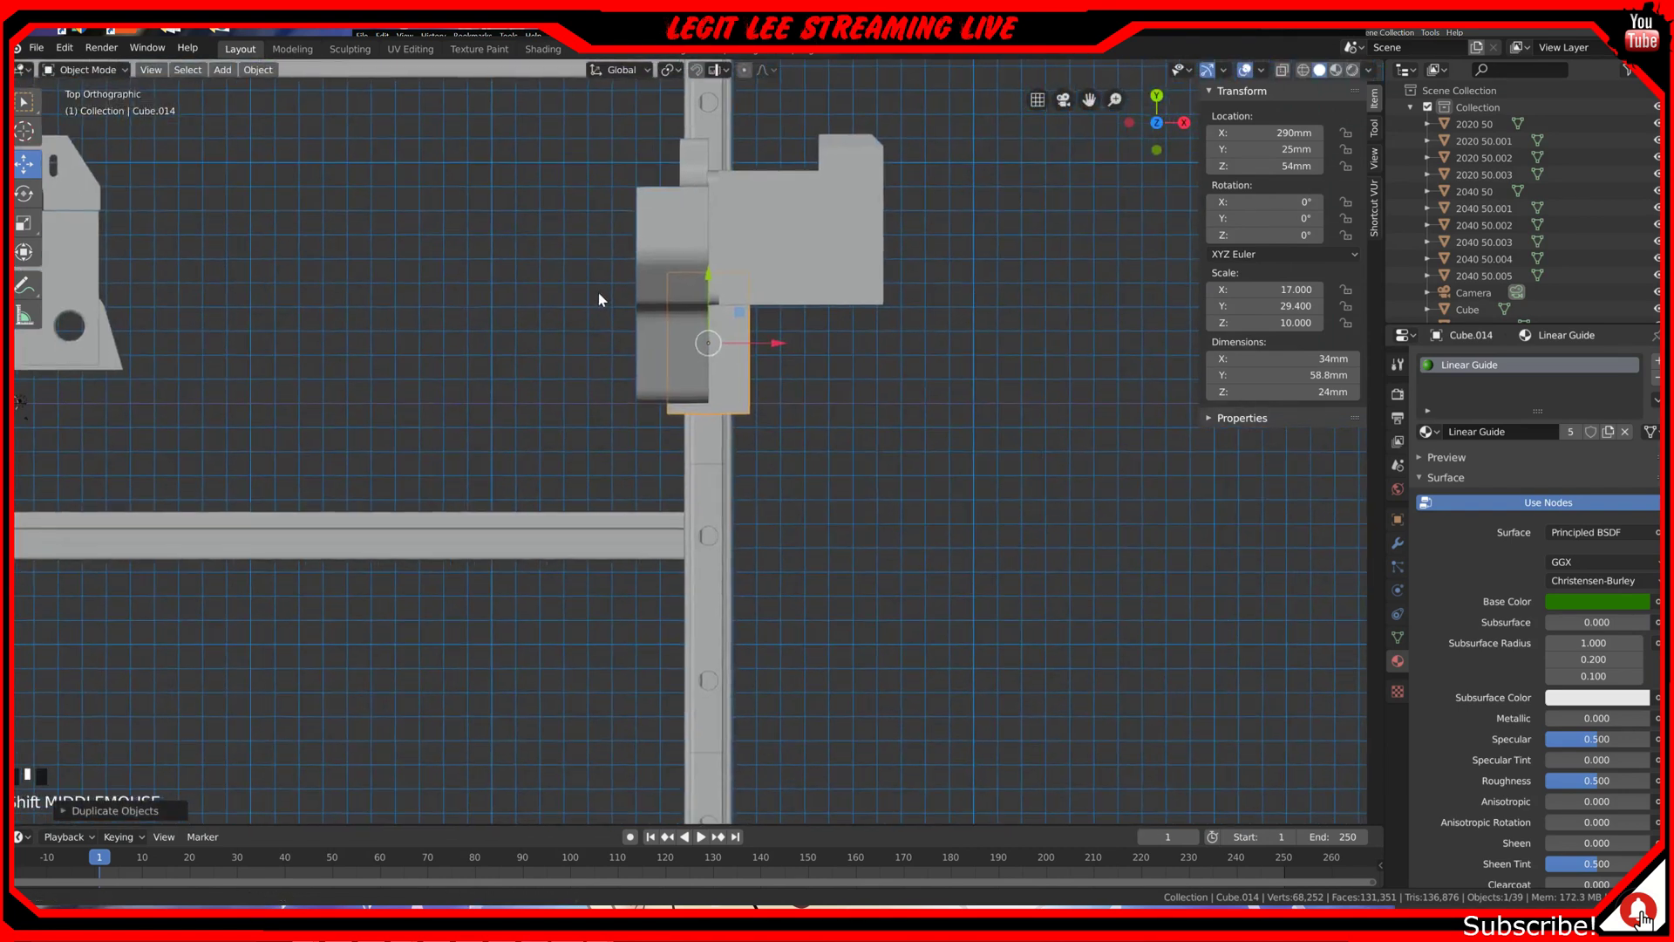
middle_drag(699, 419, 710, 321)
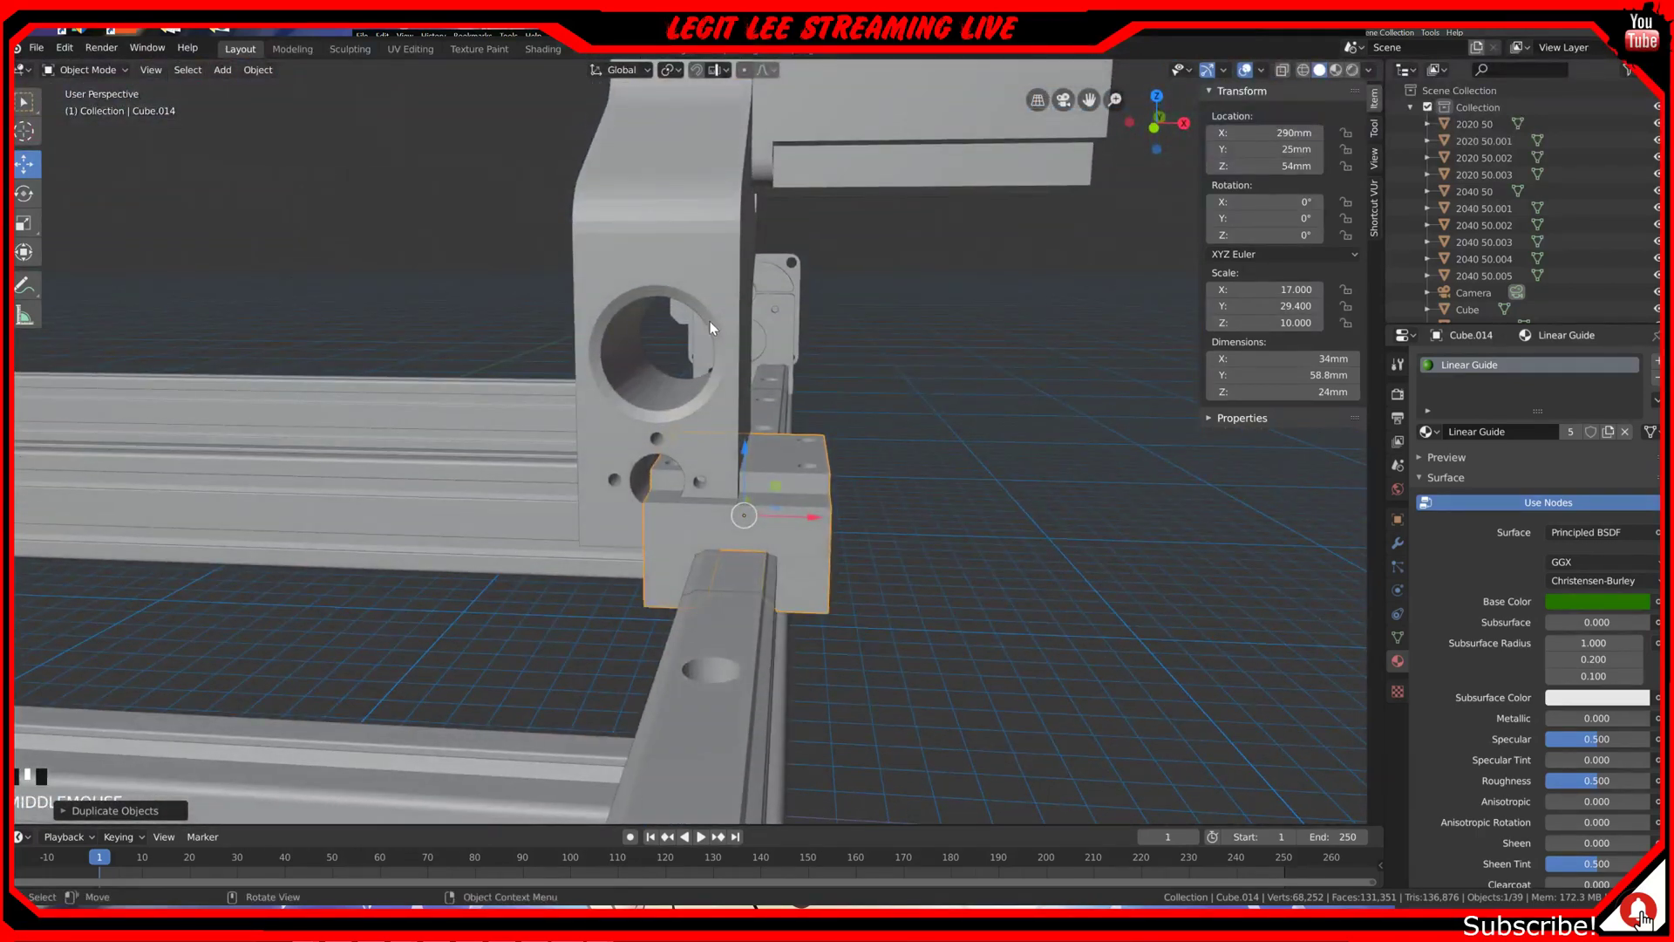
key(KP_1)
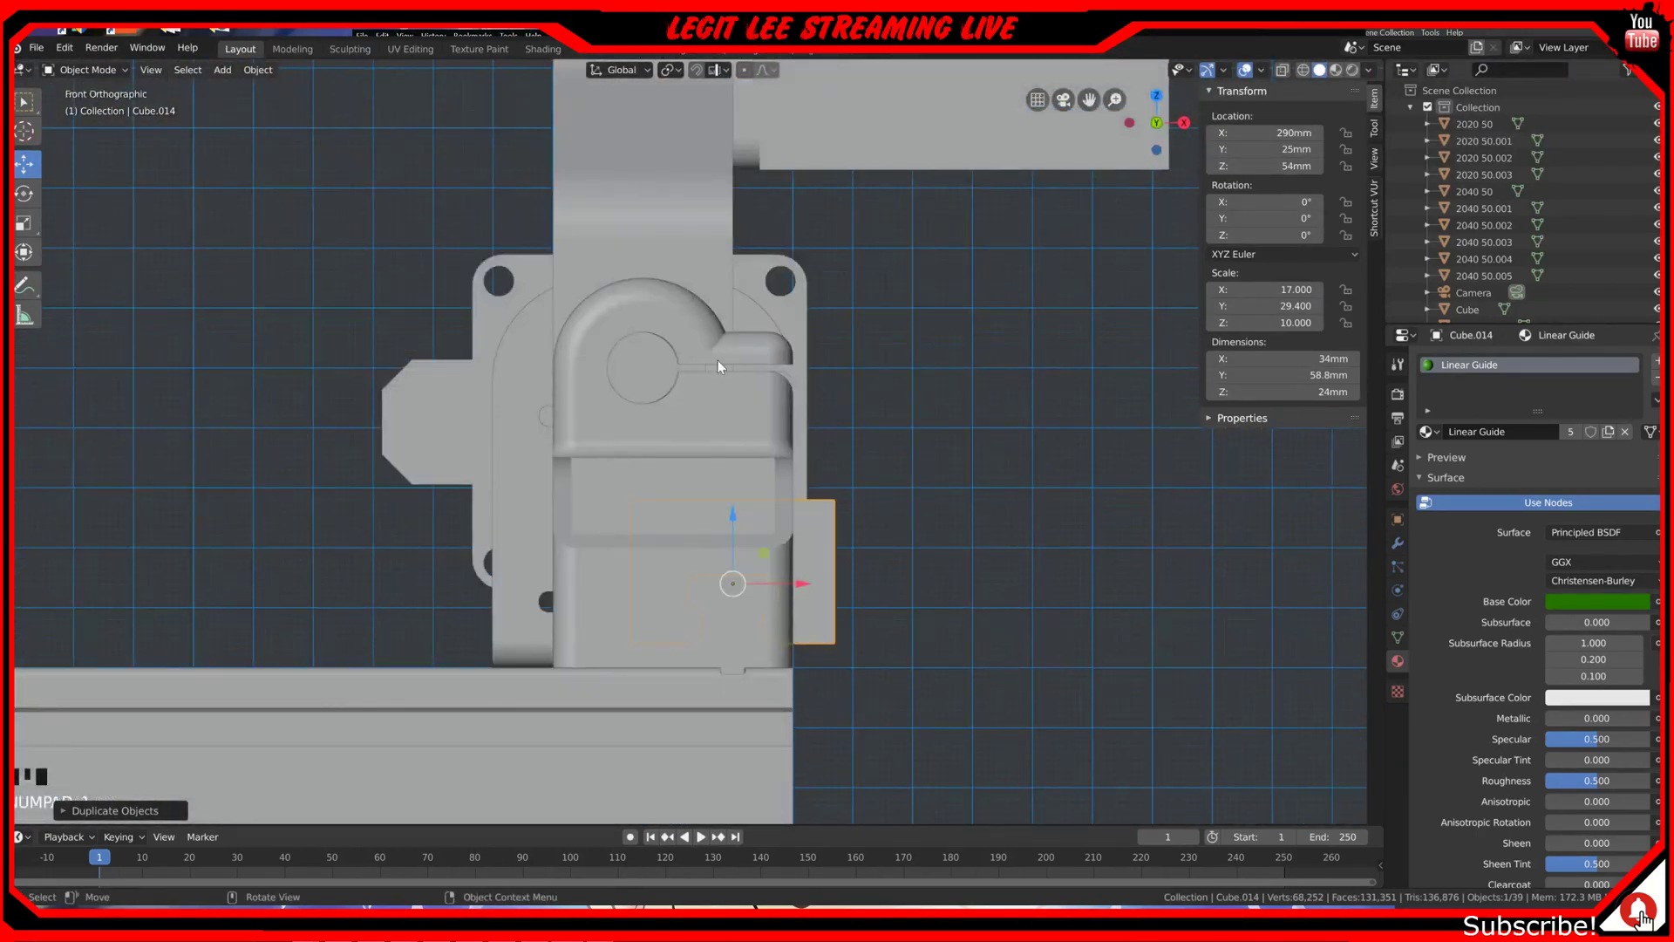
click(678, 188)
right_click(694, 208)
mouse_move(689, 199)
click(830, 273)
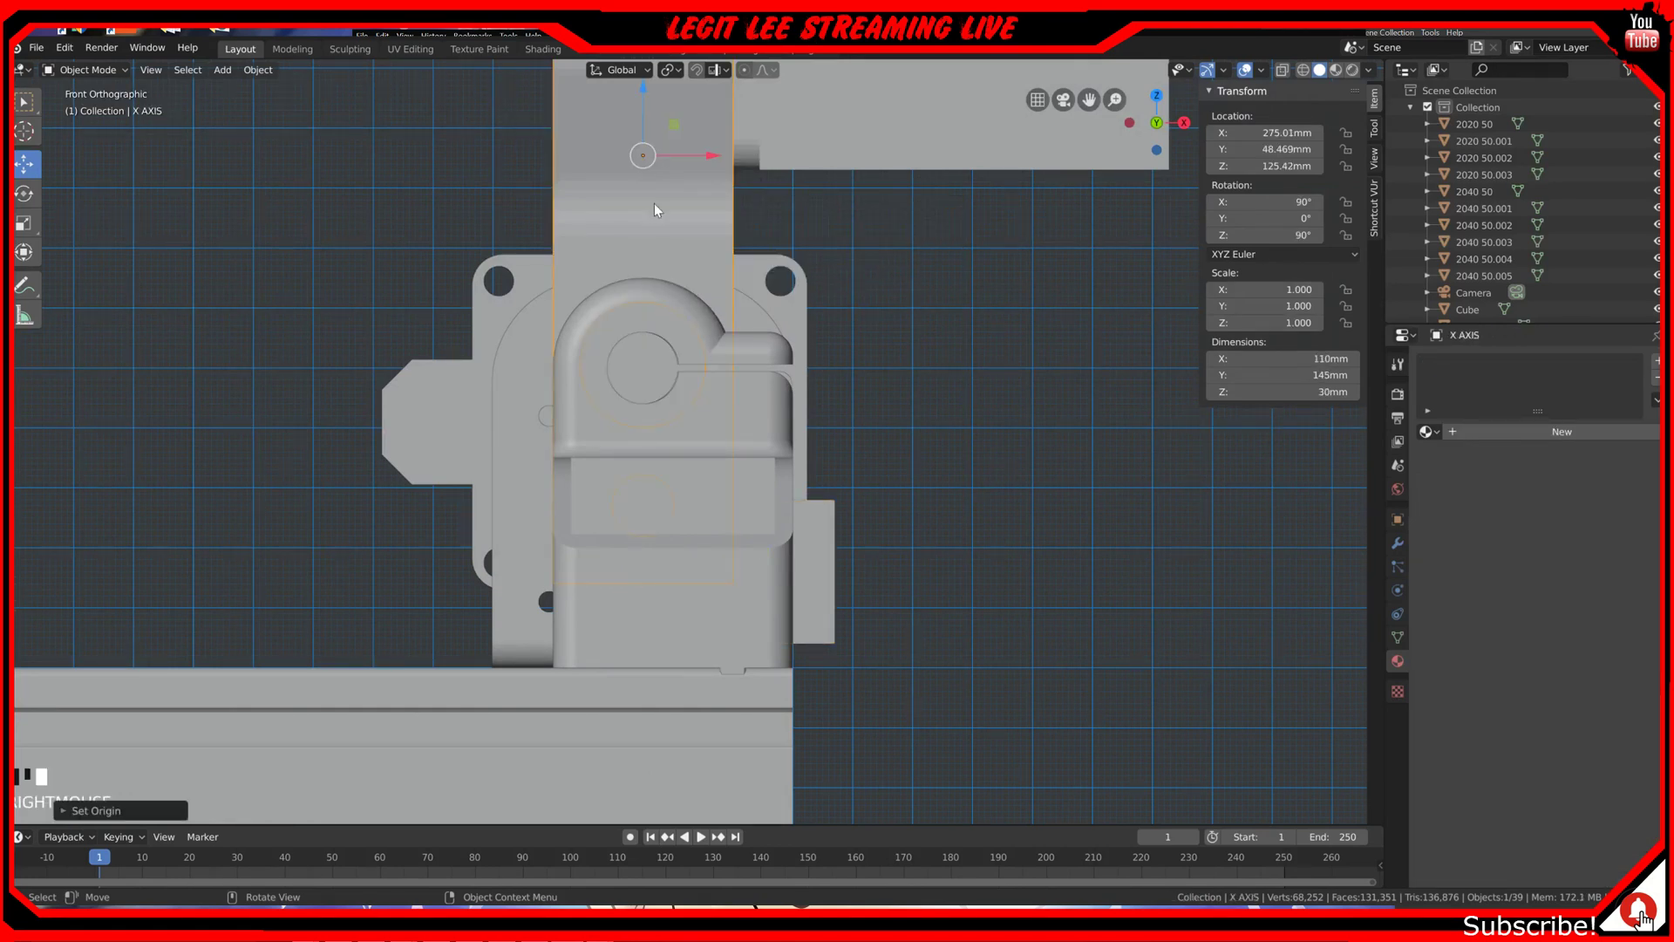
Step: Move the X AXIS bracket to Z 139.42 mm and X 290.01 mm so it sits centred on the duplicated carriage
ctrl+drag(645, 90, 639, 761)
shift+middle_drag(646, 523, 642, 662)
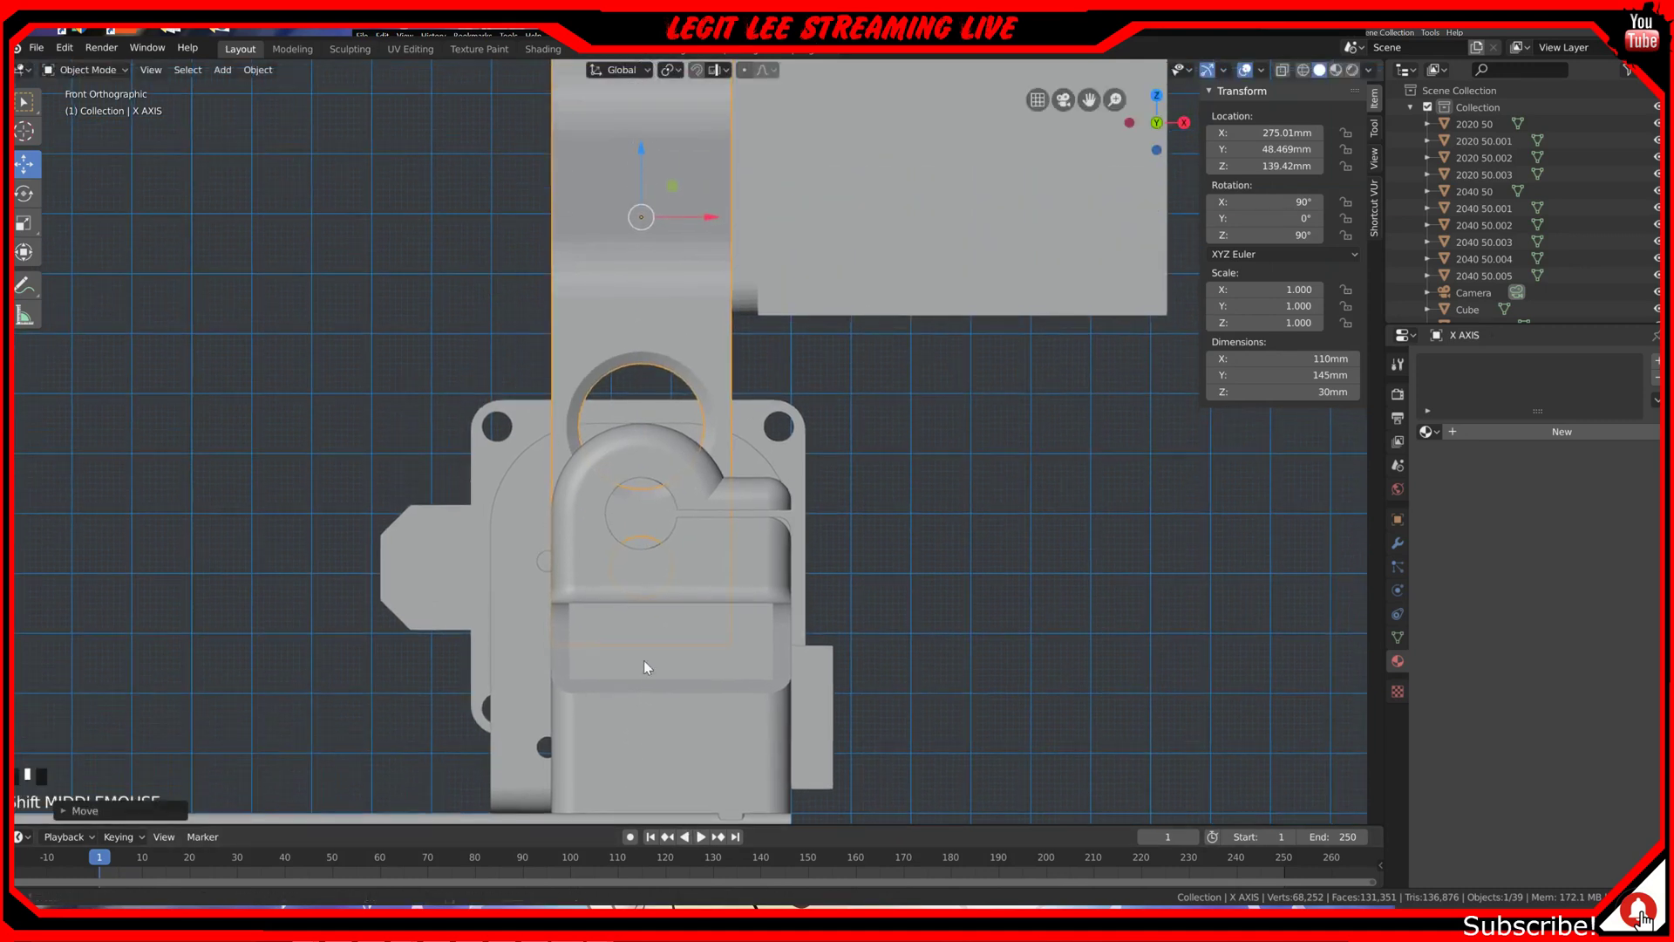
ctrl+drag(712, 214, 799, 221)
Step: Examine the X AXIS bracket's fit on its carriage from the side and review the frame assembly in perspective
middle_drag(795, 366, 631, 366)
key(KP_1)
key(KP_3)
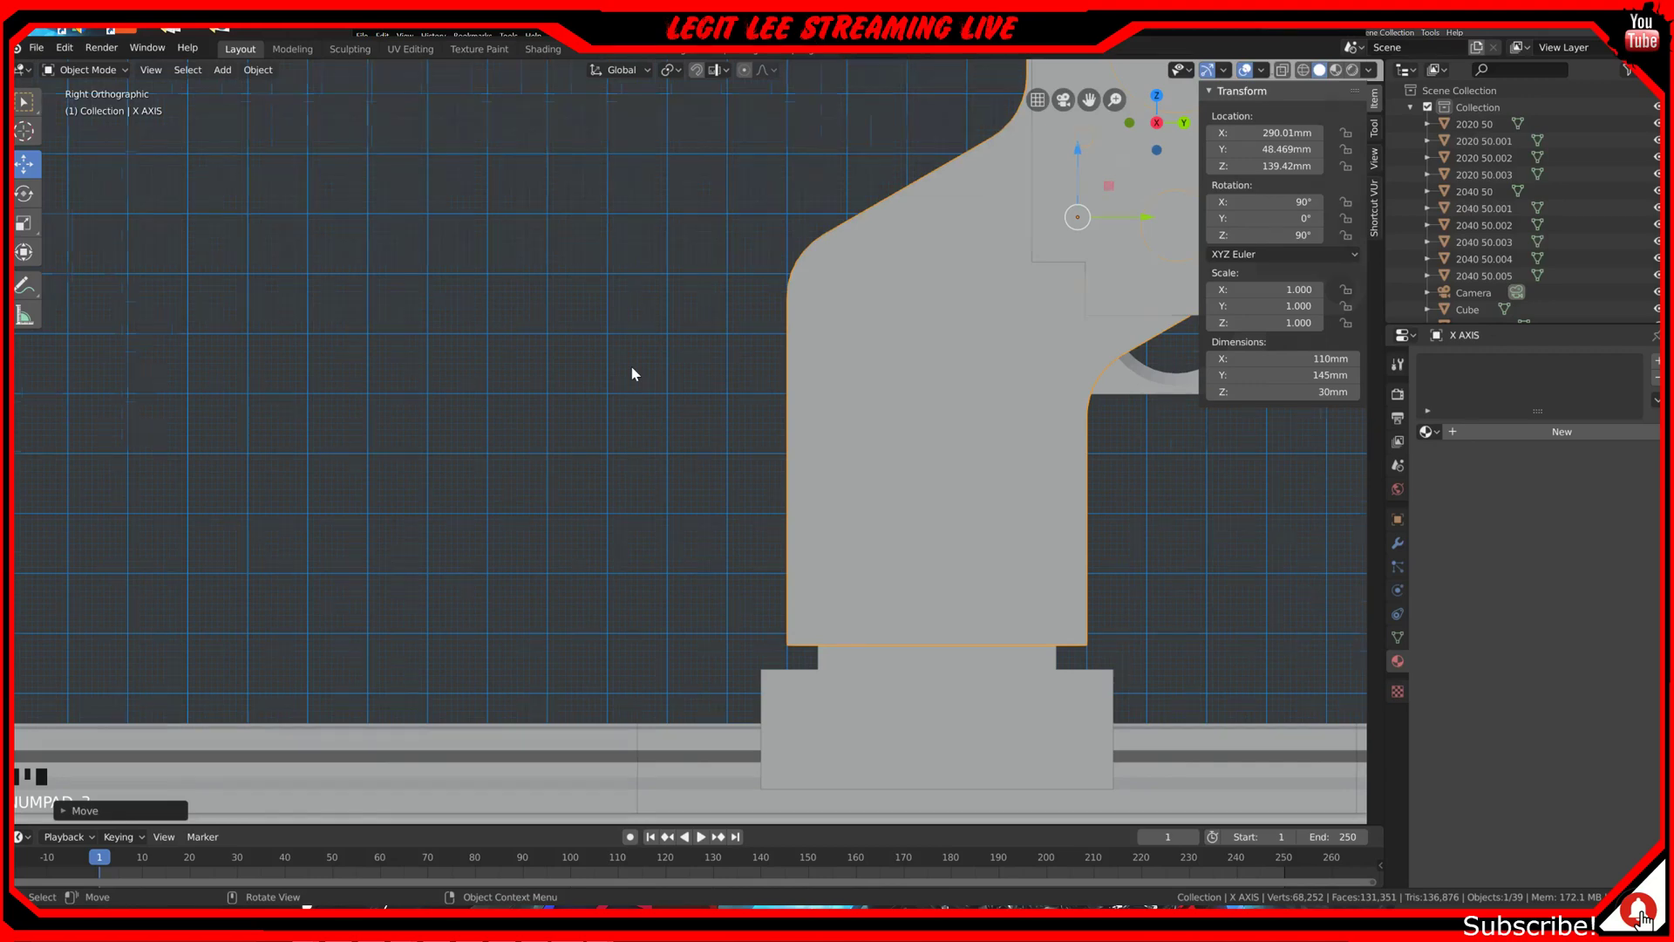
middle_drag(634, 373, 561, 512)
scroll(504, 535, down, 3)
scroll(327, 489, down, 2)
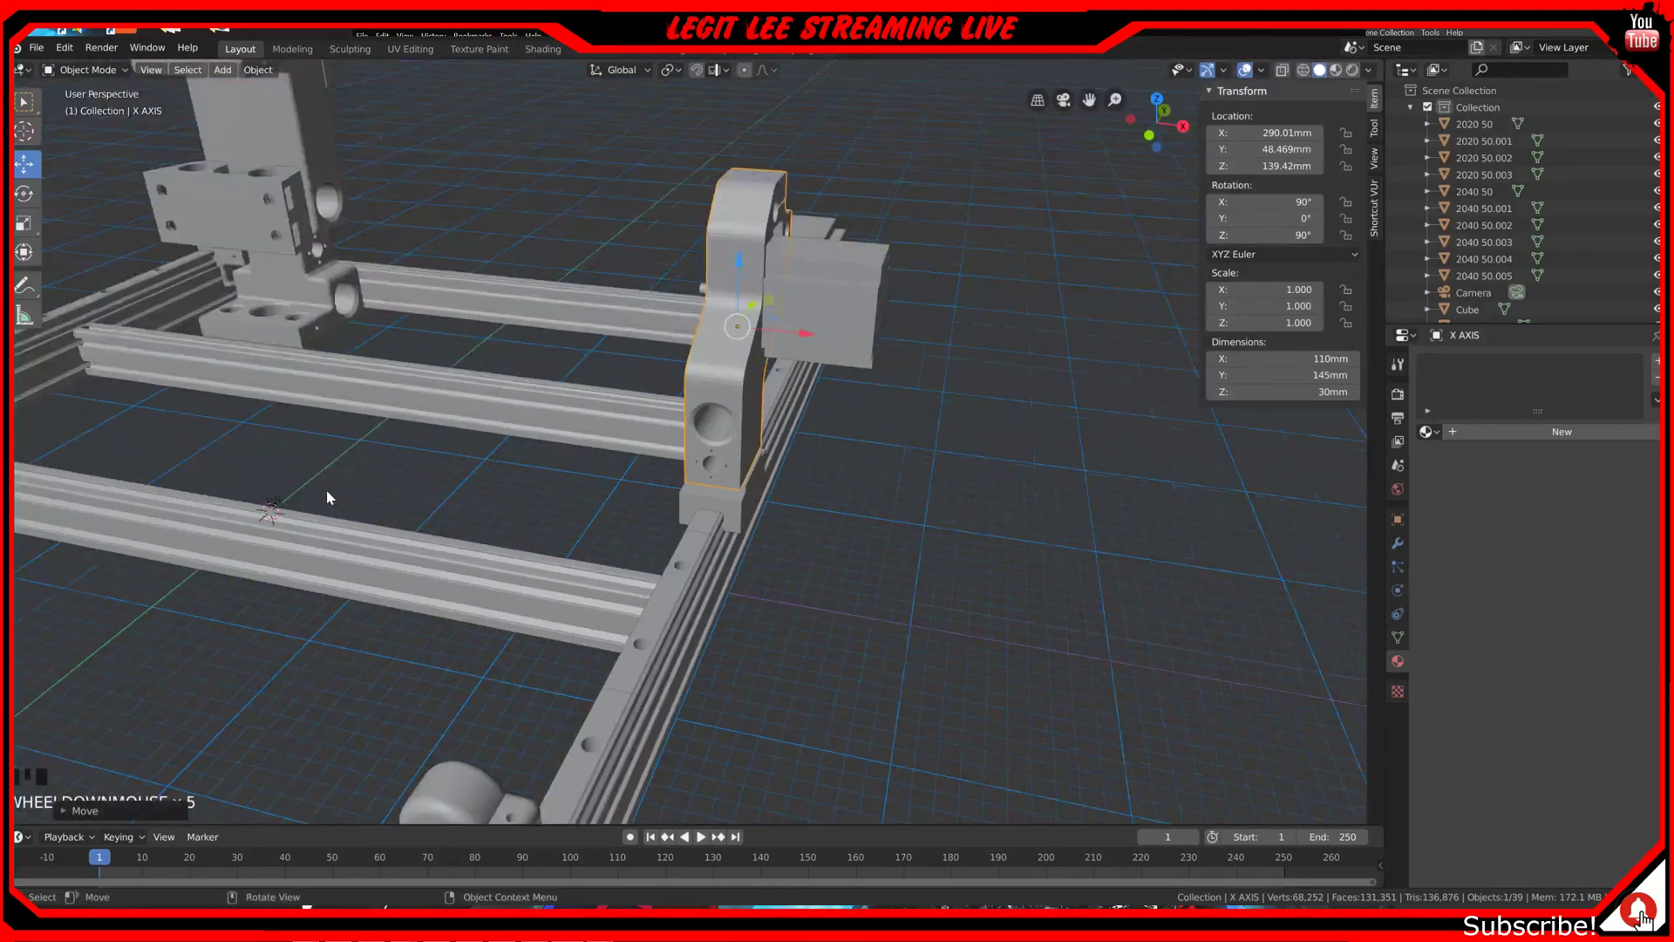
scroll(307, 491, up, 3)
shift+middle_drag(347, 537, 825, 484)
scroll(807, 477, down, 3)
scroll(808, 476, up, 3)
scroll(825, 488, down, 2)
scroll(825, 493, up, 2)
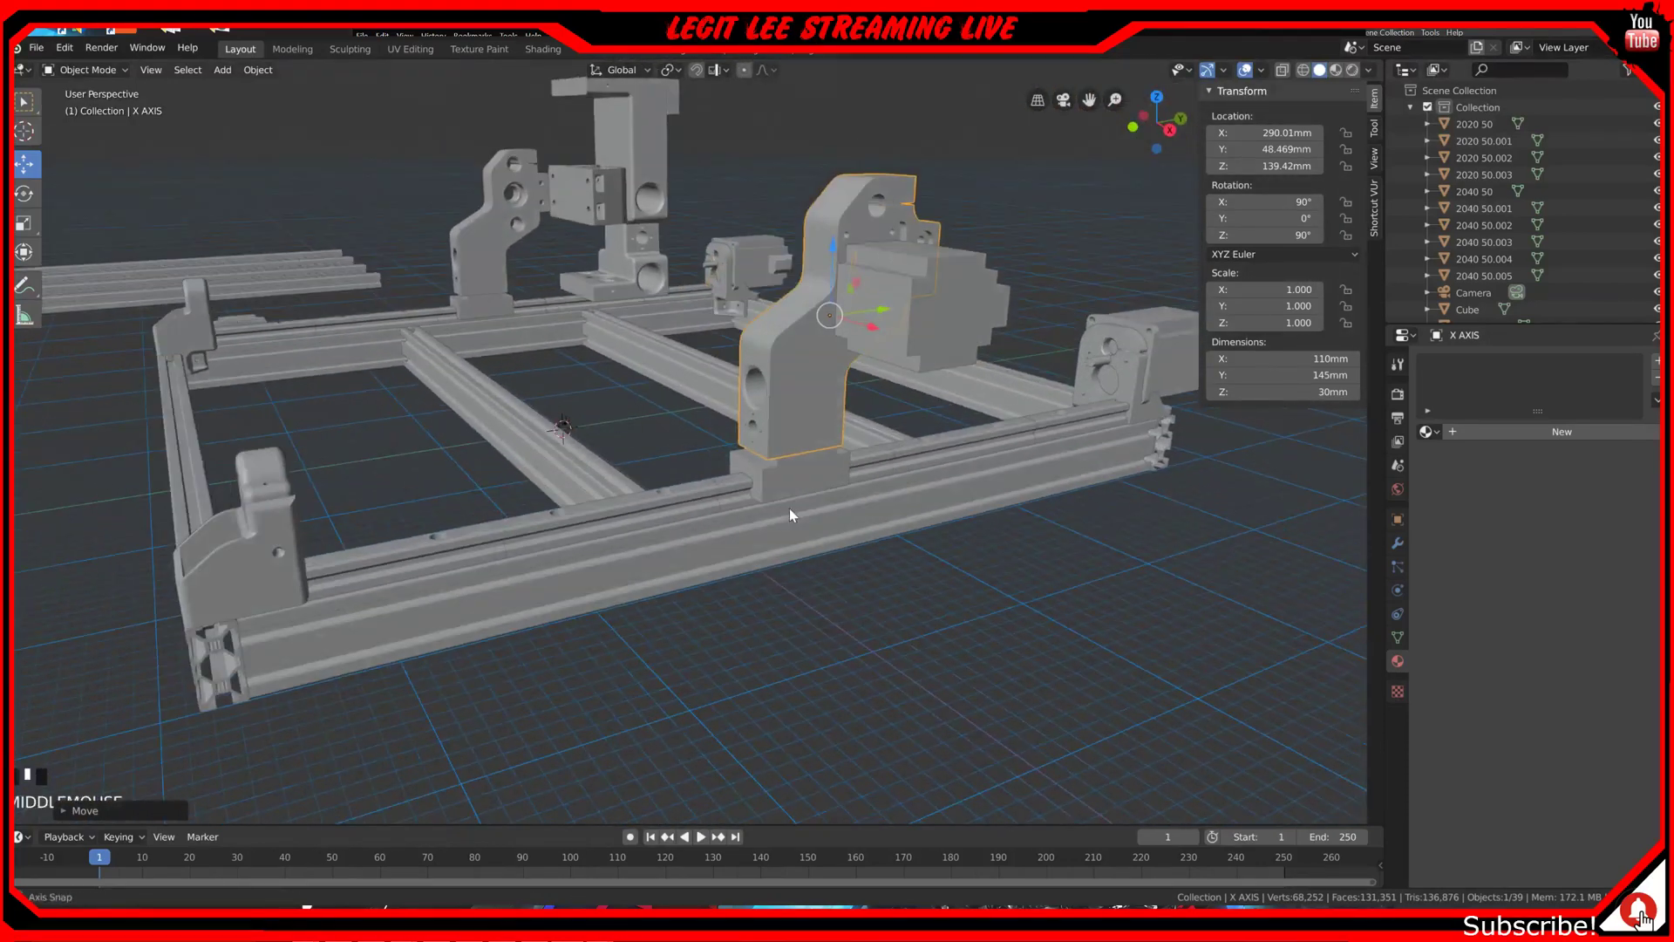
Step: Check the Remix of Dremel CNC reference image in the browser, return to Blender and examine how the brackets sit on the frame from several angles
shift+middle_drag(802, 534, 807, 524)
scroll(806, 525, down, 2)
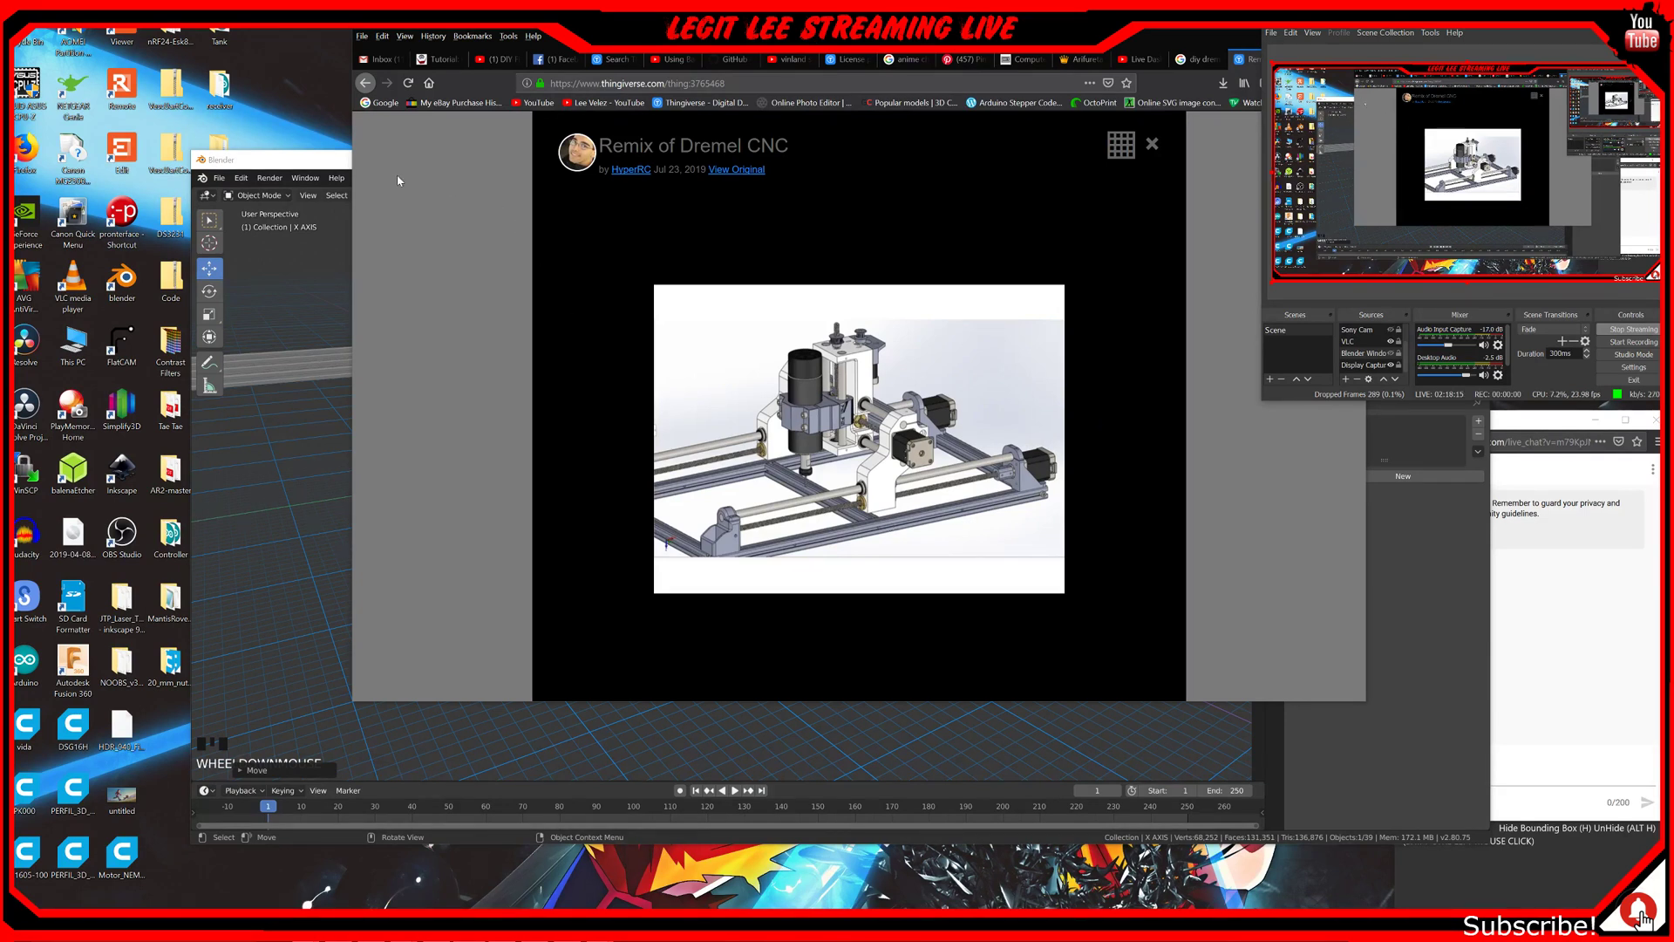
click(336, 164)
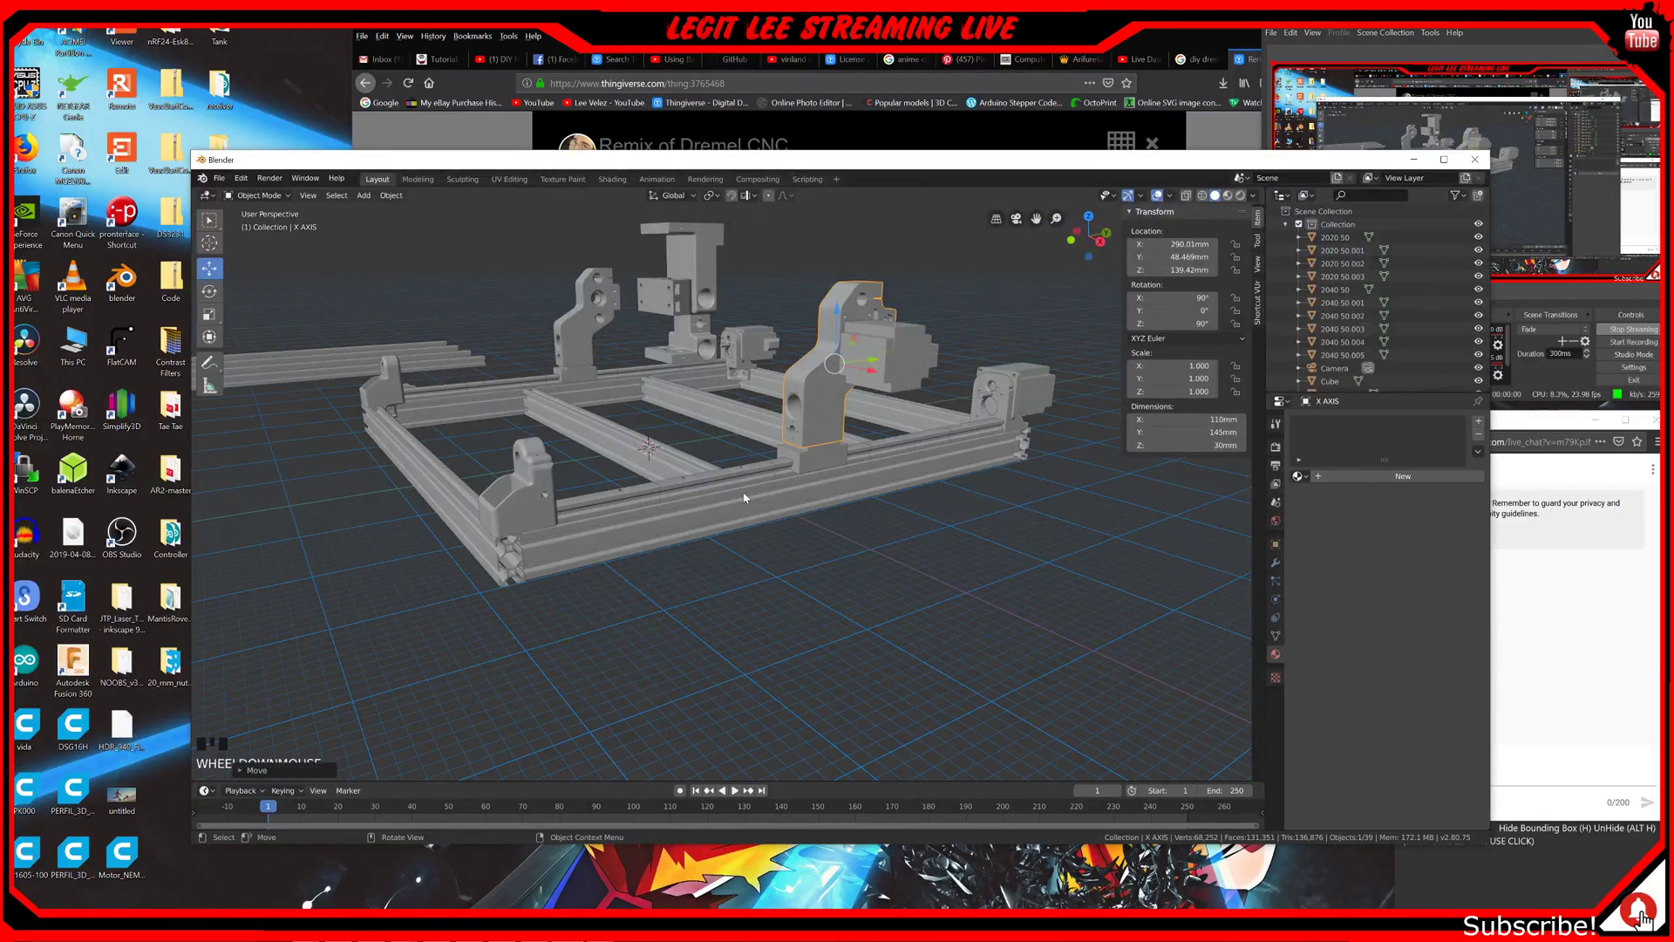
click(1534, 175)
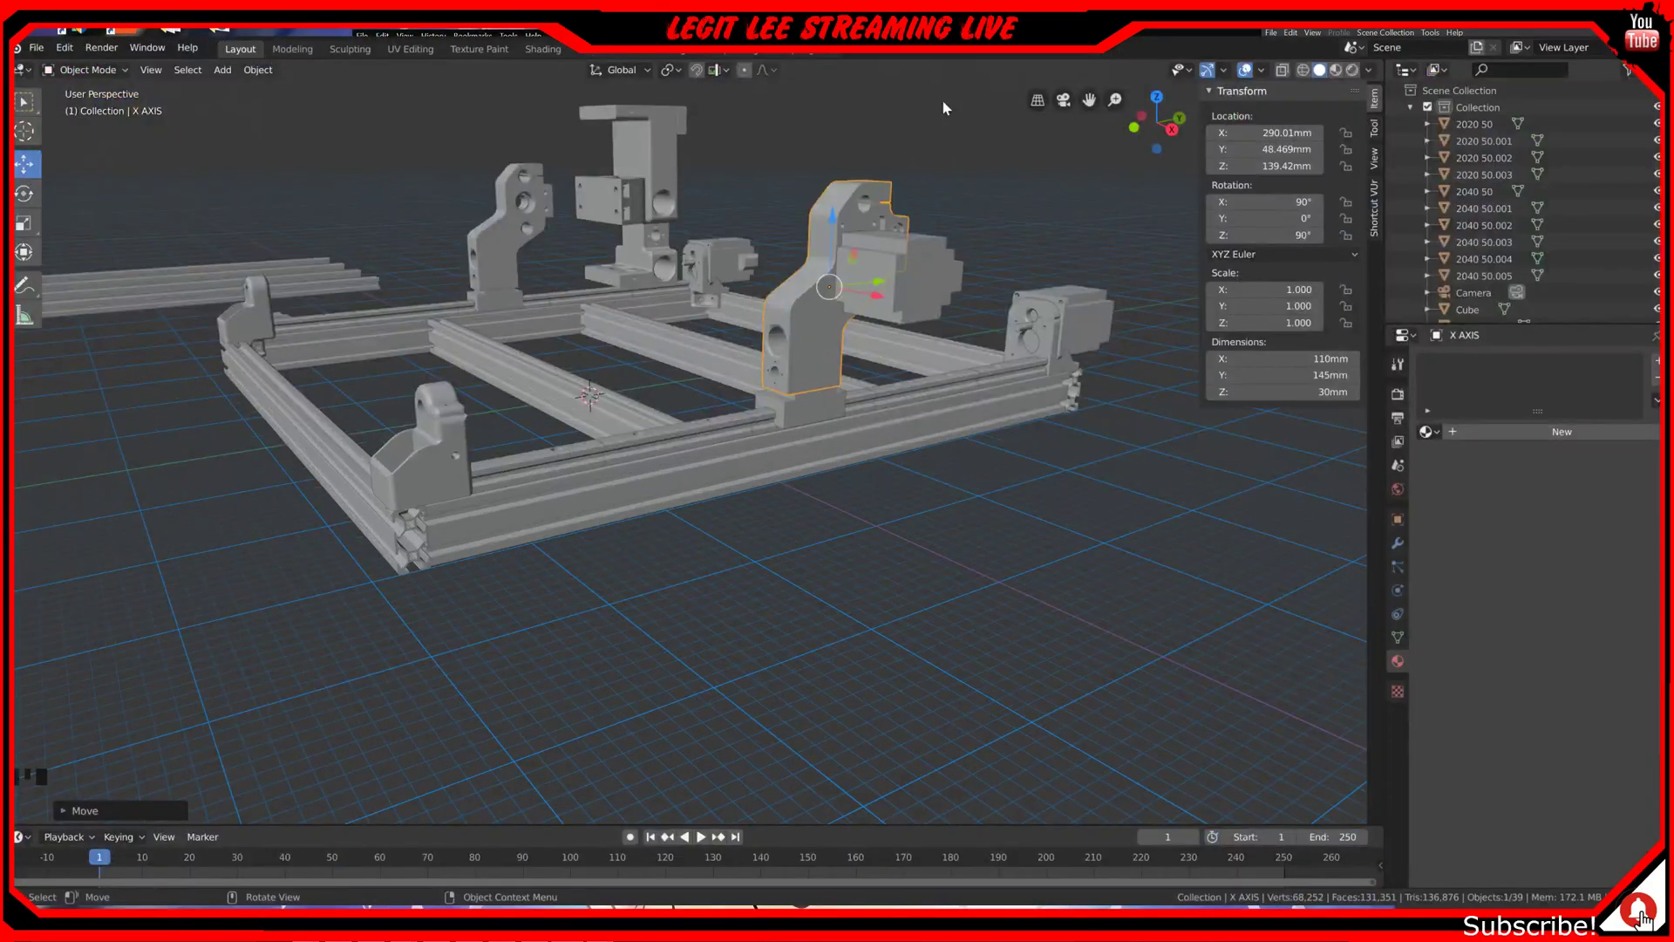
middle_drag(729, 433, 968, 400)
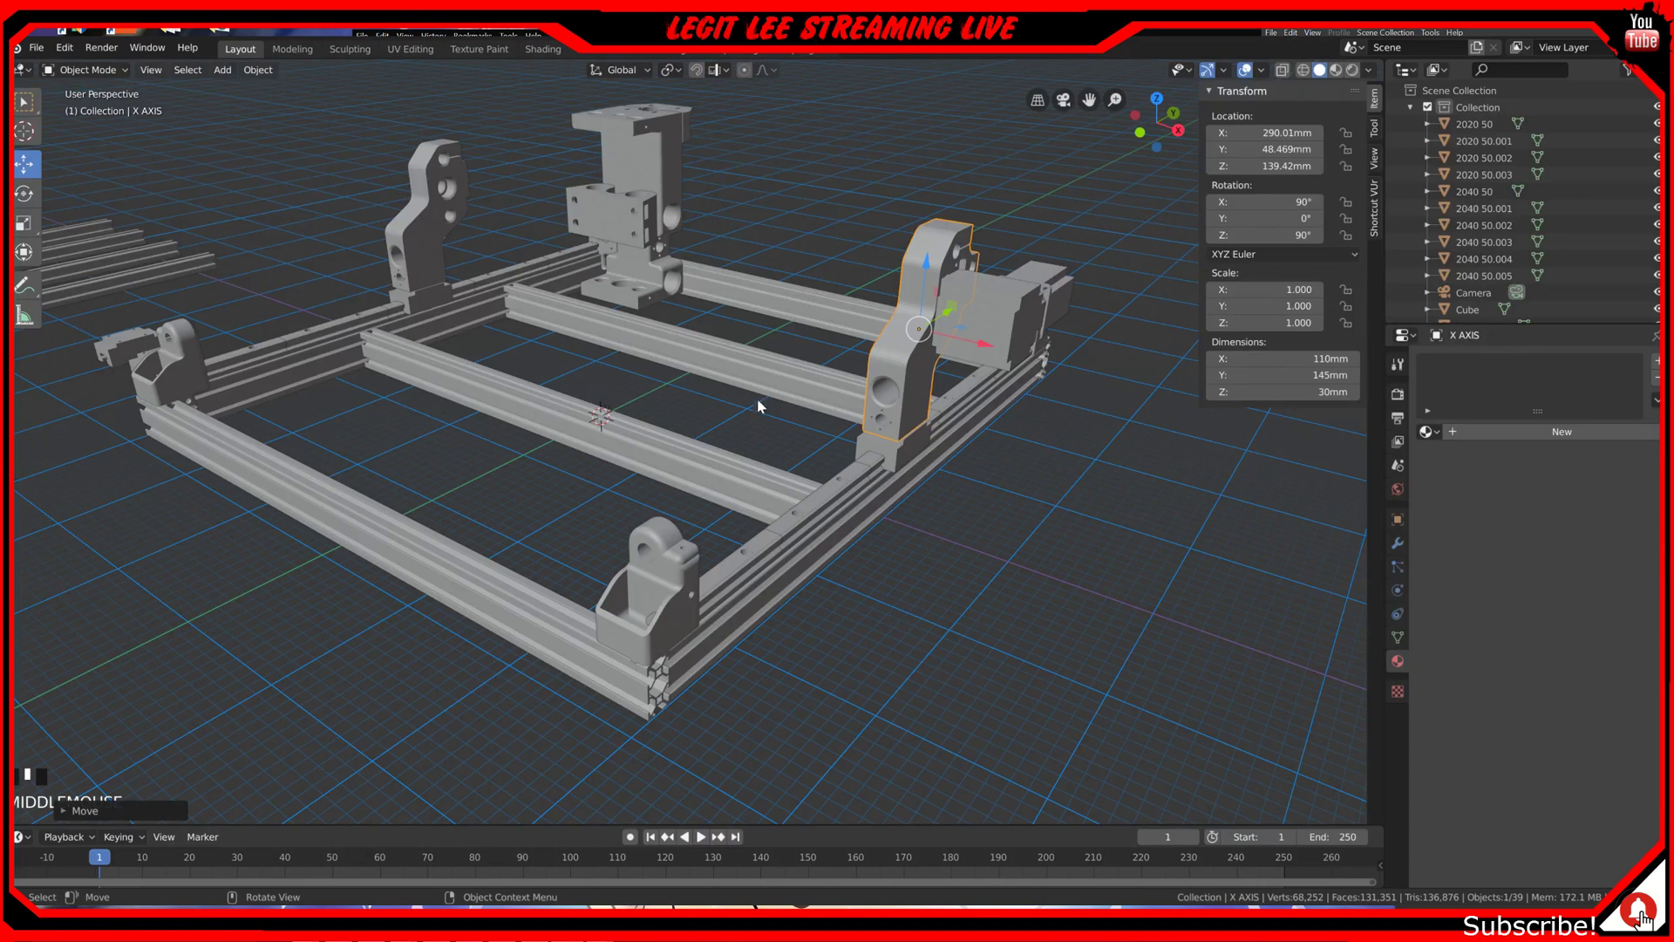
middle_drag(762, 462, 844, 443)
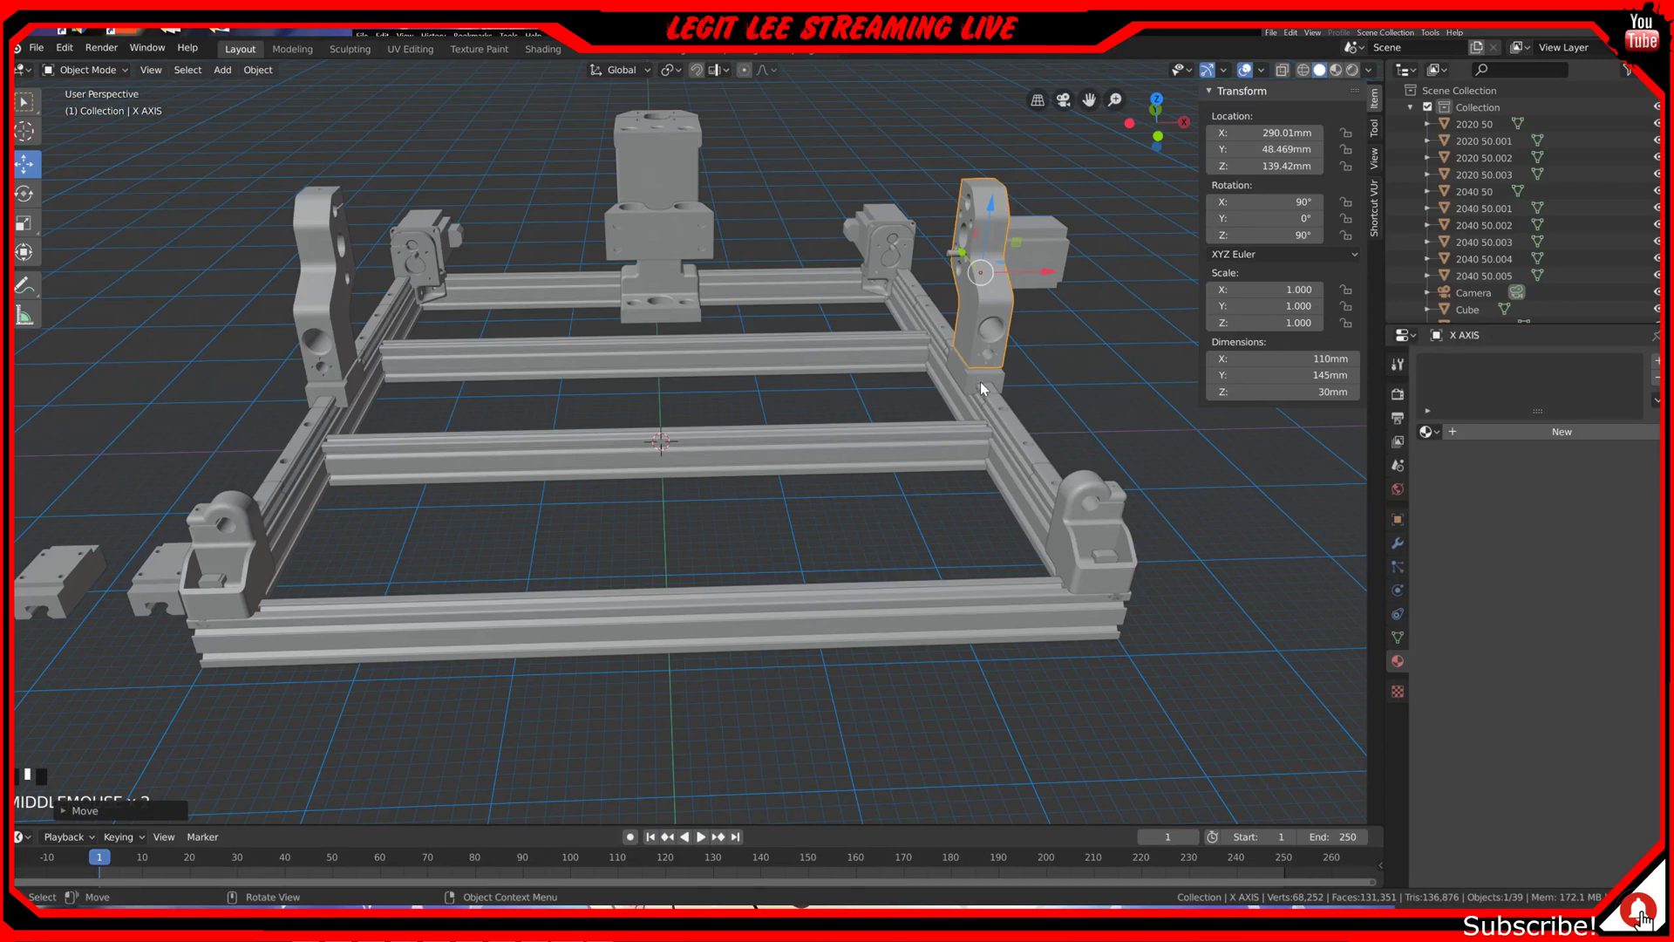
middle_drag(996, 401, 954, 394)
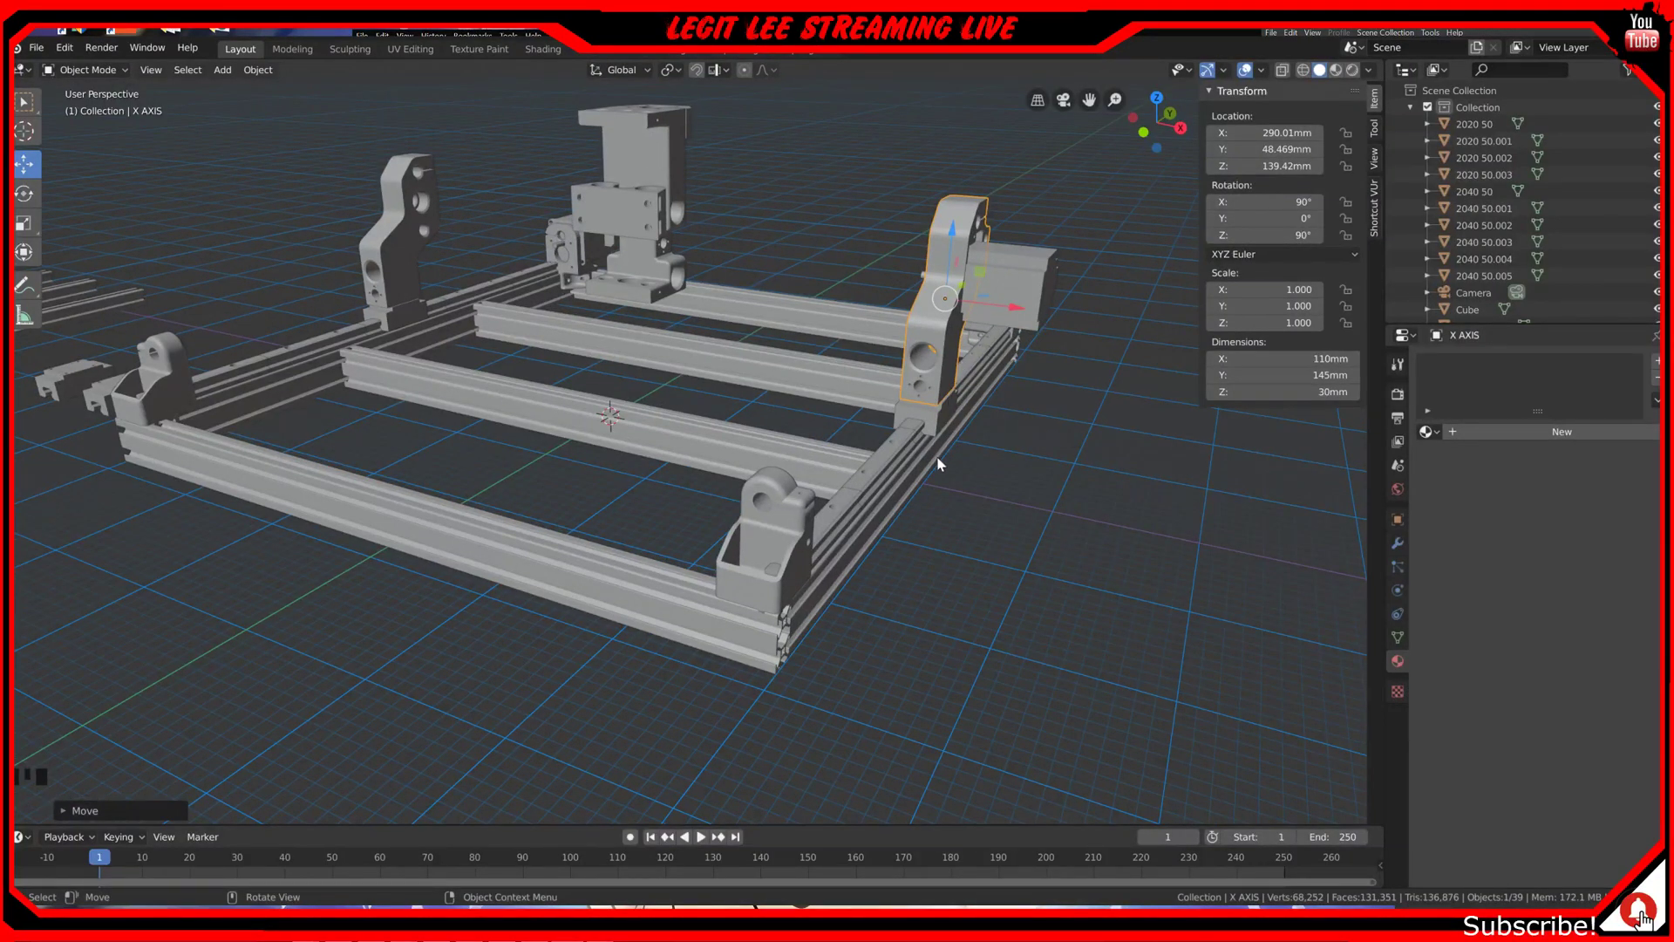
middle_drag(939, 463, 1038, 268)
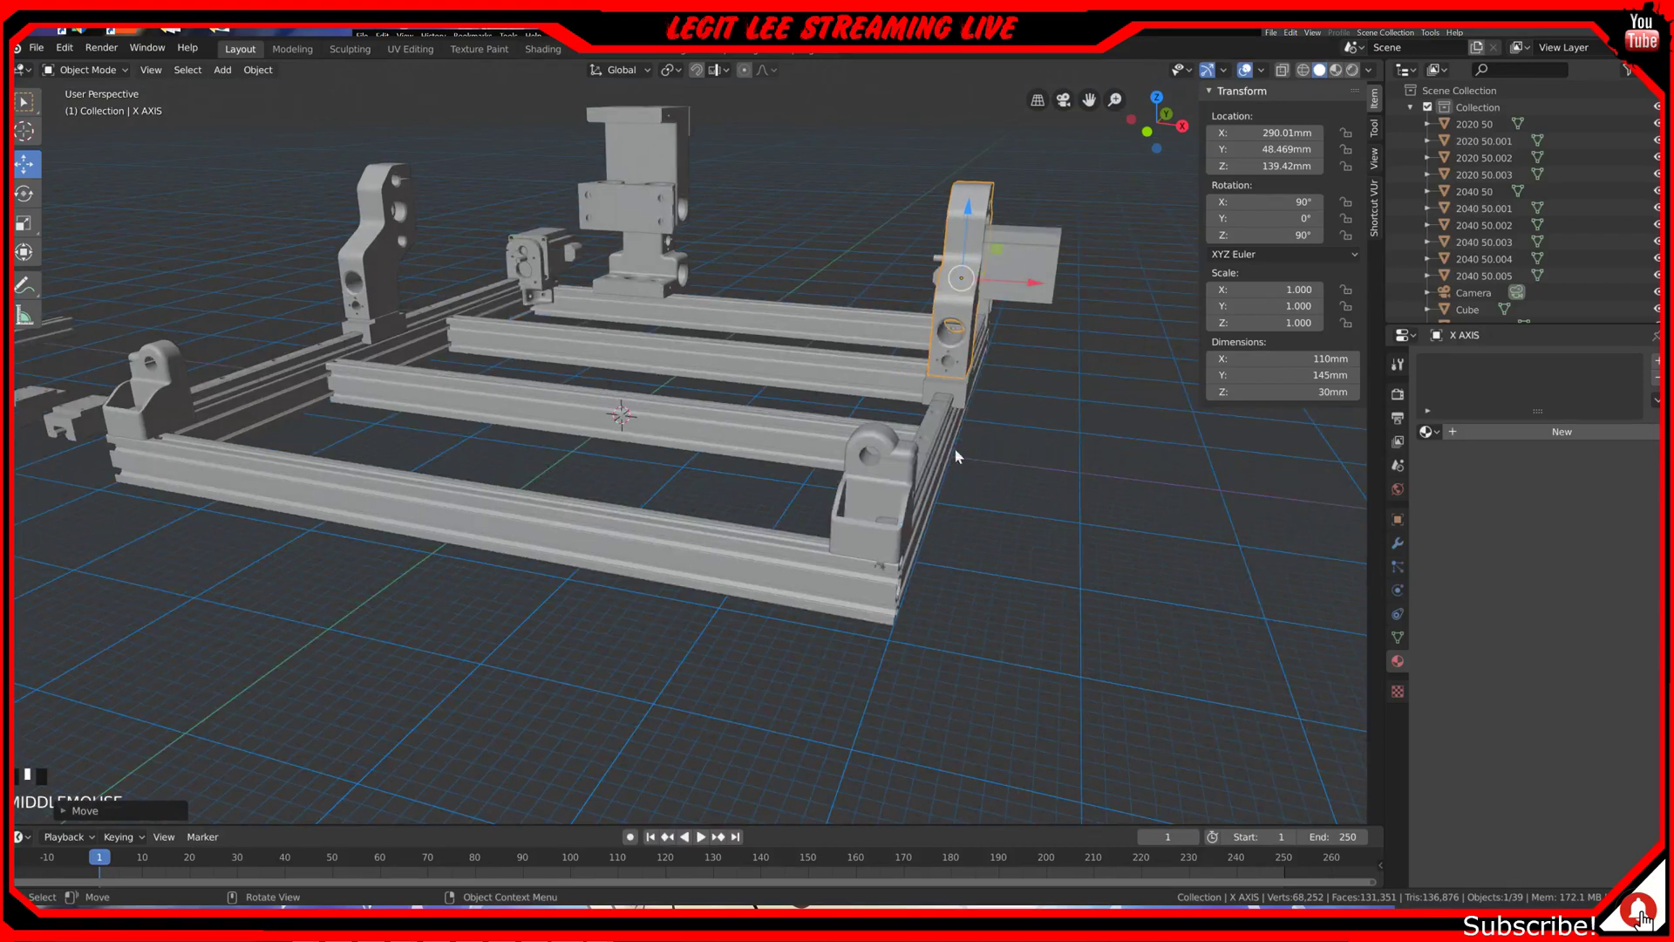
middle_drag(798, 536, 591, 475)
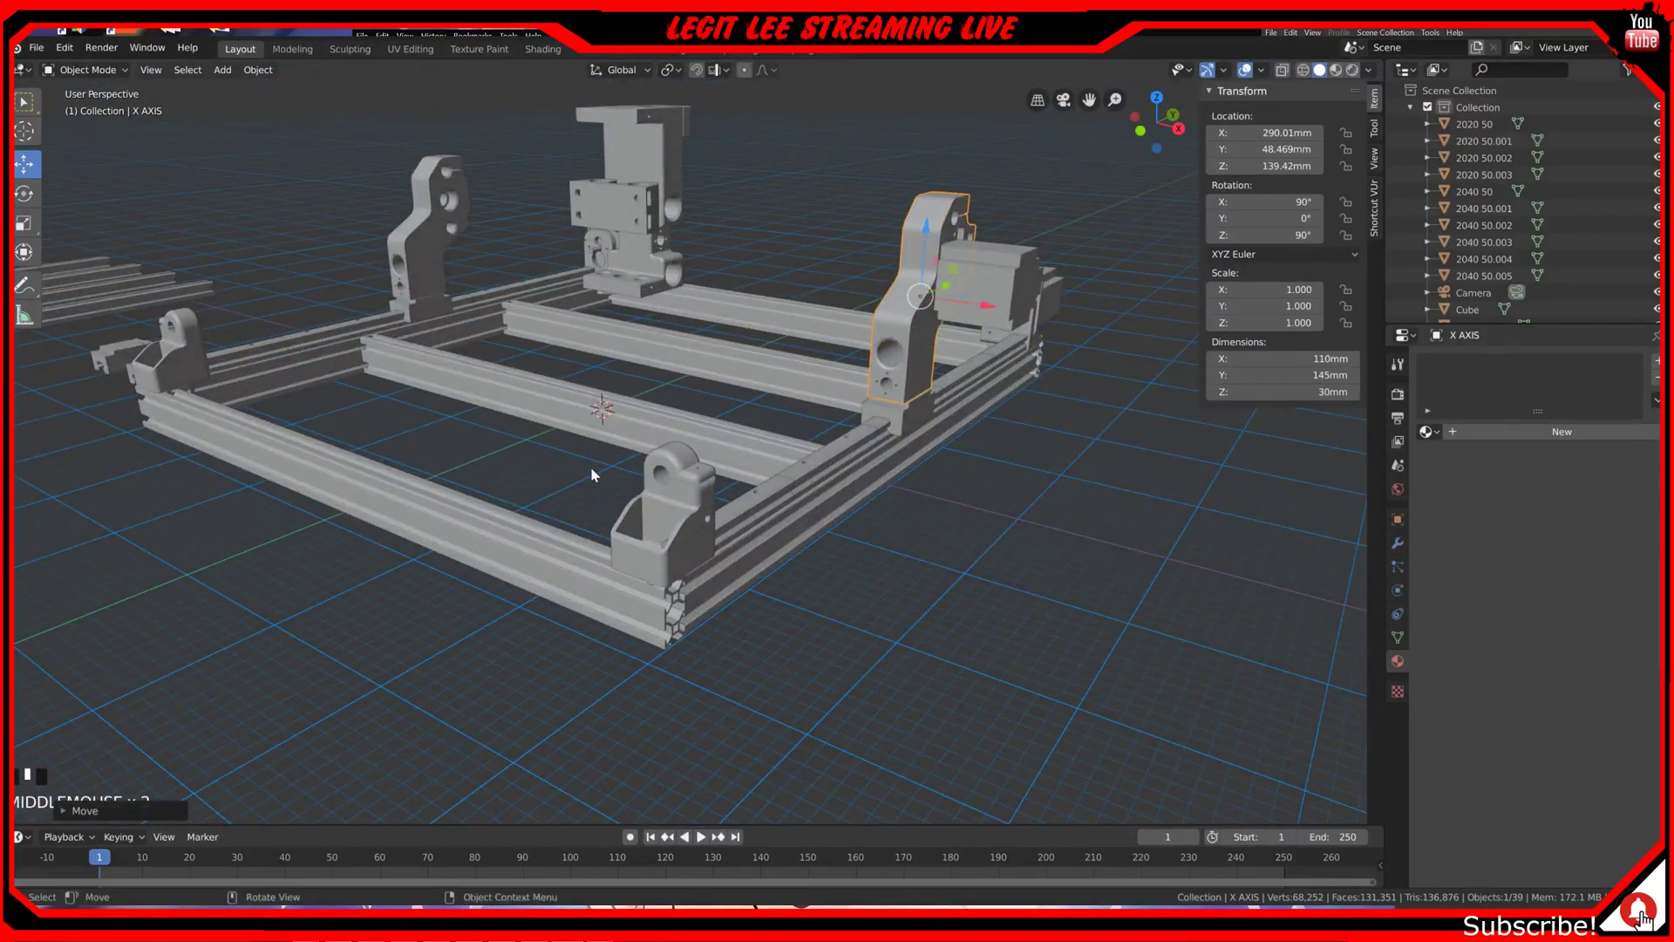
Step: Select the five linear rail segments on top of the +X side beam and rotate them 90° about the Y axis in front view
key(KP_1)
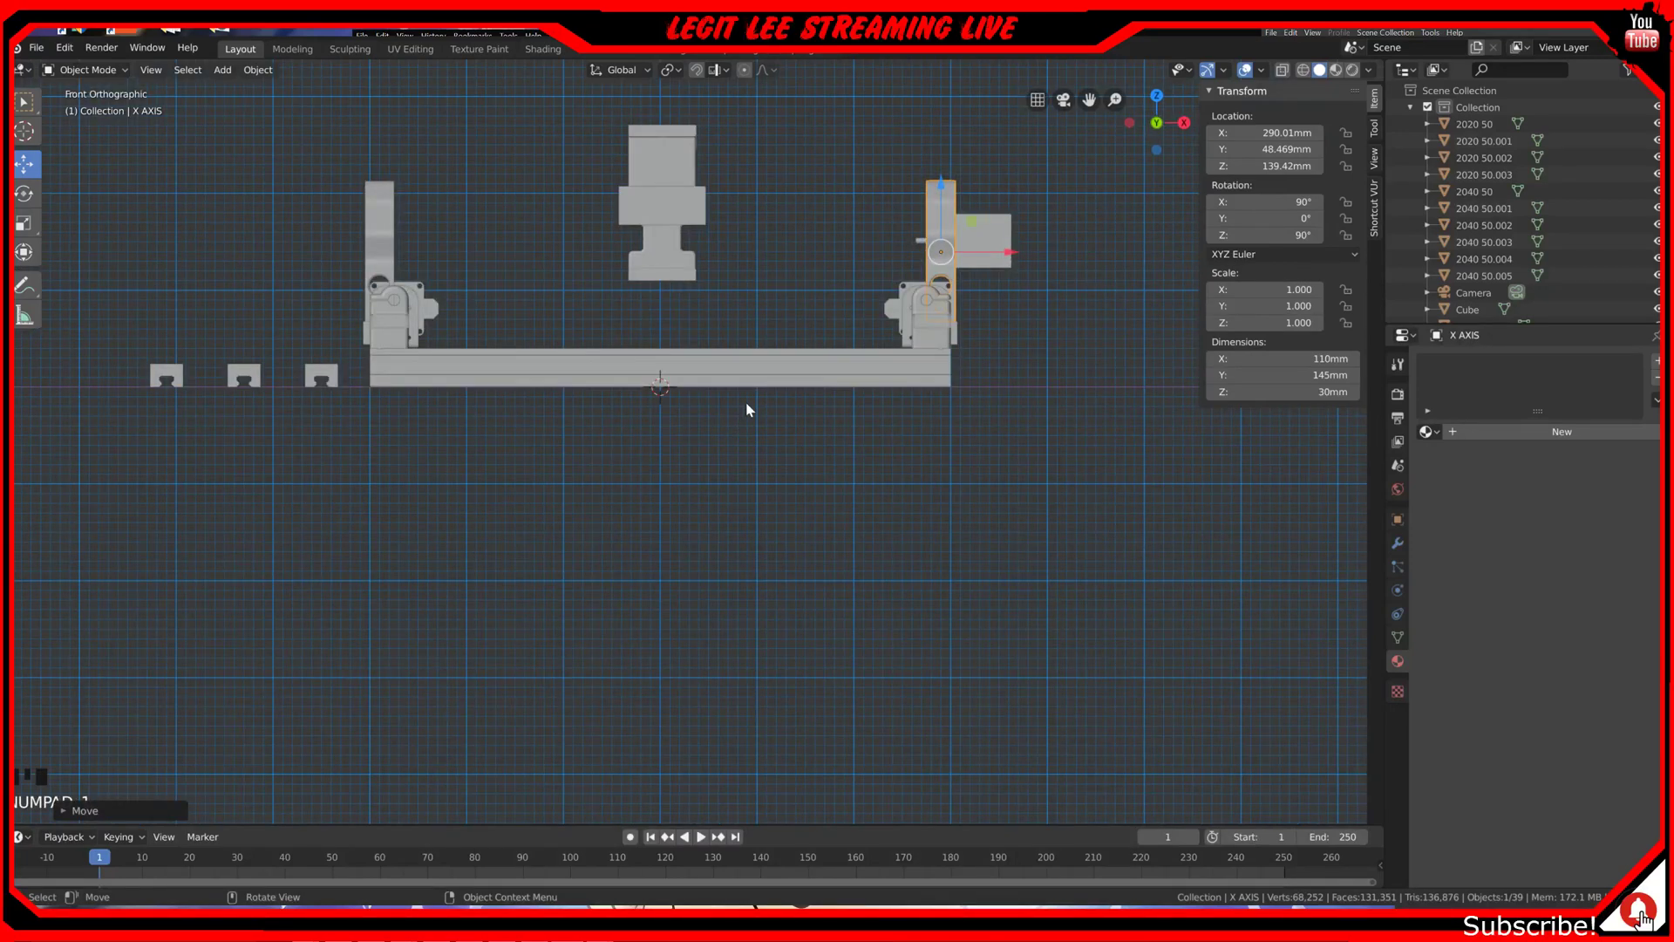
shift+middle_drag(762, 368, 630, 584)
middle_drag(833, 514, 833, 587)
click(812, 738)
scroll(820, 731, down, 1)
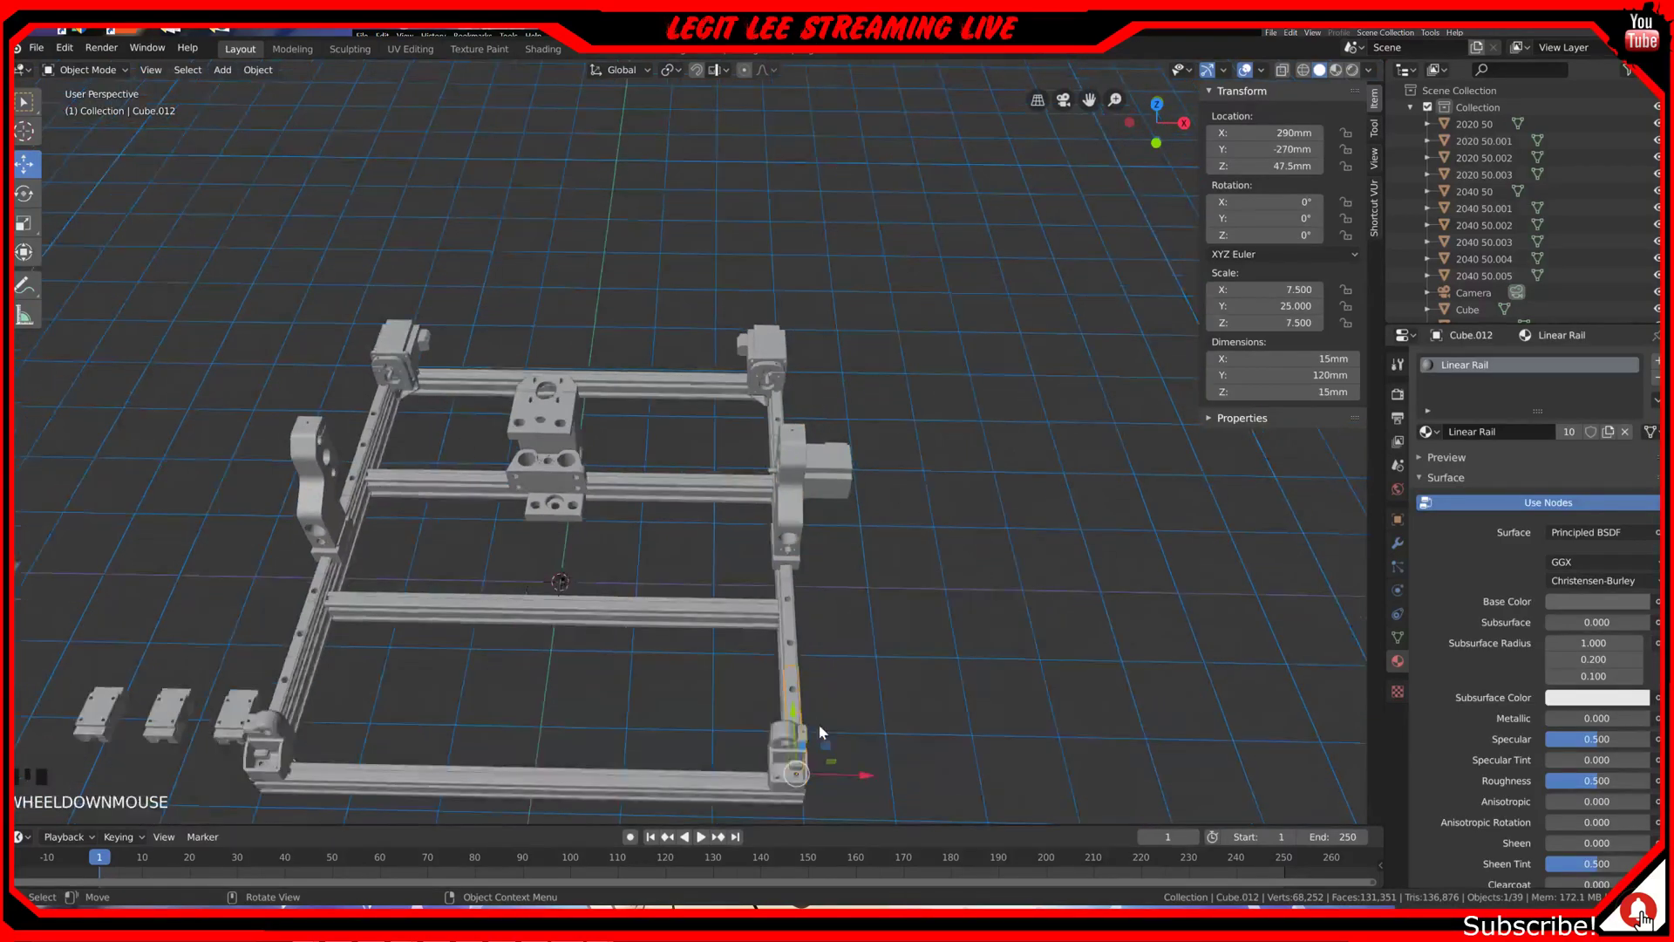
scroll(819, 731, down, 1)
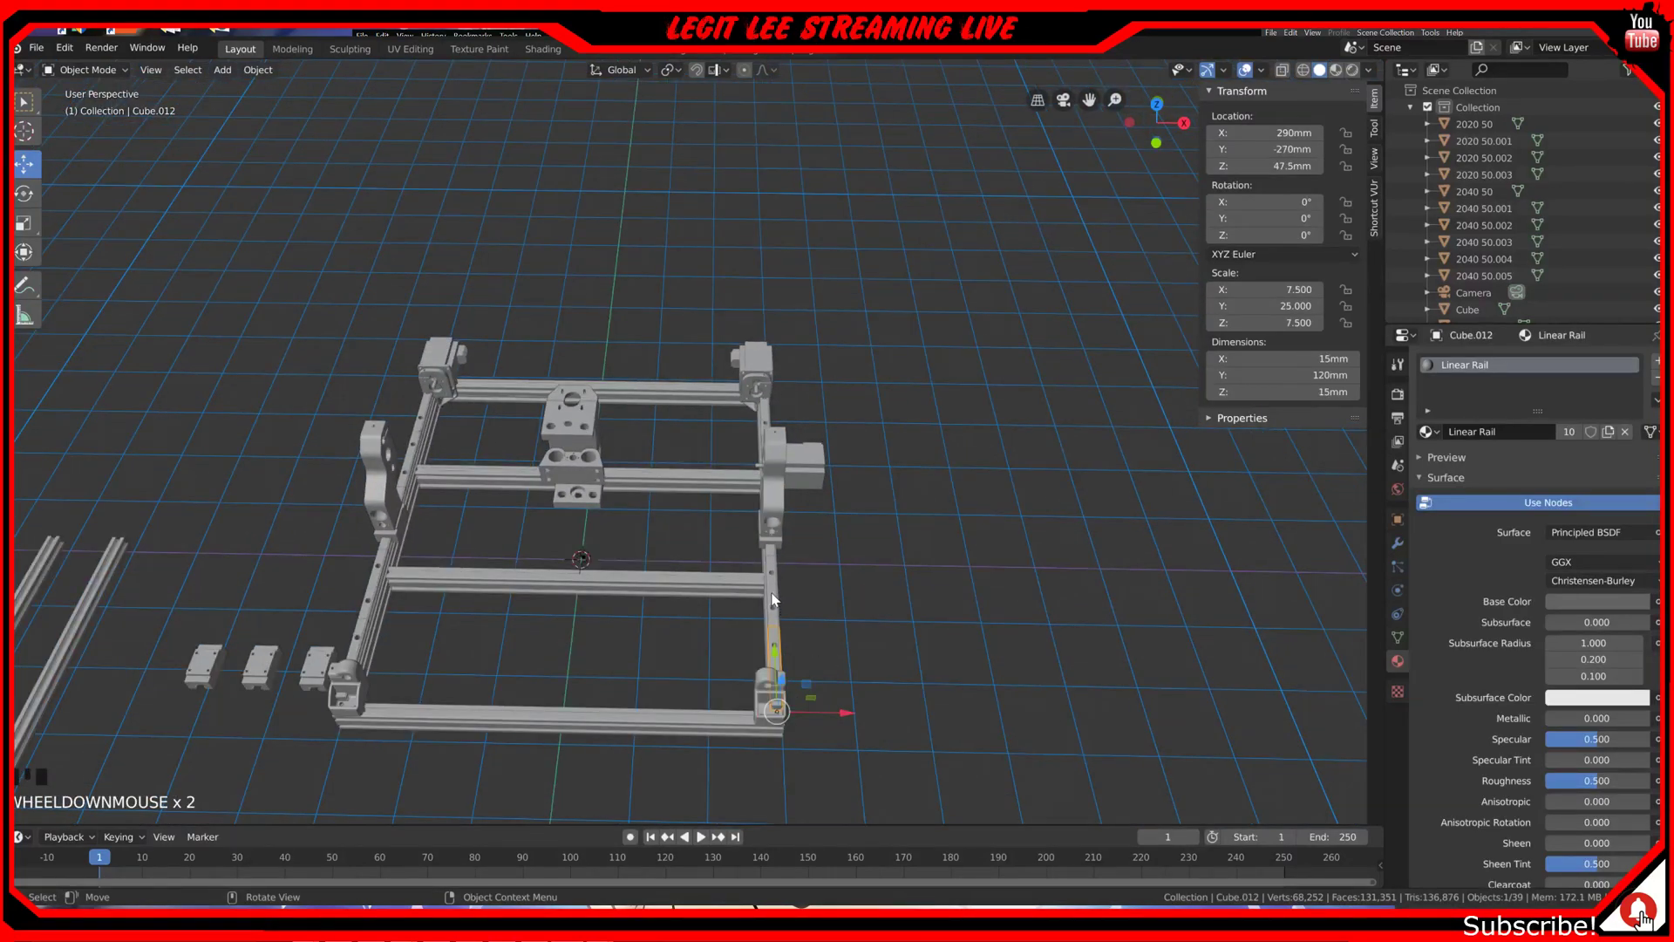
scroll(772, 599, up, 3)
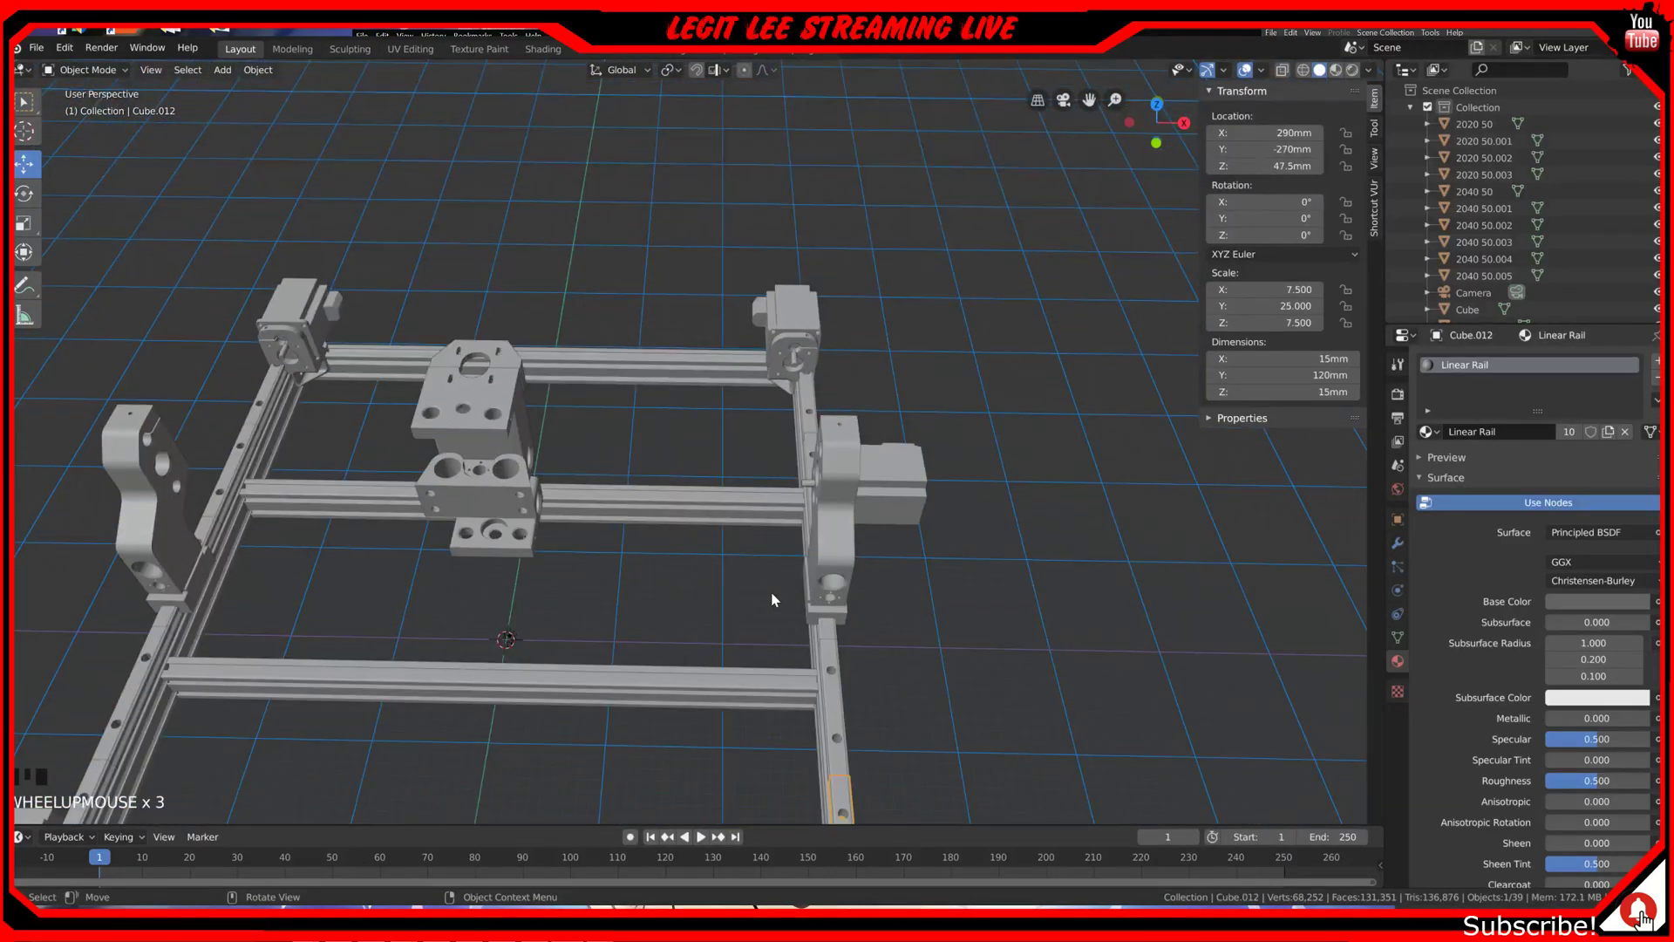
shift+click(833, 688)
shift+click(834, 685)
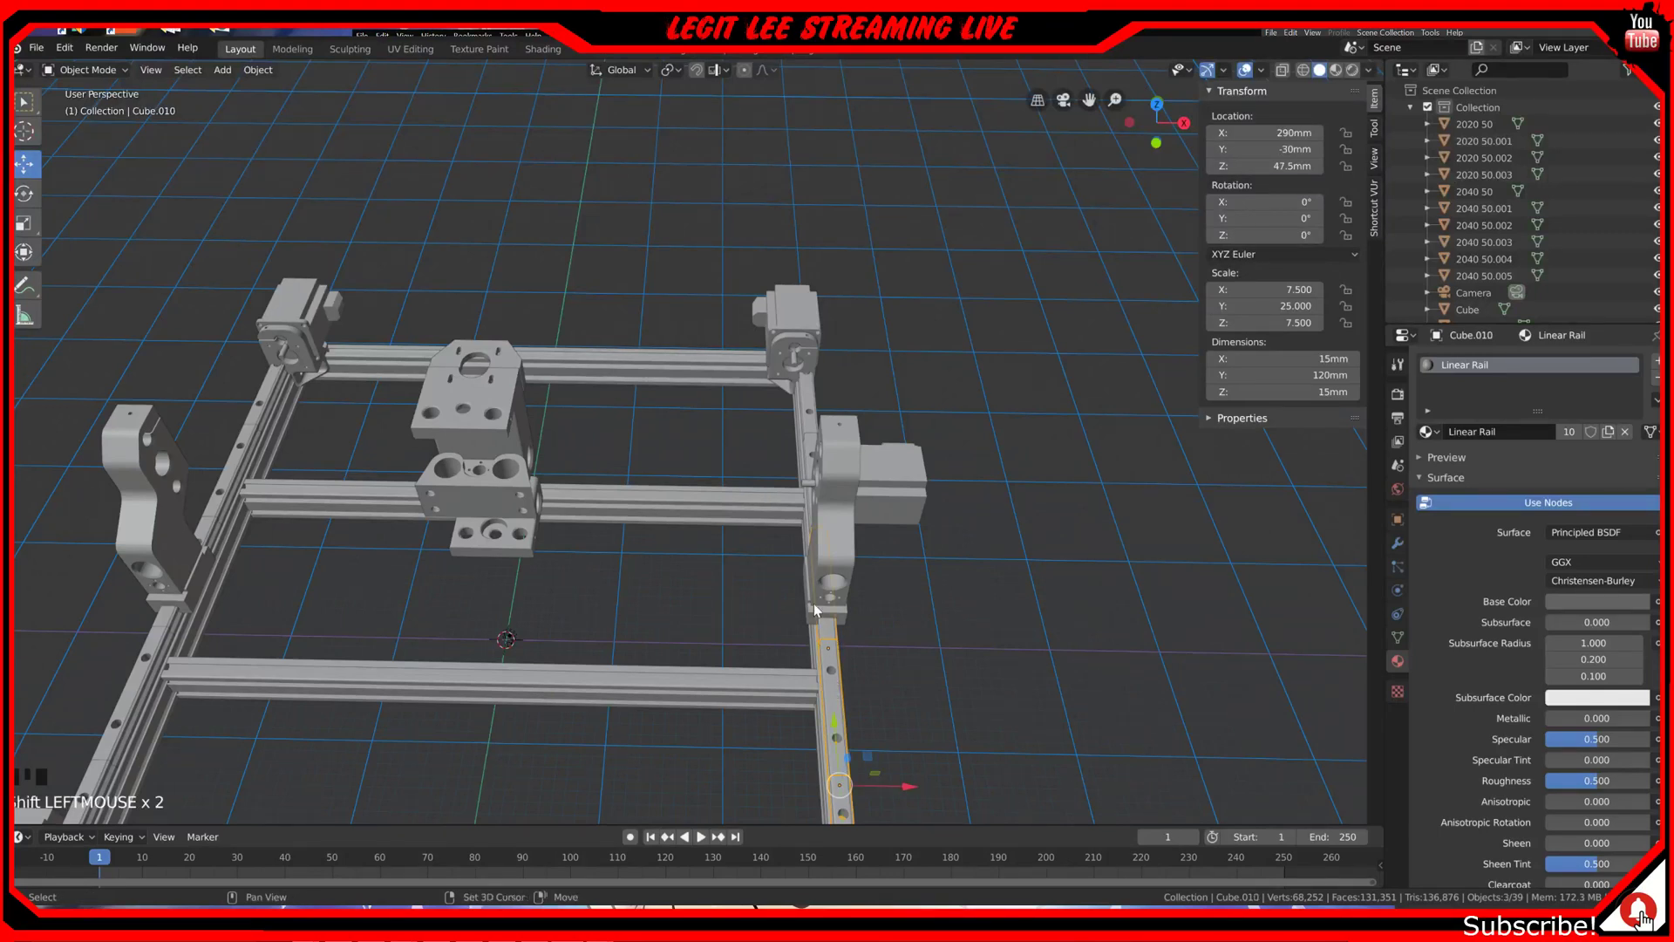
middle_drag(788, 558, 789, 606)
scroll(842, 412, up, 2)
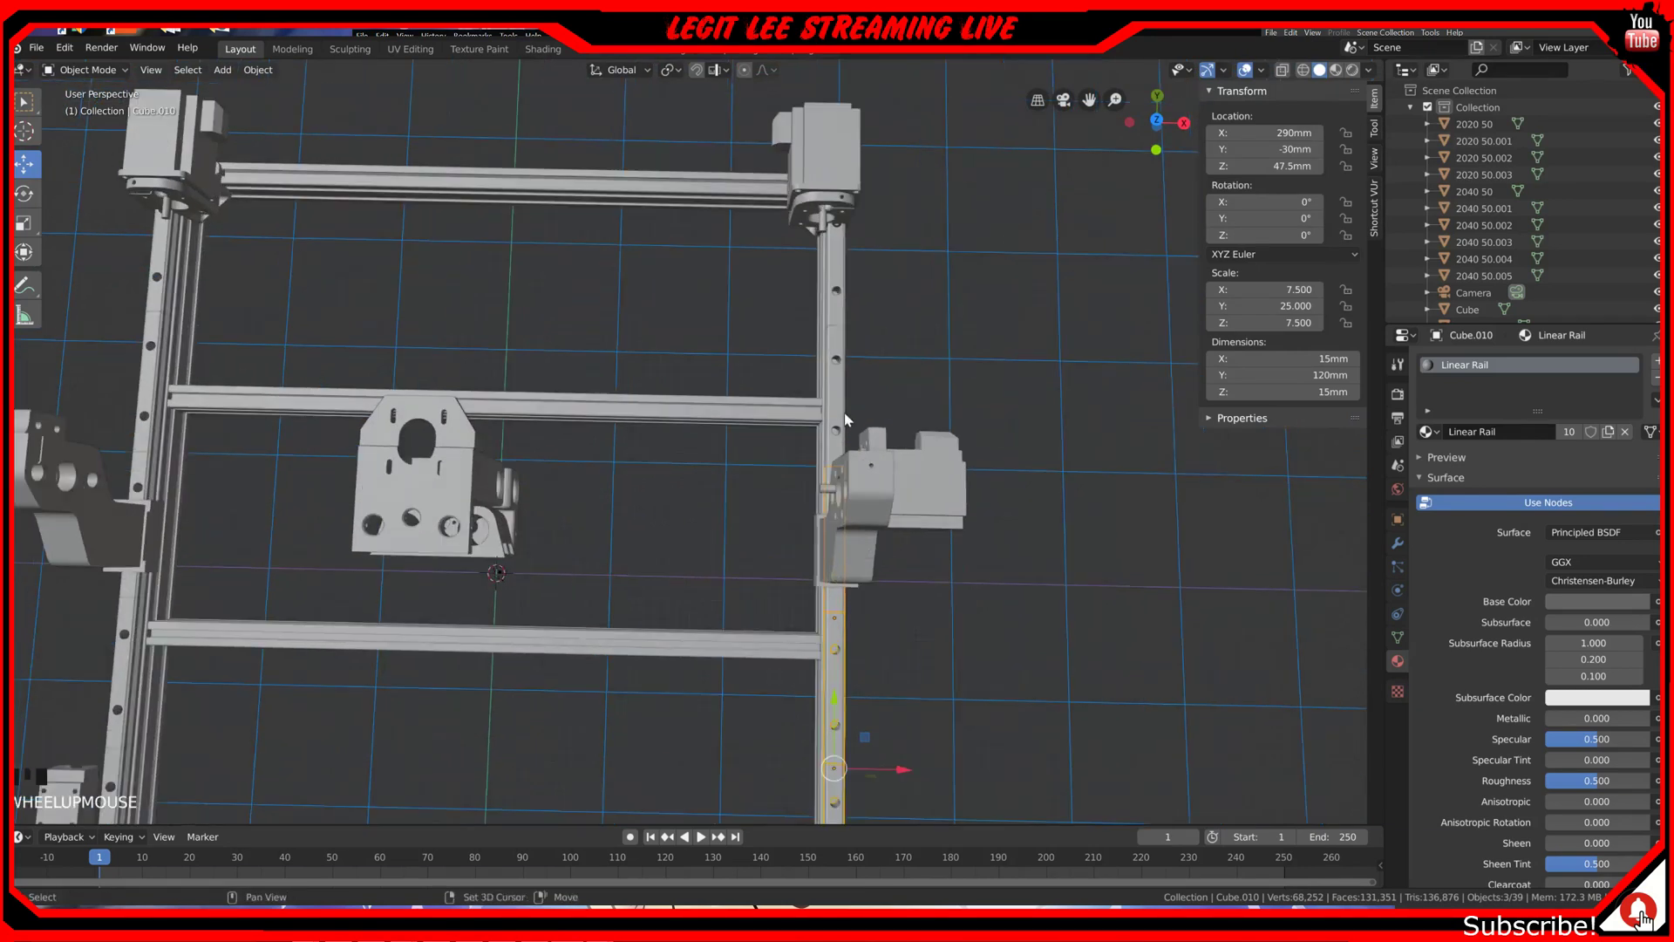
shift+click(834, 281)
shift+middle_drag(809, 558, 802, 384)
scroll(803, 386, up, 2)
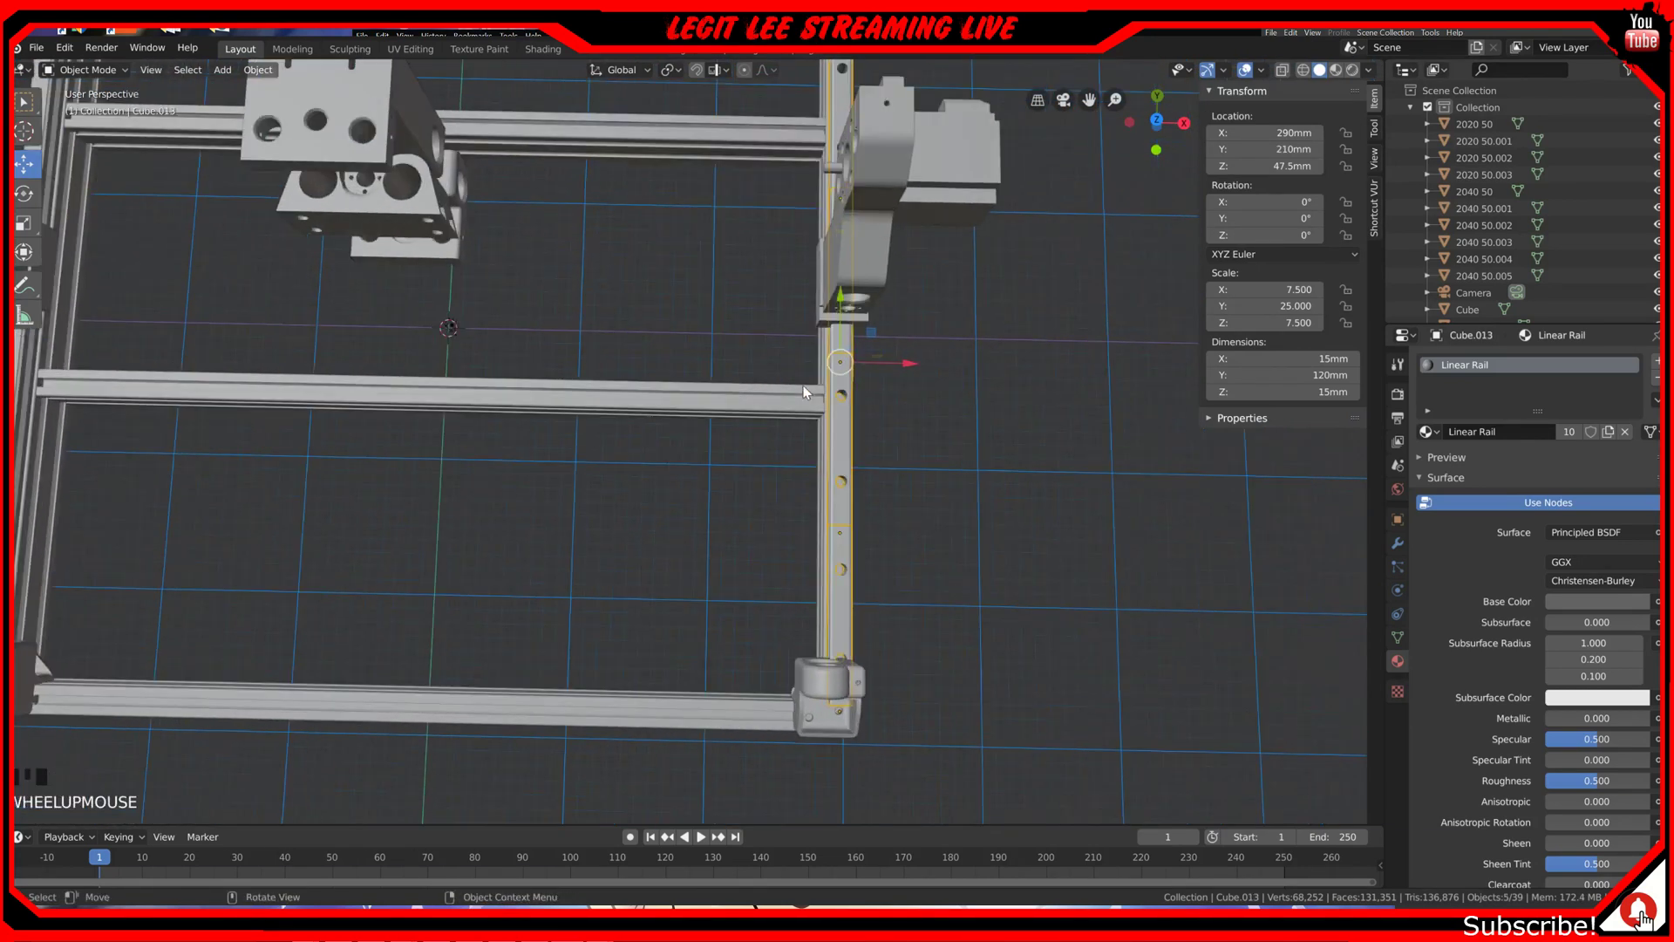
key(KP_1)
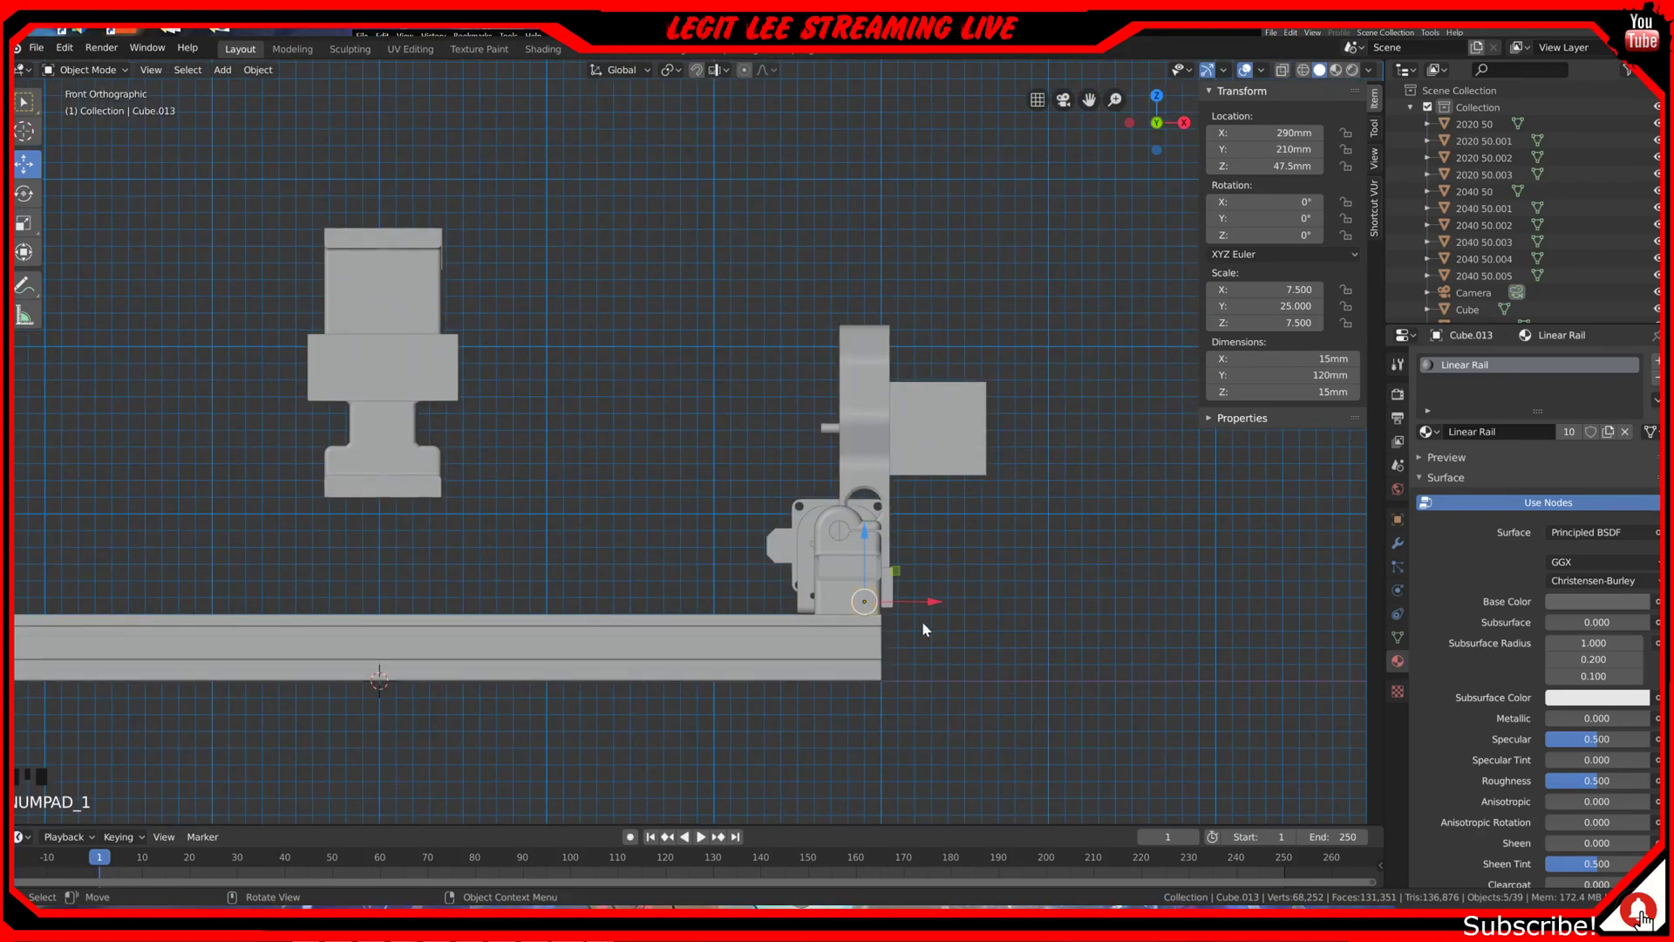
text(gr90)
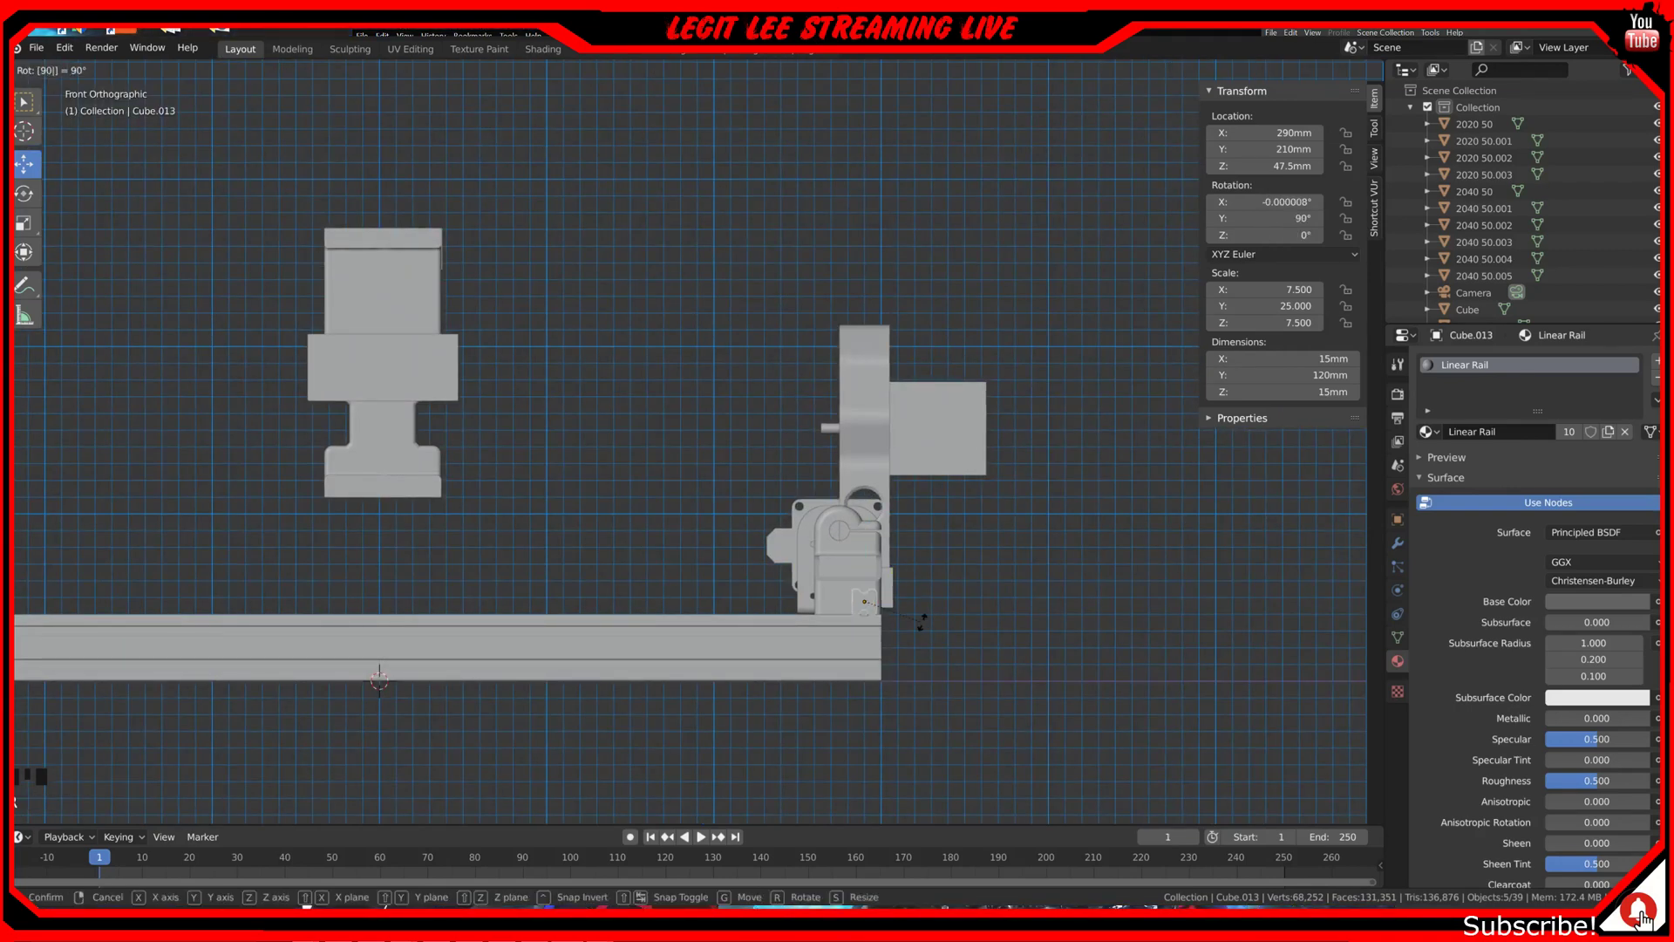
key(Return)
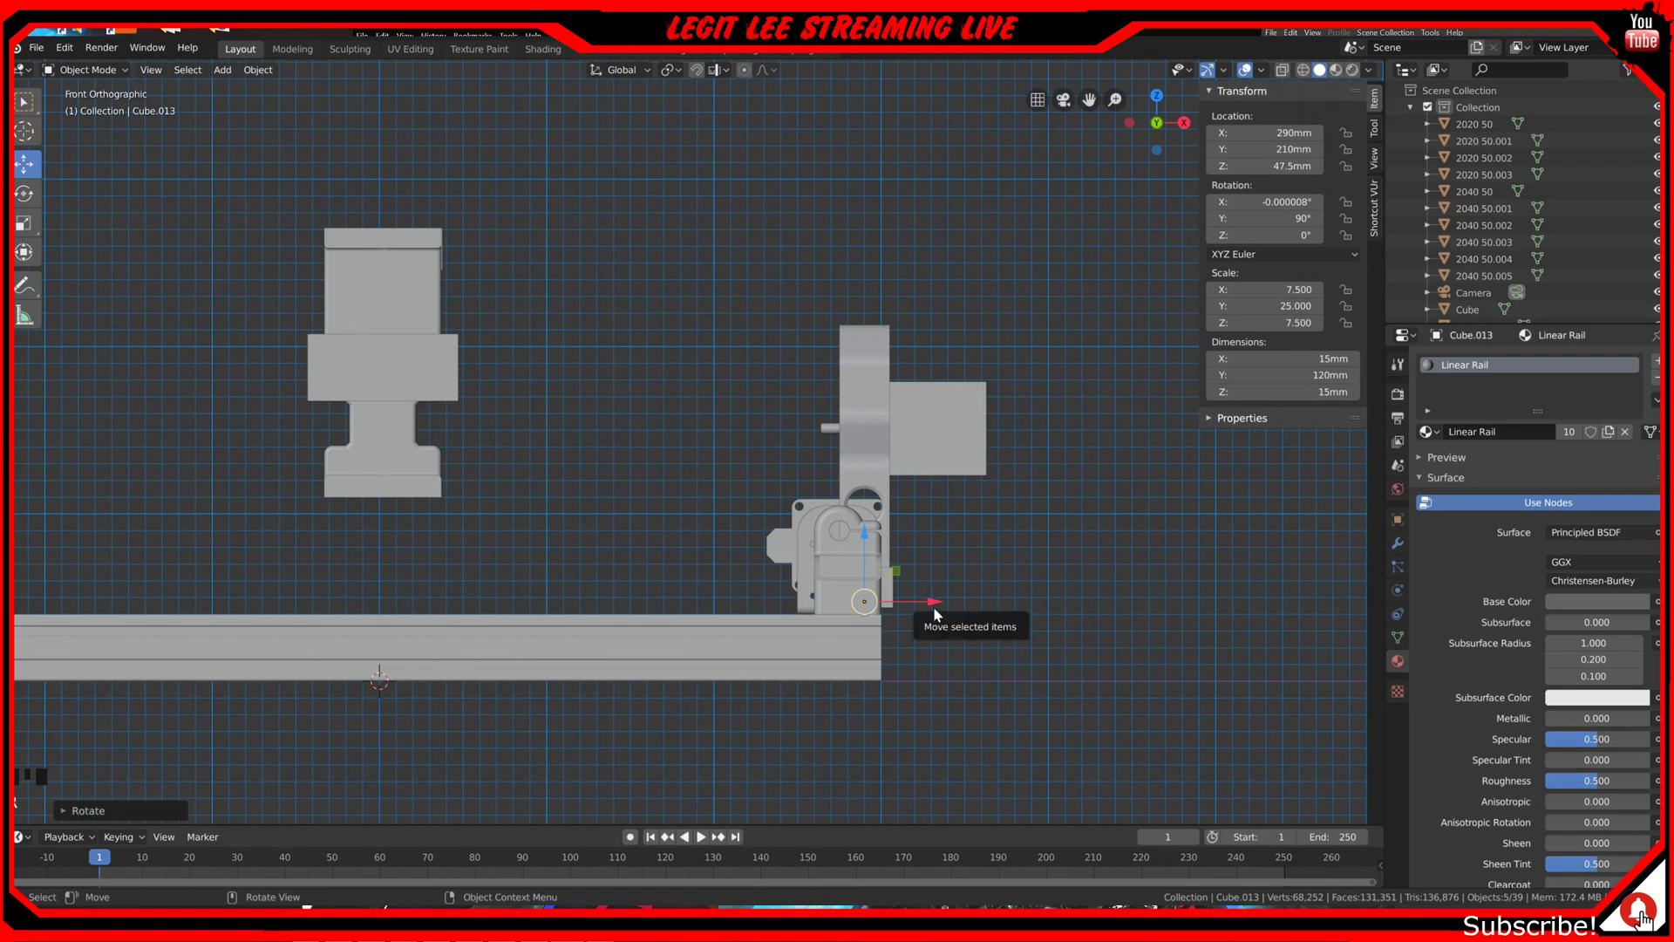
Step: Move the rotated rail segments along X to 307.5 mm so their back sits flush against the beam's outer face
ctrl+drag(933, 601, 945, 604)
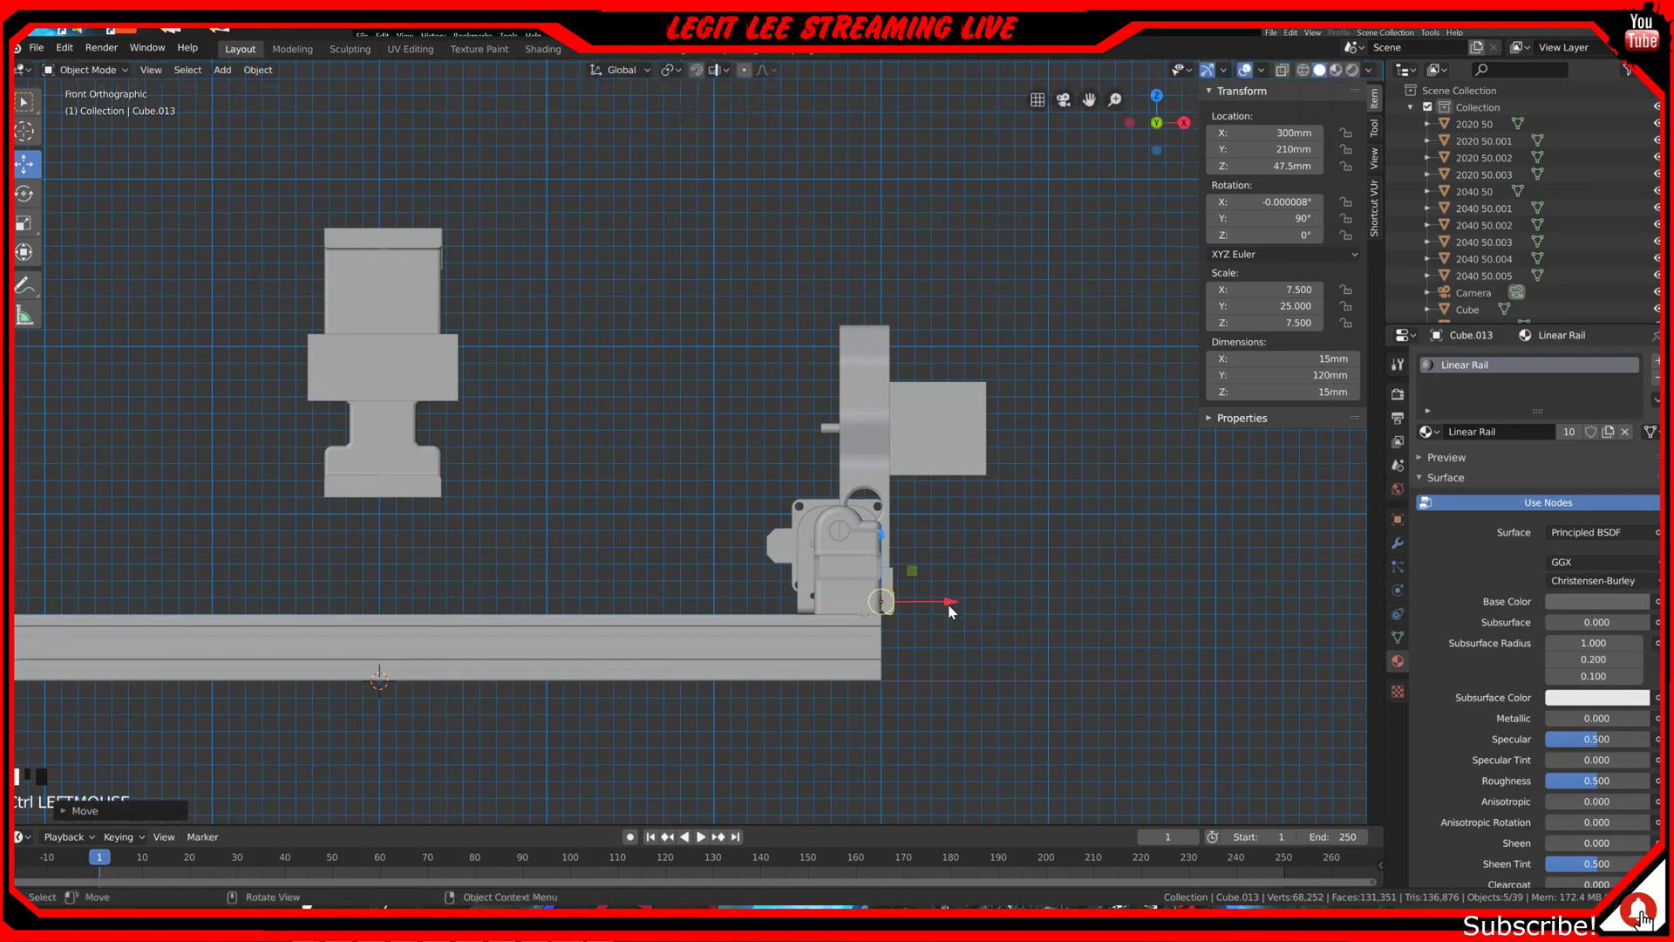
scroll(946, 605, up, 4)
shift+middle_drag(1006, 647, 741, 436)
scroll(741, 443, up, 4)
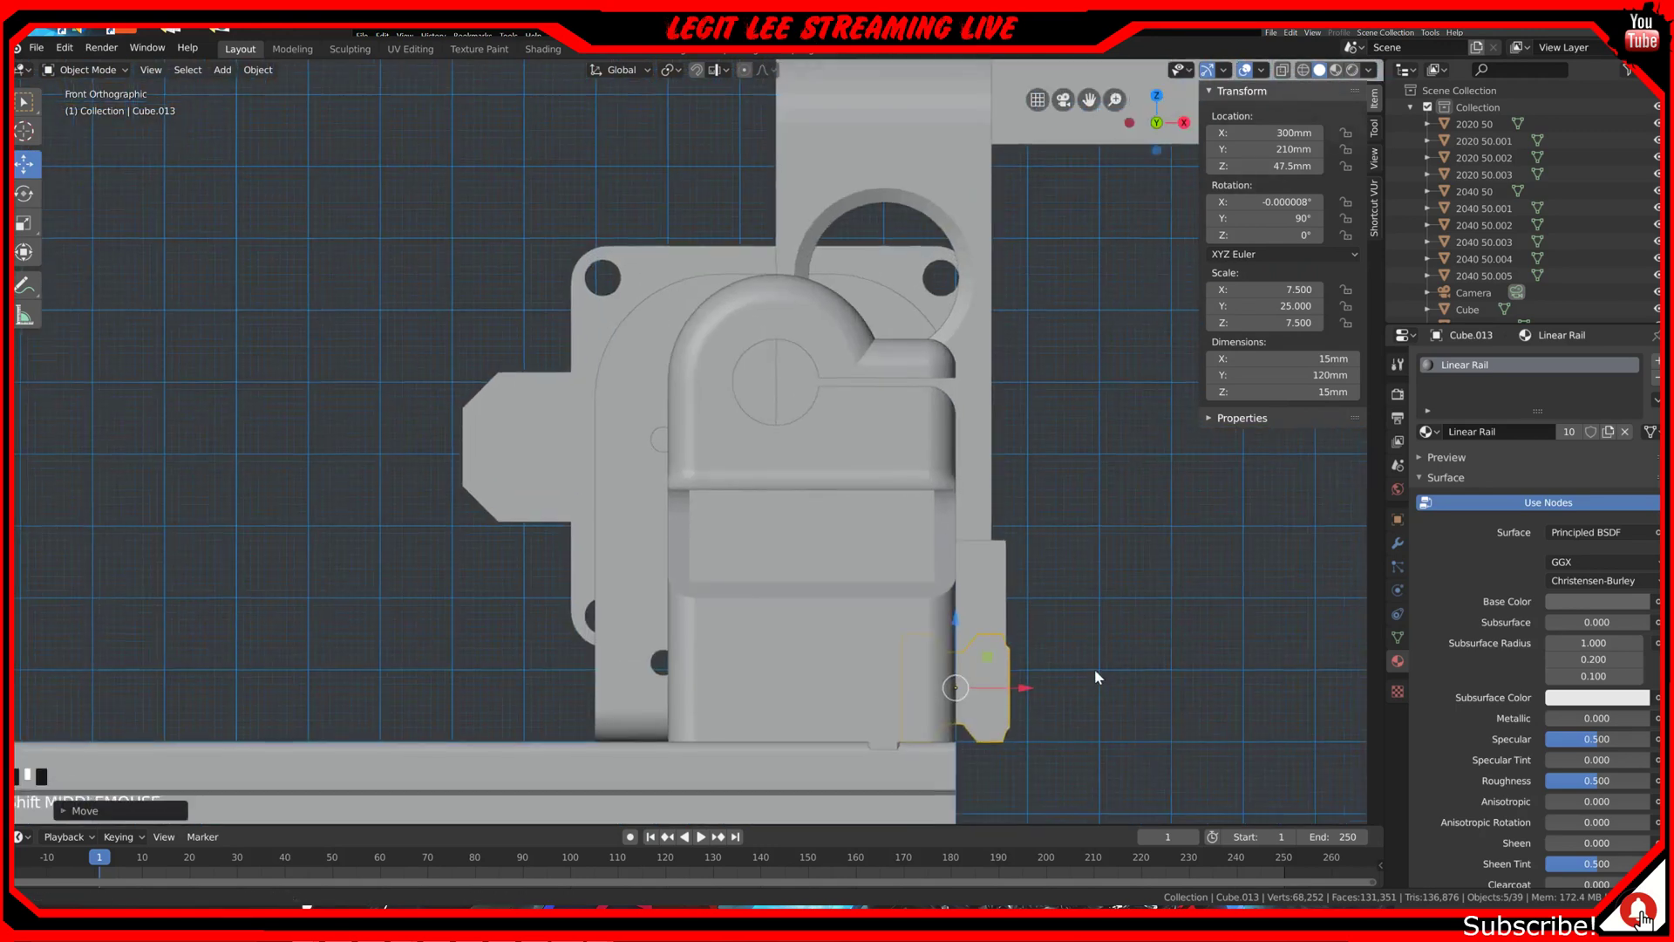
shift+middle_drag(1095, 676, 793, 449)
ctrl+drag(725, 466, 777, 471)
scroll(769, 473, up, 3)
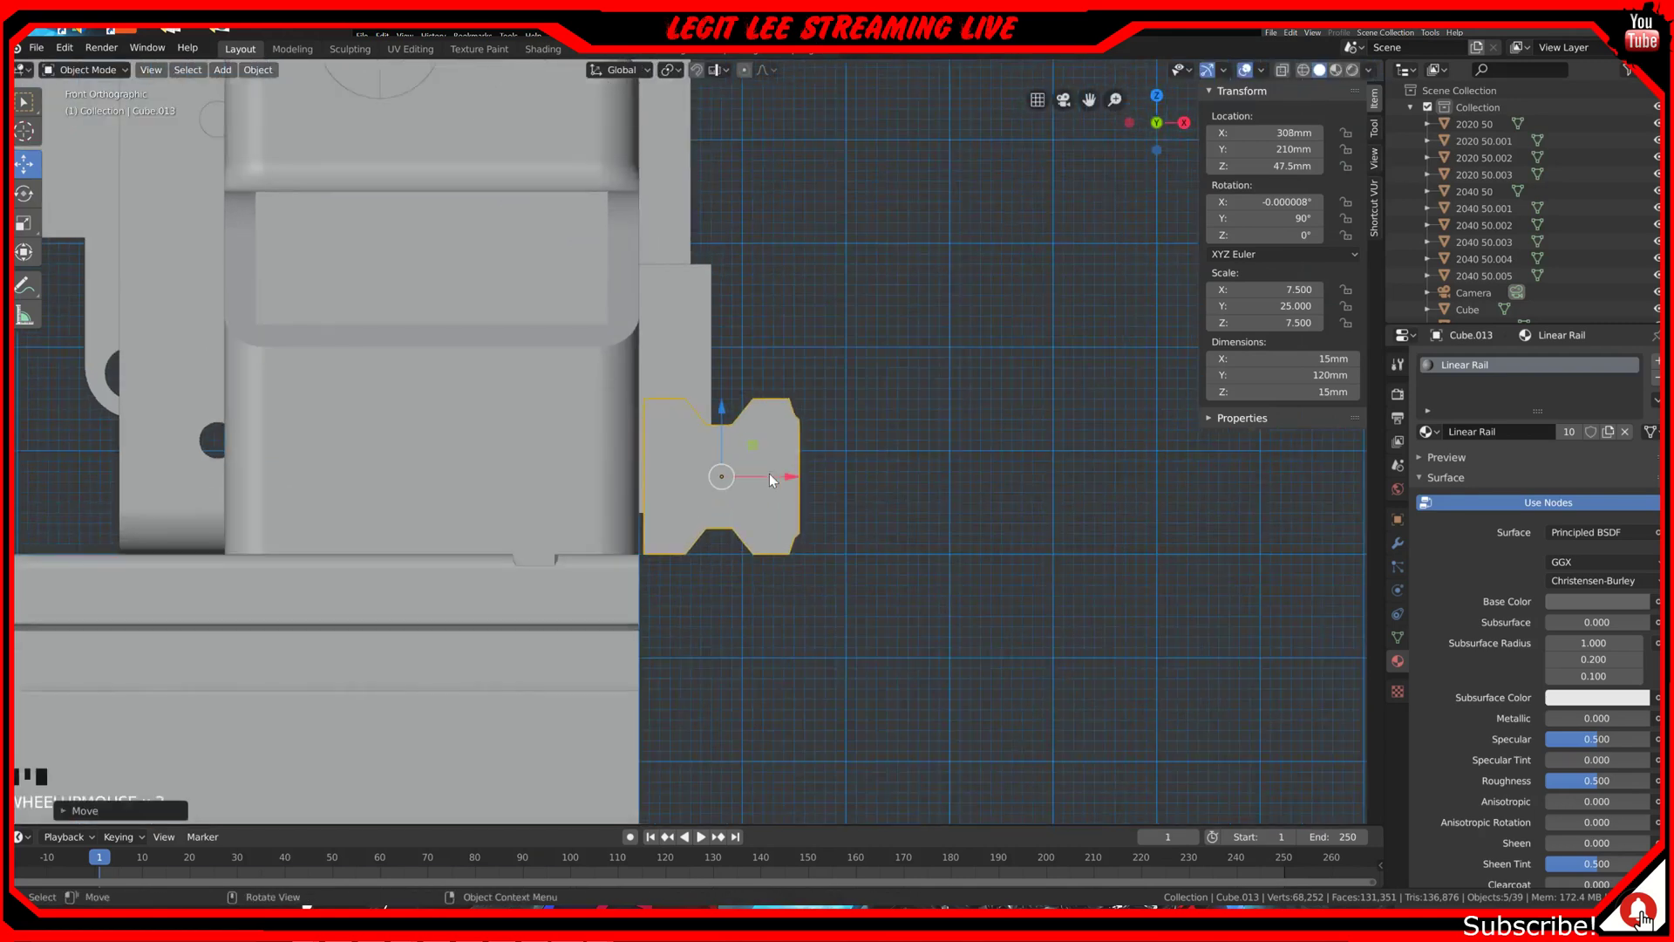
scroll(783, 485, up, 3)
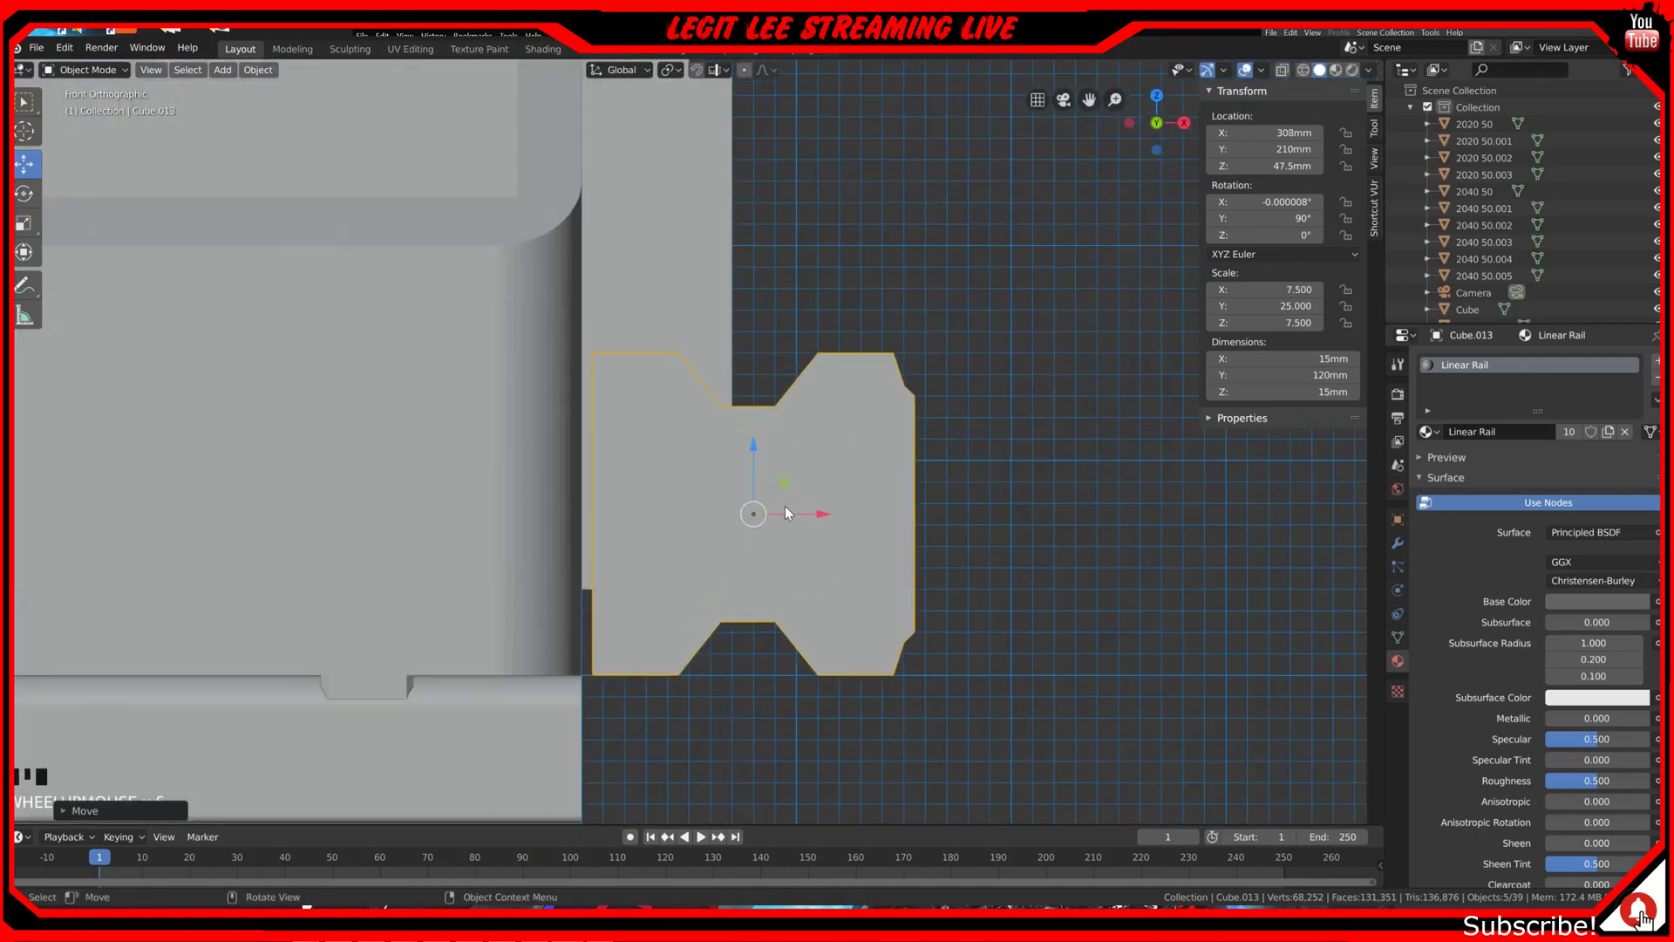
scroll(767, 497, up, 4)
shift+middle_drag(766, 551, 771, 315)
scroll(813, 440, up, 4)
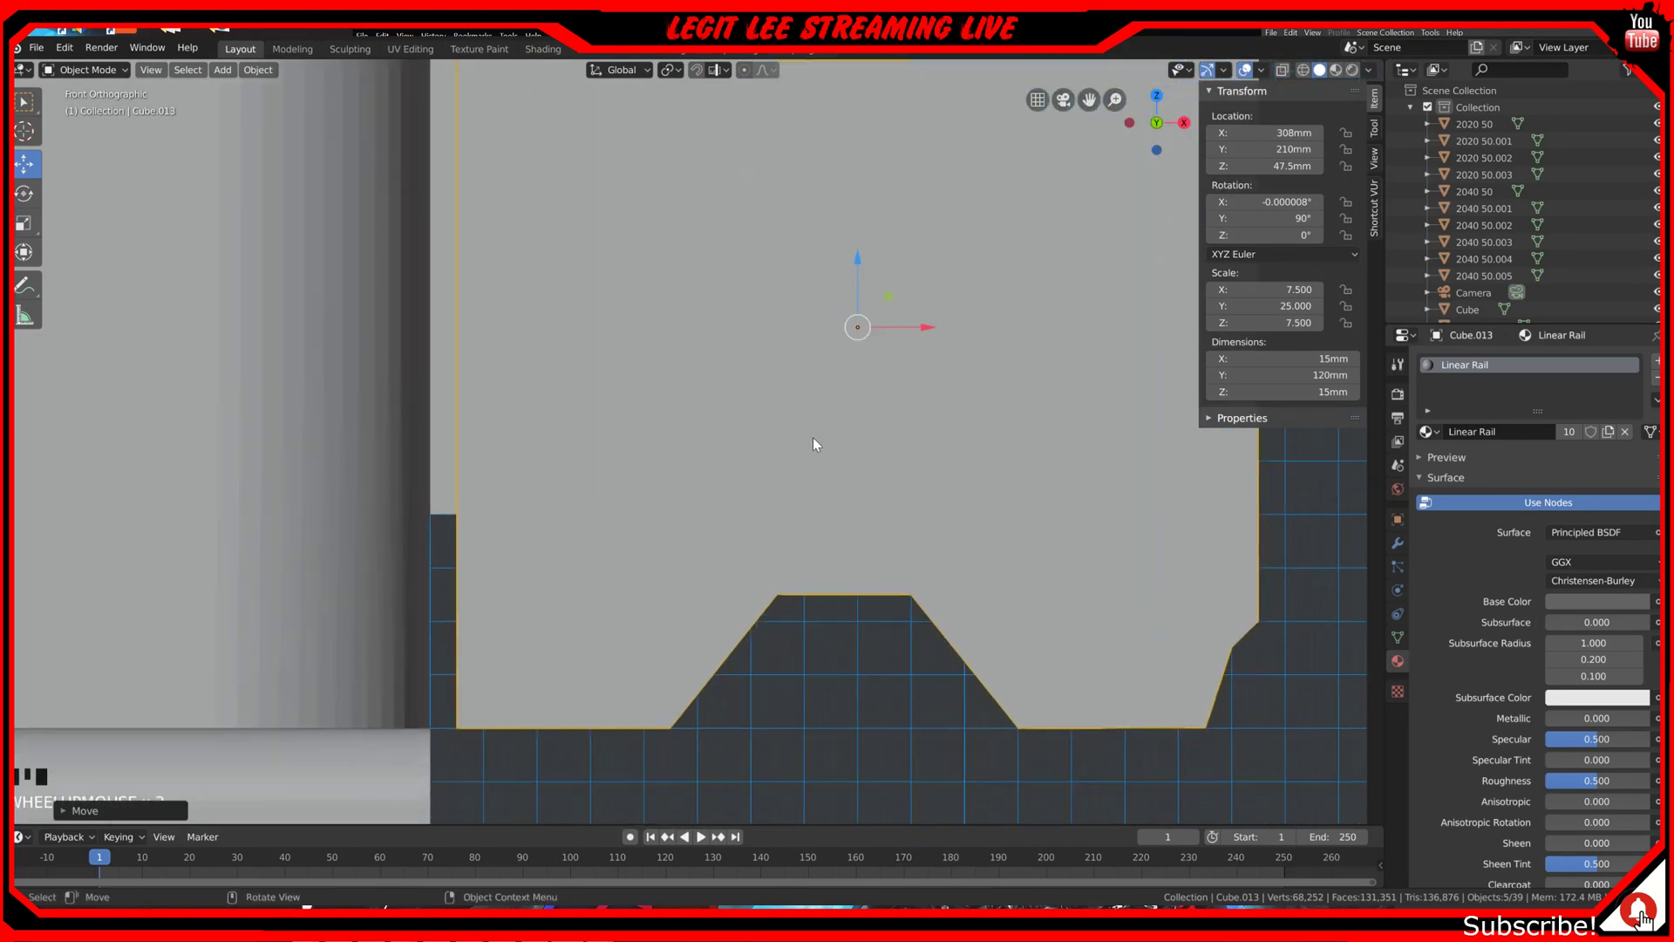
ctrl+drag(1001, 277, 964, 278)
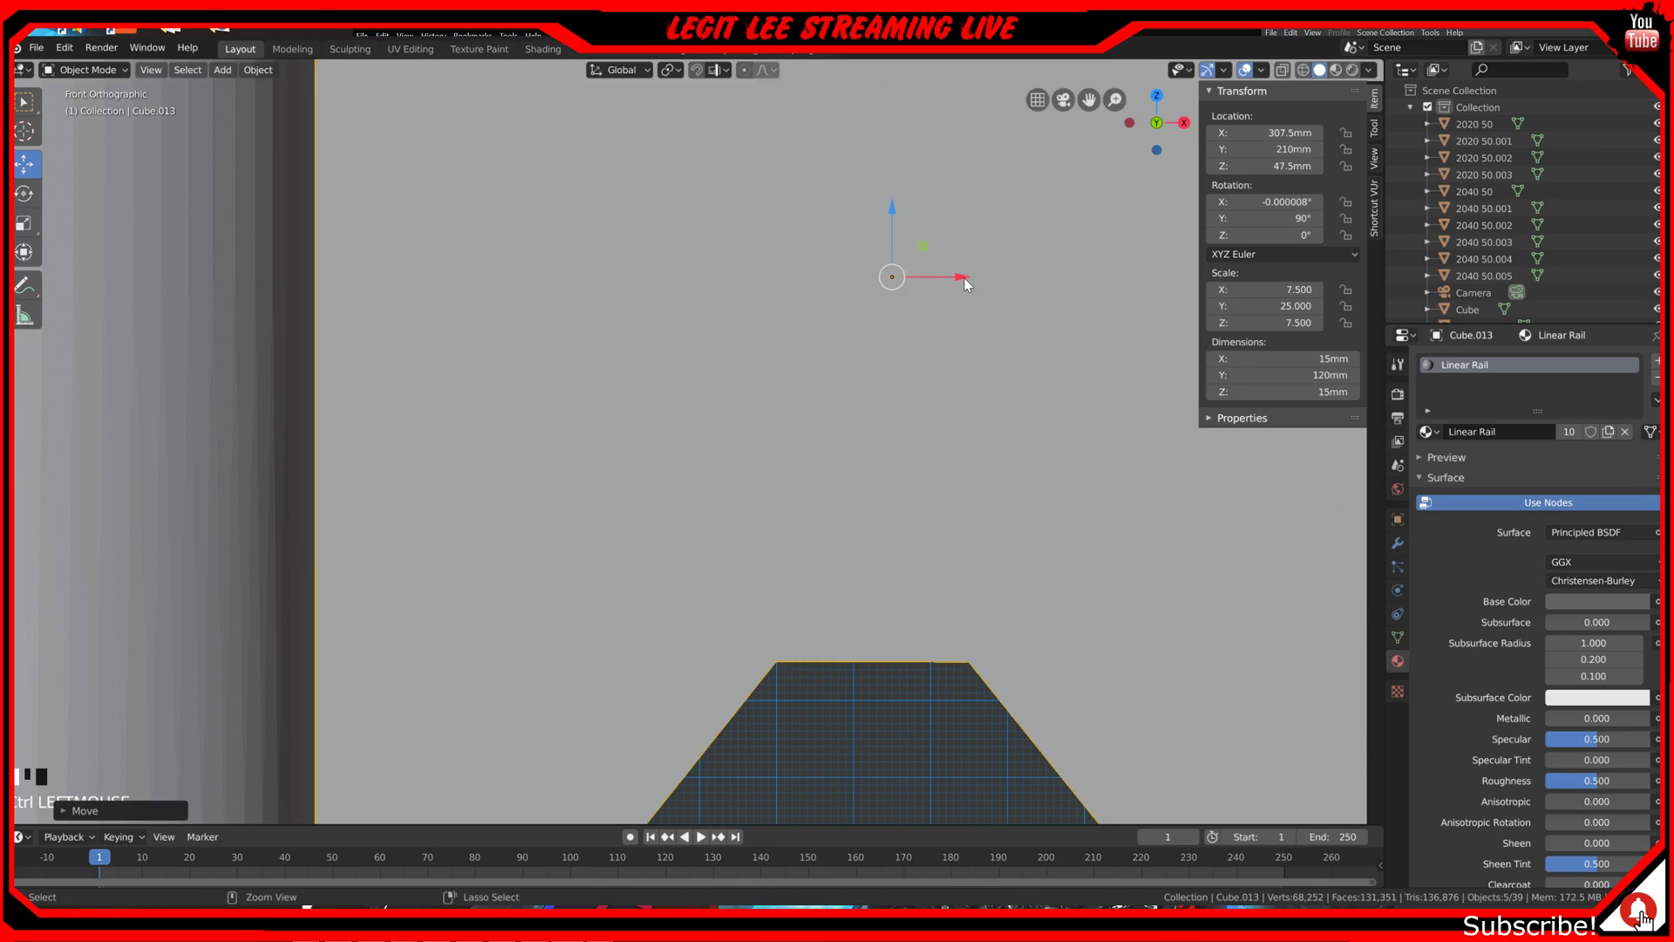
Step: Lower the rail segments to Z 30.5 mm on the outer face of the side beam and check their placement in perspective
scroll(679, 368, down, 6)
ctrl+drag(757, 317, 773, 628)
shift+middle_drag(773, 627, 798, 268)
ctrl+drag(785, 273, 792, 417)
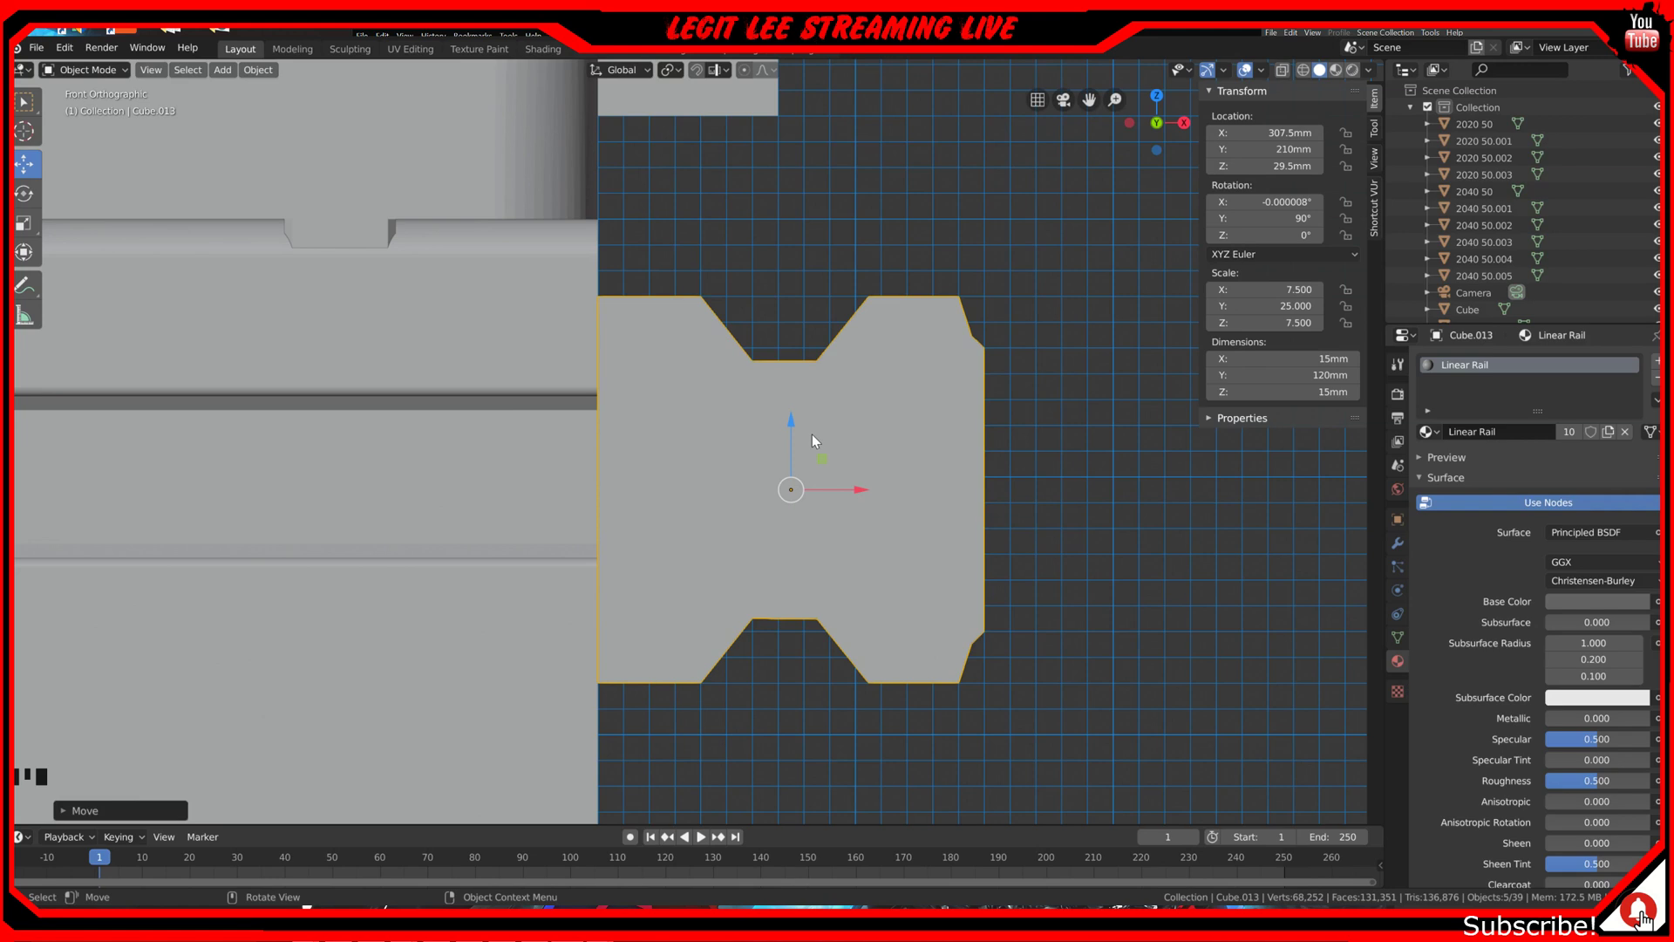
scroll(810, 435, up, 2)
scroll(810, 438, up, 1)
ctrl+drag(866, 441, 866, 420)
scroll(868, 440, down, 2)
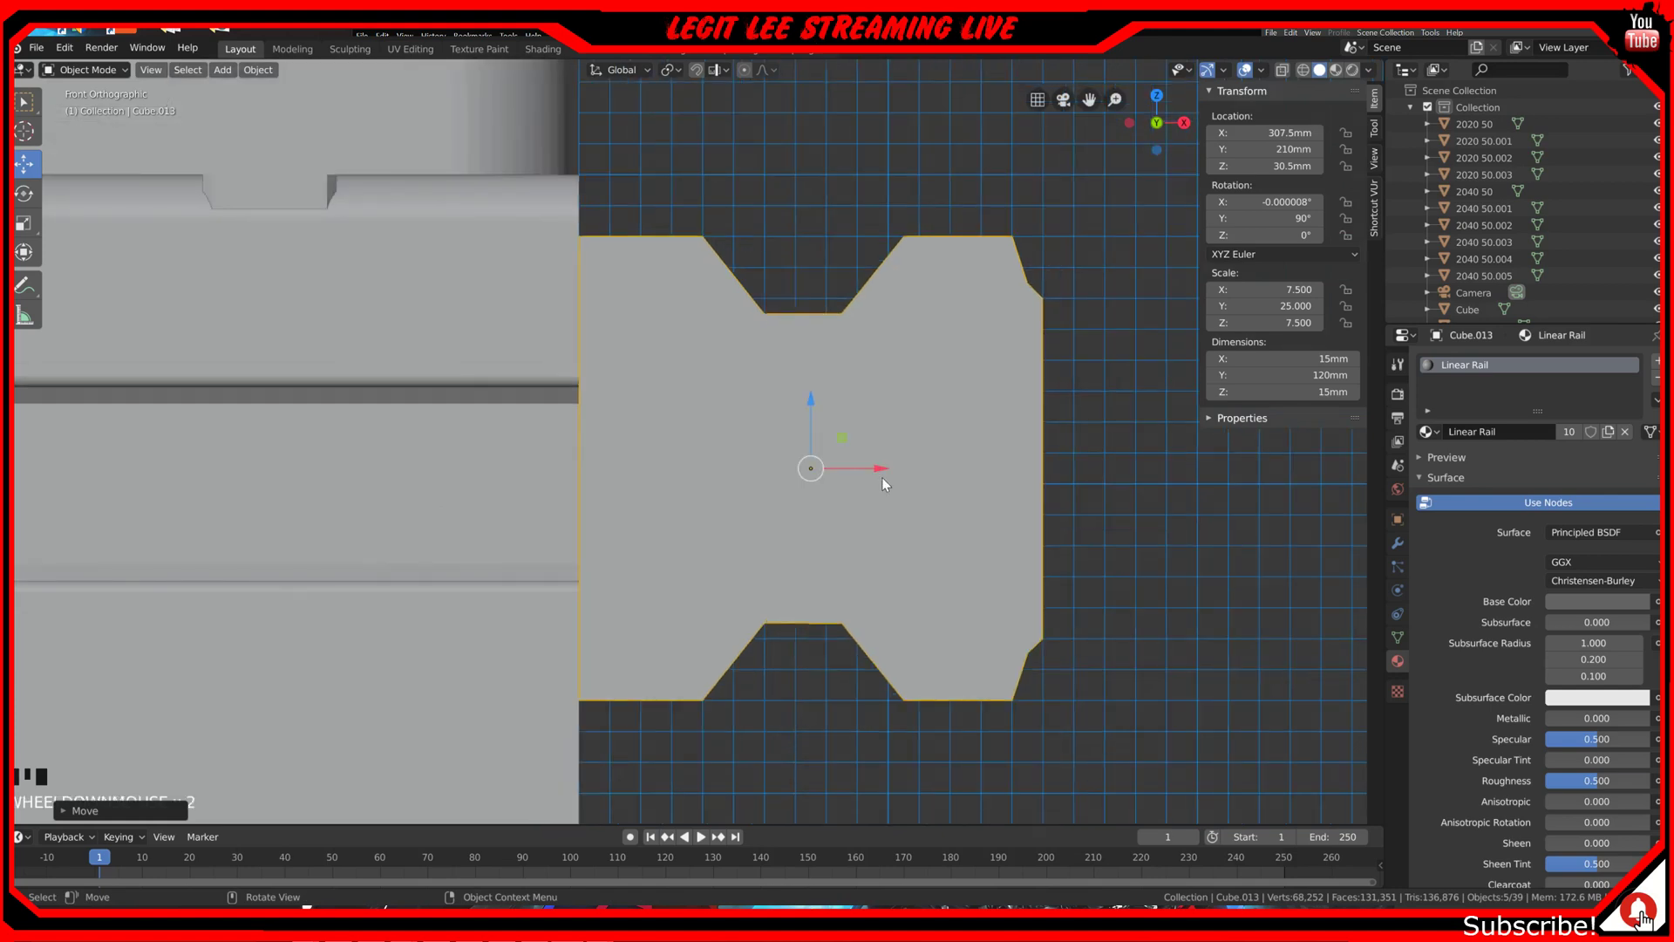
scroll(852, 466, down, 4)
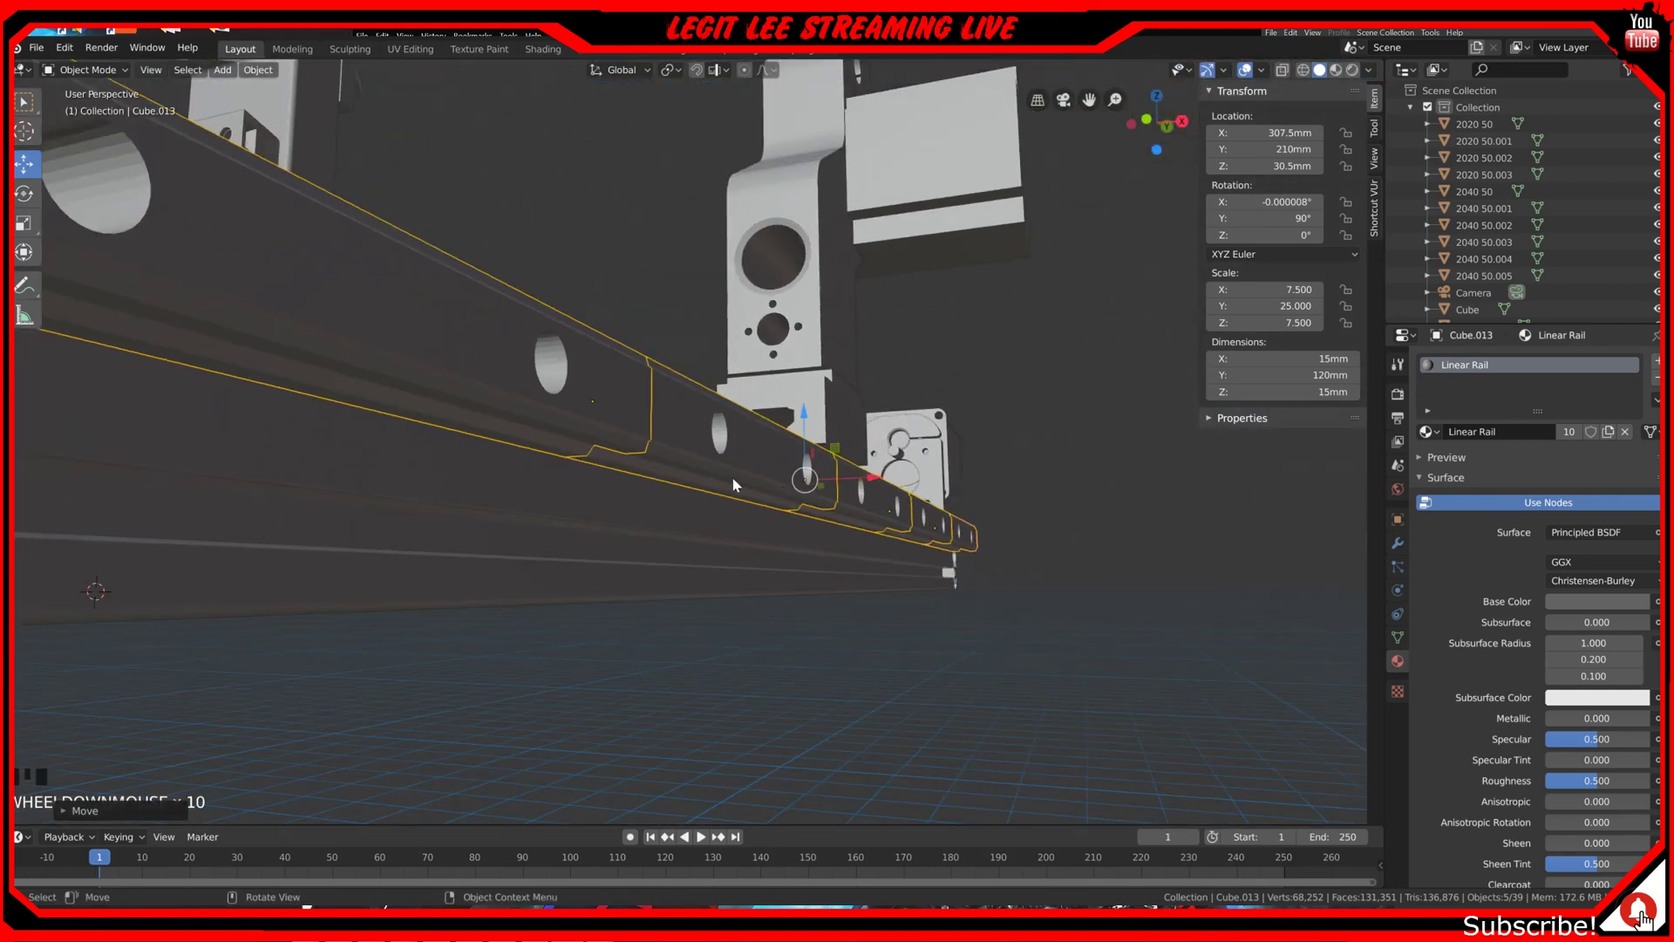
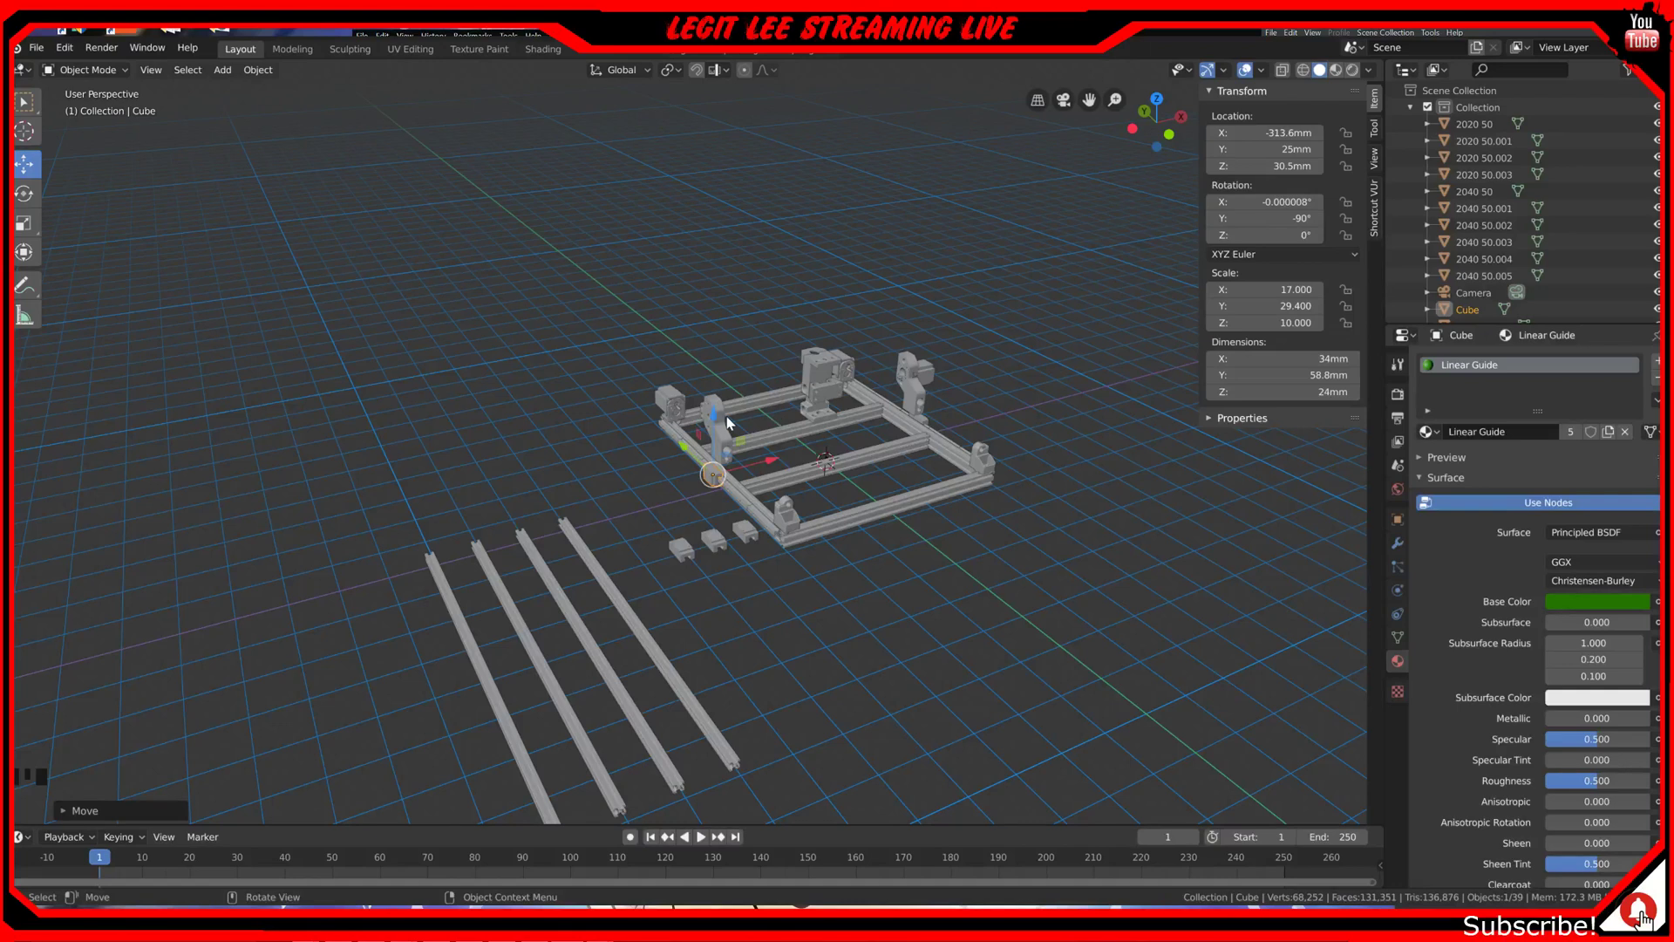
Step: Examine the X AXIS BEARING bracket's position relative to the carriage on the beam's outer face and select the bracket
scroll(764, 428, up, 4)
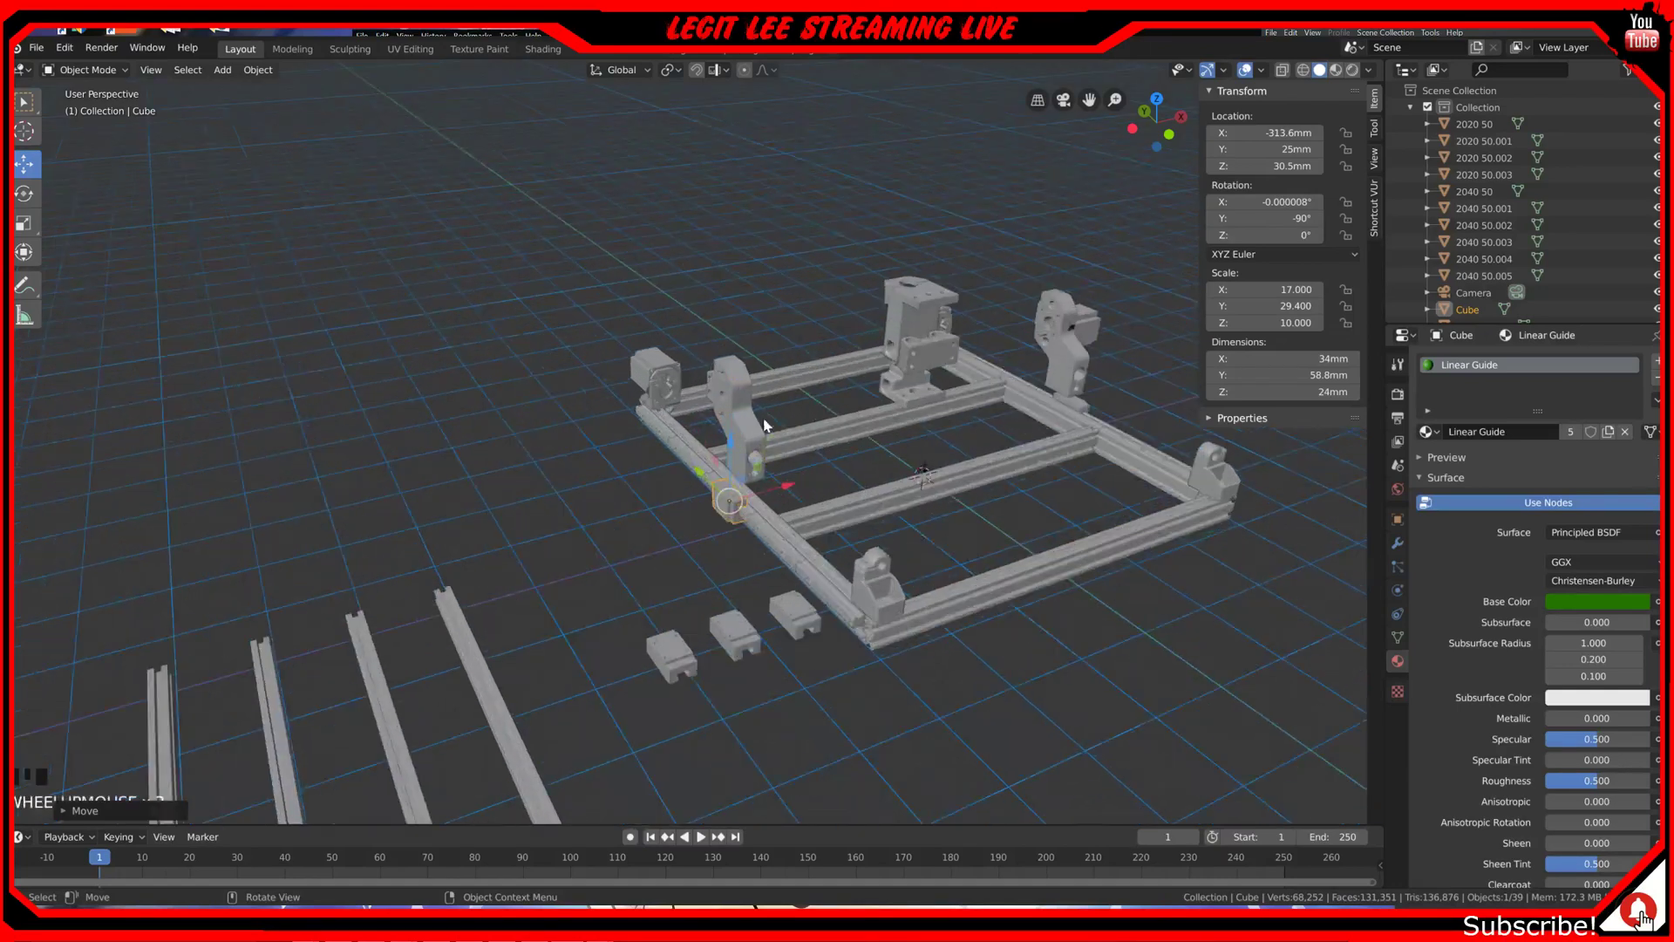
scroll(764, 425, up, 2)
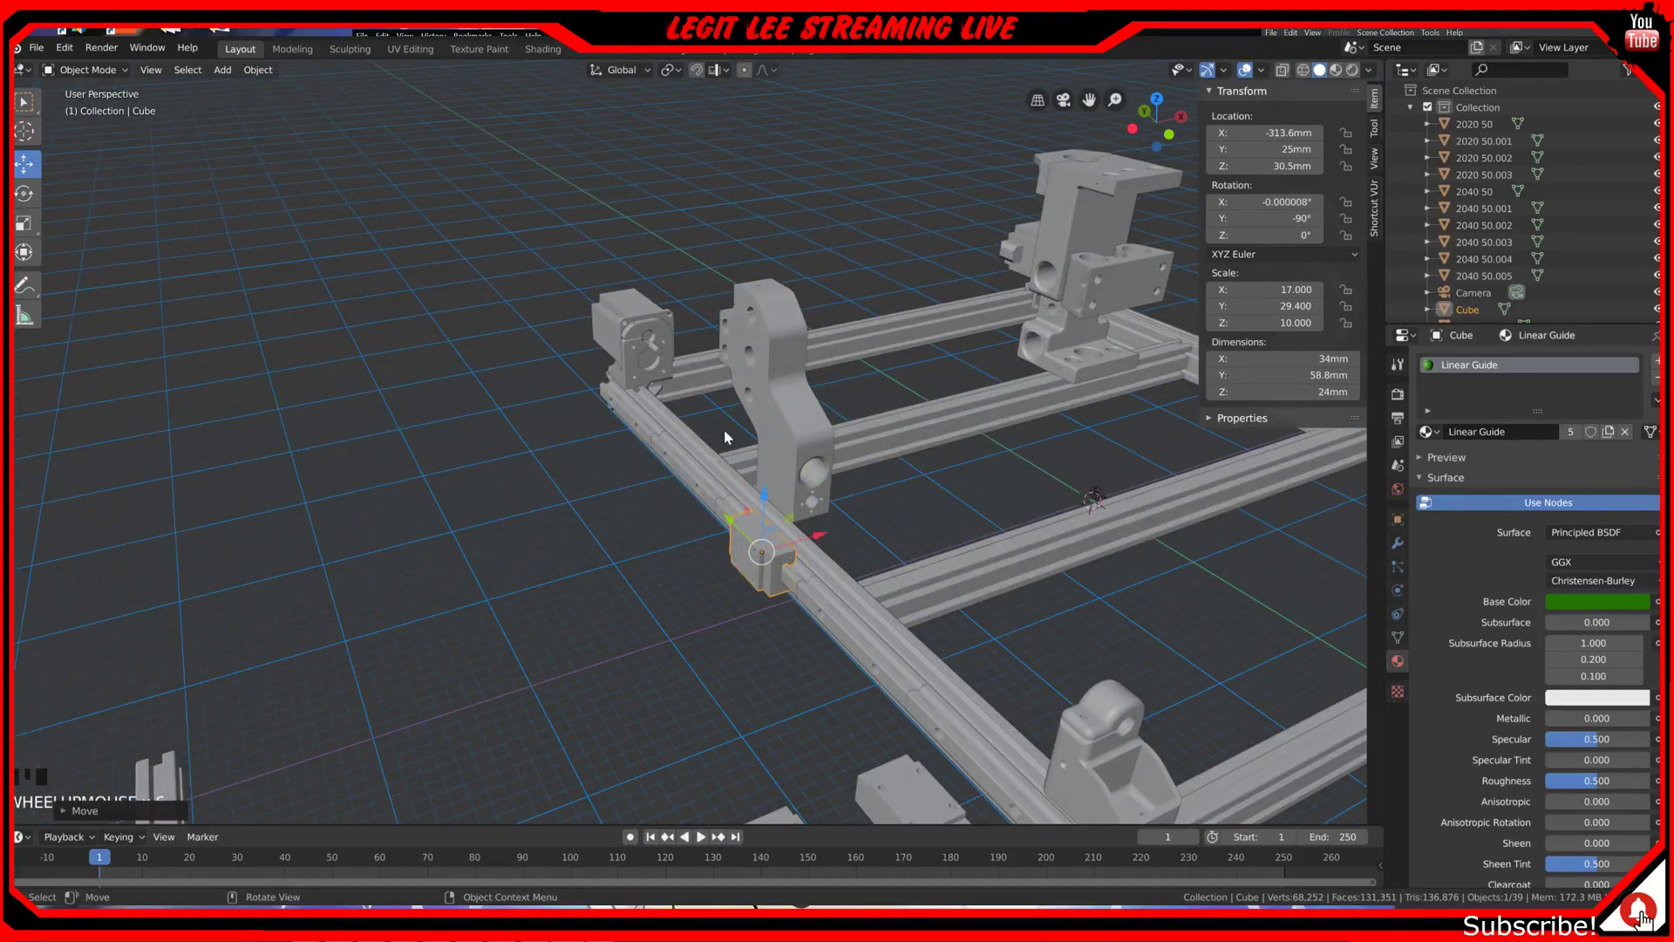
scroll(726, 437, up, 2)
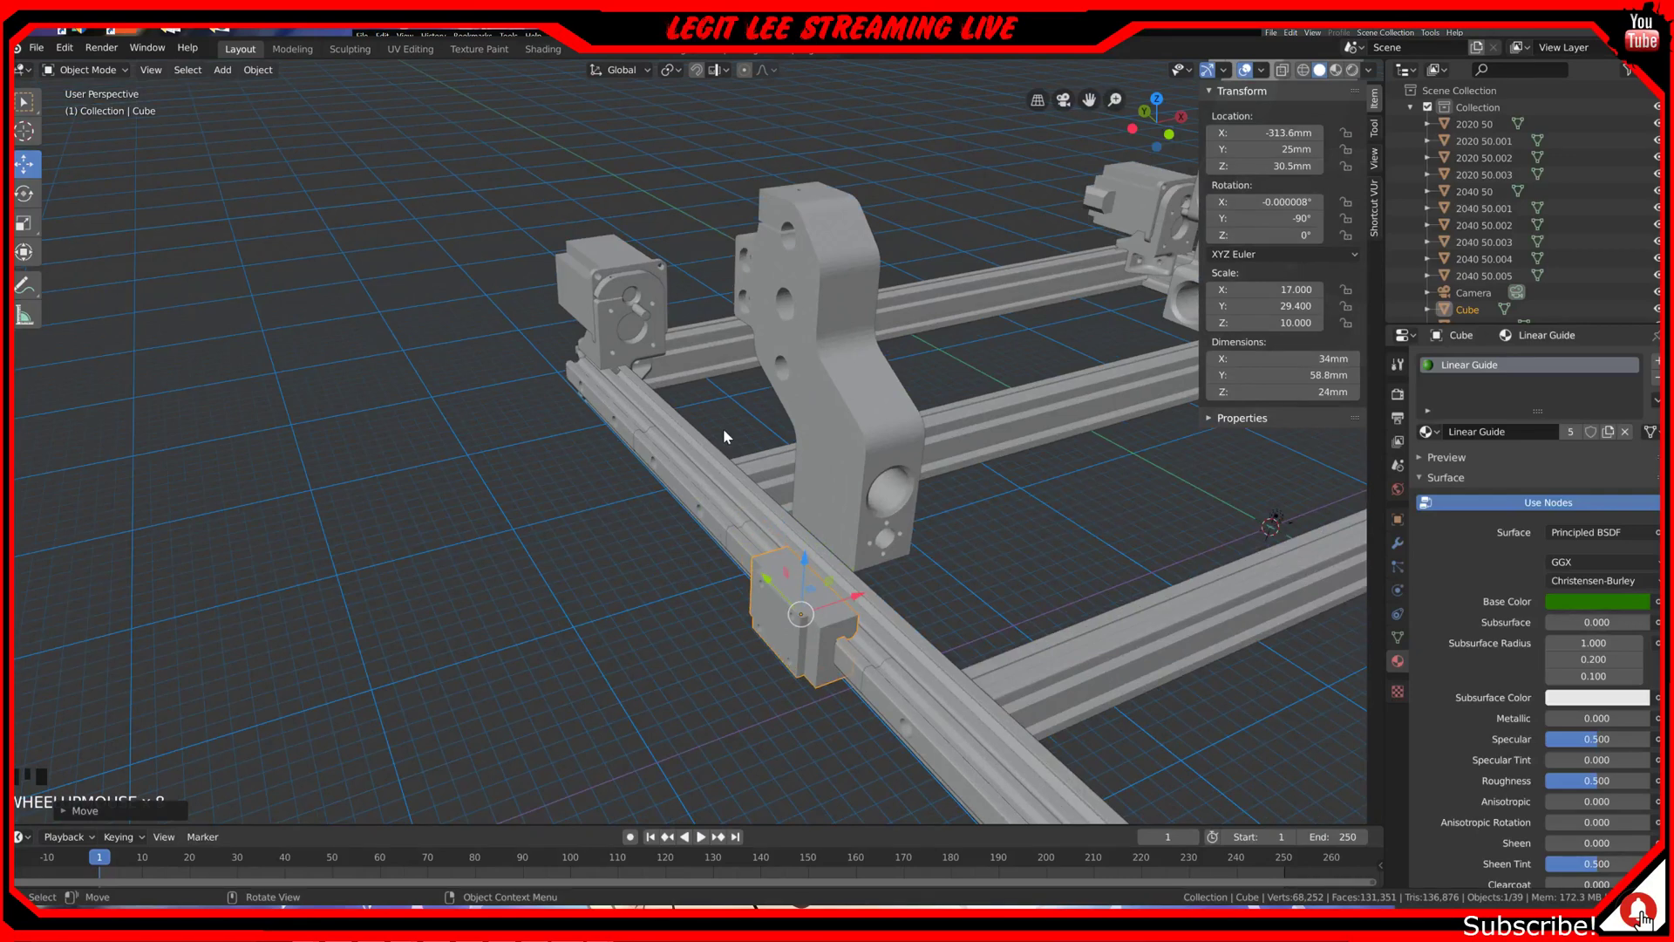
middle_drag(724, 427, 824, 406)
middle_drag(928, 295, 872, 236)
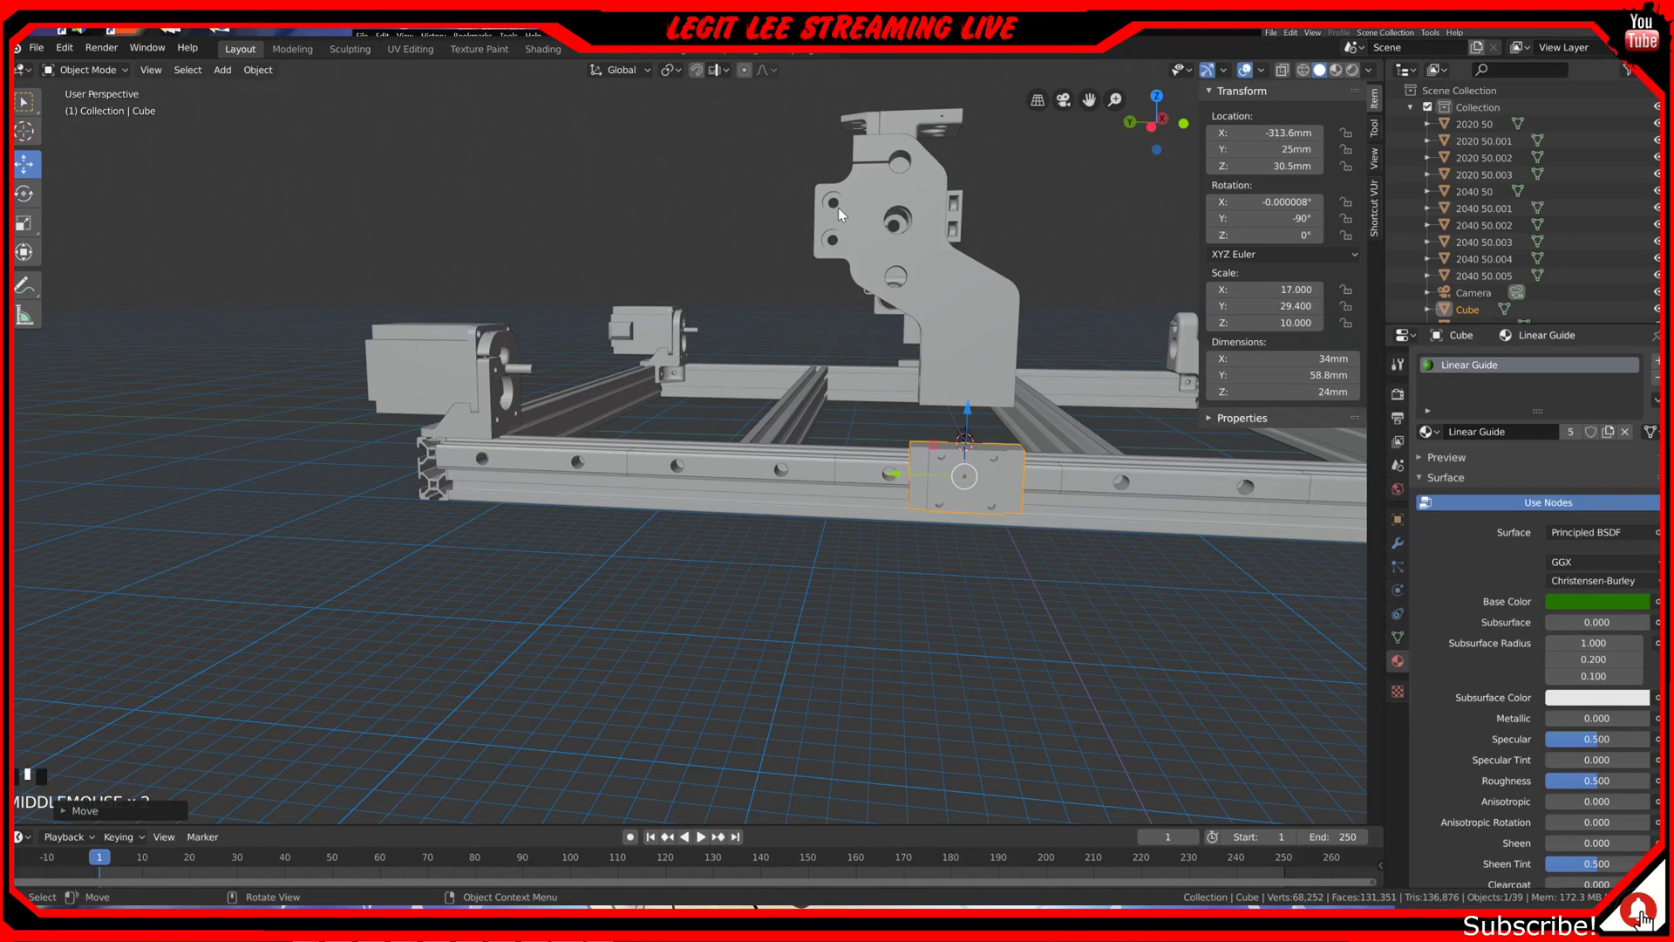
mouse_move(836, 209)
middle_down()
mouse_move(858, 222)
mouse_move(848, 235)
middle_up()
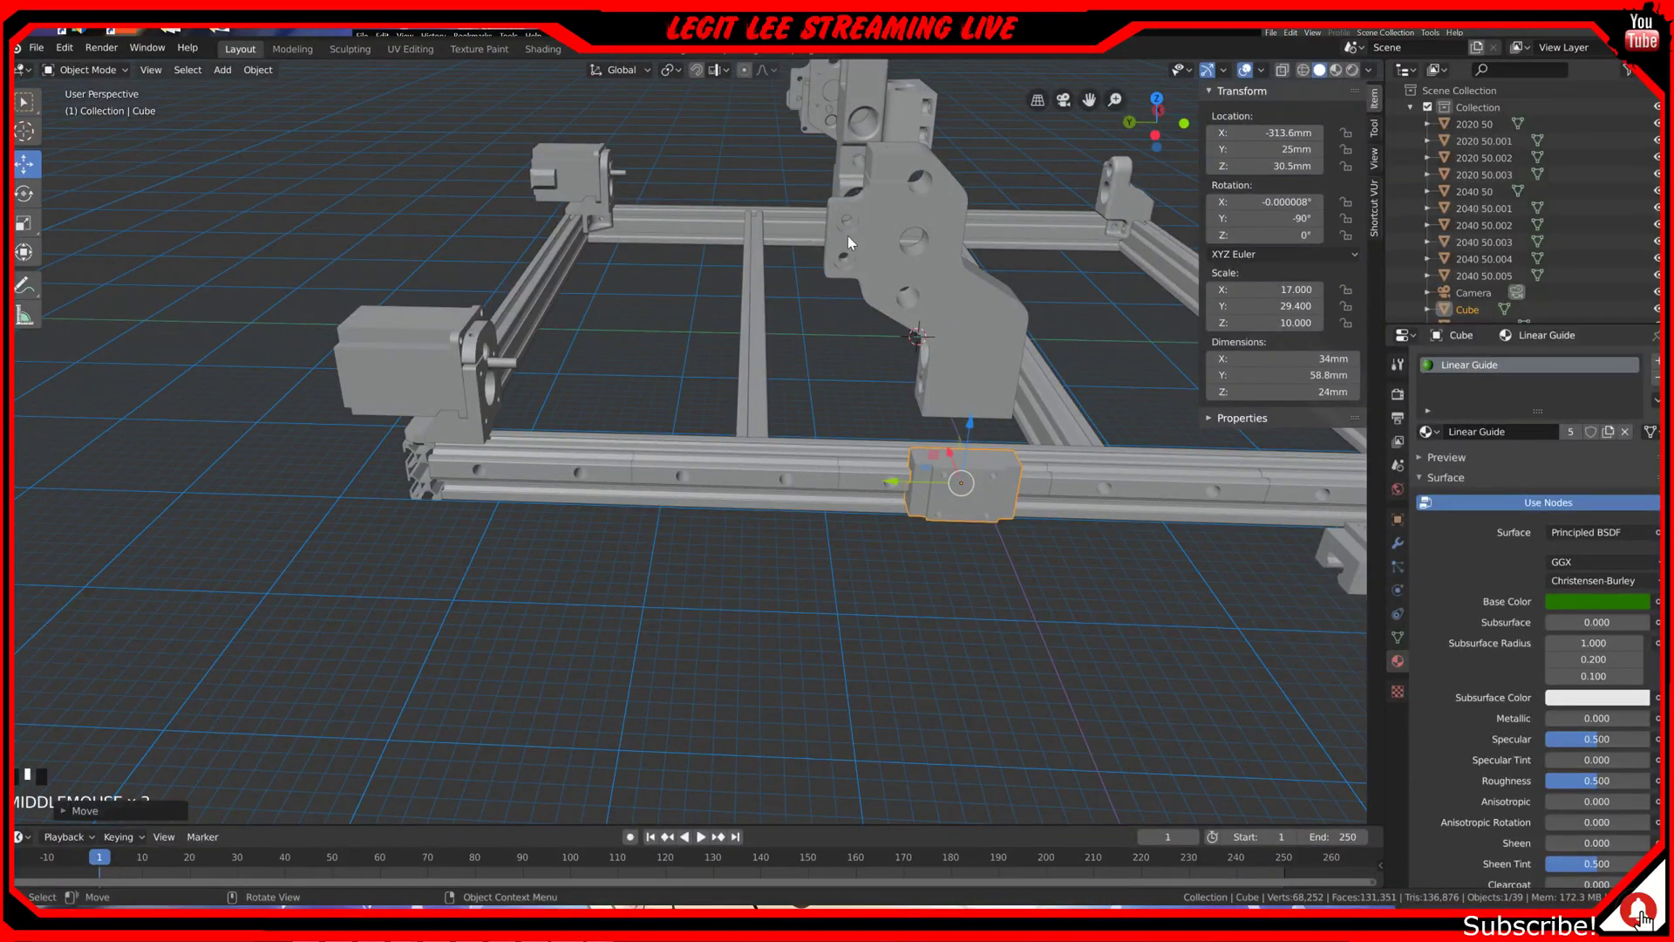
mouse_move(473, 389)
middle_down()
mouse_move(482, 370)
mouse_move(504, 377)
mouse_move(491, 375)
mouse_move(501, 403)
middle_up()
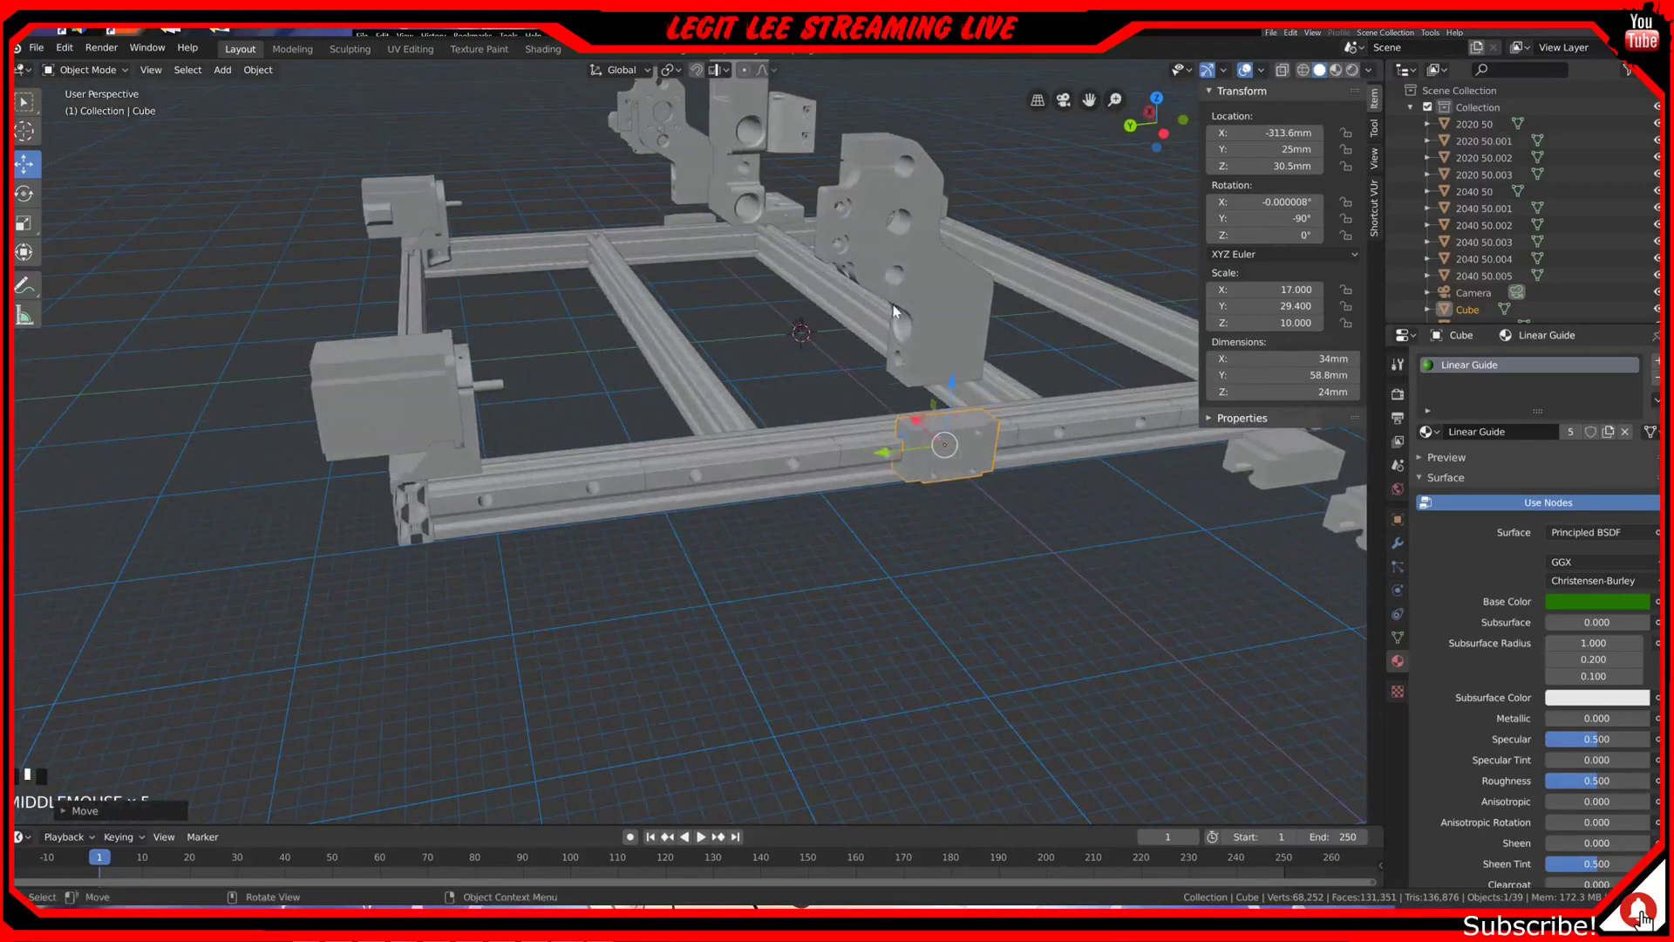
middle_drag(894, 310, 926, 300)
click(926, 301)
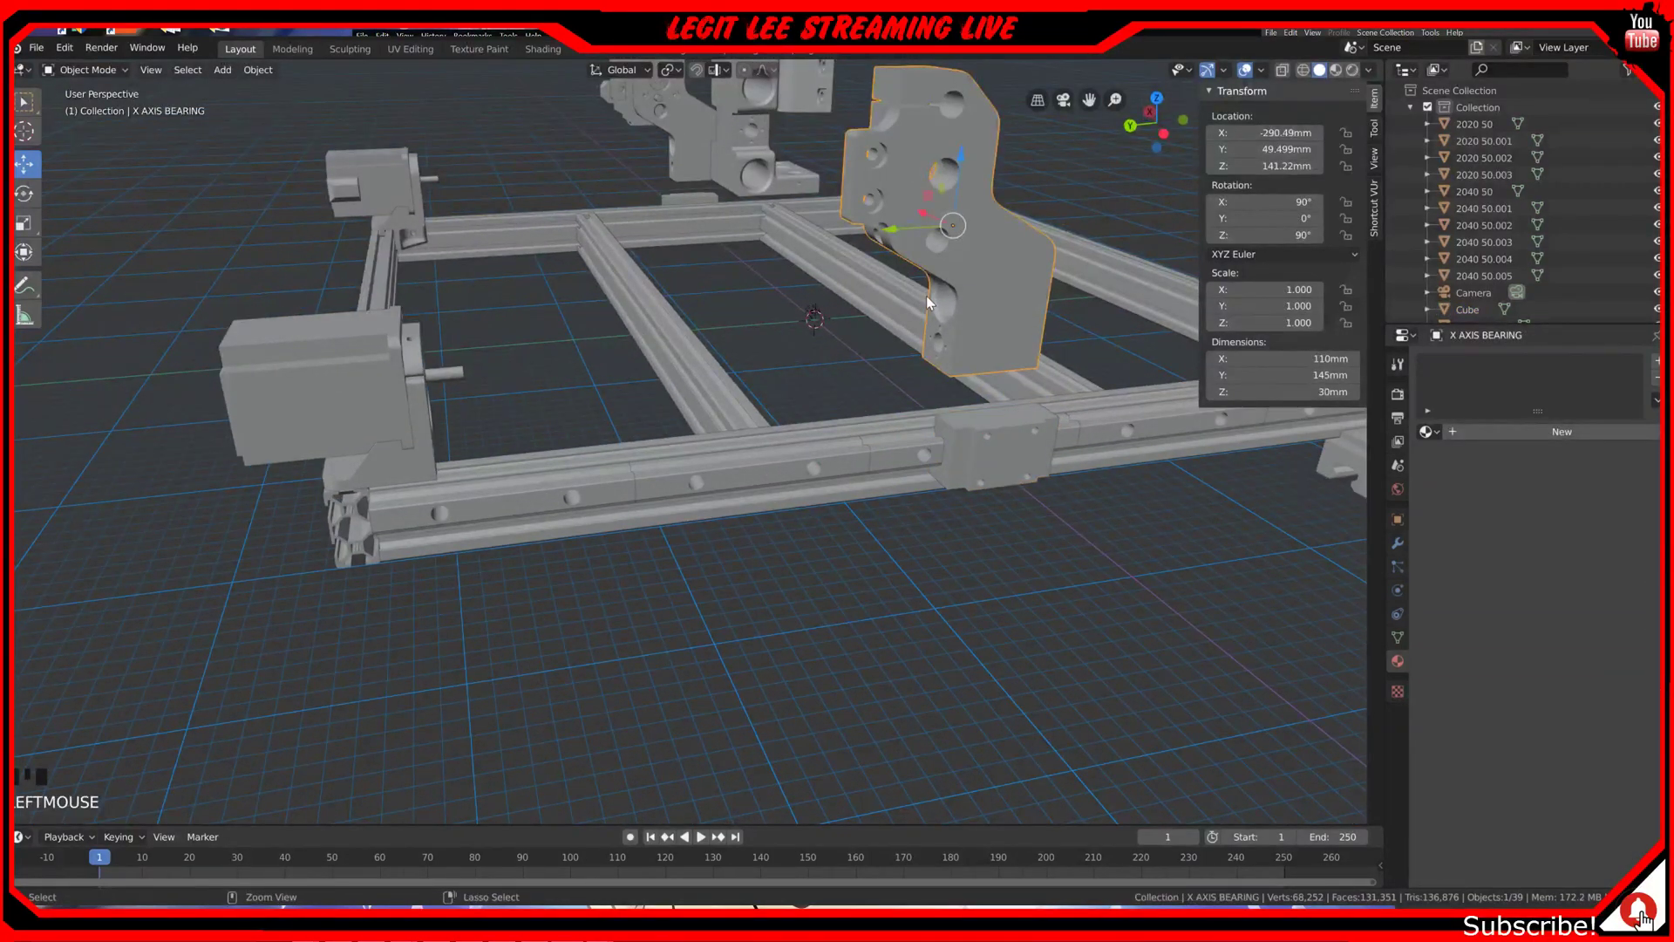
Step: Slide the X AXIS BEARING bracket along Y in left view to test its travel, and return it to Y 49.499 mm
key(ctrl+KP_3)
ctrl+drag(894, 240, 407, 264)
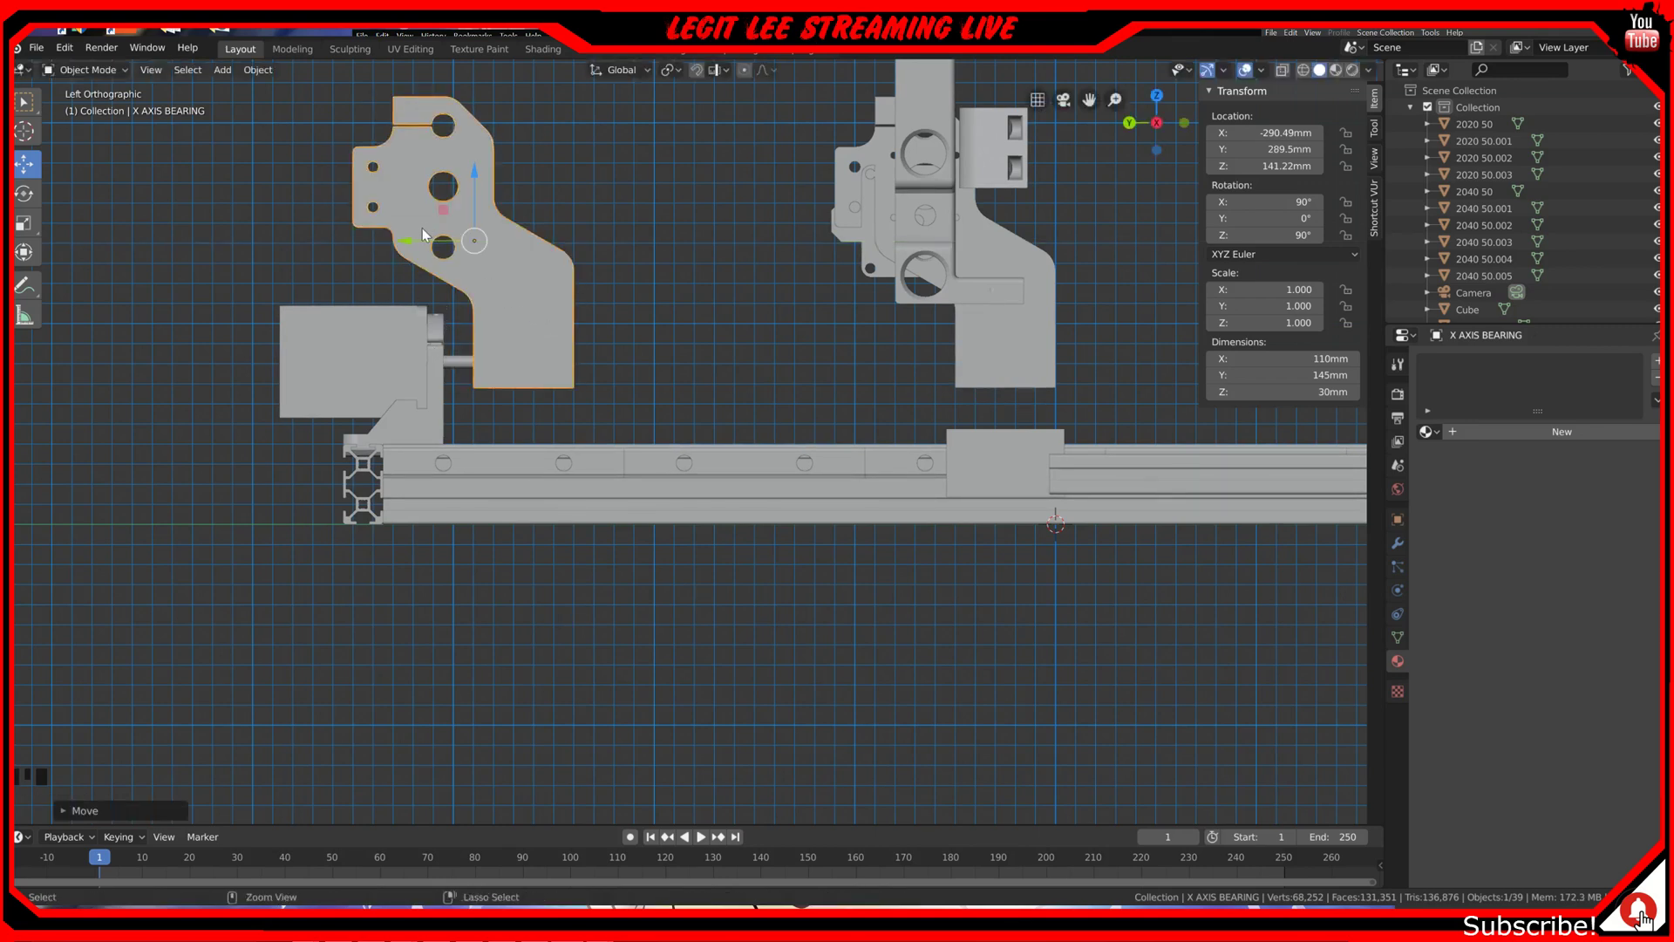
mouse_move(408, 241)
ctrl+mouse_down()
mouse_move(372, 245)
mouse_move(424, 252)
ctrl+mouse_up()
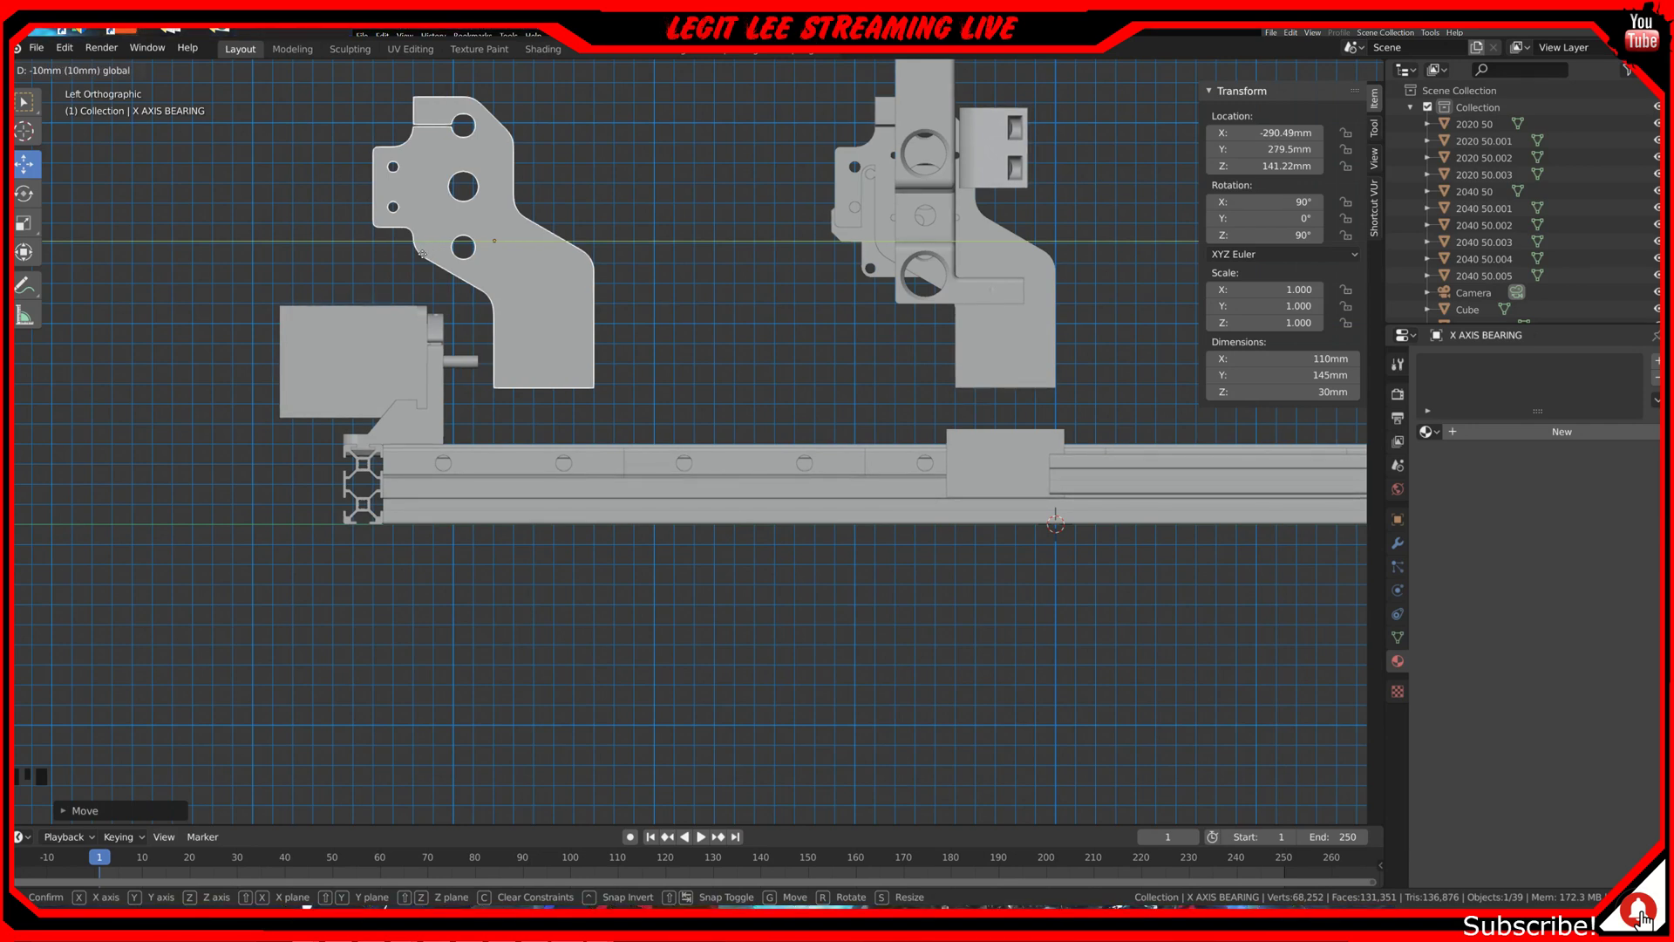
ctrl+drag(428, 255, 886, 250)
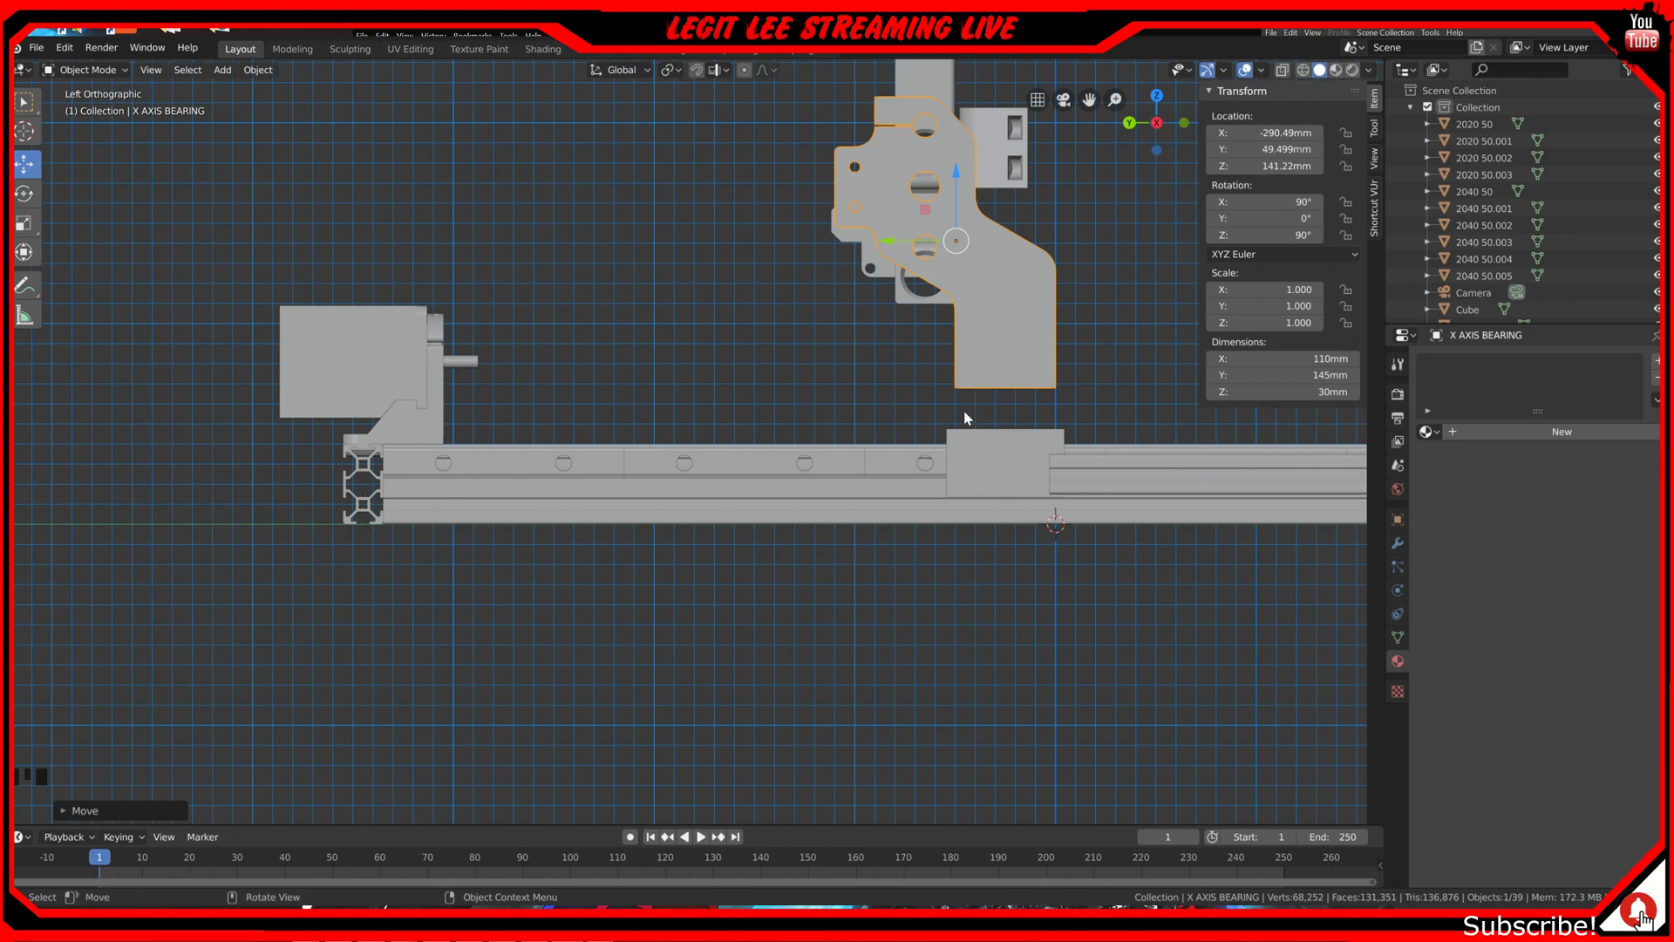
Step: Add a cube mesh at the world origin
scroll(1084, 570, down, 1)
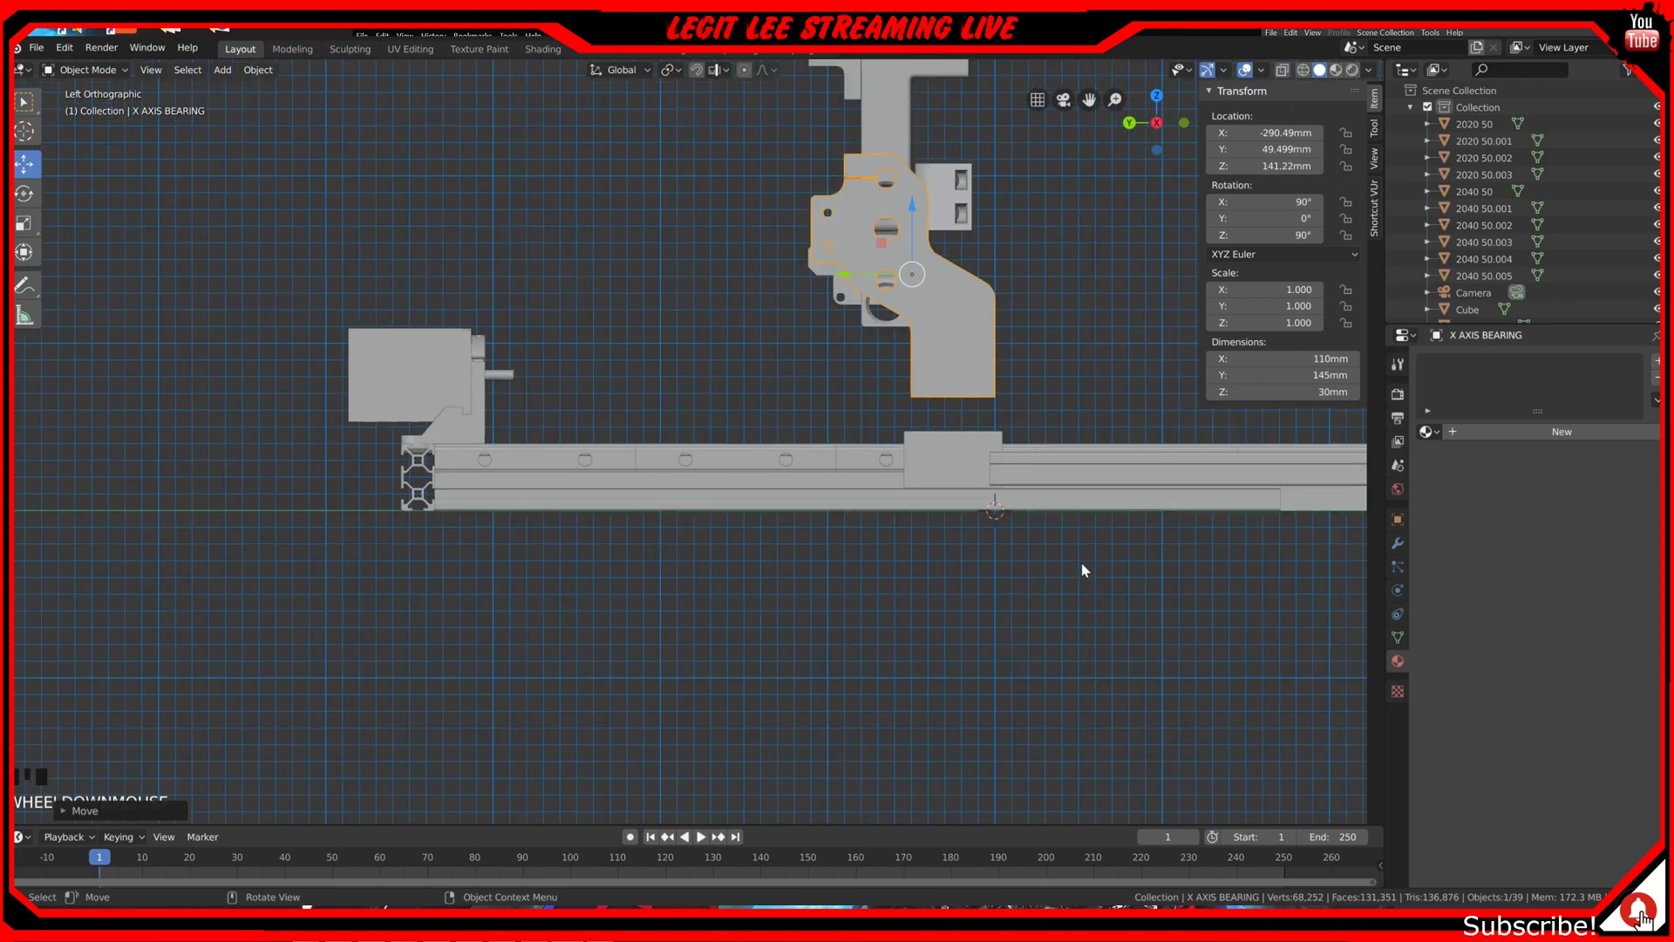
key(shift)
key(shift+a)
mouse_move(1071, 548)
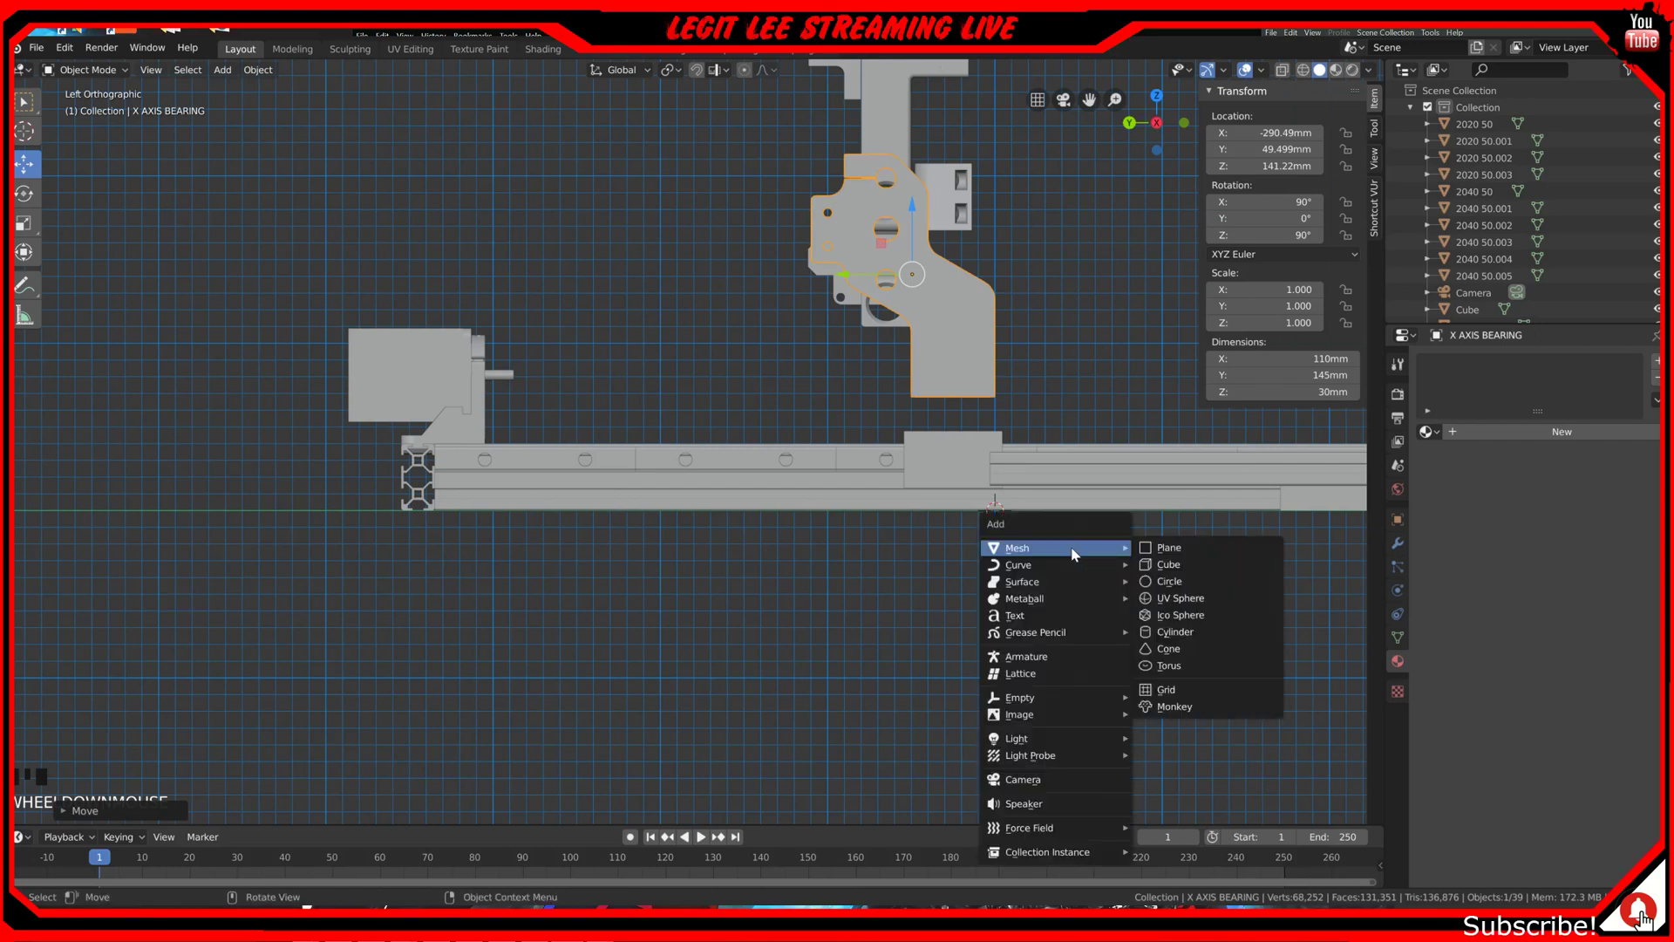
click(1179, 564)
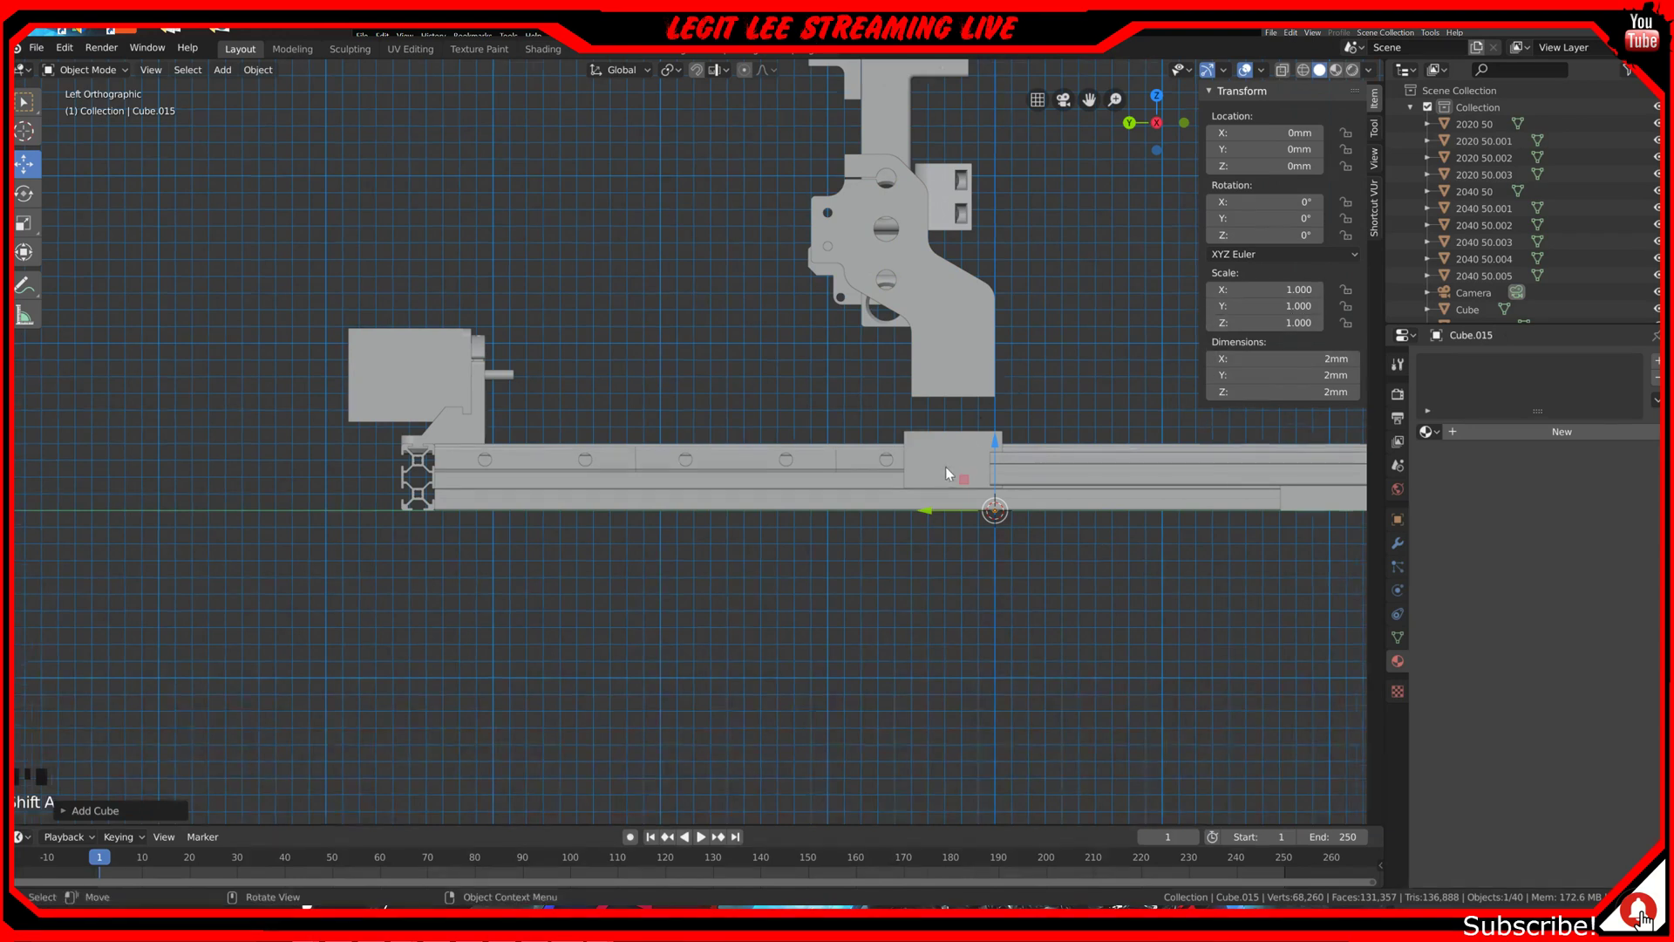
scroll(945, 468, up, 2)
scroll(1018, 473, down, 3)
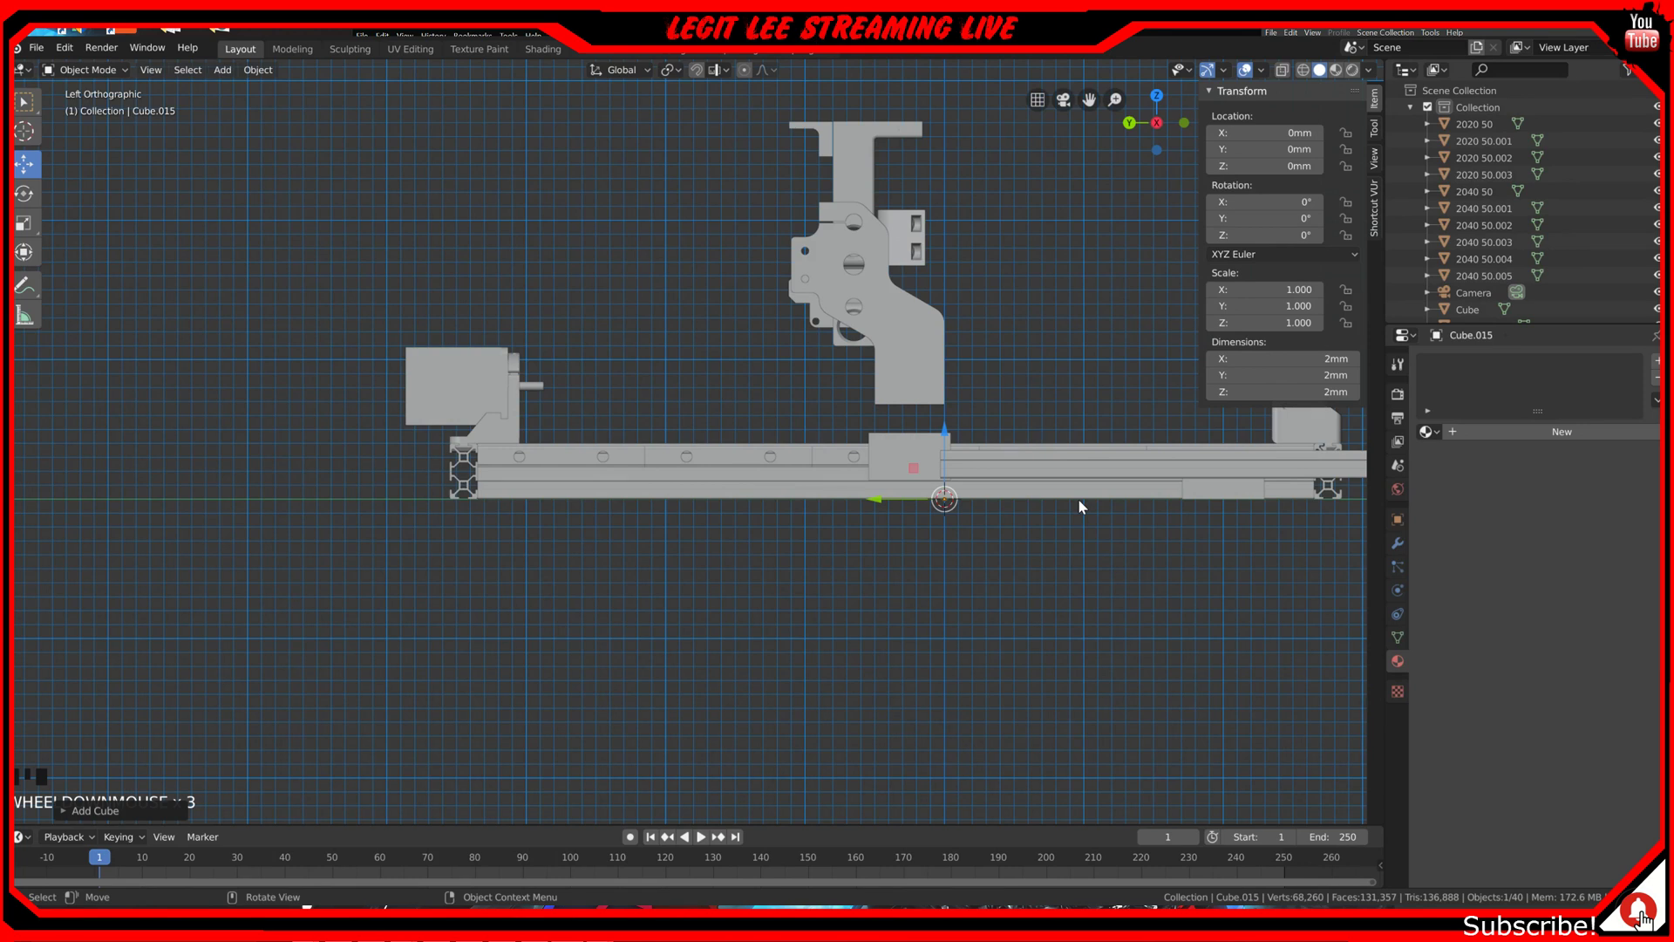
Step: Switch the viewport to Material Preview shading and examine the frame, side rails, carriages and X-axis brackets from several angles
key(KP_3)
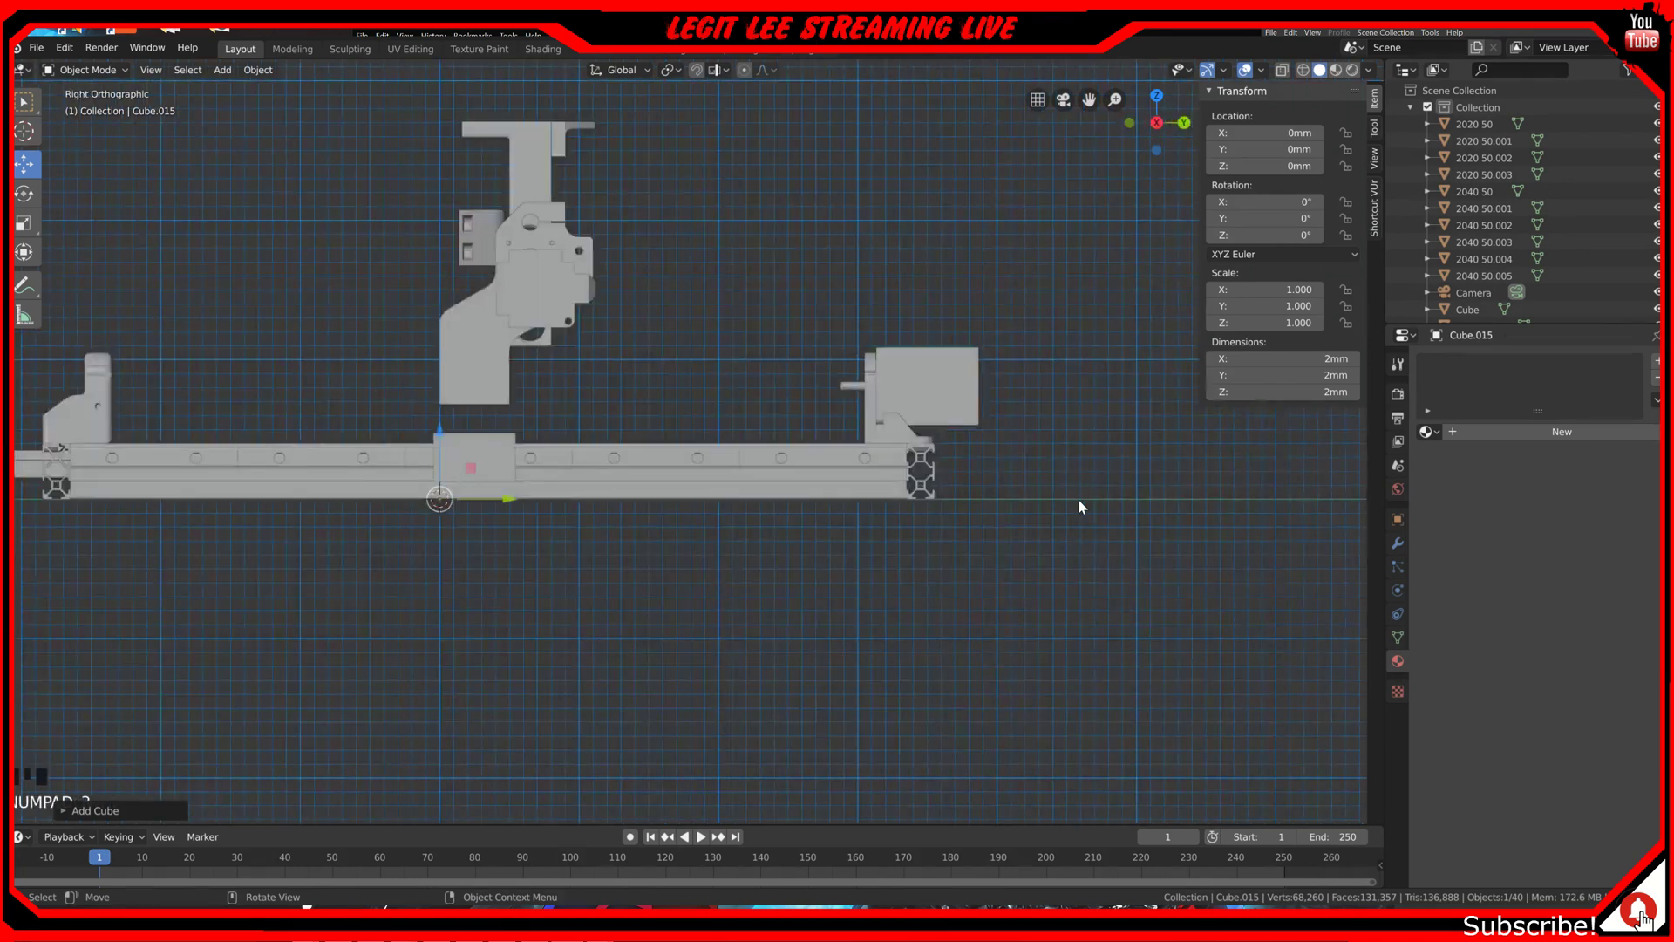
key(KP_7)
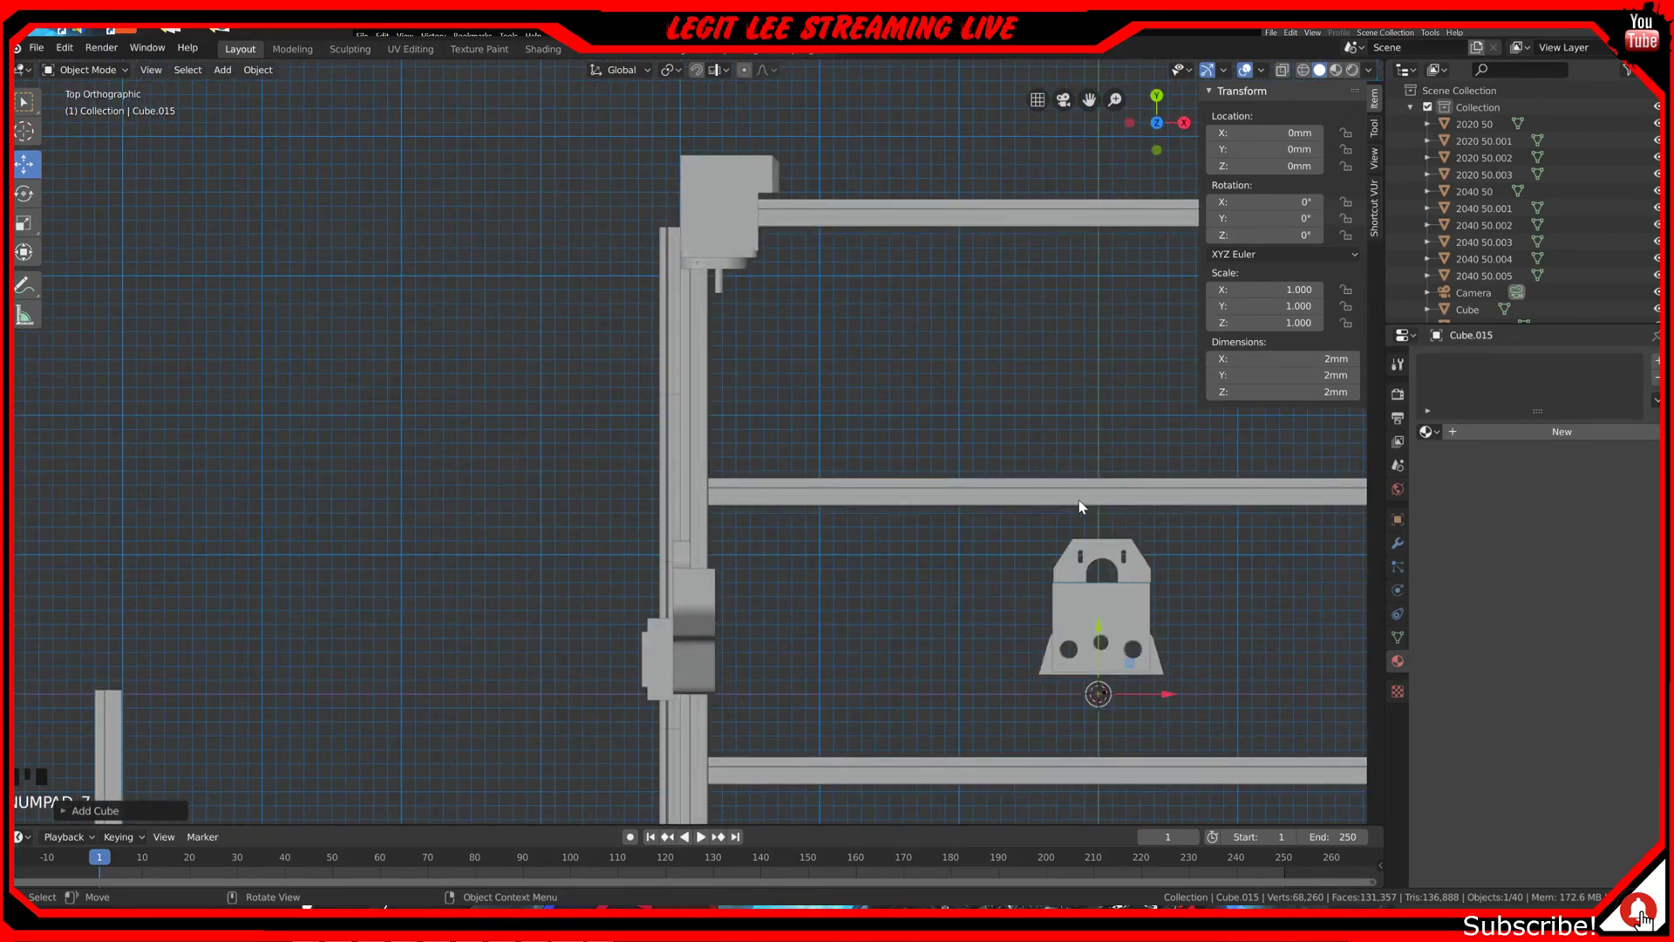
scroll(1080, 507, down, 3)
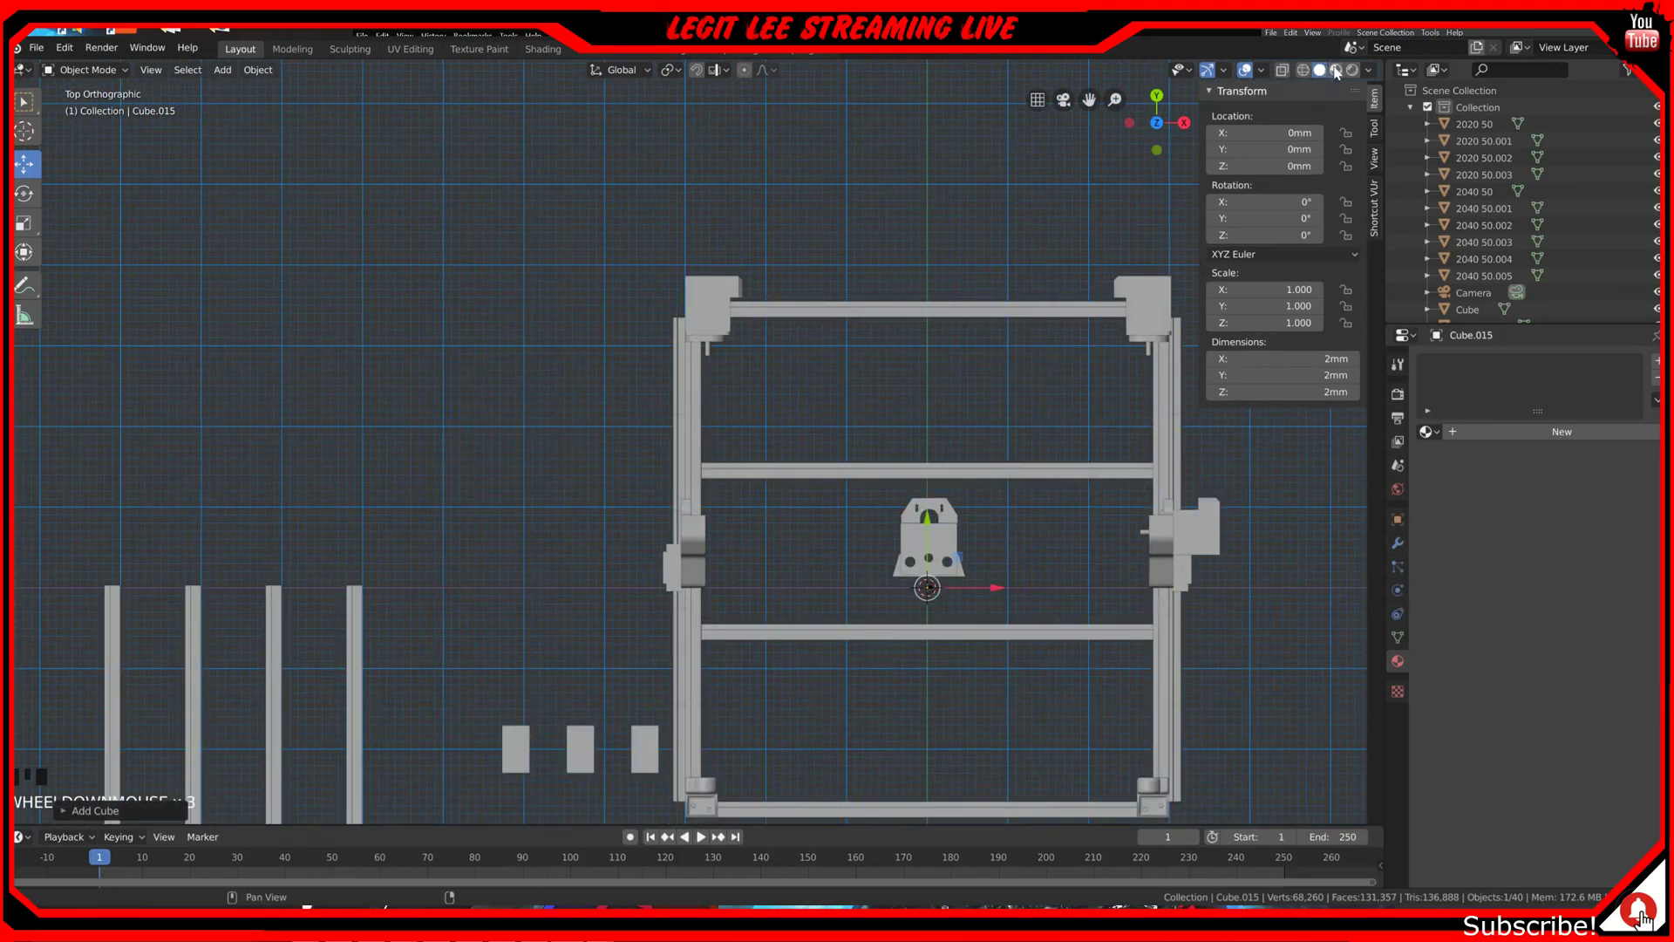
click(1337, 71)
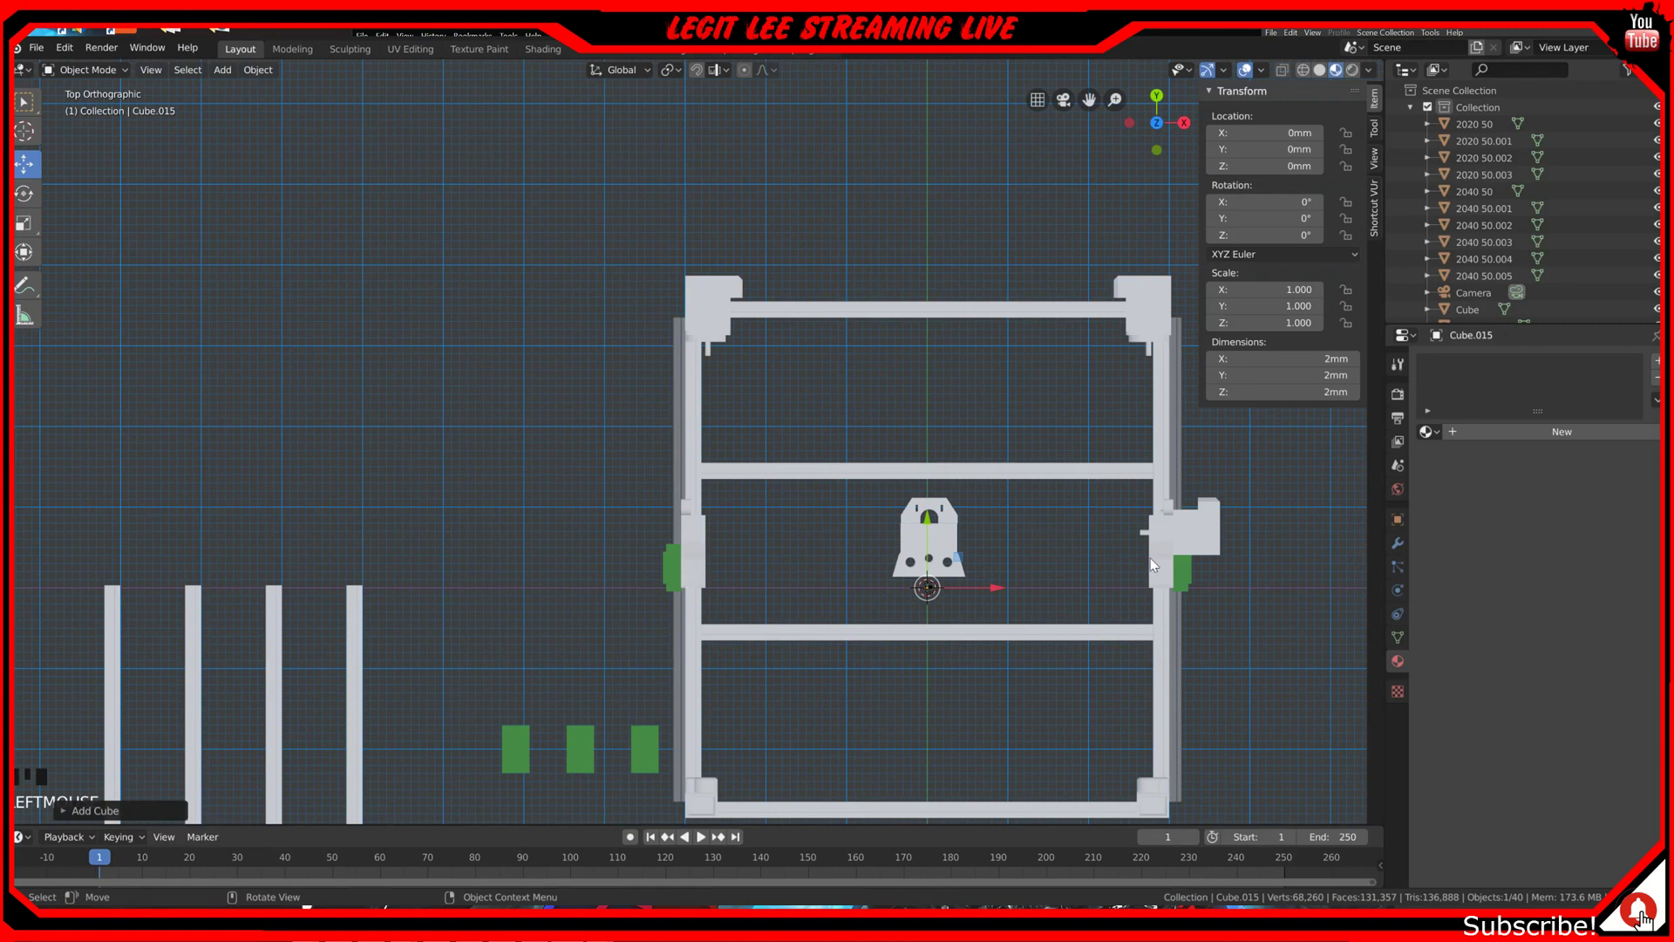
middle_drag(916, 699, 917, 605)
scroll(885, 519, up, 3)
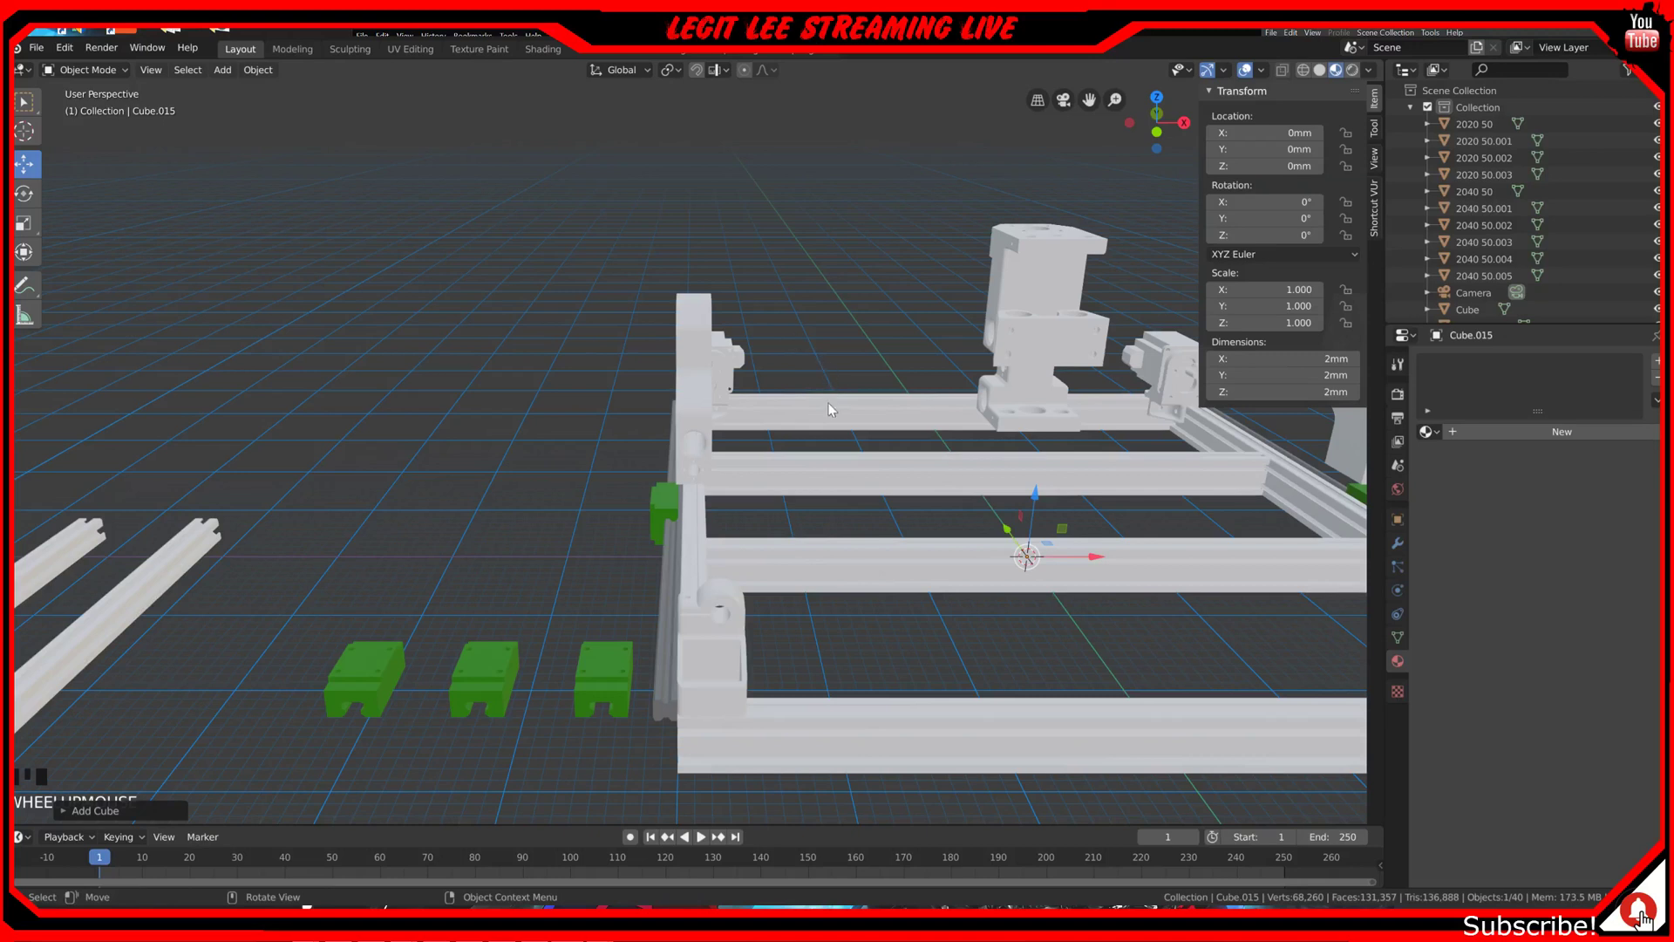
middle_drag(818, 464, 802, 478)
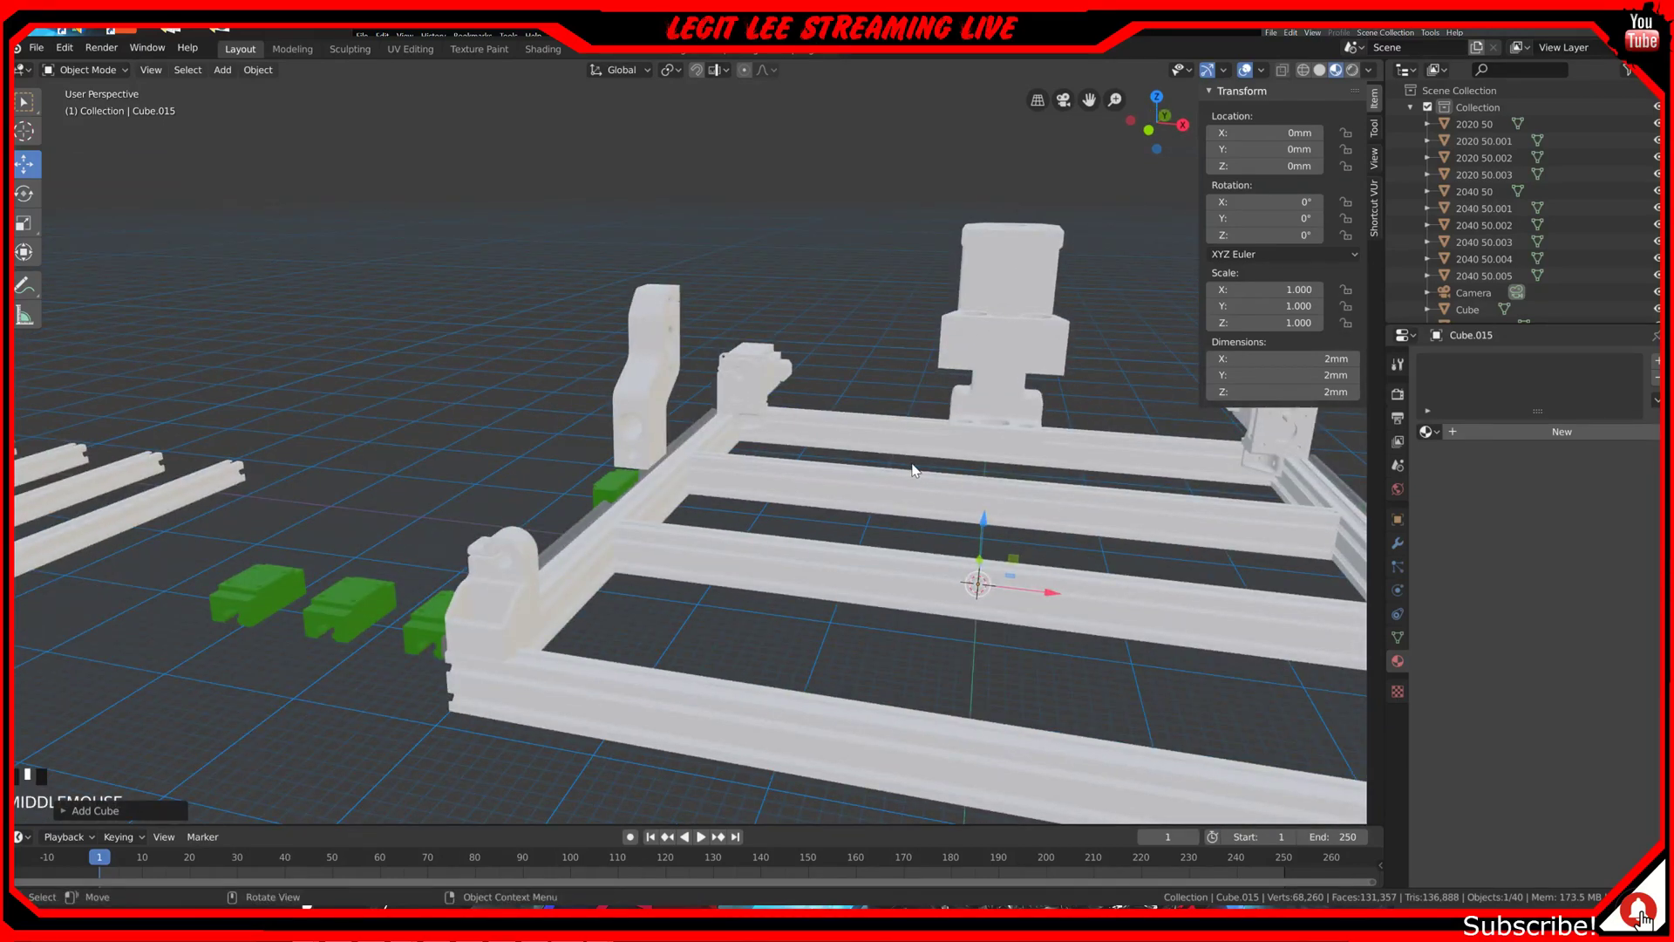
mouse_move(698, 523)
middle_down()
mouse_move(683, 513)
mouse_move(733, 533)
mouse_move(721, 542)
middle_up()
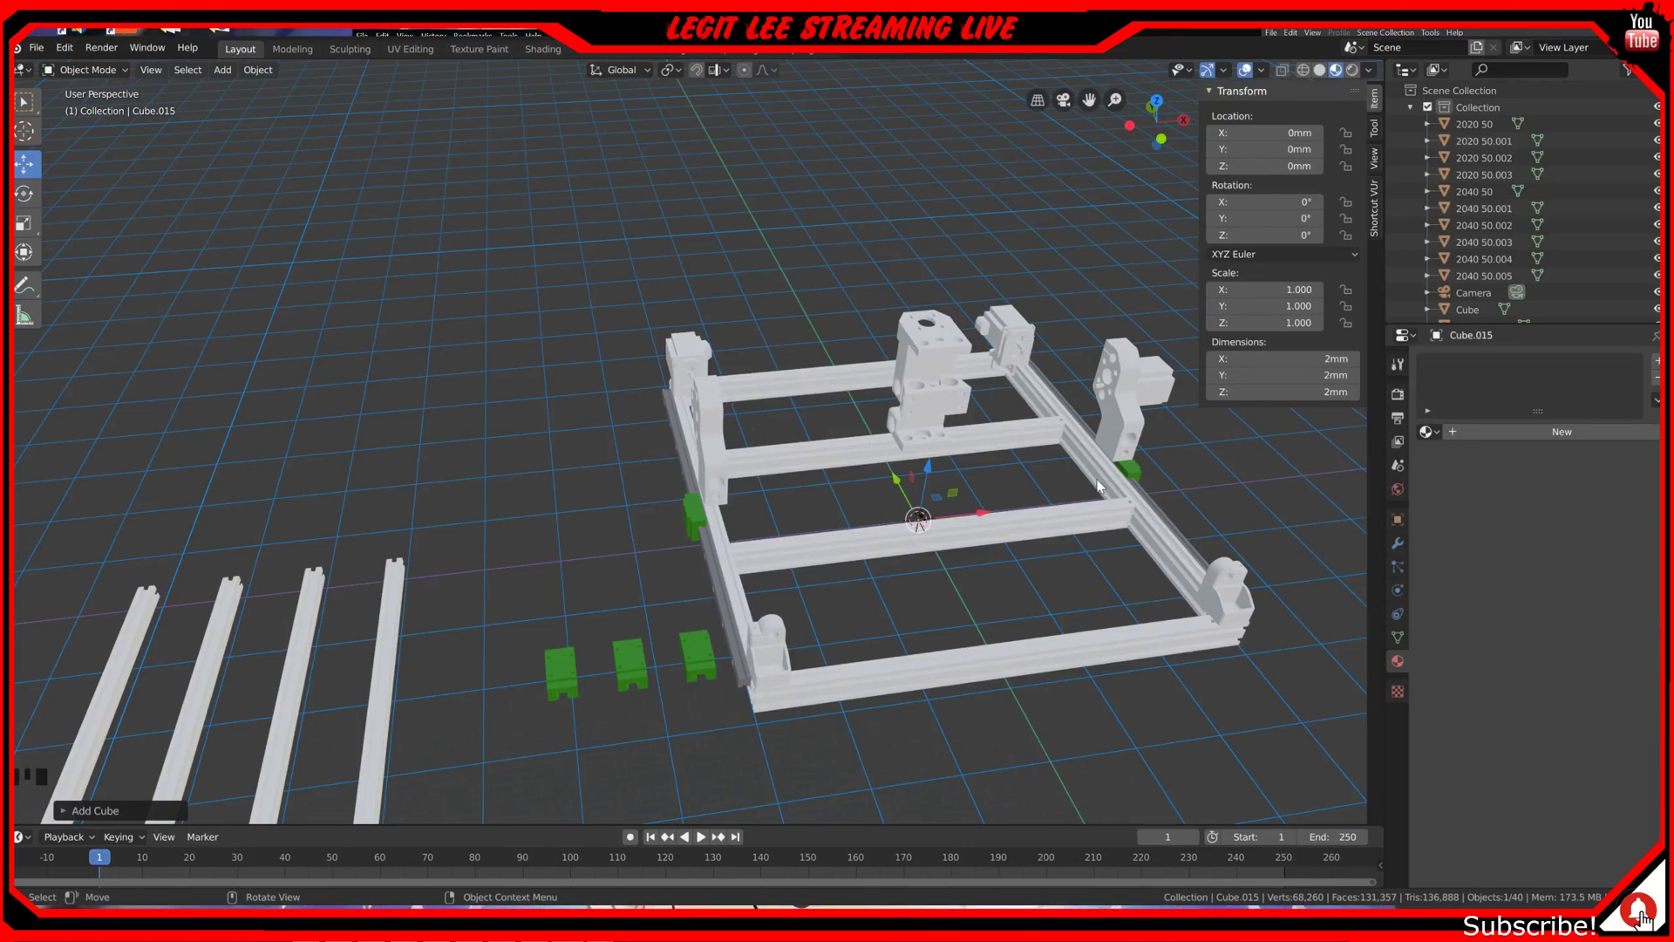
middle_drag(959, 440, 1013, 453)
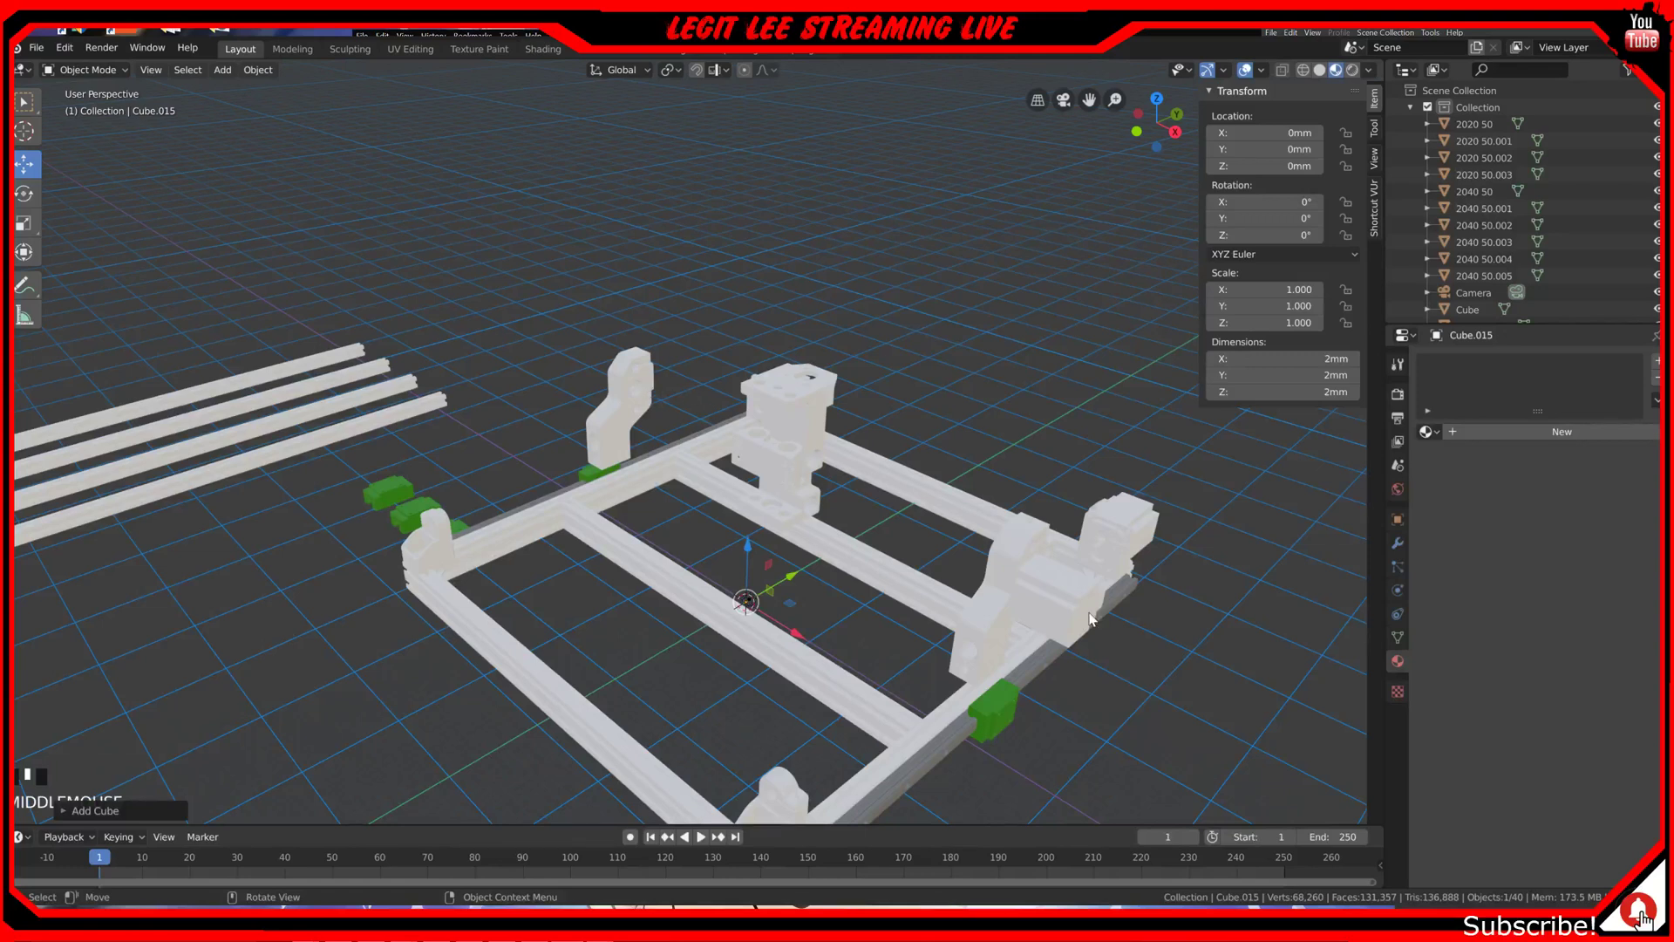
middle_drag(591, 432, 795, 436)
scroll(796, 436, down, 1)
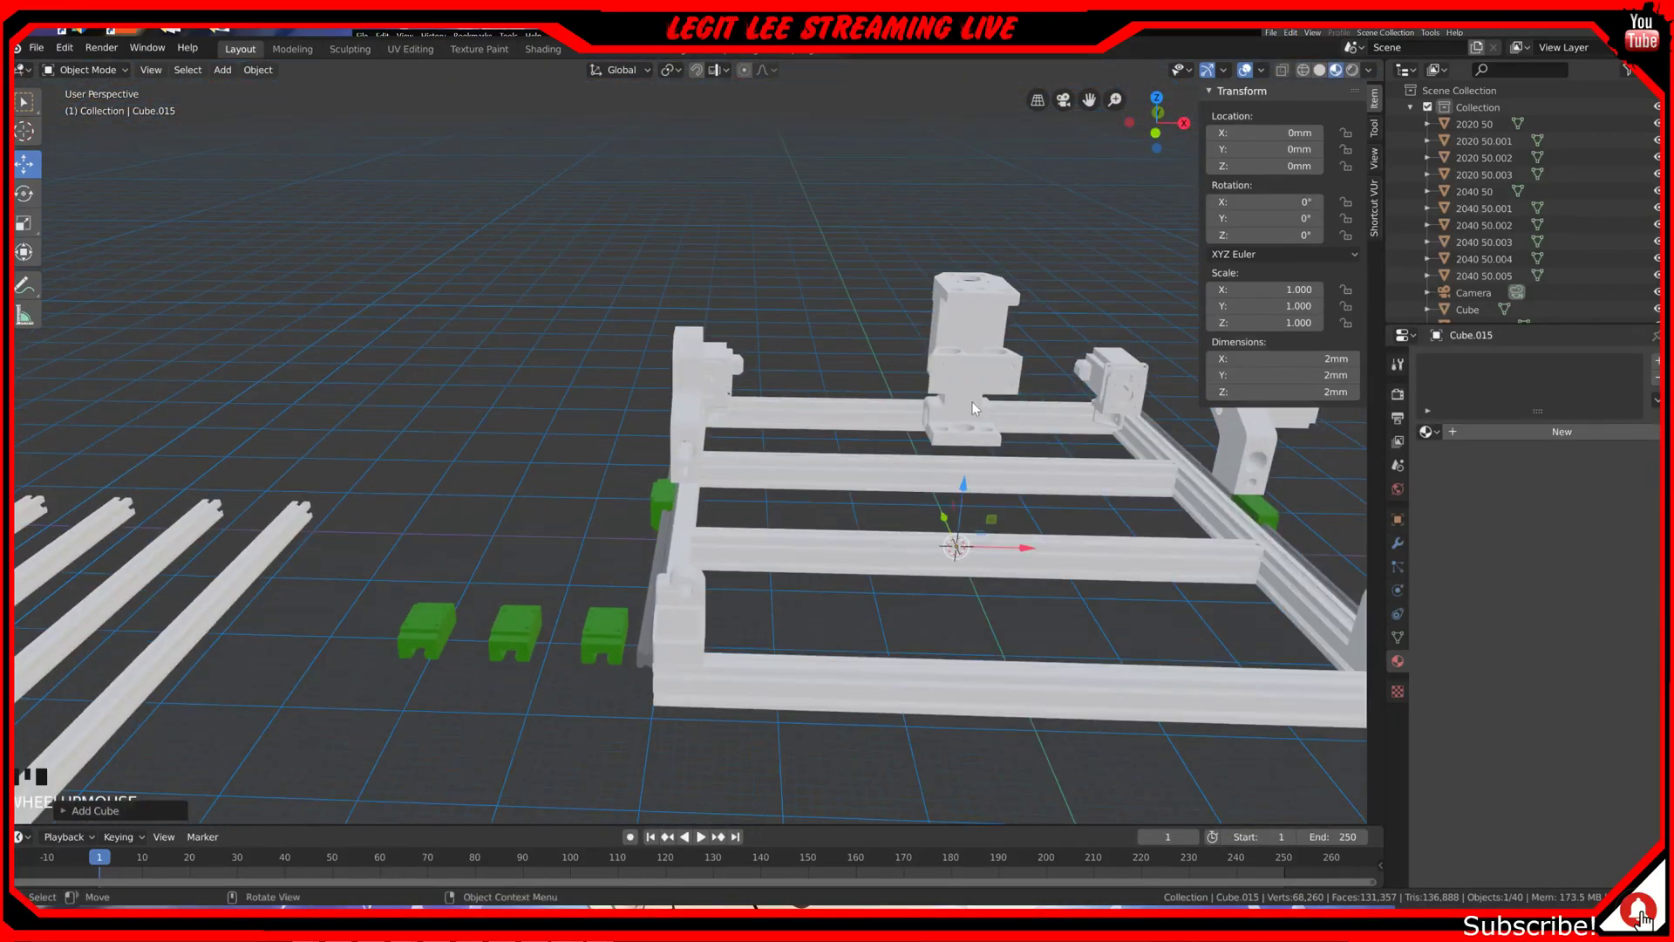
scroll(610, 454, down, 1)
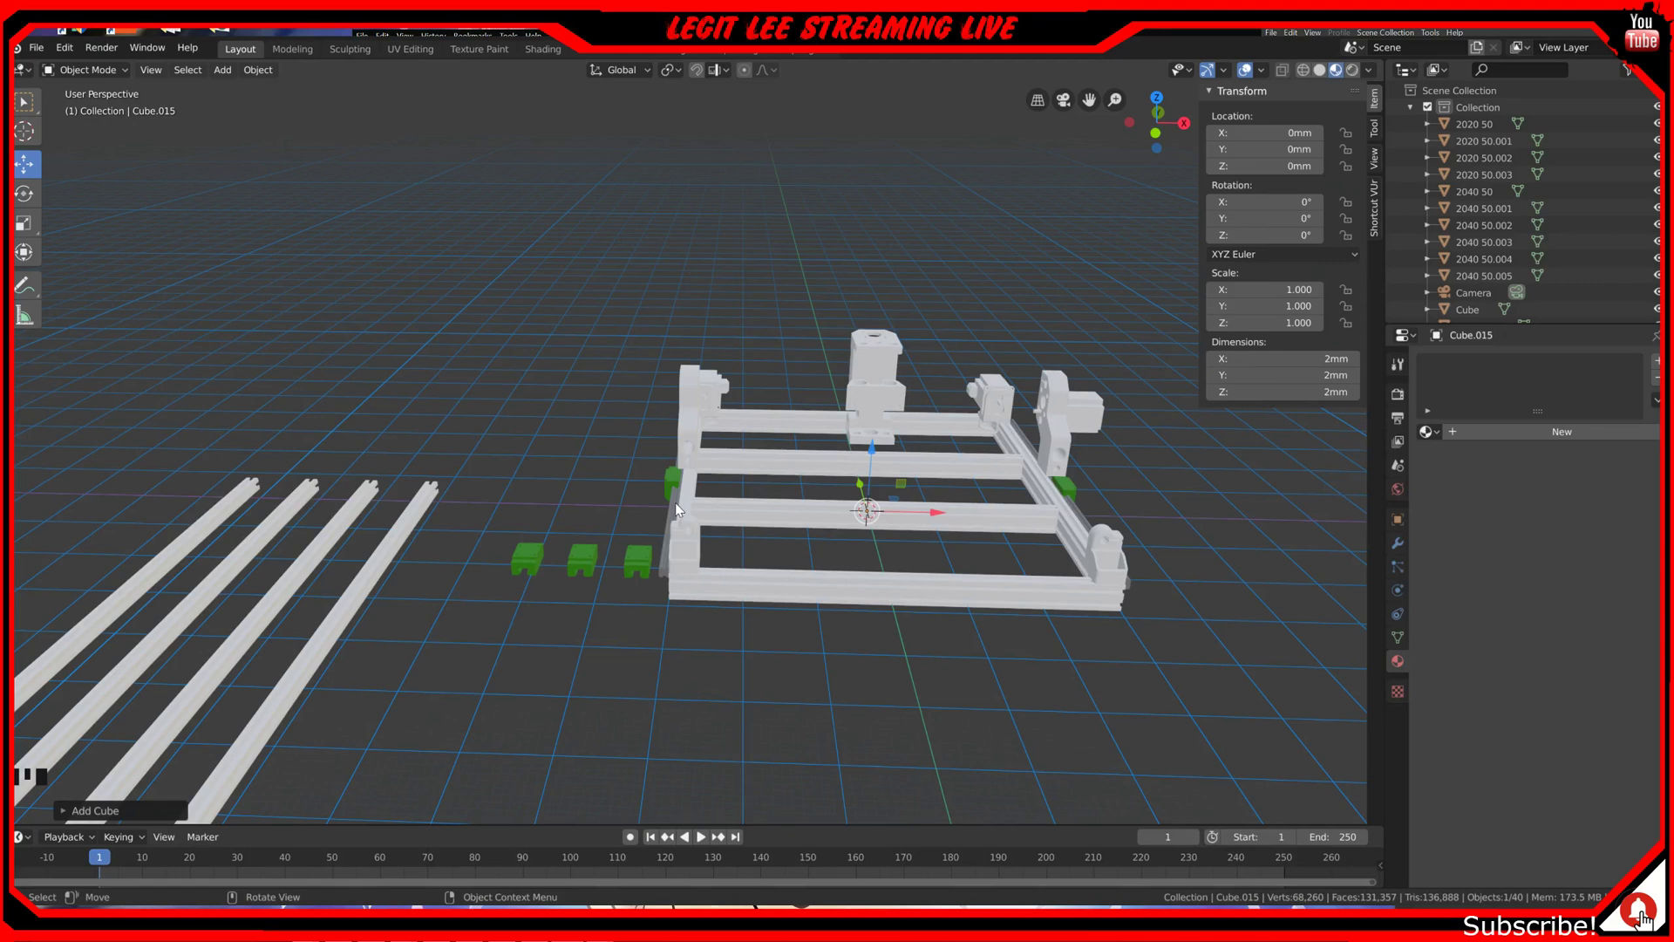
middle_drag(675, 503, 713, 502)
scroll(714, 504, up, 3)
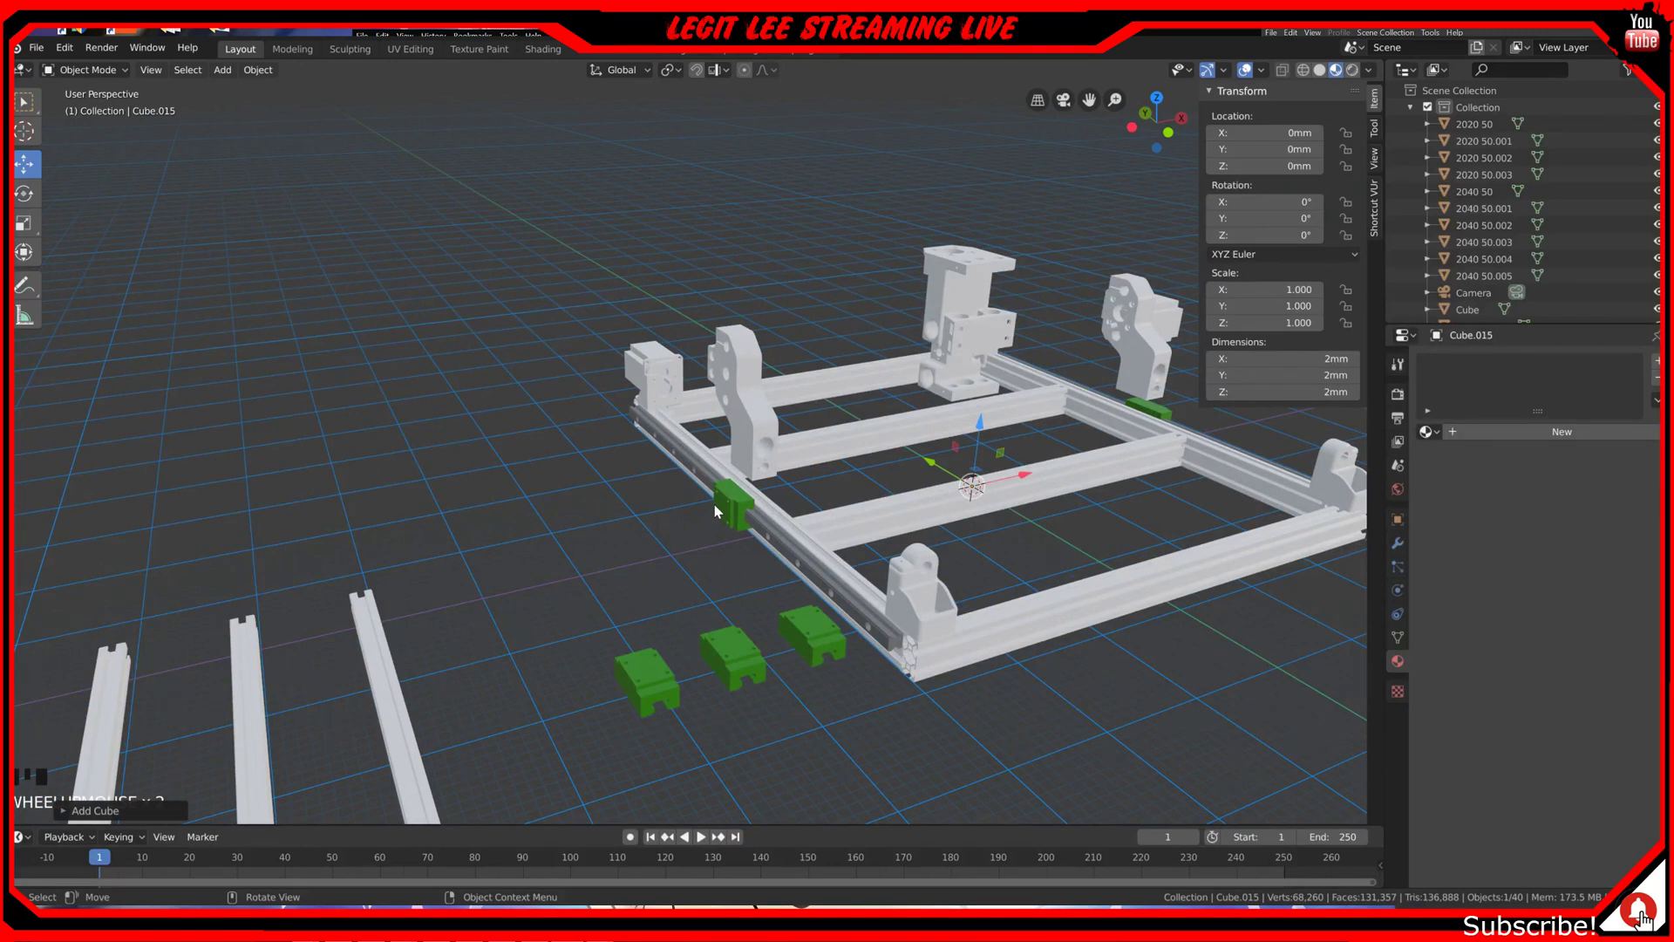
Step: Enter Edit Mode on the X AXIS BEARING bracket and select the bottom edge of its foot in left view
click(769, 408)
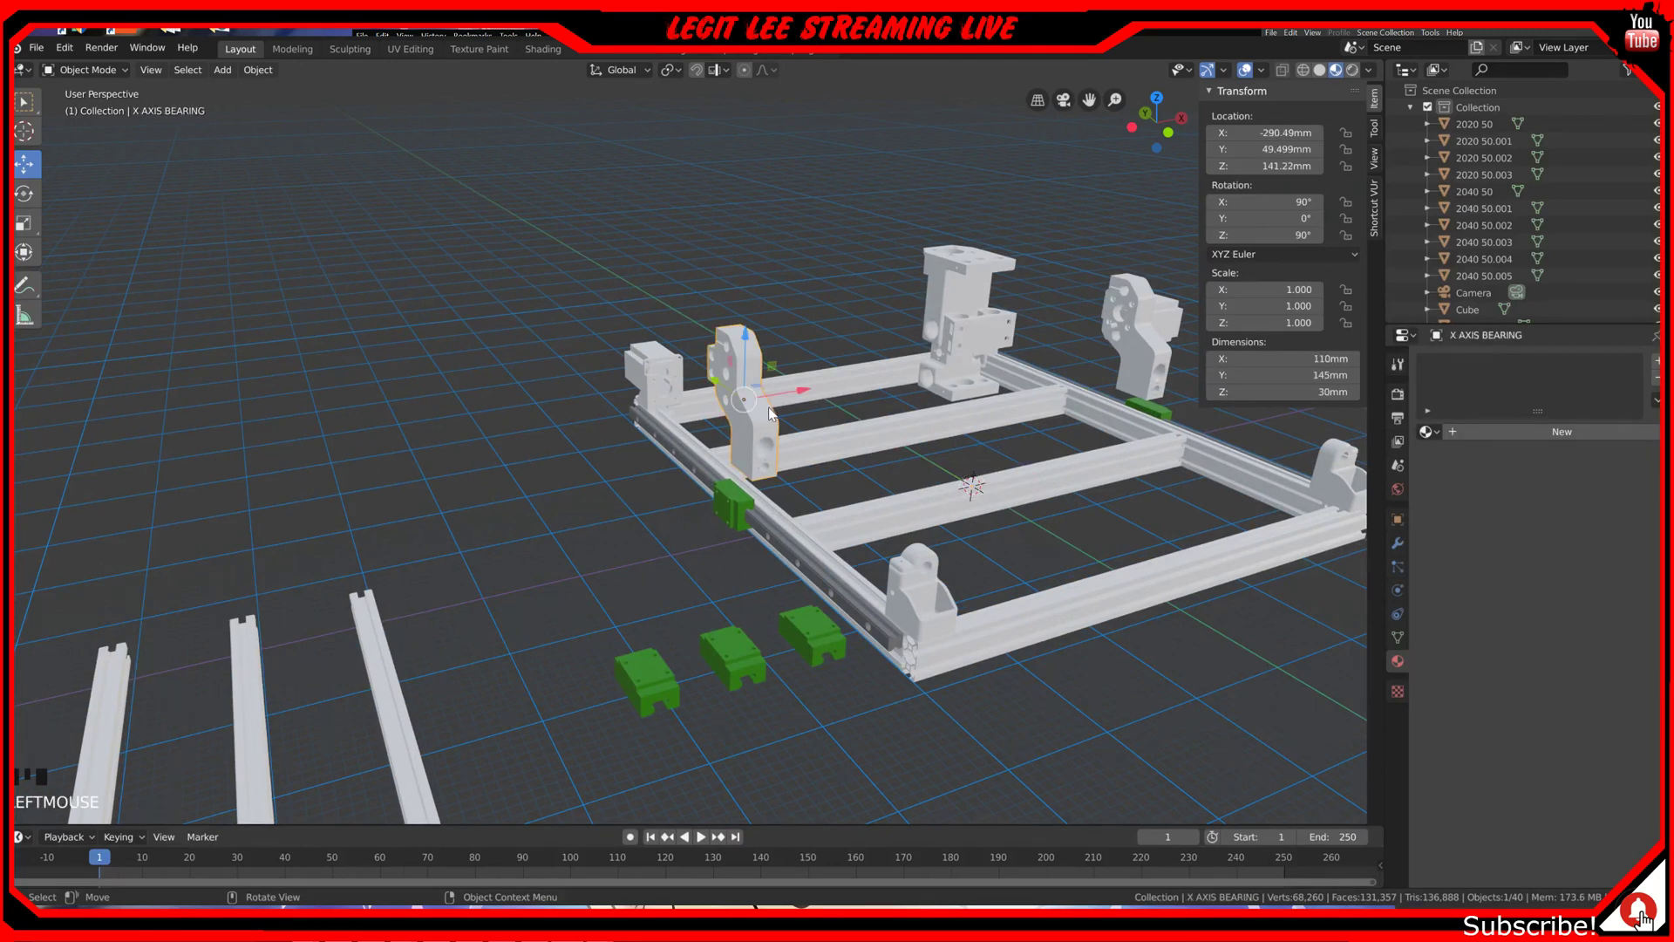
key(Tab)
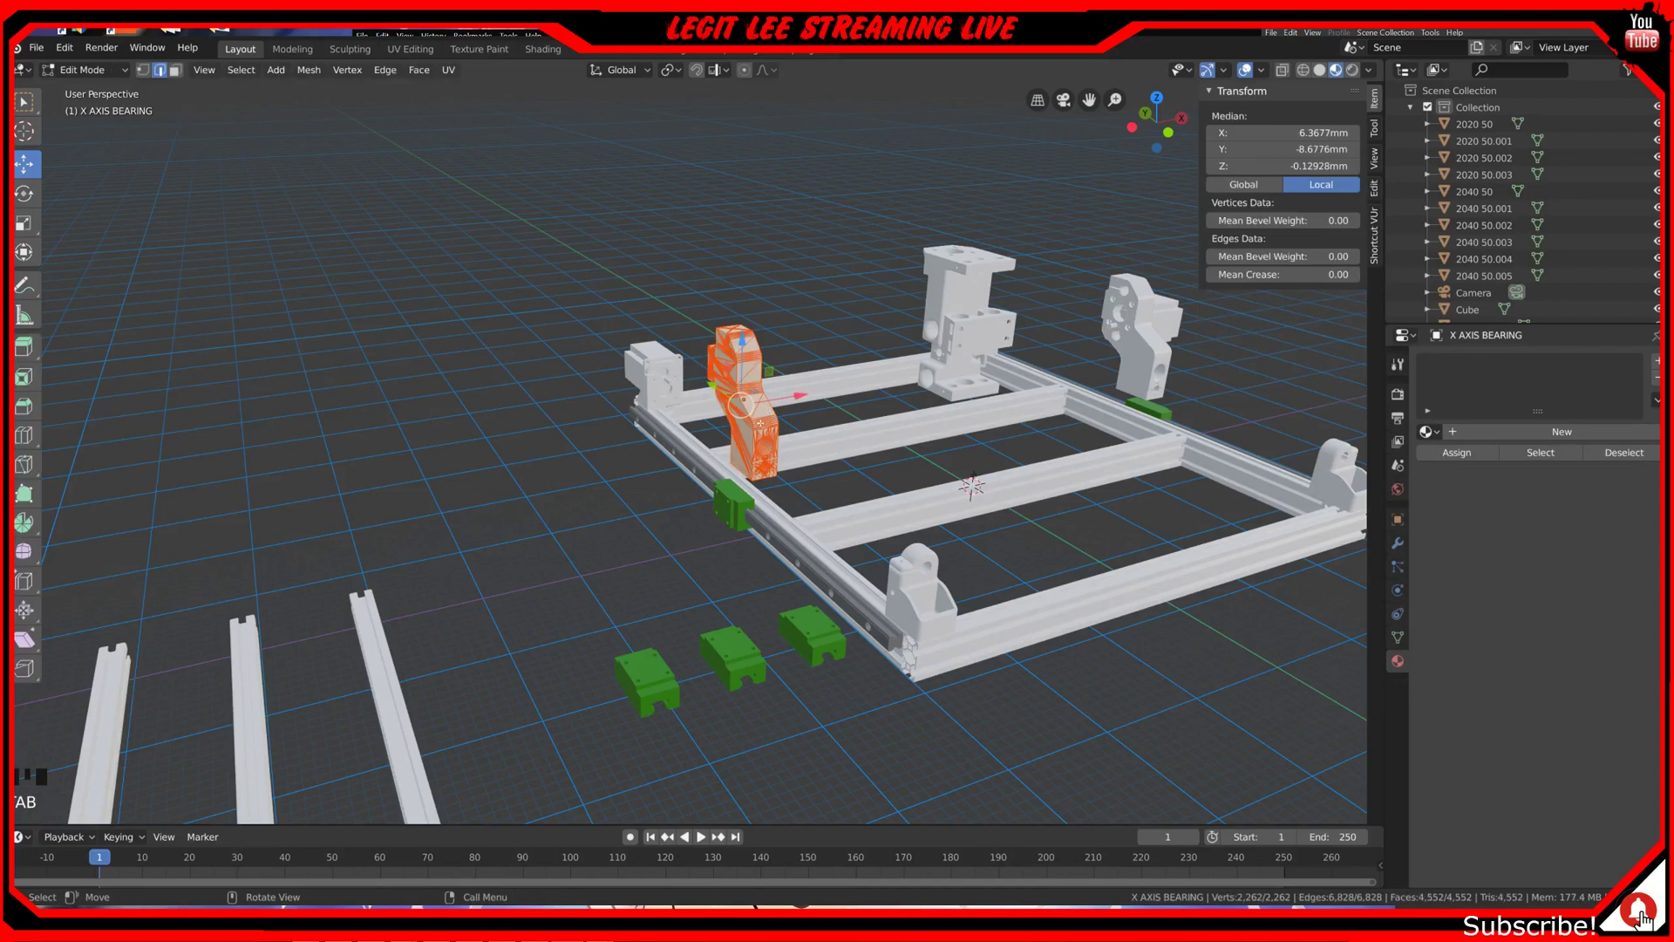
key(ctrl+KP_3)
scroll(895, 342, up, 7)
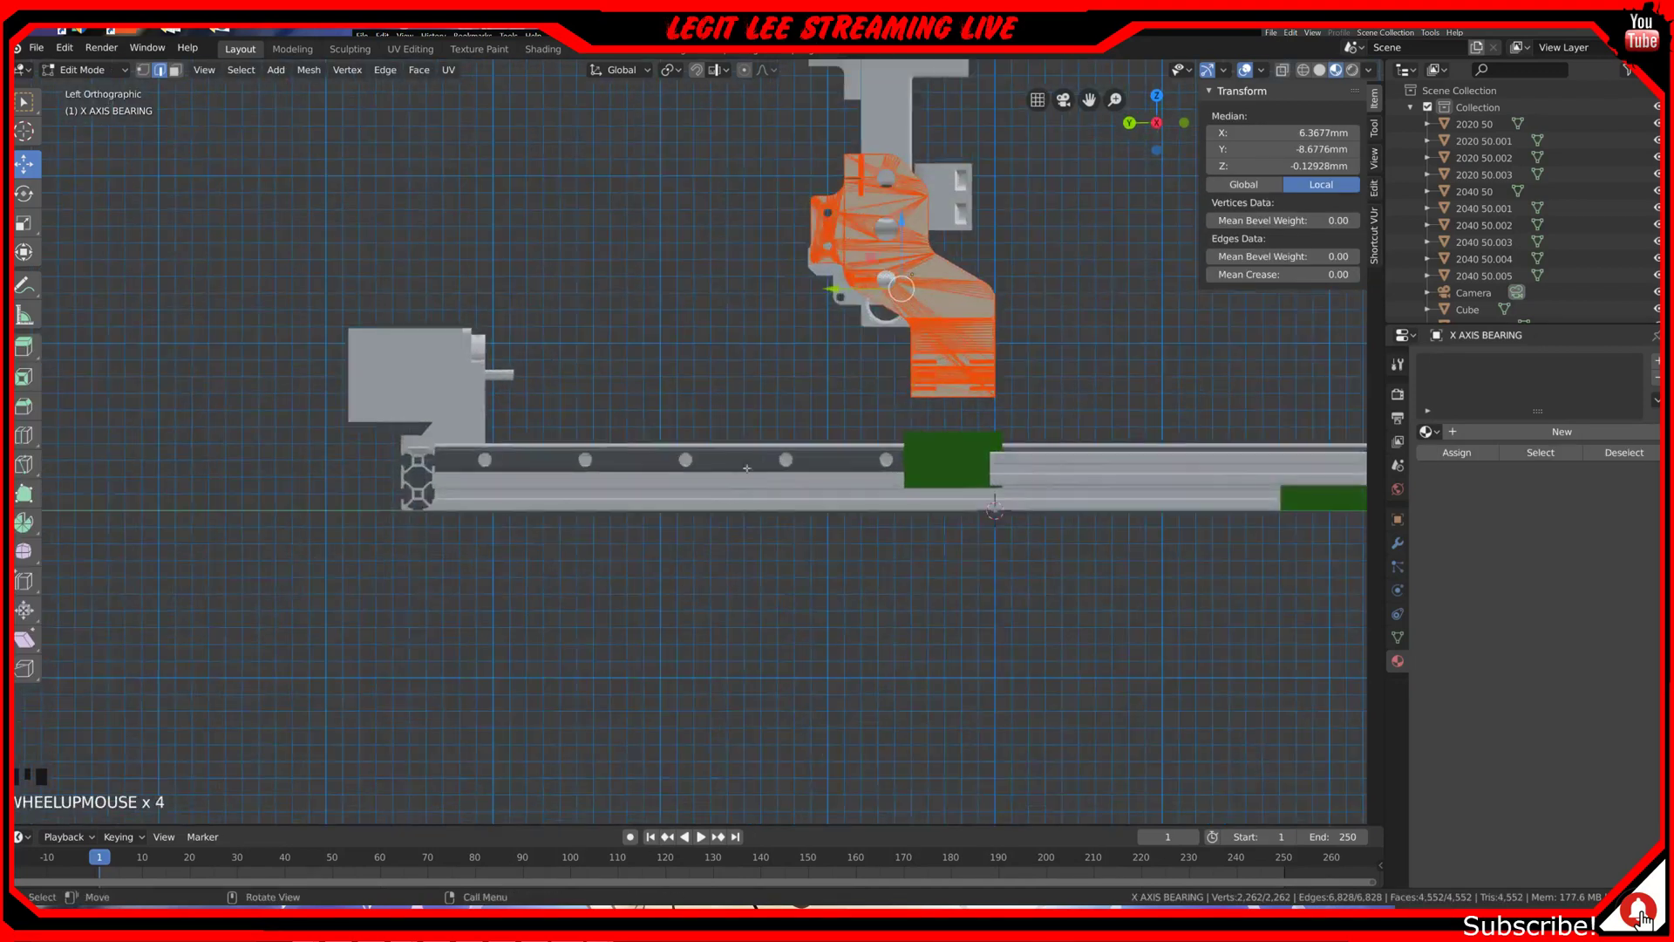
shift+middle_drag(894, 342, 712, 518)
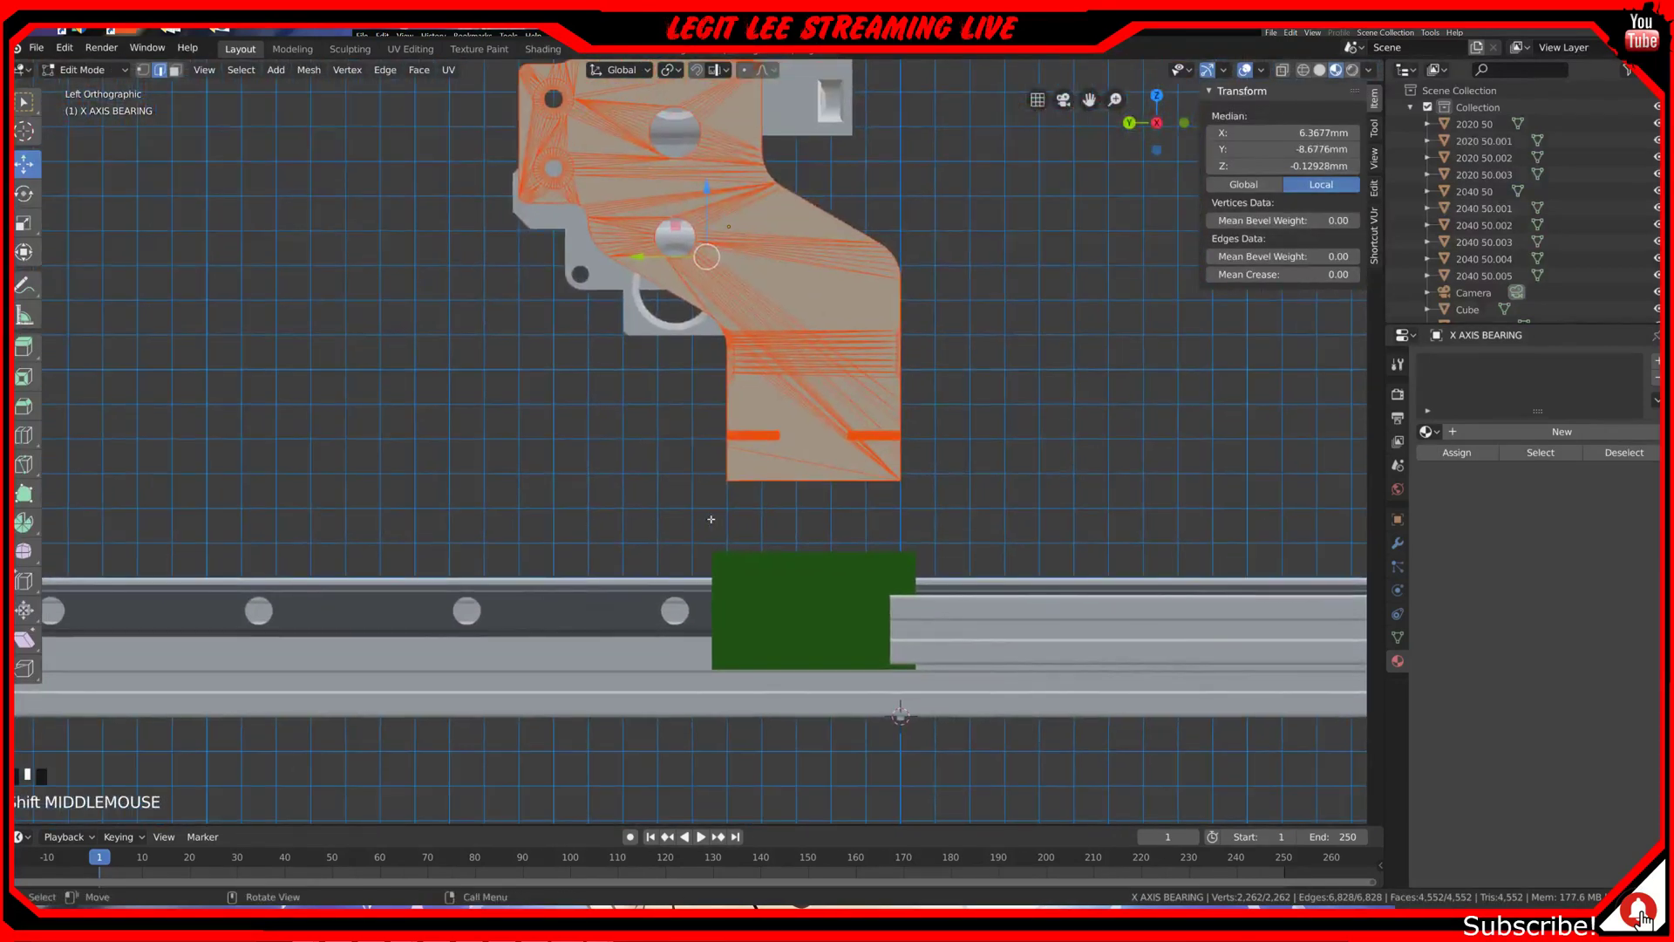
double_click(736, 480)
click(851, 483)
click(851, 483)
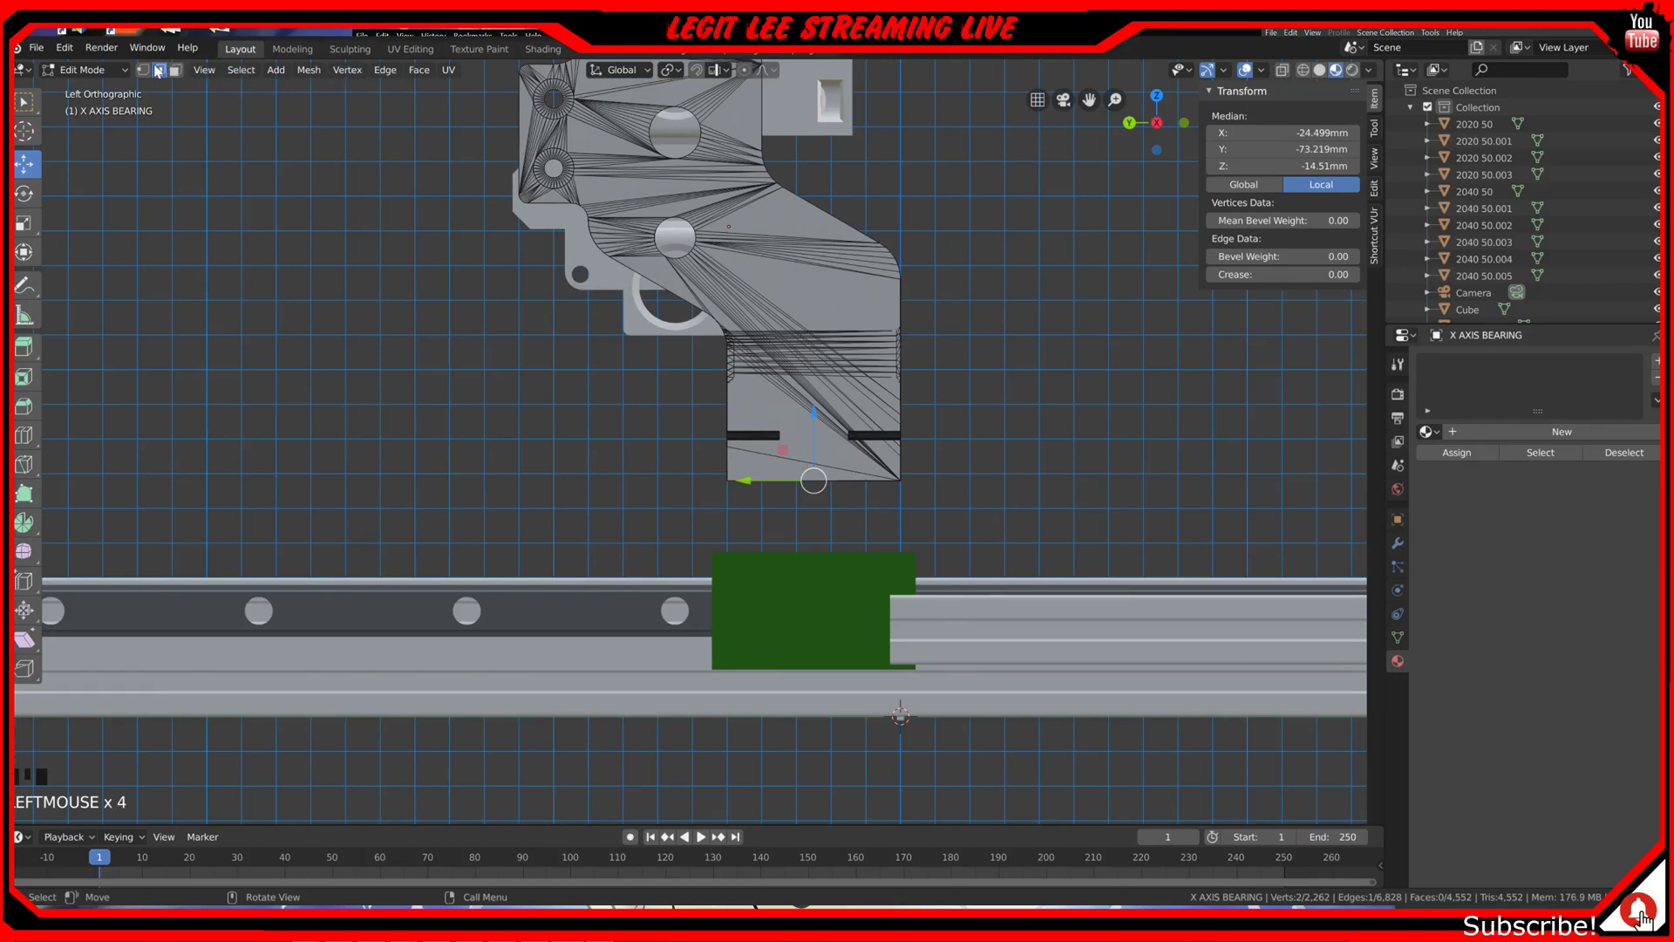
Step: Select the two bottom corner vertices of the bracket's foot and add a MeasureIt segment between them
click(663, 421)
click(733, 470)
click(736, 471)
scroll(743, 473, up, 4)
scroll(743, 474, up, 2)
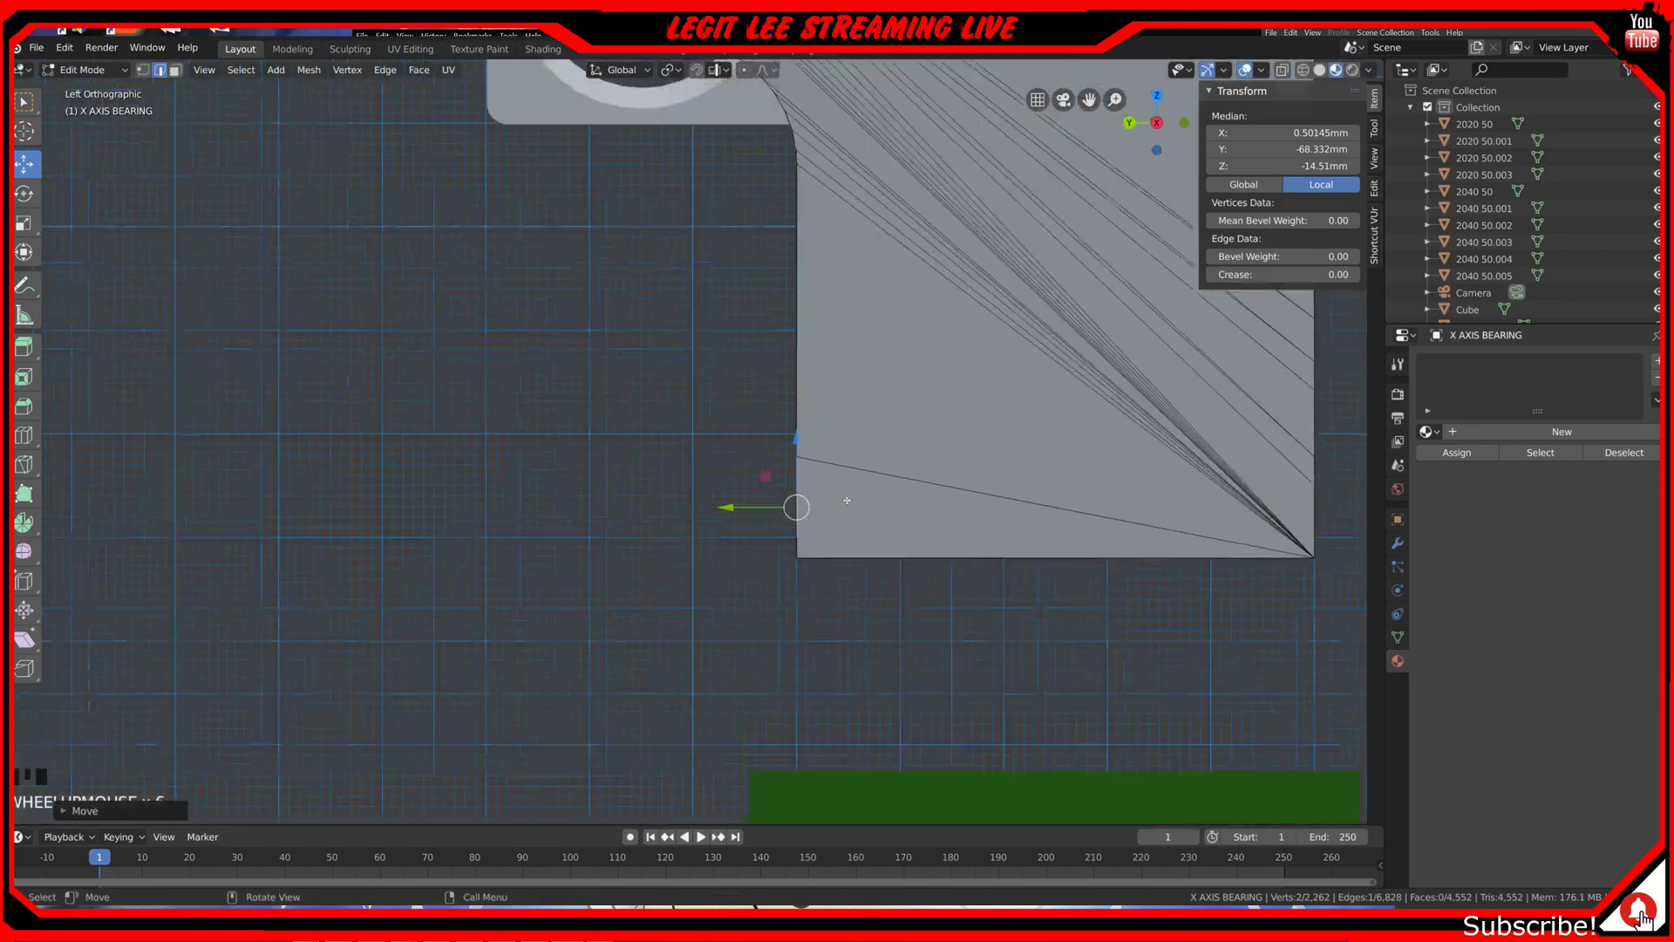
click(805, 553)
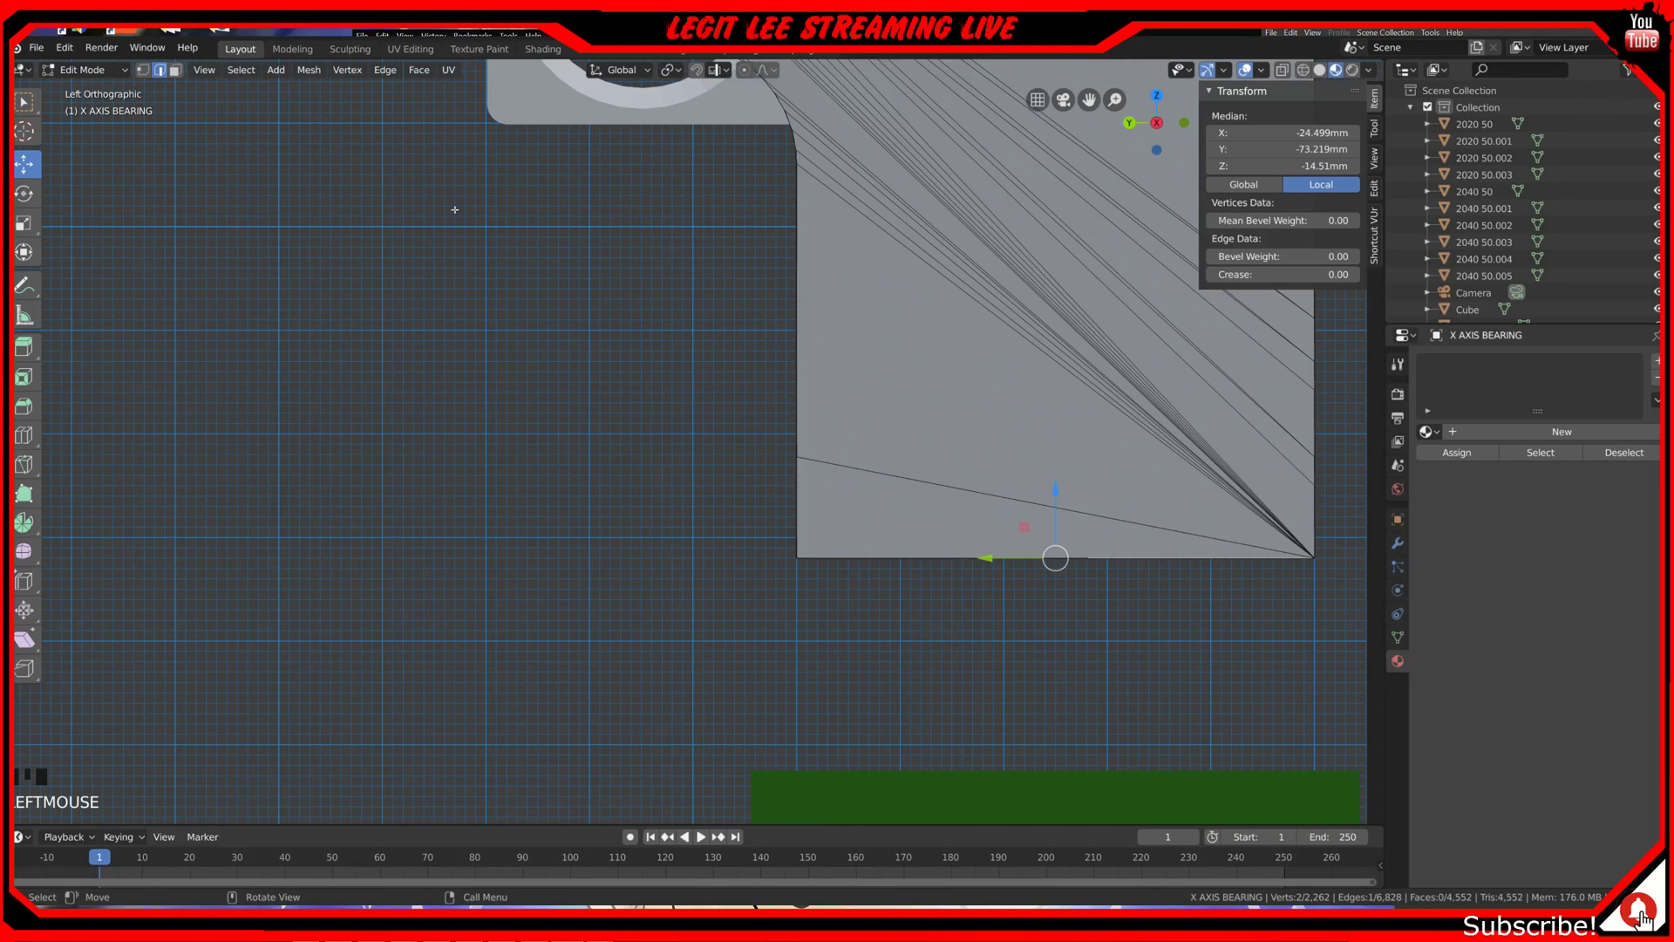
click(142, 71)
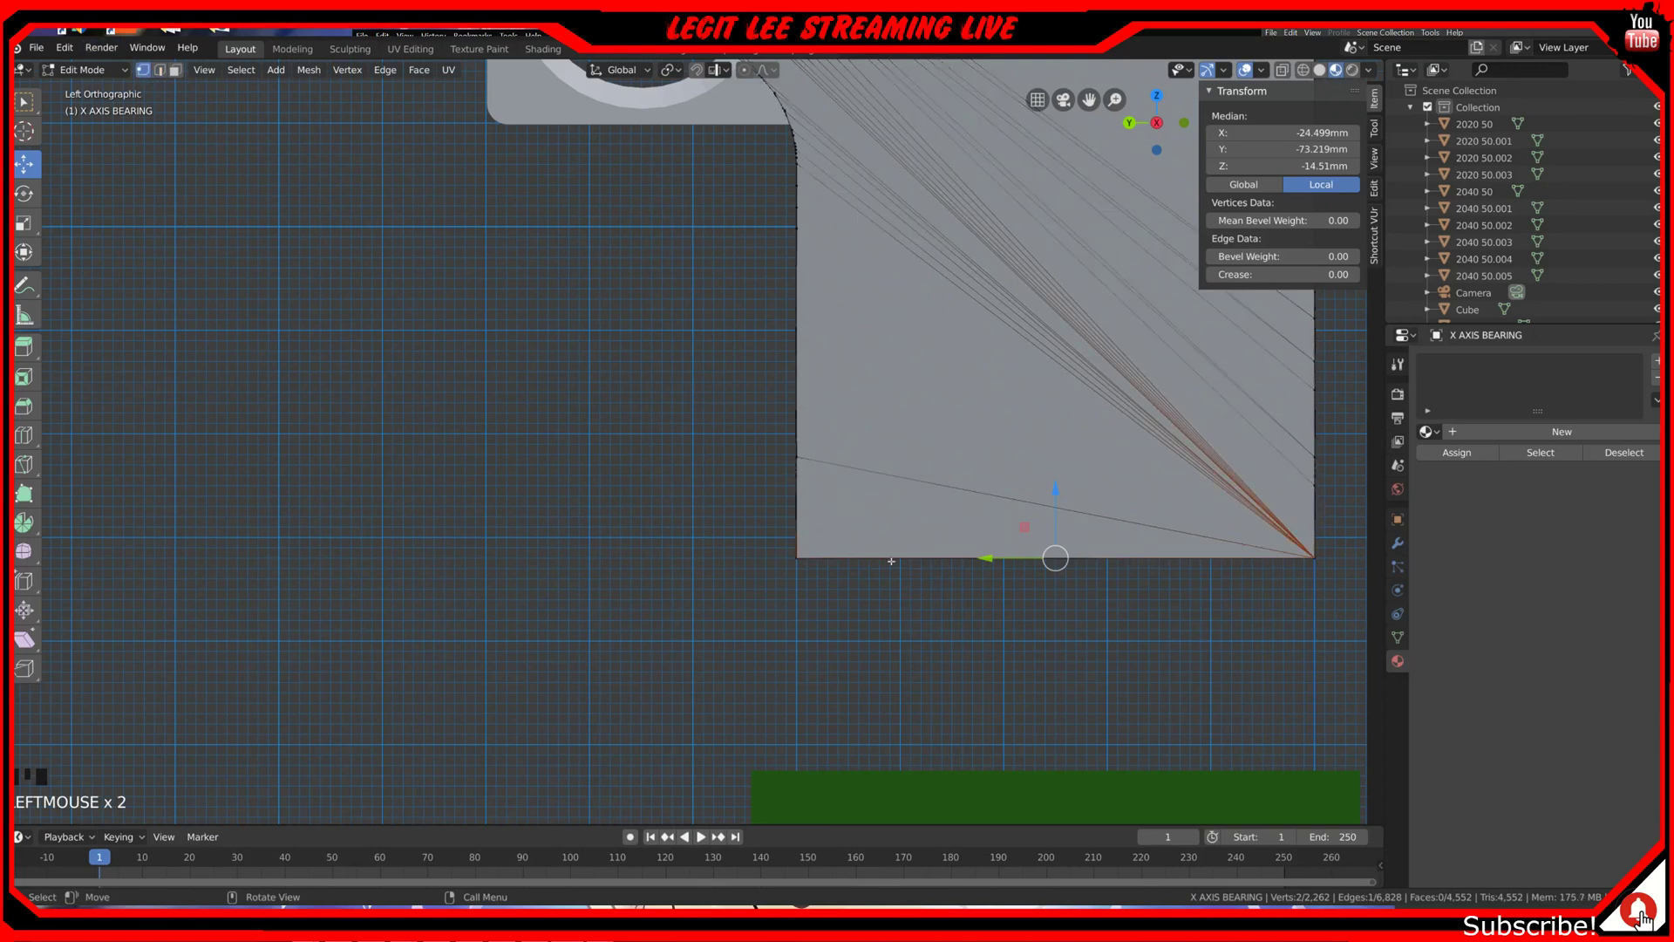
click(796, 558)
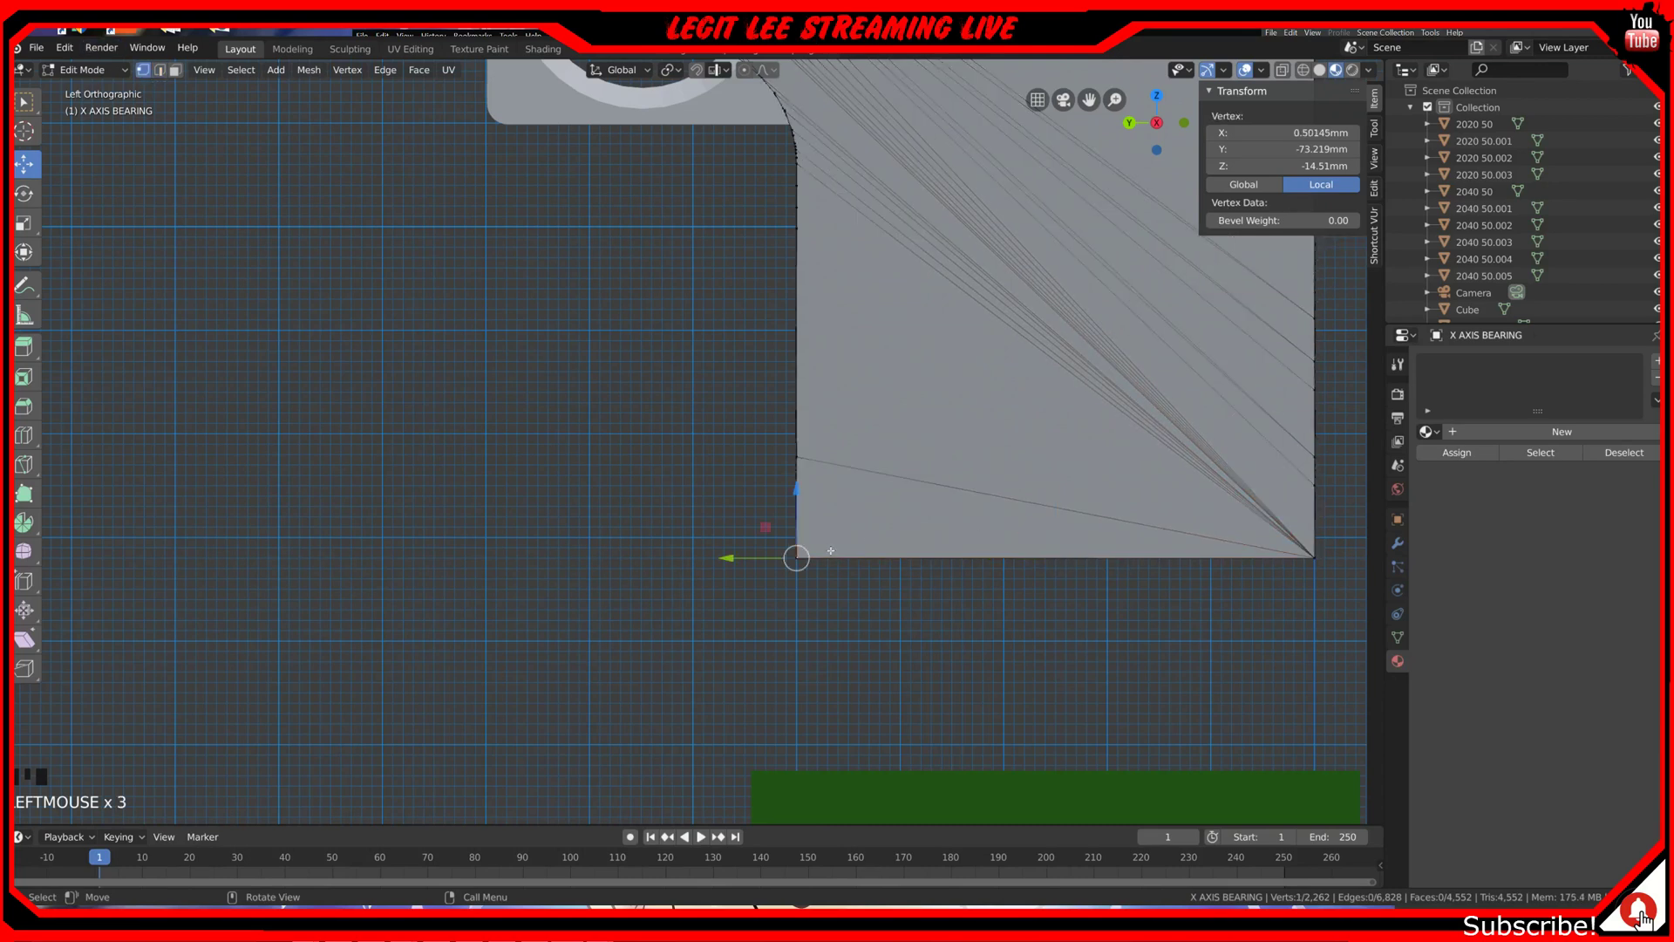
shift+click(1319, 555)
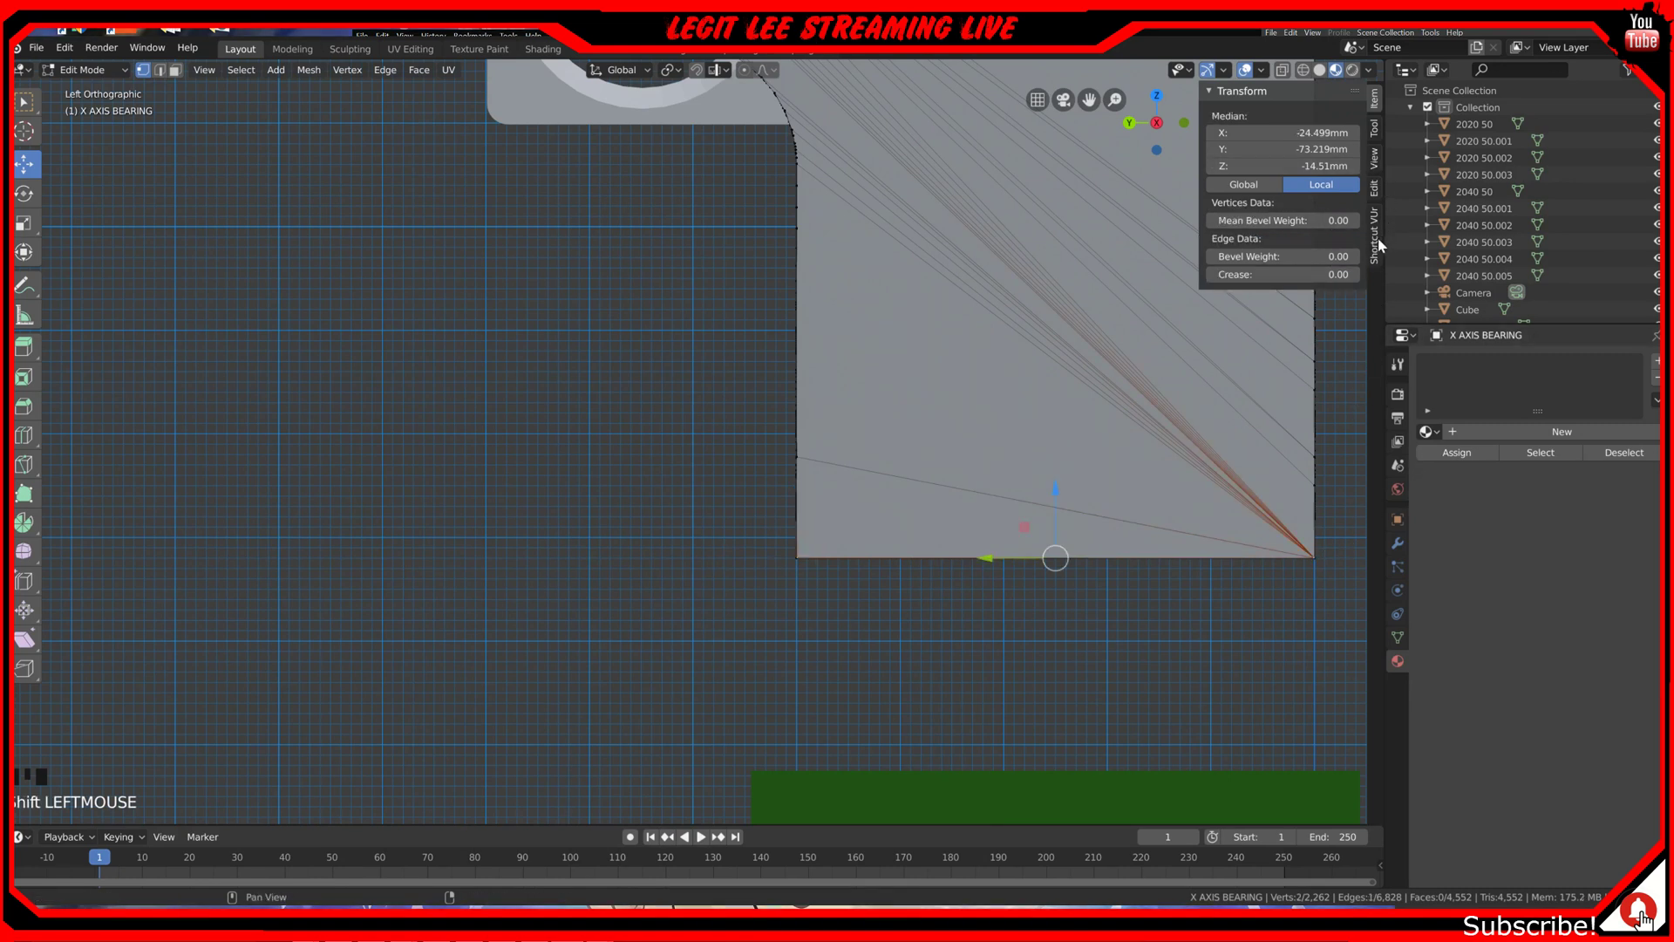
click(1377, 157)
scroll(1264, 575, down, 2)
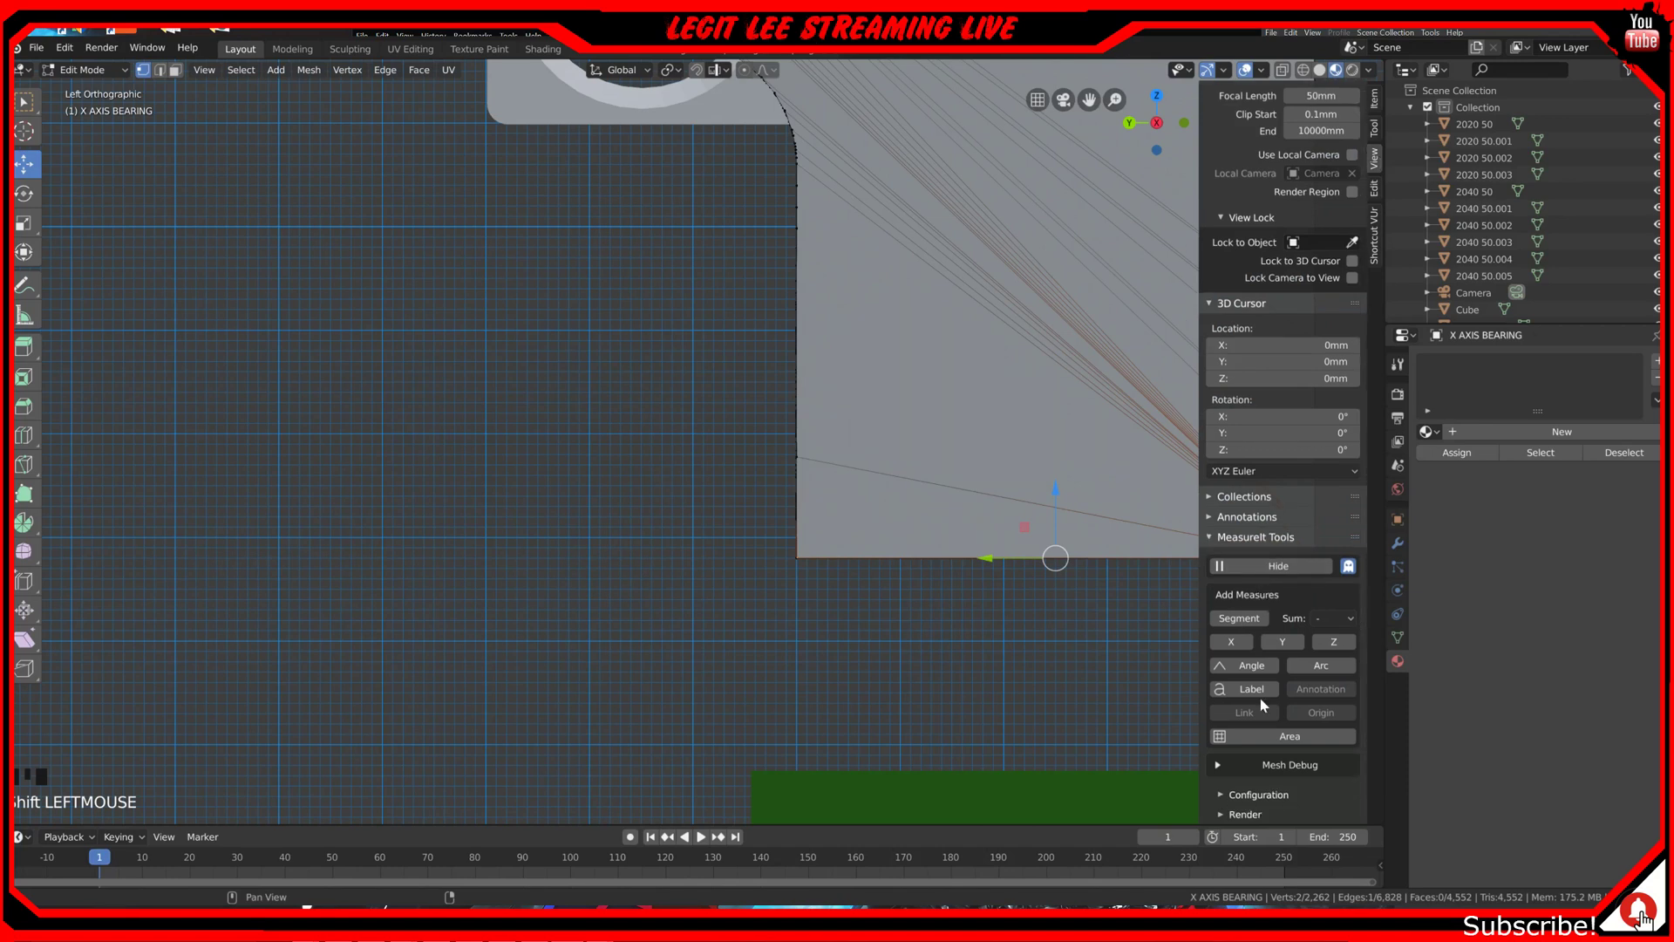
click(1239, 619)
scroll(948, 604, down, 4)
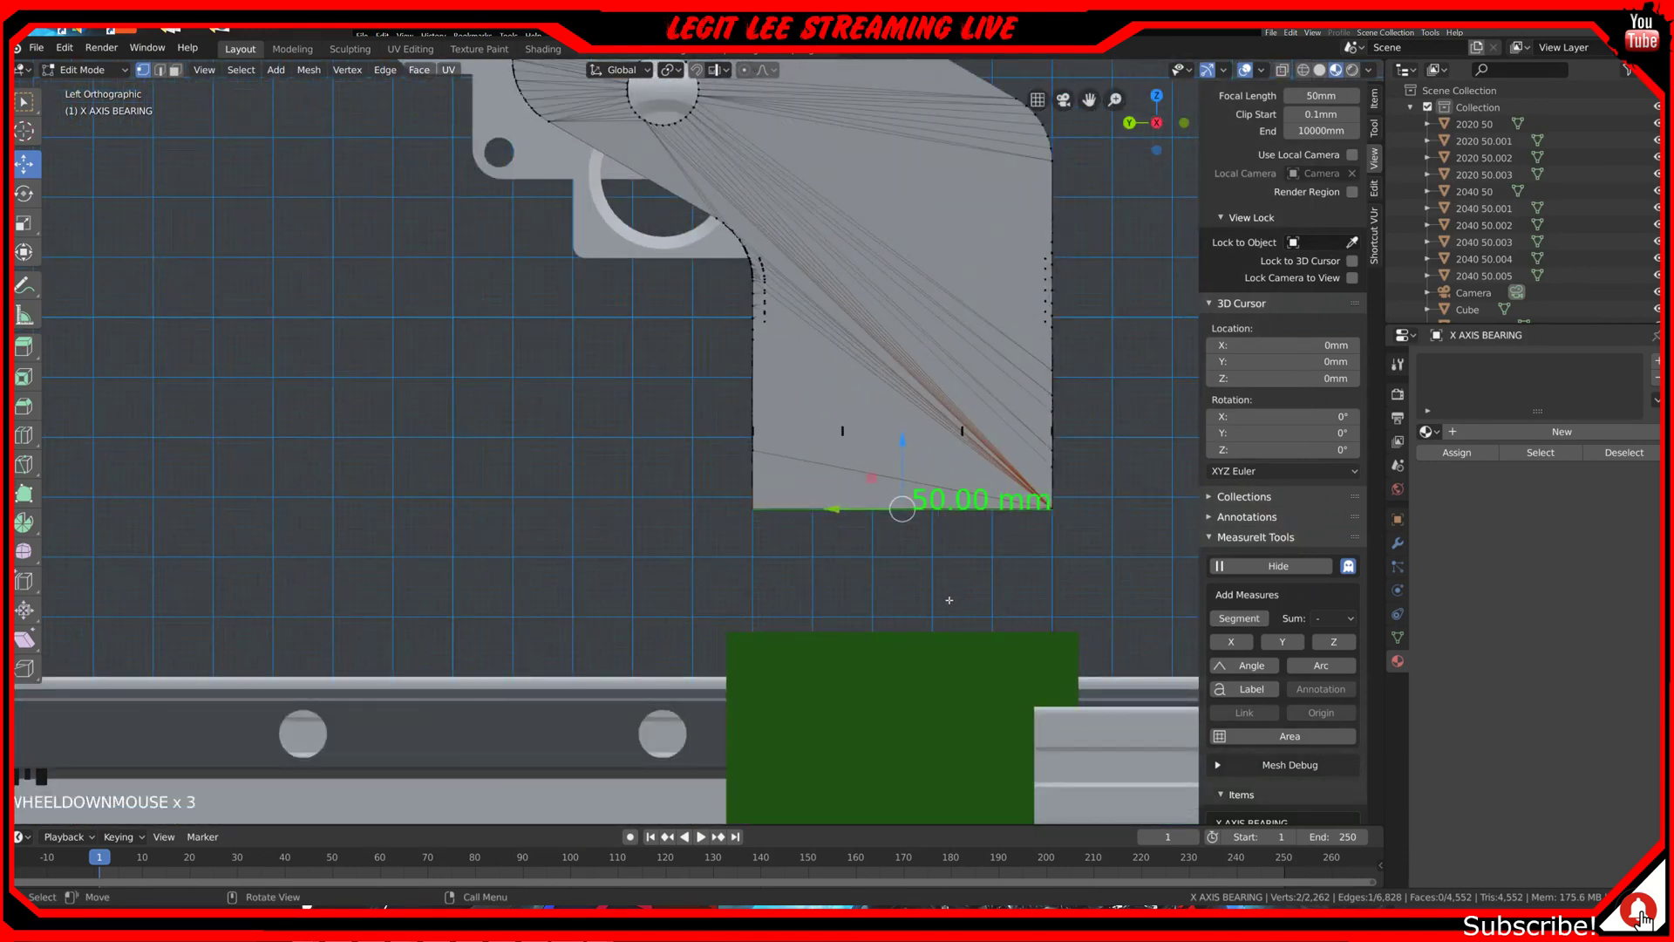
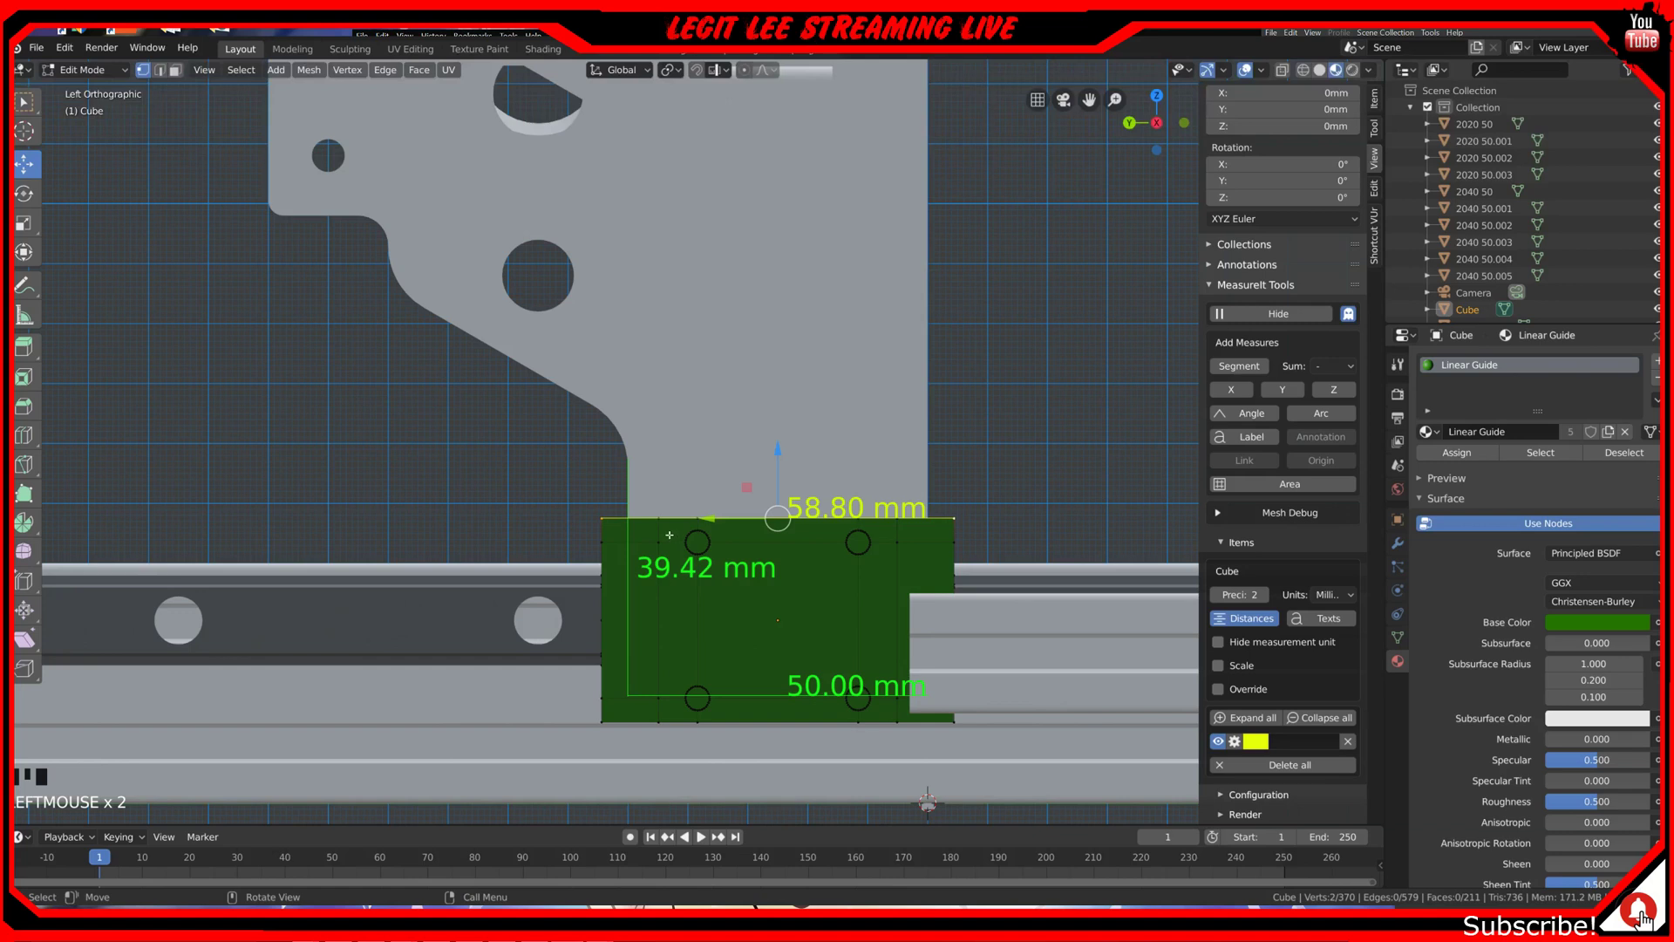
Step: Add a MeasureIt segment along the carriage face between the vertices flanking the upper mounting holes, and colour it yellow
shift+click(897, 543)
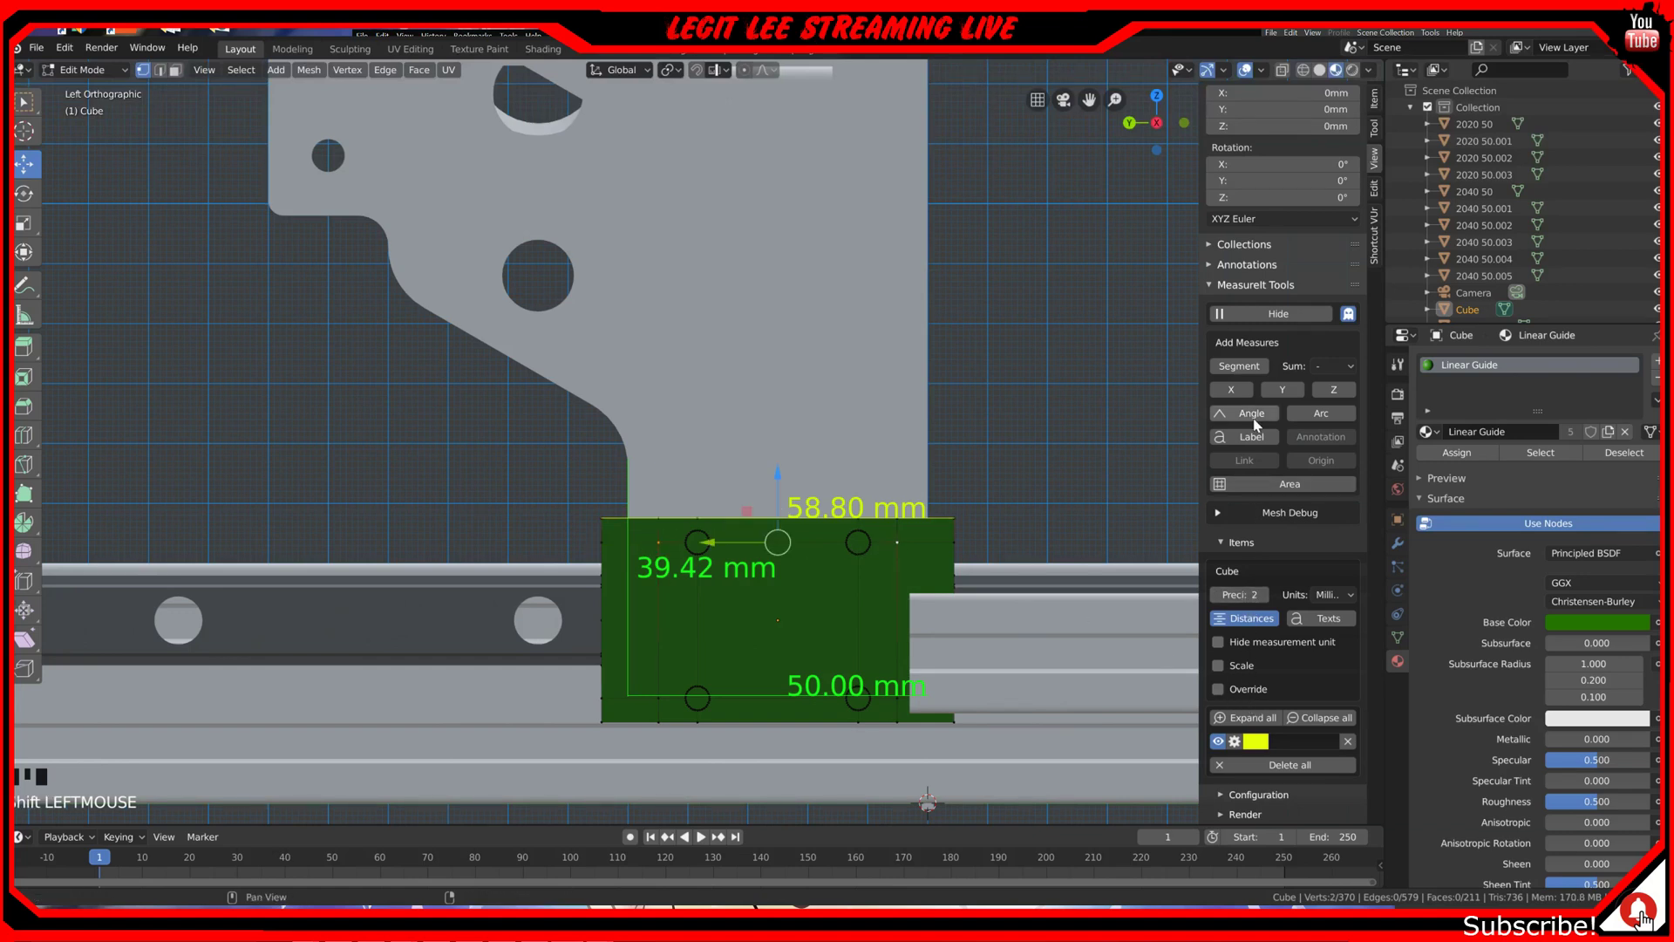
click(1239, 366)
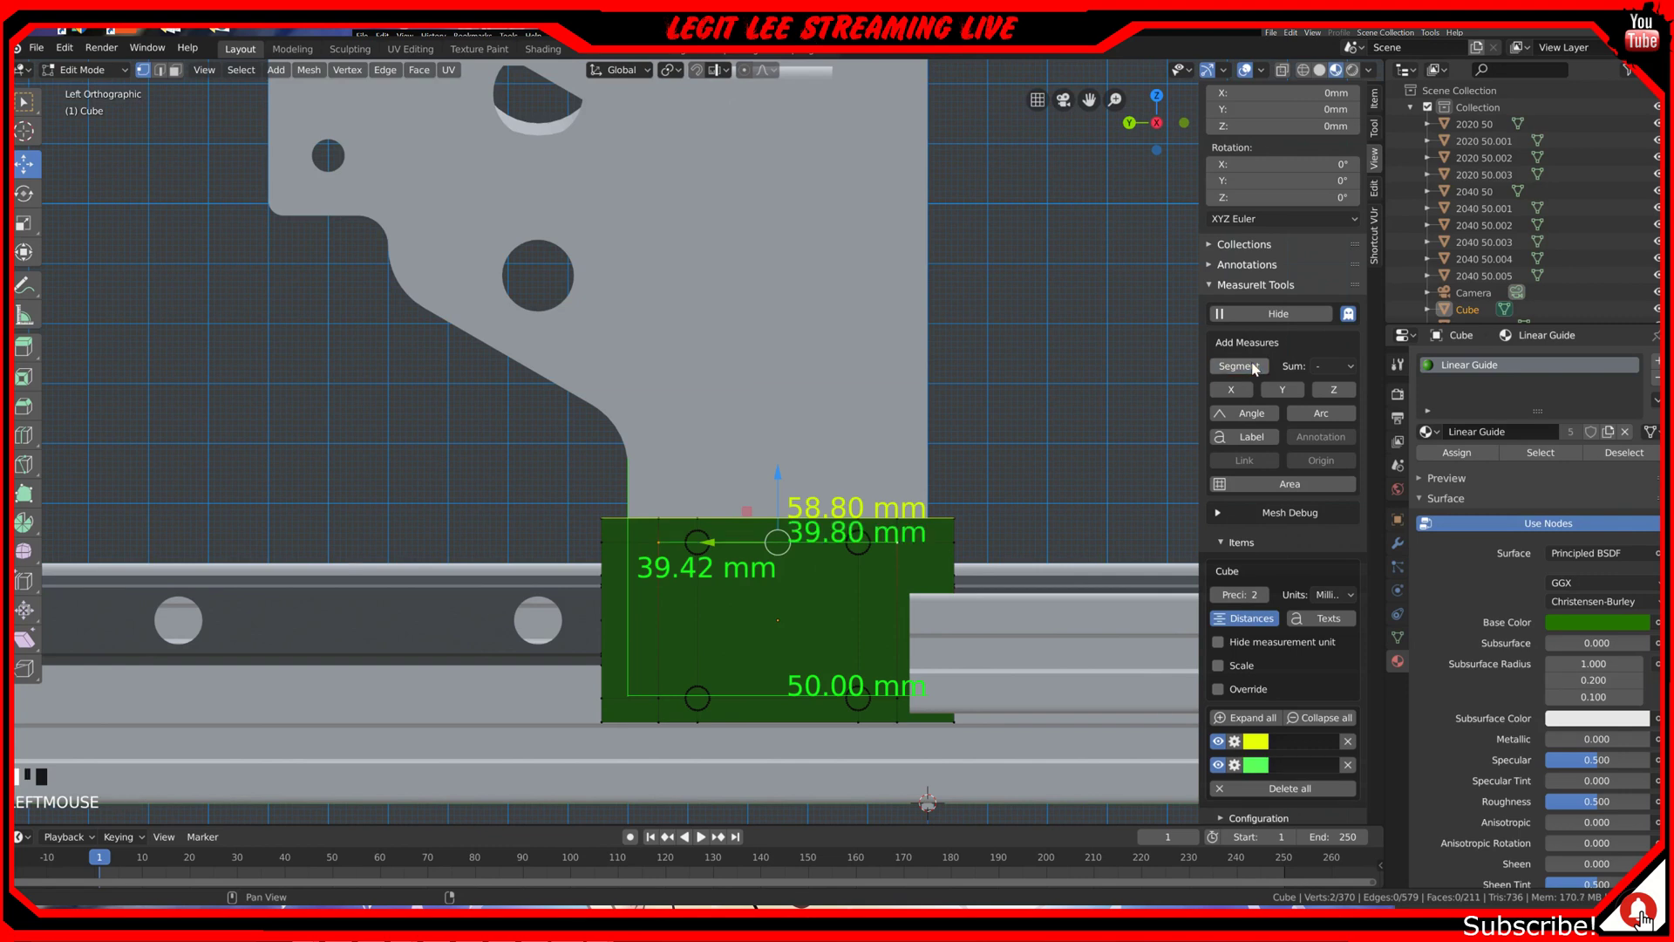
click(1254, 768)
click(1314, 532)
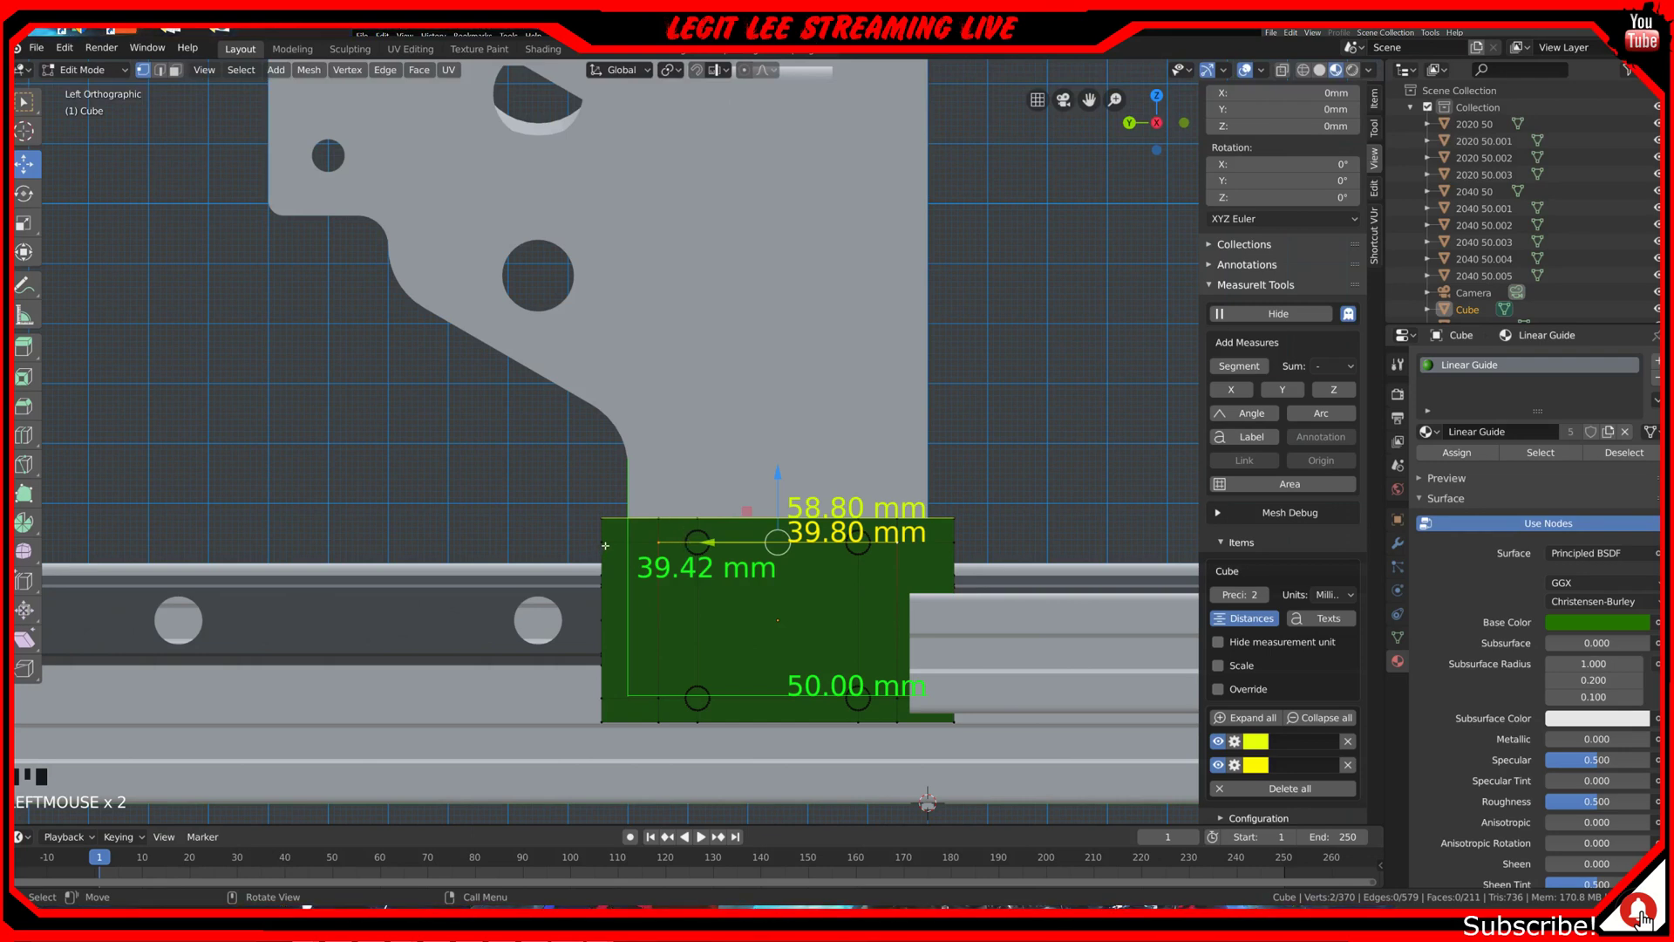
Step: Try a MeasureIt segment from the carriage's end to the end-cap edge near its lower corner, and delete that segment
click(608, 704)
shift+click(660, 698)
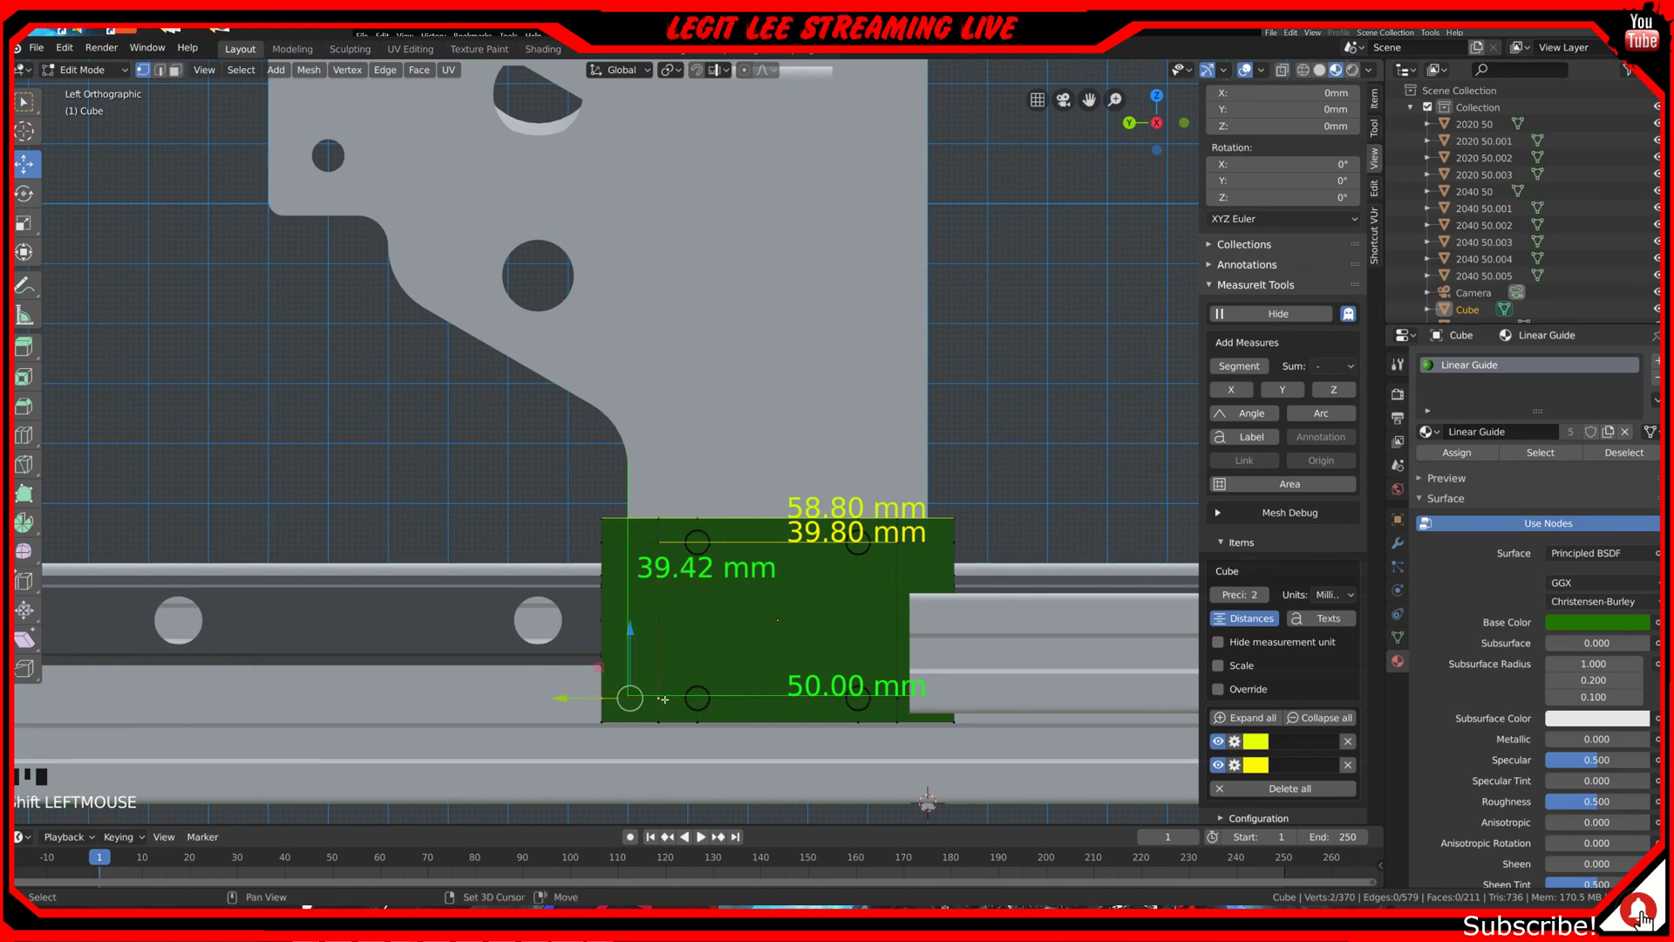
click(1239, 365)
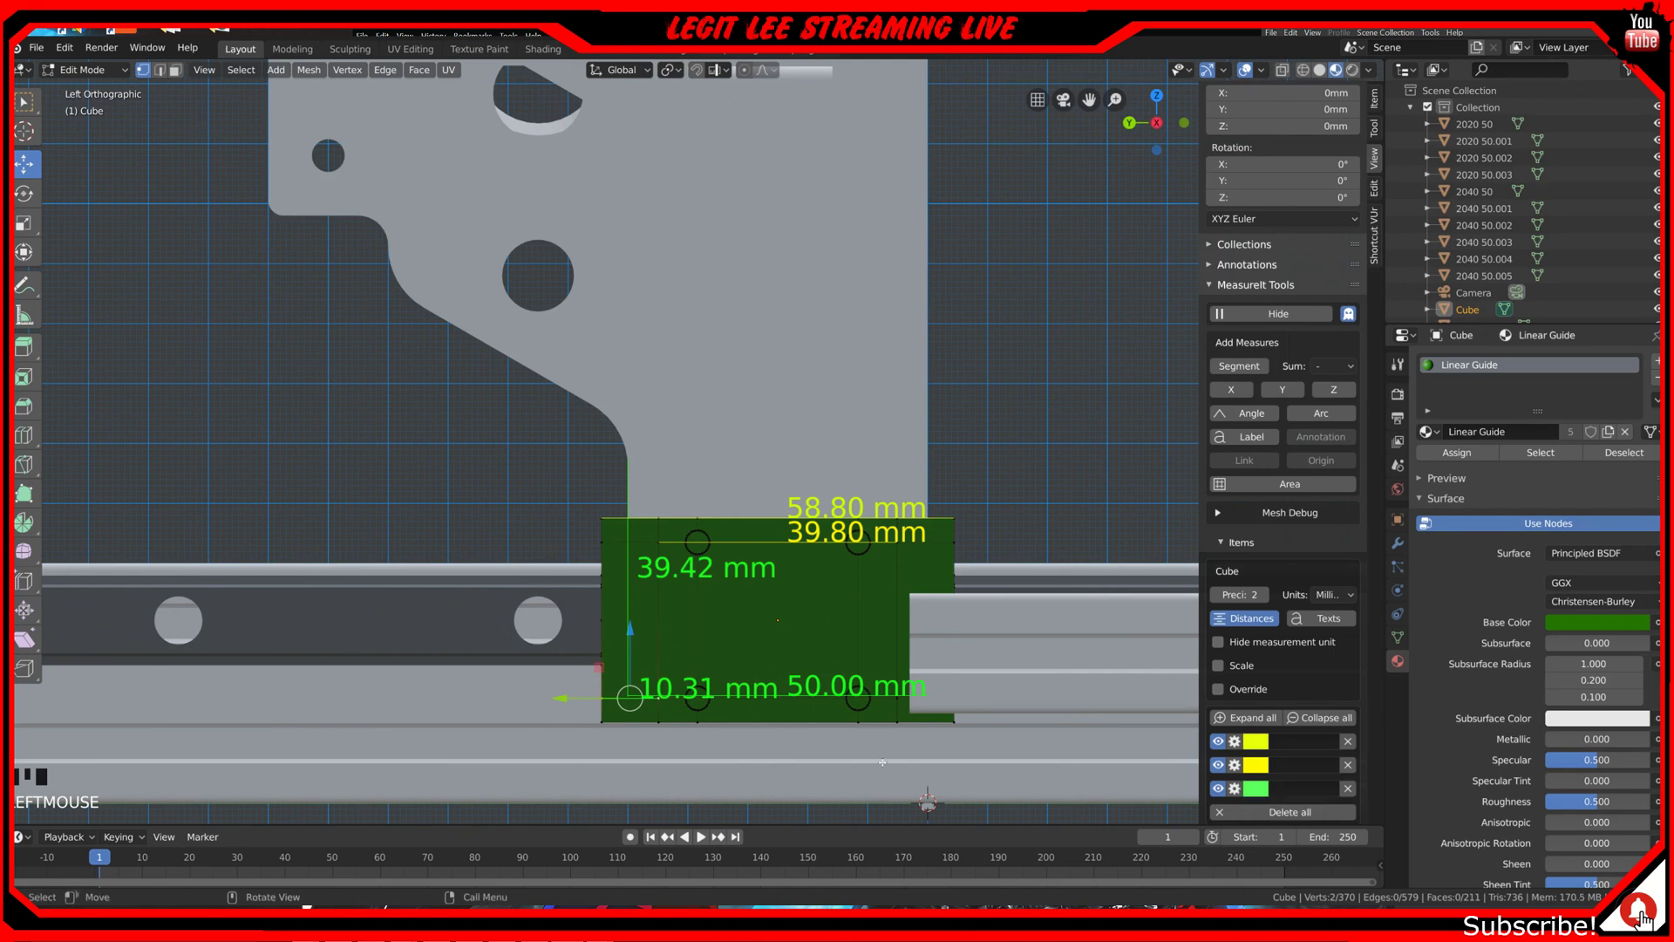
scroll(598, 709, up, 3)
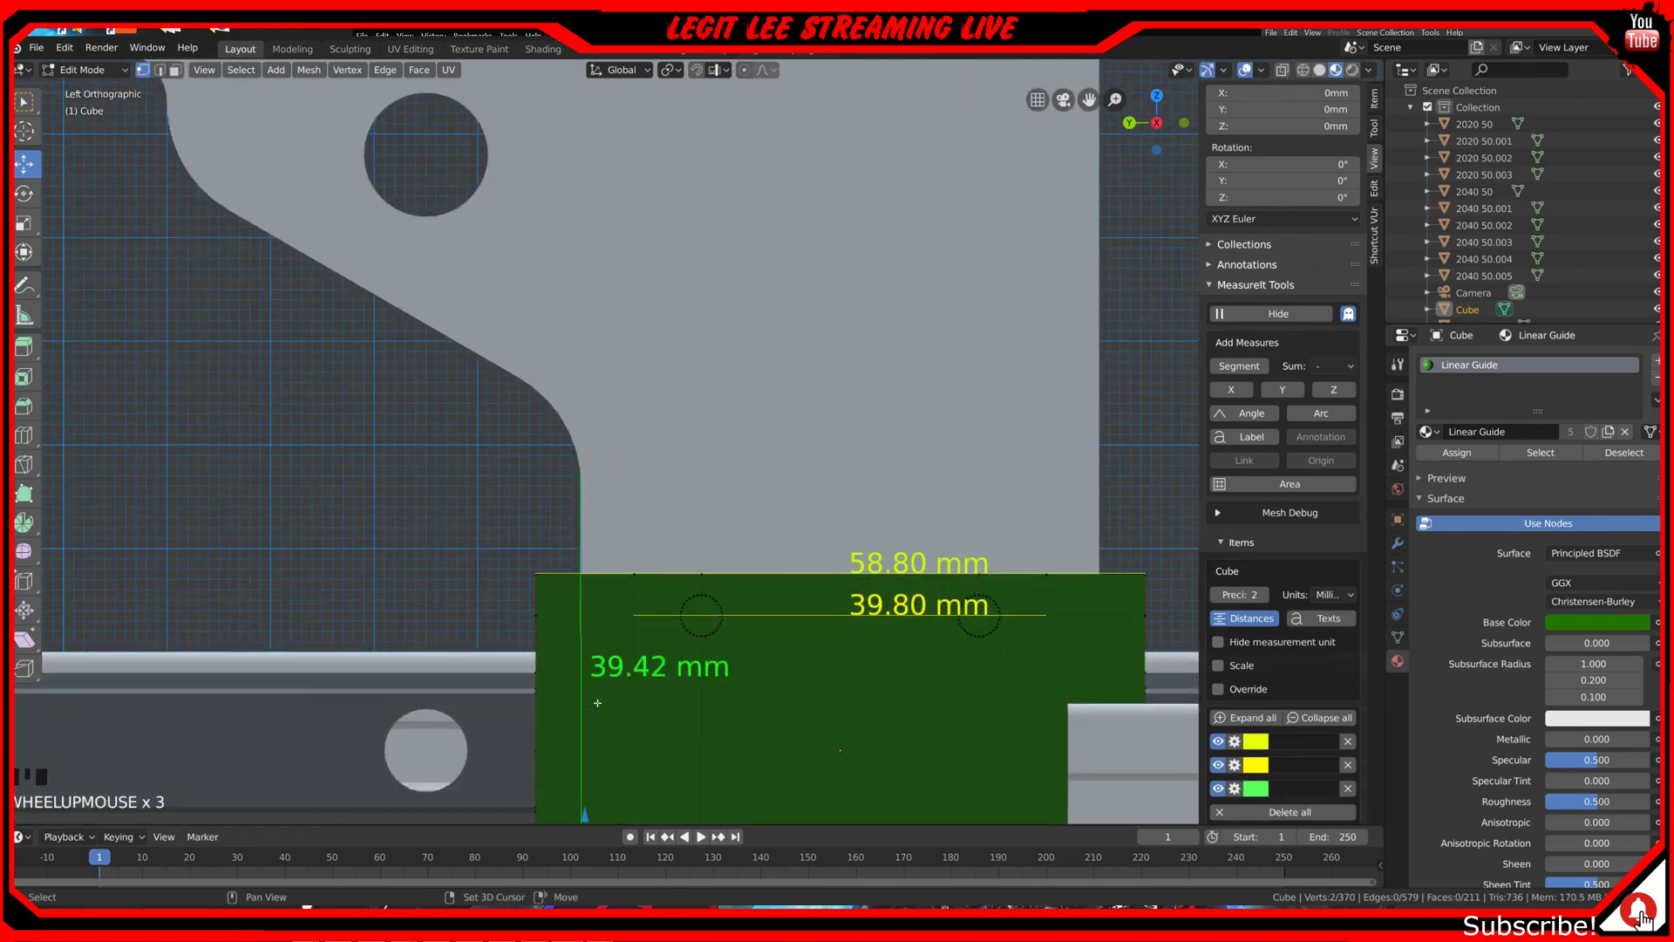
shift+middle_drag(598, 708, 806, 415)
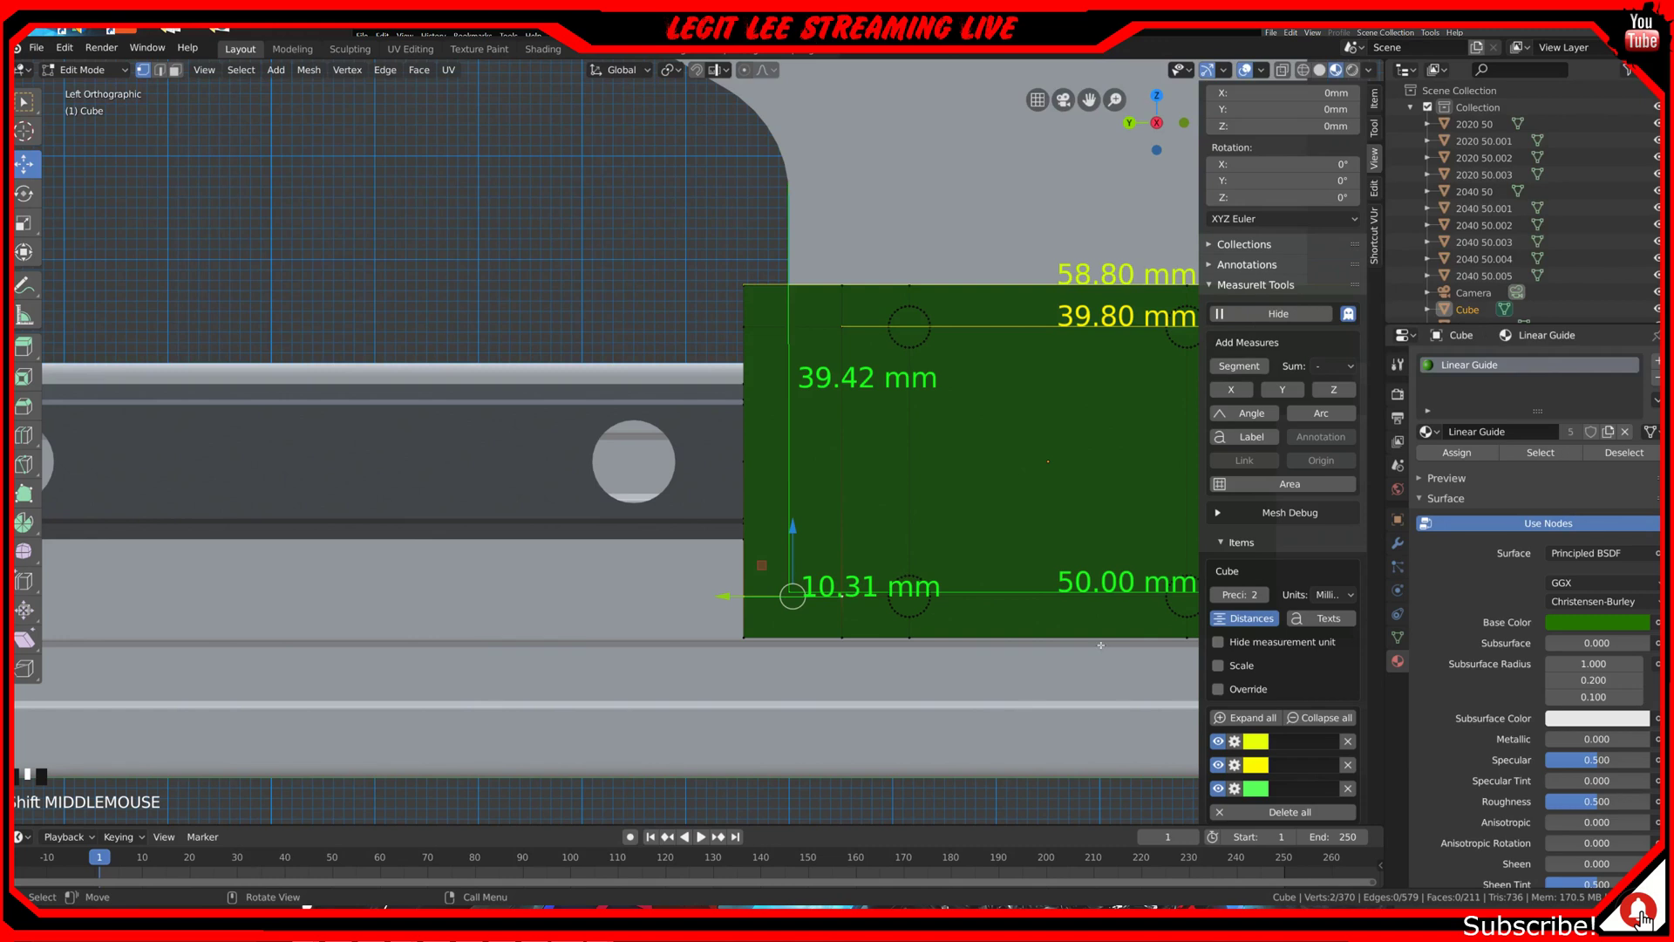
click(1348, 789)
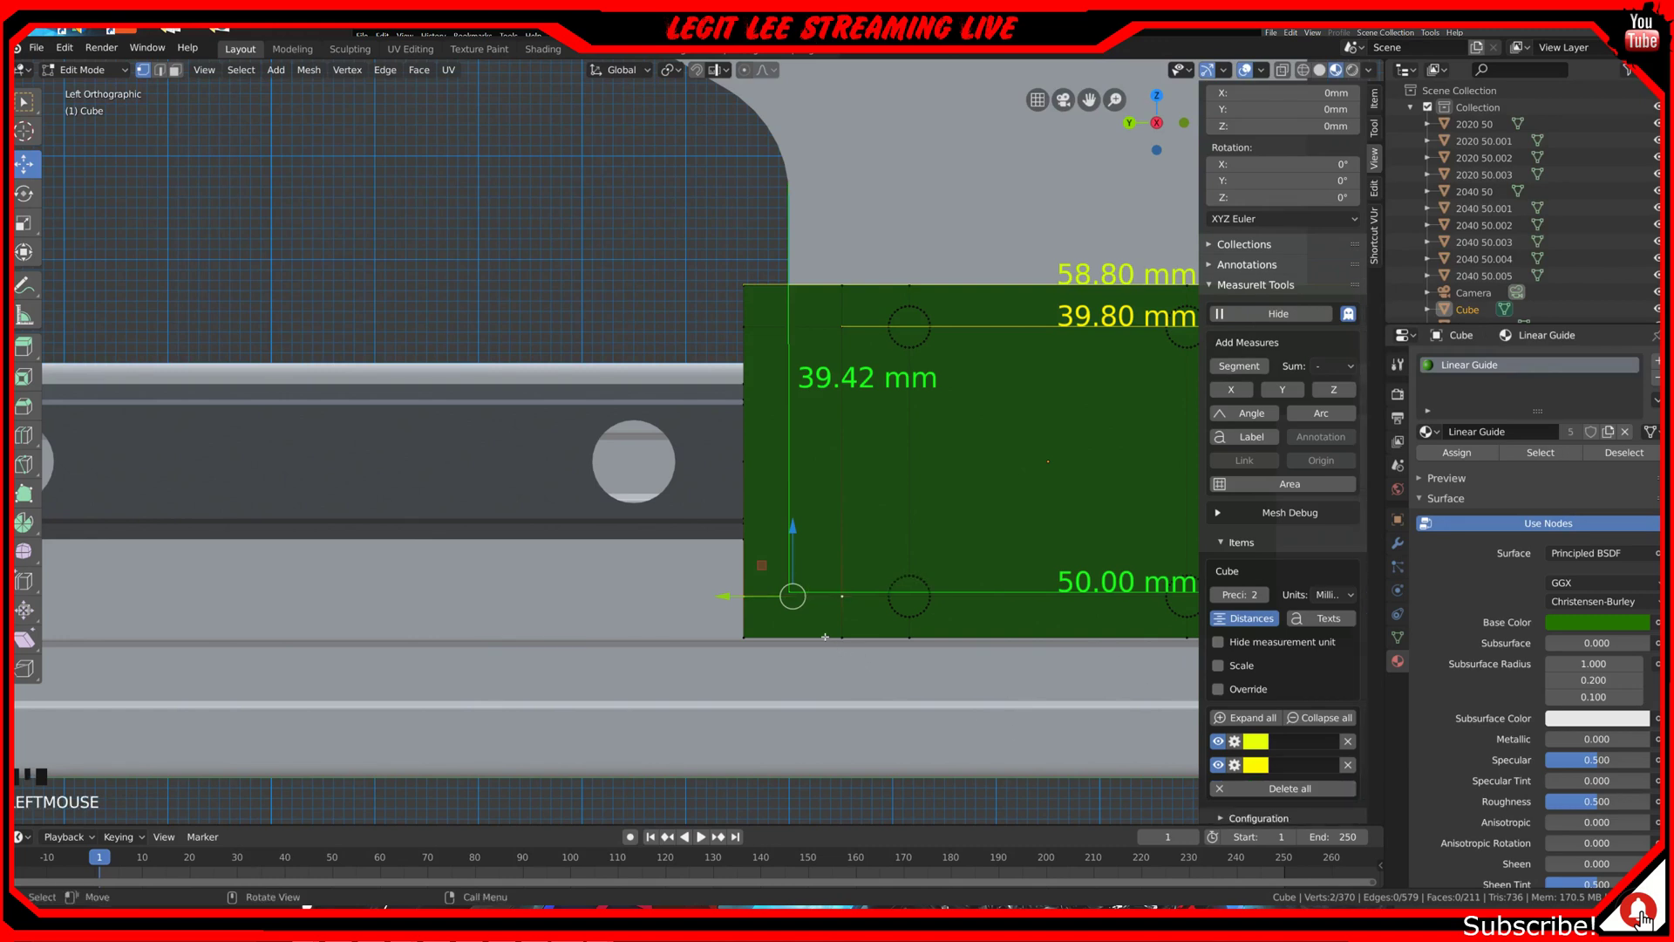
Step: Add a MeasureIt segment across the carriage's end cap between two matching vertices near the lower corner, and colour it yellow
click(743, 638)
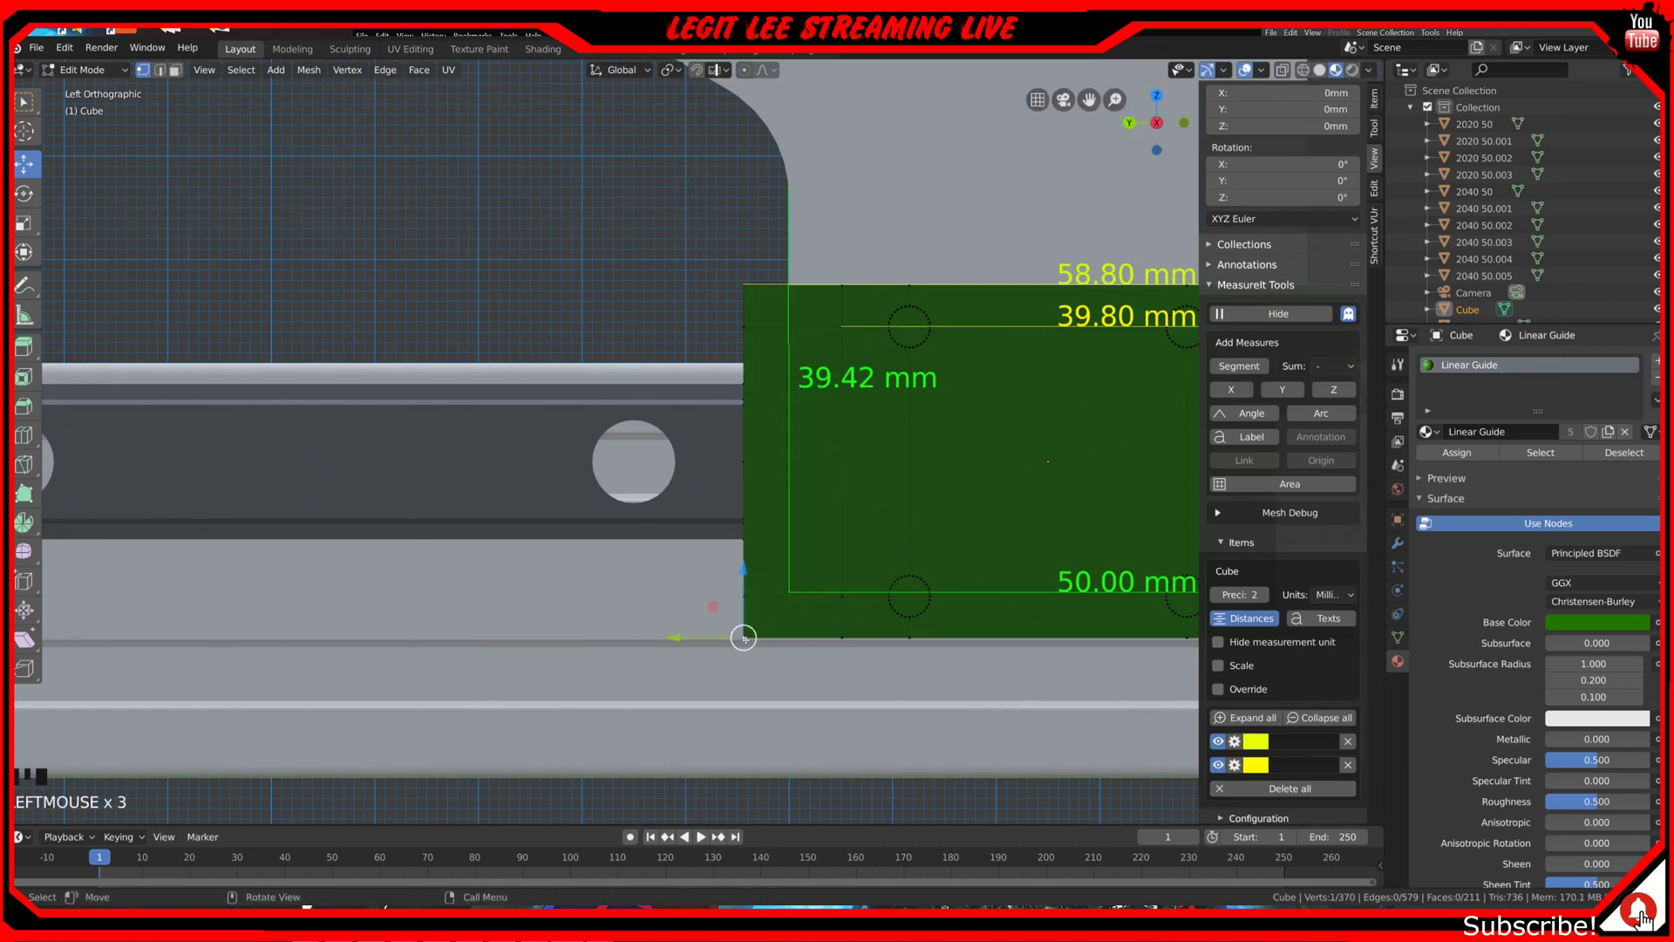
shift+click(837, 646)
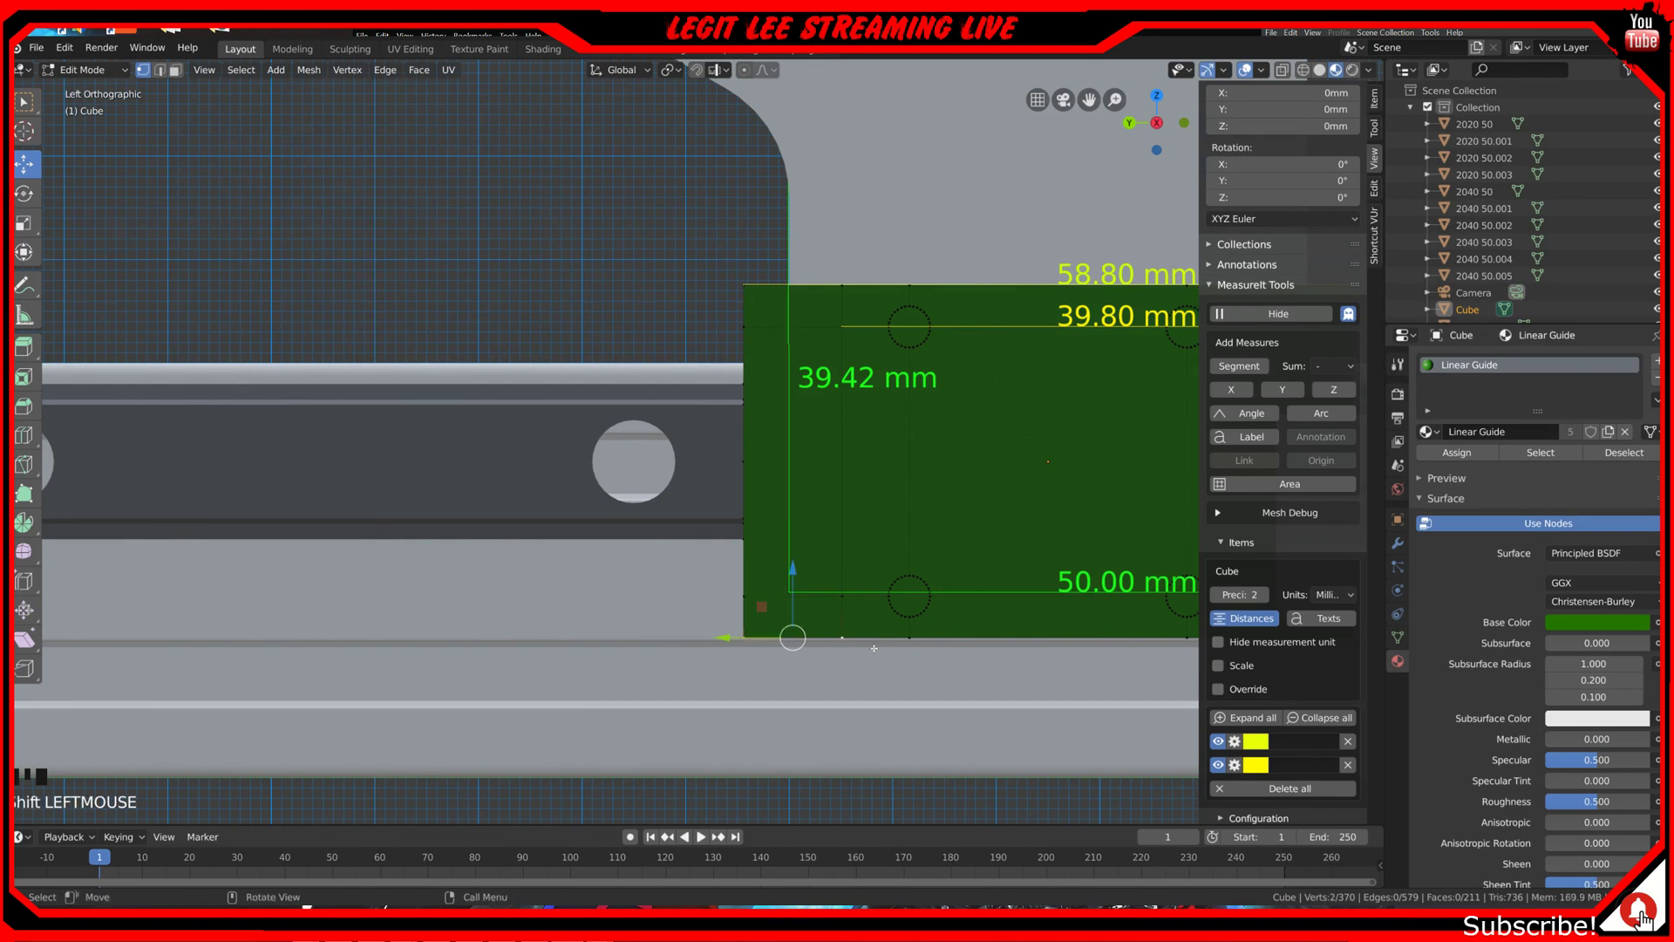
middle_drag(877, 646, 995, 557)
click(1014, 494)
shift+click(863, 482)
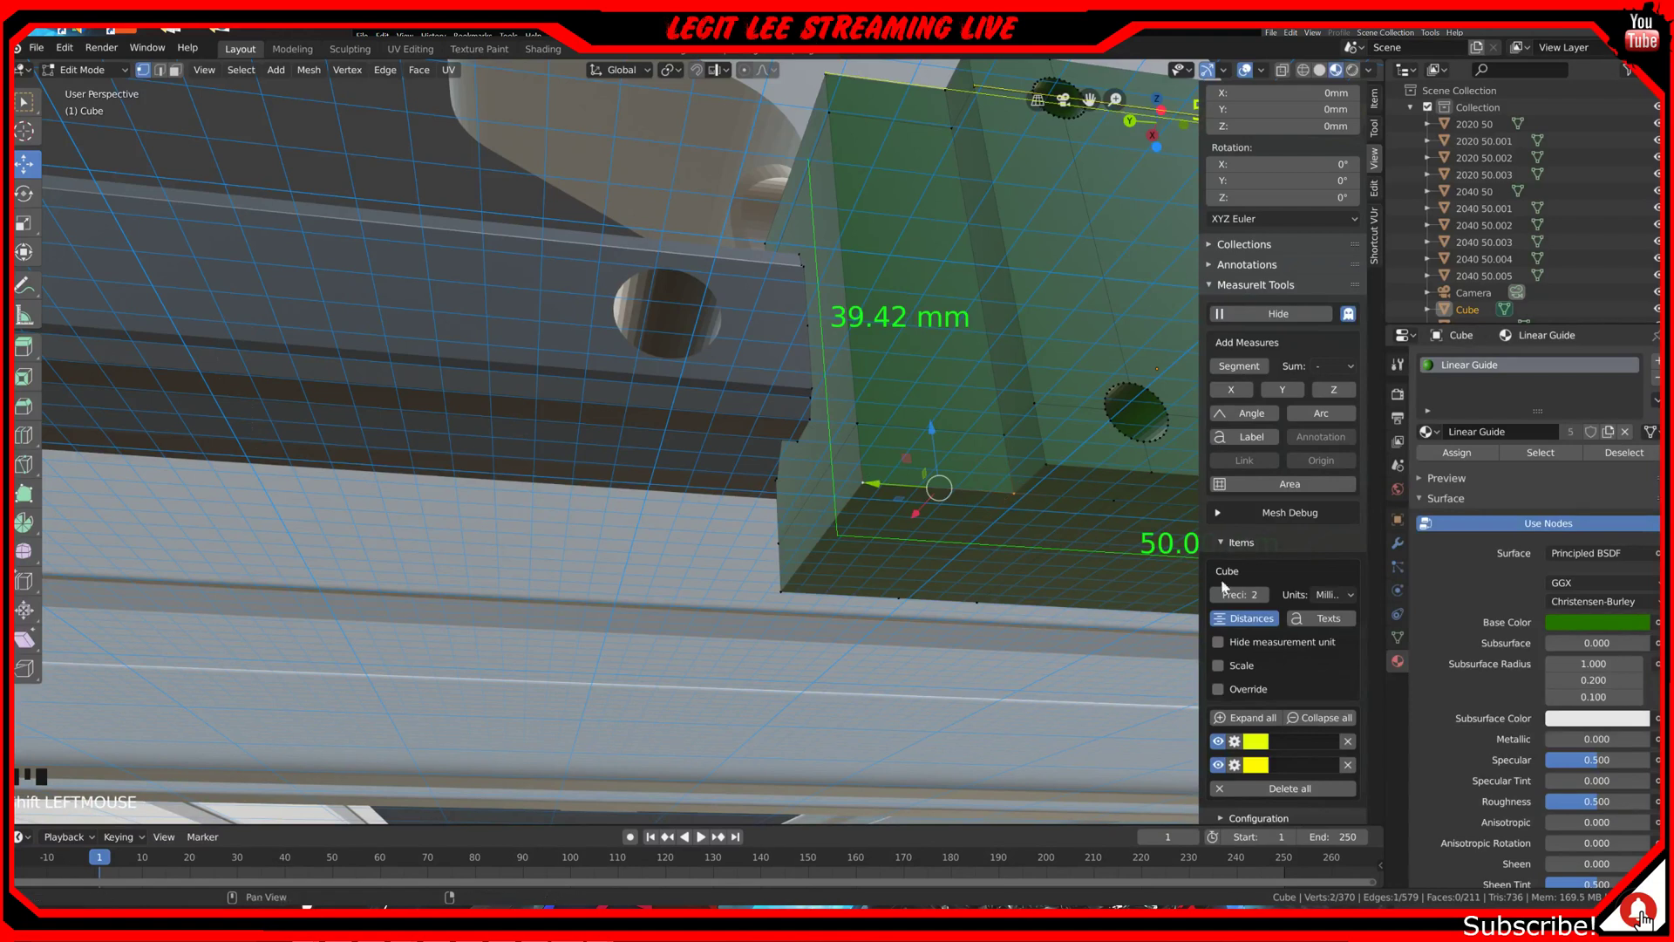
click(863, 428)
shift+click(1007, 436)
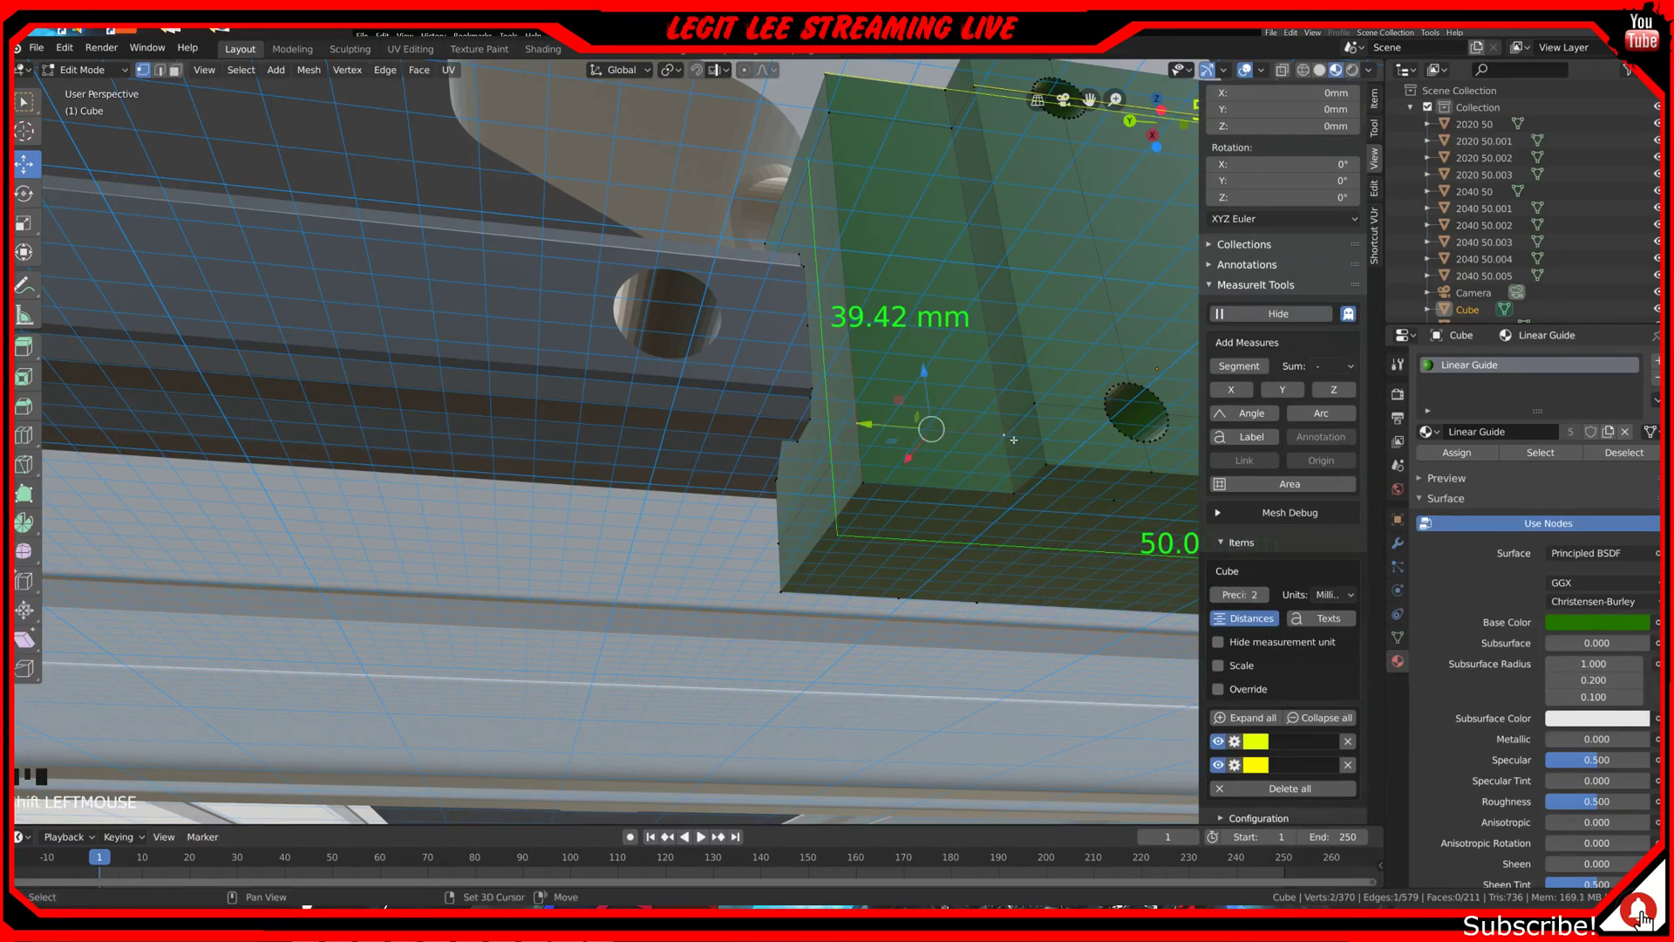
click(1242, 368)
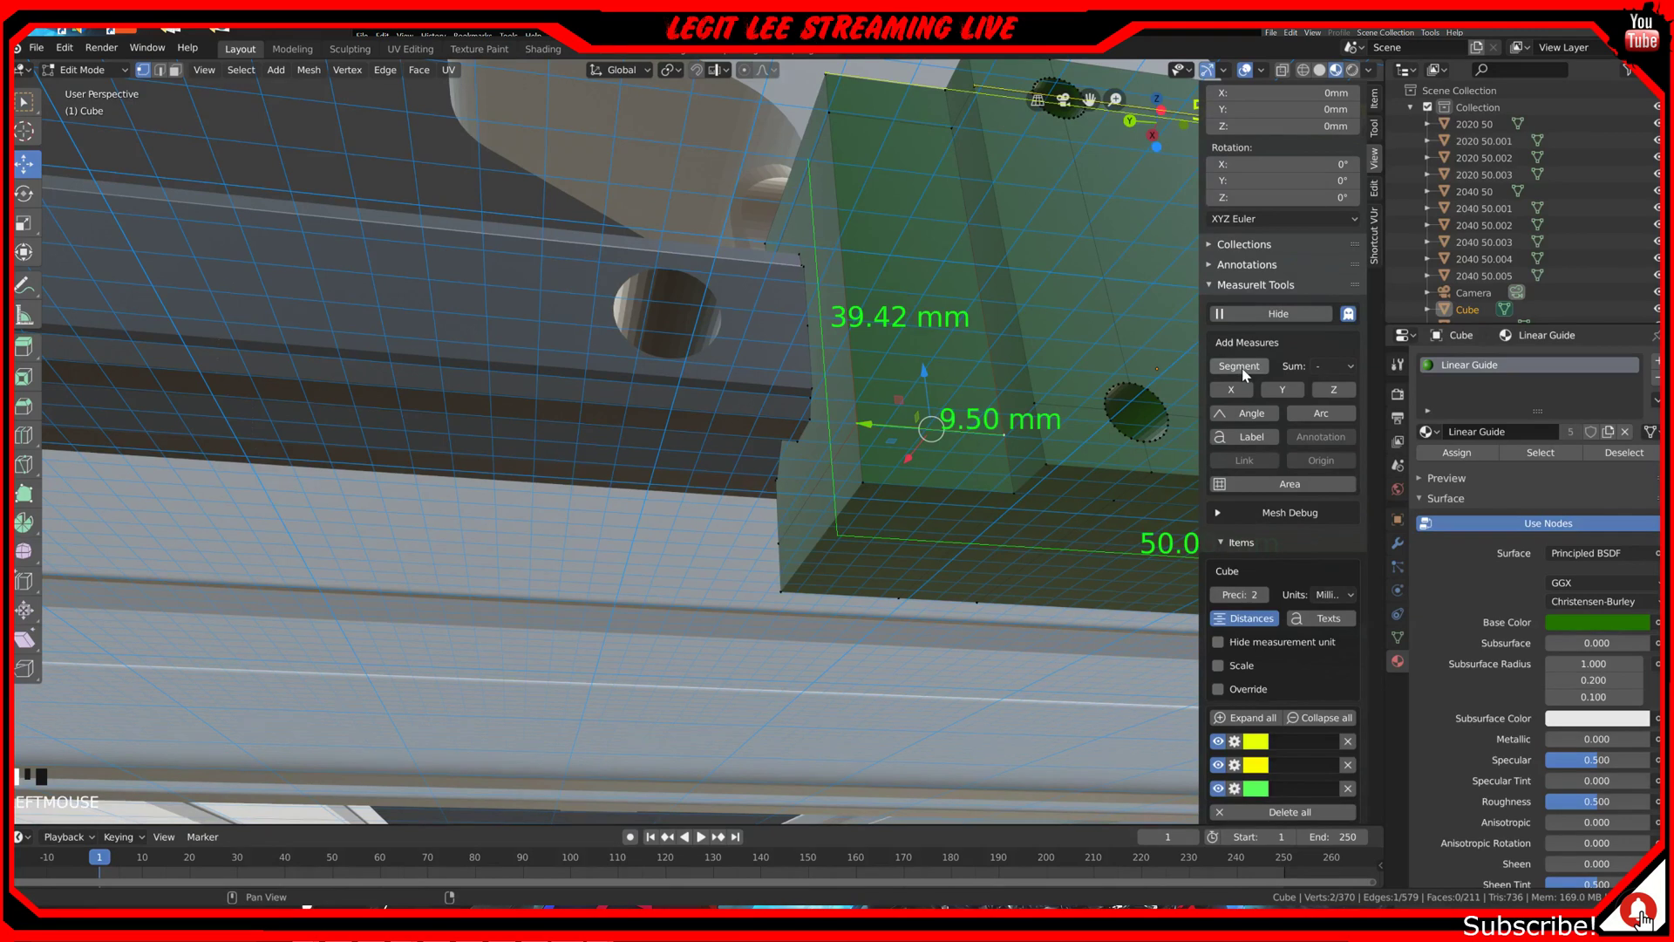
click(1263, 793)
drag(1288, 630, 1261, 639)
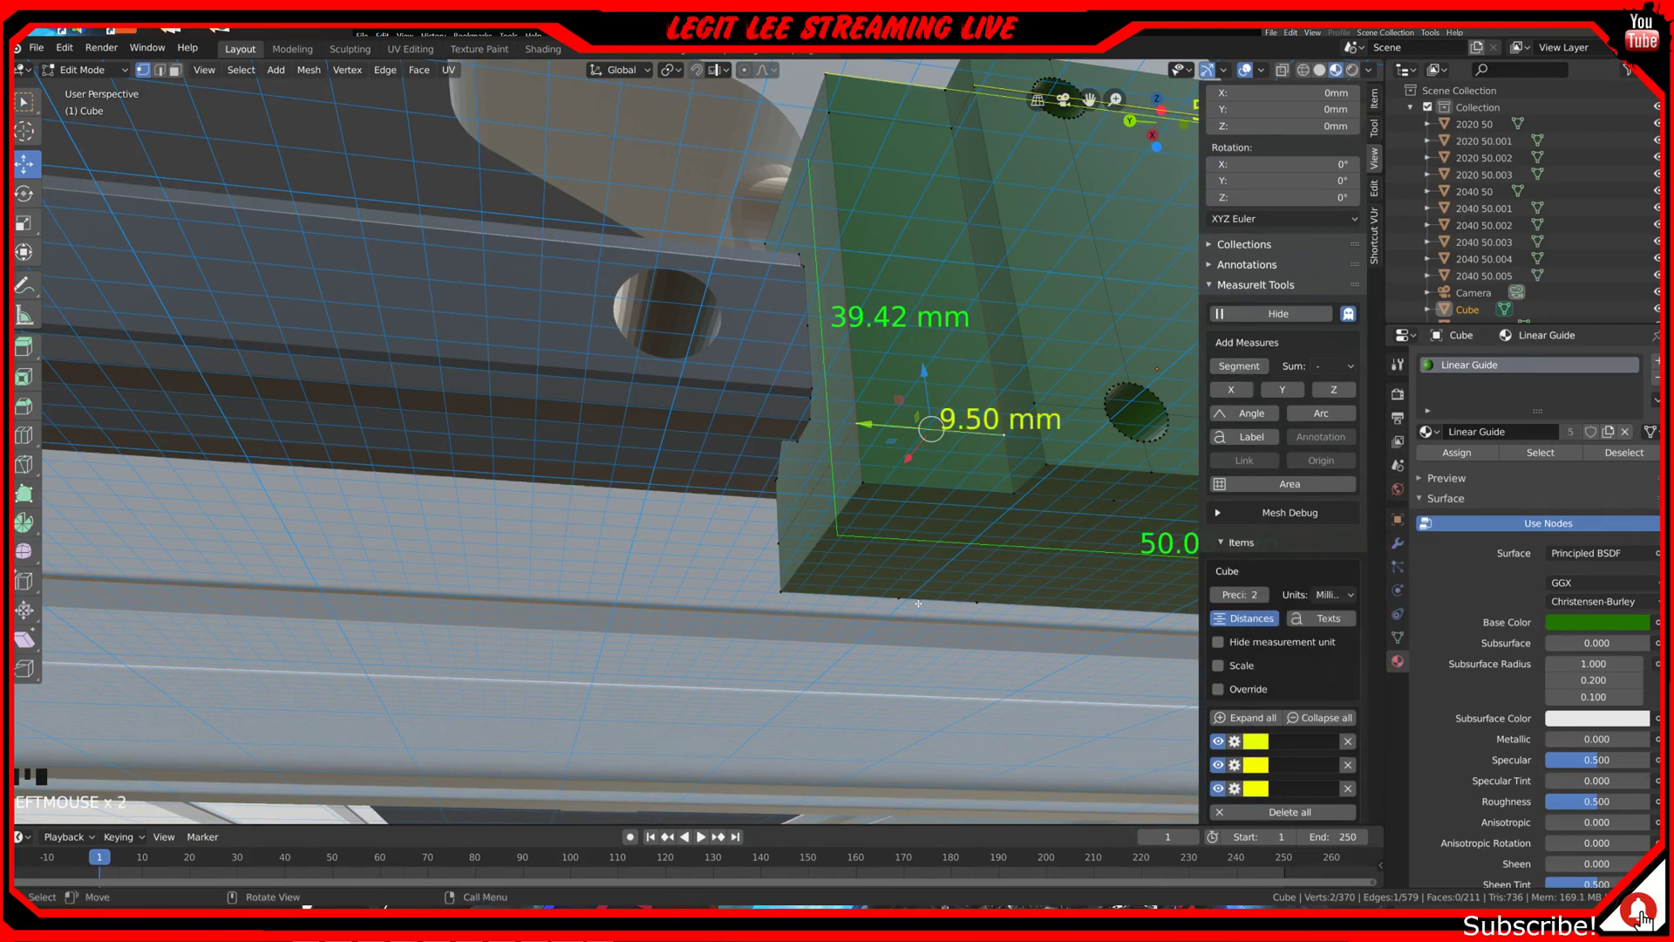
Step: Return to Object Mode, select the X AXIS BEARING bracket, raise it to the carriage's top and shift it outward along X over the carriage
key(ctrl+KP_3)
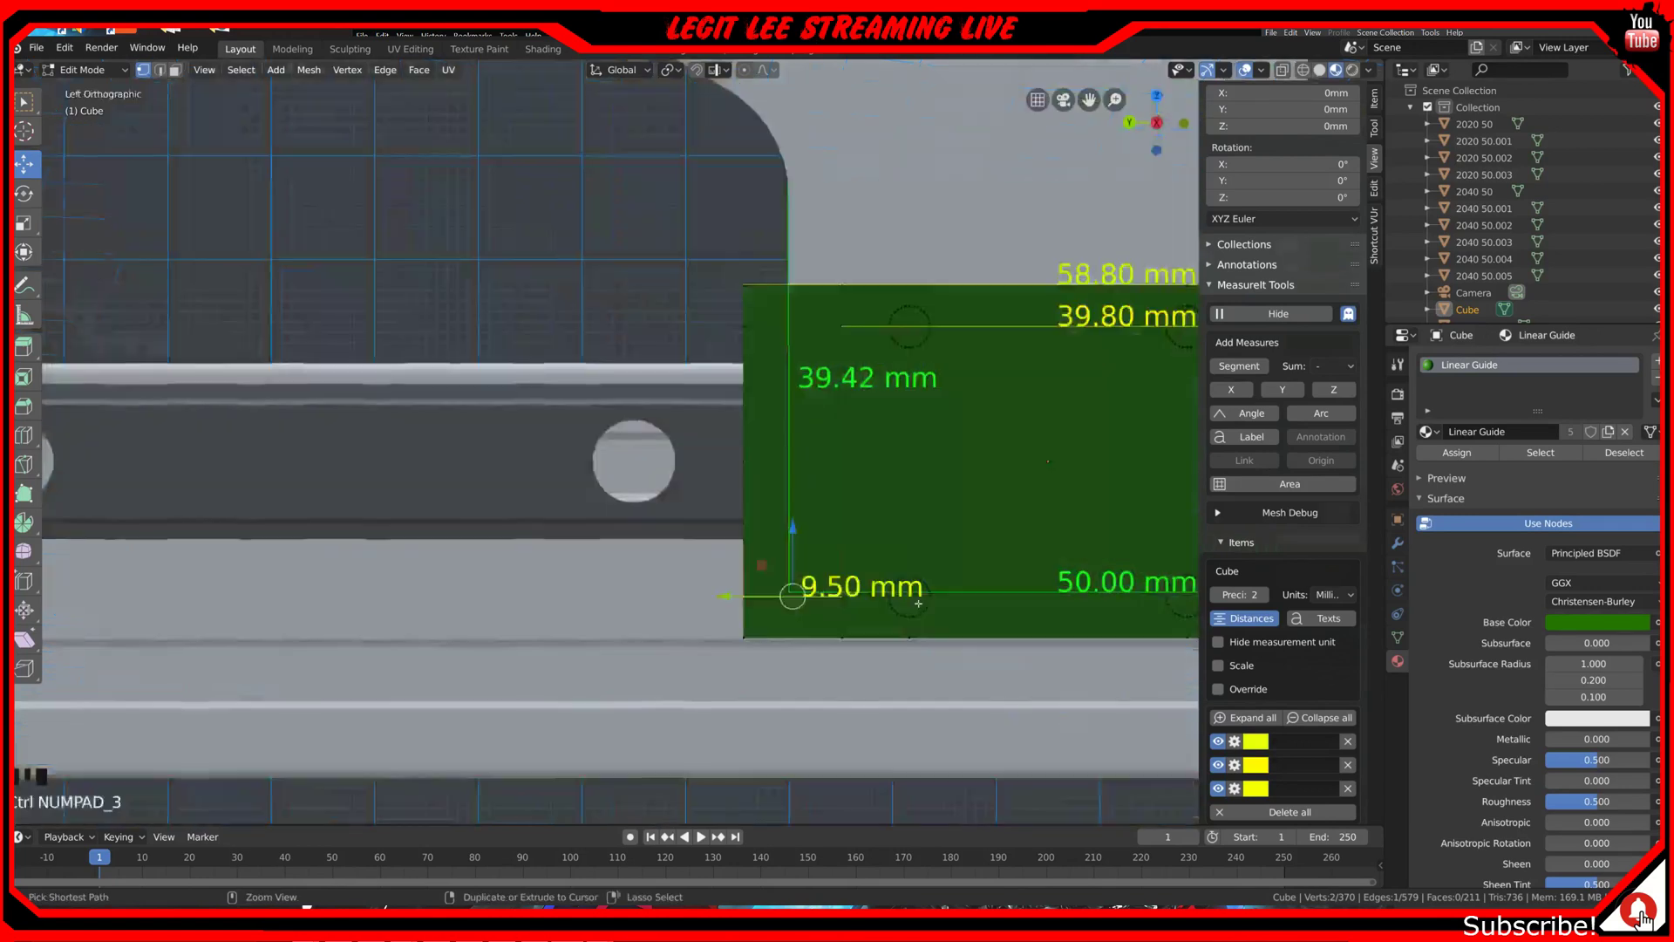
scroll(942, 555, down, 3)
shift+middle_drag(942, 555, 798, 653)
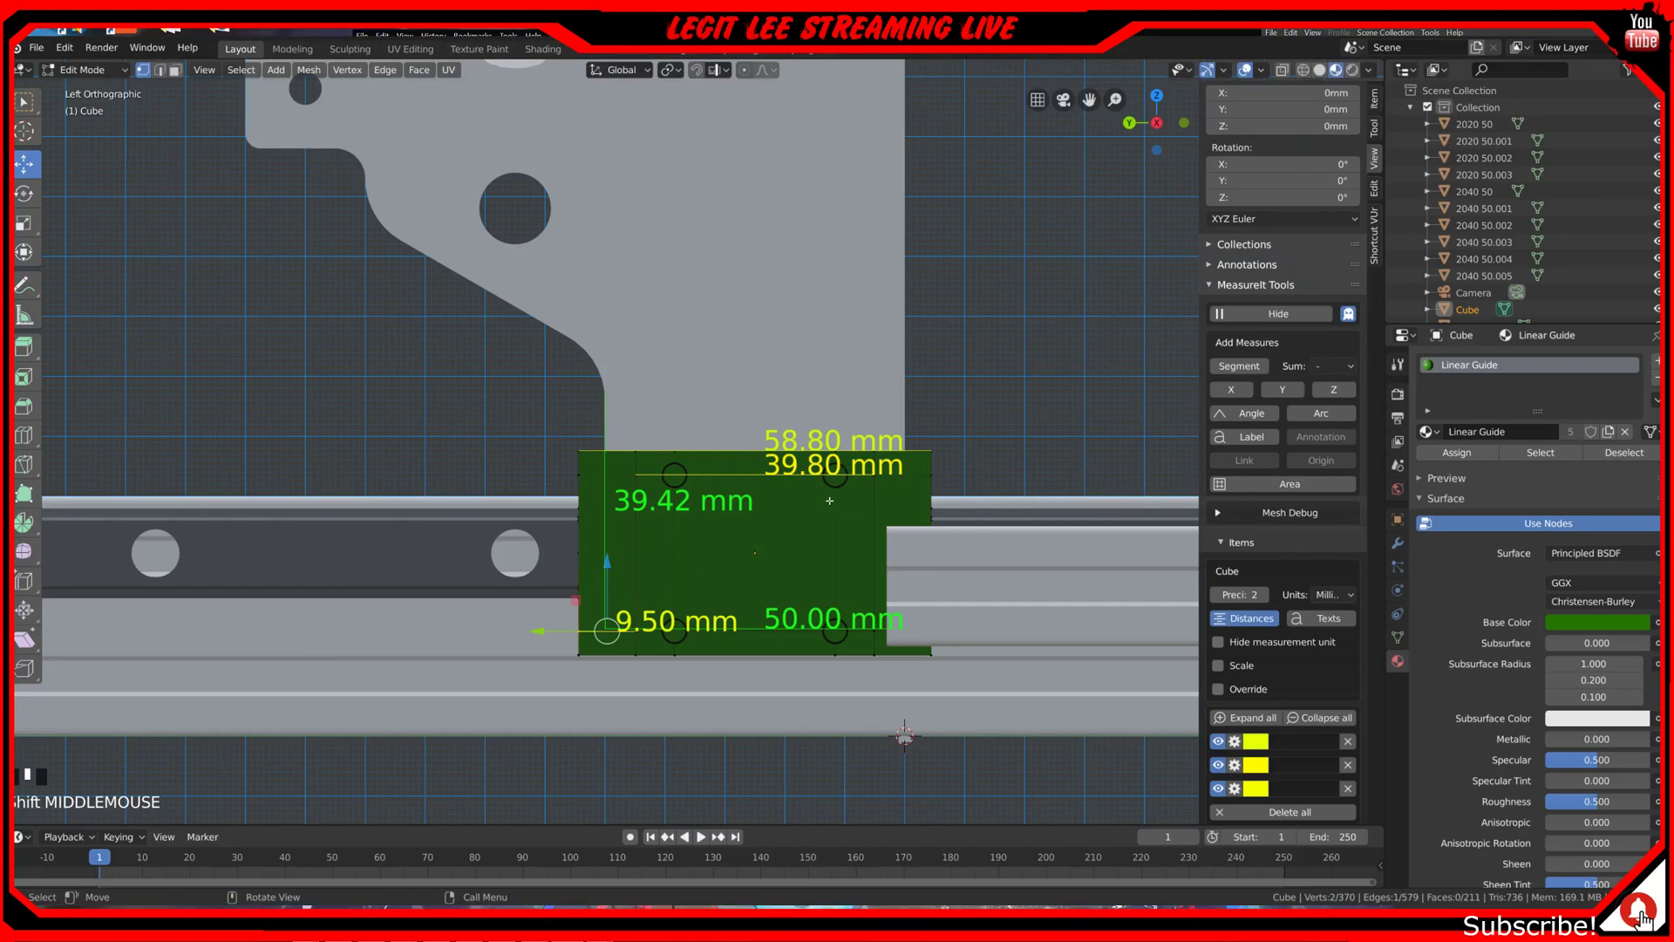
scroll(830, 500, down, 2)
middle_drag(645, 489, 826, 577)
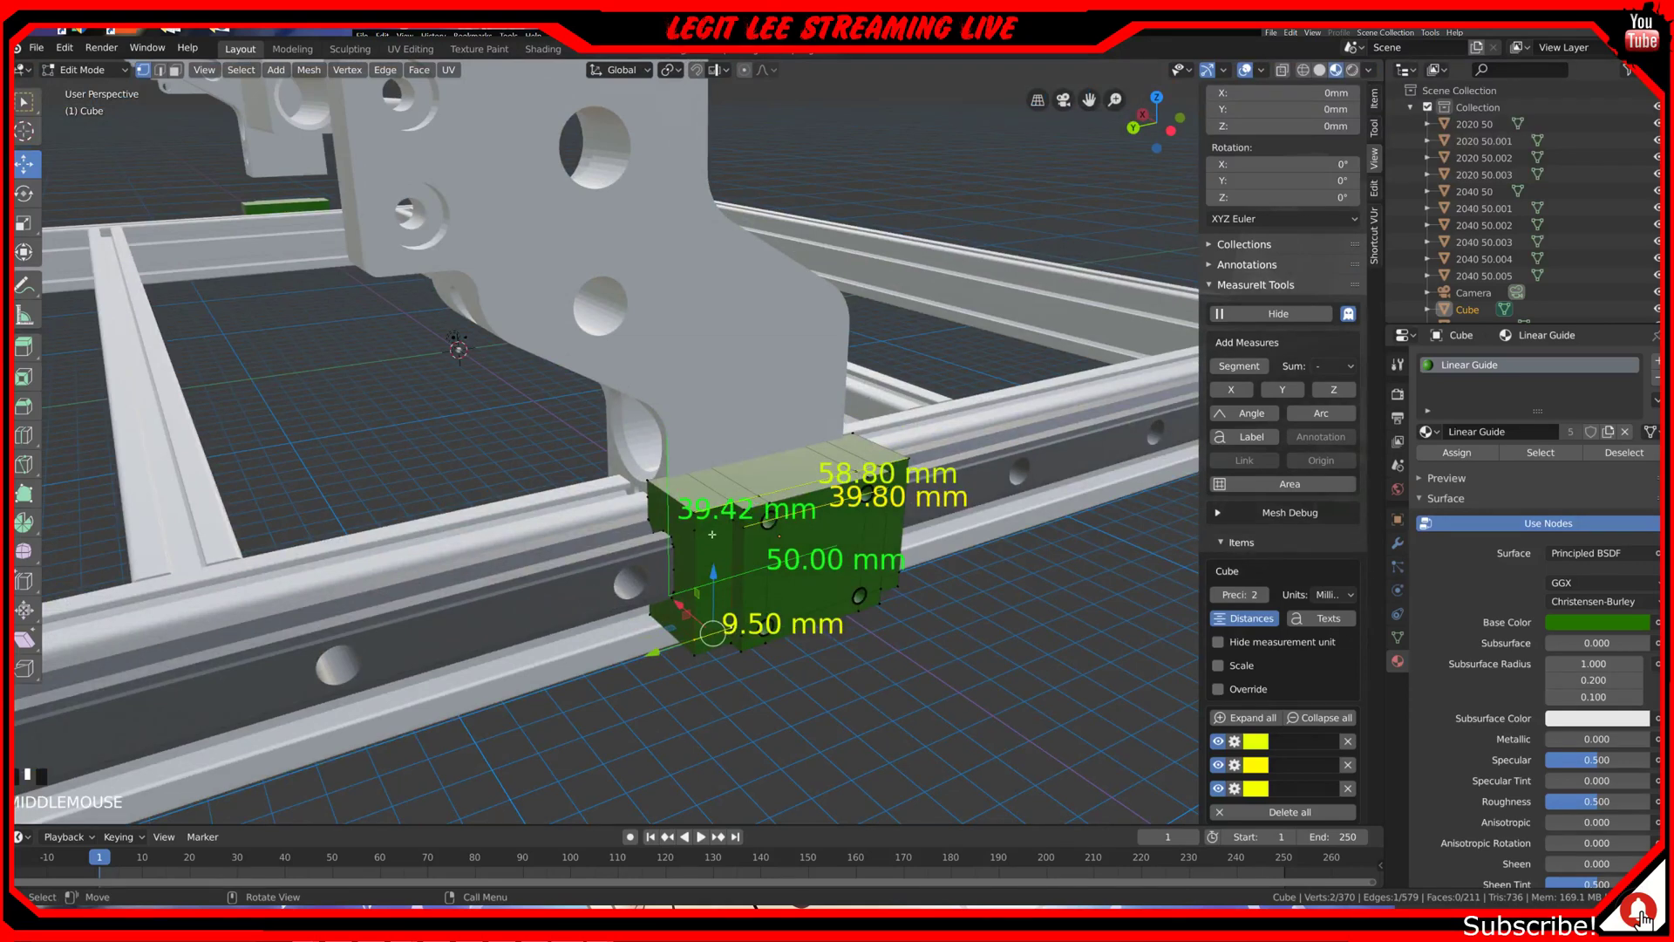
middle_drag(712, 534, 767, 532)
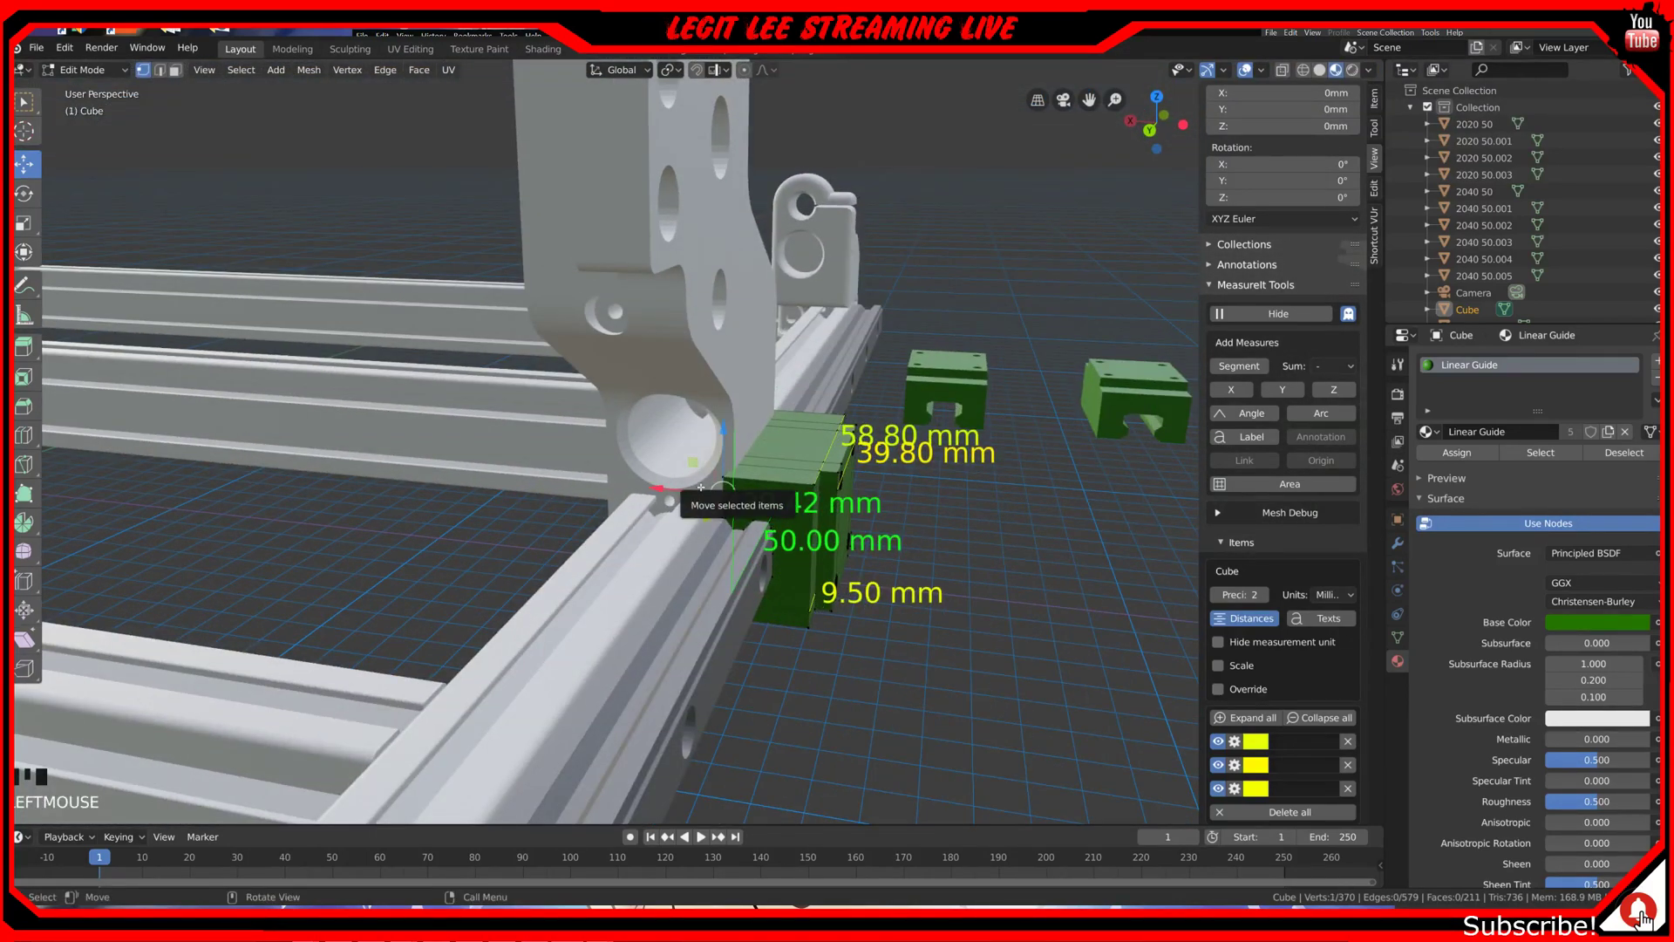
key(Tab)
click(688, 472)
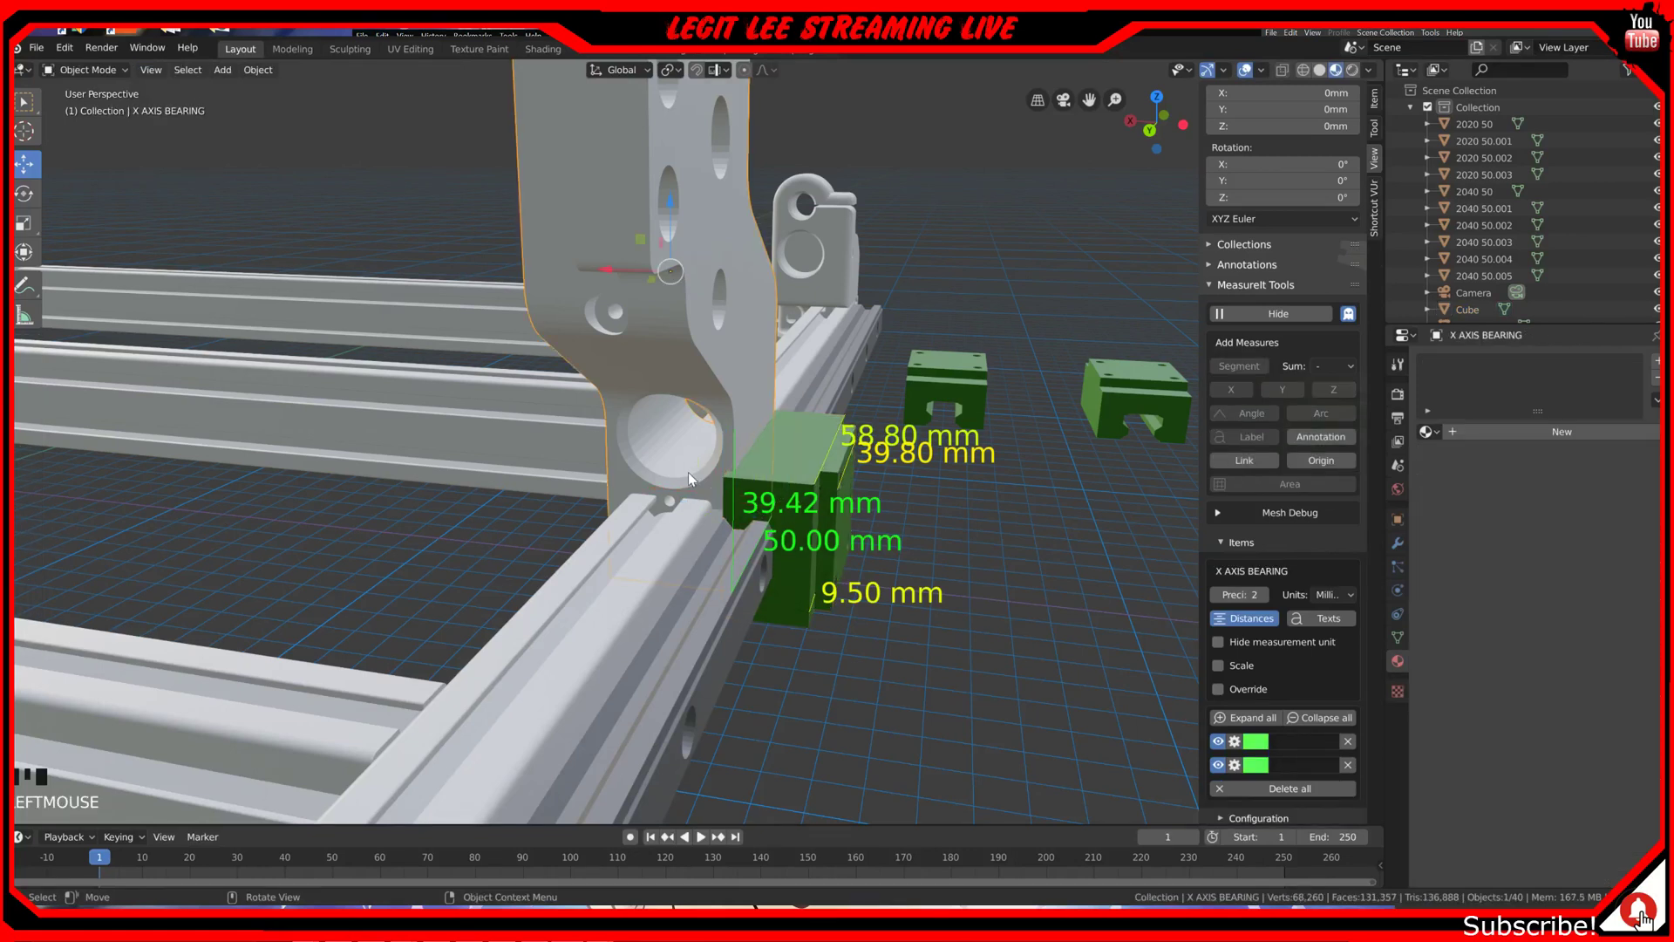
ctrl+drag(660, 216, 656, 798)
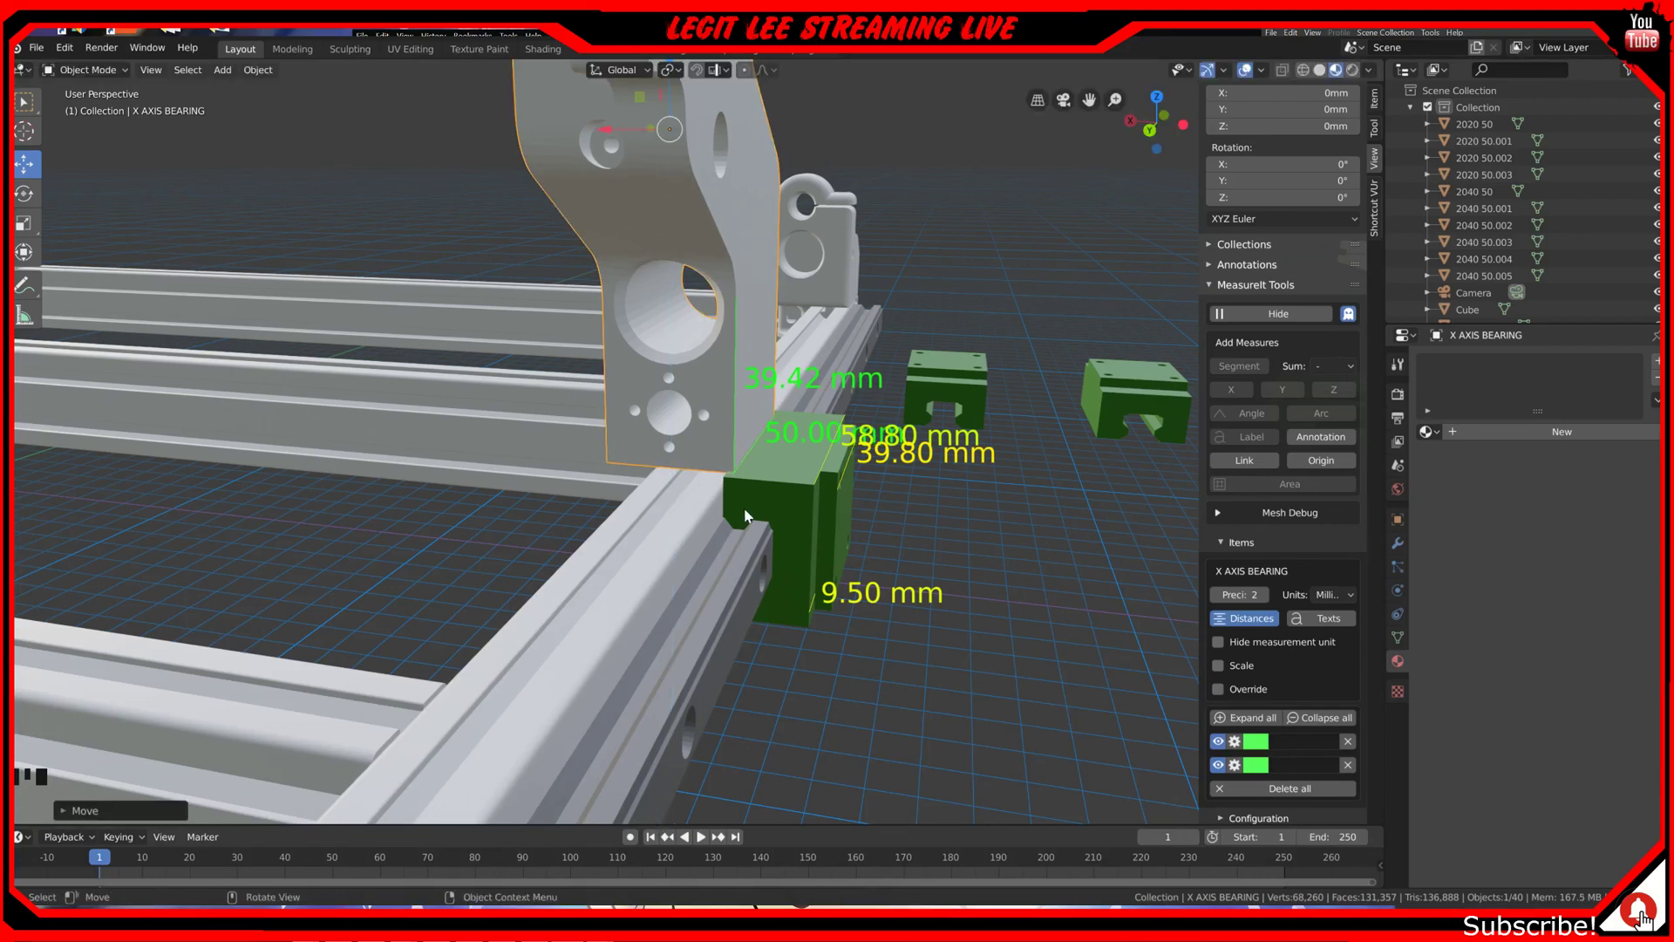
ctrl+drag(610, 129, 725, 139)
Step: Lower the X AXIS BEARING bracket along Z in front view so that its foot slightly overlaps the carriage's upper portion
key(KP_3)
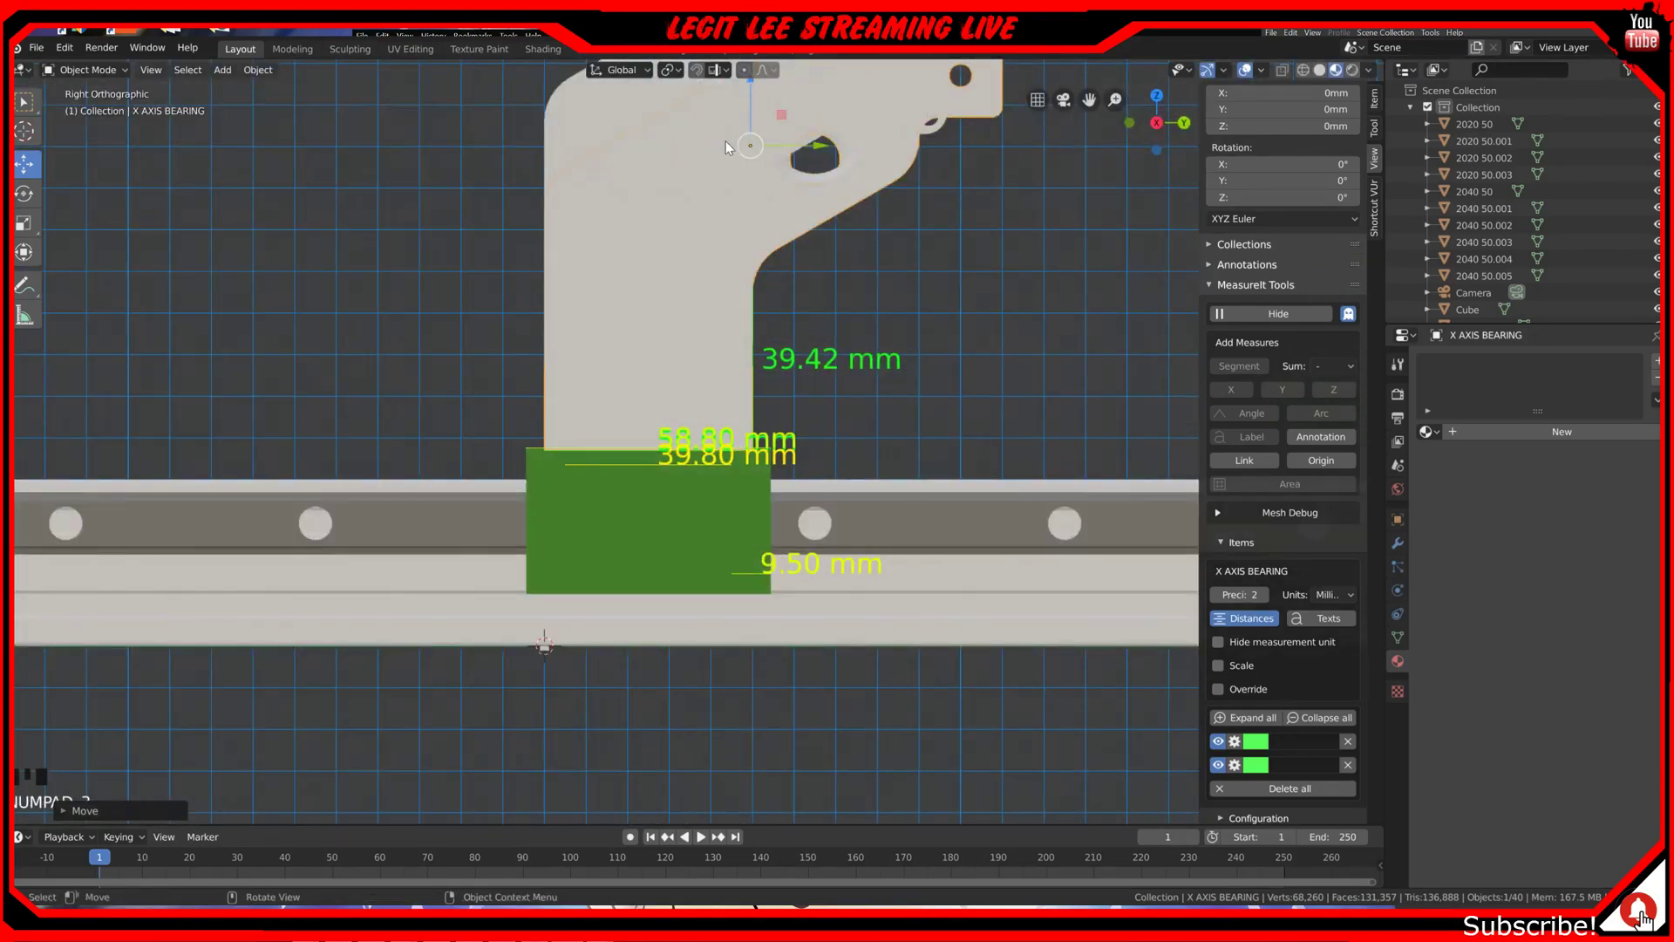
scroll(725, 141, down, 2)
key(KP_1)
scroll(668, 309, up, 2)
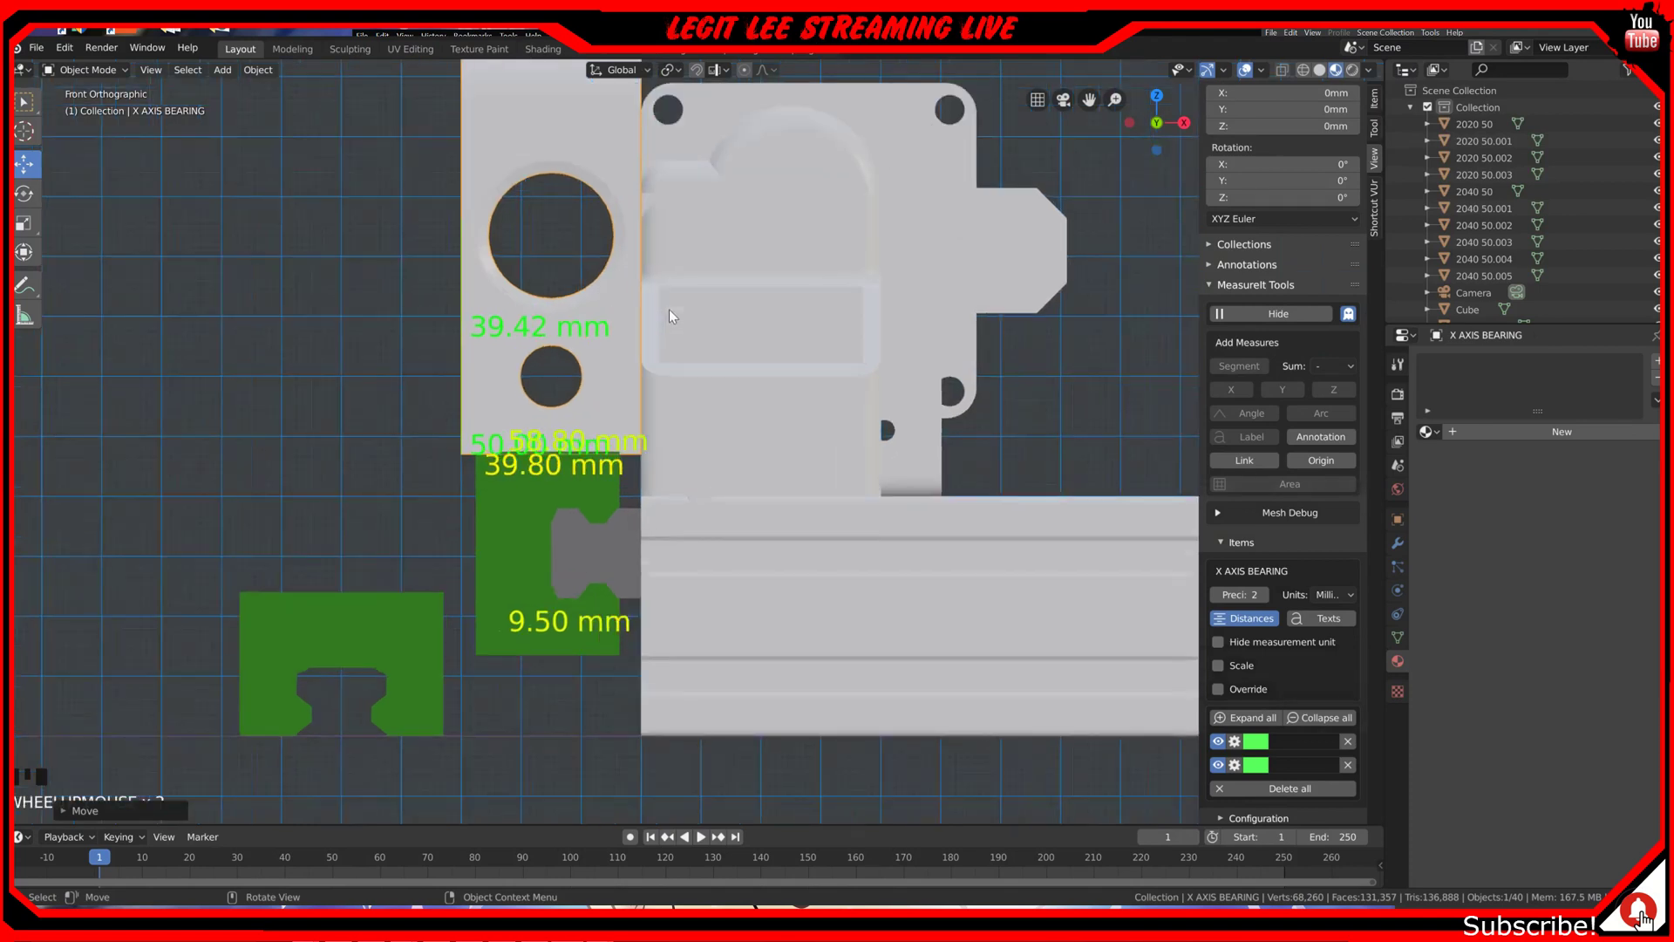
scroll(668, 309, up, 2)
shift+middle_drag(668, 309, 881, 553)
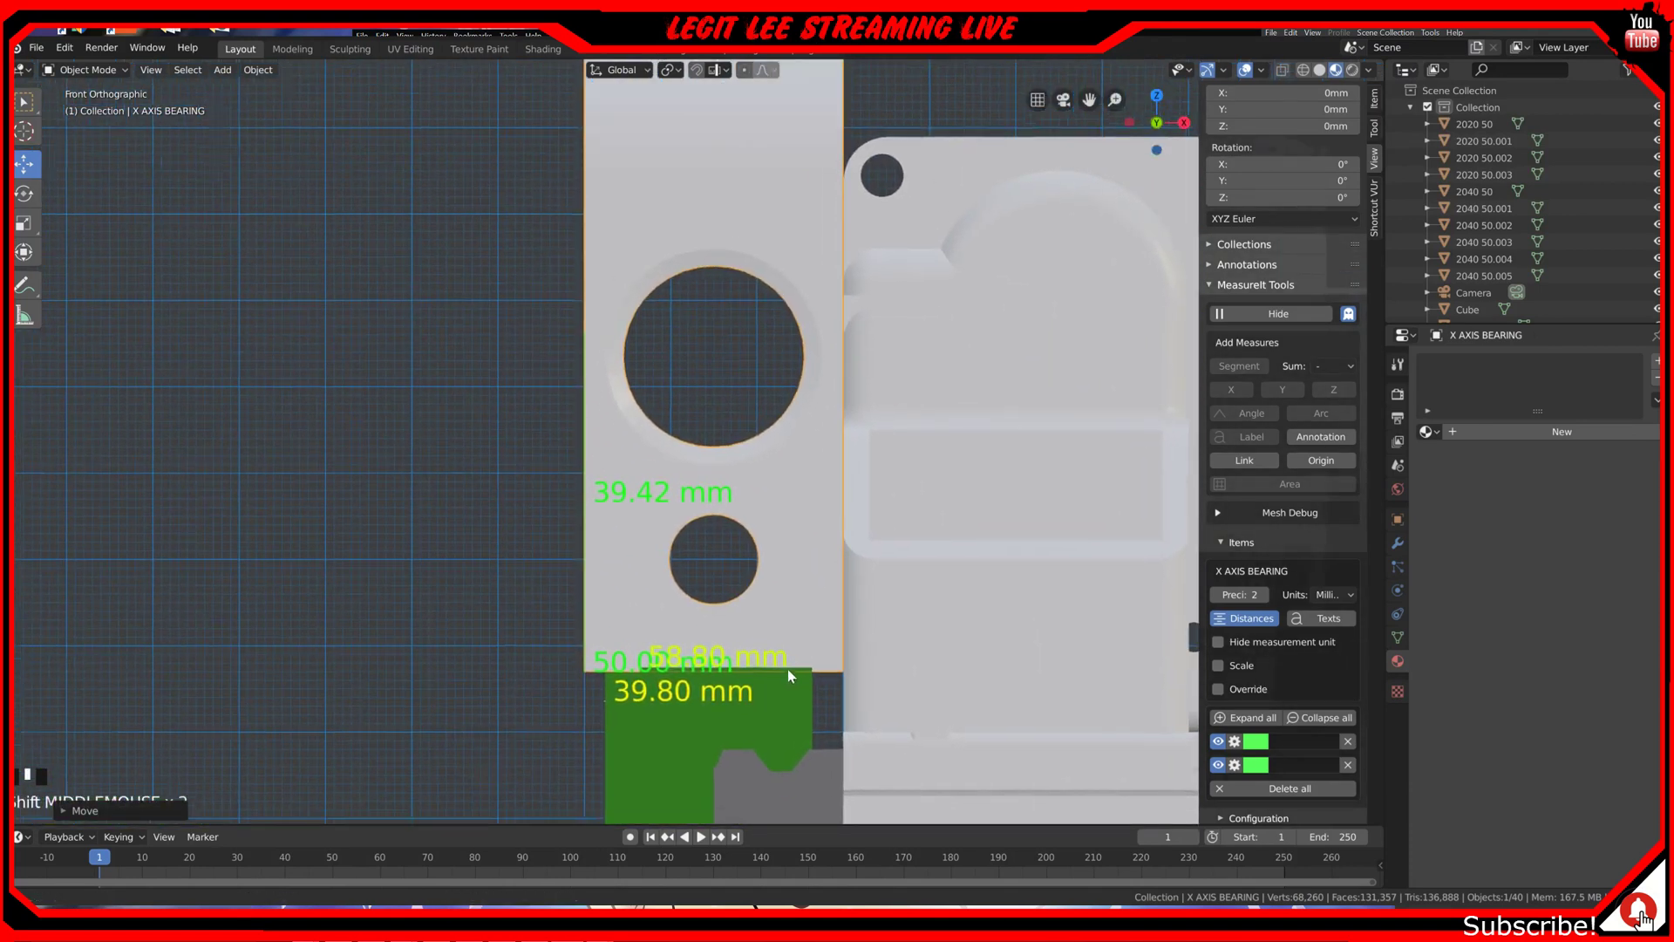
scroll(788, 668, down, 3)
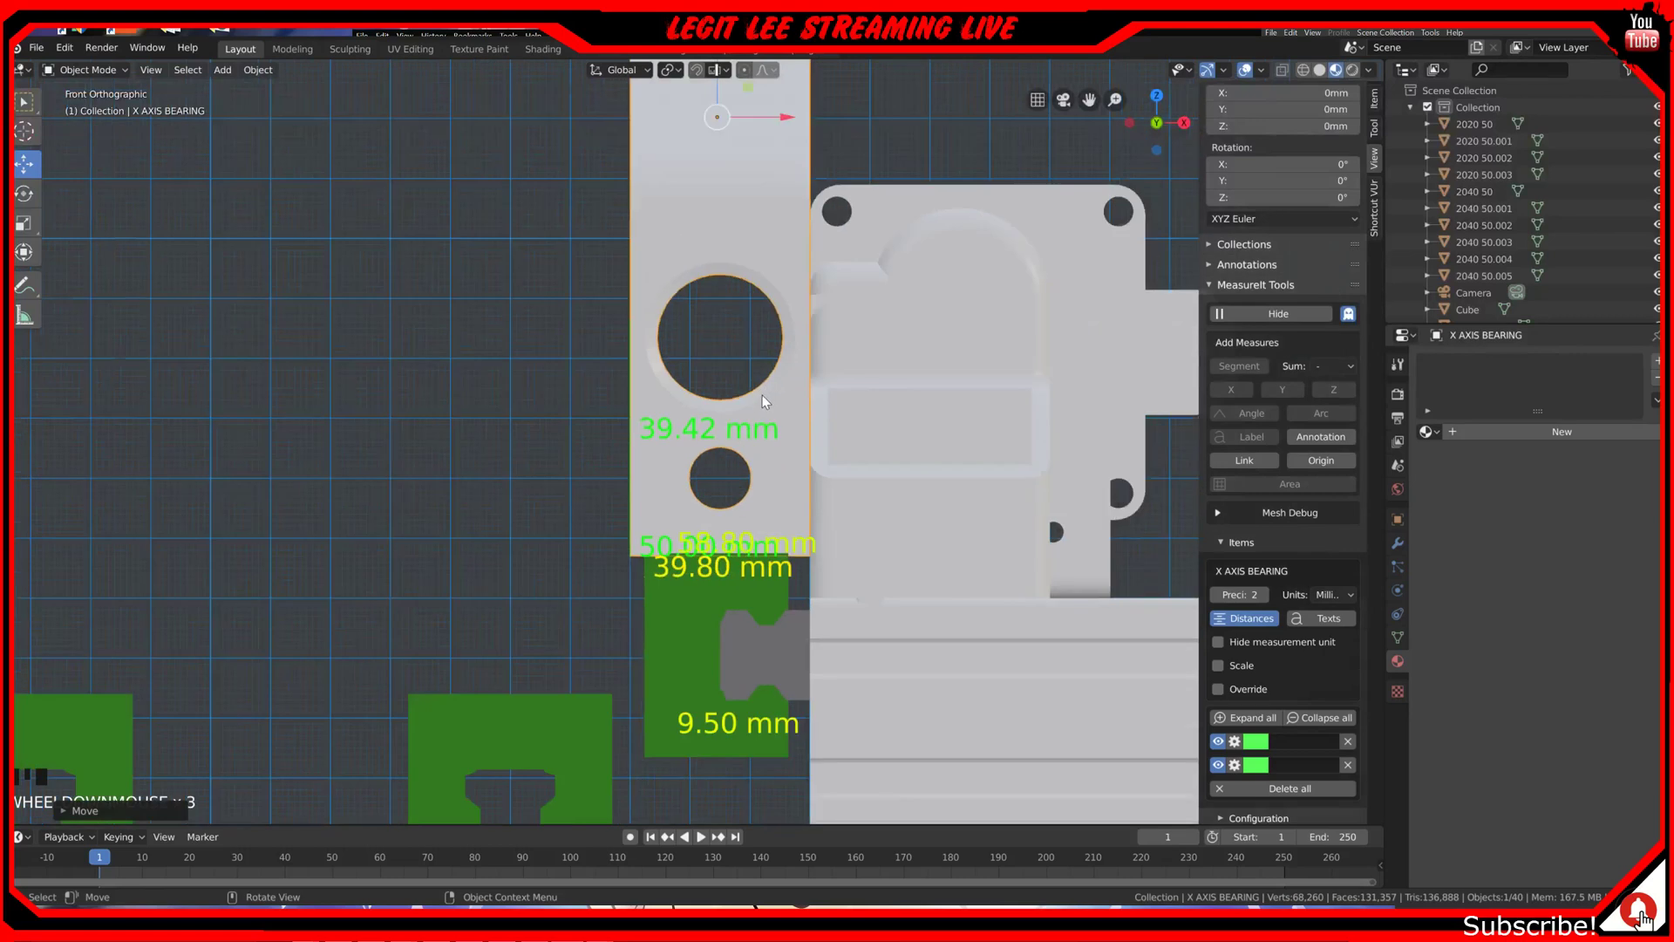
scroll(692, 443, down, 2)
ctrl+drag(710, 151, 704, 179)
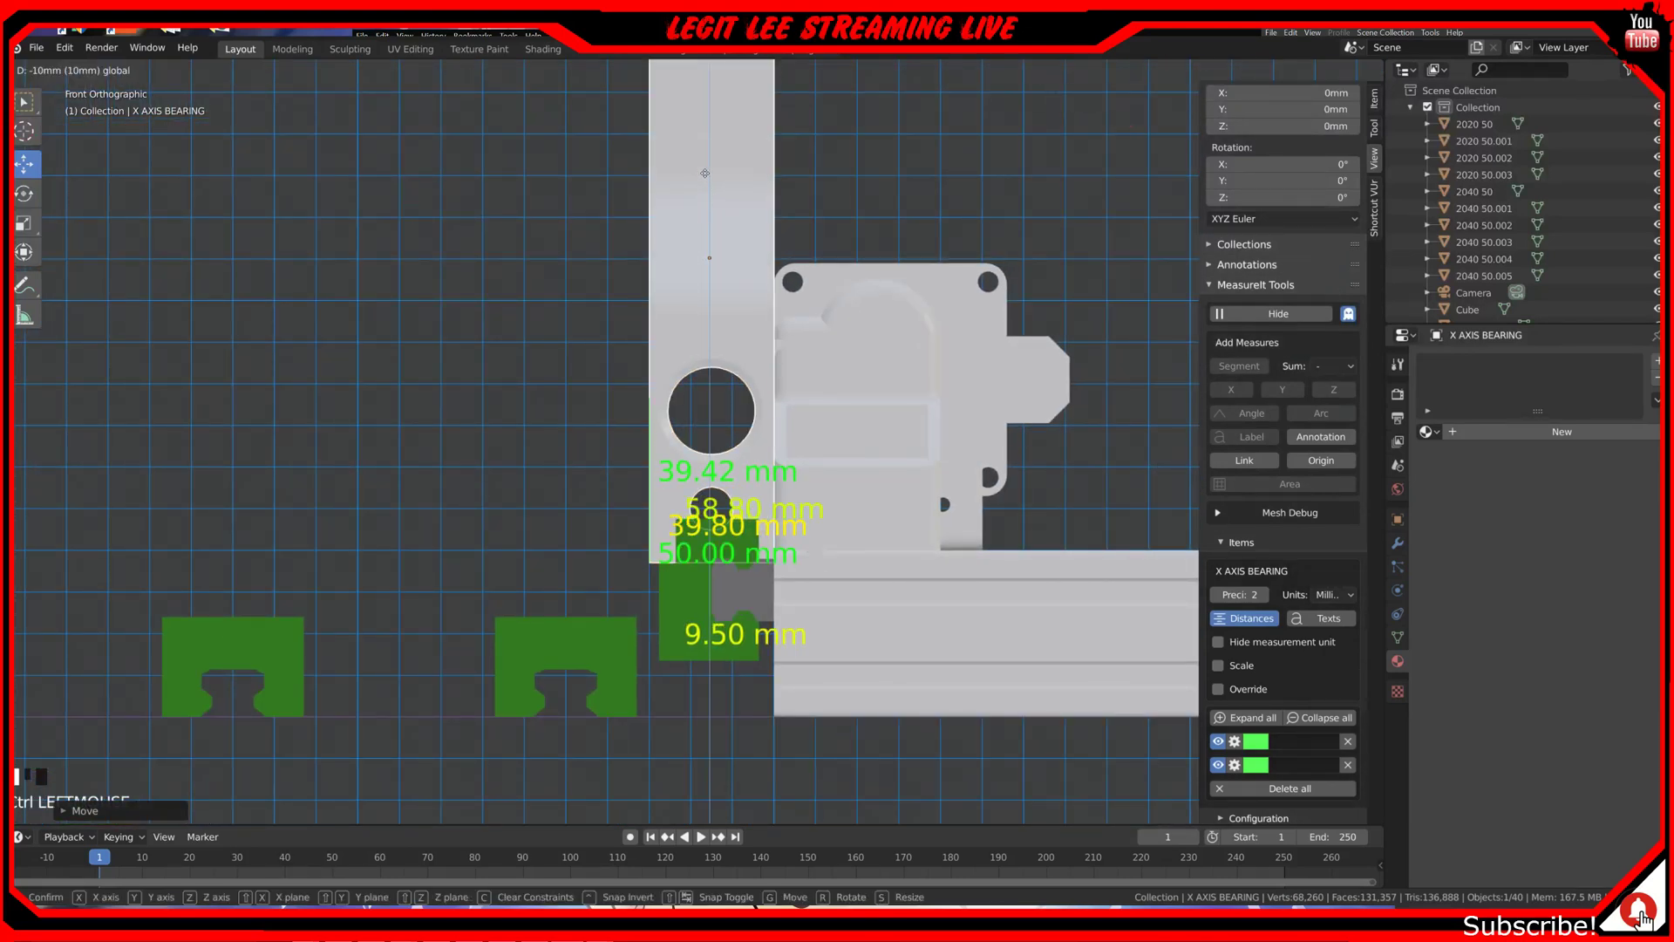
scroll(720, 322, up, 5)
scroll(723, 370, down, 1)
shift+middle_drag(724, 370, 749, 578)
ctrl+drag(749, 202, 757, 185)
shift+middle_drag(792, 360, 761, 150)
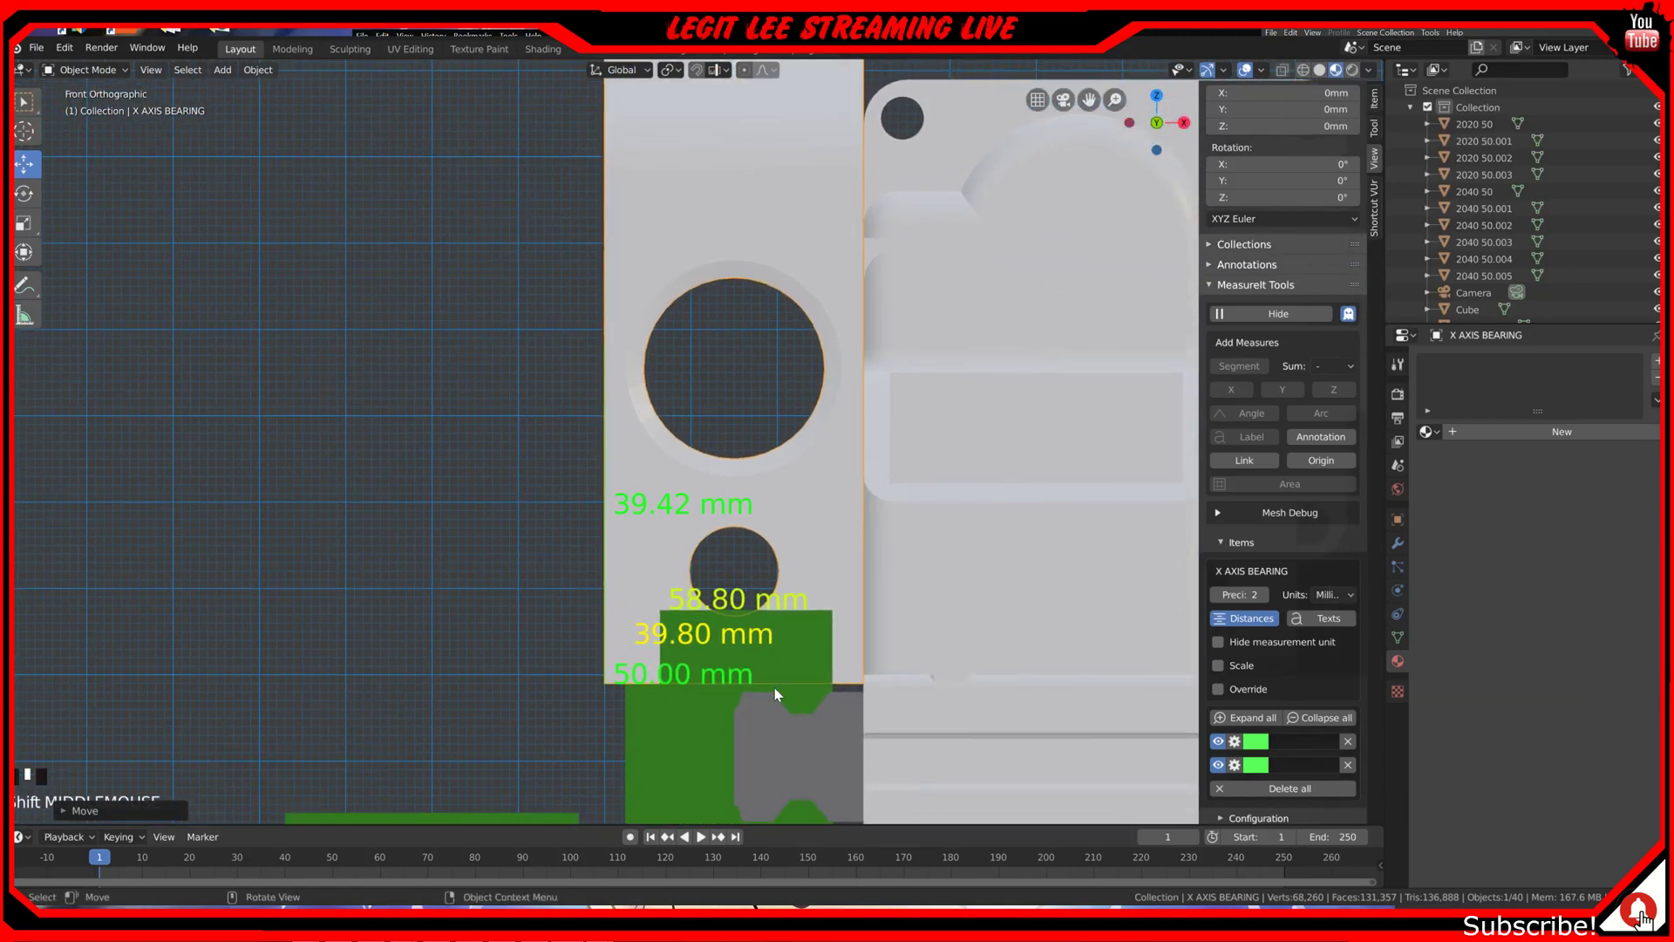
Step: Examine how the bracket's foot meets the linear rail carriage and its mounting holes from the front, outside and below
middle_drag(720, 682, 855, 715)
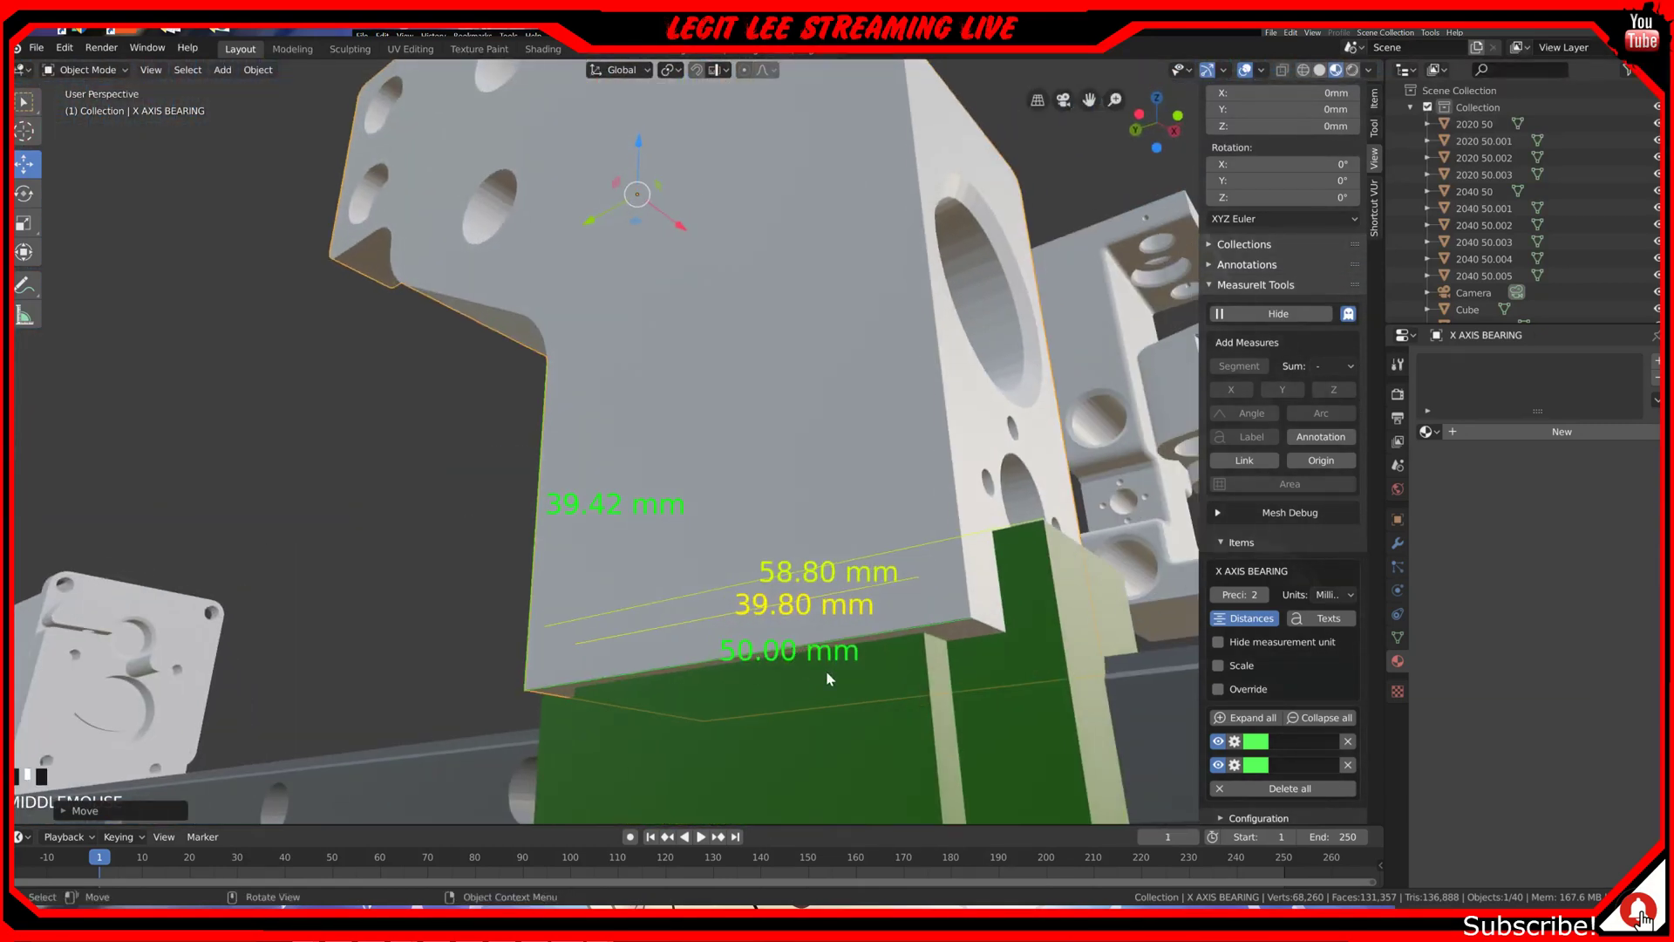
shift+middle_drag(991, 785, 893, 440)
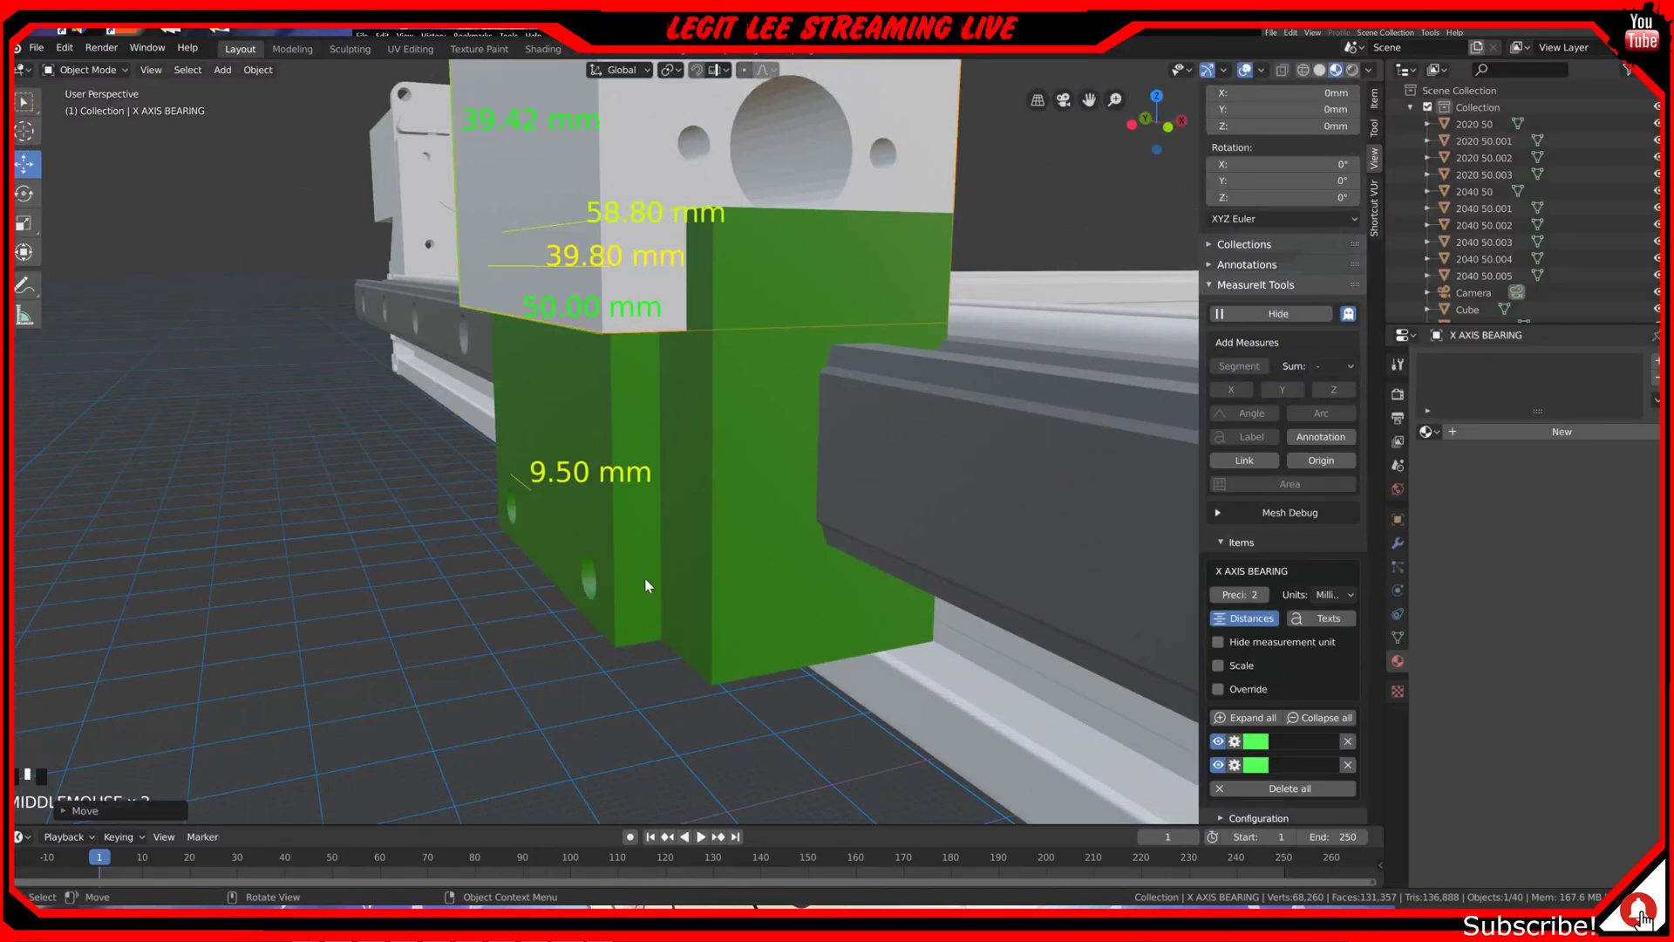
middle_drag(652, 710, 870, 695)
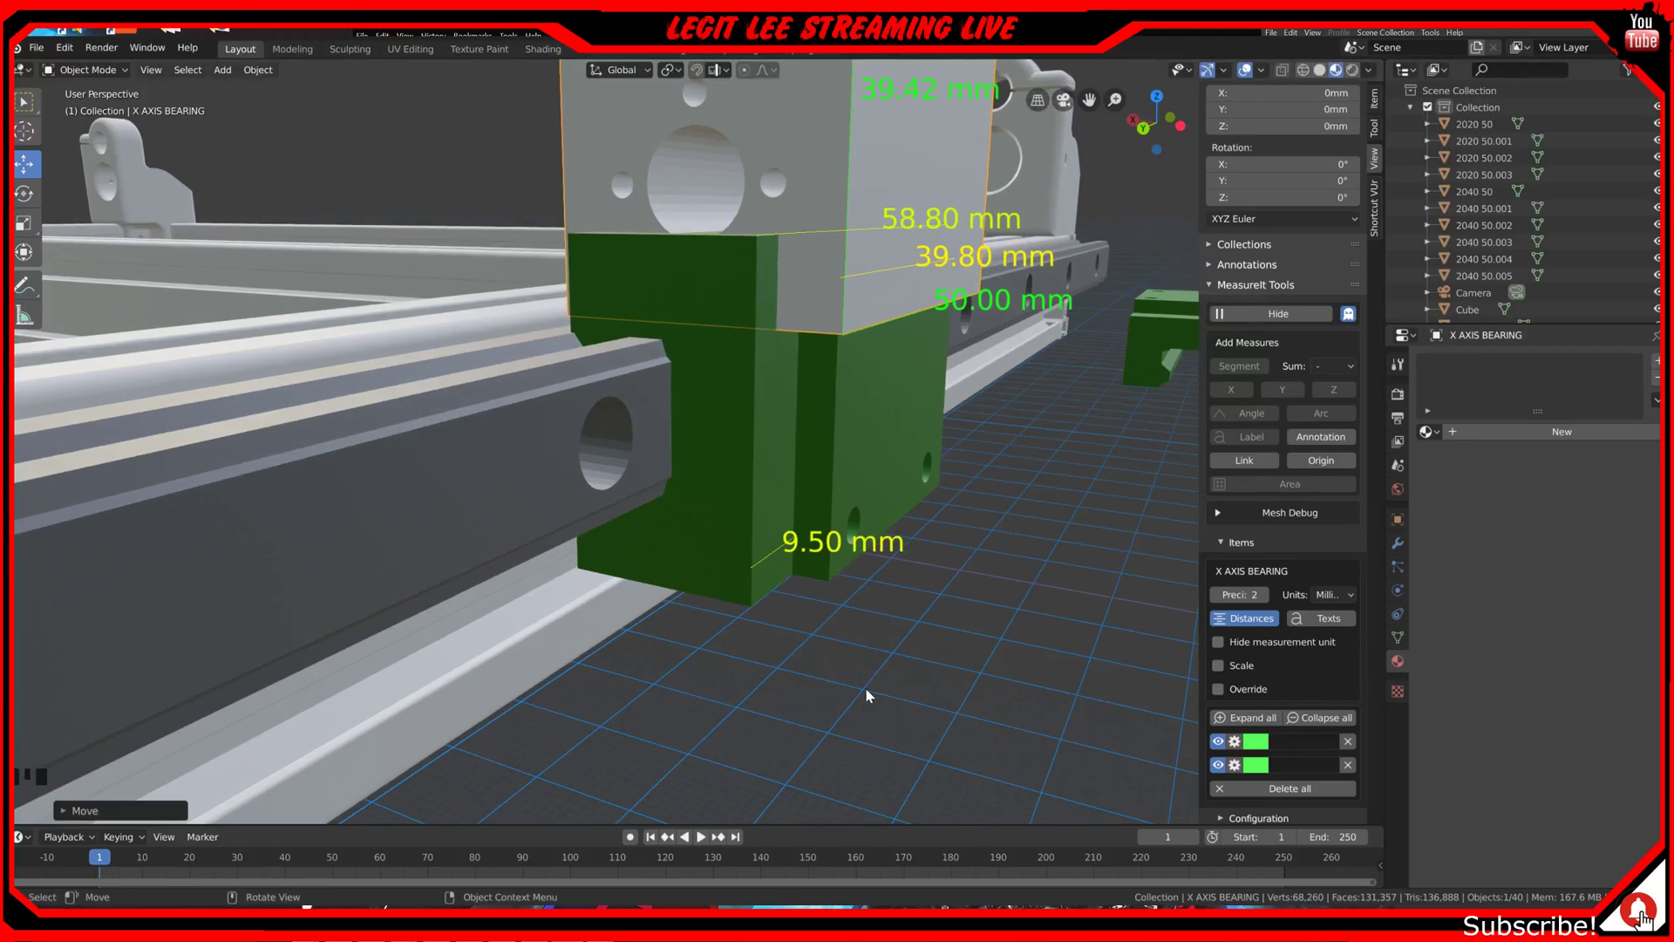
scroll(866, 695, down, 2)
scroll(866, 694, up, 1)
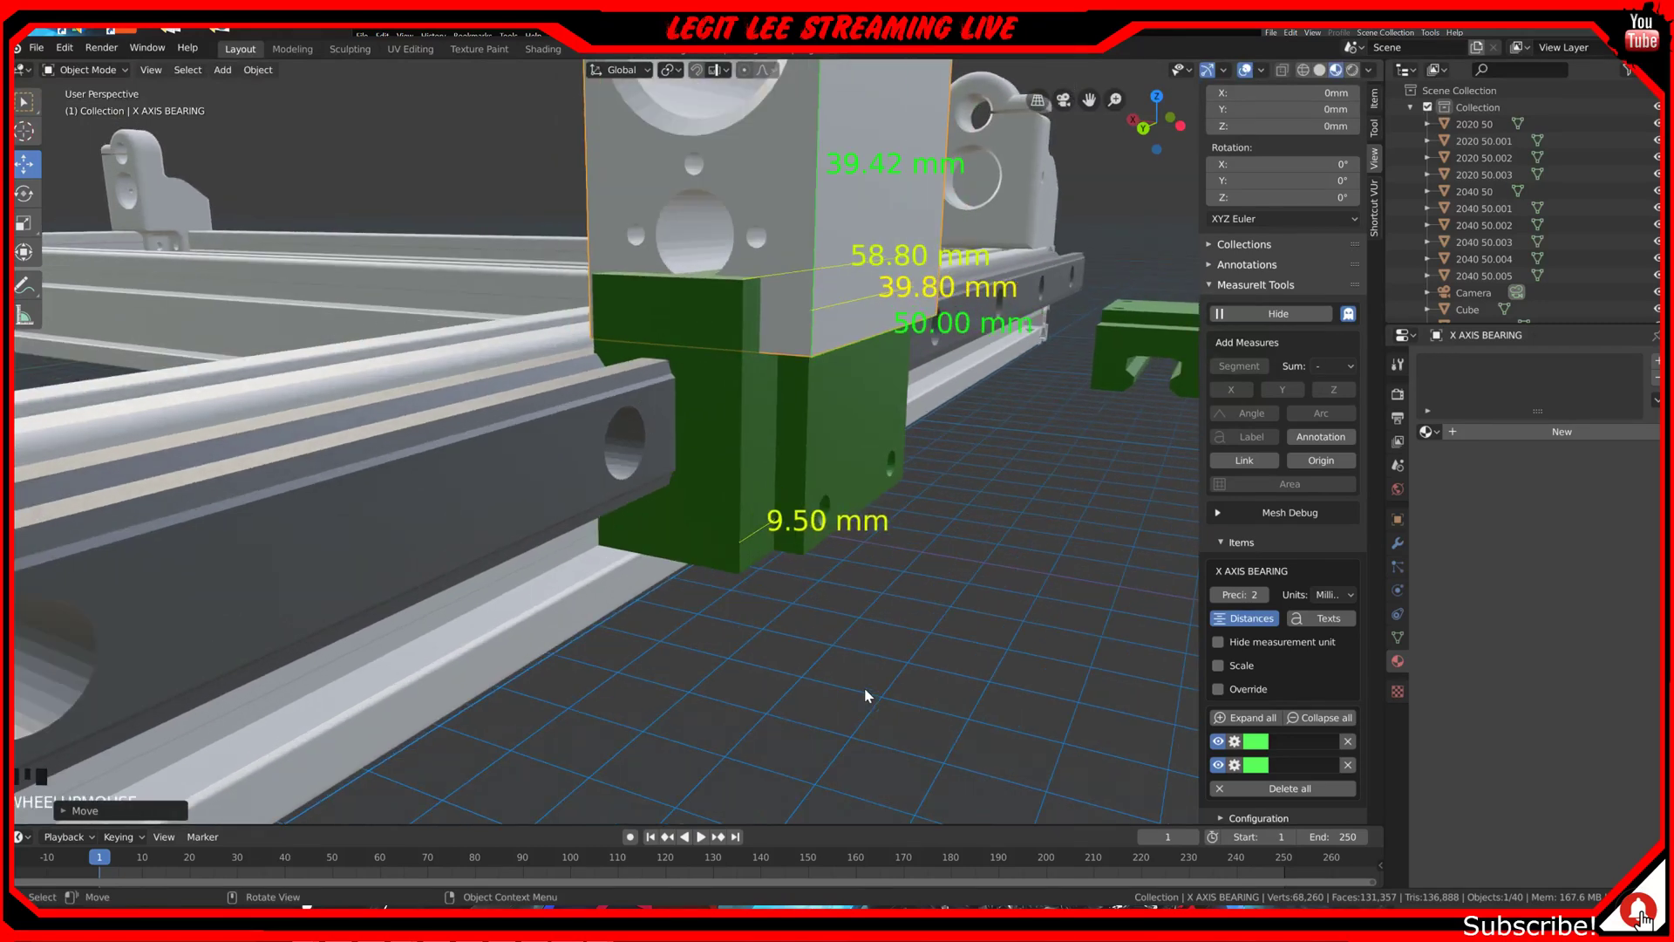
scroll(866, 695, down, 3)
scroll(865, 695, down, 3)
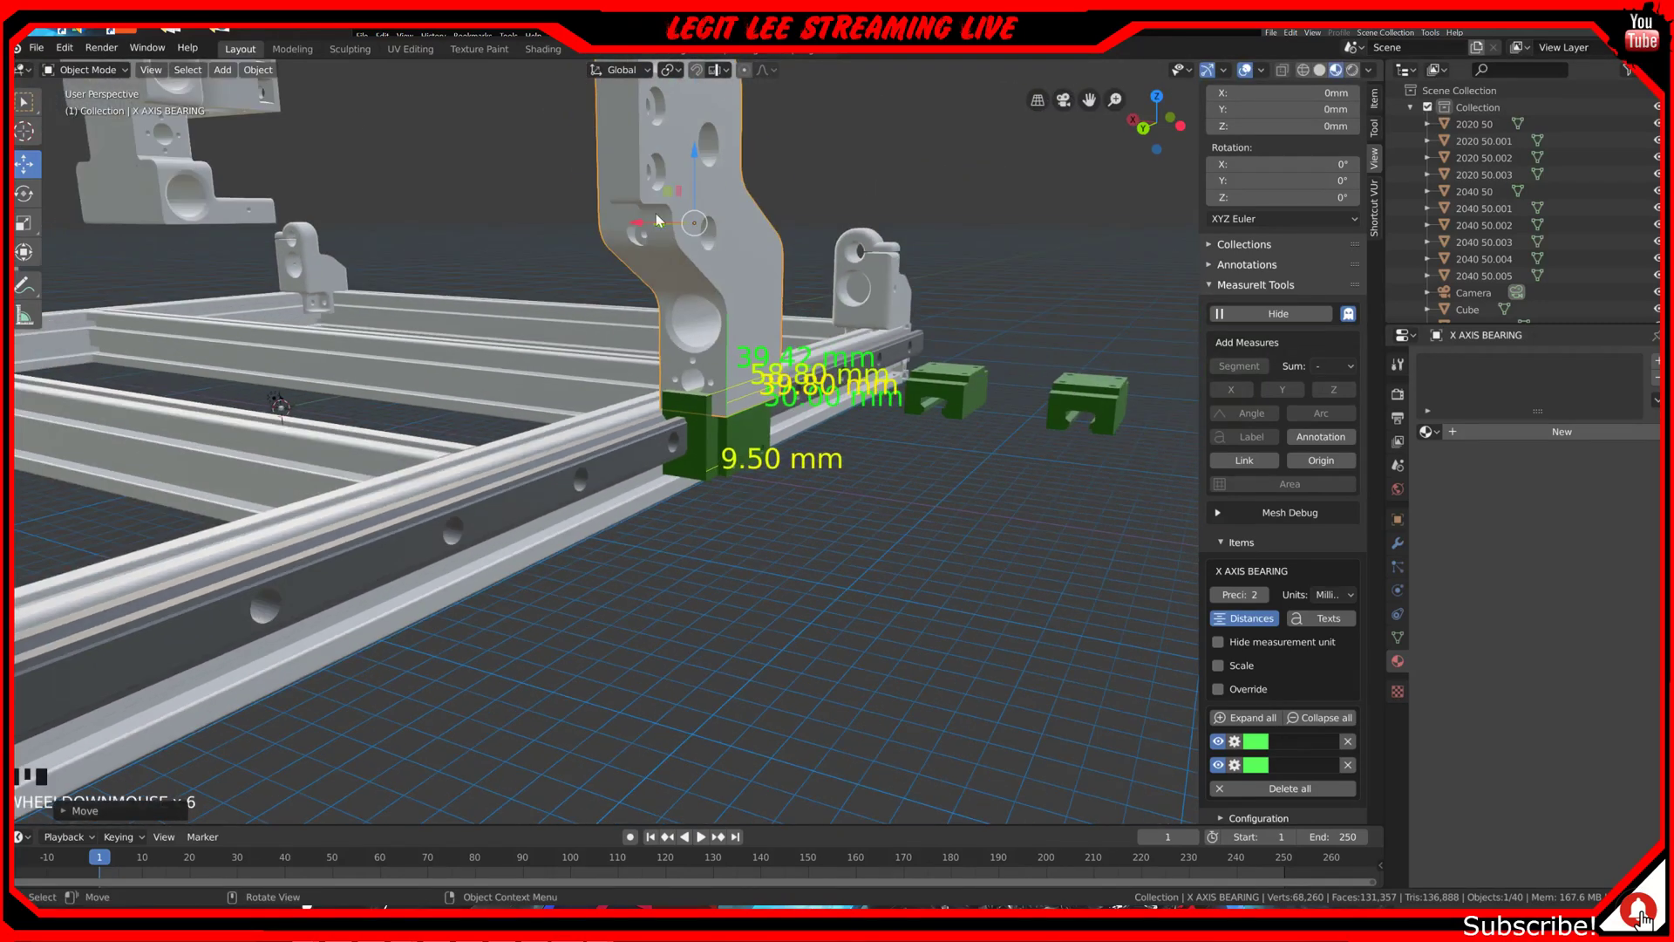
scroll(714, 263, down, 1)
middle_drag(712, 451, 689, 467)
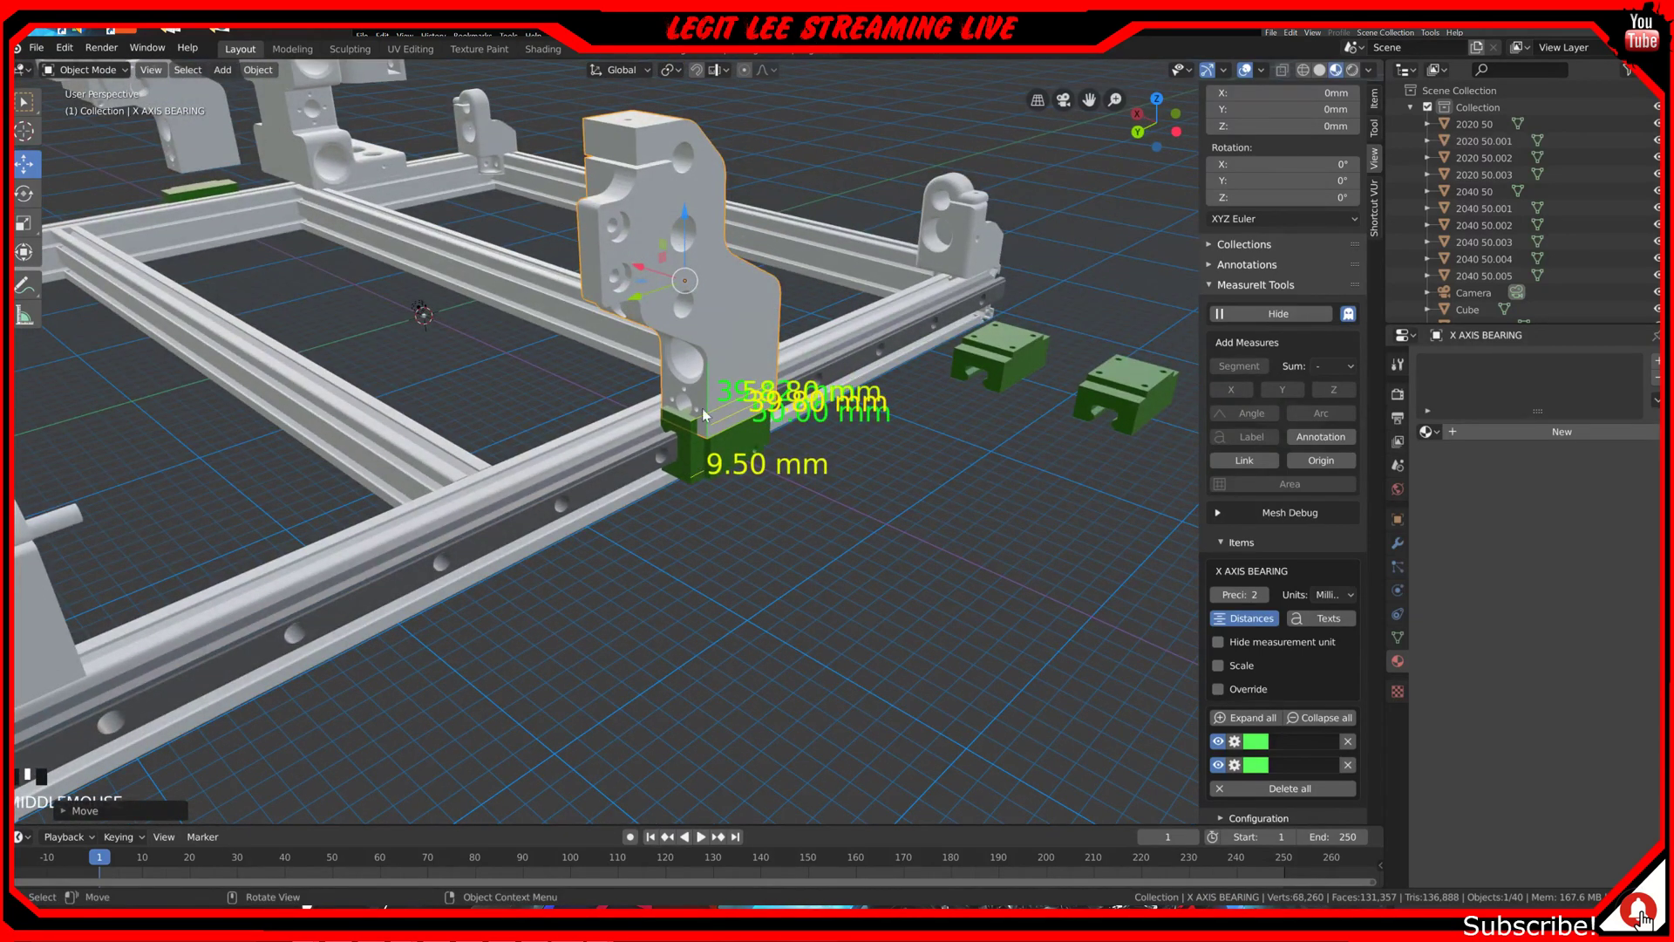
scroll(737, 493, up, 1)
scroll(737, 493, up, 2)
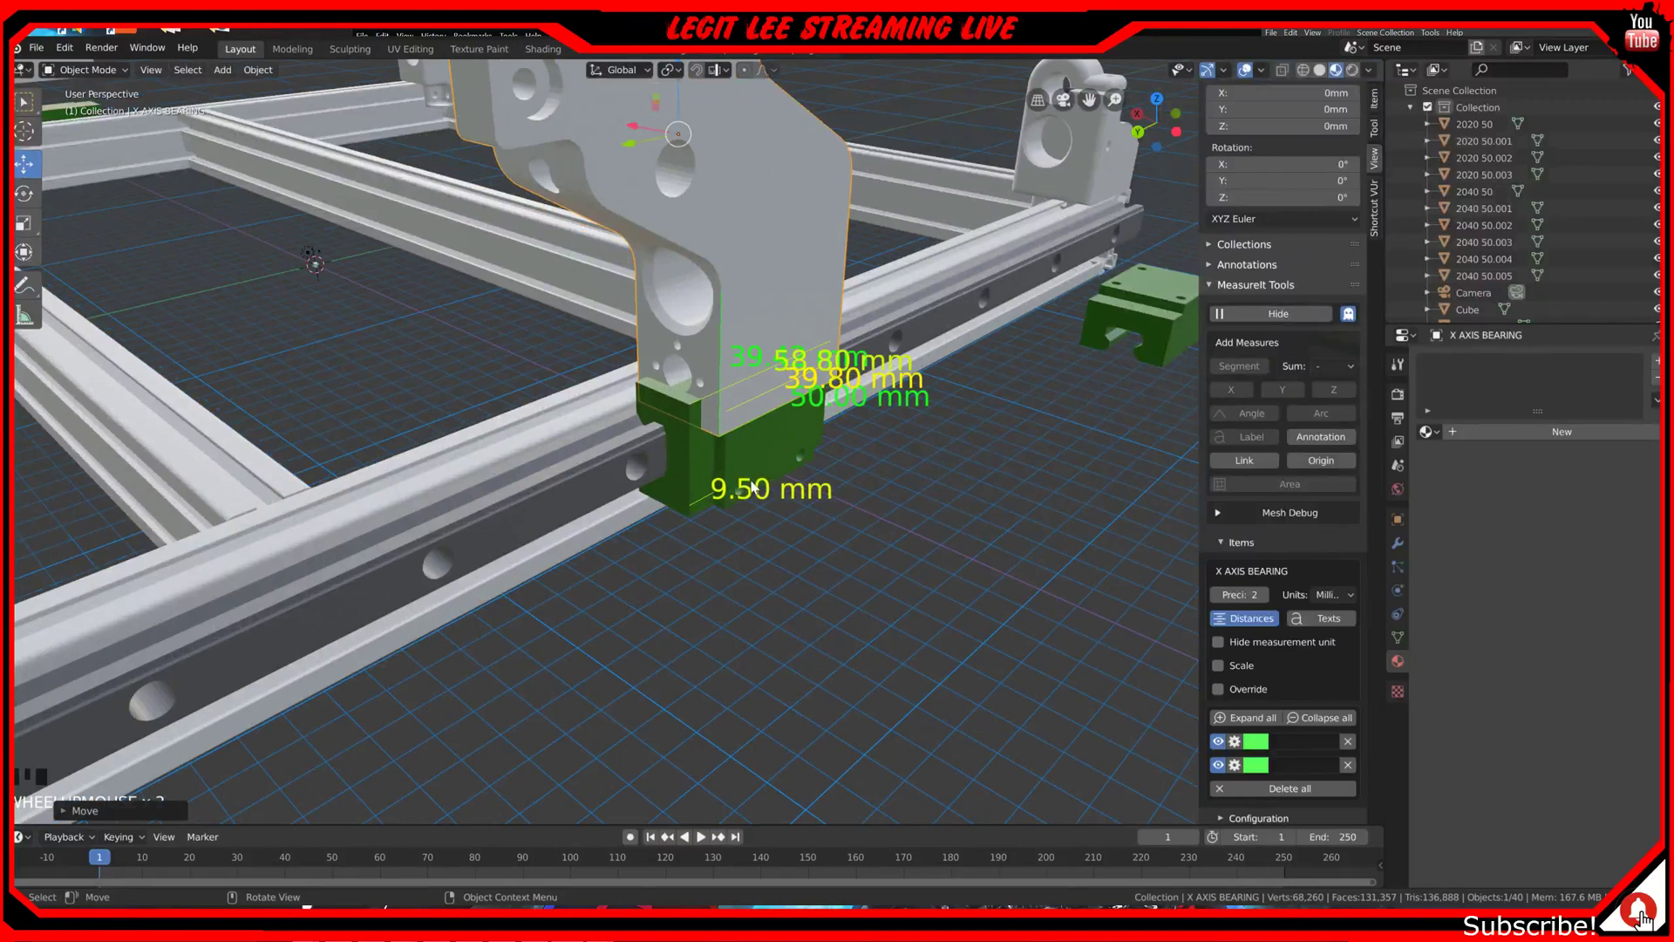
scroll(757, 487, up, 2)
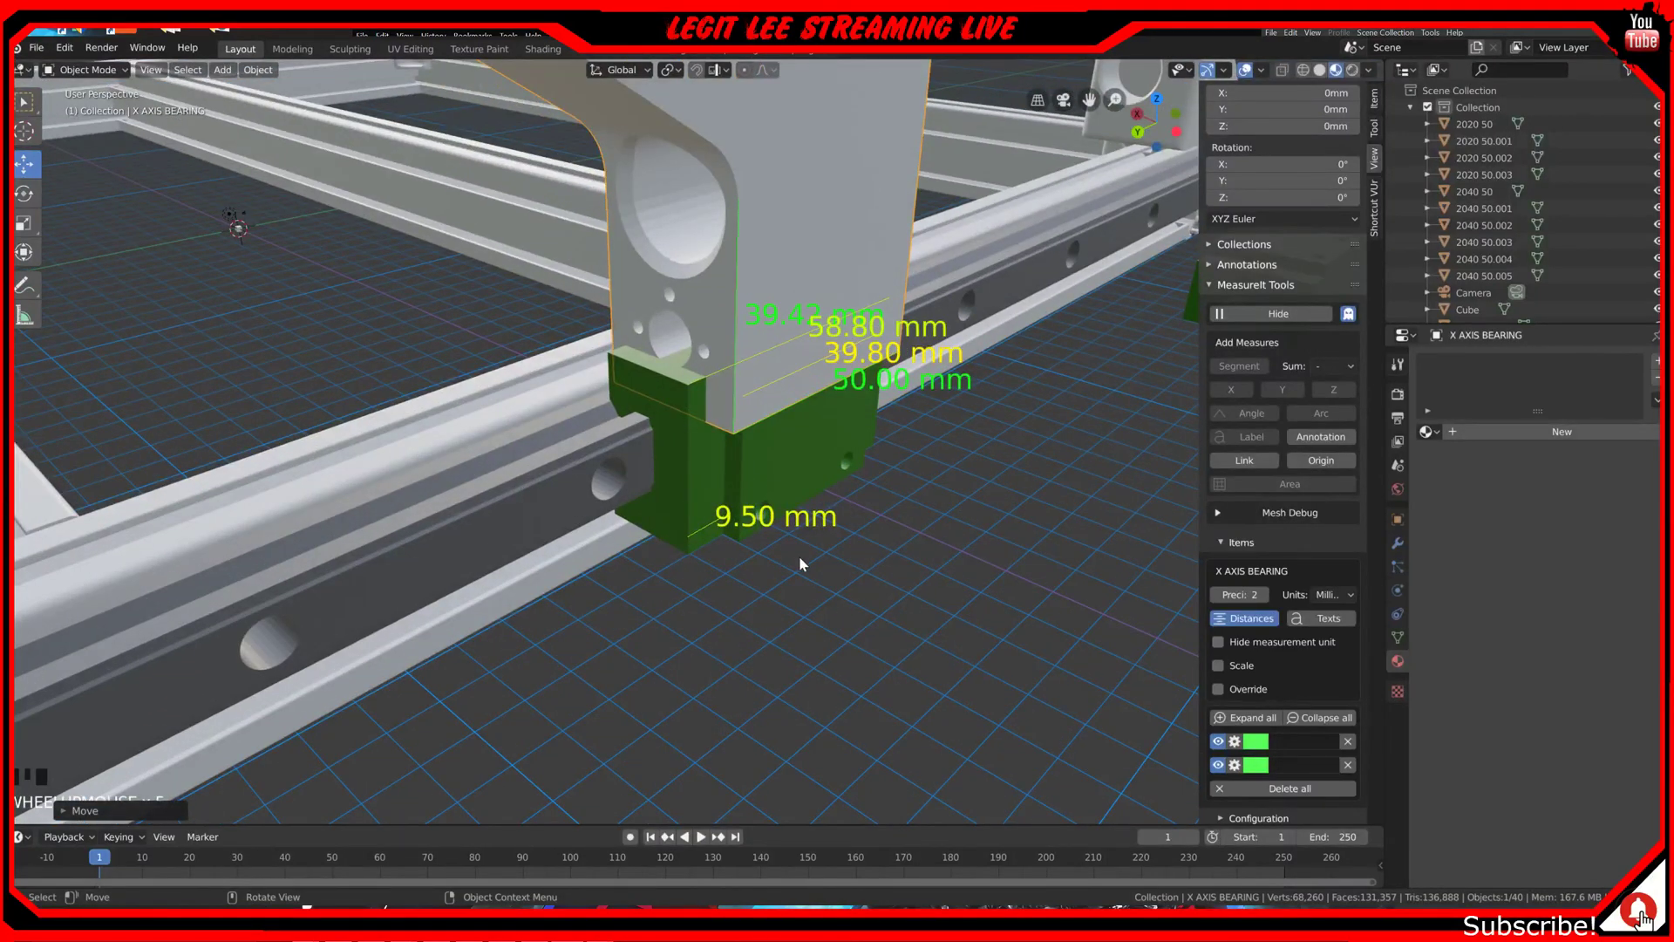
scroll(801, 563, down, 1)
middle_drag(841, 567, 766, 553)
scroll(973, 191, up, 2)
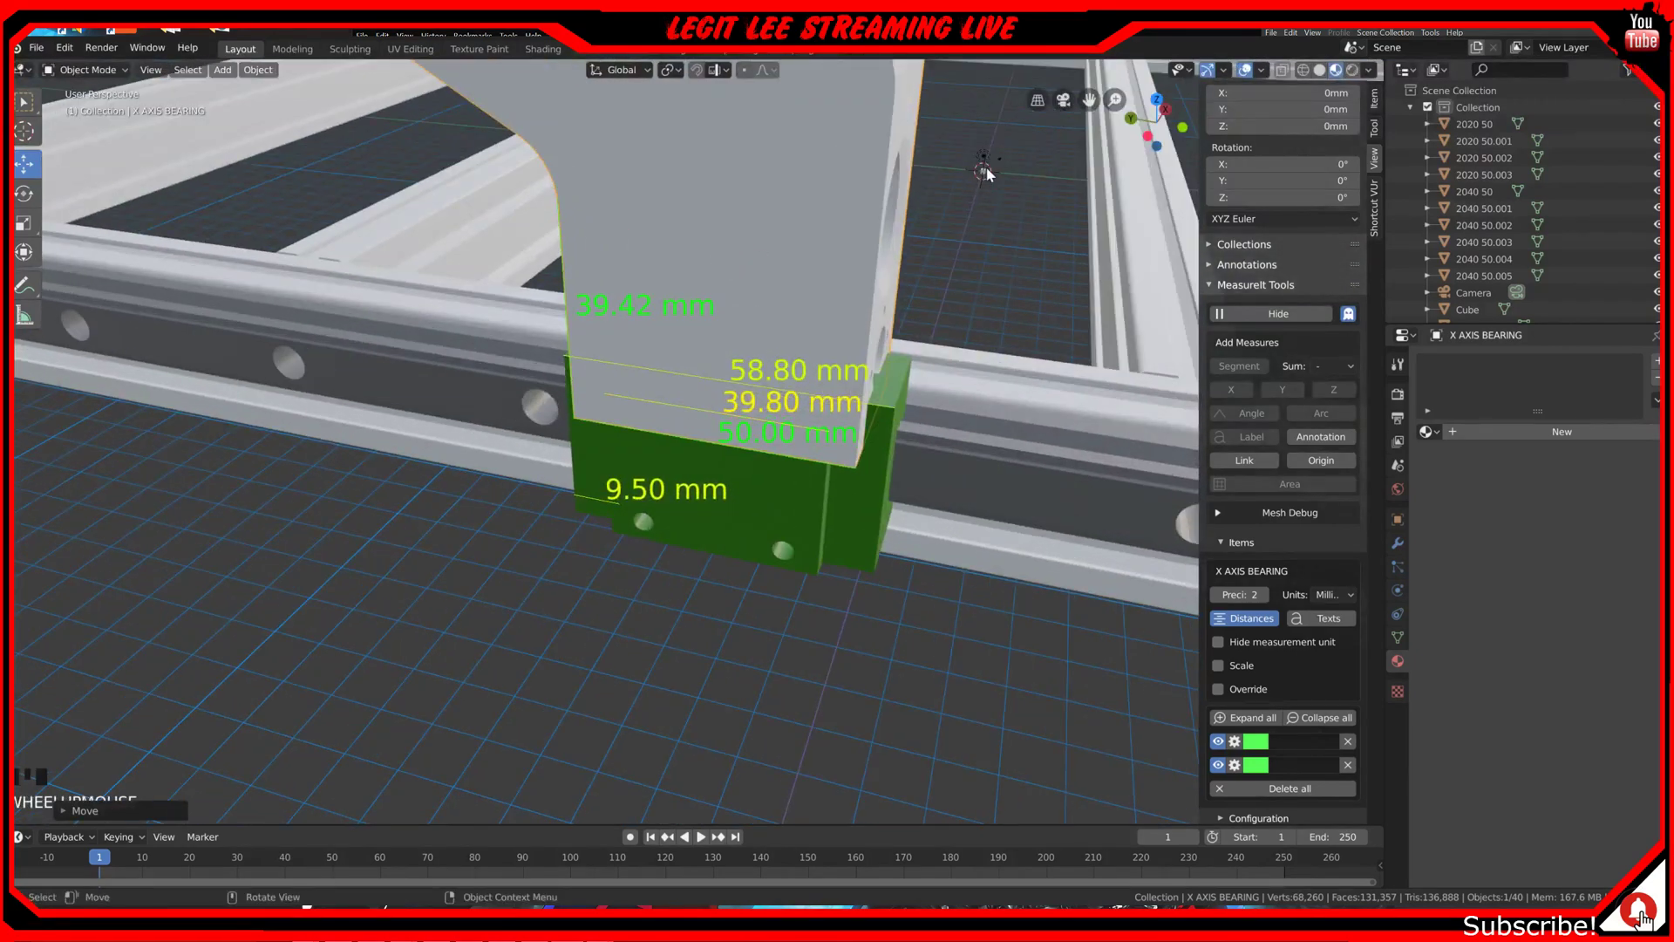
Step: Select the small 2 mm cube at the world origin and set its Y dimension to 58.8 mm
click(987, 172)
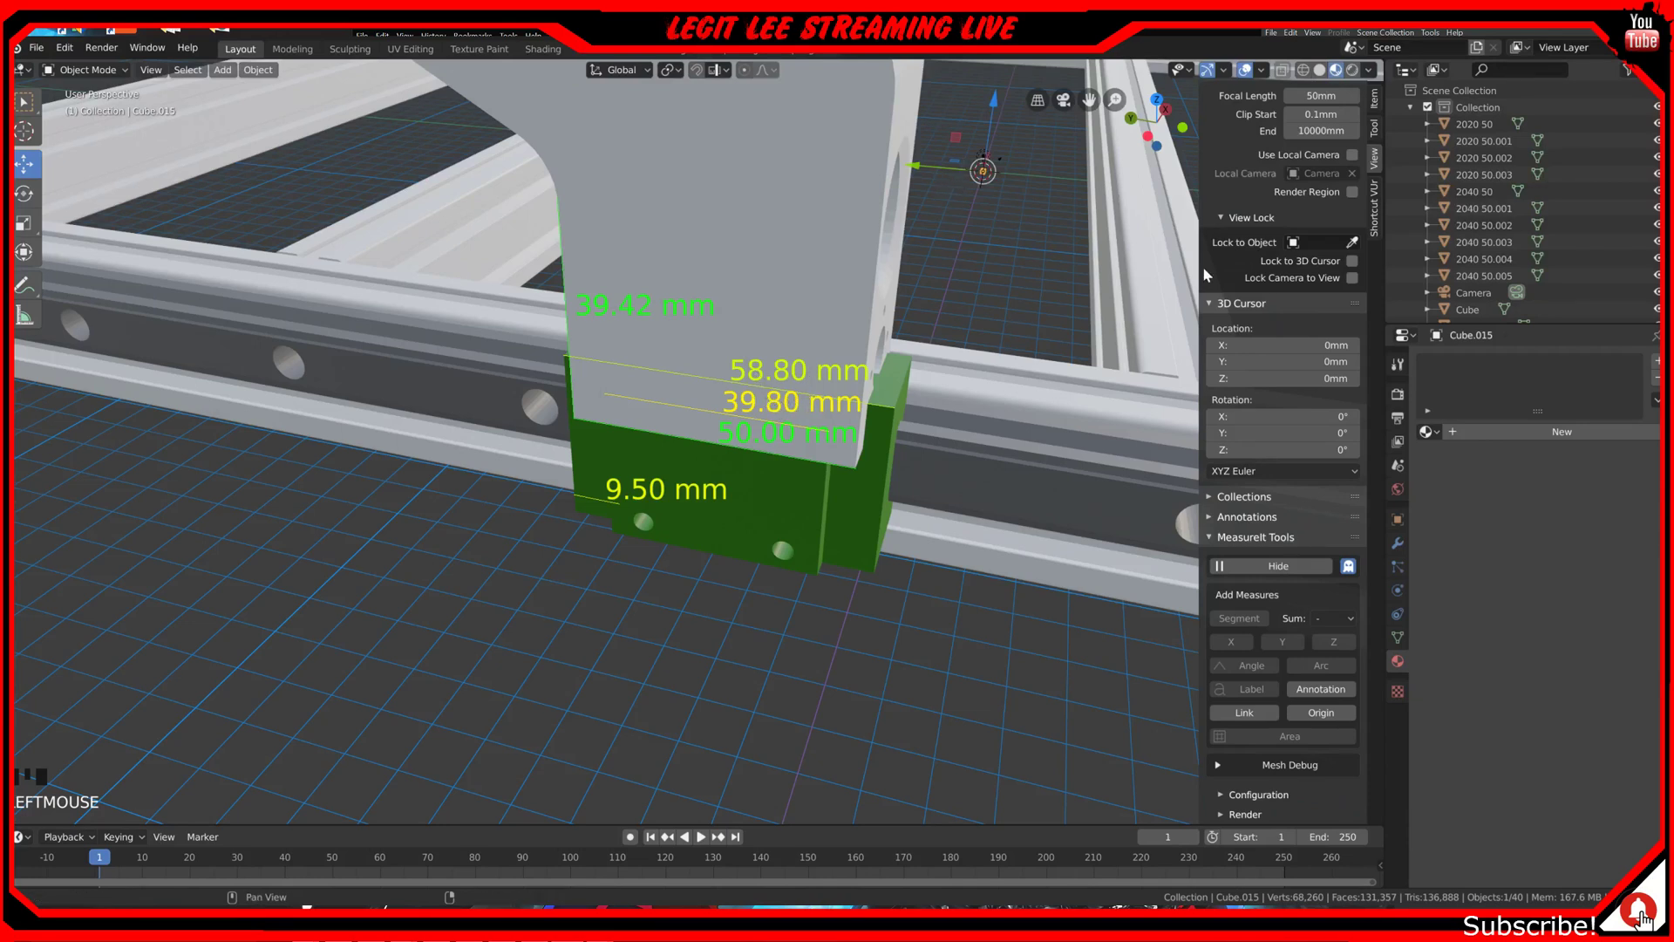
click(1375, 98)
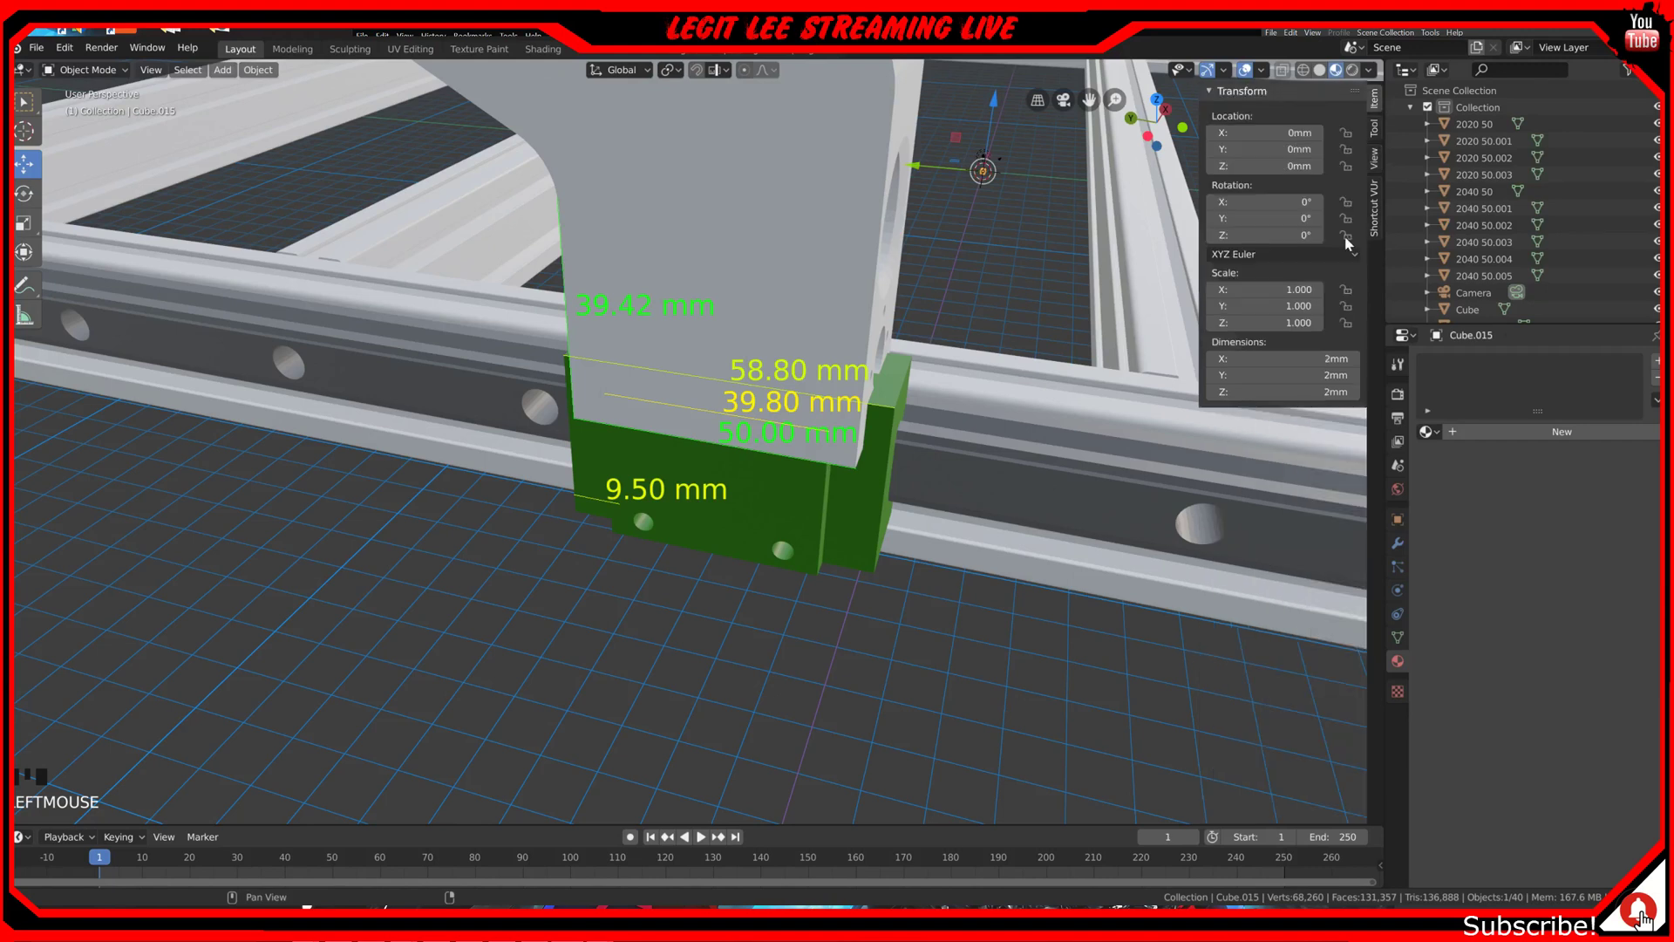
click(1338, 377)
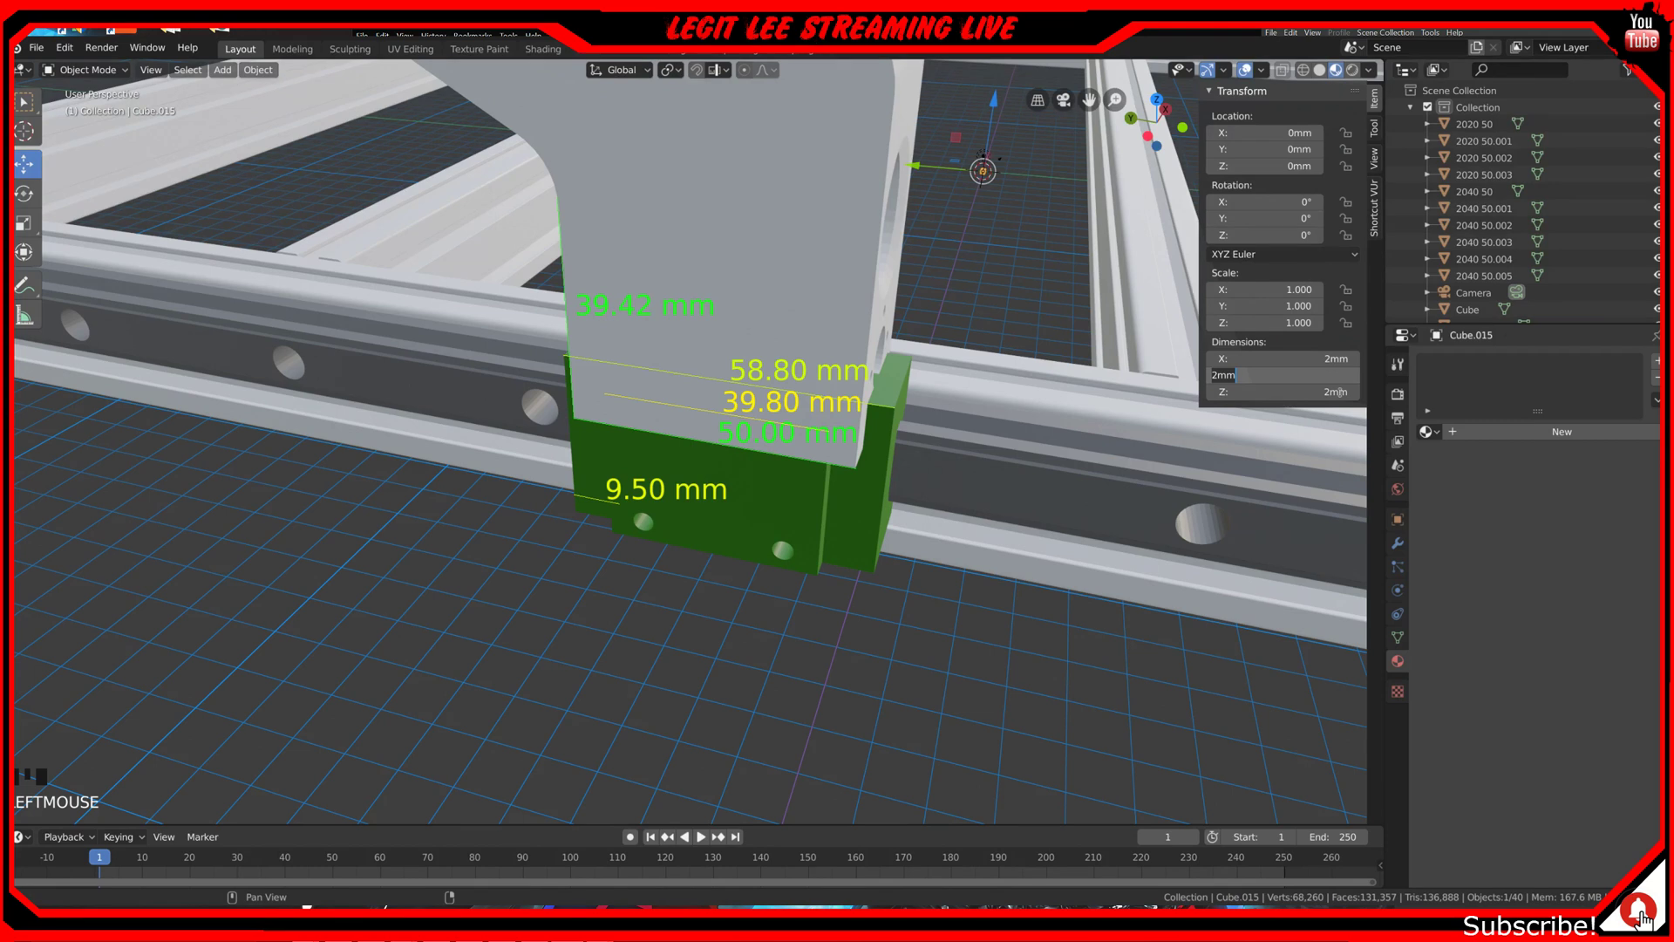
text(58.8)
key(Return)
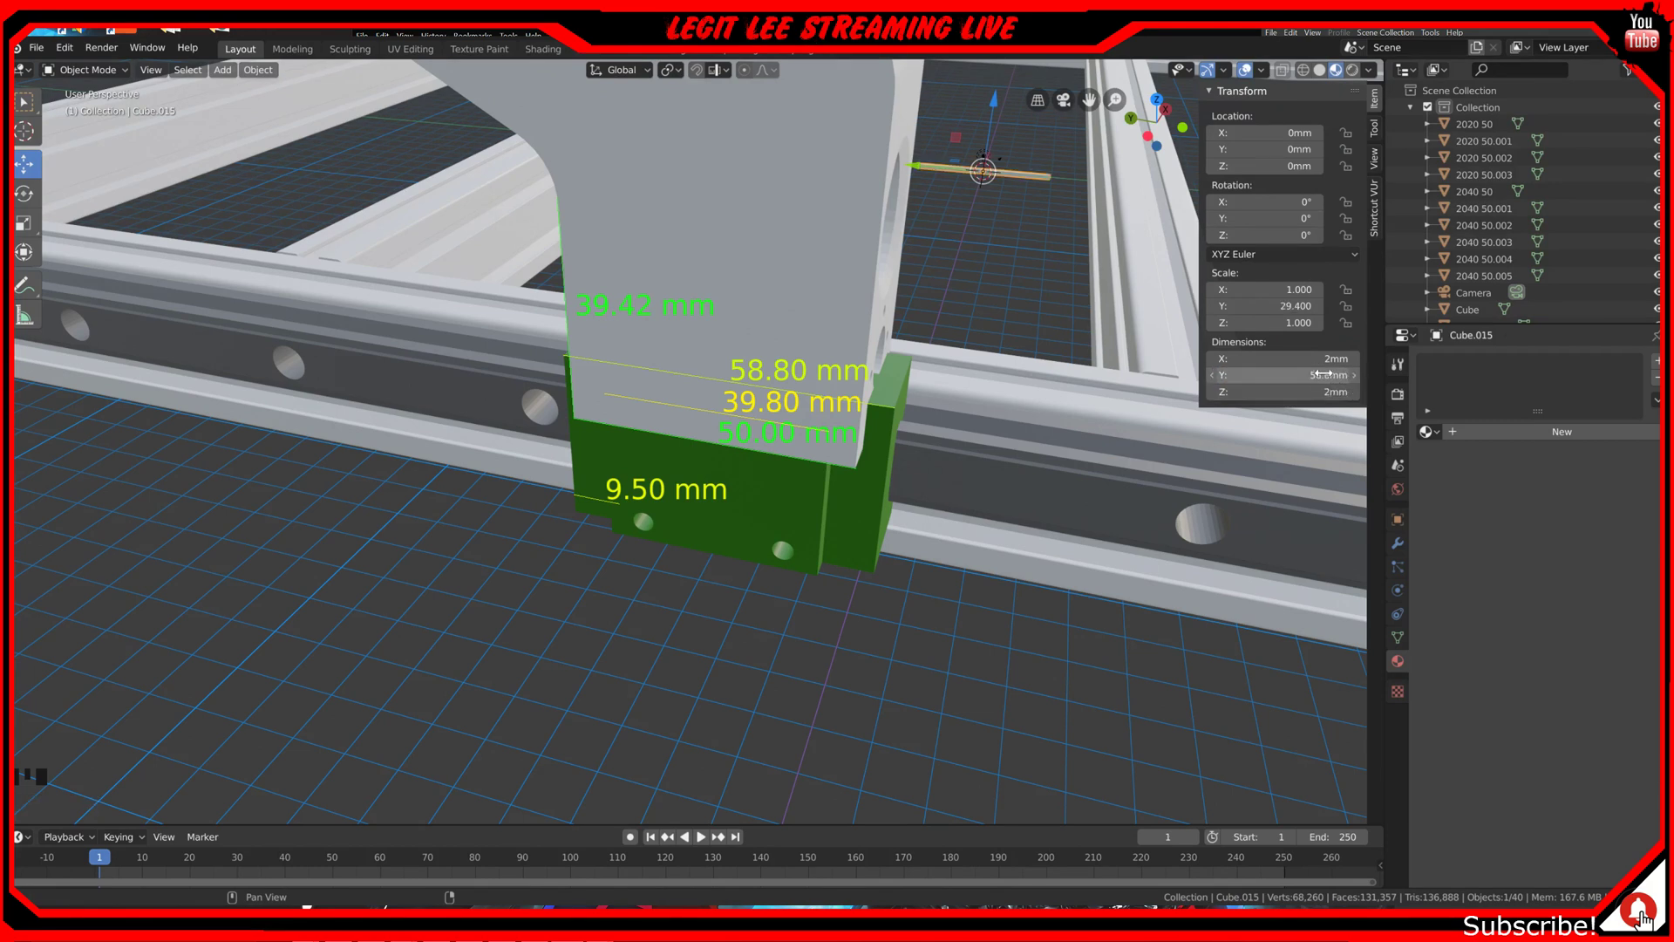
click(1325, 362)
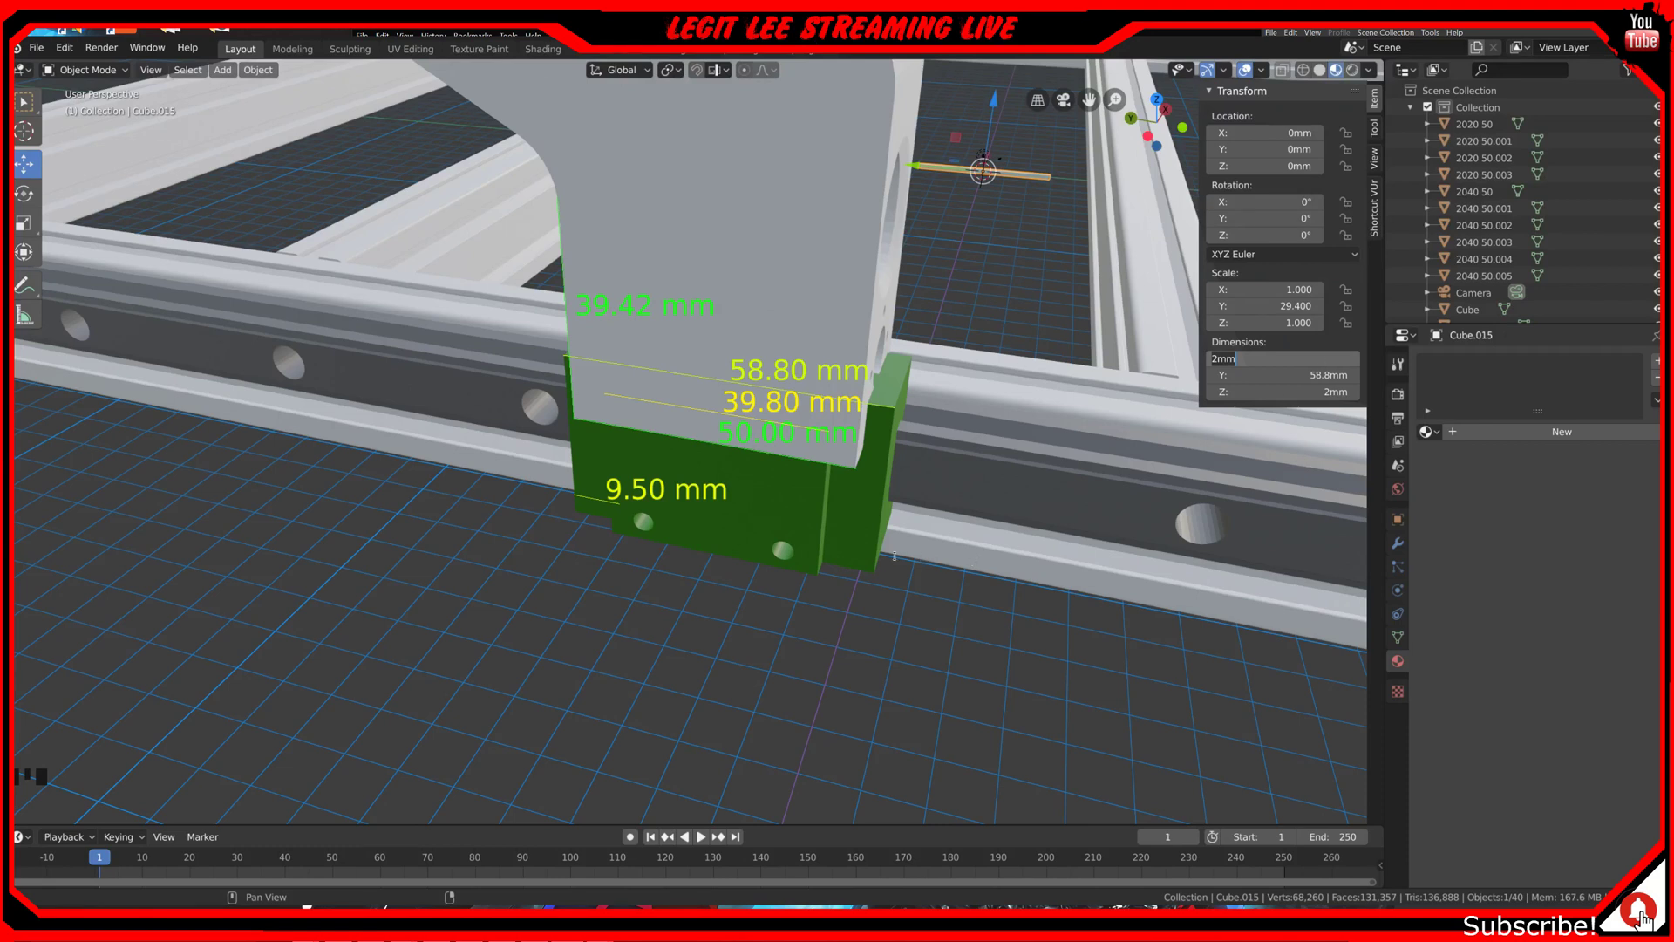
key(Return)
Step: Try shifting the X AXIS BEARING bracket 1 mm outward along X and 25 mm down along Z over the carriage in front view
middle_drag(1076, 605, 983, 591)
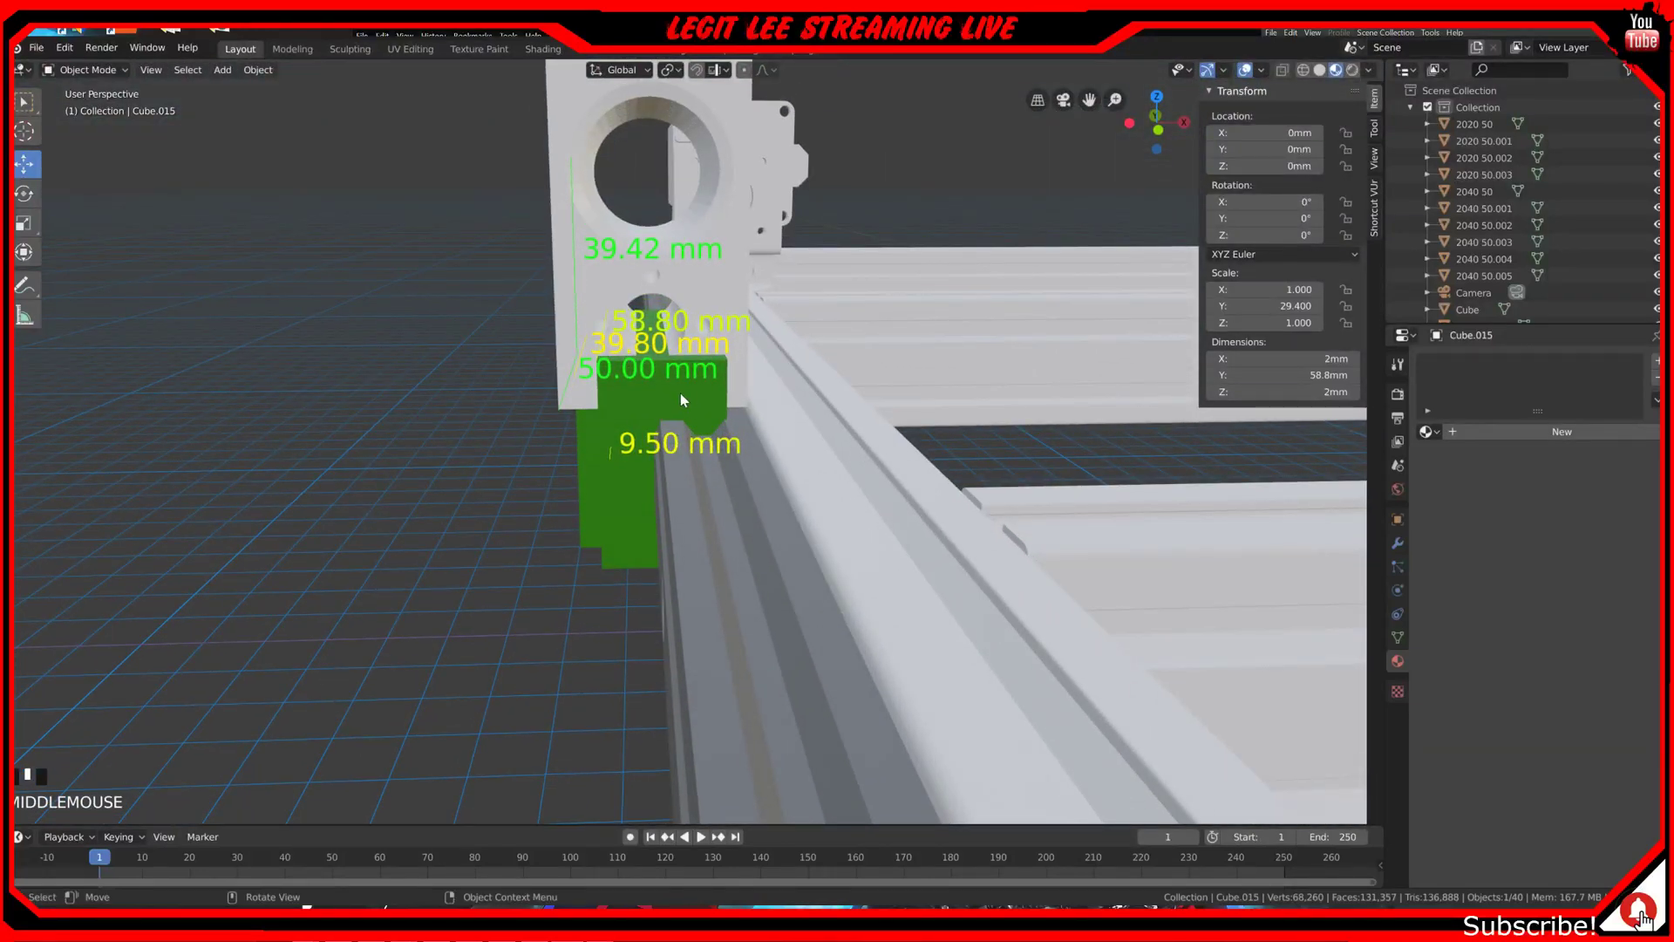
key(KP_1)
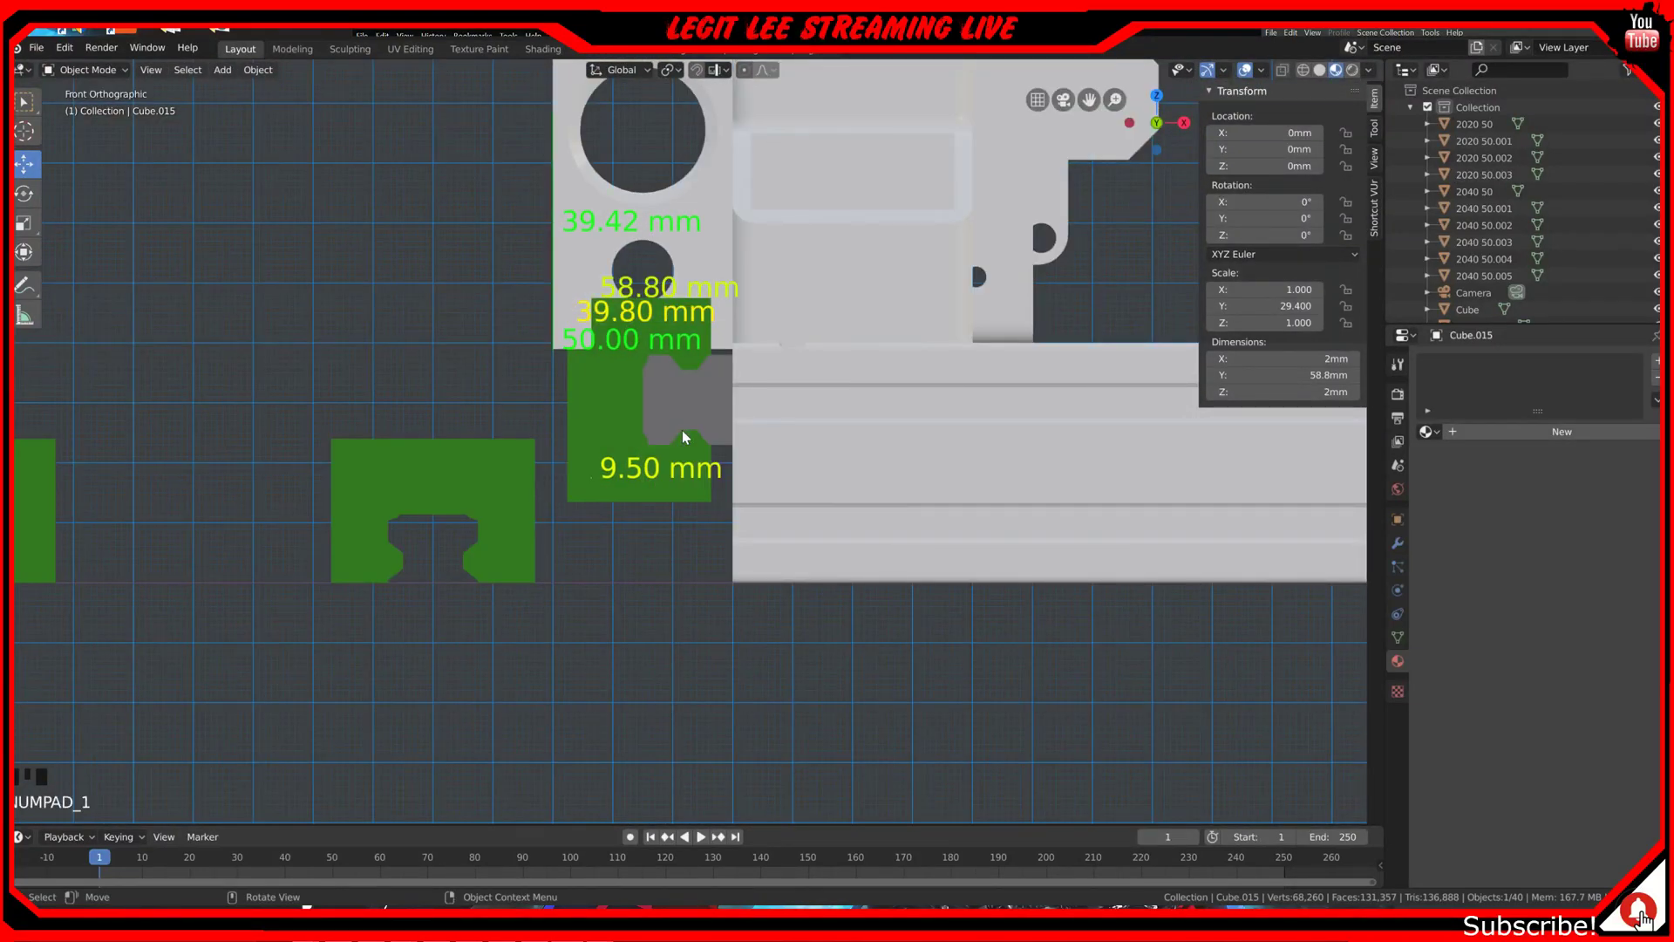
scroll(705, 398, up, 3)
shift+middle_drag(724, 406, 849, 627)
scroll(815, 560, up, 2)
click(884, 347)
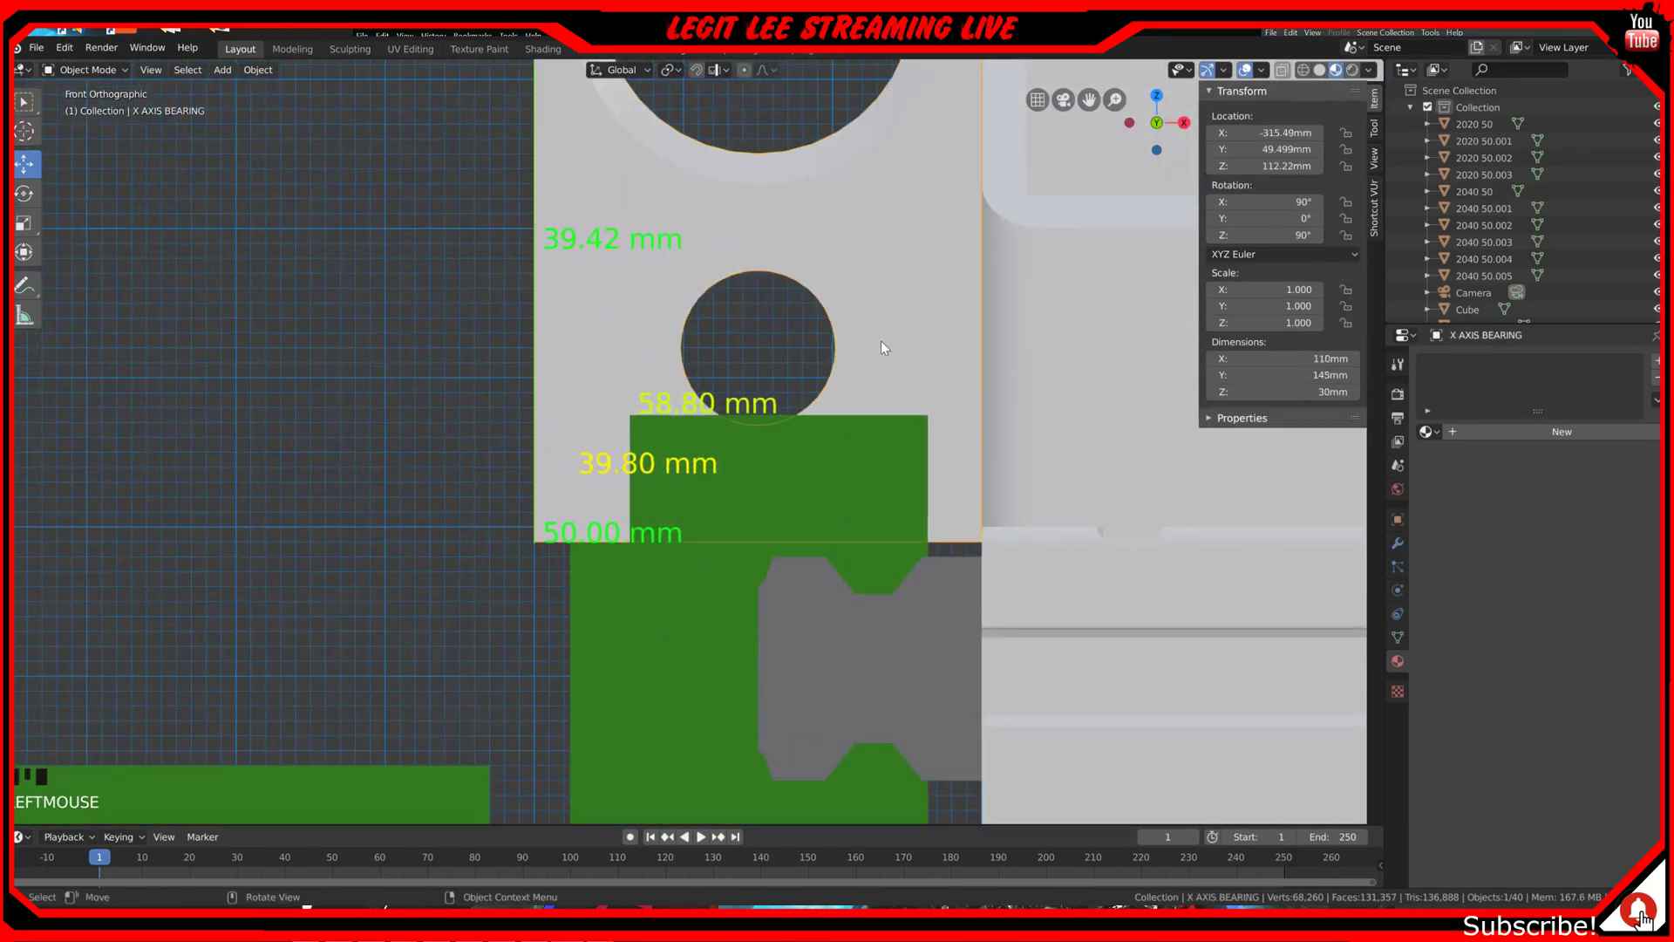
scroll(872, 475, down, 3)
shift+middle_drag(838, 330, 858, 526)
scroll(858, 527, down, 2)
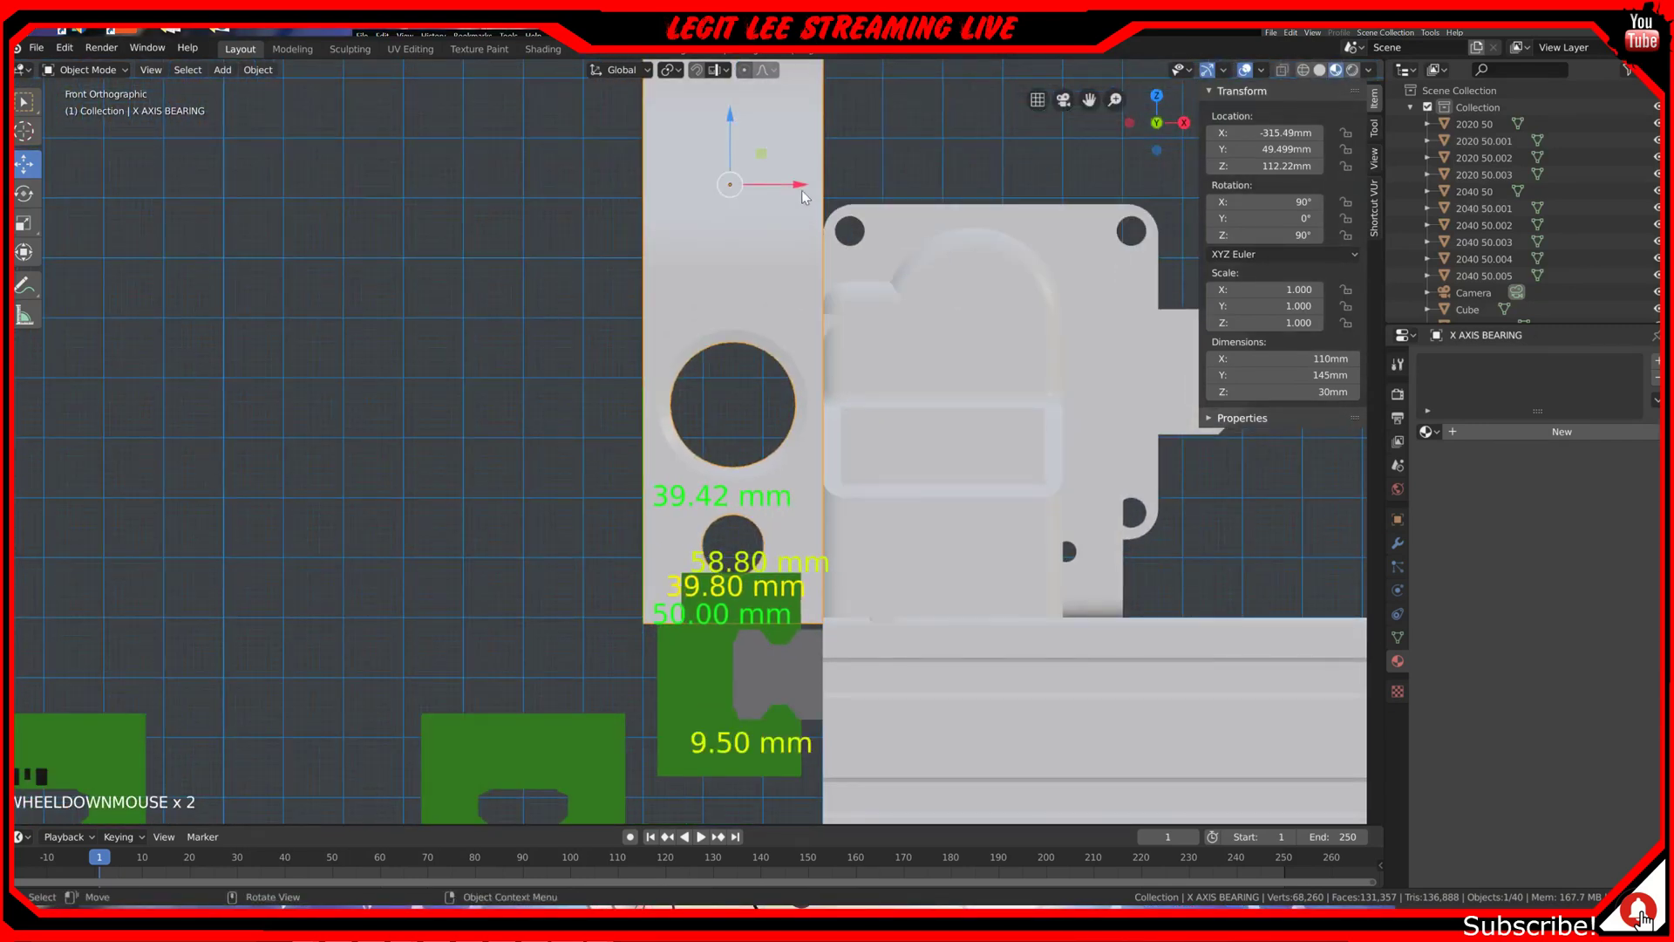
ctrl+drag(804, 184, 795, 177)
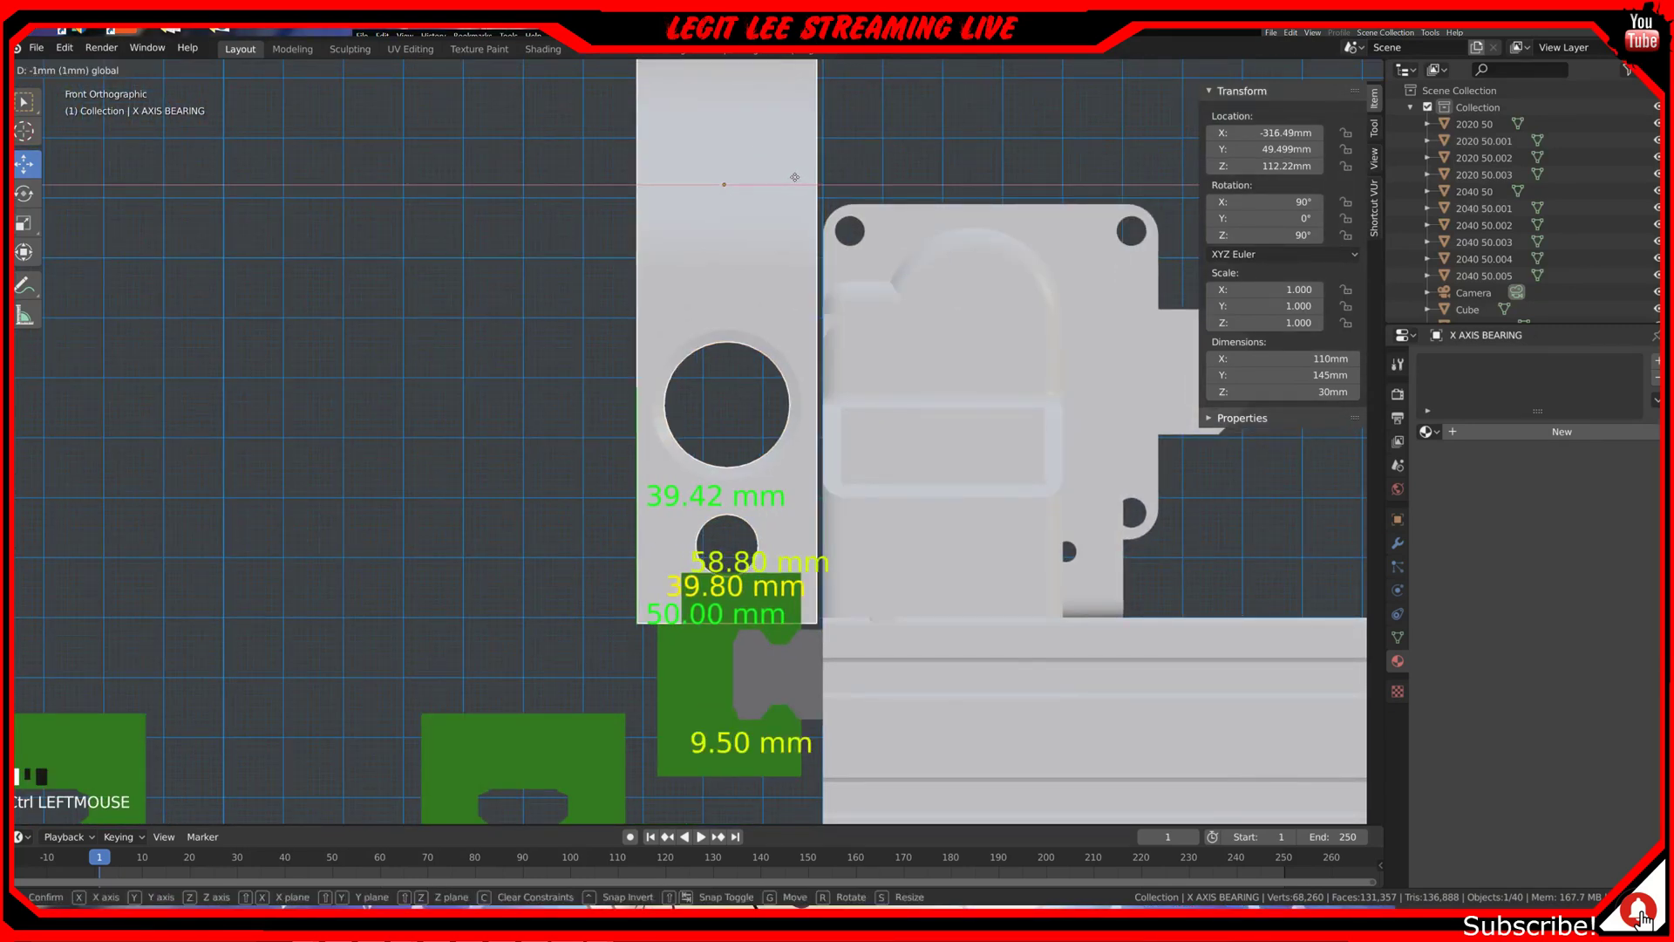
ctrl+drag(794, 177, 768, 177)
ctrl+drag(724, 121, 712, 266)
shift+middle_drag(682, 377, 740, 237)
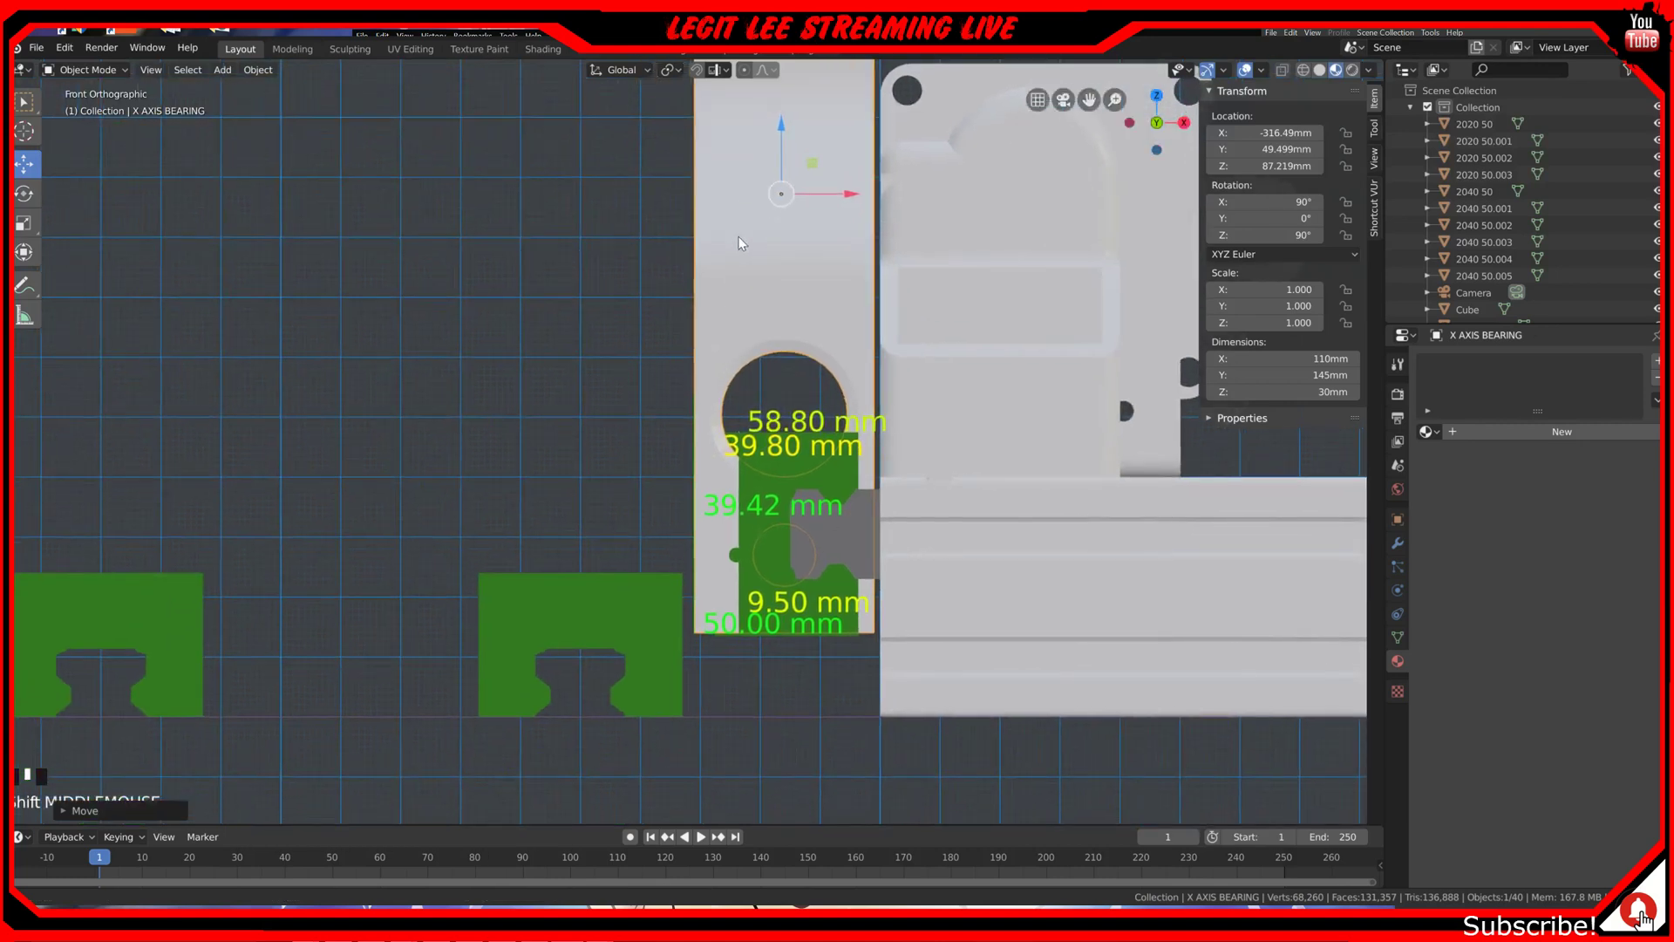
Step: Check the lowered bracket against the carriage from the outside and undo its last X and Z moves
middle_drag(701, 321, 784, 342)
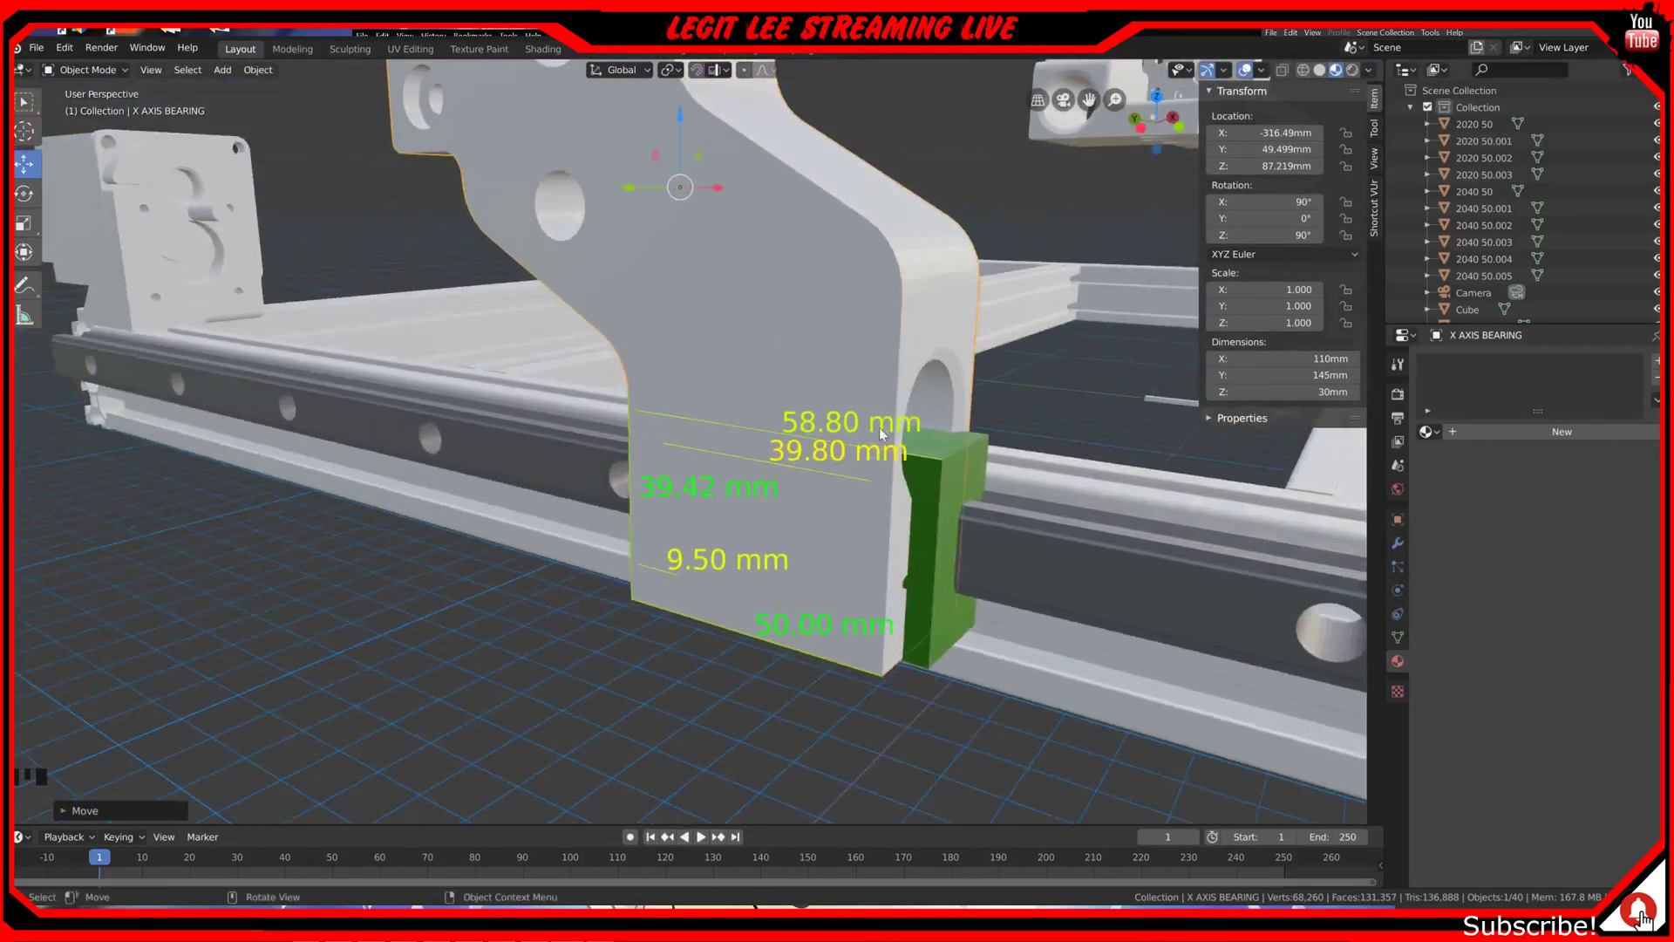
scroll(967, 516, down, 1)
scroll(913, 545, down, 1)
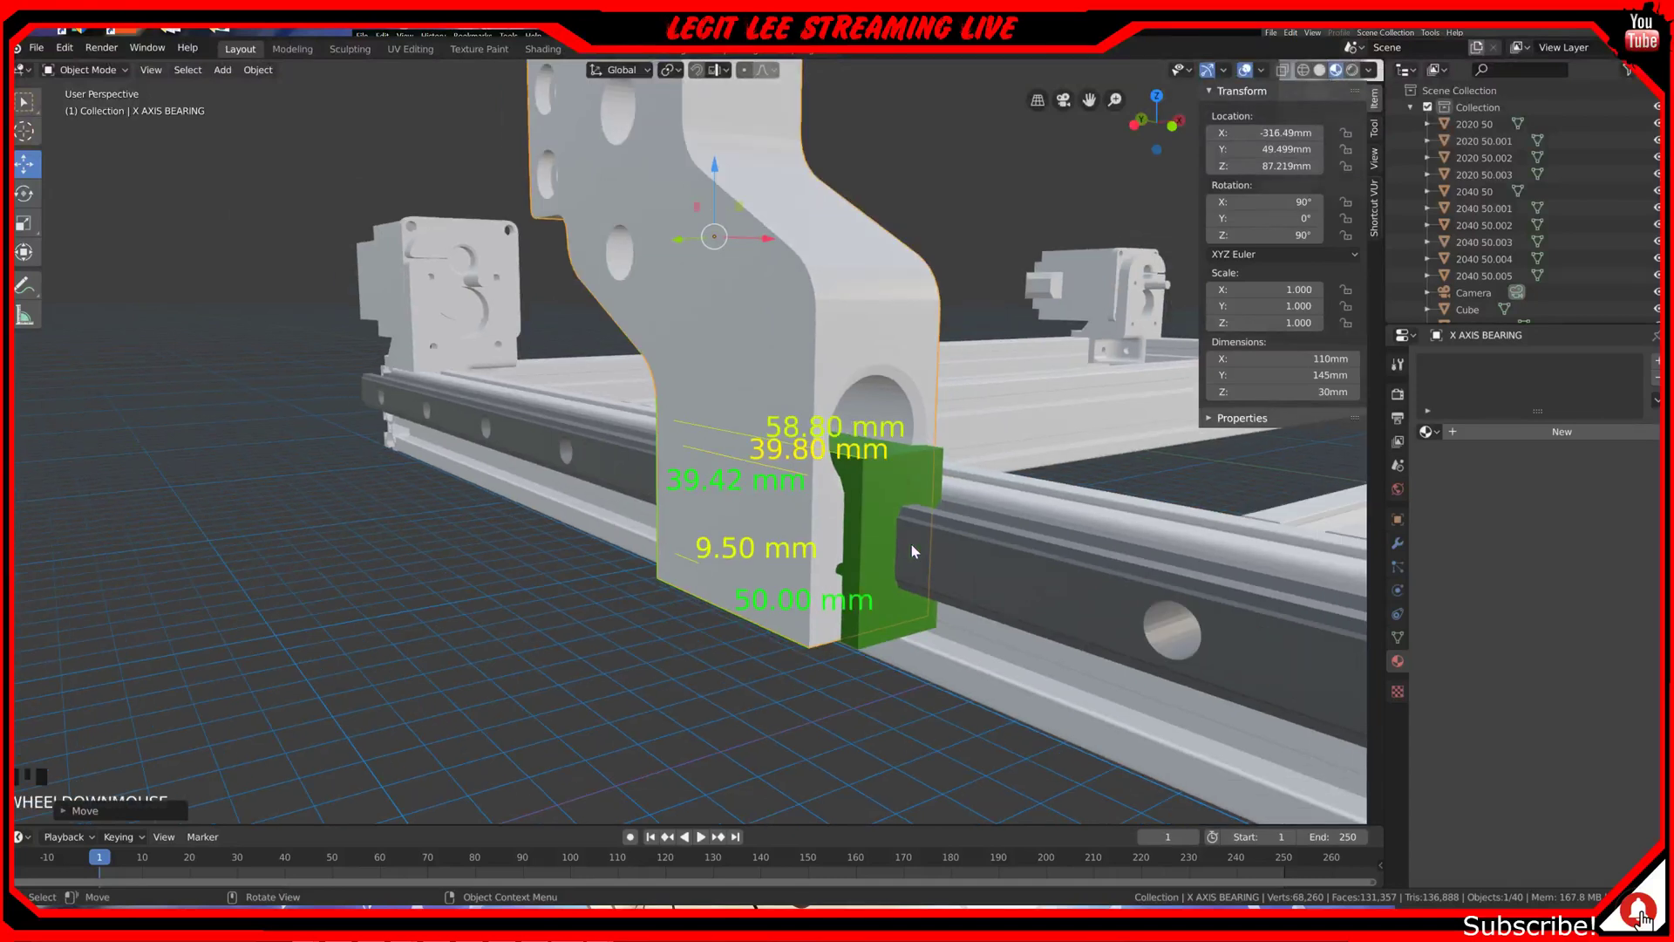
scroll(925, 545, down, 1)
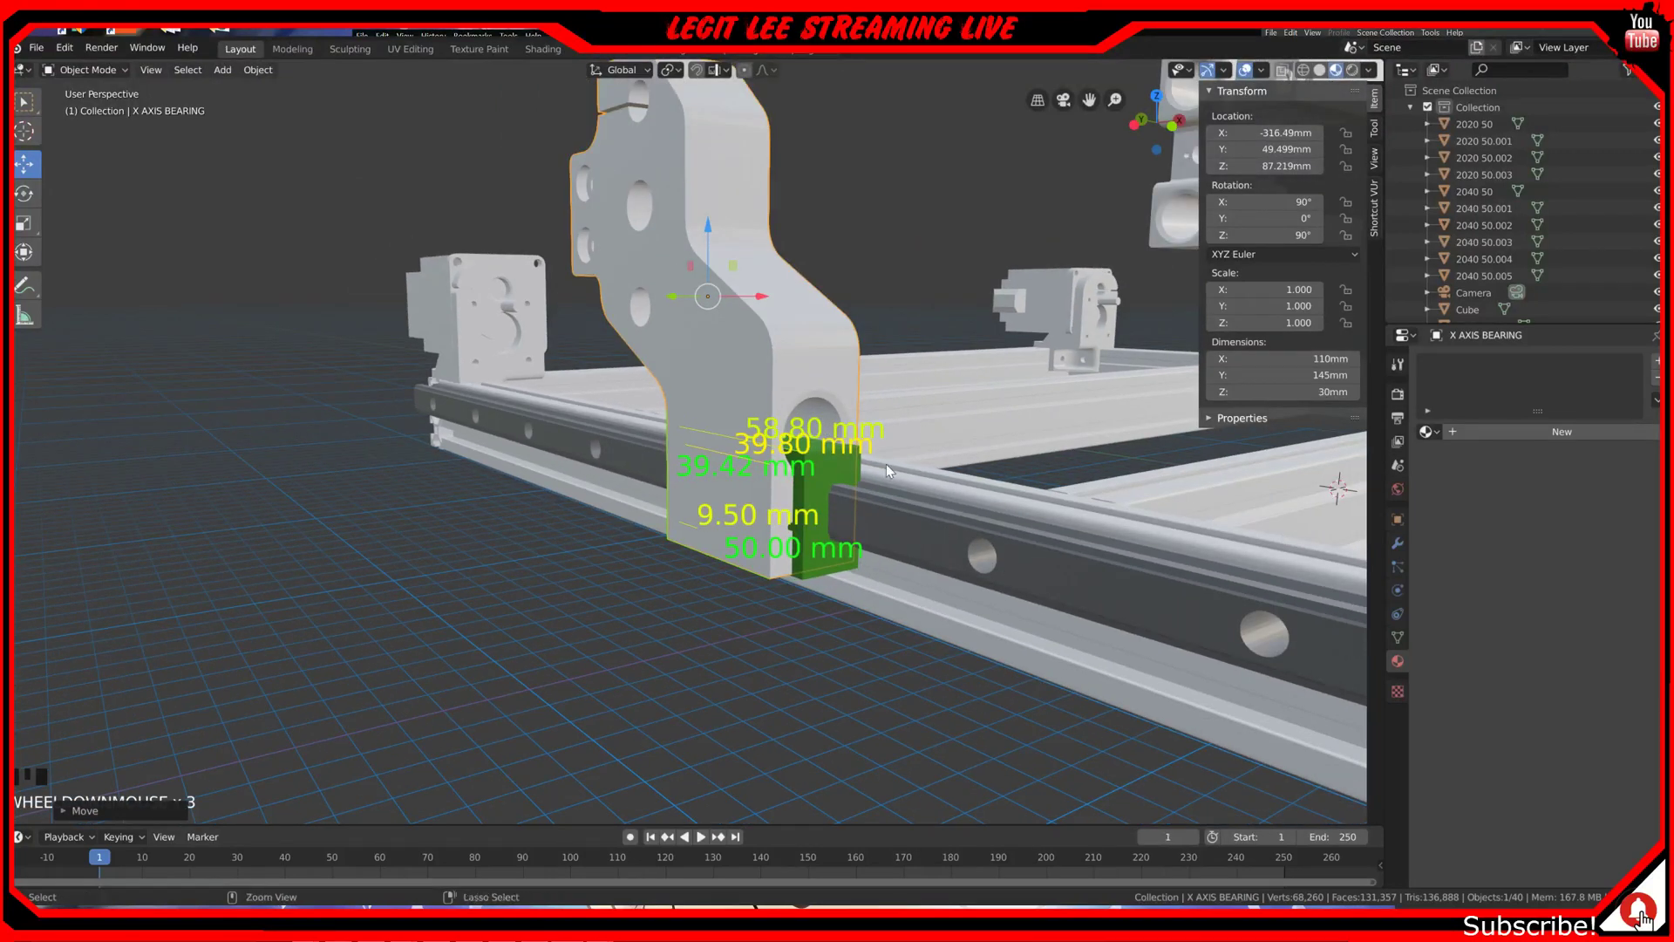
key(ctrl+z)
key(ctrl+z)
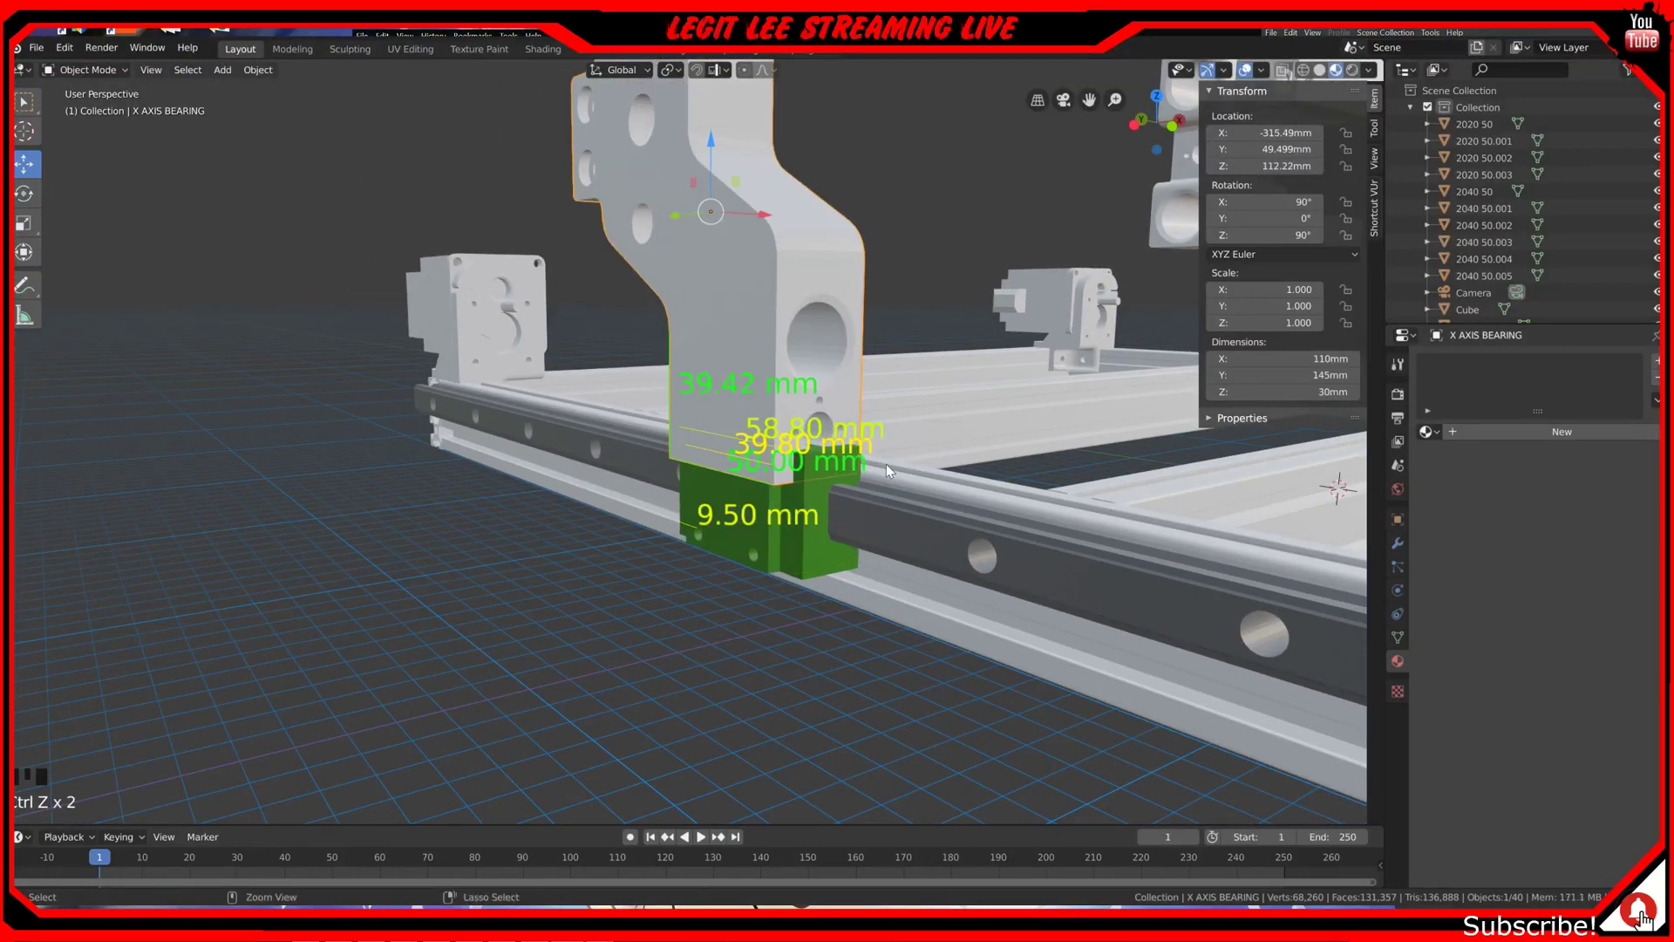
Step: Add a MeasureIt segment across the thickness of the X AXIS BEARING bracket's foot, between the two bottom corner vertices of its front face
scroll(1049, 462, down, 2)
middle_drag(1050, 463, 1130, 481)
scroll(1107, 457, down, 2)
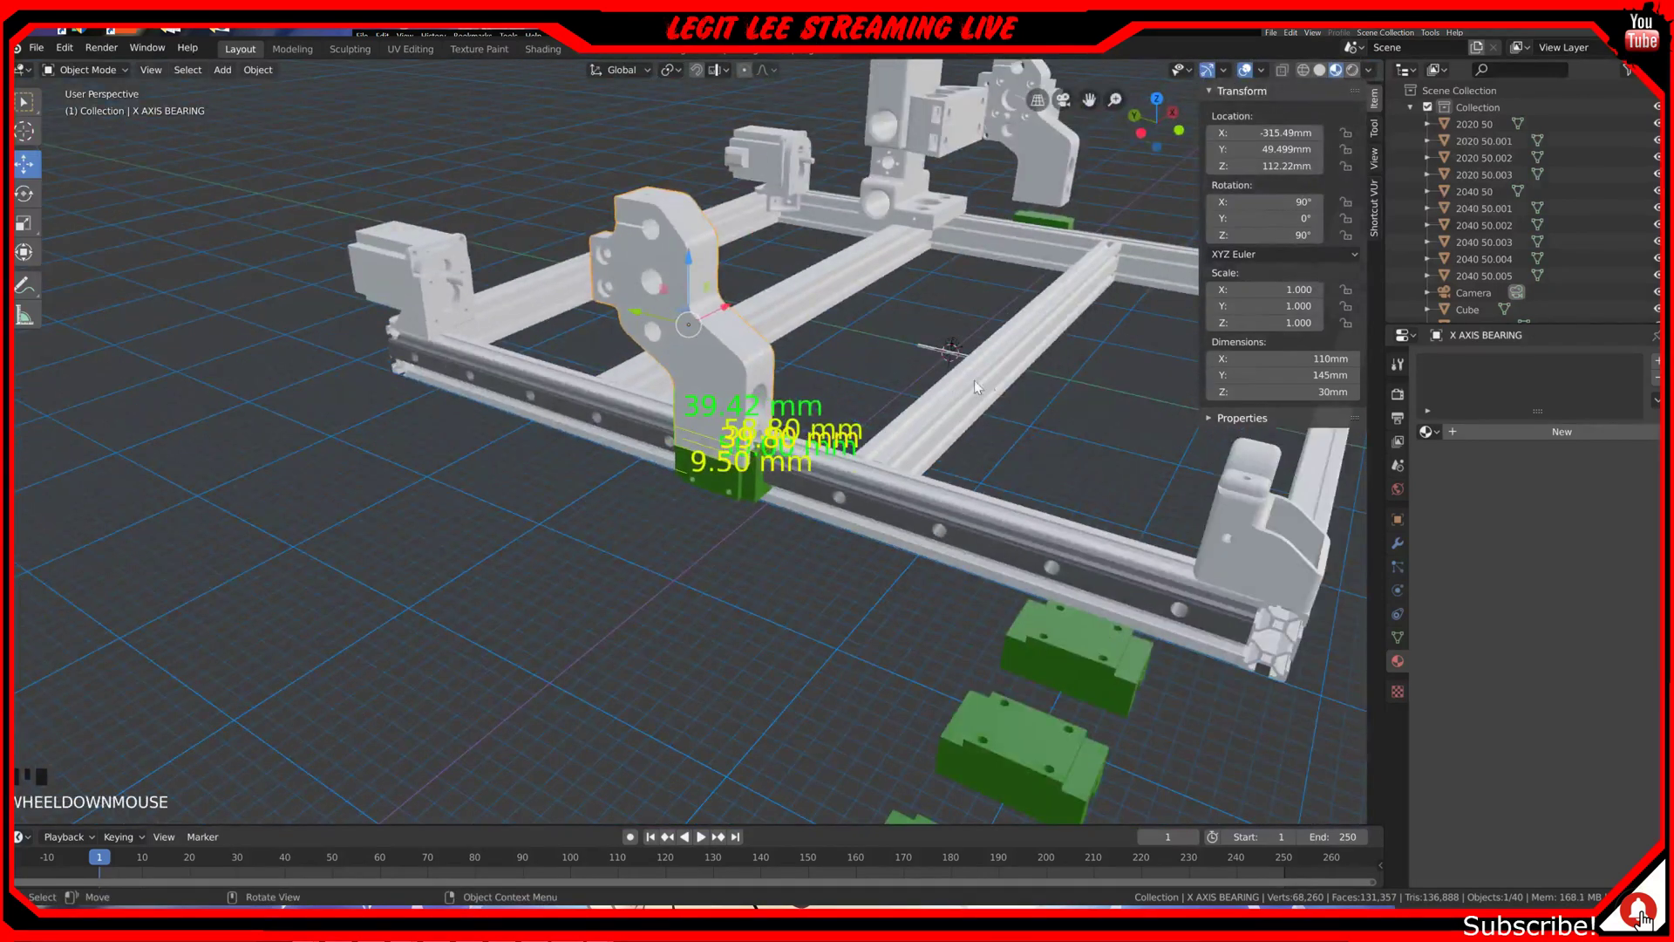
middle_drag(893, 412, 755, 485)
scroll(755, 485, up, 2)
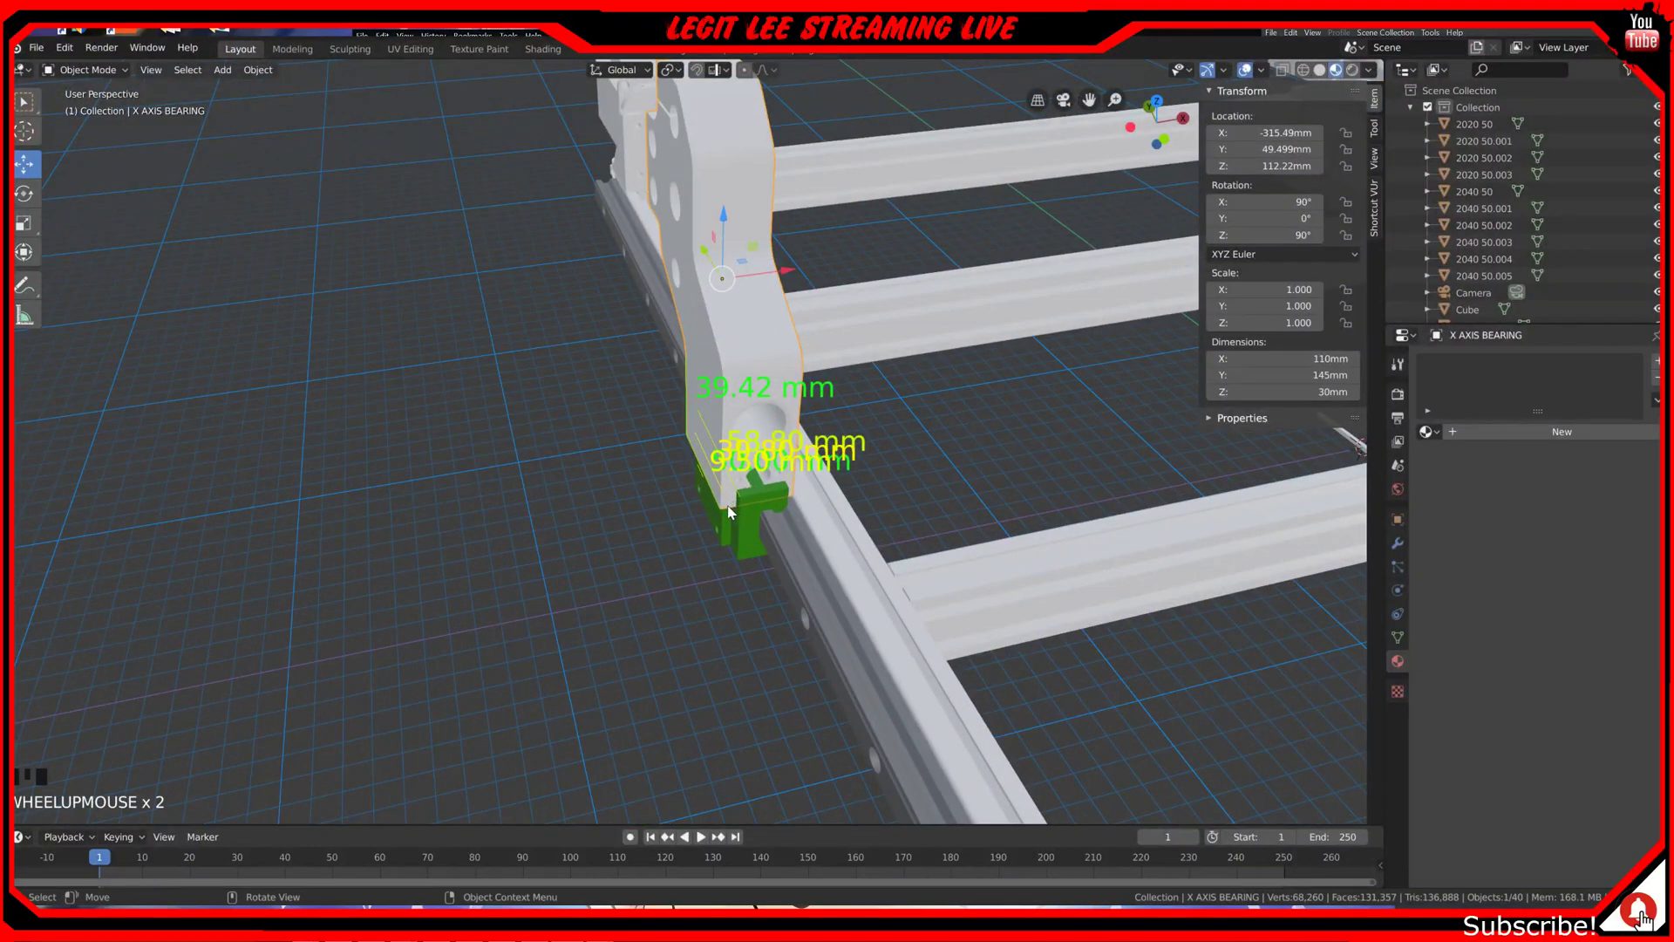
click(729, 510)
scroll(728, 505, up, 2)
click(764, 477)
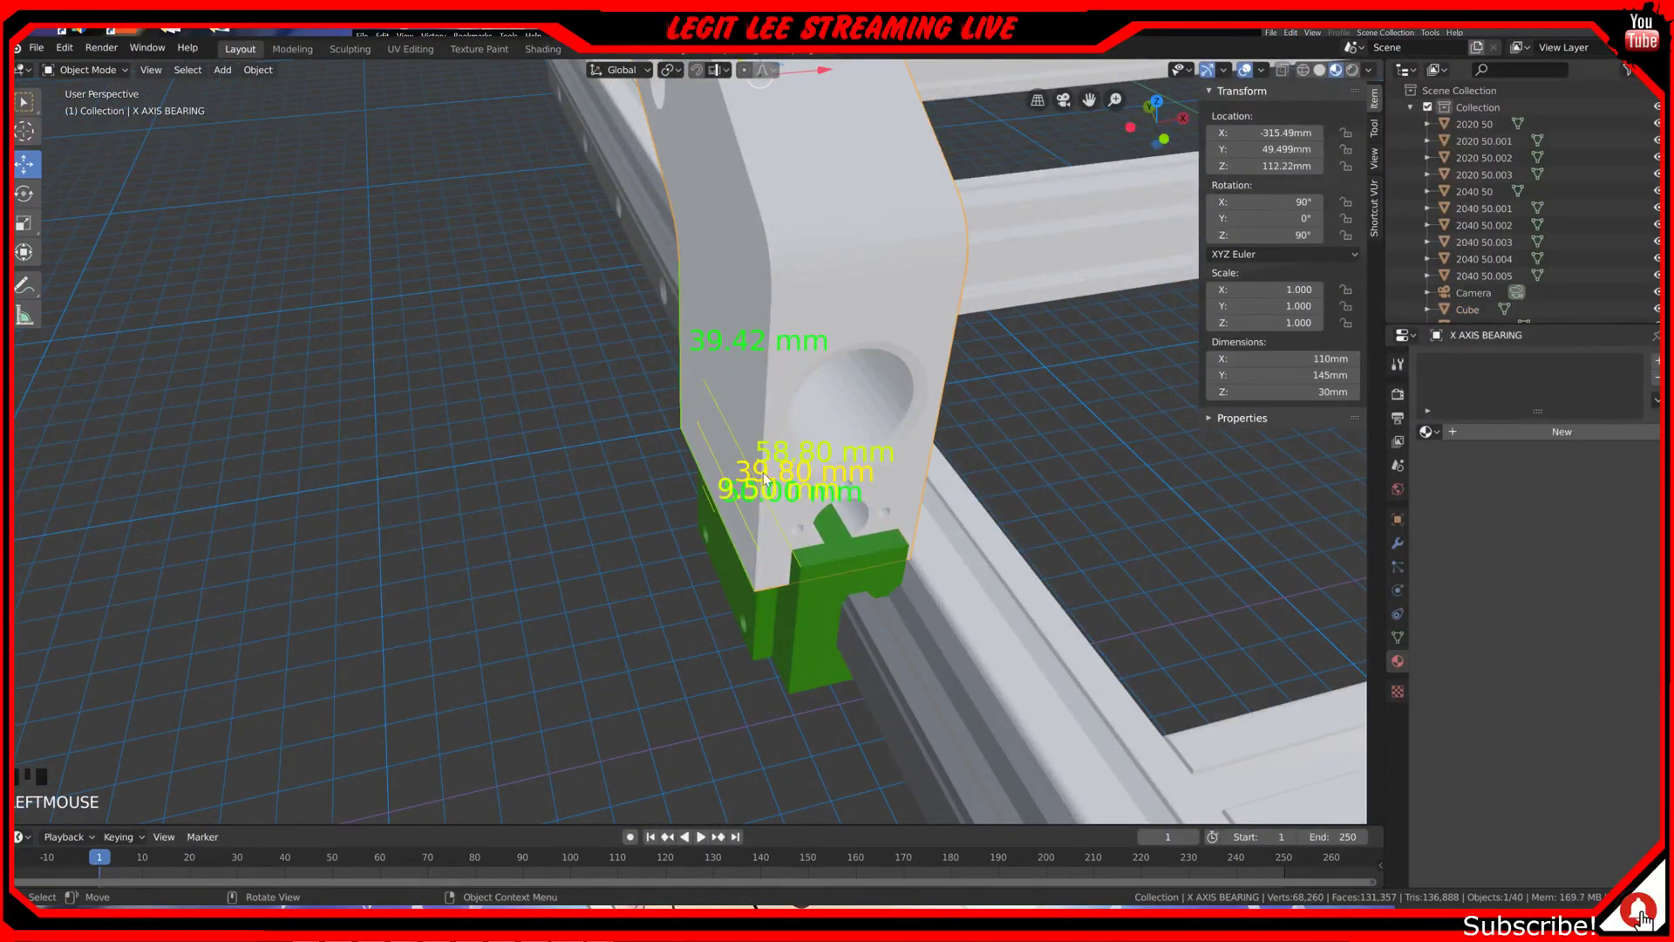
key(Tab)
middle_drag(757, 518, 747, 506)
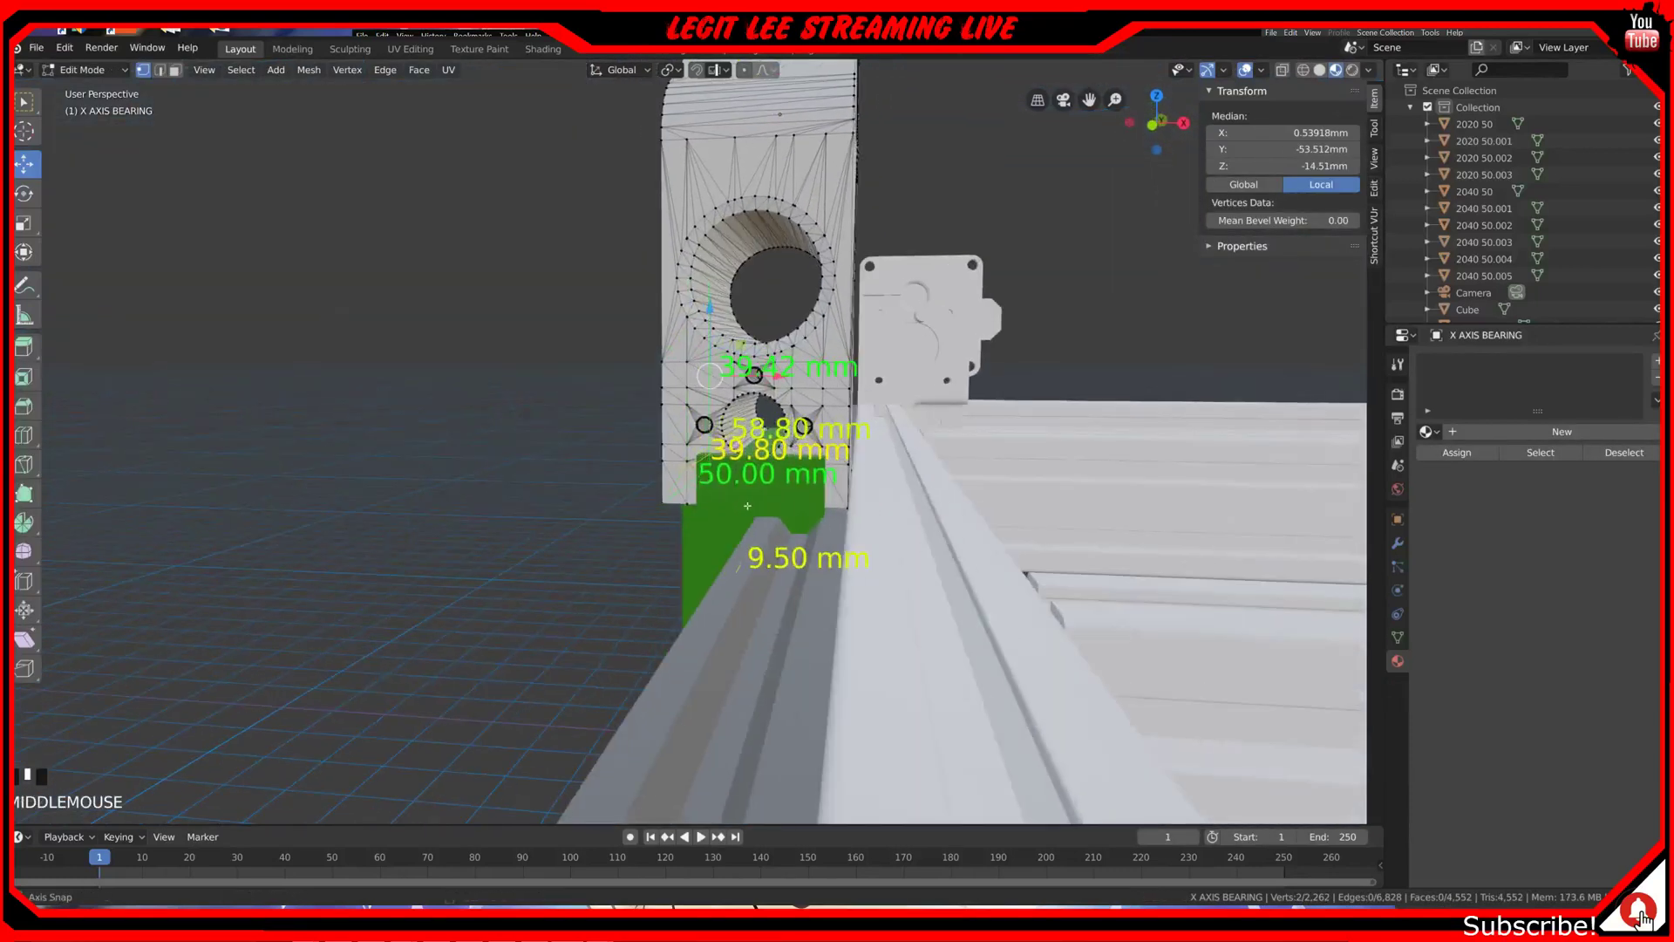
click(659, 504)
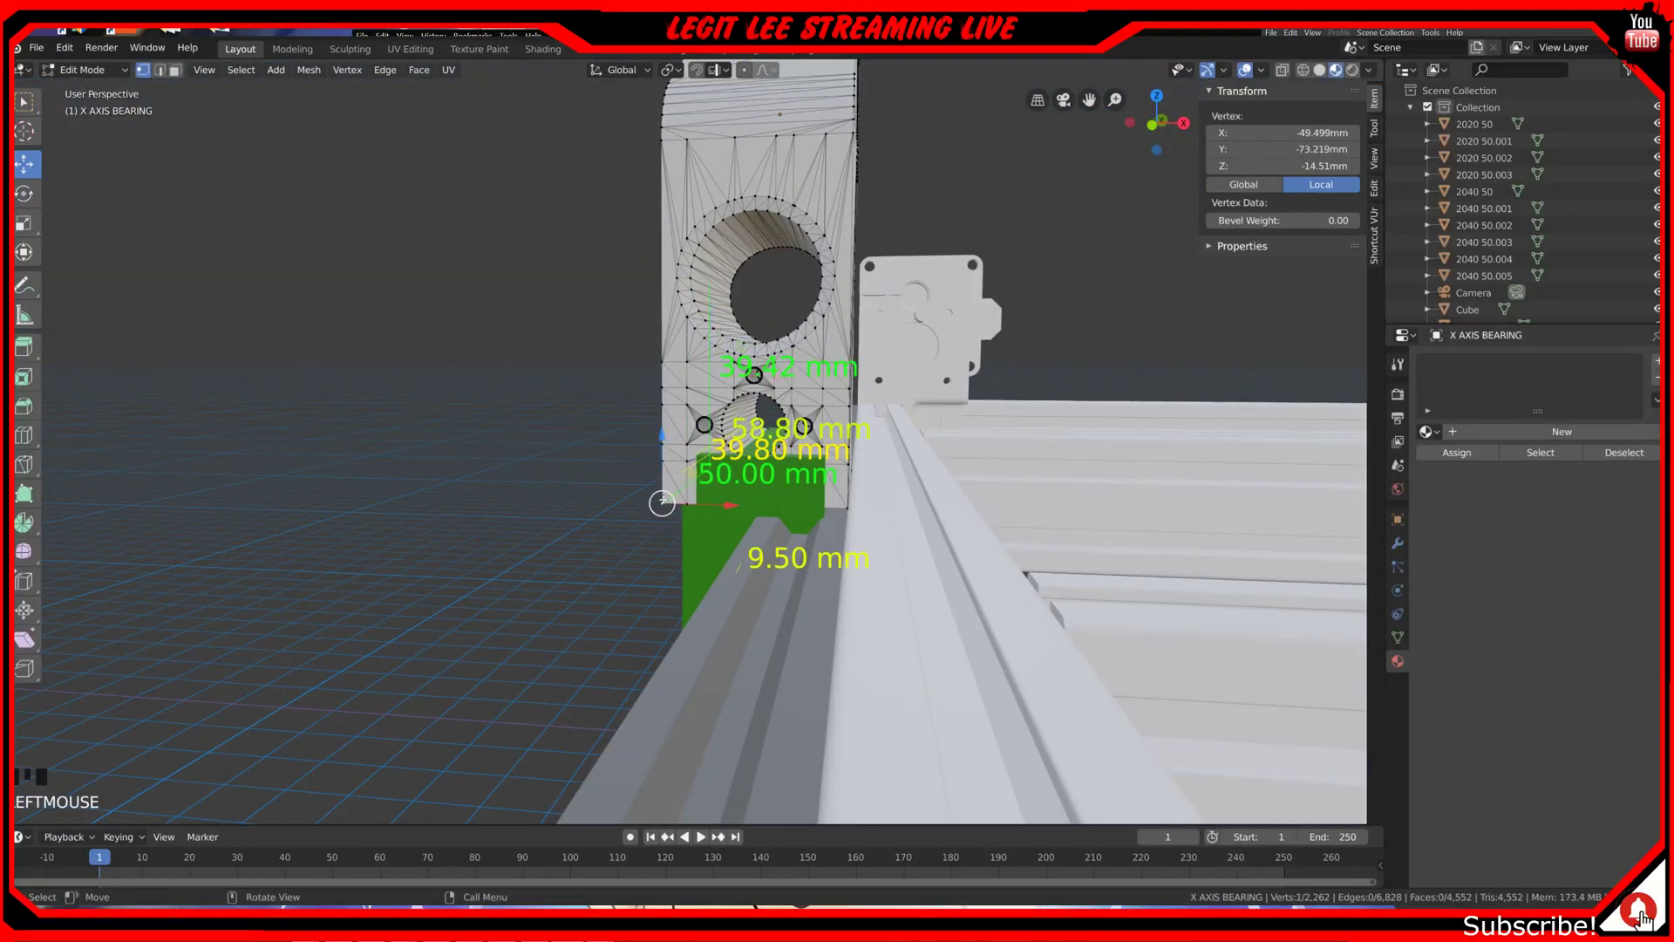
shift+click(847, 505)
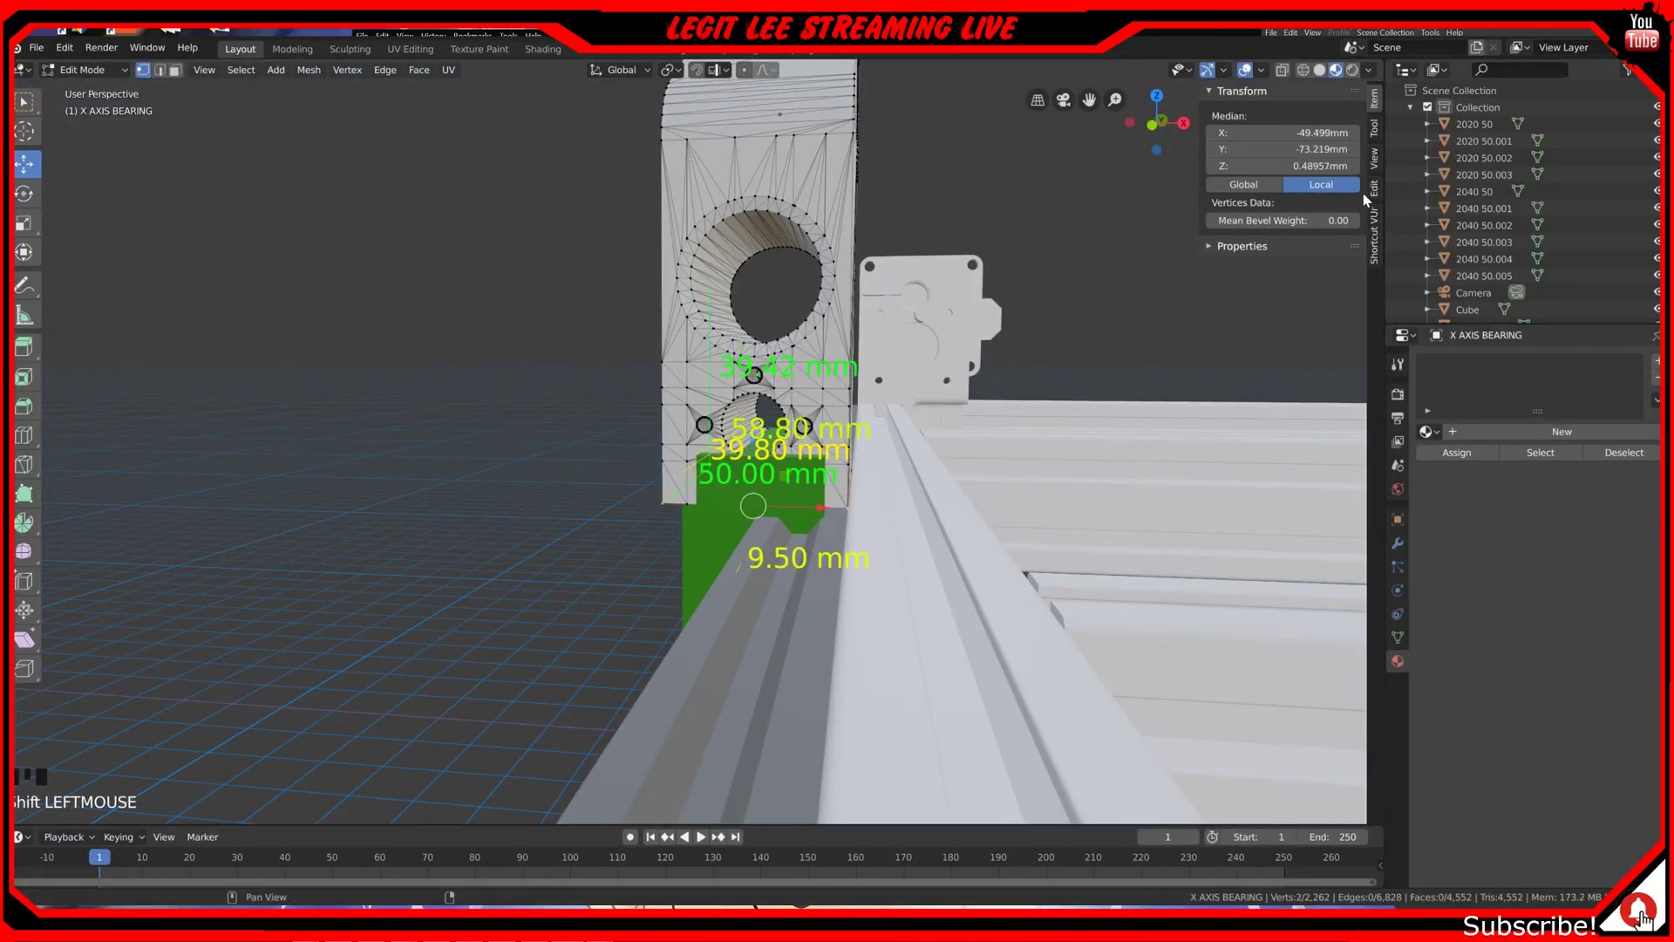
click(1375, 160)
scroll(1301, 597, down, 6)
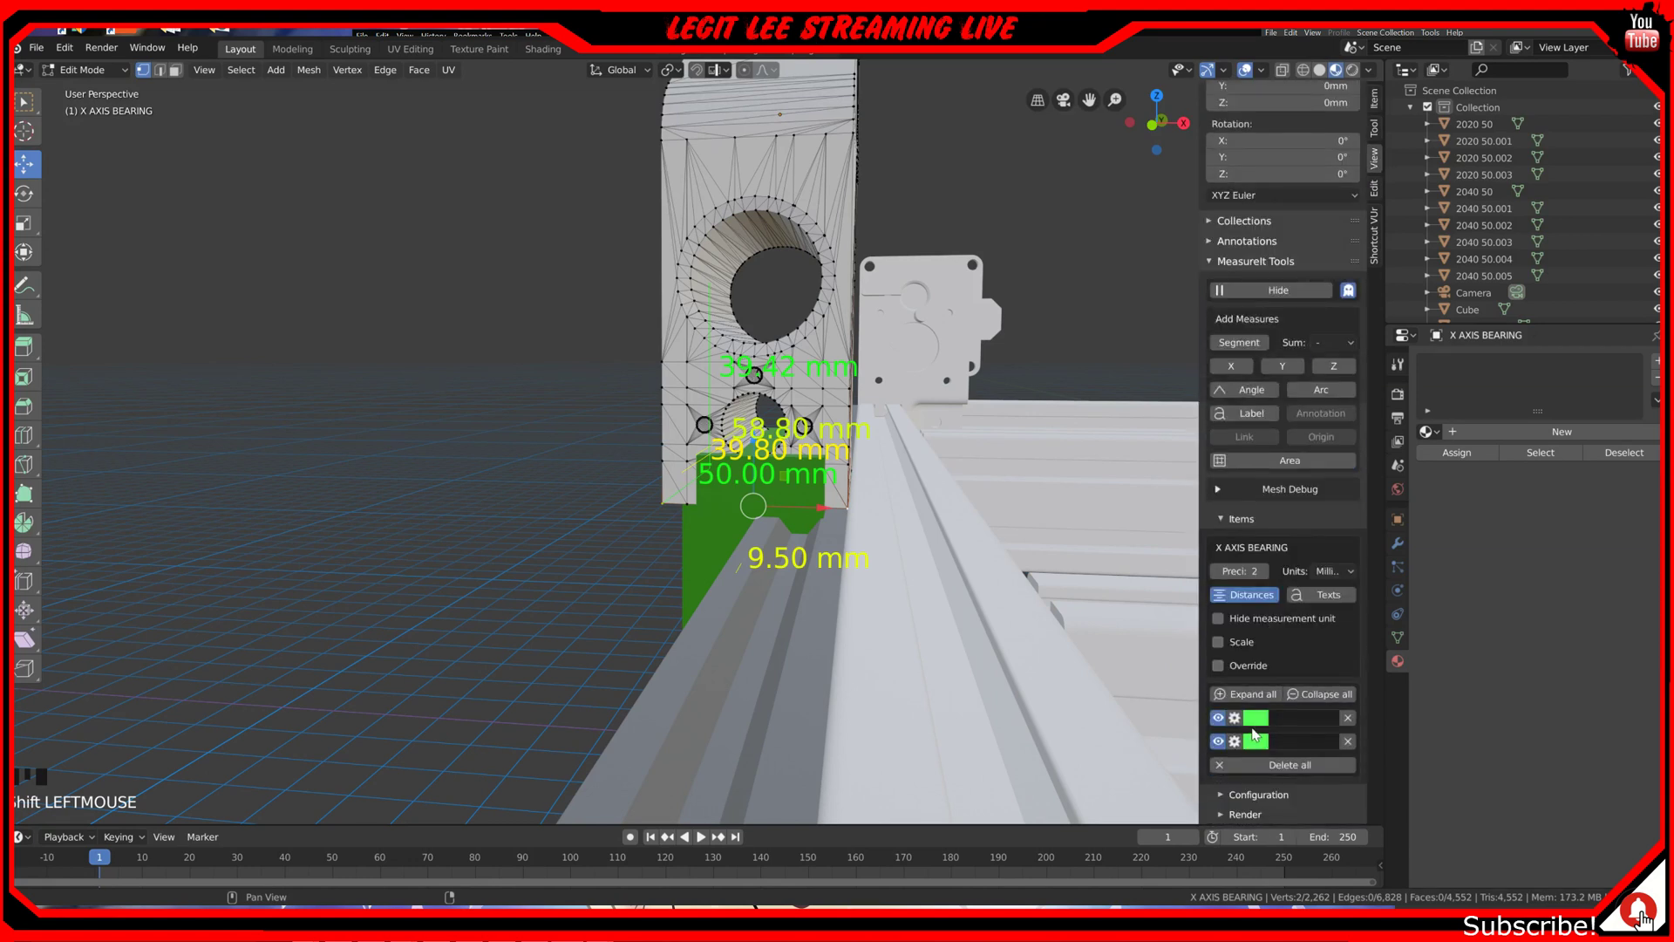
click(1239, 343)
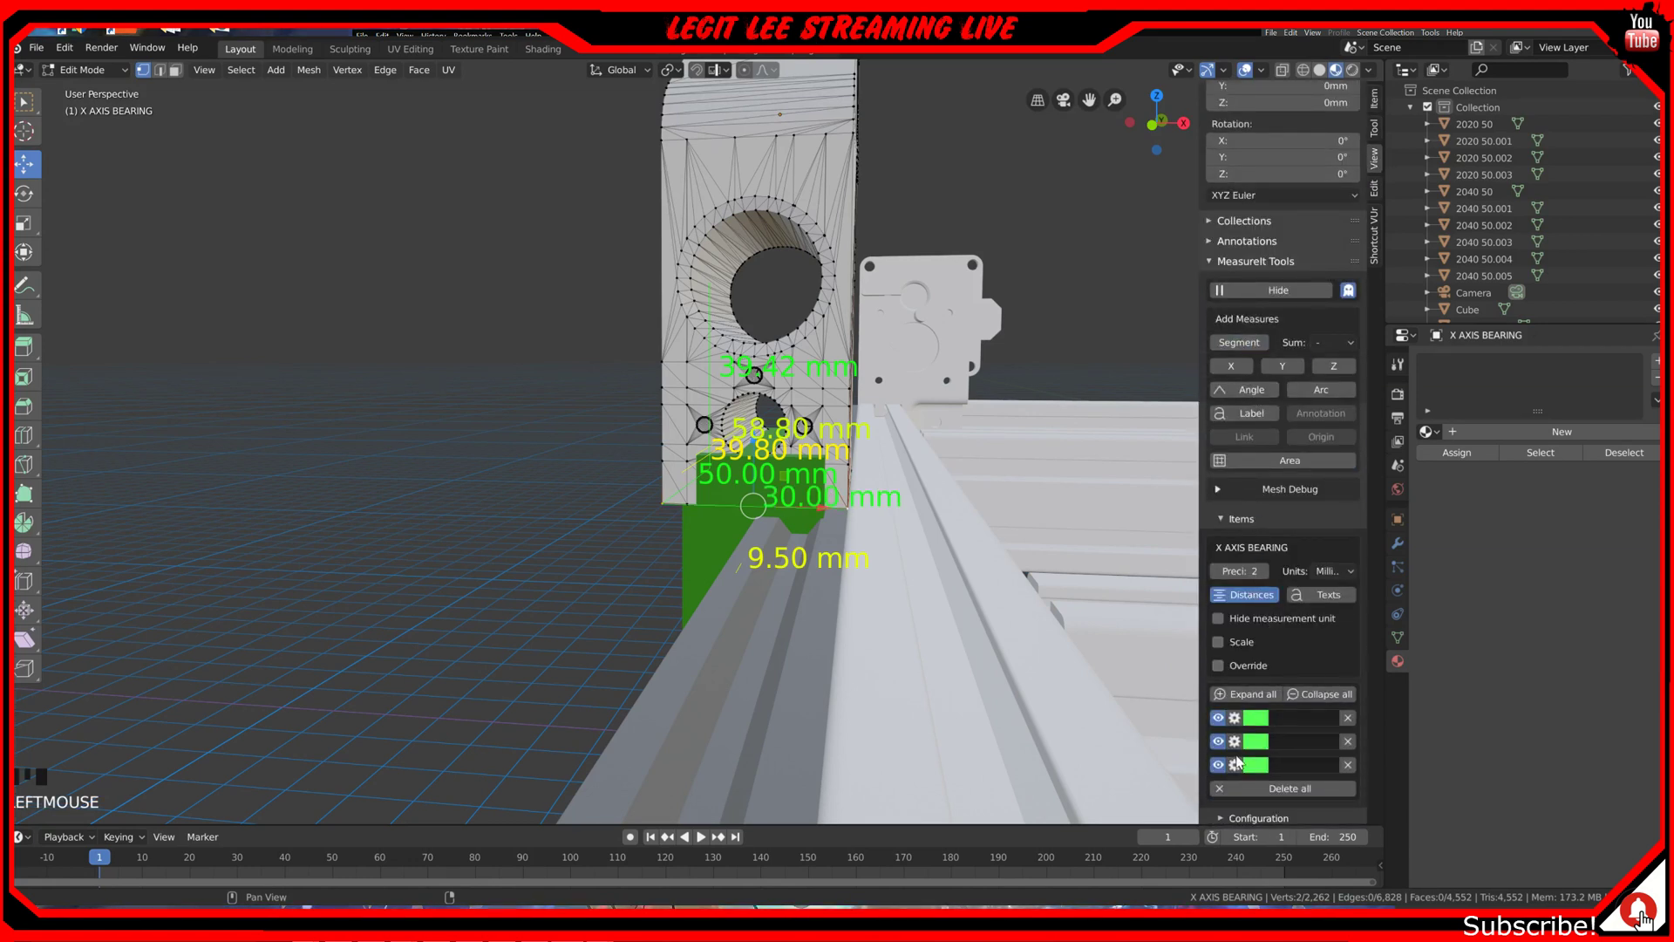
Step: Colour the new thickness segment red and return to Object Mode
click(1255, 764)
click(1324, 646)
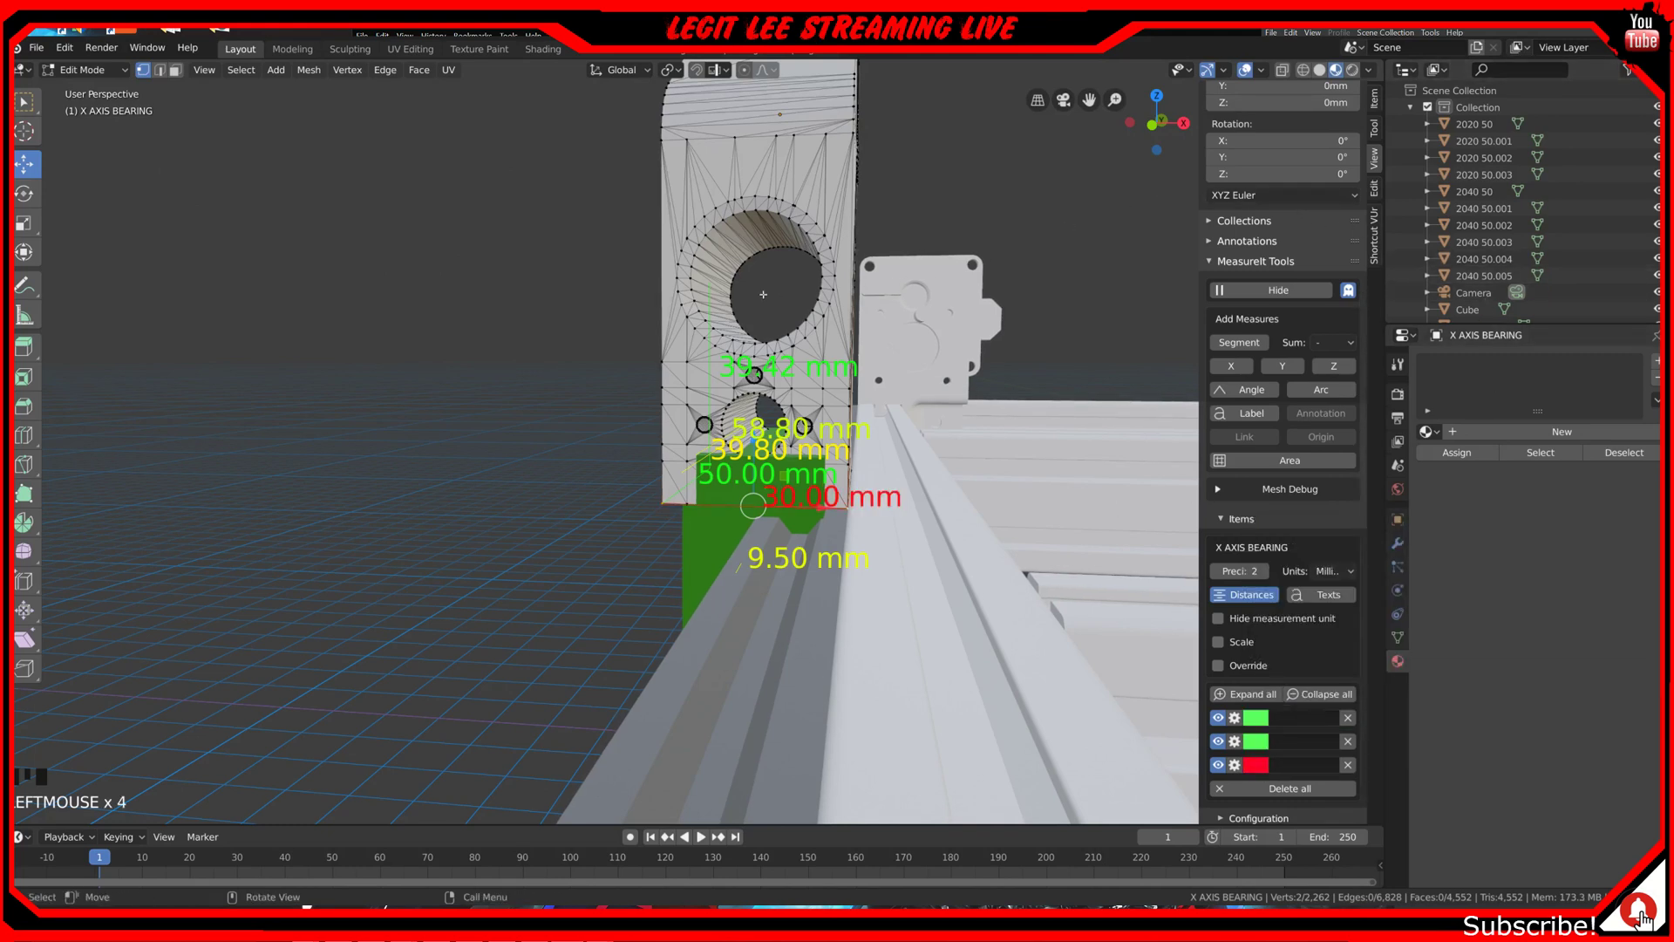
key(Tab)
Step: Examine how the bracket sits on the carriage and rail relative to the frame from the front and outer side
middle_drag(746, 302, 710, 406)
scroll(767, 481, down, 2)
shift+middle_drag(768, 480, 664, 510)
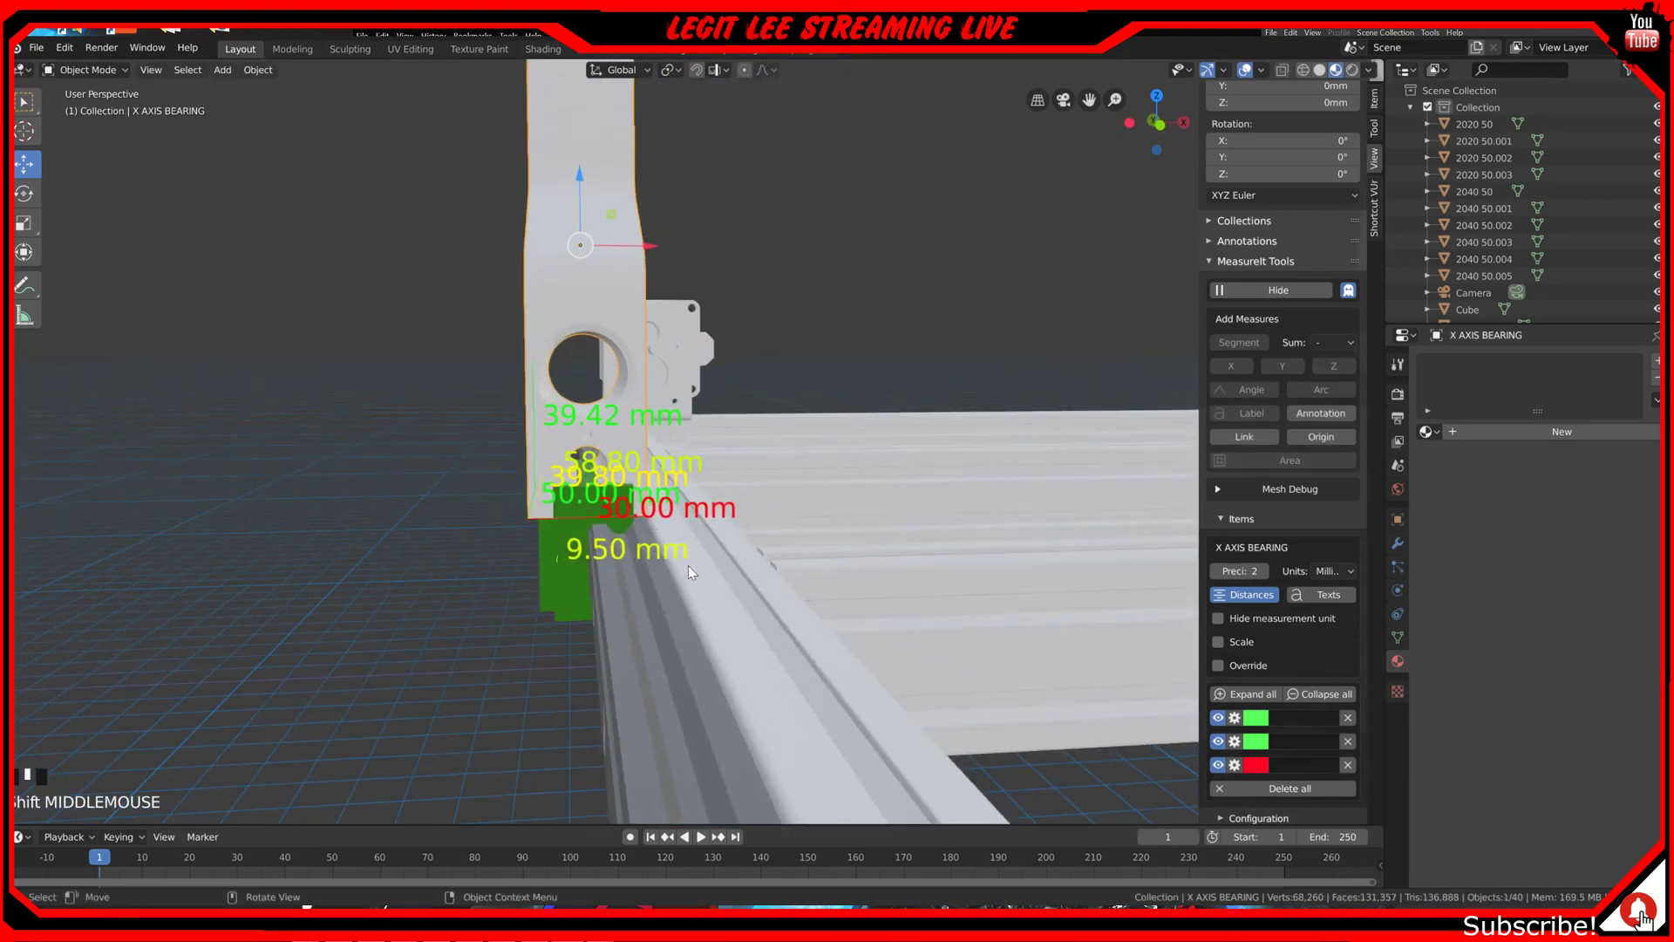
shift+middle_drag(688, 565, 729, 557)
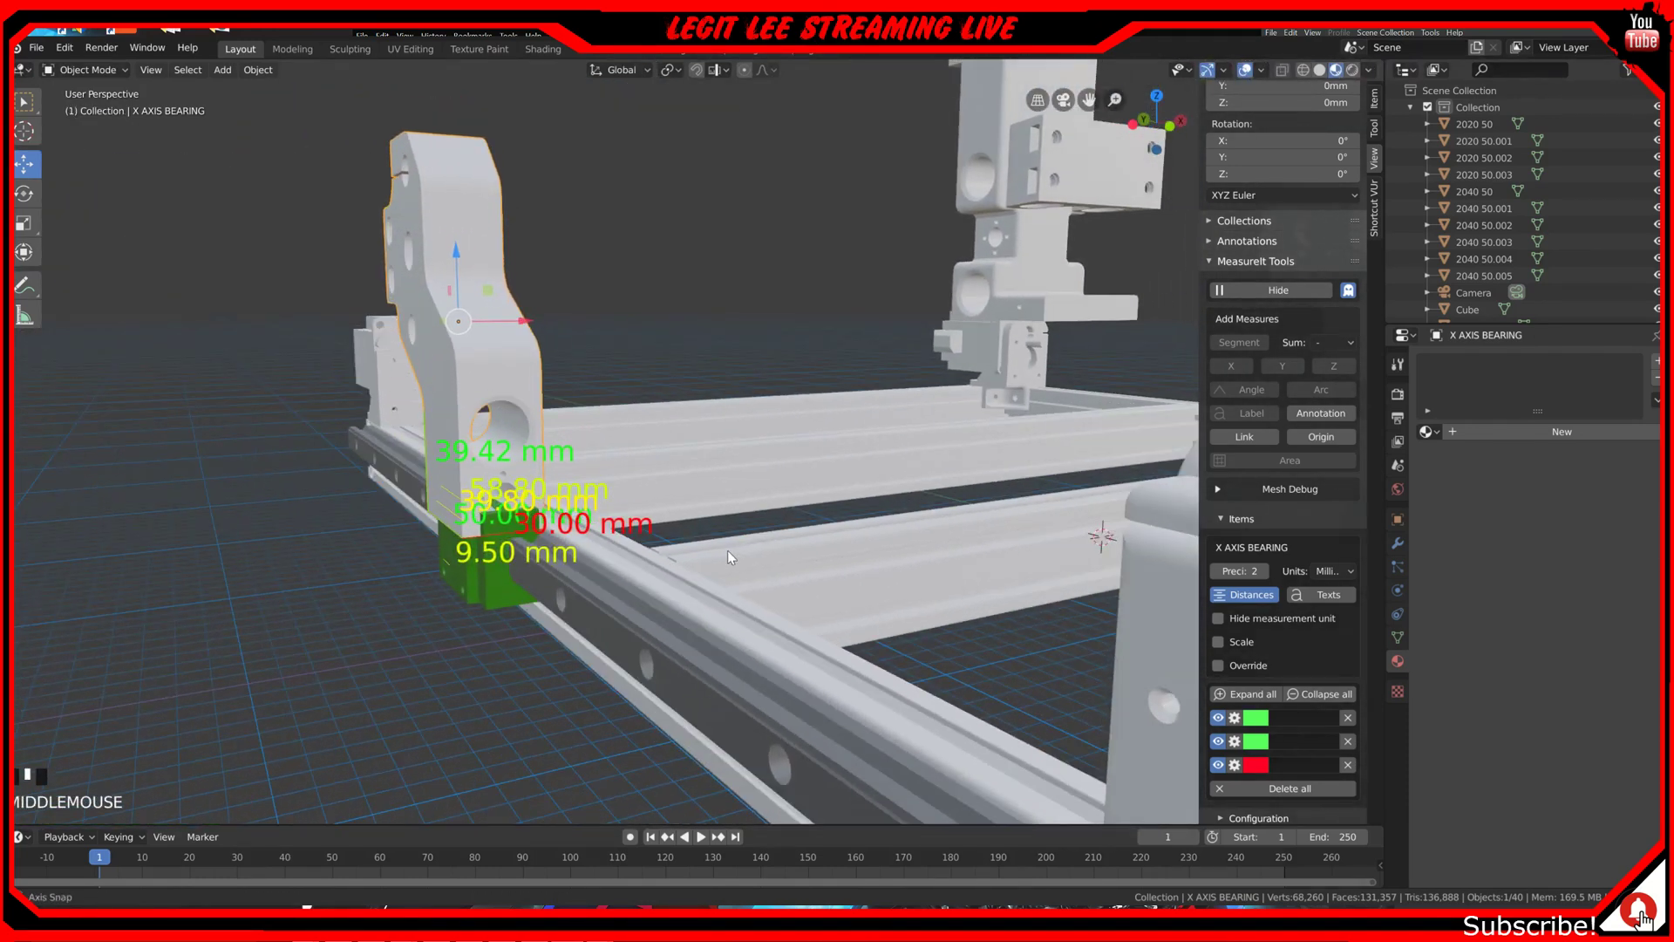
middle_drag(727, 551, 817, 578)
middle_drag(782, 375, 704, 351)
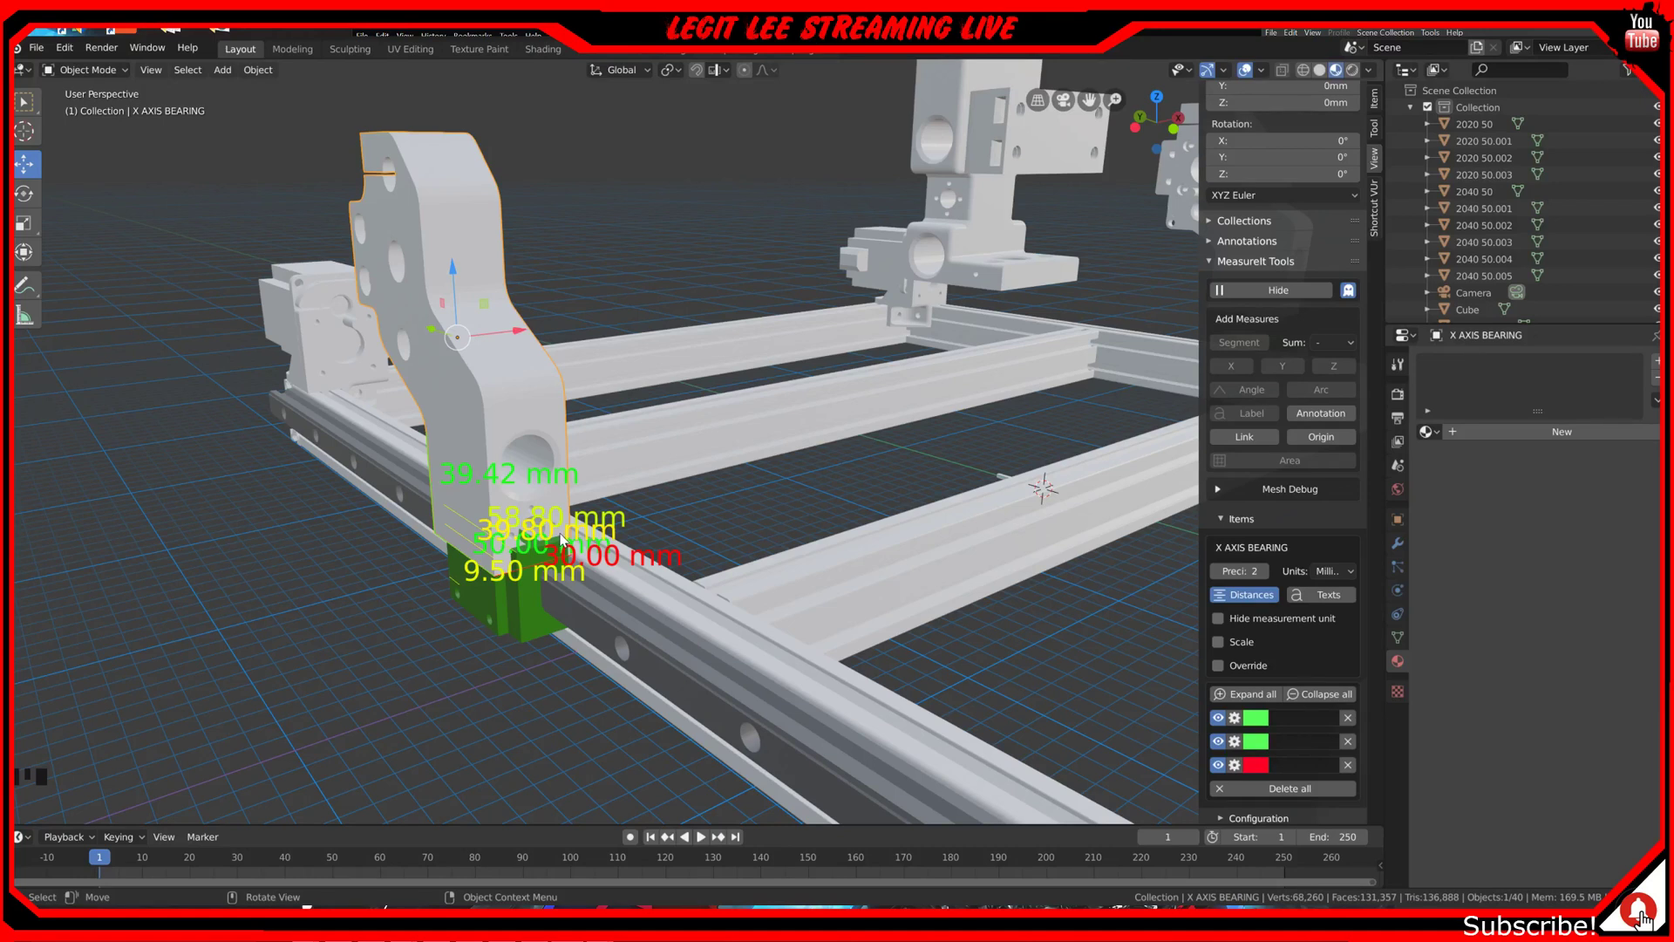
middle_drag(714, 504, 778, 526)
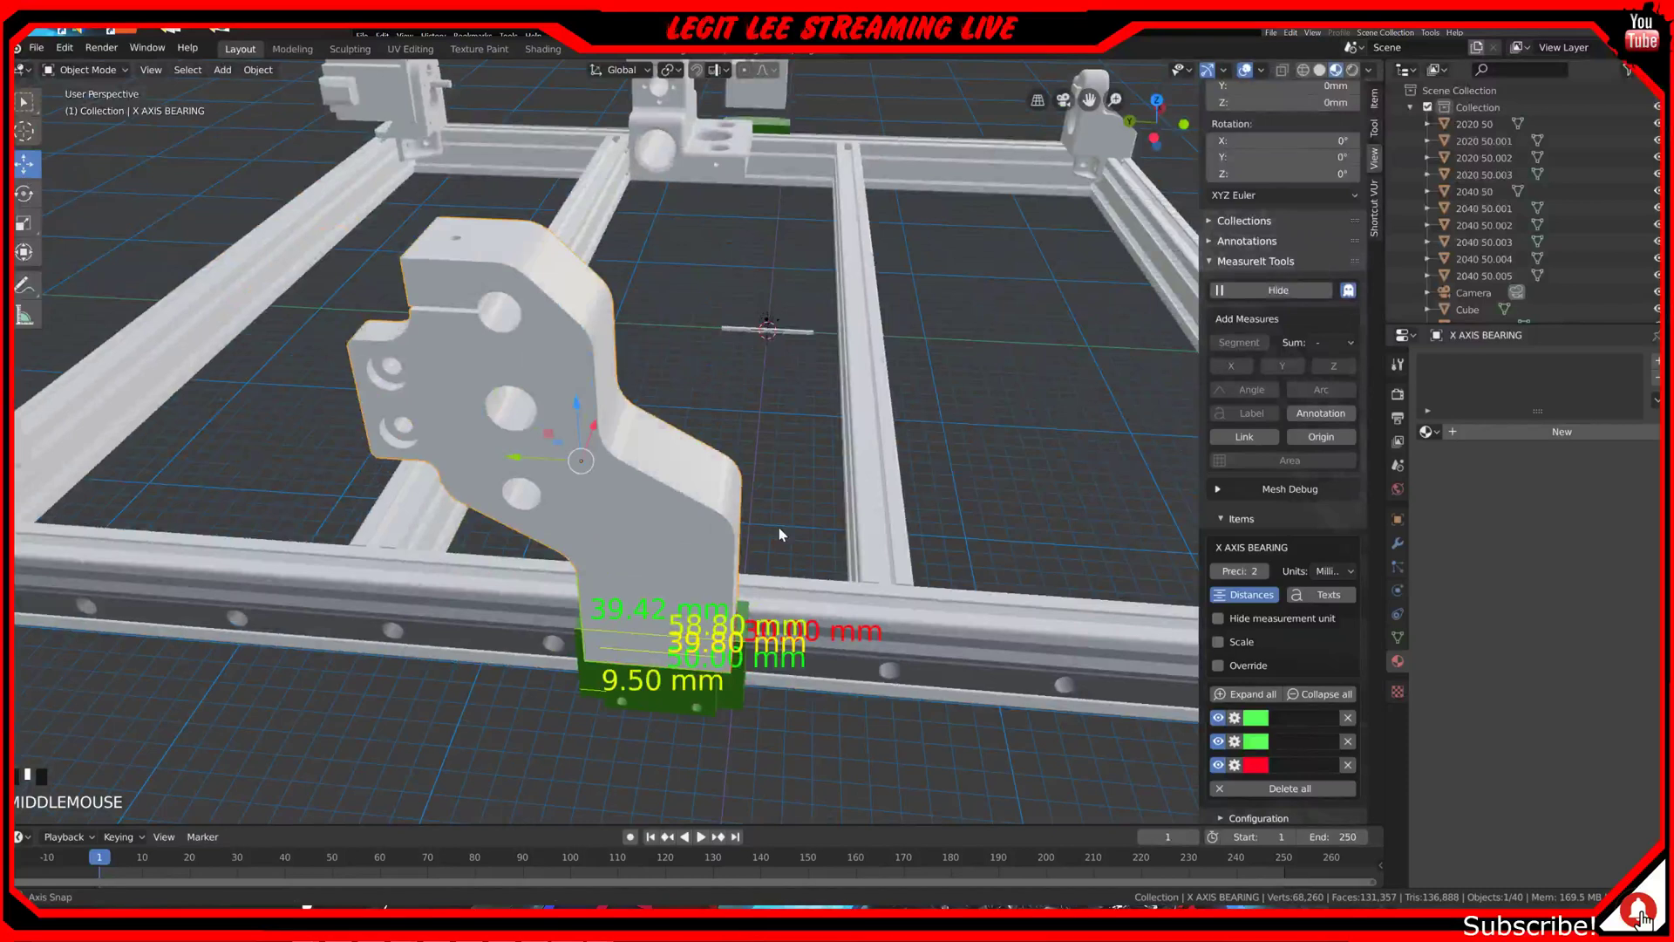
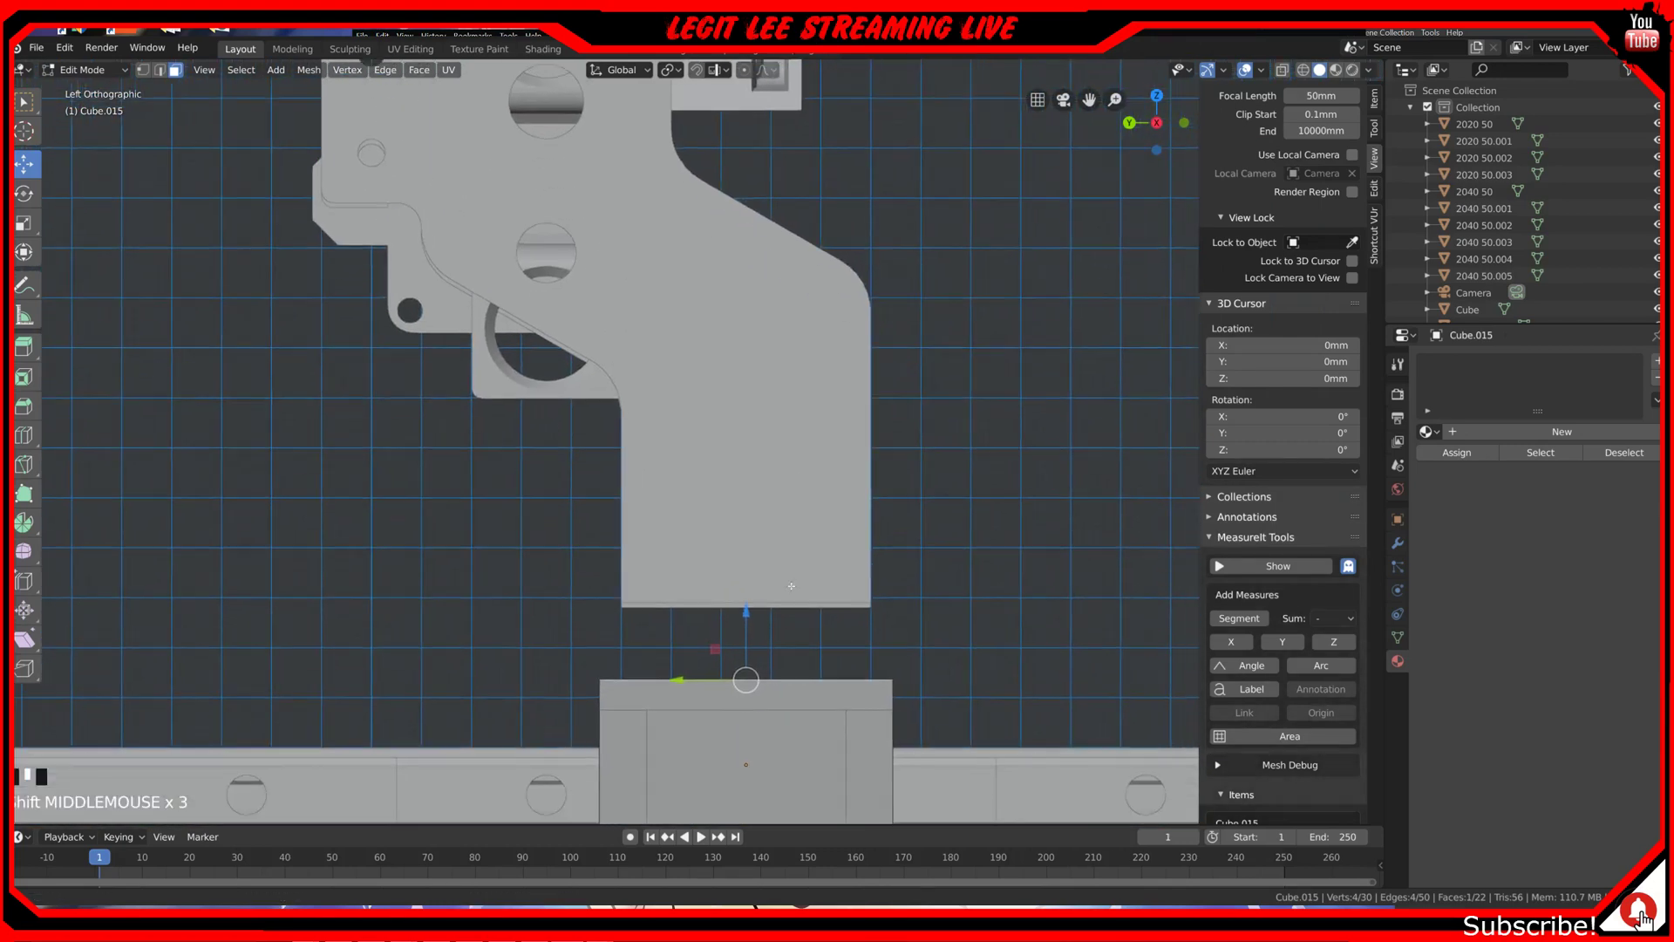
Step: Raise the selected top face of Cube.015 along Z up to the bracket's lower bend, so the plate spans from carriage to bracket
ctrl+drag(734, 587, 736, 301)
scroll(727, 422, down, 5)
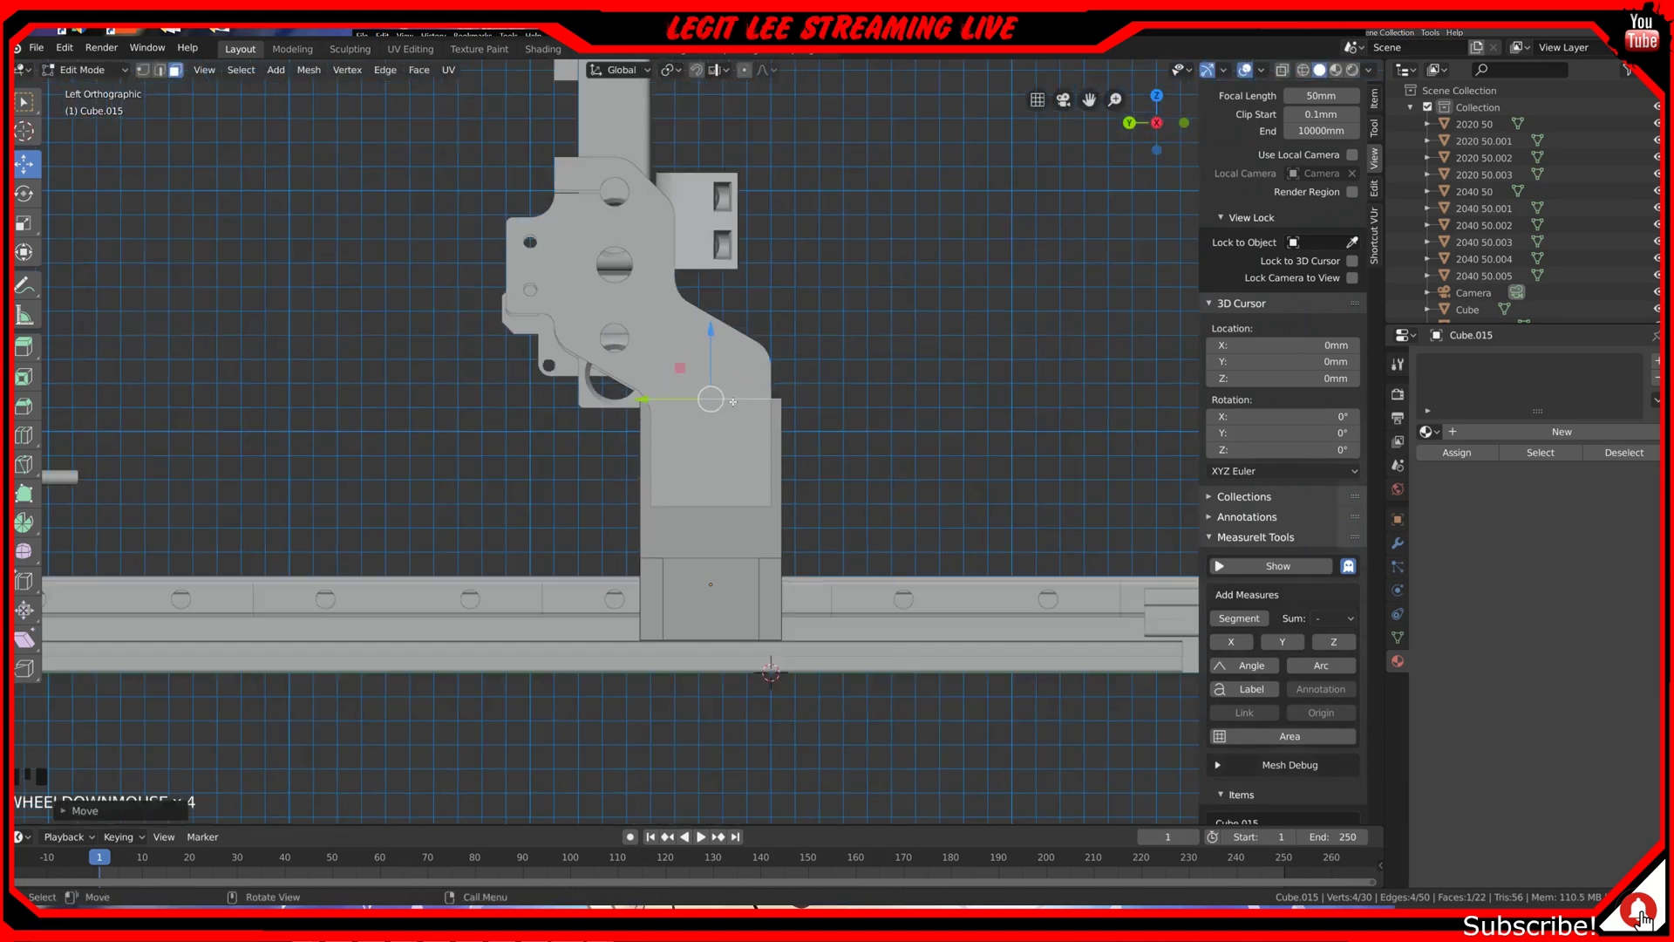
middle_drag(726, 422, 755, 479)
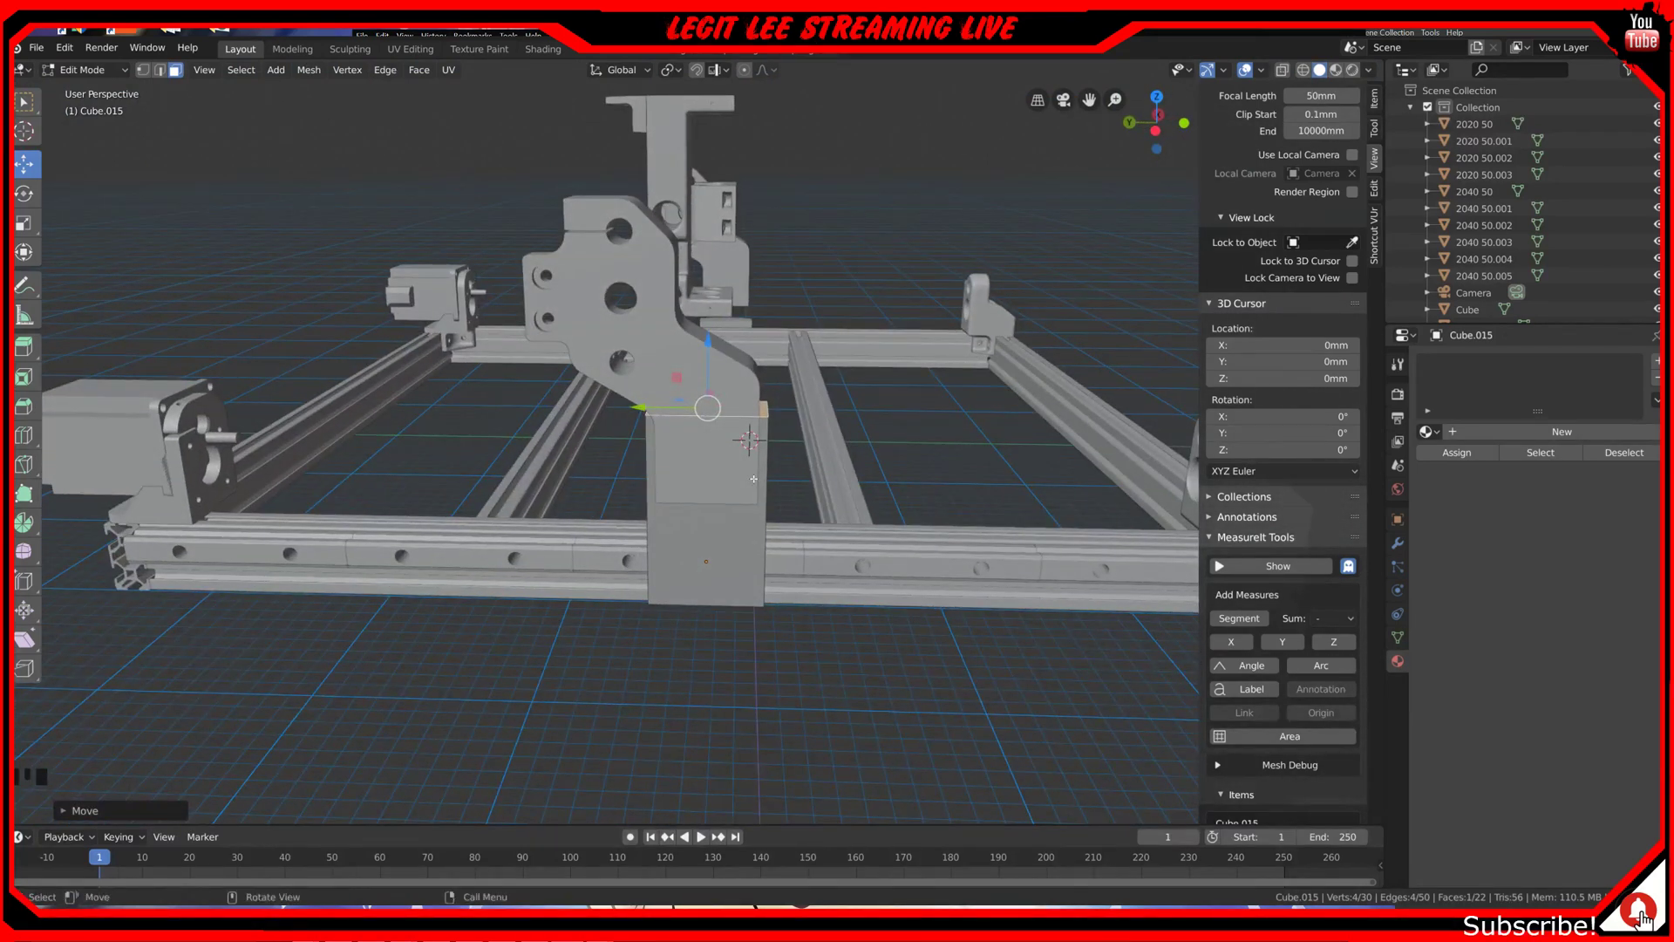
key(KP_3)
key(KP_1)
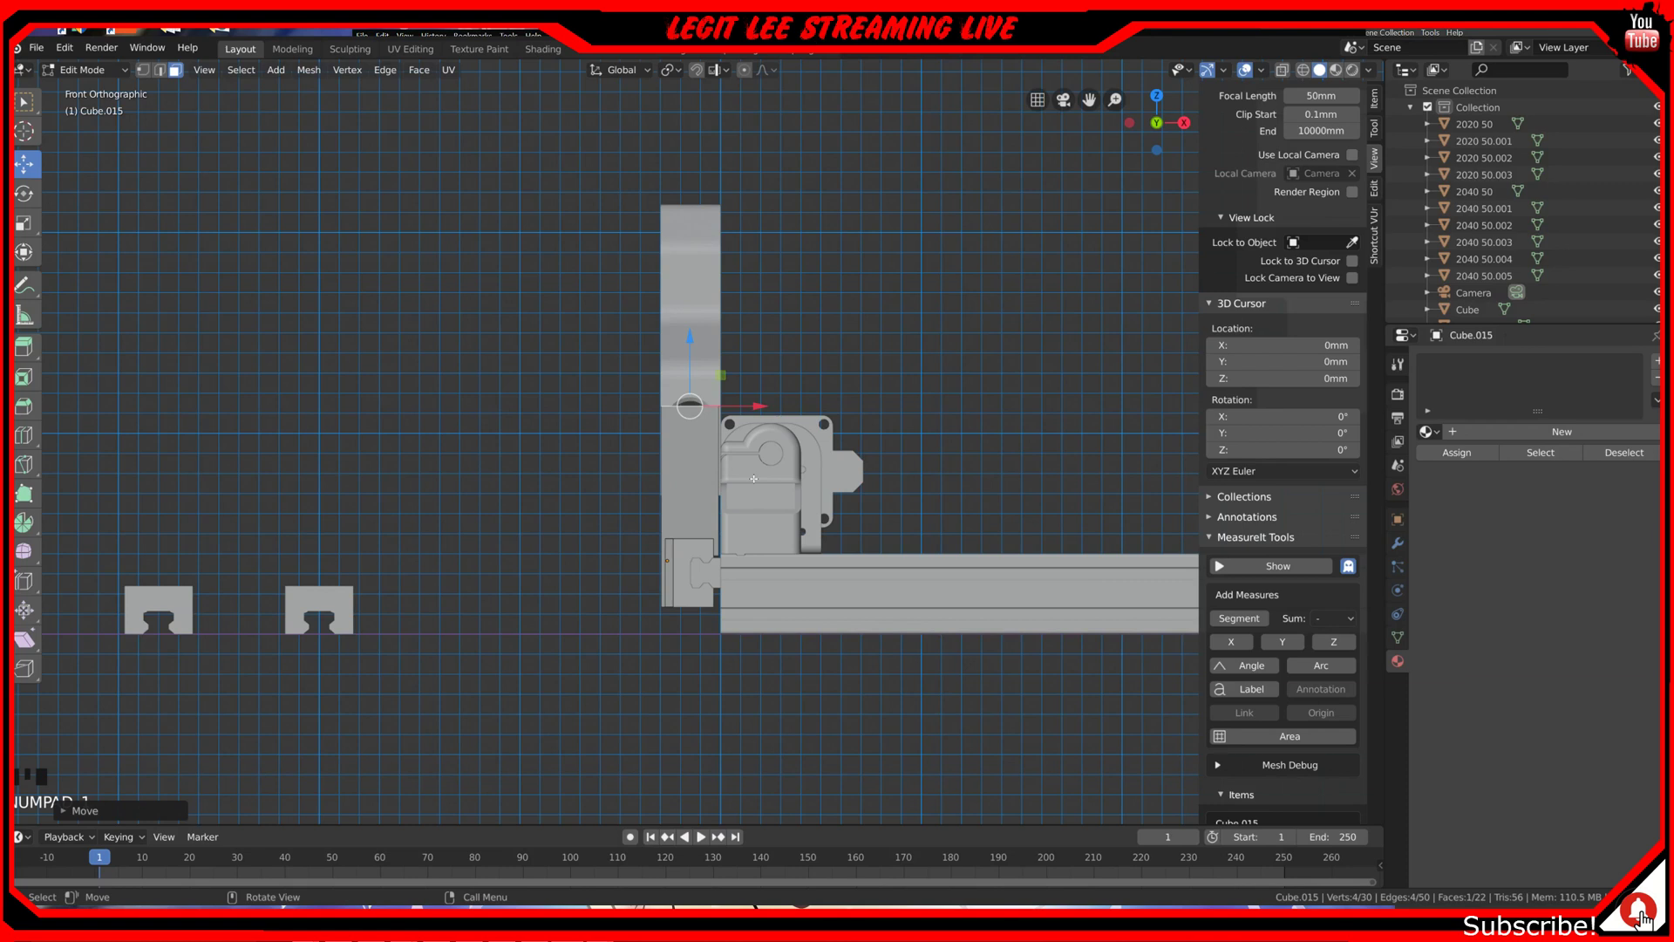
scroll(754, 479, down, 1)
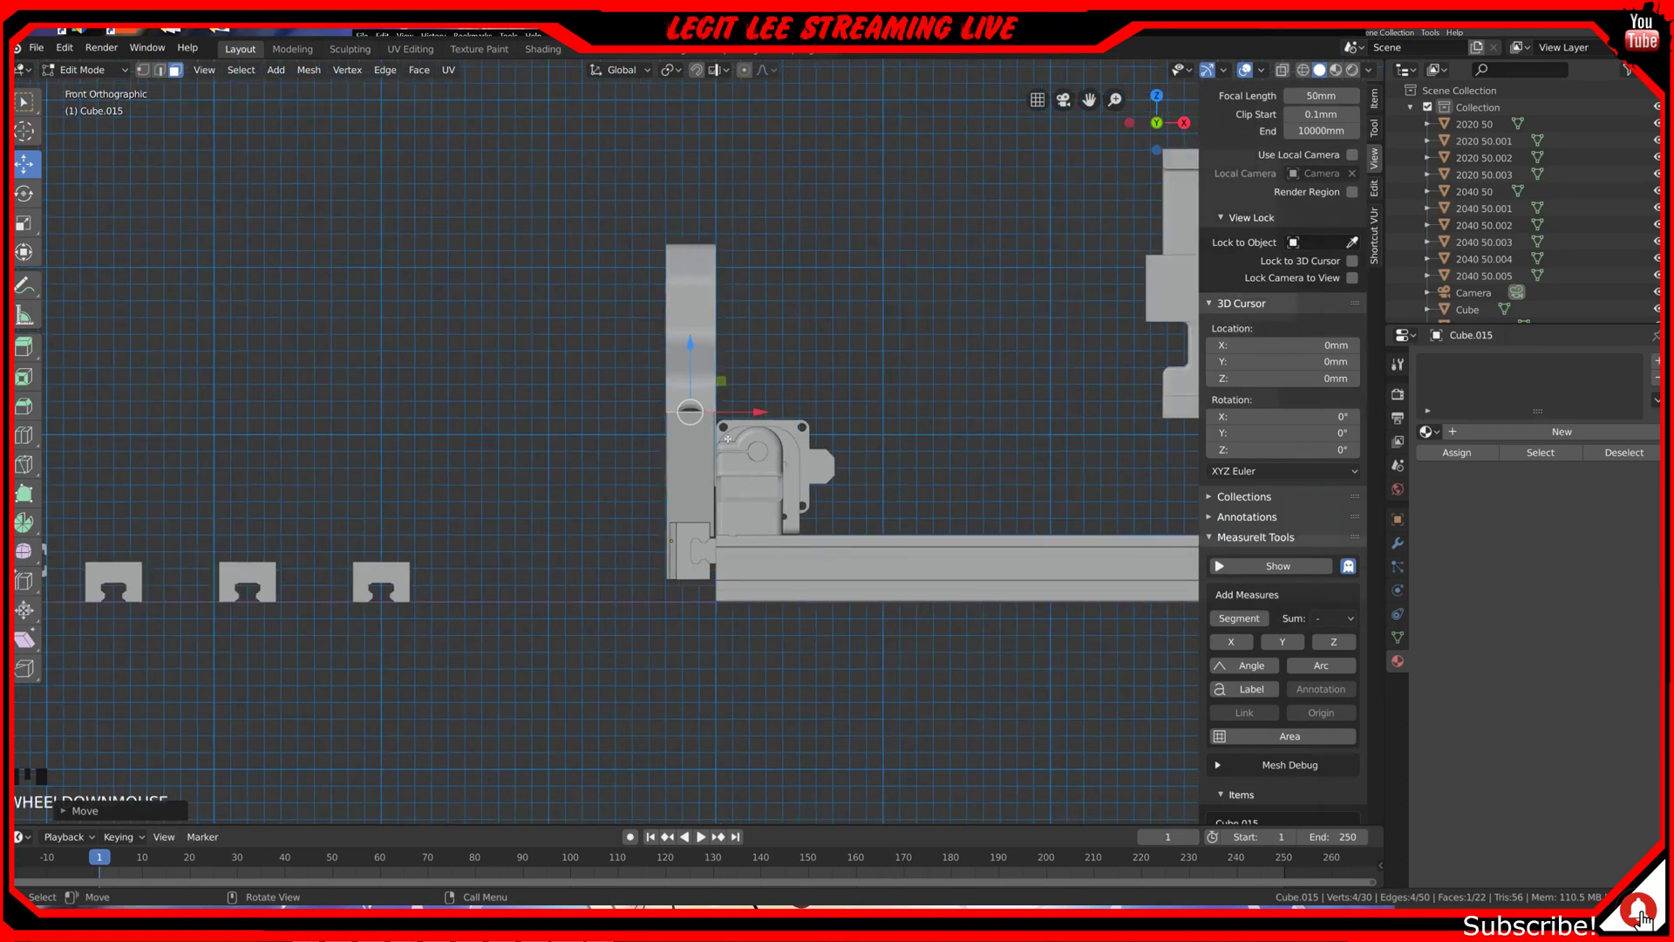
scroll(728, 438, up, 2)
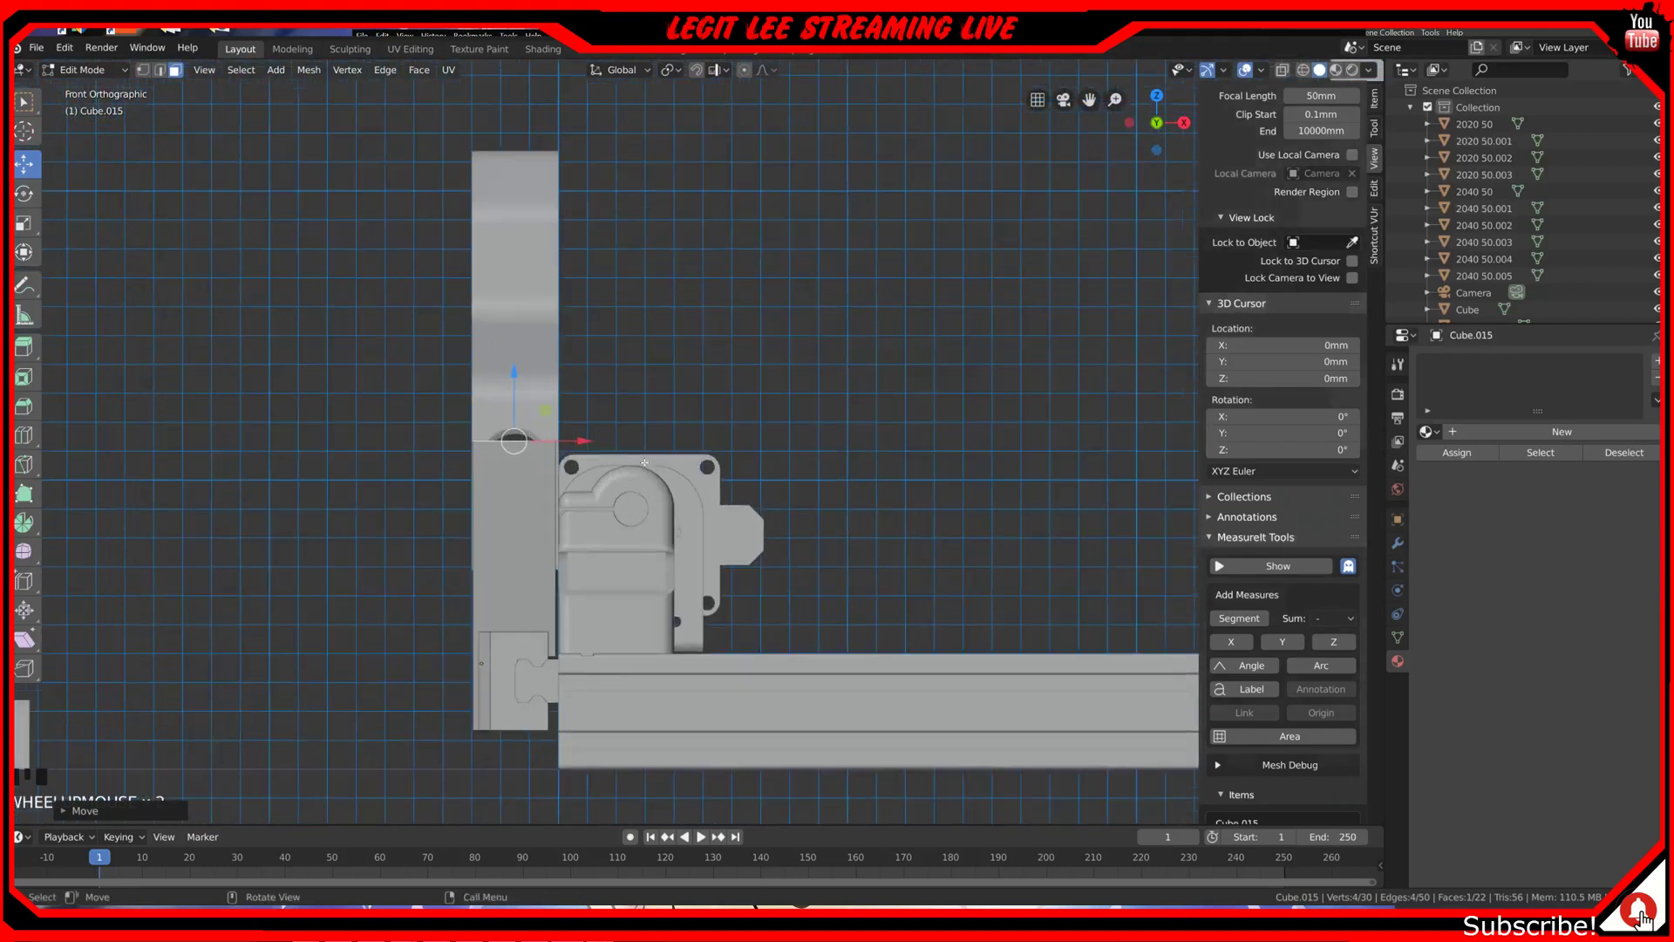
Step: Return to Object Mode, select the X AXIS BEARING bracket and lower it along Z so its foot overlaps the extended plate further
key(Tab)
click(531, 338)
ctrl+drag(515, 299, 521, 340)
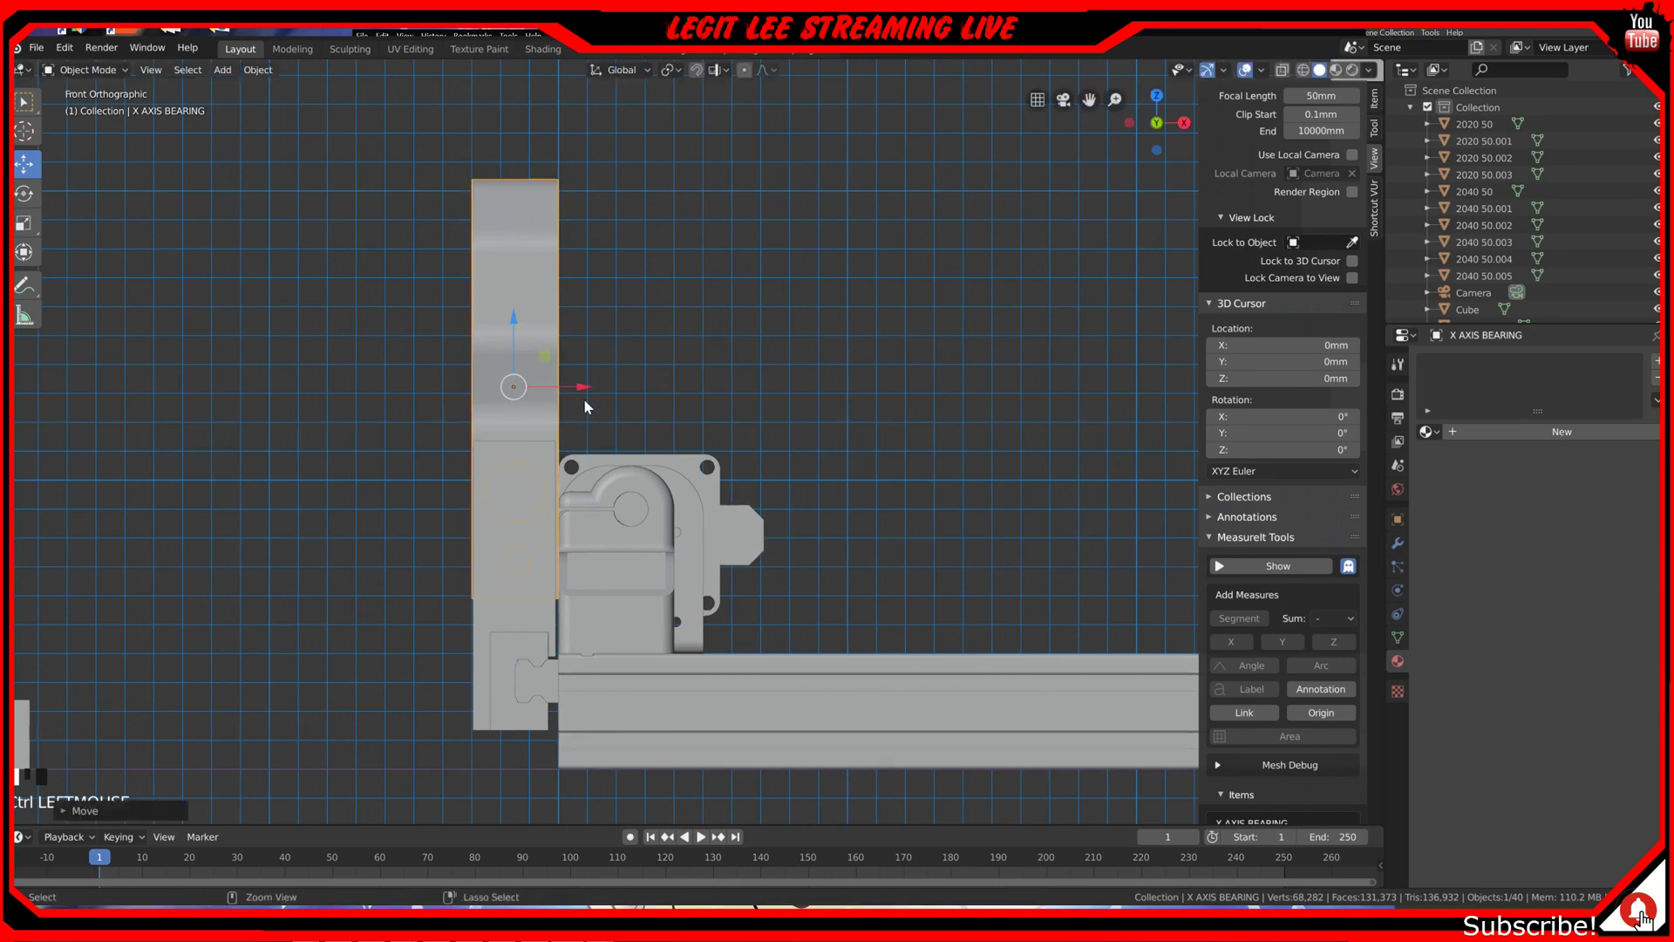
Step: Move the X AXIS BEARING bracket inward along X over the motor mount, and lower it slightly along Z
key(g)
key(x)
click(700, 396)
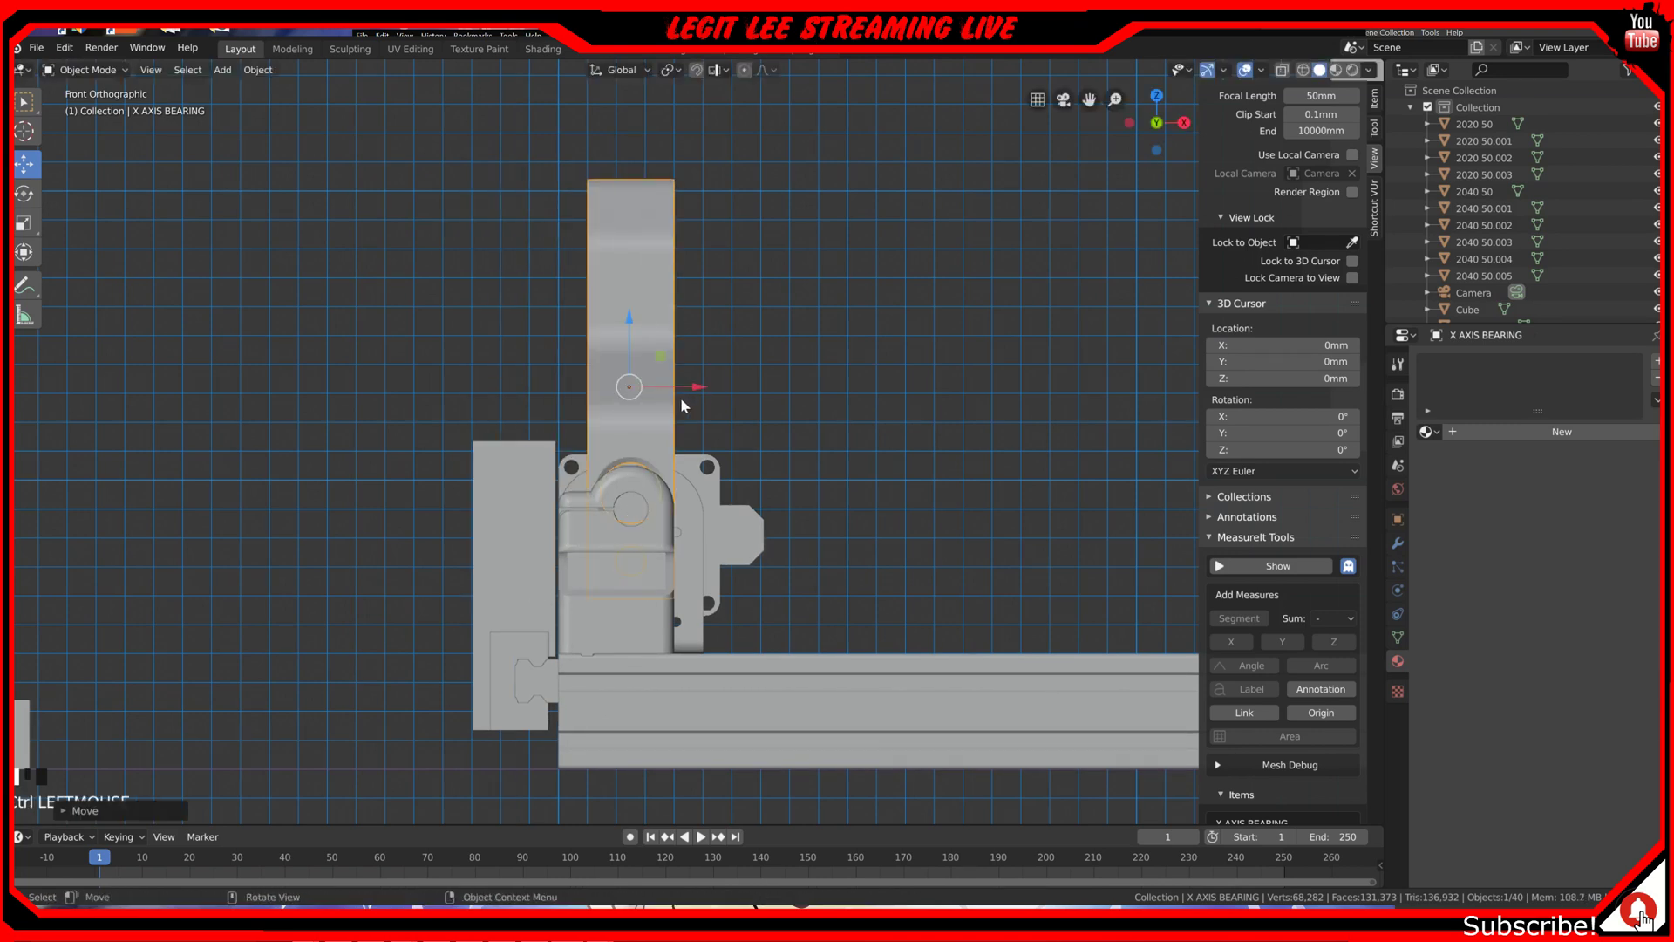
scroll(680, 395, up, 4)
ctrl+drag(563, 262, 565, 295)
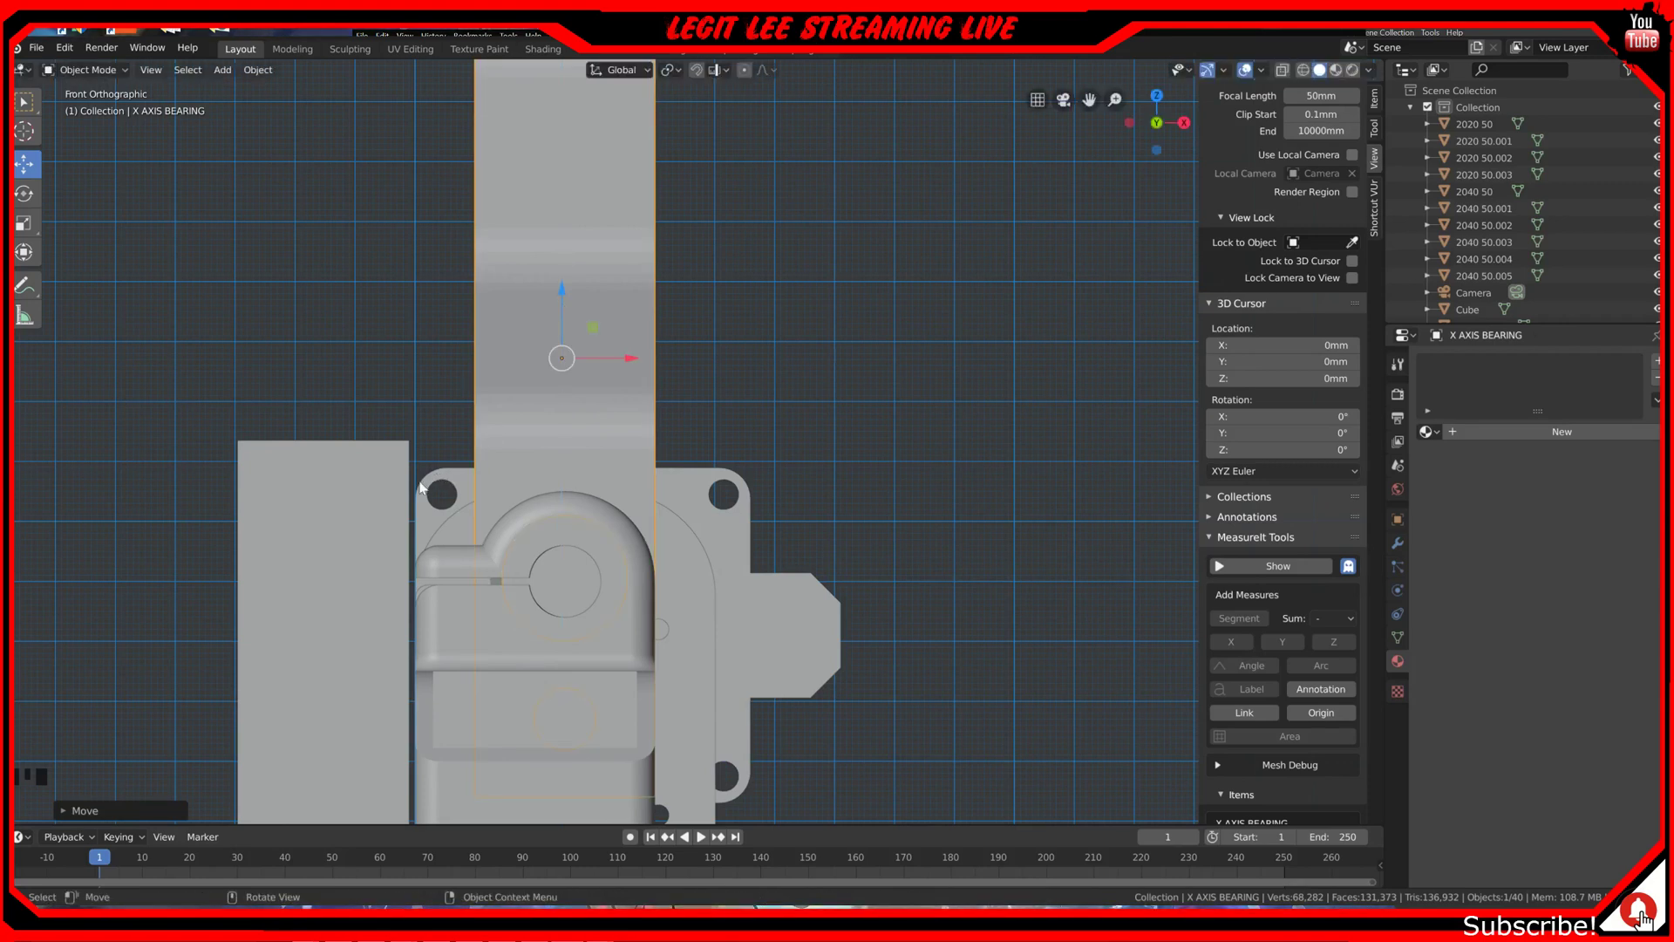
Step: Select Cube.015, enter Edit Mode and raise its top face along Z so the plate overlaps more of the bracket's lower bend
click(359, 441)
key(Tab)
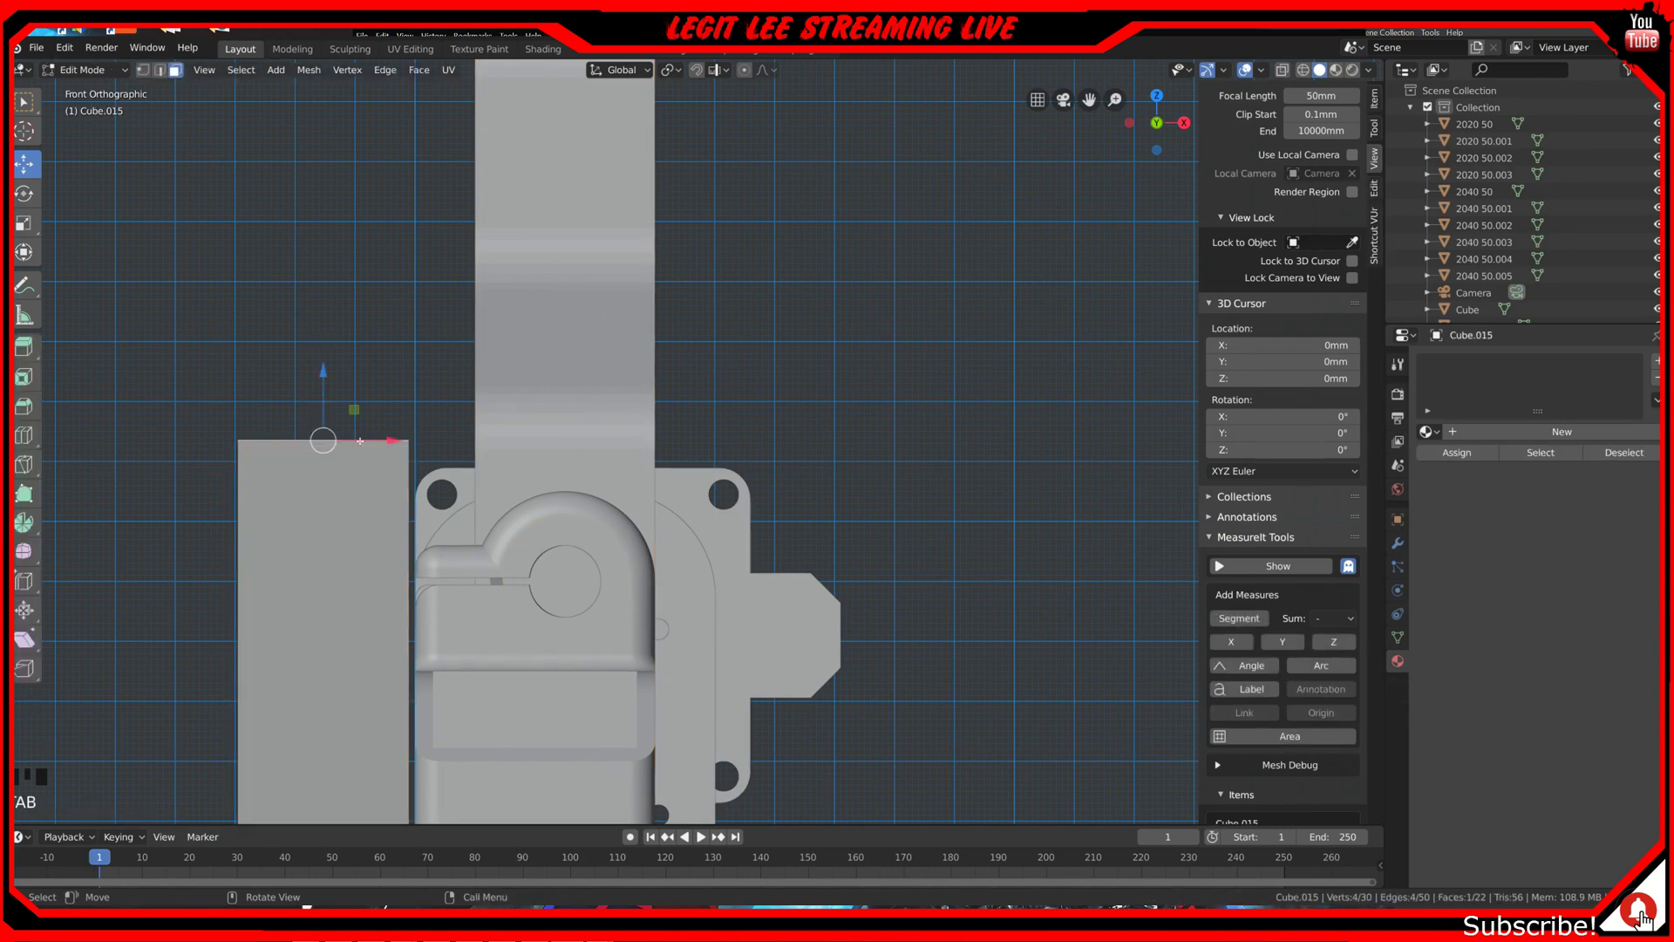
key(KP_1)
key(ctrl+KP_3)
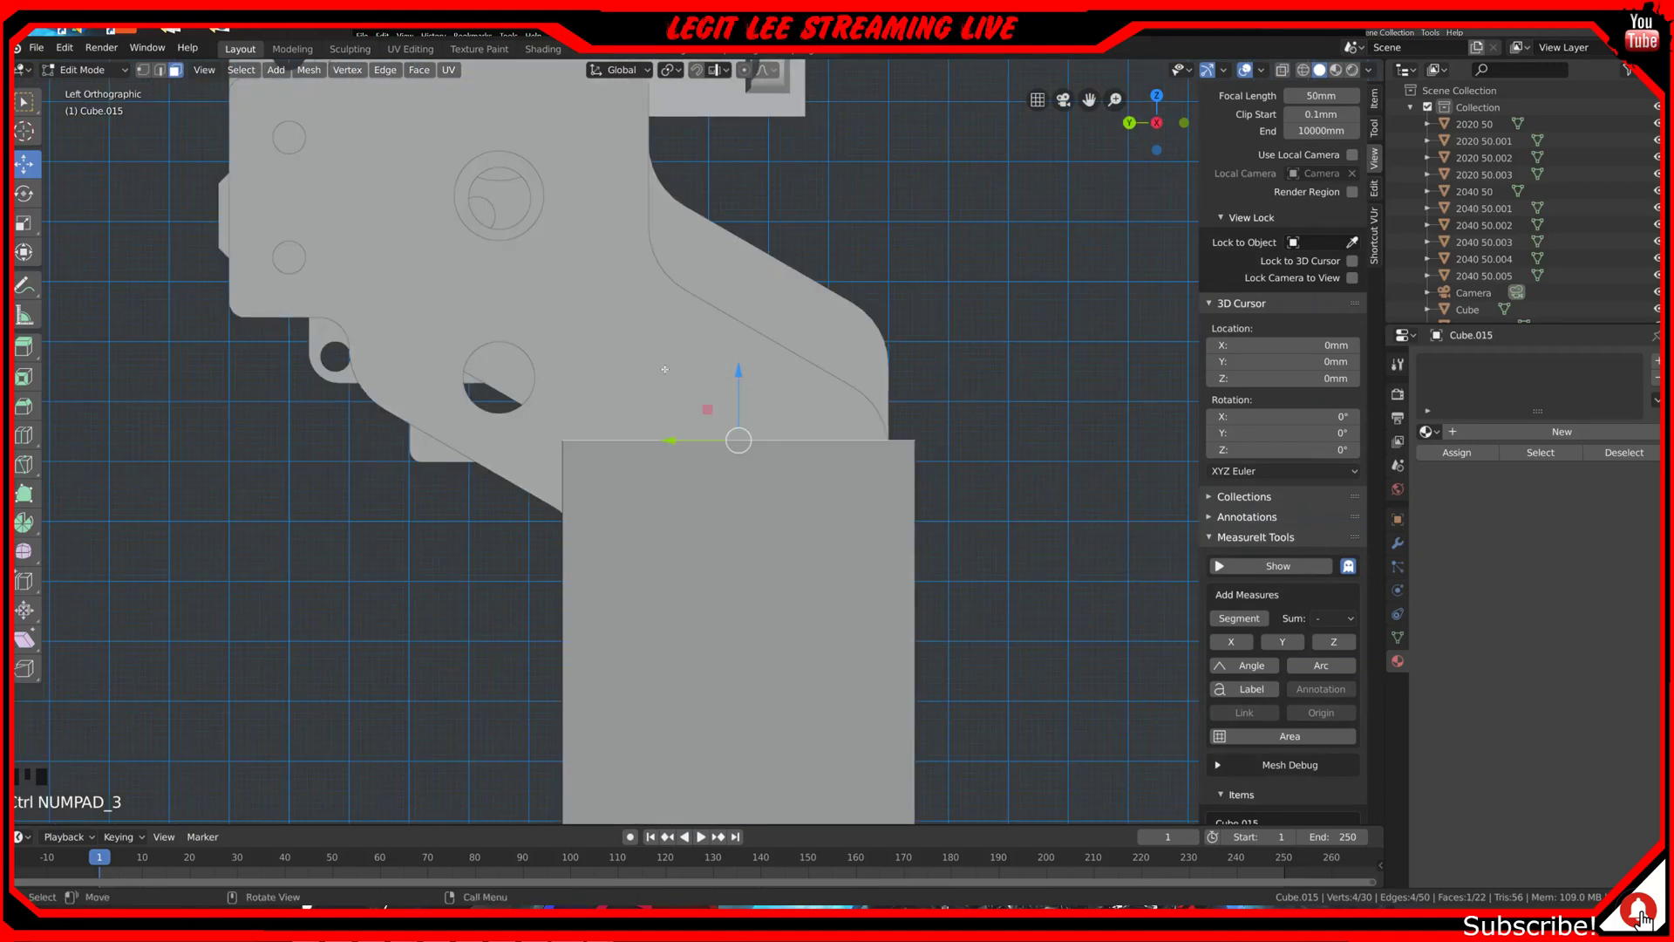
scroll(671, 370, down, 3)
scroll(716, 377, up, 1)
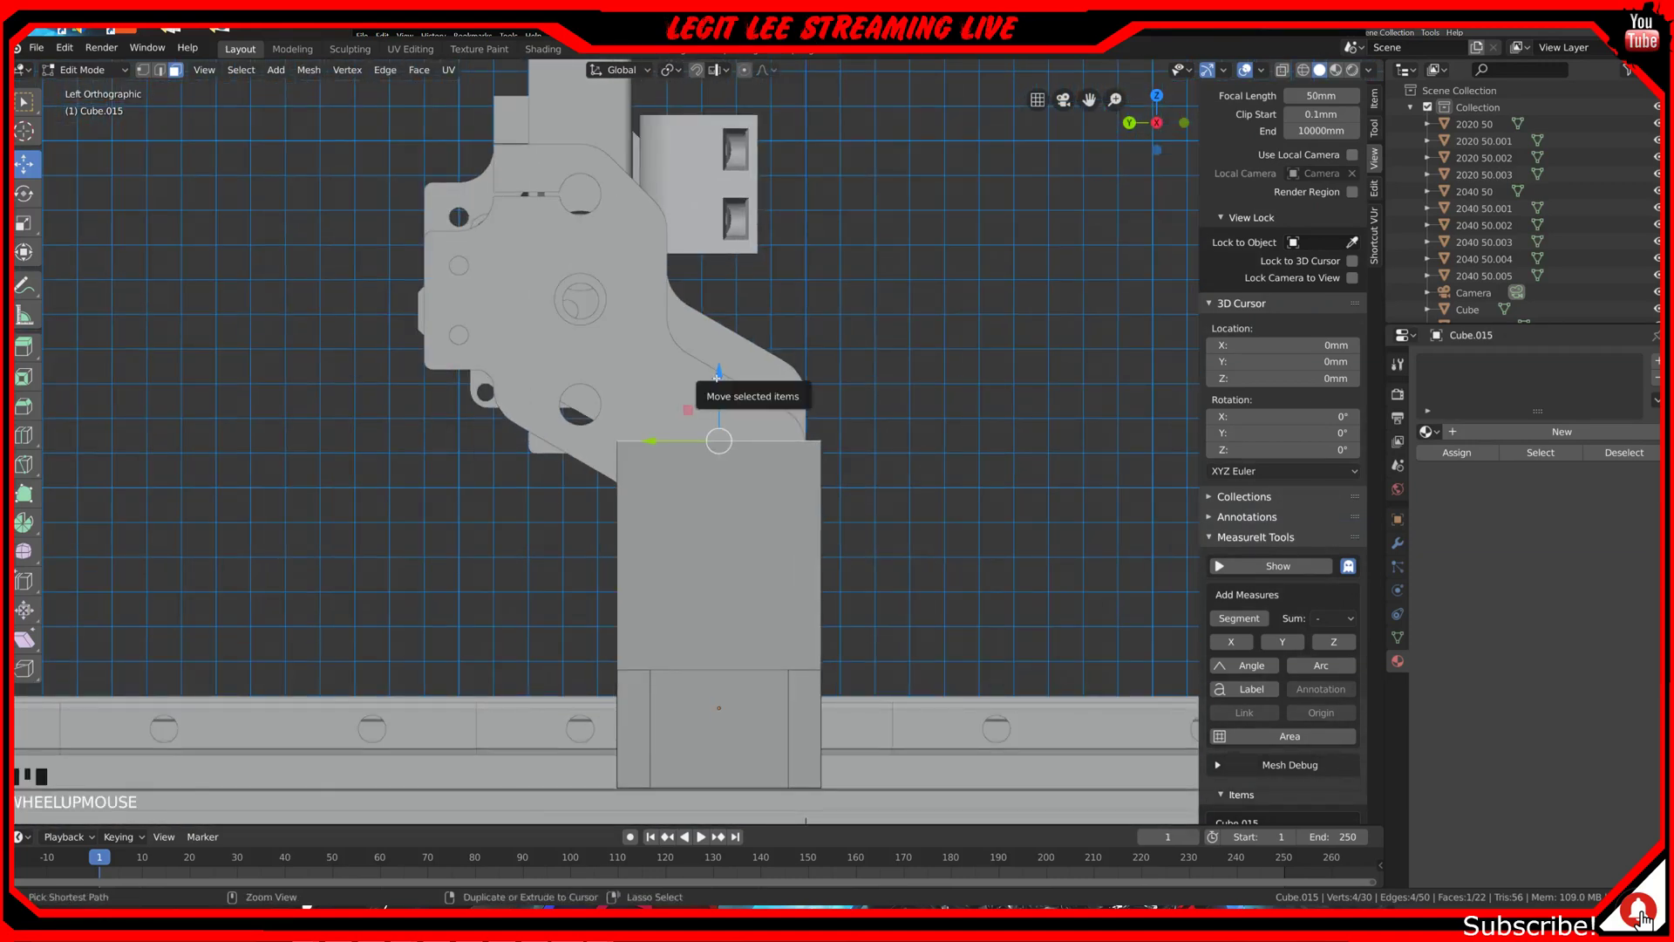
ctrl+drag(717, 378, 726, 341)
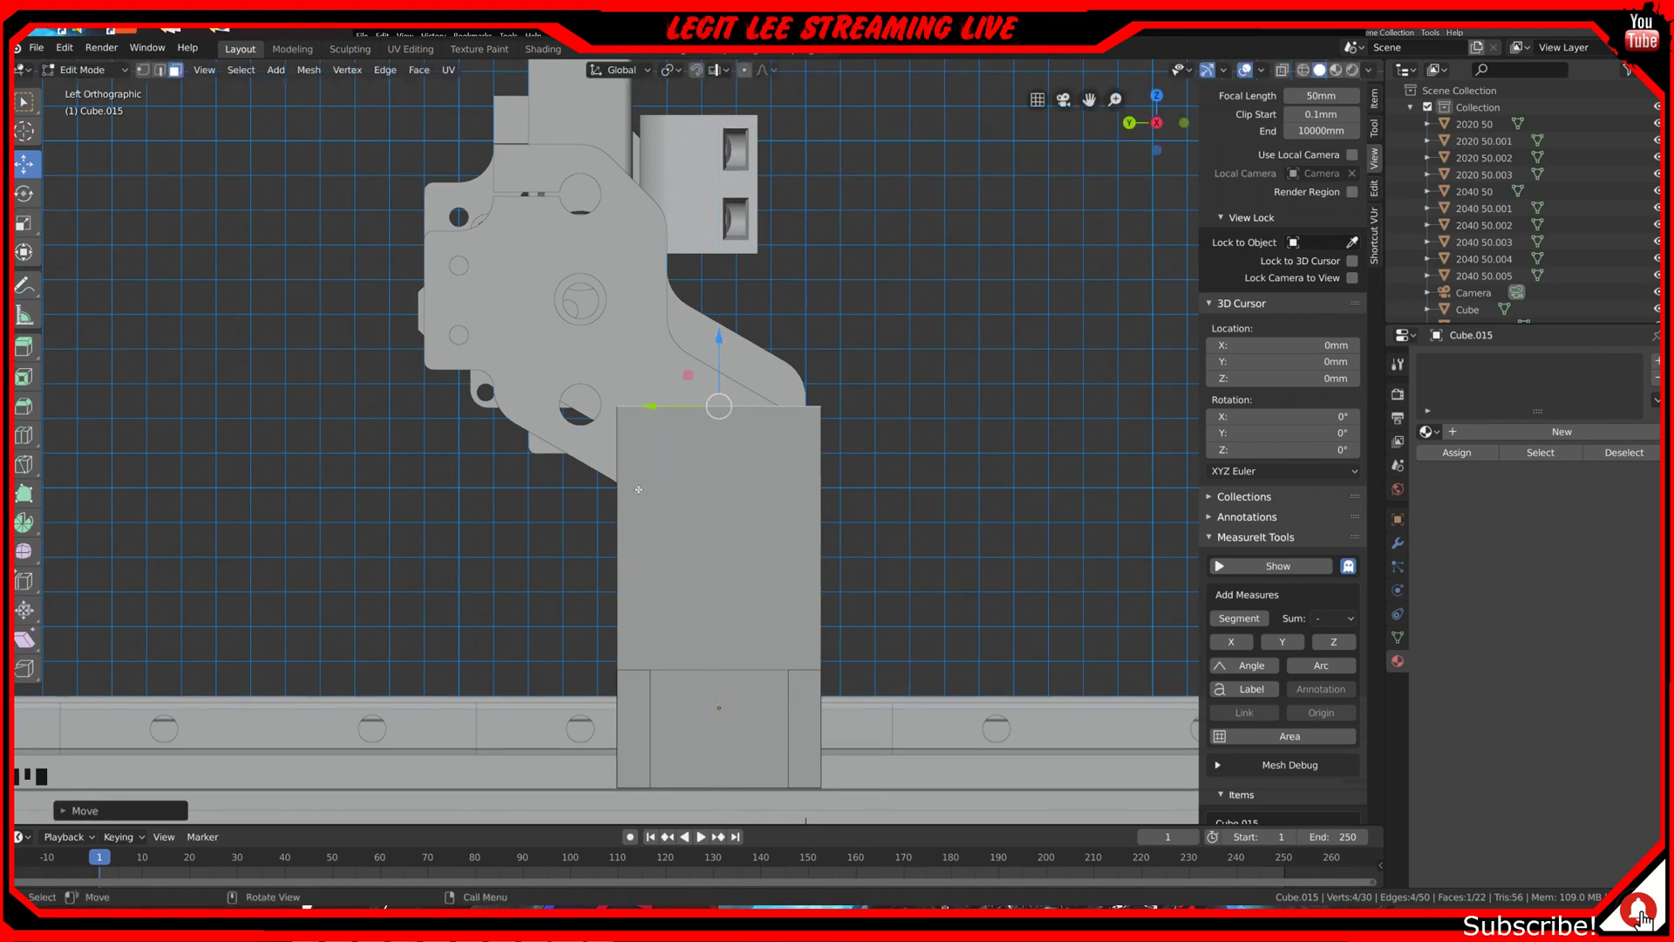
Step: Add a horizontal loop cut around Cube.015 and slide it up to where the bracket's sloping lower edge meets the plate's side
middle_drag(645, 390, 674, 473)
scroll(693, 509, down, 4)
scroll(665, 503, up, 4)
scroll(674, 473, up, 2)
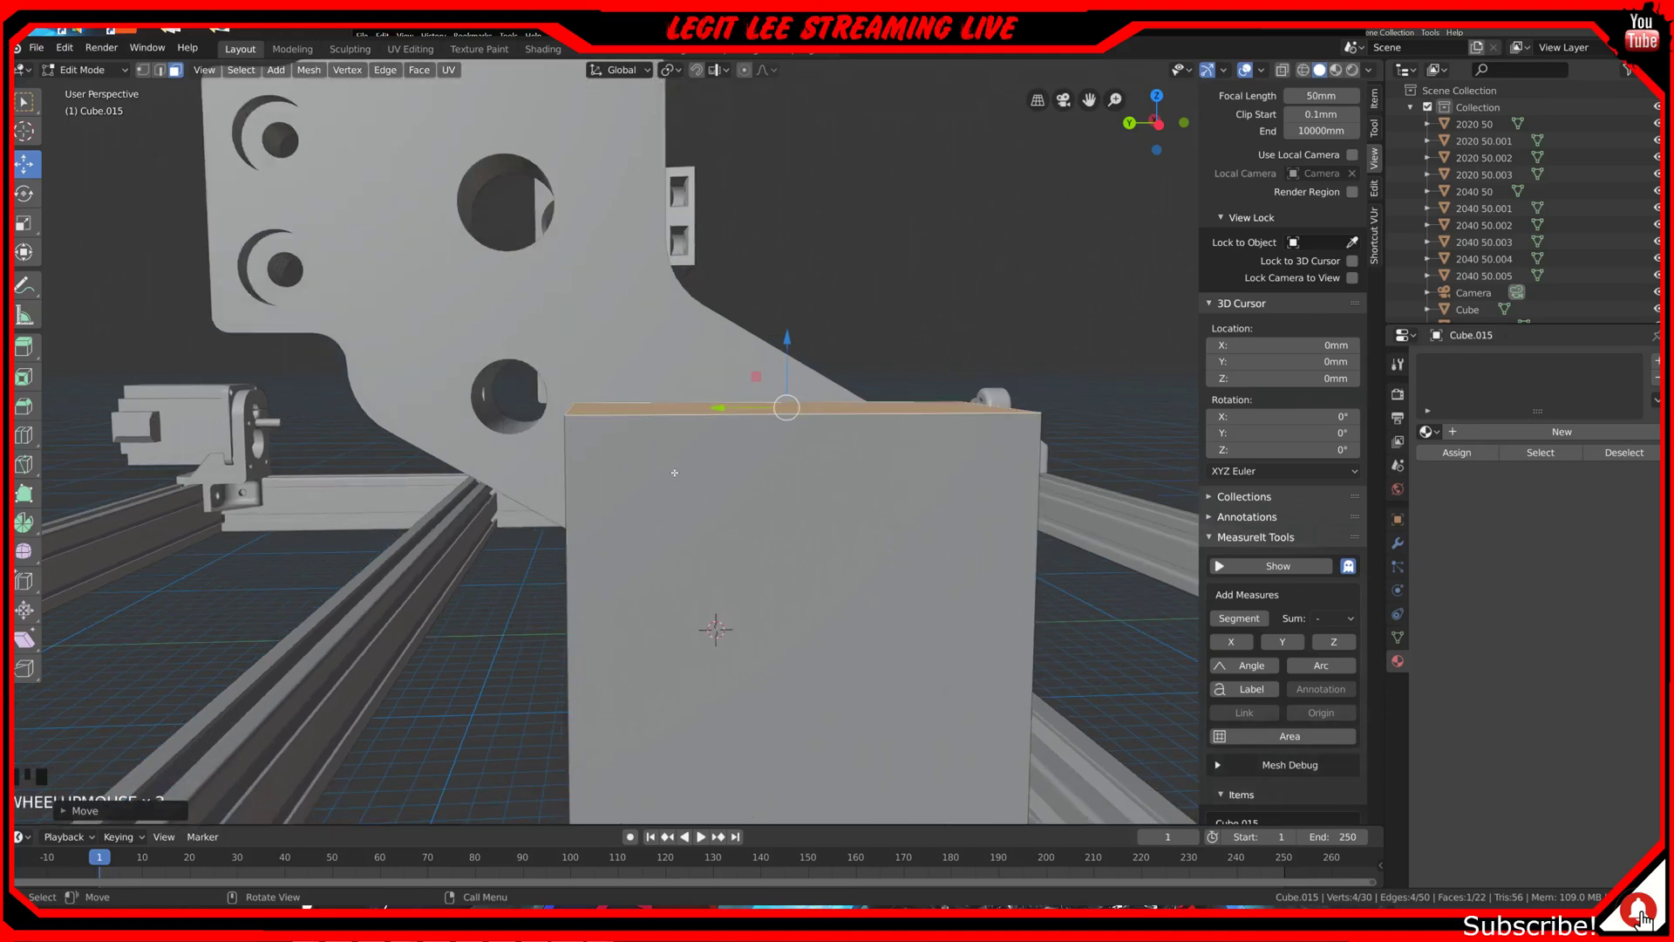
key(KP_1)
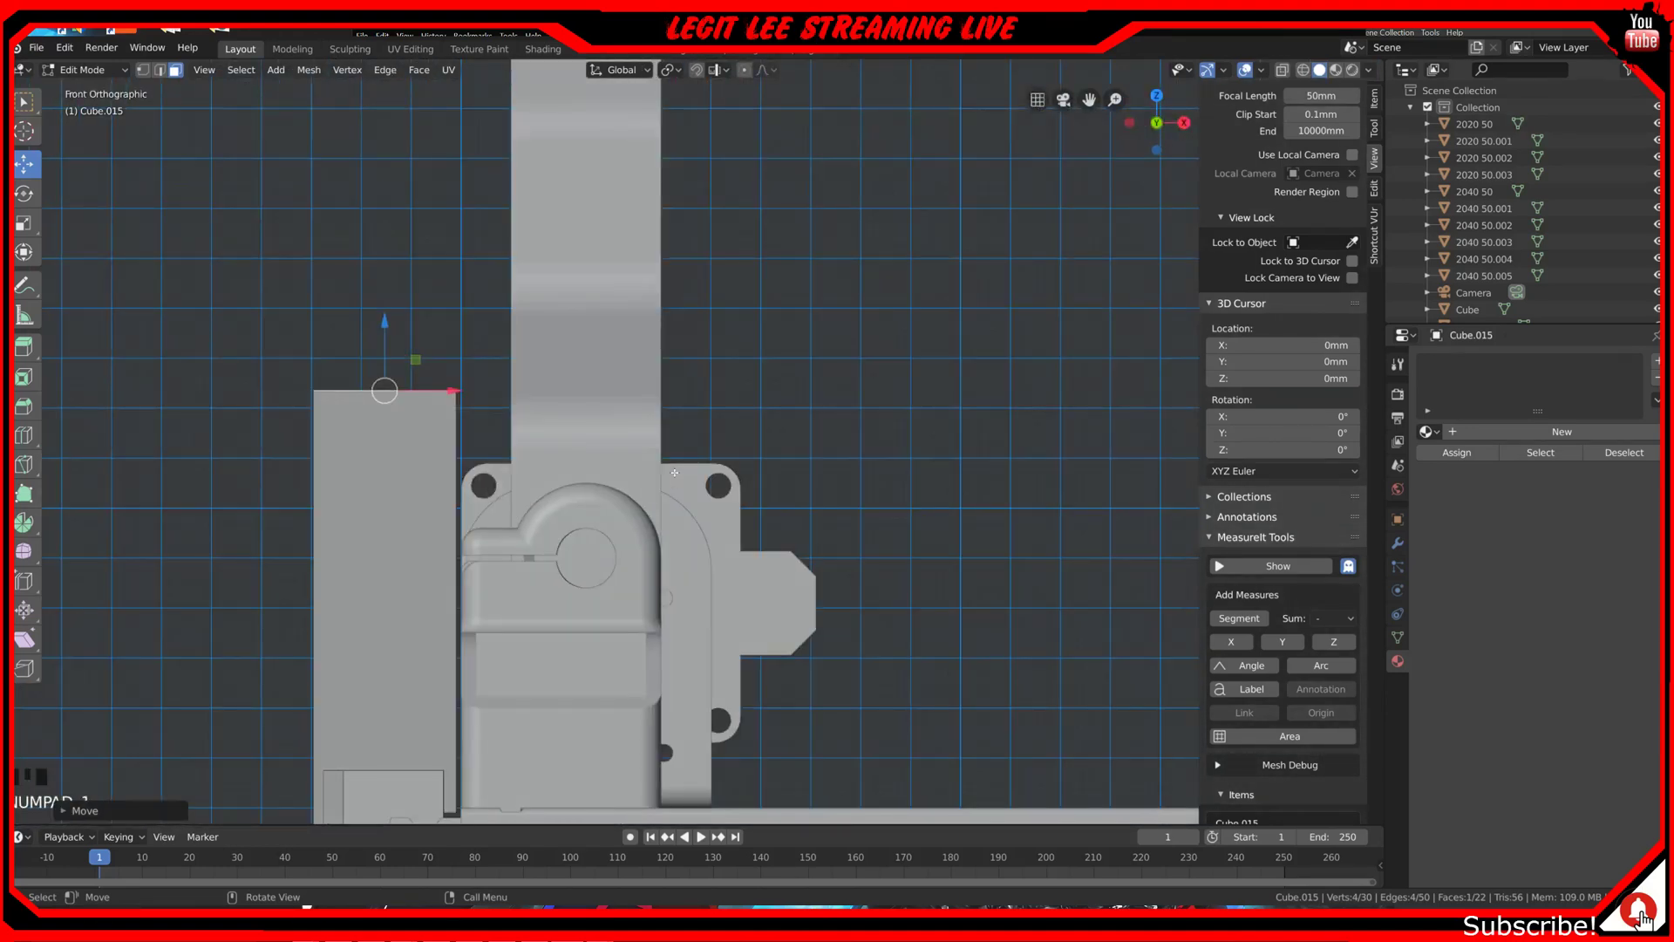
key(ctrl+KP_3)
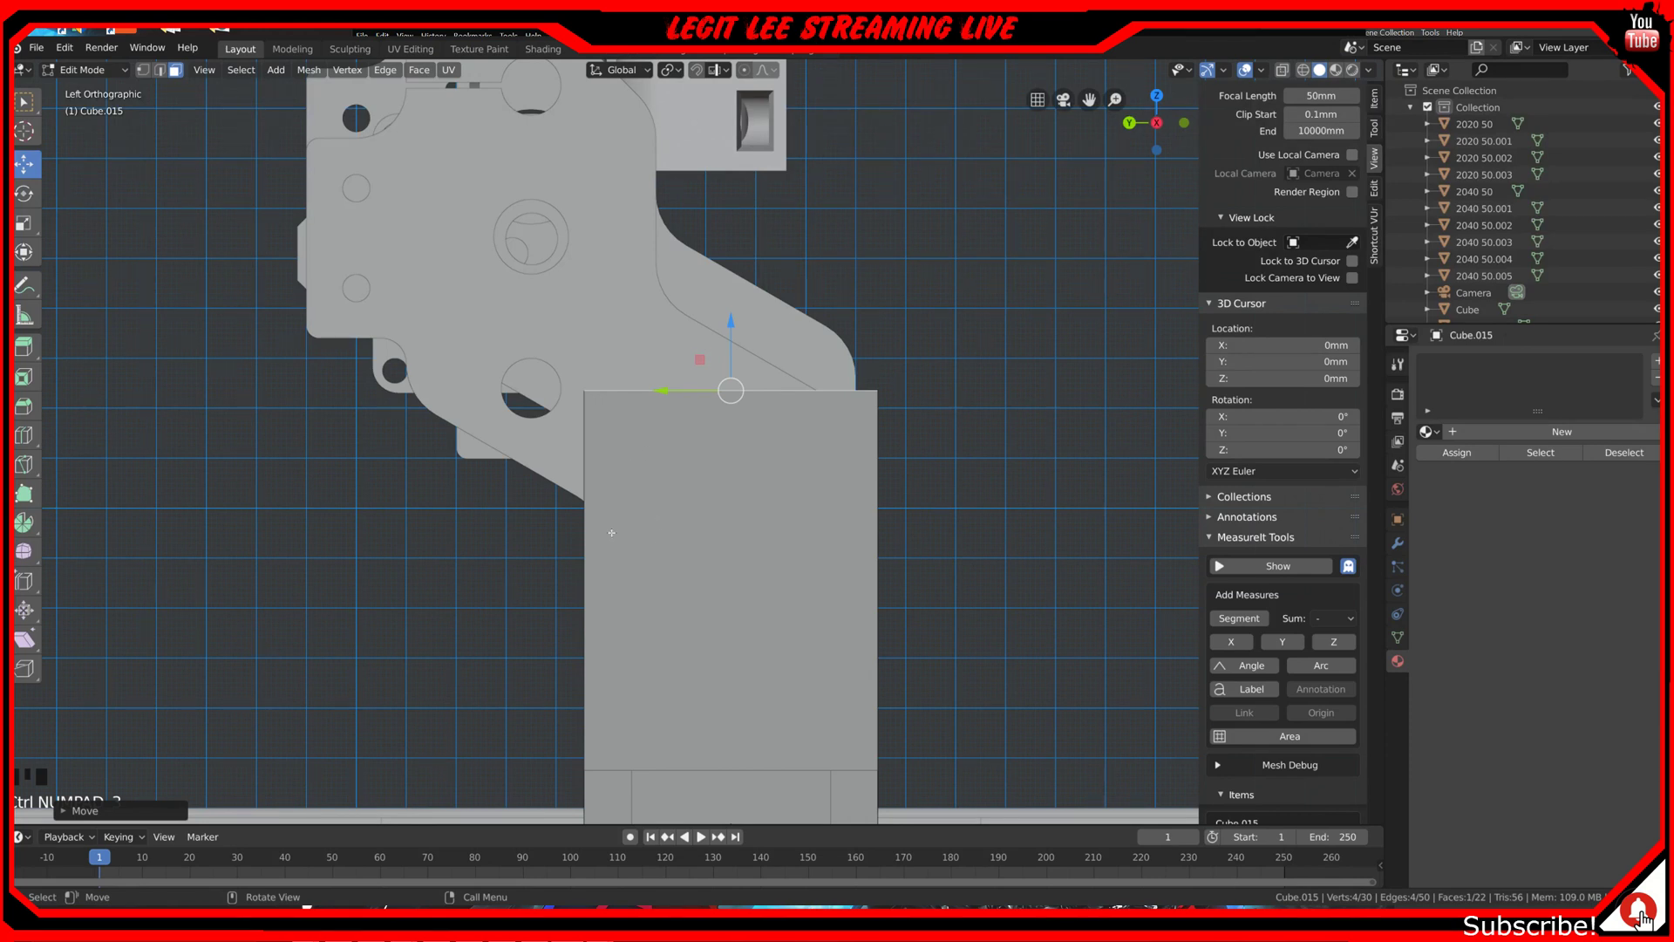
click(160, 70)
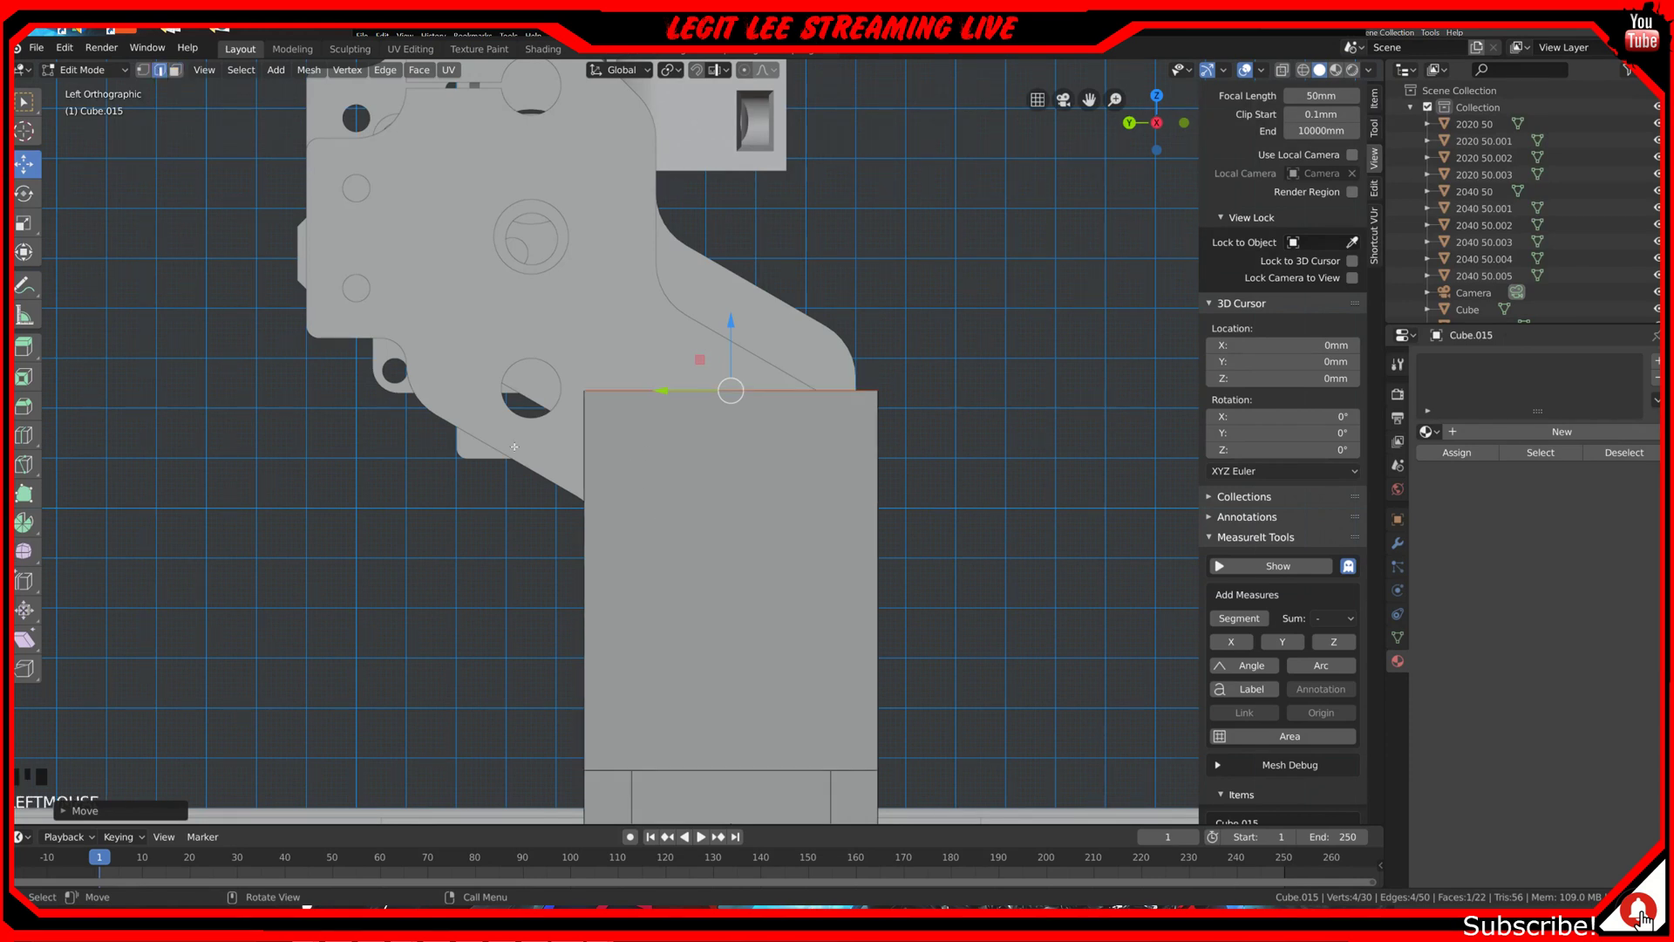
key(ctrl+r)
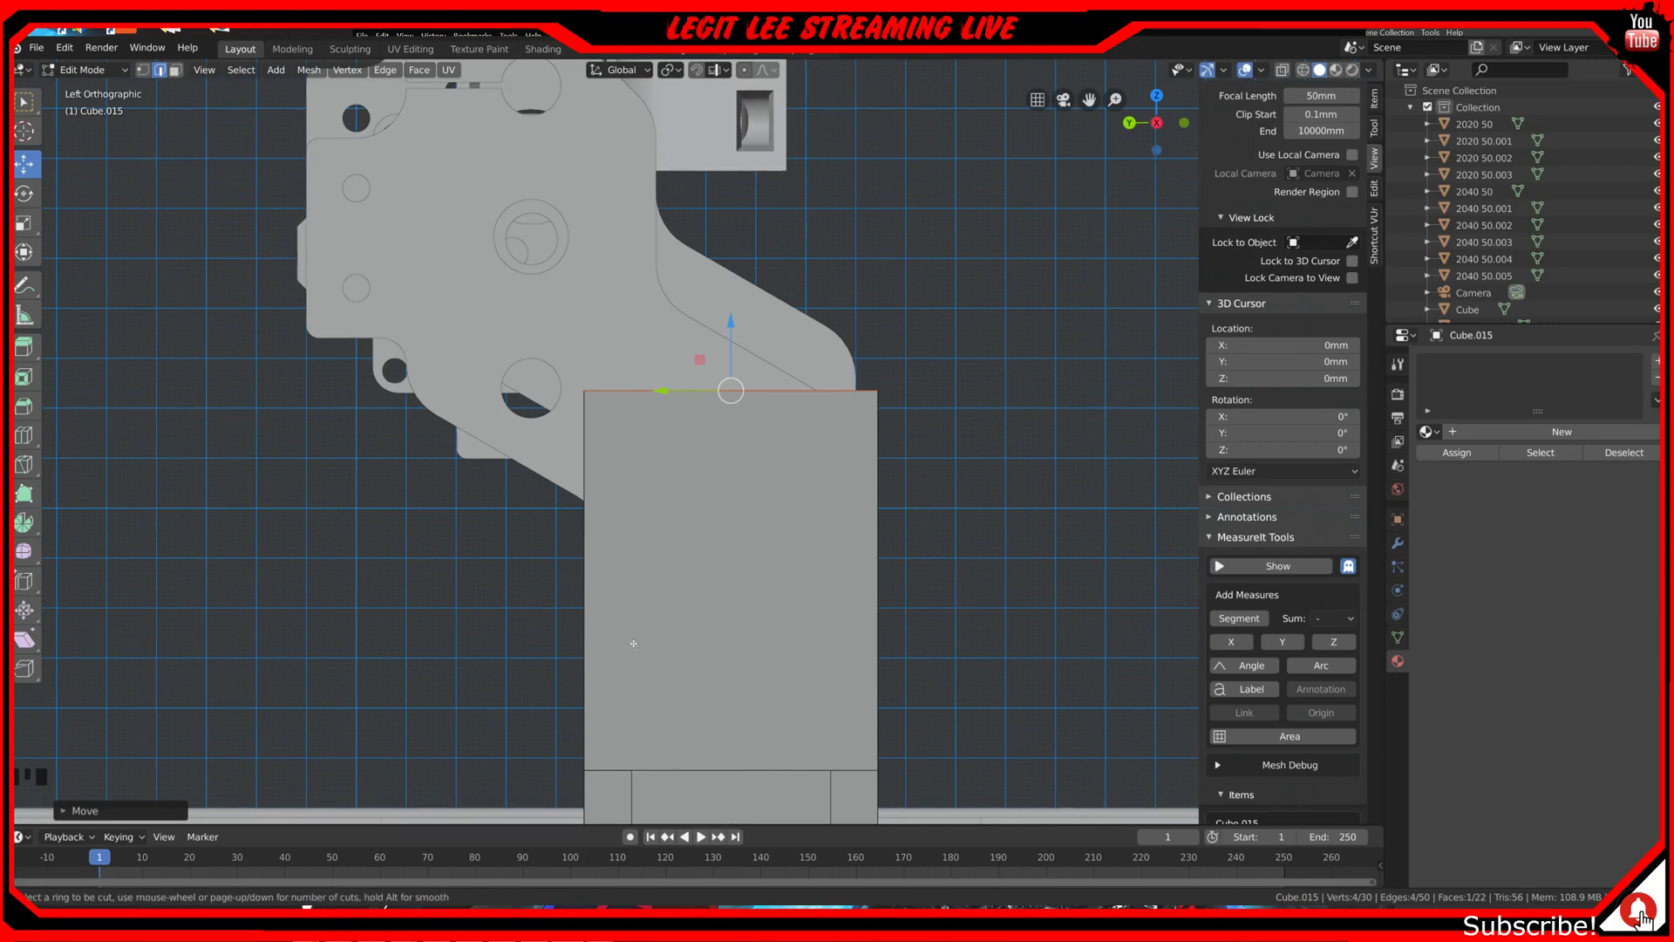
click(590, 552)
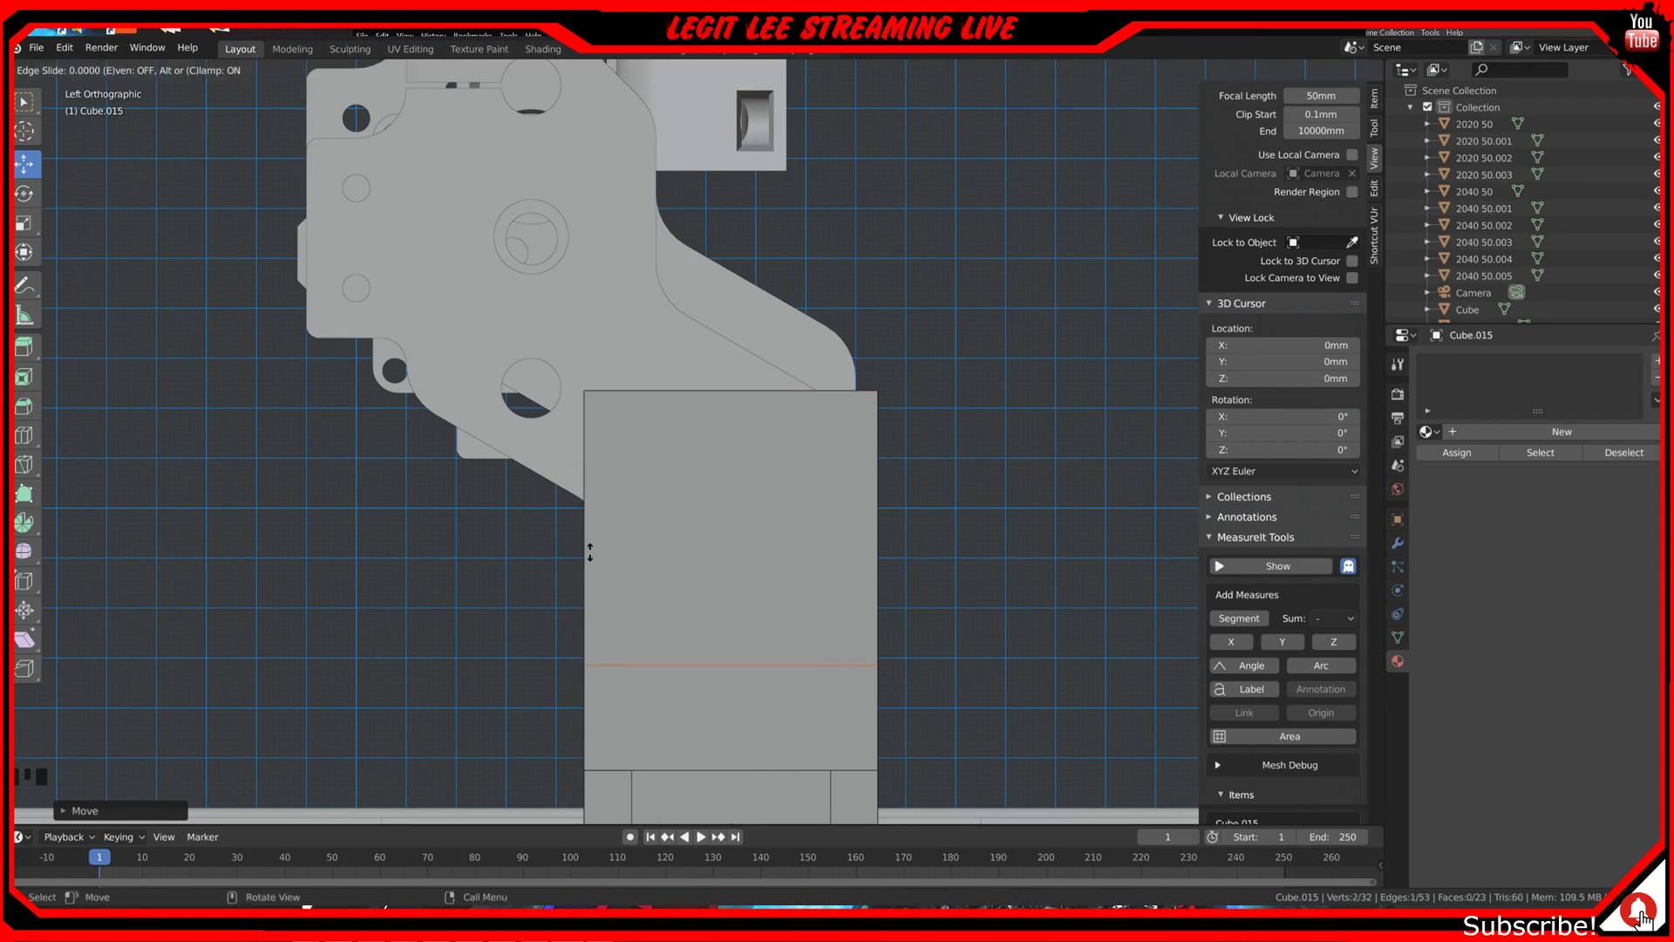
drag(590, 552, 641, 388)
scroll(662, 502, up, 2)
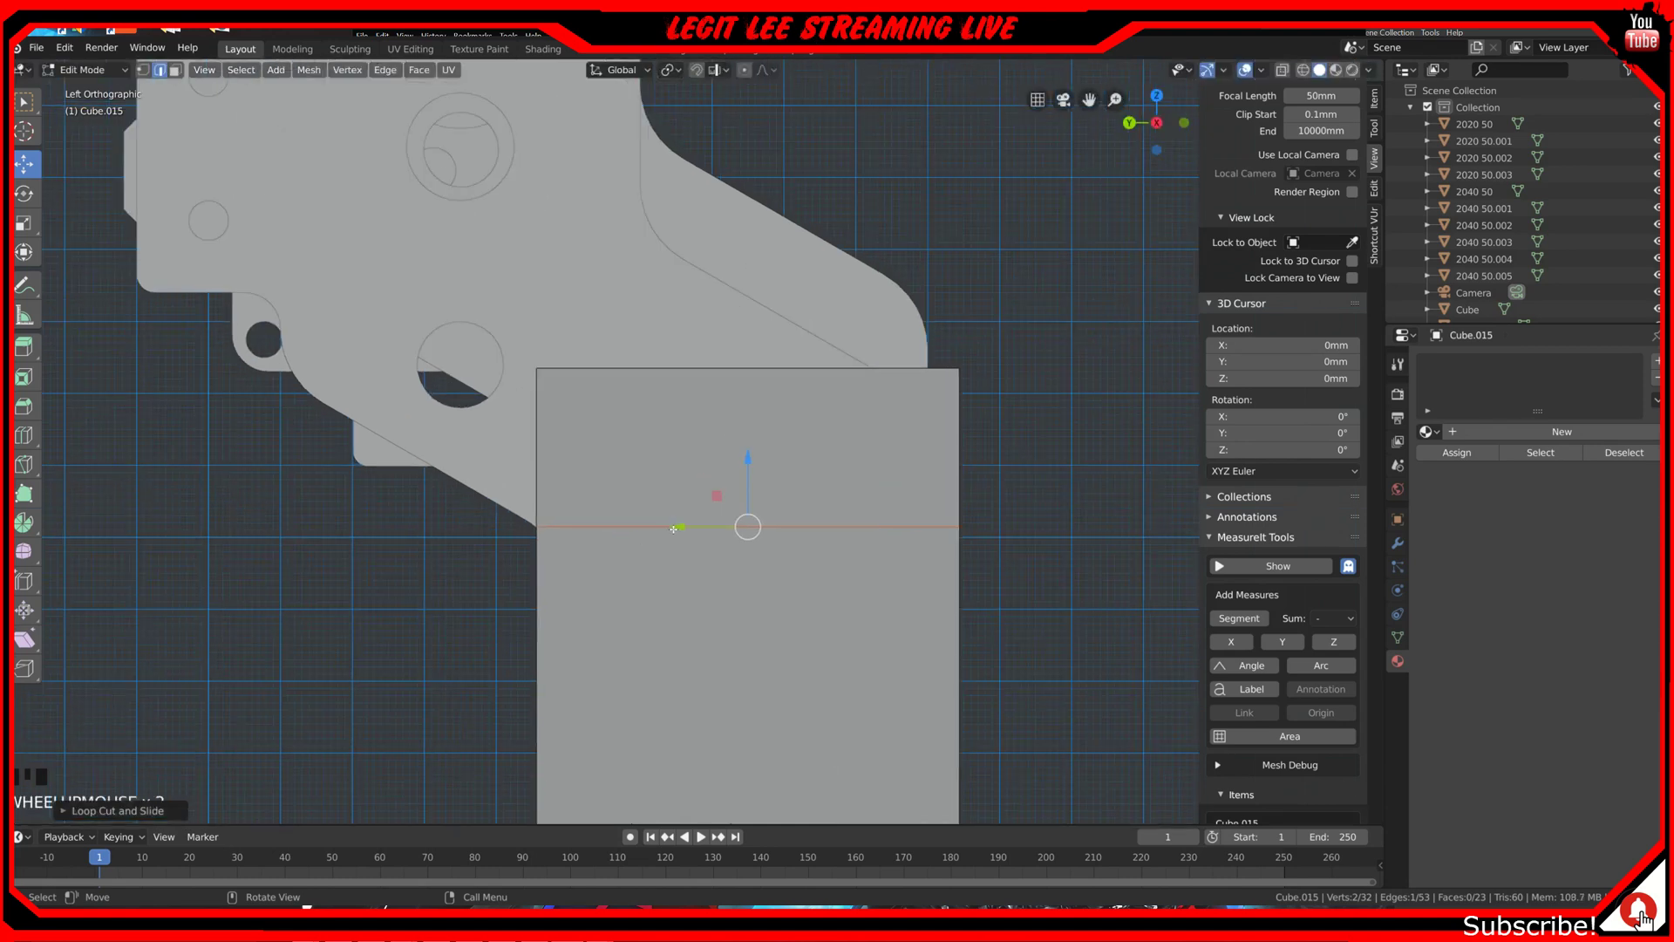
Step: In wireframe shading and vertex select mode, box-select the top vertices of Cube.015 and lower them 9 mm along Z
key(z)
click(654, 535)
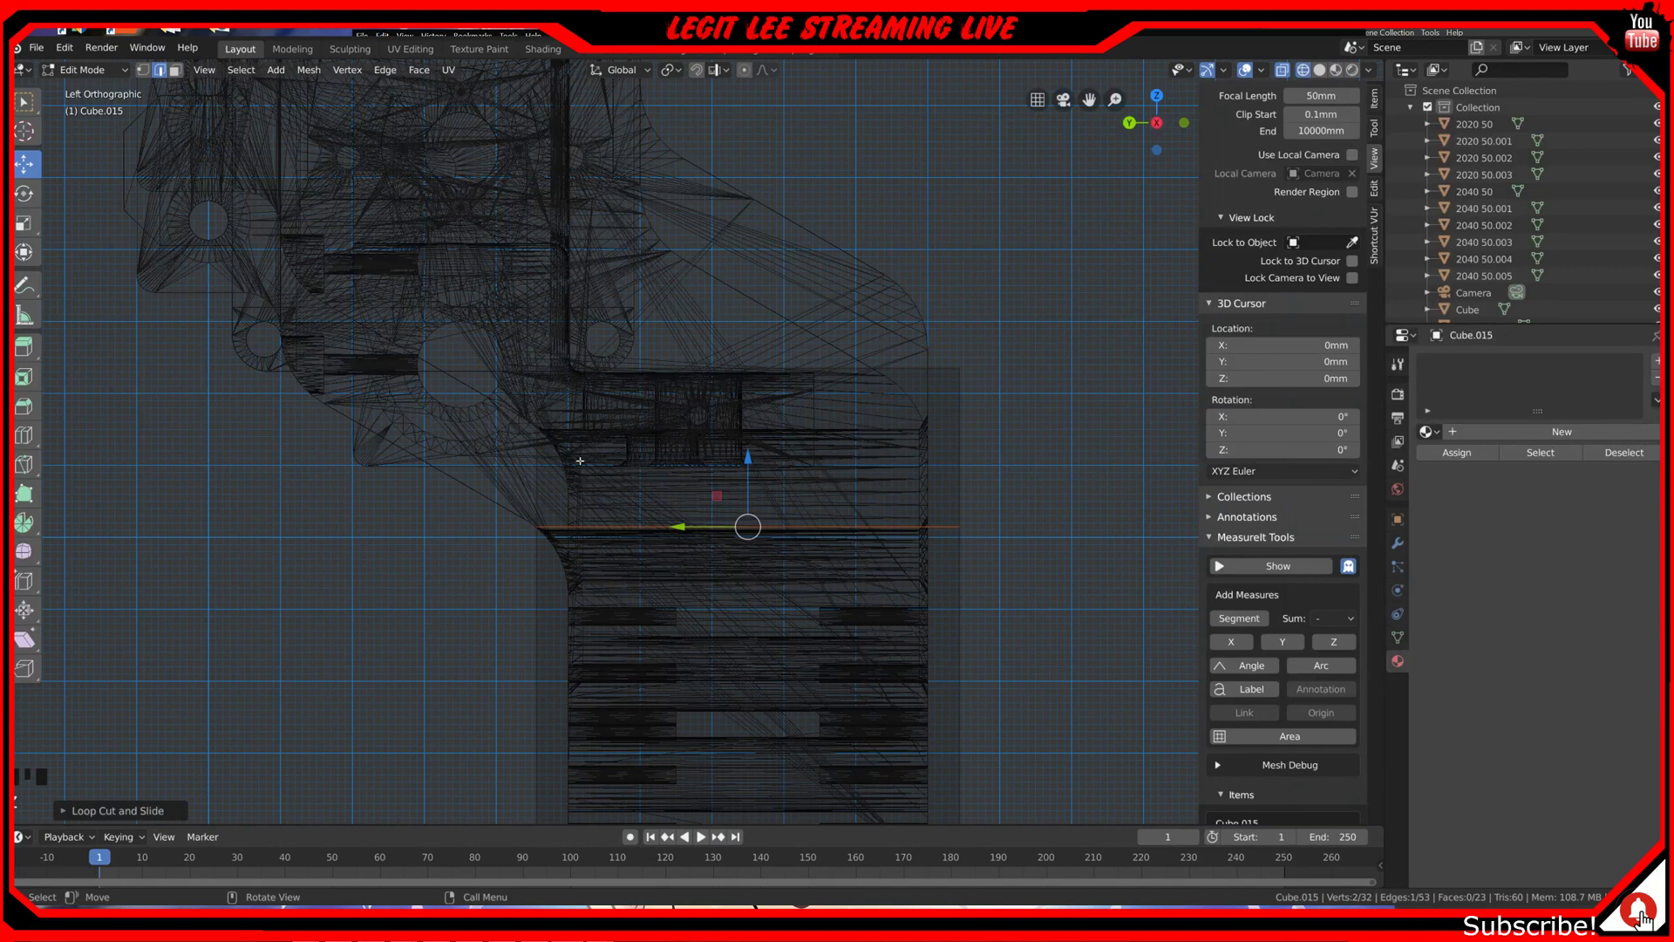
key(z)
click(687, 465)
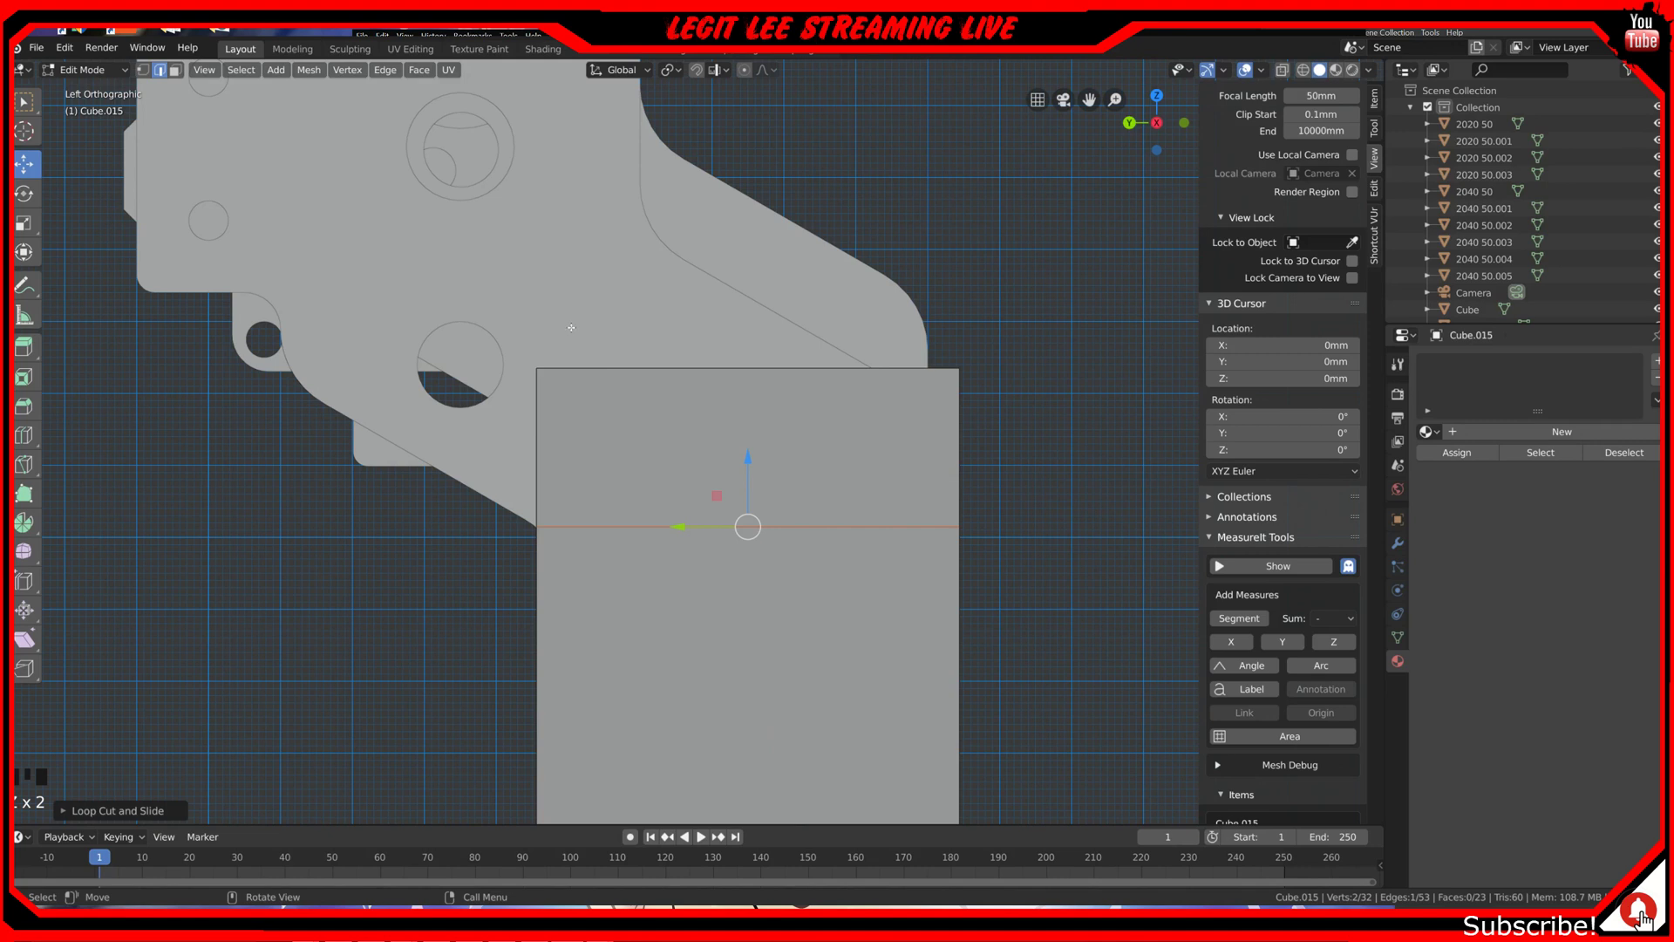
key(z)
click(443, 334)
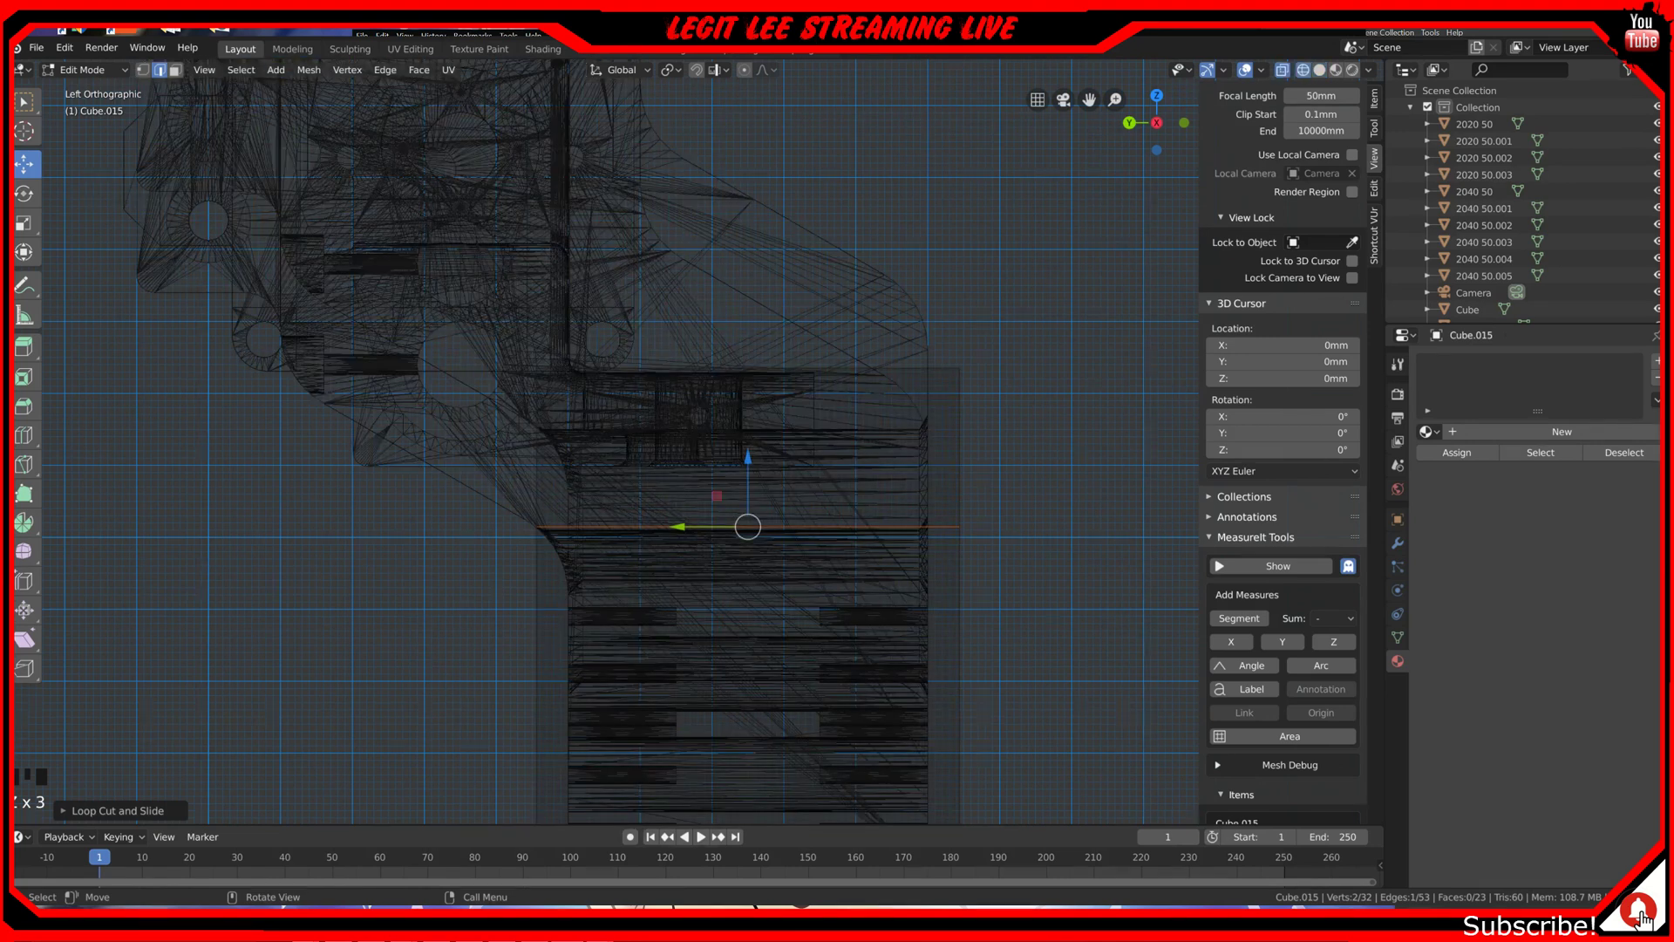
click(143, 70)
key(a)
key(a)
key(a)
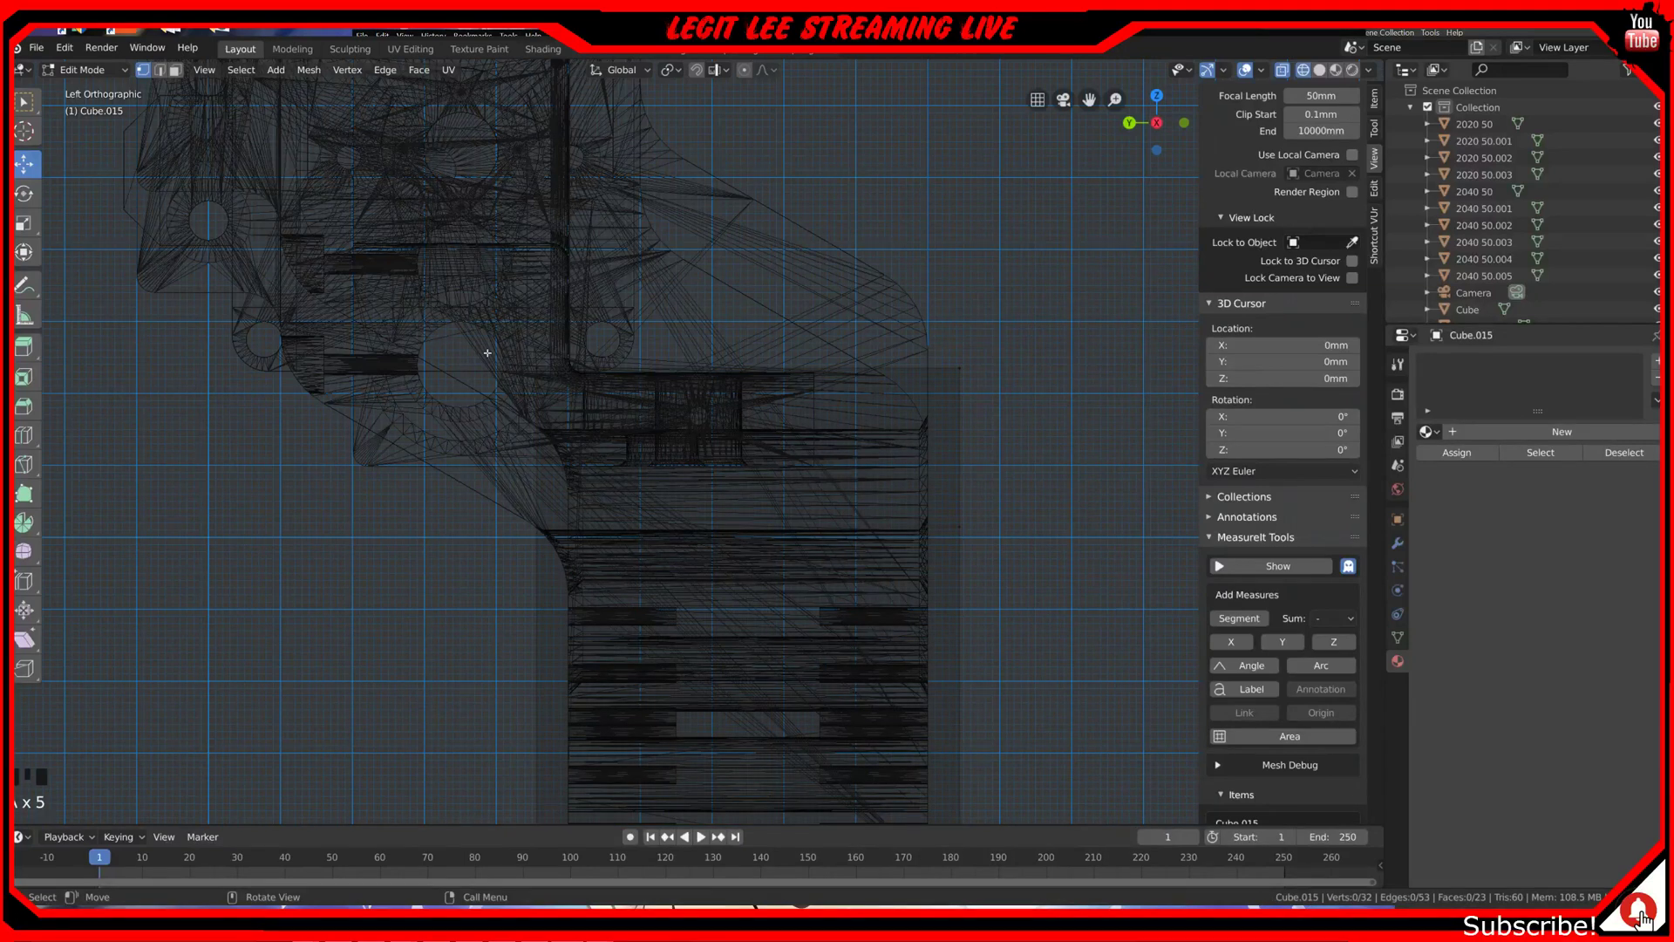
drag(450, 314, 1016, 449)
ctrl+drag(748, 303, 738, 362)
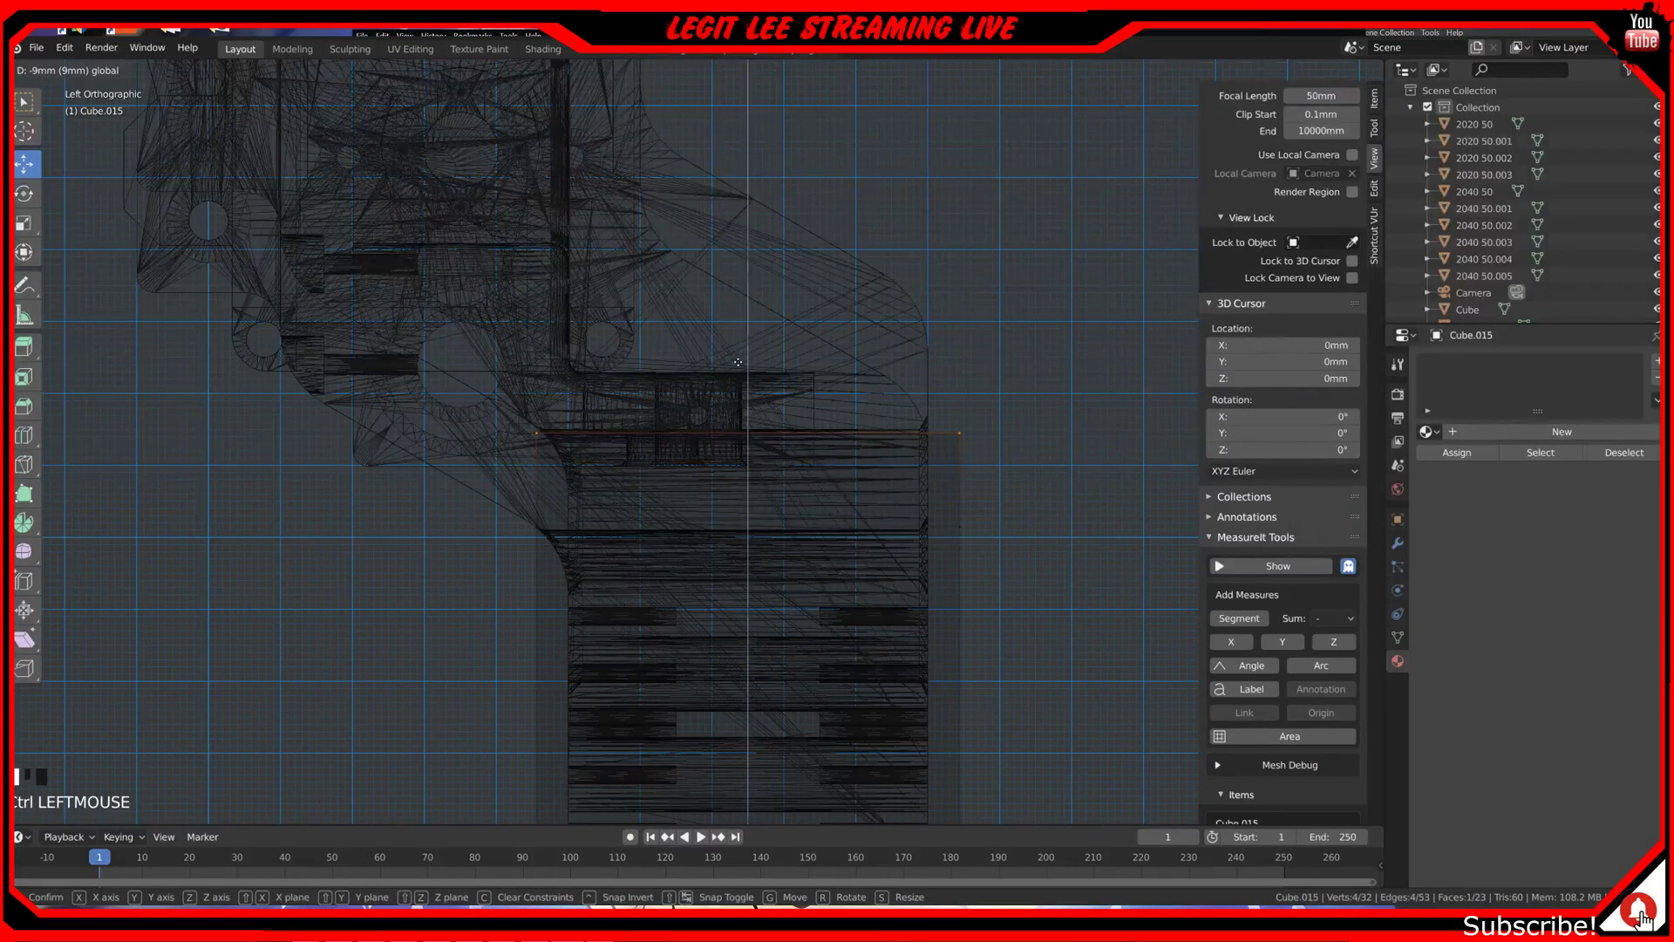
ctrl+drag(738, 362, 760, 366)
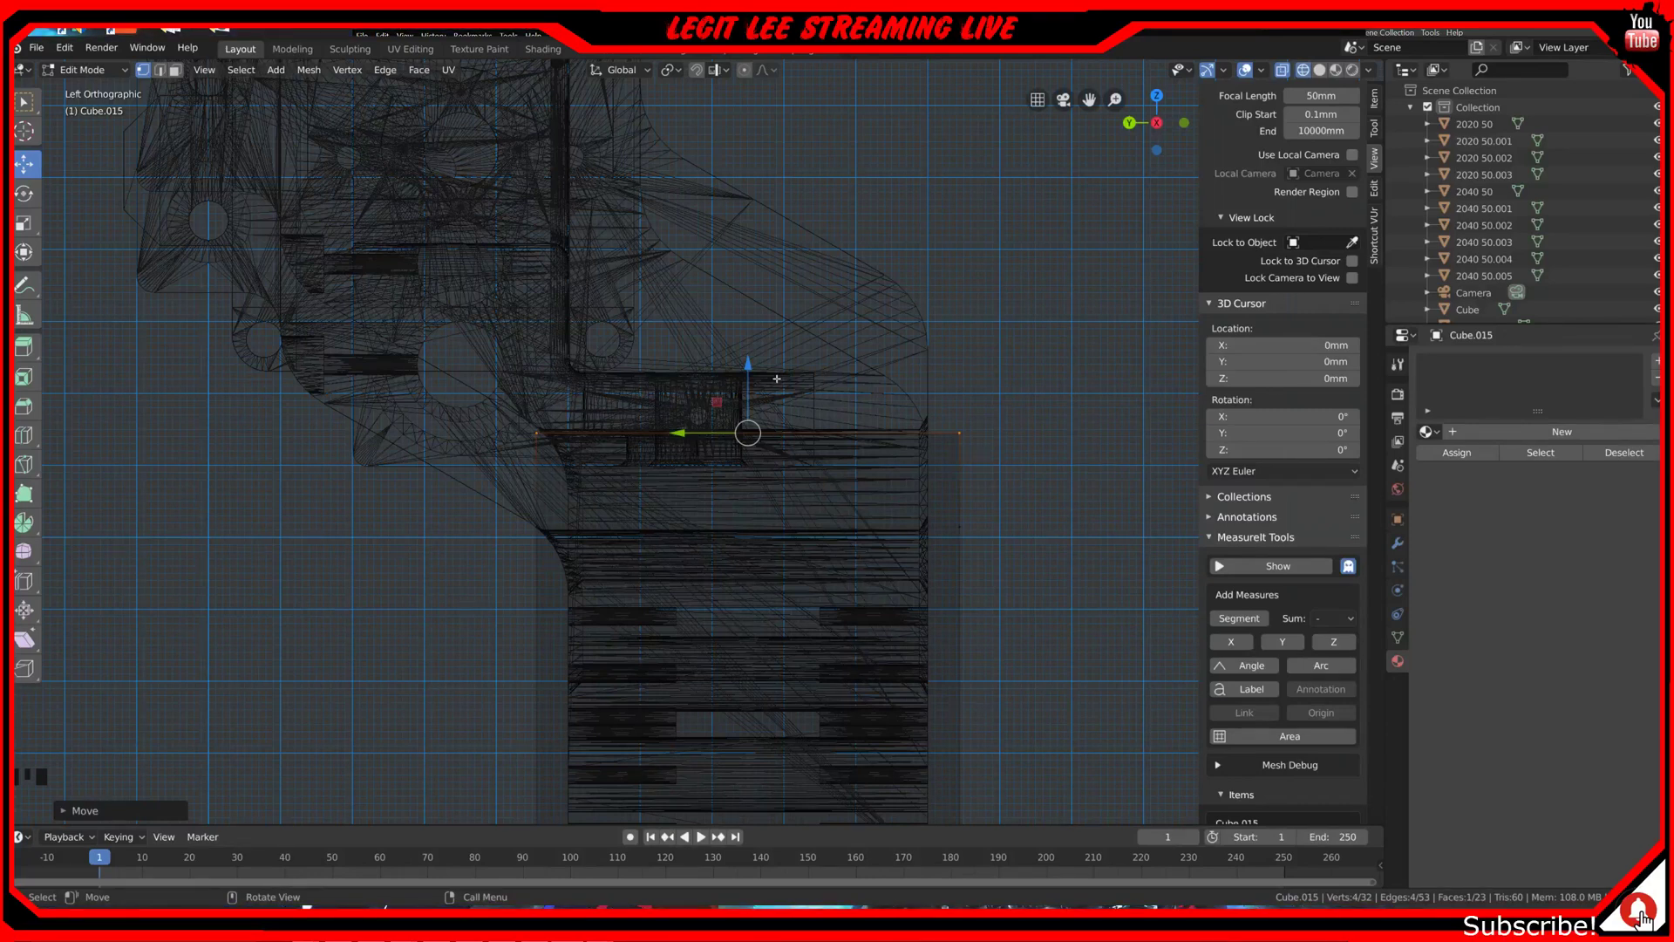
key(r)
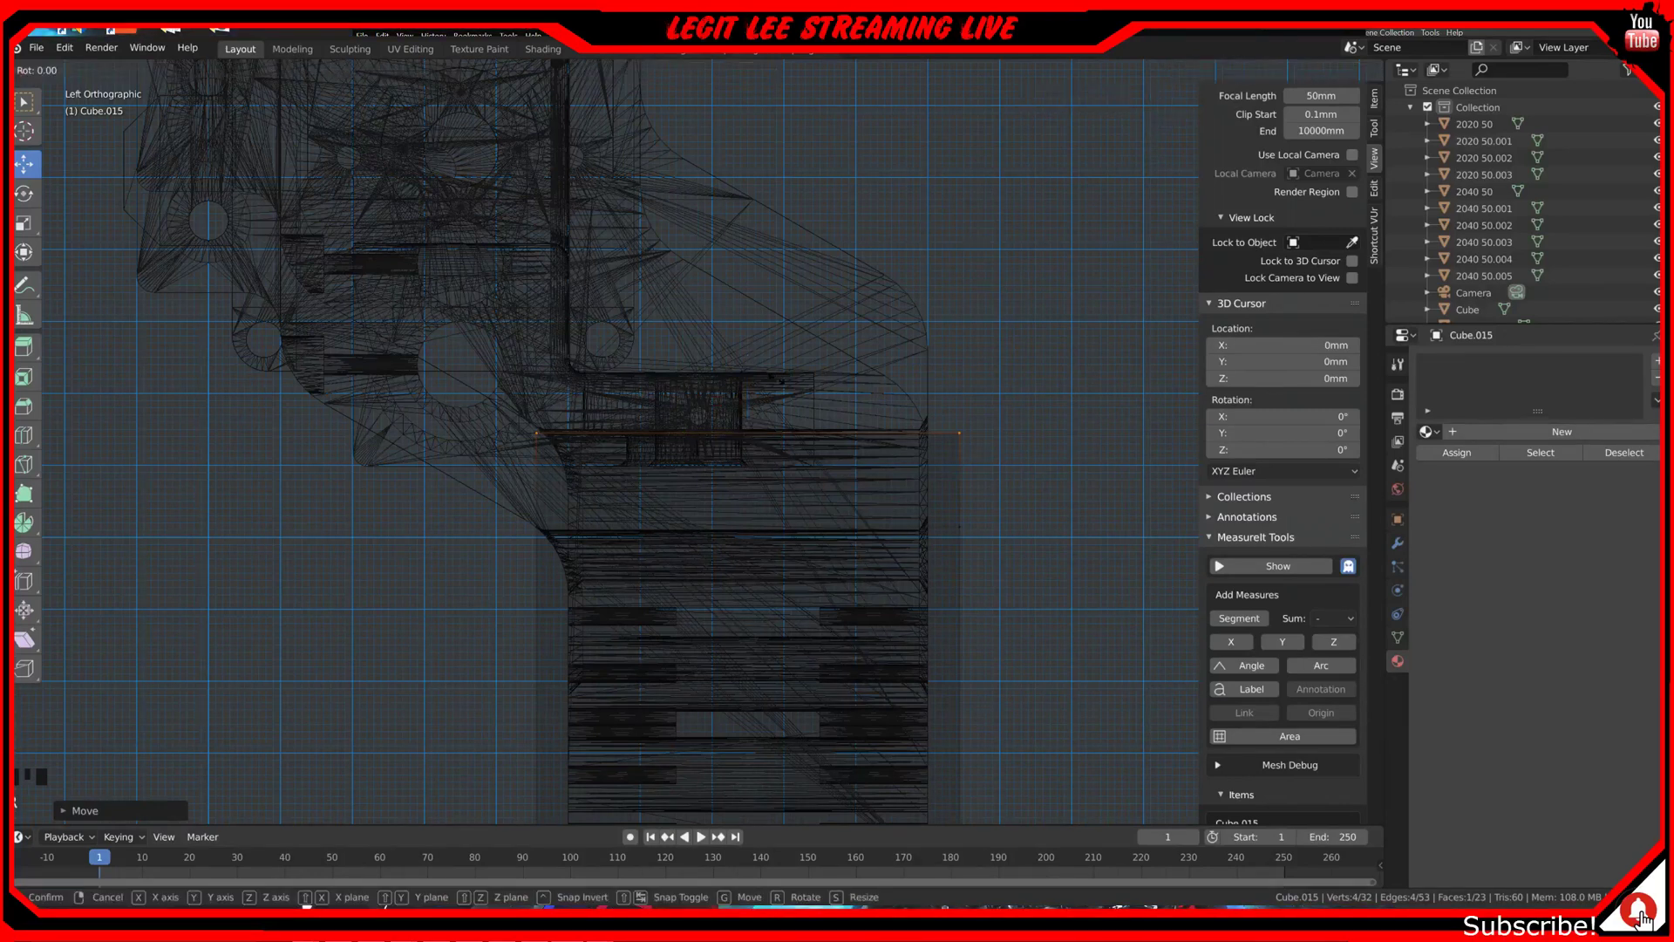
text(40)
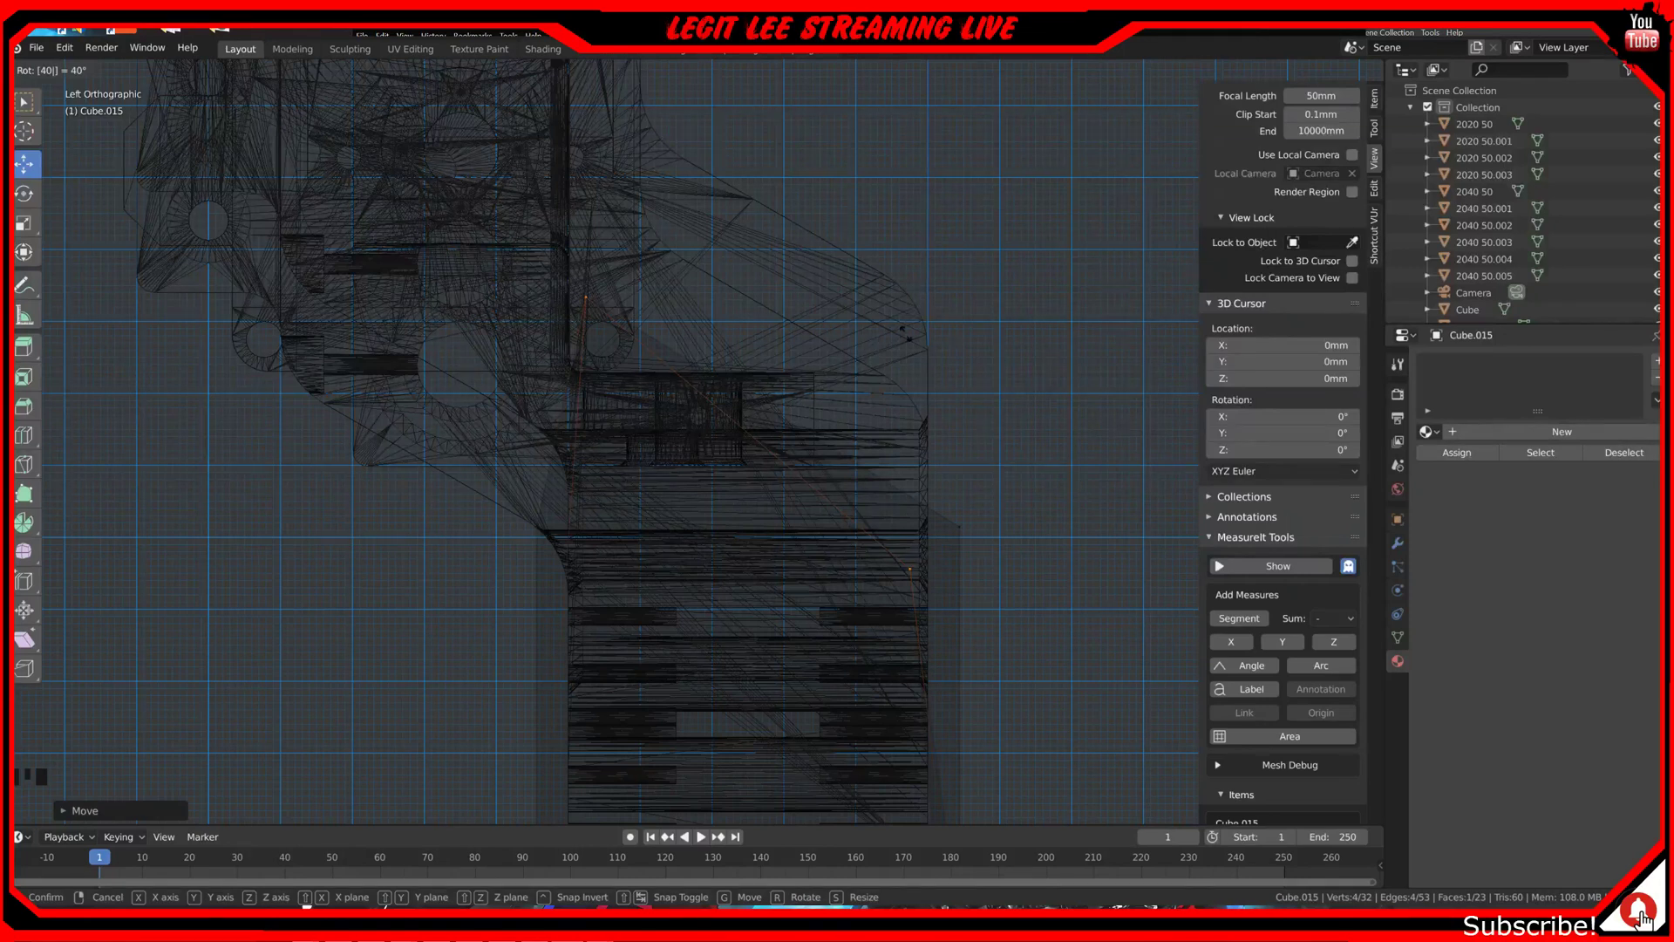
key(Return)
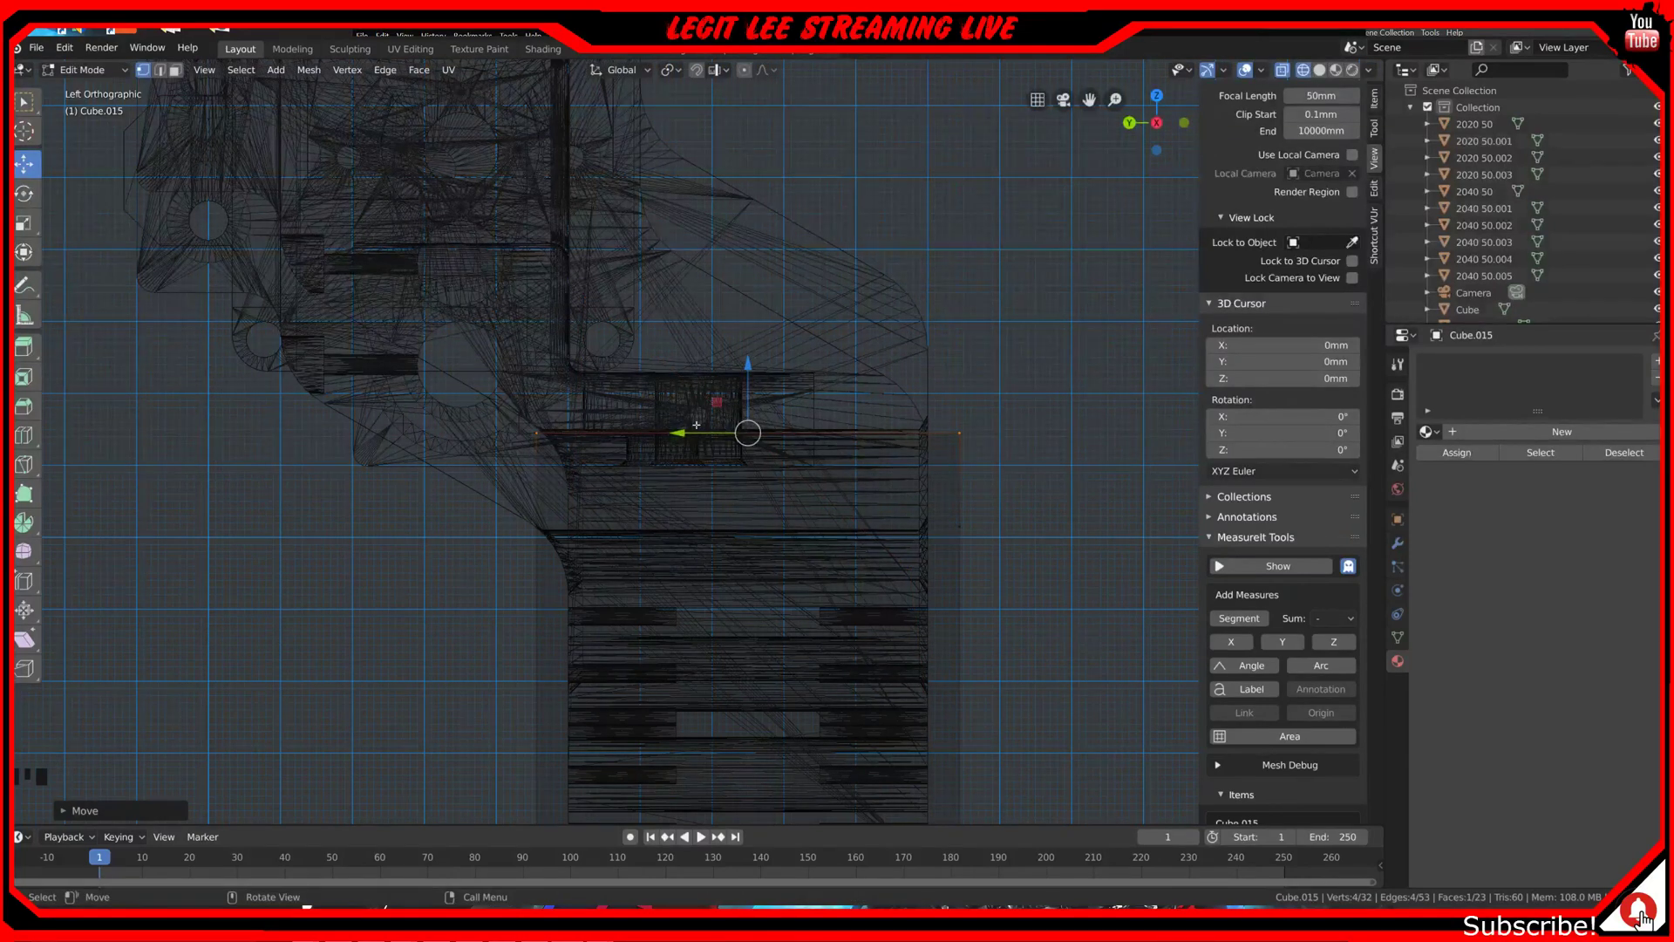
drag(455, 340, 1014, 479)
middle_drag(1014, 479, 967, 495)
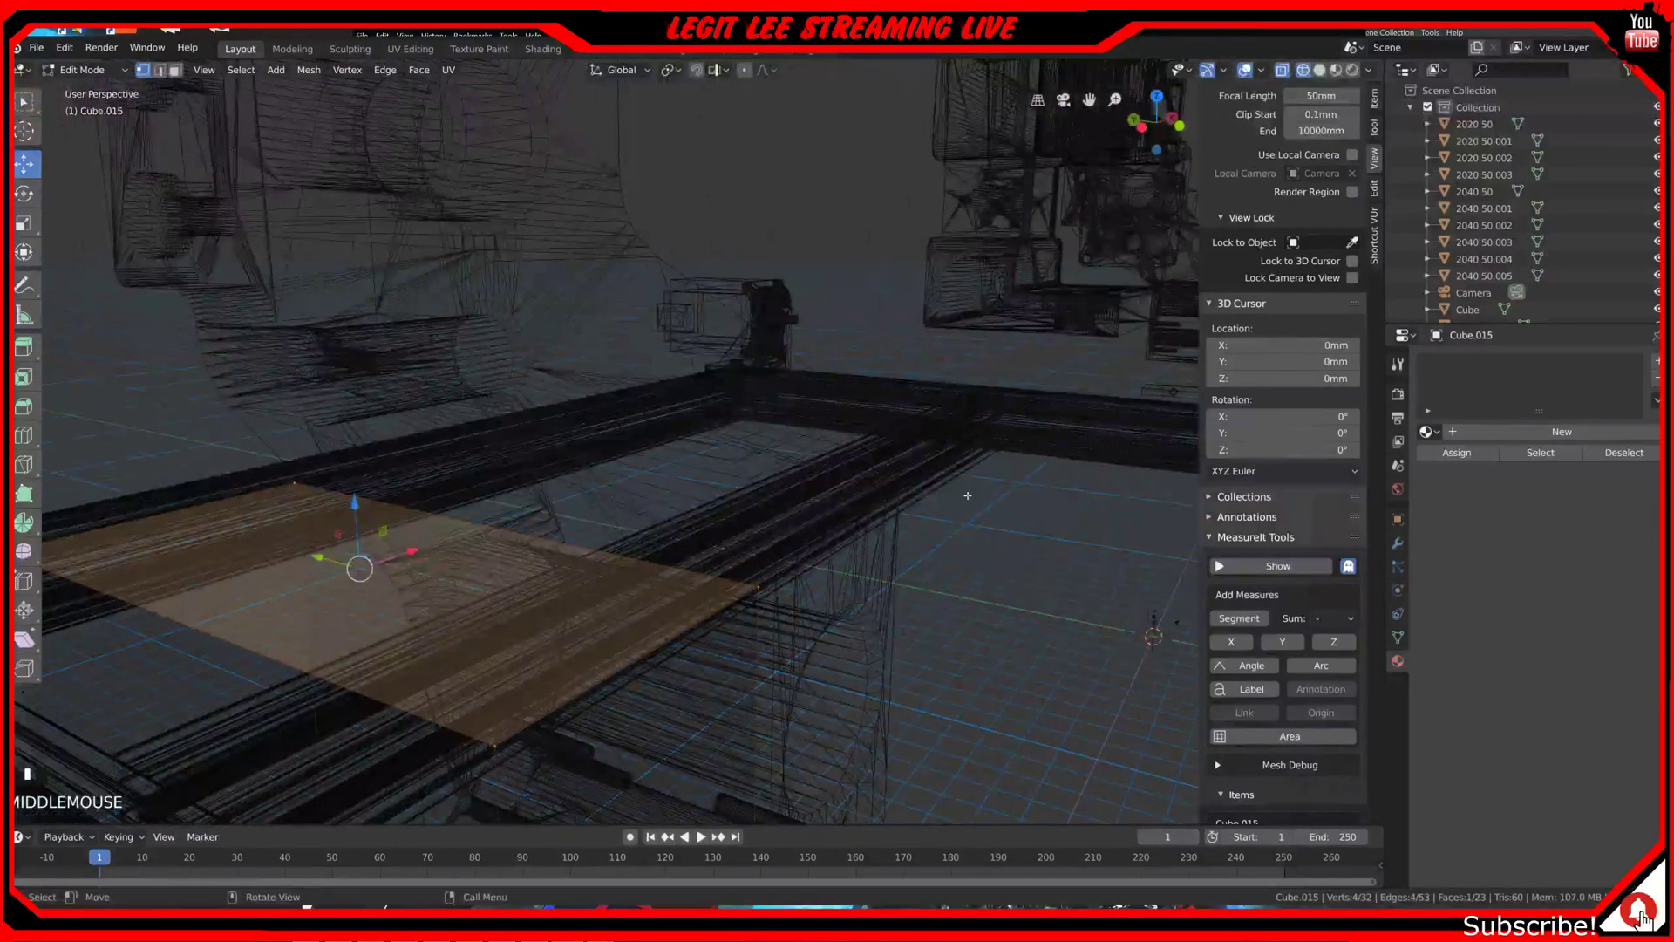
key(ctrl+KP_3)
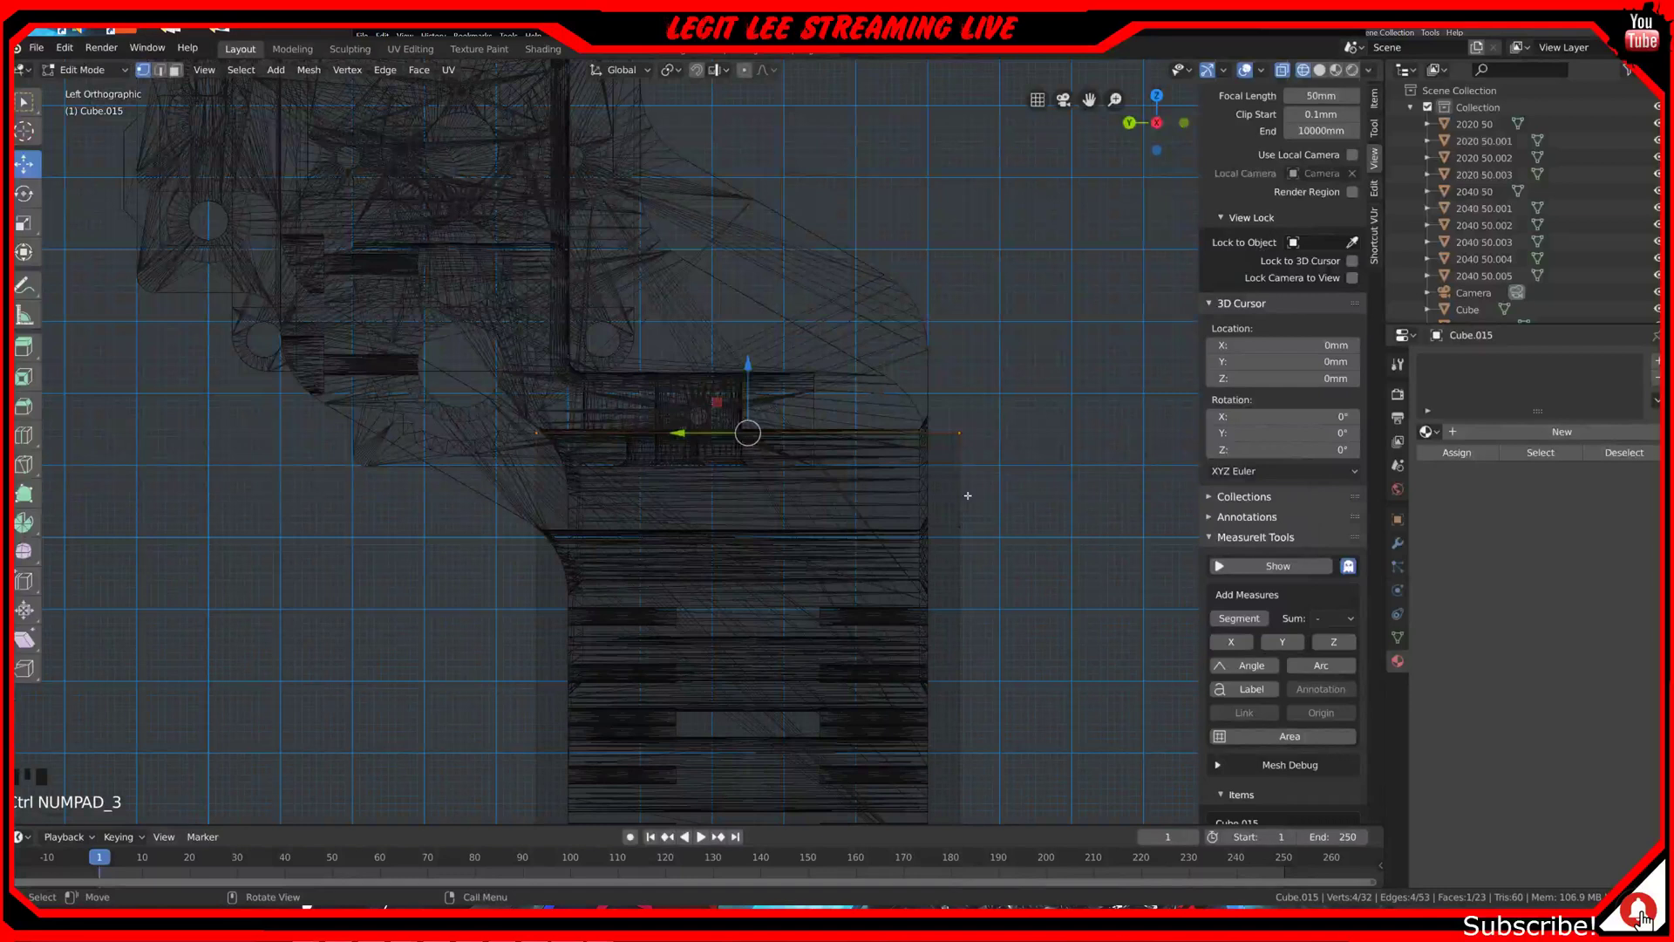
text(r-45)
key(Escape)
key(r)
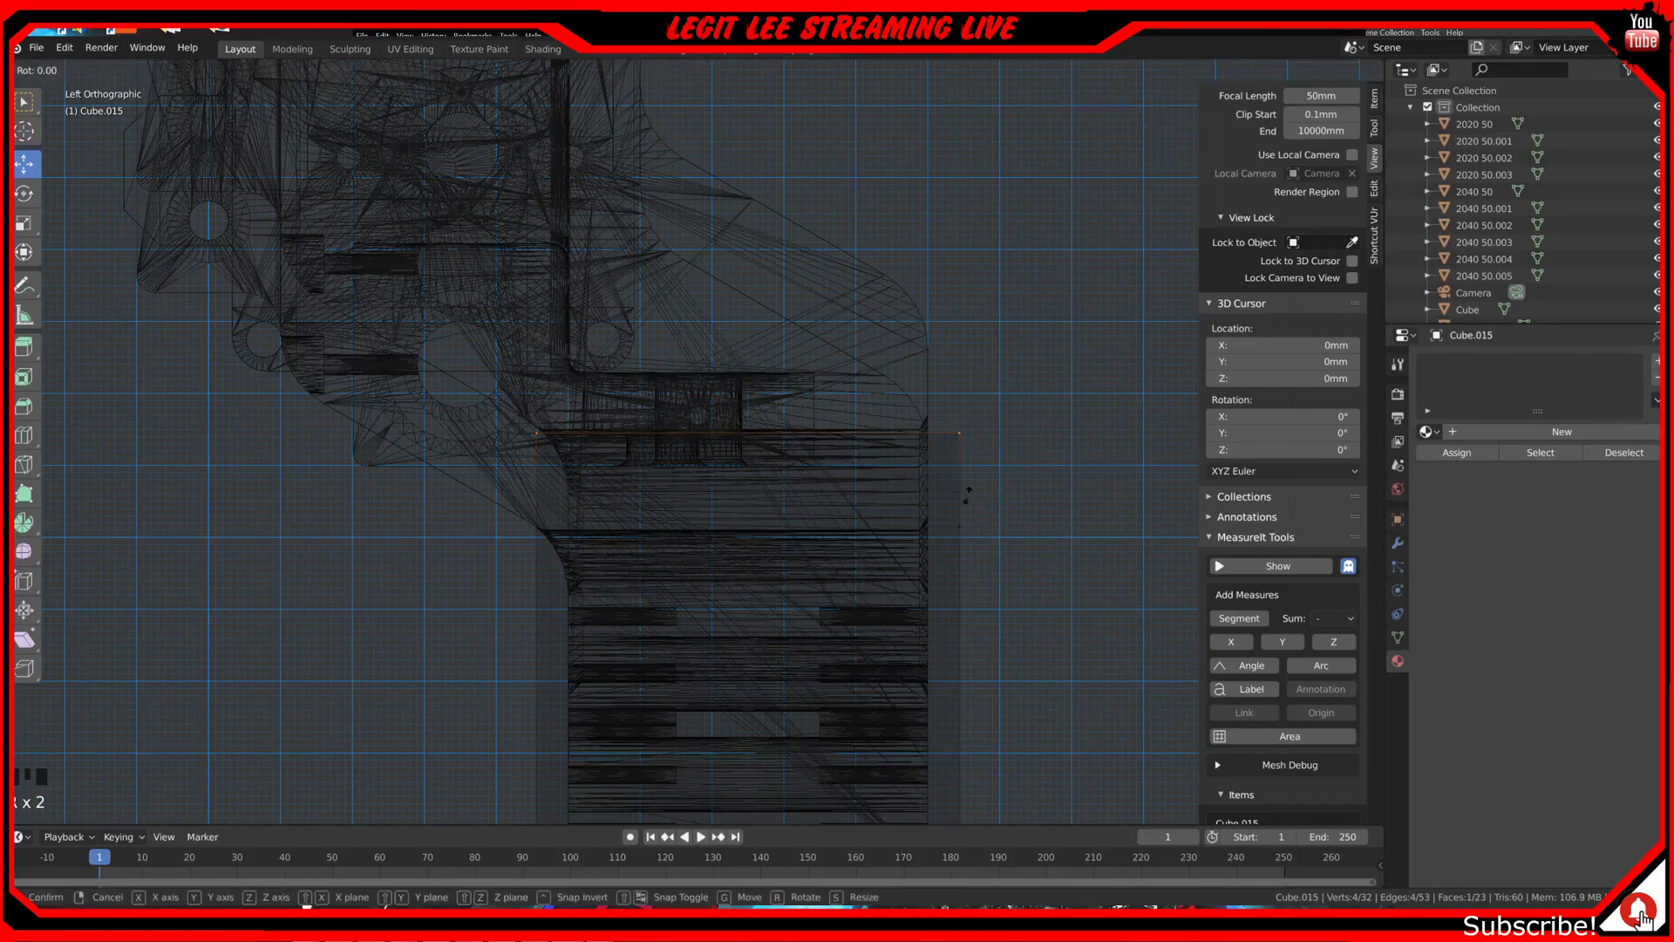
text(-20)
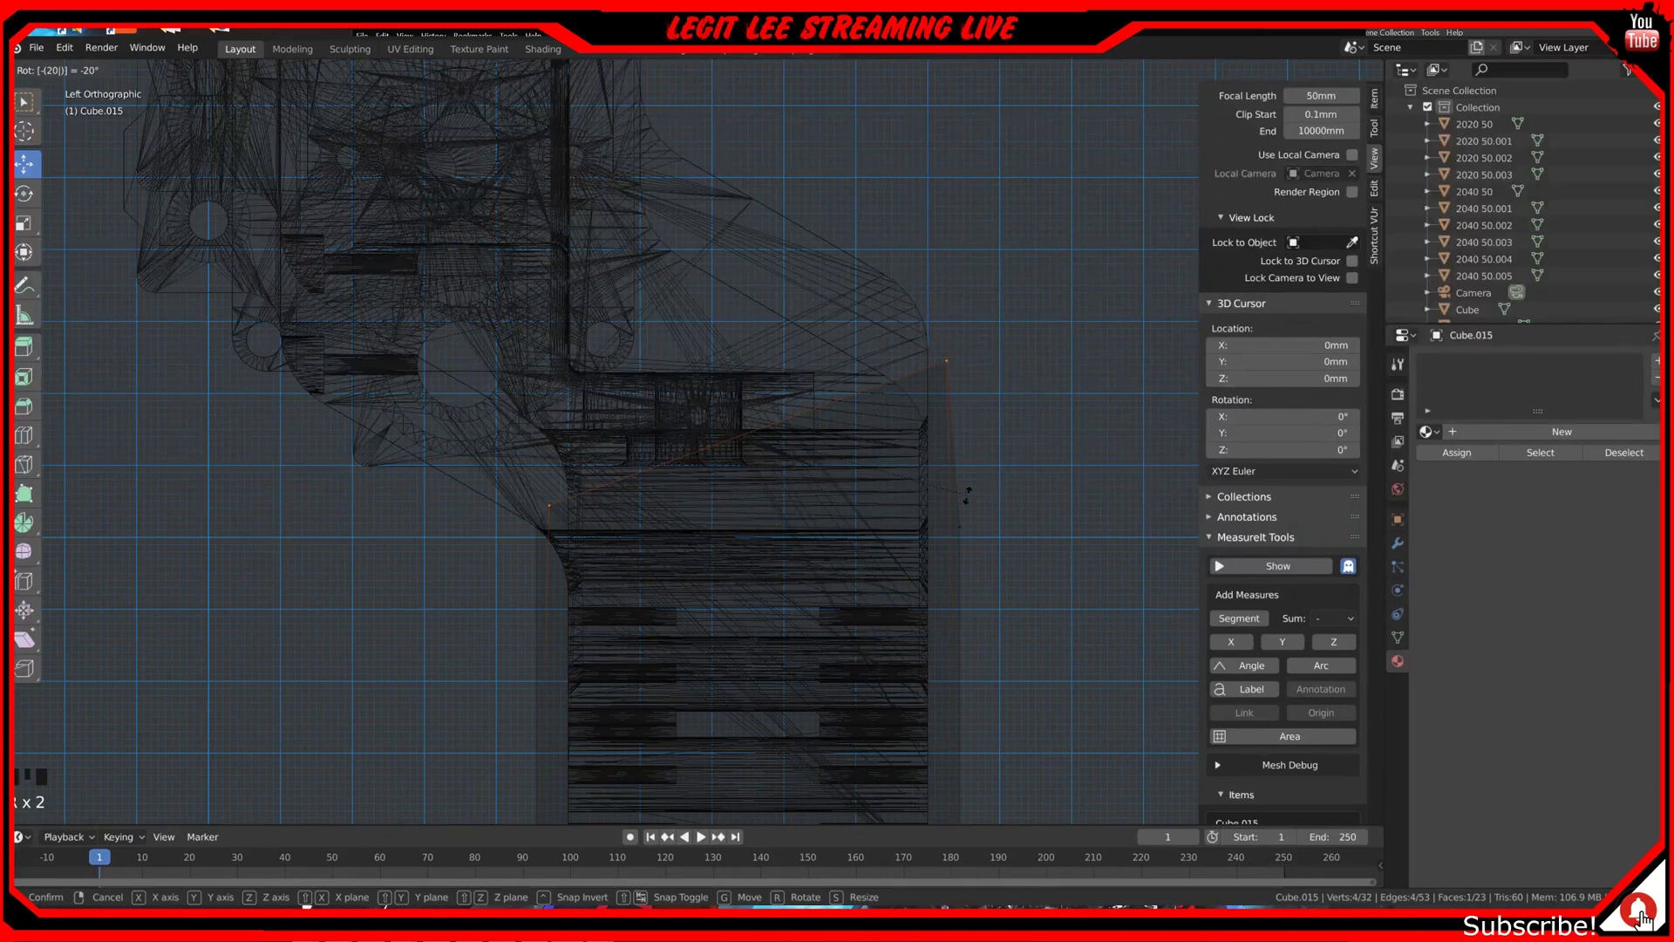
key(Escape)
Step: Rotate the plate's top vertices so the top slopes up from the loop cut toward the bracket's outer bend, and return to solid shading
text(r)
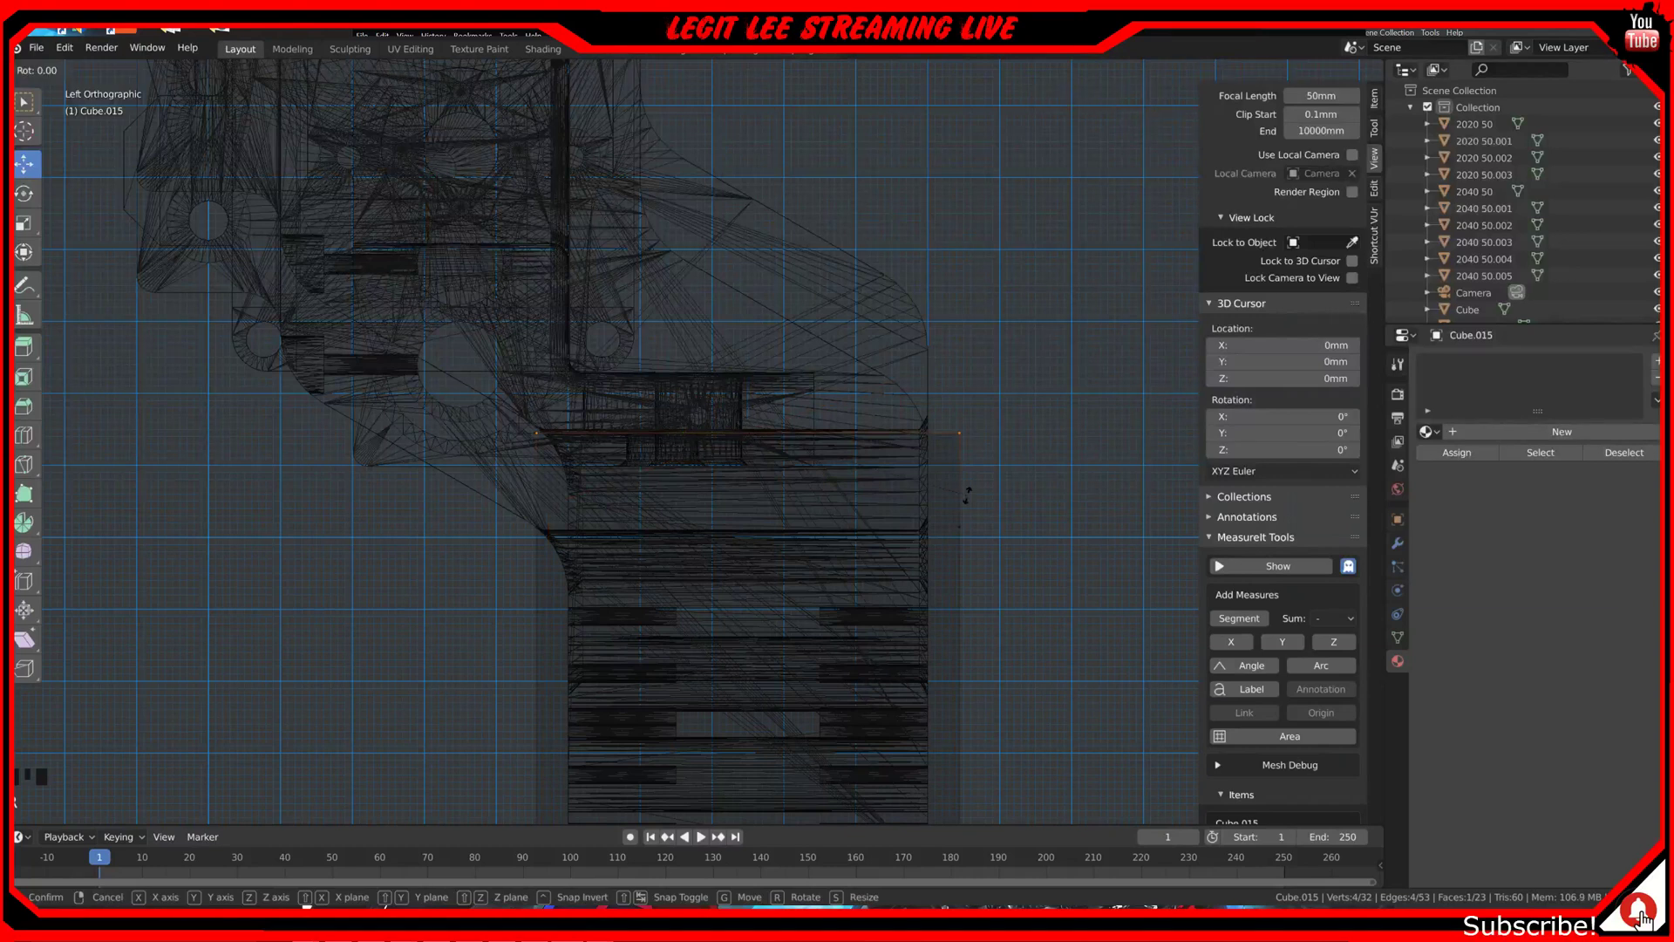
text(-2)
key(Return)
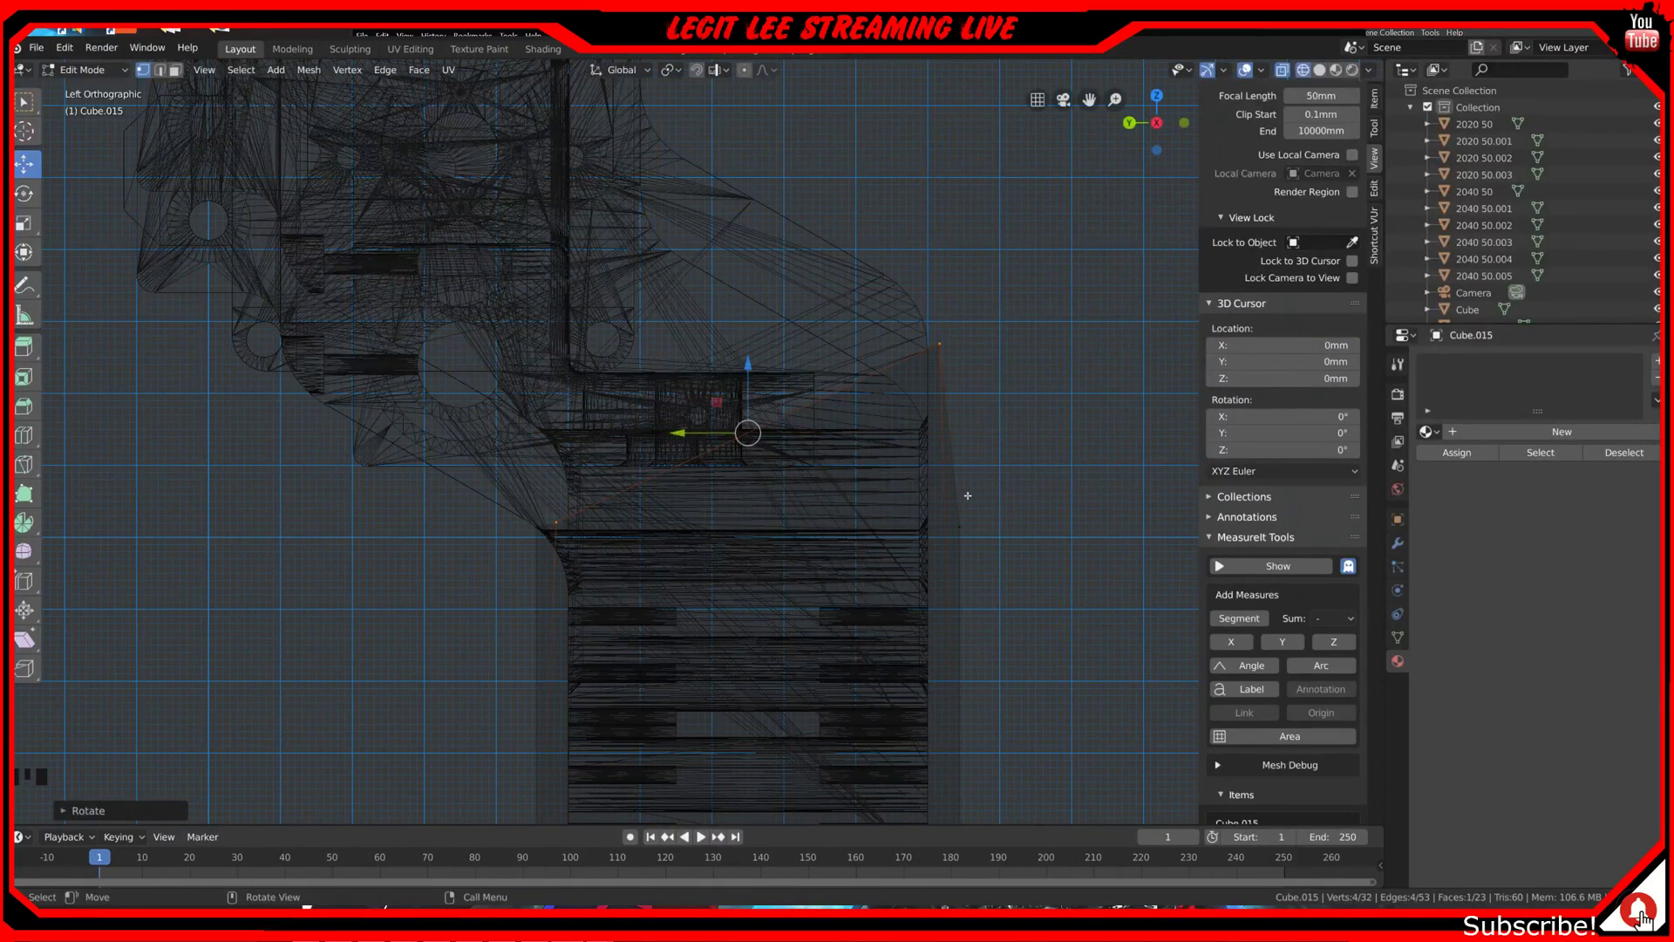
key(z)
key(z)
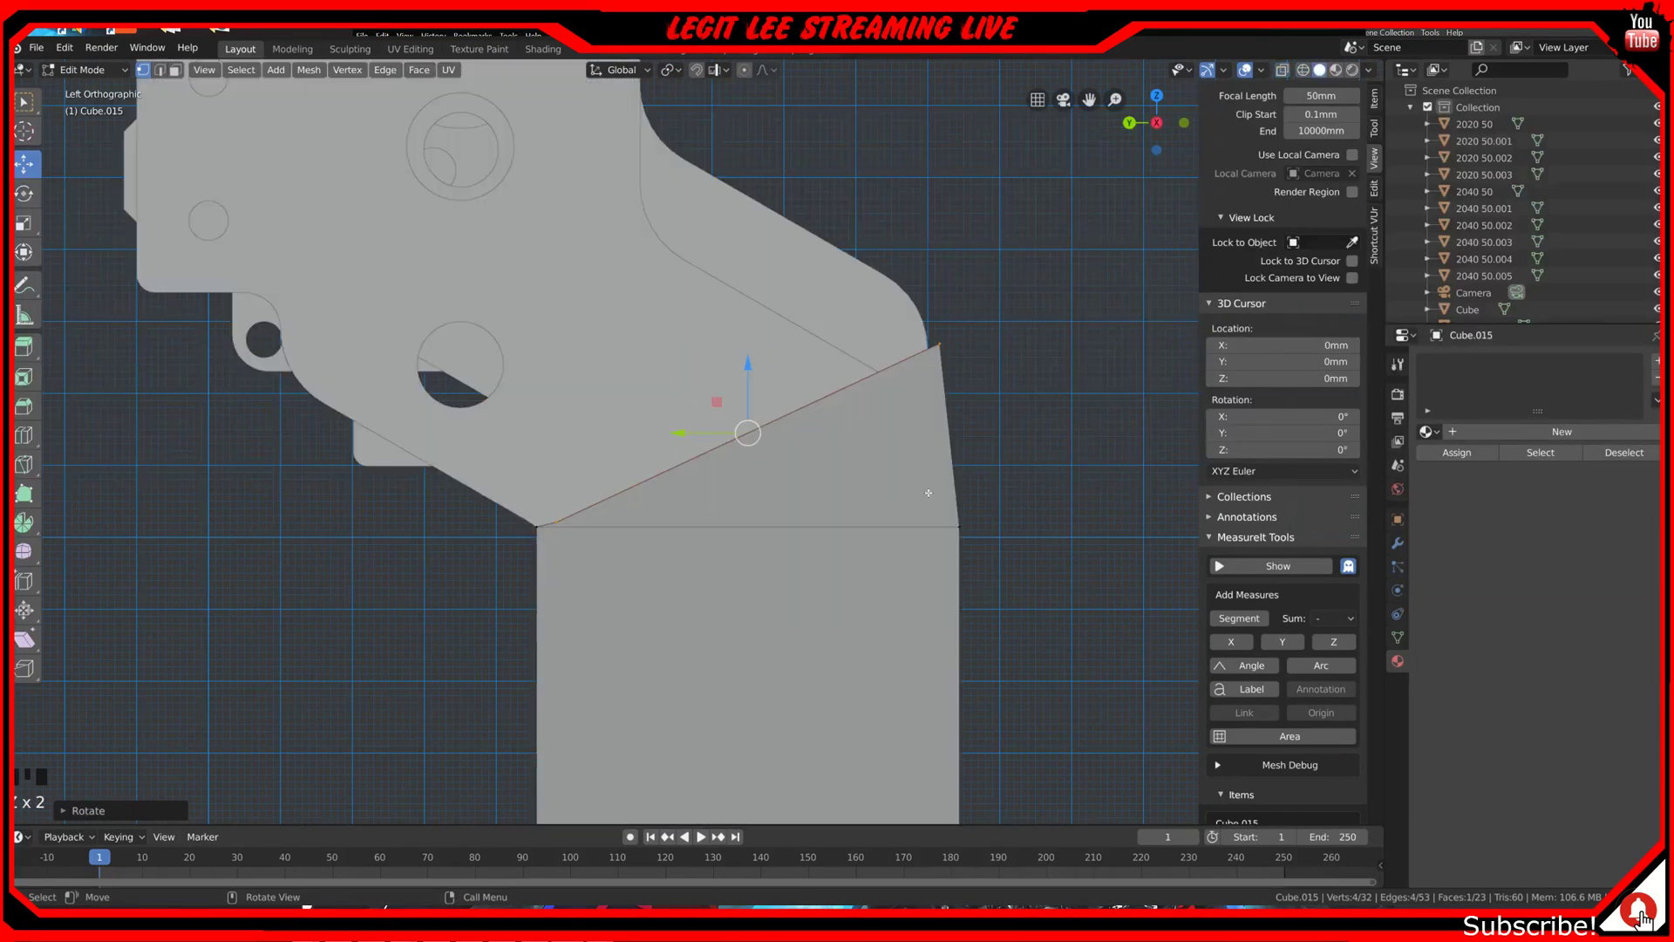
Step: Try shifting the sloped top face along Y, undo that move, and inspect the slope against the bracket
ctrl+drag(679, 433, 646, 432)
key(ctrl+z)
middle_drag(646, 433, 723, 481)
scroll(692, 433, down, 1)
scroll(766, 459, up, 2)
scroll(740, 474, down, 2)
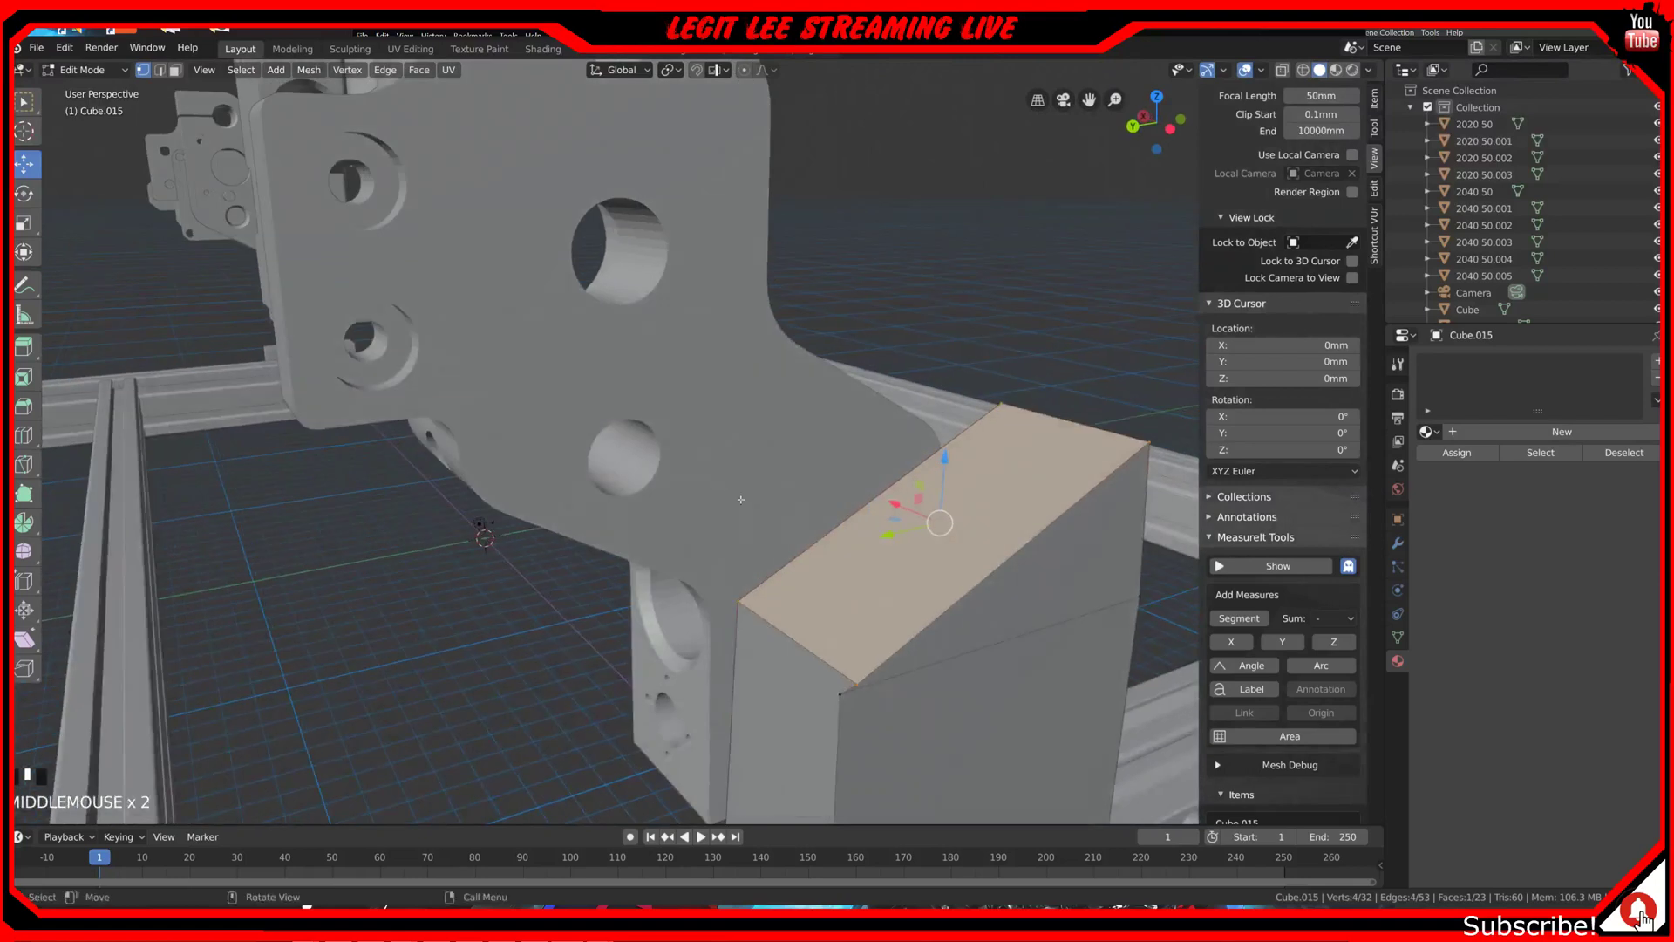
Step: Undo the rotation, the lowering of the top vertices and the loop cut on Cube.015
key(ctrl+z)
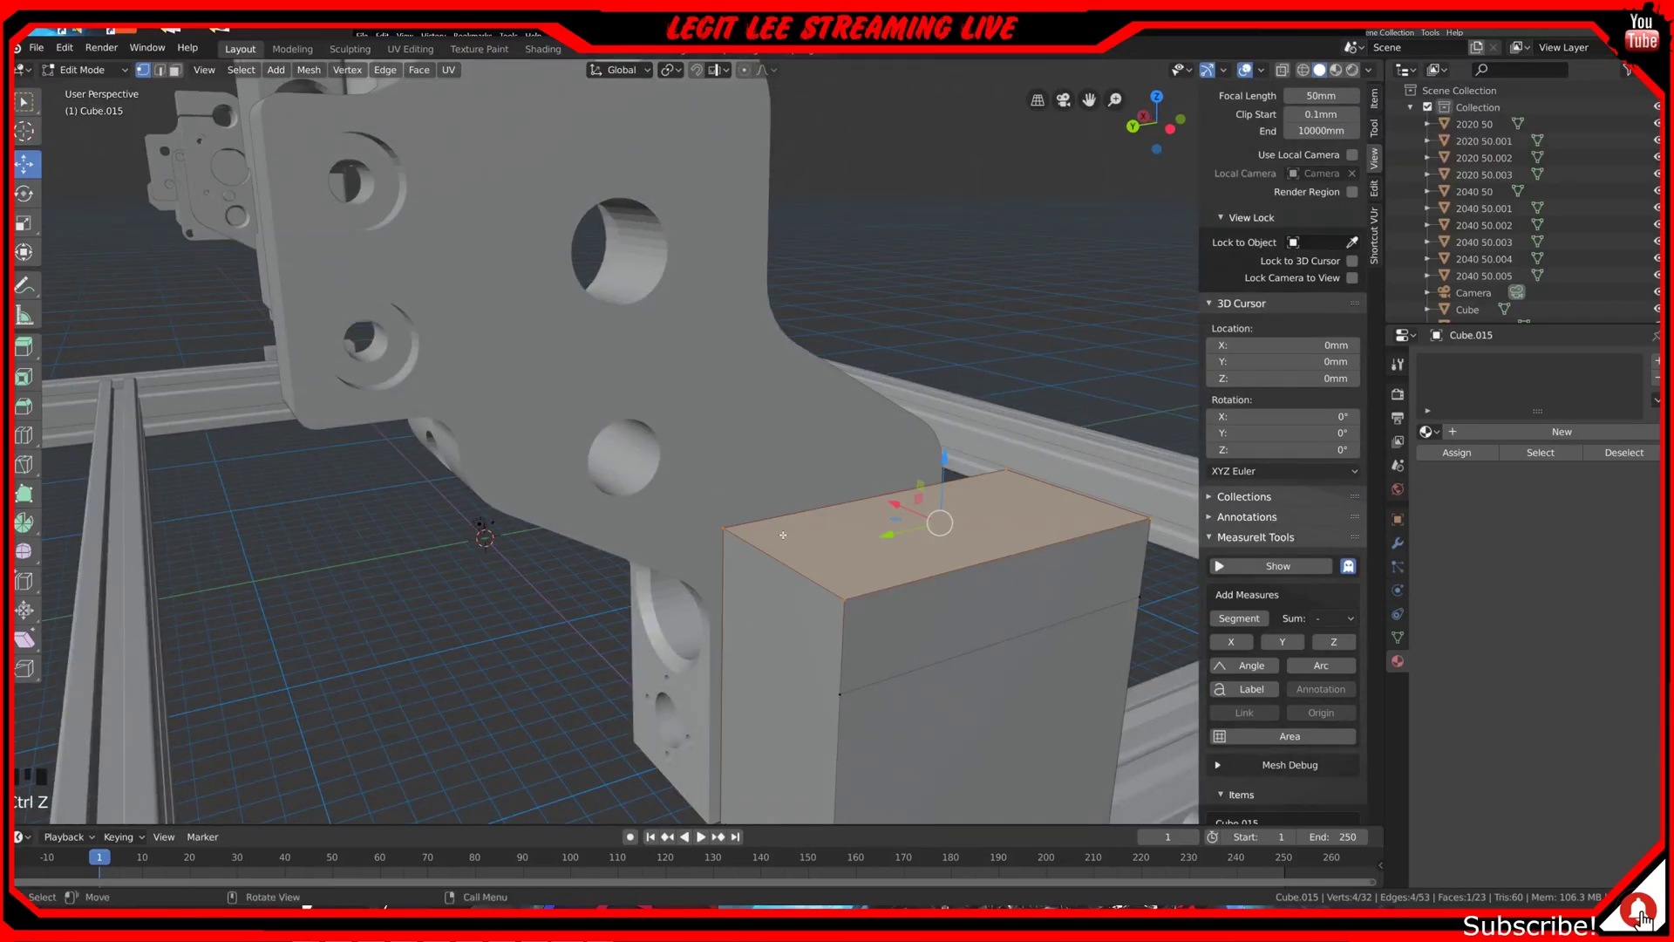
middle_drag(860, 533, 881, 506)
key(ctrl+z)
key(ctrl+z)
key(ctrl+z)
key(ctrl+z)
key(ctrl+z)
key(ctrl+z)
key(ctrl+z)
key(ctrl+z)
key(ctrl+z)
key(ctrl+z)
mouse_move(922, 521)
middle_down()
mouse_move(890, 527)
mouse_move(906, 525)
middle_up()
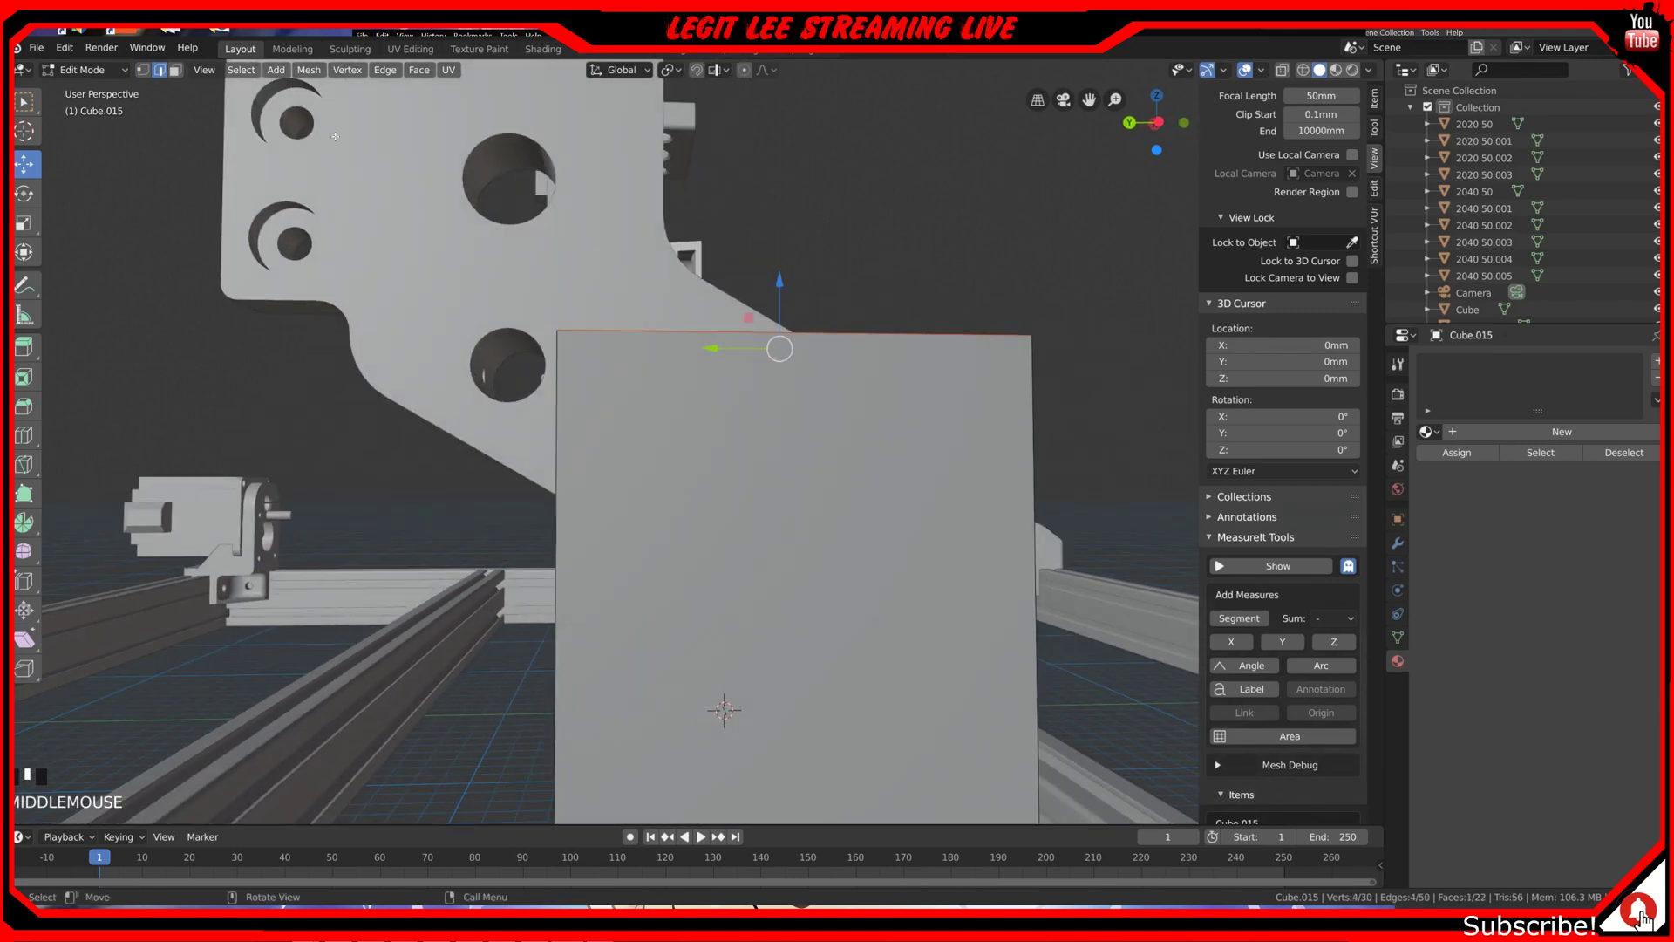
Step: In vertex select mode, add a horizontal loop cut around Cube.015 and slide it up level with the bracket's lower edge at the plate's side
click(143, 70)
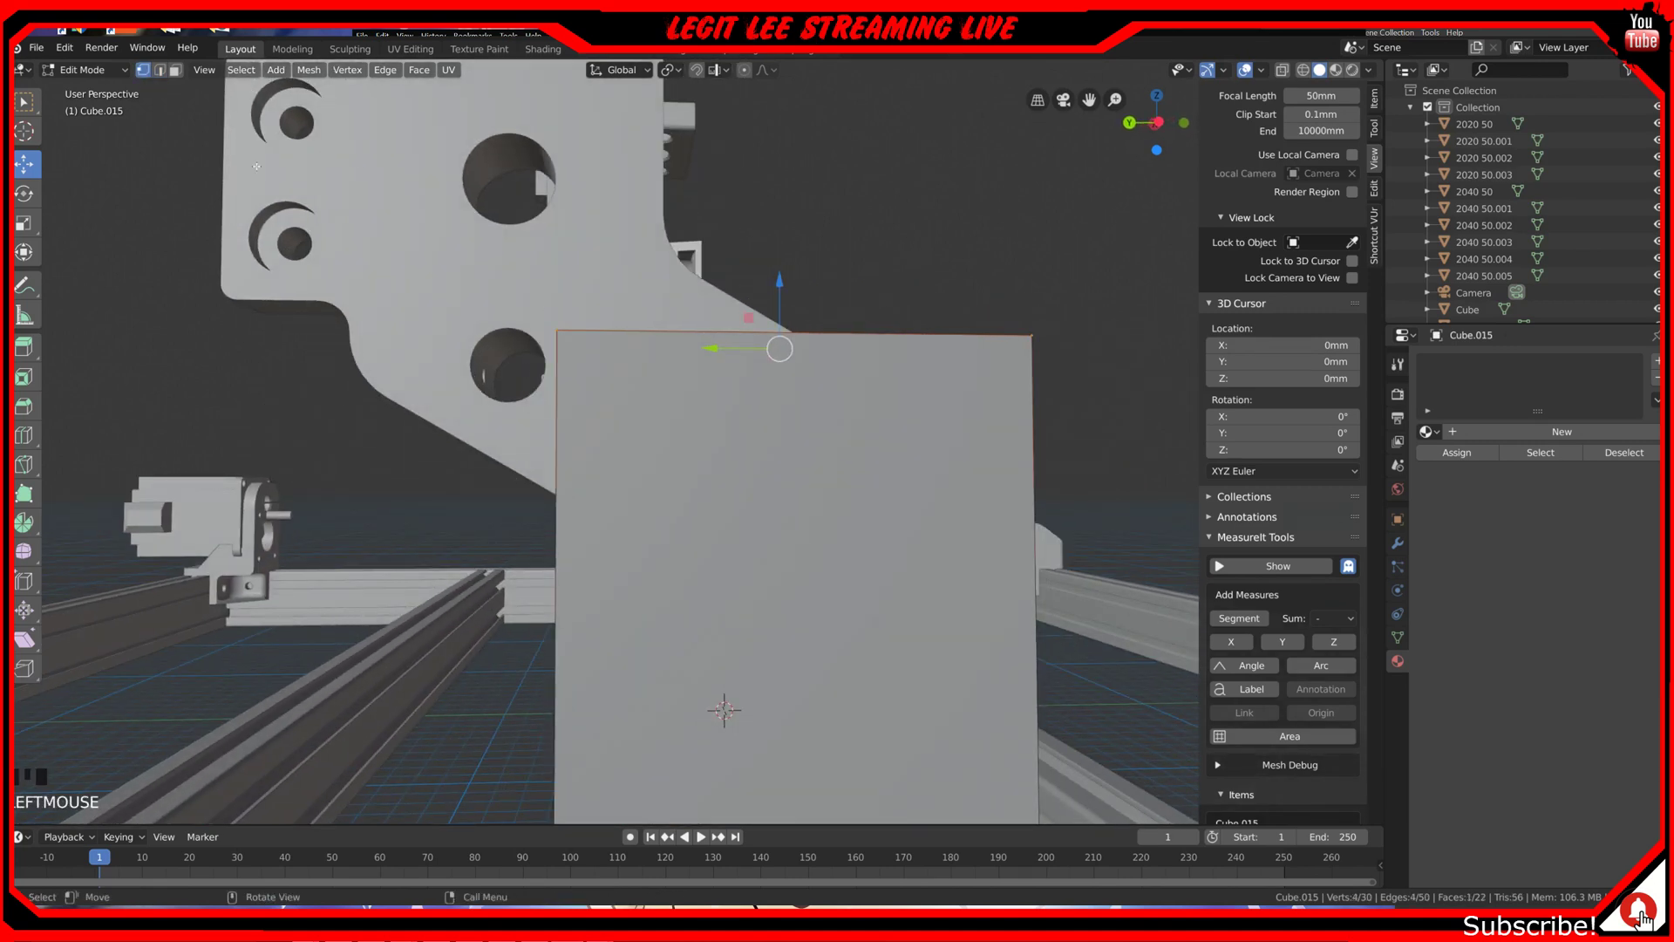
key(ctrl+r)
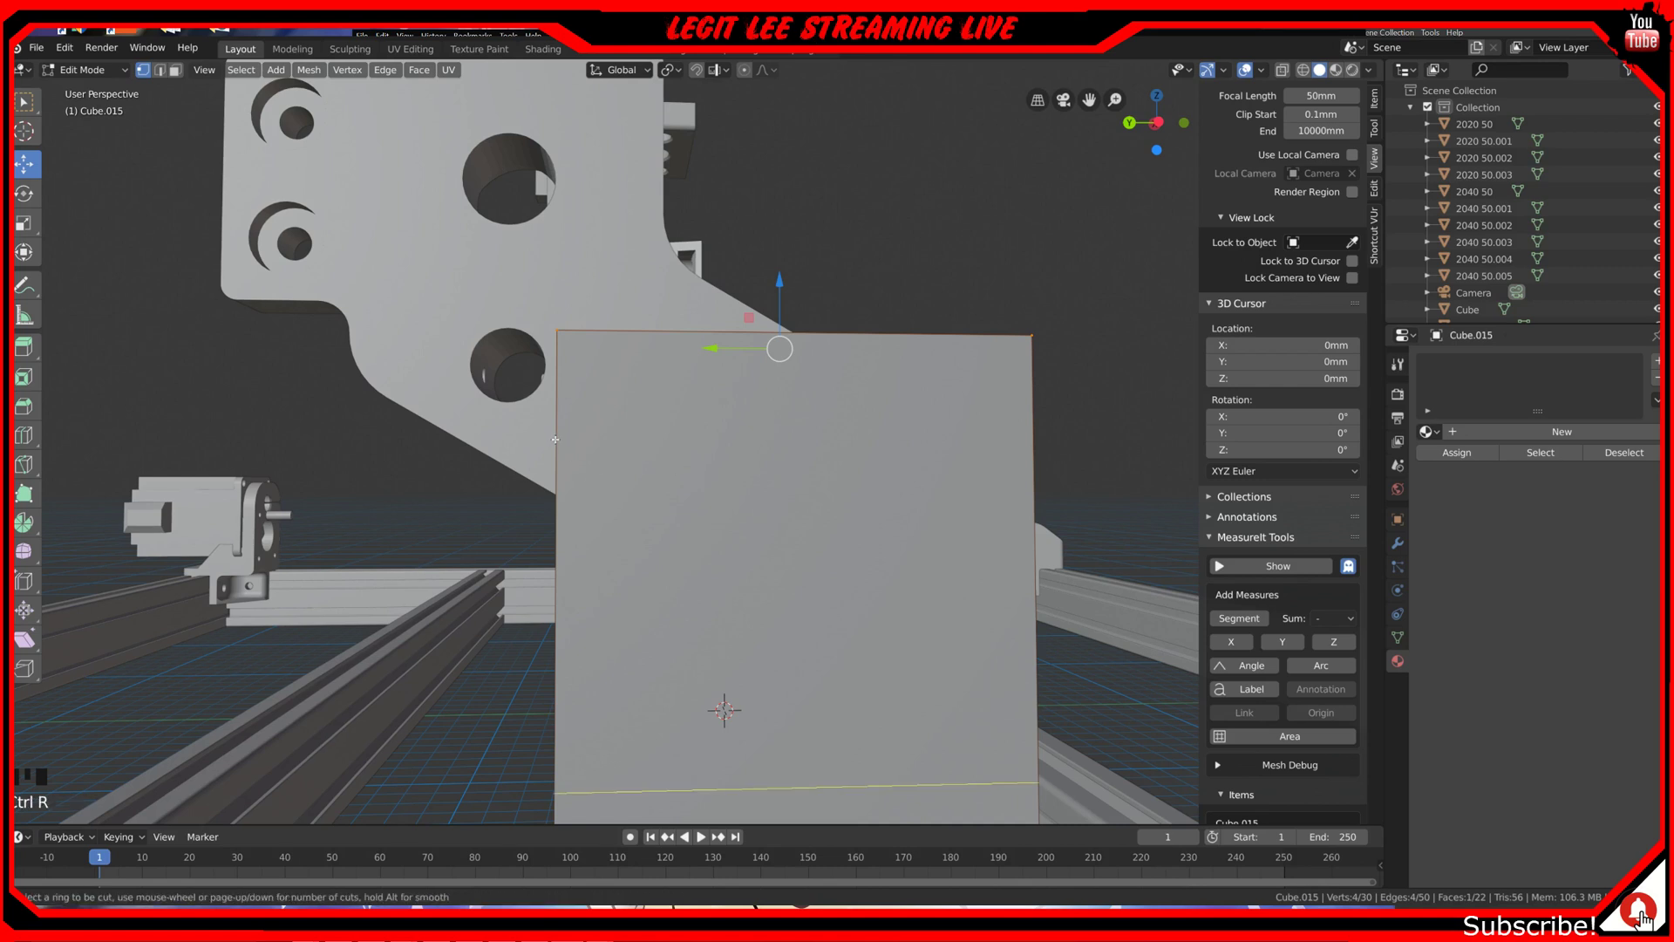
click(556, 439)
drag(555, 440, 580, 139)
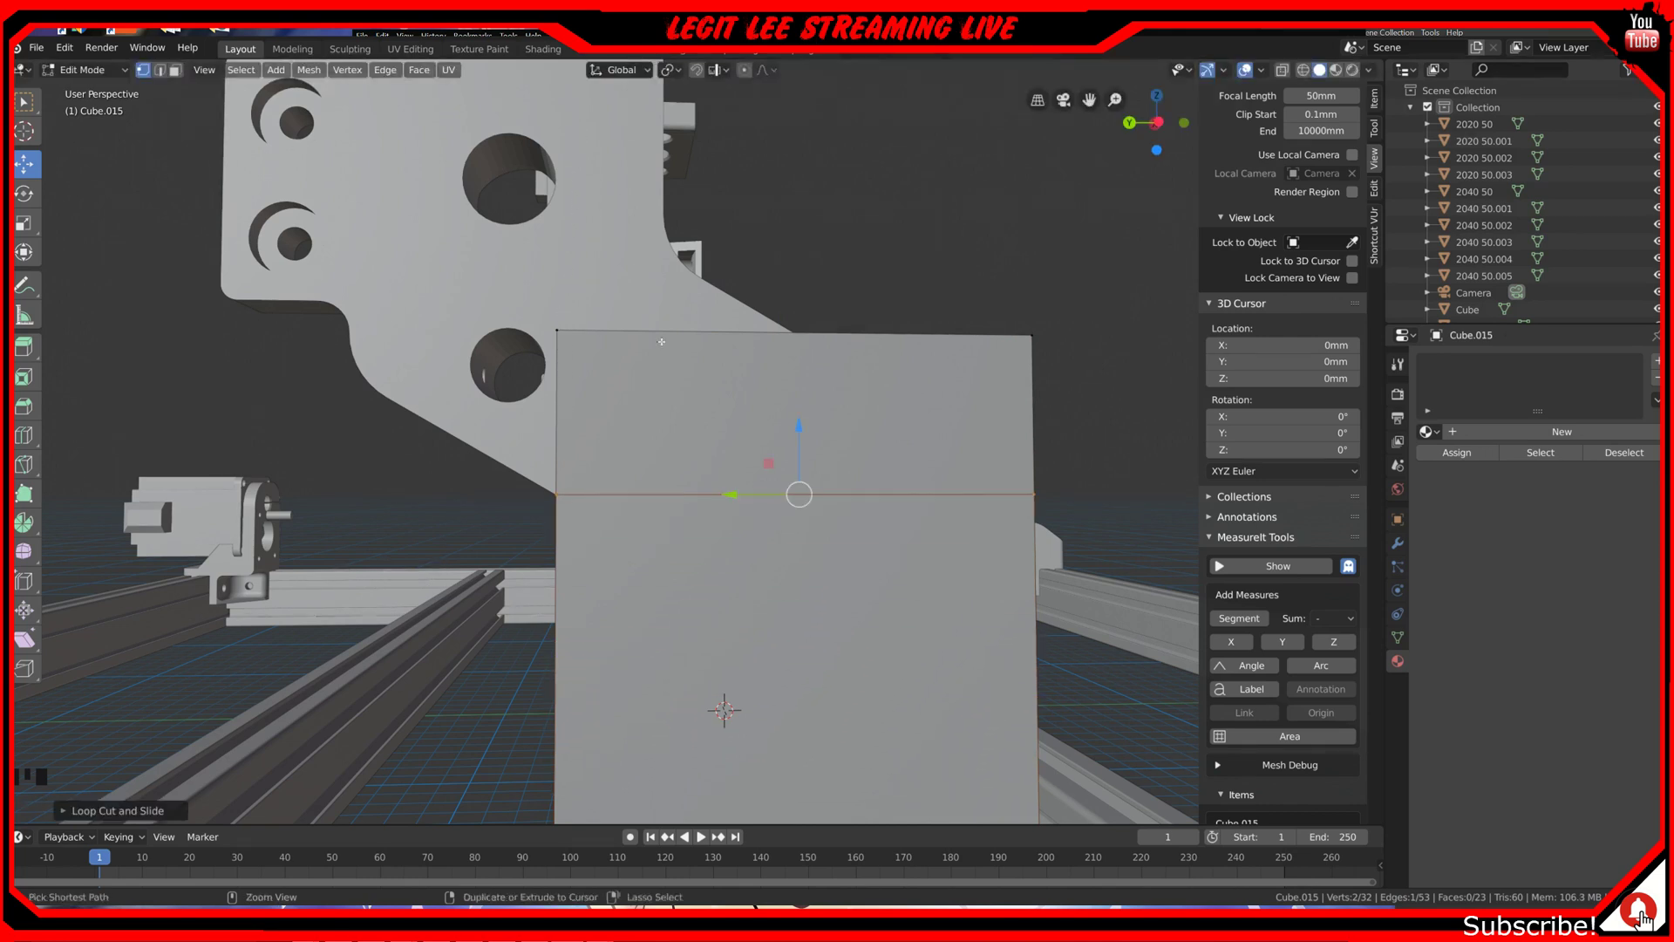
Step: Lower the loop cut's selected vertices on Cube.015 to meet the bracket's sloping lower edge at the plate's side
key(ctrl+KP_3)
middle_drag(662, 342, 717, 393)
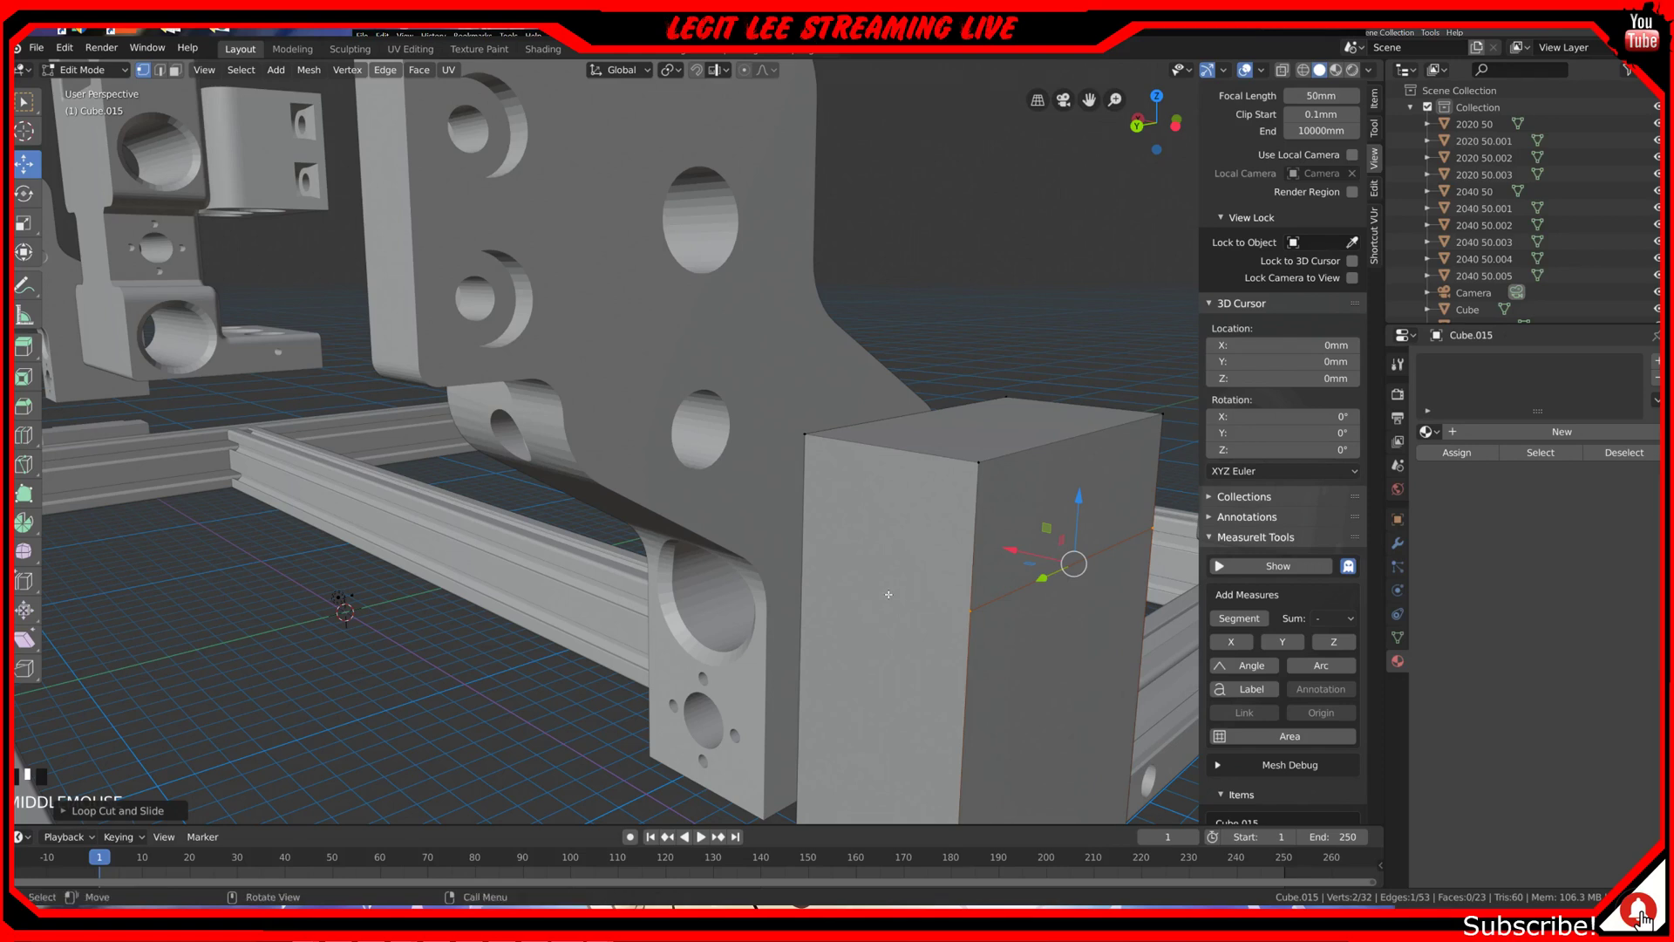
key(KP_1)
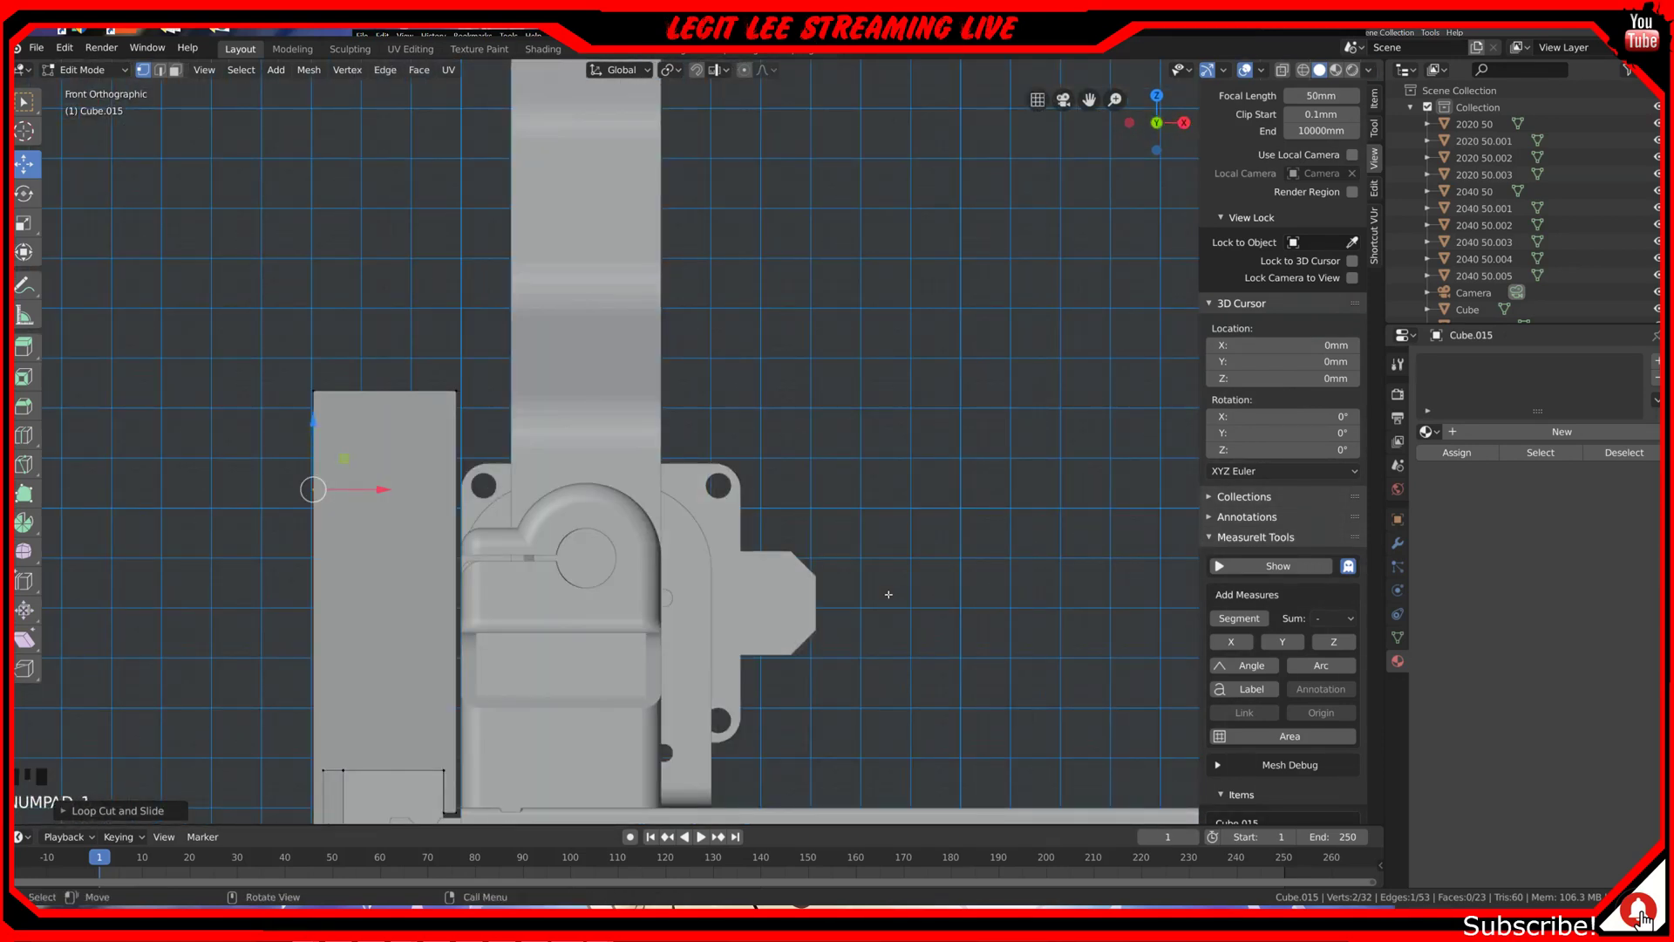
key(ctrl+KP_3)
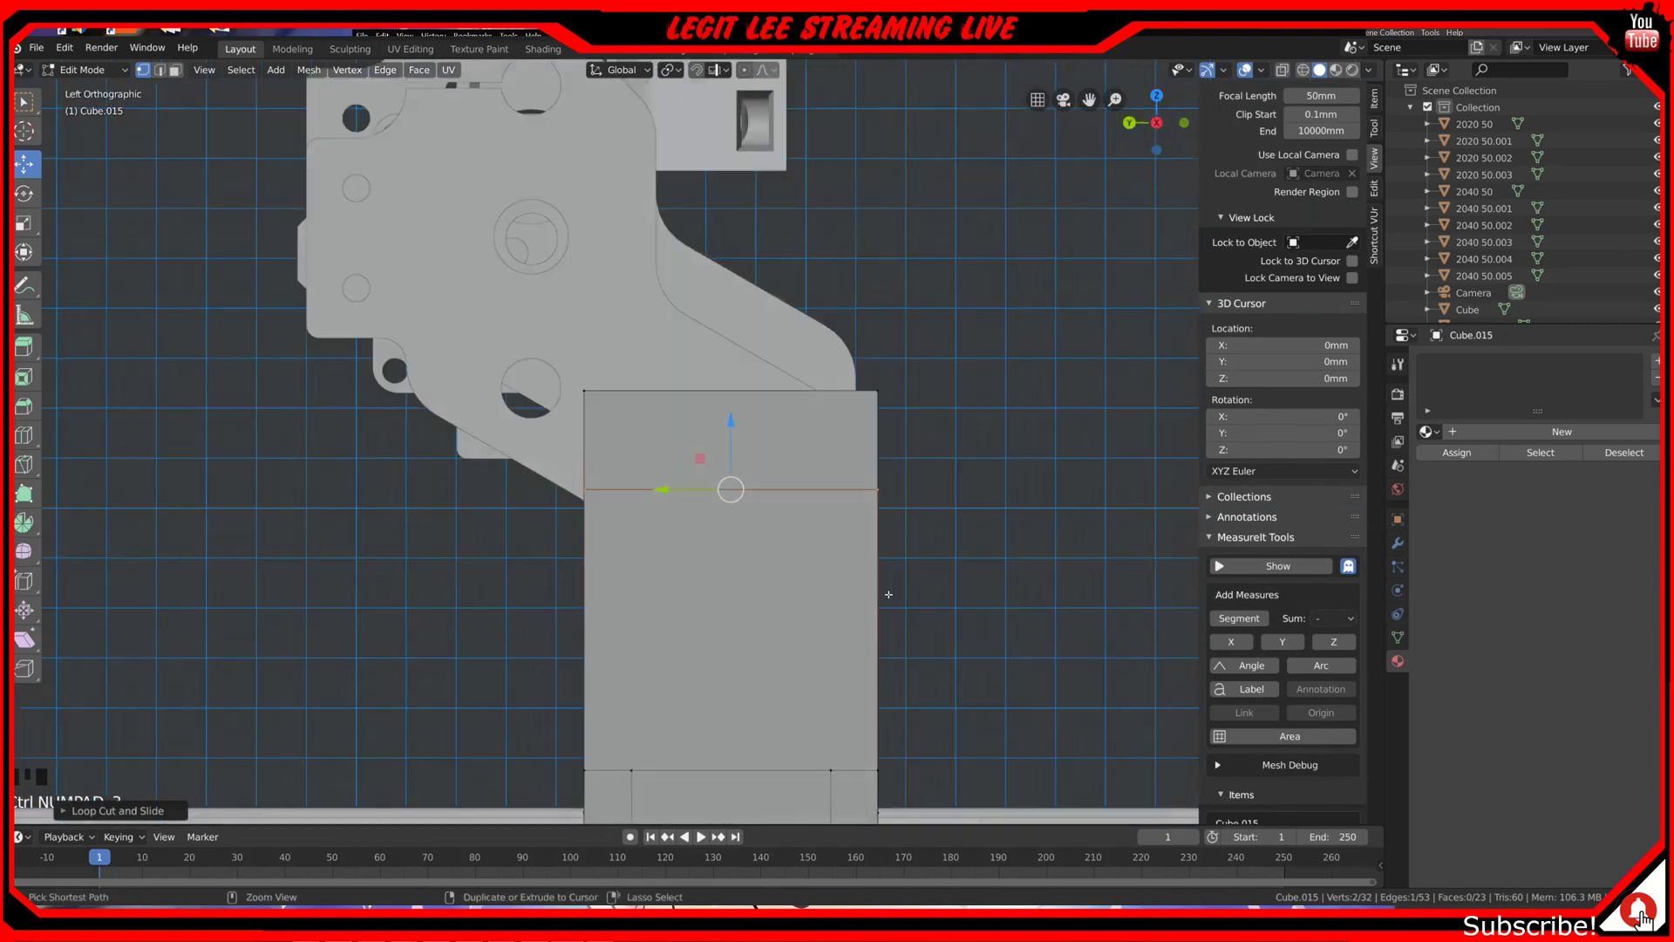
ctrl+drag(731, 489, 771, 504)
scroll(731, 443, up, 4)
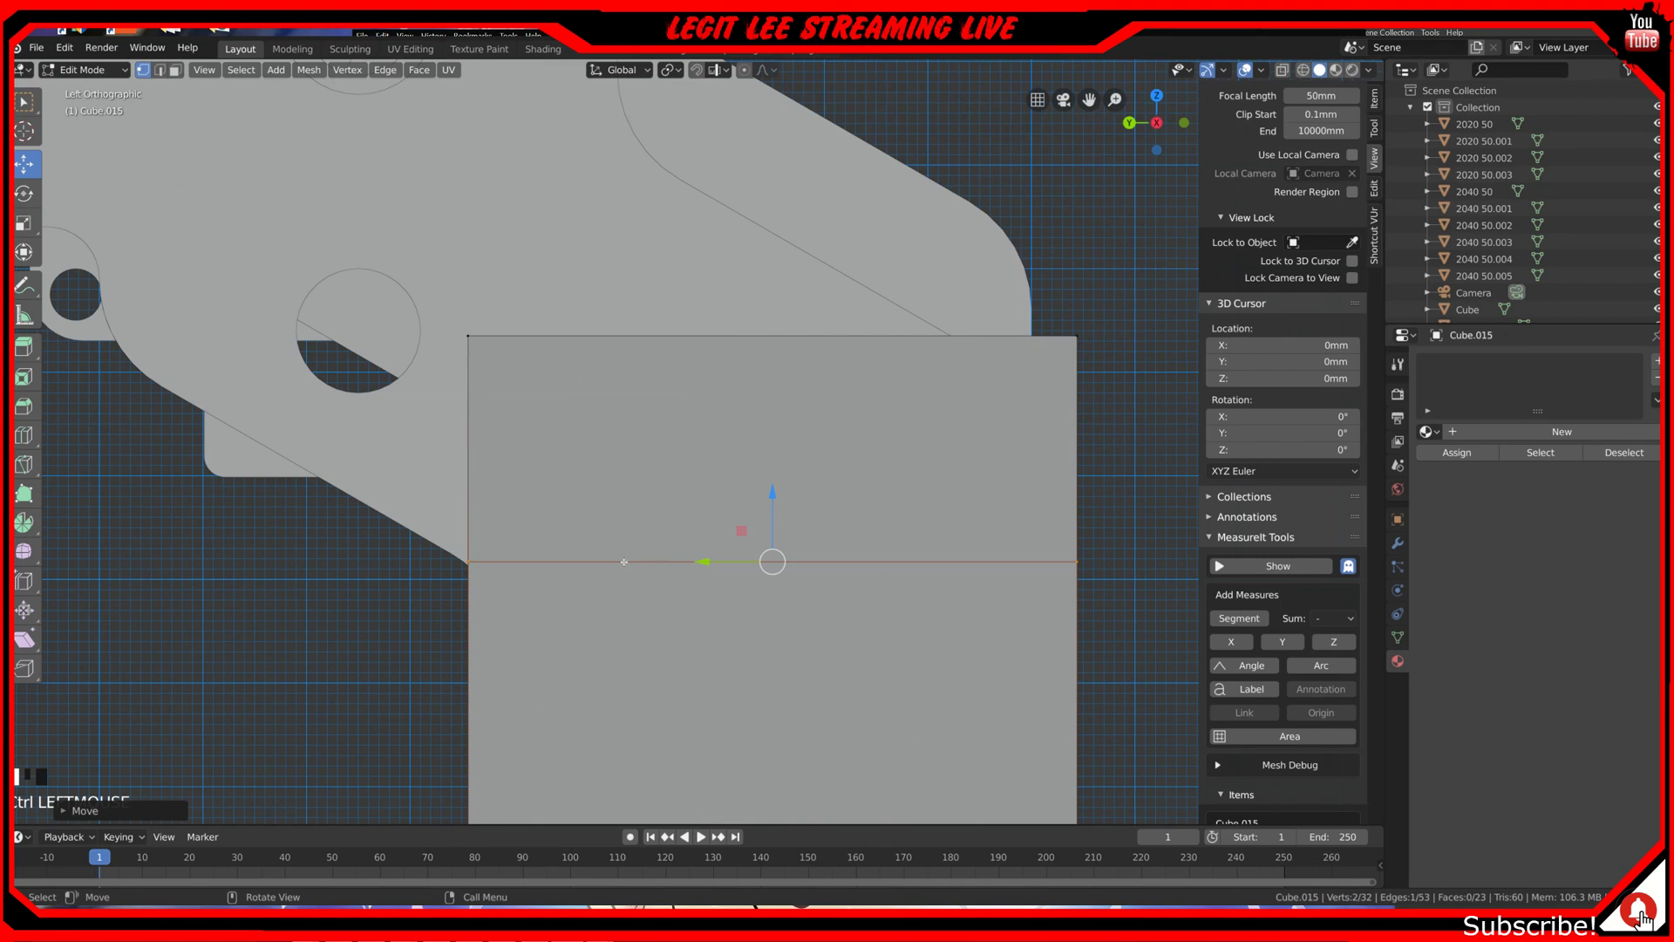
key(KP_1)
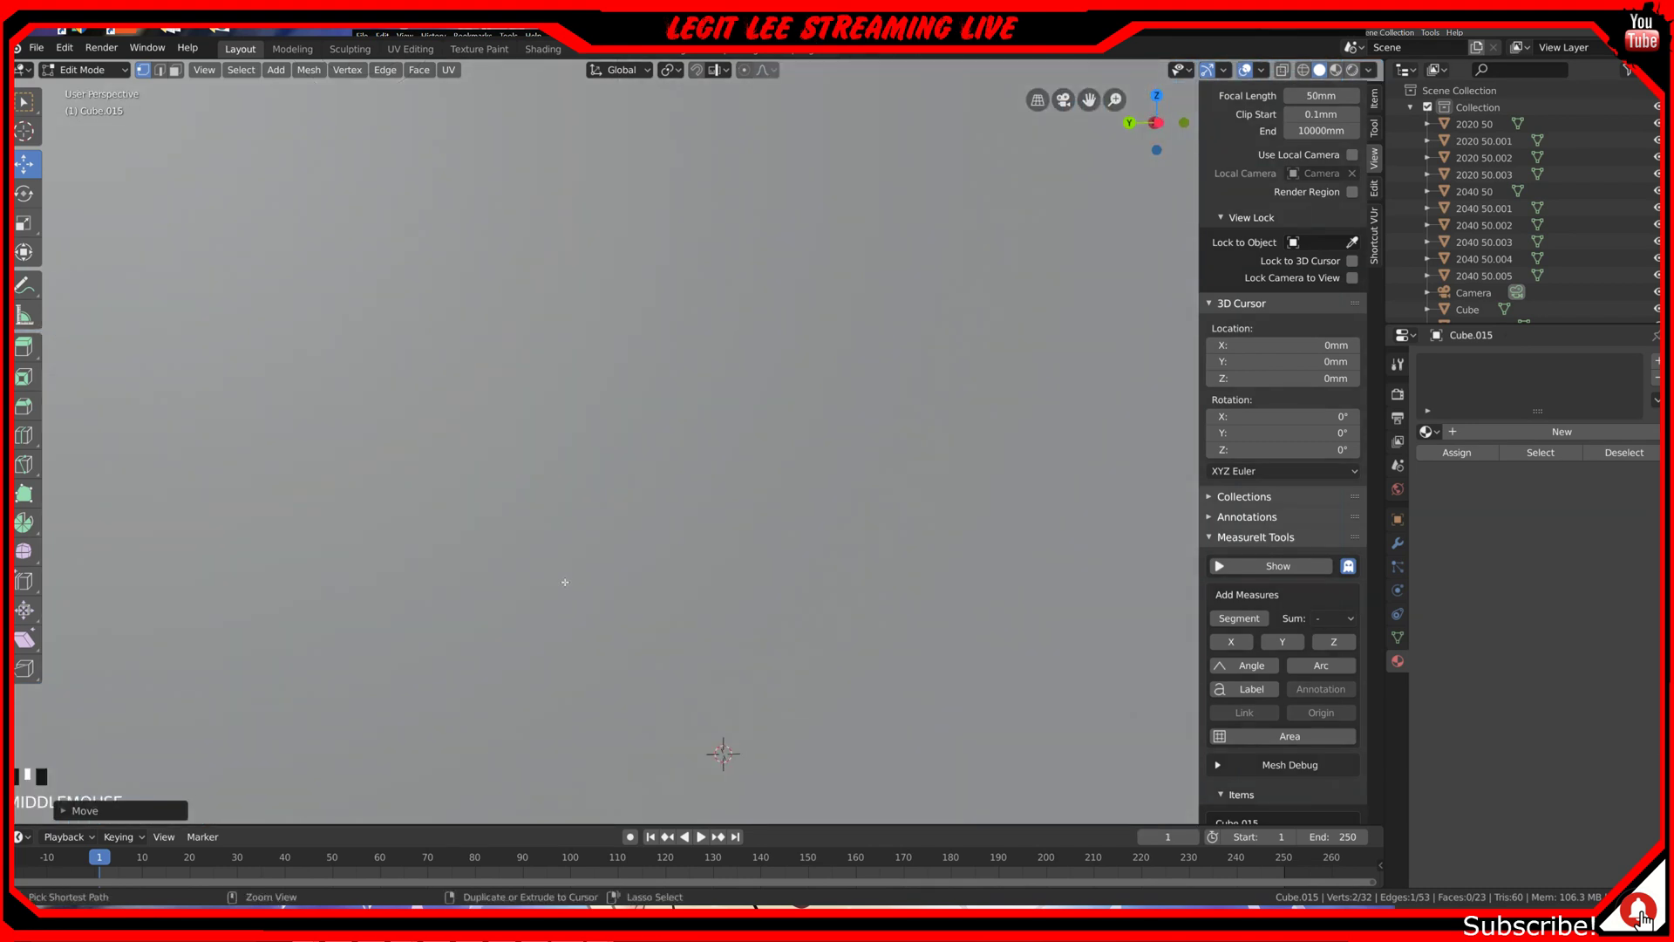
key(ctrl+KP_1)
shift+middle_drag(1178, 614, 720, 534)
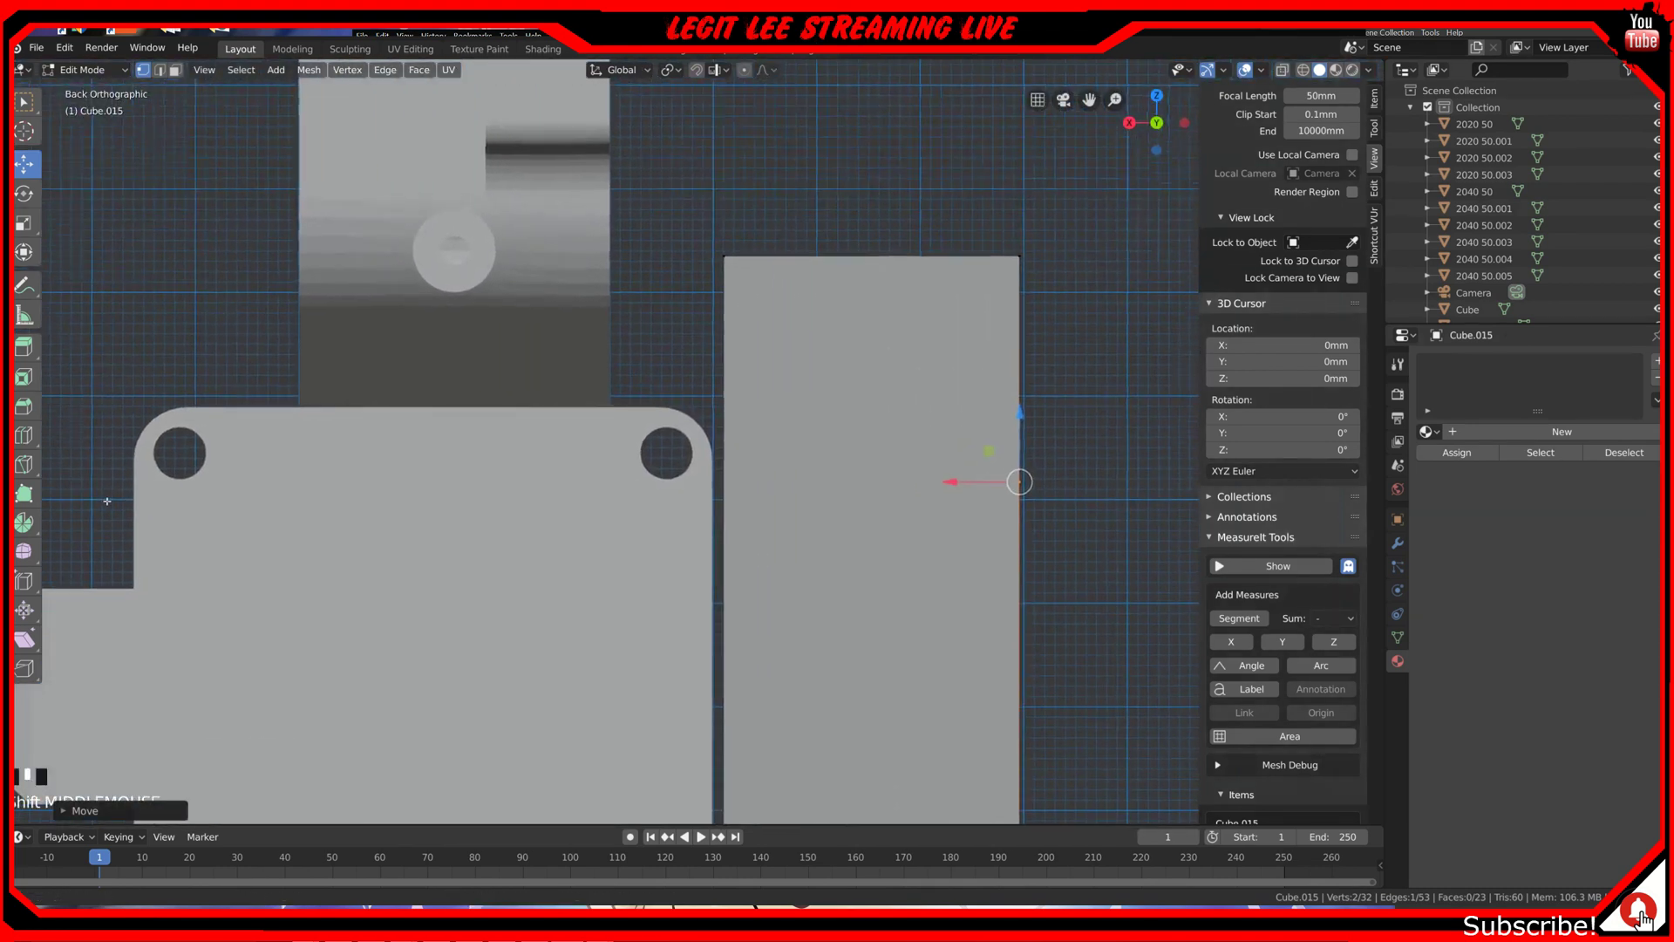
shift+middle_drag(883, 516, 677, 368)
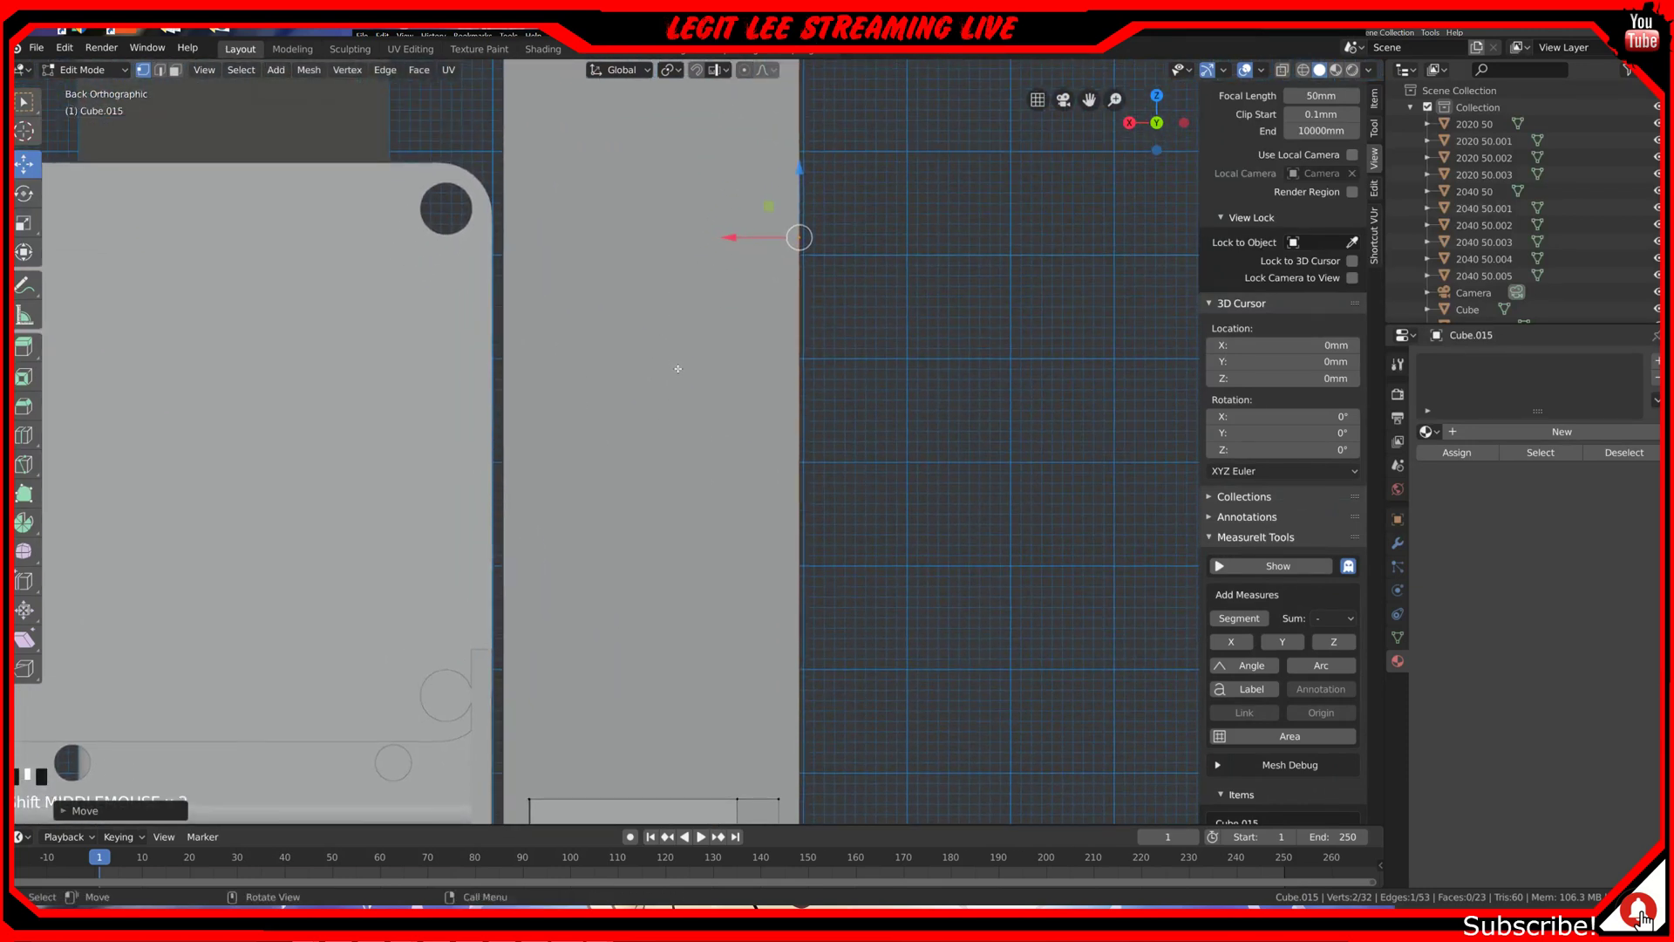
key(ctrl+r)
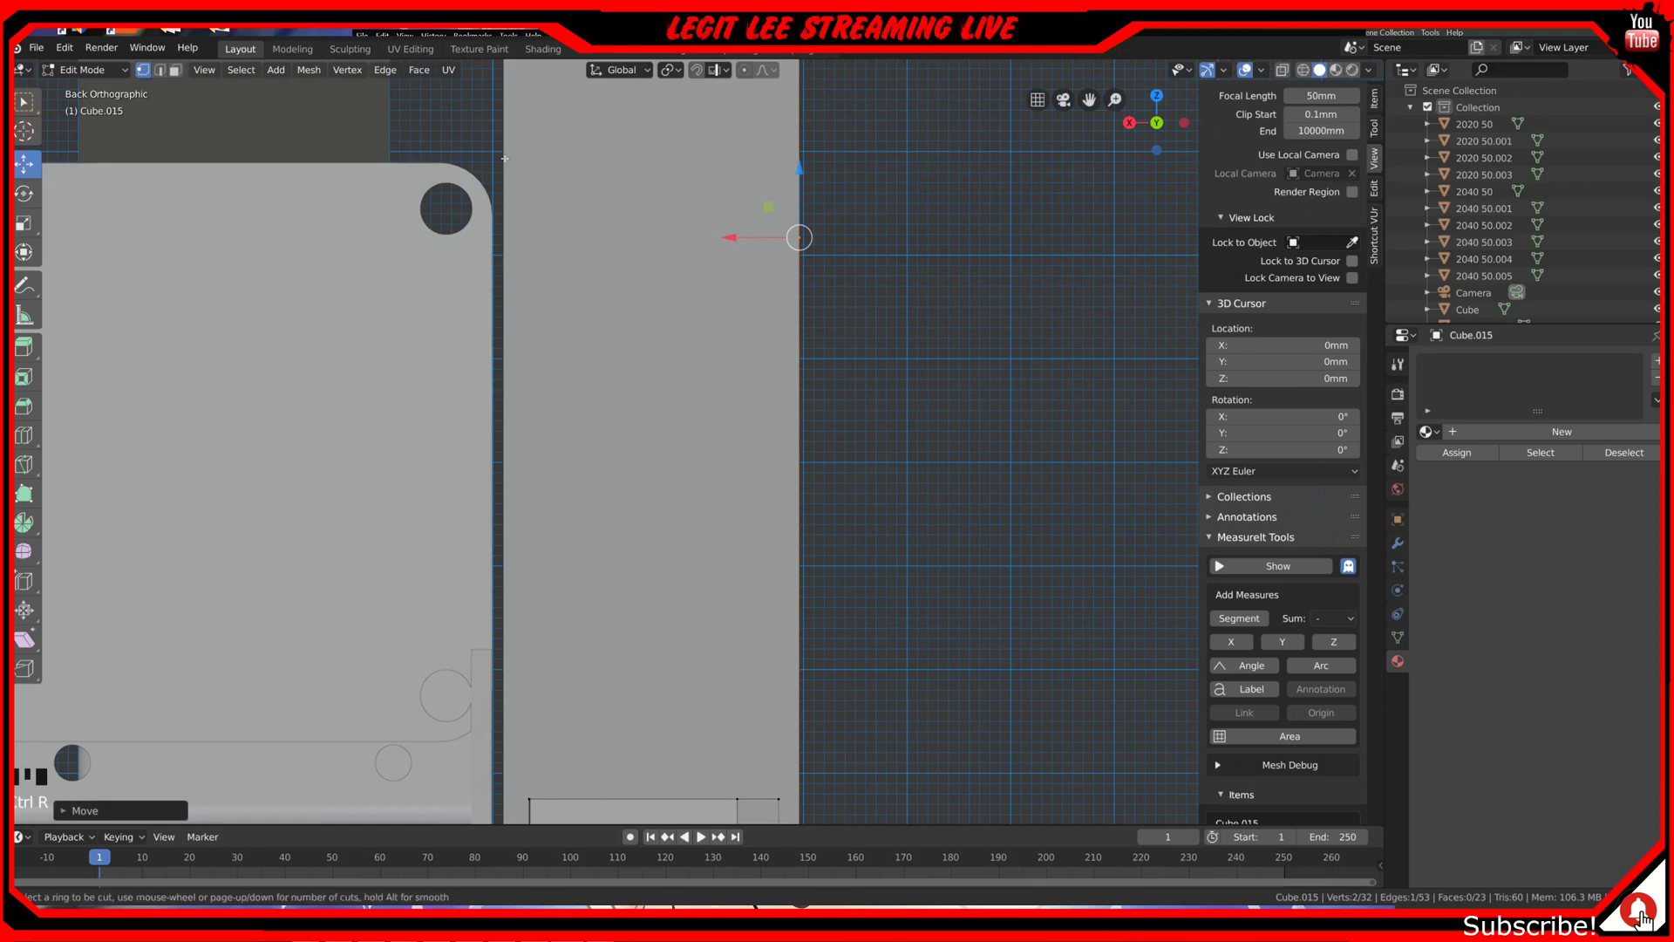
key(Escape)
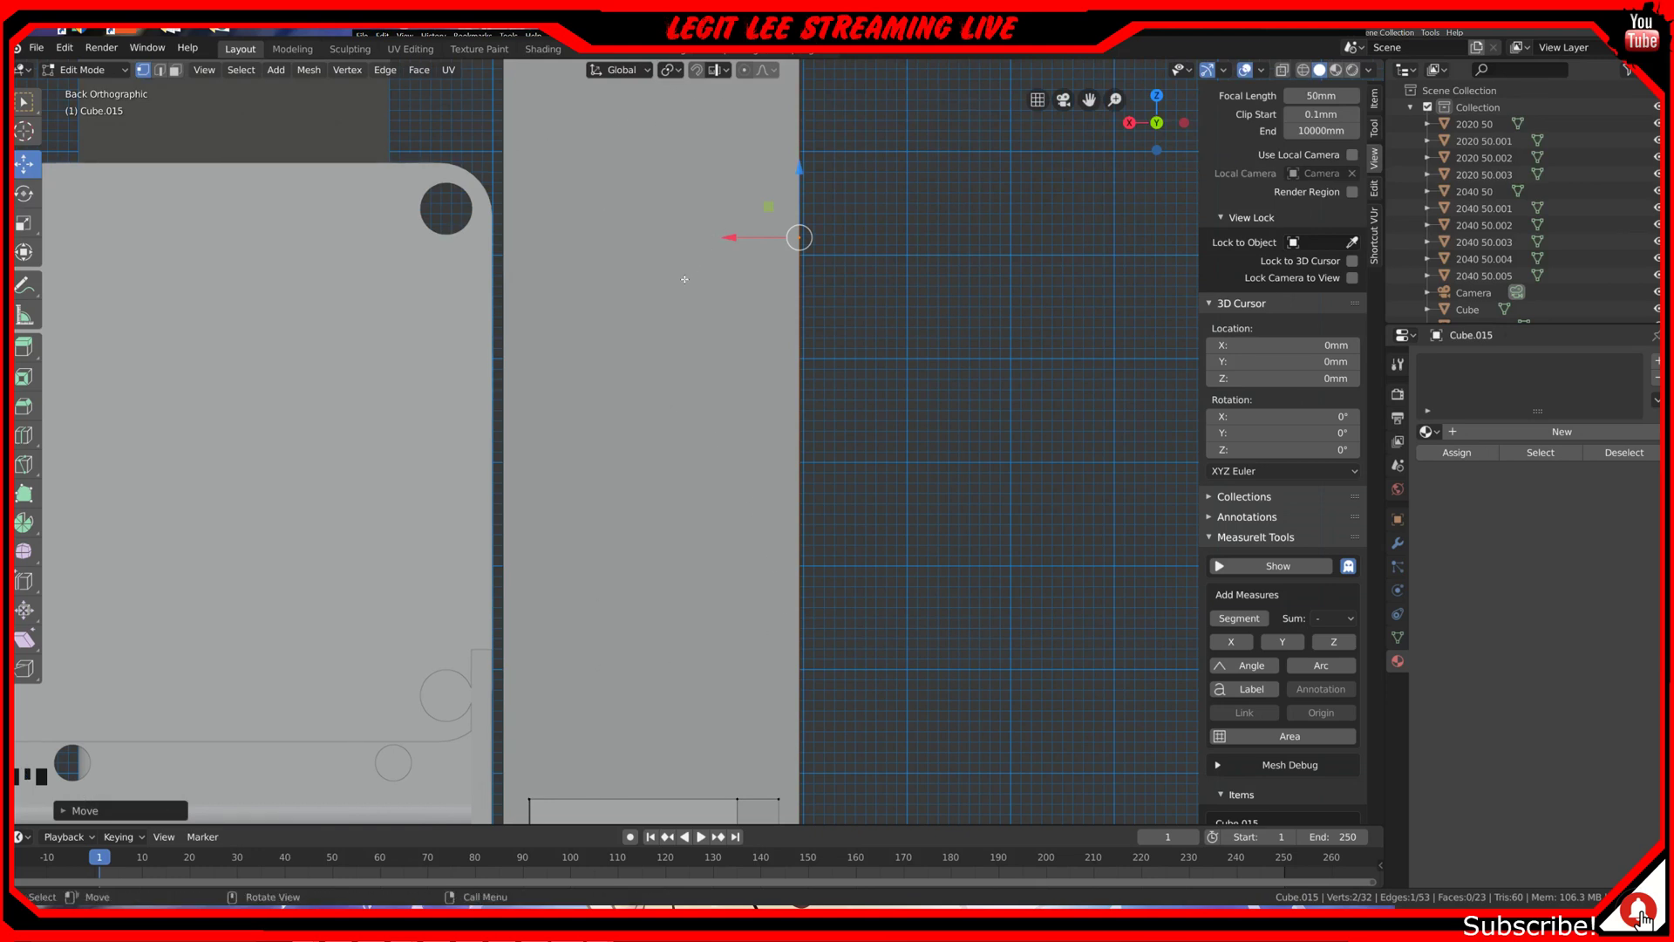
Step: Try a horizontal knife cut across the plate's narrow end face, level with the loop cut
shift+middle_drag(684, 279, 675, 424)
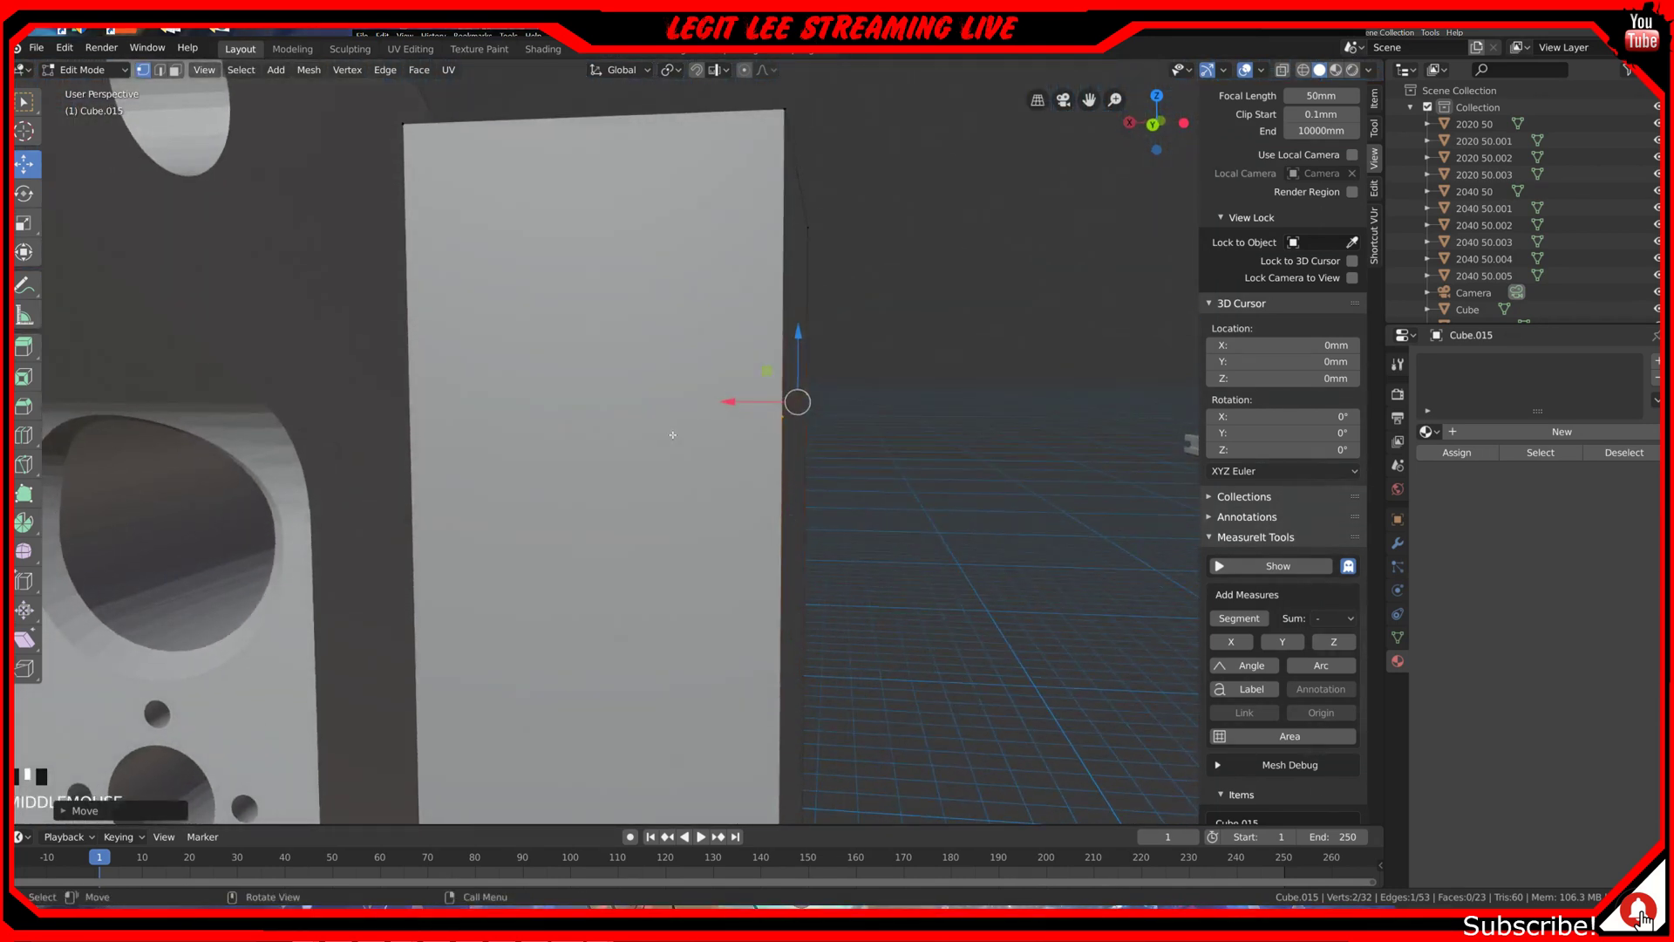
key(k)
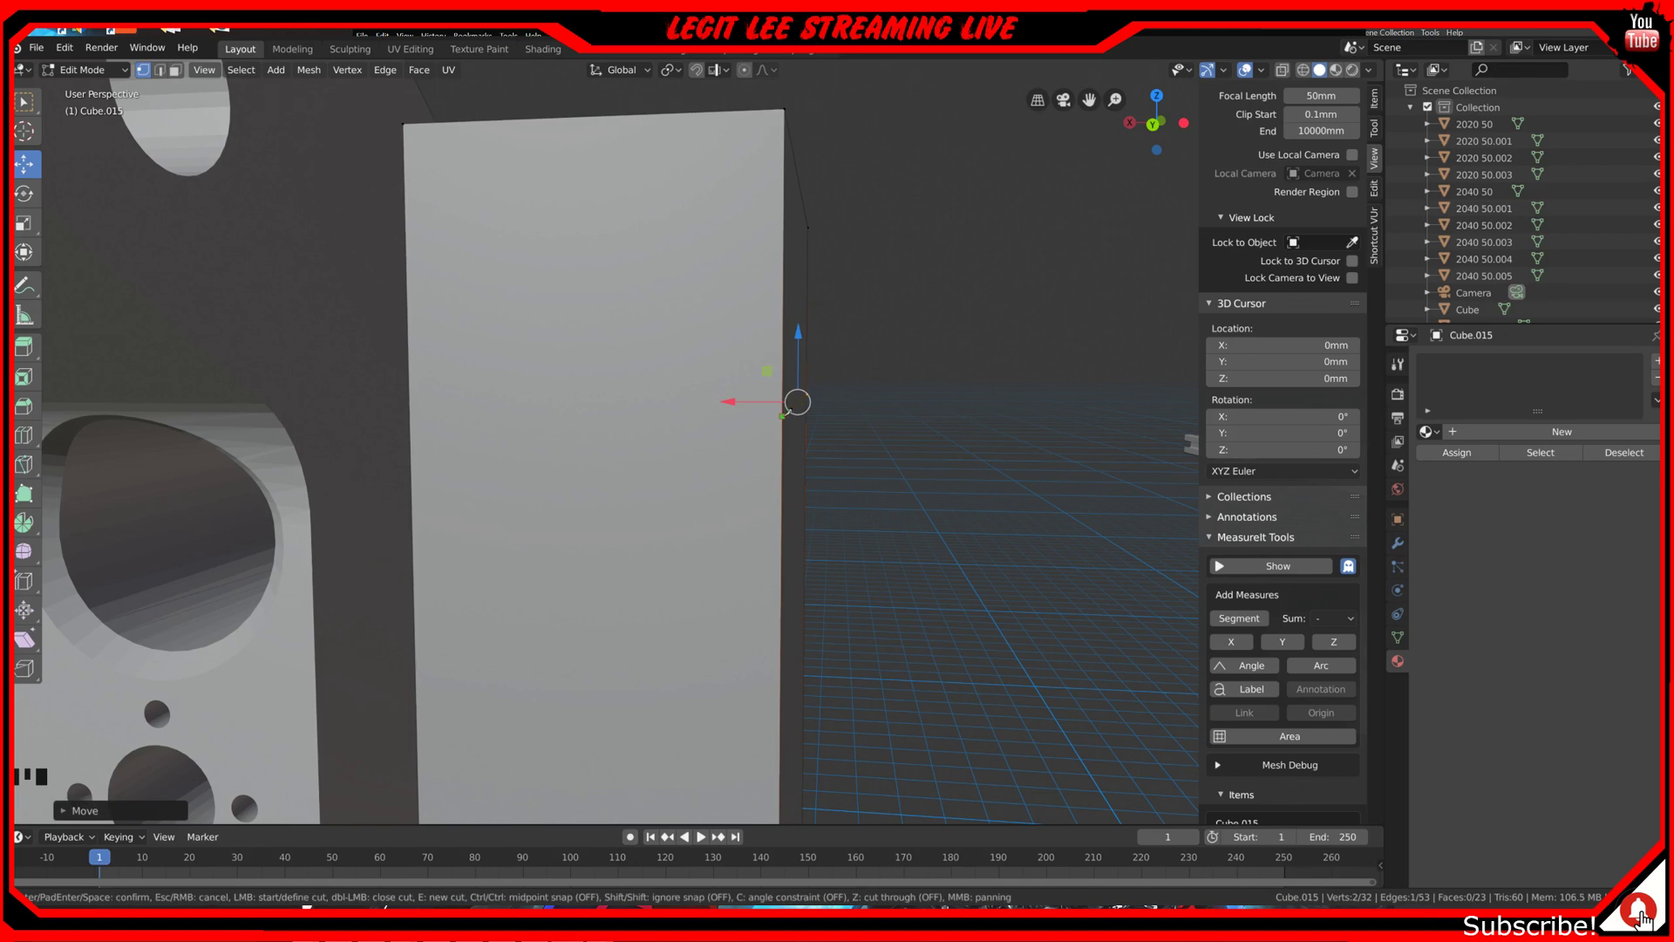
click(783, 415)
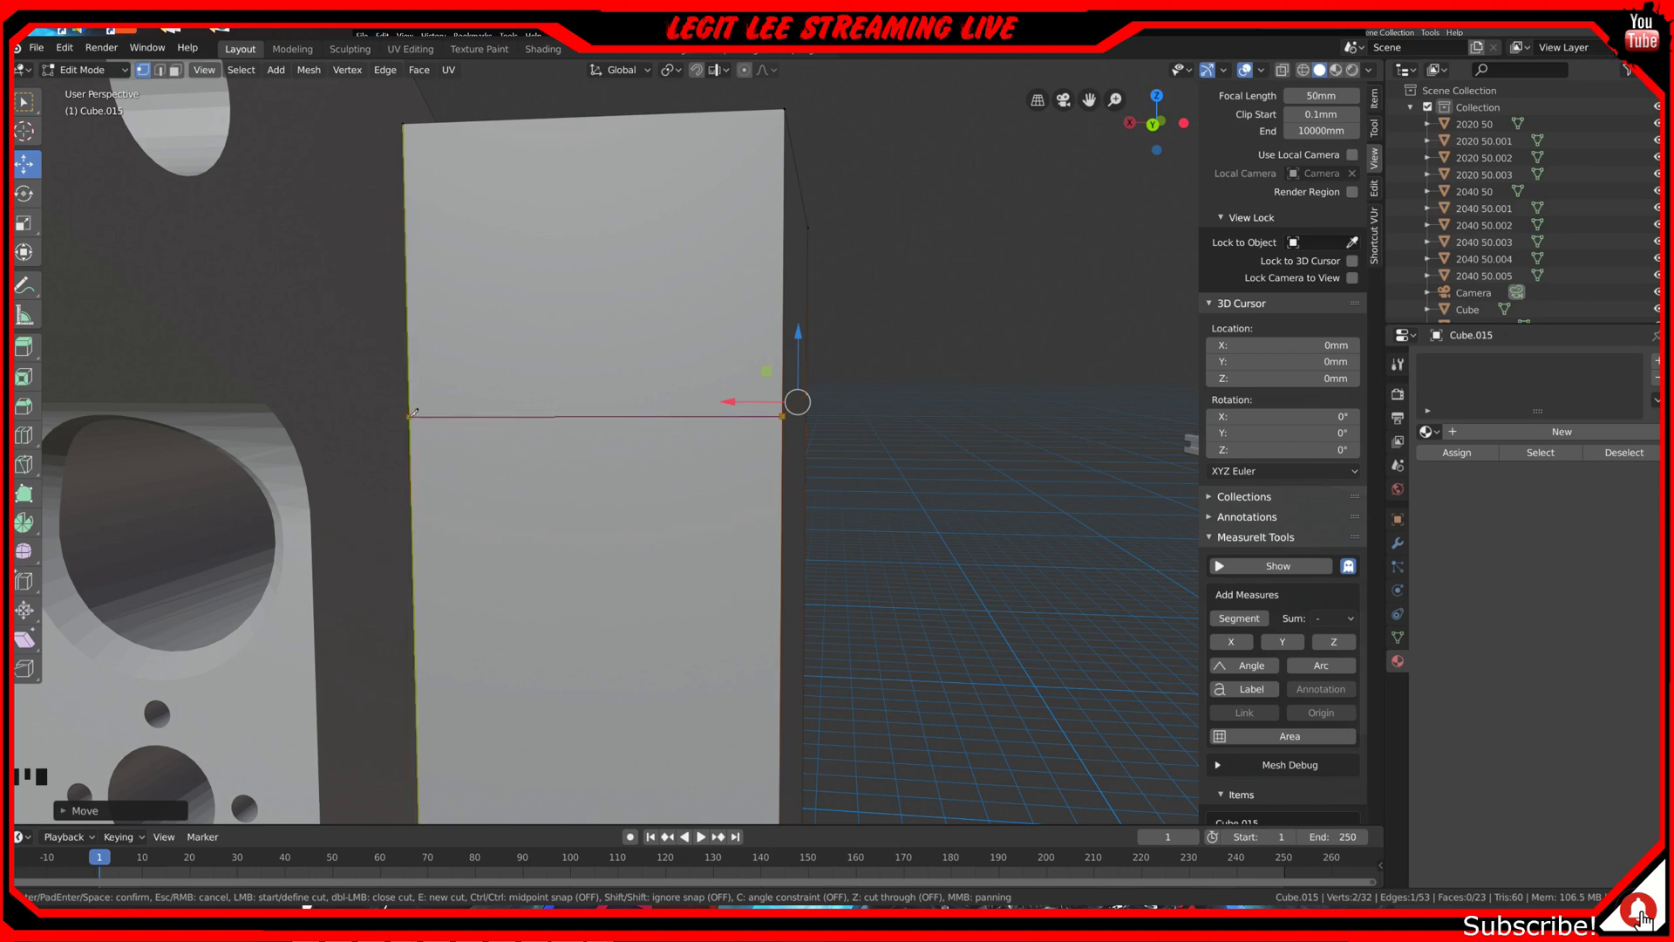
click(410, 416)
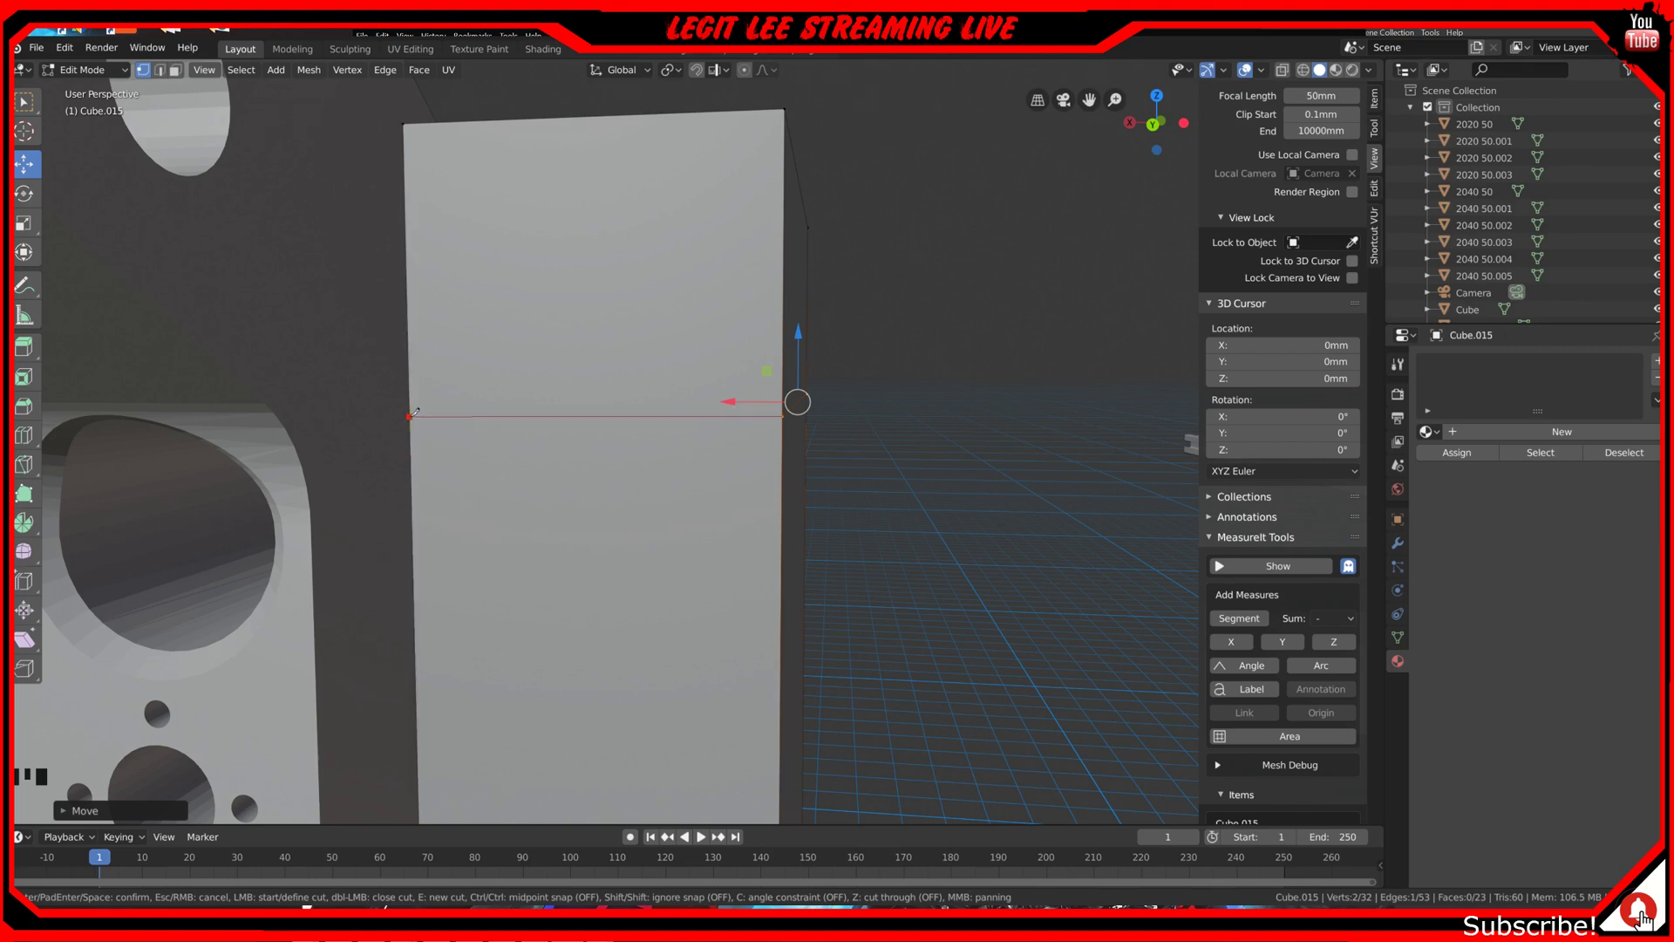
key(Escape)
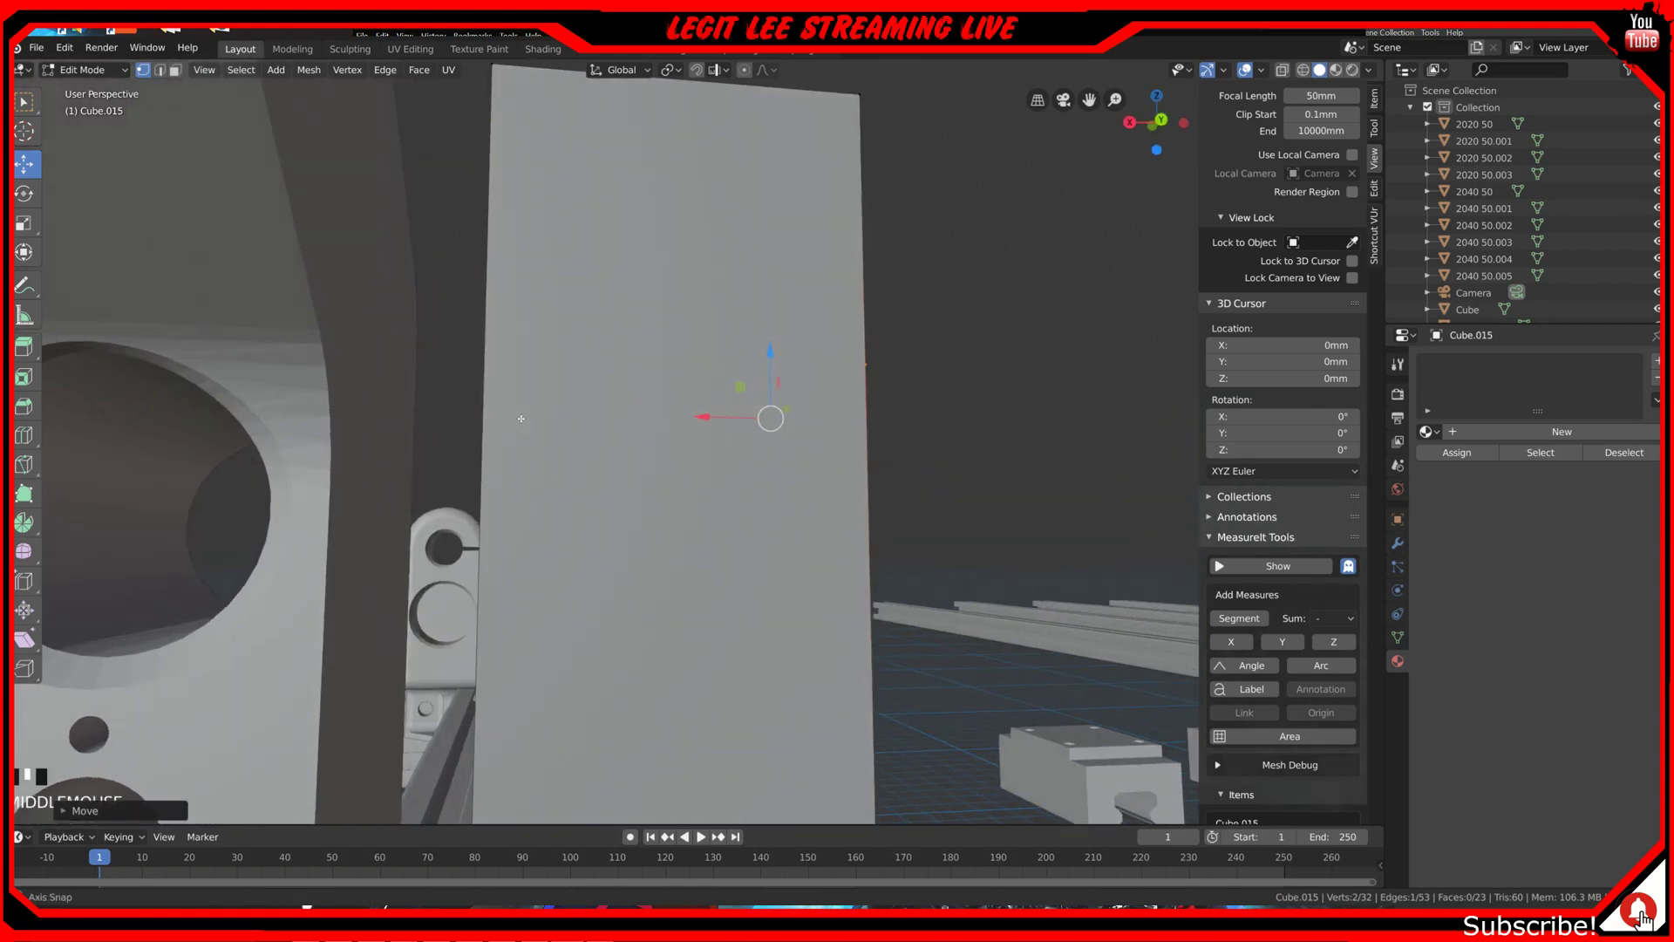
key(ctrl+KP_1)
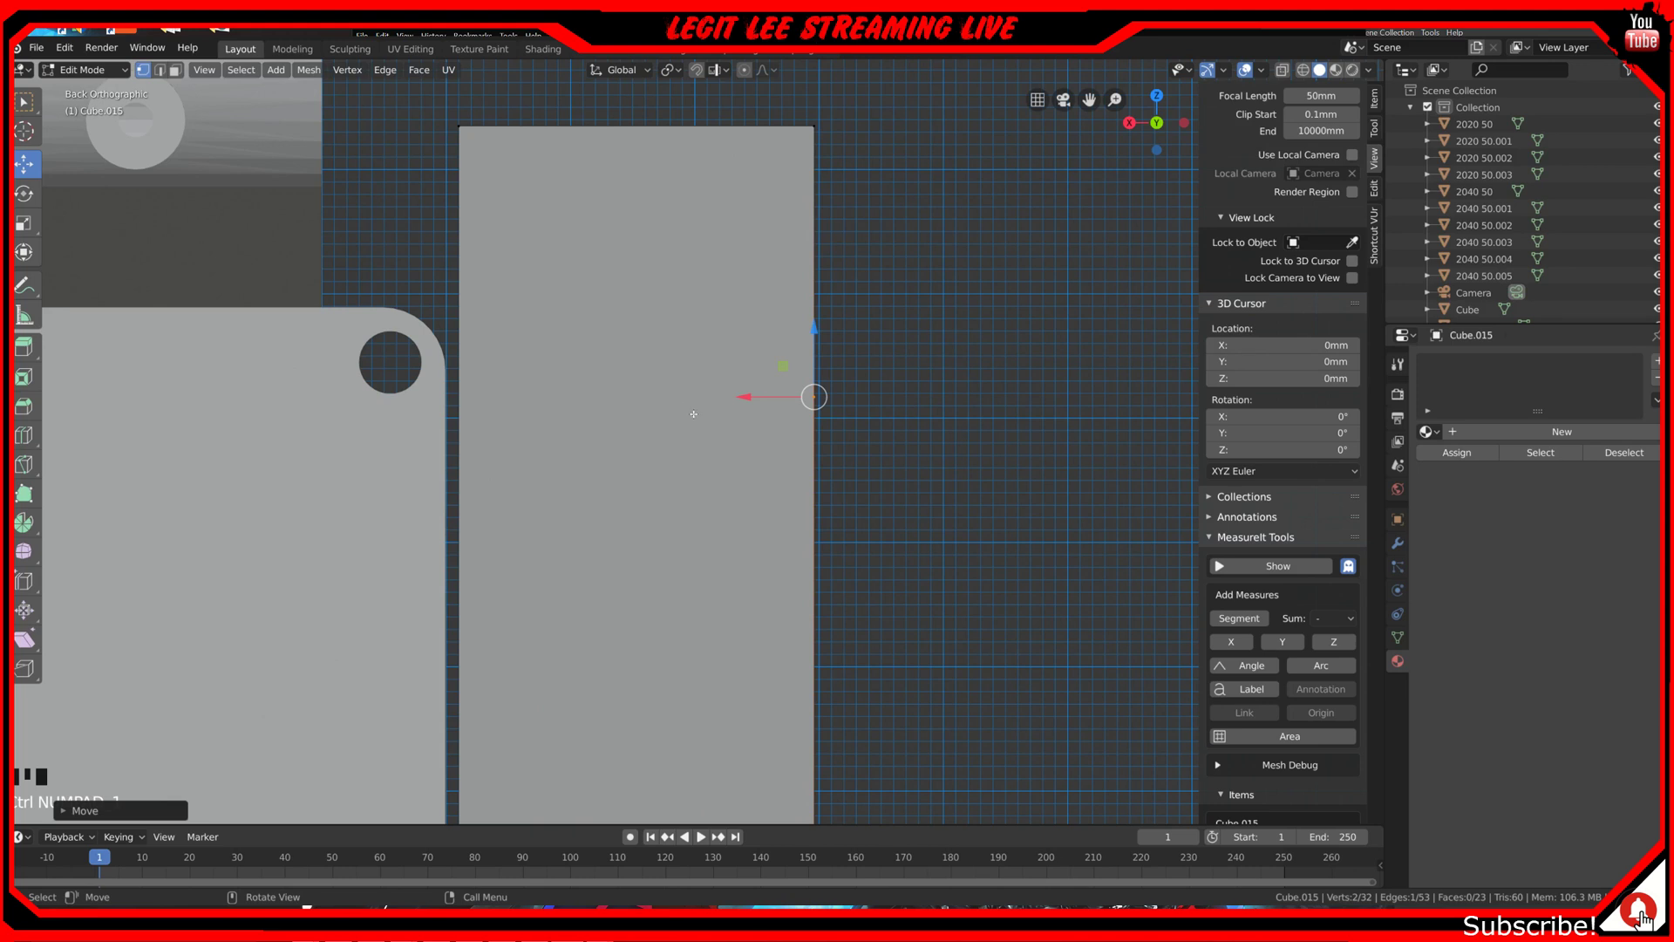
key(k)
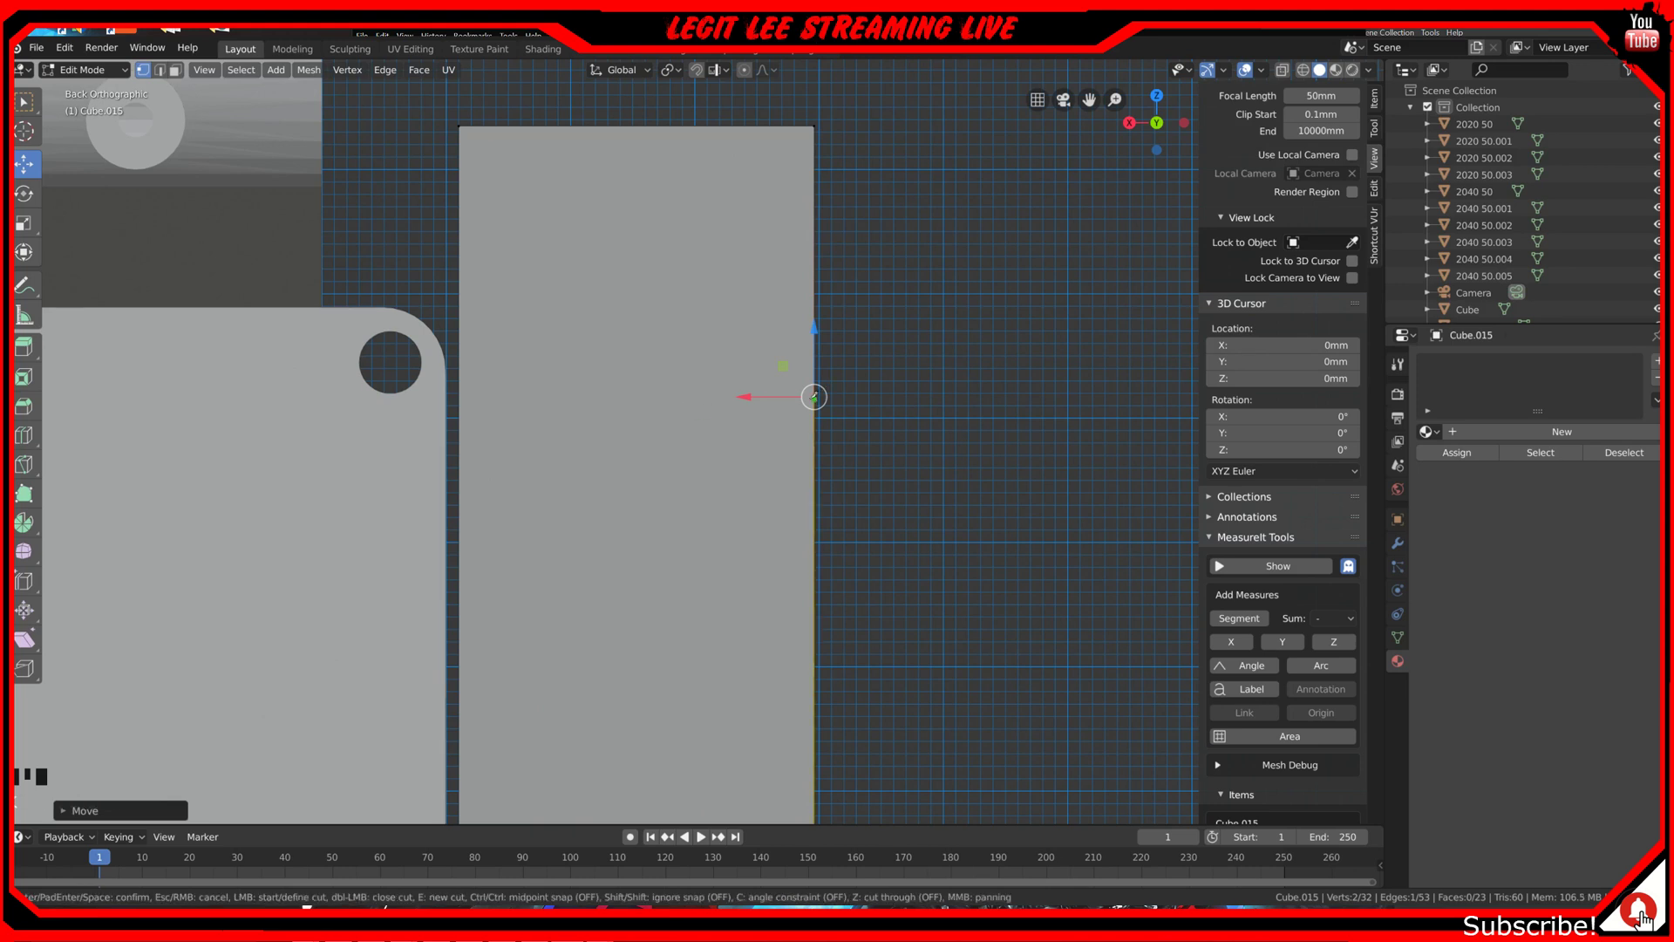
click(813, 397)
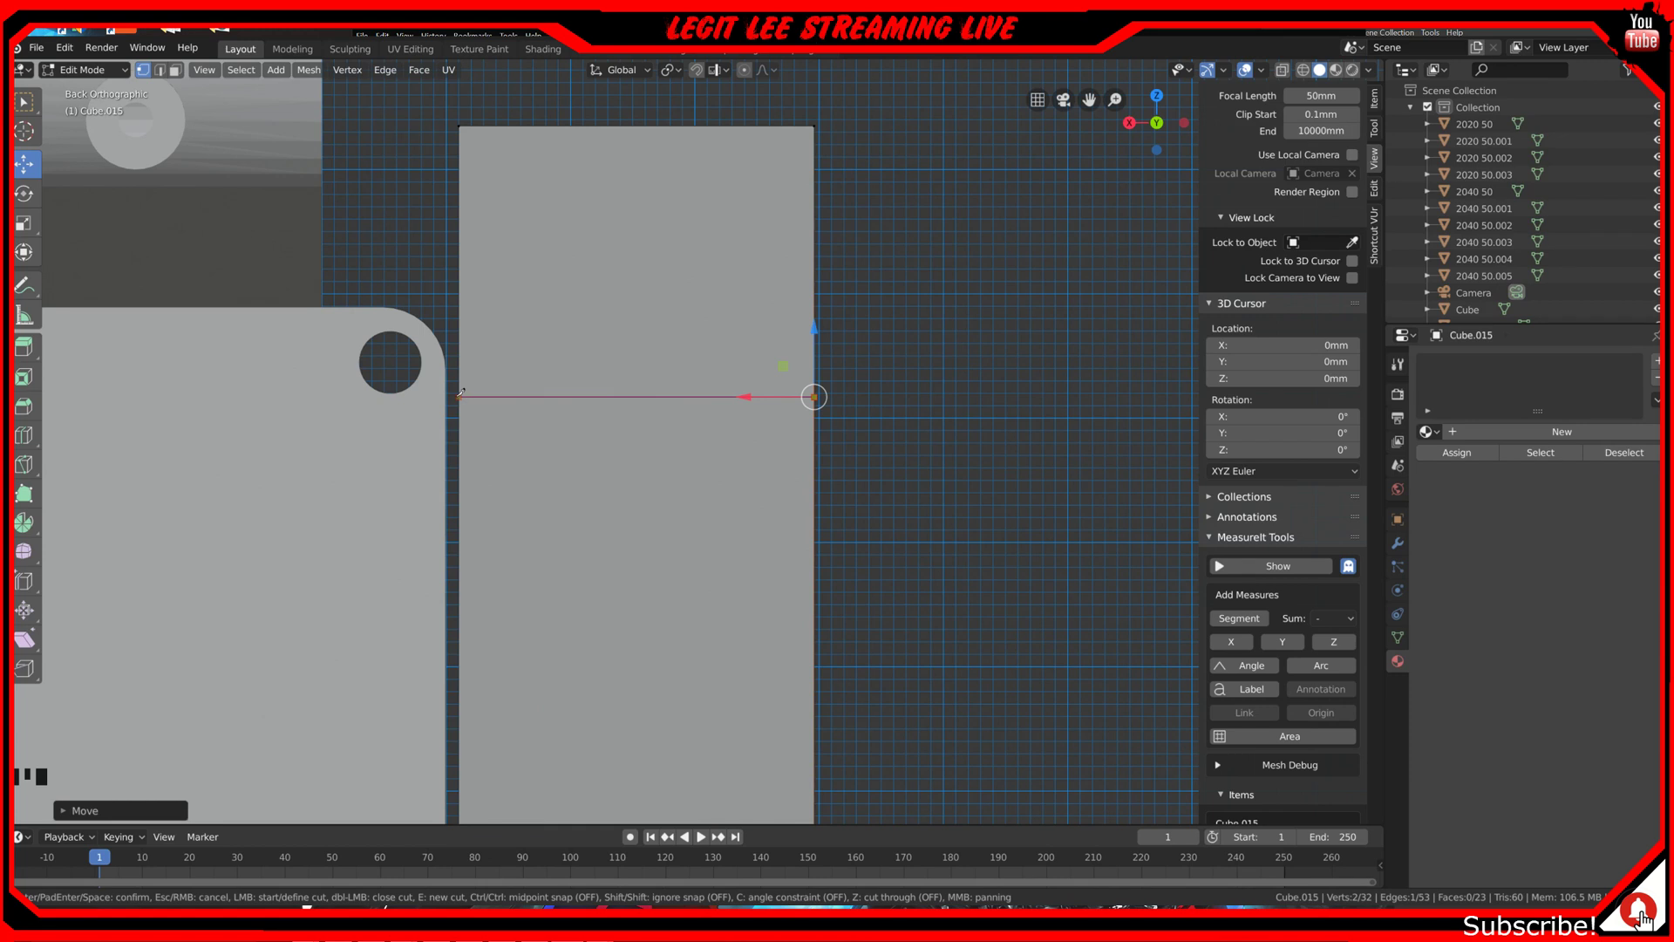
click(460, 395)
key(Escape)
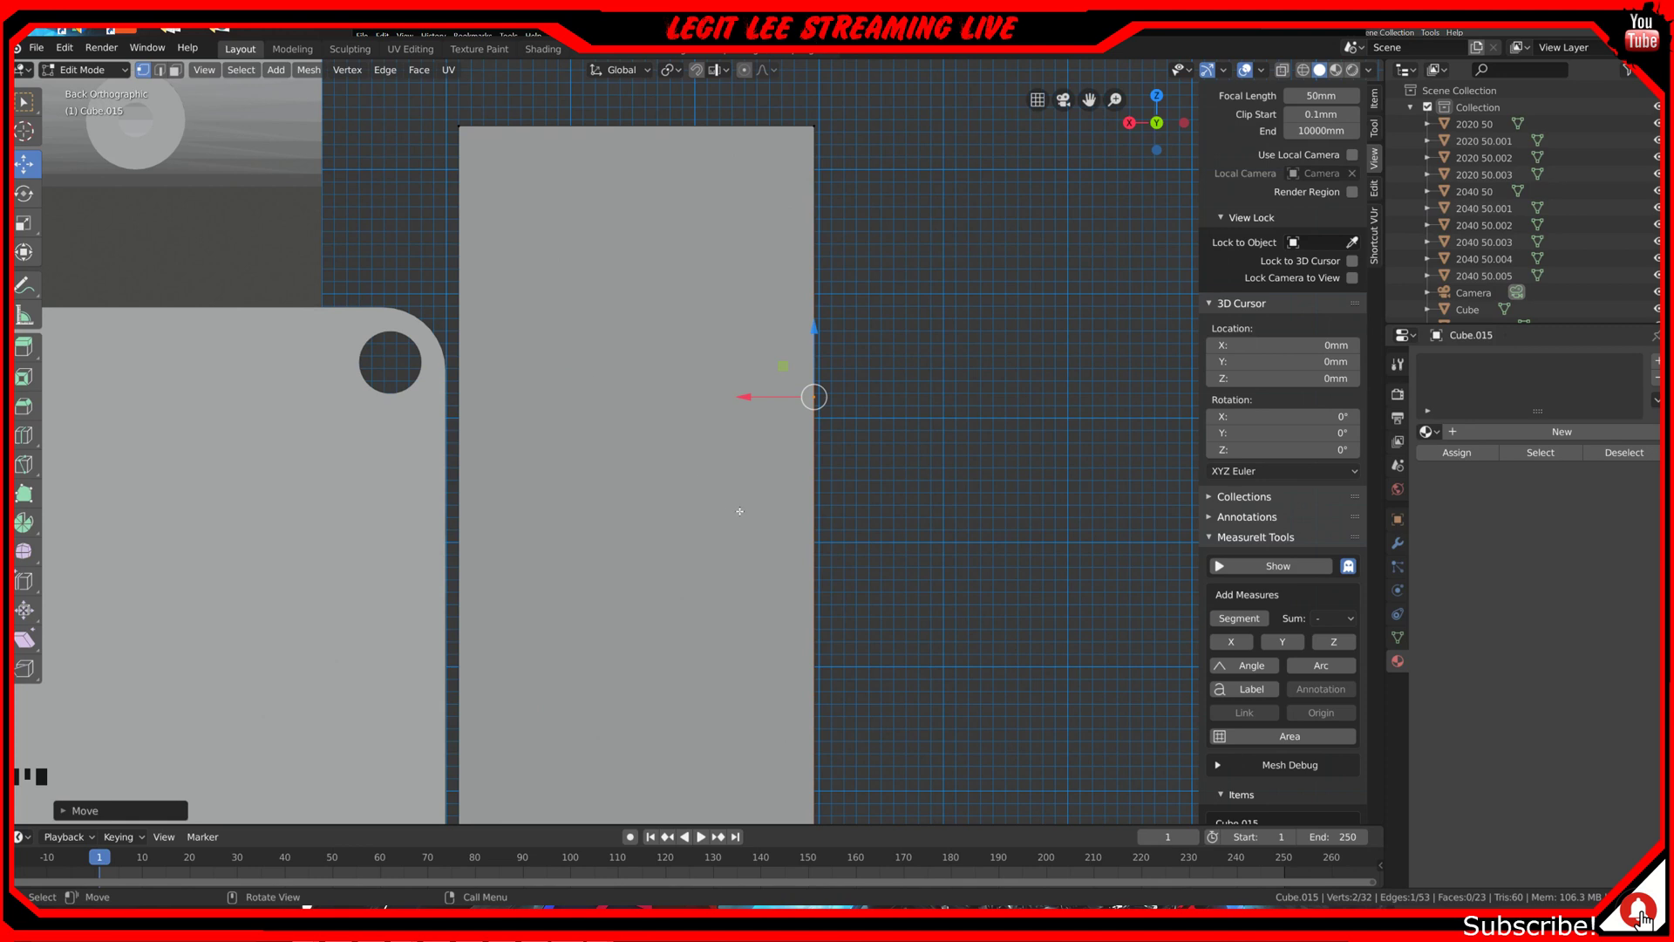
Step: Undo the lowering of the loop cut and the loop cut itself on Cube.015
key(ctrl+z)
key(ctrl+z)
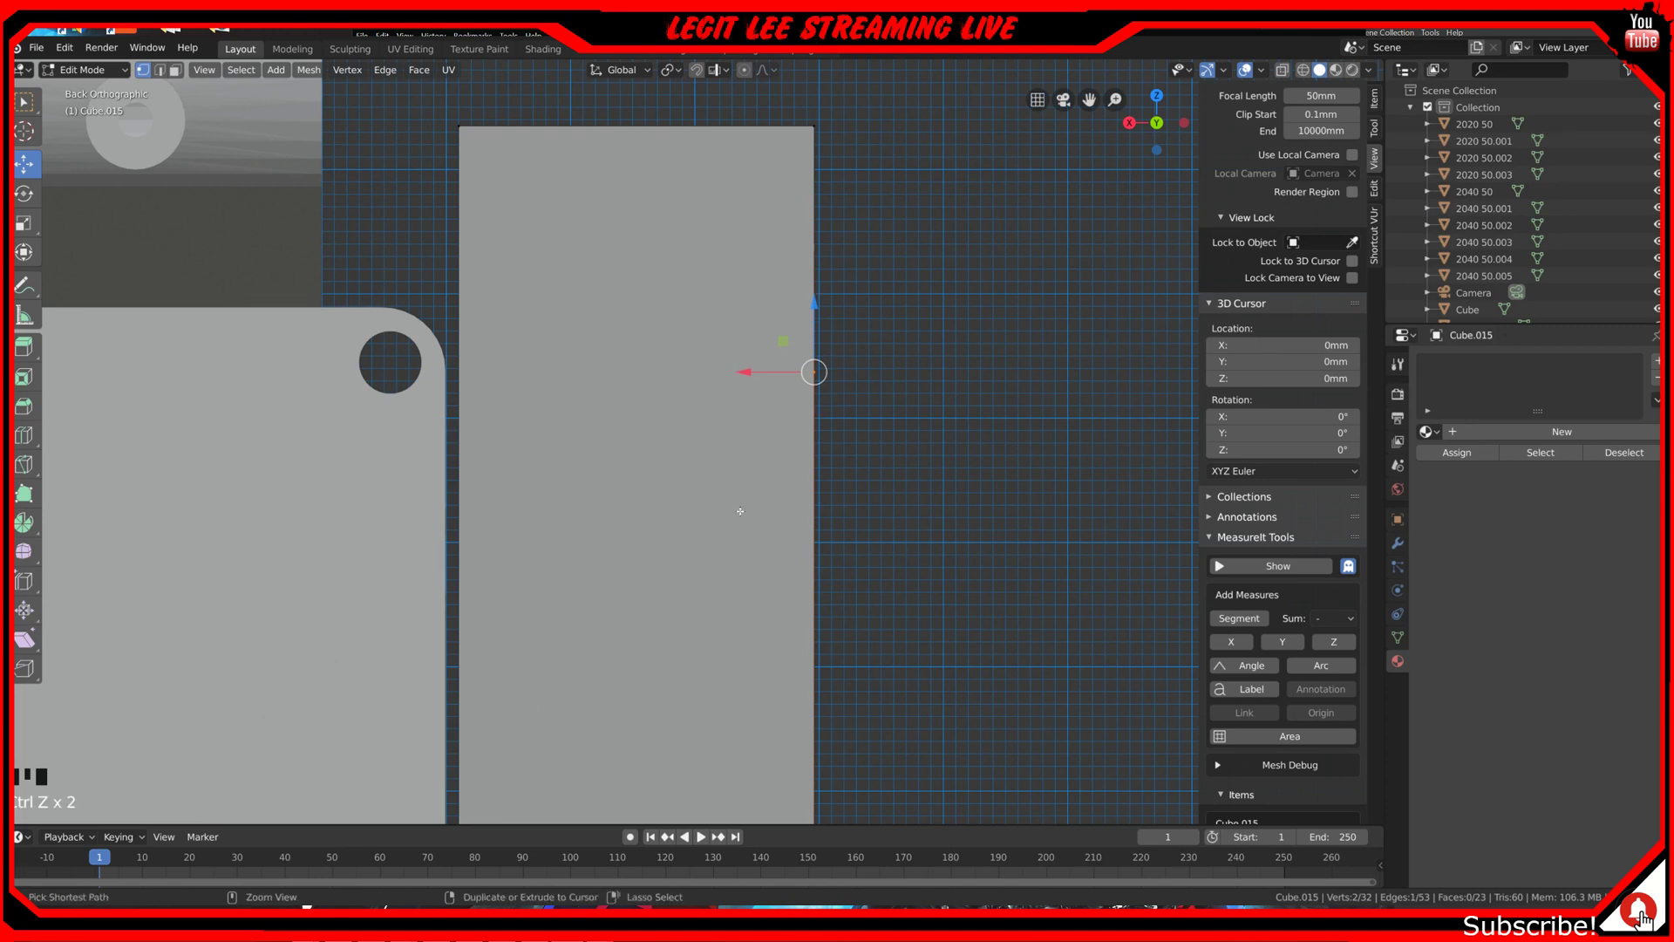
key(ctrl+z)
Step: In edge select mode, select the four vertical corner edges of Cube.015
middle_drag(741, 511, 679, 526)
scroll(679, 526, up, 2)
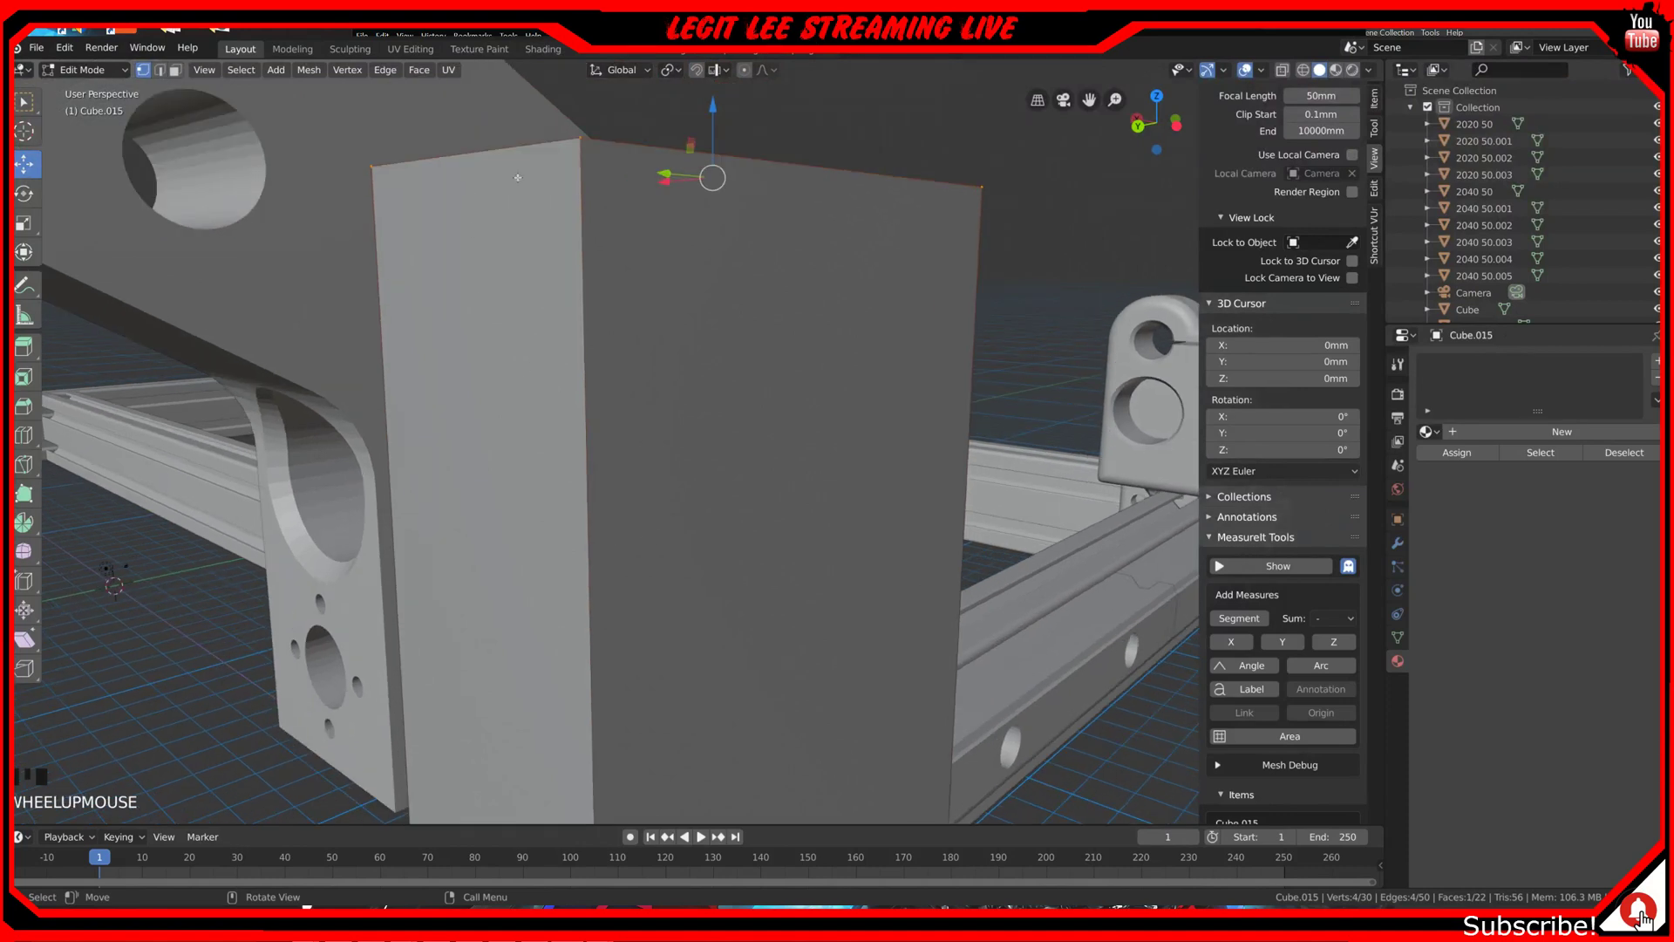
scroll(473, 169, up, 2)
click(159, 69)
shift+middle_drag(285, 98, 352, 143)
click(590, 297)
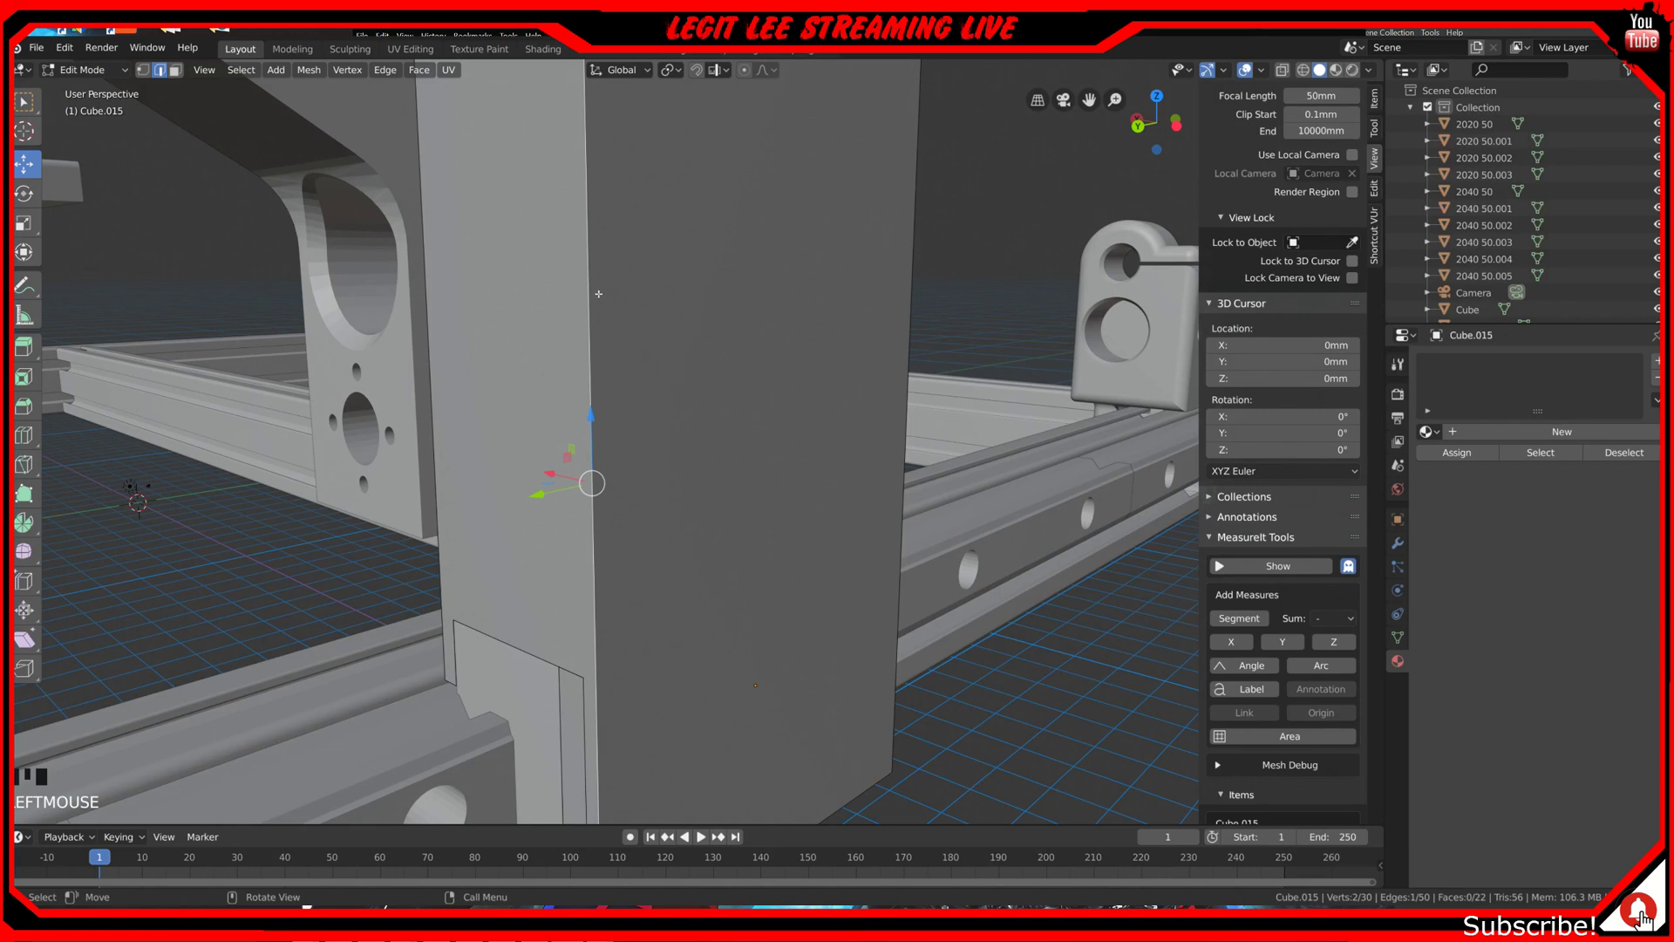
middle_drag(874, 348, 714, 359)
shift+click(949, 365)
middle_drag(949, 365, 583, 350)
shift+click(582, 350)
middle_drag(699, 344, 554, 326)
shift+click(602, 274)
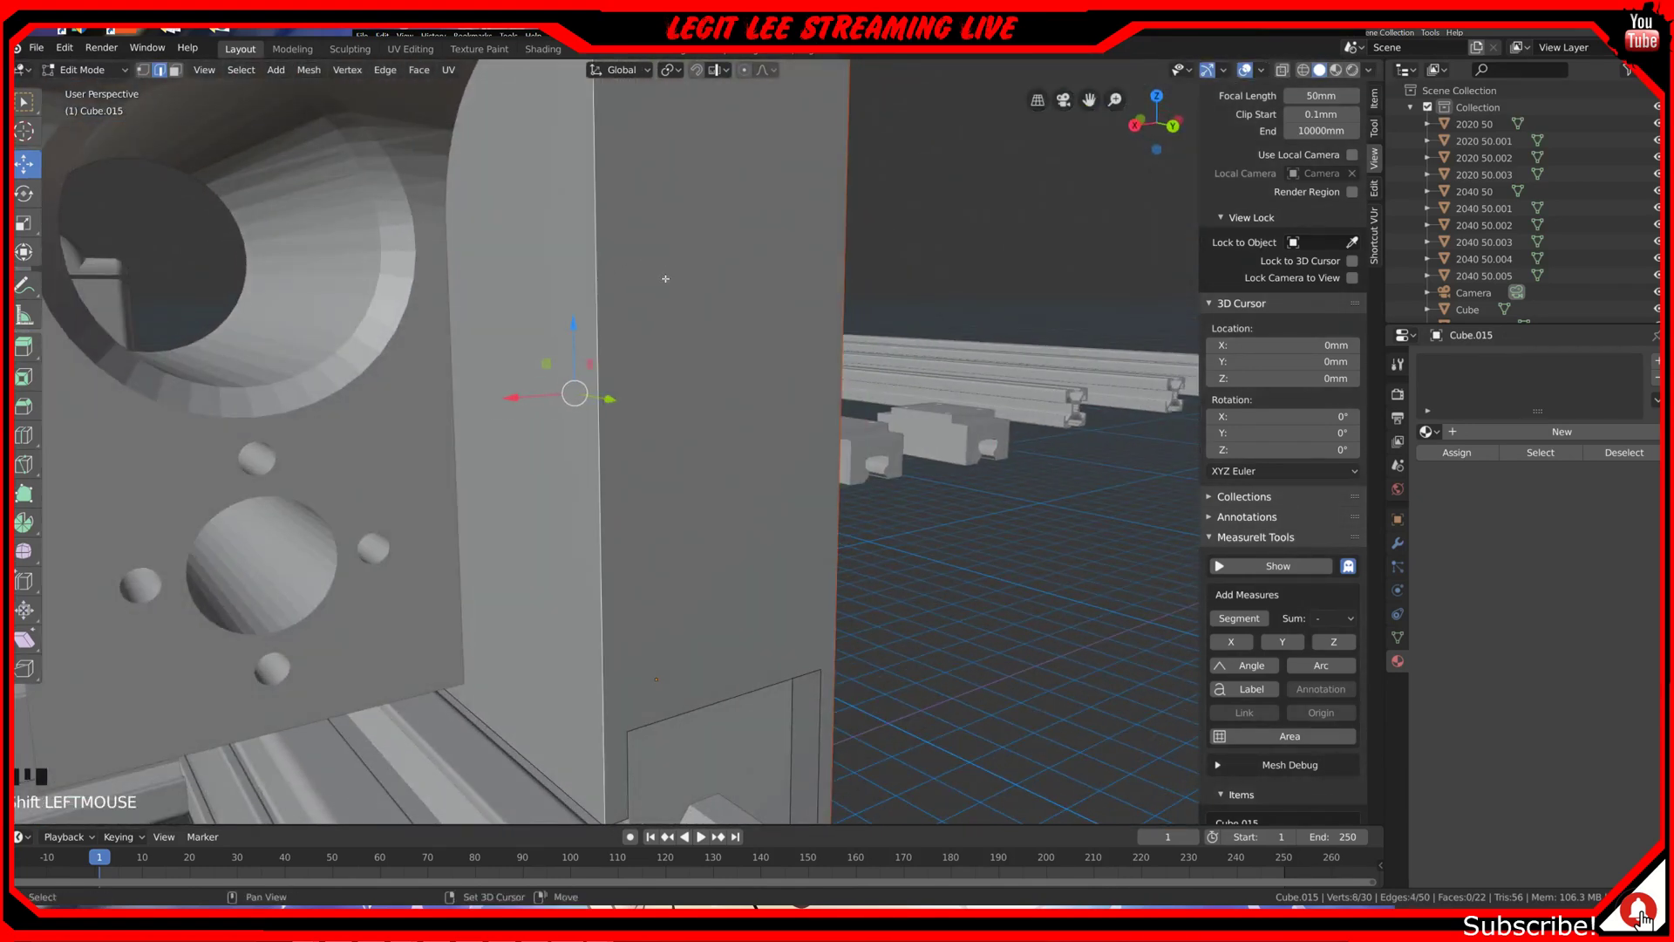
Step: Try subdividing the selected vertical edges in vertex select mode, inspect the added vertices and undo the subdivision
middle_drag(744, 284, 697, 296)
right_click(702, 299)
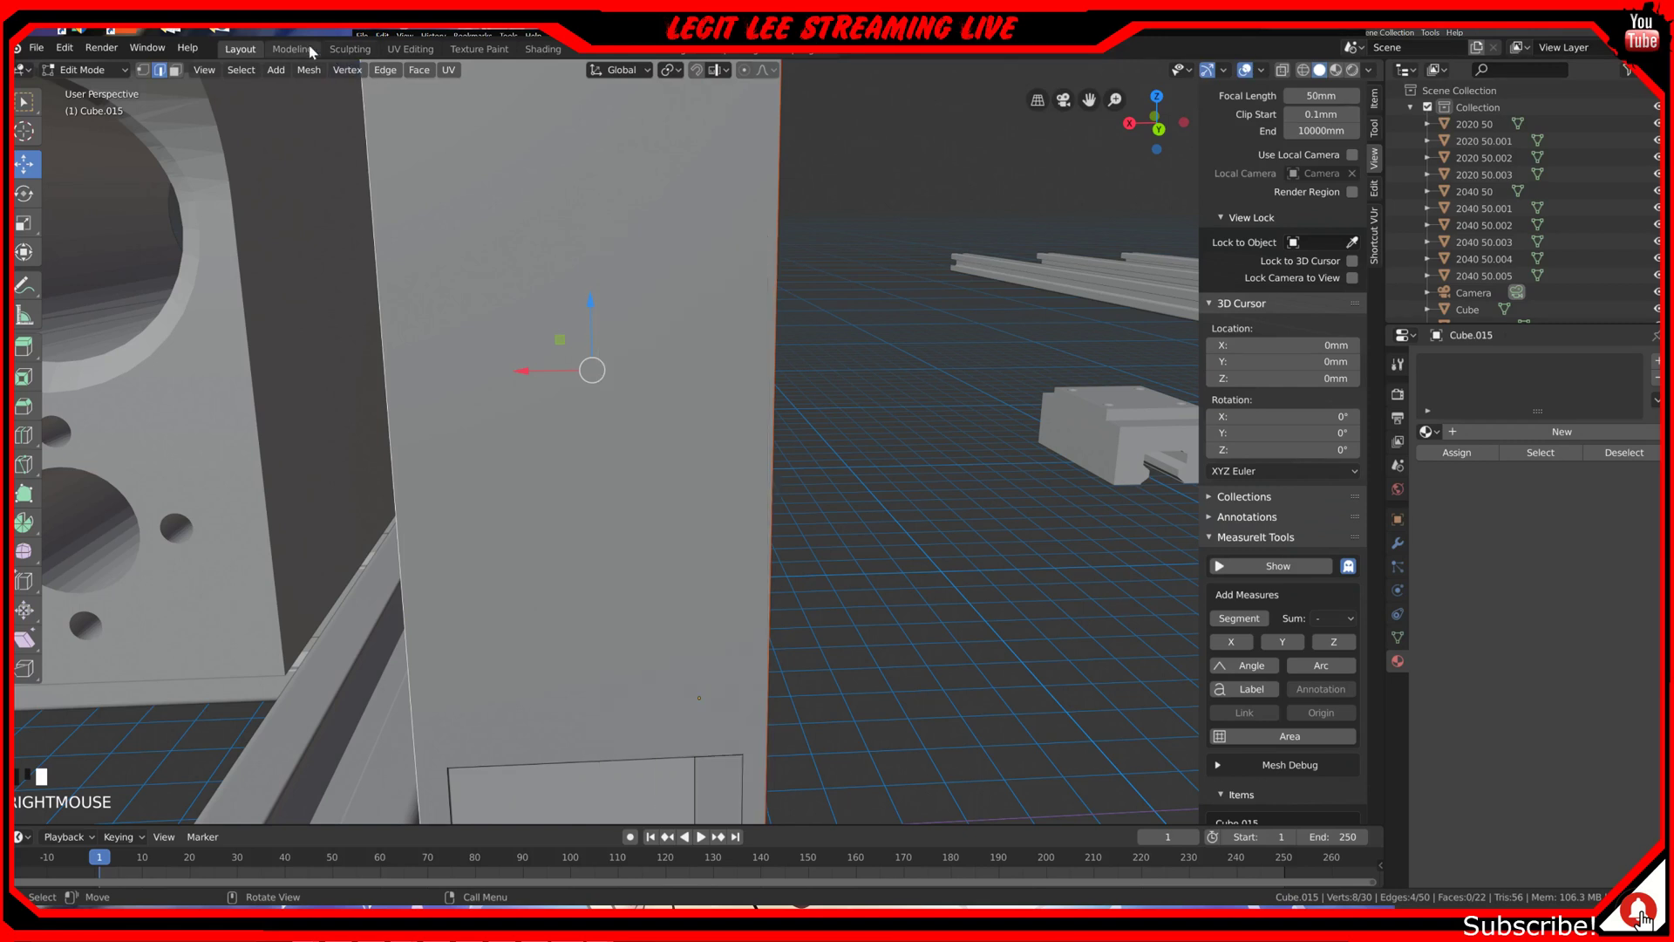
click(144, 70)
right_click(584, 356)
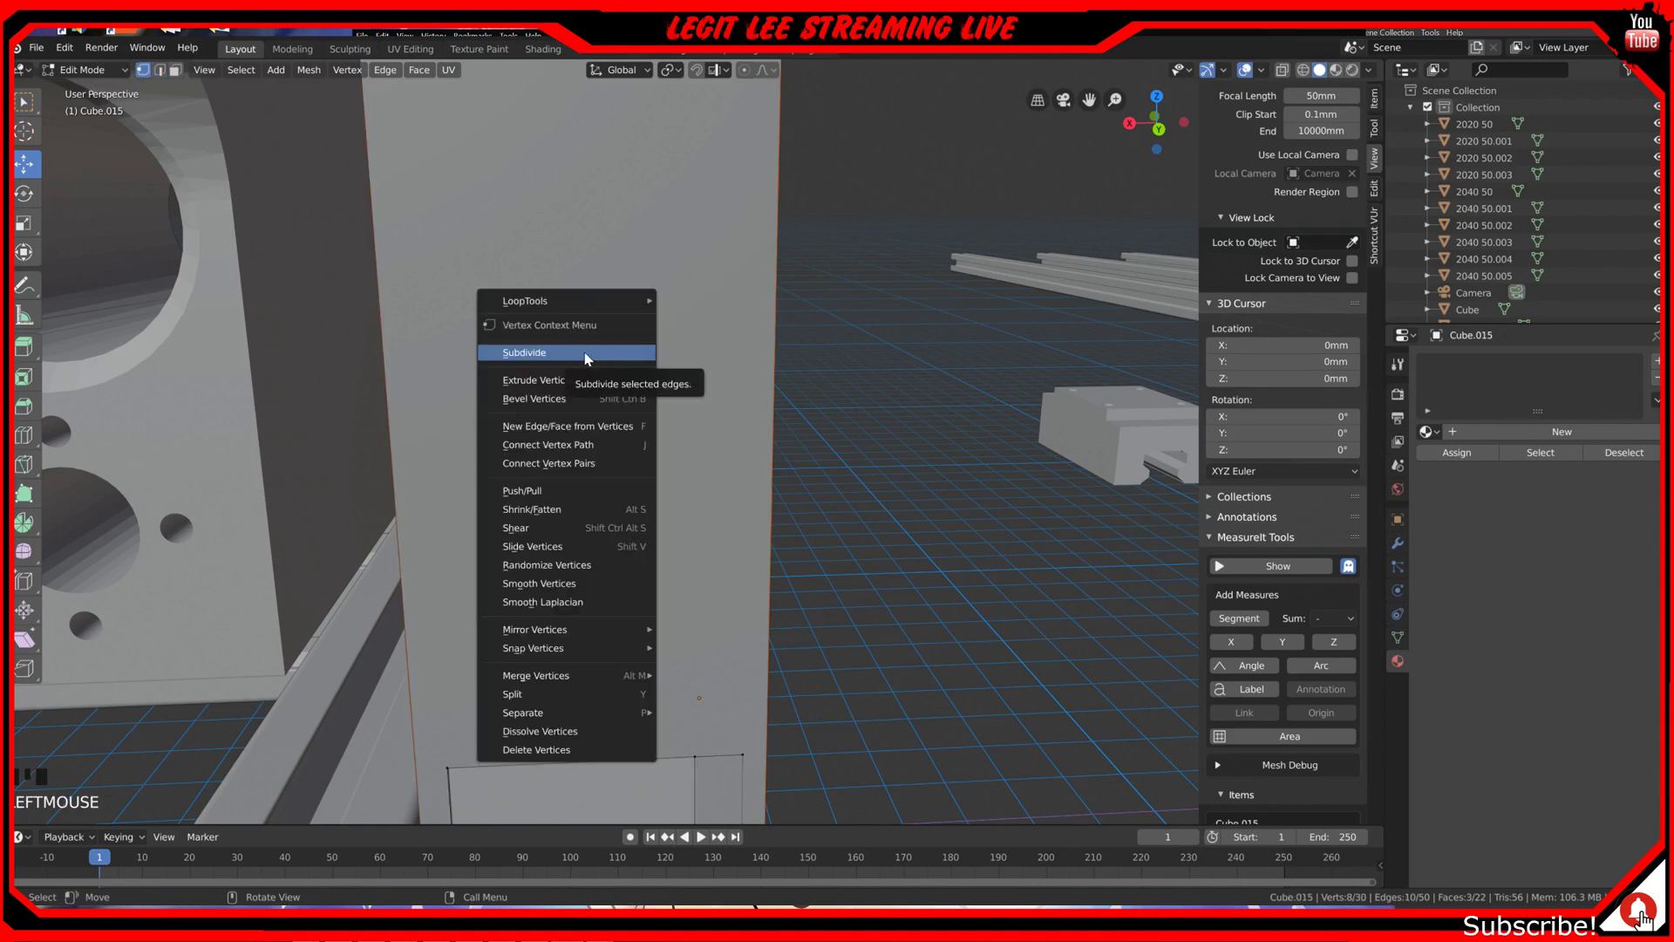
click(584, 356)
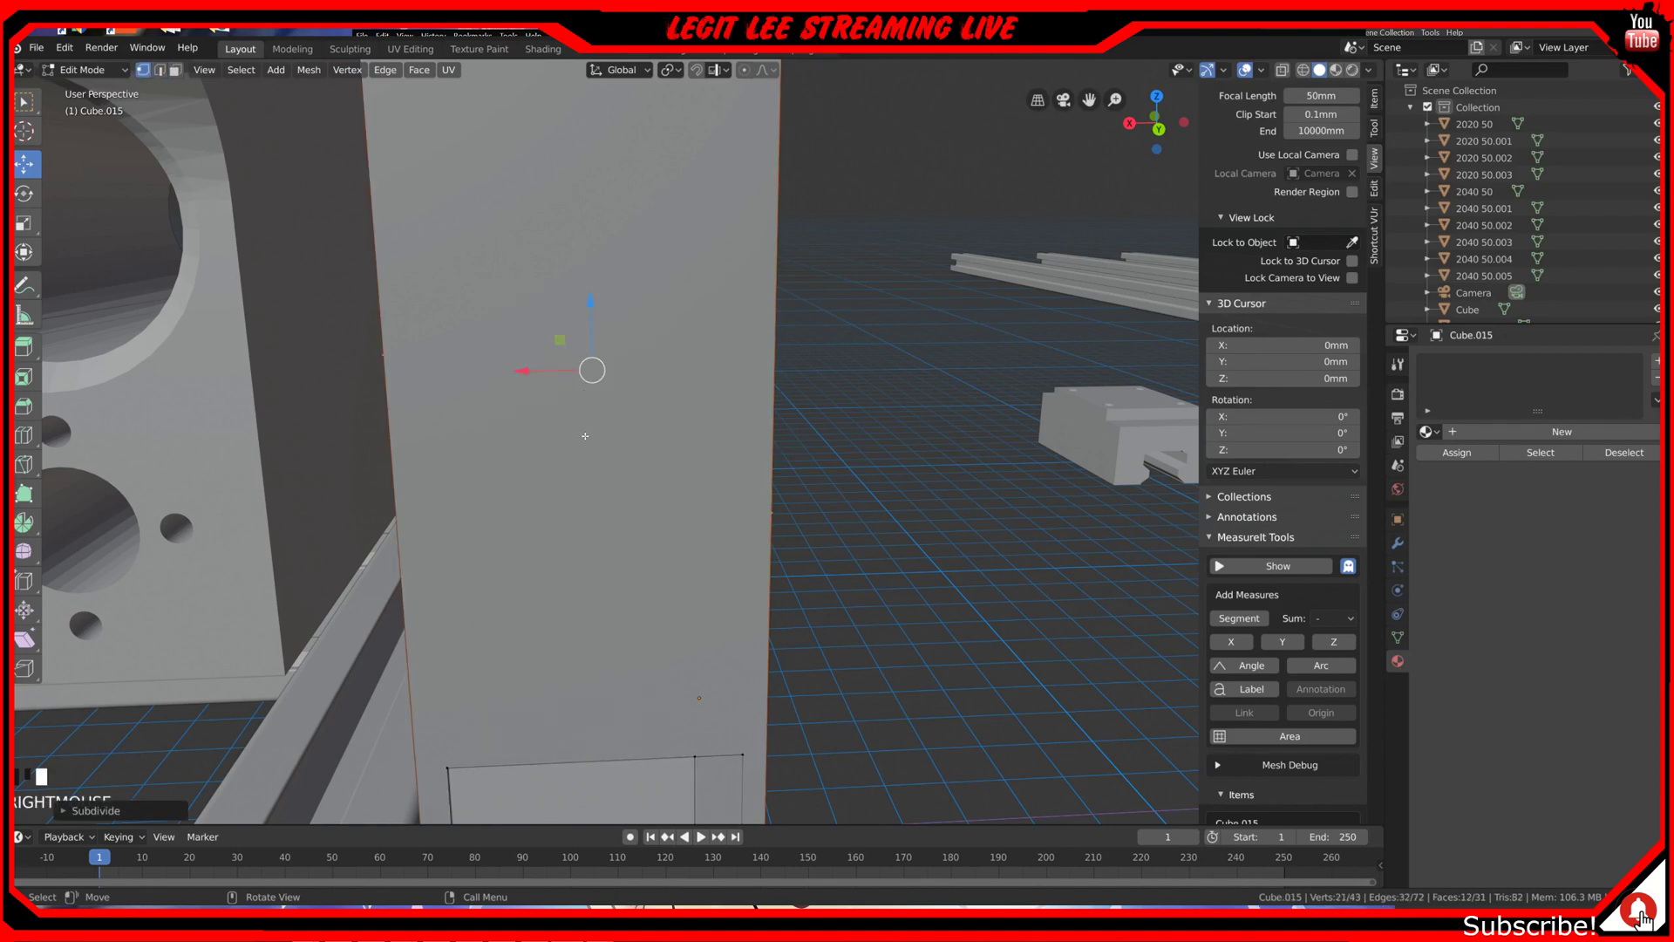
middle_drag(587, 441, 572, 426)
middle_drag(716, 482, 681, 552)
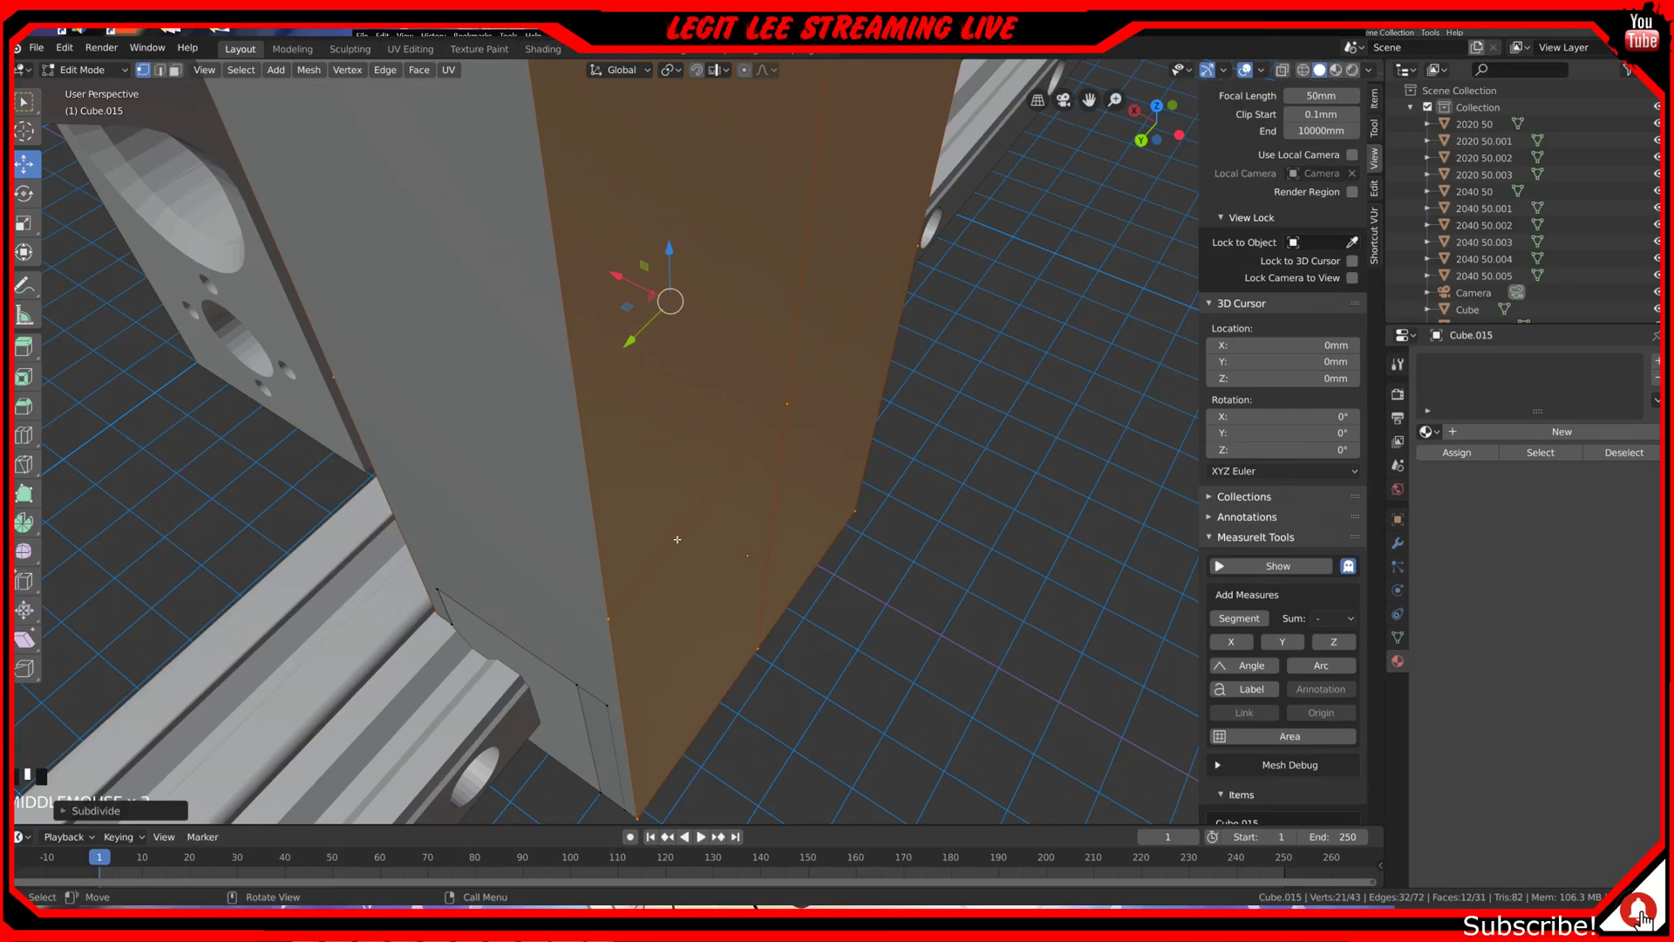
key(ctrl+z)
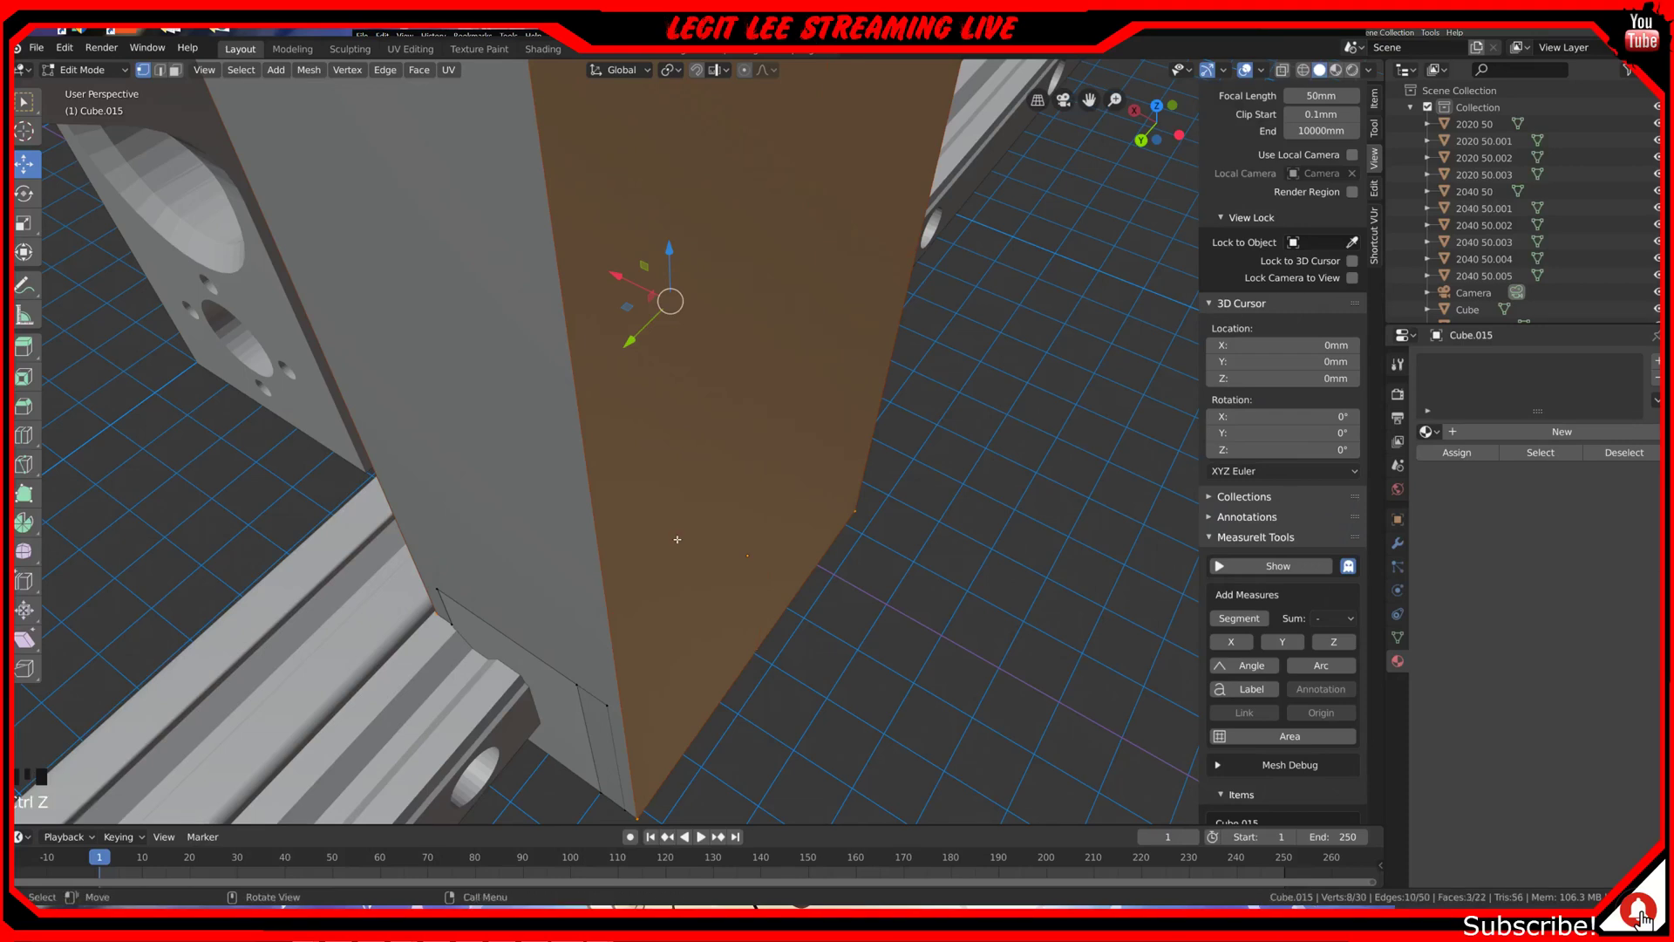
Step: Try selecting the top and bottom corner vertices of several vertical edges on the plate together
scroll(674, 541, down, 7)
middle_drag(680, 538, 680, 514)
scroll(644, 286, up, 2)
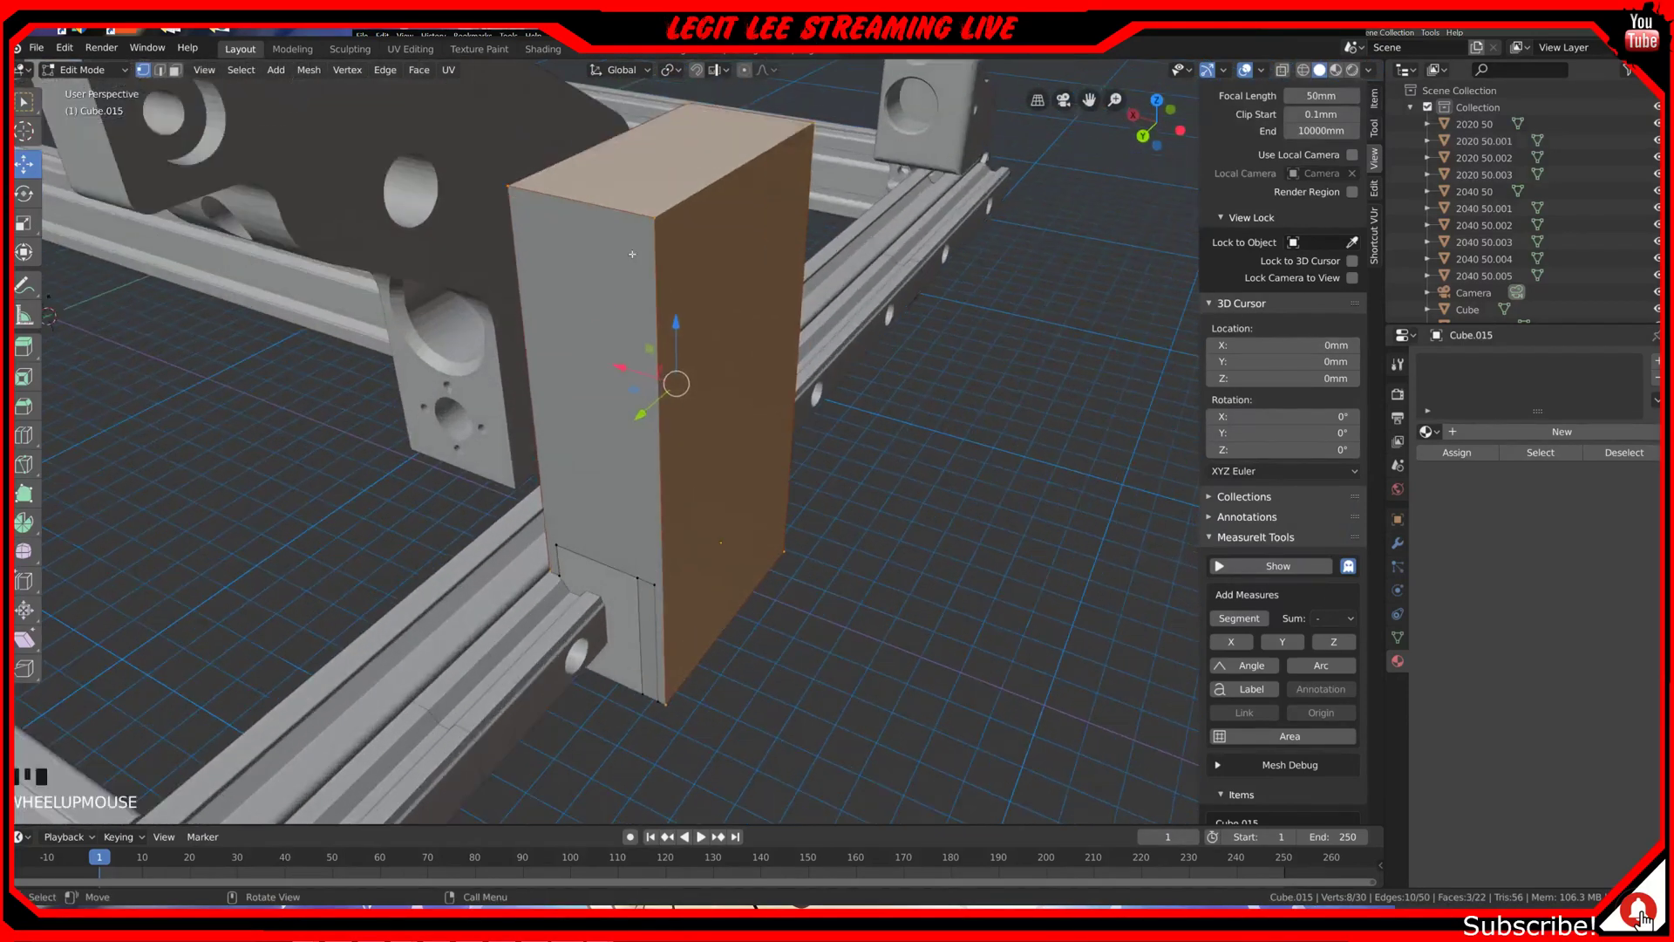
click(654, 217)
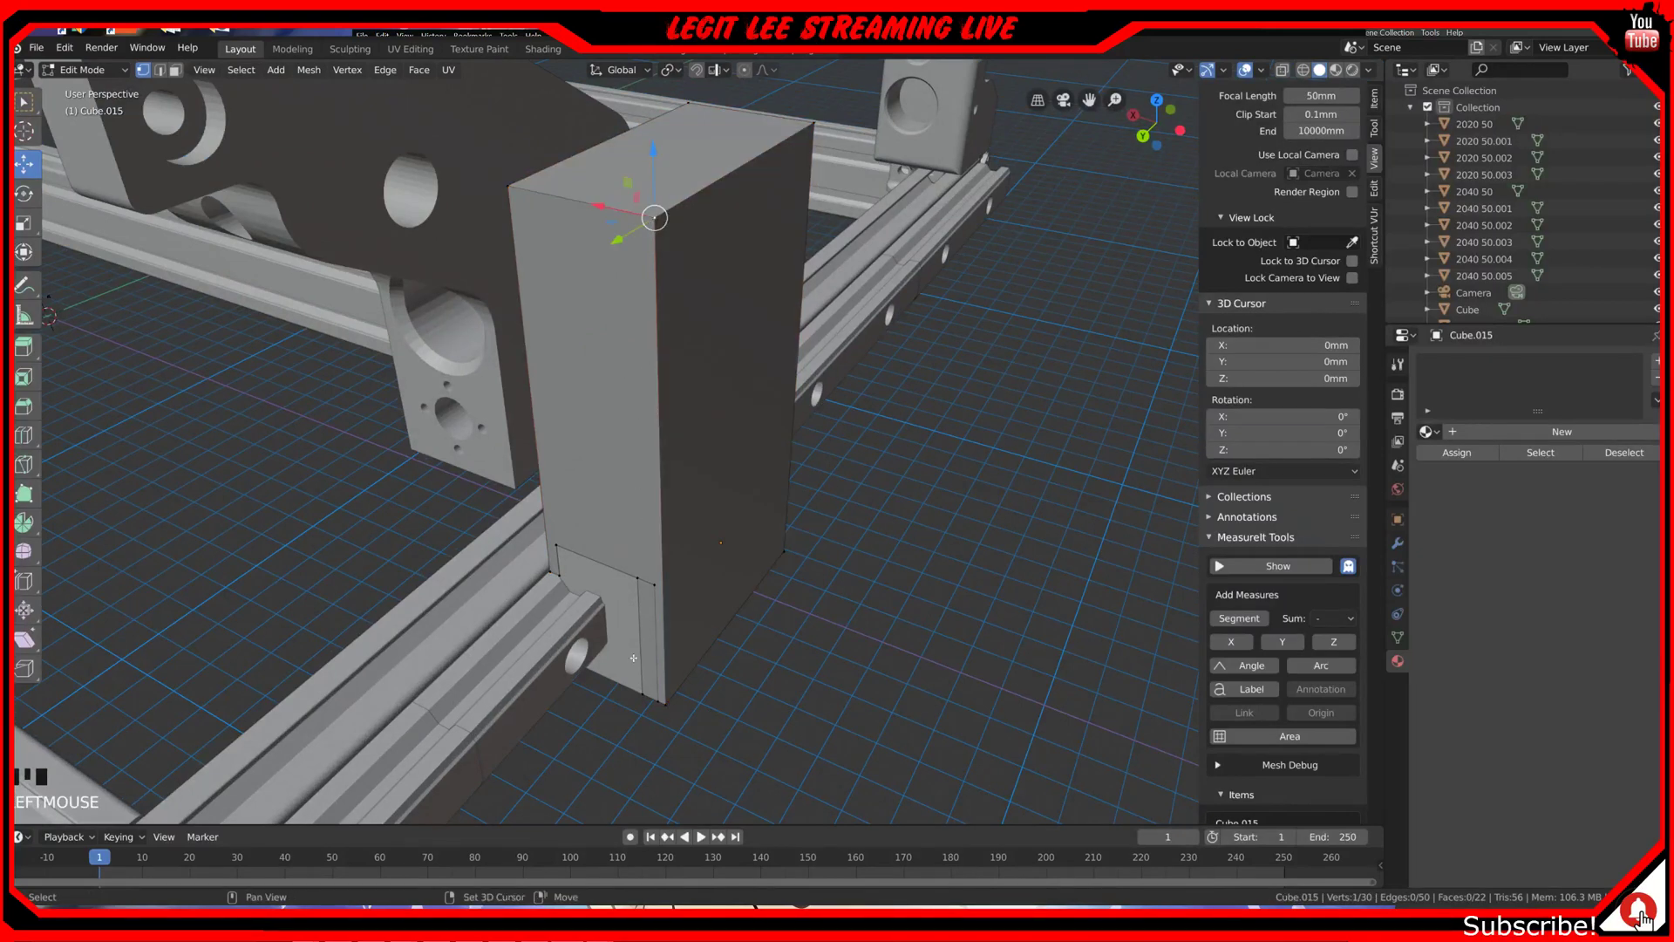
shift+click(668, 700)
middle_drag(668, 700, 559, 349)
shift+click(788, 129)
shift+click(785, 784)
middle_drag(838, 682, 668, 368)
Step: Subdivide the plate's outer vertical edge at the +Y end between its top and bottom corner vertices
click(642, 193)
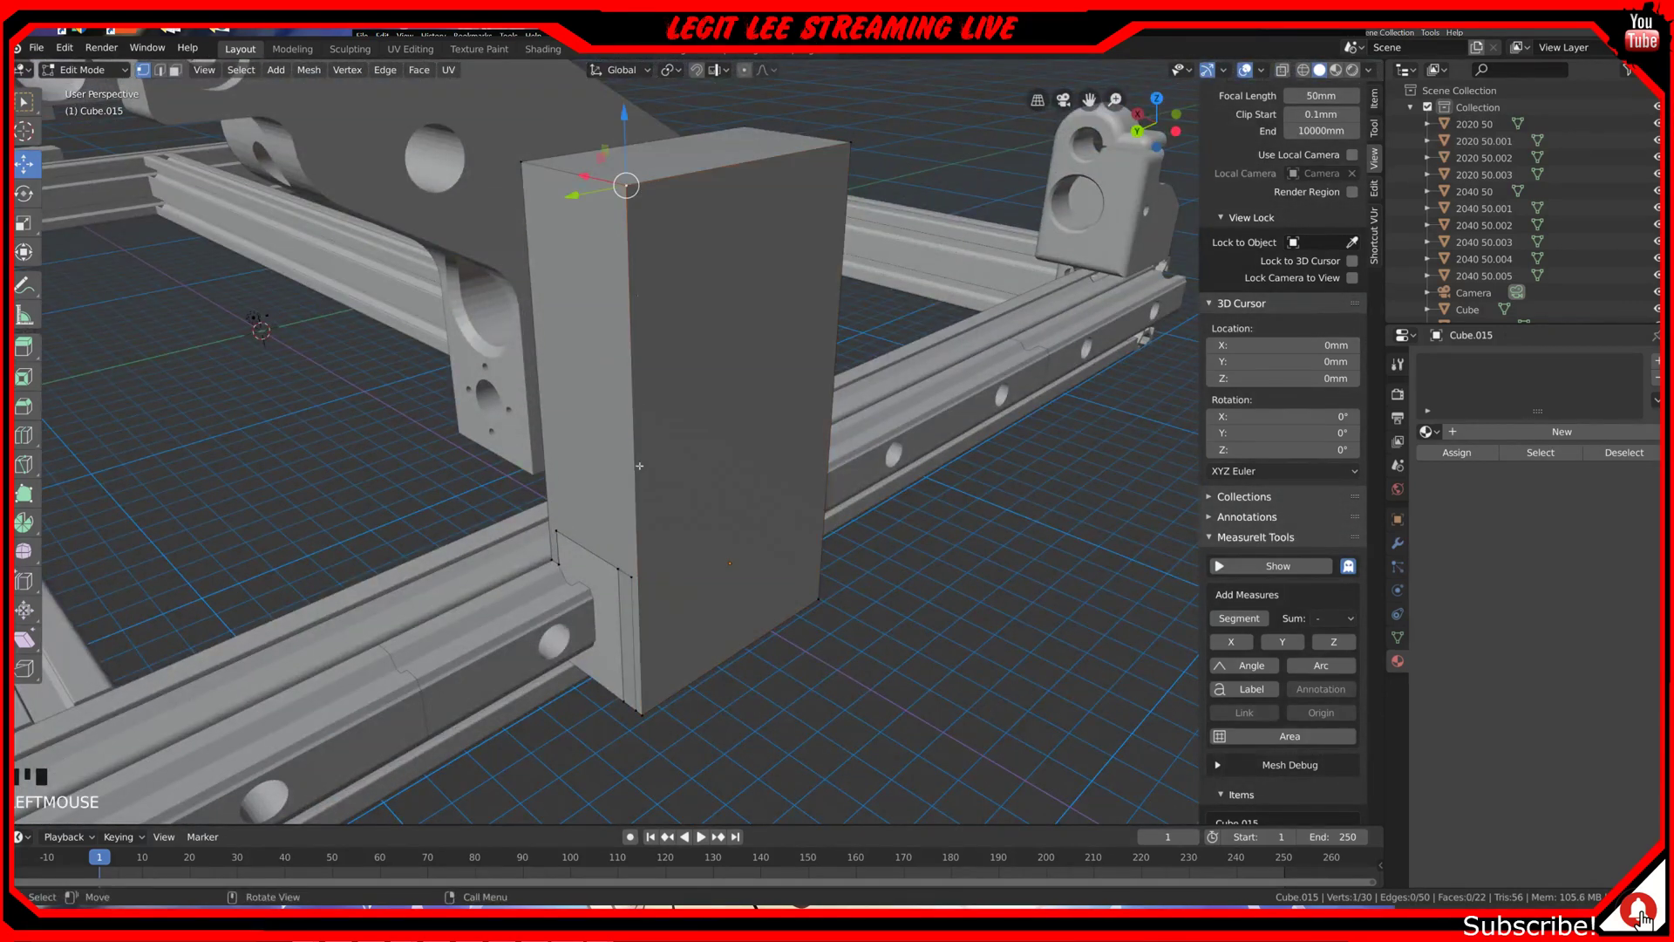
shift+click(642, 711)
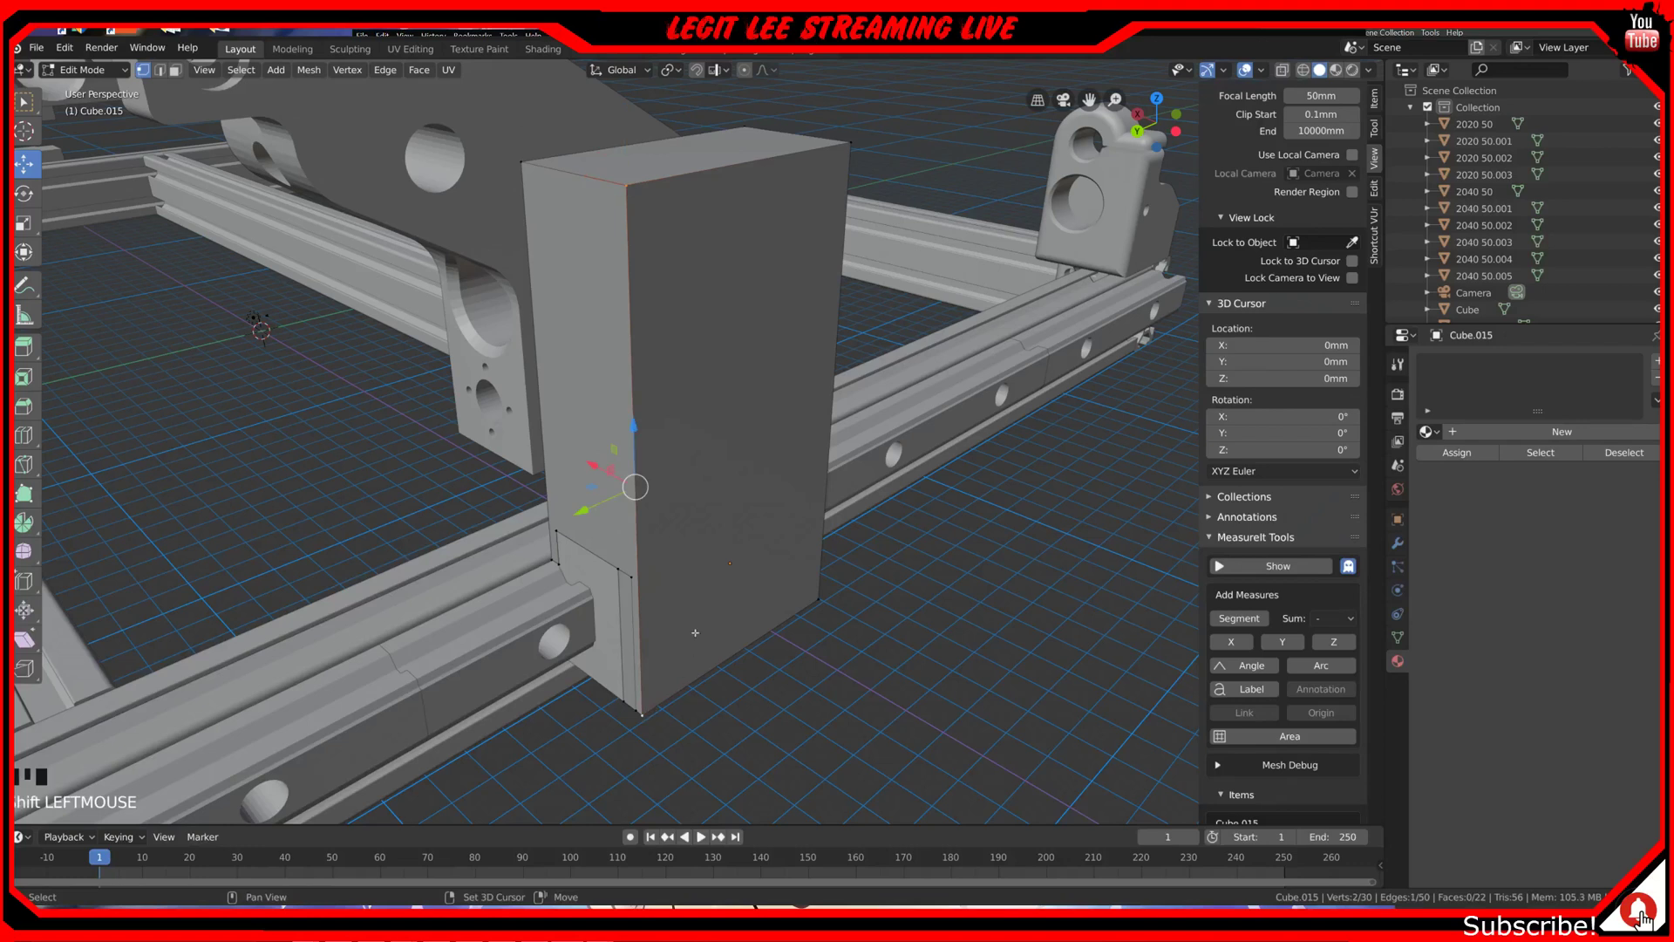
right_click(651, 382)
click(648, 381)
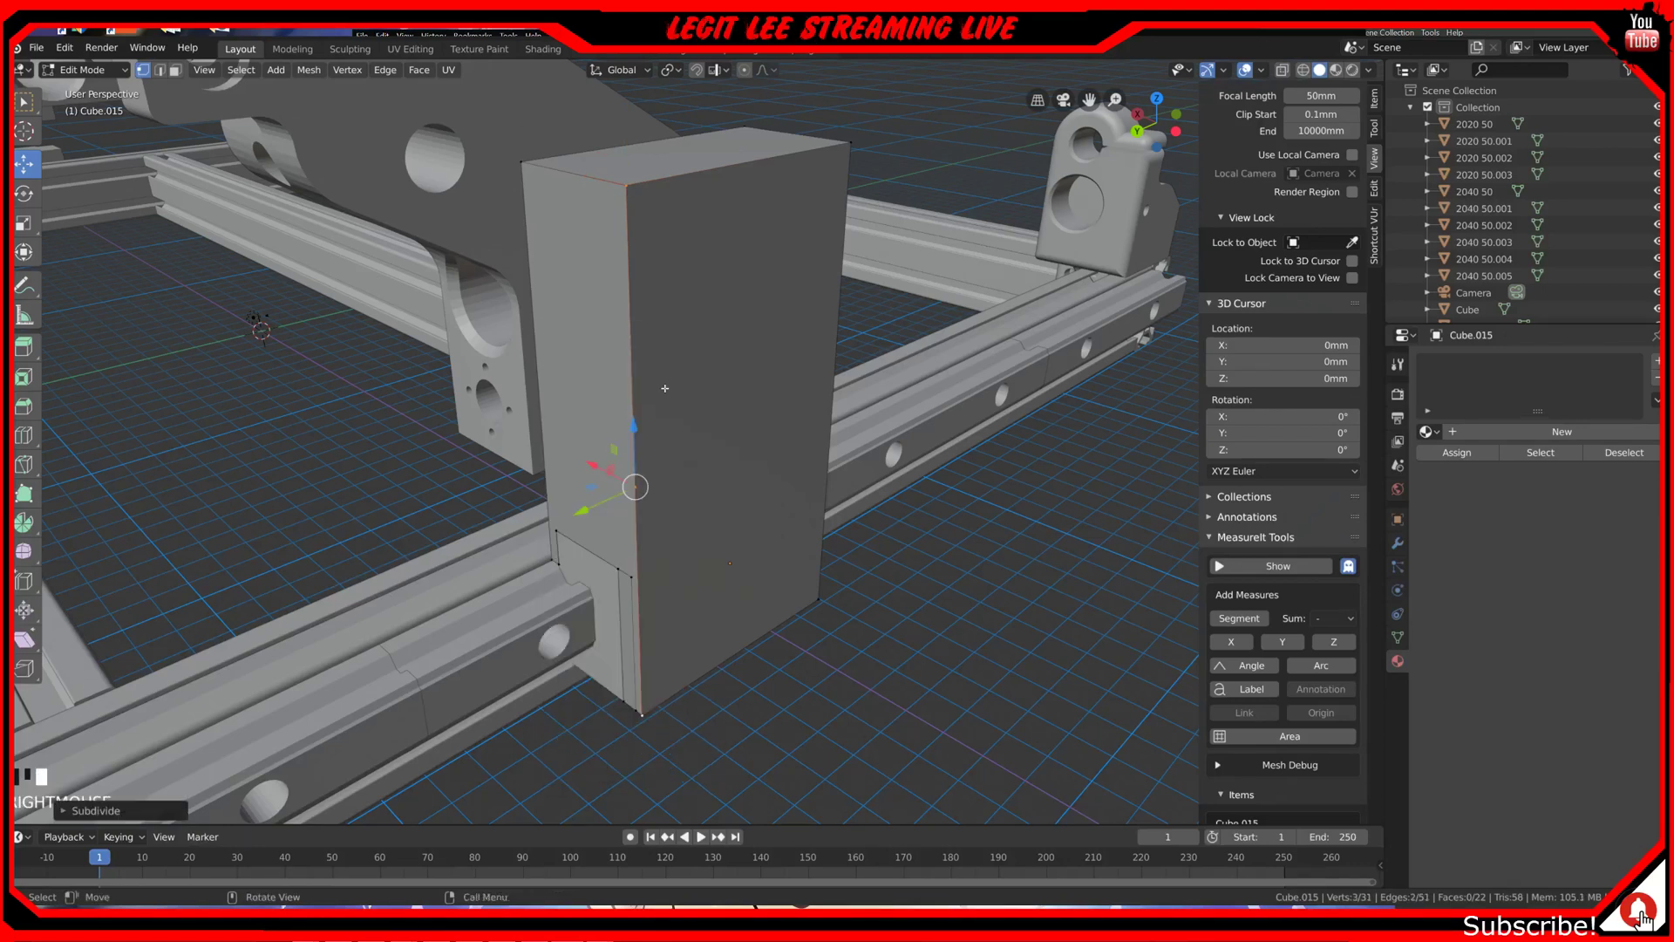
Step: Subdivide the plate's outer vertical edge at the -Y end between its top and bottom corner vertices
middle_drag(820, 403, 802, 559)
shift+click(873, 715)
right_click(872, 390)
click(873, 373)
middle_drag(796, 479, 705, 296)
scroll(551, 169, up, 2)
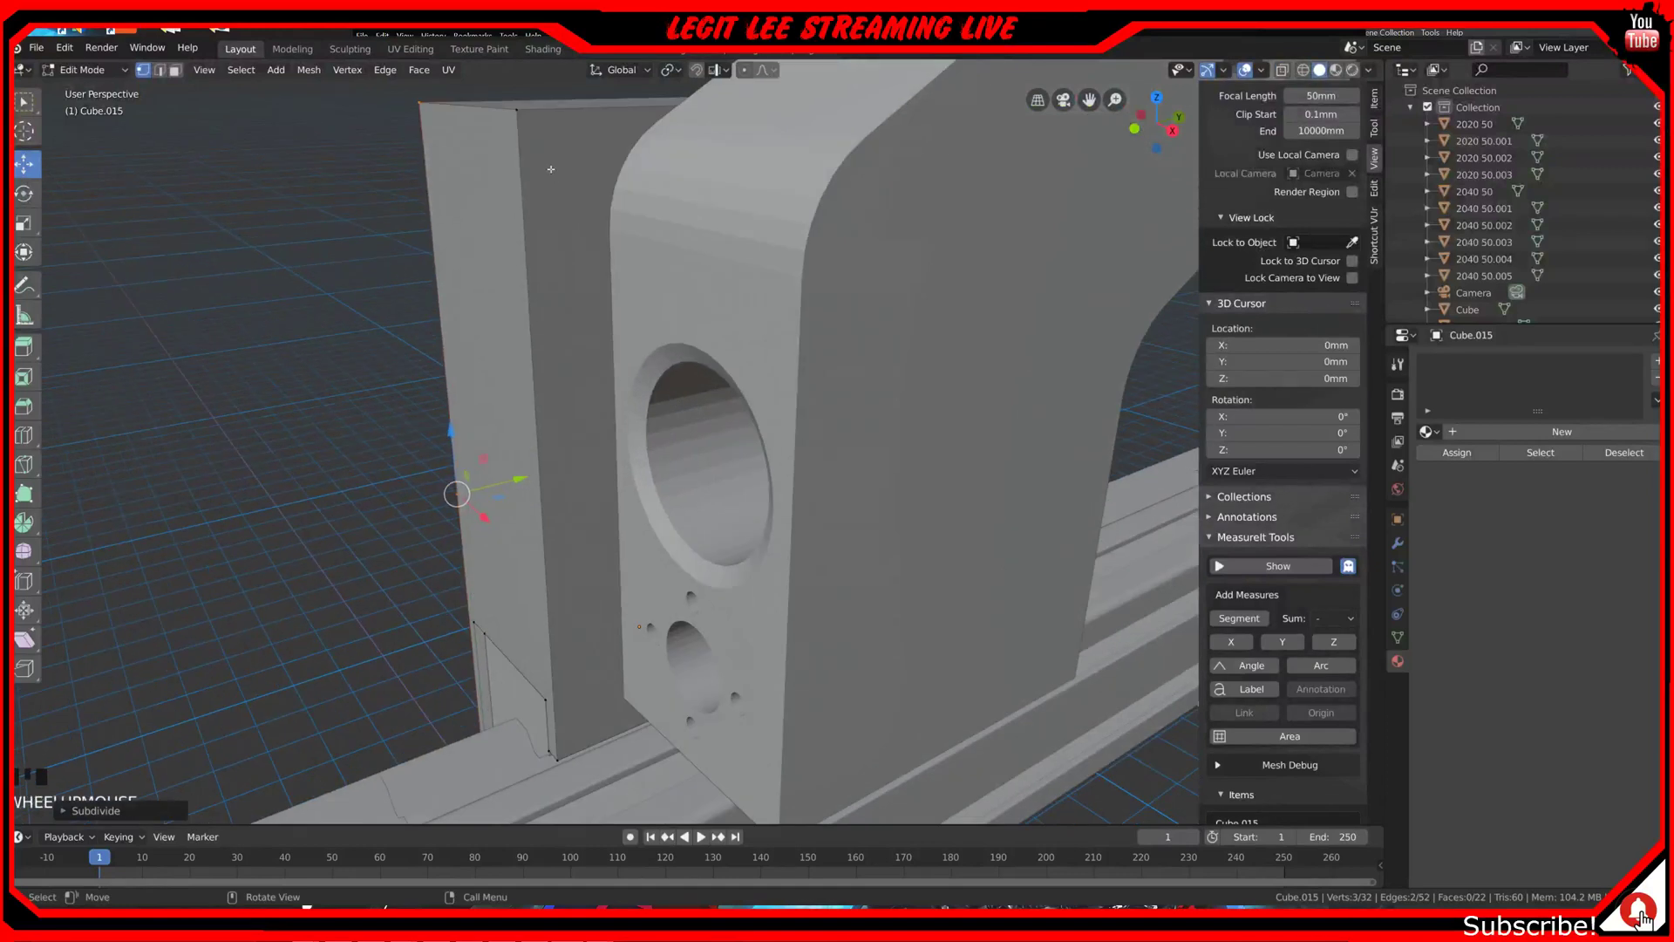
Step: Subdivide the plate's inner vertical edge at the -Y end, beside the bracket, between its top and bottom corner vertices
click(517, 111)
shift+click(559, 759)
right_click(595, 367)
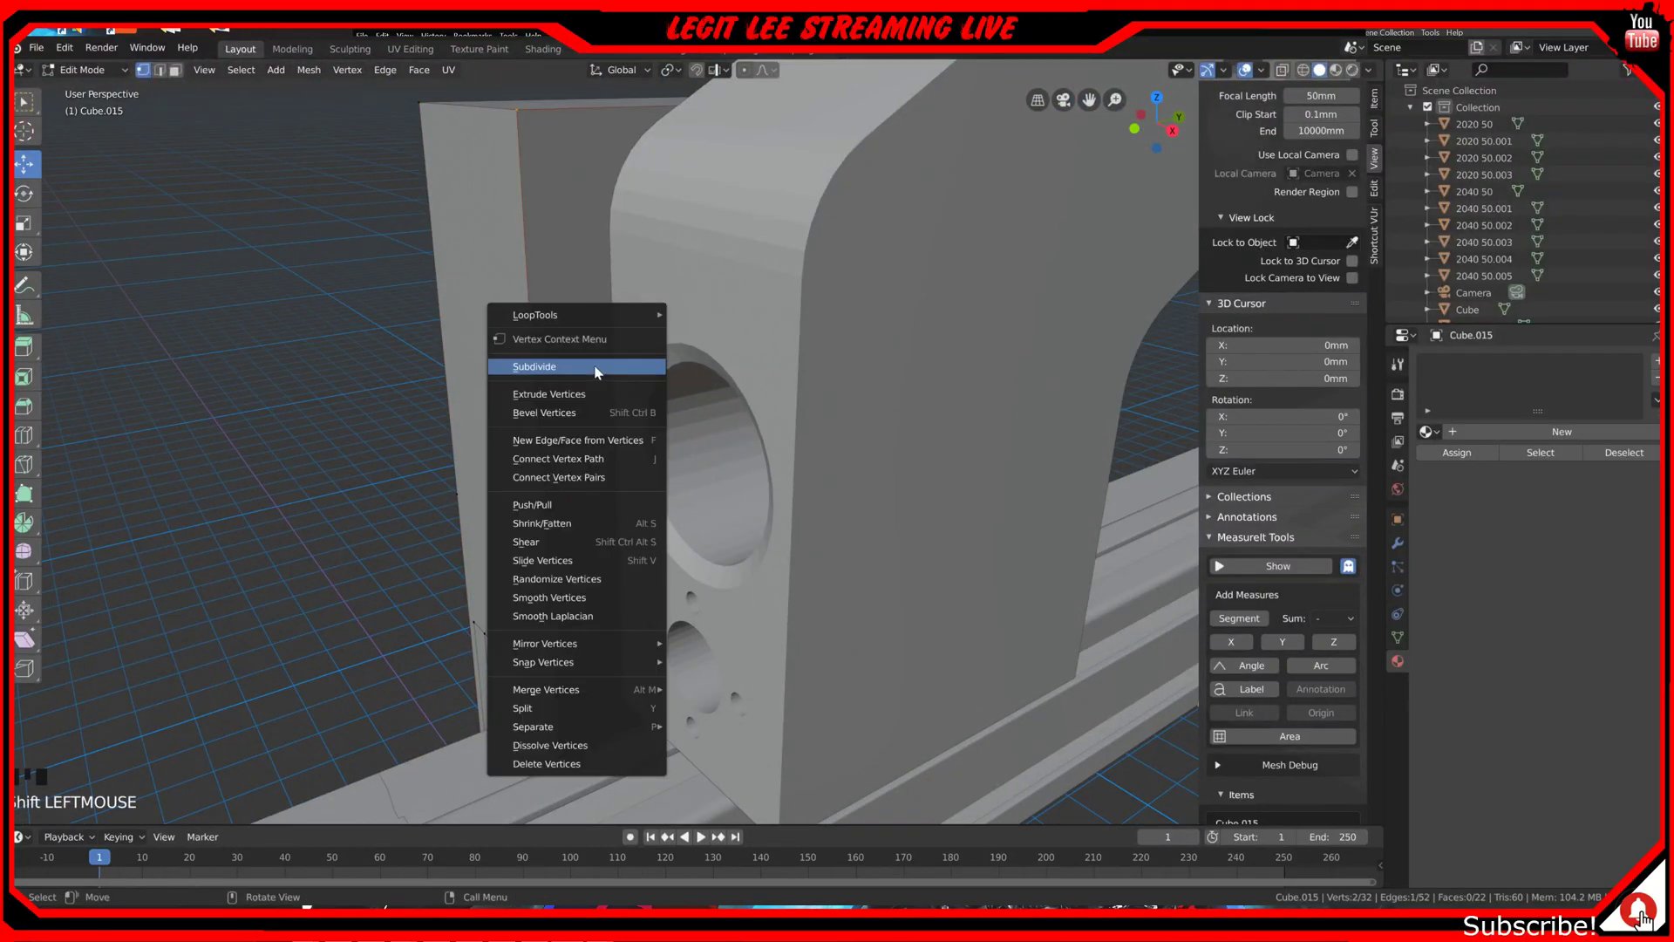
click(594, 367)
mouse_move(595, 367)
middle_down()
mouse_move(793, 546)
mouse_move(685, 533)
mouse_move(610, 366)
middle_up()
scroll(598, 337, up, 3)
scroll(530, 154, down, 2)
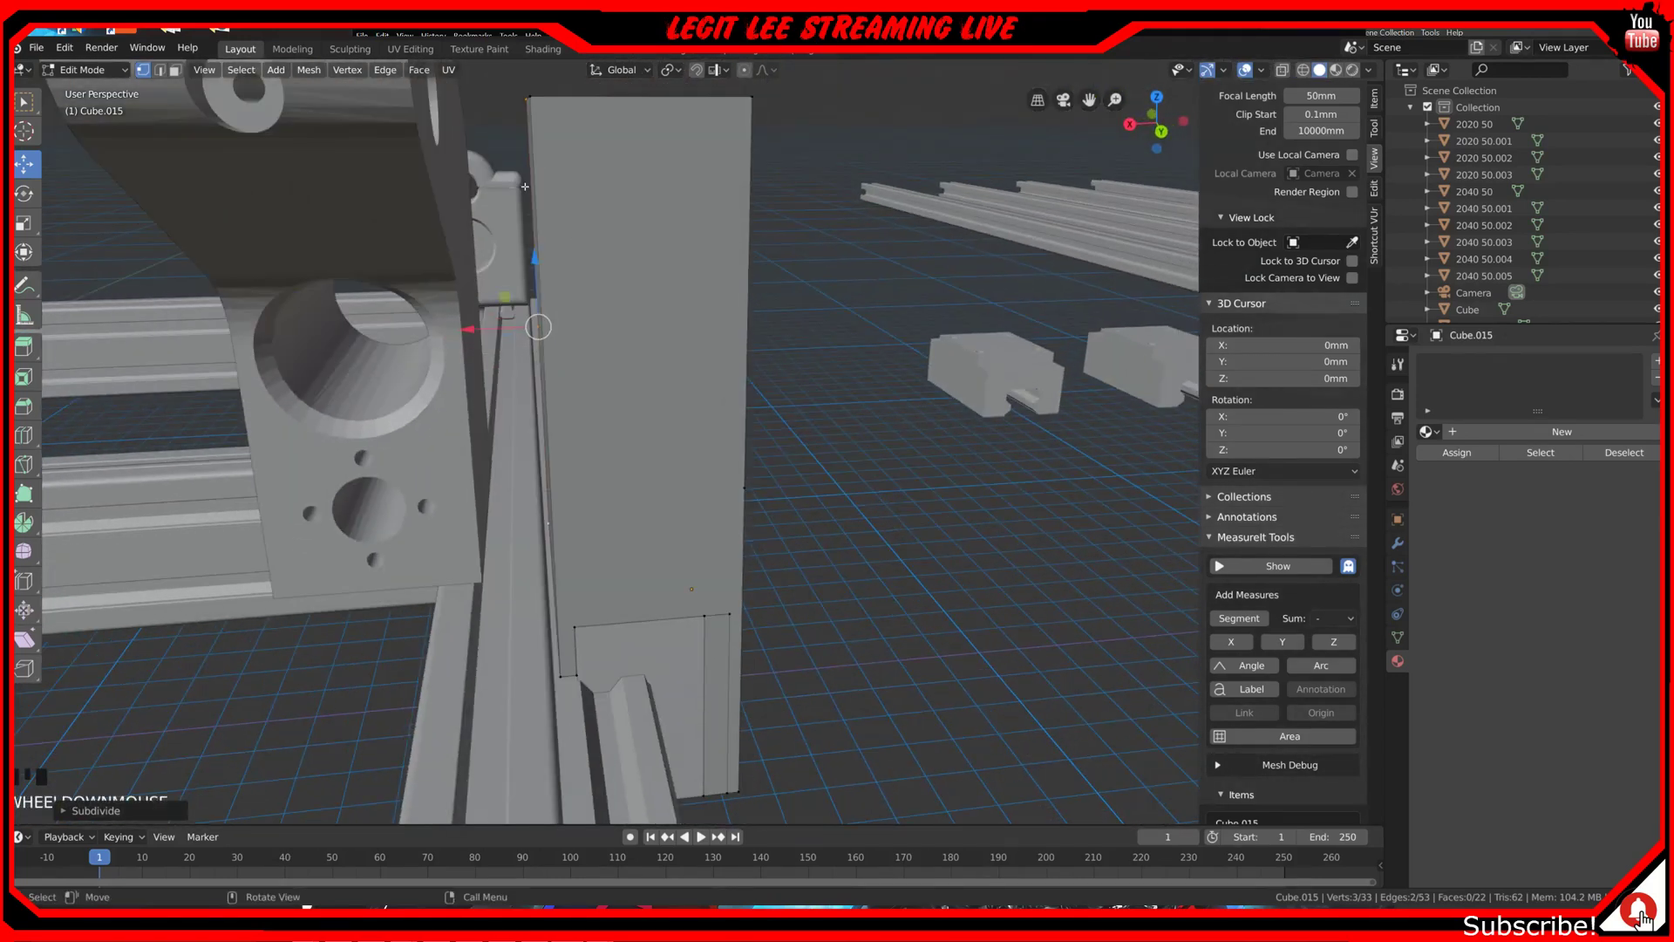
Step: Subdivide the plate's inner vertical edge at the +Y end, beside the bracket, between its top and bottom corner vertices
click(531, 97)
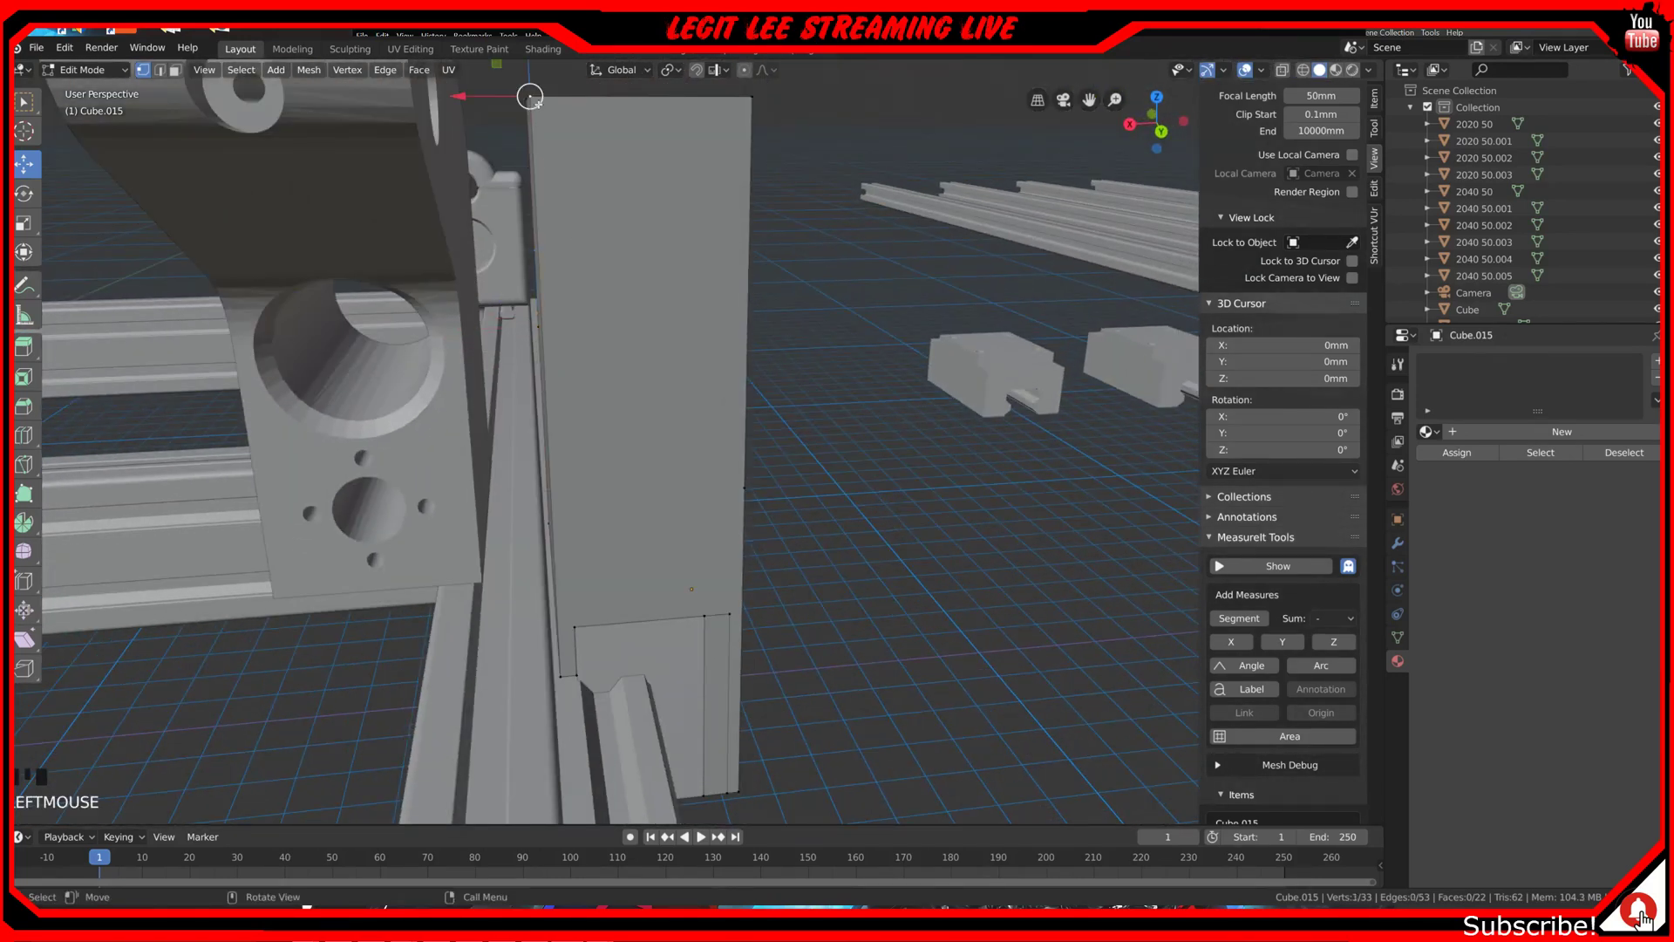
shift+click(561, 676)
right_click(611, 427)
click(637, 405)
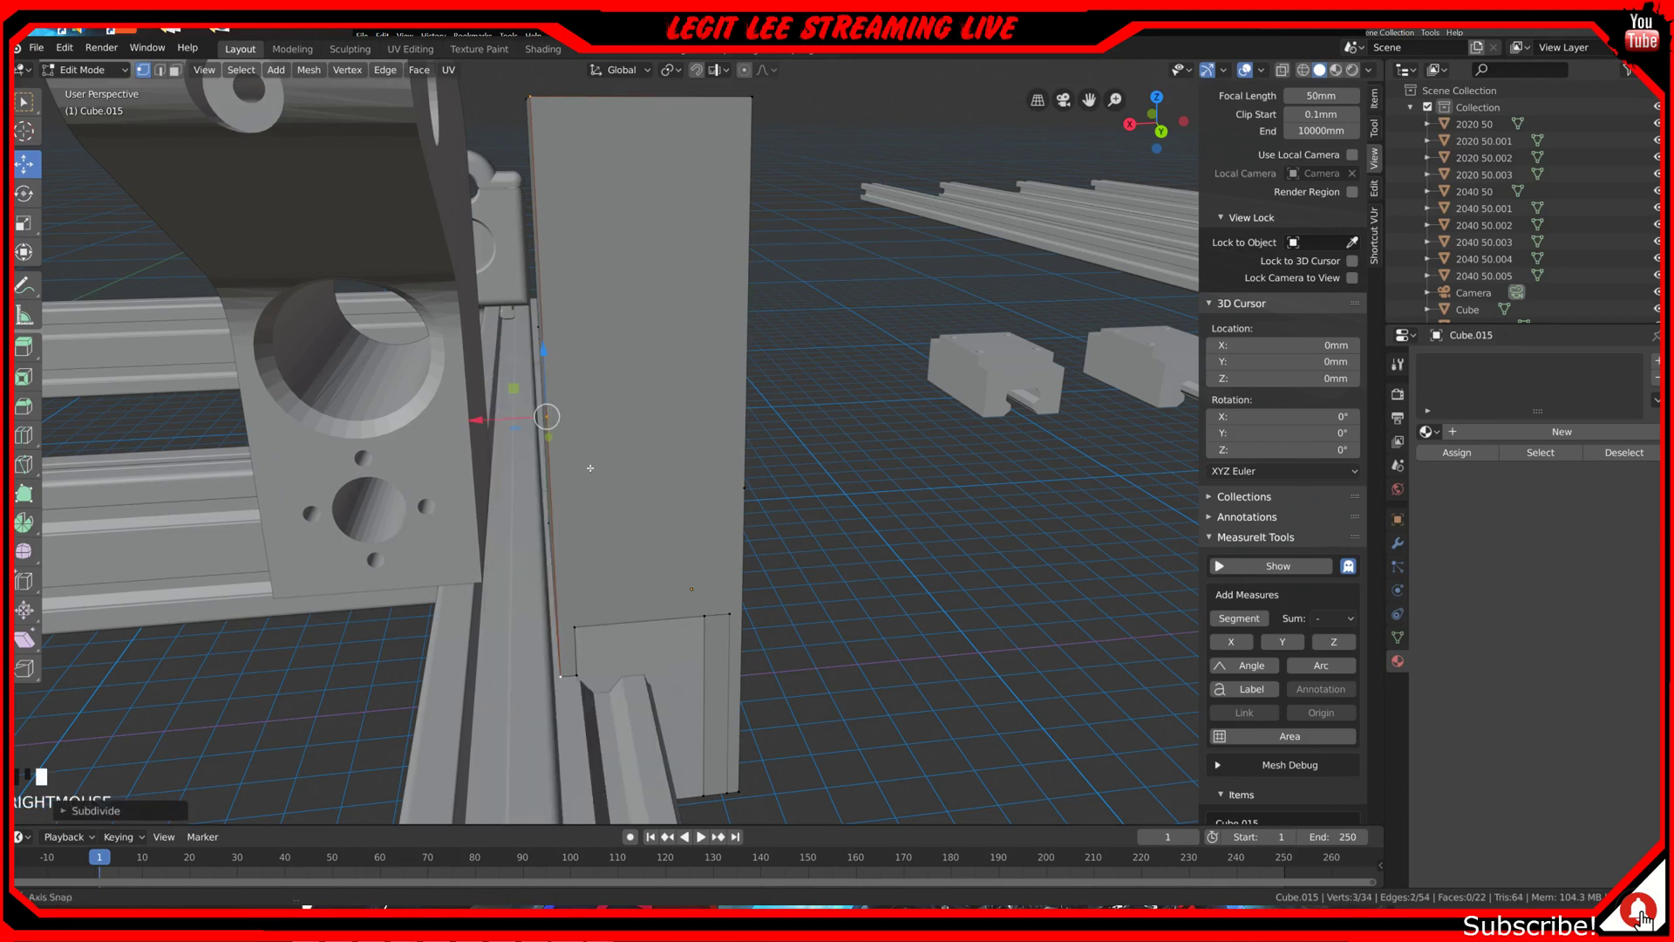
middle_drag(591, 468, 599, 470)
click(565, 422)
Step: In the back view, raise the middle vertex of the plate's outer +Y vertical edge to about Z 2.61 mm
middle_drag(754, 428, 754, 401)
click(711, 475)
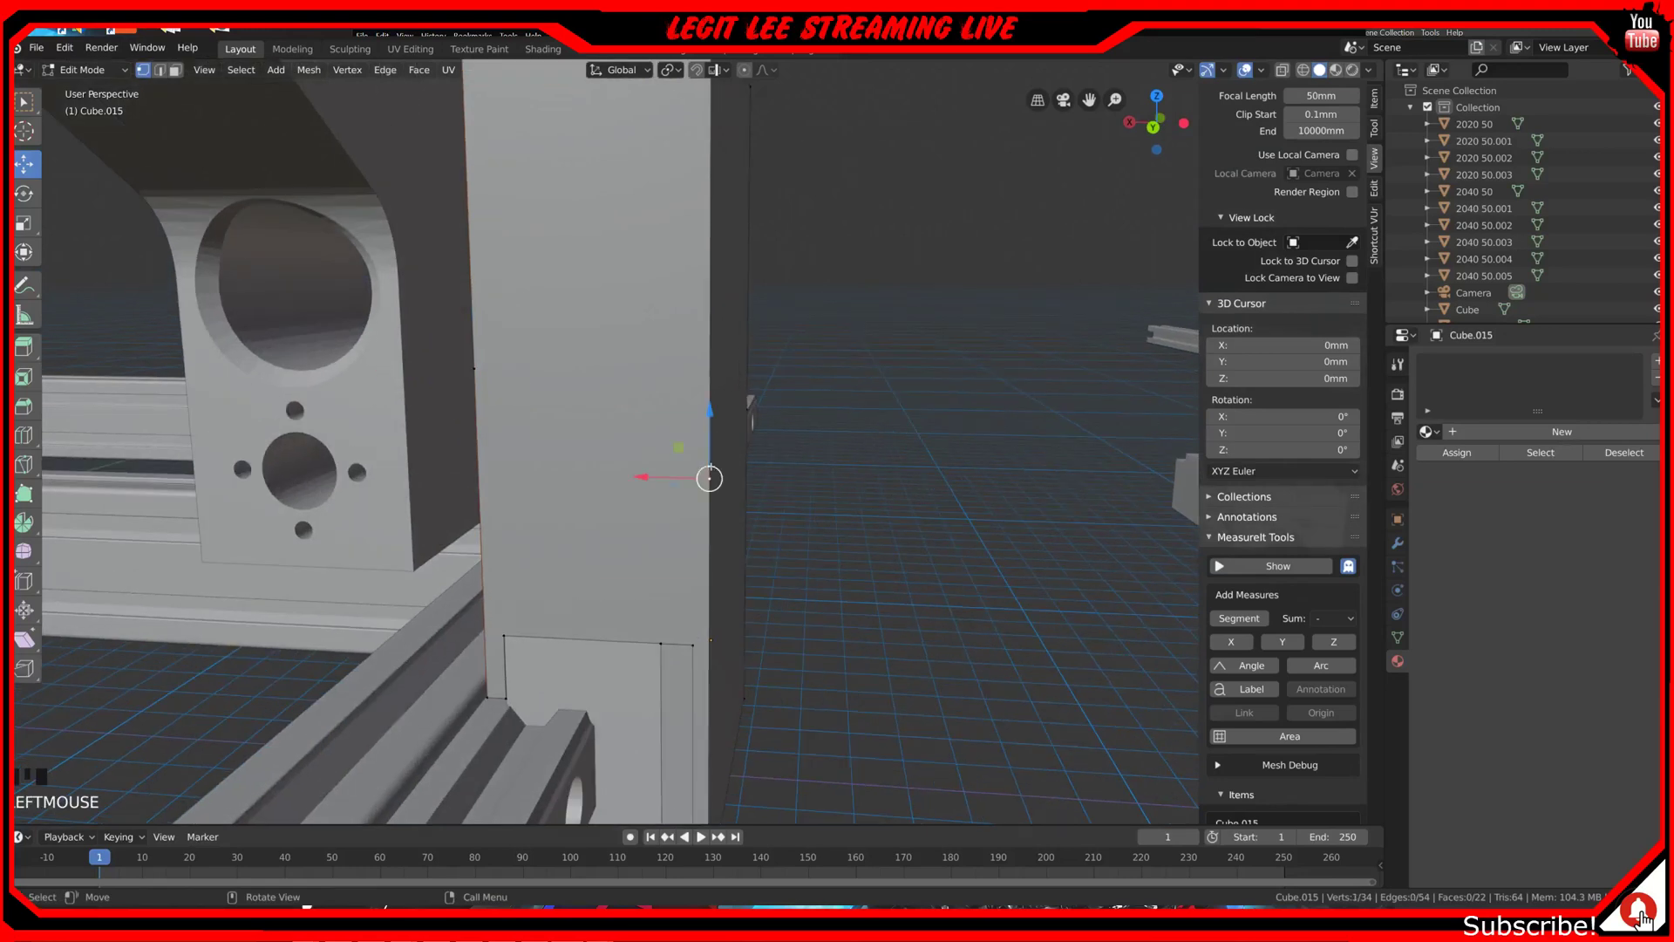
key(ctrl+KP_1)
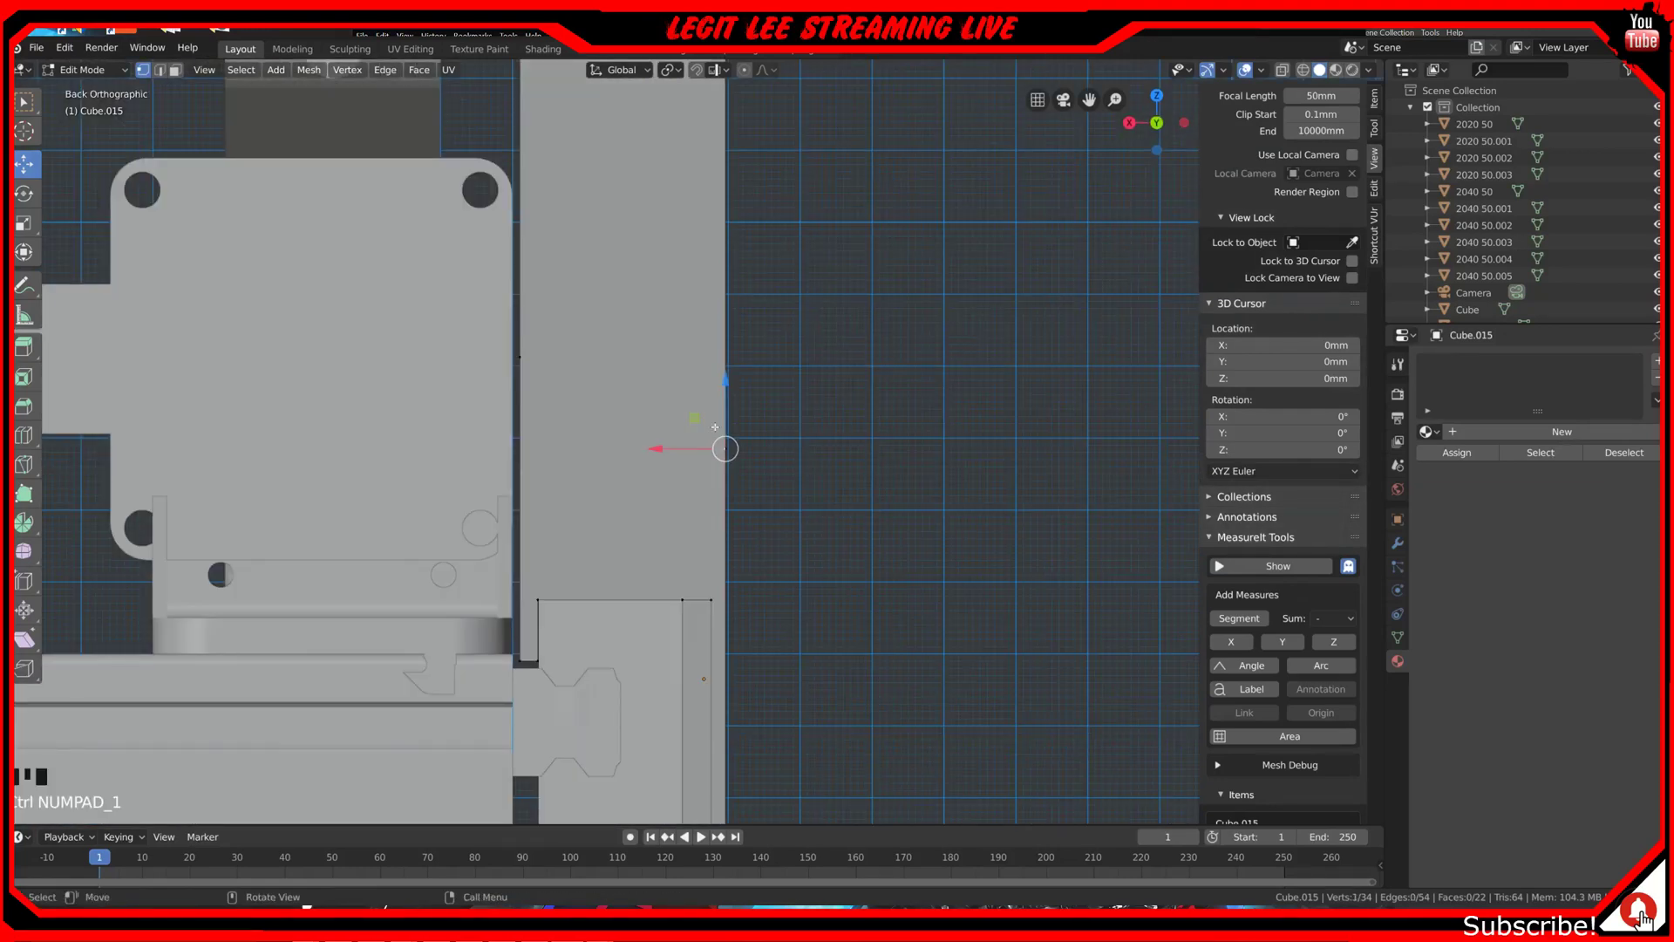
scroll(690, 392, up, 3)
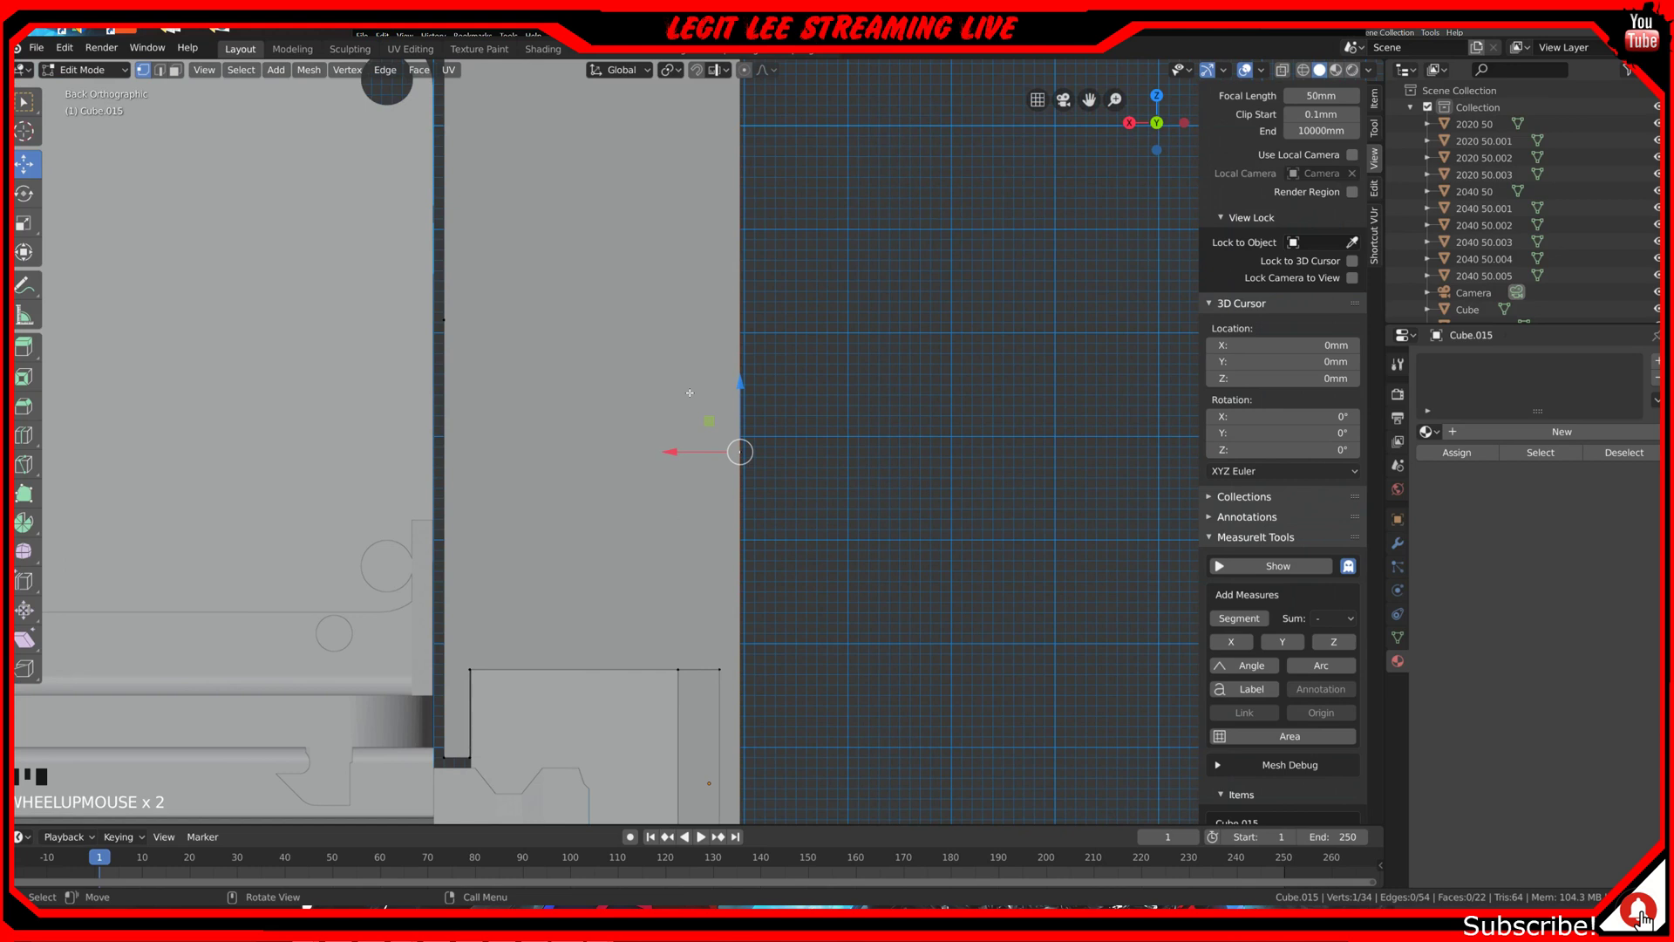
ctrl+drag(754, 389, 753, 231)
shift+middle_drag(617, 322, 707, 469)
scroll(707, 469, up, 4)
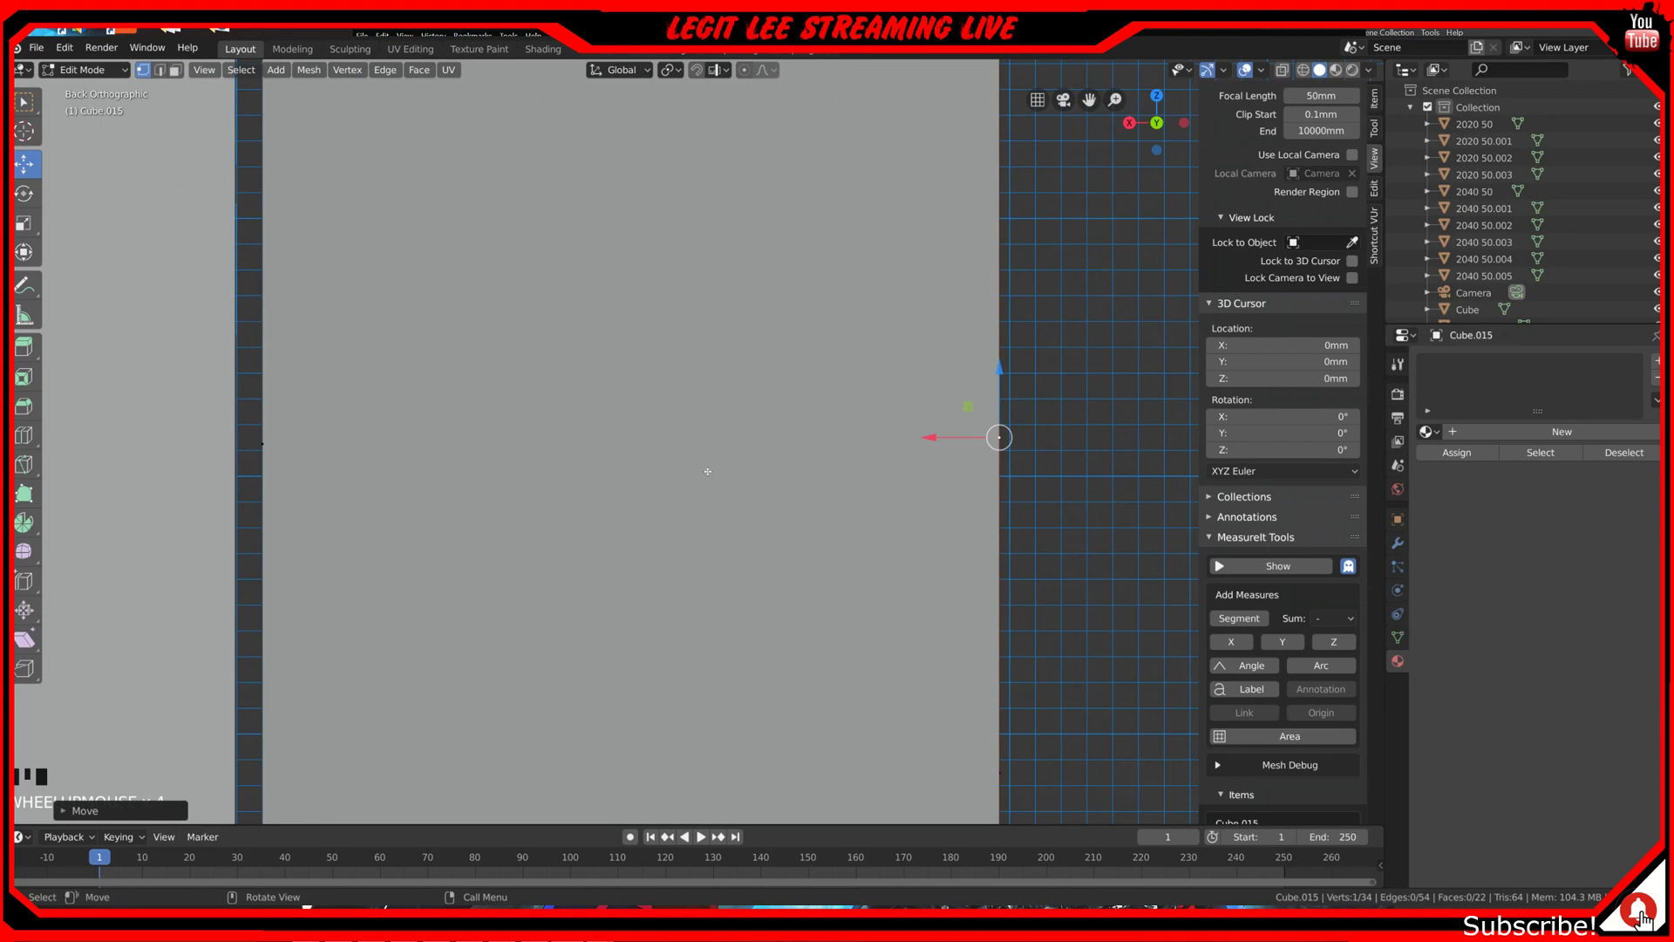
scroll(707, 471, up, 1)
ctrl+drag(1065, 369, 1061, 393)
shift+middle_drag(1064, 422, 471, 490)
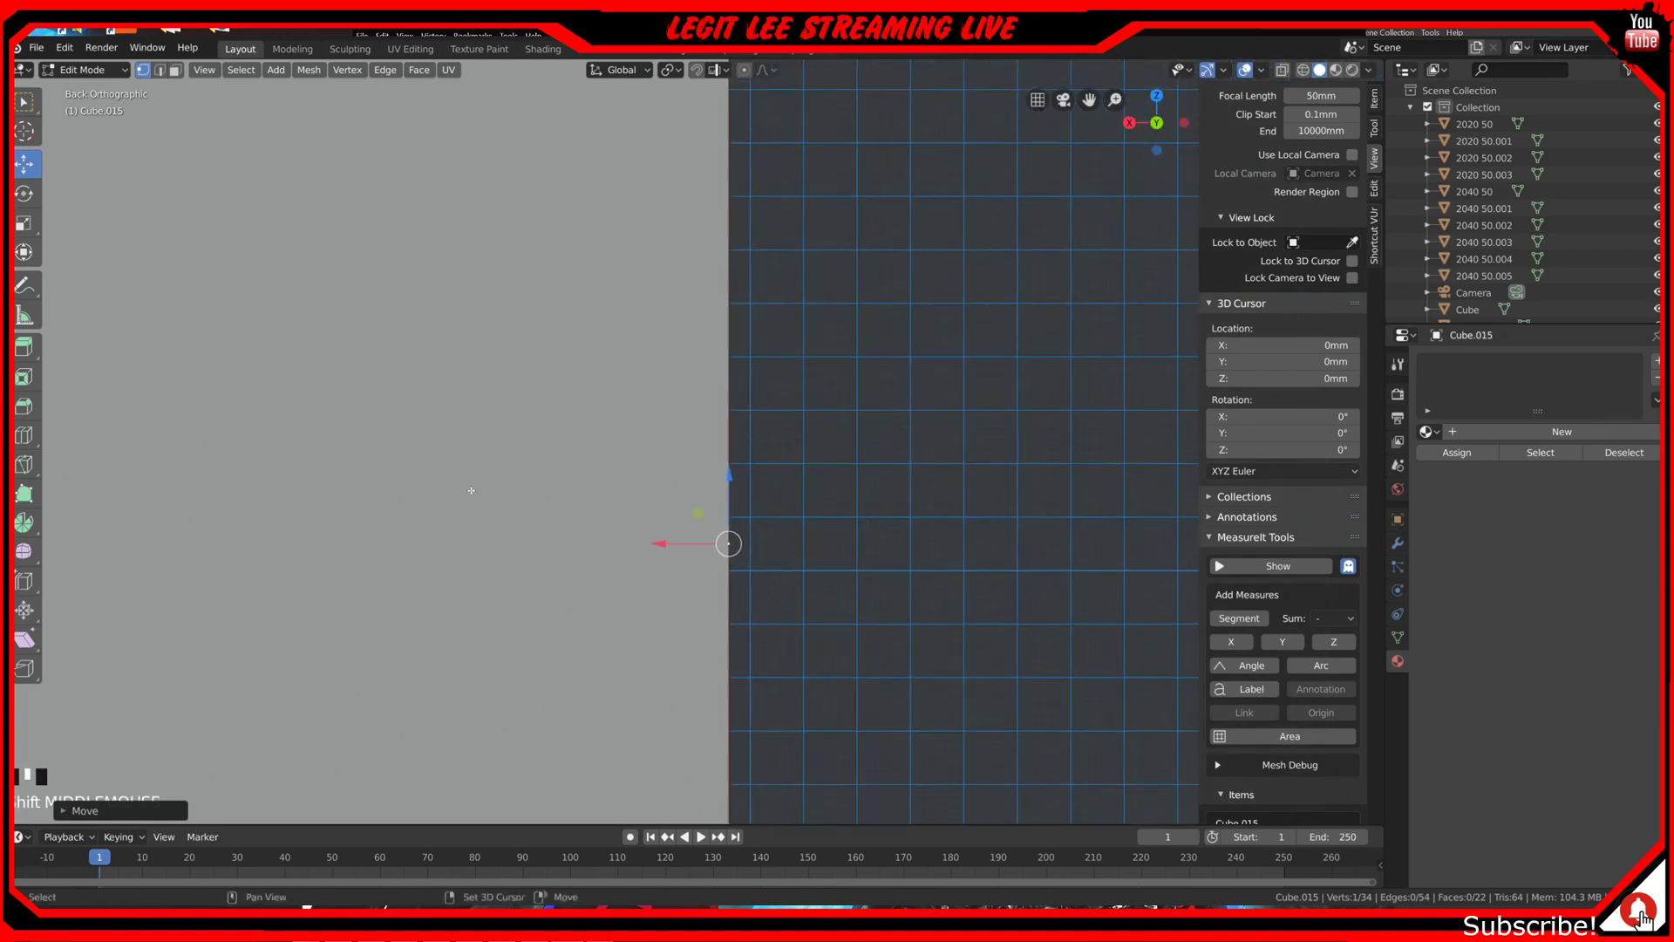
ctrl+drag(730, 473, 732, 457)
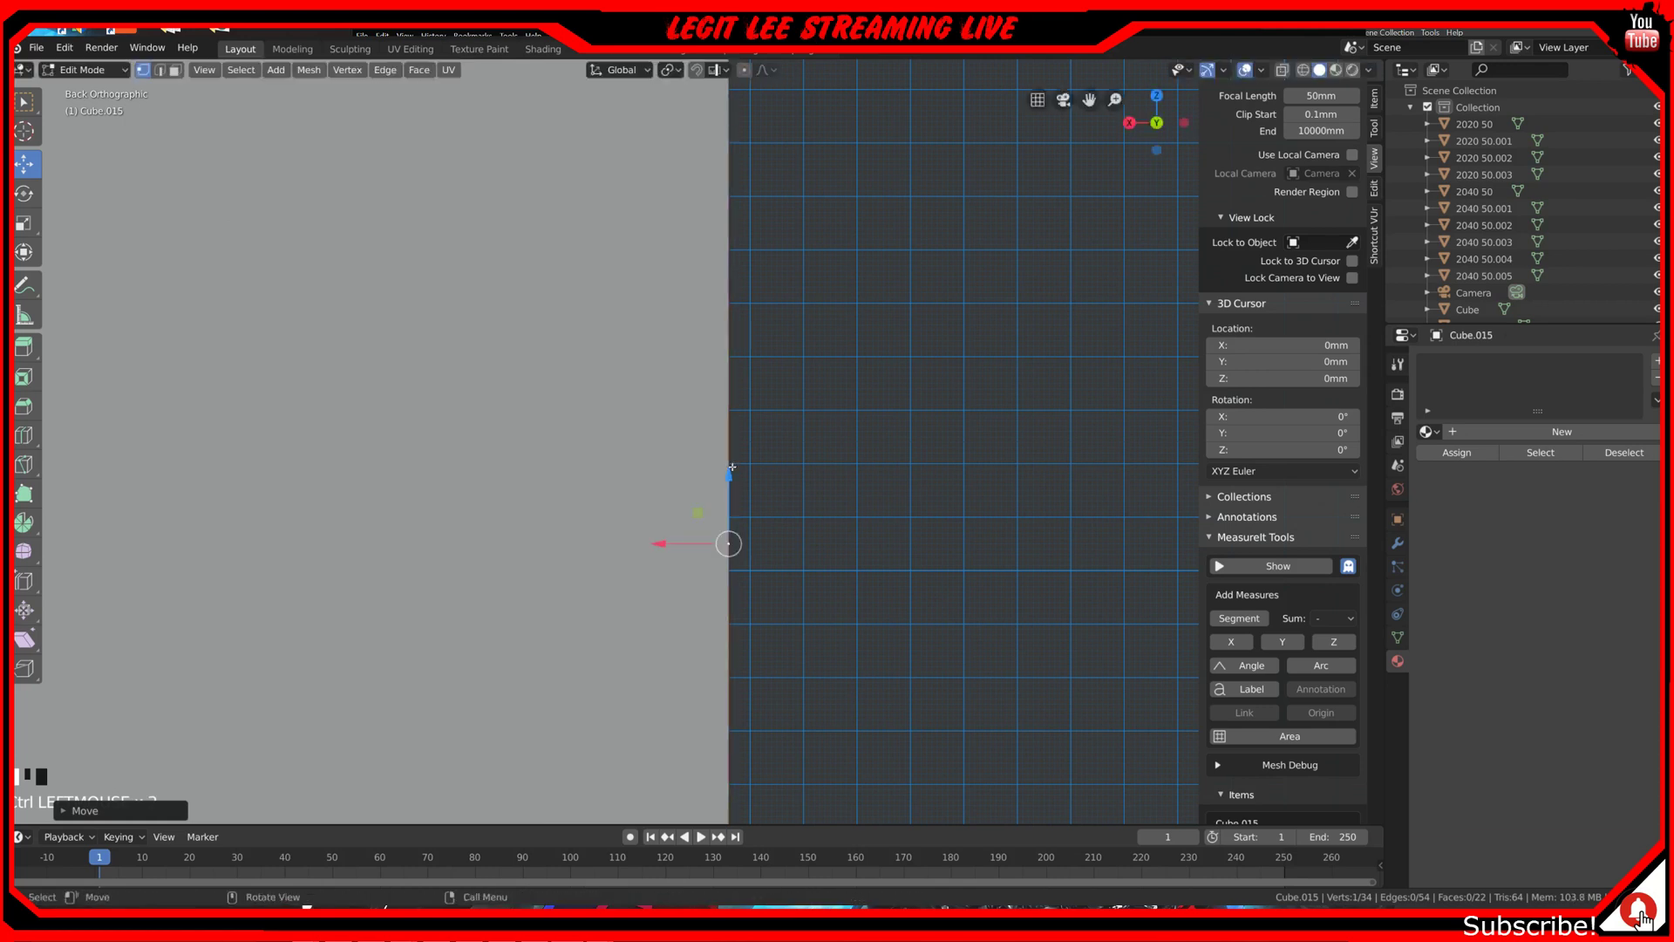
scroll(759, 532, up, 2)
ctrl+drag(755, 549, 757, 510)
shift+middle_drag(729, 520, 815, 494)
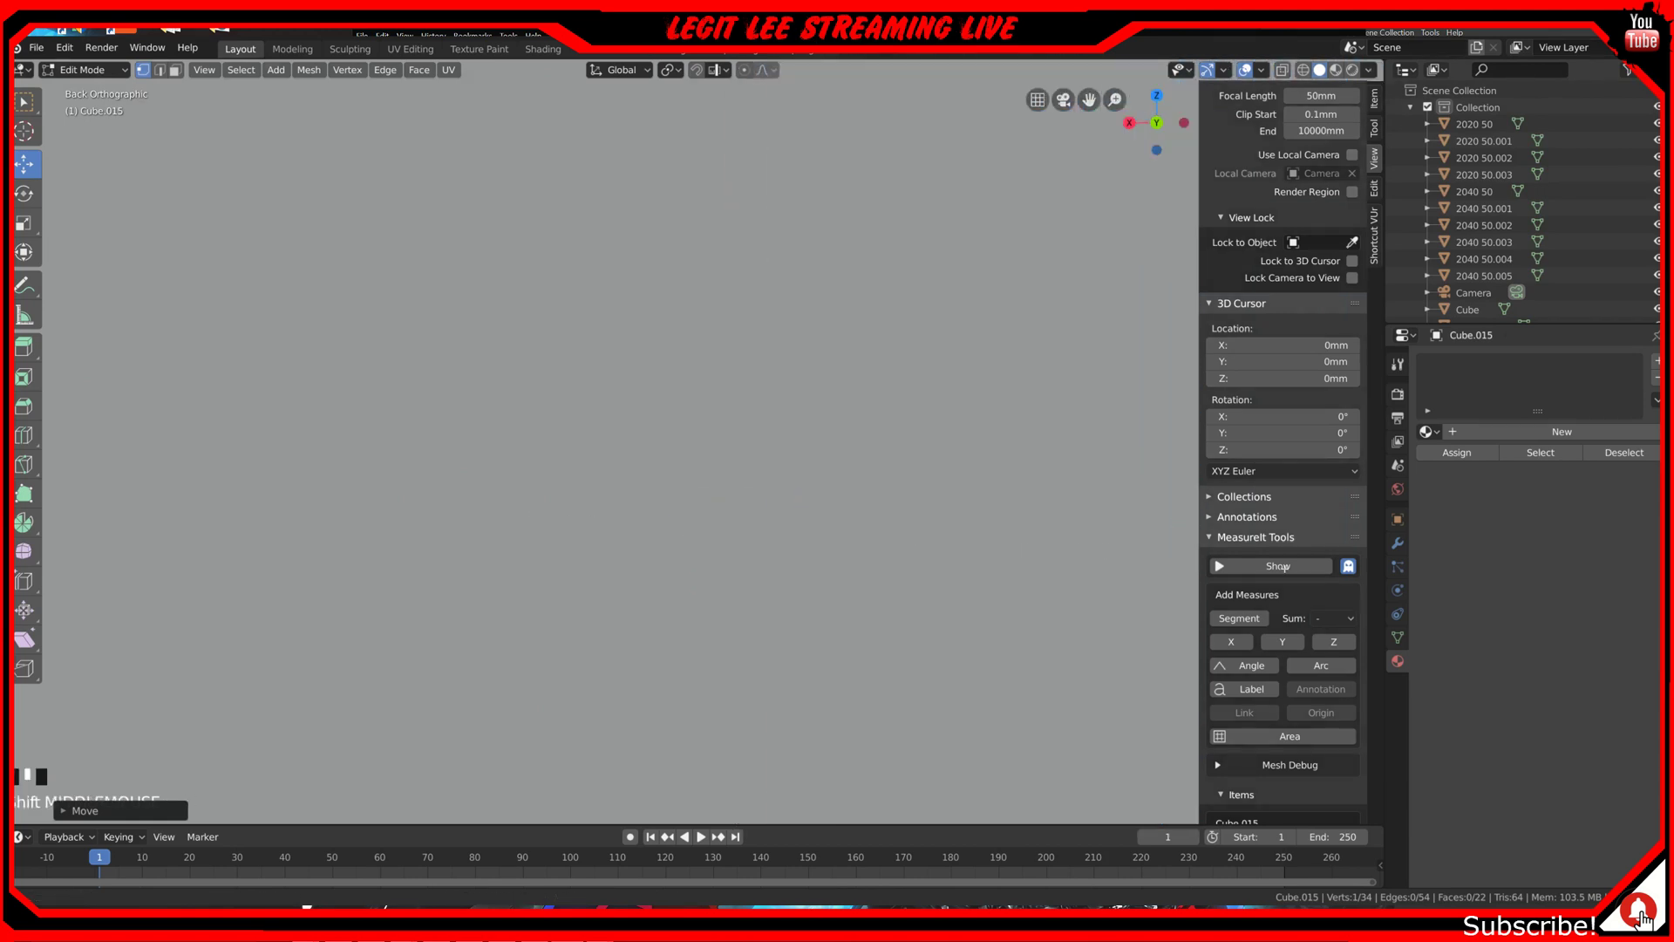
Step: Show the vertex coordinates and raise the middle vertex of the plate's inner +Y vertical edge to Z 2.6352 mm
scroll(815, 495, down, 4)
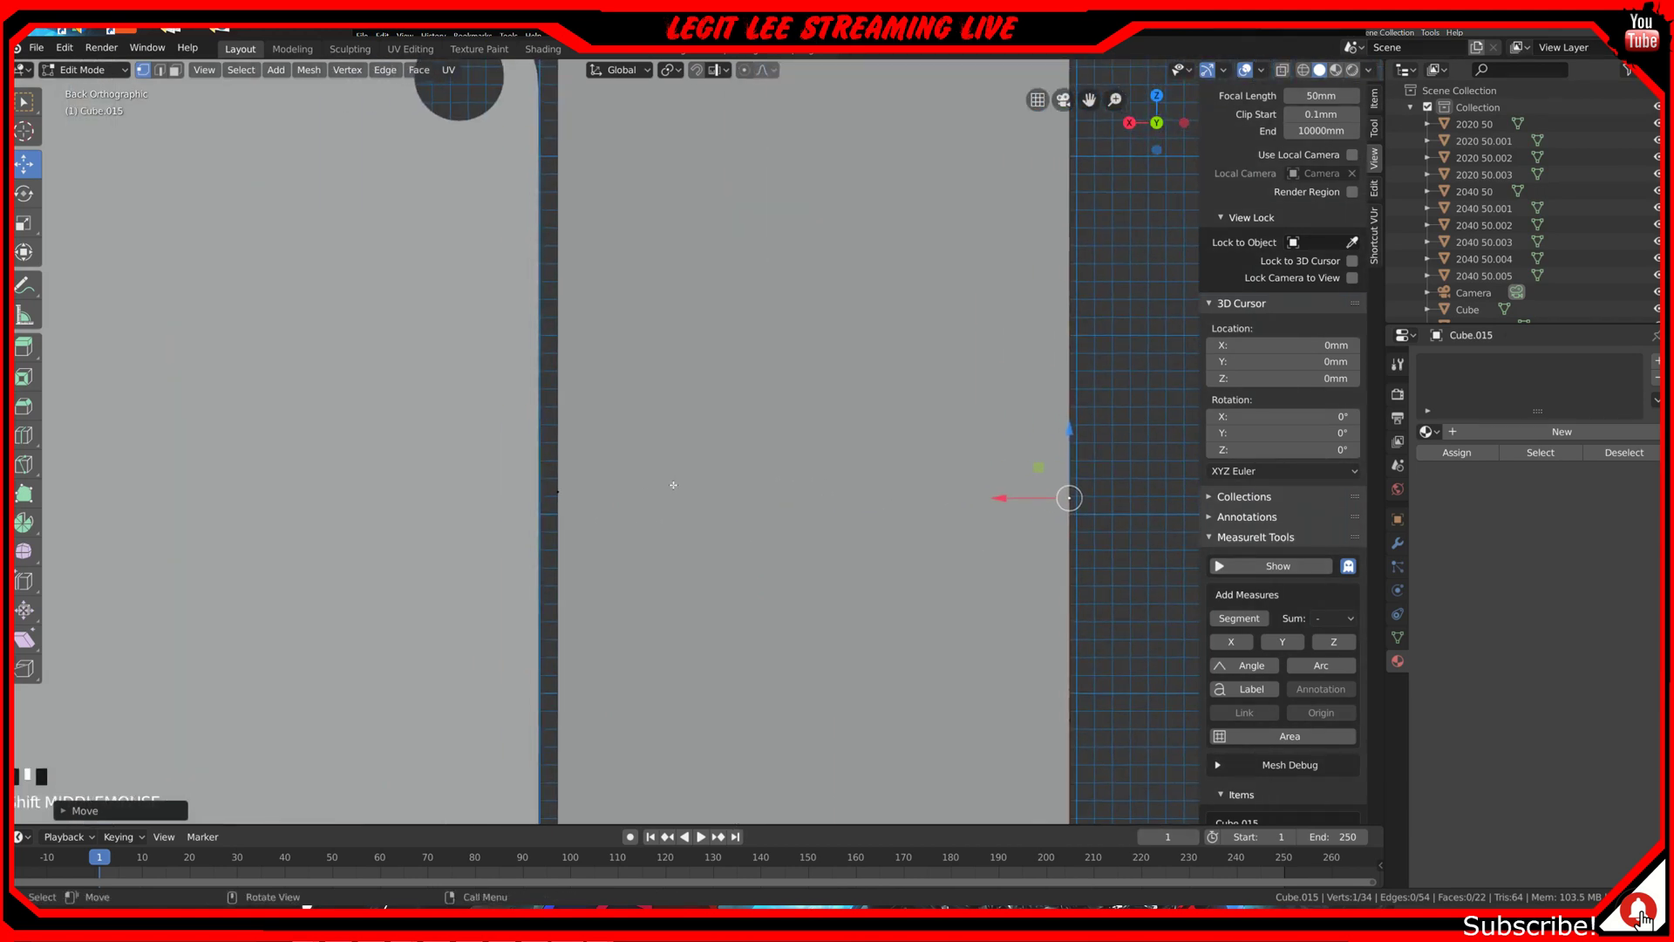
scroll(552, 502, up, 3)
shift+middle_drag(396, 497, 747, 555)
scroll(748, 554, up, 2)
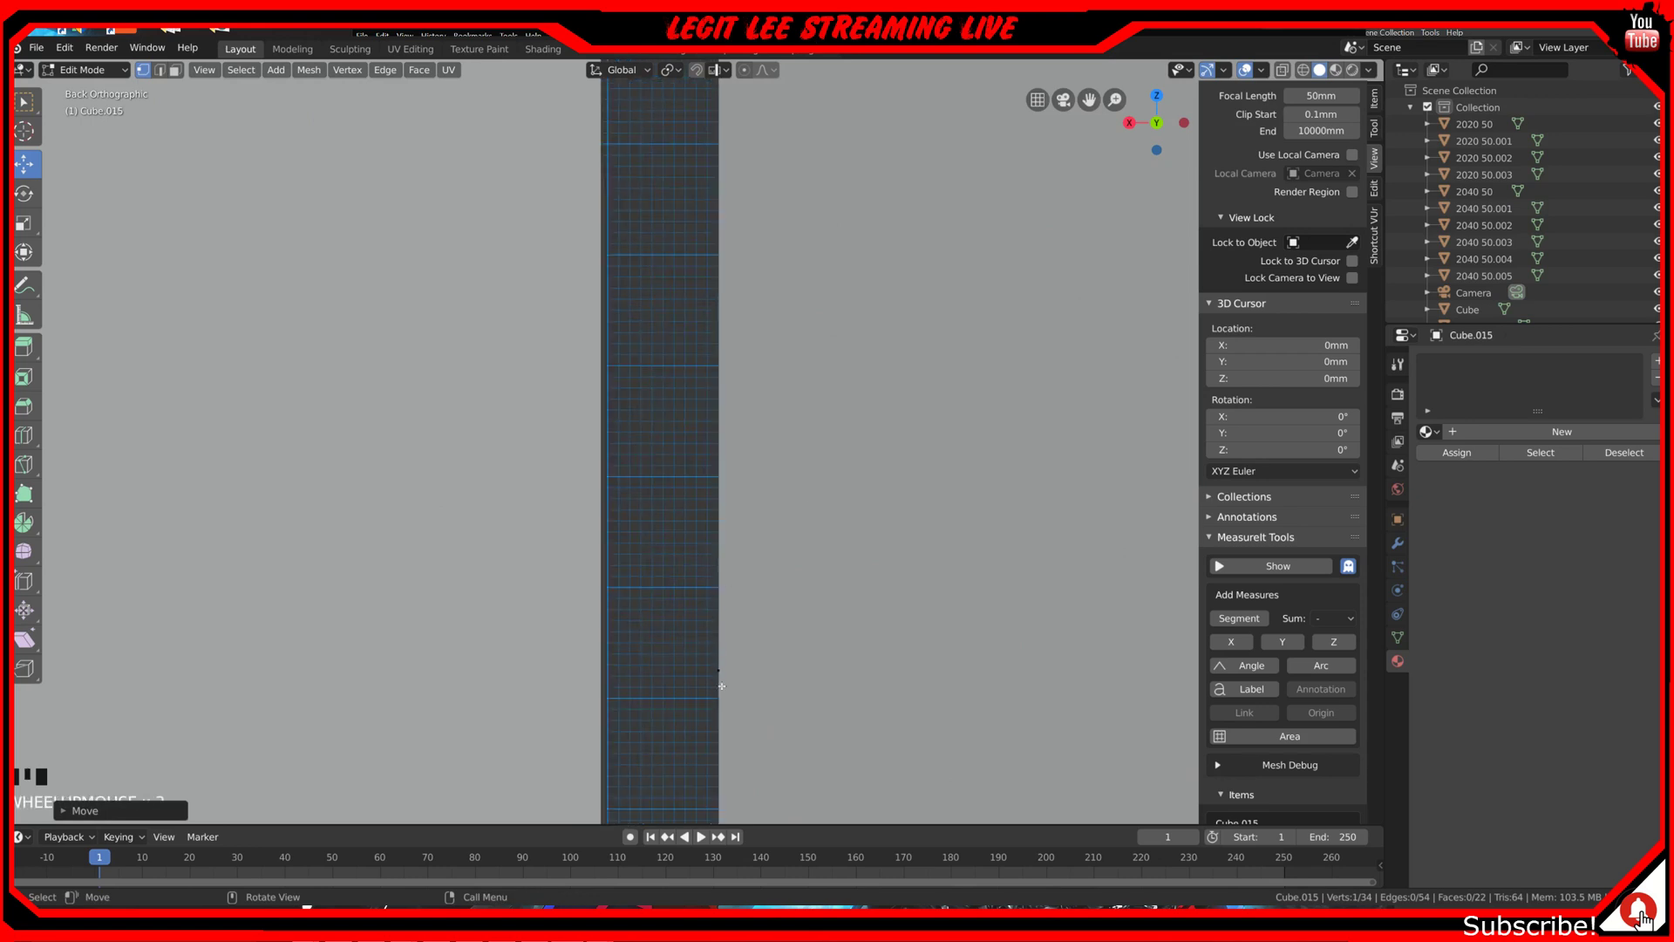
scroll(720, 671, up, 1)
shift+middle_drag(720, 671, 770, 412)
scroll(771, 412, up, 3)
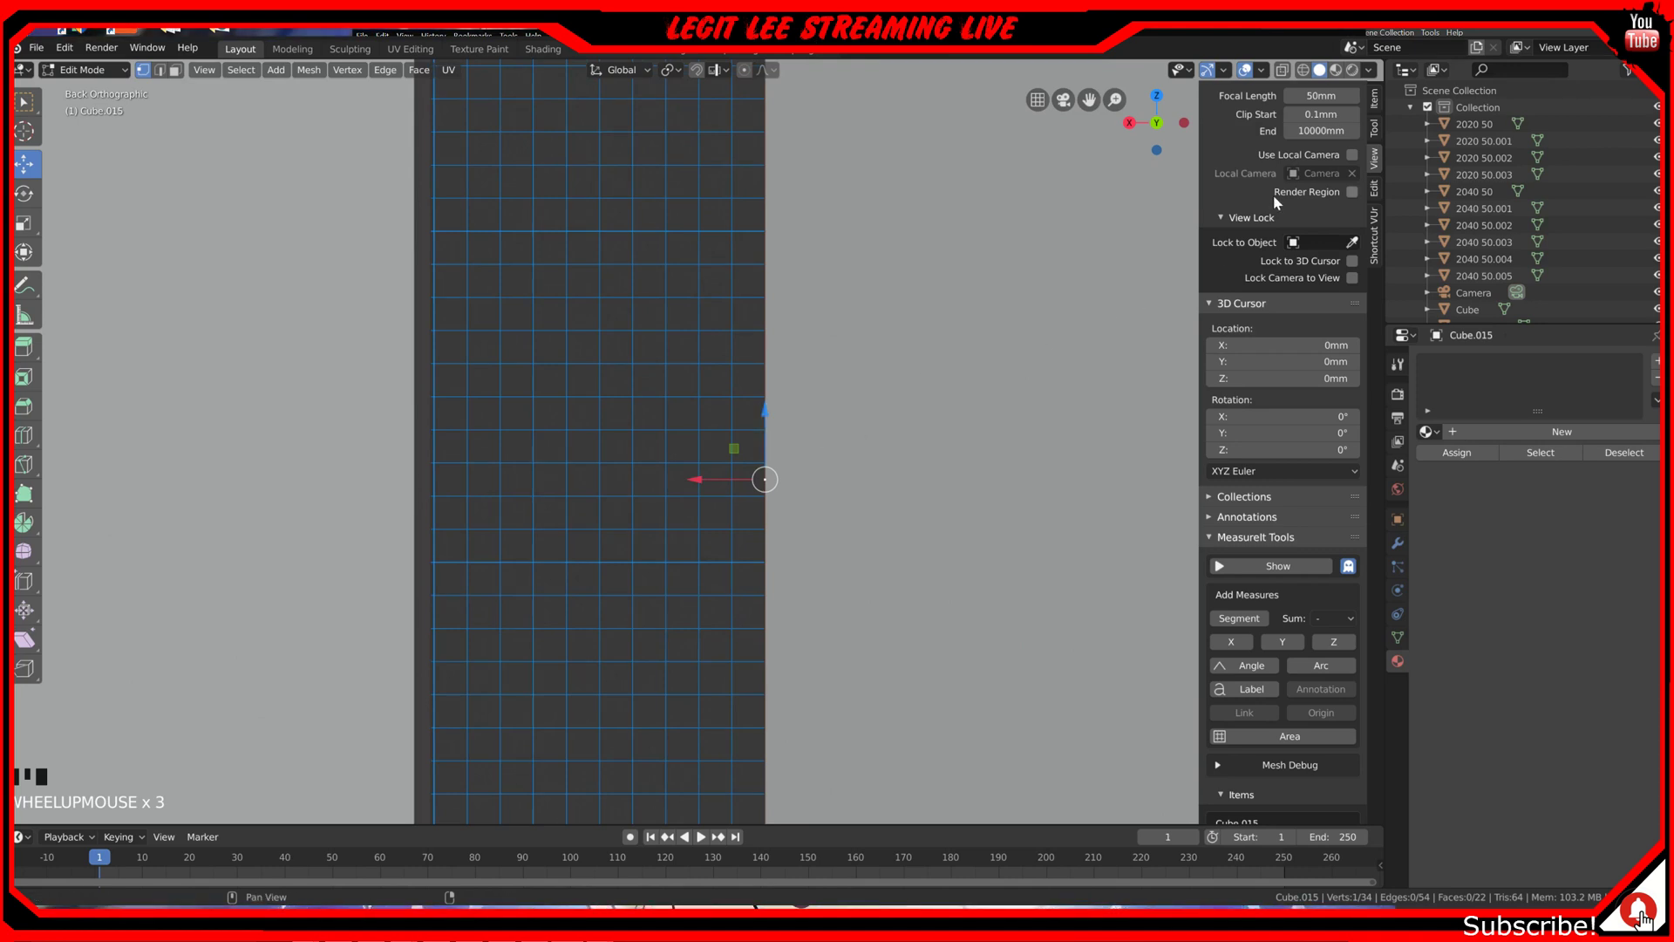
click(1375, 102)
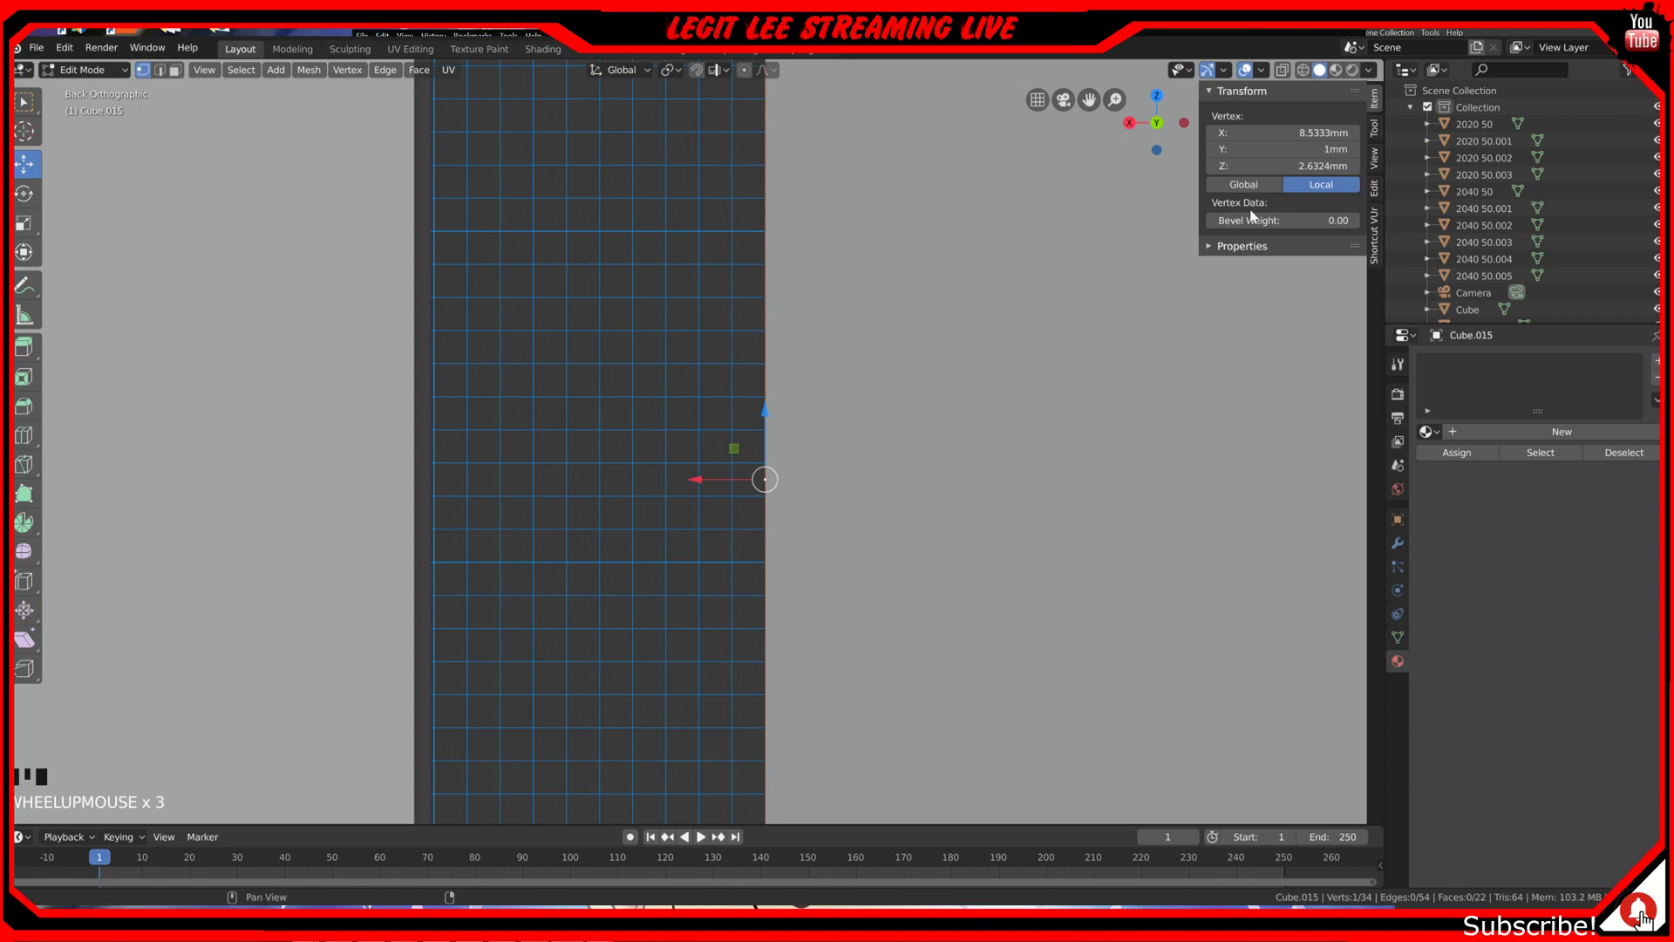
ctrl+drag(766, 410, 774, 396)
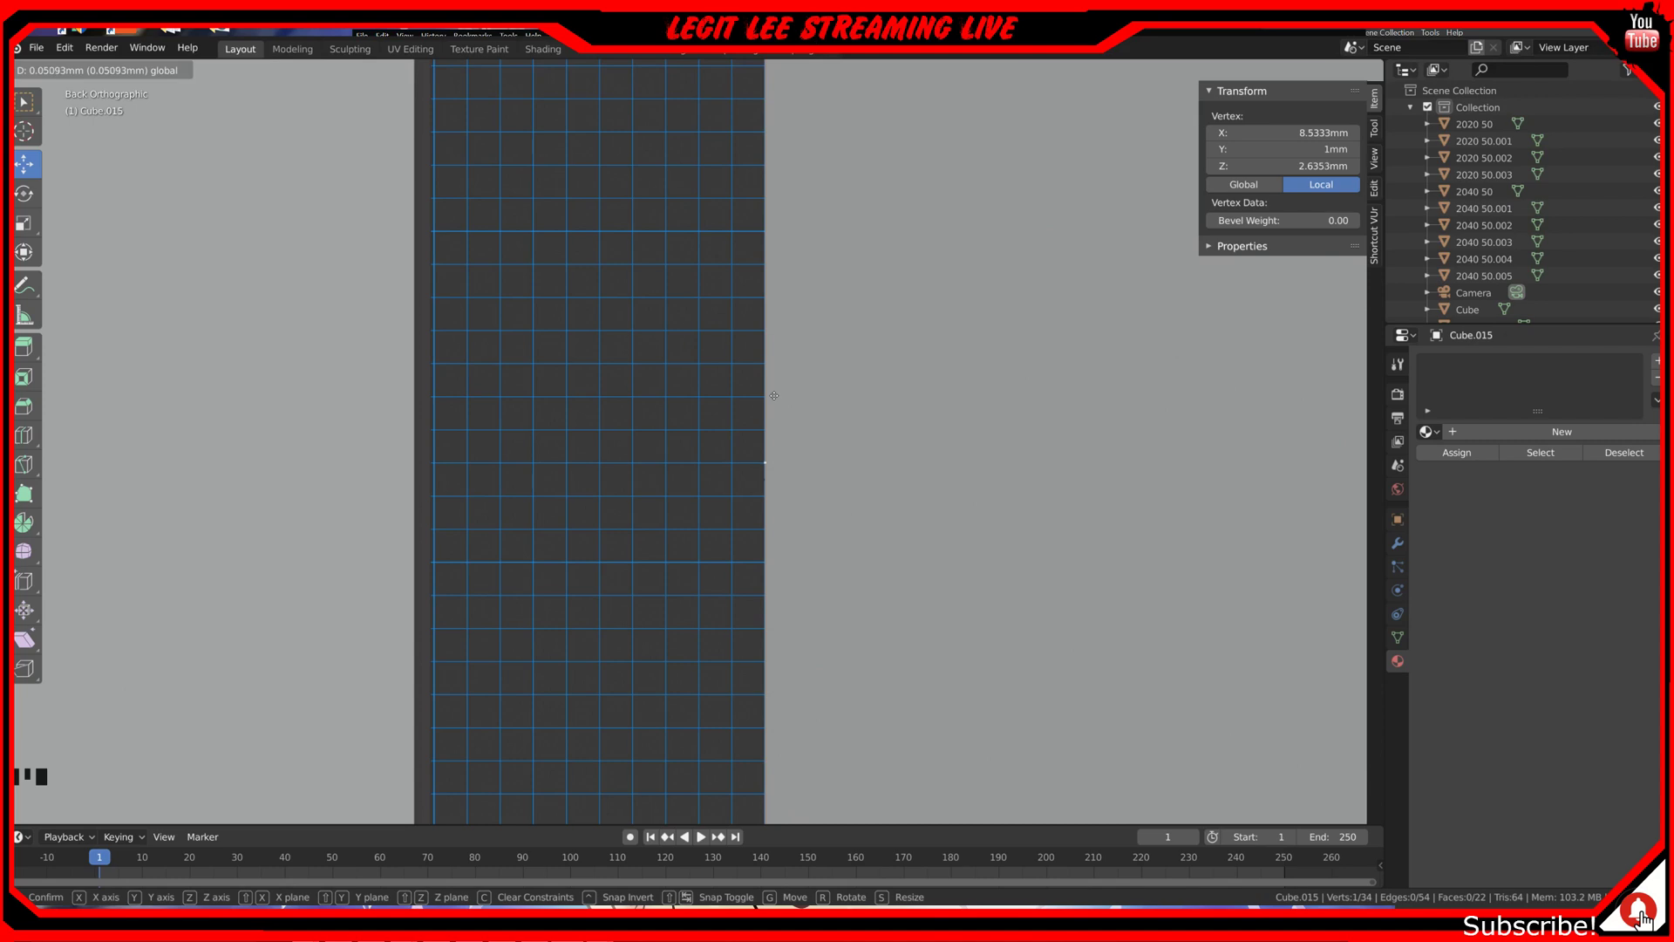
ctrl+drag(773, 396, 773, 396)
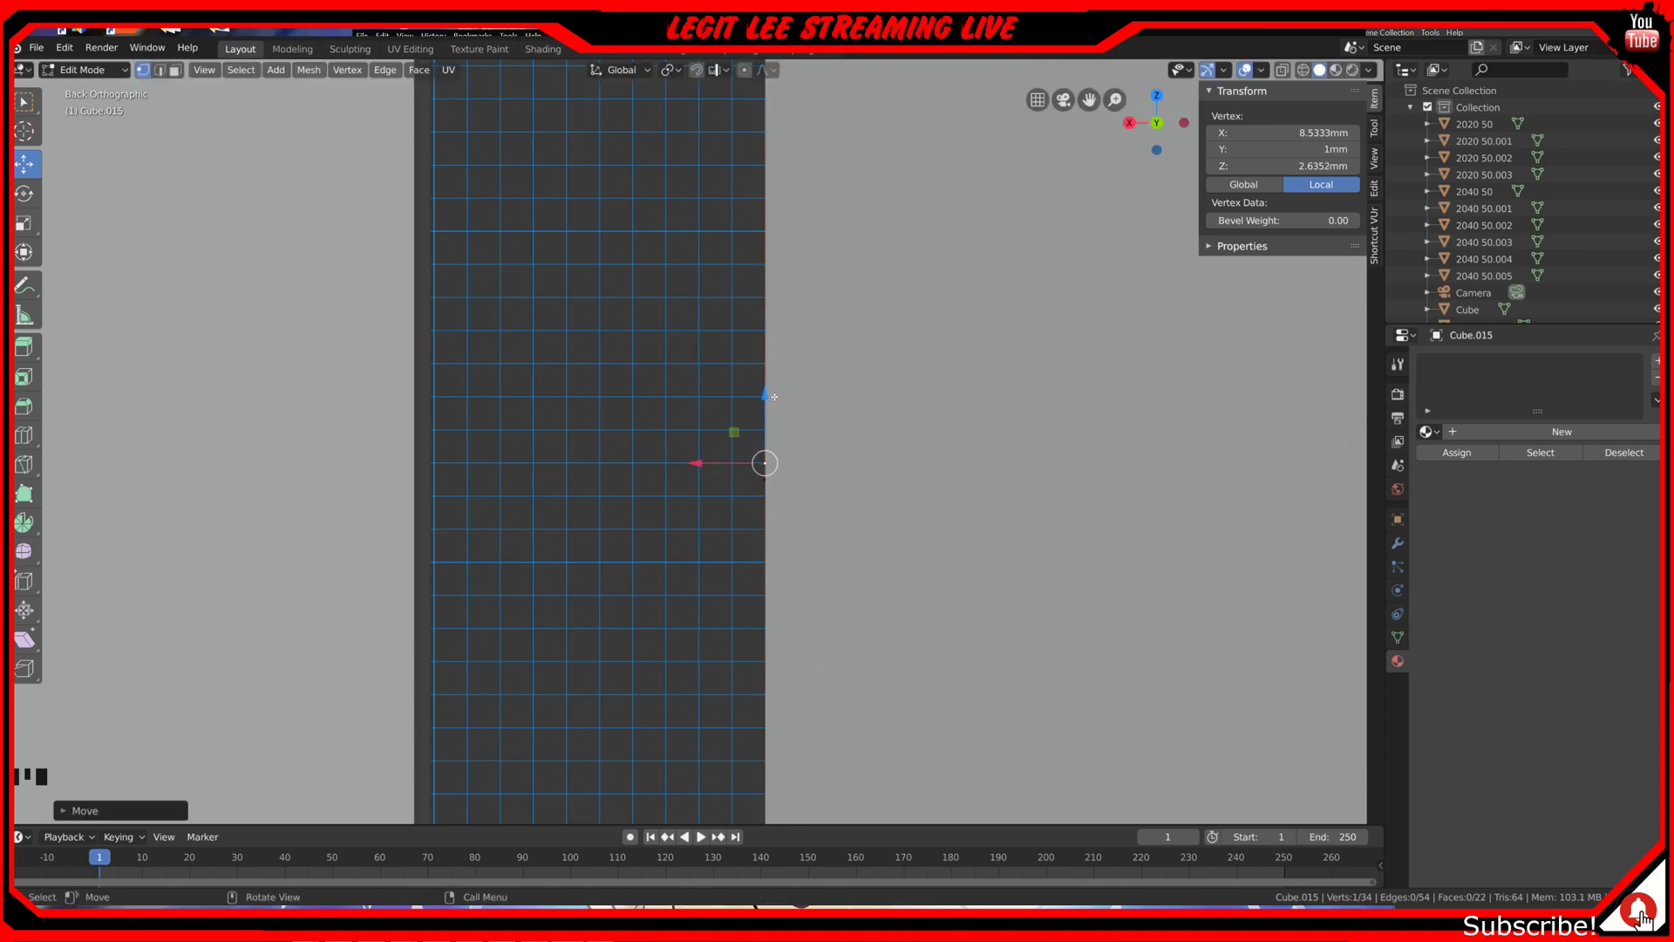
Step: Raise the middle vertex of the plate's outer +Y vertical edge to Z 2.6176 mm
scroll(955, 522, down, 10)
scroll(956, 521, down, 3)
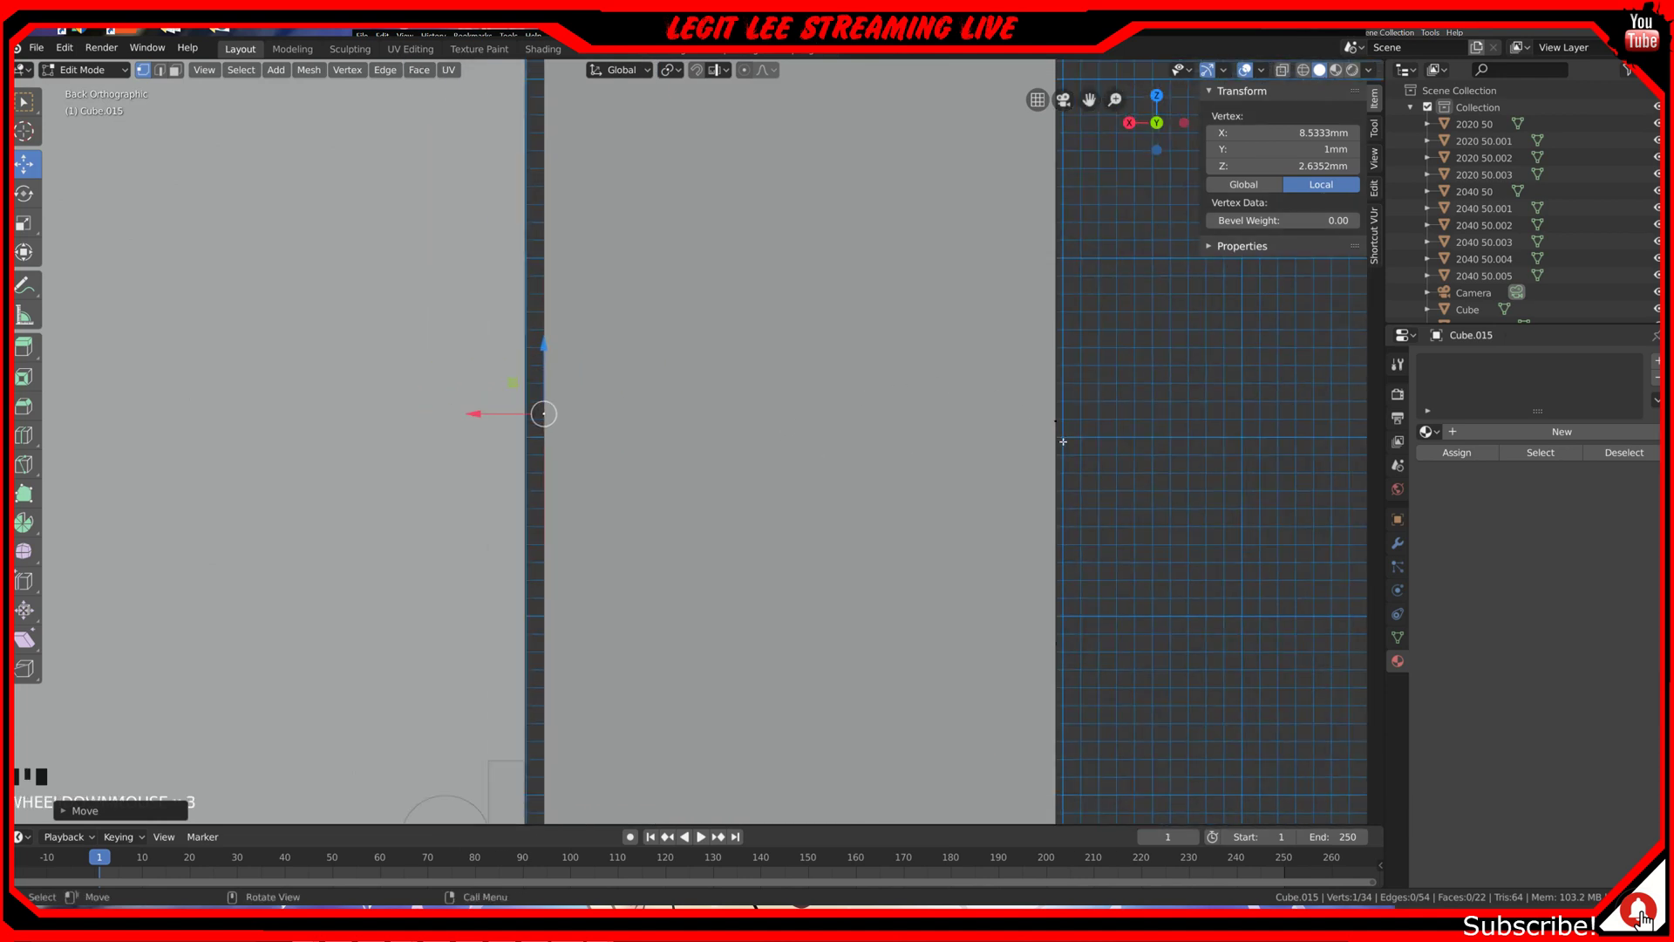
scroll(1057, 421, up, 5)
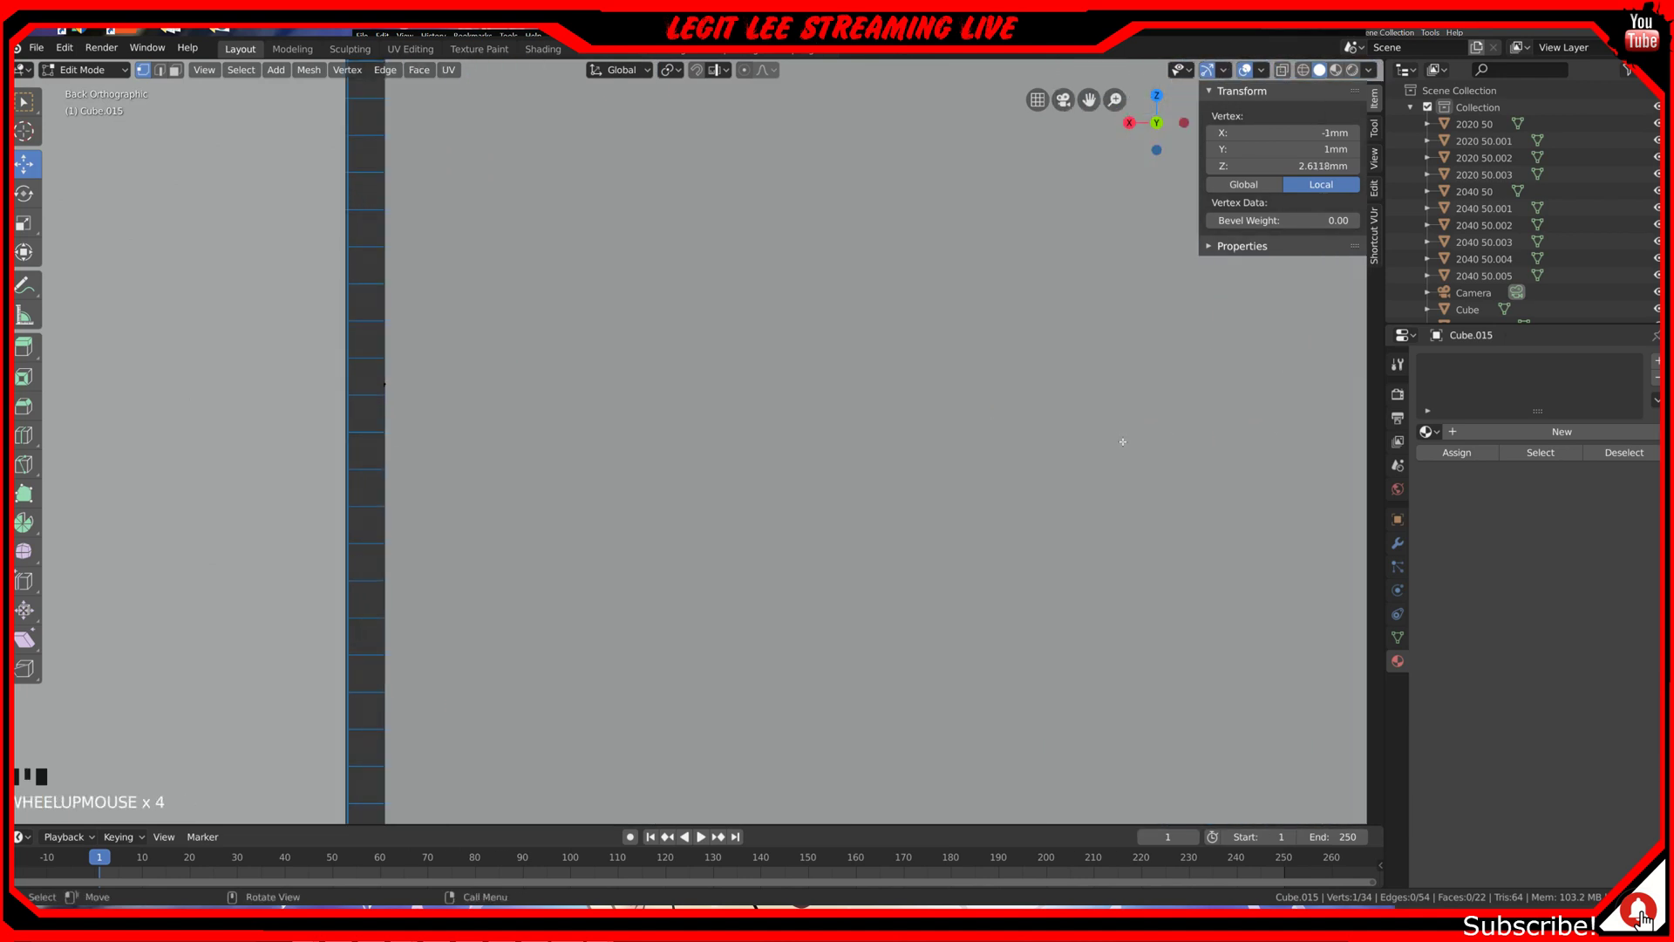
scroll(597, 411, up, 3)
scroll(559, 390, down, 2)
scroll(729, 479, up, 2)
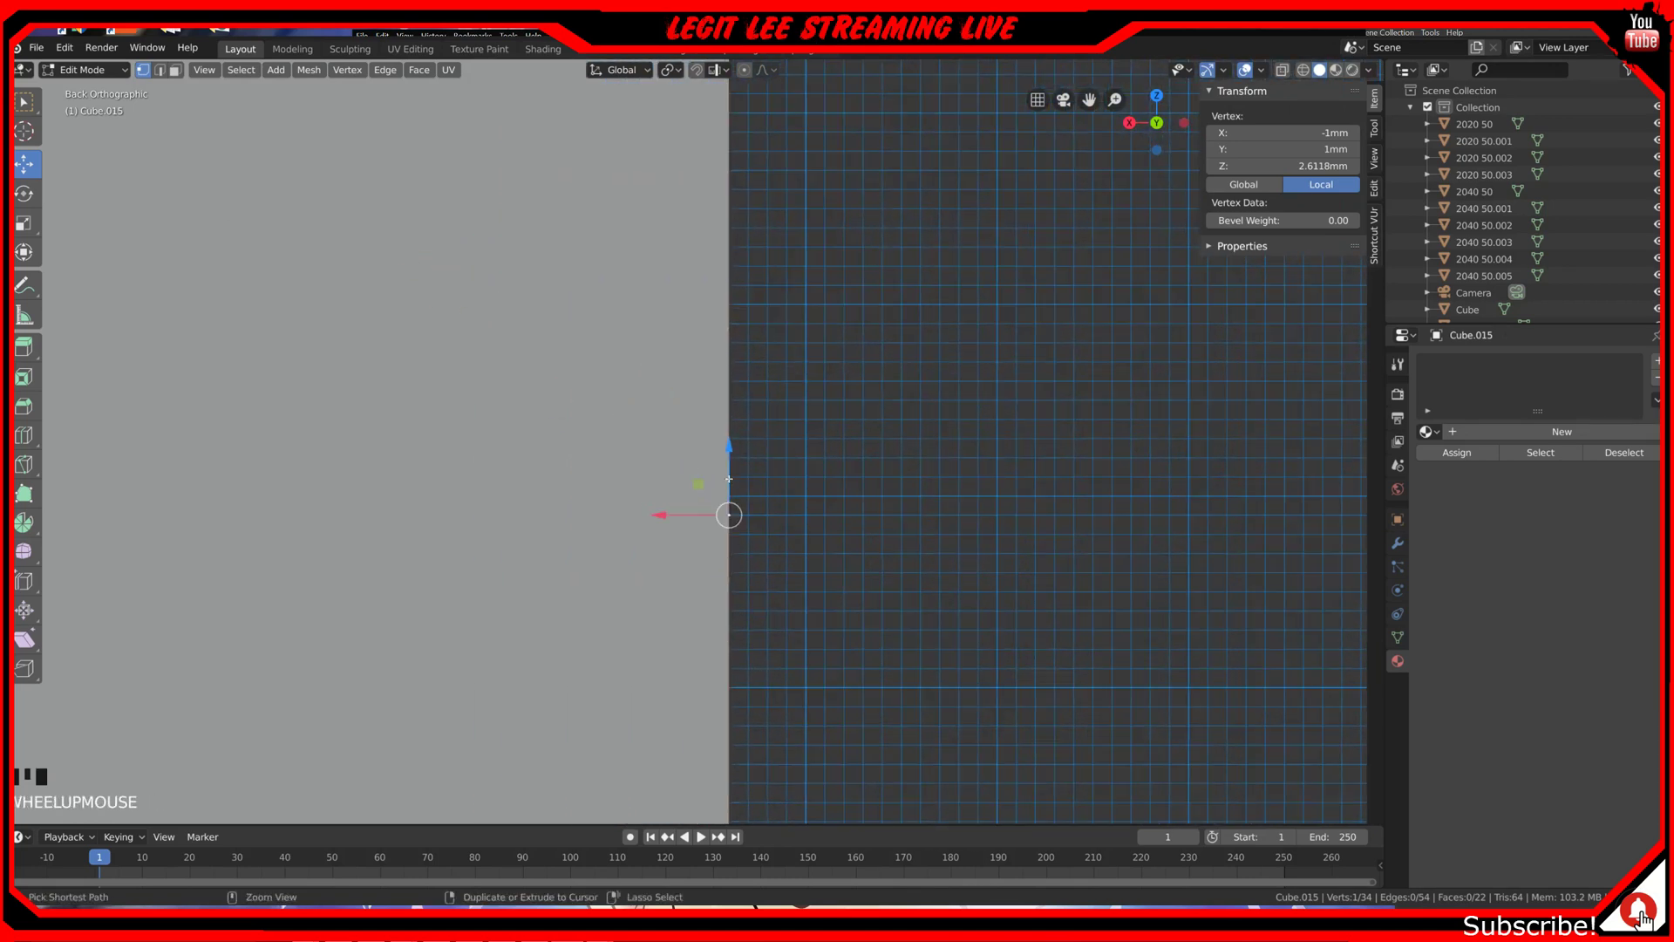
ctrl+drag(725, 453, 730, 436)
scroll(785, 508, down, 6)
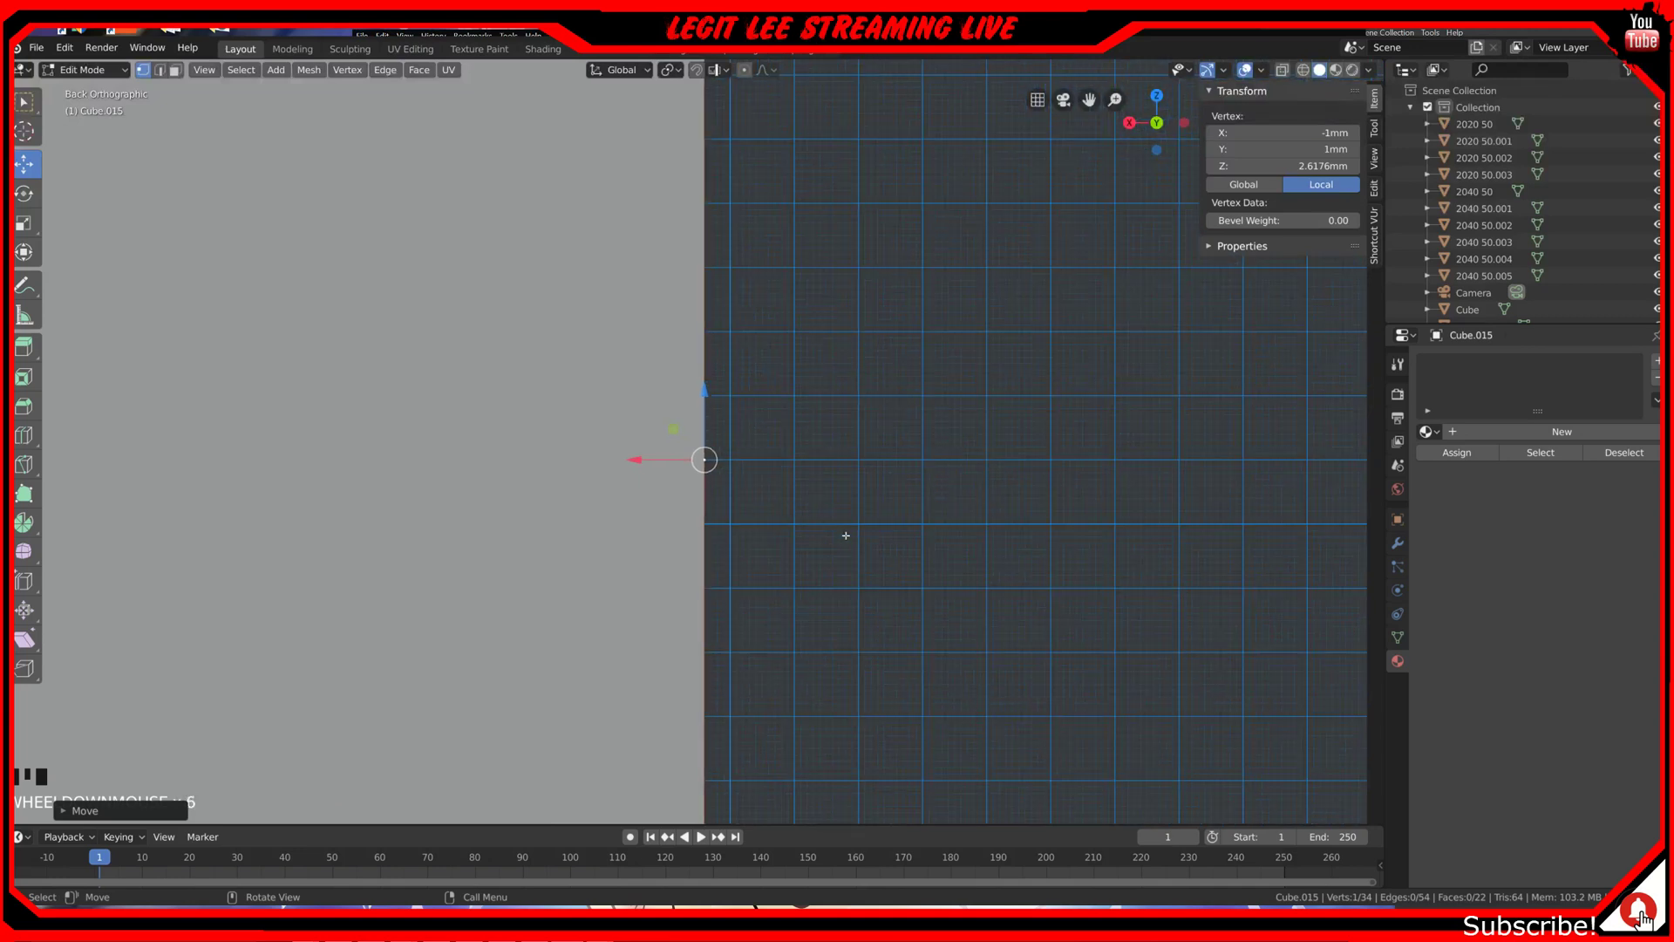
Step: In the left view, raise the middle vertex of the plate's outer -Y vertical edge to about Z 2.588 mm
key(ctrl+KP_3)
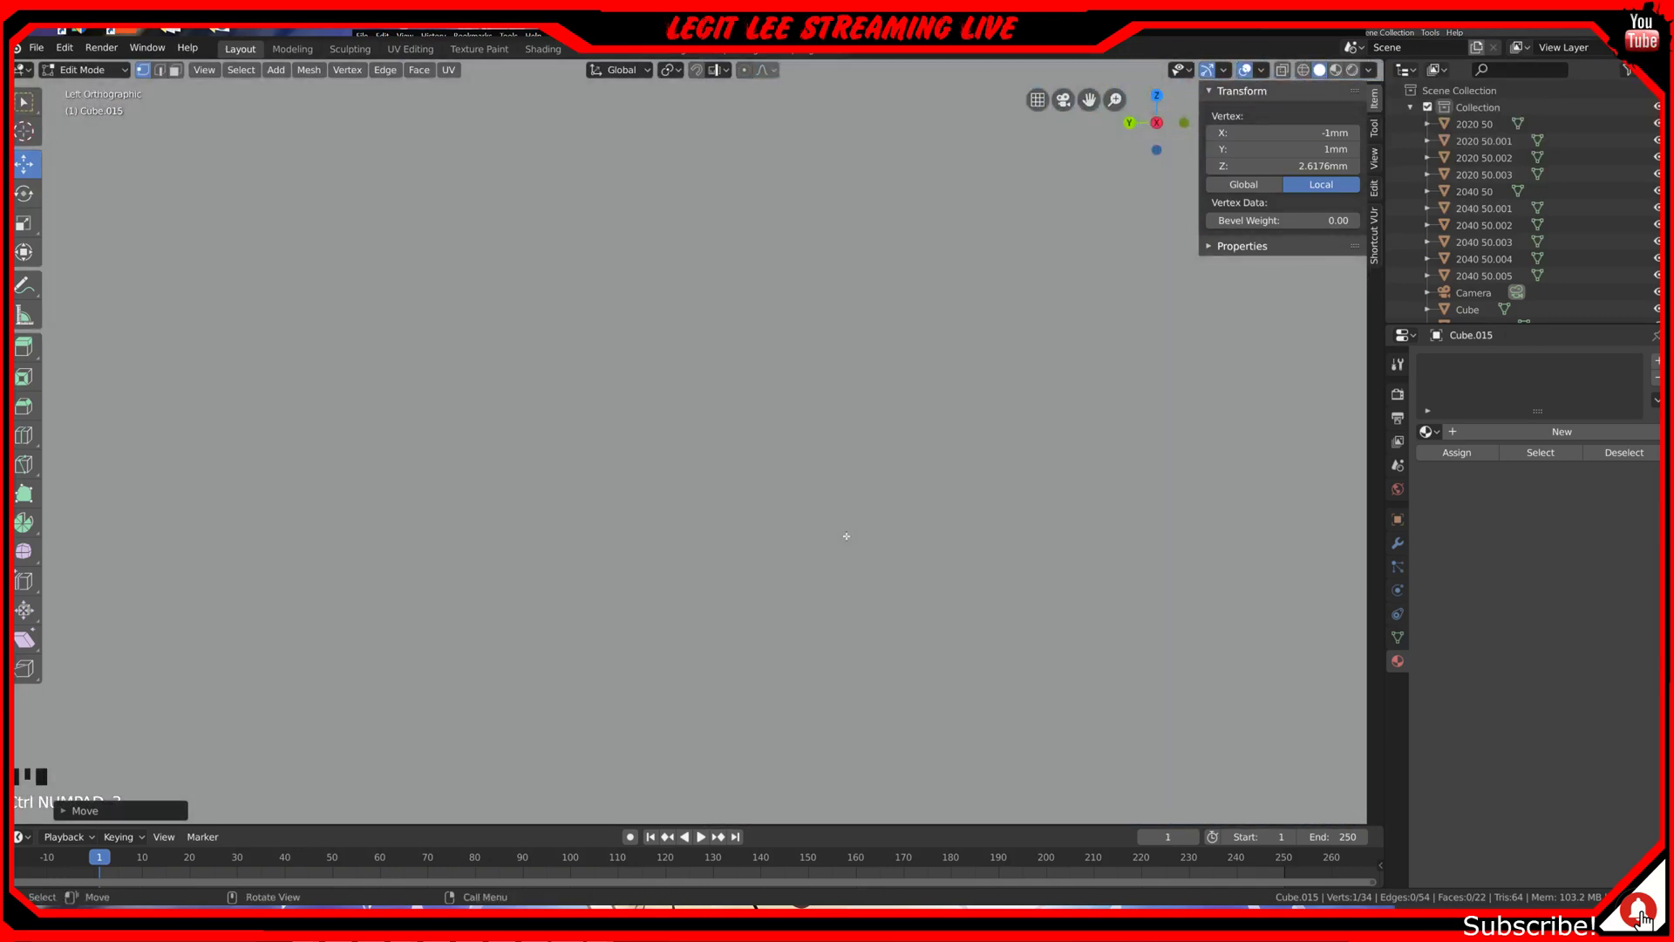
scroll(846, 537, down, 9)
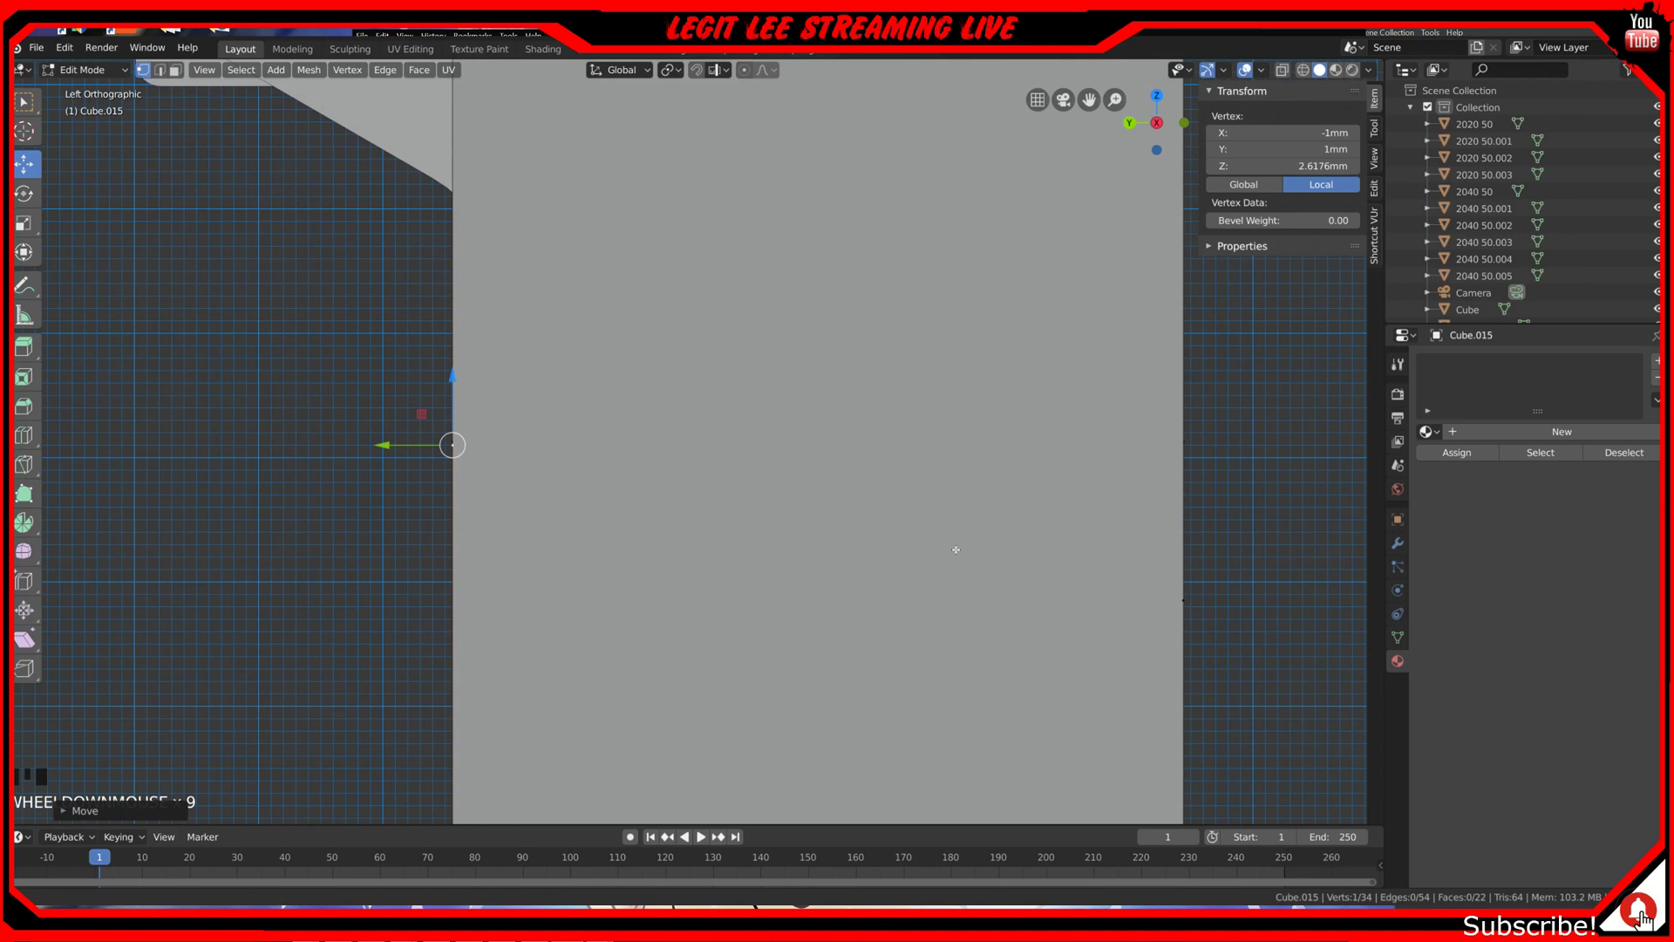
shift+middle_drag(956, 549, 778, 497)
click(1002, 551)
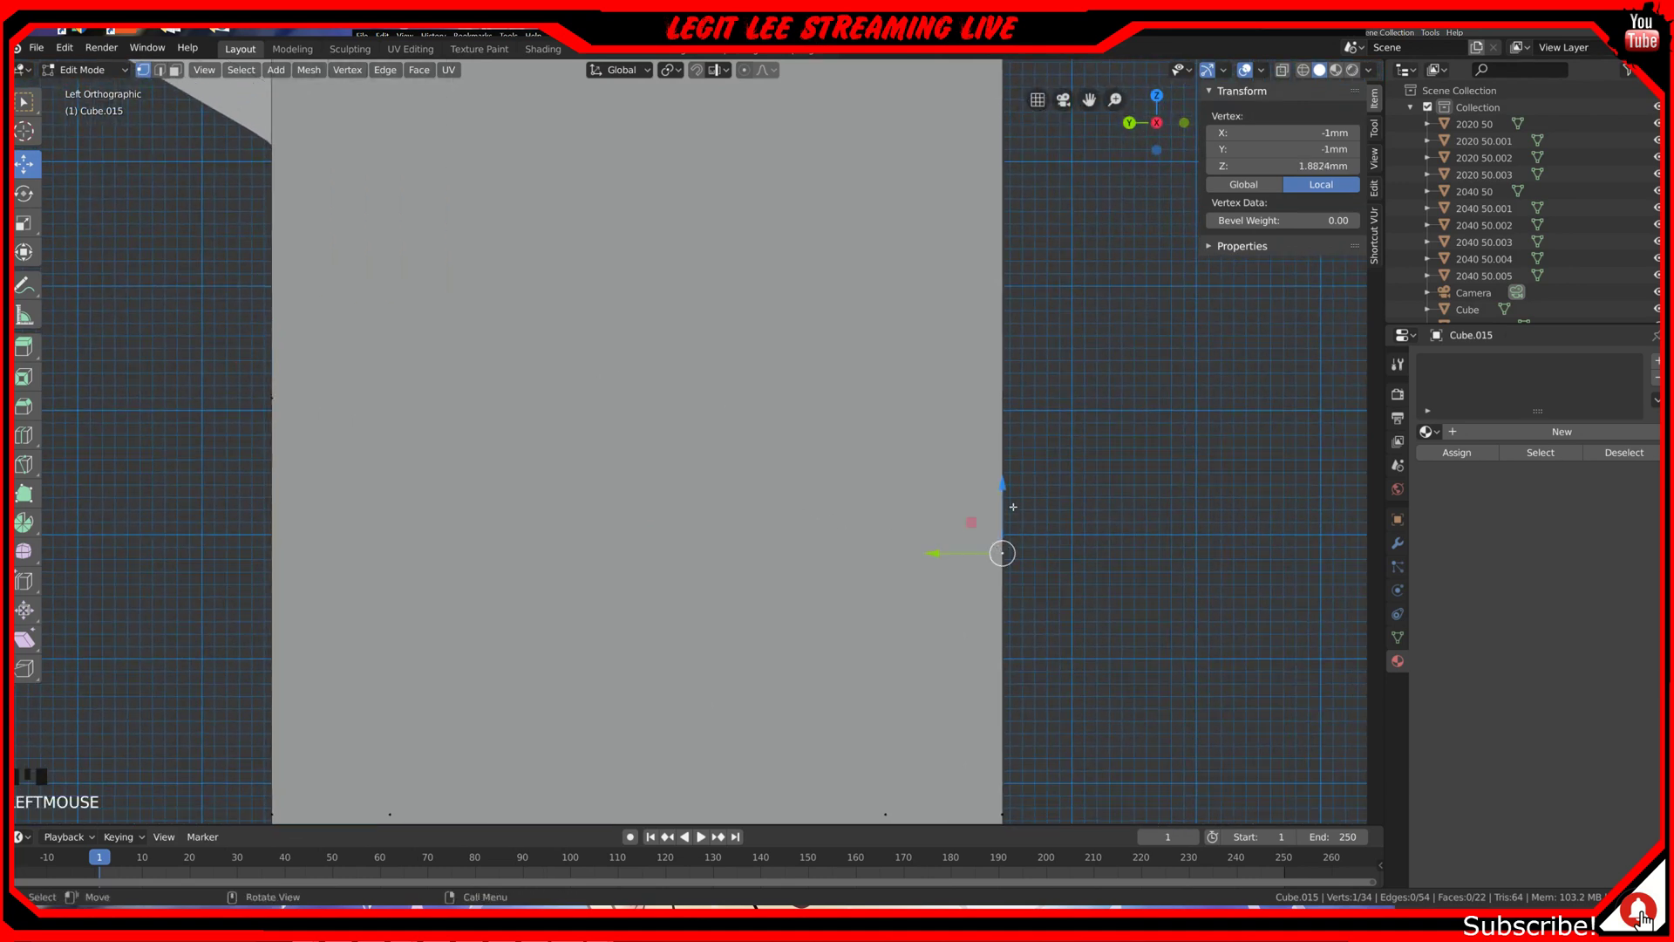
ctrl+drag(1006, 489, 1004, 337)
Step: Fine-adjust the outer -Y edge's middle vertex upward to Z 2.6176 mm, matching its counterpart at the +Y end
scroll(1002, 366, up, 3)
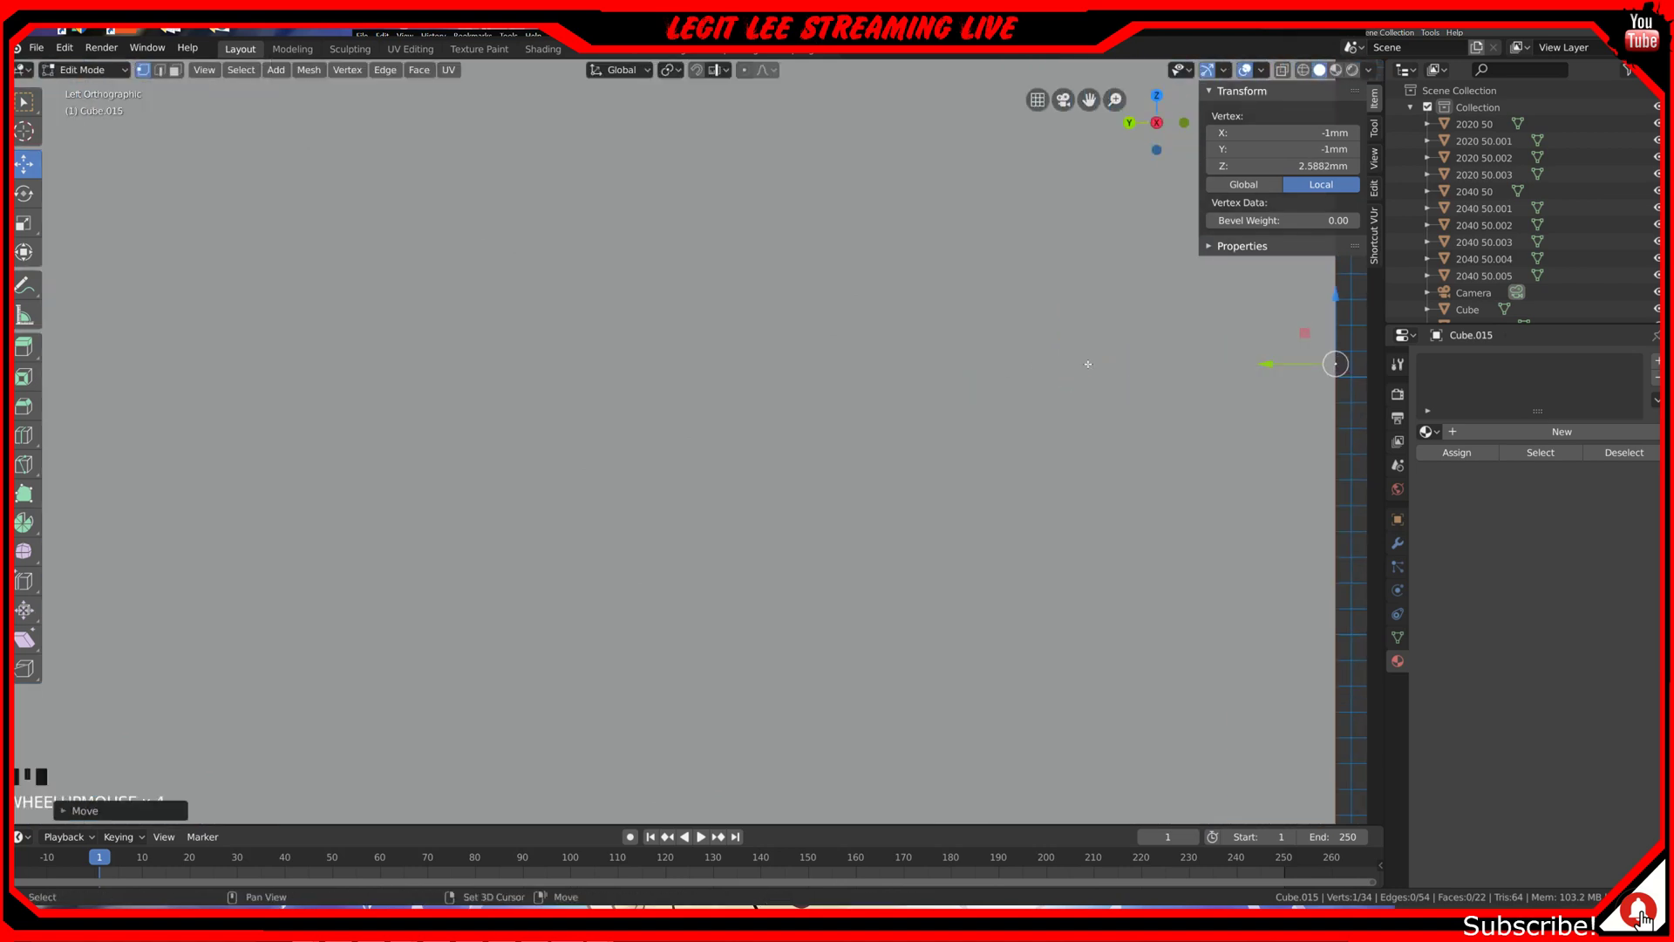
shift+middle_drag(1088, 363, 478, 553)
scroll(741, 541, up, 4)
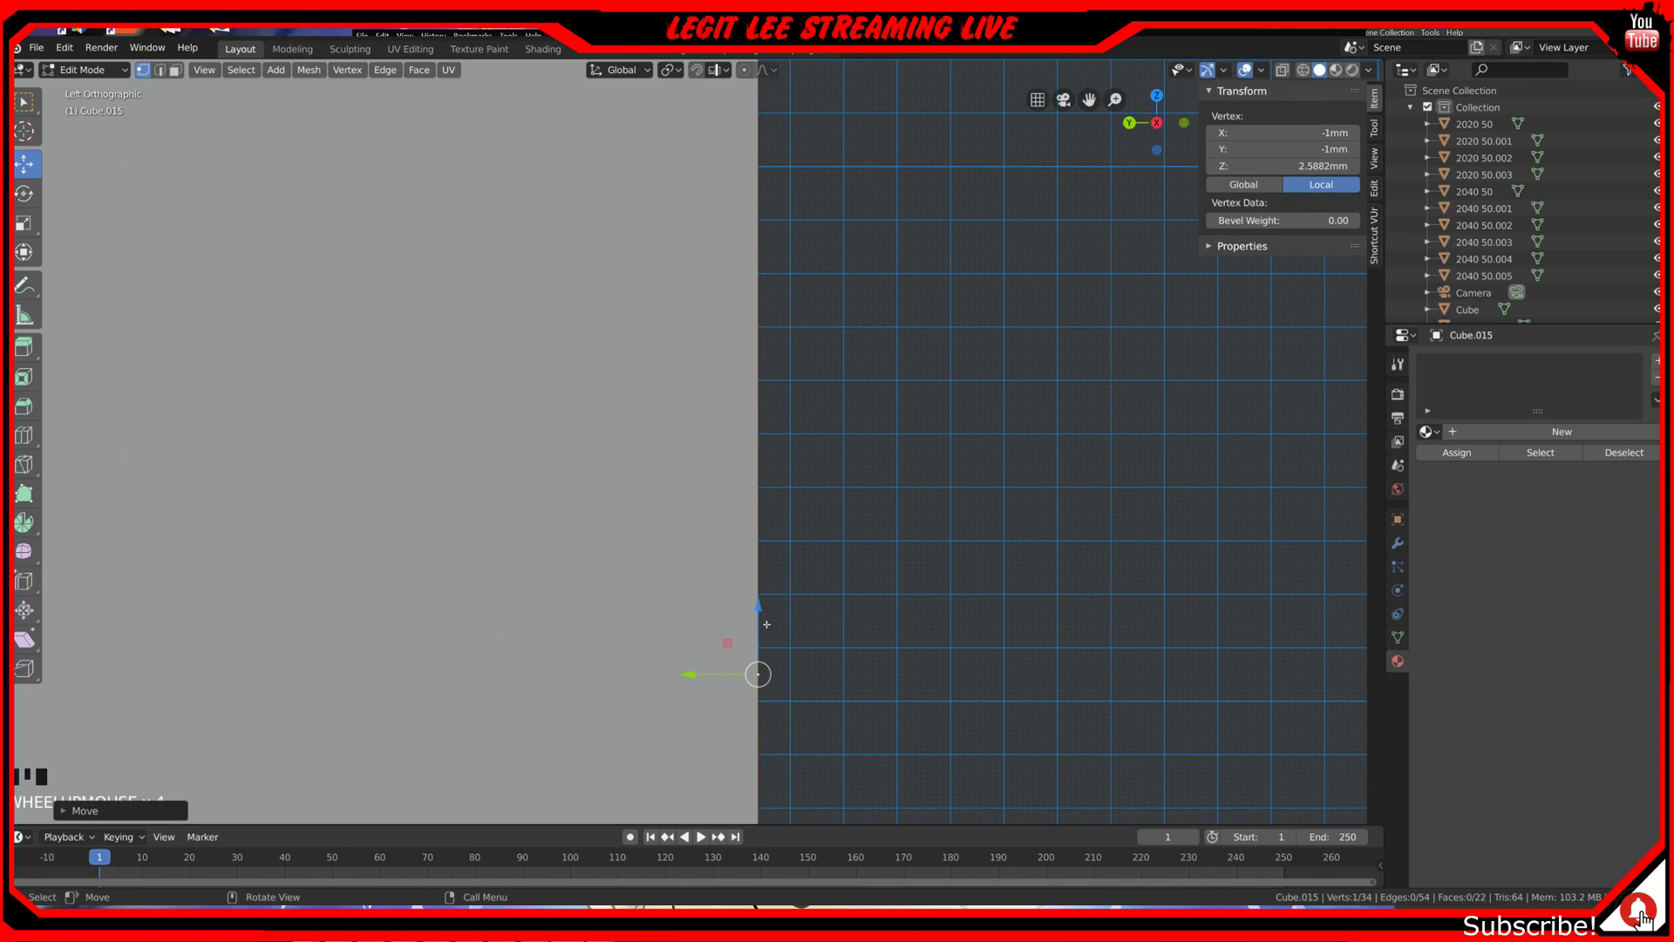
scroll(762, 615, up, 3)
shift+middle_drag(762, 618, 710, 425)
scroll(717, 444, up, 1)
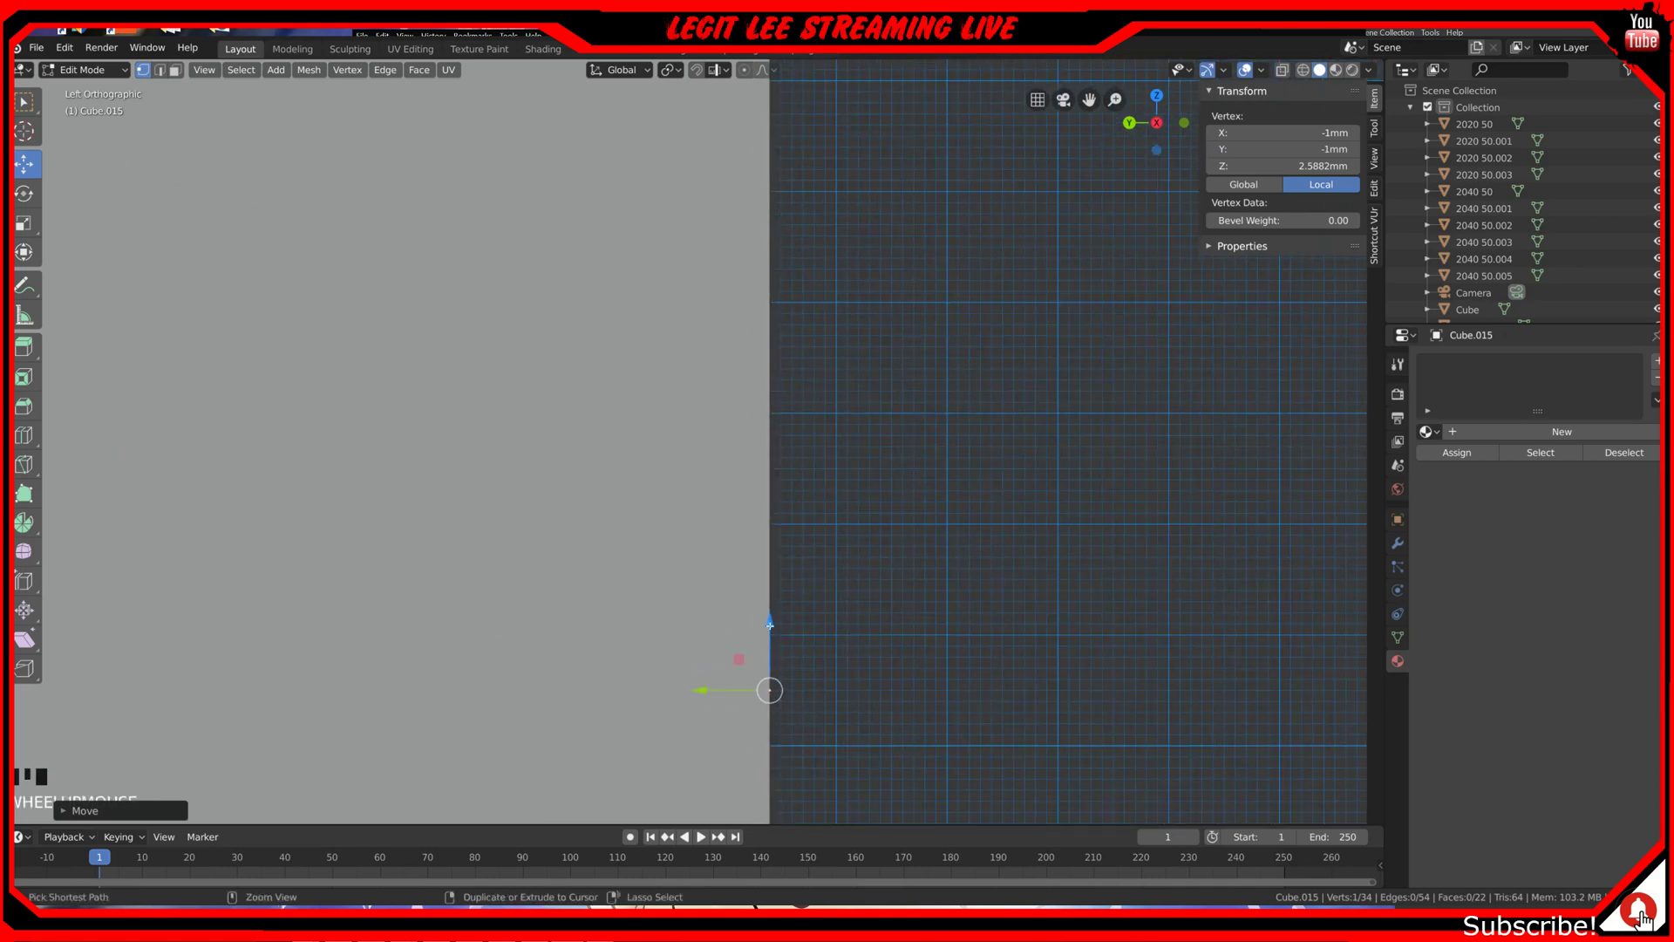
ctrl+drag(773, 628, 773, 575)
scroll(773, 575, down, 4)
scroll(773, 574, down, 2)
shift+middle_drag(773, 575, 1097, 660)
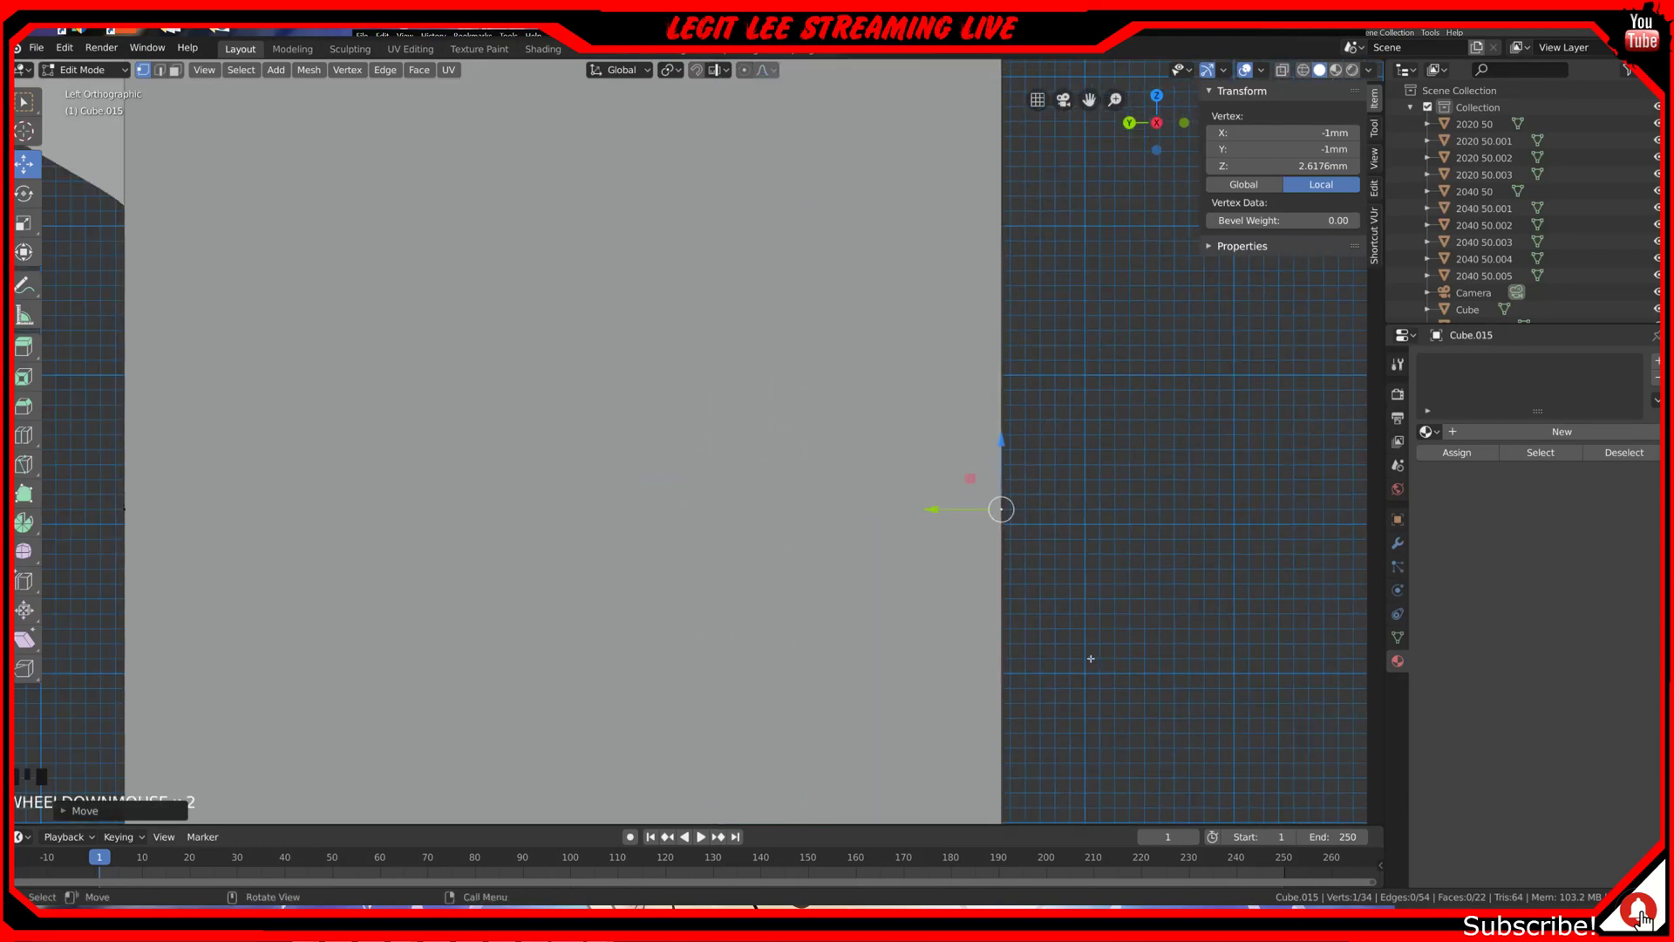
scroll(974, 639, down, 1)
scroll(998, 637, up, 1)
Step: In the front view, check the height of the middle vertex on the plate's inner -Y vertical edge
key(KP_1)
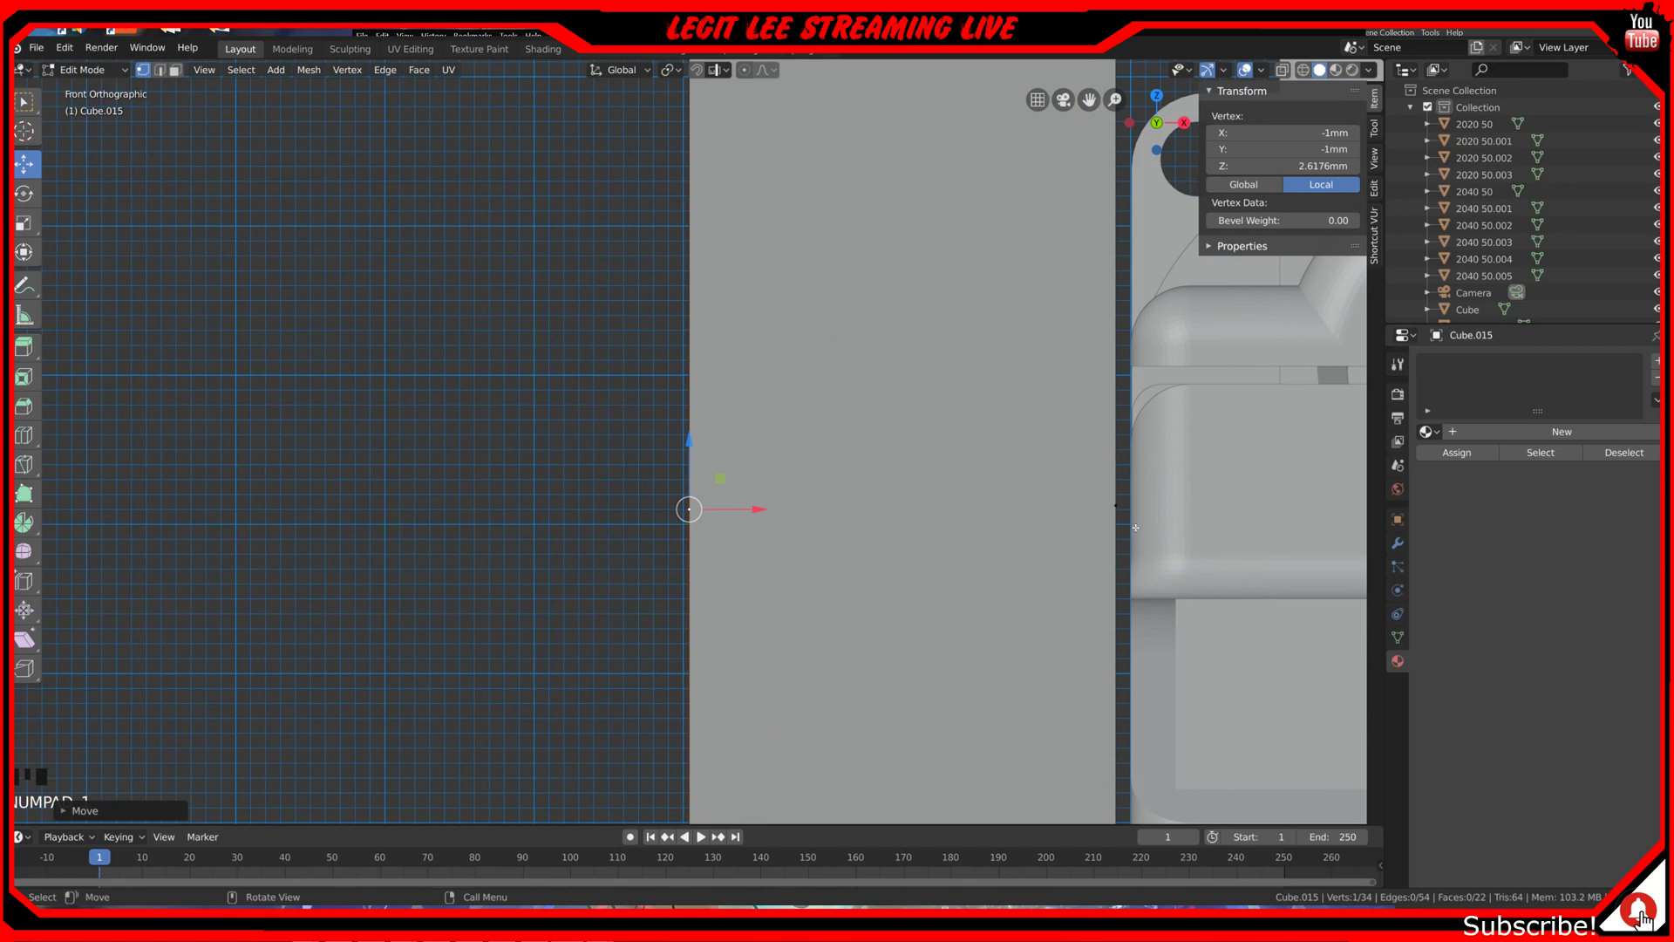
drag(1119, 509, 1136, 564)
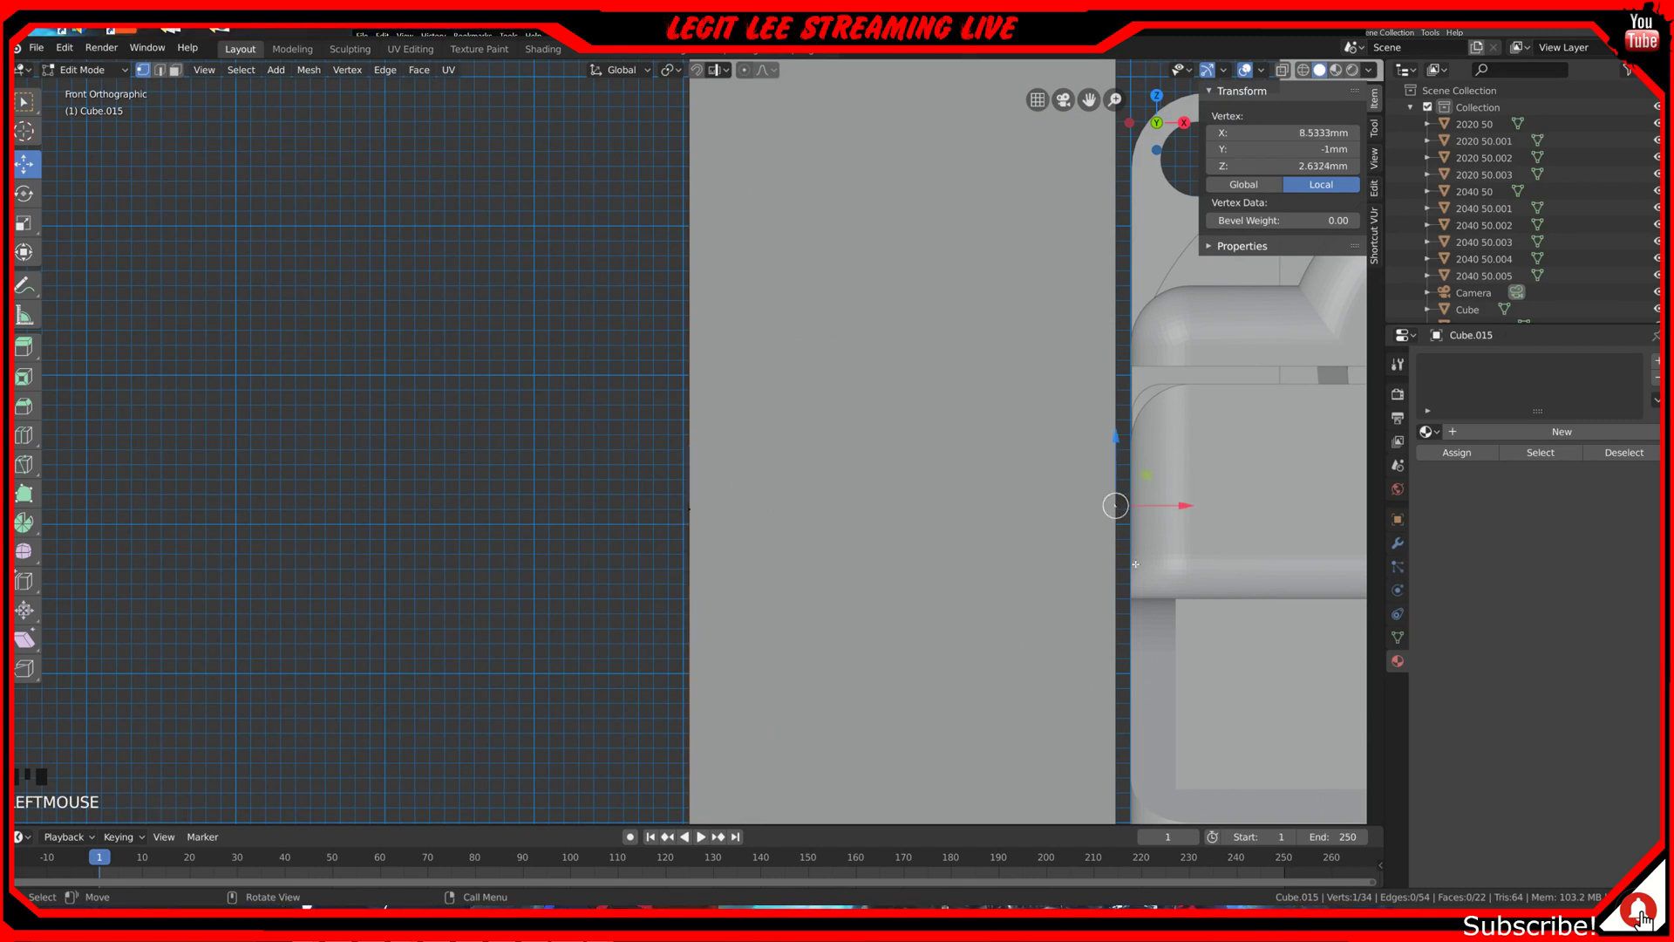
scroll(1135, 564, down, 2)
scroll(1135, 564, up, 2)
scroll(859, 542, down, 2)
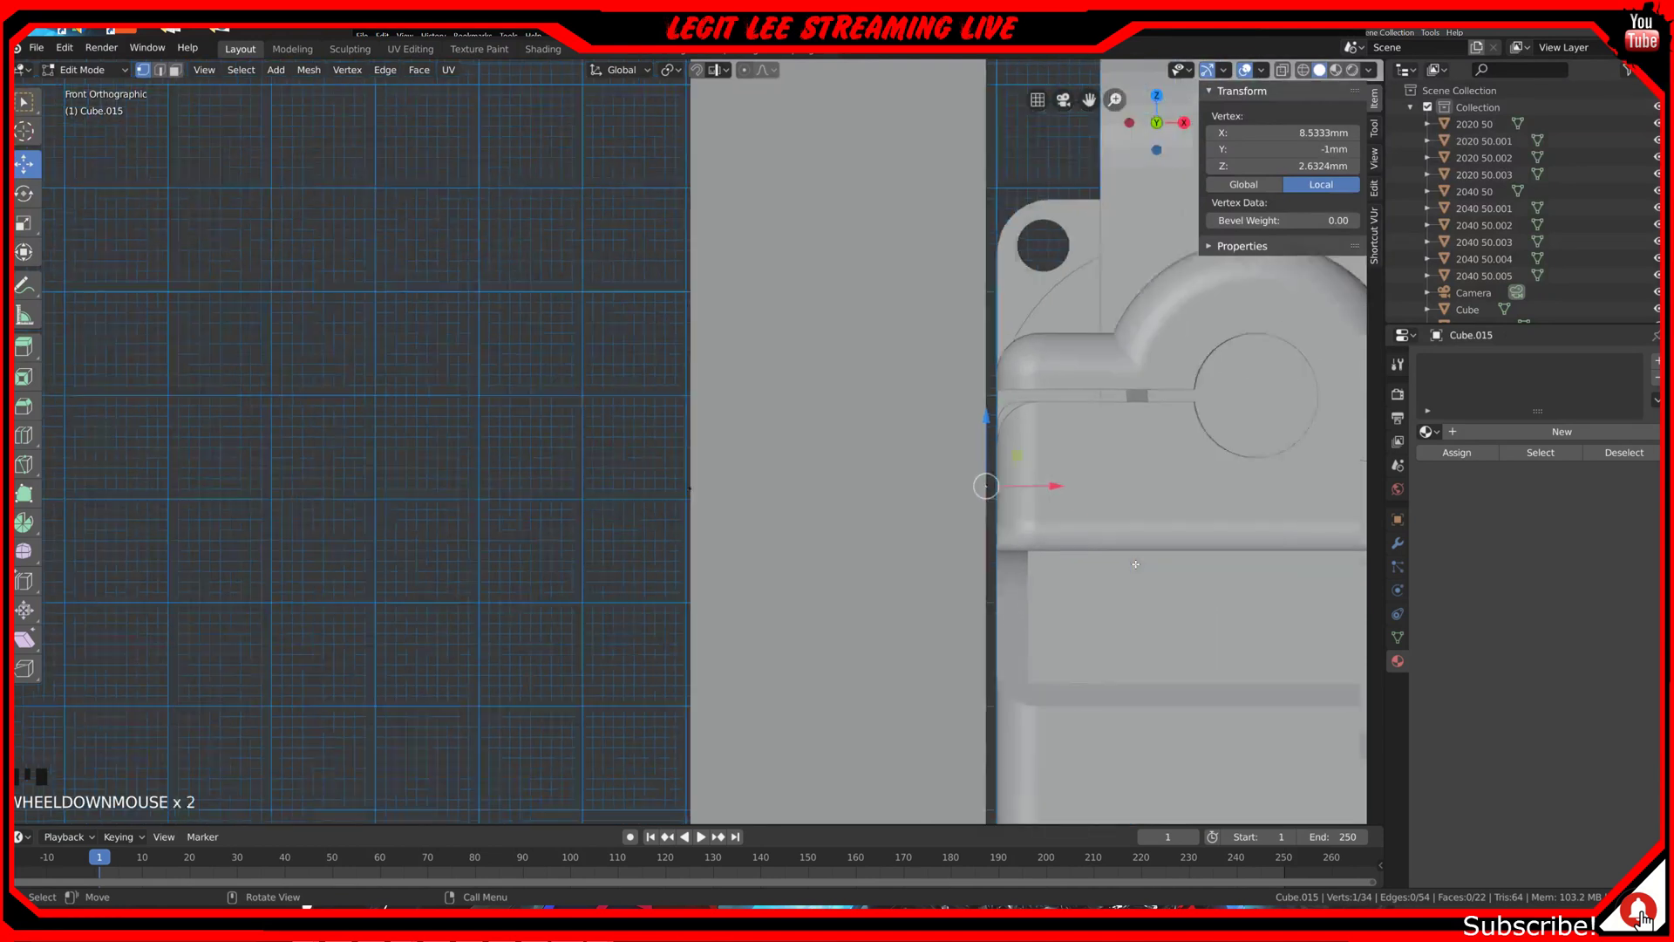
Step: Knife-cut an edge across the plate's outer face between the middle vertices of its -Y and +Y vertical edges
middle_drag(860, 542, 951, 547)
click(946, 536)
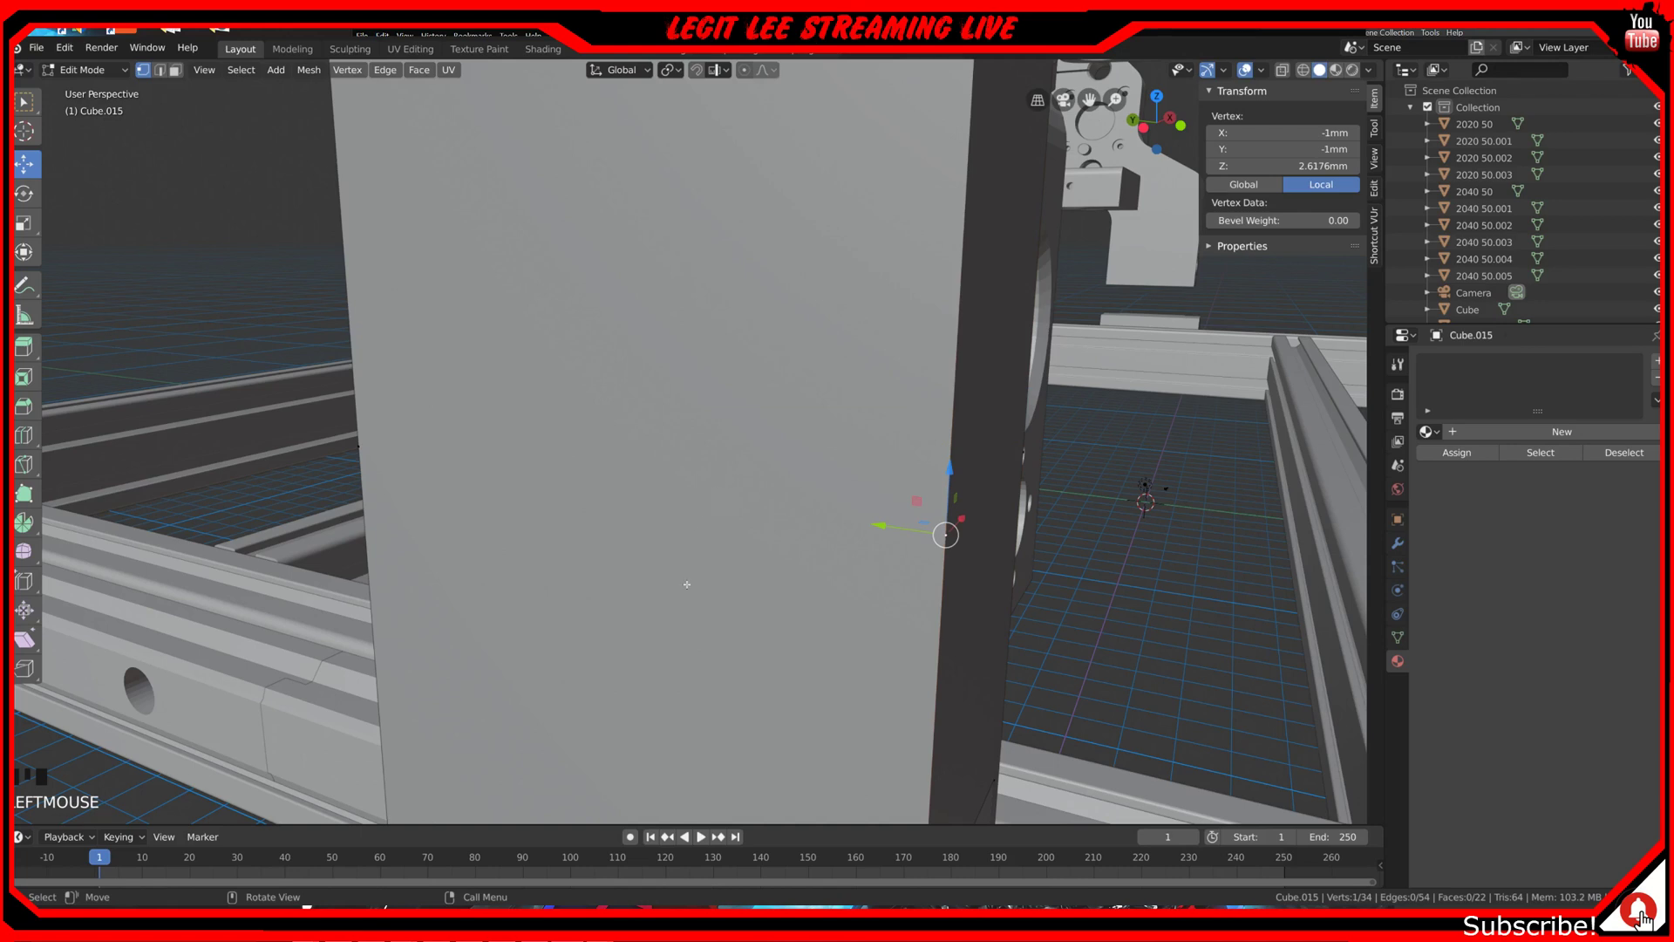
key(k)
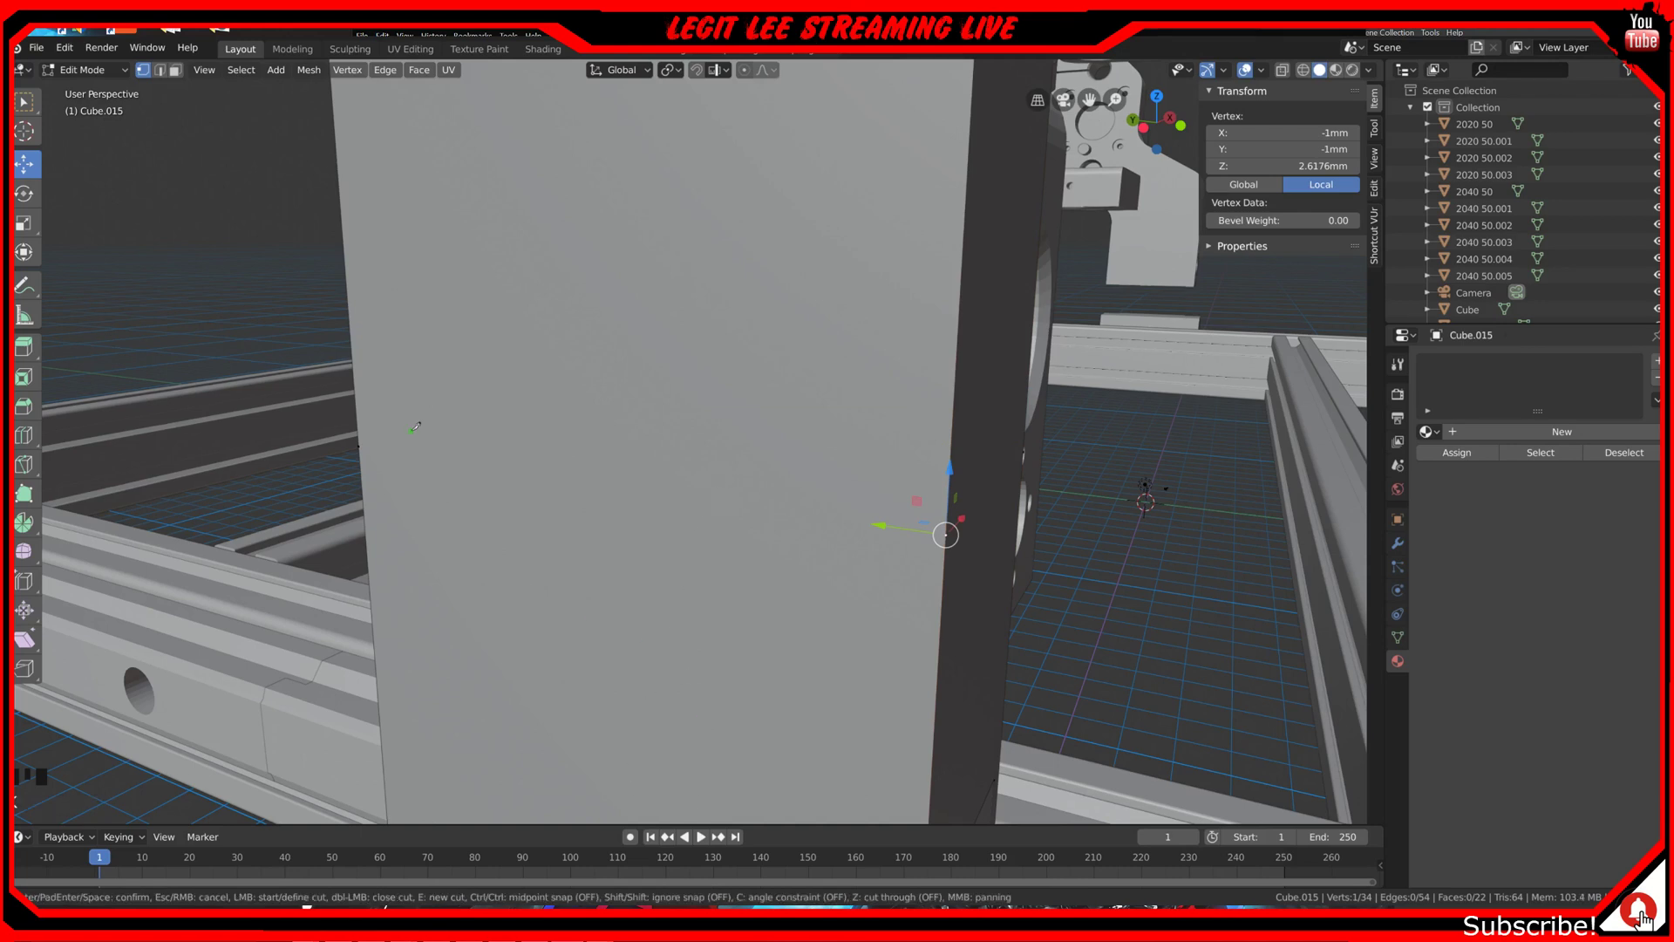
click(947, 534)
click(360, 446)
key(Return)
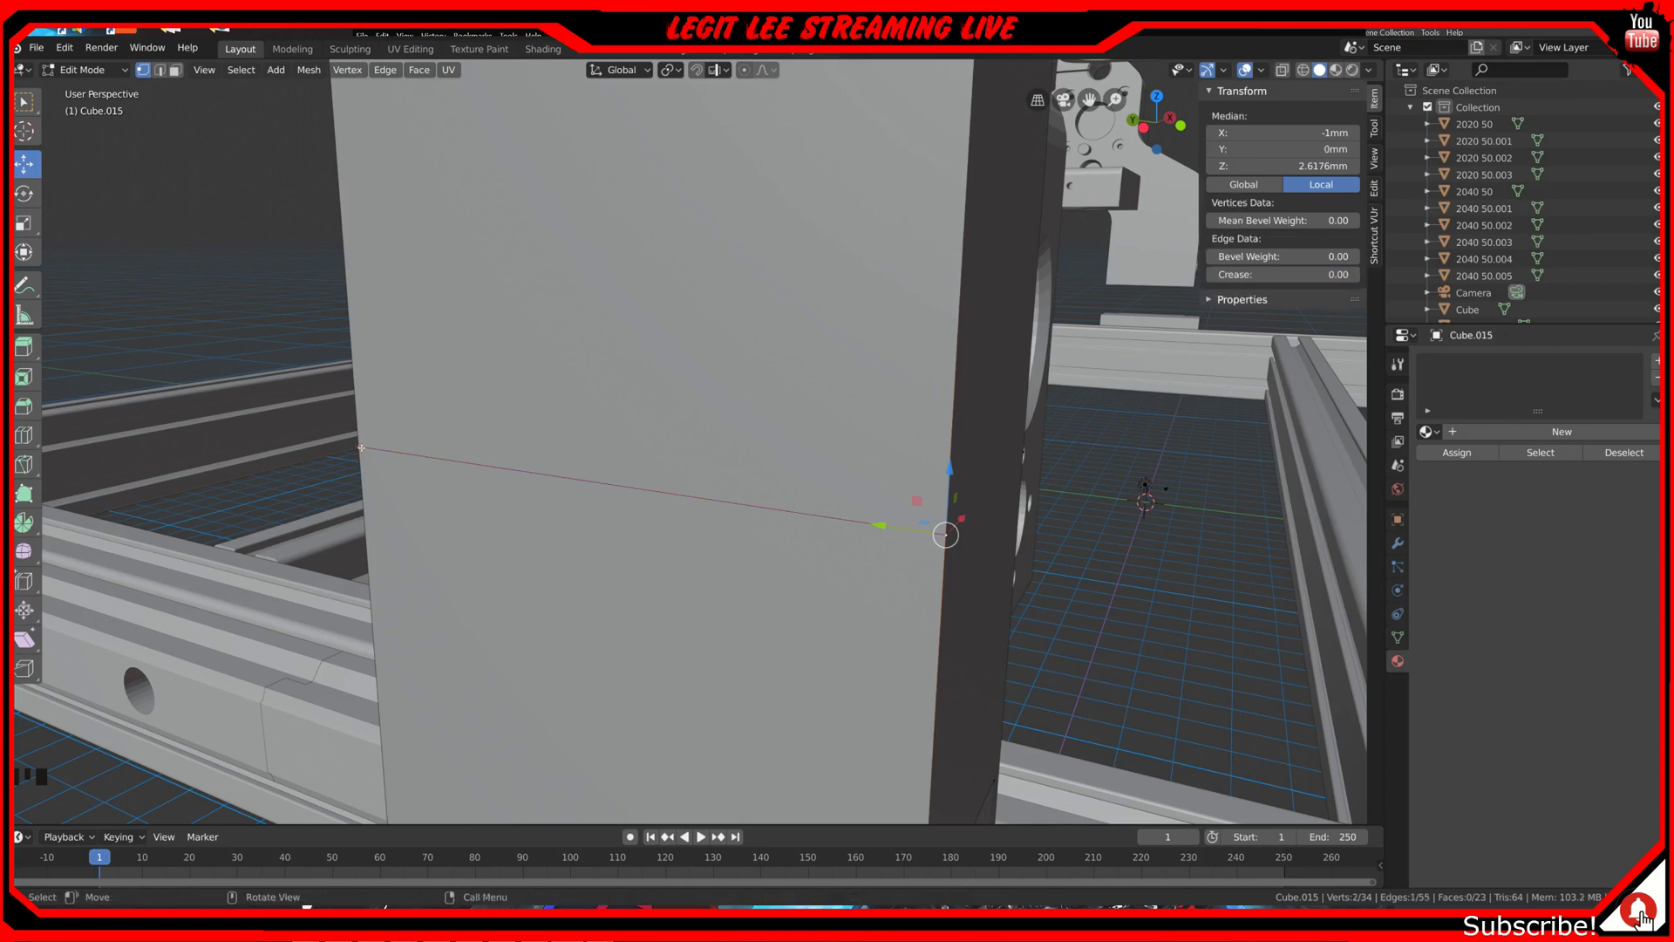
Step: Knife-cut an edge across the plate's -Y end face between the middle vertices of its outer and inner vertical edges
middle_drag(709, 422, 634, 422)
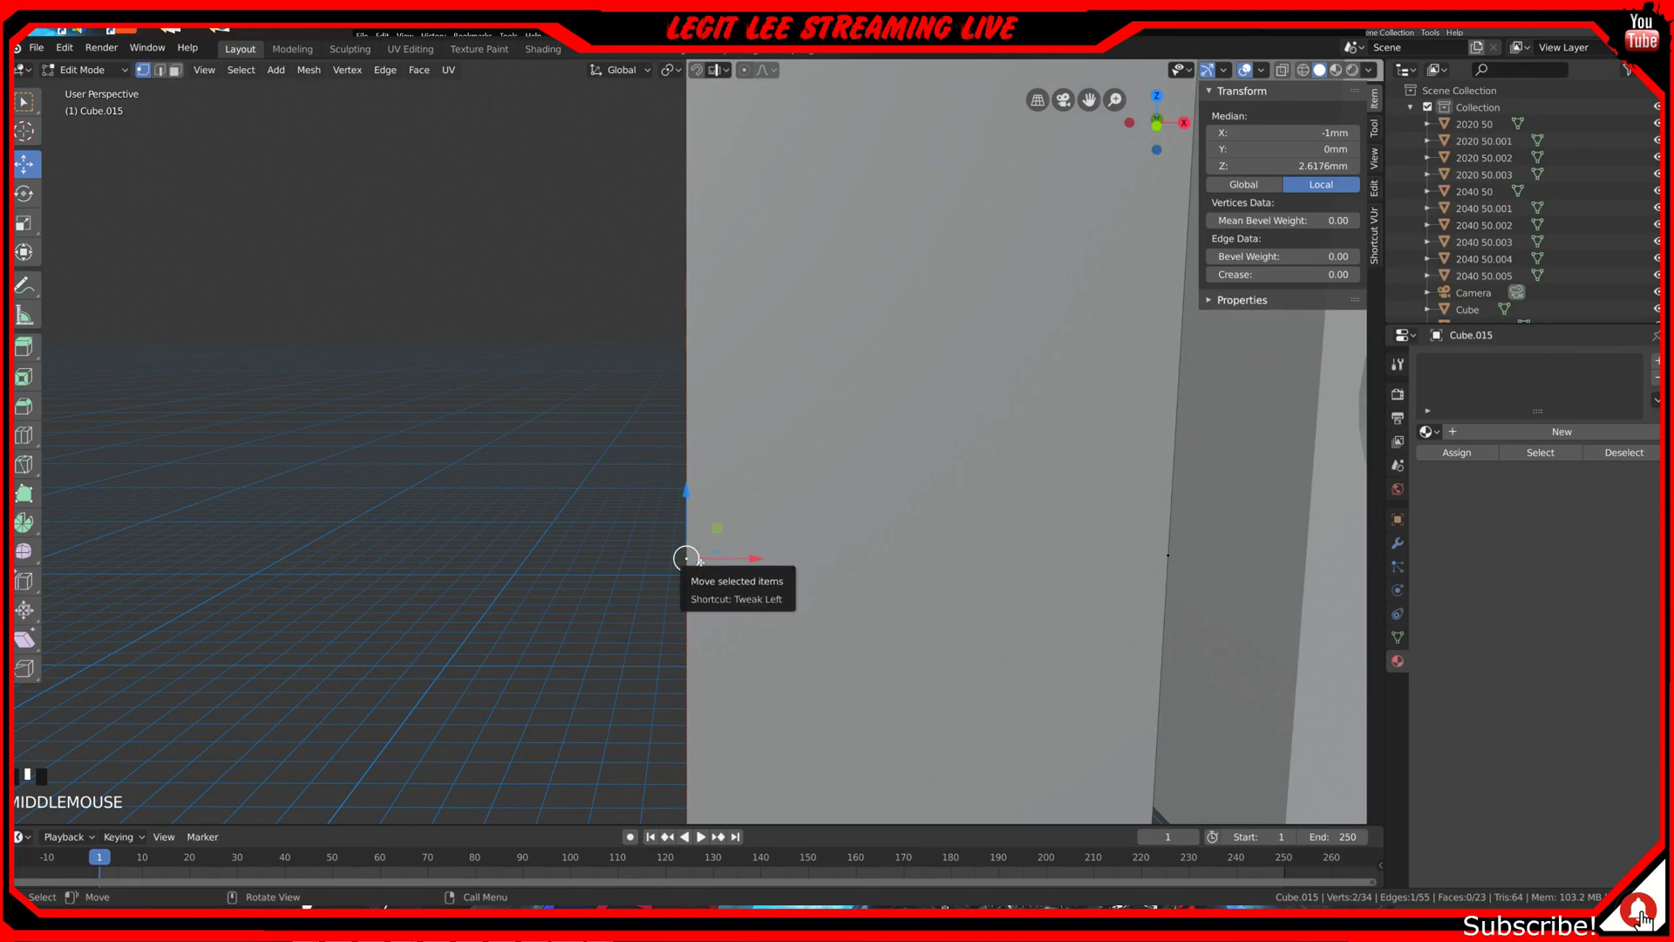
key(k)
click(687, 558)
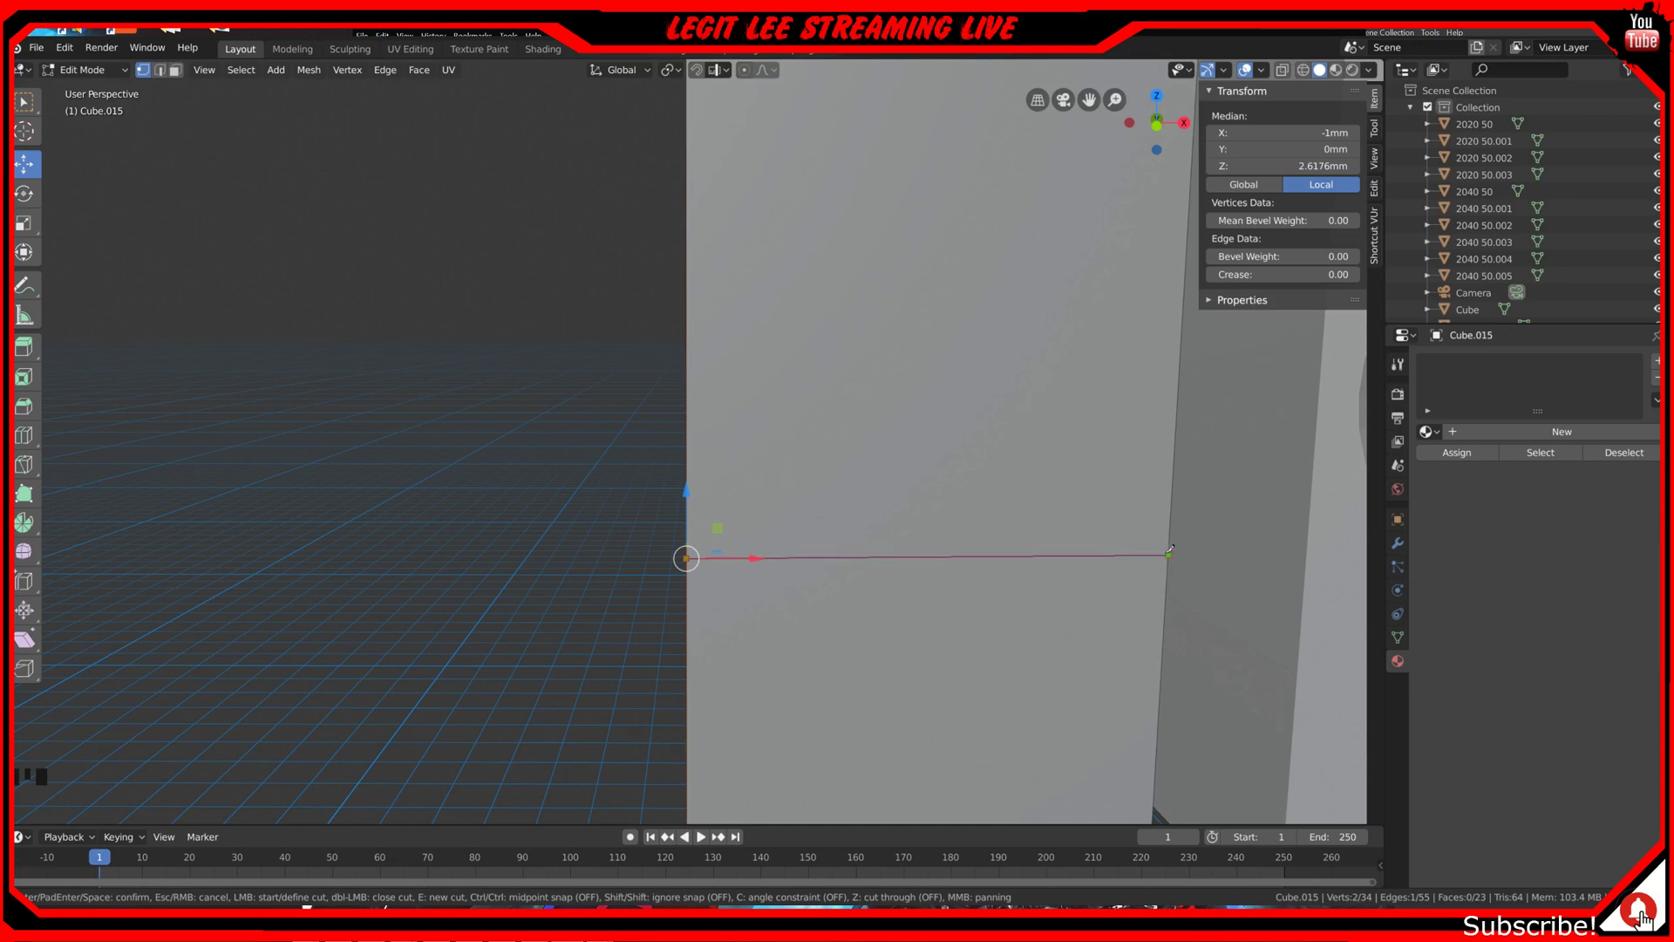
click(1169, 552)
key(Return)
Step: Finish the cut across the plate's -Y end face, then knife-cut its inner face between the middle vertices of its vertical edges
key(k)
click(1166, 553)
middle_drag(1166, 552, 1022, 542)
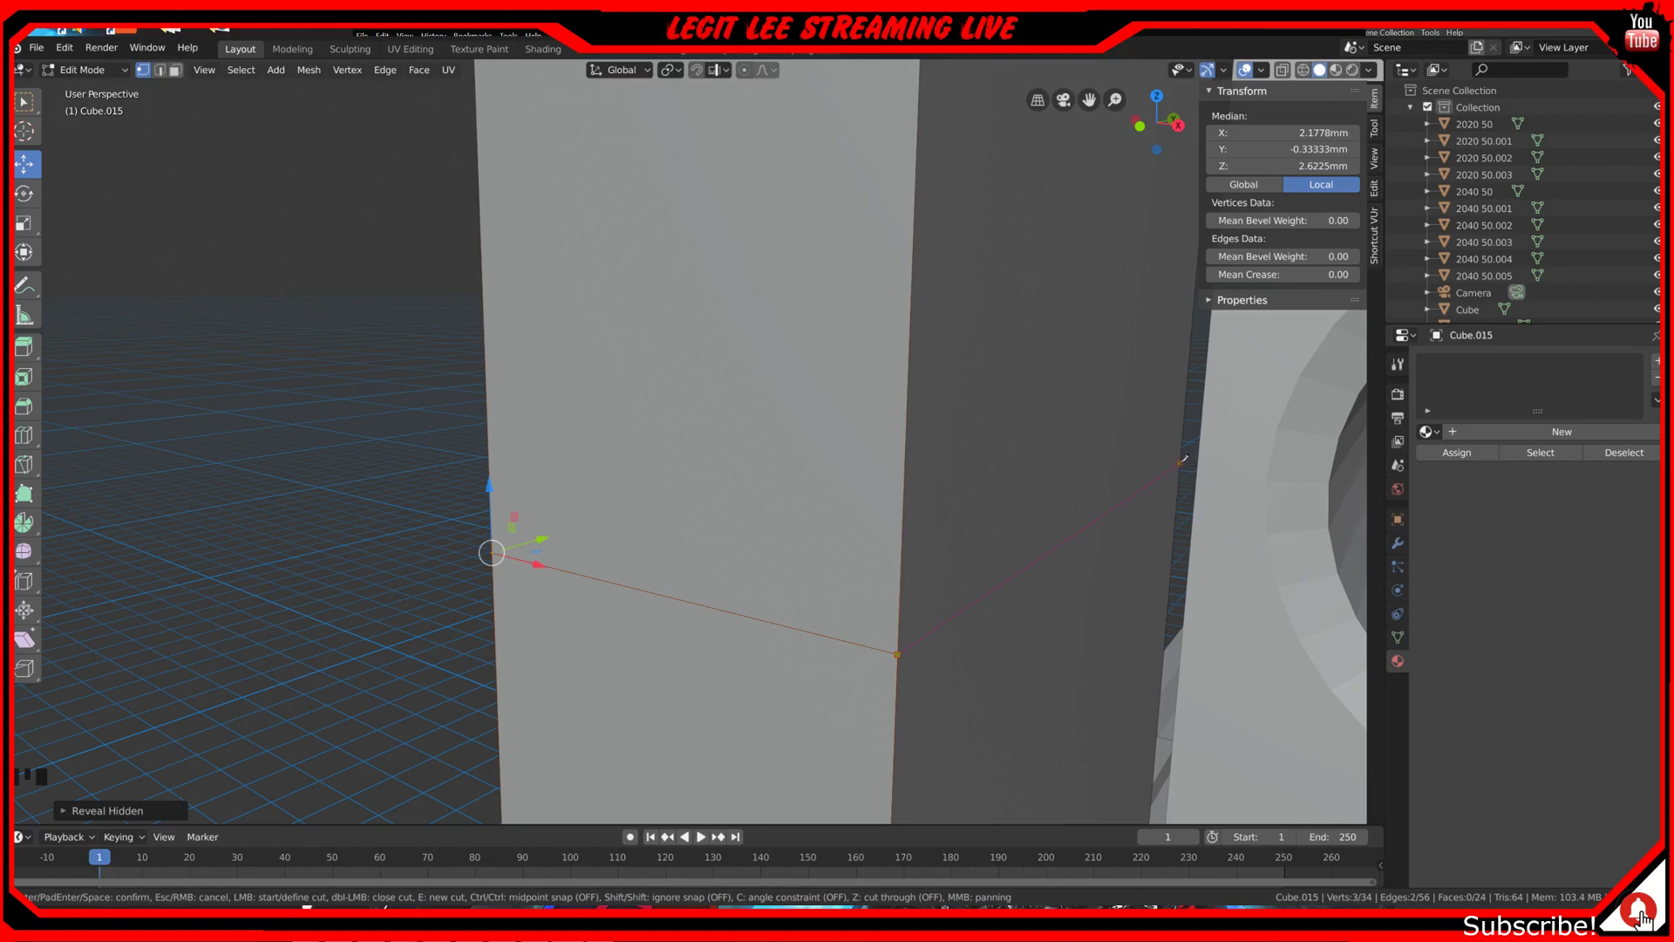
key(Return)
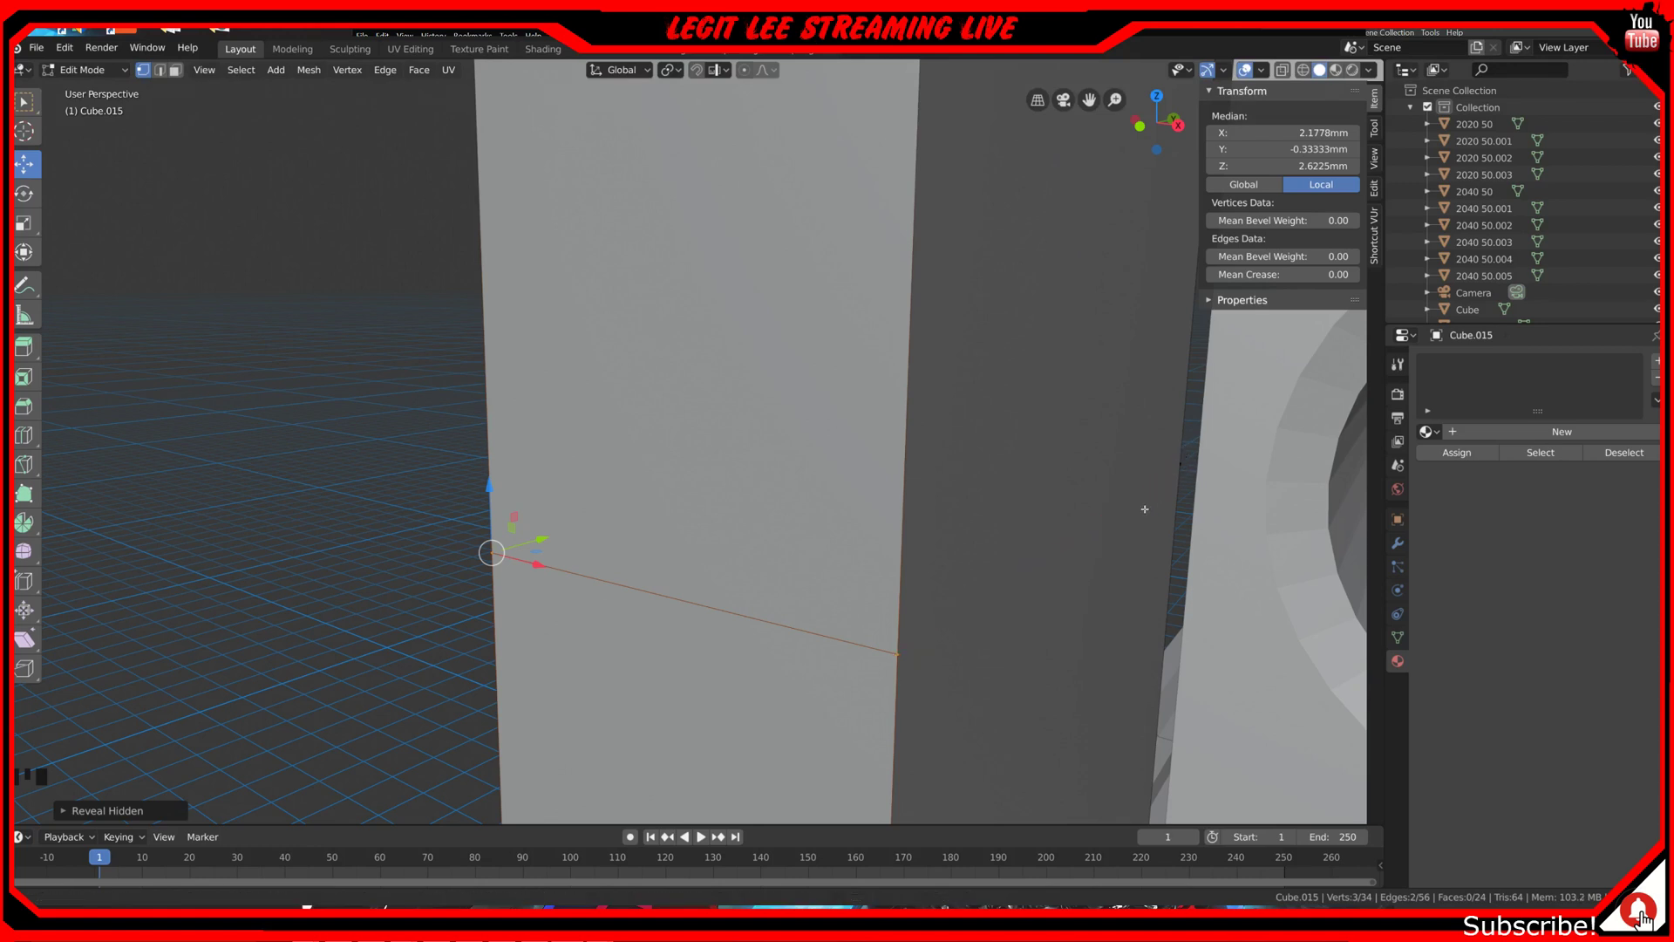
shift+middle_drag(1140, 505, 994, 479)
right_click(1003, 486)
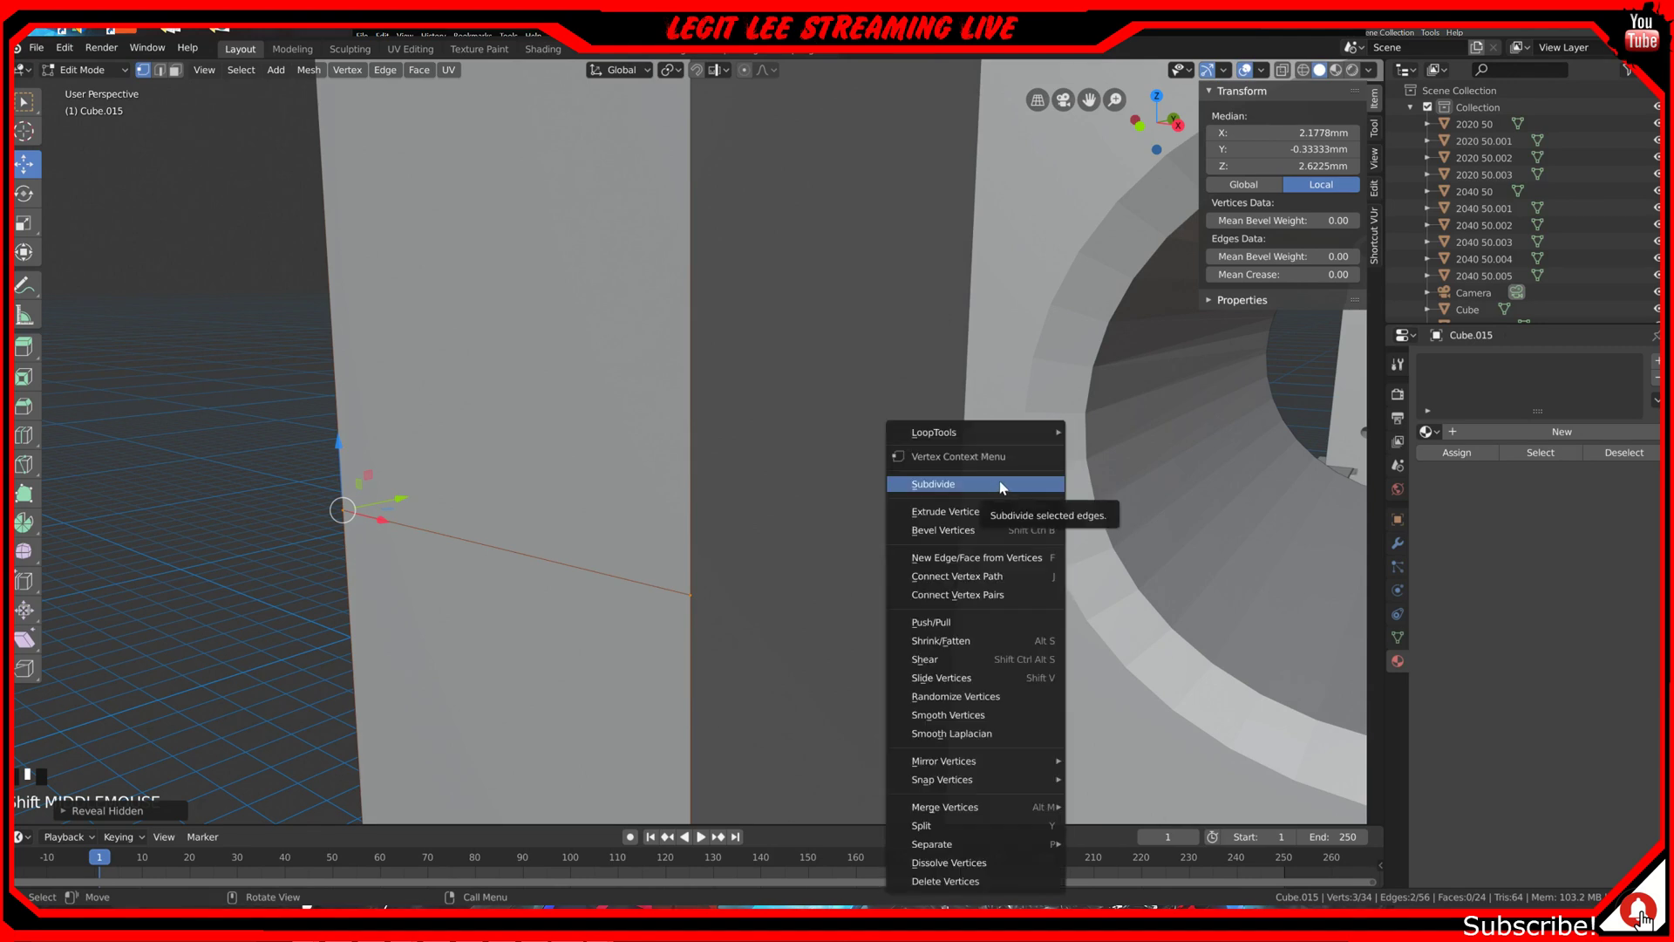
middle_drag(906, 377, 850, 416)
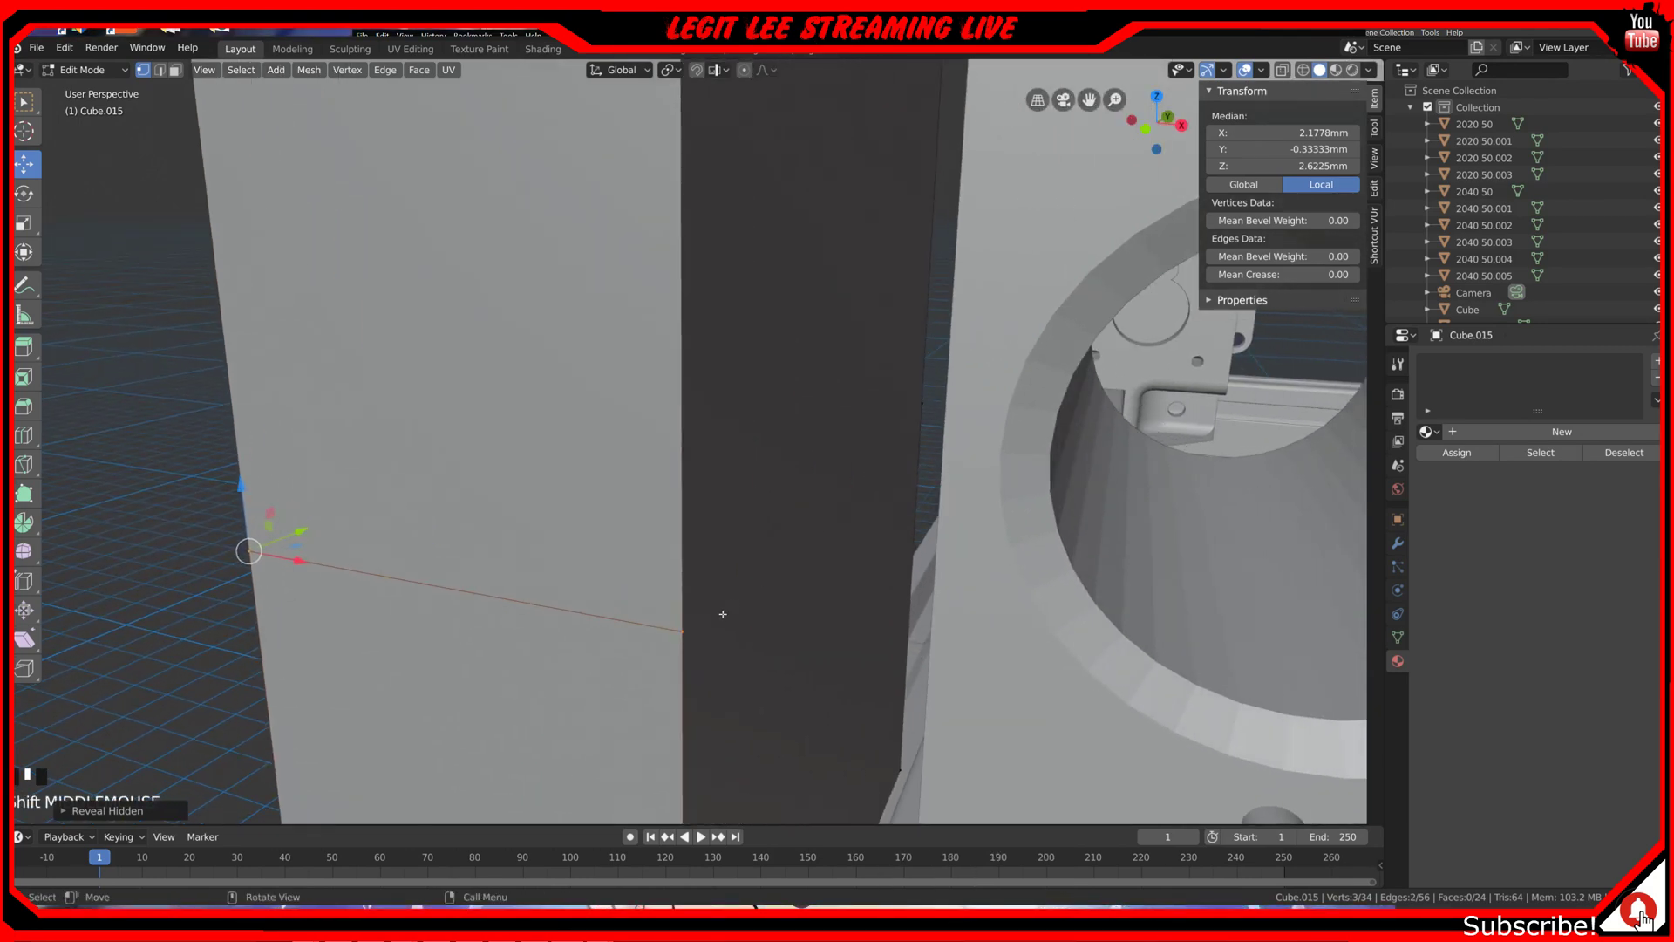
key(k)
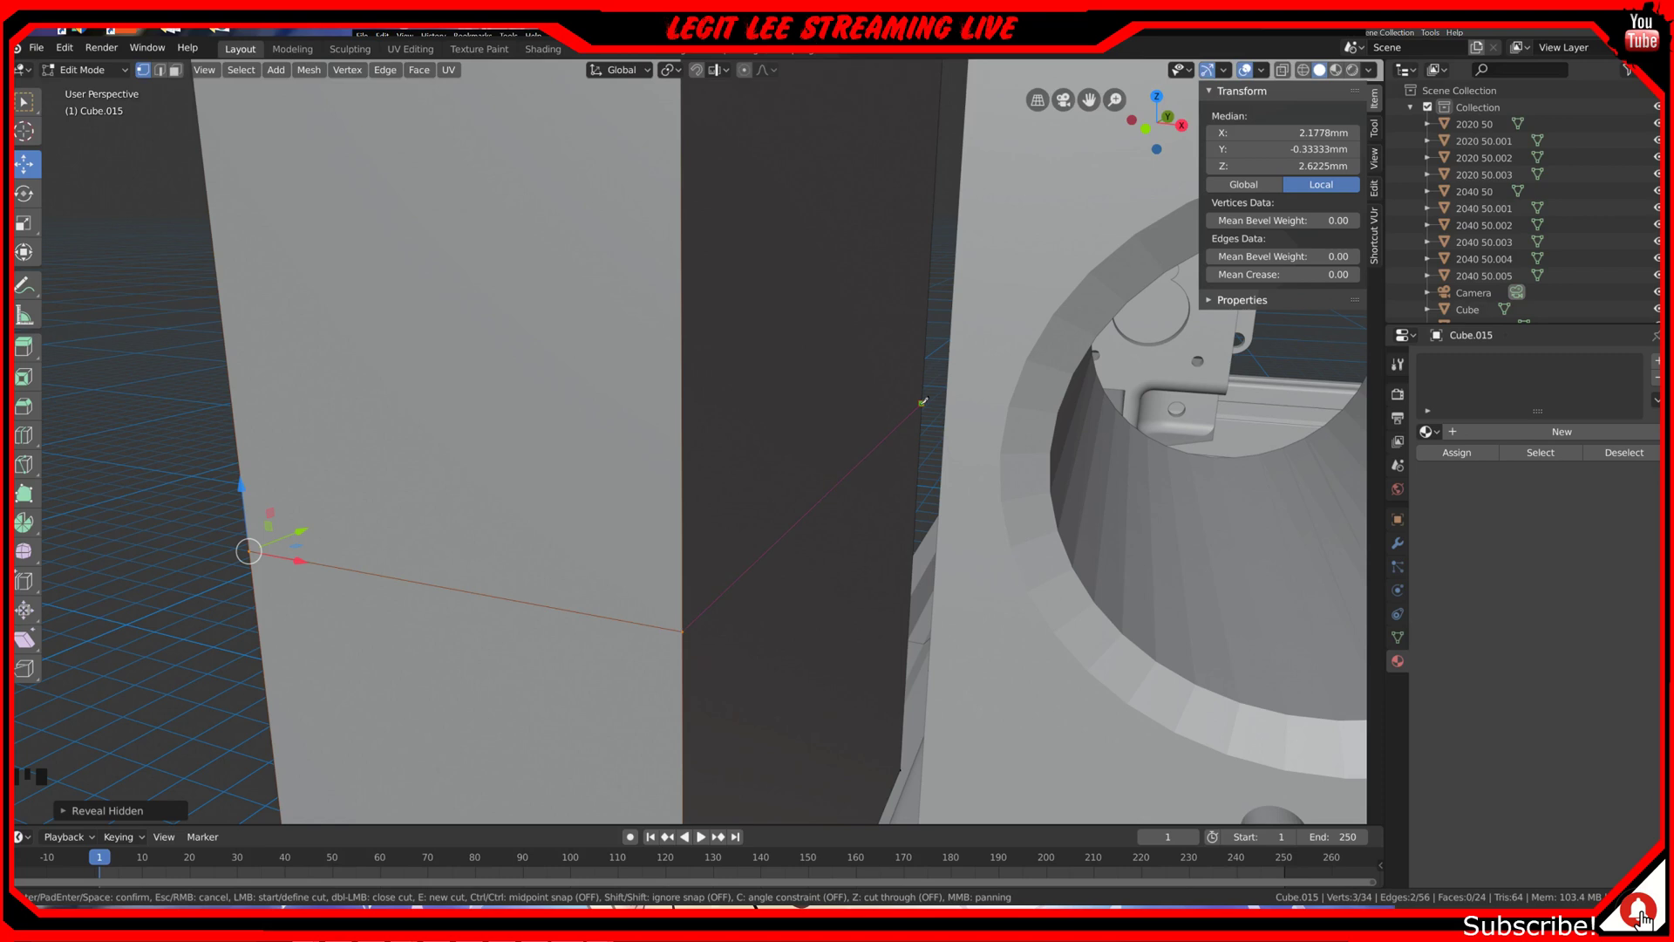
click(923, 403)
key(Return)
Step: Knife-cut the plate's +Y end face between its middle vertices to close the horizontal edge loop
middle_drag(922, 403, 628, 423)
key(k)
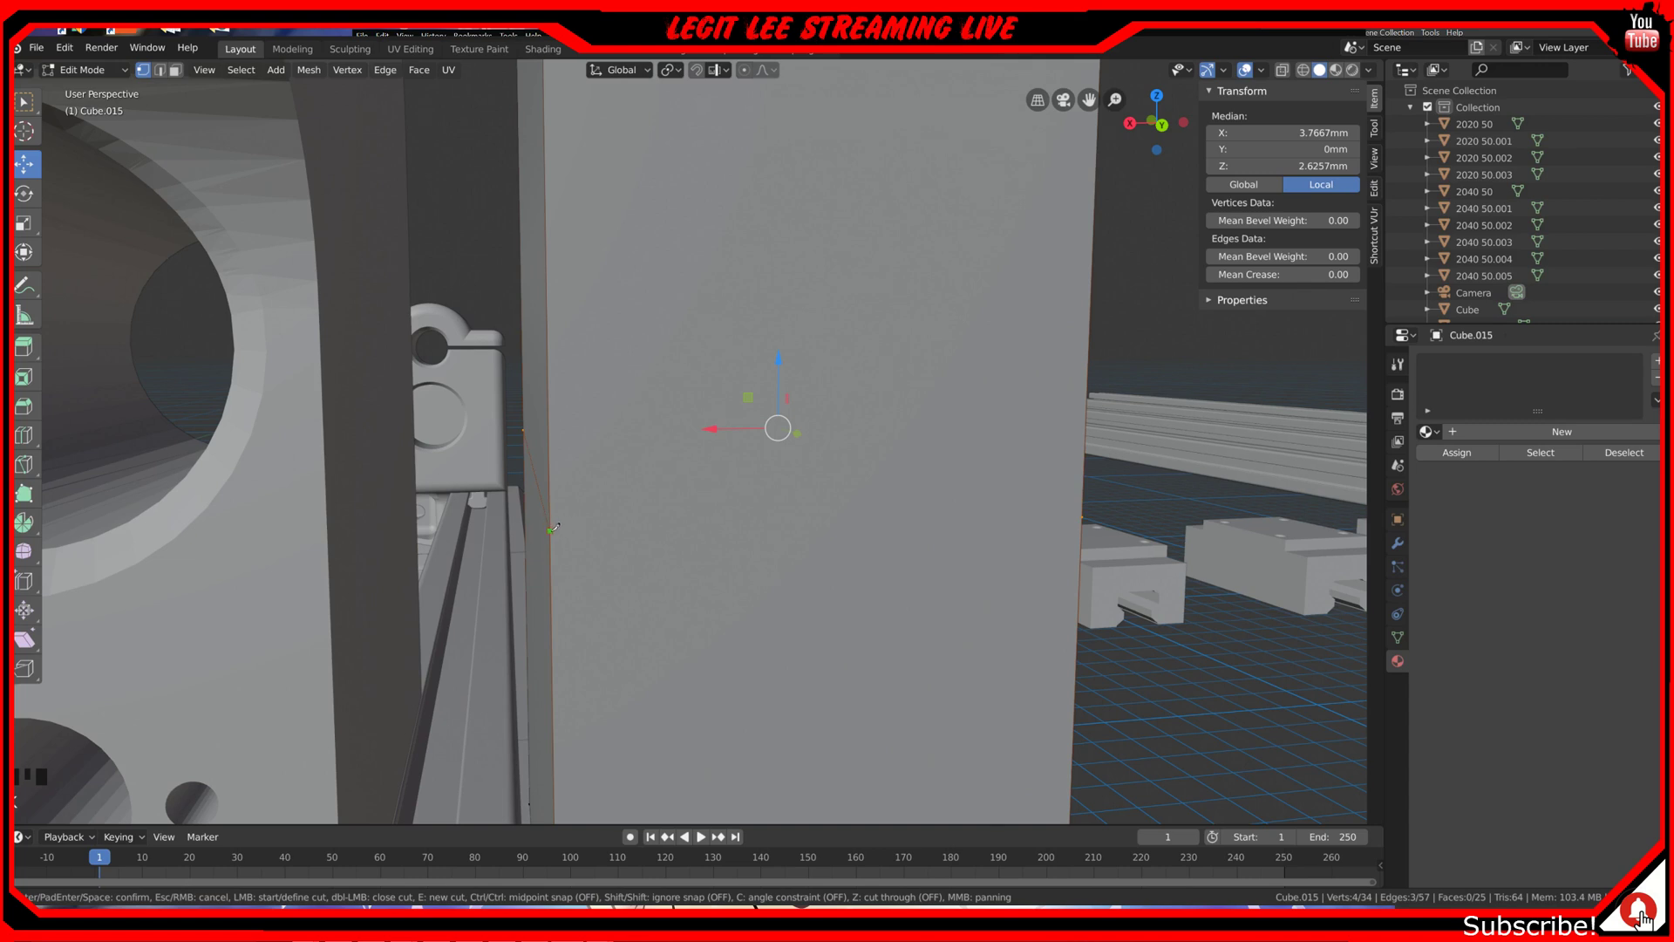
click(565, 522)
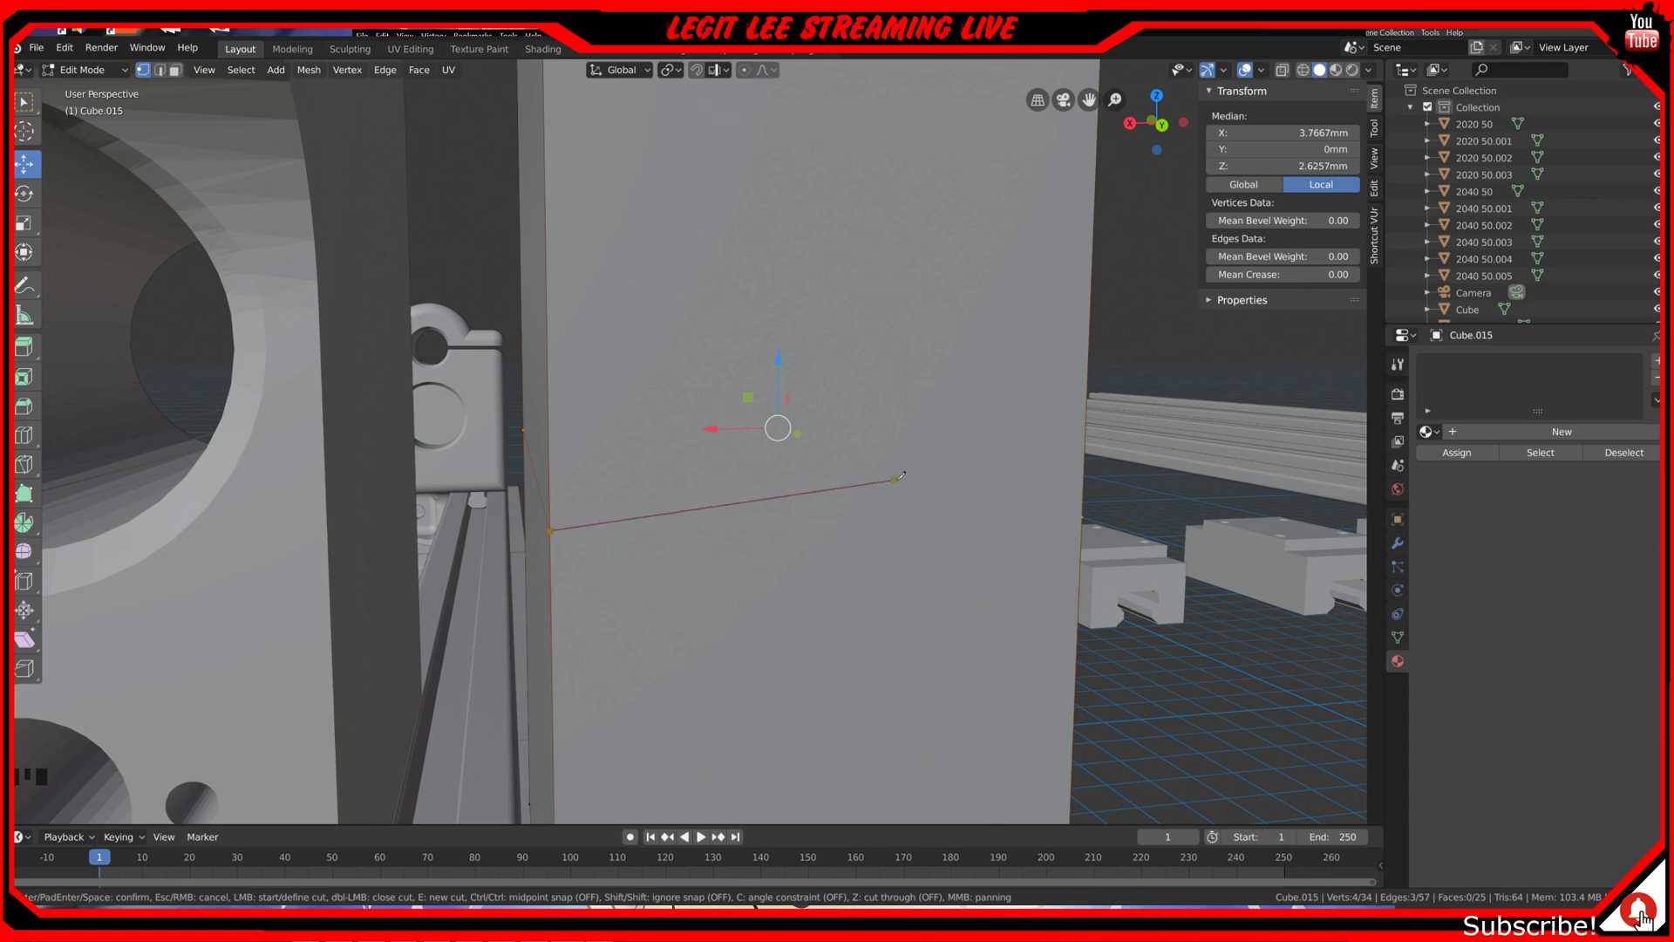
click(1083, 516)
key(Return)
Step: Raise the plate's horizontal edge loop to Z 3.8022 mm in the left orthographic view, level with the bracket's corner
scroll(1139, 549, down, 3)
middle_drag(1103, 542, 885, 505)
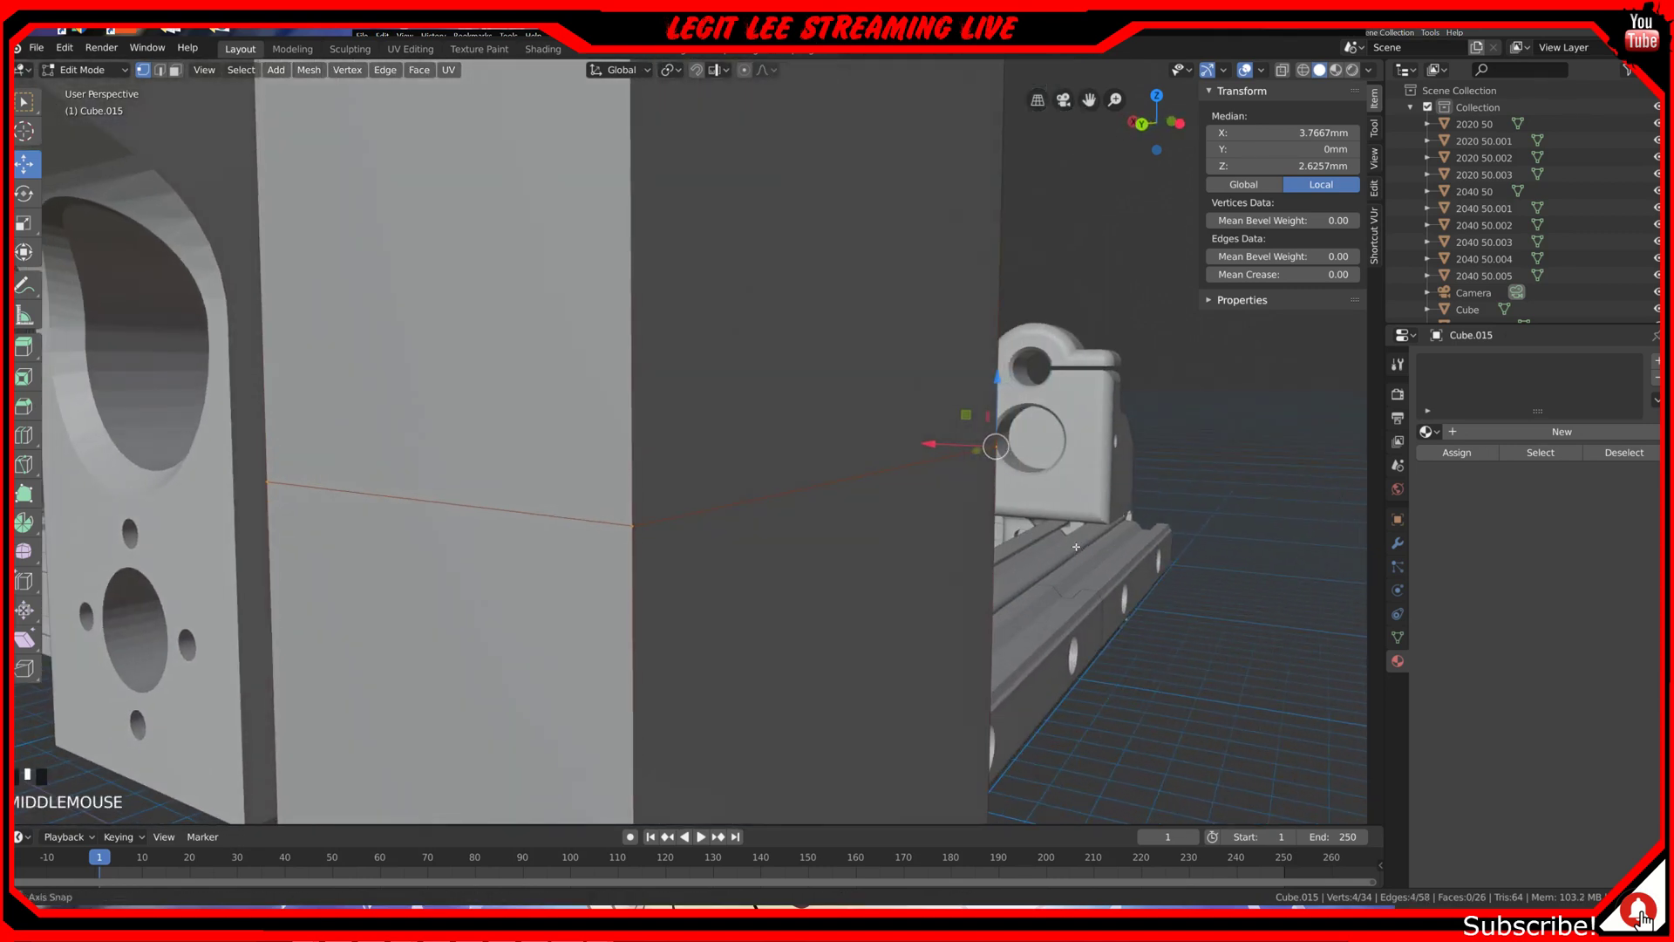
scroll(759, 474, down, 2)
scroll(759, 474, down, 1)
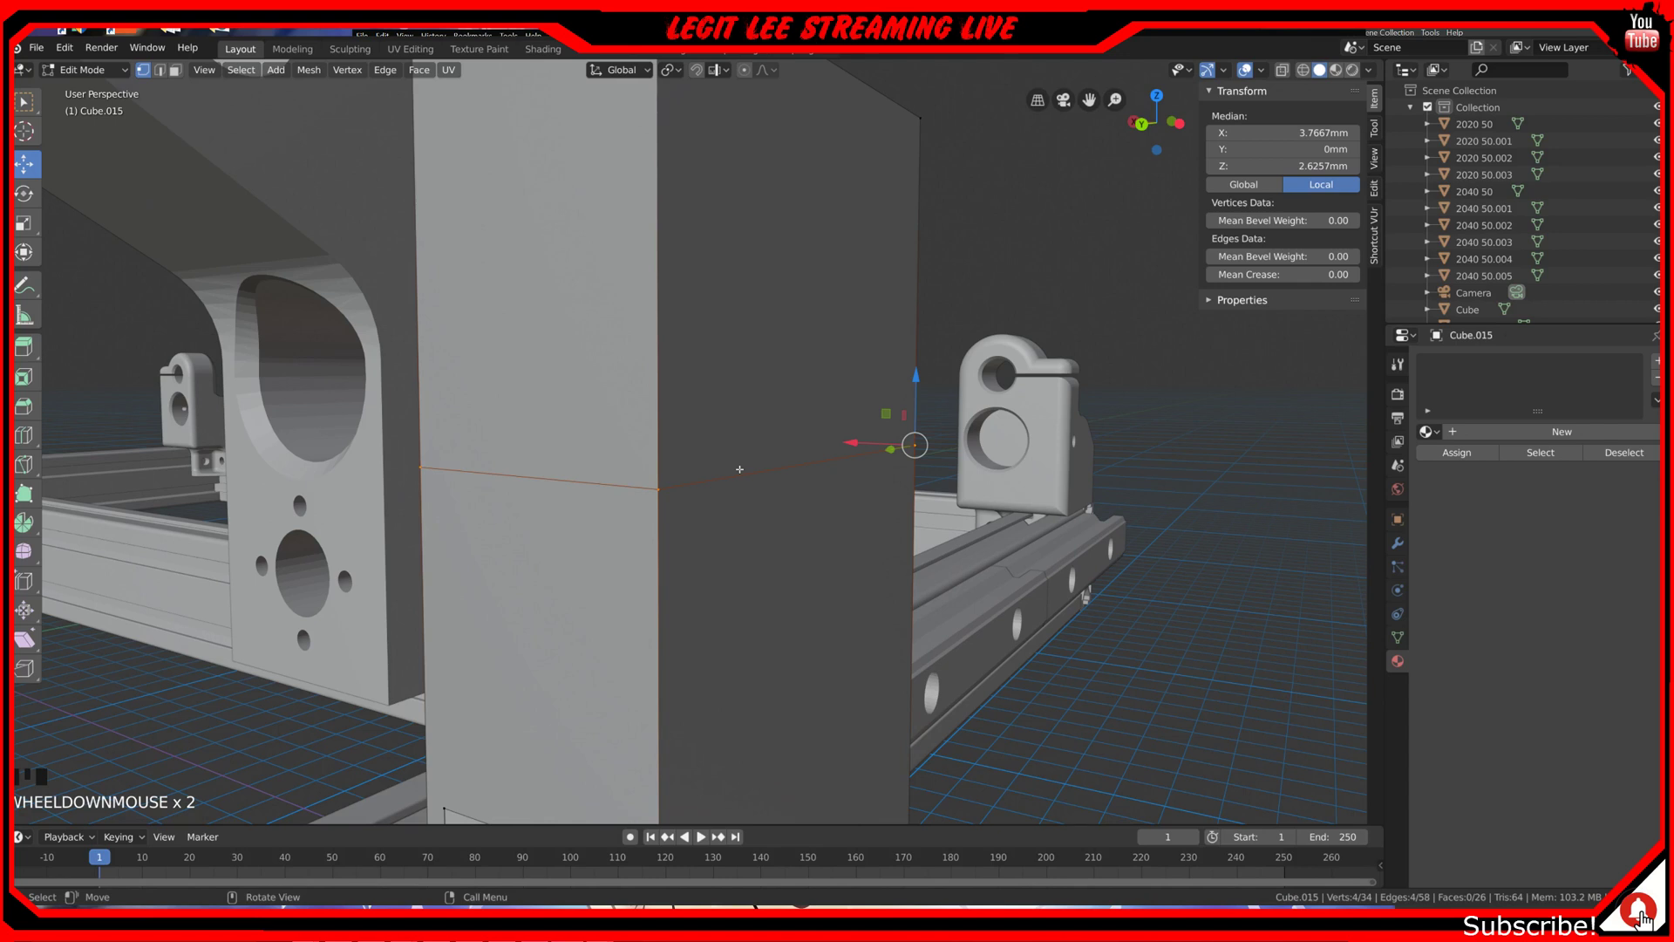
key(ctrl+KP_3)
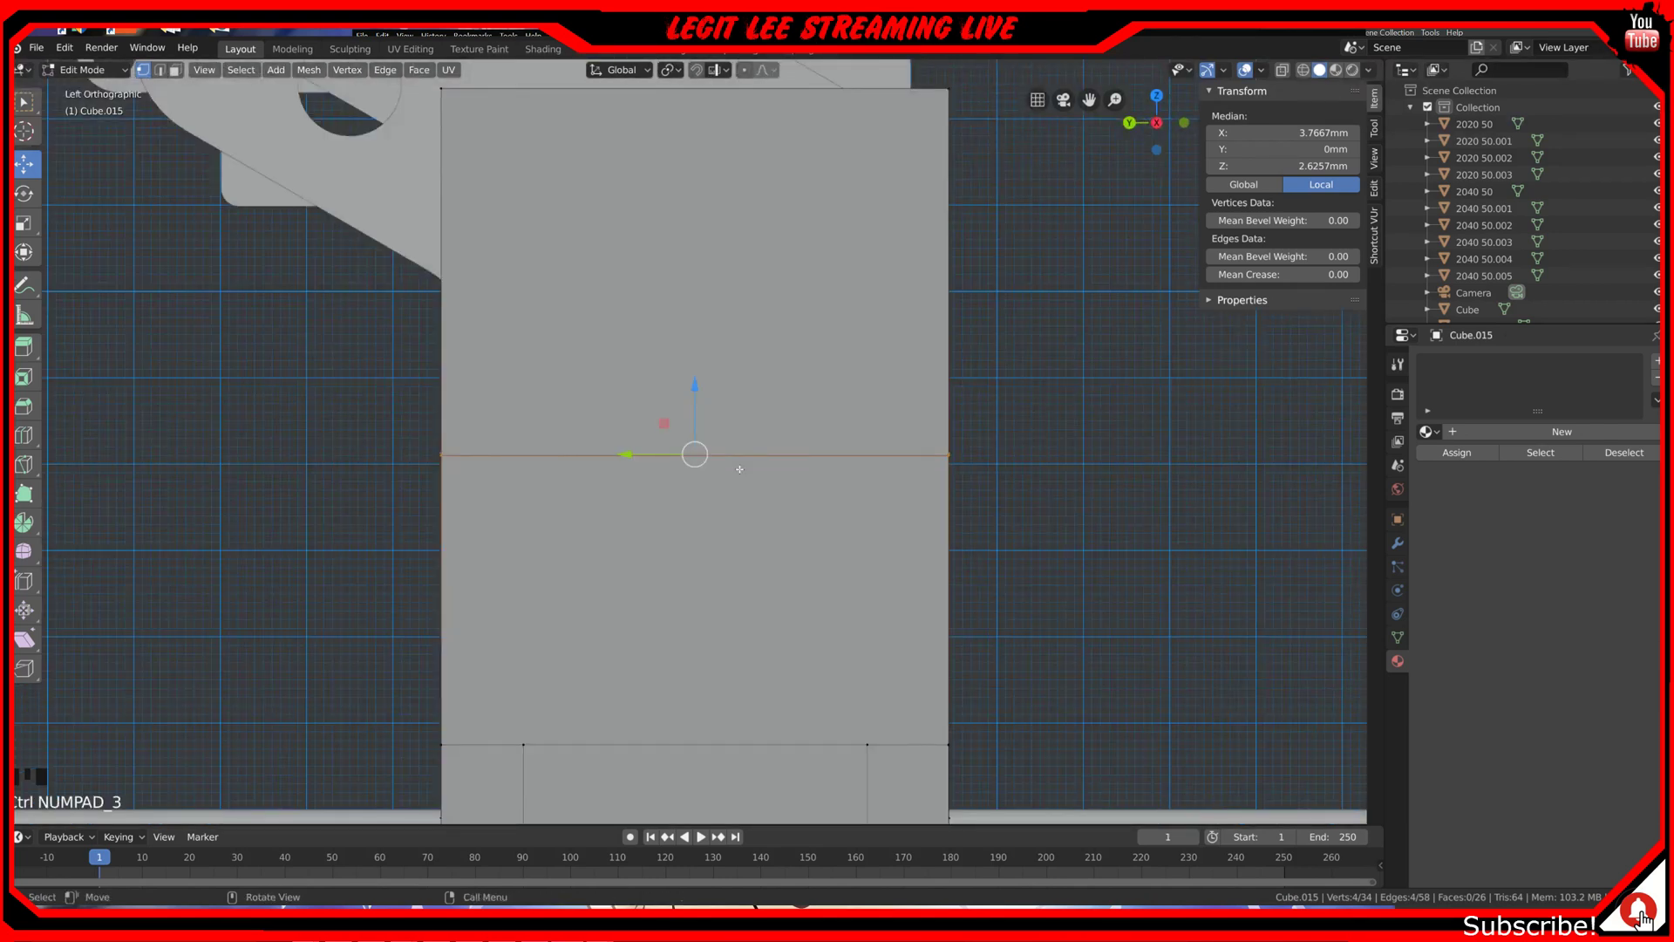
ctrl+drag(695, 387, 726, 198)
Step: Select the plate's four top vertices in wireframe from the left side and rotate them by -25 degrees
middle_drag(732, 188, 802, 227)
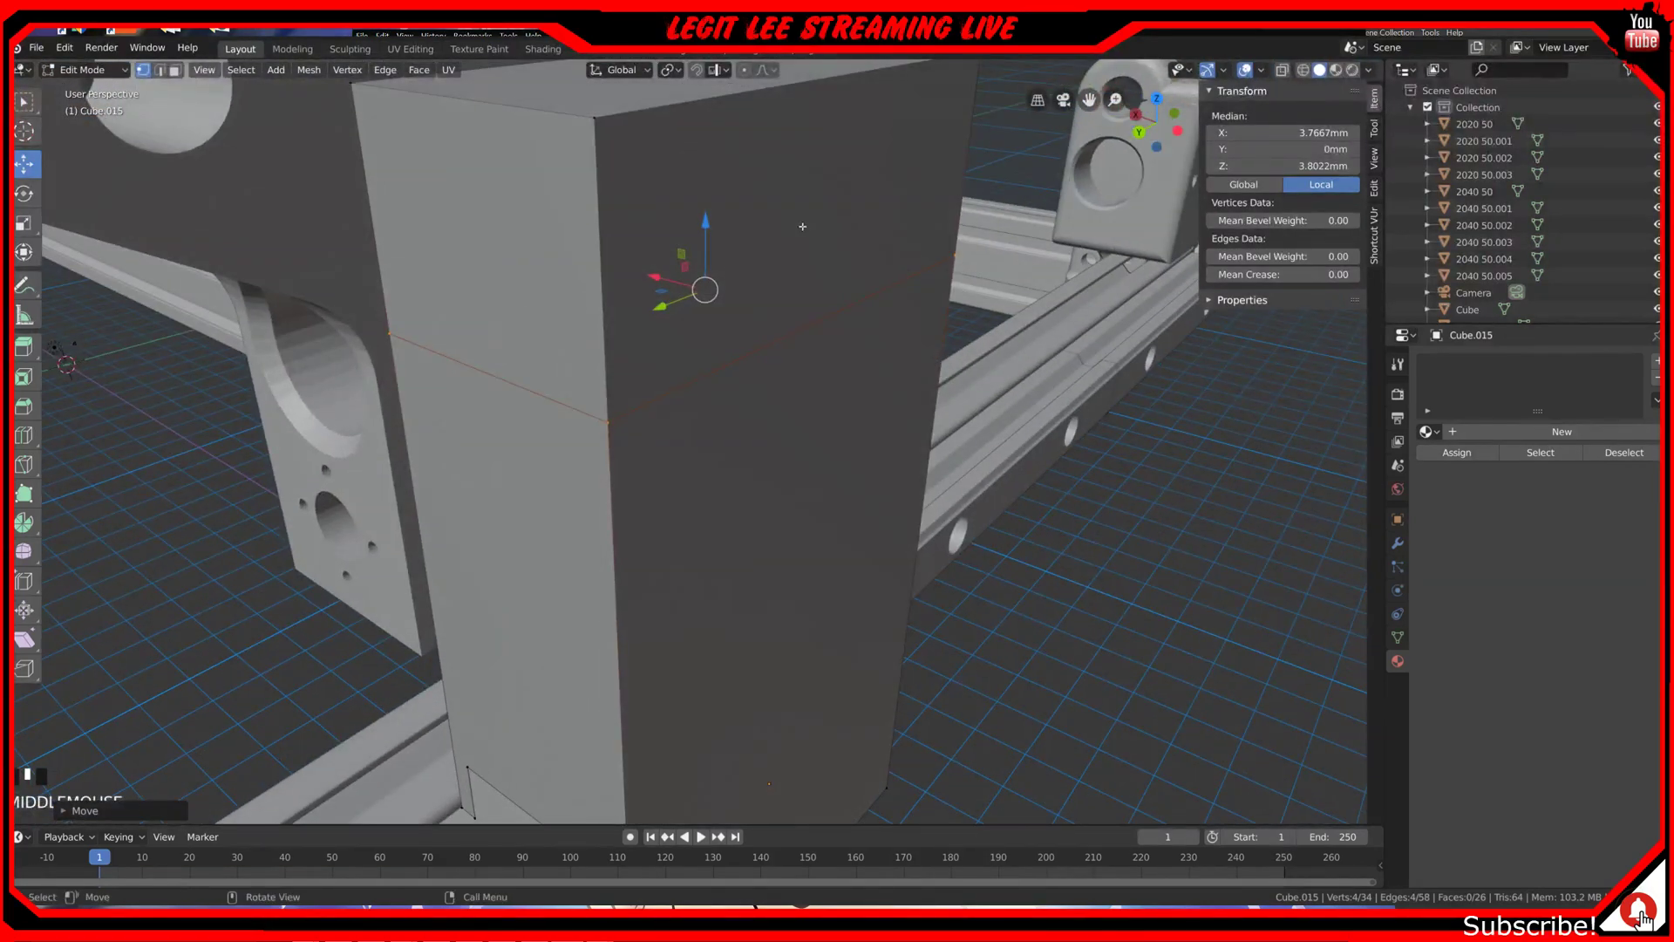
key(KP_3)
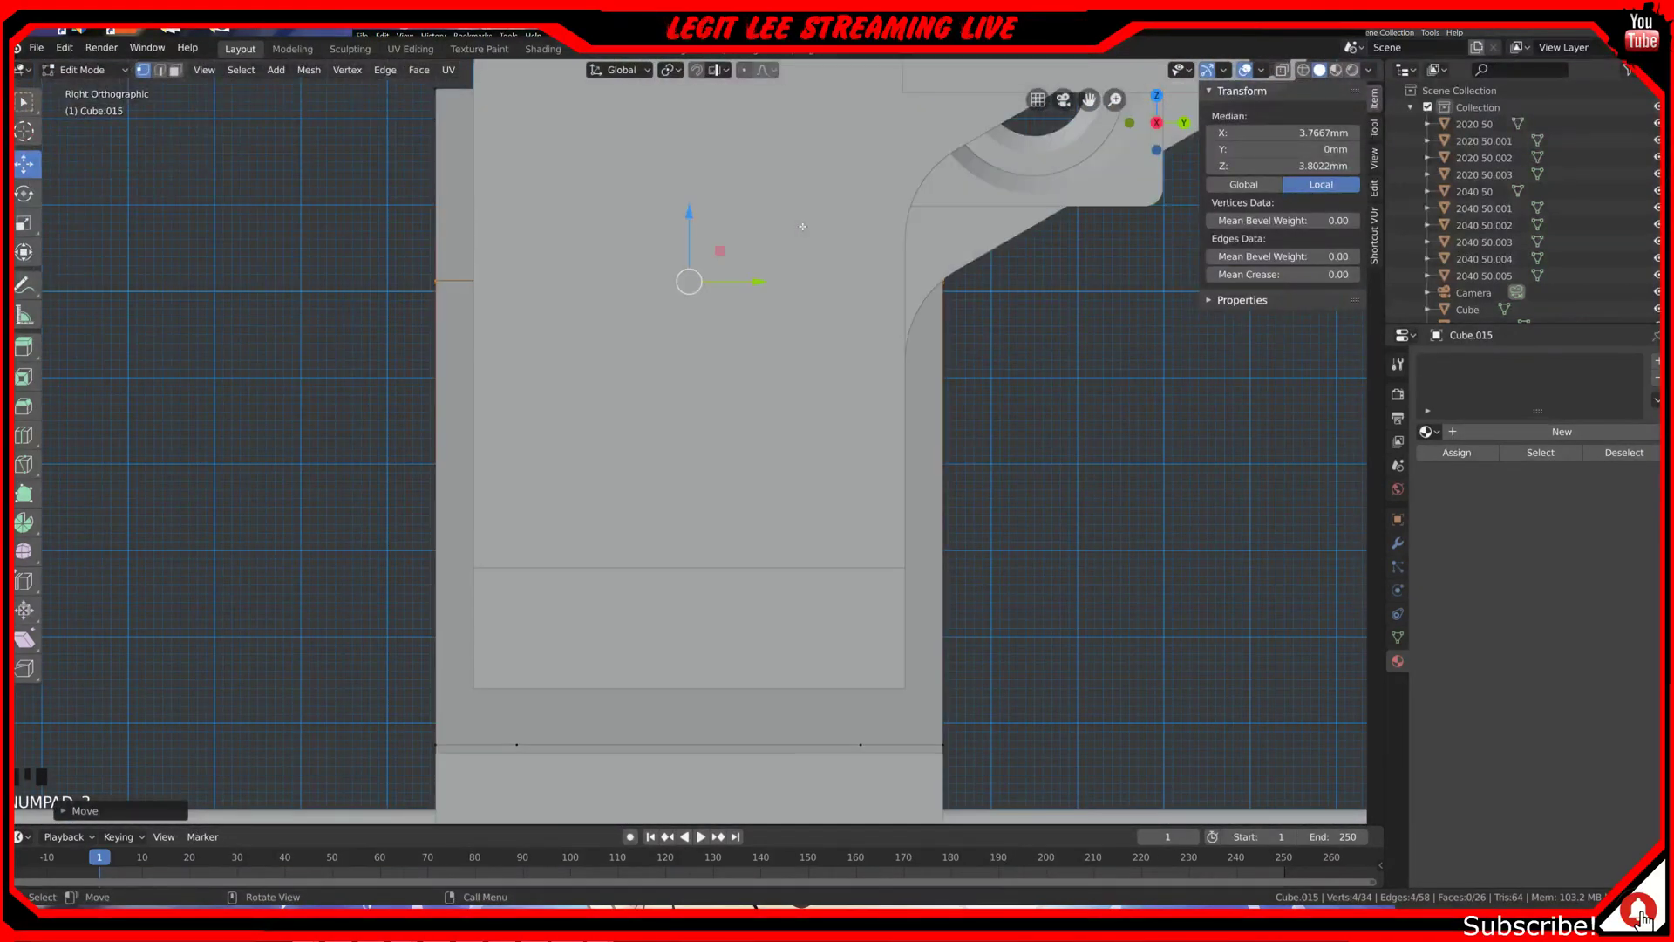
key(ctrl+KP_3)
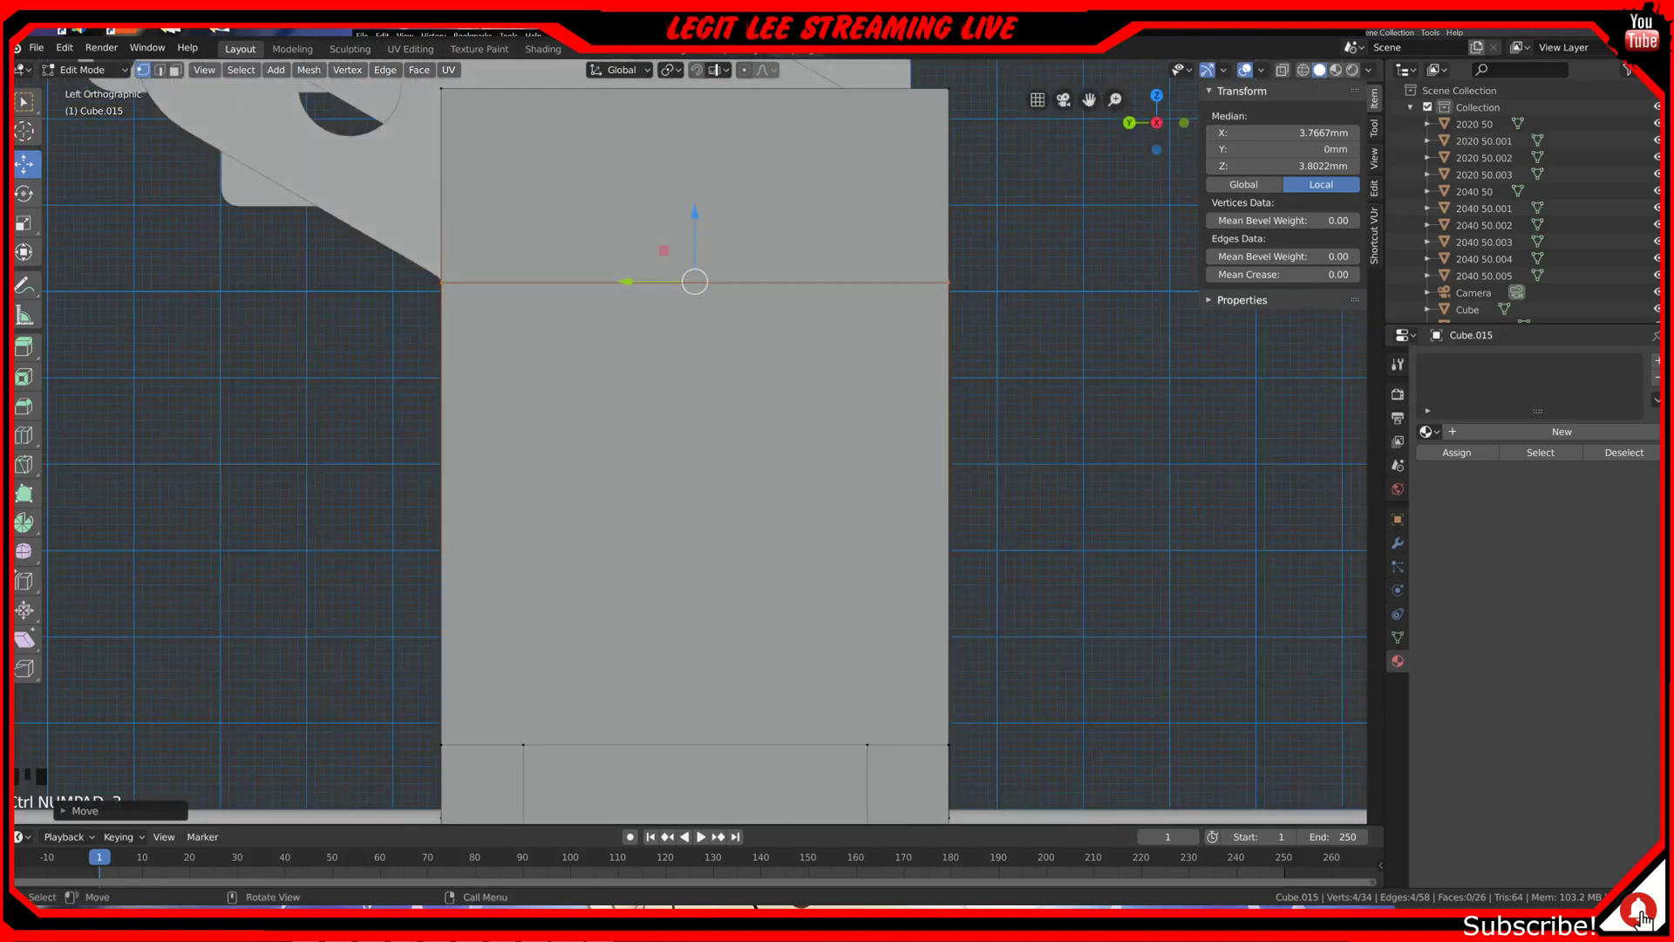
shift+middle_drag(802, 226, 722, 497)
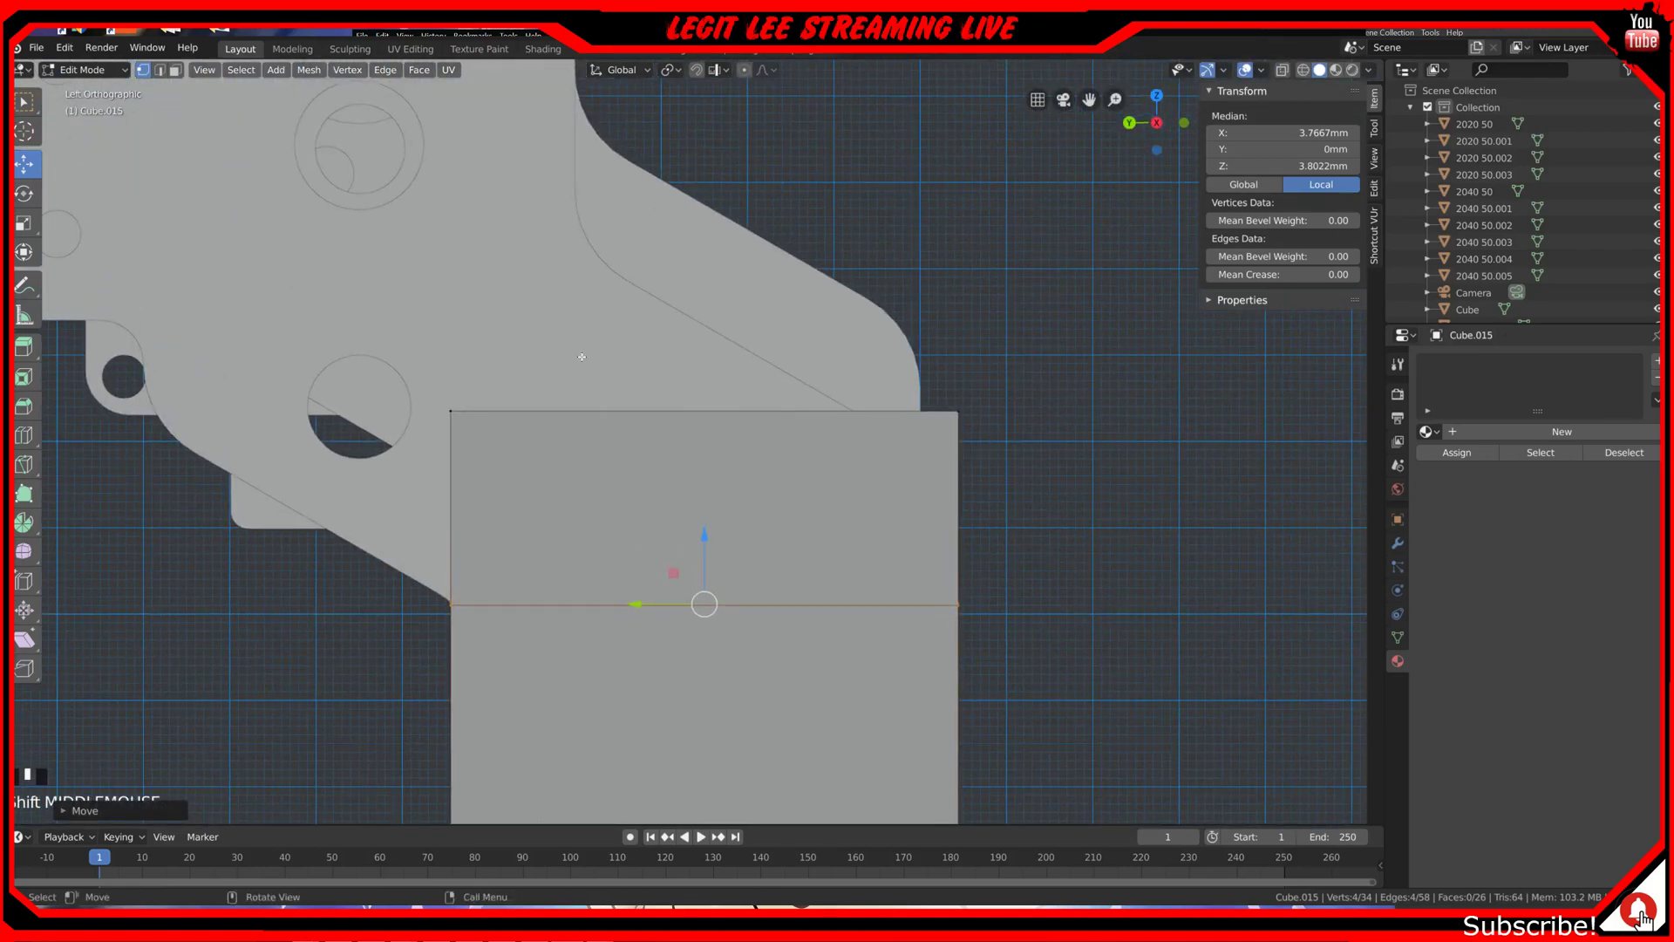
key(z)
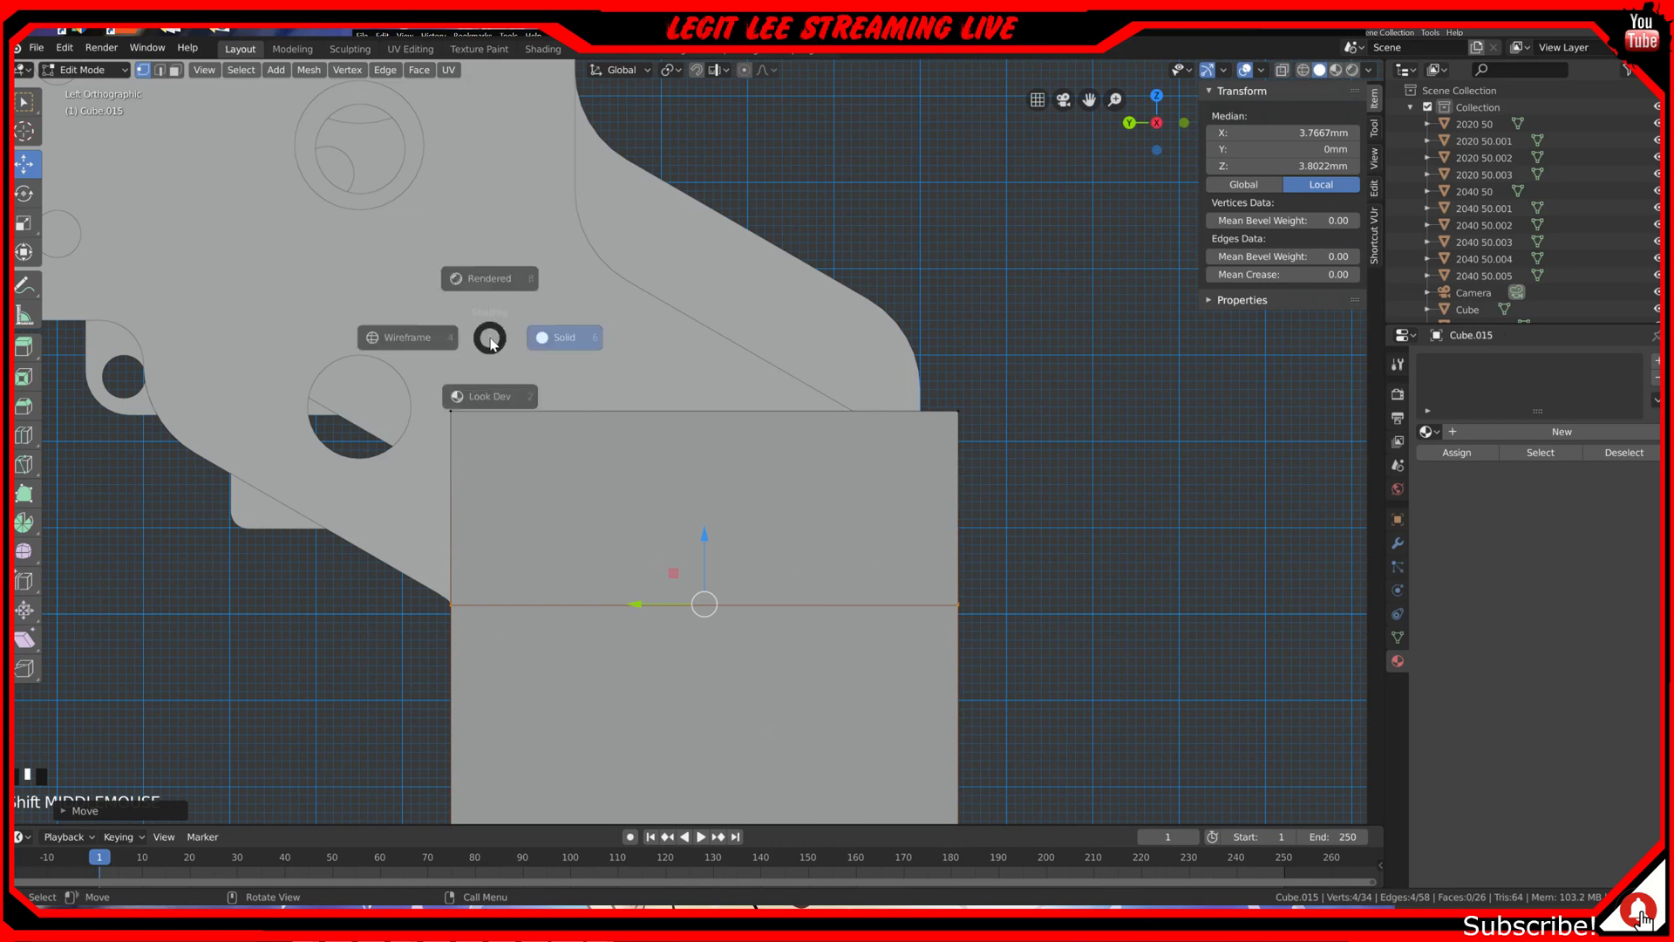
click(371, 345)
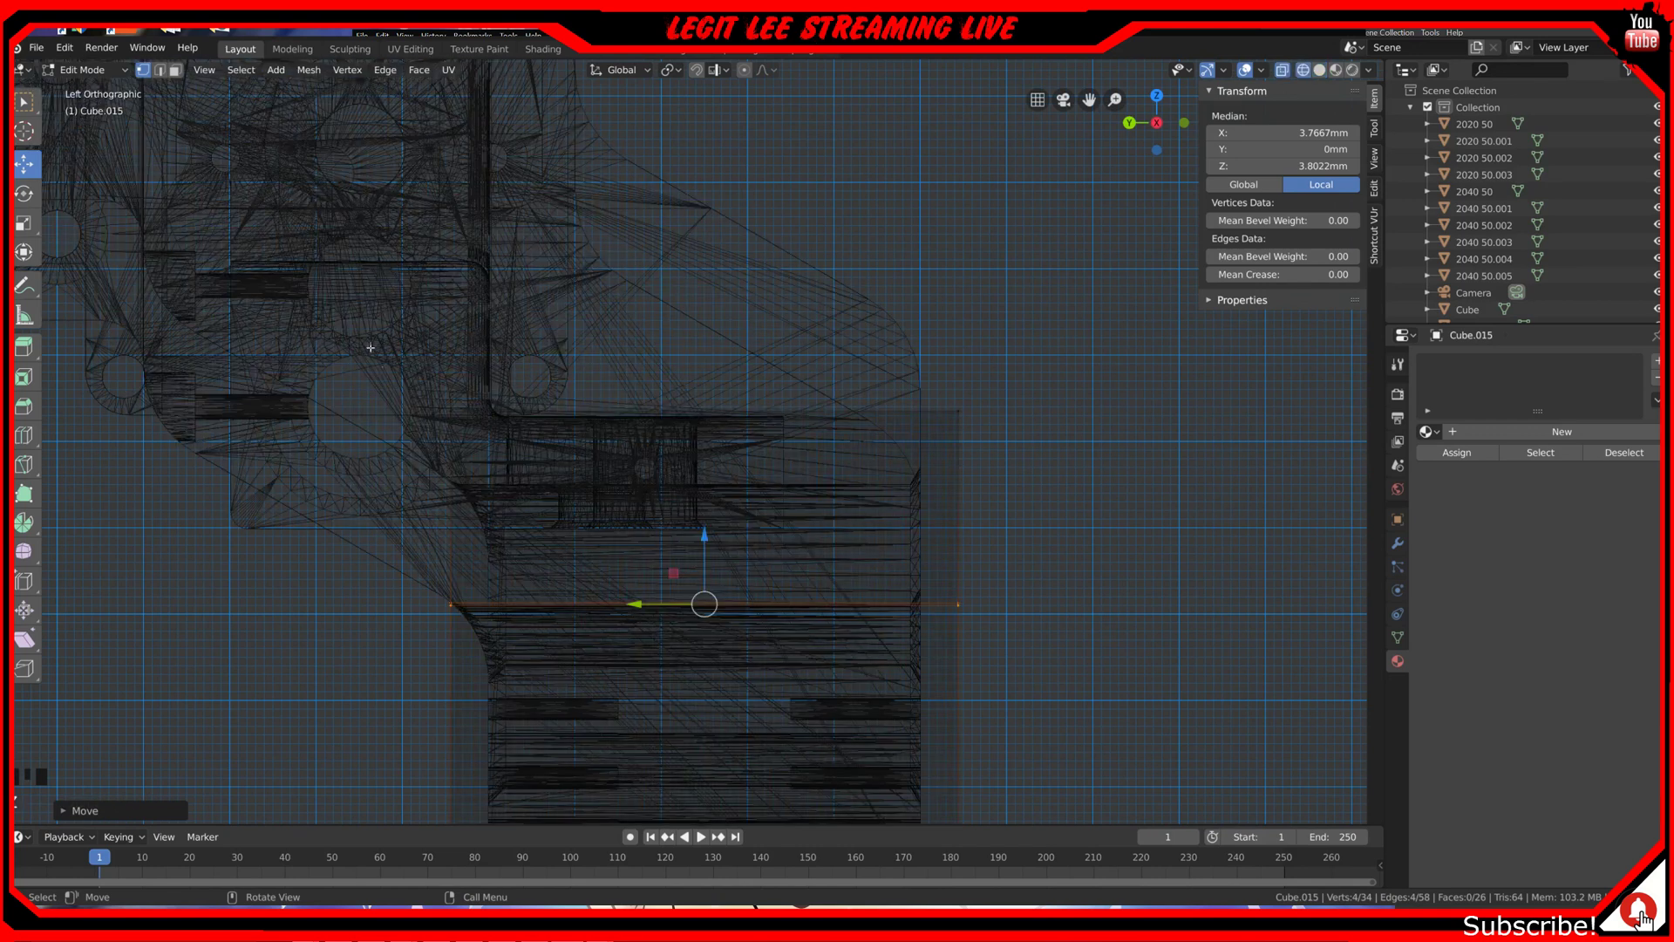
click(413, 410)
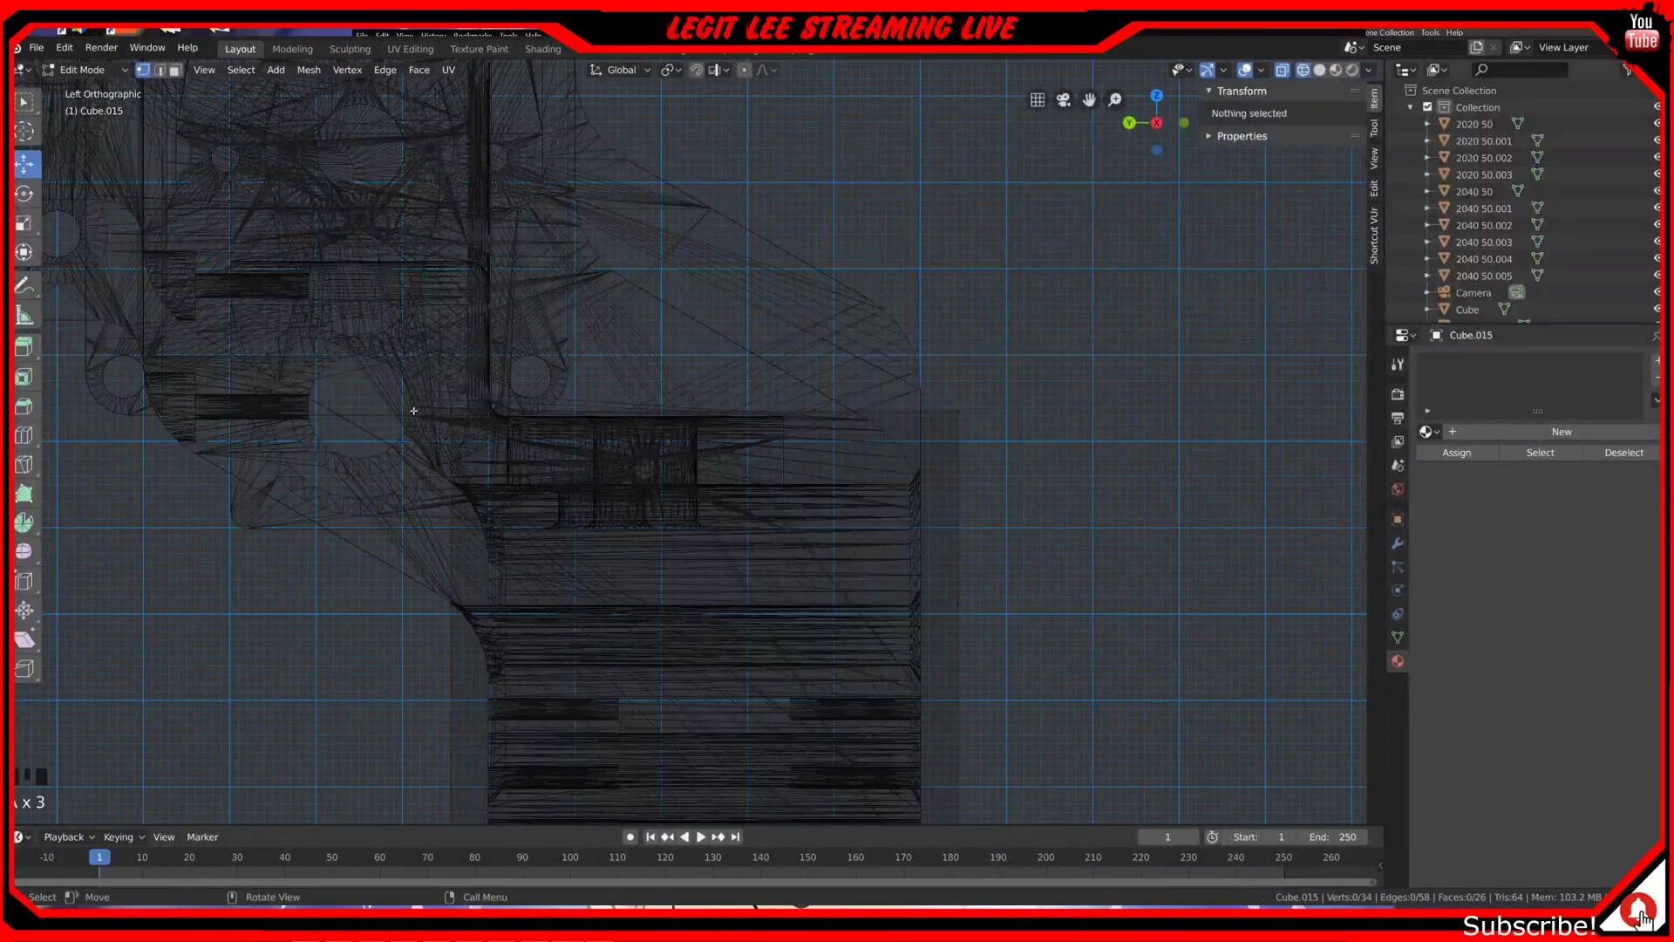
drag(371, 363, 1027, 494)
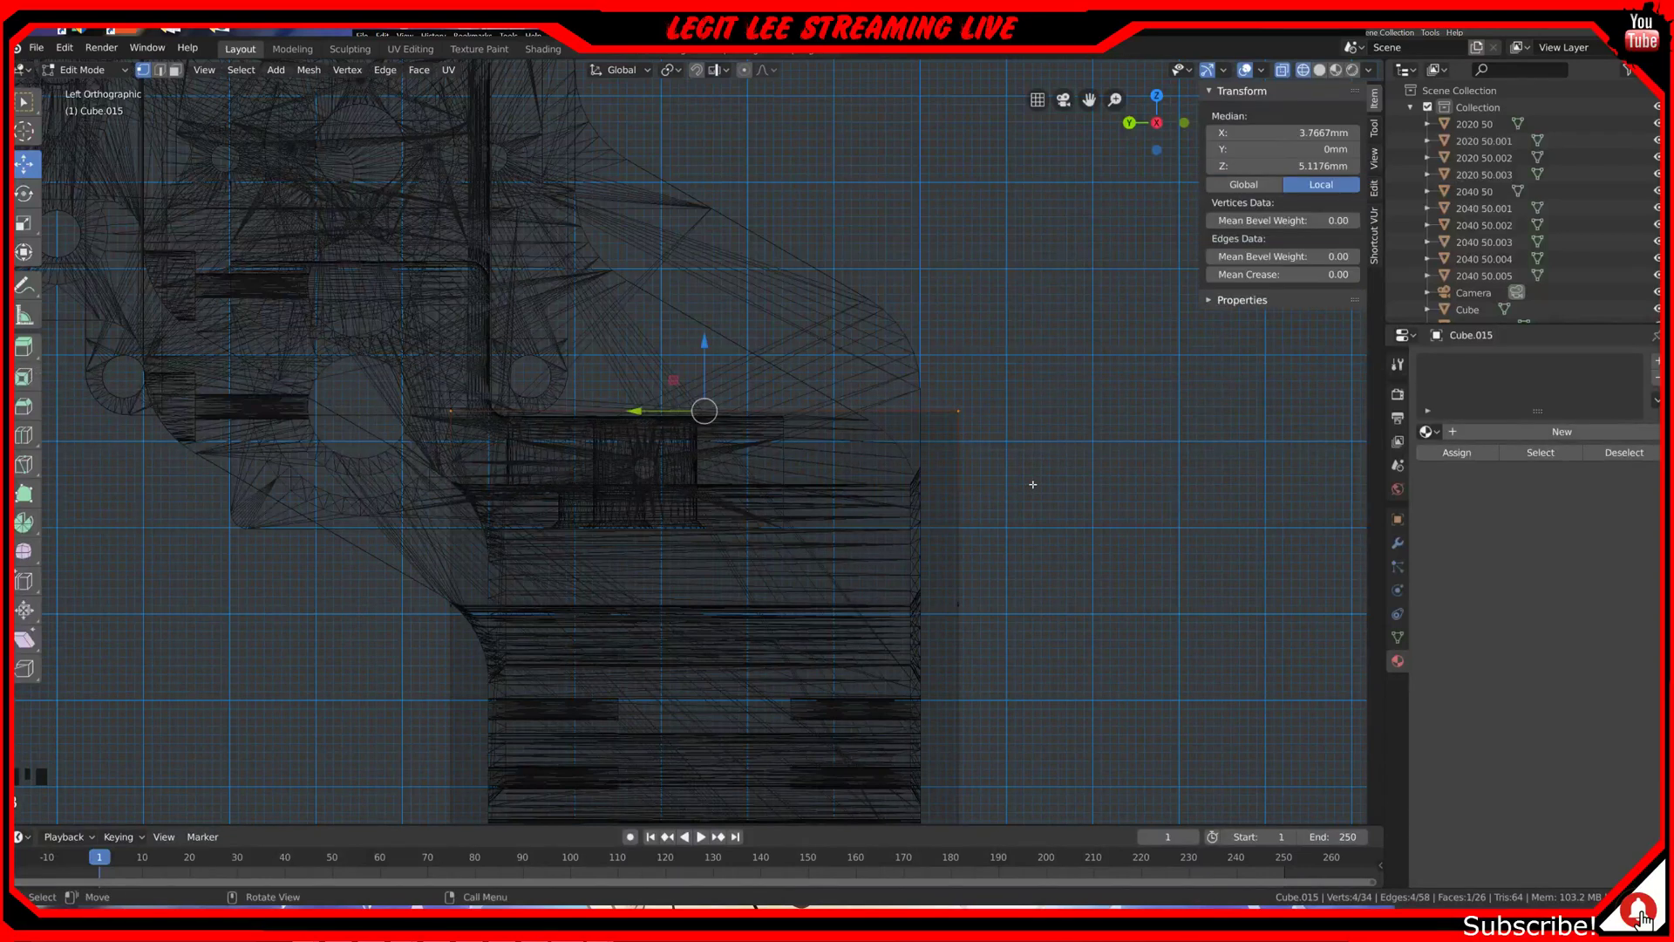
text(r-25)
key(Return)
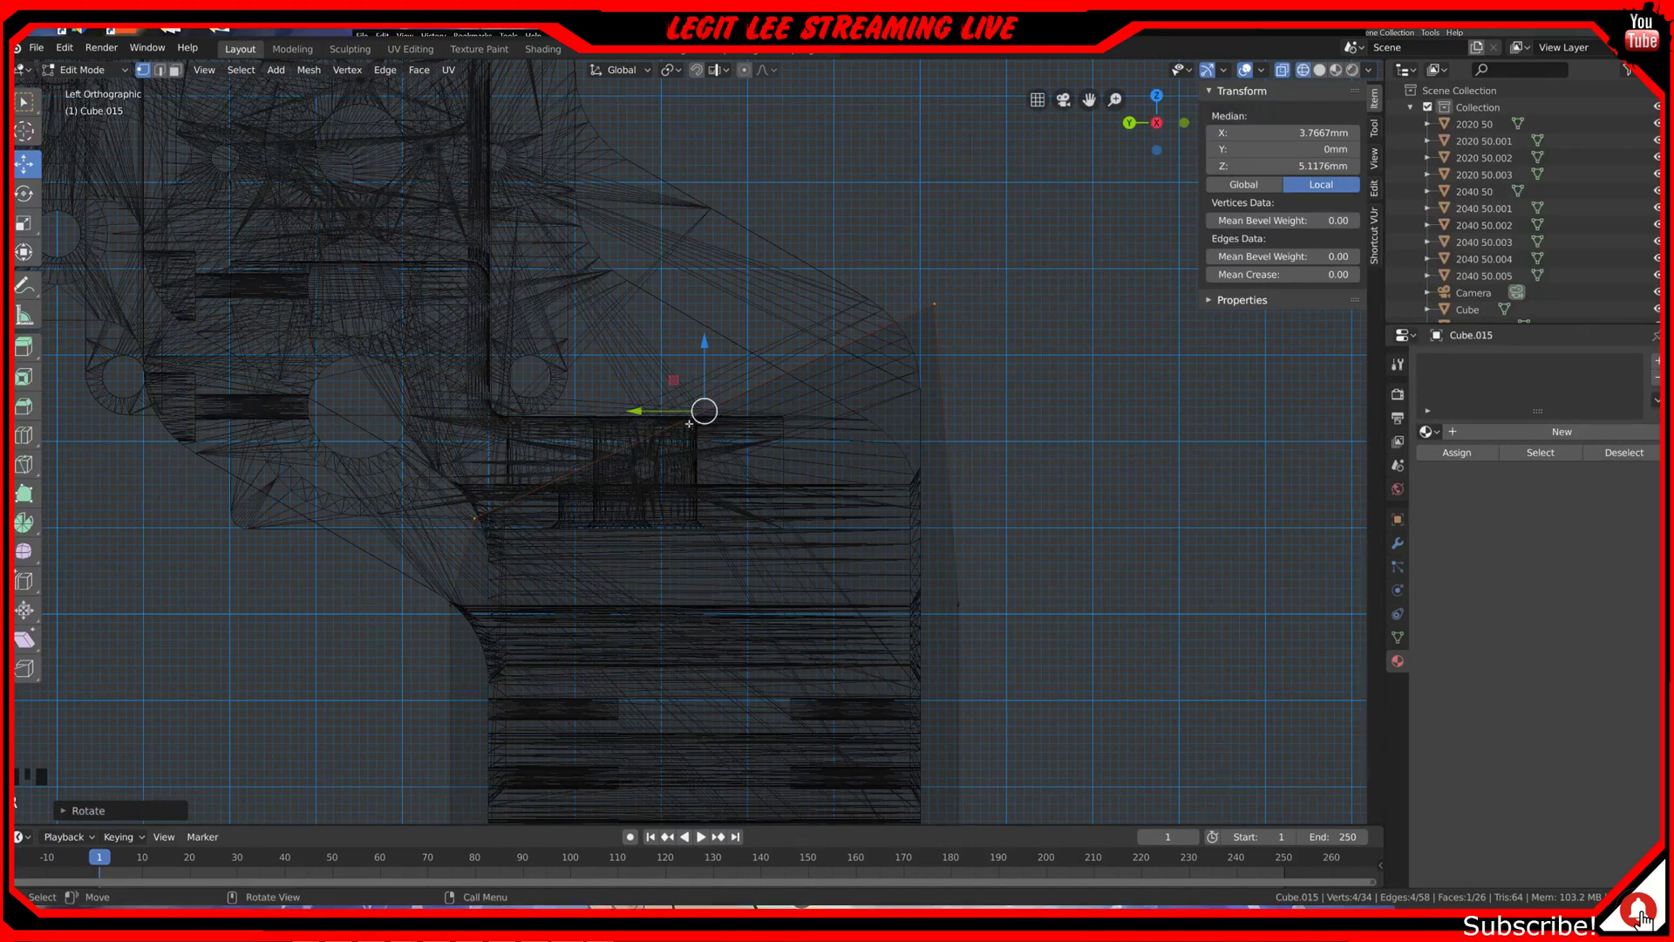
Step: Restore solid shading and shift the tilted top face along +Y to a median Y of 0.64626 mm, checking it against the bracket
key(z)
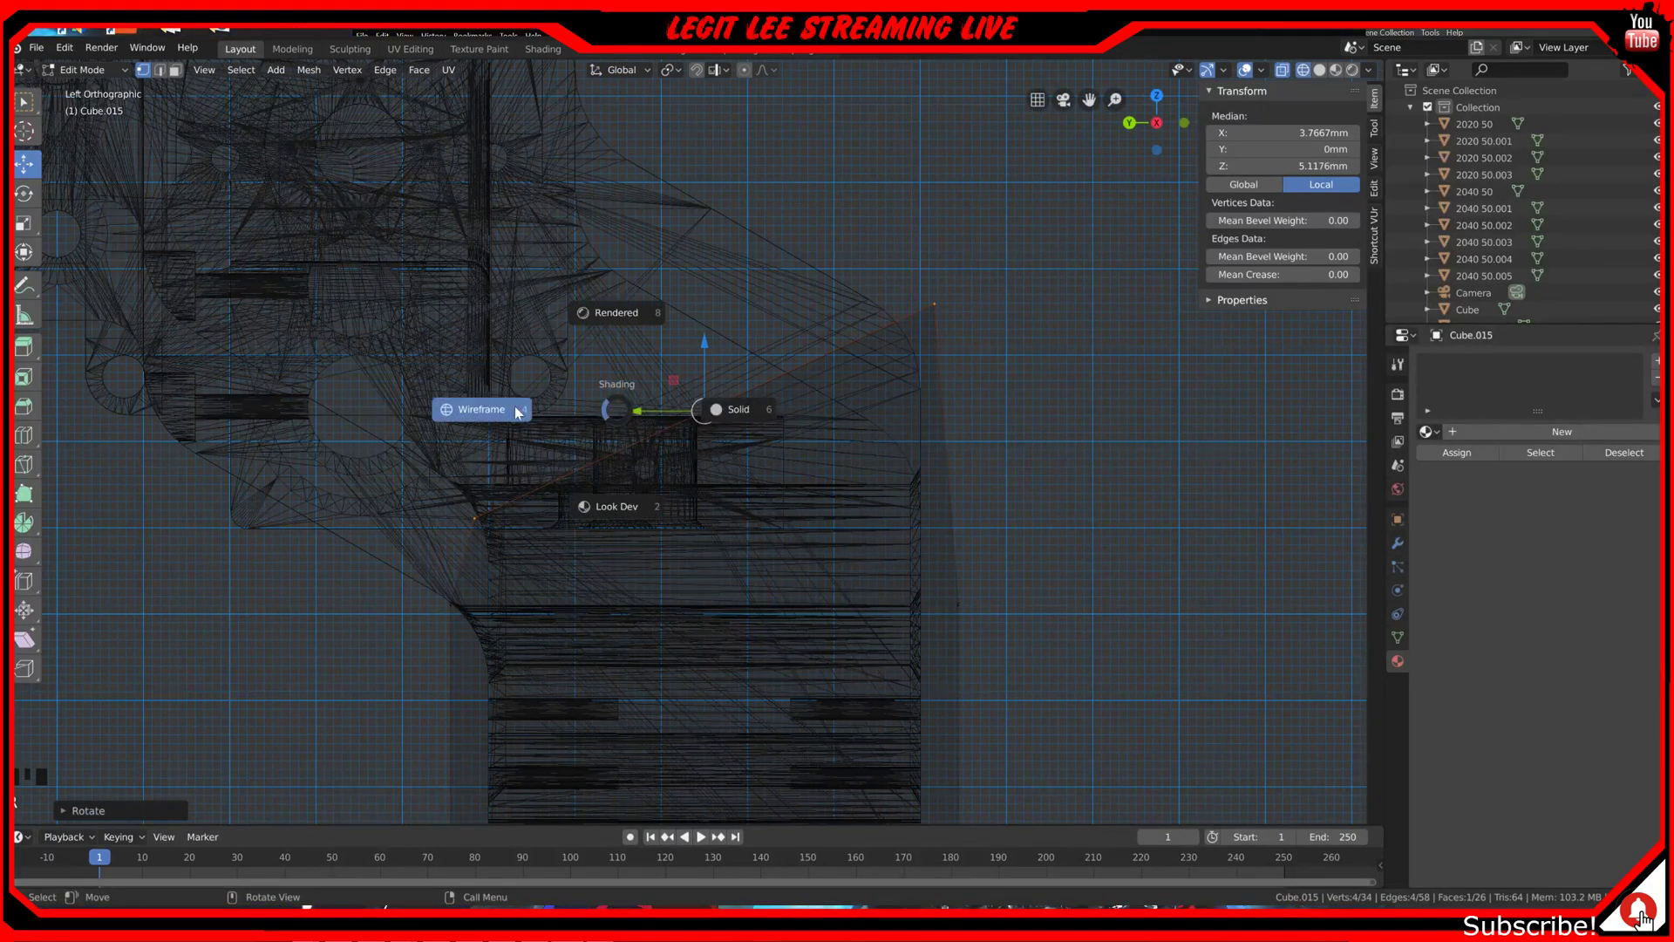
click(731, 409)
ctrl+drag(658, 415, 473, 420)
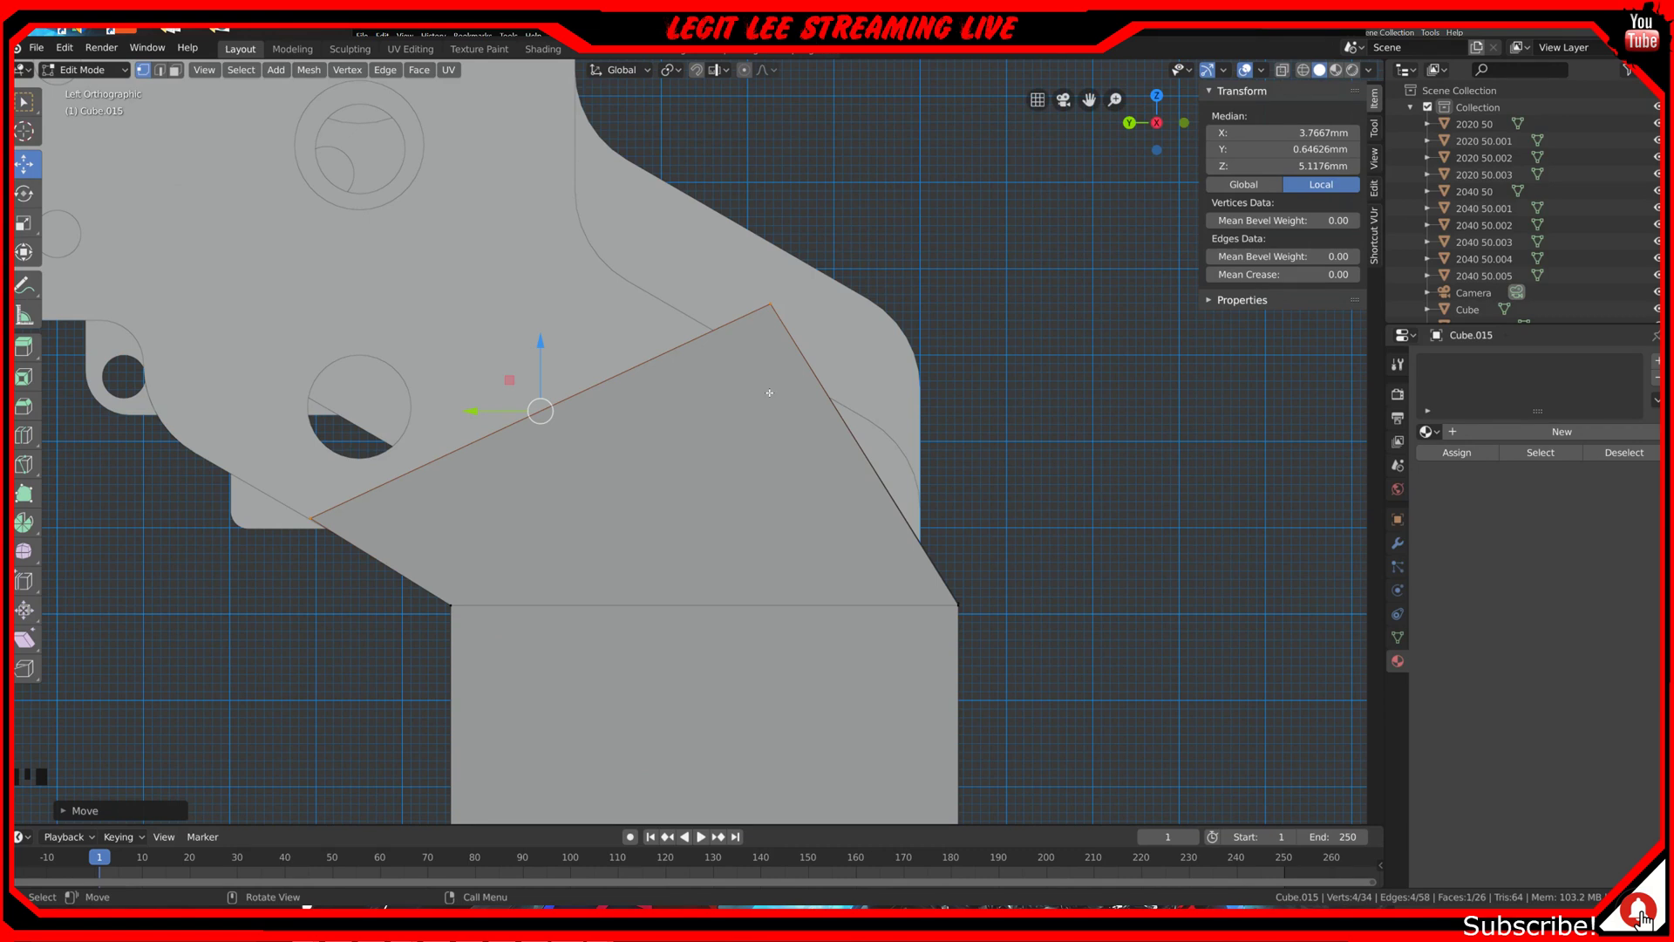
scroll(769, 393, down, 2)
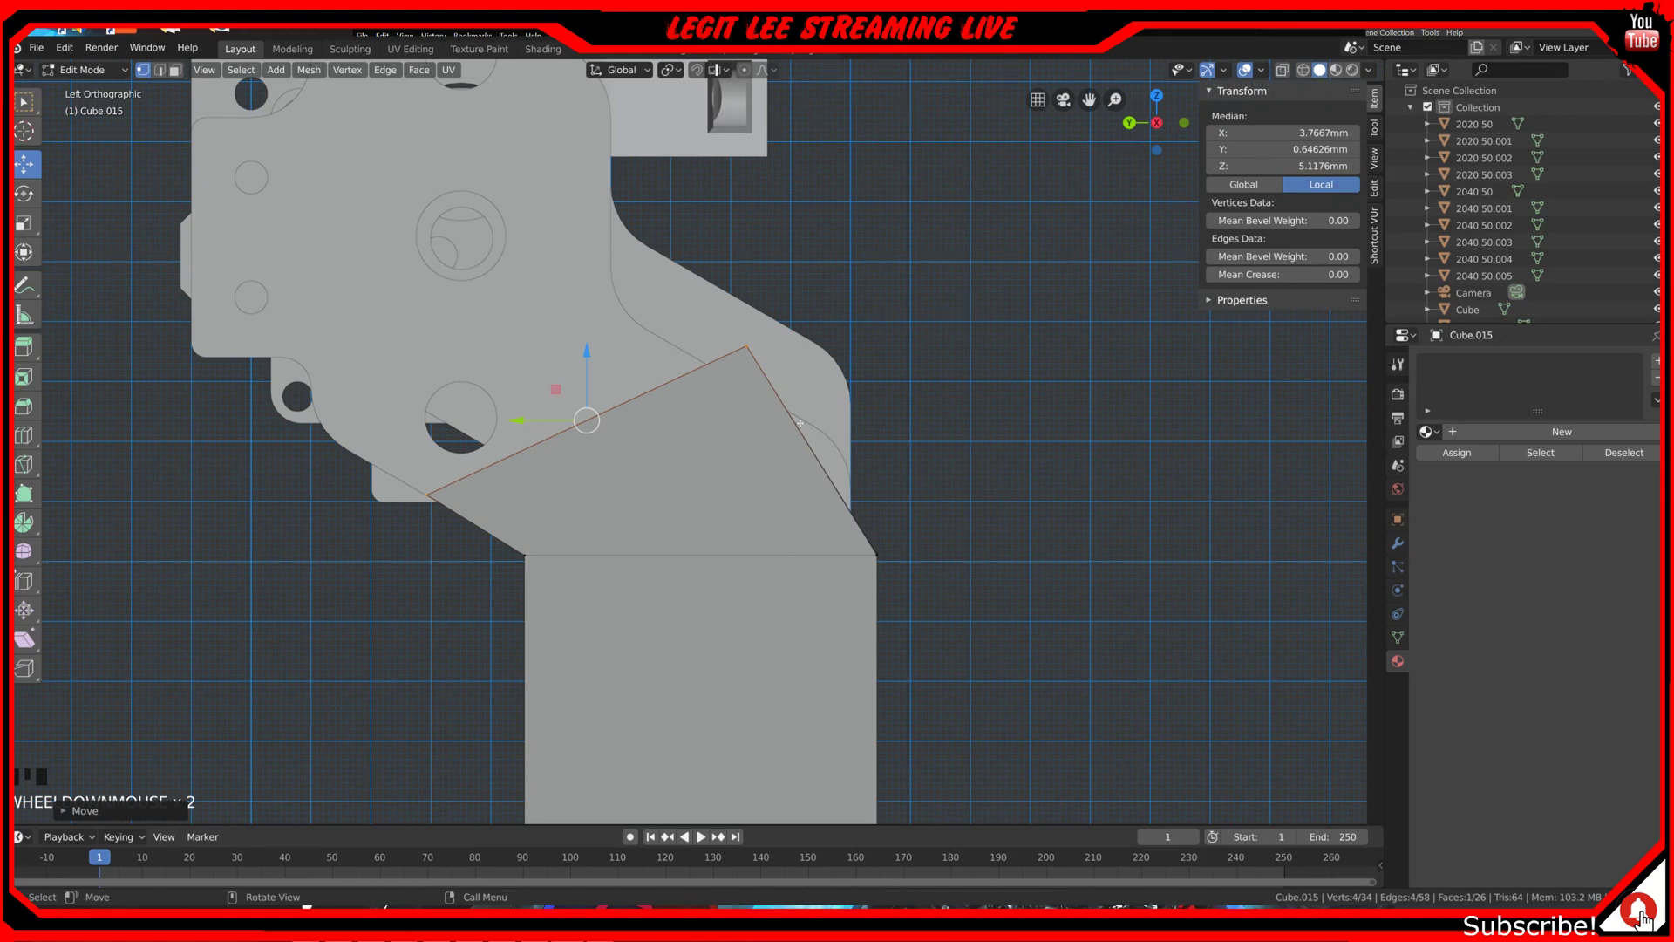
middle_drag(837, 536, 836, 503)
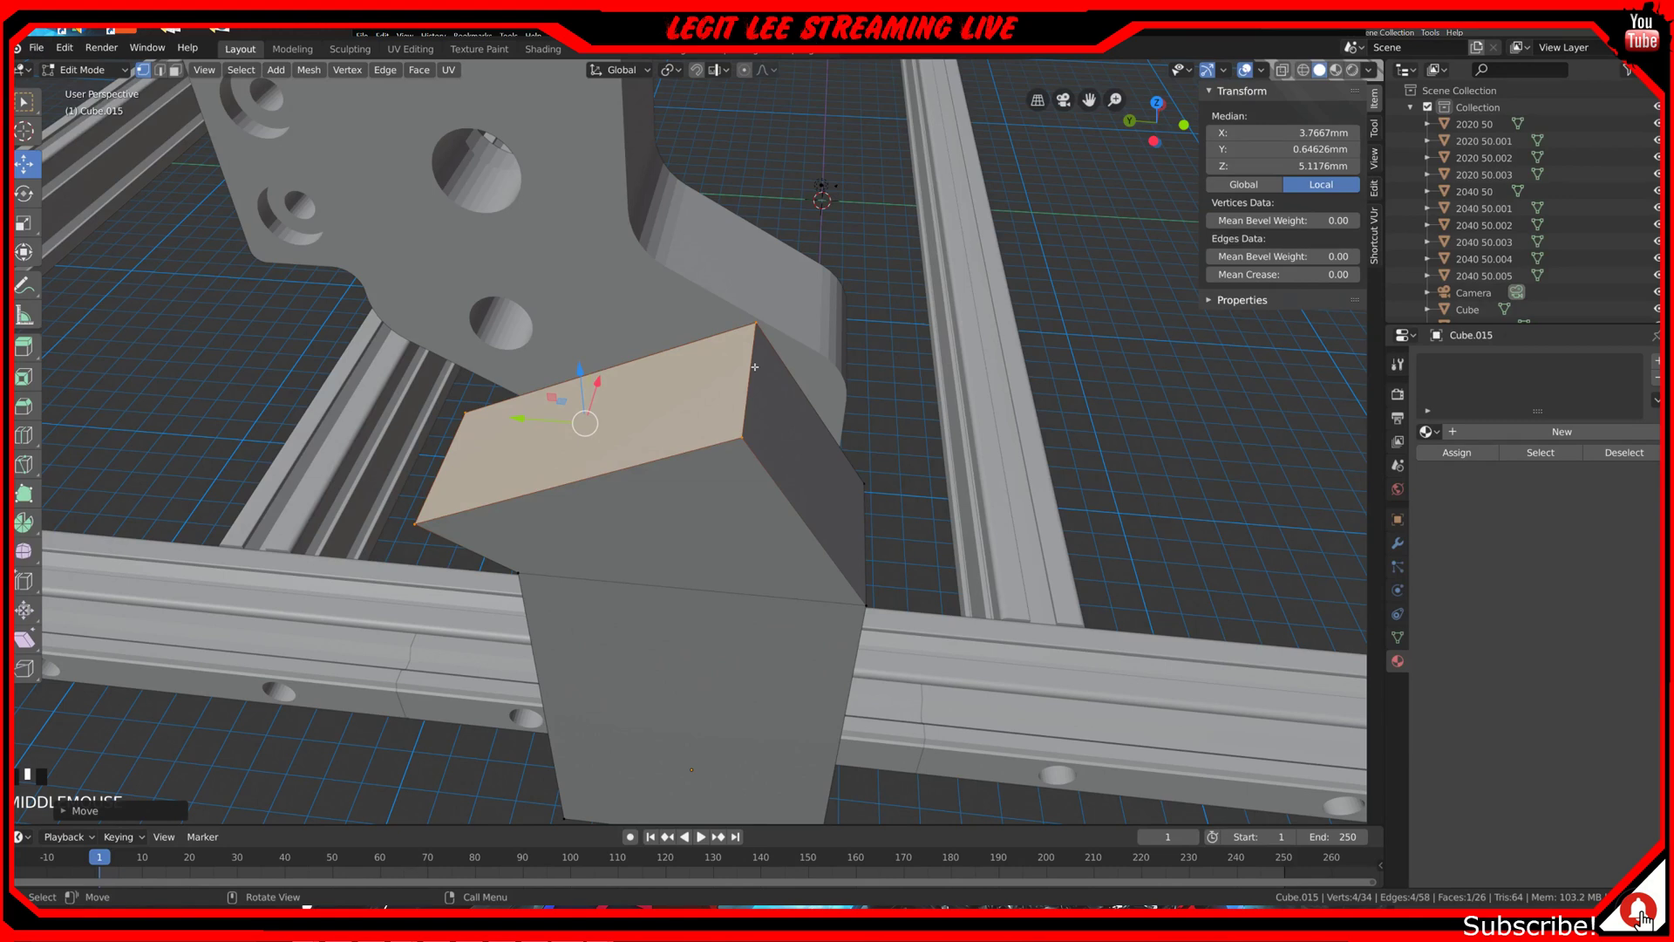
mouse_move(810, 366)
middle_down()
mouse_move(760, 334)
mouse_move(821, 383)
middle_up()
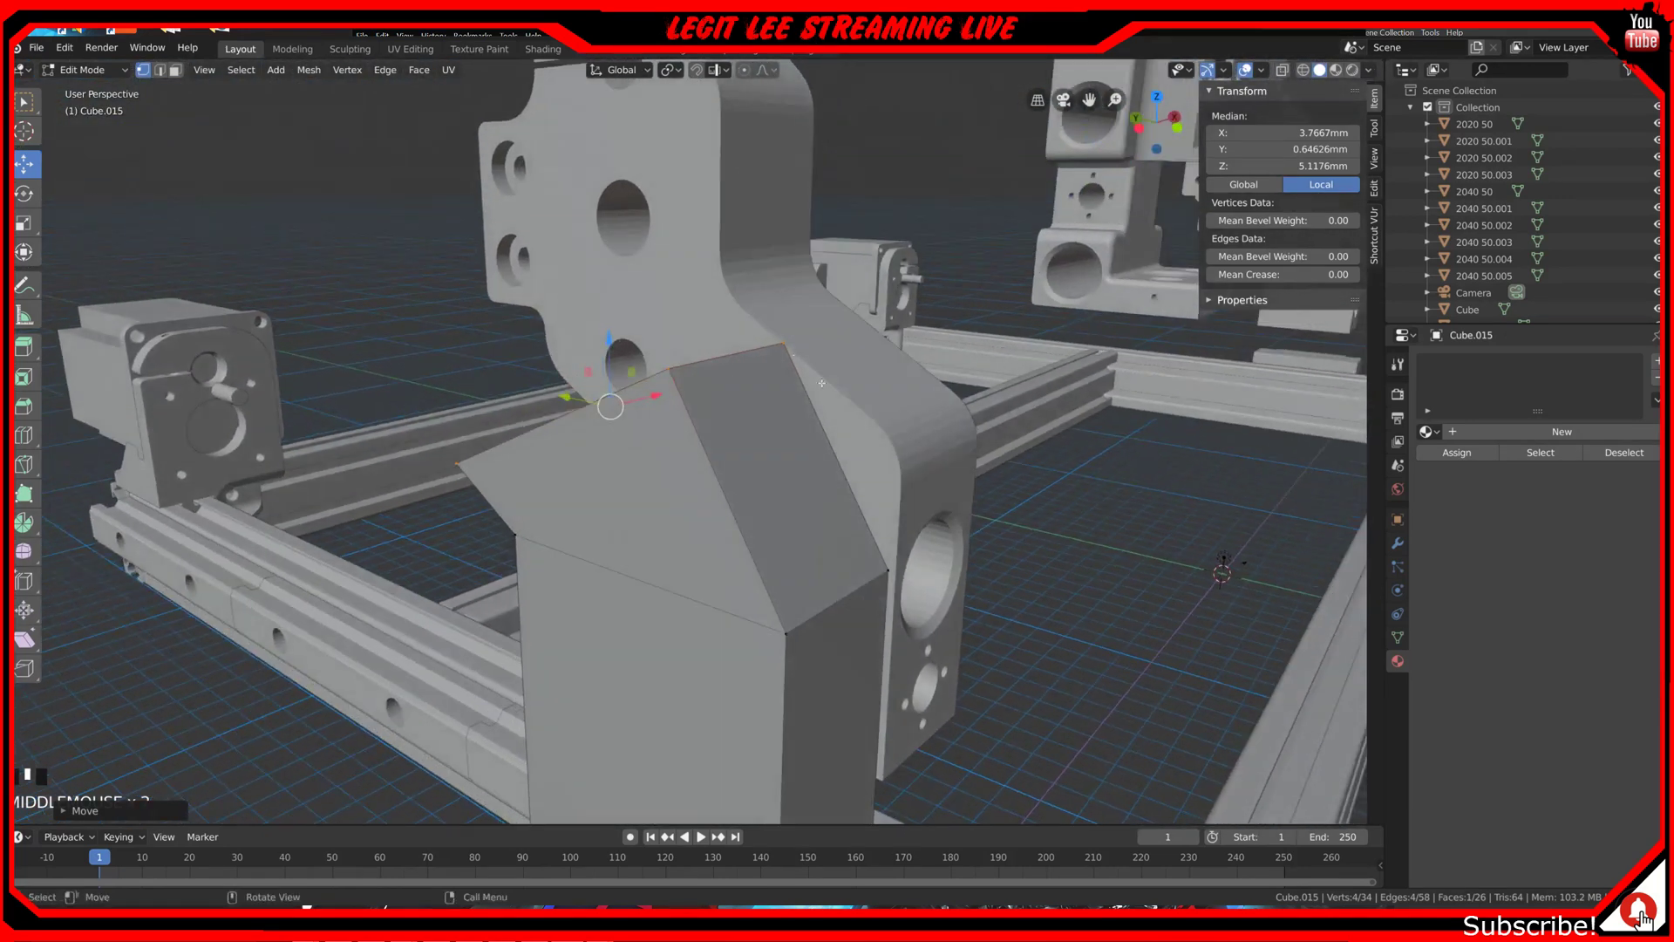
middle_drag(932, 483, 949, 480)
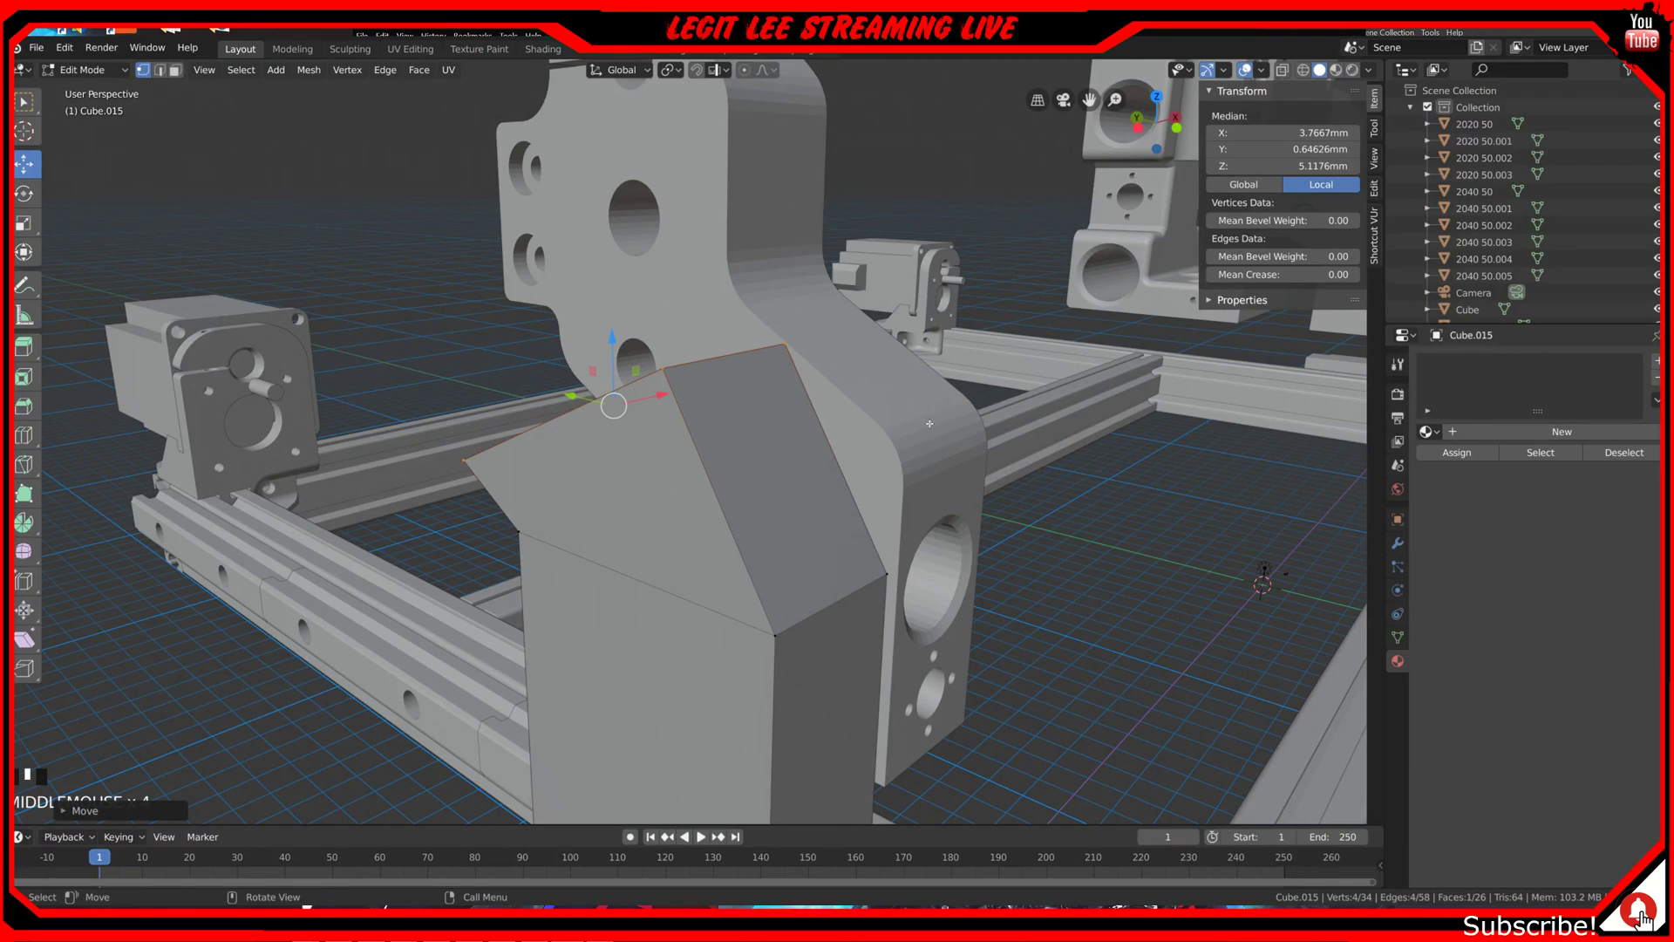
mouse_move(909, 409)
middle_down()
mouse_move(944, 423)
mouse_move(901, 411)
middle_up()
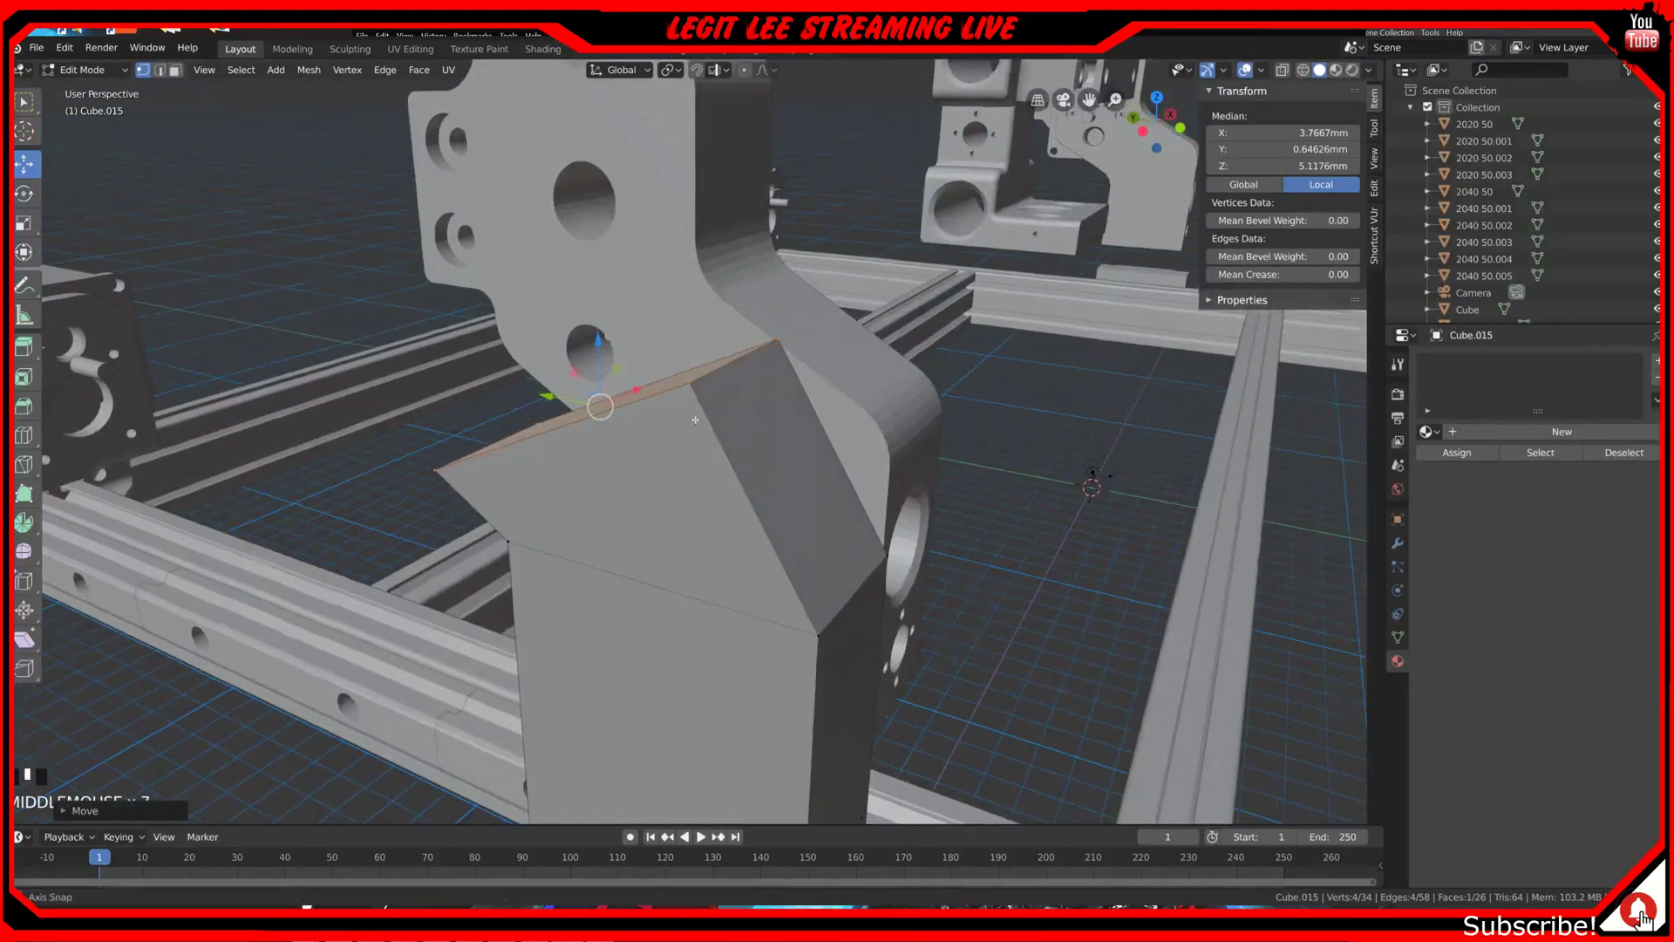
middle_drag(695, 419, 741, 441)
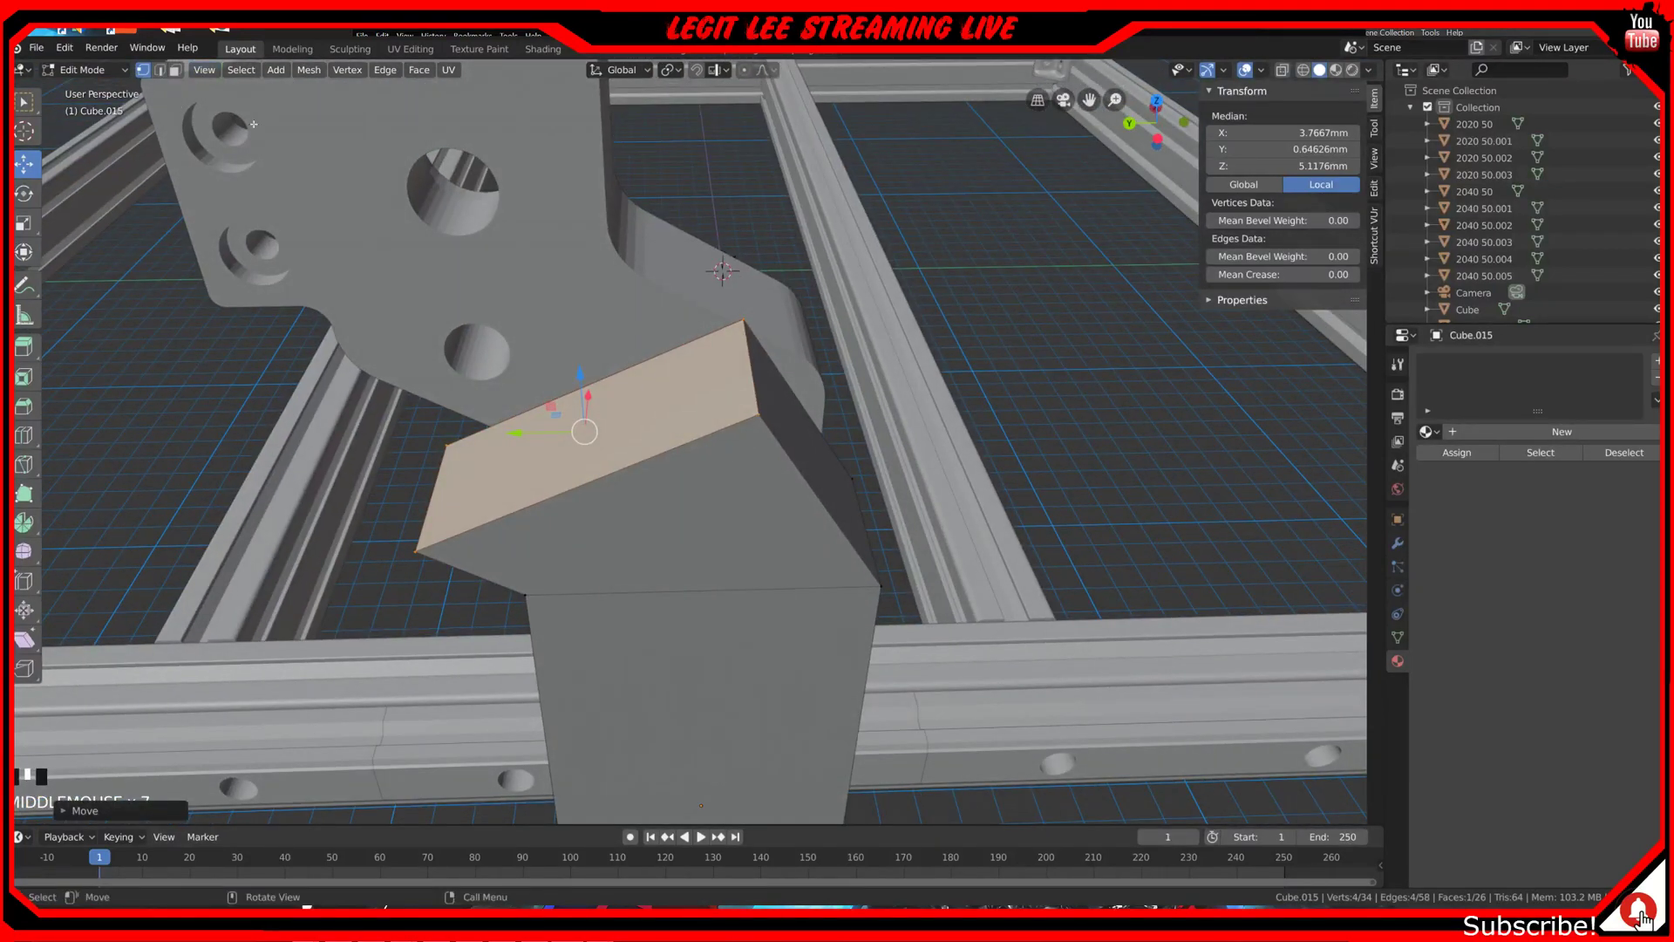
Step: In edge select mode, select the plate's upper -Y corner edge together with the bend edge on its +Y side
click(160, 71)
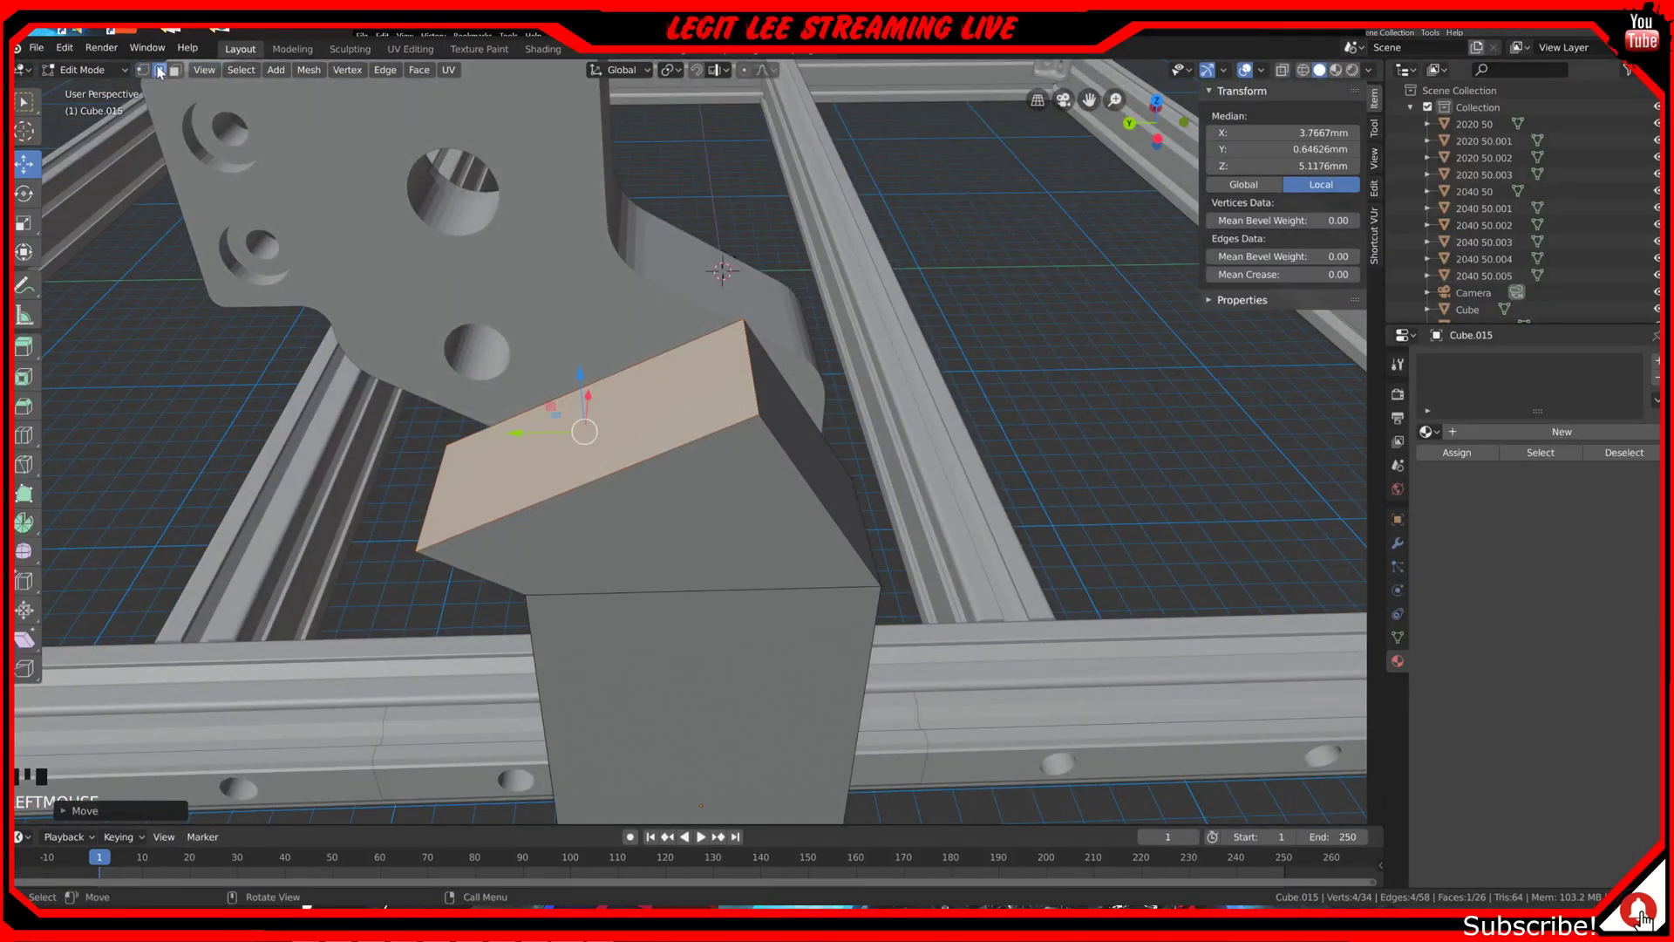
click(747, 357)
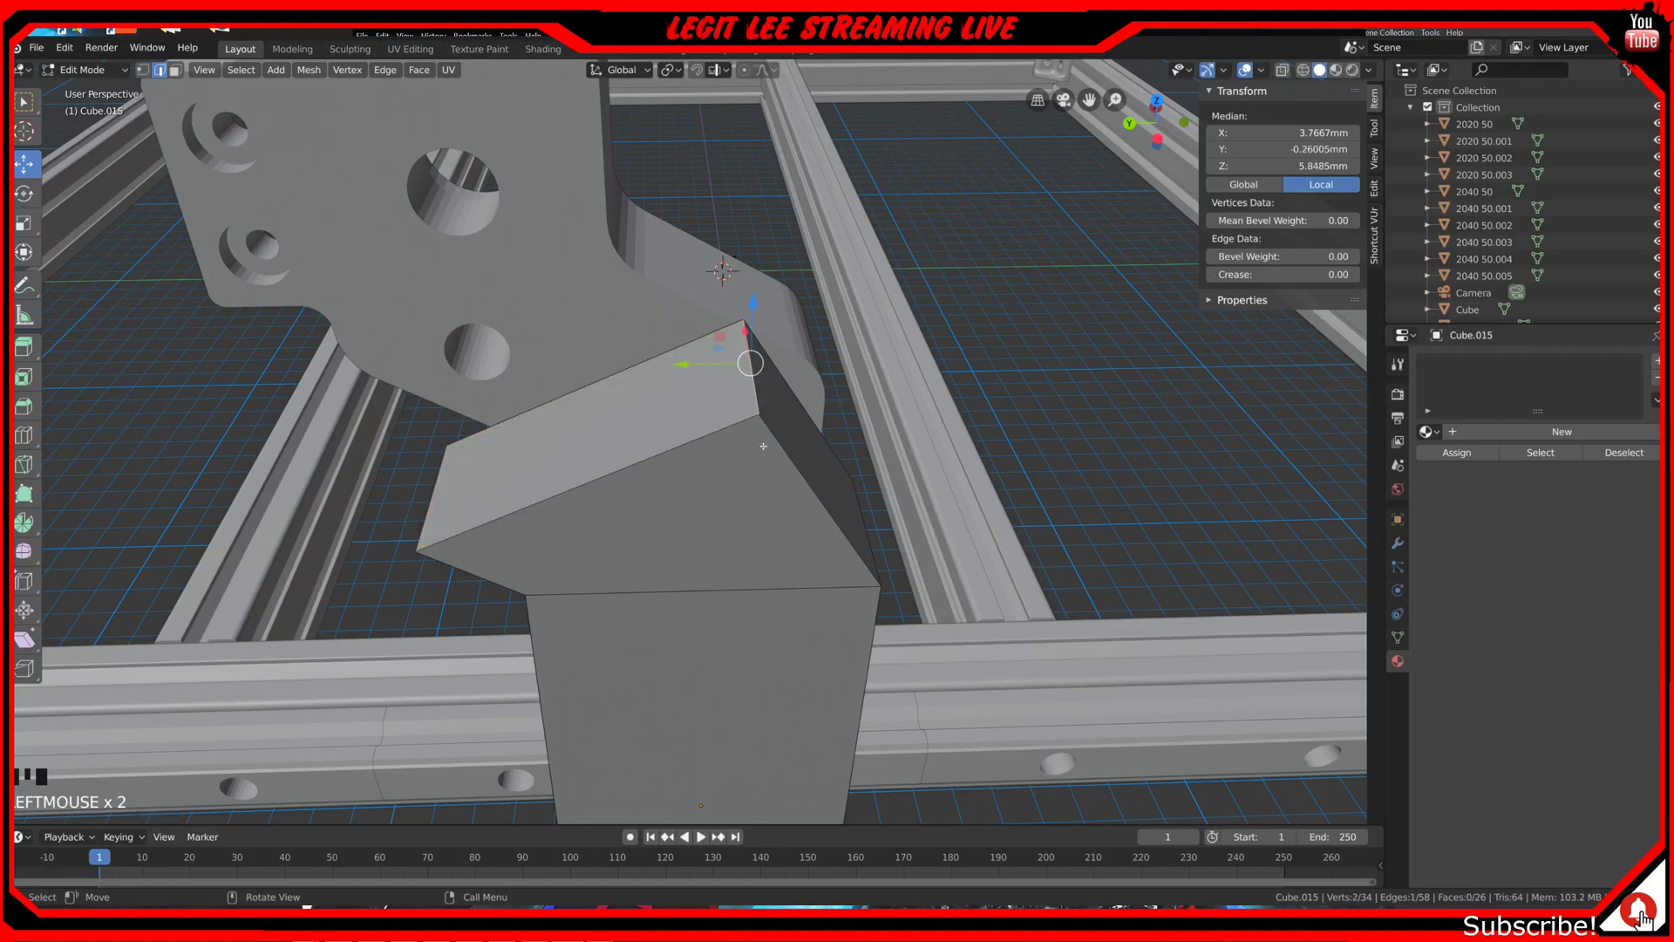
middle_drag(757, 380, 762, 473)
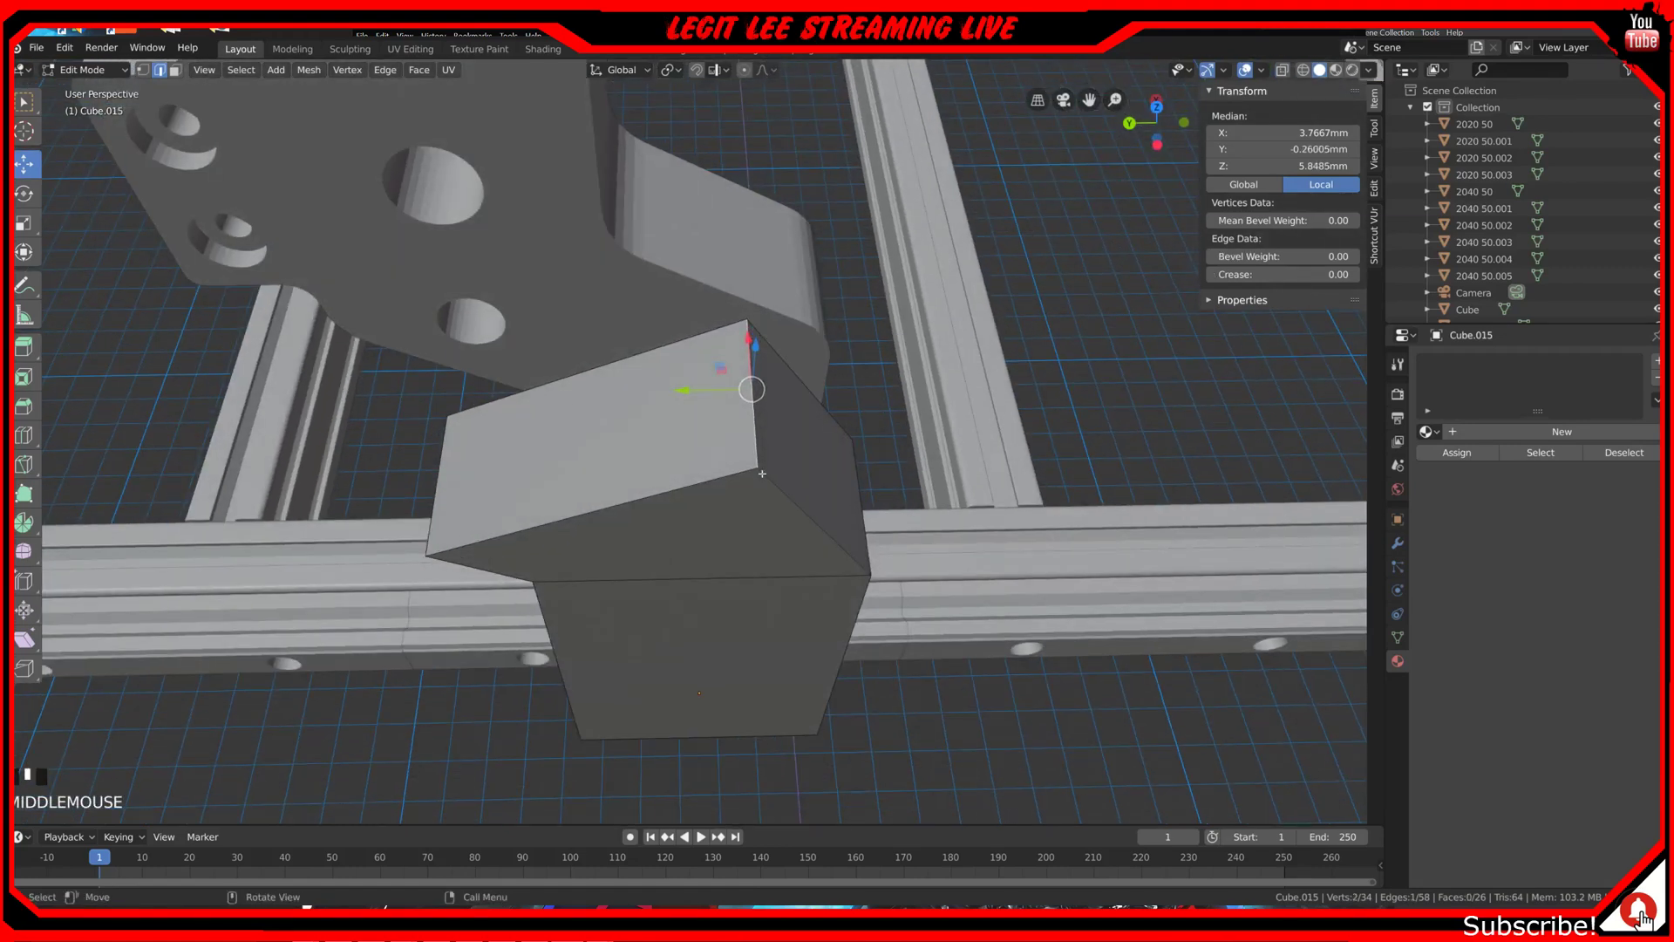
middle_drag(754, 491, 784, 438)
key(shift)
shift+click(580, 557)
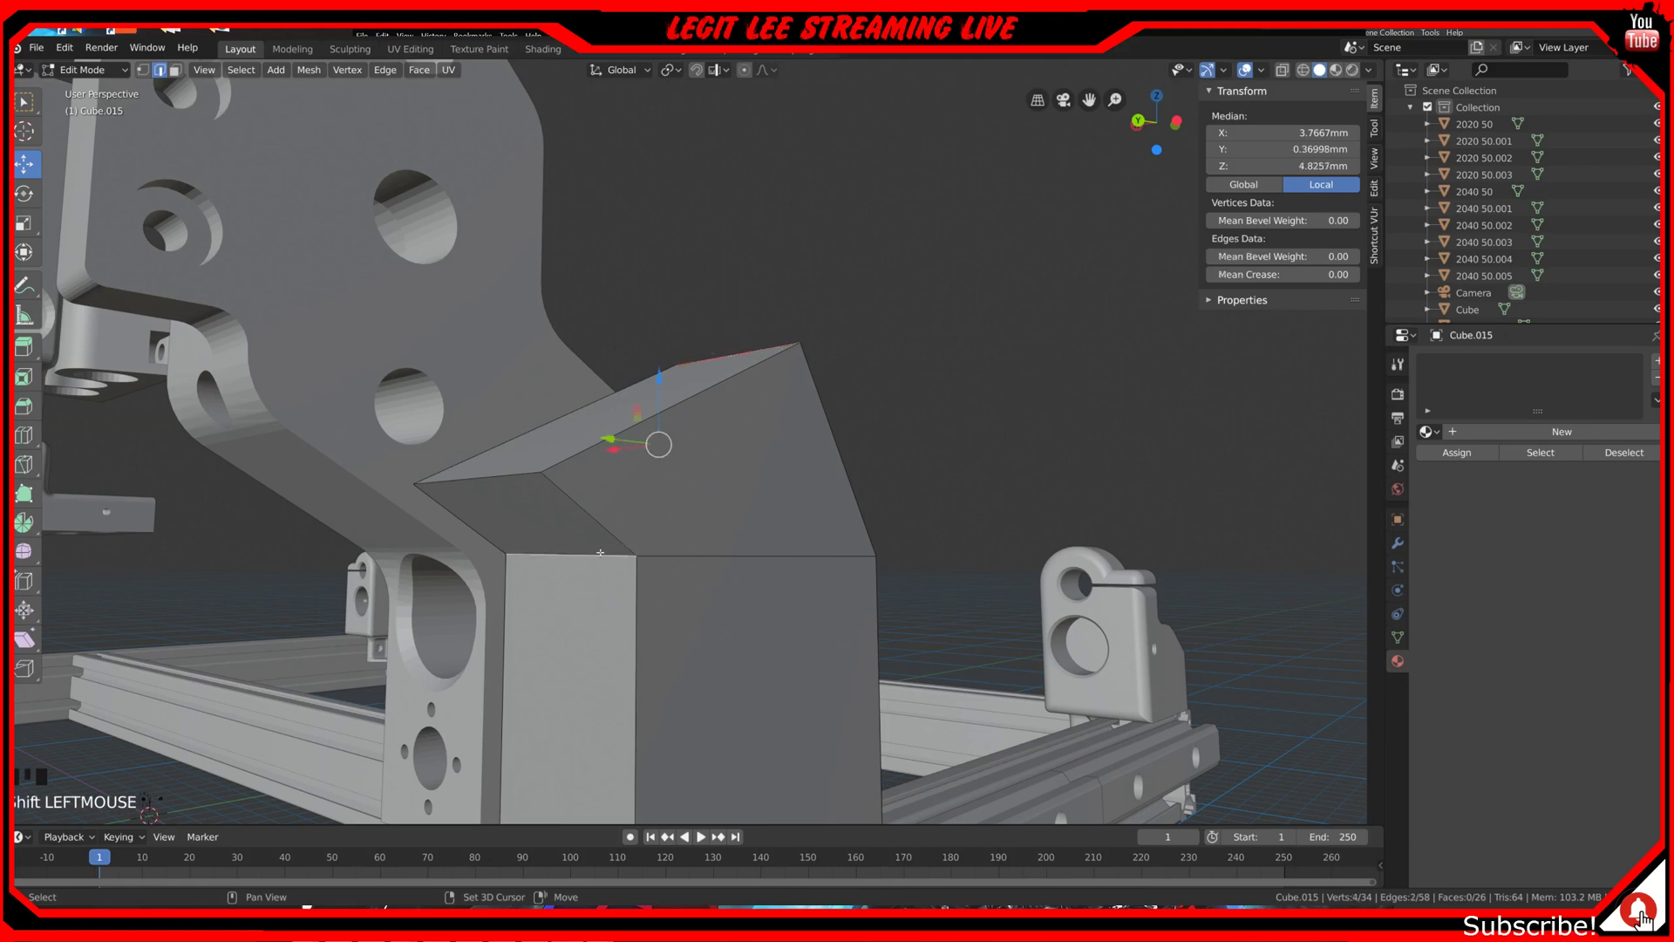
middle_drag(580, 558, 706, 528)
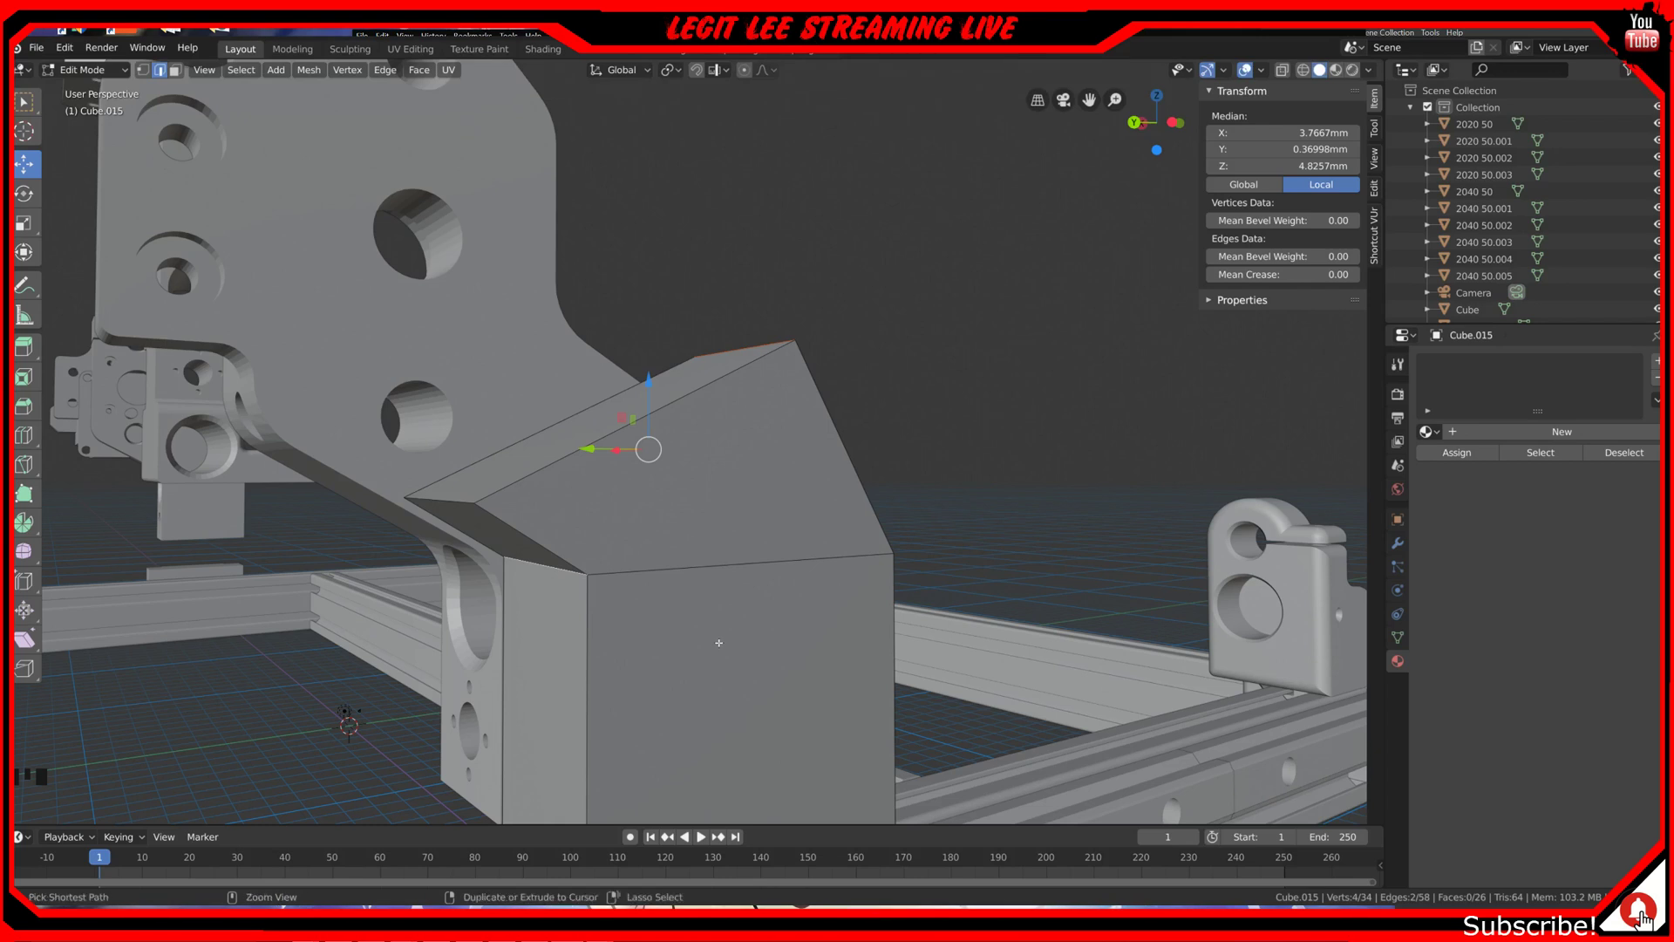
Step: Bevel the two selected edges with 6 segments and a width of about 344 mm
key(ctrl+b)
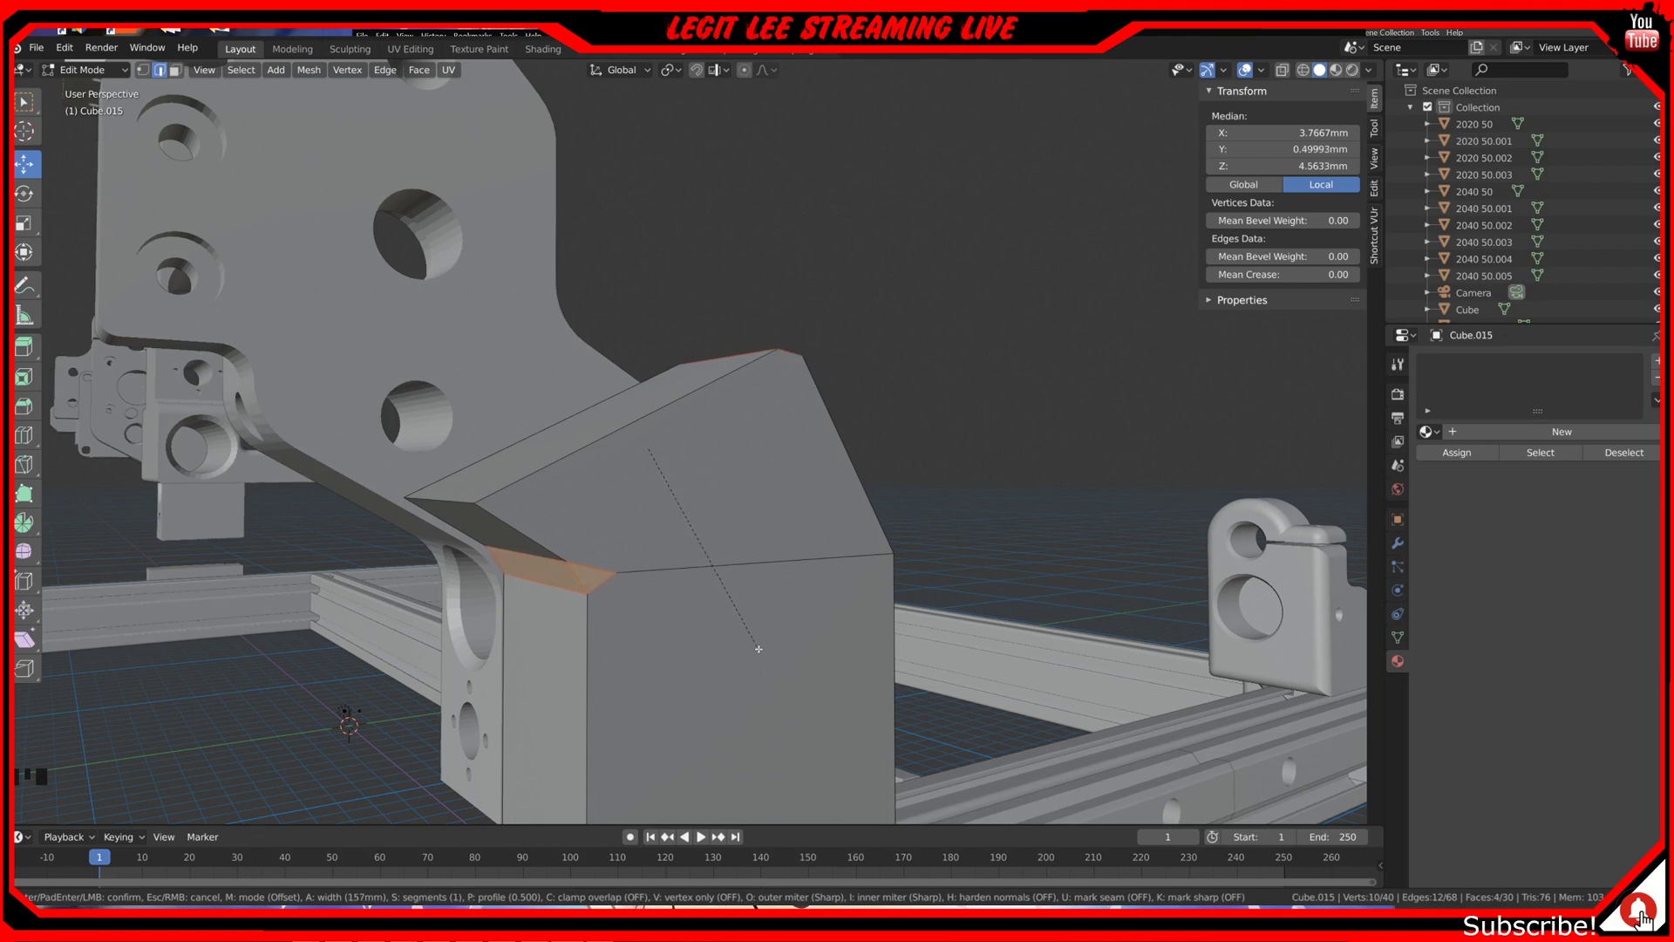
scroll(759, 648, up, 1)
scroll(759, 649, up, 1)
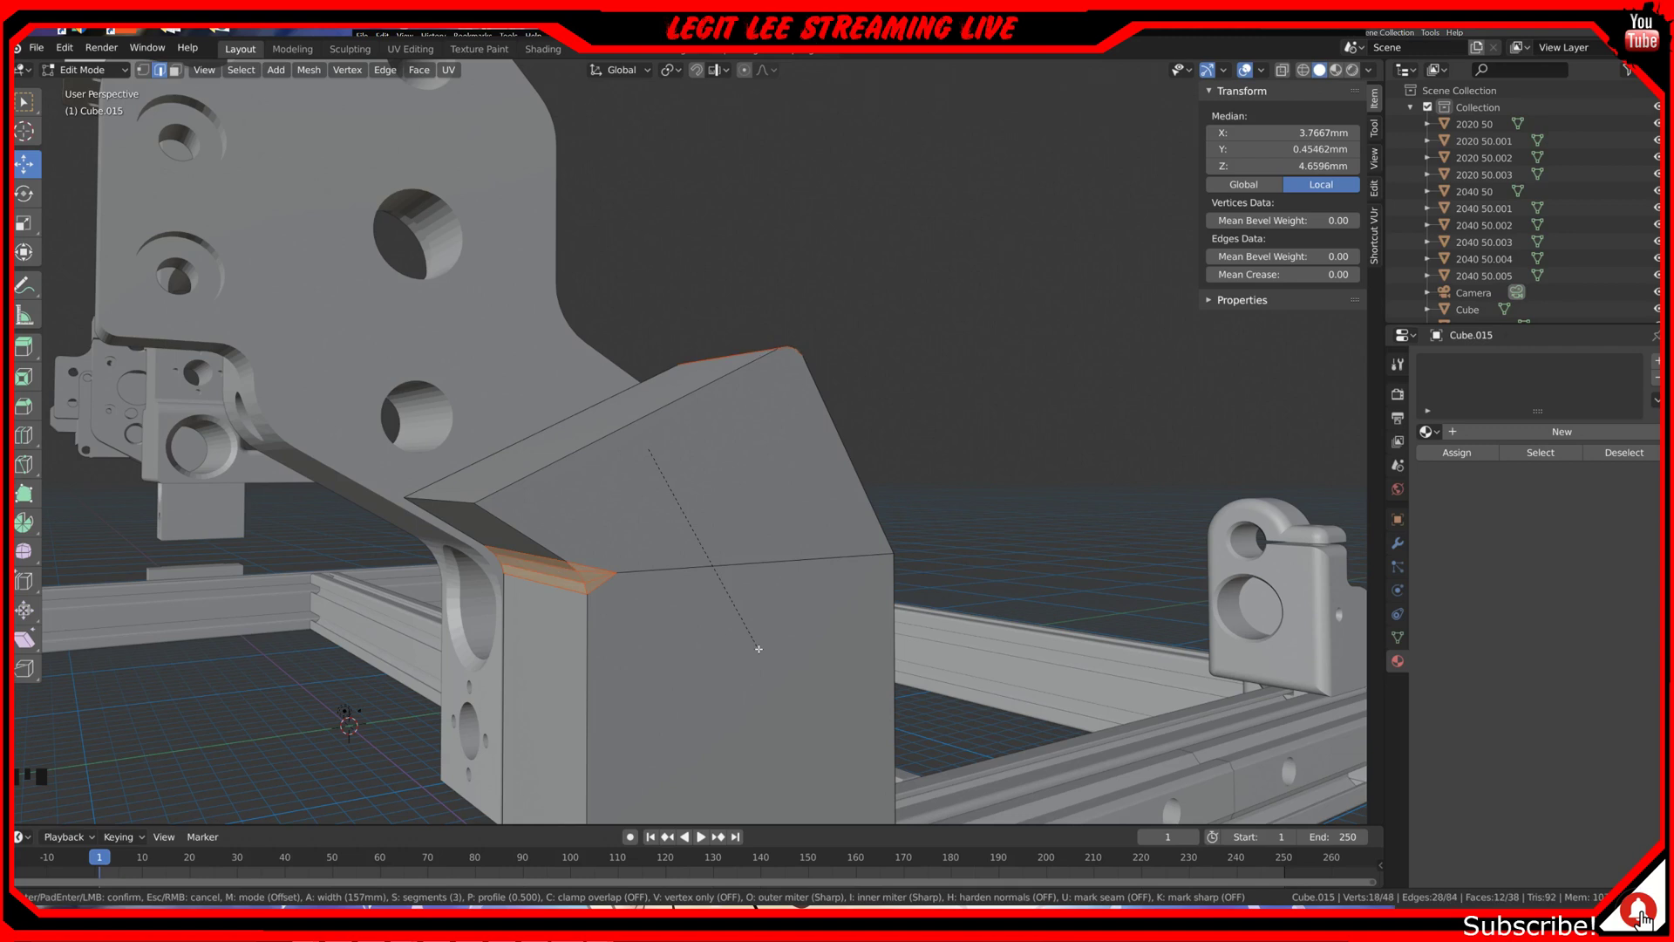
scroll(759, 649, up, 1)
scroll(759, 649, up, 1)
scroll(759, 648, up, 1)
scroll(758, 648, up, 1)
scroll(758, 648, up, 1)
scroll(758, 649, down, 7)
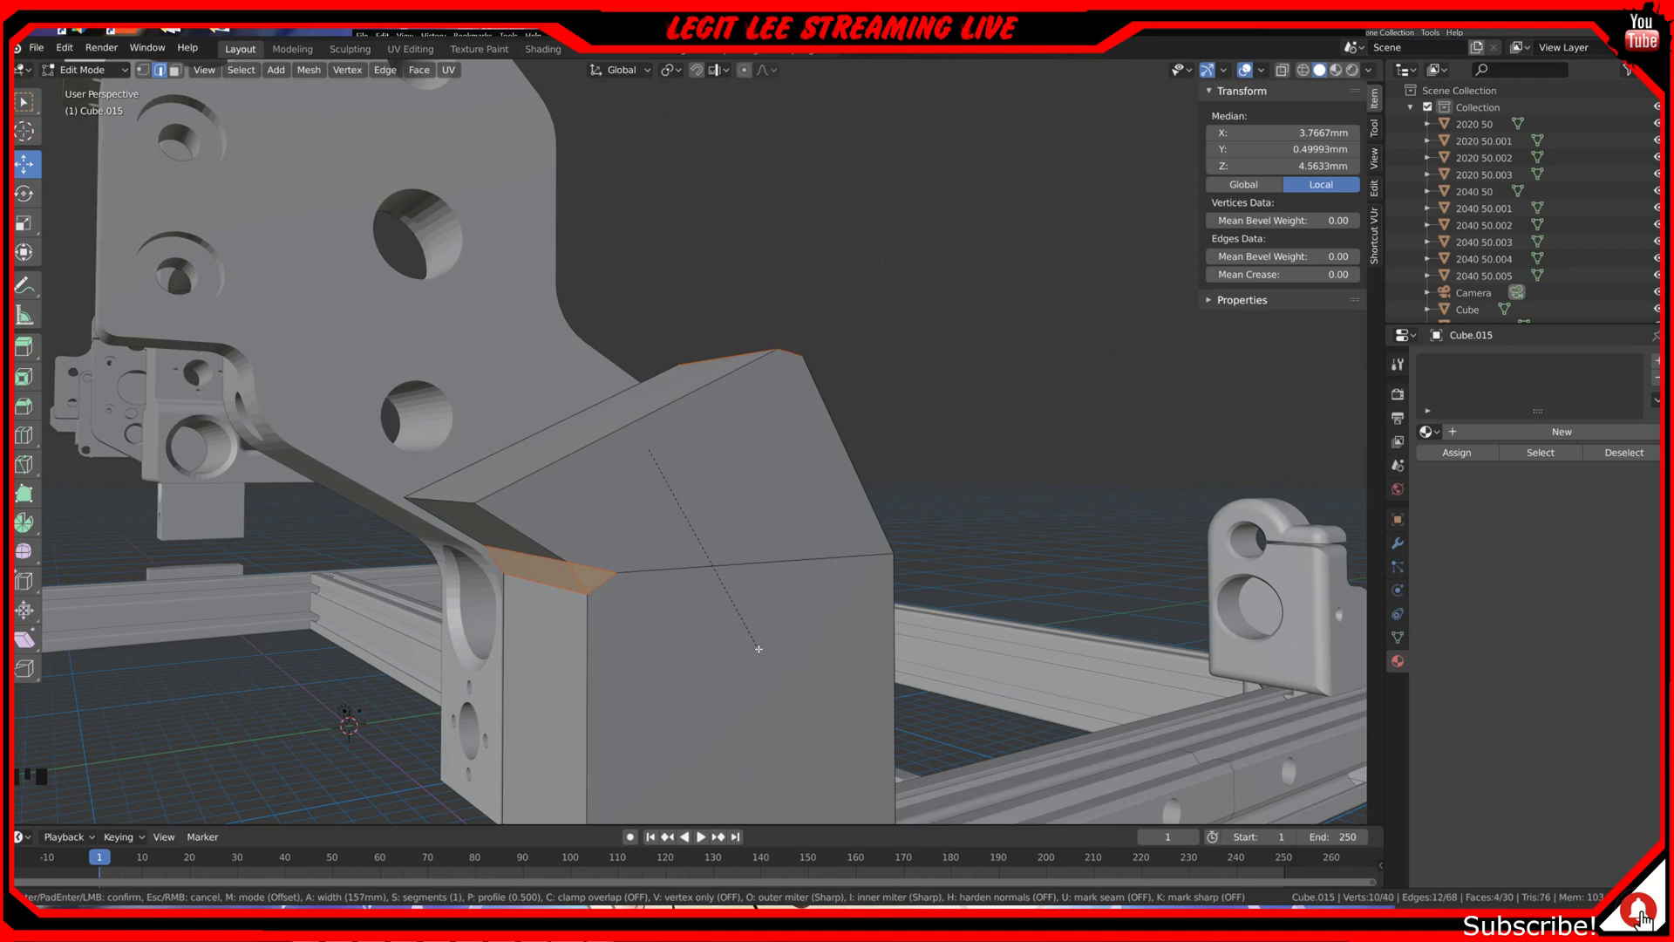
scroll(759, 649, up, 1)
scroll(759, 649, up, 2)
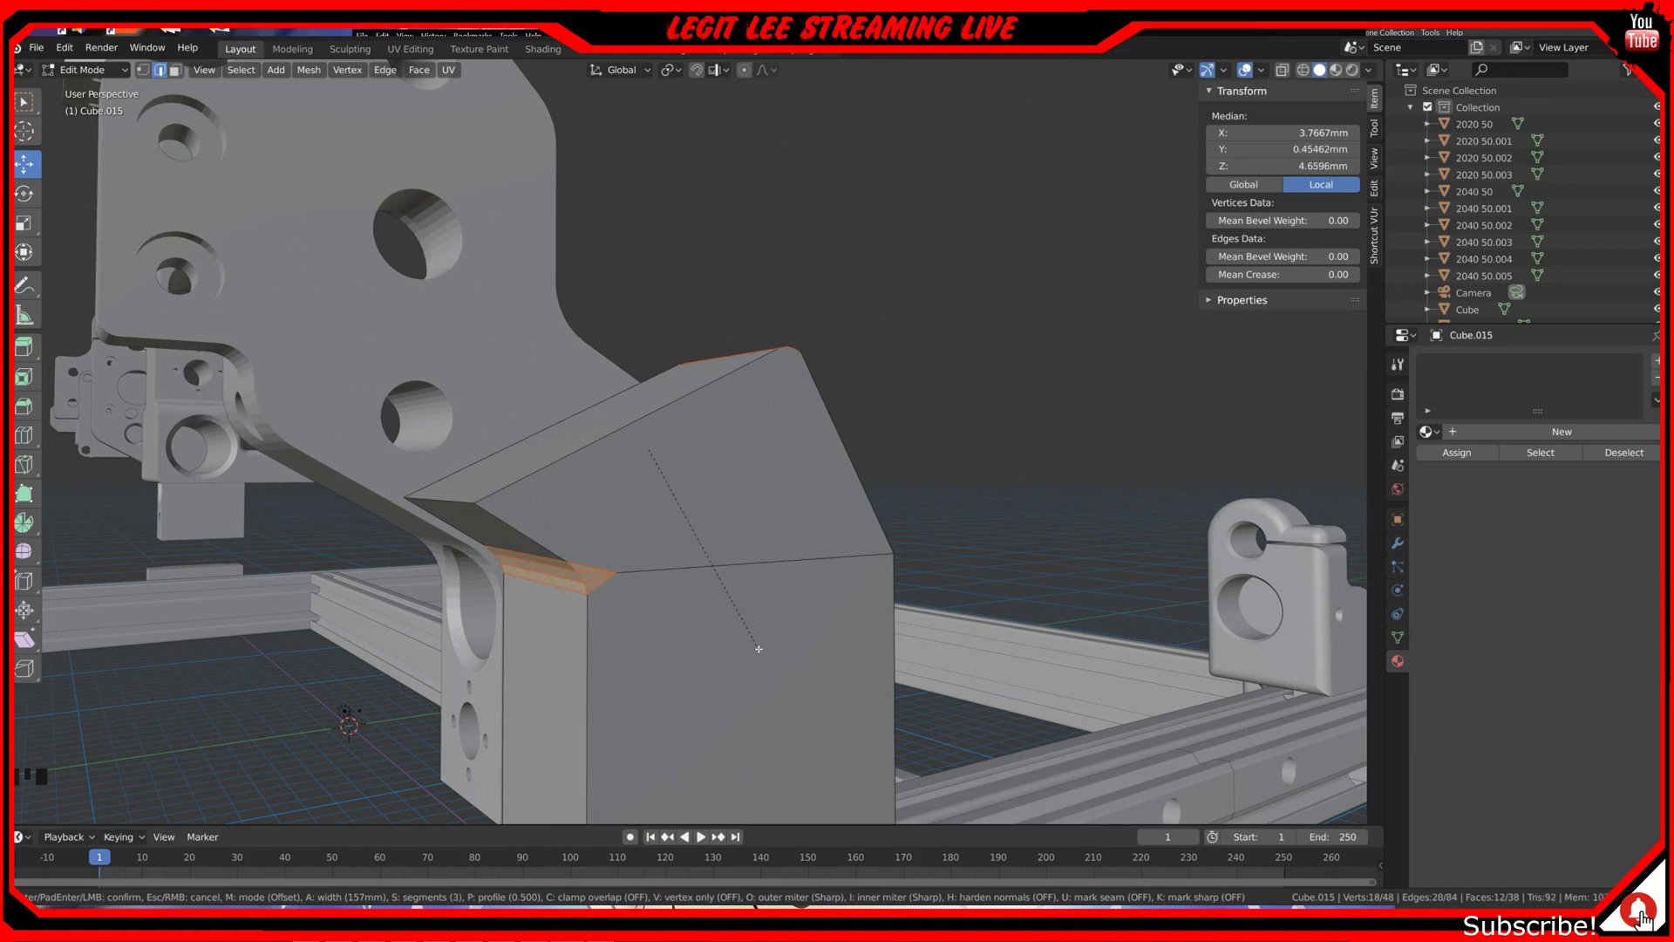
scroll(758, 648, up, 1)
scroll(759, 649, up, 1)
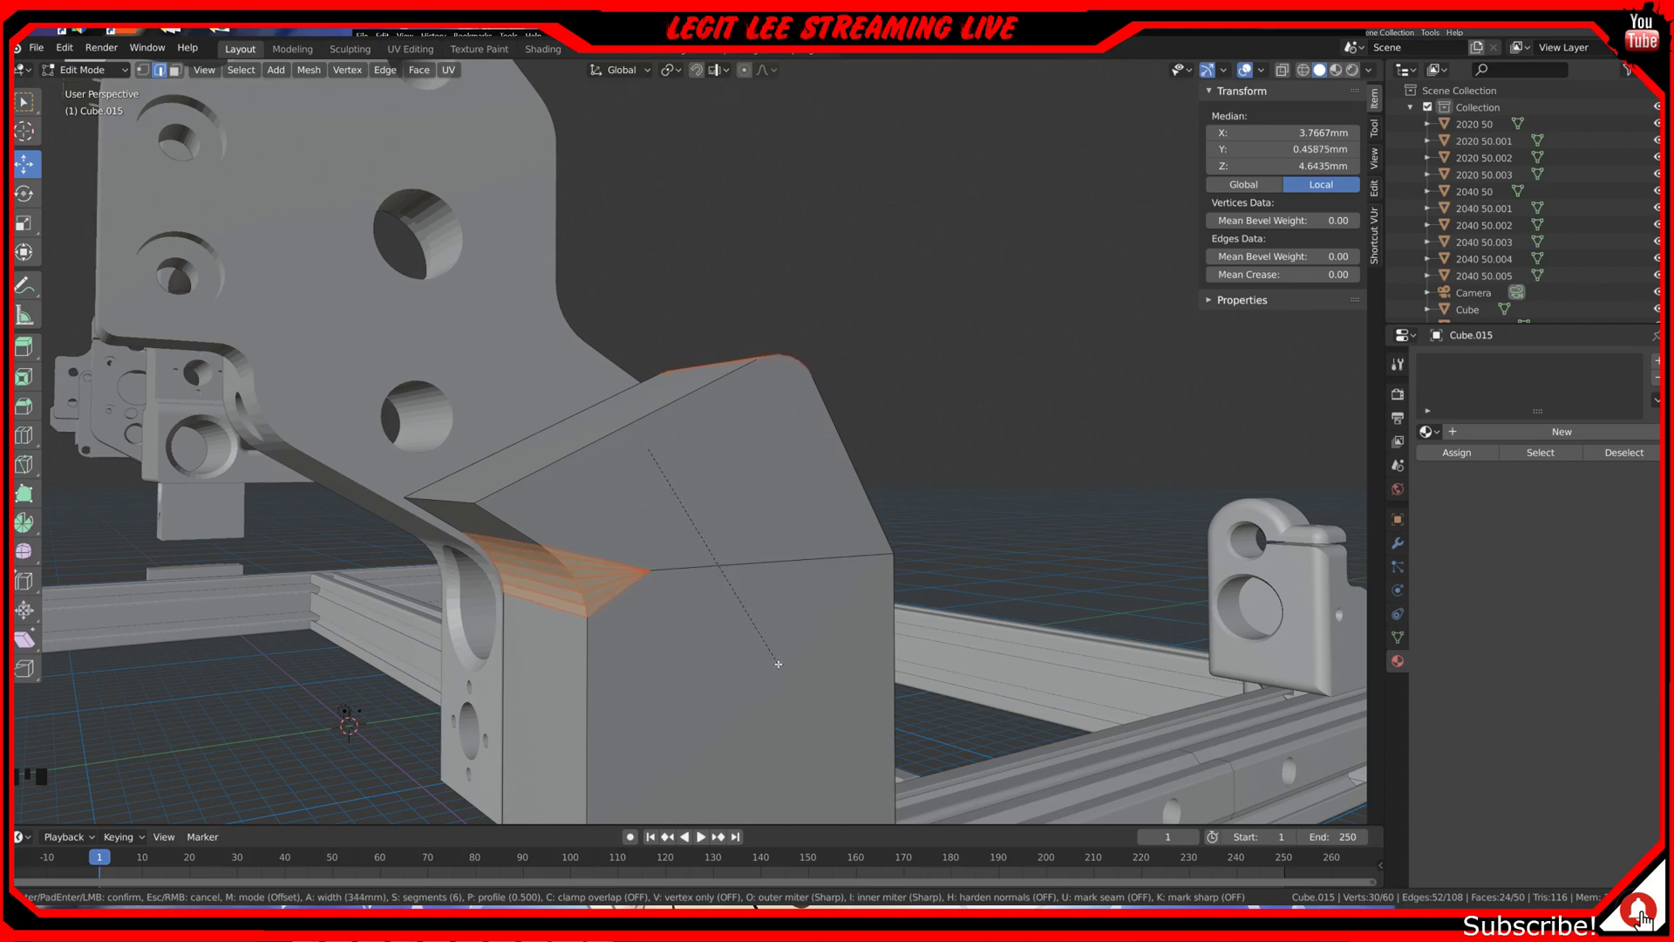
click(779, 664)
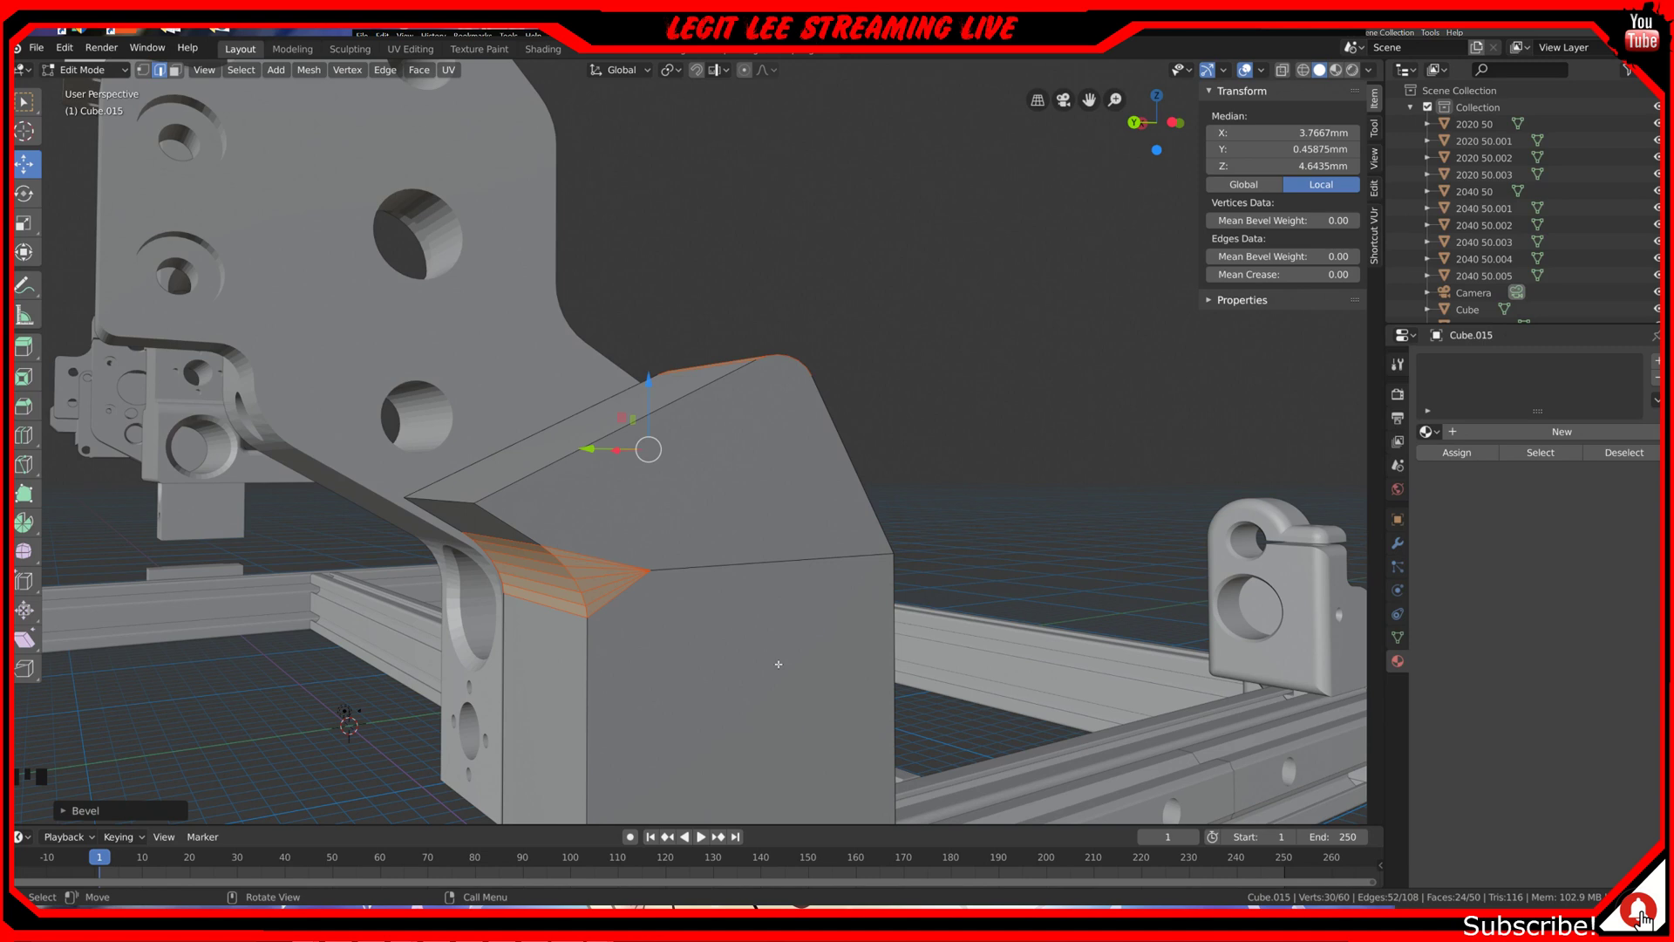
Step: Select the rounded upper corner in wireframe from the left side and move it to a median of Y -0.81415 mm, Z 5.817 mm
key(KP_3)
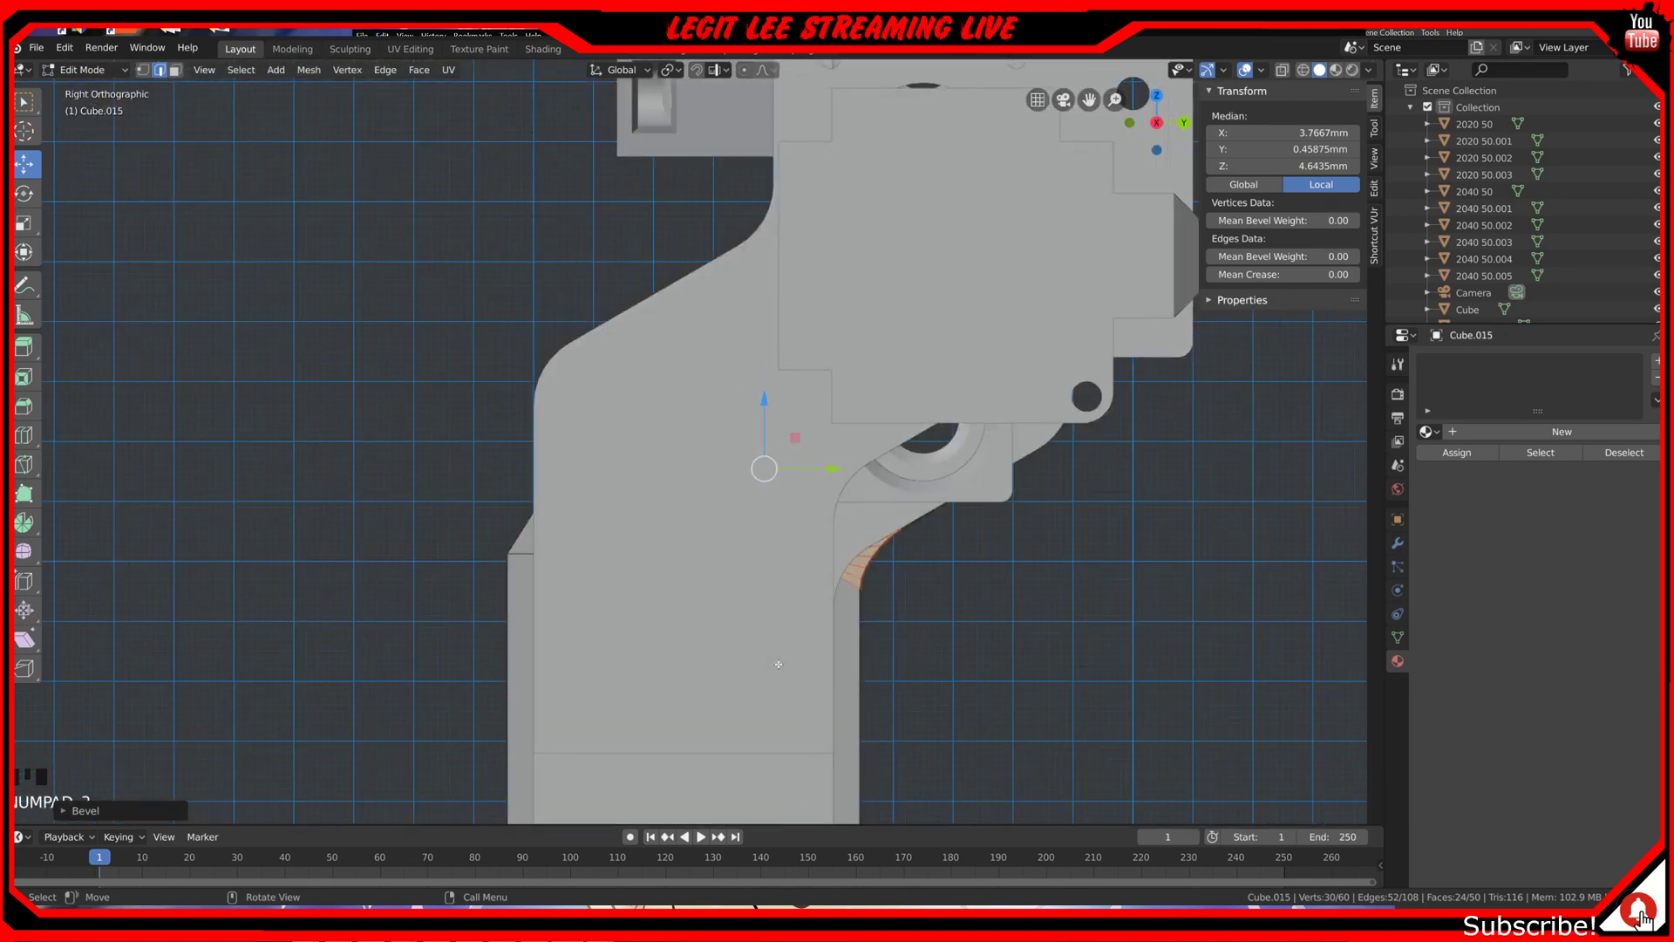
key(ctrl+KP_3)
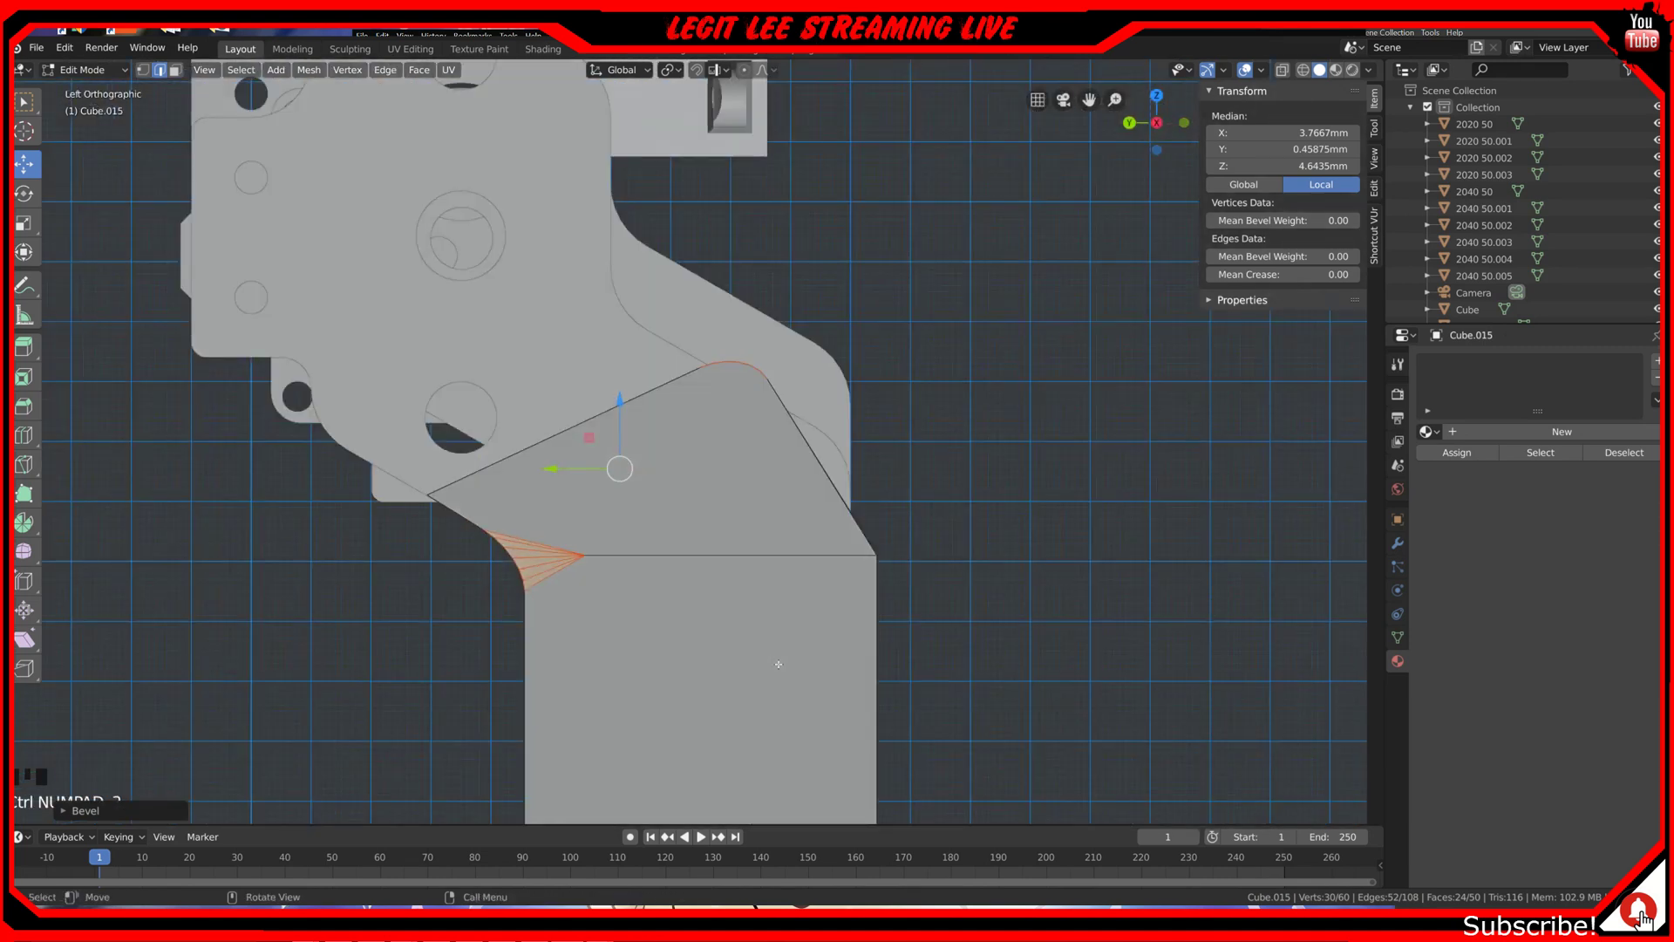
key(z)
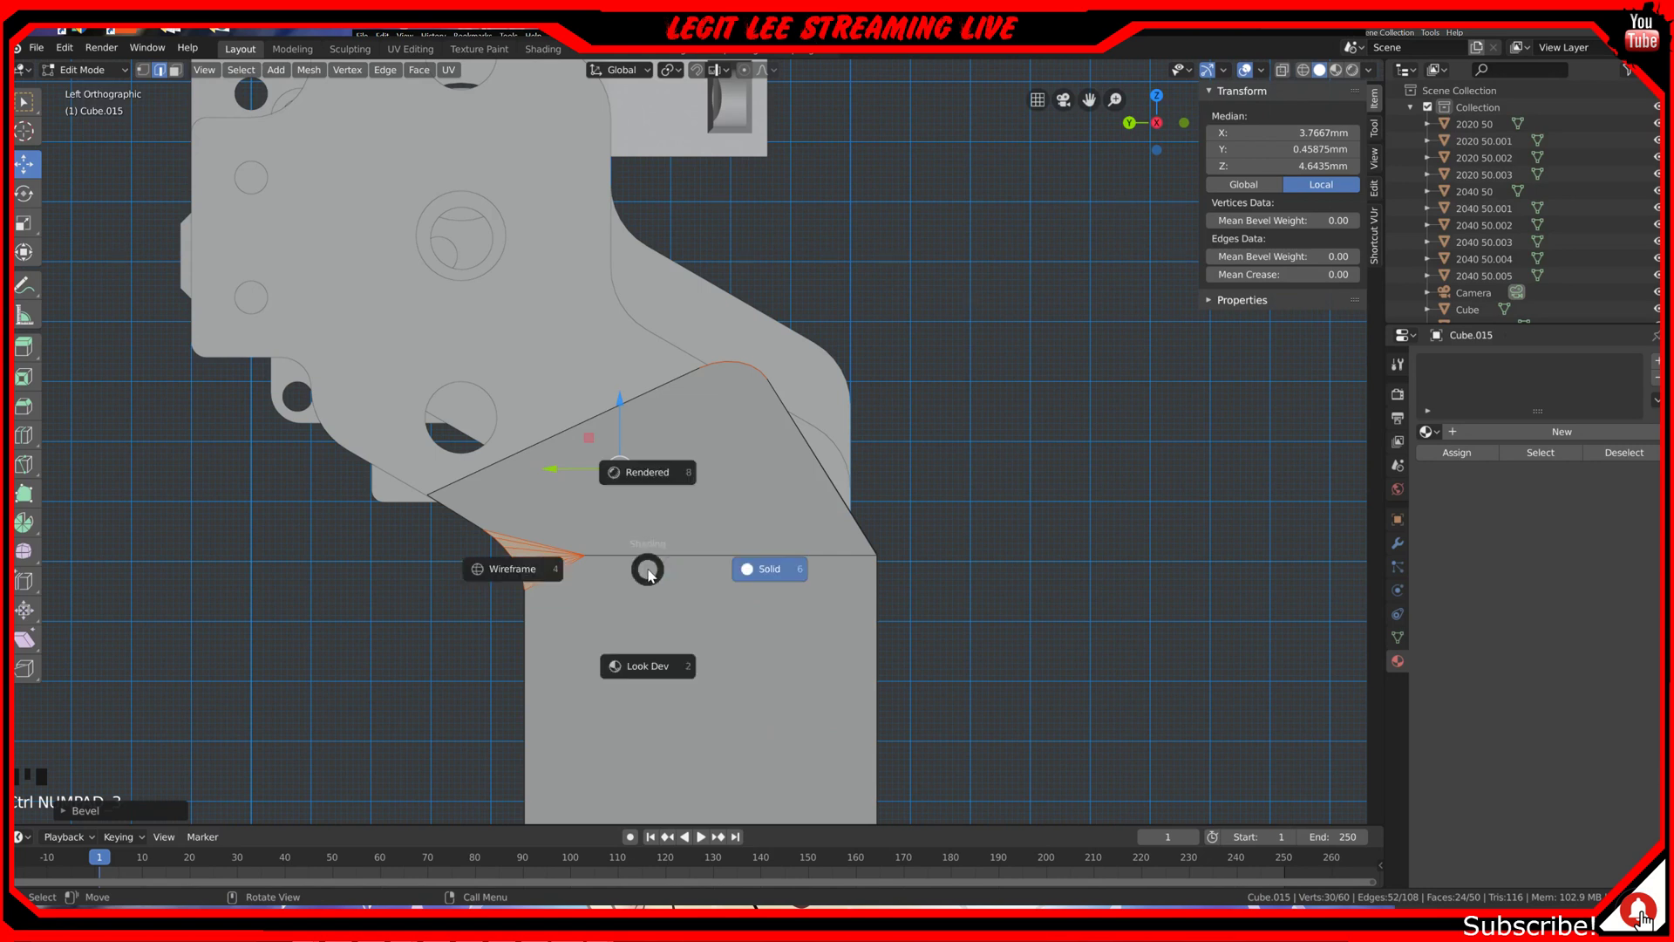
click(627, 588)
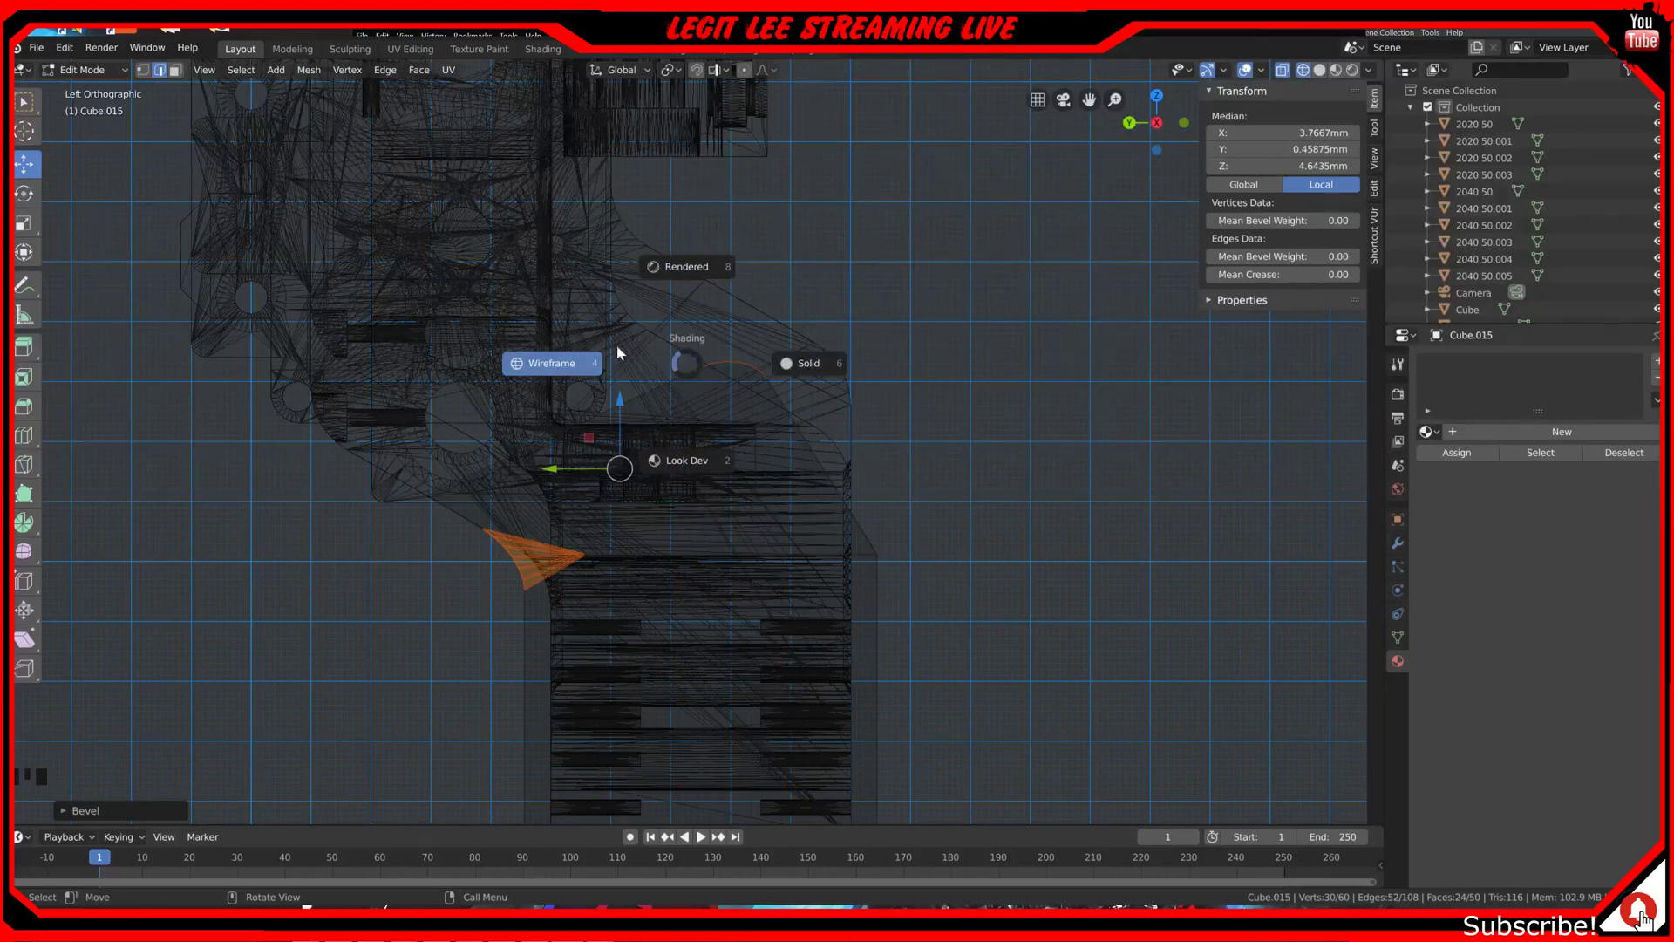
click(579, 360)
key(a)
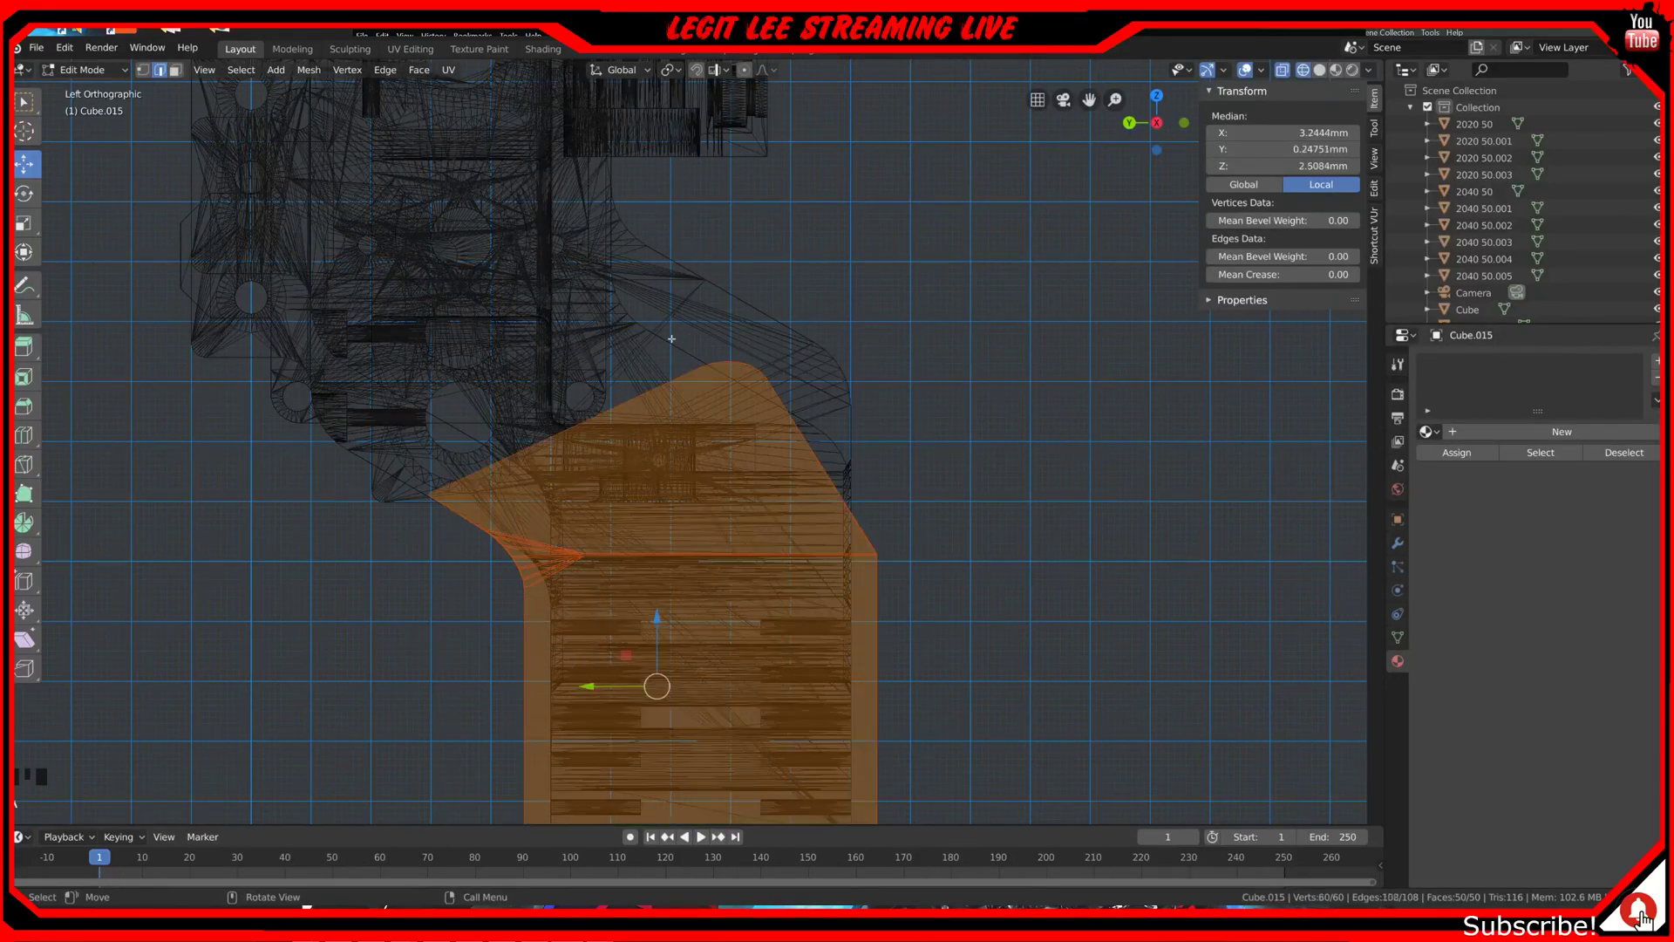
key(alt+a)
key(n)
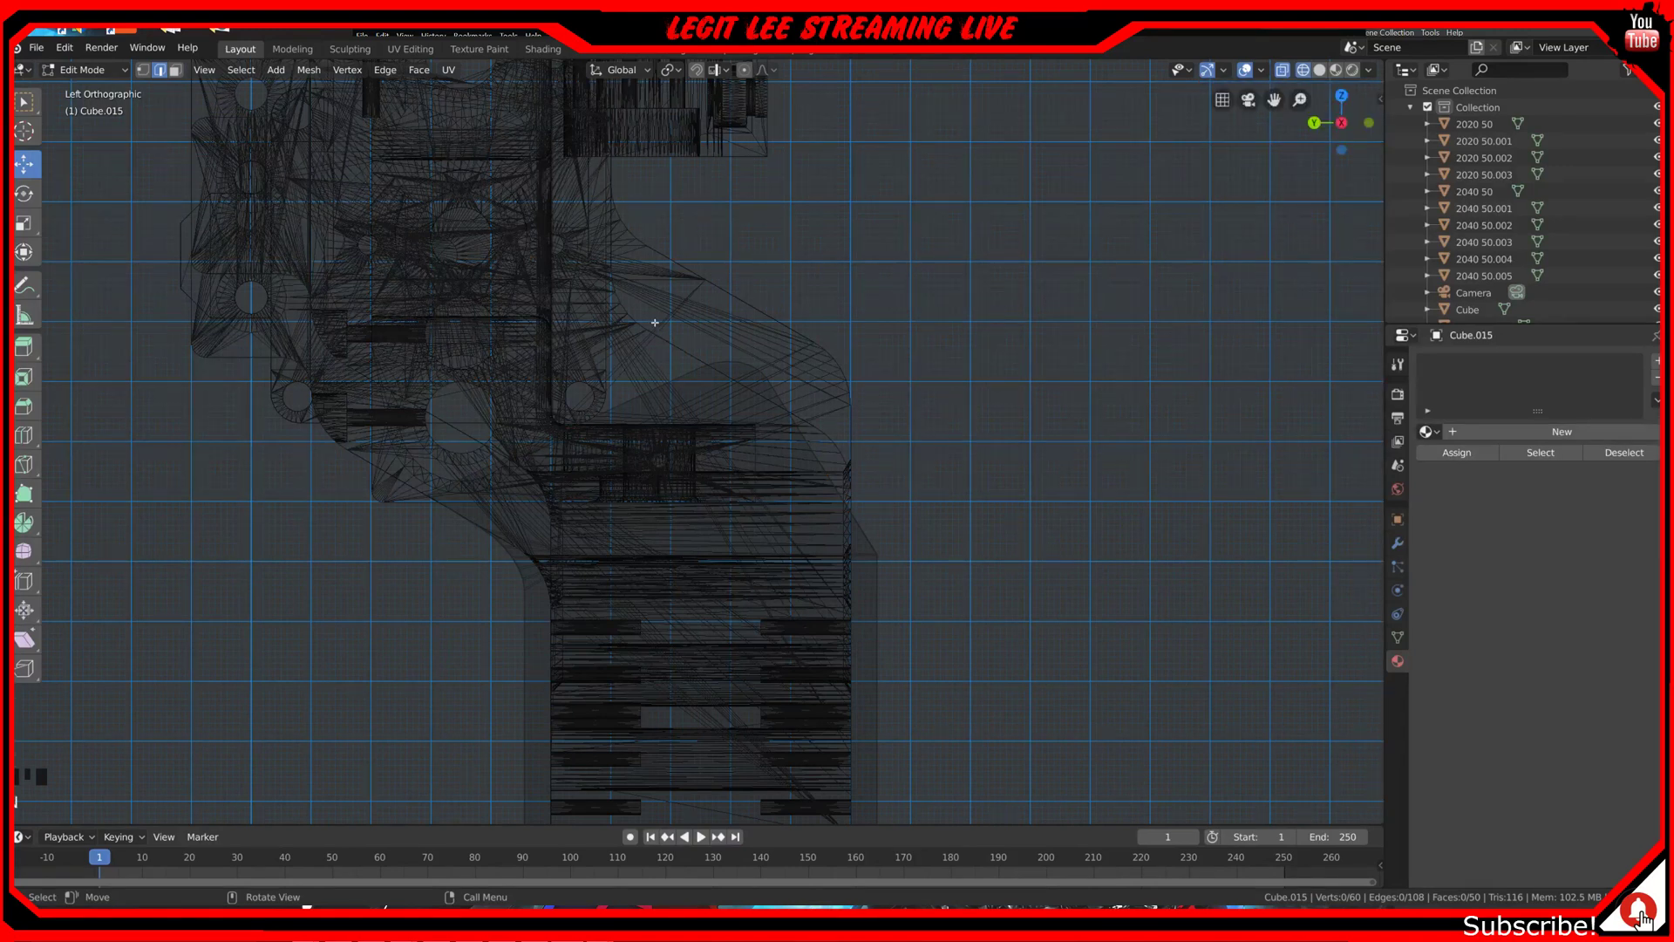
key(n)
key(b)
drag(655, 323, 864, 414)
ctrl+drag(729, 367, 776, 361)
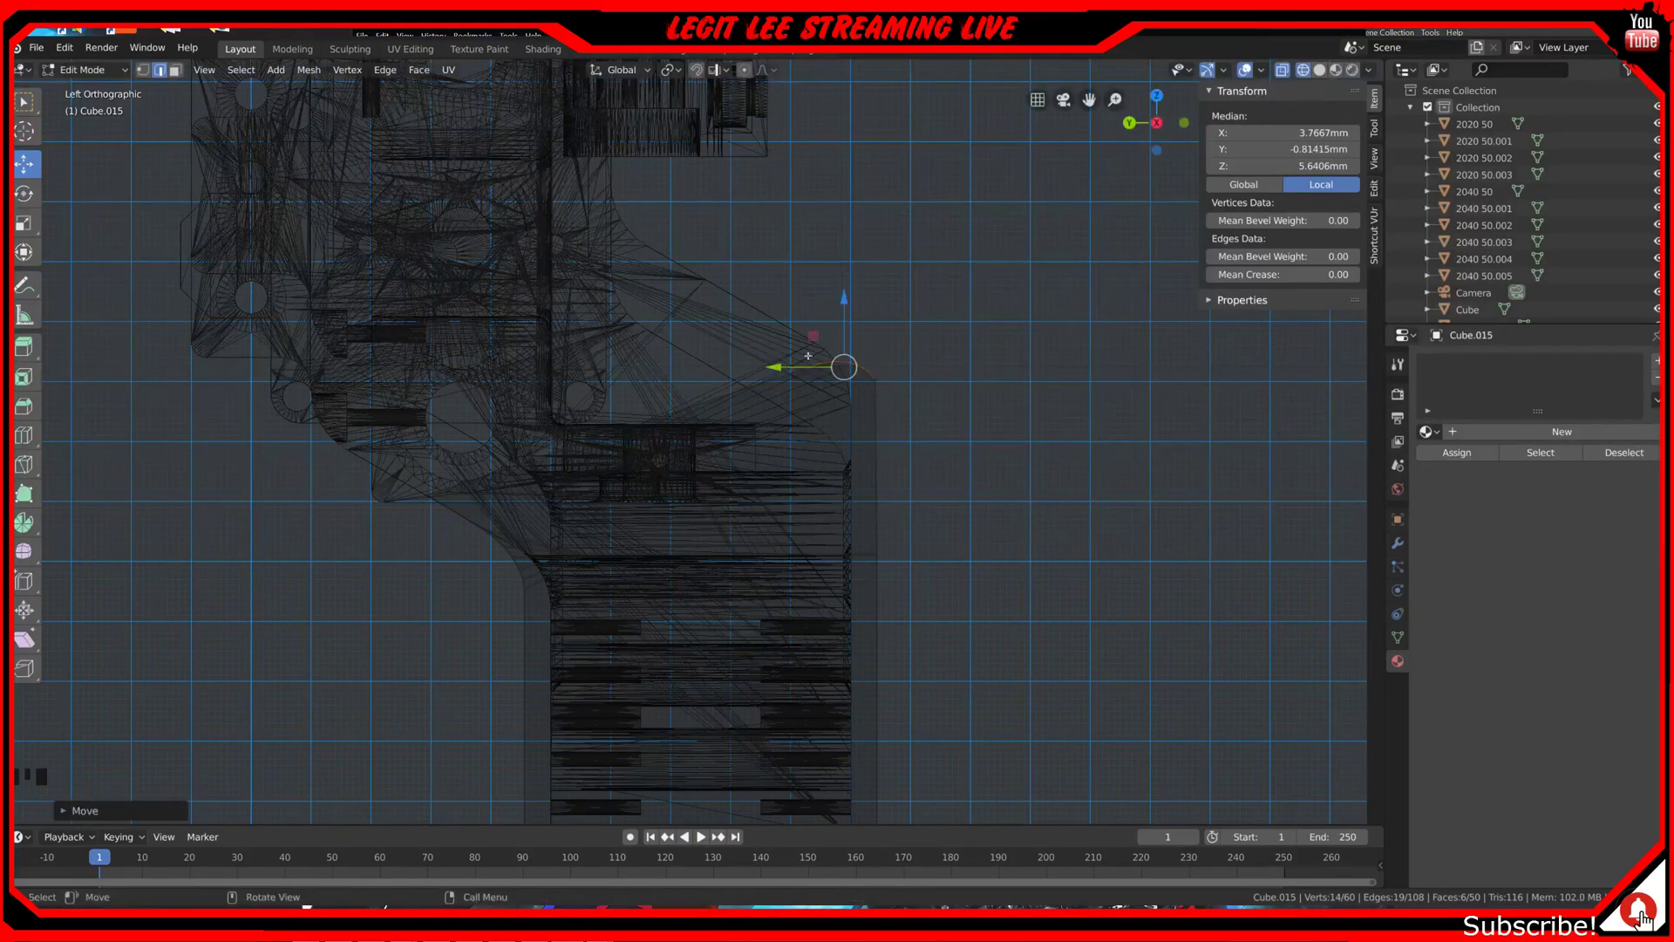
ctrl+drag(843, 304, 844, 286)
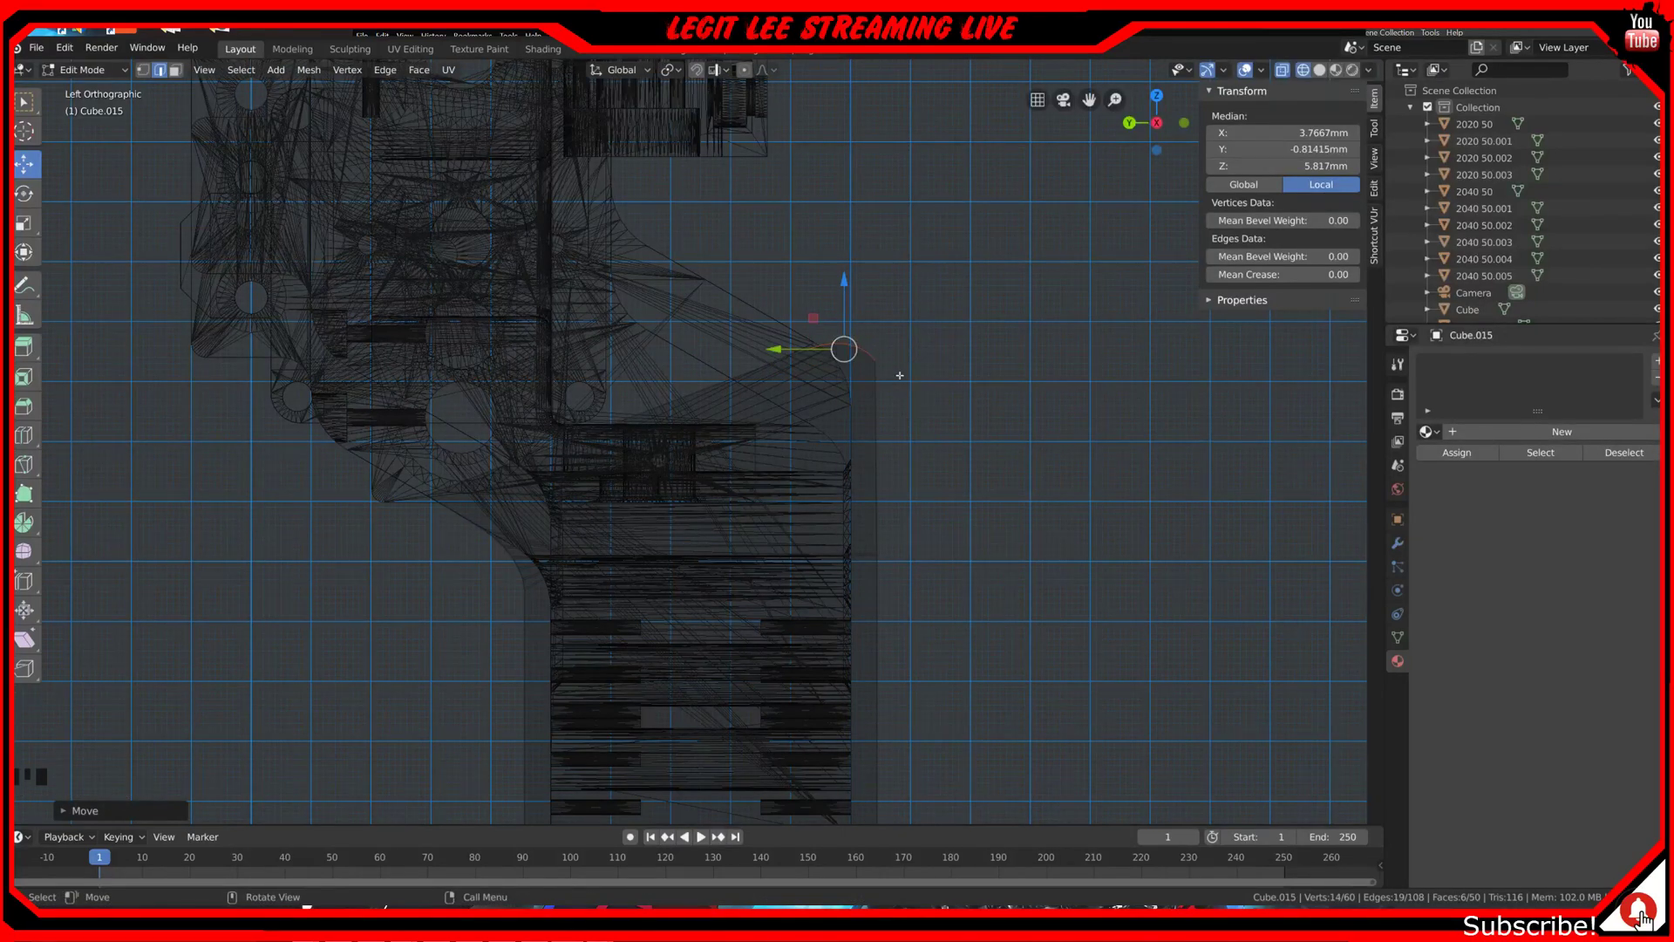
Step: Rotate the rounded corner by 25 degrees and shift it along Y to a median of -0.84816 mm
key(r)
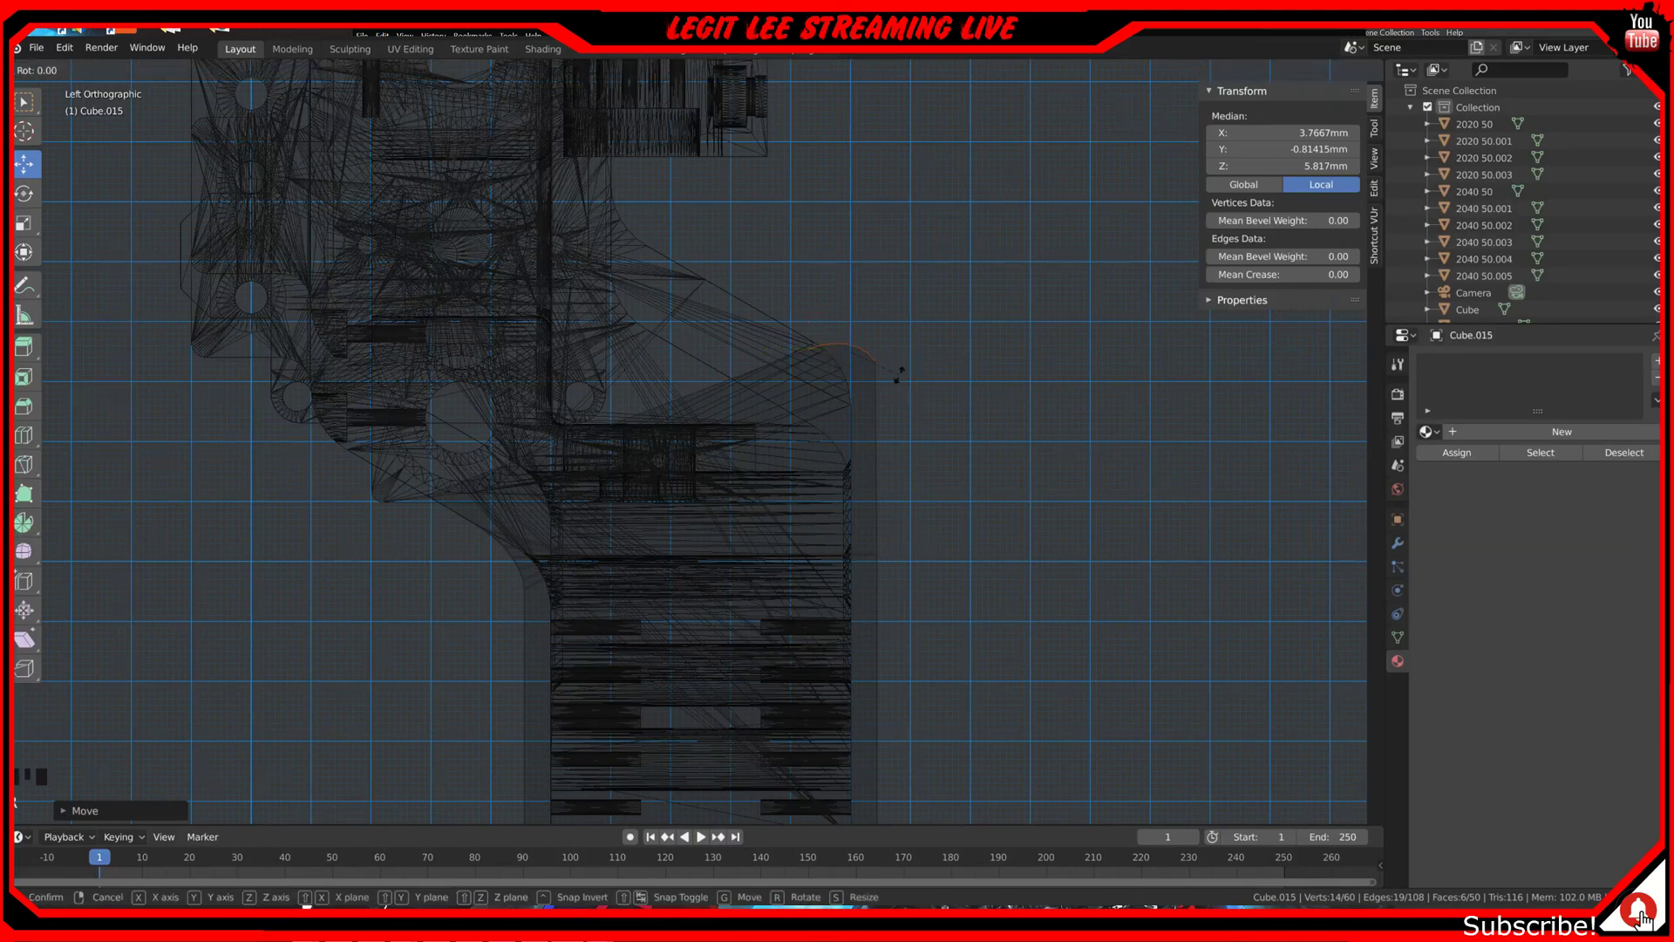
text(25)
key(Return)
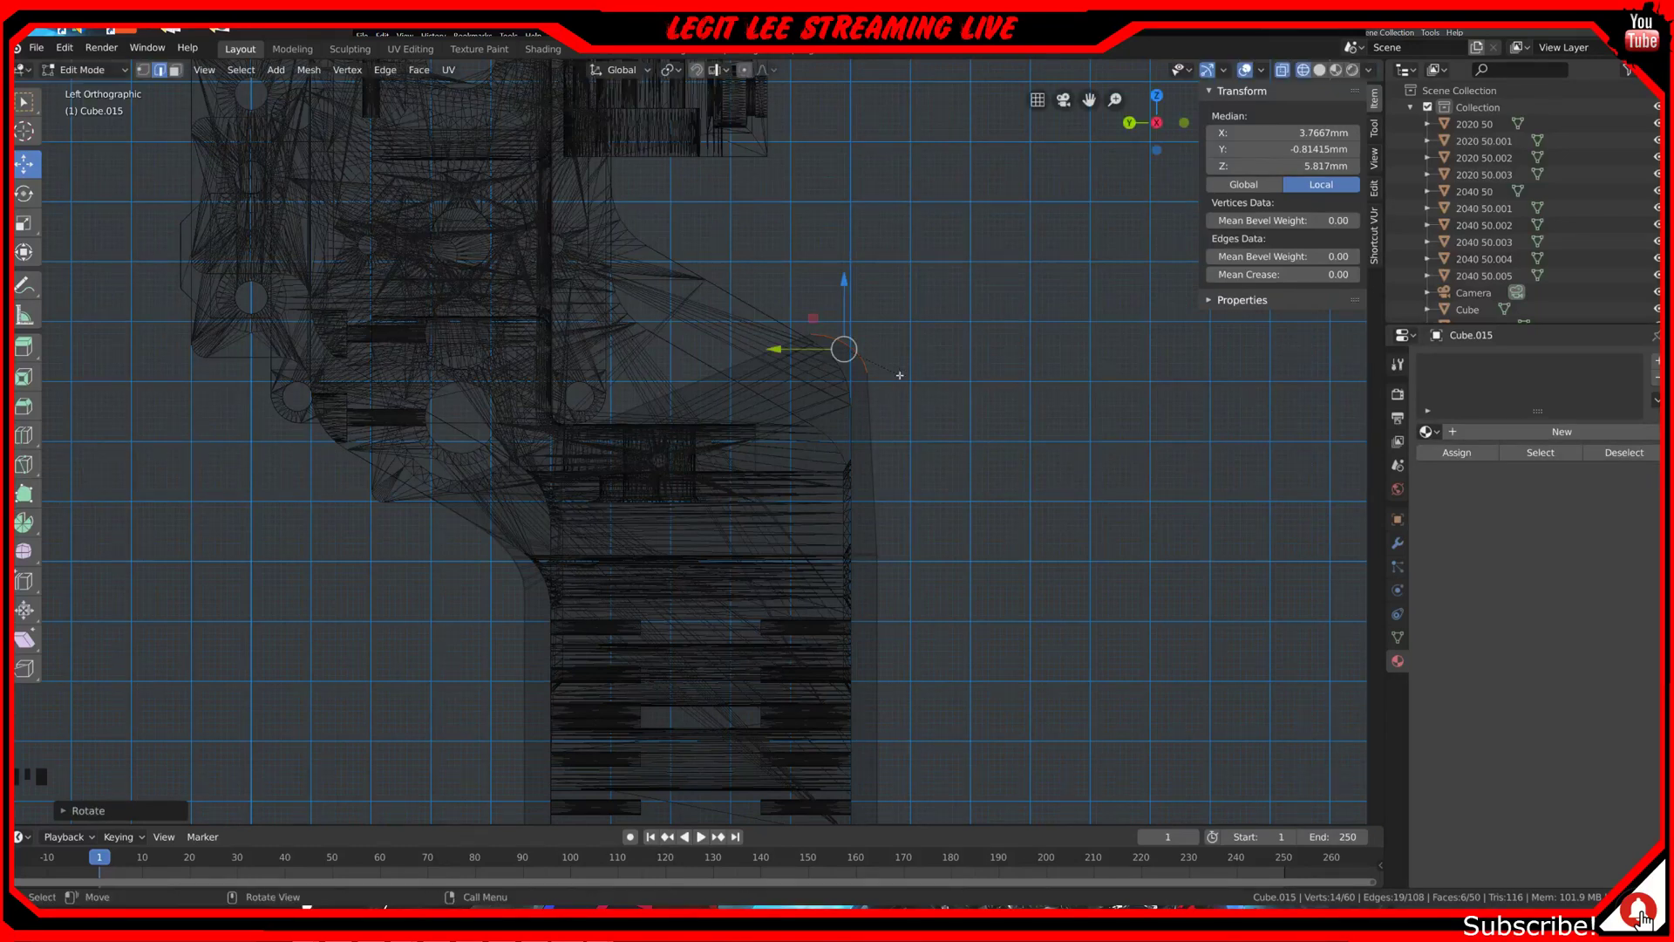
ctrl+drag(776, 349, 785, 349)
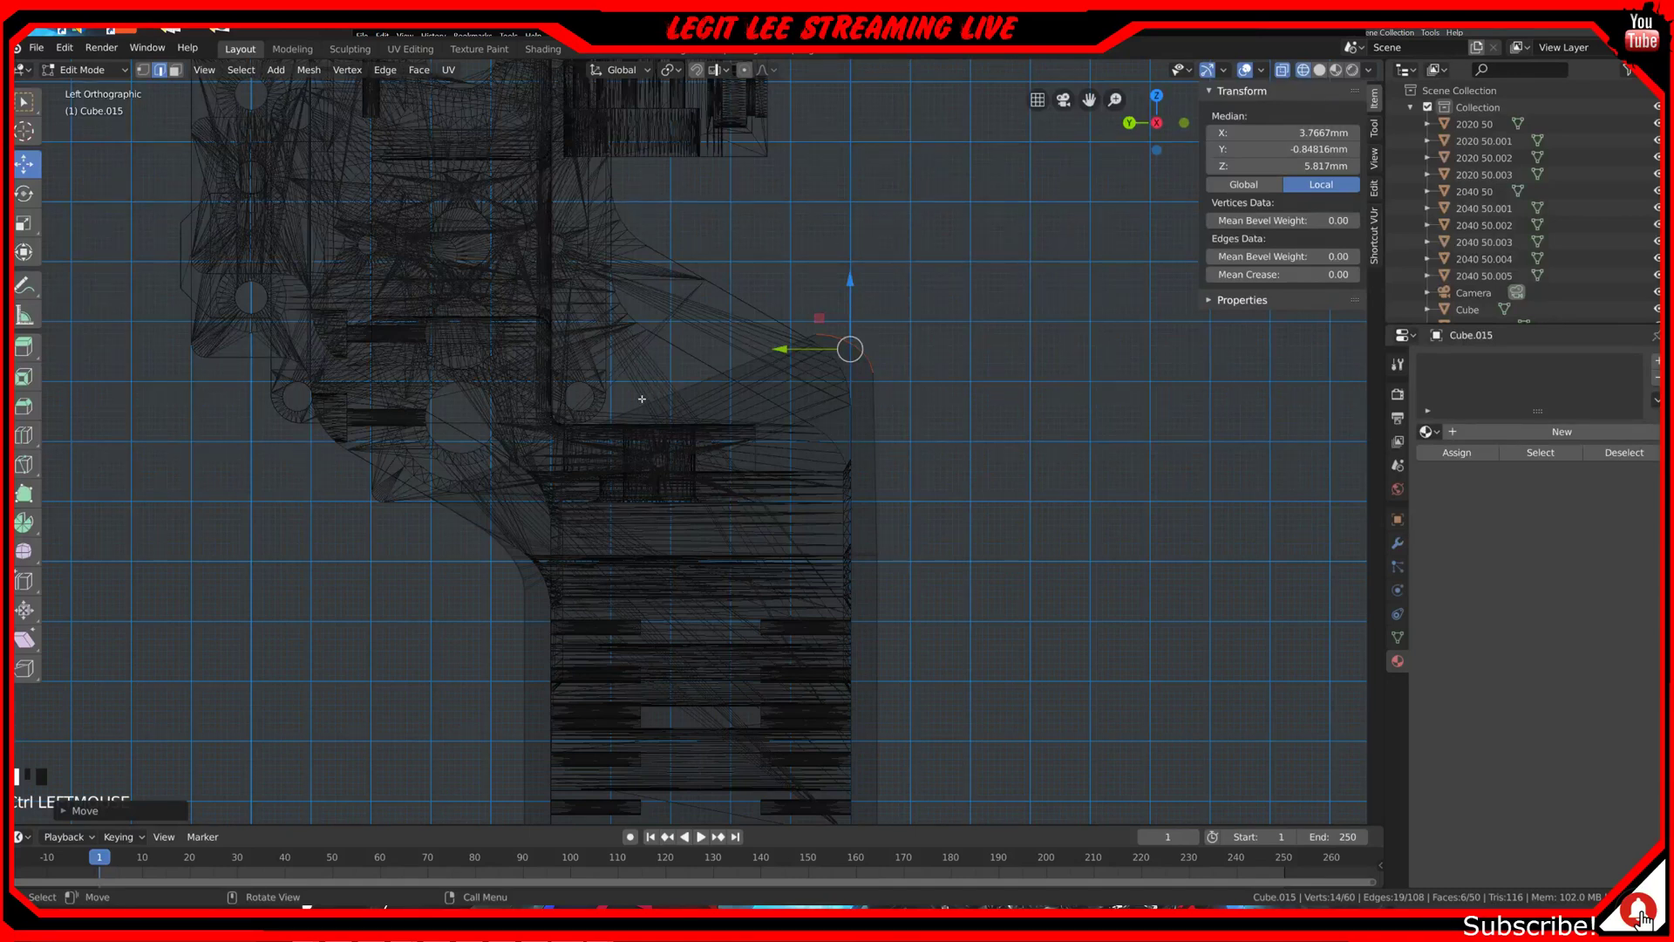
Step: Restore solid shading and move the slanted top face from the left side to a median of Y 1.1623 mm, Z 5.8808 mm
middle_drag(631, 410, 660, 441)
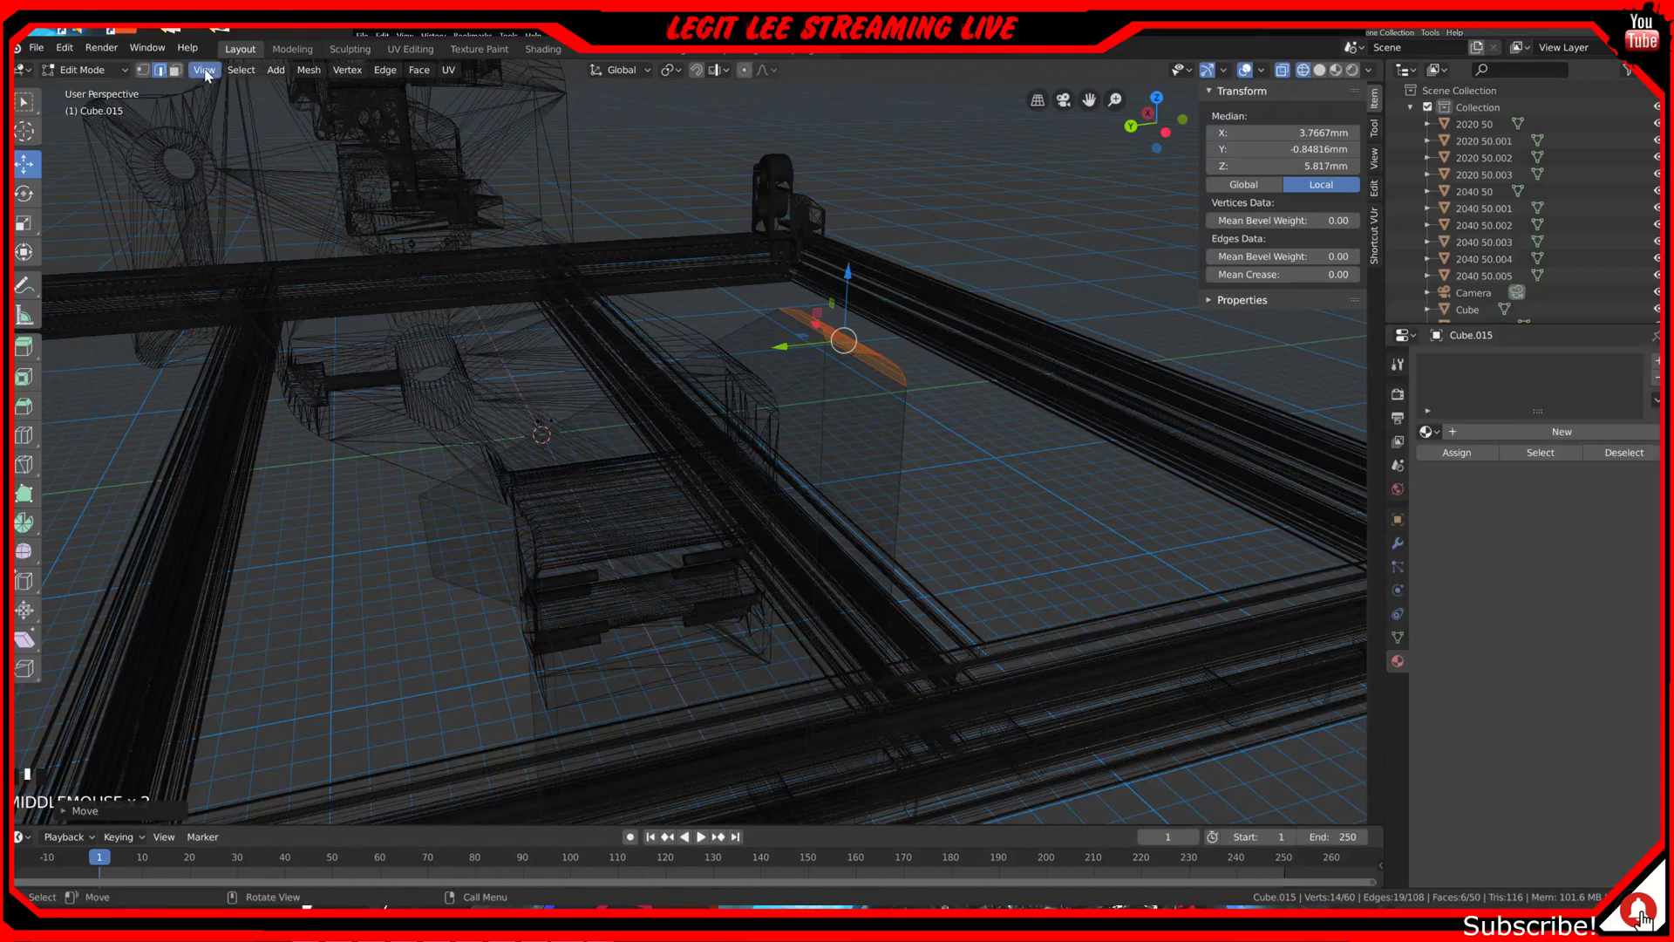
click(175, 70)
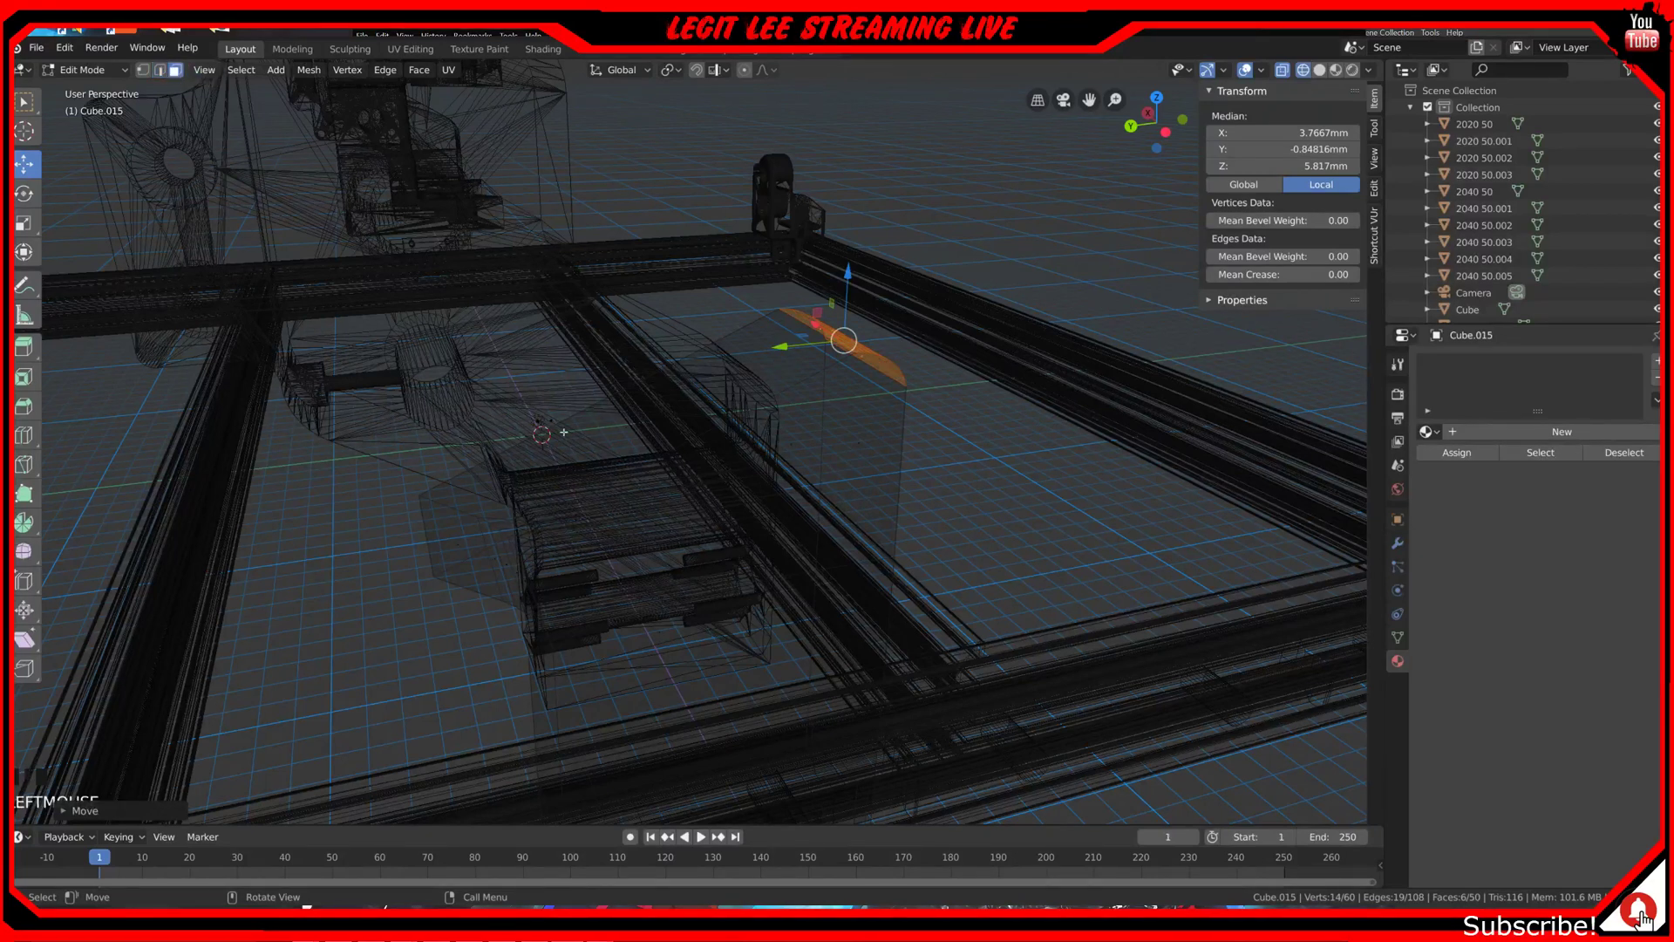
key(z)
click(689, 428)
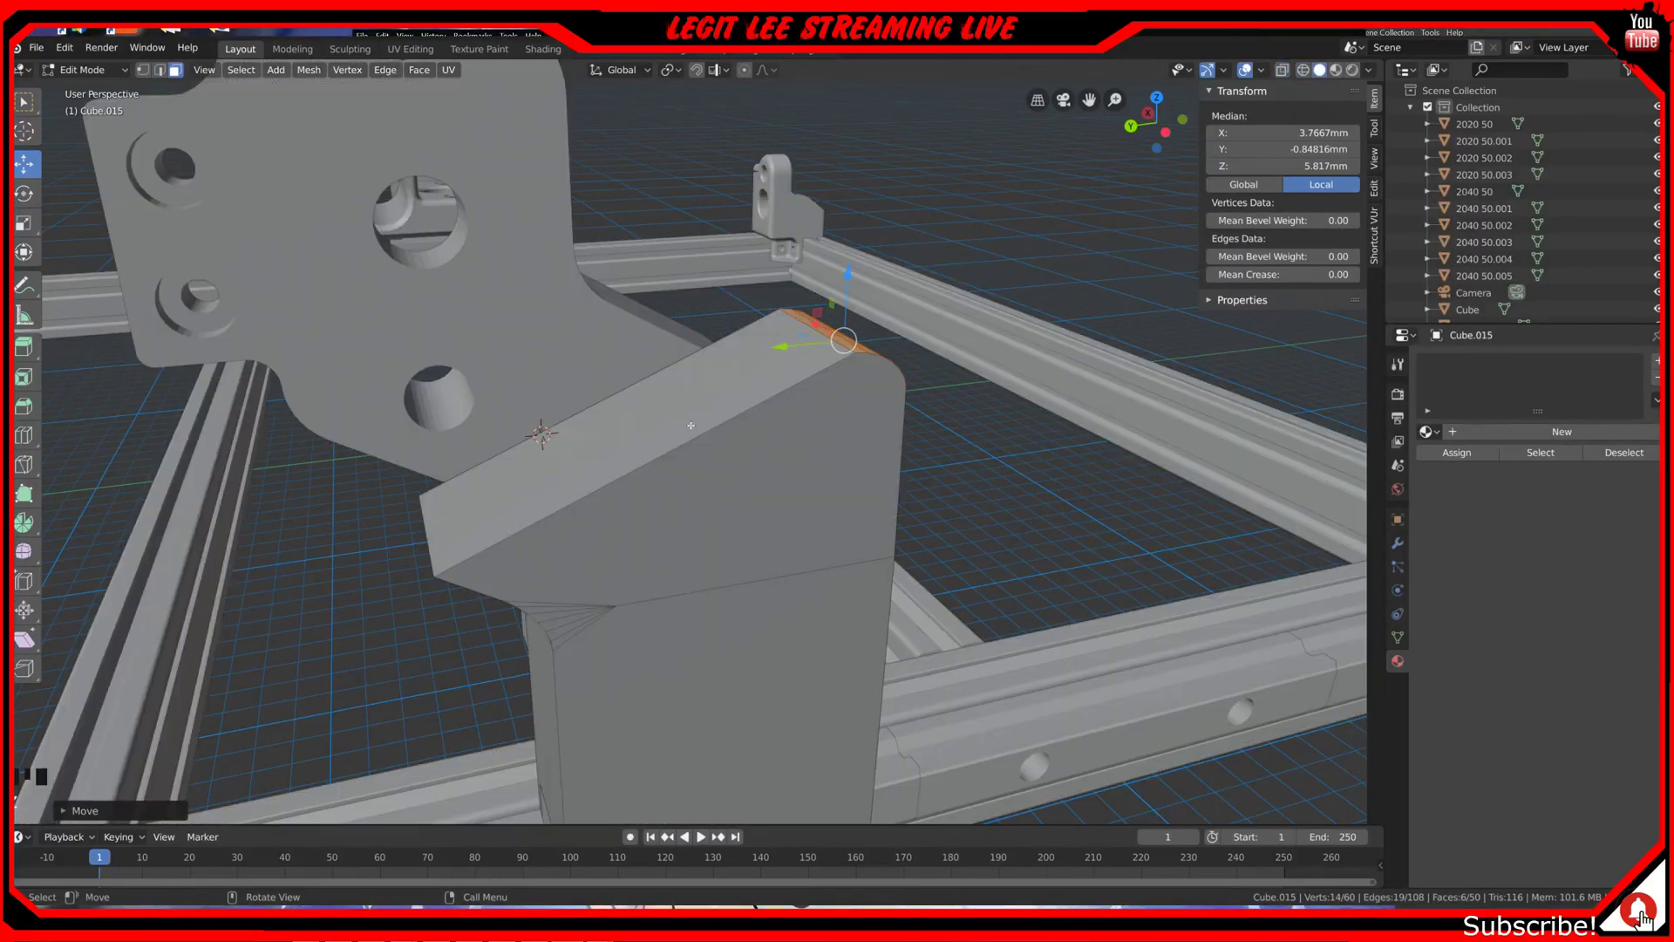
click(748, 411)
click(730, 398)
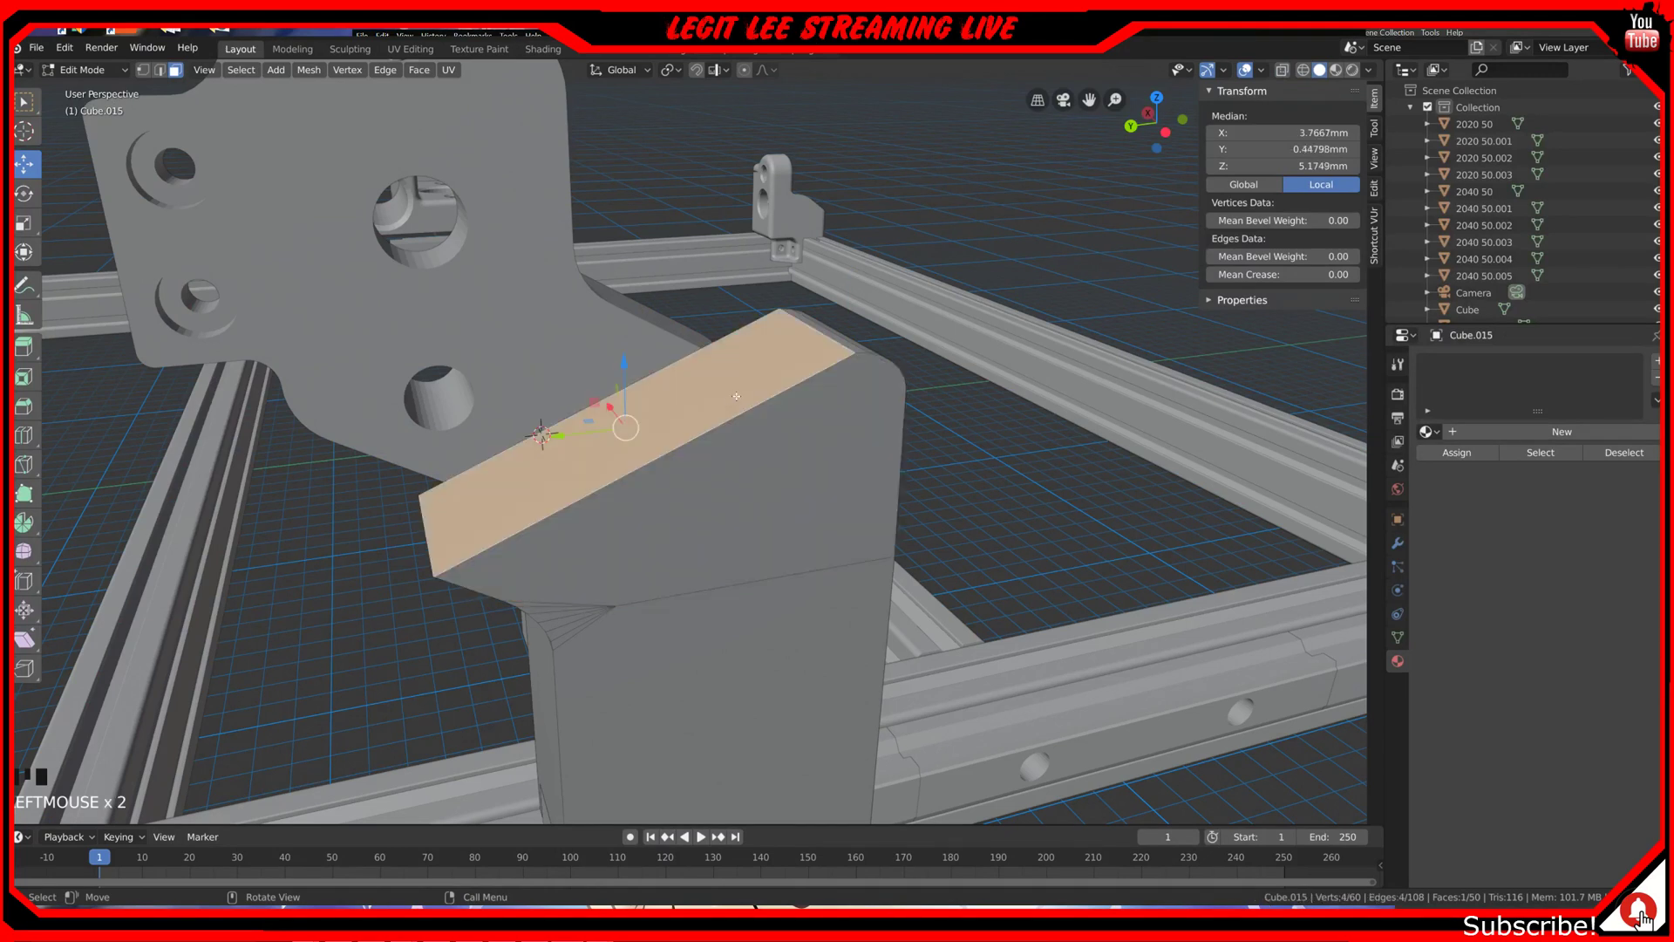
key(ctrl+KP_3)
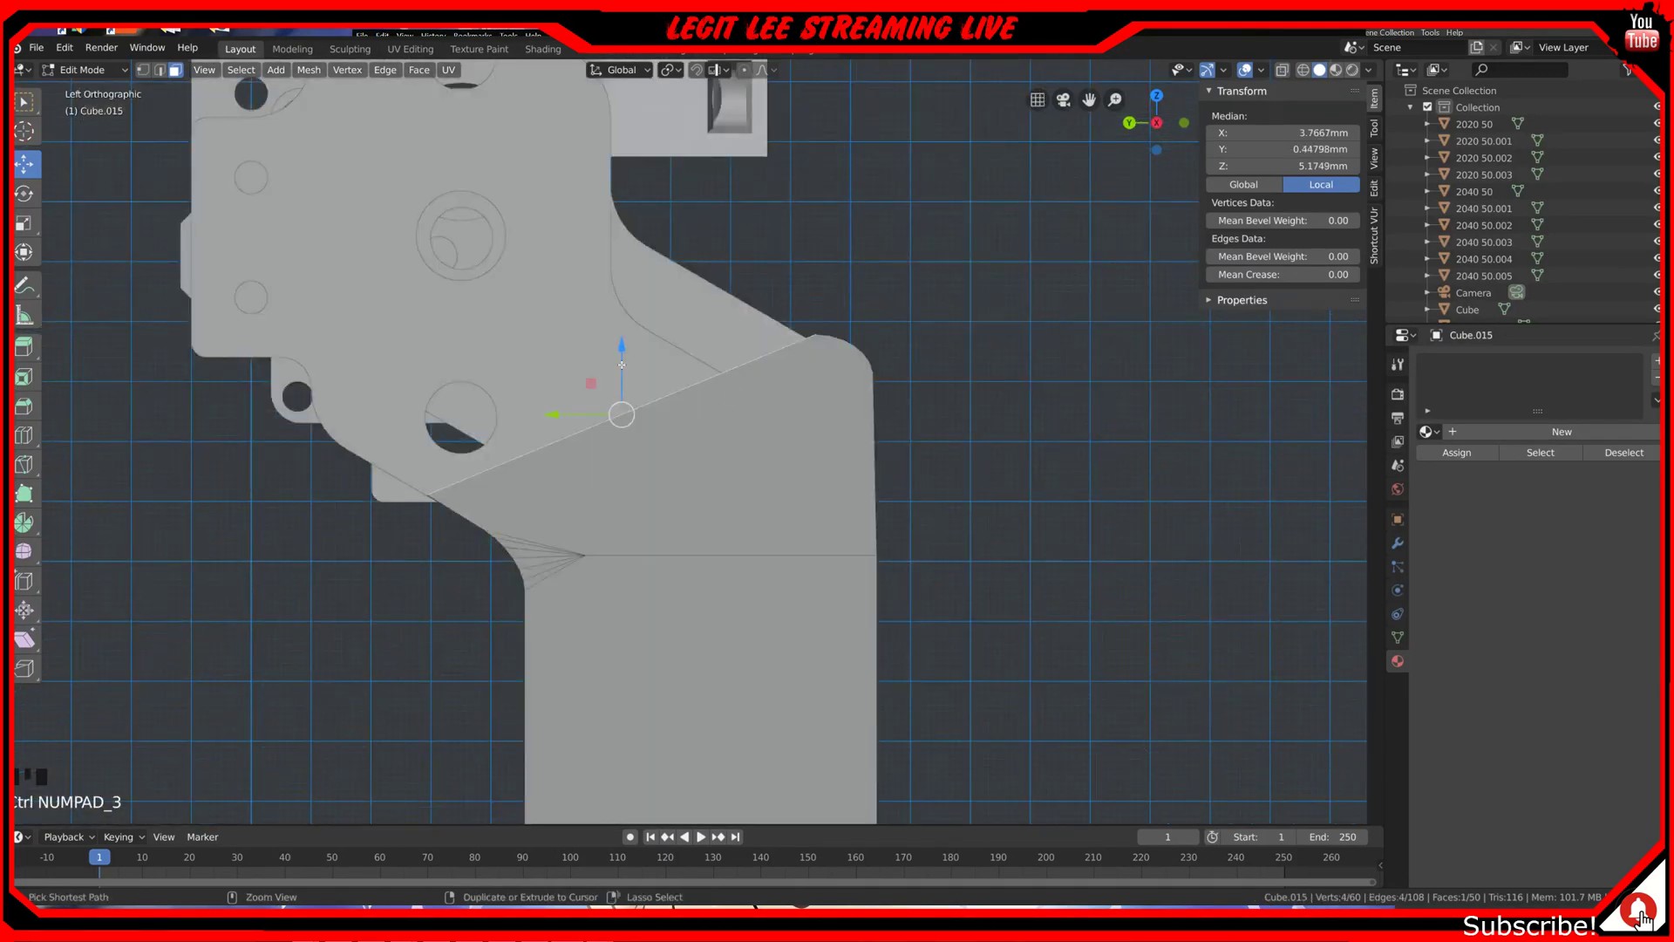
ctrl+drag(623, 346, 495, 395)
ctrl+drag(550, 327, 459, 358)
ctrl+drag(523, 302, 523, 286)
ctrl+drag(462, 351, 435, 348)
ctrl+drag(498, 282, 498, 275)
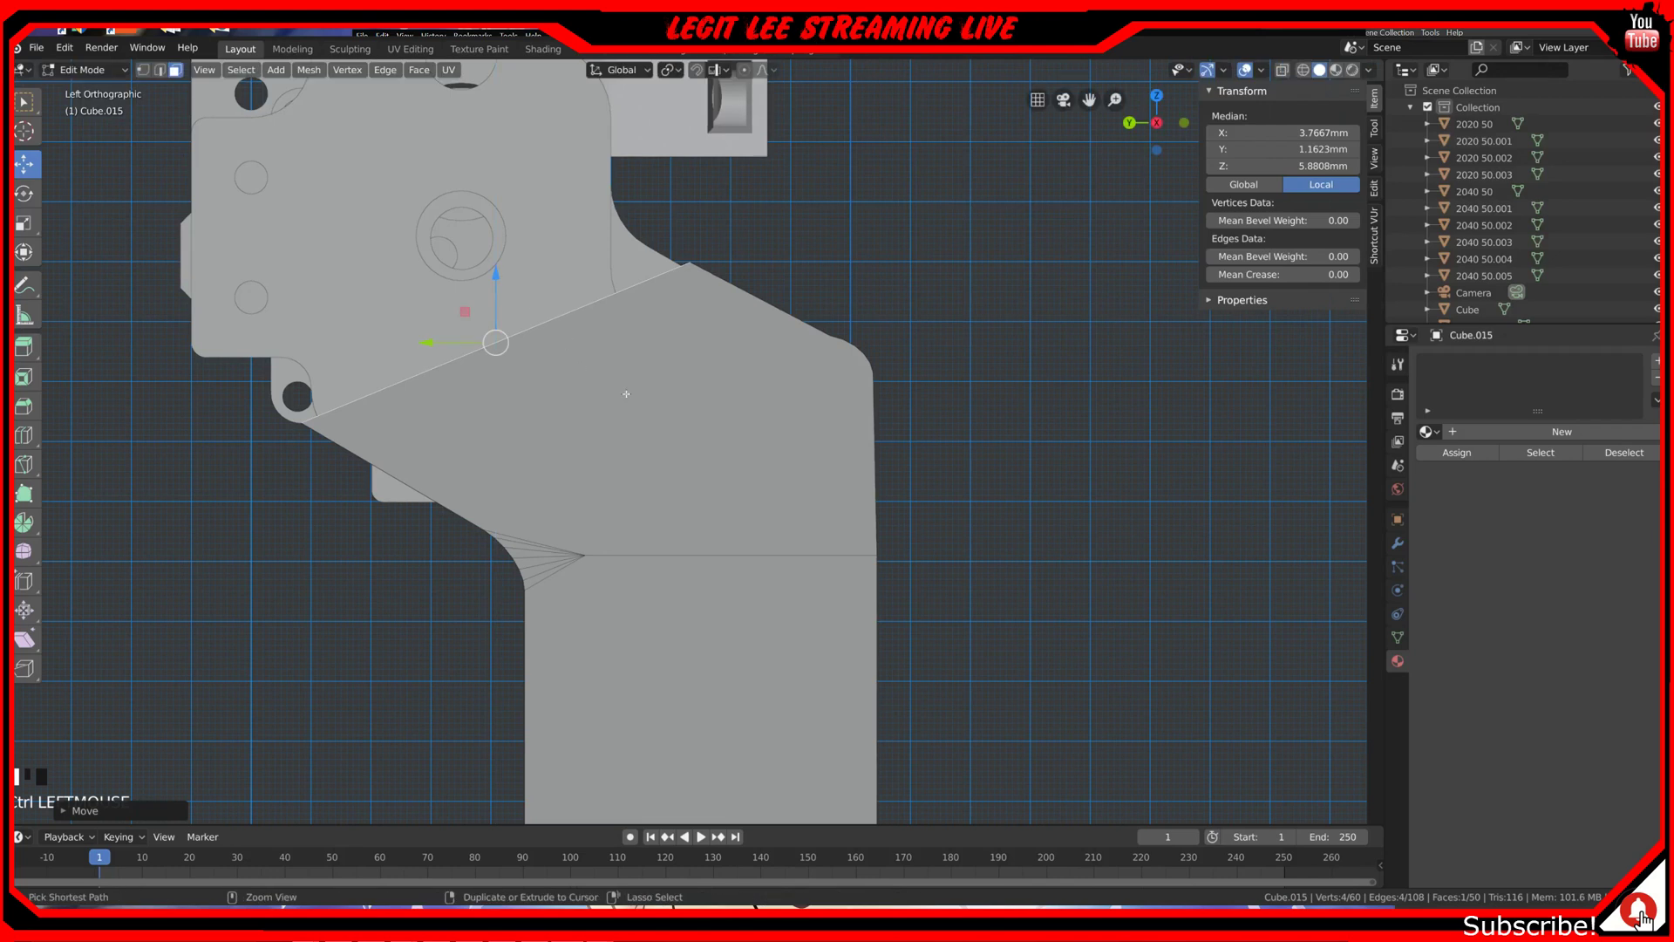
Step: Raise the edge where the upper sloped face meets the rounded corner to Z 6.009 mm in the left orthographic view
middle_drag(611, 377, 765, 367)
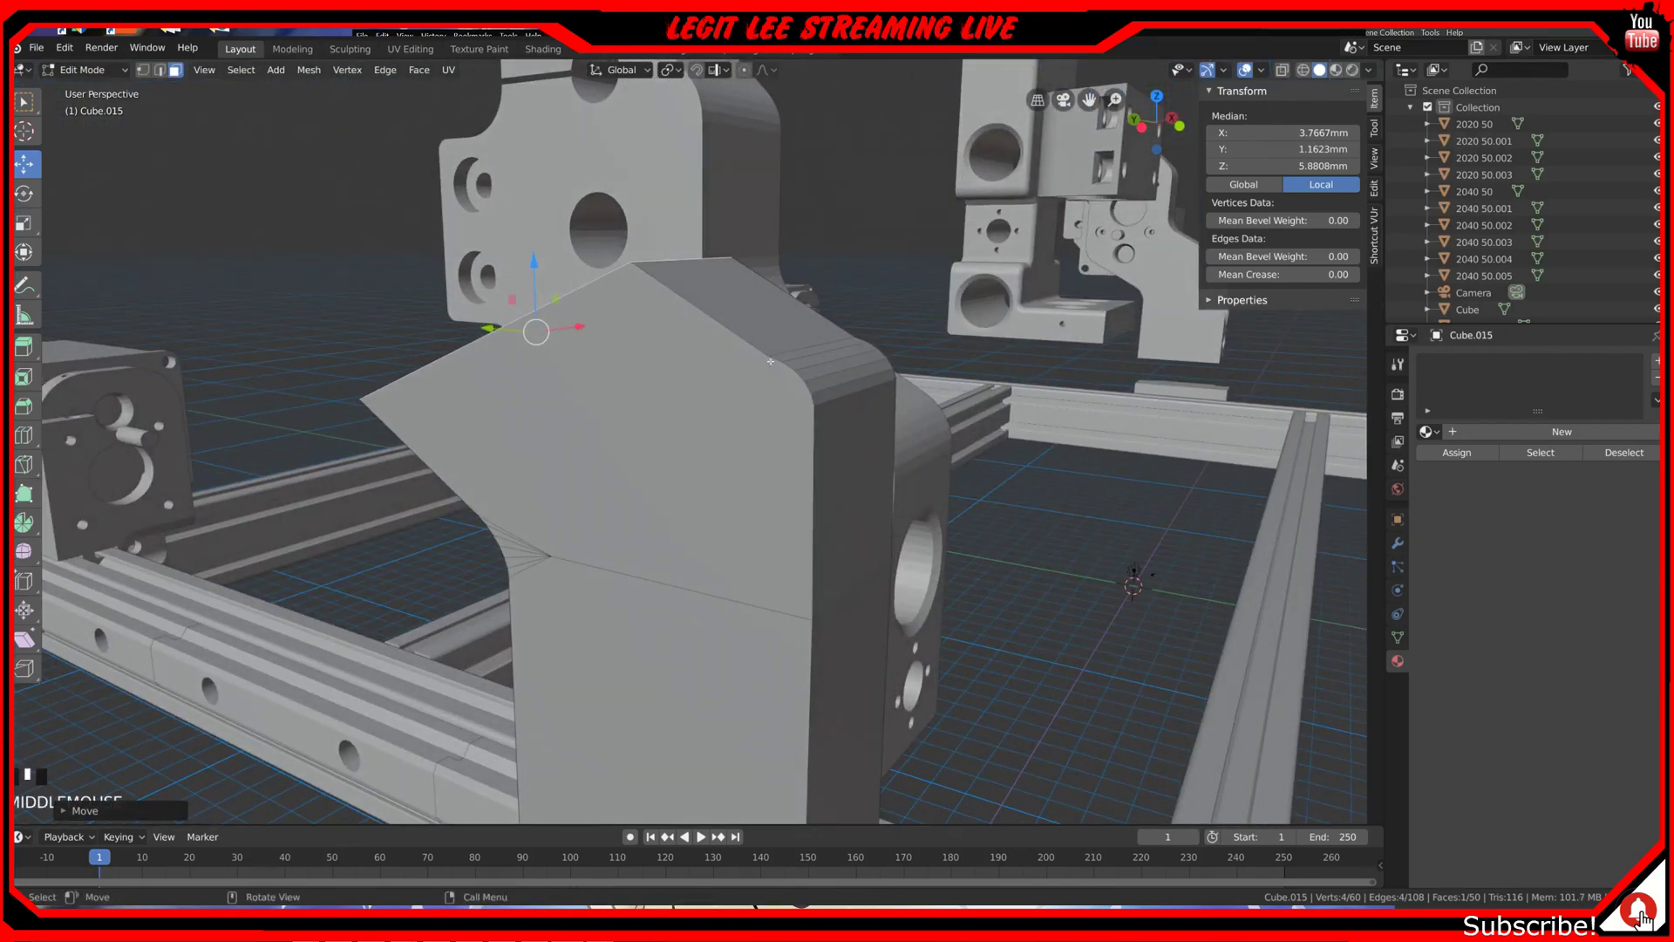
click(793, 350)
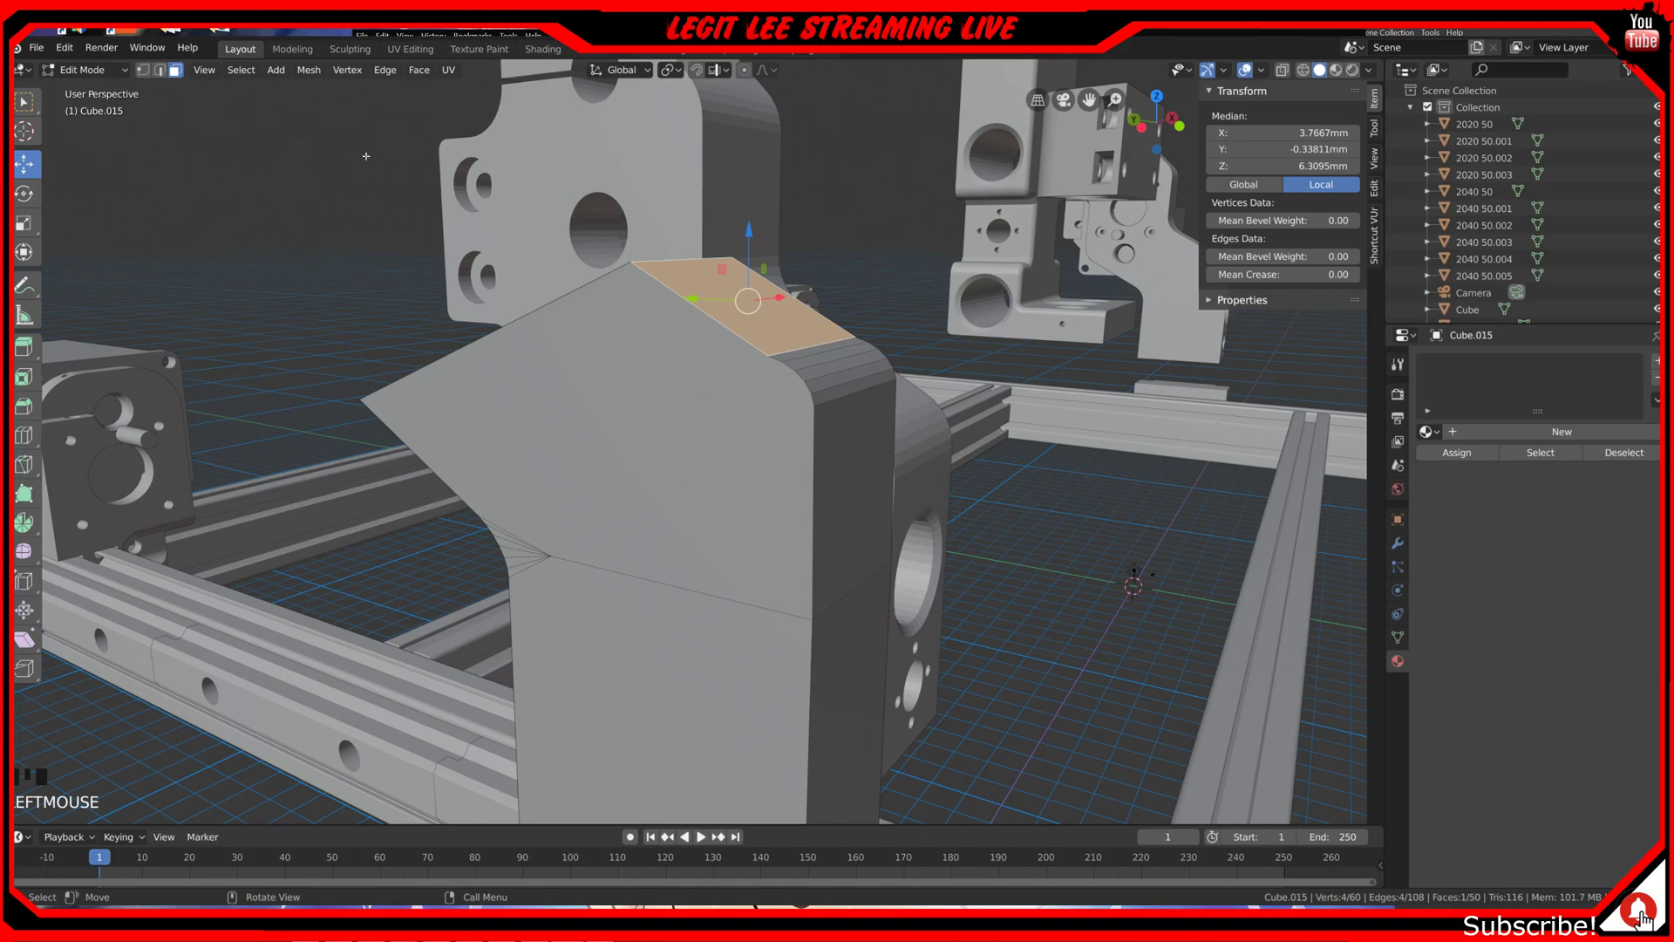
scroll(366, 156, down, 1)
click(160, 70)
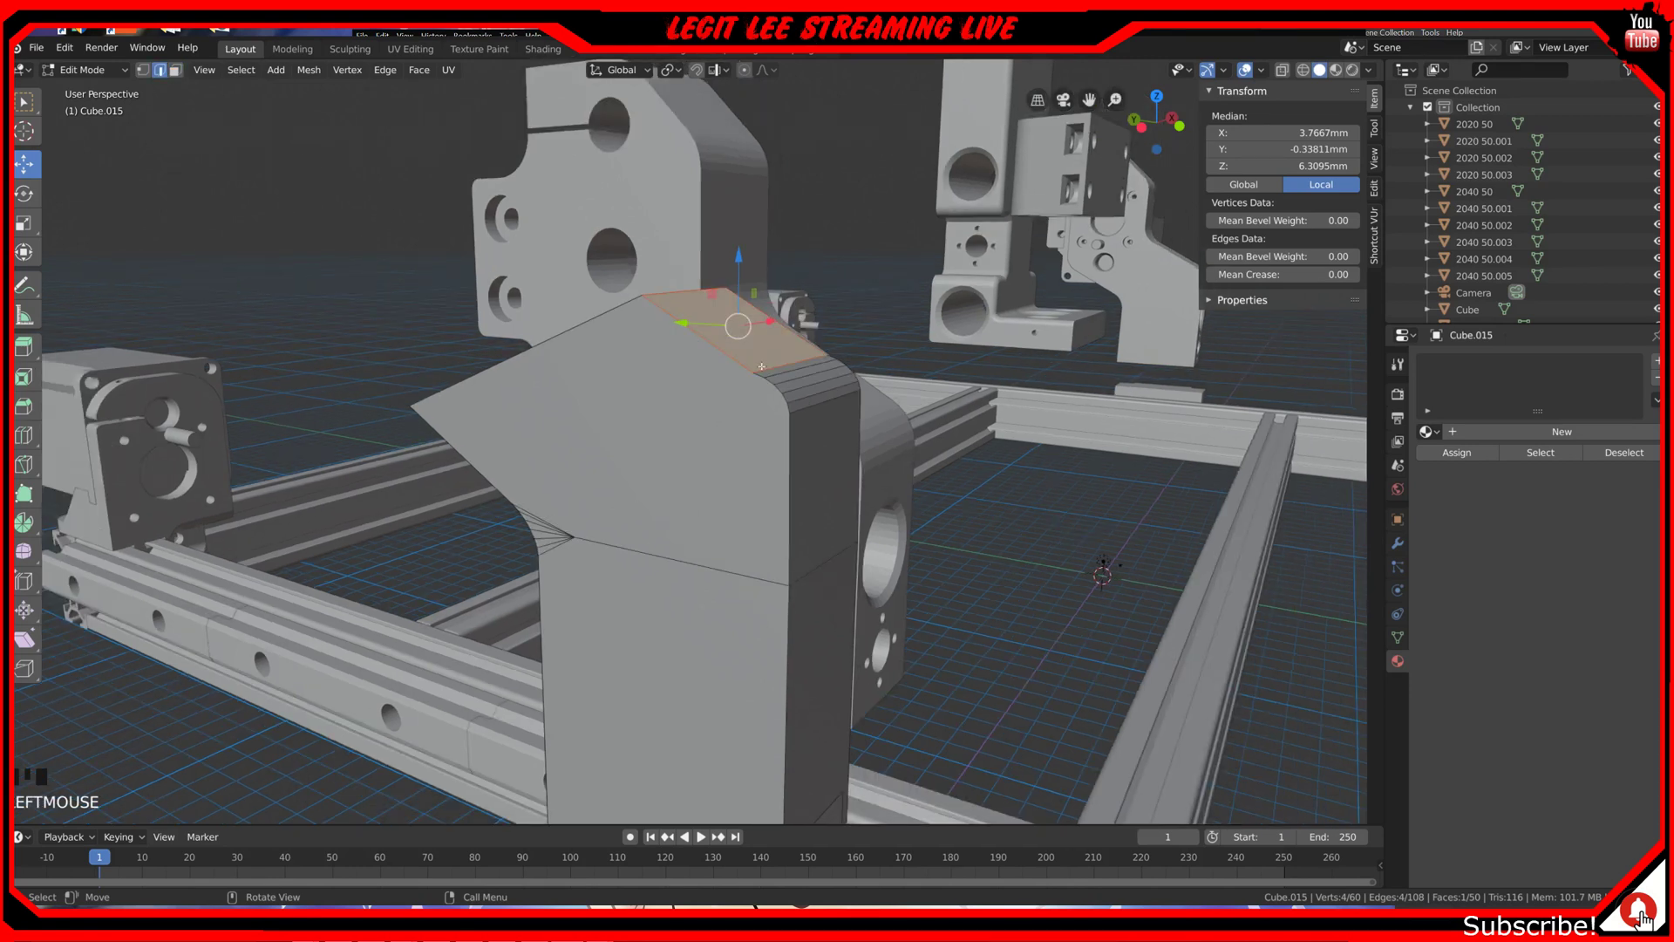
click(754, 365)
key(ctrl+KP_3)
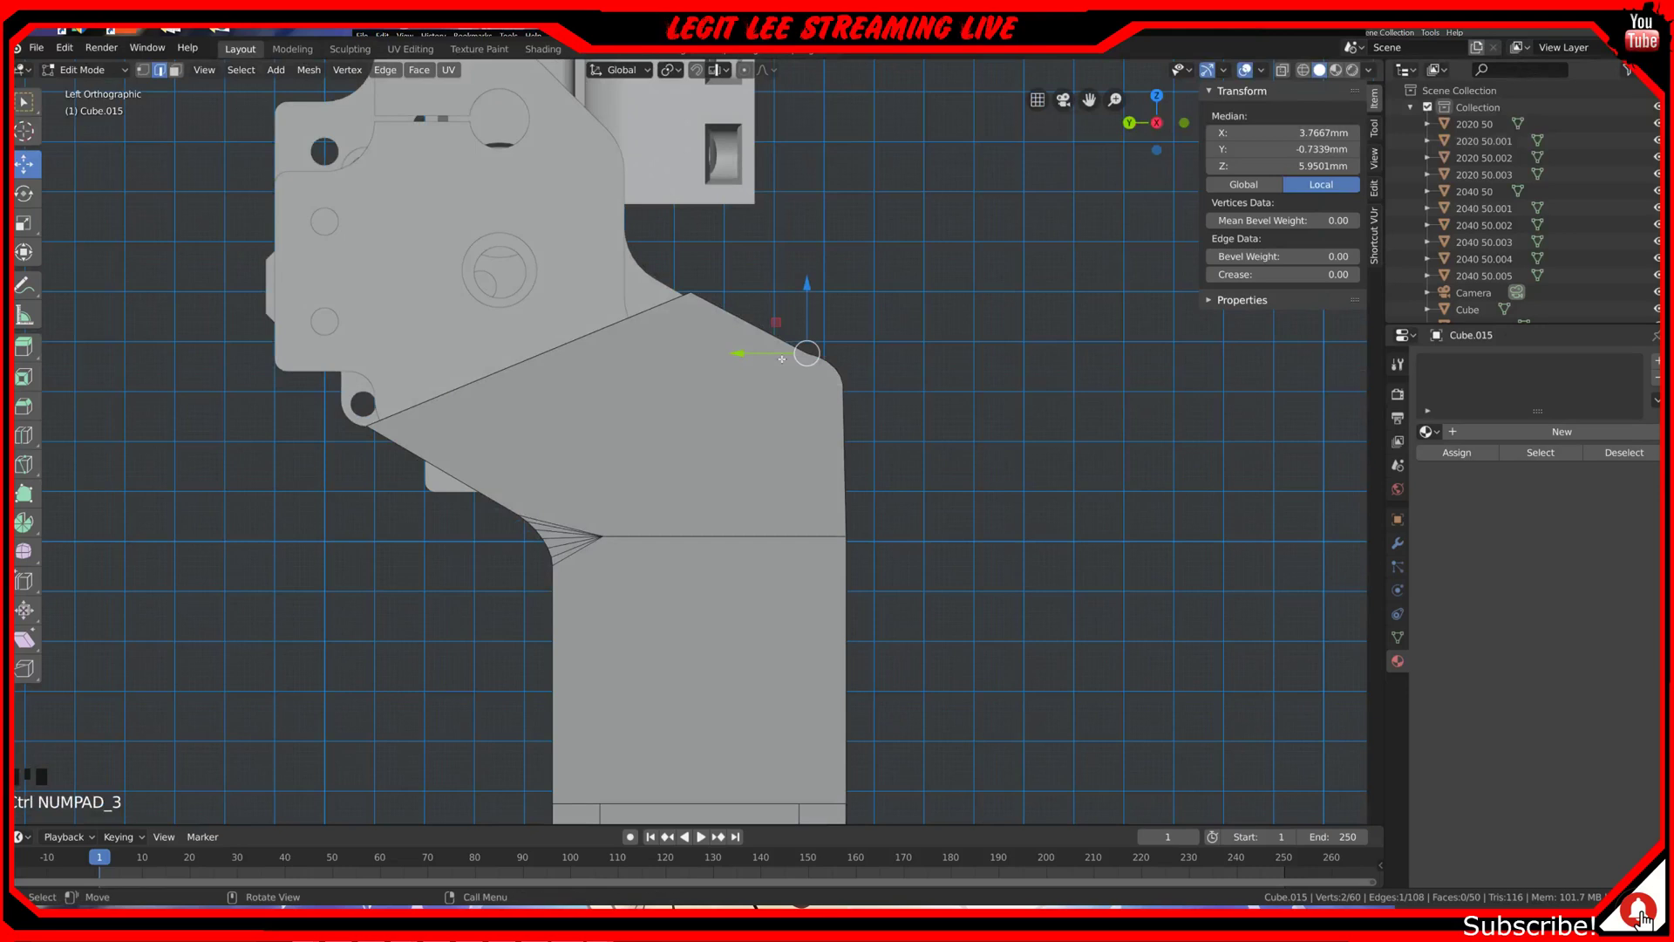
scroll(803, 330, up, 3)
ctrl+drag(890, 252, 890, 225)
Step: Select the rounded corner's second edge, next to the upper sloped face's edge, and raise it to Z 5.93 mm in the left orthographic view
middle_drag(898, 272, 915, 307)
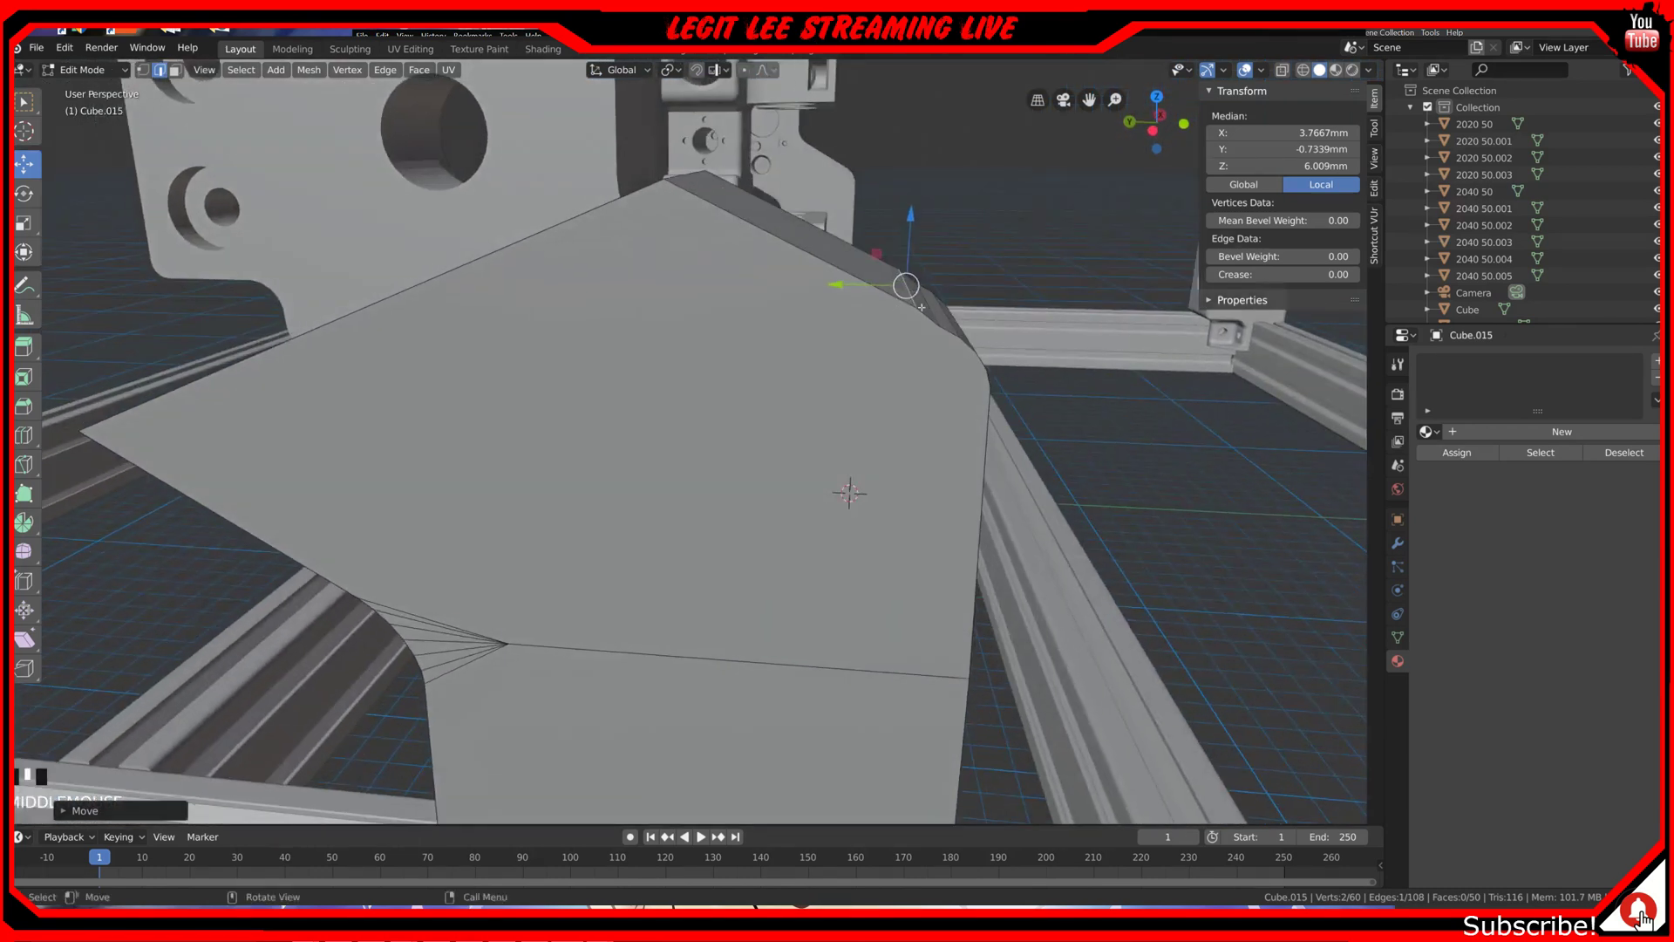
mouse_move(933, 301)
mouse_down()
mouse_move(936, 322)
mouse_move(923, 297)
mouse_up()
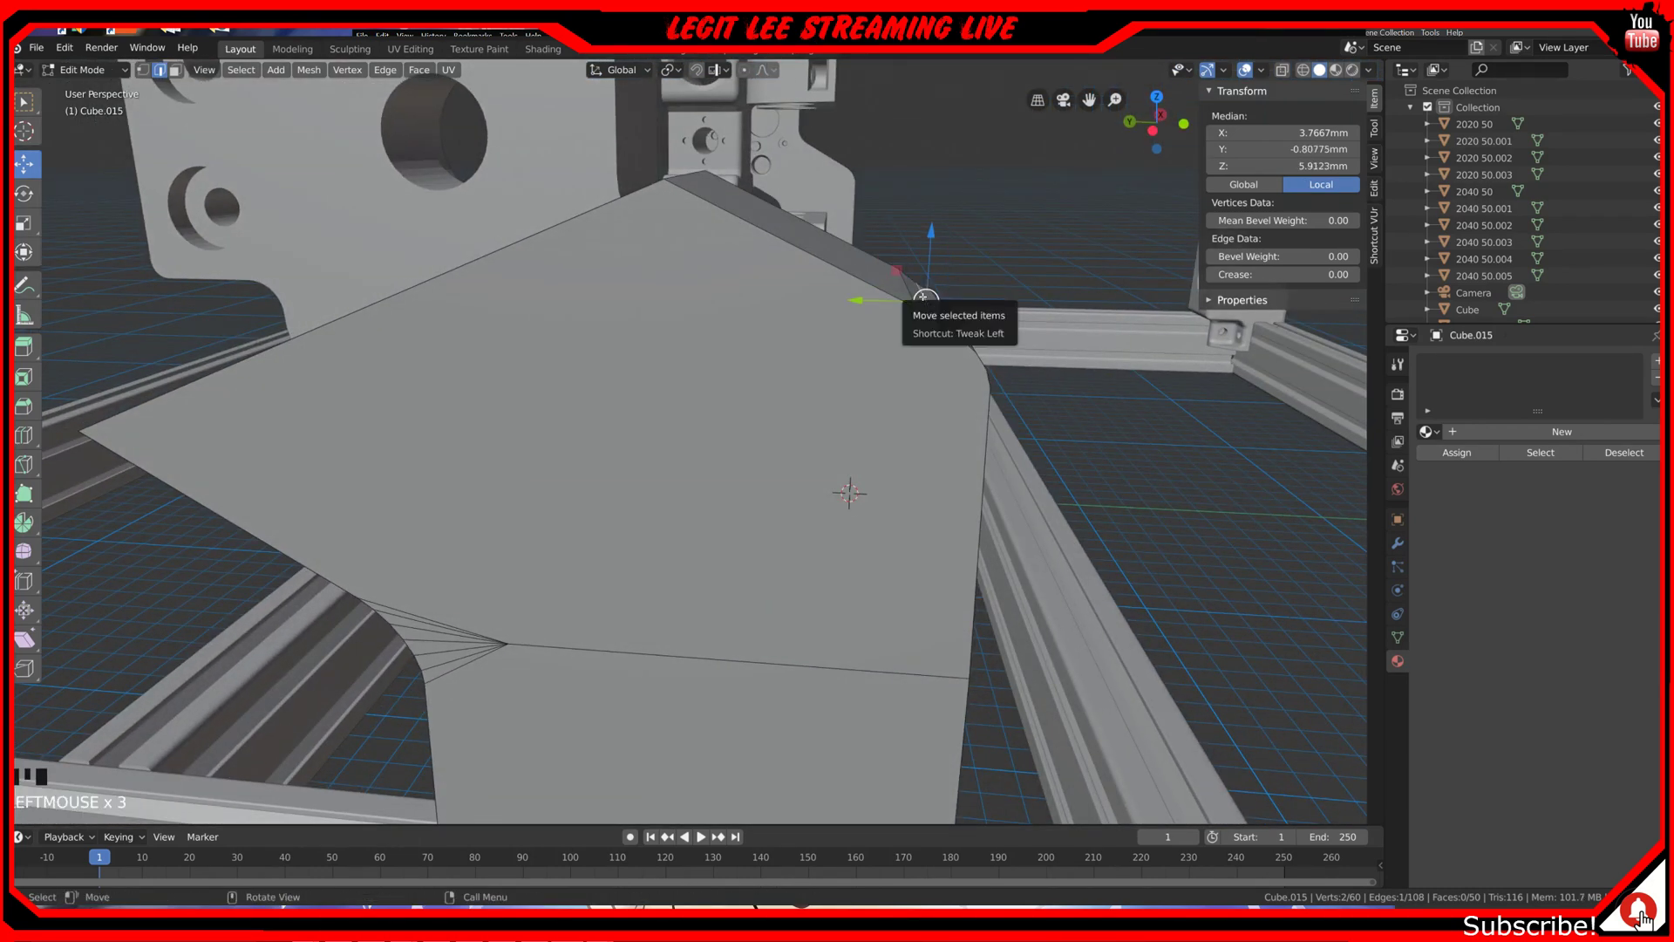
key(ctrl+KP_3)
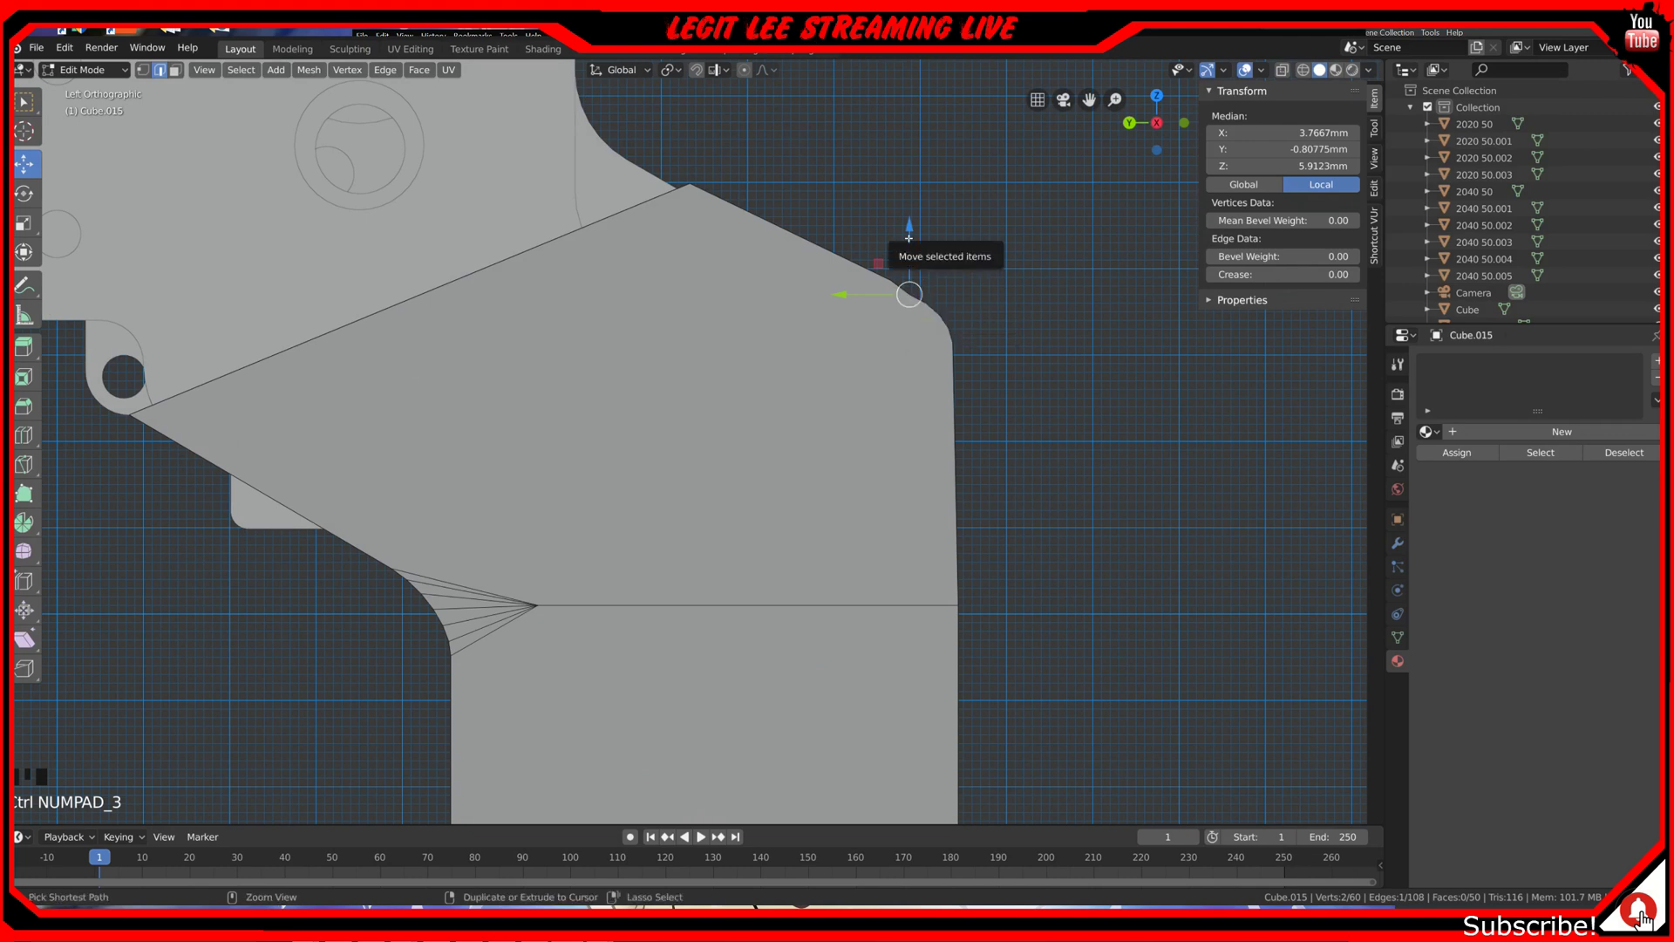
ctrl+drag(909, 237, 908, 232)
right_click(907, 232)
scroll(907, 232, up, 4)
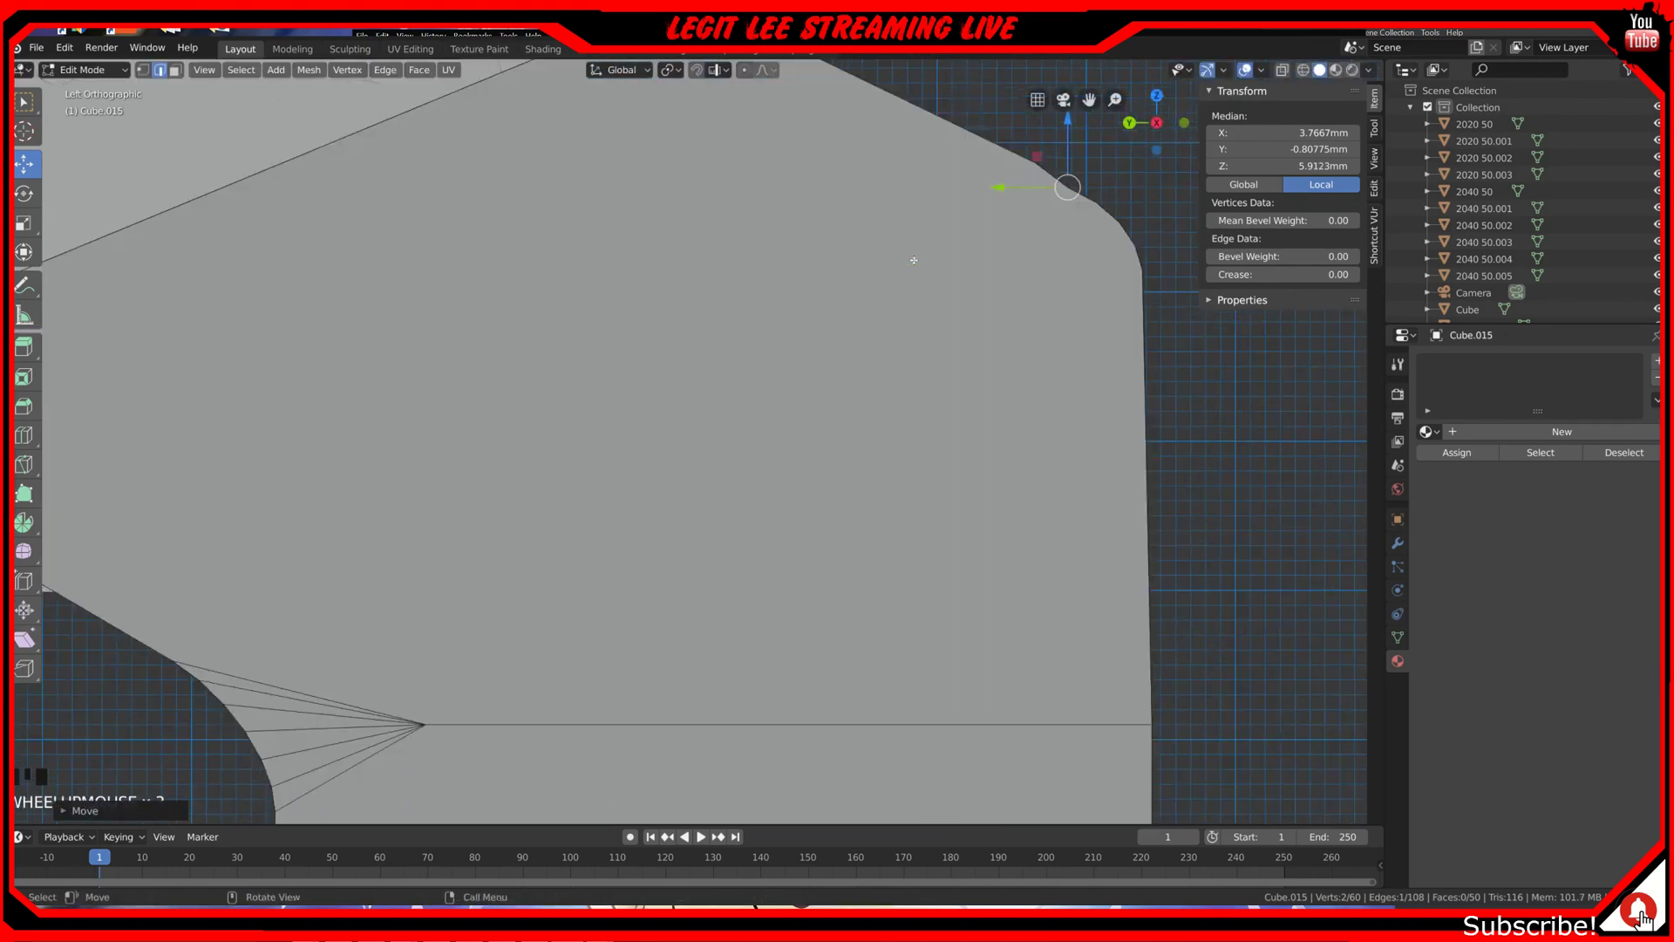
shift+middle_drag(762, 409, 570, 531)
scroll(570, 531, up, 5)
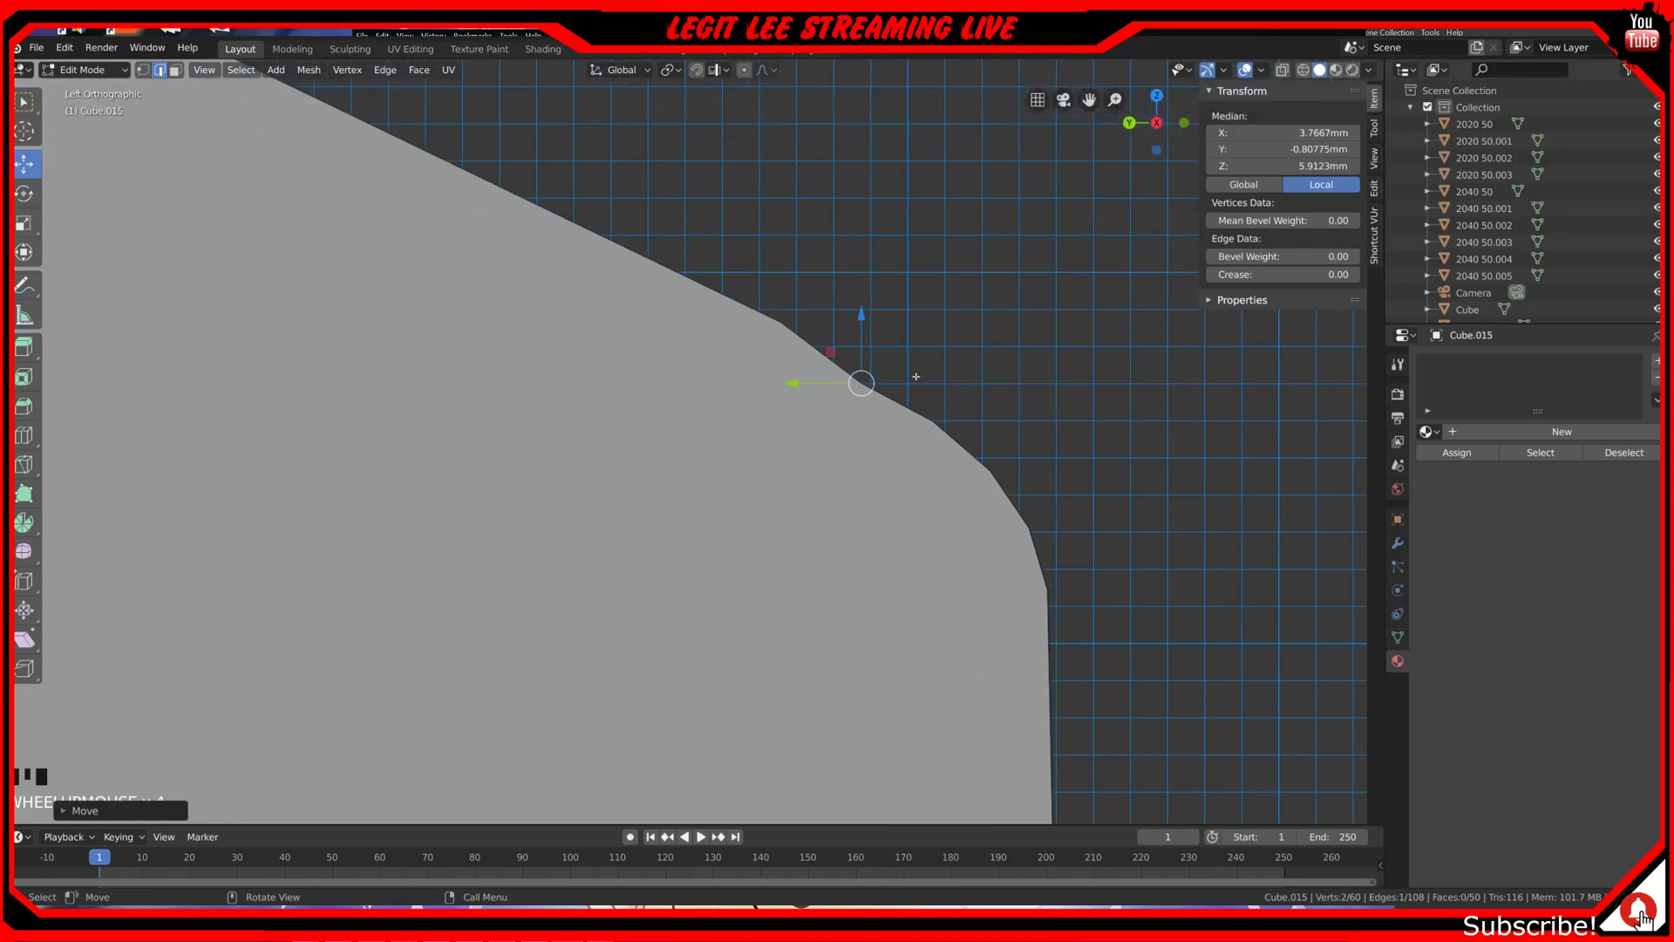
shift+middle_drag(913, 356, 770, 468)
scroll(770, 467, up, 3)
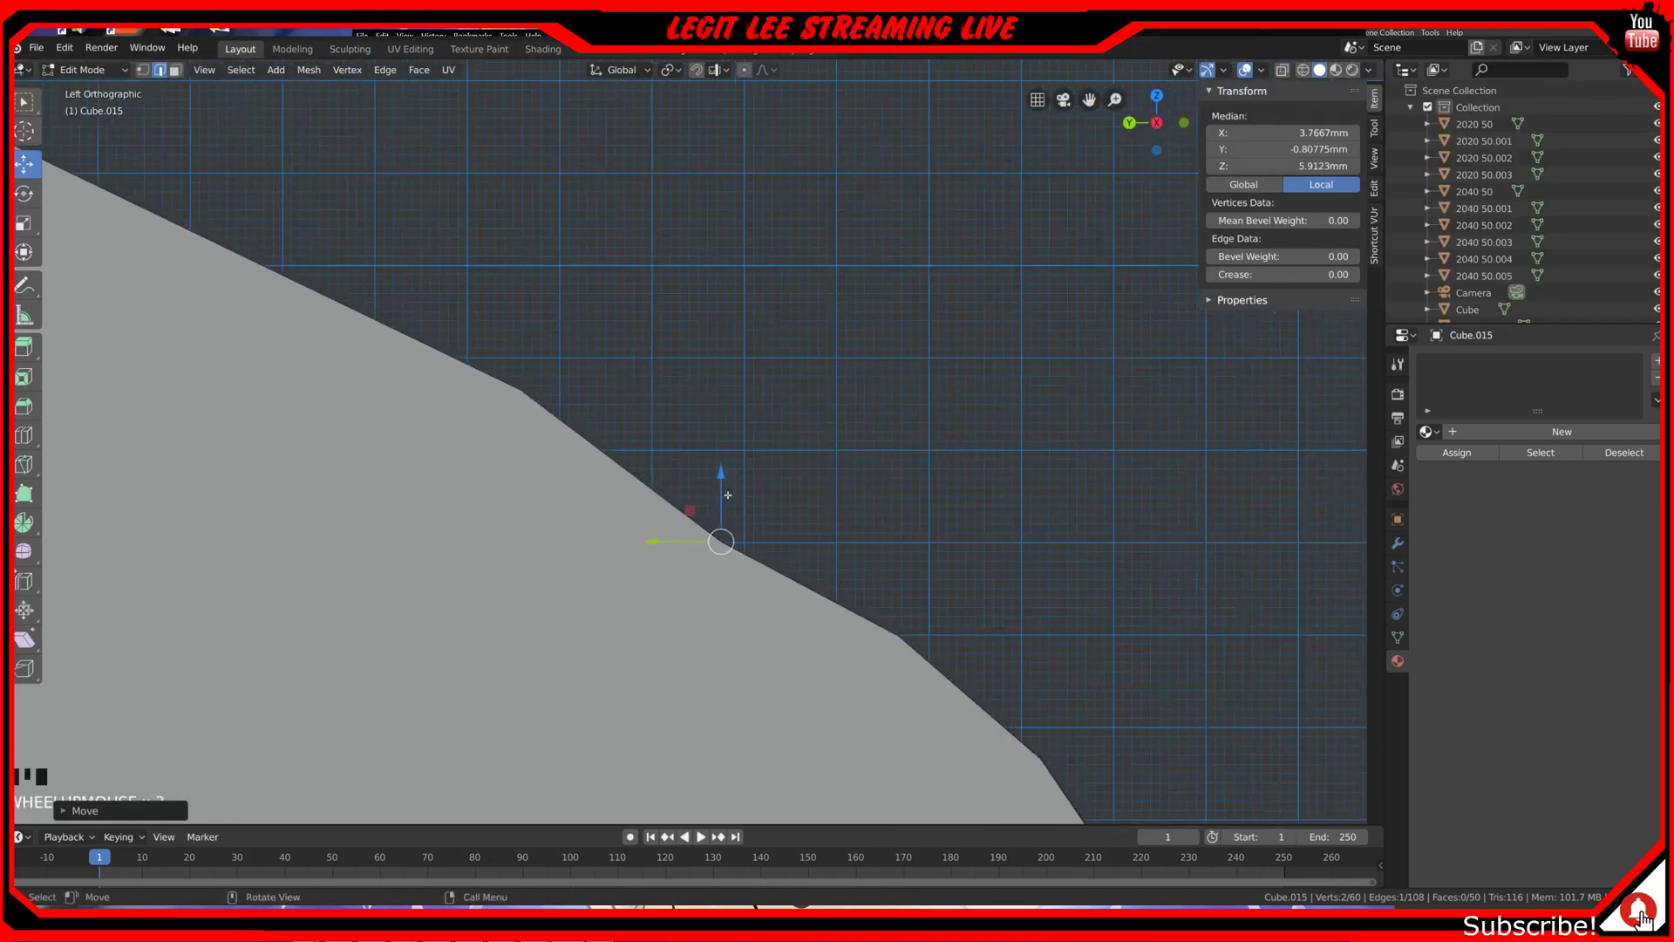
mouse_move(727, 493)
ctrl+mouse_down()
mouse_move(735, 469)
mouse_move(732, 488)
ctrl+mouse_up()
scroll(739, 511, down, 2)
scroll(739, 511, down, 9)
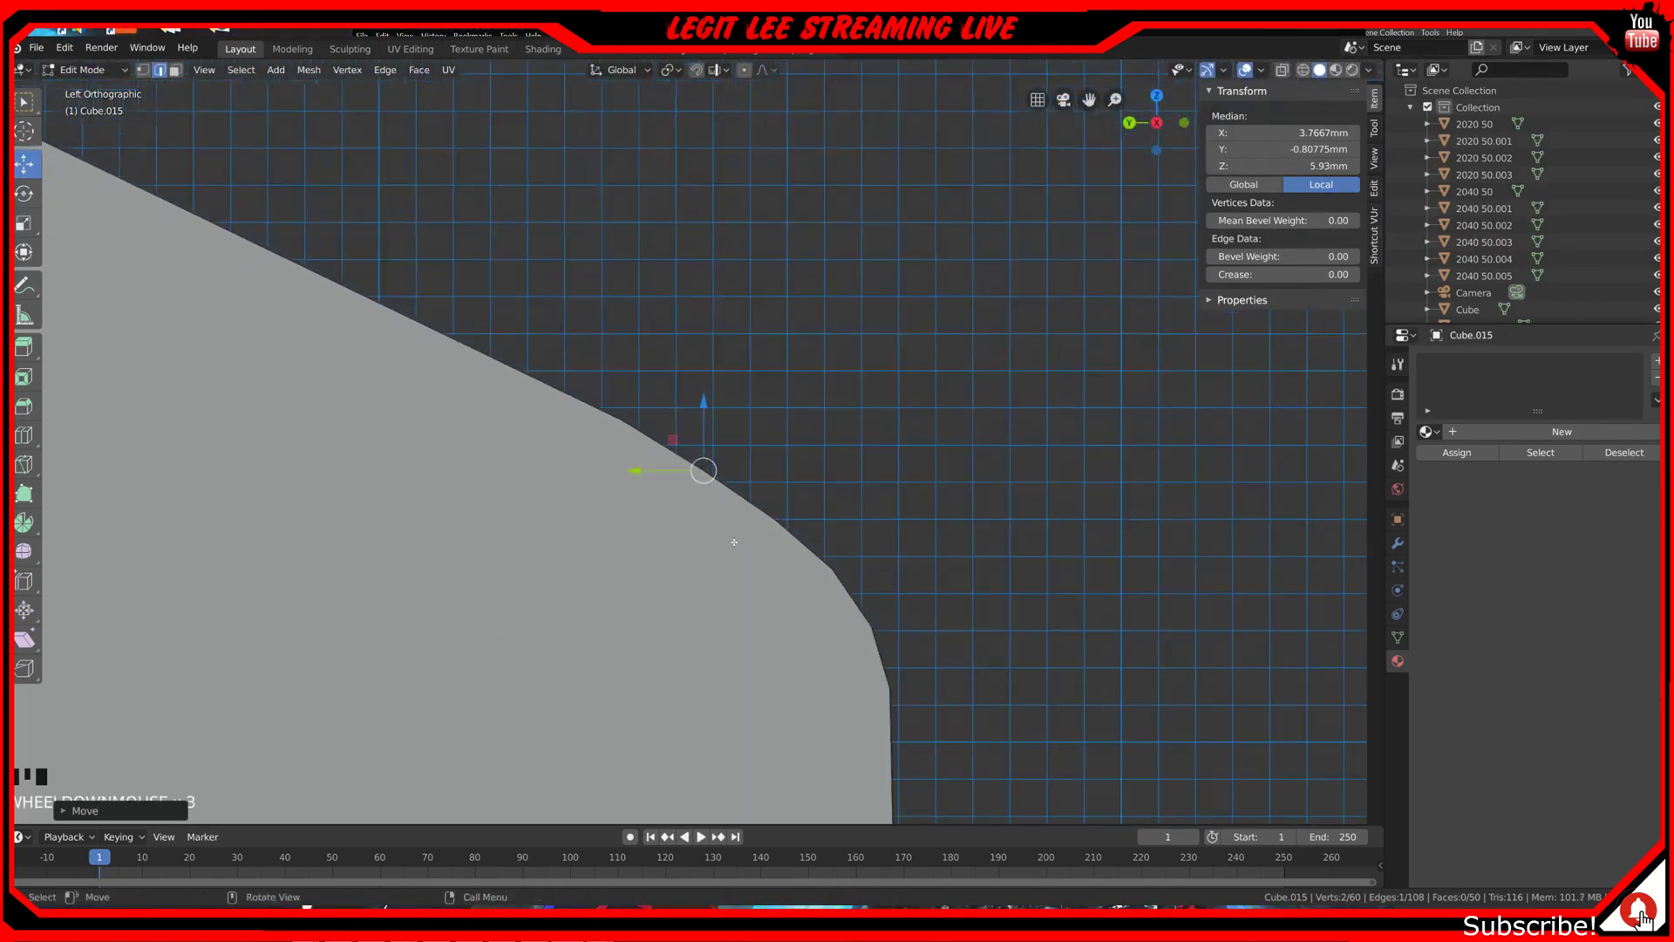
scroll(632, 572, down, 3)
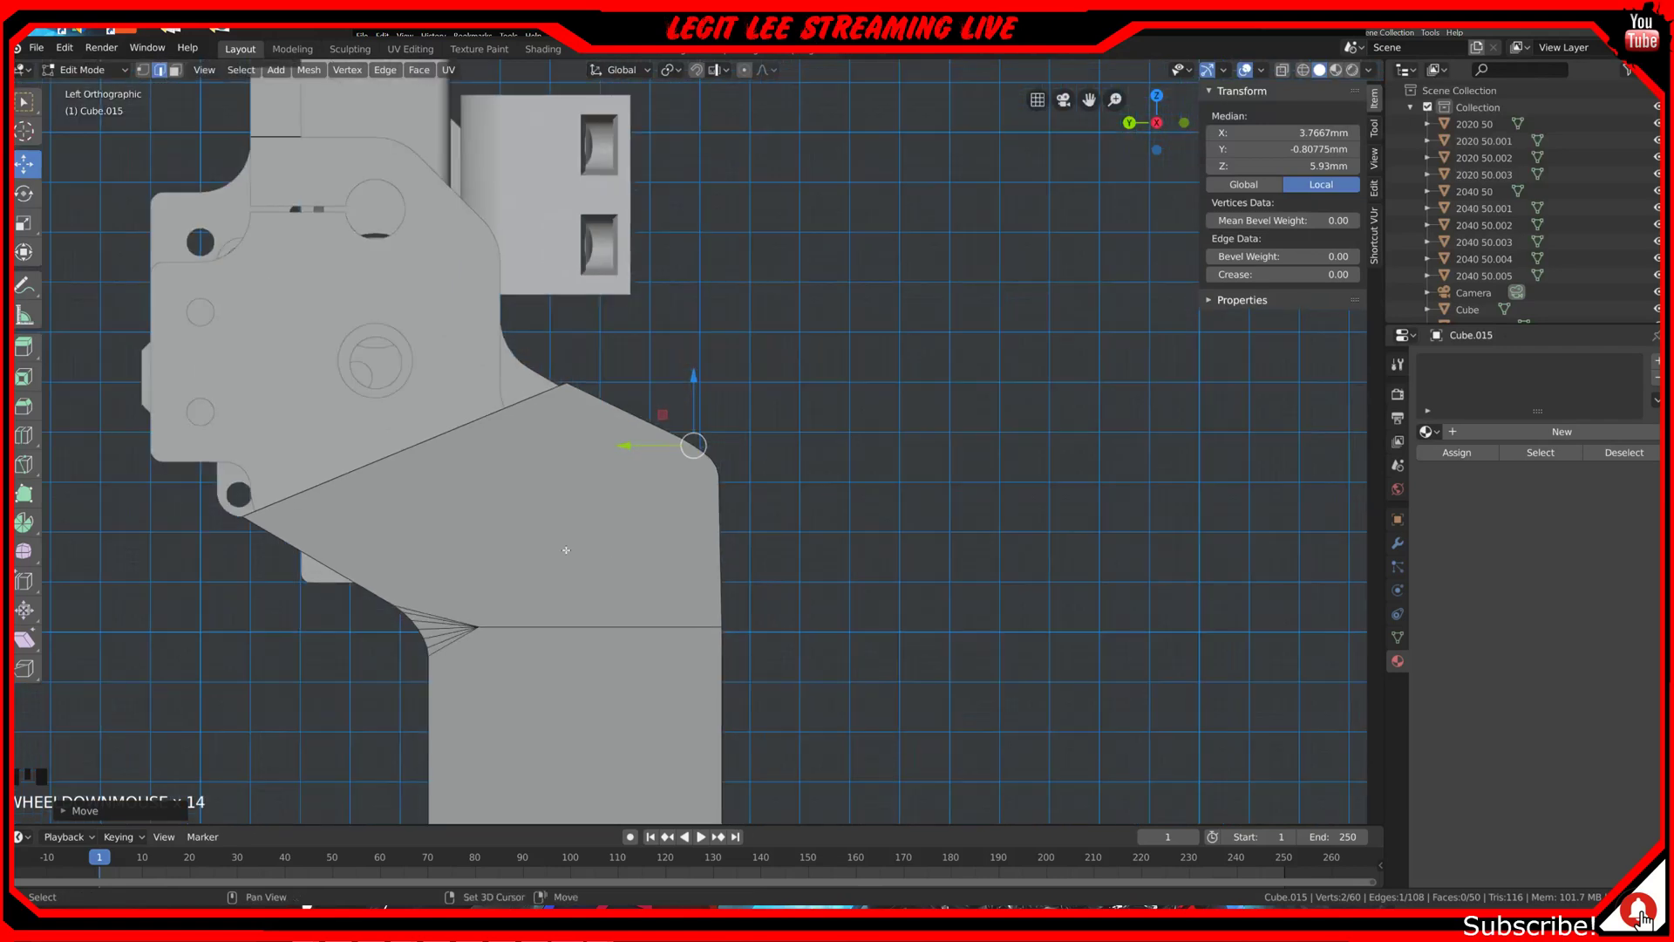
Step: Dissolve the three upper fan edges converging at the inner bend on the plate's side face
shift+middle_drag(561, 553, 829, 650)
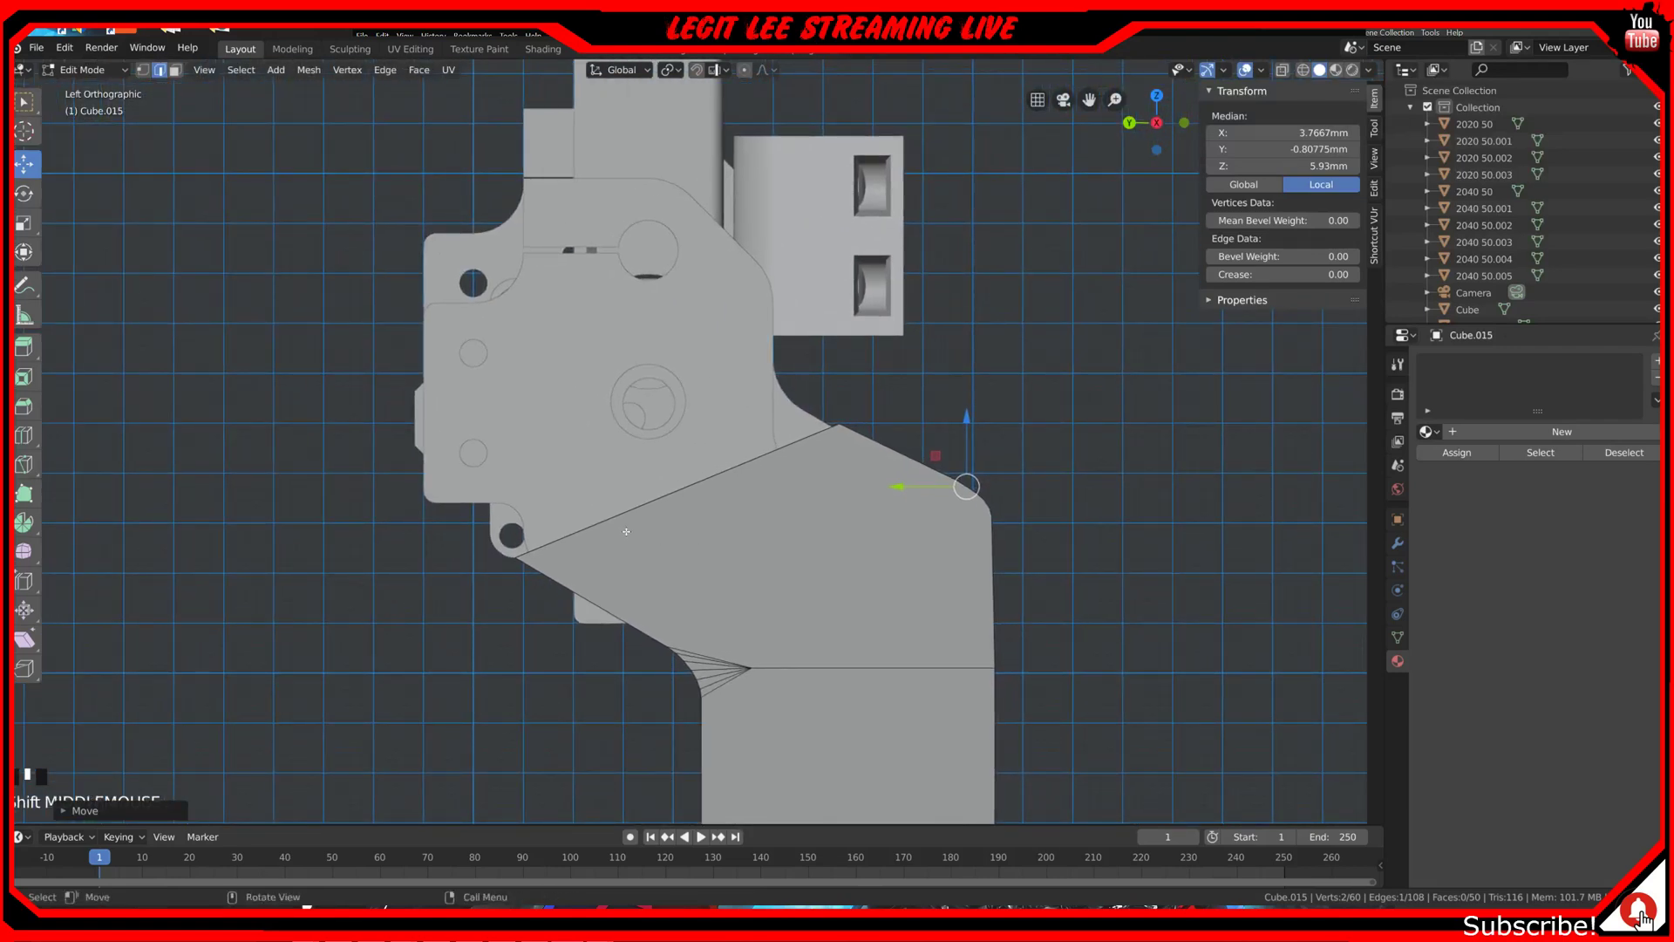
scroll(727, 559, down, 2)
scroll(727, 559, up, 1)
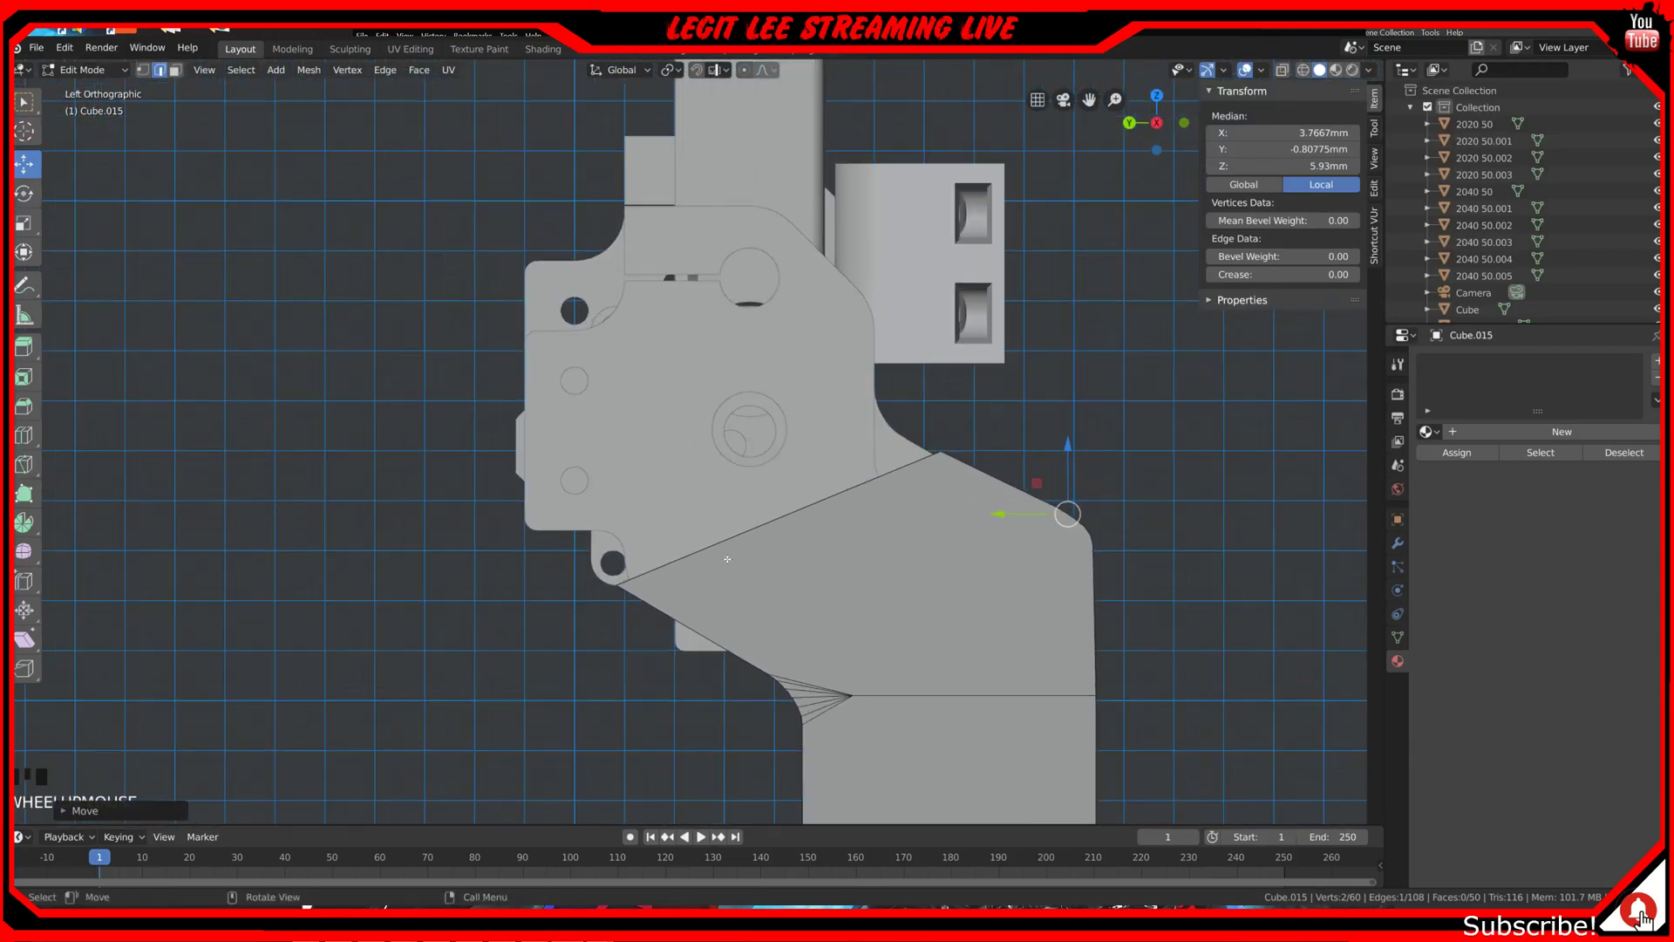
middle_drag(856, 706, 659, 385)
click(837, 687)
scroll(871, 739, up, 3)
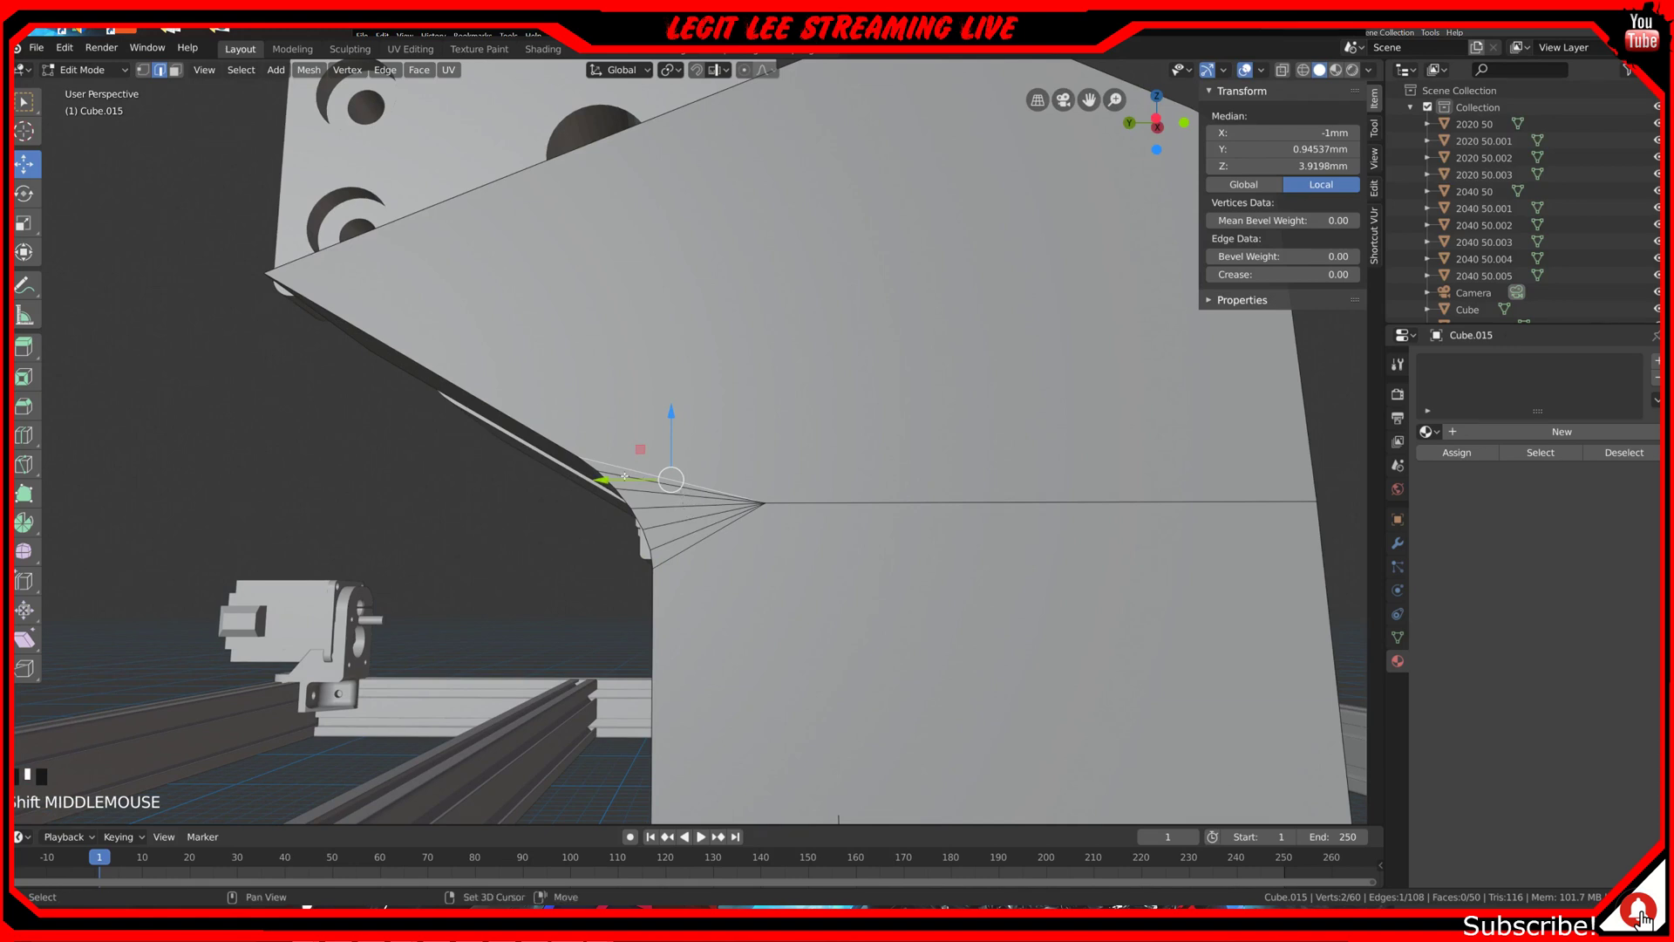
click(616, 471)
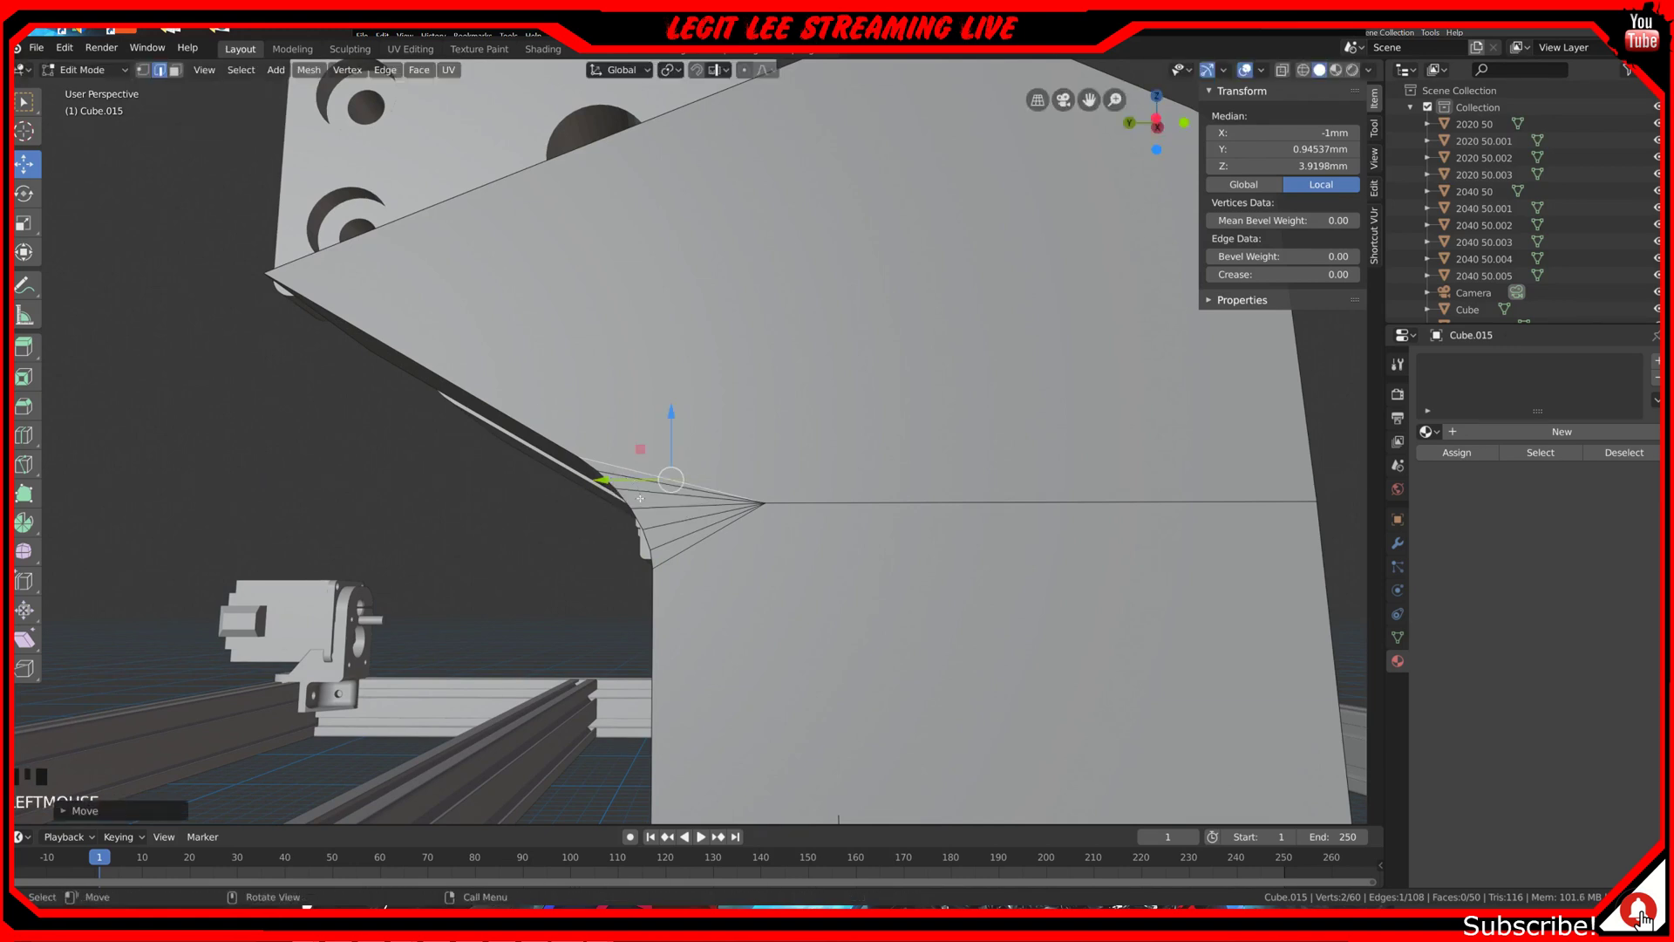
click(640, 498)
shift+click(620, 462)
shift+click(620, 462)
shift+click(607, 460)
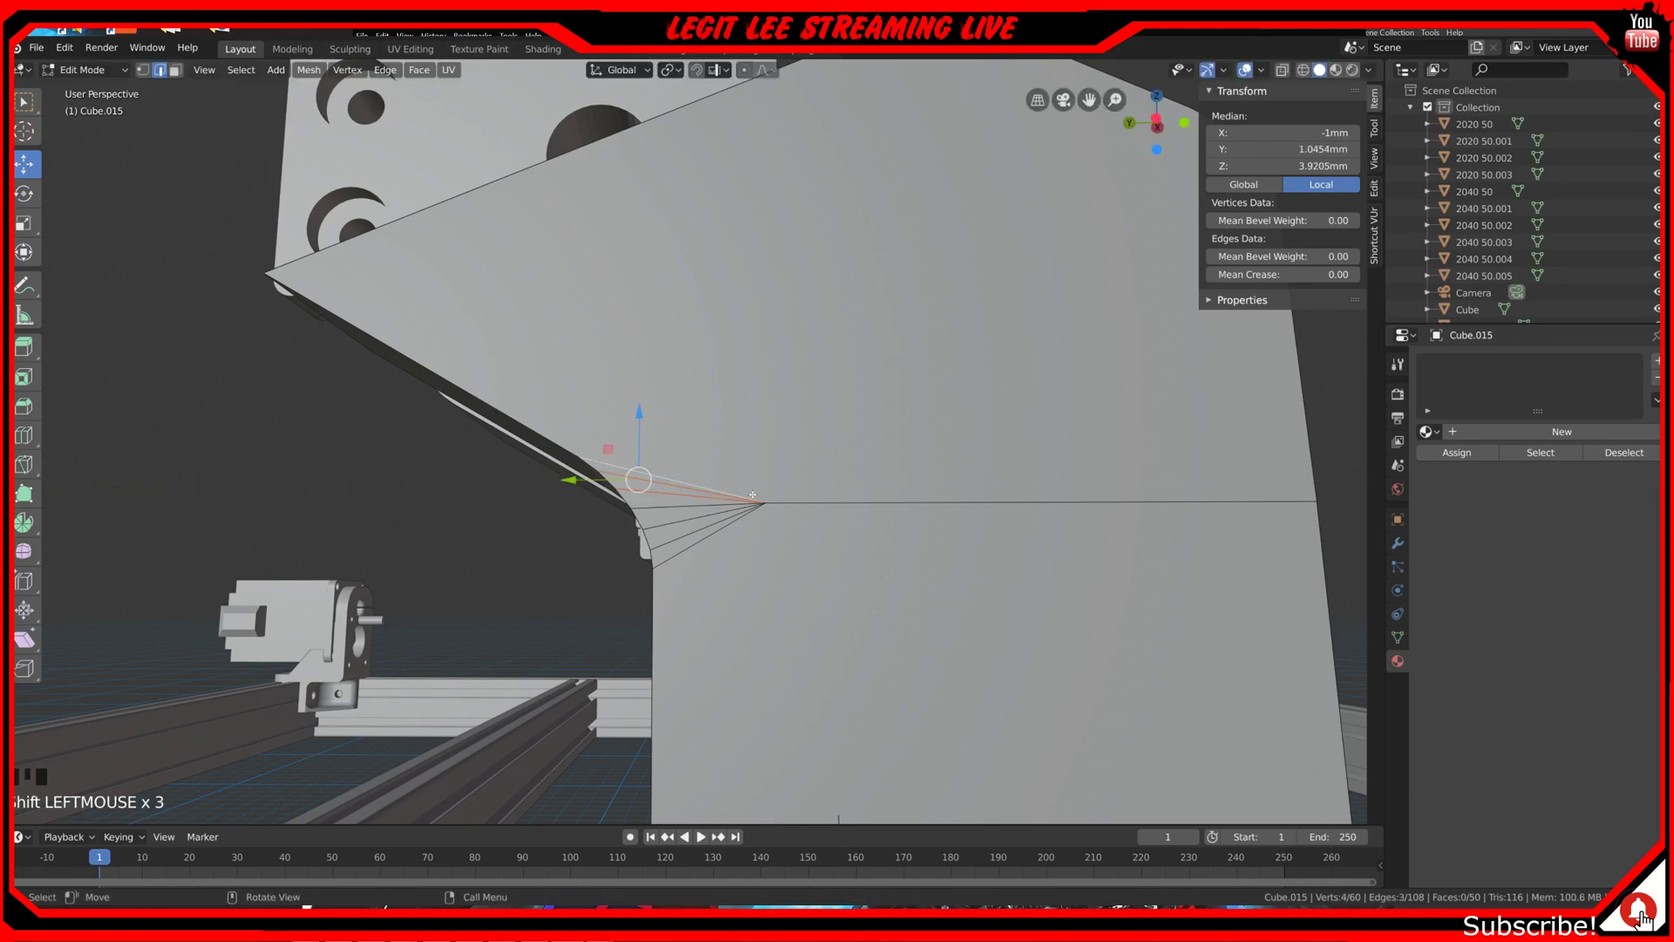
key(x)
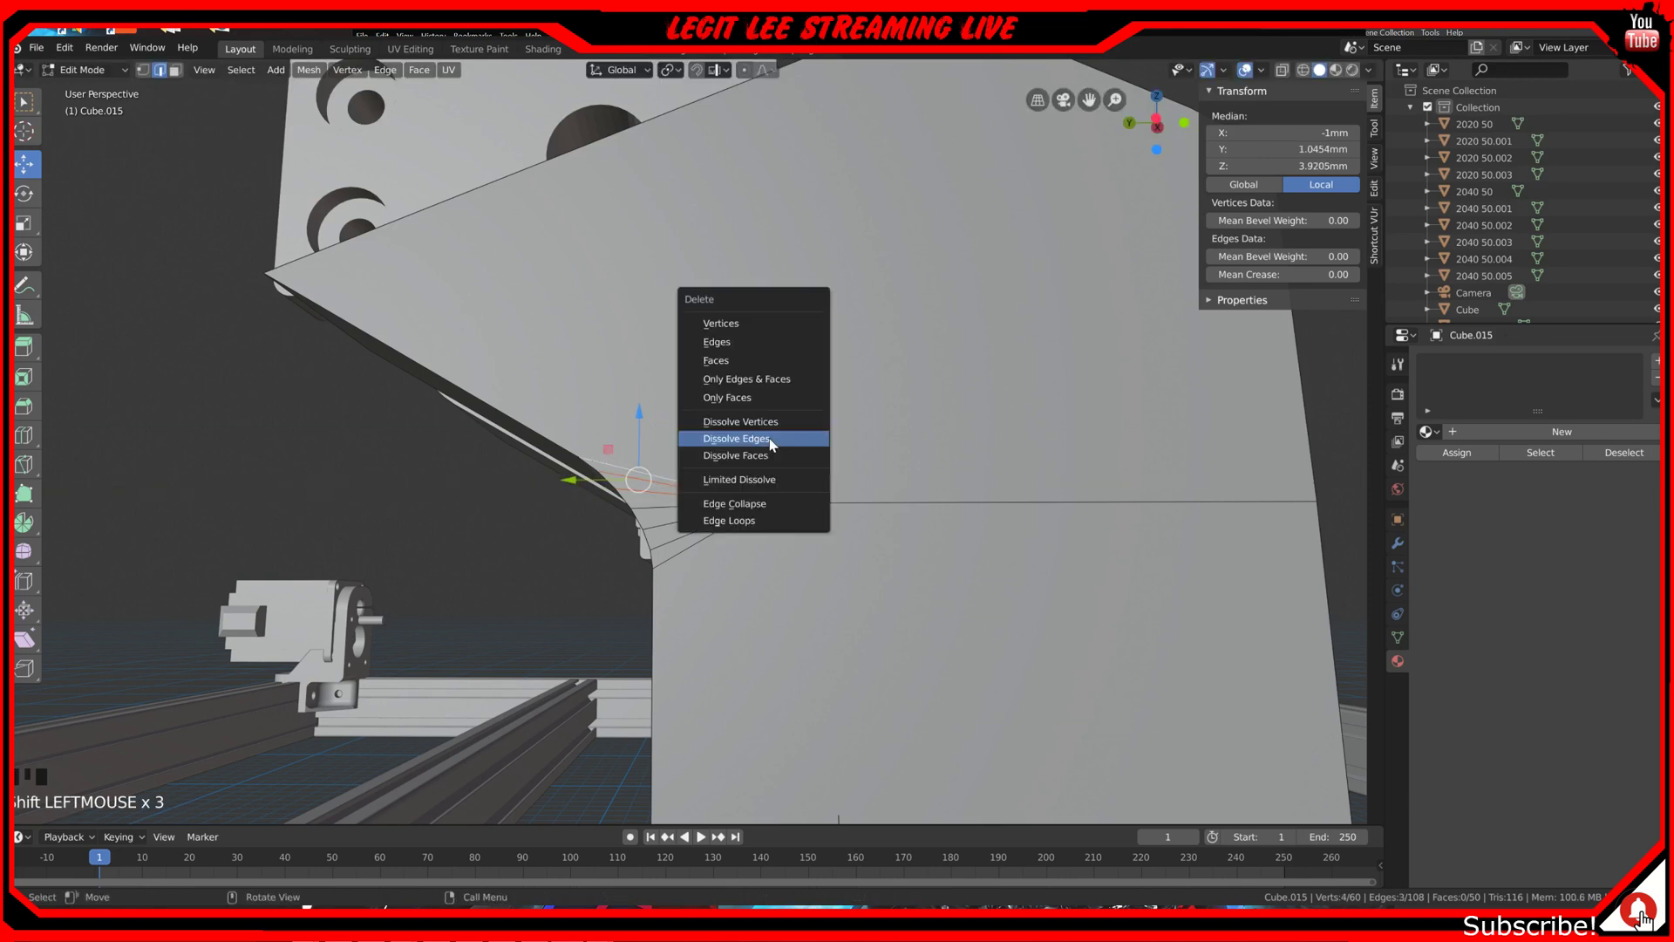
click(763, 444)
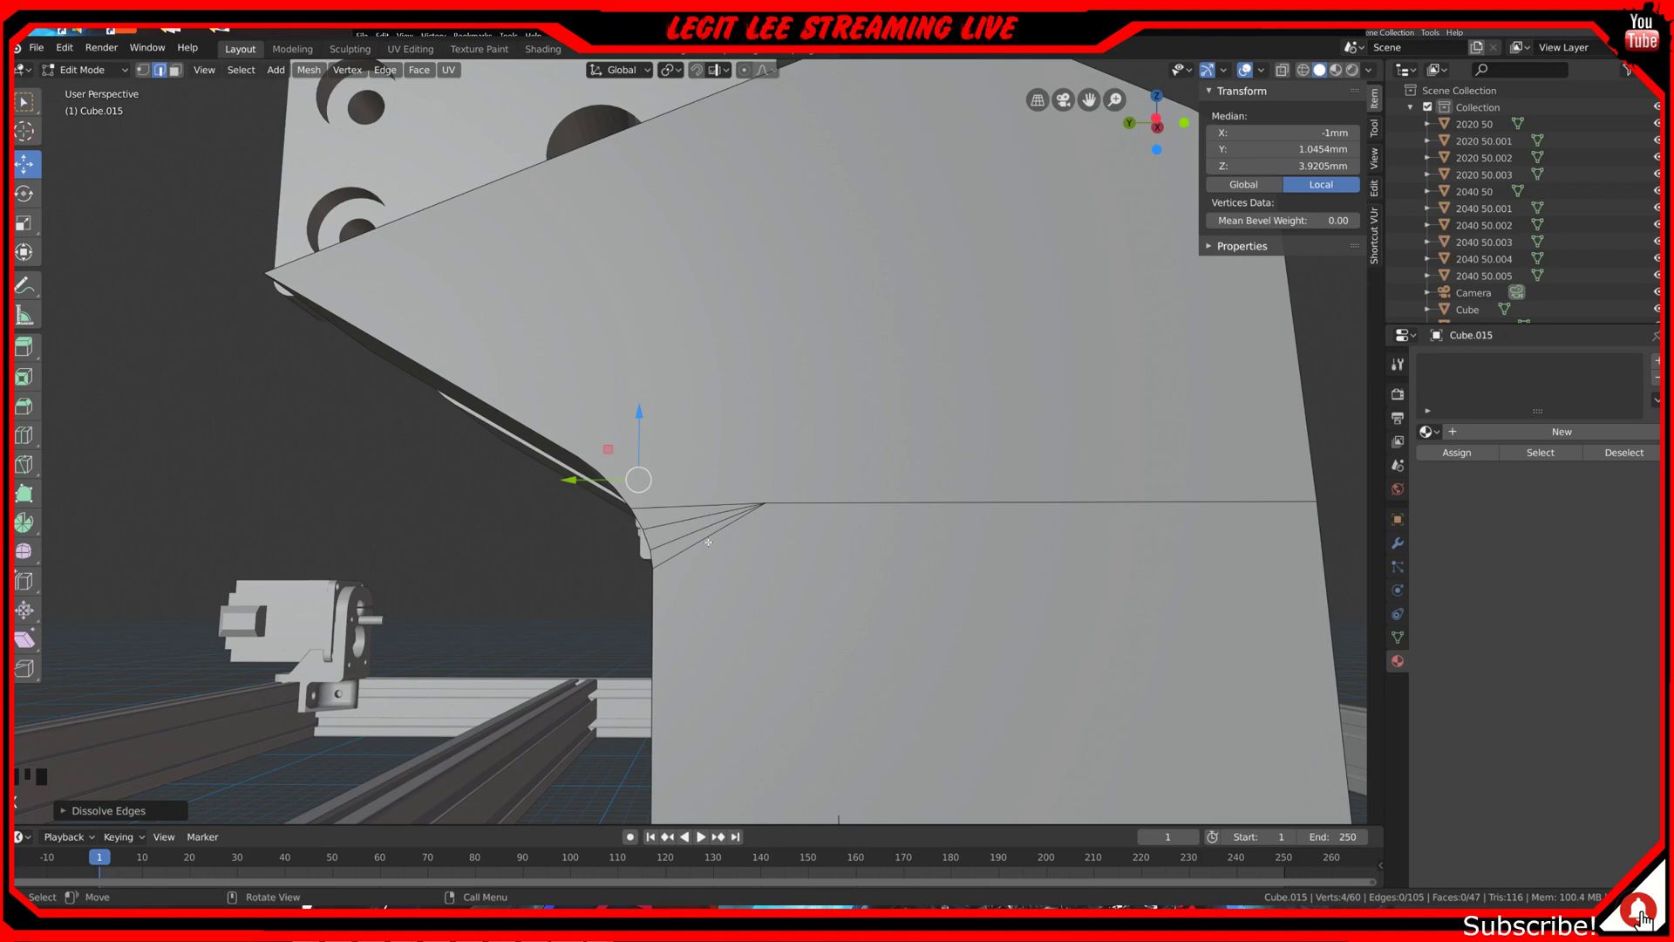
Step: Select the three lower fan edges at the inner bend on the plate's side face for dissolving
shift+click(652, 563)
shift+click(660, 525)
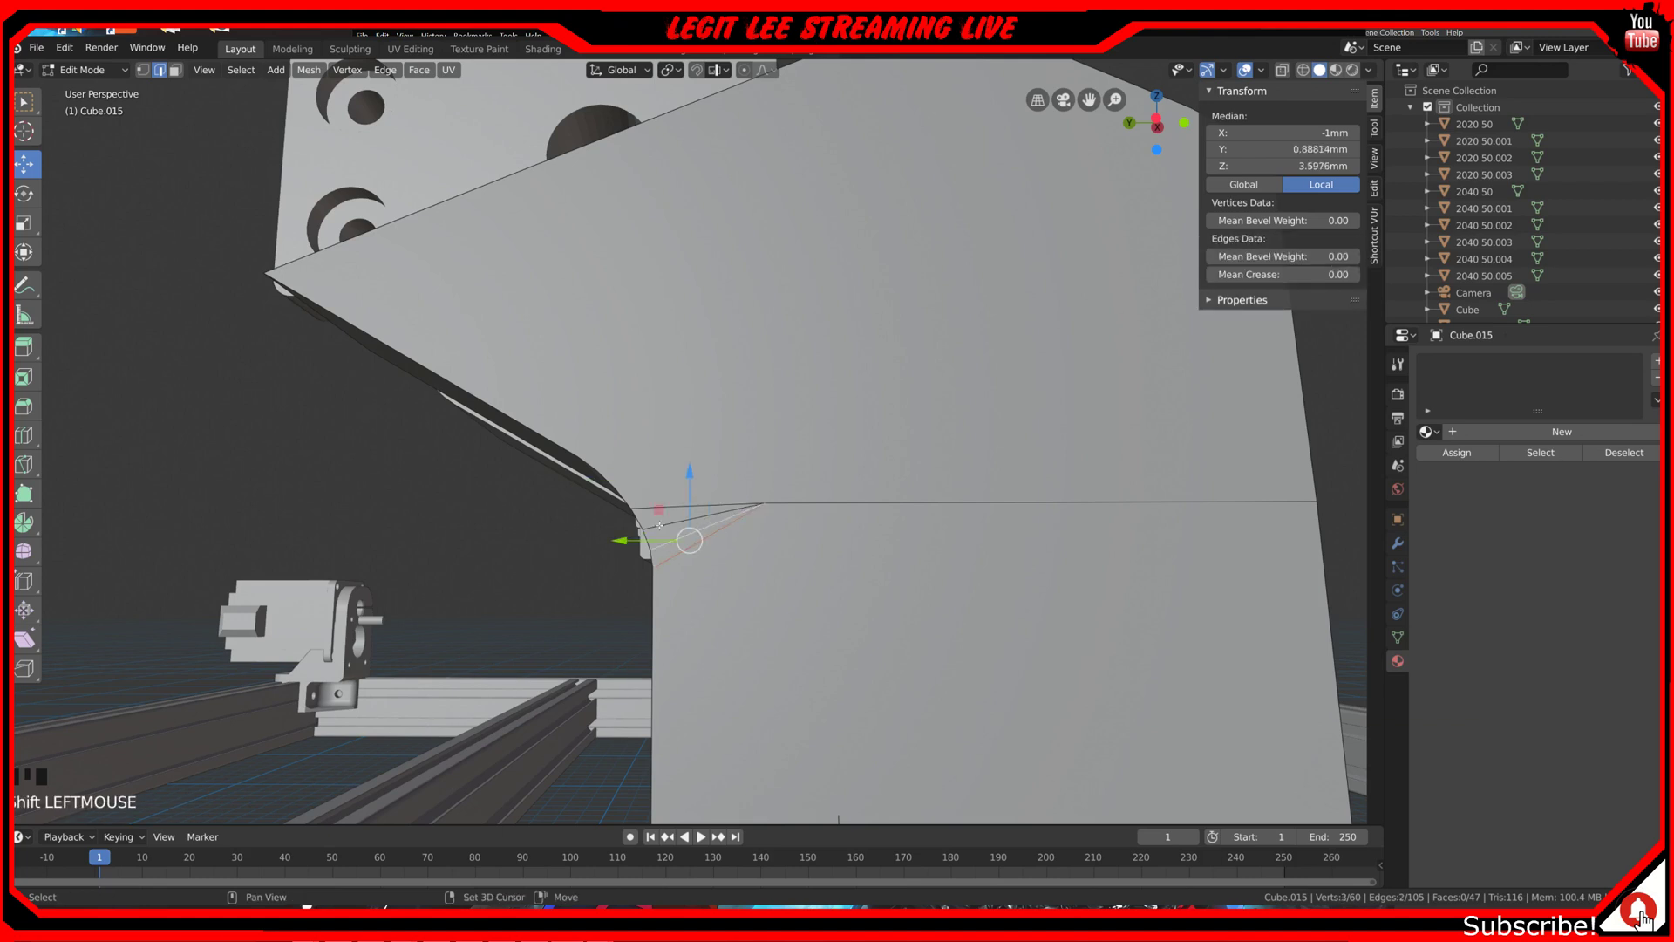
shift+click(653, 524)
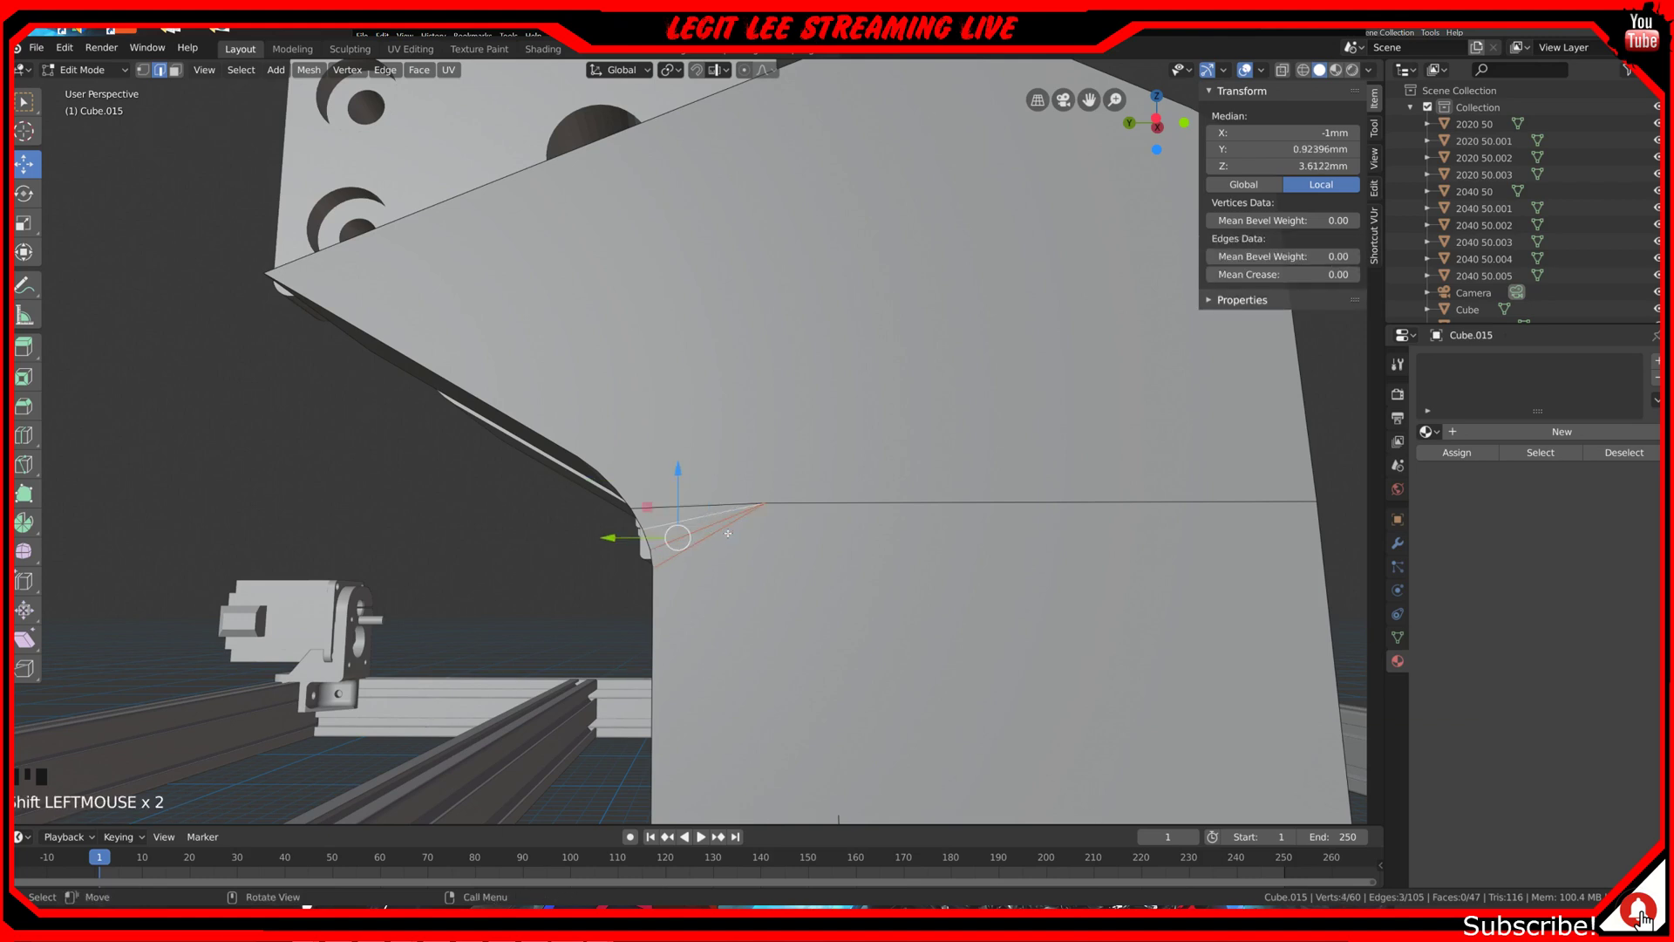
key(x)
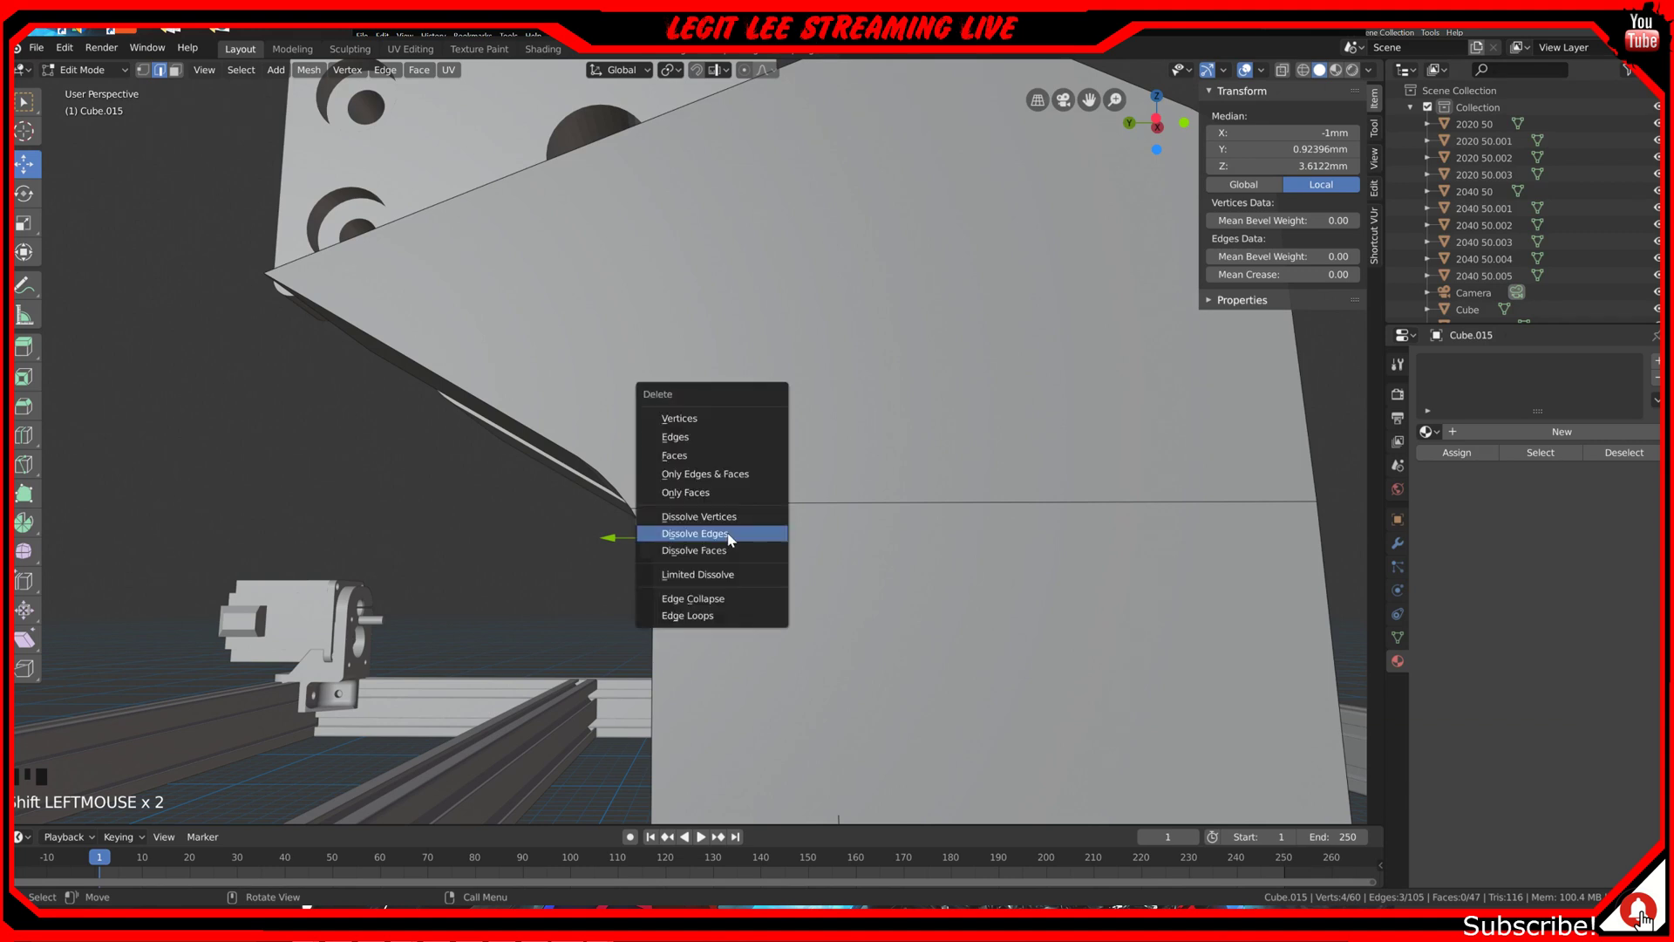
Step: Dissolve the selected edges on the bracket's near side face and the six edges fanning out at the bend on its opposite side face
click(728, 534)
middle_drag(728, 534, 678, 456)
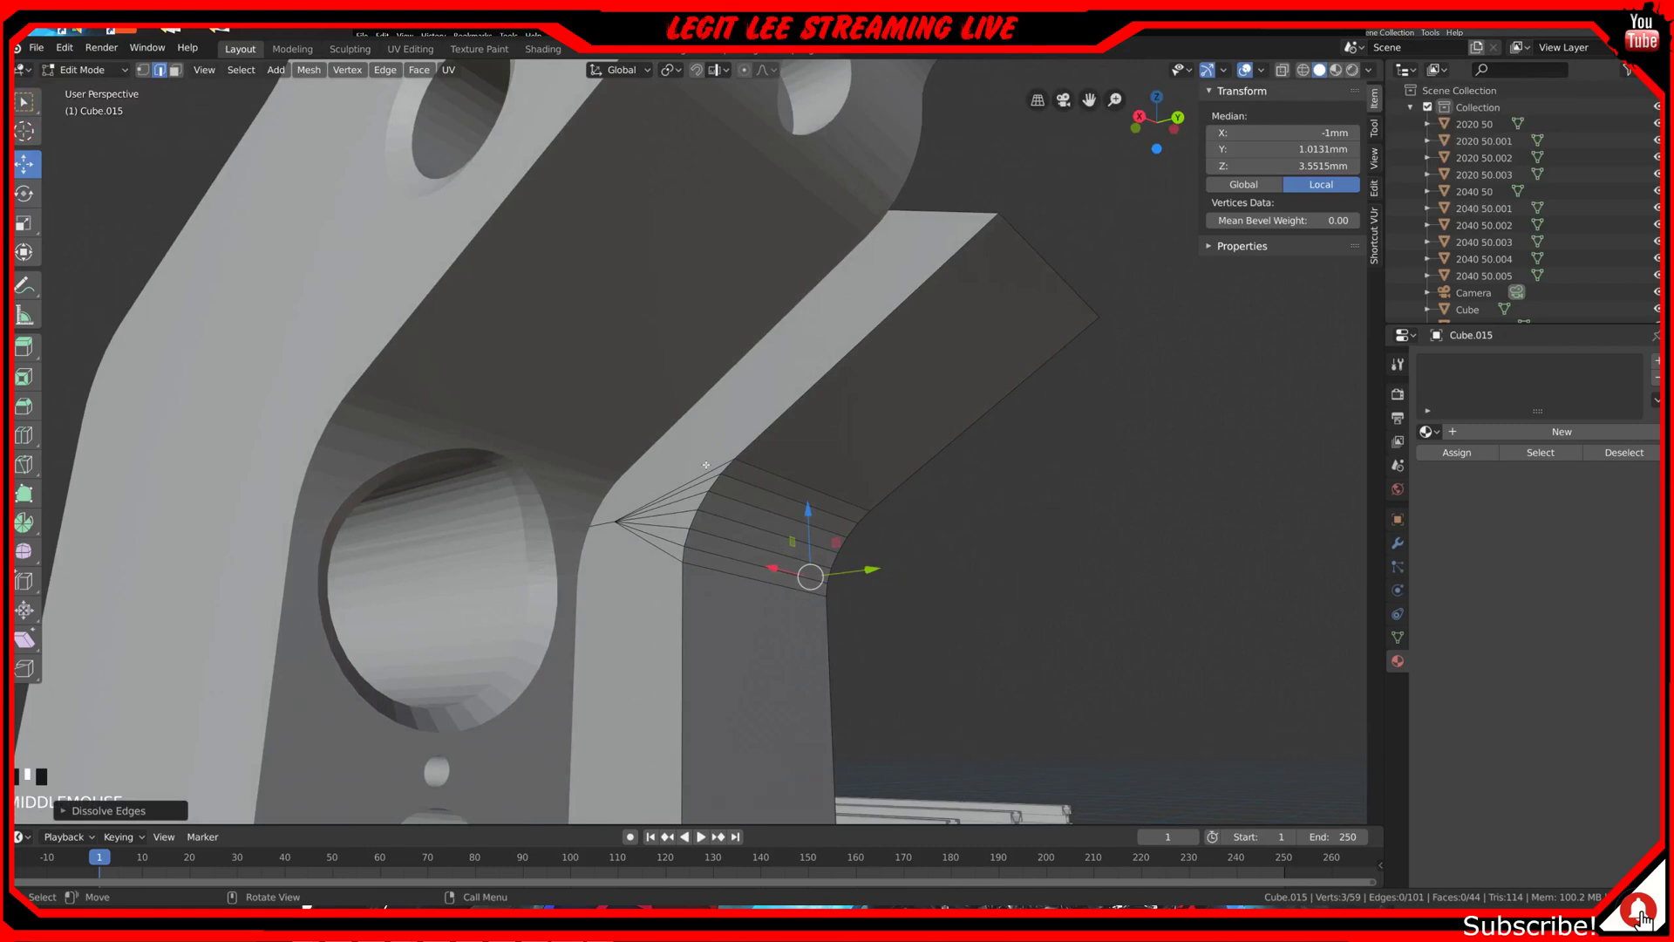
click(708, 469)
scroll(715, 478, up, 4)
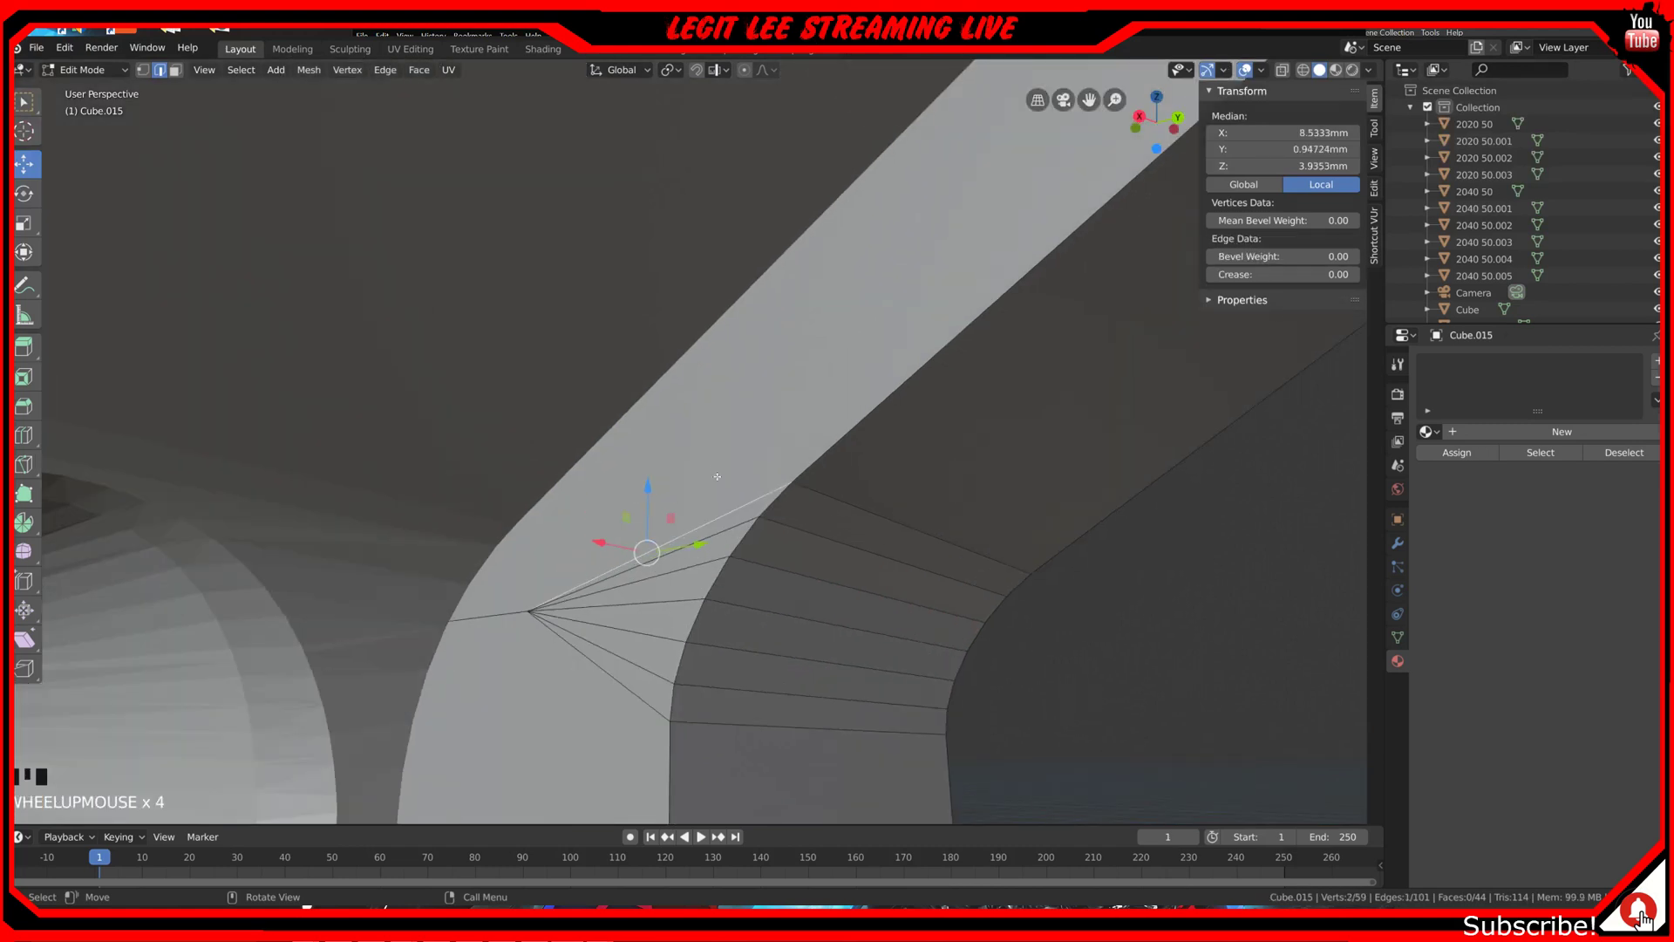
shift+click(746, 523)
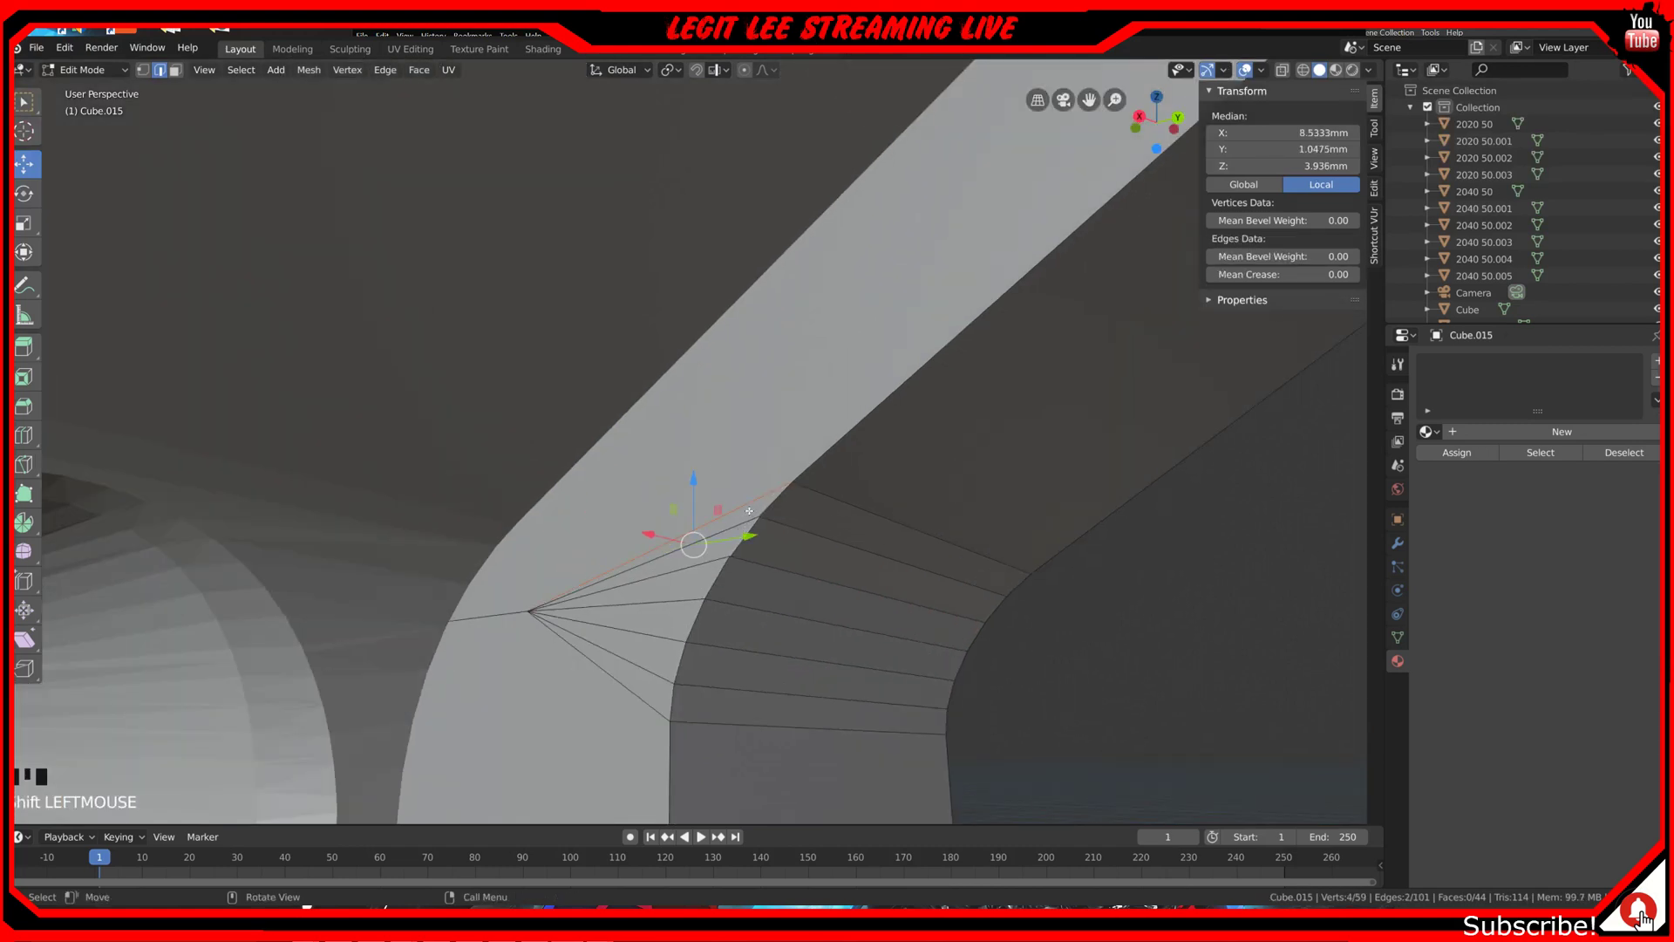
click(745, 522)
shift+click(757, 500)
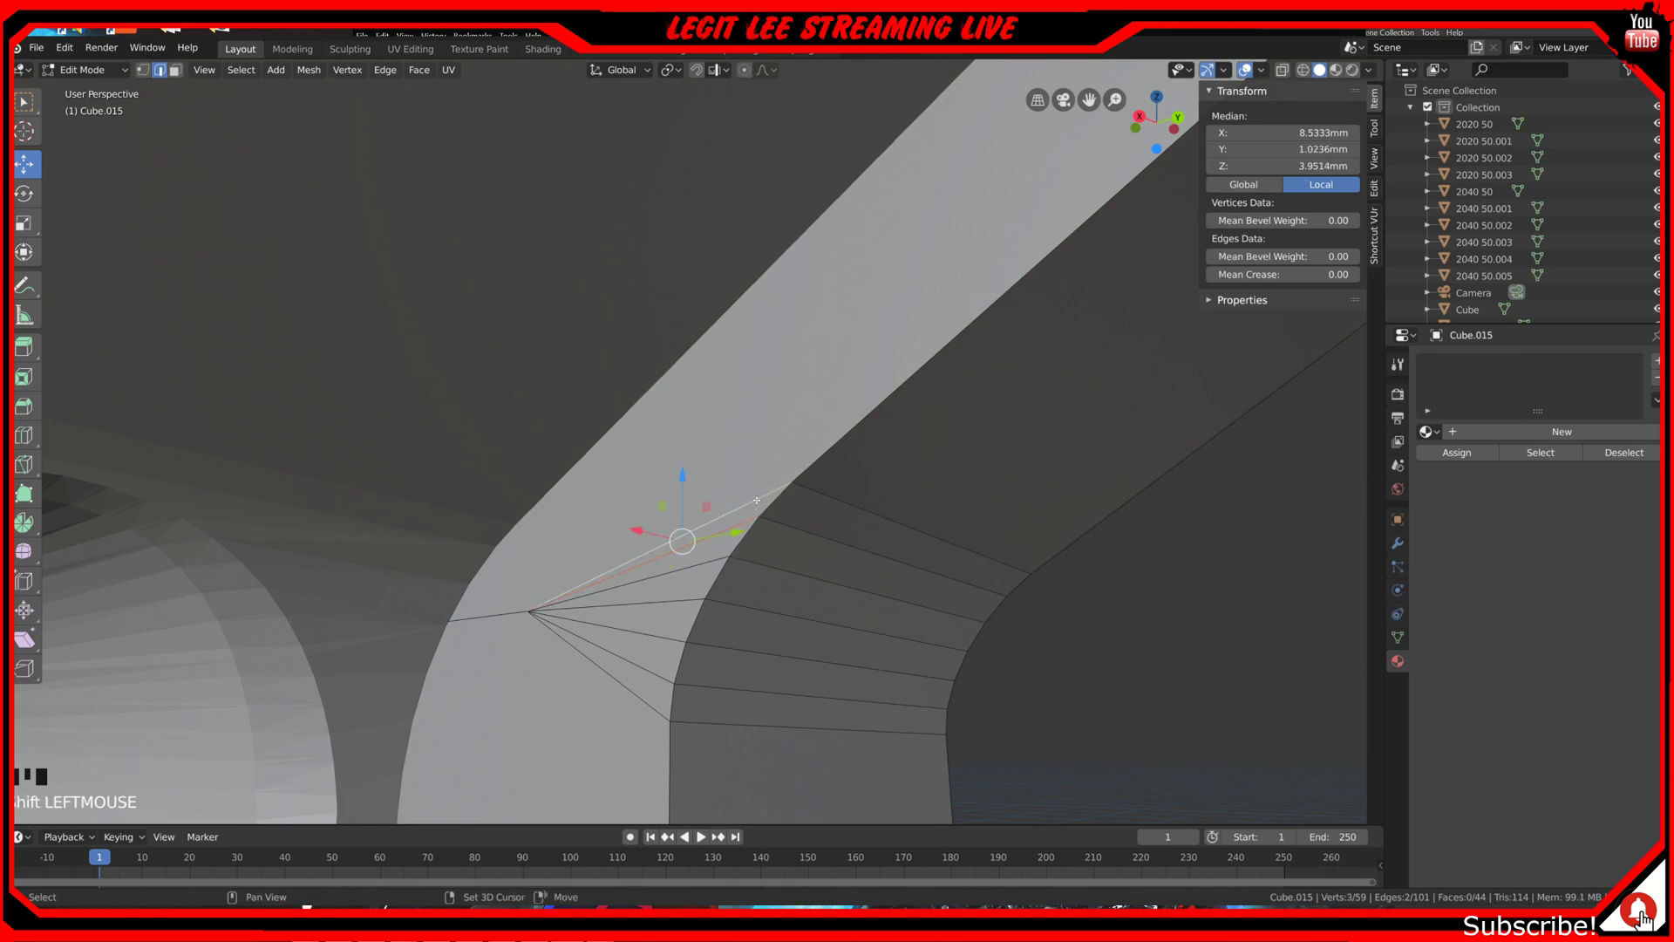
shift+click(704, 573)
shift+click(658, 641)
shift+click(645, 662)
shift+click(627, 690)
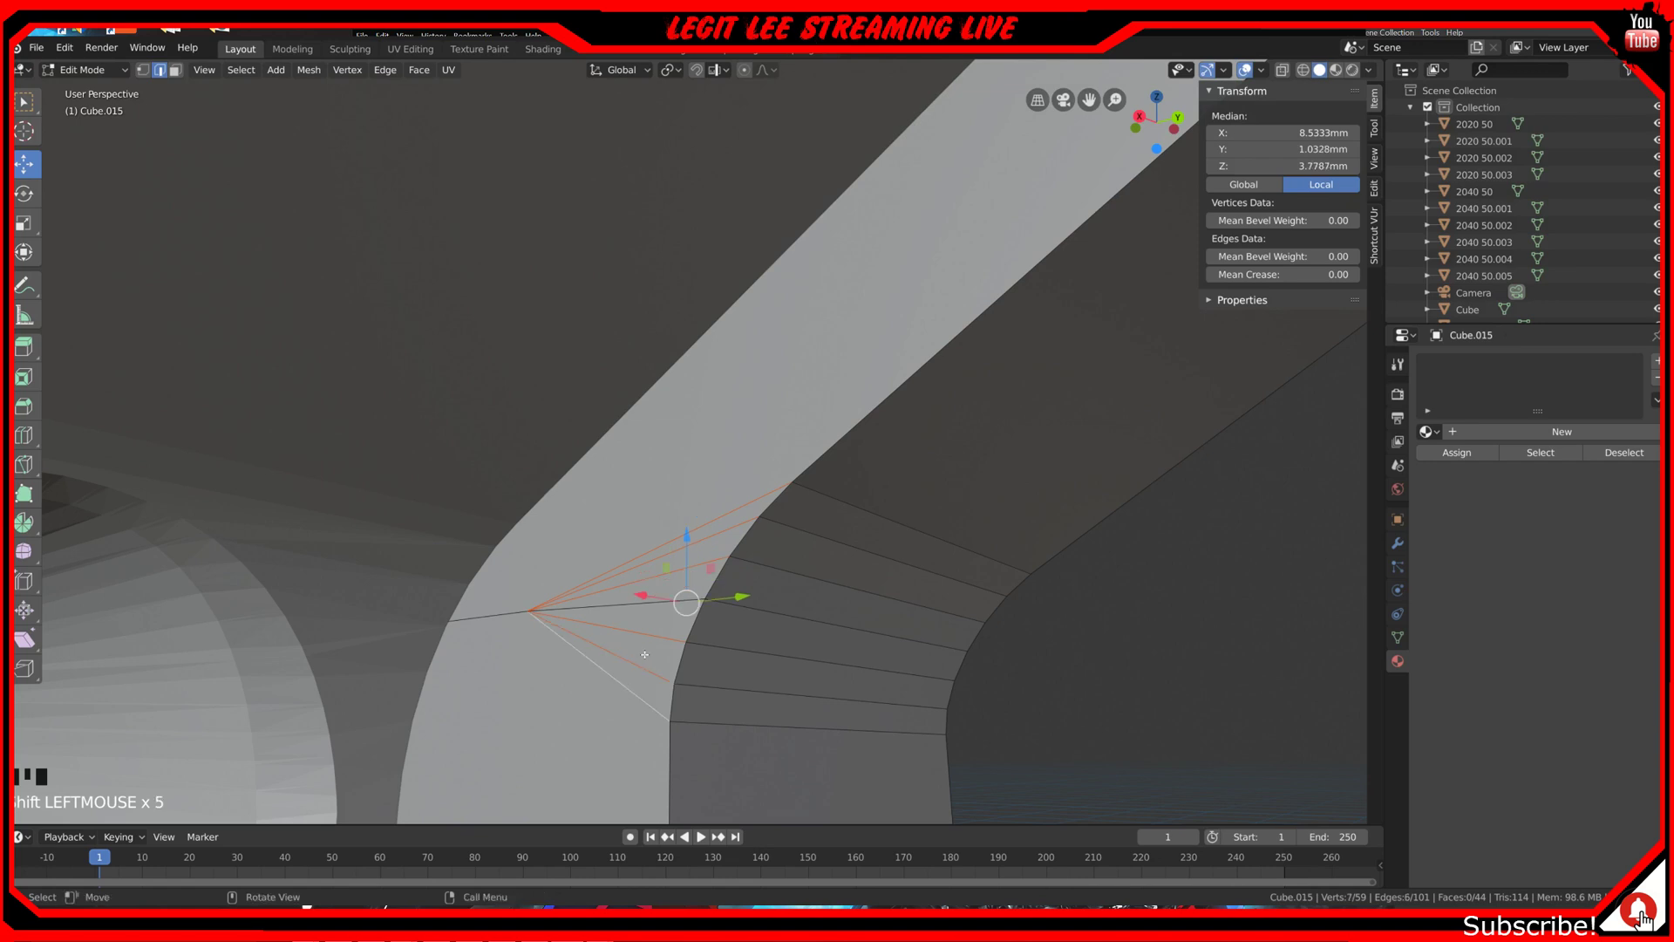
key(x)
click(647, 660)
middle_drag(647, 660, 1053, 511)
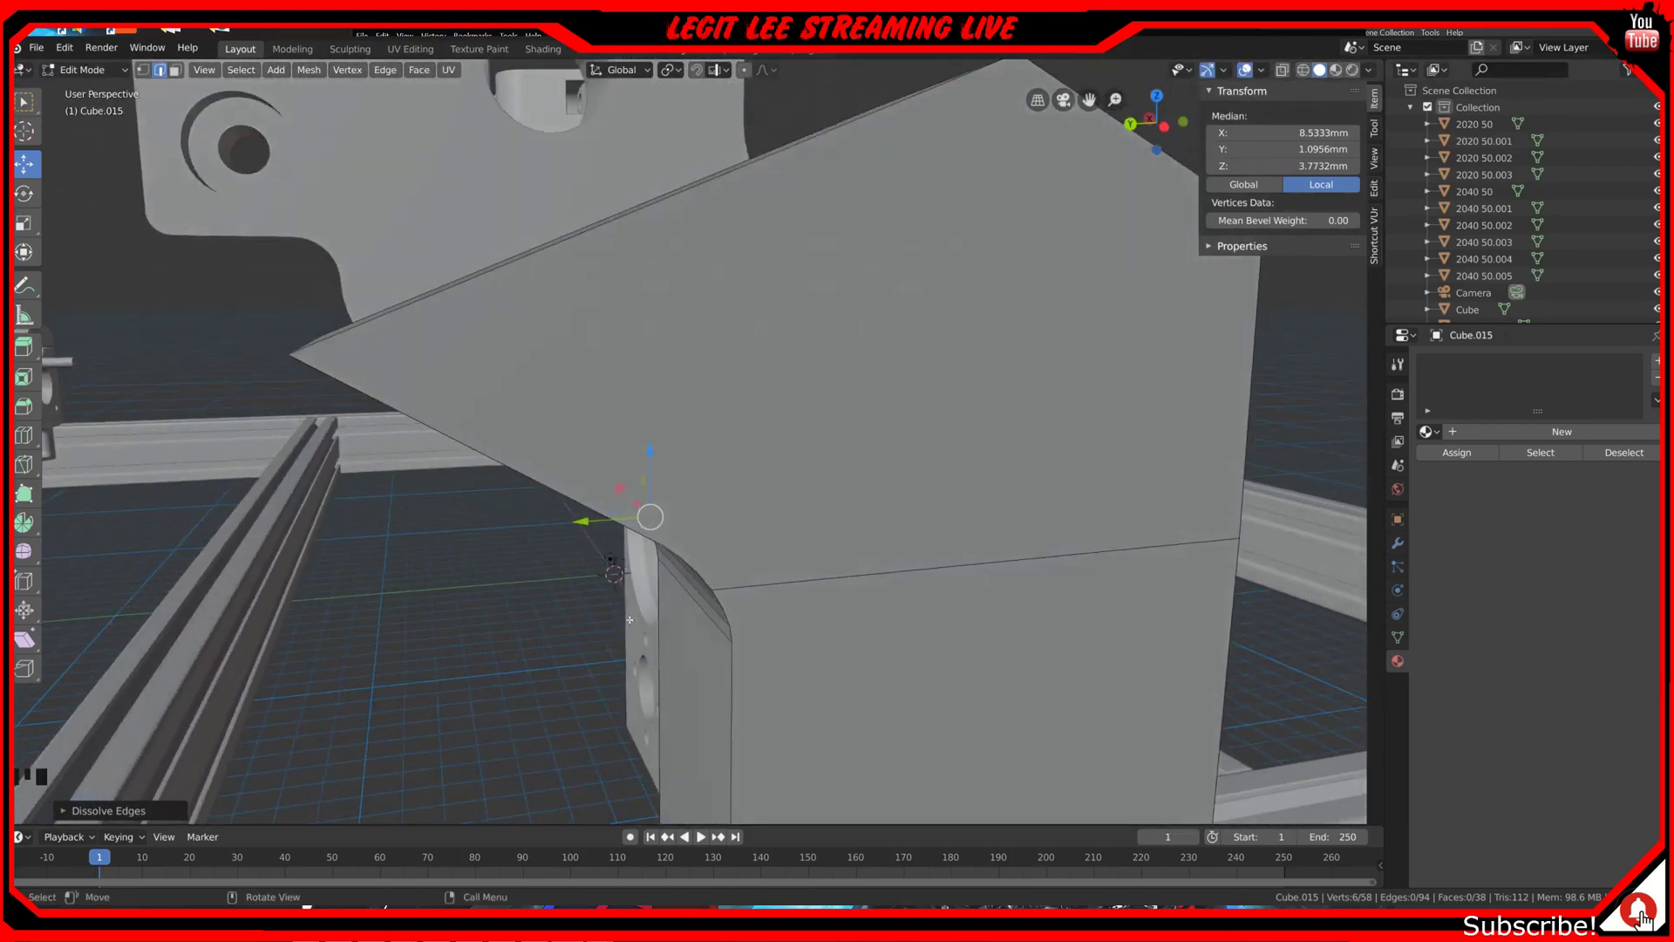
Step: Select the two end edges of the bracket's sloped top face and try to bevel them
scroll(927, 522, up, 2)
key(ctrl+KP_3)
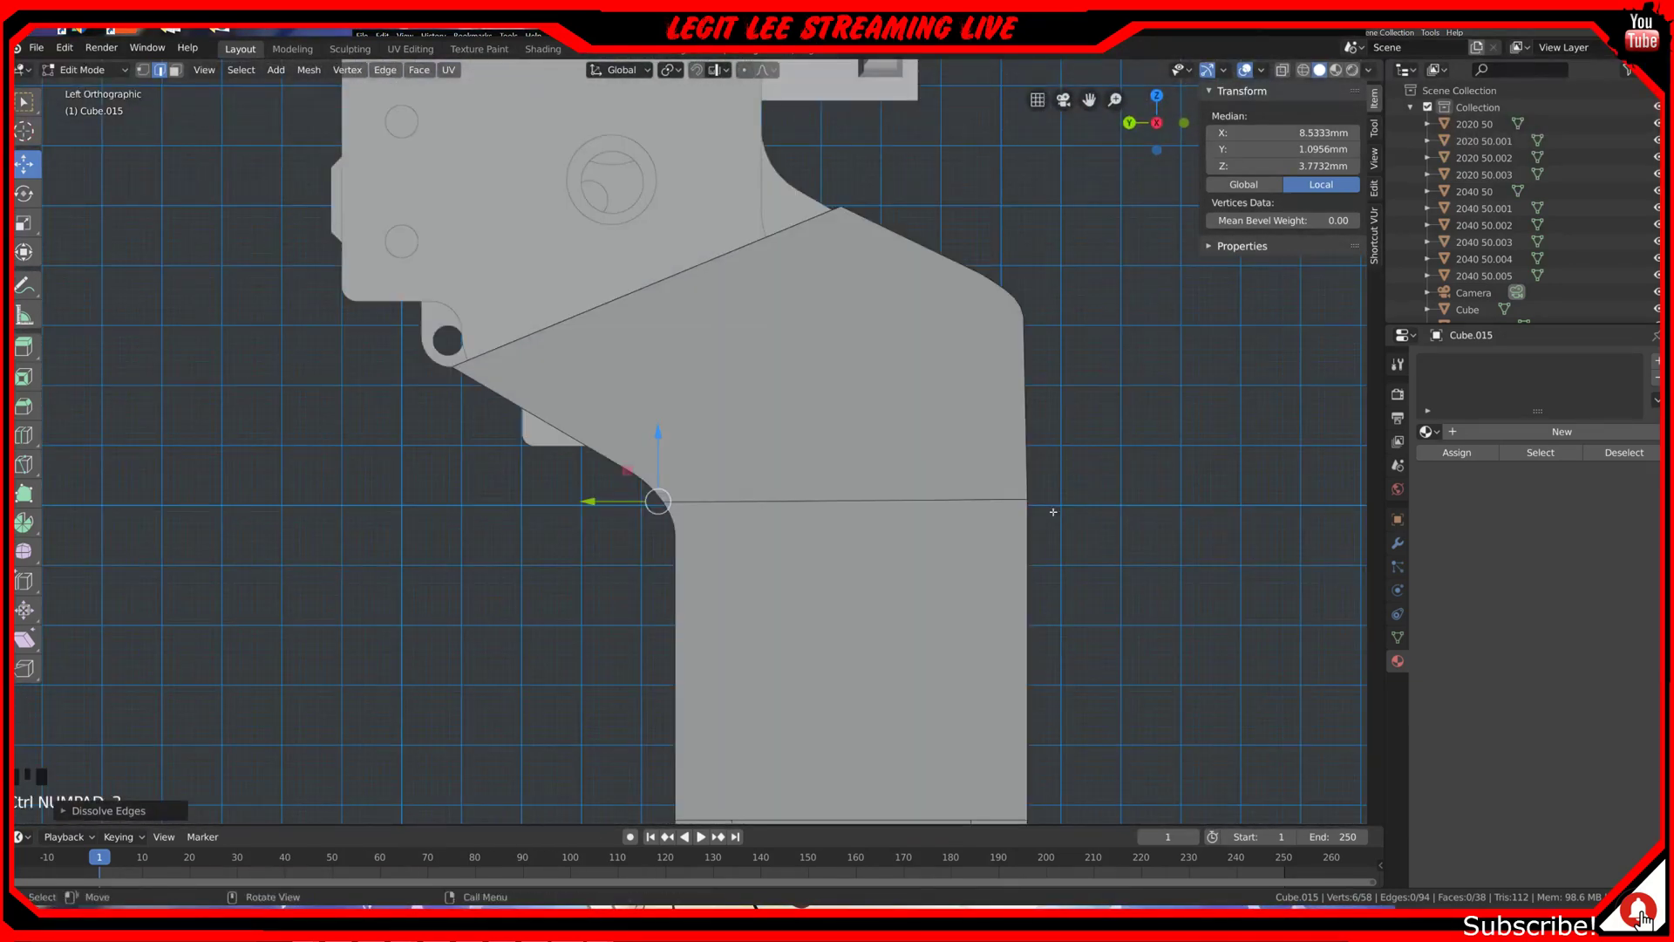
middle_drag(810, 350, 995, 340)
click(678, 466)
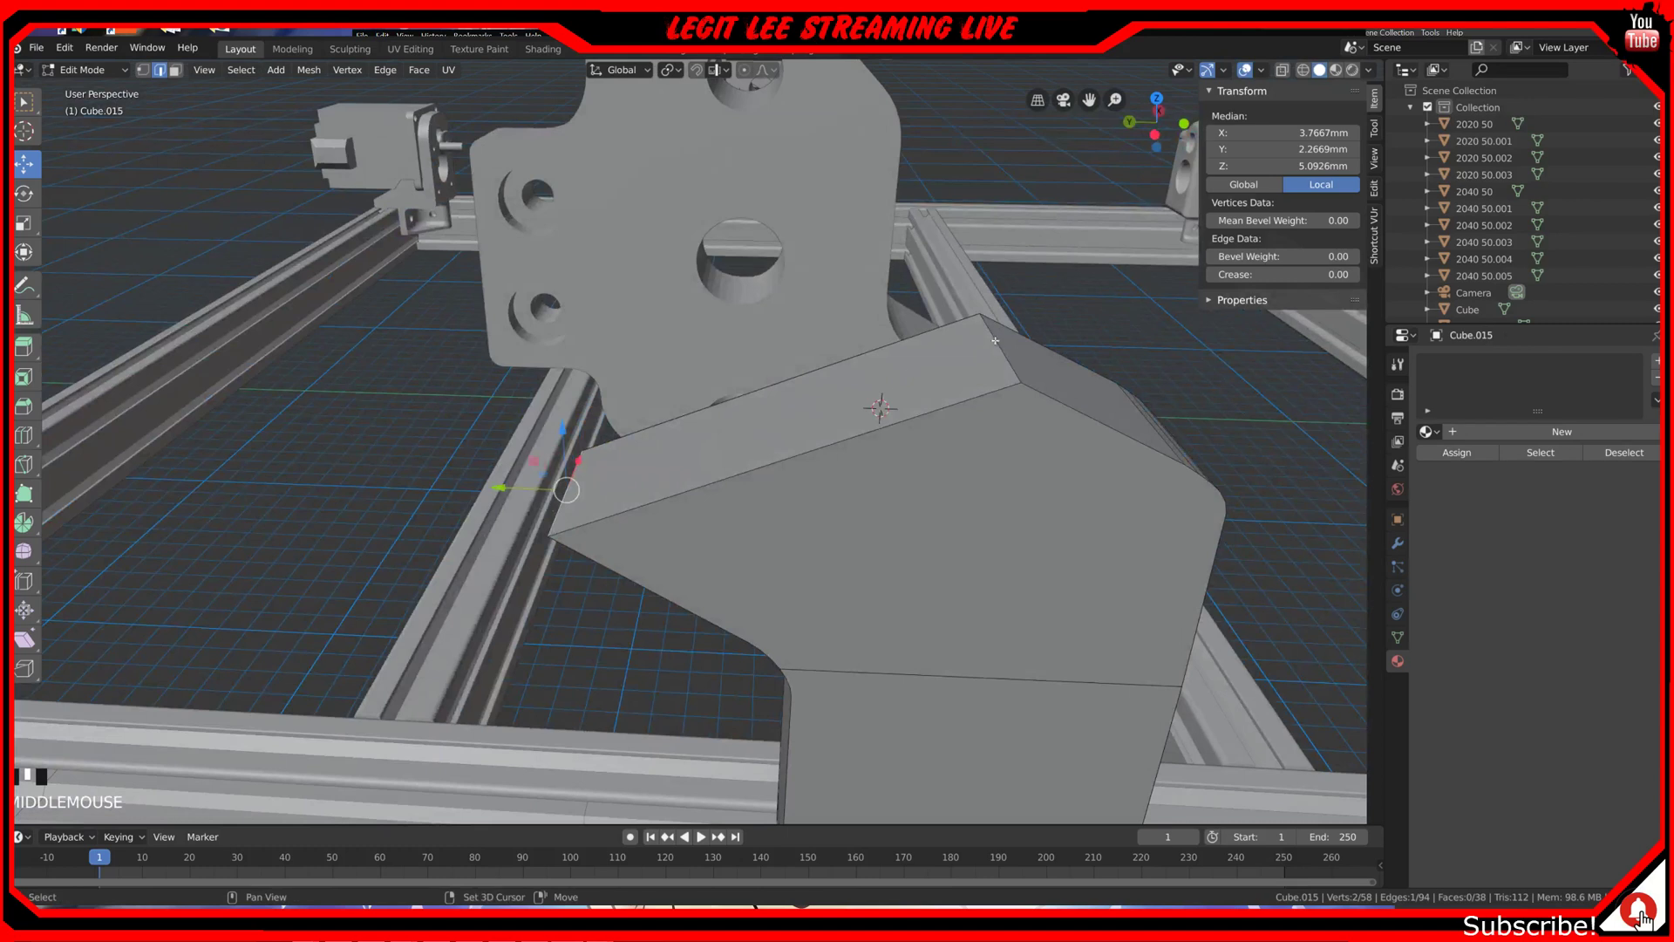
shift+click(995, 340)
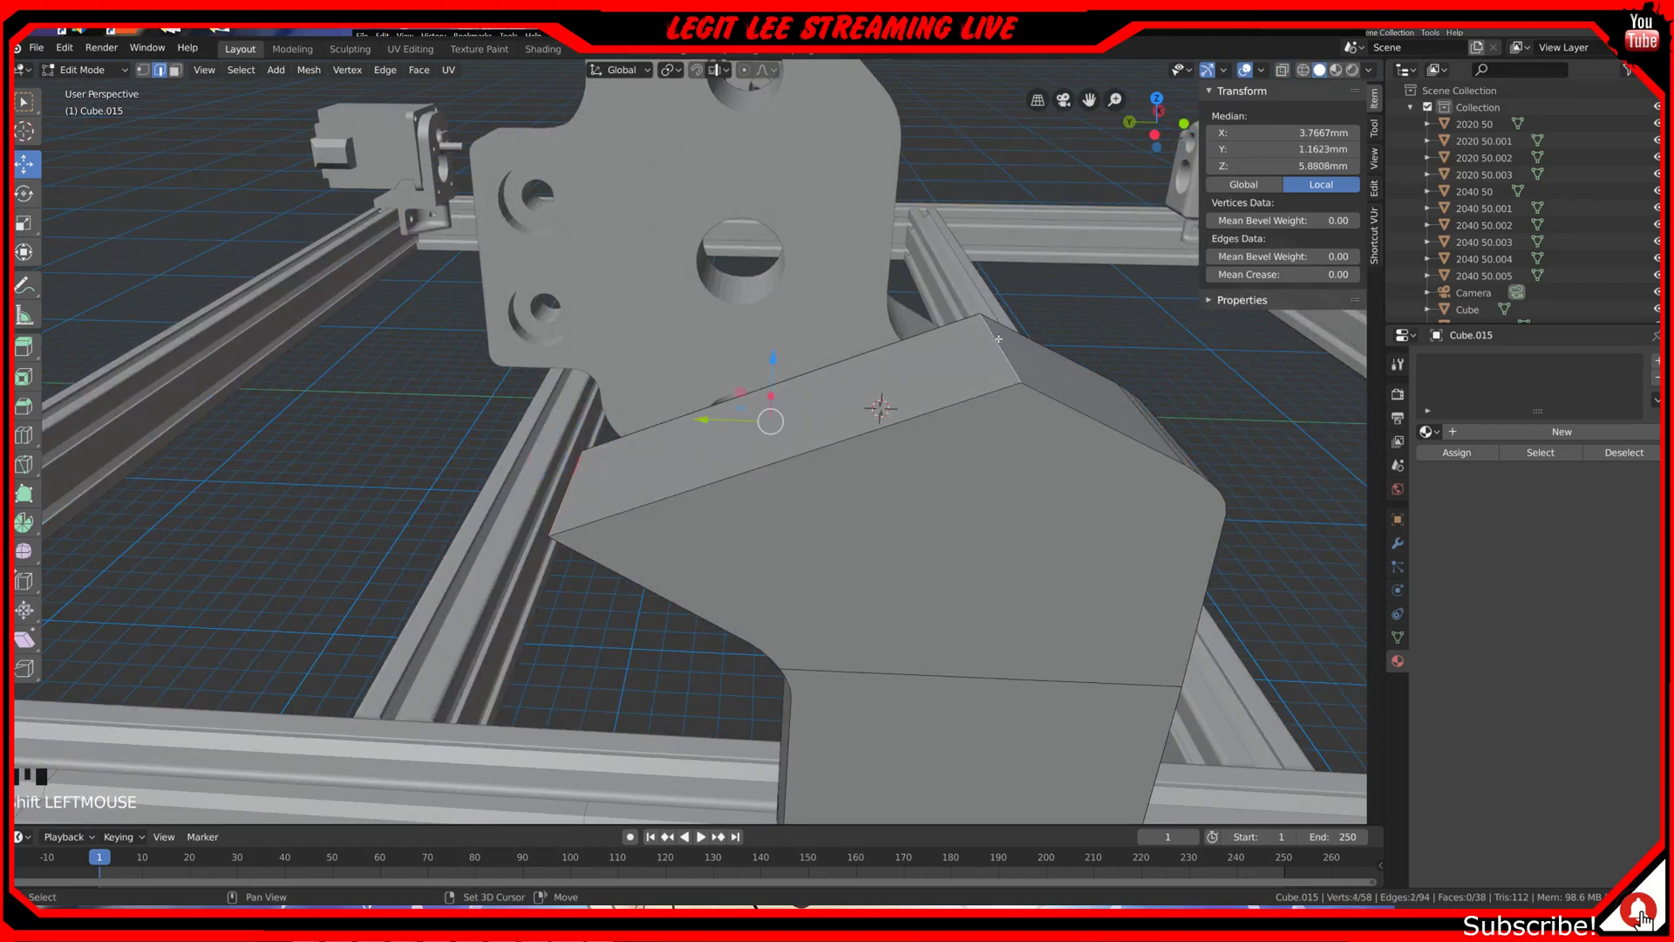
middle_drag(946, 515, 980, 485)
scroll(980, 485, up, 2)
key(ctrl+KP_3)
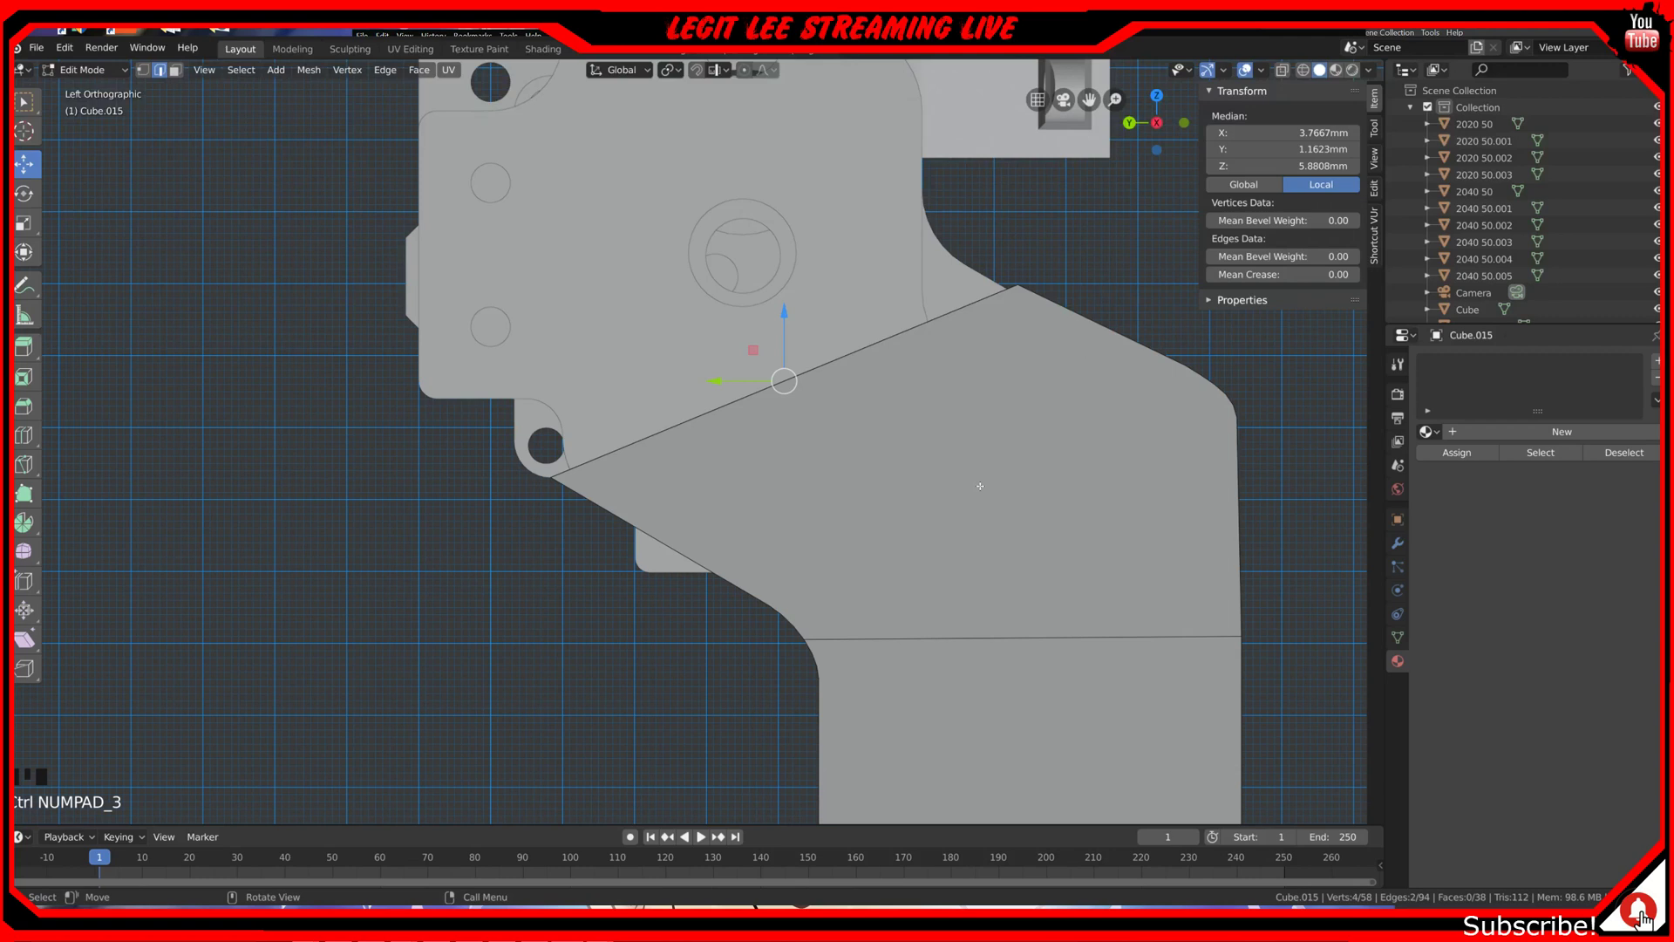
key(ctrl+b)
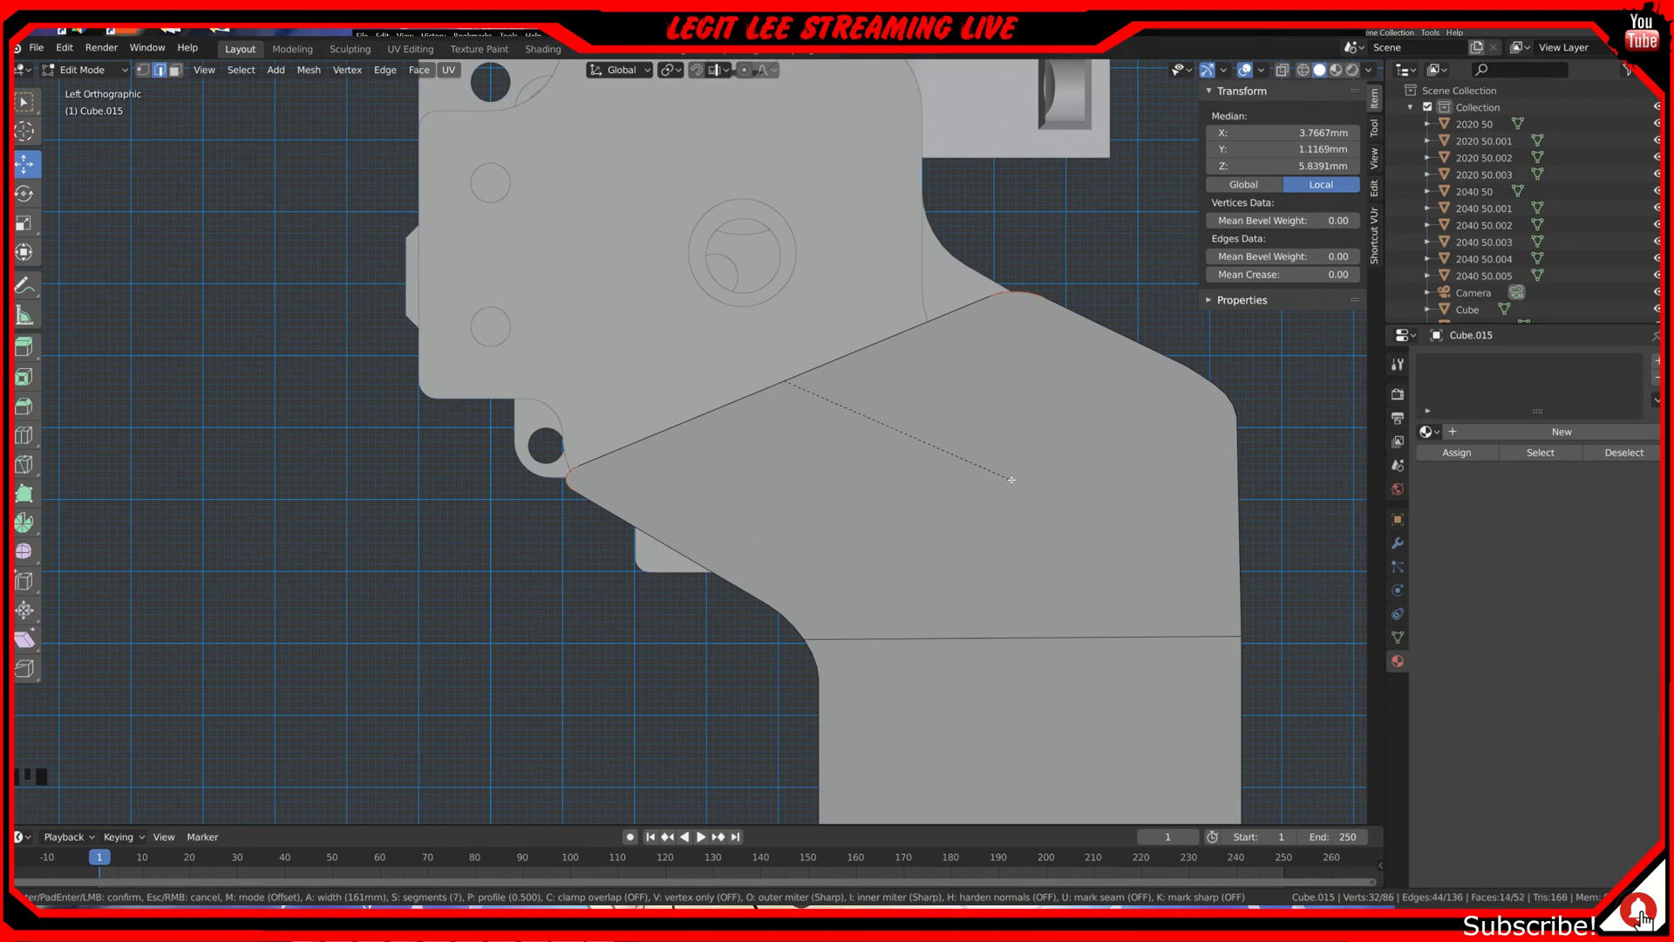
scroll(1012, 480, down, 2)
scroll(1011, 480, down, 1)
scroll(1012, 480, down, 3)
click(1011, 479)
mouse_move(968, 490)
middle_down()
mouse_move(930, 489)
mouse_move(960, 497)
middle_up()
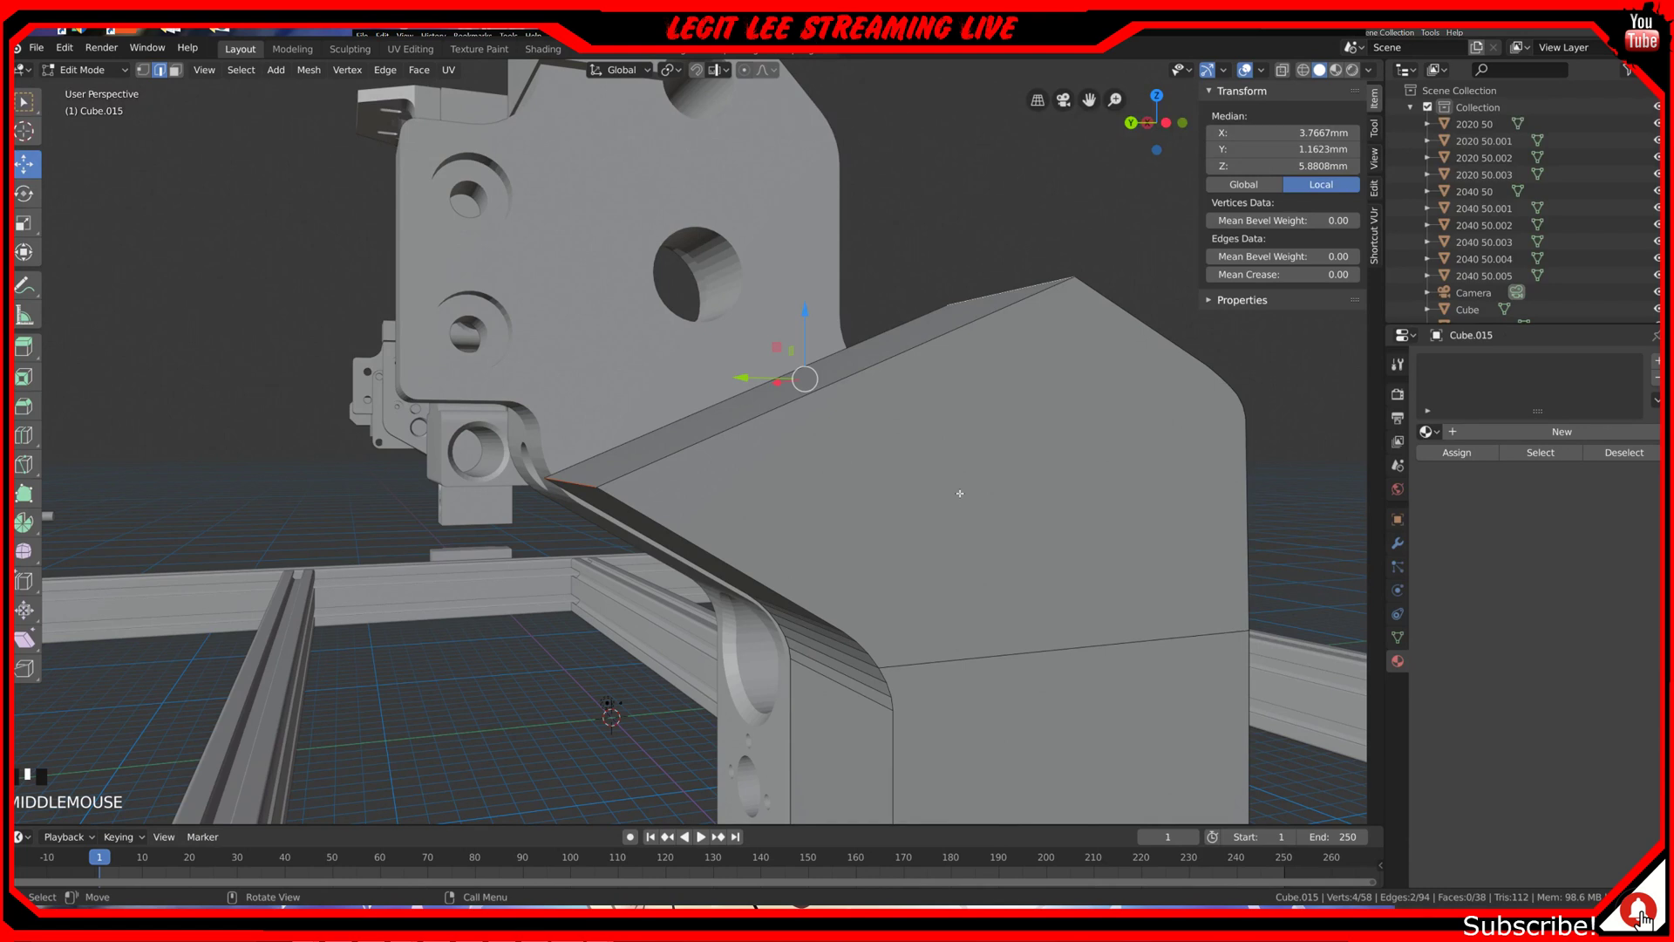
Step: Try to bevel both end edges of the sloped face with 6 segments and a width of about 298 mm, and undo it
key(ctrl+b)
scroll(977, 493, down, 1)
scroll(990, 494, down, 4)
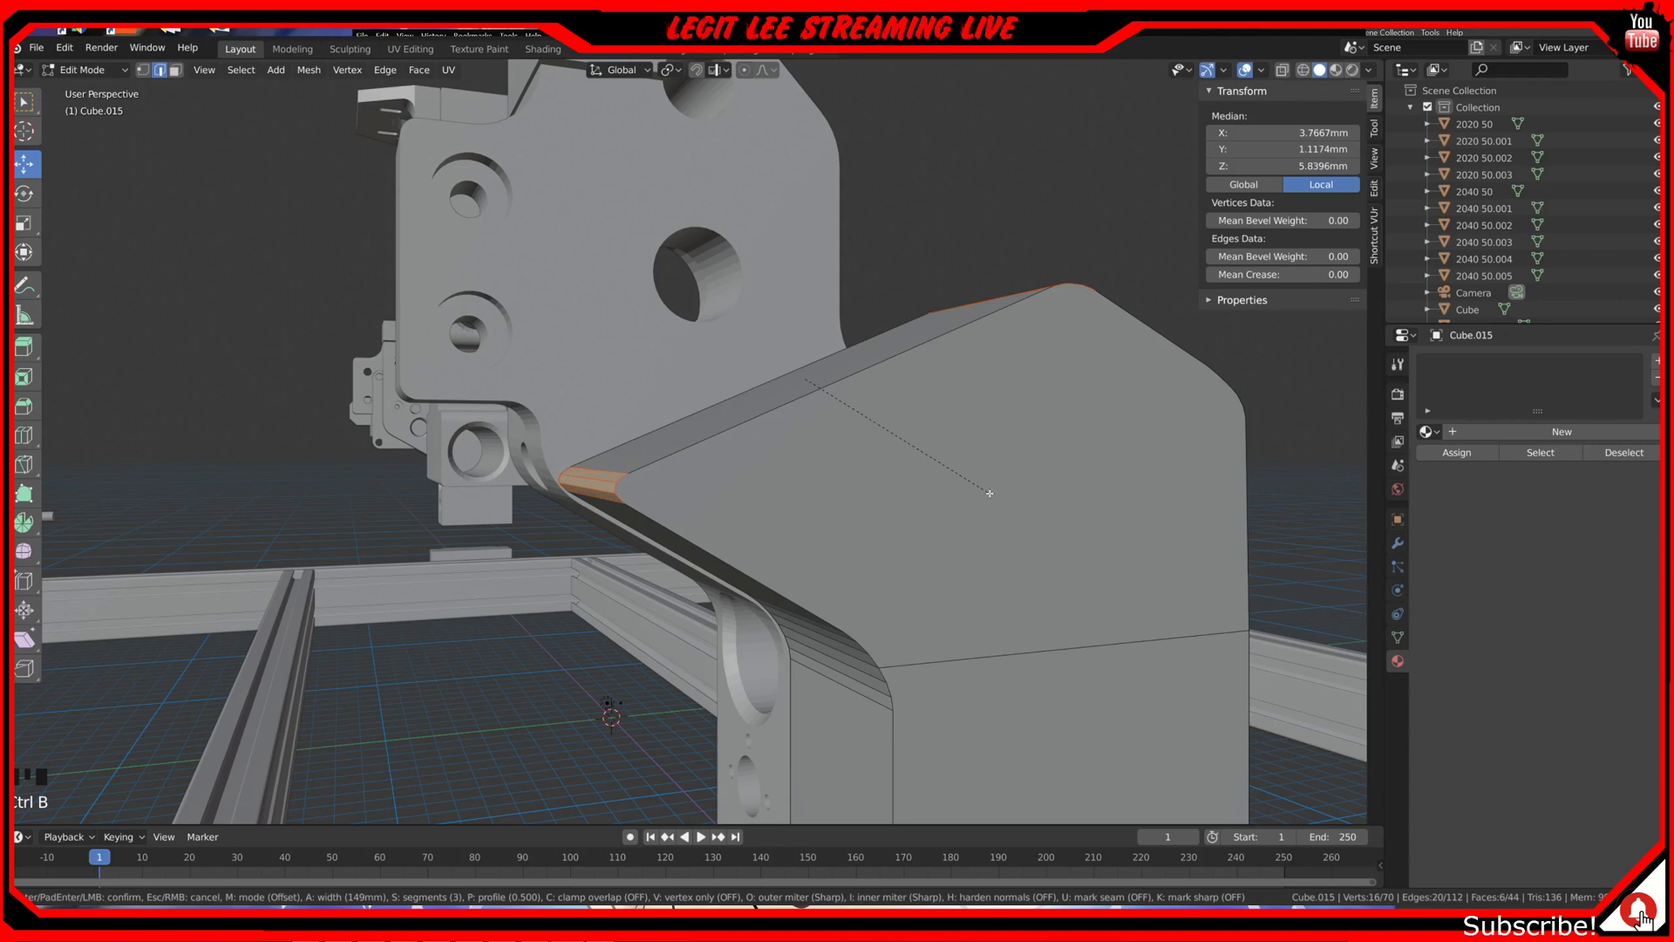
scroll(990, 494, up, 1)
scroll(990, 494, up, 1)
scroll(1008, 493, up, 2)
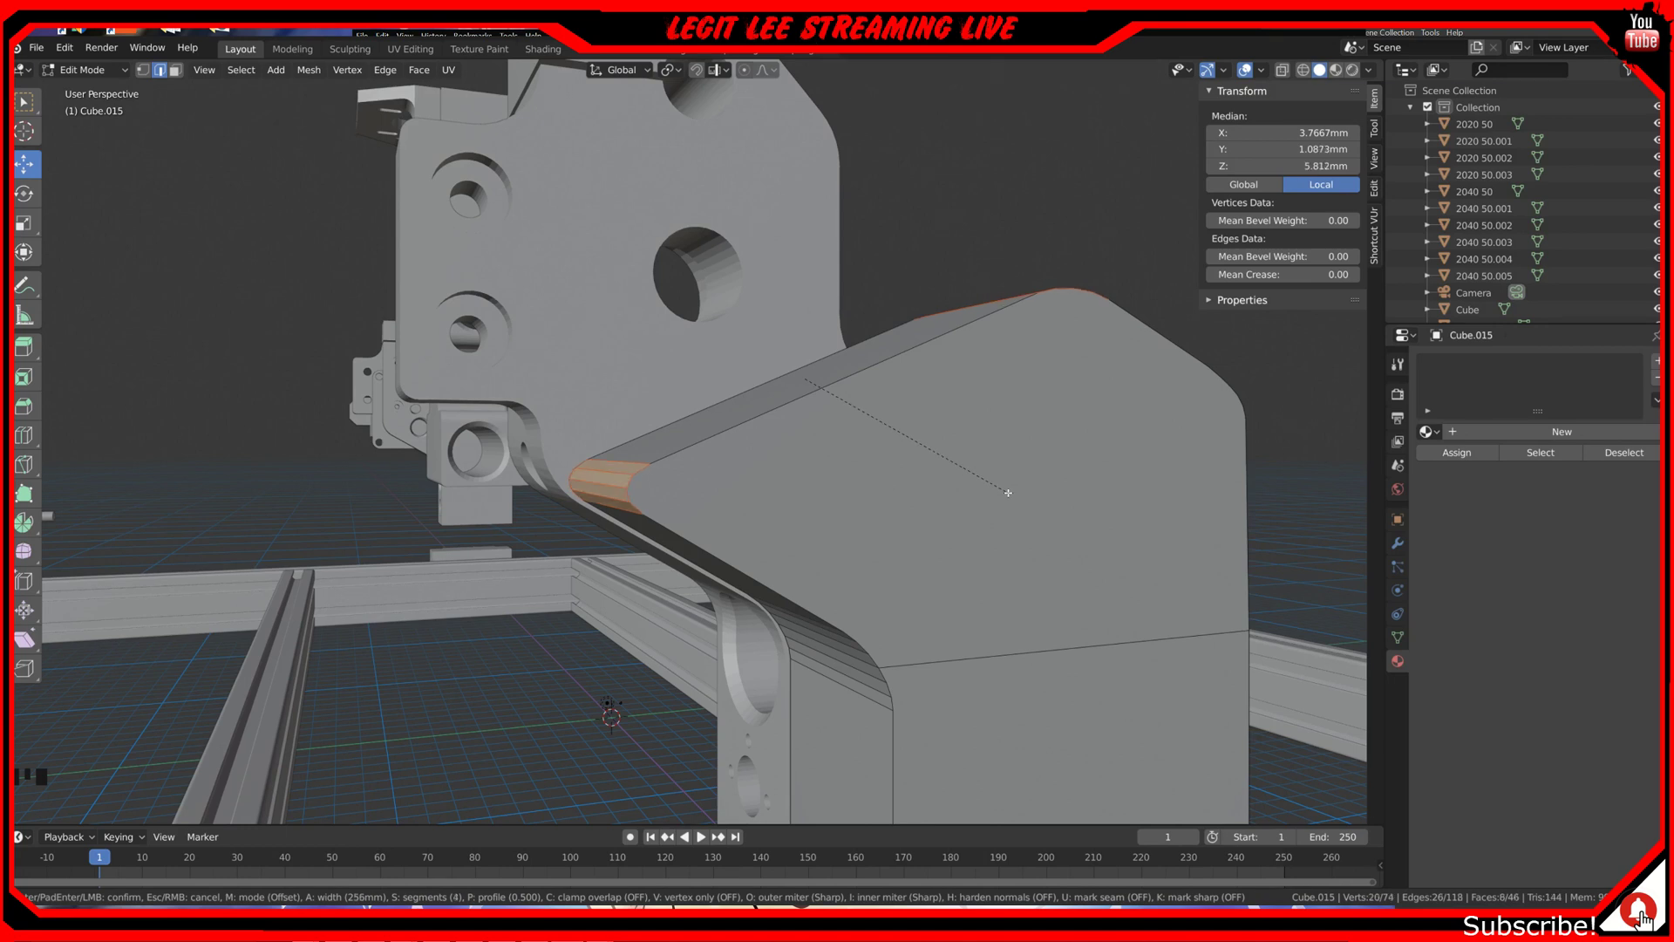
scroll(1008, 493, up, 1)
scroll(1008, 493, up, 2)
scroll(1015, 491, down, 1)
scroll(1015, 491, down, 2)
scroll(1015, 492, up, 2)
scroll(1015, 491, down, 5)
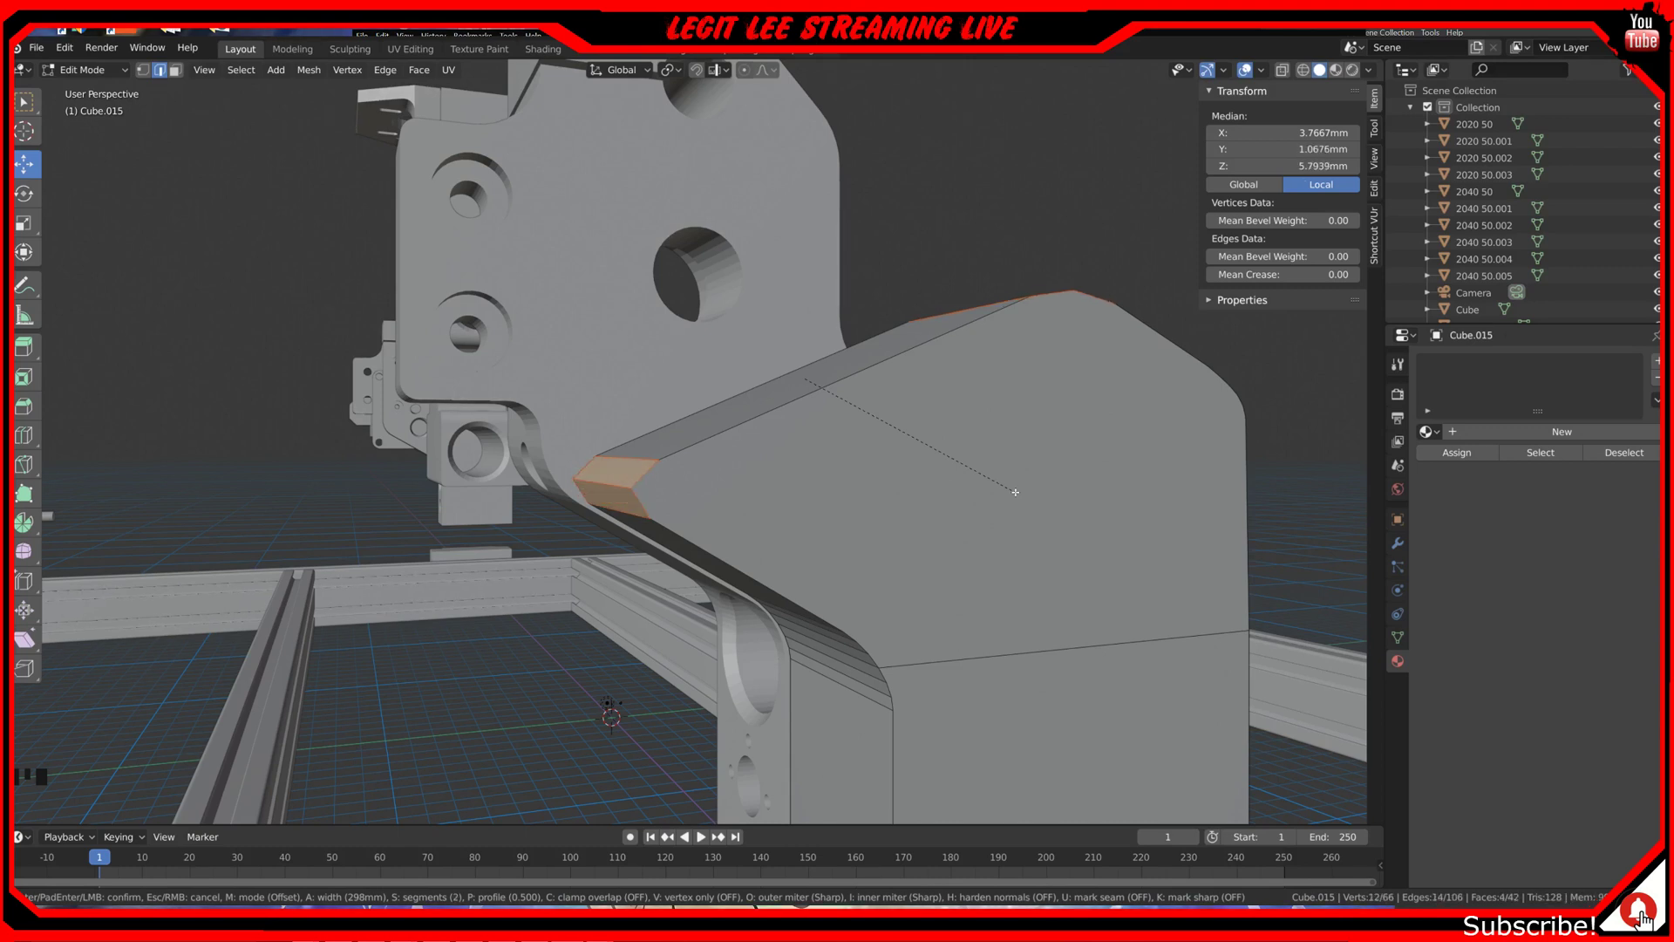
scroll(1015, 492, up, 3)
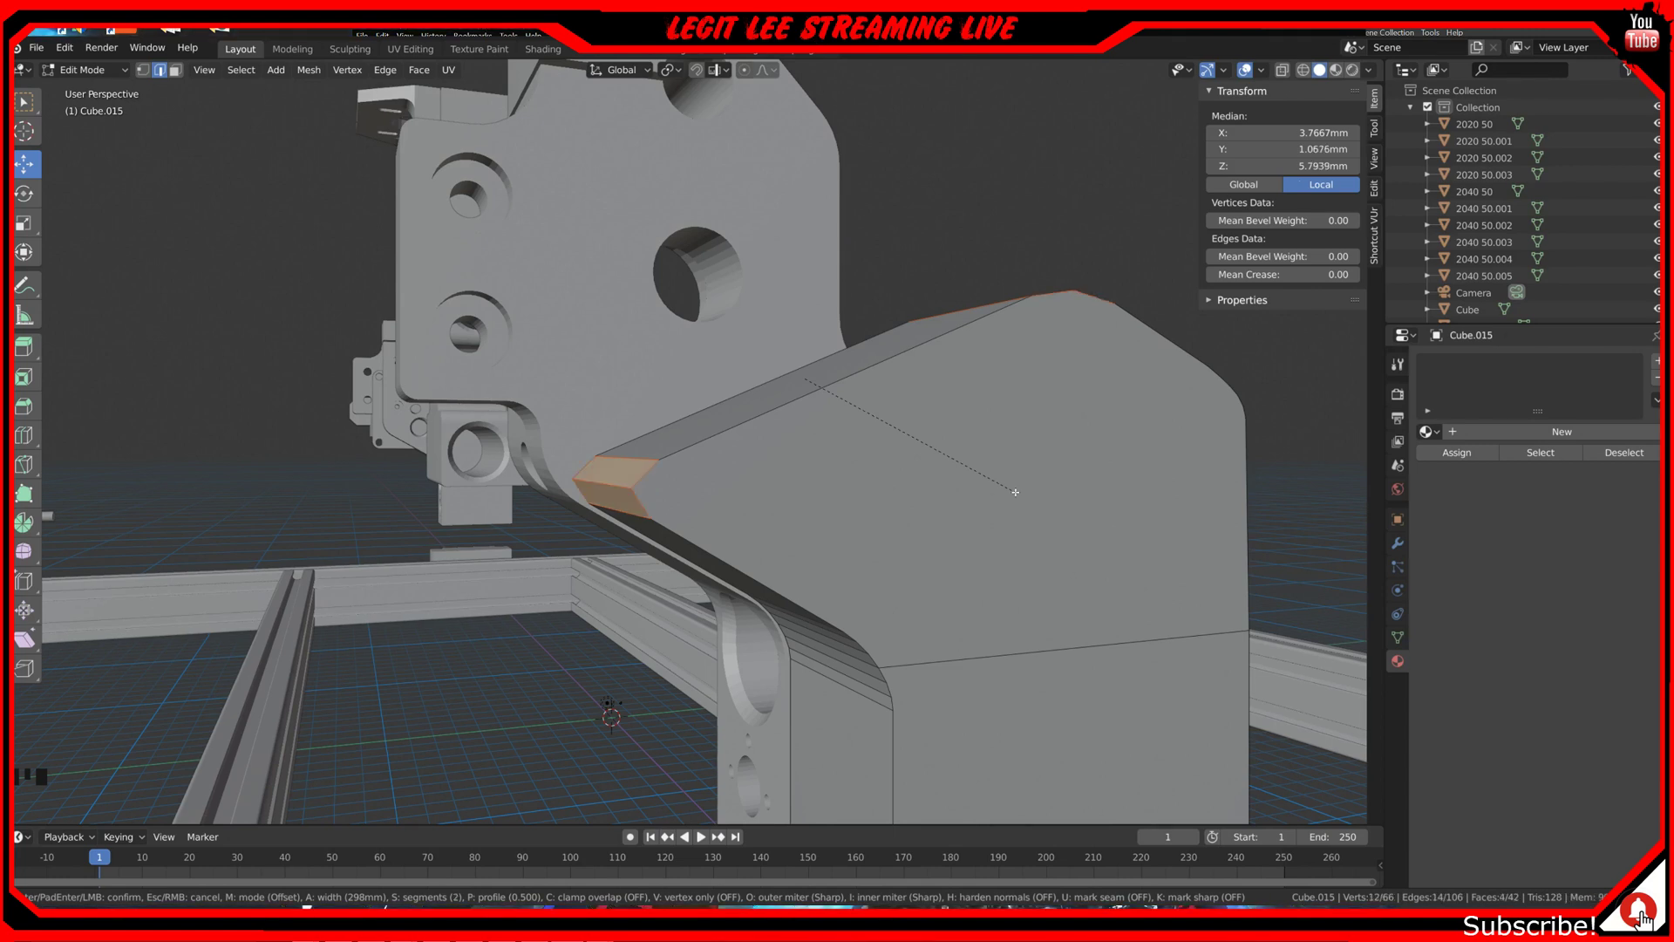
scroll(1015, 492, up, 2)
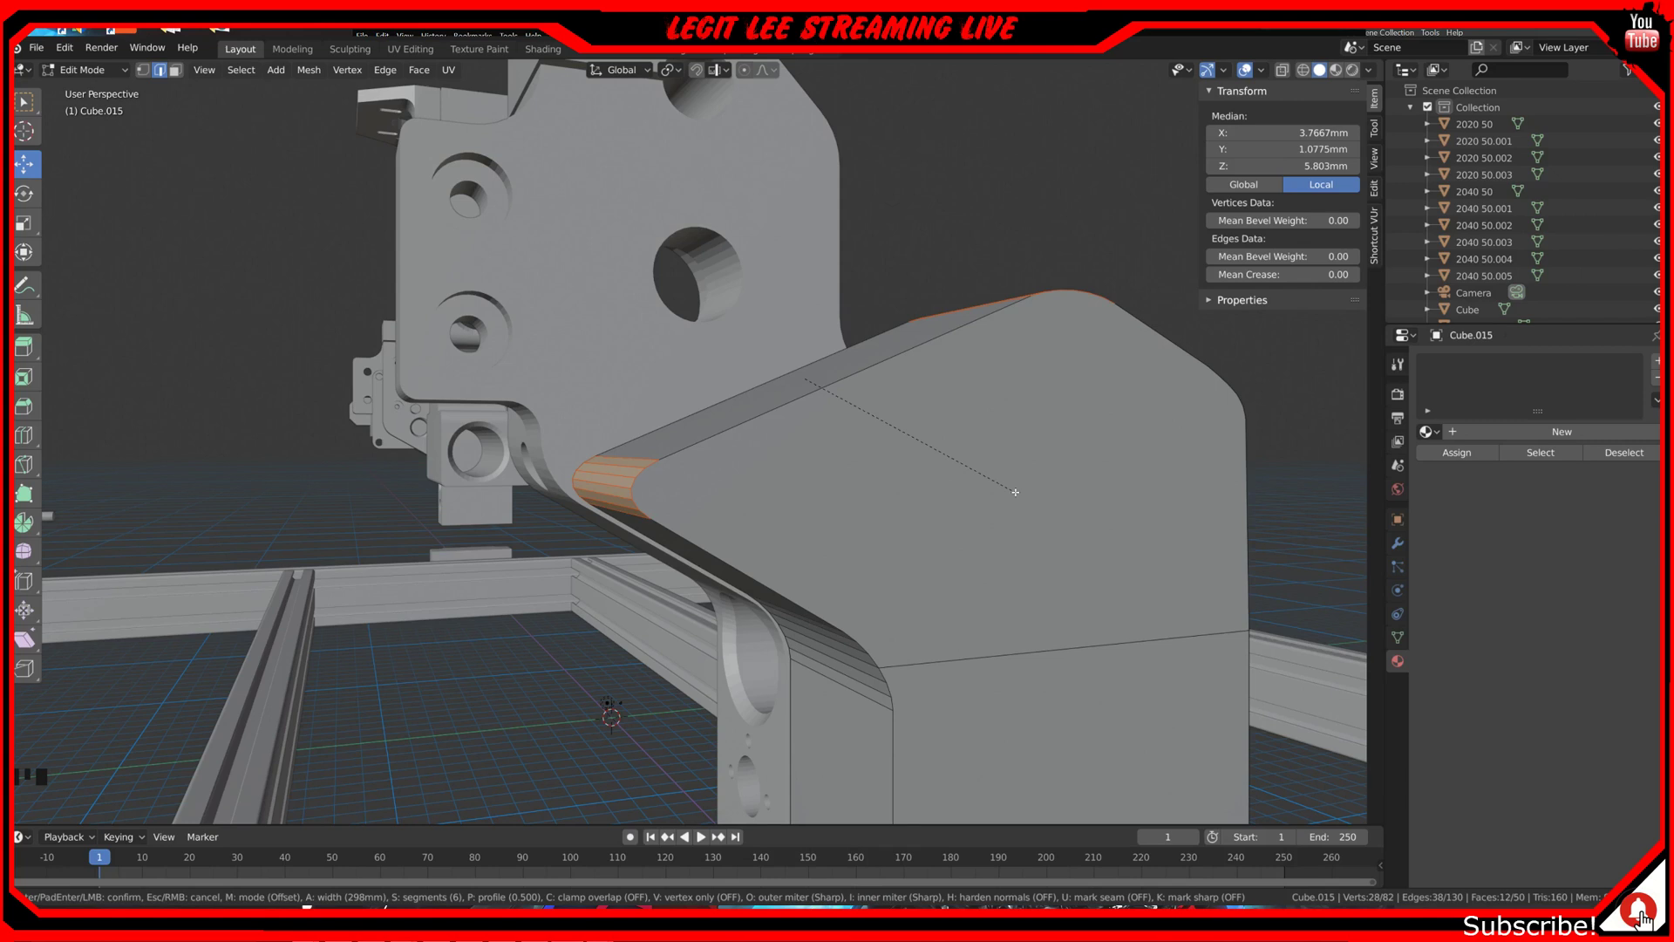
click(1015, 492)
key(ctrl+z)
Step: Bevel only the lower end edge of the sloped top face with 6 segments and a width of about 200 mm
middle_drag(1015, 492, 736, 451)
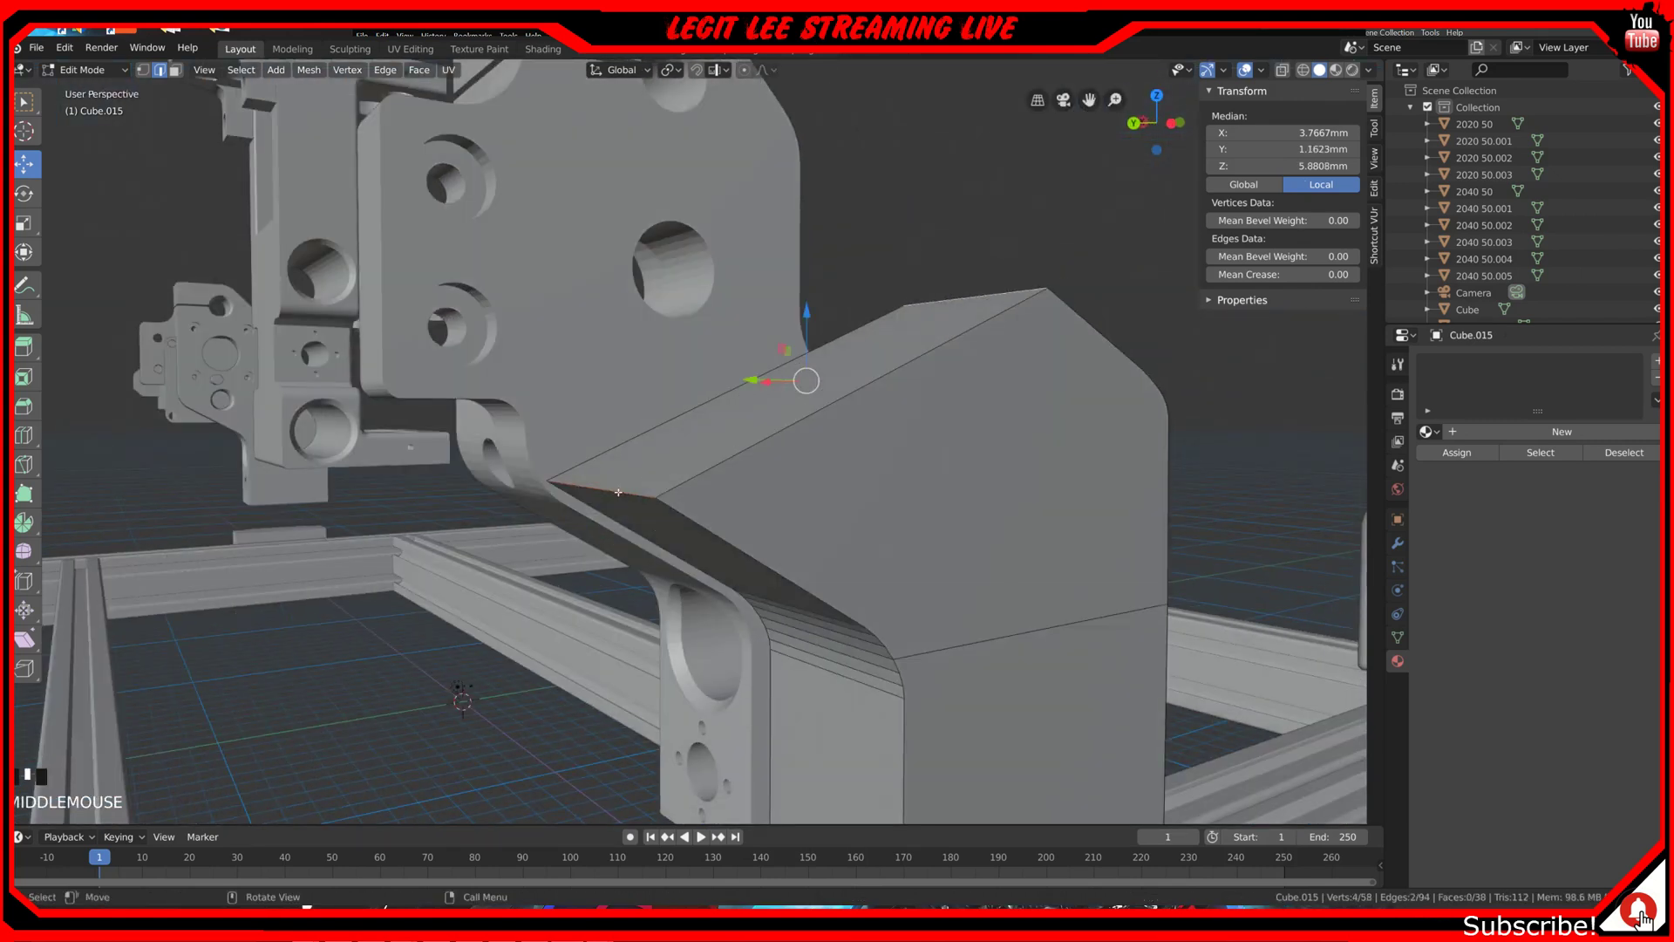
middle_drag(618, 491, 1037, 590)
middle_drag(724, 422, 641, 449)
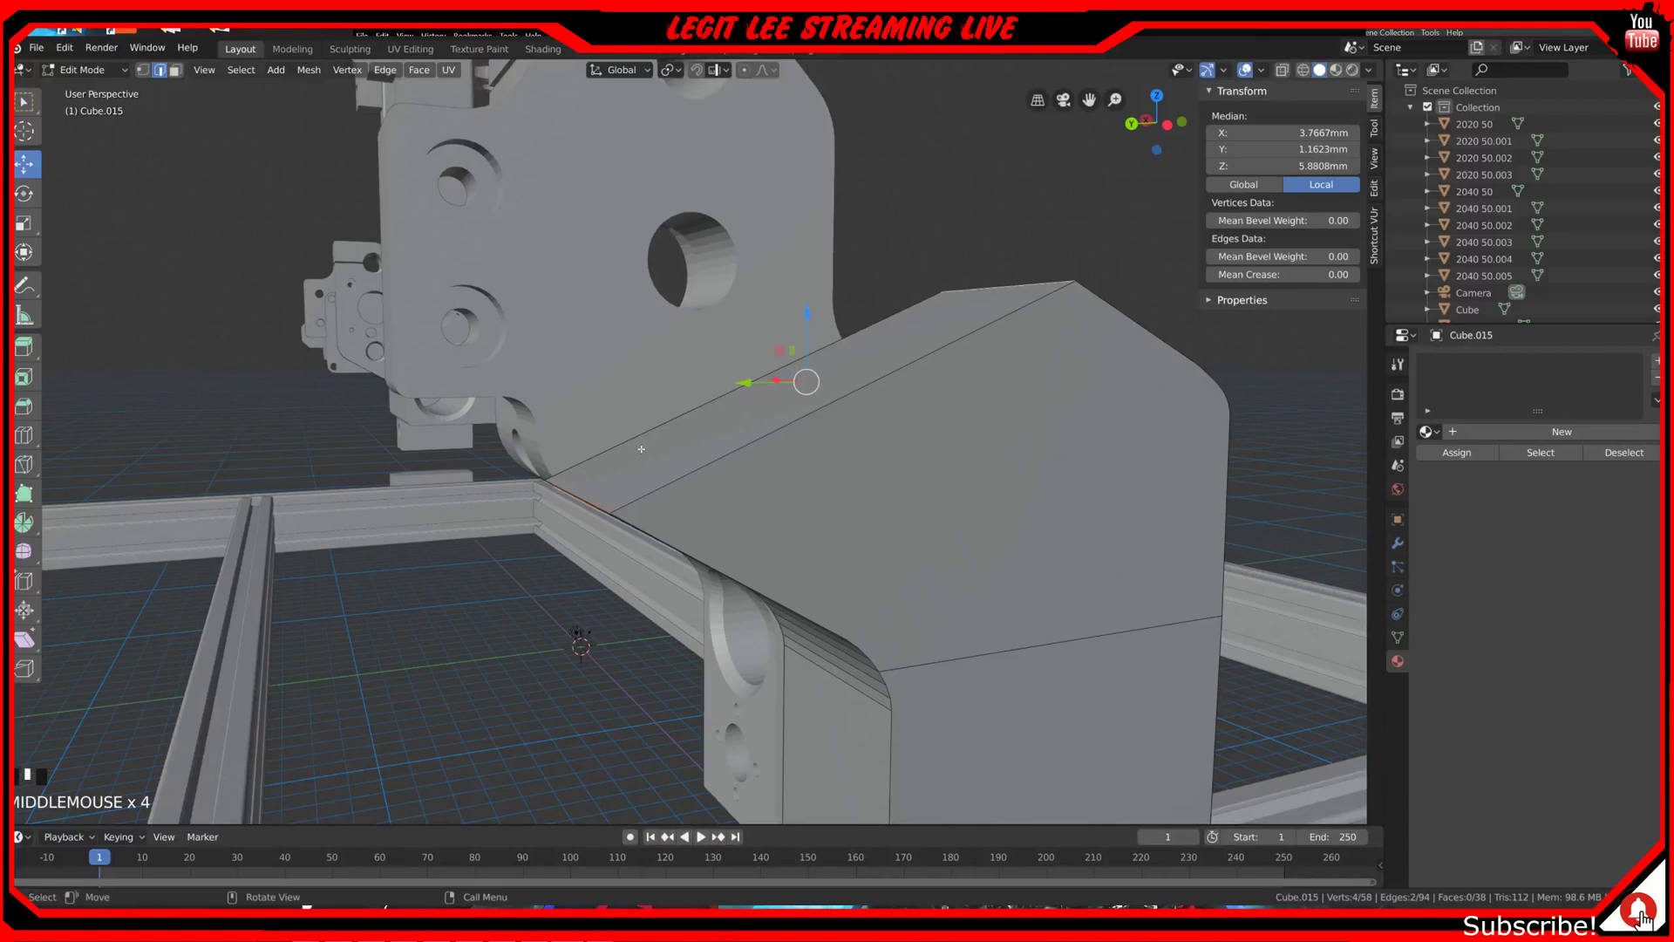
scroll(557, 489, up, 2)
key(KP_1)
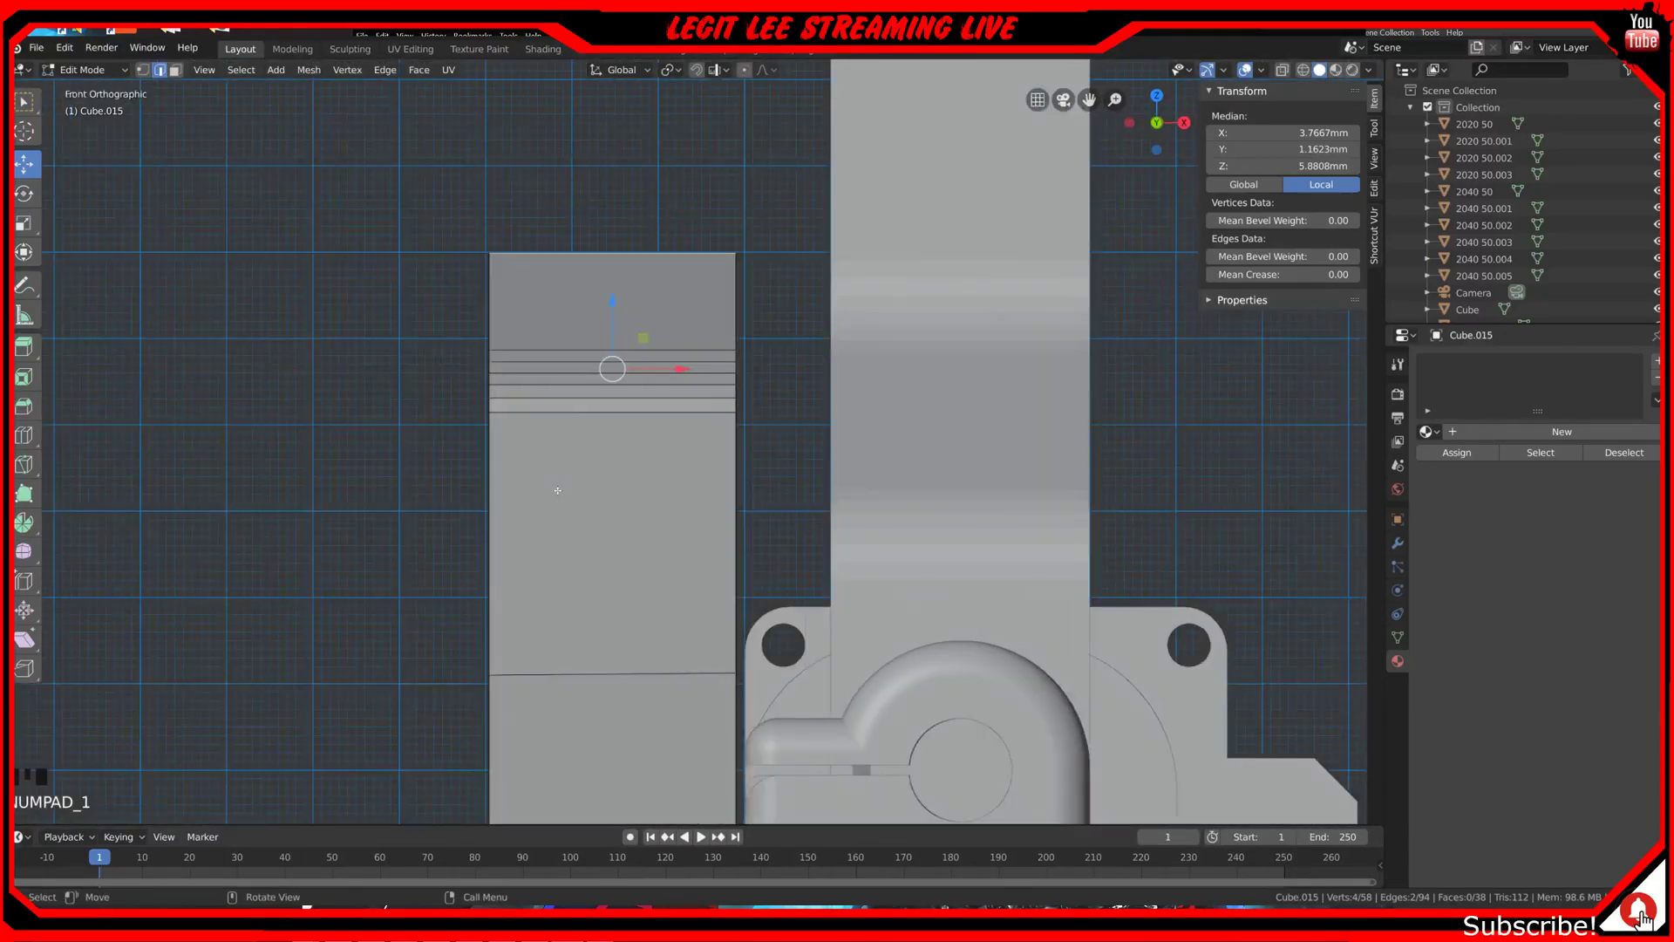
key(ctrl+KP_3)
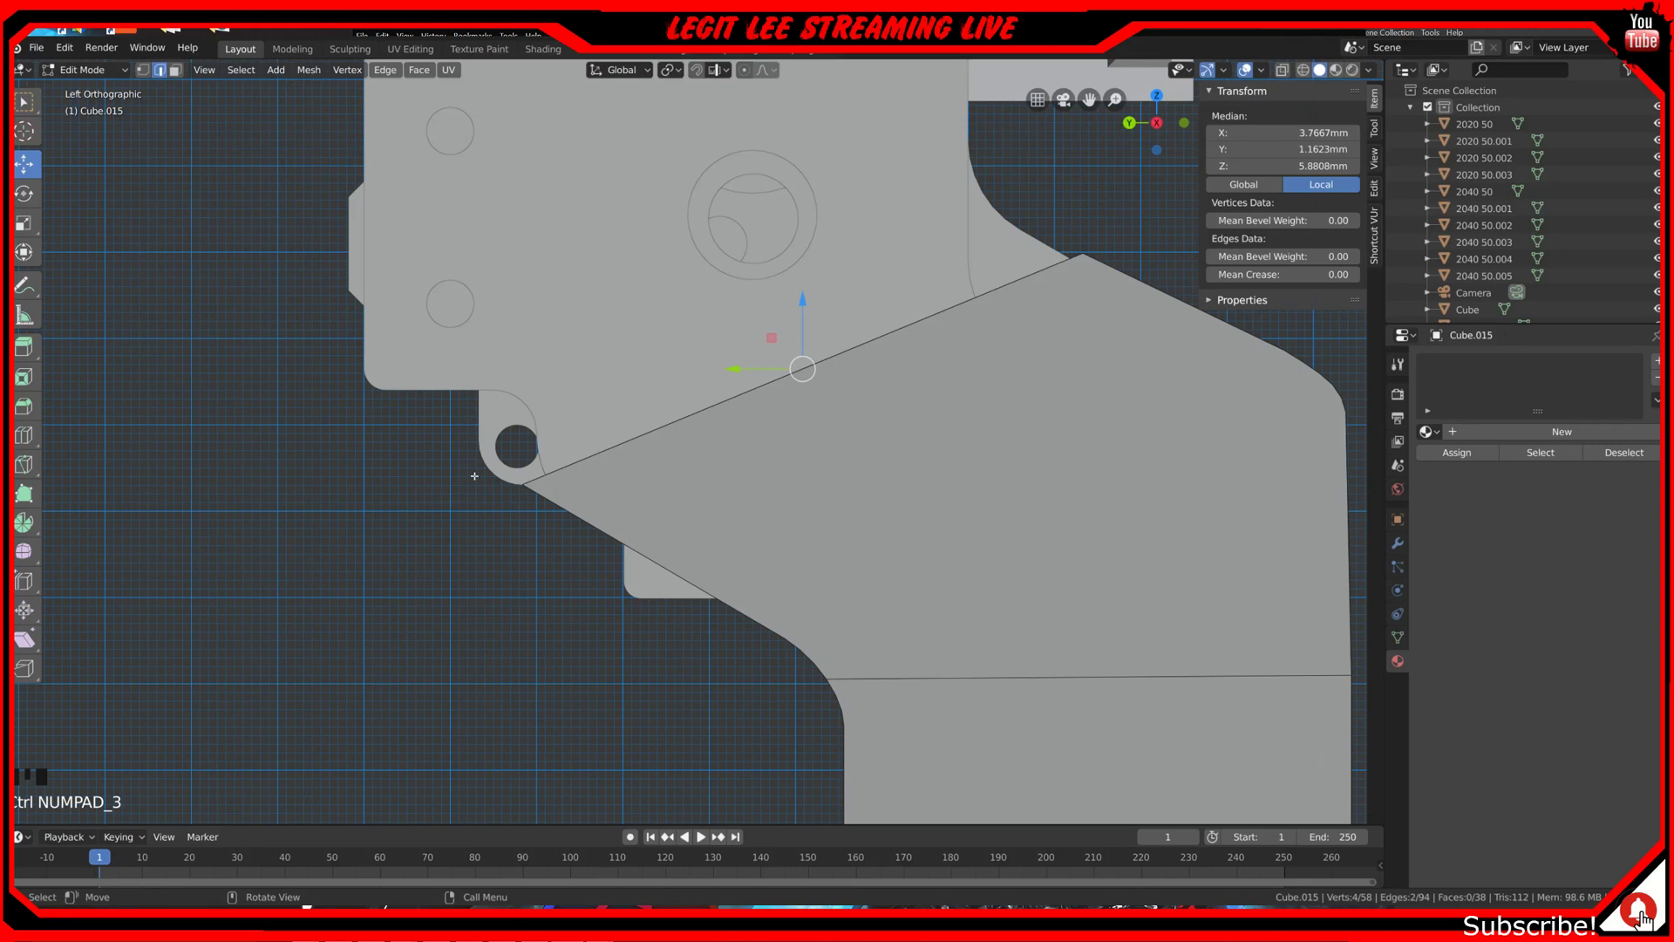
middle_drag(475, 476, 533, 490)
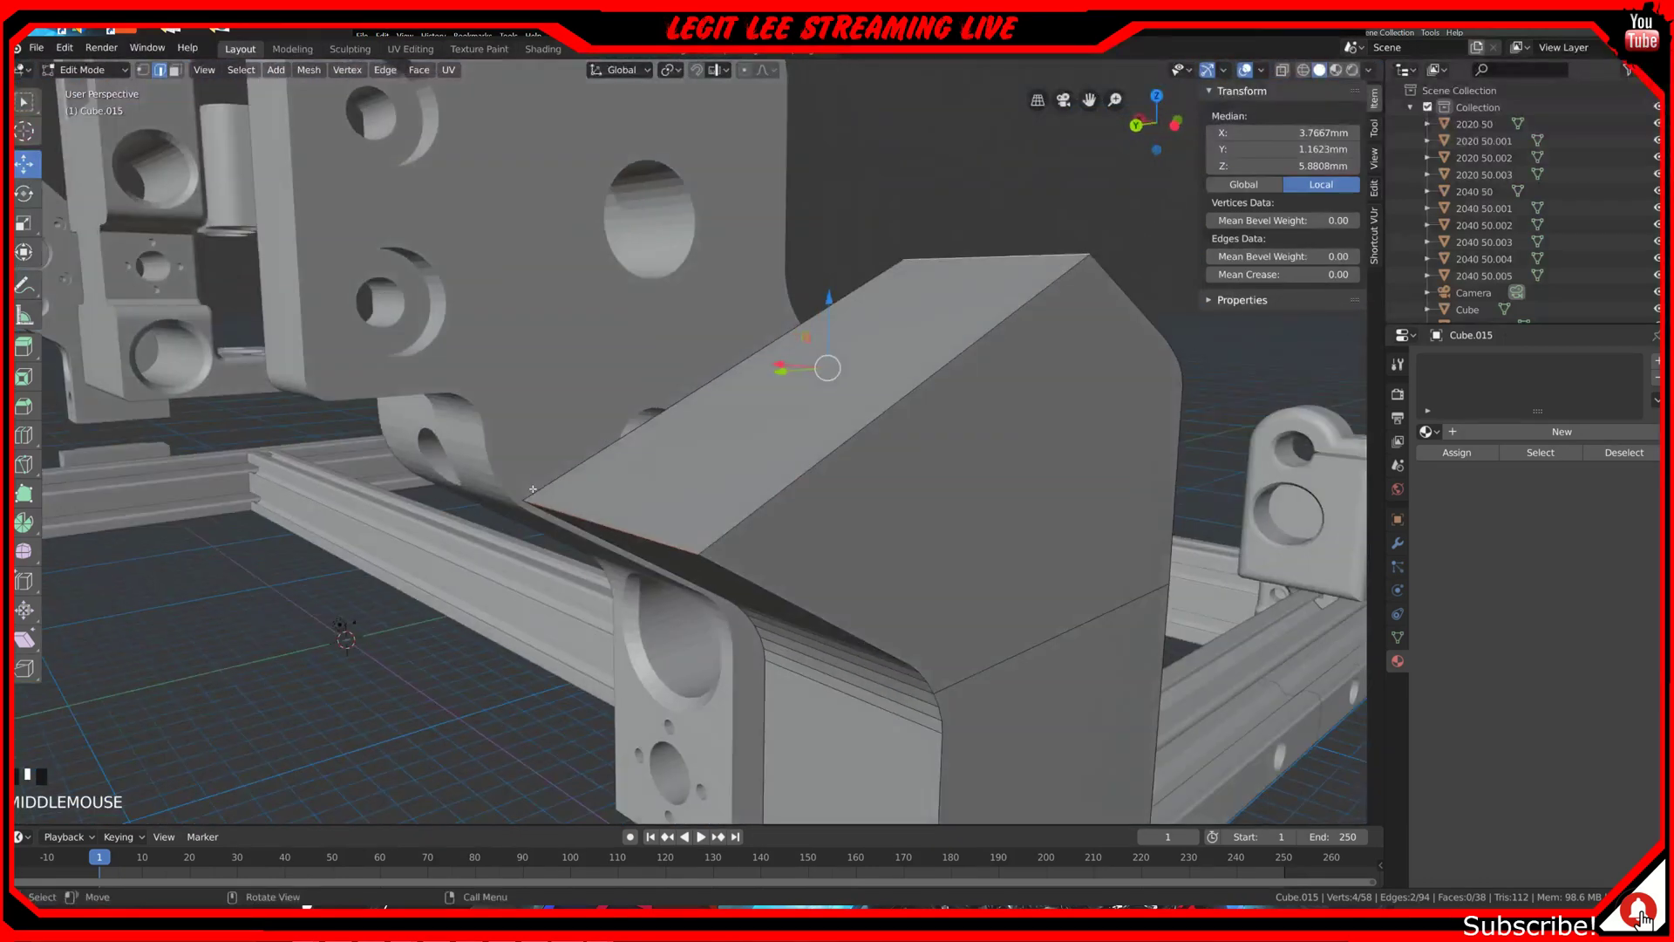
key(ctrl)
click(600, 525)
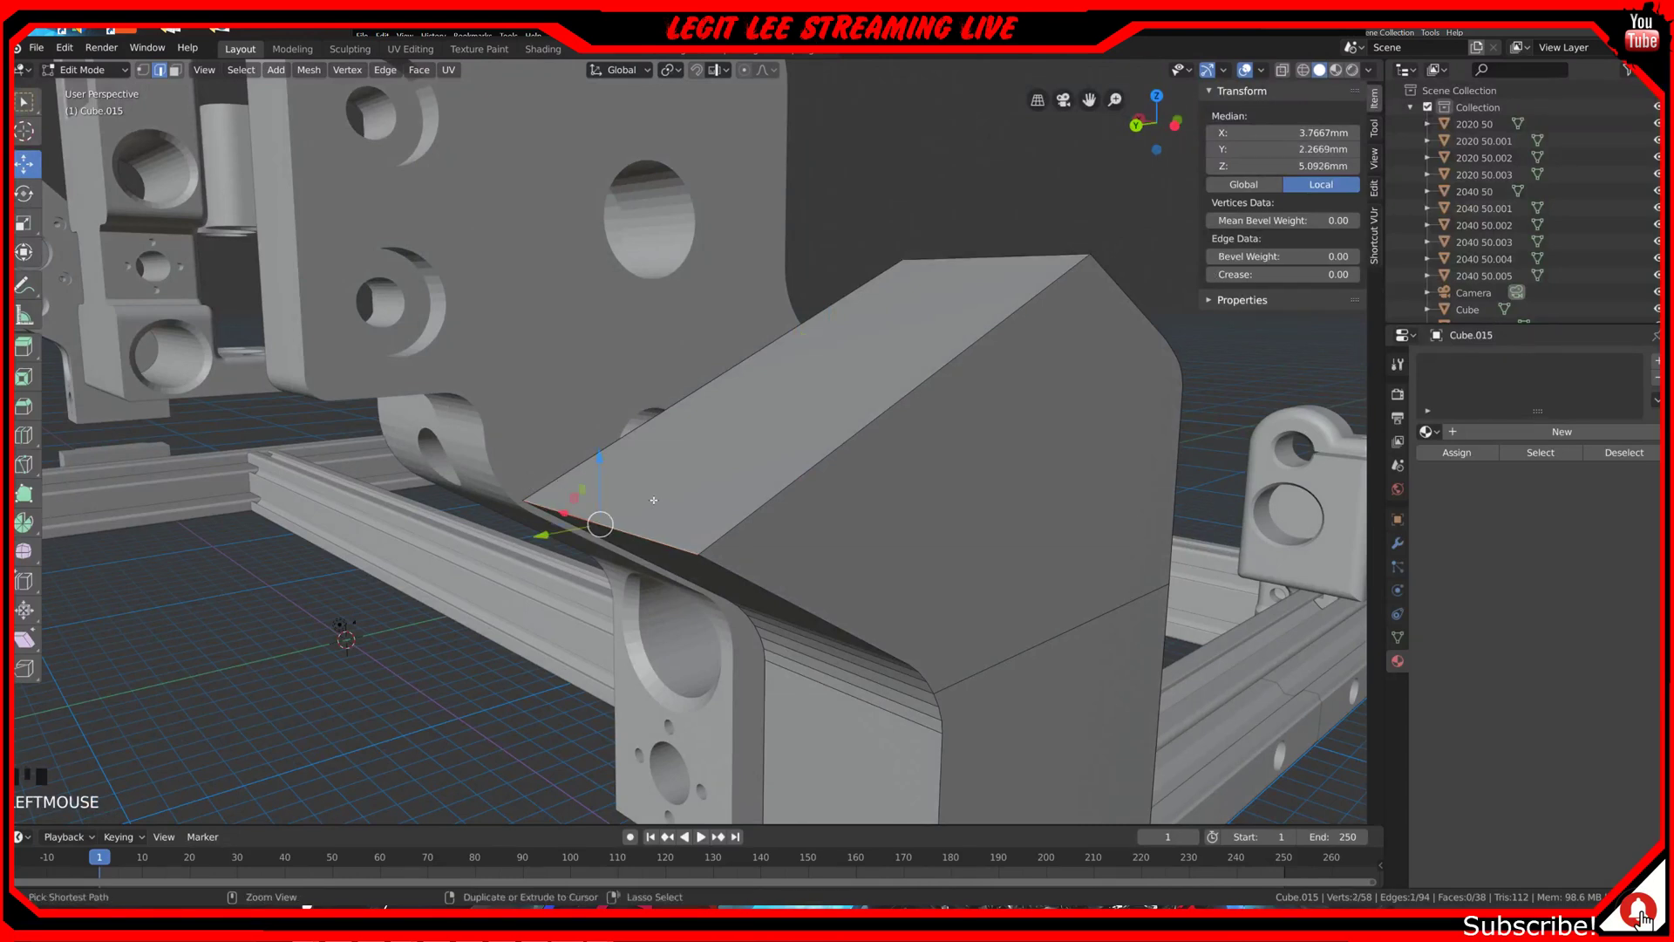
key(ctrl+b)
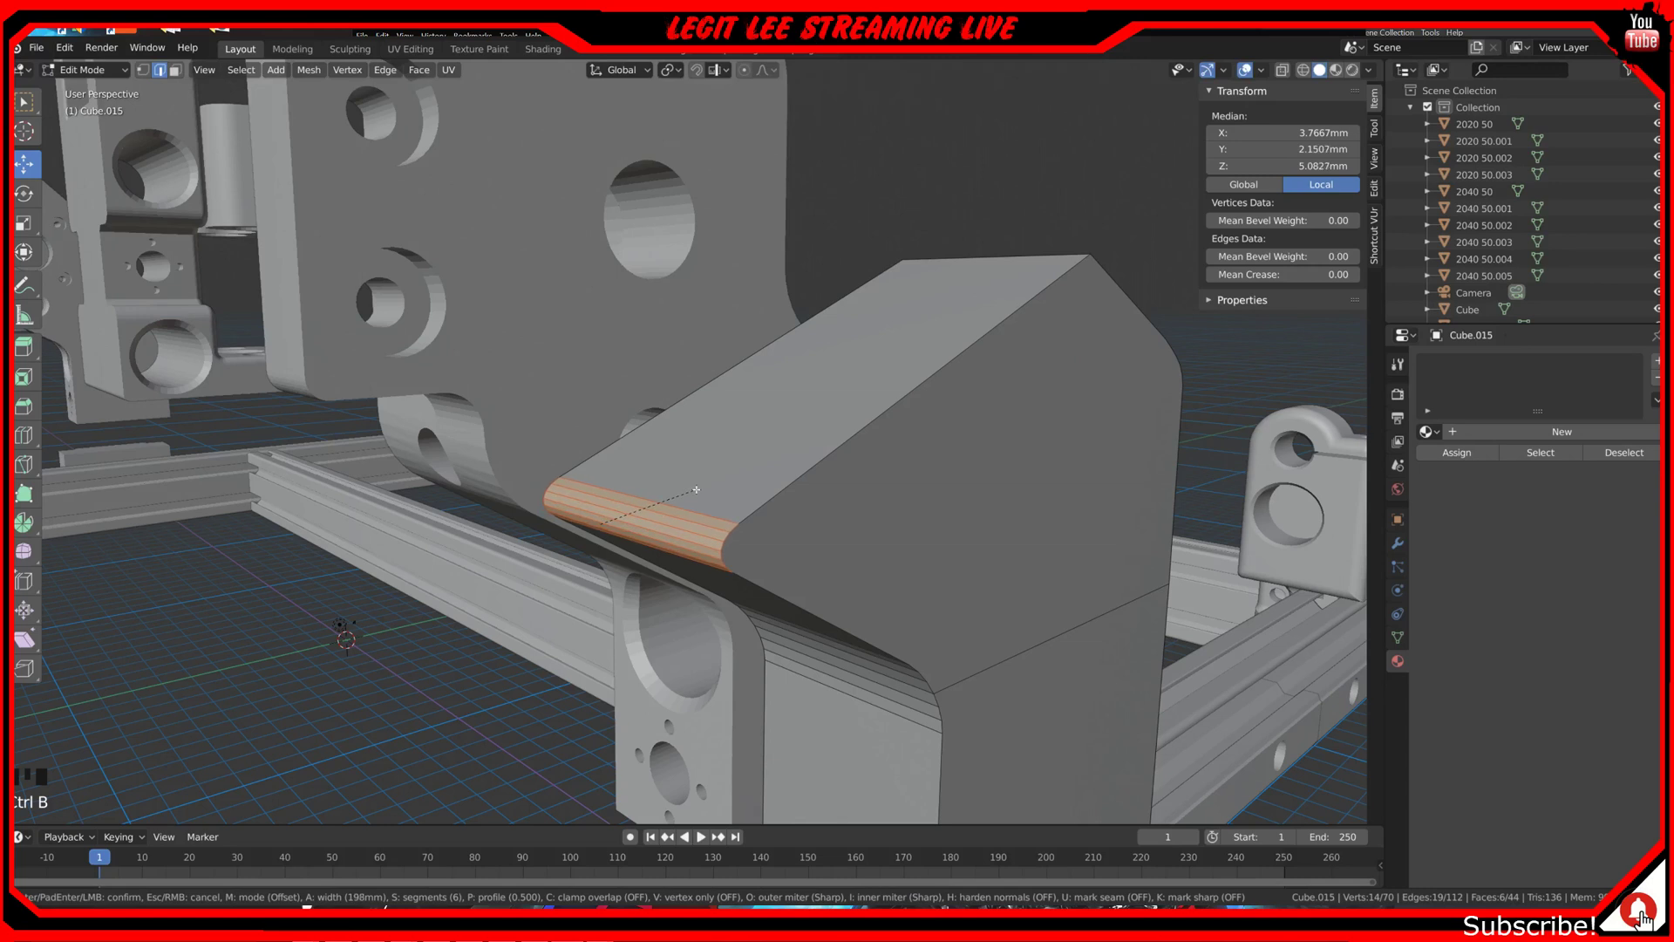
click(696, 490)
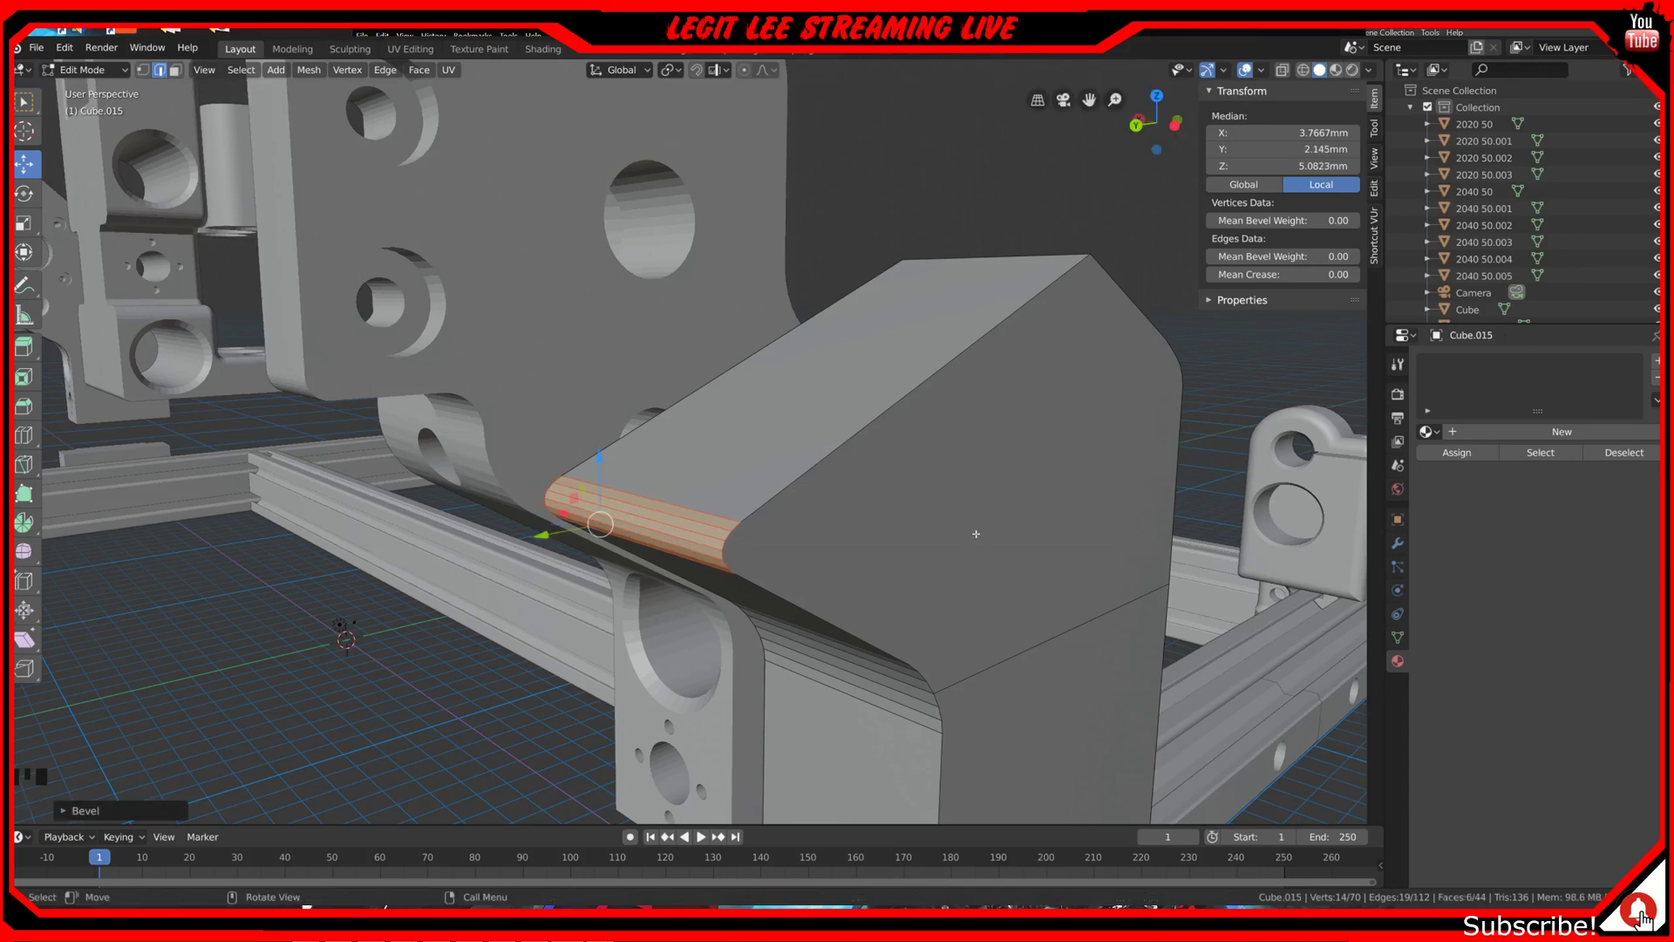
key(ctrl+KP_3)
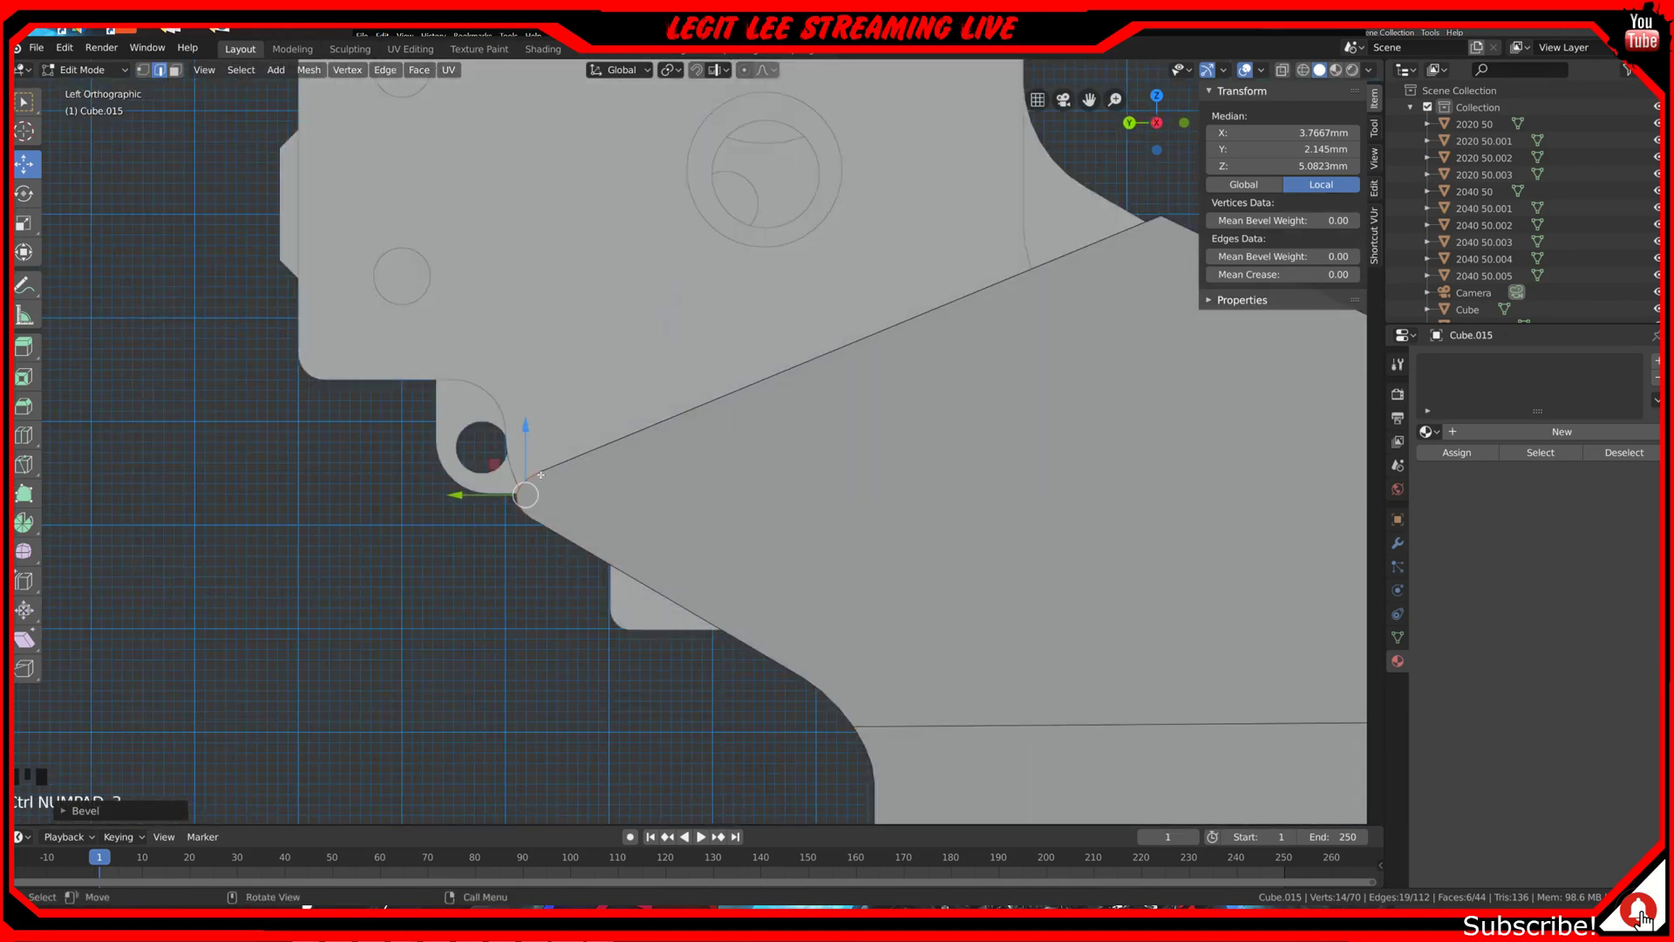
key(r)
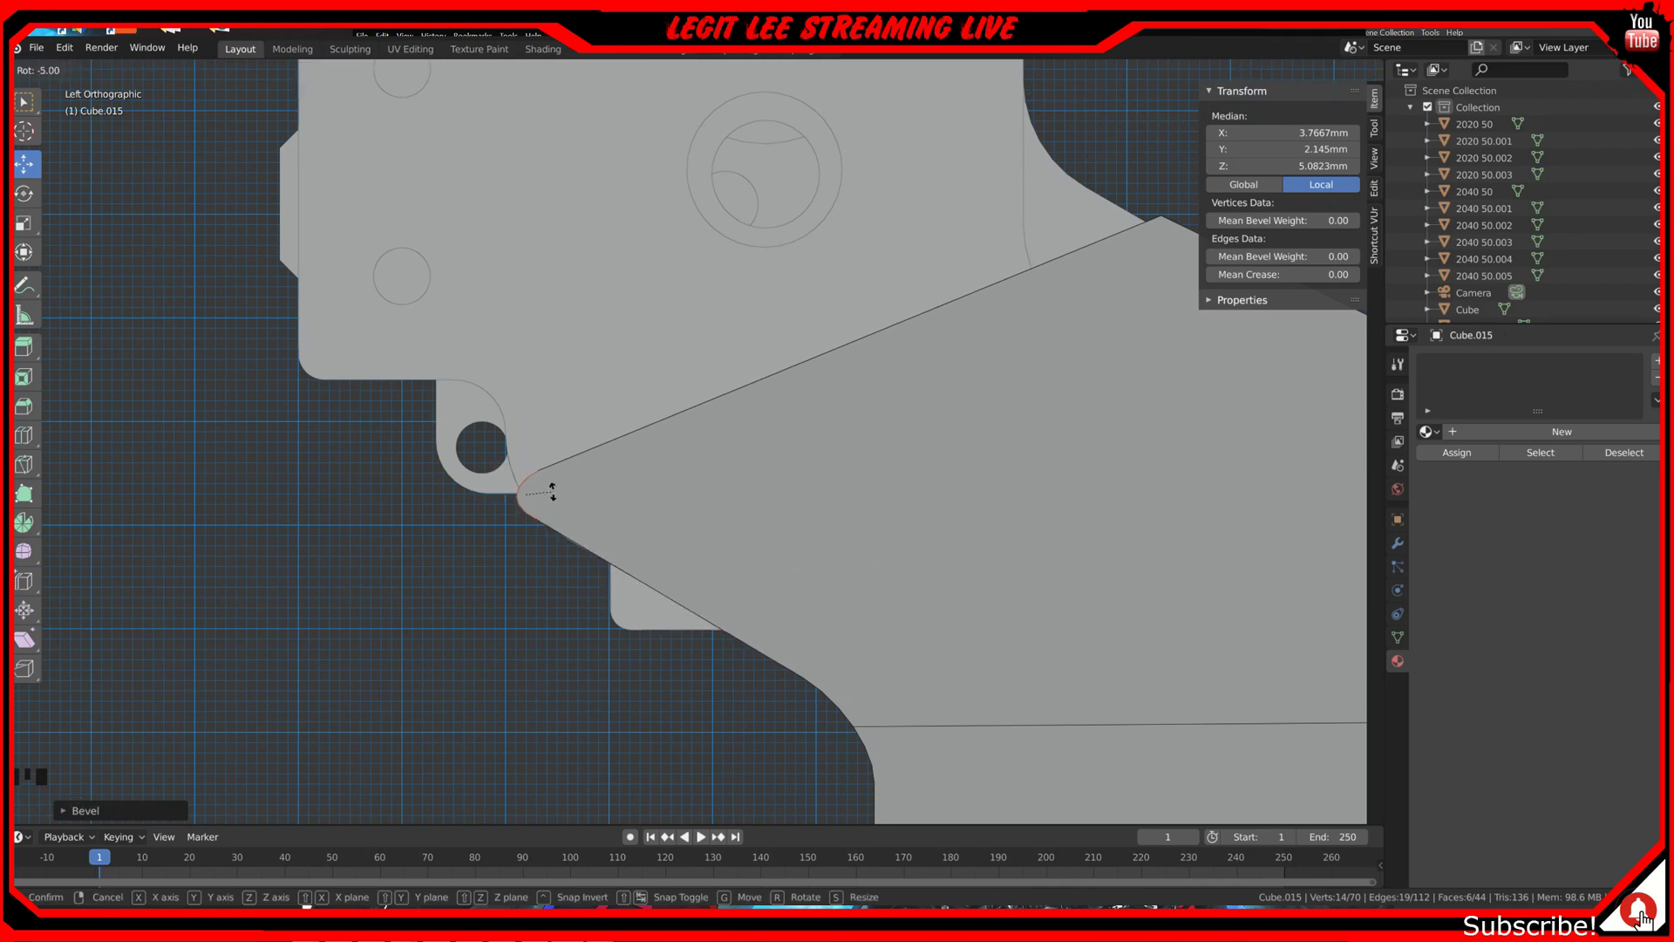
click(552, 491)
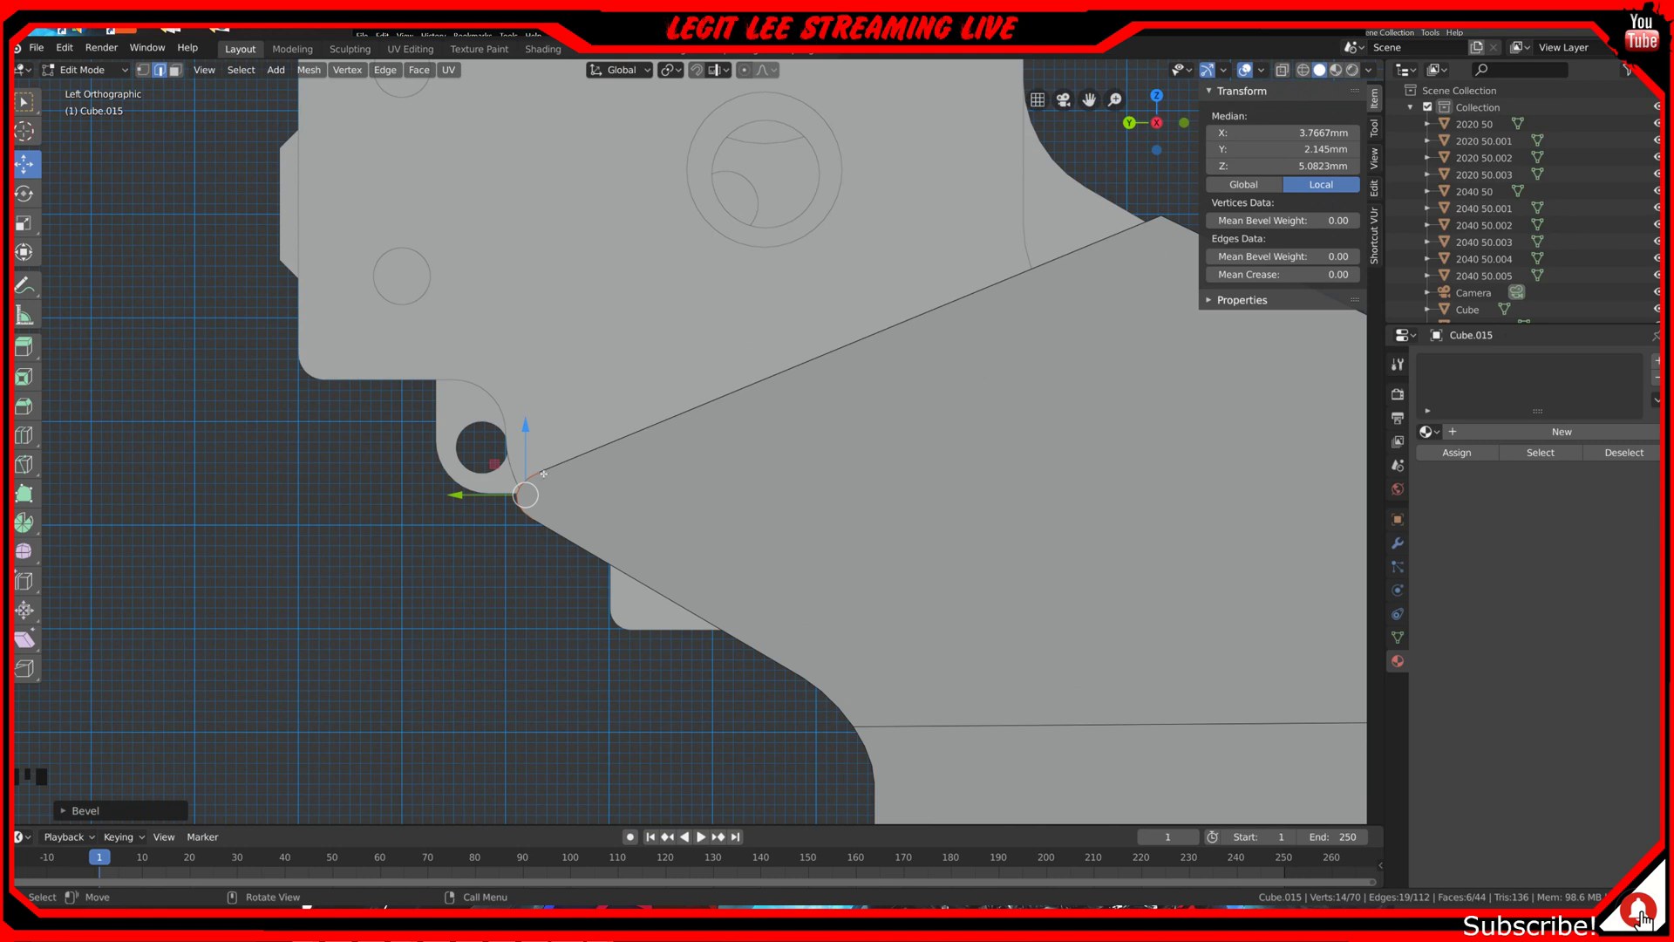
Step: Select the three outline edges of the upper bevel segments on the near side of the bracket's rounded tip
middle_drag(546, 467, 556, 487)
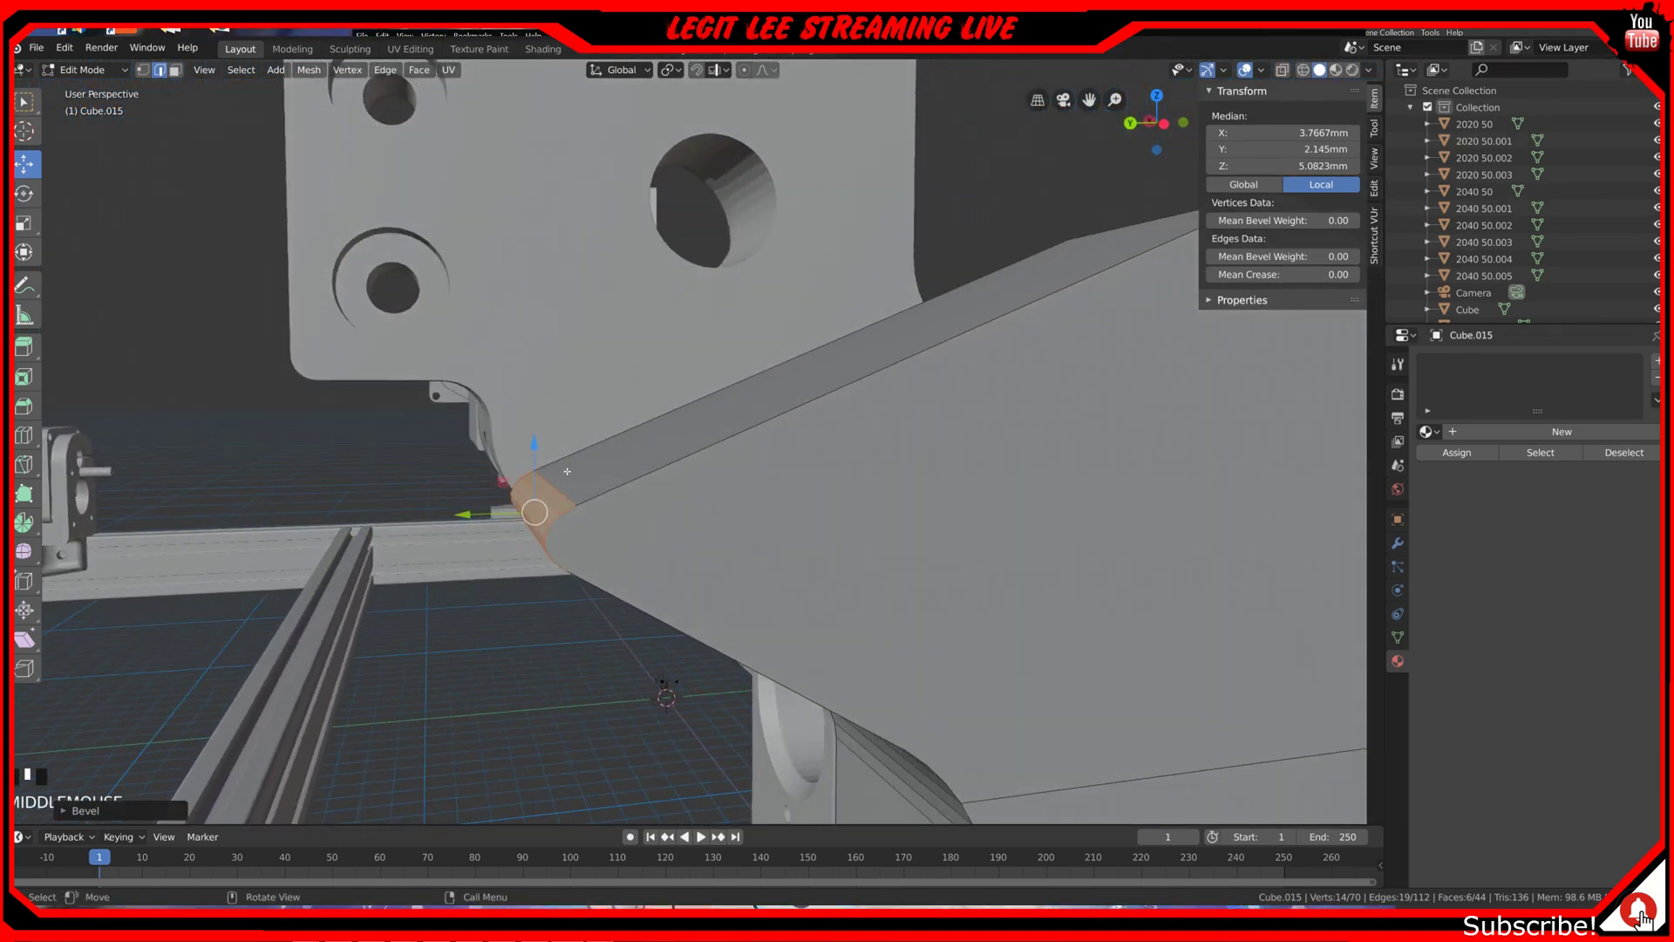
click(551, 523)
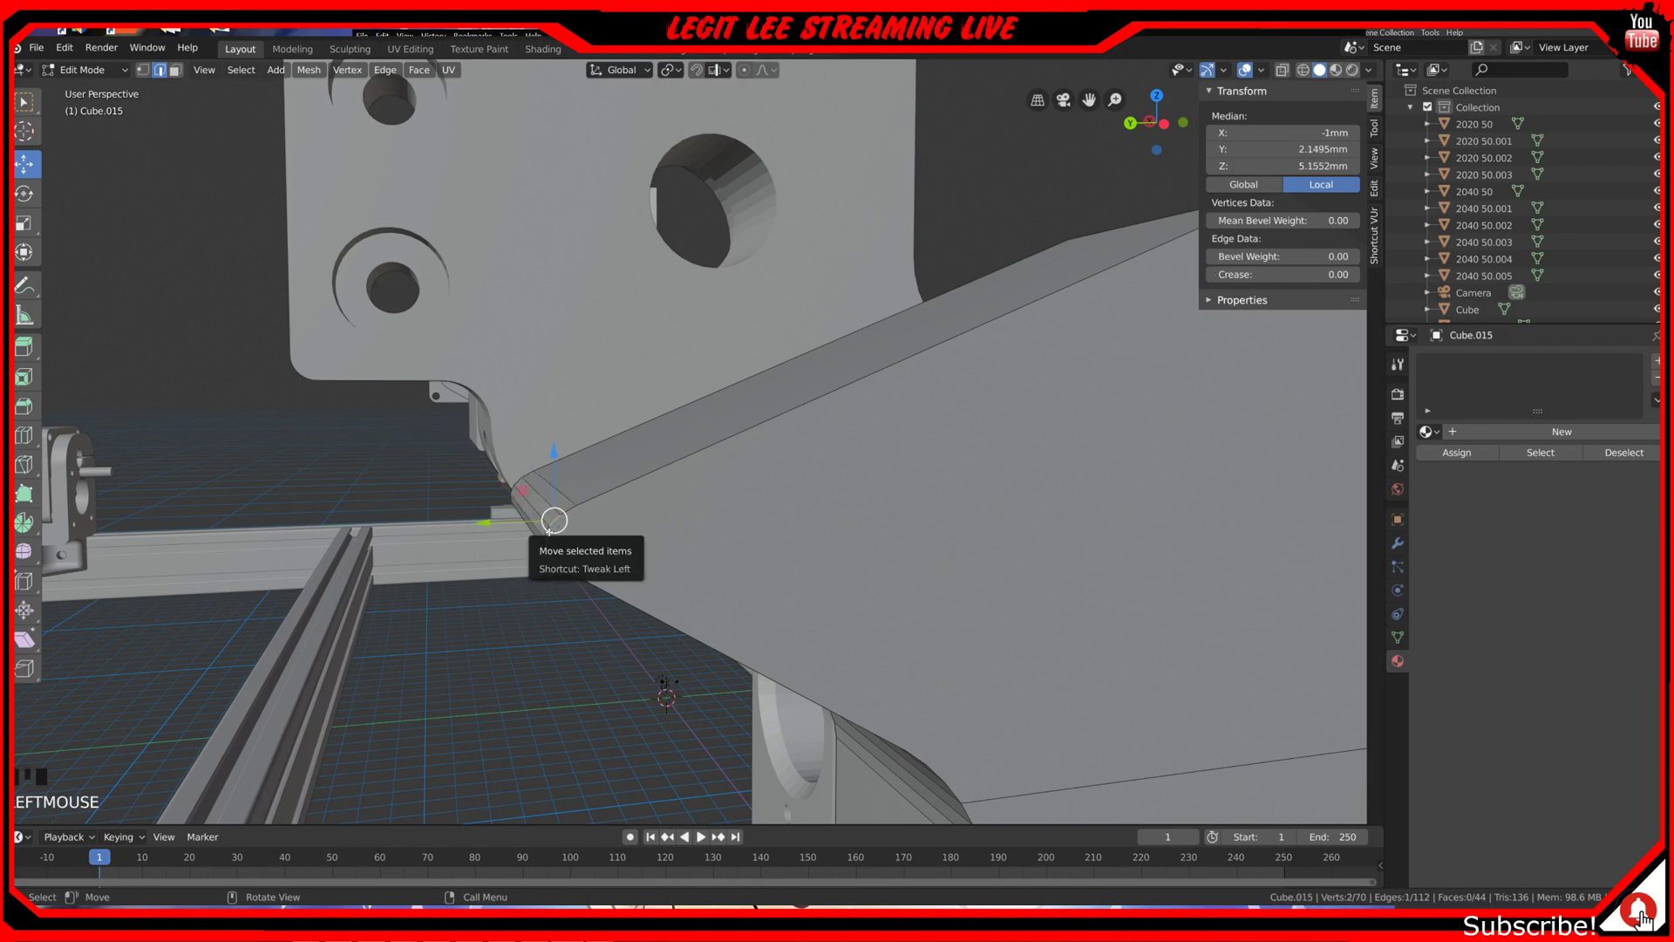
middle_drag(553, 521, 844, 546)
click(815, 549)
key(ctrl+KP_3)
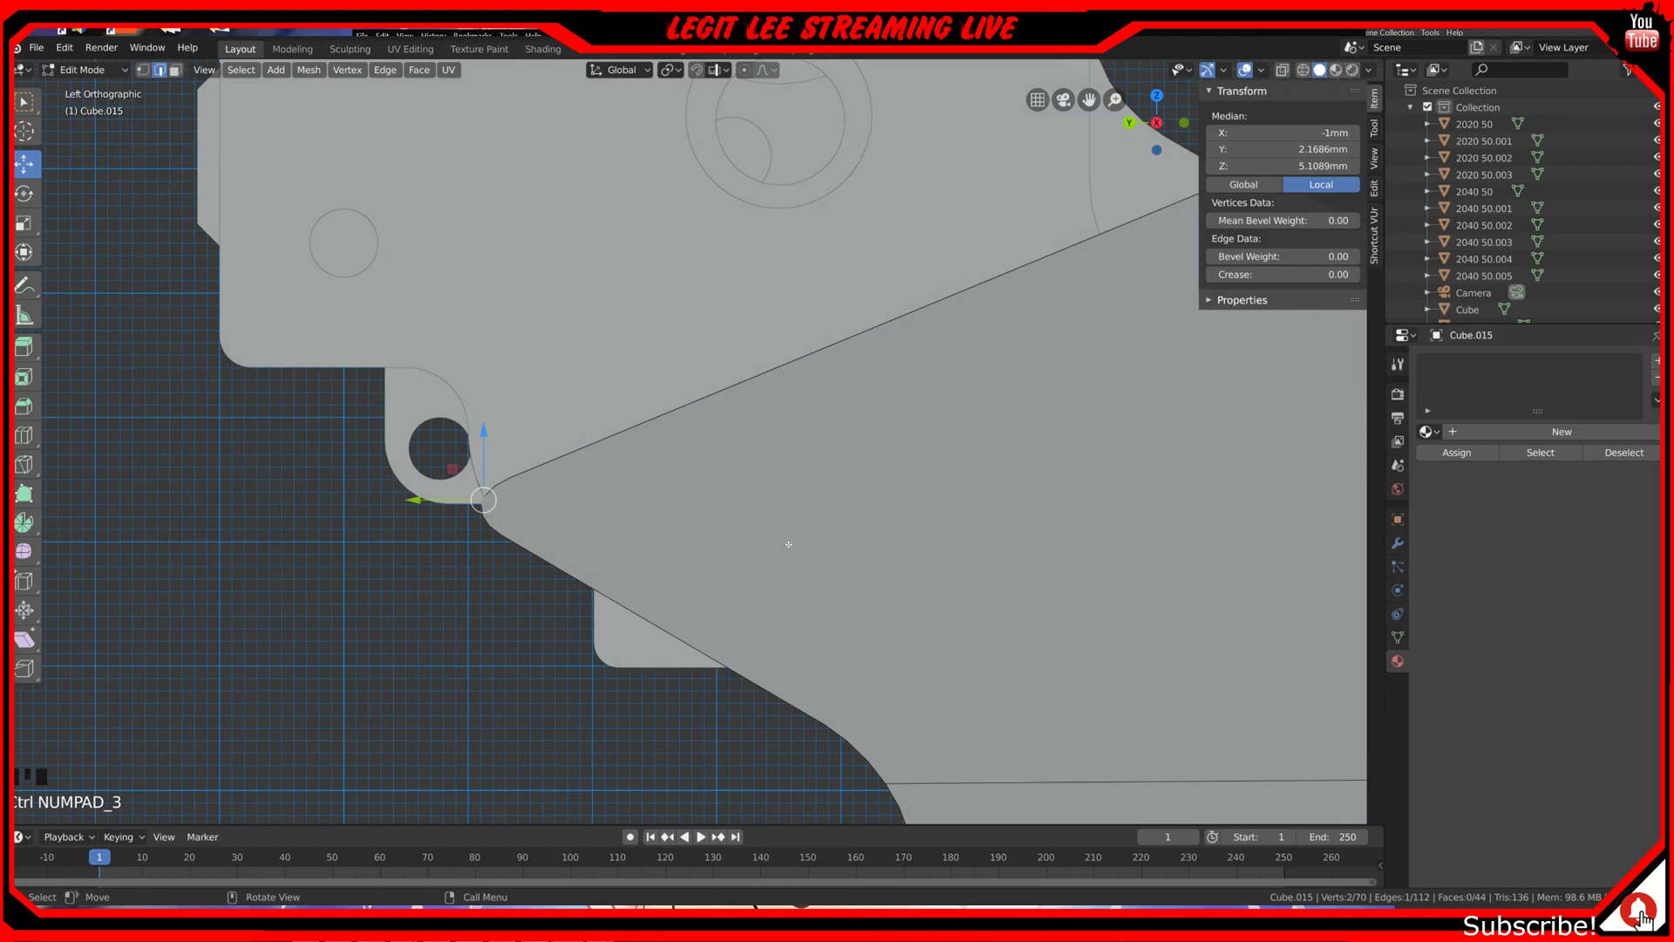
middle_drag(541, 540, 569, 549)
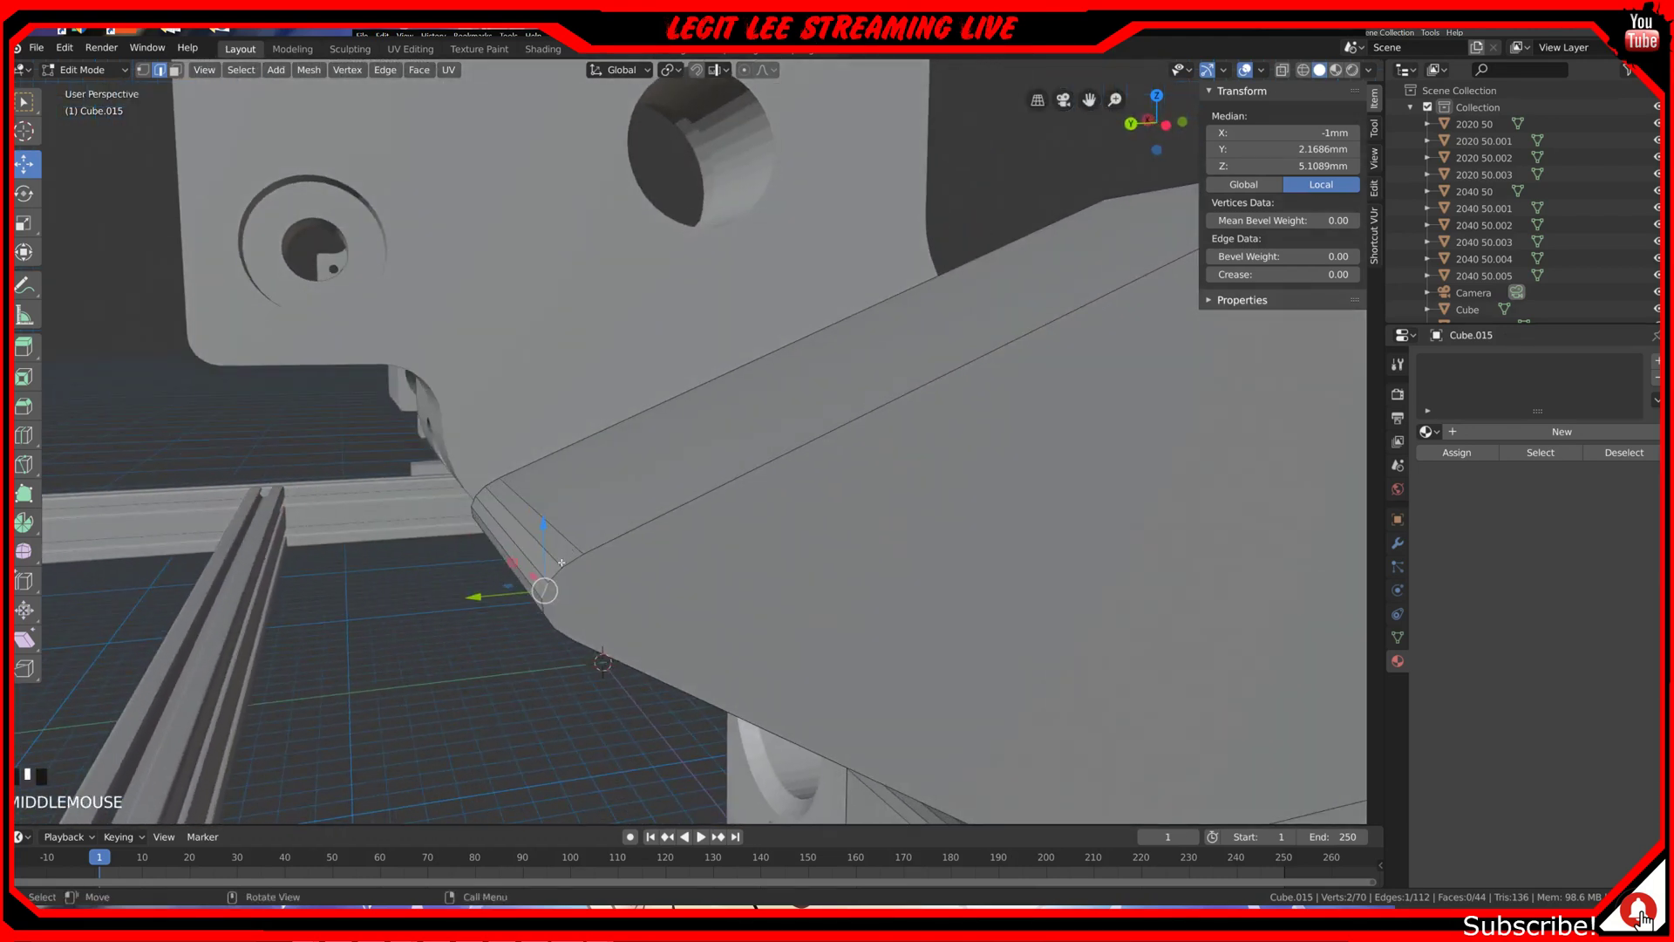
shift+click(558, 568)
shift+click(566, 558)
Step: Add the four edges running across the bracket's width over the upper bevel segments to the selection
shift+click(579, 537)
shift+click(502, 497)
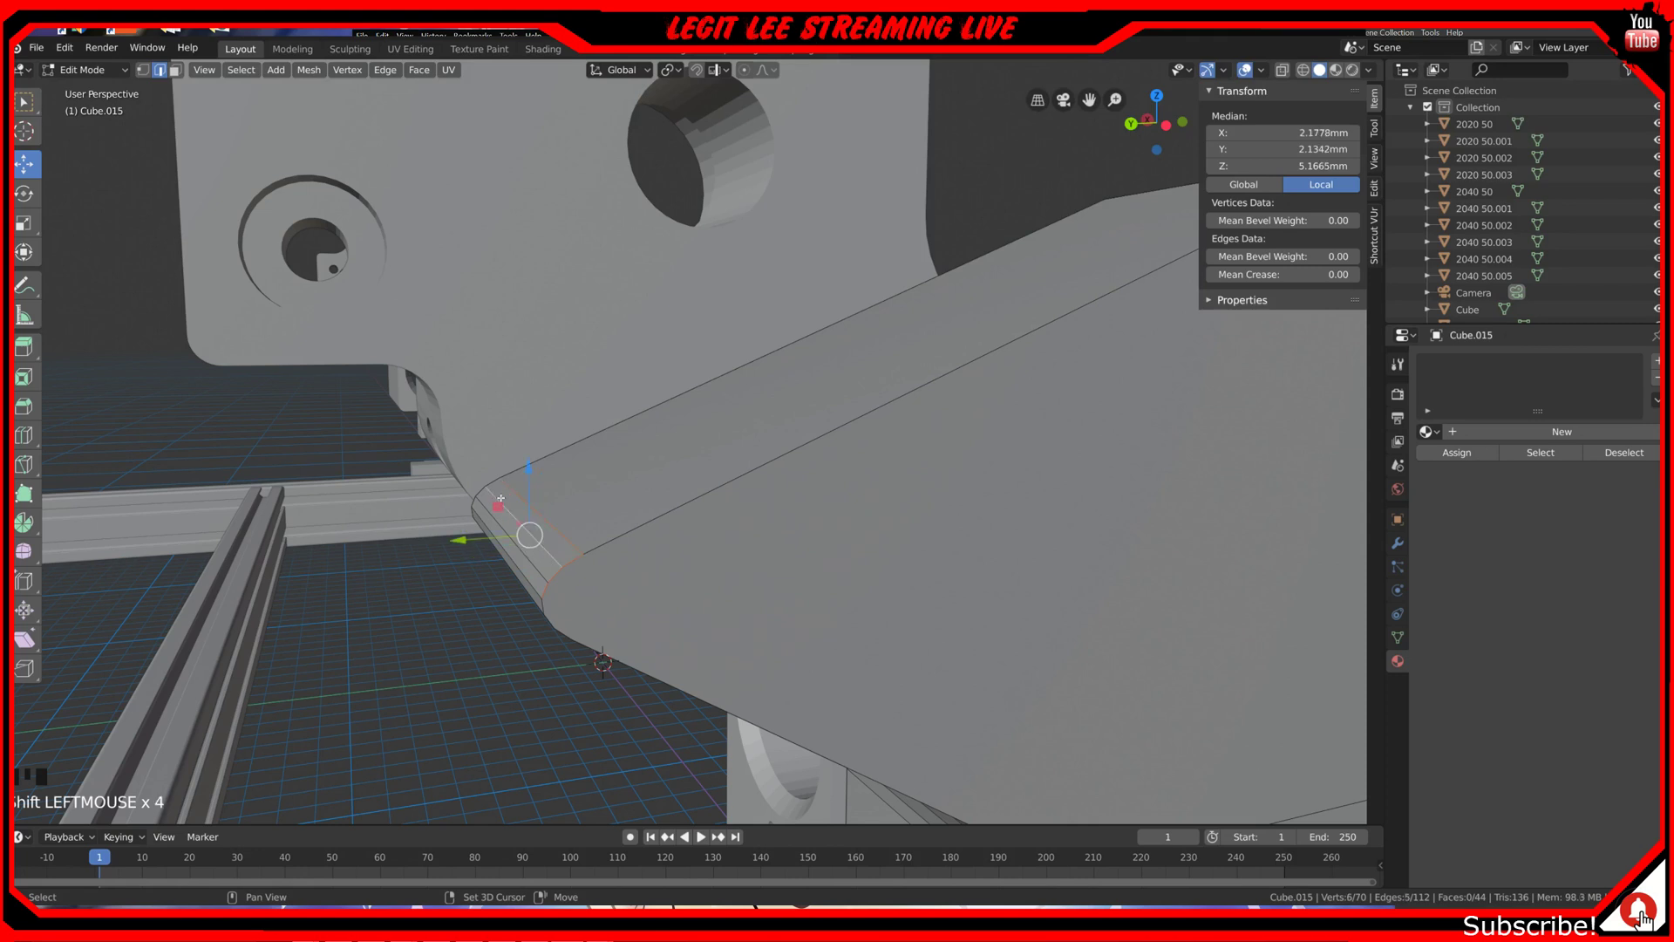
shift+click(506, 560)
shift+click(485, 547)
shift+click(513, 575)
shift+click(519, 573)
Step: Add the three matching outline edges on the opposite side of the rounded tip to the selection
middle_drag(520, 573, 736, 485)
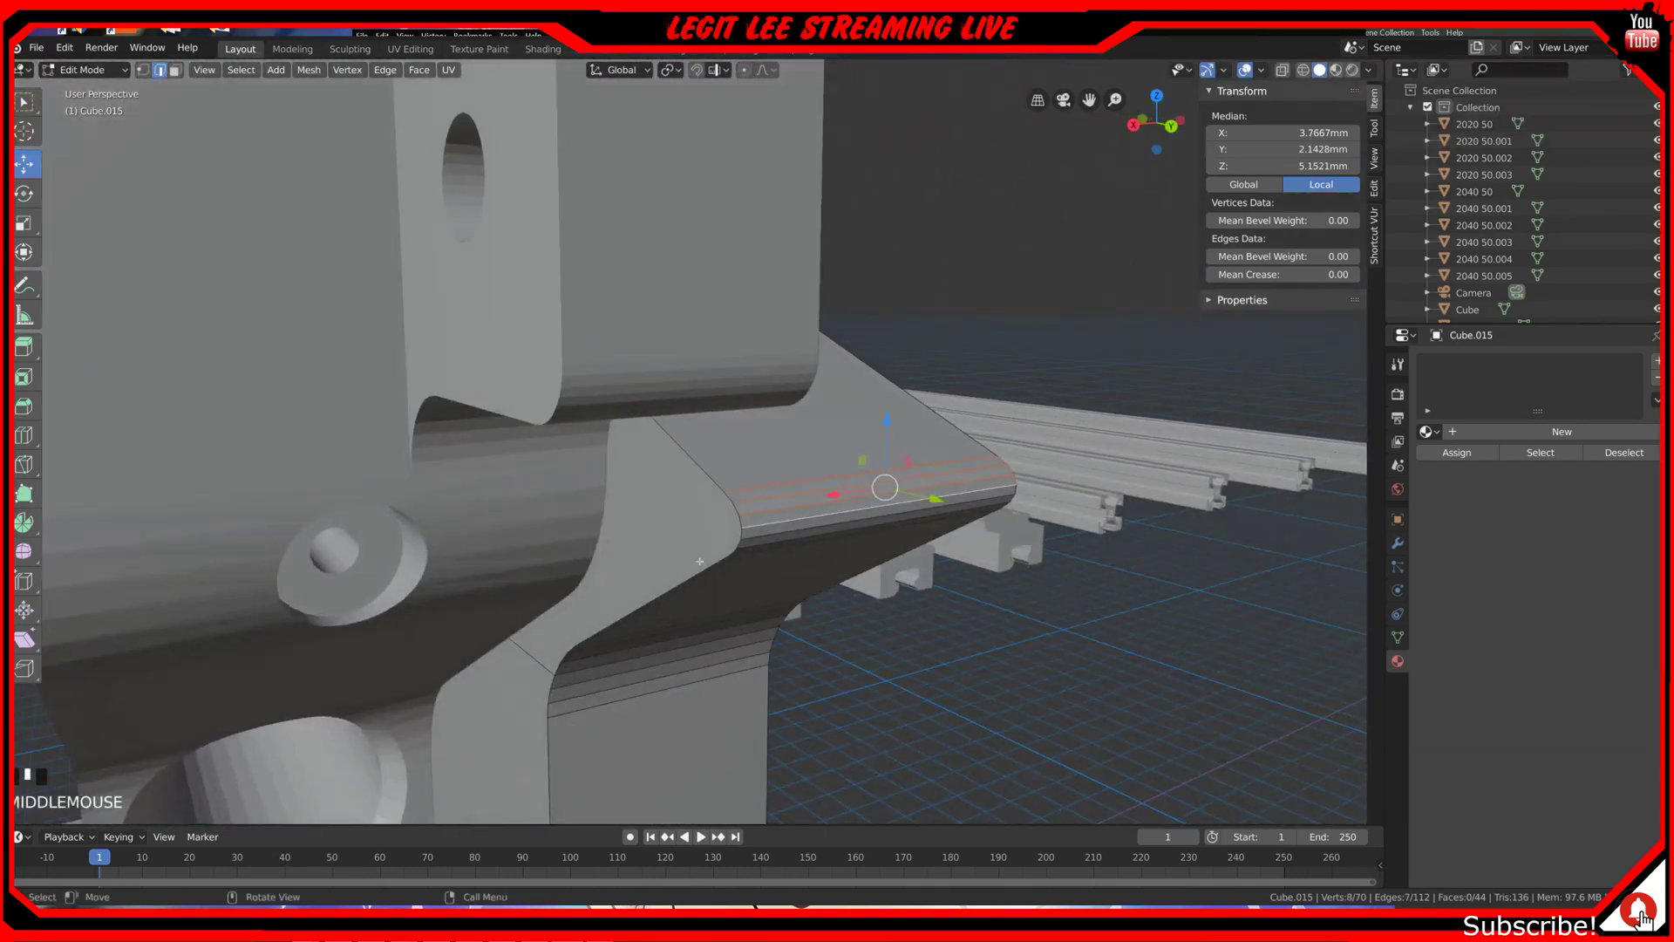
shift+click(732, 500)
shift+click(736, 508)
shift+click(743, 519)
middle_drag(743, 520, 699, 508)
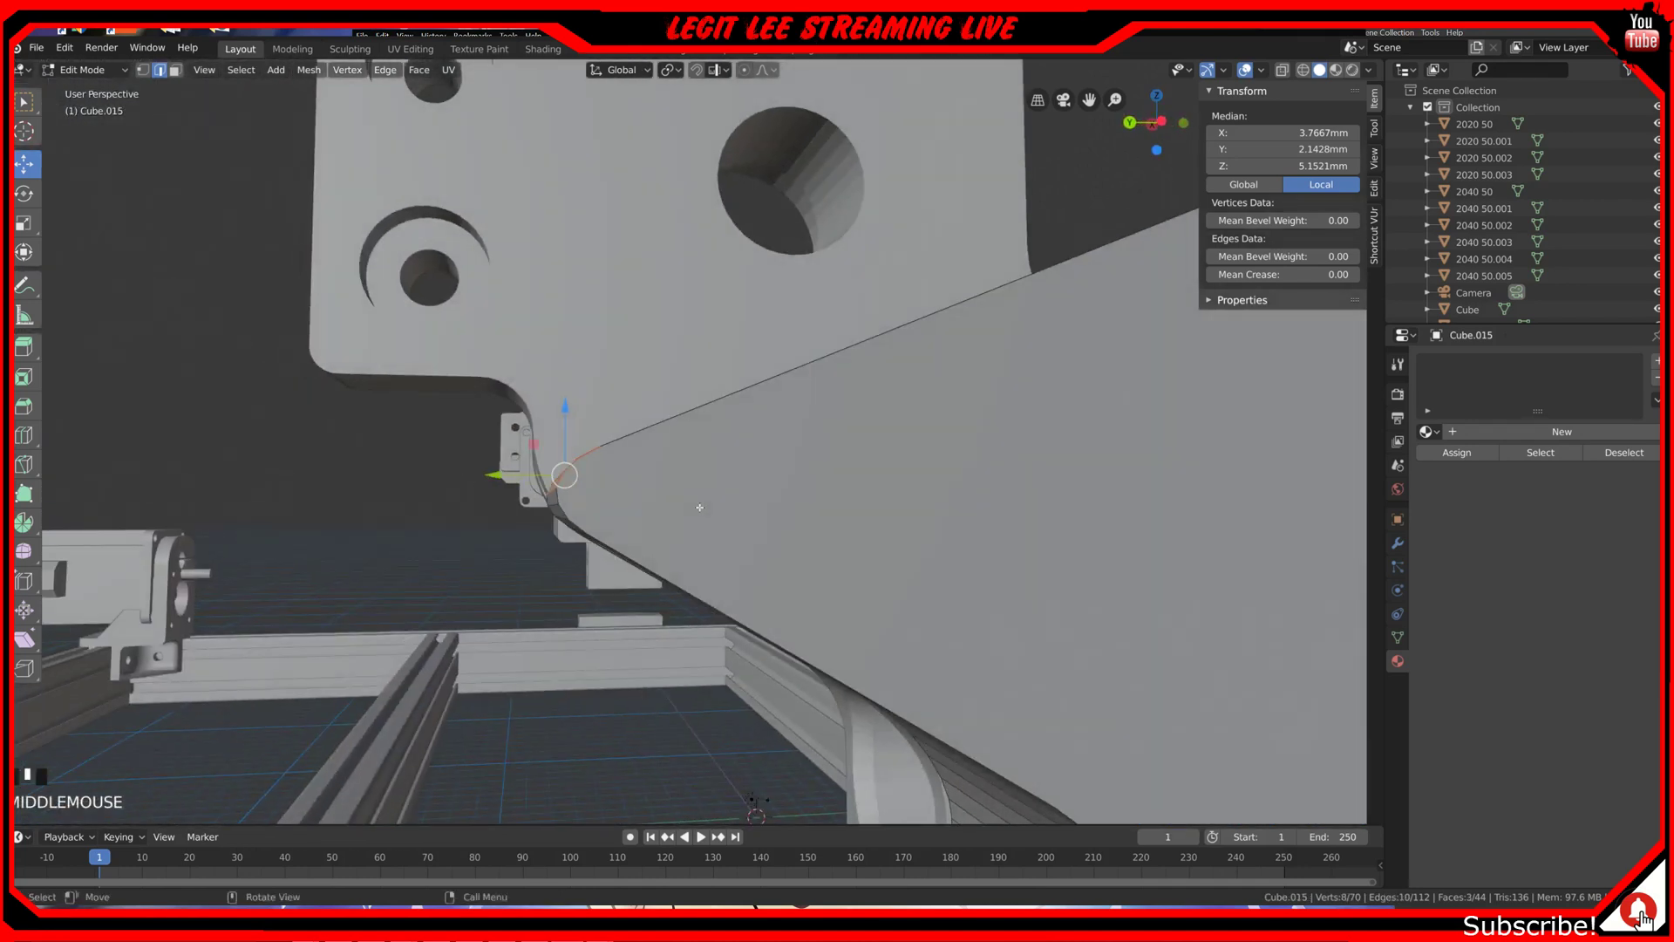
Step: Rotate the selected upper bevel segments of the rounded tip to stand steeper in side view and shift them along Y to about 2.192 mm
key(ctrl+KP_3)
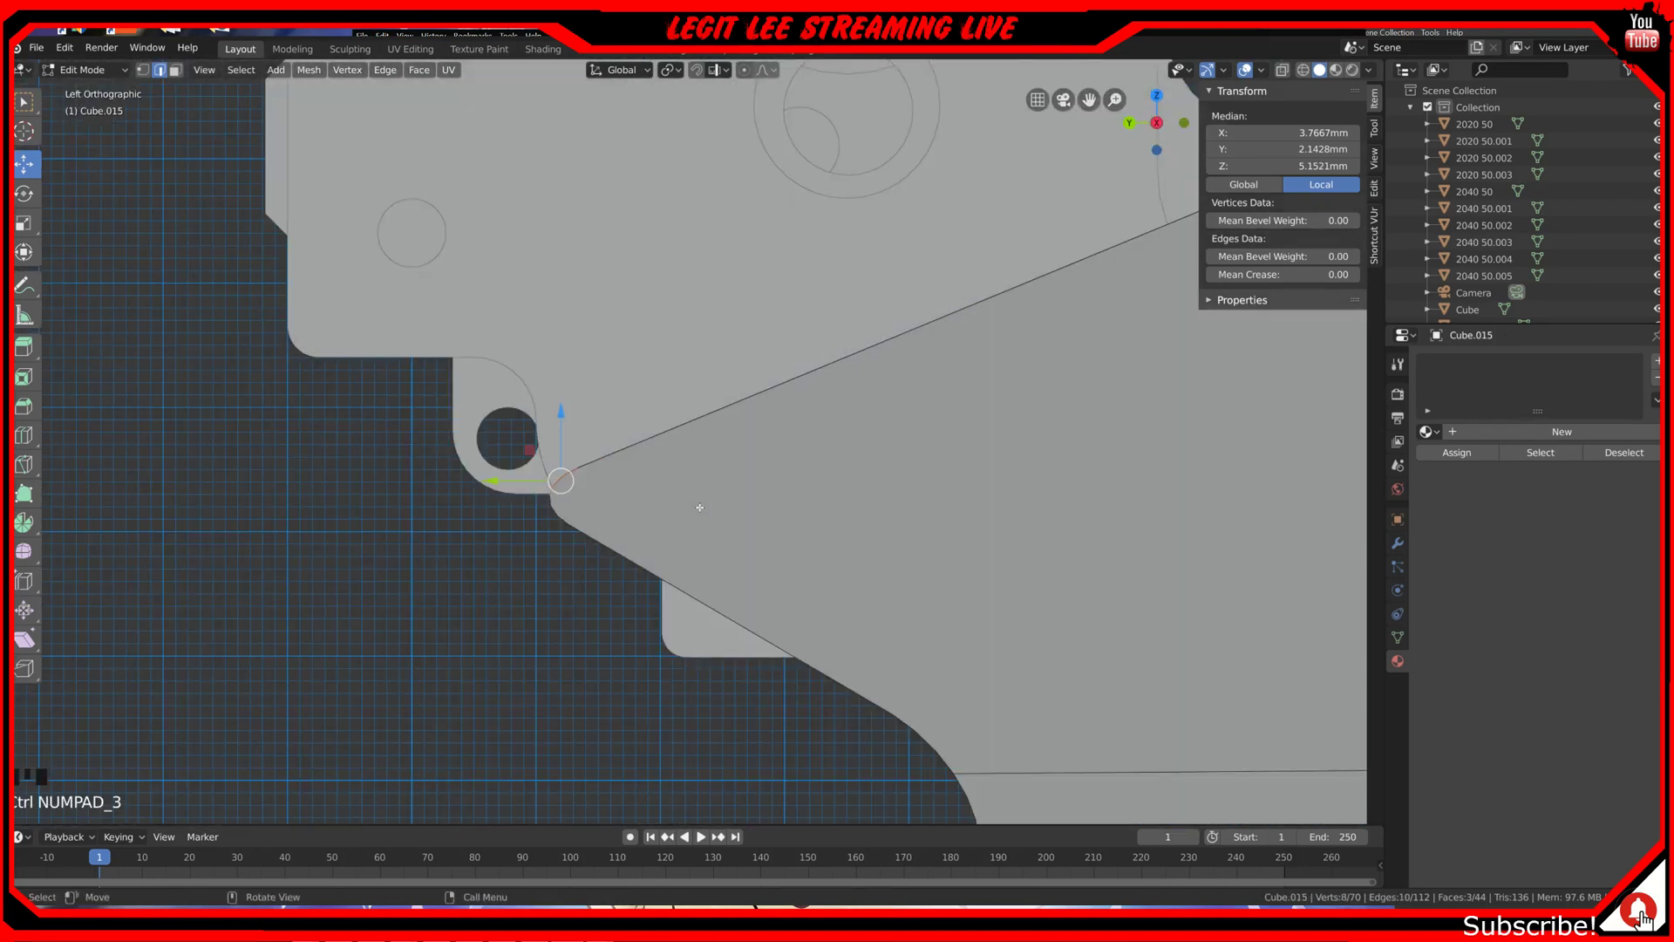
key(r)
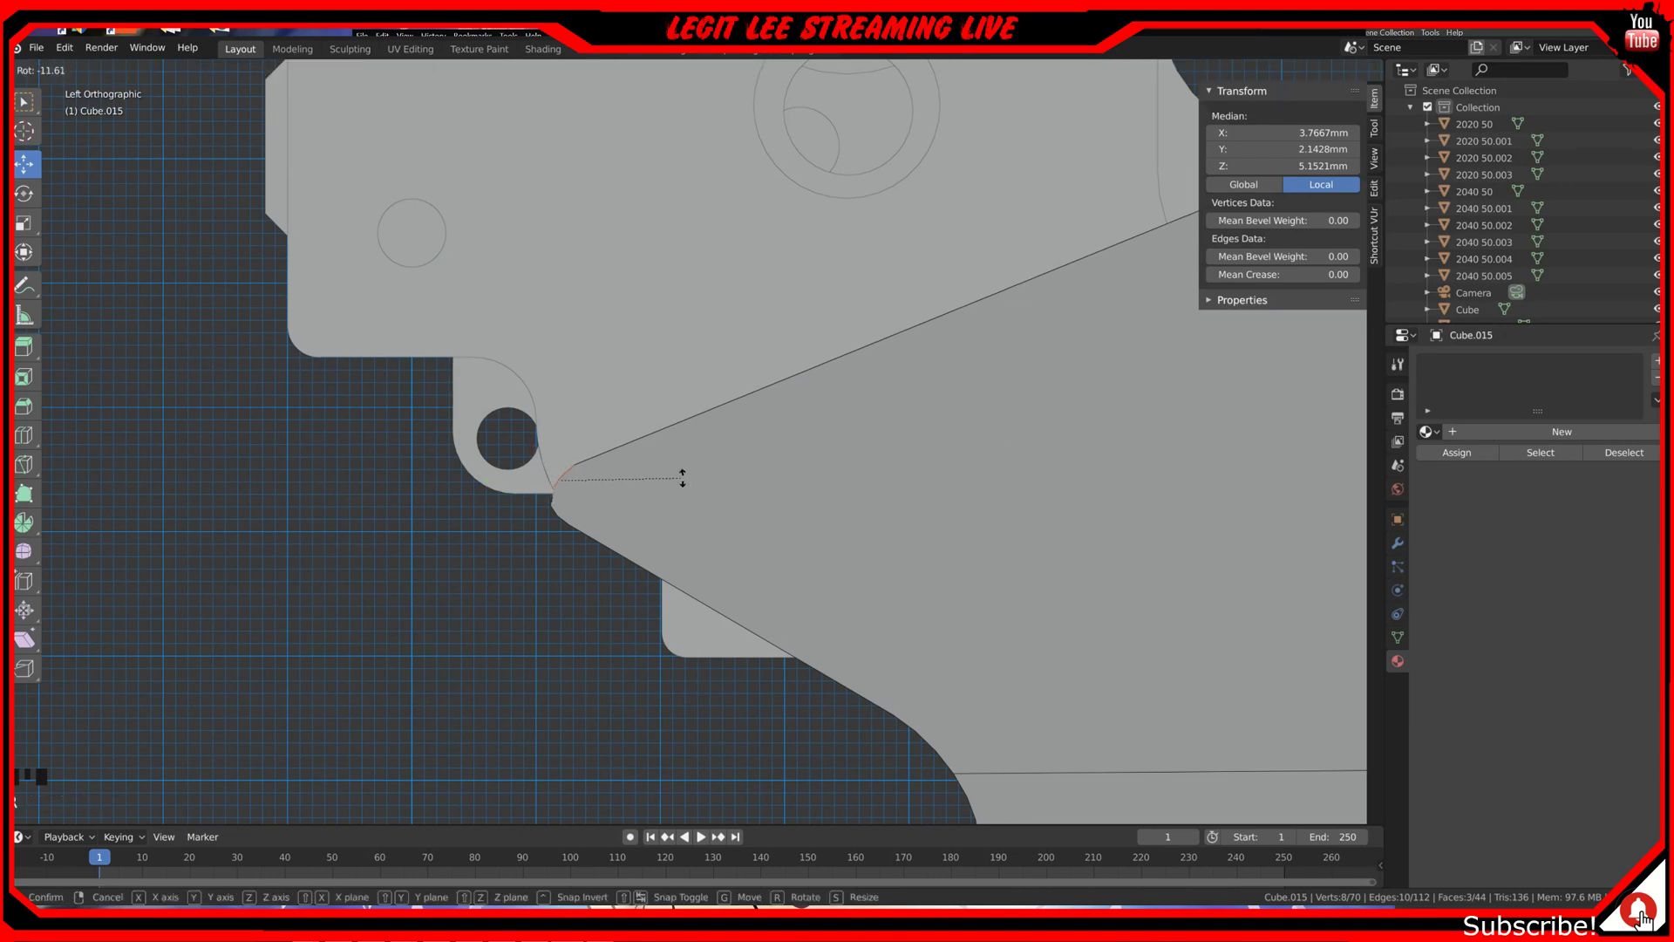
click(612, 436)
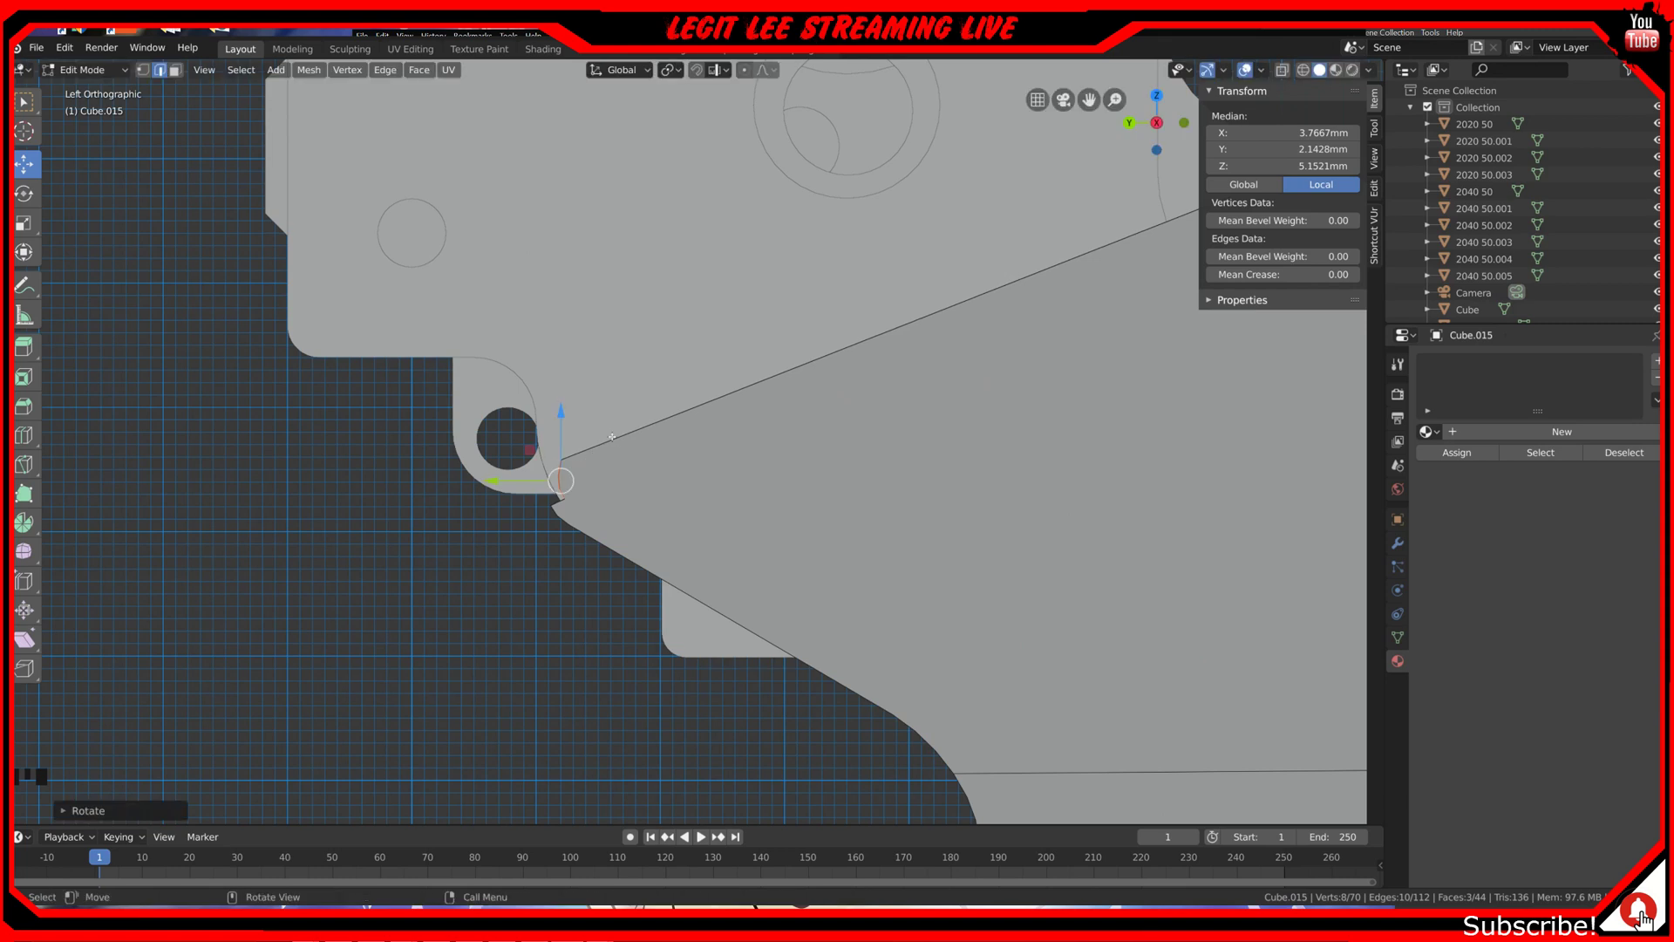
ctrl+drag(510, 481, 475, 480)
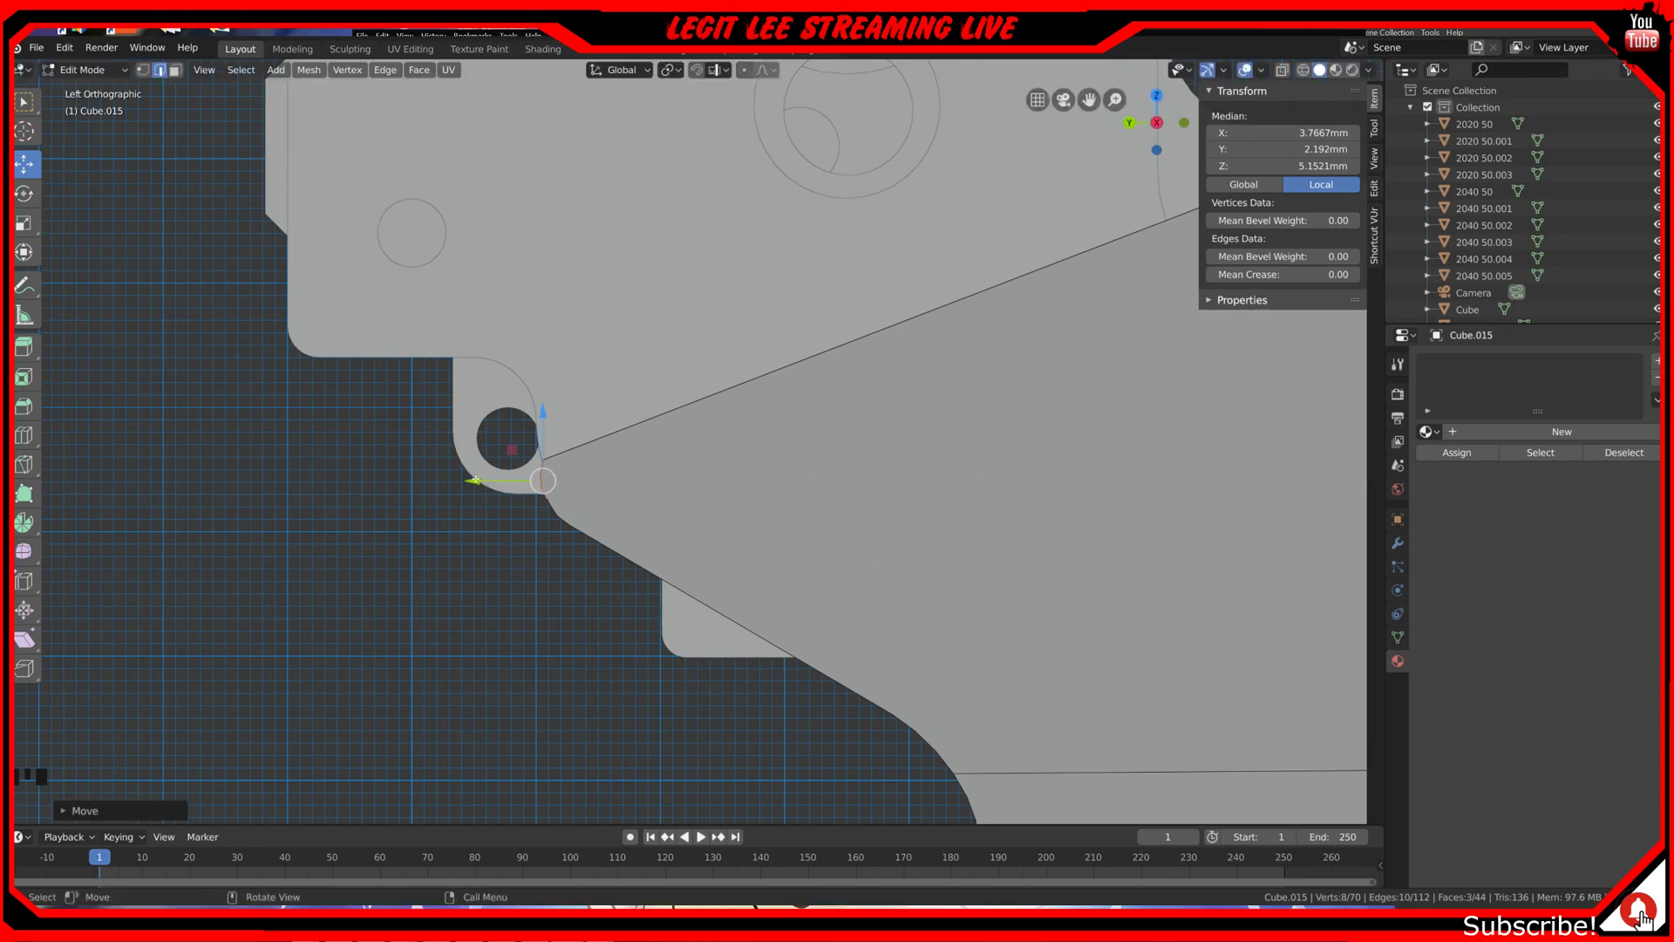
Step: Move the bevel edge just below the shifted tip segments outward along Y to about 2.187 mm
middle_drag(918, 503, 866, 490)
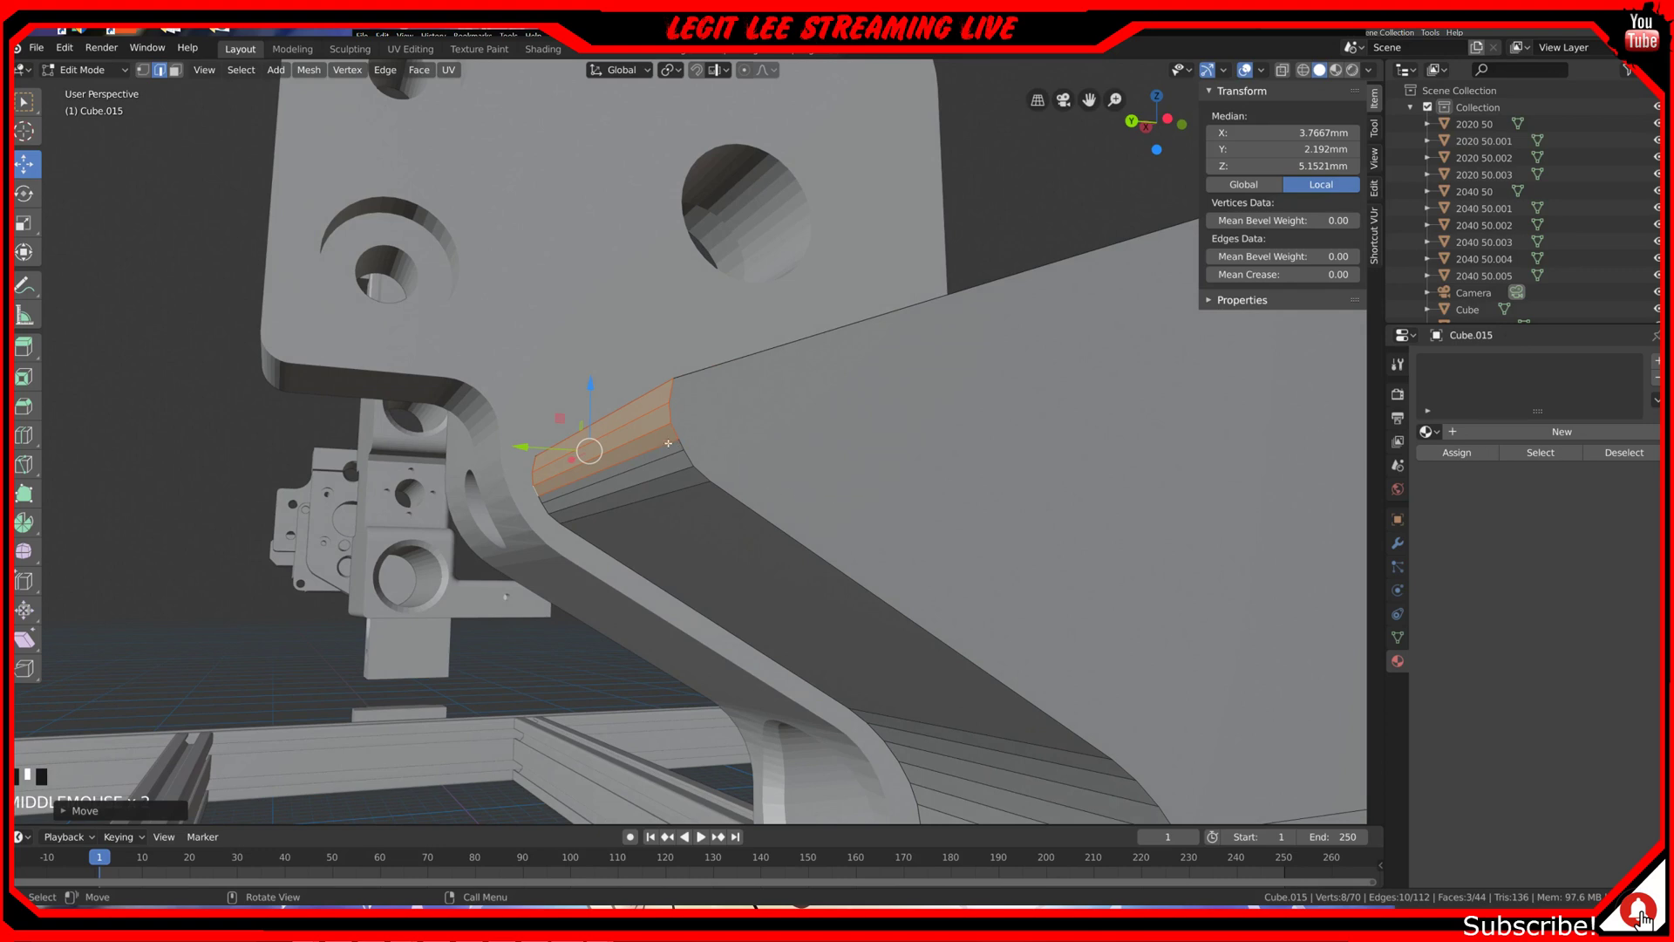
click(704, 443)
key(ctrl+KP_3)
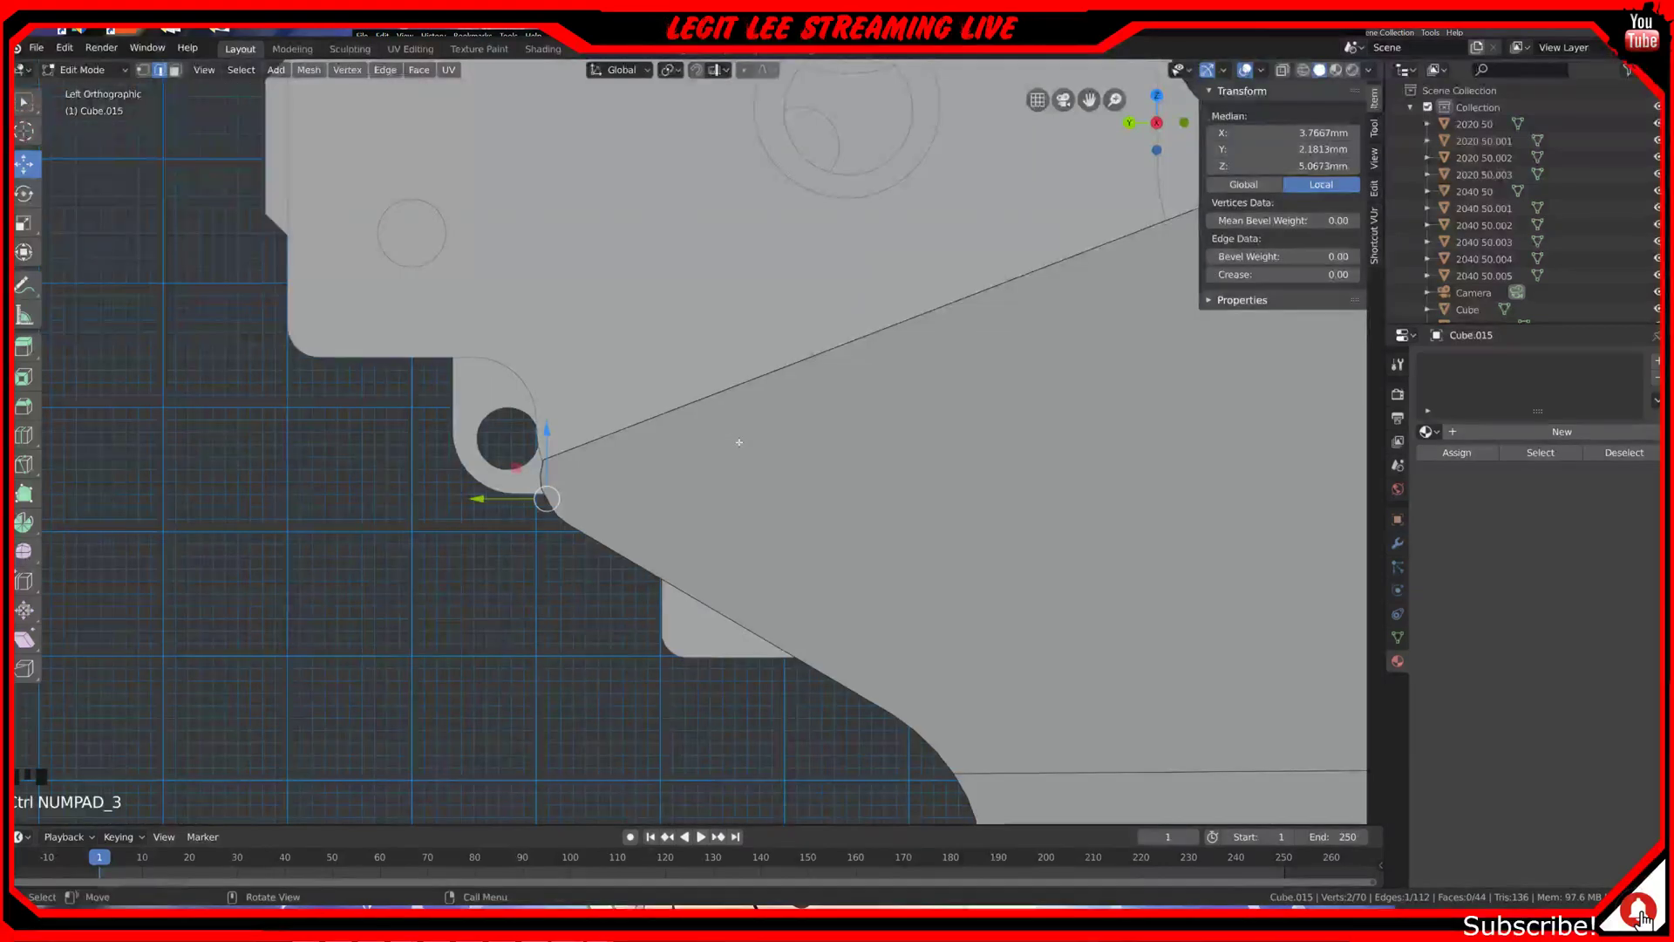
drag(482, 501, 478, 502)
Step: Move the next lower bevel edge of the tip outward along Y to about 2.178 mm to smooth the curve
scroll(583, 526, up, 2)
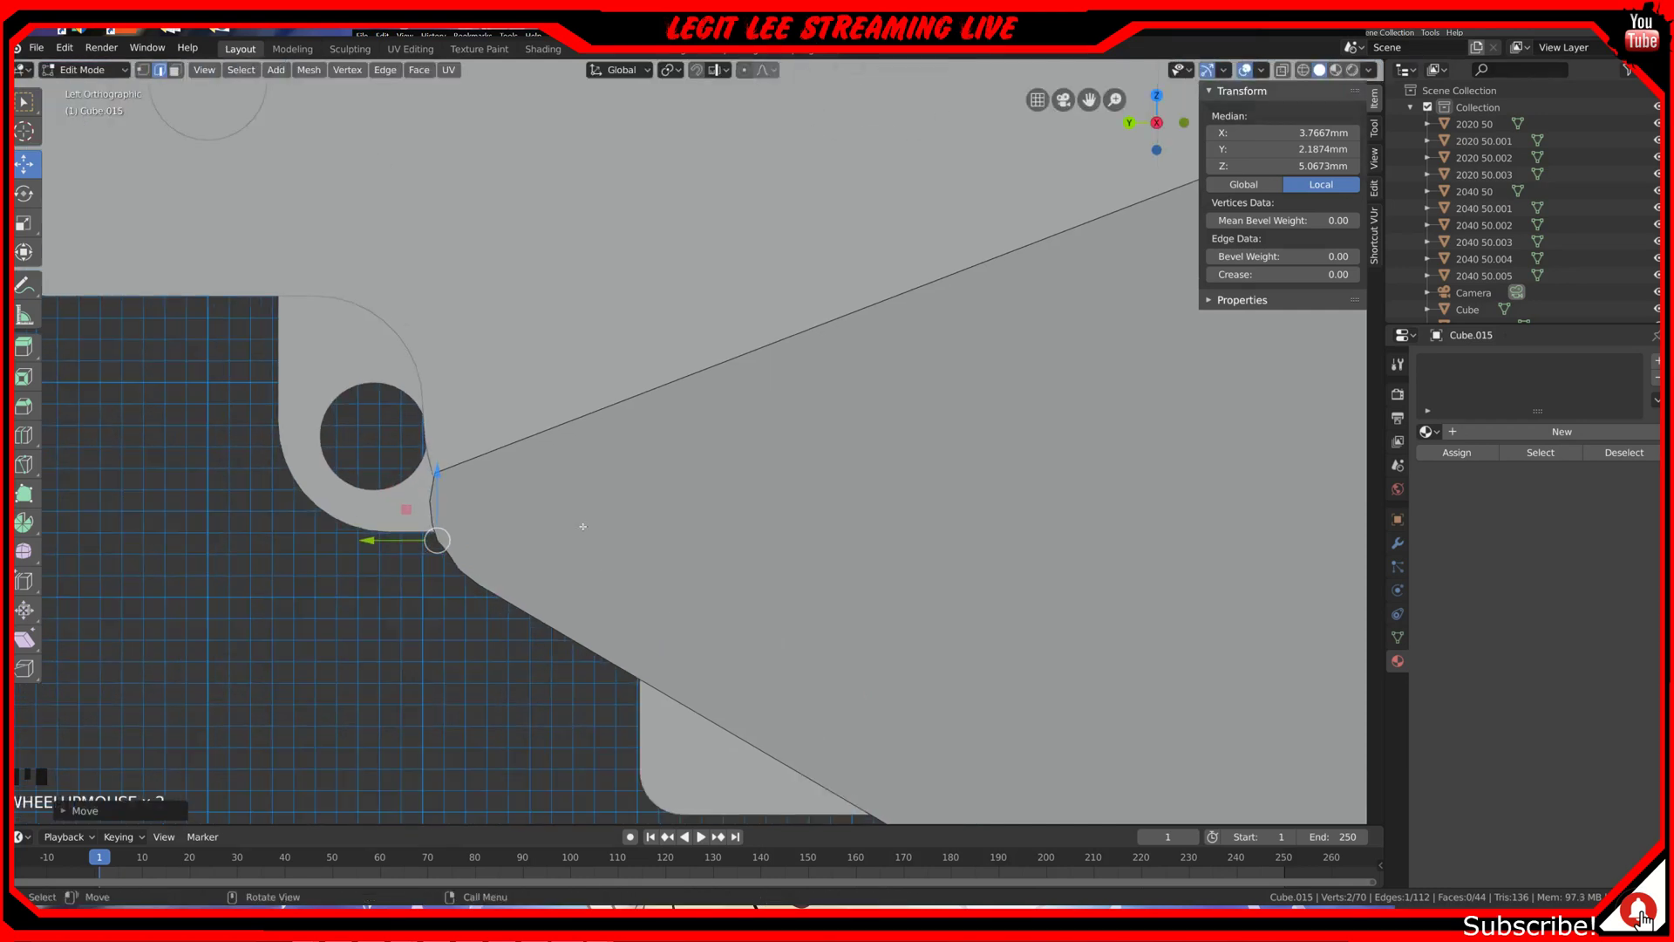
middle_drag(489, 559, 643, 349)
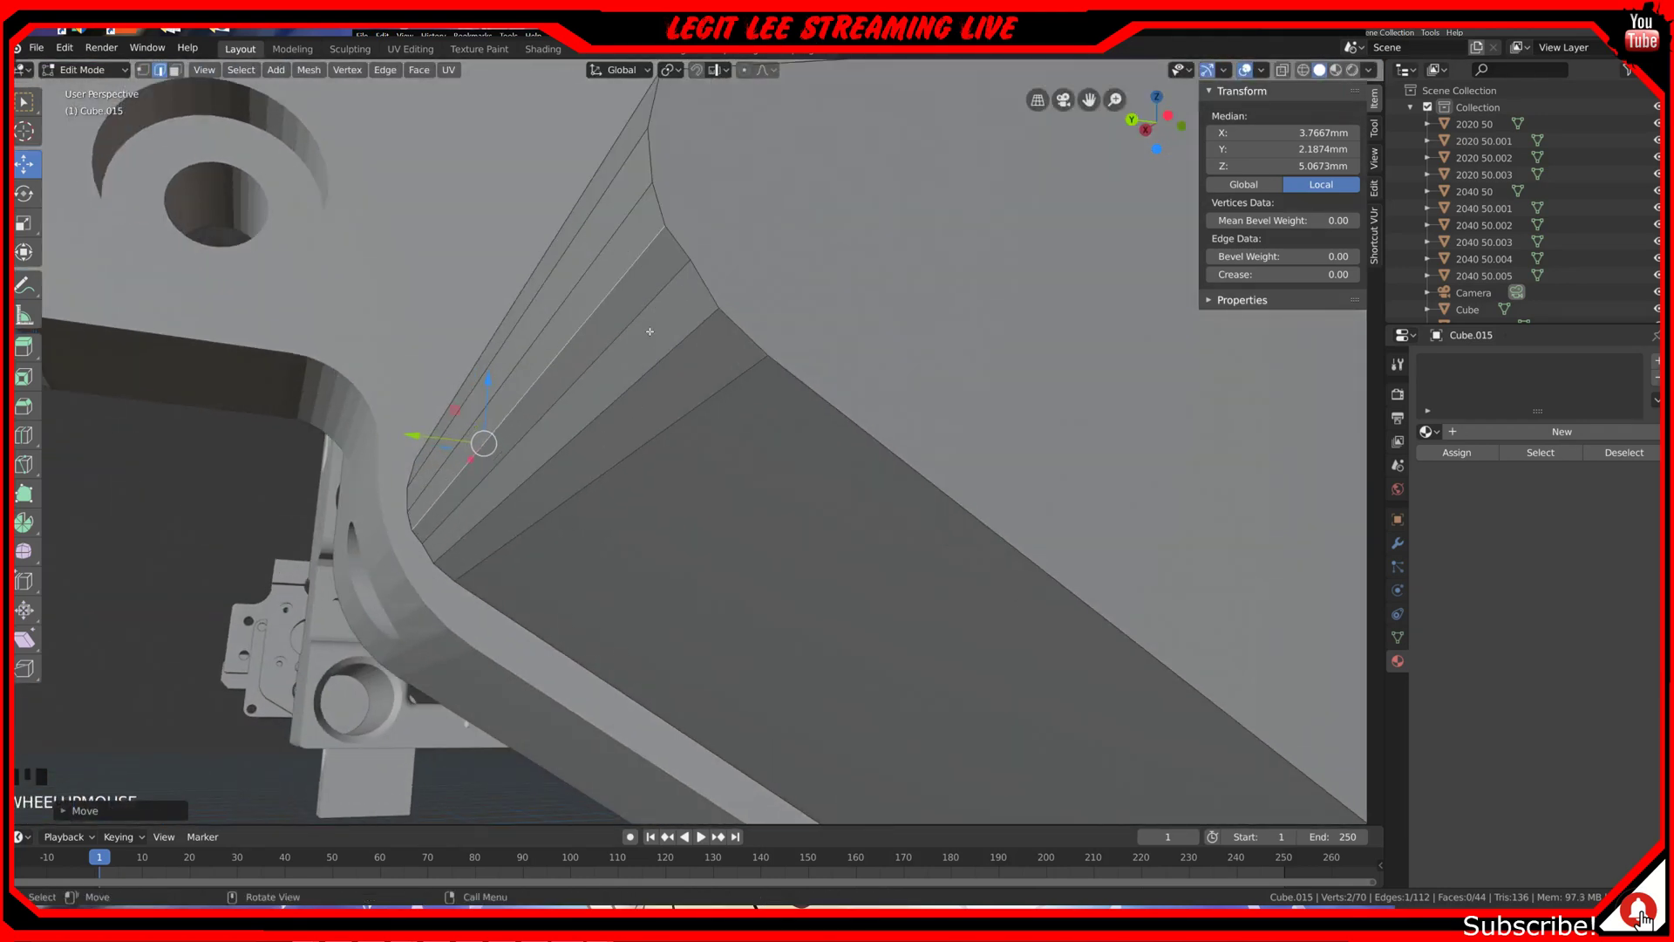
click(653, 300)
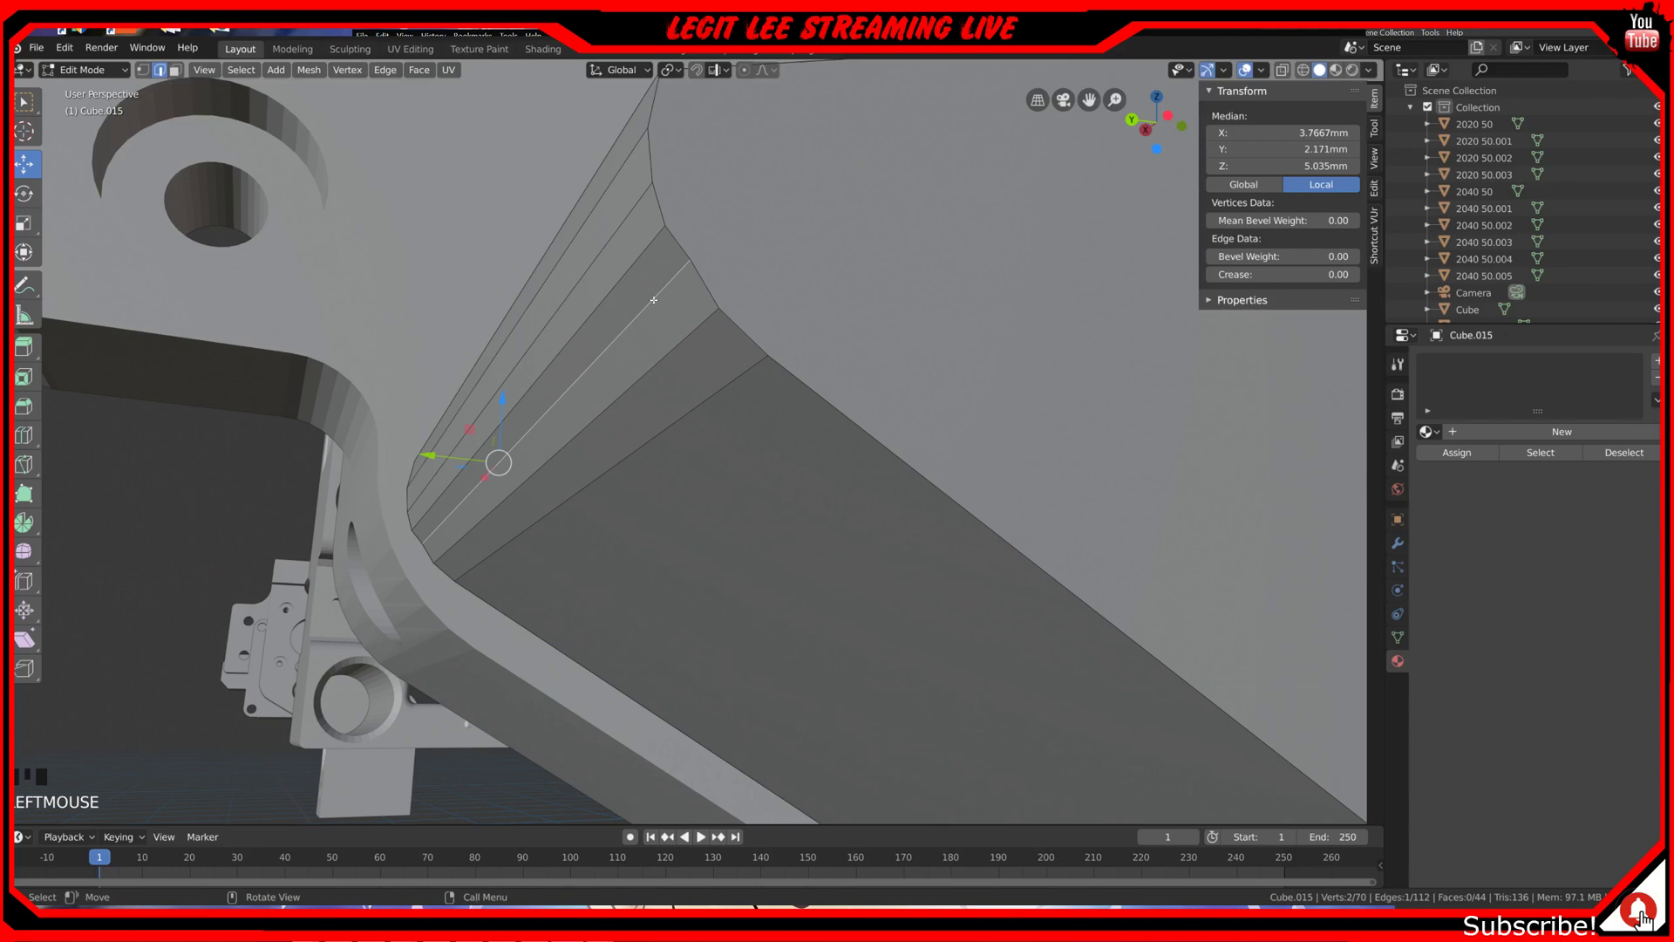
key(ctrl+KP_3)
scroll(399, 552, up, 3)
middle_drag(399, 552, 706, 424)
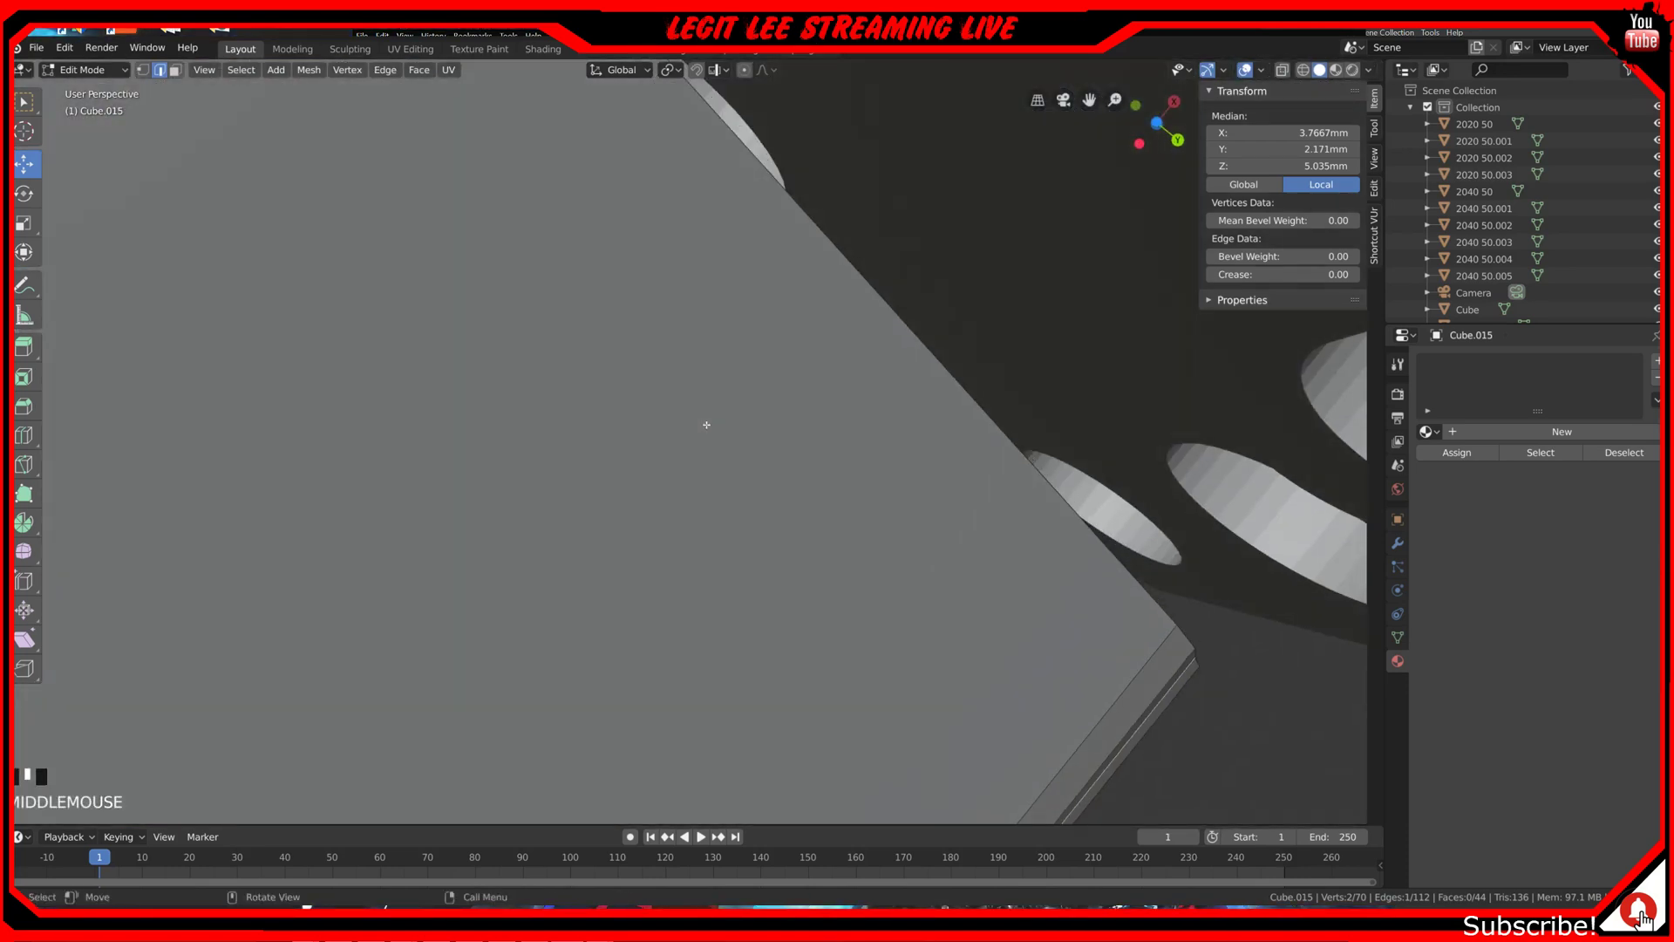
key(ctrl+KP_3)
shift+middle_drag(288, 656, 821, 430)
scroll(758, 586, up, 7)
scroll(821, 431, up, 3)
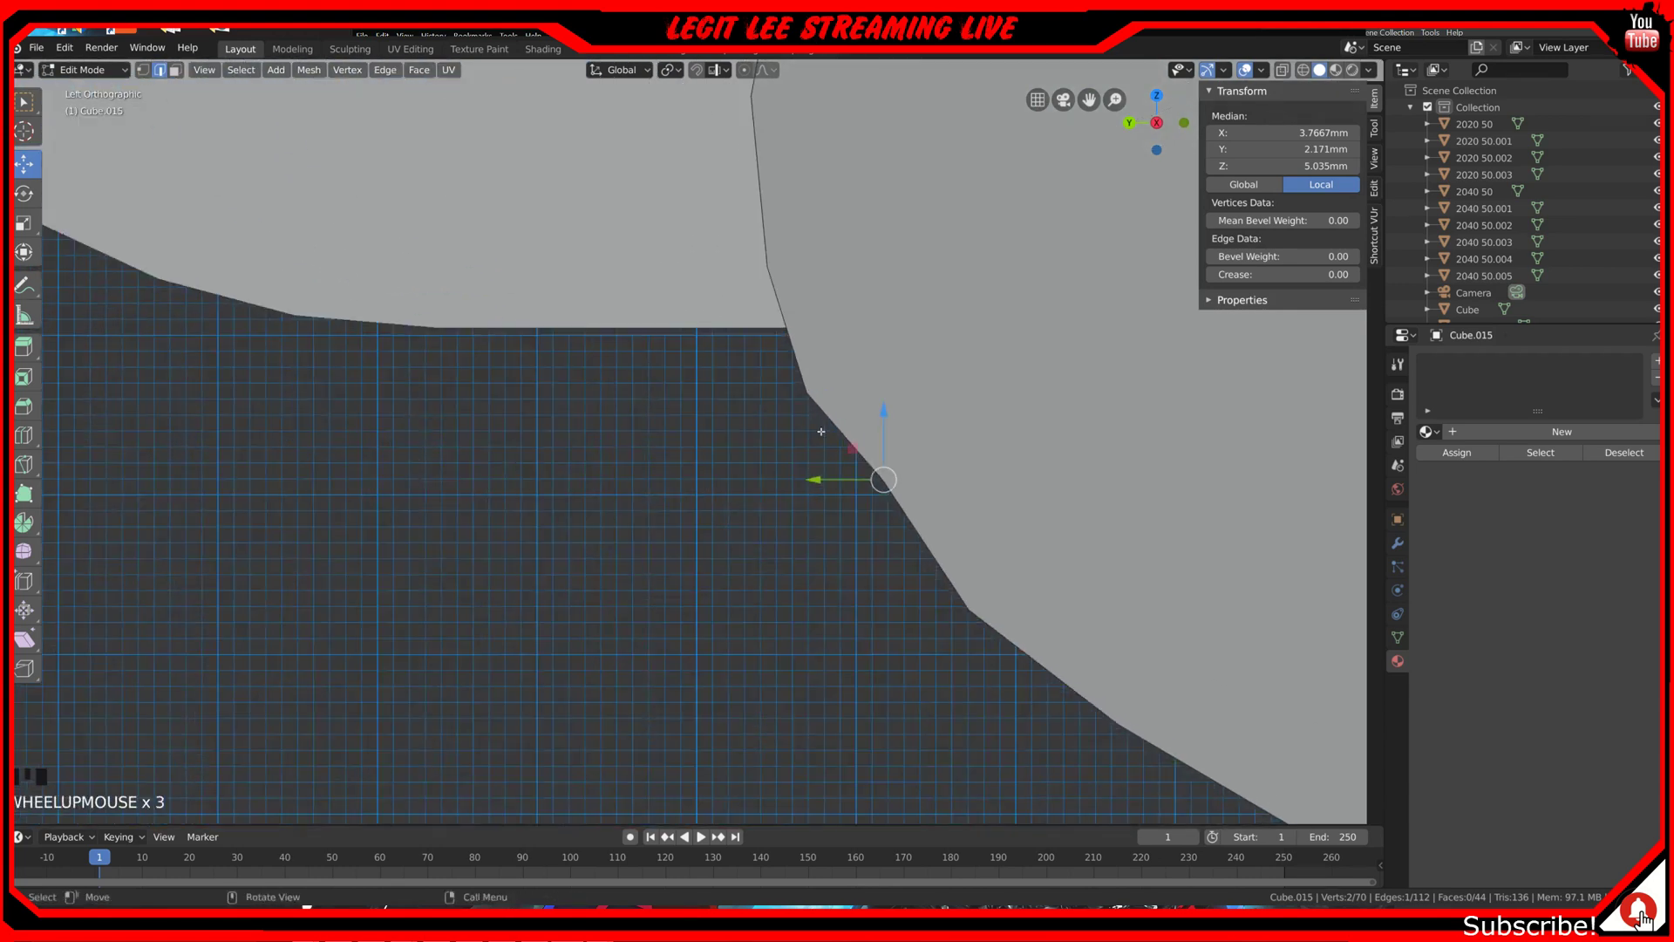
ctrl+drag(816, 480, 787, 486)
Step: Move the uppermost edge of the rounded tip outward along Y to about 2.202 mm, toward the neighbouring plate's outline
scroll(912, 479, down, 7)
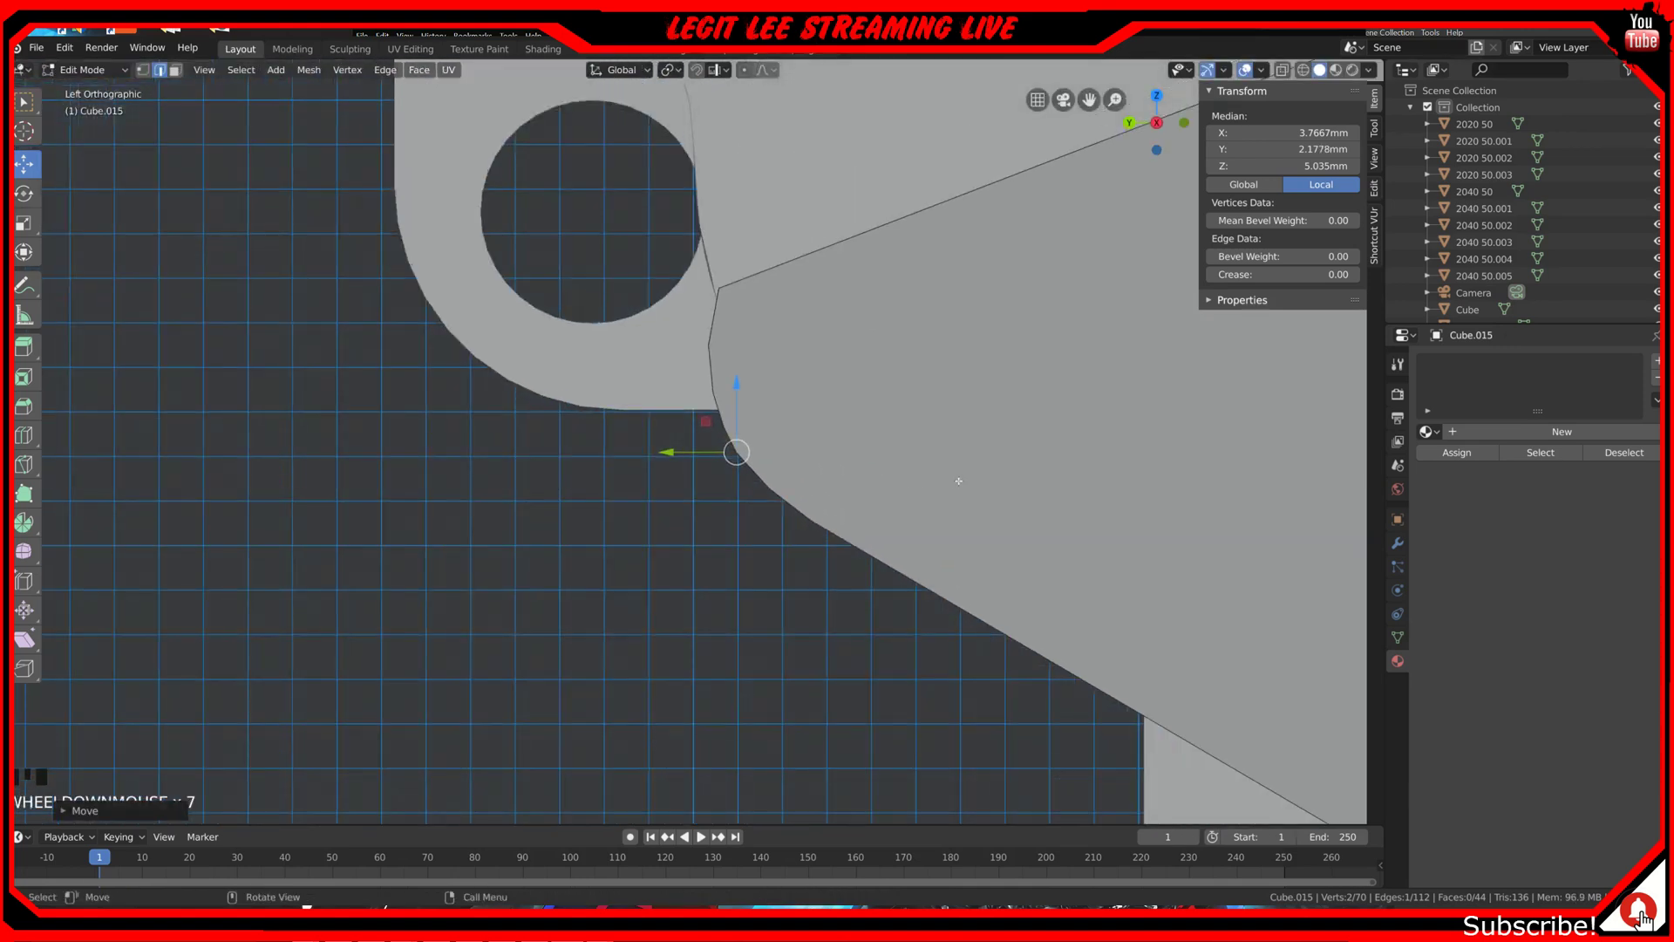
middle_drag(742, 312, 771, 308)
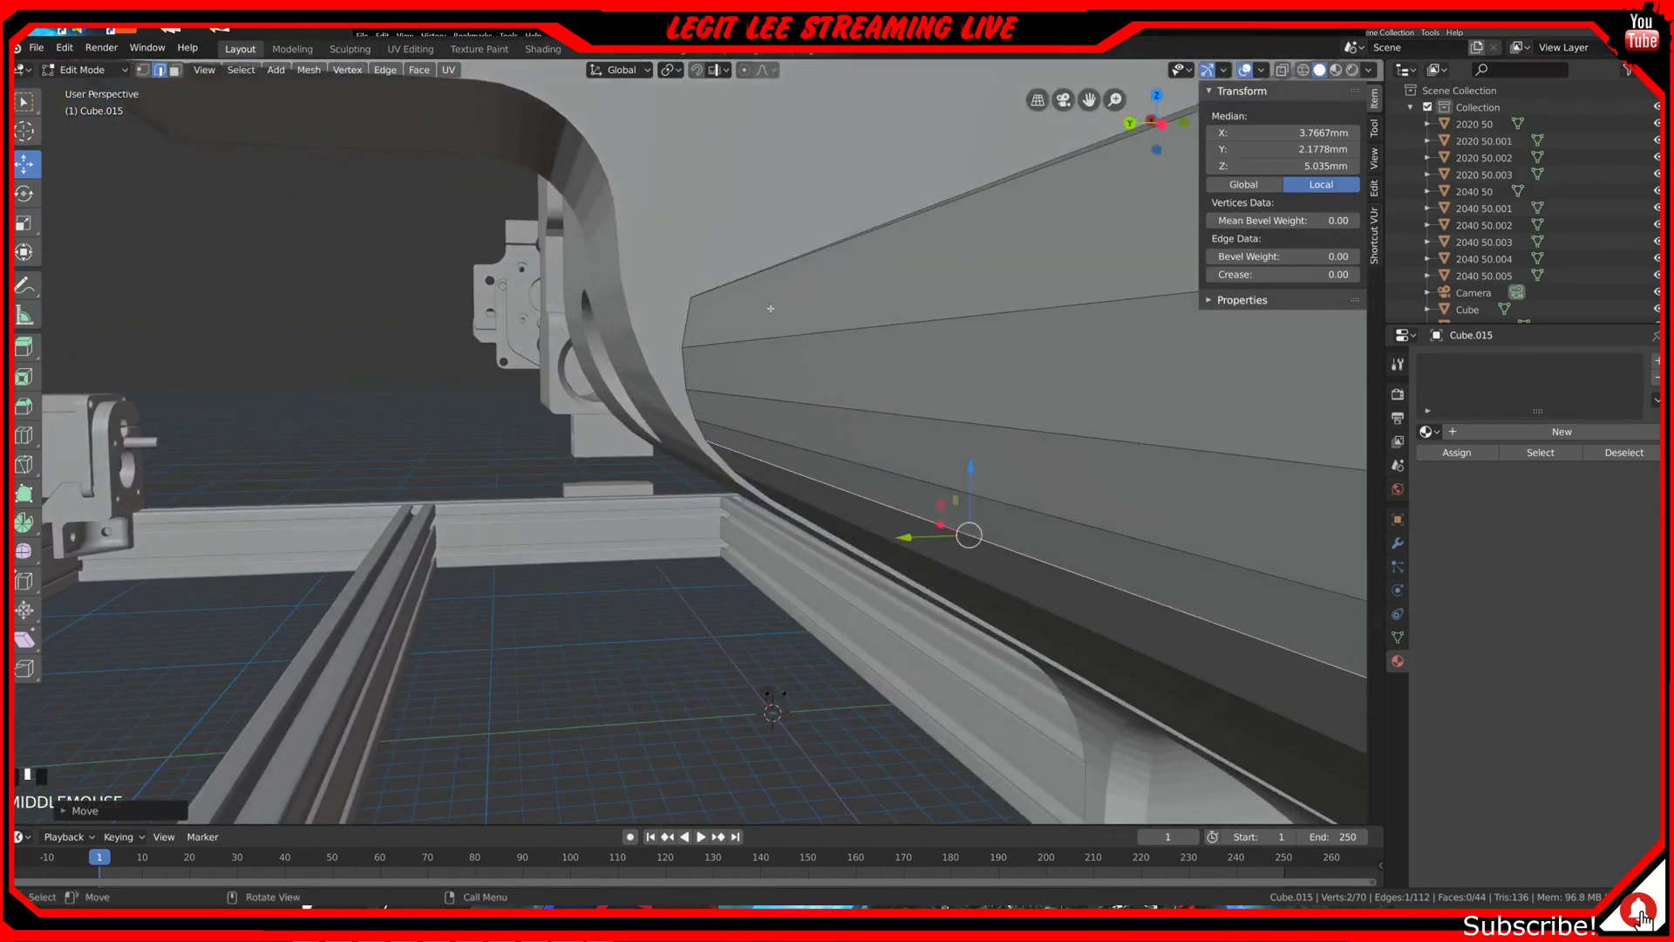
click(802, 258)
key(ctrl+KP_3)
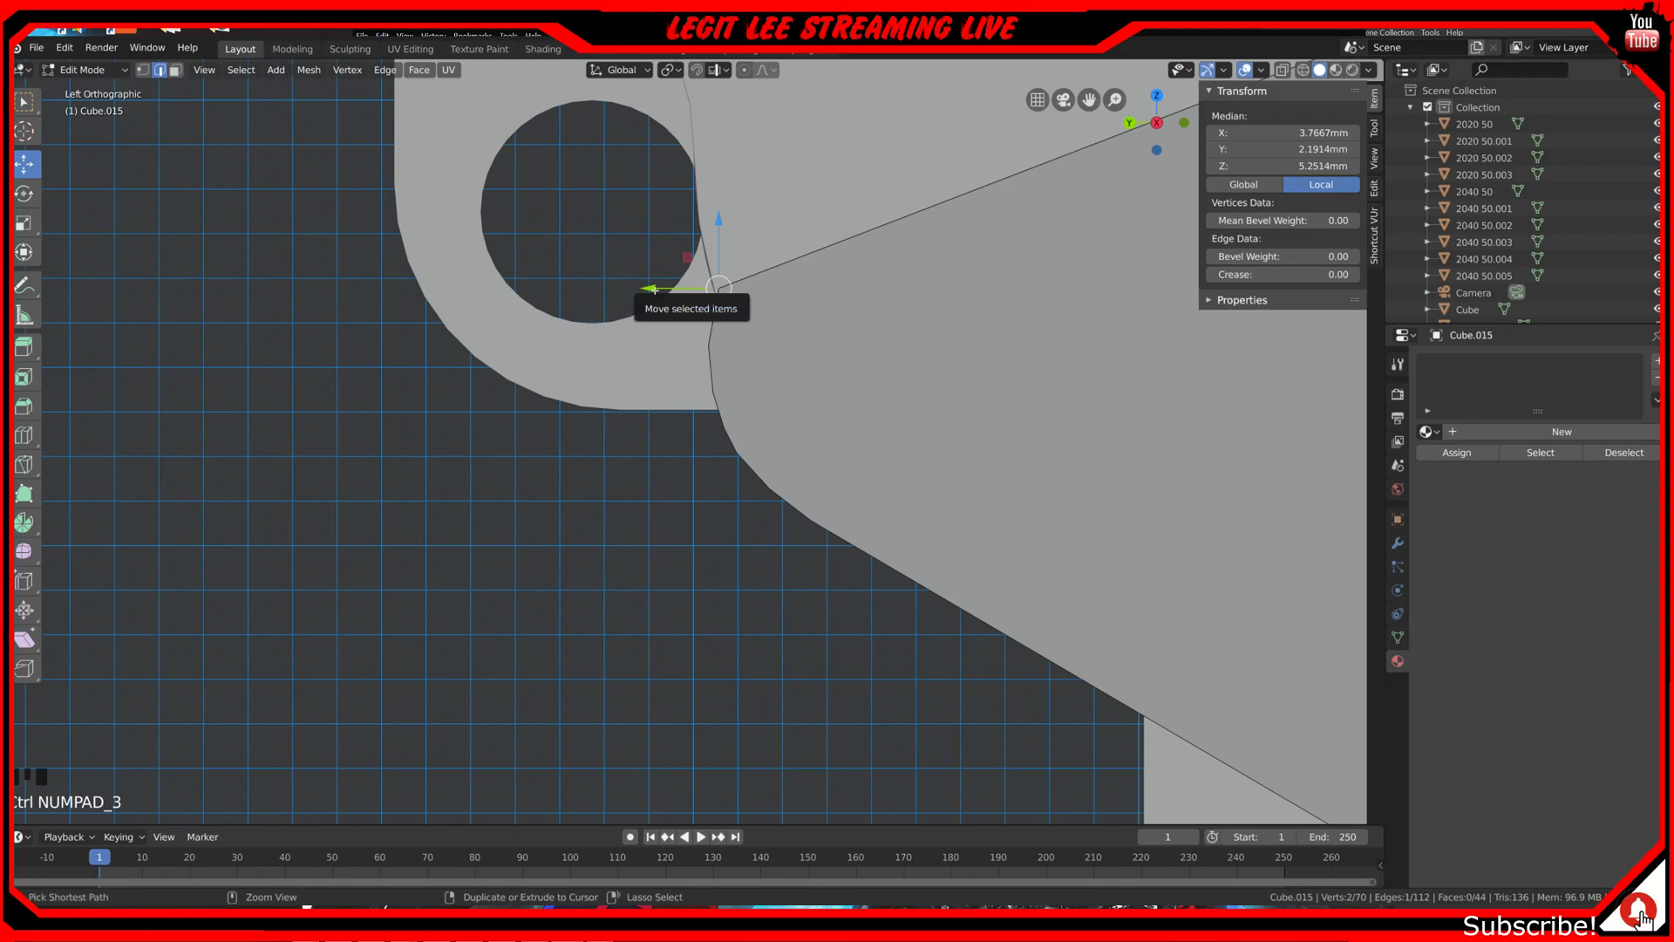
scroll(654, 293, up, 3)
shift+middle_drag(654, 292, 649, 618)
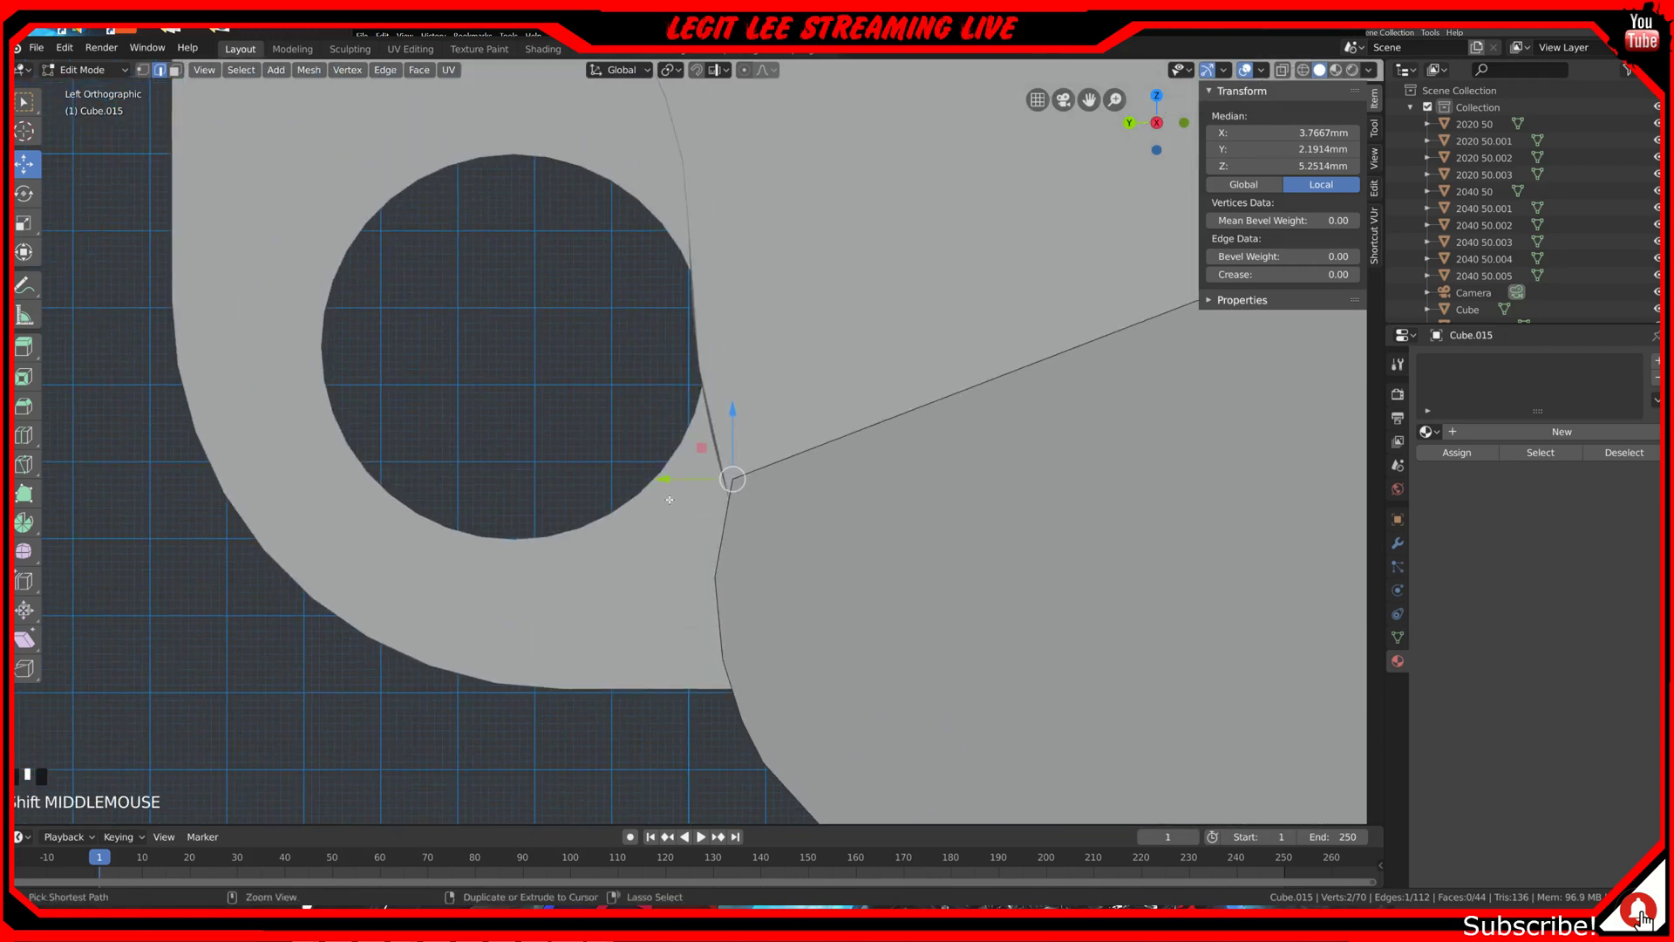
ctrl+drag(661, 477, 637, 477)
Step: Move the bracket's top ridge edge to about Y 0.50 mm and Z 7.32 mm, in line with the neighbouring plate's vertical side
scroll(637, 477, down, 7)
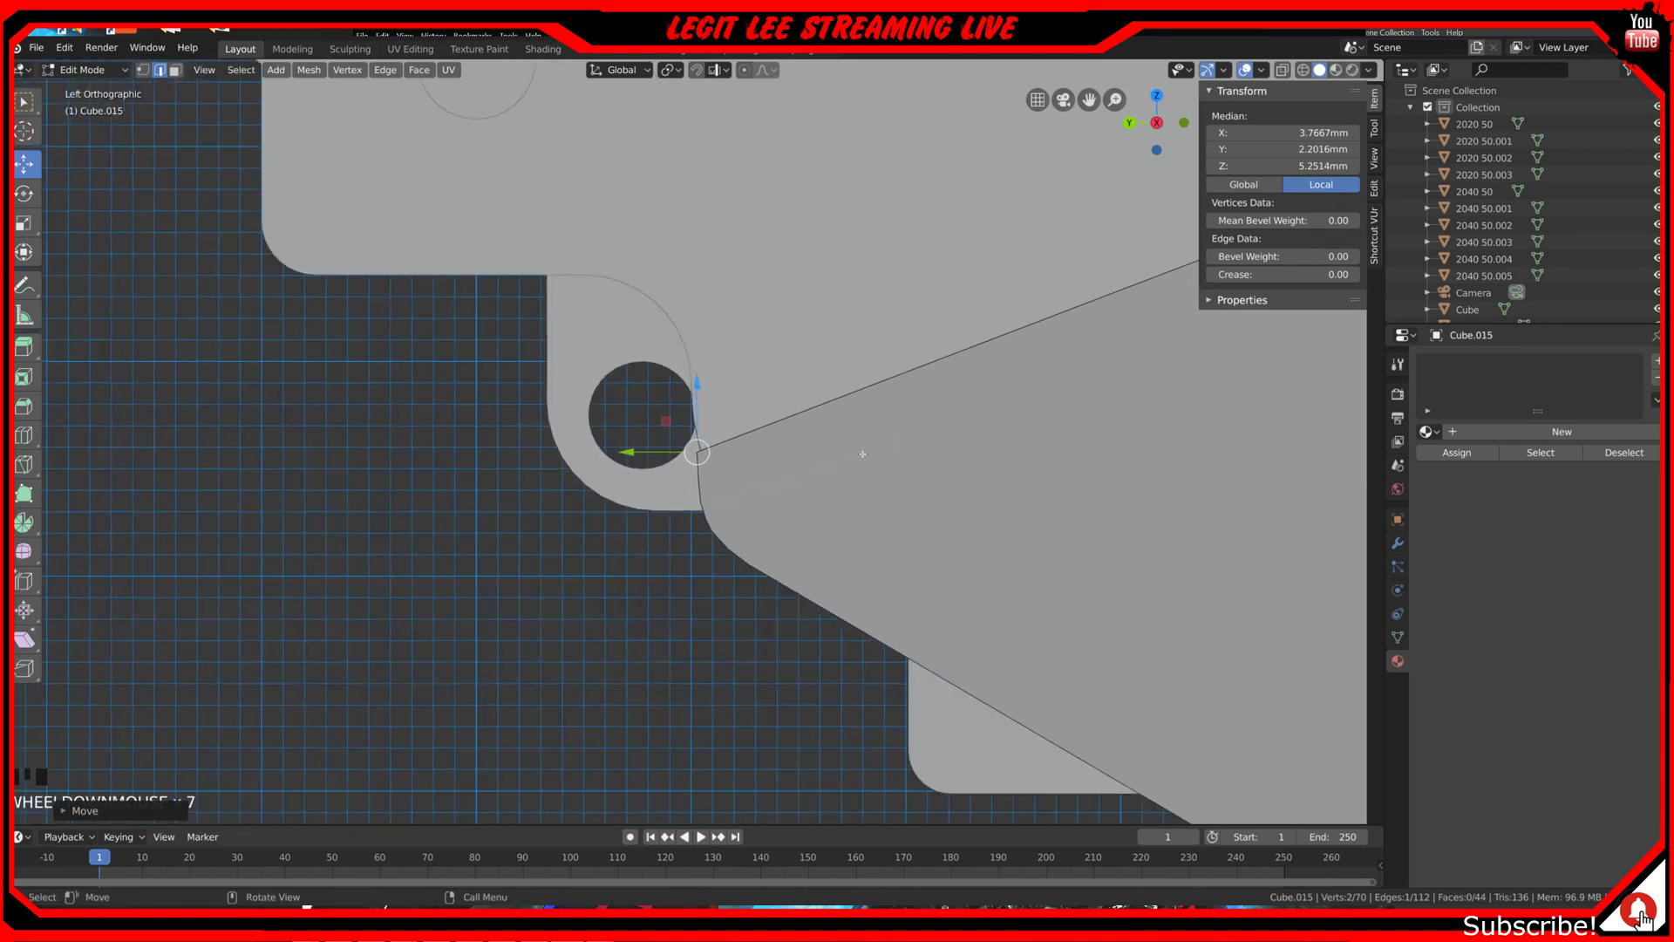
shift+middle_drag(869, 417, 842, 462)
scroll(843, 462, up, 2)
scroll(919, 348, down, 3)
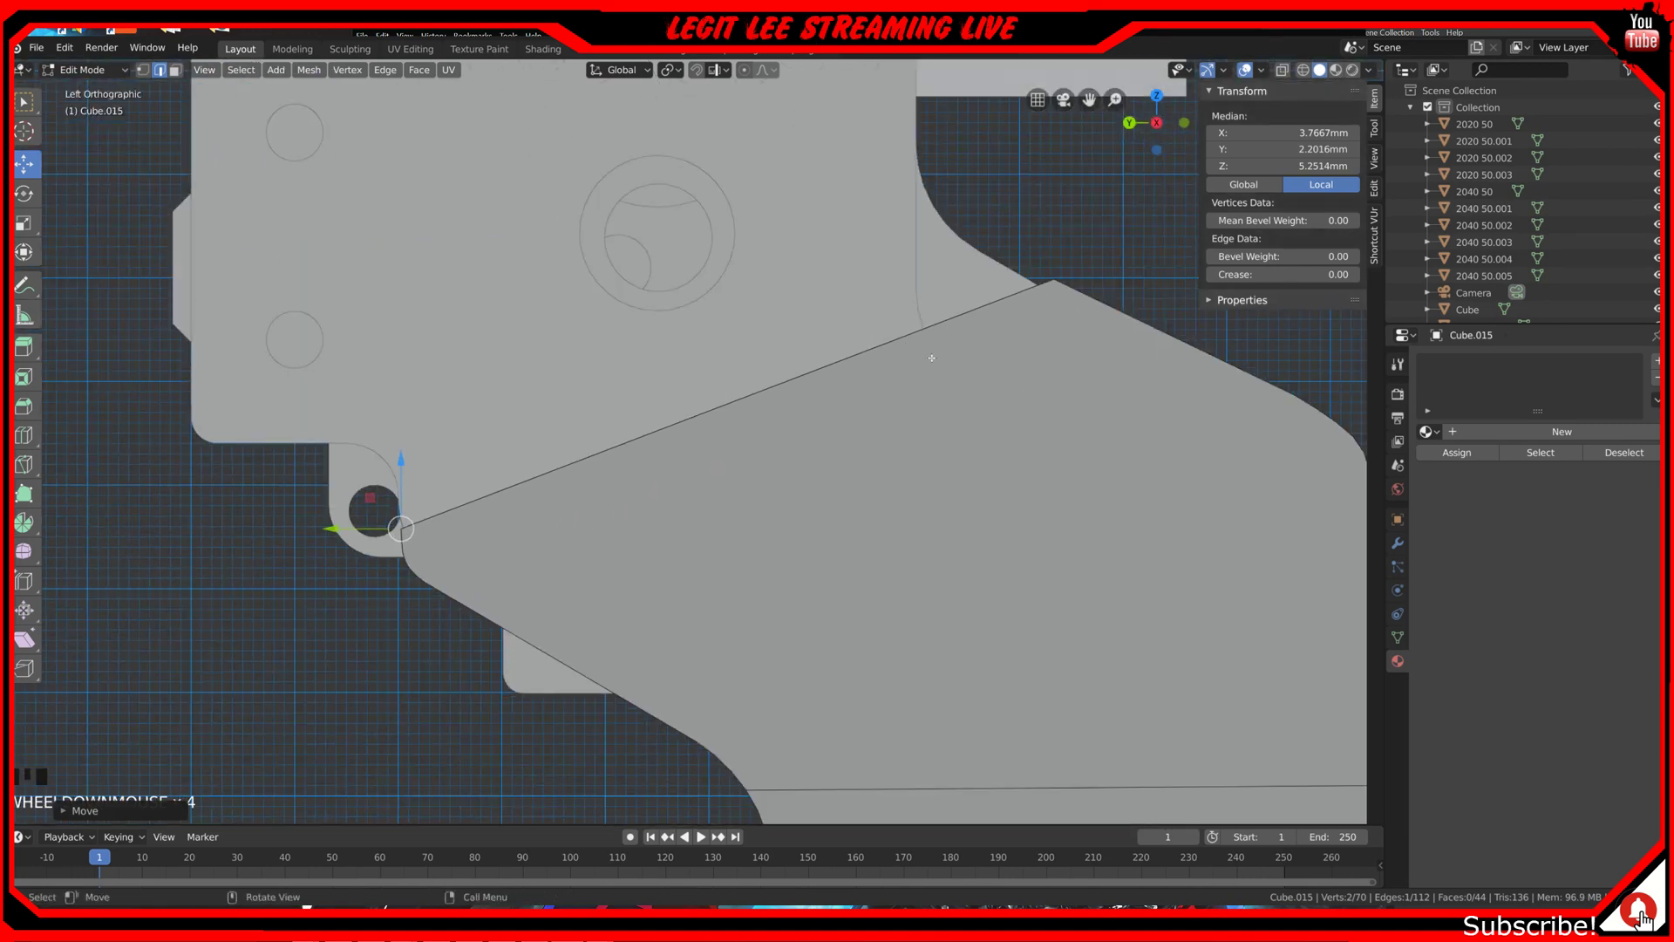
shift+middle_drag(941, 363, 652, 508)
click(669, 508)
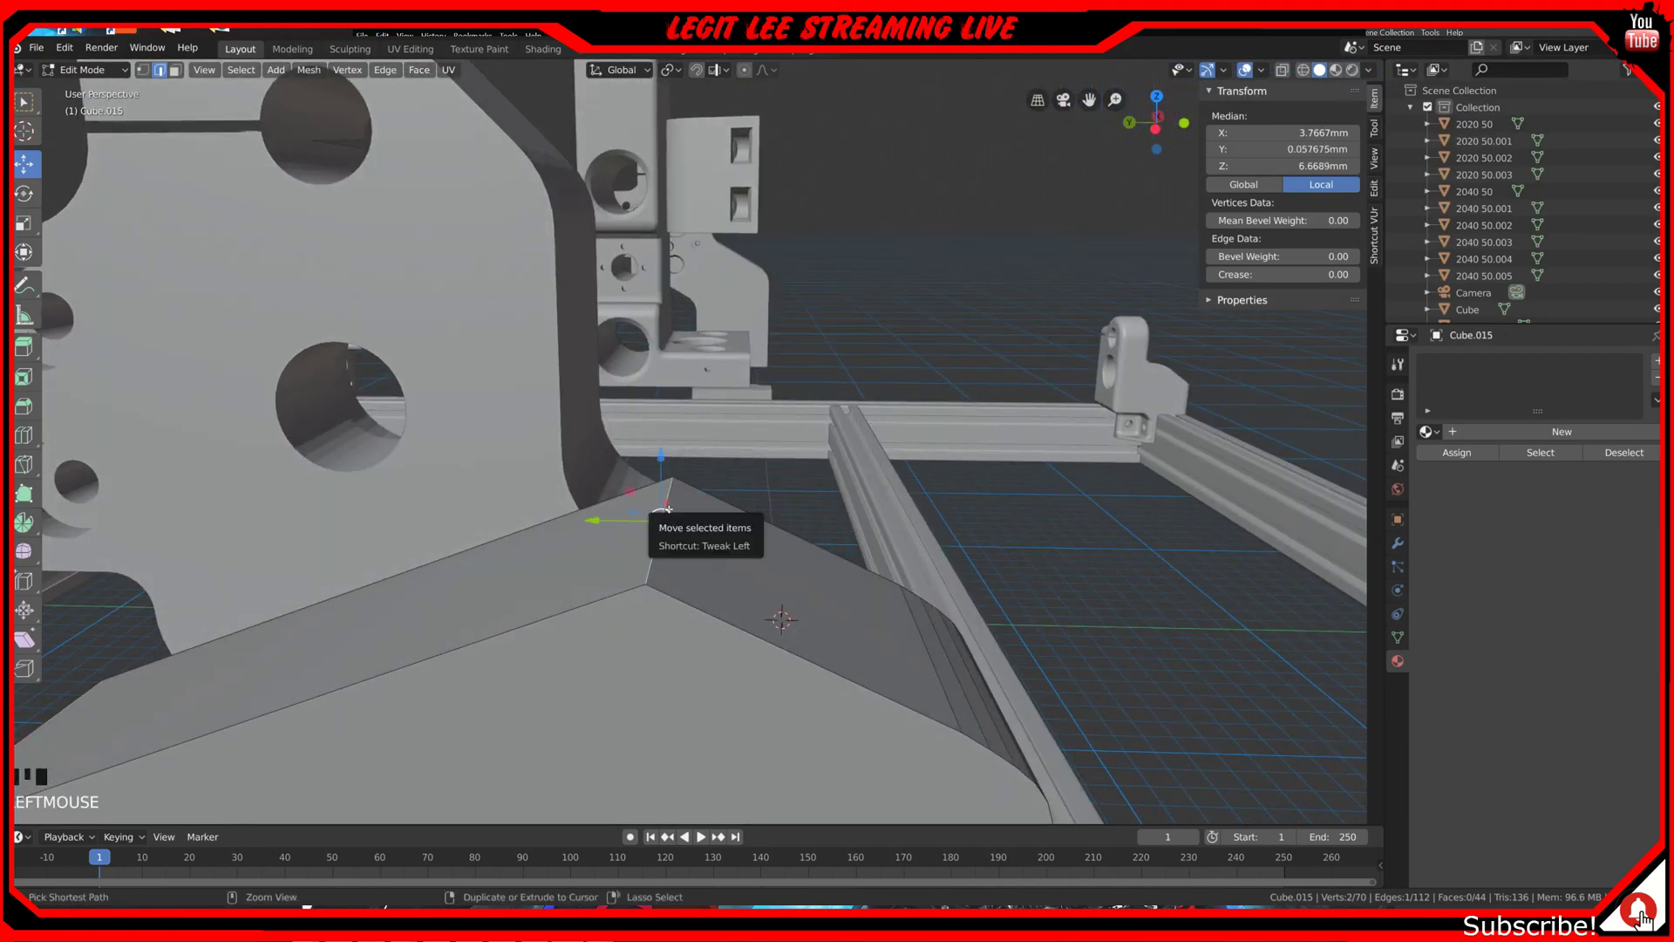
key(ctrl+KP_3)
ctrl+drag(649, 493, 473, 478)
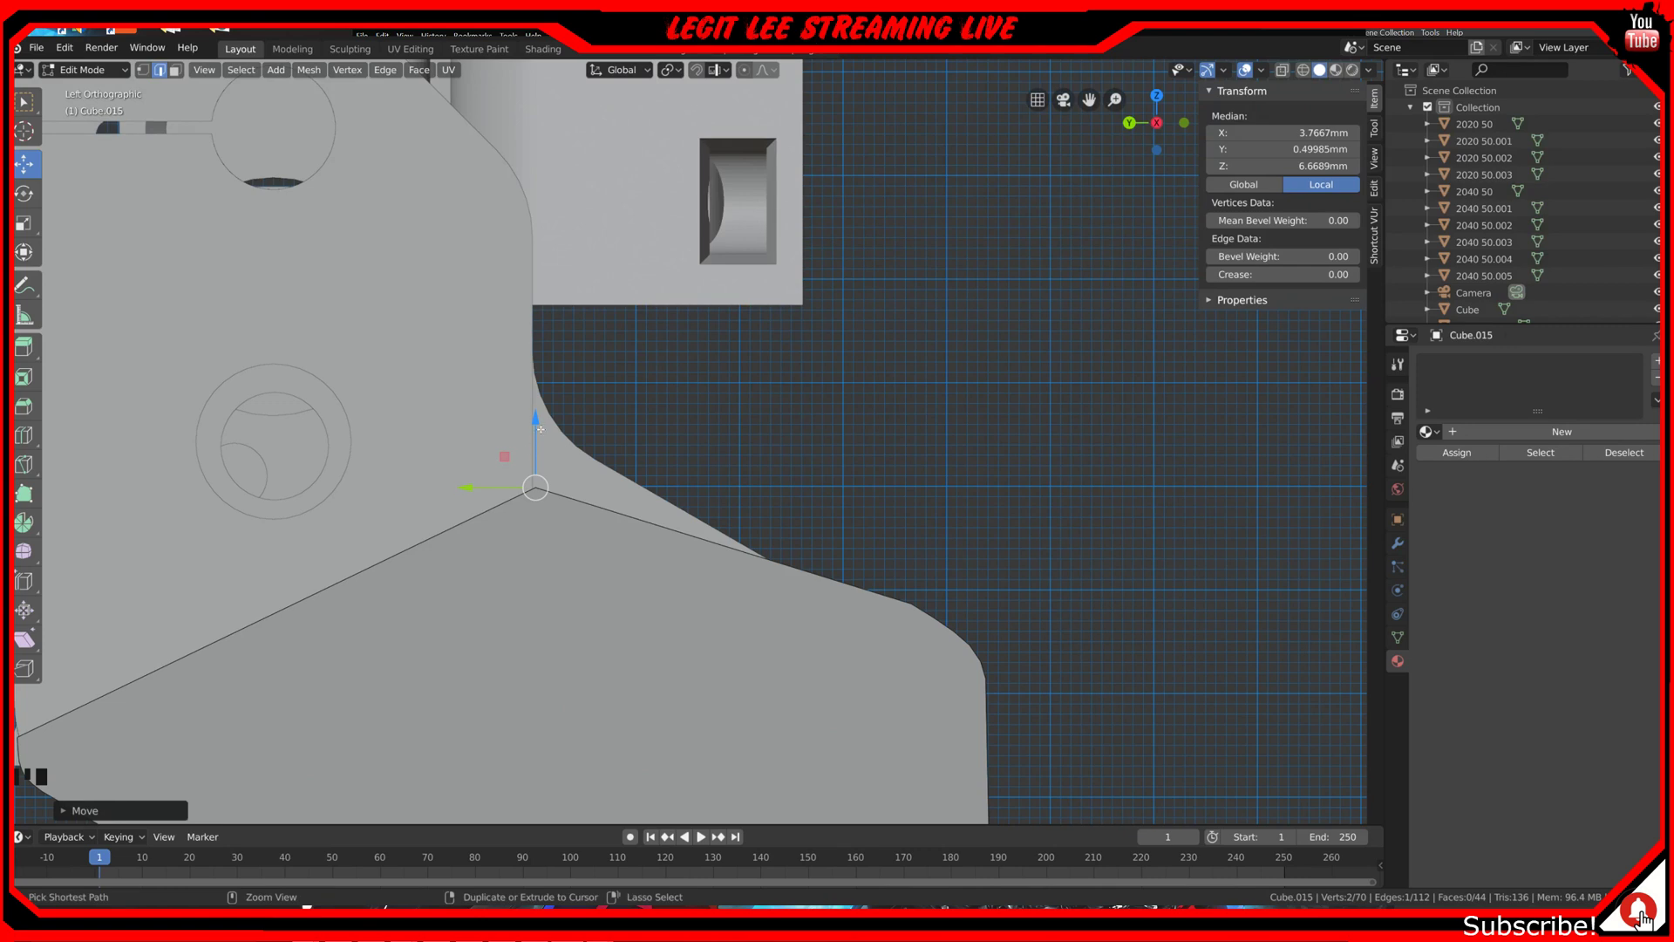
ctrl+drag(536, 425, 543, 310)
Step: Bevel the bracket's top ridge edge with 6 segments and a width of about 325 mm
scroll(703, 593, down, 4)
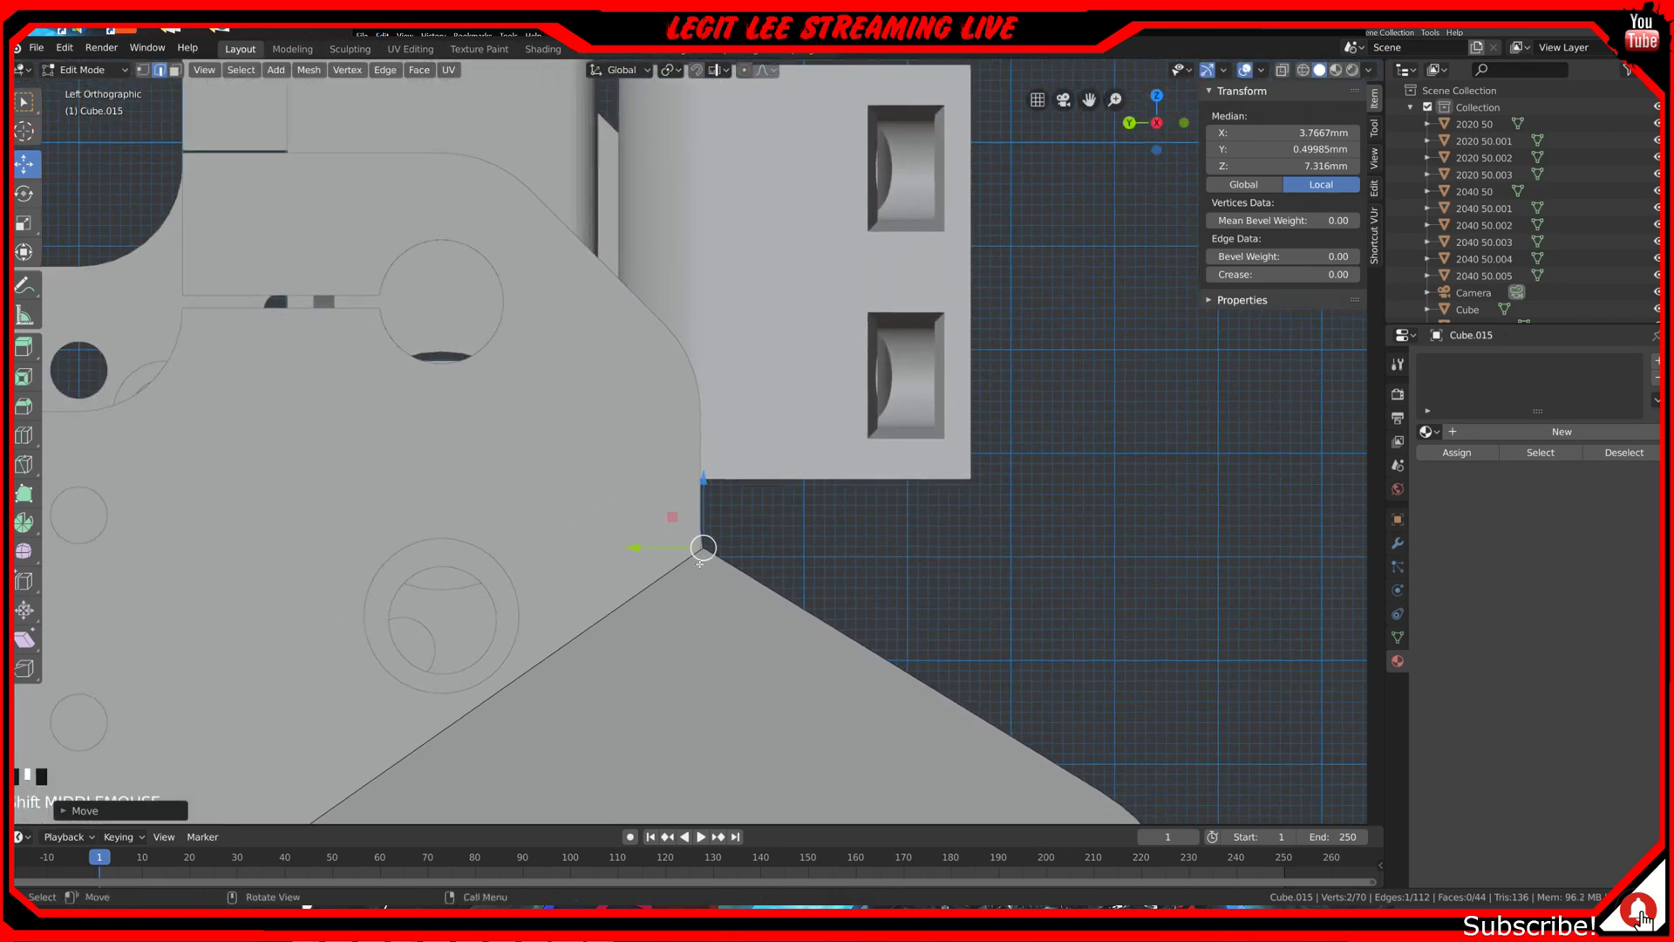
middle_drag(703, 593, 681, 643)
scroll(697, 602, up, 1)
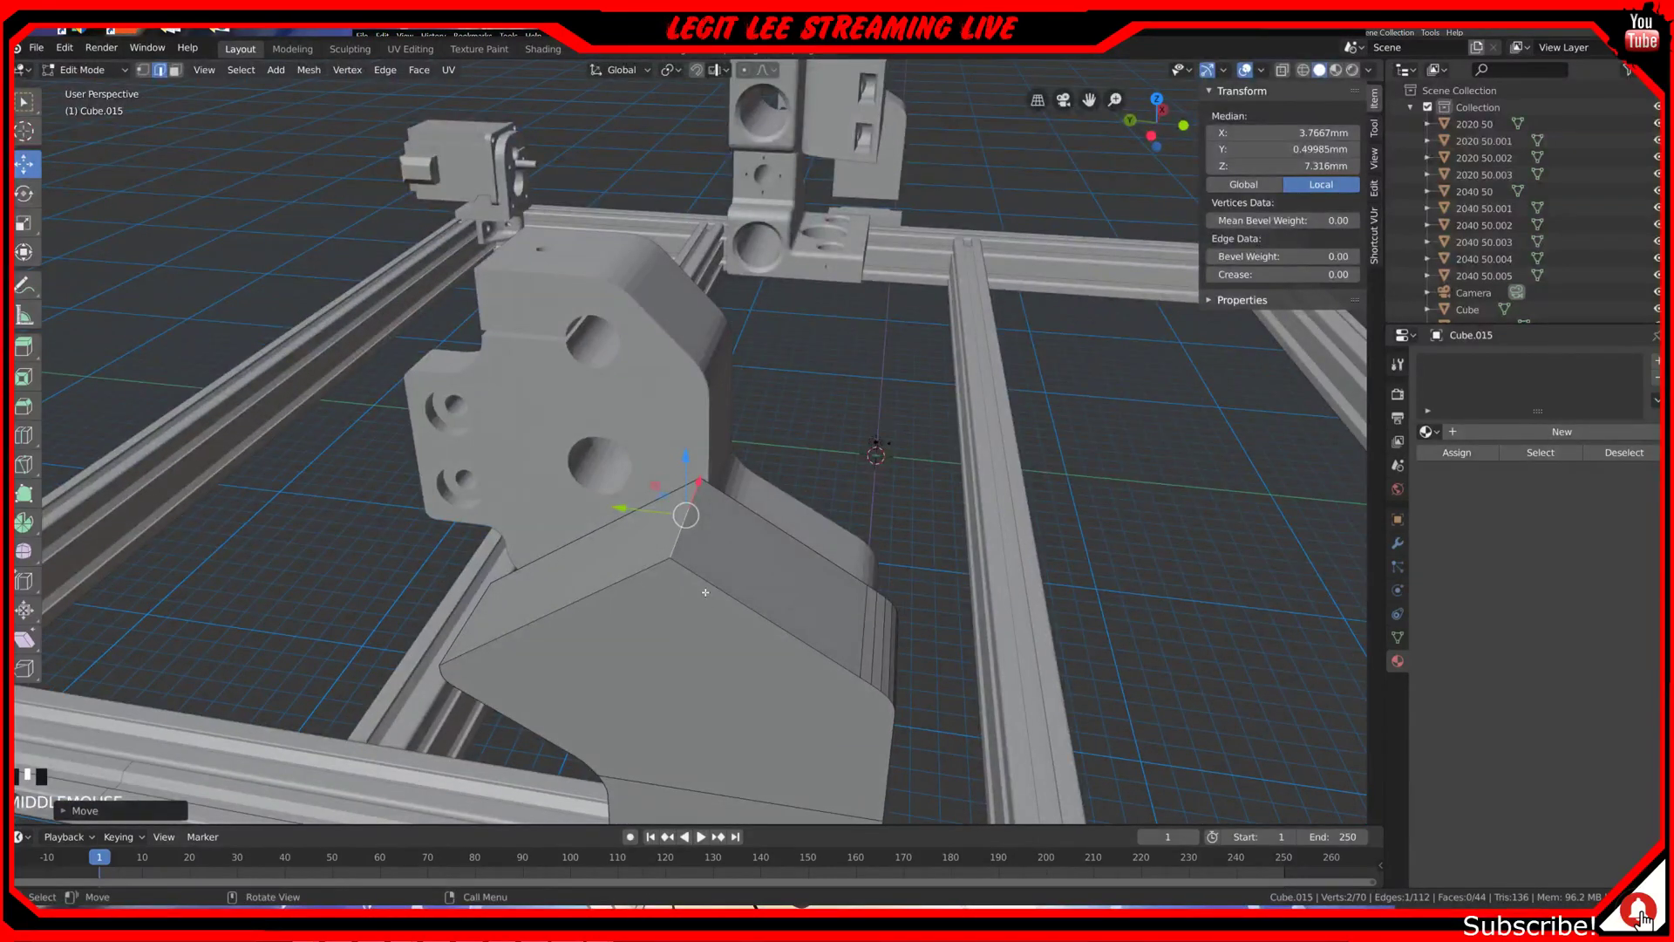
key(ctrl+b)
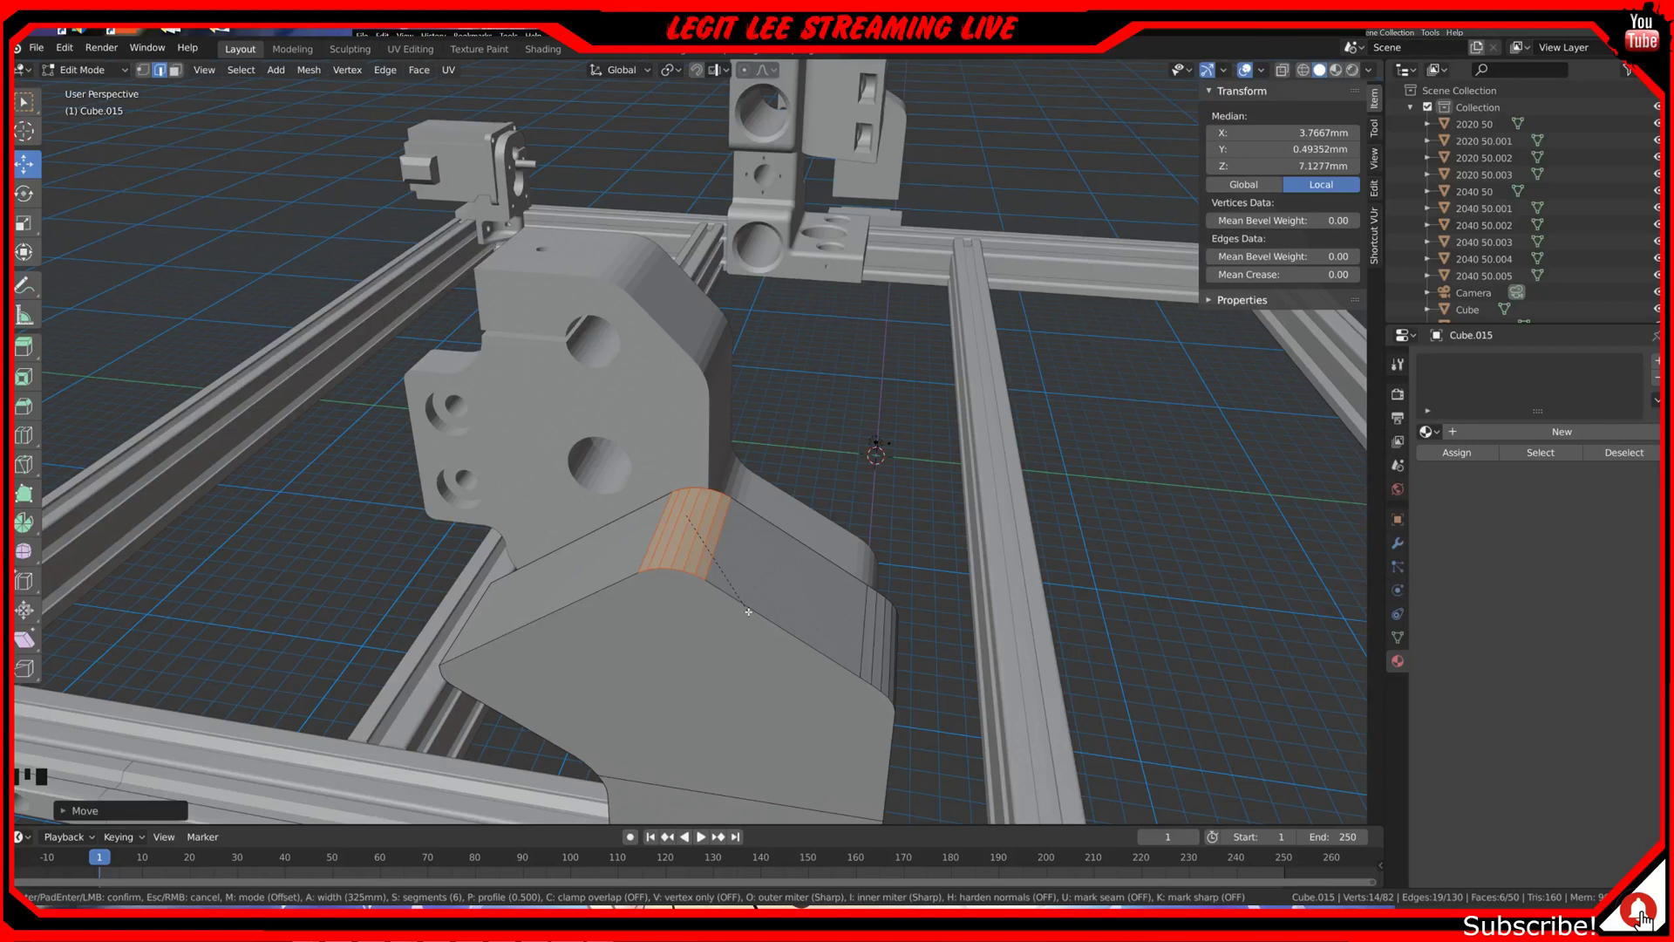
click(748, 612)
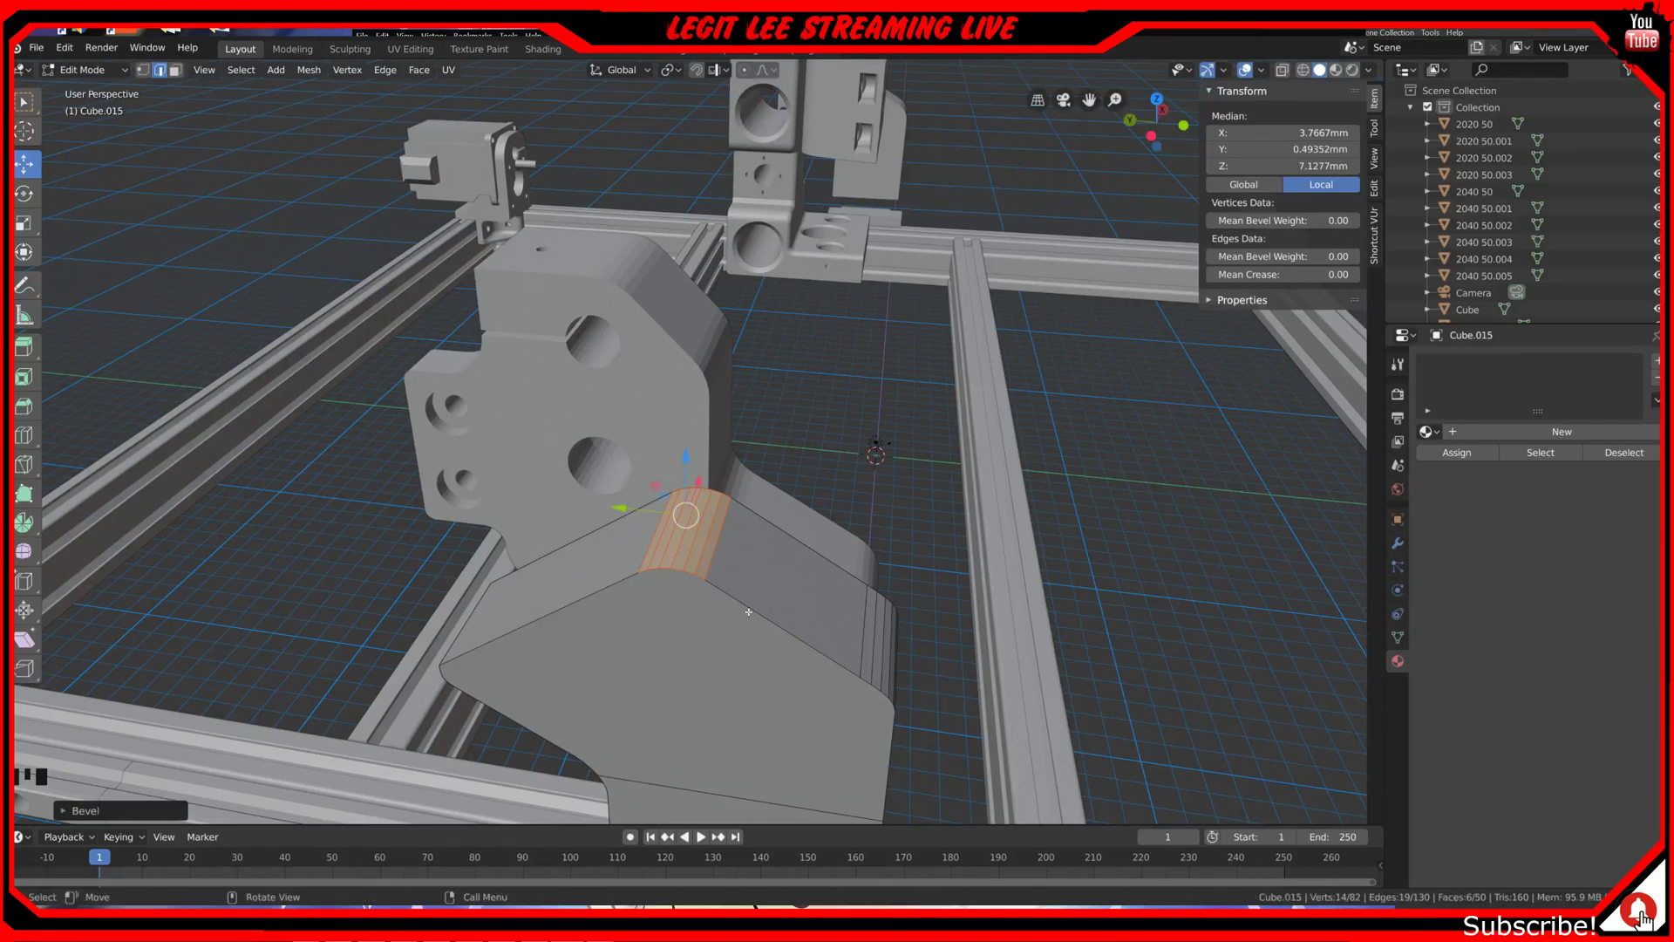
Step: Rotate the new ridge bevel by about 63.5 degrees in side view so it follows the neighbouring plate's side
key(ctrl+KP_3)
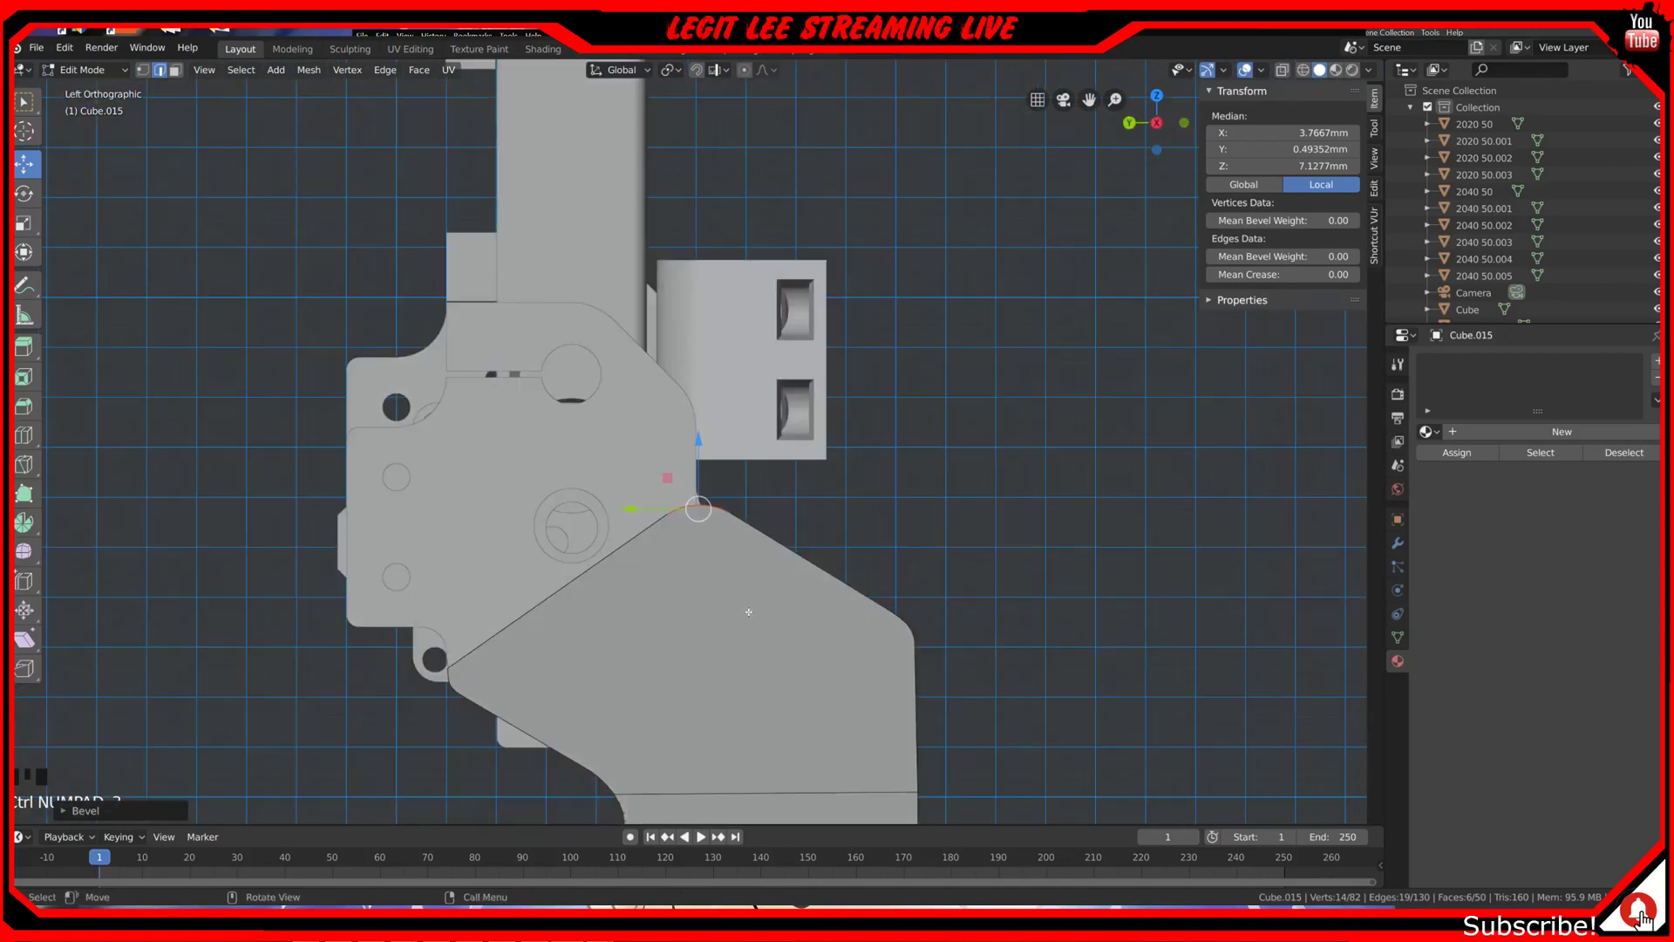
scroll(727, 567, up, 2)
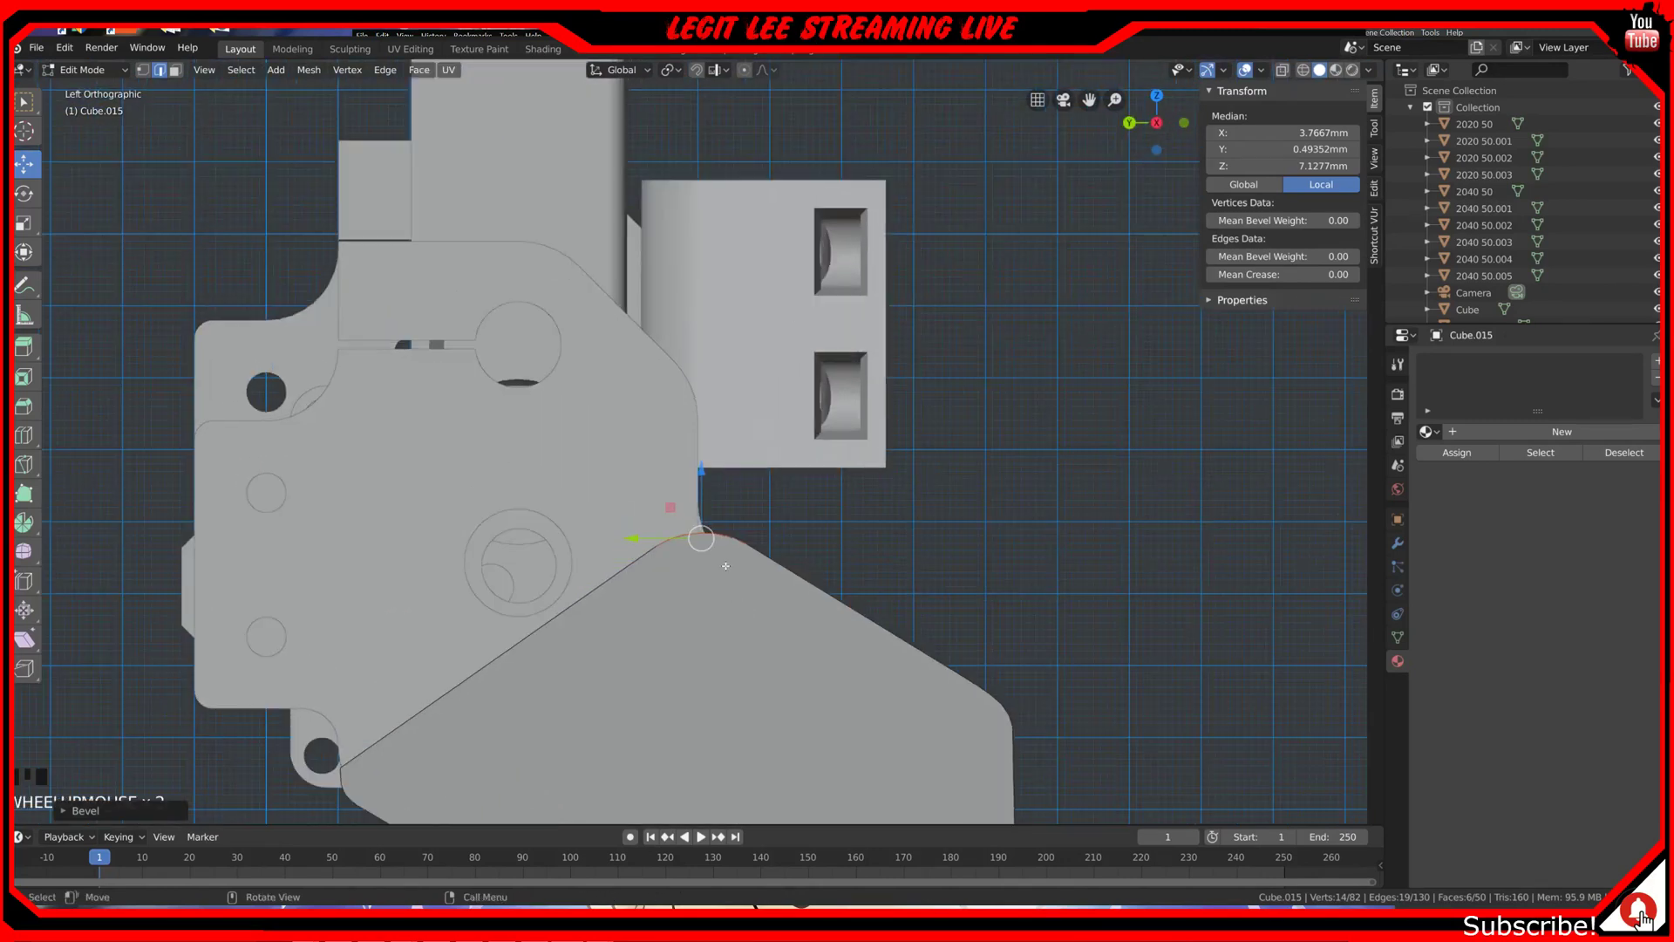
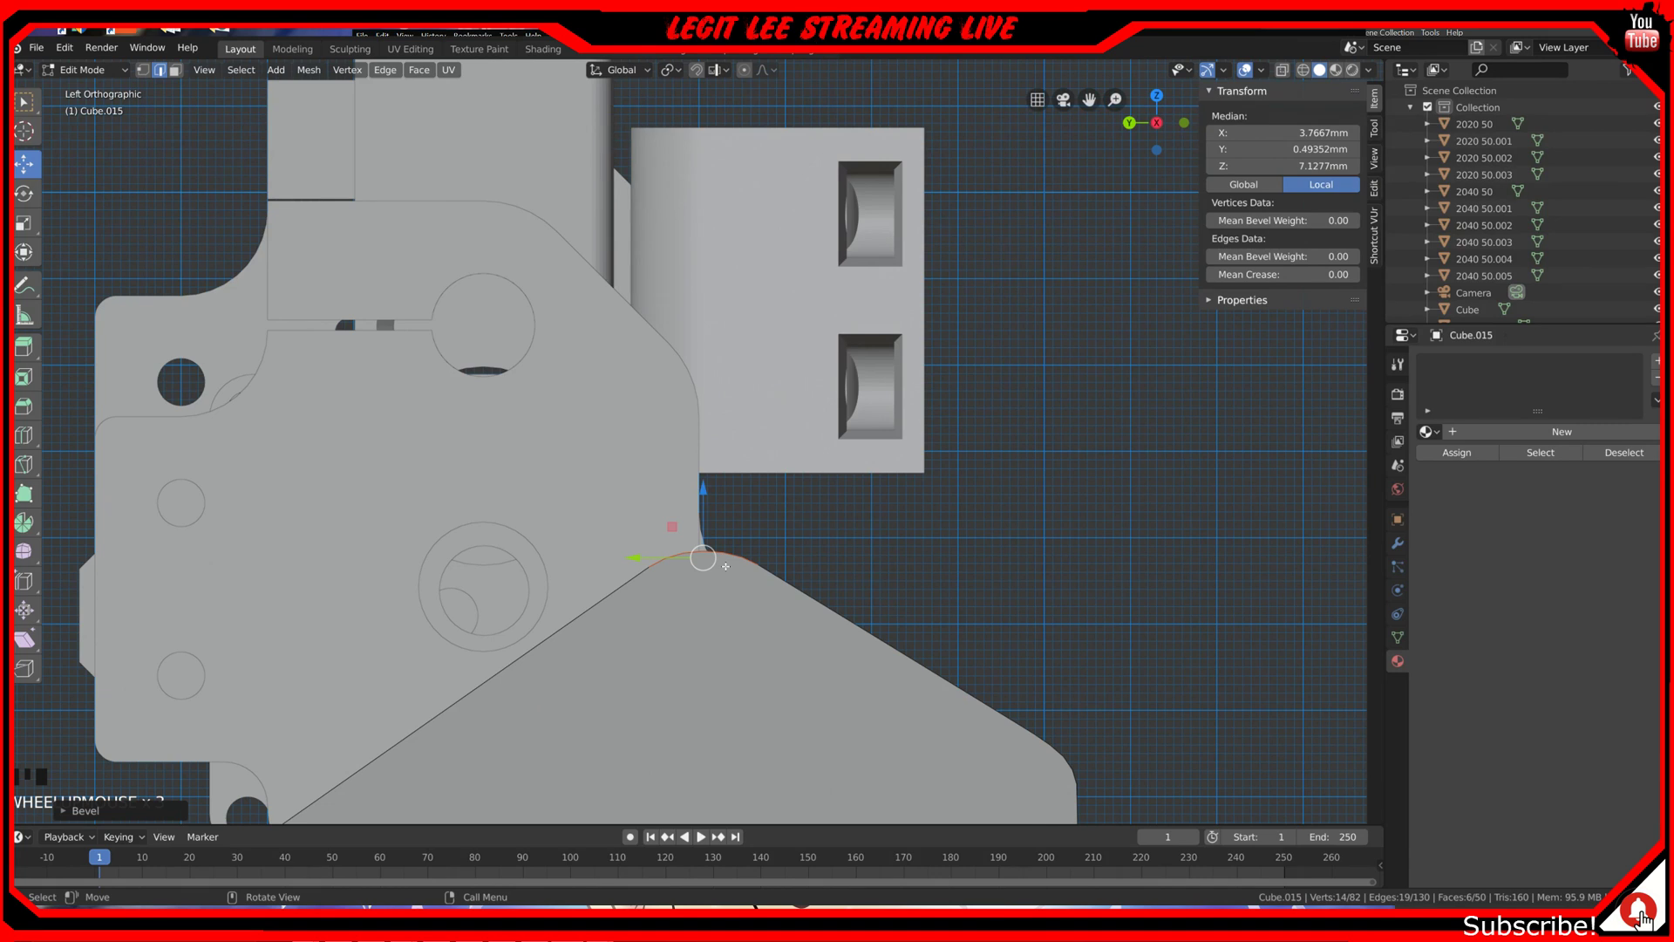
key(r)
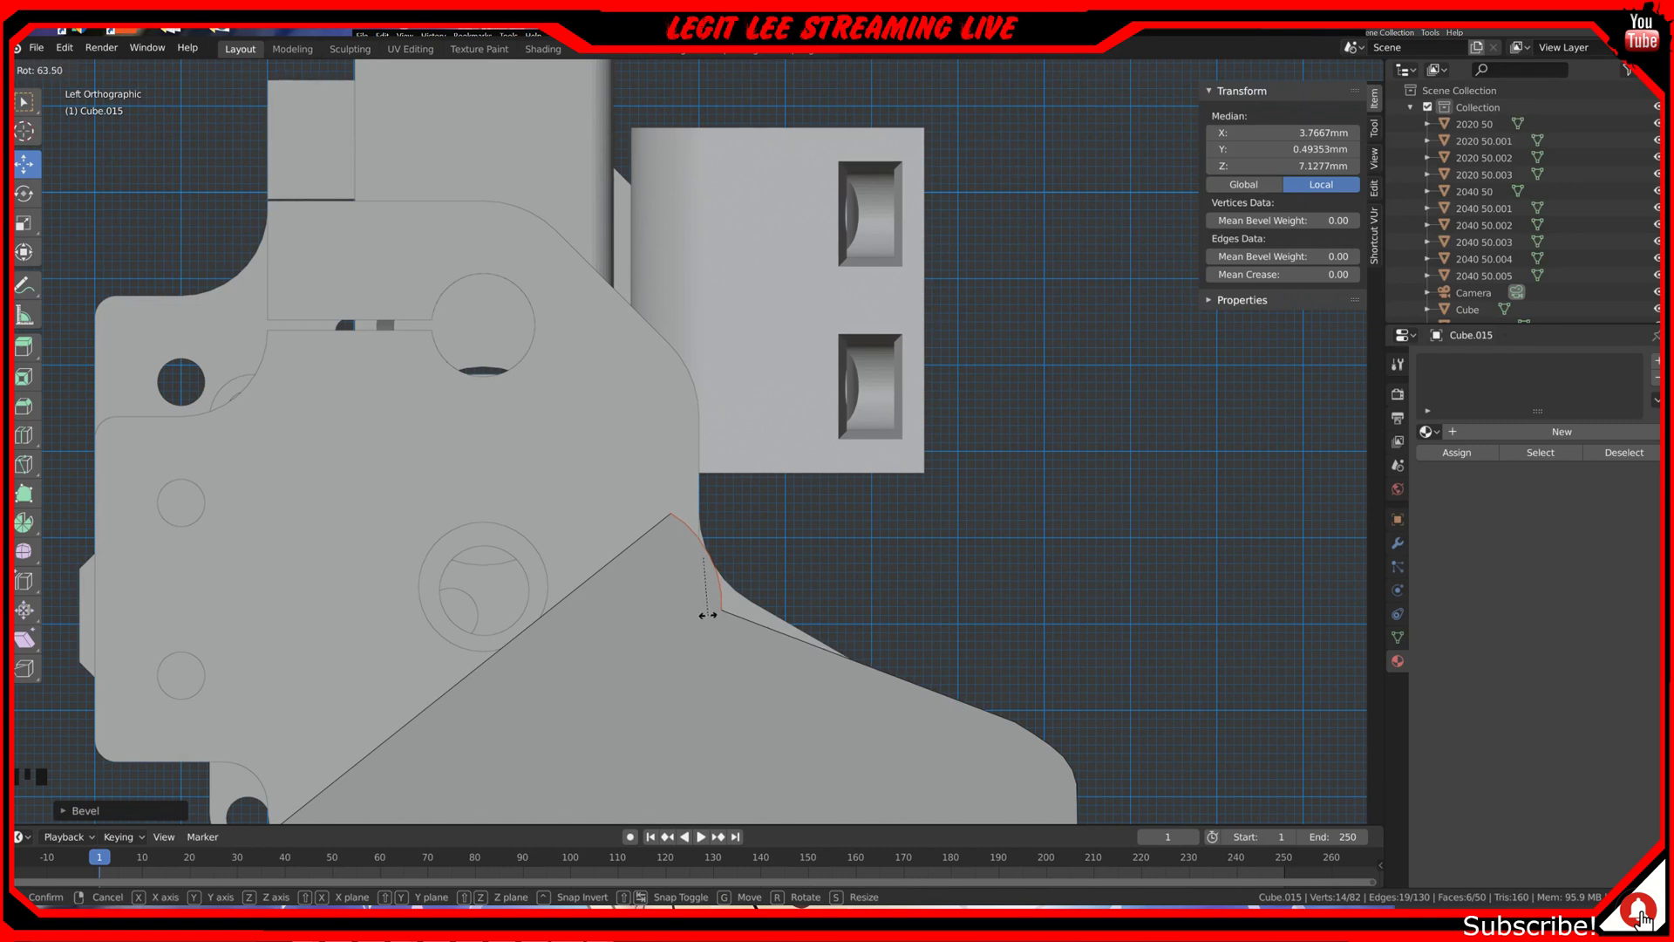
click(708, 615)
Step: Move the topmost edge of the rotated ridge bevel along Y to about 0.519 mm, toward the plate's vertical side
middle_drag(703, 557, 654, 533)
click(653, 531)
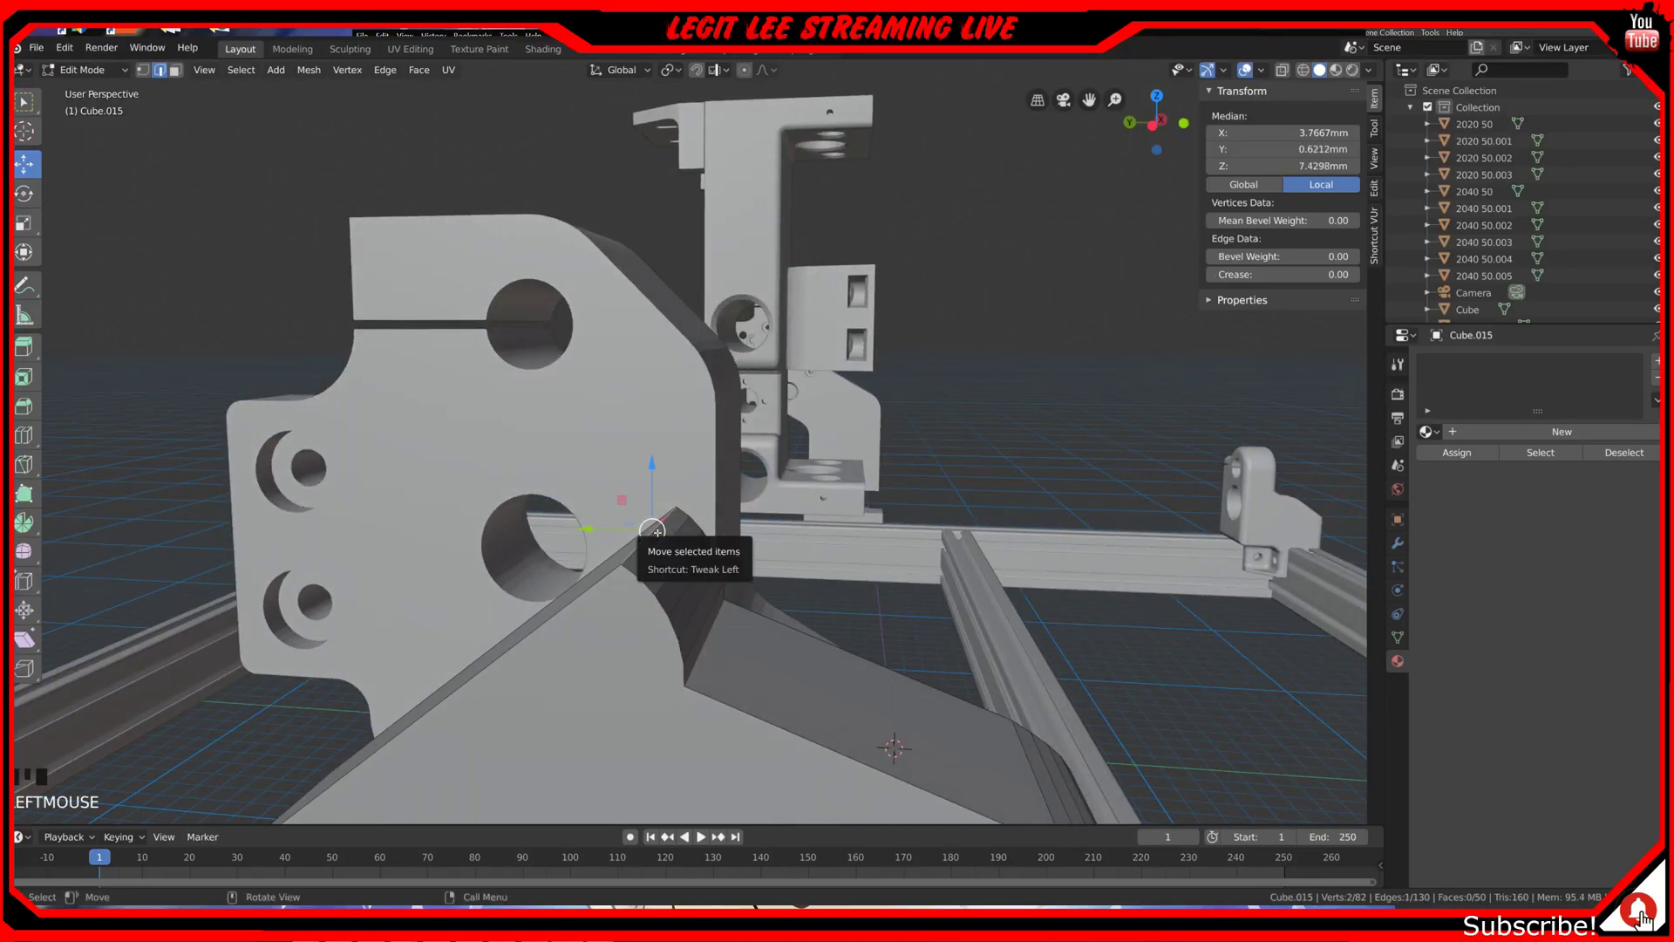
key(ctrl+KP_3)
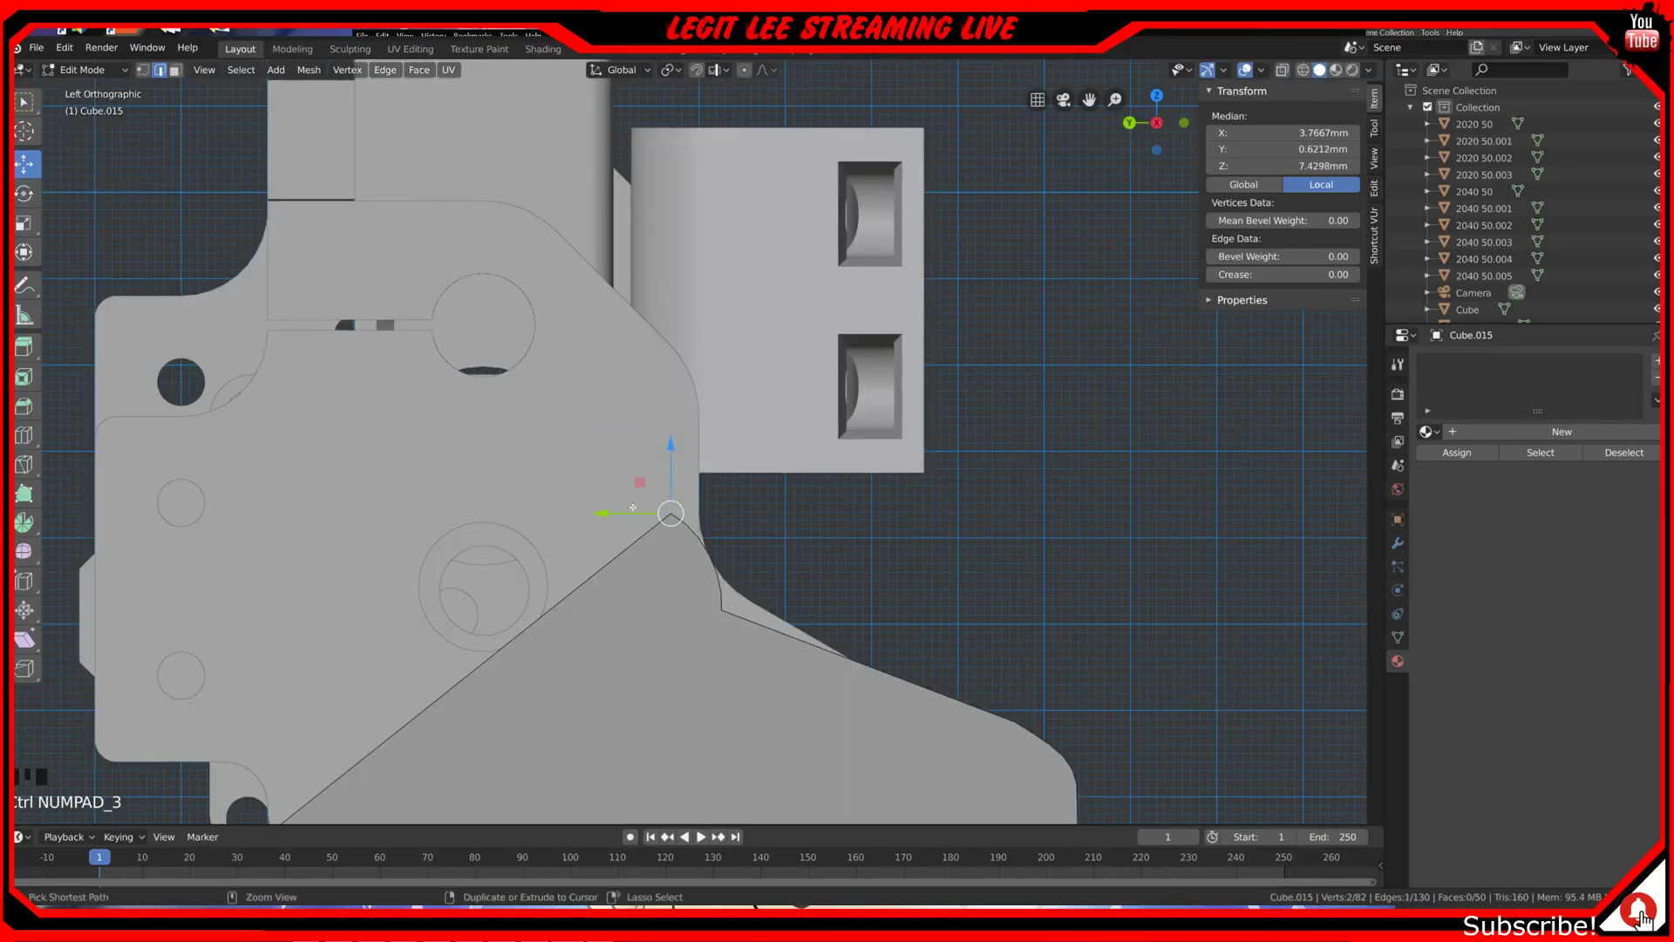
ctrl+drag(604, 513, 611, 511)
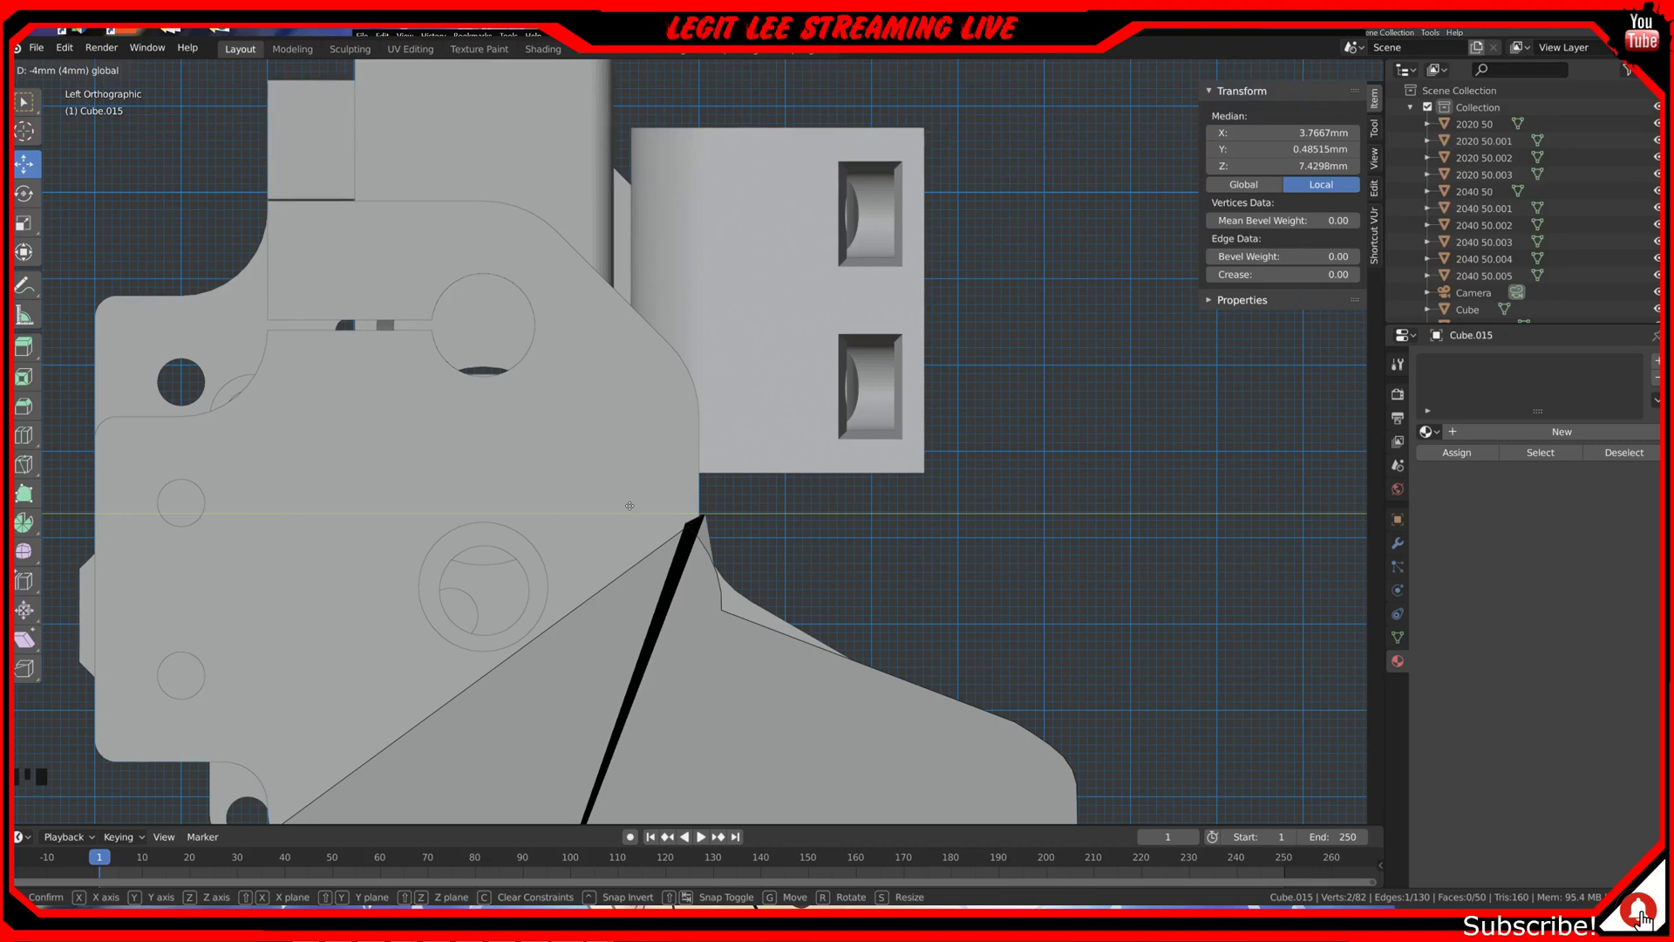
click(774, 545)
Step: Move the second edge from the top of the ridge bevel along Y into line with the plate's vertical side
middle_drag(773, 546, 694, 538)
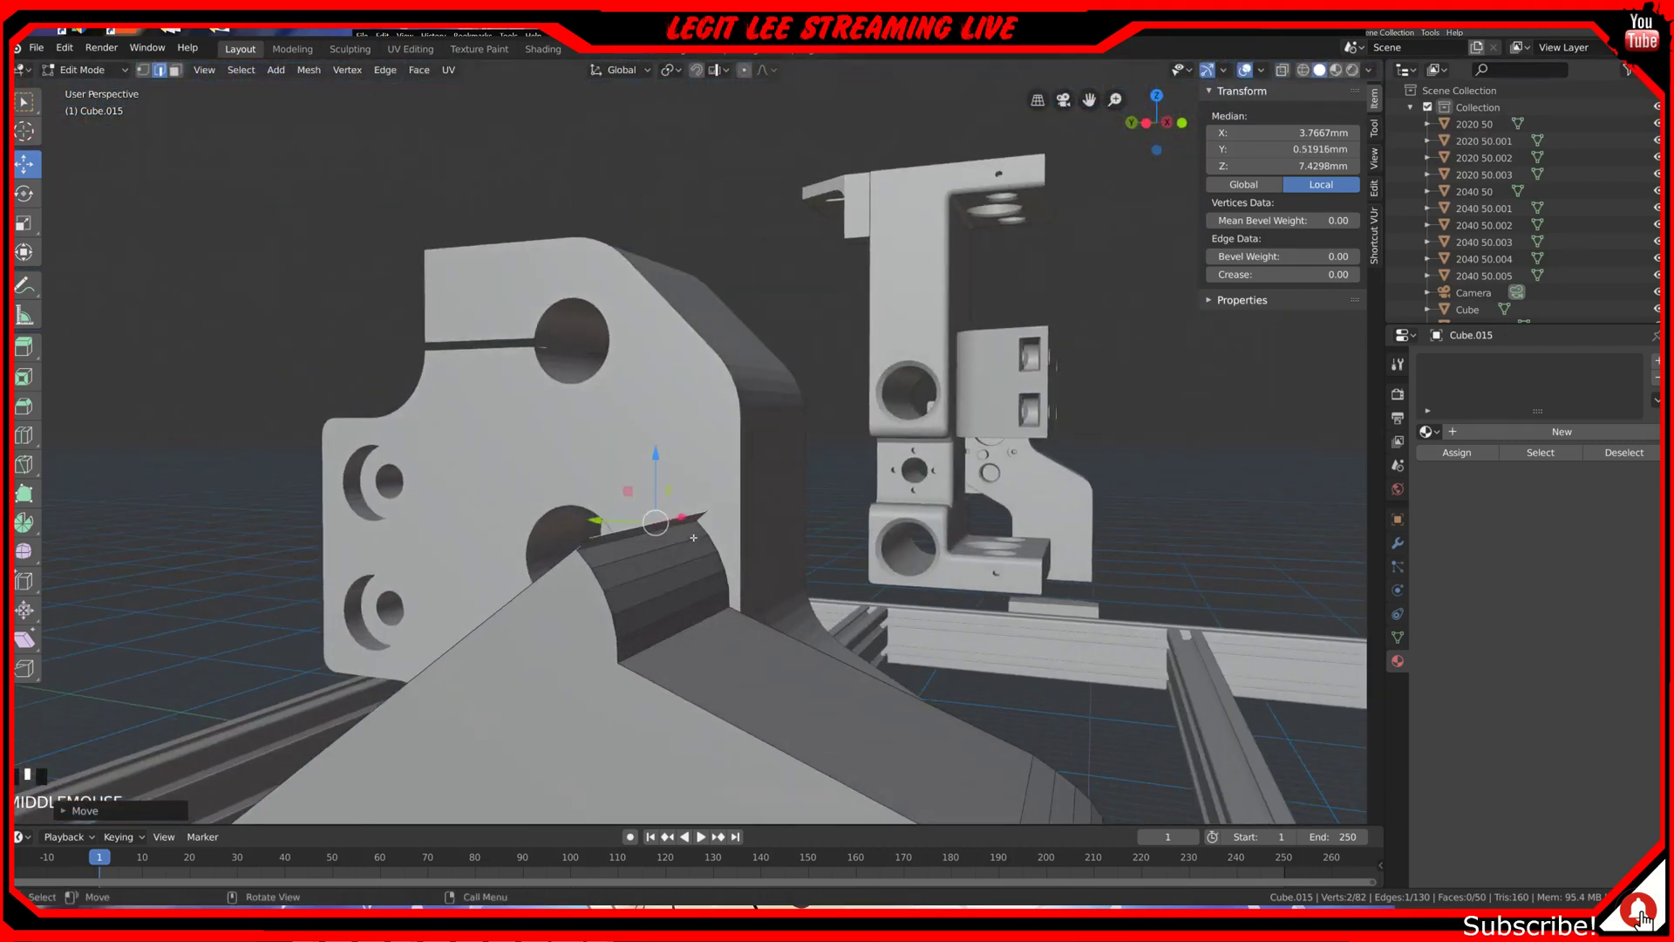
click(689, 526)
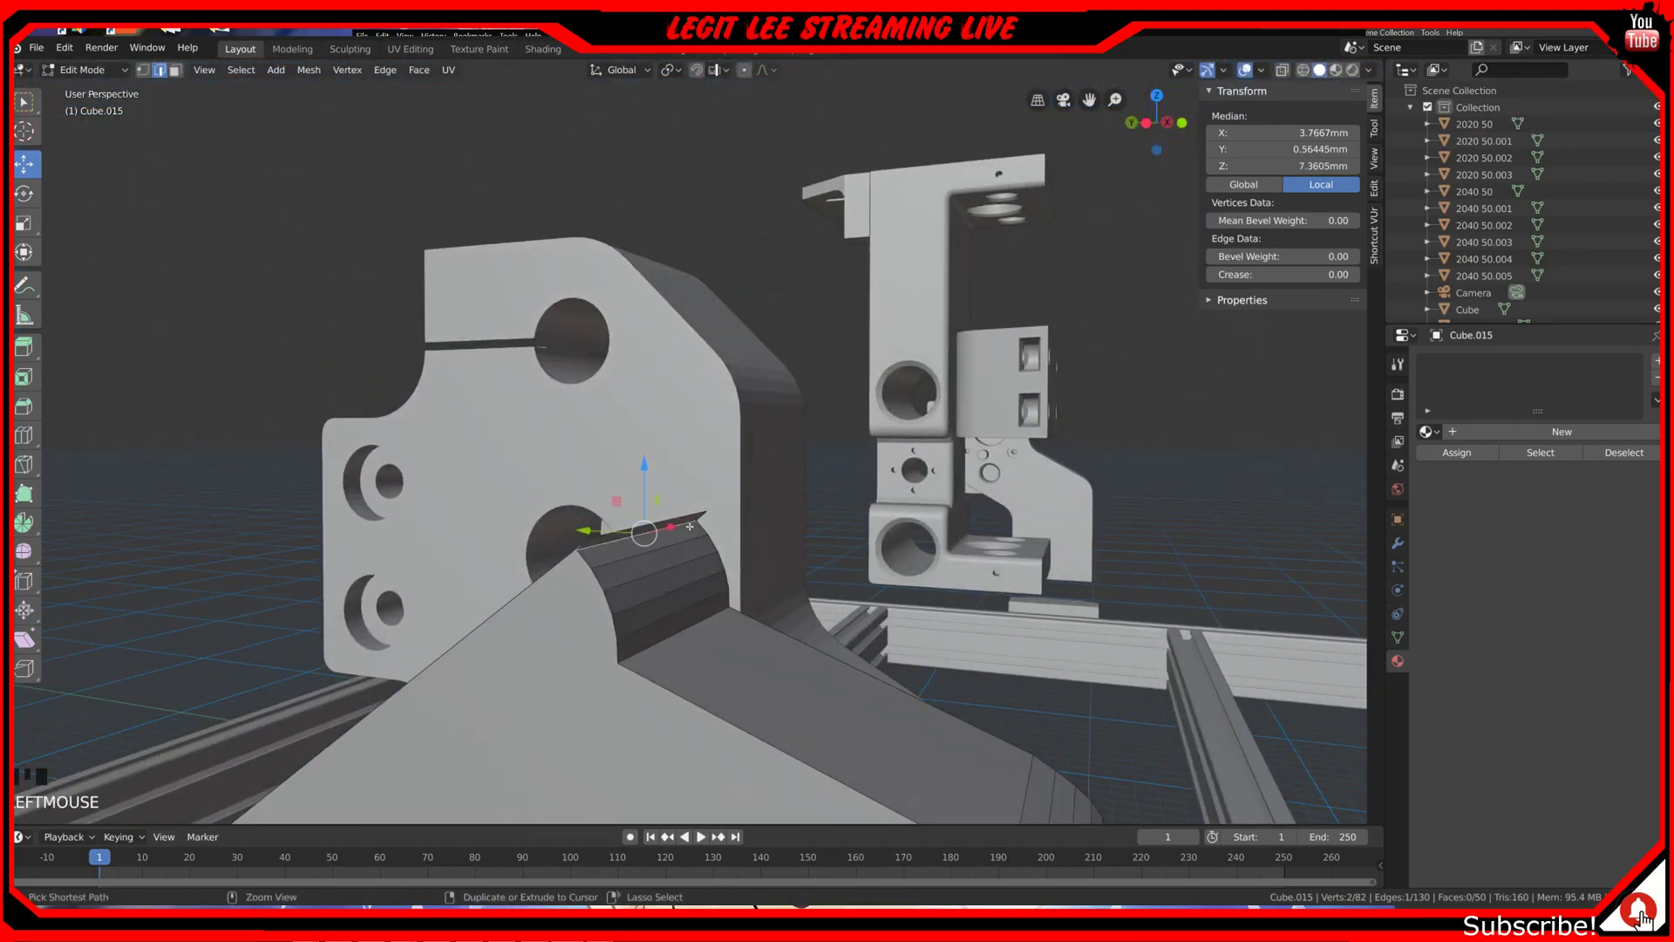
key(ctrl+KP_3)
ctrl+drag(634, 521, 633, 518)
Step: Adjust the third edge from the top of the ridge bevel along Y to follow the plate's outline
middle_drag(634, 518, 677, 574)
click(648, 576)
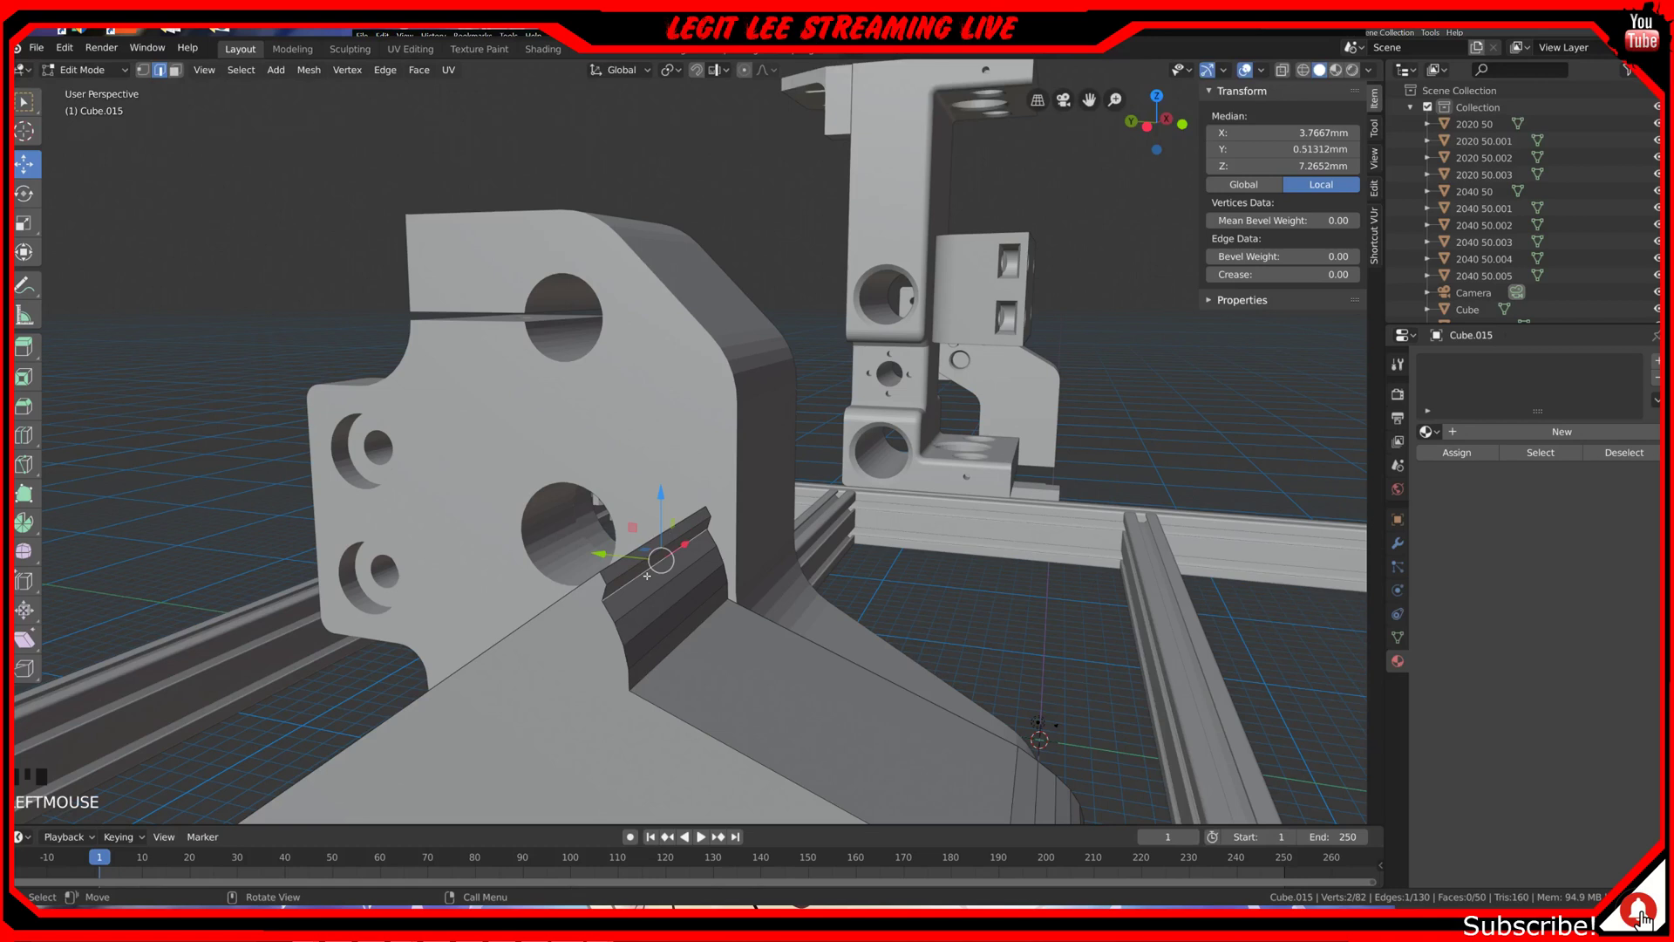
key(ctrl+KP_3)
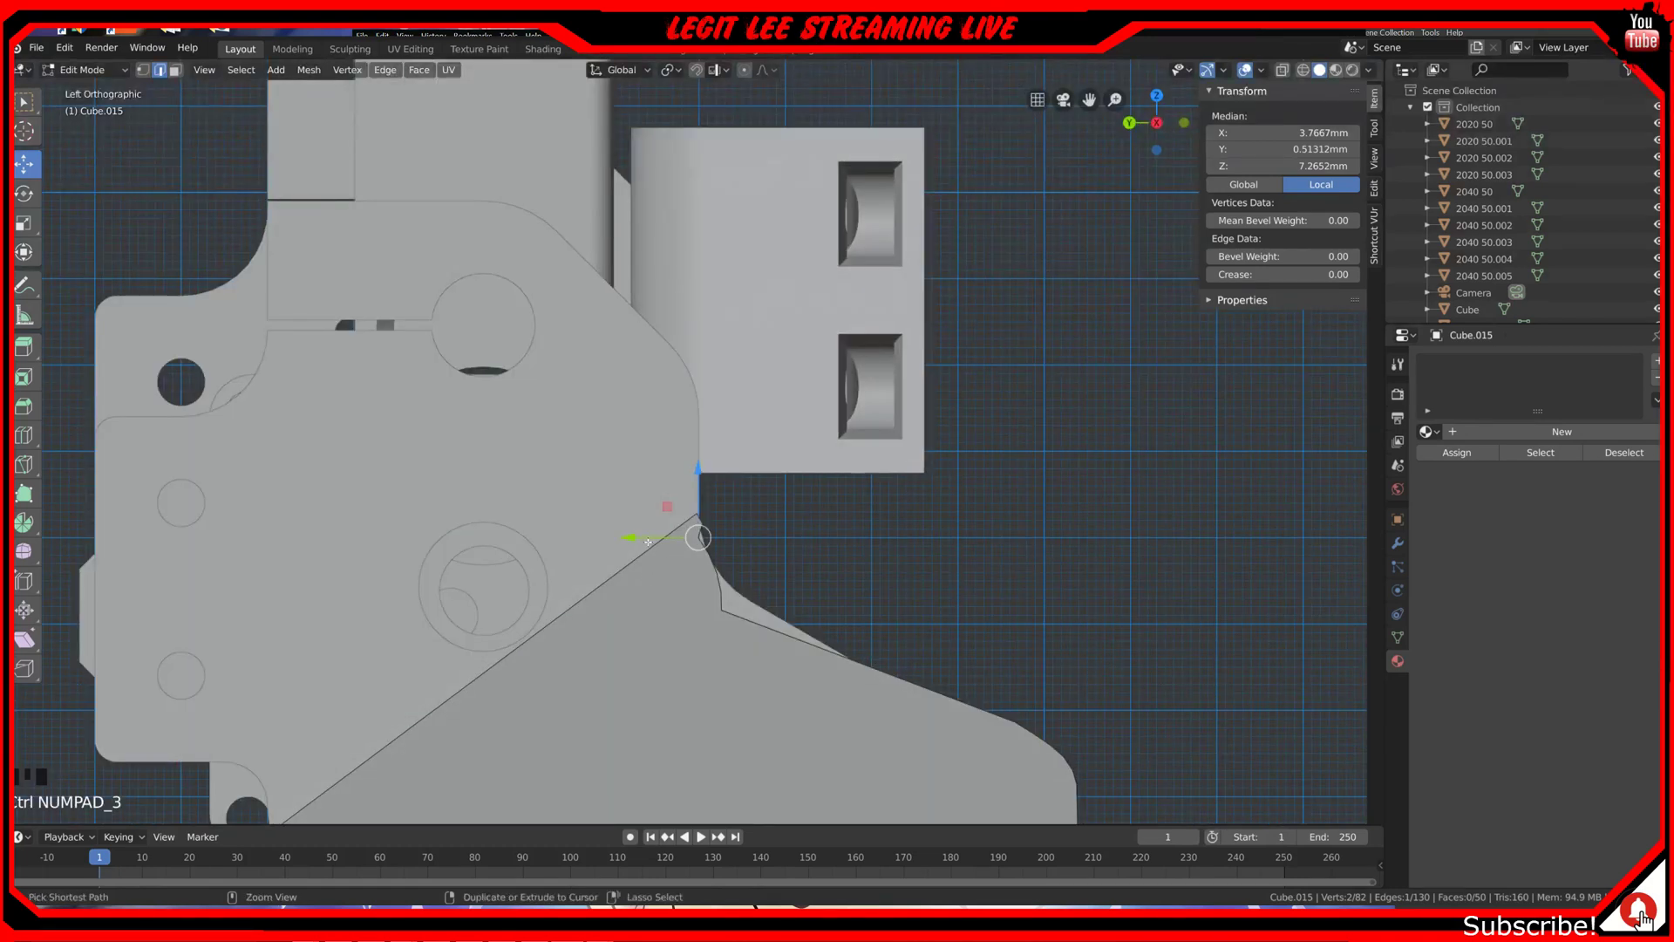
ctrl+drag(645, 538, 636, 534)
middle_drag(636, 534, 667, 584)
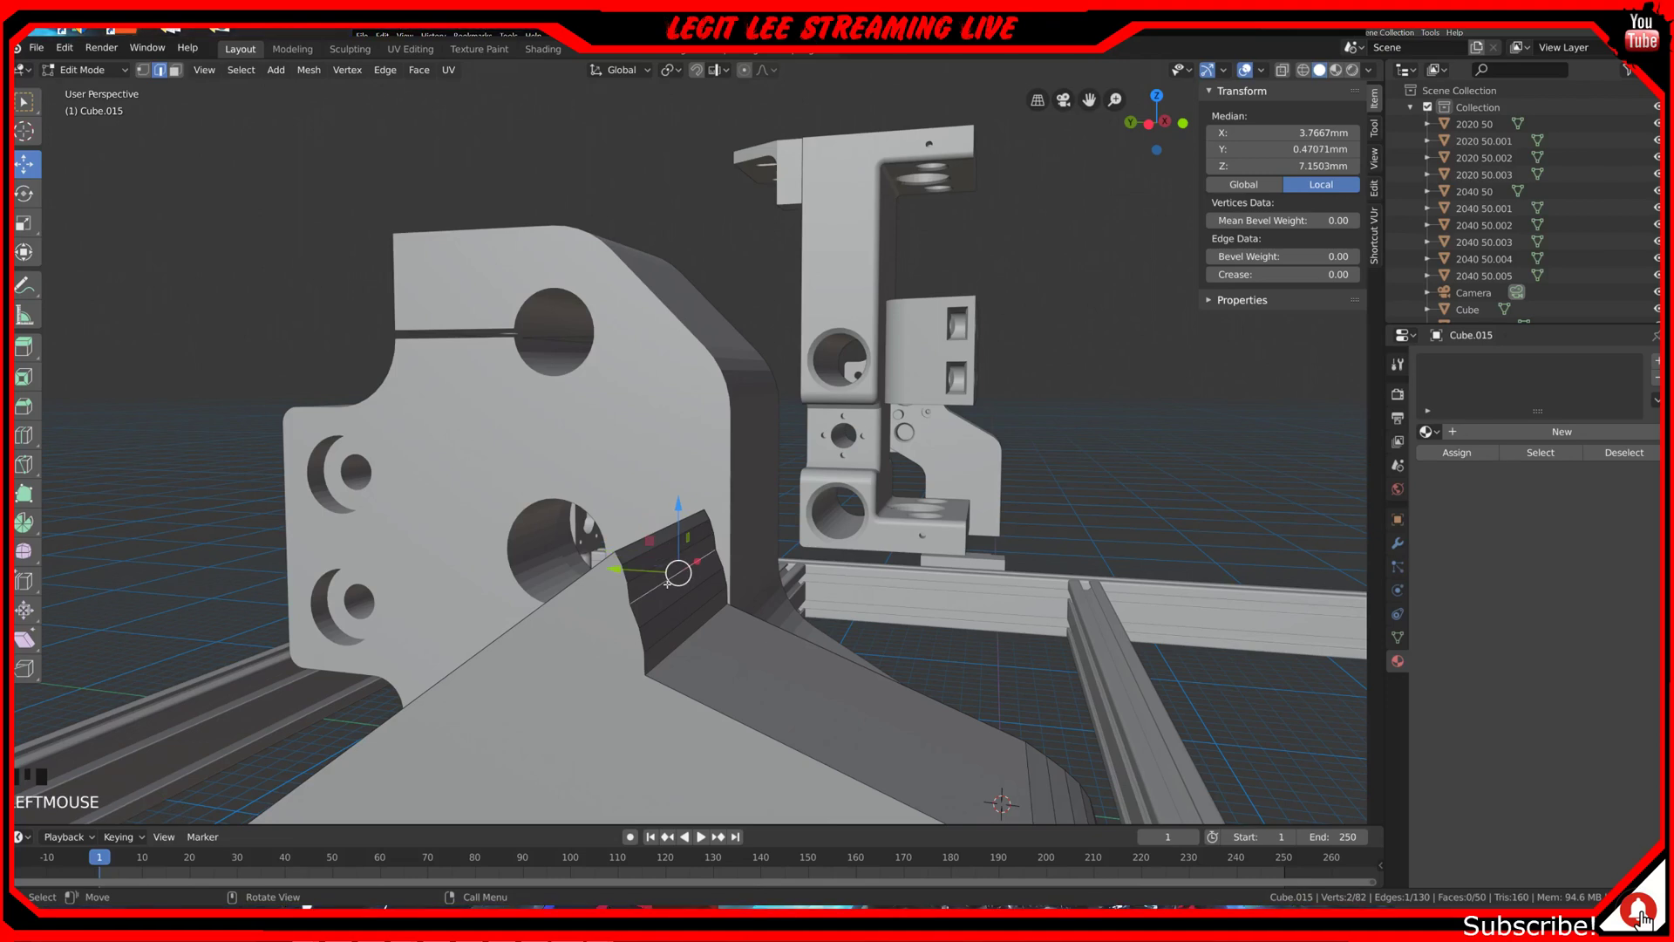
Step: Move the fifth and sixth edges from the top of the ridge bevel along Y to follow the plate's curved outline
key(ctrl+KP_3)
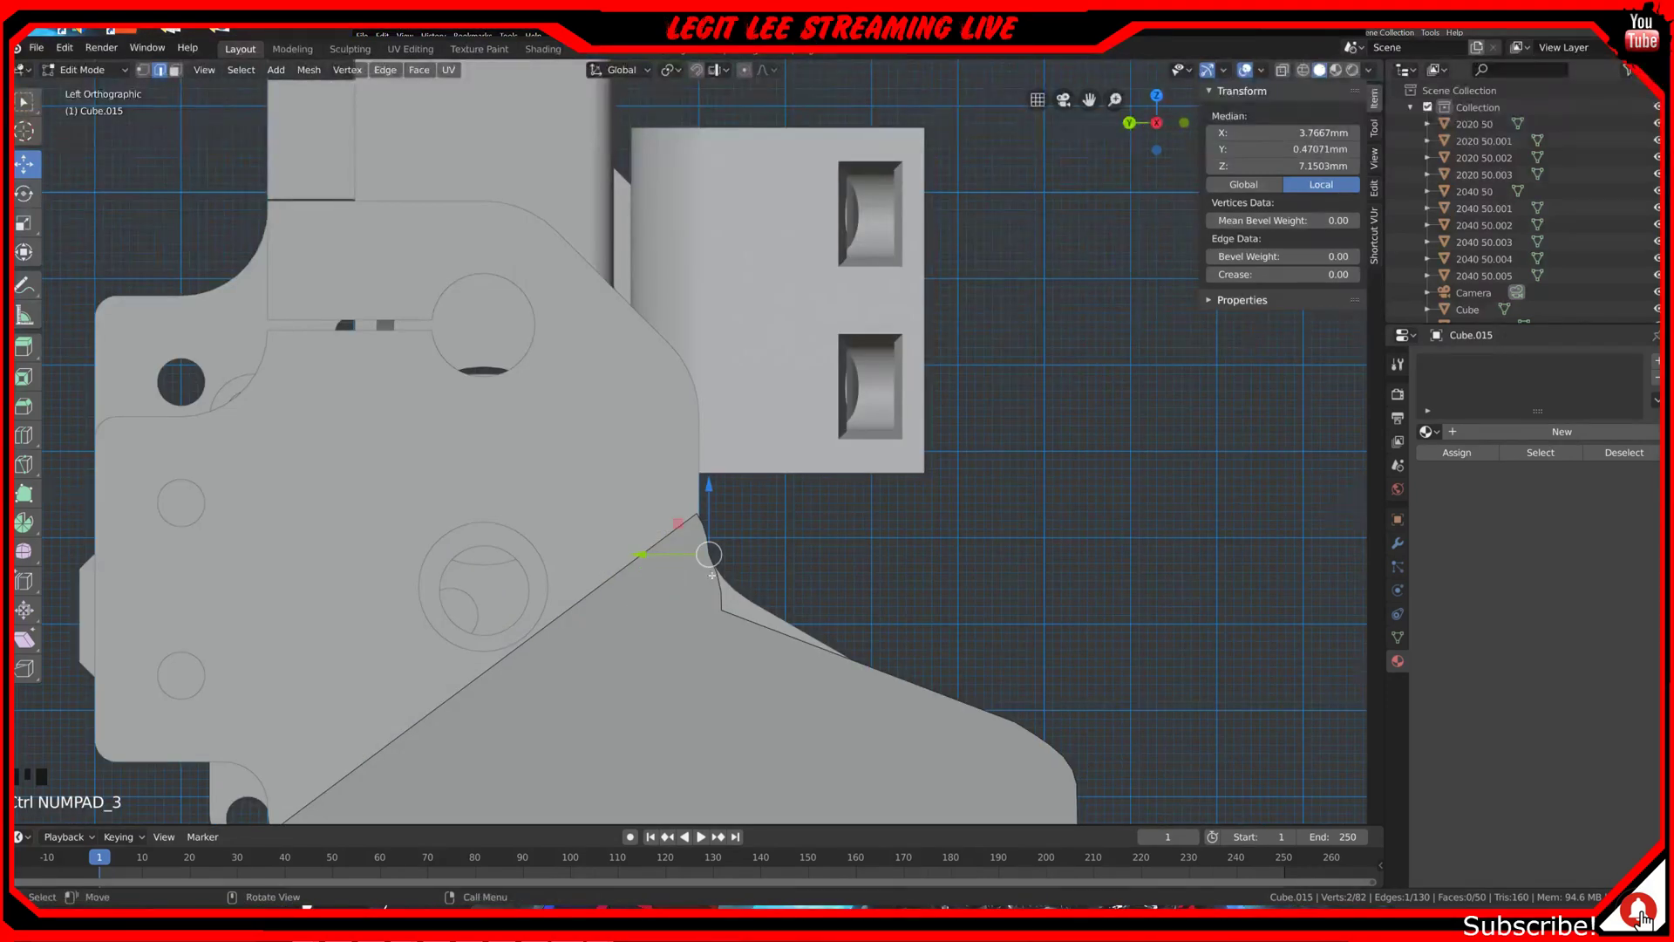
middle_drag(711, 576, 687, 581)
click(674, 611)
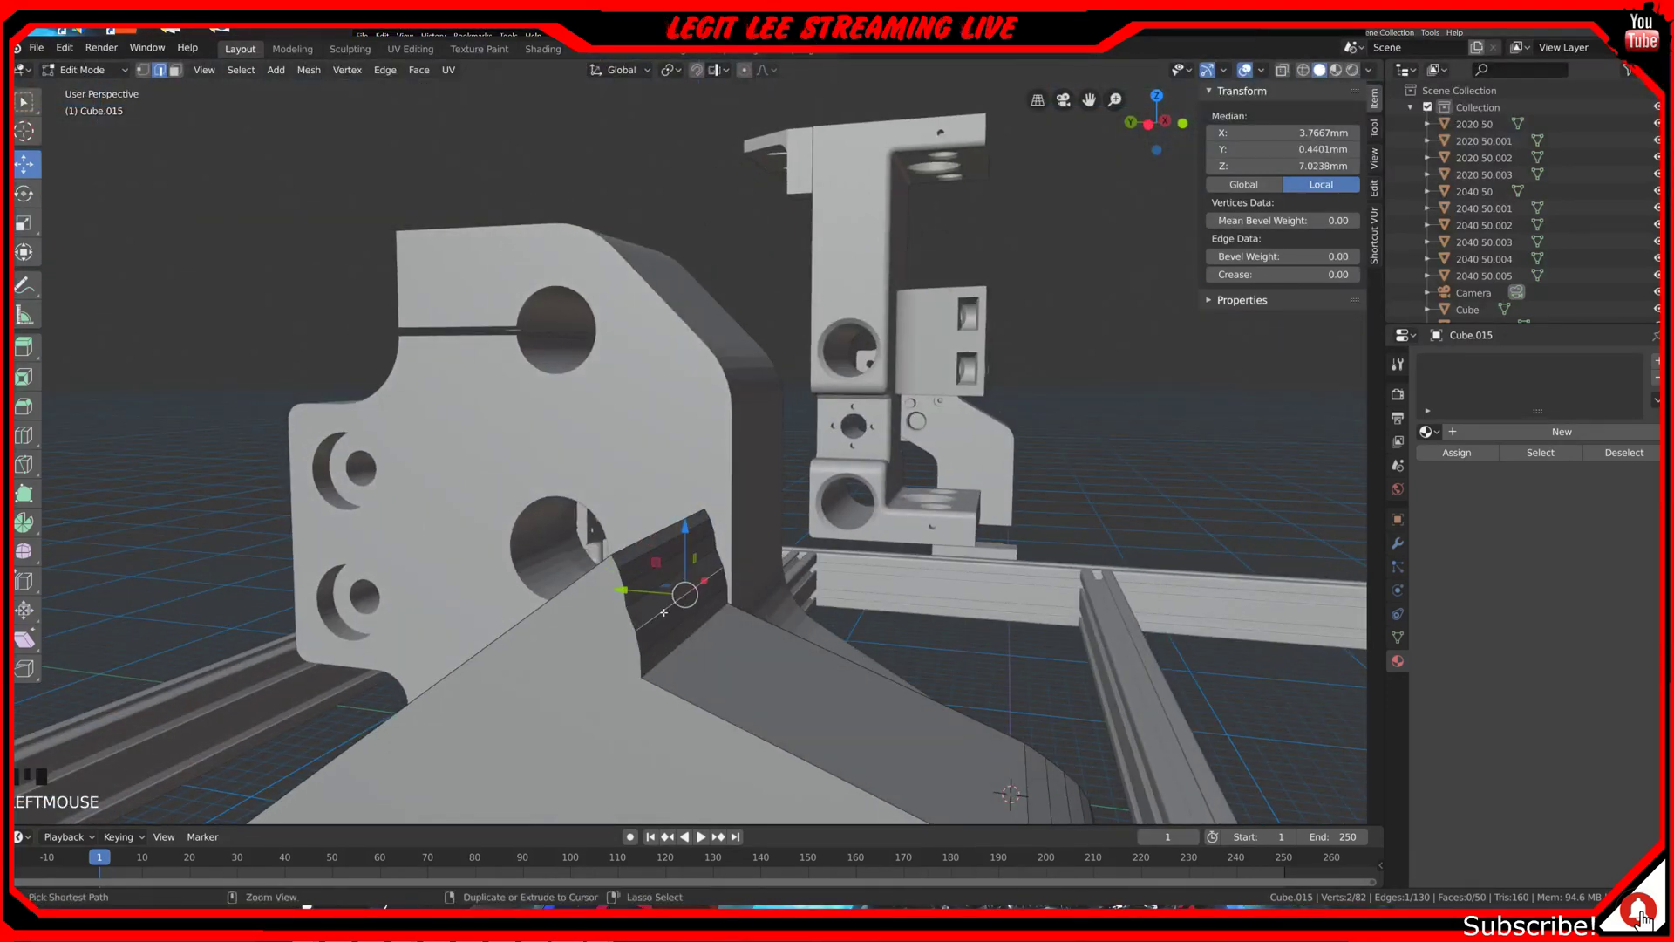
key(ctrl+KP_3)
ctrl+drag(652, 578, 650, 577)
middle_drag(735, 612, 690, 626)
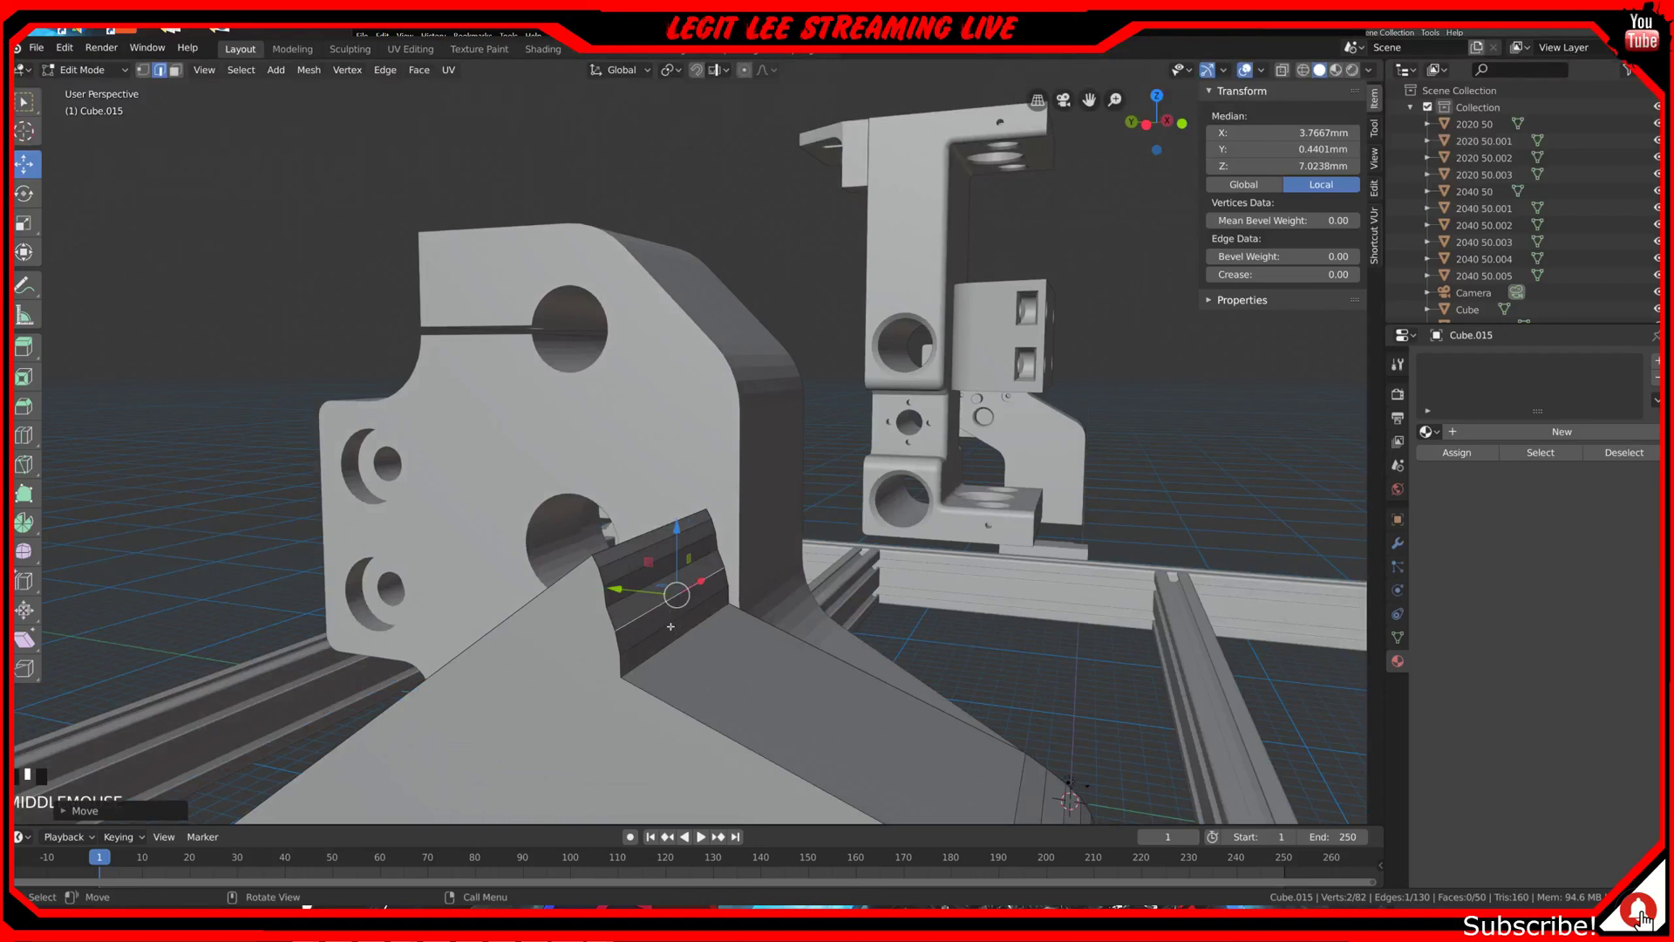
key(ctrl+KP_3)
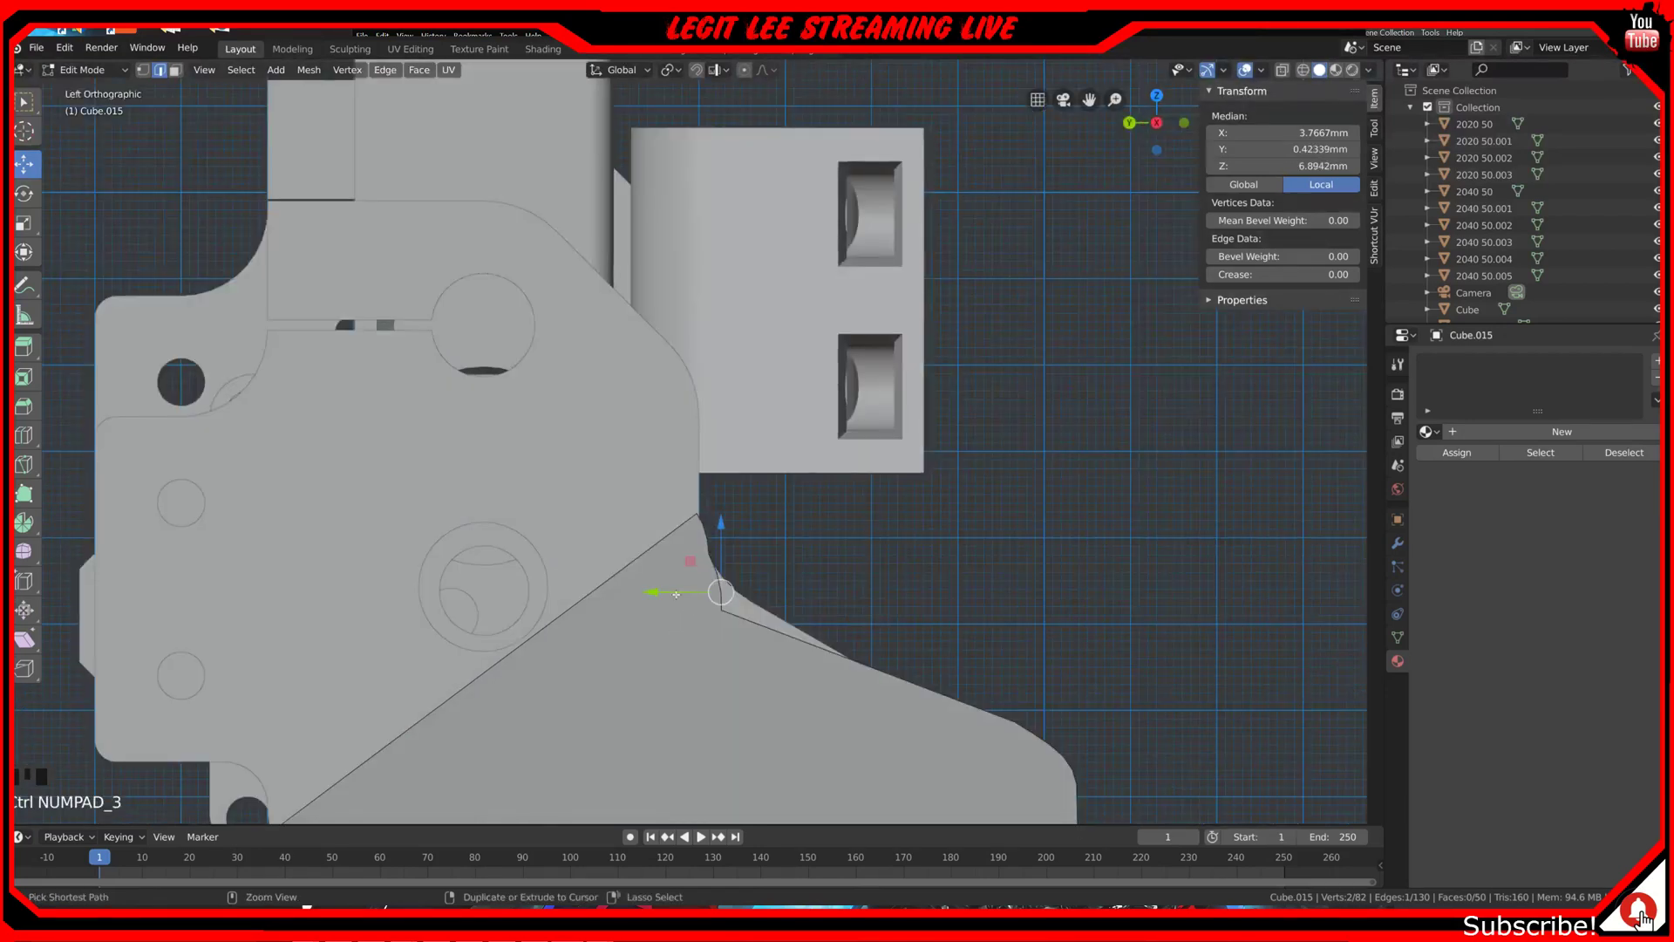
ctrl+drag(676, 594, 674, 581)
middle_drag(674, 581, 653, 679)
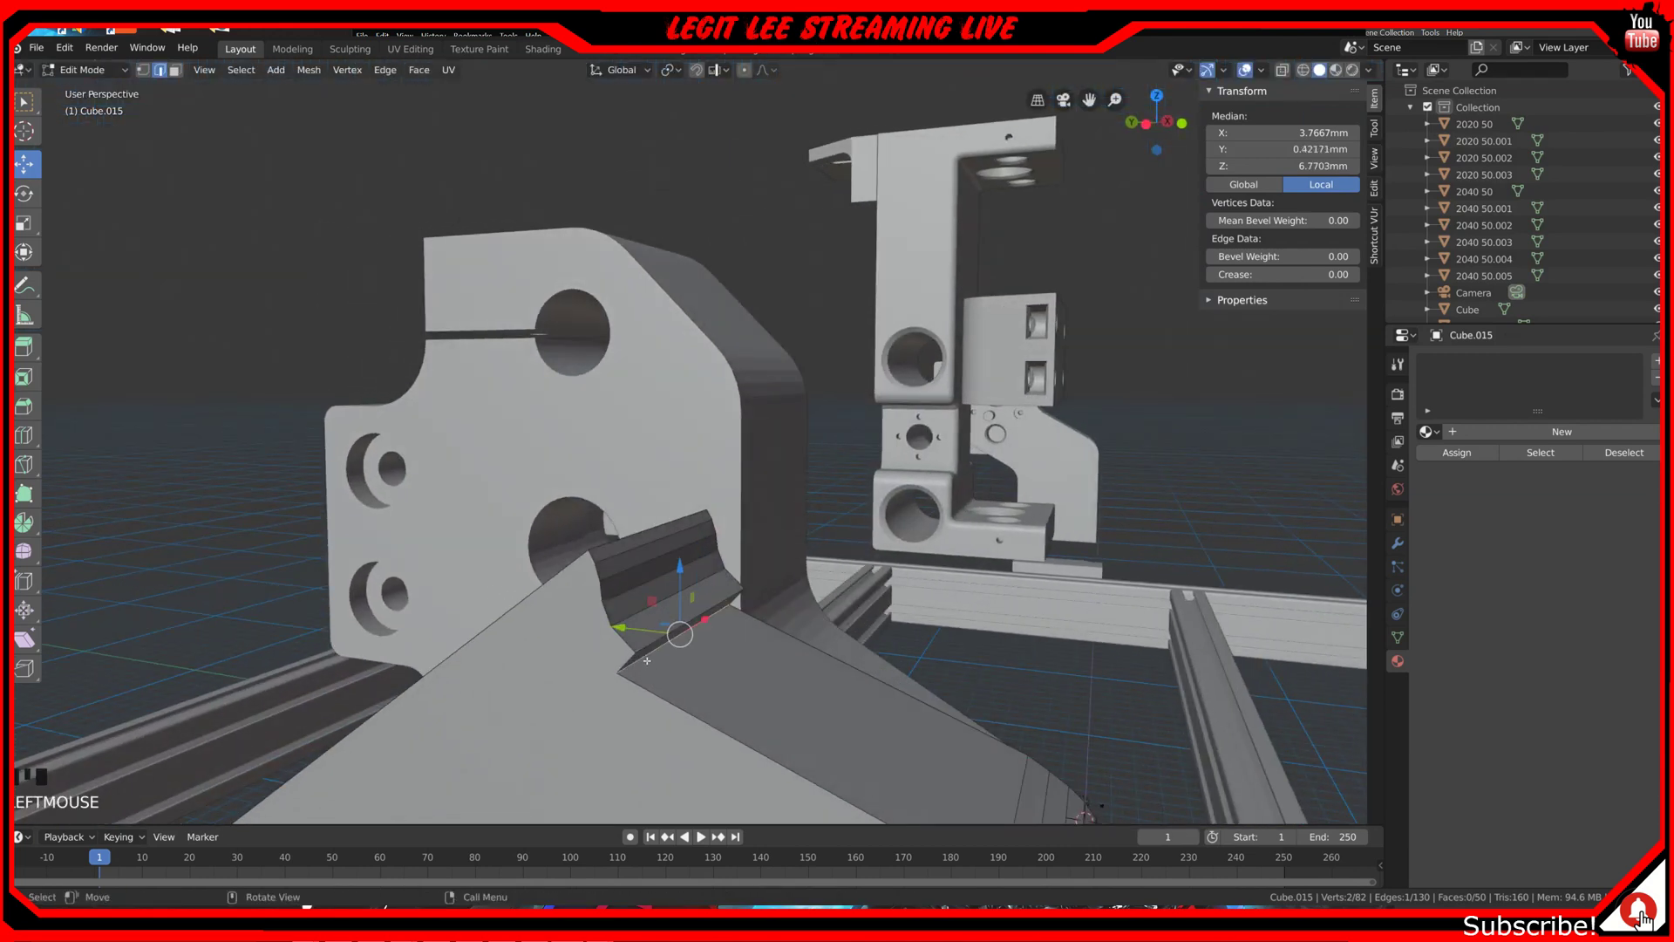
Step: Move the lowest edge of the ridge bevel along Y to about 0.252 mm so it extends down the plate's slope
key(ctrl+KP_3)
ctrl+drag(656, 617, 696, 590)
middle_drag(696, 589, 748, 625)
scroll(685, 770, down, 3)
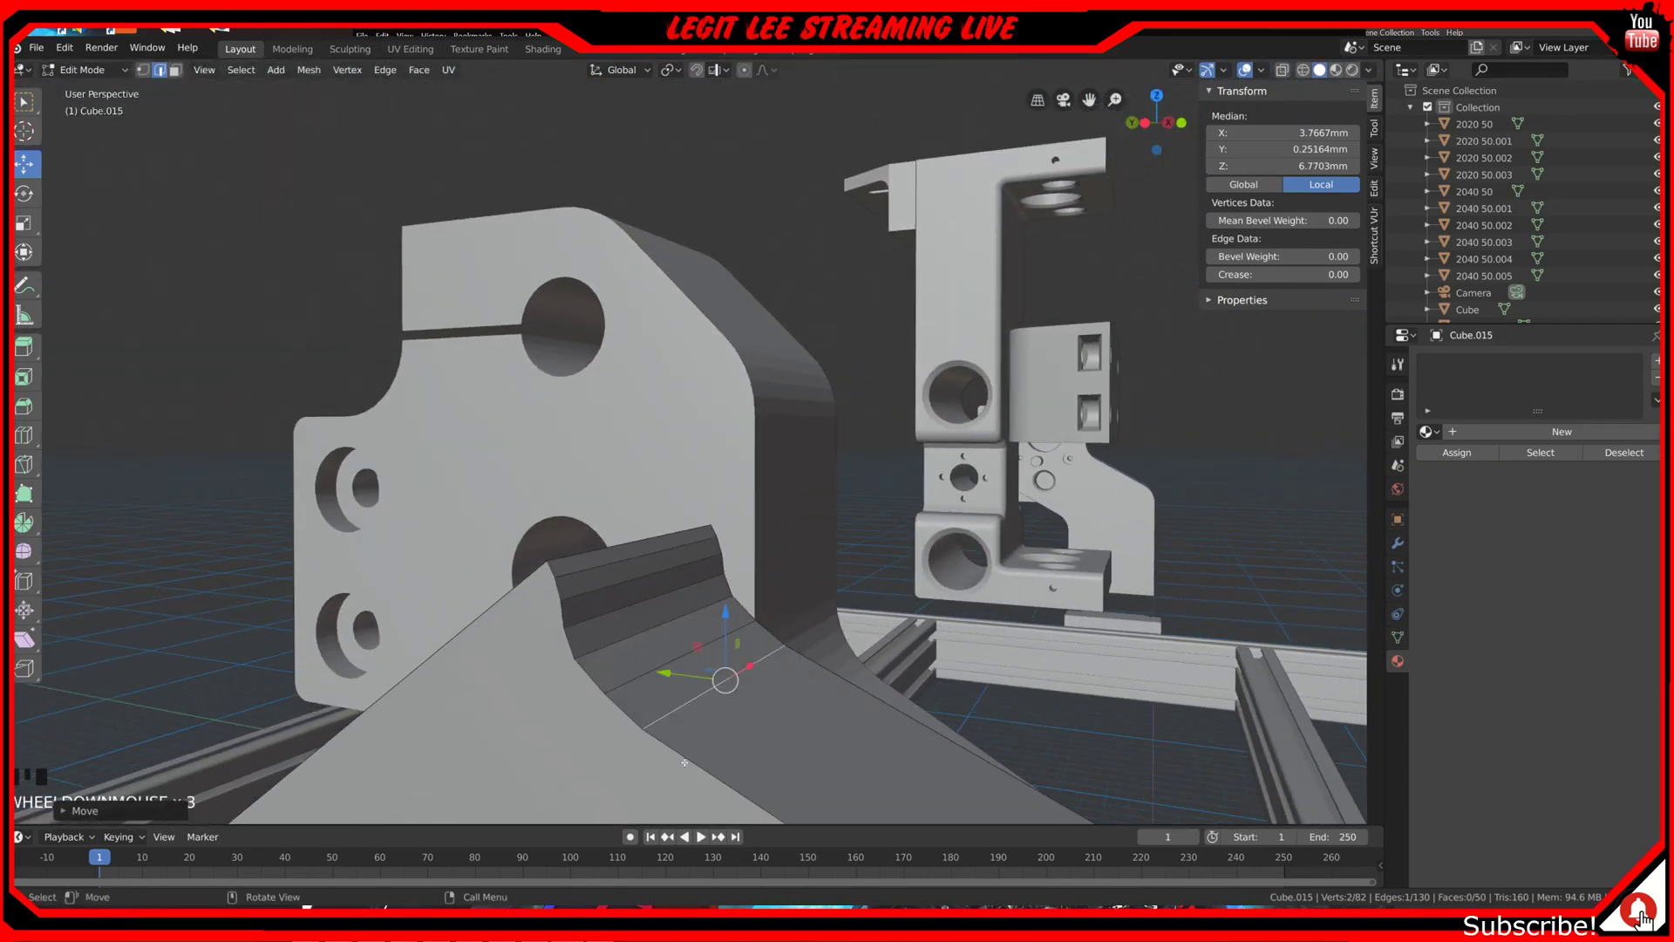
Step: Fine-adjust the fifth edge from the top of the ridge bevel along Y to about 0.427 mm, matching the plate's outline
click(620, 644)
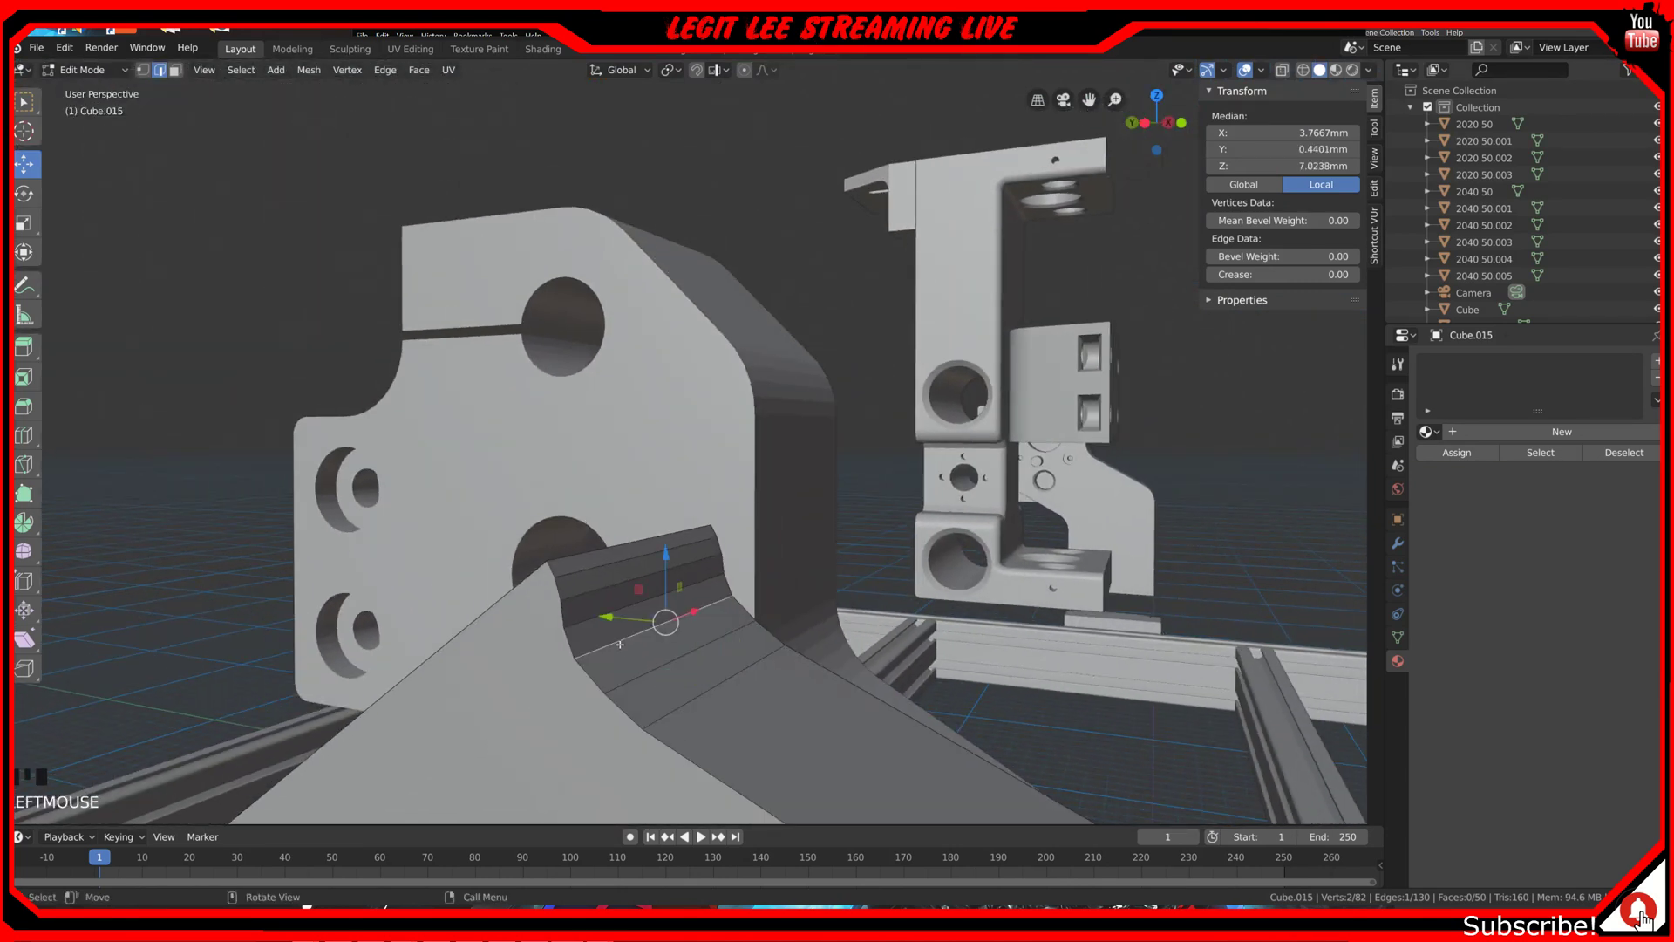
key(ctrl+KP_3)
scroll(752, 679, up, 3)
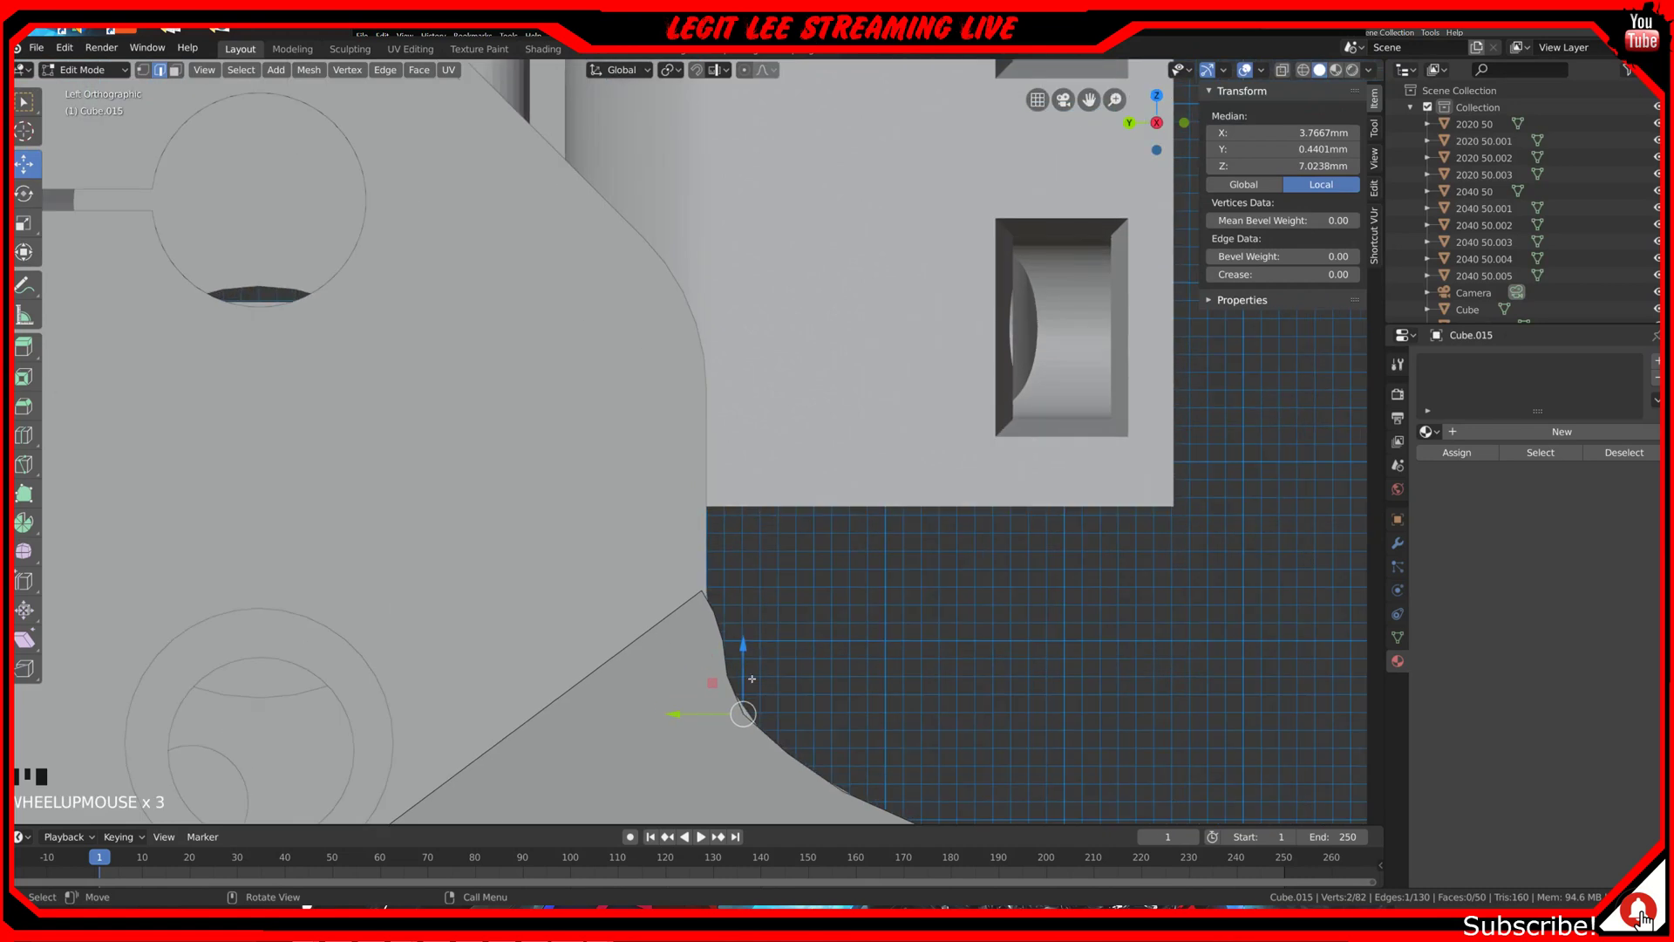
scroll(752, 679, up, 1)
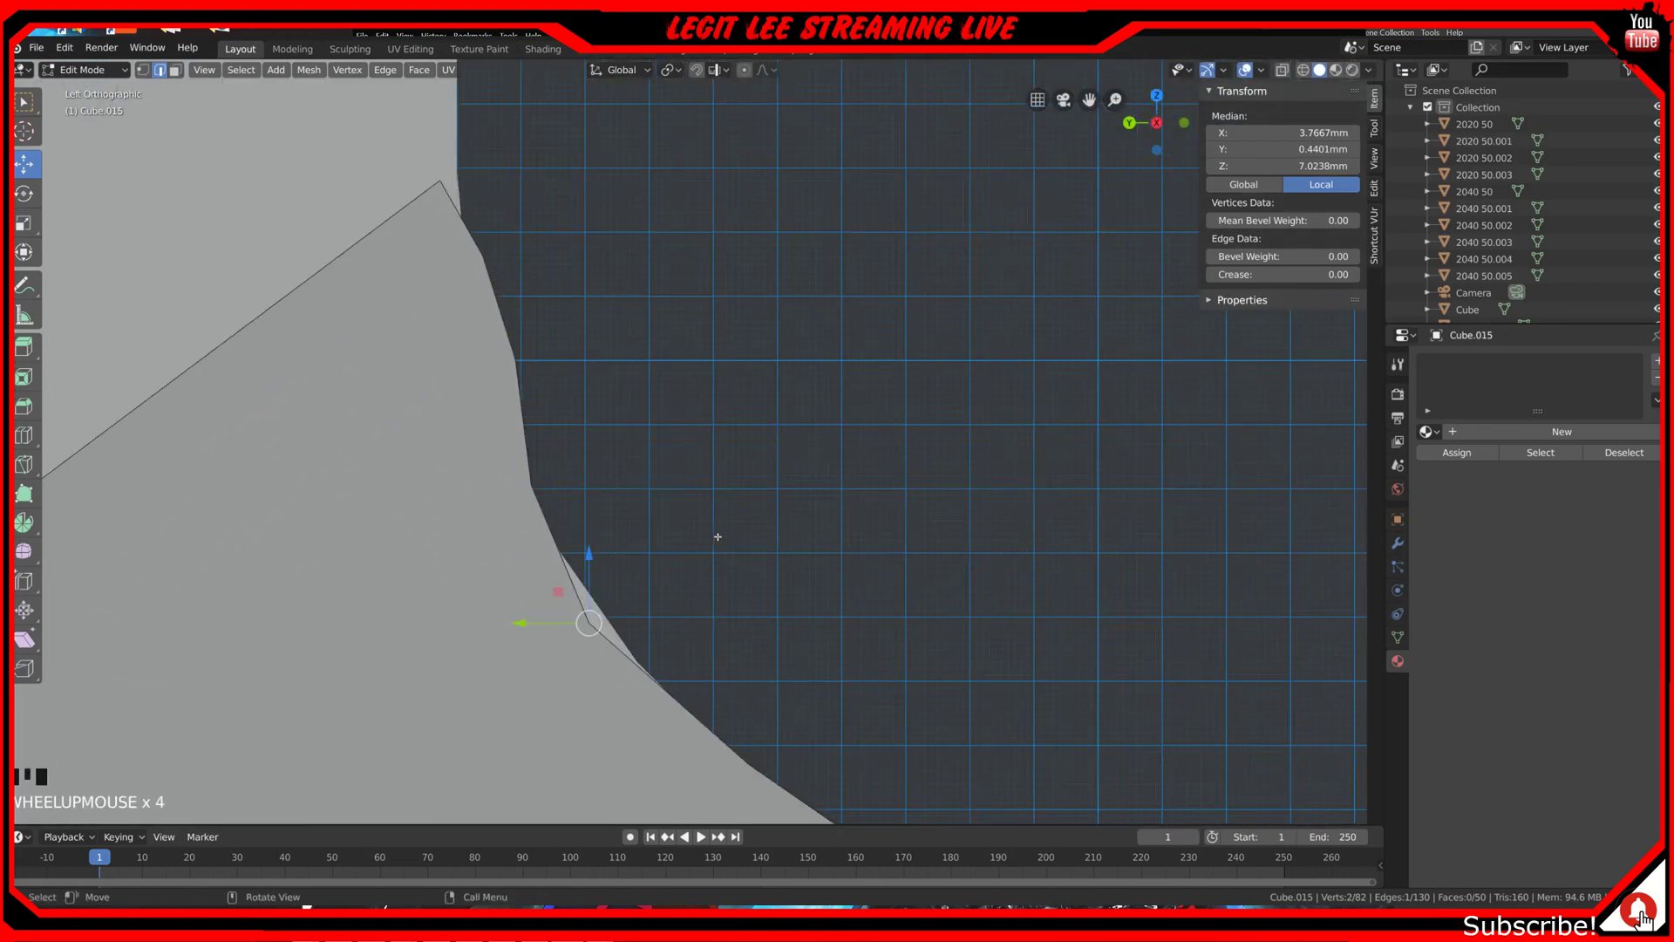
scroll(717, 533, up, 2)
ctrl+drag(474, 702, 497, 684)
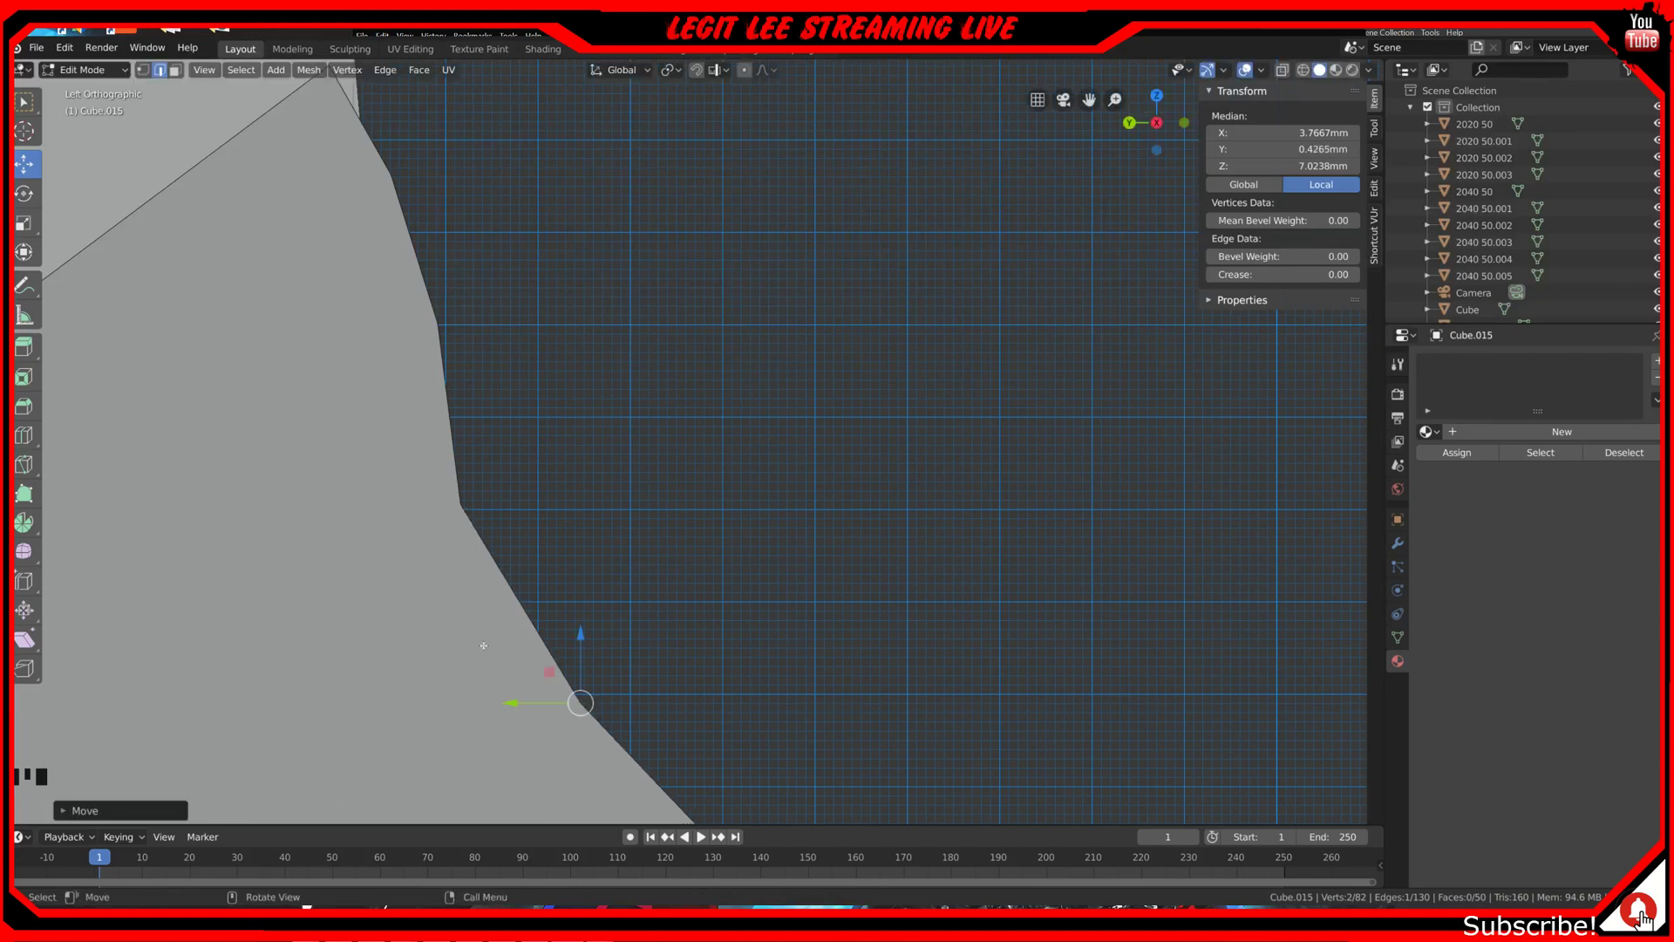
scroll(483, 646, down, 2)
scroll(479, 610, down, 3)
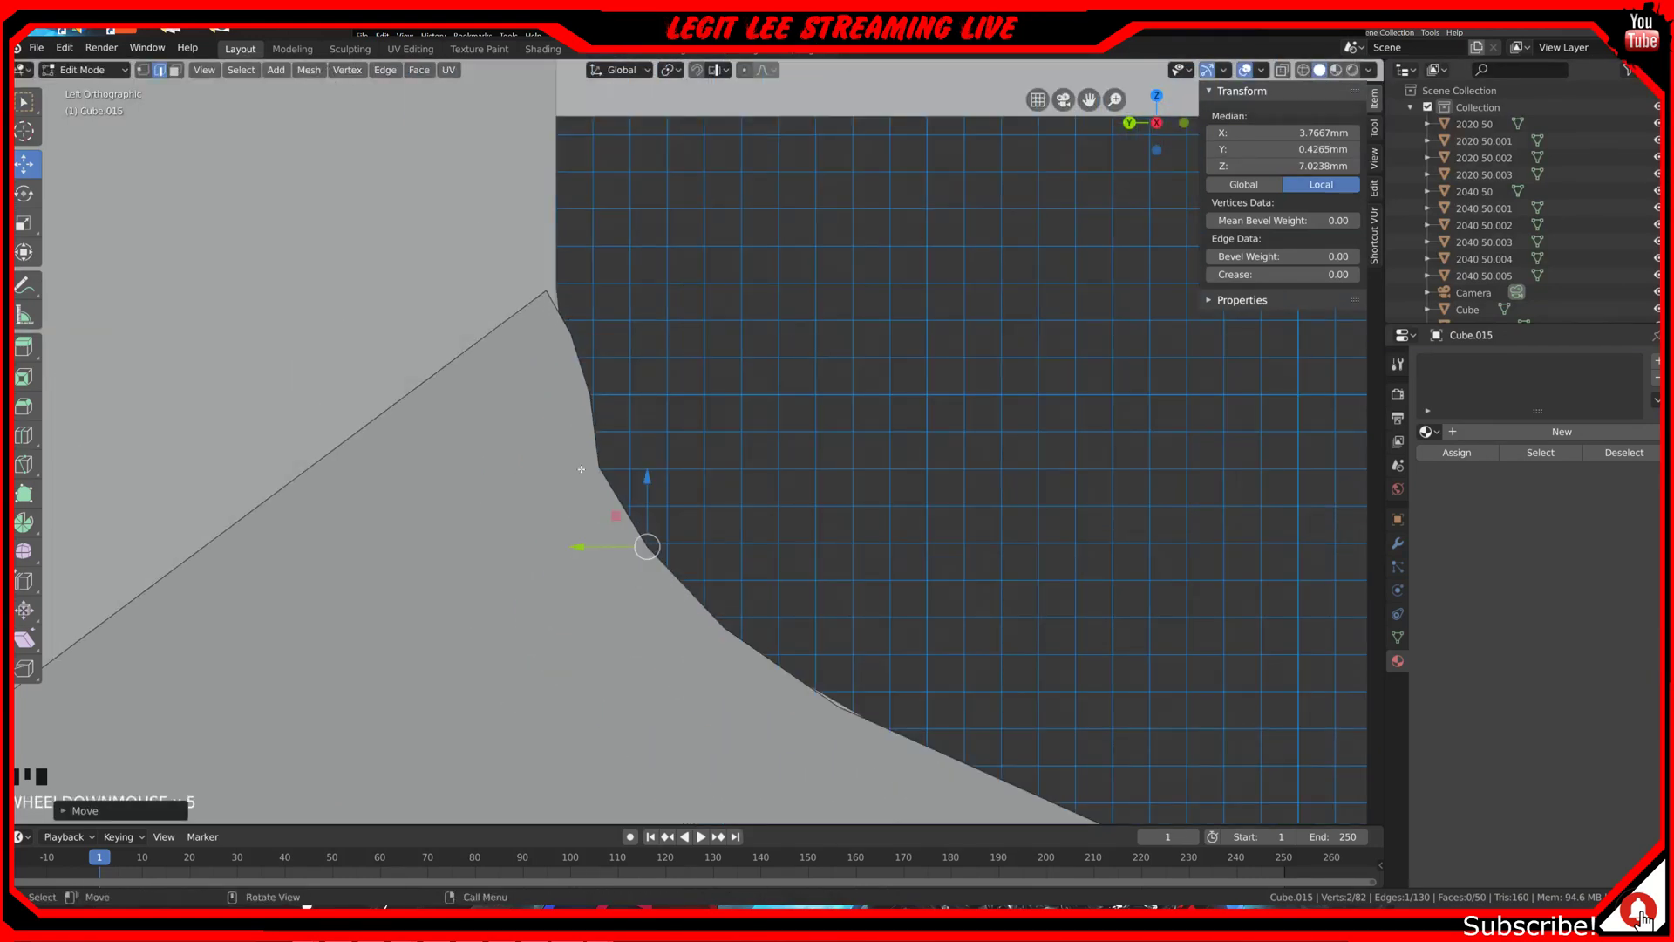
Step: Move the third edge from the top of the ridge bevel along Y to about 0.496 mm to smooth the curve
middle_drag(478, 478, 568, 473)
scroll(542, 456, down, 2)
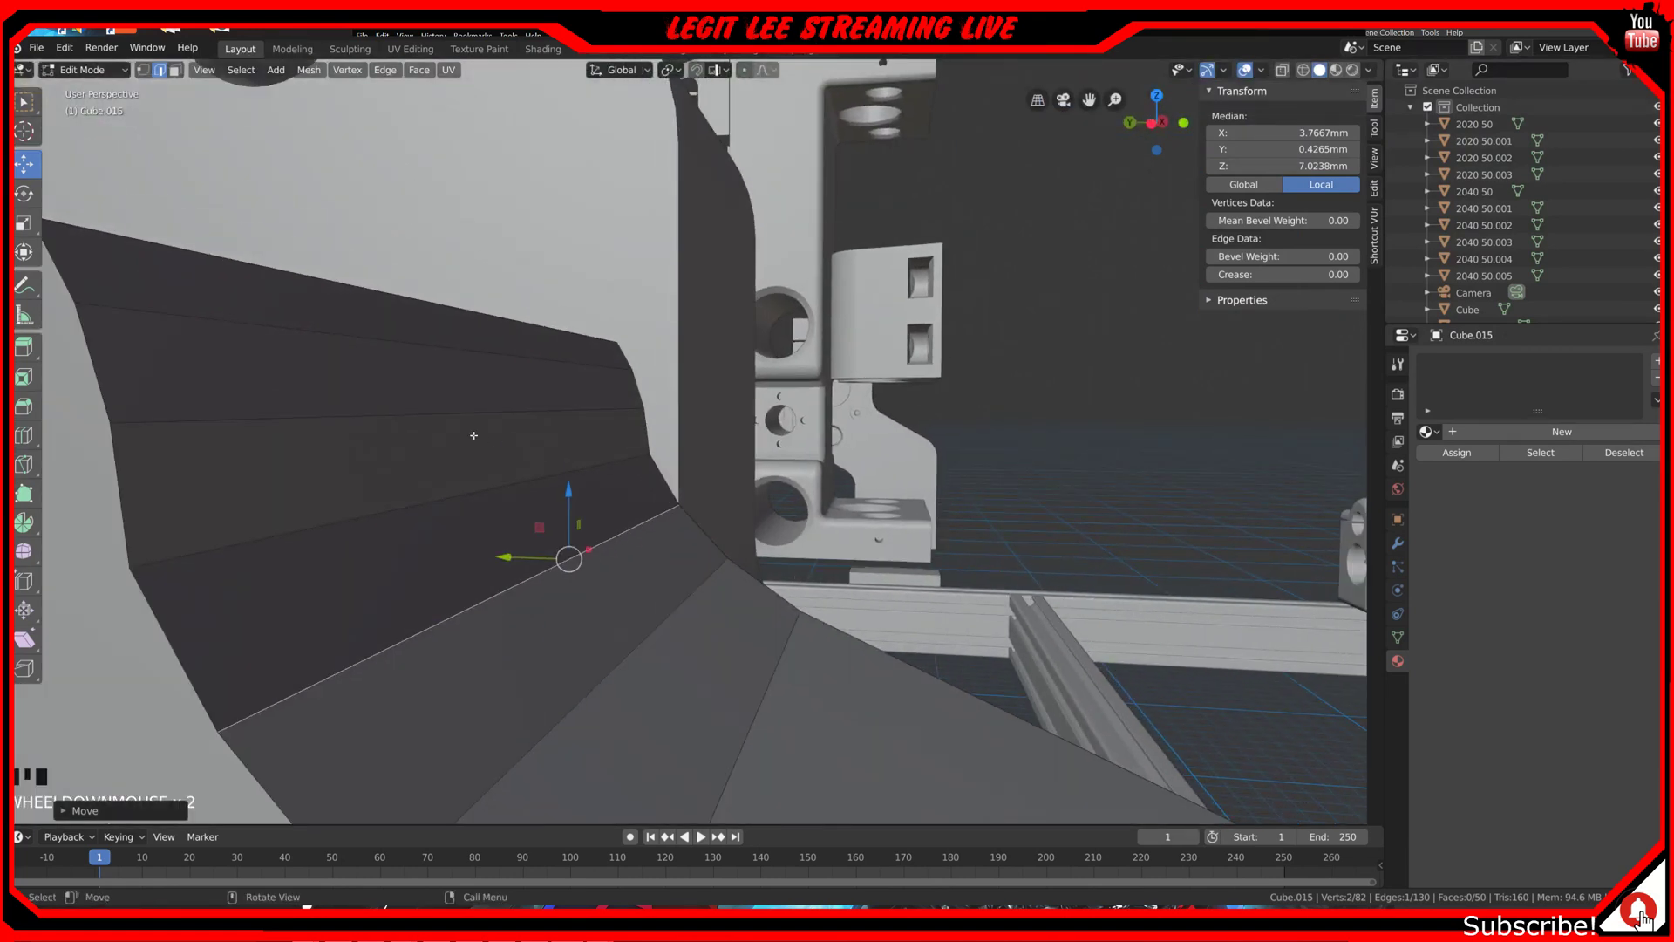
click(437, 414)
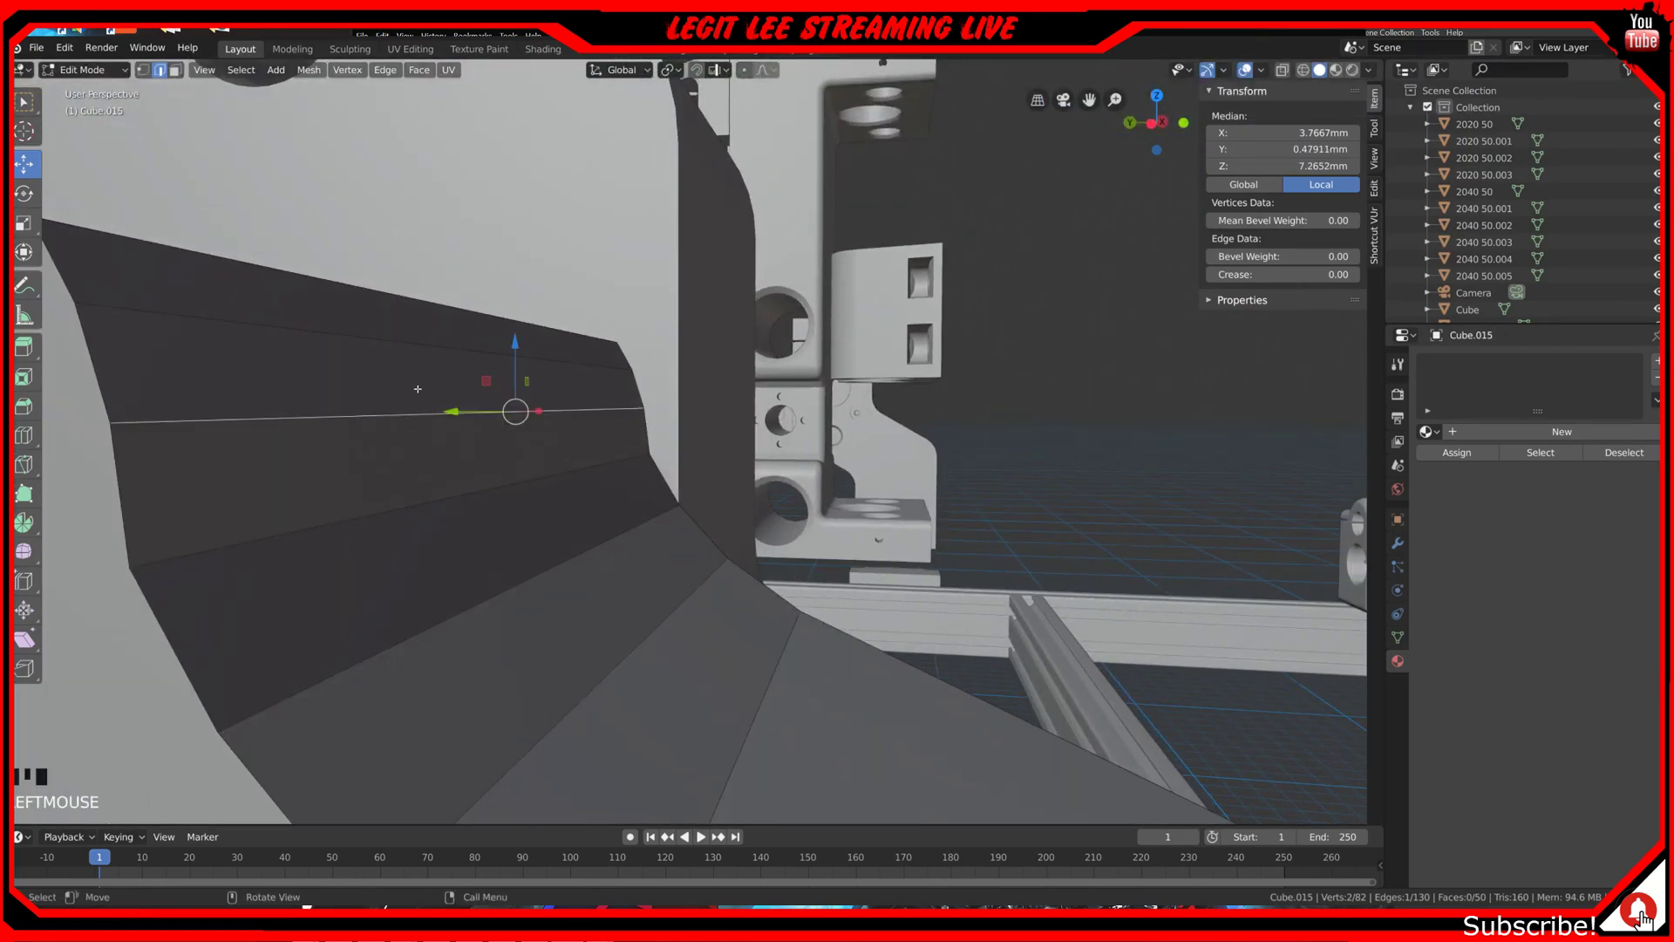
key(ctrl+KP_3)
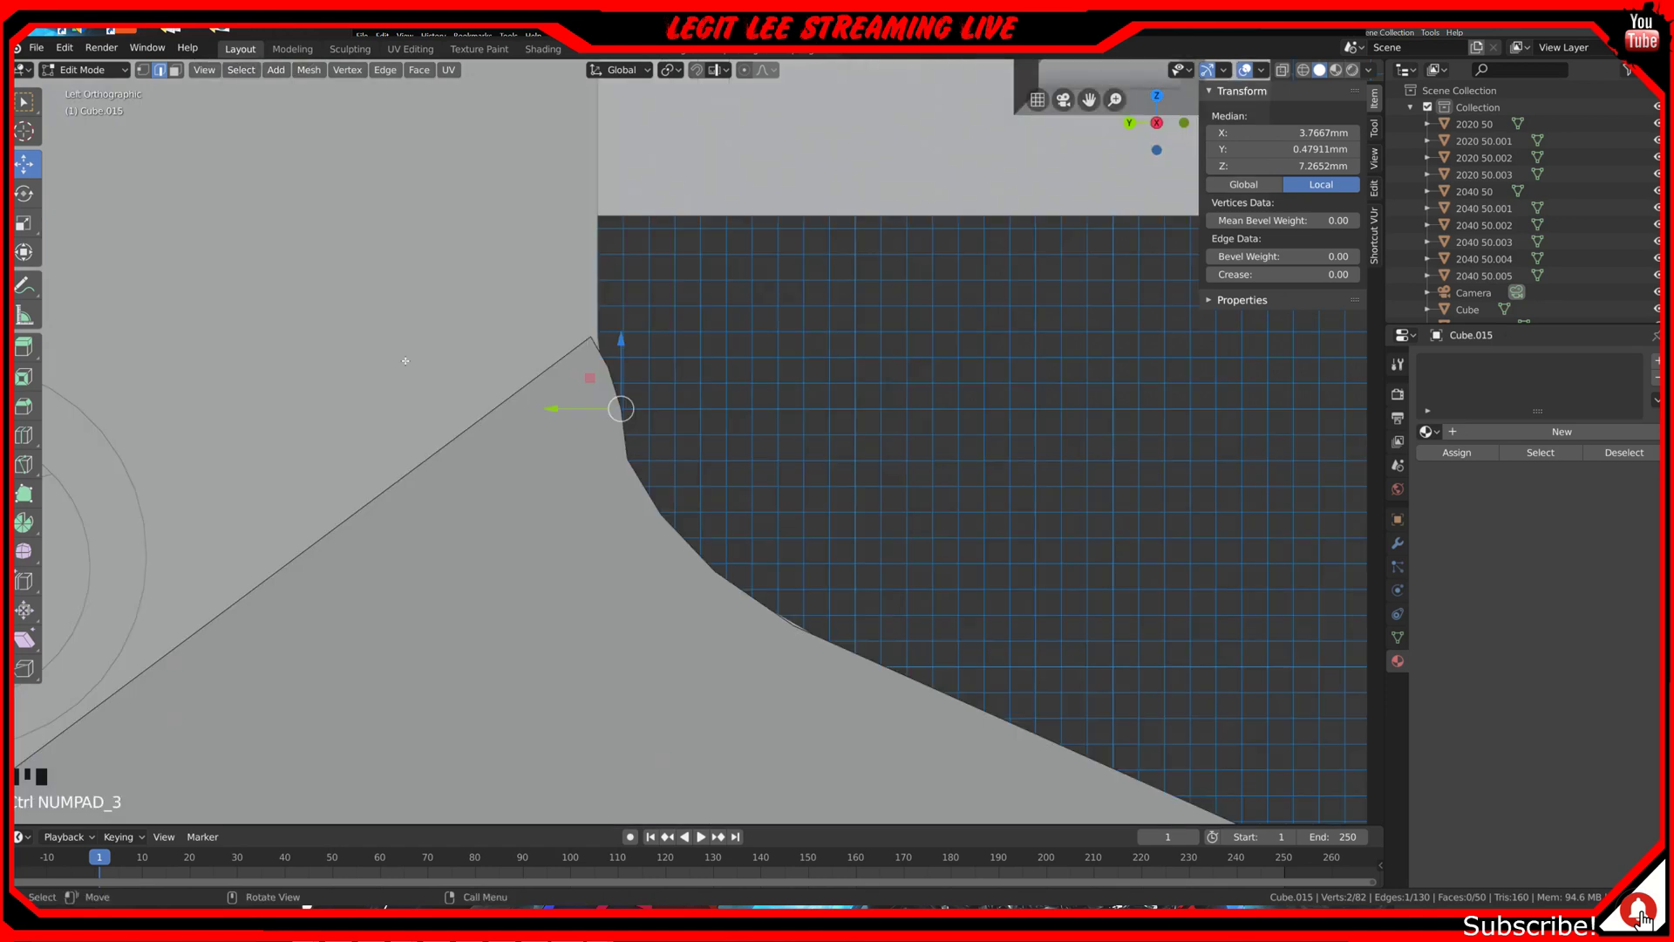
scroll(439, 299, up, 7)
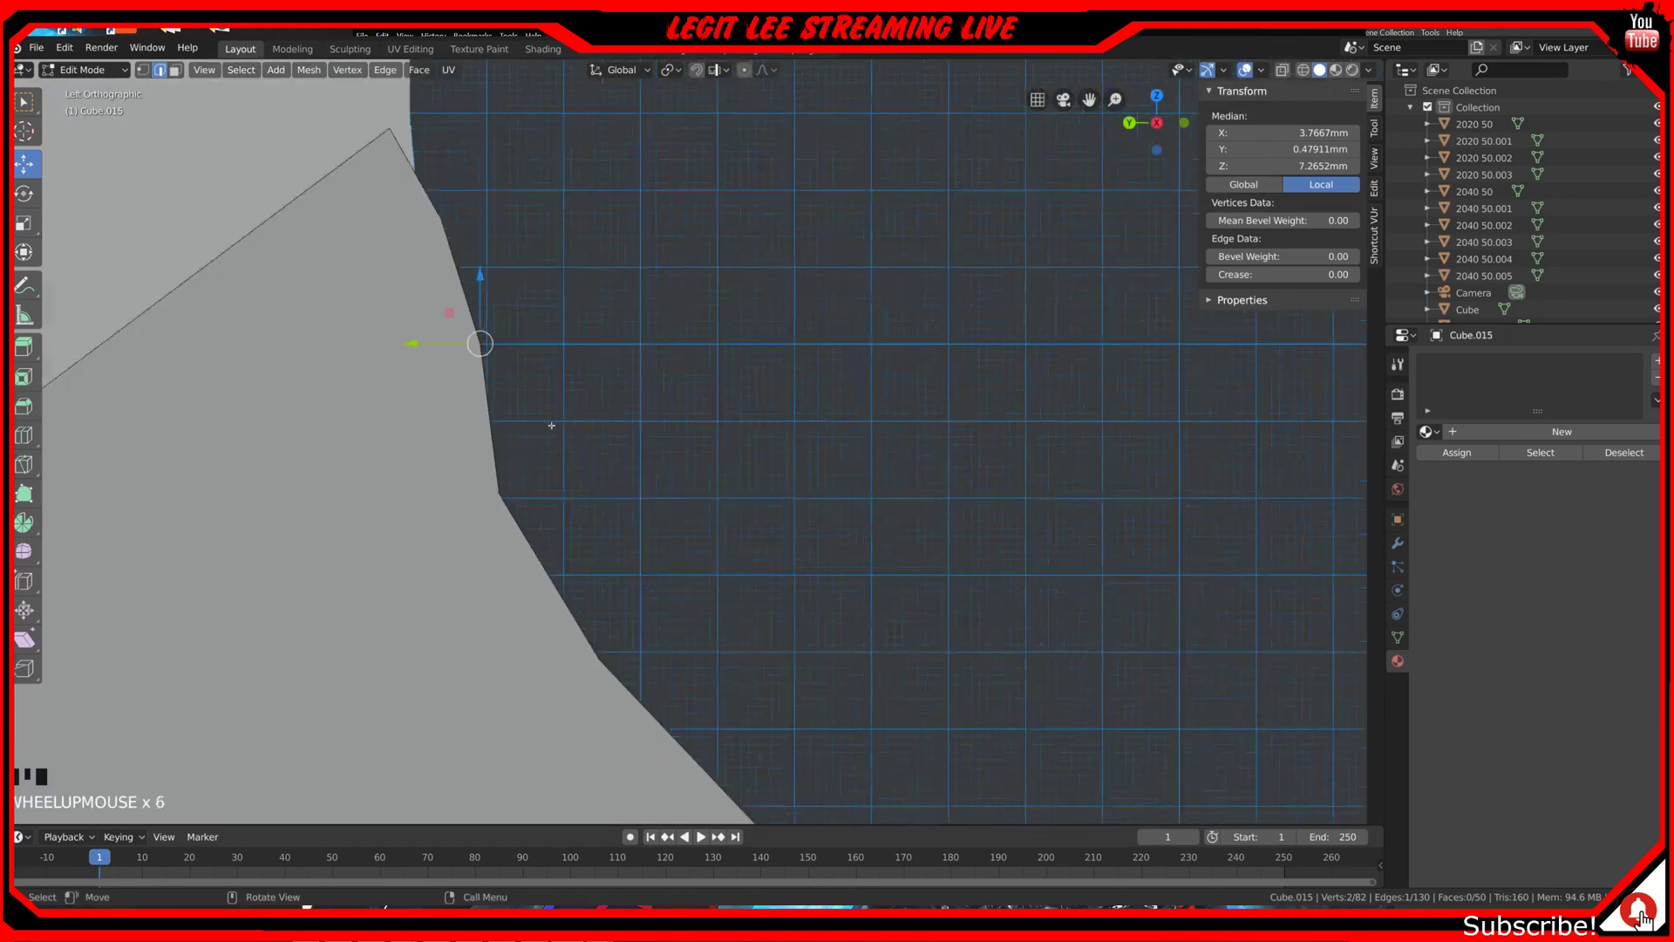
scroll(354, 394, up, 1)
shift+middle_drag(359, 366, 734, 591)
ctrl+drag(685, 528, 639, 530)
Step: Move the second edge from the top of the ridge bevel along Y to about 0.507 mm
middle_drag(695, 527, 692, 398)
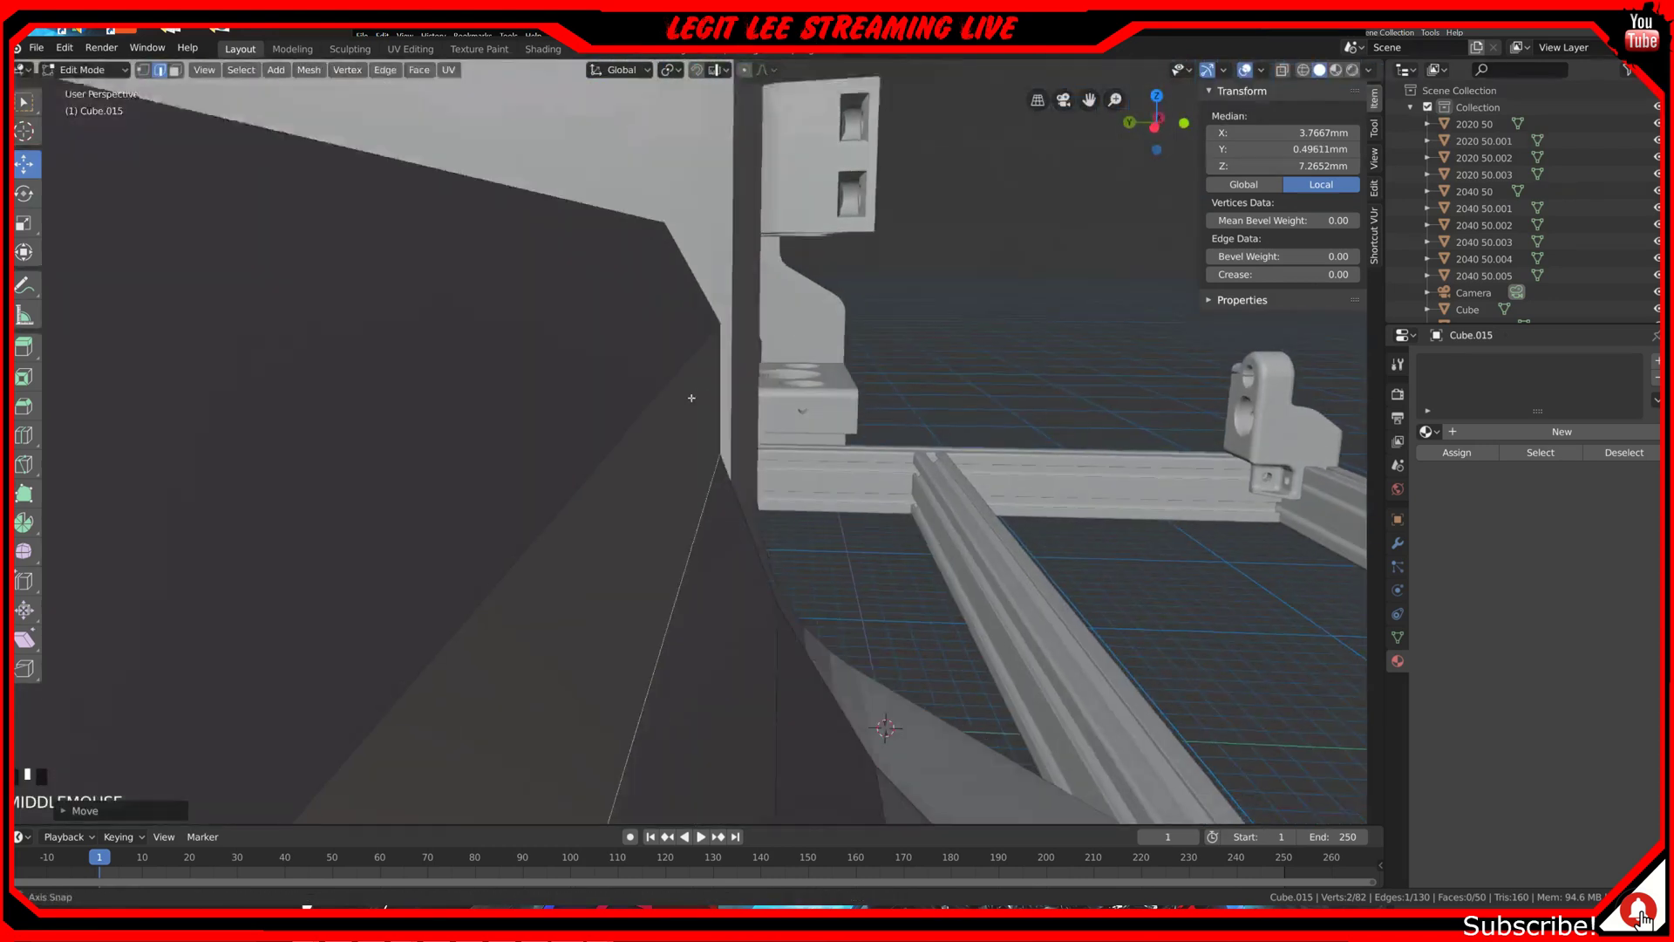
scroll(692, 398, up, 2)
key(ctrl+KP_3)
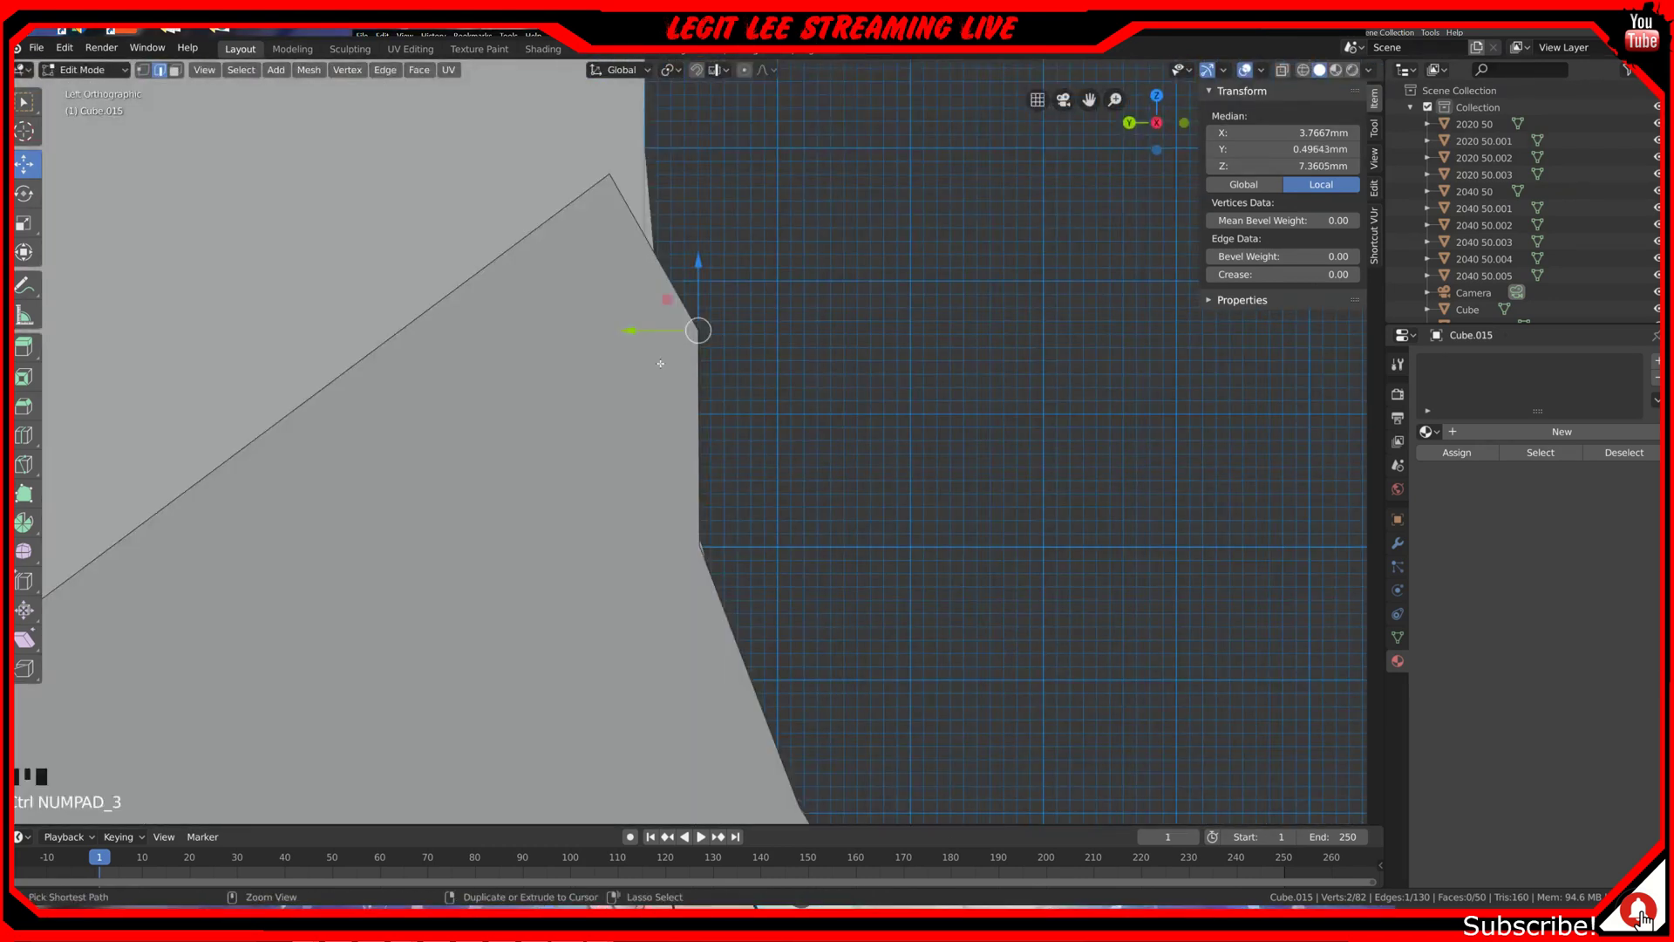
ctrl+drag(649, 333, 591, 331)
Step: Move the topmost edge of the ridge bevel along Y into line with the plate's vertical side
middle_drag(592, 331, 567, 148)
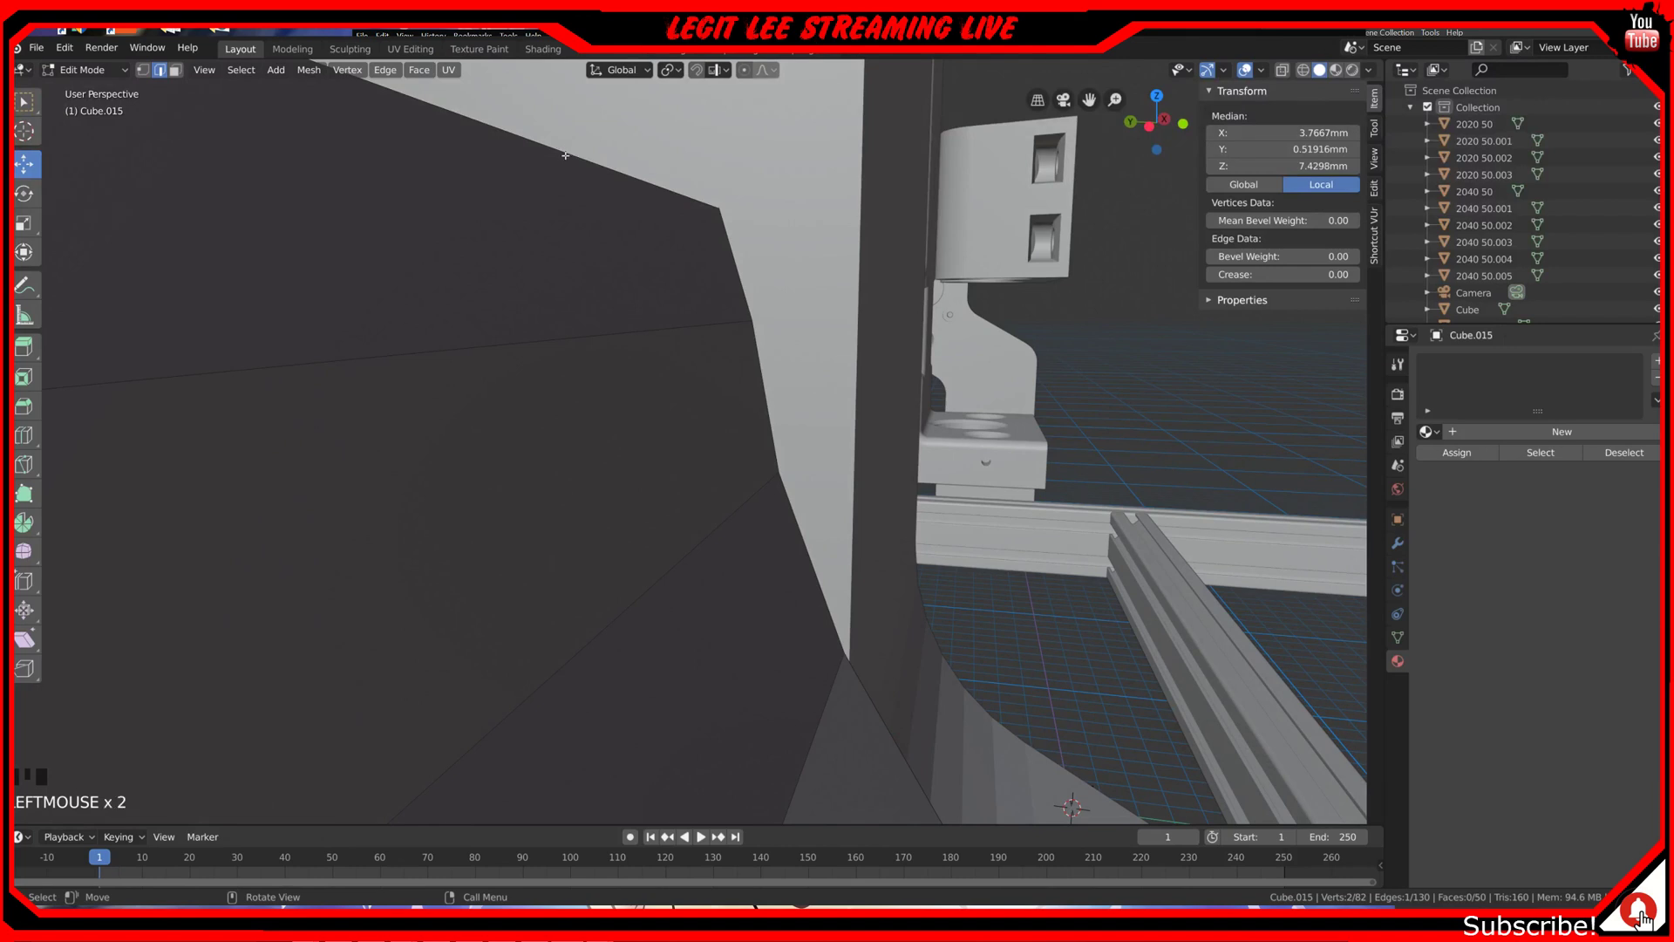
scroll(567, 176, down, 2)
scroll(441, 268, down, 3)
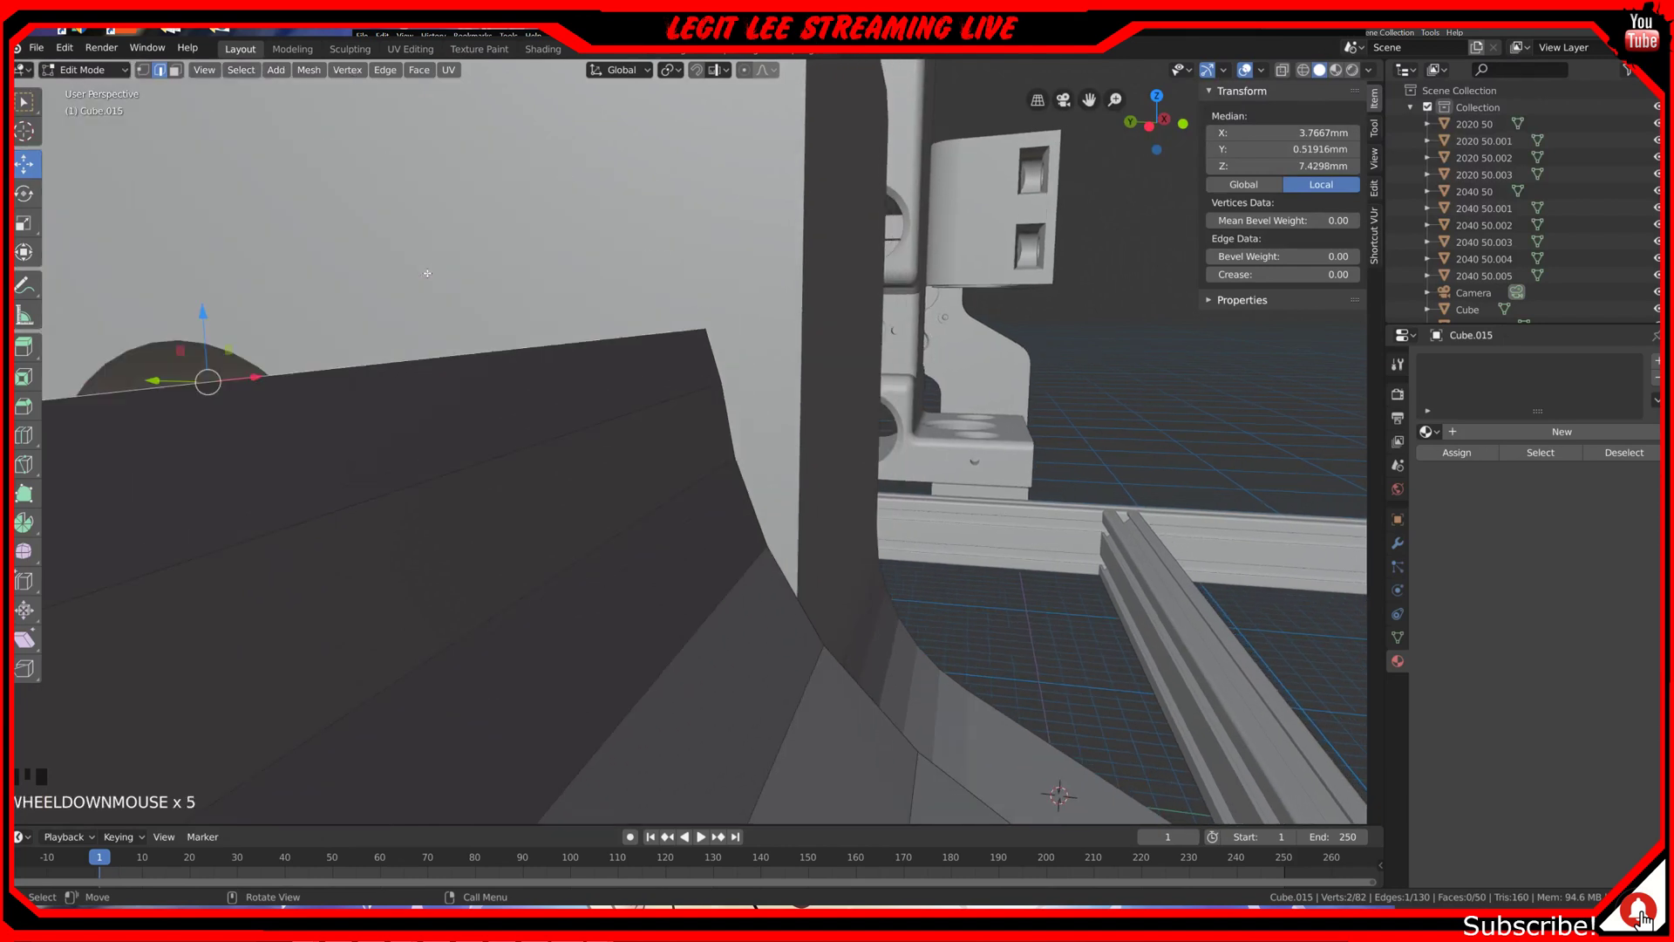
key(ctrl+KP_3)
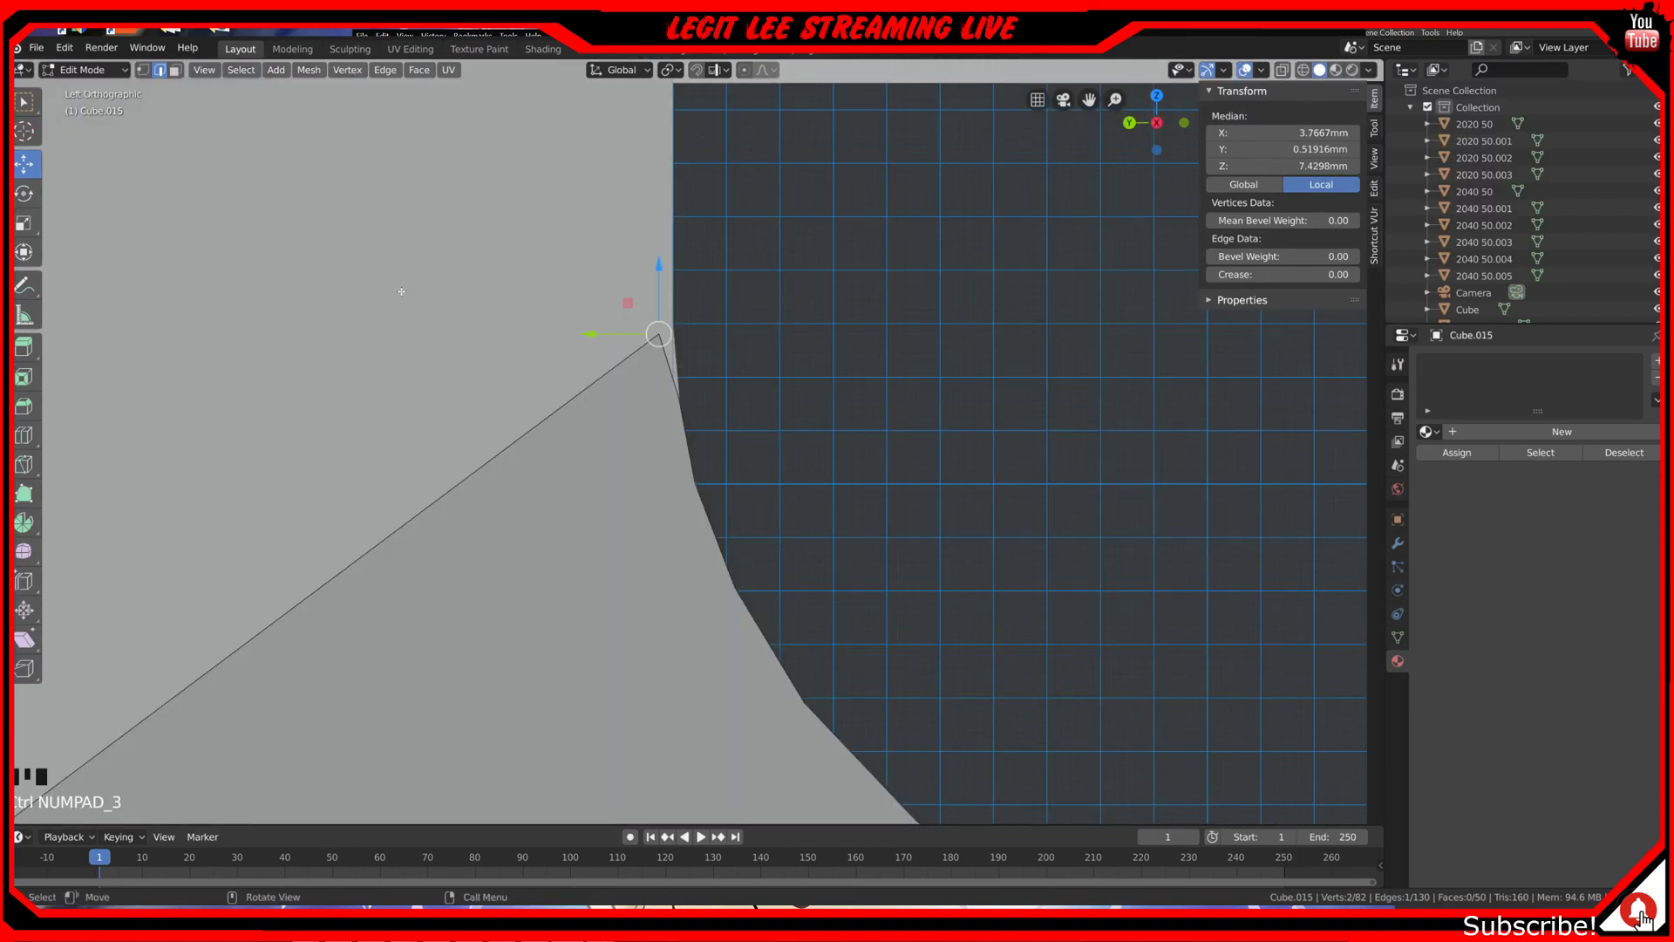
scroll(575, 314, up, 4)
scroll(575, 313, up, 1)
shift+middle_drag(575, 314, 619, 502)
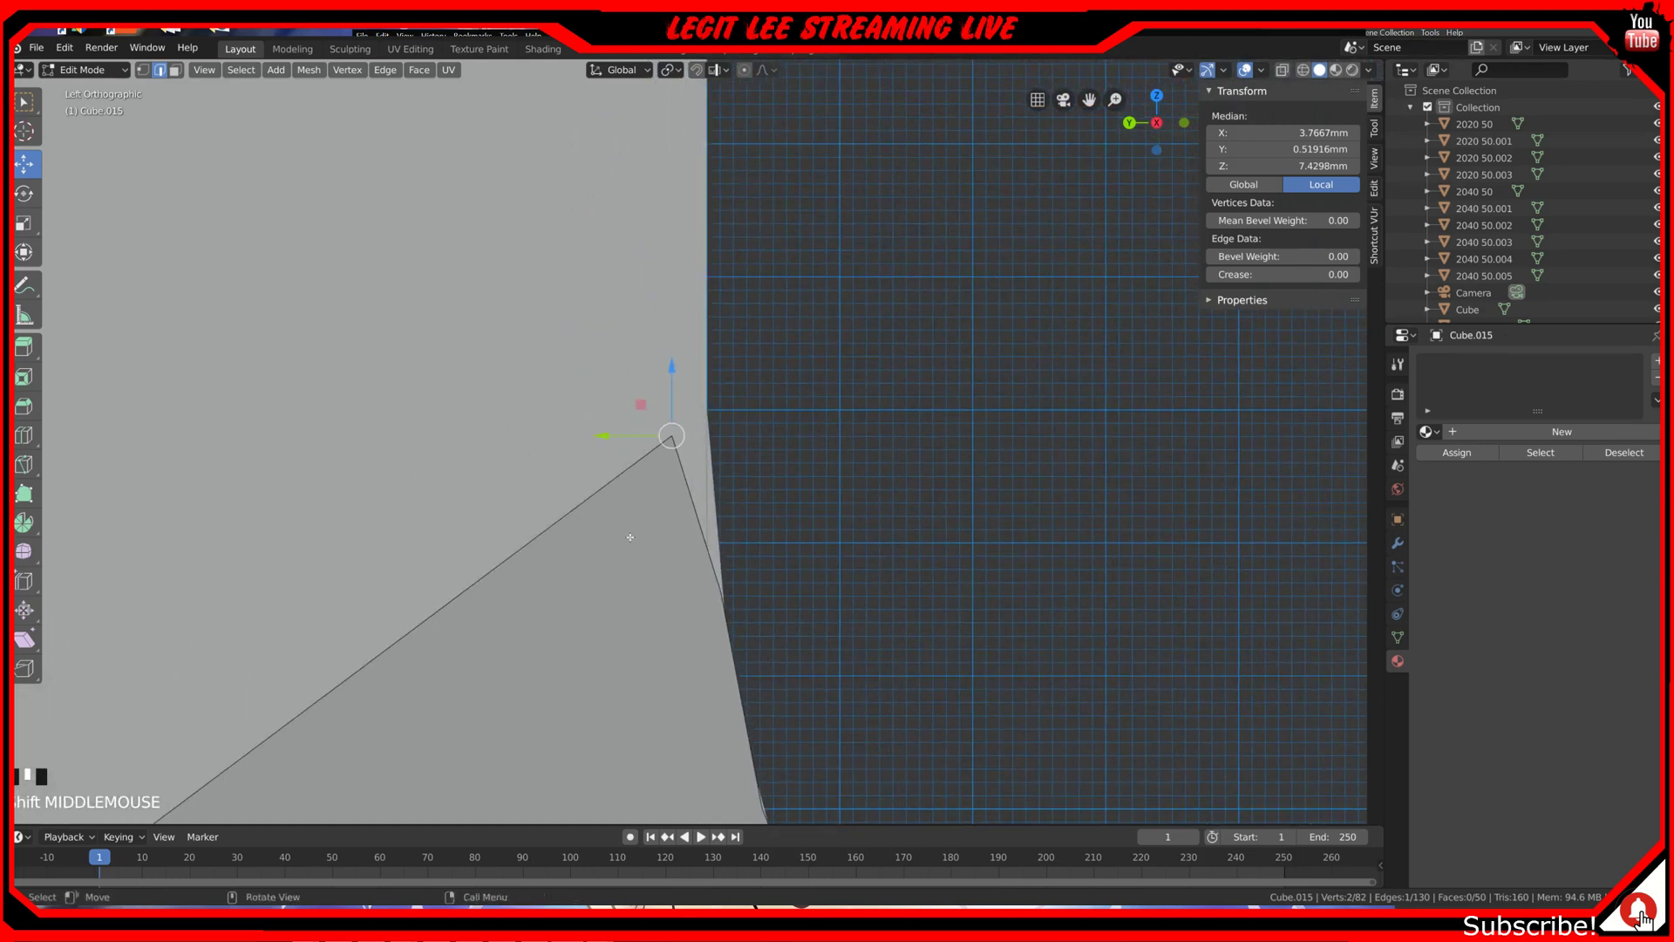
ctrl+drag(582, 429, 667, 422)
Step: Fine-tune the second edge from the top of the ridge bevel along Y to about 0.506 mm against the plate's outline
shift+middle_drag(777, 758, 707, 483)
click(685, 447)
key(ctrl+KP_3)
scroll(654, 462, up, 3)
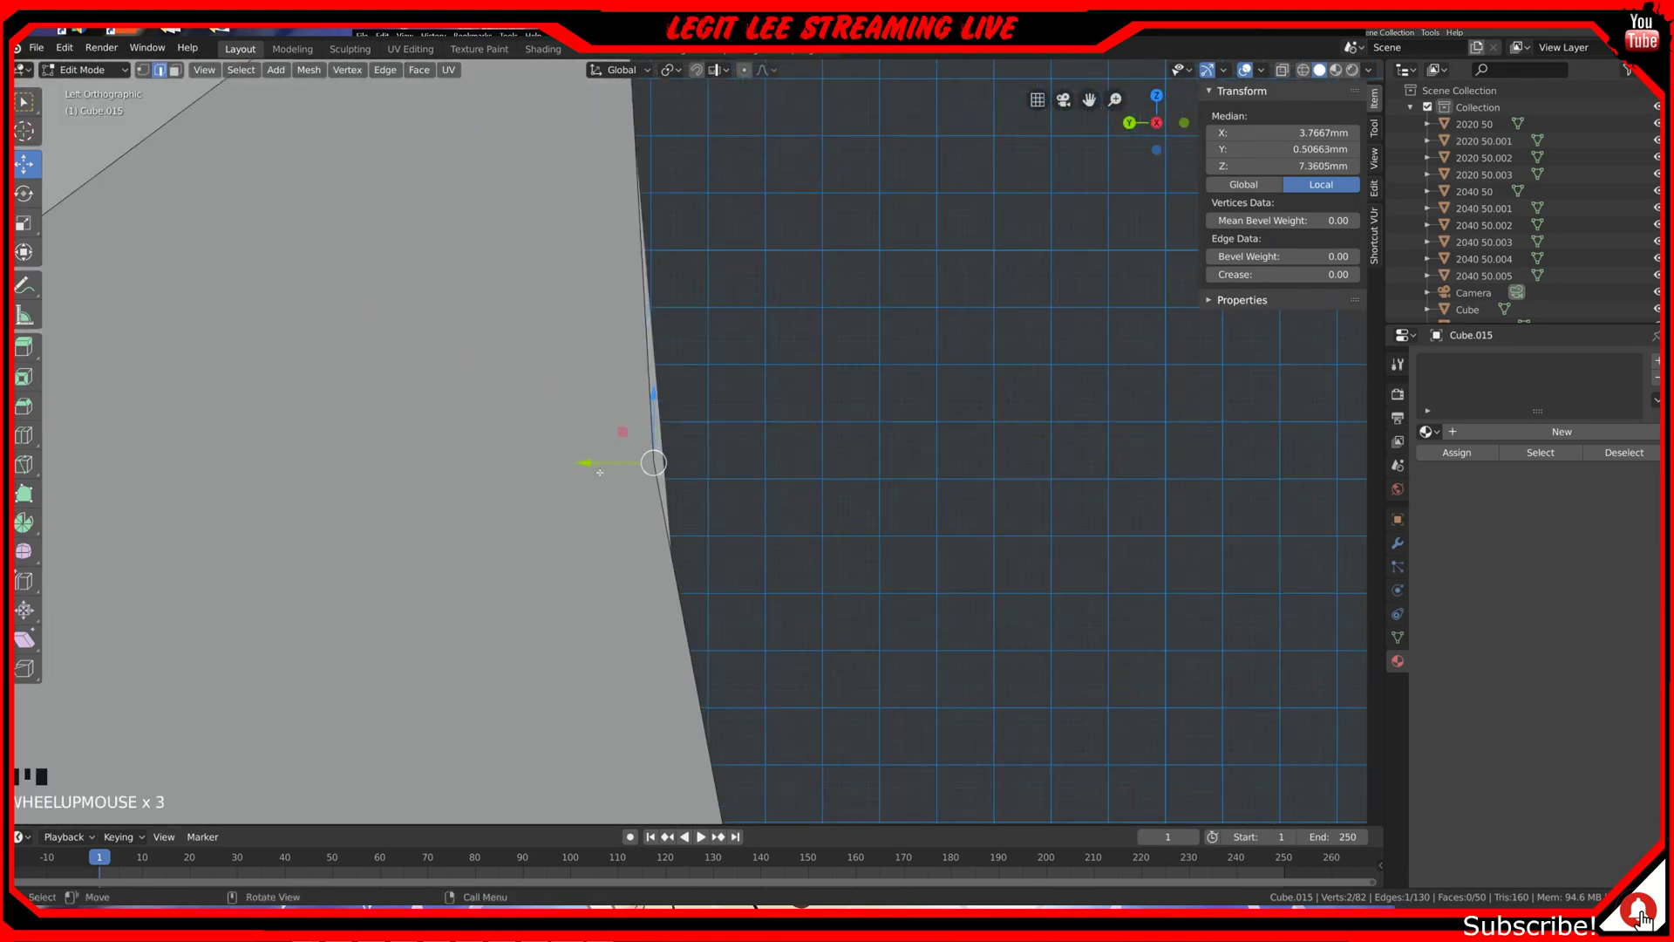
drag(653, 463, 663, 462)
scroll(601, 462, down, 9)
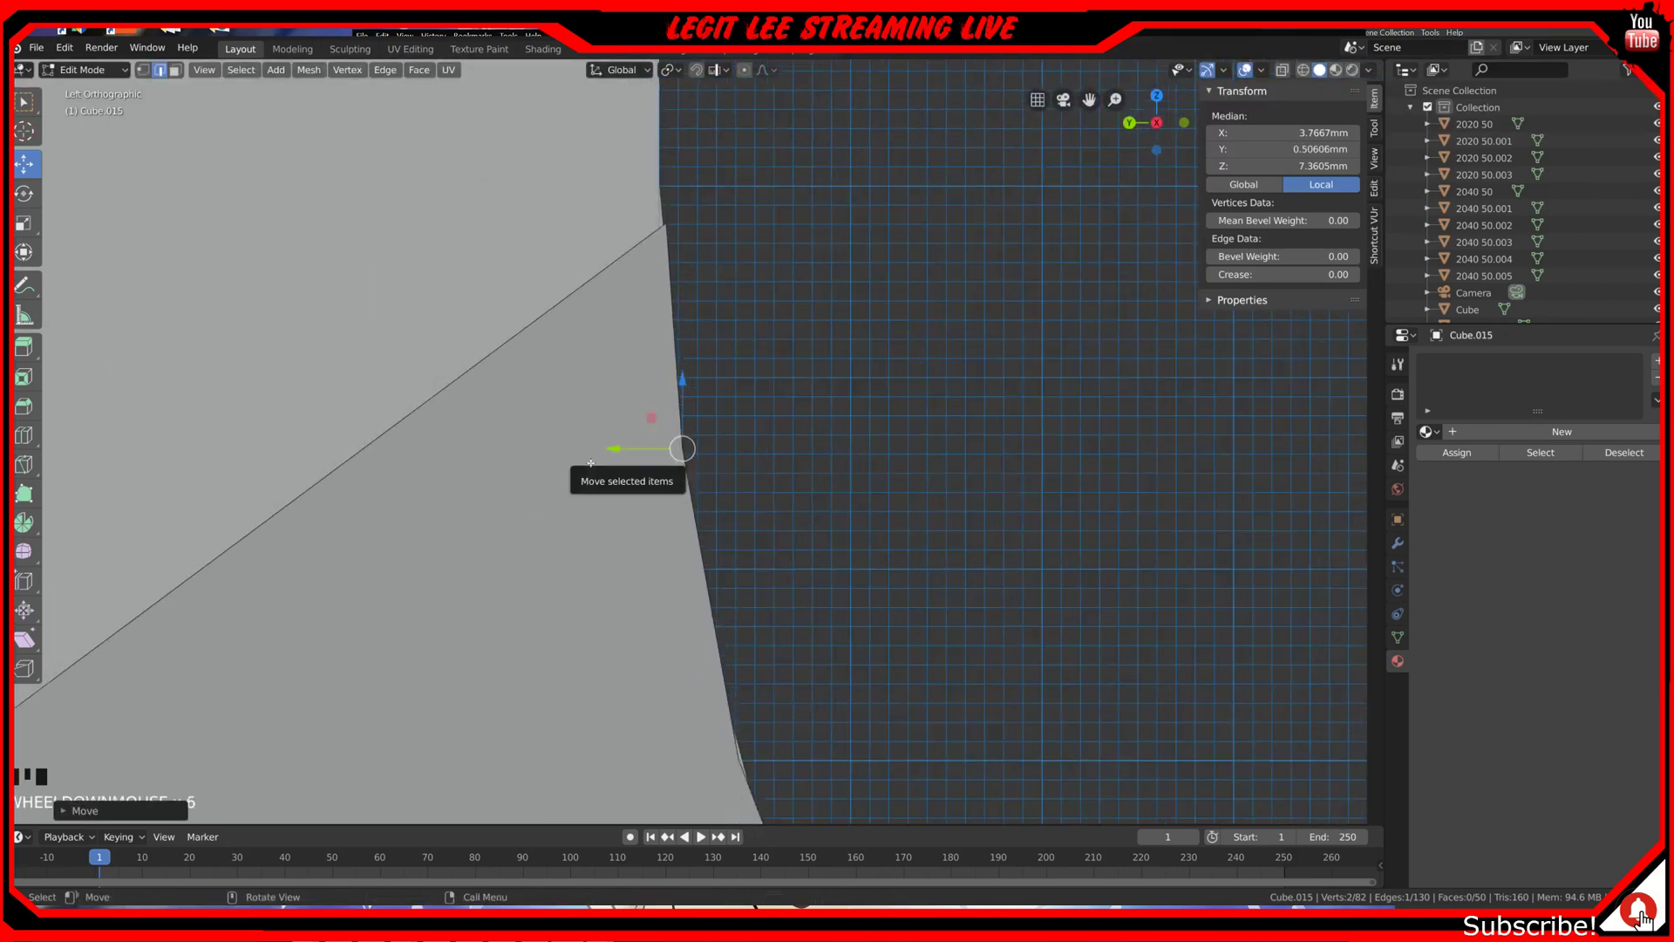
scroll(643, 282, down, 13)
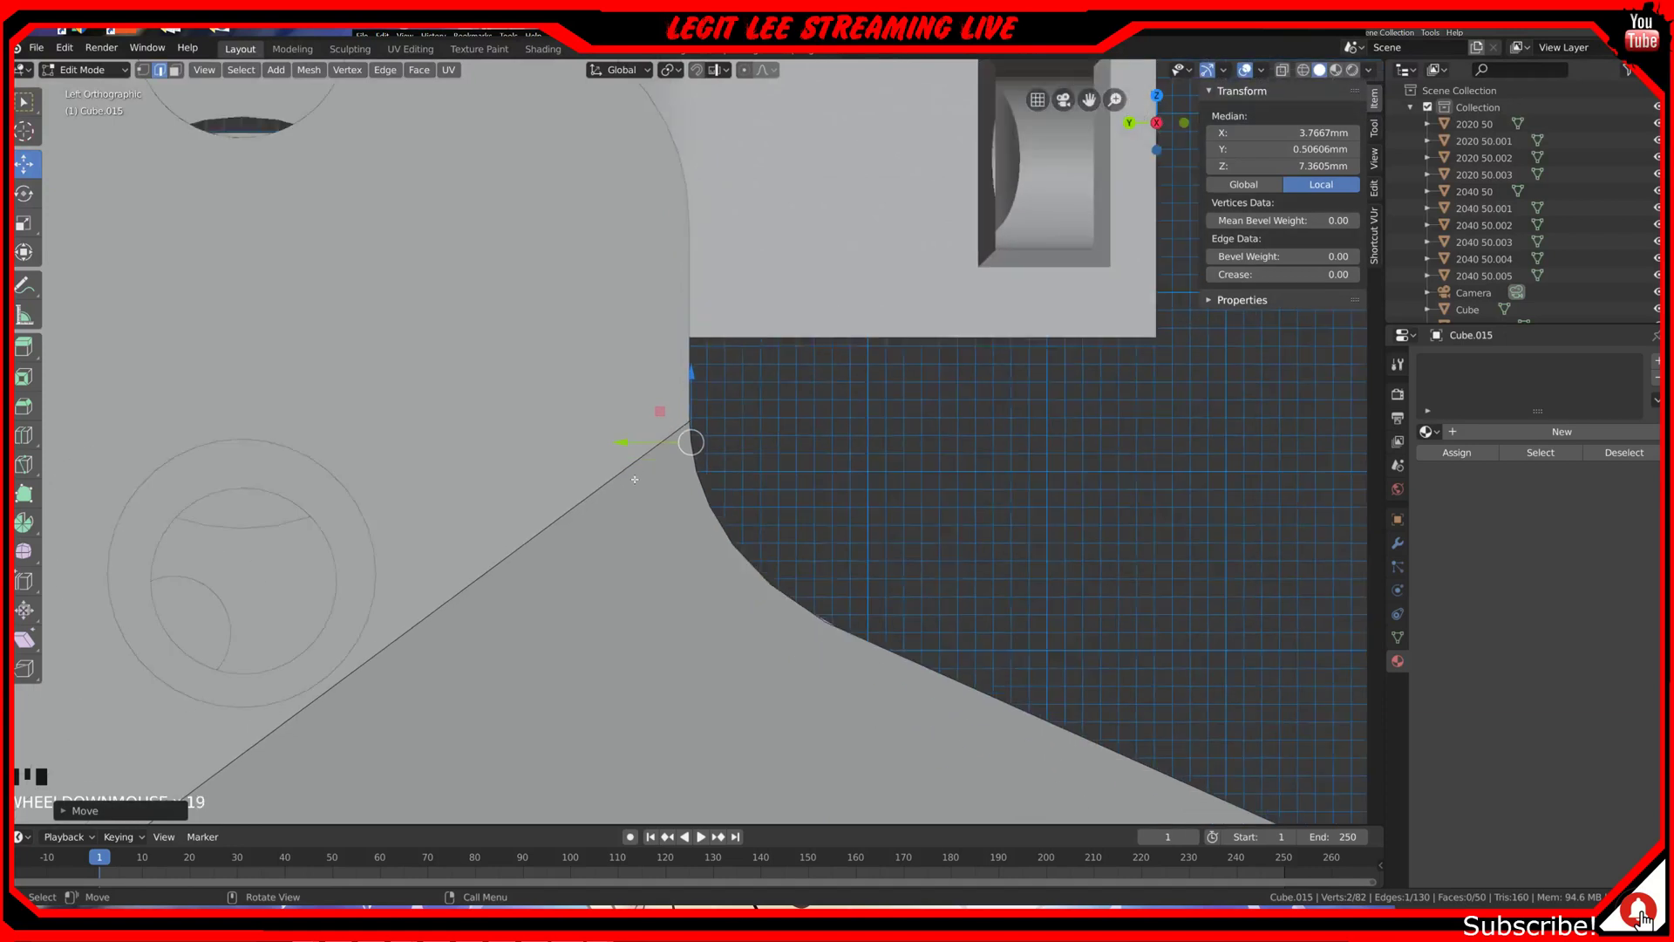
Step: Raise the lowest edge of the ridge bevel along Z to about 6.777 mm so it meets the plate's slope
scroll(638, 523, up, 5)
middle_drag(889, 654, 633, 637)
key(ctrl+KP_3)
drag(633, 638, 549, 659)
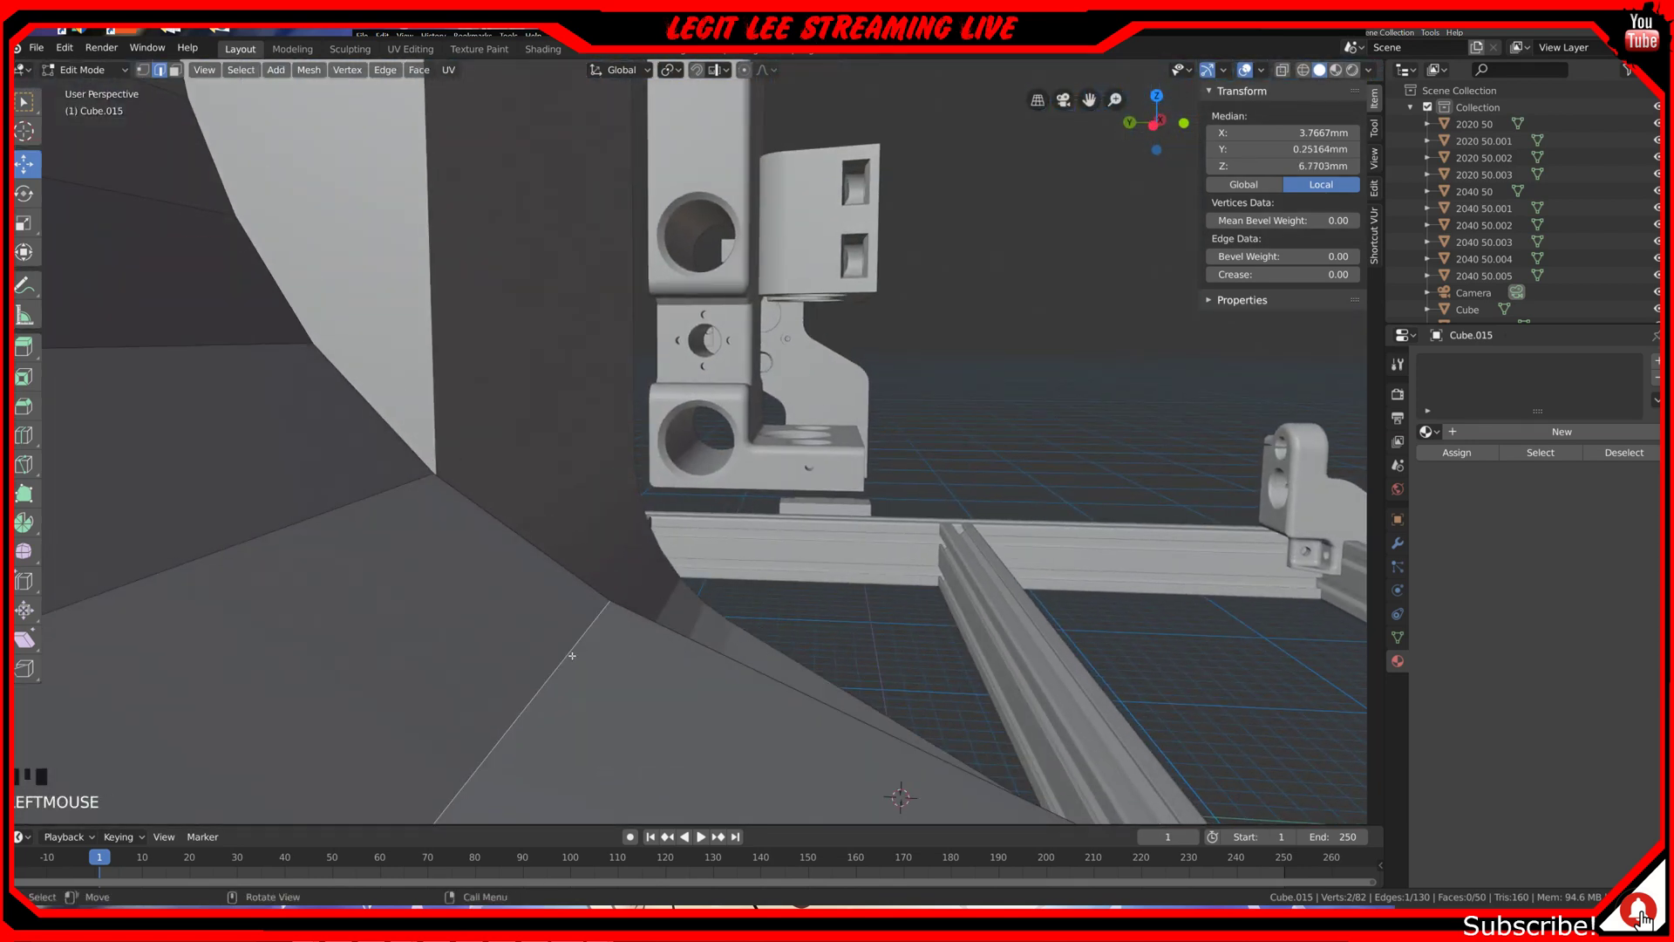
key(ctrl+KP_3)
scroll(524, 667, up, 2)
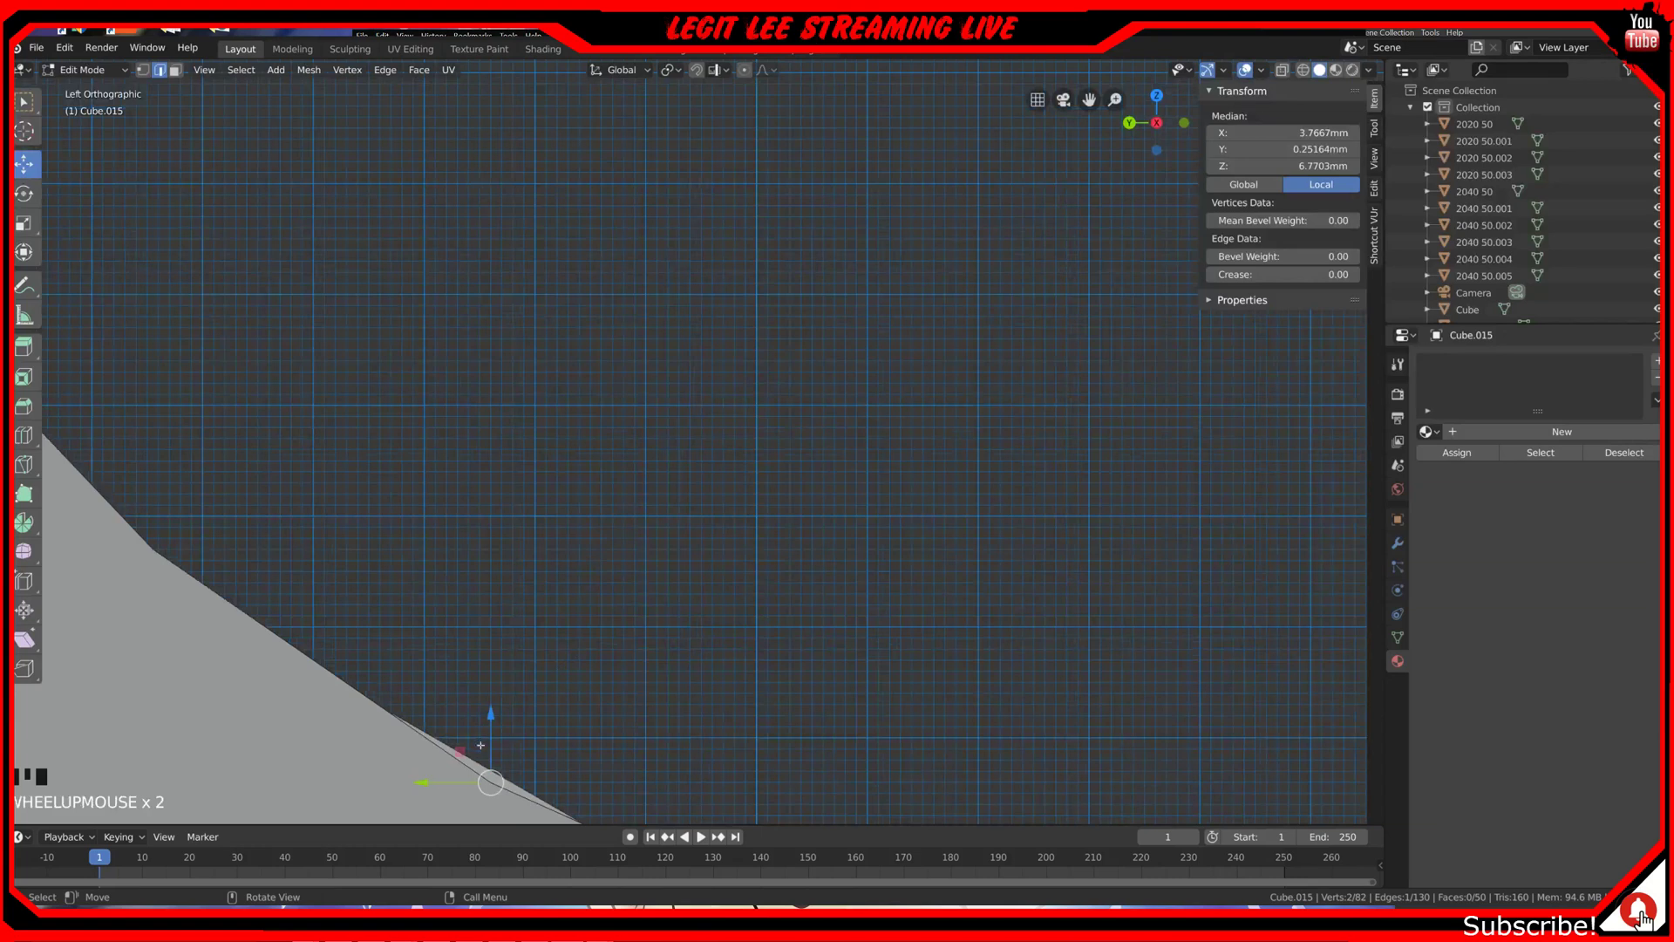
ctrl+middle_drag(480, 745, 643, 565)
scroll(630, 543, up, 1)
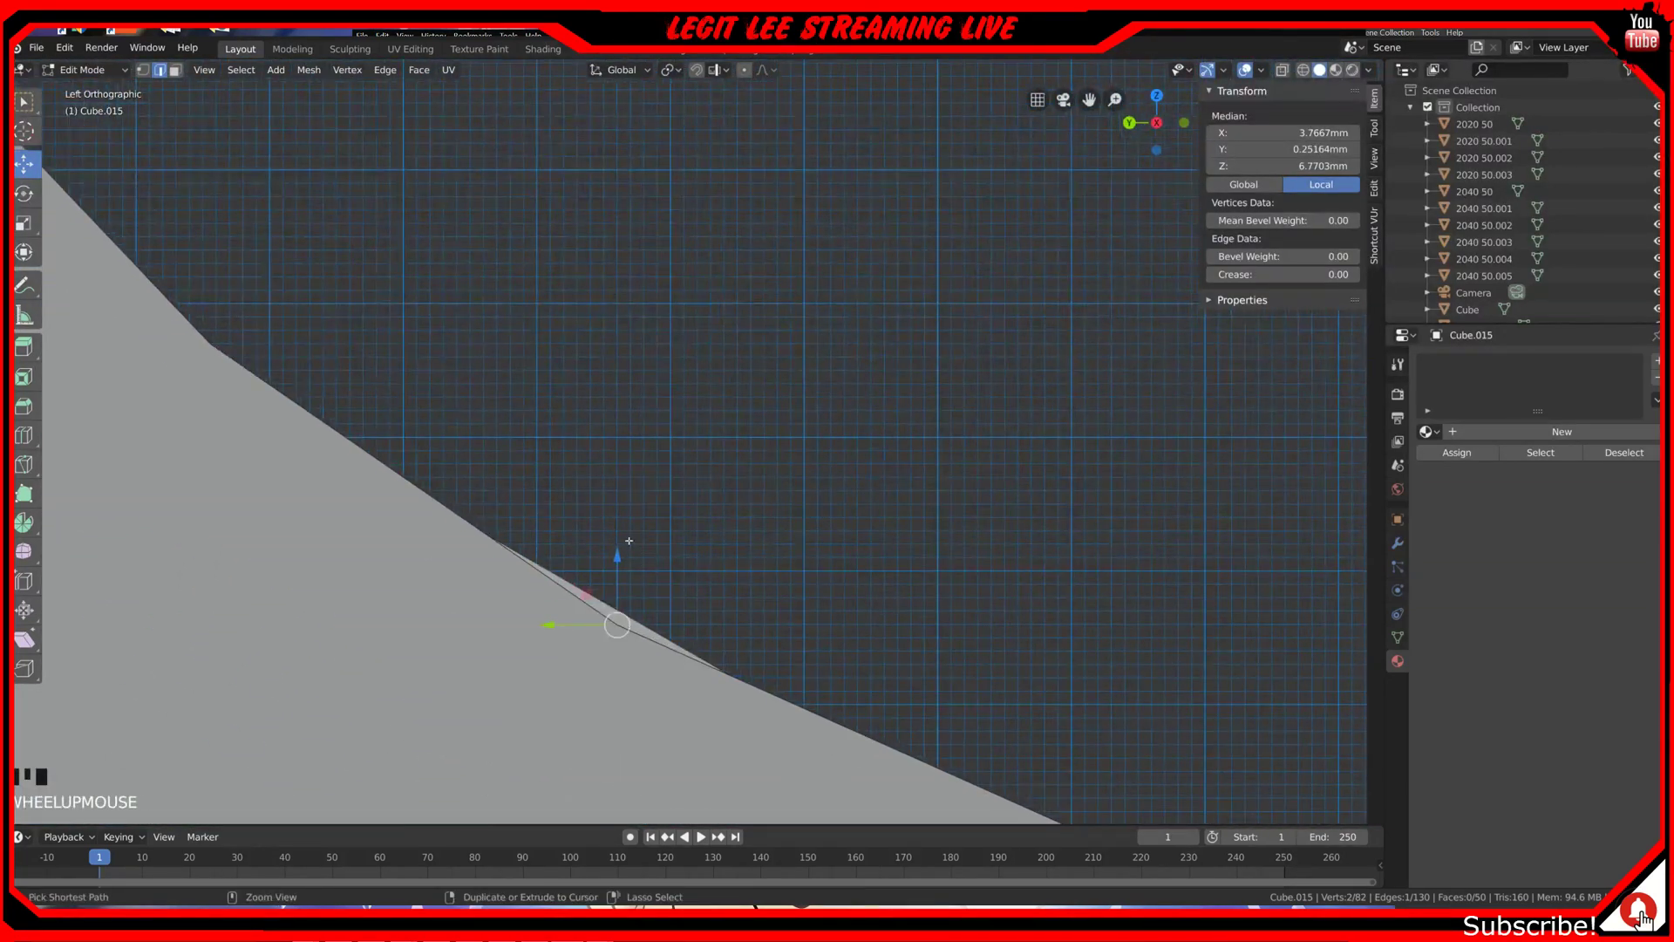
drag(617, 557, 619, 542)
scroll(619, 543, down, 13)
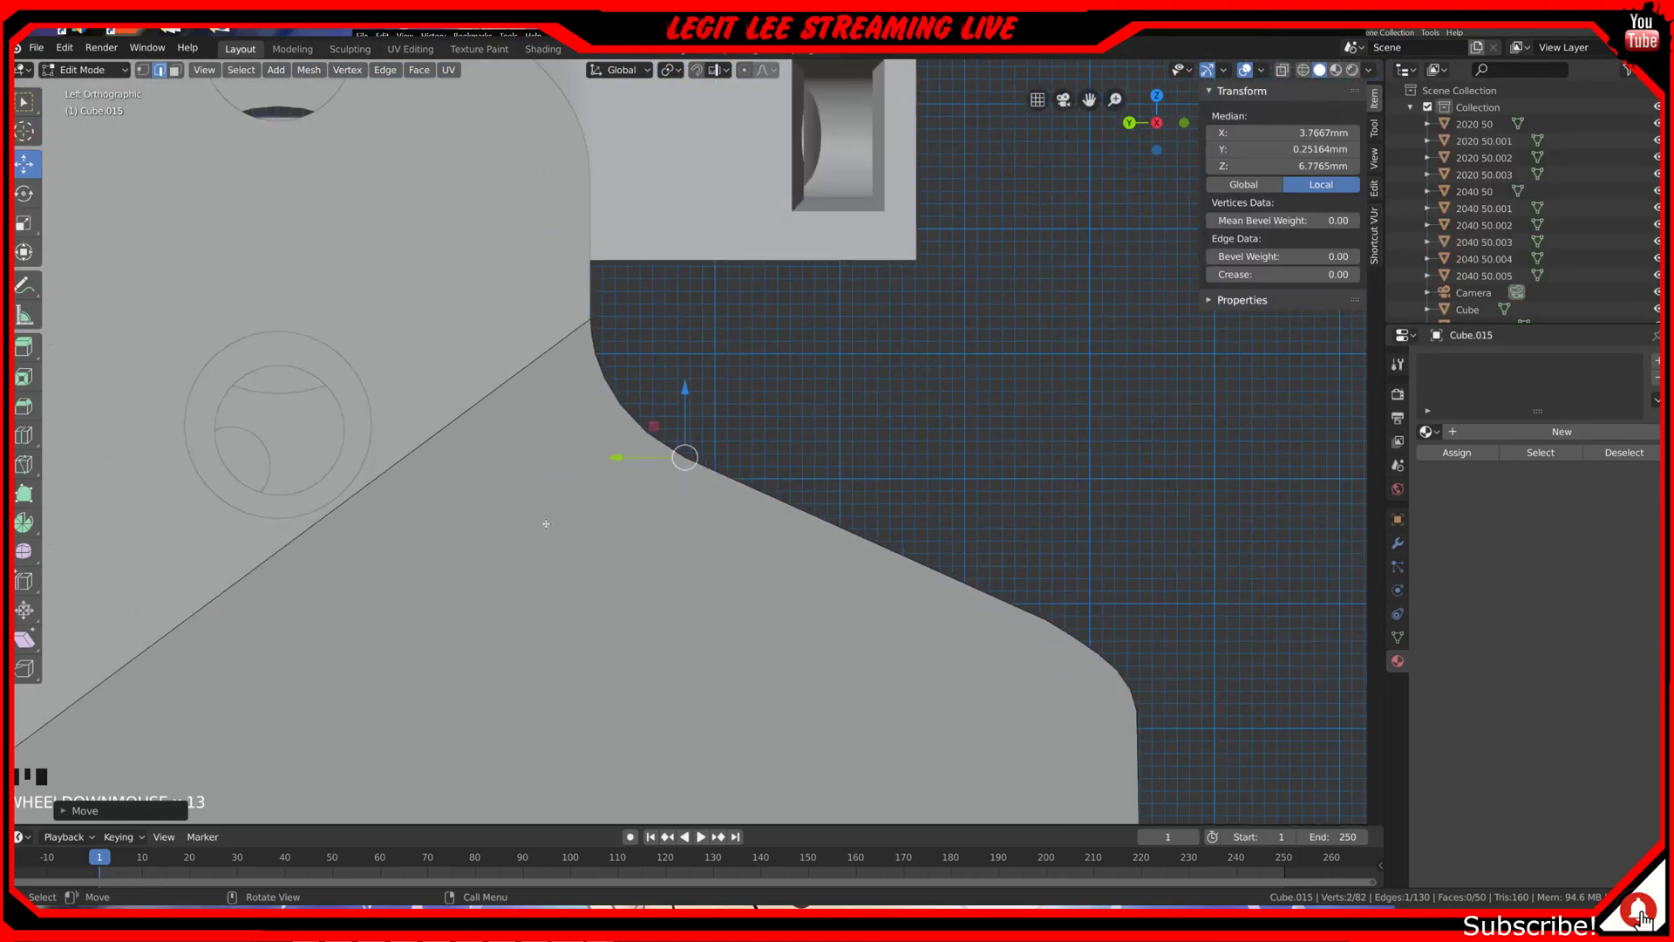
Step: Examine the bracket's side profile around its upper and lower corners against the neighbouring plate's outline
shift+middle_drag(546, 524, 791, 480)
scroll(791, 480, down, 4)
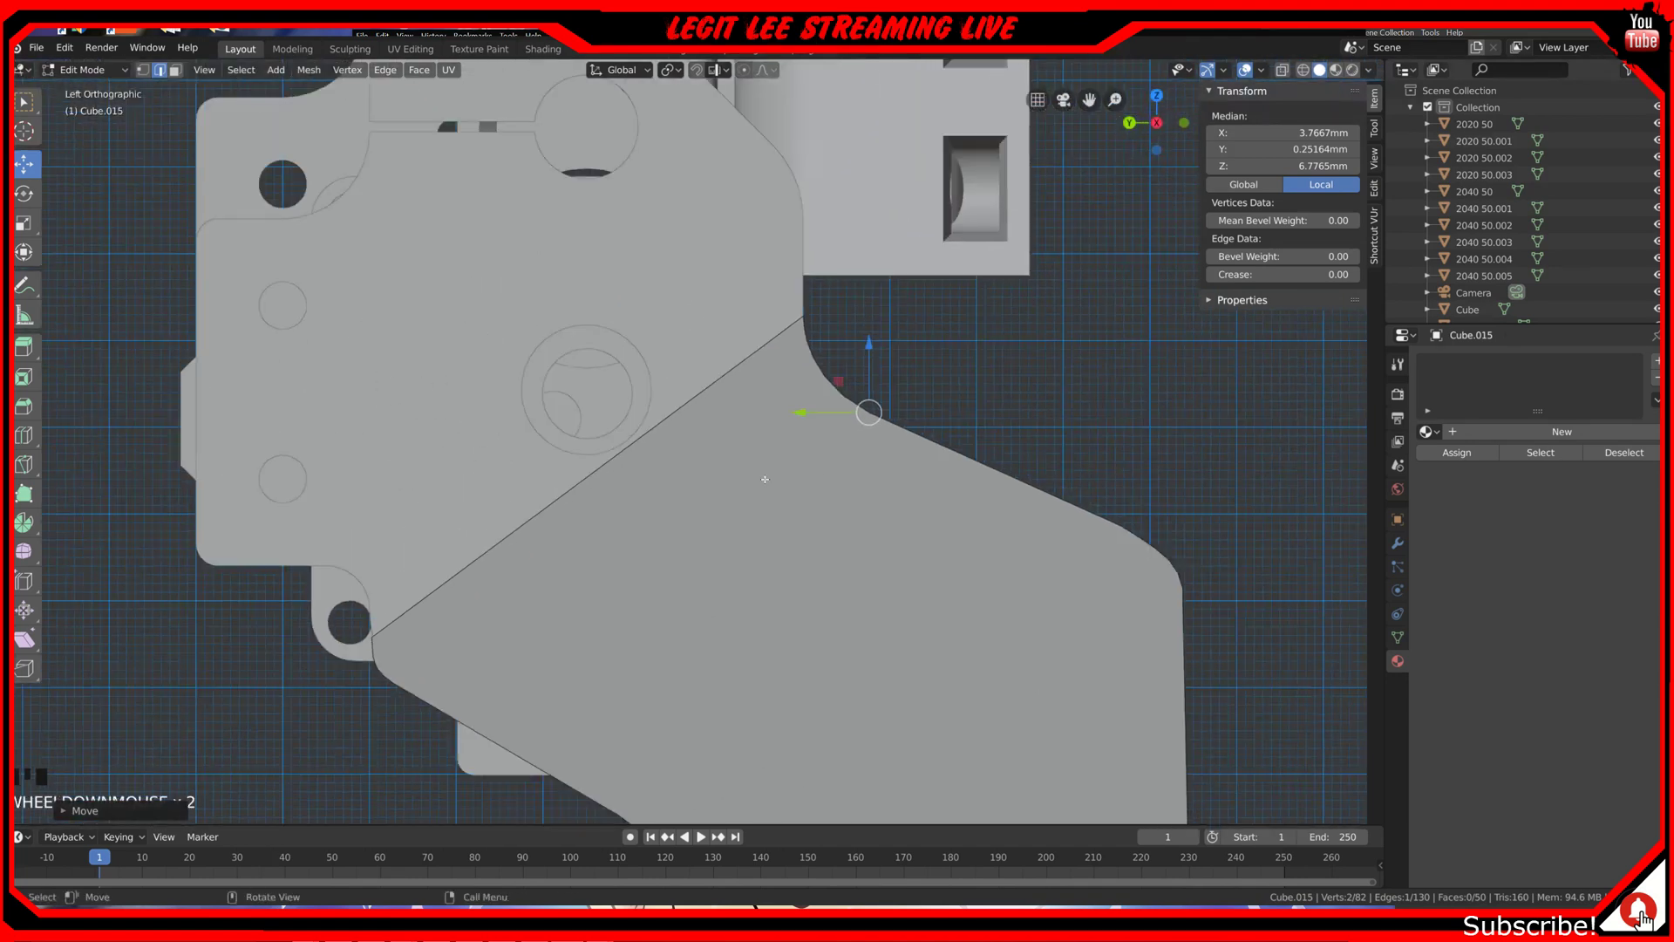
shift+middle_drag(519, 493, 838, 427)
scroll(791, 545, up, 3)
scroll(792, 545, up, 4)
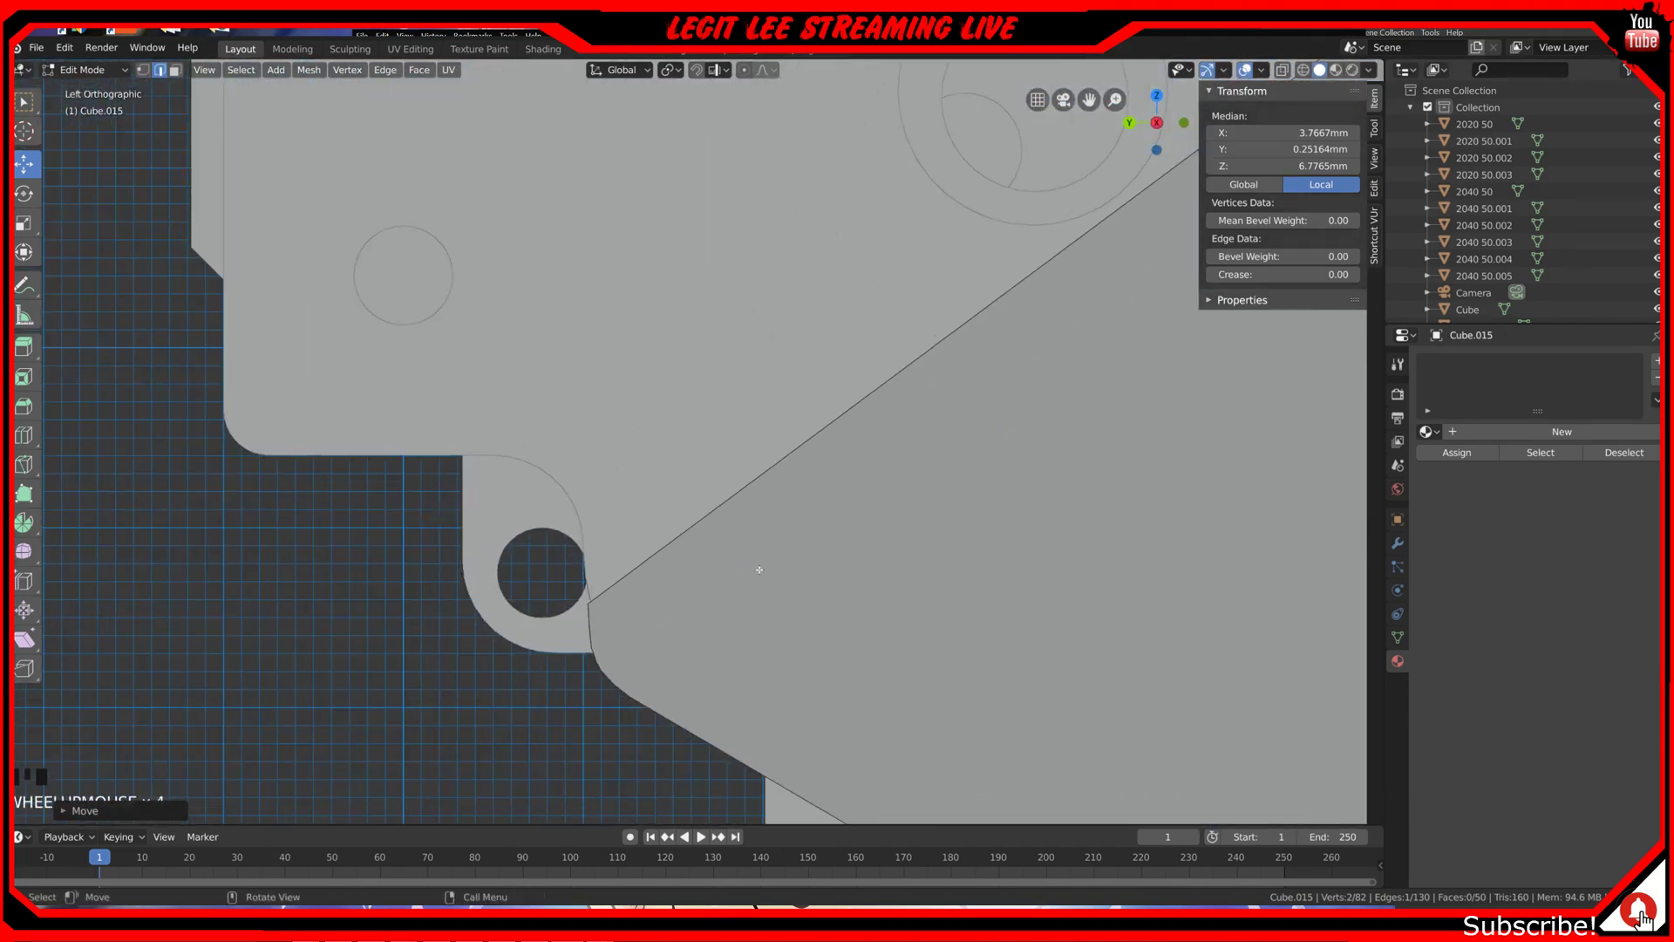
scroll(768, 576, down, 4)
scroll(839, 673, down, 3)
shift+middle_drag(967, 698, 878, 747)
scroll(733, 489, up, 3)
scroll(732, 489, down, 4)
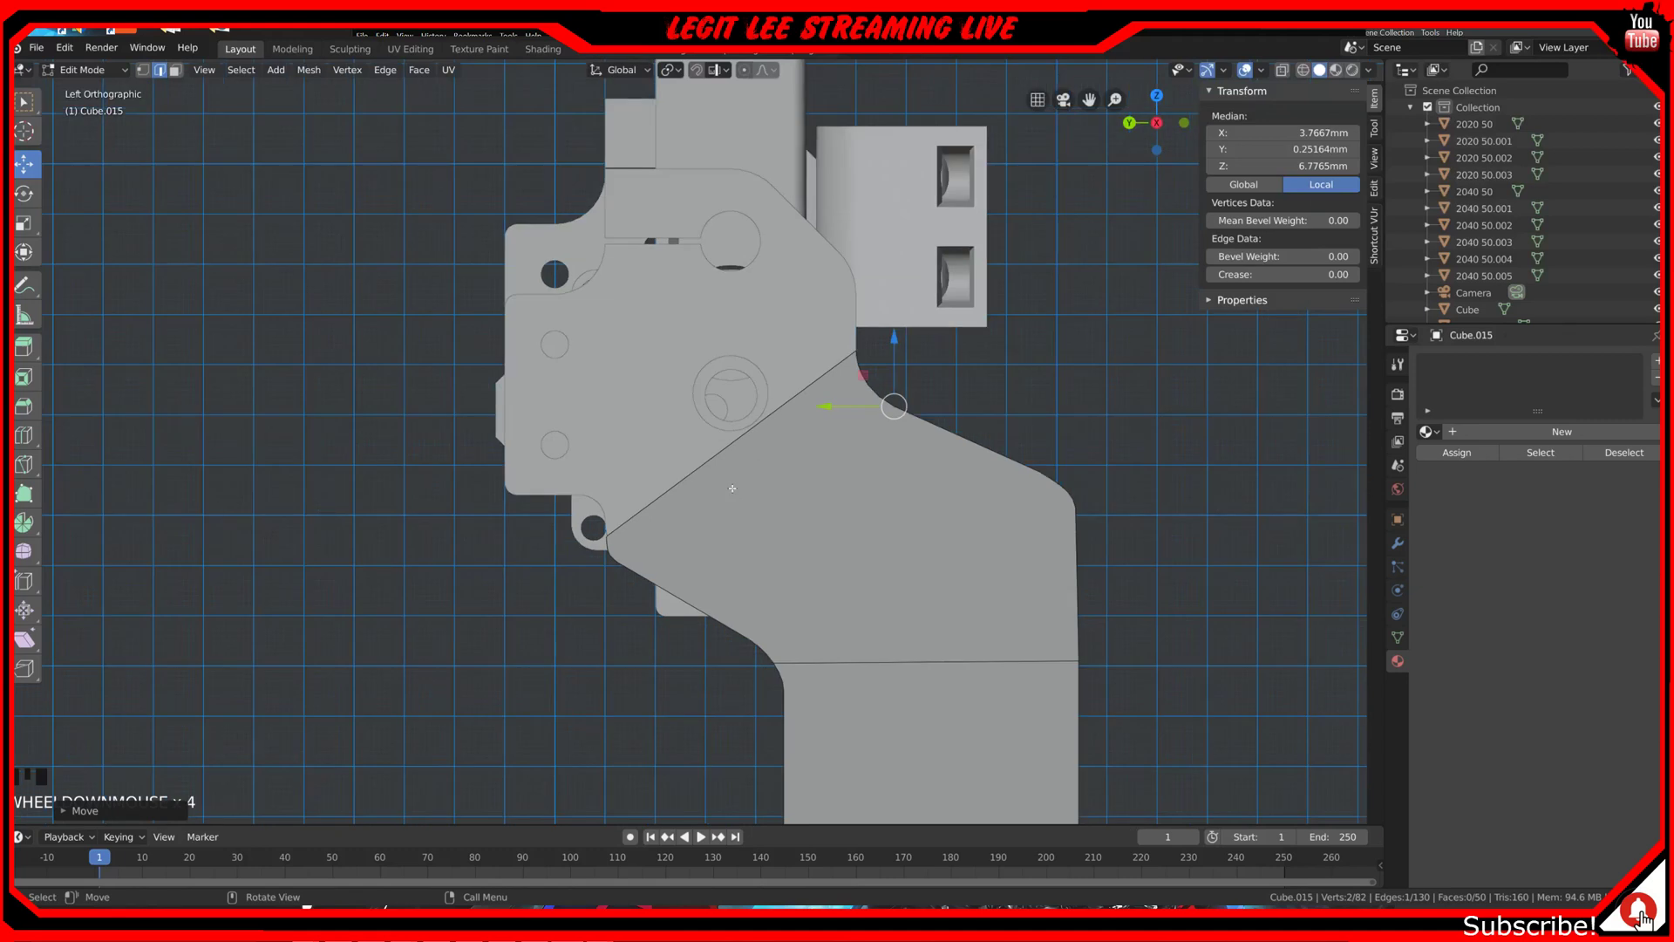
Step: Deselect the bracket's edges, return to Object Mode and select the Nema23CL.002 motor behind the machine plates
middle_drag(564, 545, 546, 497)
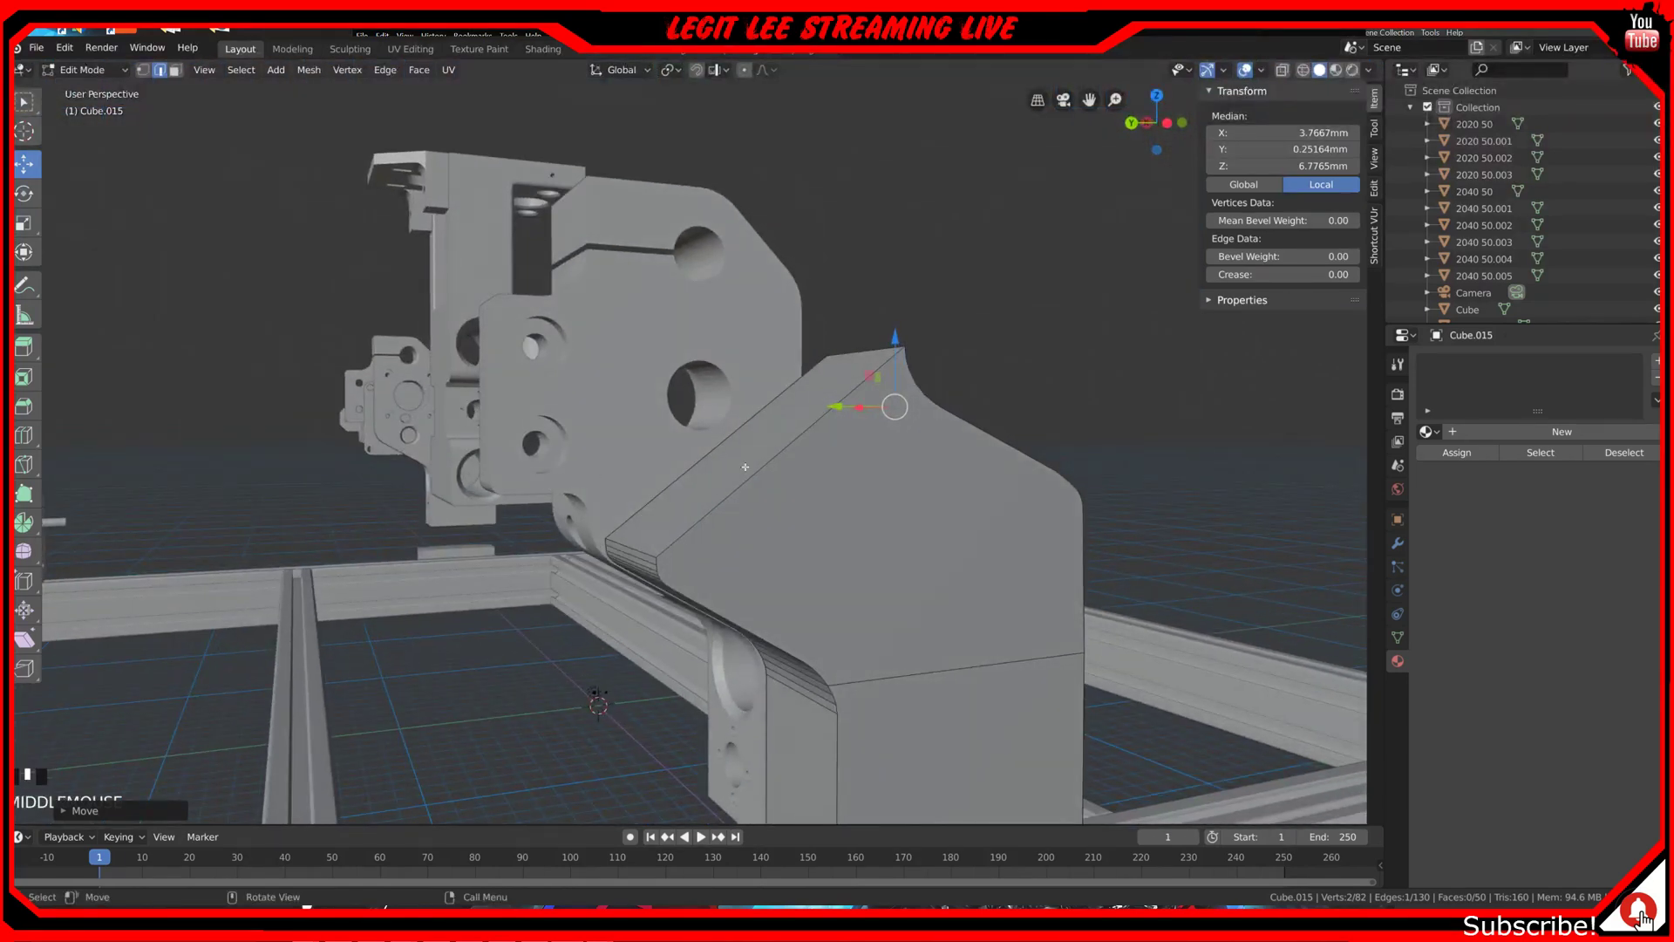
click(365, 446)
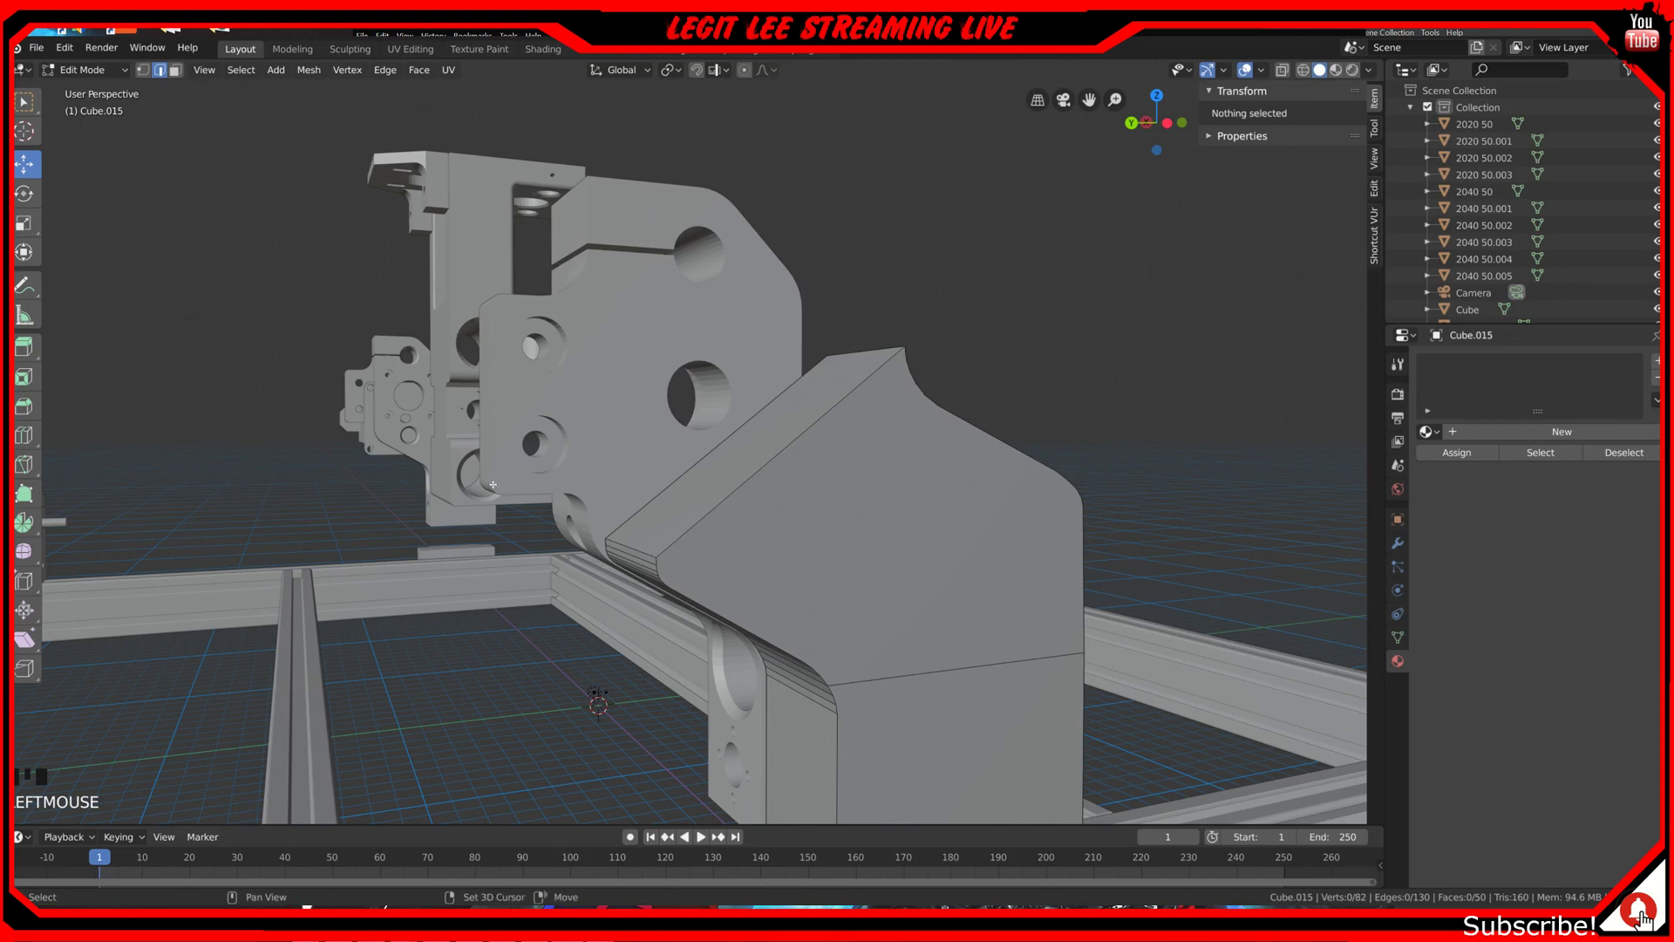
key(Tab)
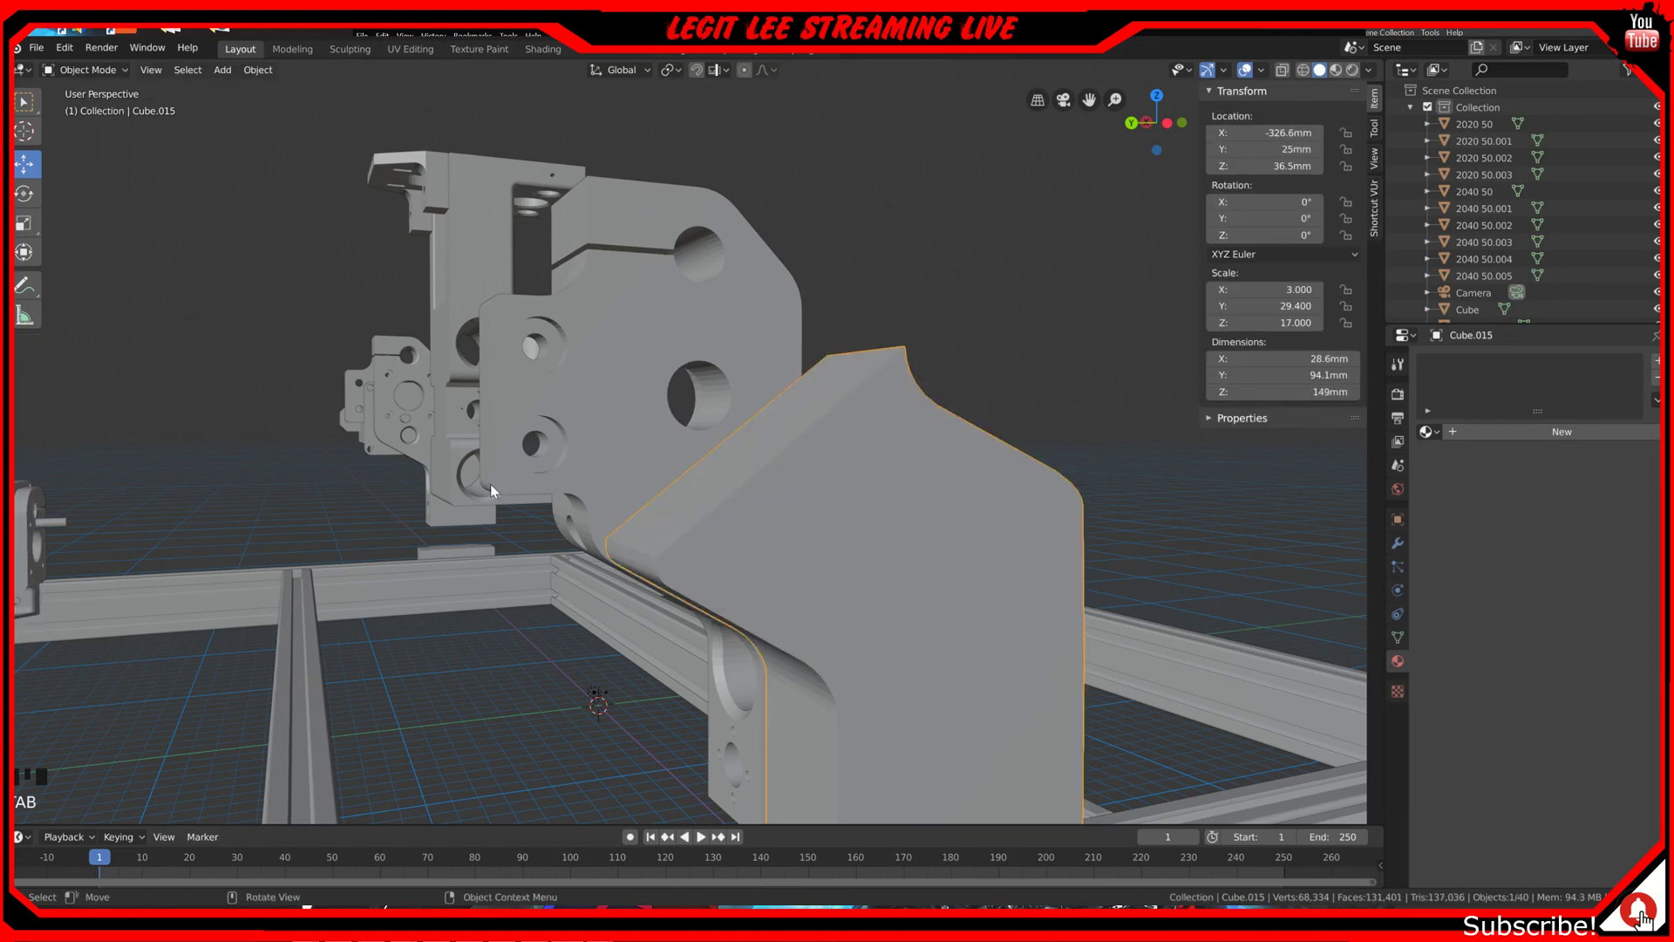
click(377, 450)
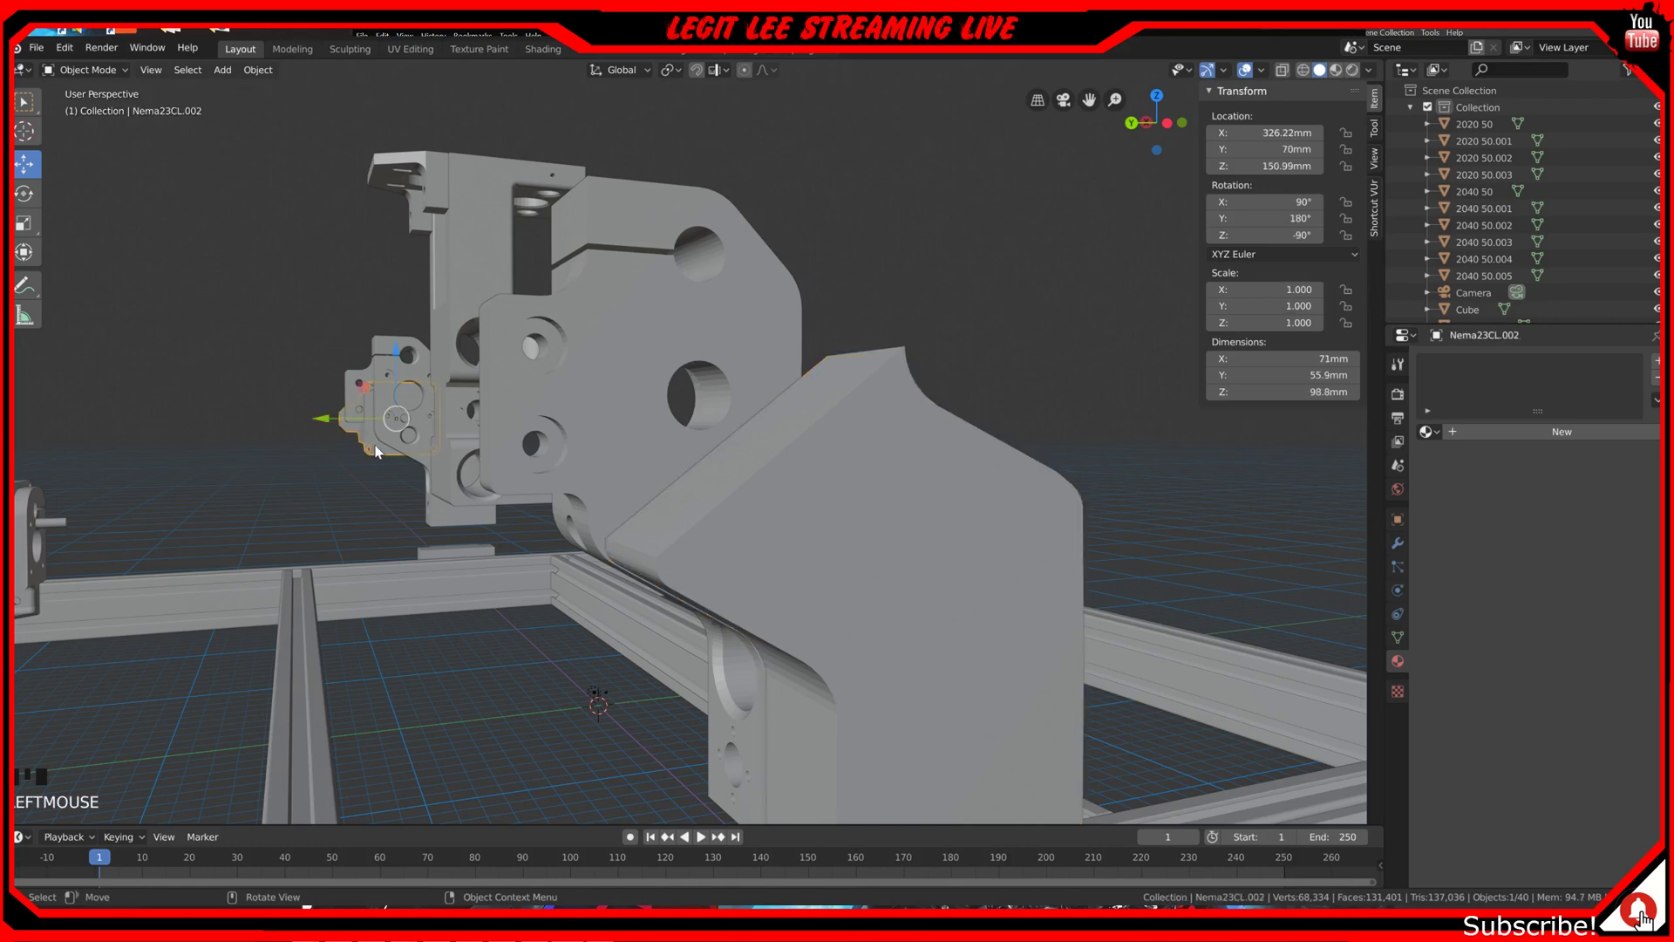
Step: Duplicate the Nema23CL.002 motor and move the copy along X to -293.78 mm, at the opposite side of the frame
key(KP_1)
scroll(374, 452, down, 10)
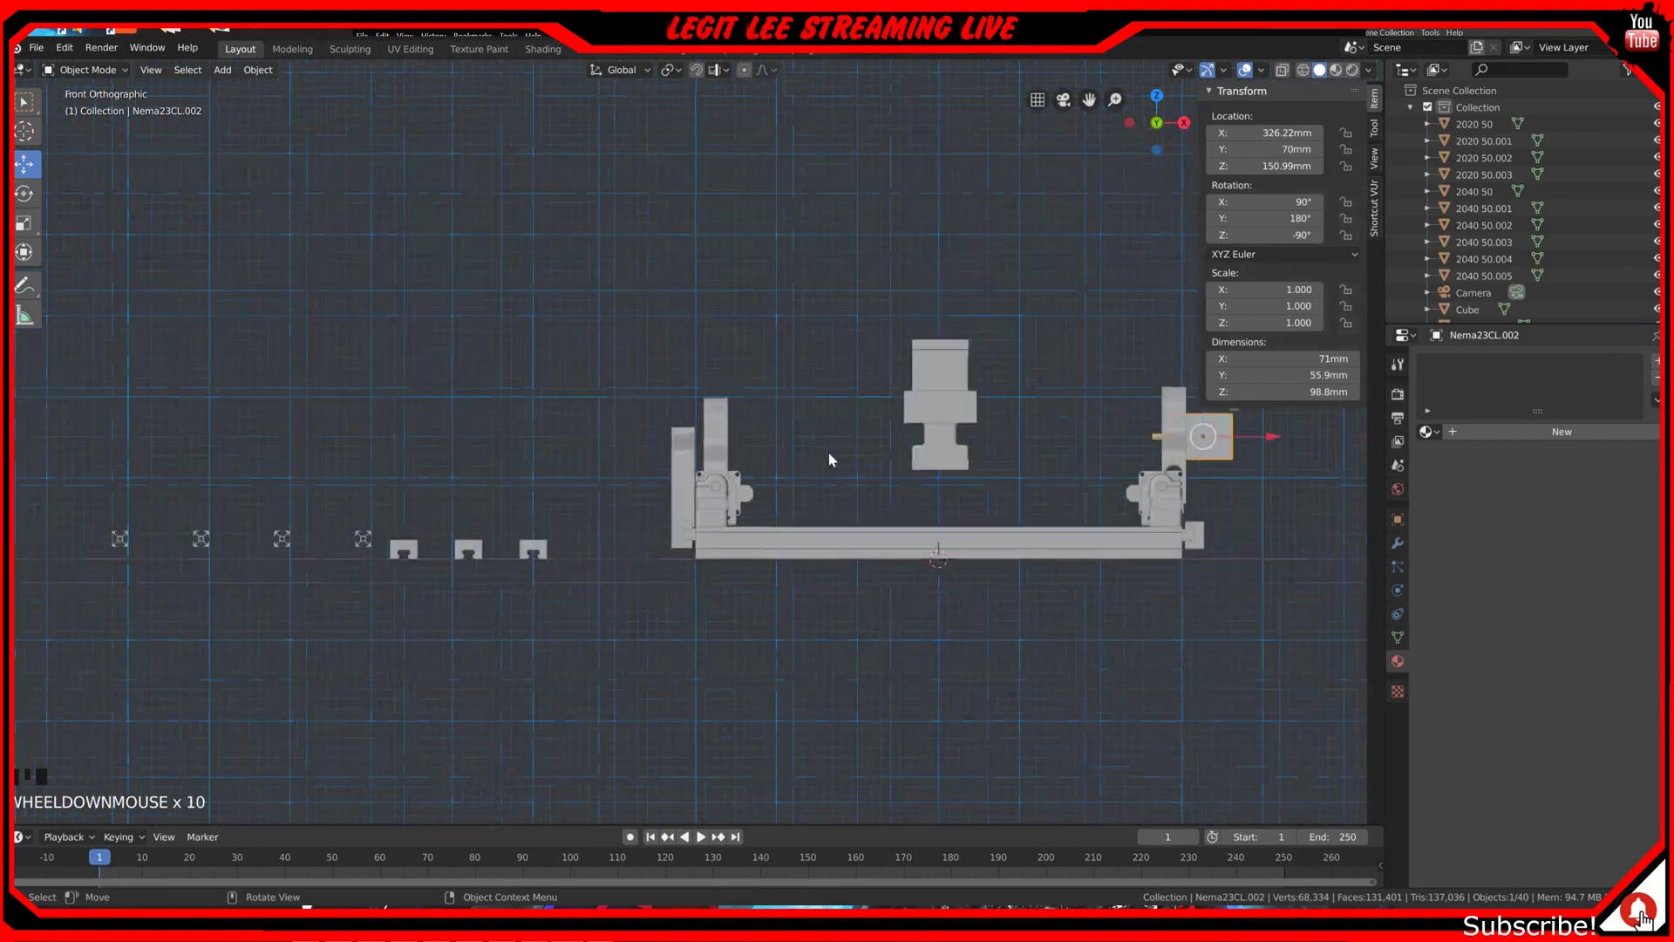
key(shift+d)
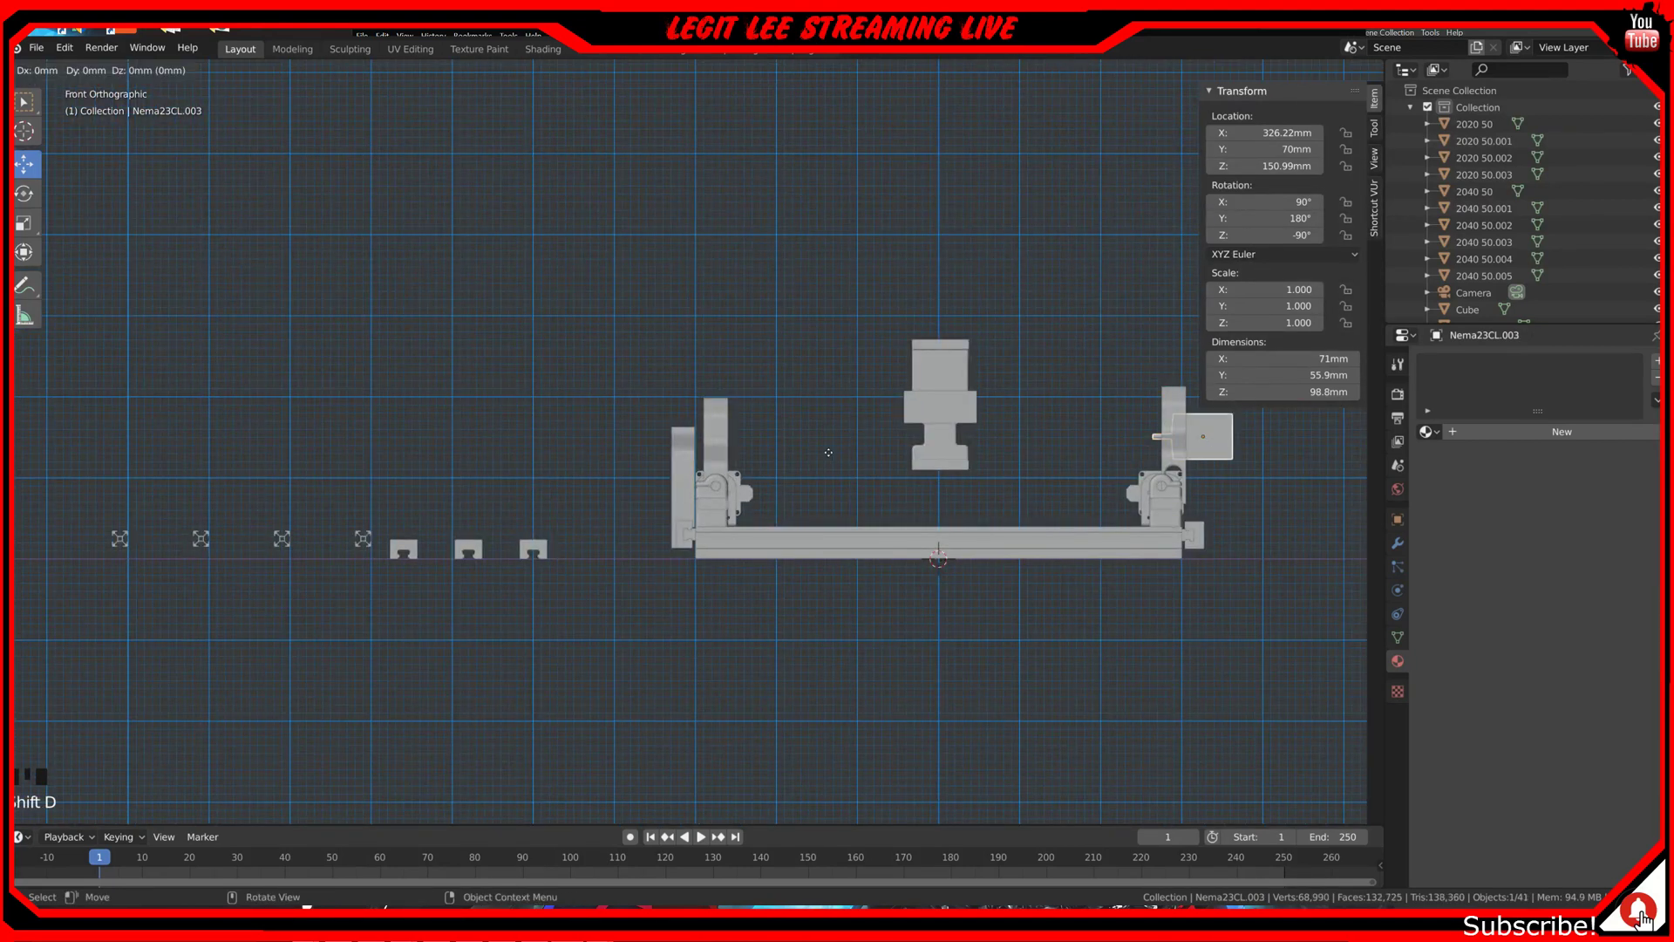
key(x)
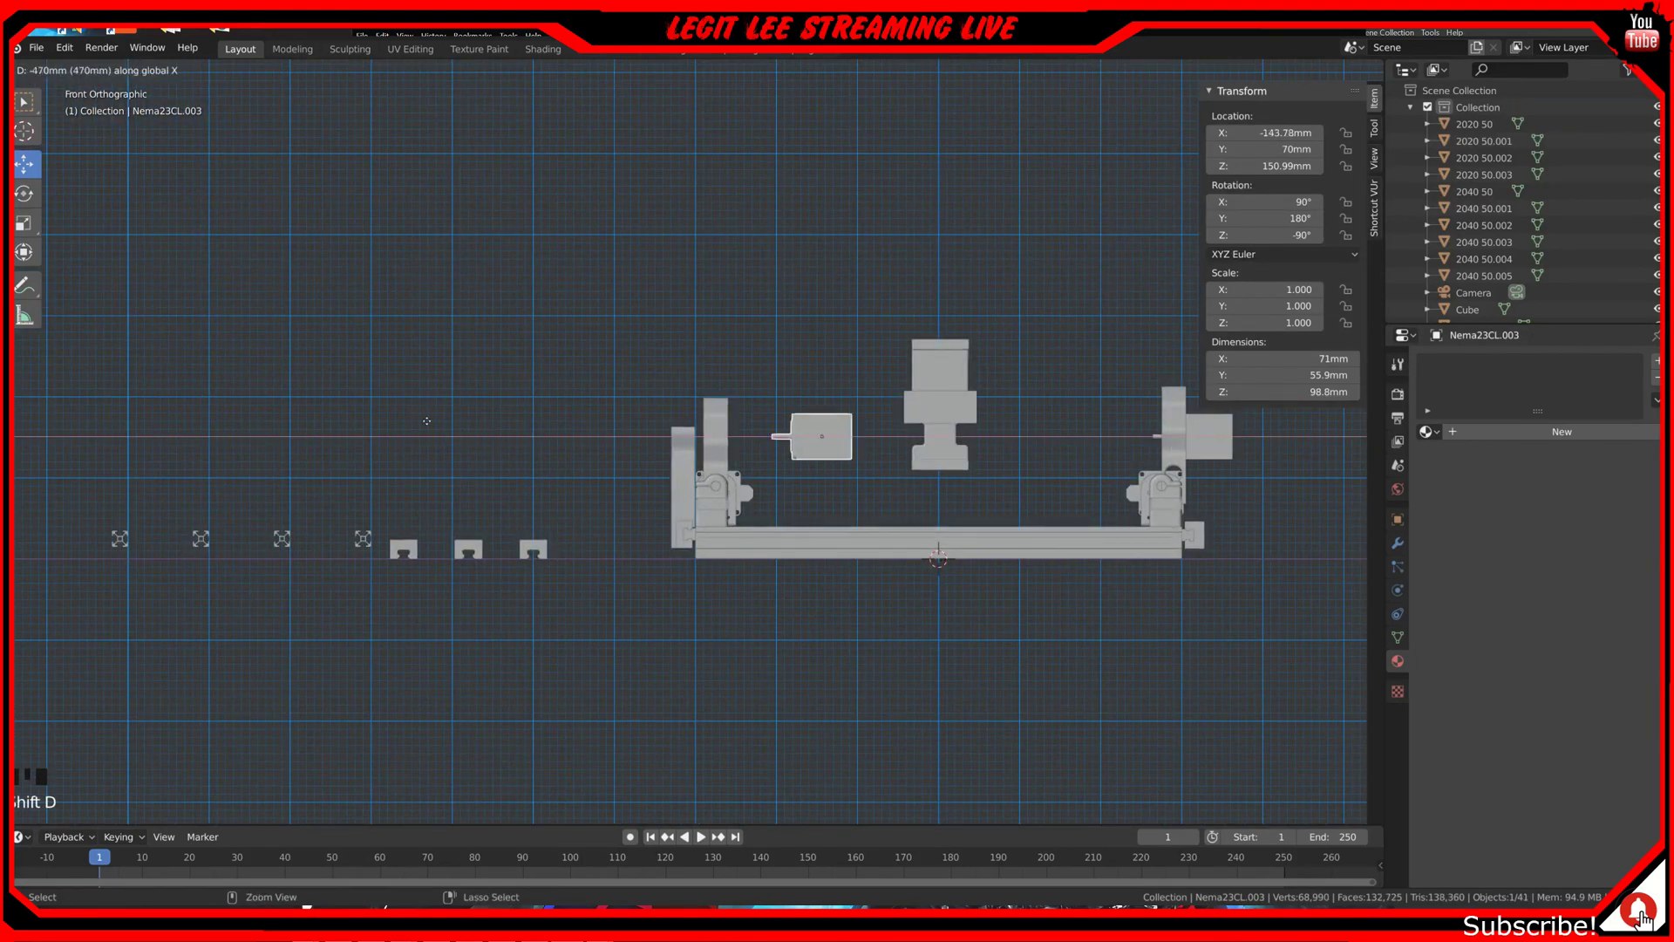
click(326, 419)
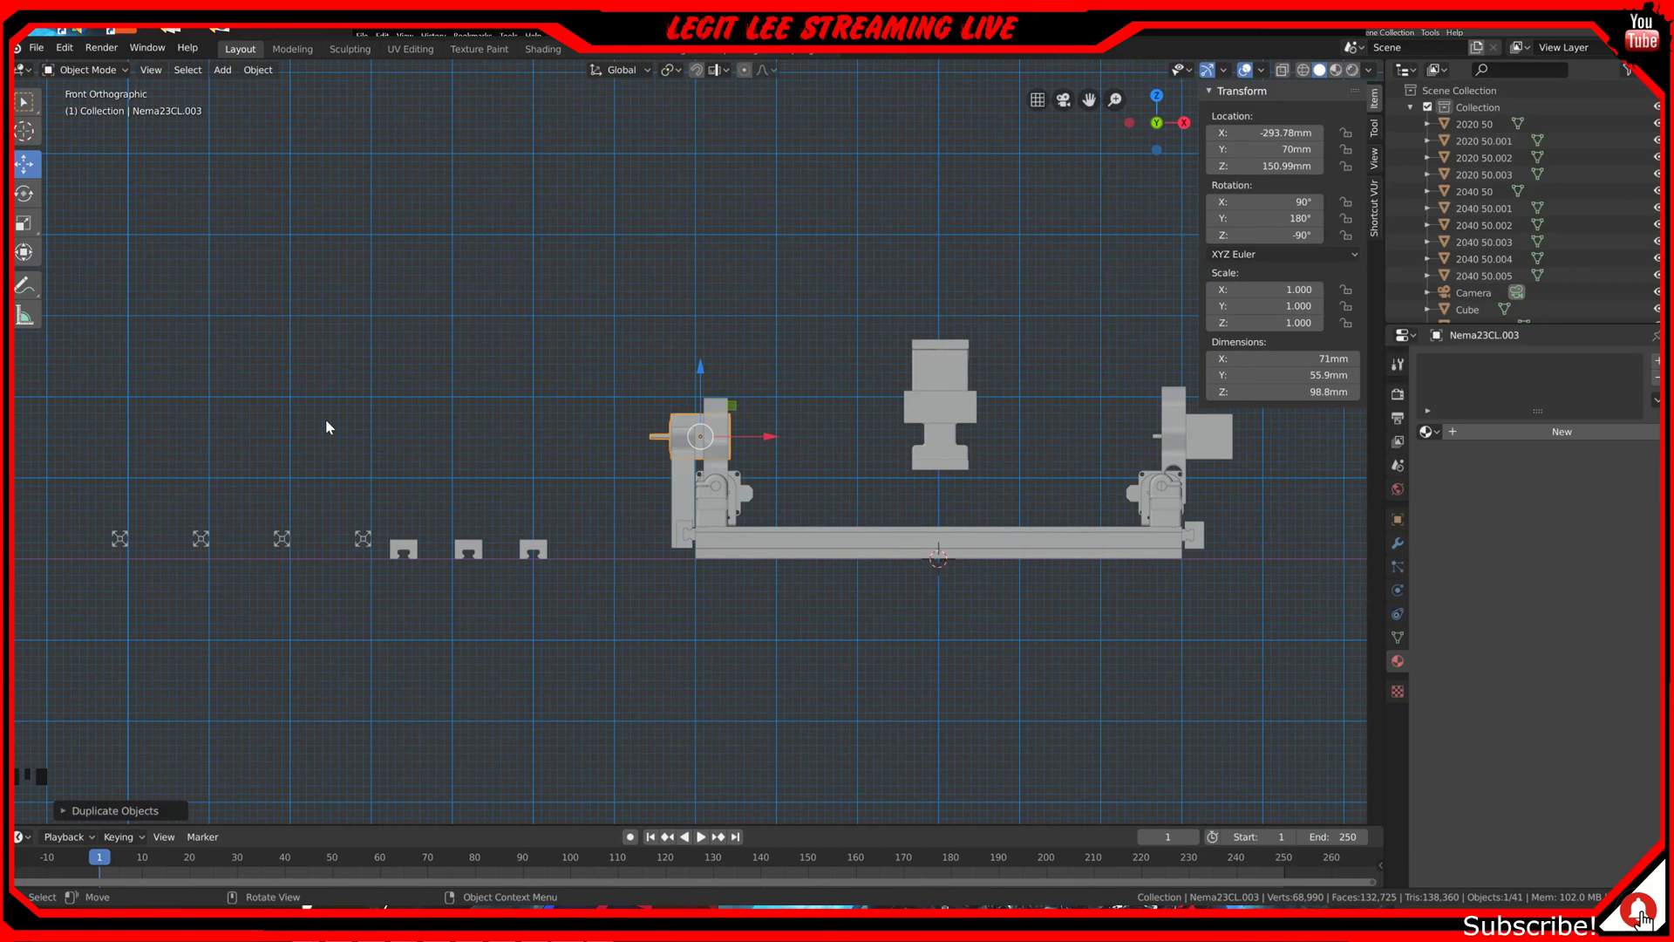
Step: Rotate the duplicated motor 180° in the front view so its shaft faces inward
text(r180)
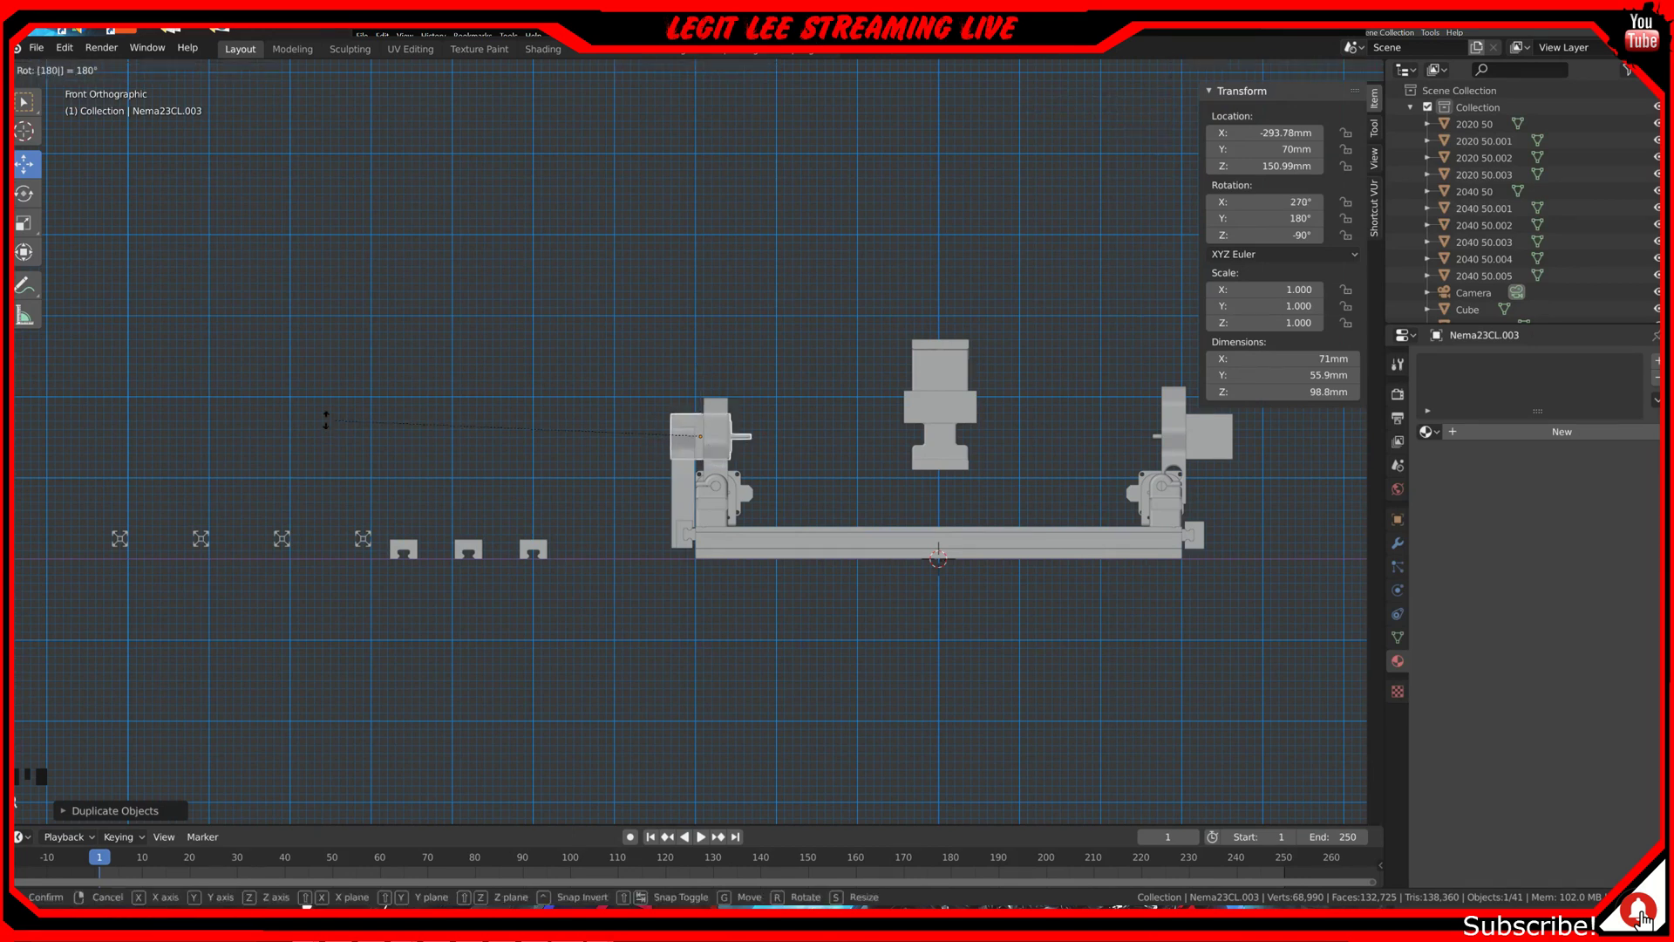
key(Return)
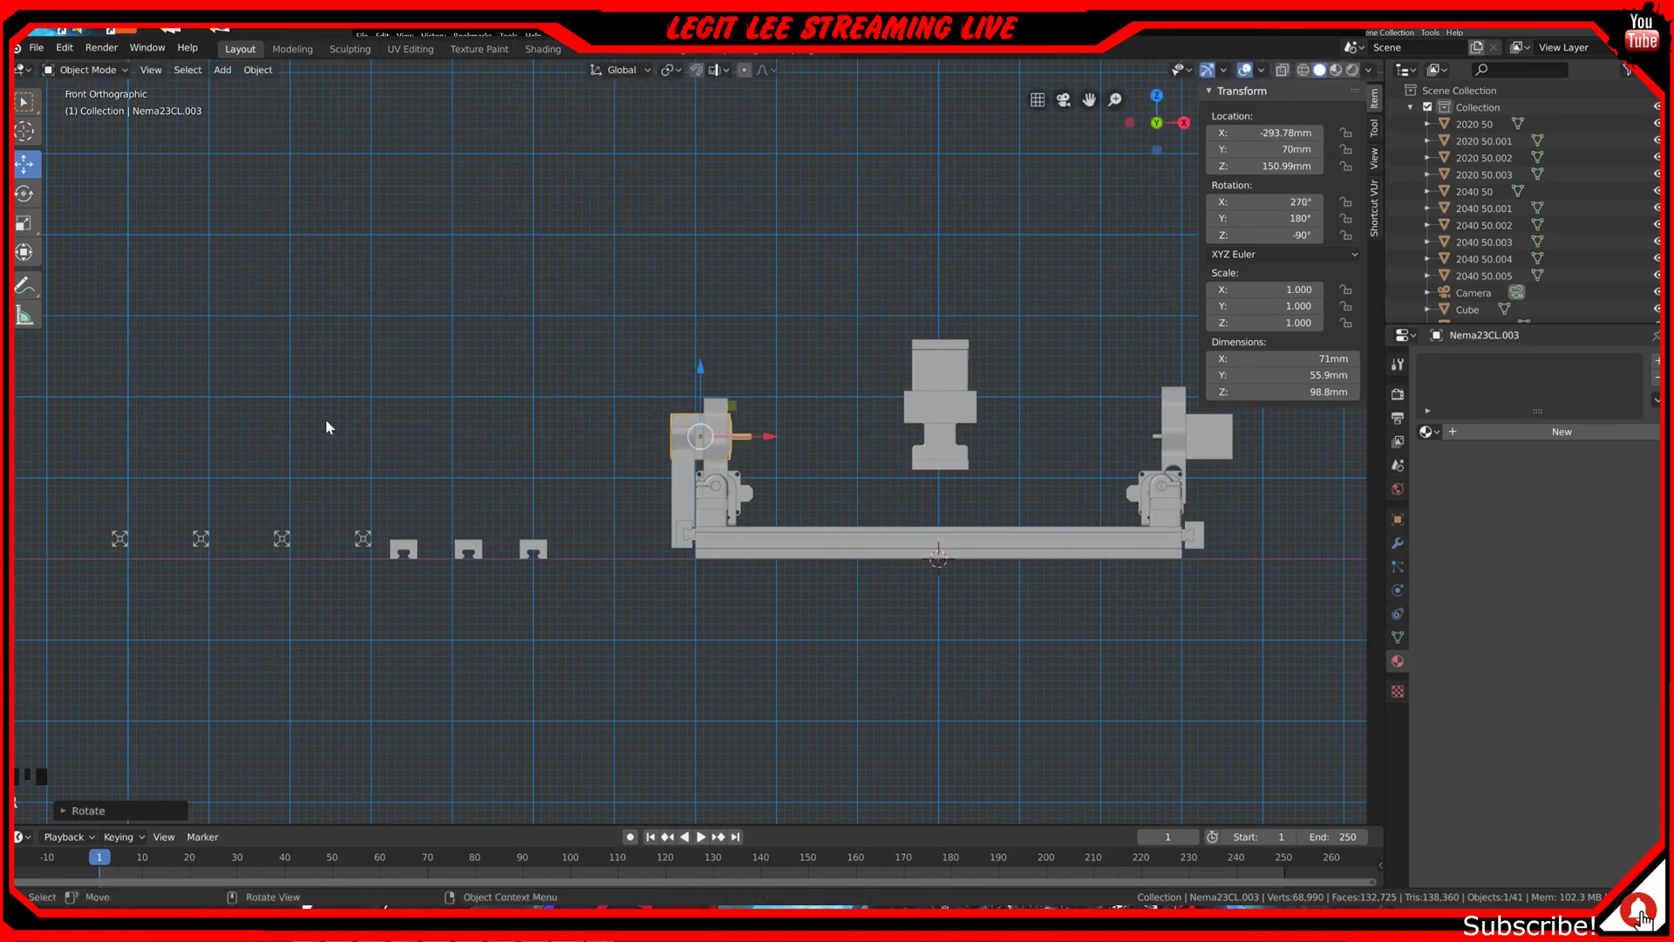
scroll(383, 446, up, 10)
key(KP_5)
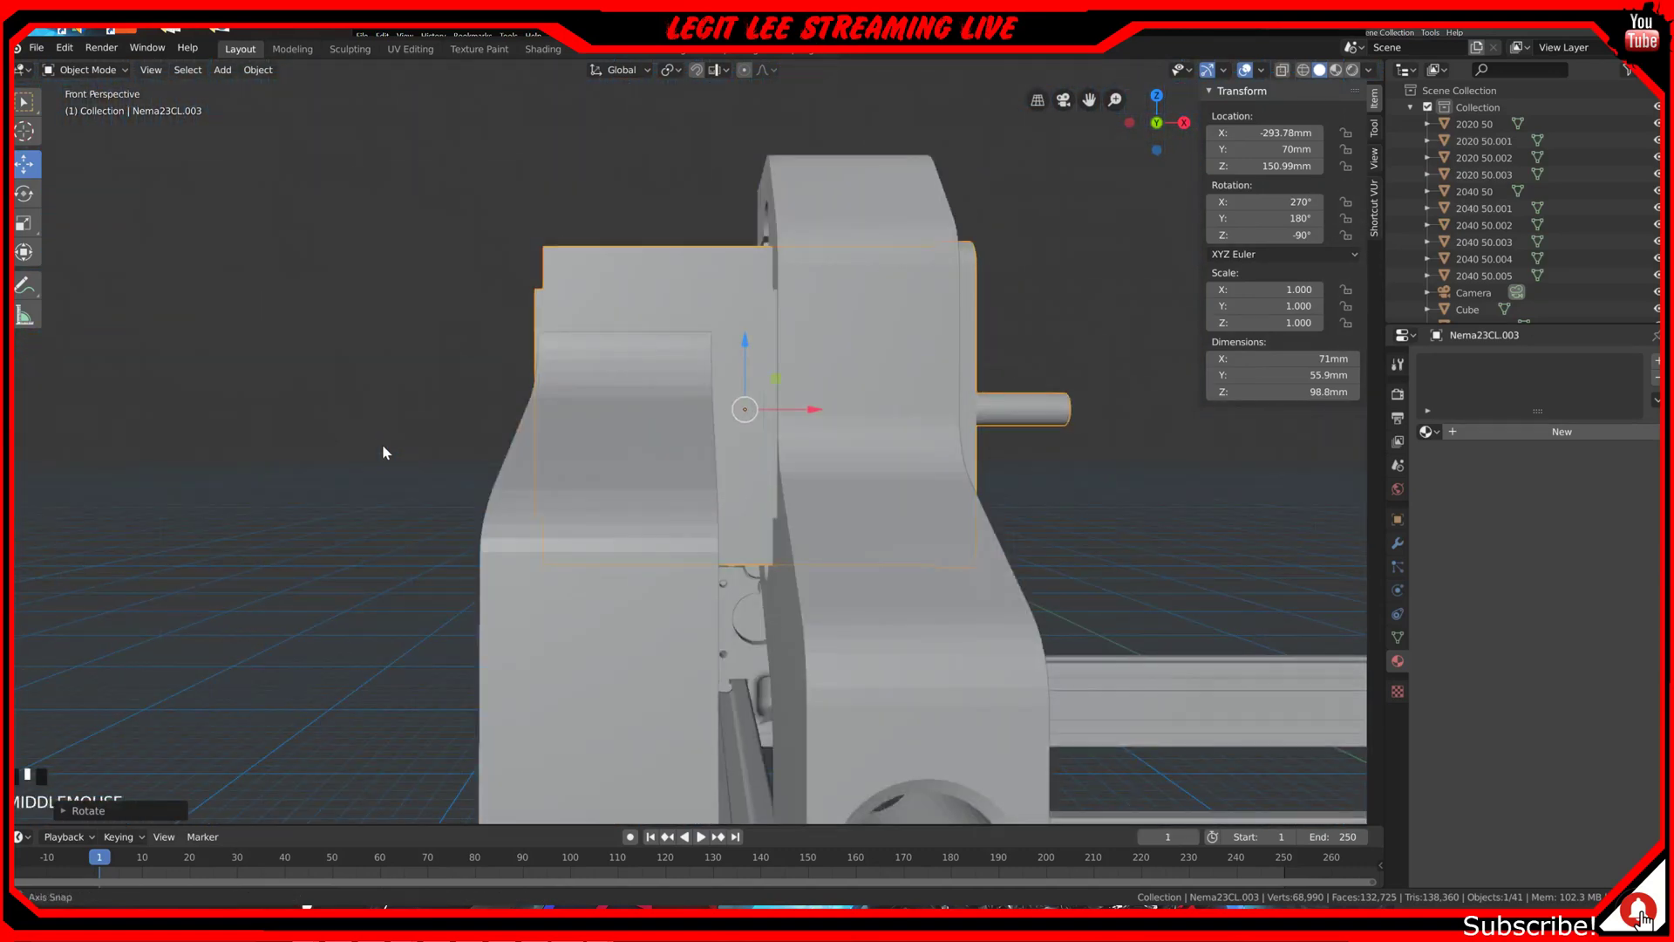
key(ctrl+KP_3)
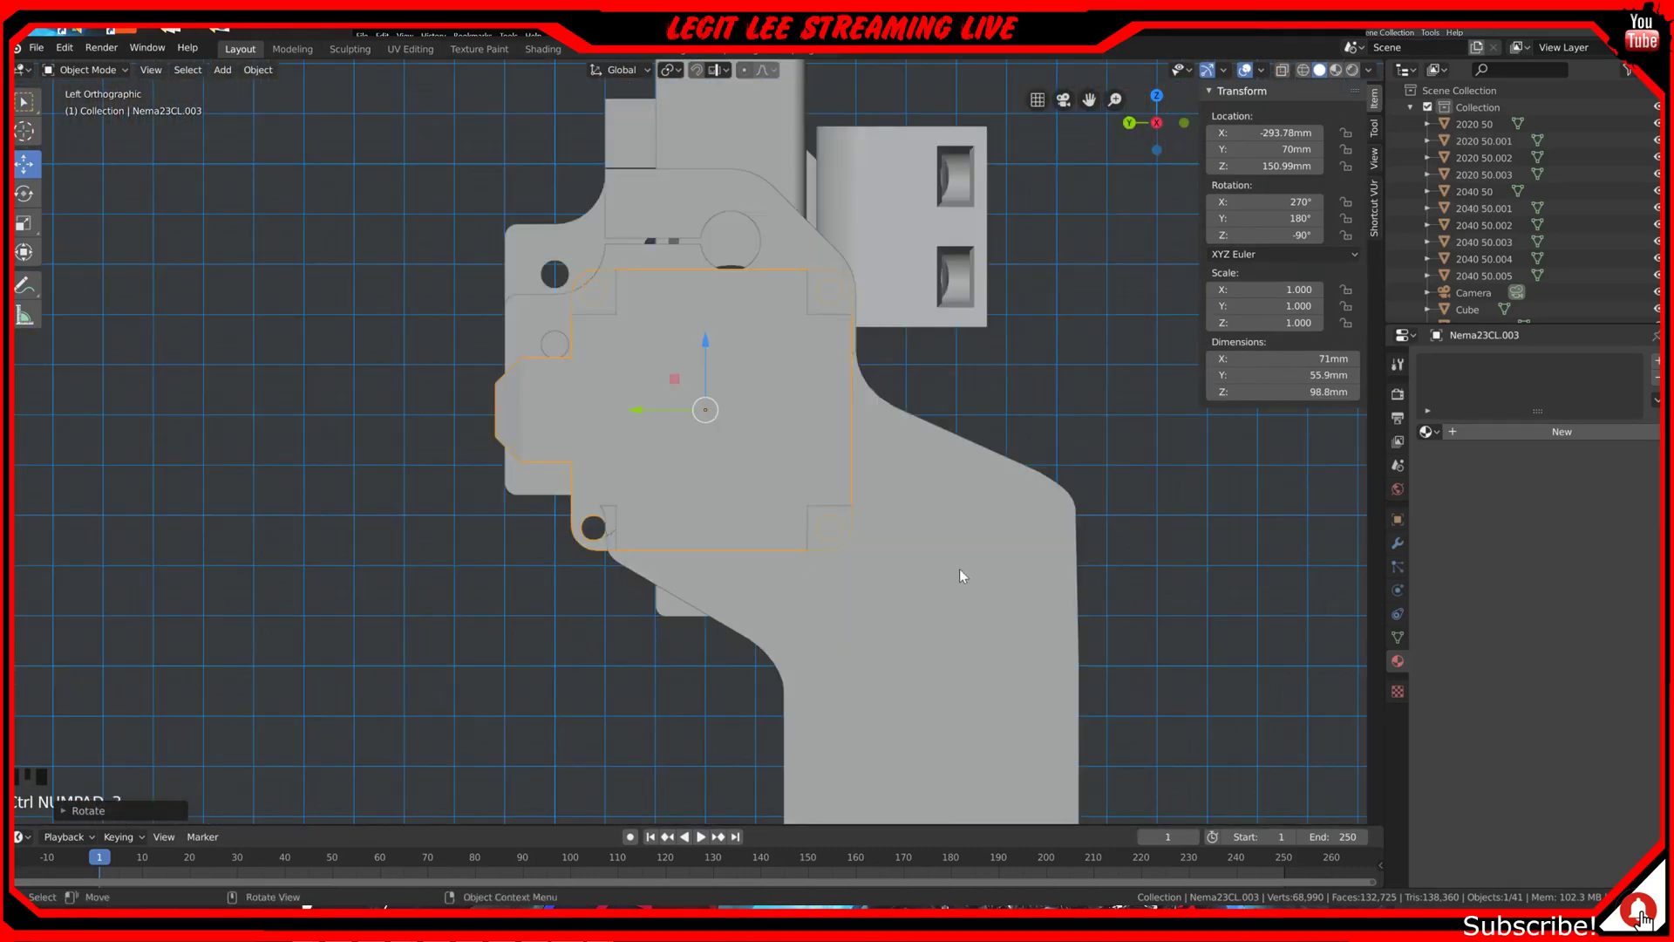
click(998, 494)
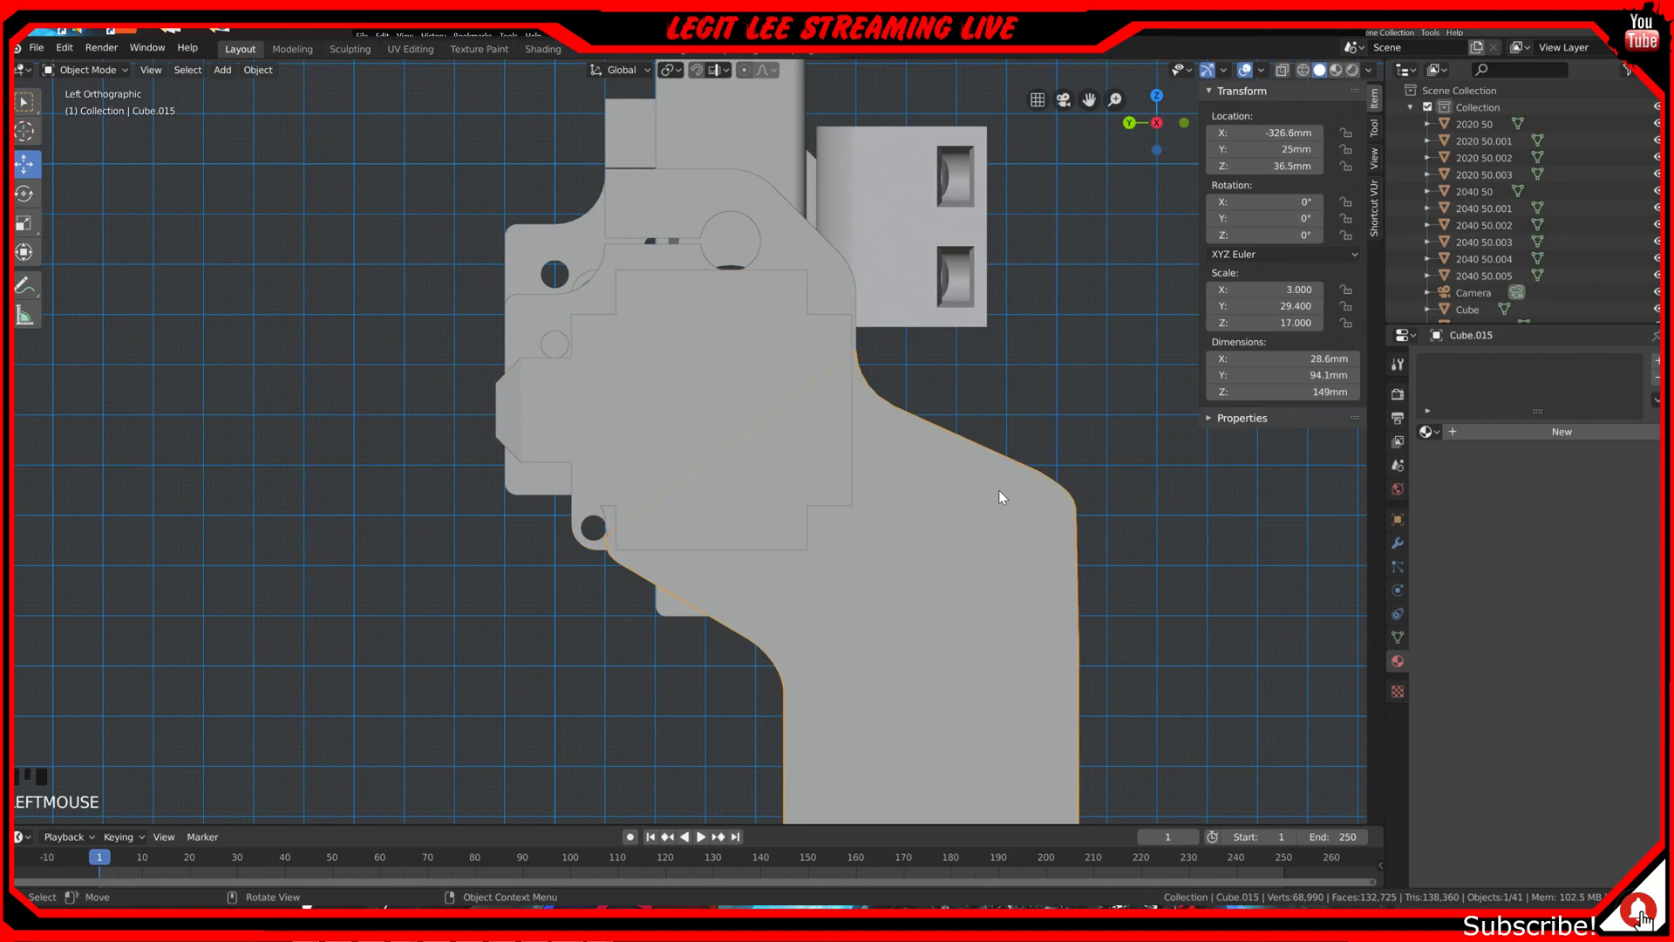
key(Tab)
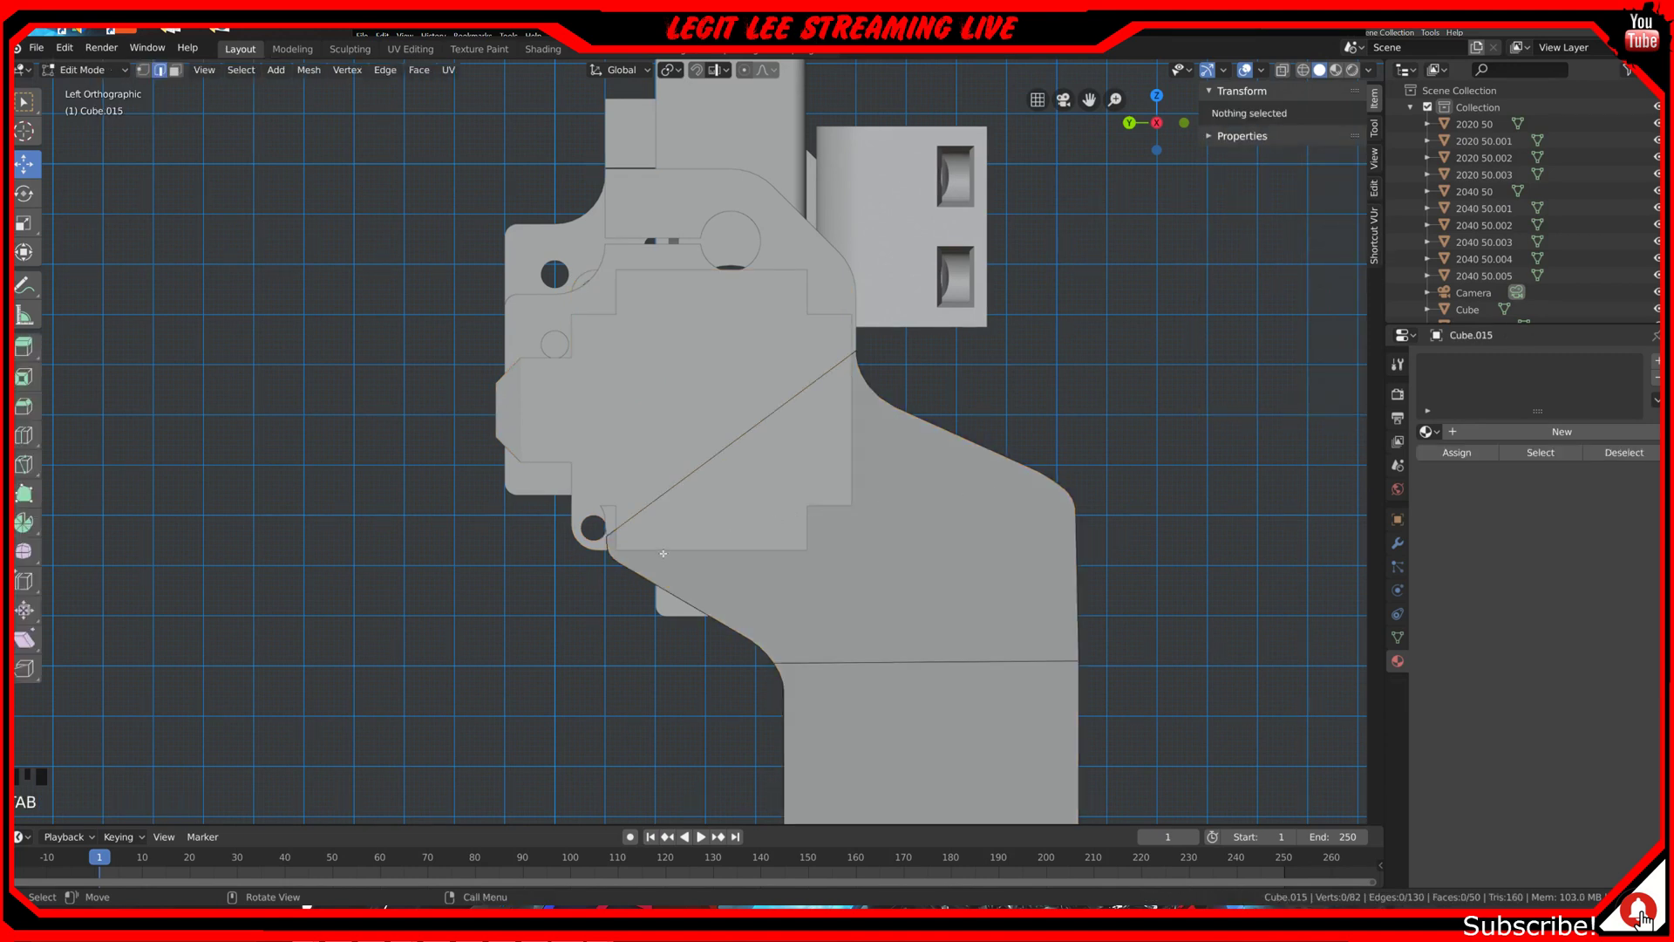
middle_drag(633, 556, 766, 400)
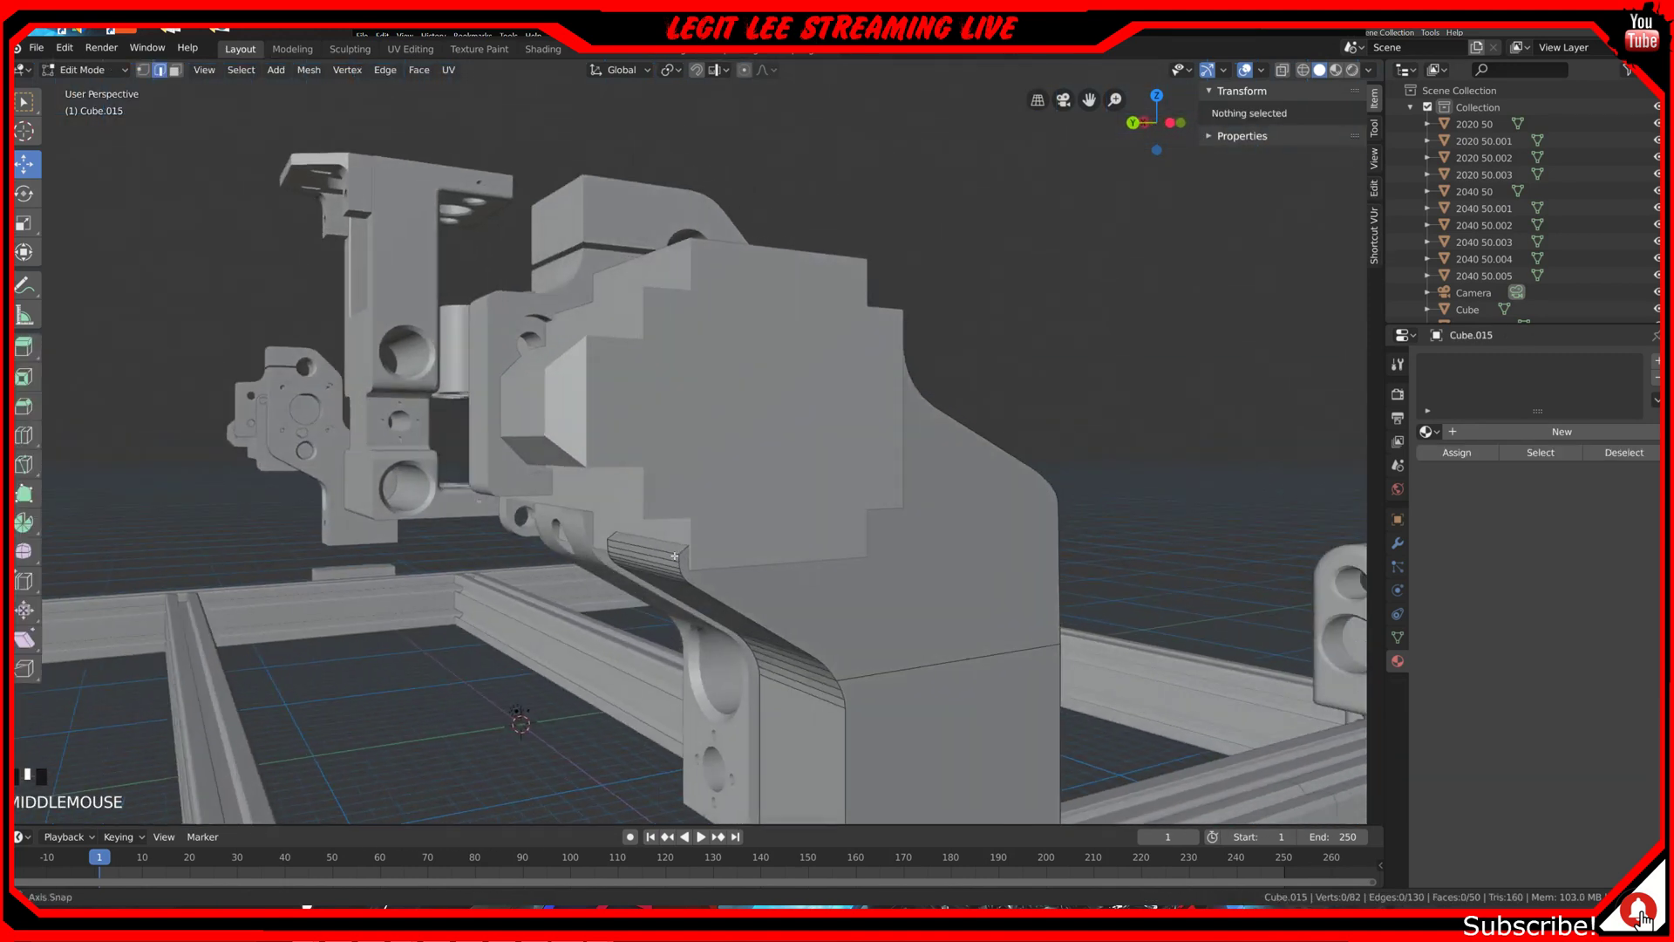
scroll(765, 400, up, 2)
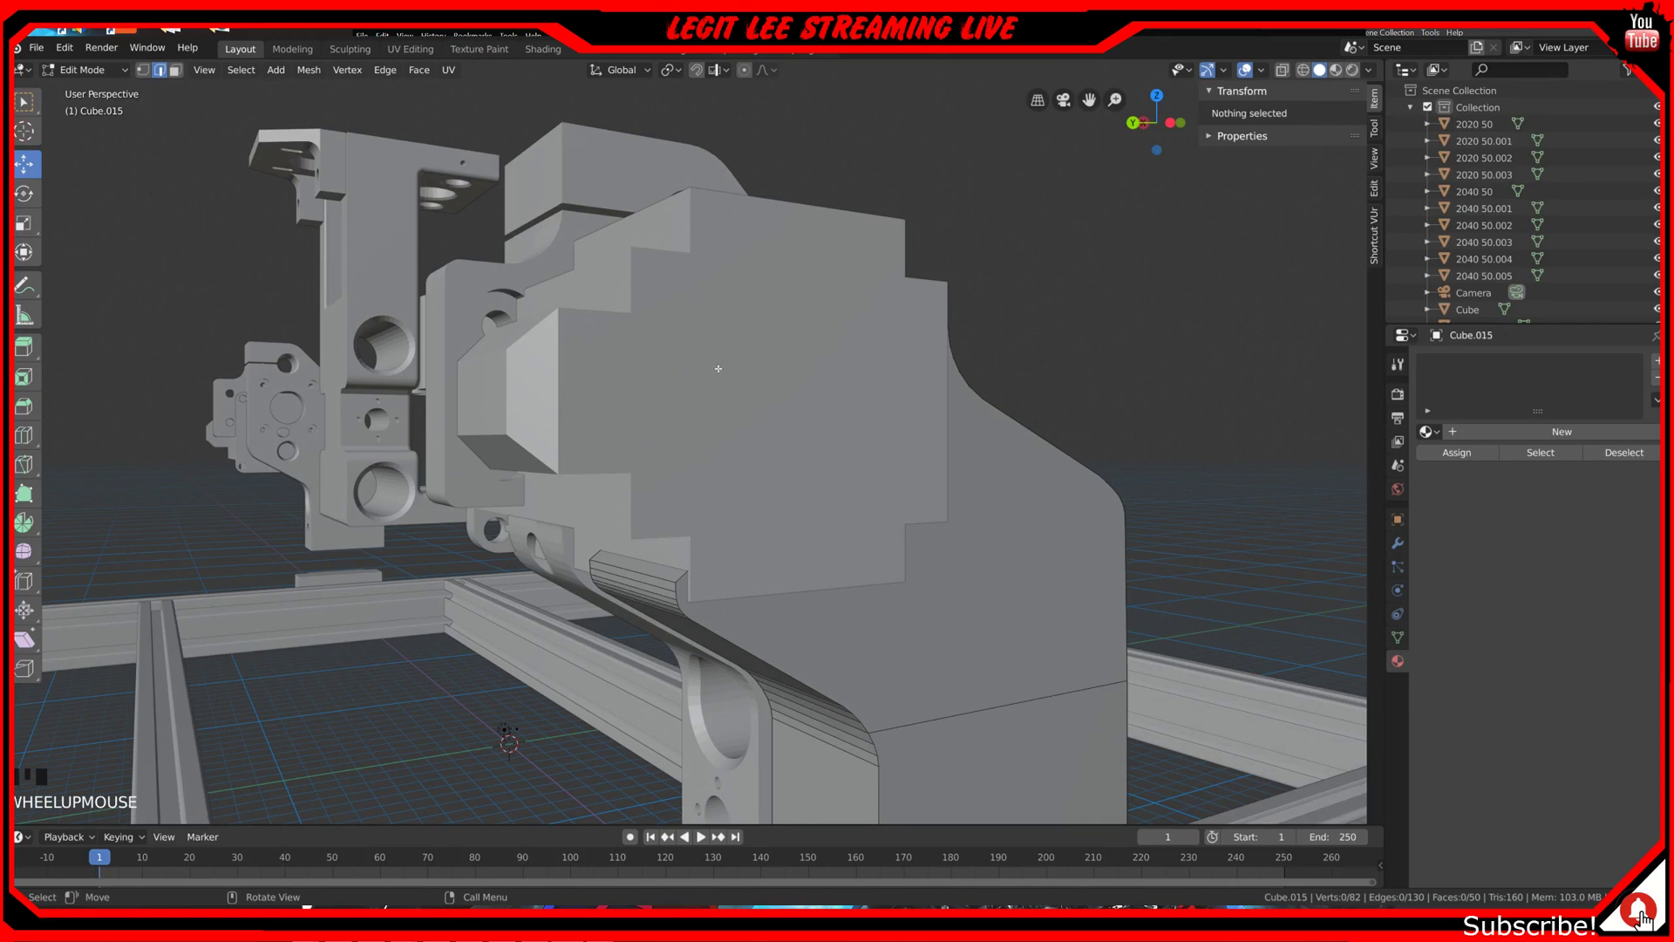
key(Tab)
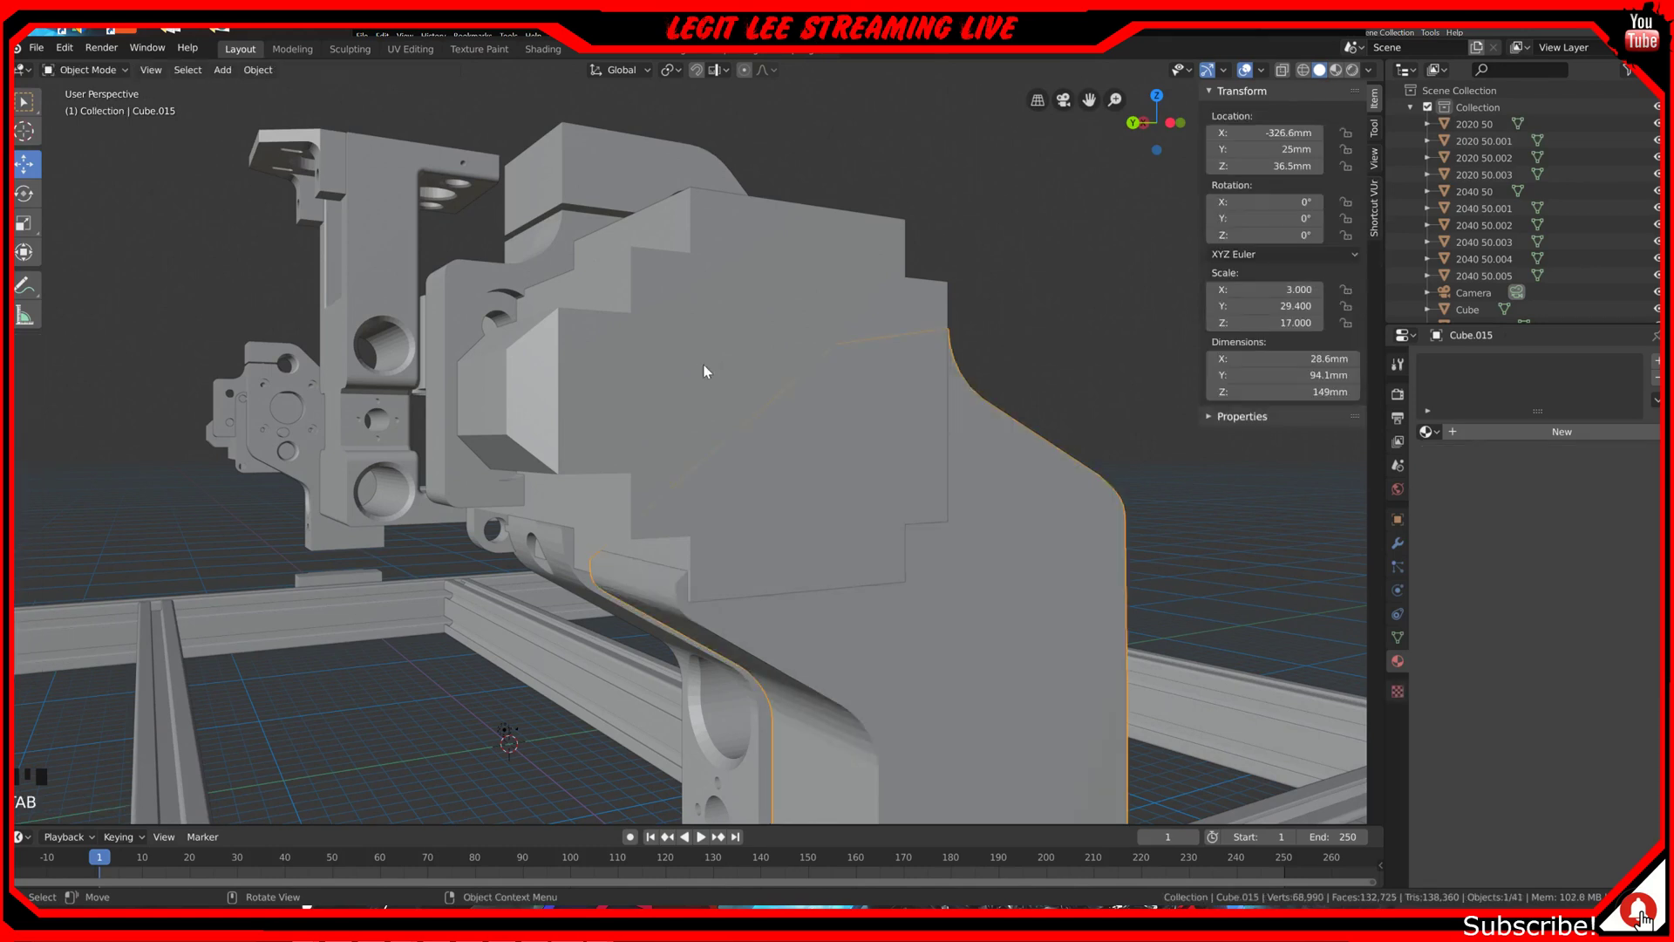
Step: Move the duplicated motor along X to -253.78 mm so it clears the bracket
click(686, 363)
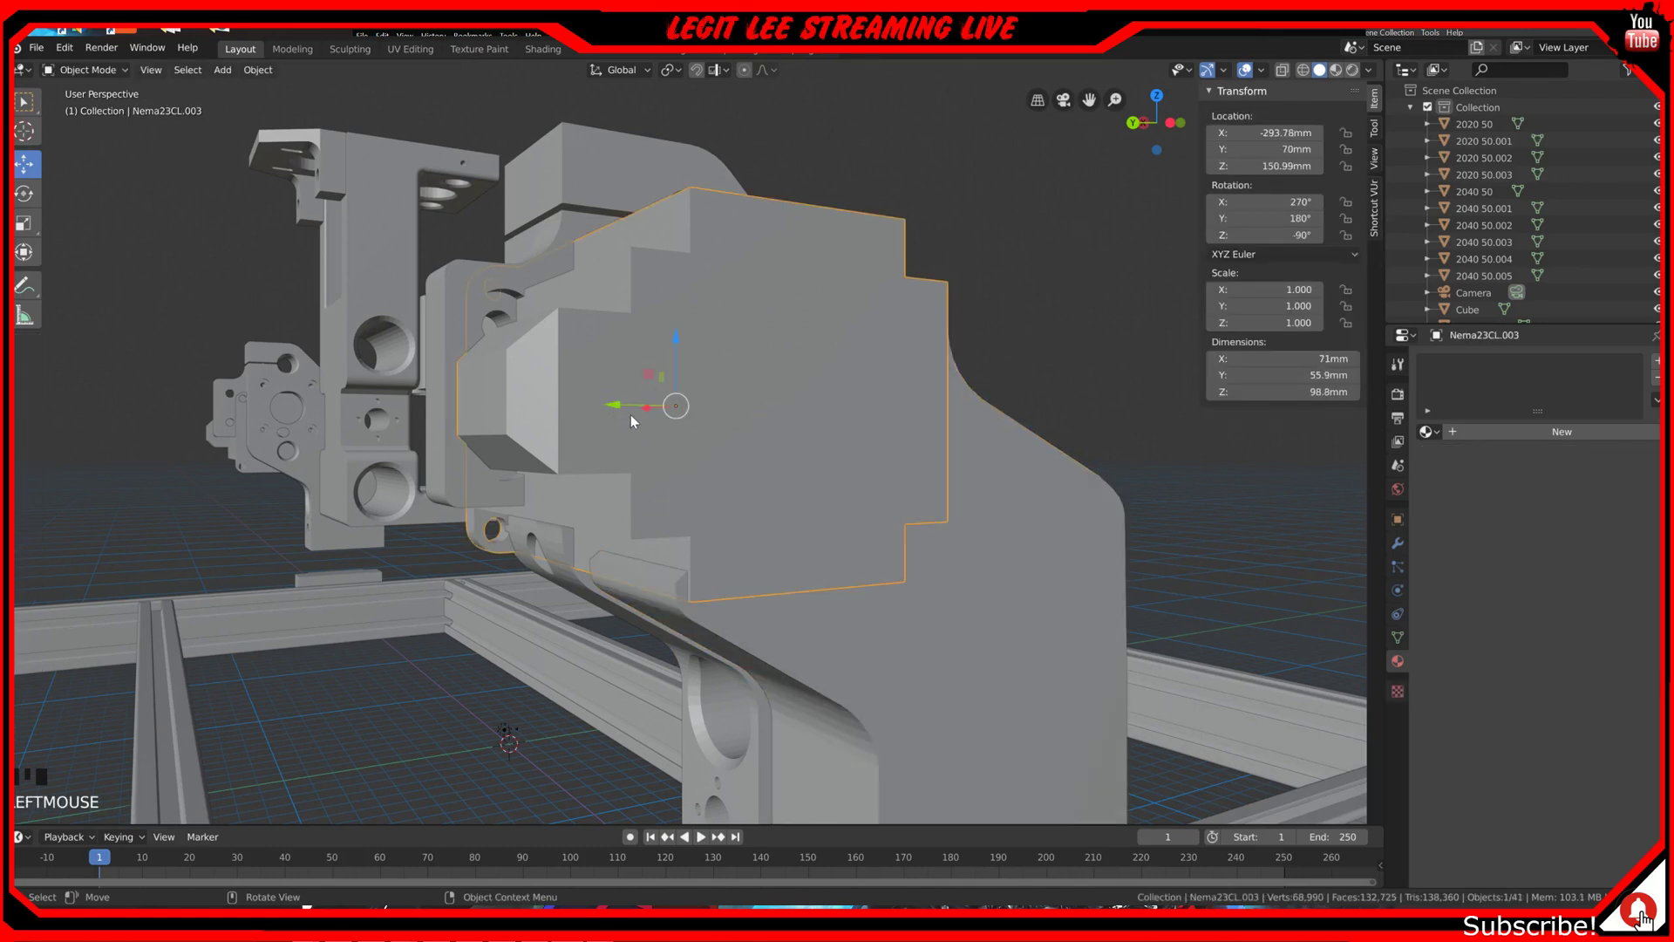
ctrl+drag(644, 410, 555, 412)
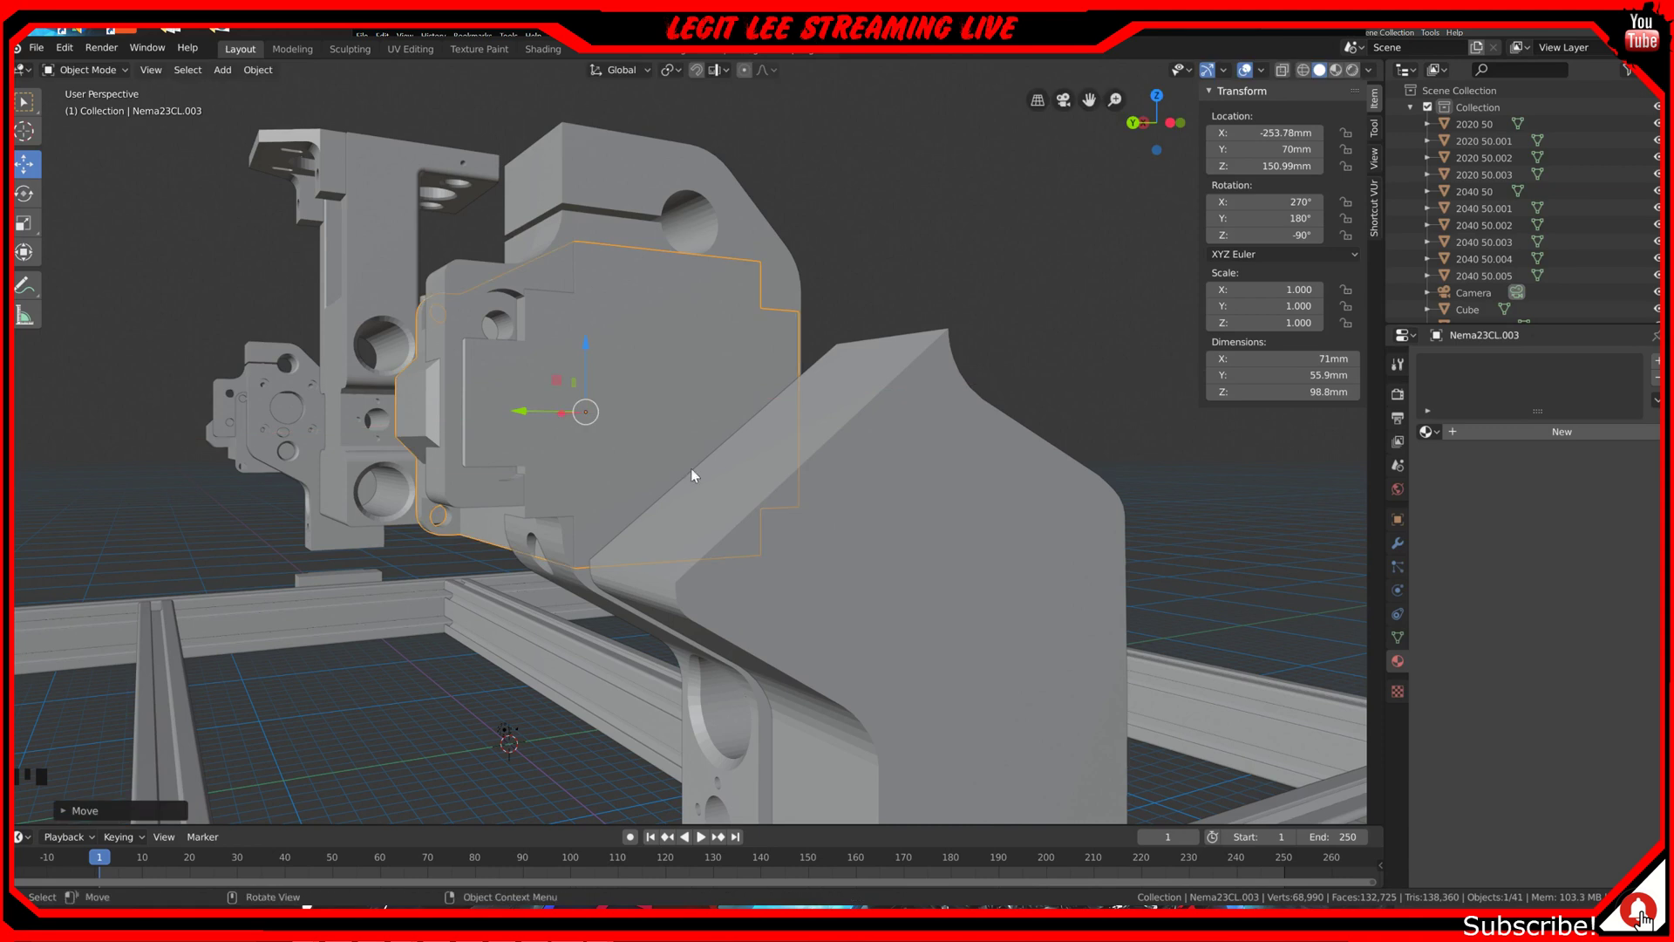
Step: Select the seven edges of the Cube.015 bracket's rounded corner below the sloped top face and move them 9 mm along Y
click(813, 567)
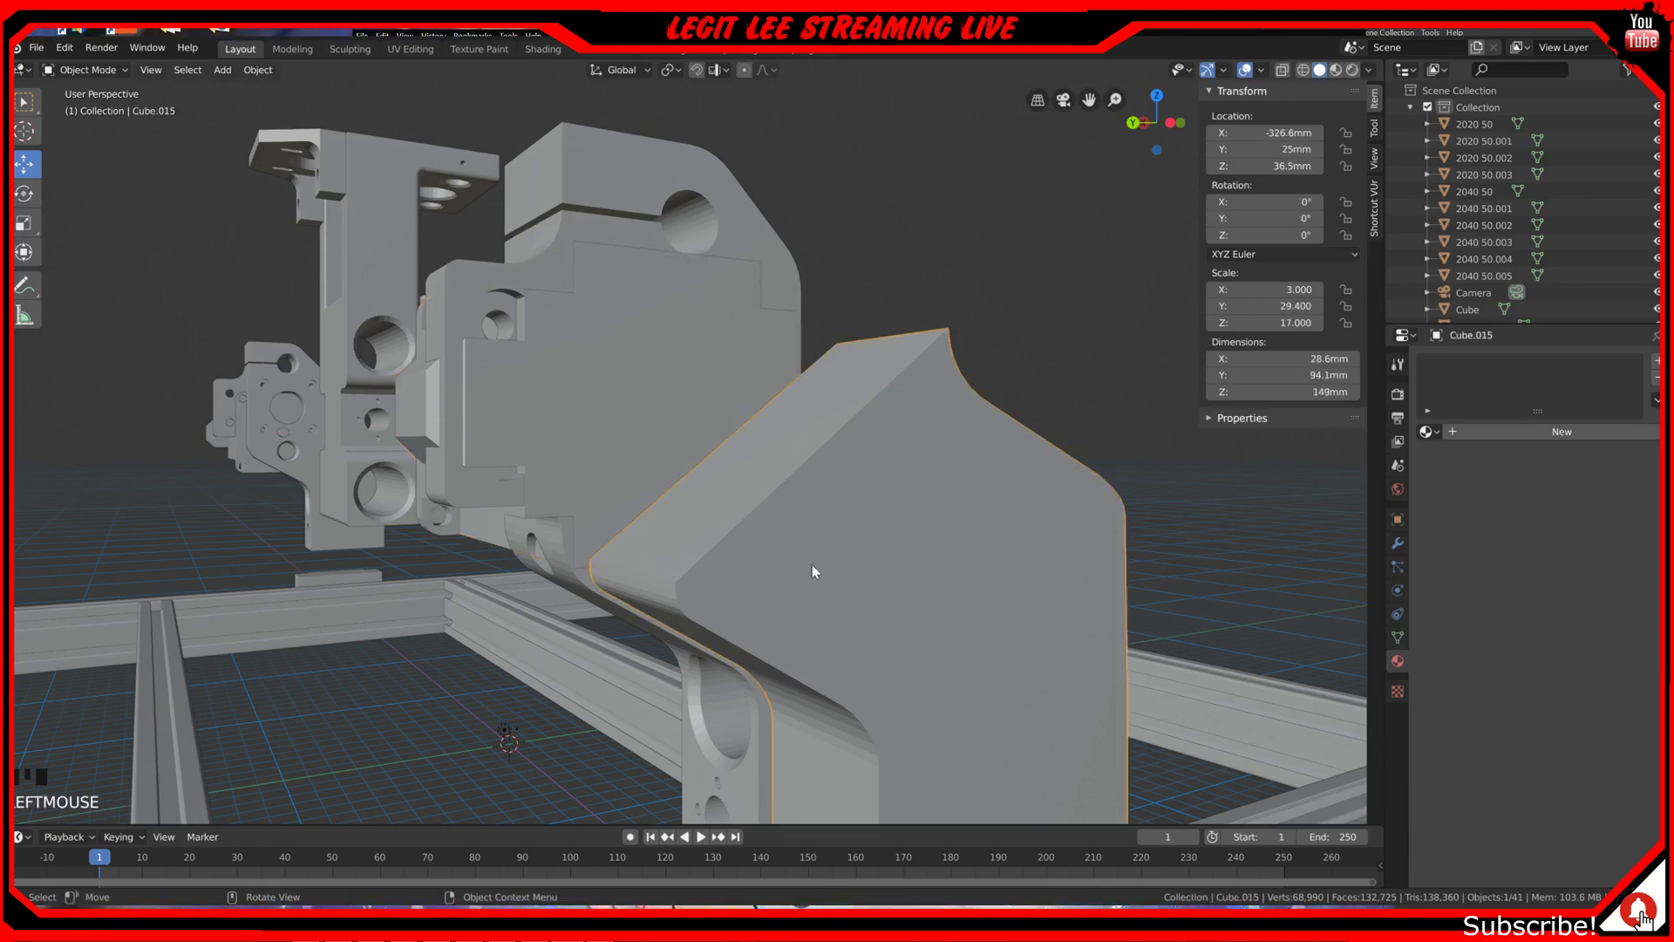
key(Tab)
key(ctrl+KP_3)
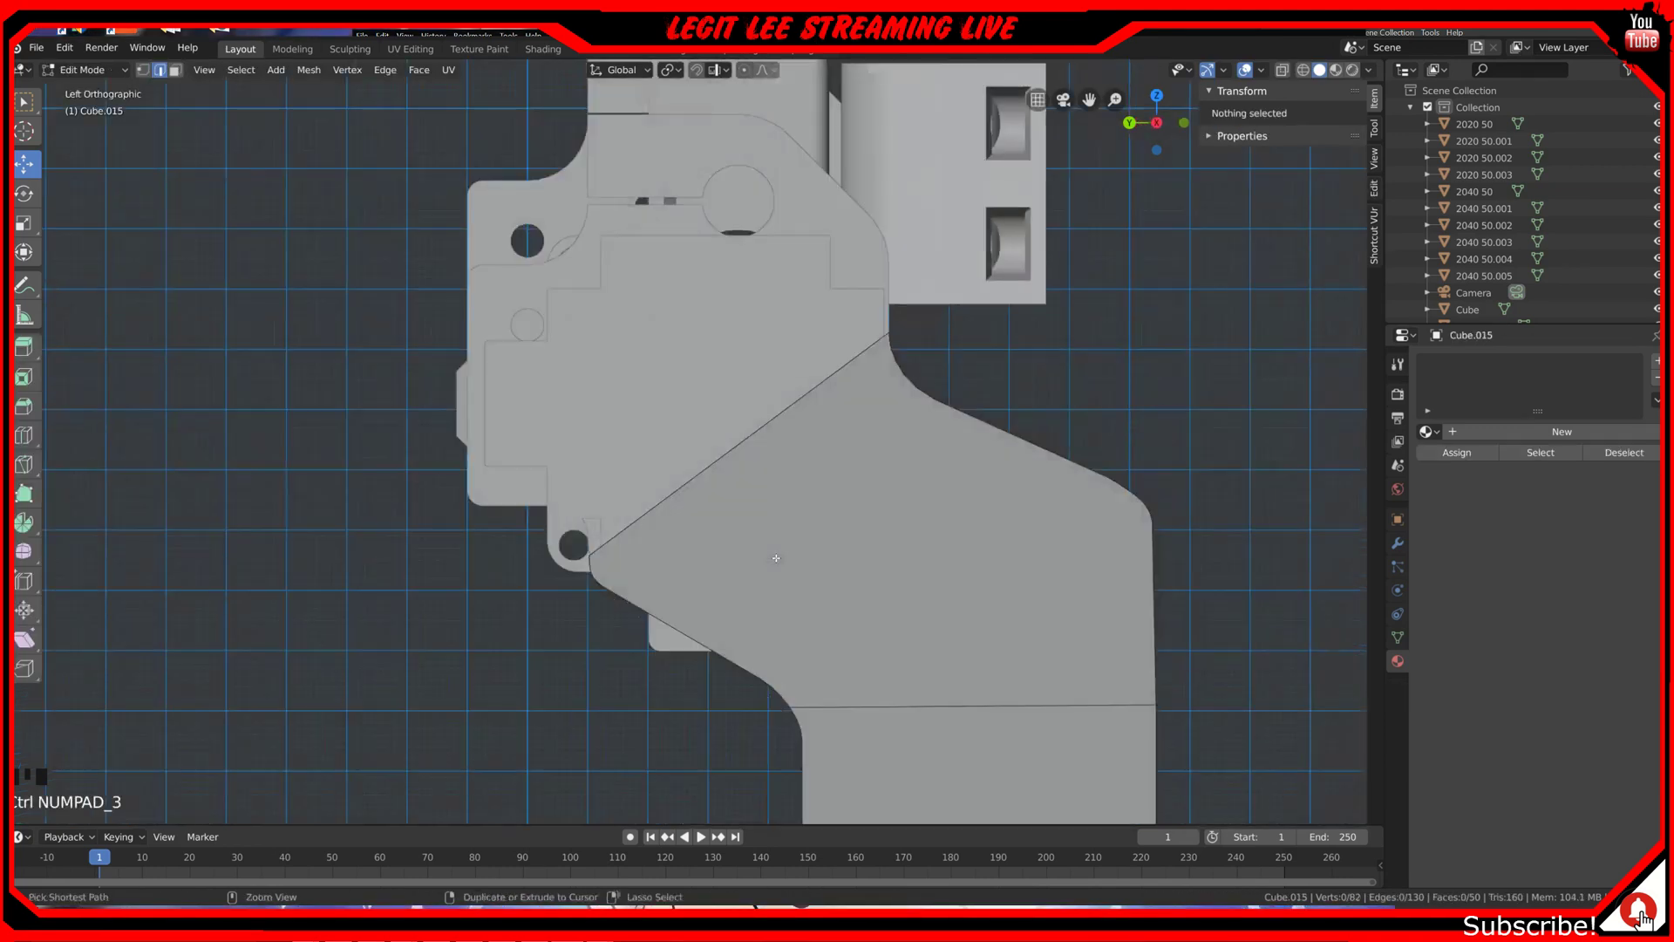
middle_drag(552, 559, 626, 573)
scroll(626, 573, up, 2)
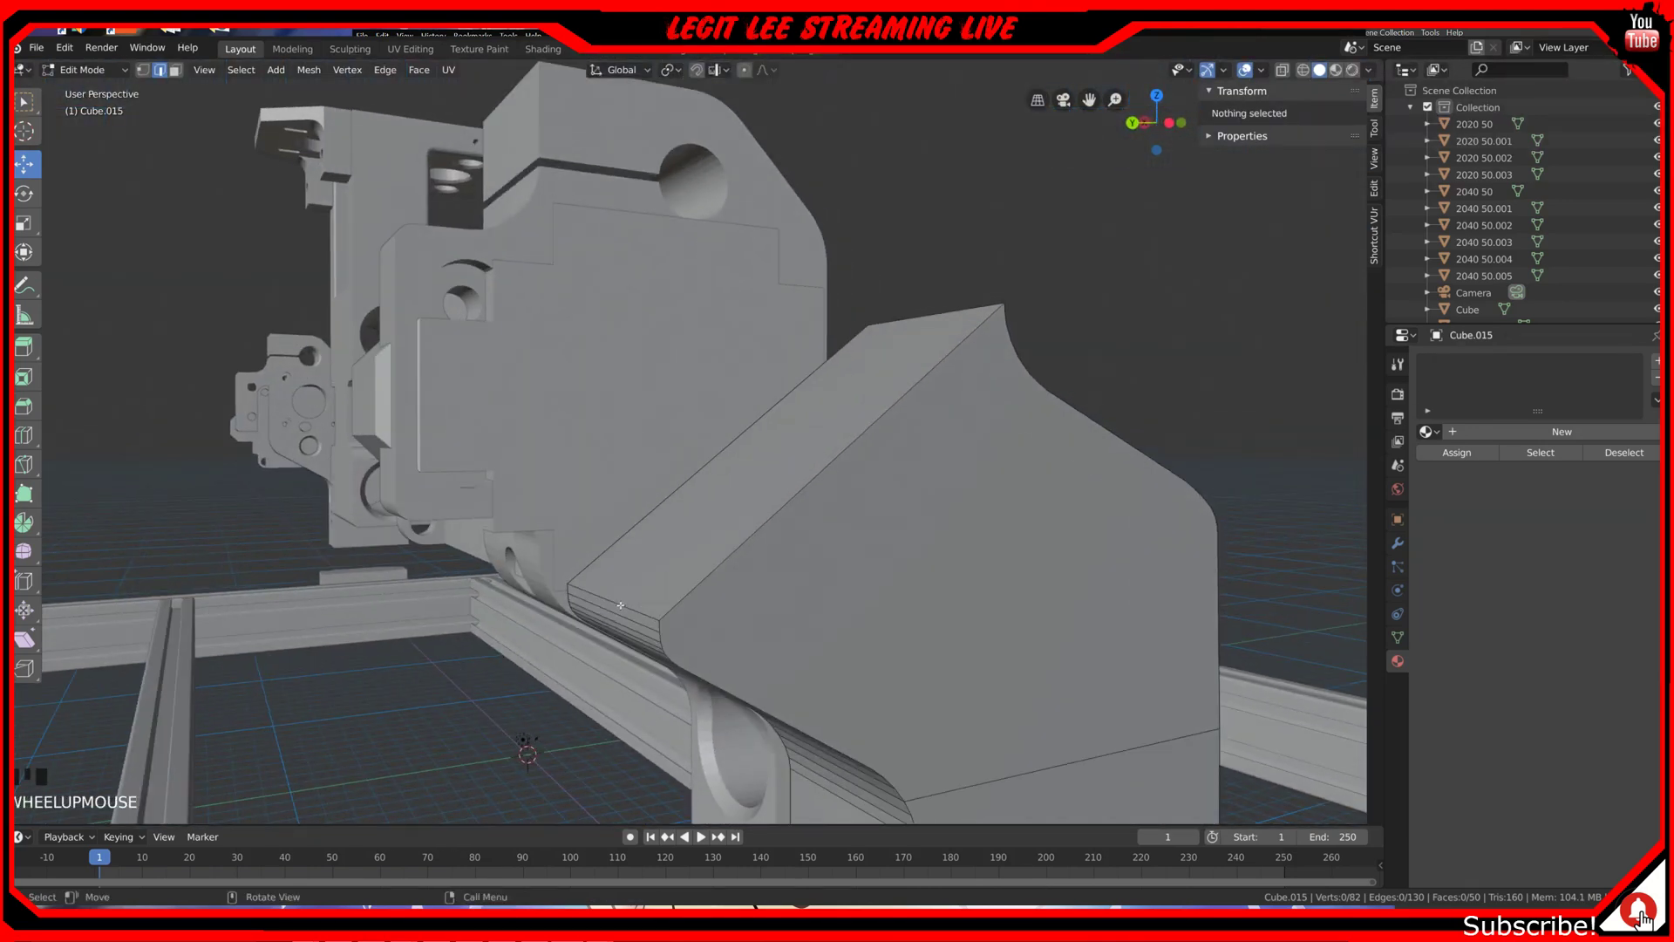
click(623, 605)
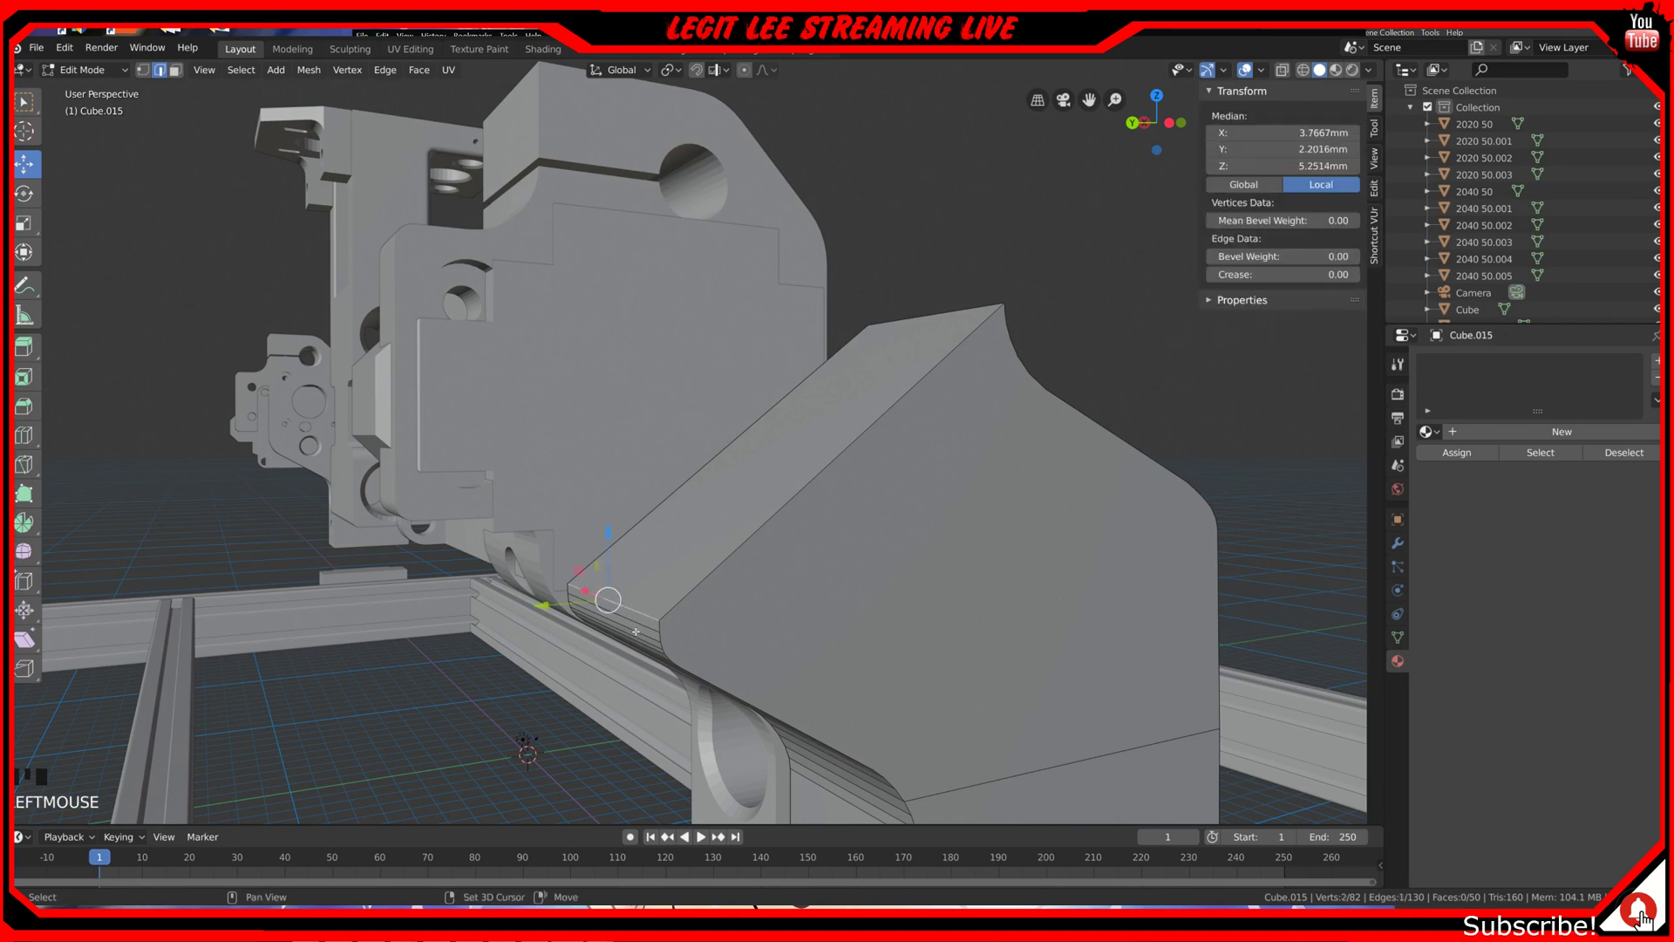
shift+click(645, 629)
shift+click(650, 638)
middle_drag(650, 638, 706, 557)
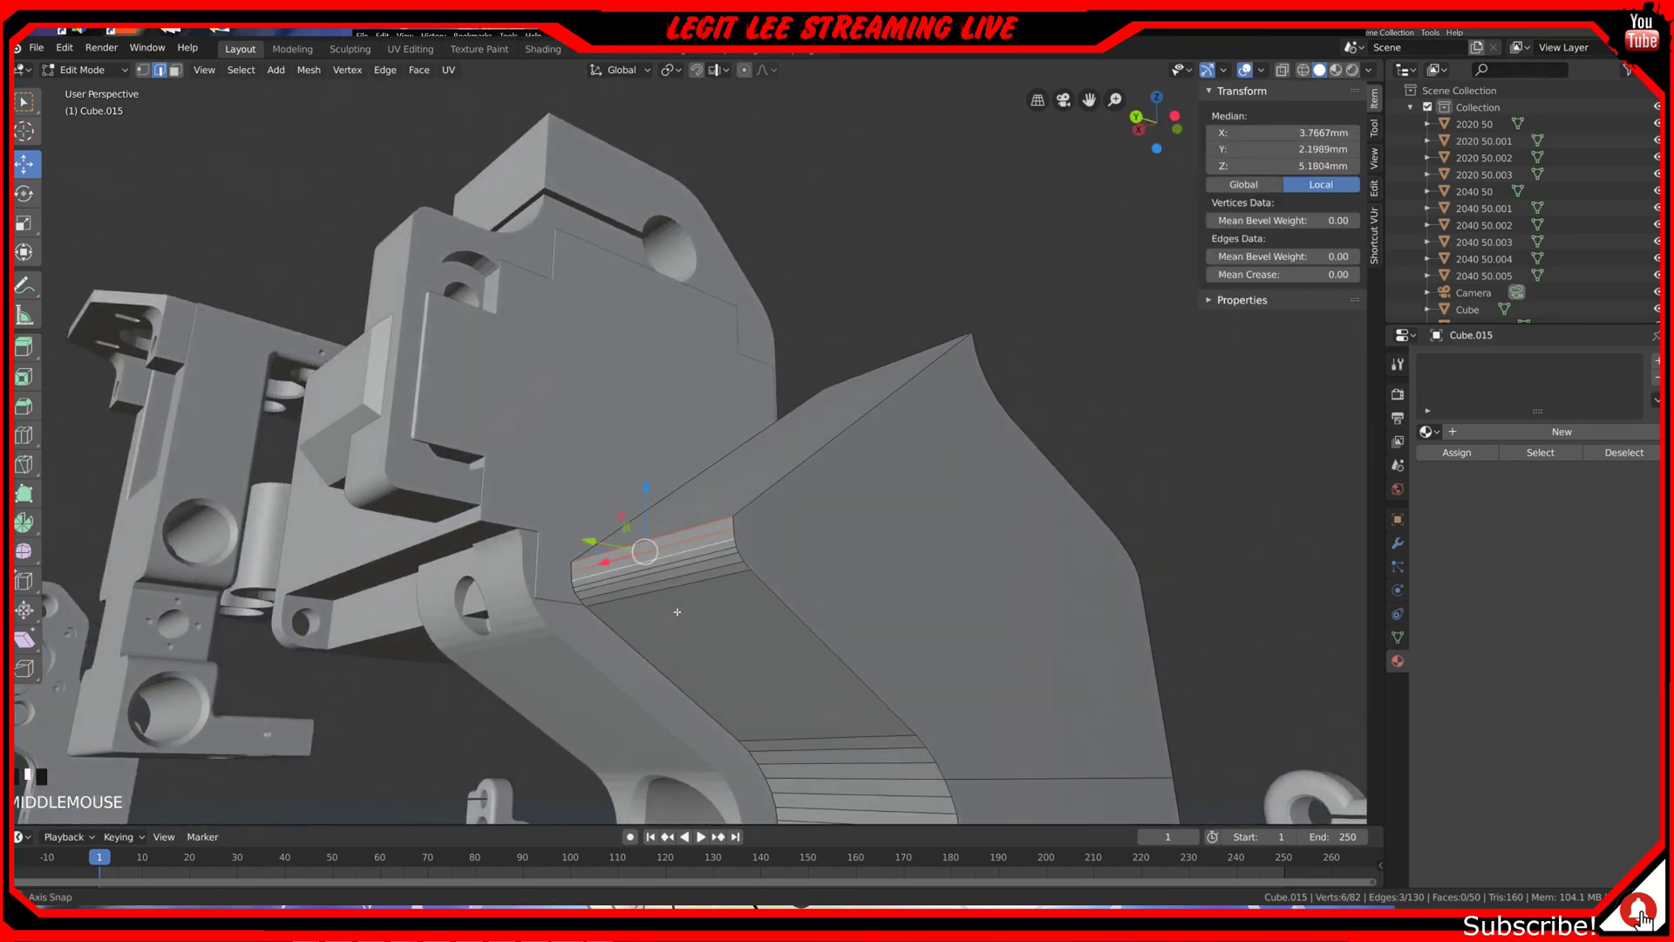
shift+click(711, 553)
shift+click(717, 558)
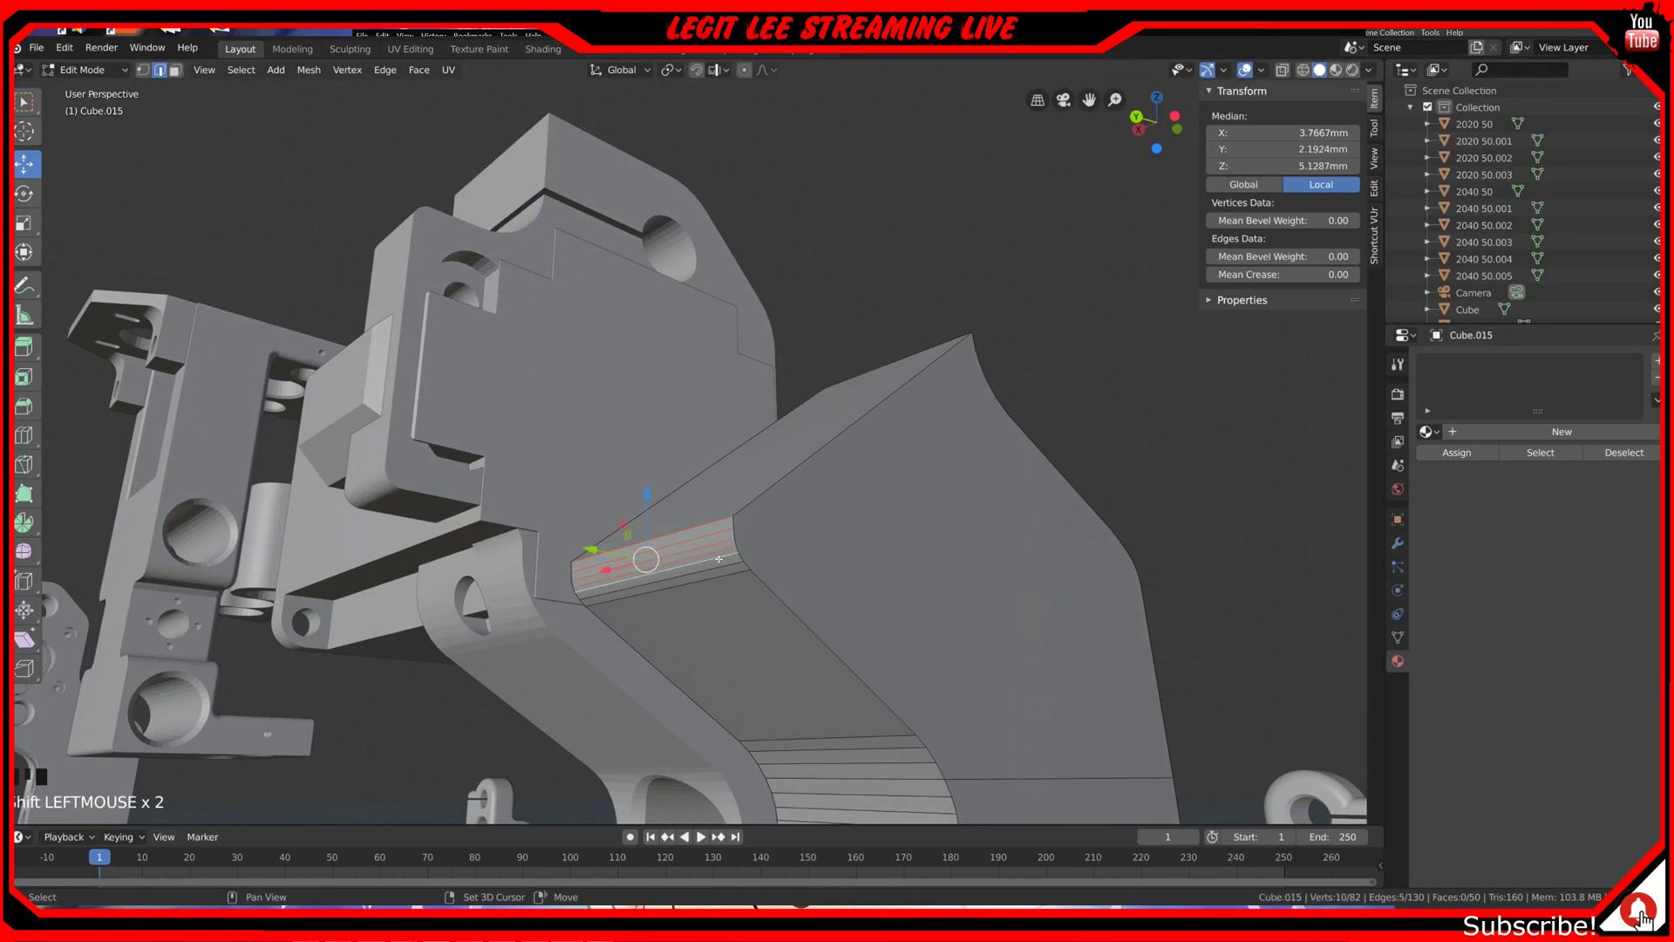
shift+click(728, 565)
shift+click(739, 570)
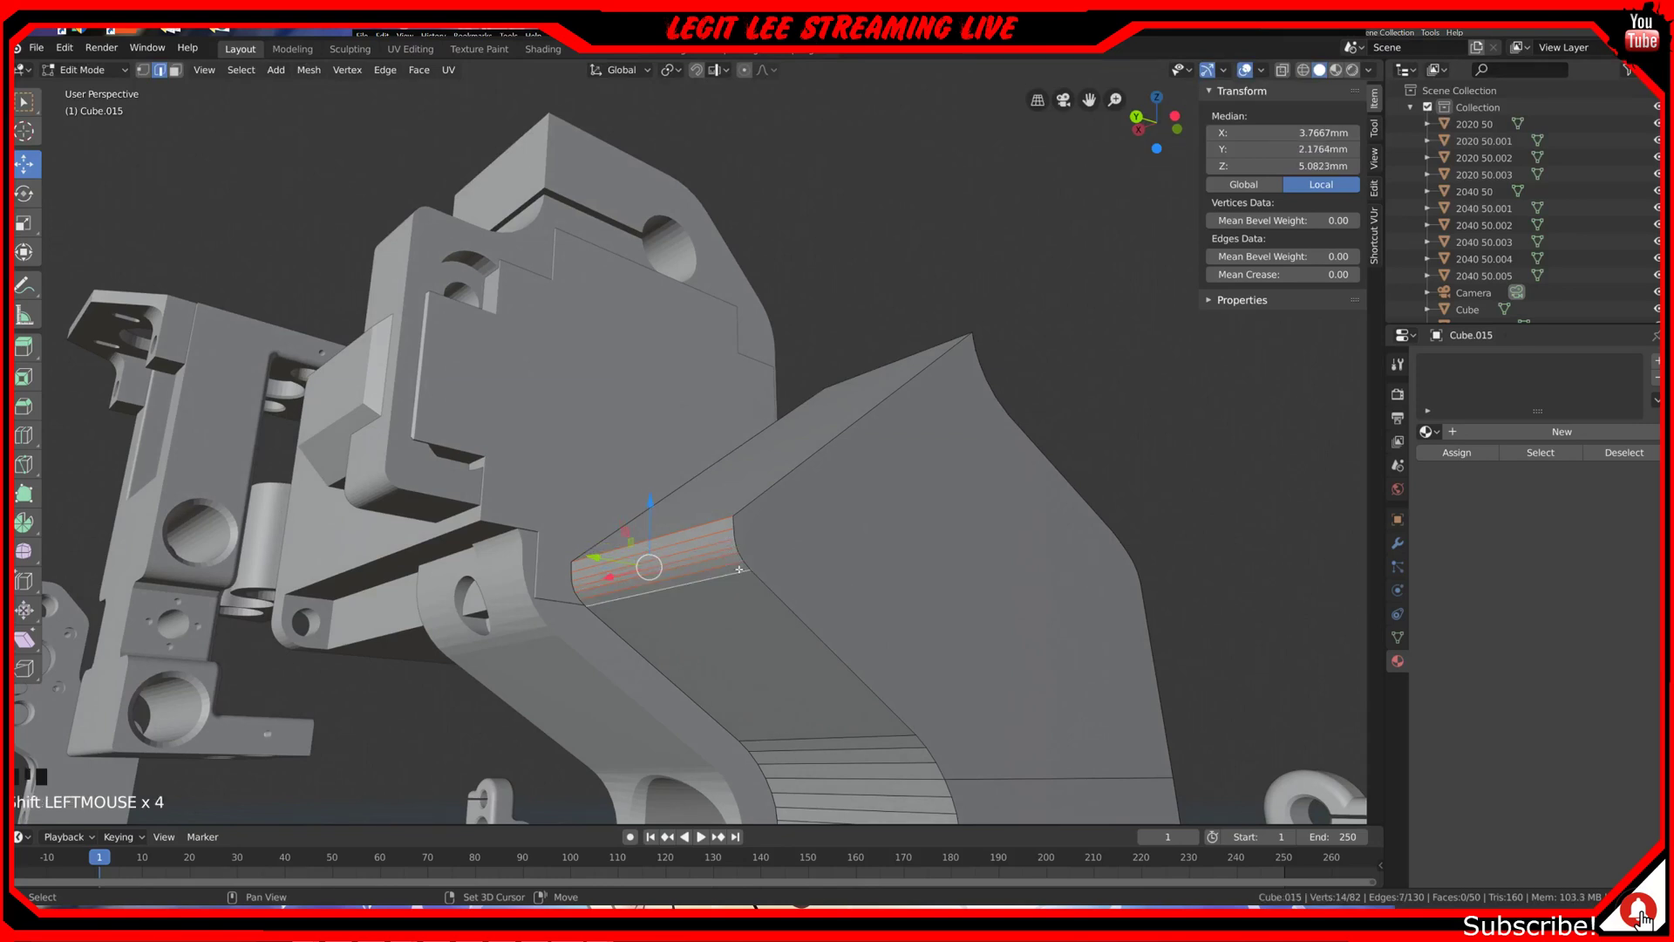
key(ctrl+KP_3)
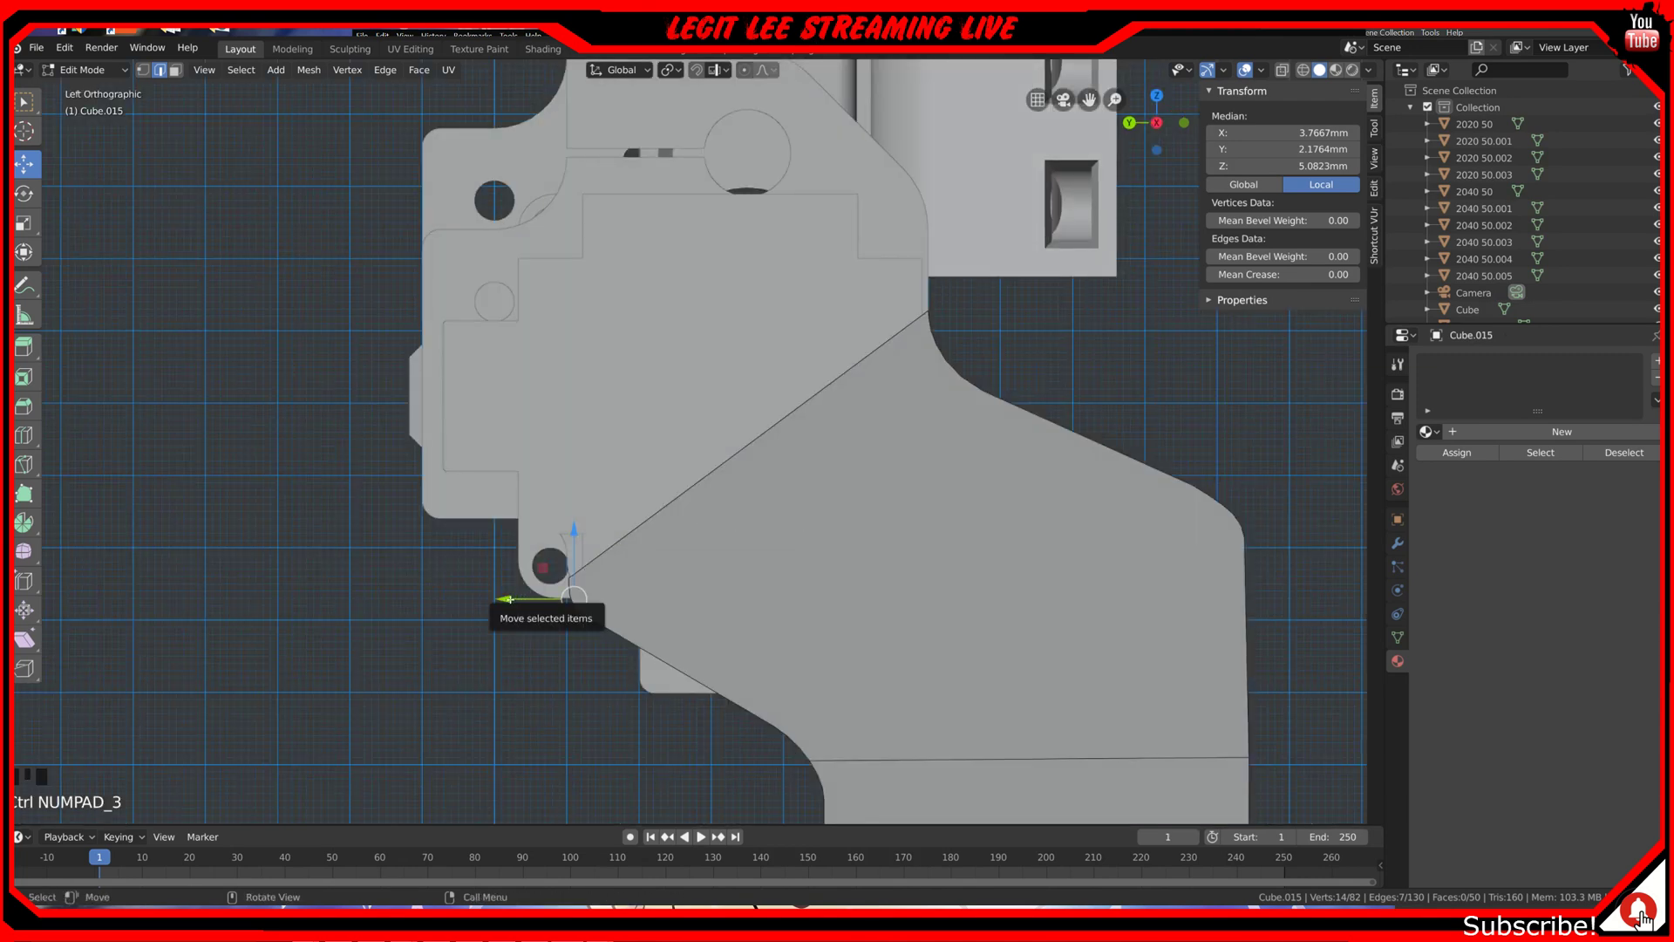
ctrl+drag(510, 599, 442, 589)
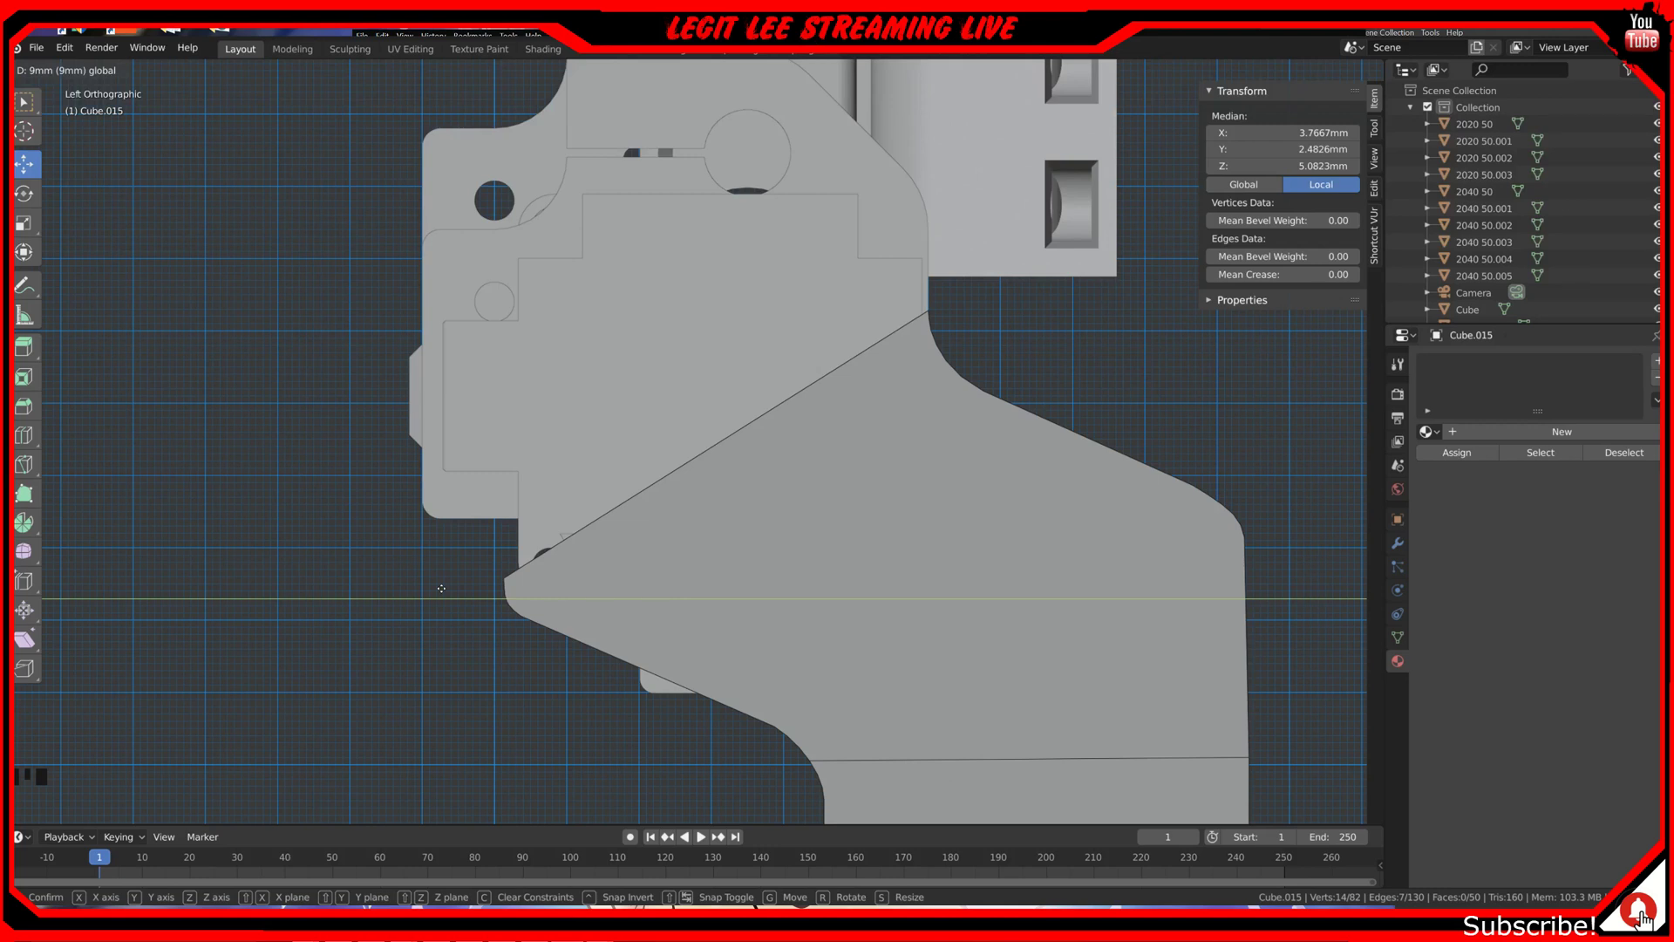
ctrl+drag(441, 588, 441, 589)
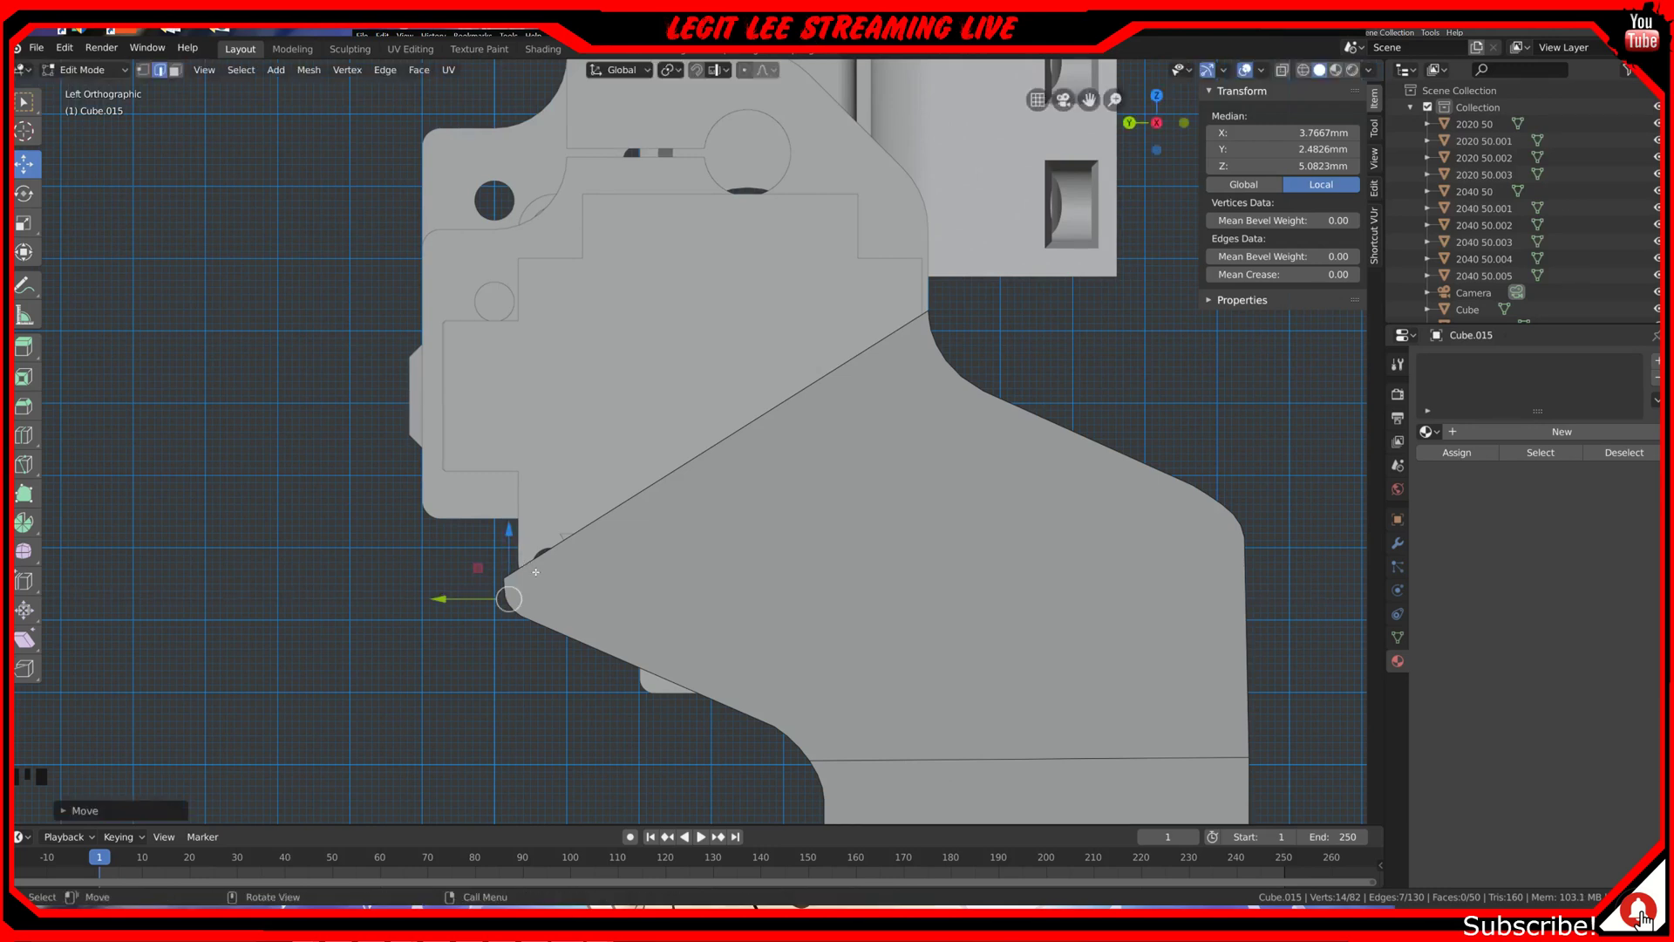
Step: Select the bracket's sloped top face in face mode and rotate it 25° in the left view
shift+middle_drag(659, 550, 705, 596)
middle_drag(596, 584, 632, 602)
click(654, 641)
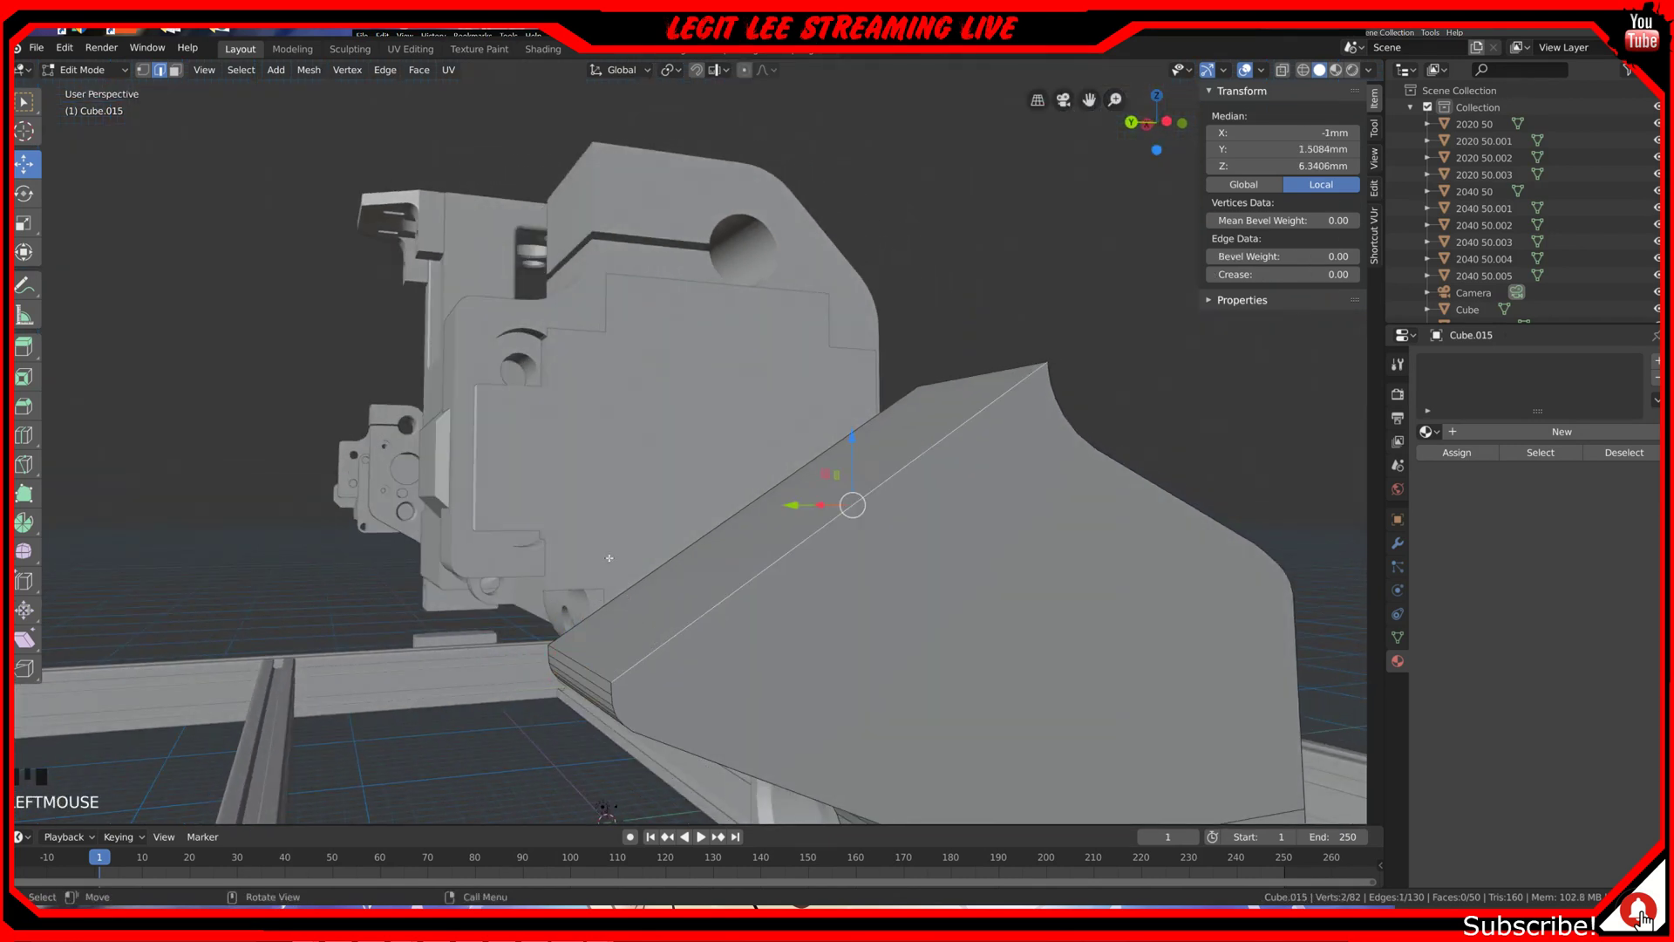
click(175, 70)
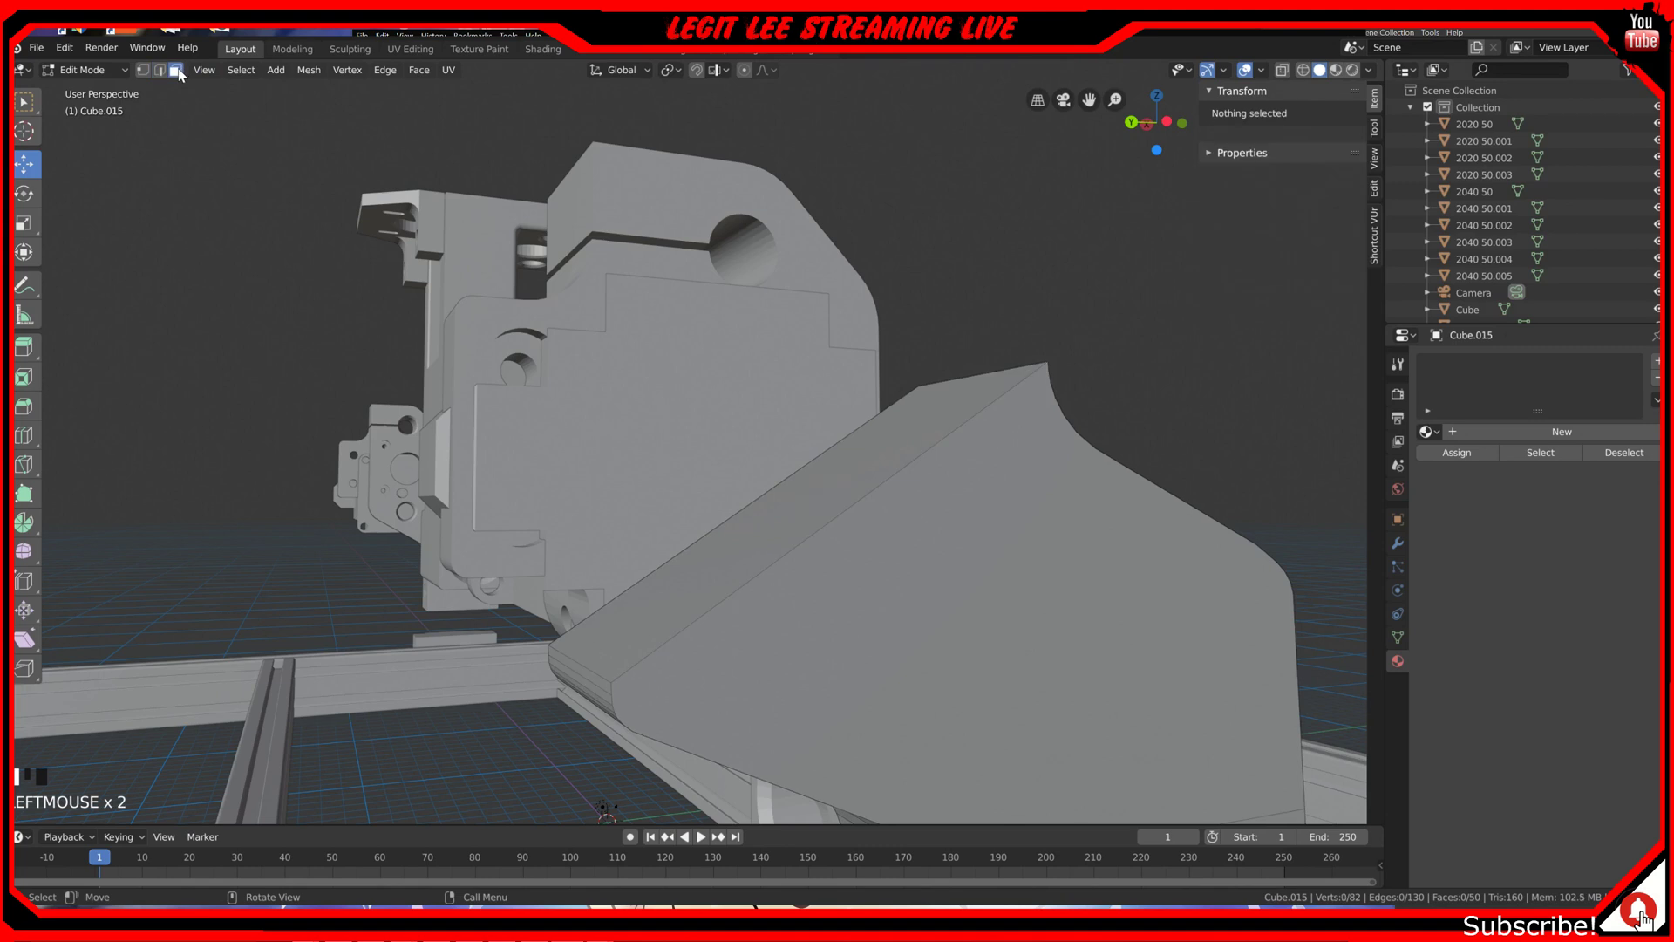
click(743, 569)
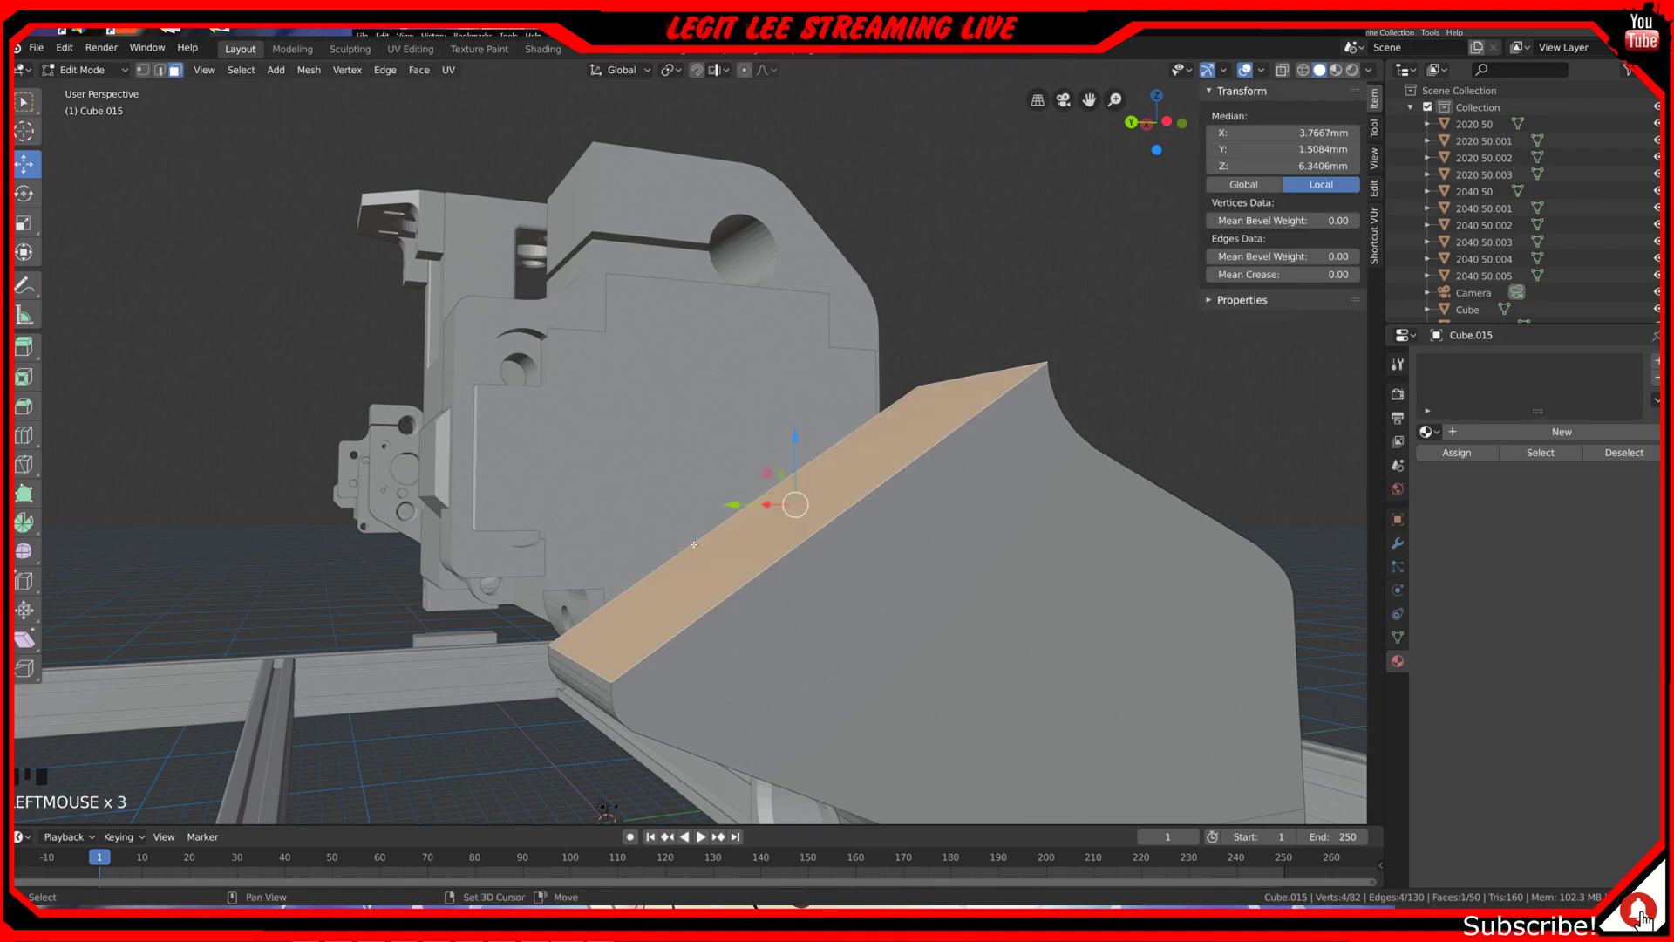
key(ctrl+KP_3)
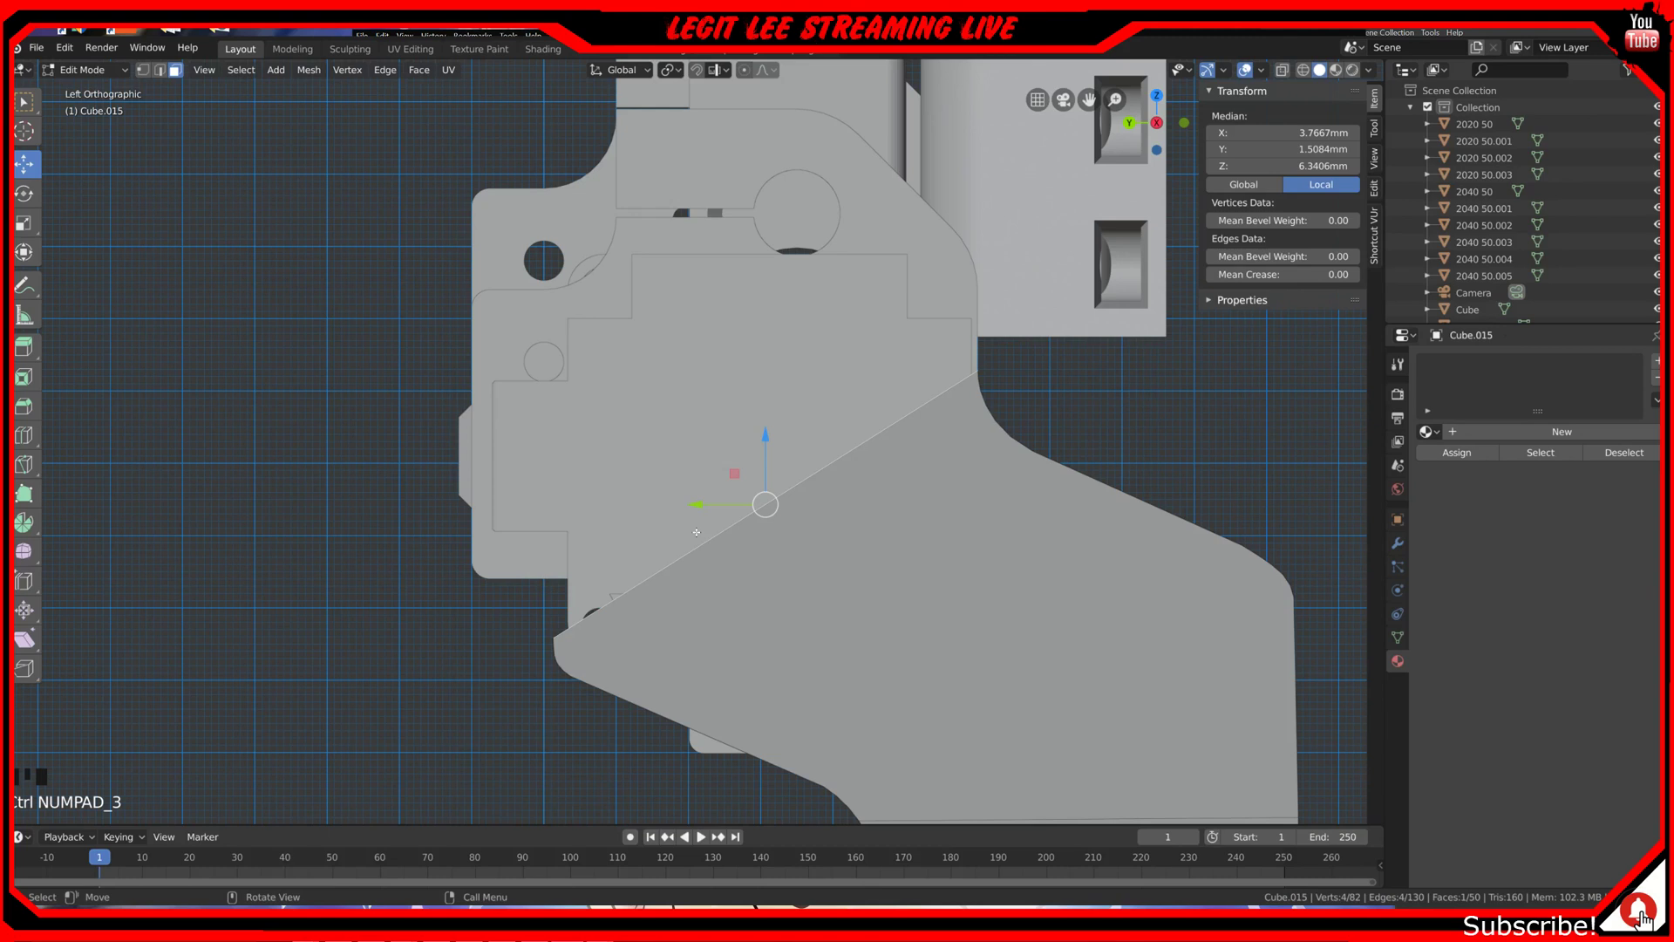
key(r)
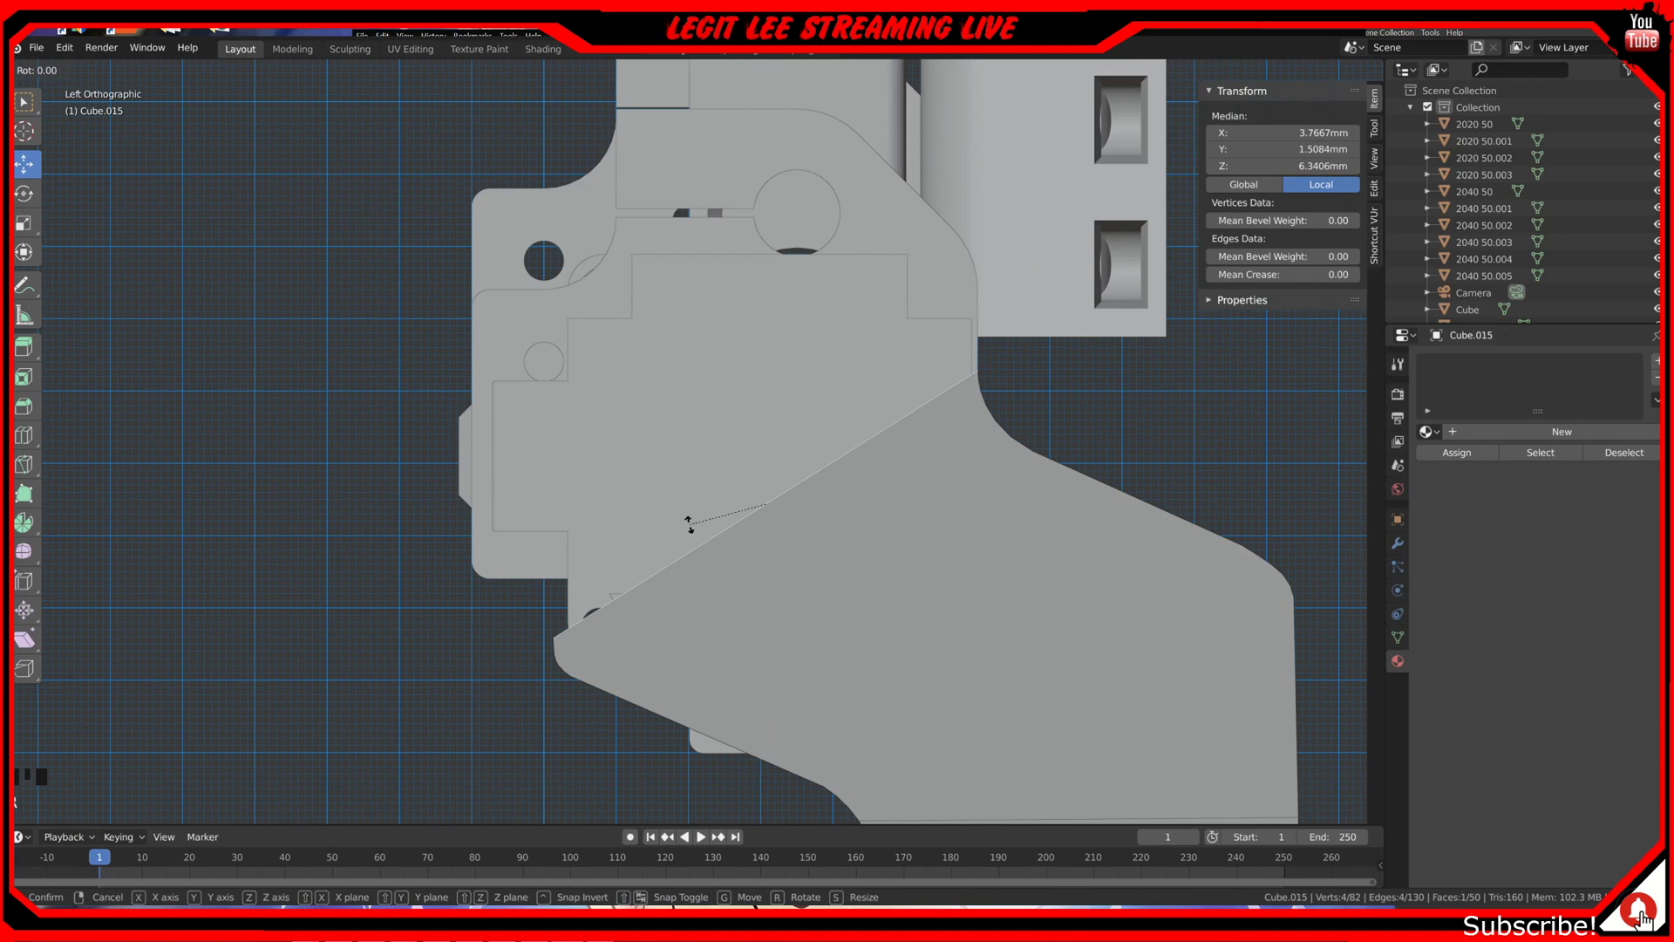
text(25)
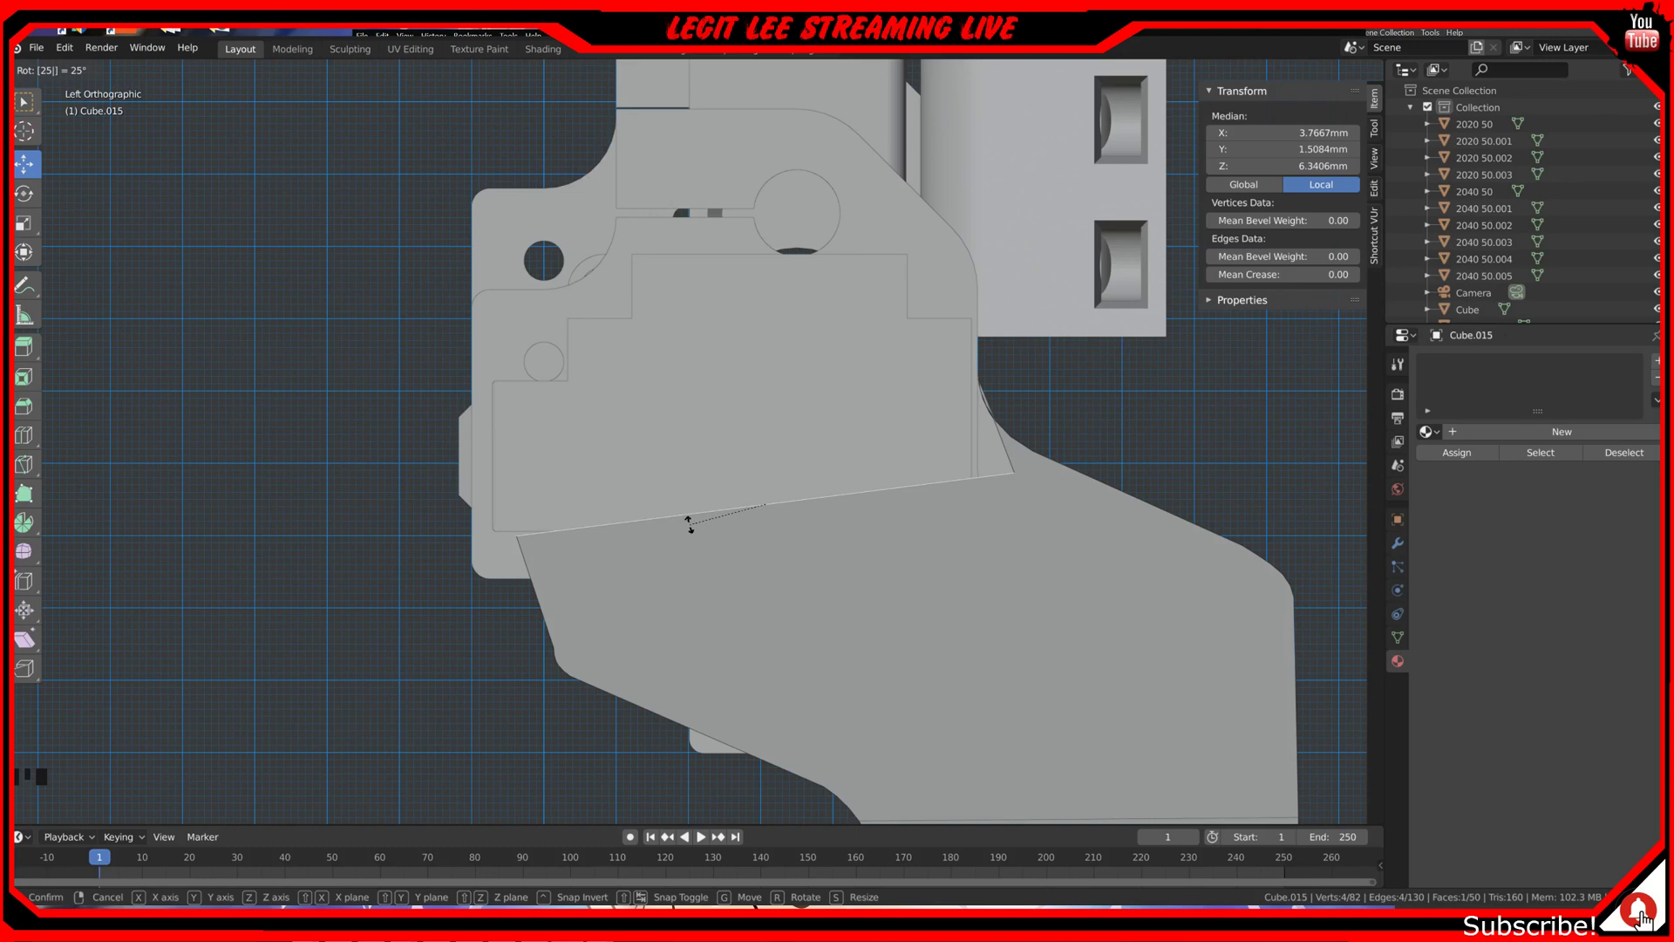
key(Return)
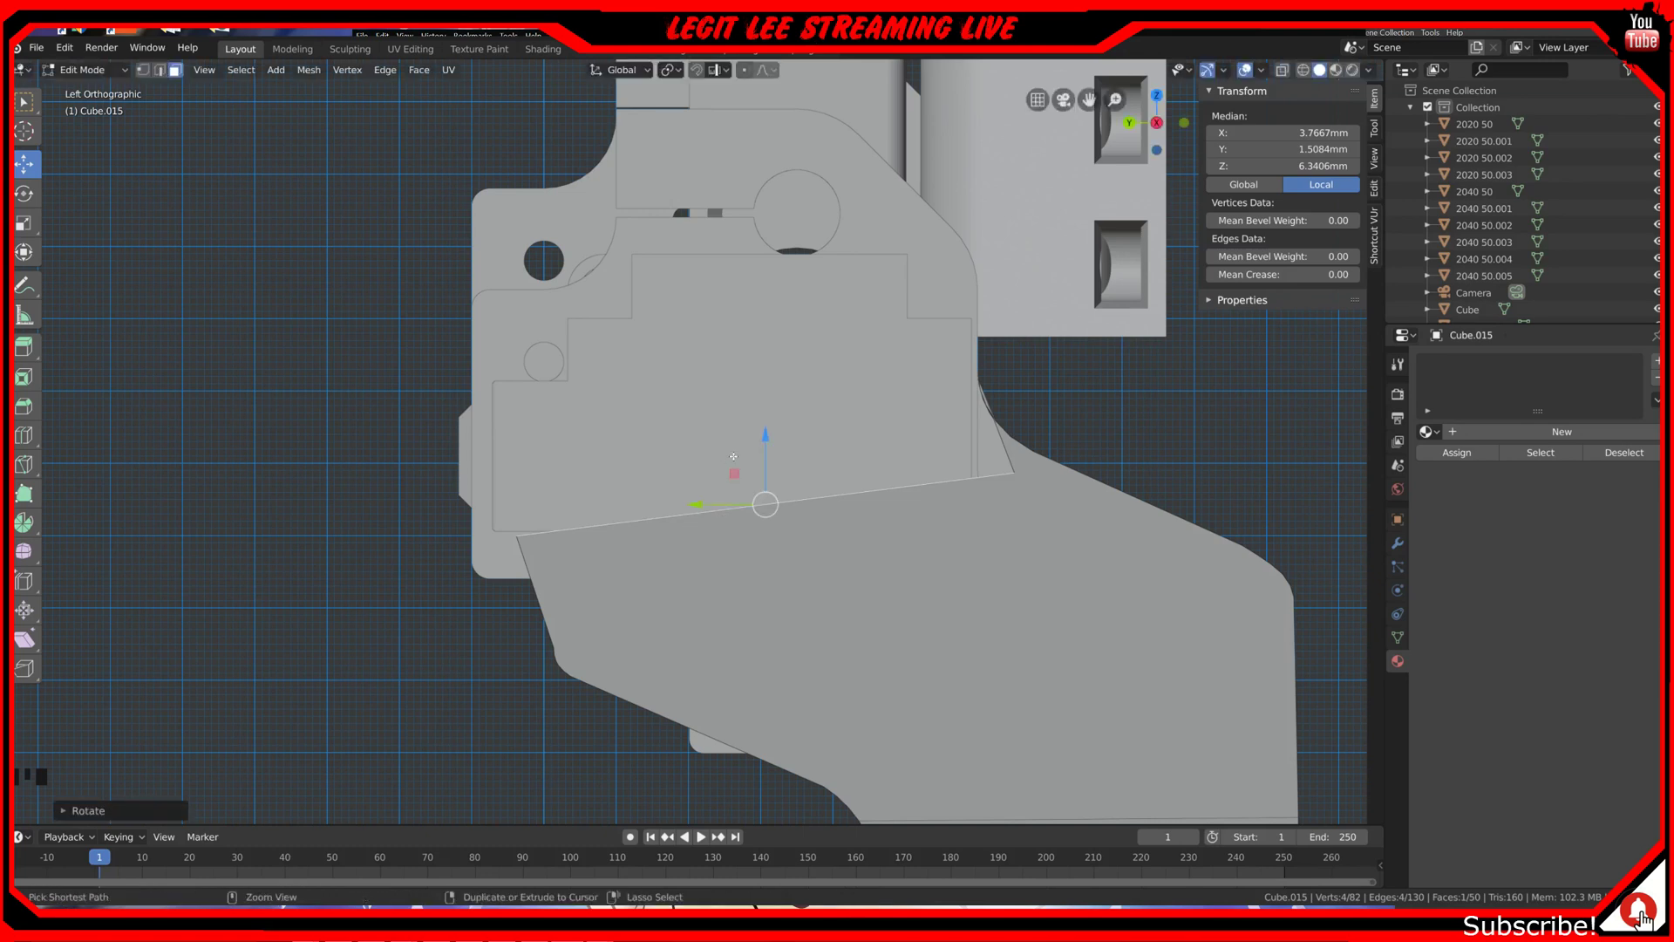
Step: Raise the top face along Z to 8.4582 mm local and narrow it along Y until the bracket's adjoining sides run vertical
ctrl+drag(765, 437, 669, 175)
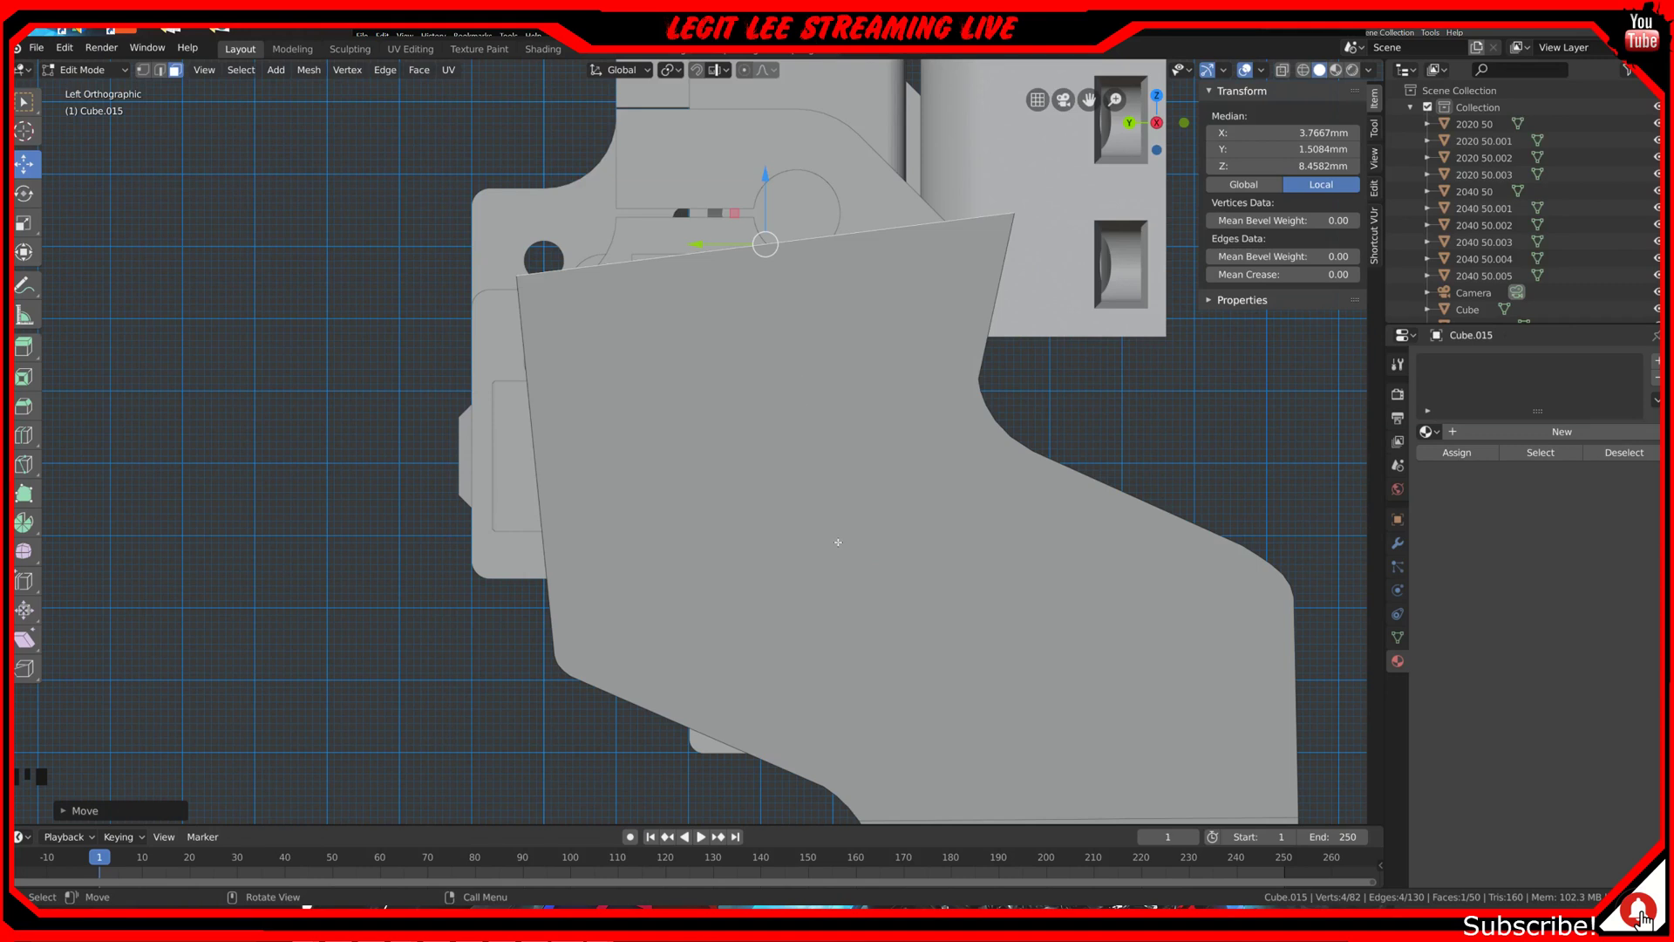
key(s)
key(y)
ctrl+drag(825, 543, 835, 495)
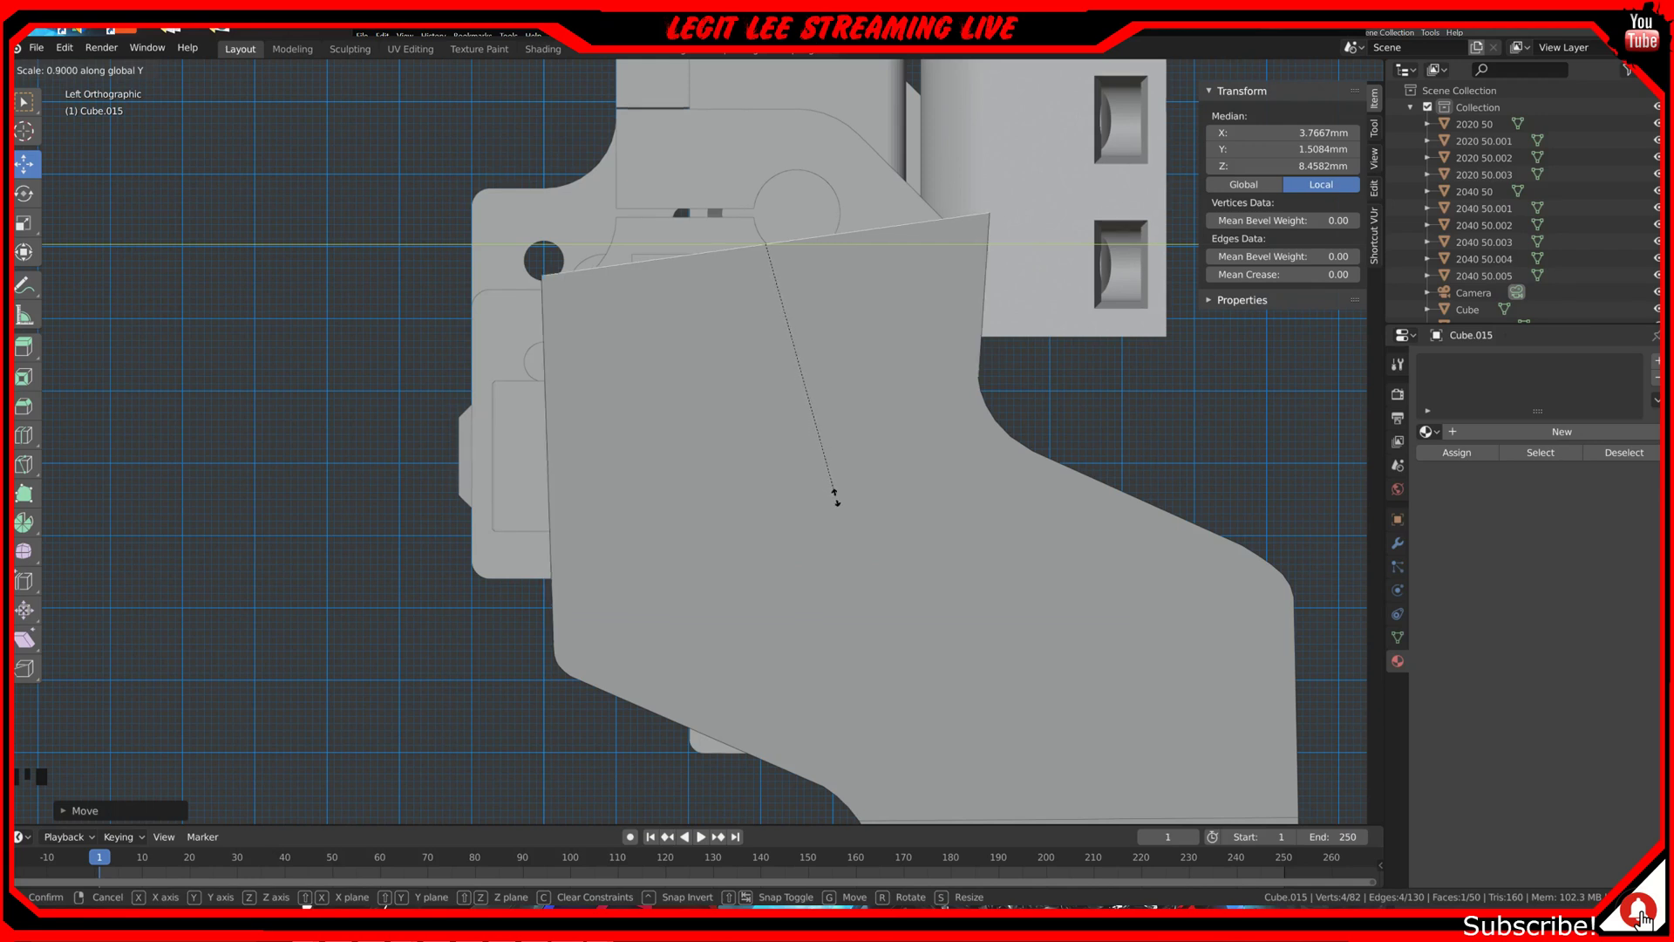
mouse_move(836, 497)
ctrl+mouse_down()
mouse_move(826, 478)
mouse_move(841, 495)
ctrl+mouse_up()
click(841, 496)
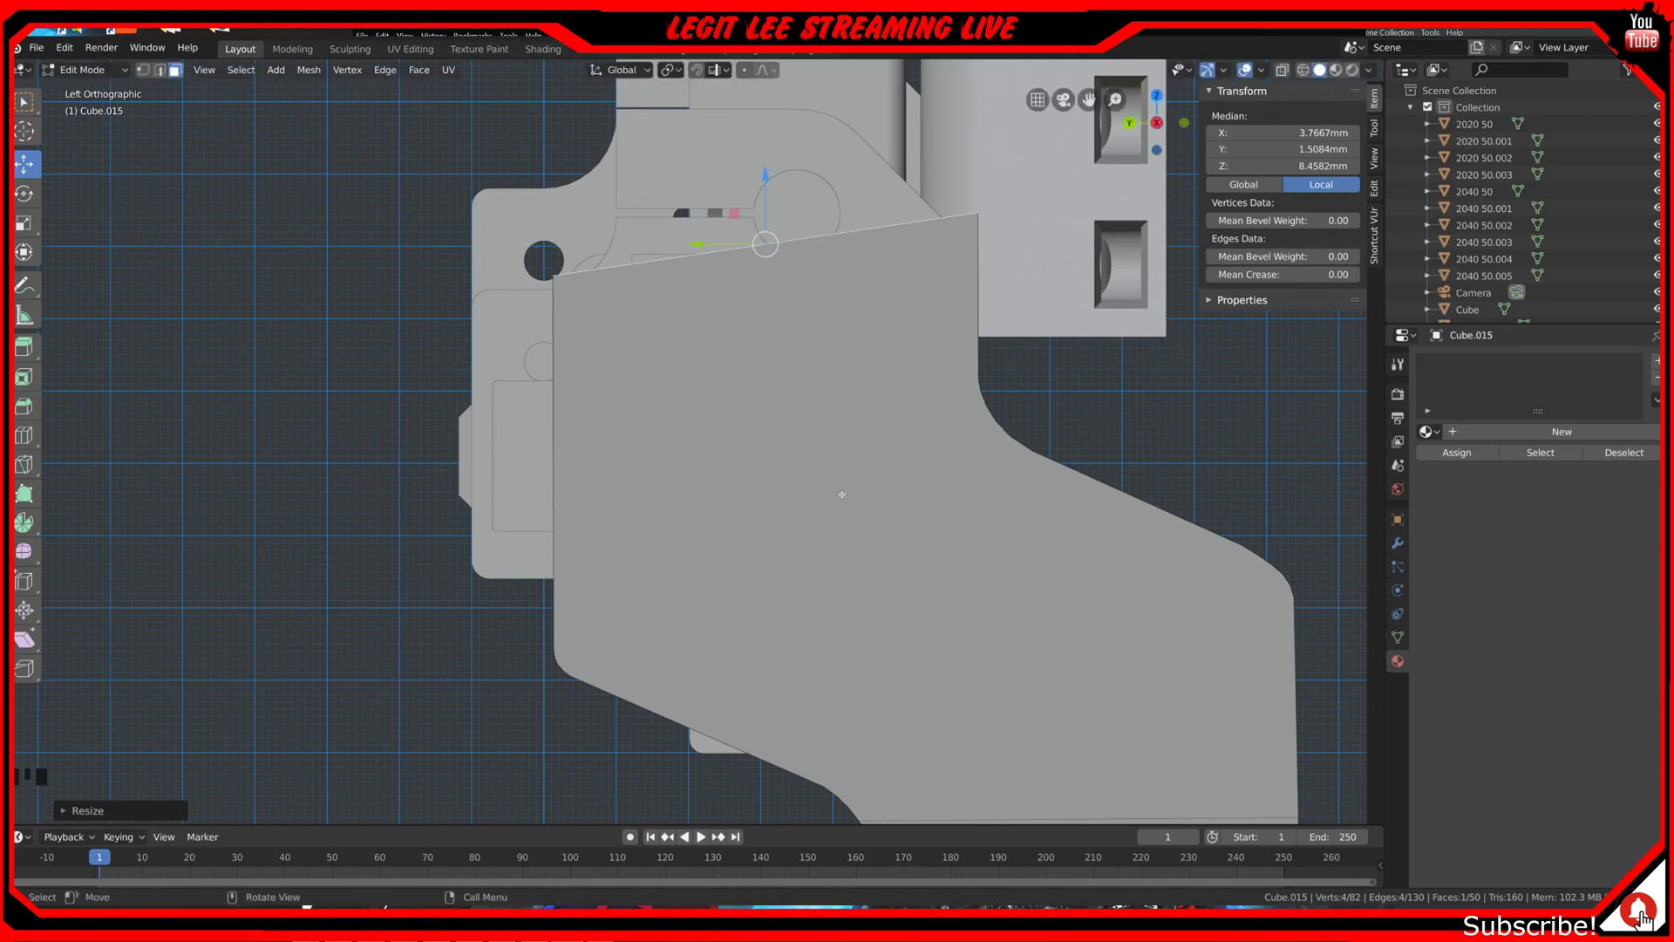
Step: Rotate the Cube.015 bracket's sloped top face 8° in the left view to level it
shift+middle_drag(827, 467, 852, 573)
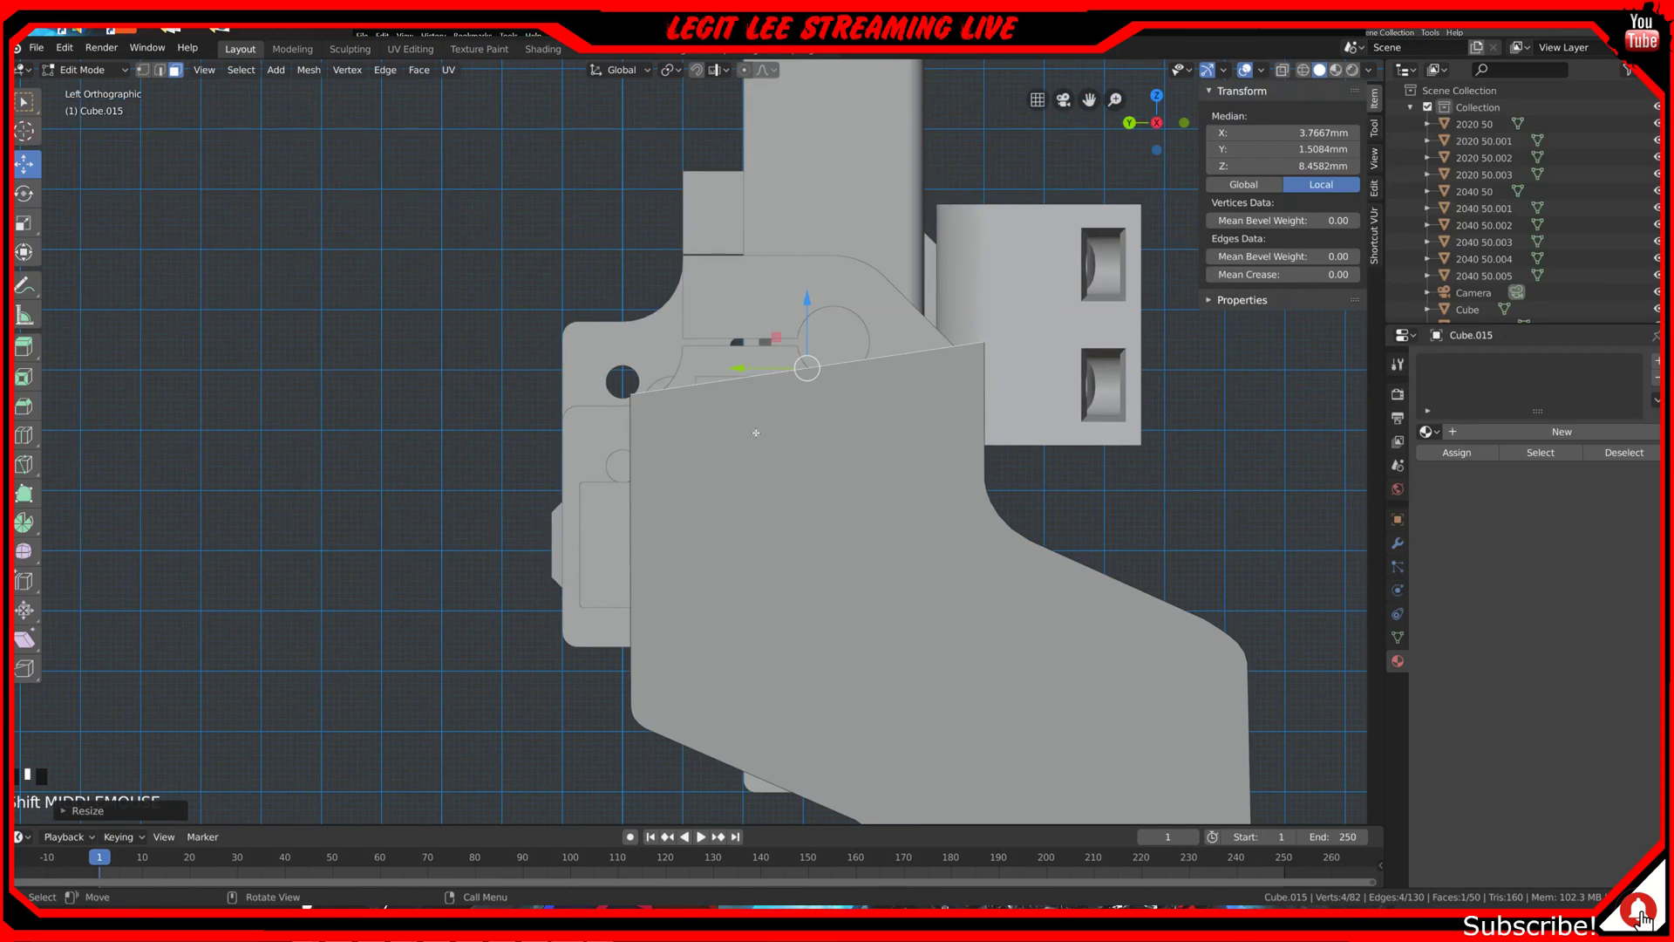
key(r)
text(15)
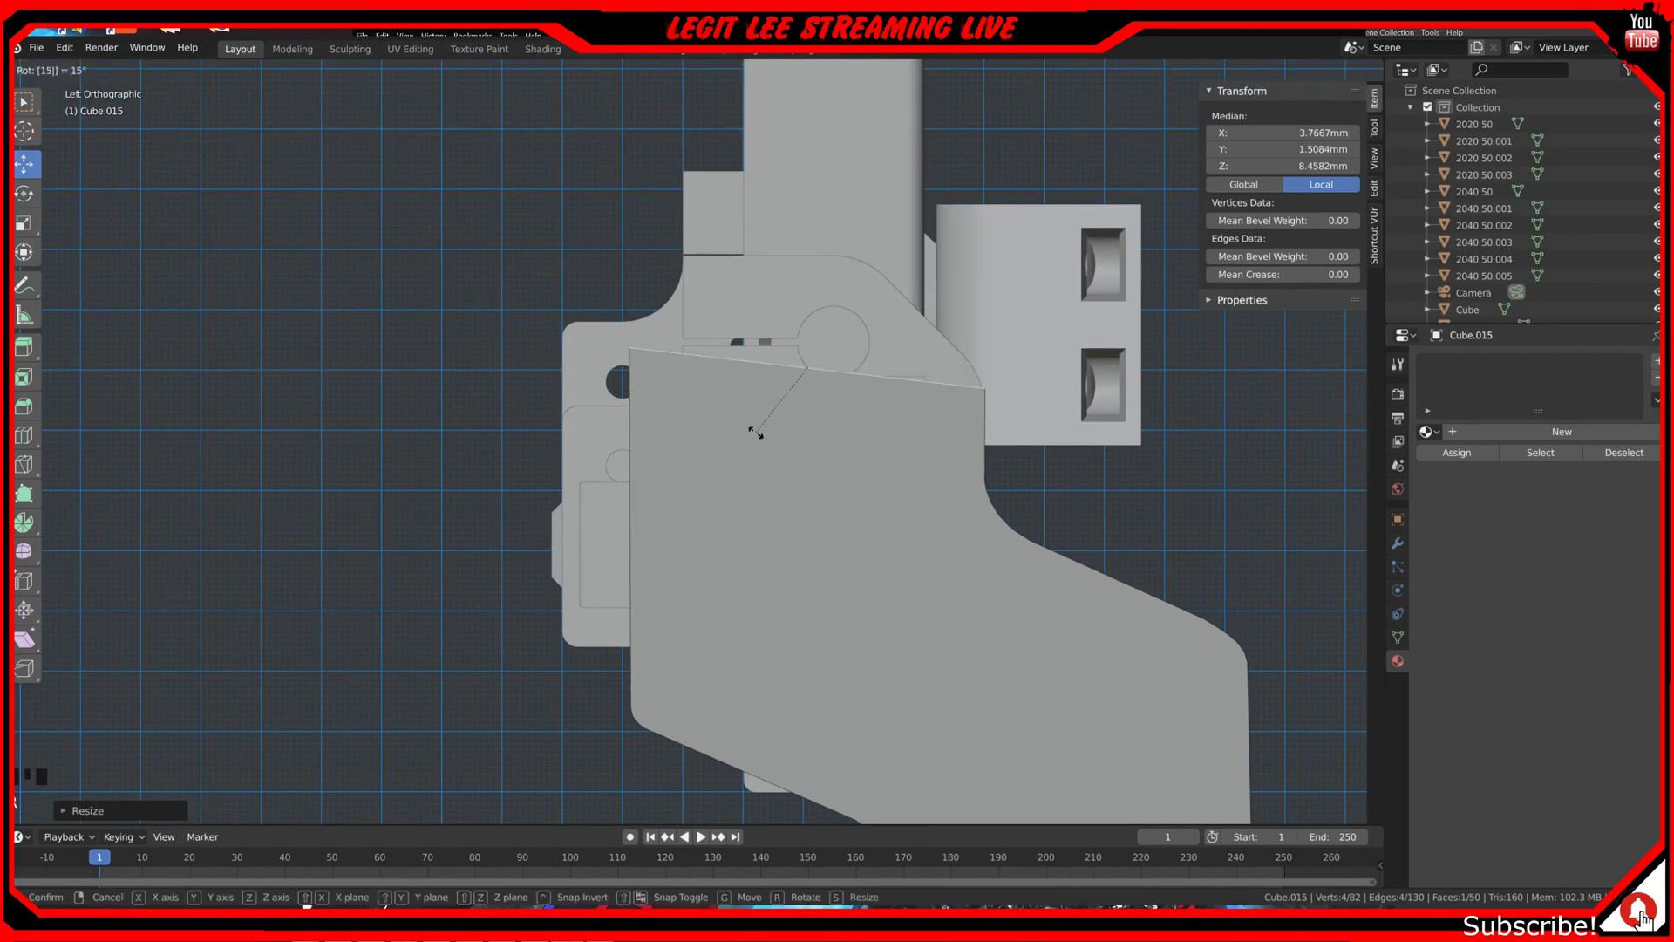
key(Escape)
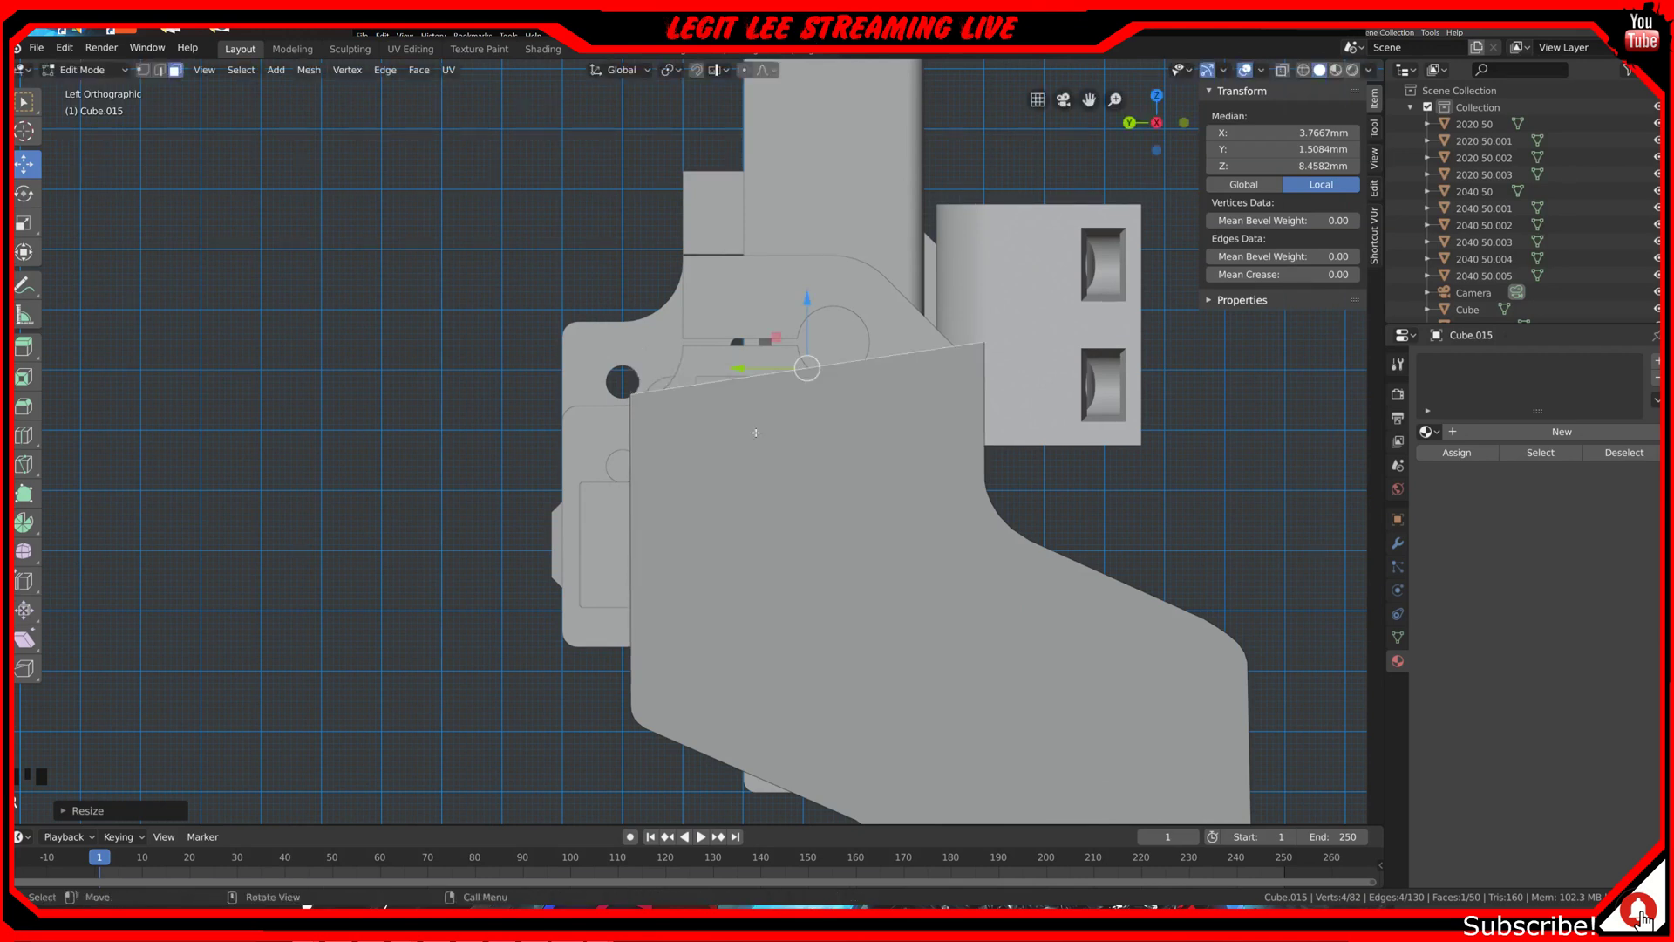
text(r5)
key(BackSpace)
text(10)
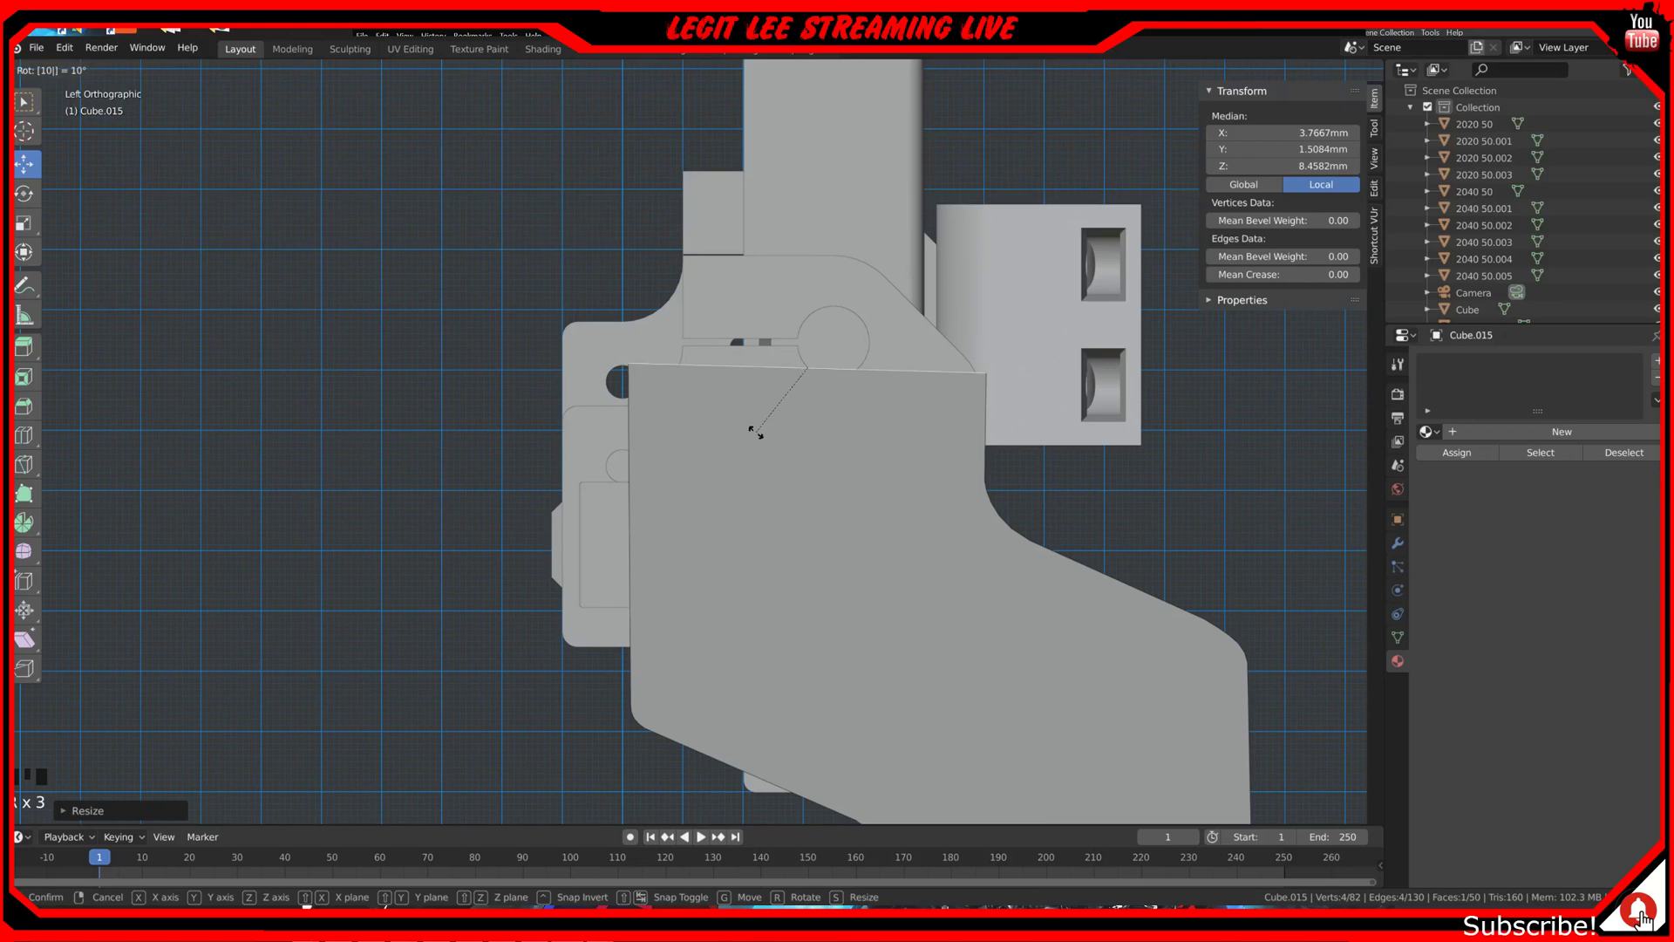
key(BackSpace)
key(BackSpace)
text(8)
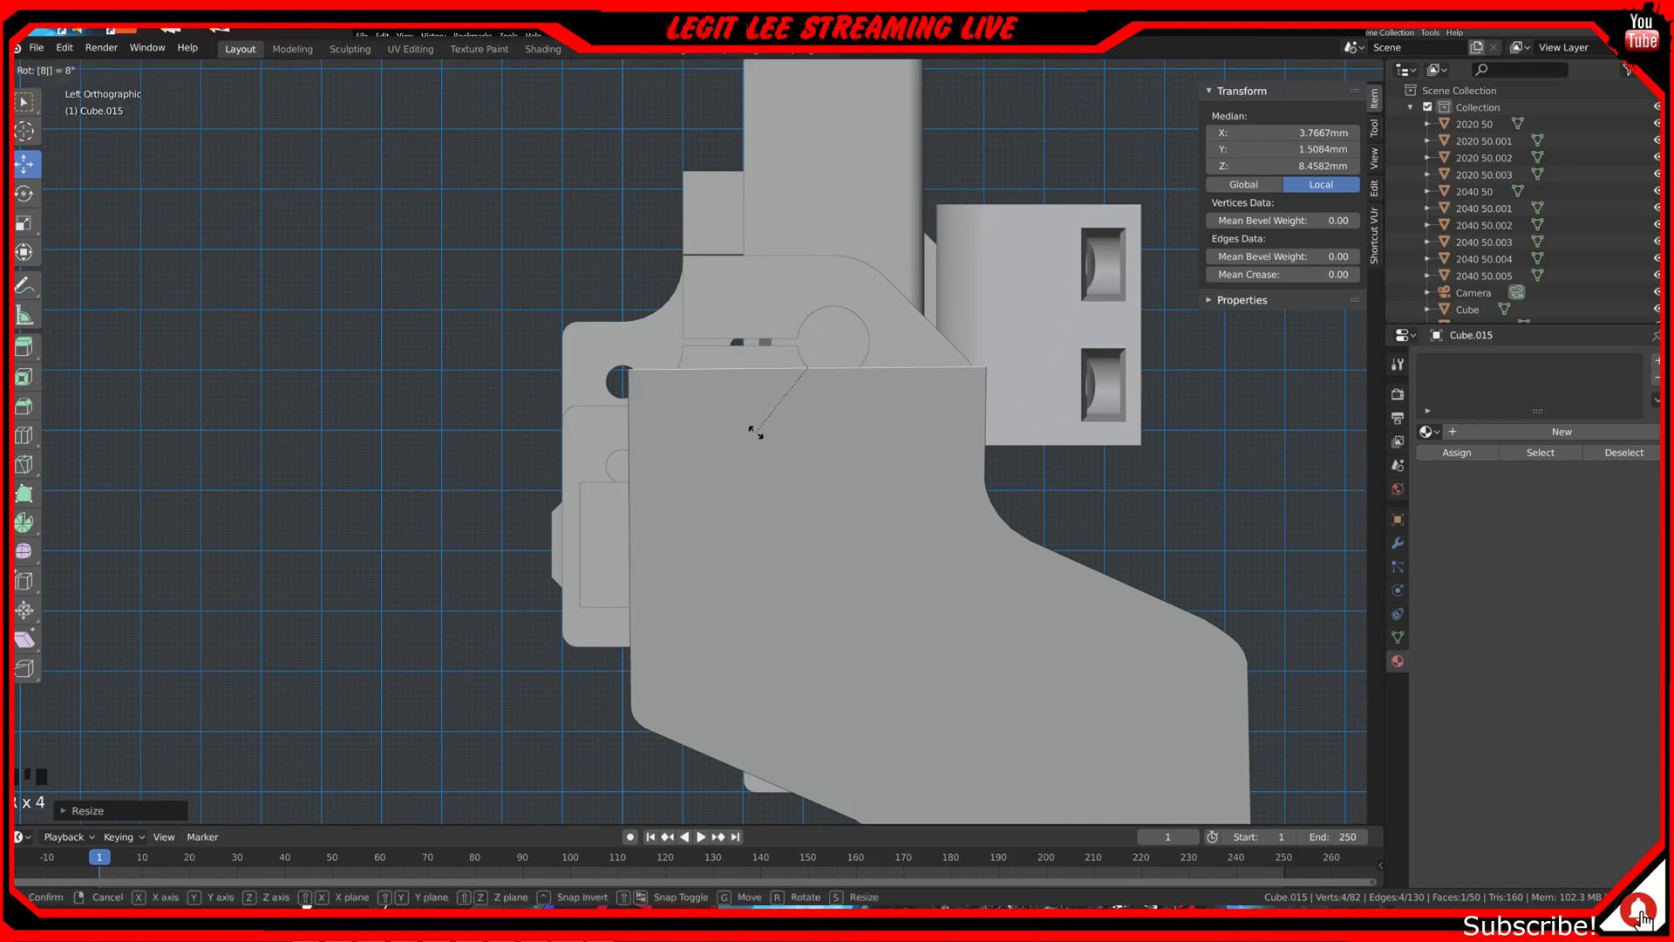
key(Return)
Step: Examine the levelled bracket against the motor and the surrounding machine frame from several angles
scroll(756, 432, down, 1)
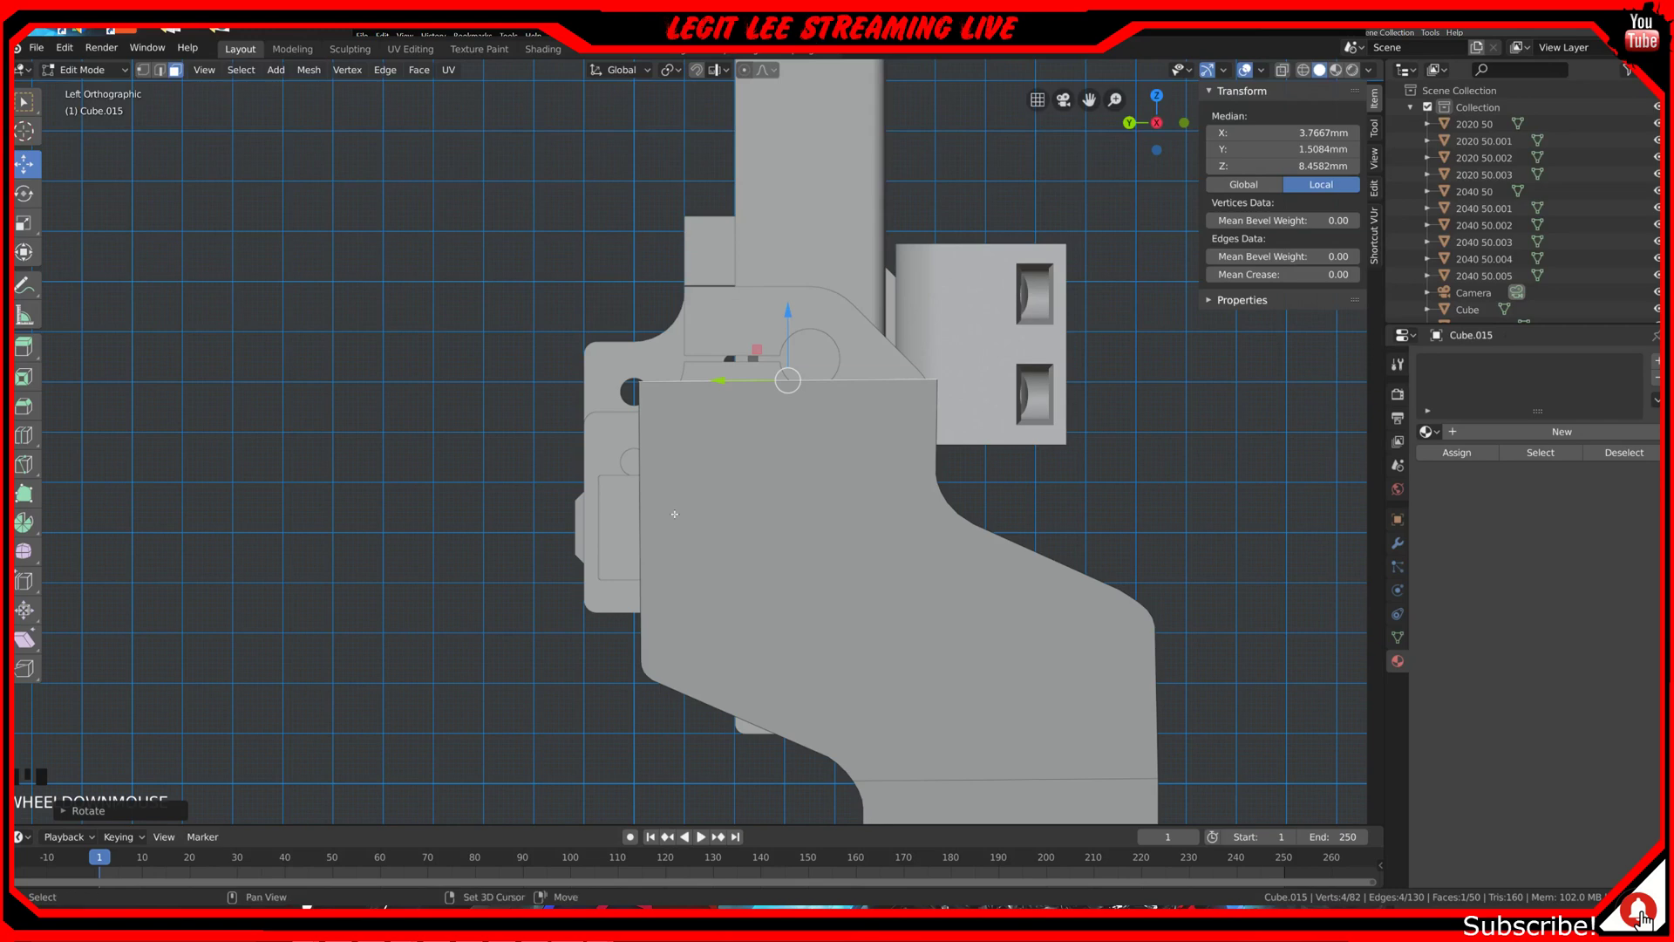
shift+middle_drag(674, 514, 901, 470)
mouse_move(718, 497)
middle_down()
mouse_move(748, 496)
mouse_move(735, 518)
mouse_move(866, 515)
mouse_move(584, 515)
mouse_move(852, 511)
mouse_move(748, 510)
middle_up()
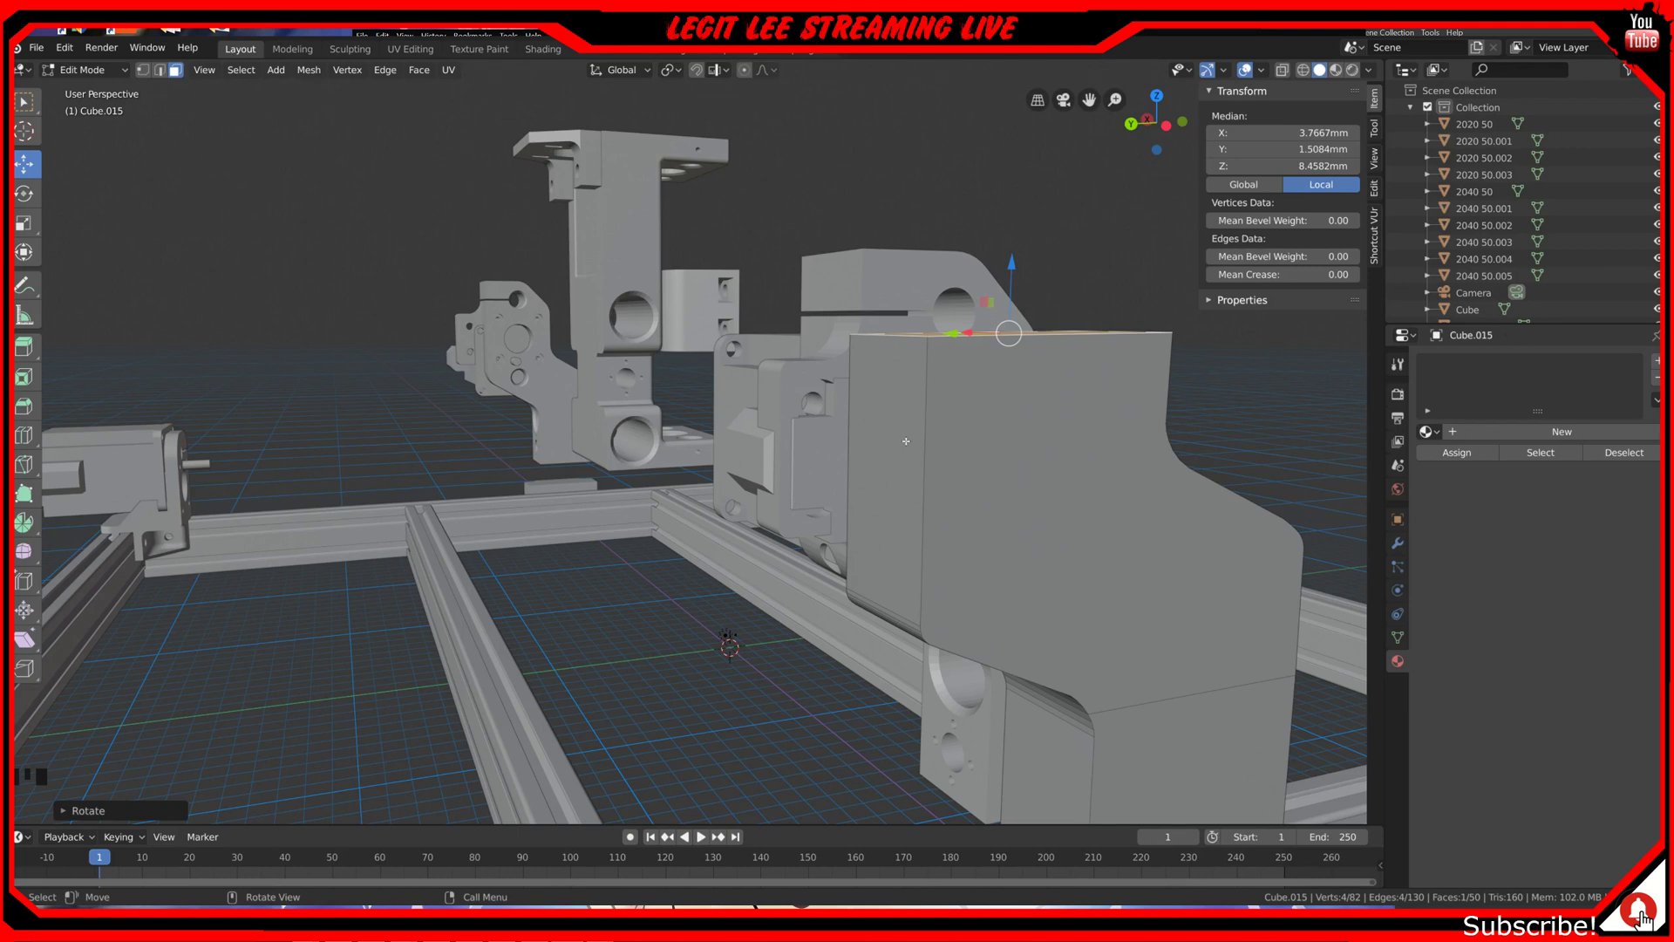
middle_drag(906, 441, 911, 498)
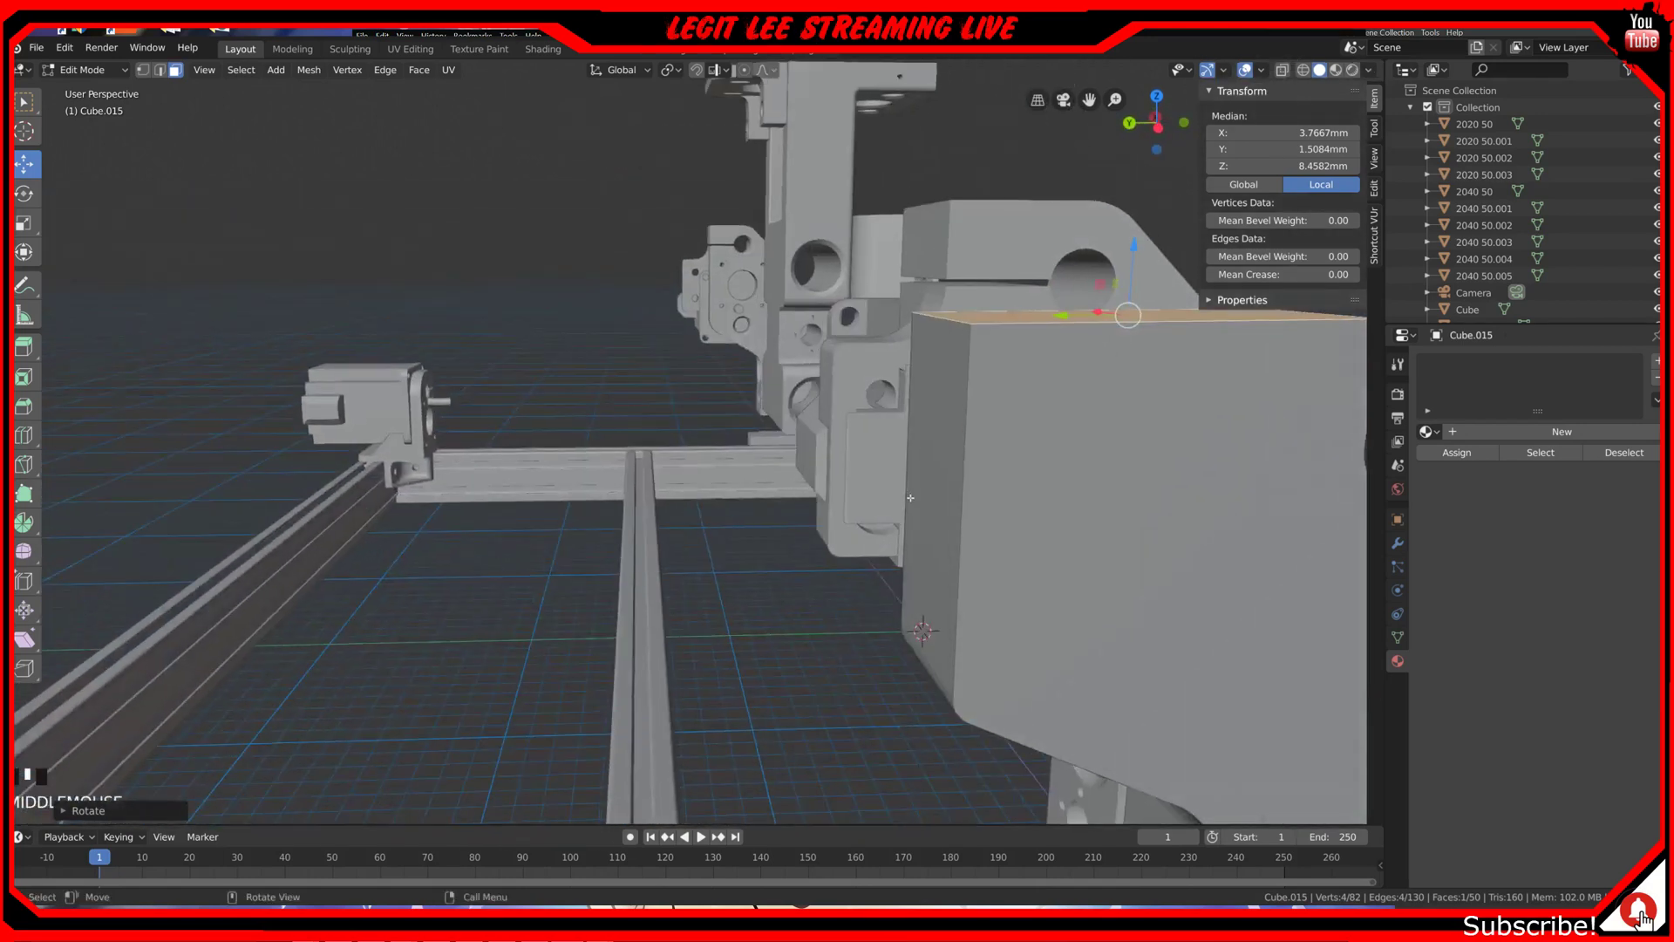
scroll(910, 498, down, 2)
scroll(911, 498, down, 5)
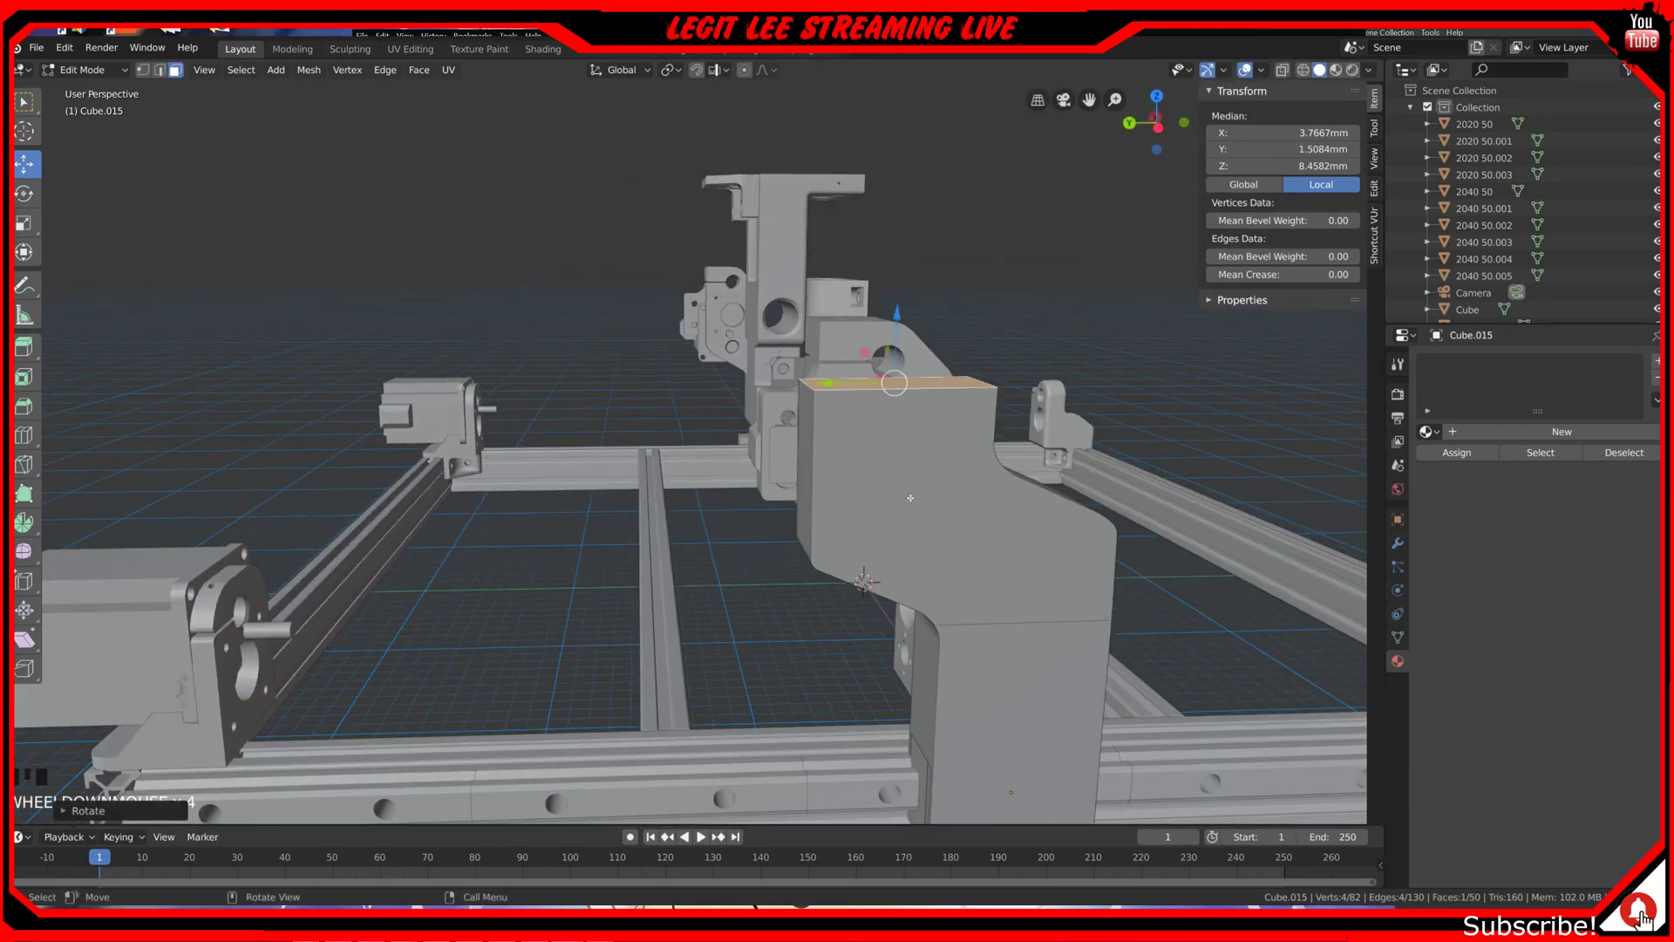
scroll(947, 601, down, 2)
mouse_move(947, 600)
shift+middle_down()
mouse_move(968, 588)
mouse_move(814, 584)
mouse_move(959, 627)
shift+middle_up()
scroll(1049, 655, down, 3)
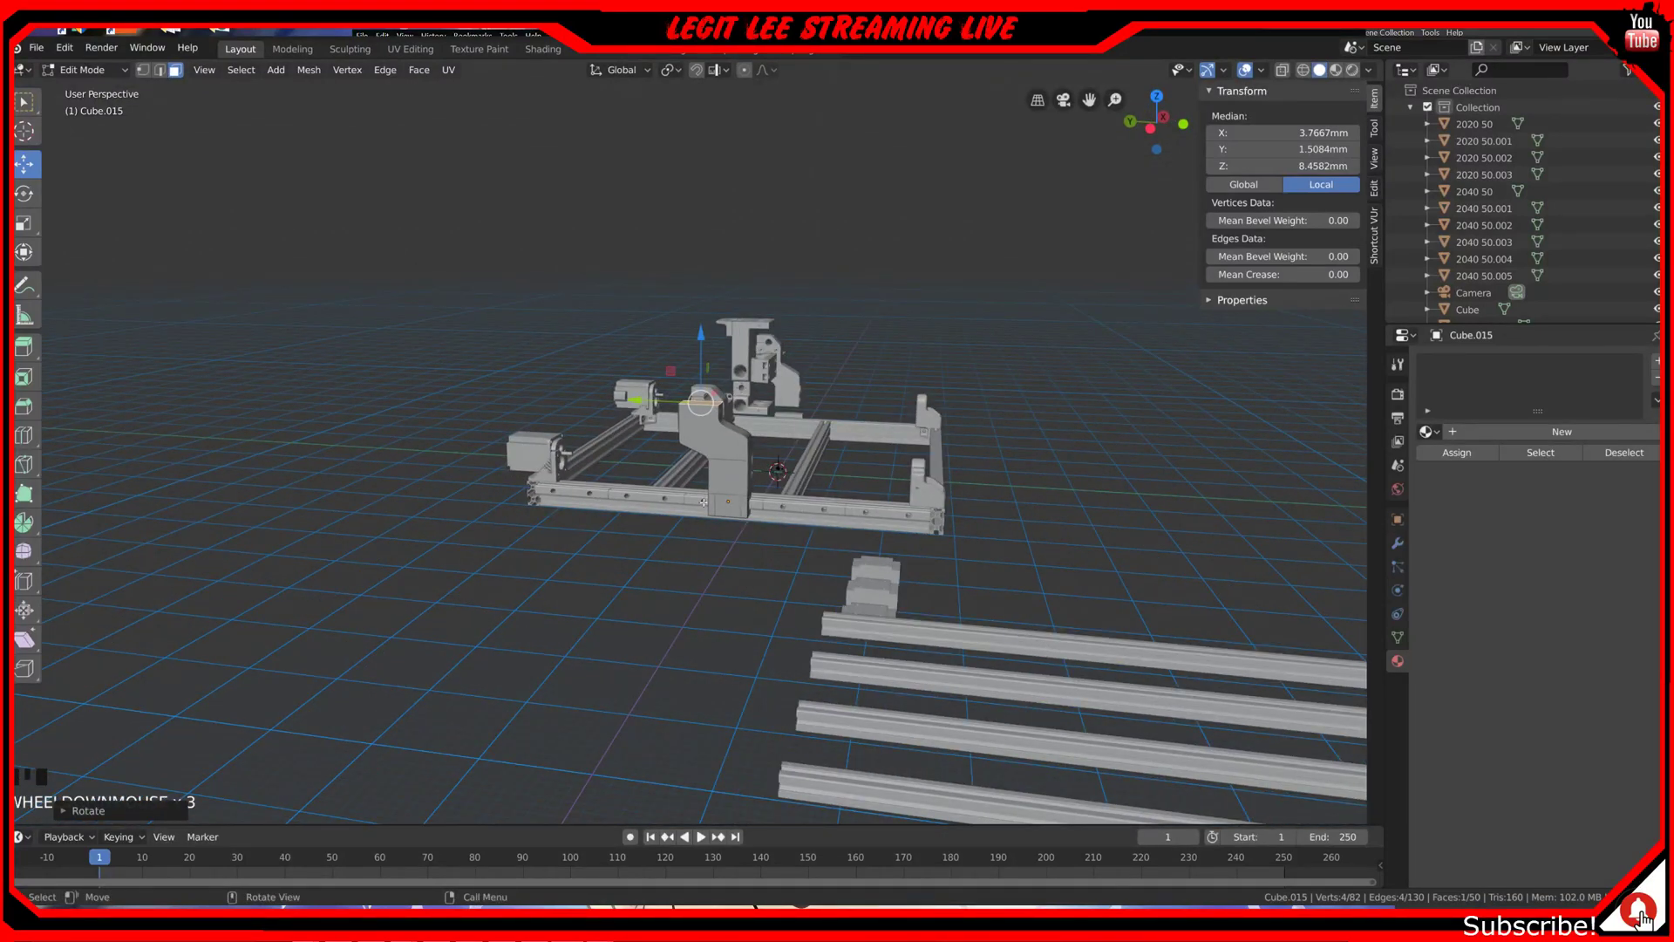
Step: Raise the bracket's top face along Z in the left view to 9.6347 mm local
scroll(704, 502, up, 10)
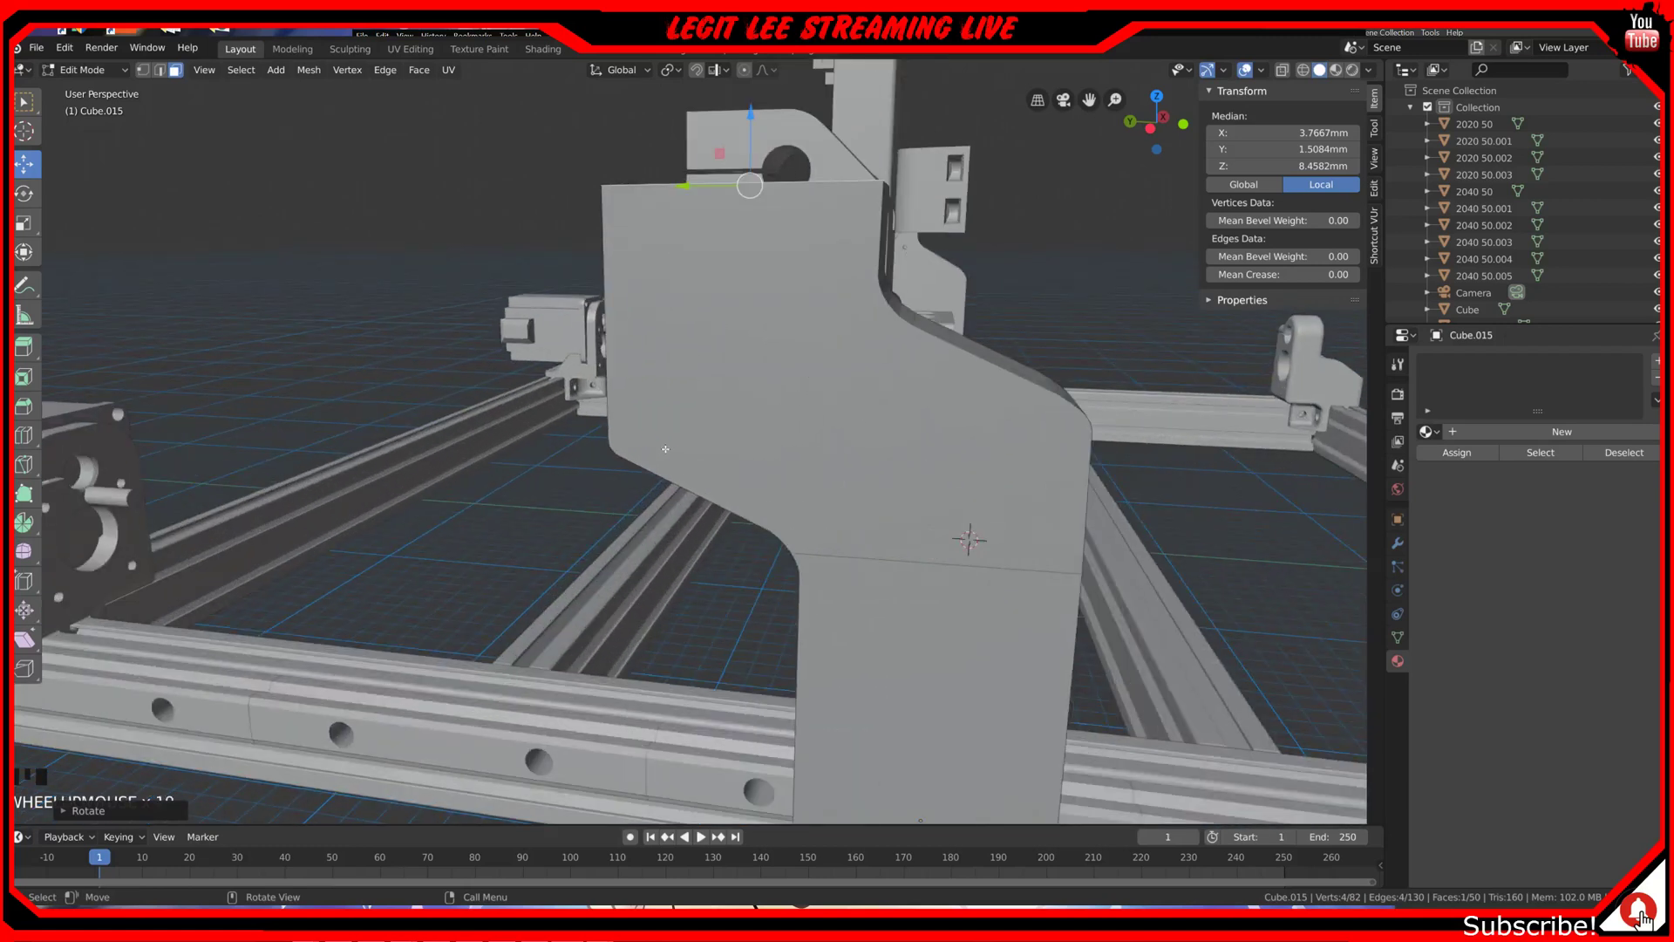
alt+middle_drag(665, 449, 582, 473)
ctrl+drag(722, 341, 723, 258)
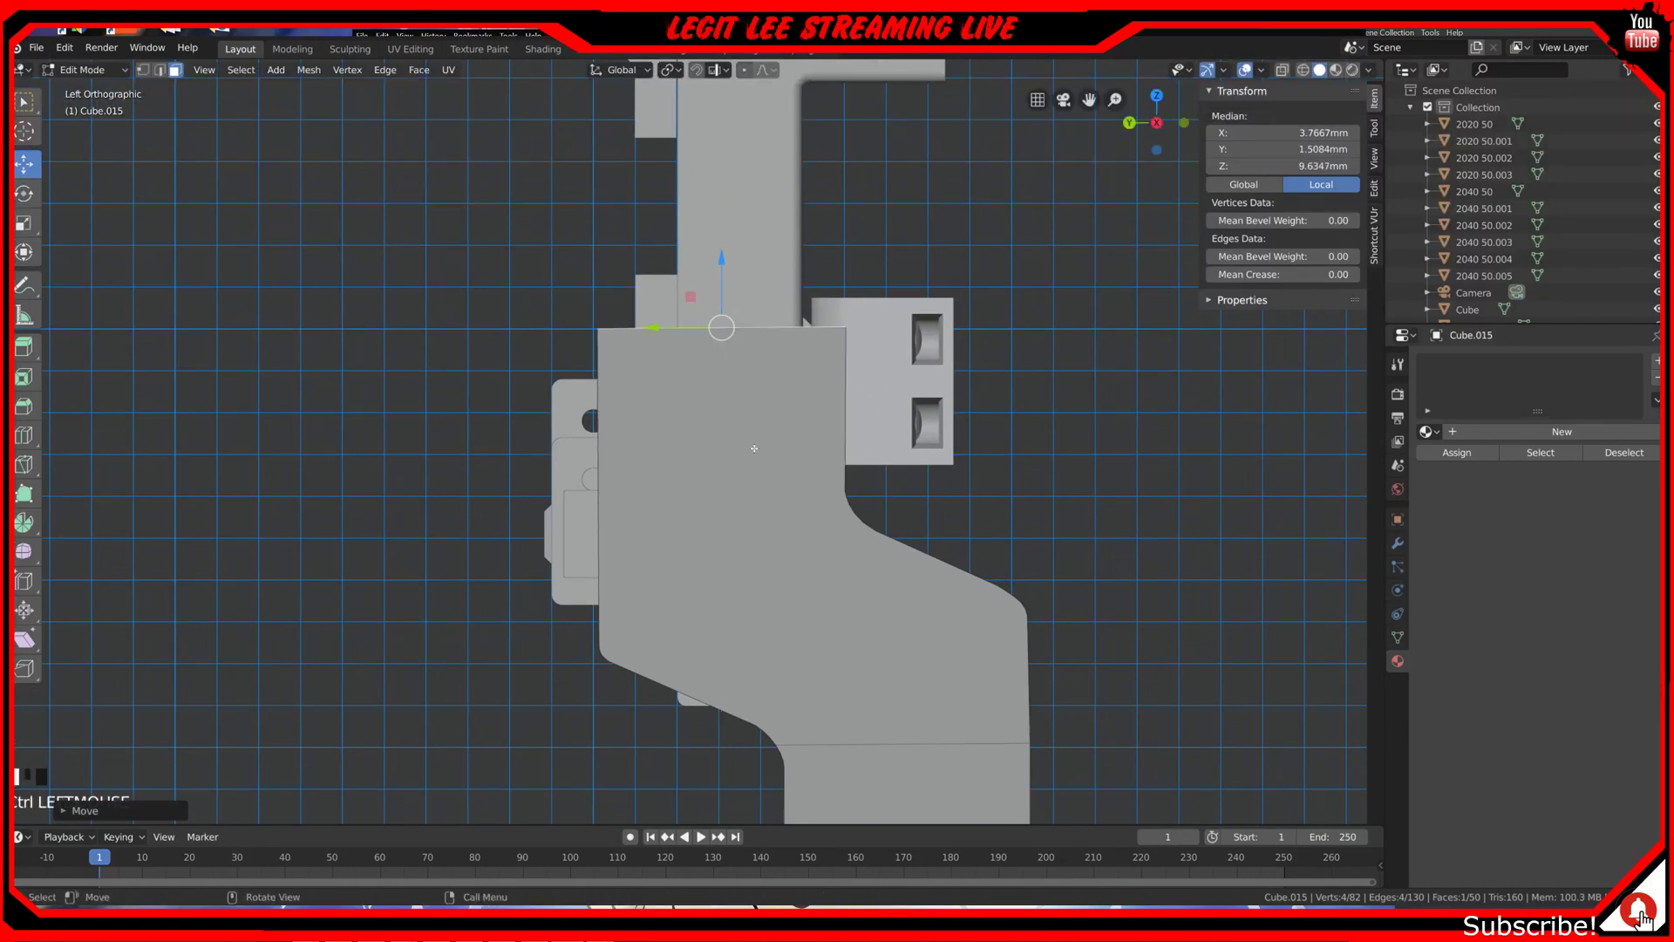
Step: Select the lower edge of the bracket's tall back face in edge mode and raise it along Z to 5.7645 mm local
middle_drag(658, 532, 703, 529)
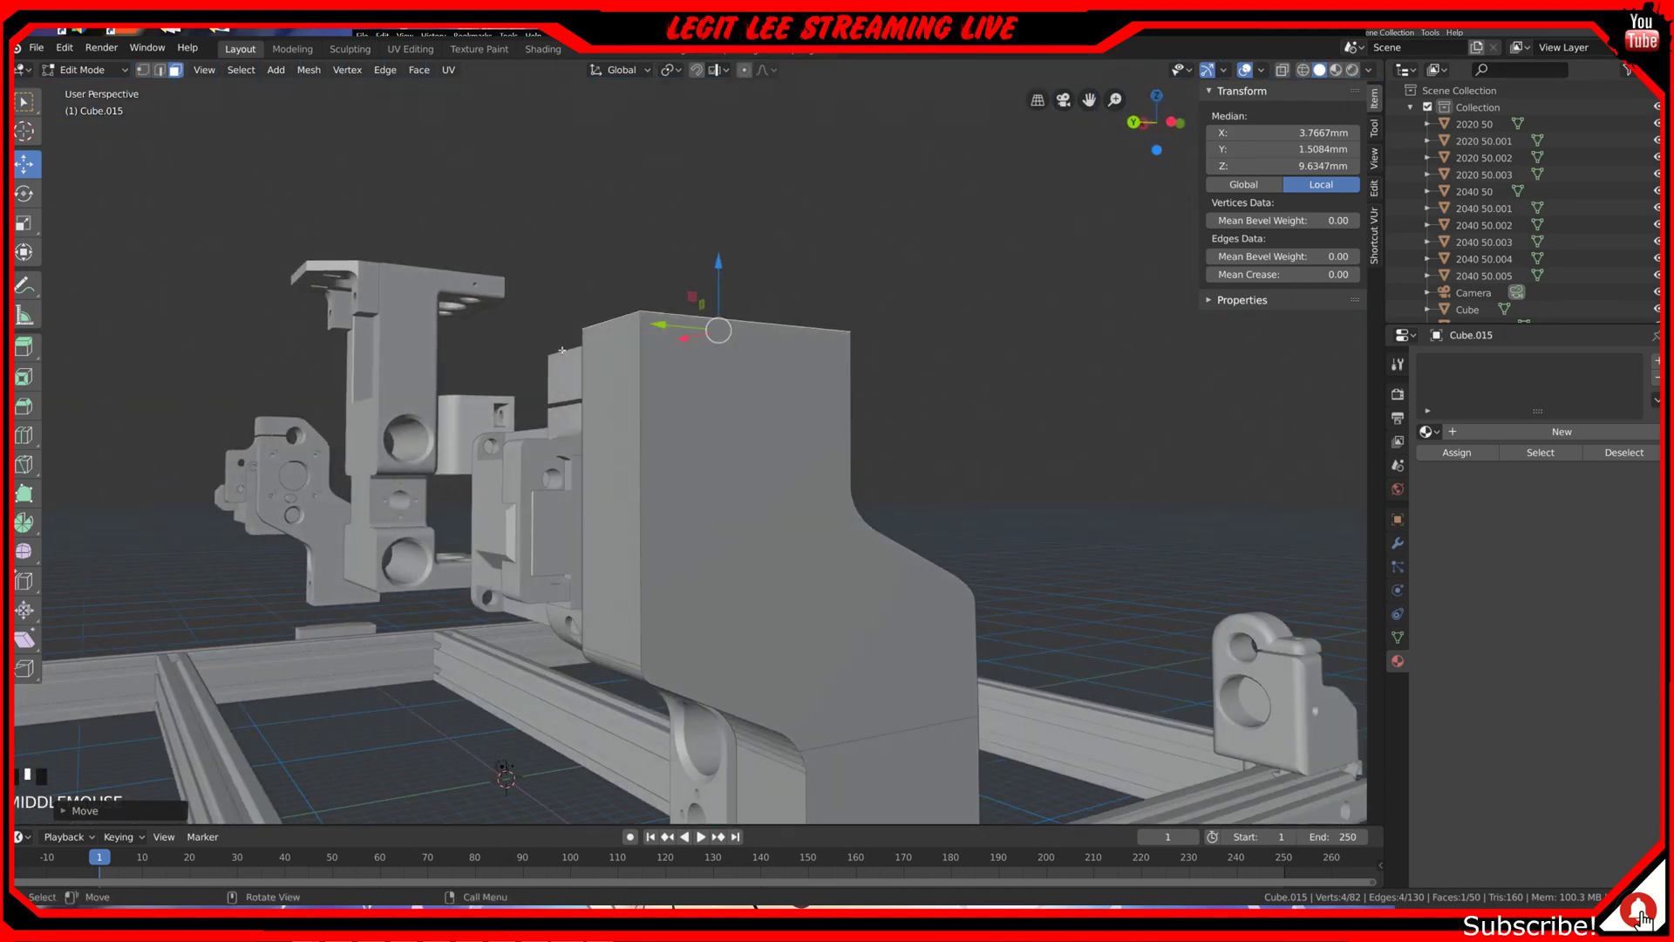
click(615, 394)
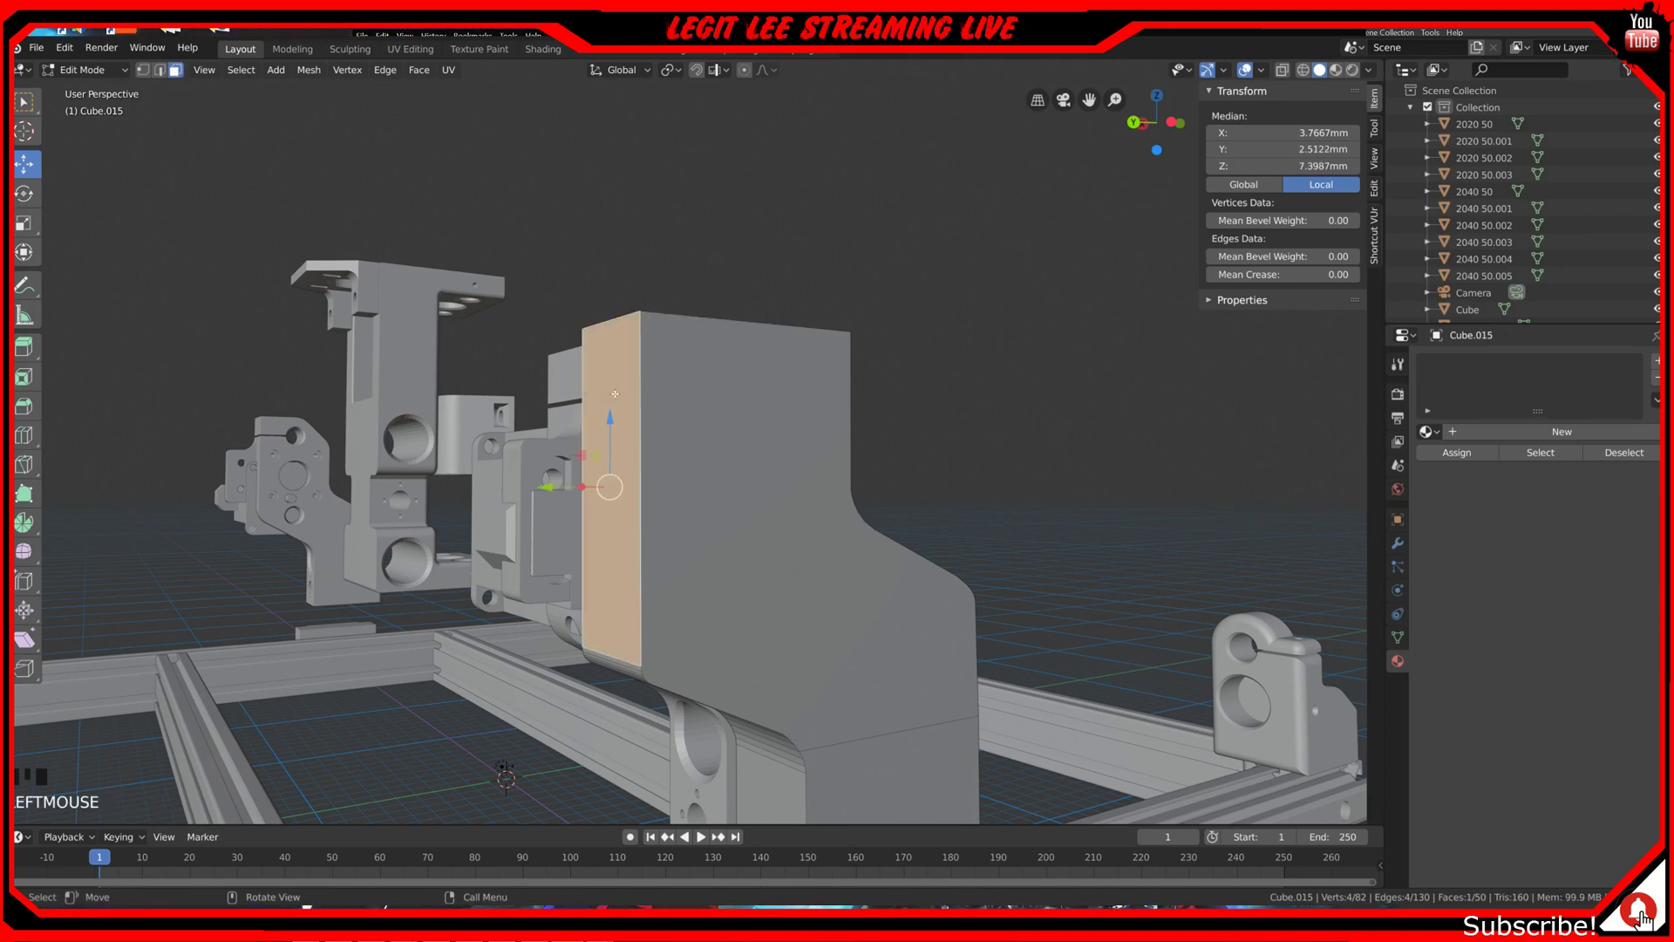
key(ctrl+KP_3)
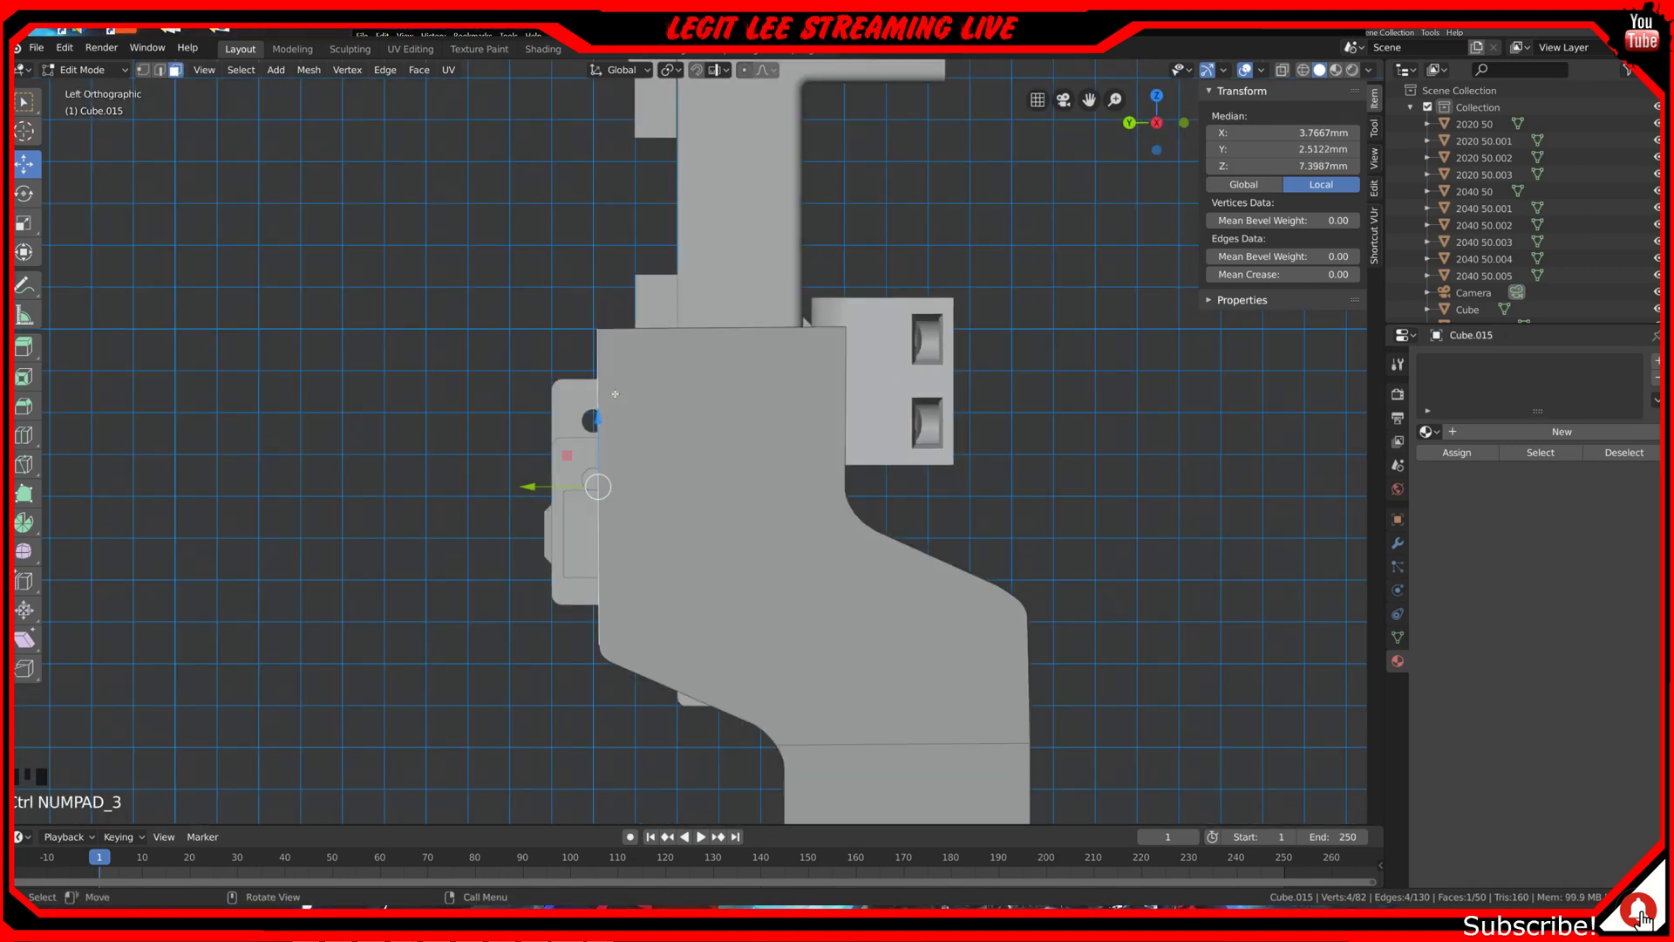
middle_drag(615, 394, 734, 469)
key(ctrl+KP_1)
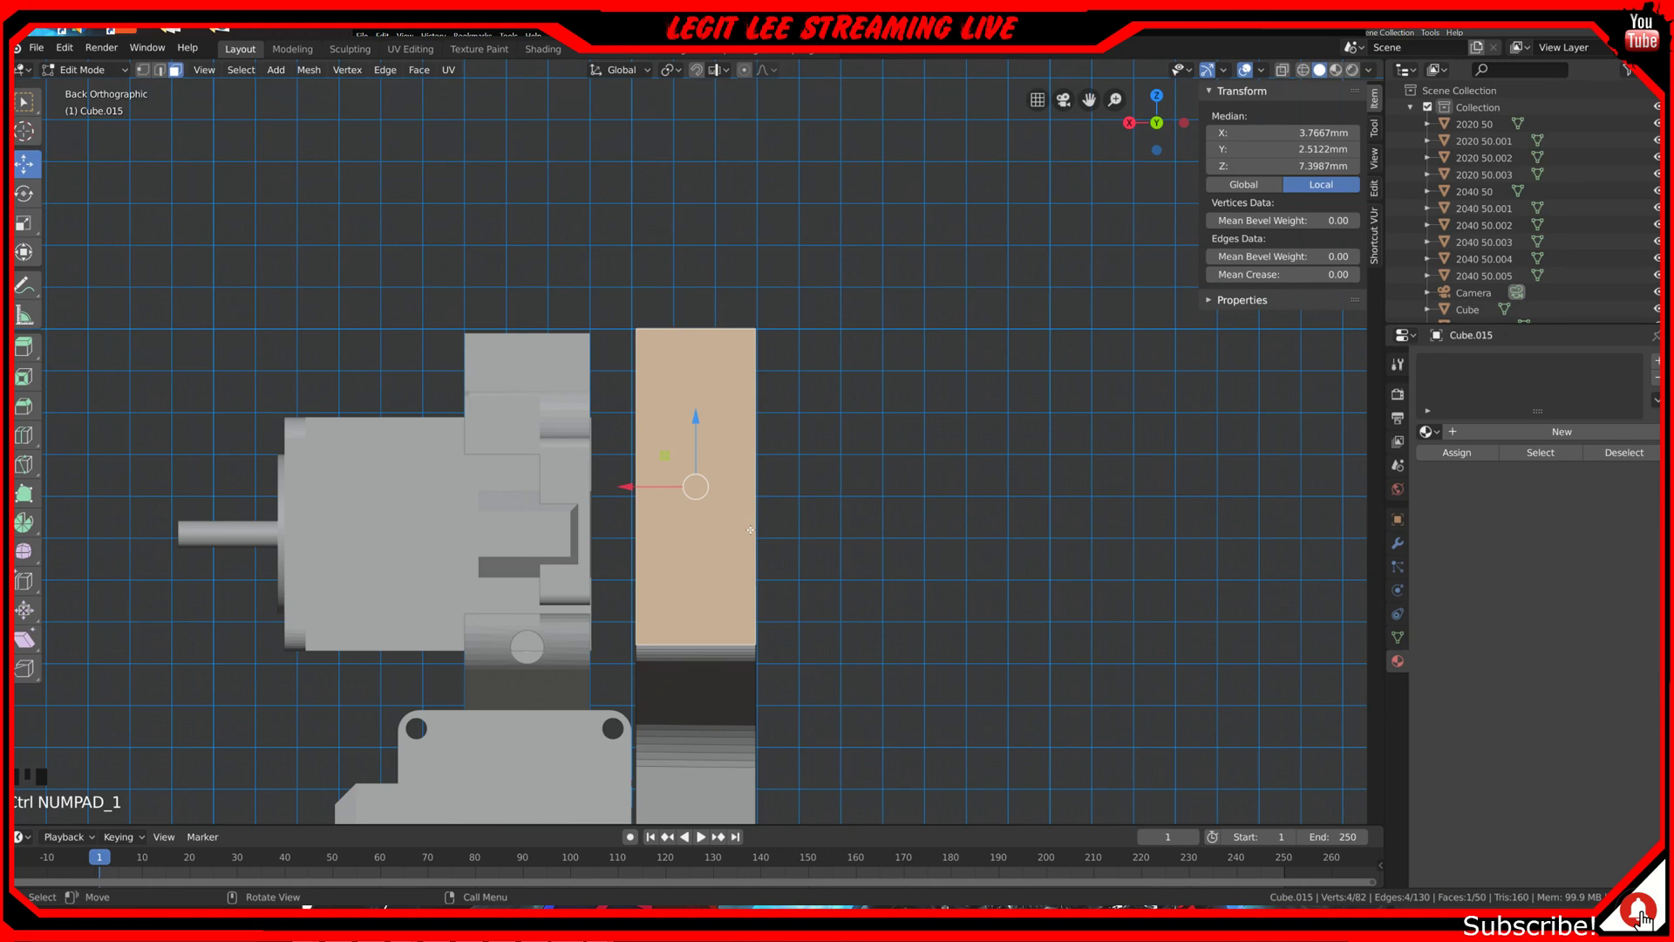
click(160, 72)
click(706, 645)
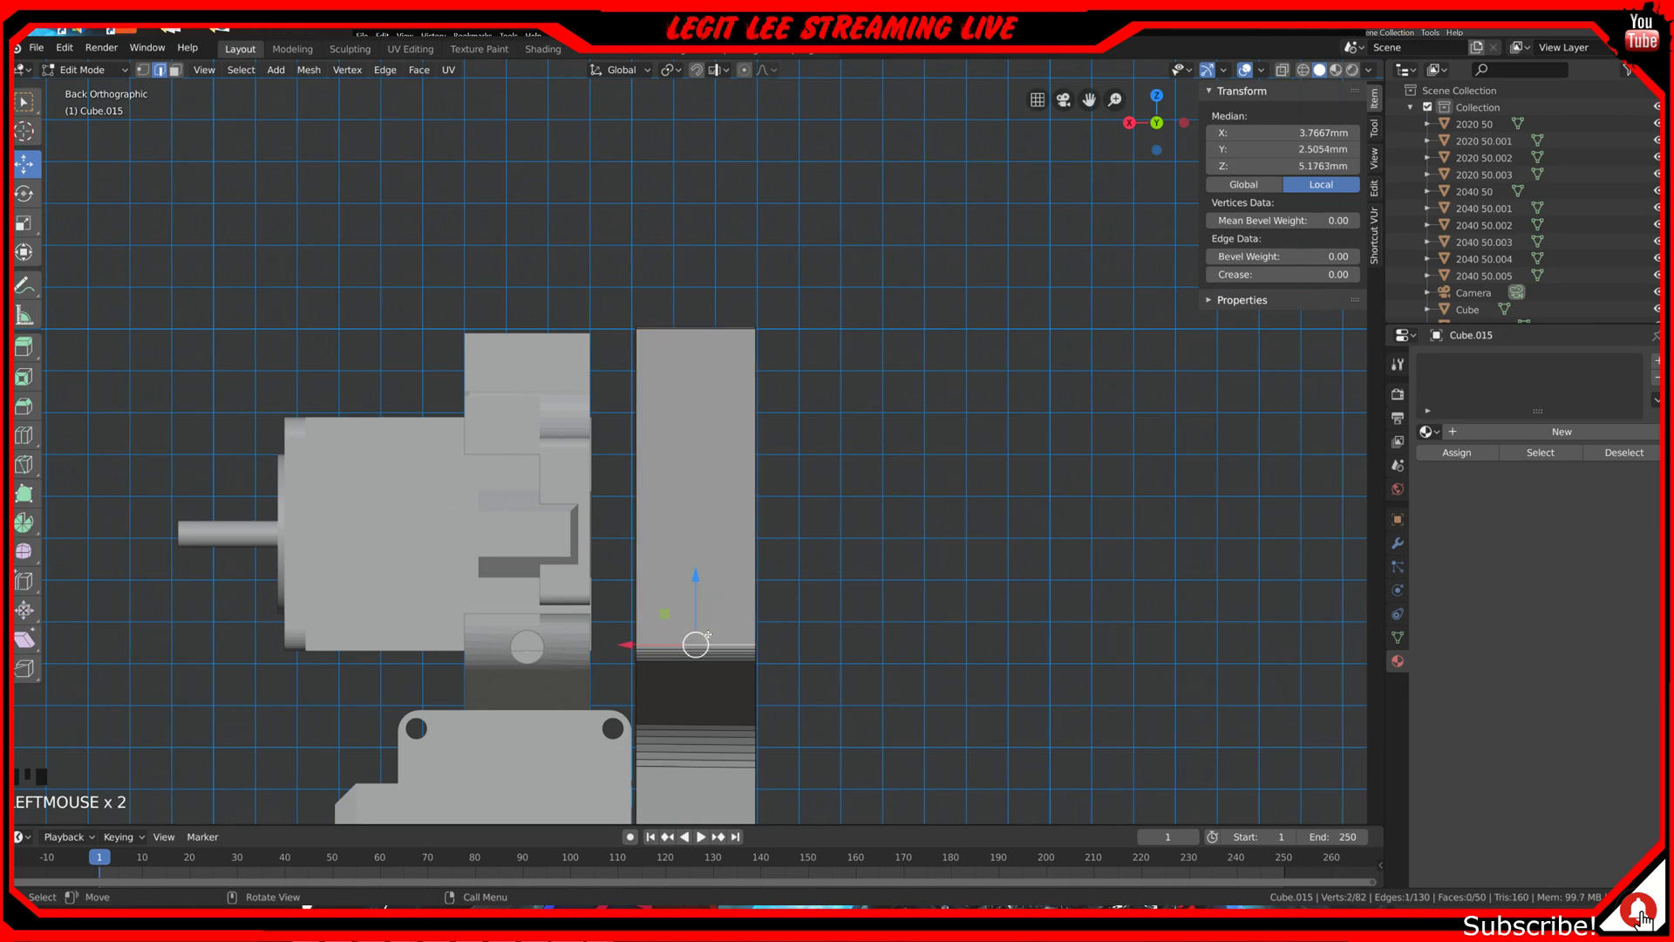
ctrl+drag(693, 576, 692, 543)
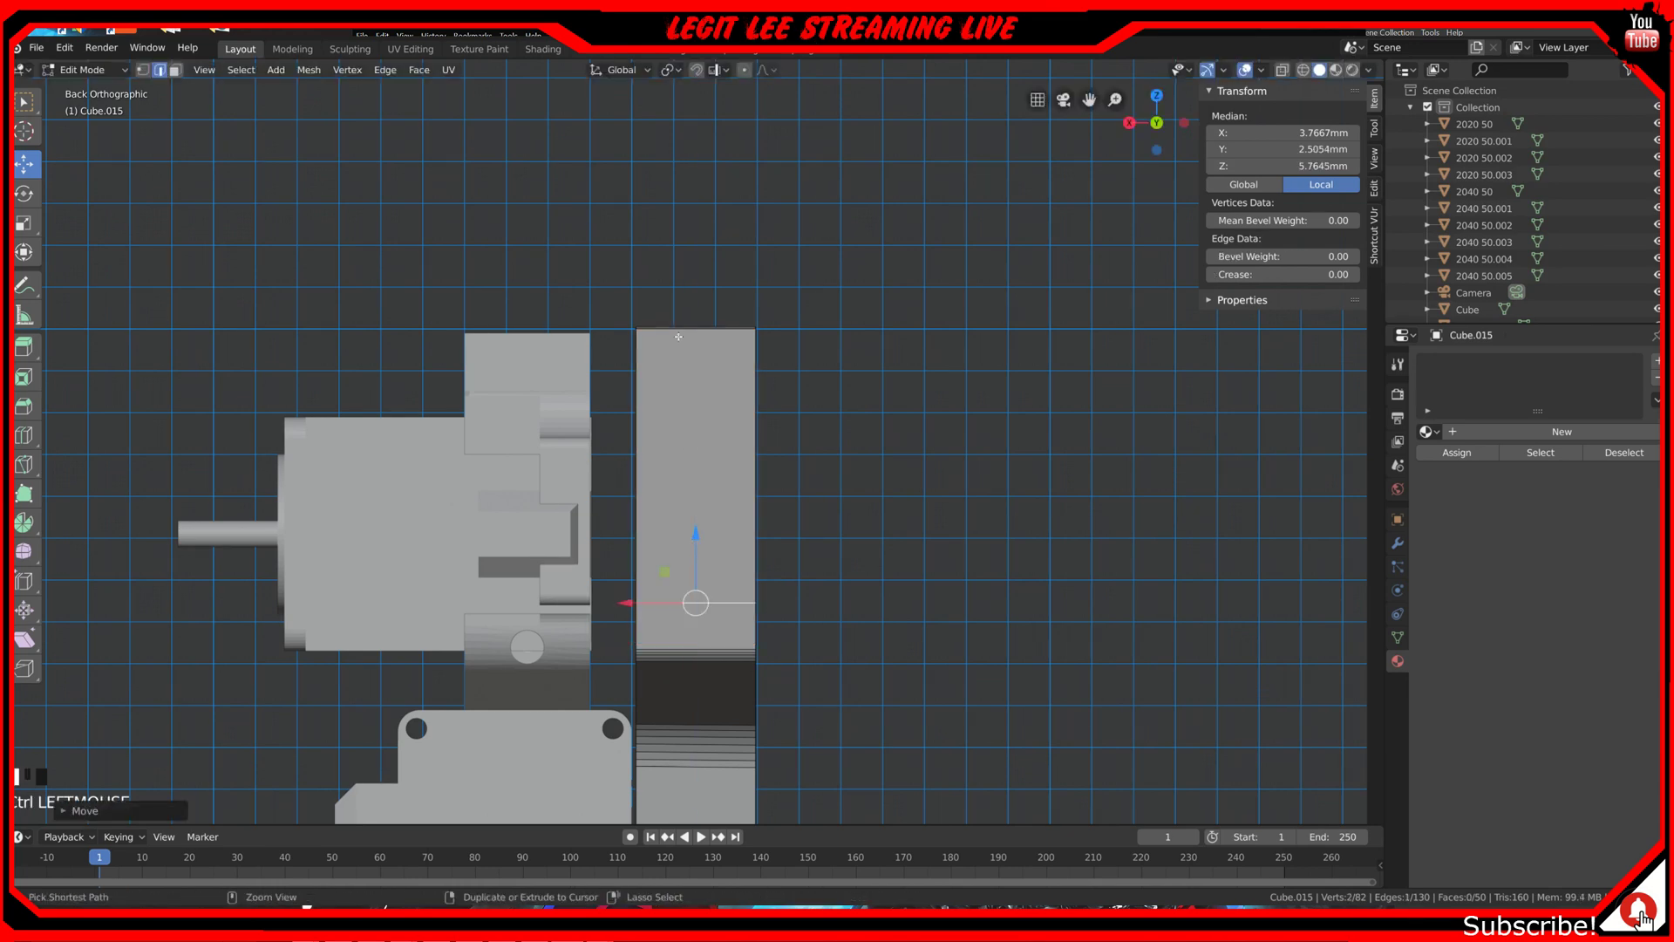
Step: Add a loop cut across the upper part of the bracket's back face, slid to 8.7208 mm local Z
middle_drag(681, 346, 680, 404)
key(ctrl+r)
key(Escape)
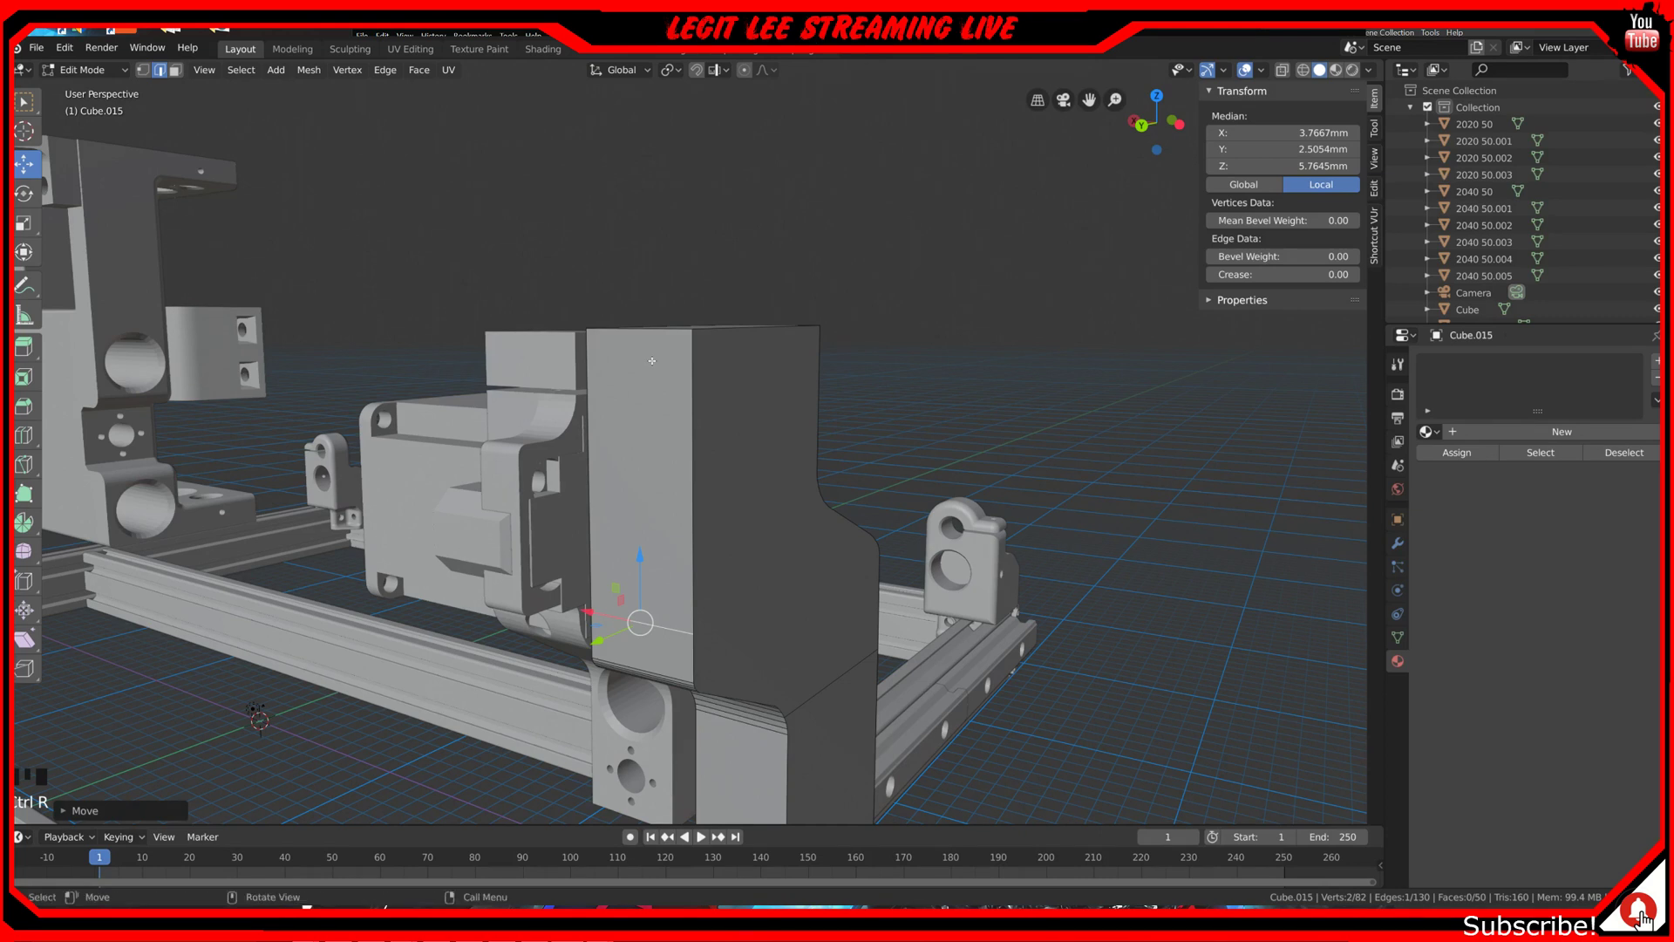
key(ctrl+r)
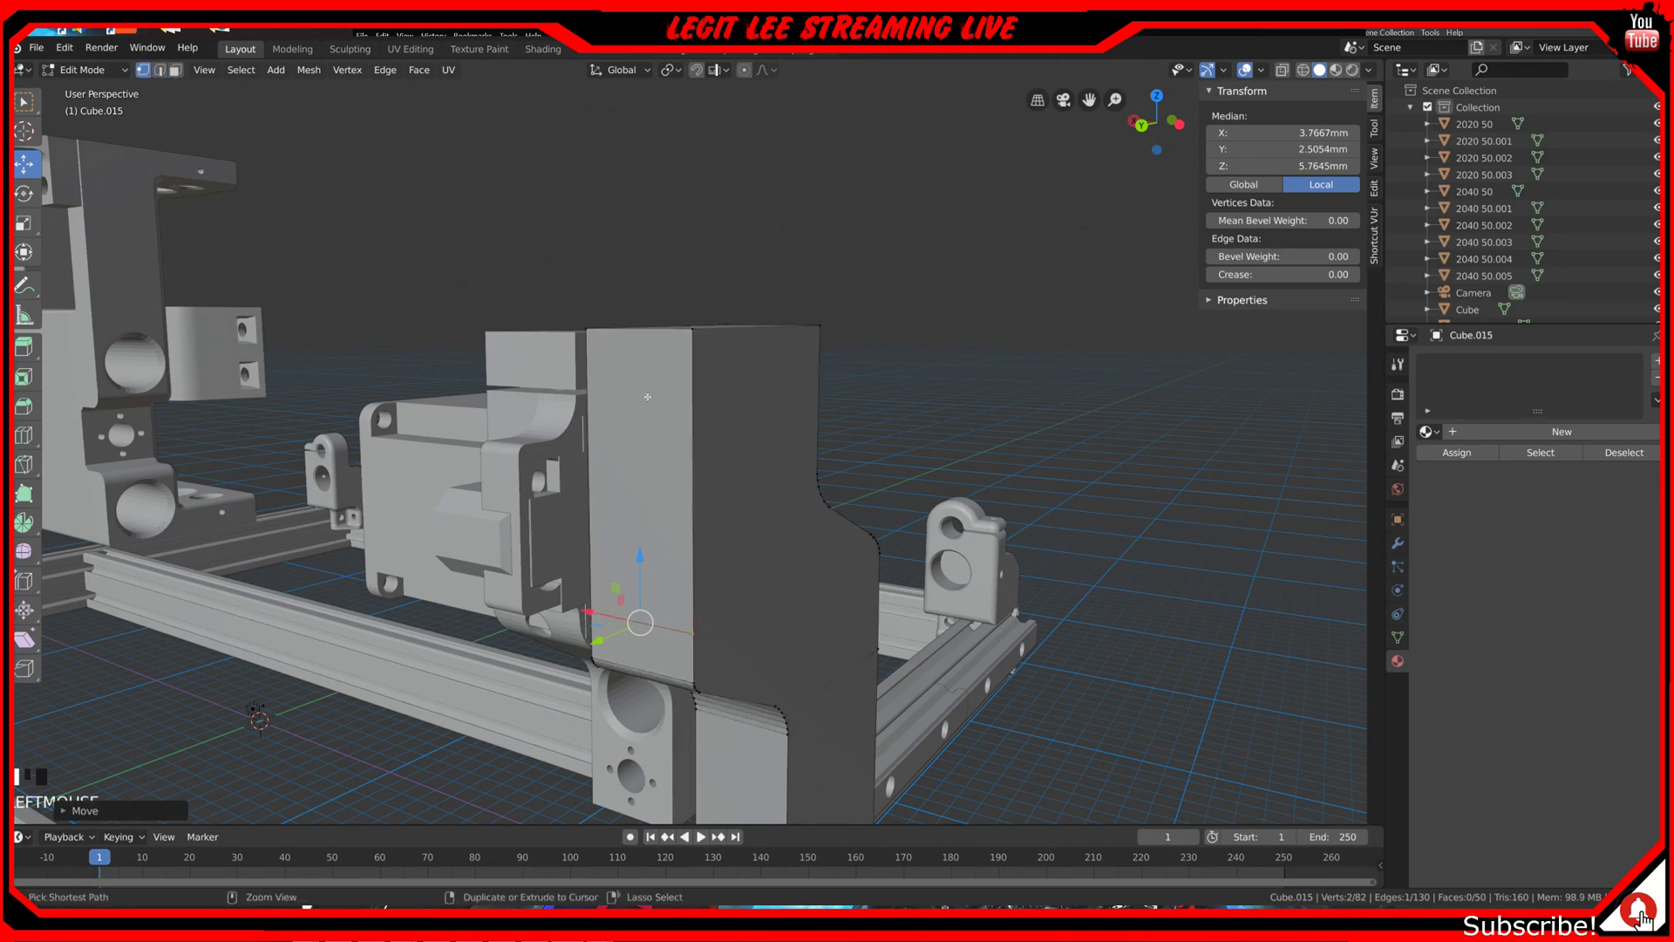
click(688, 360)
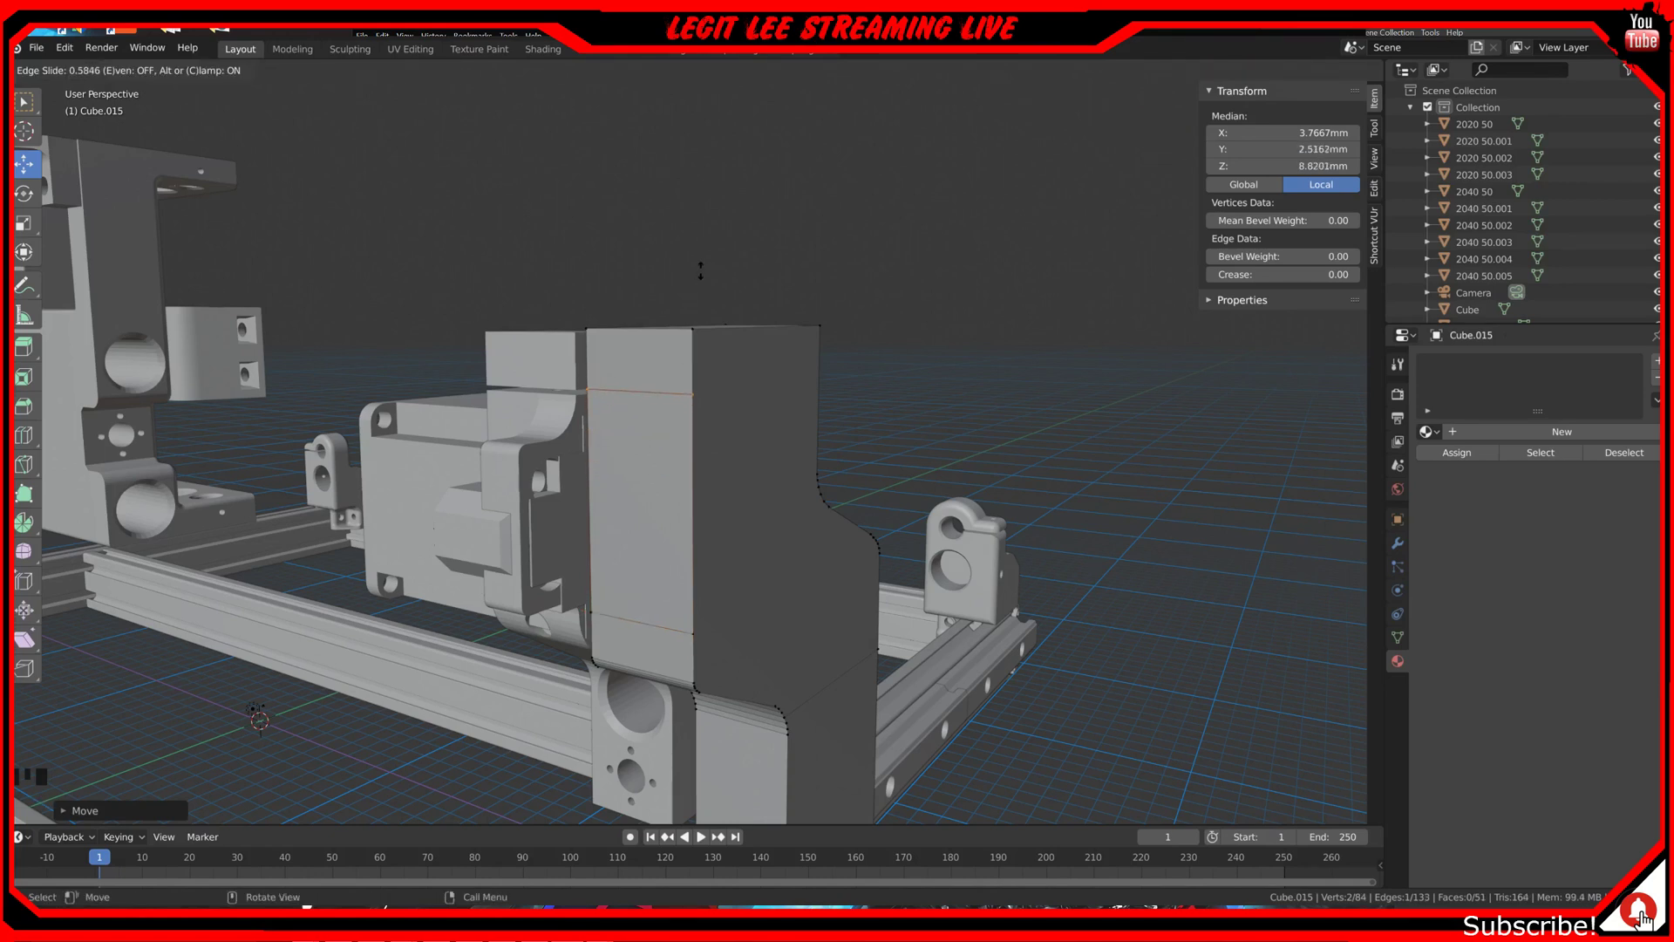
drag(702, 269, 701, 276)
click(700, 278)
Step: Raise the new cut edge along Z to 8.9208 mm local, near the motor plate's upper edge in the left view
key(ctrl+KP_3)
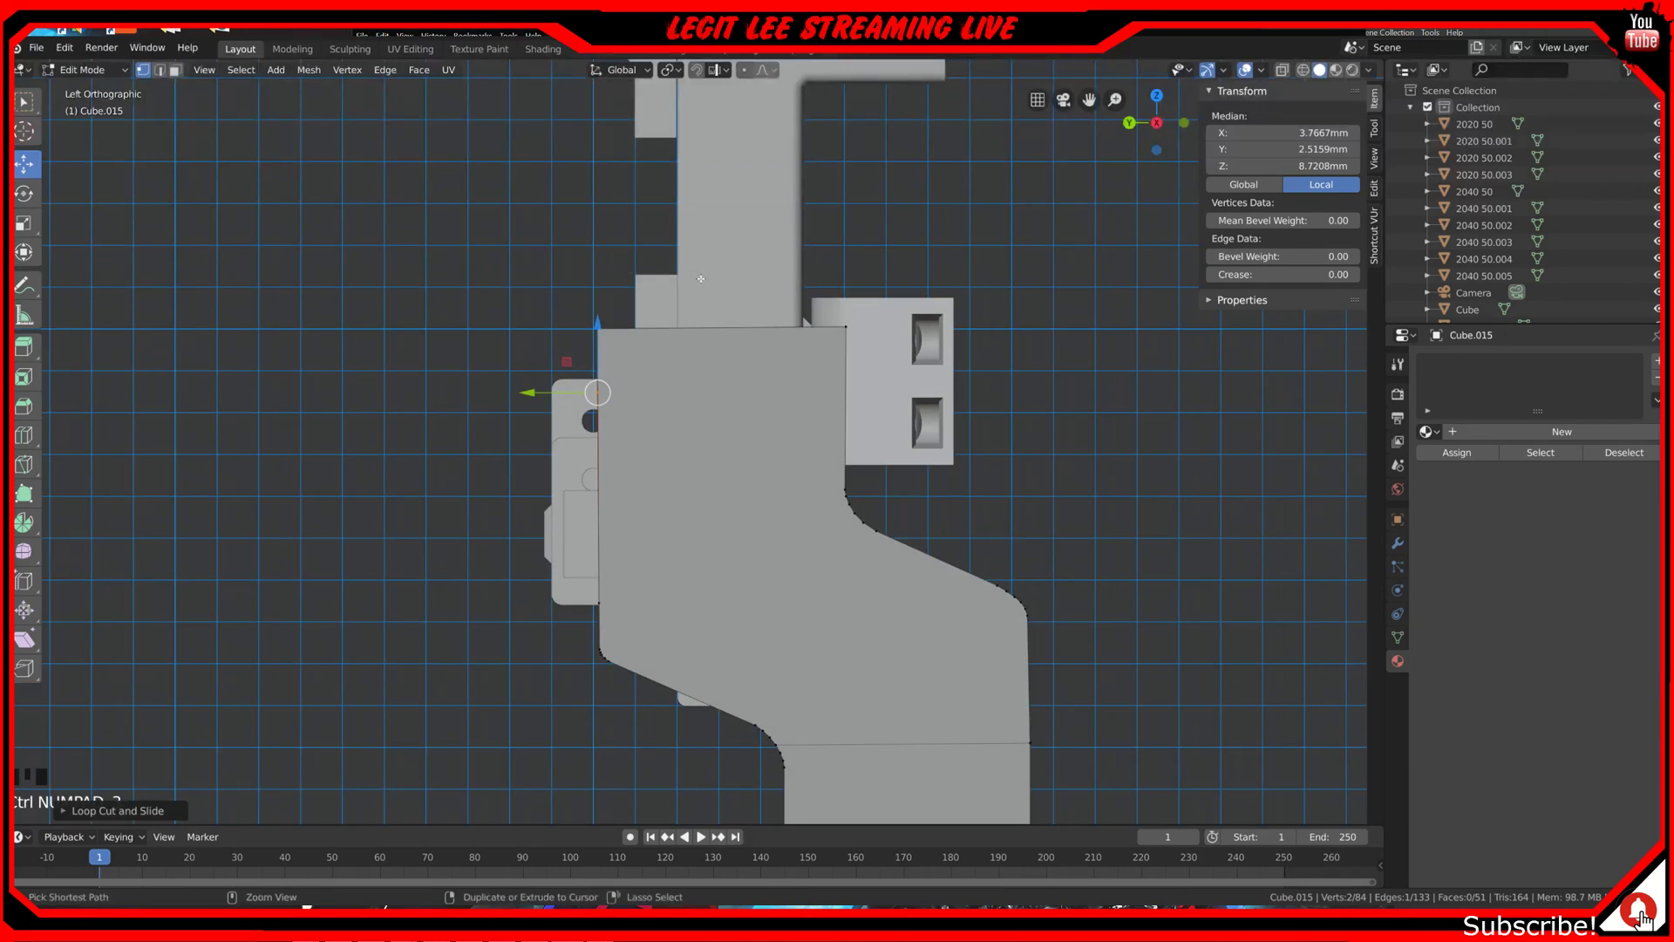
scroll(488, 297, down, 4)
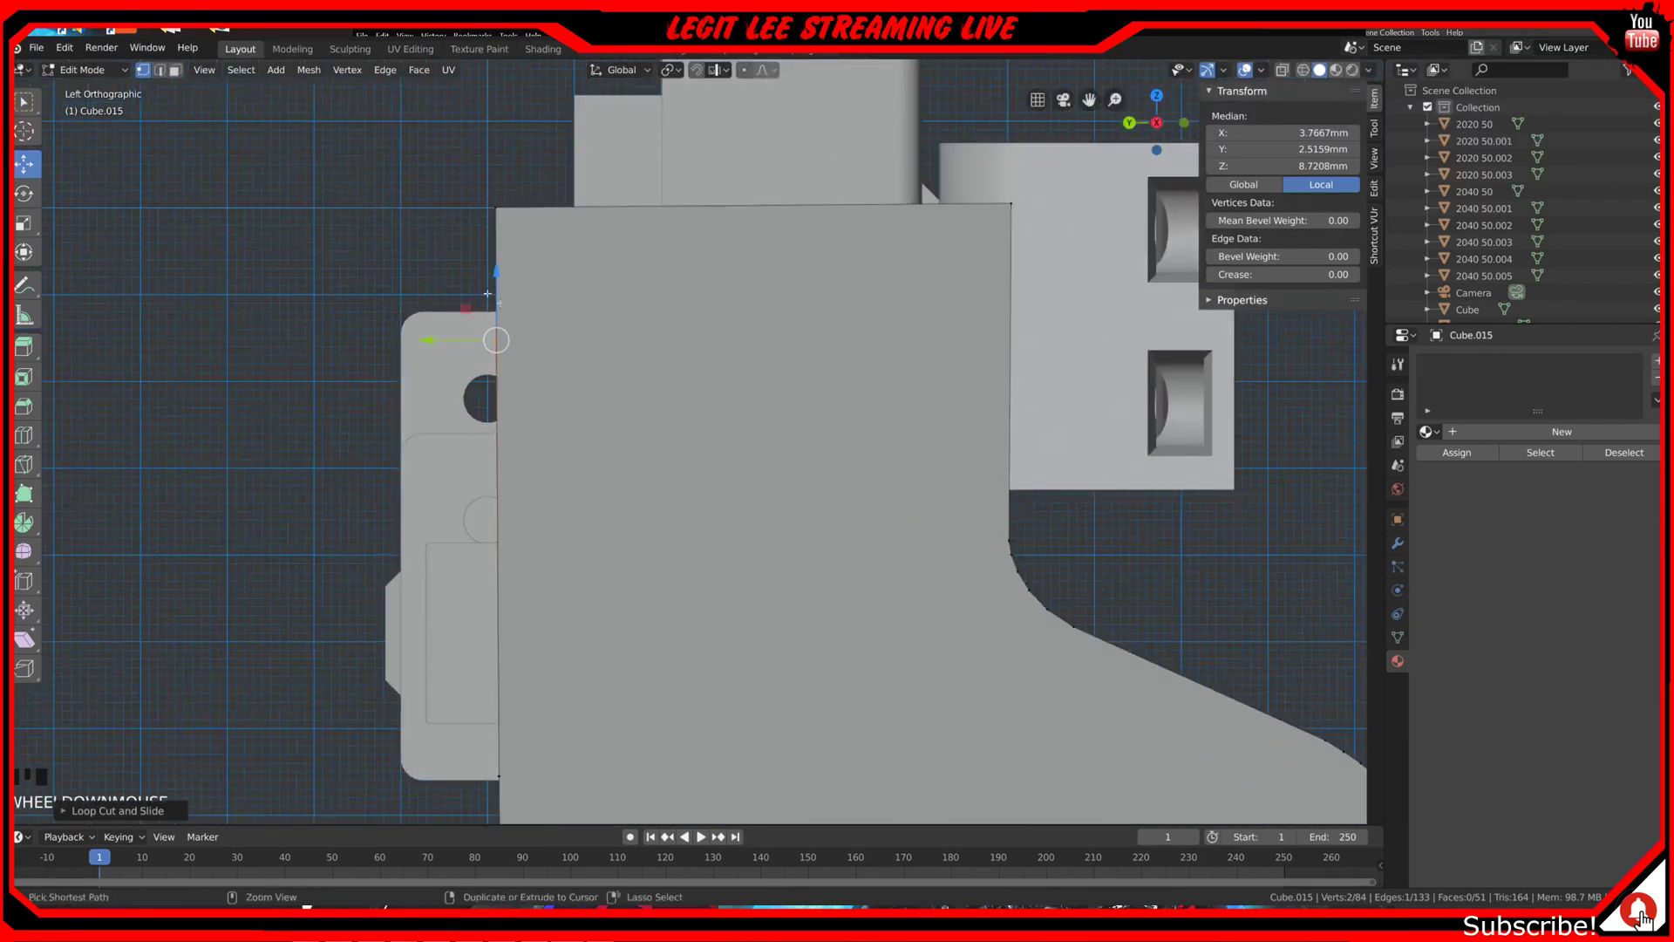
ctrl+drag(494, 283, 495, 269)
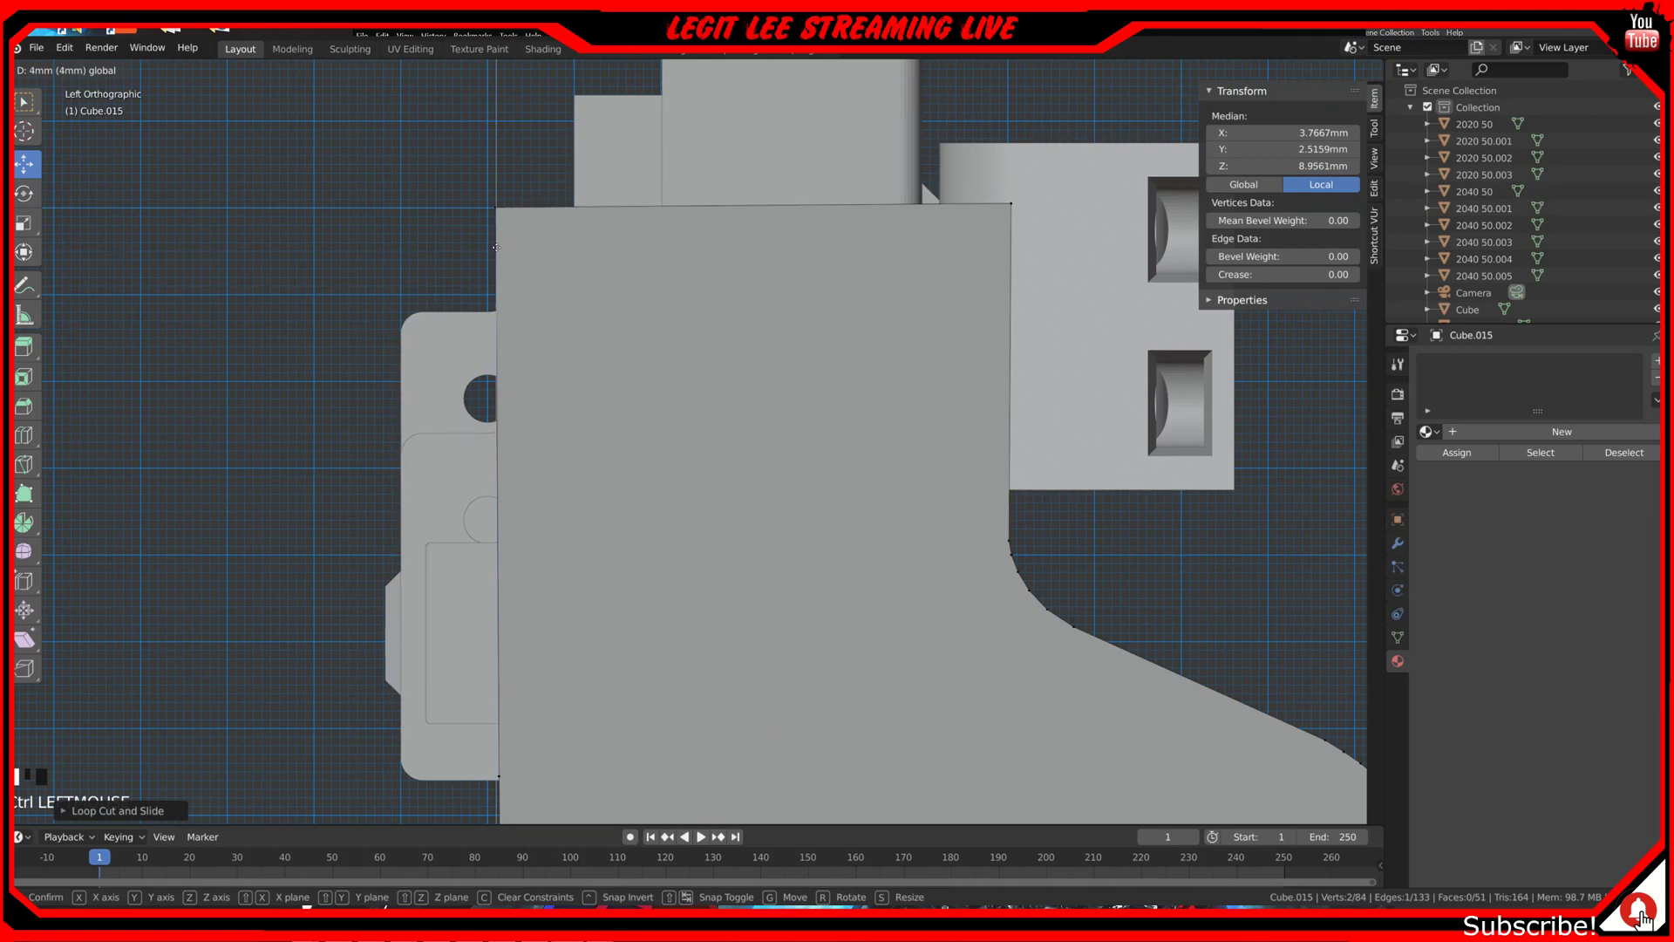
ctrl+drag(496, 248, 491, 266)
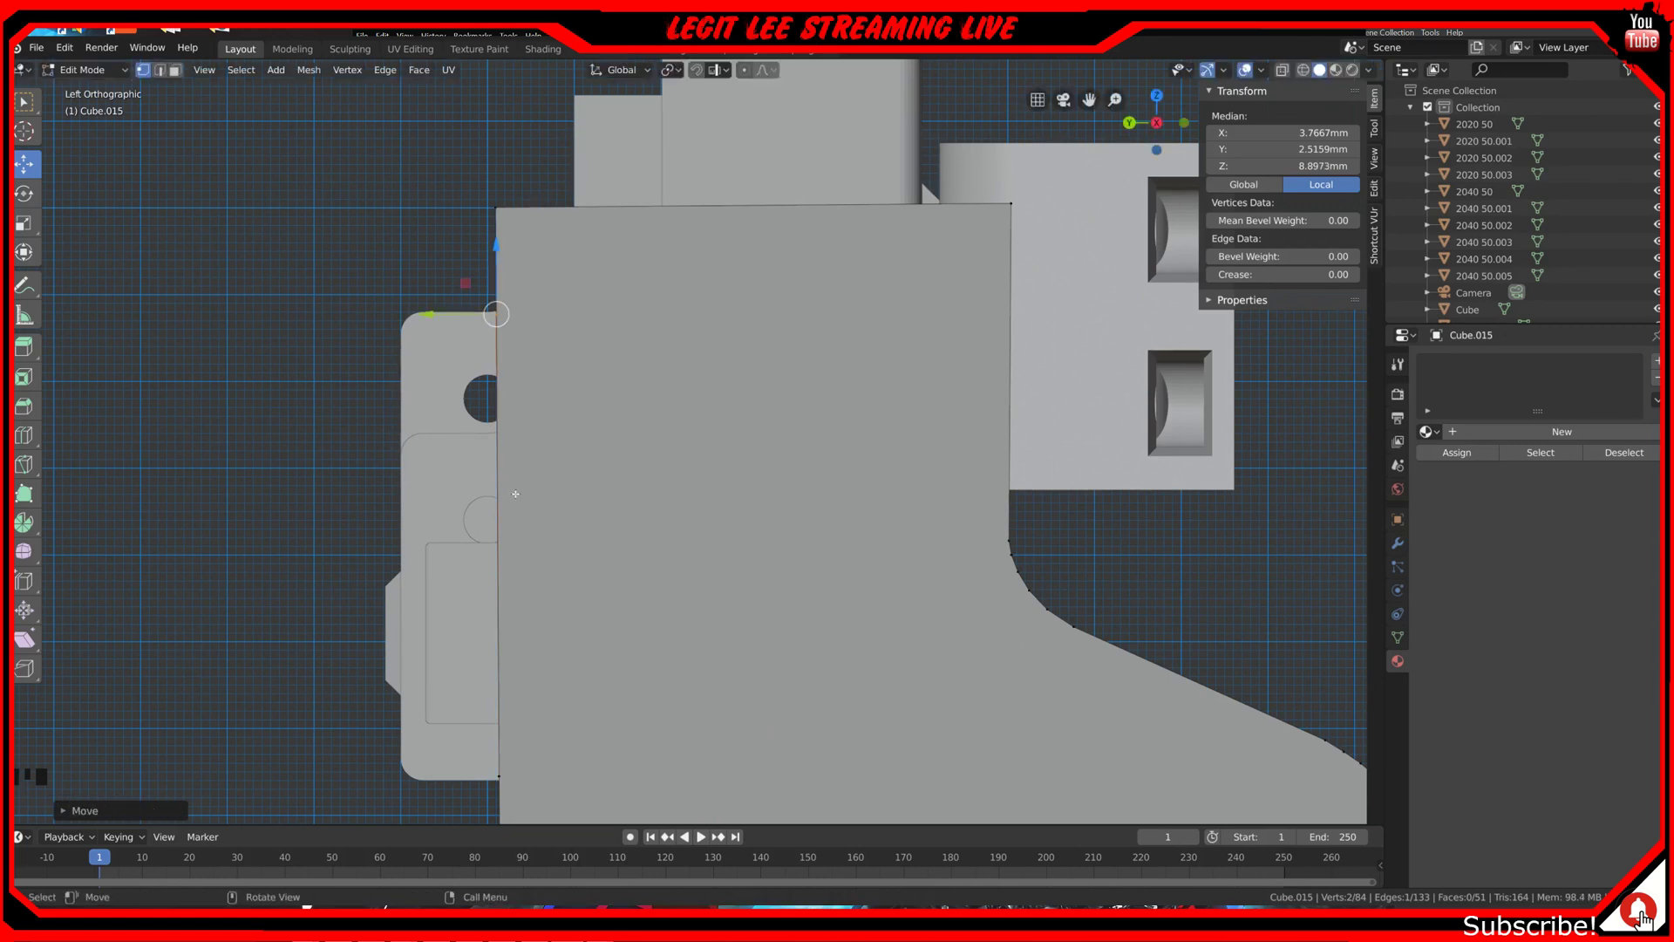
shift+middle_drag(514, 507, 545, 386)
shift+middle_drag(558, 179, 611, 449)
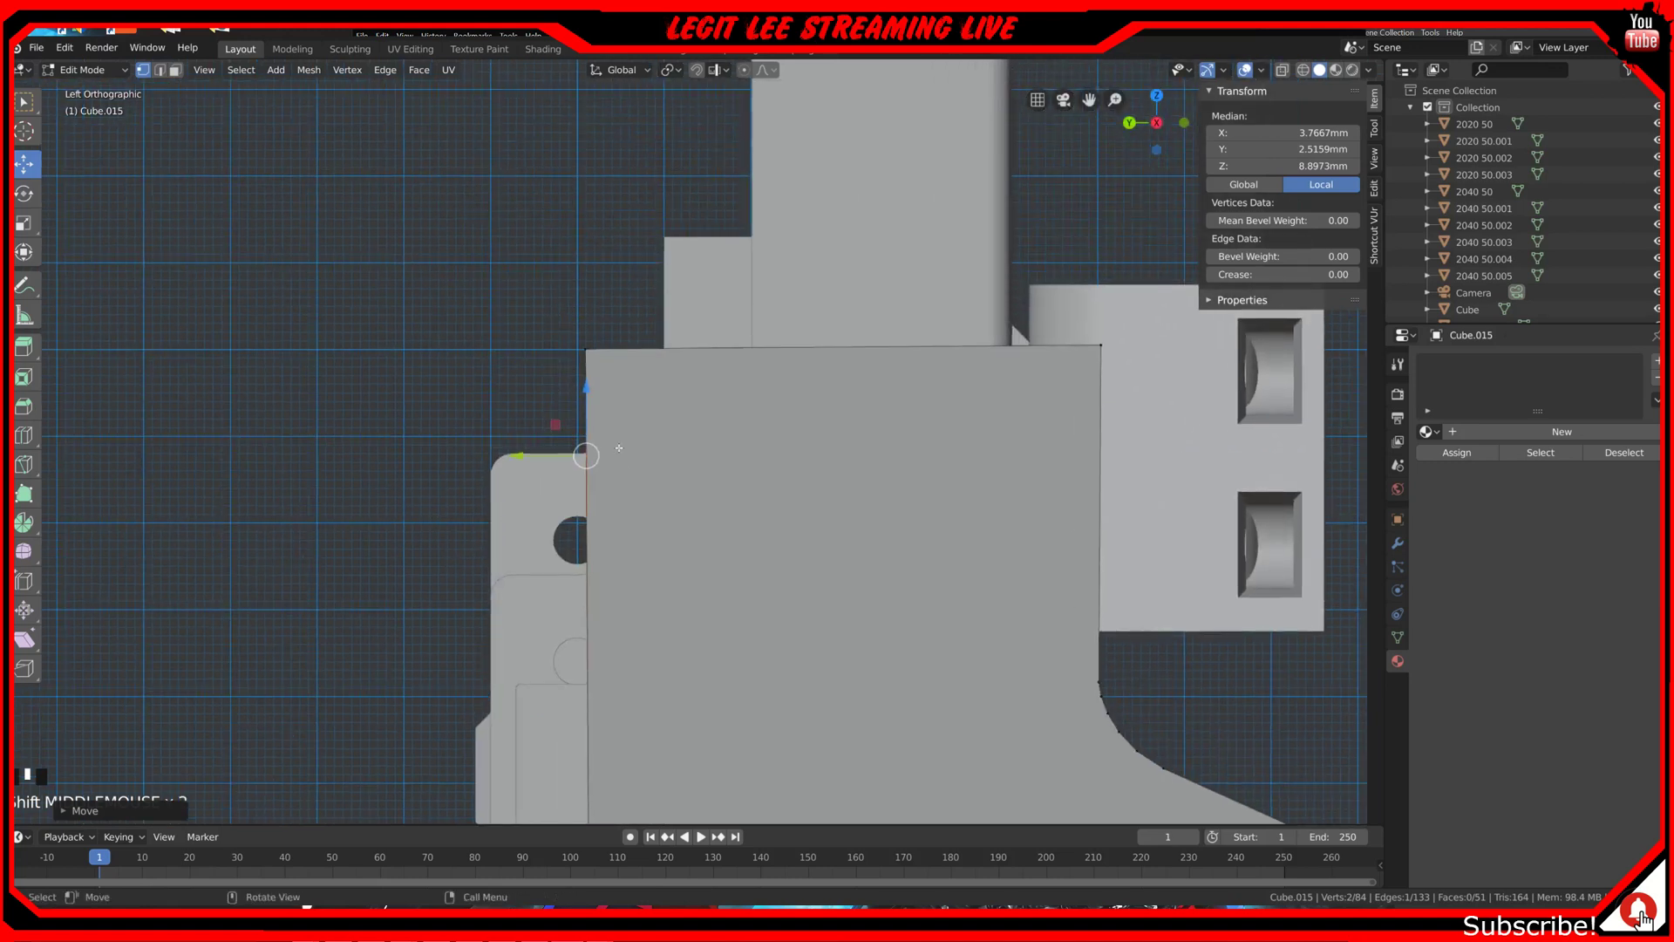
scroll(610, 449, up, 10)
shift+middle_drag(430, 471, 795, 514)
scroll(677, 460, up, 4)
key(ctrl)
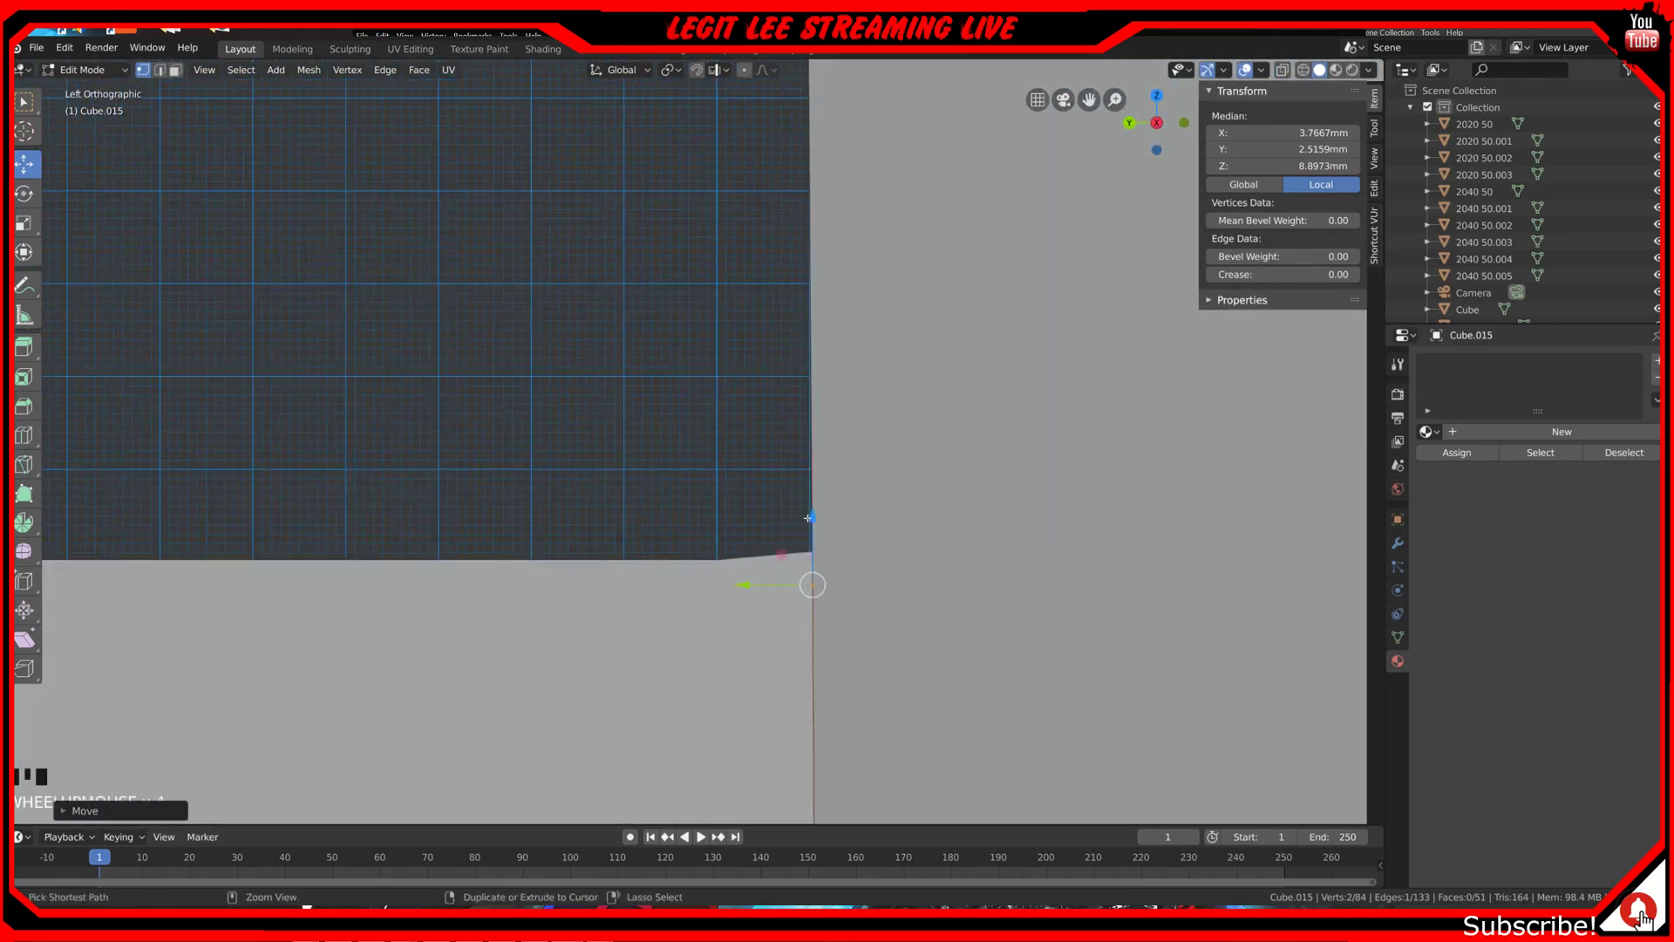
ctrl+drag(812, 516, 811, 488)
Step: Try to lower a single vertex of the back face's lower edge along Z to 5.7351 mm local, and undo the move
scroll(815, 672, down, 4)
shift+middle_drag(815, 672, 747, 276)
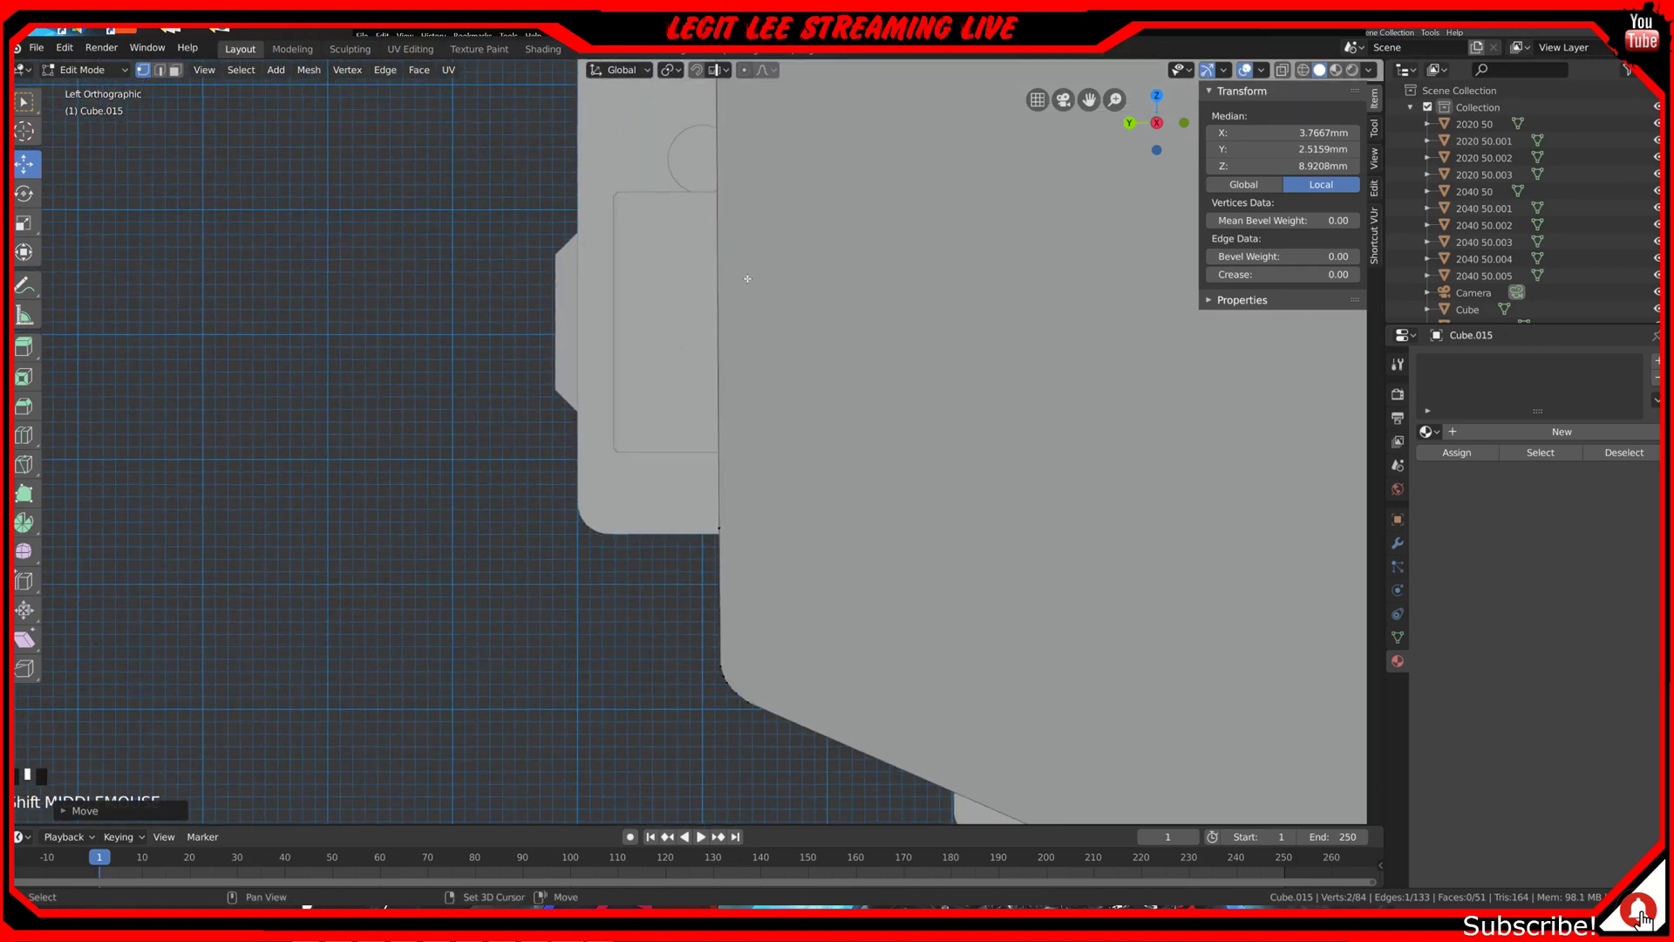
click(720, 529)
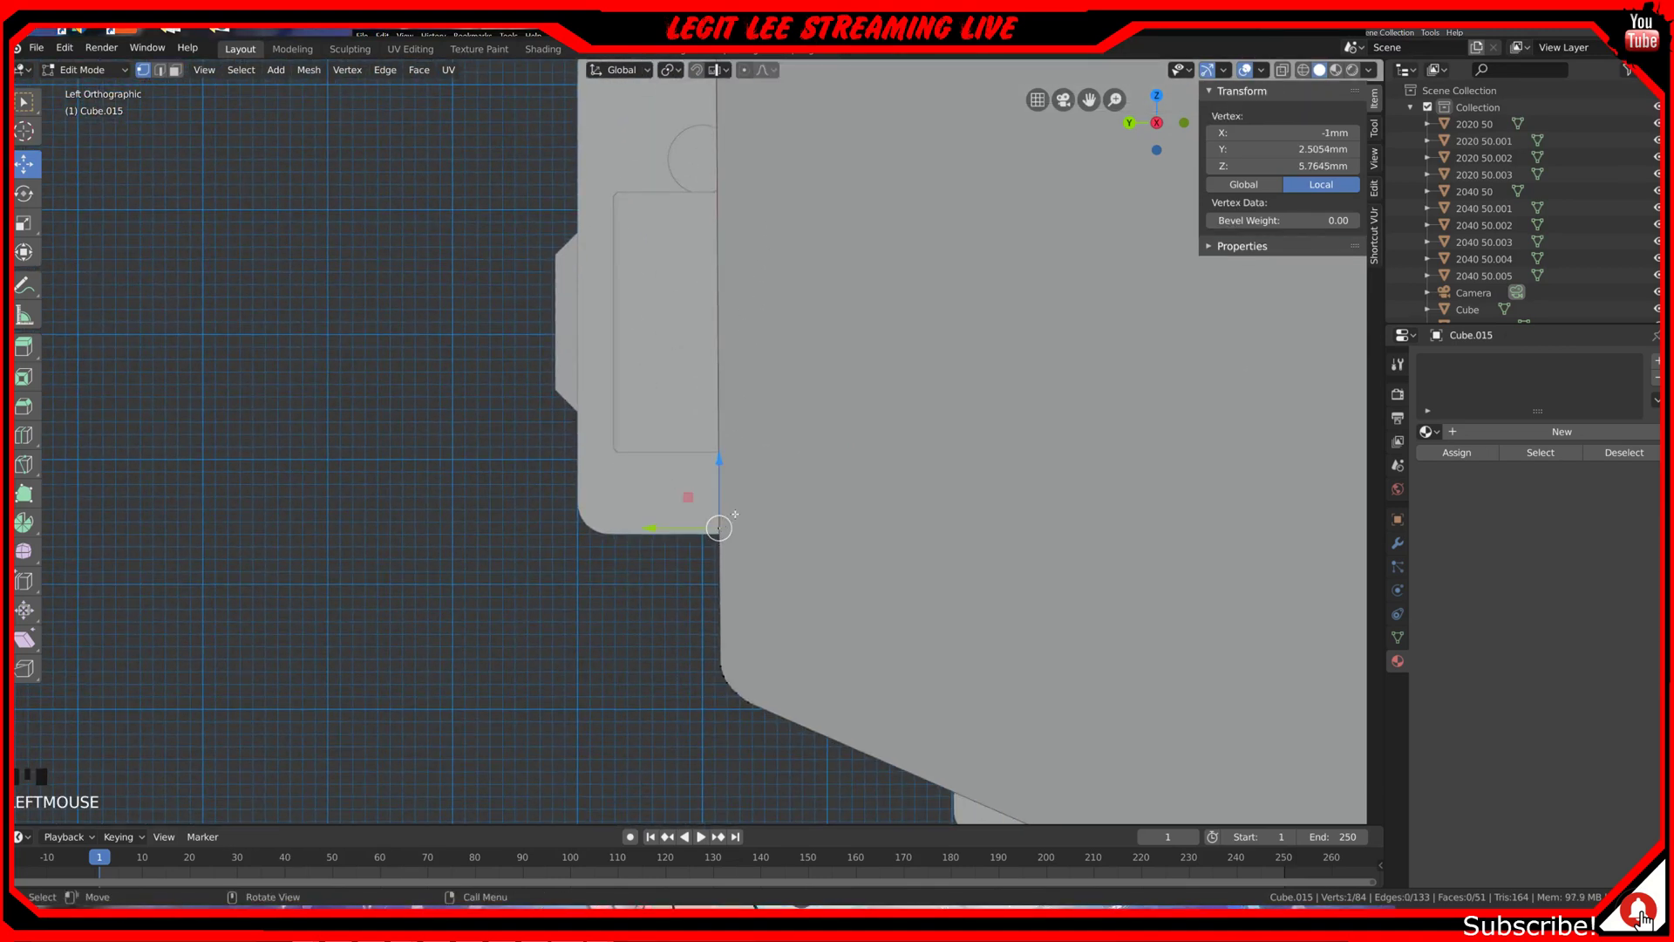
scroll(737, 533, up, 3)
click(738, 540)
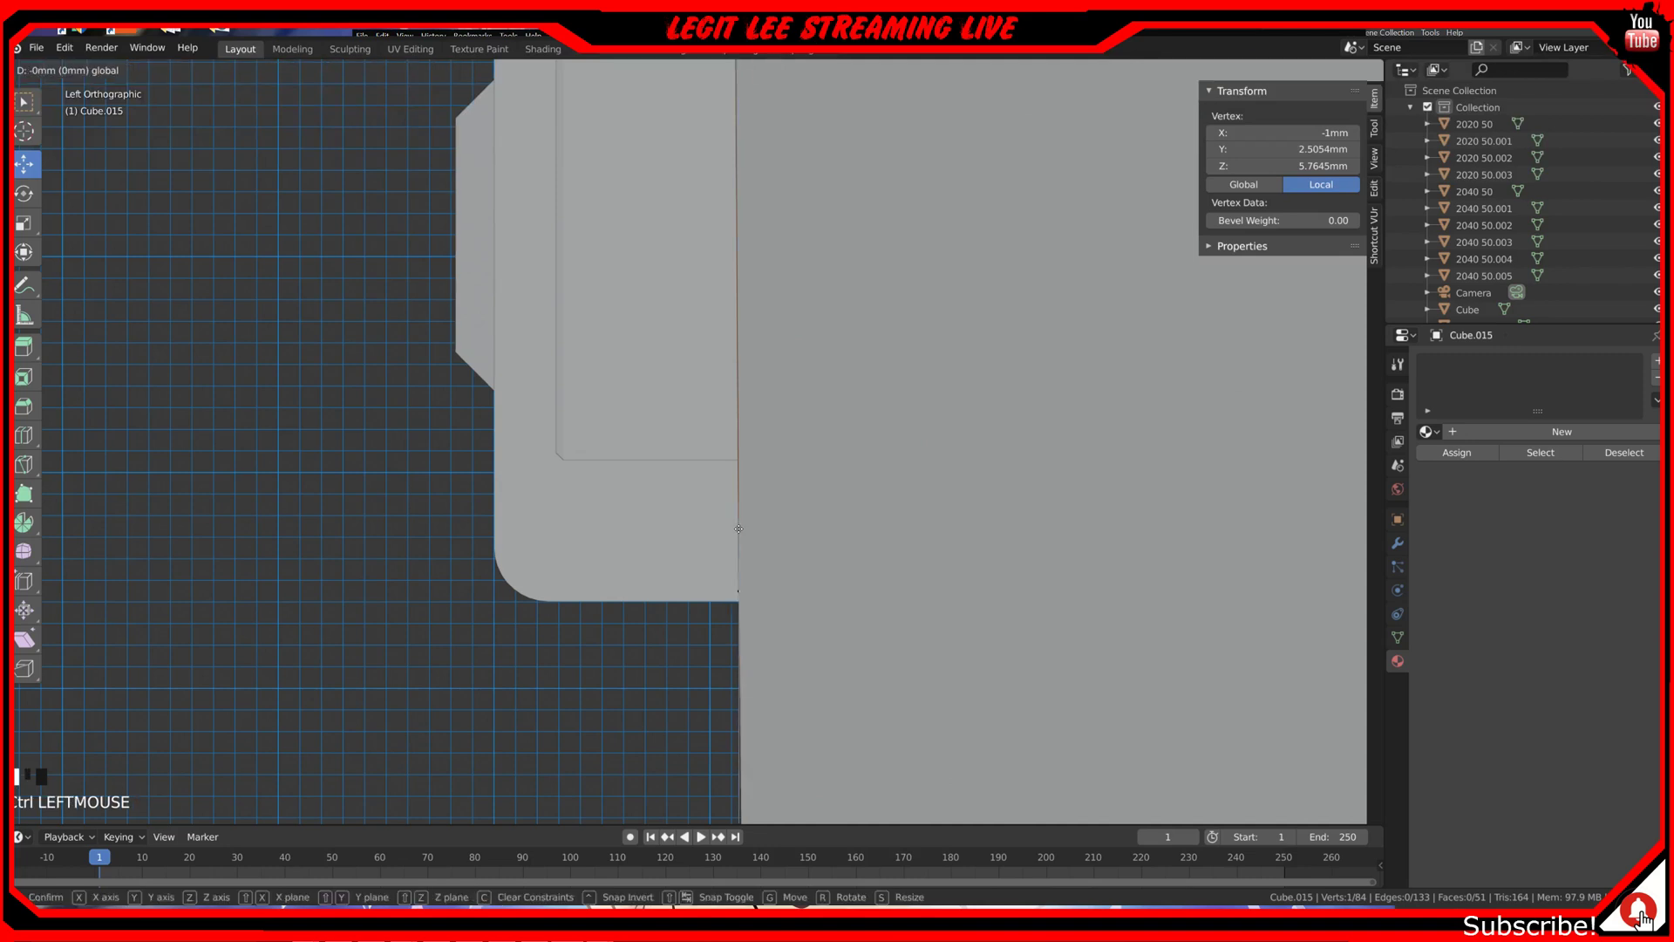
scroll(744, 540, up, 2)
scroll(744, 541, down, 2)
shift+middle_drag(748, 575, 758, 218)
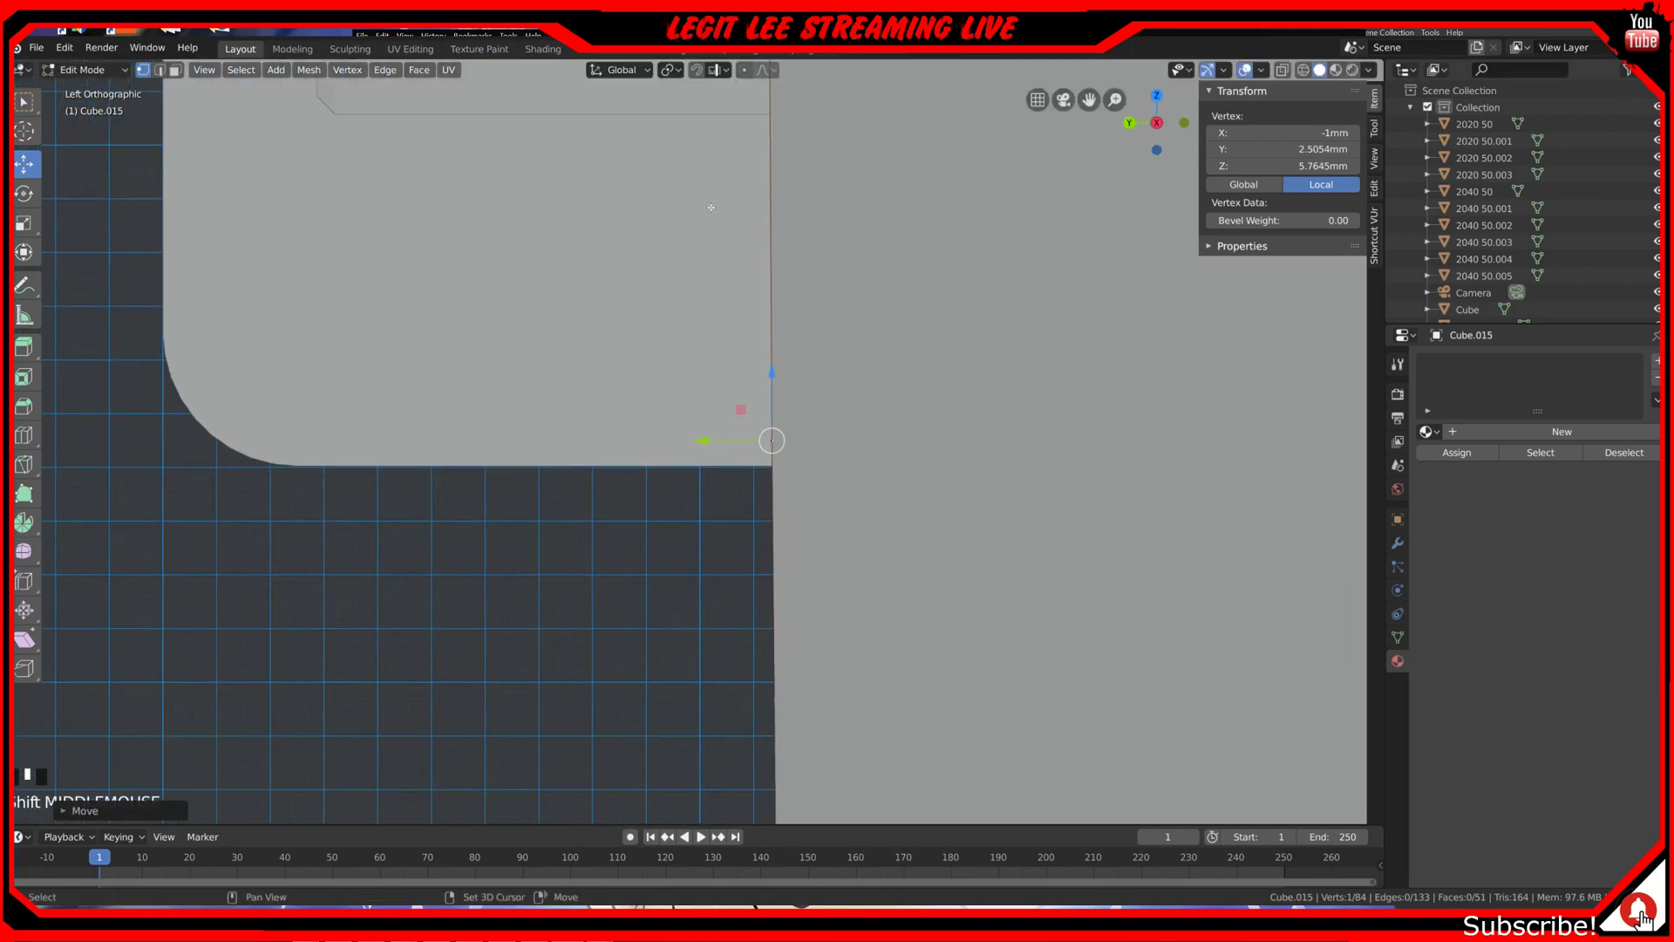
scroll(811, 393, up, 3)
ctrl+drag(830, 370, 838, 423)
scroll(838, 427, down, 2)
middle_drag(838, 437, 934, 376)
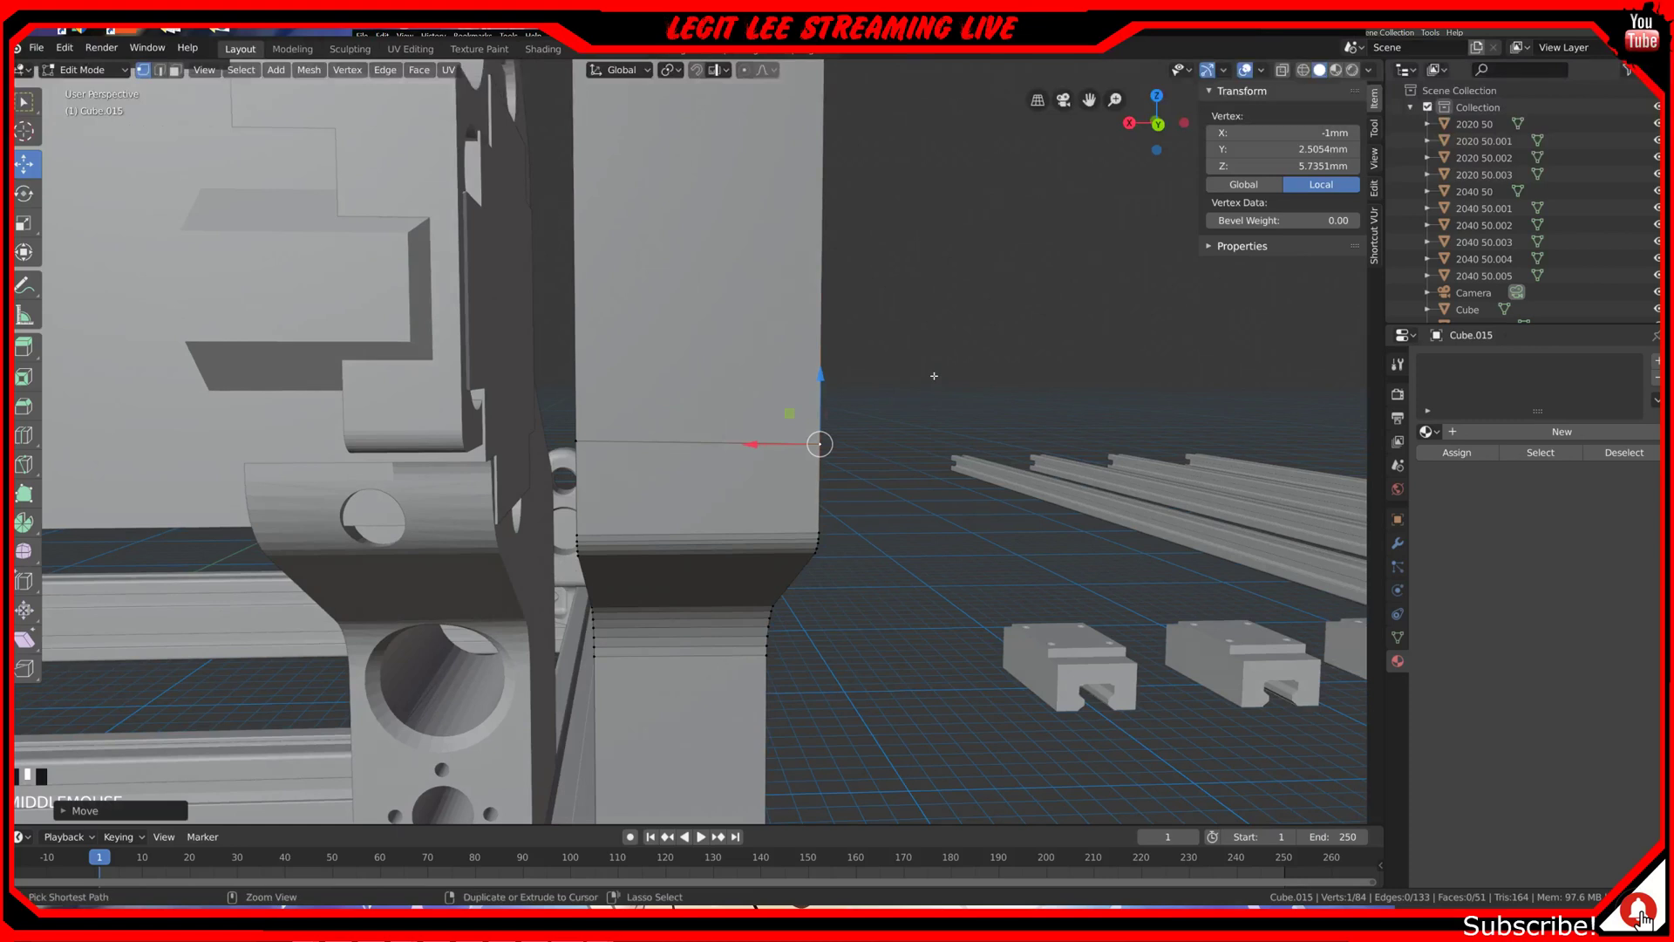
key(ctrl+z)
Step: Add the opposite vertex to the selection and lower the back face's lower edge along Z to 5.7351 mm local
shift+click(575, 448)
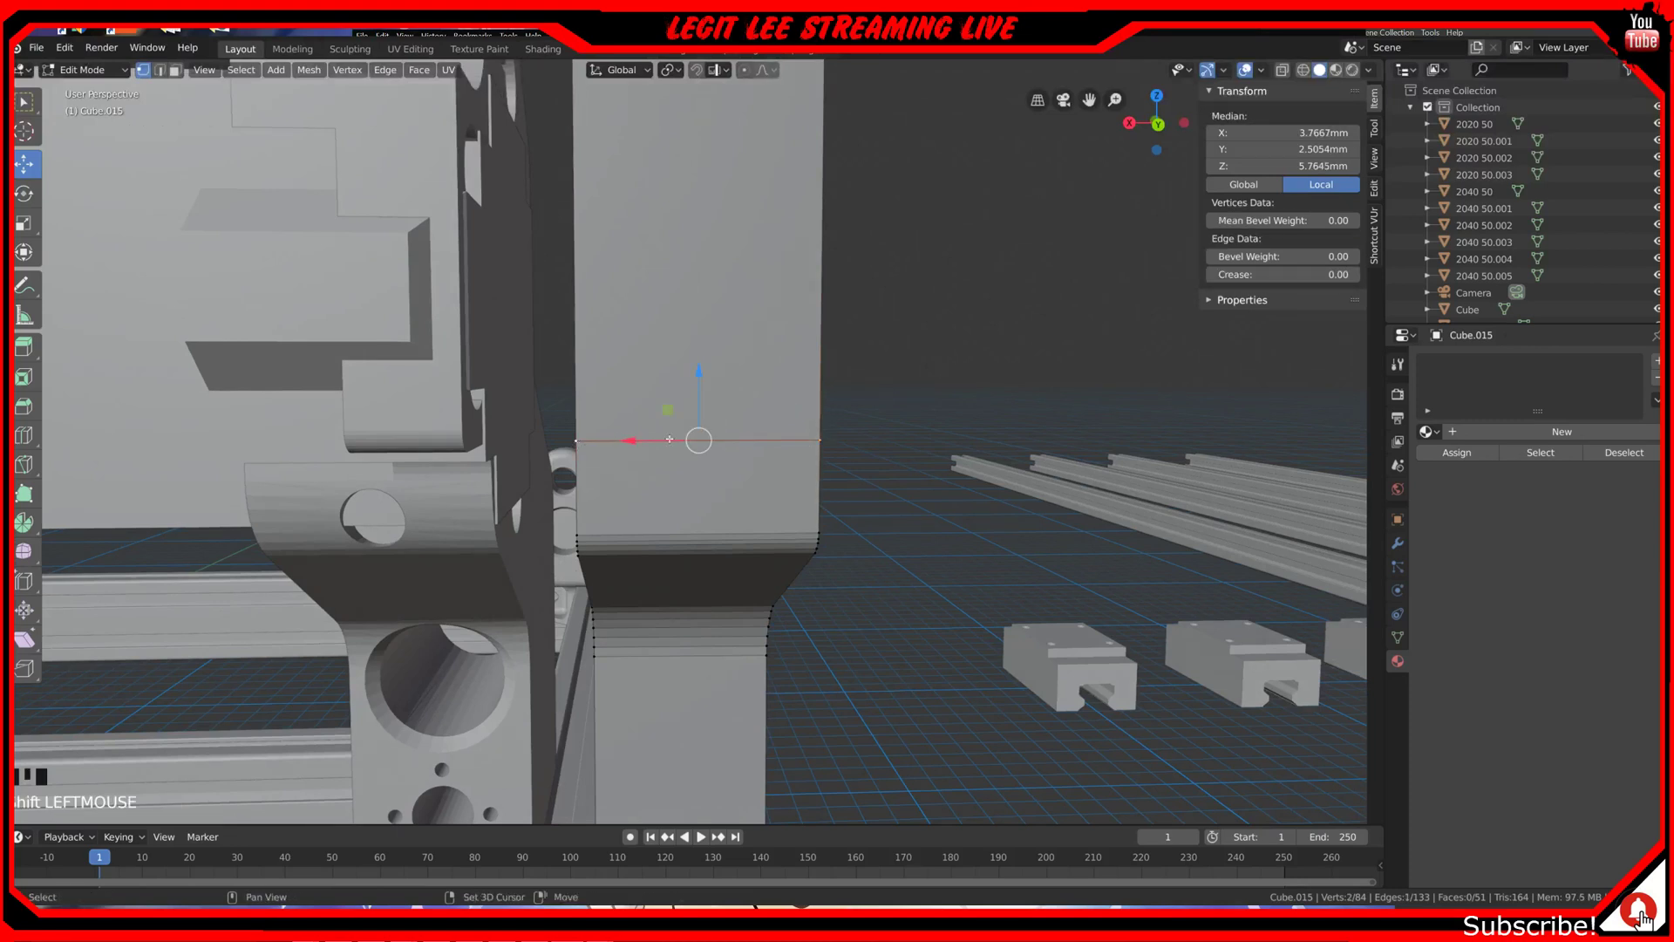
key(ctrl+KP_3)
scroll(859, 446, up, 14)
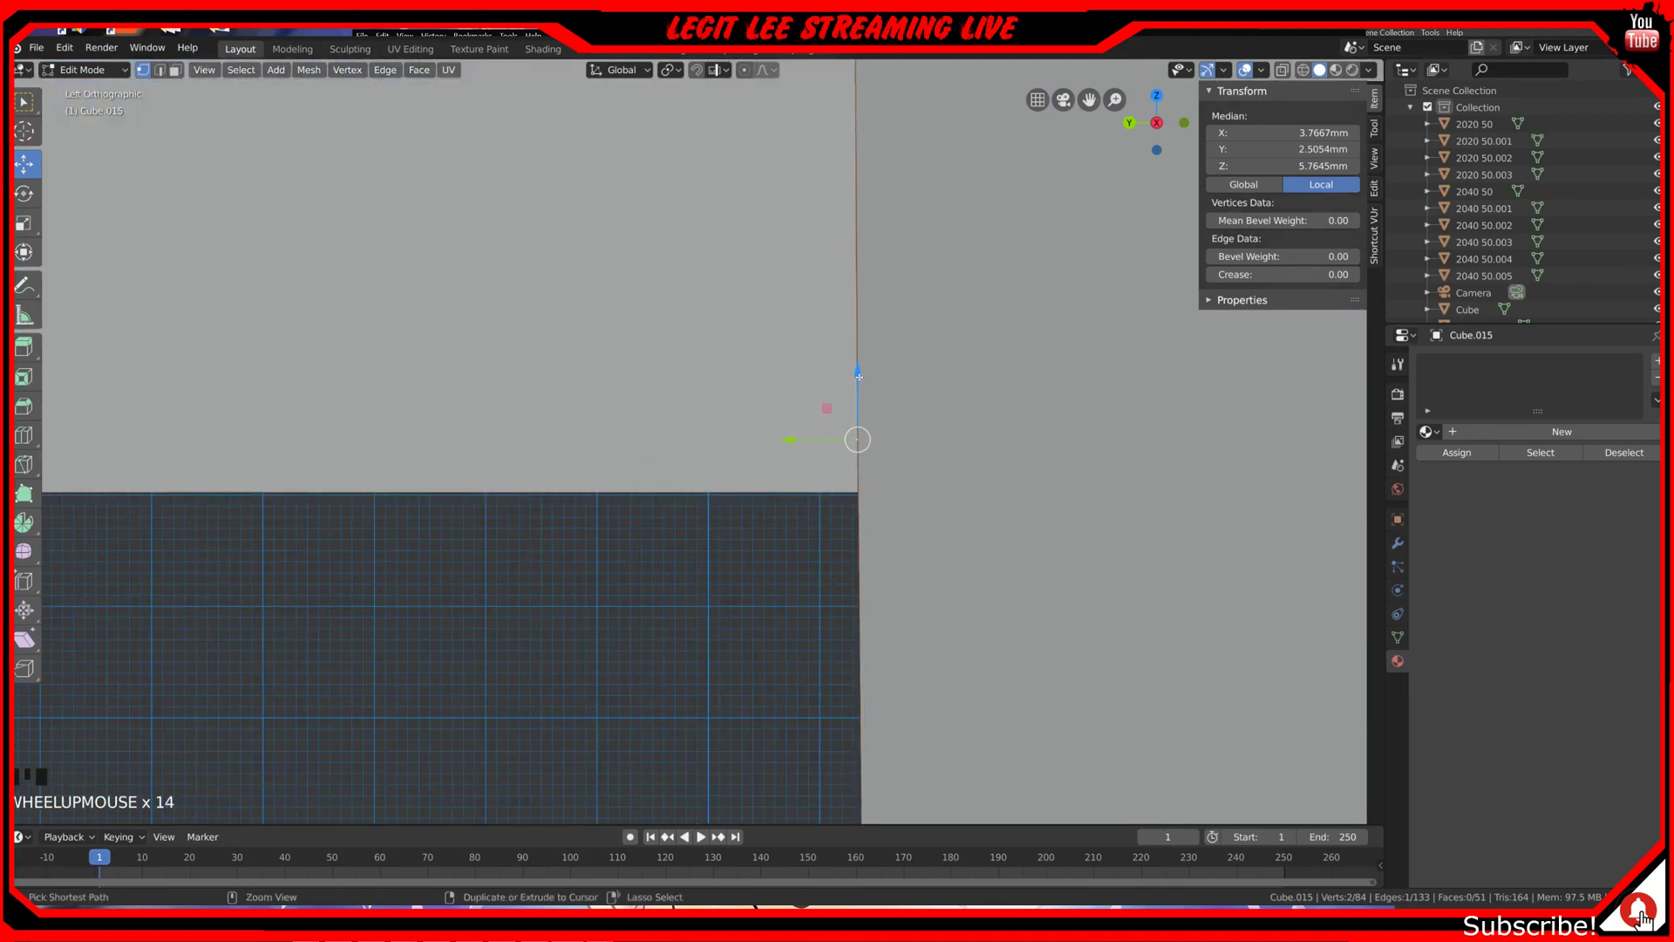
ctrl+drag(858, 376, 860, 409)
scroll(860, 425, down, 4)
middle_drag(860, 426, 741, 421)
scroll(891, 437, down, 3)
scroll(728, 329, down, 1)
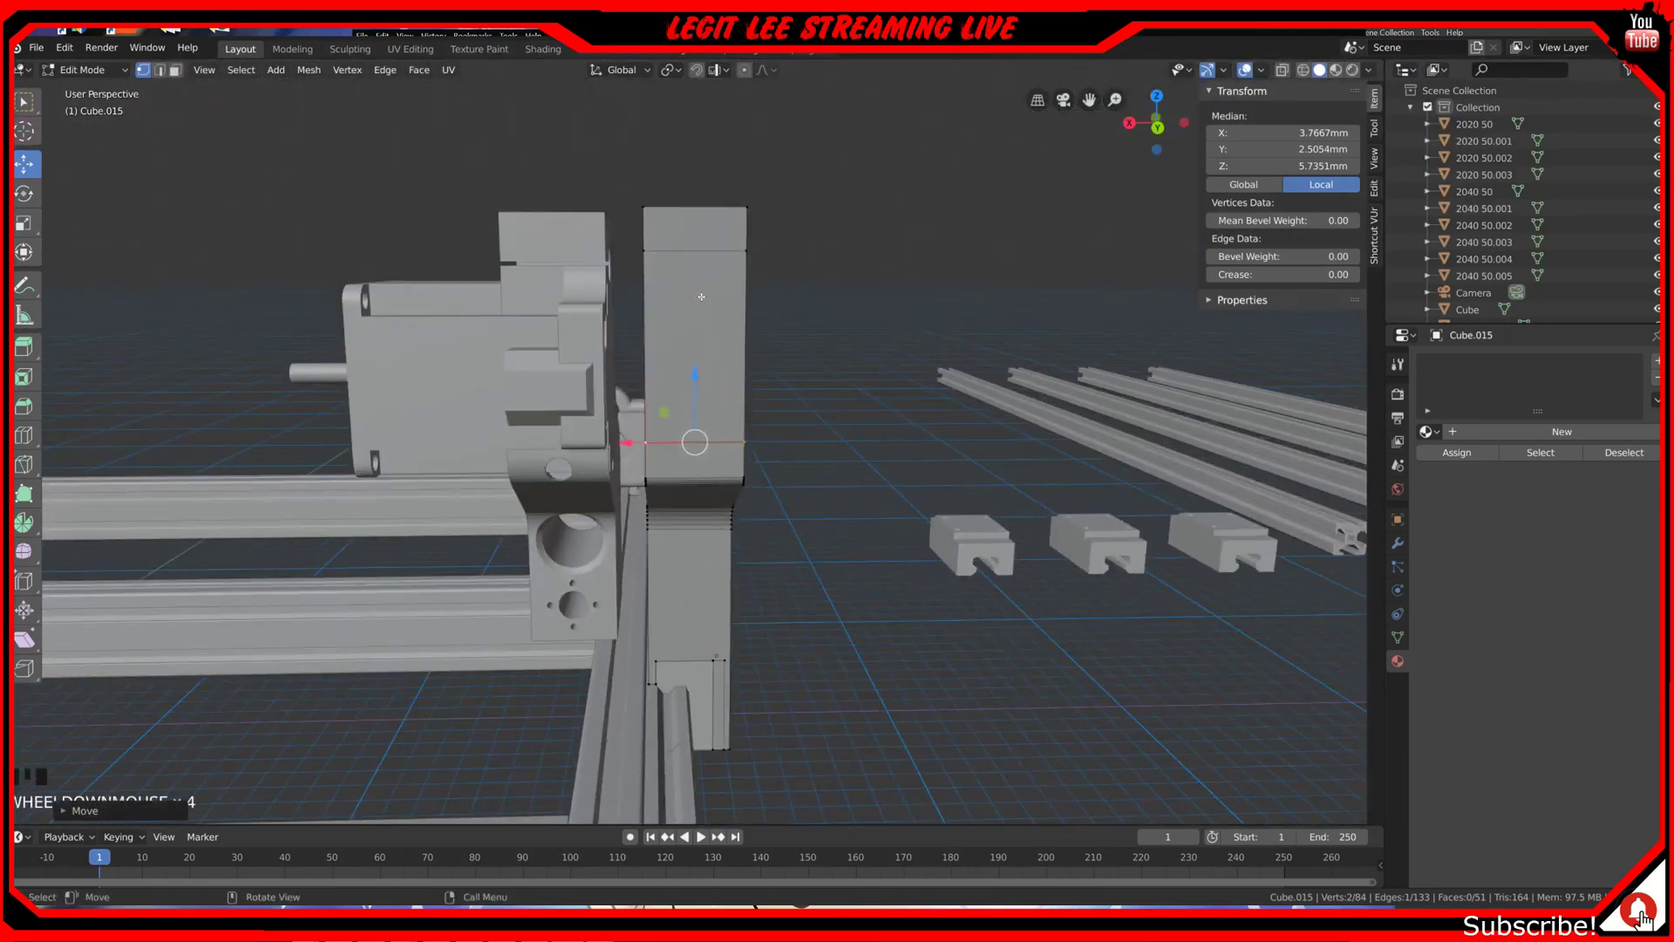
Step: Repeat the last downward move on the back face's lower edge, bringing it to 5.7057 mm local Z
key(shift+r)
right_click(715, 380)
scroll(722, 347, up, 5)
scroll(710, 349, down, 3)
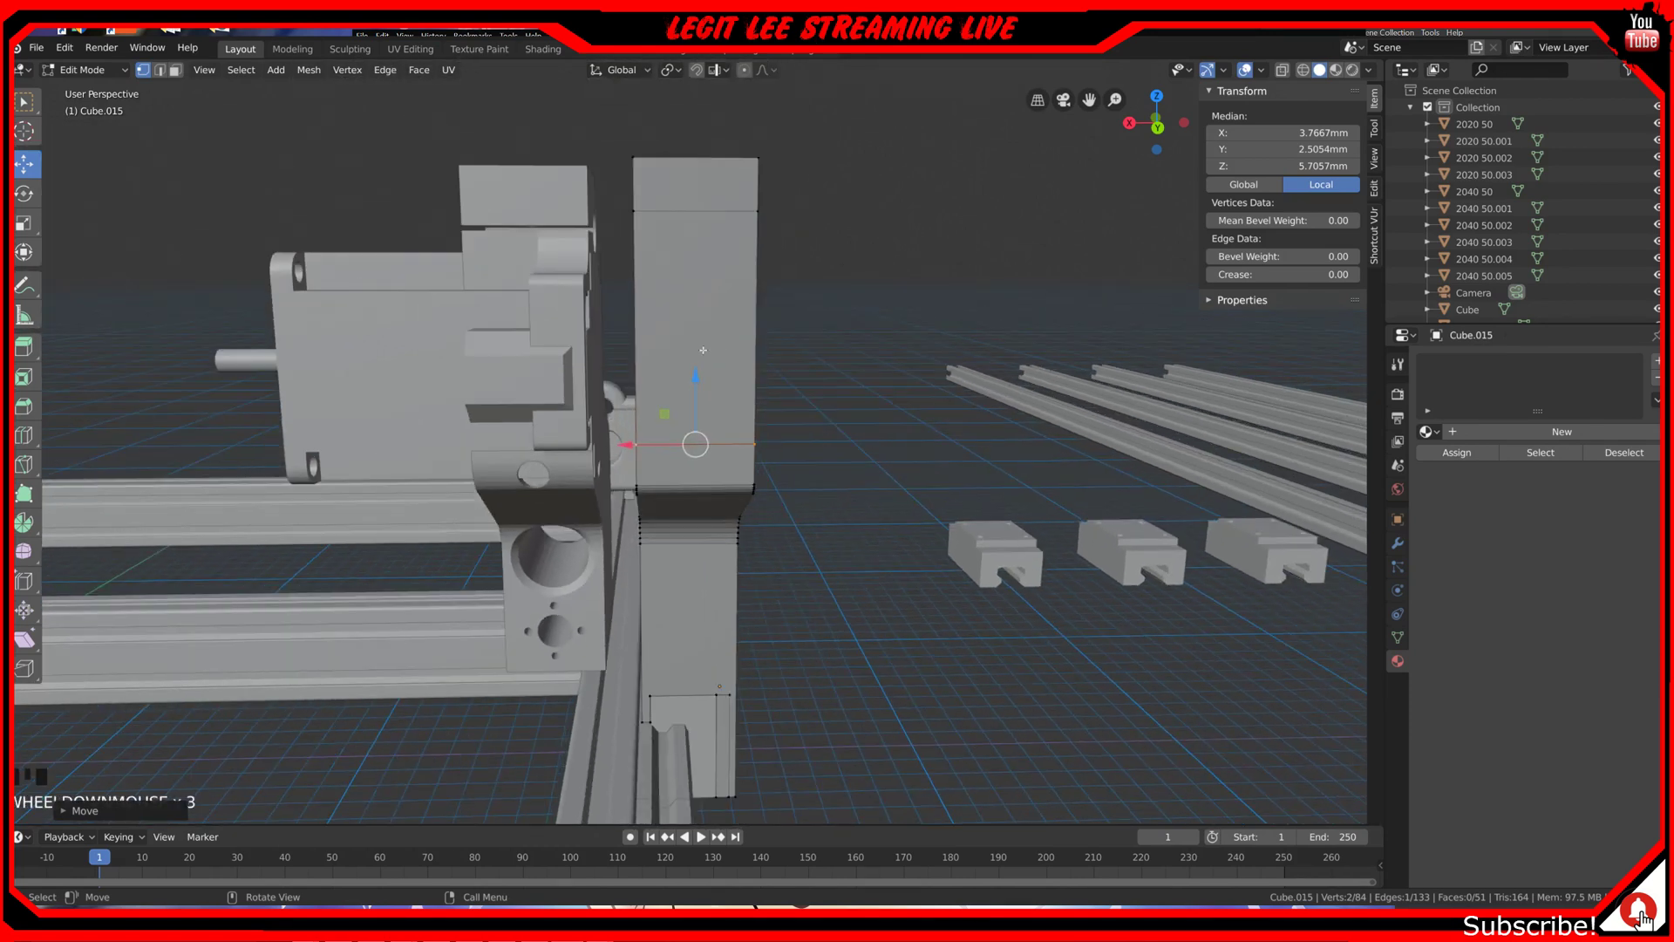
middle_drag(699, 350, 695, 313)
key(ctrl+r)
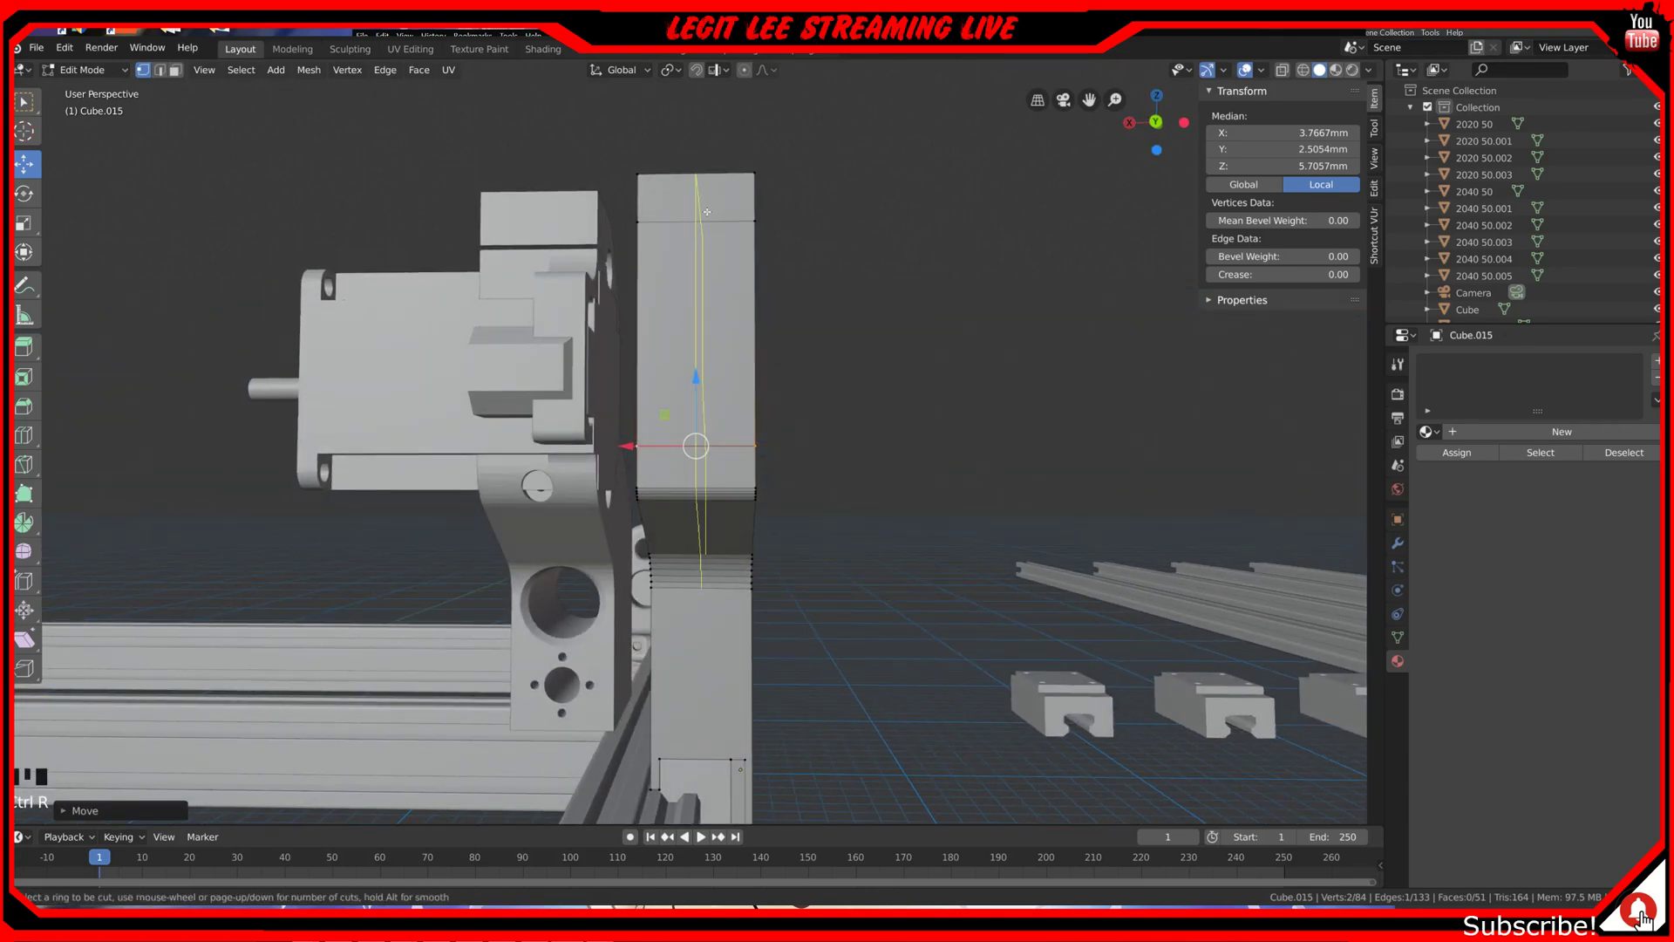
key(Escape)
mouse_move(709, 308)
middle_down()
mouse_move(703, 297)
mouse_move(710, 310)
middle_up()
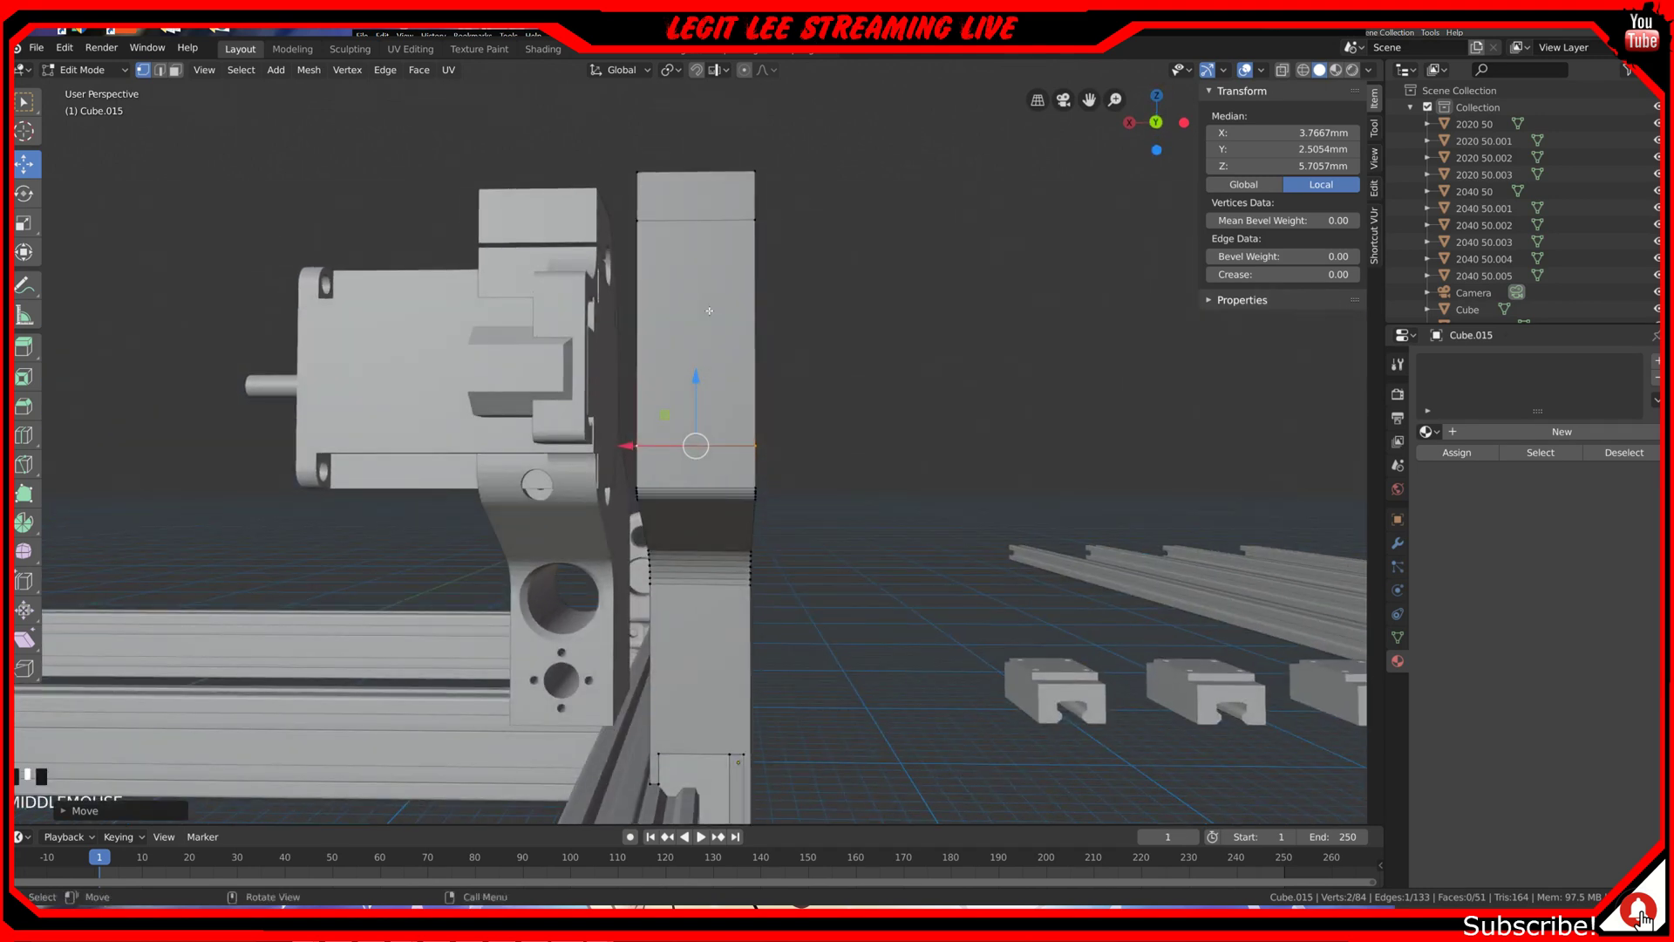
Step: Subdivide the upper cut edge of the bracket's back face to add a midpoint vertex
scroll(709, 310, up, 2)
key(KP_3)
key(ctrl+KP_1)
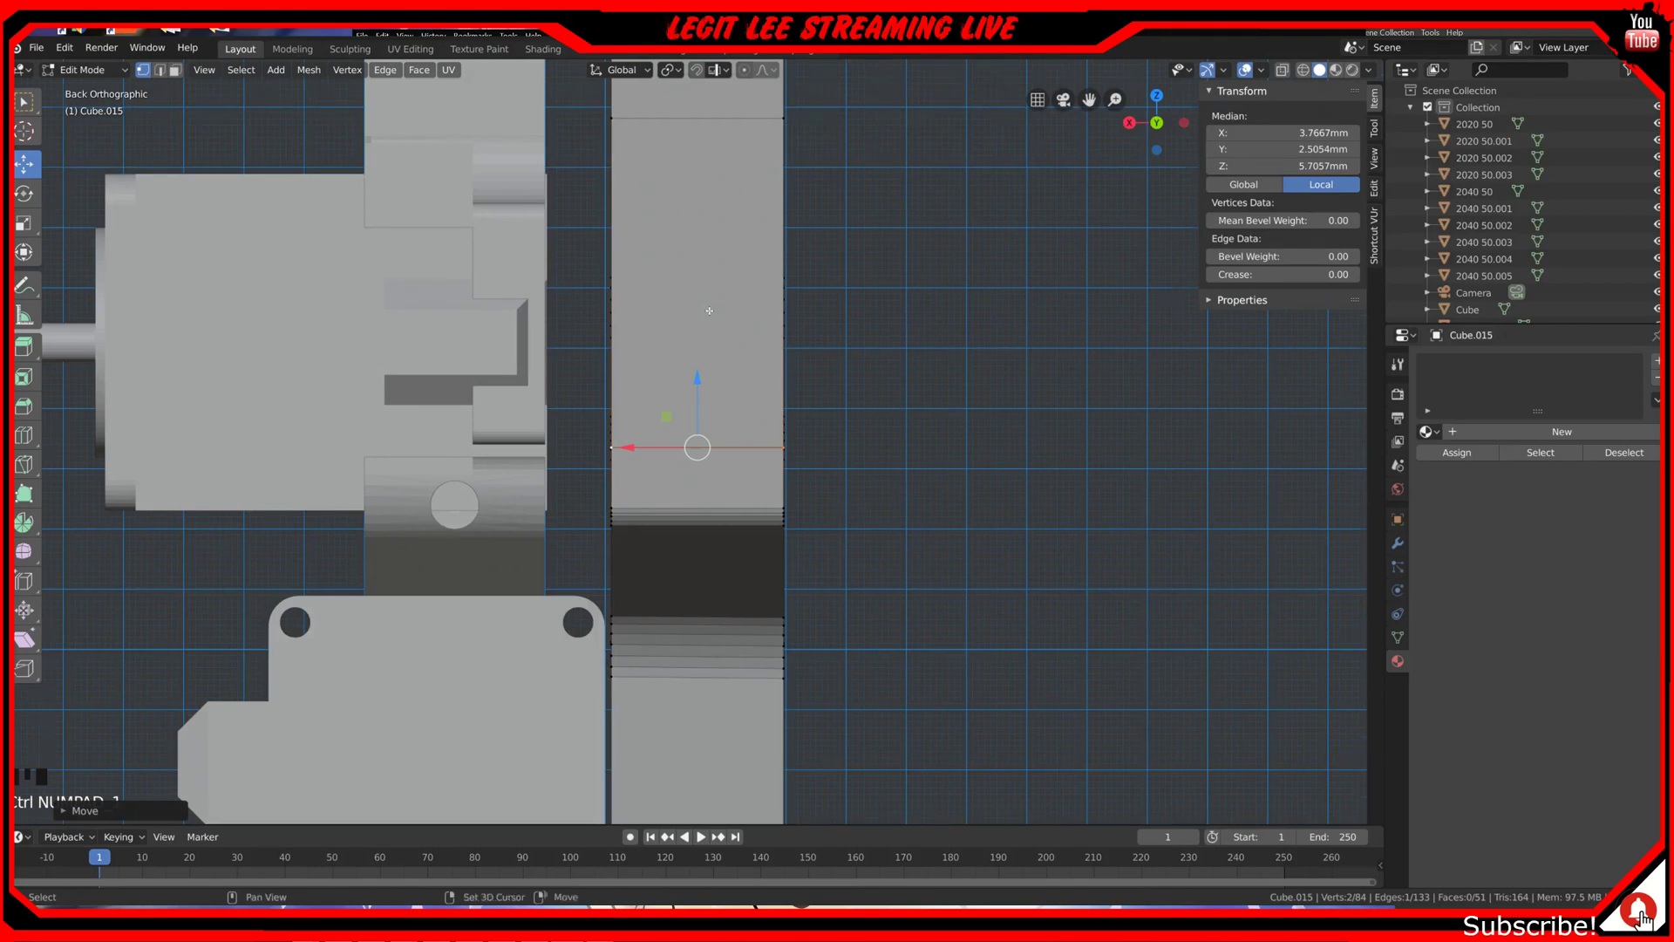
shift+middle_drag(704, 312, 865, 363)
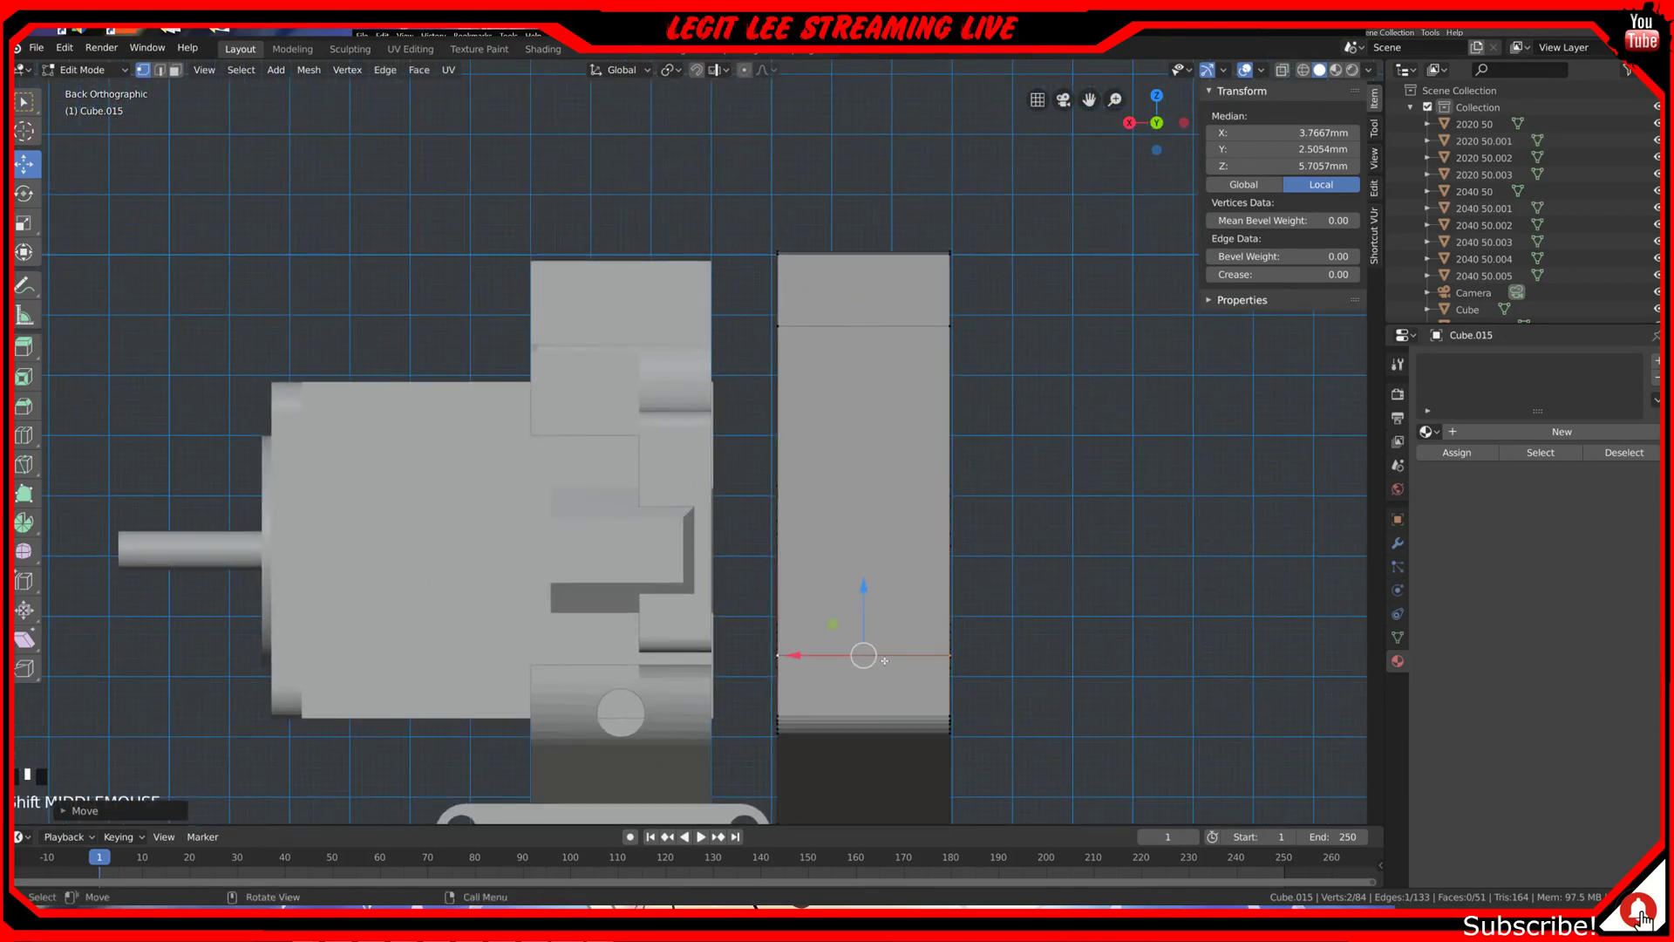
click(778, 327)
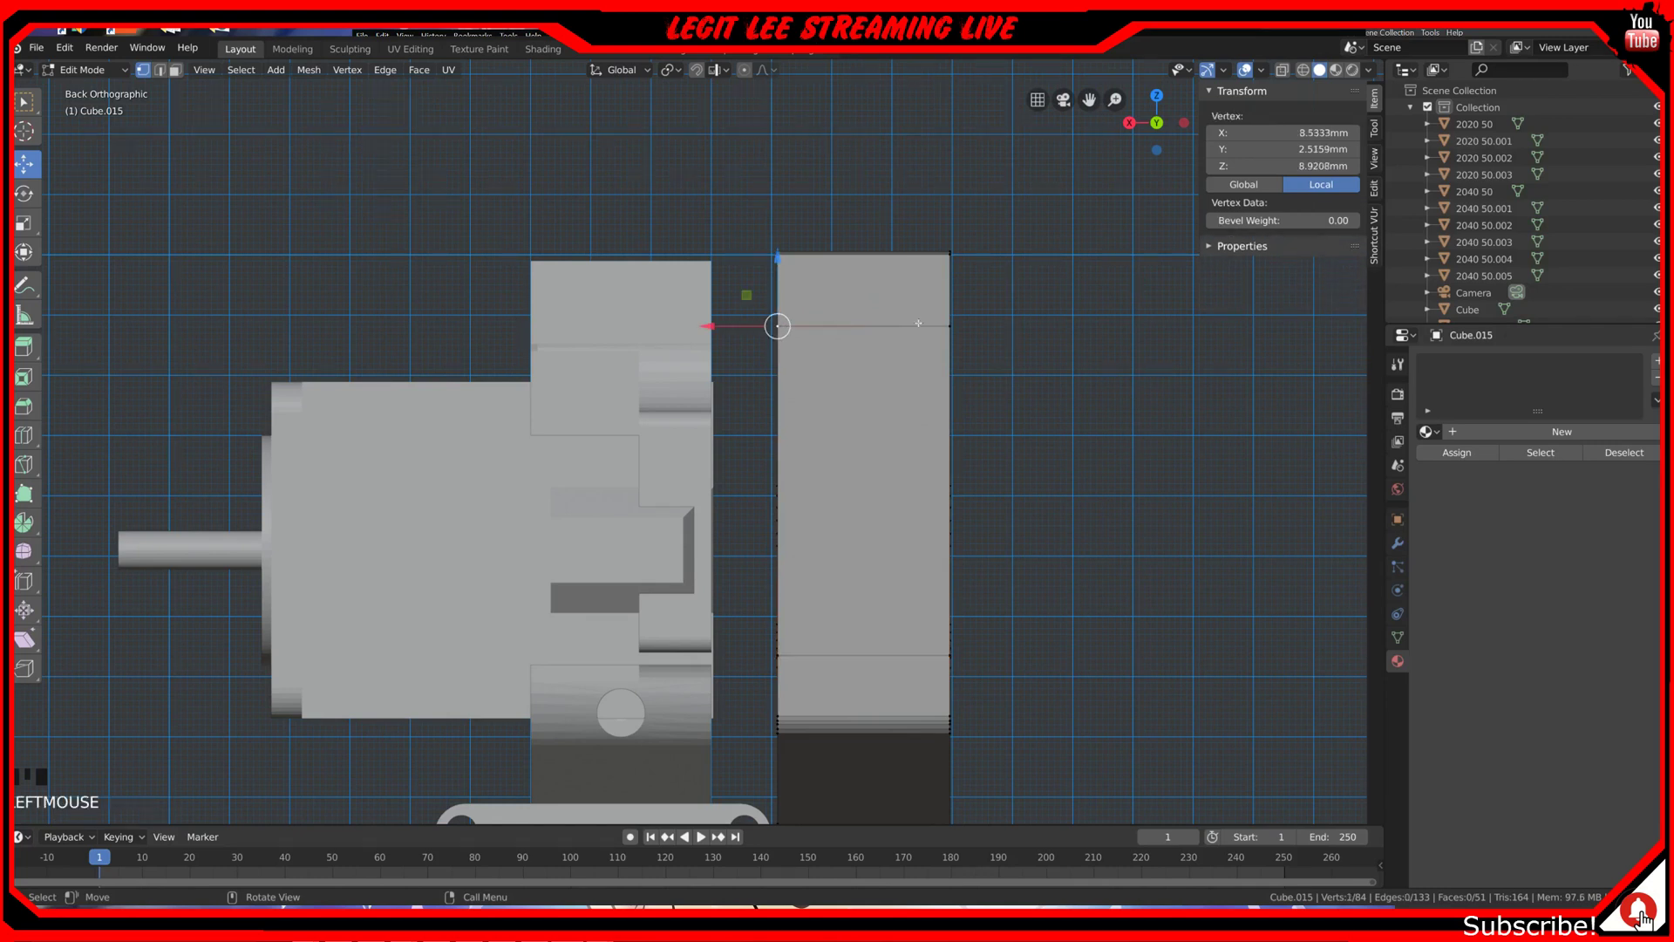
shift+click(950, 326)
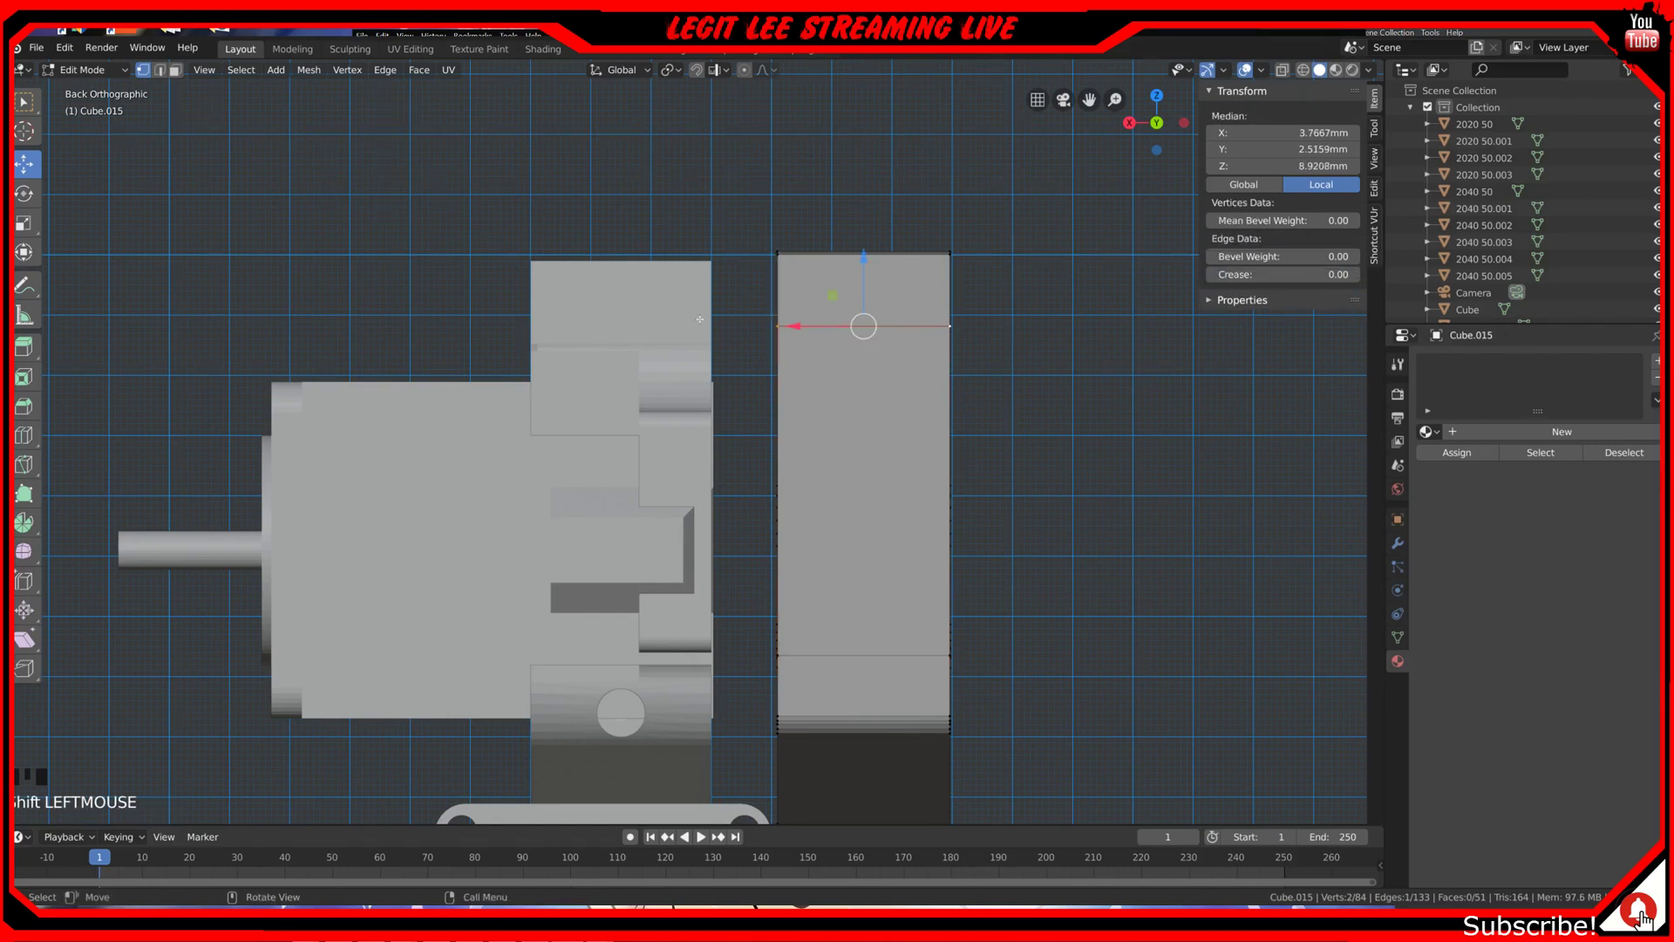
right_click(867, 441)
click(874, 440)
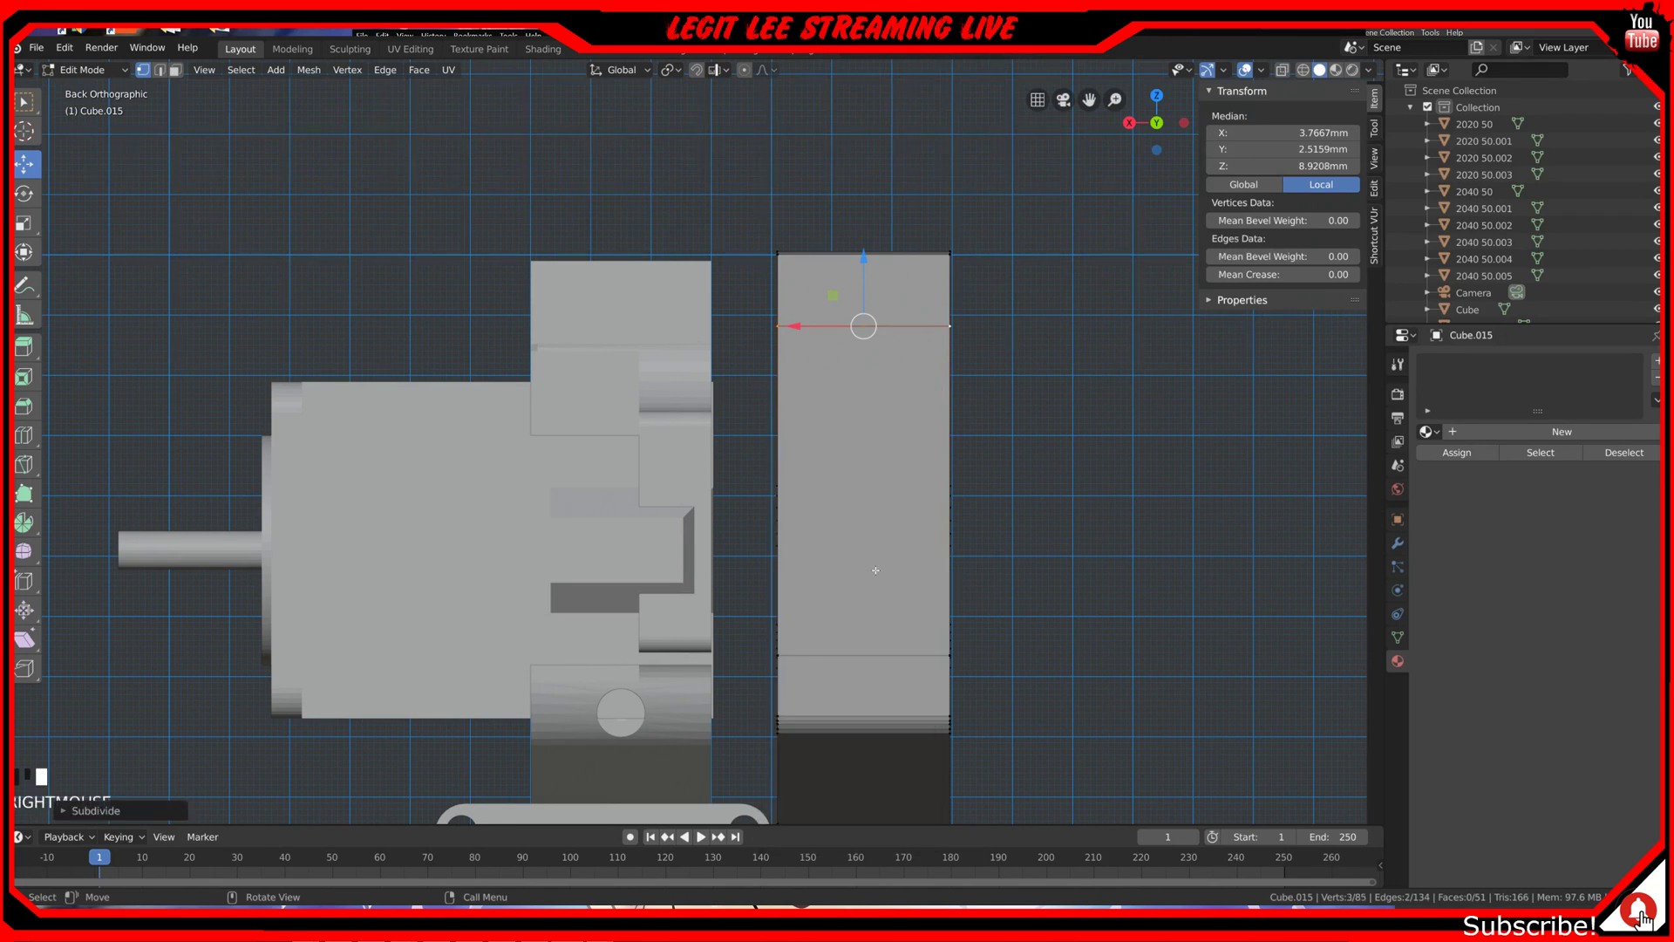
Step: Subdivide the lower cut edge of the bracket's back face to add a matching midpoint vertex
click(778, 660)
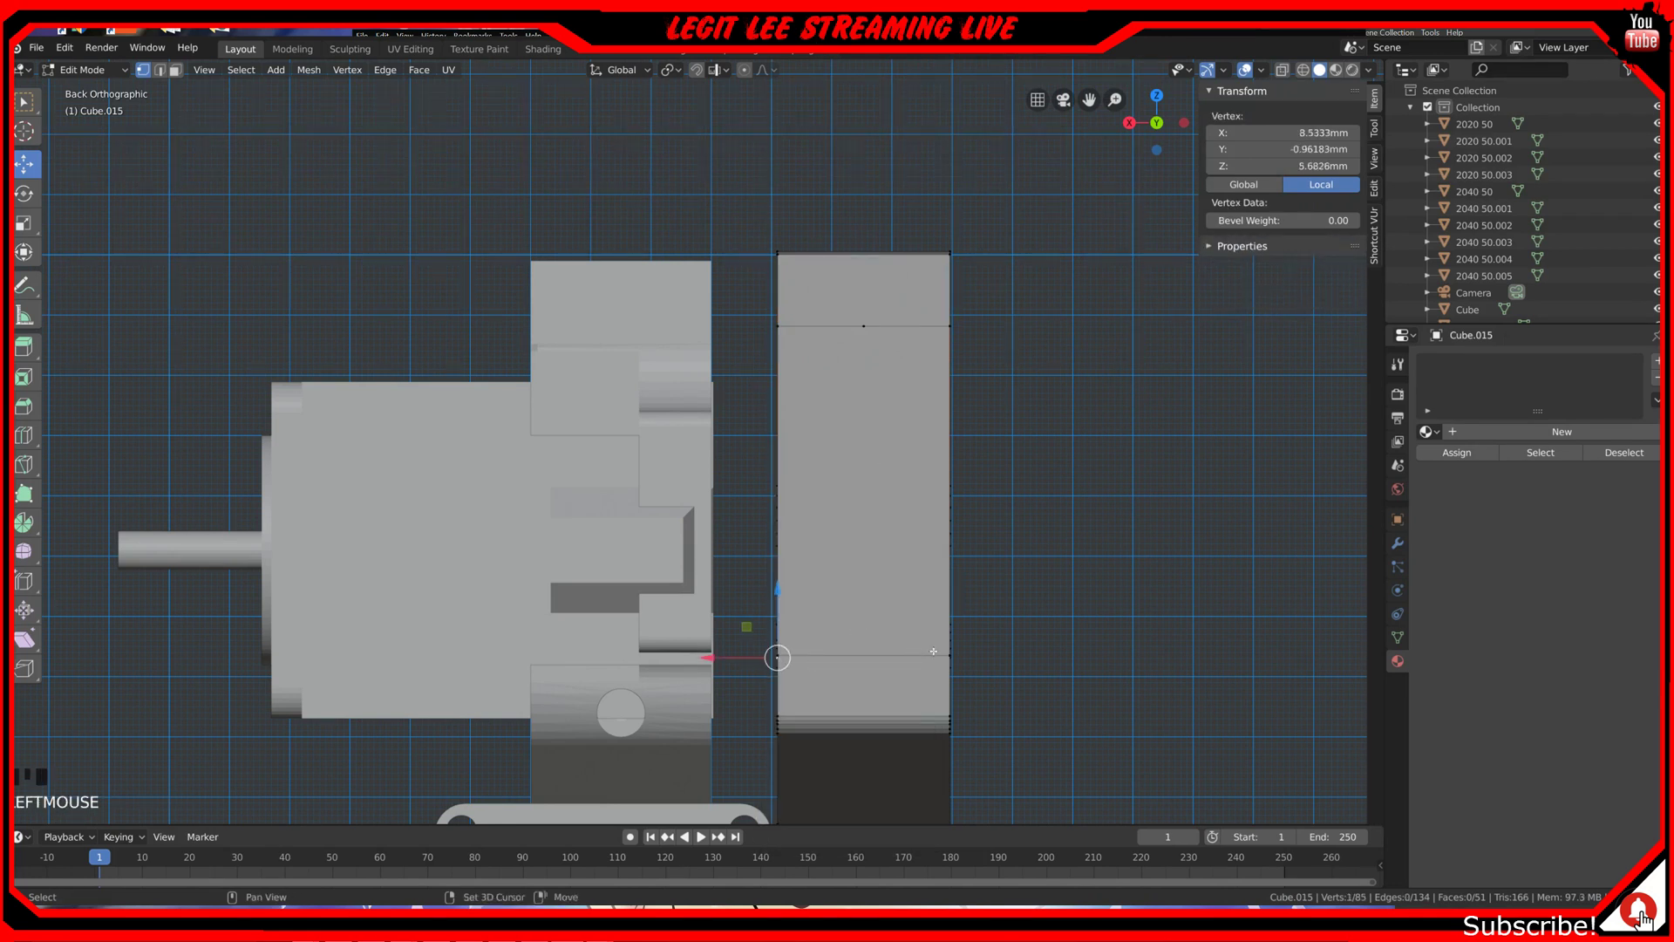
click(806, 657)
click(779, 655)
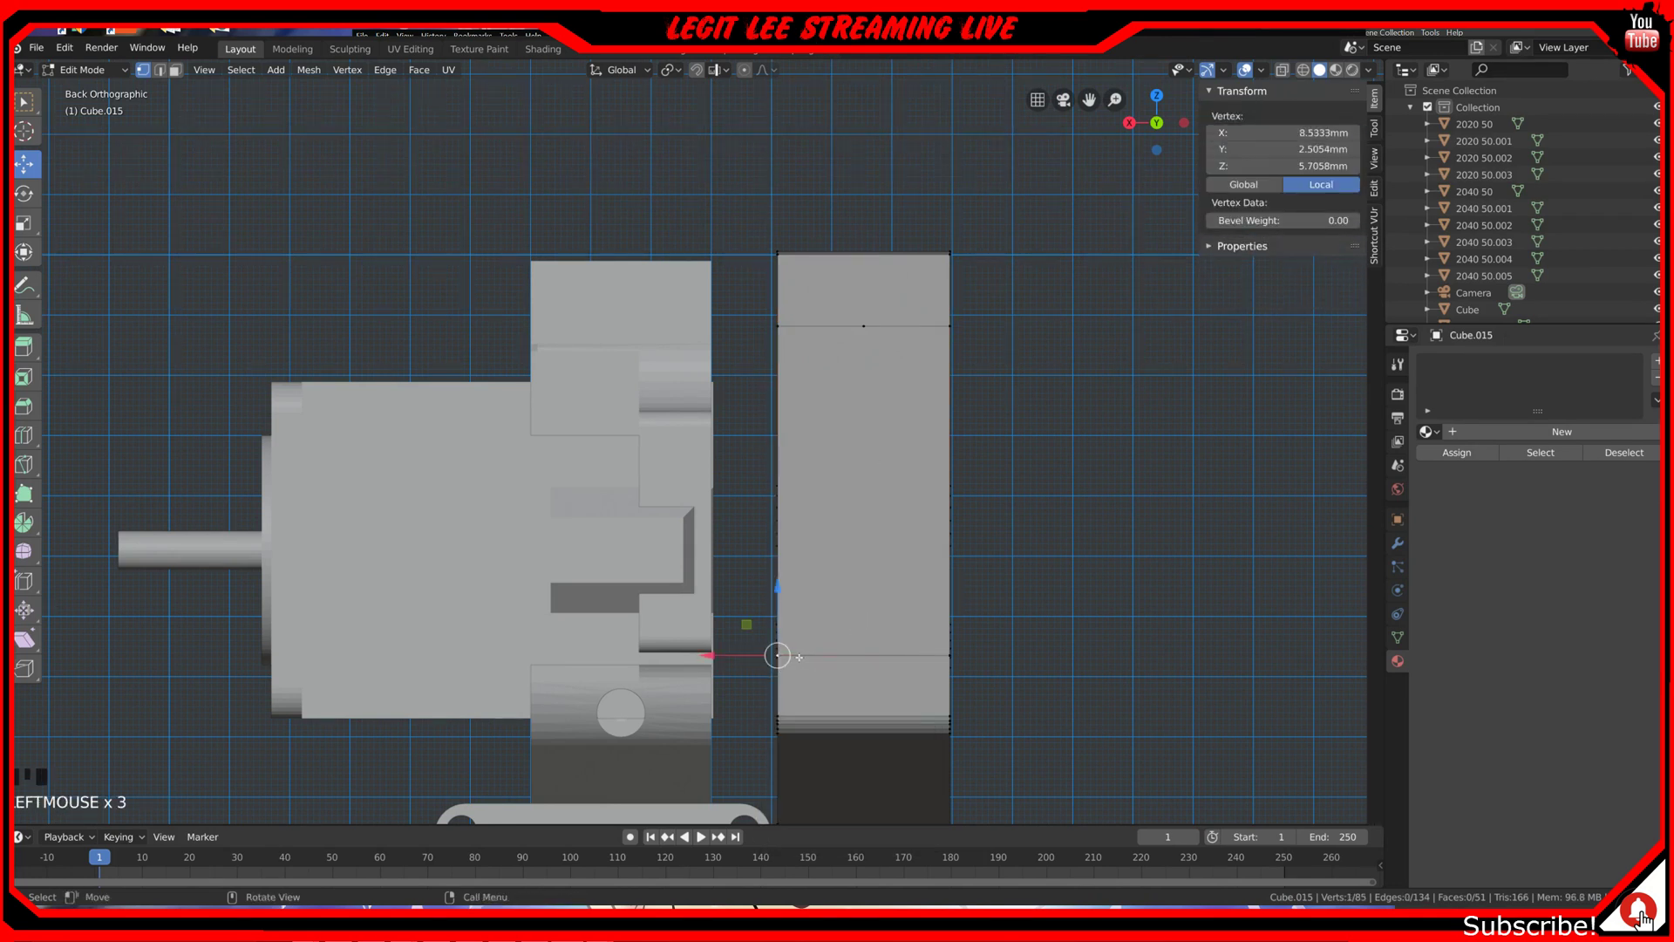
shift+click(950, 655)
right_click(876, 493)
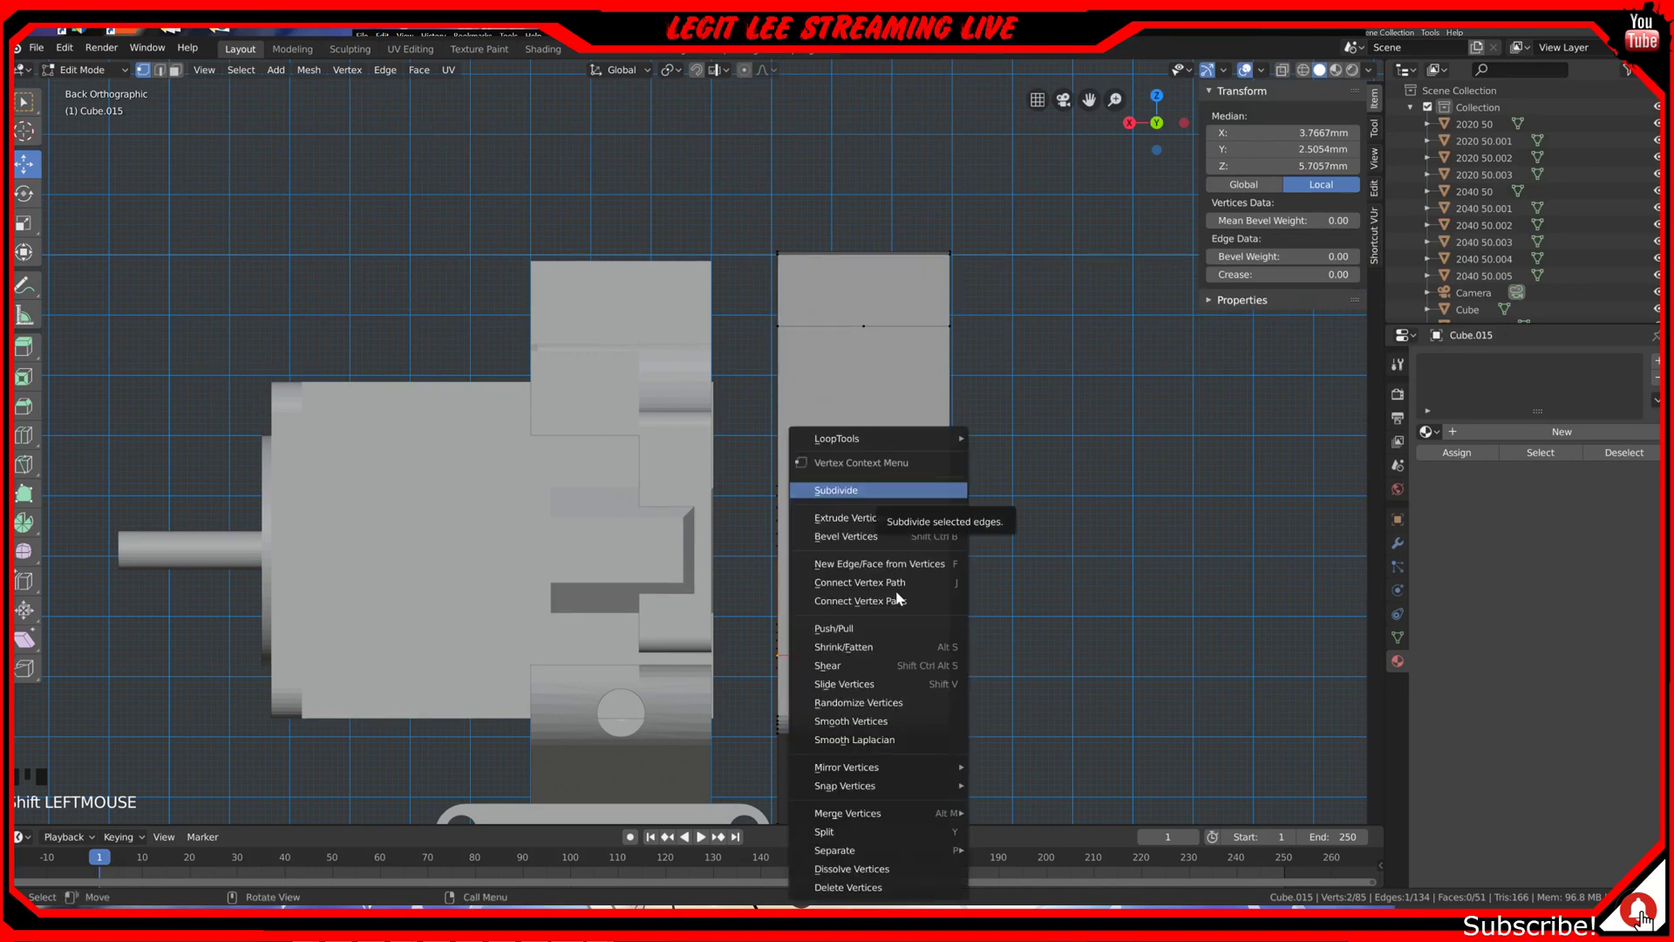
click(876, 493)
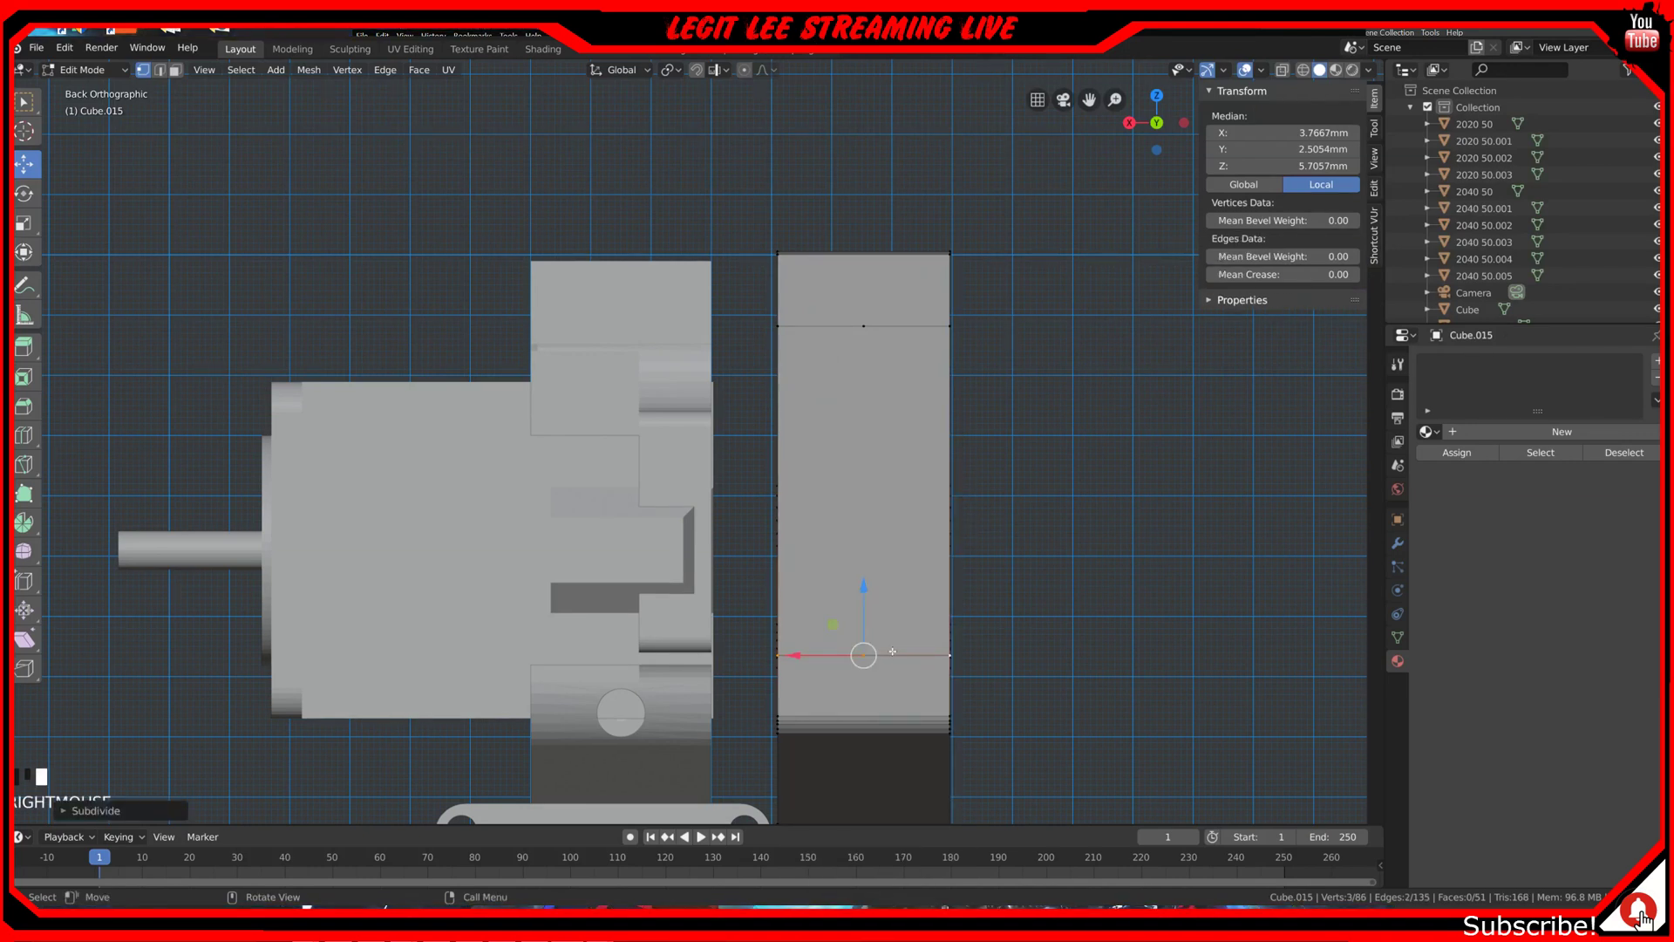
Step: Knife-cut a vertical edge between the upper and lower midpoint vertices, splitting the back face into two halves
click(863, 658)
click(865, 341)
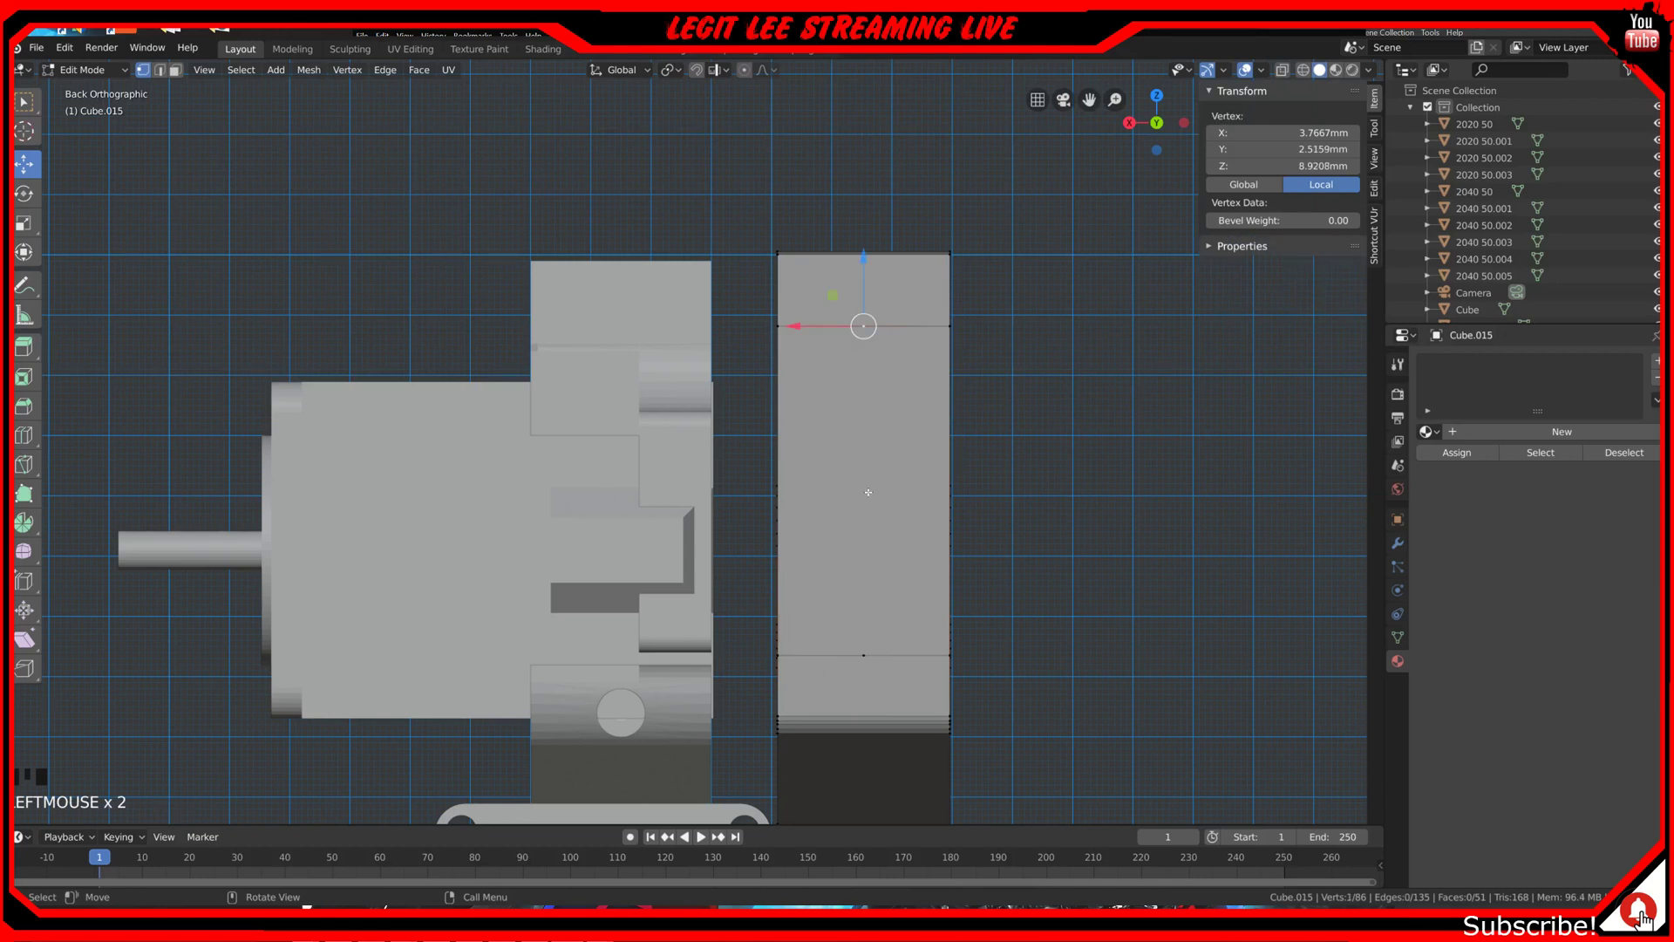
key(k)
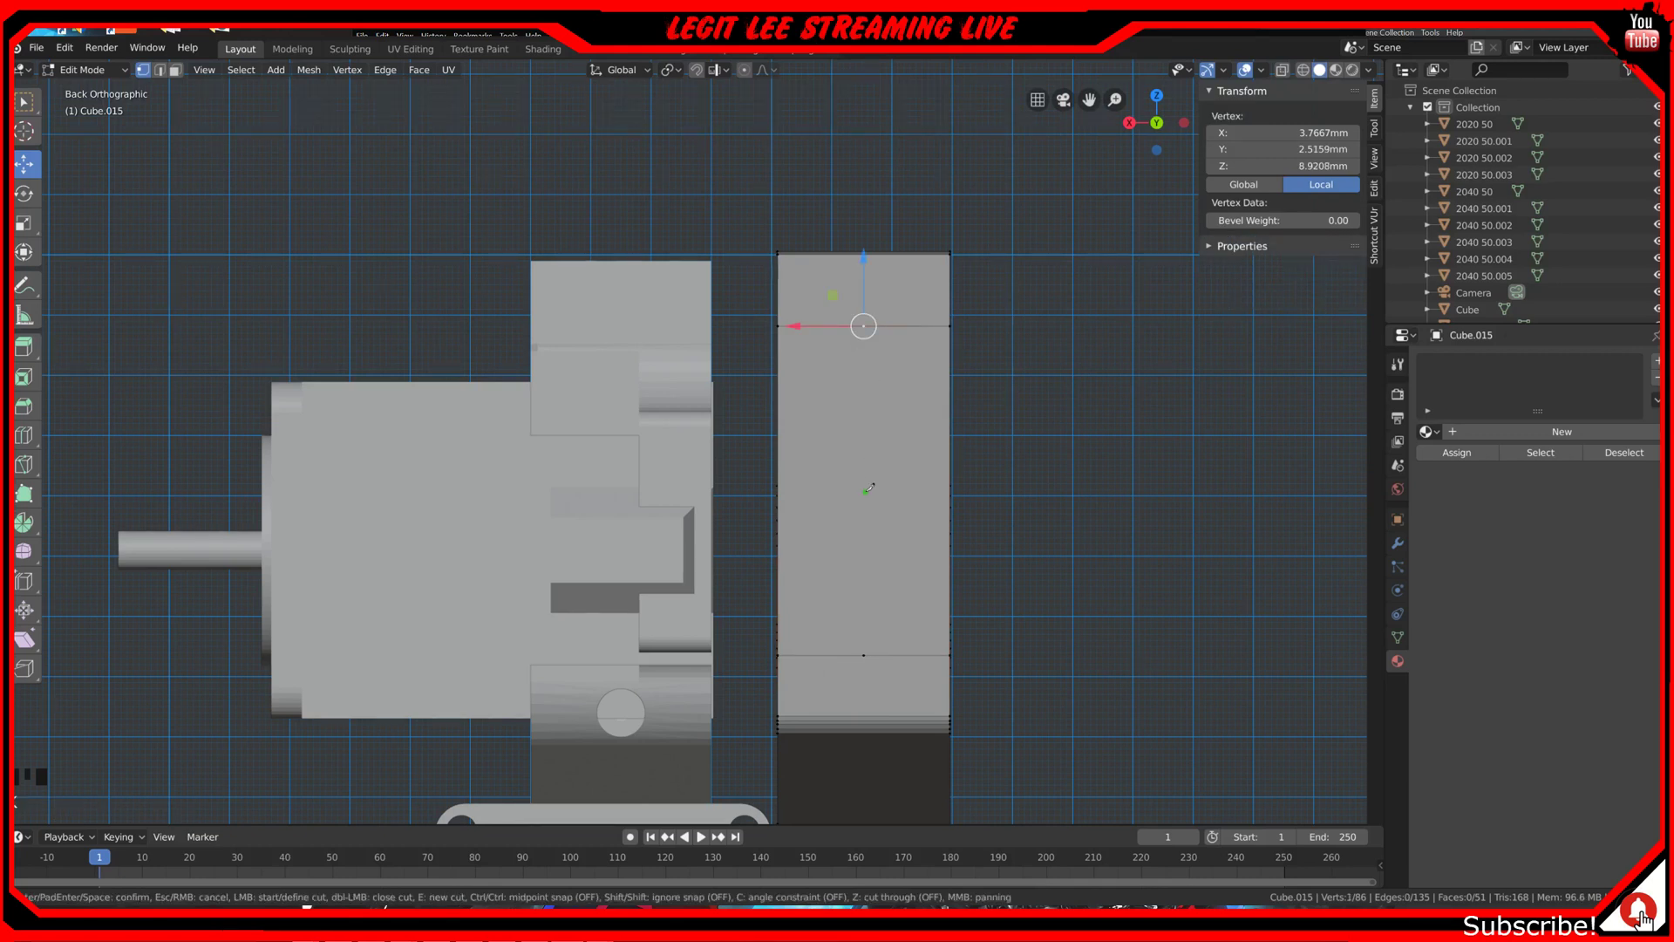
click(865, 324)
click(864, 653)
key(Return)
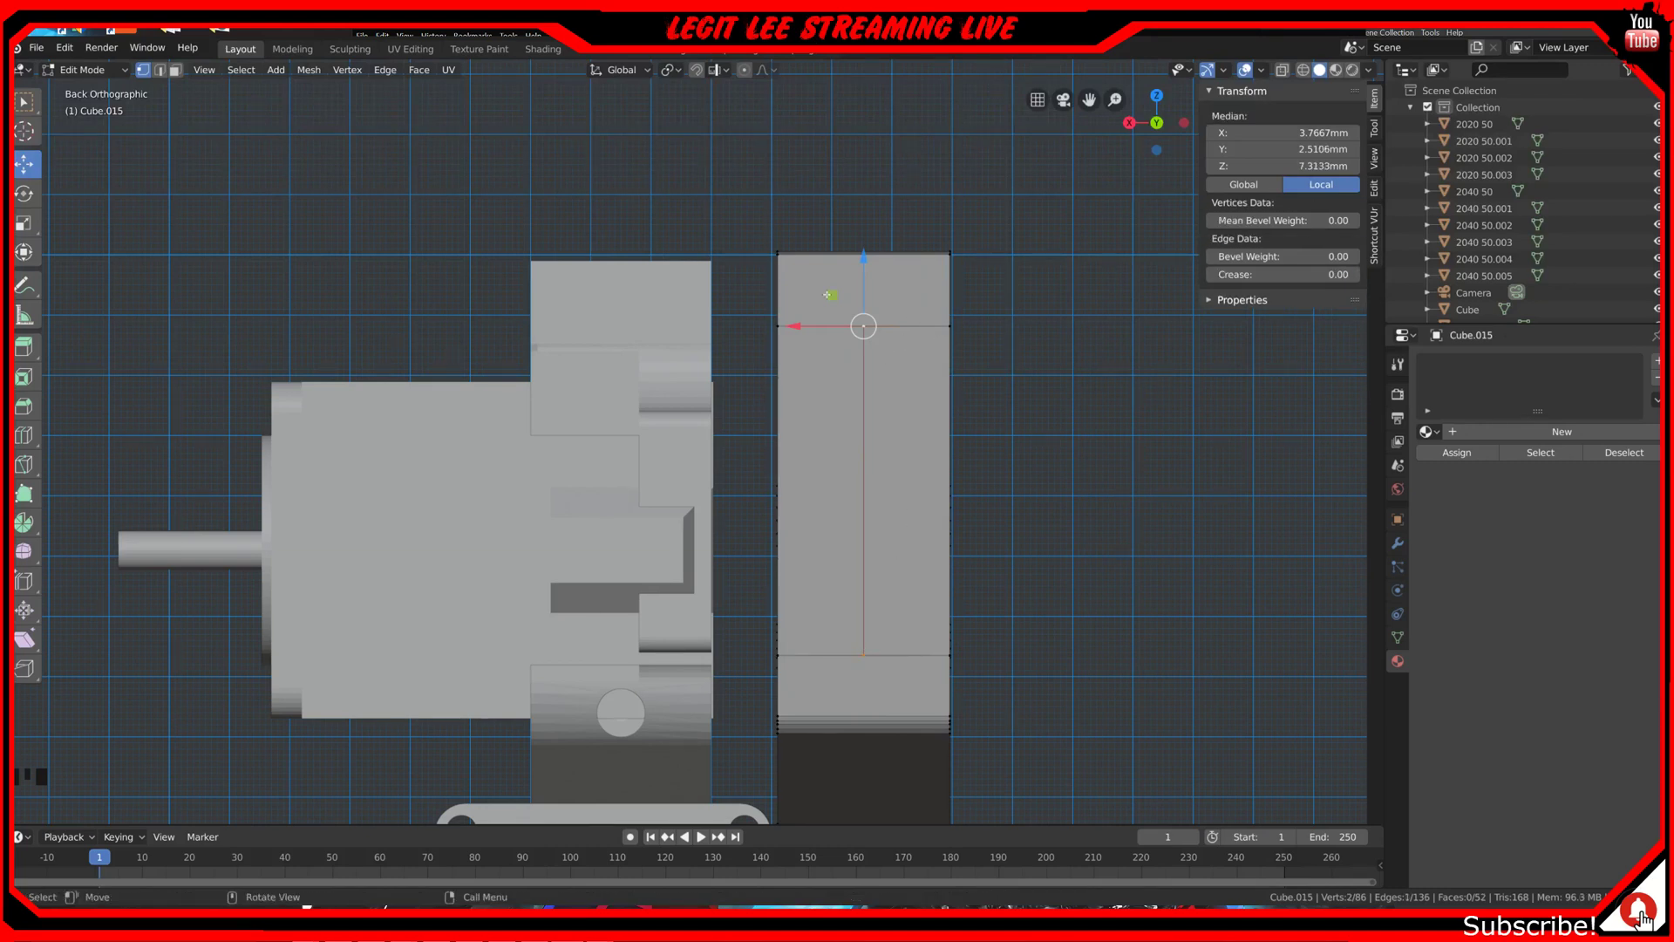
Step: Extrude the back-face half farther from the motor outward along global Y to 2.8848 mm local, in the left view
click(175, 70)
click(924, 390)
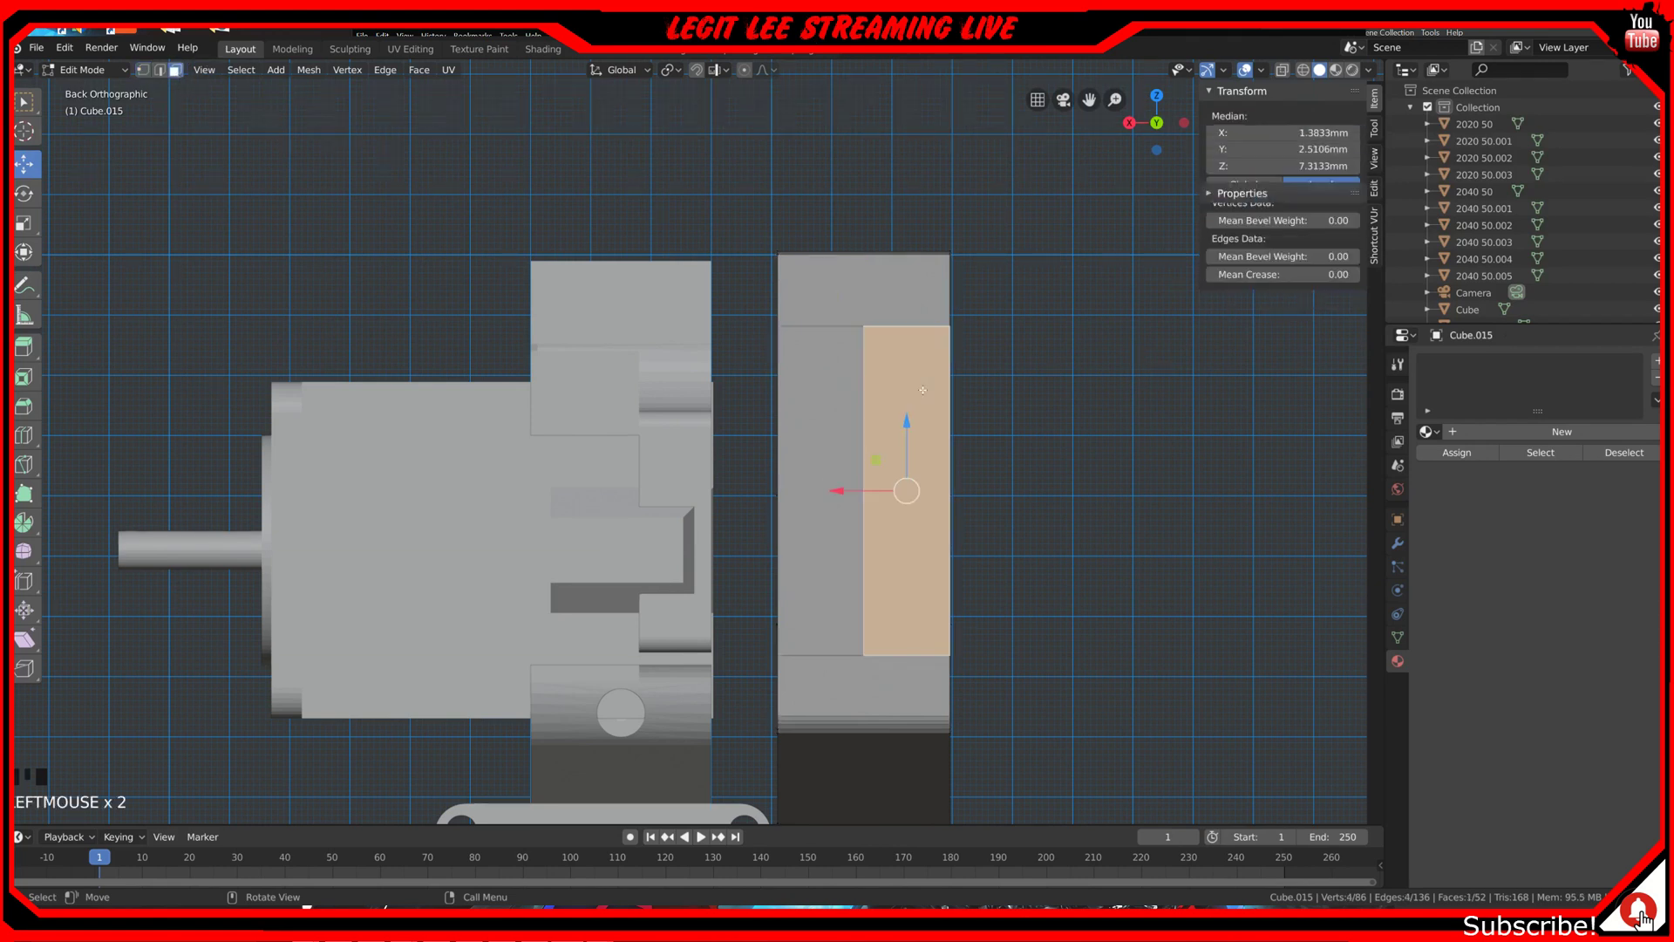
middle_drag(982, 510, 919, 524)
key(ctrl+KP_3)
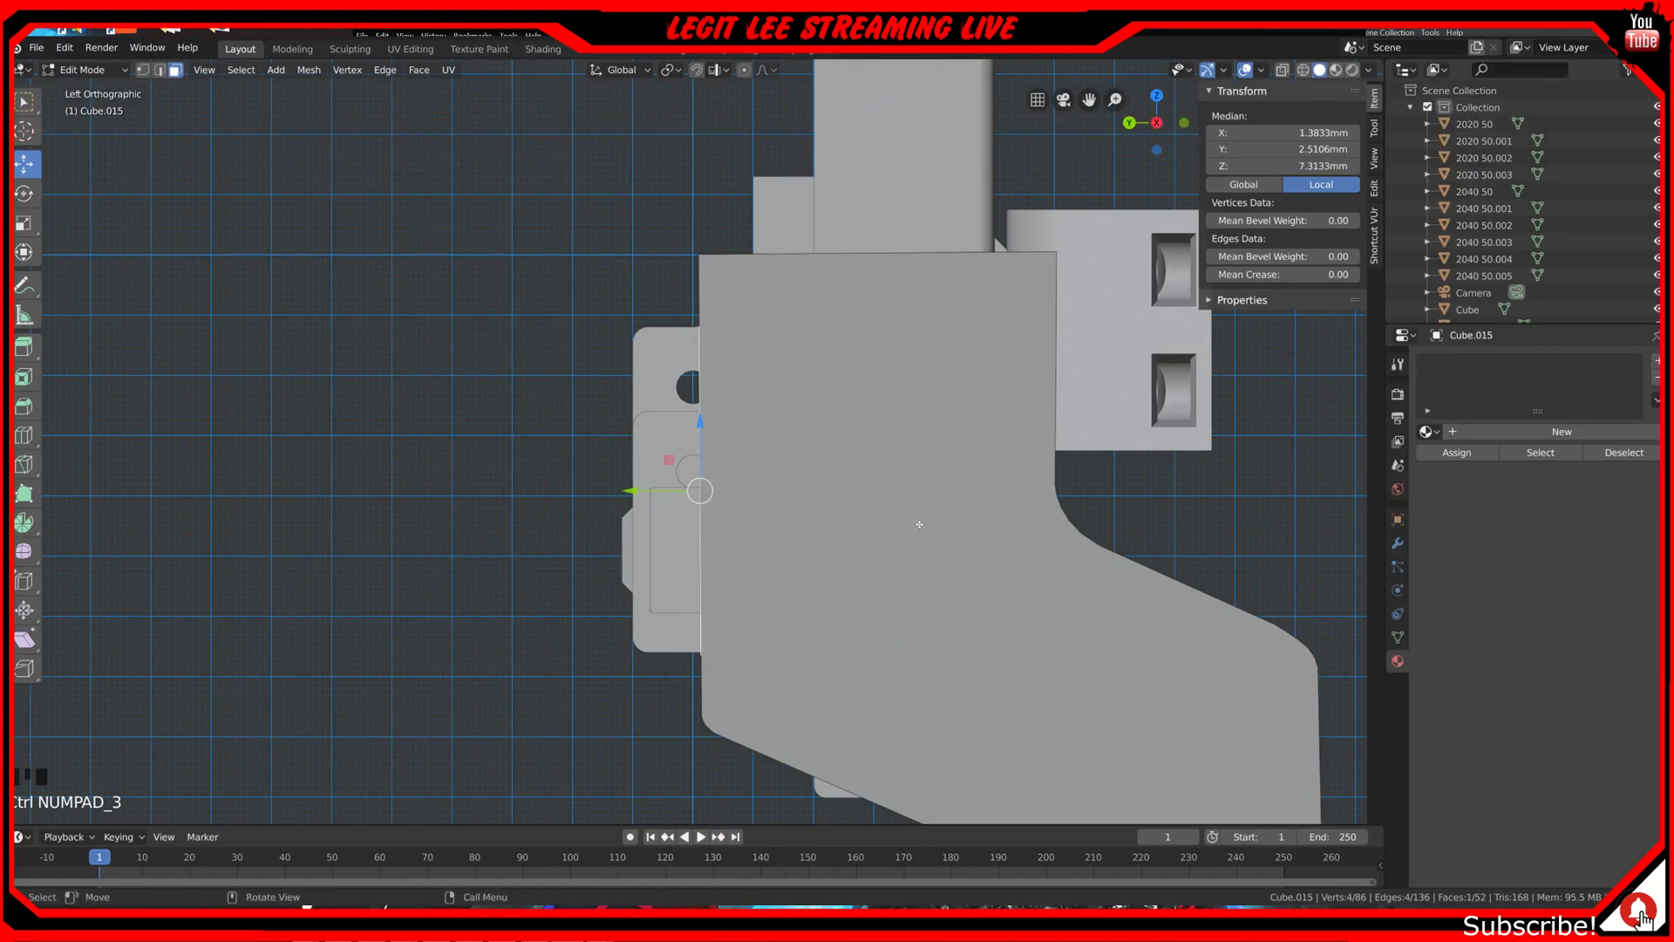
key(e)
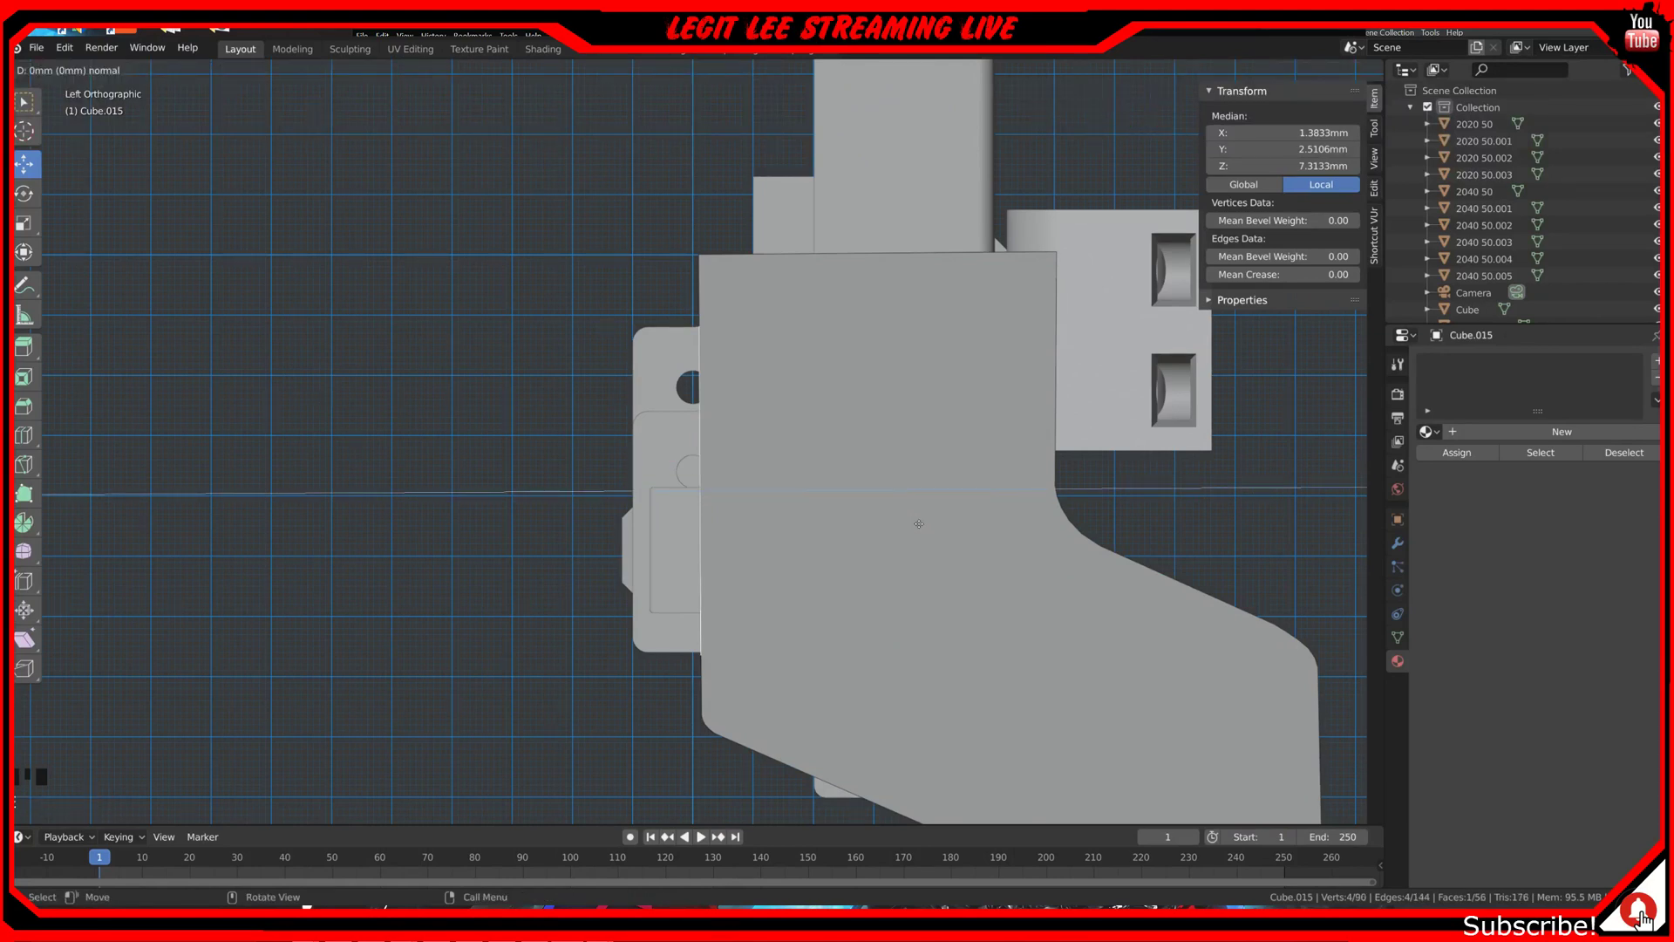
key(y)
key(ctrl)
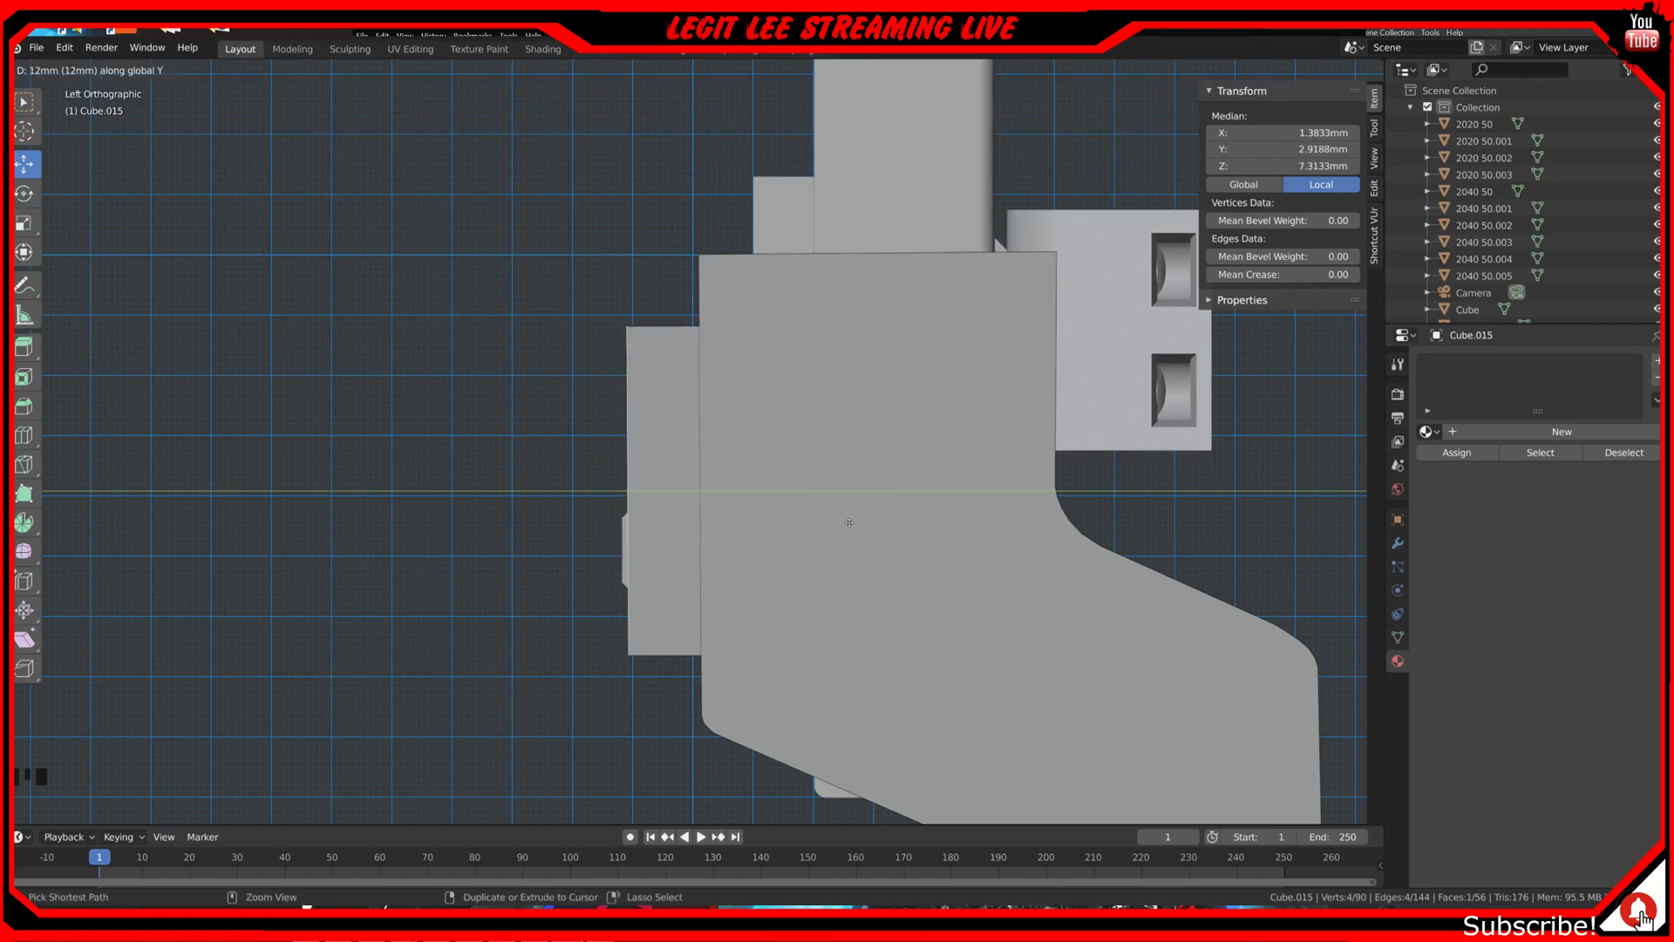
click(849, 522)
Step: In Object Mode, move the Nema23CL.003 motor away from the bracket along X to -116.78 mm and hide it
middle_drag(851, 517, 718, 702)
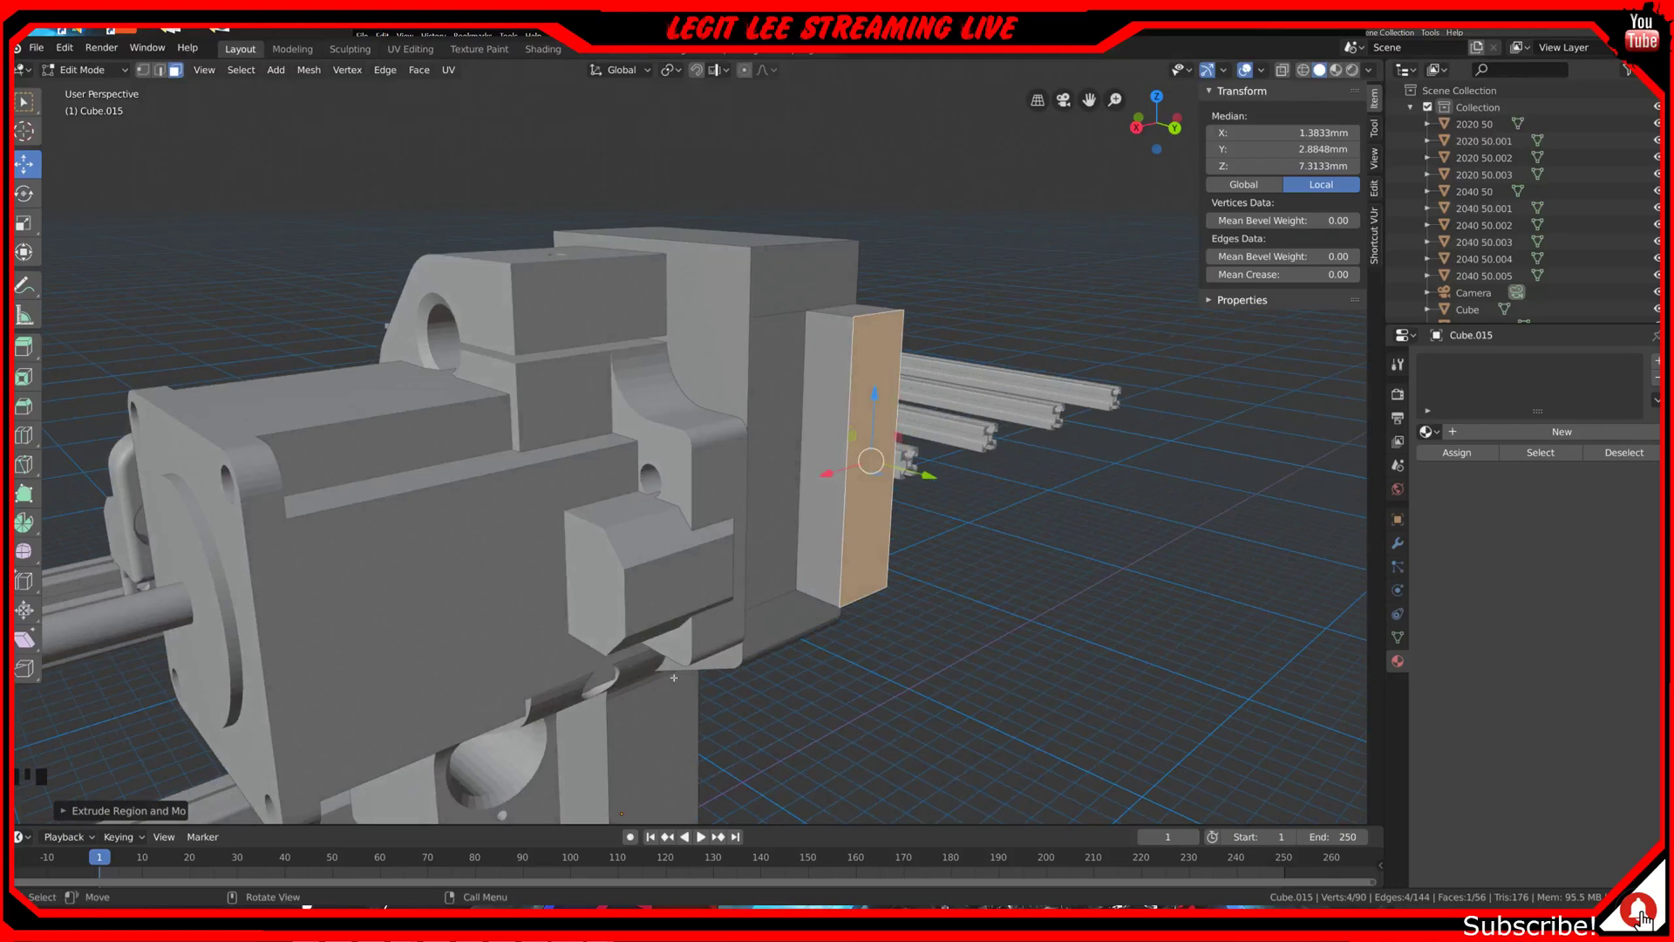
middle_drag(768, 542, 760, 406)
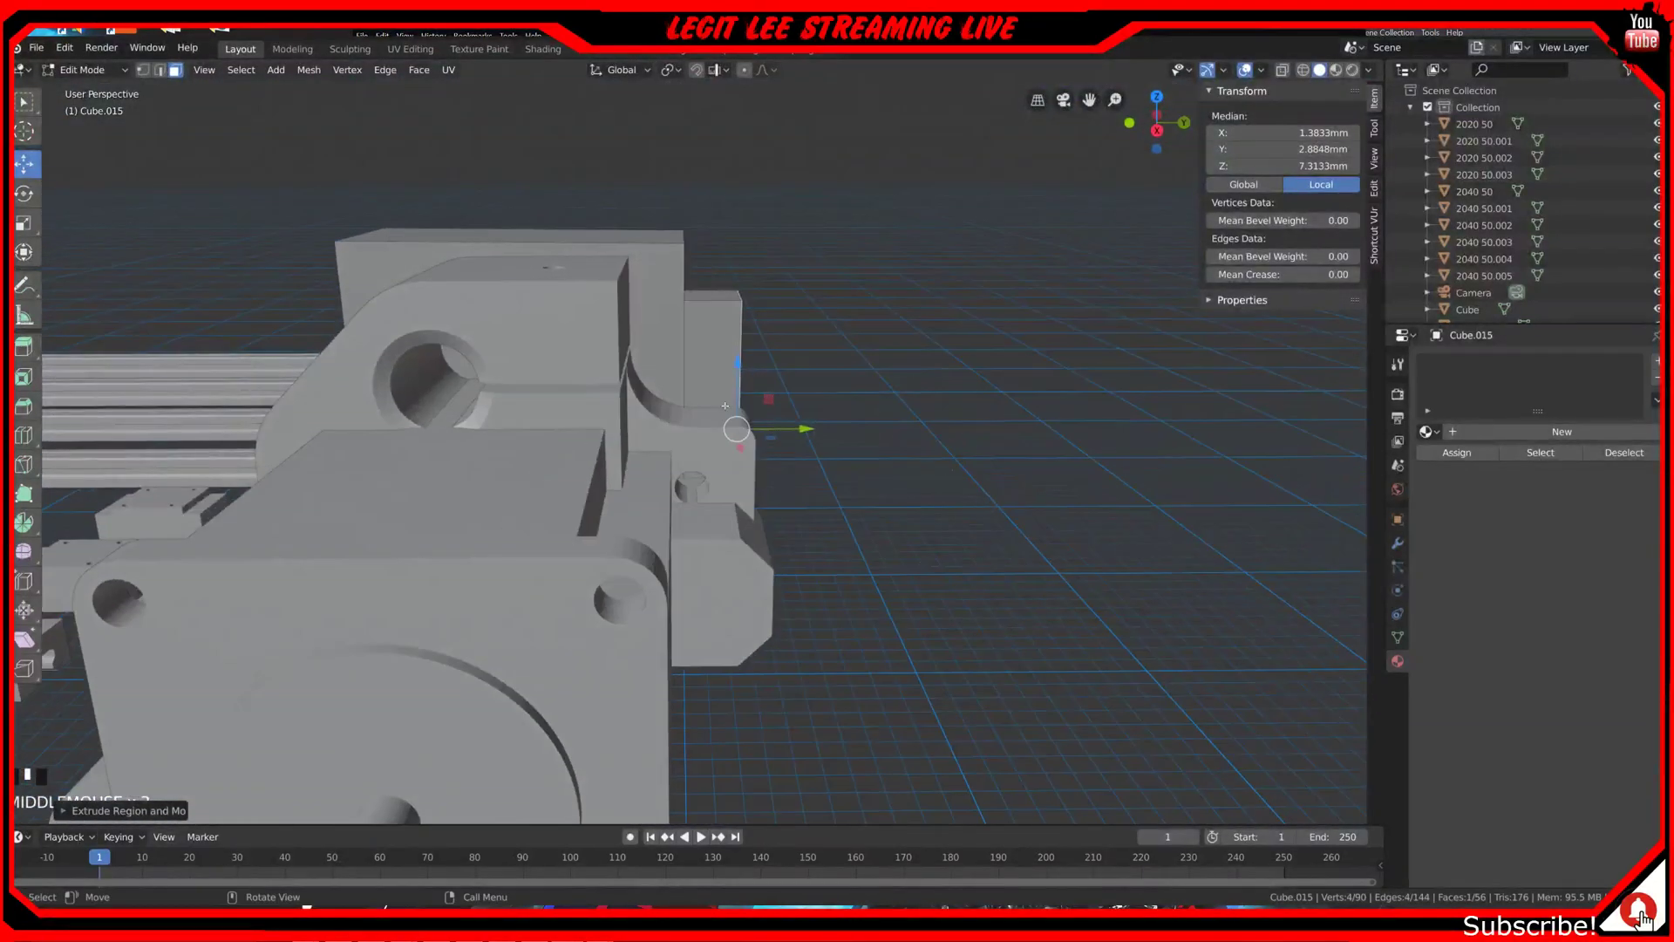
middle_drag(636, 502, 944, 743)
scroll(601, 526, down, 3)
scroll(590, 466, up, 1)
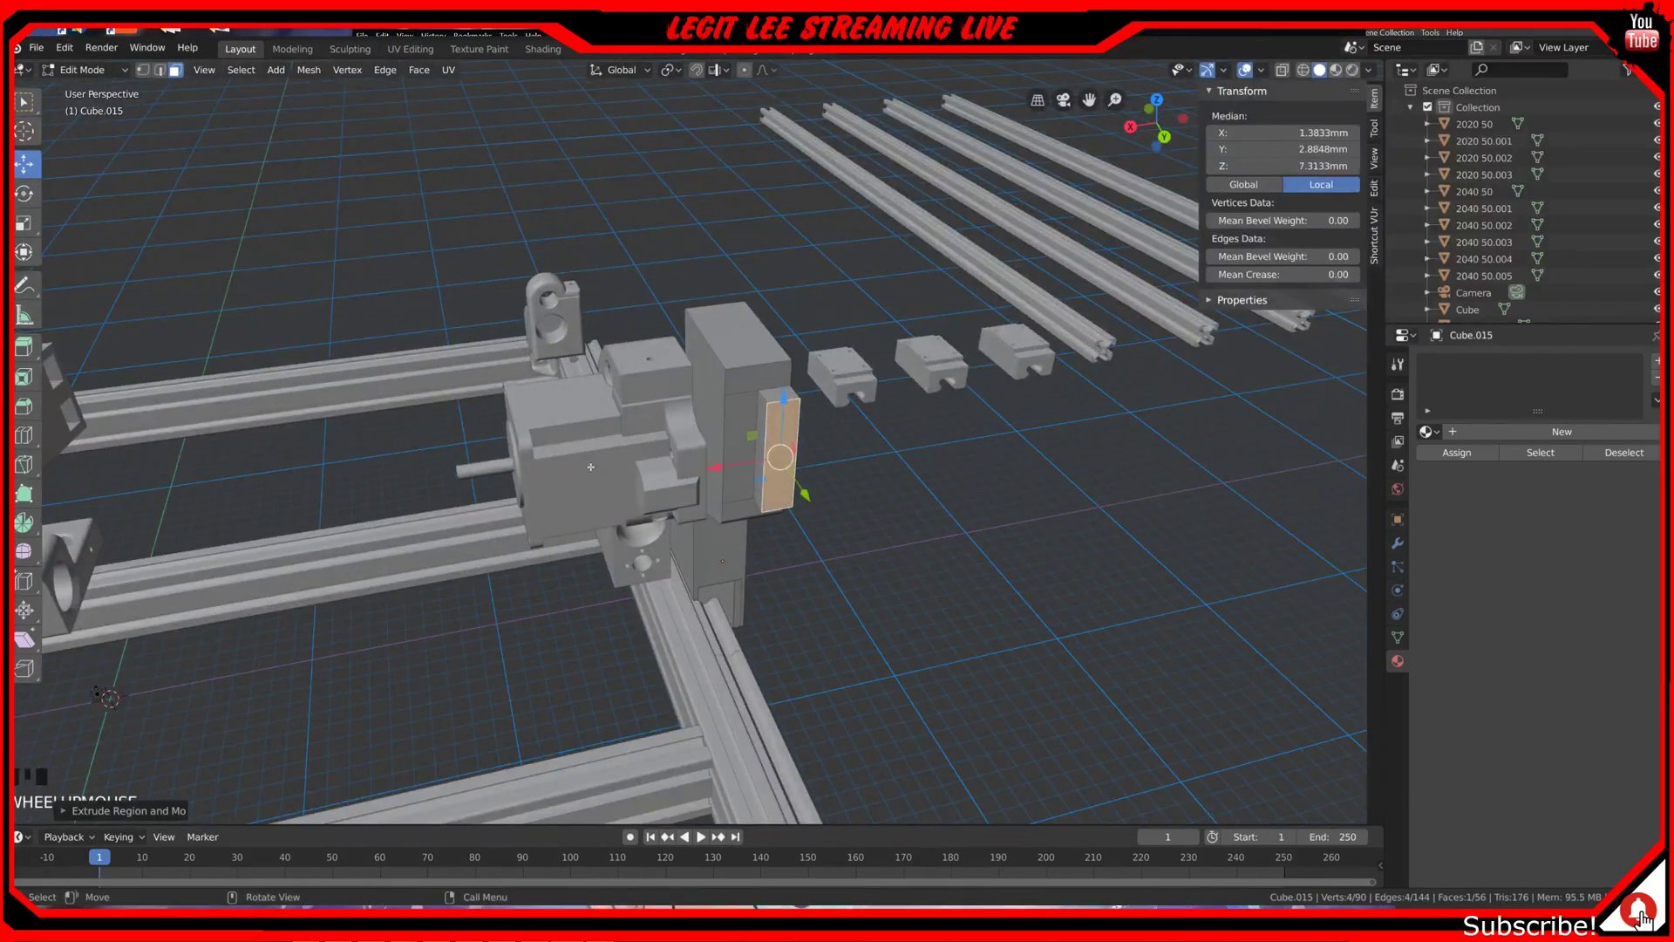
key(Tab)
click(590, 467)
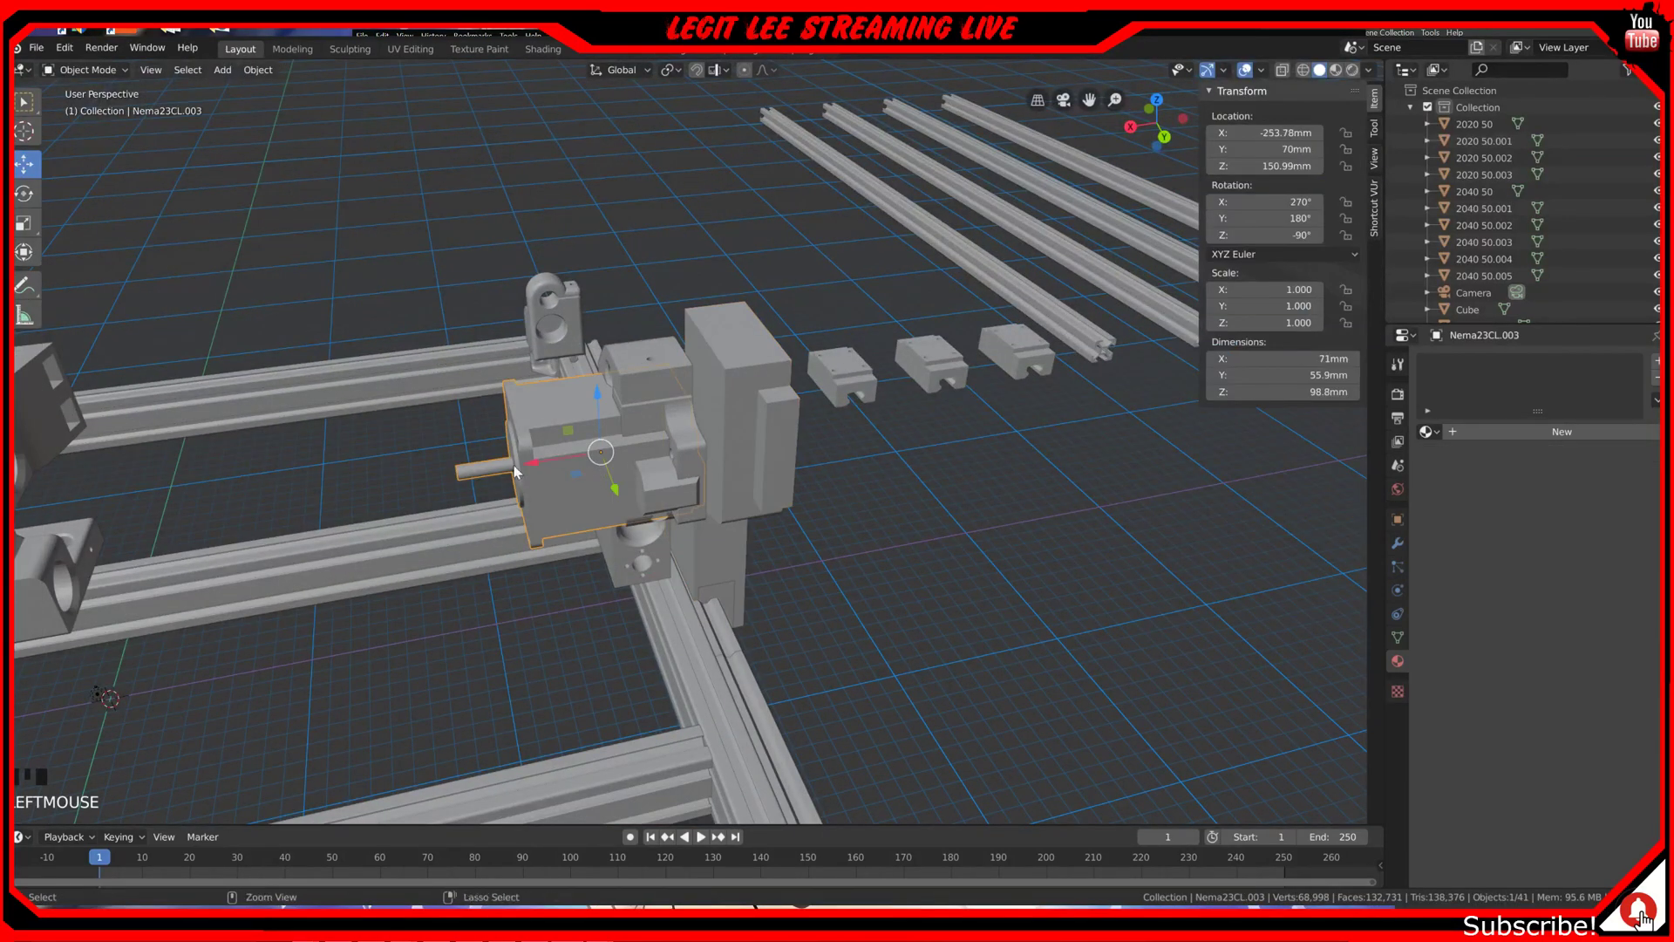
ctrl+drag(530, 471, 227, 505)
key(h)
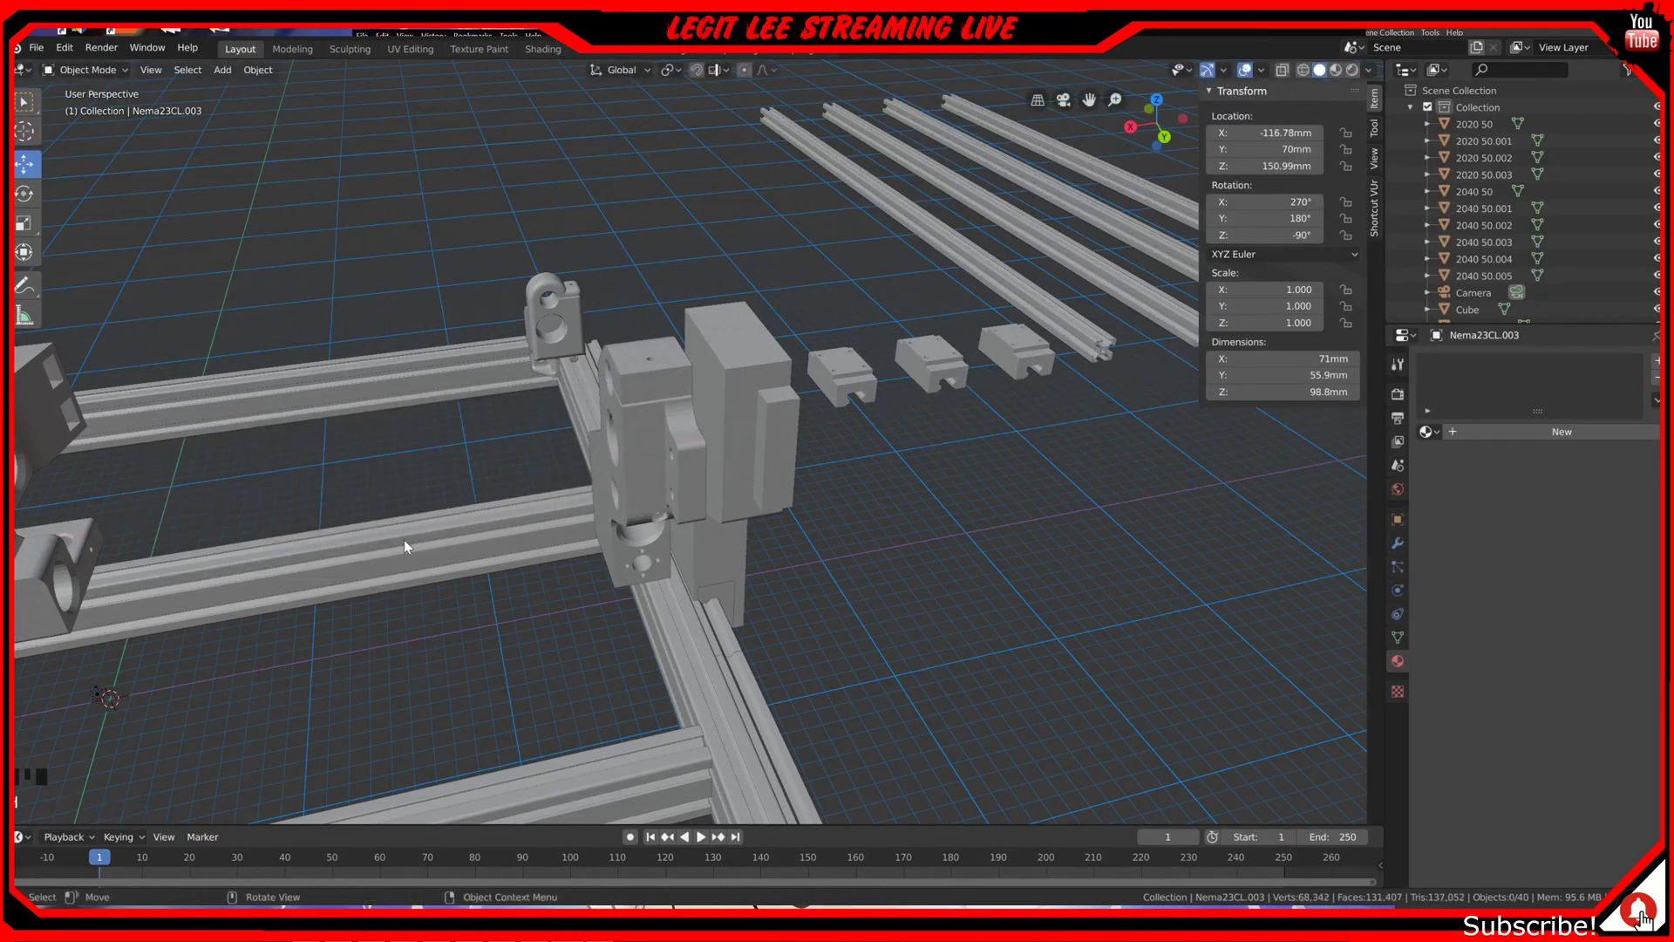
Step: Rotate the outermost spare extrusion, 2020 50.003, by 90° in the top view so it runs across the frame
middle_drag(767, 527, 662, 523)
scroll(645, 527, down, 3)
scroll(928, 588, up, 2)
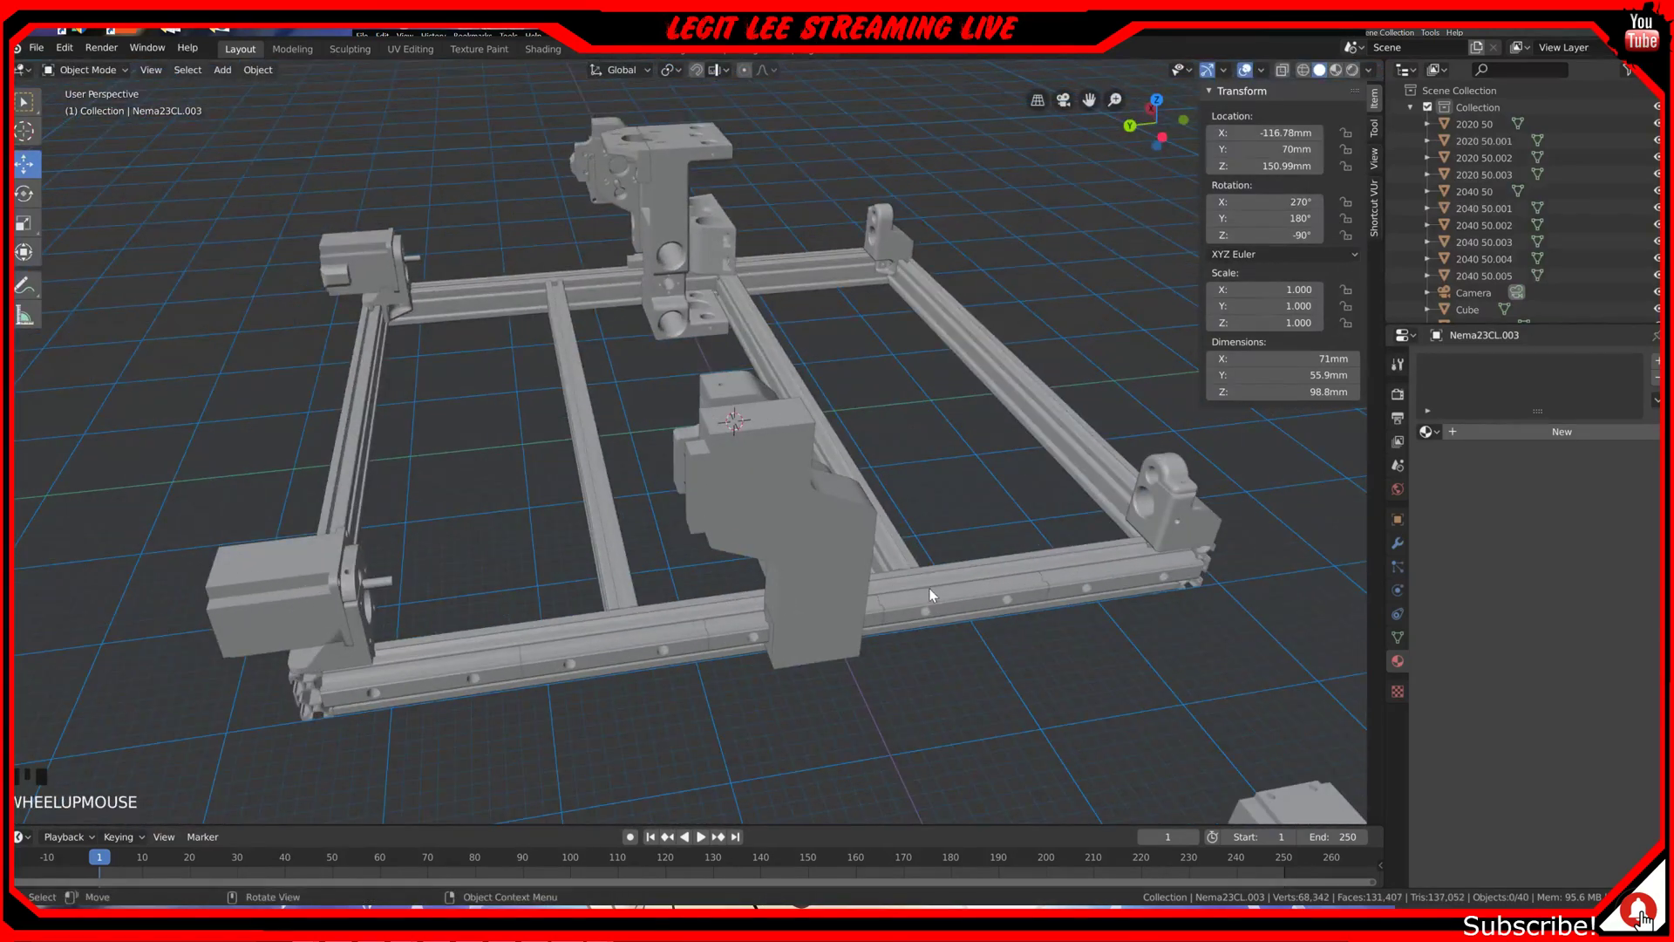
shift+middle_drag(931, 587, 729, 467)
scroll(729, 467, down, 2)
scroll(971, 664, up, 2)
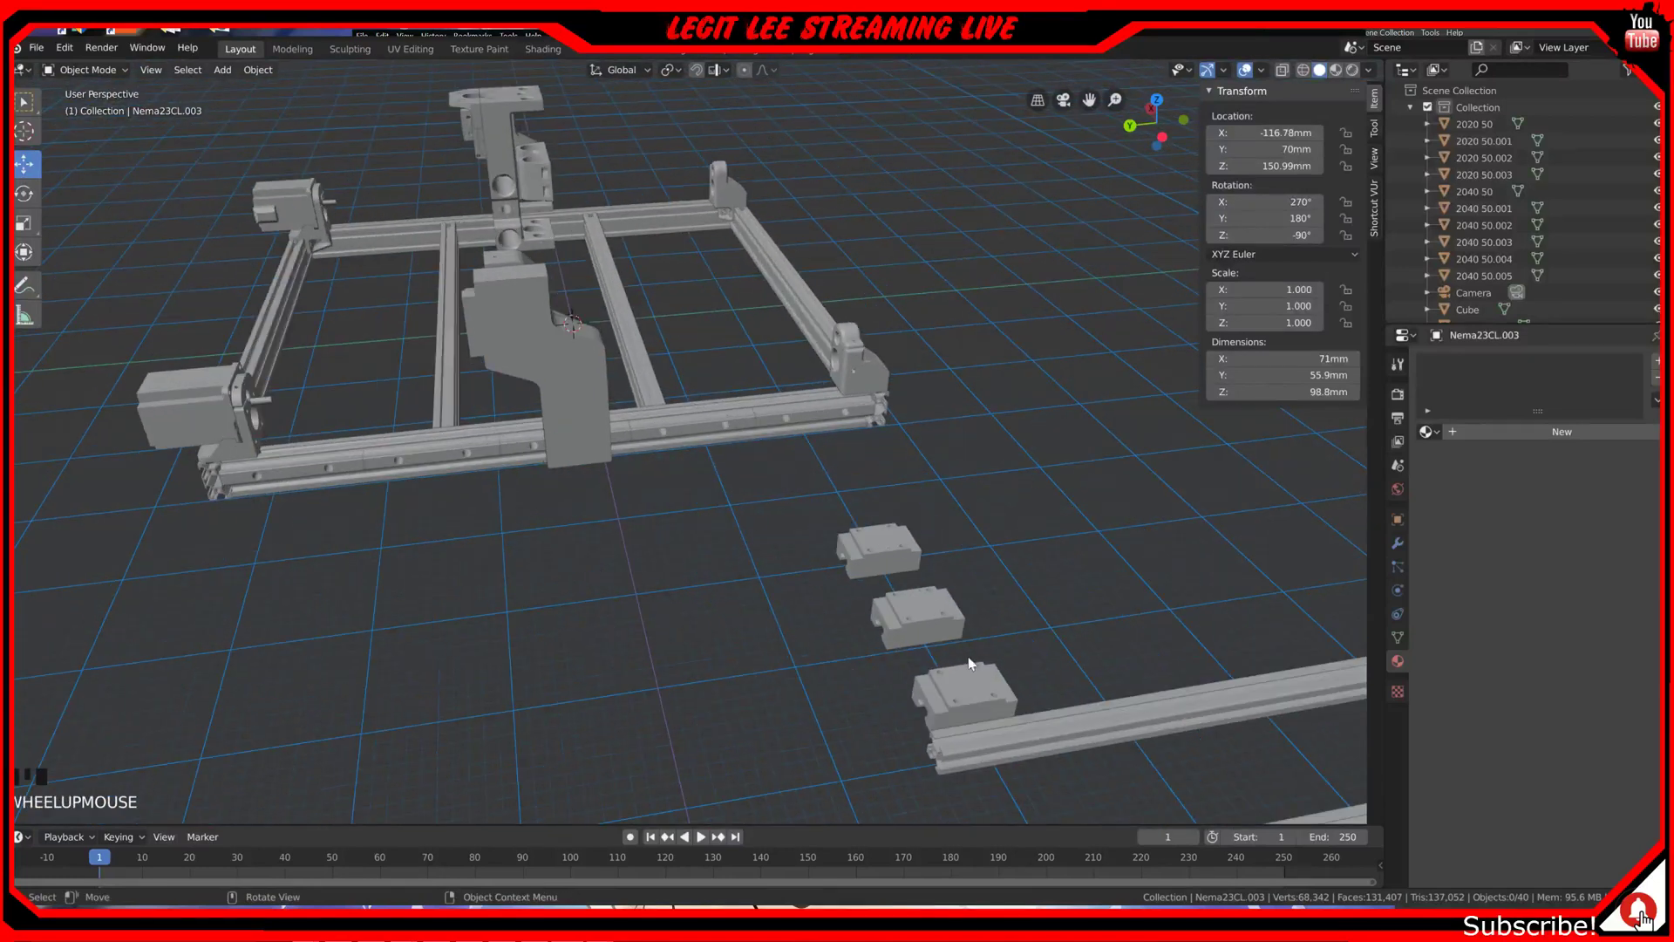
scroll(1114, 773, down, 4)
scroll(1113, 773, down, 1)
scroll(1048, 698, up, 1)
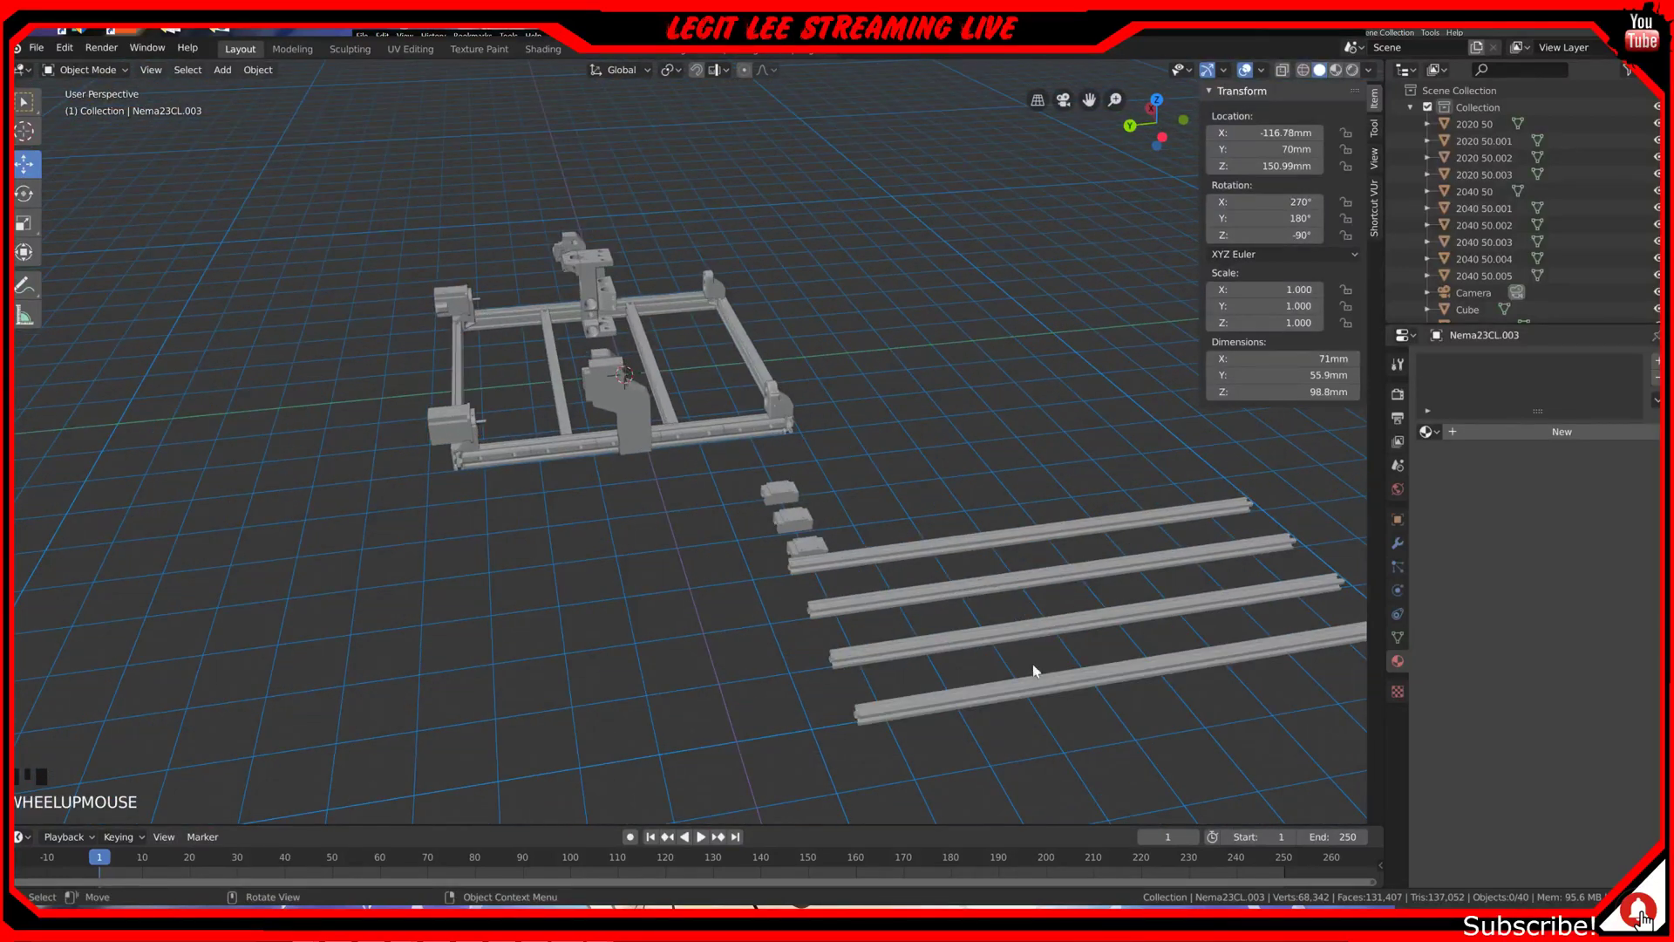
click(1045, 685)
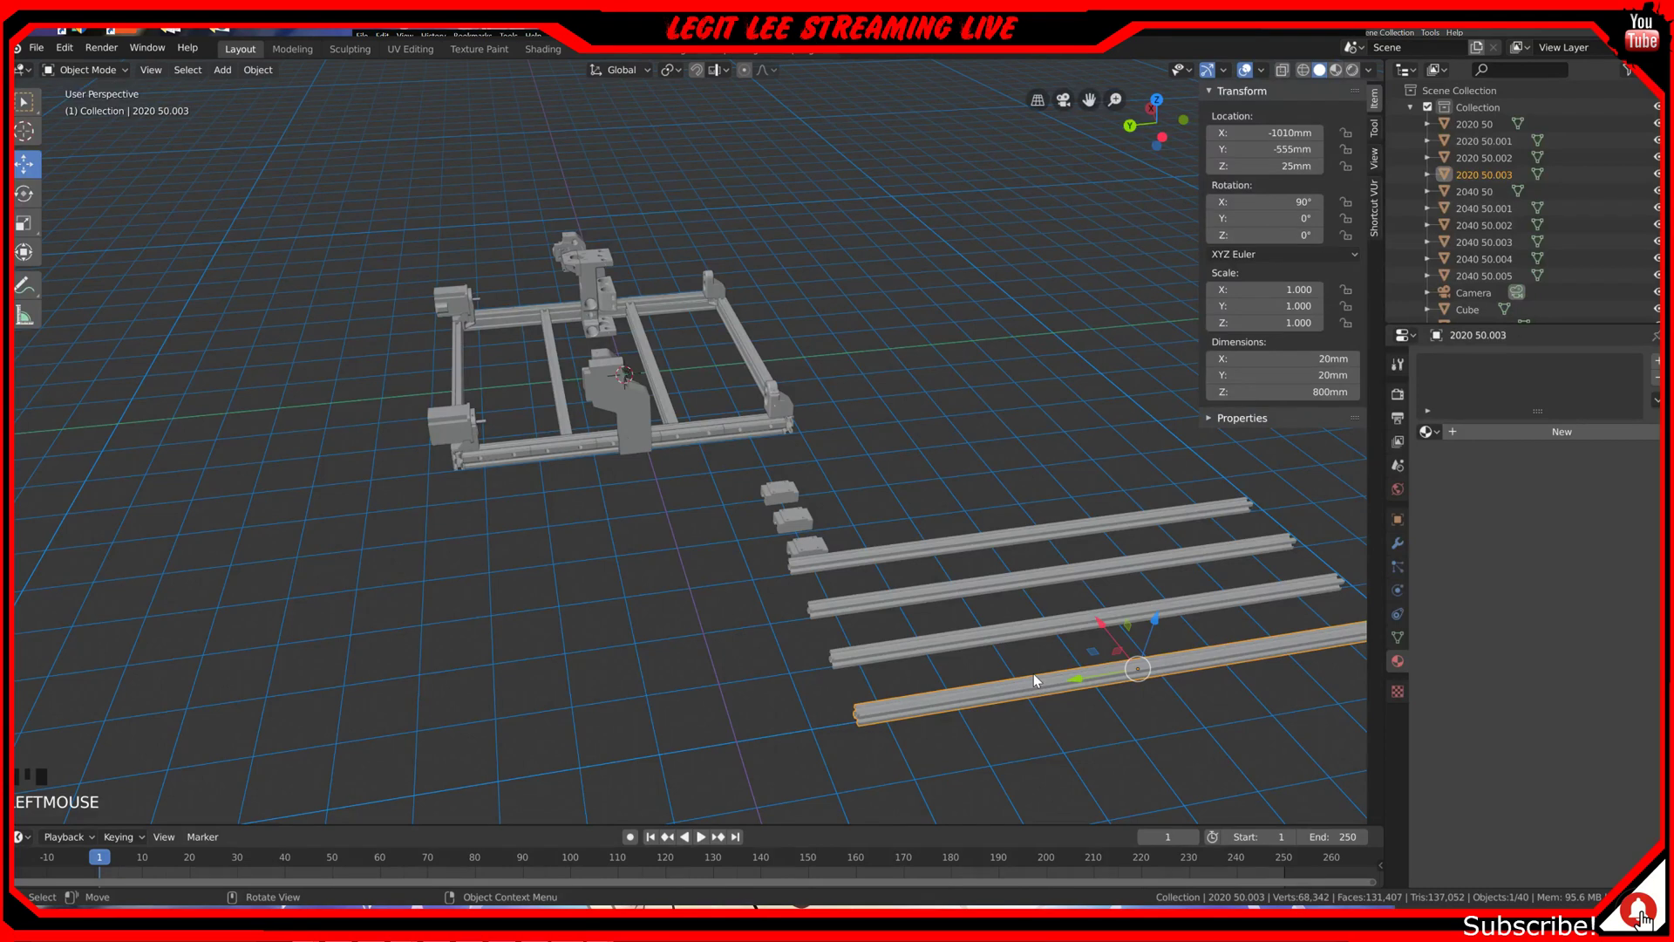
key(KP_7)
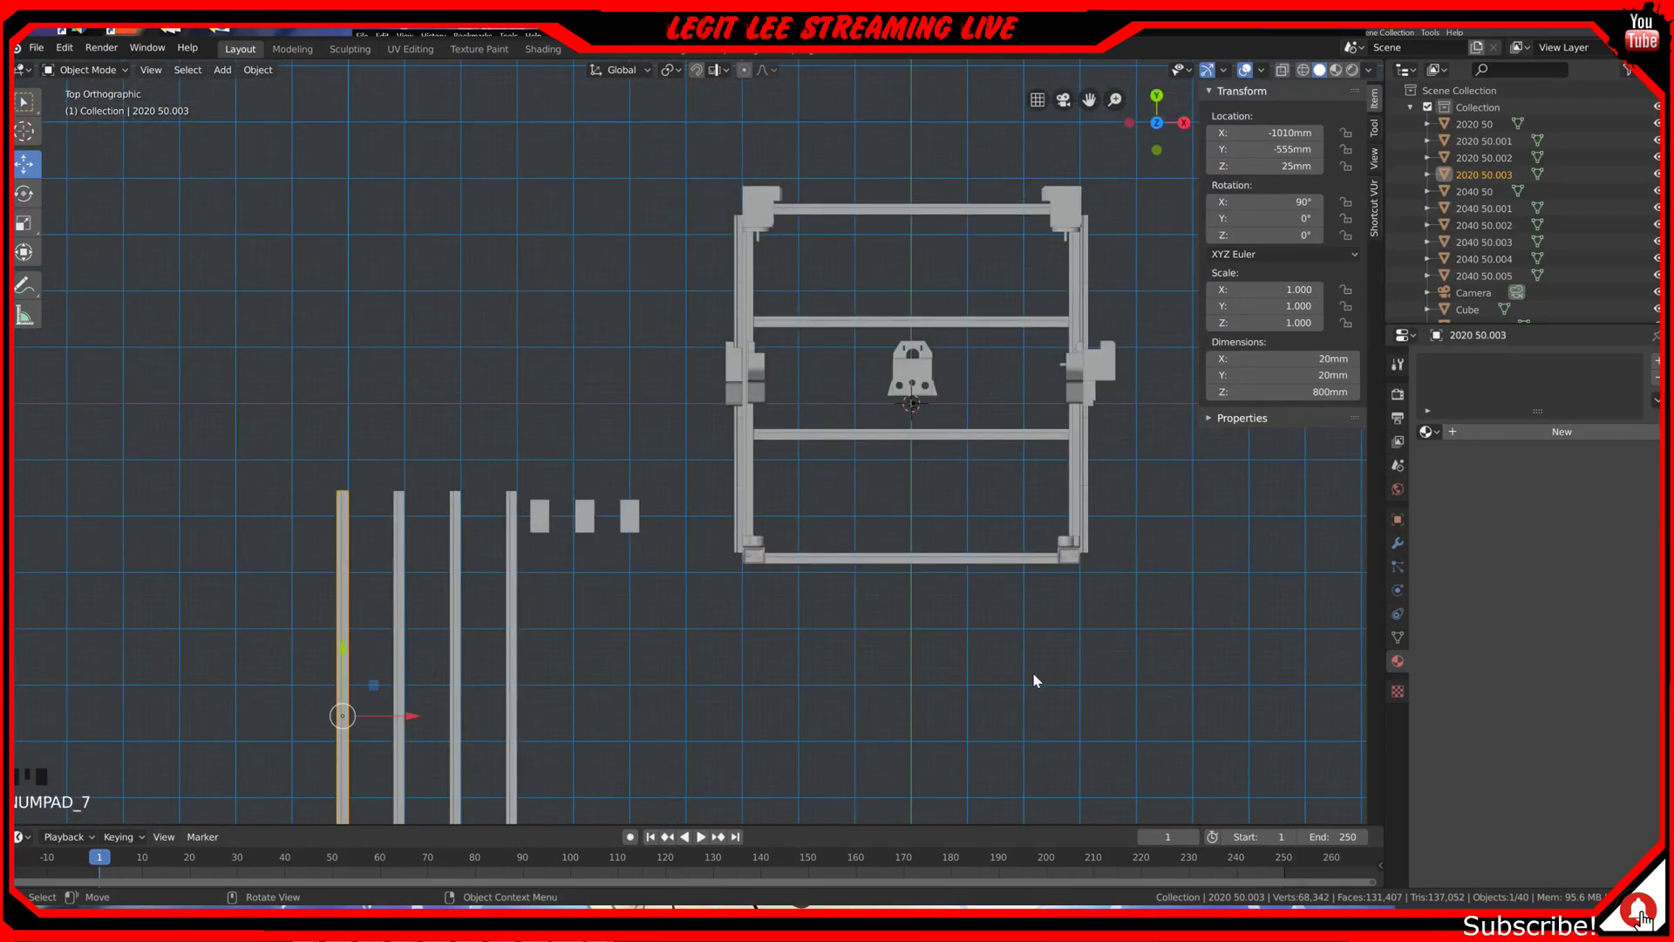
text(r90)
key(Return)
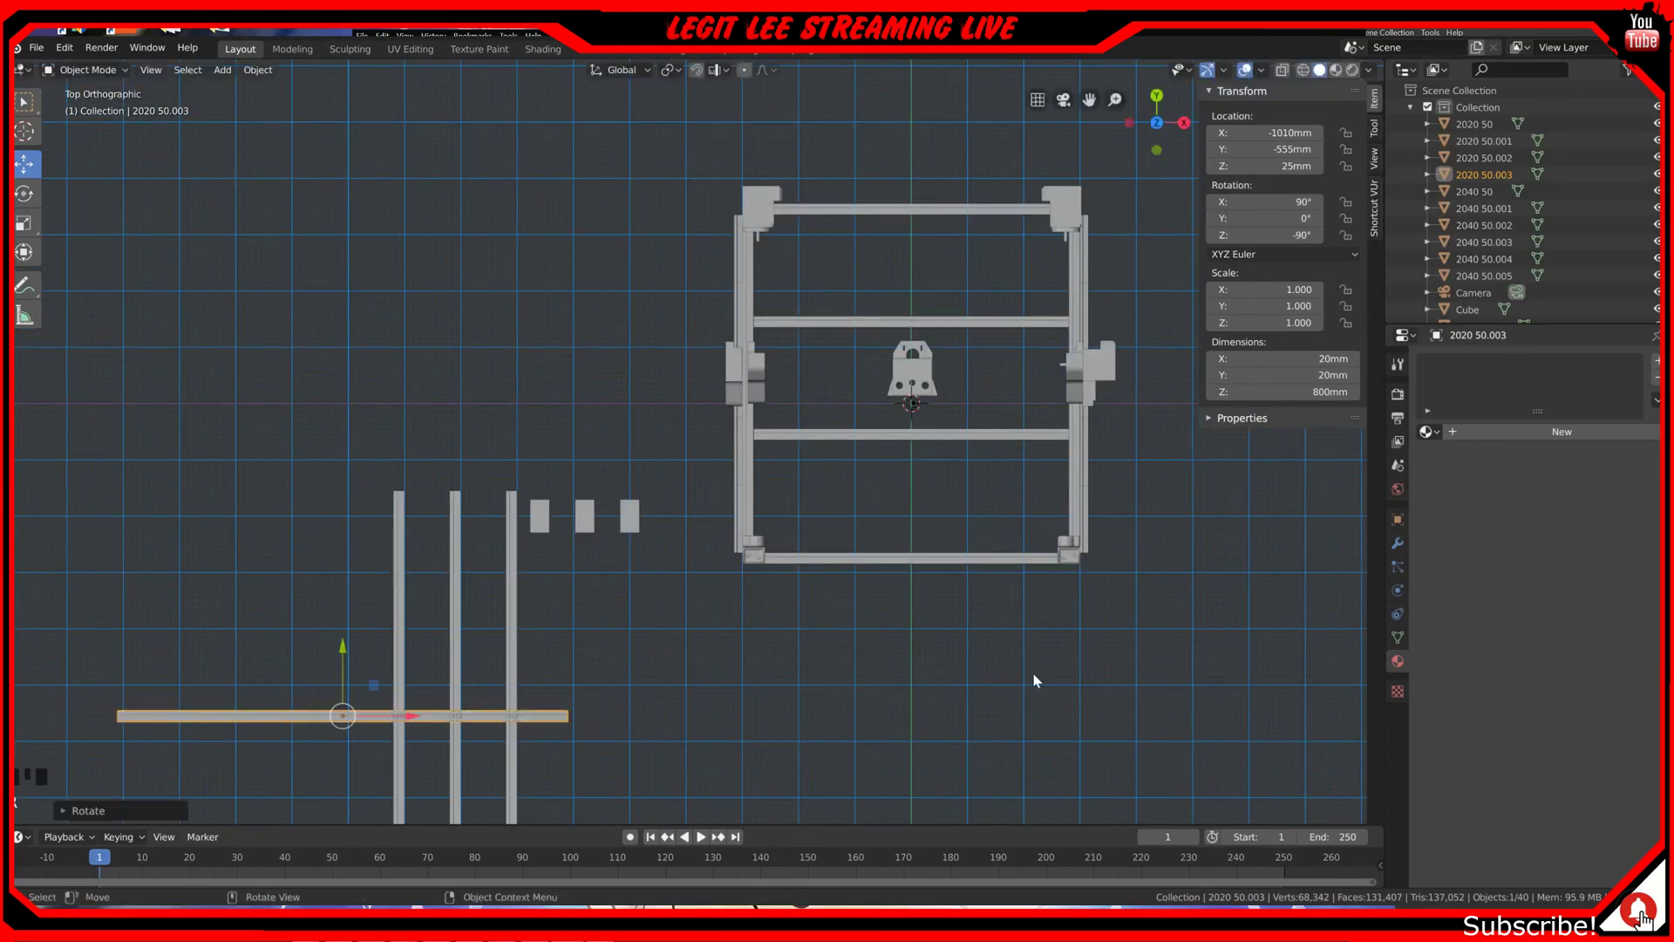
Step: Move the 2020 50.003 extrusion to Y 45 mm and X 10 mm so it spans the two side brackets
ctrl+drag(344, 652, 509, 363)
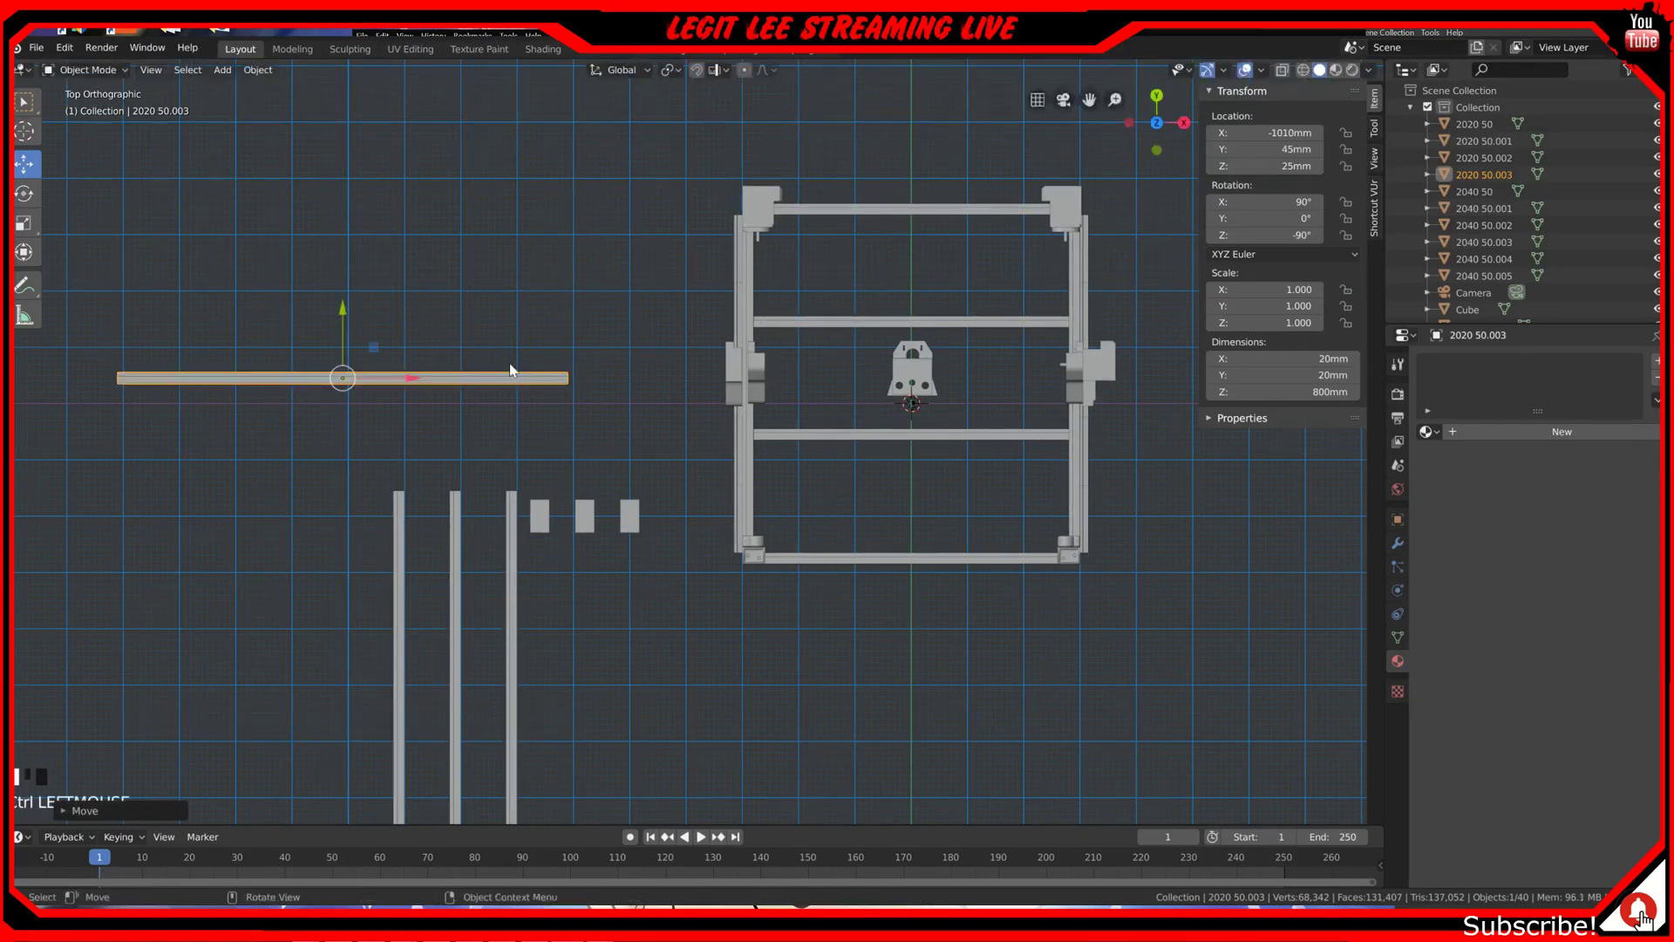
scroll(480, 381, up, 2)
scroll(479, 380, up, 1)
shift+middle_drag(433, 329, 822, 446)
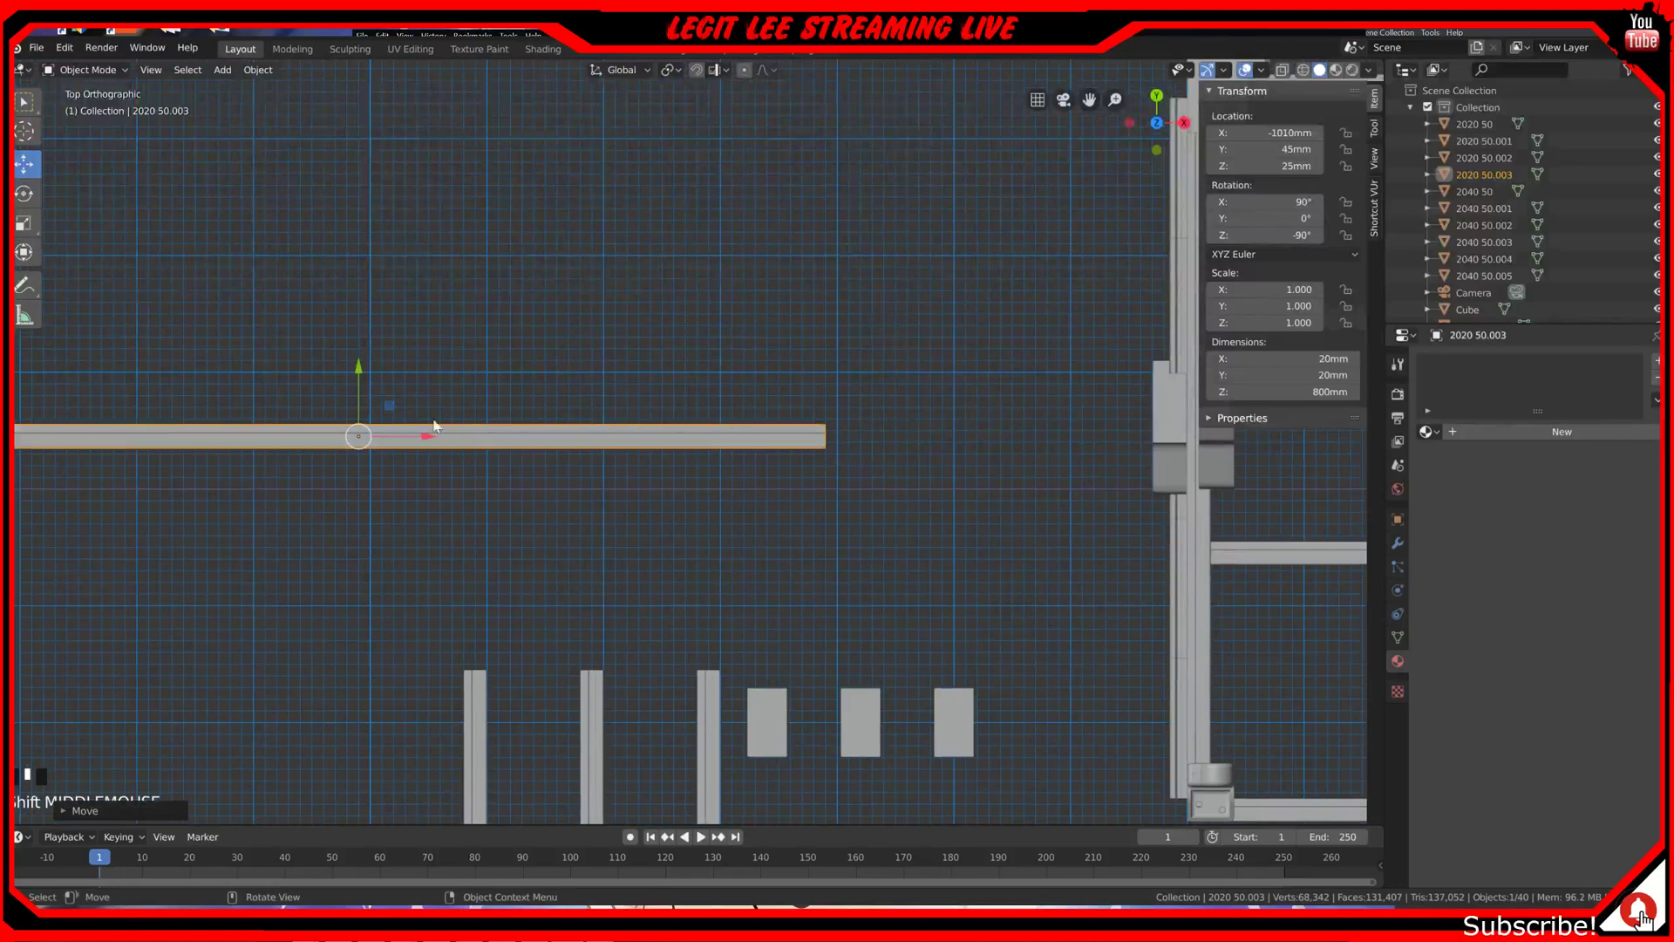
ctrl+drag(415, 446, 1185, 446)
shift+middle_drag(1184, 447, 336, 460)
ctrl+drag(336, 461, 808, 401)
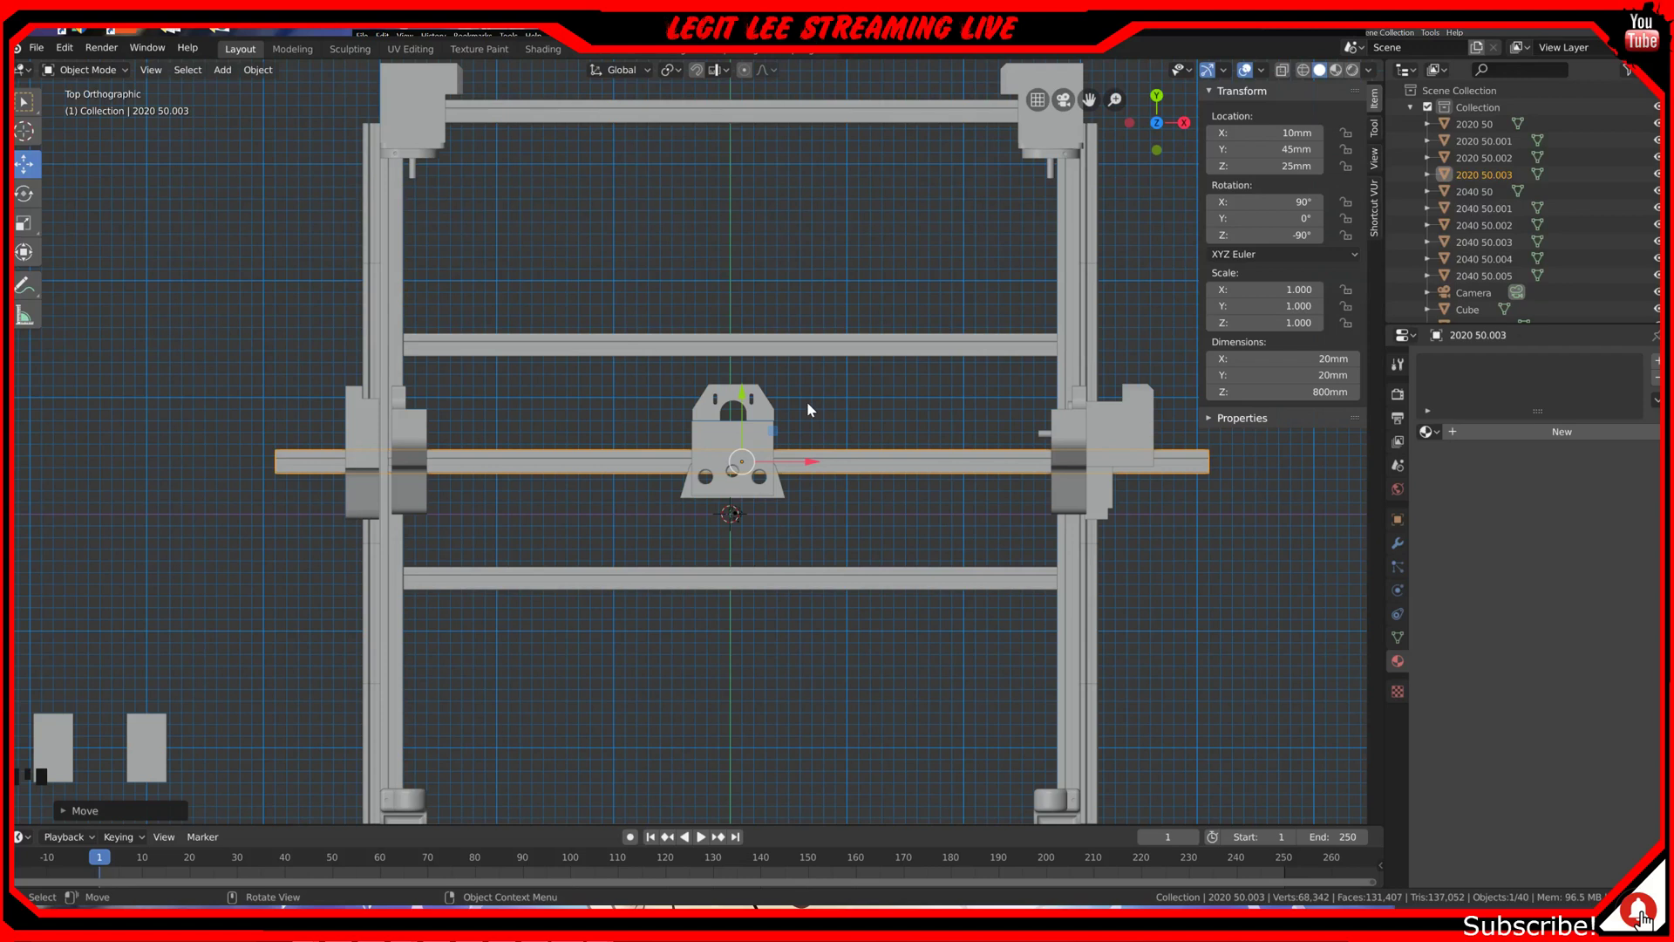
Step: Move the 2020 50.003 extrusion to Y 95 mm and Z 145 mm in the left view, near the bracket's back face
key(ctrl+KP_3)
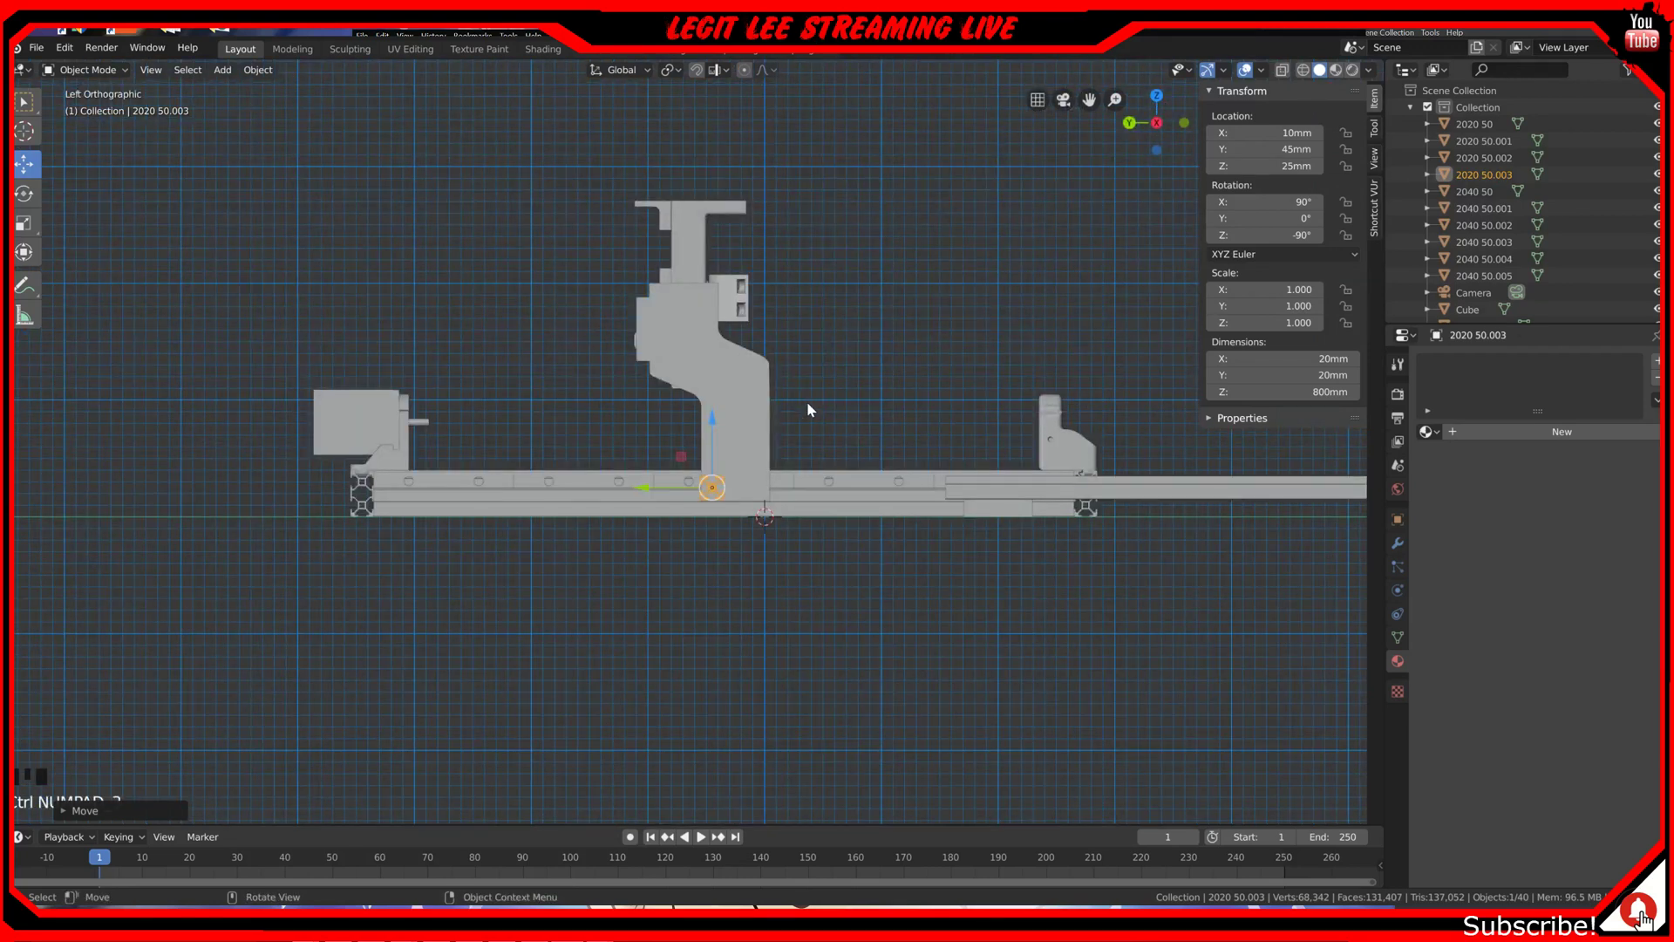
scroll(760, 424, up, 2)
ctrl+drag(683, 520, 557, 524)
ctrl+drag(630, 471, 624, 216)
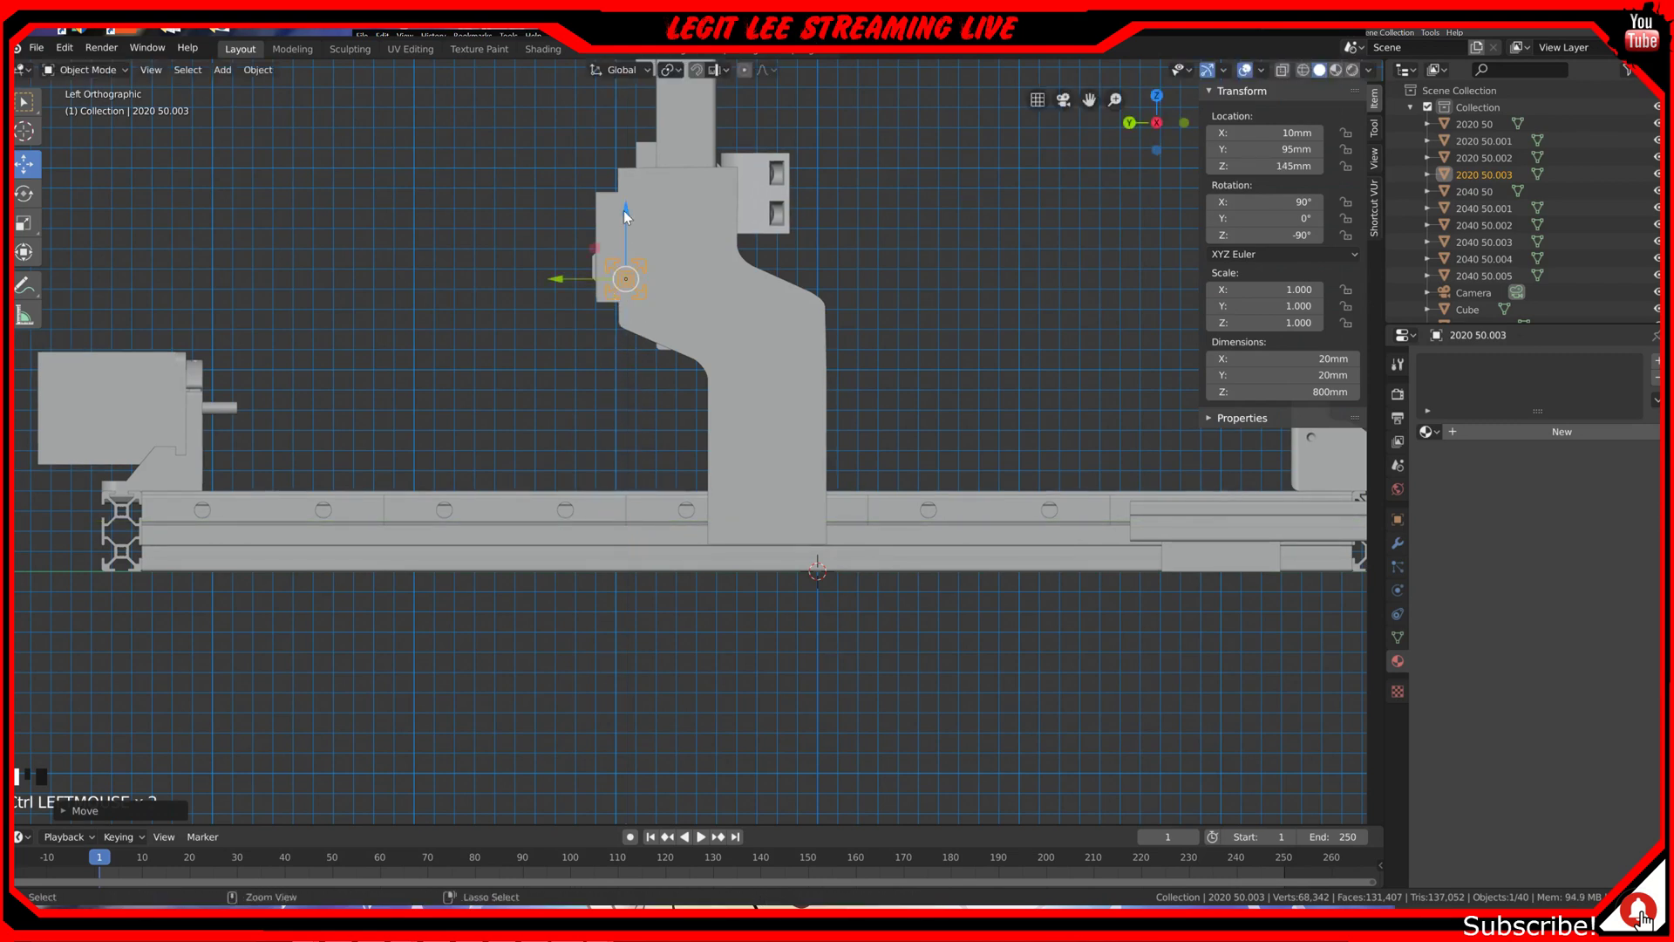
Step: Move the 2020 50.003 extrusion to Y 99 mm and Z 144 mm in the left view, in line with the bracket's rear block
scroll(710, 486, down, 3)
middle_drag(710, 485, 759, 528)
scroll(767, 525, down, 2)
middle_drag(860, 524, 317, 532)
scroll(316, 532, up, 2)
key(ctrl+KP_3)
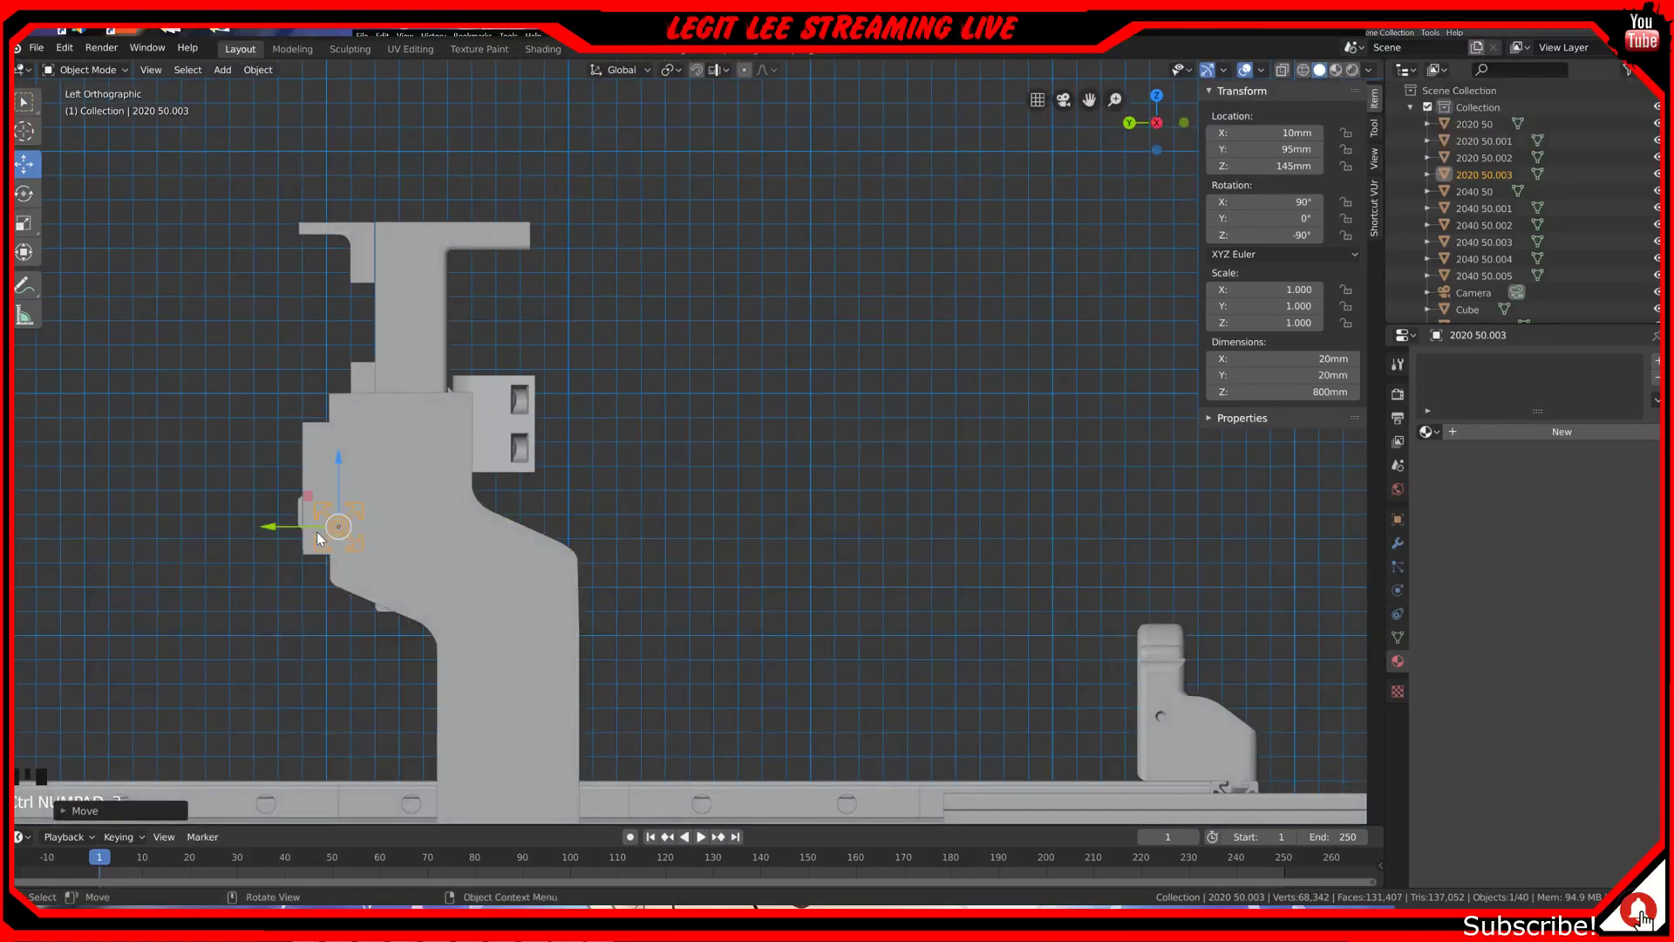
shift+middle_drag(275, 531, 434, 509)
scroll(435, 509, up, 4)
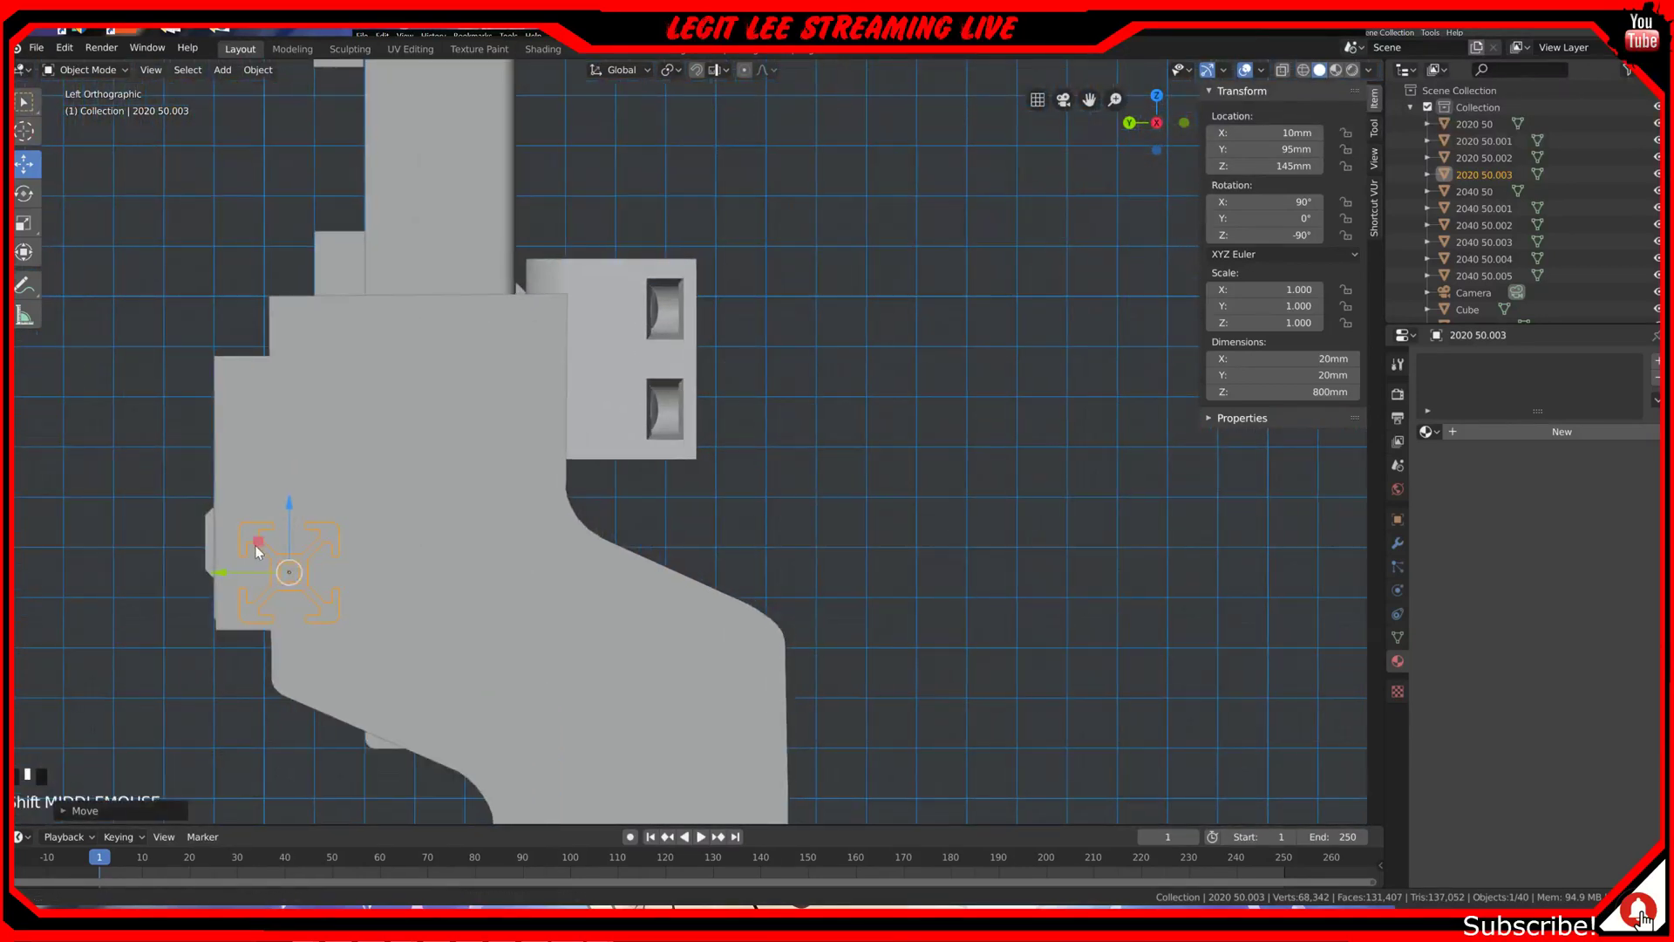
shift+middle_drag(254, 546, 499, 515)
scroll(458, 541, up, 3)
shift+middle_drag(328, 565, 551, 492)
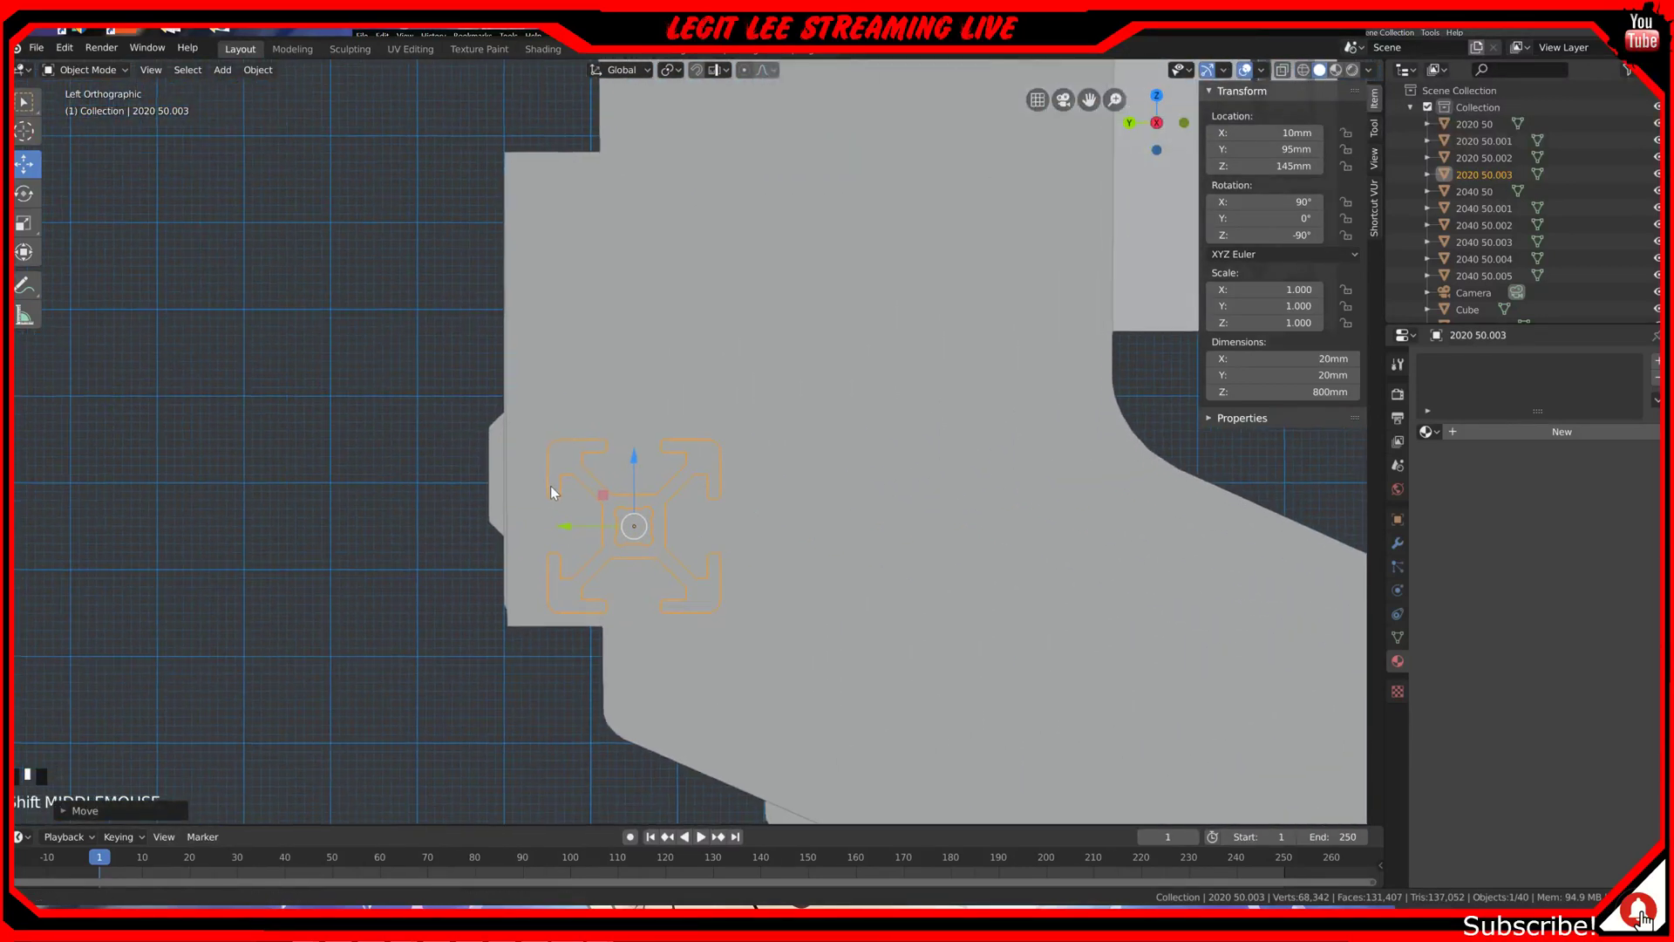
ctrl+drag(567, 525, 525, 528)
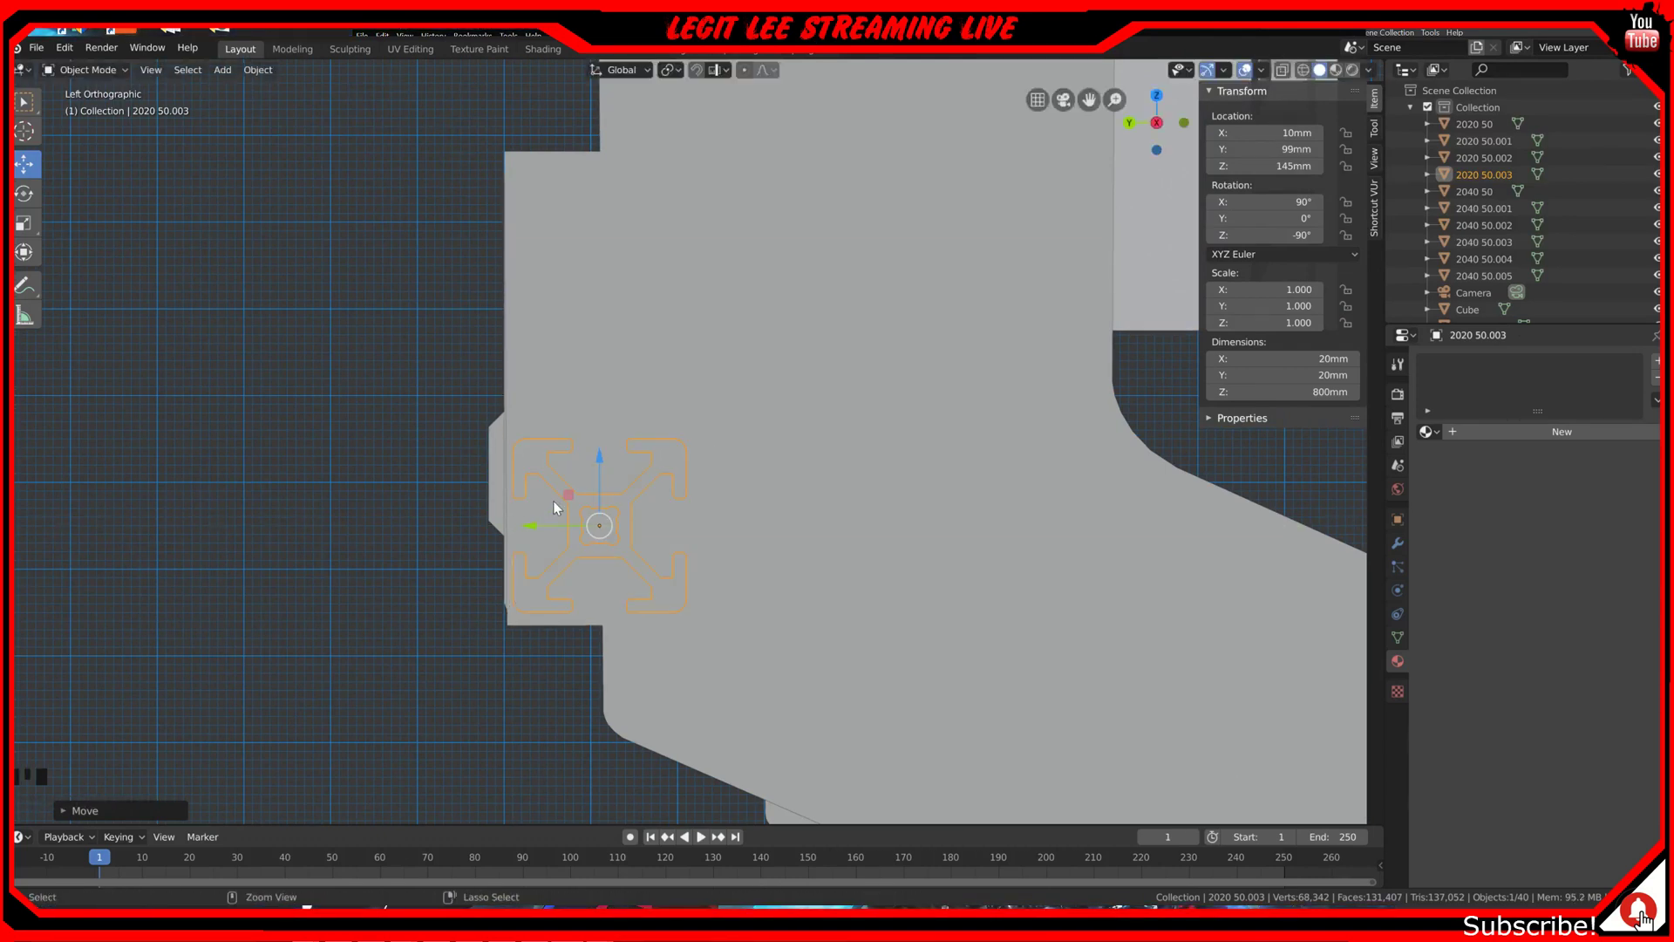
ctrl+drag(600, 453, 602, 459)
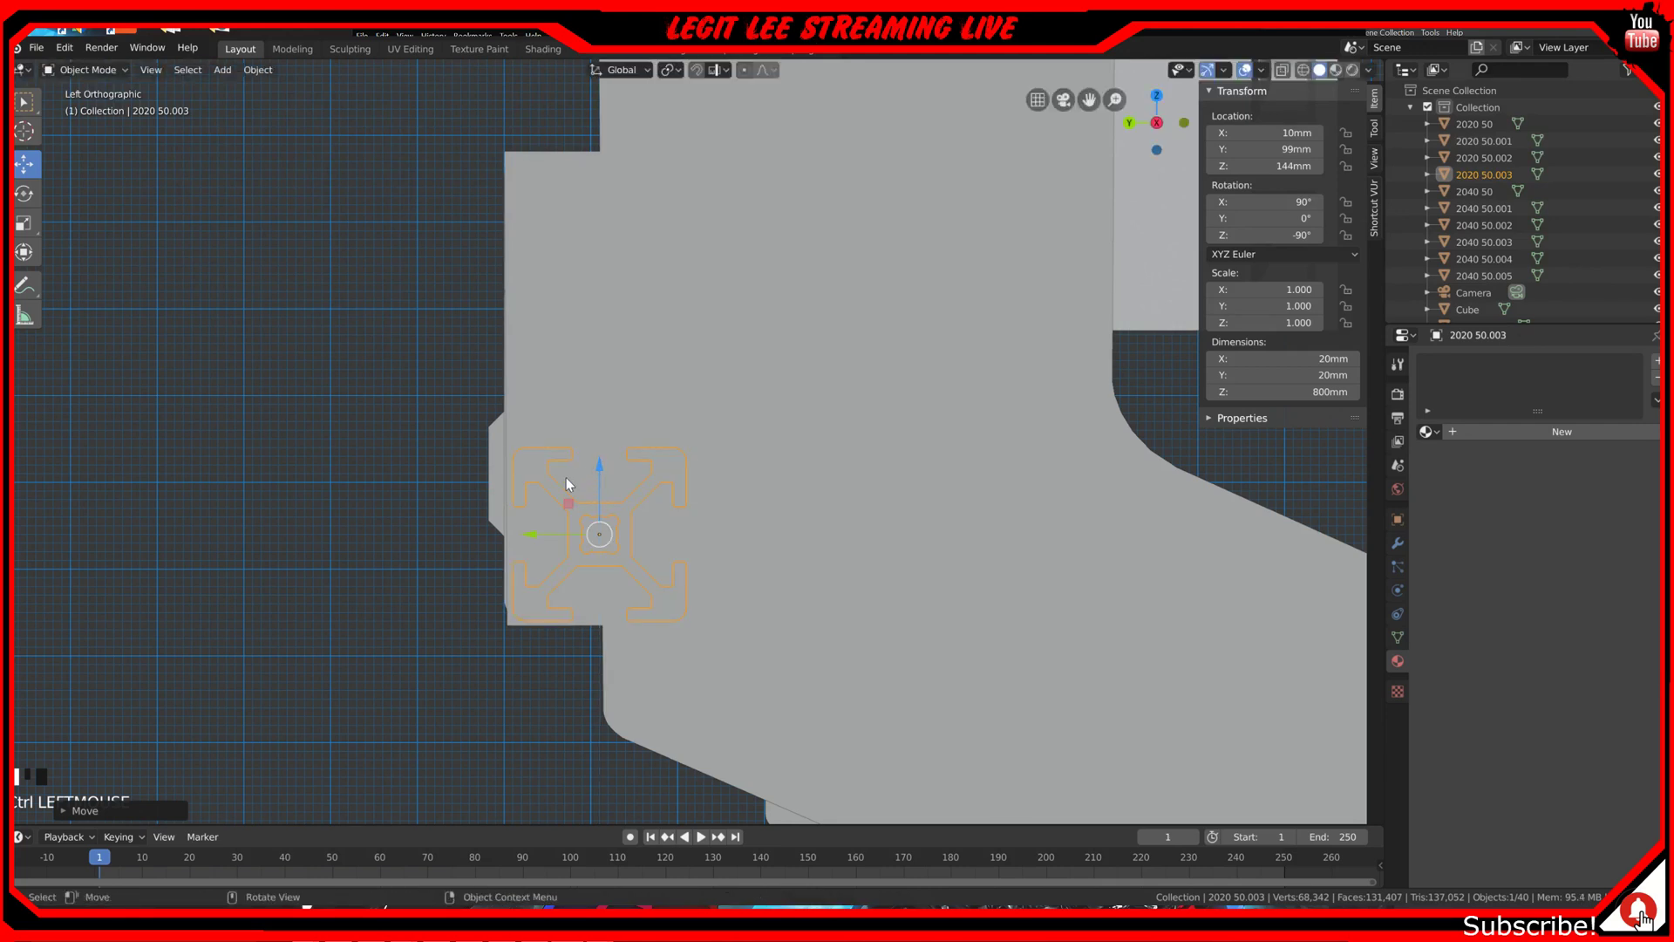
Step: Examine from several angles how the 2020 50.003 extrusion sits against the rear of the Cube.015 bracket
scroll(567, 478, down, 5)
middle_drag(522, 485, 713, 469)
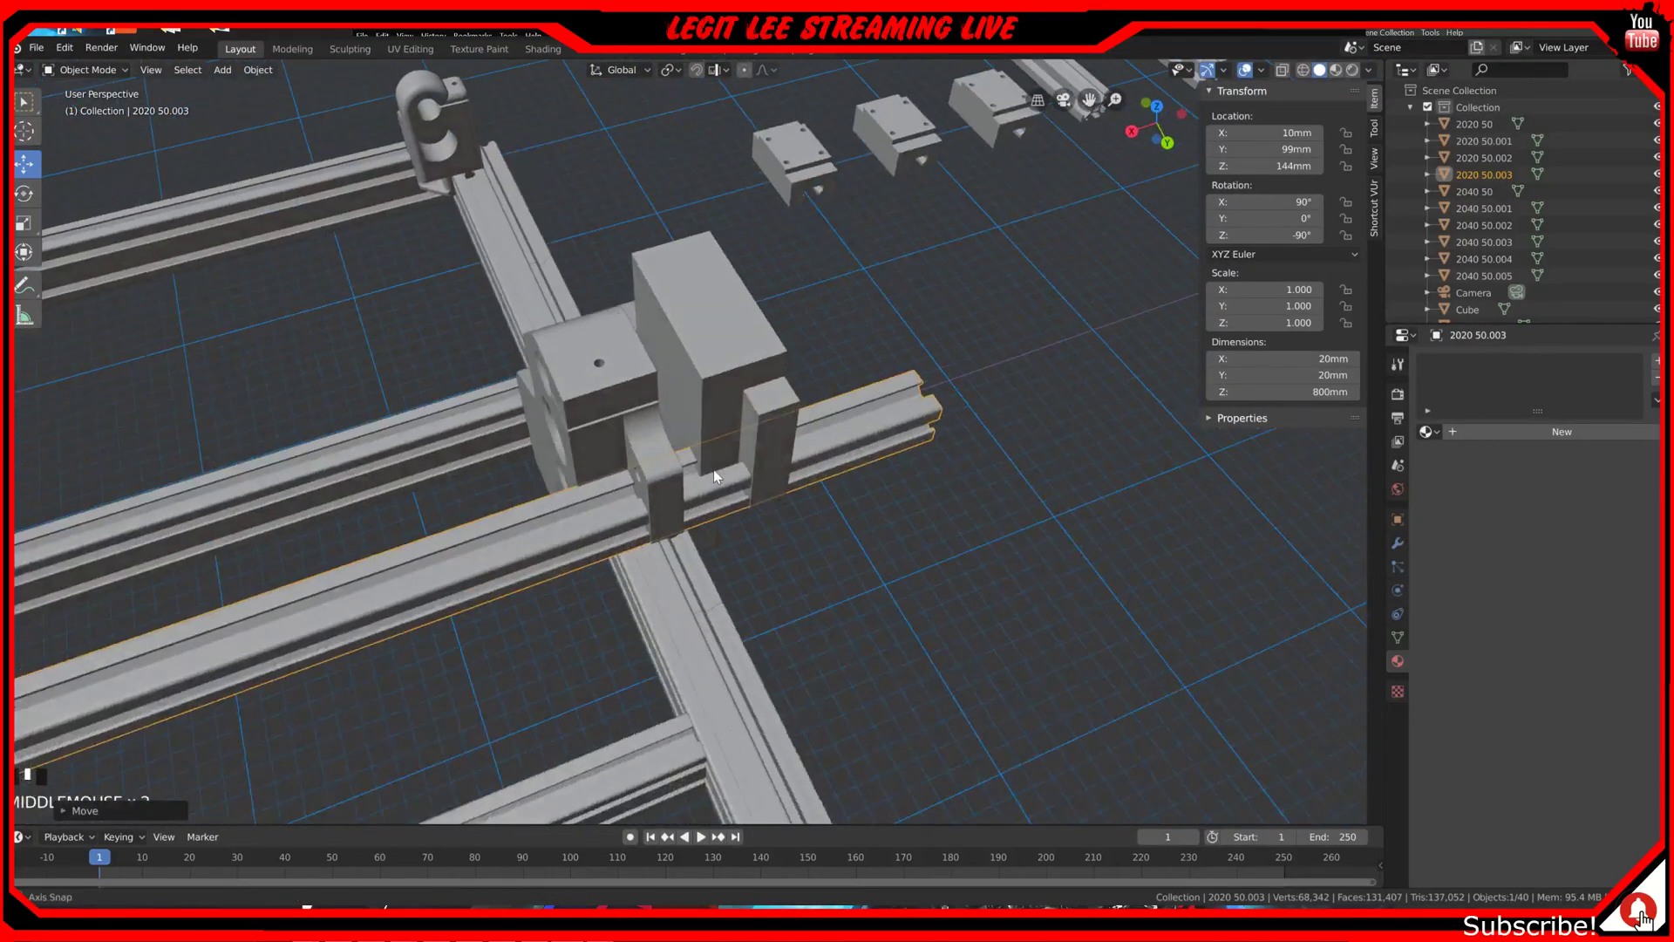
middle_drag(669, 484, 884, 490)
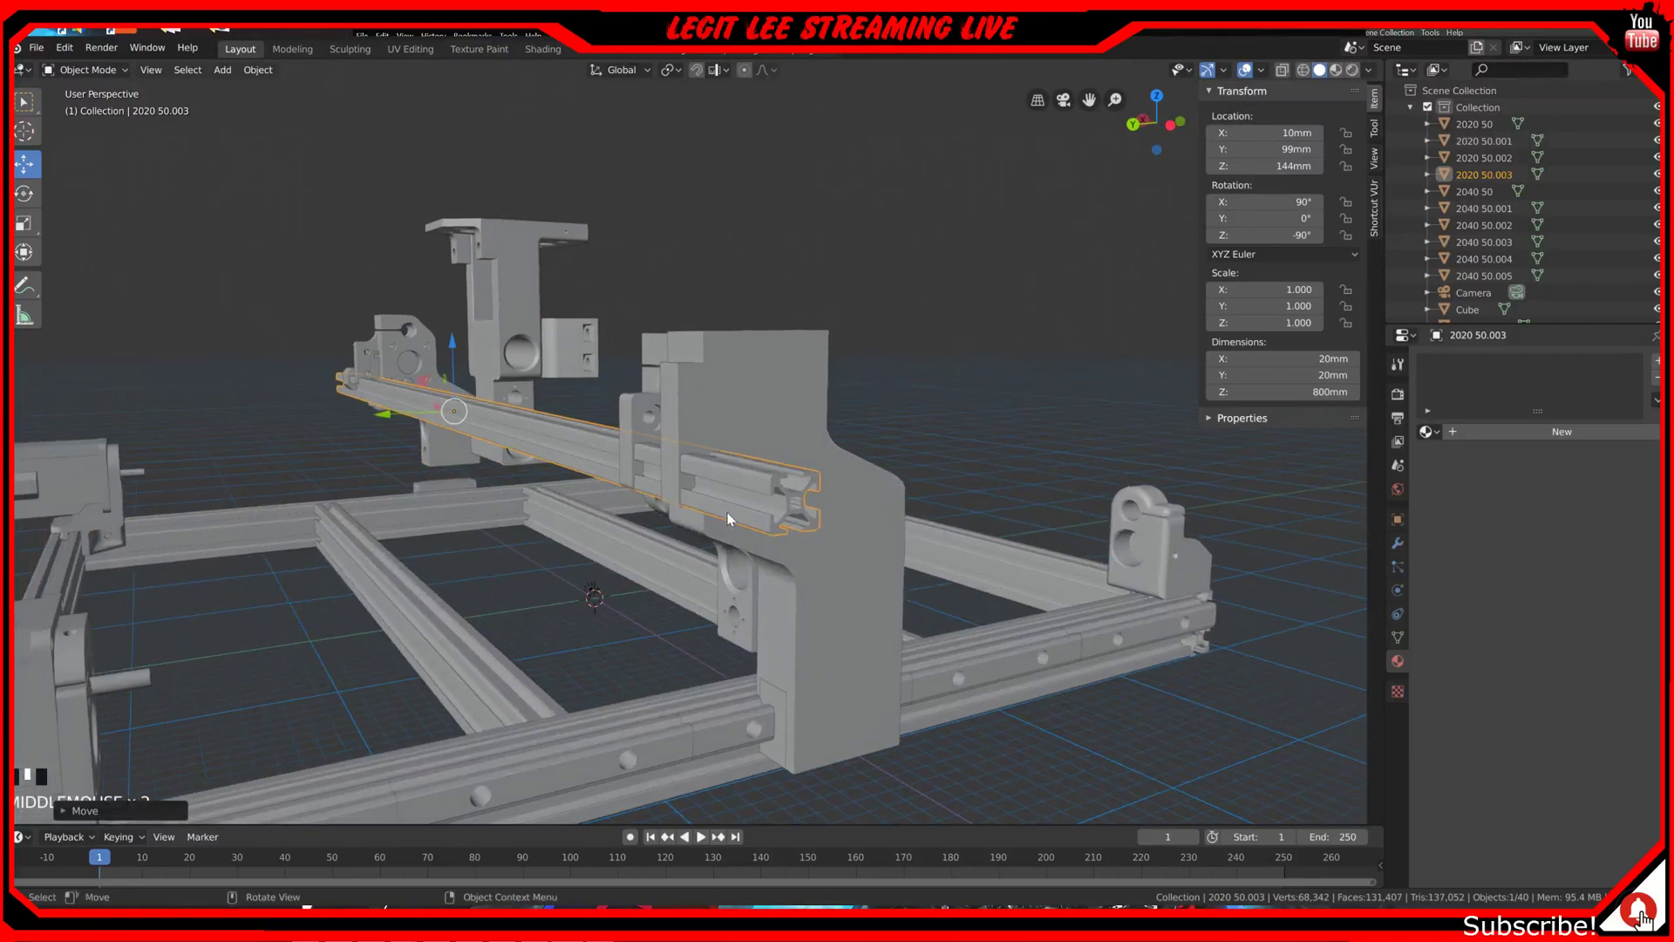
middle_drag(667, 496, 673, 380)
click(739, 349)
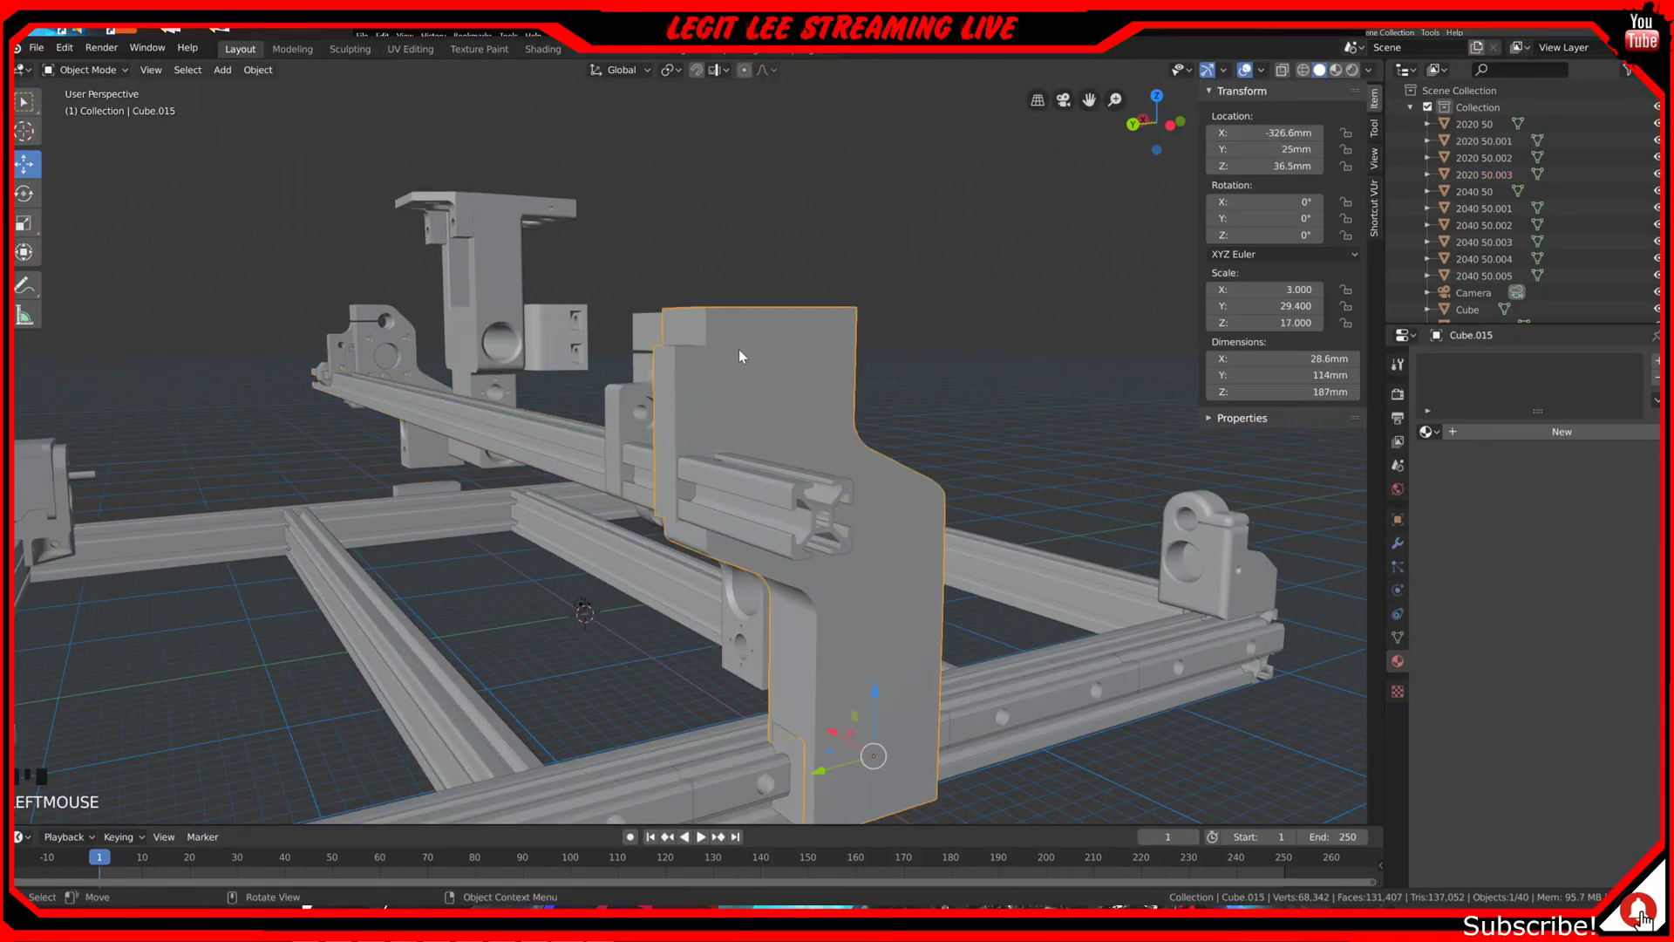
click(746, 489)
key(ctrl+KP_3)
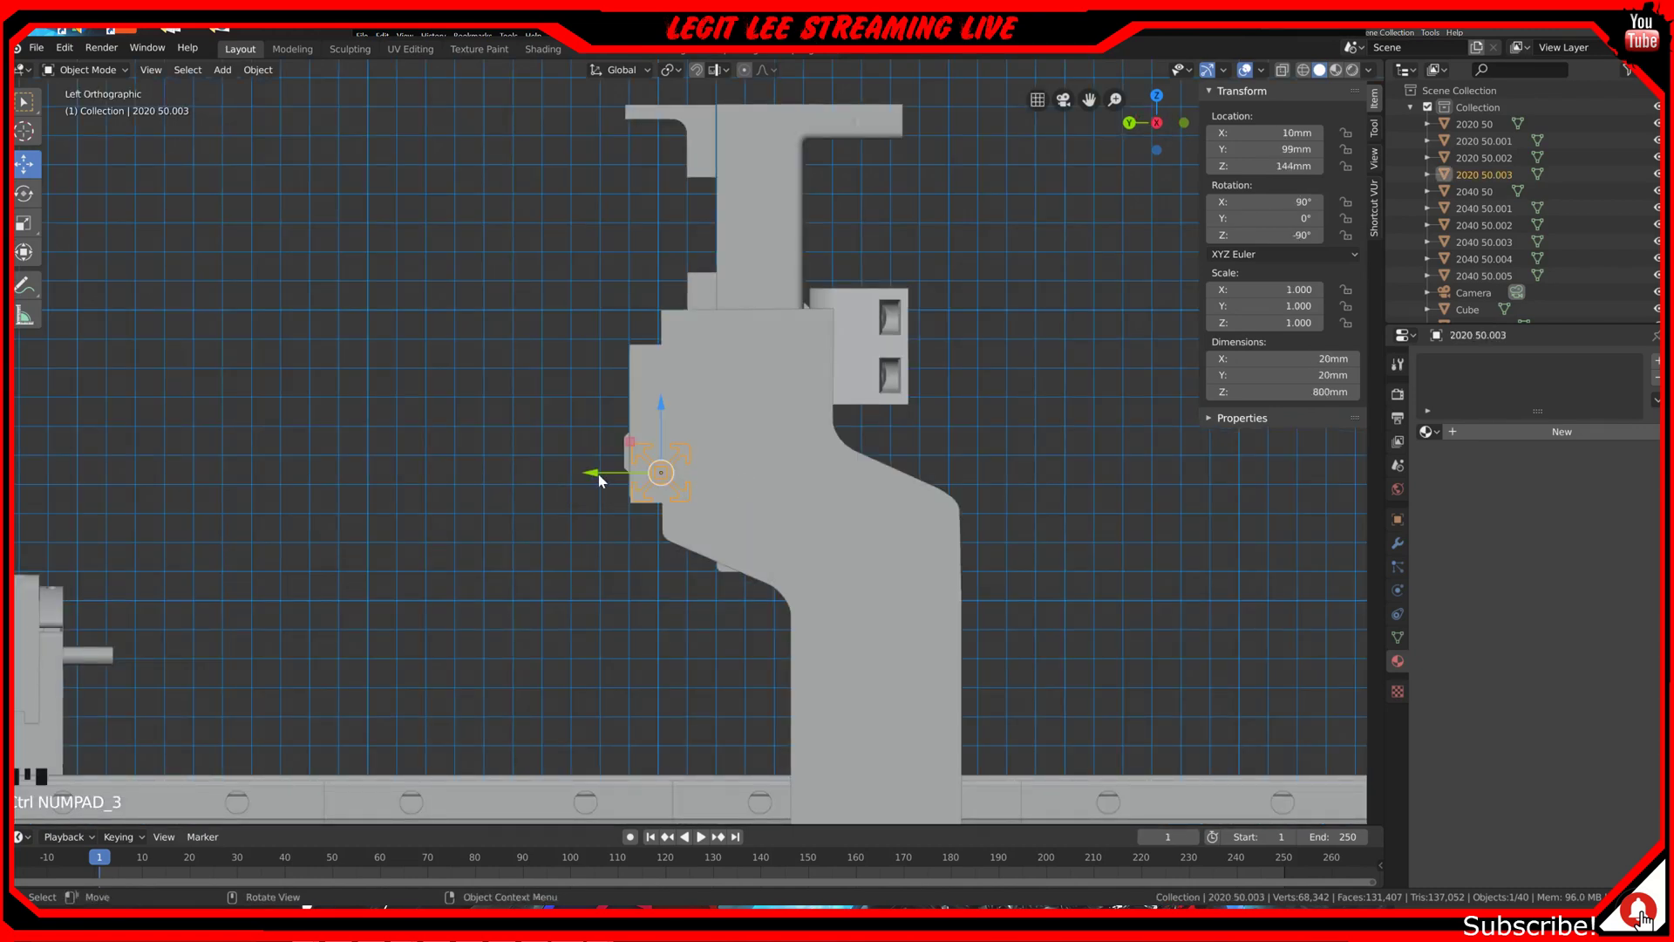
middle_drag(621, 478, 628, 509)
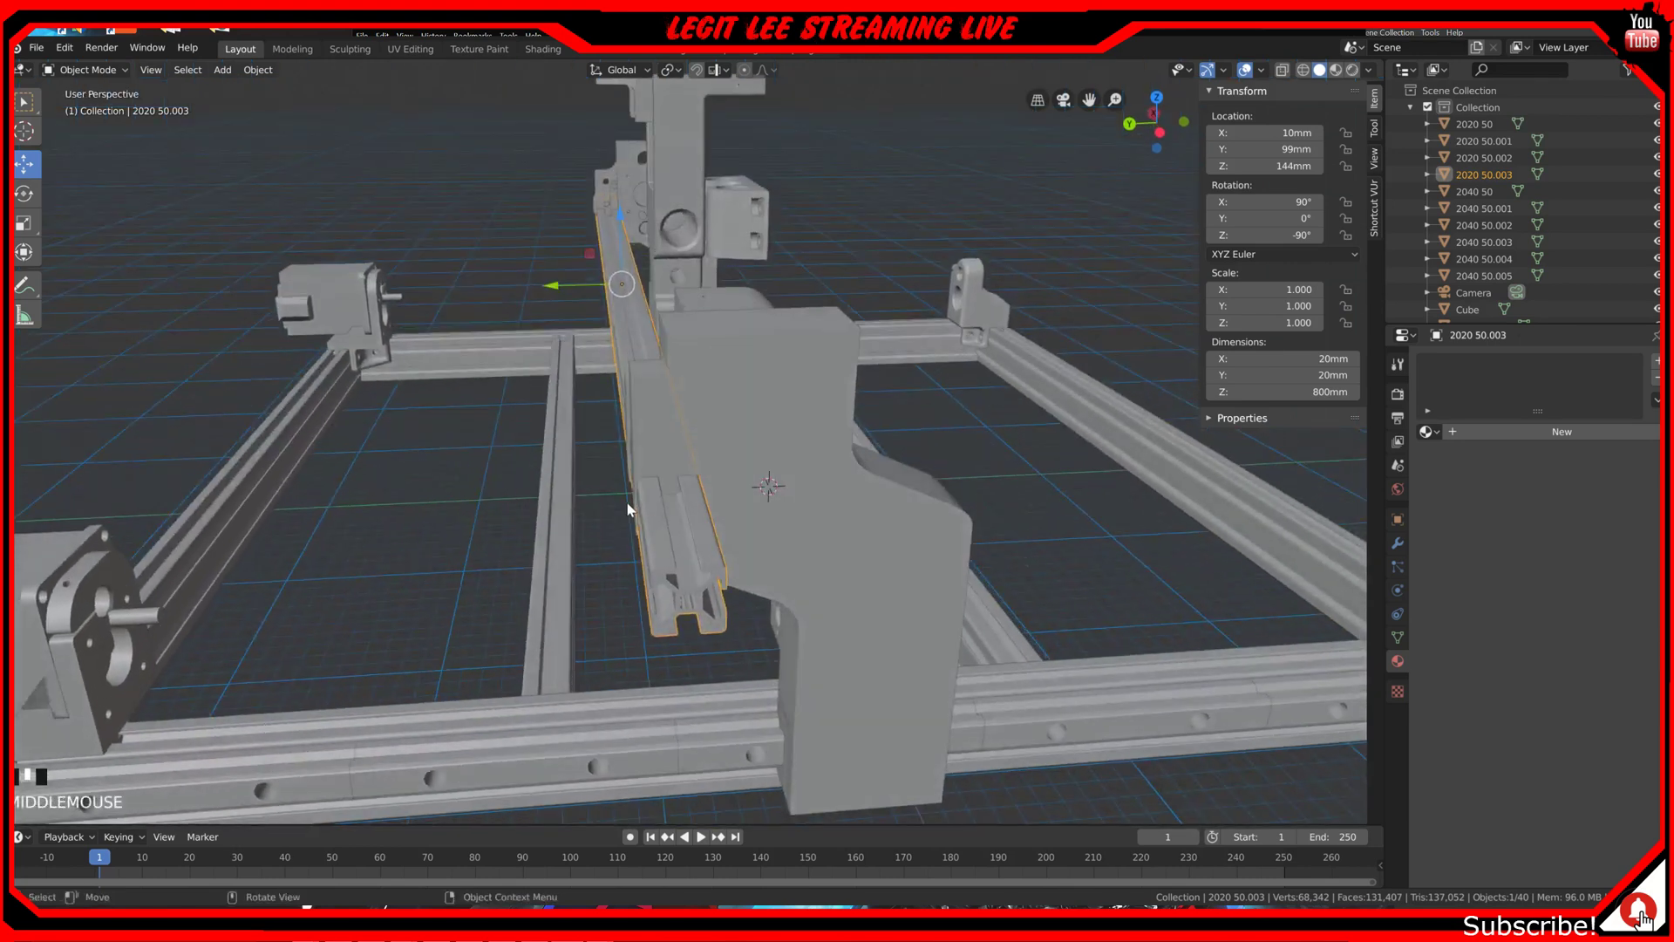
Step: Unhide the Nema23CL.003 motor and move it along X to -365.78 mm, outside the Cube.015 bracket
key(alt+h)
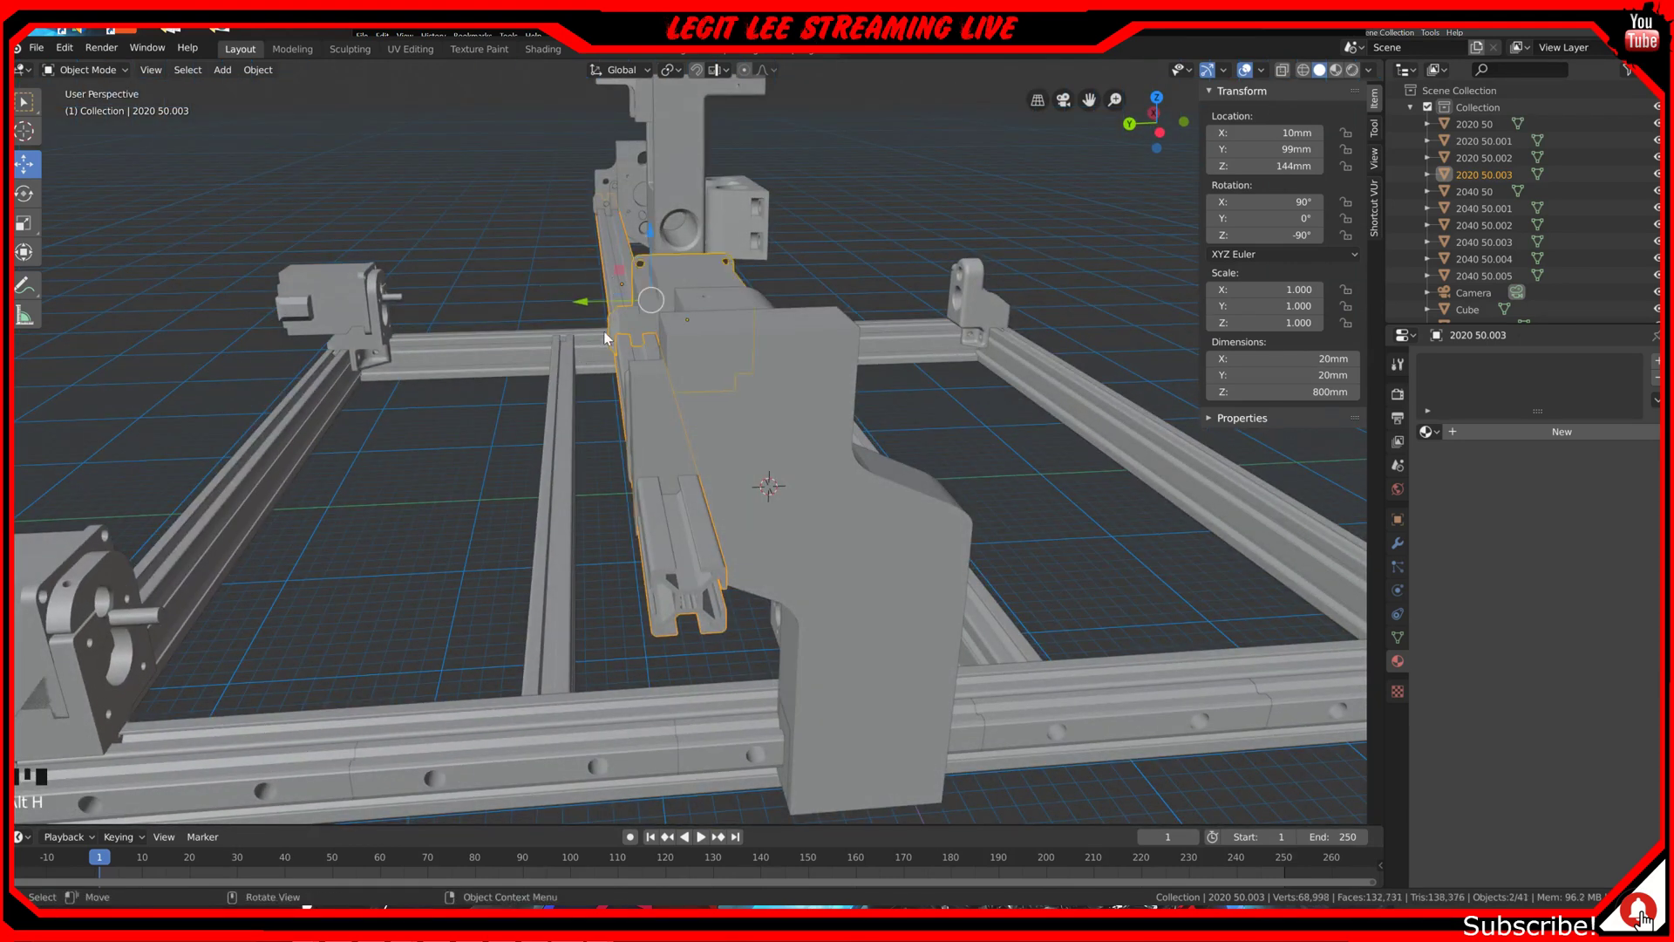
click(690, 309)
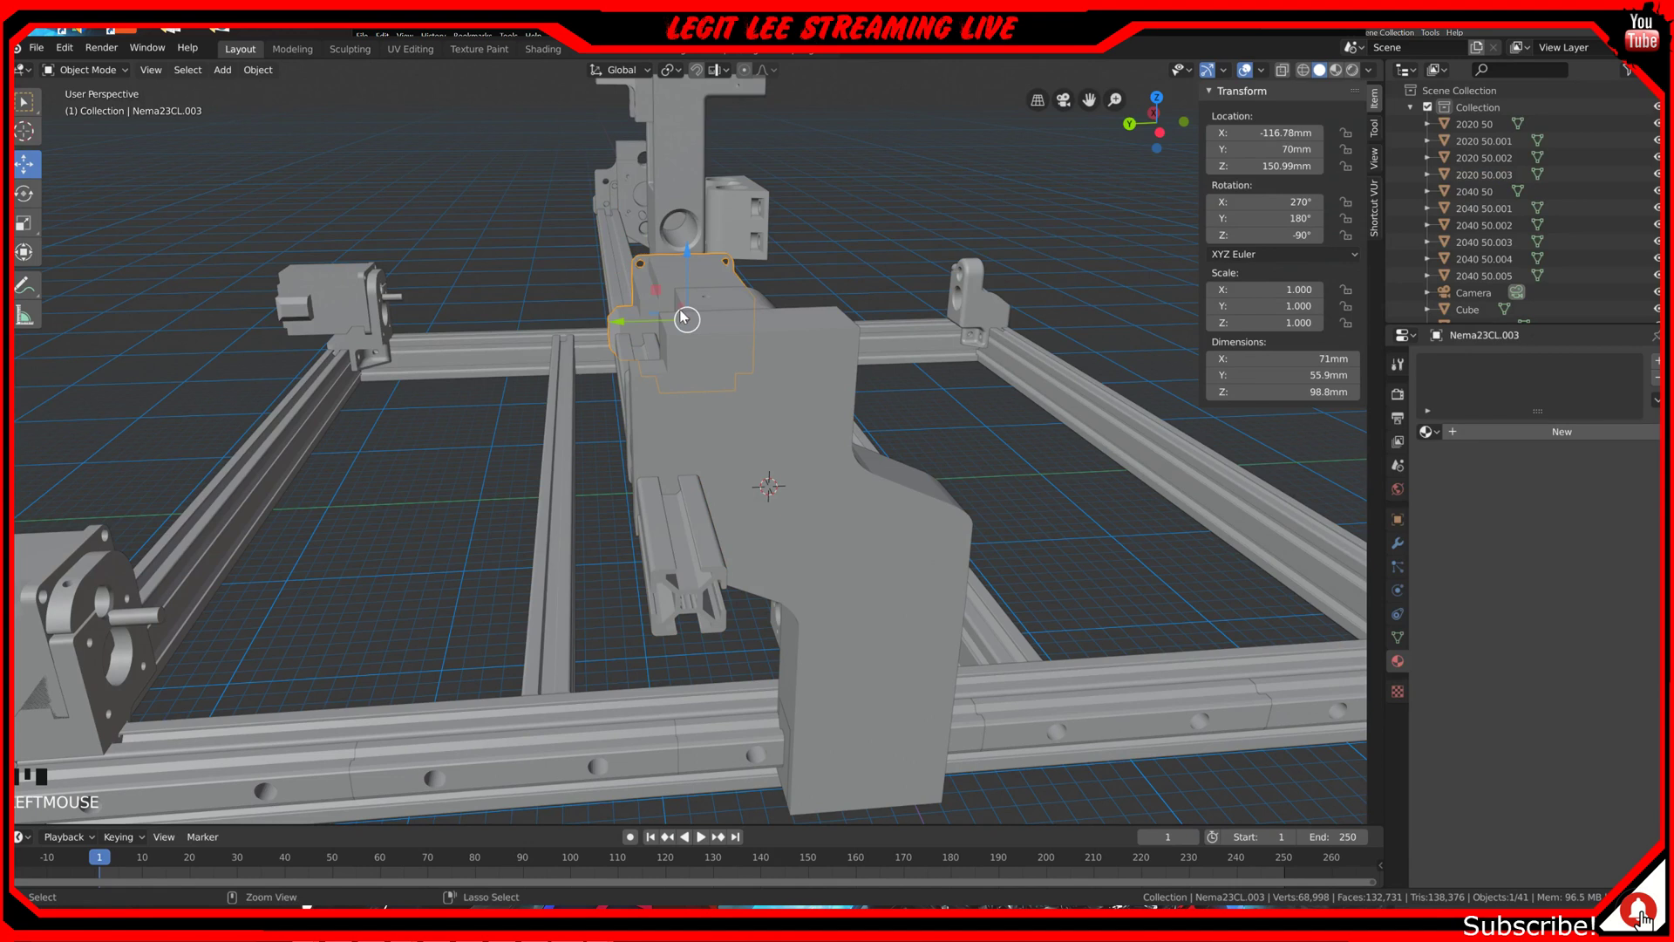
ctrl+drag(678, 304, 778, 530)
middle_drag(772, 549, 756, 509)
scroll(759, 506, up, 5)
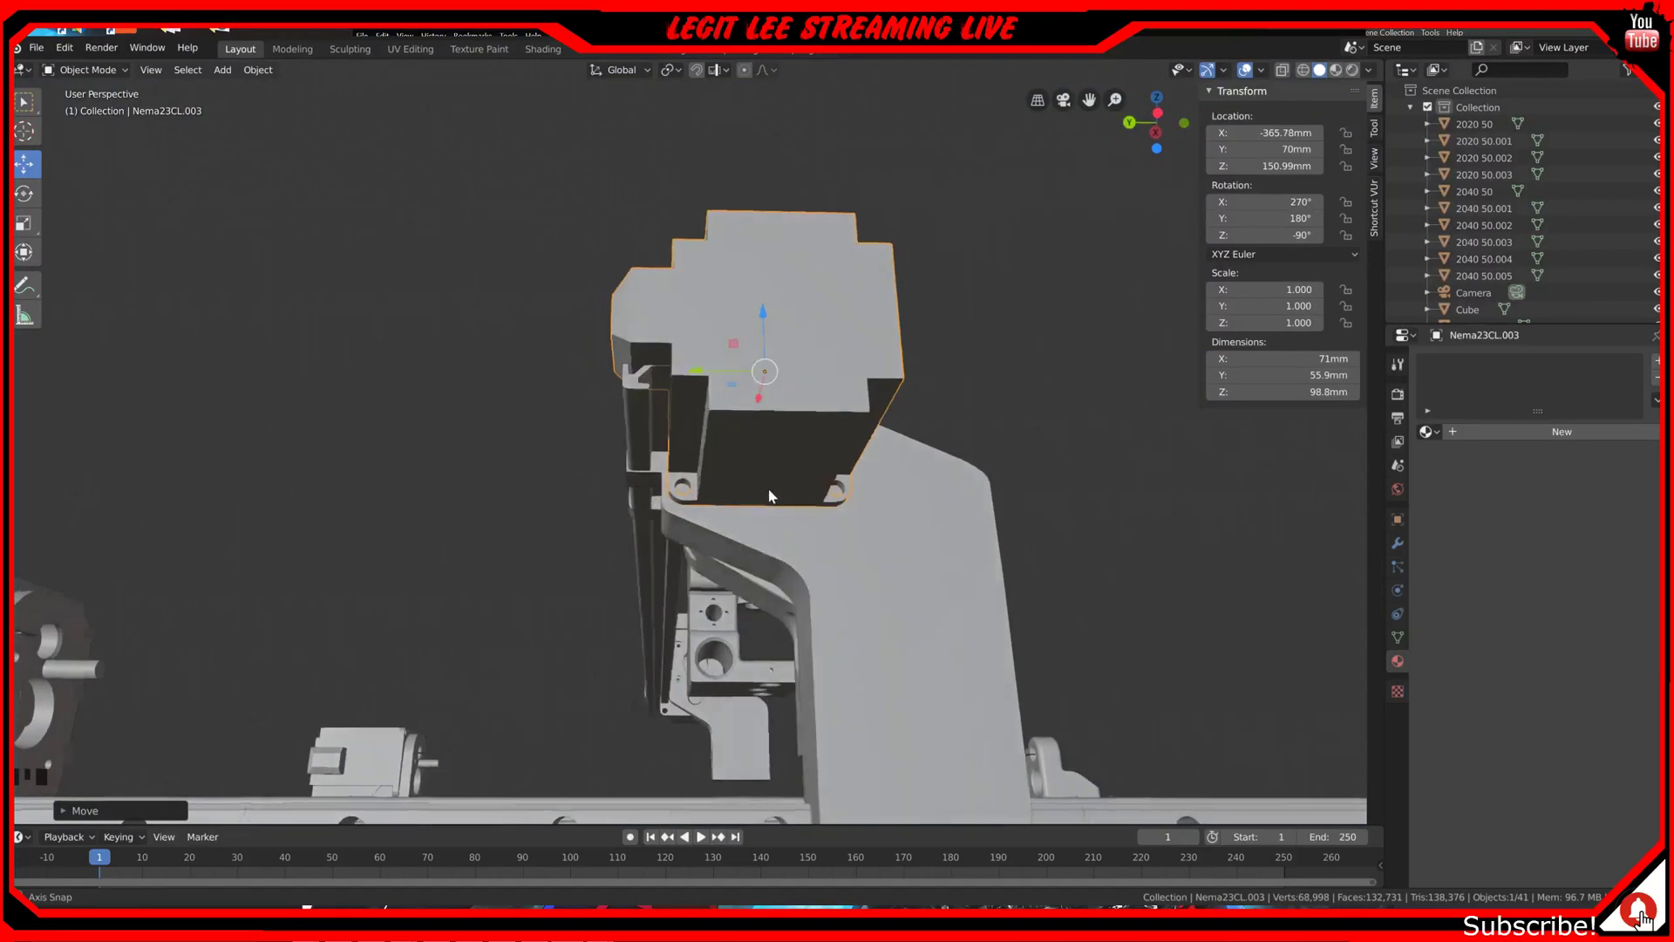
Step: Shift the Nema23CL.003 motor to Y 70.4 mm using wireframe shading in the left view, and restore solid shading
key(ctrl+KP_3)
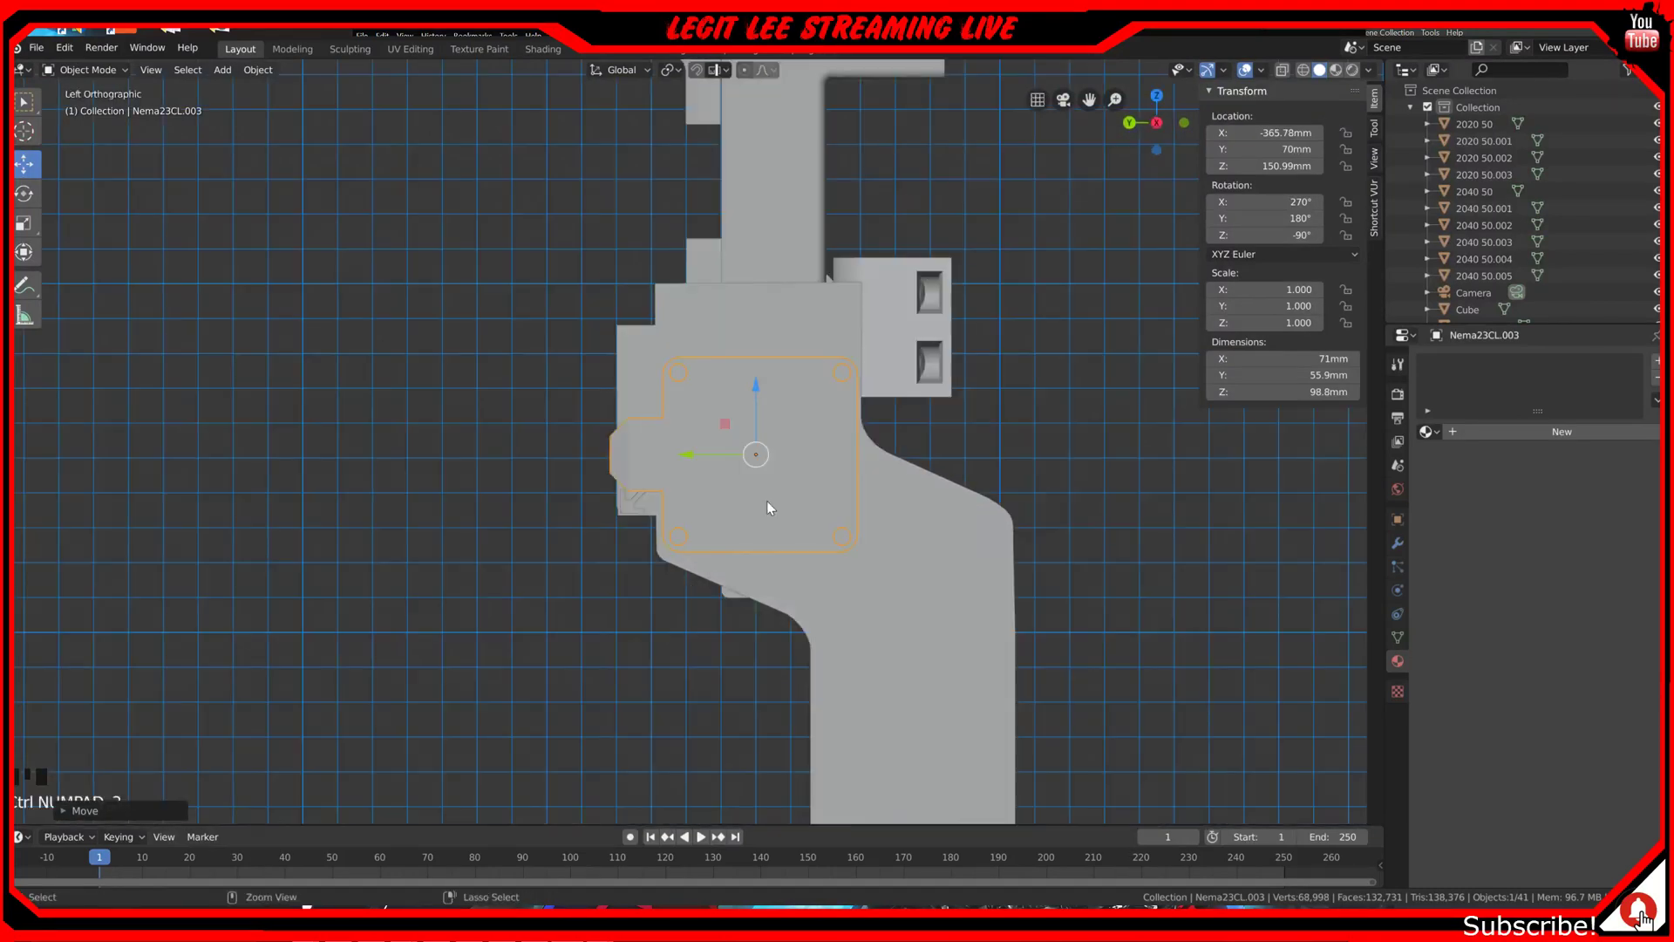
scroll(767, 507, down, 2)
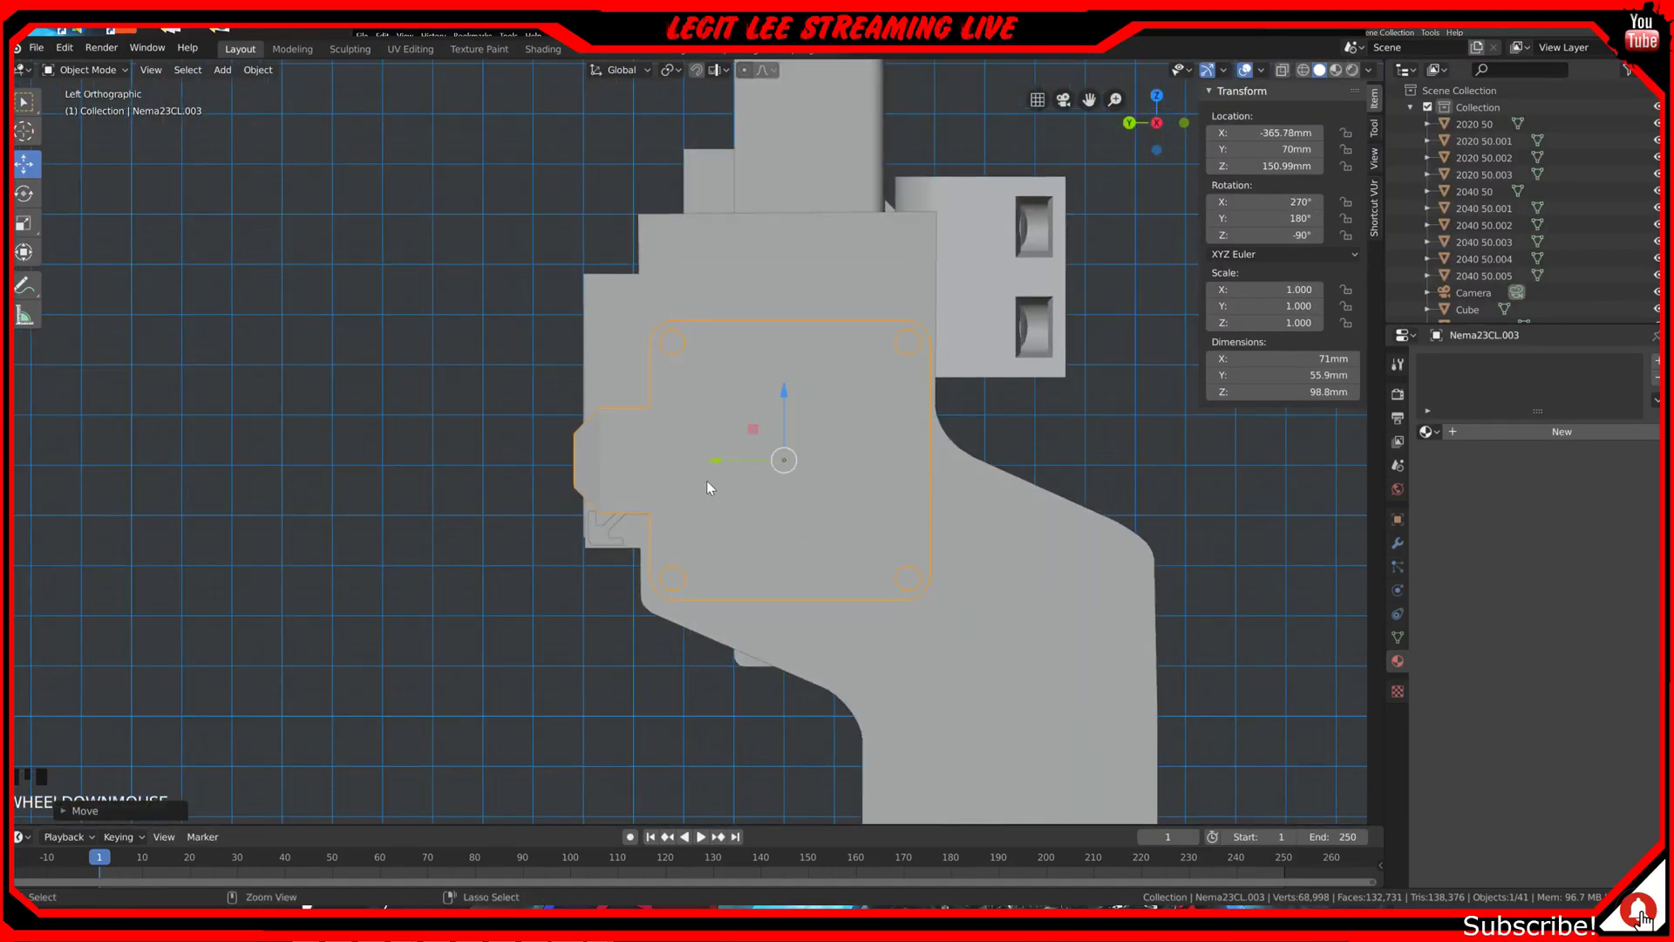
scroll(711, 462, up, 2)
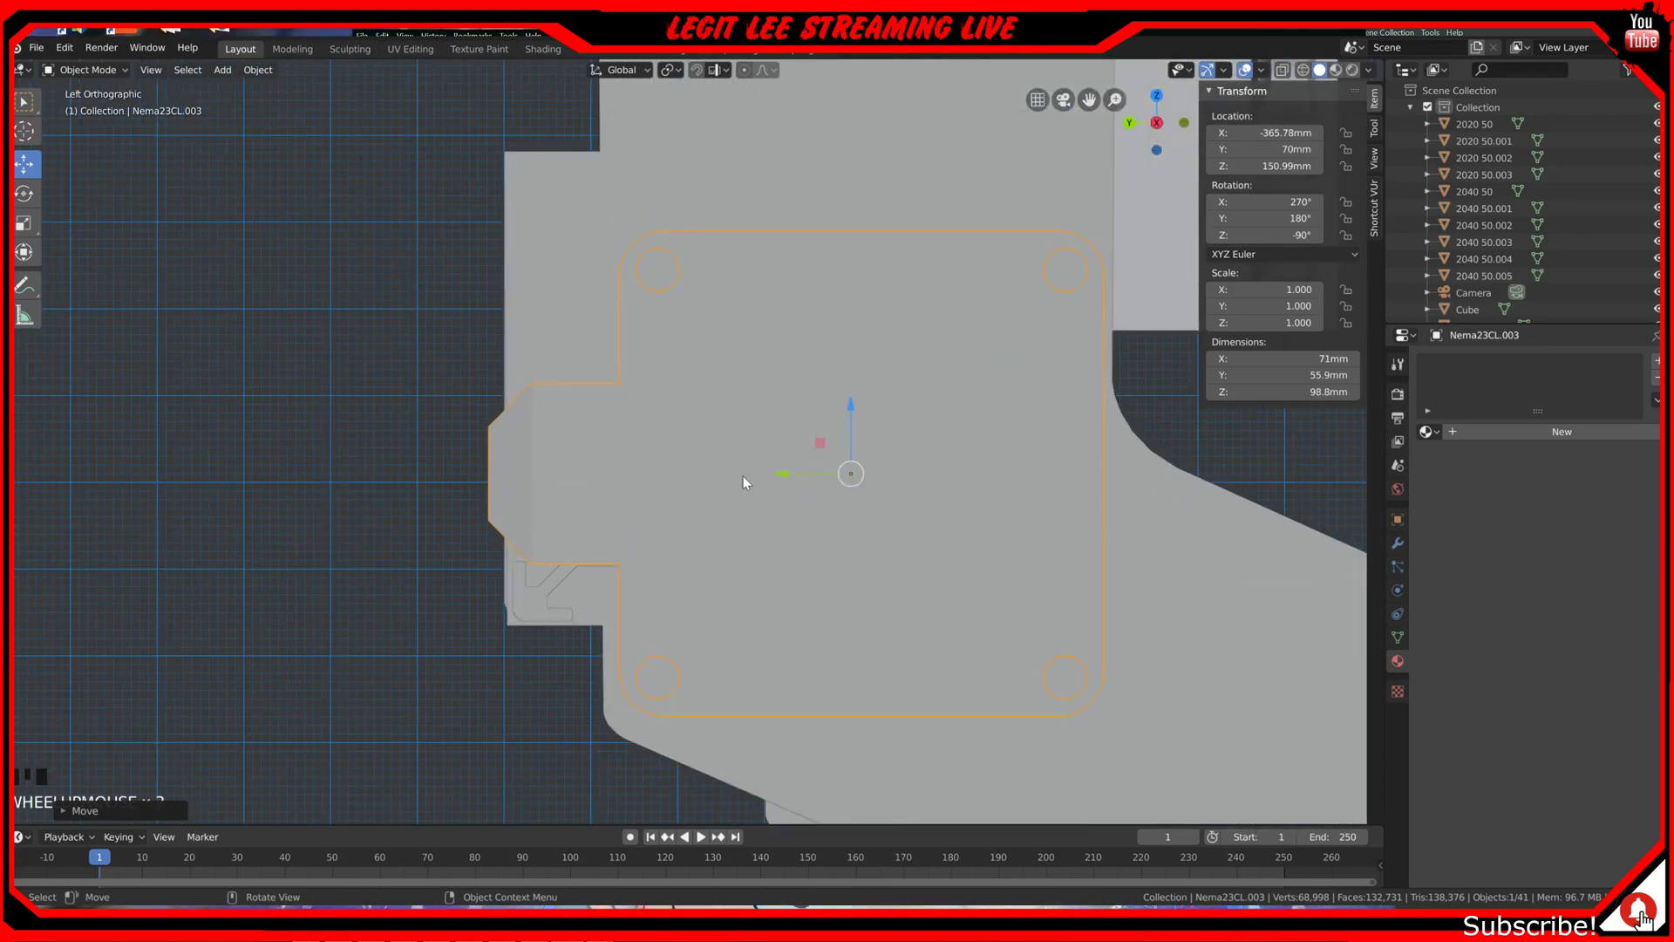
ctrl+drag(782, 473, 775, 470)
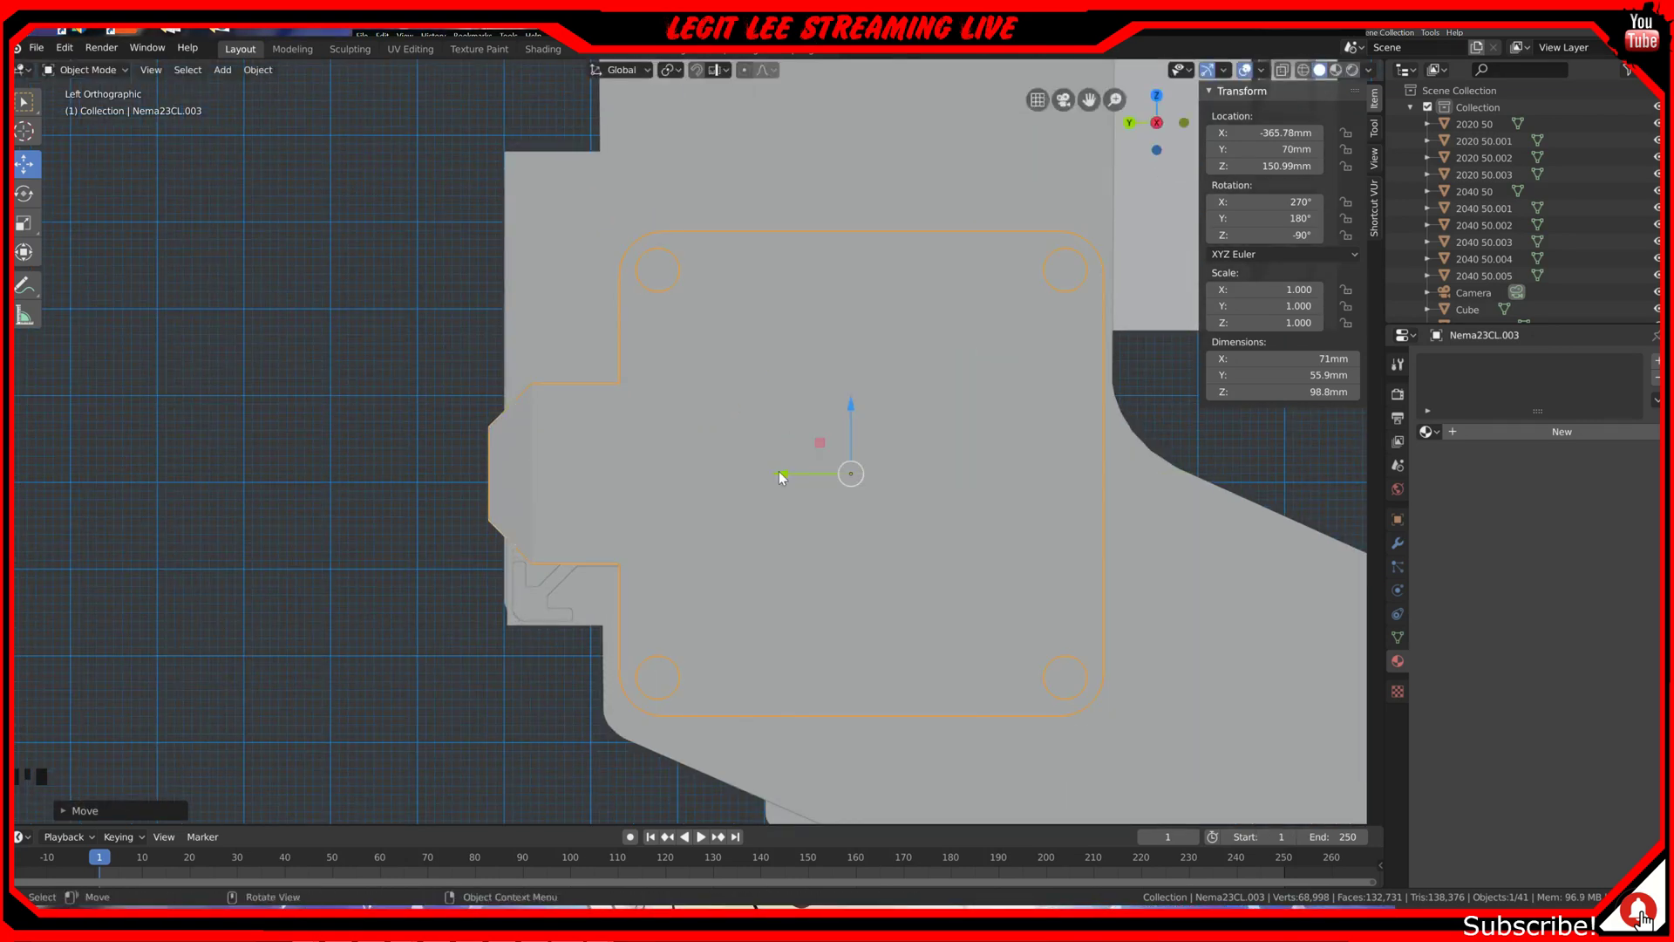
scroll(751, 504, up, 4)
shift+middle_drag(751, 504, 712, 226)
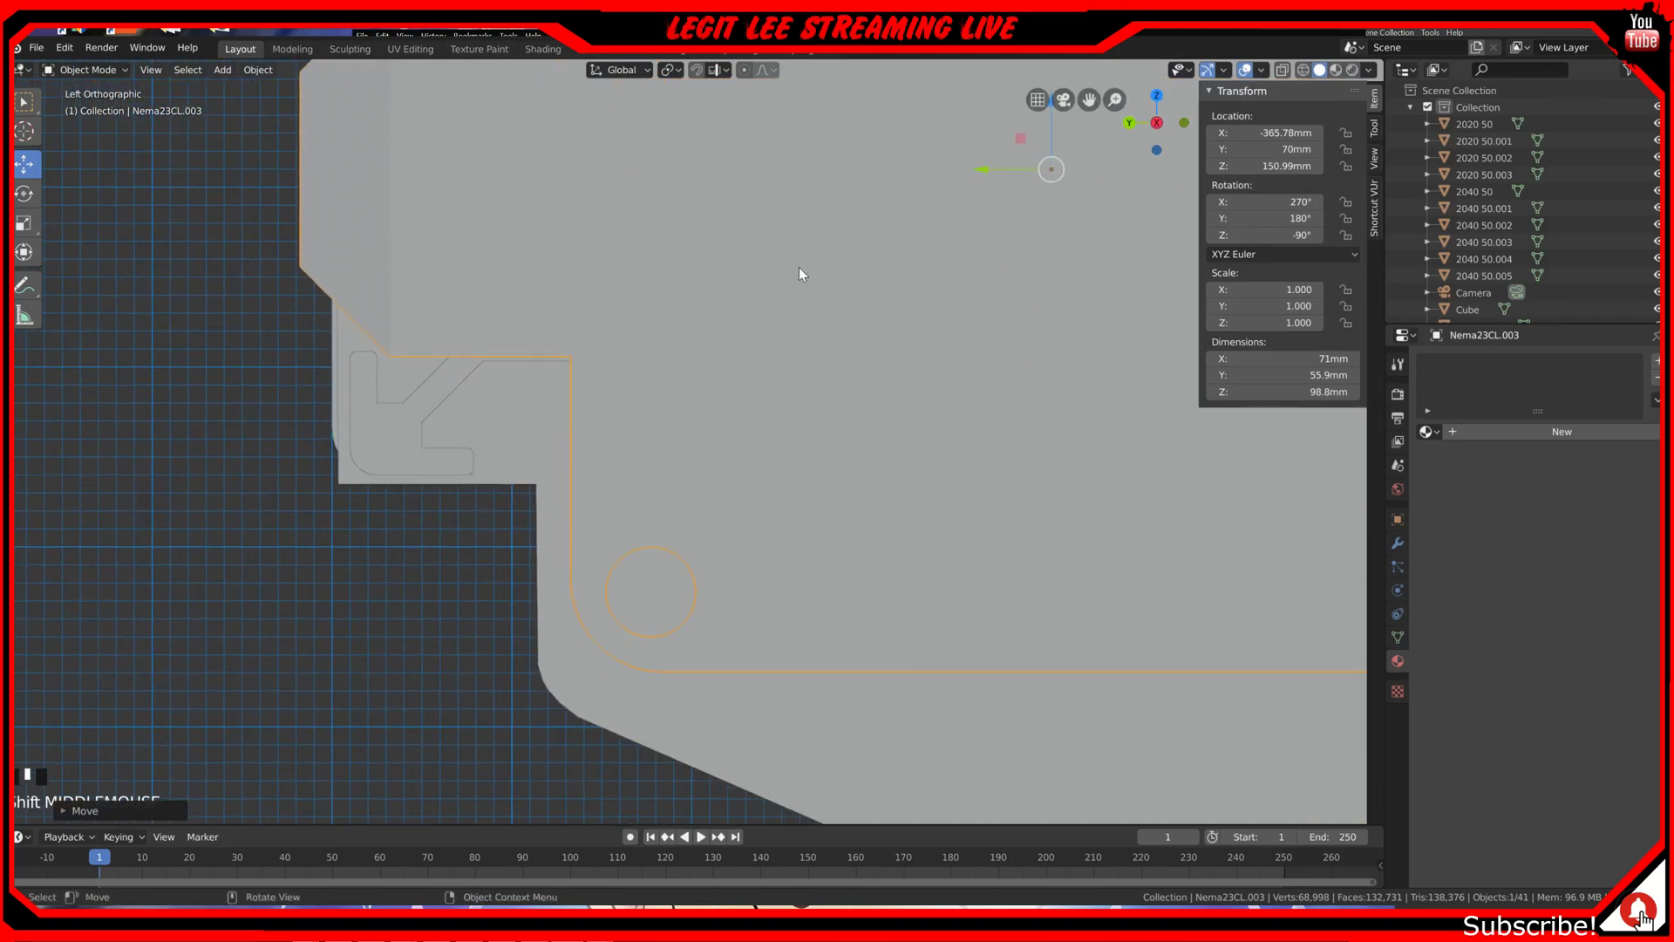
scroll(799, 267, up, 2)
scroll(799, 266, up, 1)
shift+middle_drag(828, 273, 831, 186)
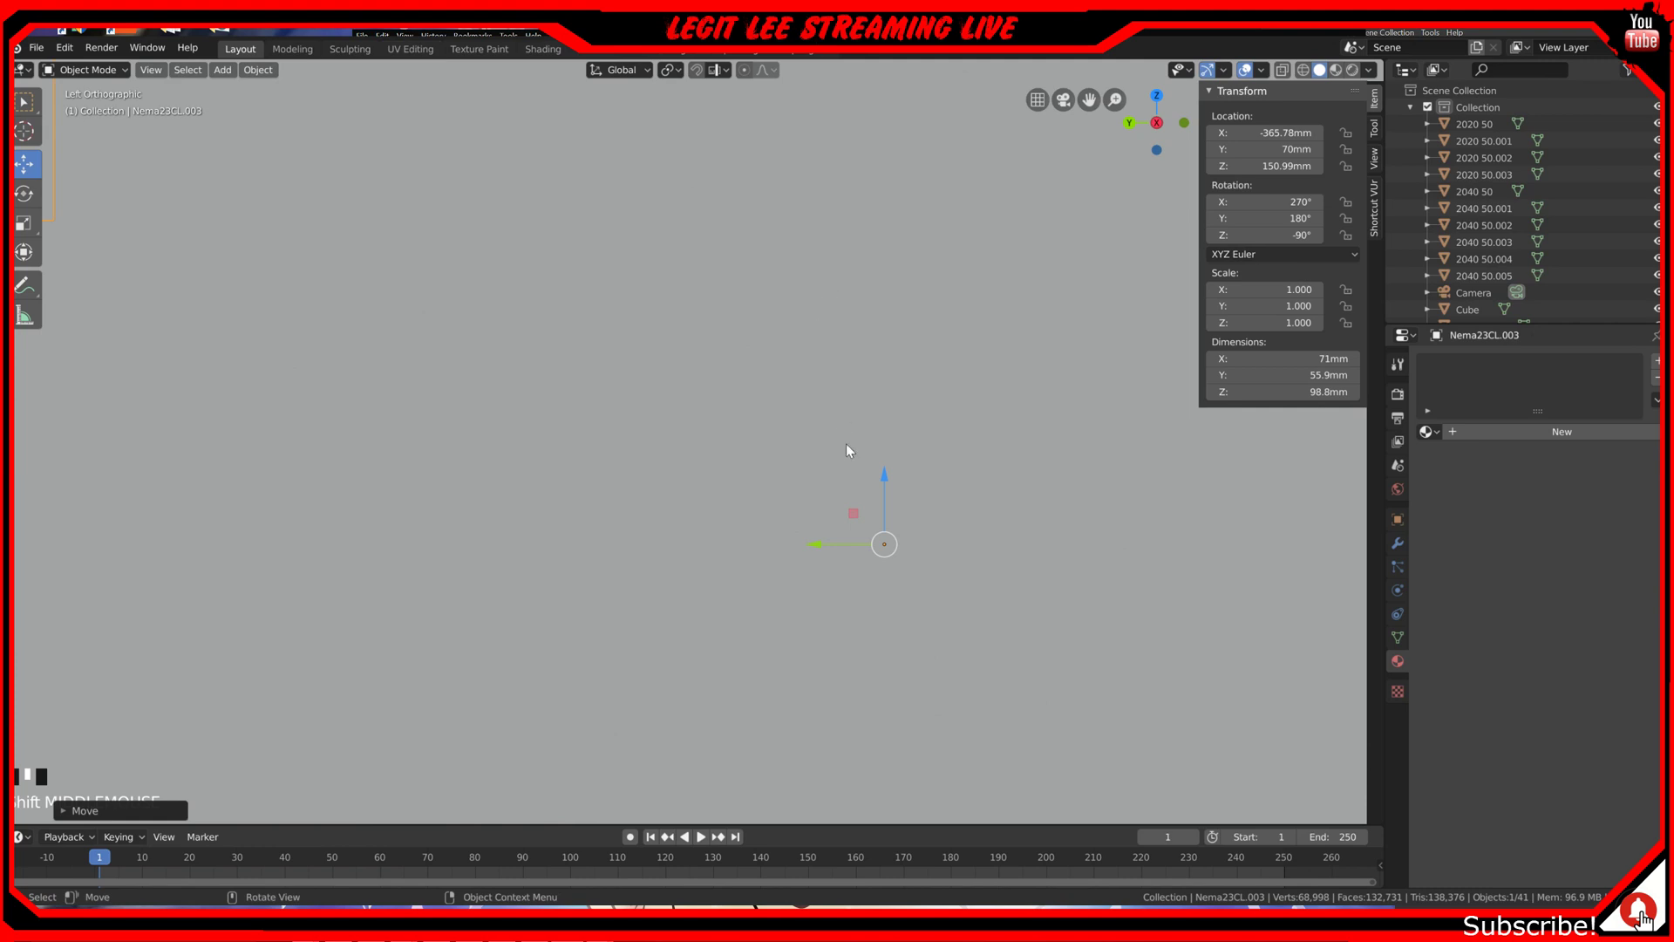
key(z)
click(737, 522)
scroll(934, 575, up, 4)
shift+middle_drag(997, 658, 698, 520)
ctrl+drag(812, 565, 772, 564)
scroll(772, 564, down, 7)
key(z)
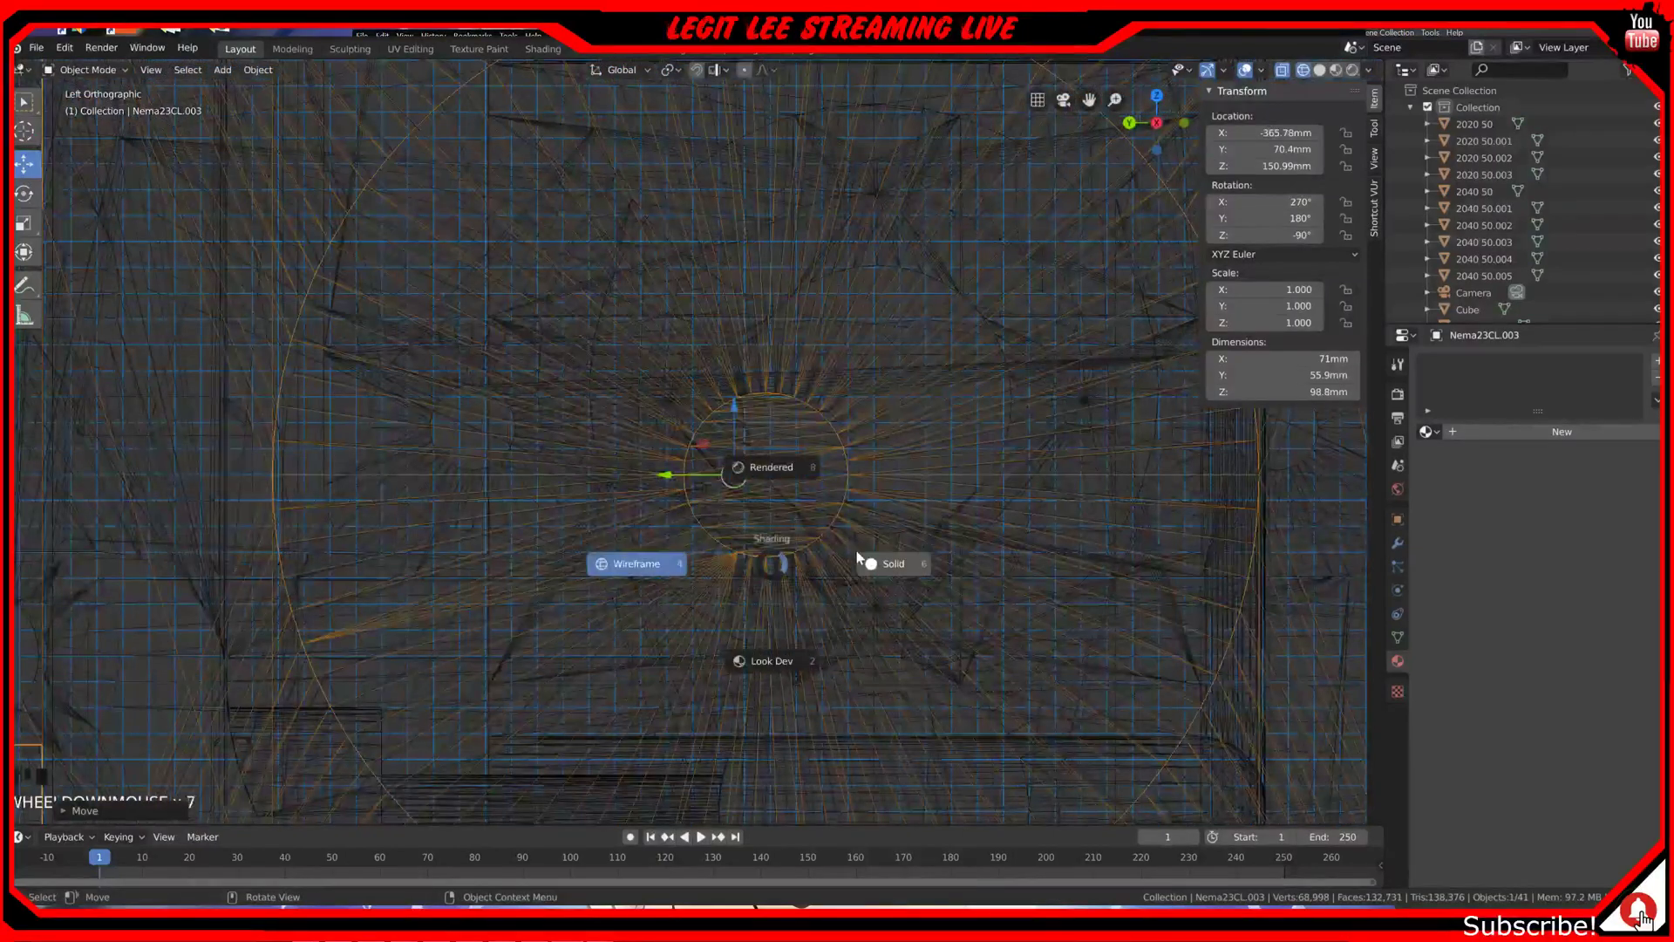
click(872, 564)
Step: Move the 2020 50.003 extrusion 10 mm along Y to 109 mm so it sticks out behind the bracket's rear block
scroll(709, 560, up, 5)
mouse_move(709, 560)
middle_down()
mouse_move(678, 560)
mouse_move(717, 555)
middle_up()
scroll(706, 561, down, 3)
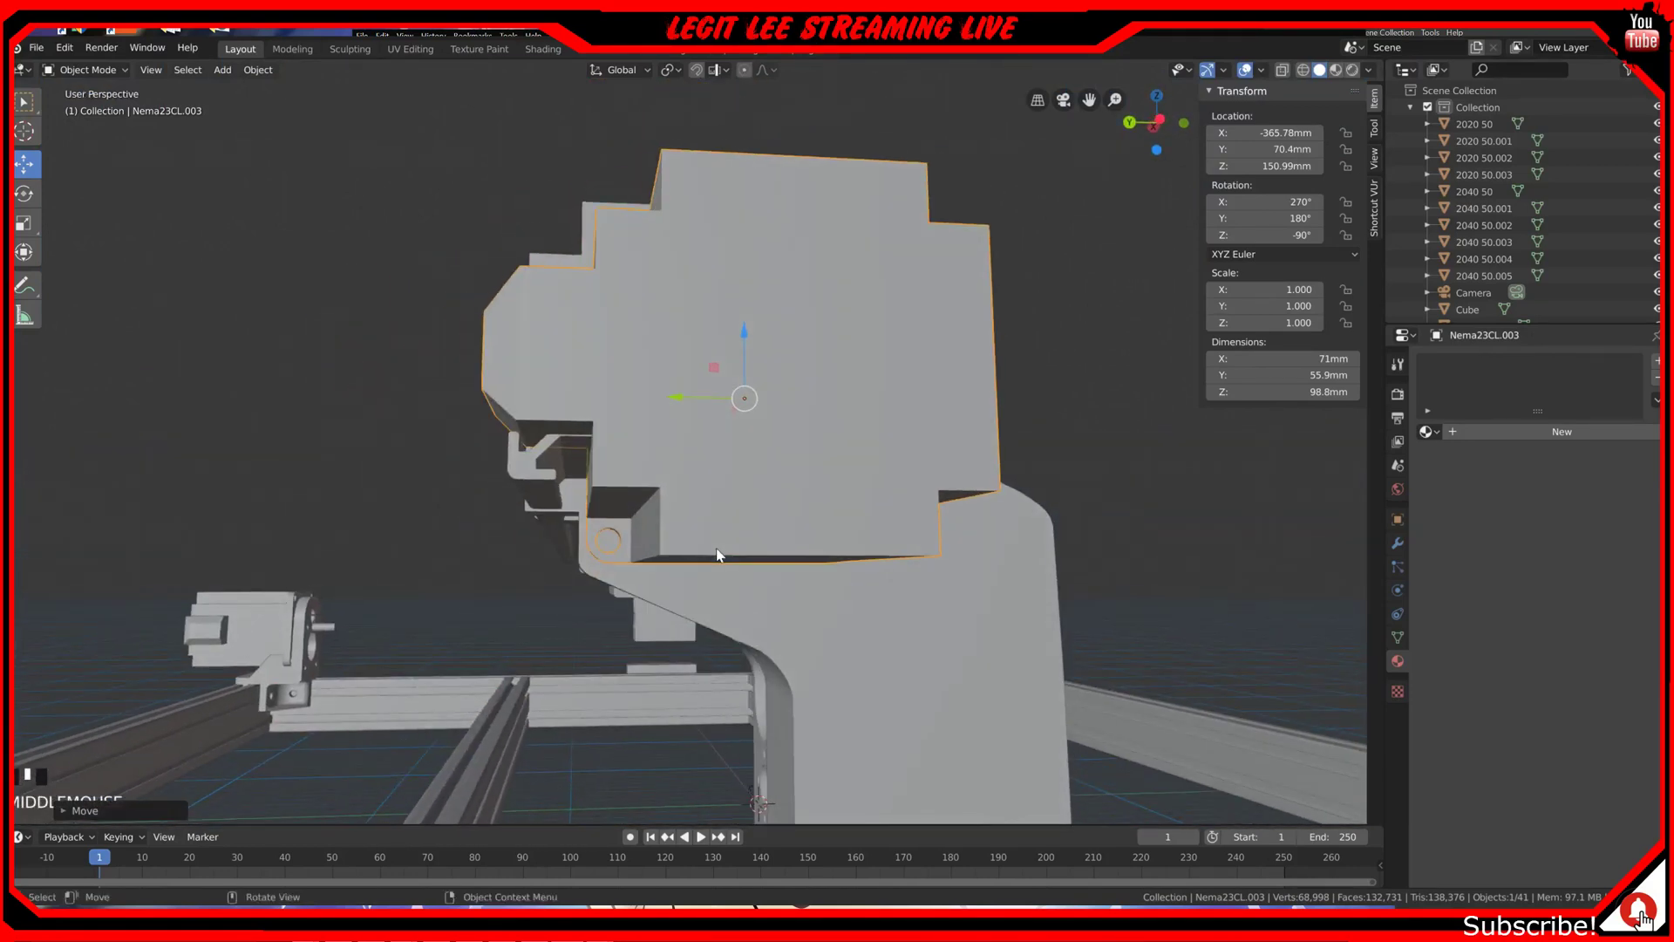
key(ctrl+KP_3)
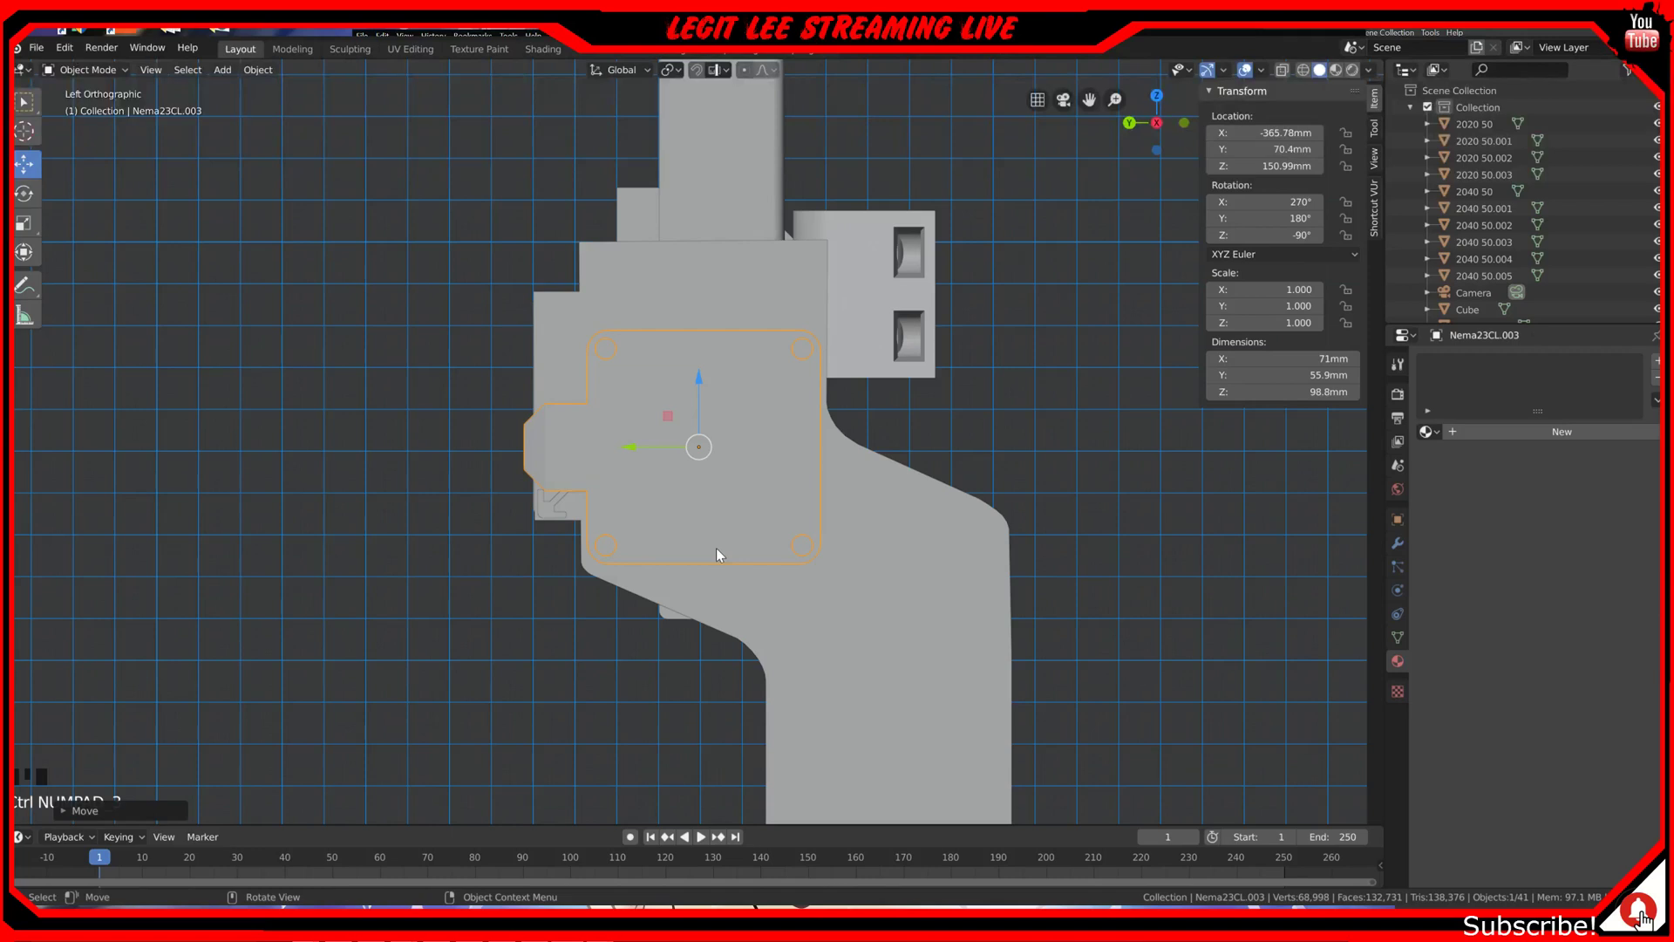
mouse_move(719, 548)
middle_down()
mouse_move(698, 553)
mouse_move(750, 548)
mouse_move(751, 565)
mouse_move(708, 560)
mouse_move(744, 542)
mouse_move(773, 567)
mouse_move(711, 520)
middle_up()
key(KP_5)
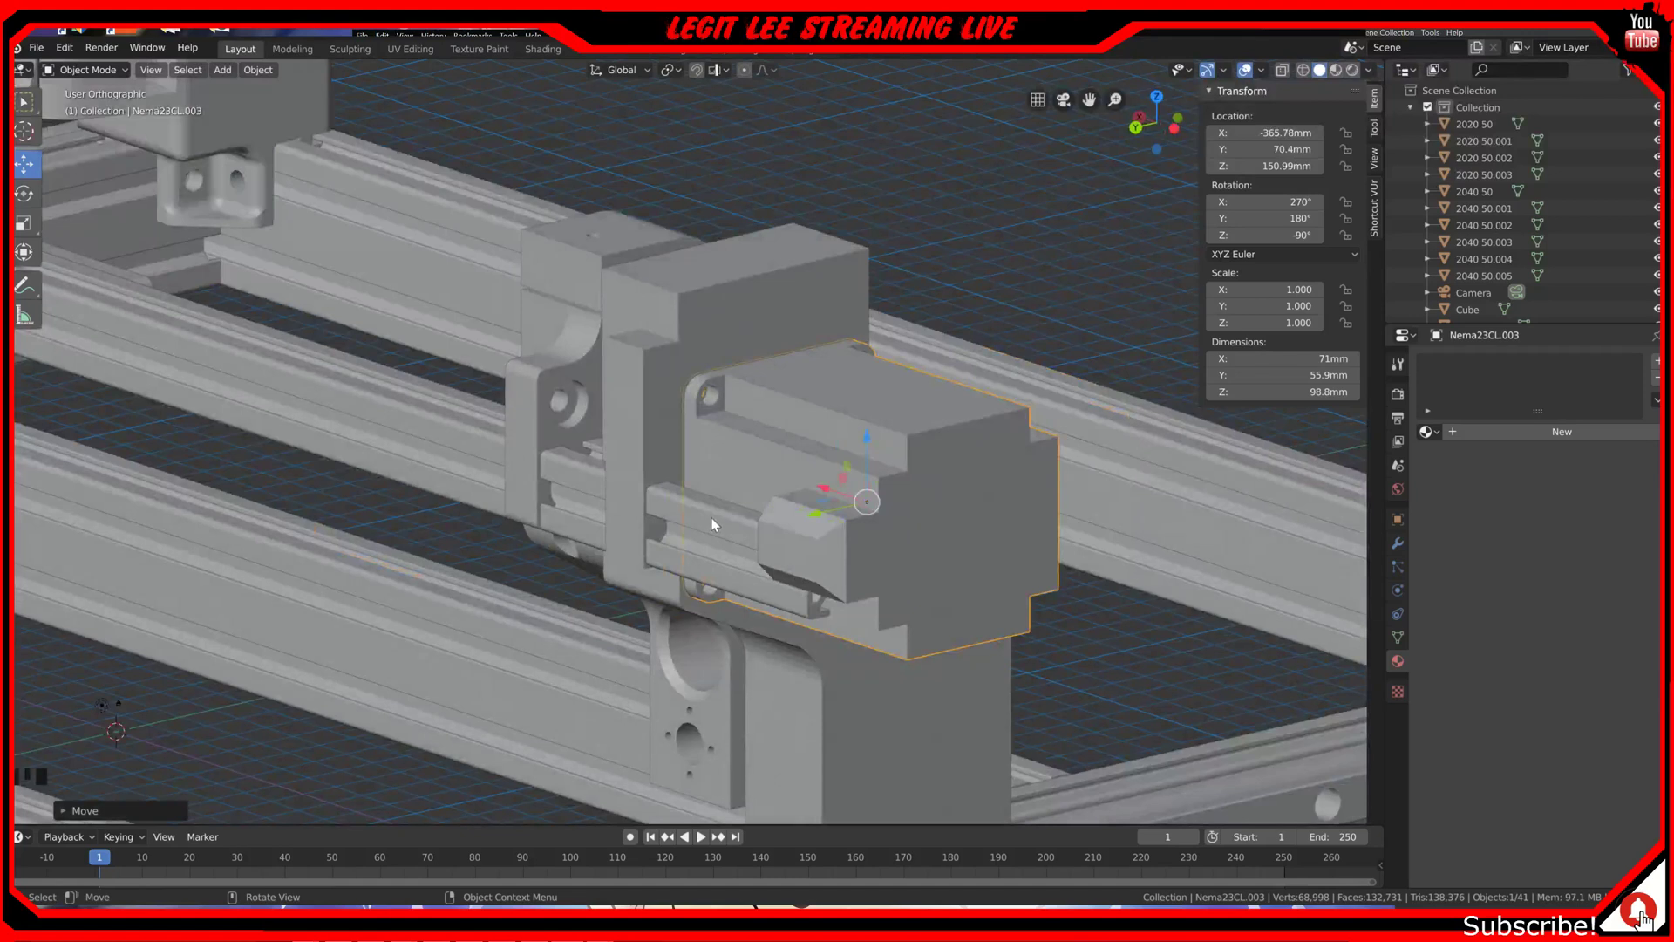
click(712, 524)
key(ctrl+KP_3)
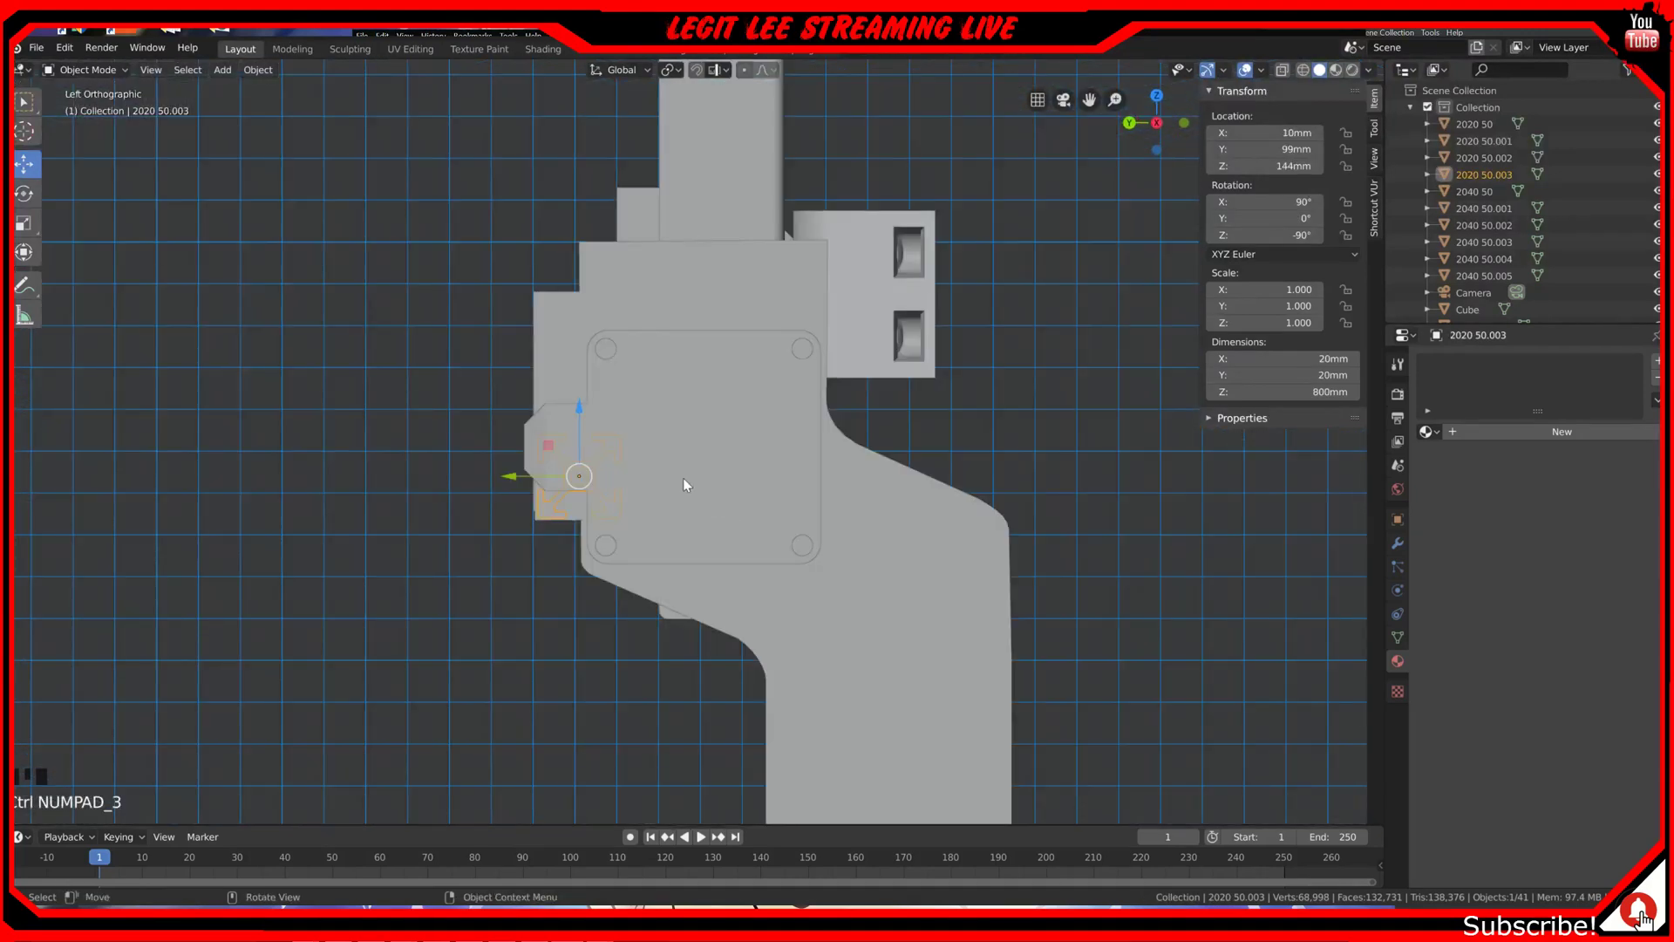
ctrl+drag(511, 479, 465, 476)
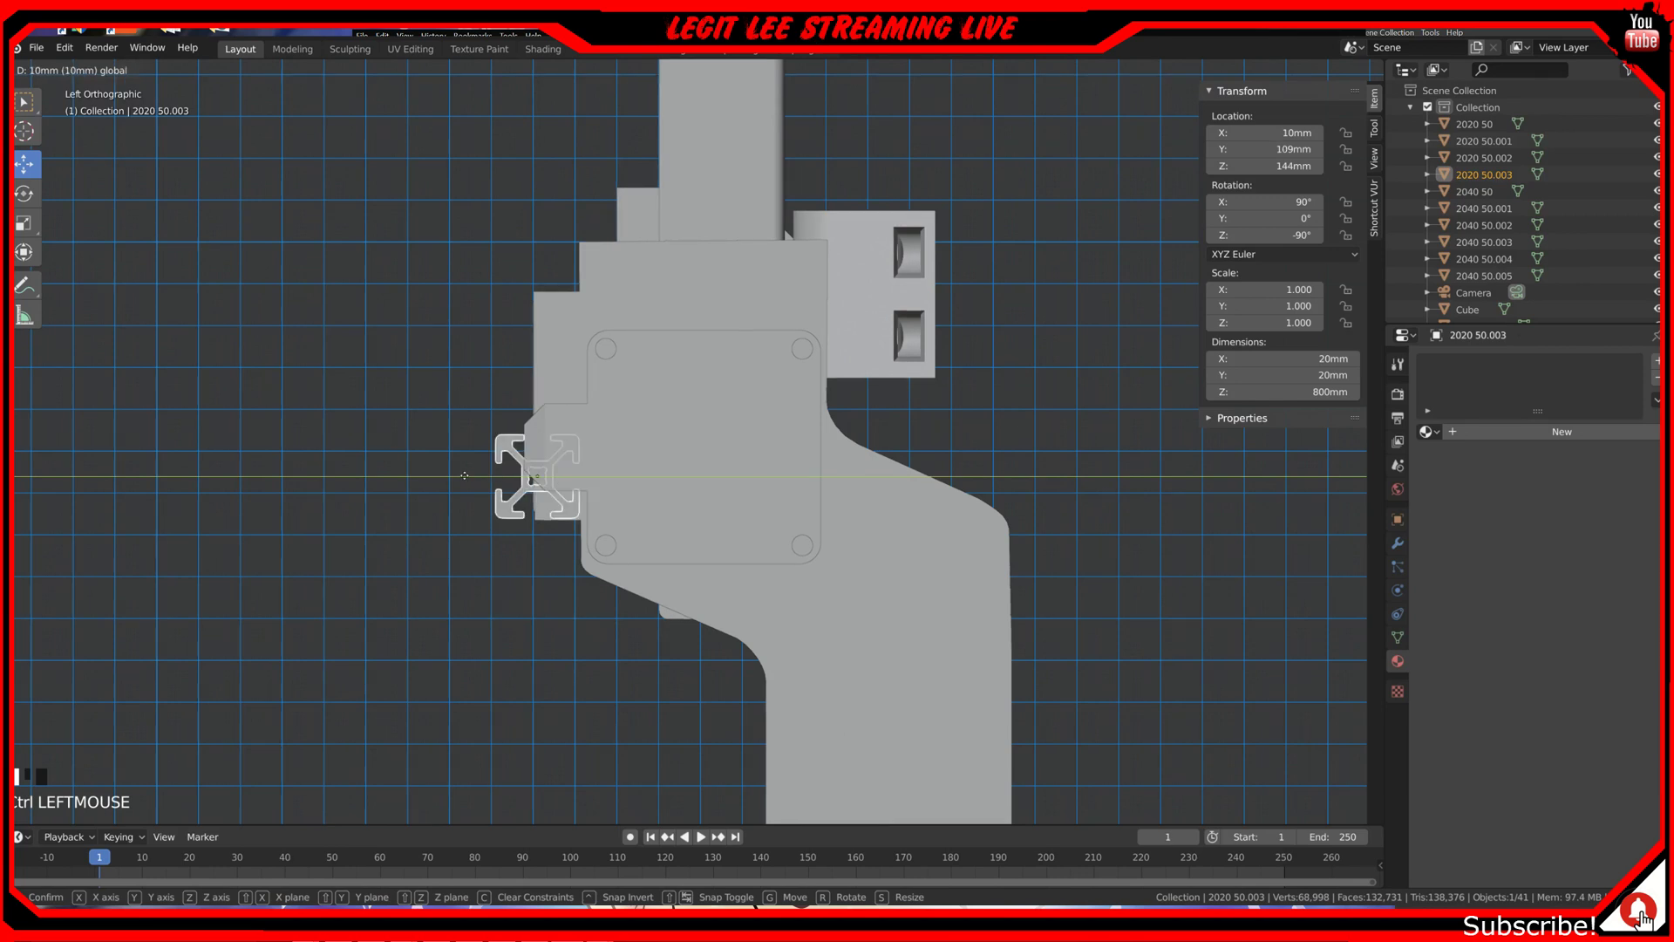
ctrl+drag(465, 476, 465, 476)
Step: Fine-tune the 2020 50.003 extrusion's position along Y to 110 mm
scroll(493, 478, up, 1)
scroll(493, 477, up, 2)
shift+middle_drag(490, 469, 746, 381)
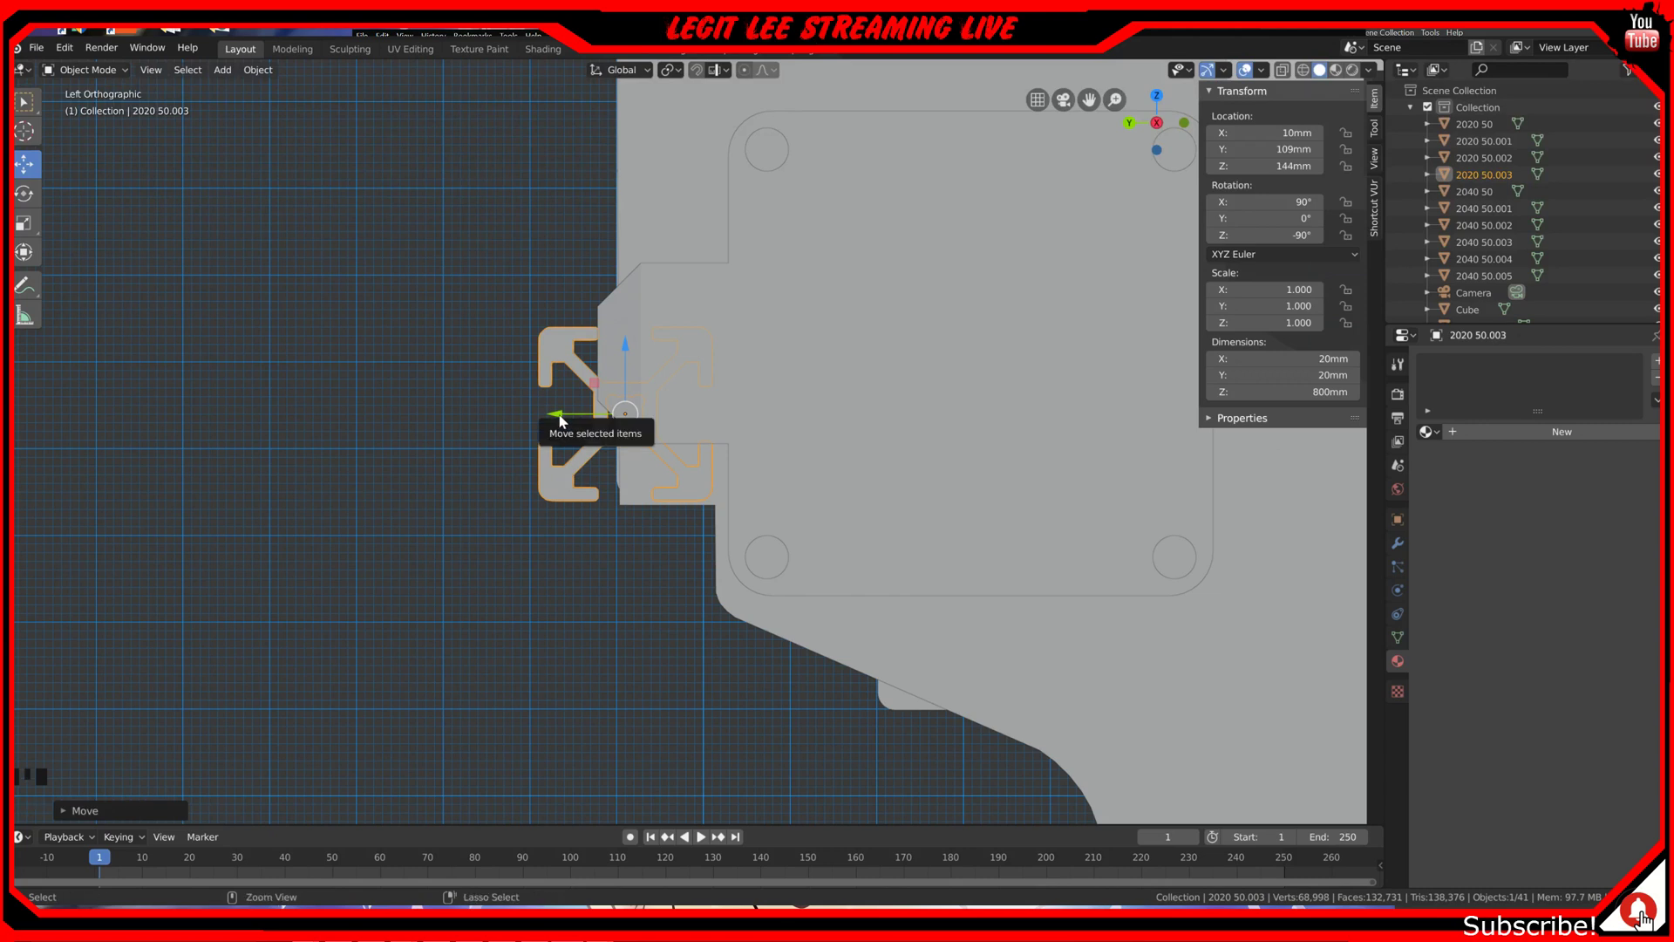
scroll(559, 421, up, 1)
scroll(560, 421, up, 3)
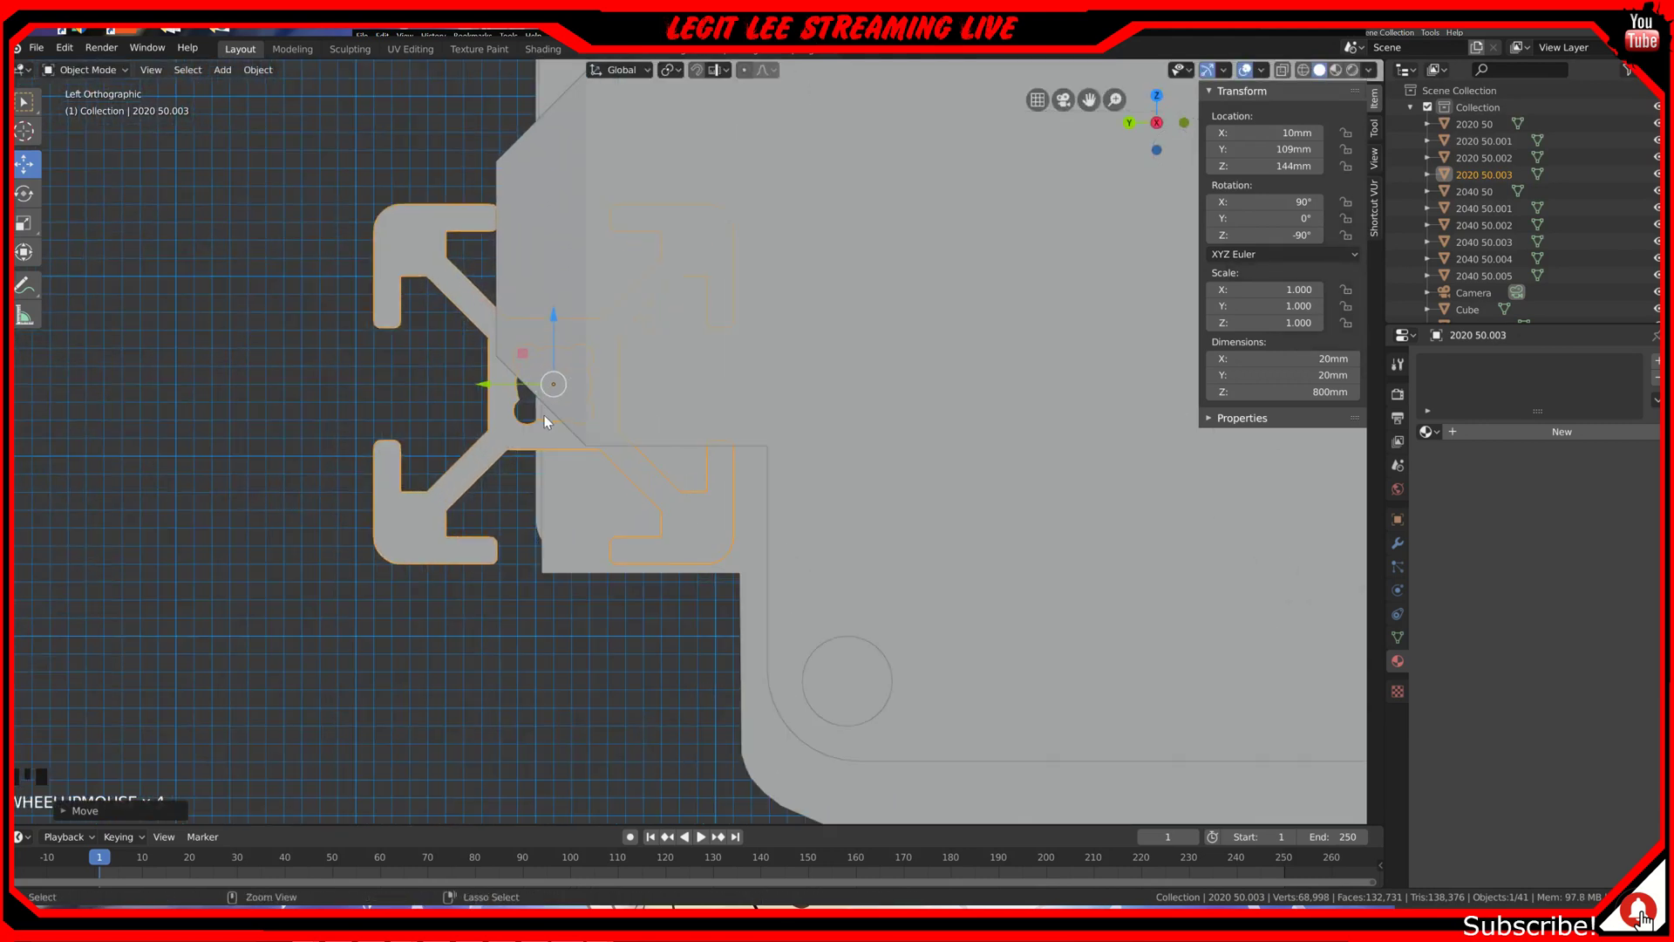
ctrl+drag(488, 384, 471, 382)
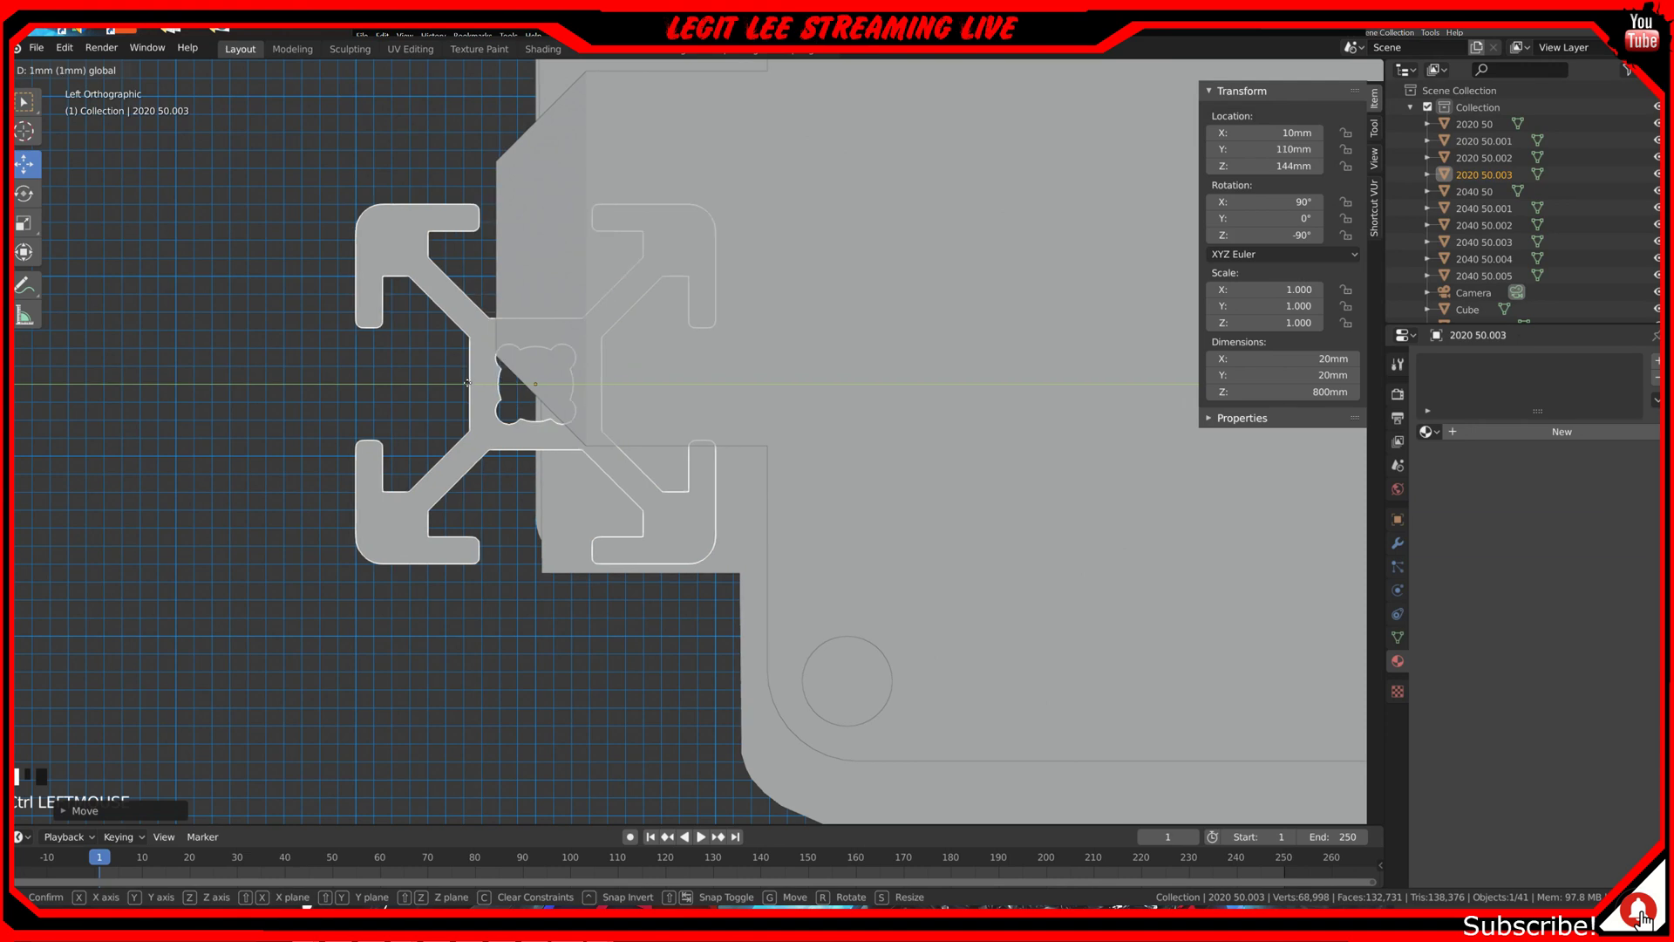
ctrl+drag(471, 383, 467, 383)
Step: Duplicate the 2020 50.003 extrusion and raise the copy along Z to 177 mm, directly above the original
scroll(468, 384, down, 5)
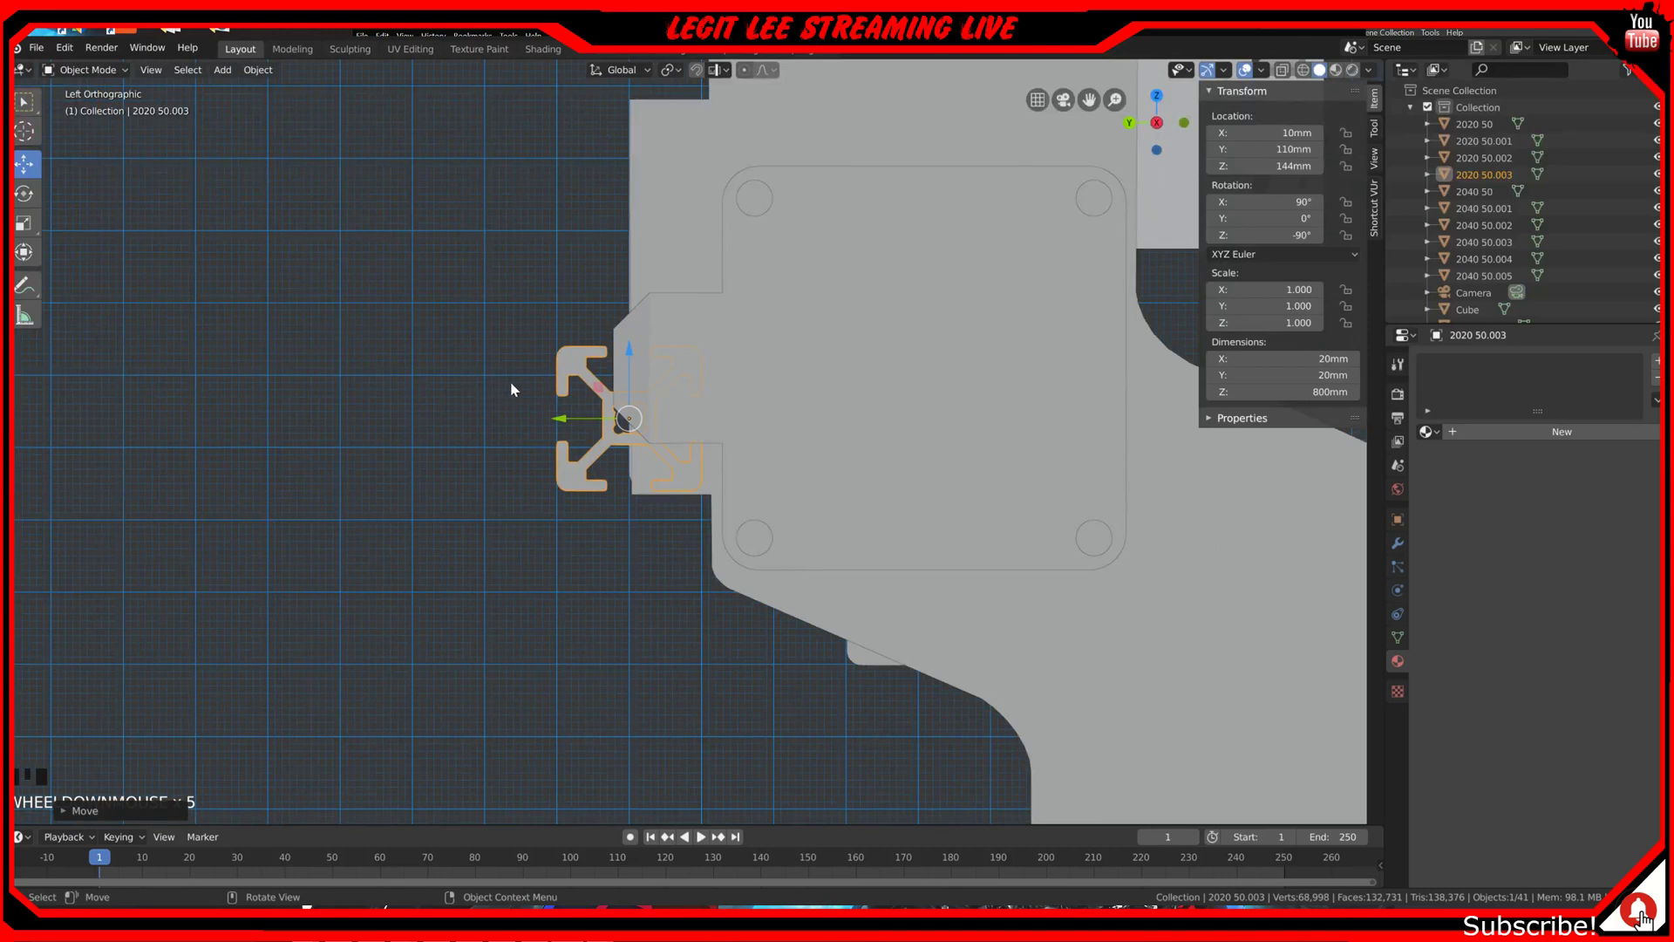
scroll(513, 384, down, 3)
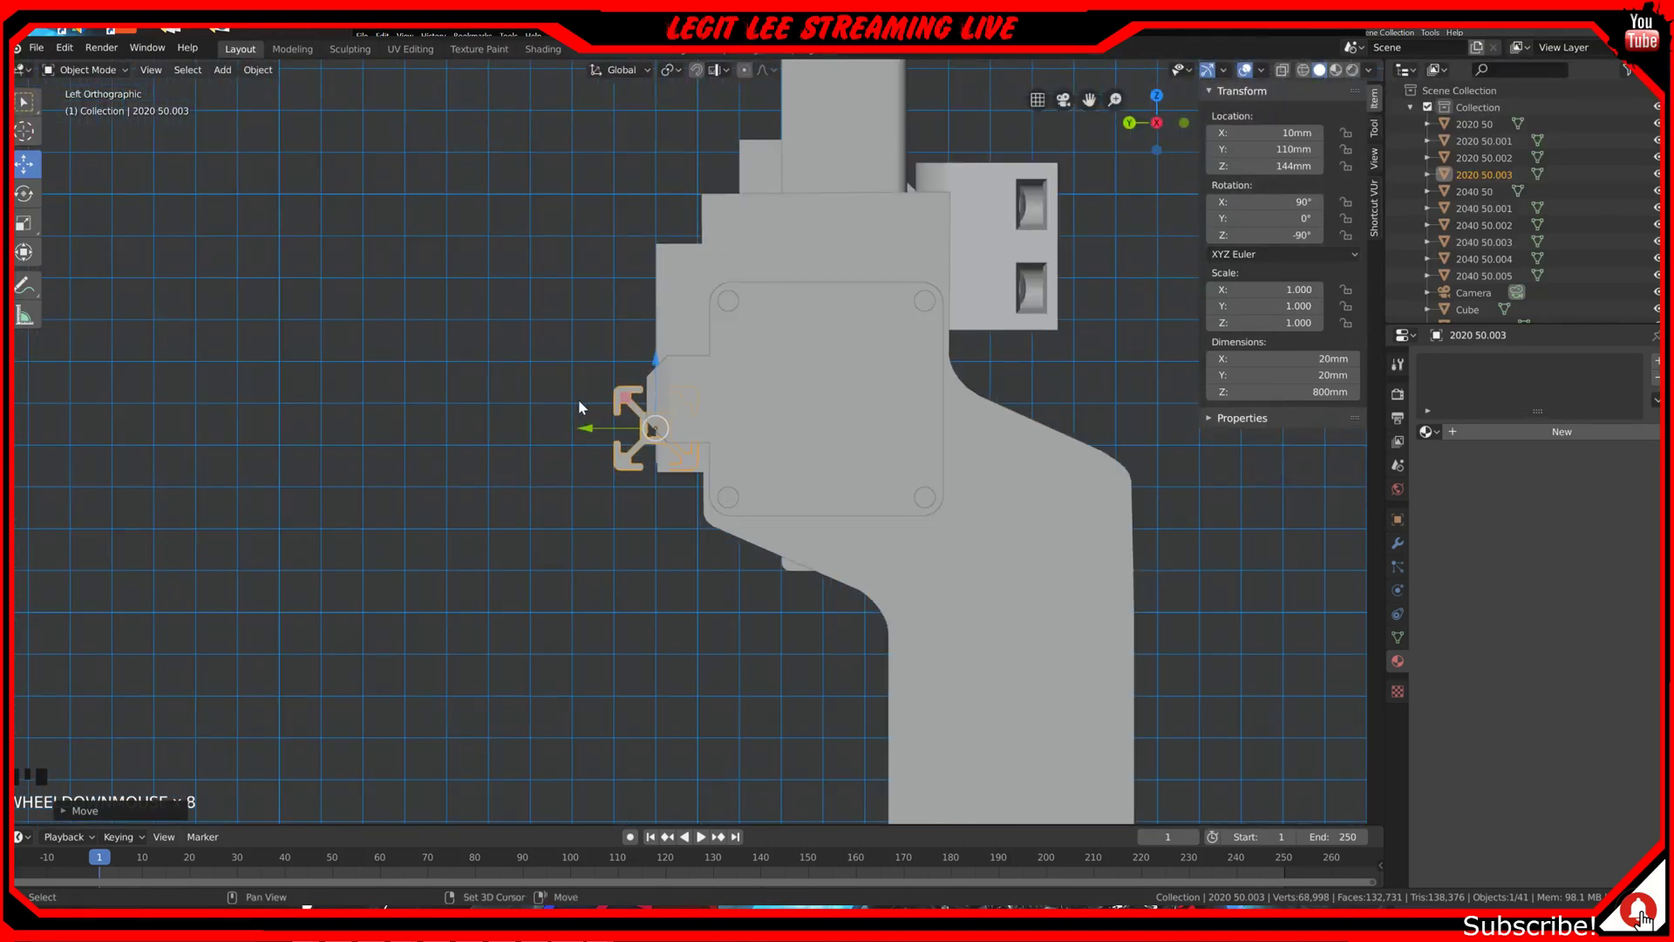
key(shift+d)
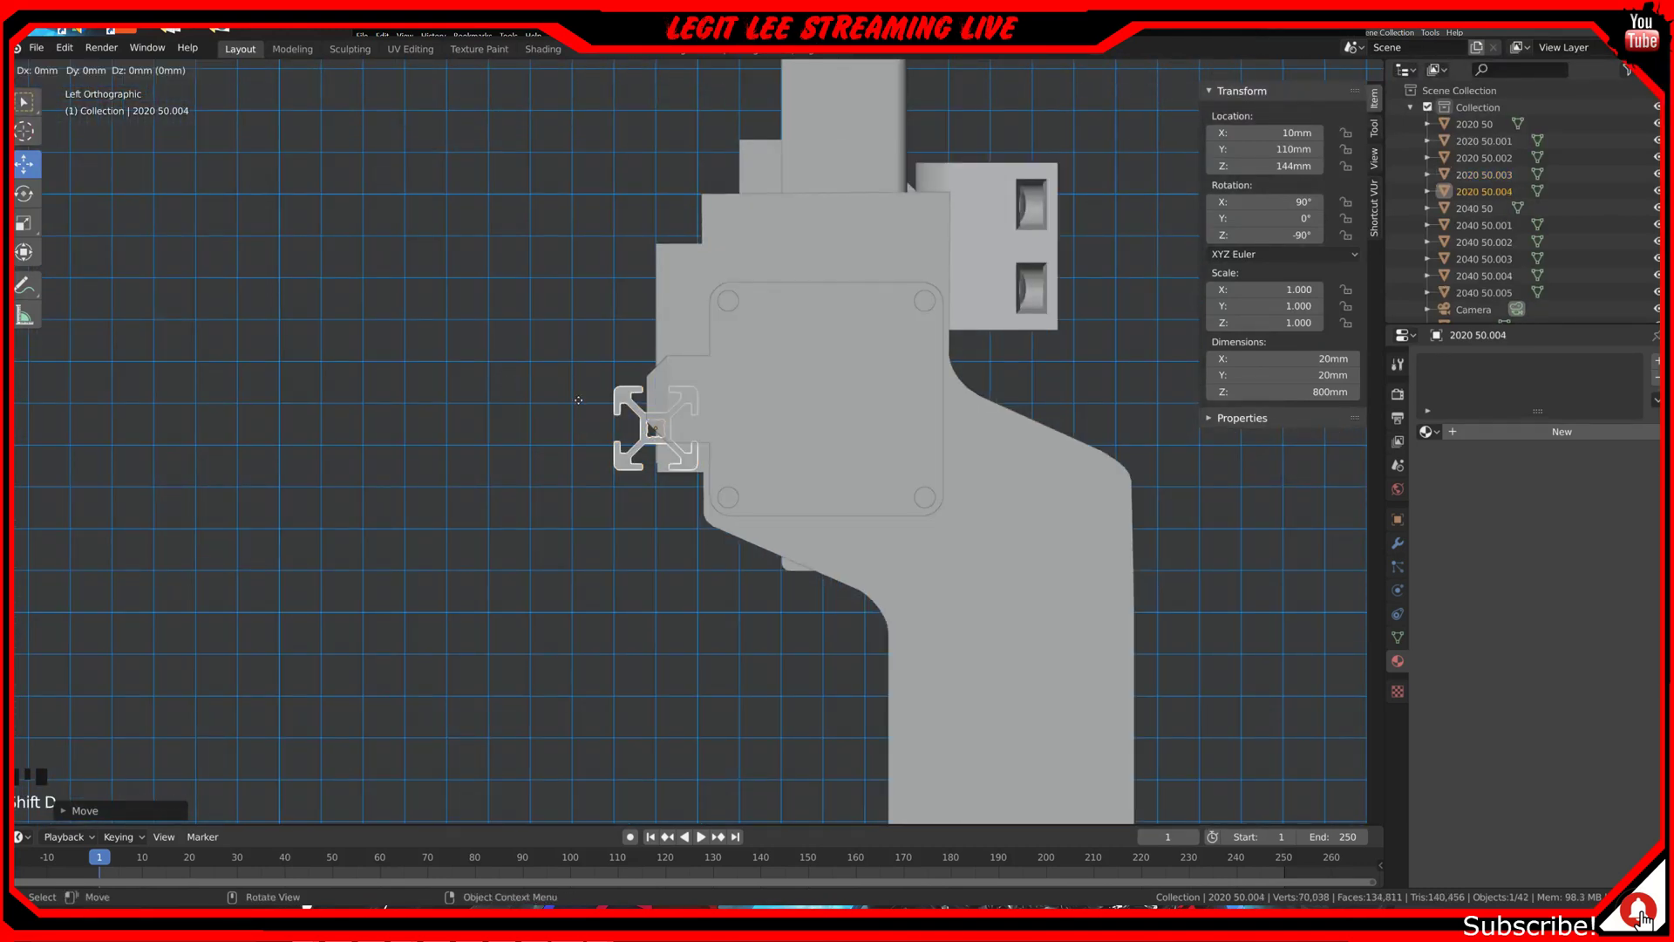
key(z)
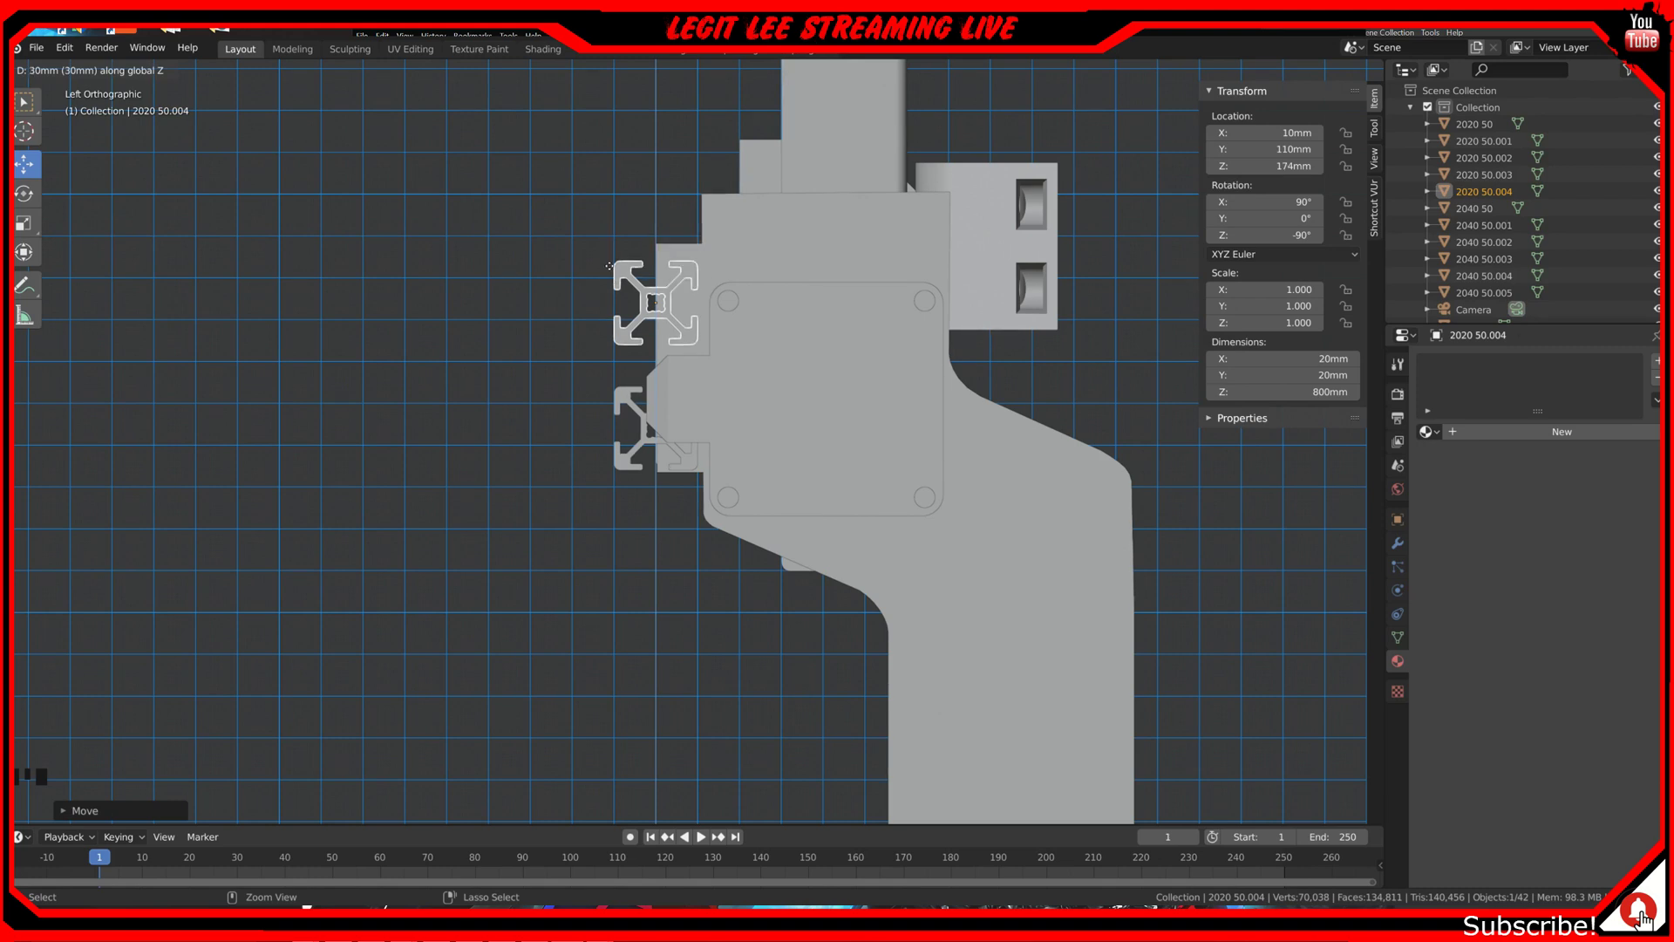
click(609, 266)
scroll(610, 265, up, 1)
scroll(609, 265, up, 3)
shift+middle_drag(609, 264, 708, 515)
ctrl+drag(687, 427, 686, 400)
scroll(722, 484, down, 6)
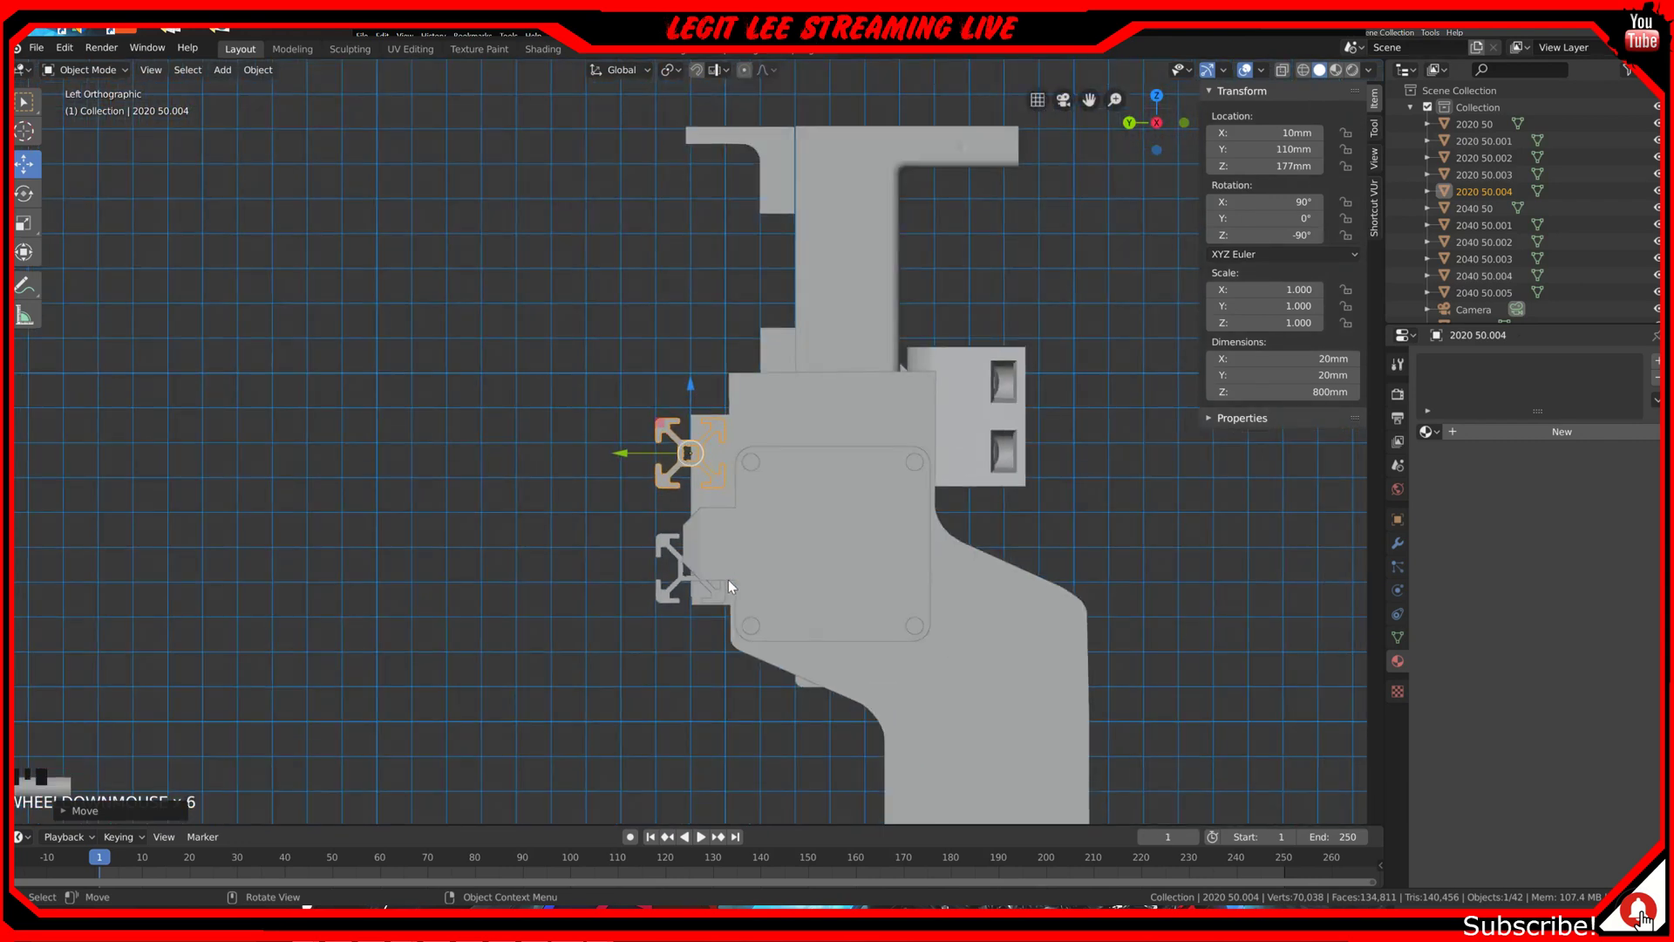
Step: Extend the rear face of the Cube.015 bracket along Y until it is flush with the backs of both 2020 extrusions
middle_drag(715, 590, 727, 544)
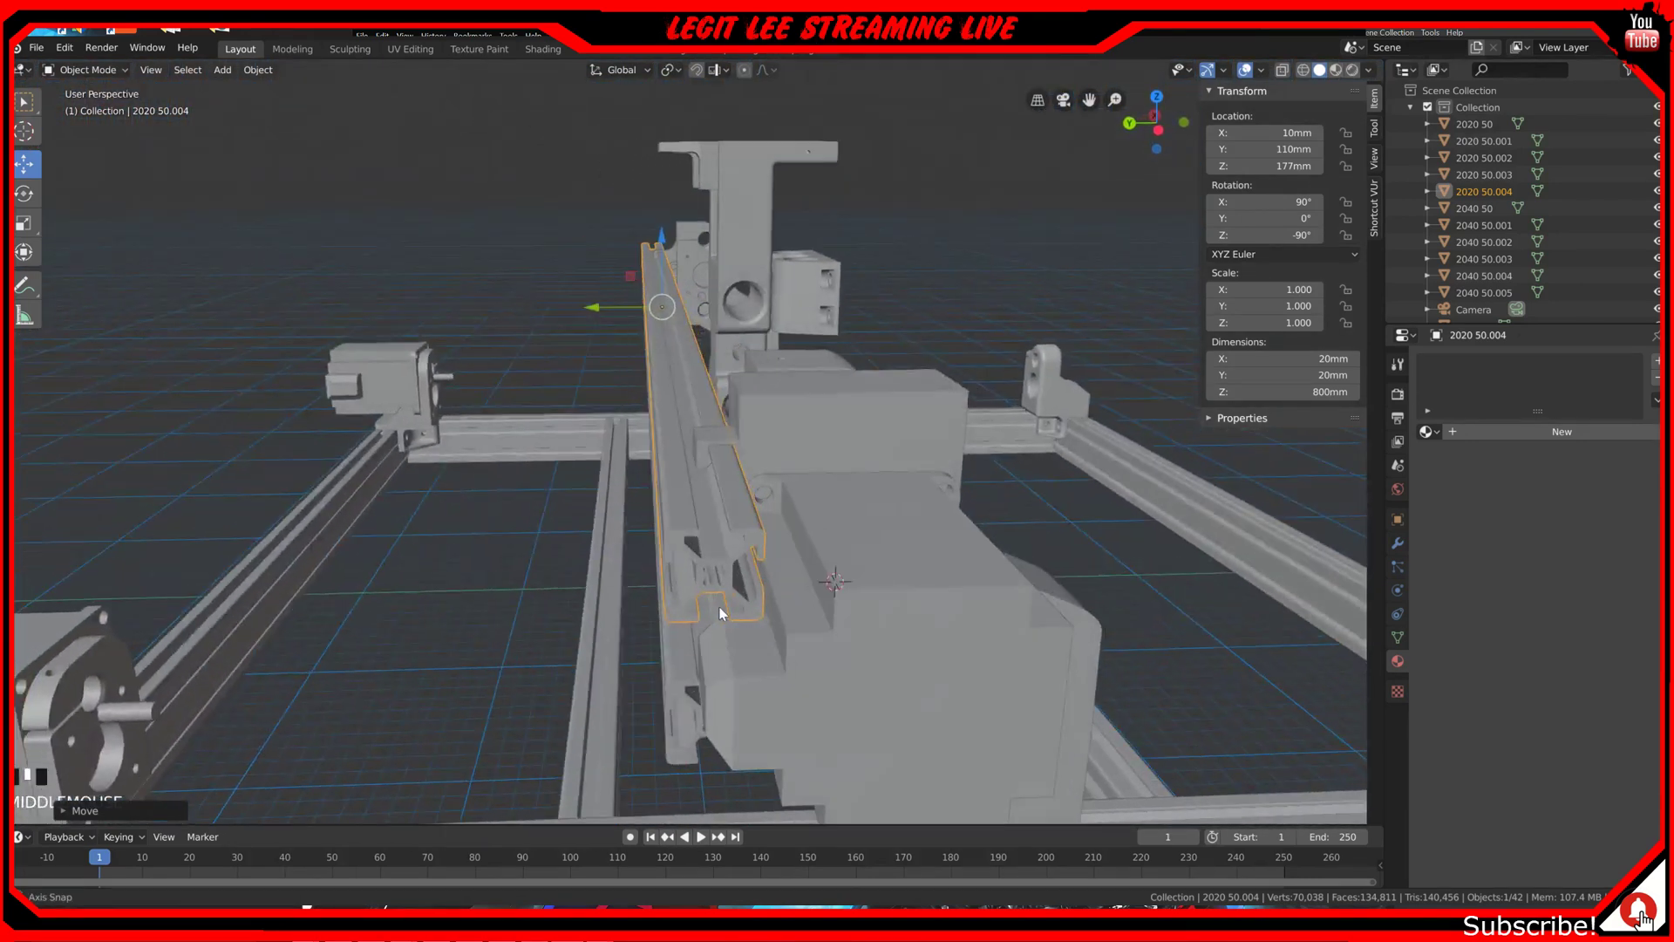
click(797, 394)
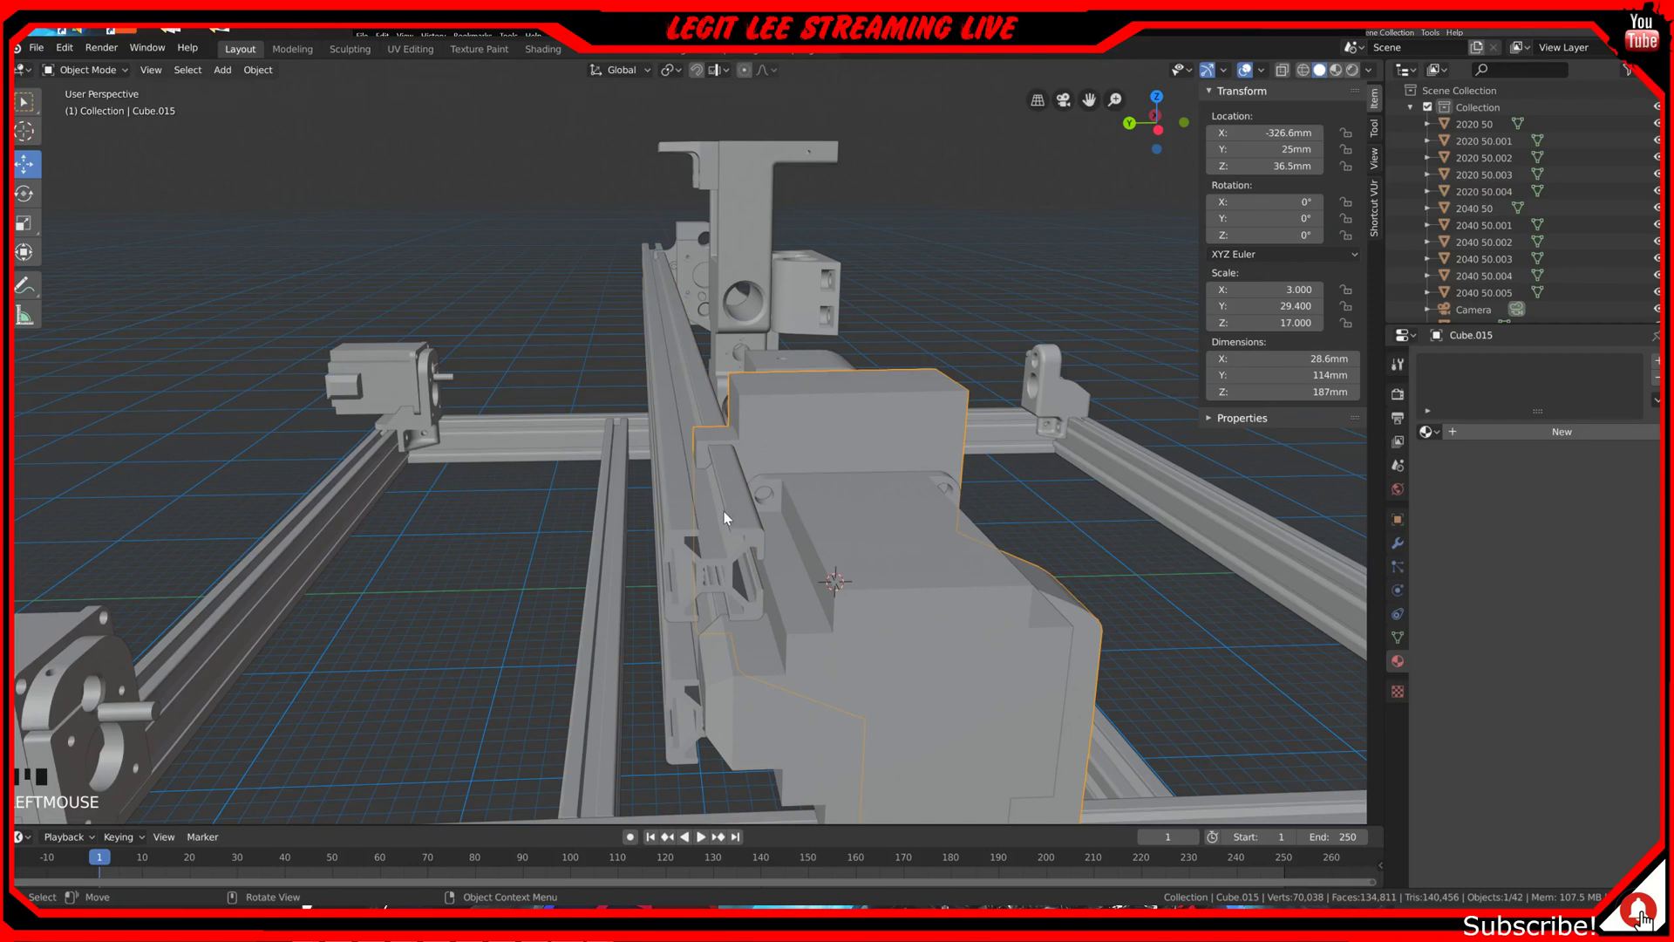
key(ctrl+KP_3)
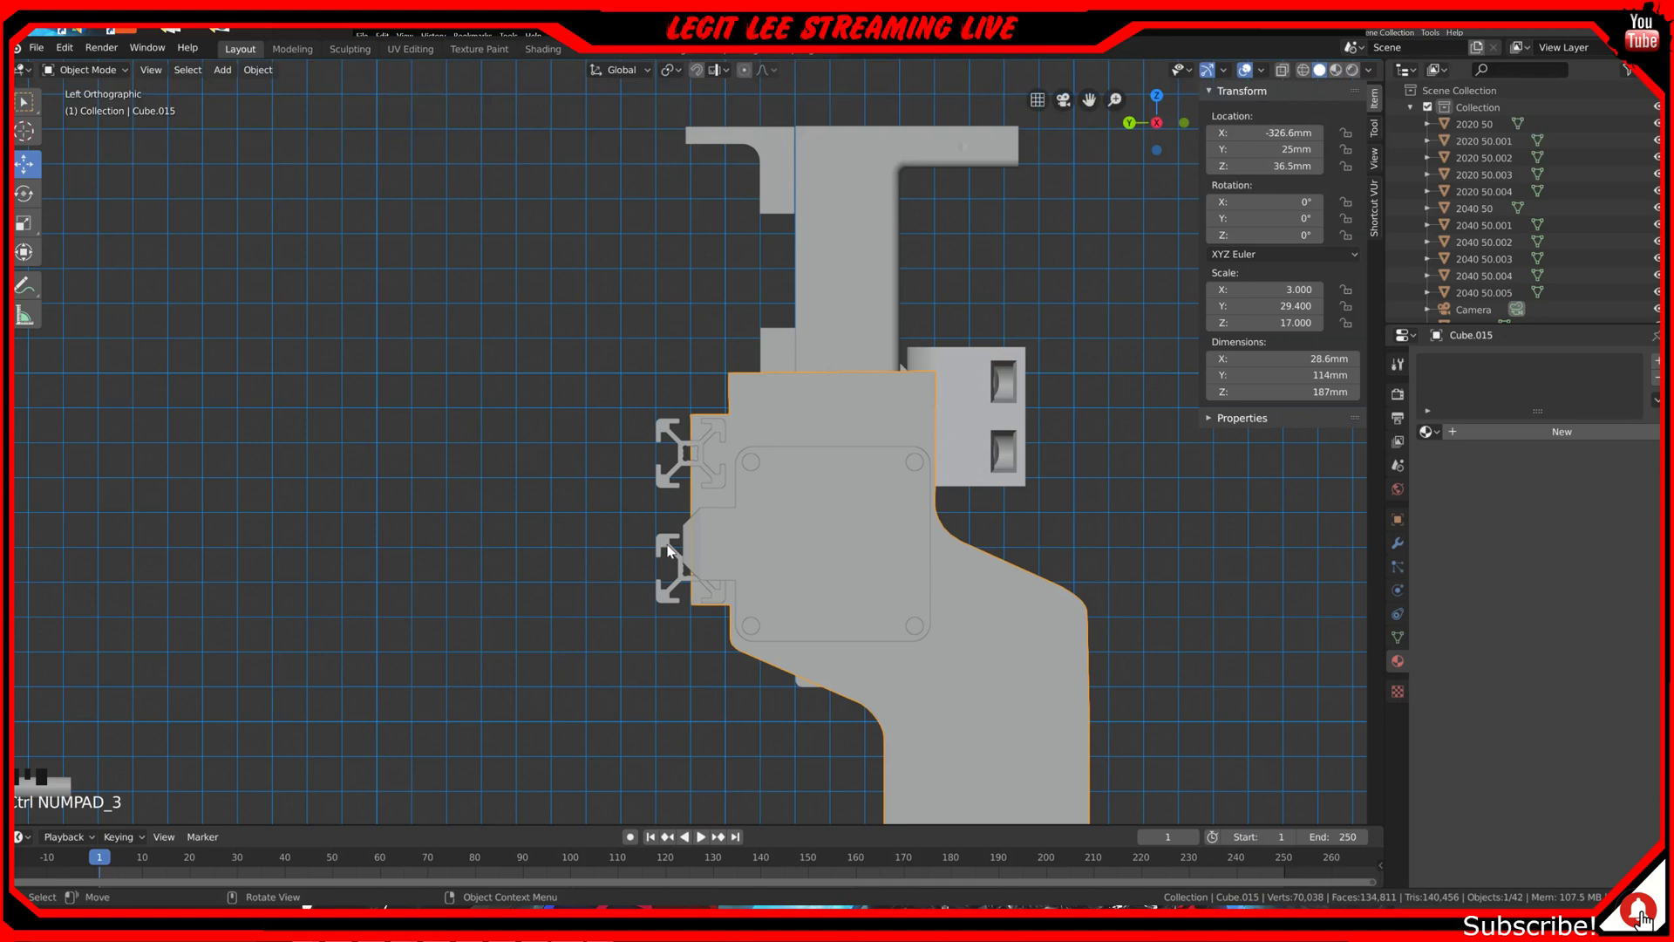
key(Tab)
middle_drag(668, 549, 695, 544)
key(ctrl+KP_3)
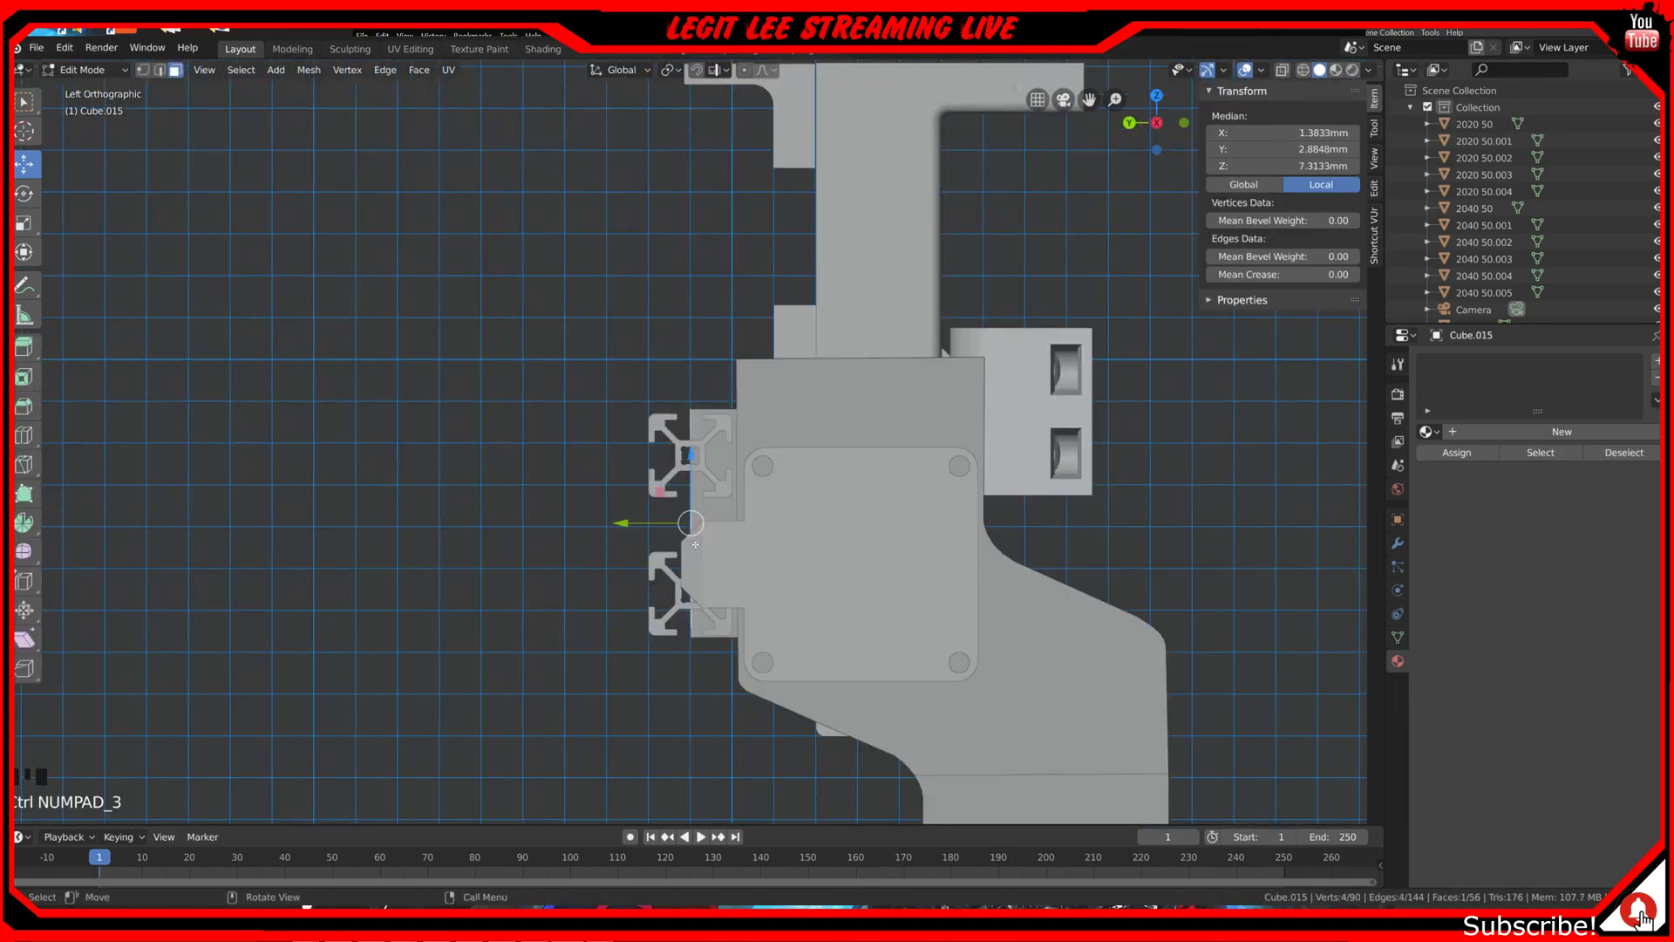
ctrl+drag(626, 524, 581, 523)
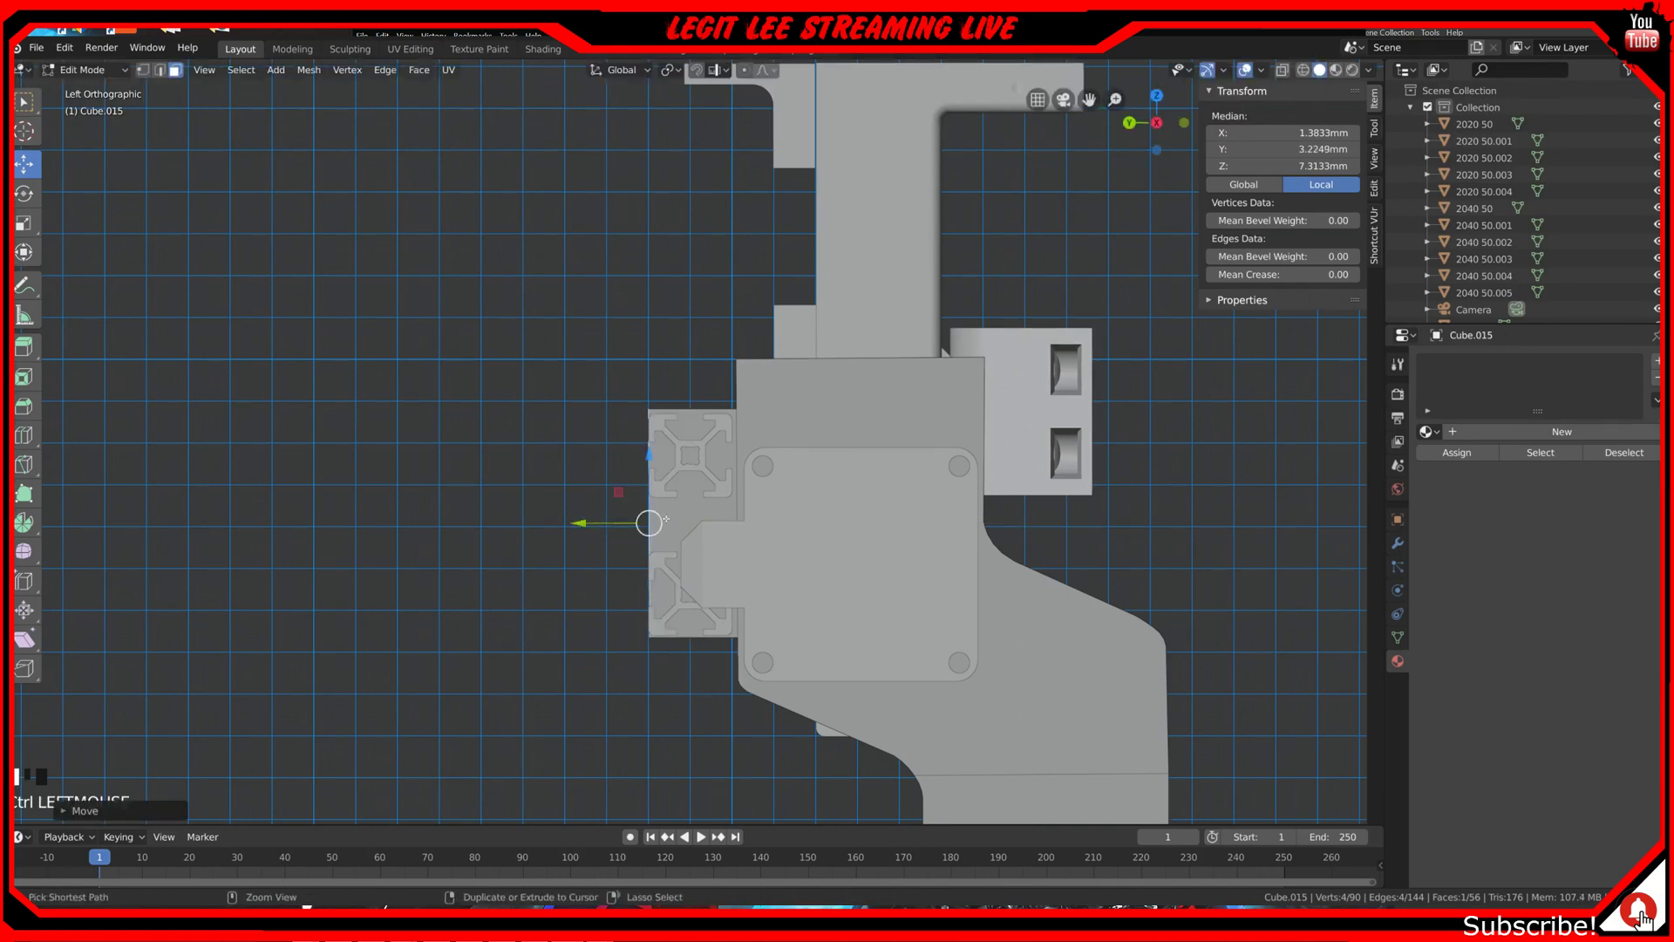
Step: Move the bracket's rear face another 2 mm along Y beyond the extrusions
scroll(610, 523, up, 7)
shift+middle_drag(664, 534, 833, 264)
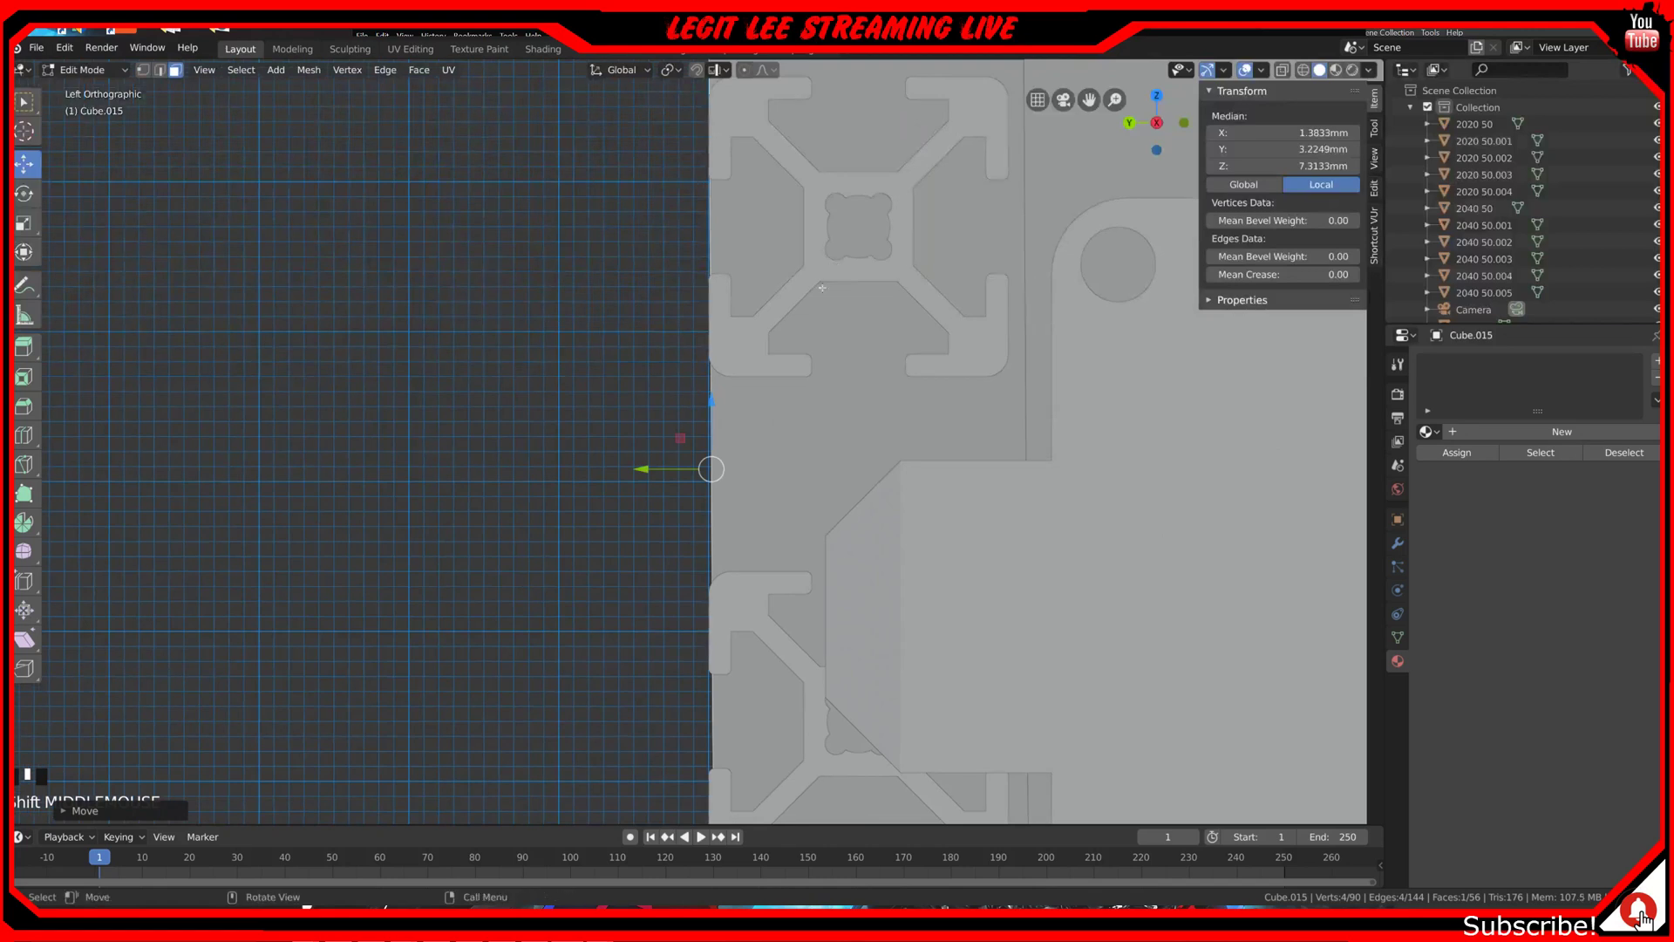
ctrl+drag(644, 471, 619, 471)
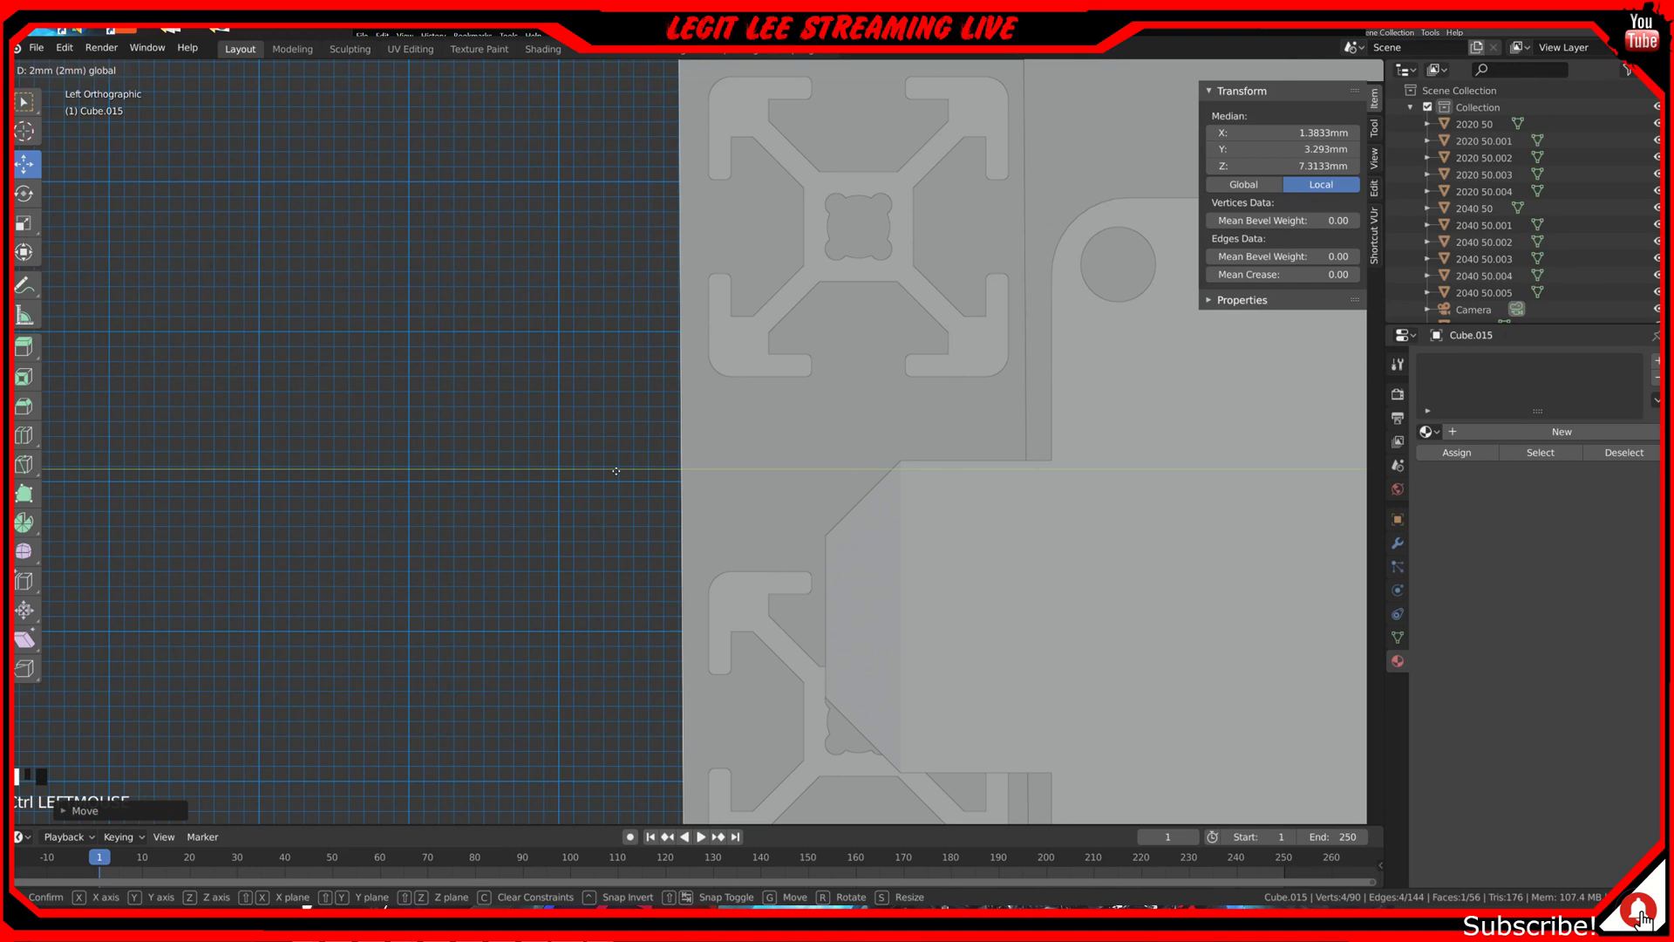
ctrl+drag(616, 471, 616, 471)
scroll(616, 470, down, 4)
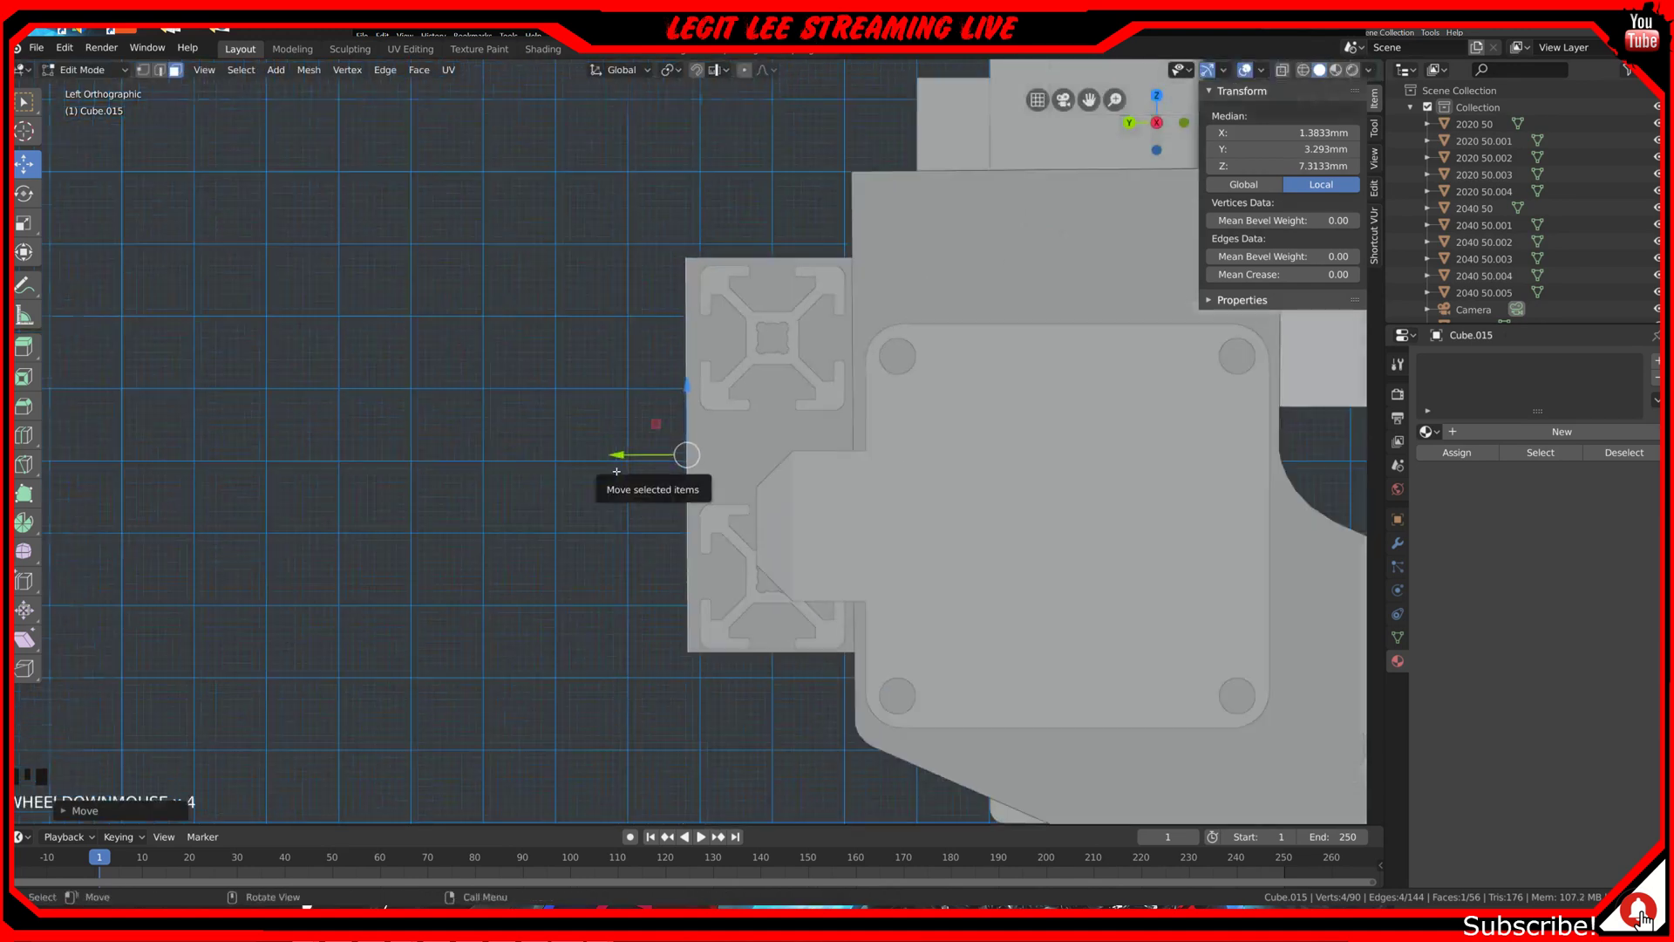
middle_drag(616, 471, 857, 348)
click(856, 293)
middle_drag(923, 338, 731, 259)
scroll(730, 260, down, 2)
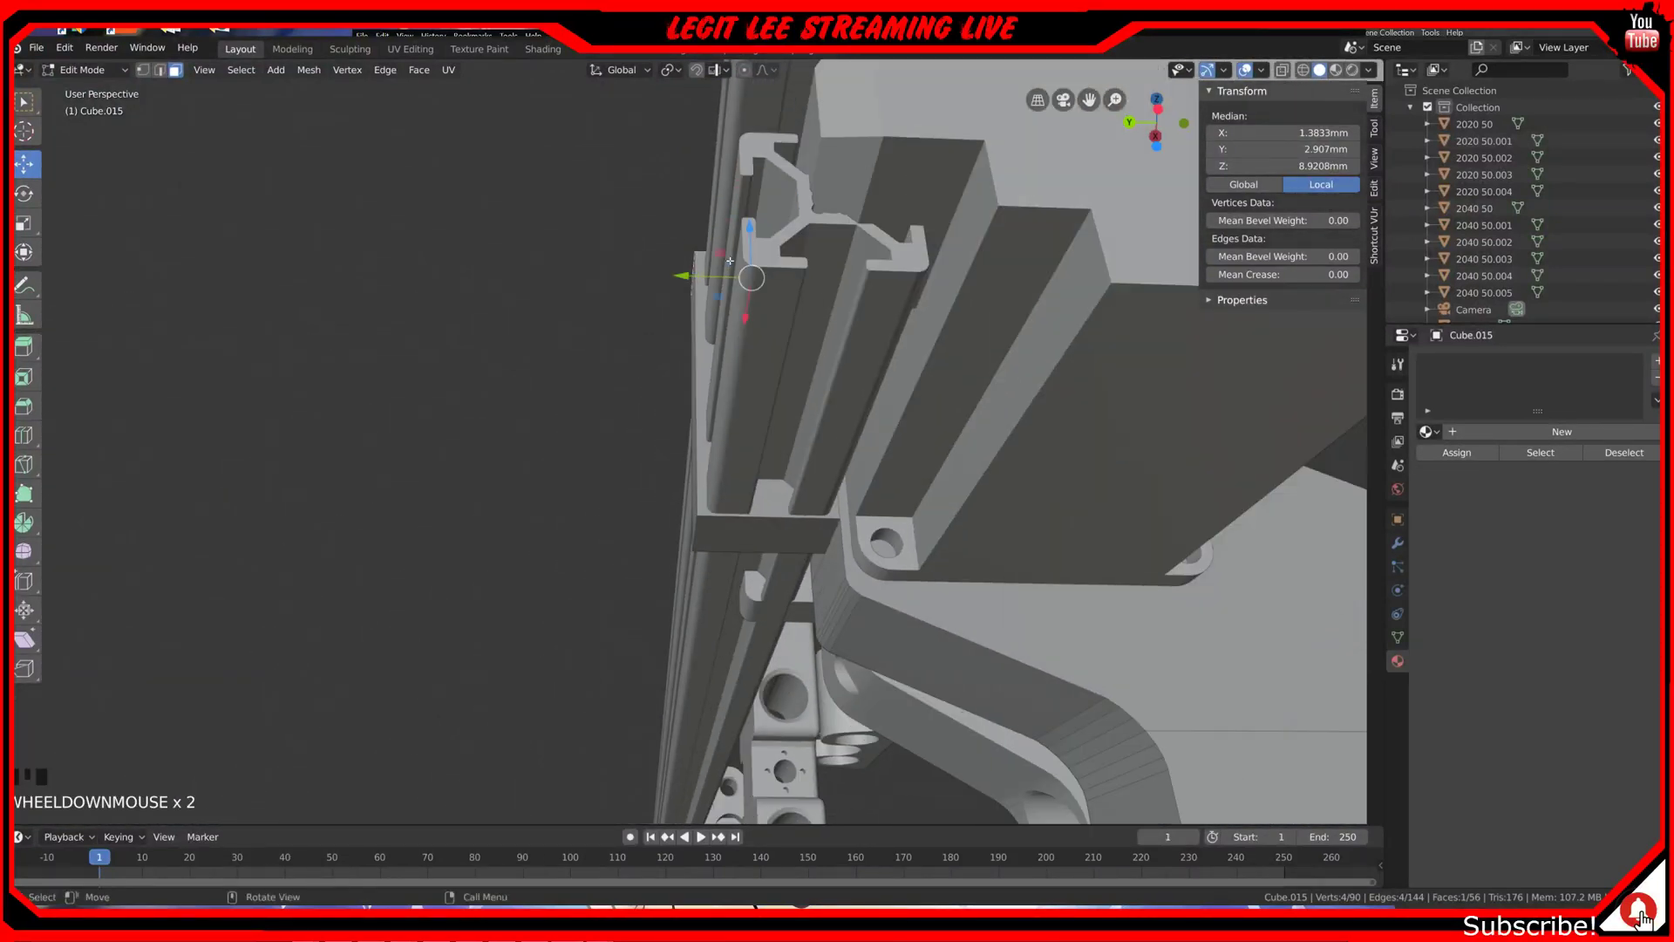
middle_drag(700, 322, 697, 559)
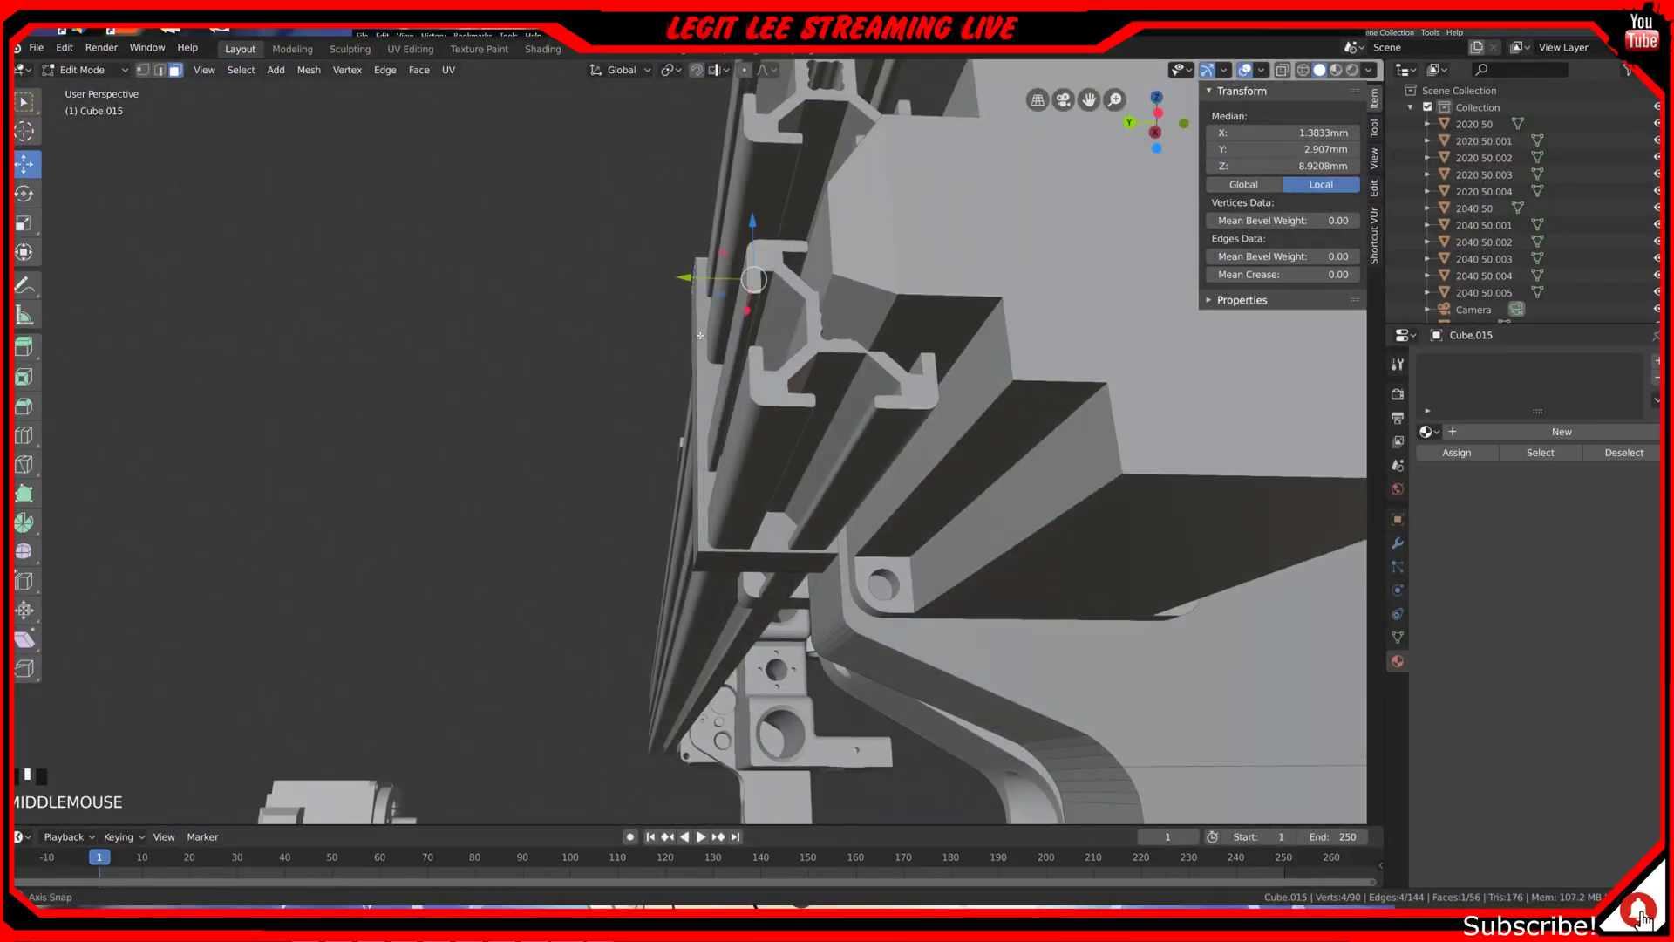
click(771, 552)
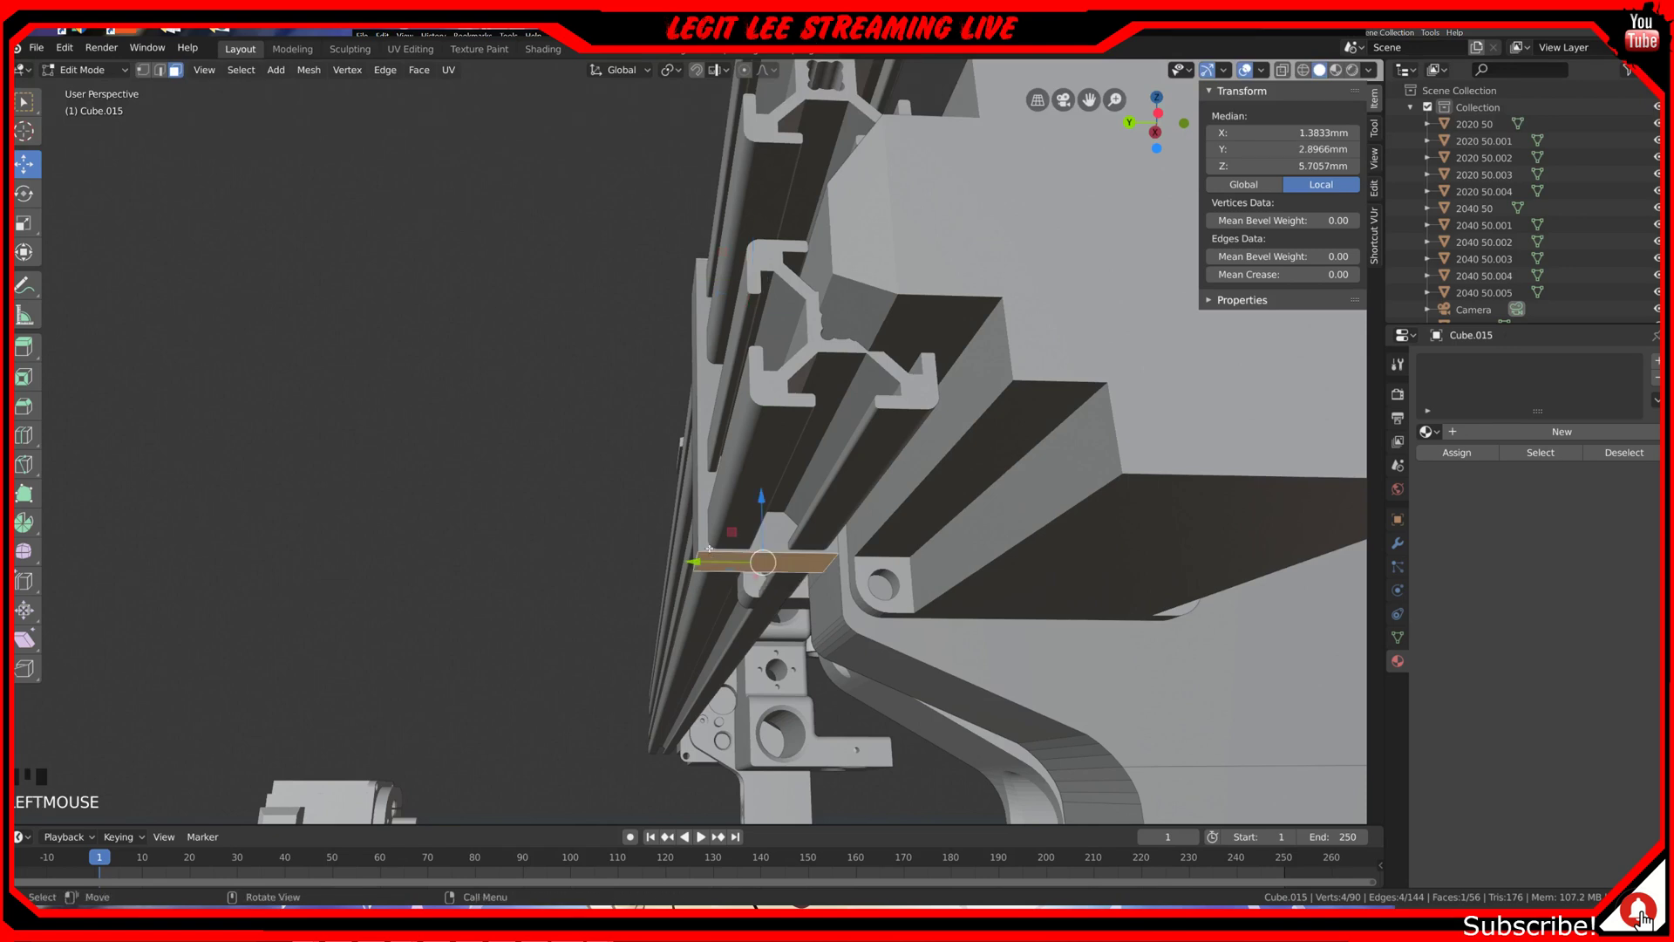
scroll(709, 548, down, 2)
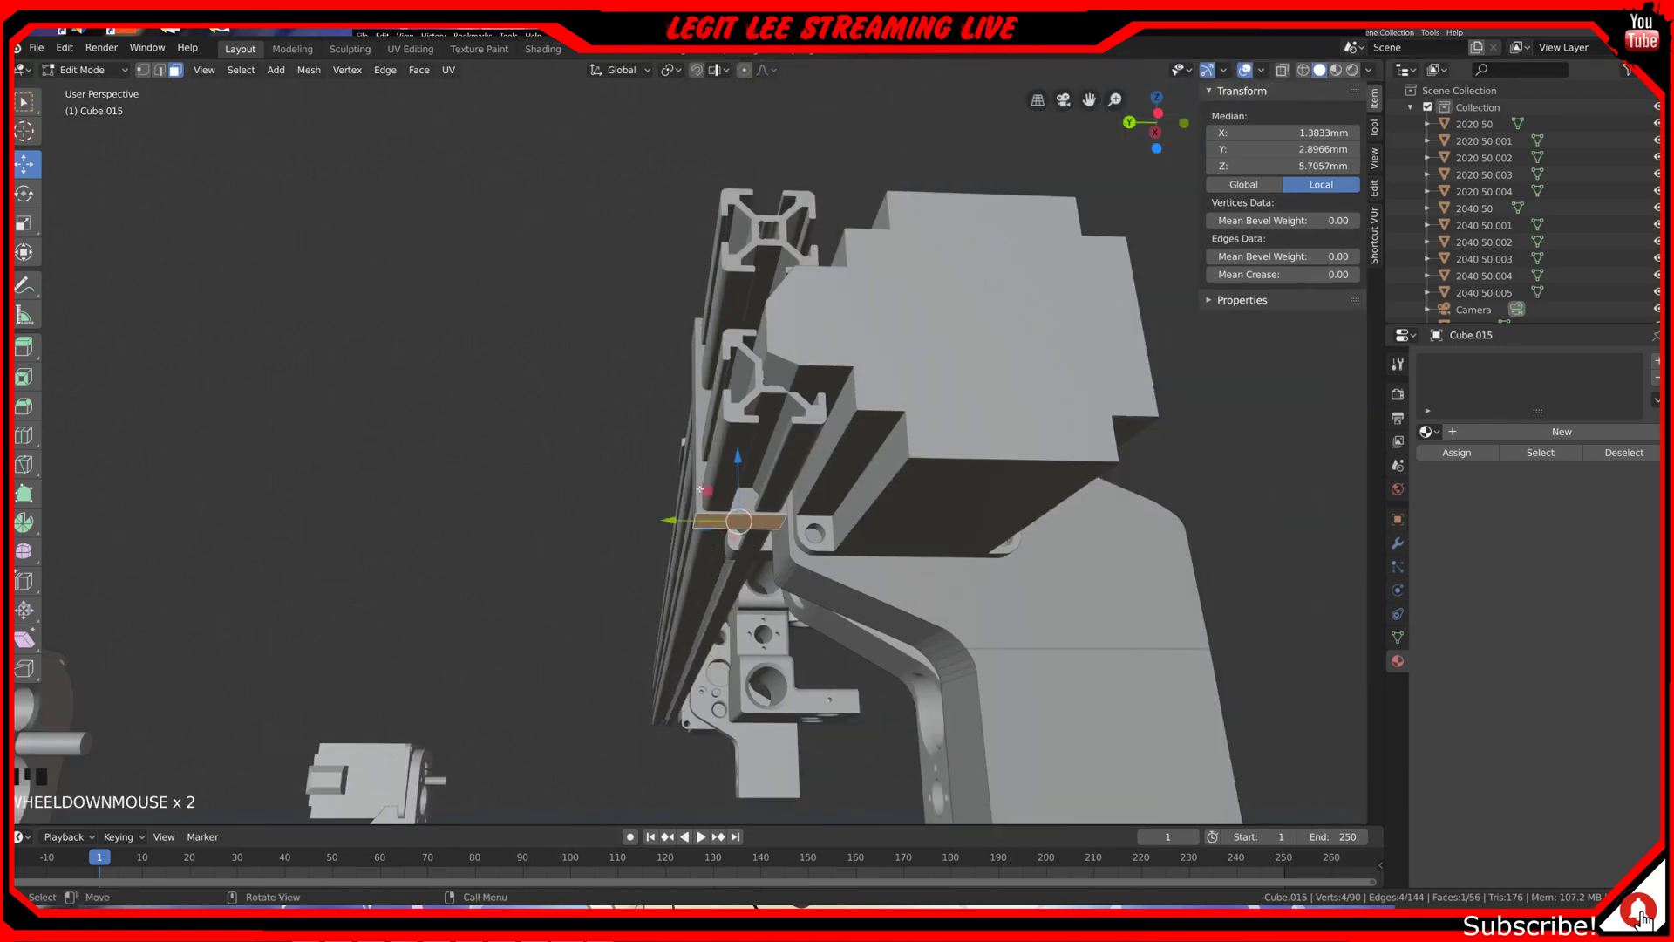
middle_drag(700, 489, 777, 469)
mouse_move(777, 469)
ctrl+mouse_down()
mouse_move(770, 487)
mouse_move(778, 467)
ctrl+mouse_up()
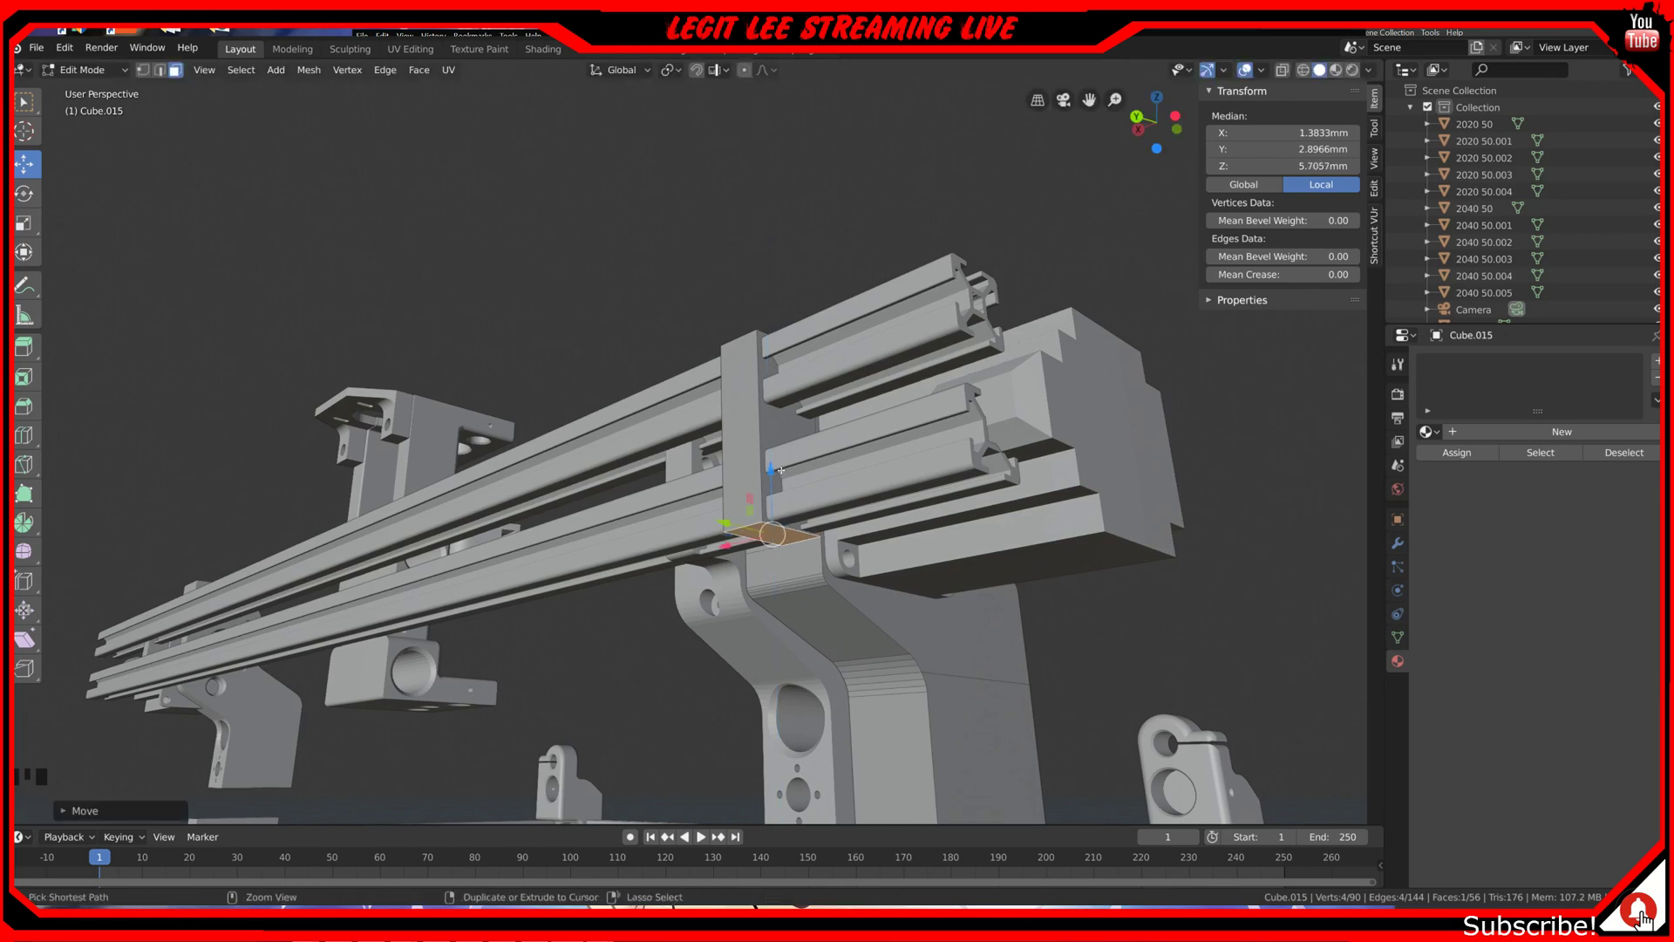
Step: Dissolve the leftover edge beside the bottom of the Cube.015 bracket's rear block
middle_drag(777, 467, 686, 690)
scroll(735, 660, up, 4)
scroll(763, 666, down, 2)
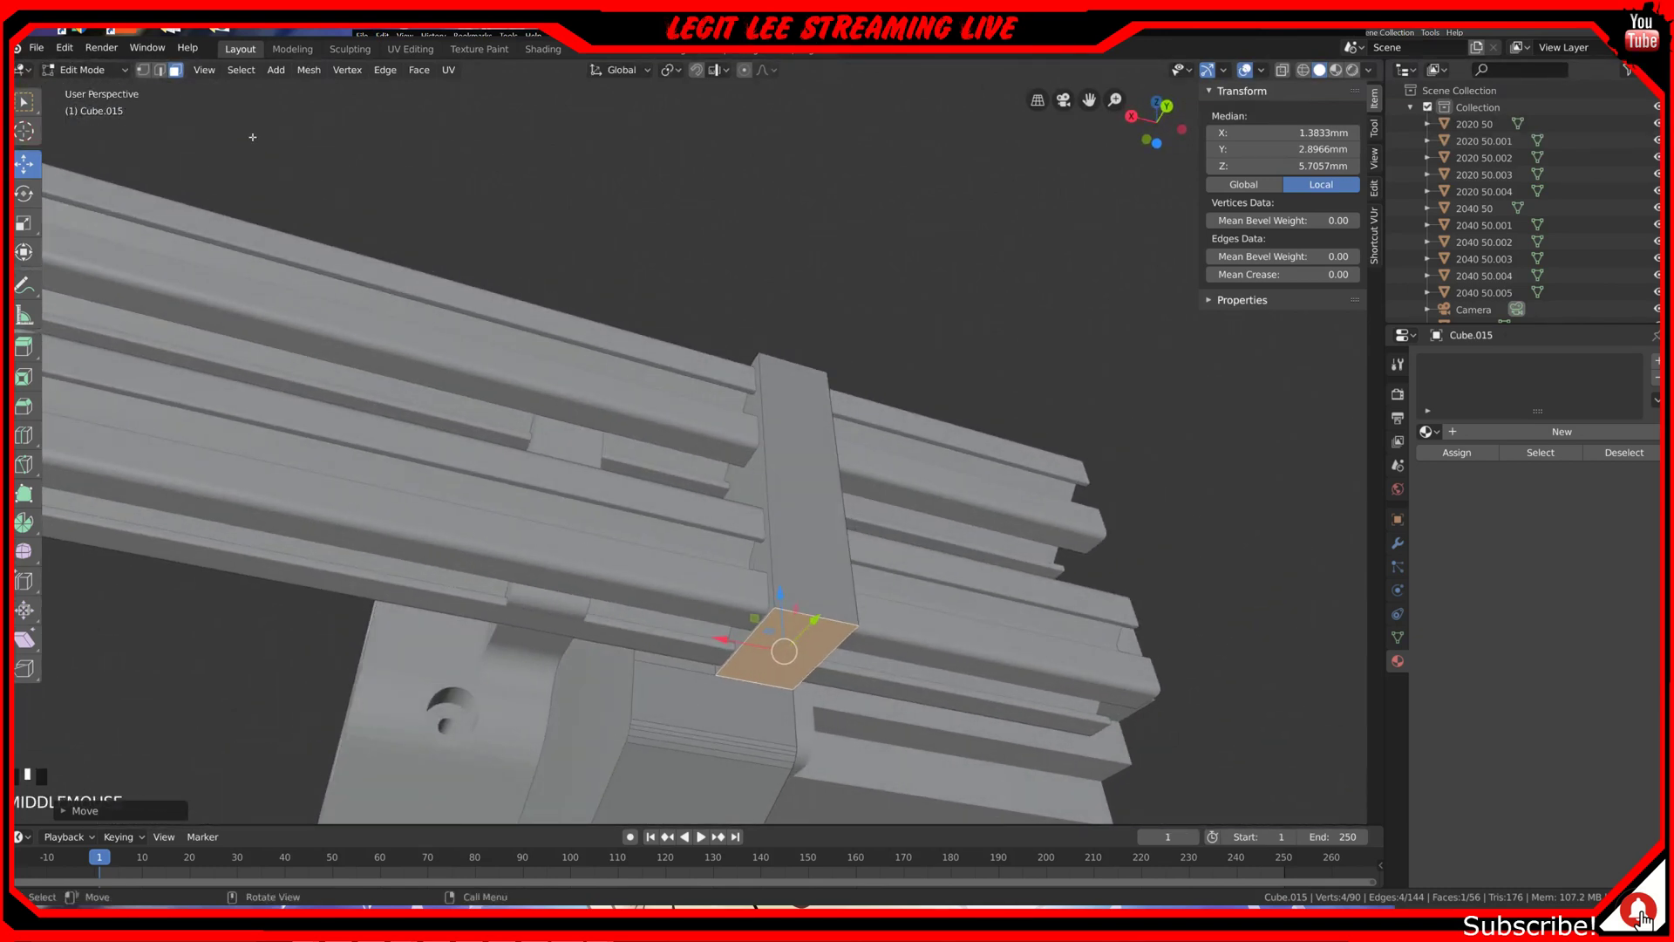
scroll(304, 155, down, 1)
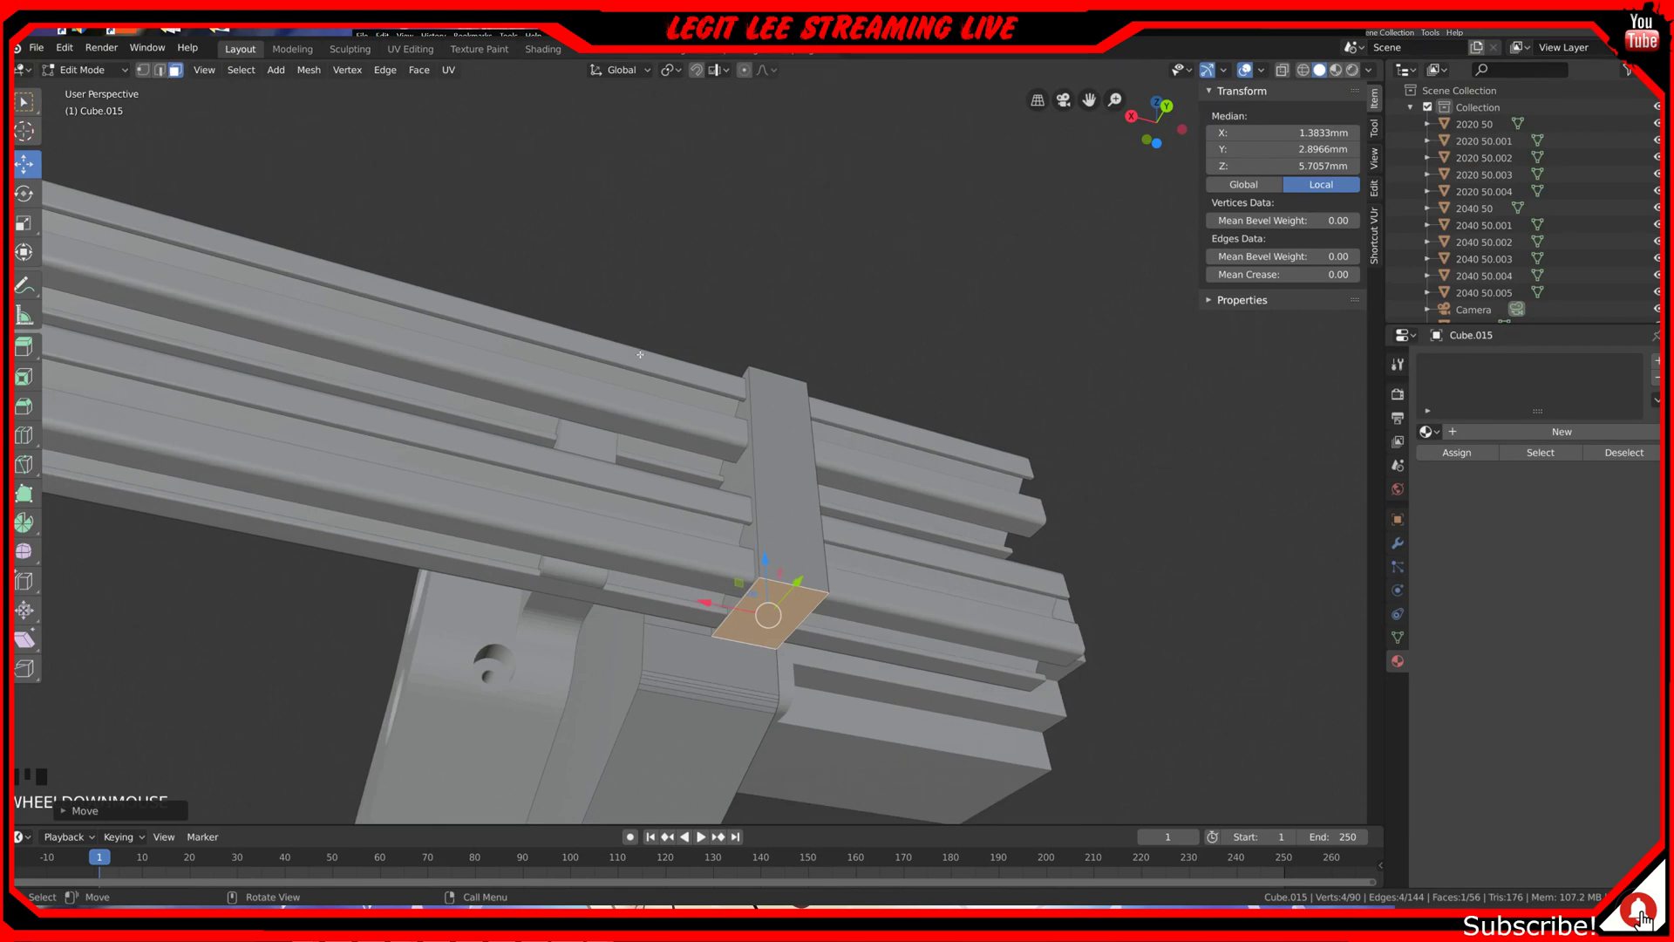
click(160, 69)
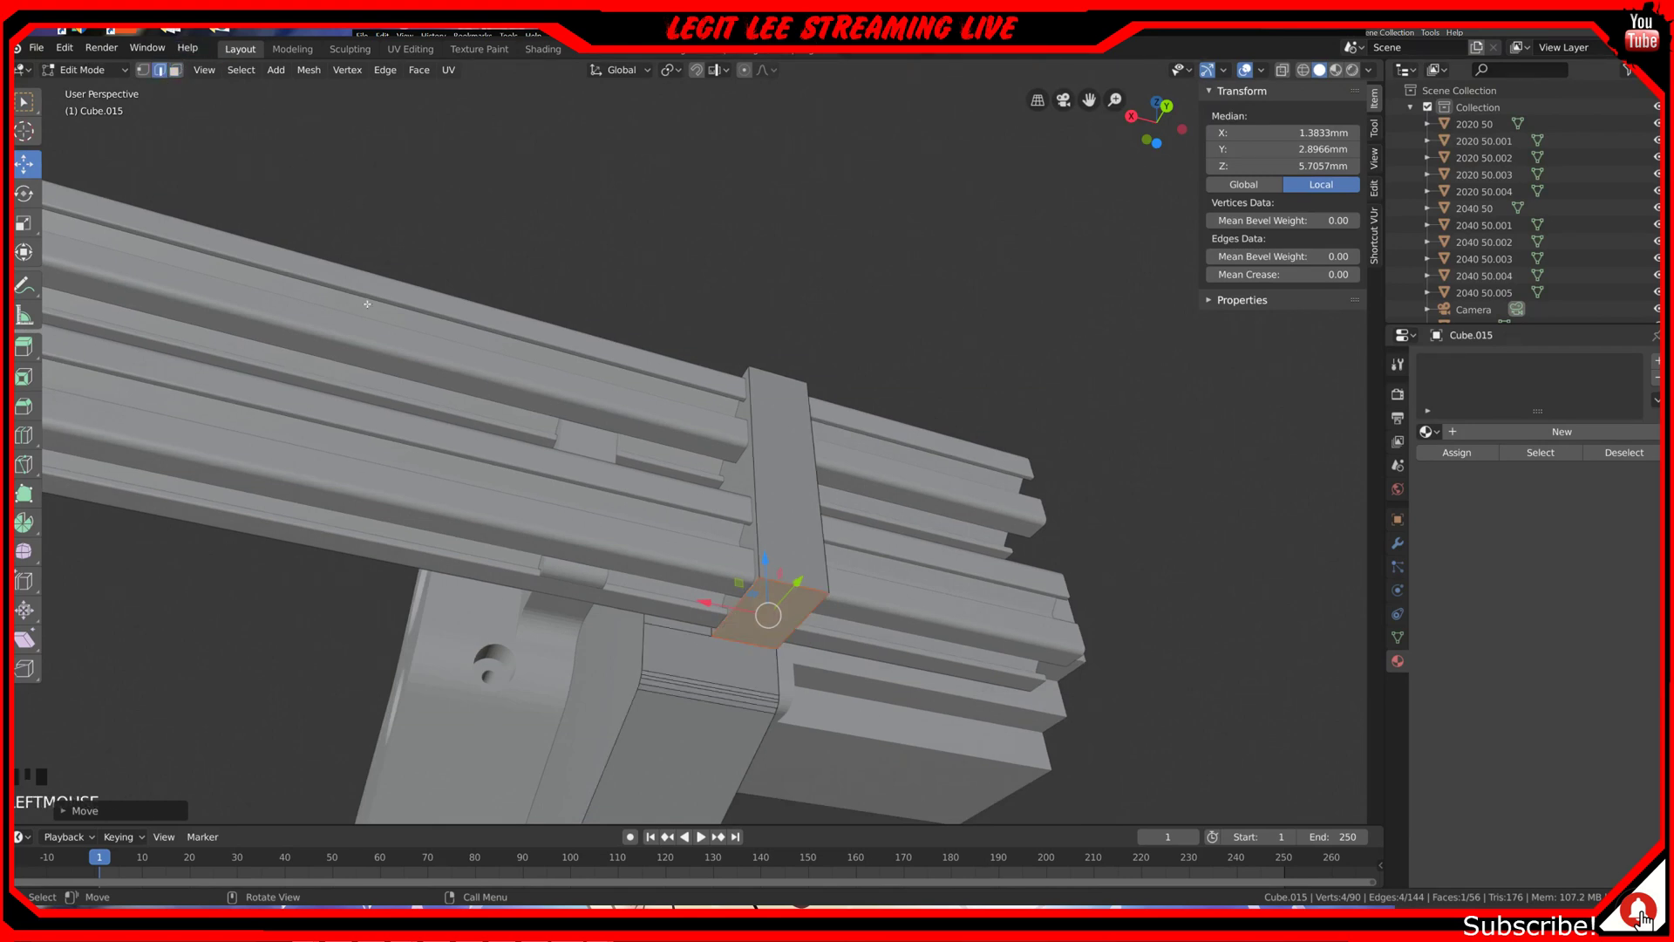
click(687, 636)
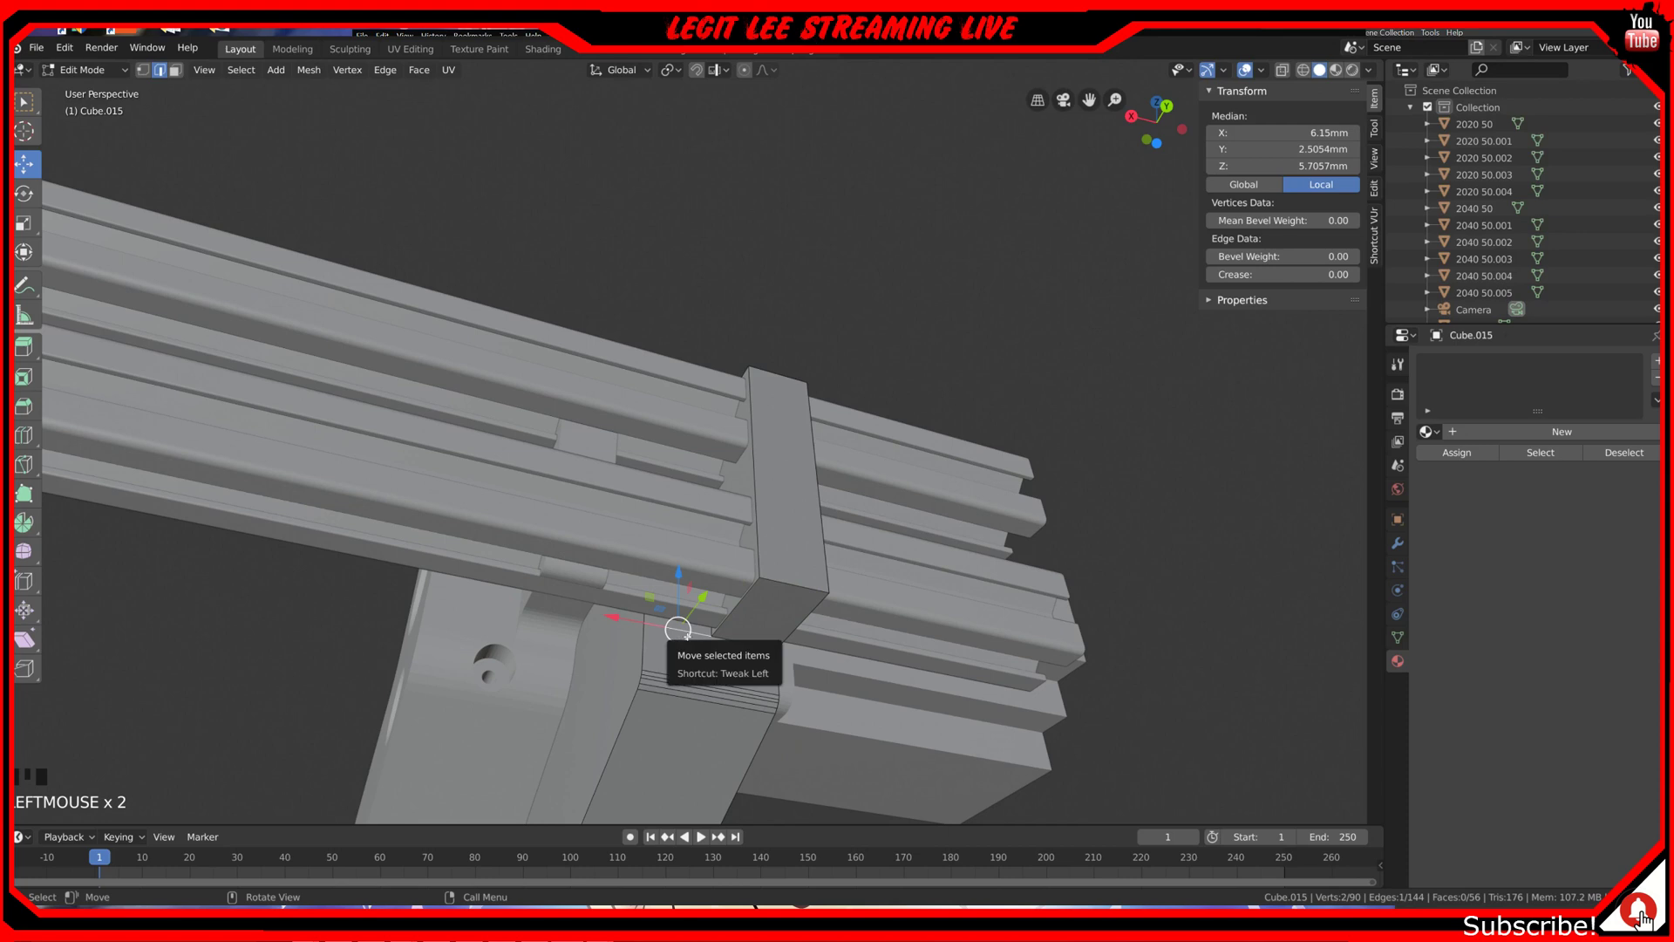
right_click(687, 637)
click(697, 640)
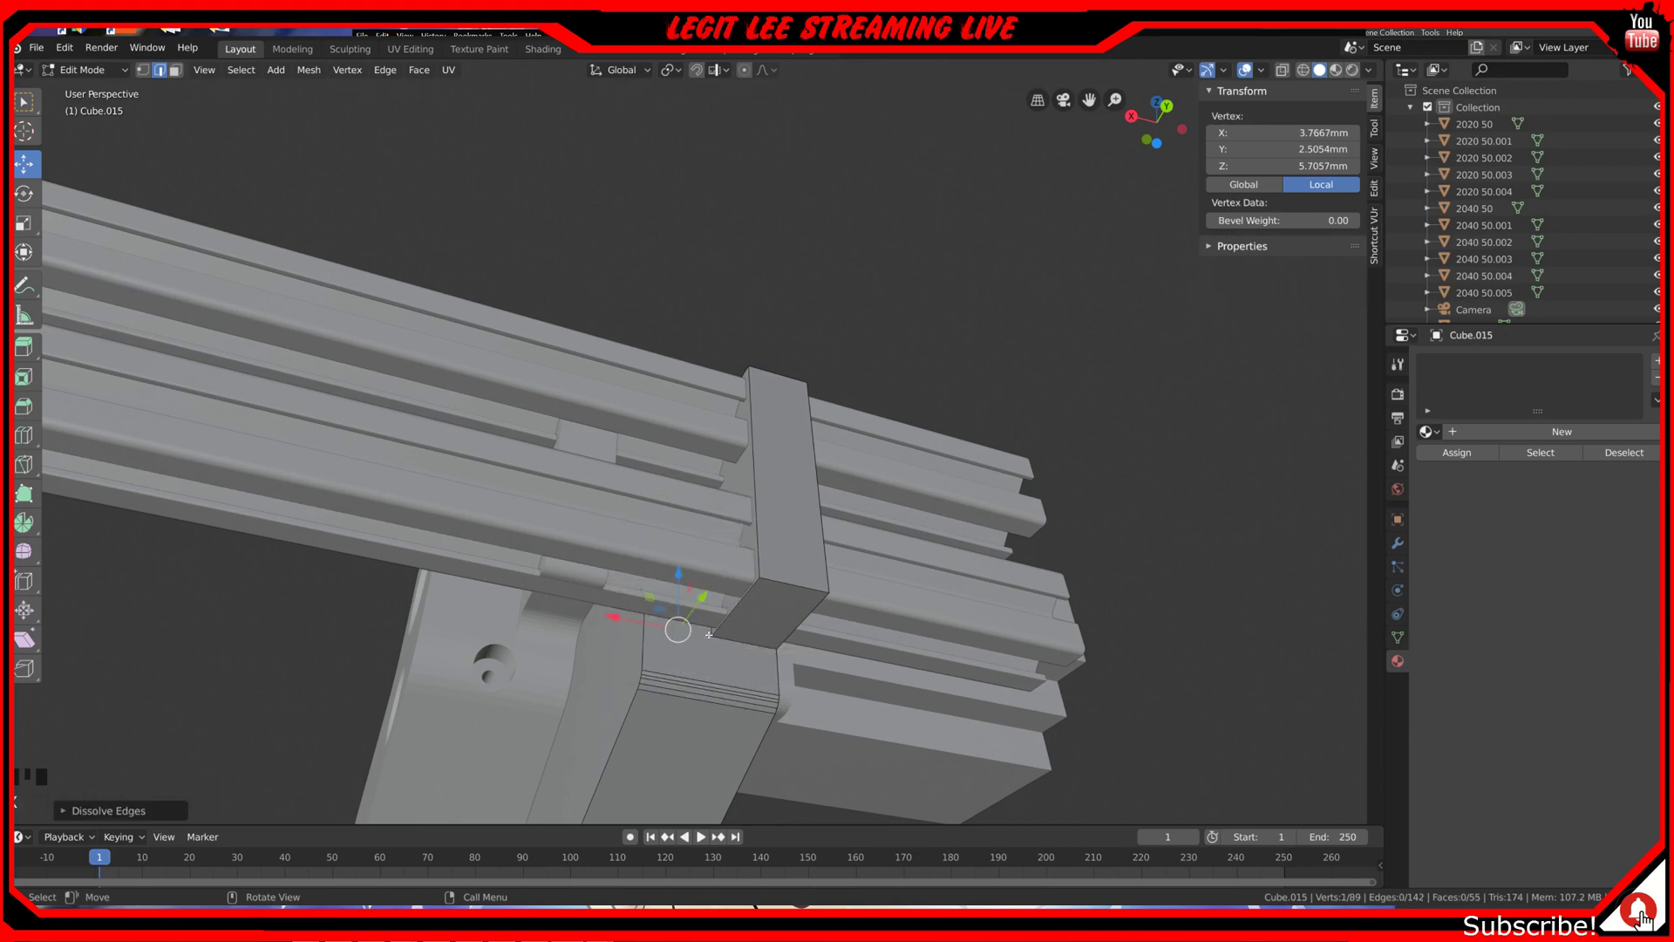
Step: Dissolve the matching leftover edge beside the top of the bracket's rear block
middle_drag(756, 644, 651, 276)
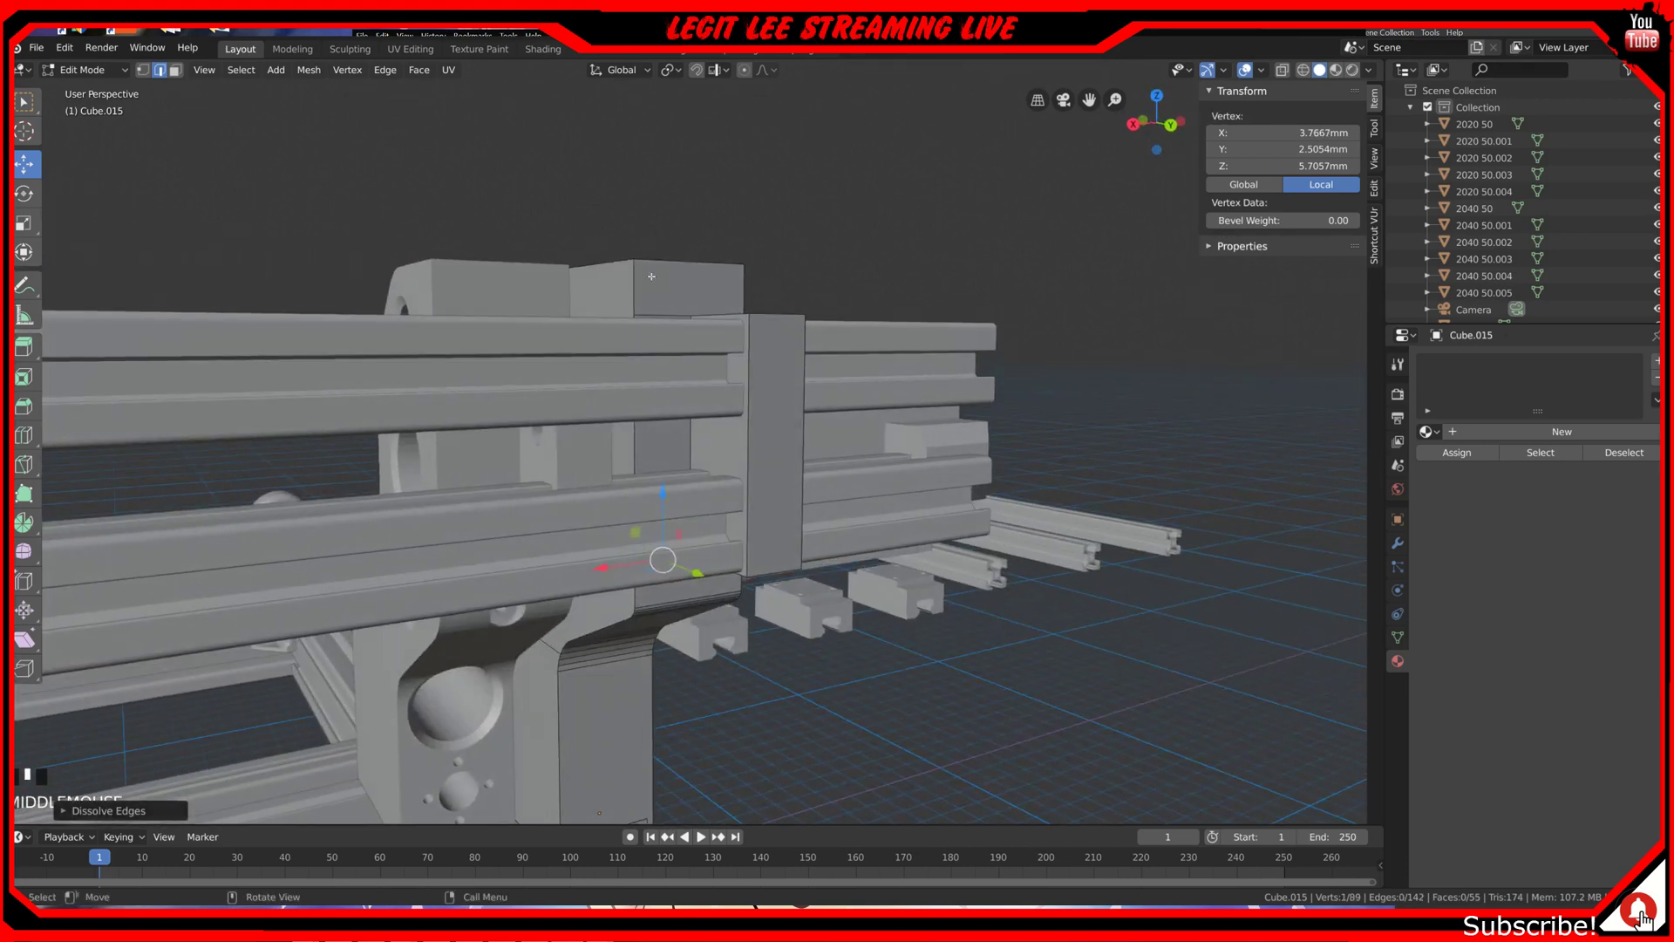
click(663, 311)
key(x)
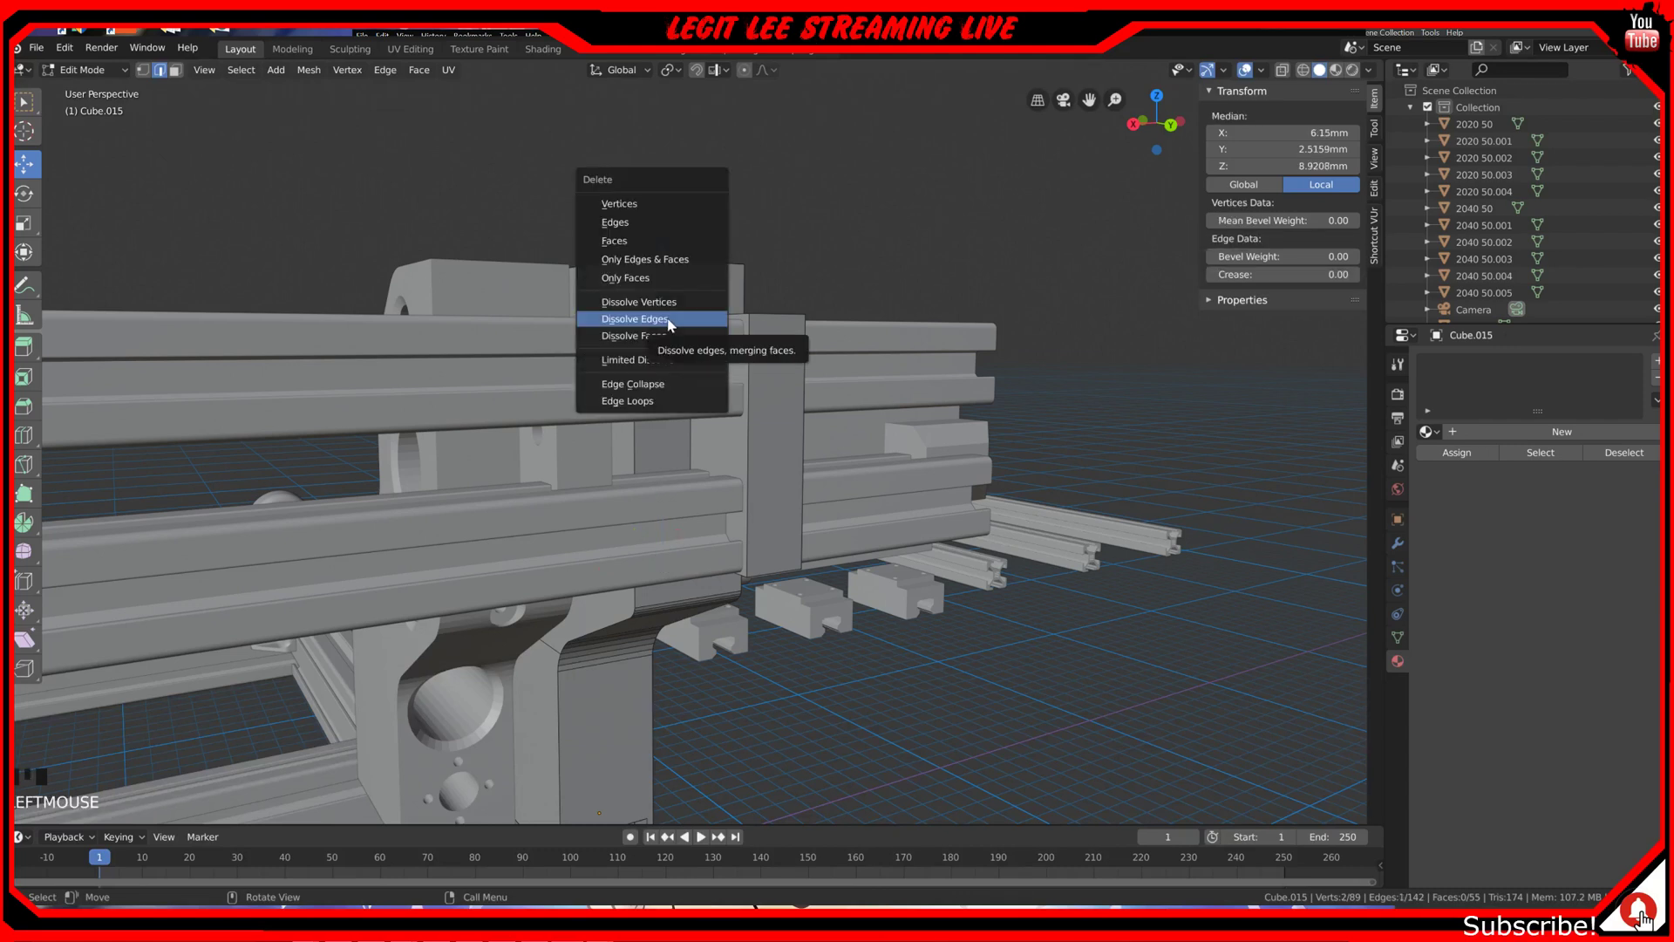
click(668, 320)
Step: Scale the top and bottom faces of the bracket's rear block together by 1.2 along Z so it extends past both extrusions
middle_drag(668, 321, 653, 299)
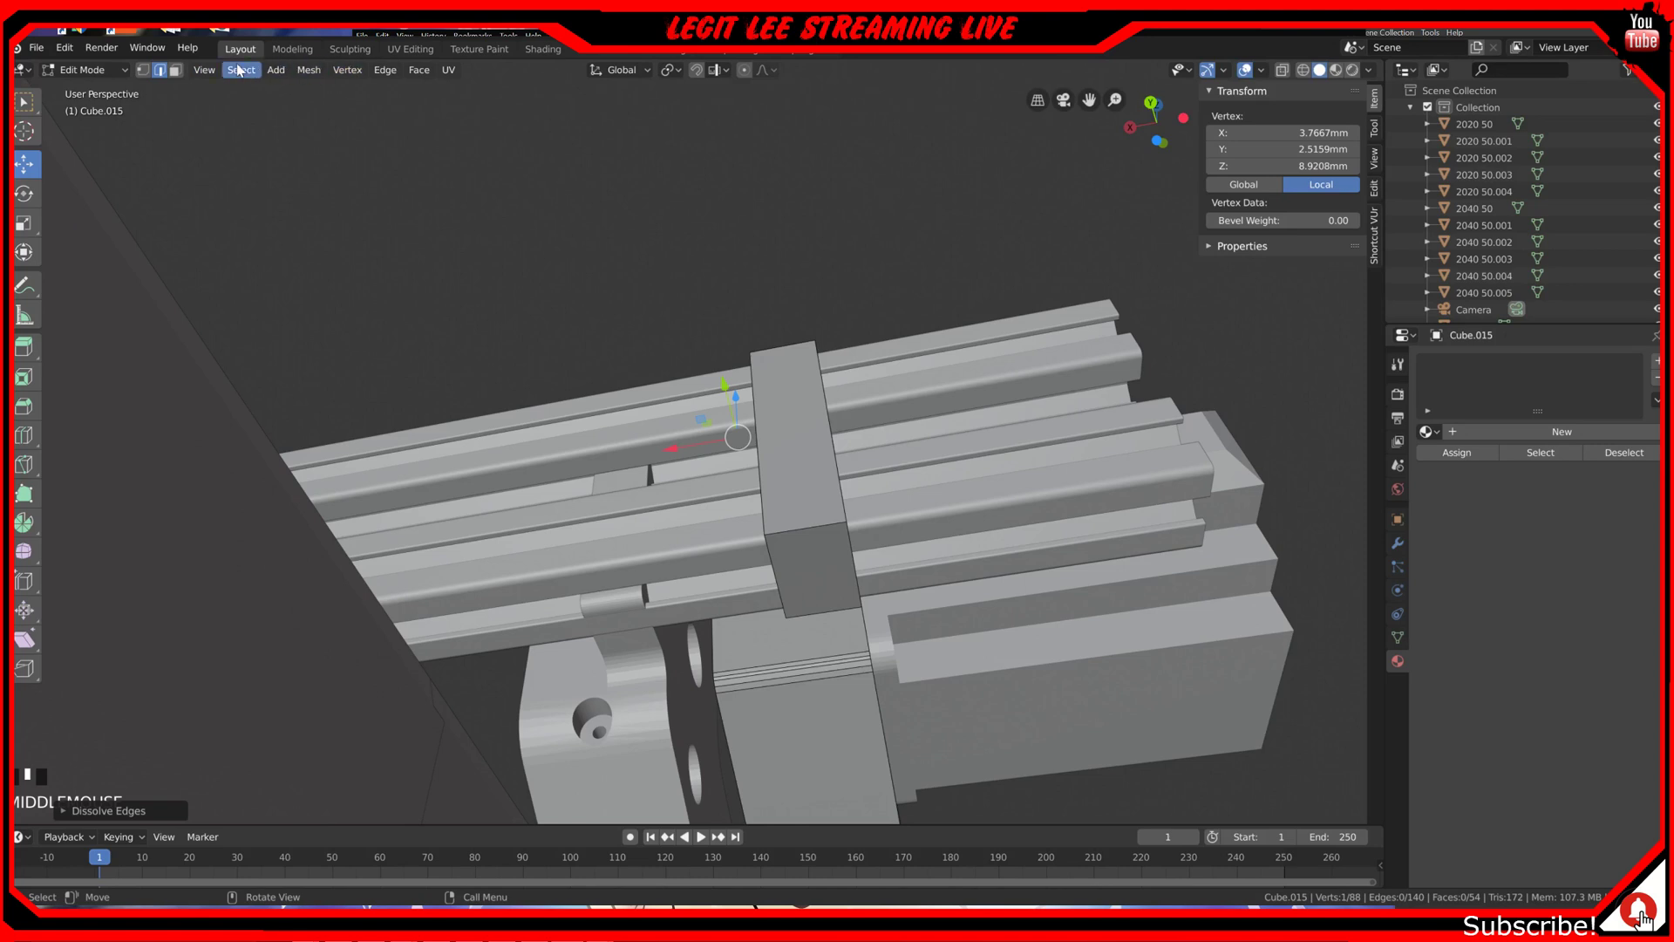
click(175, 70)
click(817, 556)
middle_drag(818, 556, 839, 429)
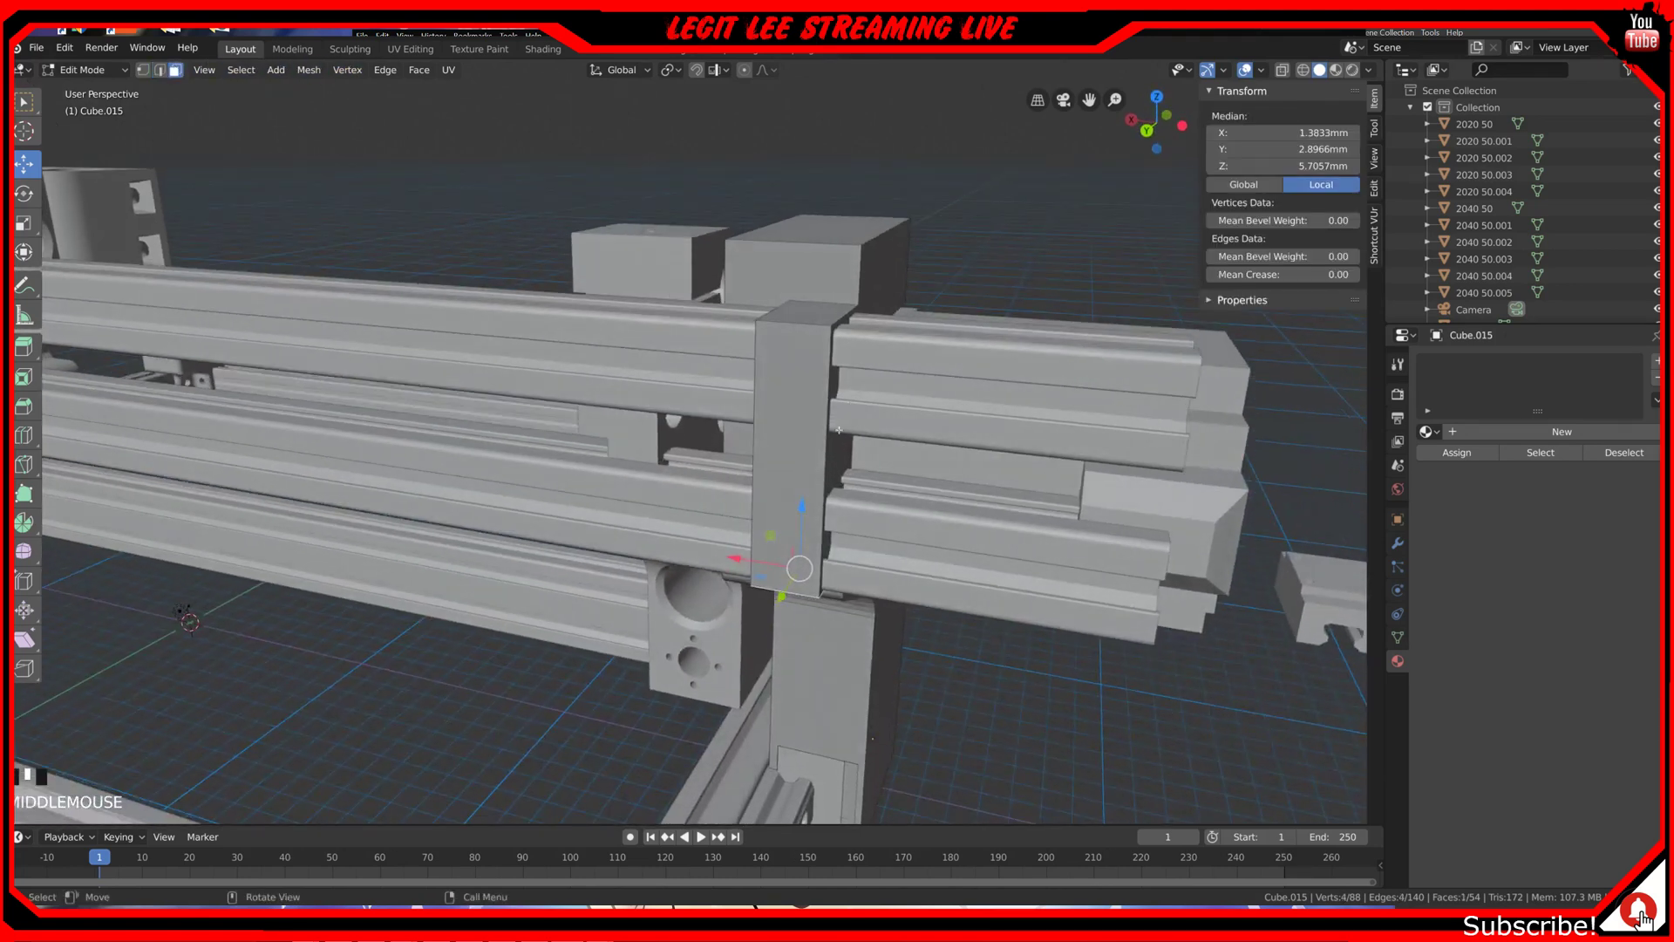
shift+click(822, 303)
shift+click(826, 273)
shift+click(810, 321)
middle_drag(810, 321, 807, 255)
key(KP_3)
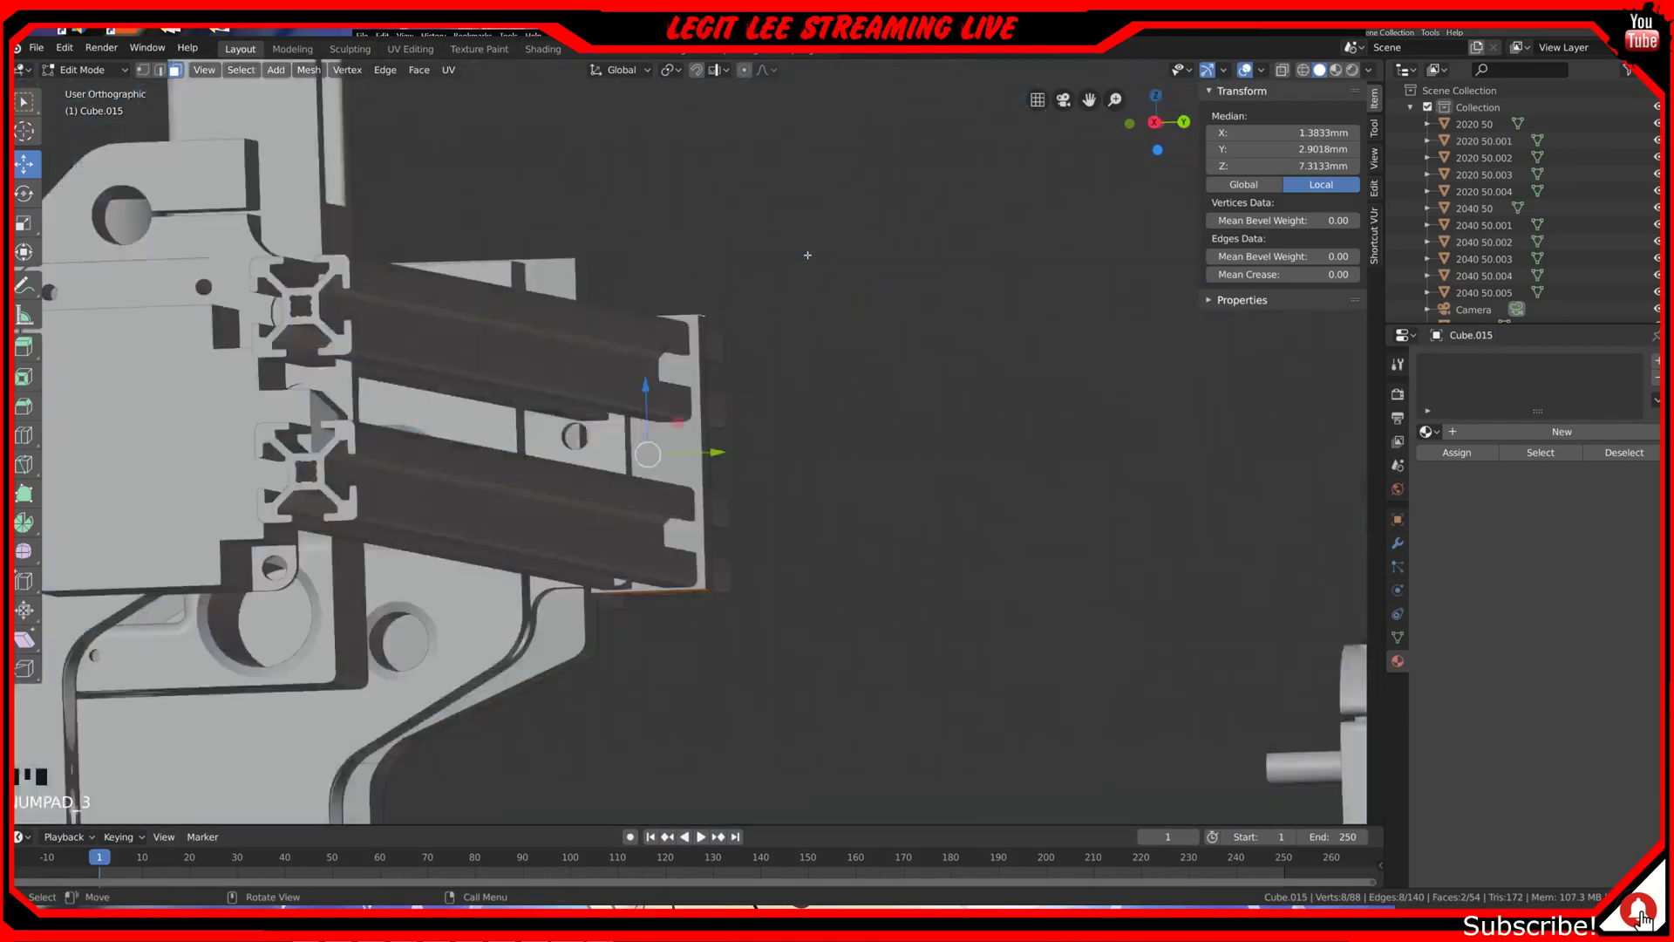
key(ctrl+KP_3)
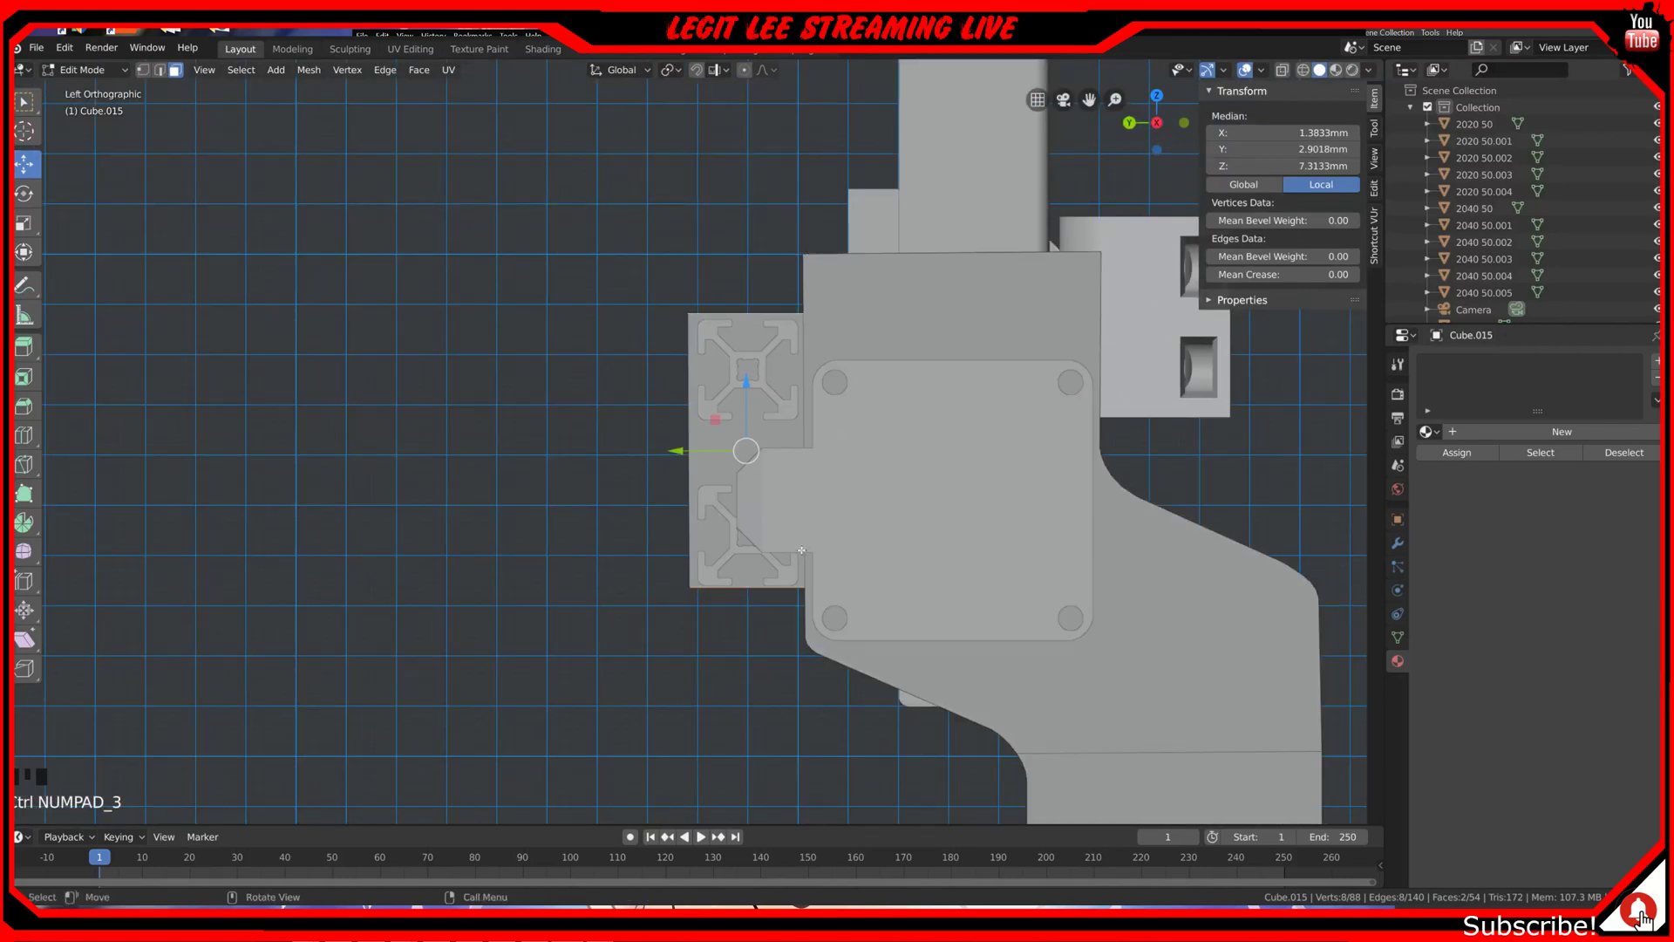
key(s)
key(z)
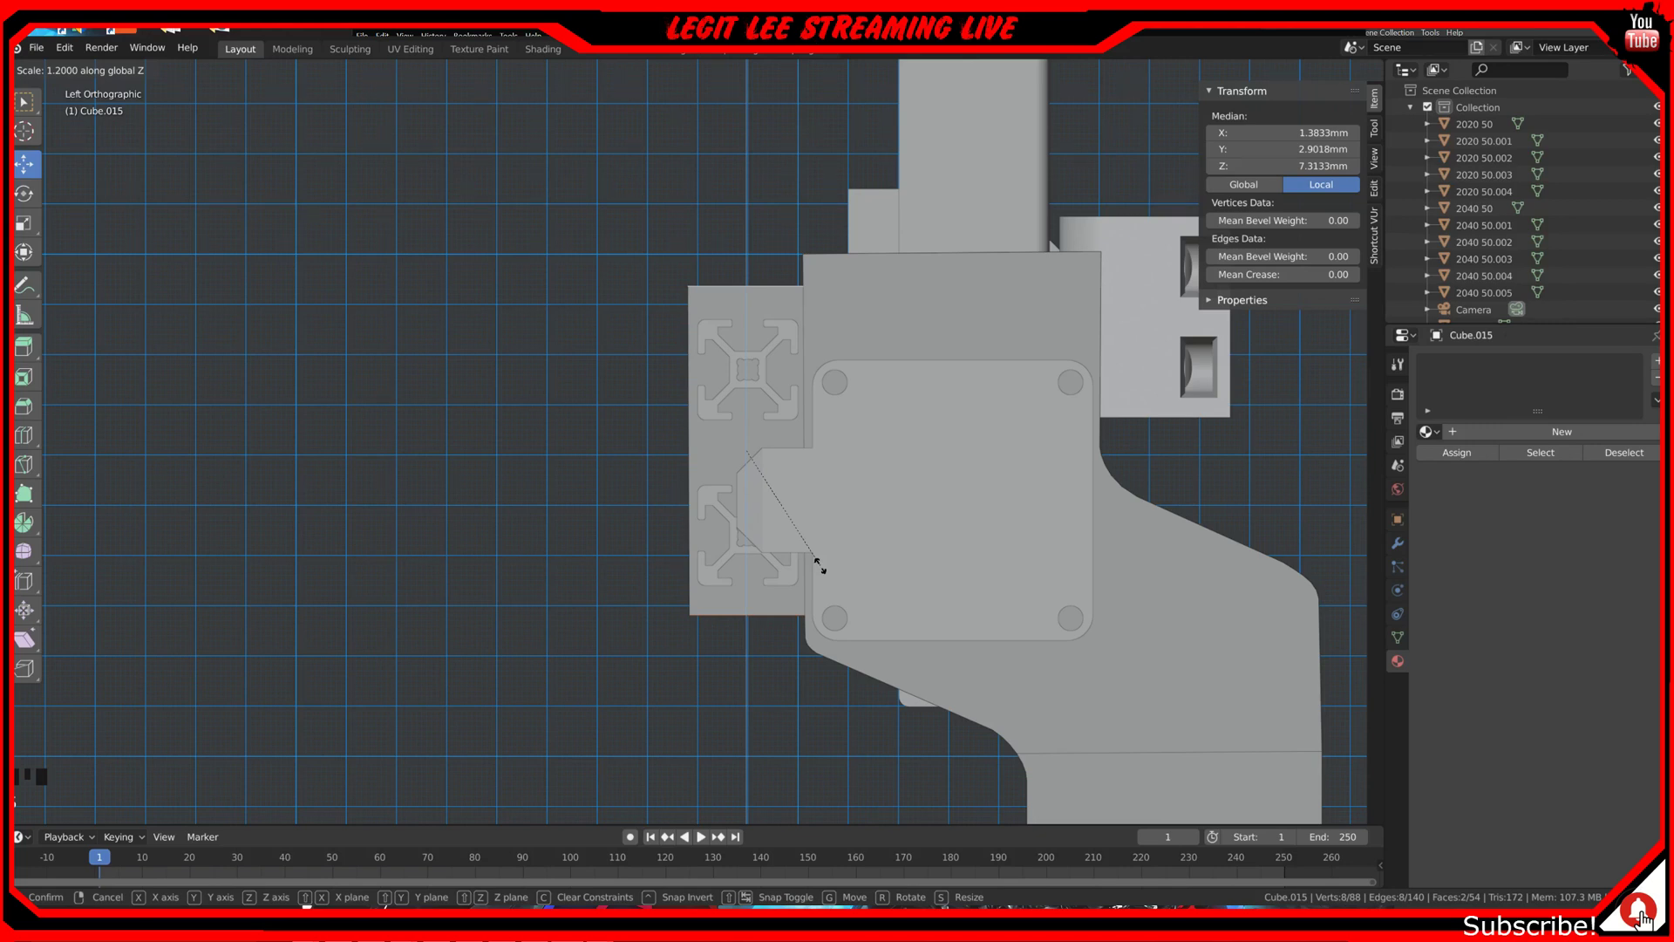
click(820, 565)
Step: Bevel the upper and lower rear edges of the bracket's rear block with 6 segments
middle_drag(589, 521, 662, 554)
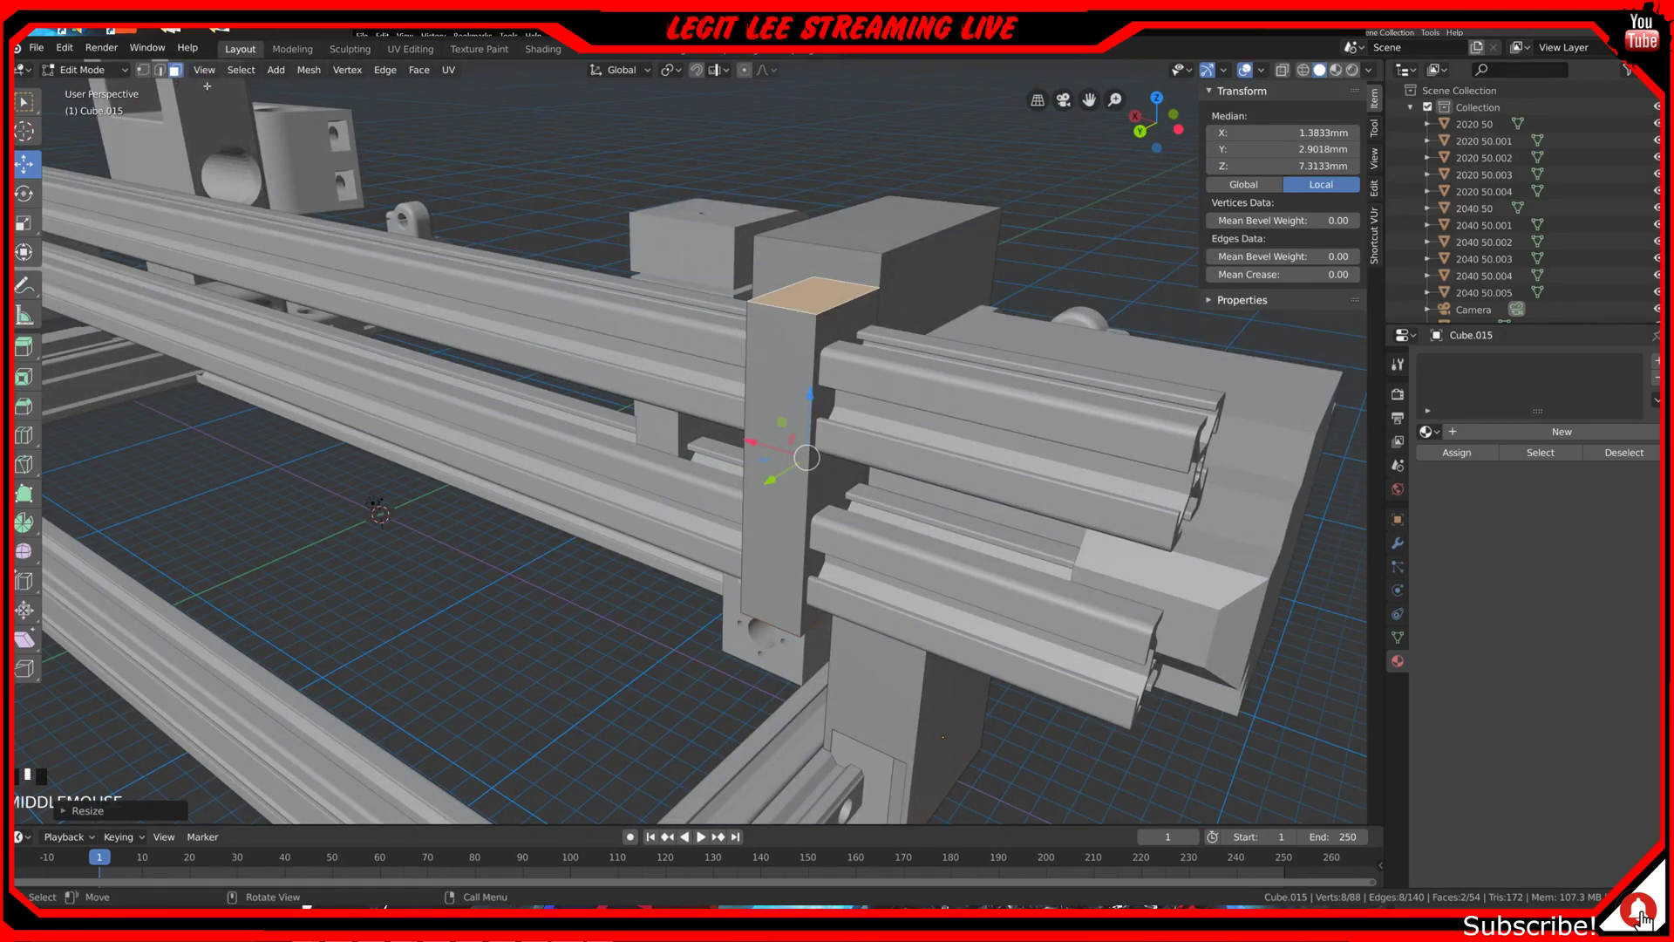
click(163, 75)
click(782, 290)
middle_drag(783, 291, 792, 455)
shift+click(825, 364)
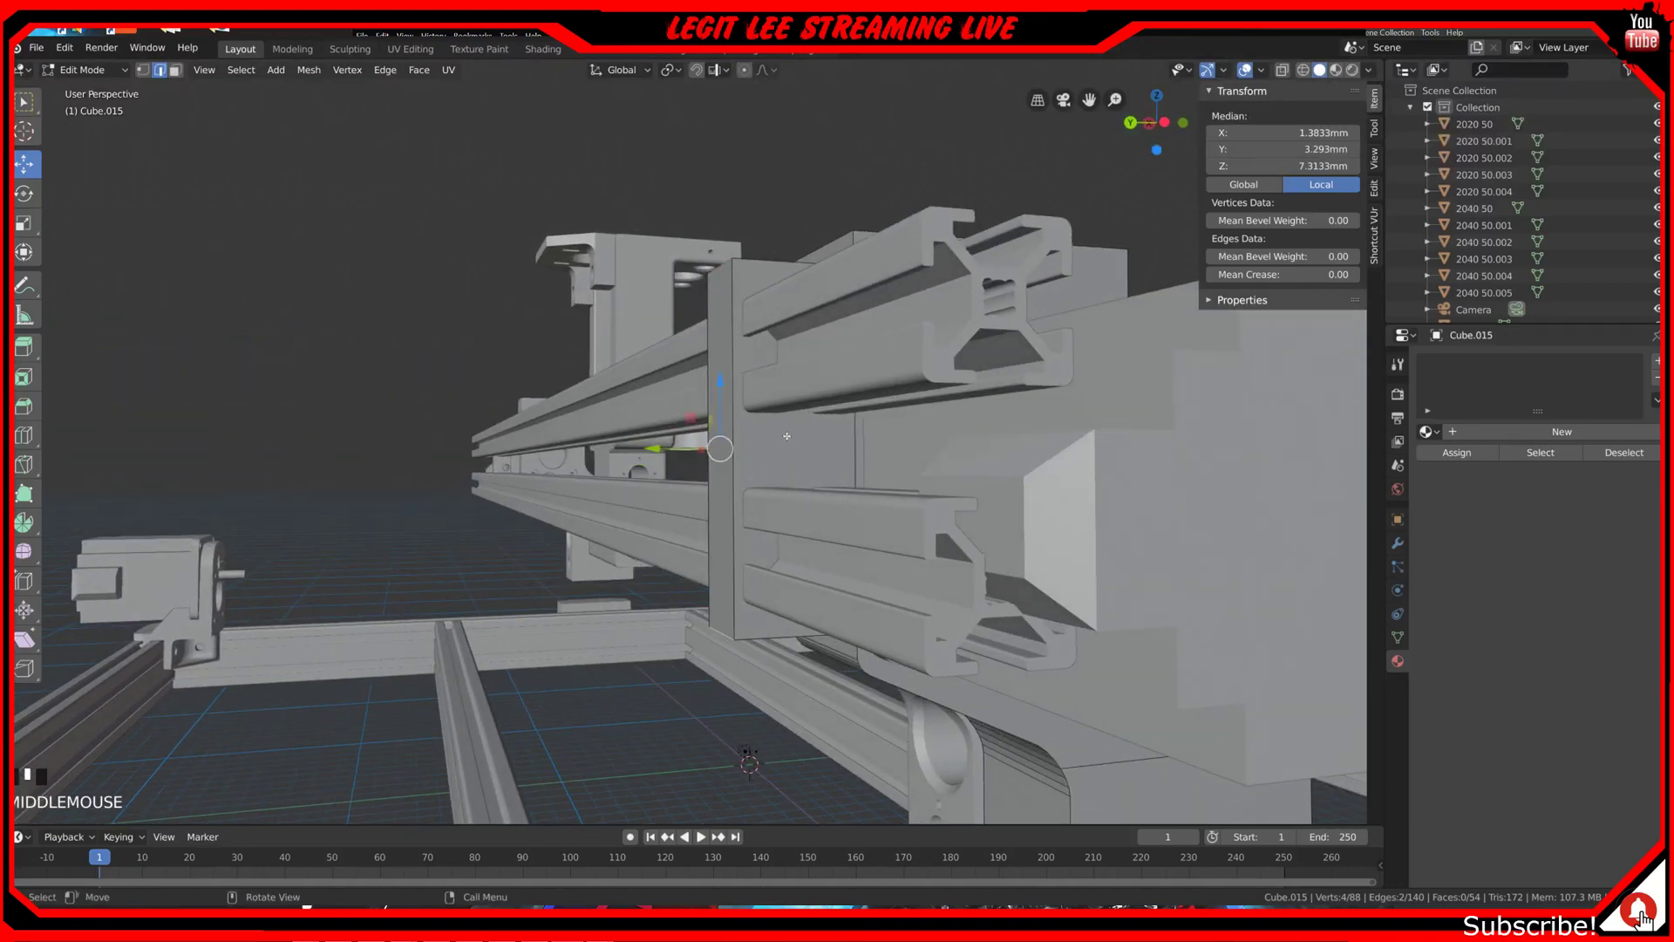
key(ctrl)
key(ctrl+b)
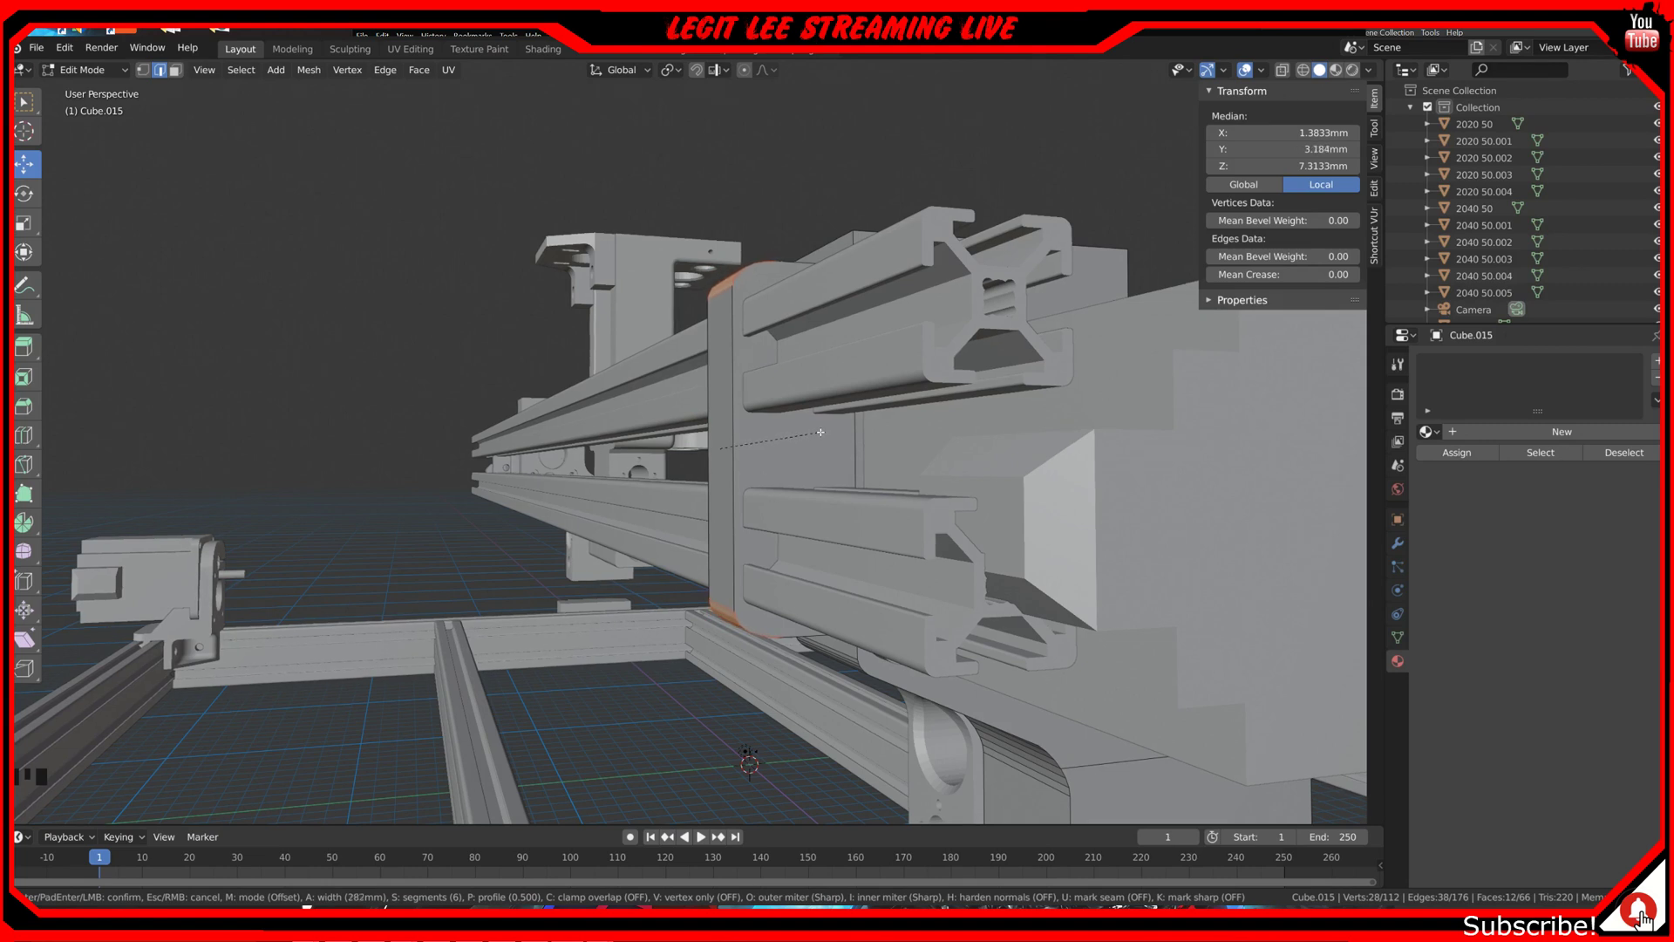
click(820, 432)
Step: Bevel the front and rear top edges of the Cube.015 bracket's main block with 6 segments
middle_drag(820, 433, 797, 384)
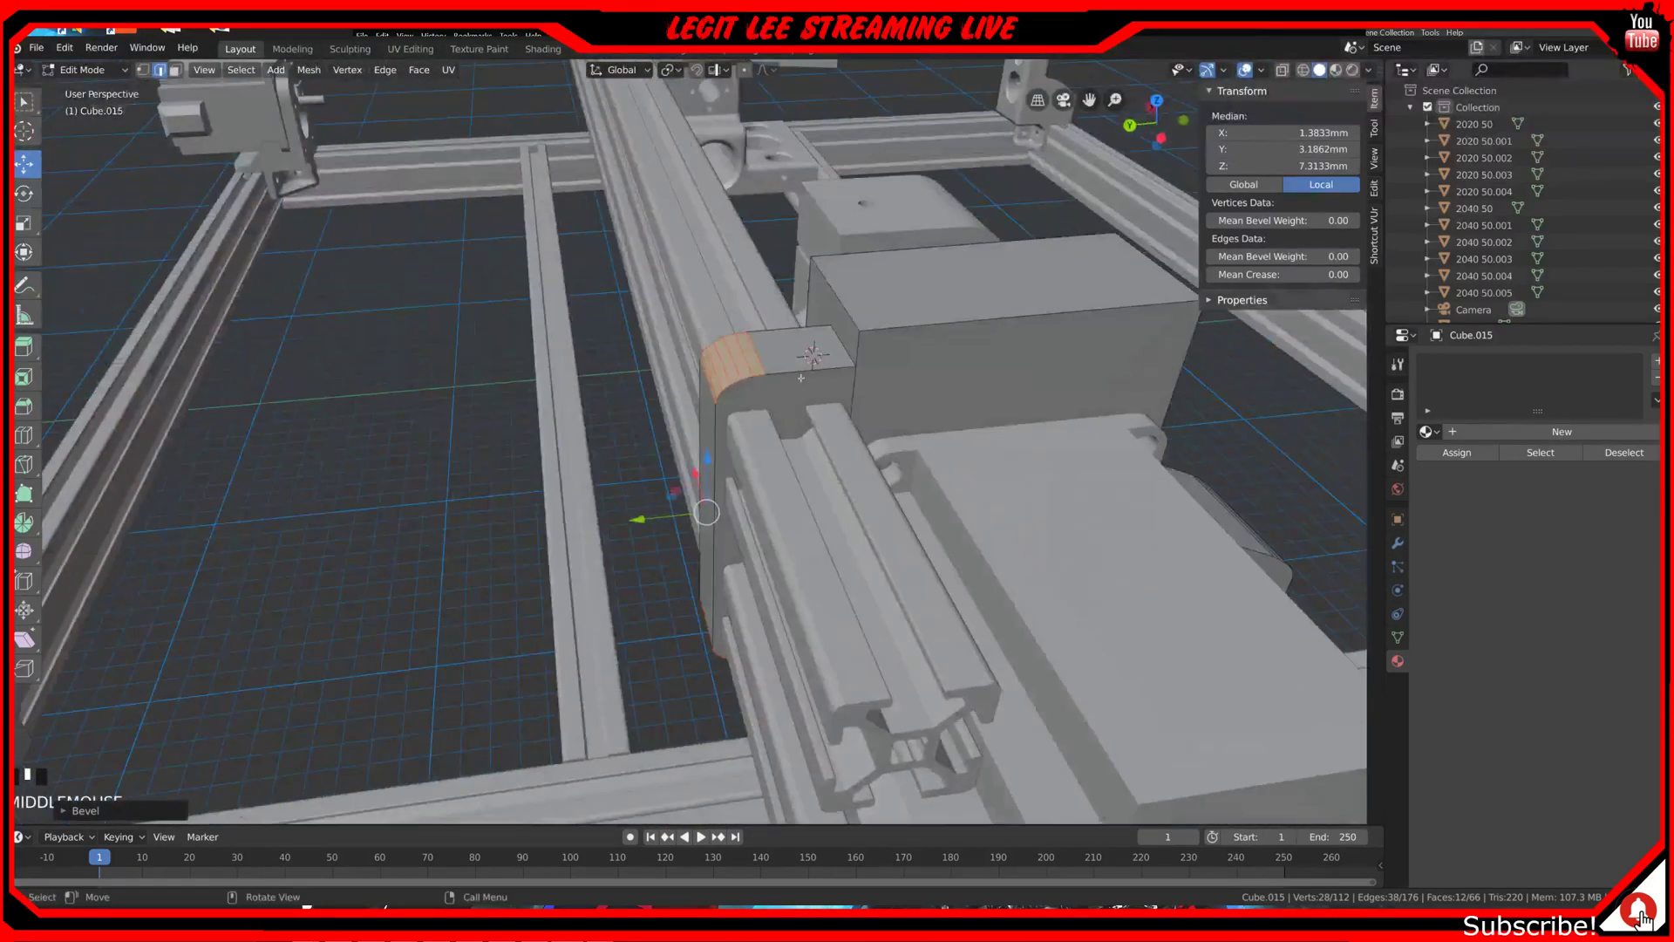
click(846, 309)
middle_drag(846, 309, 881, 318)
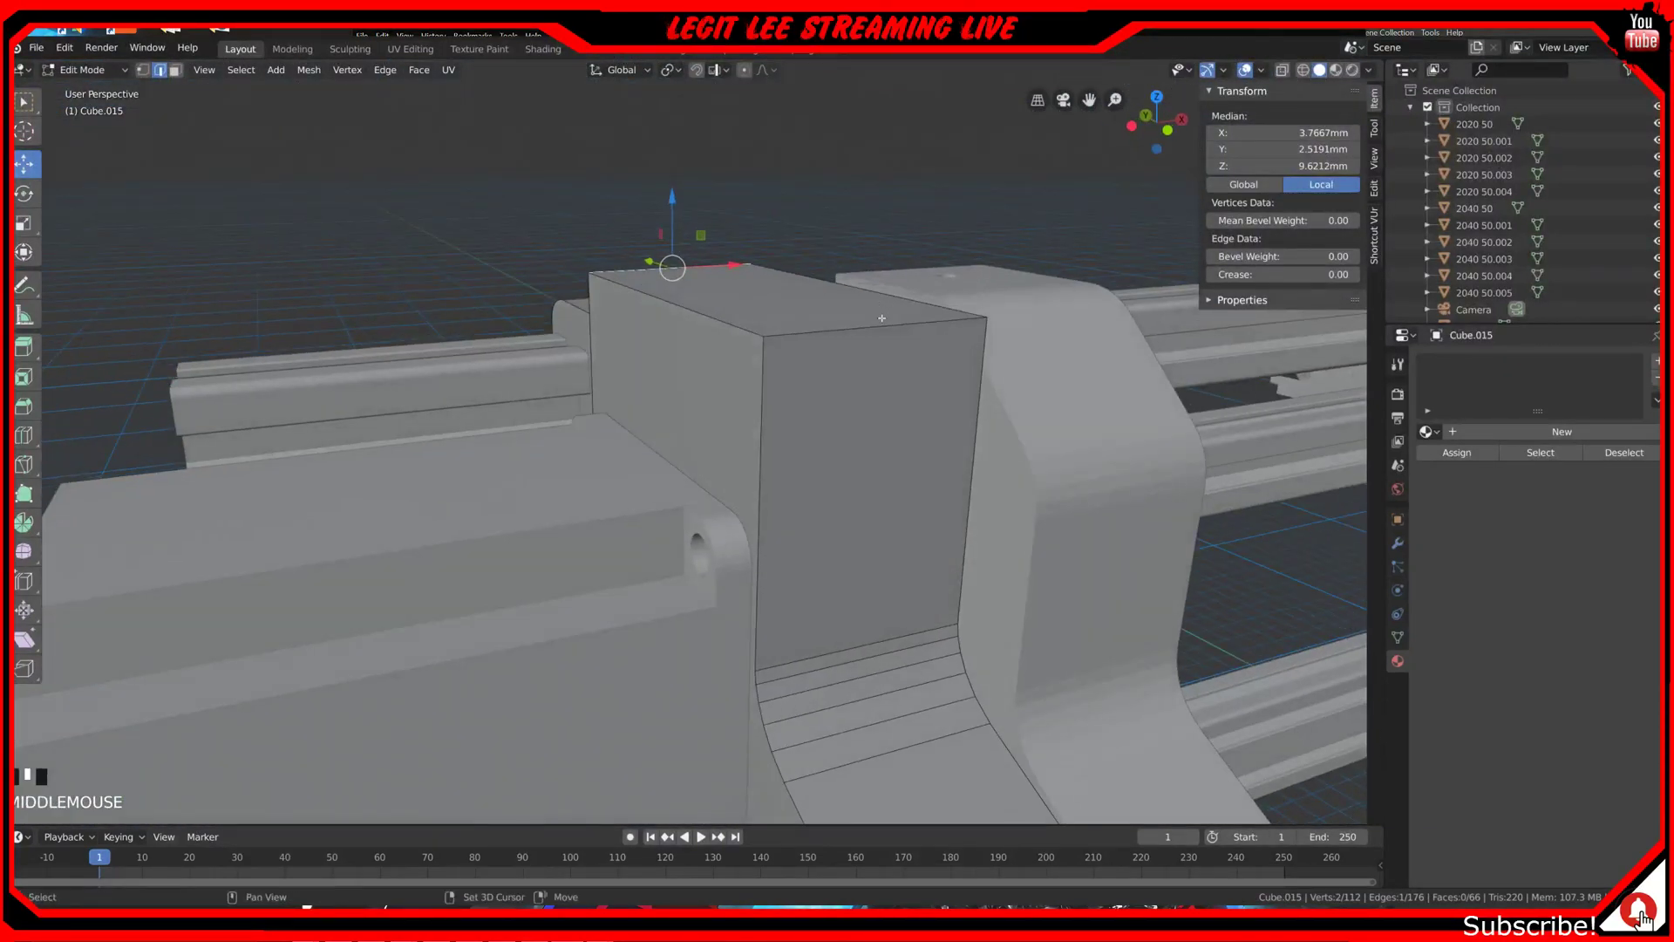
shift+click(878, 334)
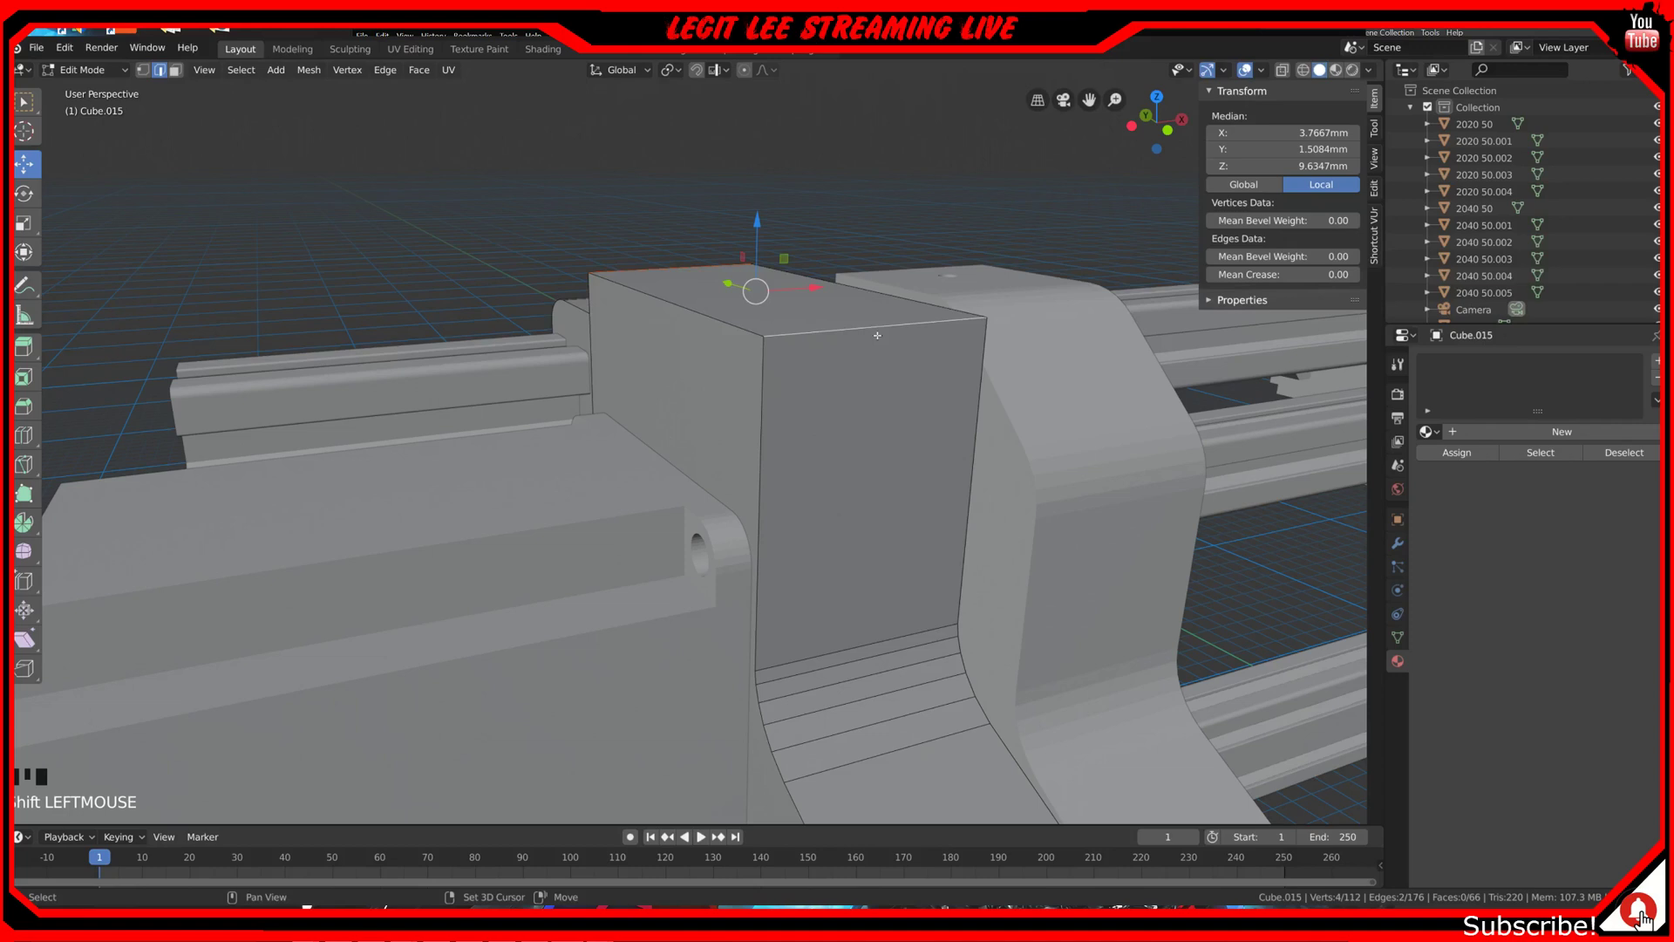
scroll(878, 334, down, 5)
middle_drag(878, 335, 841, 374)
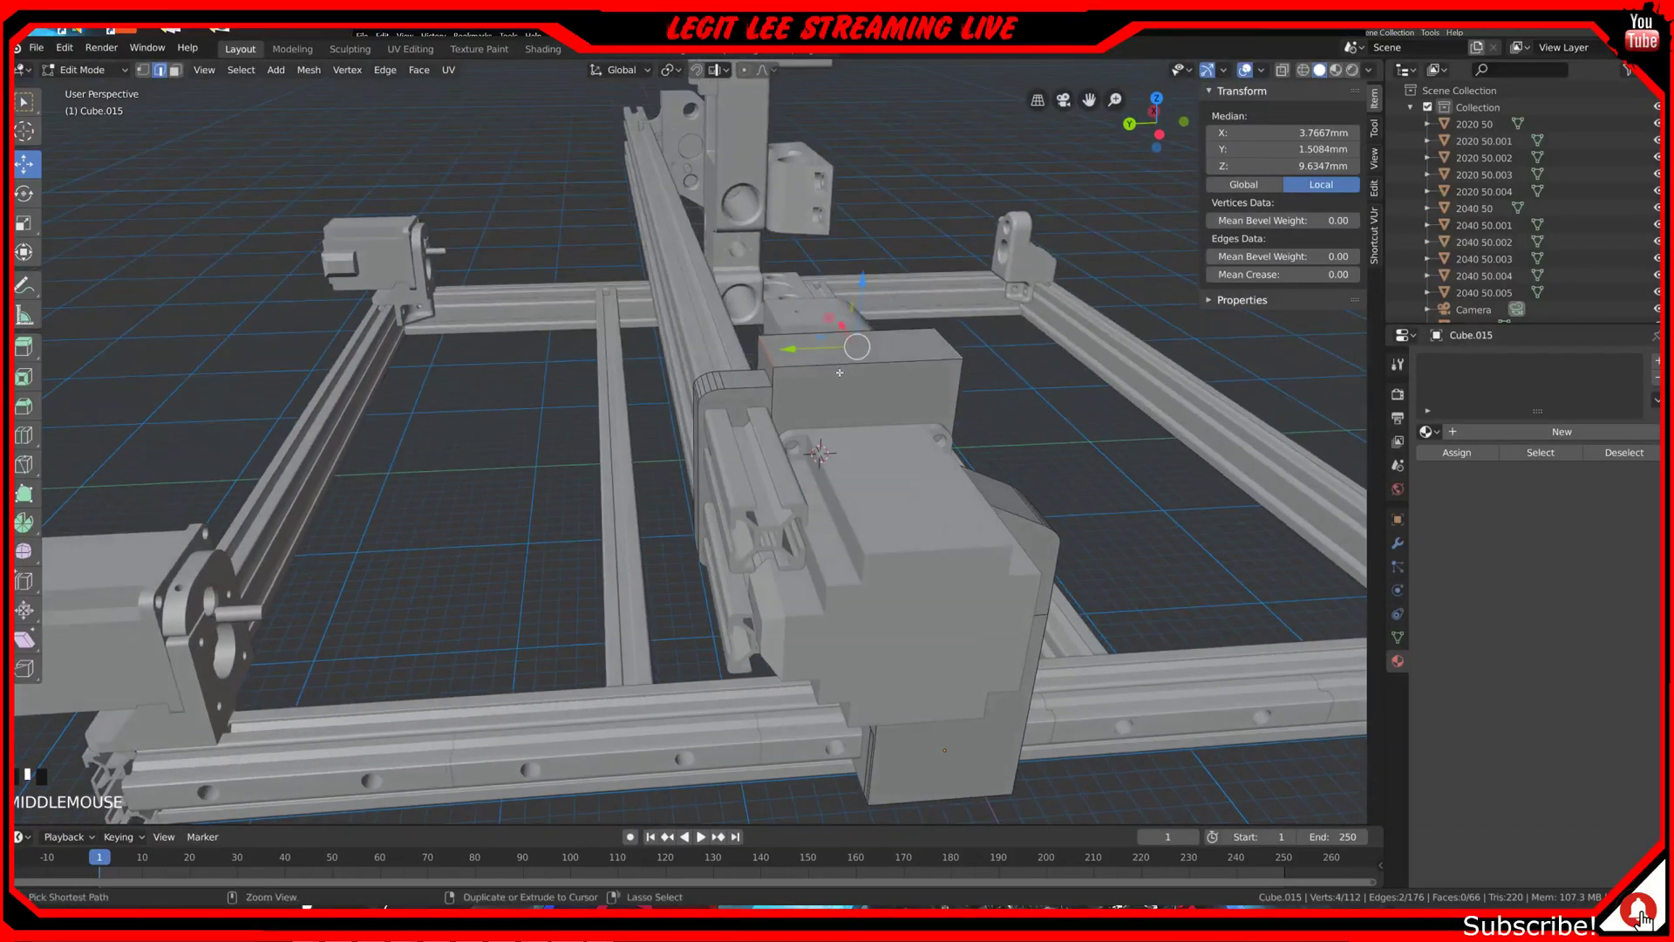
key(ctrl+b)
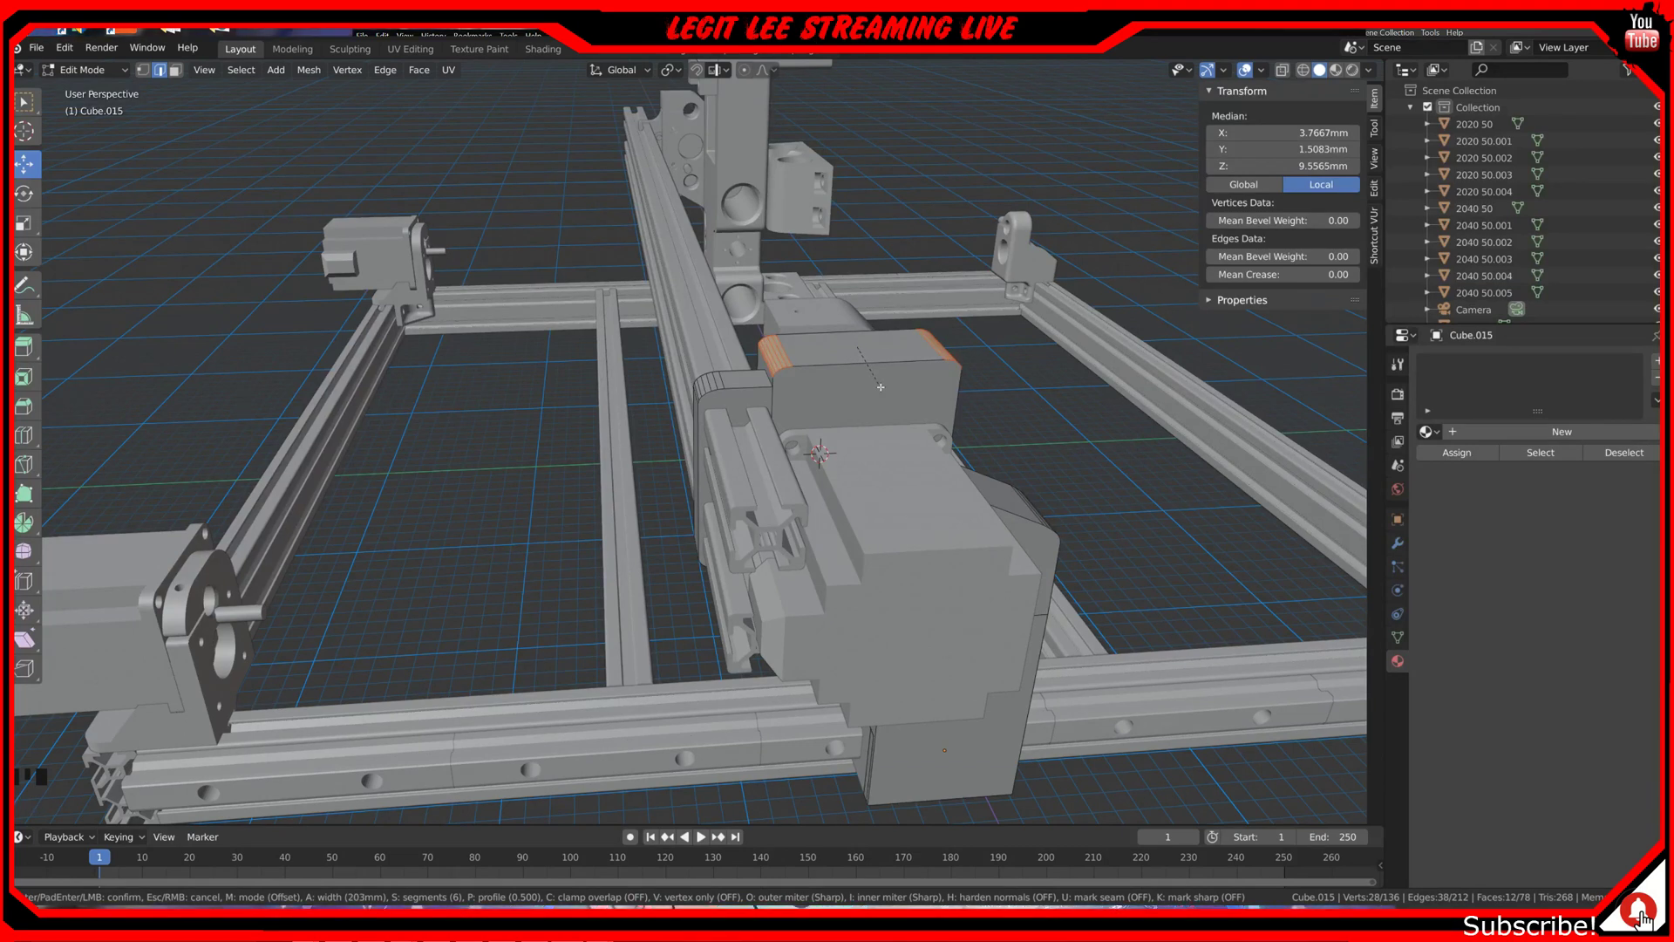
click(881, 386)
shift+middle_drag(881, 386, 623, 357)
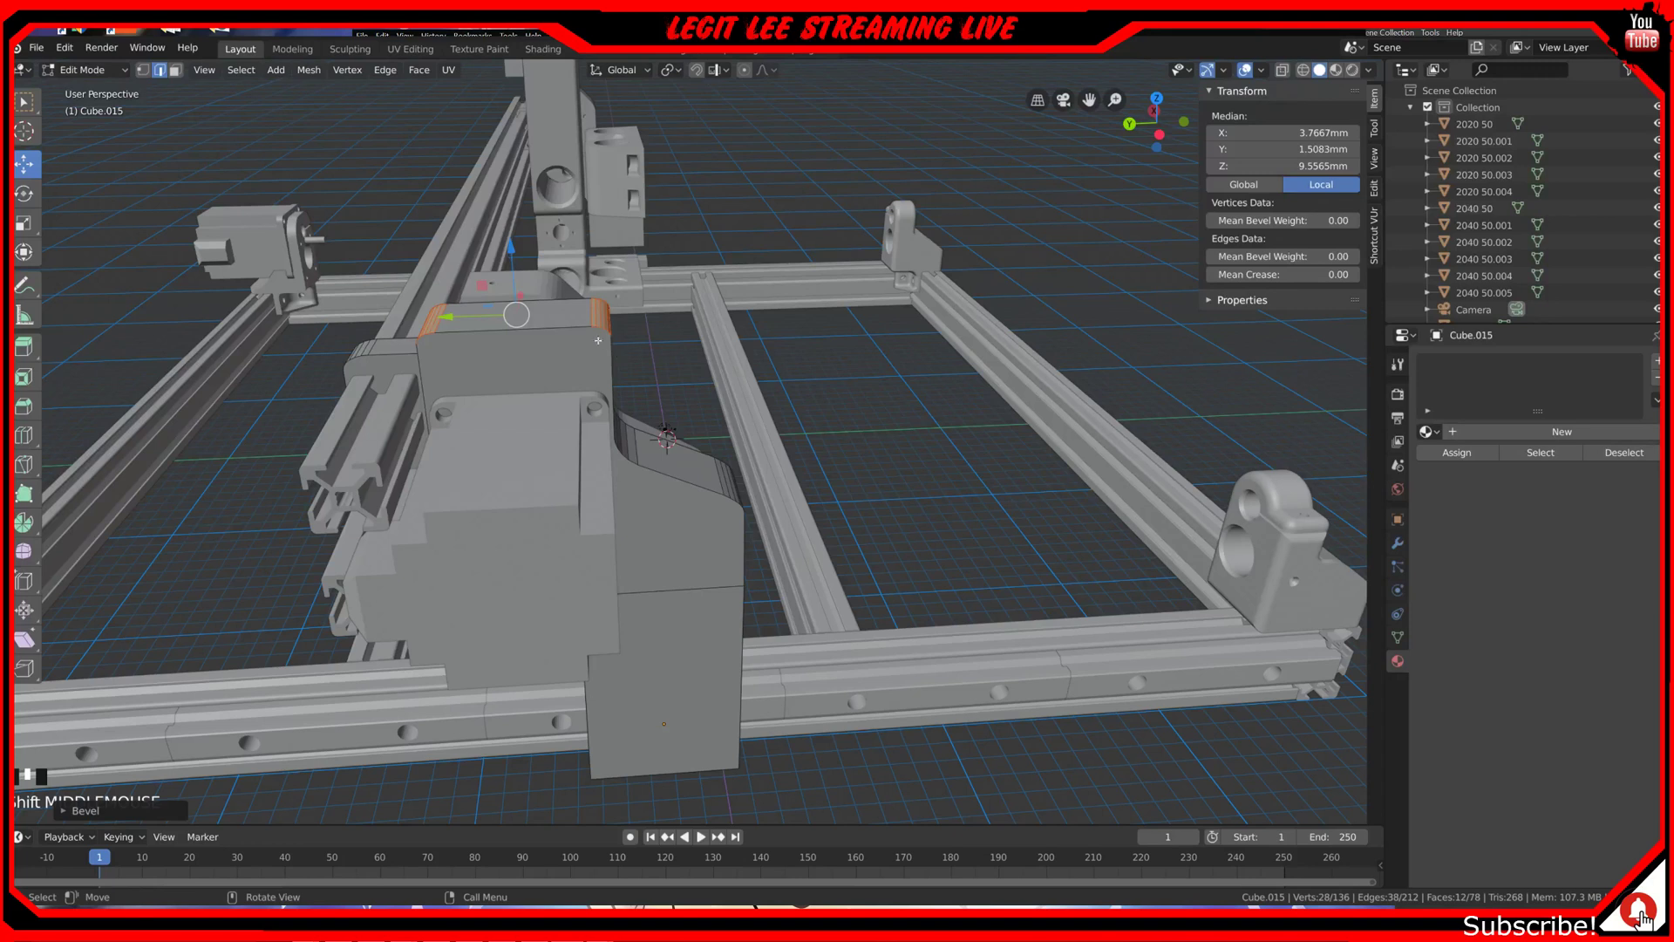
key(ctrl+KP_3)
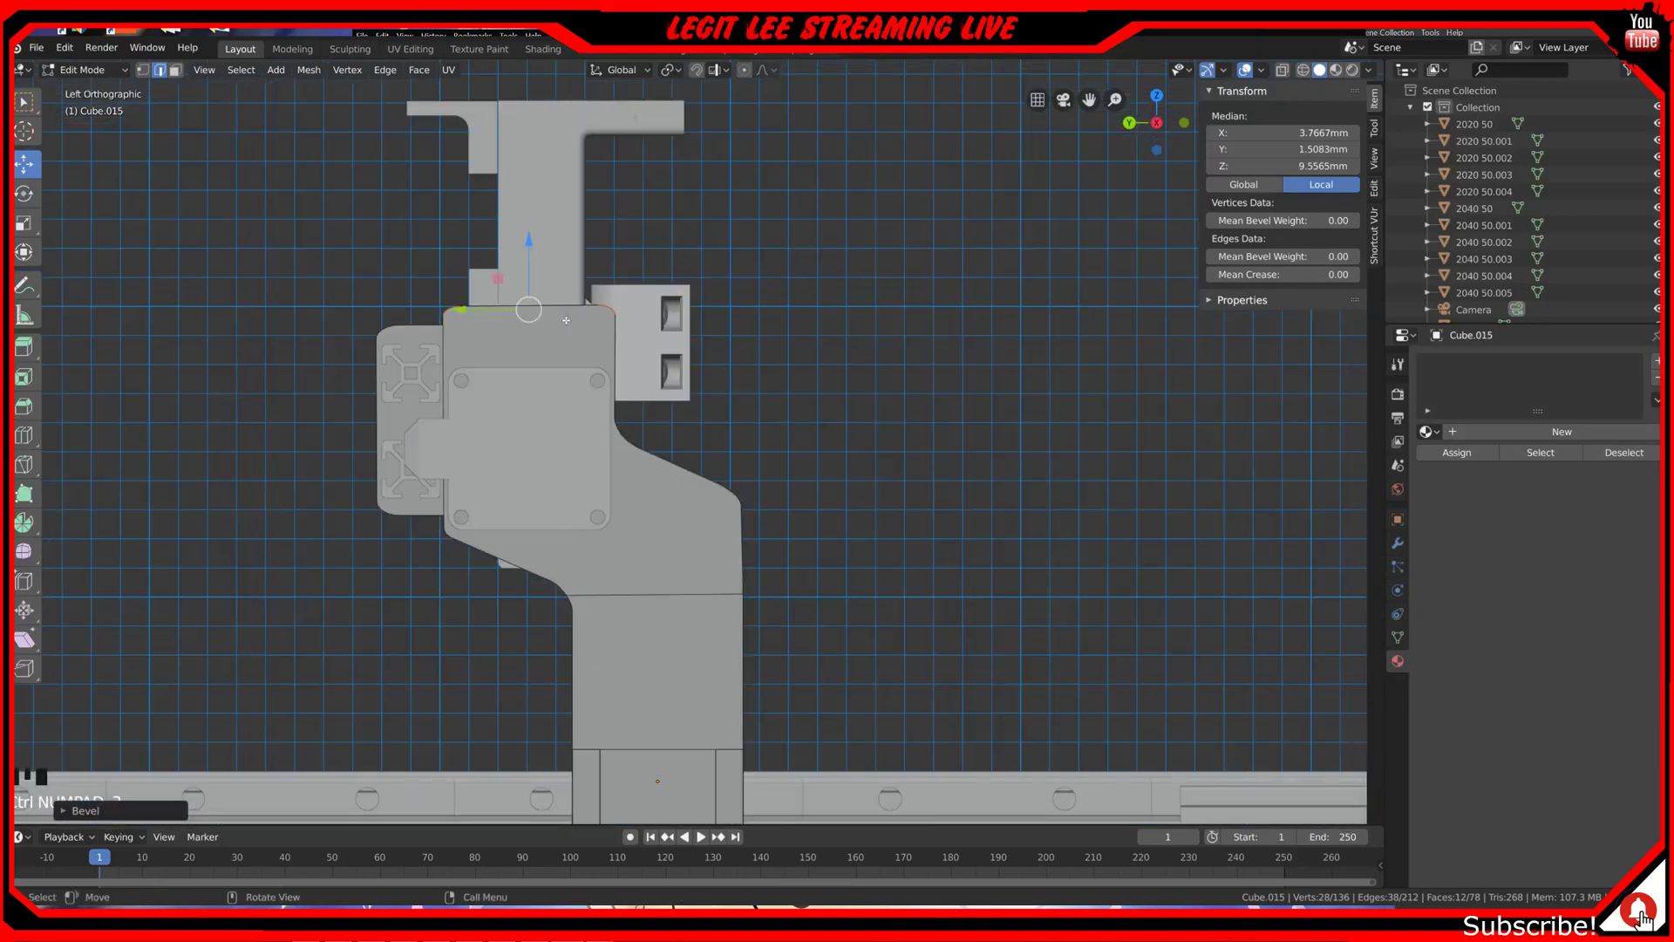
Step: Select only the geometry of the rounded front top corner of the Cube.015 bracket's main block, through the full thickness
scroll(819, 681, up, 3)
scroll(819, 681, down, 1)
shift+middle_drag(819, 681, 826, 695)
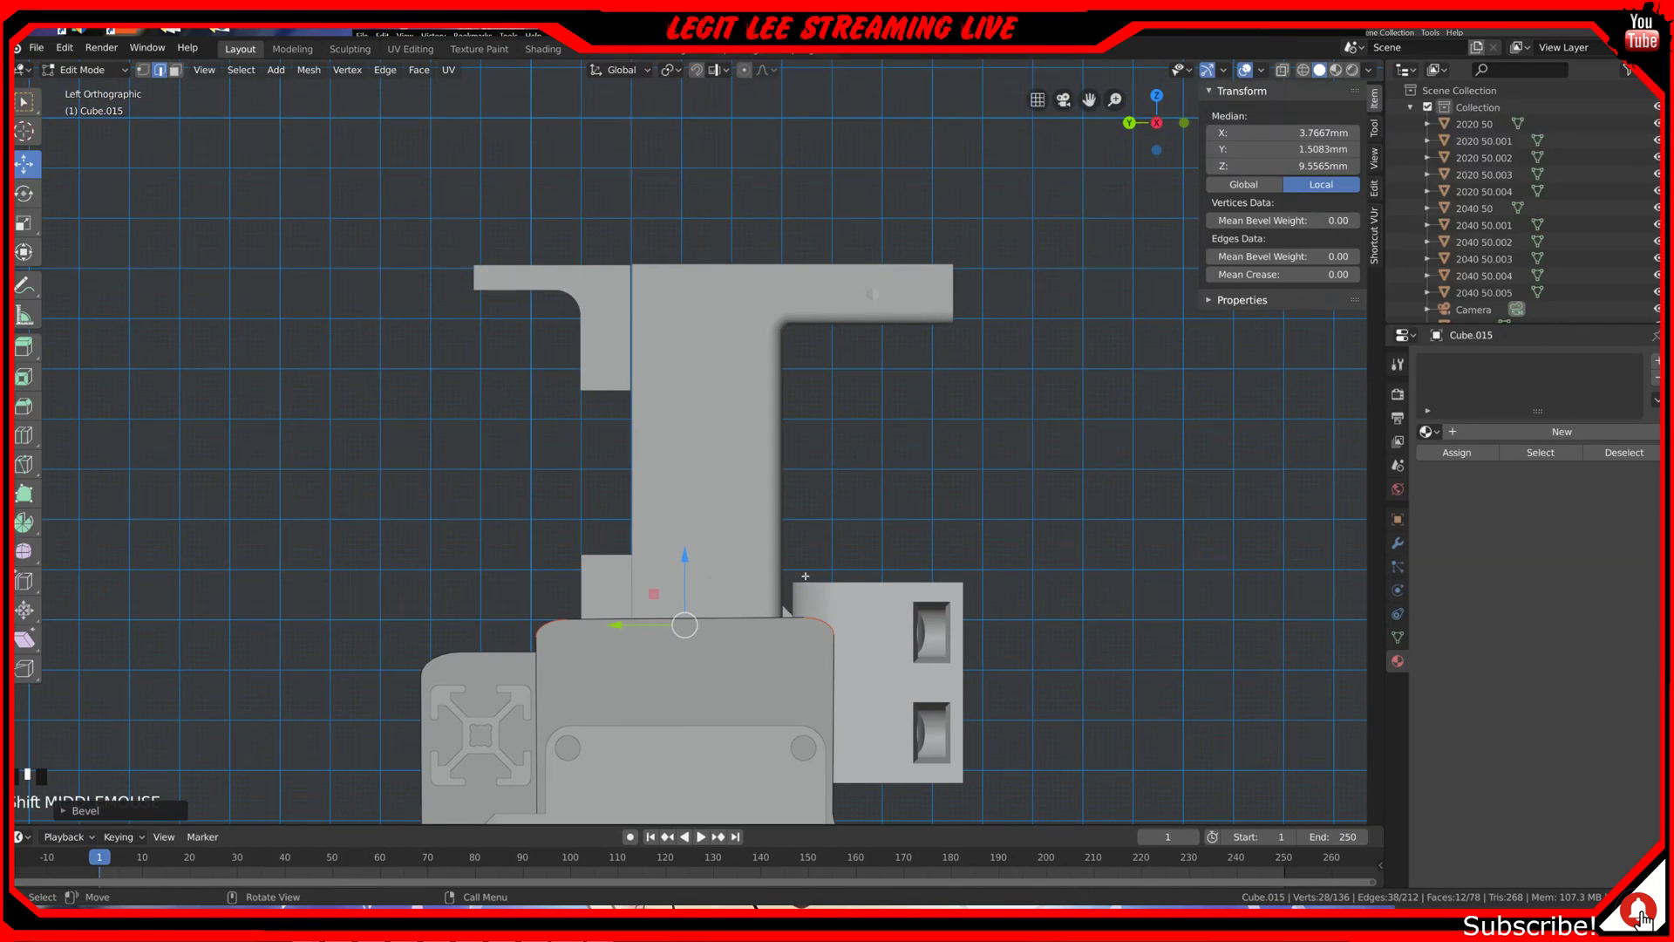
key(z)
click(681, 571)
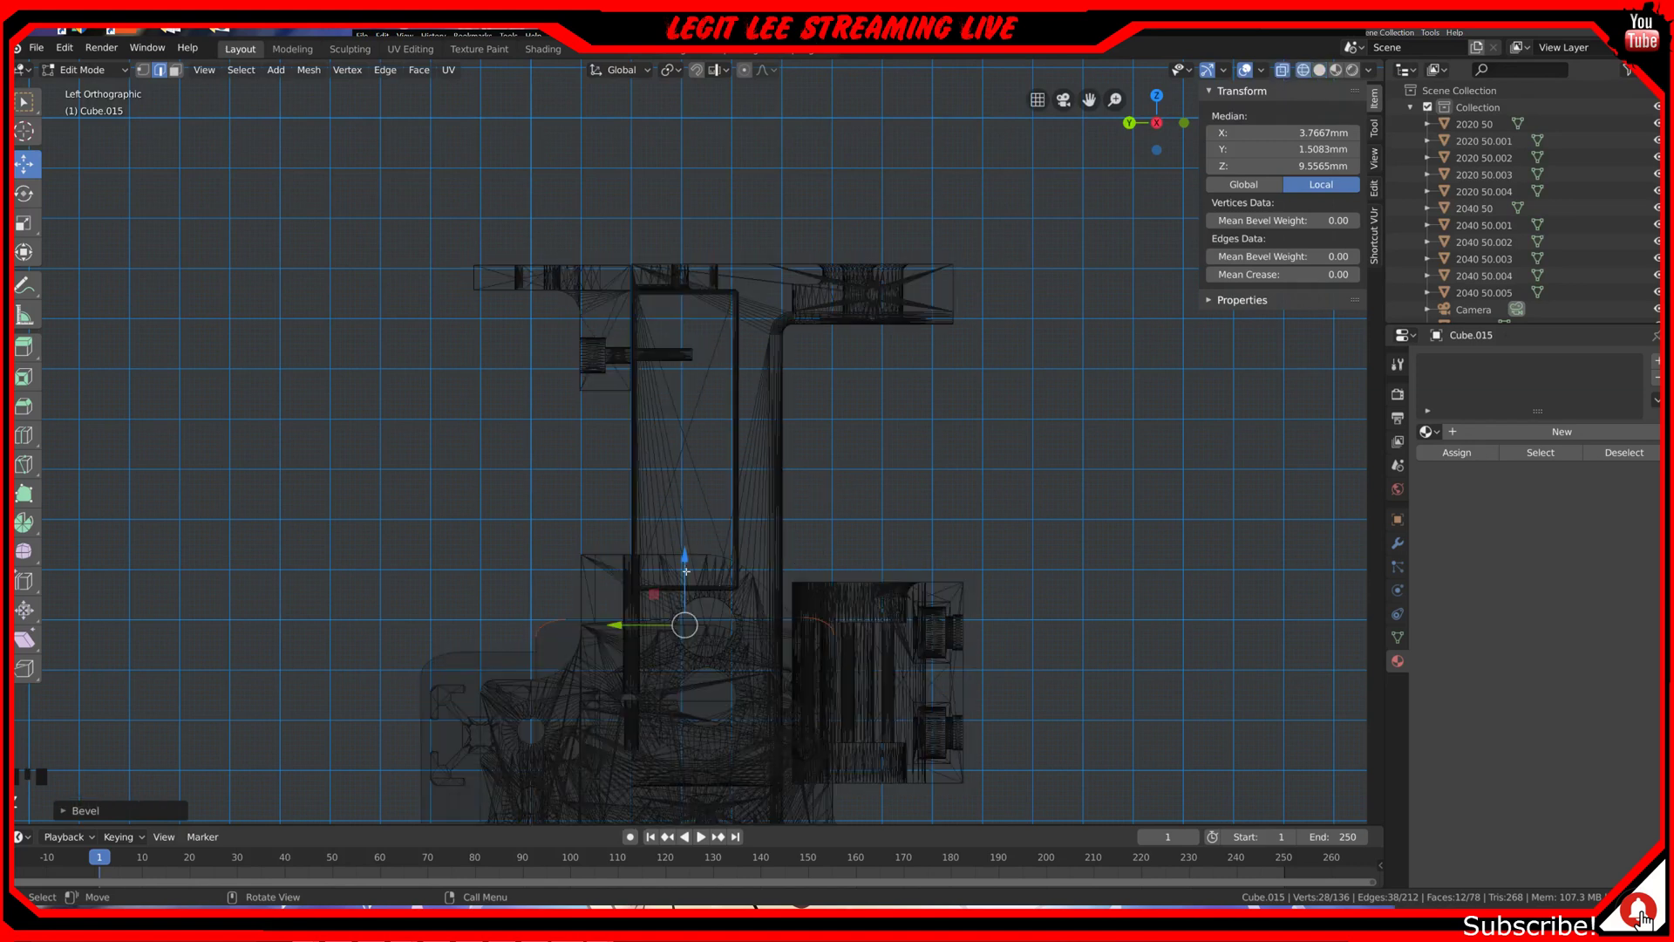
shift+middle_drag(840, 637, 745, 498)
key(b)
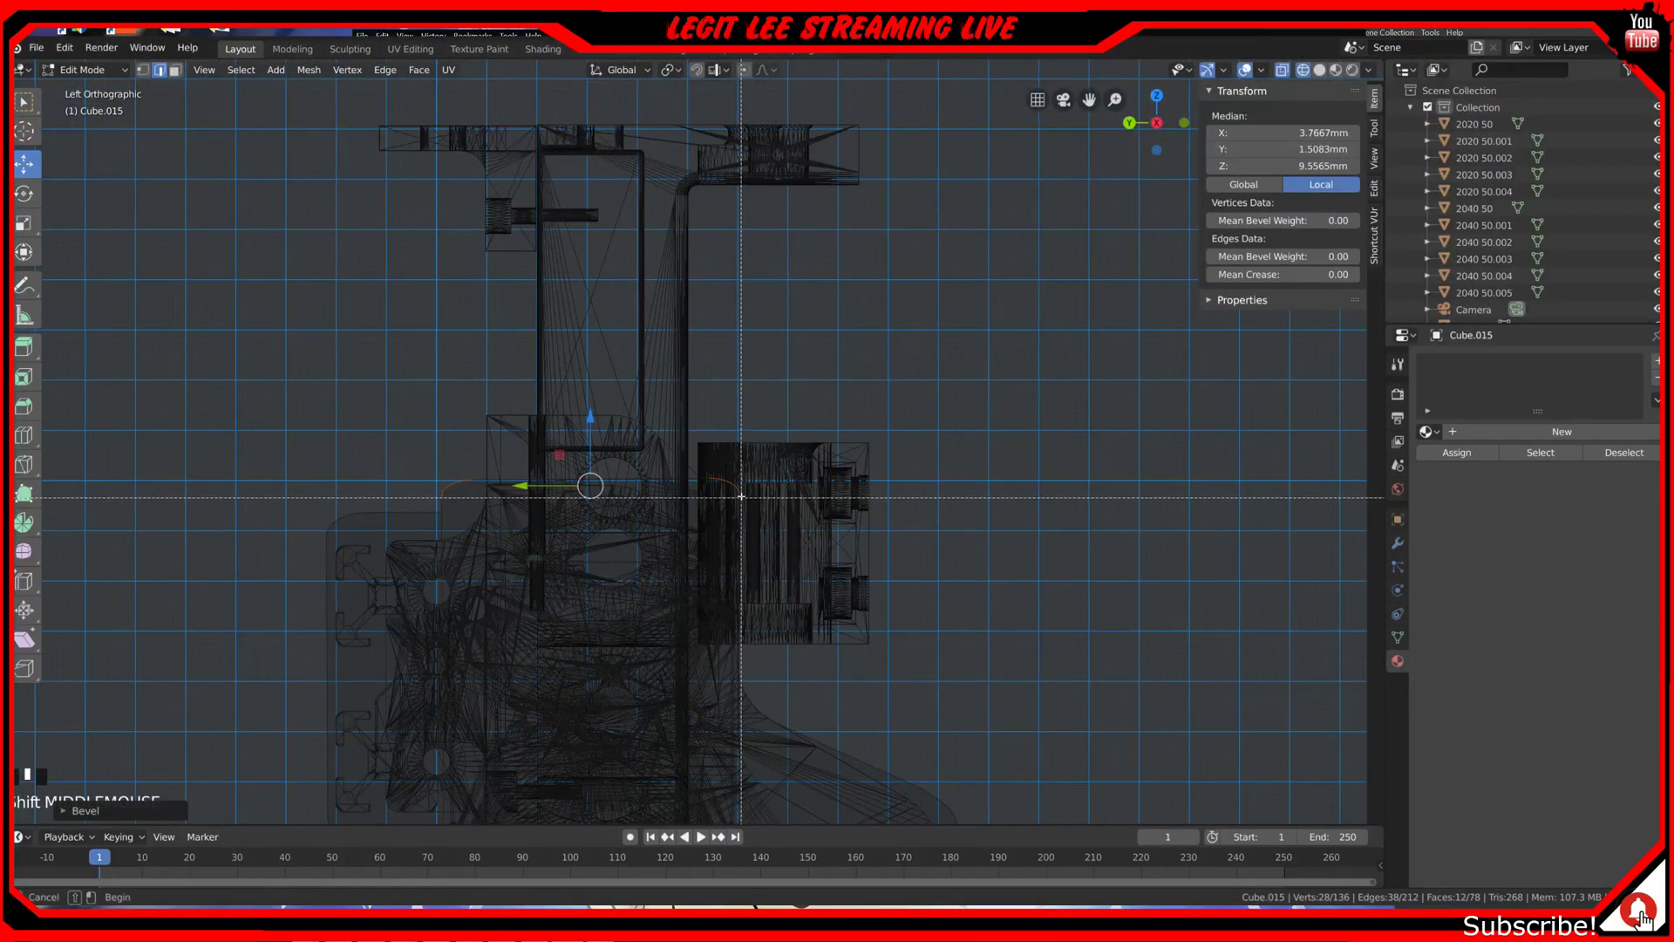
key(Escape)
key(alt+a)
key(b)
drag(654, 454, 796, 533)
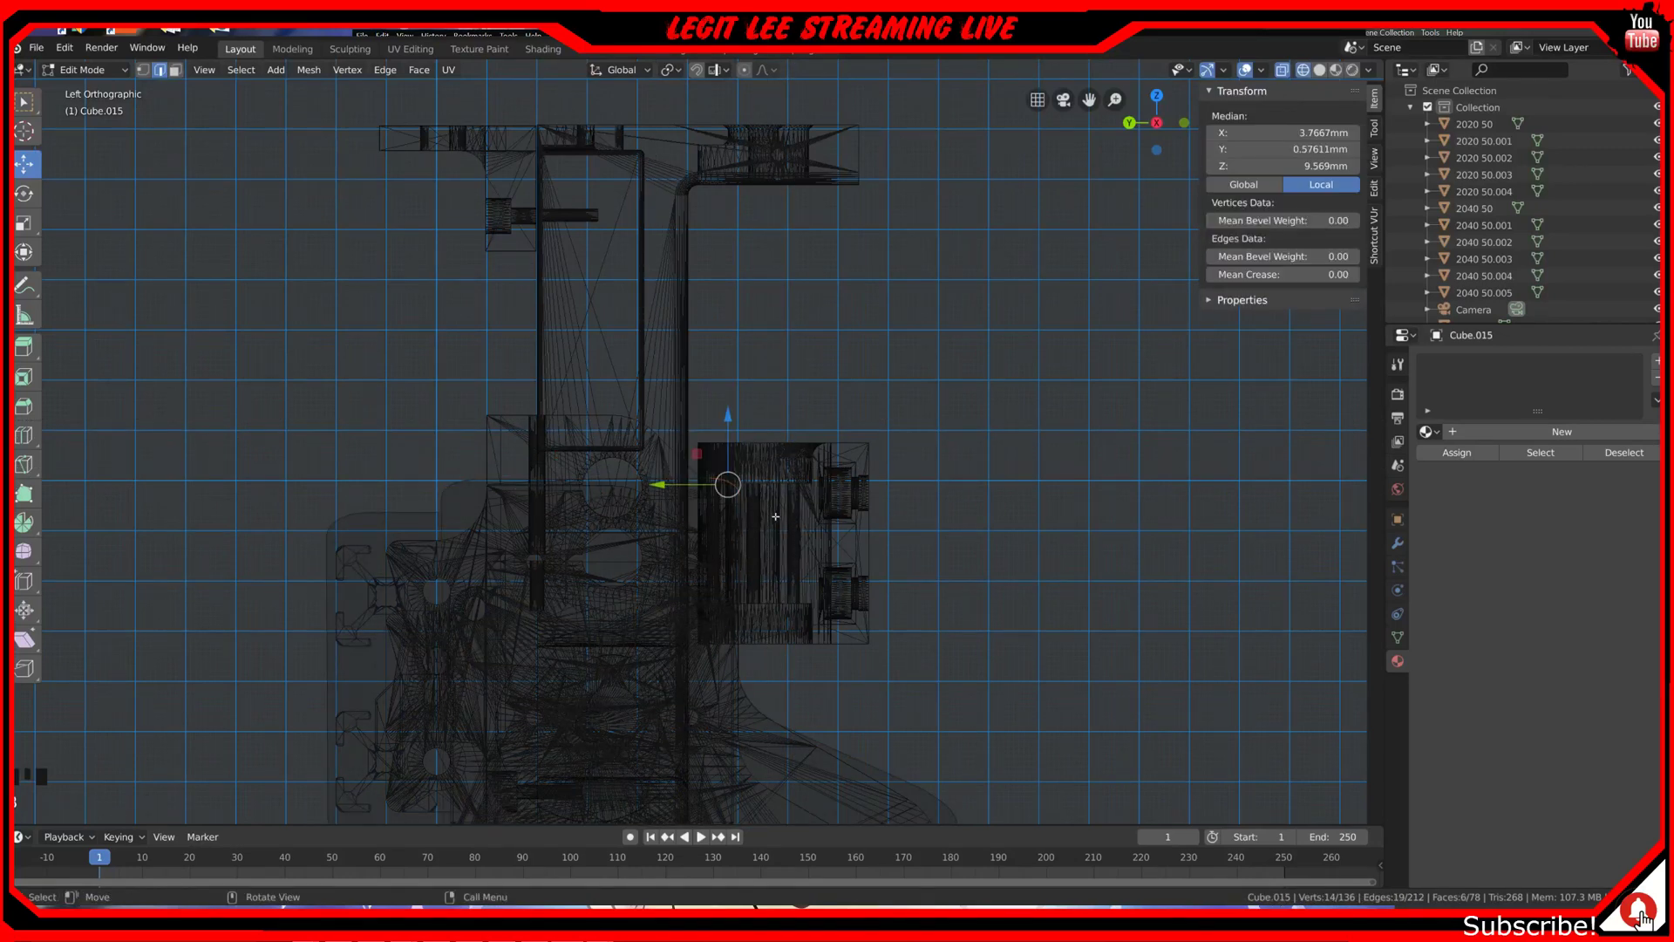
Step: Lower the rounded front corner to a median Z of 8.3925 mm, keeping its median Y at 0.57611 mm
ctrl+drag(662, 484, 628, 481)
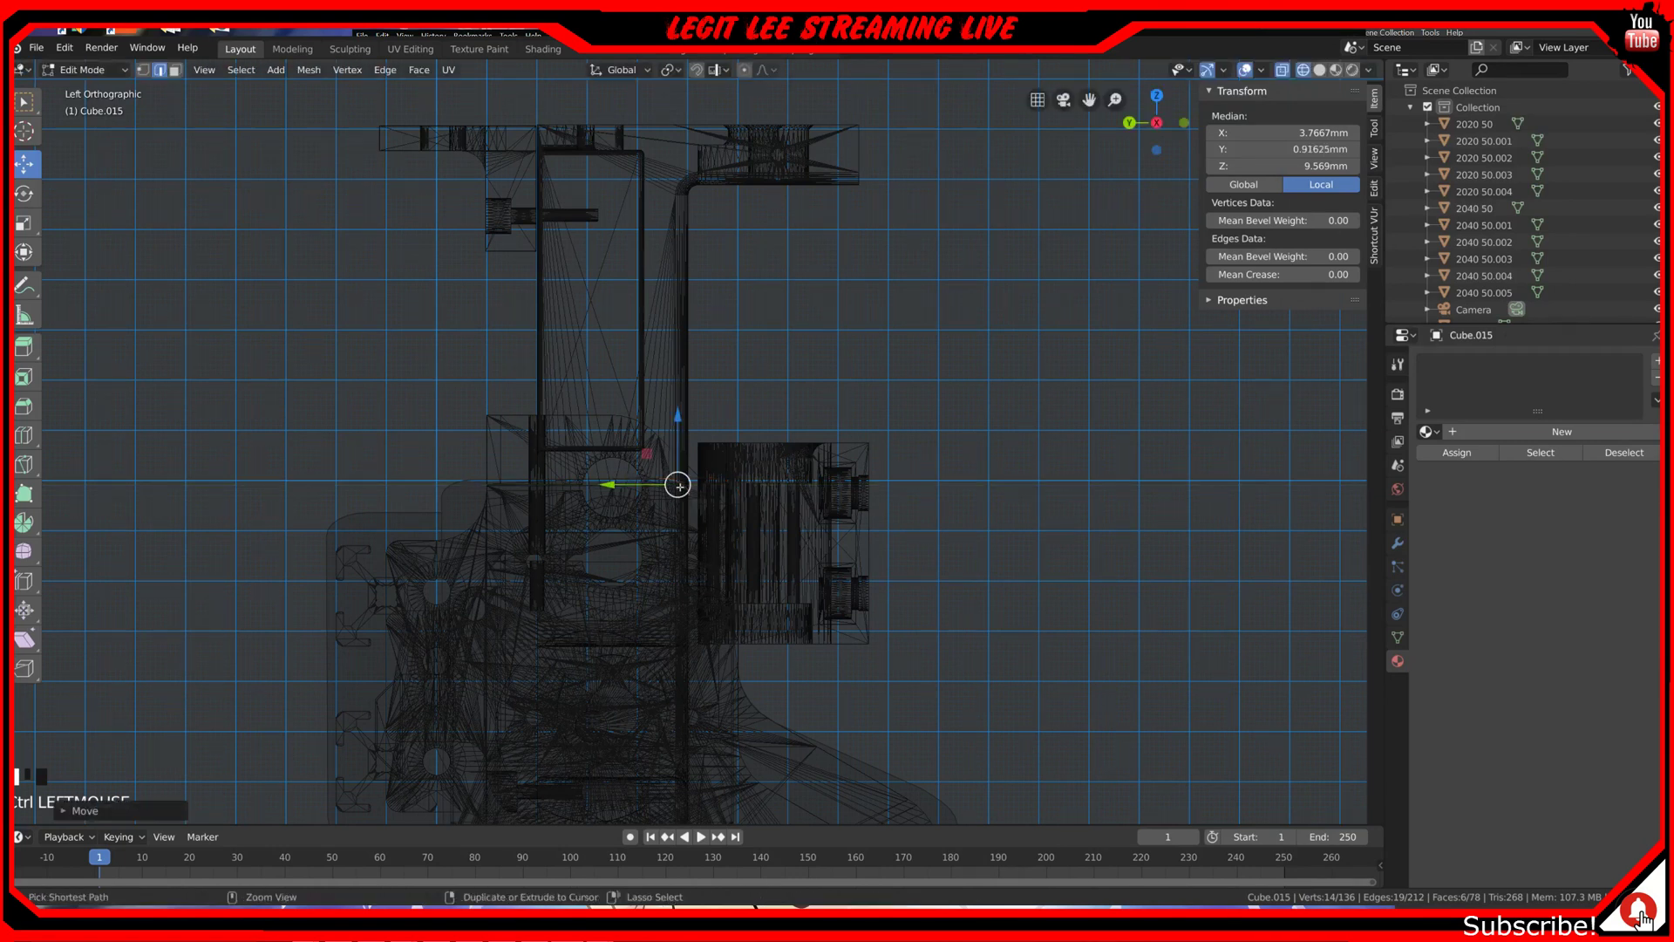
key(z)
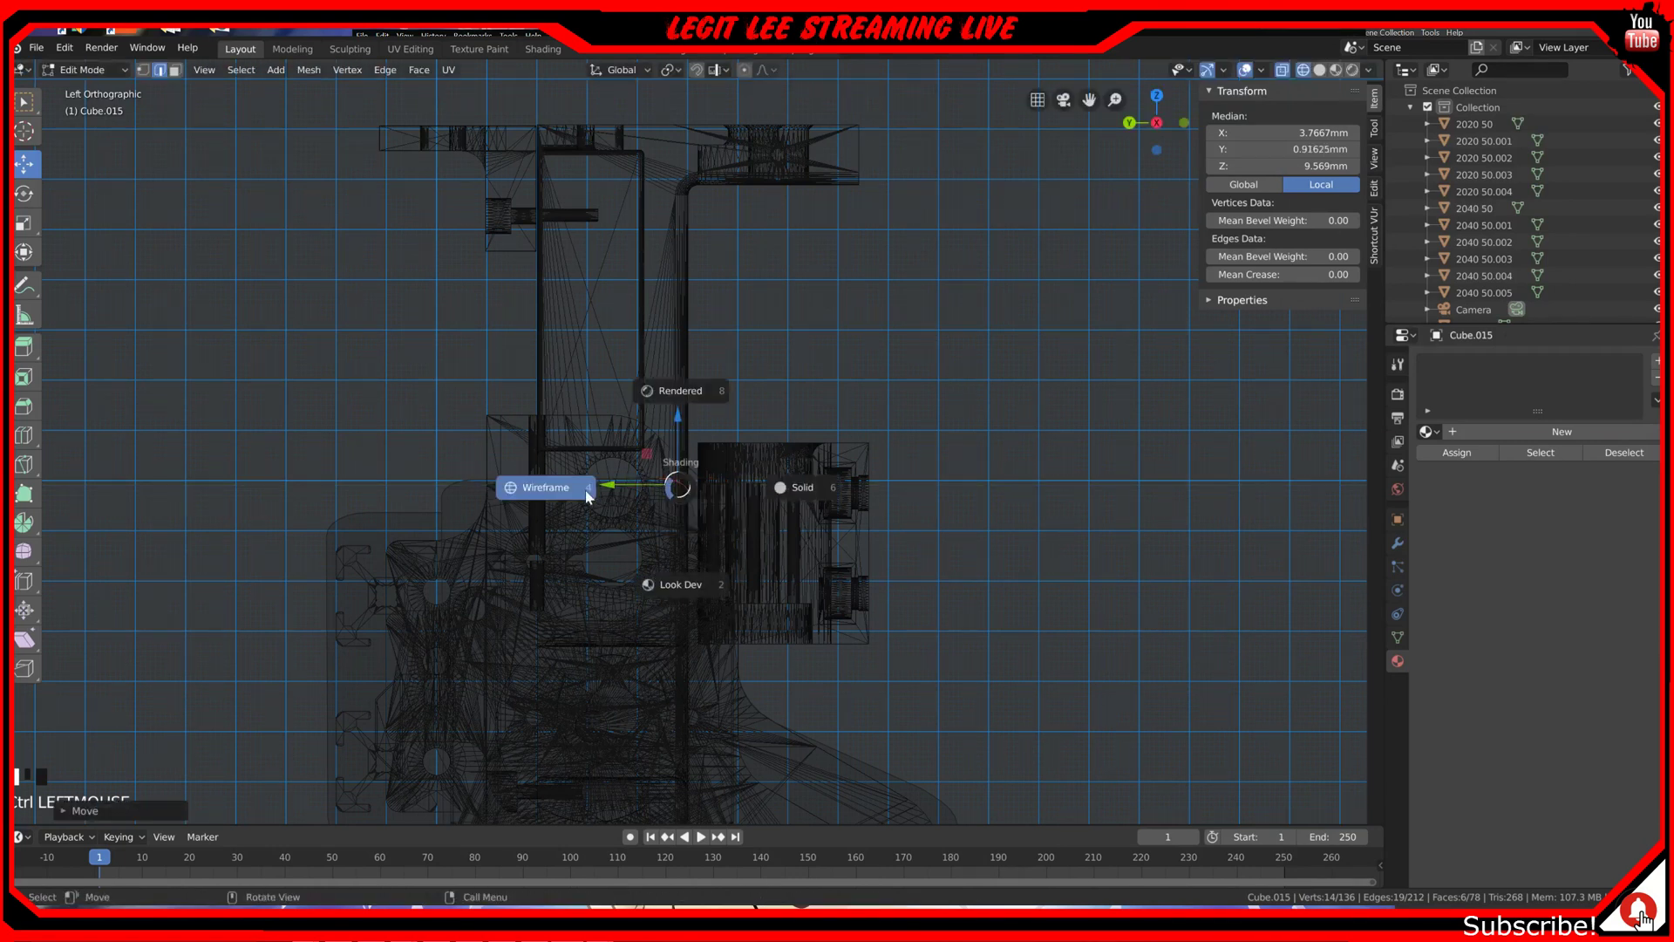
click(747, 499)
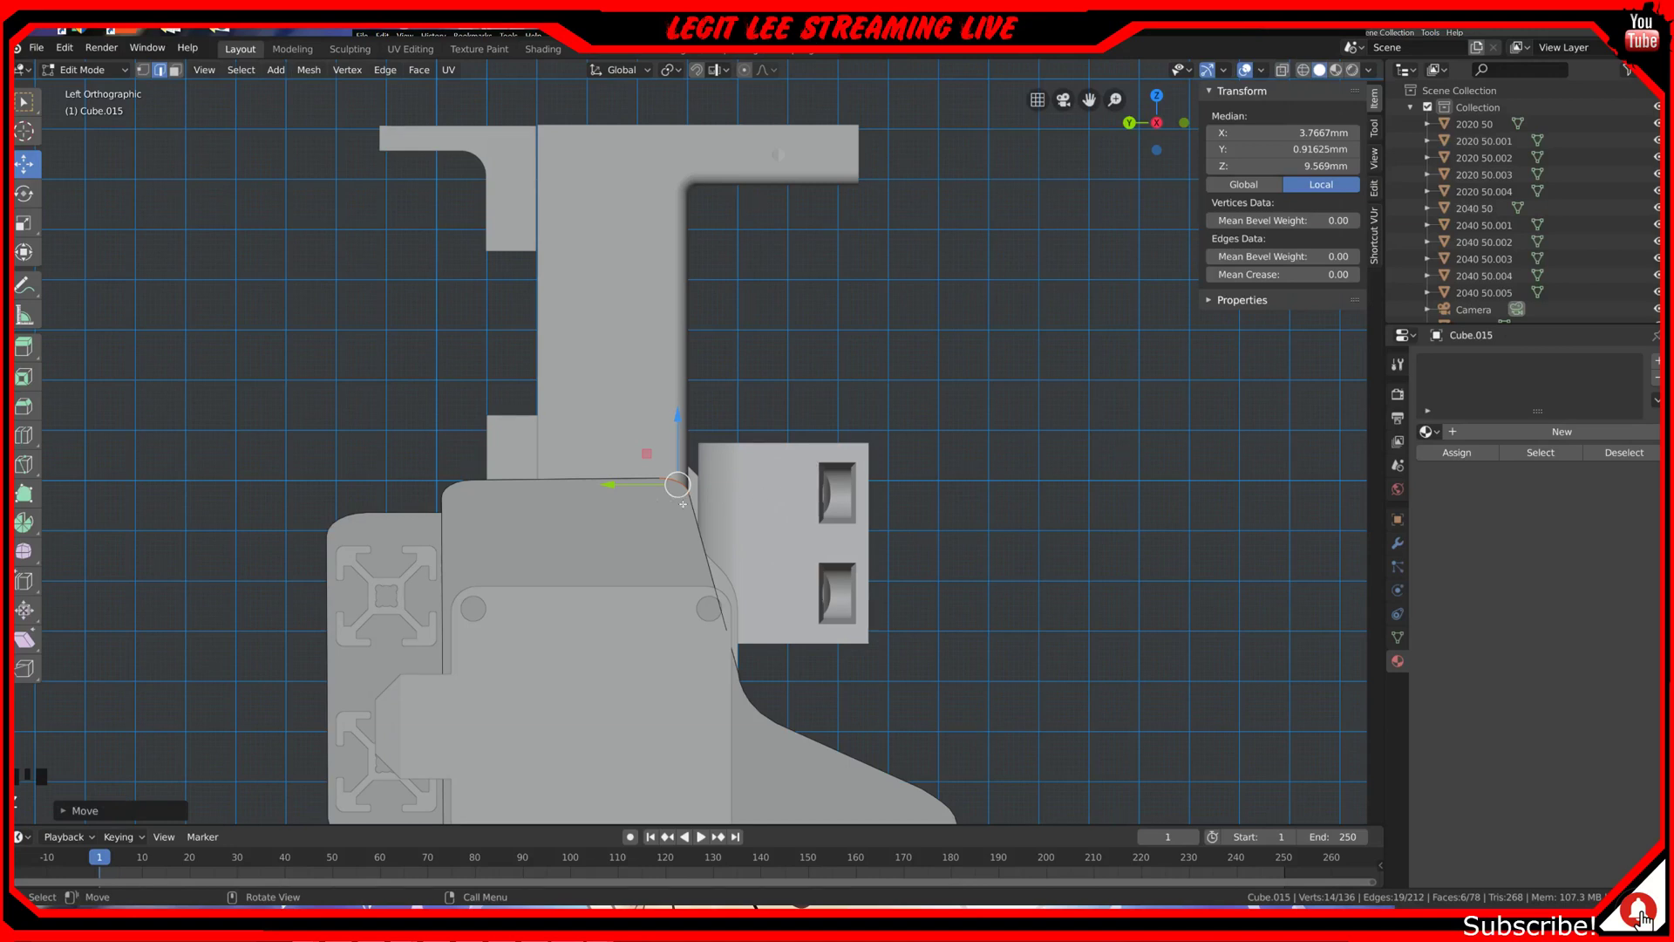
ctrl+drag(678, 415, 683, 502)
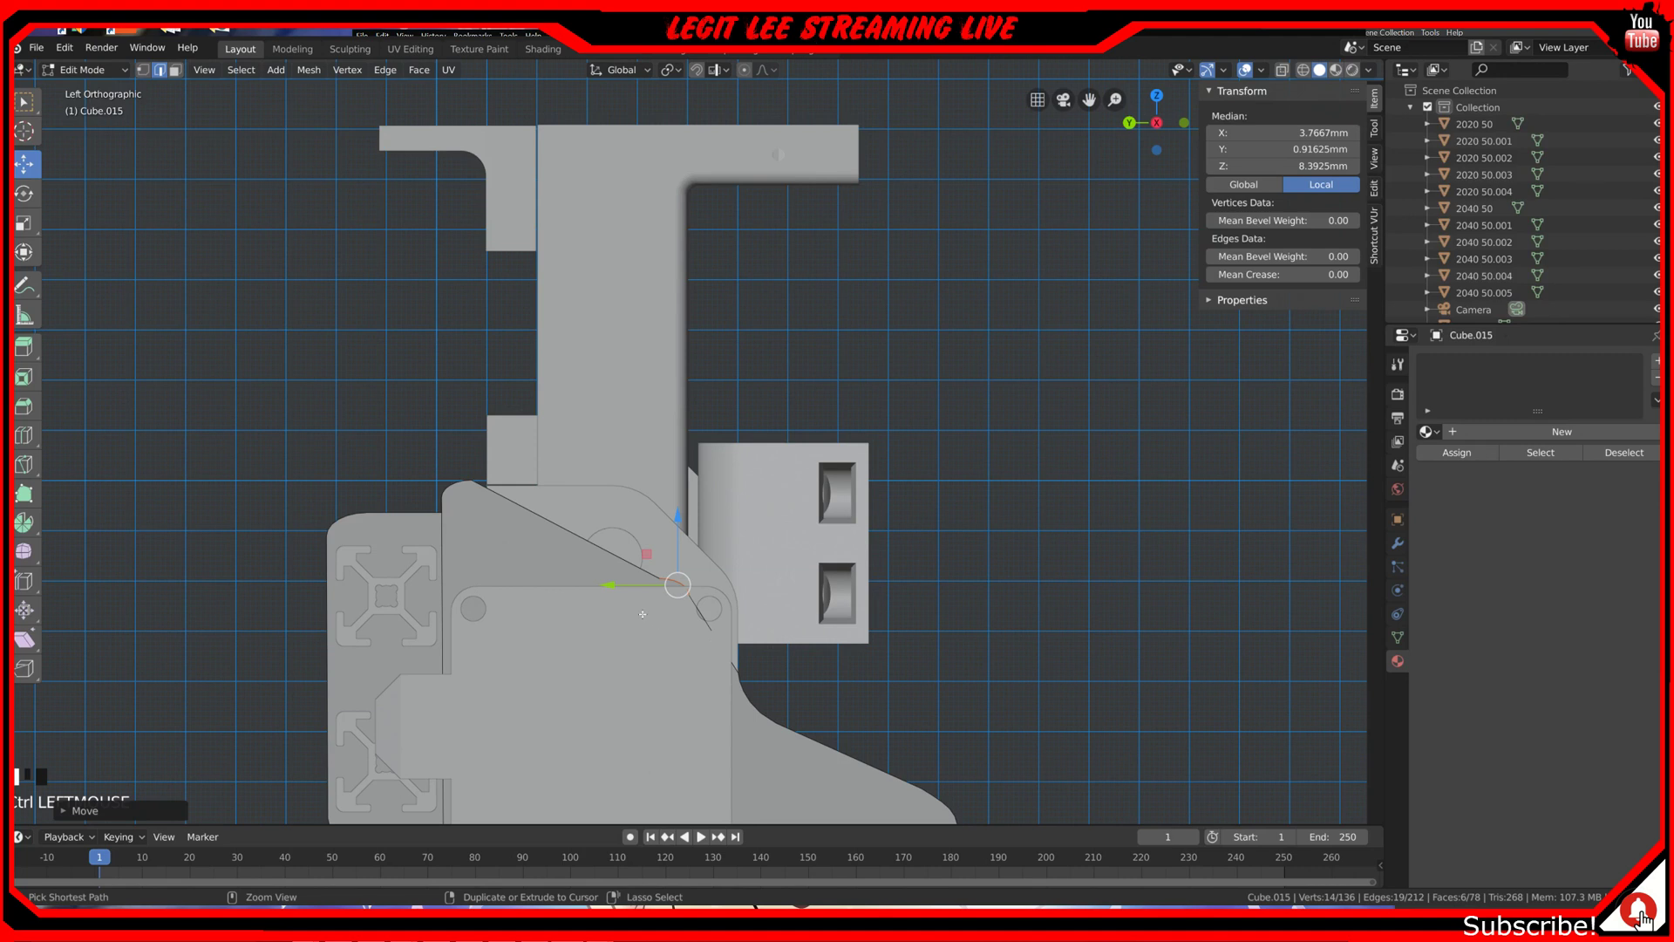
ctrl+drag(629, 585, 654, 582)
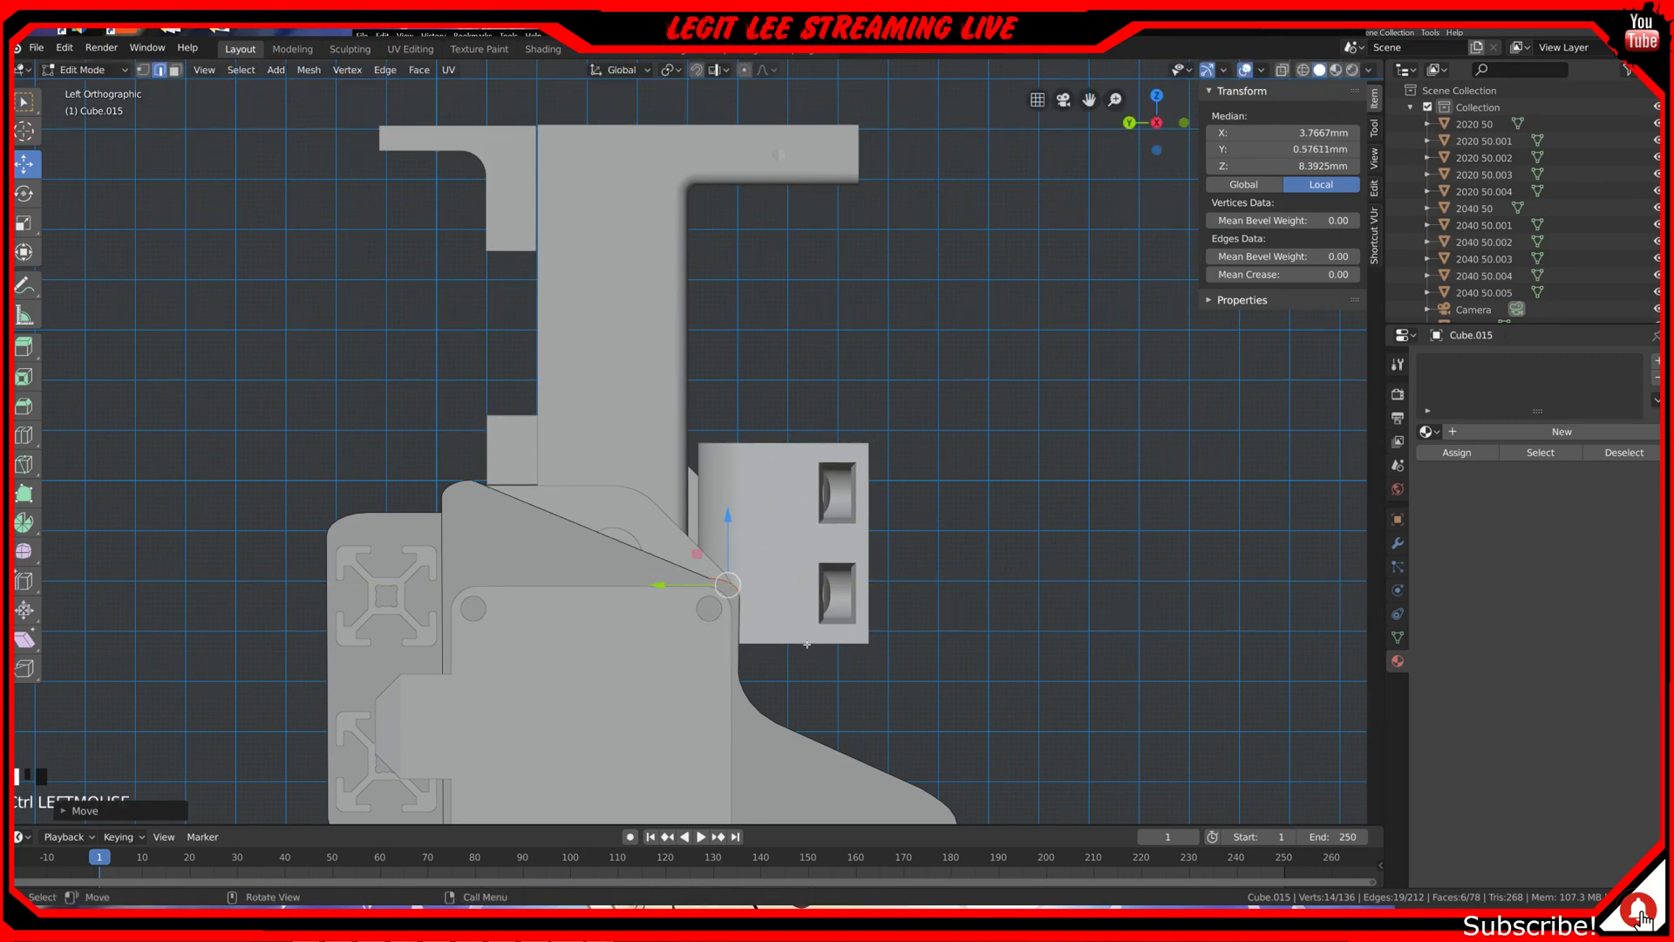
shift+middle_drag(807, 644, 816, 440)
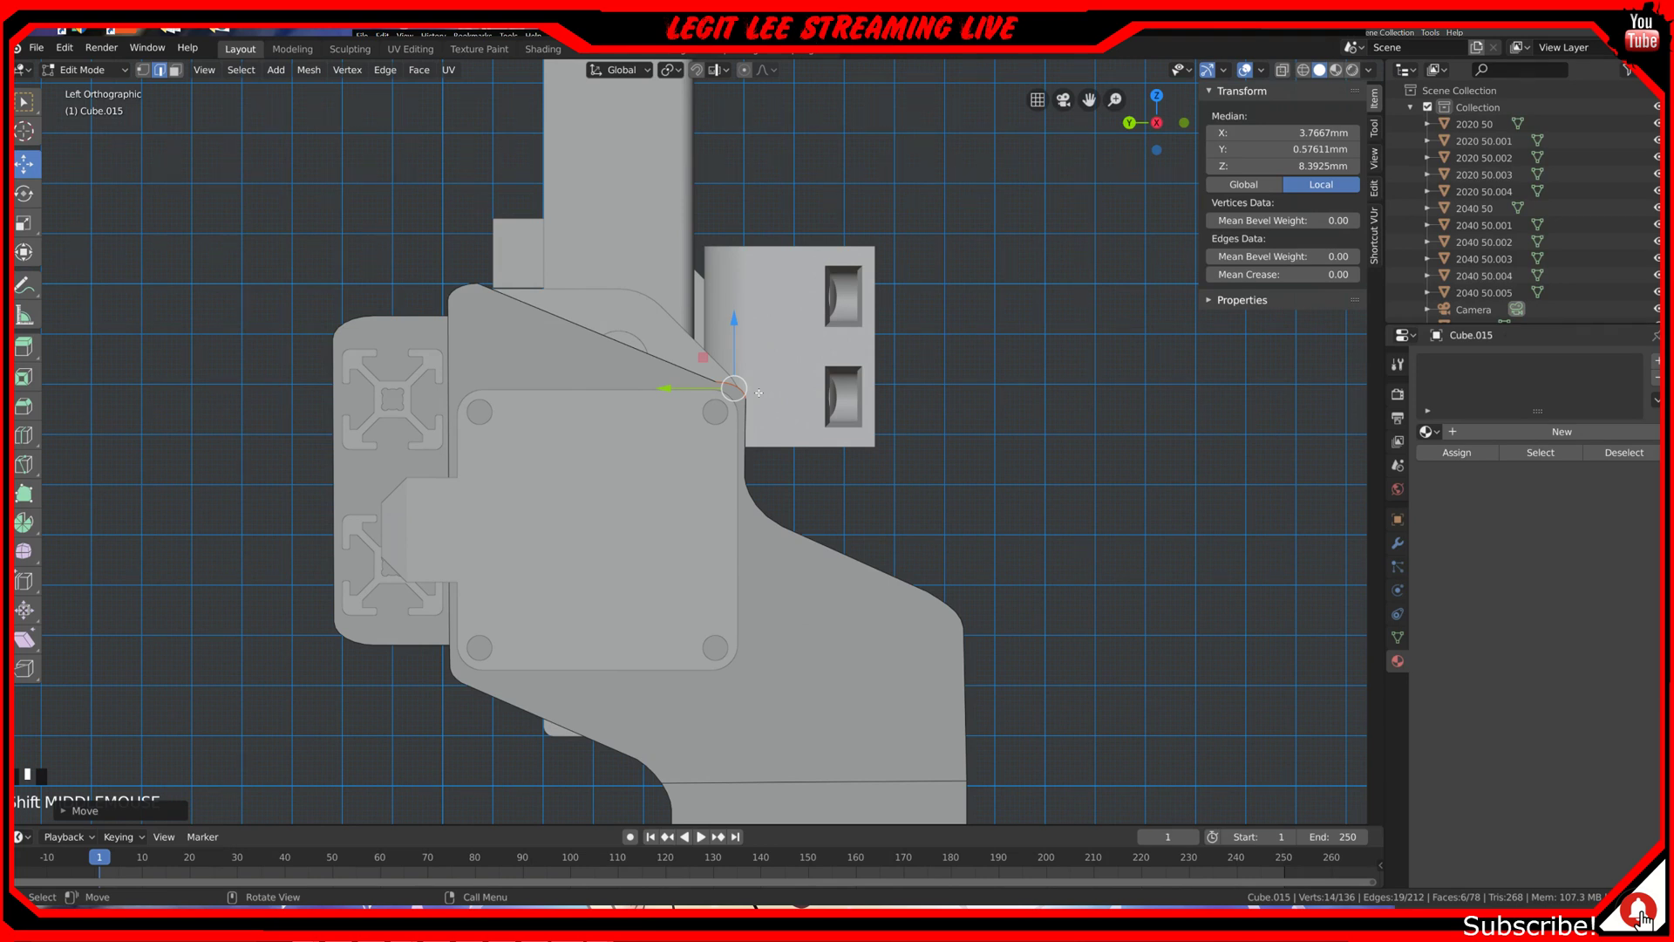
key(r)
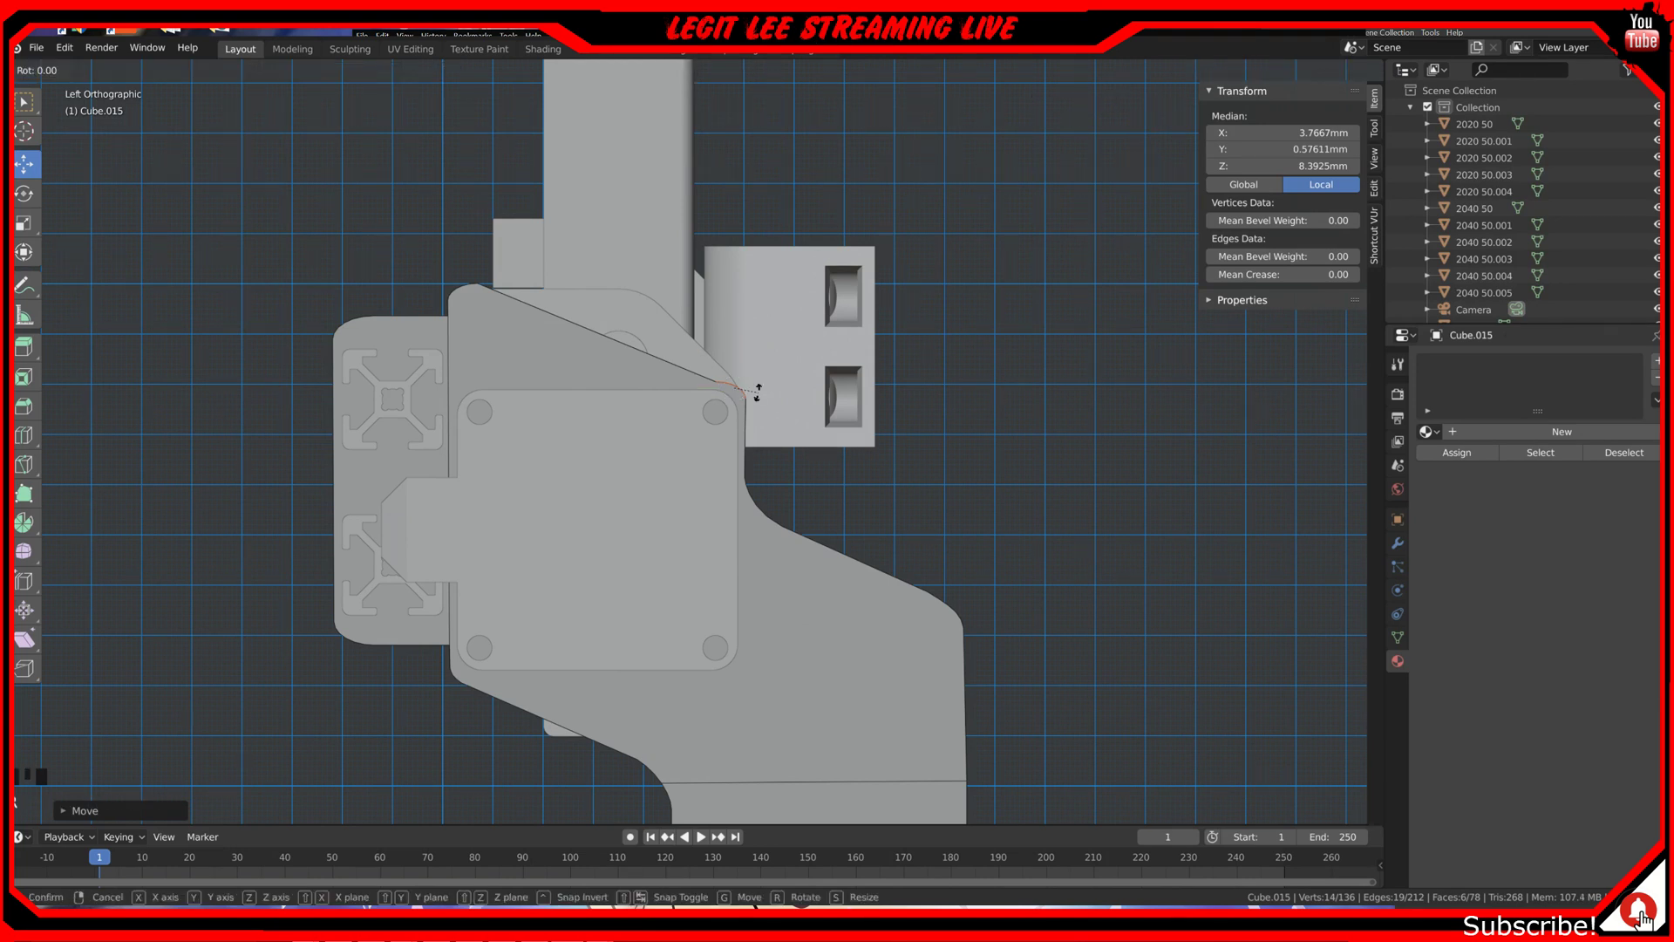
text(25)
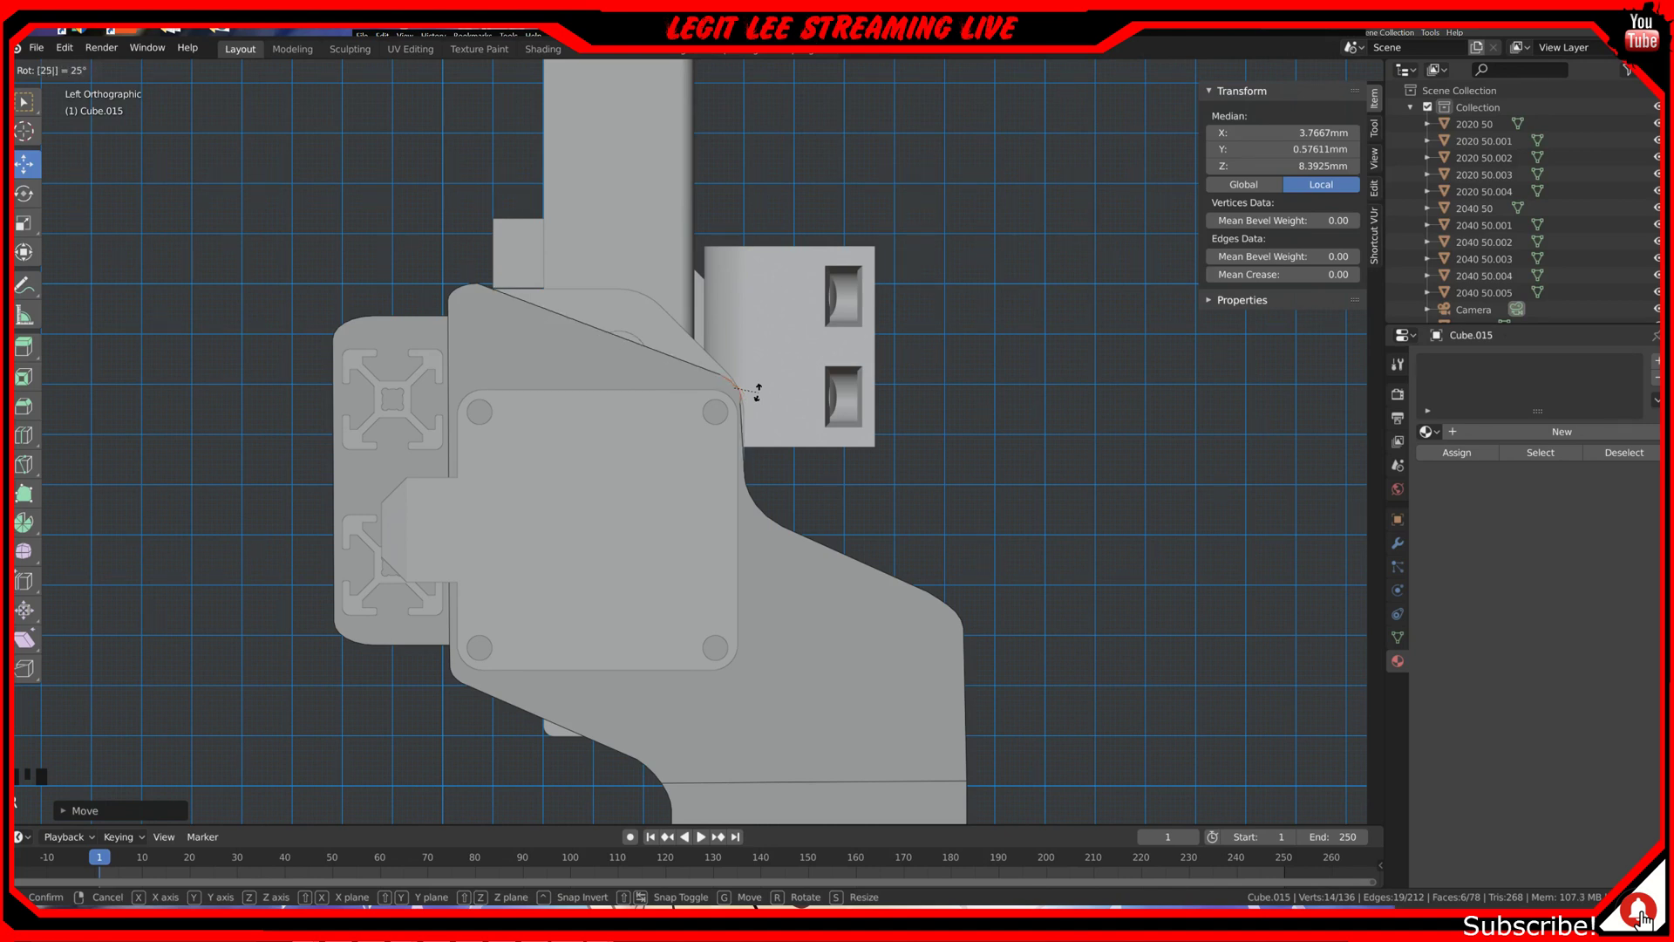
key(Return)
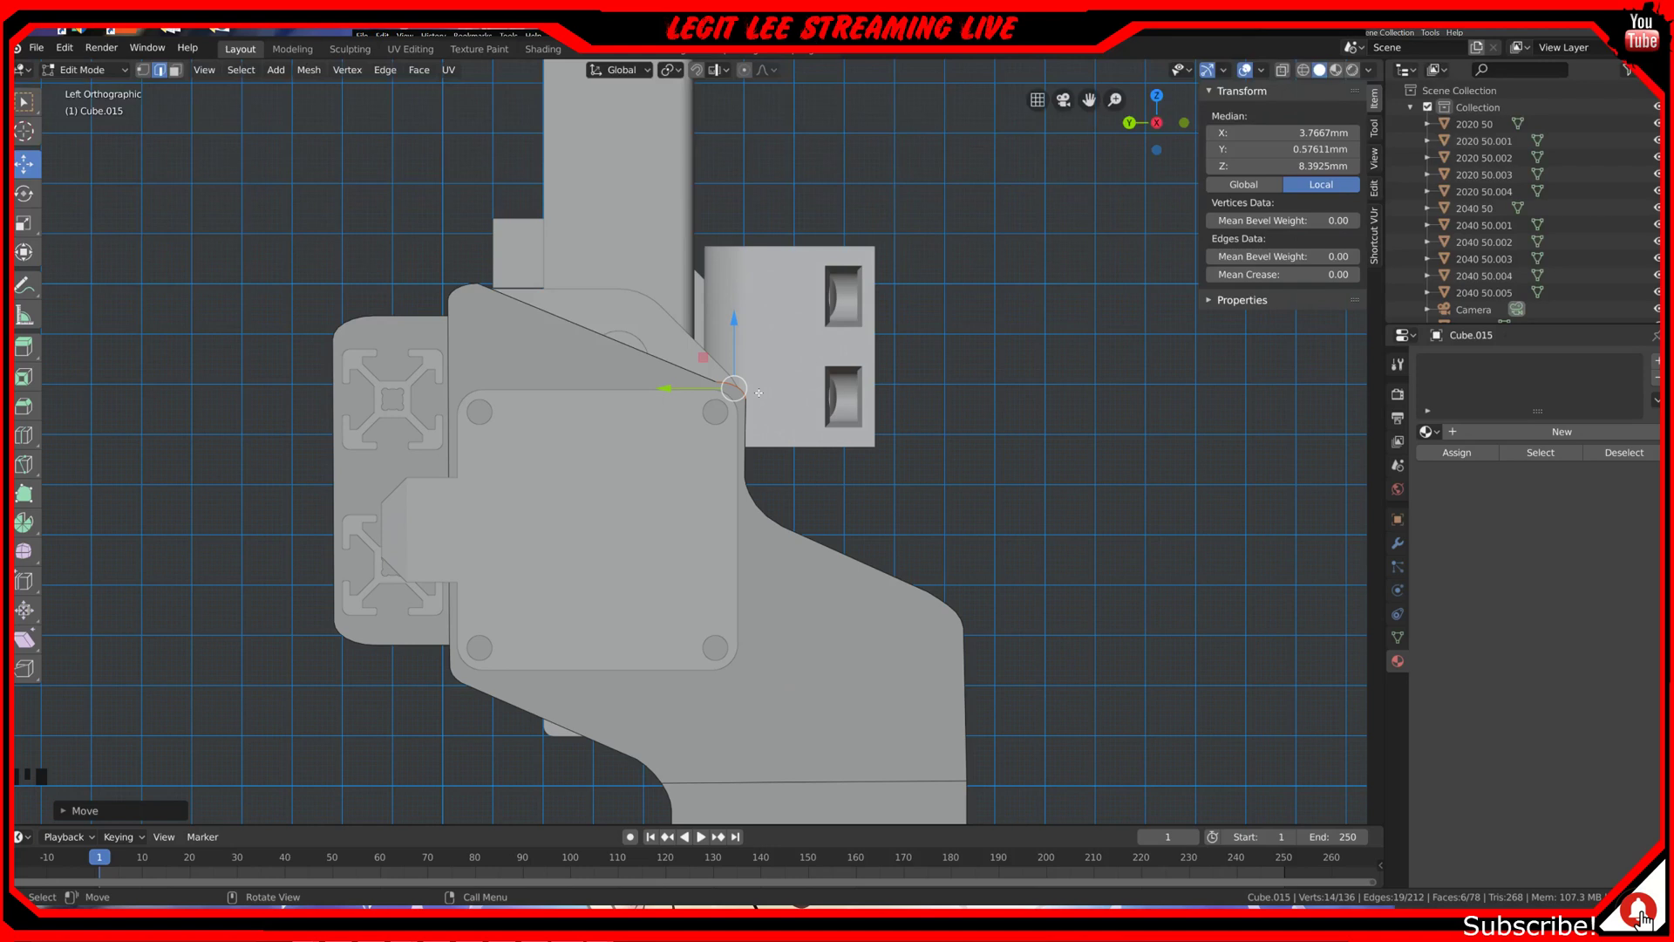
Step: Rotate the lowered rounded front corner by 30 degrees in the left view
text(r30)
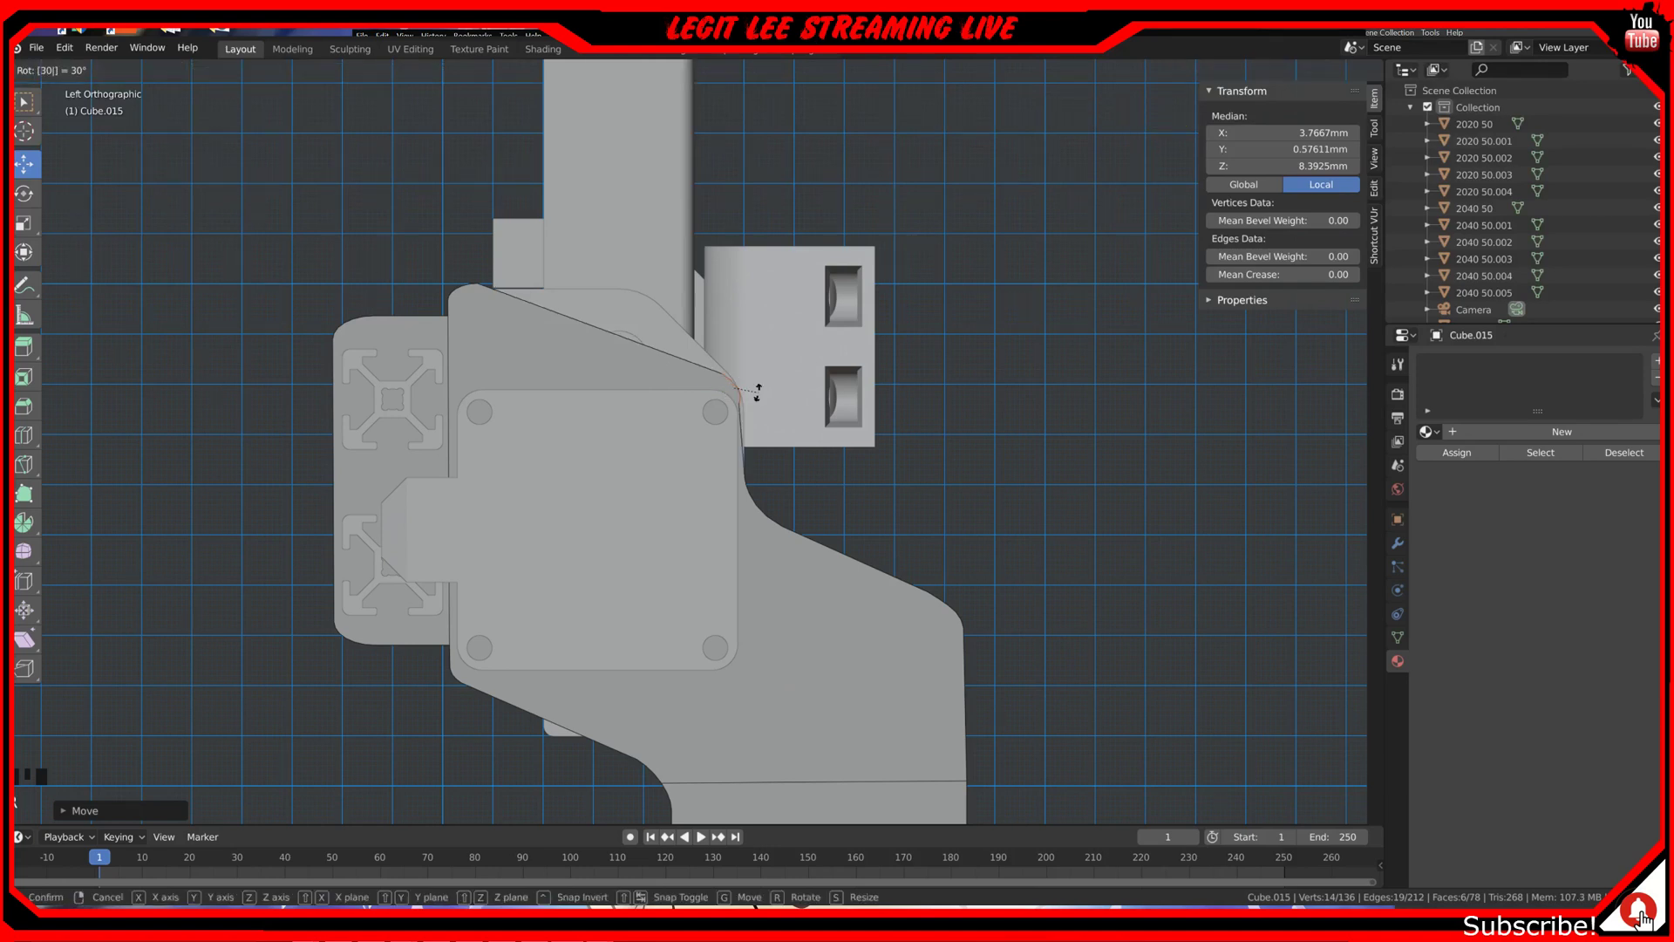
key(Return)
scroll(758, 393, up, 2)
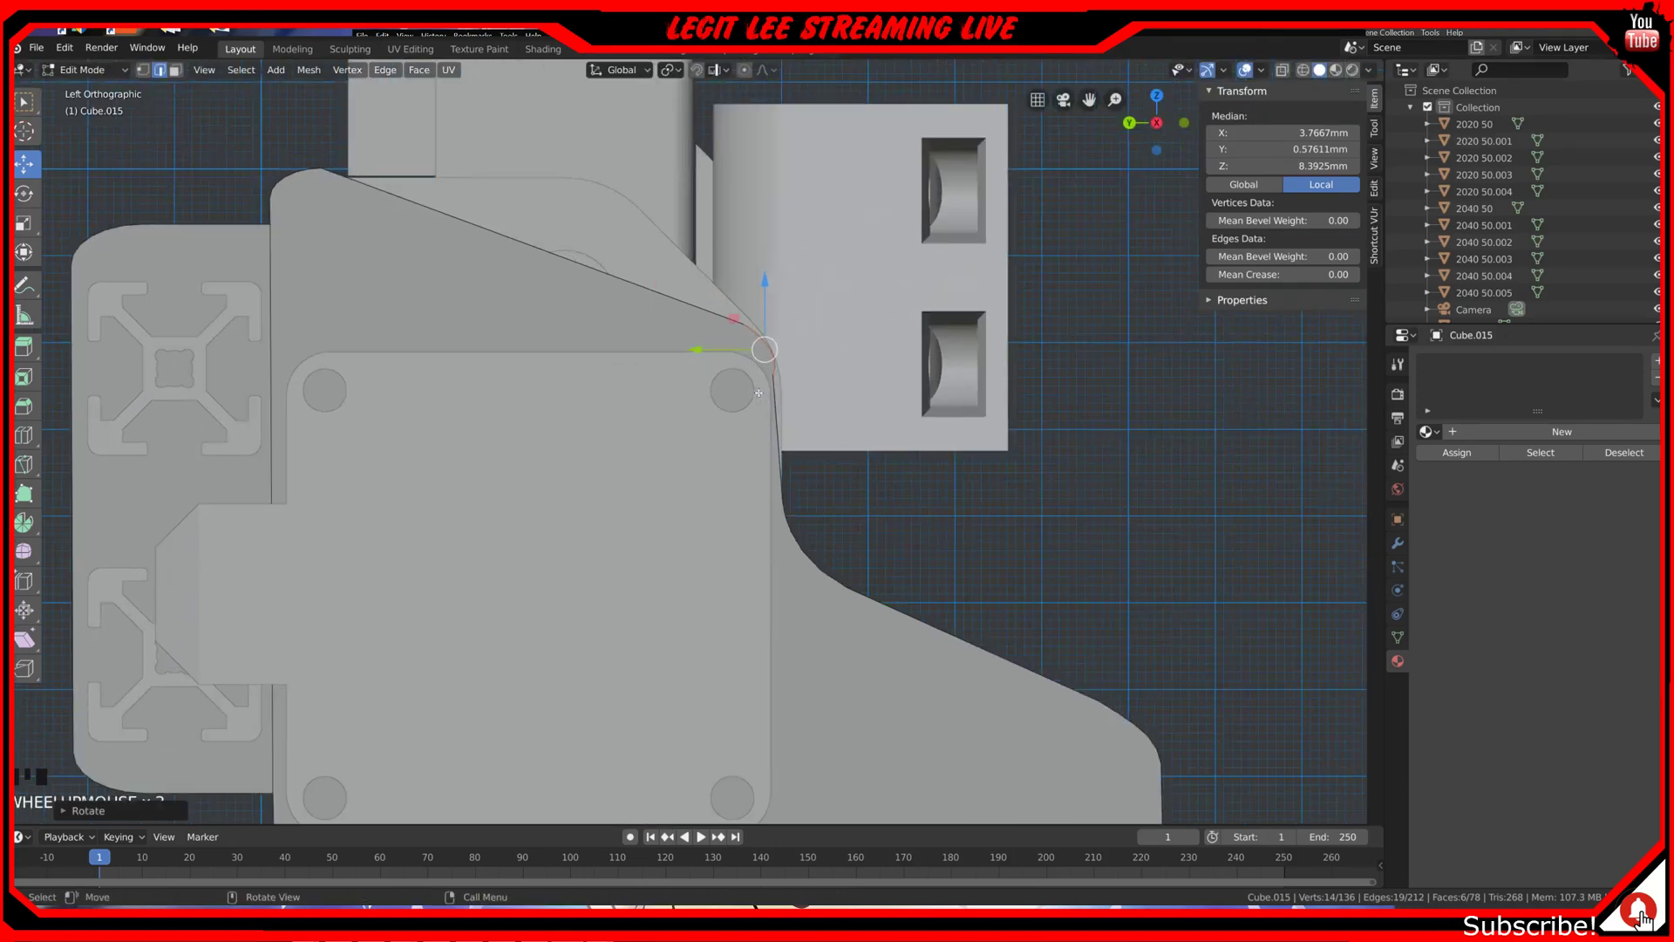
Step: Move the lowest edge of the rounded front corner along Y to 0.51044 mm, in line with the vertical face below
middle_drag(850, 309, 796, 384)
scroll(797, 384, down, 1)
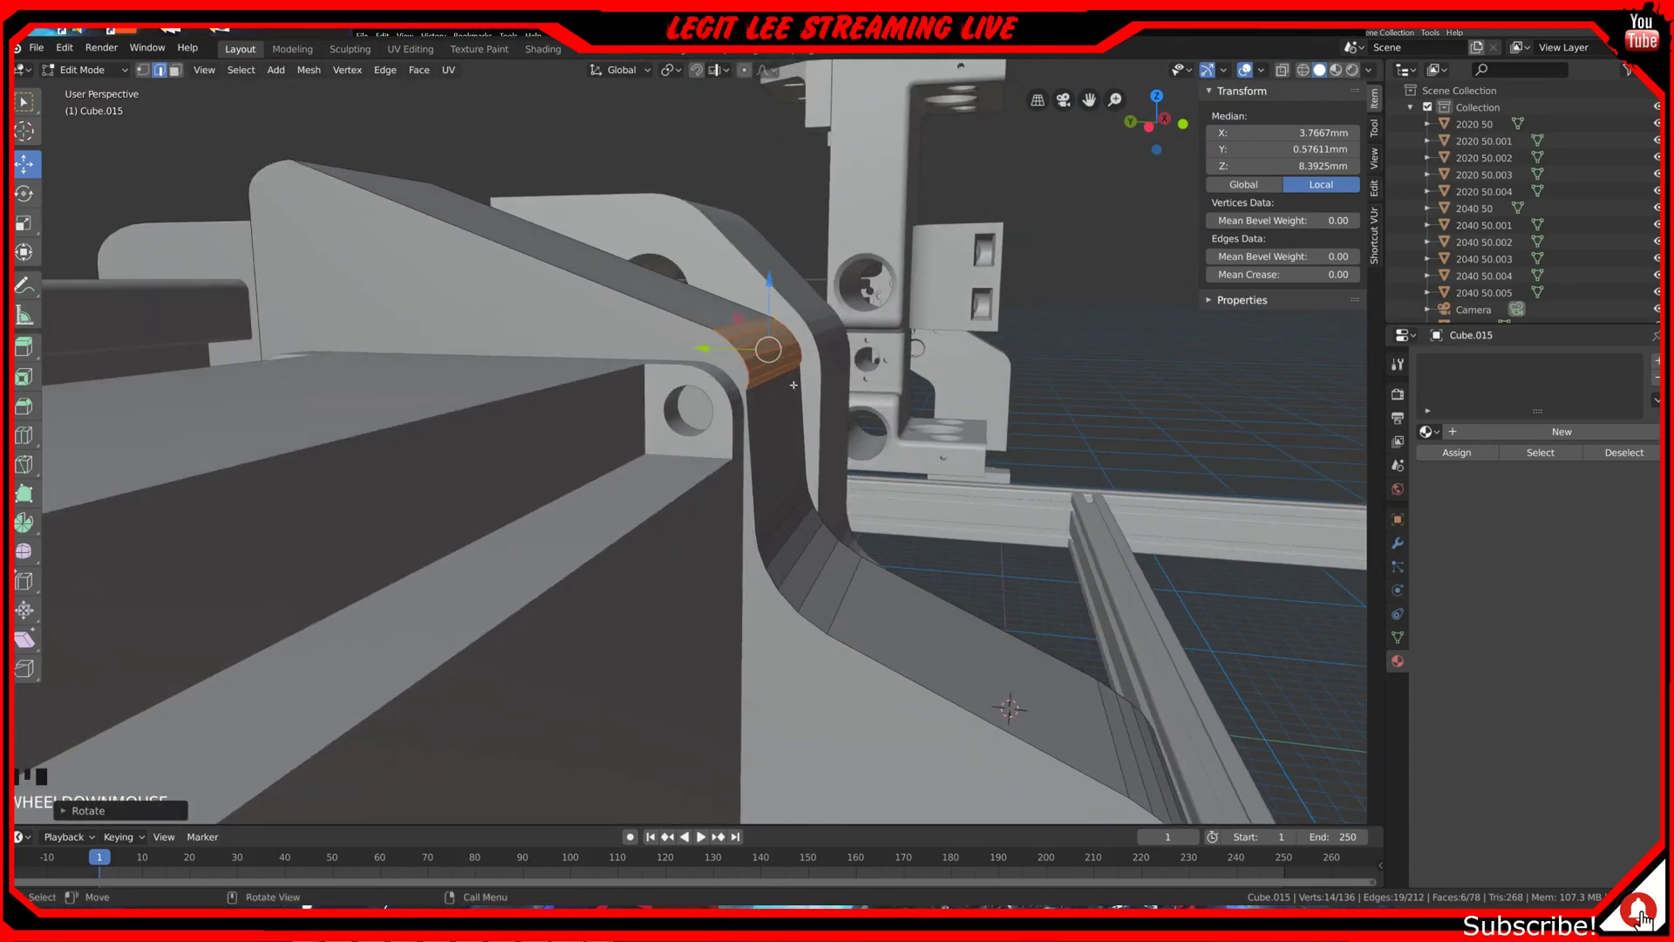
click(780, 381)
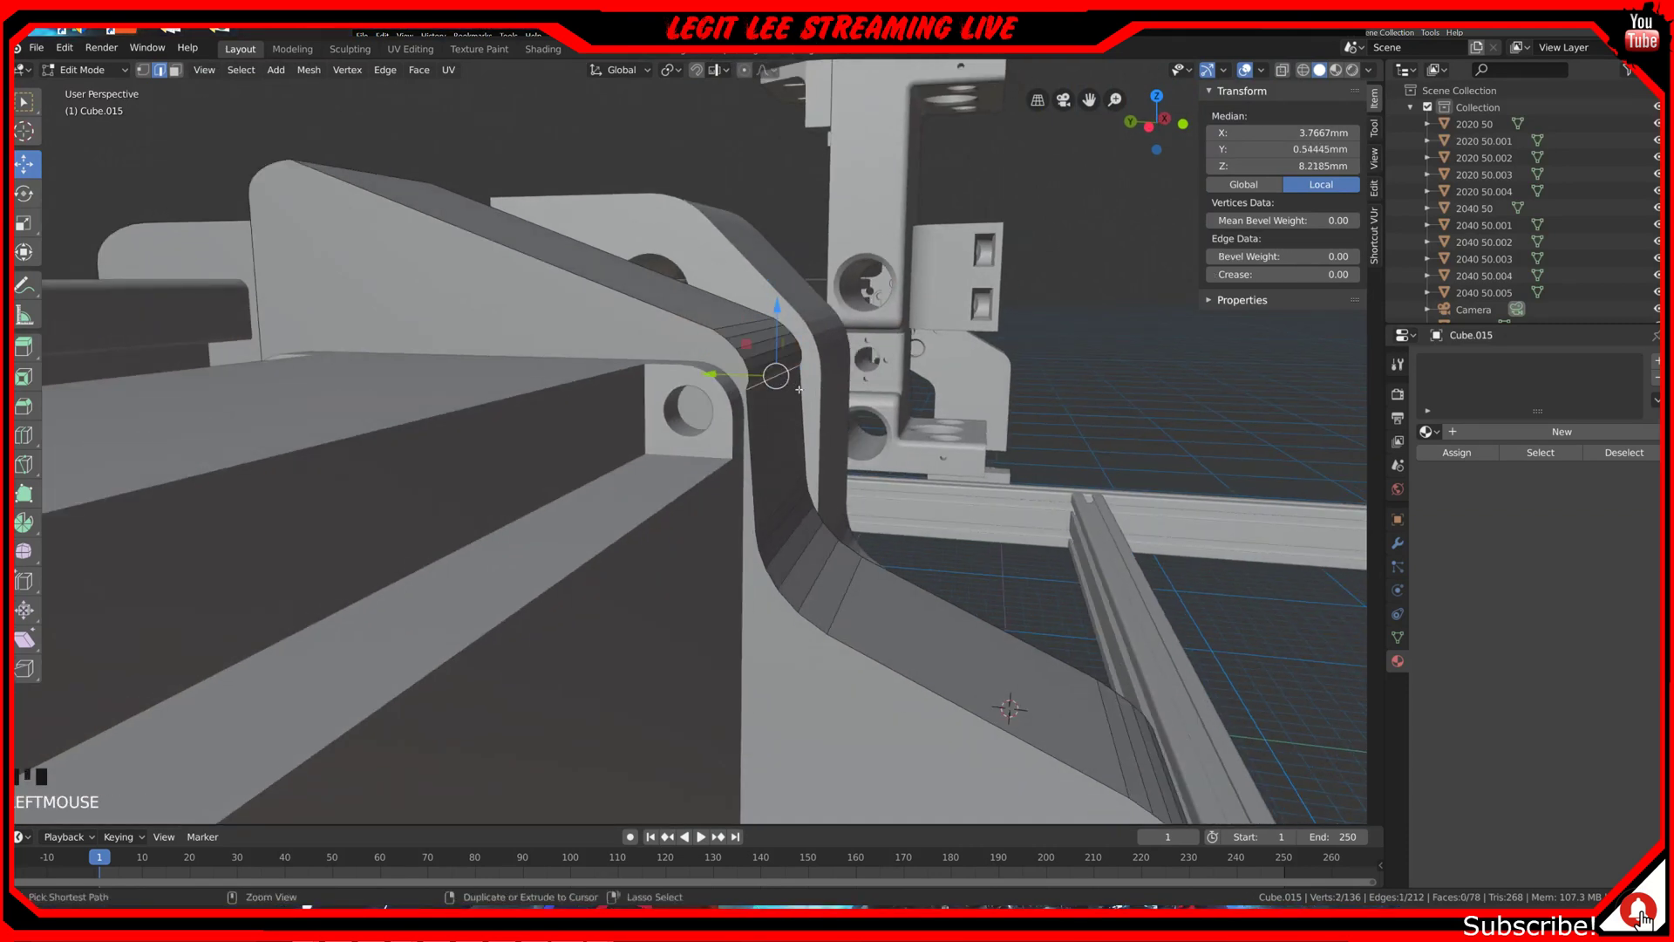
key(ctrl+KP_3)
scroll(750, 357, up, 2)
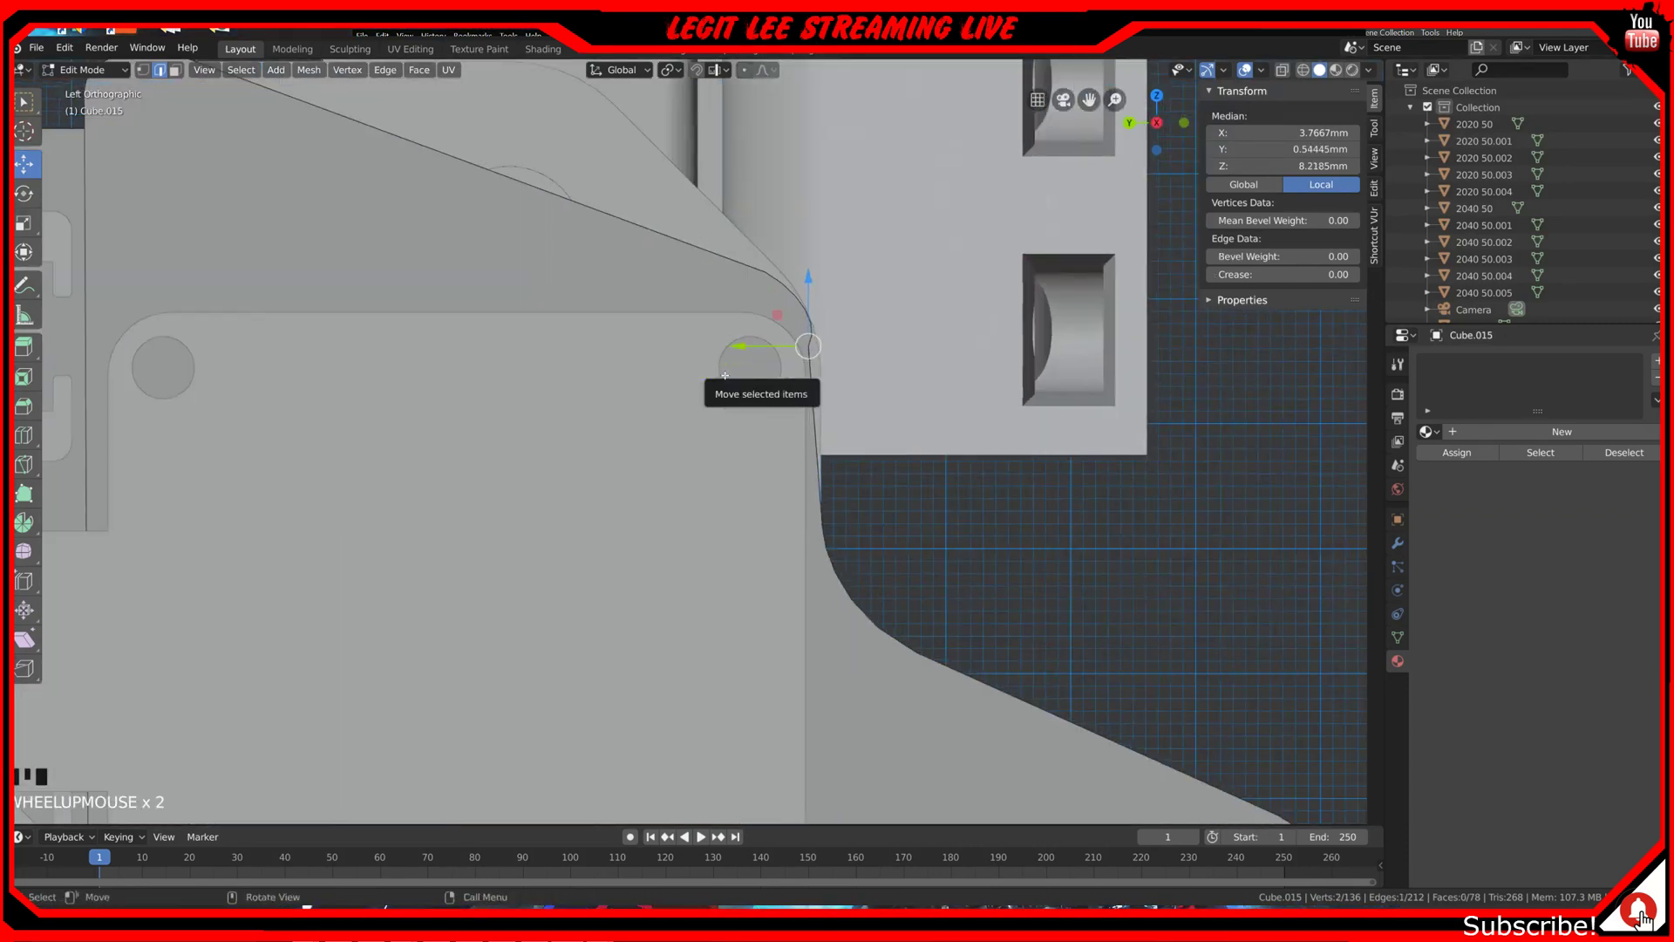
ctrl+drag(743, 346, 750, 349)
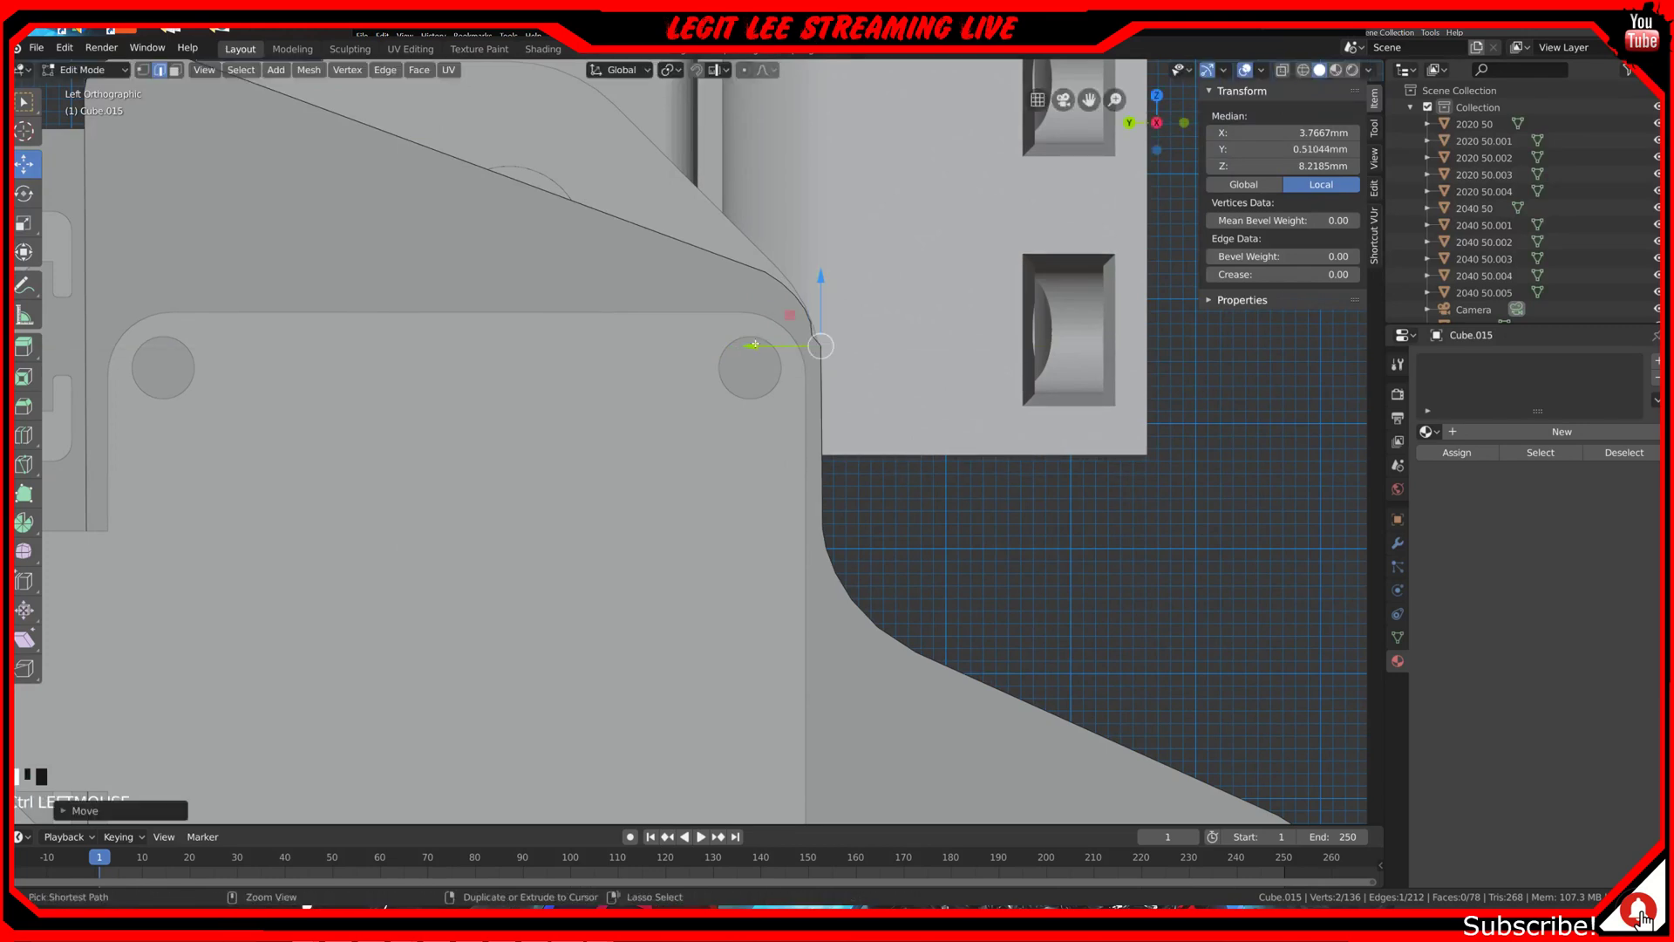
Step: Move the second-lowest edge of the rounded front corner outward along Y to 0.51472 mm
middle_drag(750, 349, 815, 340)
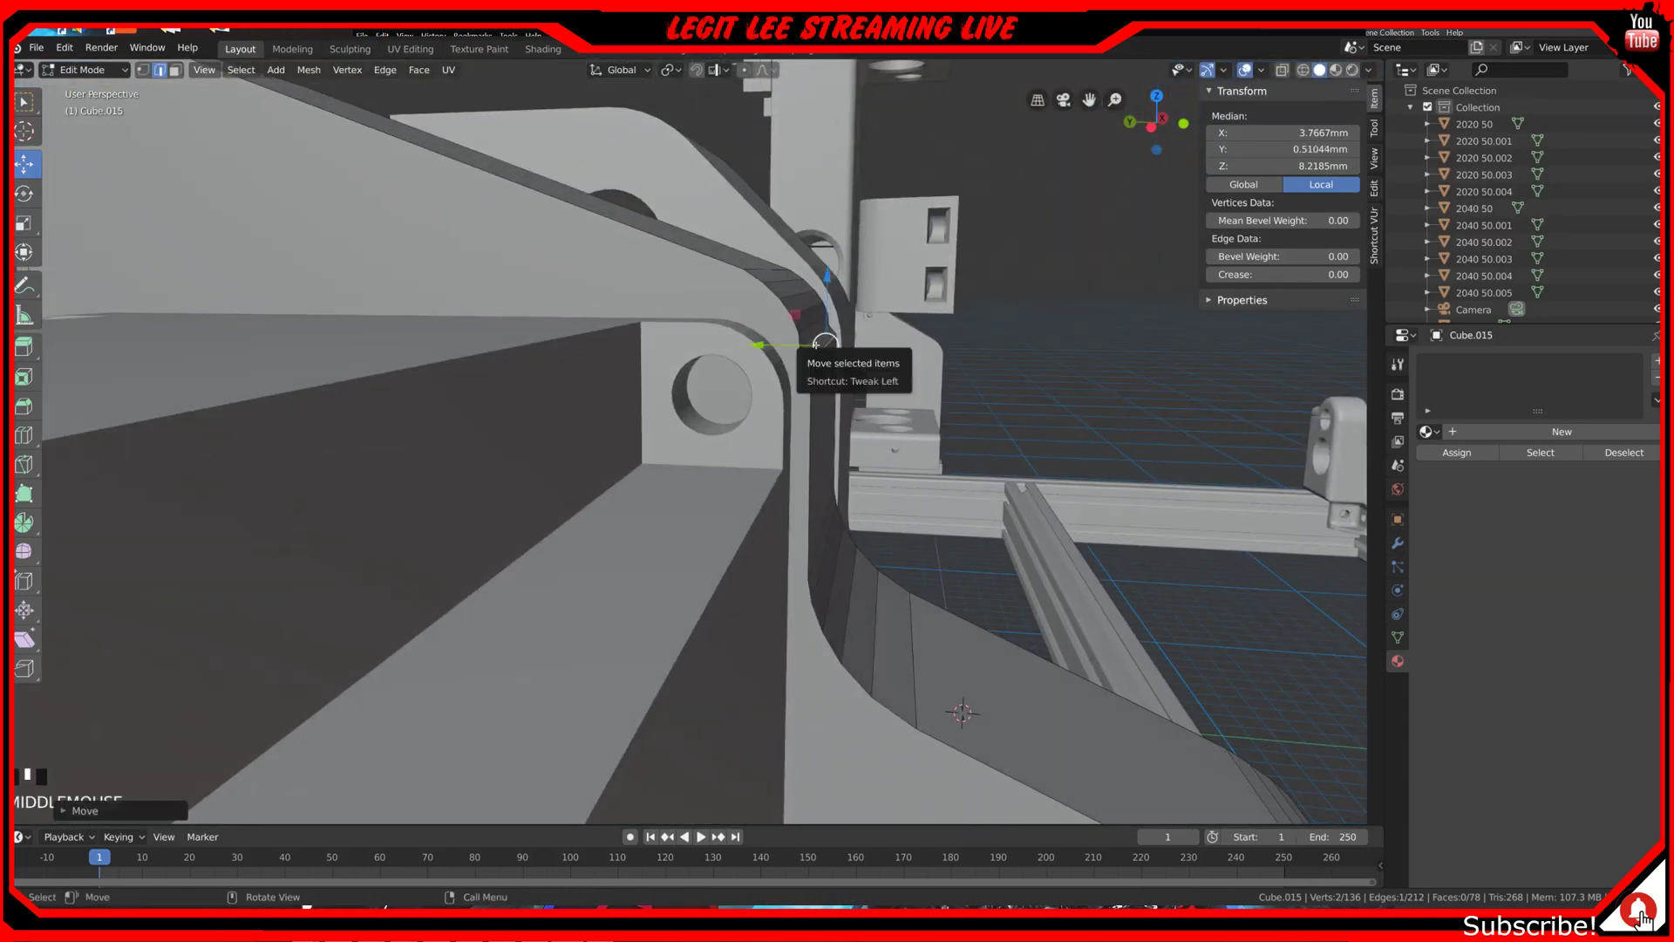
click(815, 340)
drag(812, 336, 789, 373)
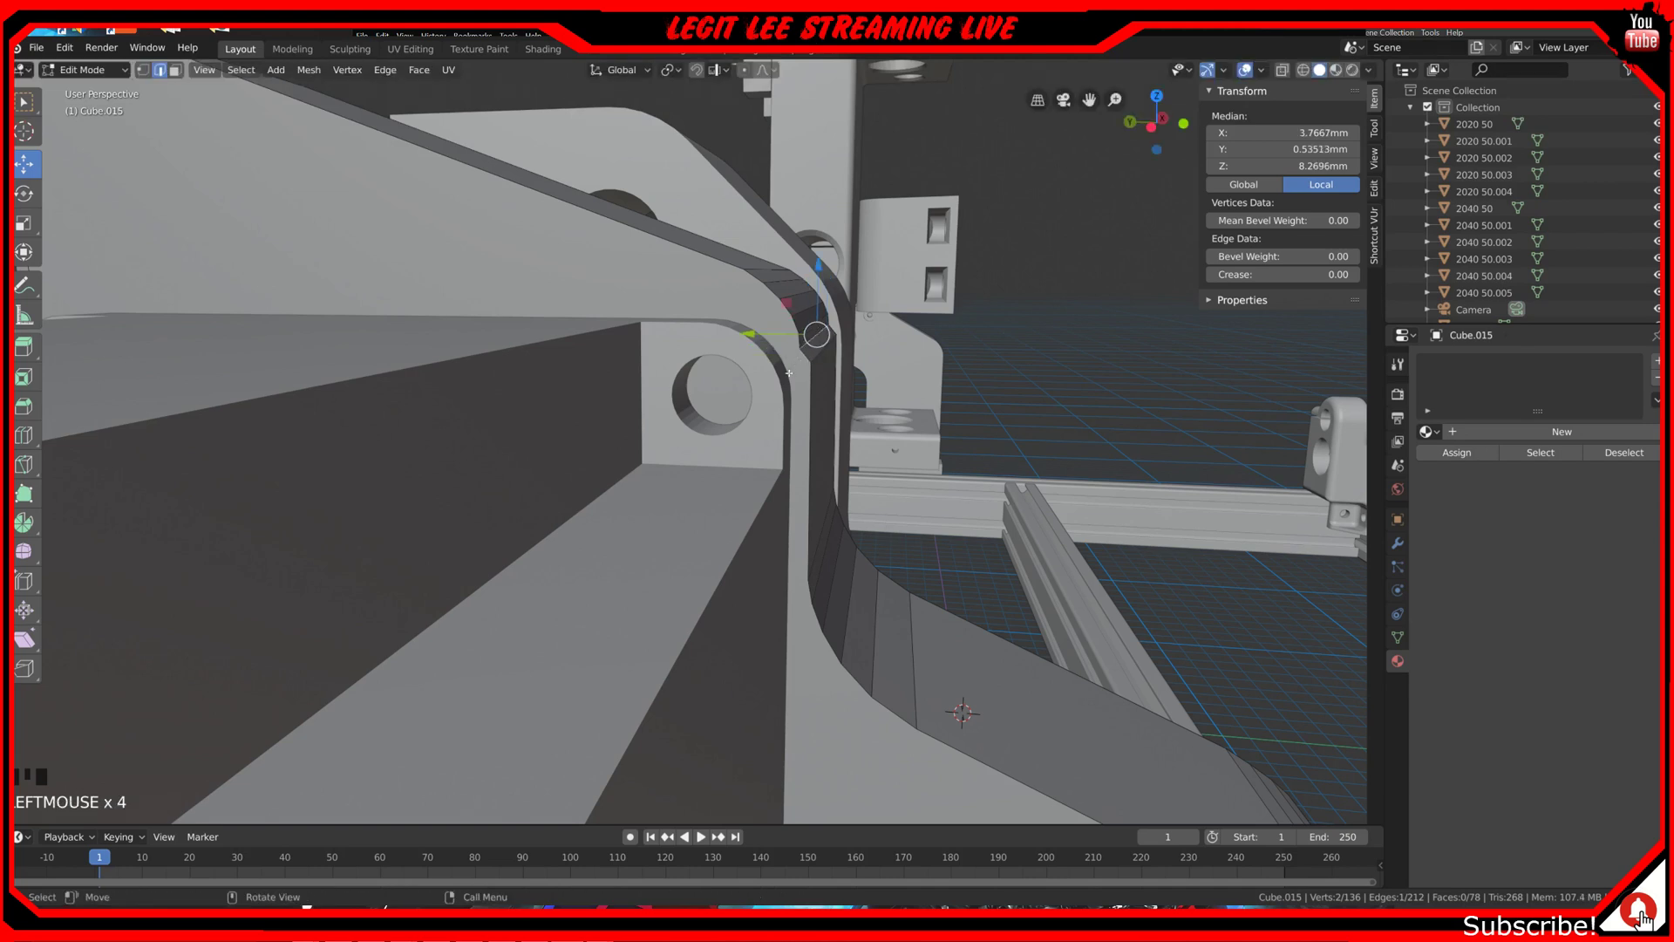
key(ctrl+KP_3)
scroll(1074, 141, up, 4)
shift+middle_drag(1074, 141, 798, 488)
scroll(552, 616, up, 4)
ctrl+drag(552, 608, 658, 620)
key(z)
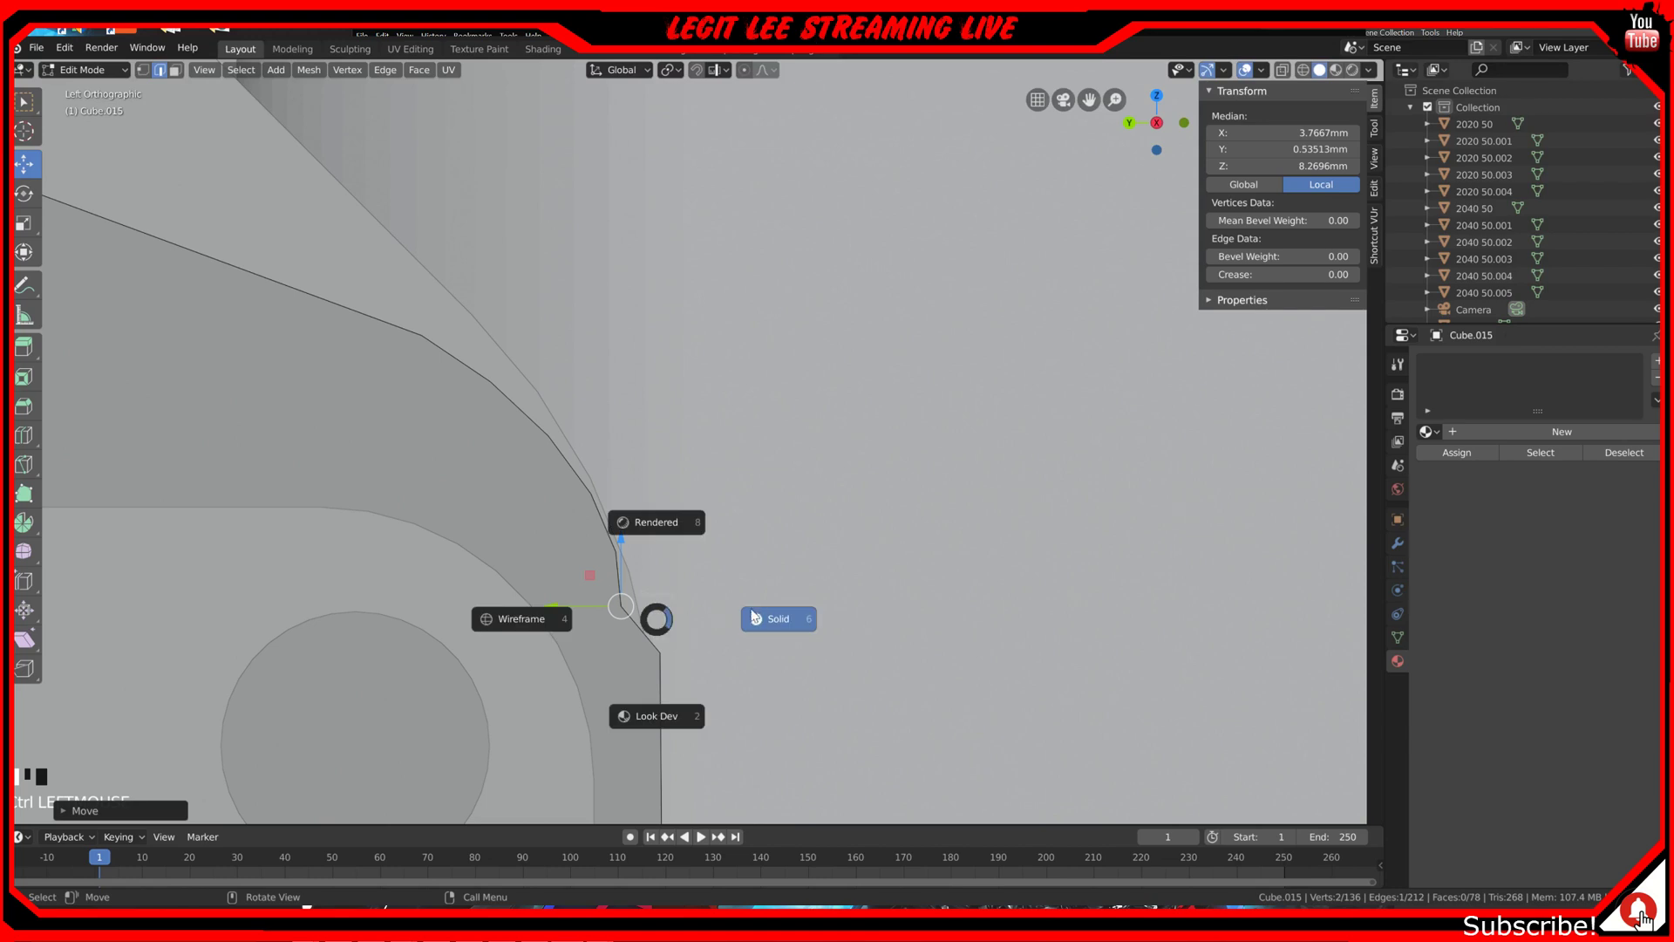
click(572, 608)
scroll(674, 621, up, 2)
scroll(674, 621, up, 2)
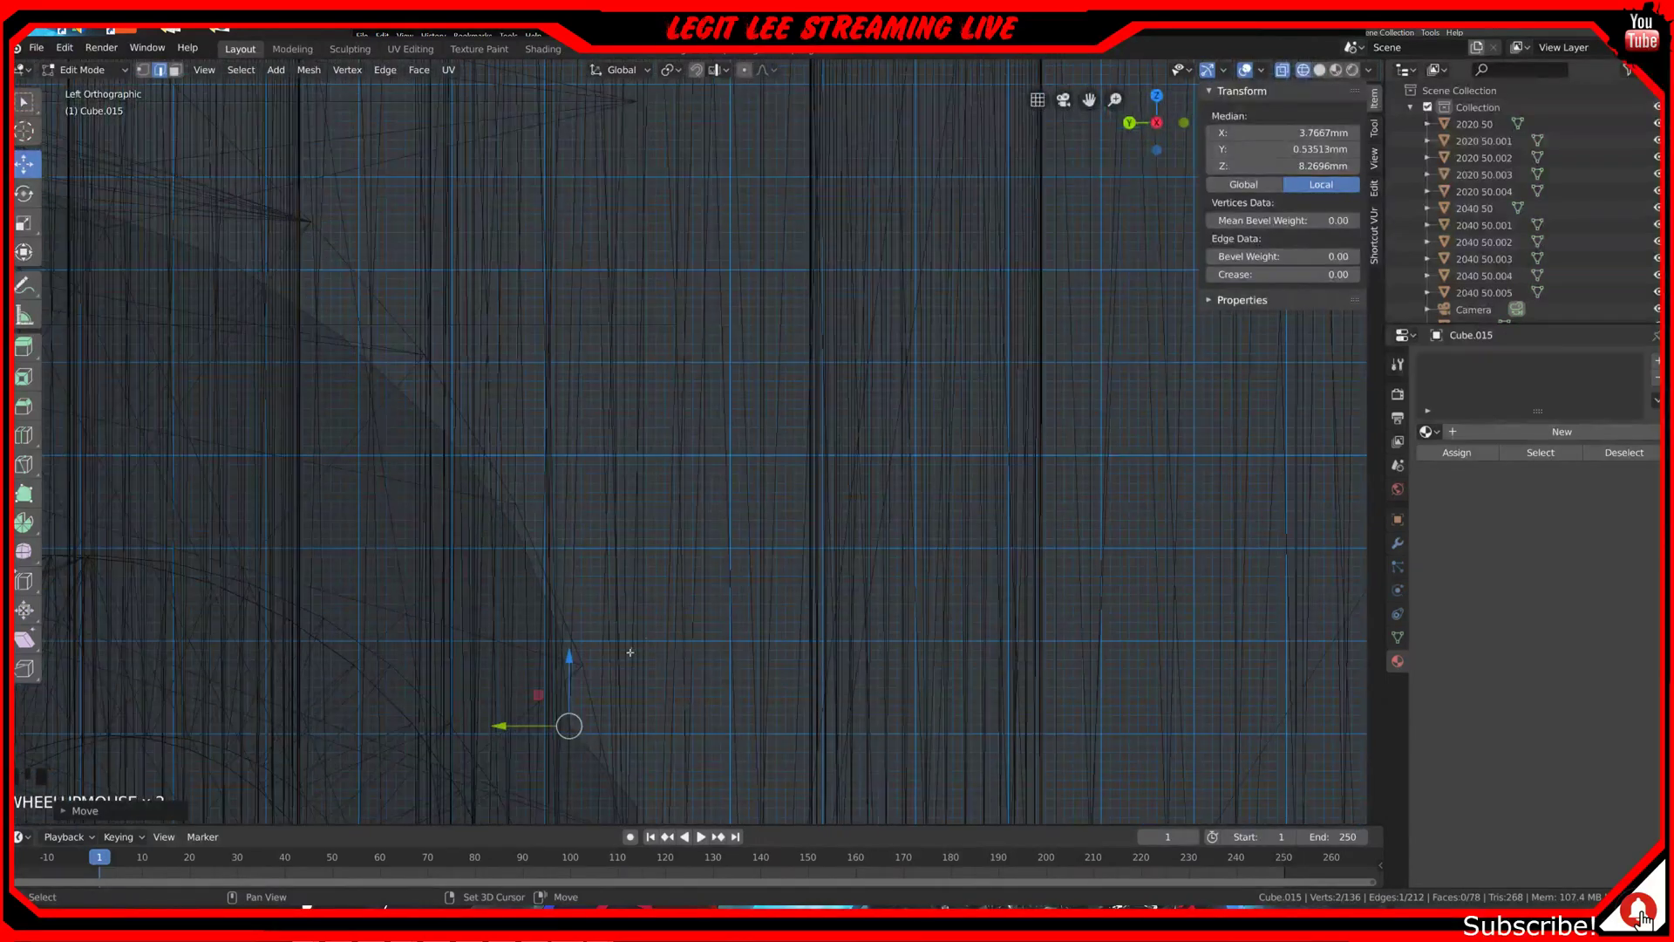
ctrl+drag(593, 391, 700, 371)
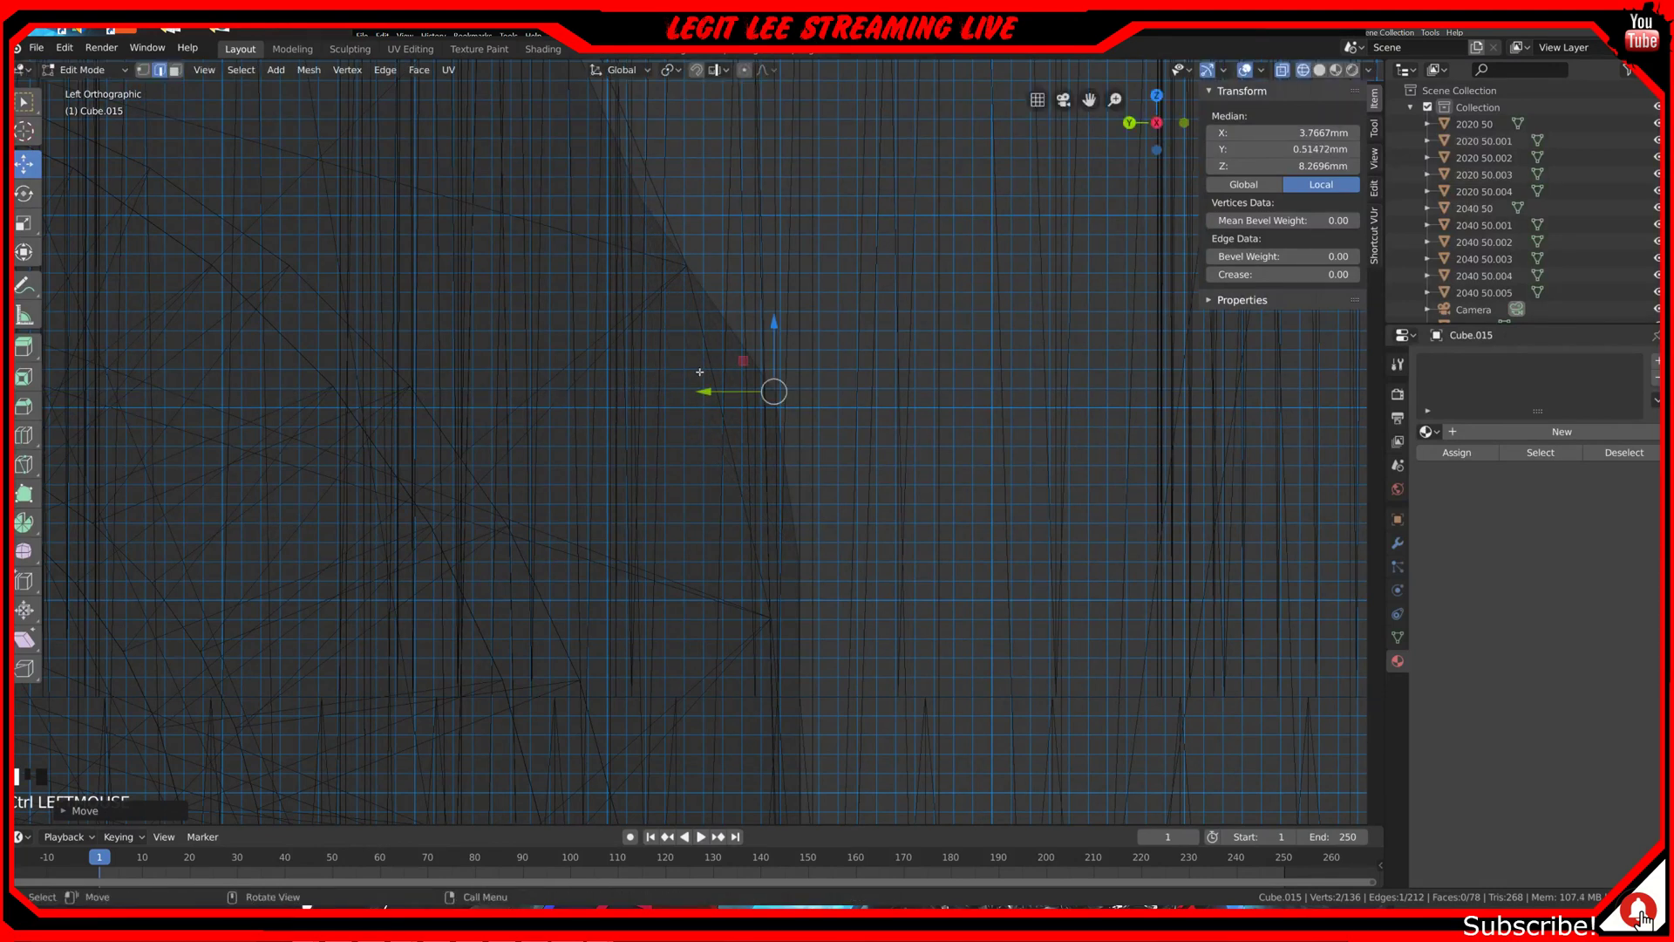
Step: Shift the third edge from the bottom of the rounded front corner slightly outward along Y to smooth the curve
scroll(699, 371, down, 6)
scroll(699, 371, down, 1)
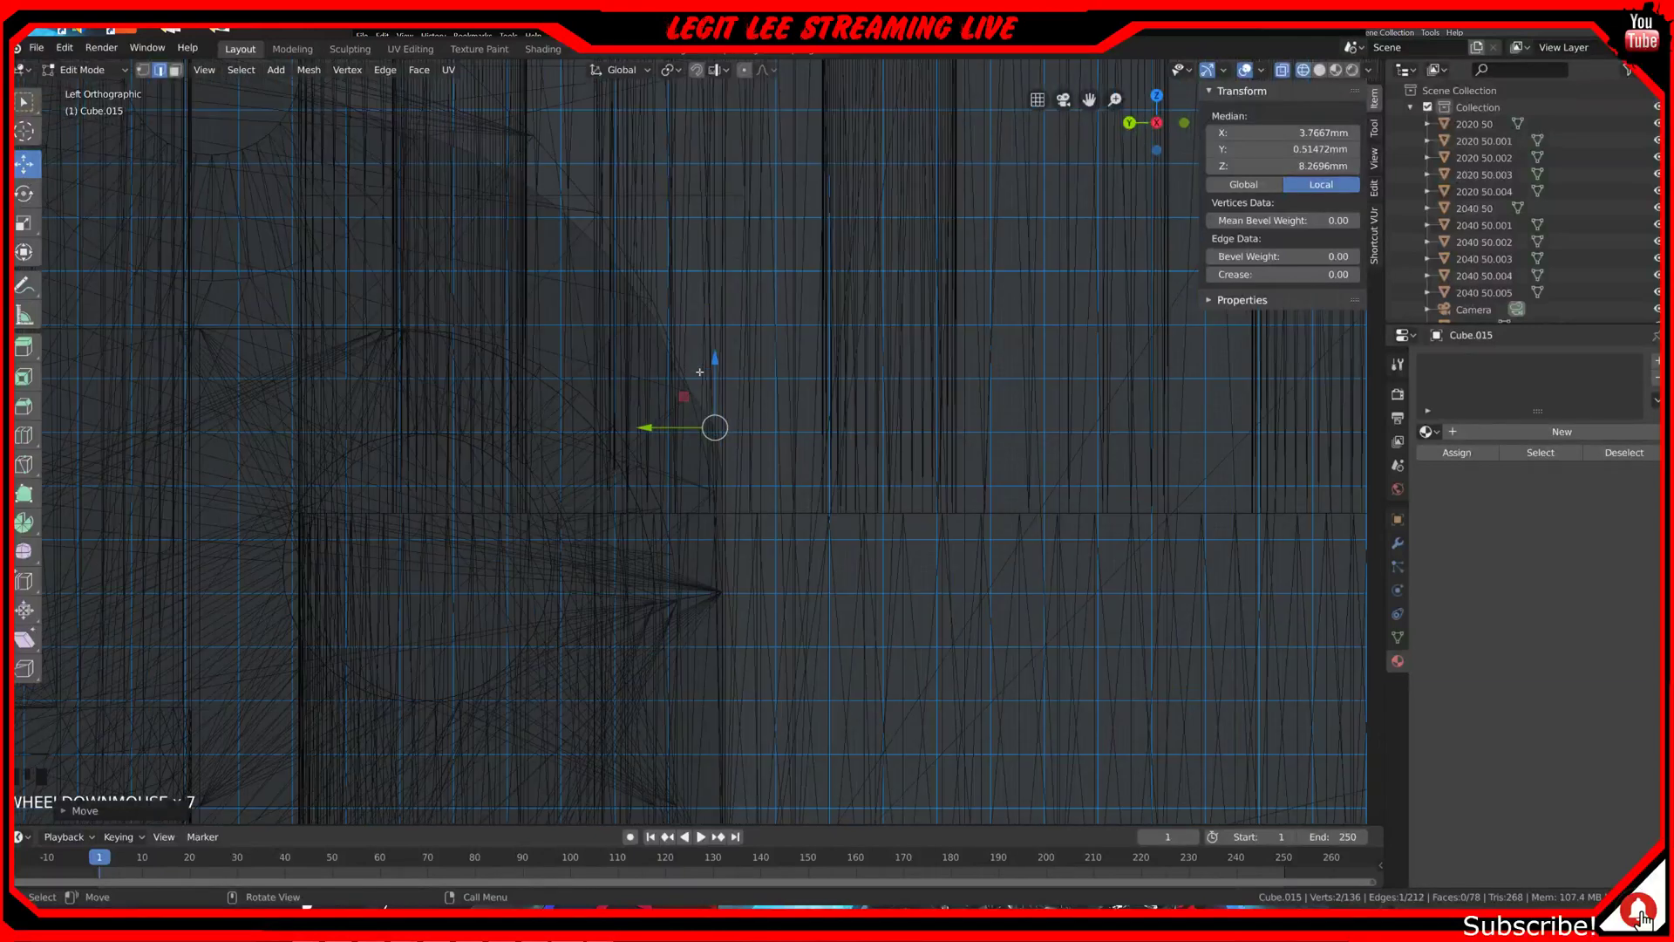
key(z)
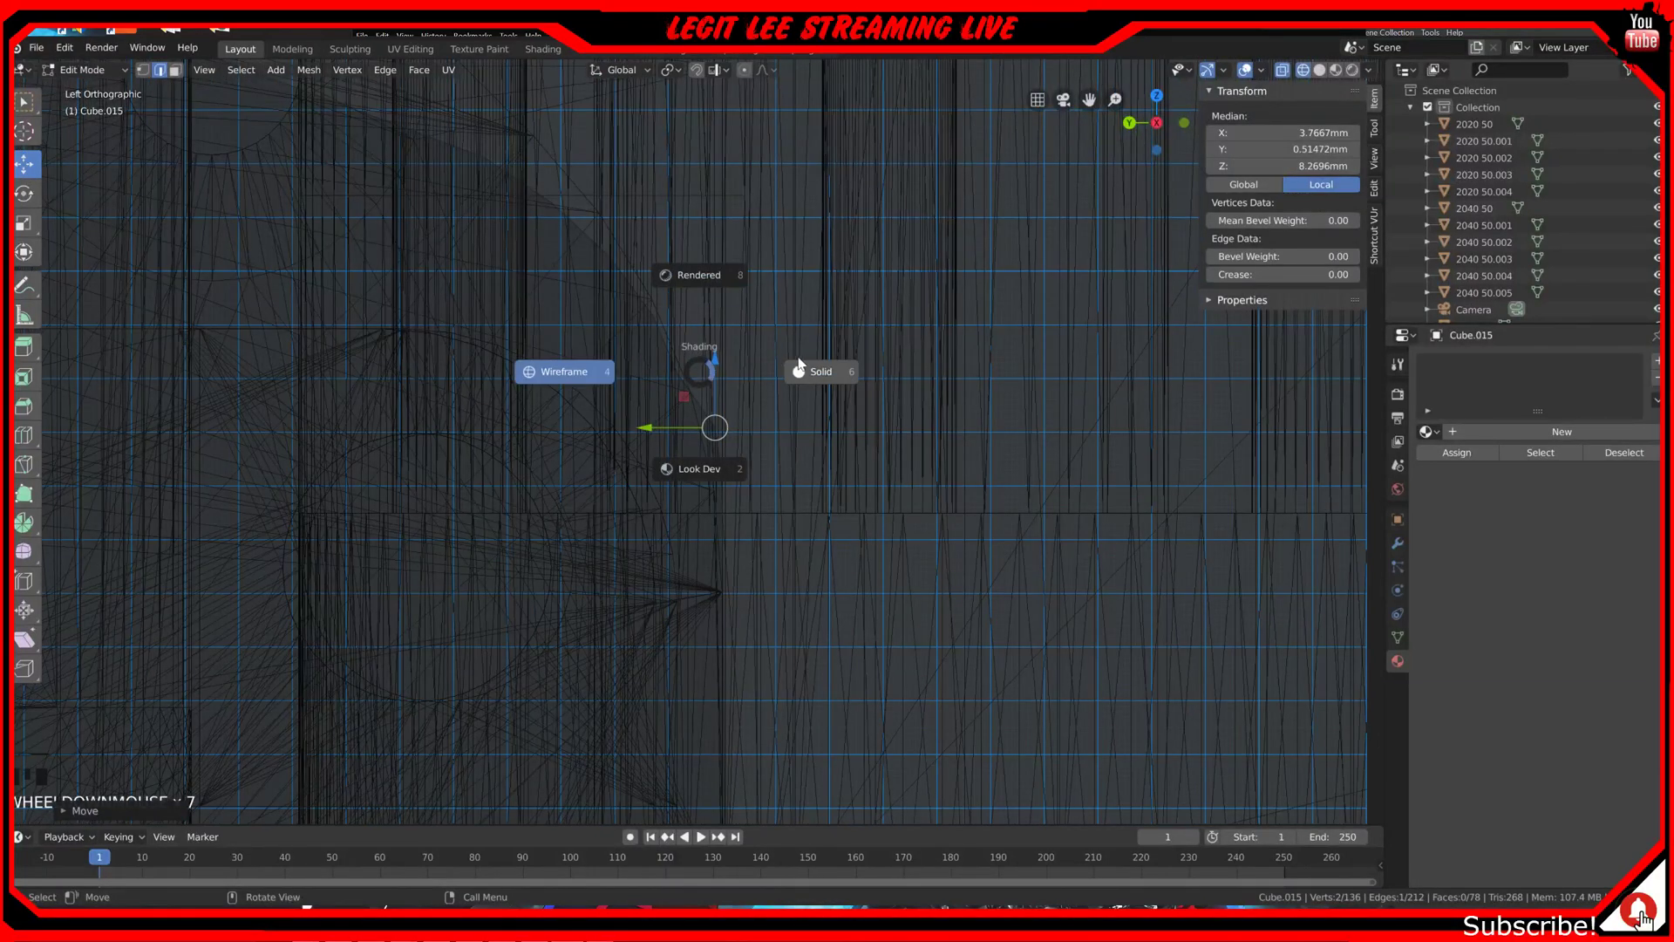
click(806, 367)
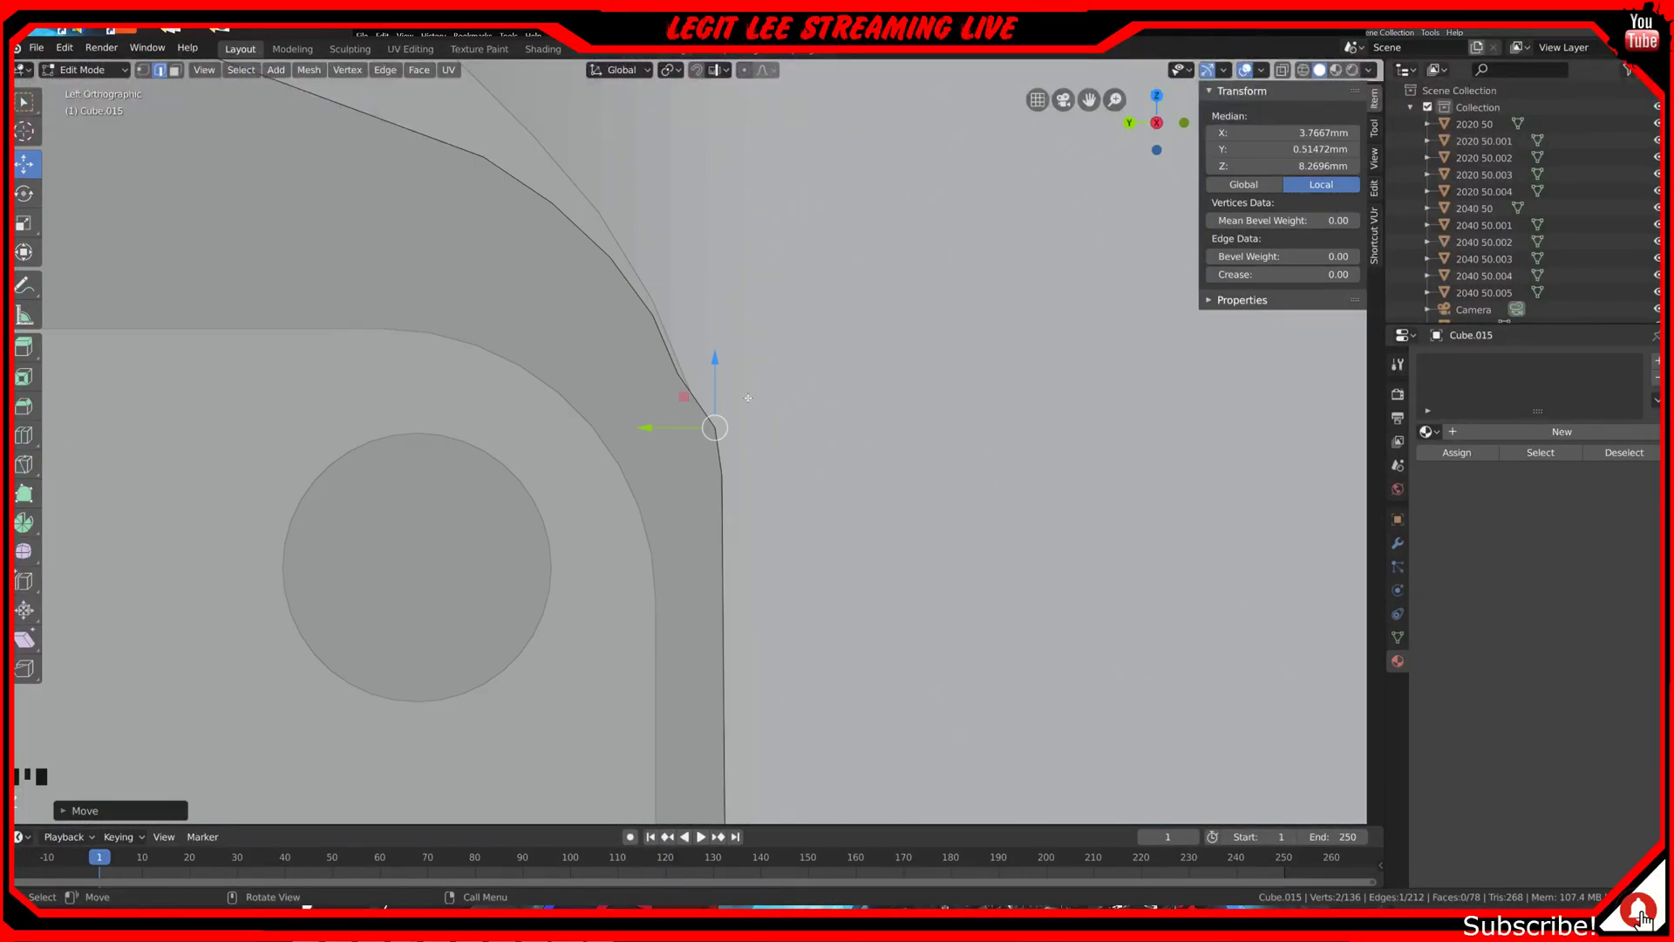
middle_drag(717, 396, 628, 384)
click(627, 384)
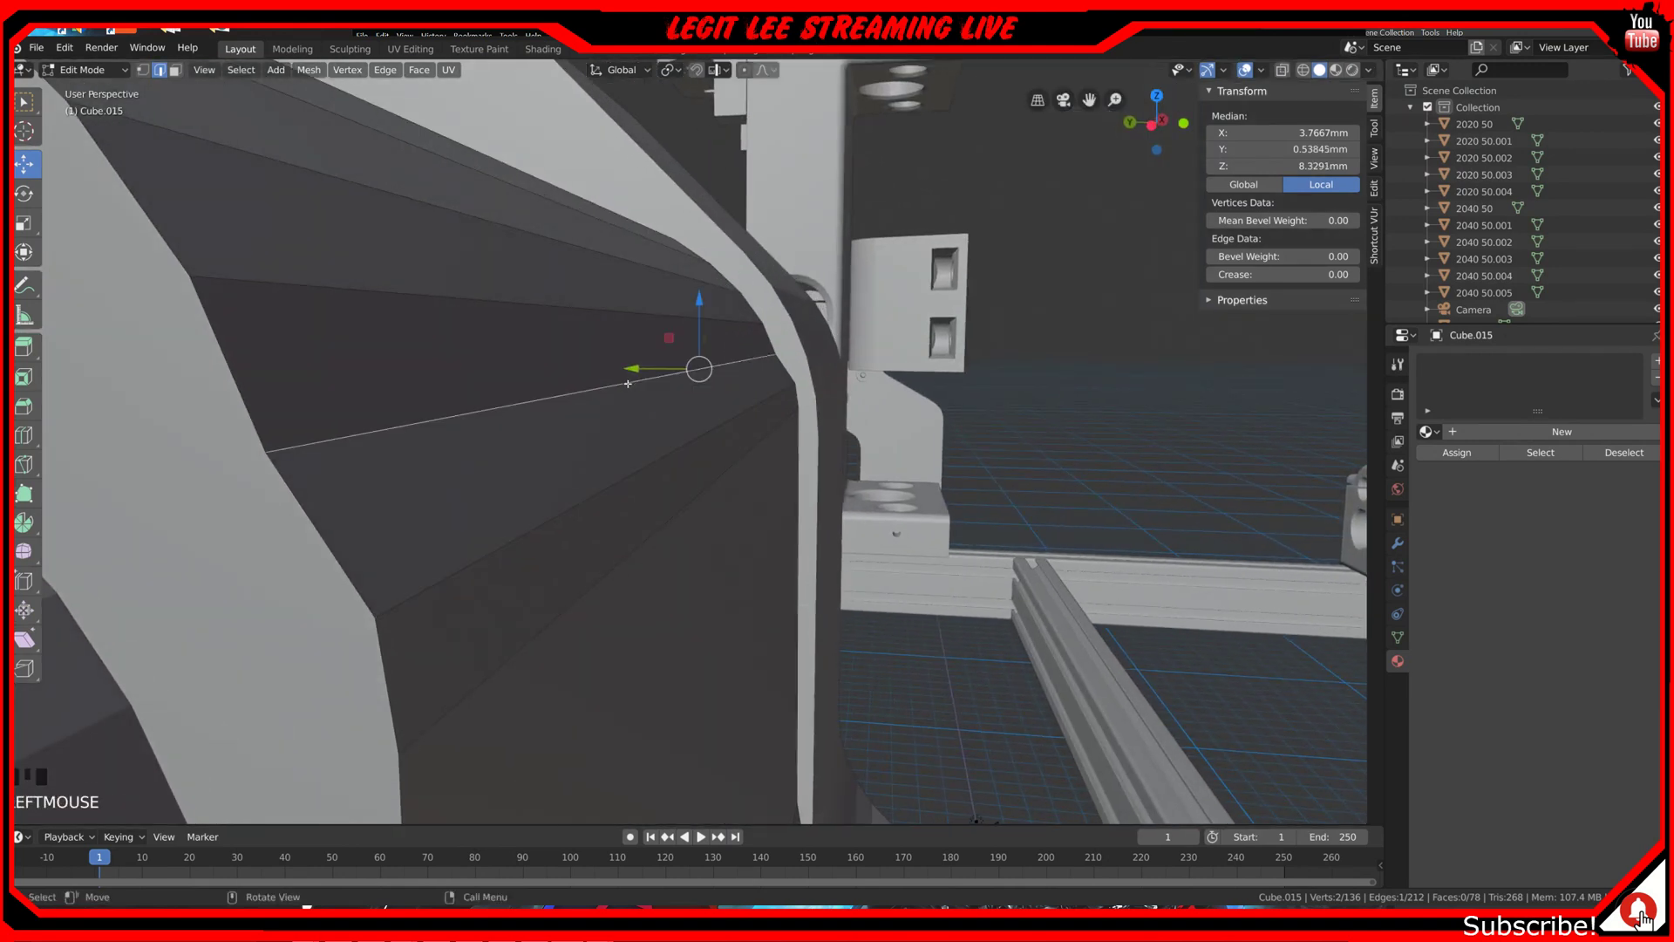
key(ctrl+KP_3)
scroll(621, 327, up, 3)
ctrl+drag(621, 327, 630, 312)
Step: Move the fourth edge from the bottom of the rounded front corner outward along Y to 0.54739 mm
scroll(630, 312, down, 3)
middle_drag(629, 312, 605, 313)
scroll(604, 312, up, 1)
click(604, 311)
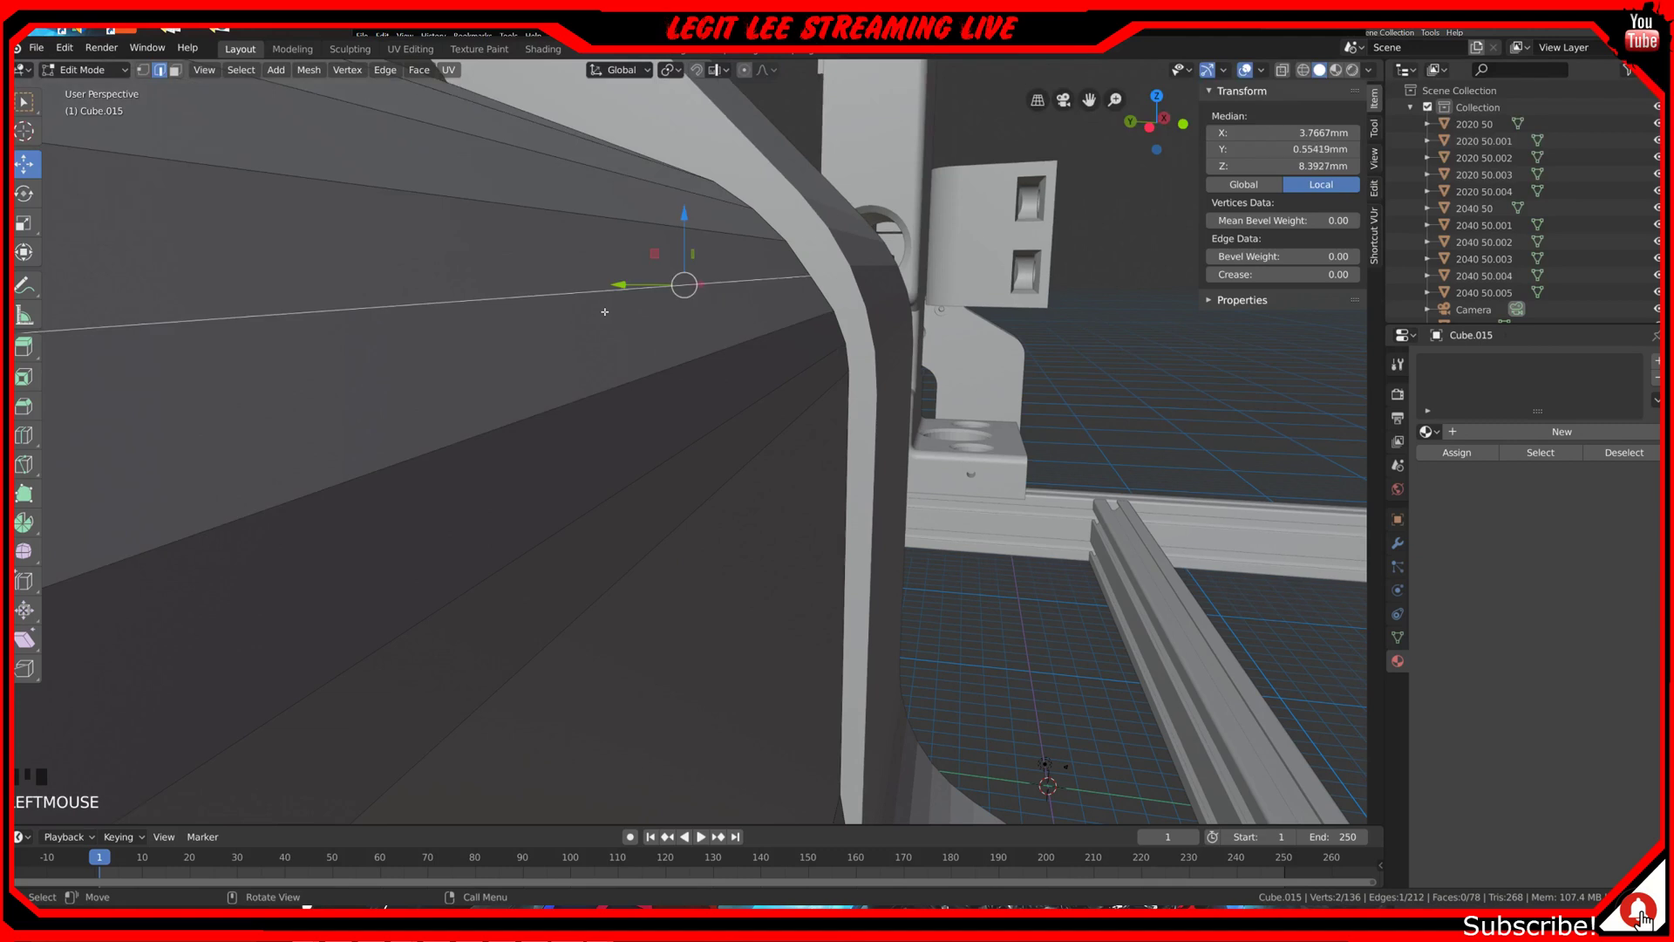
key(ctrl+KP_3)
ctrl+drag(577, 292, 584, 288)
scroll(591, 286, down, 3)
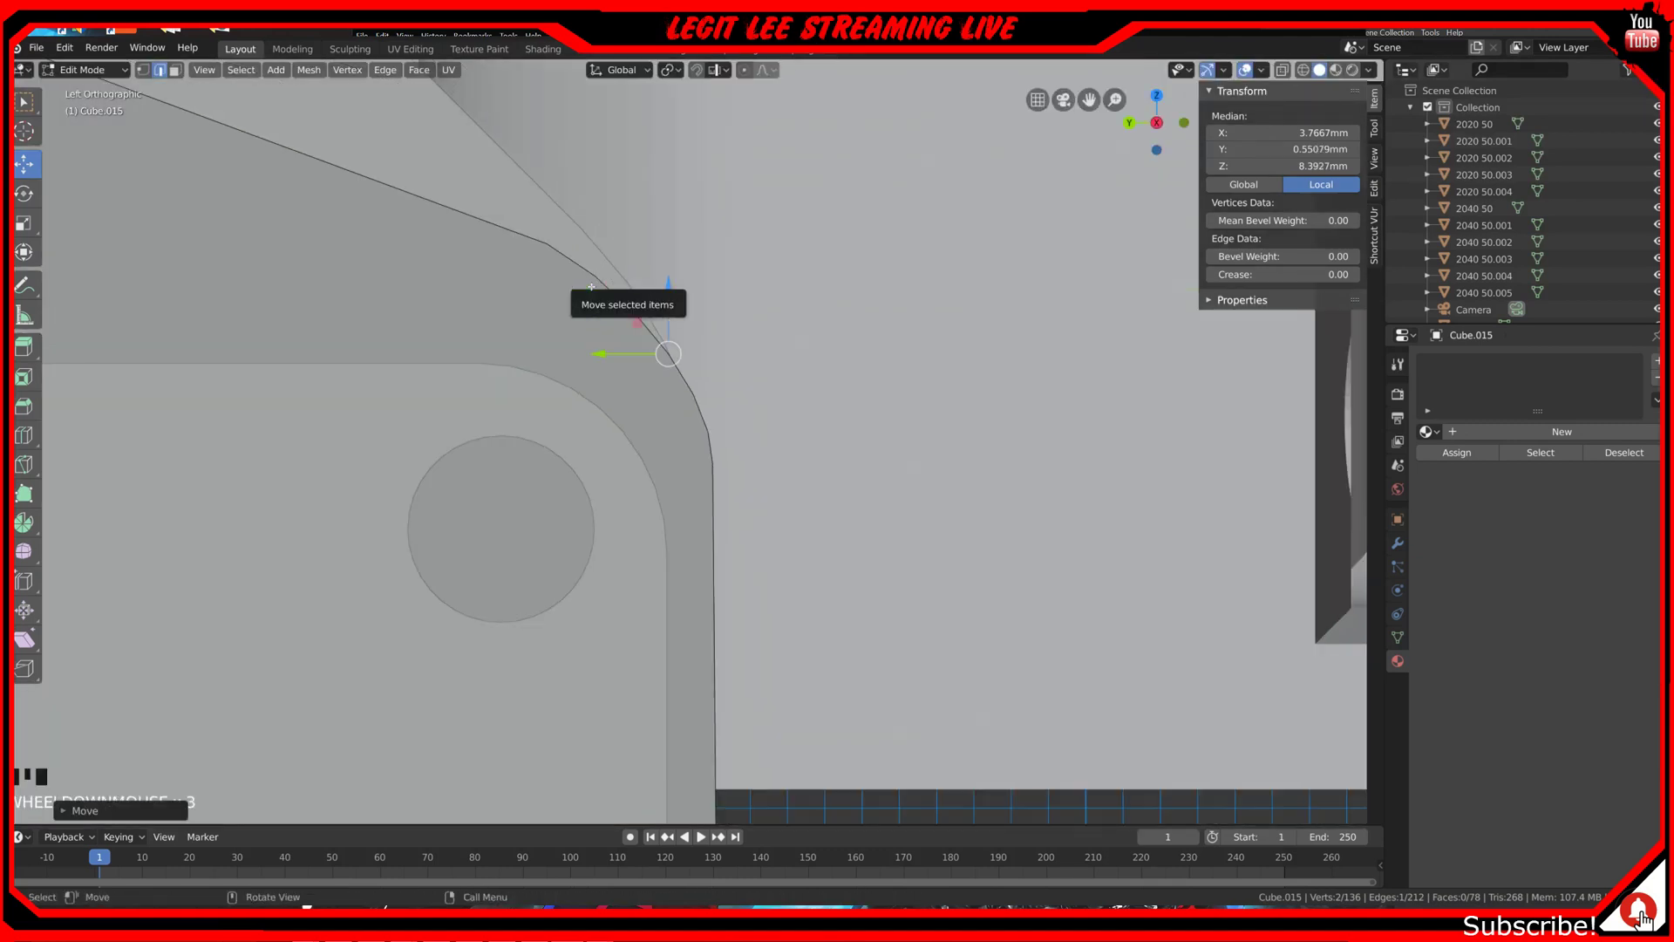
middle_drag(591, 286, 630, 320)
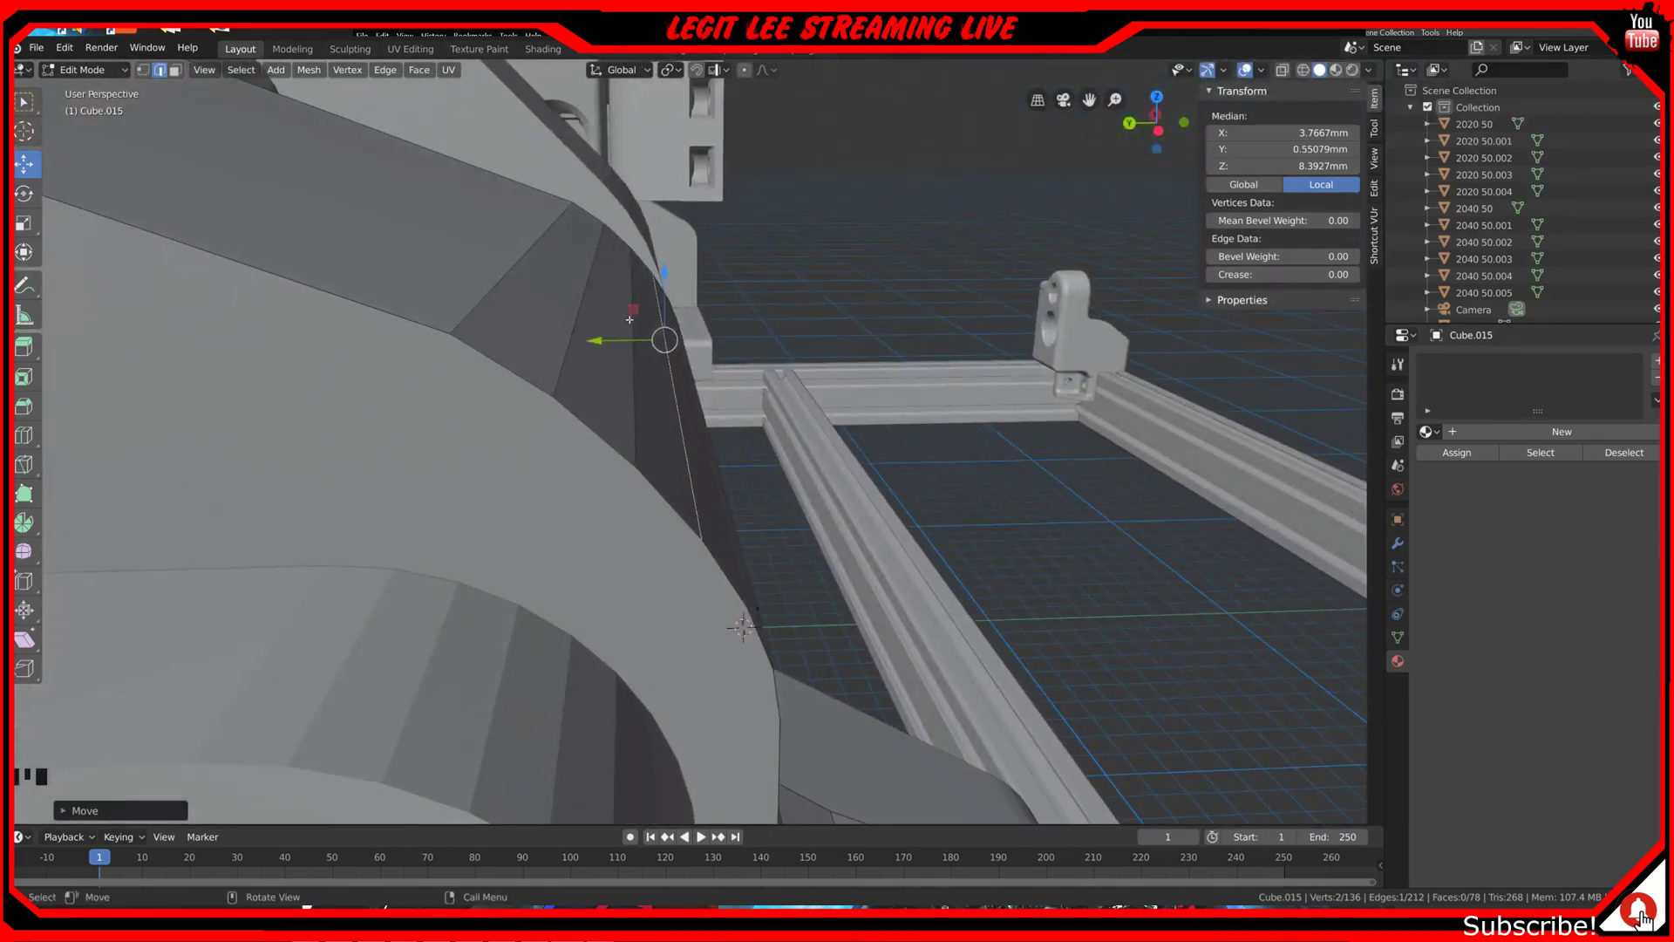
key(ctrl+KP_3)
scroll(608, 292, up, 2)
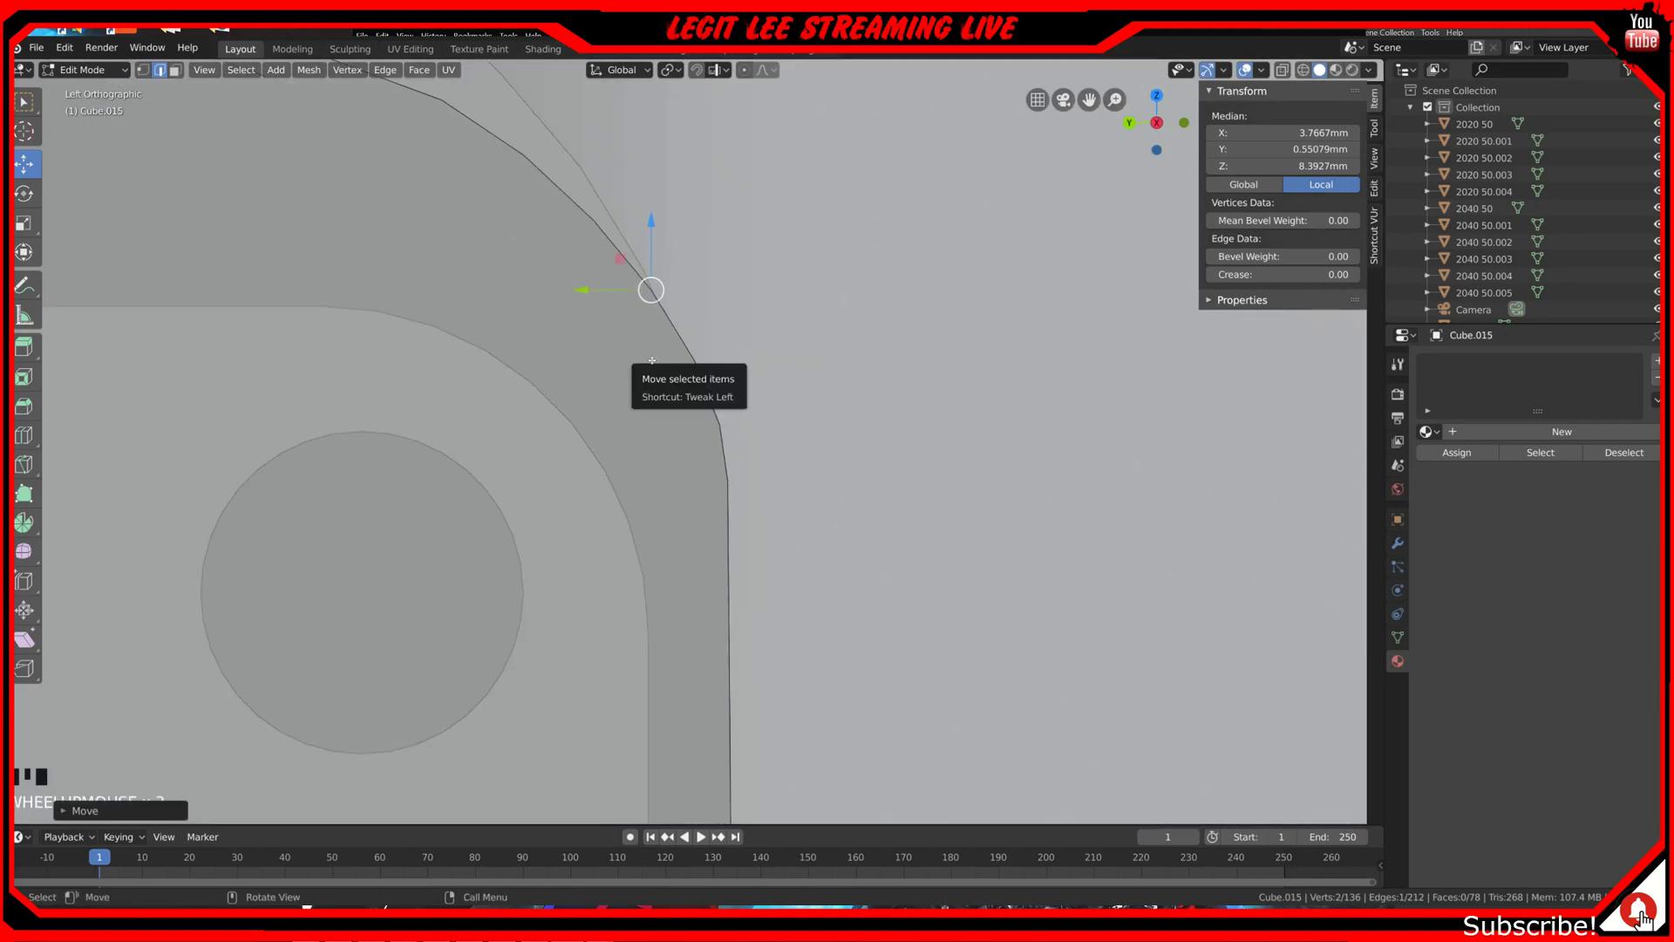
ctrl+drag(582, 289, 599, 266)
Step: Move the fifth edge from the bottom of the rounded front corner outward along Y to 0.57787 mm
middle_drag(602, 247, 594, 259)
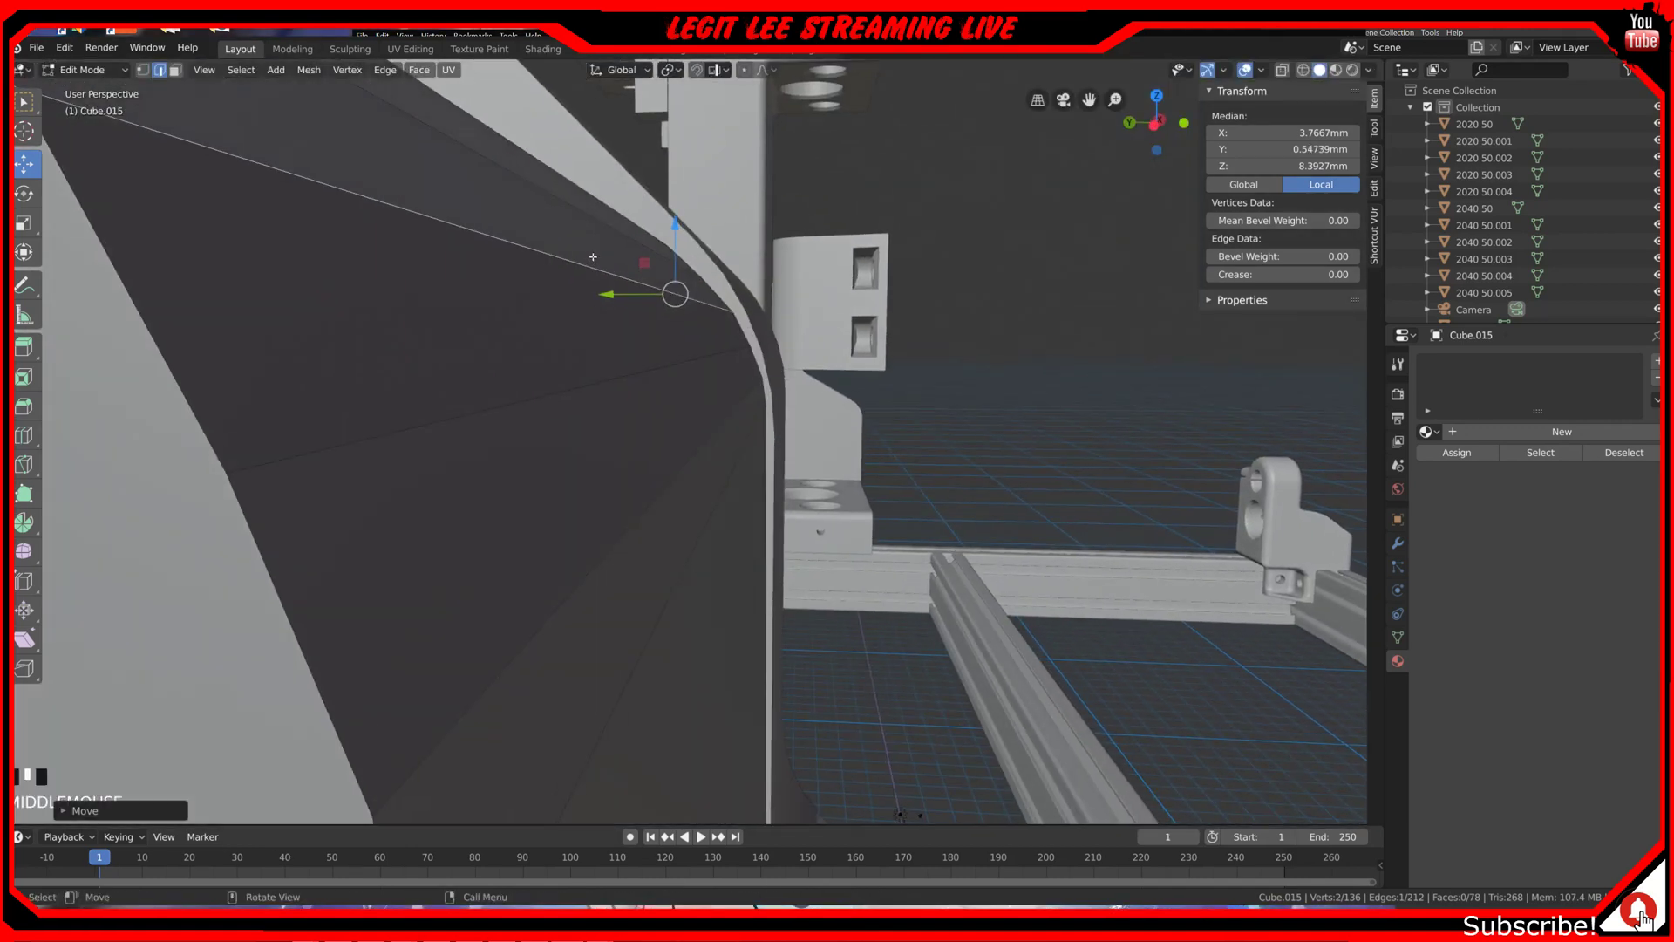
click(584, 214)
key(ctrl+KP_3)
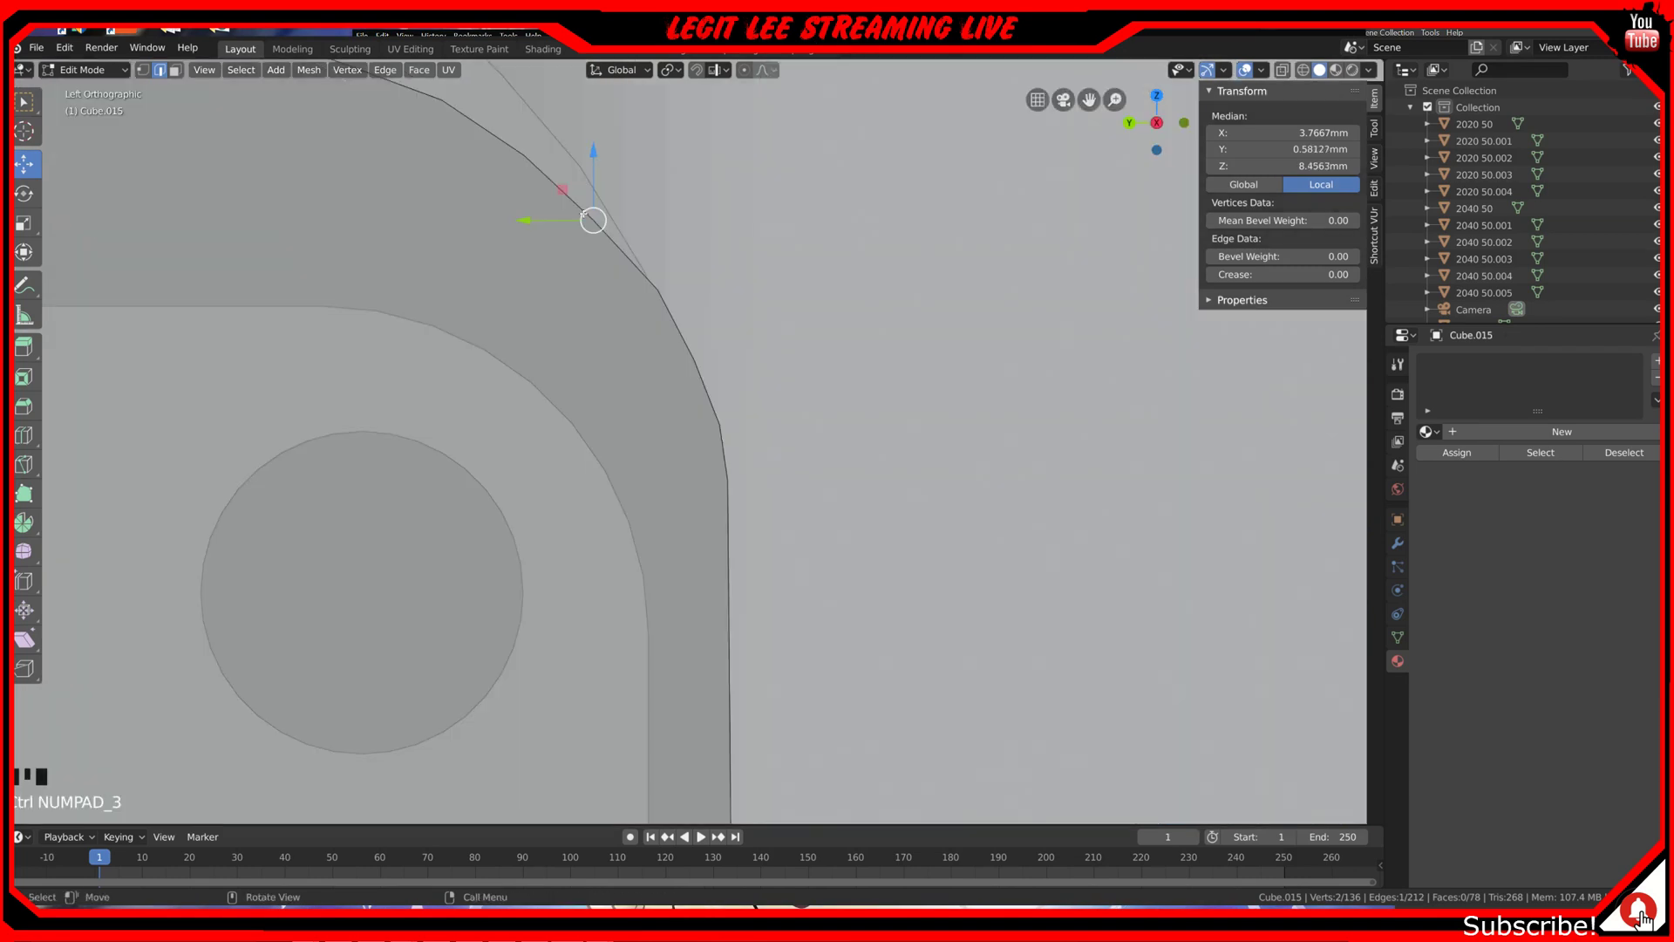
scroll(536, 229, up, 2)
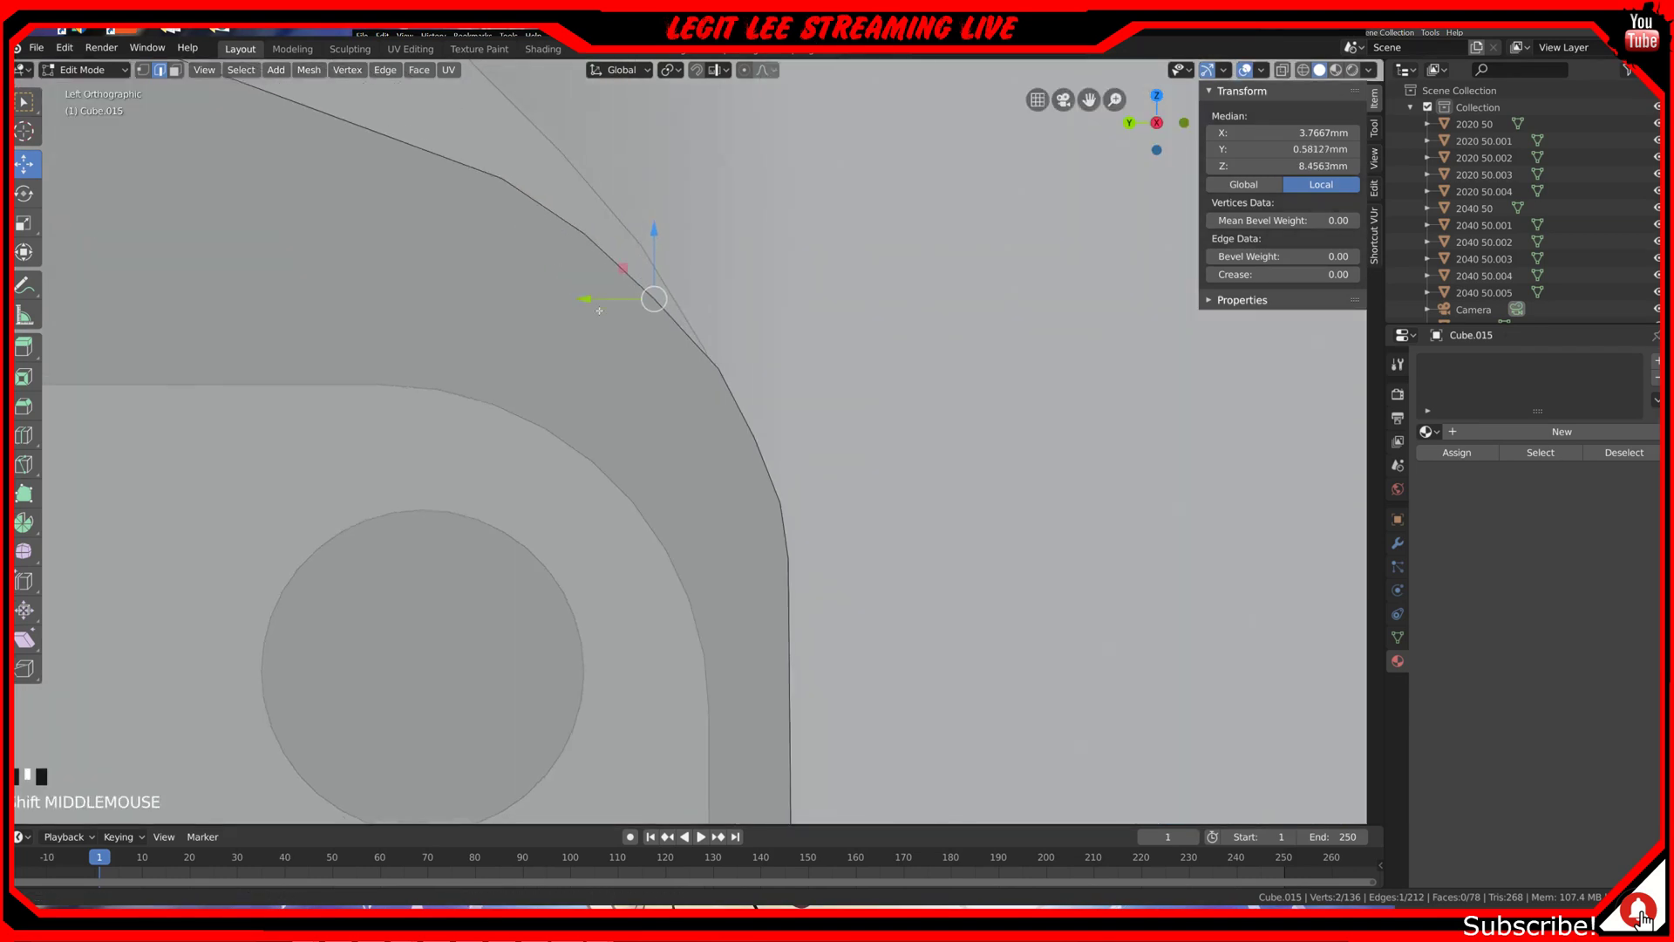
scroll(624, 372, up, 2)
ctrl+drag(604, 272, 614, 267)
scroll(598, 311, down, 7)
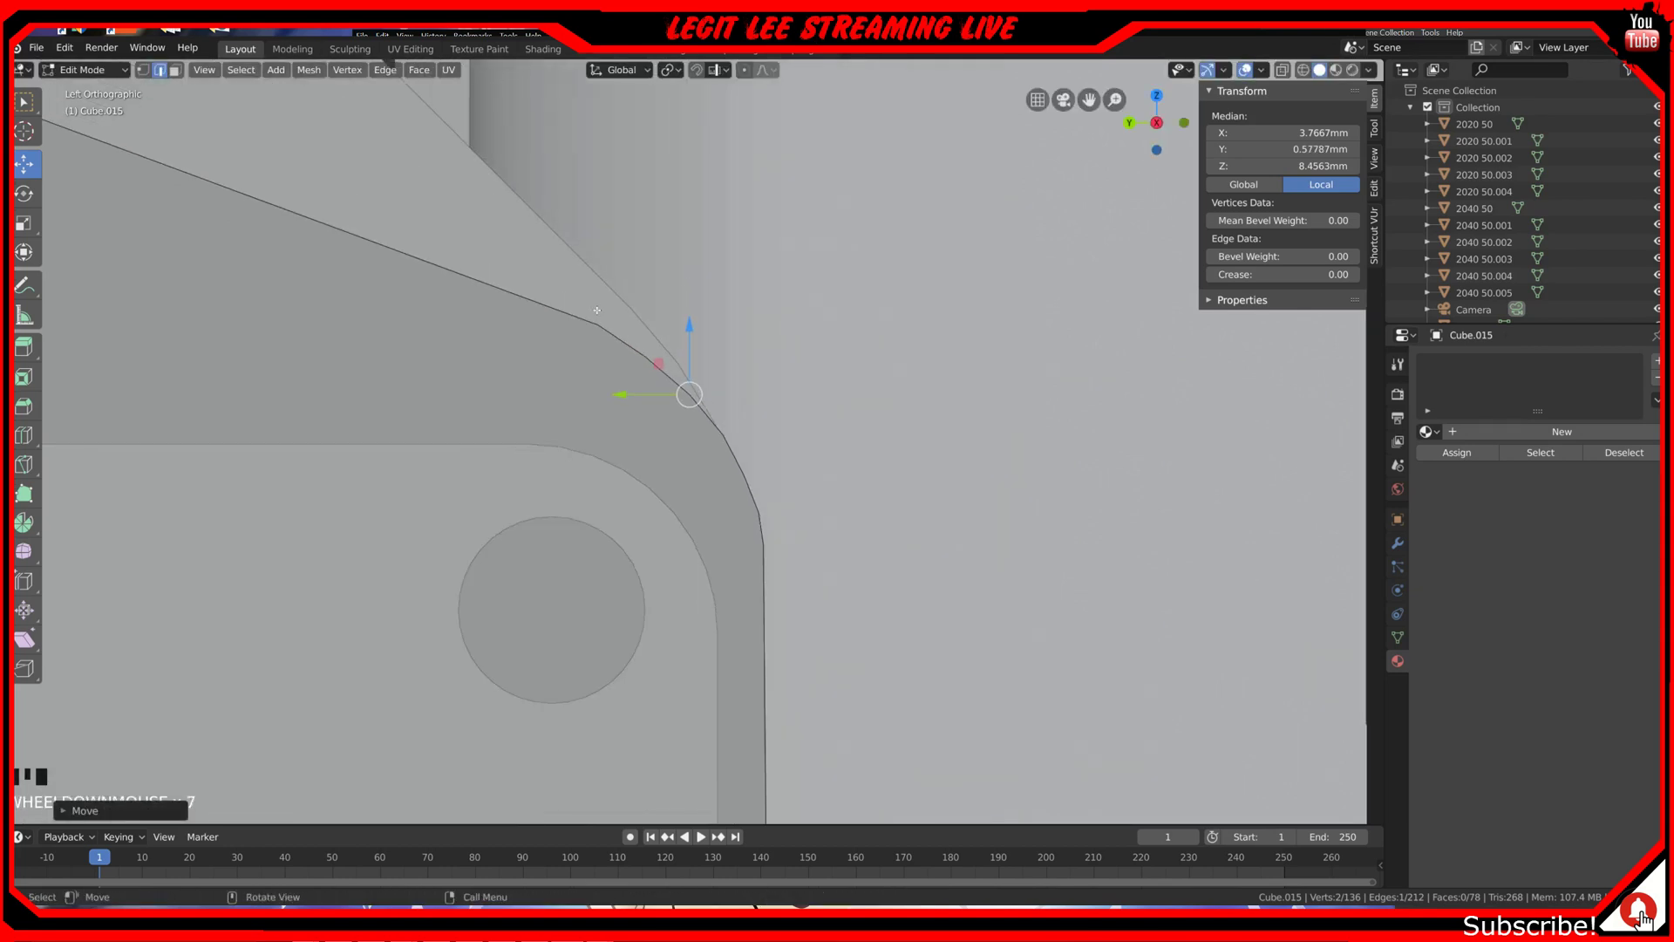
Step: Reselect the fifth edge from the bottom of the rounded front corner and nudge it slightly along Y
middle_drag(597, 314, 605, 348)
click(622, 364)
key(ctrl+KP_3)
scroll(582, 294, up, 3)
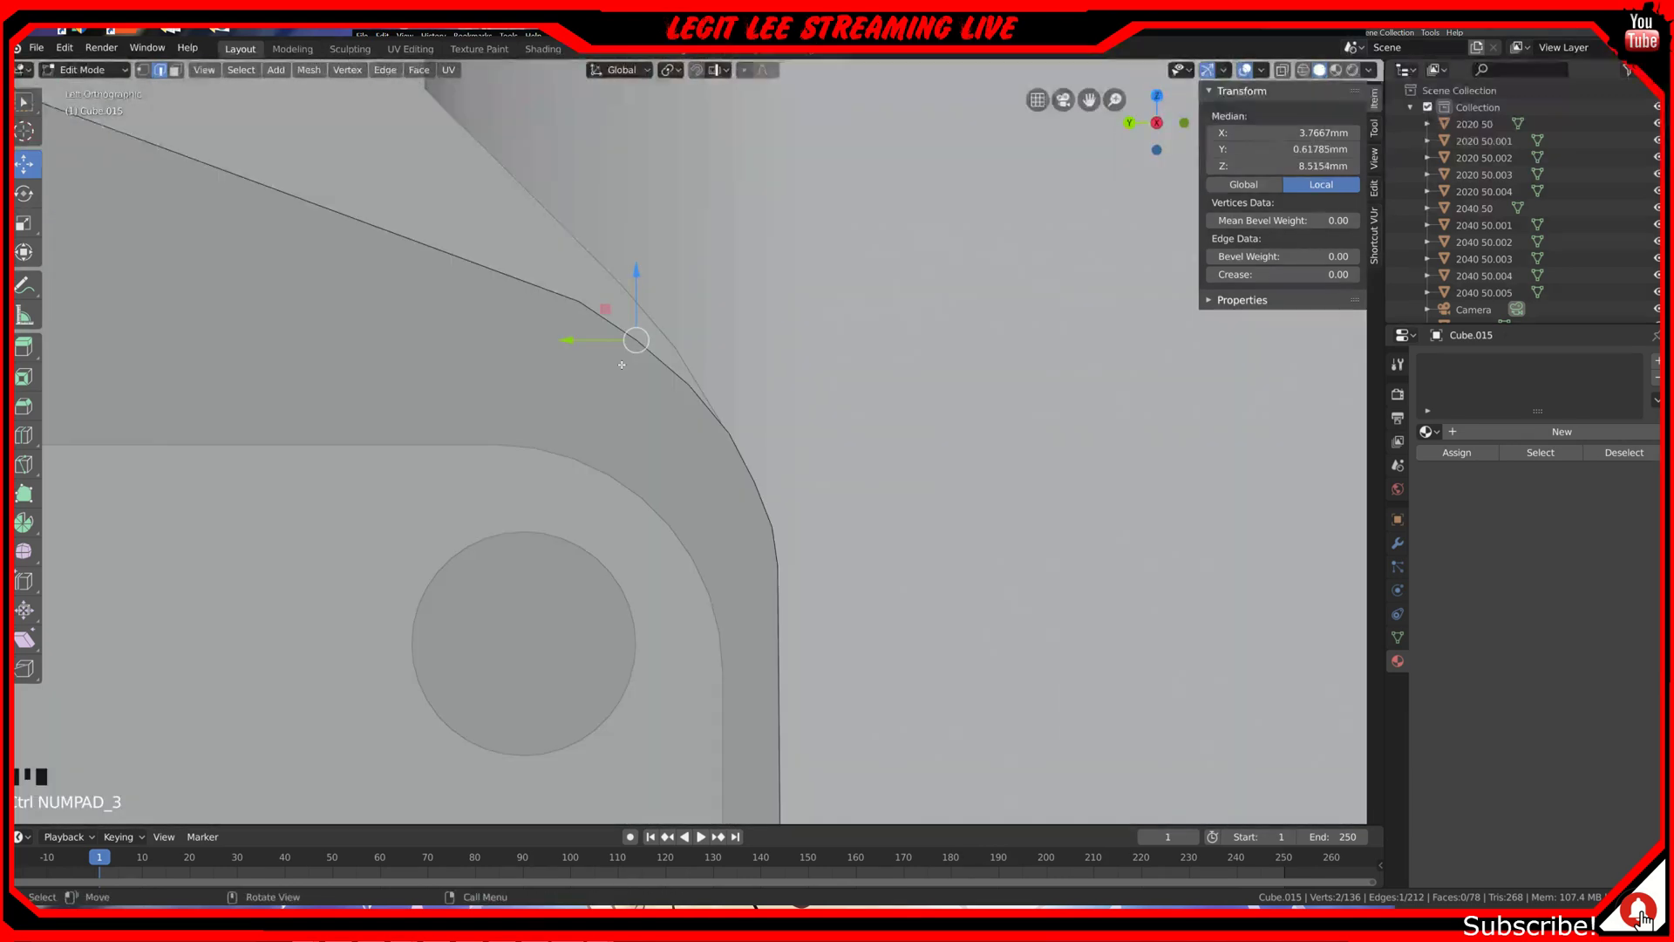
click(711, 375)
middle_drag(710, 375, 671, 365)
click(670, 364)
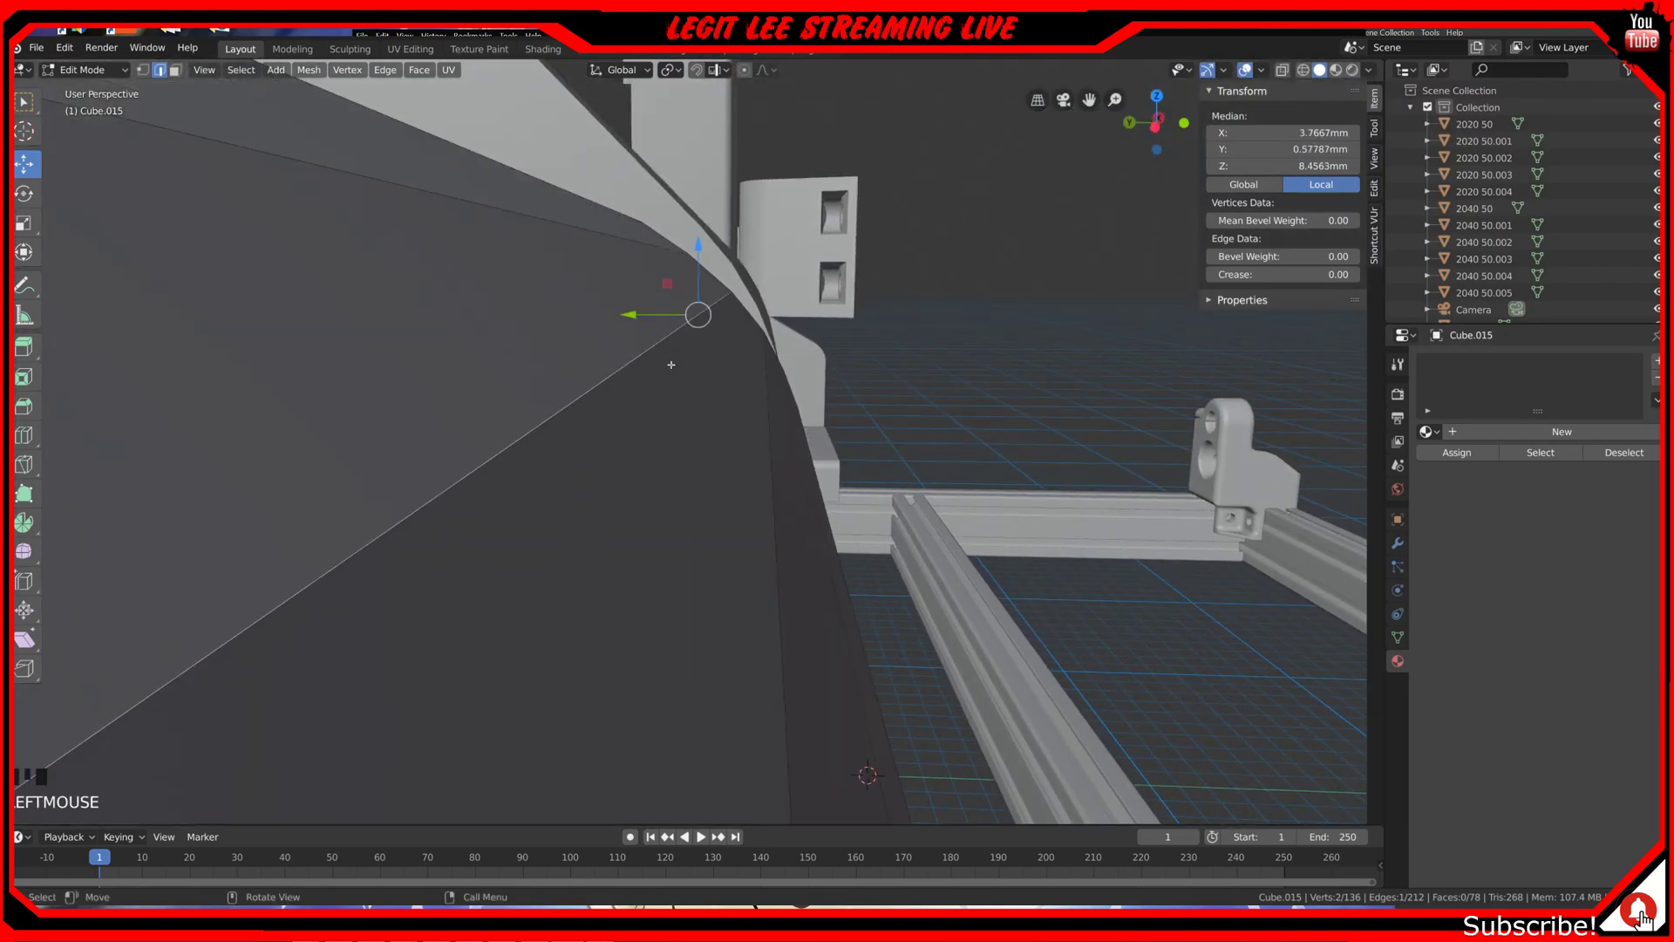
key(ctrl+KP_3)
drag(625, 325, 627, 325)
Step: Move the sixth edge of the rounded front corner to Y 0.58724 mm and Z 8.5037 mm, onto the rear flange's outline
mouse_move(627, 324)
middle_down()
mouse_move(652, 310)
mouse_move(635, 320)
middle_up()
click(633, 321)
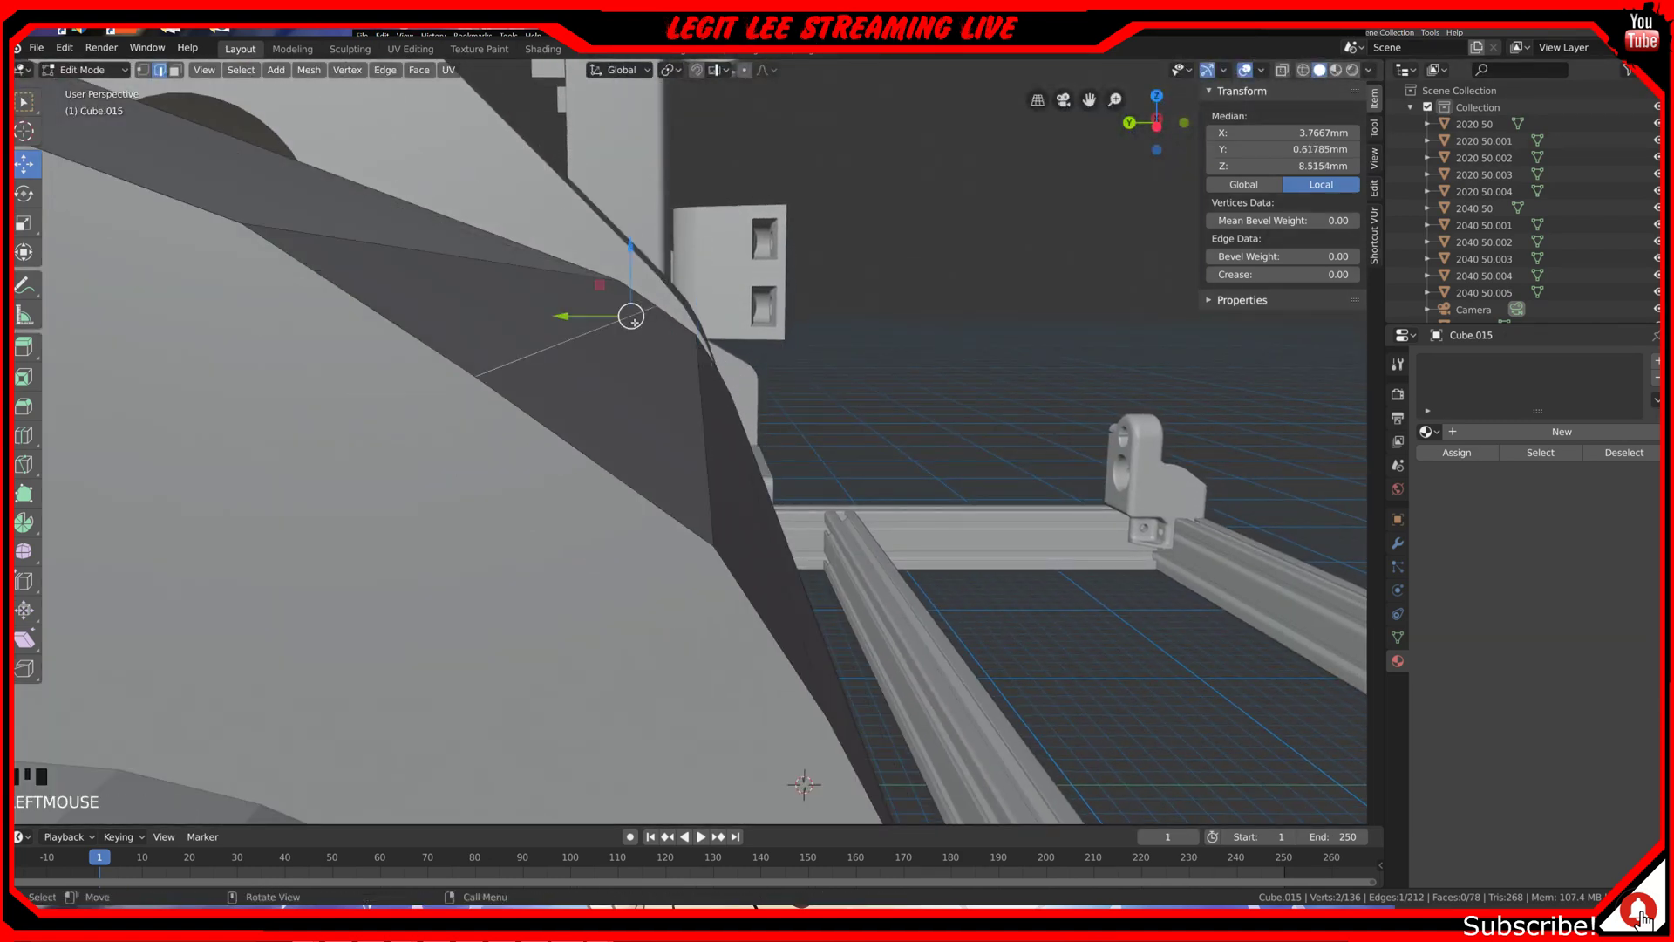
key(ctrl+KP_3)
ctrl+drag(625, 317, 577, 314)
right_click(581, 315)
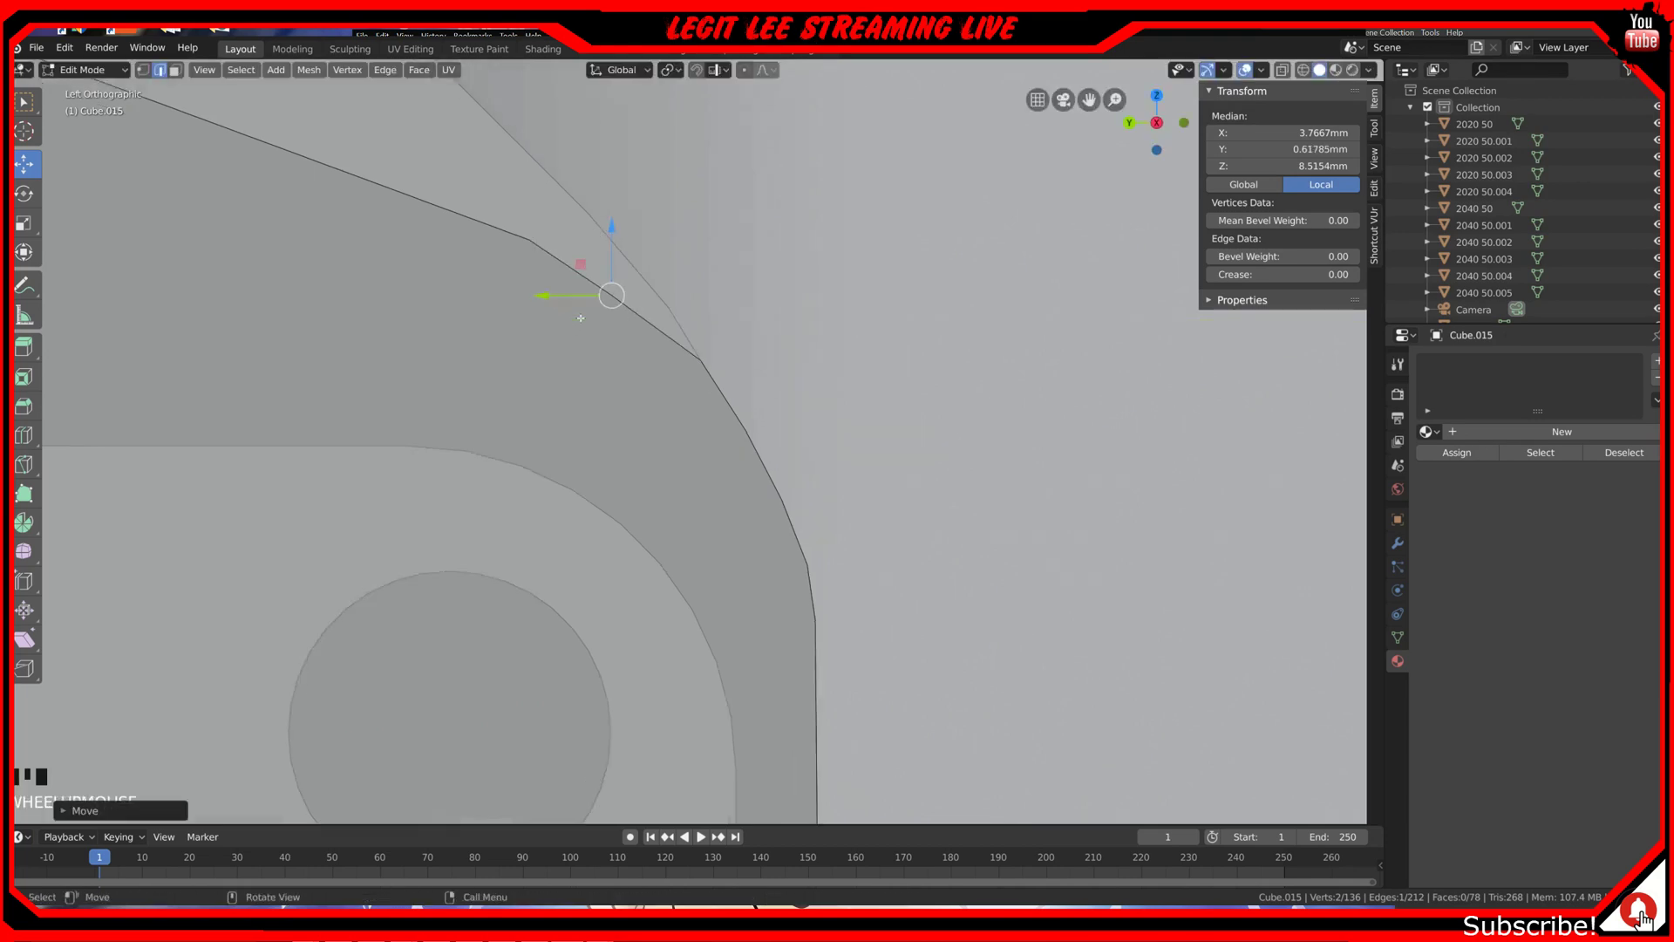
scroll(576, 297, up, 4)
shift+middle_drag(569, 250, 704, 500)
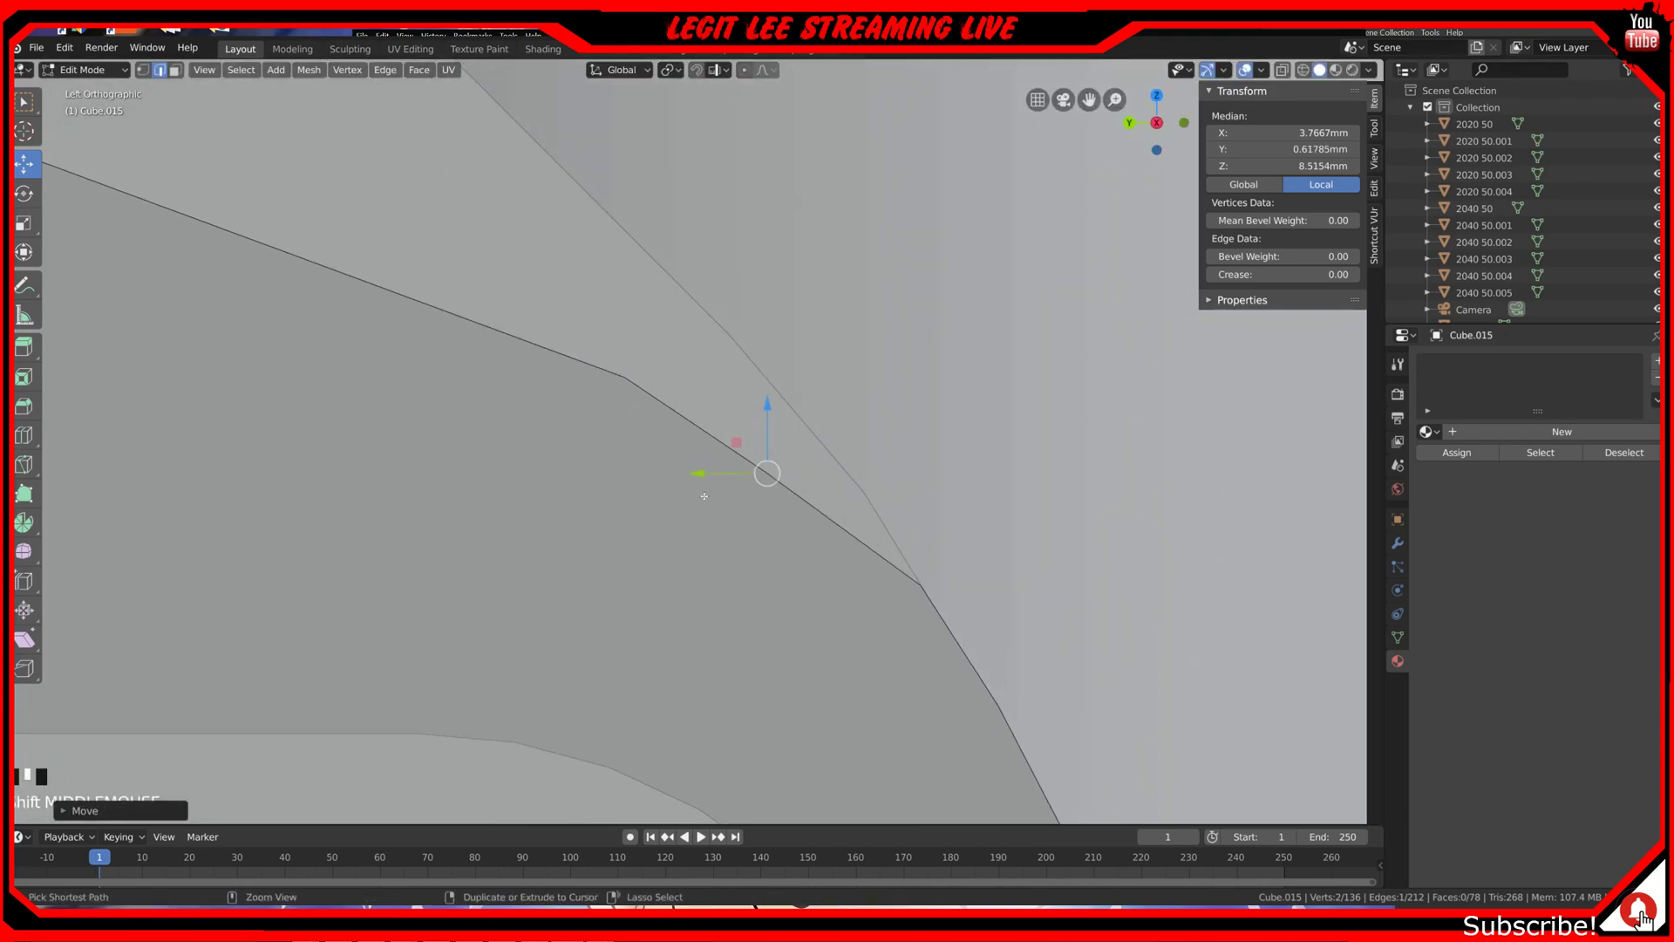
ctrl+drag(699, 474, 790, 457)
ctrl+drag(855, 411, 858, 428)
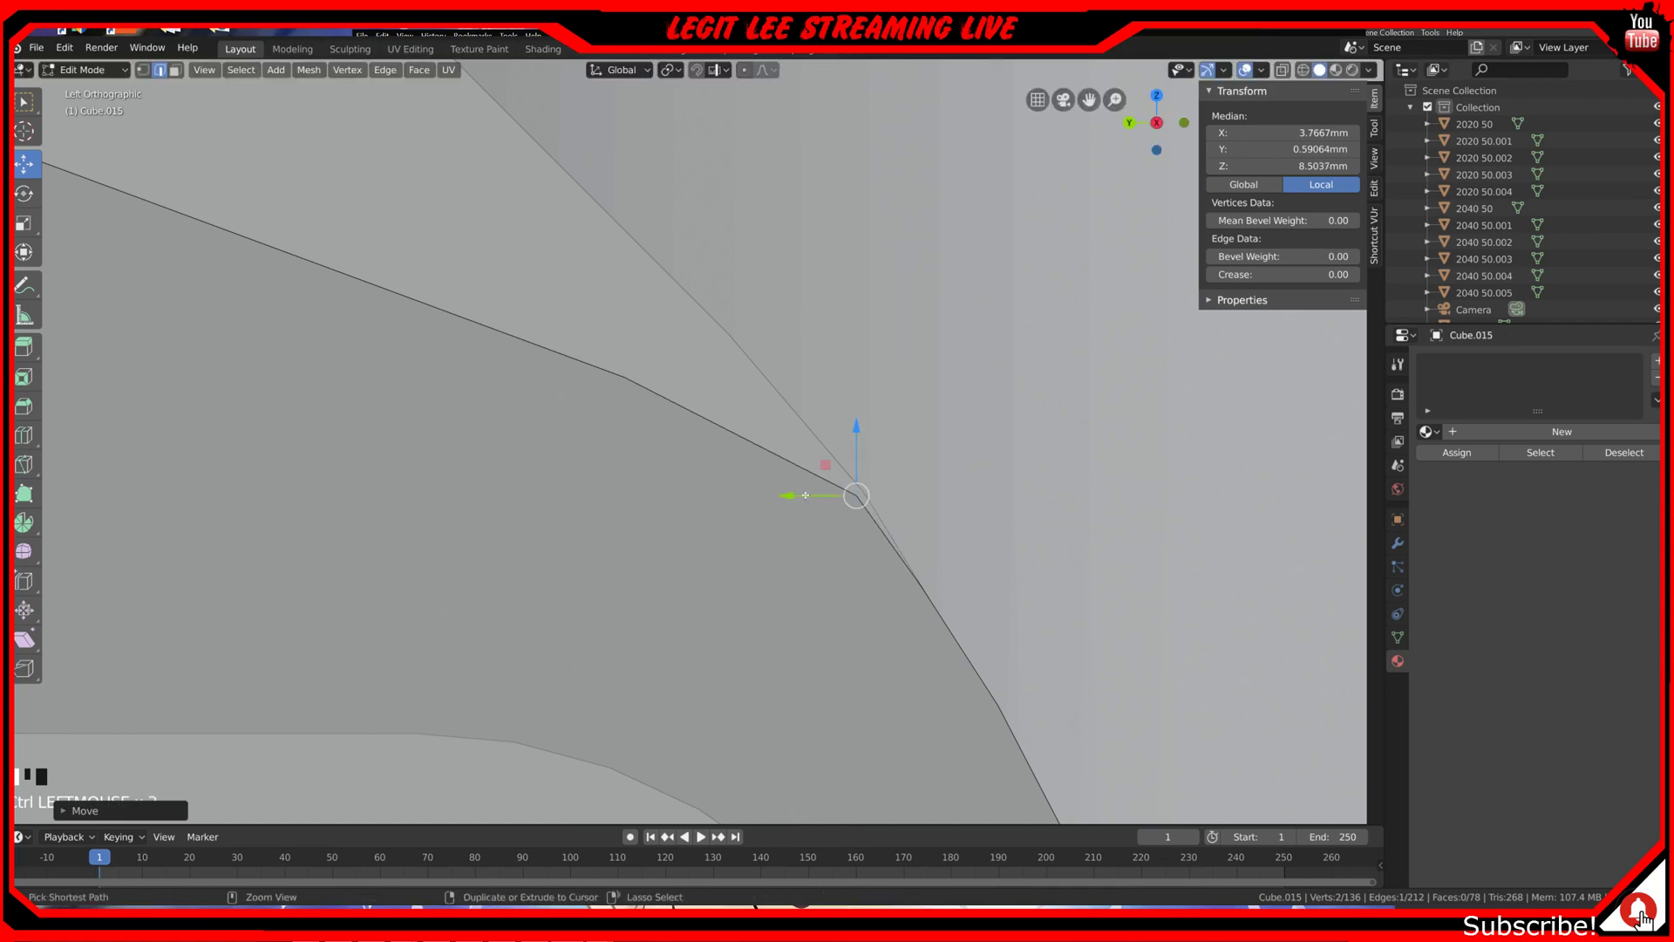
ctrl+drag(788, 497, 796, 489)
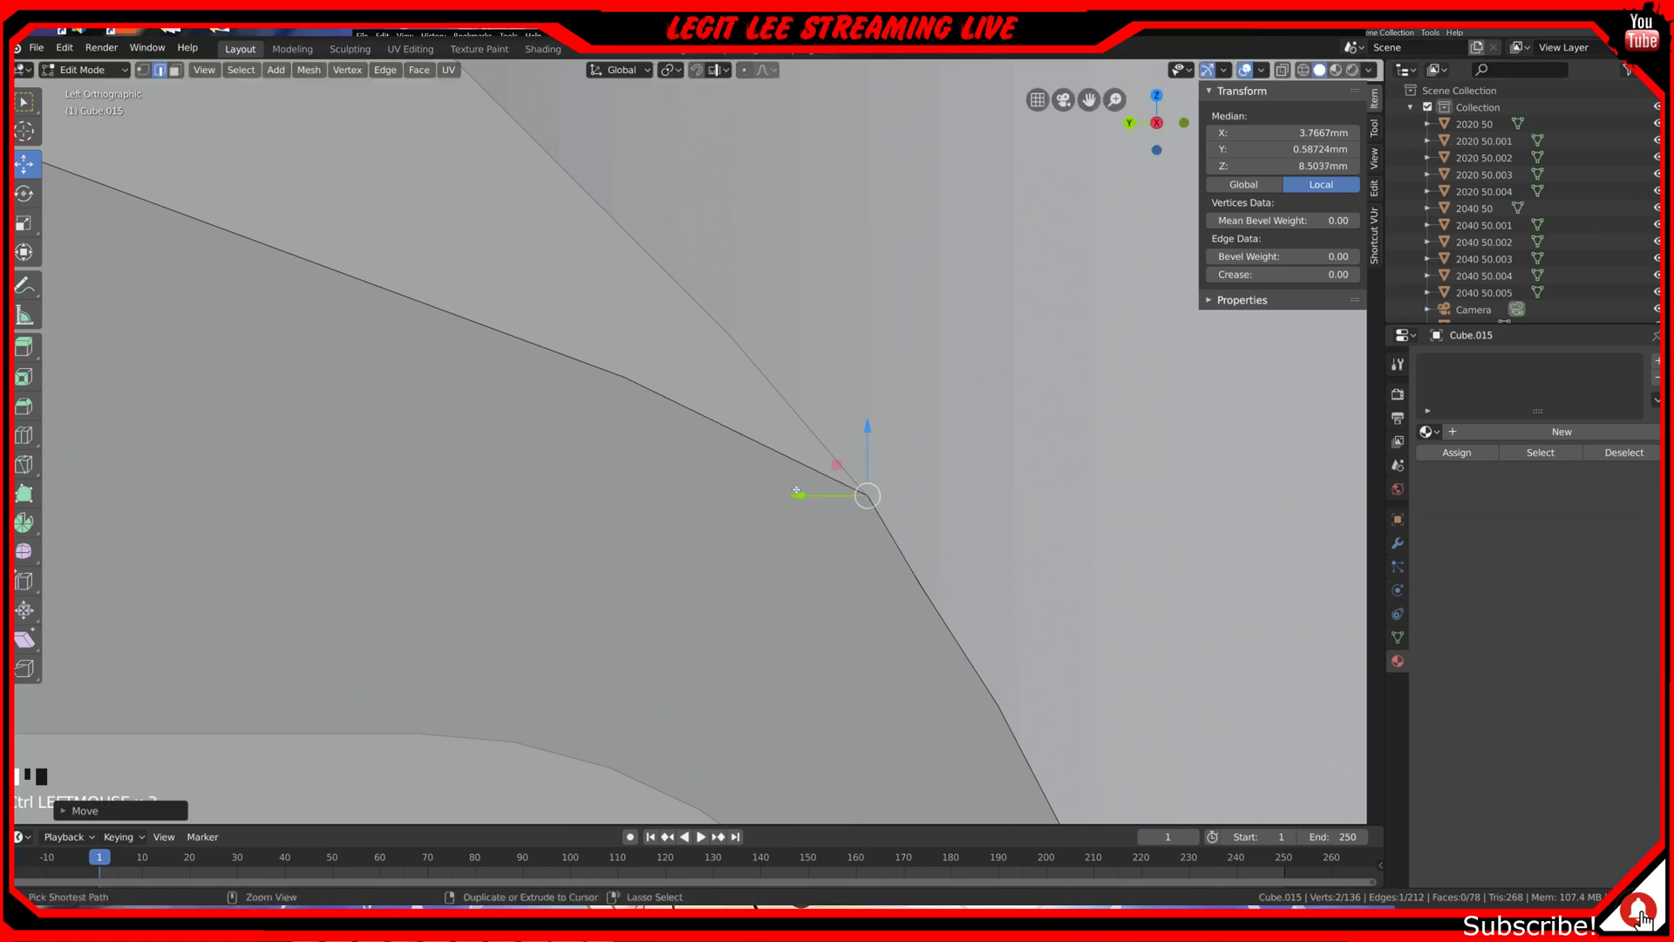
Step: Fine-tune the sixth edge of the rounded front corner to Y 0.5879 mm and Z 8.5042 mm
scroll(1021, 578, up, 4)
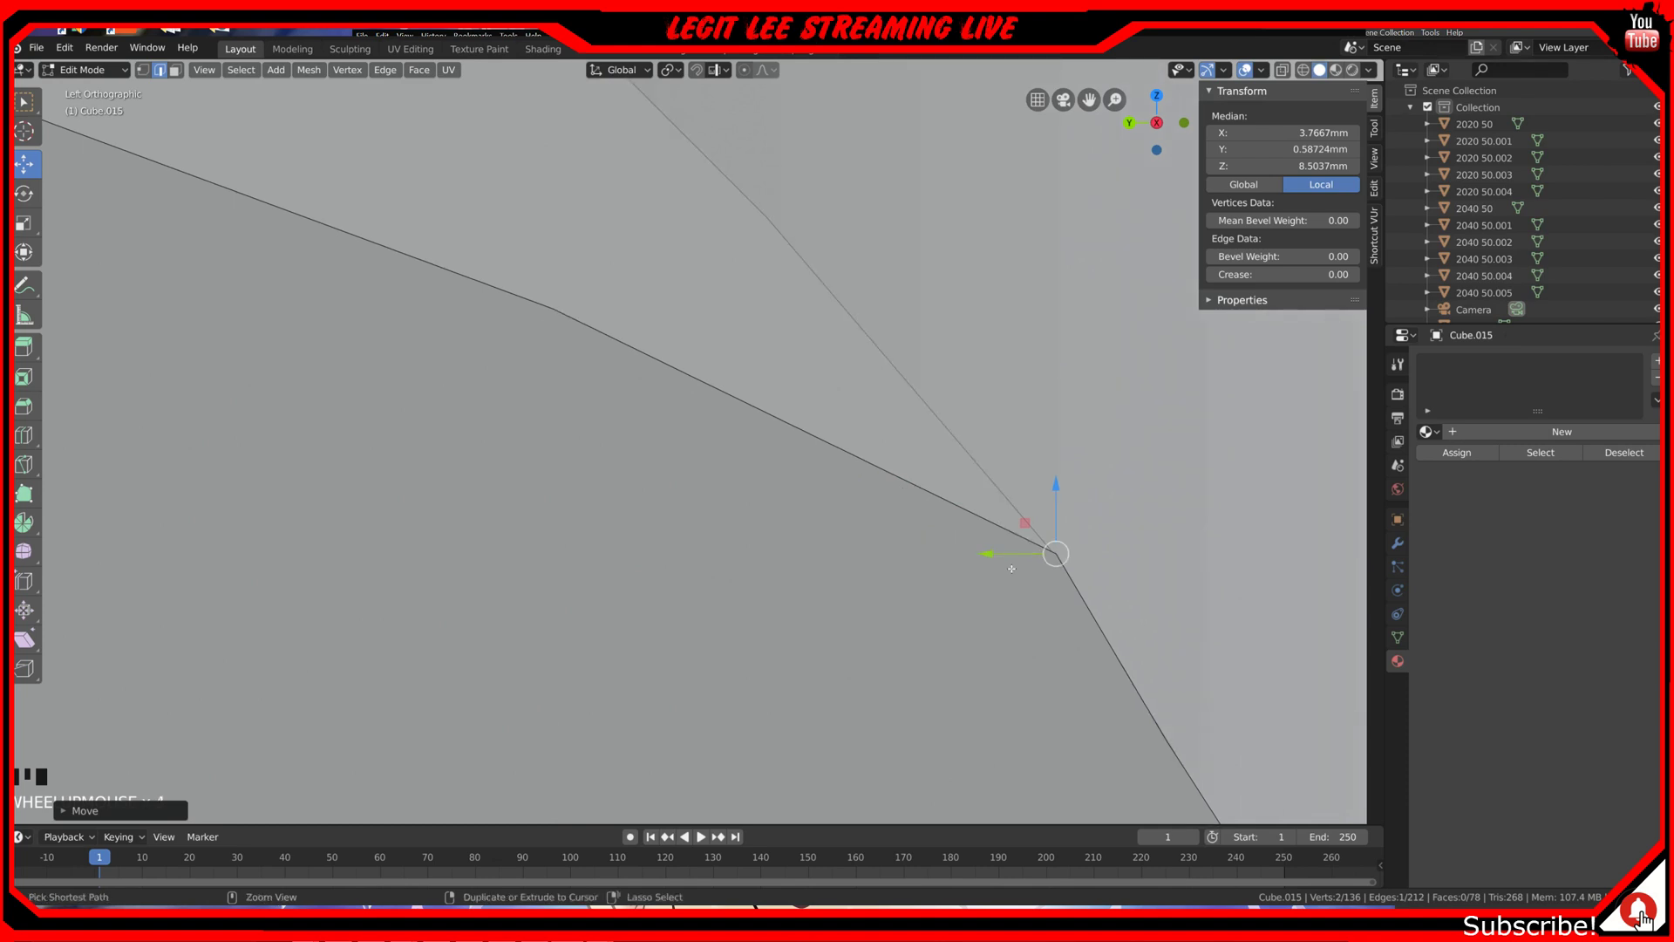
drag(988, 558, 985, 553)
drag(1047, 494, 1050, 485)
drag(988, 555, 986, 549)
Step: Move the uppermost edge of the rounded front corner to Y 0.63011 mm and Z 8.5896 mm, matching the flange outline behind it
middle_drag(985, 550, 698, 376)
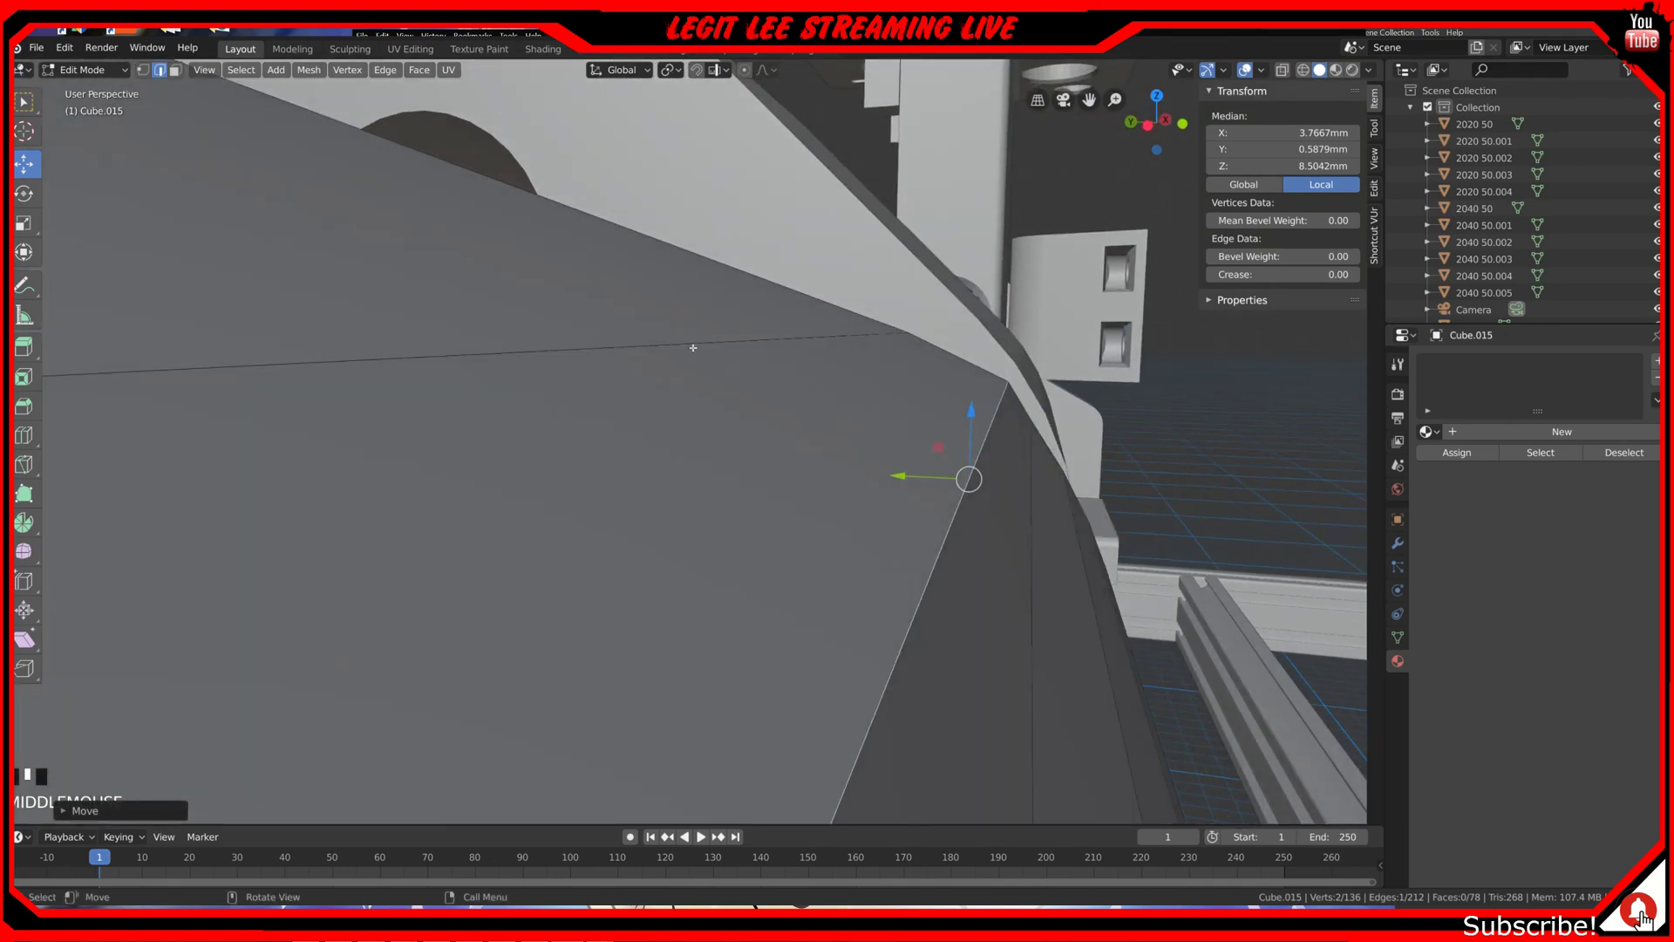
click(693, 348)
key(ctrl+KP_3)
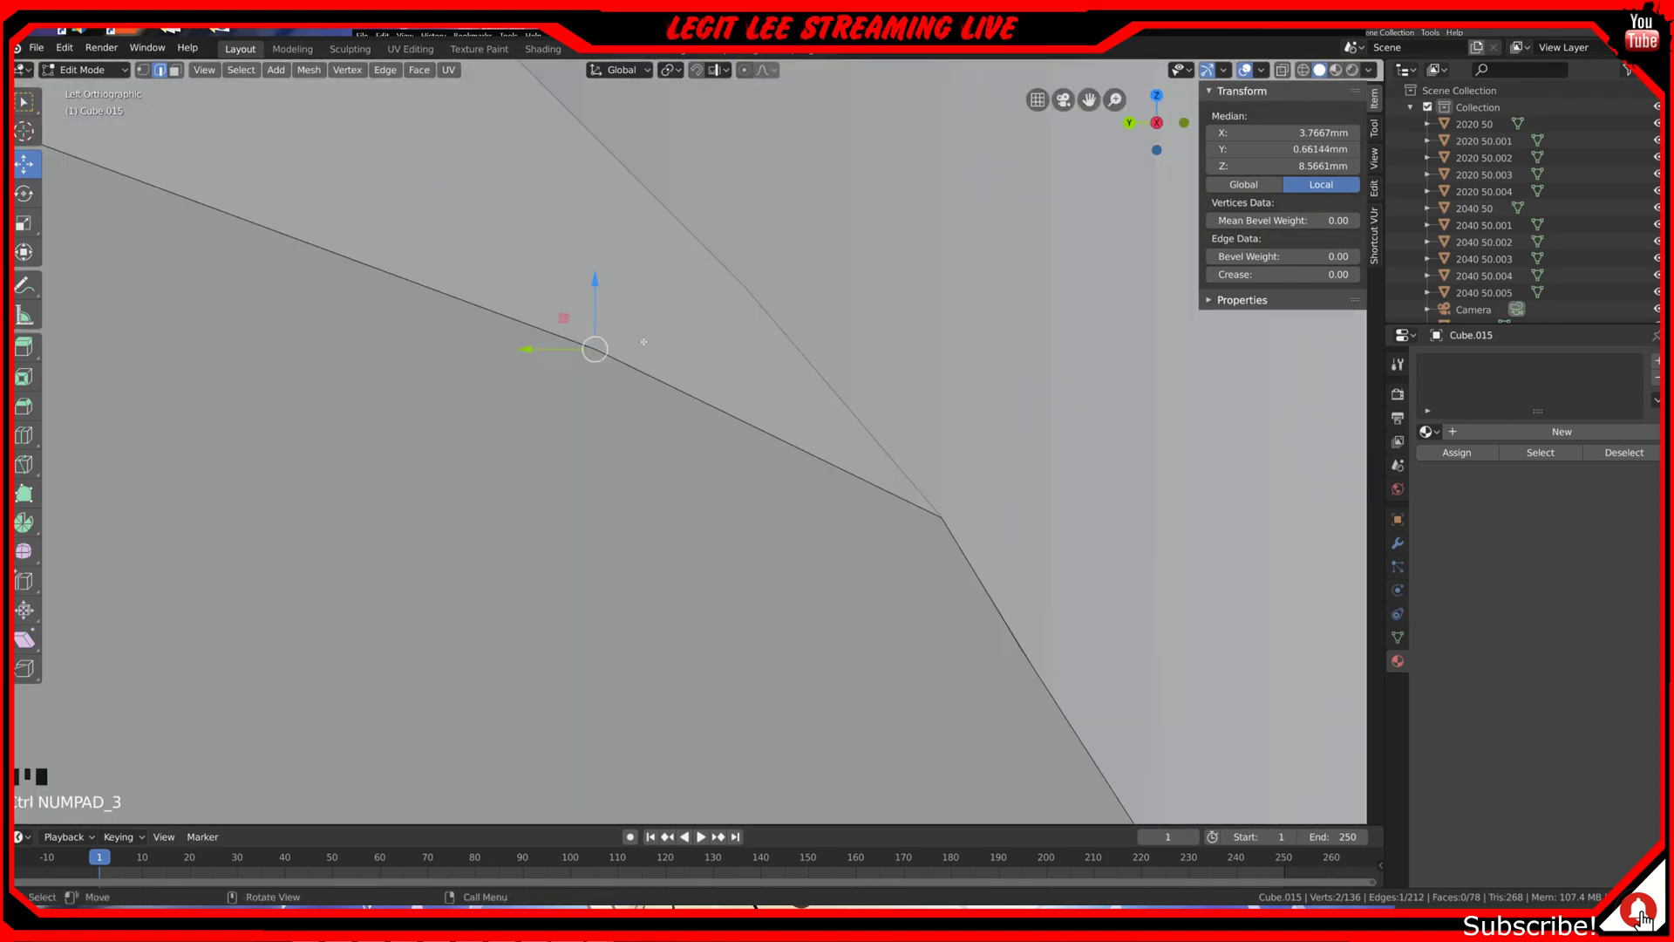
ctrl+drag(527, 349, 802, 209)
ctrl+drag(748, 280, 676, 285)
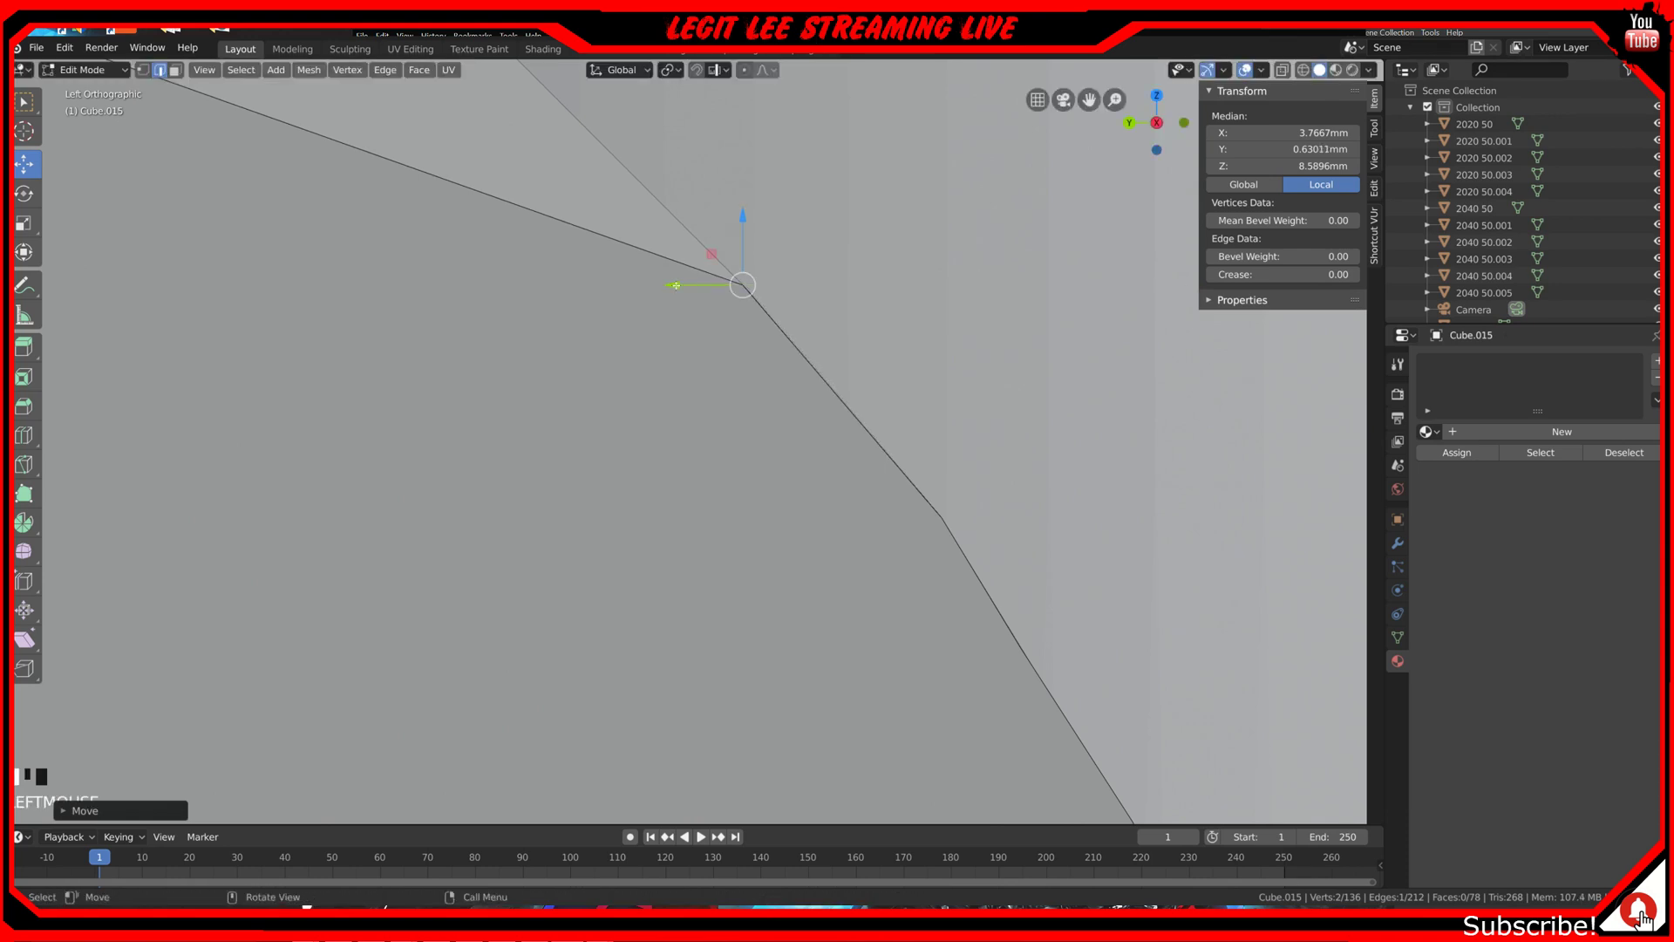
Step: Add one centred loop cut across the bracket block's slanted top face
scroll(676, 285, down, 11)
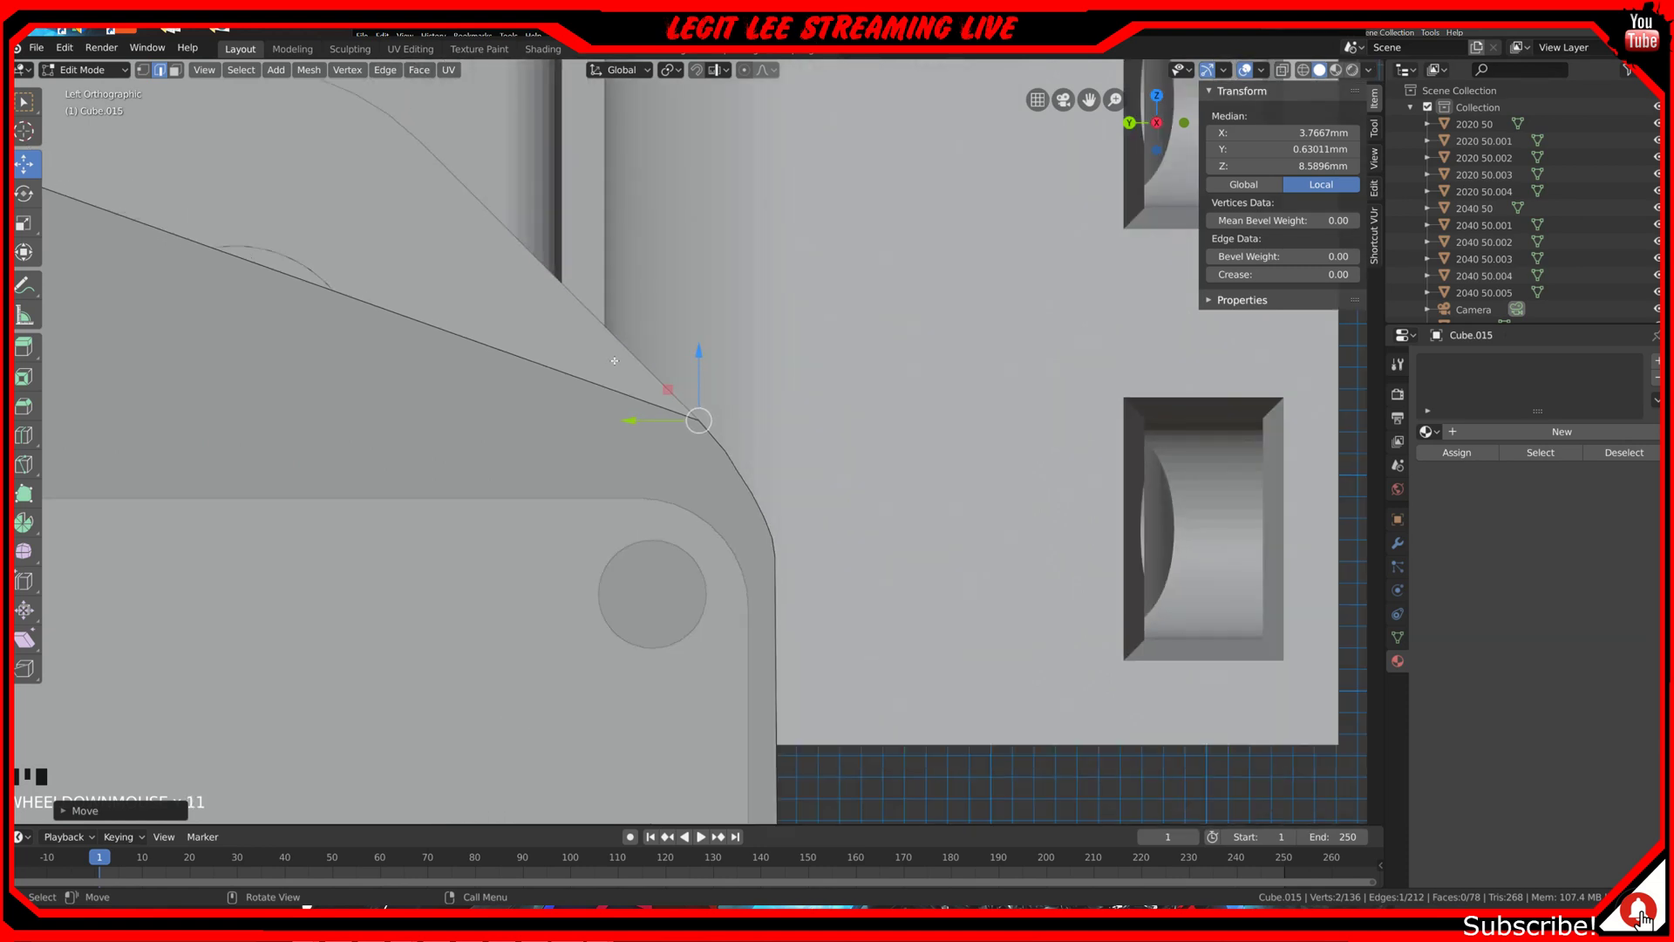
scroll(614, 361, down, 4)
mouse_move(614, 361)
middle_down()
mouse_move(569, 387)
mouse_move(598, 378)
middle_up()
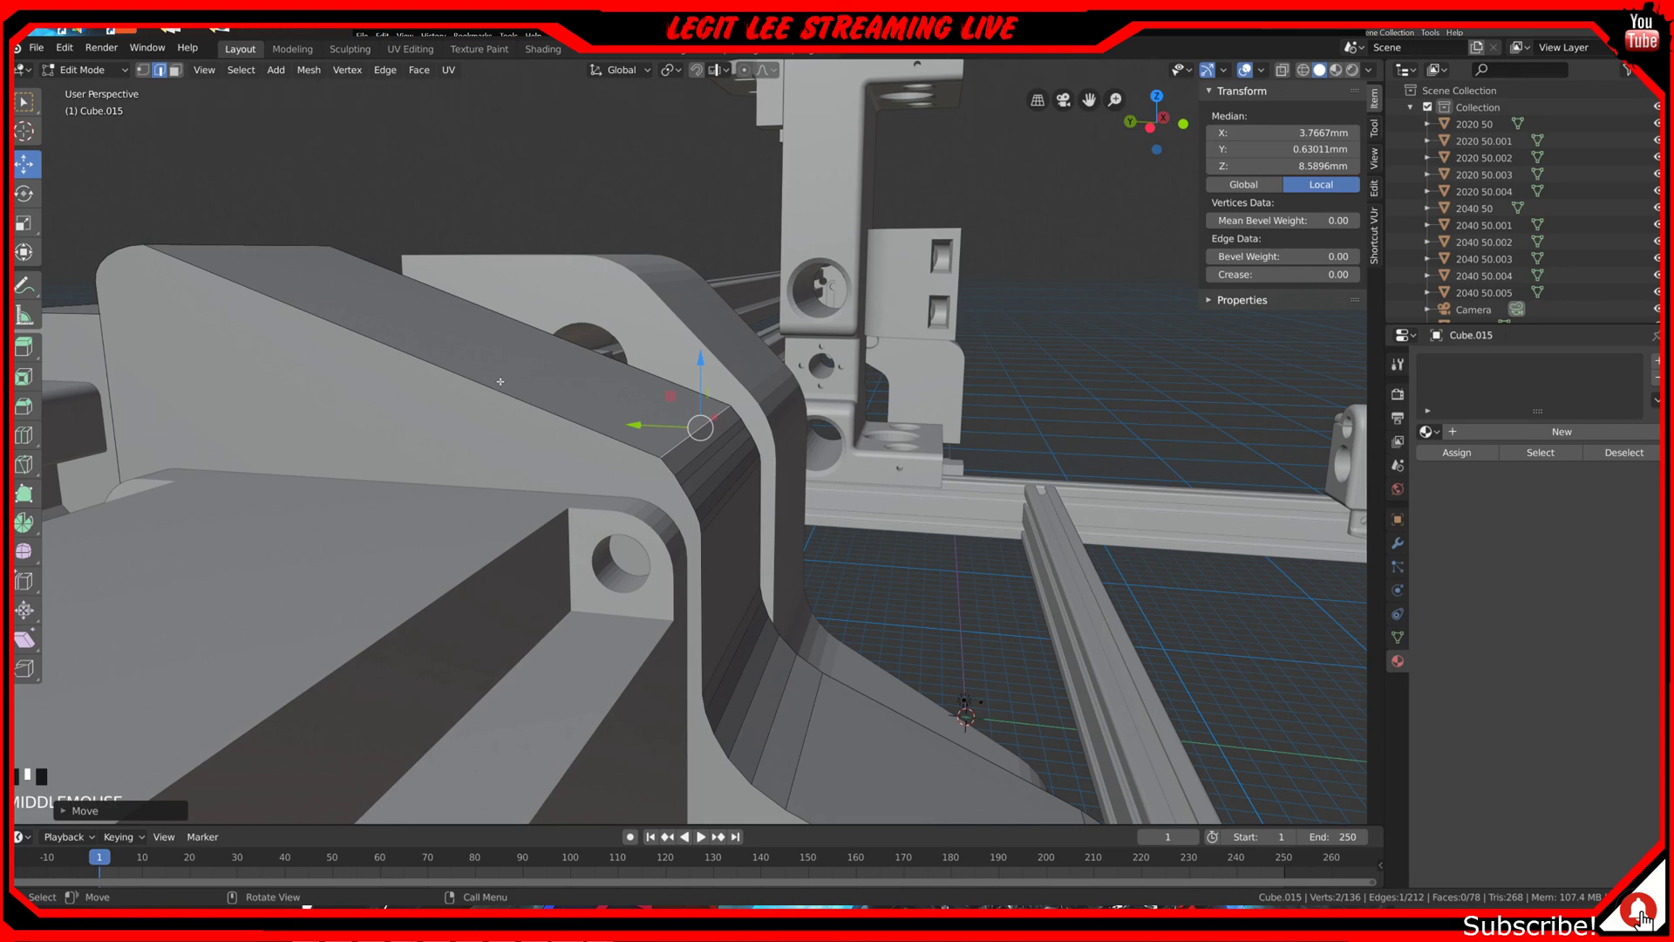
key(ctrl+r)
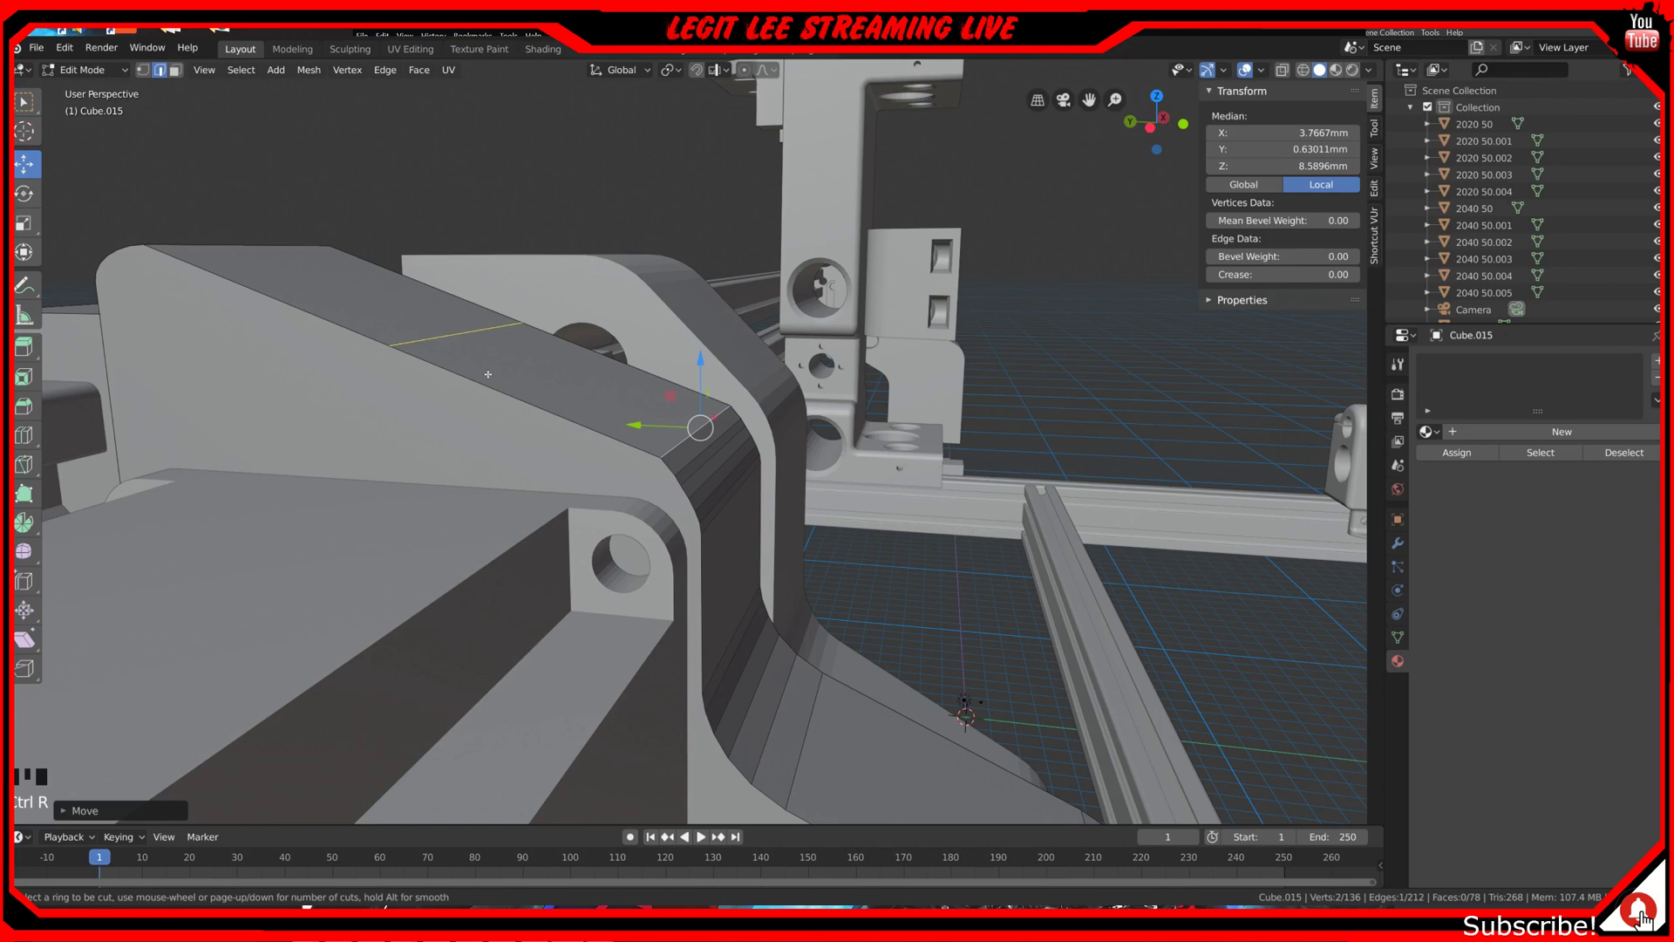
click(488, 374)
click(487, 375)
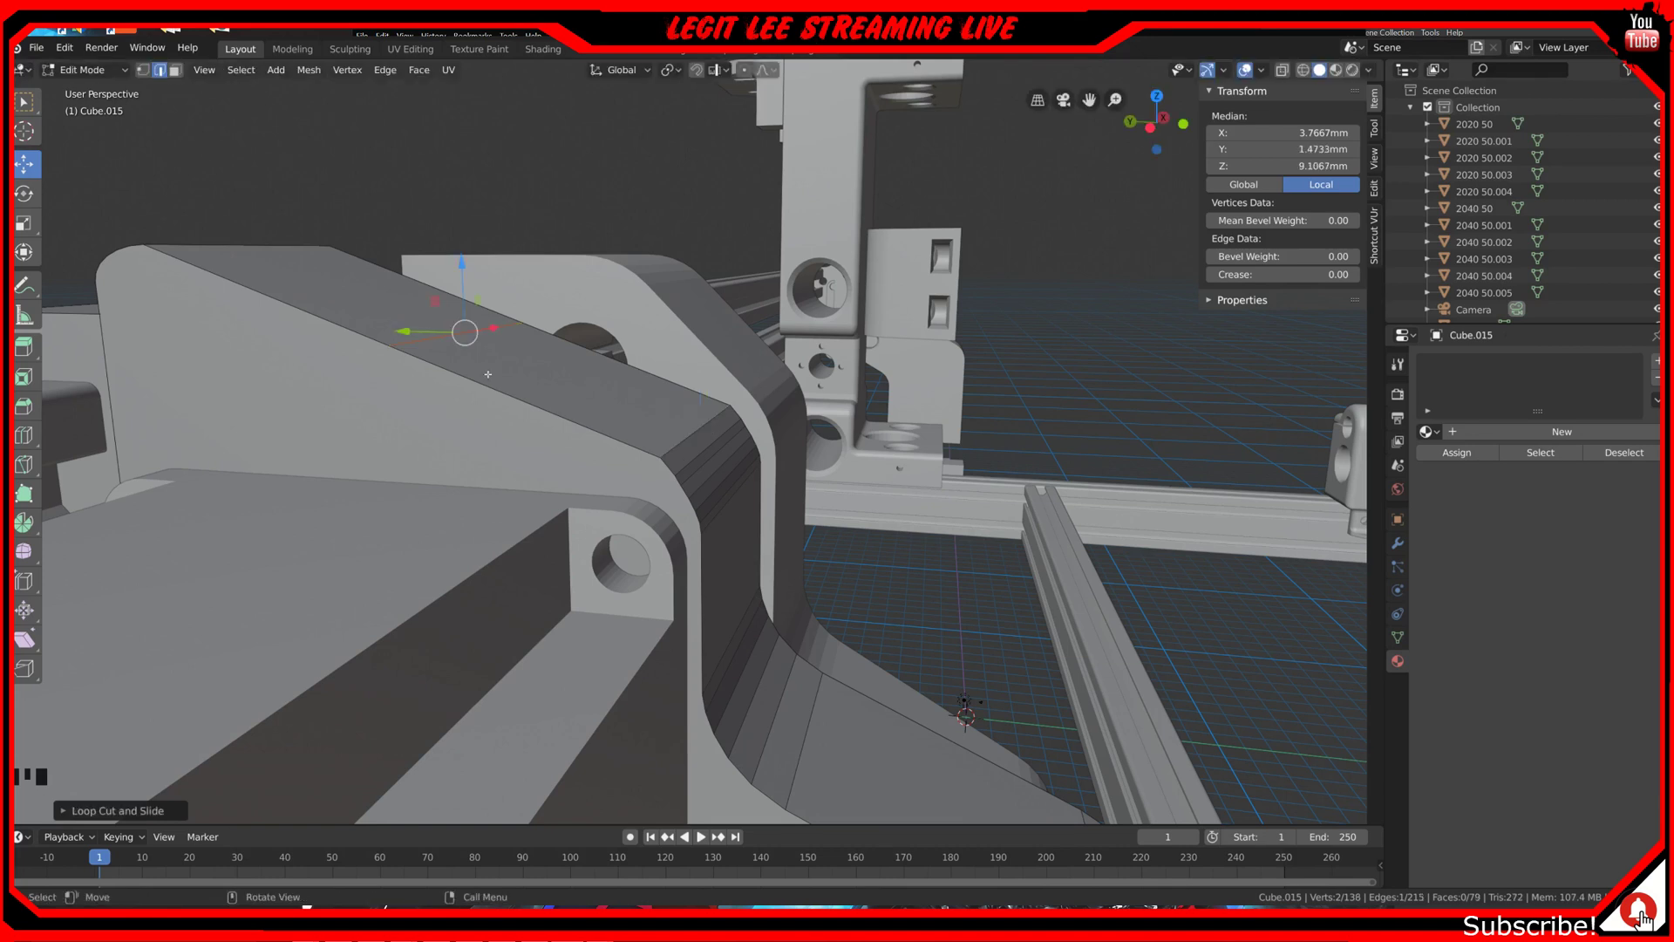
Step: Move the new cross edge up and outward to Y 1.1774 mm and Z 9.4832 mm, near the flange's upper bend
key(ctrl+KP_3)
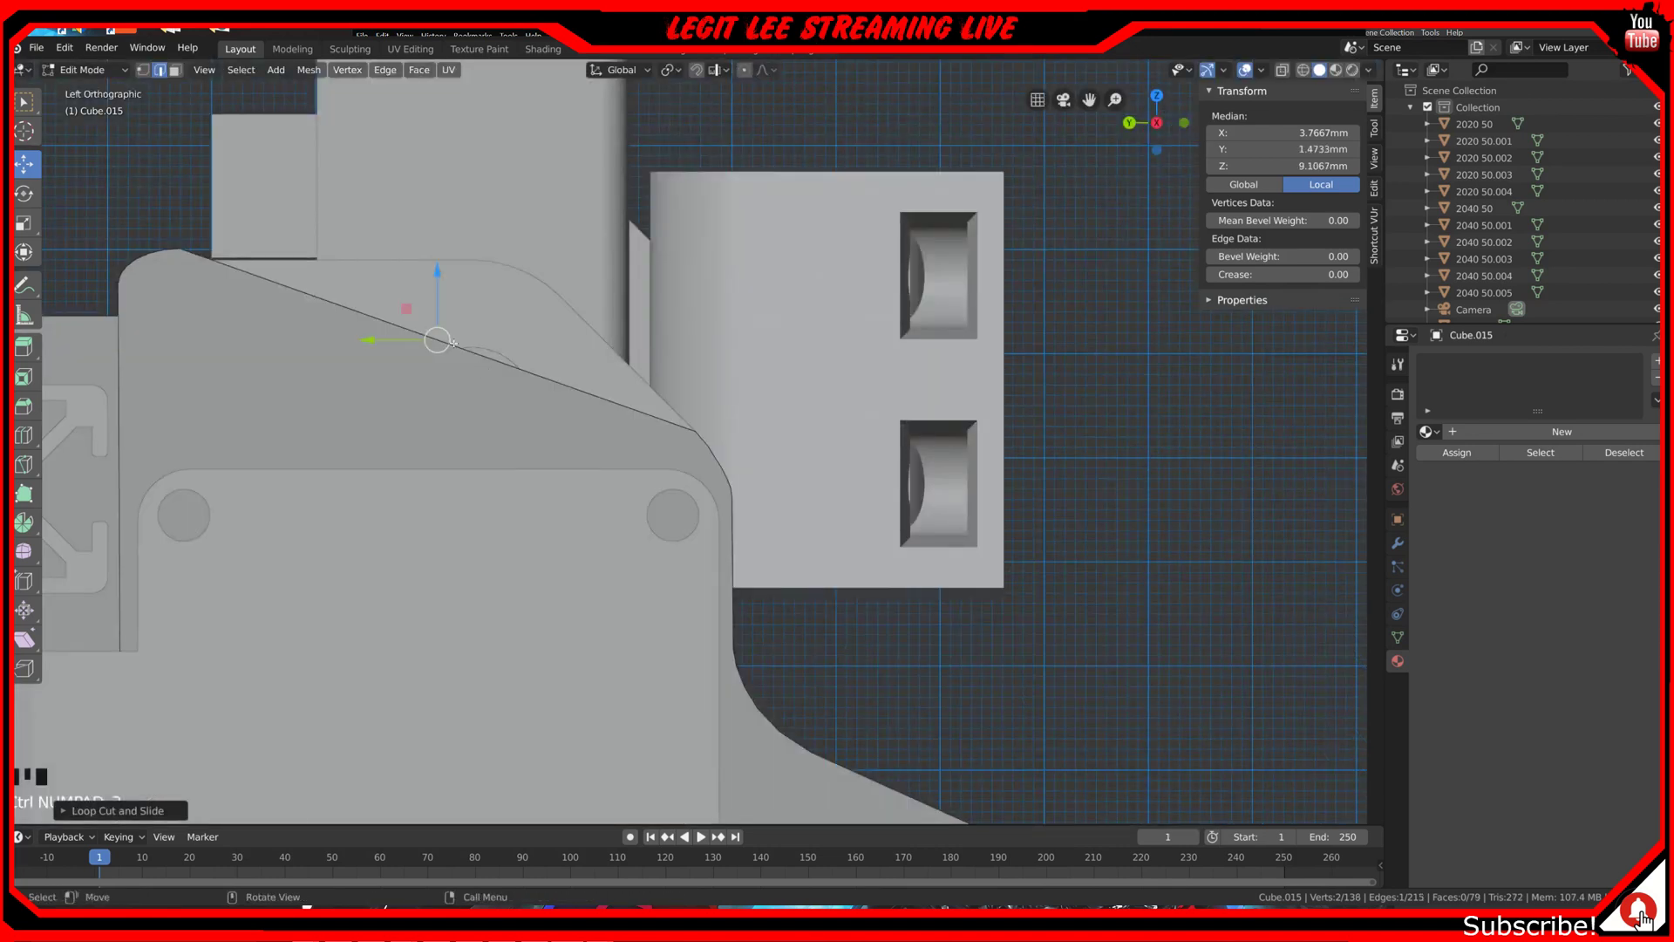
ctrl+drag(377, 342, 519, 208)
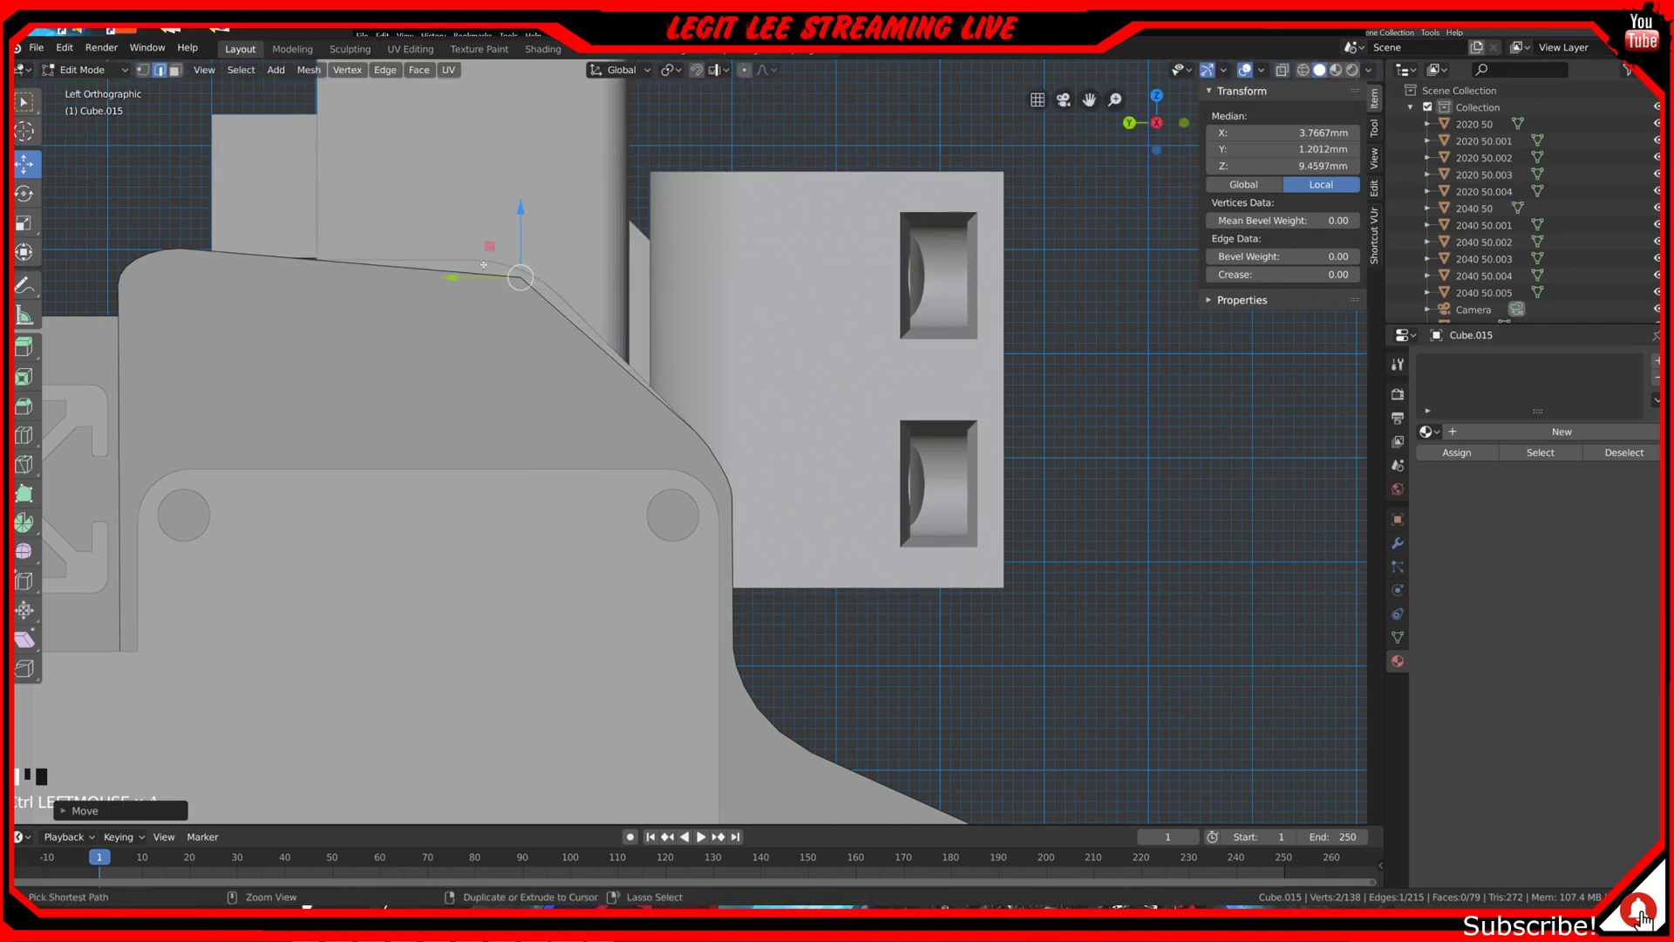
ctrl+drag(459, 280, 462, 277)
shift+middle_drag(462, 277, 693, 387)
scroll(693, 387, up, 9)
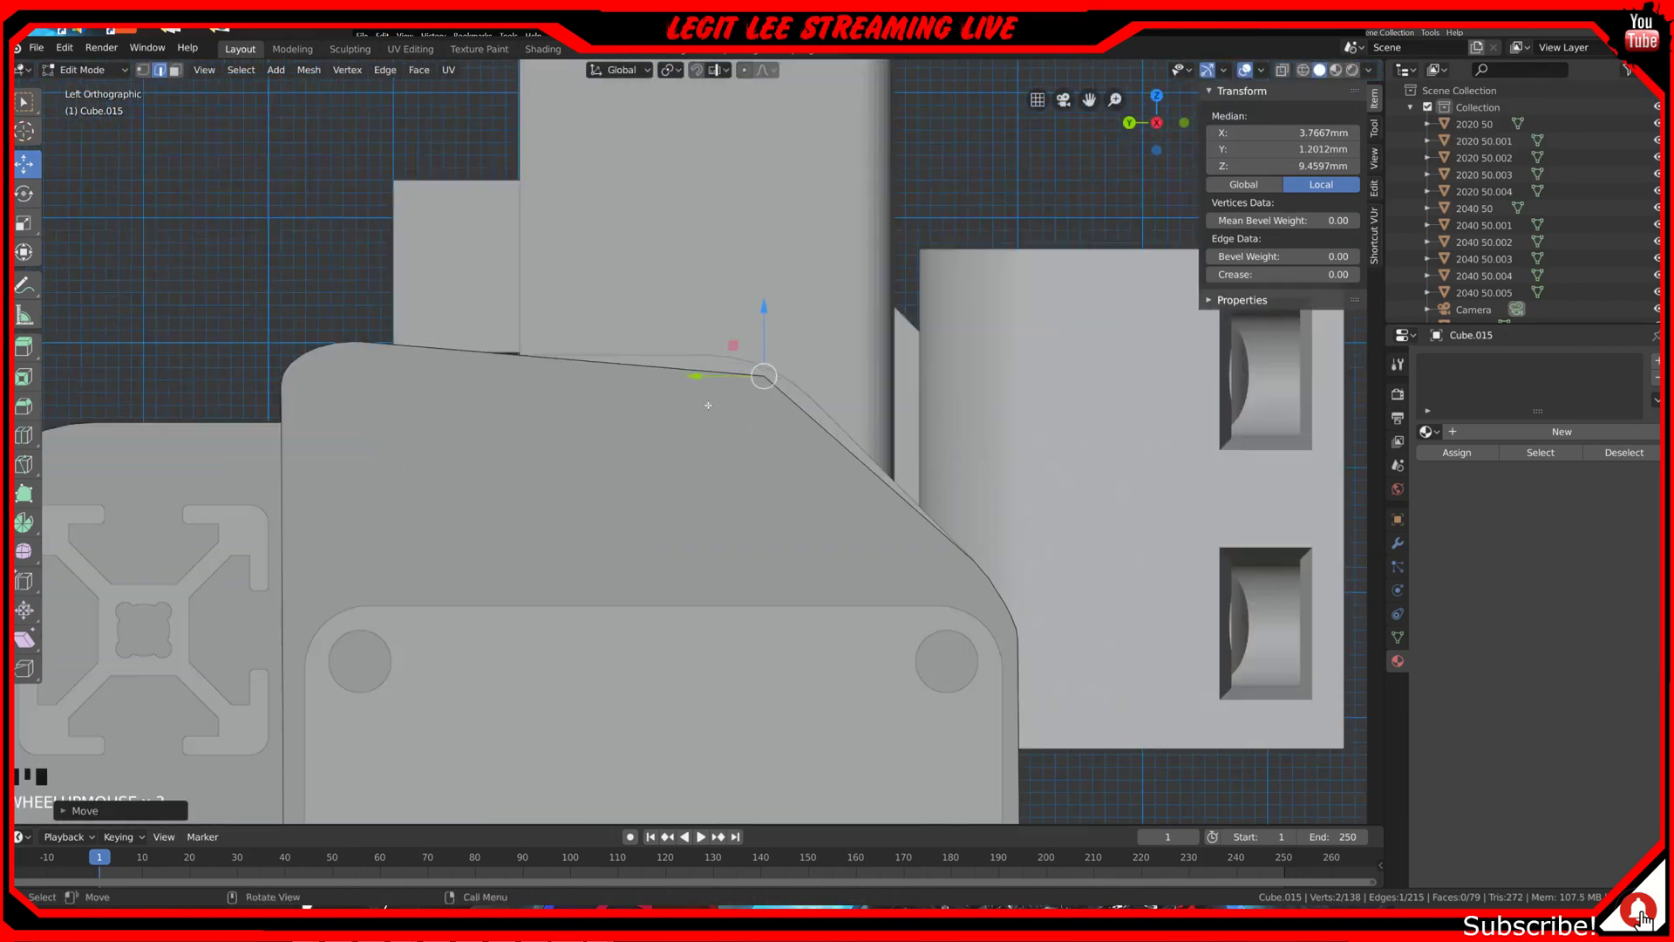
shift+middle_drag(785, 344, 611, 656)
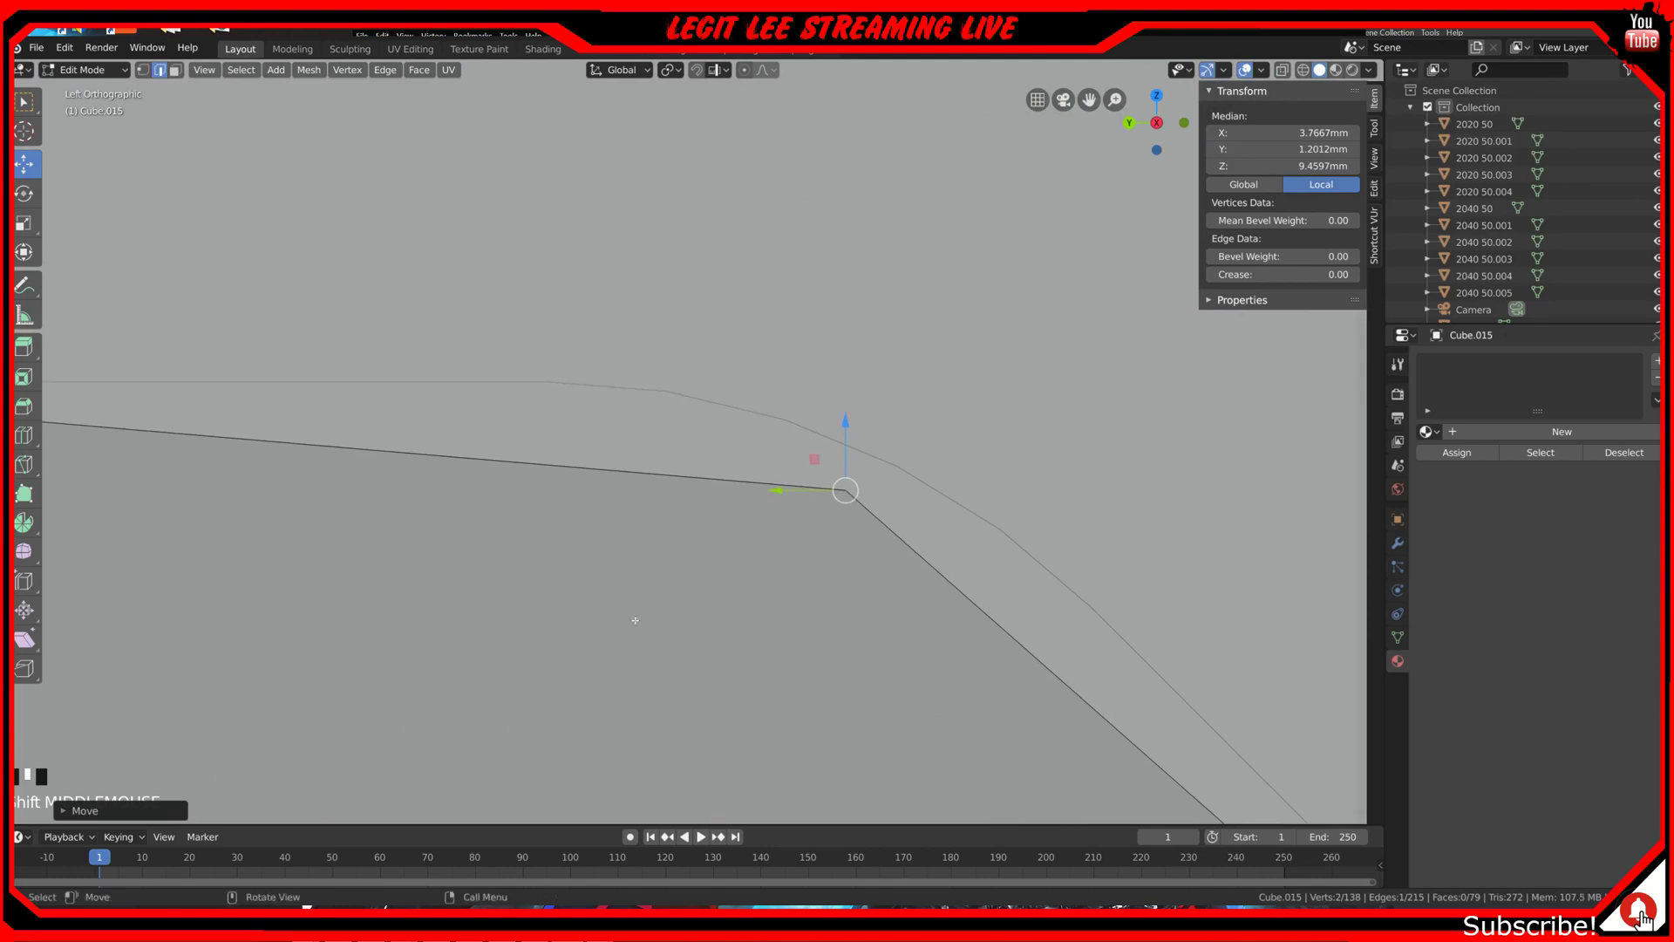
ctrl+drag(779, 490, 904, 399)
Step: Bevel the raised cross edge with 6 segments to round the upper bend of the block
middle_drag(890, 462, 852, 527)
scroll(852, 527, down, 5)
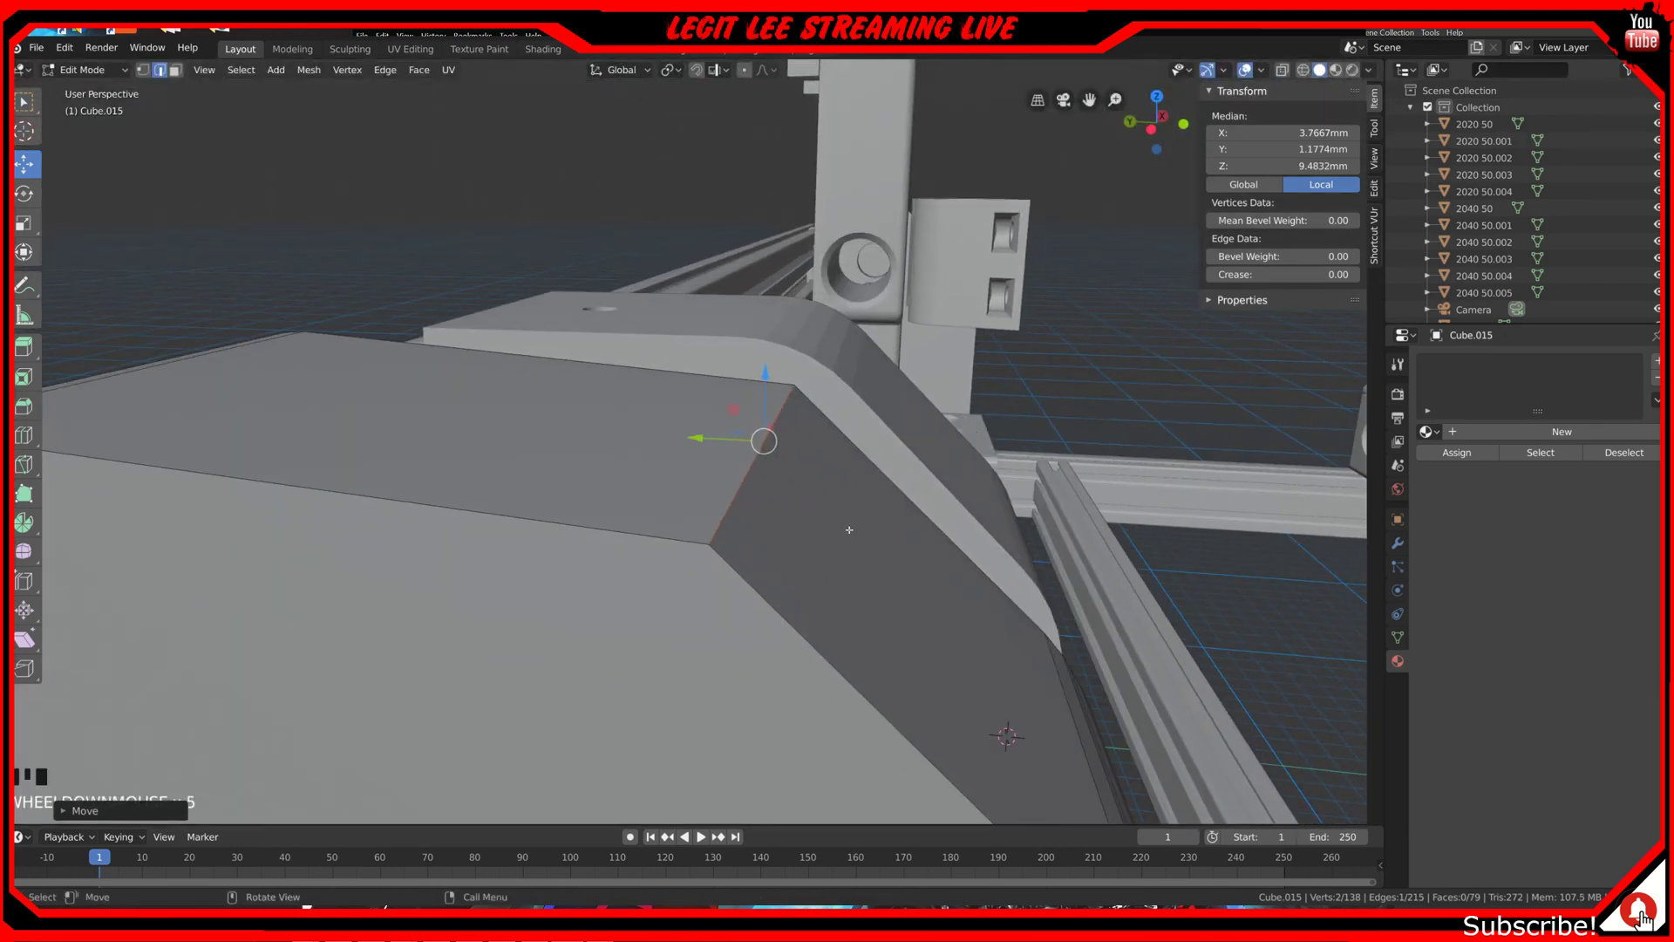
key(ctrl+b)
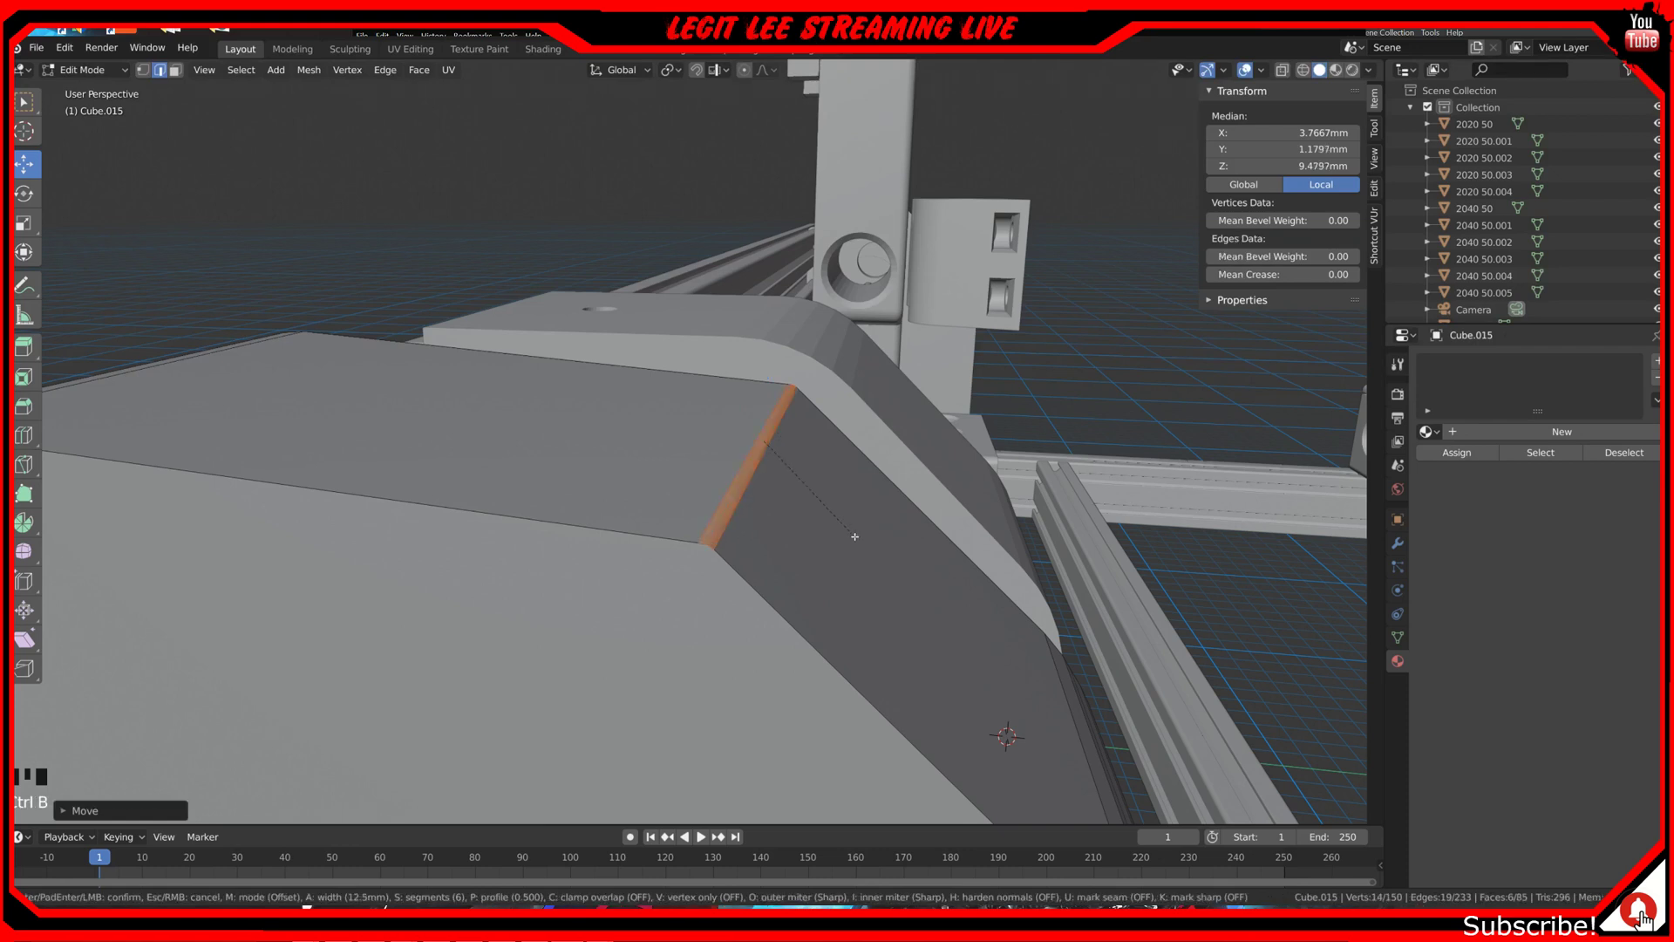
click(909, 589)
Step: Raise the beveled upper bend along Z to 9.4857 mm to match the flange outline behind it
key(ctrl+KP_3)
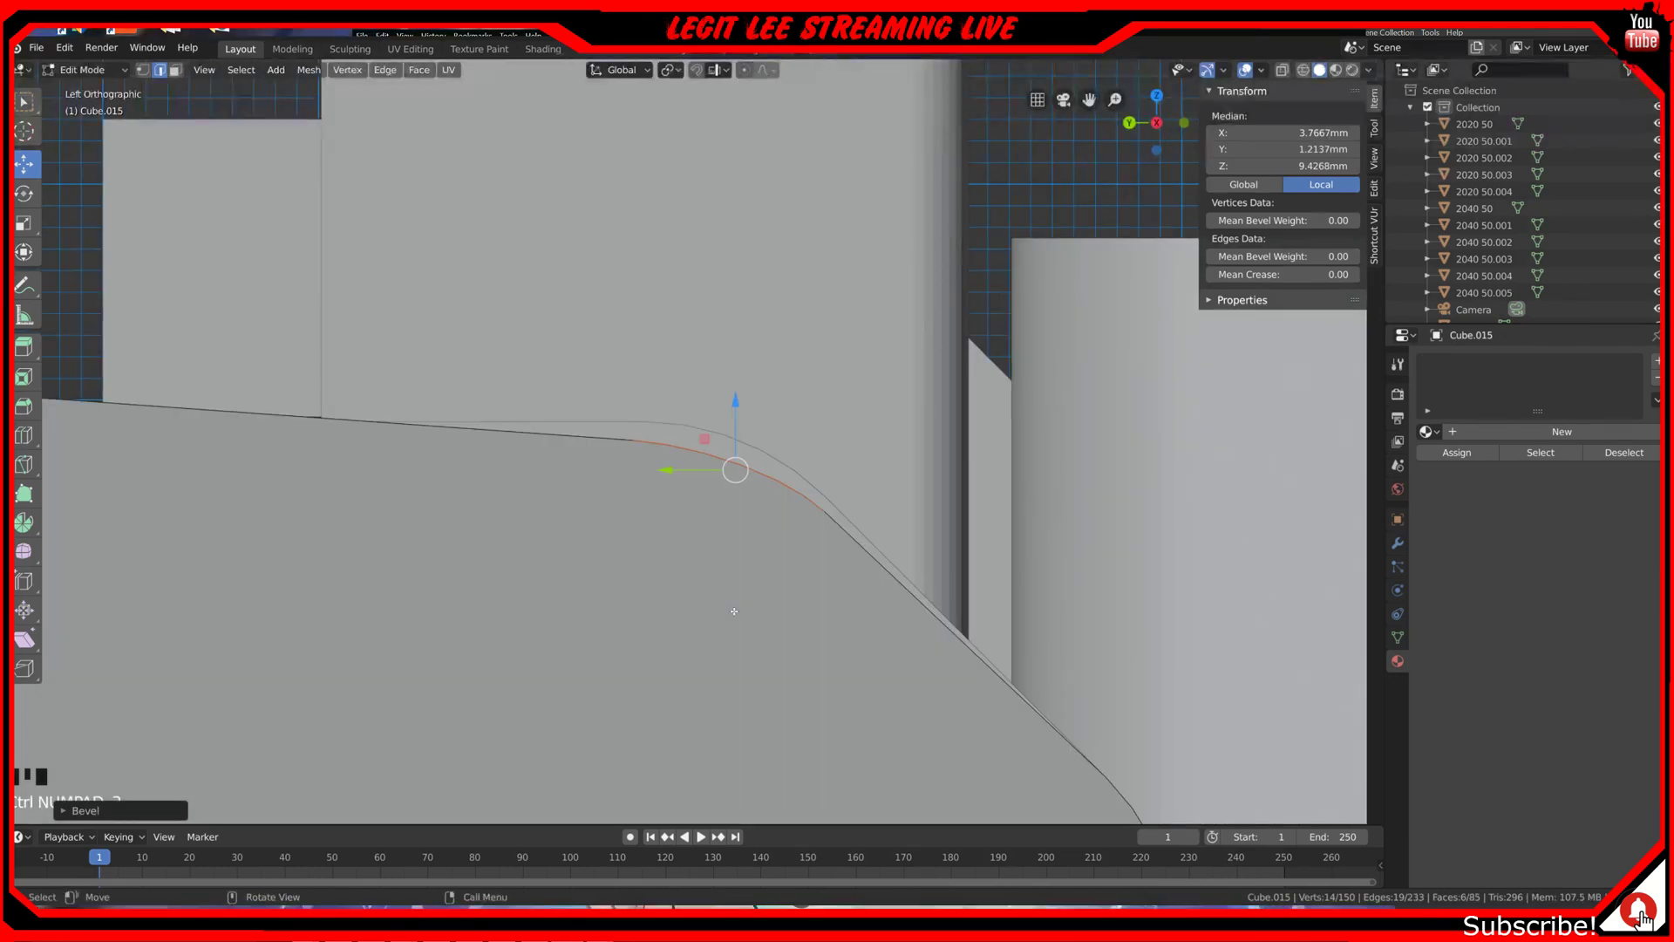
ctrl+drag(736, 404, 736, 384)
scroll(724, 447, up, 2)
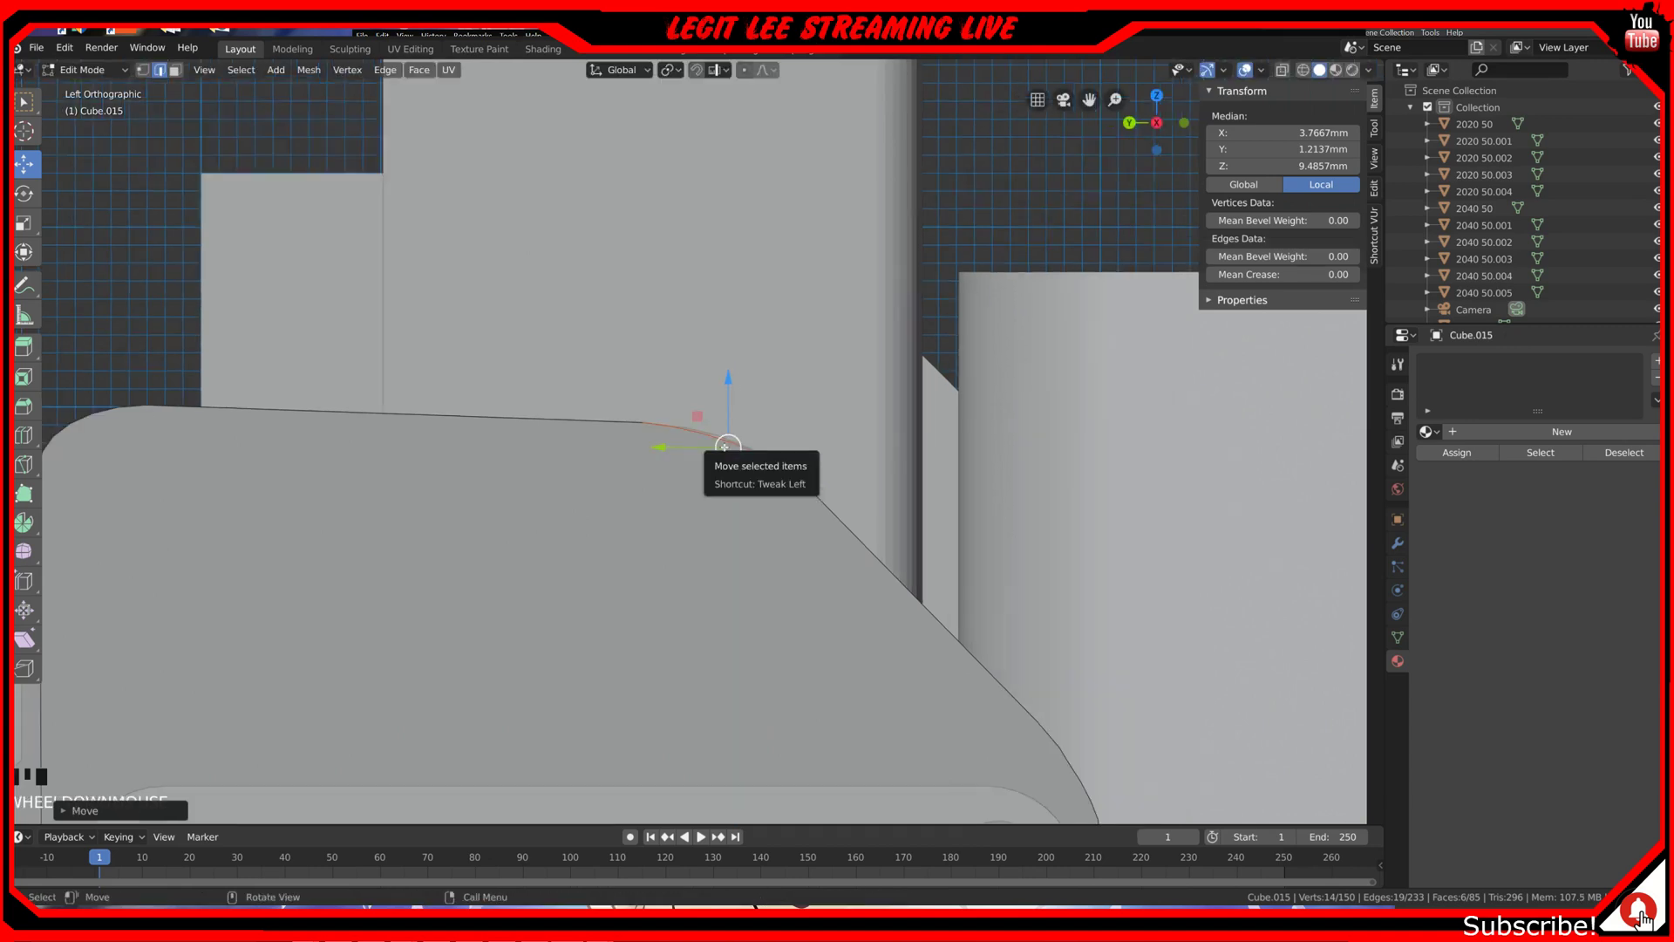
scroll(724, 448, up, 2)
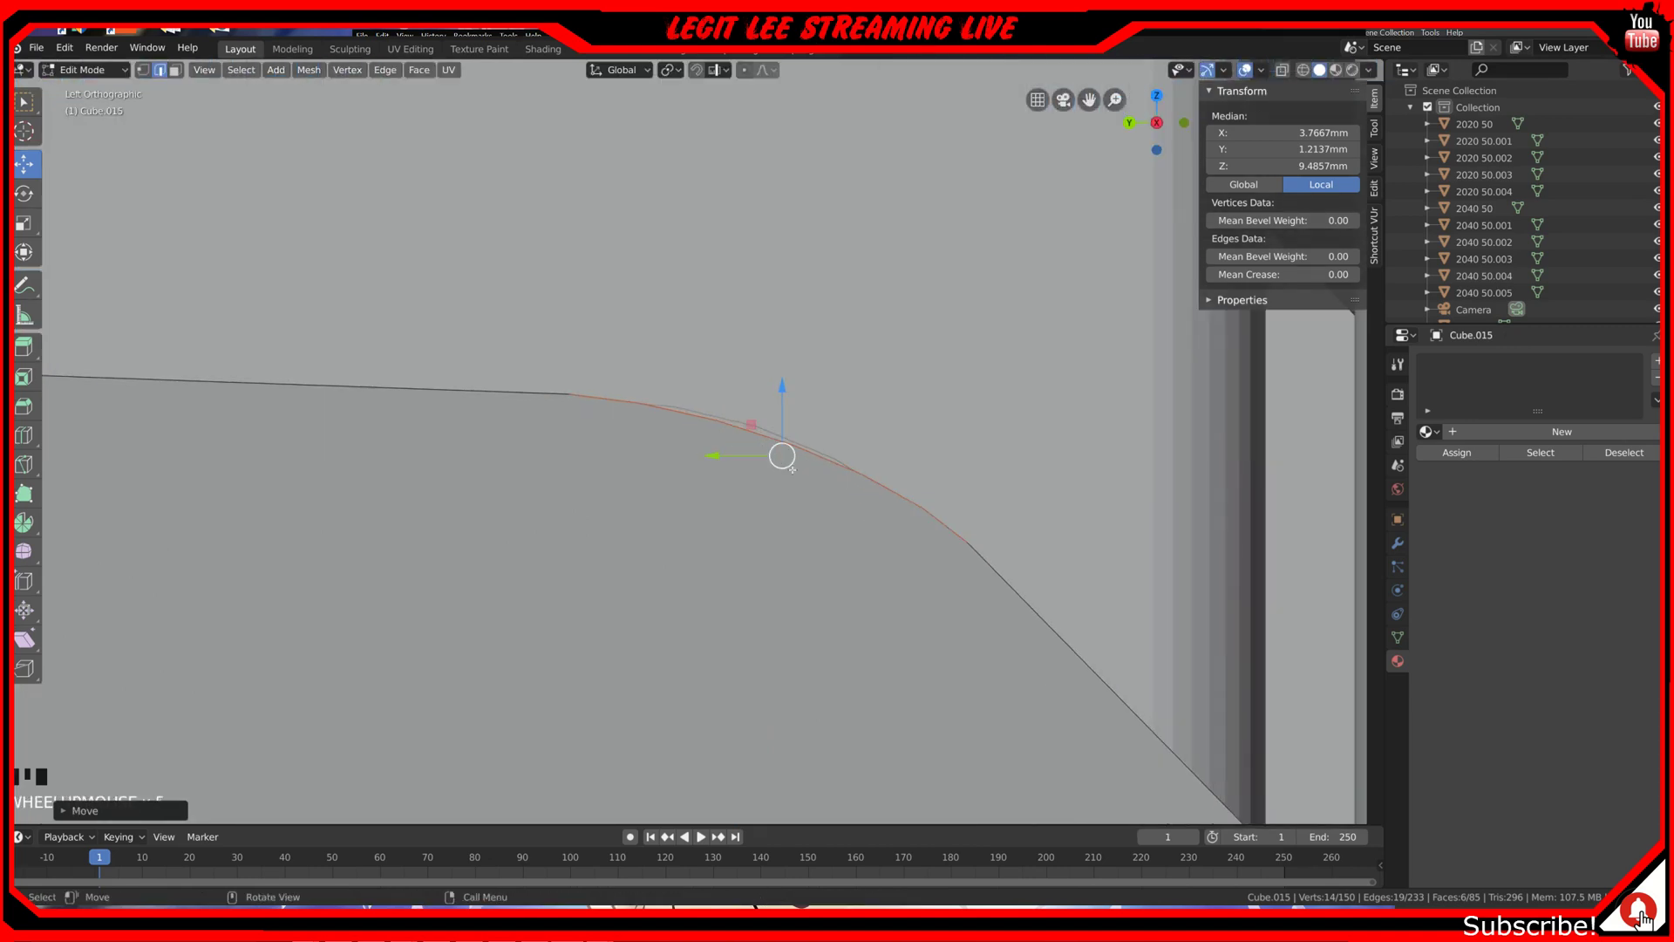
scroll(801, 491, down, 7)
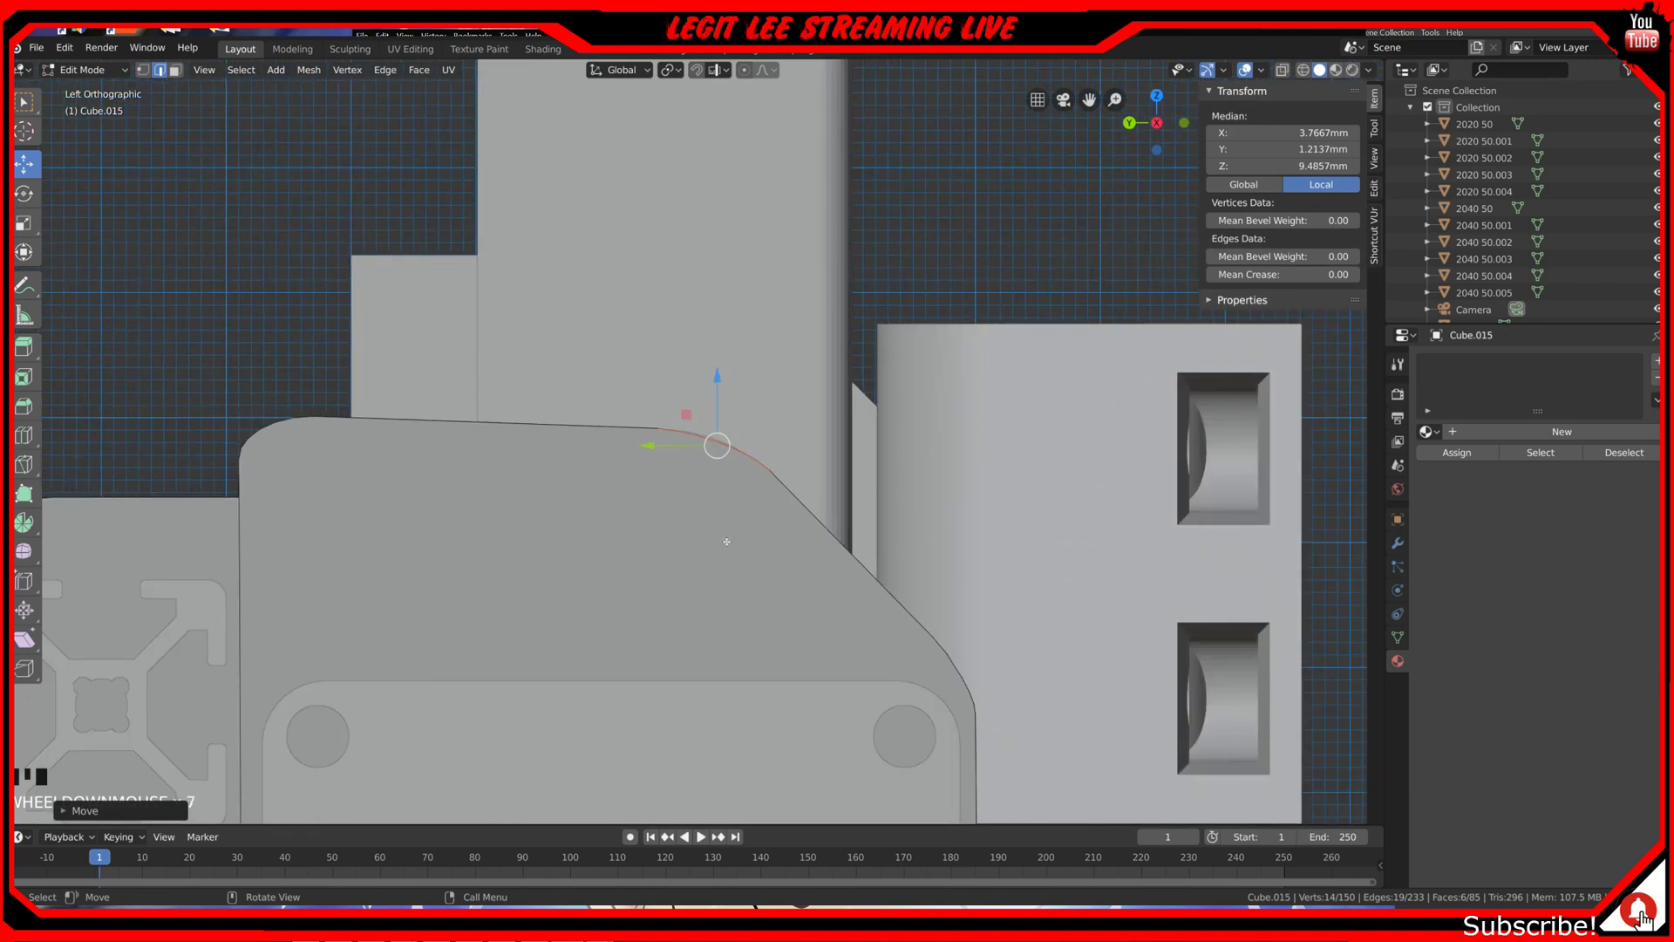
scroll(726, 541, up, 5)
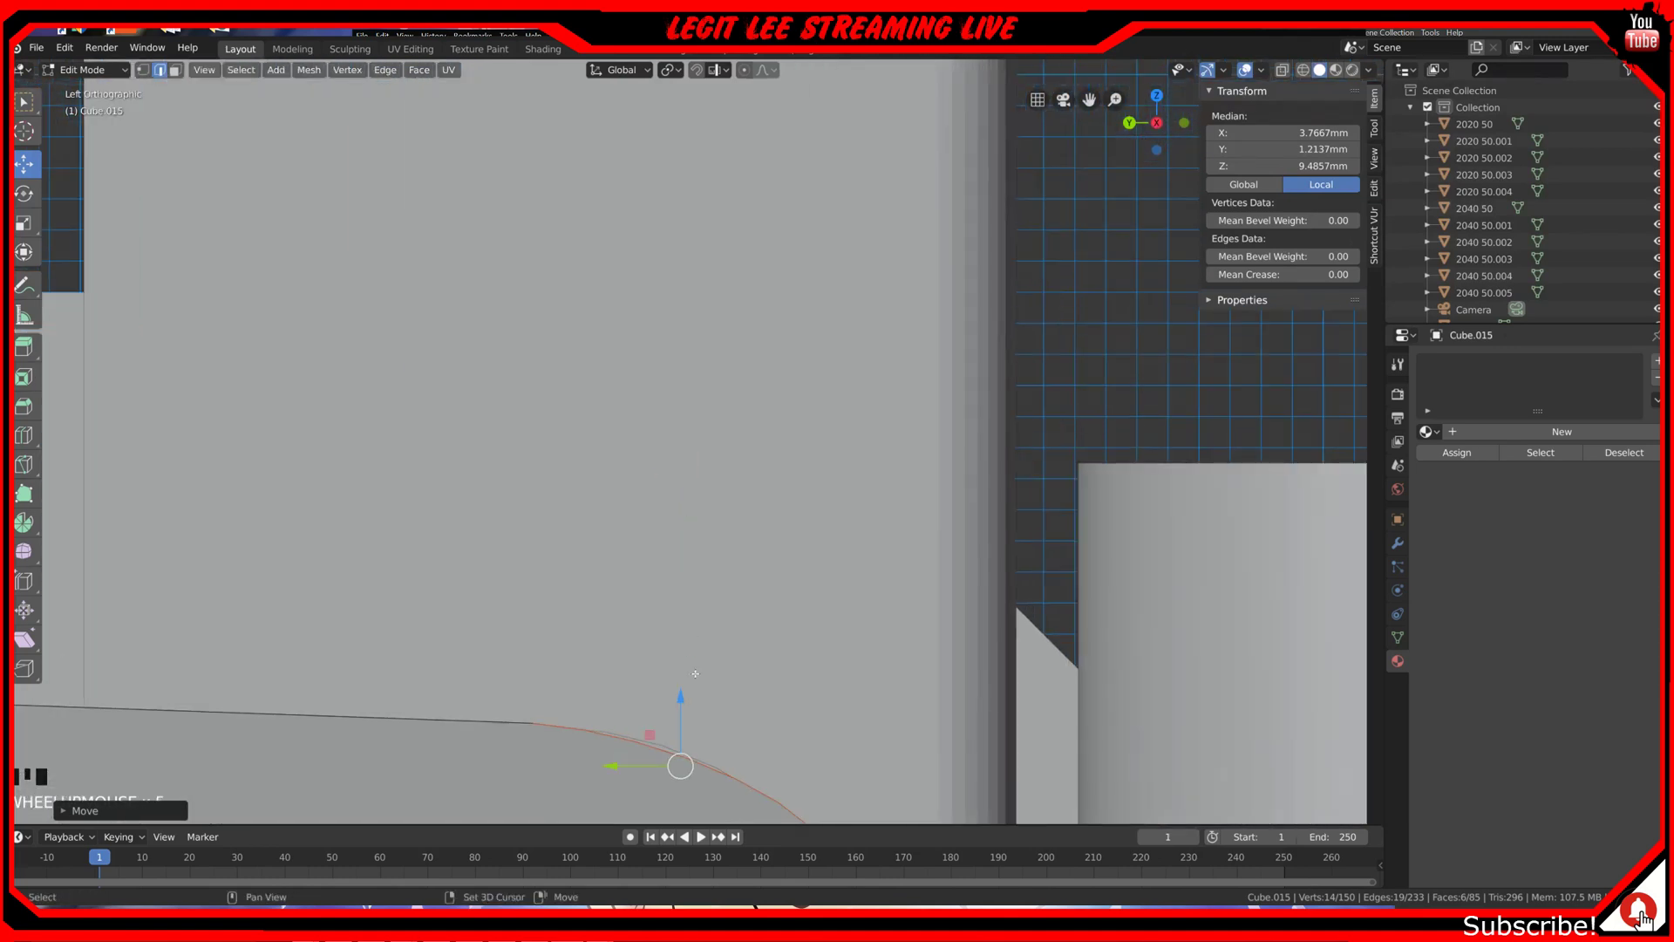
scroll(695, 673, down, 3)
Step: Raise the third edge from the back of the upper bevel along Z to 9.5361 mm
middle_drag(715, 610, 771, 500)
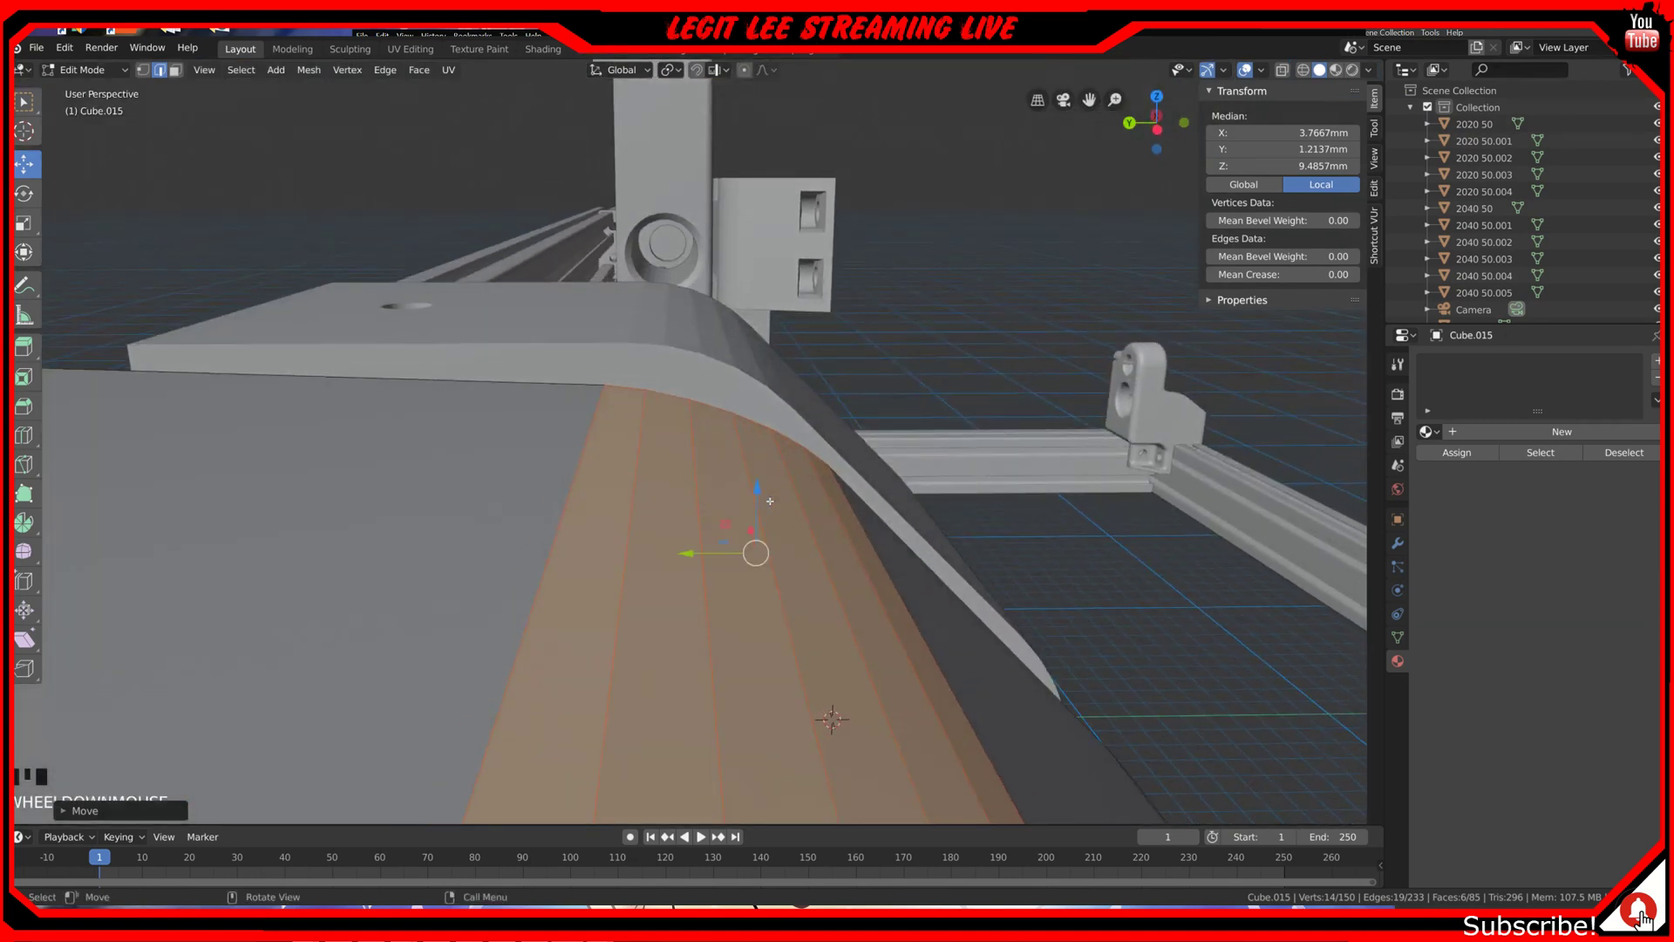
scroll(699, 571, up, 1)
click(703, 499)
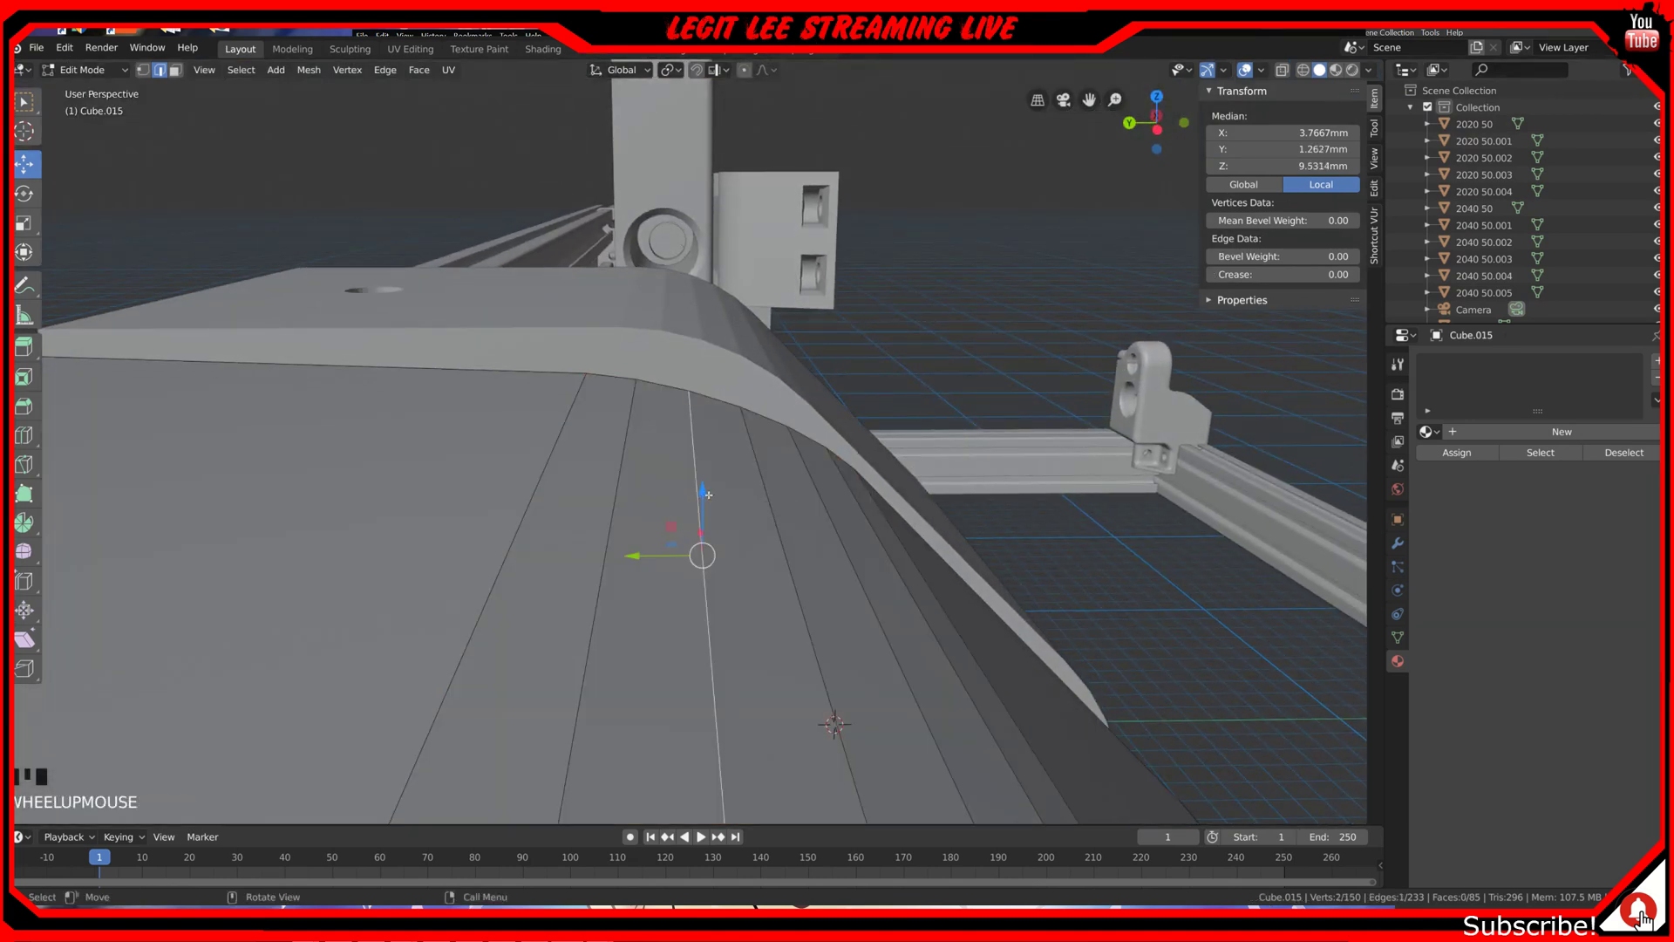
key(ctrl+KP_3)
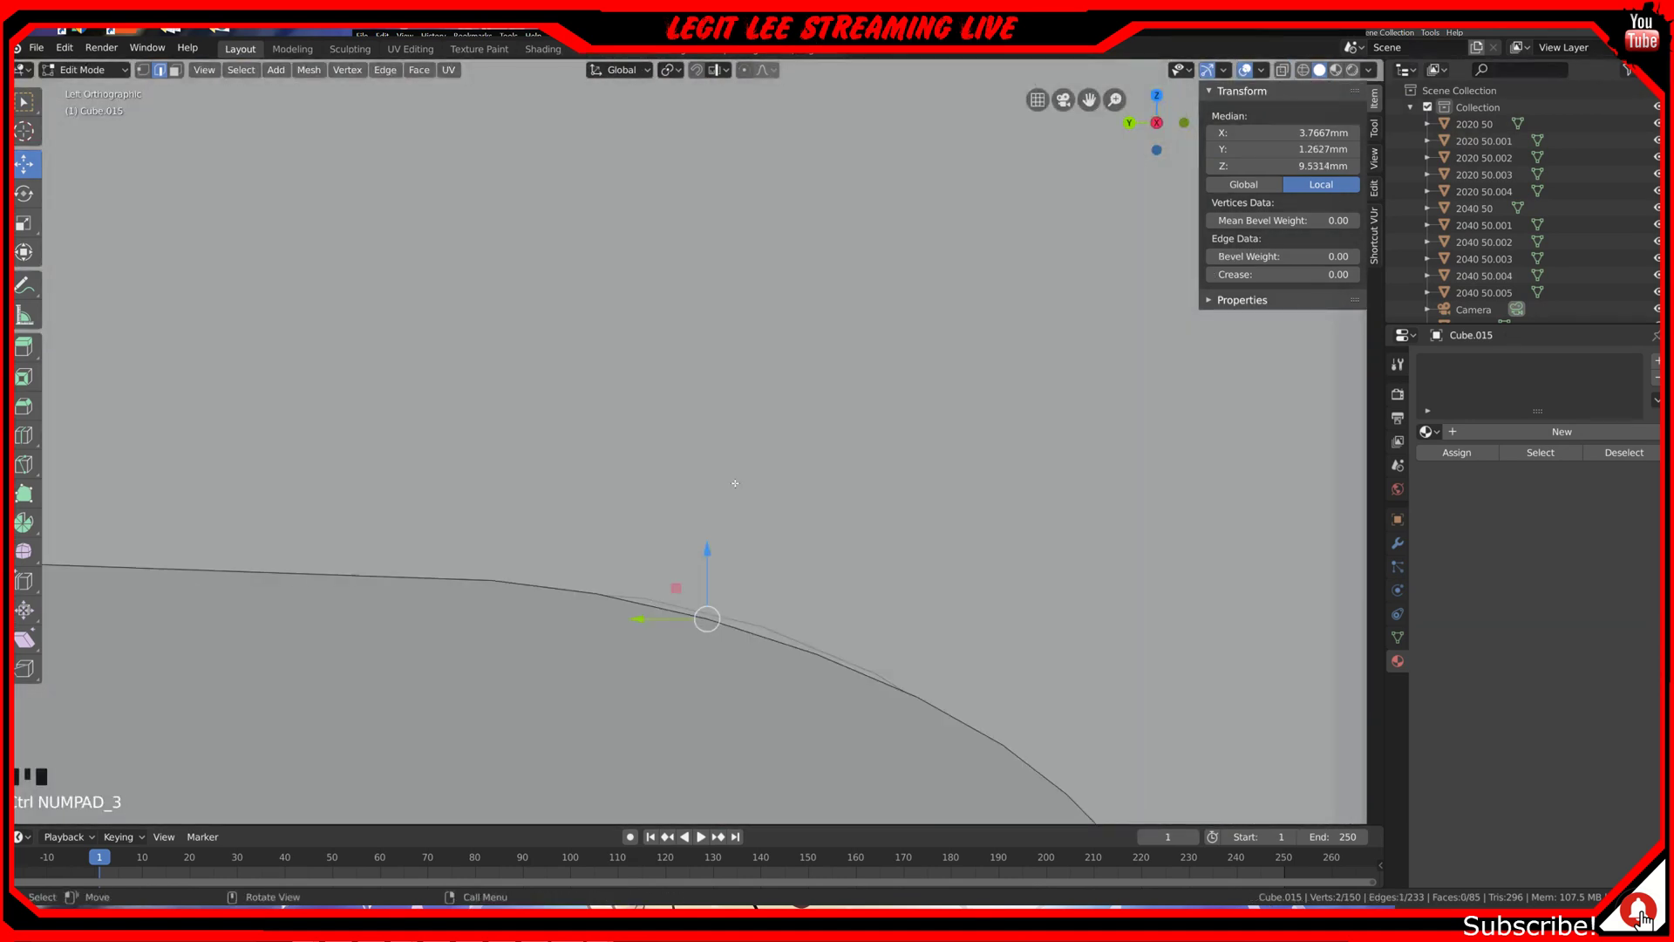
ctrl+drag(710, 558, 712, 548)
middle_drag(711, 558, 675, 597)
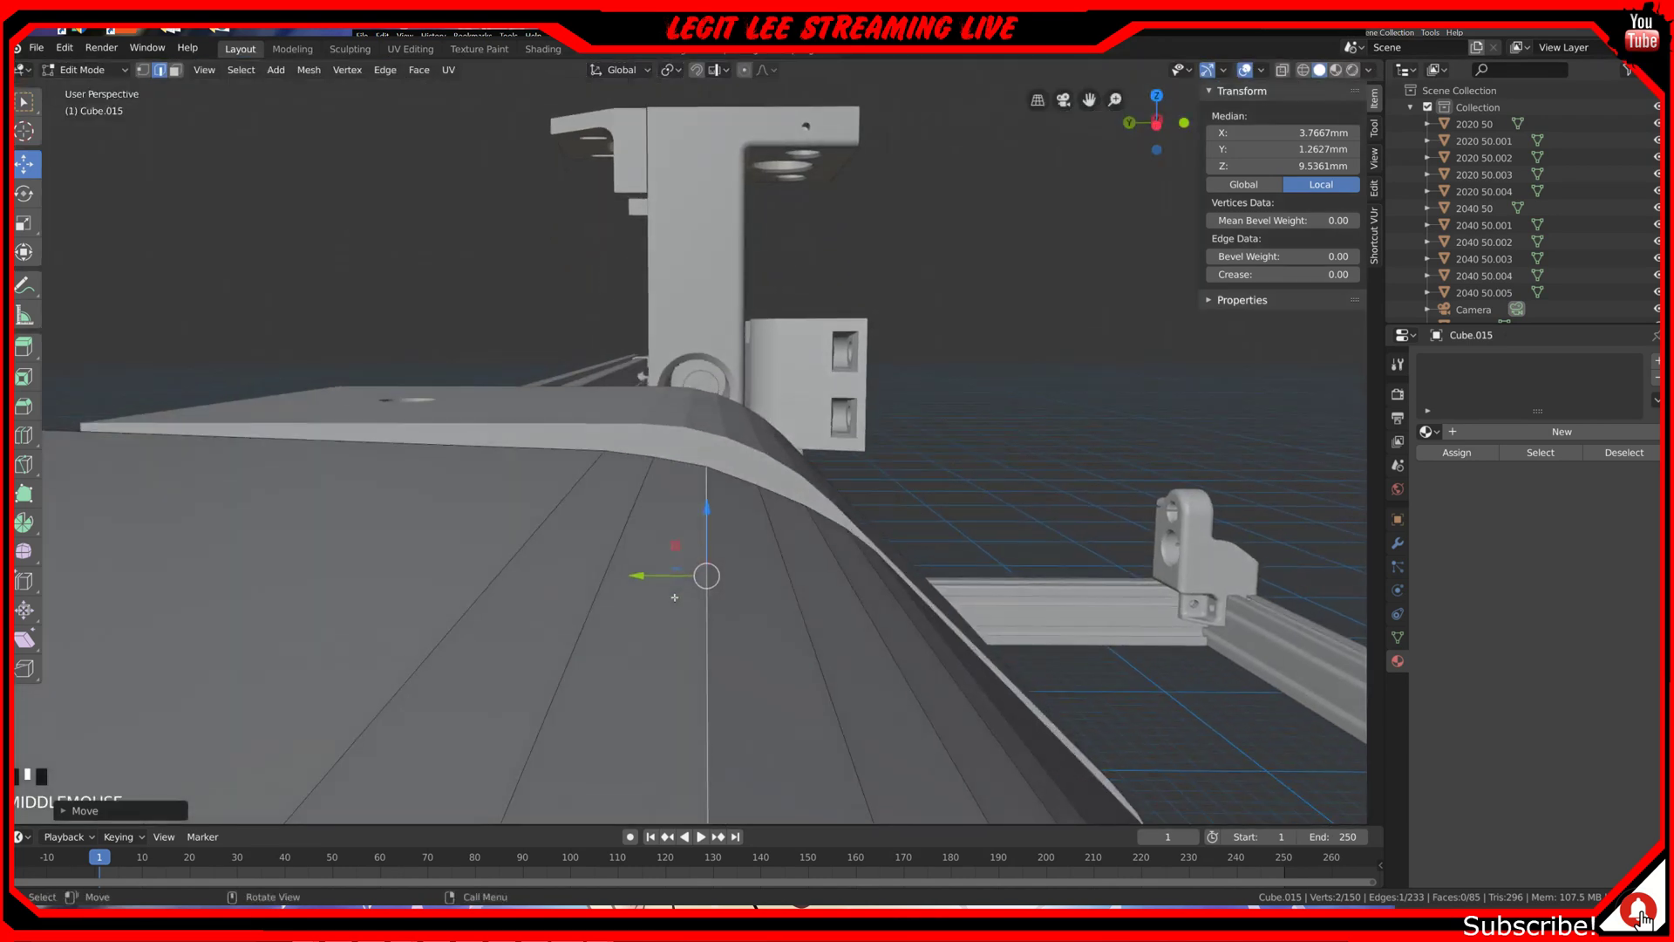
Step: Move the second edge from the back of the upper bevel in the negative Y direction and slightly down, following the flange outline
key(ctrl+z)
key(ctrl+KP_3)
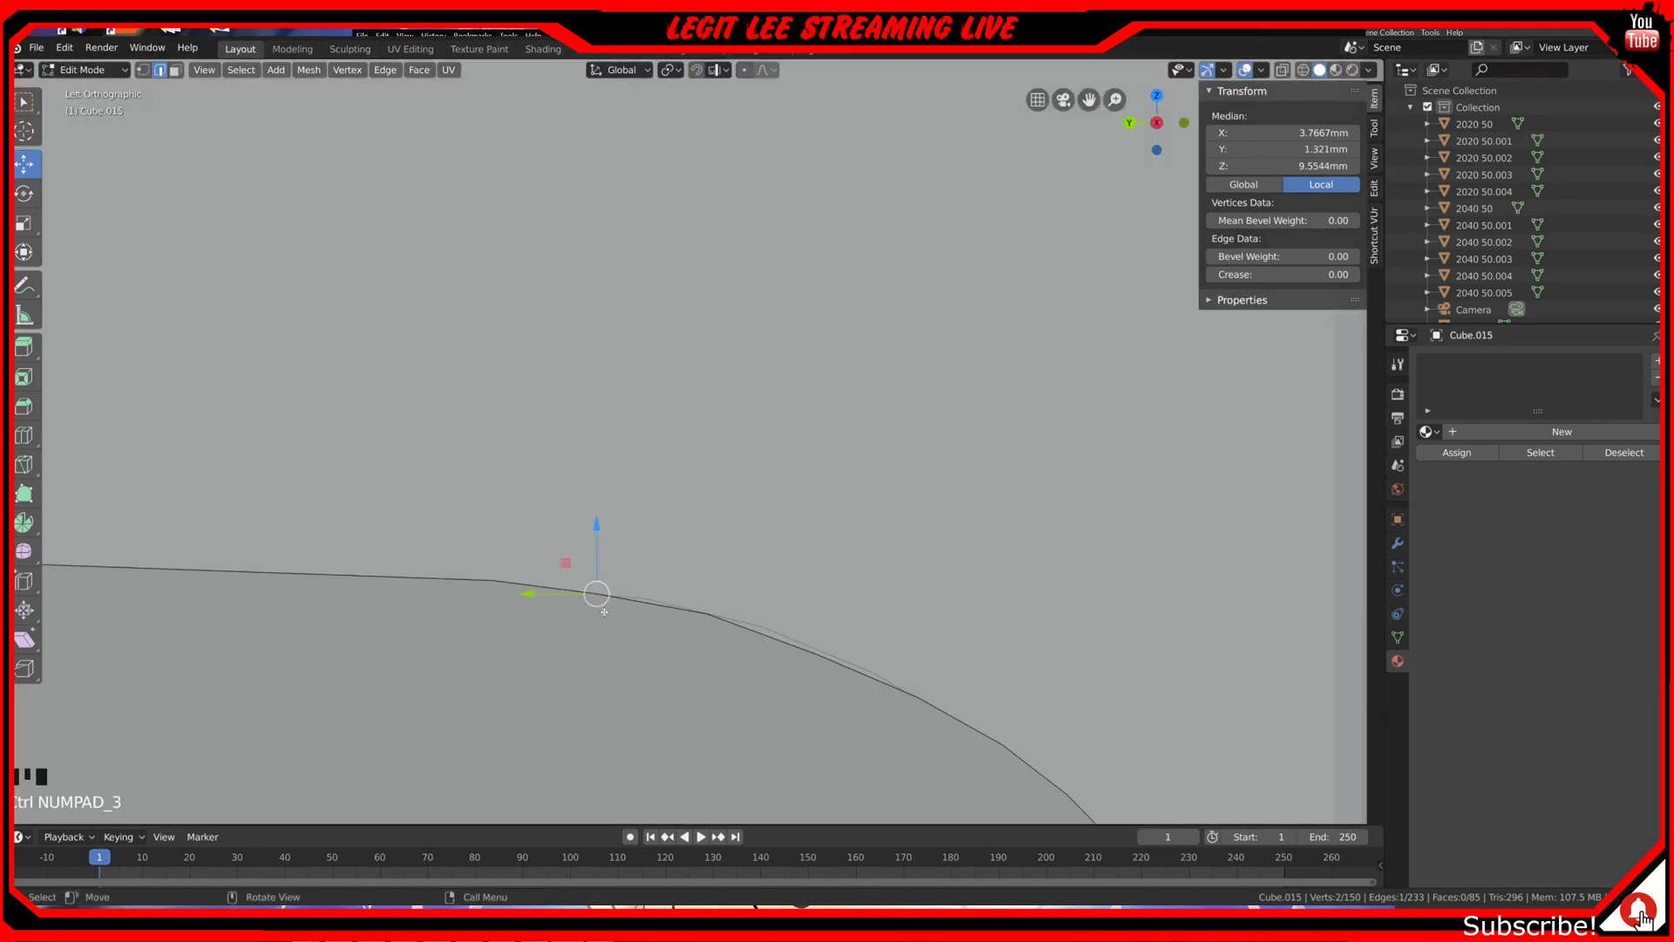
drag(598, 529, 597, 526)
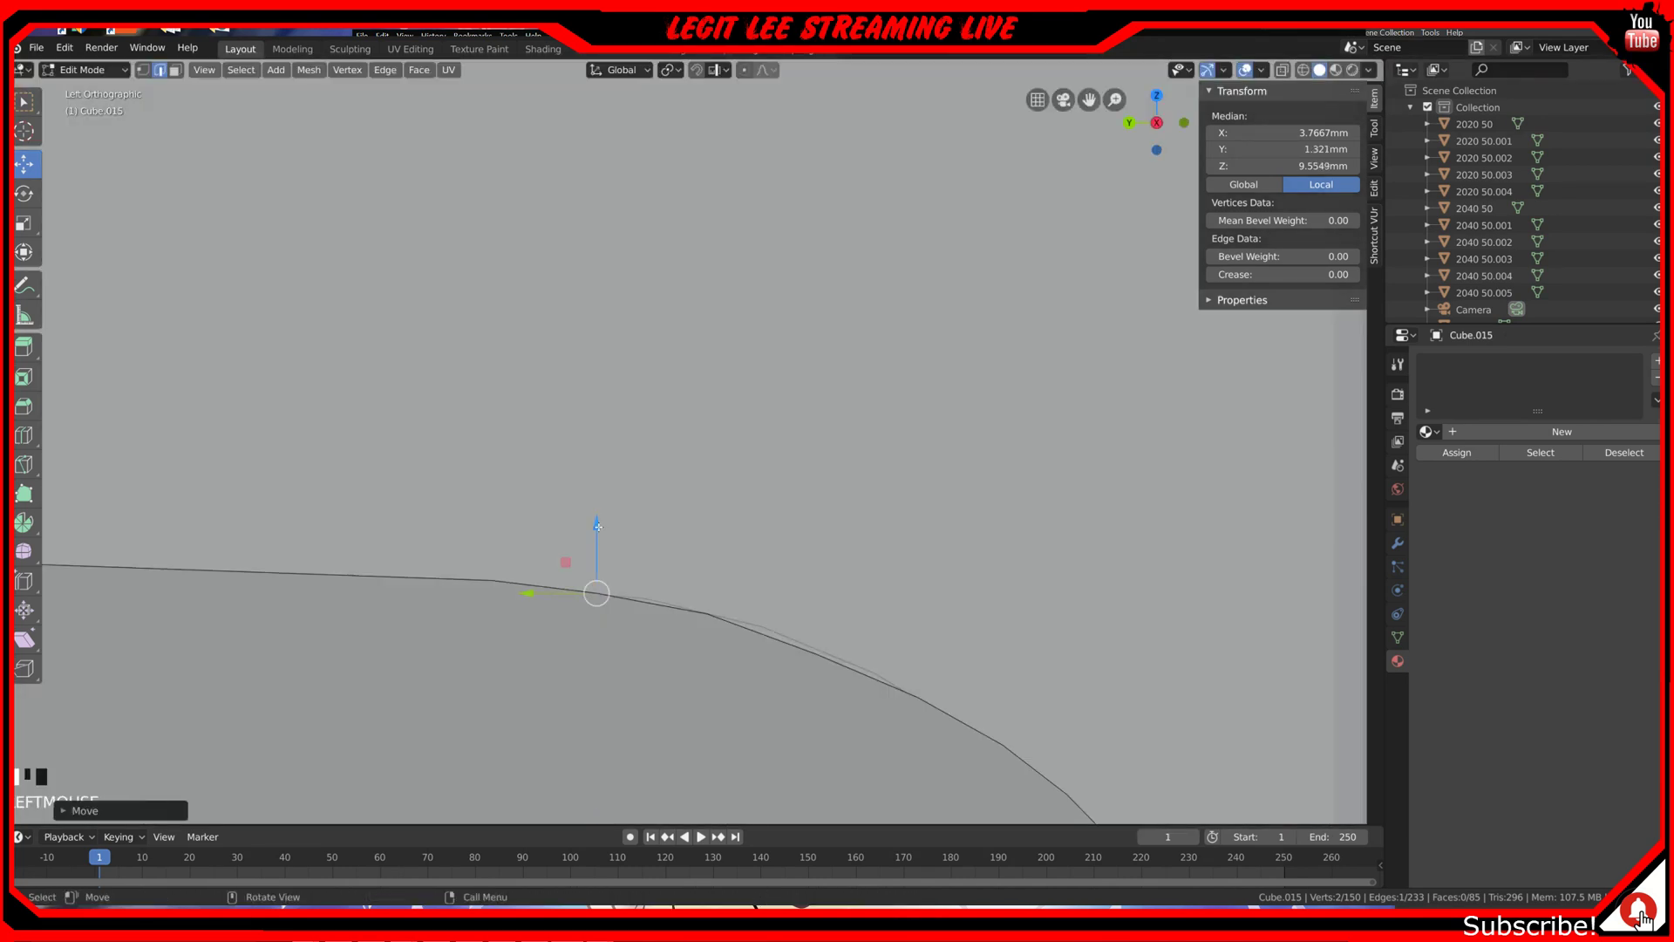
drag(530, 594, 576, 593)
drag(645, 531, 647, 536)
drag(578, 602, 577, 599)
Step: Lower the rearmost edge of the upper bevel and shift it along Y to 1.3578 mm, following the flange outline
middle_drag(643, 534, 523, 606)
key(ctrl+KP_3)
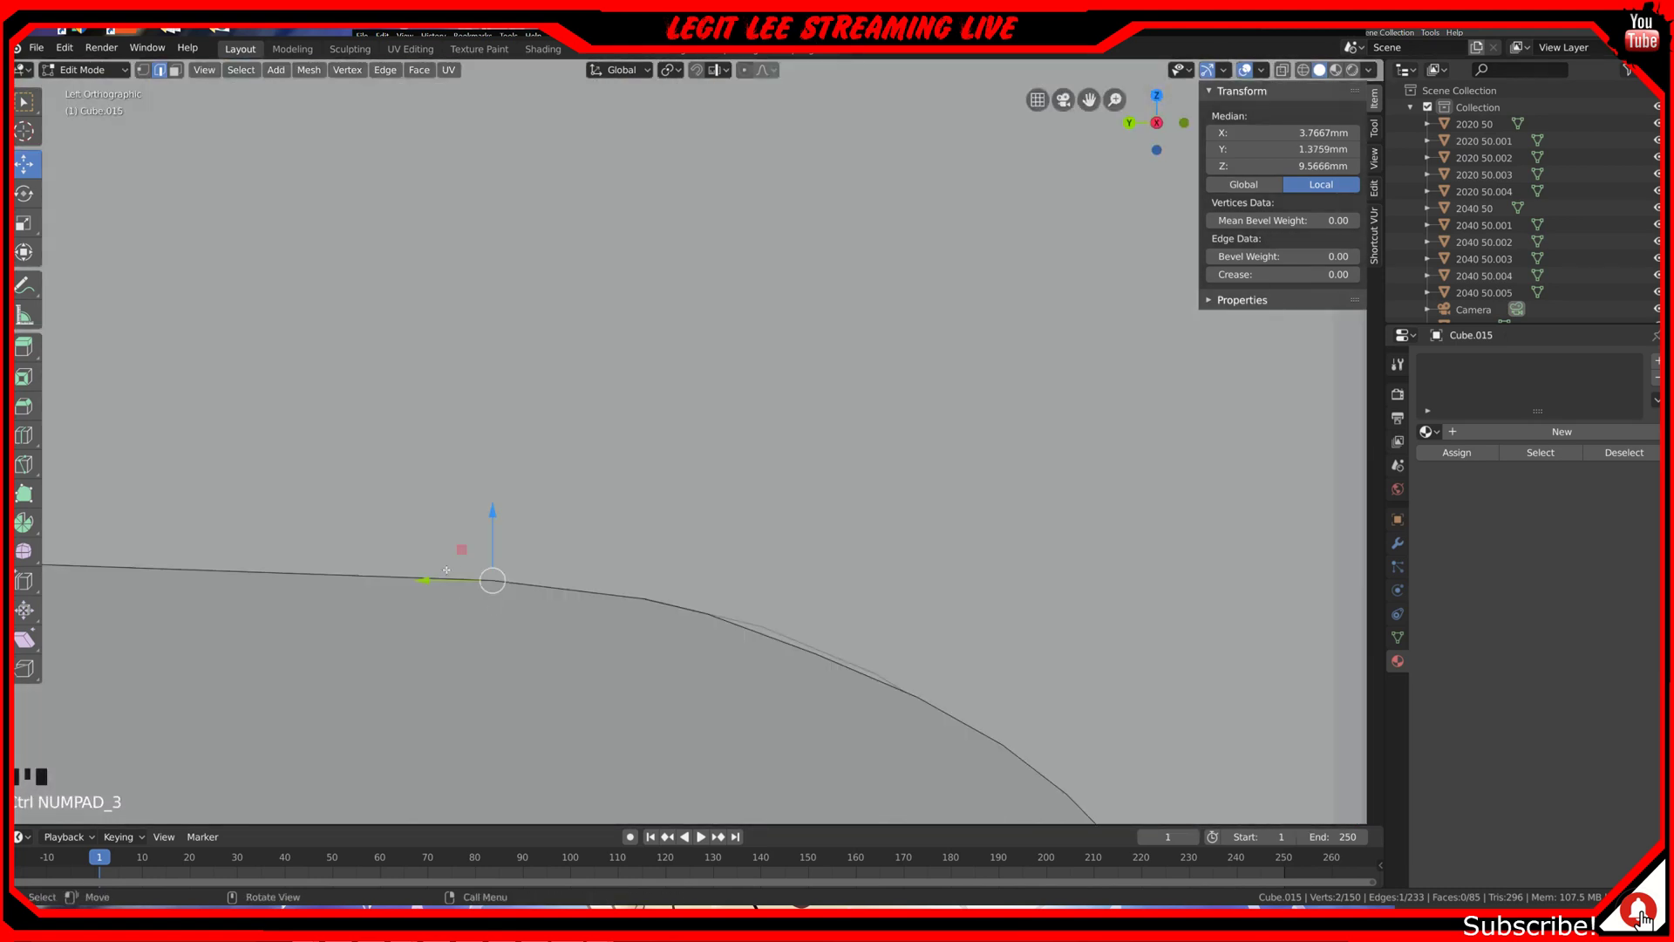
drag(491, 524, 491, 534)
drag(430, 587, 451, 592)
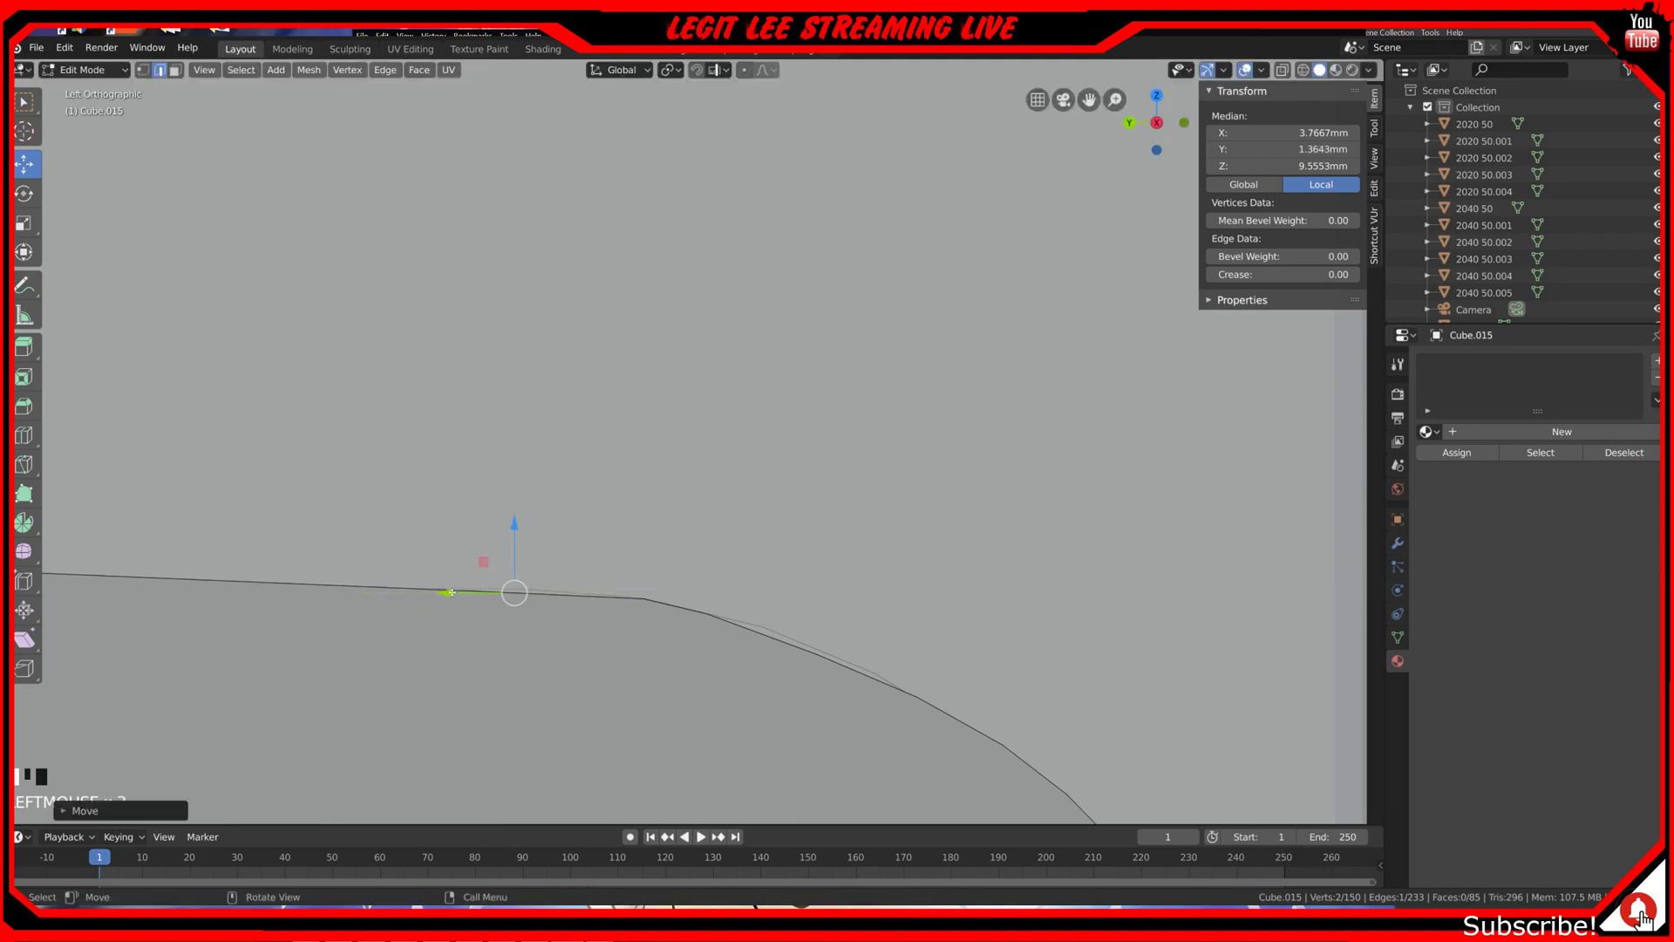
drag(457, 593, 463, 591)
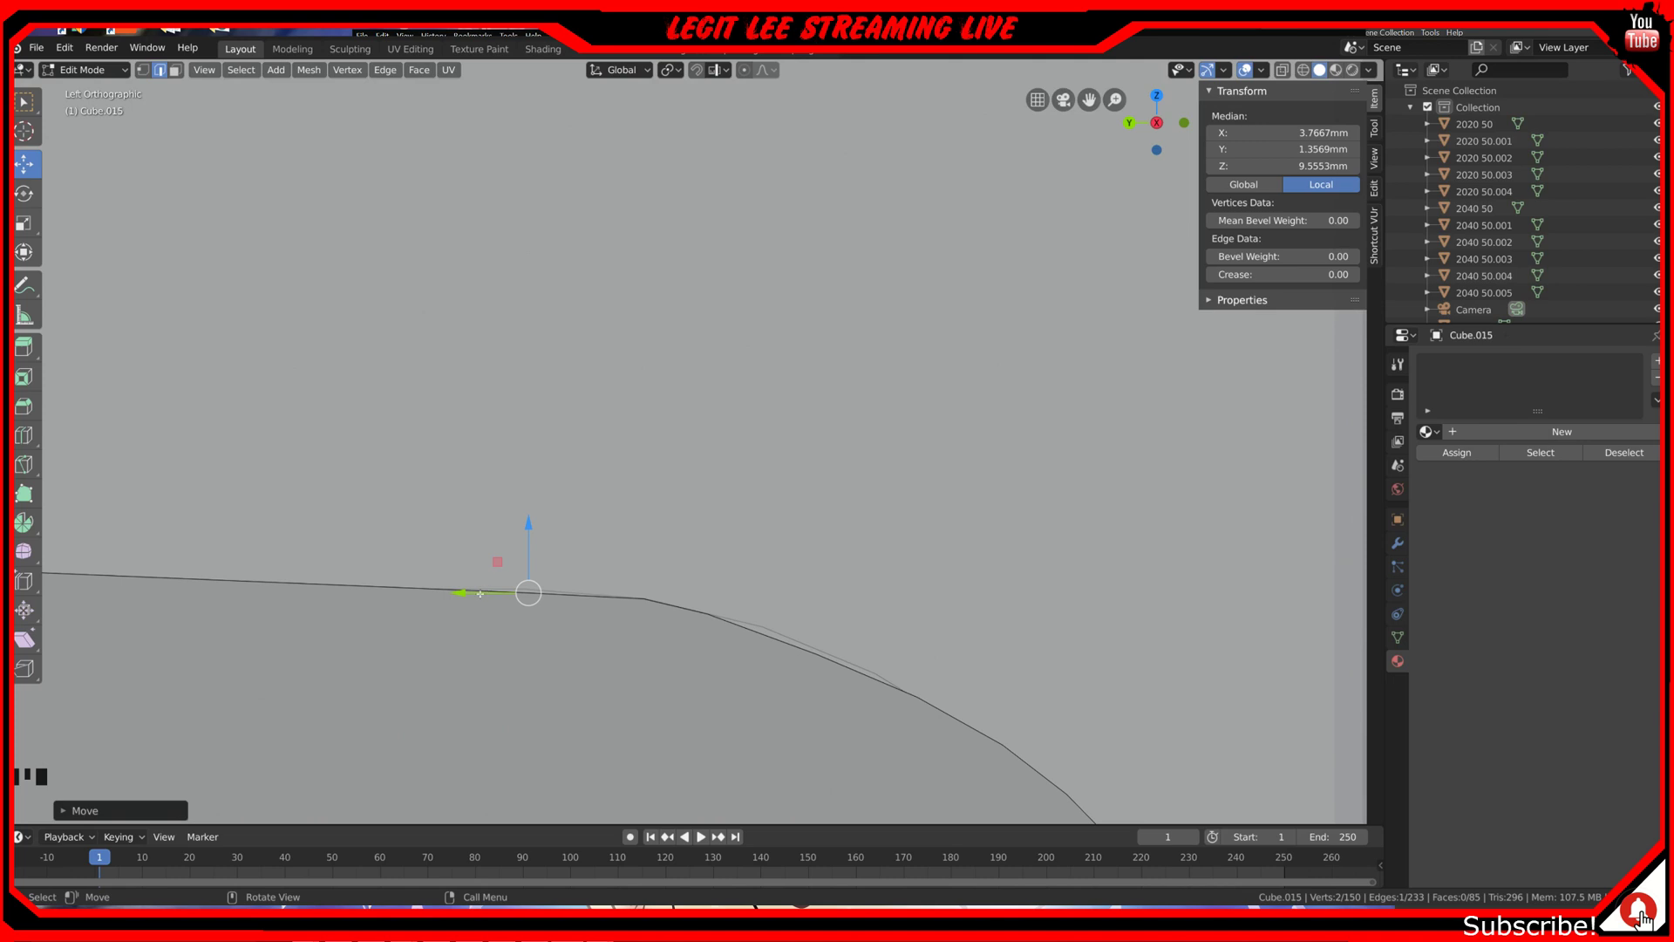
drag(461, 595, 463, 595)
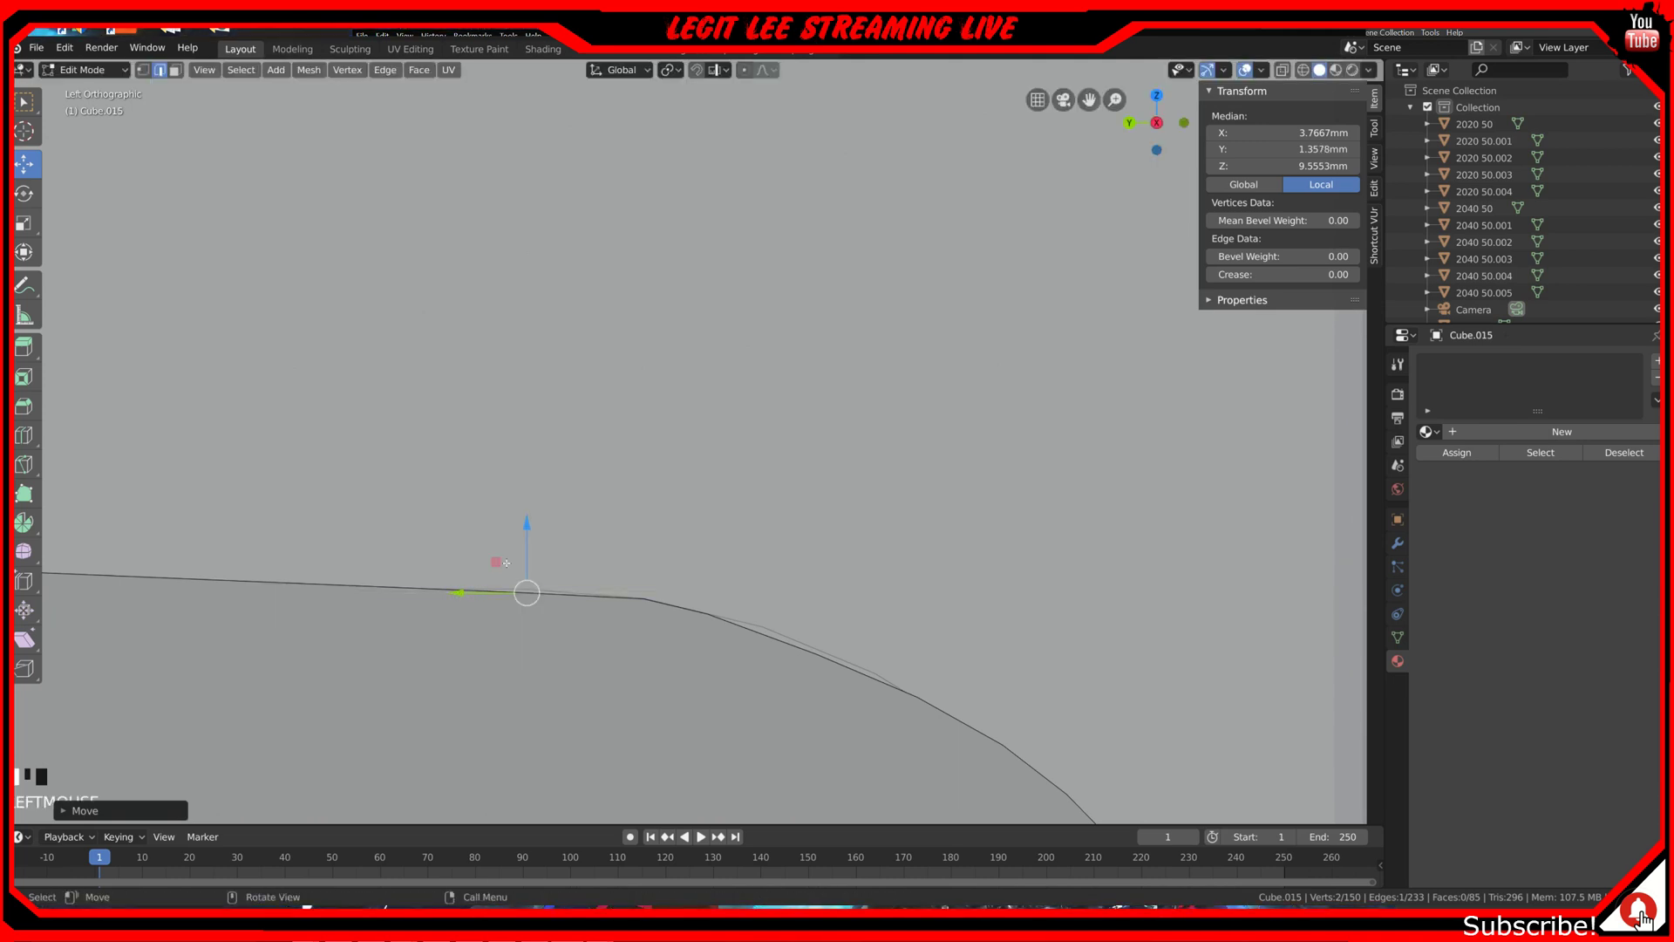
drag(531, 526, 531, 521)
Step: Select the fourth edge from the back of the block's upper bevel
click(764, 632)
middle_drag(765, 631, 796, 625)
click(796, 624)
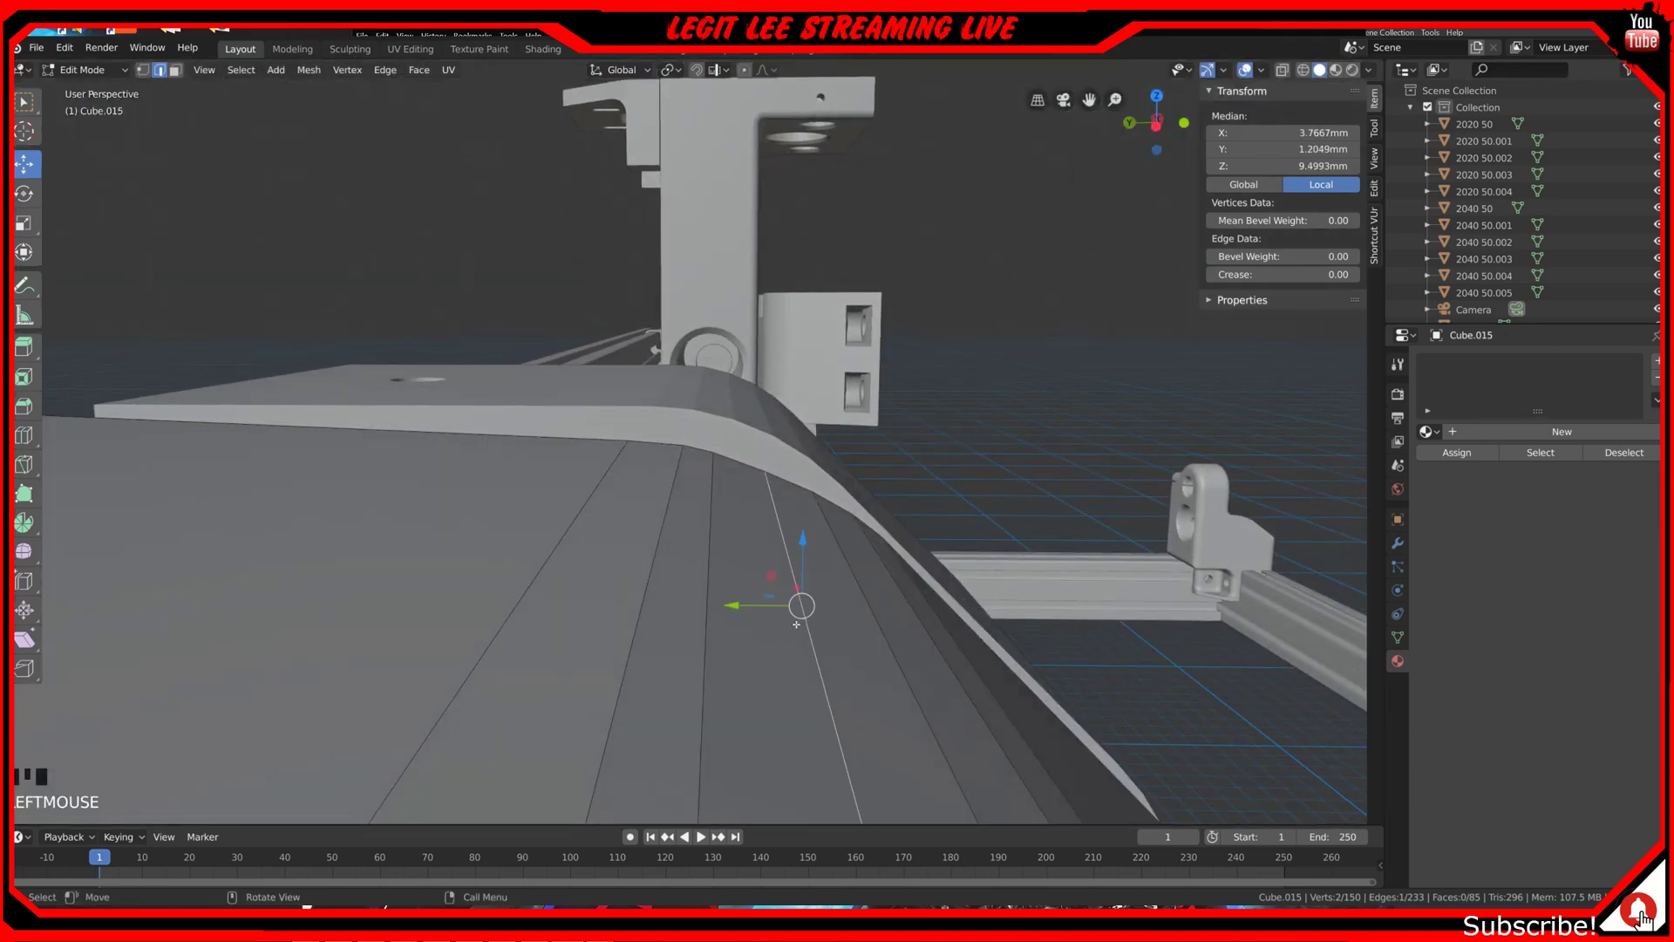